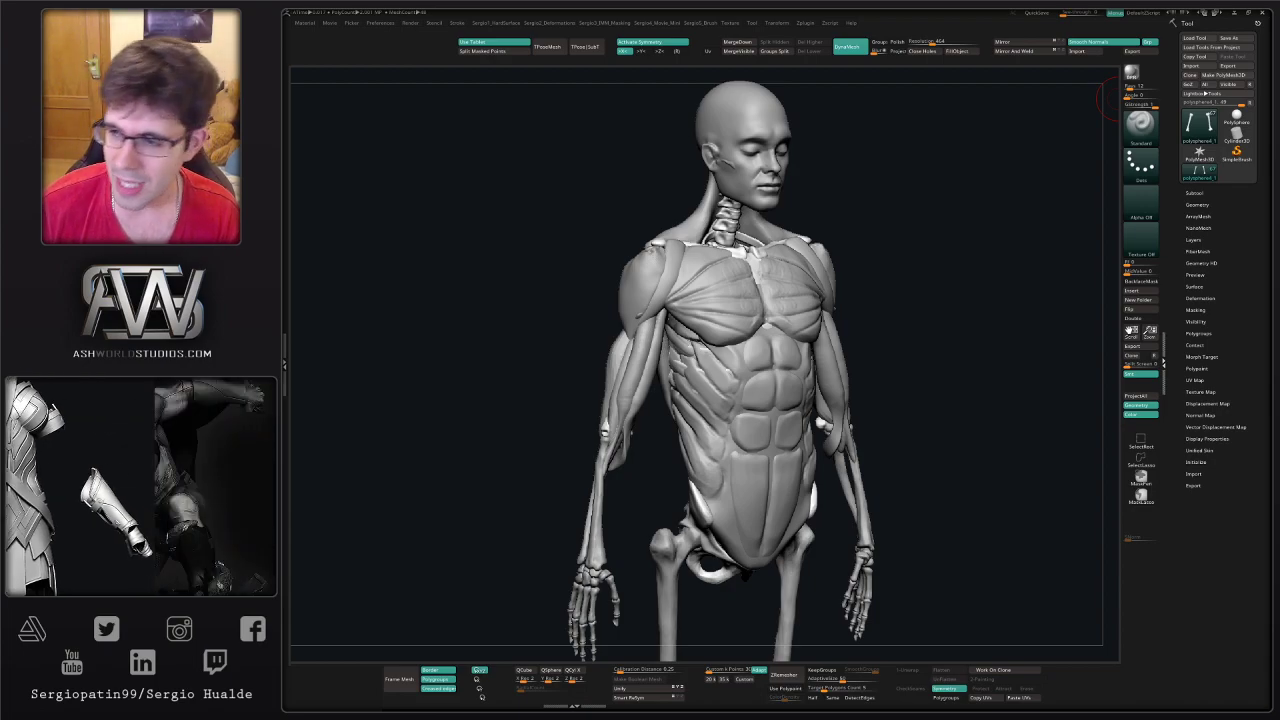
pyautogui.moveTo(985, 397); pyautogui.dragTo(969, 399, button='right')
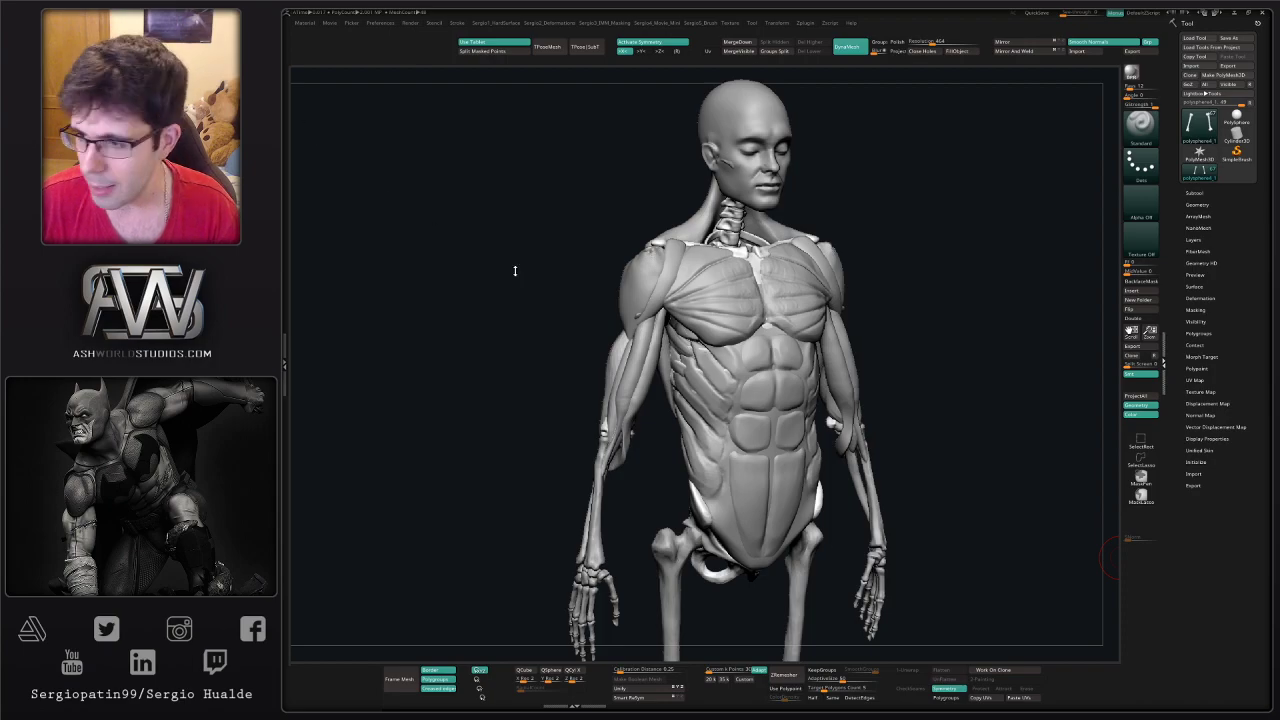
pyautogui.moveTo(879, 378)
pyautogui.mouseDown(button='right')
pyautogui.moveTo(770, 383)
pyautogui.moveTo(786, 387)
pyautogui.moveTo(755, 358)
pyautogui.moveTo(766, 368)
pyautogui.mouseUp(button='right')
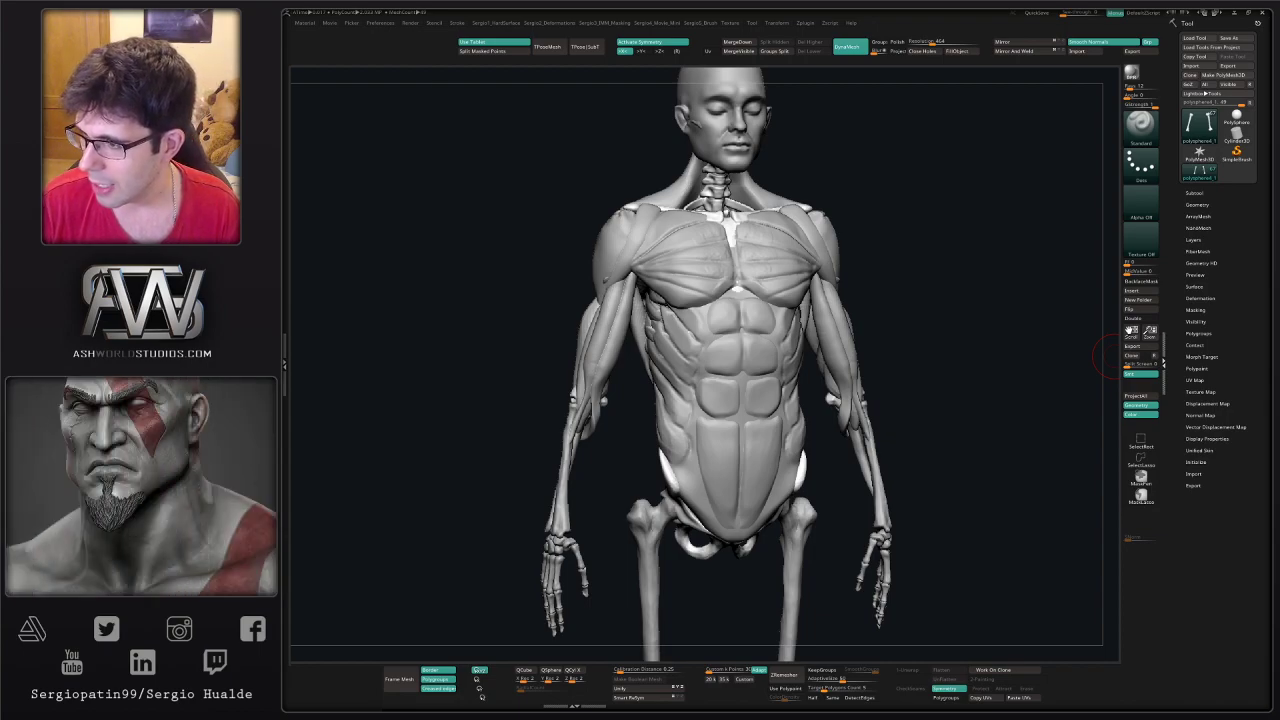
pyautogui.moveTo(943, 372); pyautogui.dragTo(943, 381)
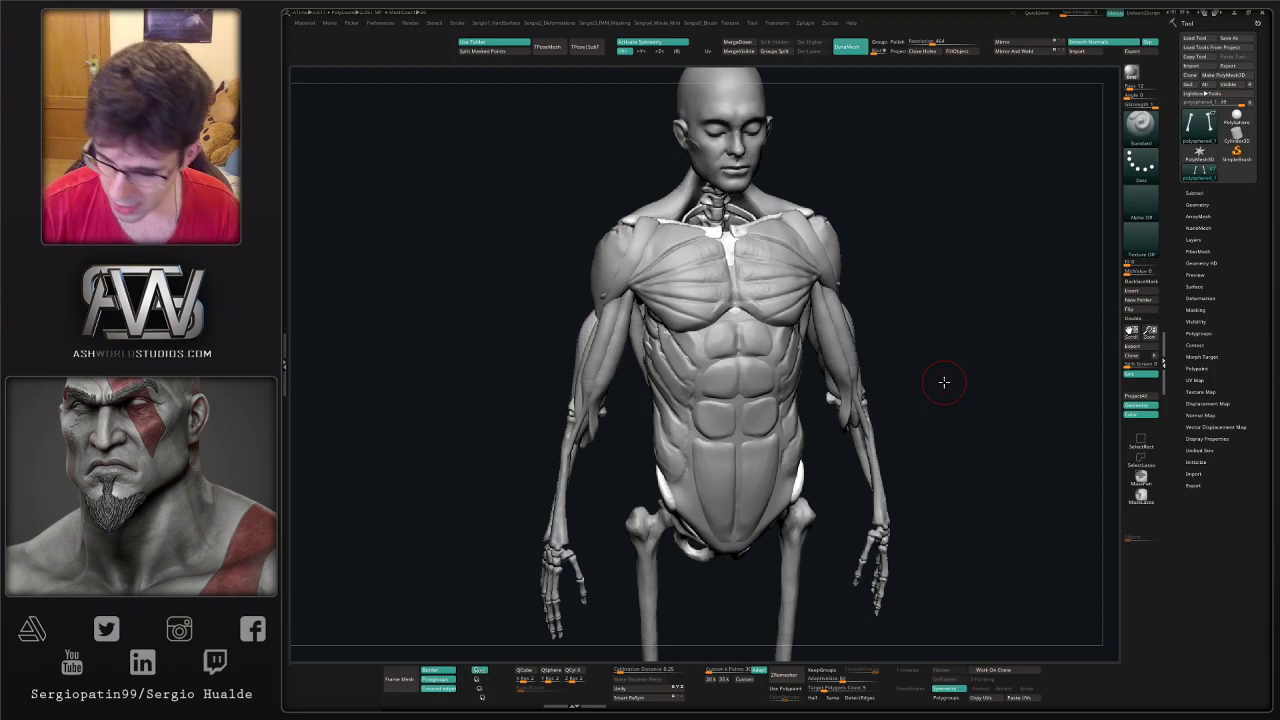
pyautogui.moveTo(894, 266)
pyautogui.mouseDown()
pyautogui.moveTo(894, 277)
pyautogui.moveTo(708, 318)
pyautogui.moveTo(686, 371)
pyautogui.moveTo(680, 337)
pyautogui.moveTo(723, 337)
pyautogui.moveTo(772, 311)
pyautogui.moveTo(749, 309)
pyautogui.moveTo(774, 306)
pyautogui.moveTo(700, 340)
pyautogui.moveTo(659, 320)
pyautogui.mouseUp()
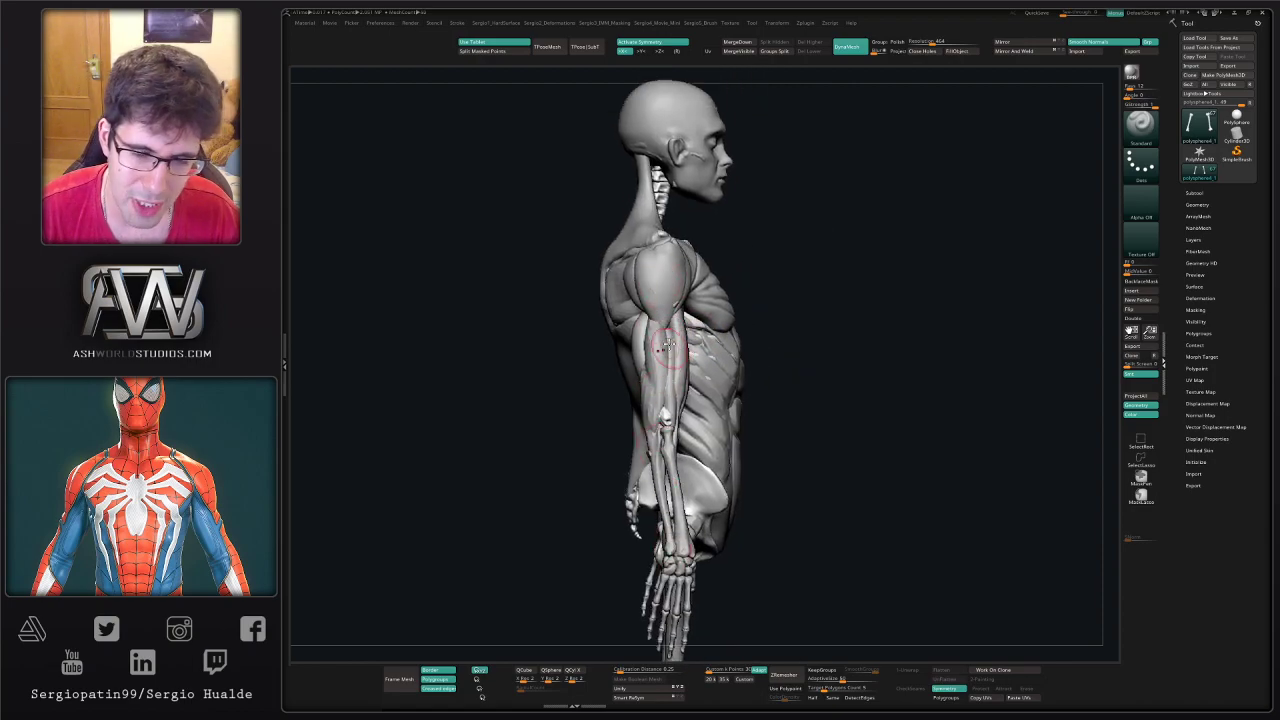
pyautogui.keyDown('alt'); pyautogui.moveTo(665, 412); pyautogui.dragTo(648, 345, button='right'); pyautogui.keyUp('alt')
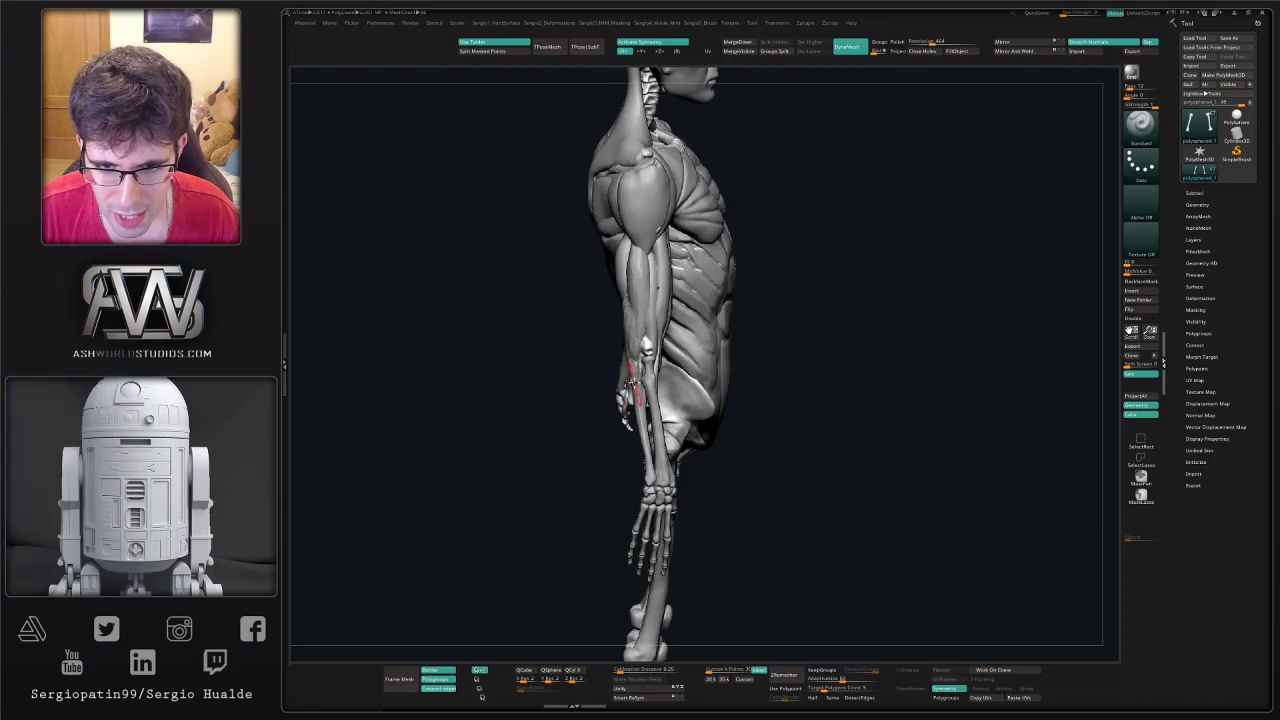
pyautogui.moveTo(646, 400)
pyautogui.mouseDown()
pyautogui.moveTo(689, 386)
pyautogui.moveTo(700, 403)
pyautogui.moveTo(695, 335)
pyautogui.mouseUp()
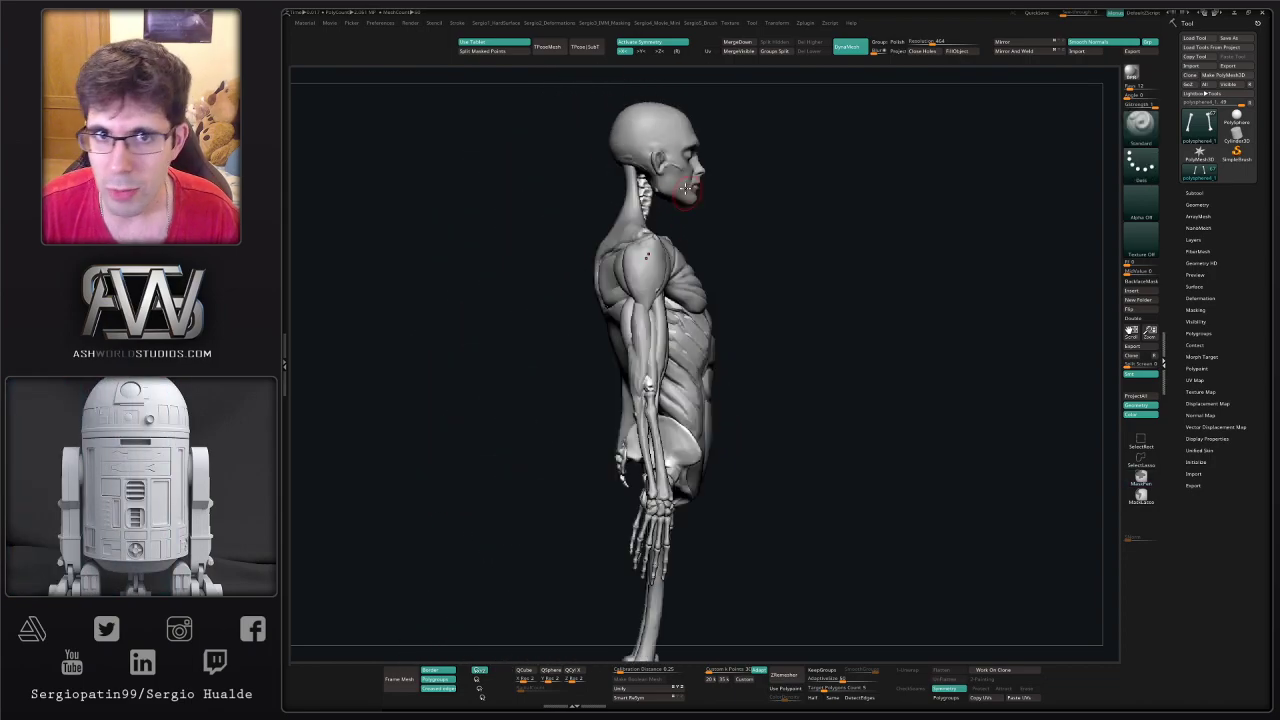
# - Combine all subtools into one low-resolution posing mesh with TPoseMesh
pyautogui.click(549, 48)
pyautogui.keyDown('alt'); pyautogui.click(634, 294); pyautogui.keyUp('alt')
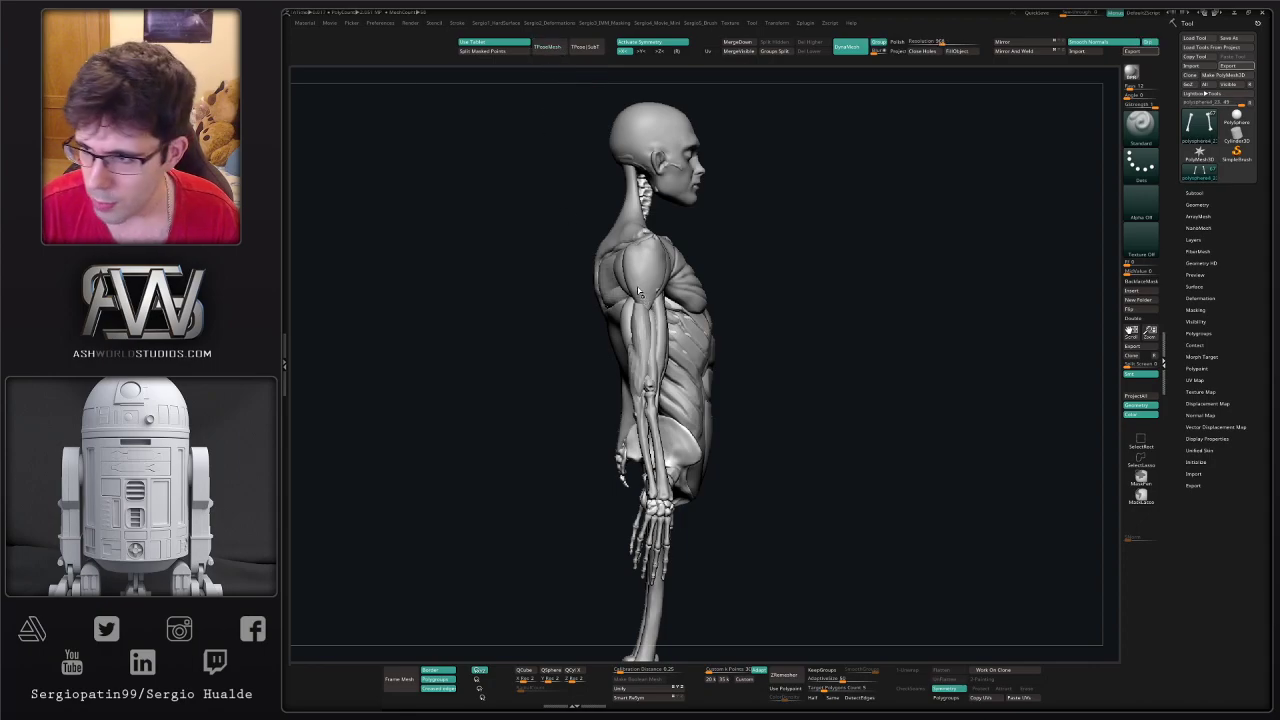
pyautogui.keyDown('alt'); pyautogui.click(634, 290); pyautogui.keyUp('alt')
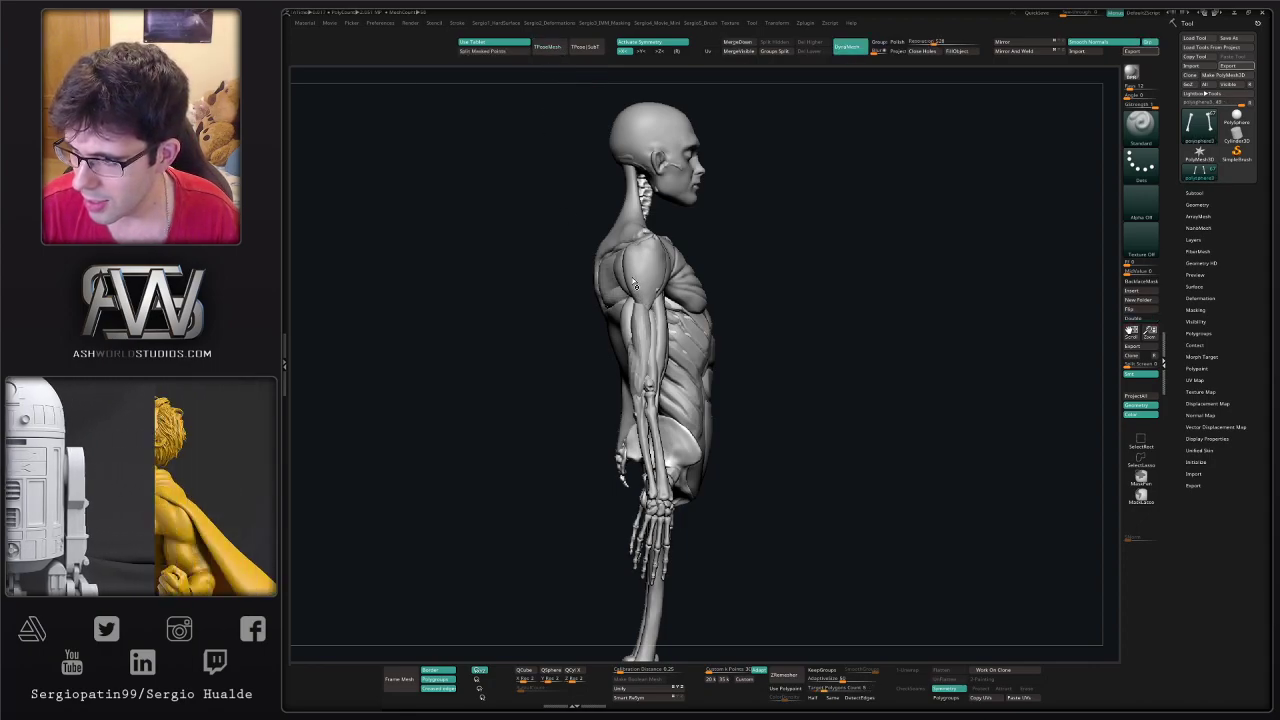
pyautogui.keyDown('alt'); pyautogui.click(634, 280); pyautogui.keyUp('alt')
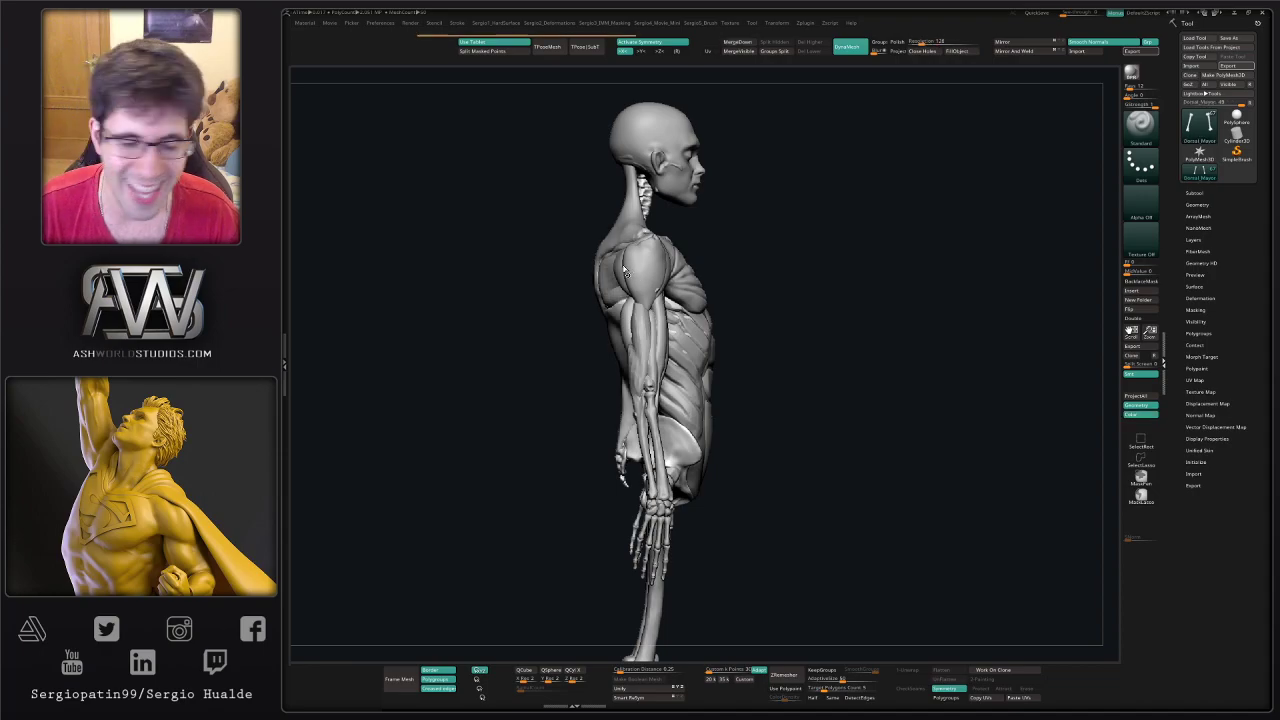
pyautogui.keyDown('alt'); pyautogui.click(623, 258); pyautogui.keyUp('alt')
pyautogui.keyDown('alt'); pyautogui.click(612, 268); pyautogui.keyUp('alt')
pyautogui.keyDown('alt'); pyautogui.click(614, 262); pyautogui.keyUp('alt')
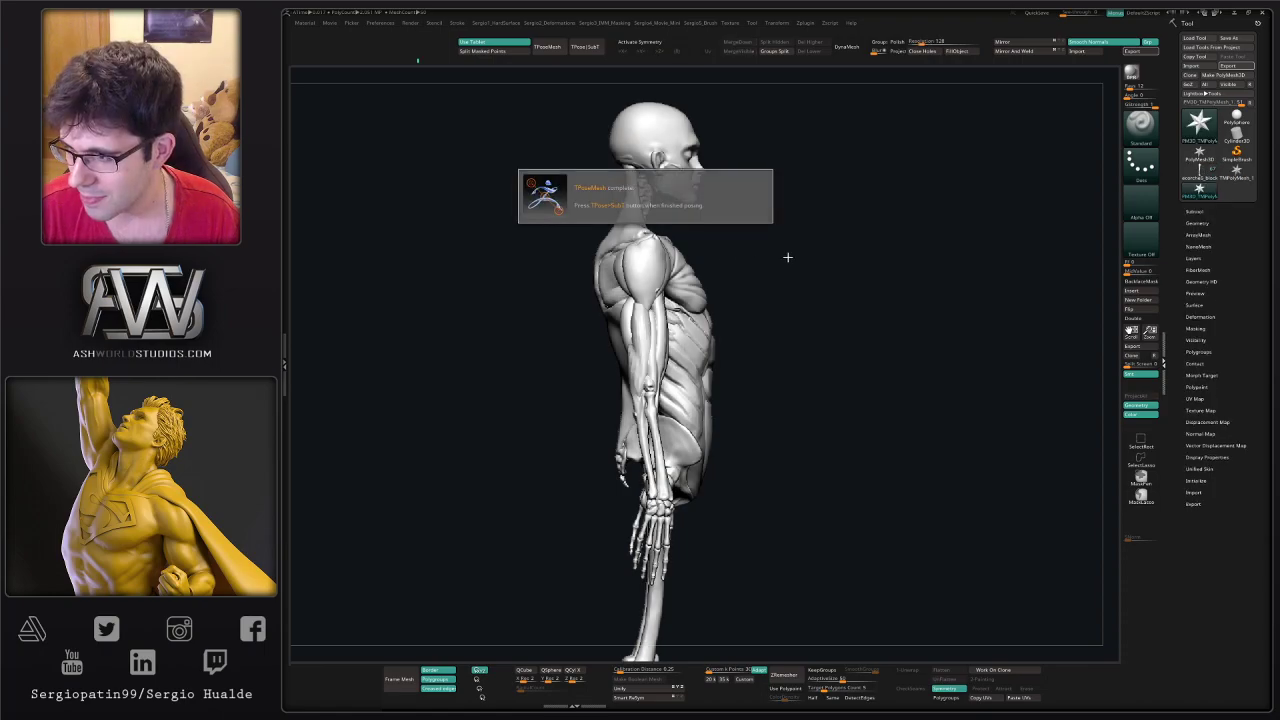
# - Hide the upper-arm muscle polygroups around the elbow so that the arm bones are exposed
pyautogui.keyDown('alt'); pyautogui.moveTo(820, 291); pyautogui.dragTo(860, 390); pyautogui.keyUp('alt')
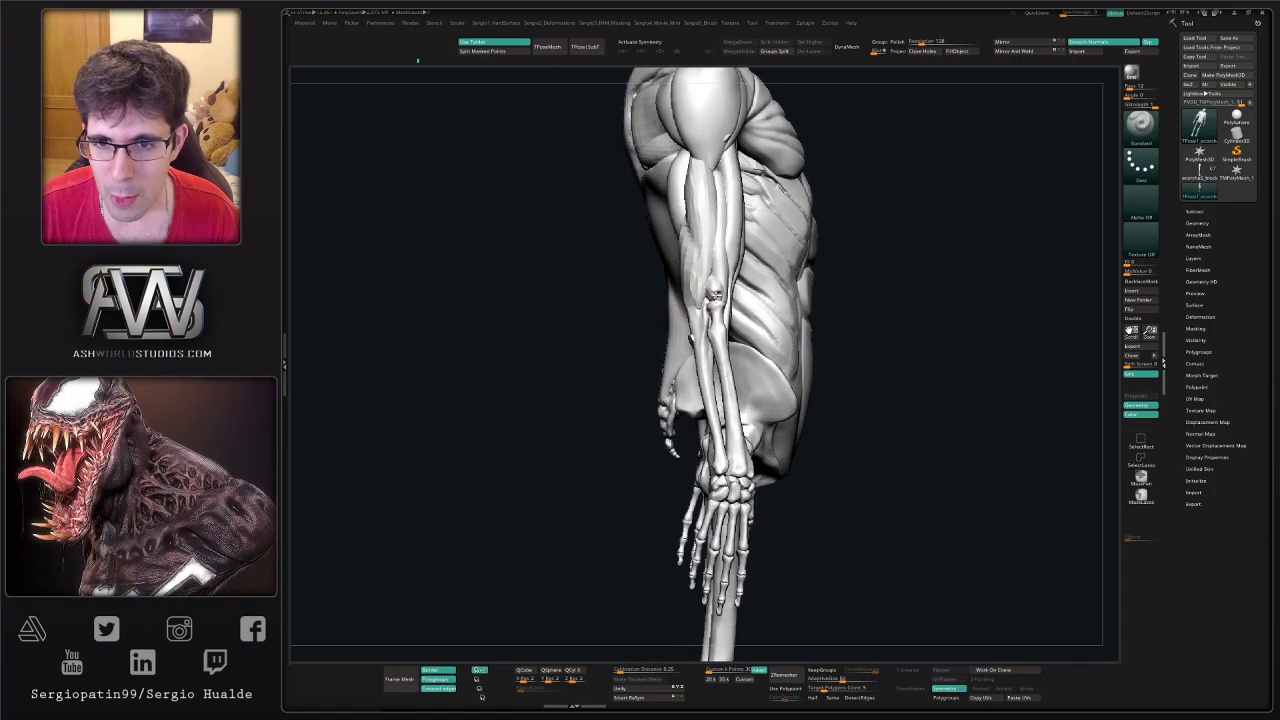
pyautogui.moveTo(520, 320)
pyautogui.mouseDown()
pyautogui.moveTo(683, 343)
pyautogui.moveTo(667, 328)
pyautogui.mouseUp()
pyautogui.keyDown('ctrl'); pyautogui.keyDown('shift'); pyautogui.click(672, 298); pyautogui.keyUp('shift'); pyautogui.keyUp('ctrl')
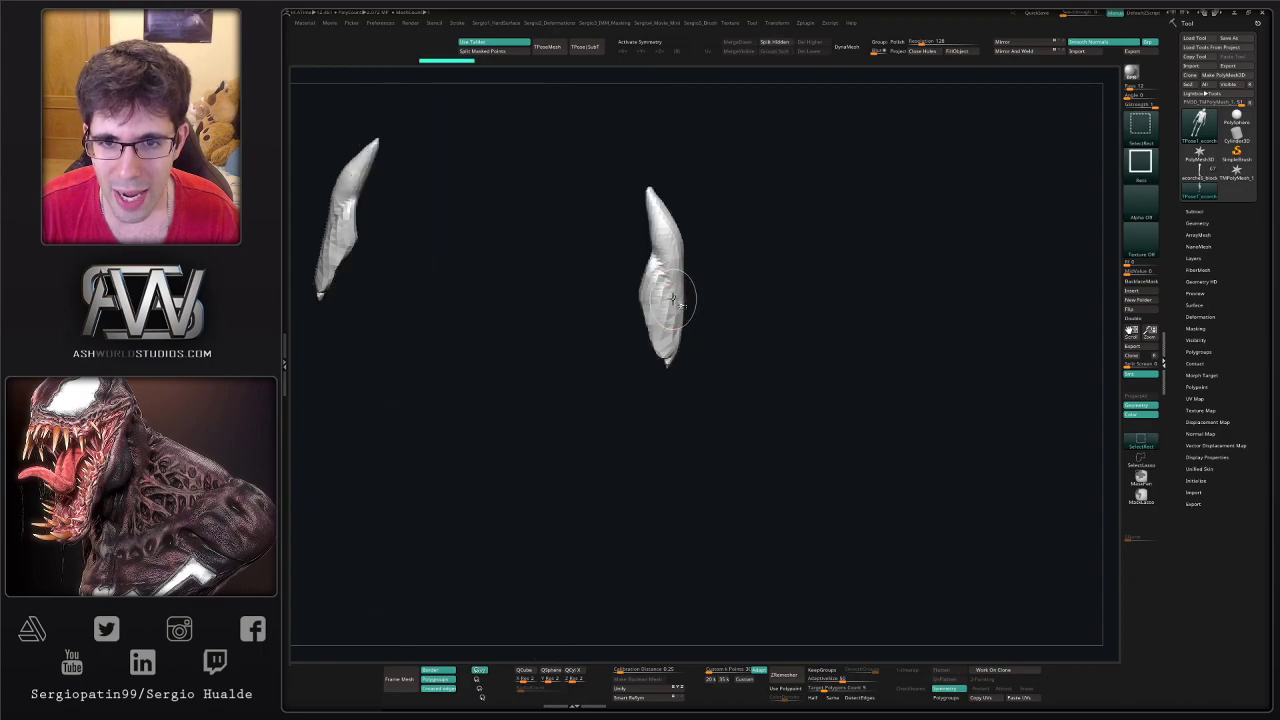
pyautogui.keyDown('ctrl'); pyautogui.keyDown('shift'); pyautogui.click(695, 291); pyautogui.keyUp('shift'); pyautogui.keyUp('ctrl')
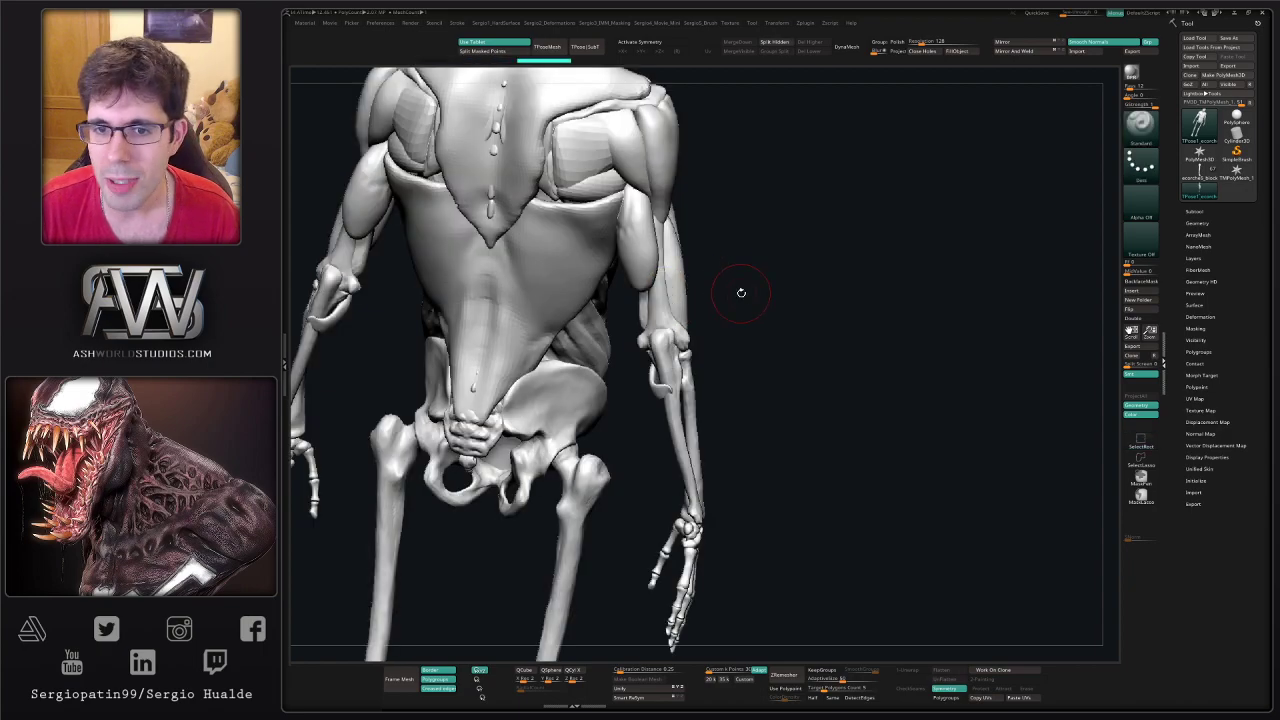
pyautogui.moveTo(740, 289)
pyautogui.mouseDown()
pyautogui.moveTo(711, 303)
pyautogui.moveTo(748, 305)
pyautogui.moveTo(718, 322)
pyautogui.mouseUp()
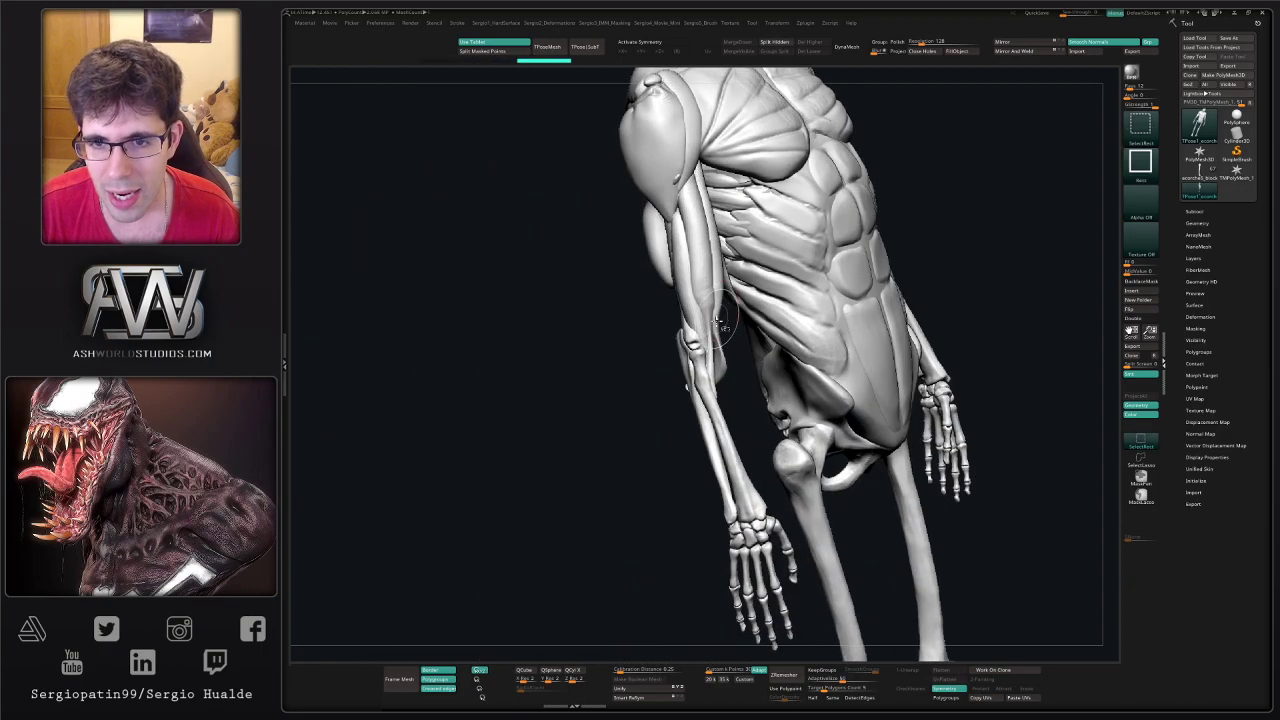
pyautogui.keyDown('ctrl'); pyautogui.keyDown('shift'); pyautogui.click(715, 338); pyautogui.keyUp('shift'); pyautogui.keyUp('ctrl')
pyautogui.keyDown('ctrl'); pyautogui.keyDown('shift'); pyautogui.click(715, 335); pyautogui.keyUp('shift'); pyautogui.keyUp('ctrl')
pyautogui.keyDown('ctrl'); pyautogui.keyDown('shift'); pyautogui.click(699, 318); pyautogui.keyUp('shift'); pyautogui.keyUp('ctrl')
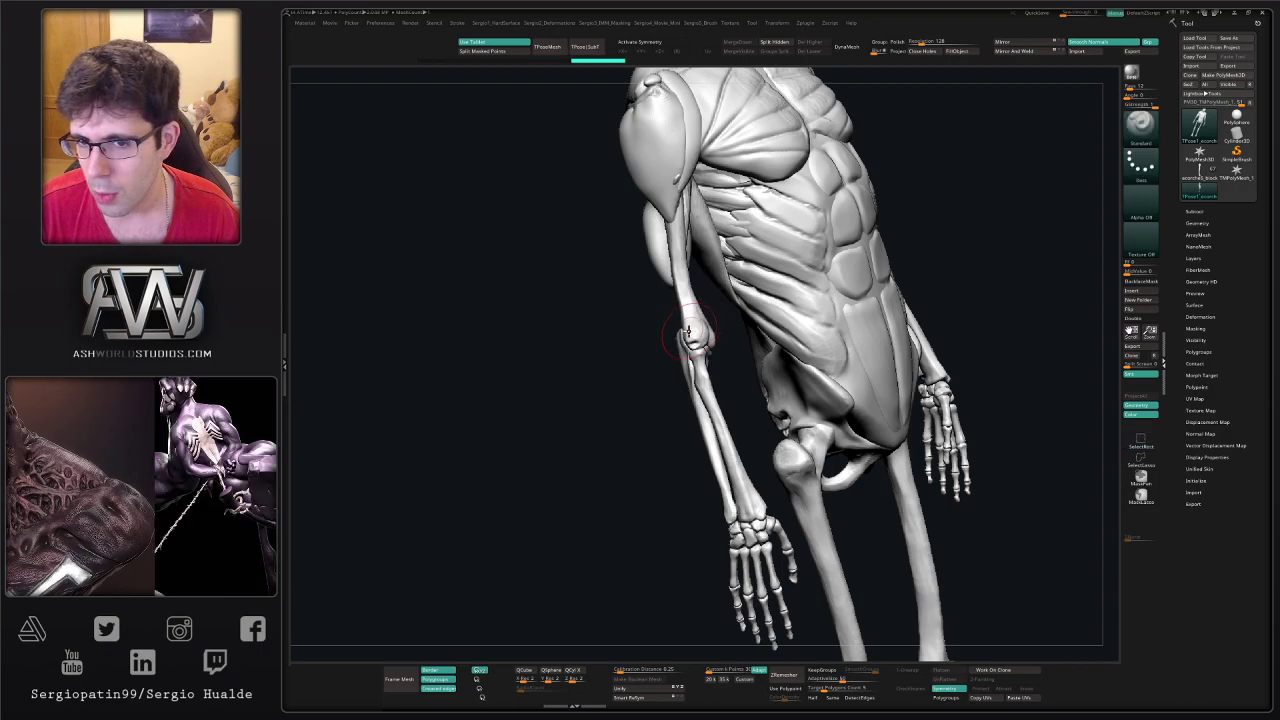
# - Turn on X symmetry and isolate the forearm and hand bones below the elbow
pyautogui.moveTo(696, 330); pyautogui.dragTo(693, 316, button='right')
pyautogui.moveTo(692, 318); pyautogui.dragTo(630, 290)
pyautogui.press('x')
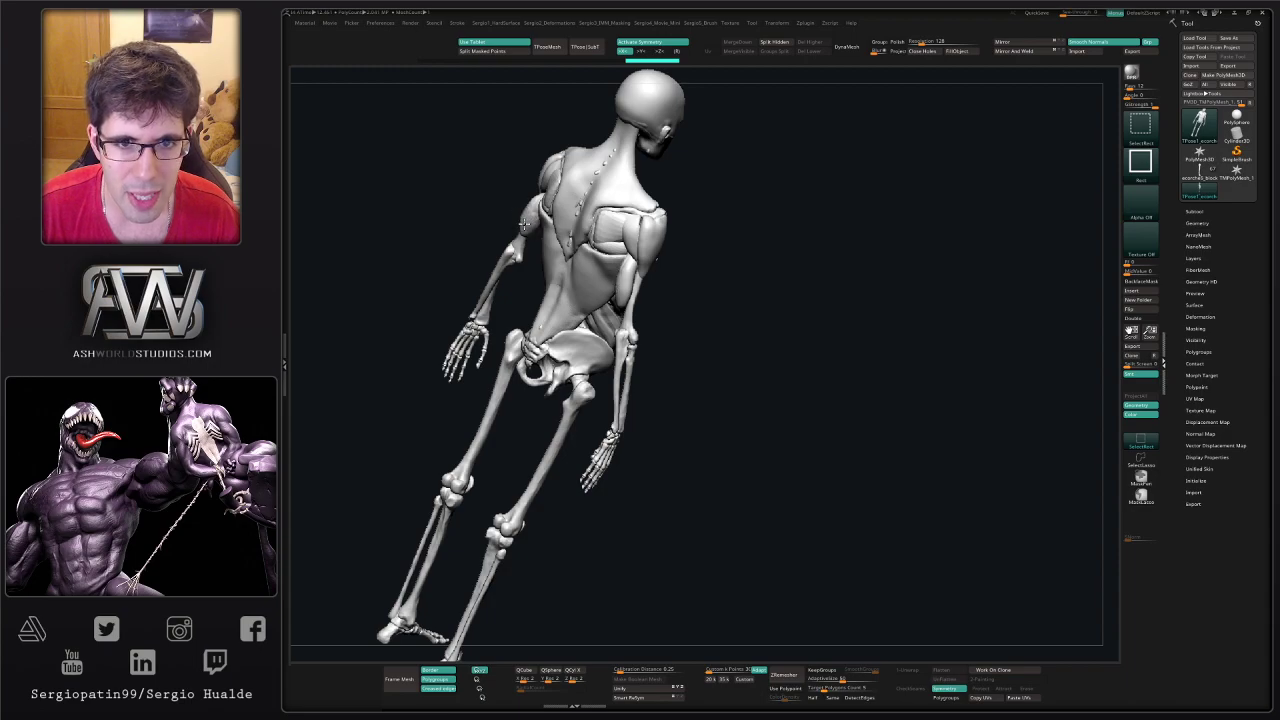
pyautogui.moveTo(524, 224)
pyautogui.mouseDown()
pyautogui.moveTo(626, 354)
pyautogui.moveTo(619, 344)
pyautogui.moveTo(598, 356)
pyautogui.mouseUp()
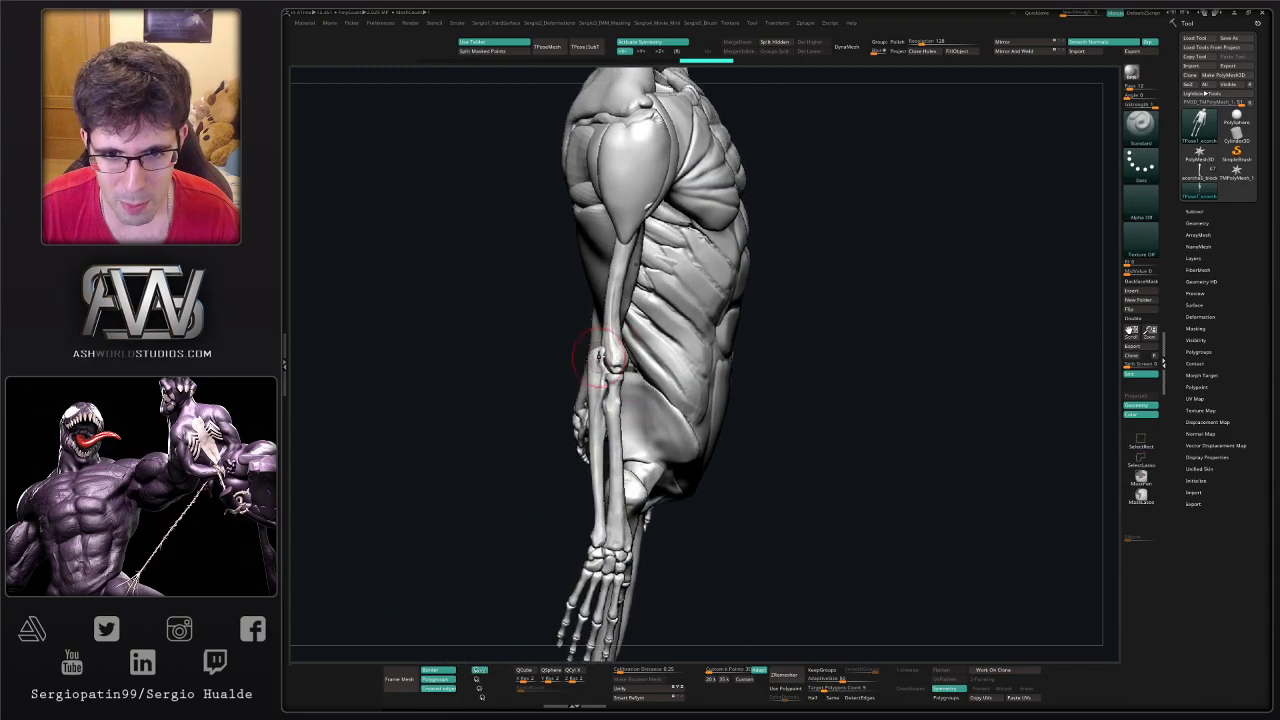
pyautogui.keyDown('ctrl'); pyautogui.moveTo(614, 366); pyautogui.dragTo(640, 310, button='right'); pyautogui.keyUp('ctrl')
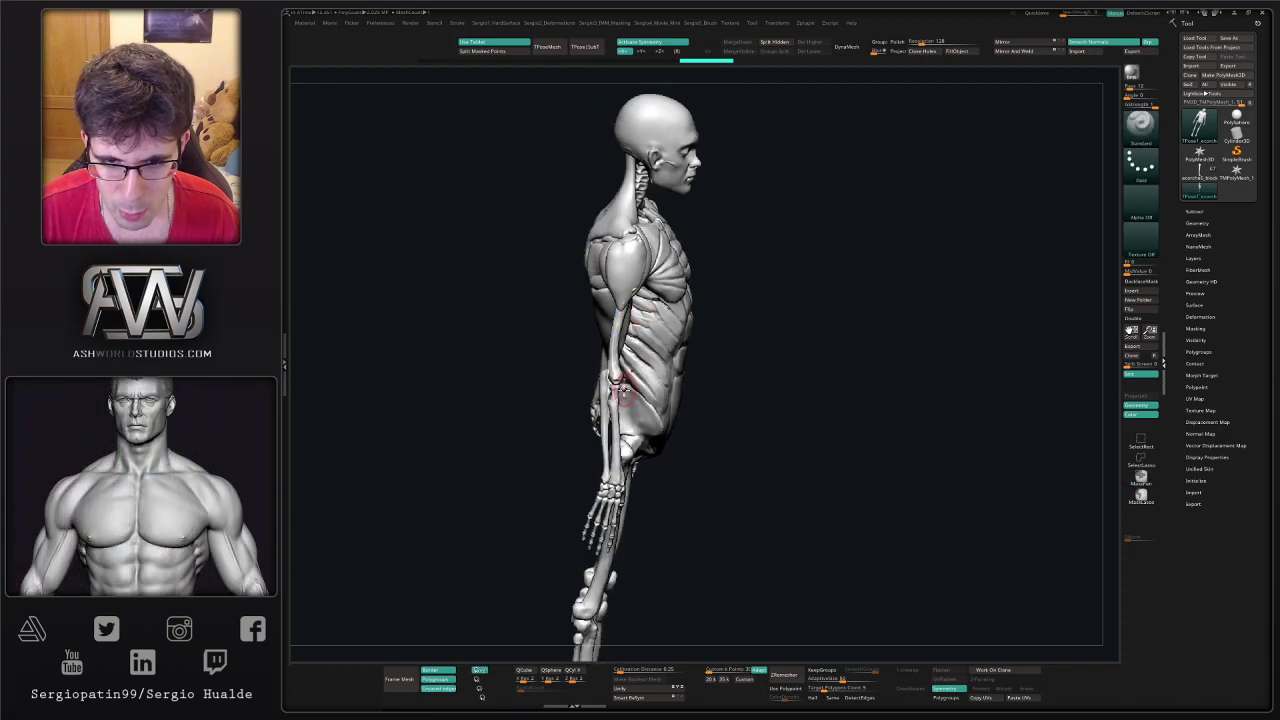
pyautogui.keyDown('alt'); pyautogui.moveTo(609, 408); pyautogui.dragTo(615, 354, button='right'); pyautogui.keyUp('alt')
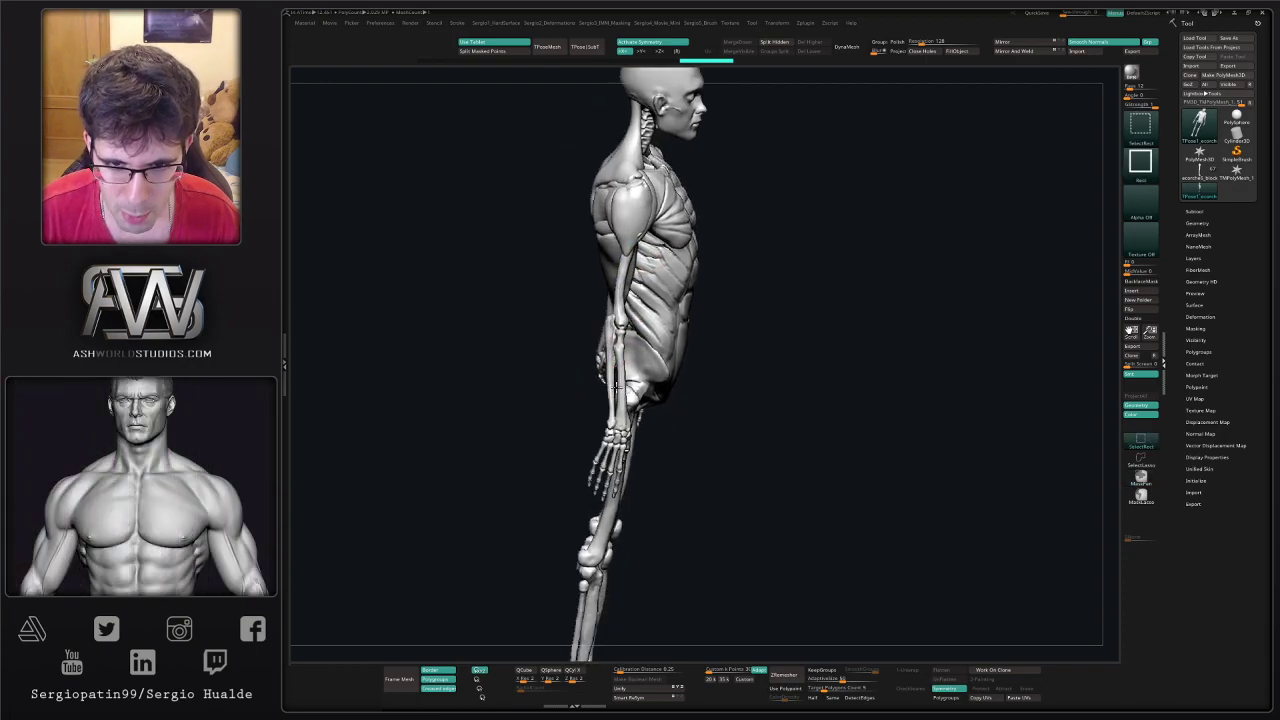
pyautogui.moveTo(620, 383); pyautogui.dragTo(640, 512)
pyautogui.moveTo(586, 331)
pyautogui.mouseDown()
pyautogui.moveTo(640, 343)
pyautogui.moveTo(680, 394)
pyautogui.moveTo(601, 413)
pyautogui.moveTo(695, 335)
pyautogui.moveTo(691, 299)
pyautogui.mouseUp()
pyautogui.hotkey('ctrl', 'shift')
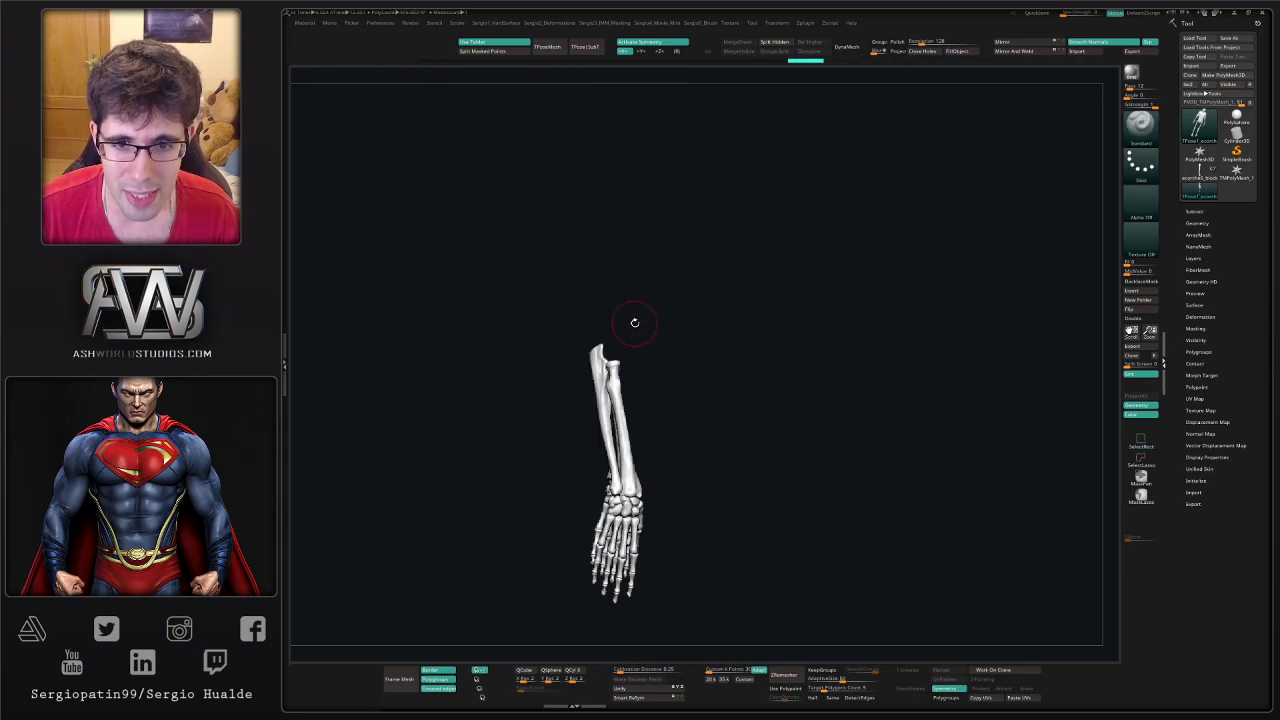
# - Show the whole body again with everything masked except the forearms and hands
pyautogui.keyDown('ctrl'); pyautogui.keyDown('shift'); pyautogui.click(669, 326); pyautogui.keyUp('shift'); pyautogui.keyUp('ctrl')
pyautogui.moveTo(632, 330)
pyautogui.mouseDown(button='right')
pyautogui.moveTo(580, 345)
pyautogui.moveTo(612, 388)
pyautogui.moveTo(572, 381)
pyautogui.moveTo(613, 376)
pyautogui.moveTo(624, 344)
pyautogui.mouseUp(button='right')
pyautogui.keyDown('ctrl'); pyautogui.click(572, 381); pyautogui.keyUp('ctrl')
# - Rotate the unmasked forearms and hands forward about 10 degrees around the elbow joint
pyautogui.press('w')
pyautogui.keyDown('alt'); pyautogui.click(610, 365); pyautogui.keyUp('alt')
pyautogui.moveTo(628, 348); pyautogui.dragTo(630, 338)
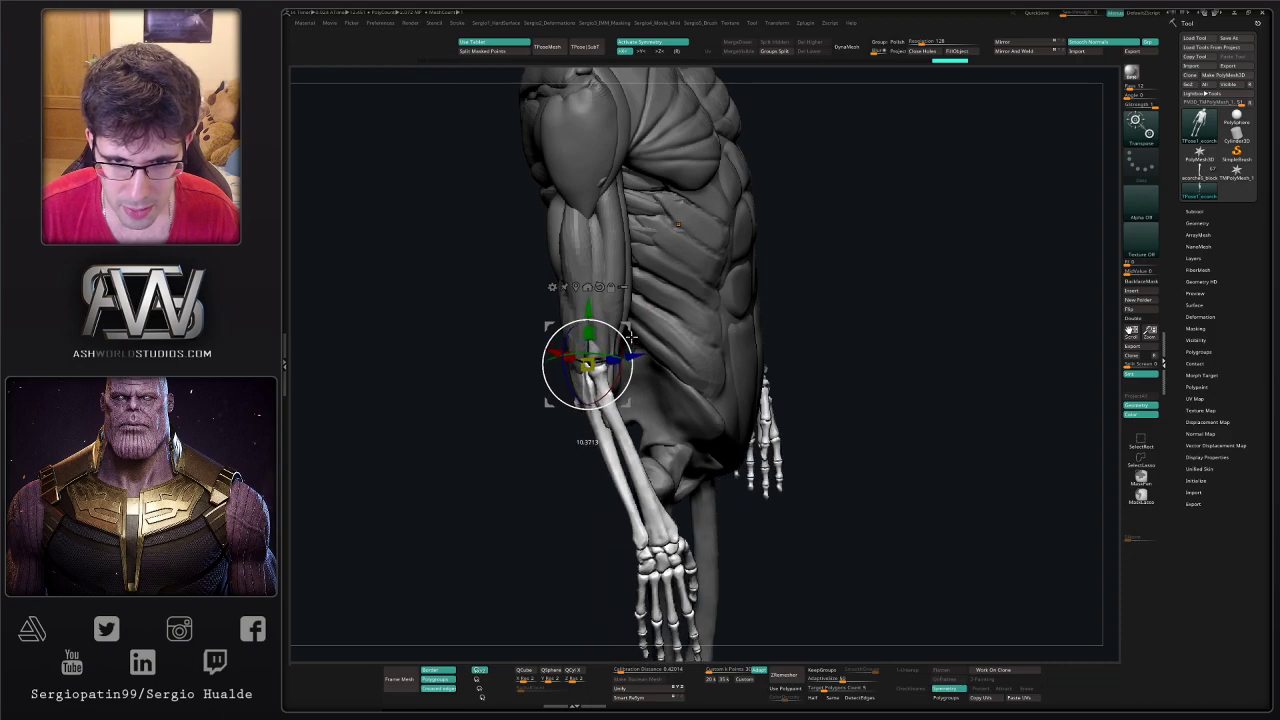
pyautogui.moveTo(678, 320)
pyautogui.keyDown('ctrl'); pyautogui.mouseDown(button='right')
pyautogui.moveTo(714, 277)
pyautogui.moveTo(752, 295)
pyautogui.mouseUp(button='right'); pyautogui.keyUp('ctrl')
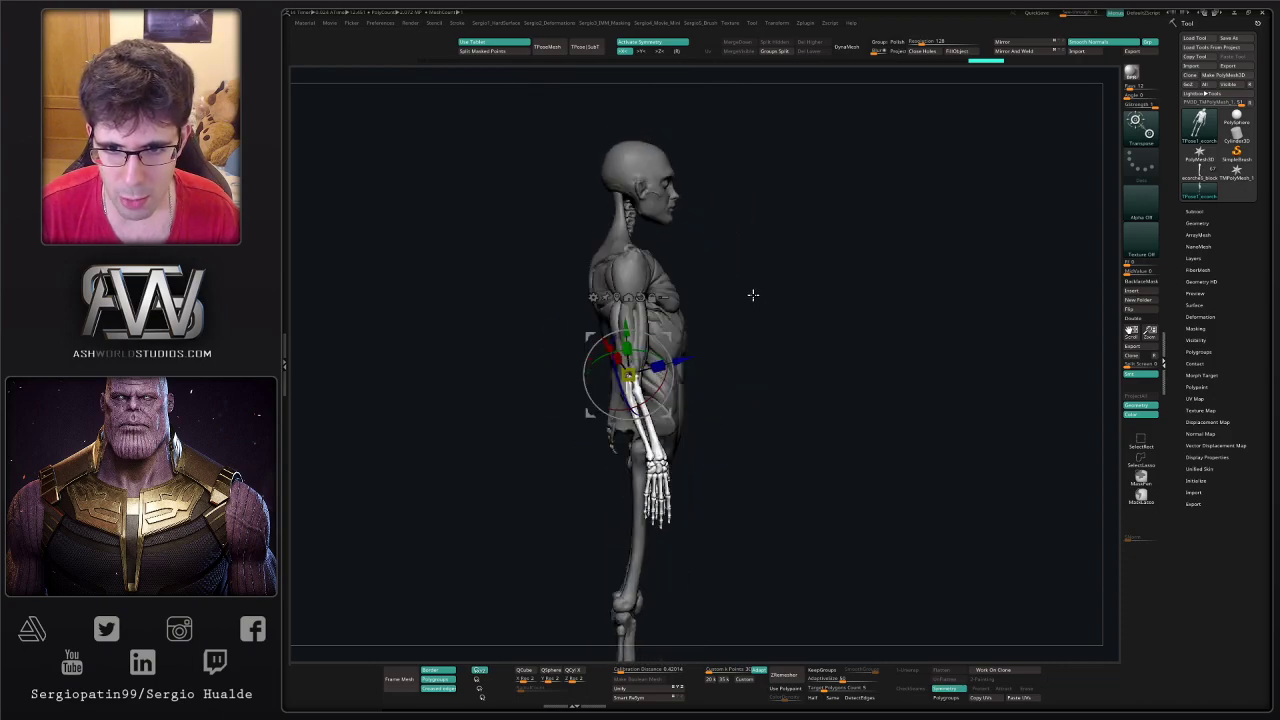
pyautogui.press('q')
# - Transfer the new arm pose from the posing mesh back to the original subtools with TPose|SubT
pyautogui.moveTo(755, 348); pyautogui.dragTo(712, 349, button='right')
pyautogui.moveTo(711, 348)
pyautogui.mouseDown()
pyautogui.moveTo(800, 349)
pyautogui.moveTo(677, 337)
pyautogui.moveTo(597, 367)
pyautogui.moveTo(757, 333)
pyautogui.moveTo(700, 336)
pyautogui.moveTo(760, 340)
pyautogui.moveTo(646, 341)
pyautogui.moveTo(683, 363)
pyautogui.moveTo(736, 352)
pyautogui.moveTo(600, 357)
pyautogui.moveTo(570, 340)
pyautogui.mouseUp()
pyautogui.press('f')
pyautogui.click(588, 47)
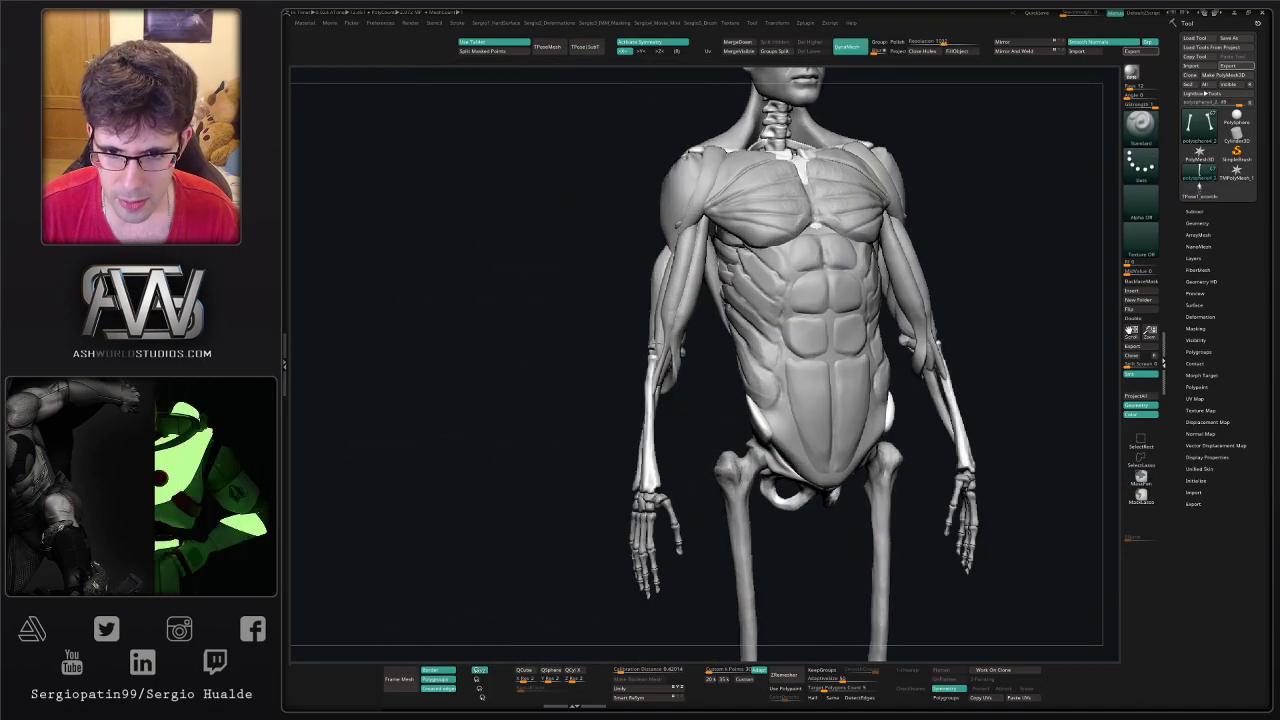
pyautogui.keyDown('alt'); pyautogui.click(656, 335); pyautogui.keyUp('alt')
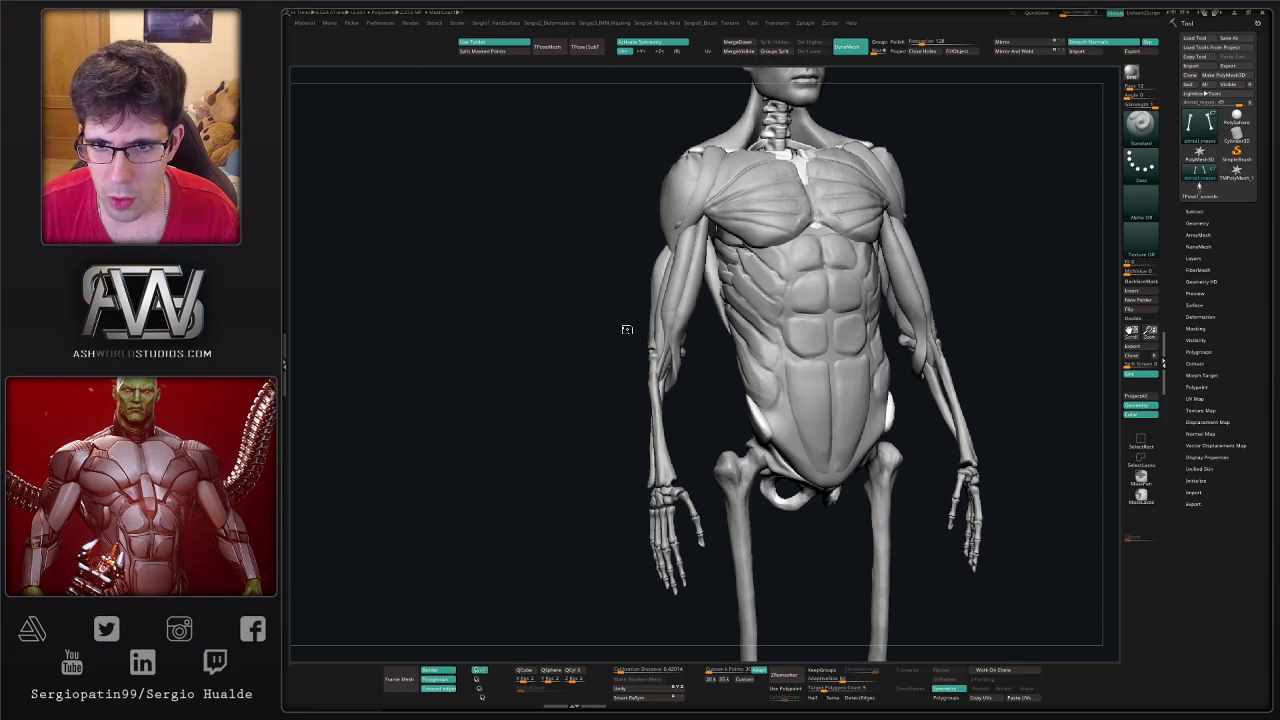
pyautogui.press('Down')
pyautogui.press('Down')
pyautogui.press('Down')
pyautogui.press('Down')
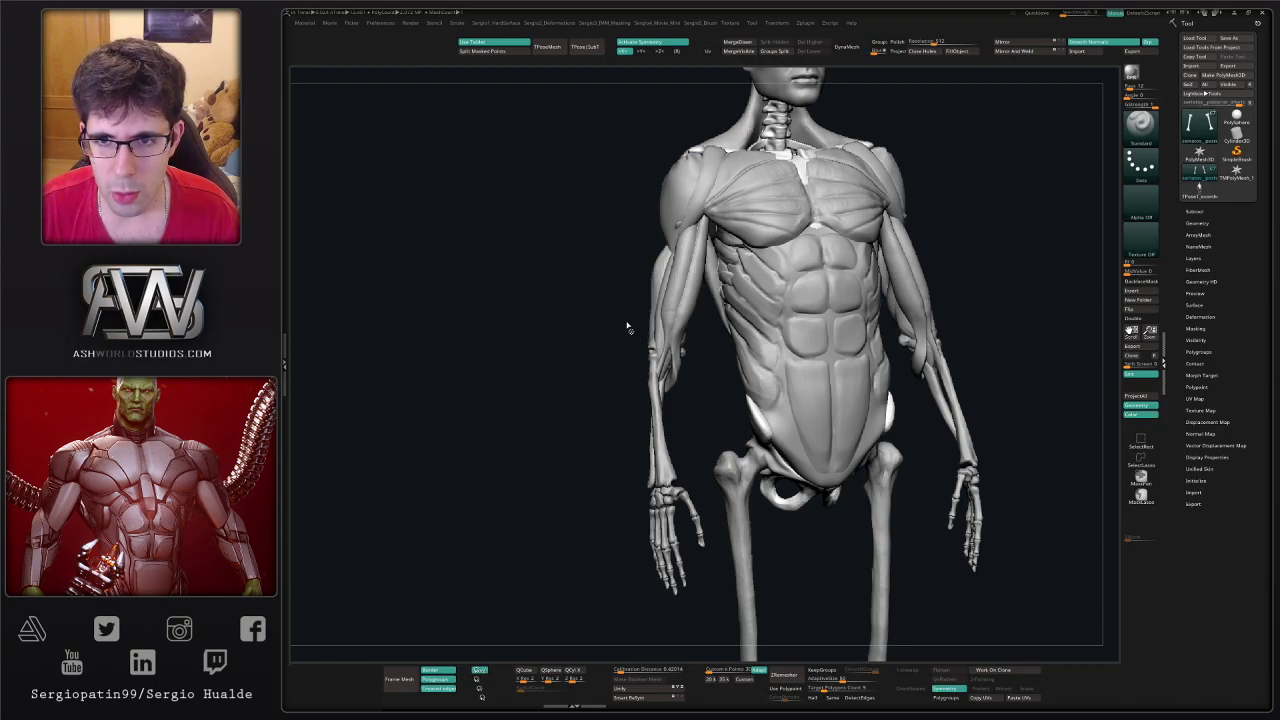
pyautogui.press('Down')
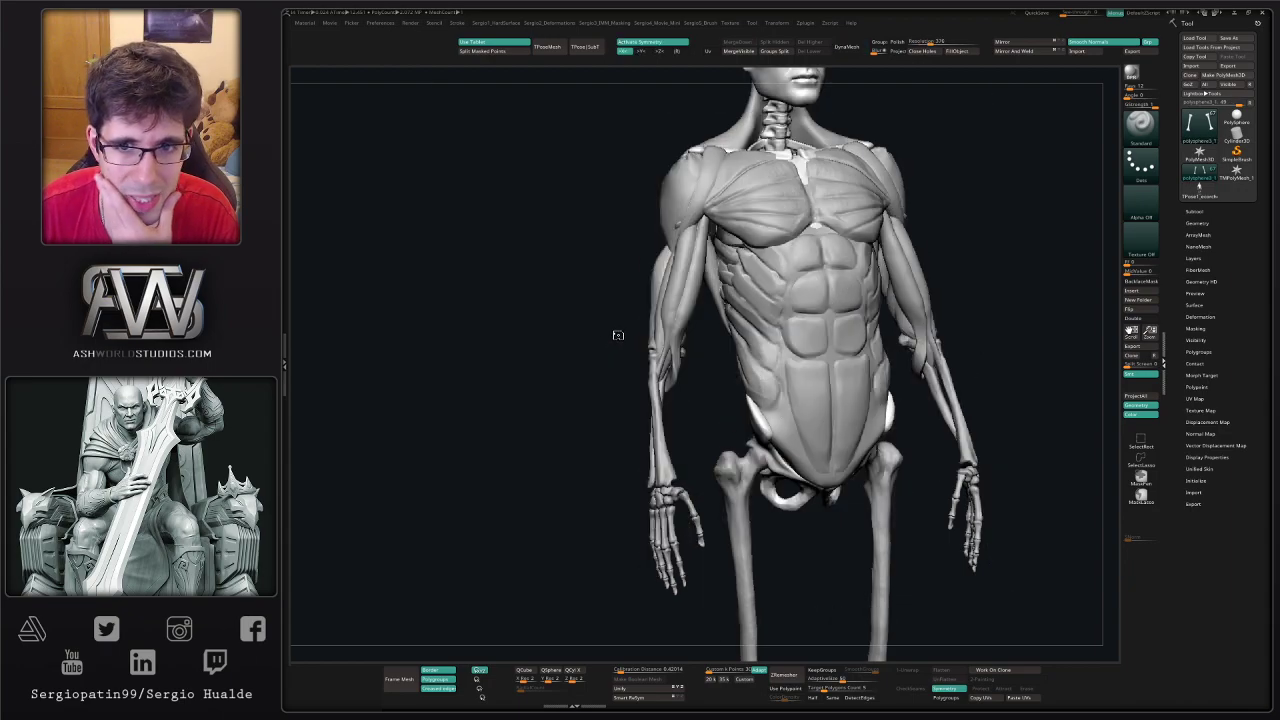
# - Select the biceps and try reshaping its lower end at the elbow with the Move brush, undoing the unwanted strokes
pyautogui.moveTo(637, 371)
pyautogui.mouseDown()
pyautogui.moveTo(666, 370)
pyautogui.moveTo(663, 399)
pyautogui.mouseUp()
pyautogui.keyDown('ctrl'); pyautogui.moveTo(663, 399); pyautogui.dragTo(732, 387, button='right'); pyautogui.keyUp('ctrl')
pyautogui.keyDown('alt'); pyautogui.click(677, 384); pyautogui.keyUp('alt')
pyautogui.hotkey('ctrl', 'z')
pyautogui.hotkey('ctrl', 'z')
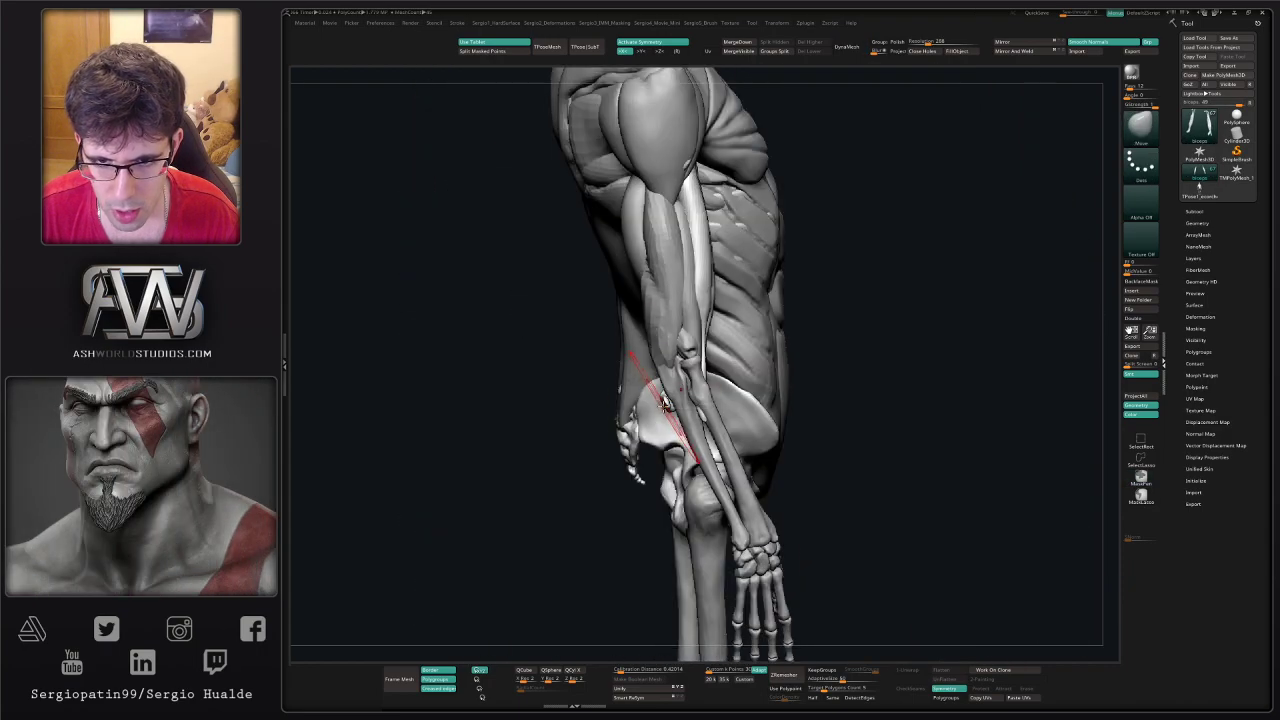
pyautogui.hotkey('ctrl', 'z')
pyautogui.hotkey('ctrl', 'z')
pyautogui.hotkey('ctrl', 'z')
pyautogui.hotkey('ctrl', 'z')
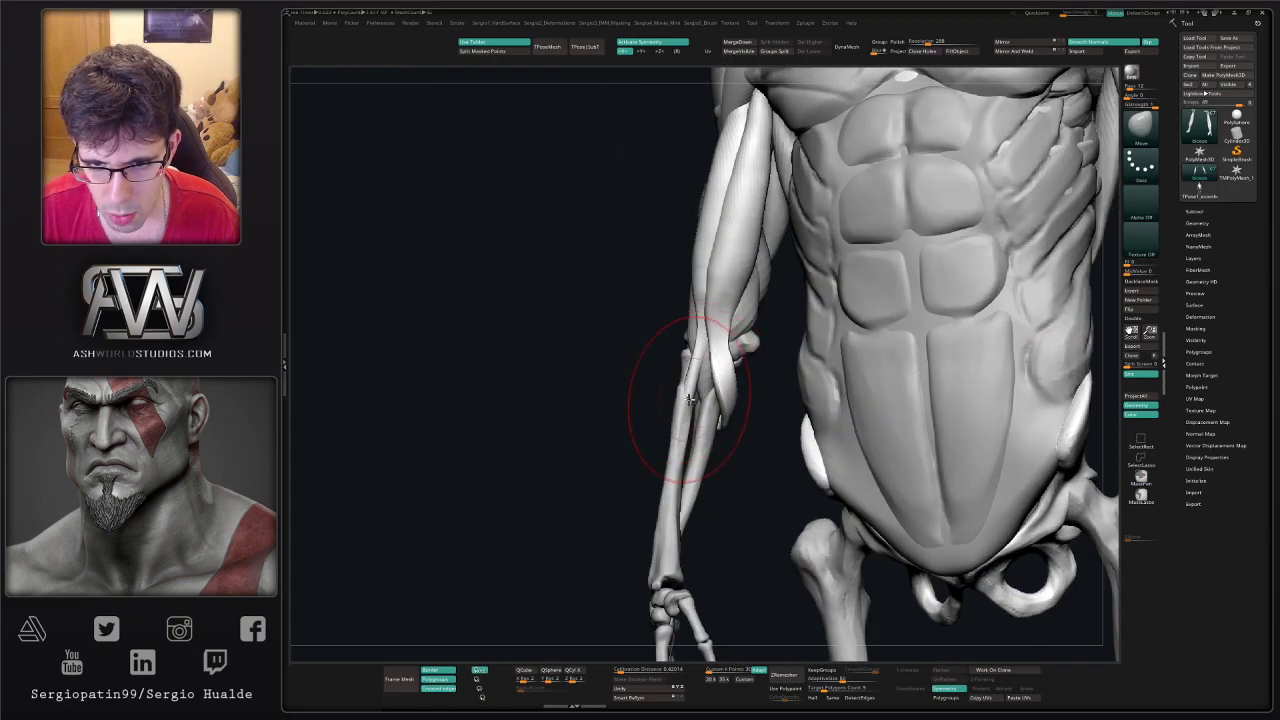
pyautogui.hotkey('ctrl', 'z')
pyautogui.hotkey('ctrl', 'z')
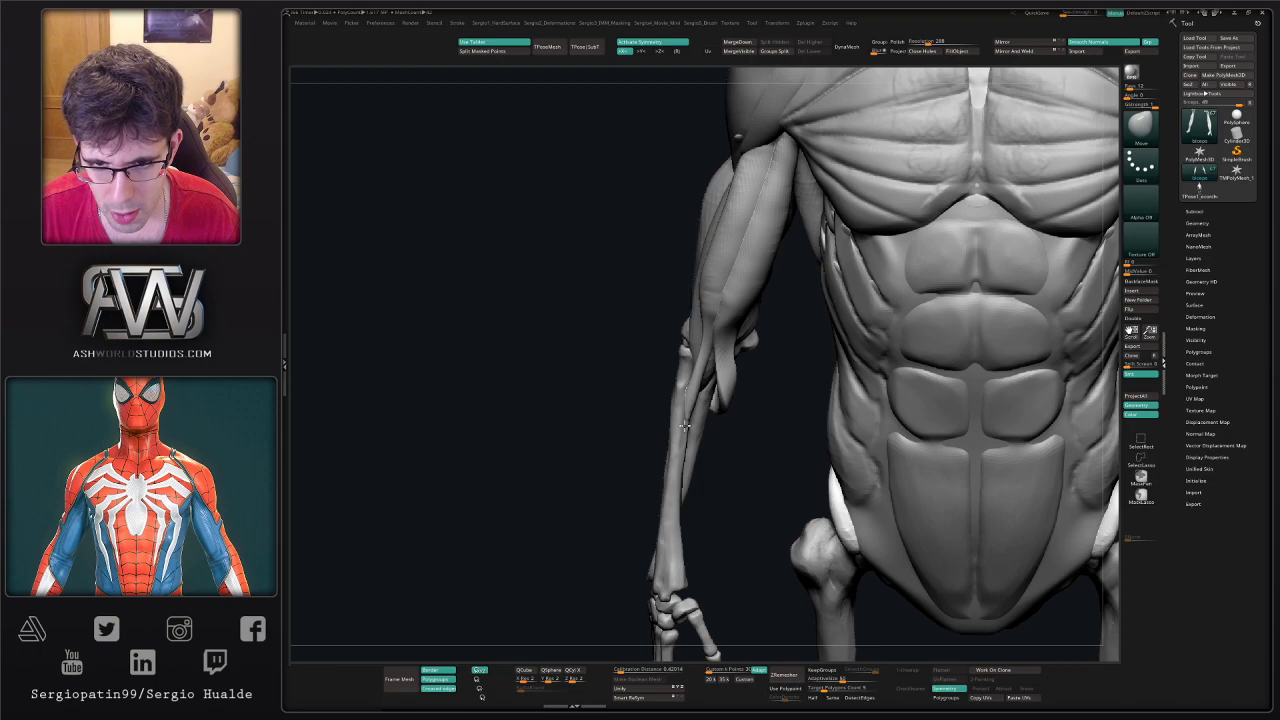
pyautogui.hotkey('ctrl', 'z')
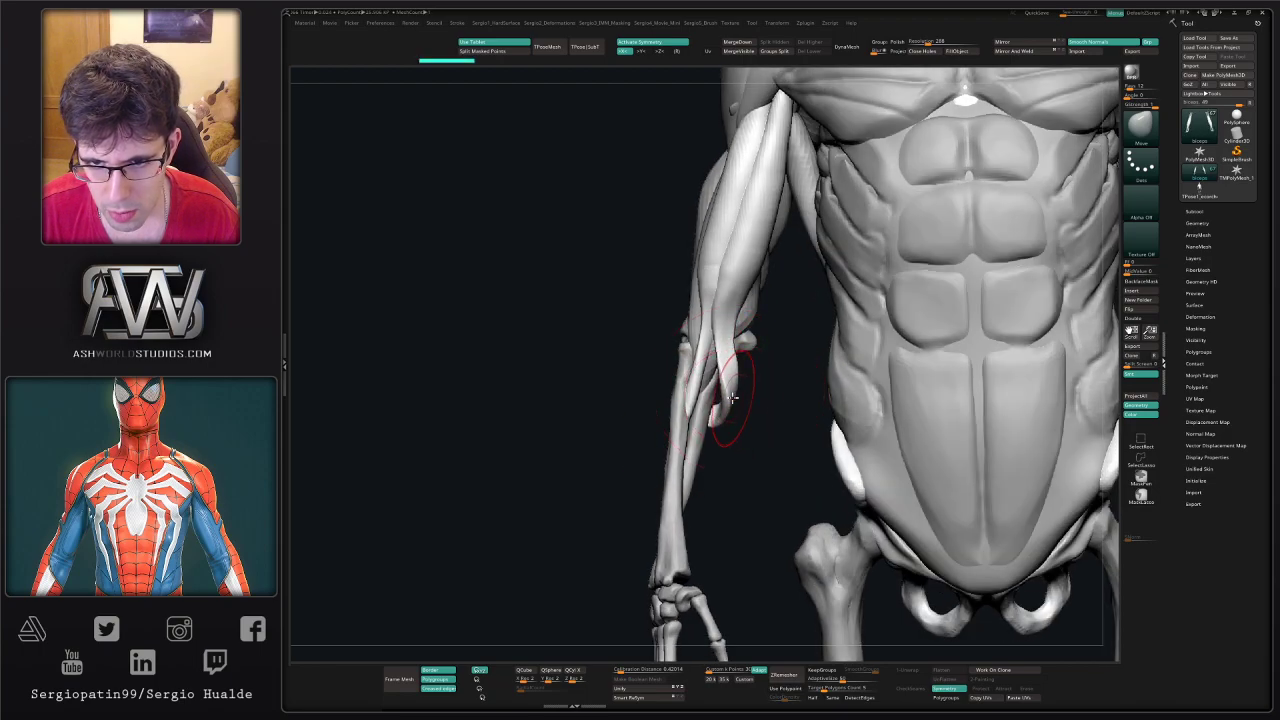
# - Switch to the Move Topological brush and adjust the biceps' lower end near the forearm bones
pyautogui.moveTo(785, 415); pyautogui.dragTo(755, 415)
pyautogui.press('b')
pyautogui.press('m')
pyautogui.press('t')
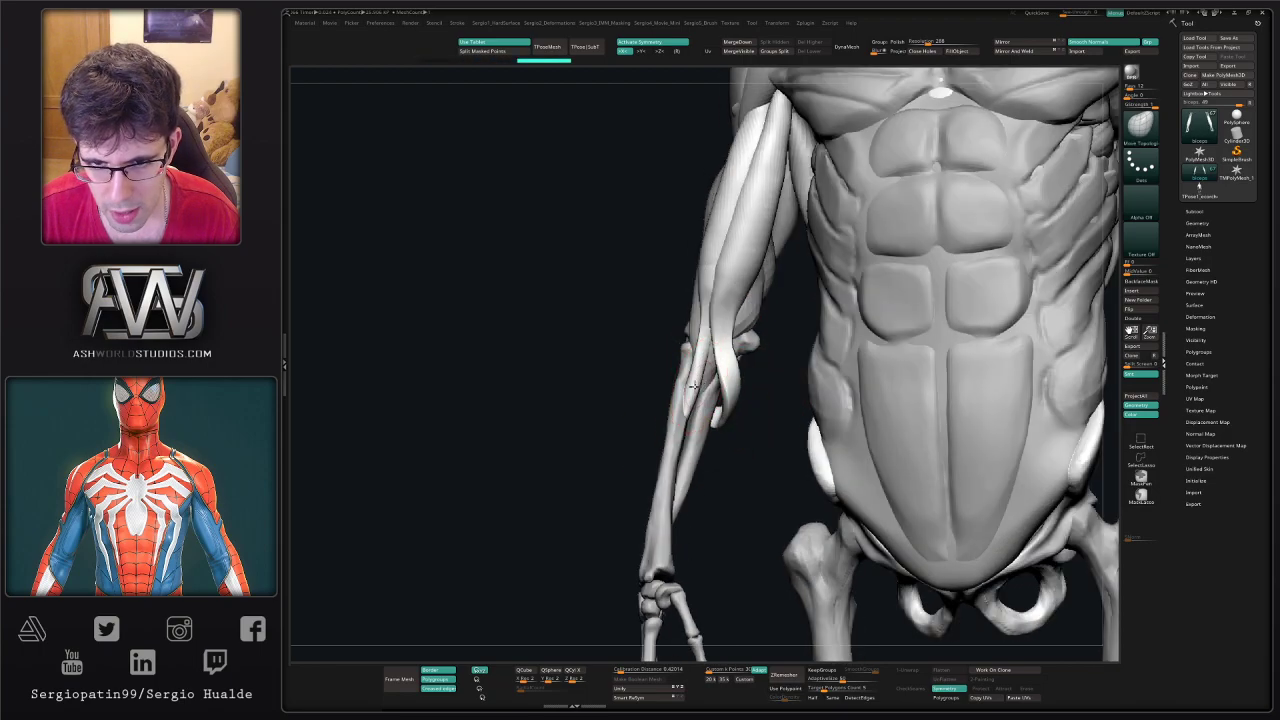
# - Select the brachialis and fit its lower end to the bent elbow with the Move brush
pyautogui.keyDown('alt'); pyautogui.click(707, 385); pyautogui.keyUp('alt')
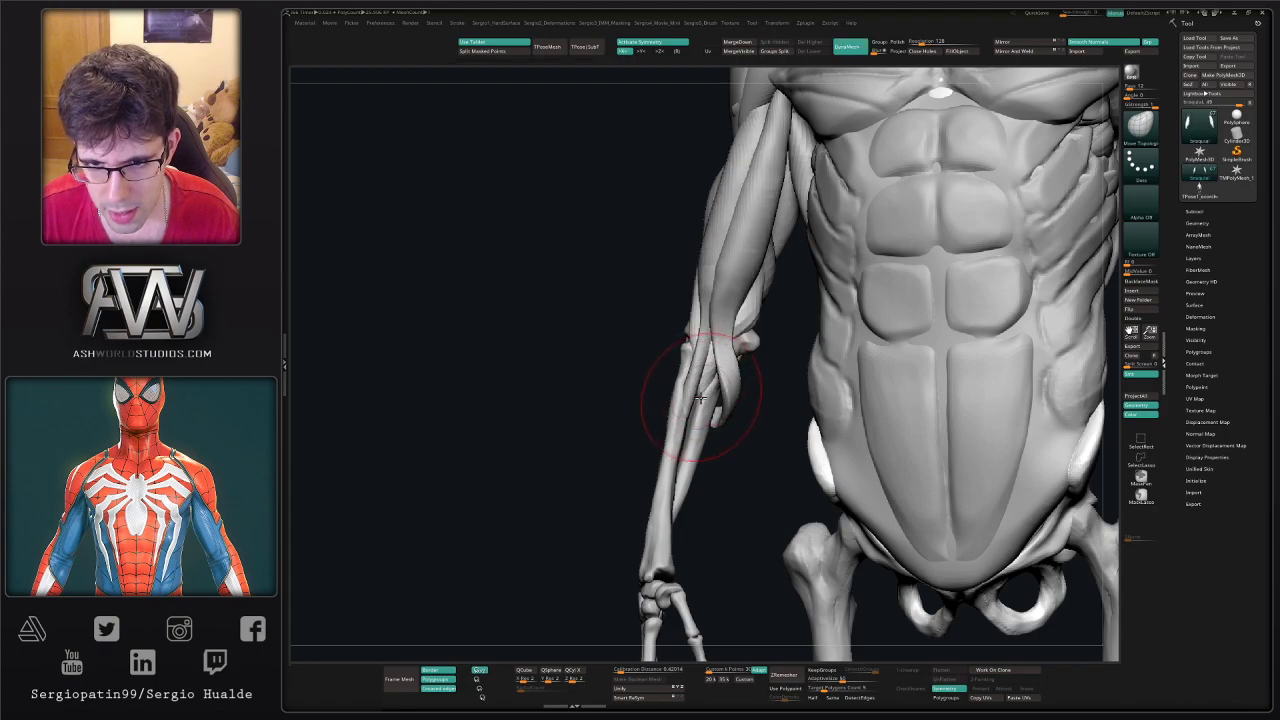
pyautogui.moveTo(700, 398); pyautogui.dragTo(707, 394, button='right')
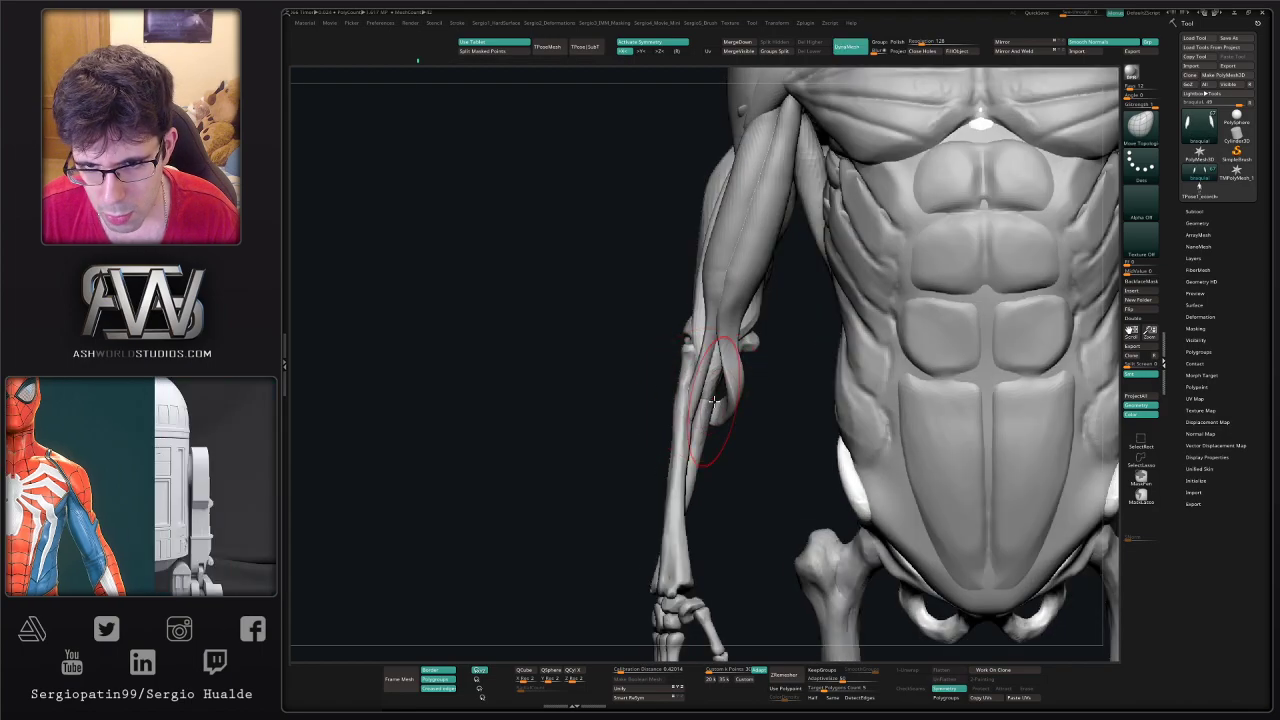
pyautogui.hotkey('ctrl', 'shift', 'z')
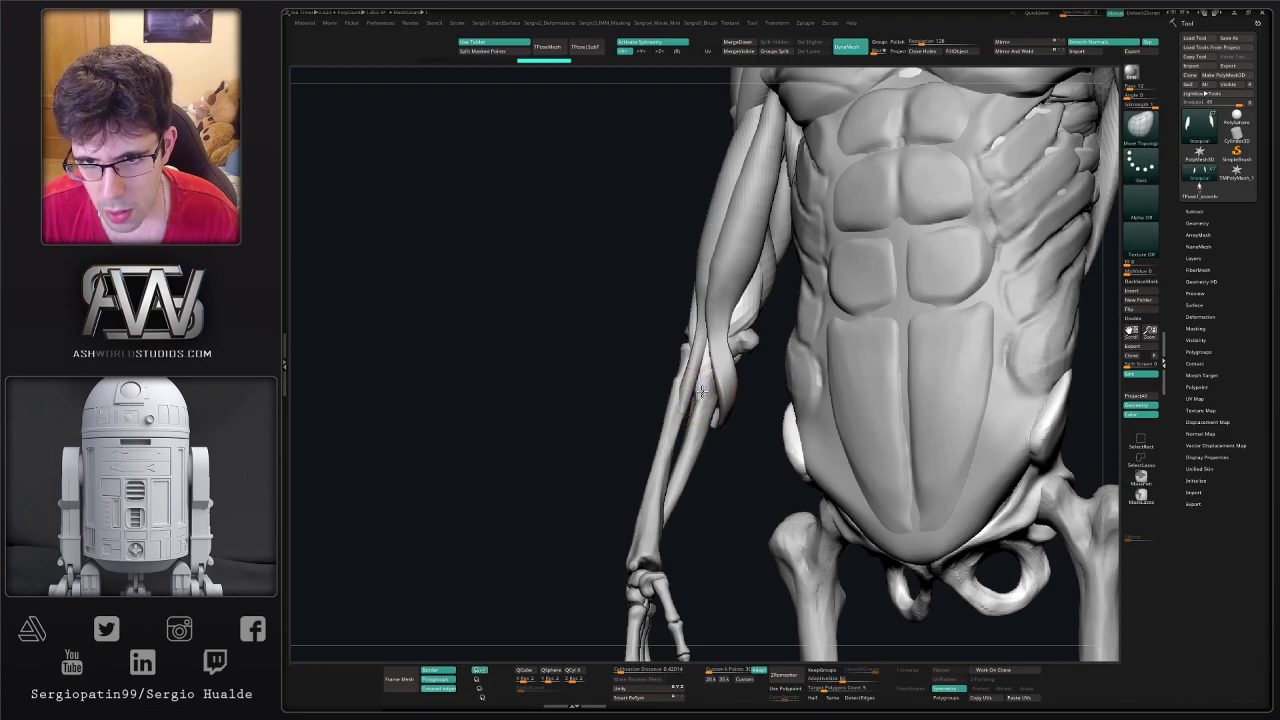
pyautogui.moveTo(702, 391); pyautogui.dragTo(722, 370, button='right')
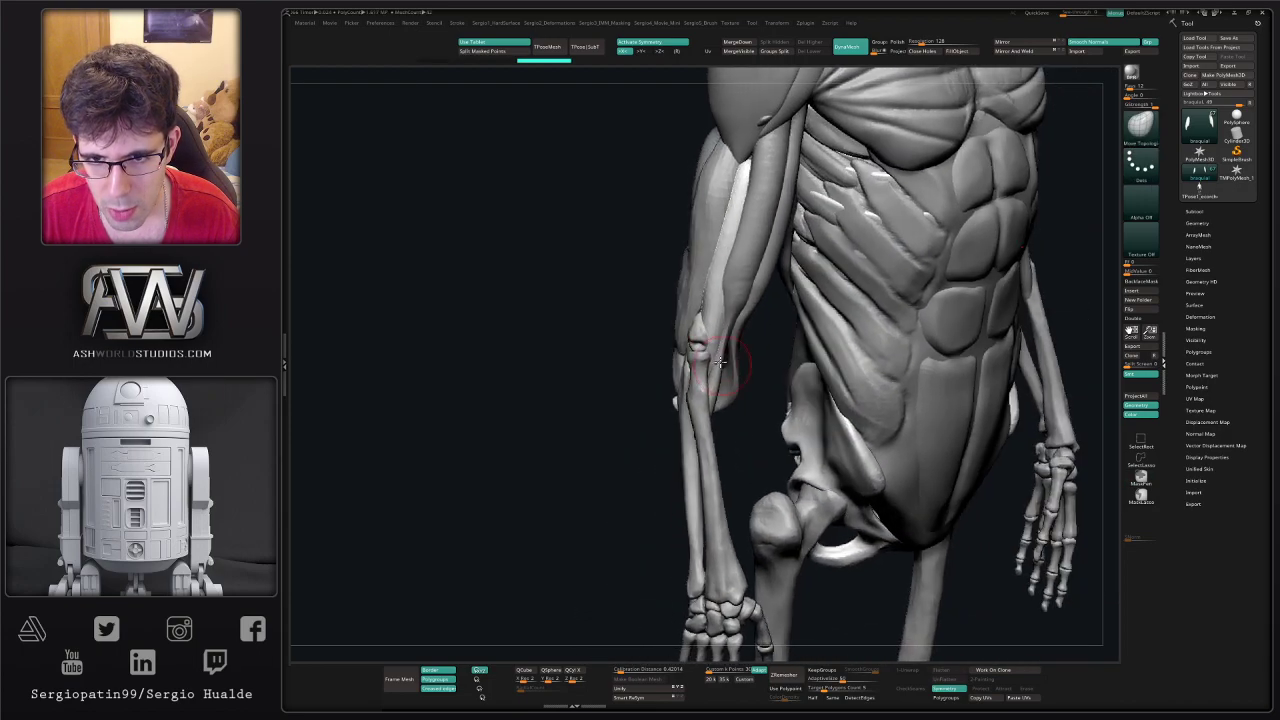
pyautogui.press('b')
pyautogui.press('m')
pyautogui.press('v')
pyautogui.press('s')
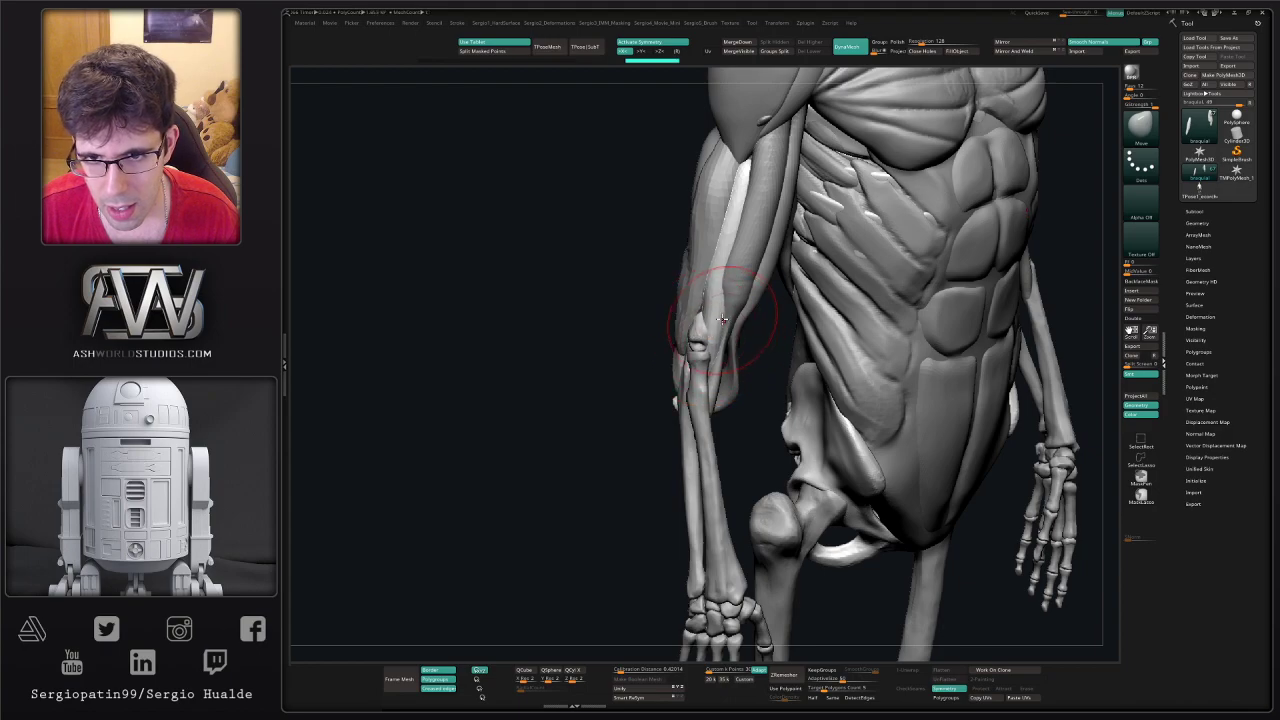
pyautogui.moveTo(740, 312); pyautogui.dragTo(734, 272, button='right')
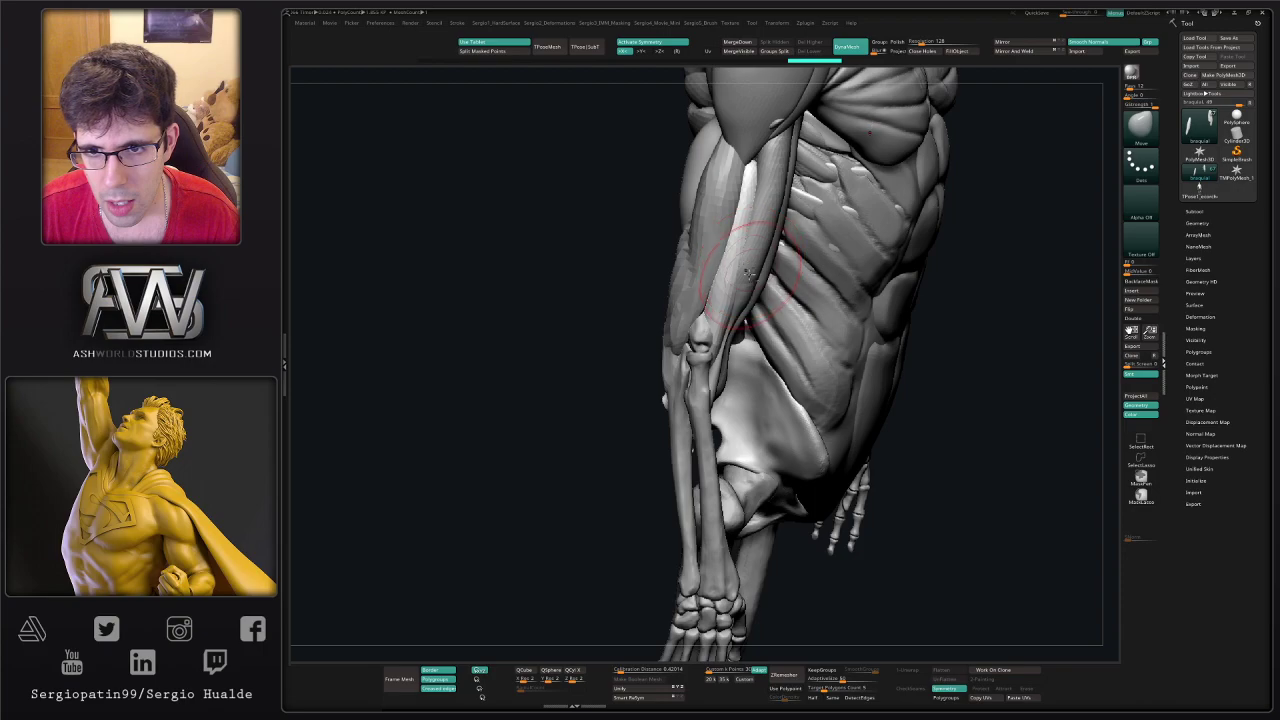
# - Select the biceps and refine its upper-arm contour with the Move brush, smoothing the surface
pyautogui.keyDown('alt'); pyautogui.click(754, 261); pyautogui.keyUp('alt')
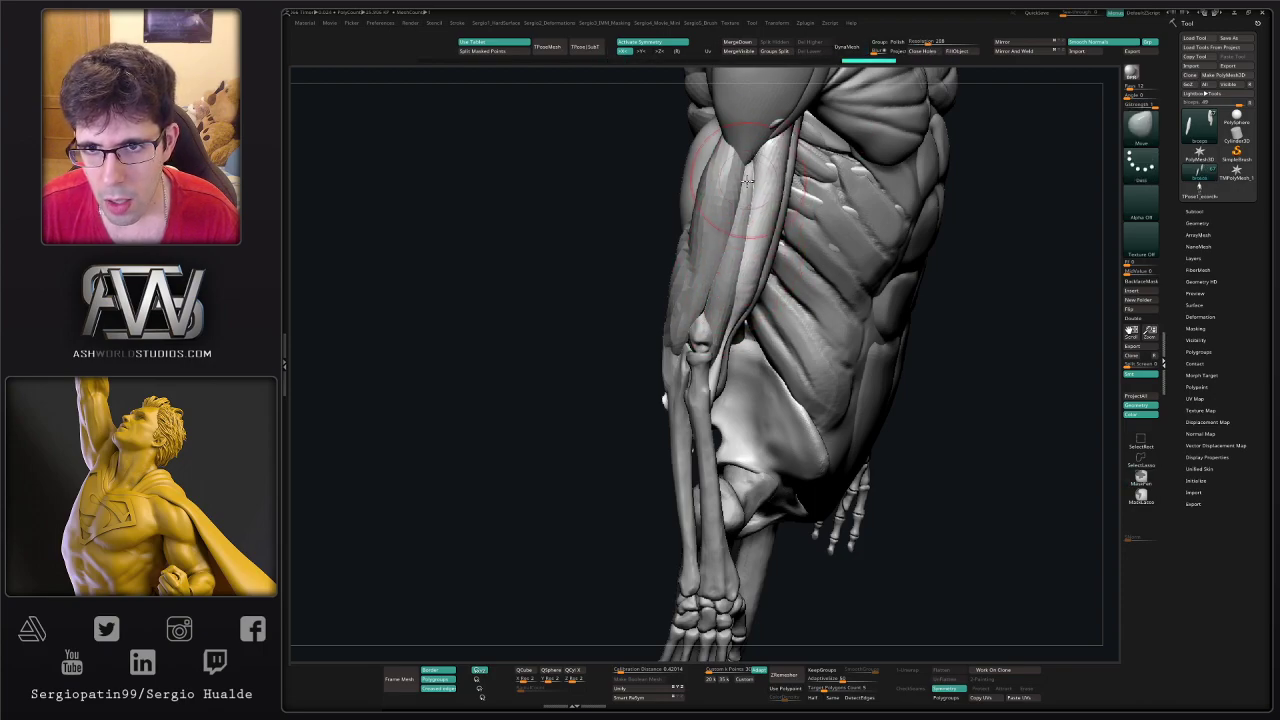
pyautogui.moveTo(741, 208)
pyautogui.mouseDown(button='right')
pyautogui.moveTo(752, 290)
pyautogui.moveTo(760, 258)
pyautogui.mouseUp(button='right')
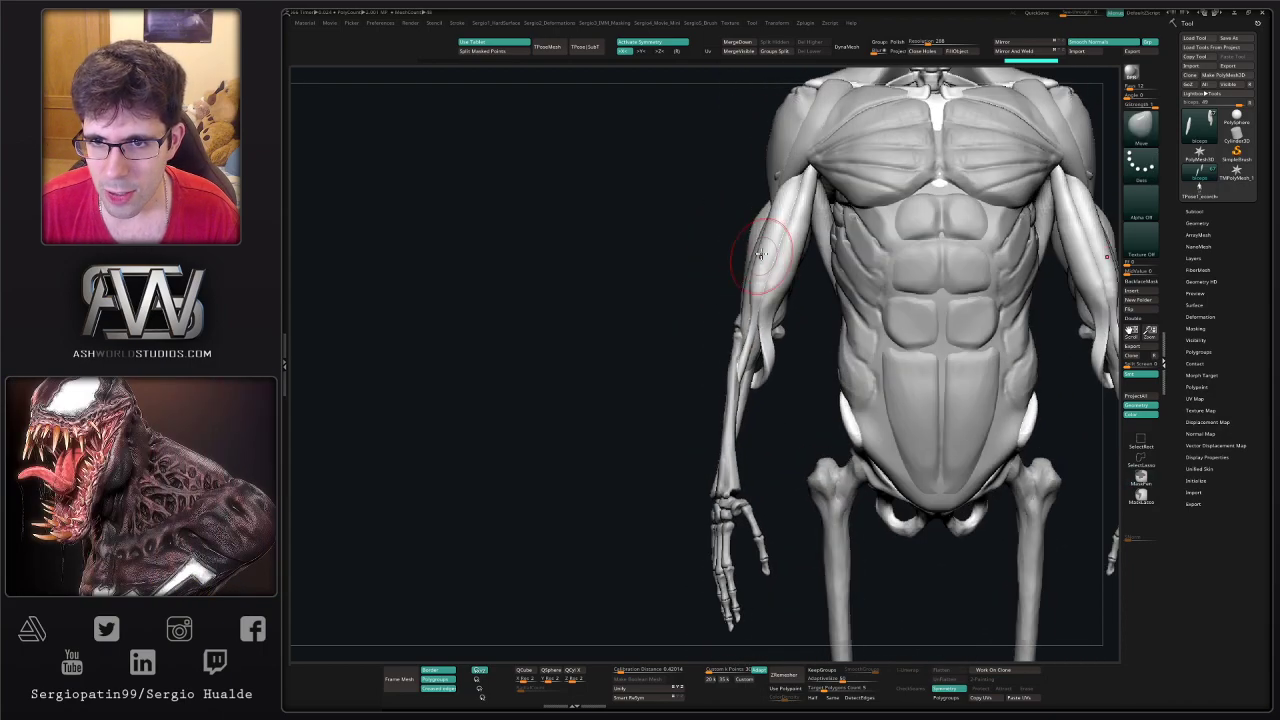
pyautogui.keyDown('ctrl'); pyautogui.moveTo(767, 190); pyautogui.dragTo(790, 245, button='right'); pyautogui.keyUp('ctrl')
pyautogui.press('s')
pyautogui.moveTo(795, 192); pyautogui.dragTo(784, 205)
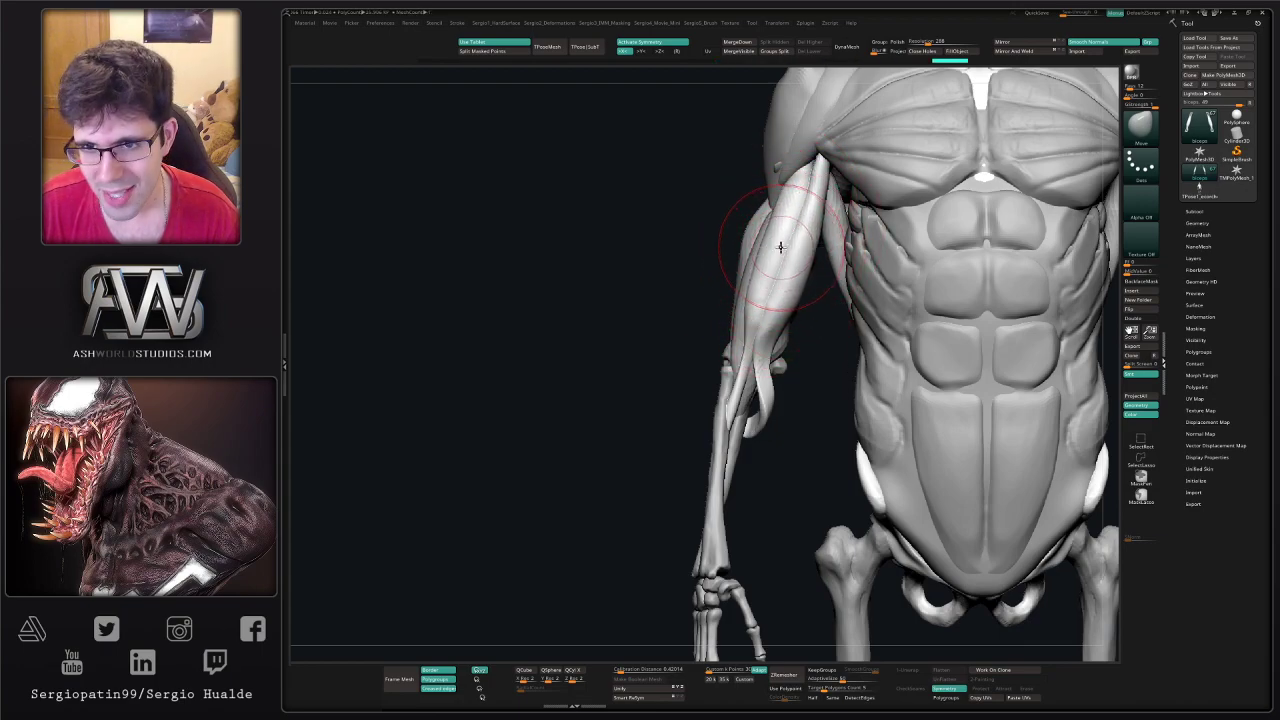
pyautogui.keyDown('shift'); pyautogui.moveTo(776, 298); pyautogui.dragTo(785, 266); pyautogui.keyUp('shift')
pyautogui.keyDown('ctrl'); pyautogui.moveTo(784, 325); pyautogui.dragTo(792, 280, button='right'); pyautogui.keyUp('ctrl')
pyautogui.keyDown('alt'); pyautogui.moveTo(792, 280); pyautogui.dragTo(750, 247, button='right'); pyautogui.keyUp('alt')
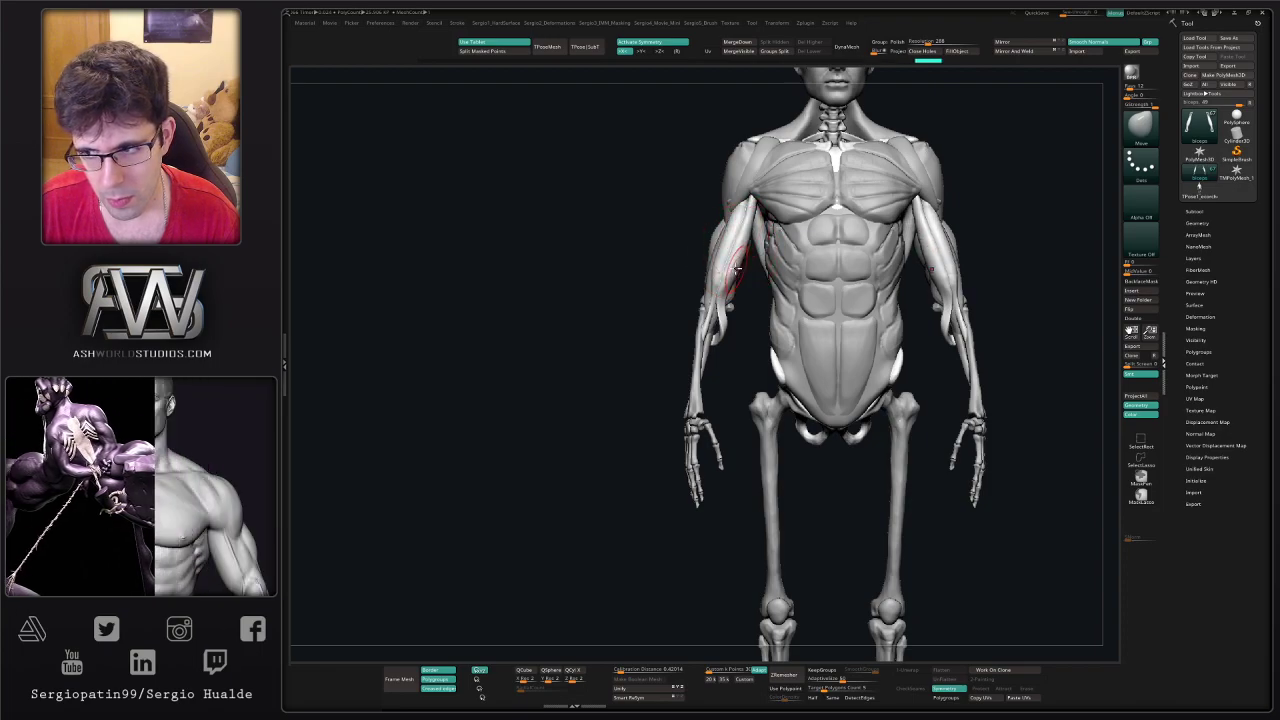
# - Select the trapezius and refine its surface along the neck with smoothing and the TrimDynamic brush
pyautogui.moveTo(737, 270)
pyautogui.mouseDown(button='right')
pyautogui.moveTo(843, 229)
pyautogui.moveTo(891, 226)
pyautogui.moveTo(860, 246)
pyautogui.moveTo(750, 188)
pyautogui.mouseUp(button='right')
pyautogui.moveTo(750, 188)
pyautogui.keyDown('alt'); pyautogui.mouseDown(button='right')
pyautogui.moveTo(715, 308)
pyautogui.moveTo(734, 249)
pyautogui.moveTo(720, 294)
pyautogui.moveTo(837, 254)
pyautogui.moveTo(845, 232)
pyautogui.mouseUp(button='right'); pyautogui.keyUp('alt')
pyautogui.click(1197, 223)
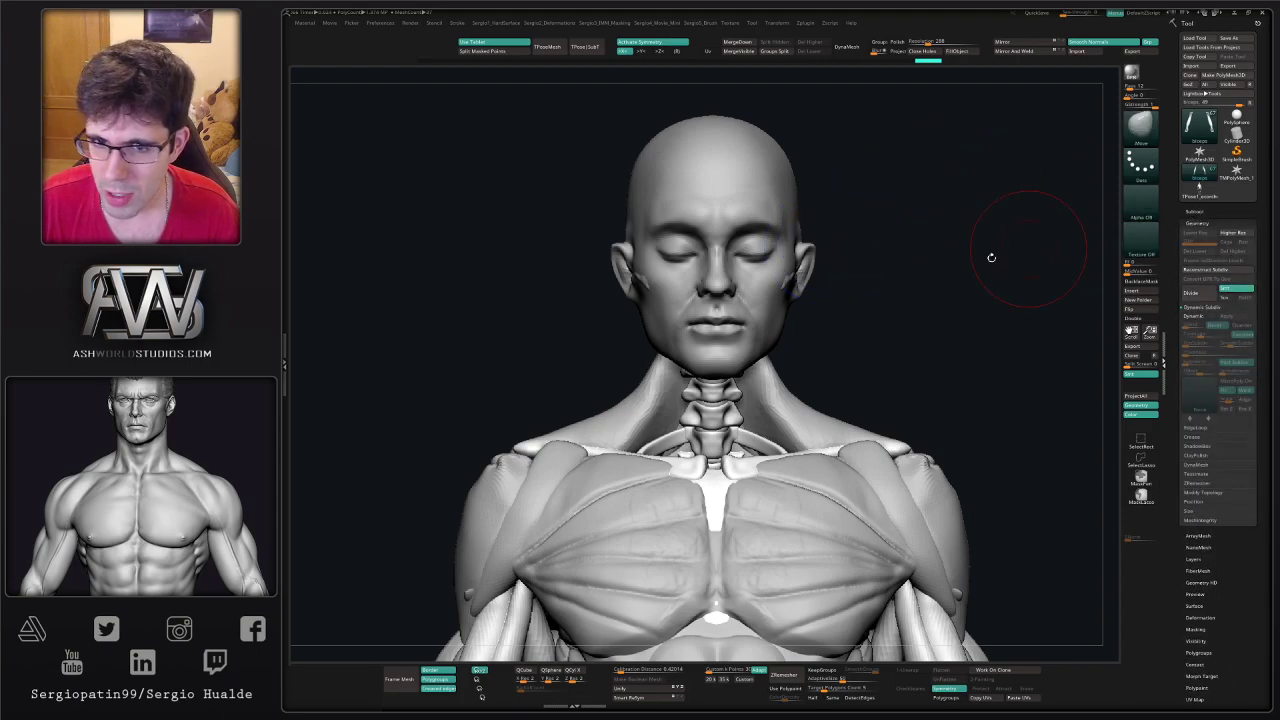
pyautogui.keyDown('ctrl'); pyautogui.moveTo(985, 259); pyautogui.dragTo(968, 310, button='right'); pyautogui.keyUp('ctrl')
pyautogui.keyDown('alt'); pyautogui.click(688, 419); pyautogui.keyUp('alt')
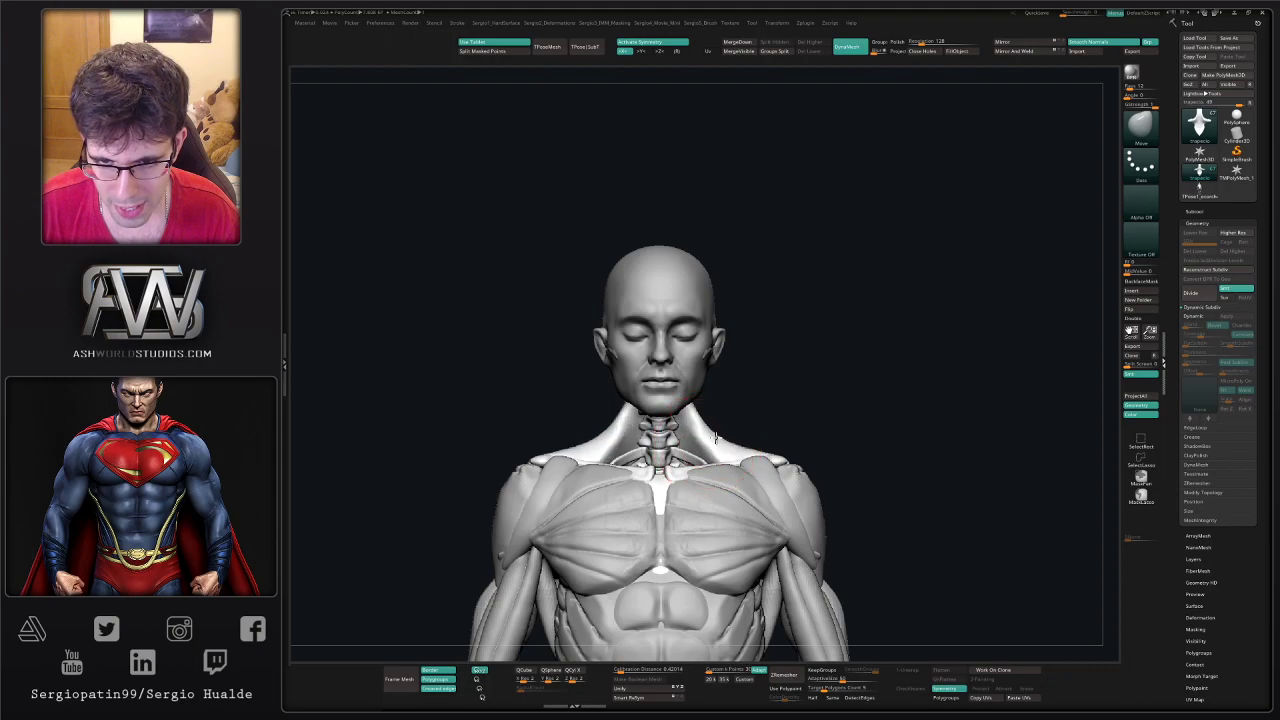
pyautogui.moveTo(706, 443)
pyautogui.mouseDown(button='right')
pyautogui.moveTo(718, 451)
pyautogui.moveTo(705, 400)
pyautogui.mouseUp(button='right')
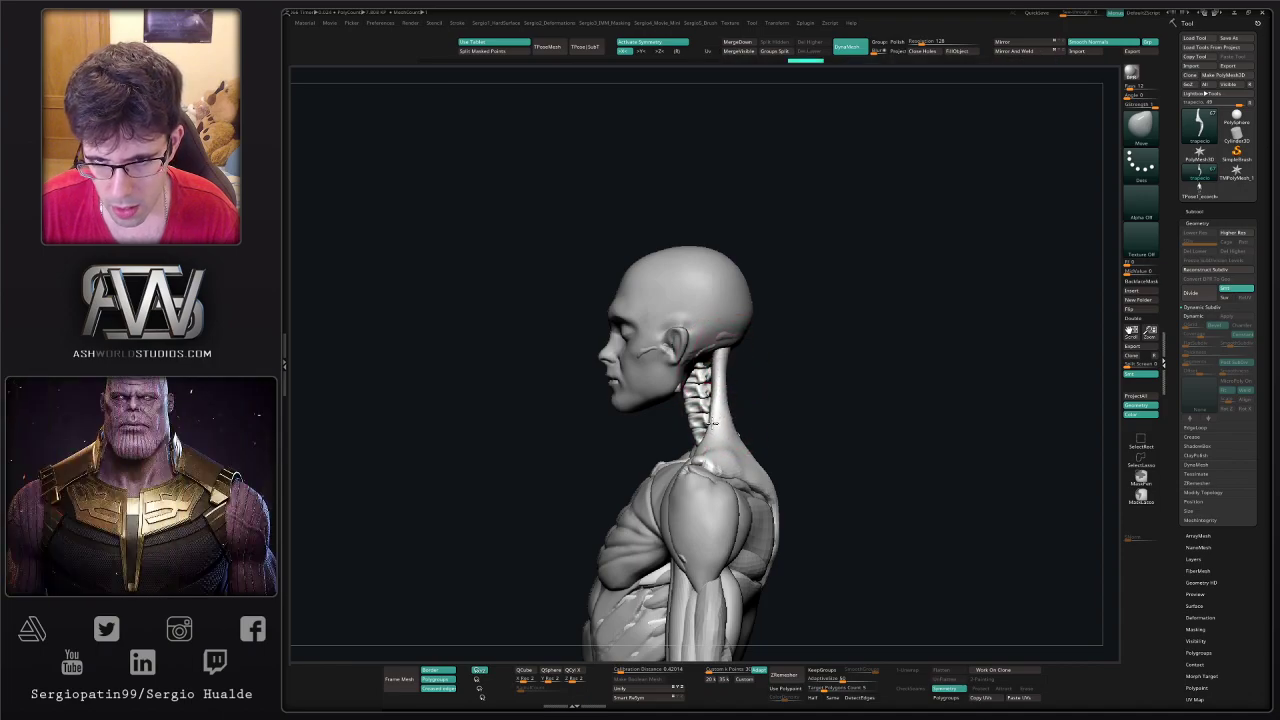
pyautogui.moveTo(731, 409); pyautogui.dragTo(740, 405, button='right')
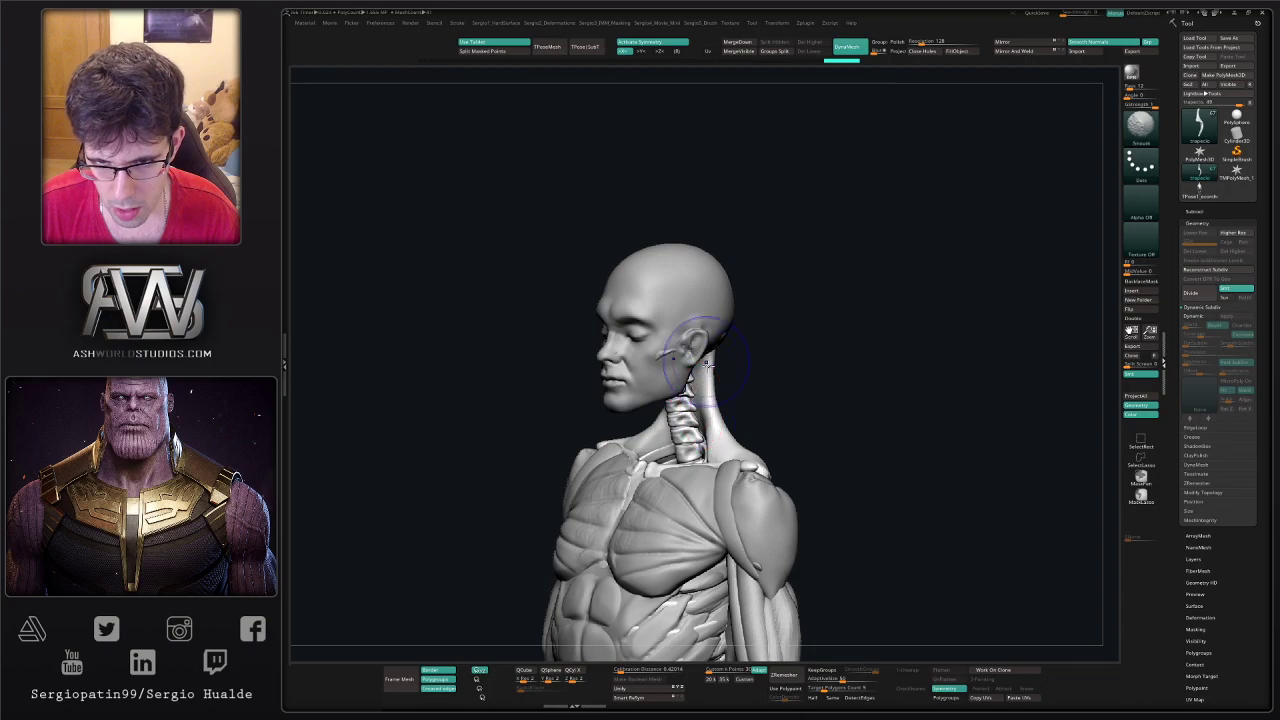
pyautogui.moveTo(707, 365)
pyautogui.mouseDown(button='right')
pyautogui.moveTo(706, 412)
pyautogui.moveTo(750, 432)
pyautogui.moveTo(727, 424)
pyautogui.mouseUp(button='right')
pyautogui.press('ctrl')
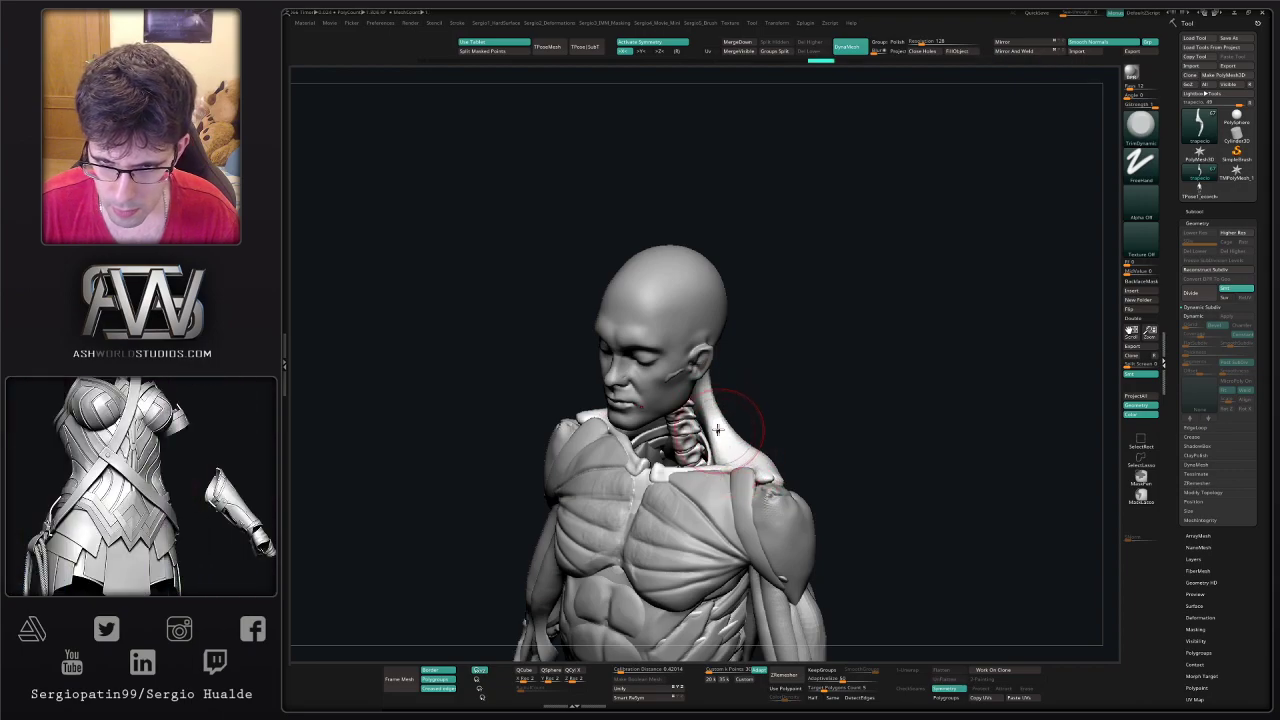
pyautogui.moveTo(717, 430)
pyautogui.keyDown('shift'); pyautogui.mouseDown(button='right')
pyautogui.moveTo(757, 391)
pyautogui.moveTo(774, 392)
pyautogui.moveTo(780, 357)
pyautogui.mouseUp(button='right'); pyautogui.keyUp('shift')
# - Reshape the neck portion of the trapezius with the Move brush, working from the front and back
pyautogui.press('b')
pyautogui.press('m')
pyautogui.press('v')
pyautogui.press('s')
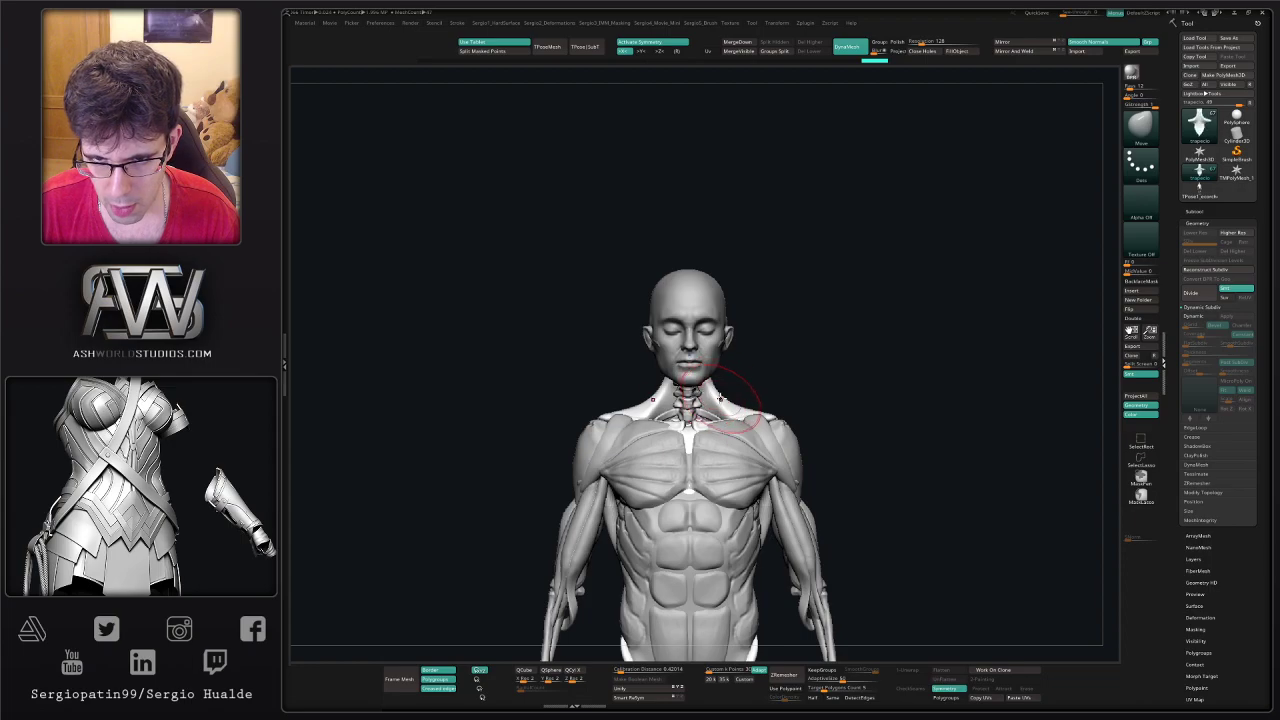
pyautogui.moveTo(785, 388); pyautogui.dragTo(717, 352, button='right')
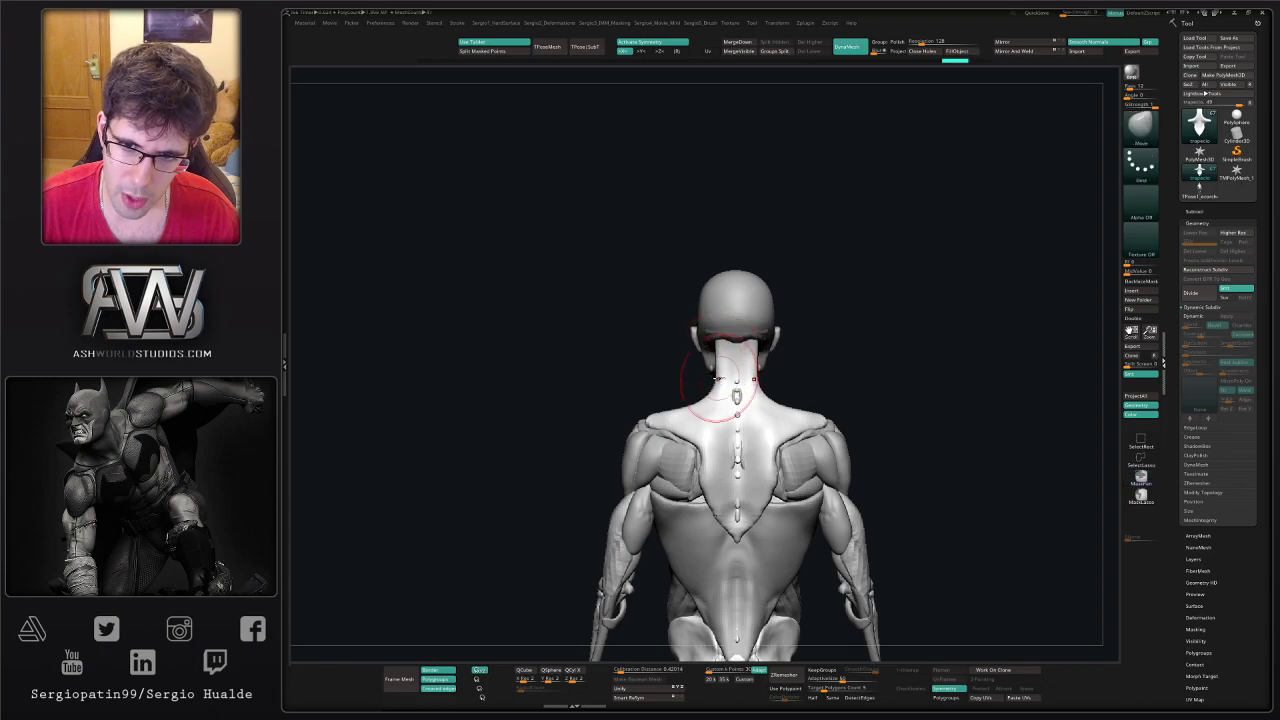
pyautogui.moveTo(710, 350)
pyautogui.mouseDown(button='right')
pyautogui.moveTo(806, 360)
pyautogui.moveTo(743, 343)
pyautogui.moveTo(725, 398)
pyautogui.mouseUp(button='right')
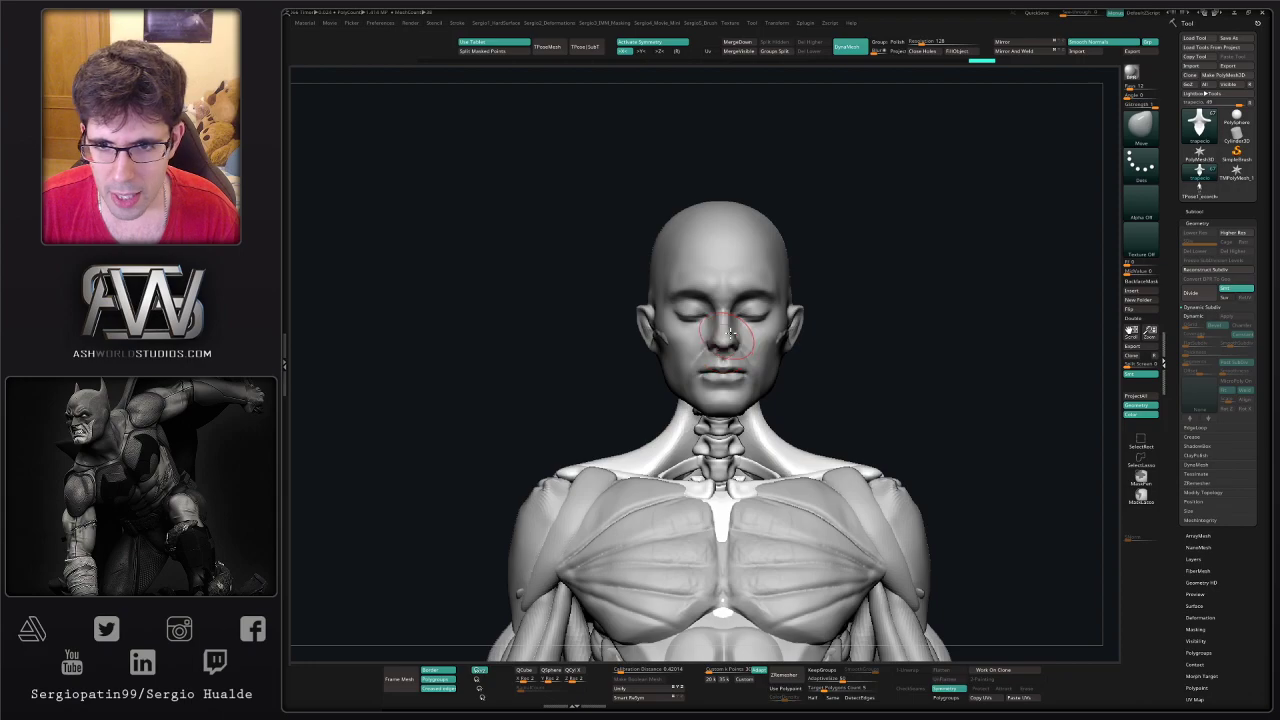
pyautogui.moveTo(735, 325)
pyautogui.keyDown('ctrl'); pyautogui.mouseDown(button='right')
pyautogui.moveTo(751, 346)
pyautogui.moveTo(702, 376)
pyautogui.mouseUp(button='right'); pyautogui.keyUp('ctrl')
pyautogui.press('s')
pyautogui.moveTo(717, 331); pyautogui.dragTo(706, 333)
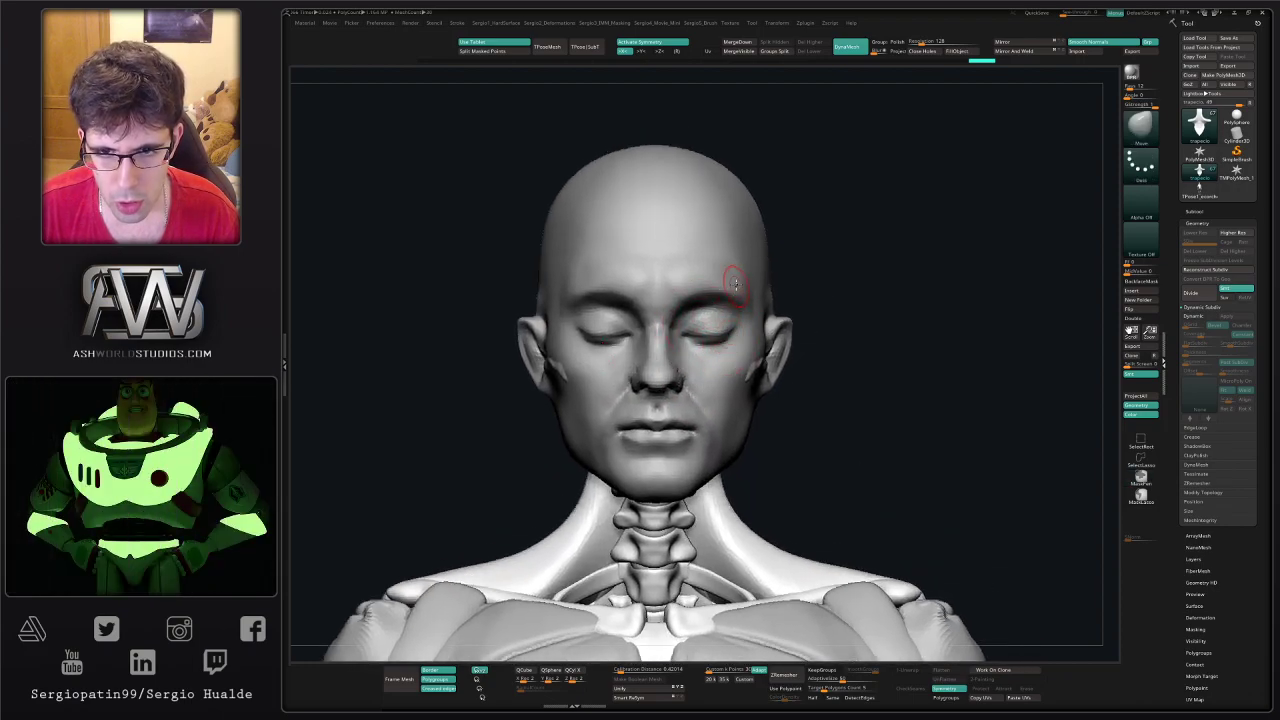
# - Select the head mesh polysphere3_1 in the subtool list and move it into the Head folder
pyautogui.click(1232, 211)
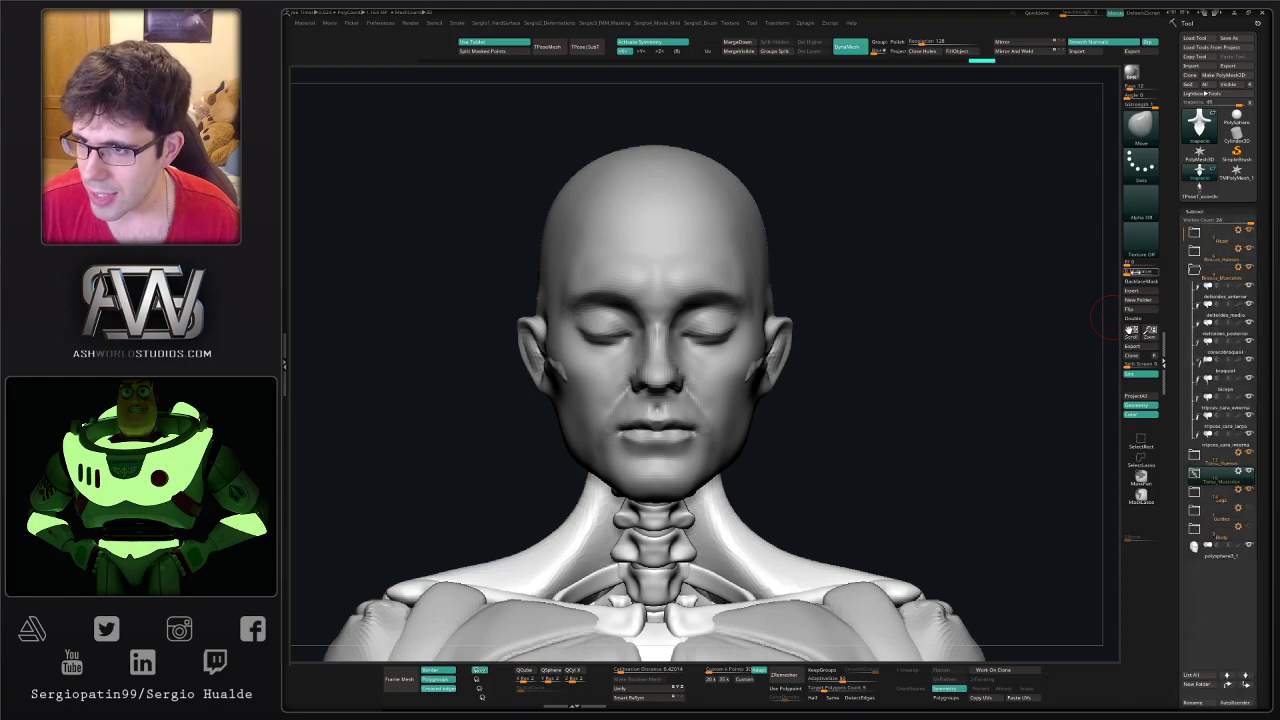
pyautogui.keyDown('alt'); pyautogui.click(764, 348); pyautogui.keyUp('alt')
pyautogui.click(1185, 551)
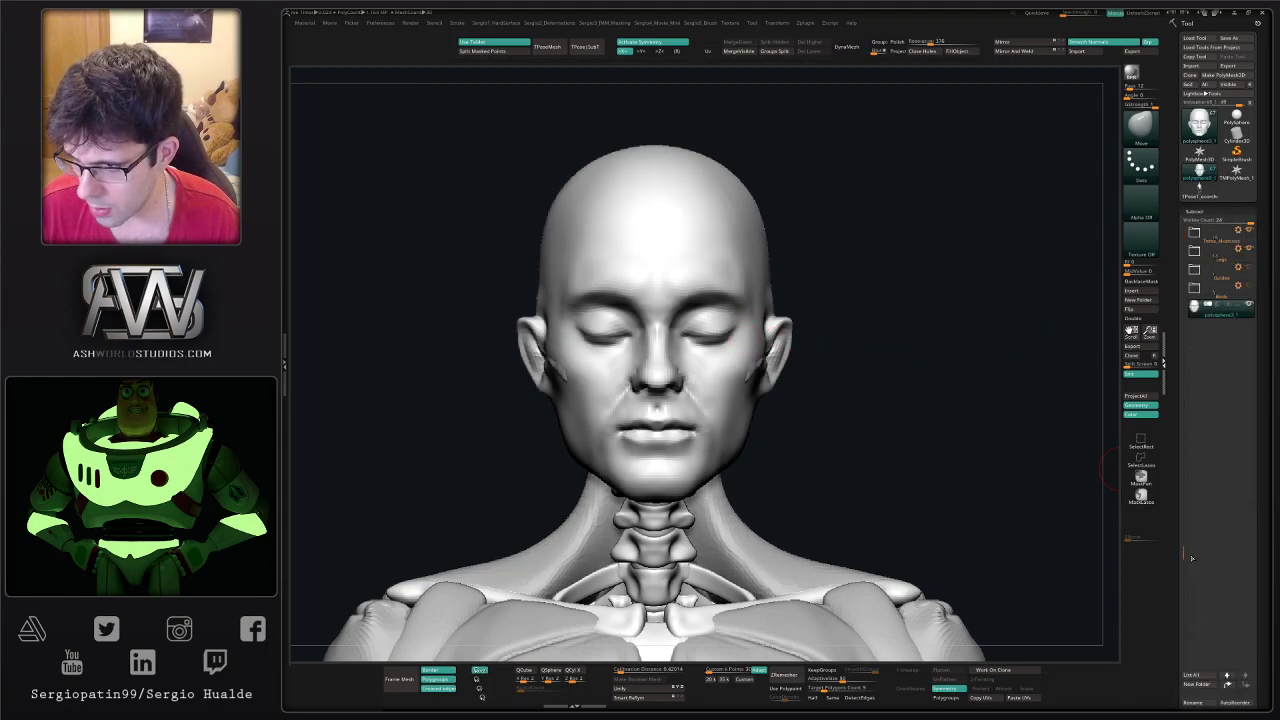
pyautogui.scroll(5, 1188, 553)
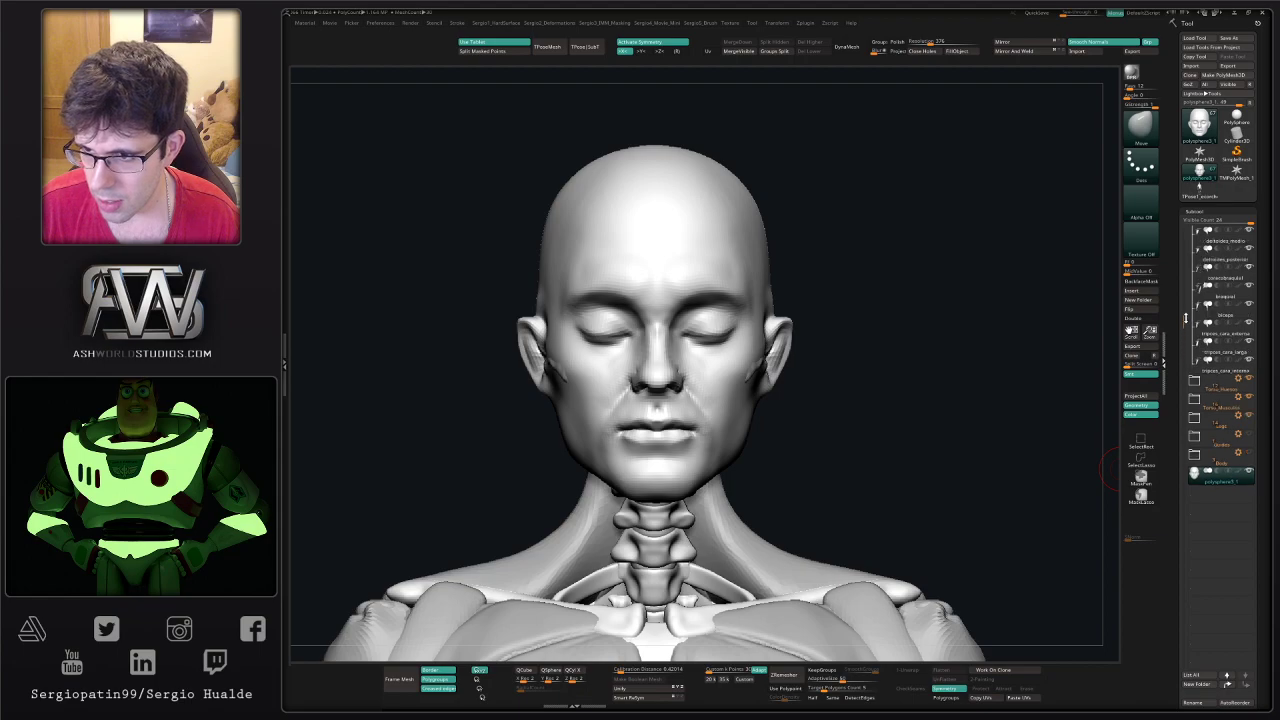
pyautogui.keyDown('ctrl'); pyautogui.moveTo(787, 411); pyautogui.dragTo(827, 352, button='right'); pyautogui.keyUp('ctrl')
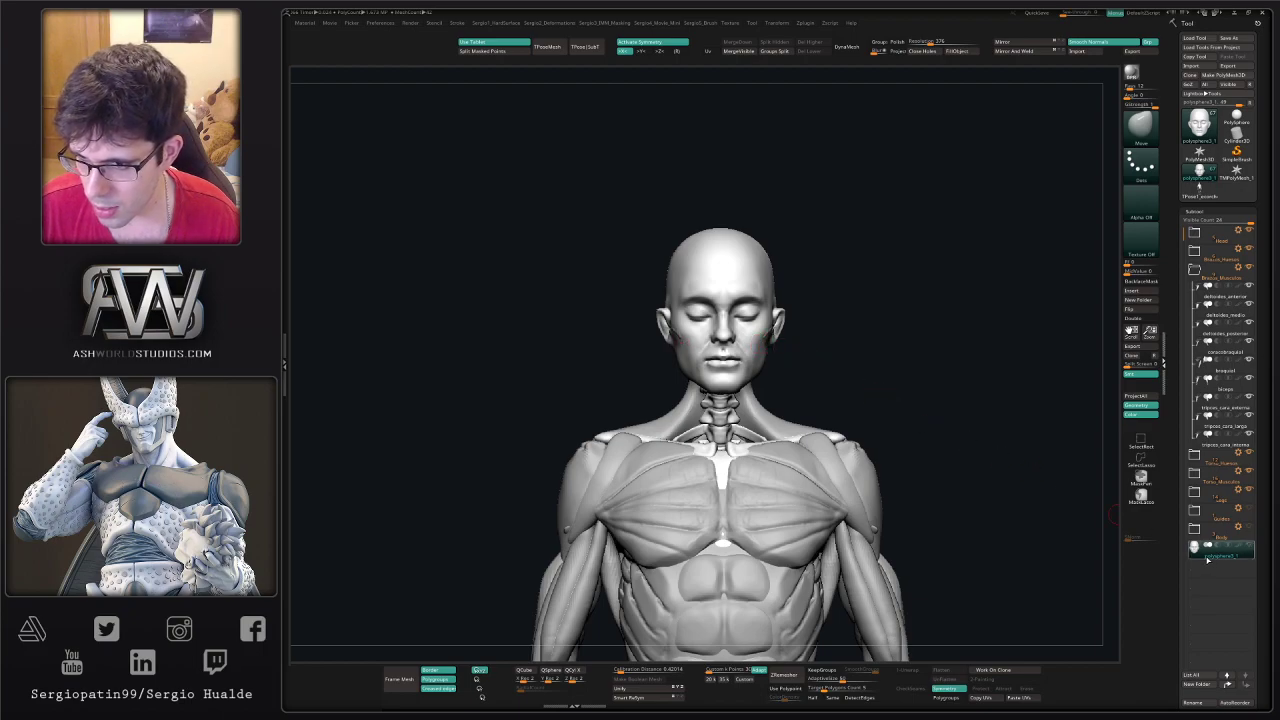
pyautogui.click(1196, 270)
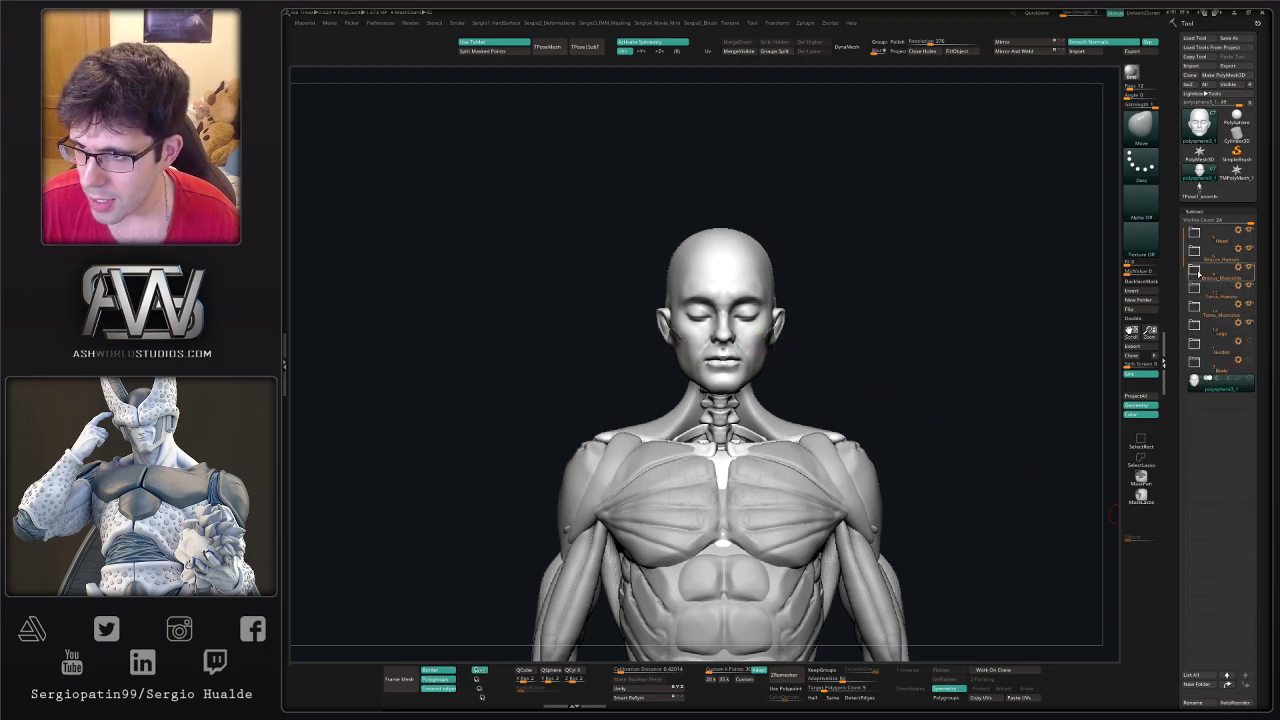
pyautogui.click(1194, 233)
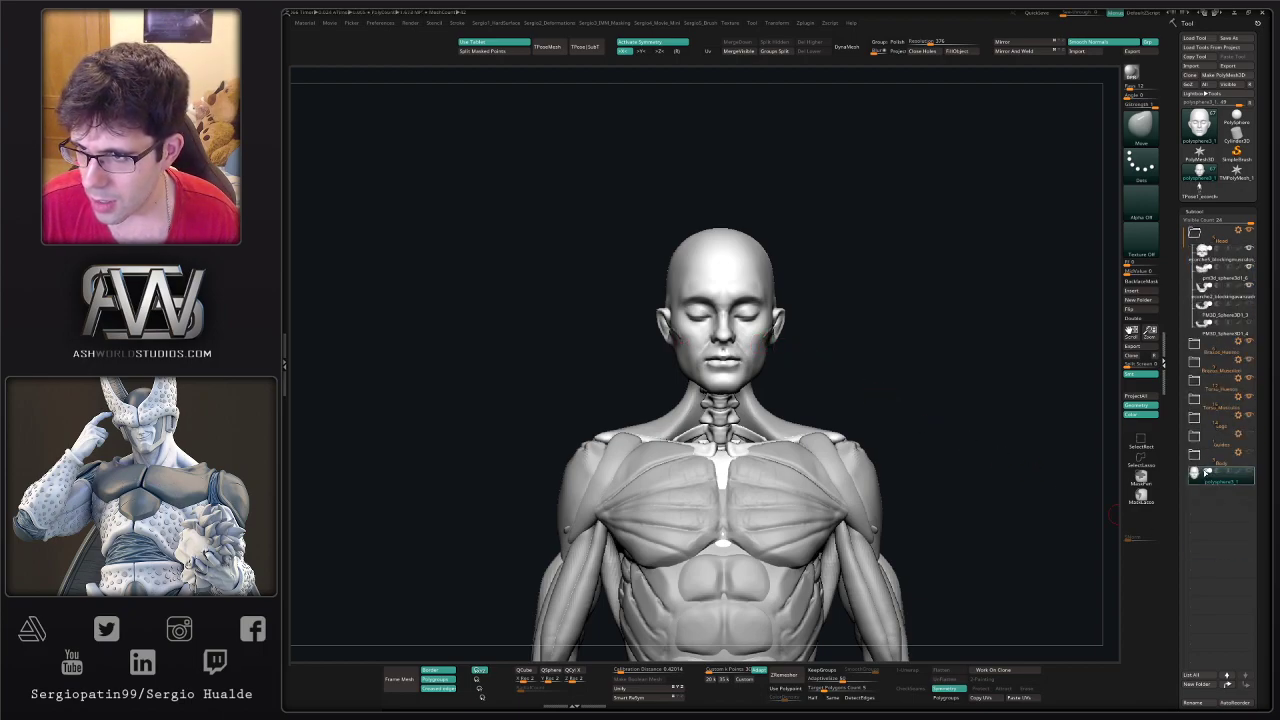
pyautogui.moveTo(1207, 473); pyautogui.dragTo(1207, 260)
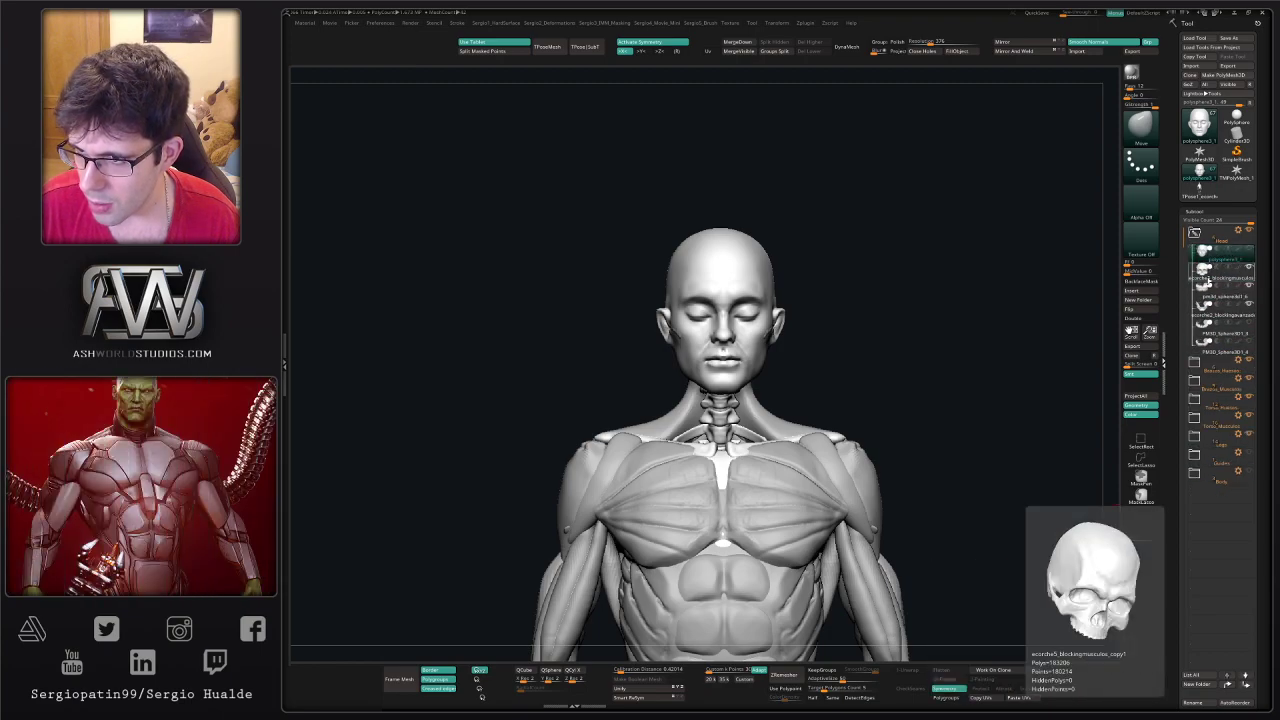
# - Show the skull in place of the head mesh and adjust its shape with the Move brush
pyautogui.click(1210, 276)
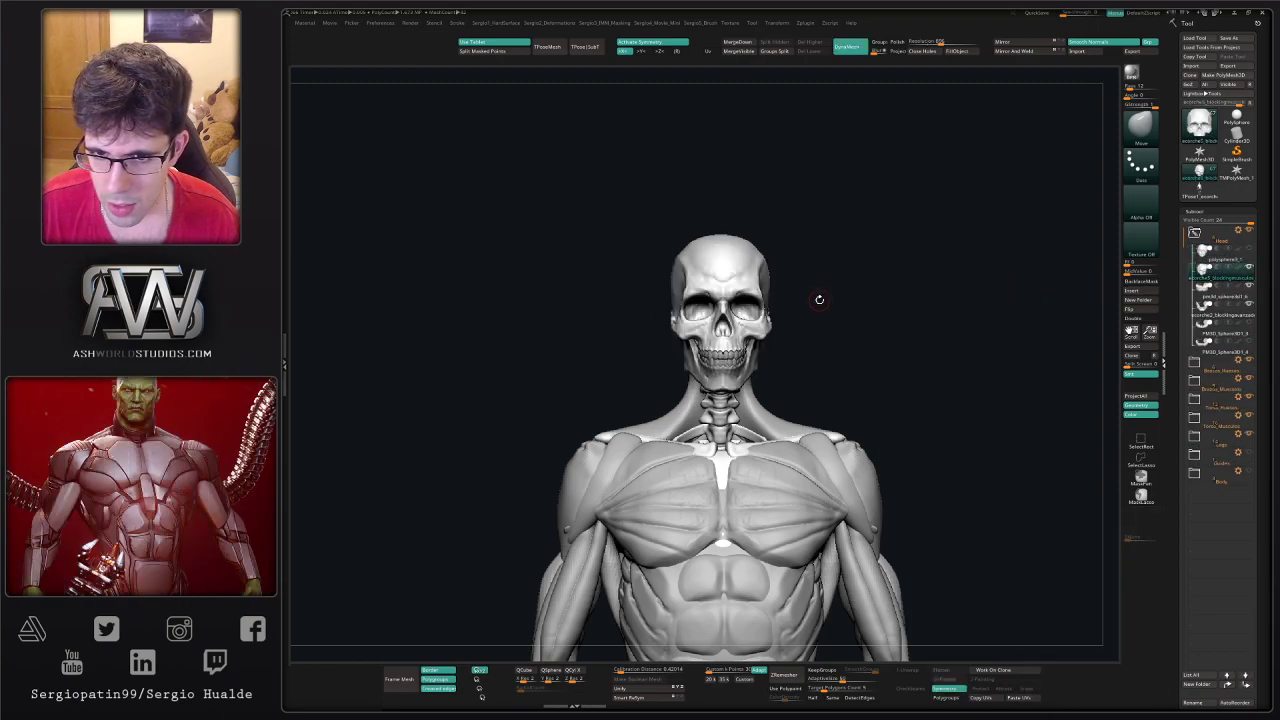
pyautogui.moveTo(819, 300)
pyautogui.mouseDown(button='right')
pyautogui.moveTo(764, 307)
pyautogui.moveTo(769, 331)
pyautogui.moveTo(782, 317)
pyautogui.mouseUp(button='right')
pyautogui.moveTo(782, 317)
pyautogui.mouseDown(button='right')
pyautogui.moveTo(791, 331)
pyautogui.moveTo(772, 334)
pyautogui.moveTo(771, 350)
pyautogui.mouseUp(button='right')
pyautogui.press('s')
pyautogui.moveTo(771, 350)
pyautogui.mouseDown()
pyautogui.moveTo(760, 349)
pyautogui.moveTo(783, 327)
pyautogui.moveTo(831, 315)
pyautogui.moveTo(811, 320)
pyautogui.mouseUp()
pyautogui.keyDown('alt'); pyautogui.moveTo(811, 320); pyautogui.dragTo(908, 337); pyautogui.keyUp('alt')
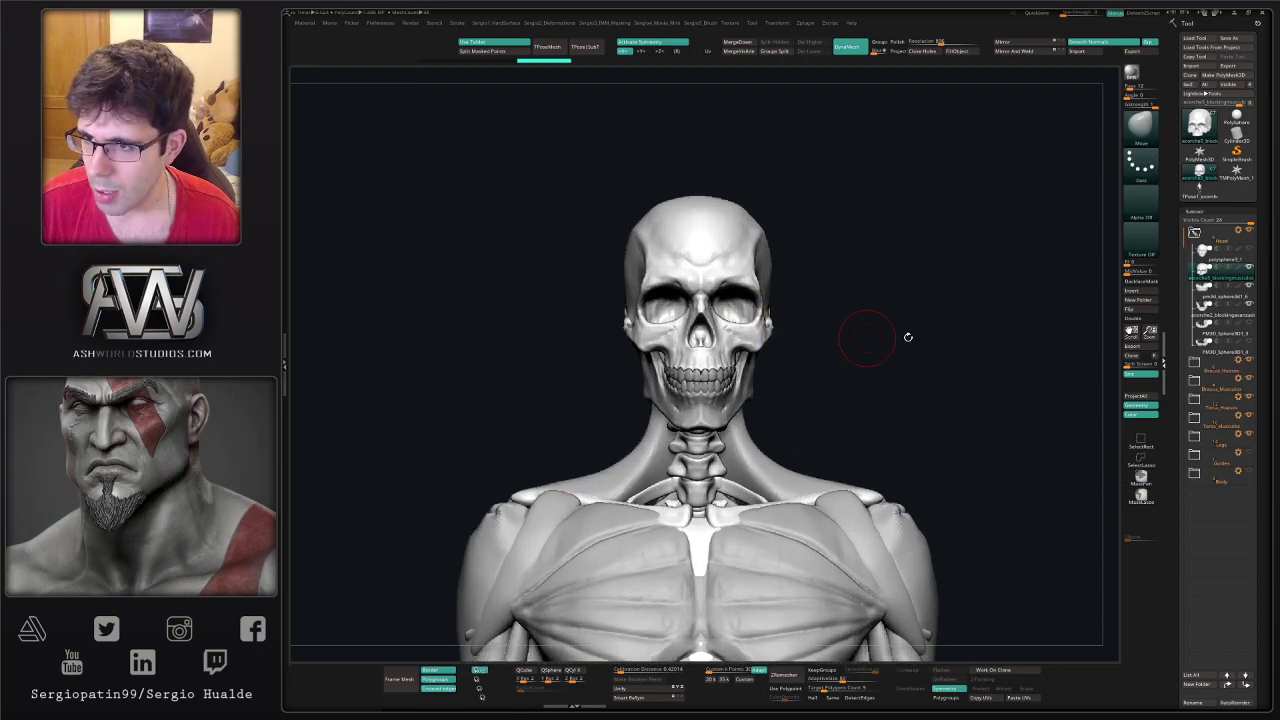
# - Insert a Sphere3D as a new subtool in the Head folder beside the skull
pyautogui.click(1137, 290)
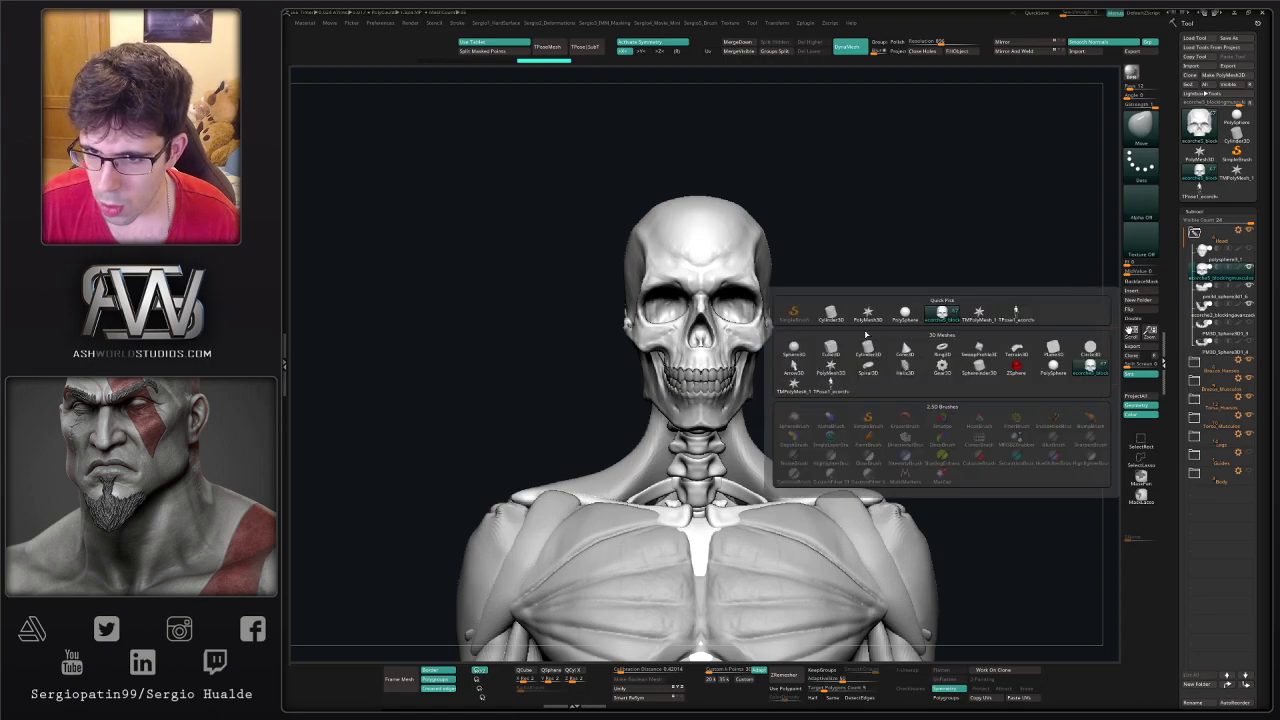
pyautogui.click(801, 354)
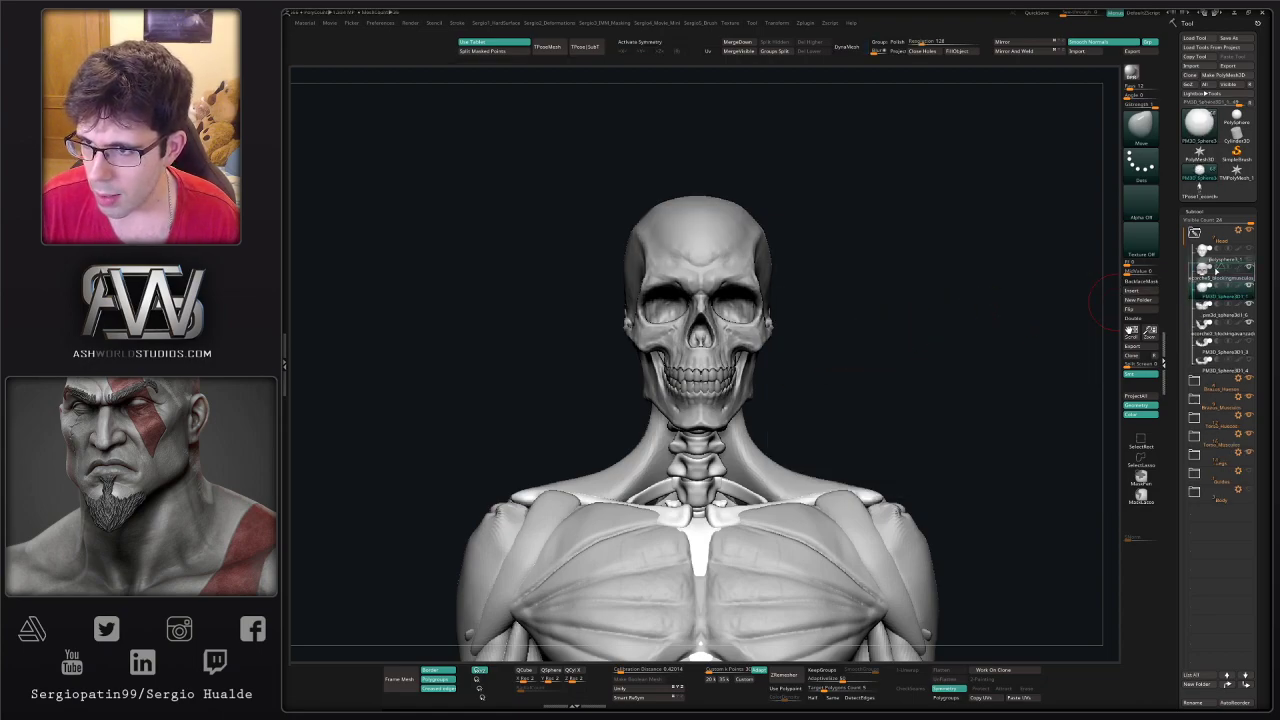
pyautogui.keyDown('ctrl'); pyautogui.moveTo(735, 330); pyautogui.dragTo(748, 286, button='right'); pyautogui.keyUp('ctrl')
# - Scale the new sphere down to eyeball size and position it in one of the skull's eye sockets
pyautogui.press('w')
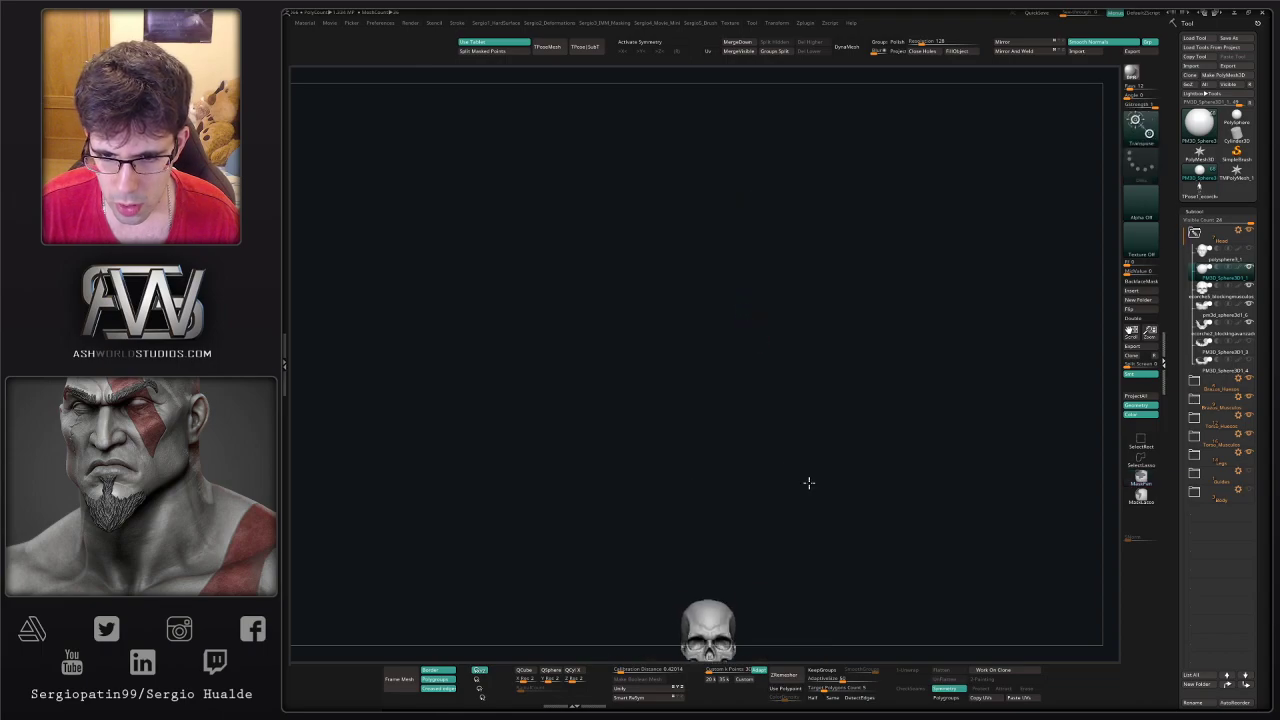
pyautogui.keyDown('alt'); pyautogui.moveTo(808, 483); pyautogui.dragTo(816, 174, button='right'); pyautogui.keyUp('alt')
pyautogui.moveTo(718, 600); pyautogui.dragTo(718, 280)
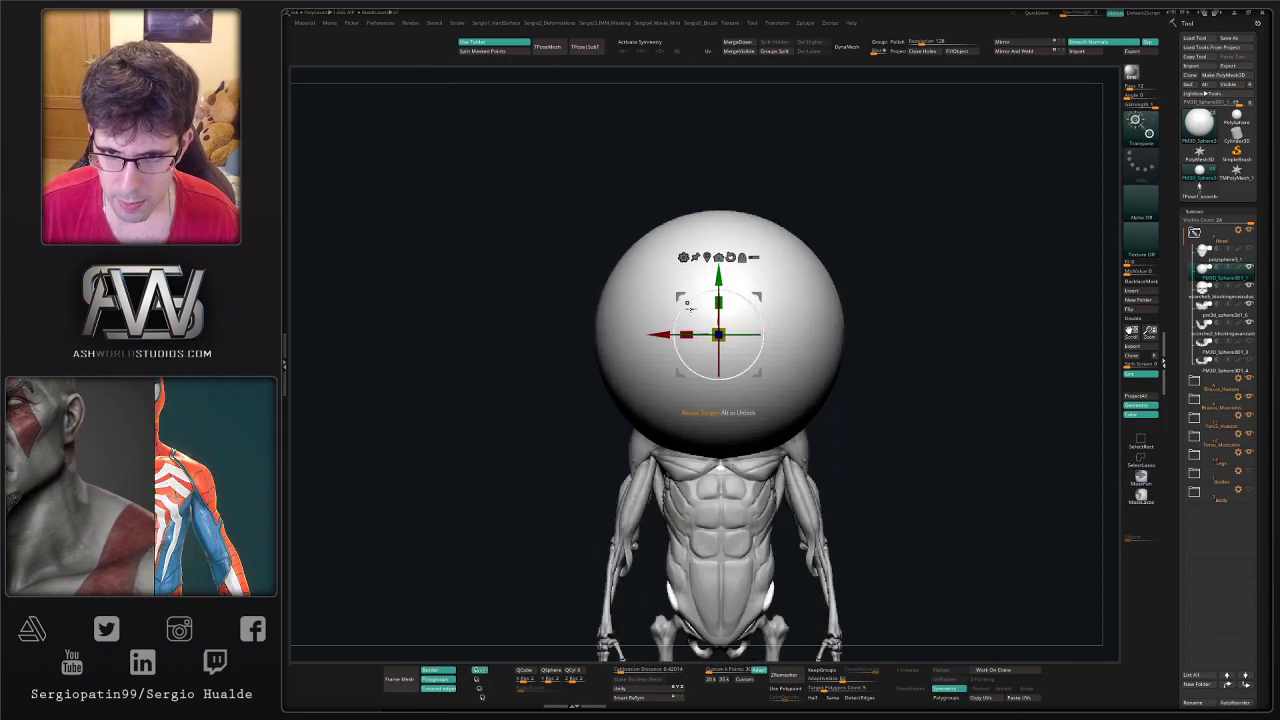
pyautogui.moveTo(694, 353); pyautogui.dragTo(640, 396)
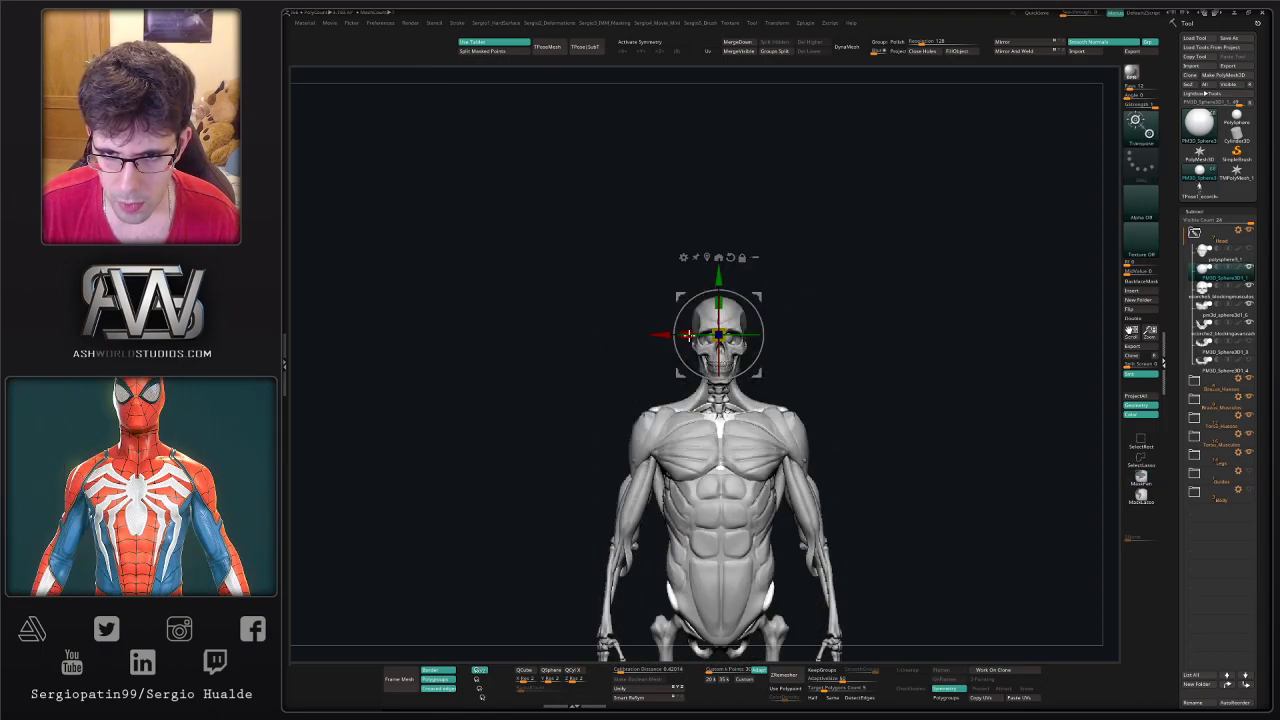
pyautogui.moveTo(689, 335)
pyautogui.keyDown('ctrl'); pyautogui.mouseDown(button='right')
pyautogui.moveTo(741, 332)
pyautogui.moveTo(733, 301)
pyautogui.moveTo(689, 327)
pyautogui.moveTo(698, 322)
pyautogui.mouseUp(button='right'); pyautogui.keyUp('ctrl')
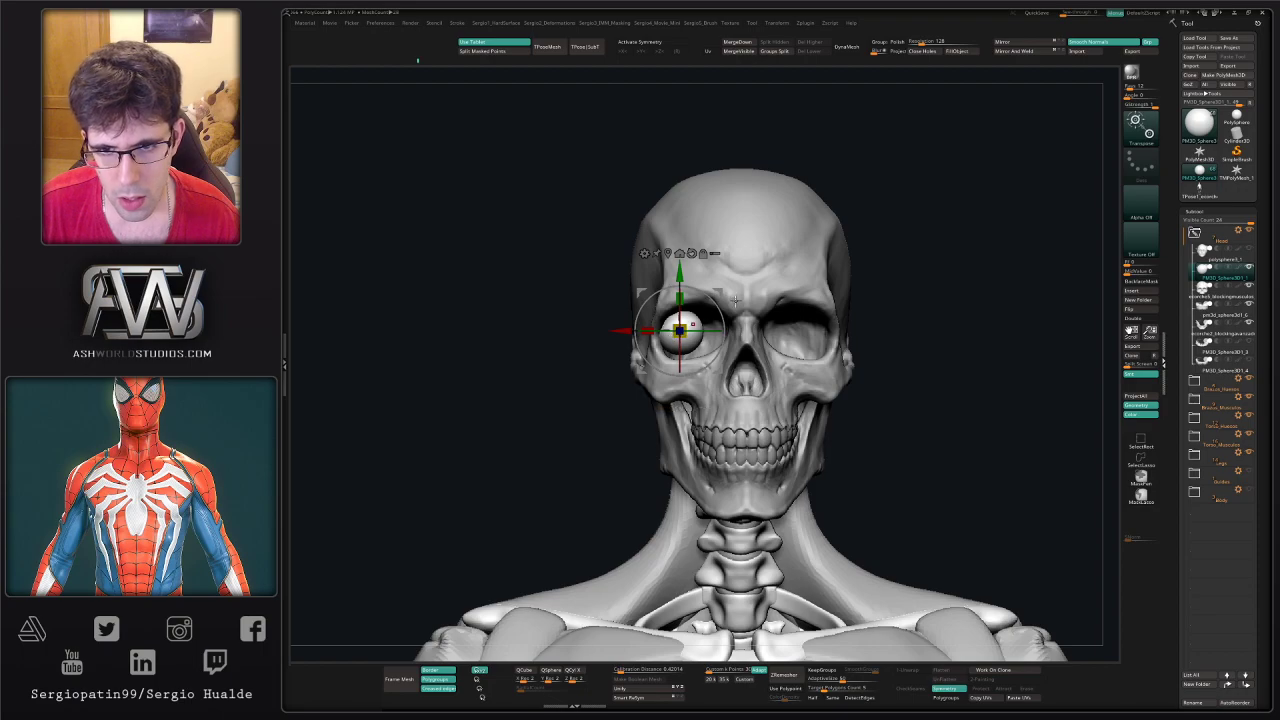
pyautogui.moveTo(721, 291); pyautogui.dragTo(733, 291)
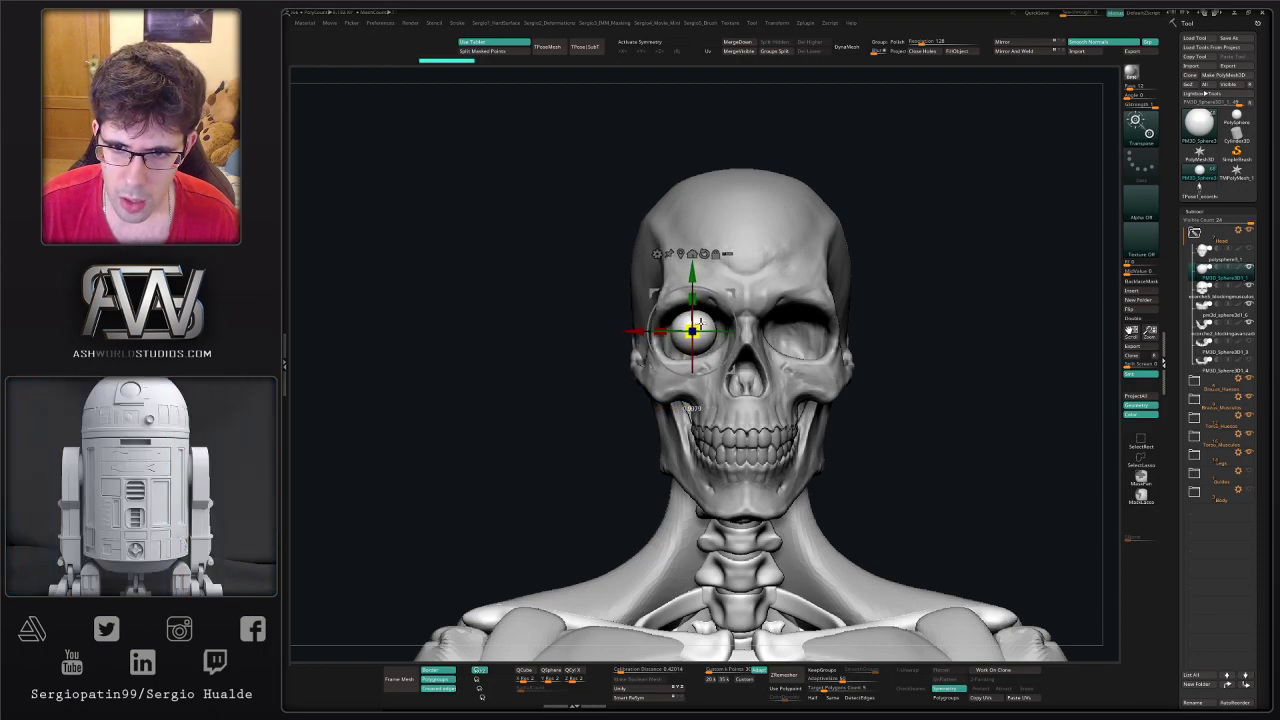
# - Mirror the eyeball into the opposite socket and, with X symmetry on, adjust the pair's height and depth from the side
pyautogui.click(1017, 53)
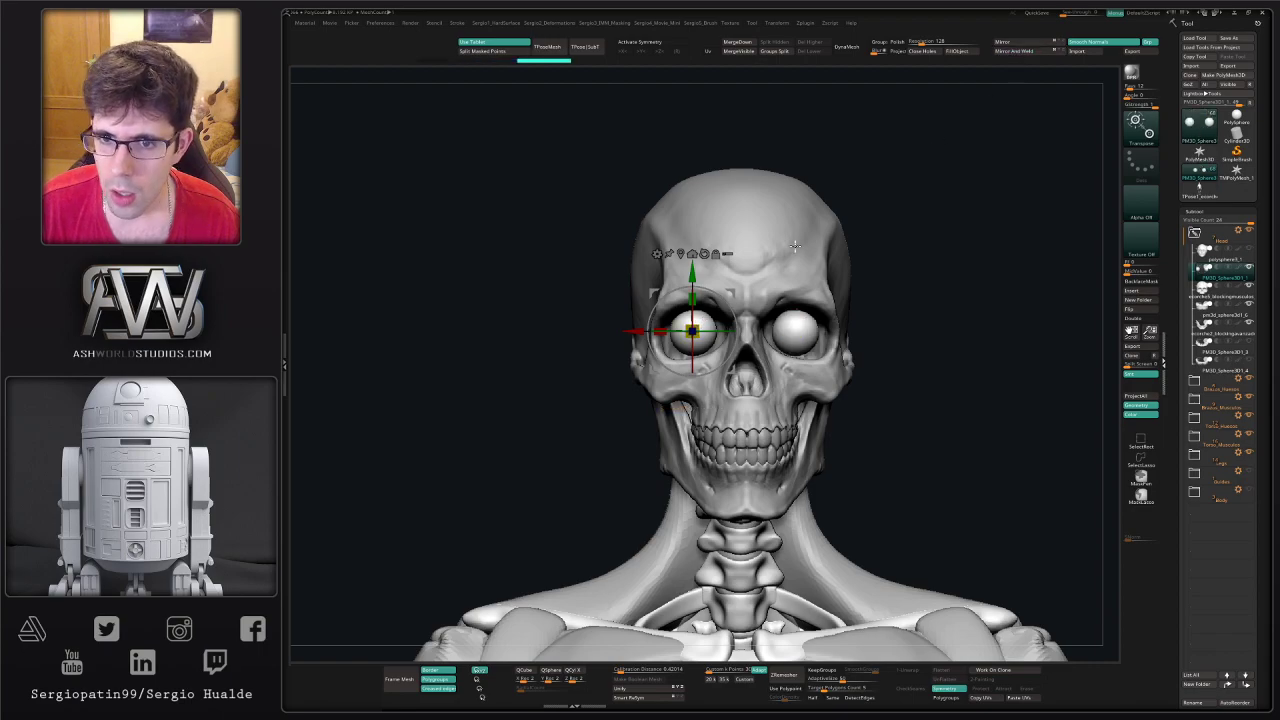
pyautogui.press('x')
pyautogui.moveTo(640, 332); pyautogui.dragTo(740, 332, button='right')
pyautogui.keyDown('ctrl'); pyautogui.moveTo(710, 222); pyautogui.dragTo(764, 333, button='right'); pyautogui.keyUp('ctrl')
pyautogui.moveTo(766, 335); pyautogui.dragTo(783, 335)
pyautogui.moveTo(722, 276); pyautogui.dragTo(722, 273)
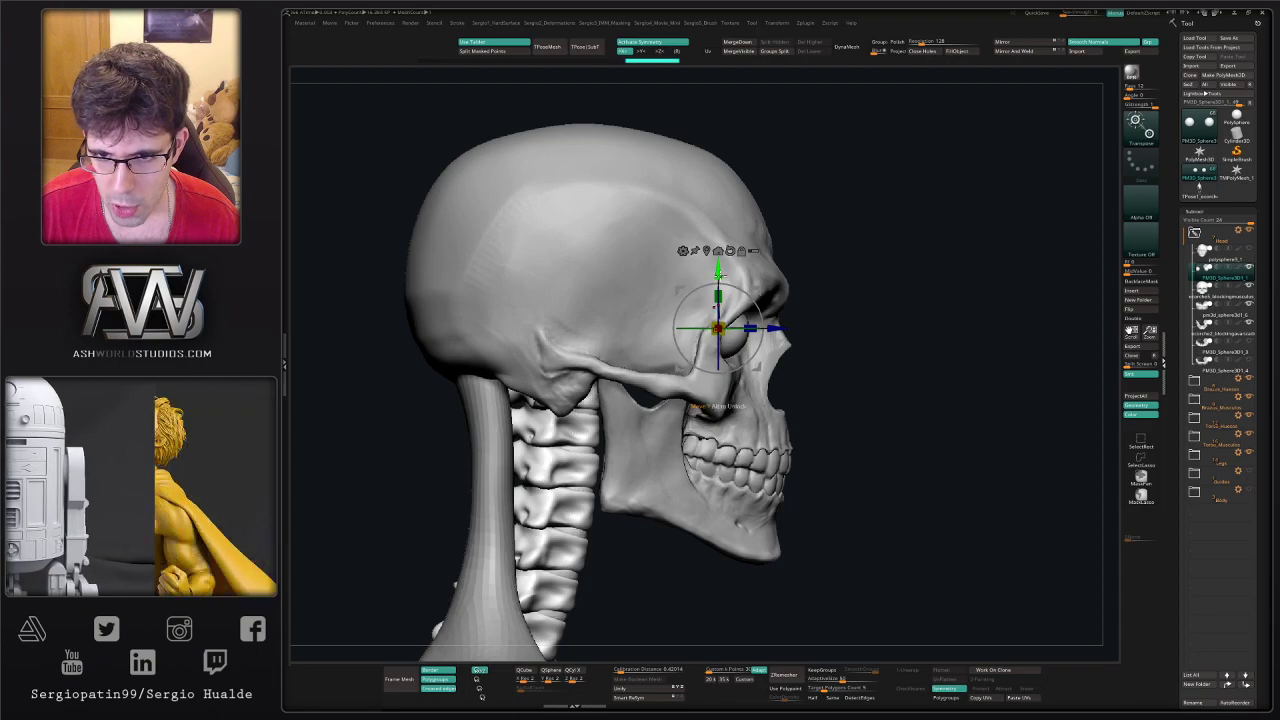
pyautogui.moveTo(778, 328); pyautogui.dragTo(774, 328)
pyautogui.moveTo(827, 336); pyautogui.dragTo(725, 333, button='right')
pyautogui.press('q')
pyautogui.moveTo(735, 385)
pyautogui.keyDown('ctrl'); pyautogui.mouseDown(button='right')
pyautogui.moveTo(742, 322)
pyautogui.moveTo(690, 310)
pyautogui.mouseUp(button='right'); pyautogui.keyUp('ctrl')
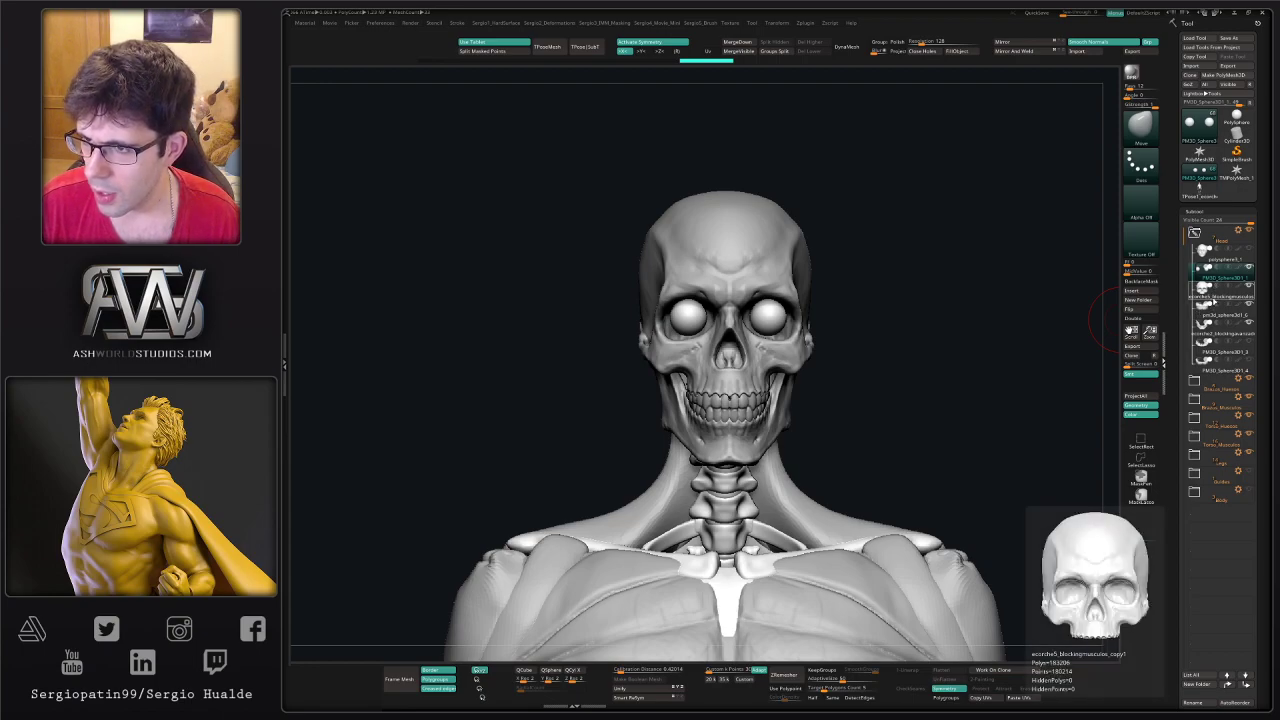
# - Move the jaw subtool to the end of the Head folder and rename the eyeball subtool Ojos
pyautogui.moveTo(1218, 351)
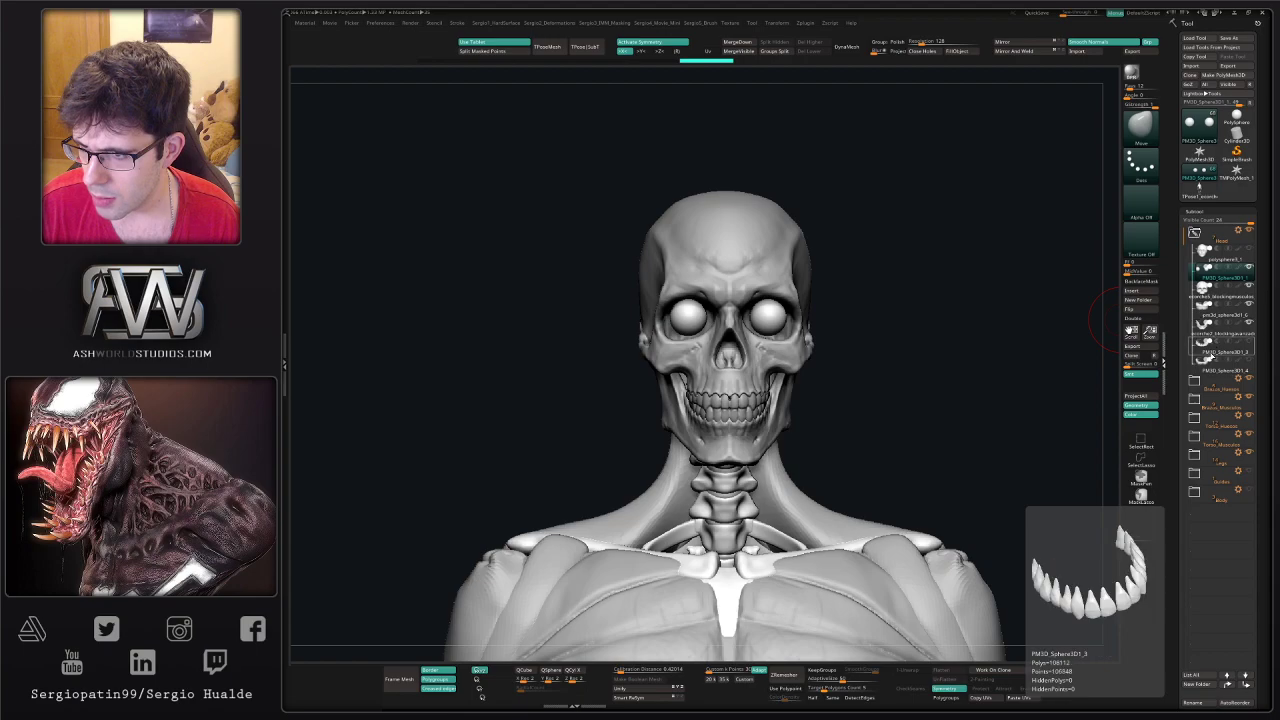
pyautogui.moveTo(1207, 351); pyautogui.dragTo(1206, 379)
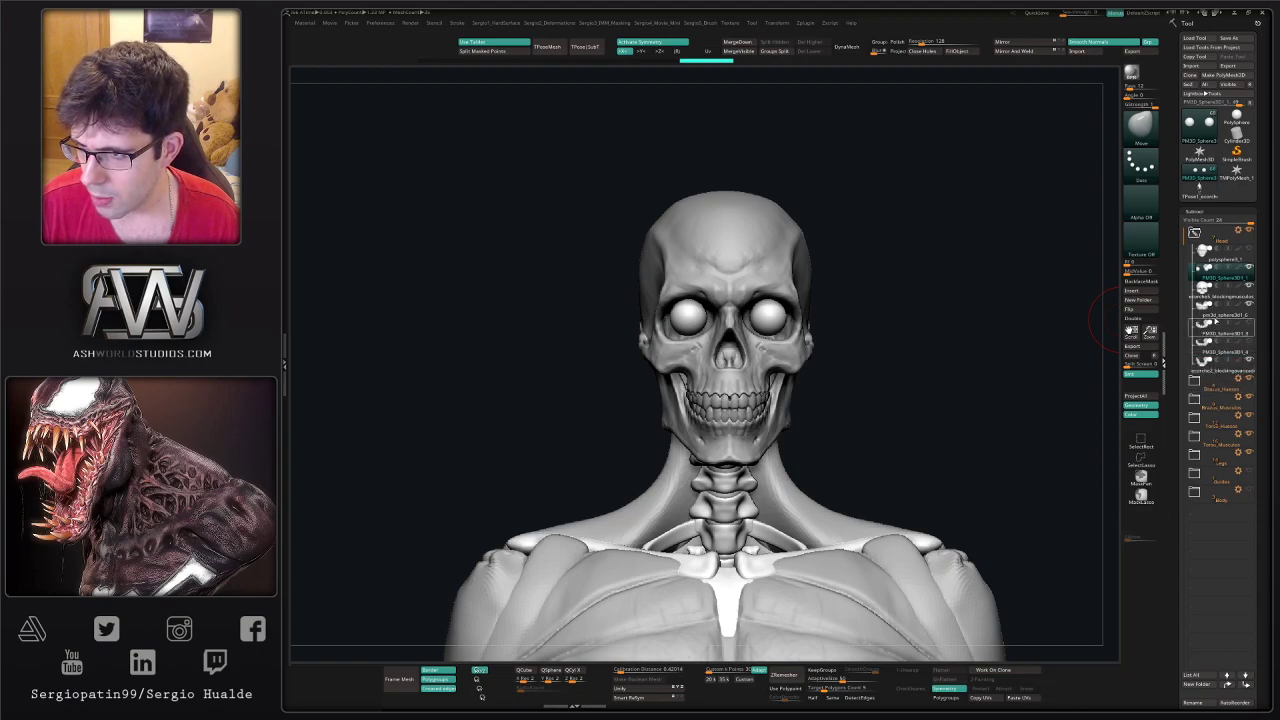
pyautogui.moveTo(1218, 295)
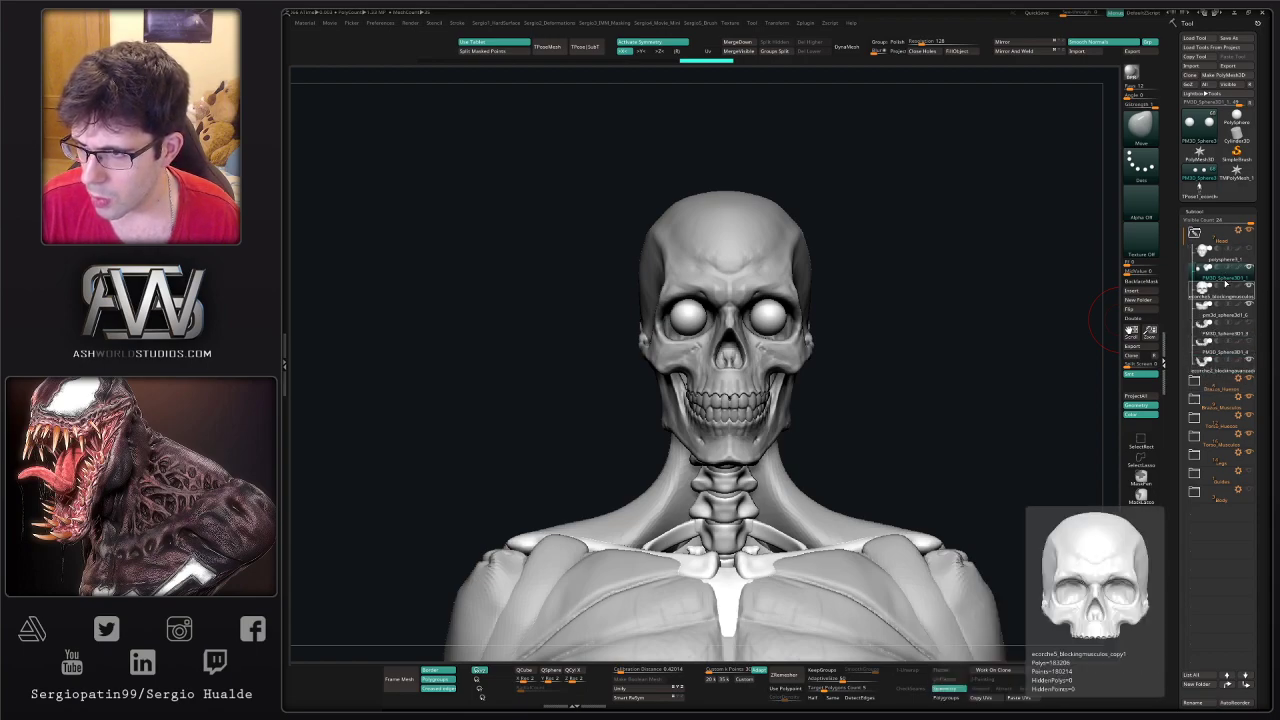
pyautogui.press('F2')
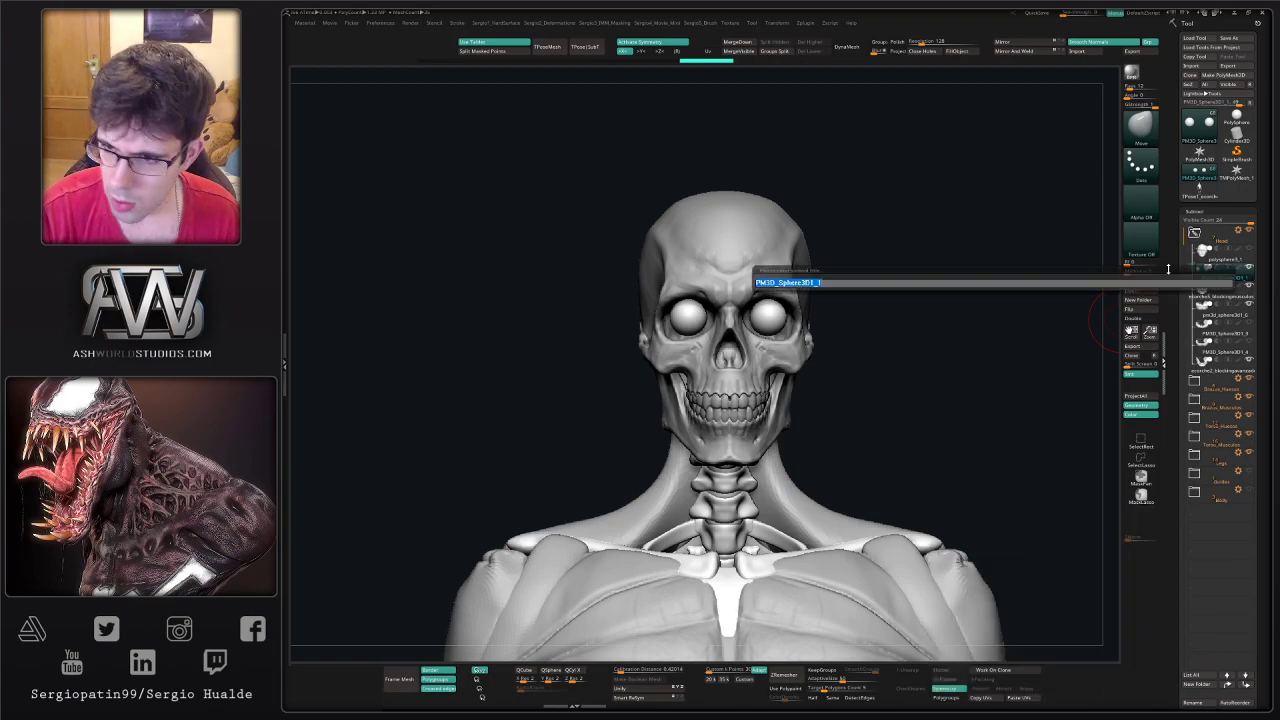
pyautogui.press('Return')
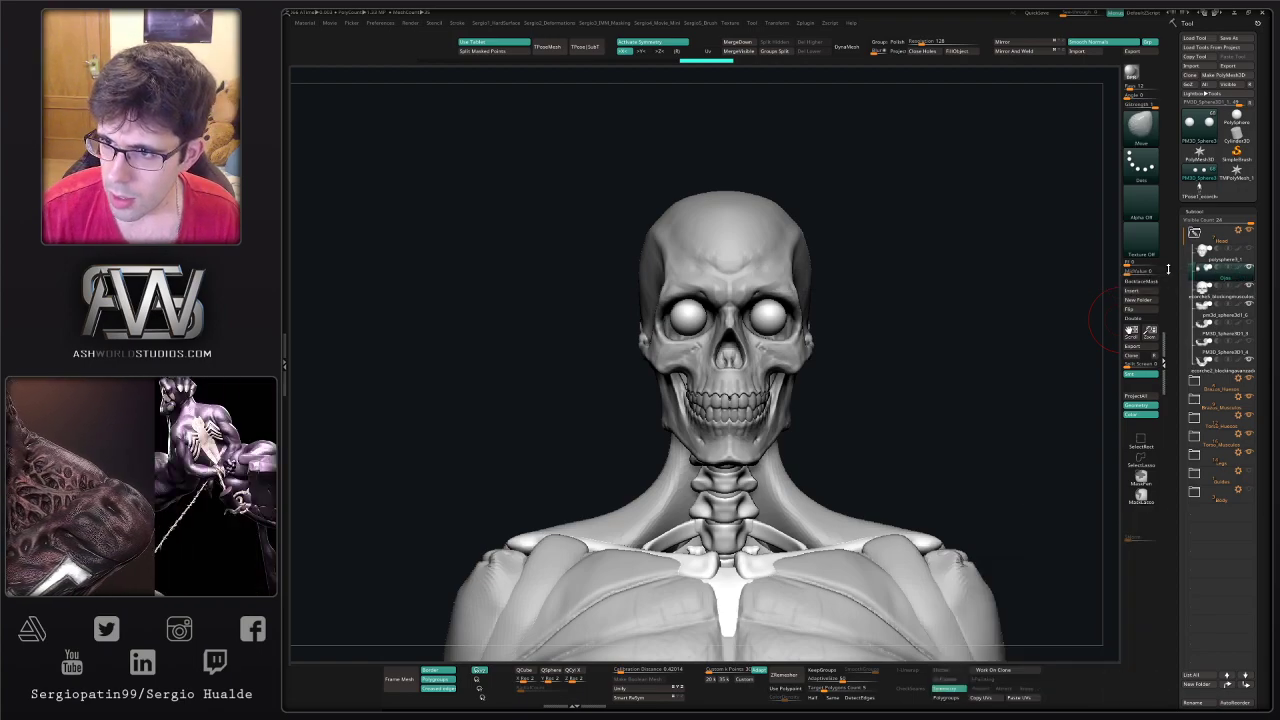
# - Rename the upper skull subtool as Craneo_Superior
pyautogui.press('Down')
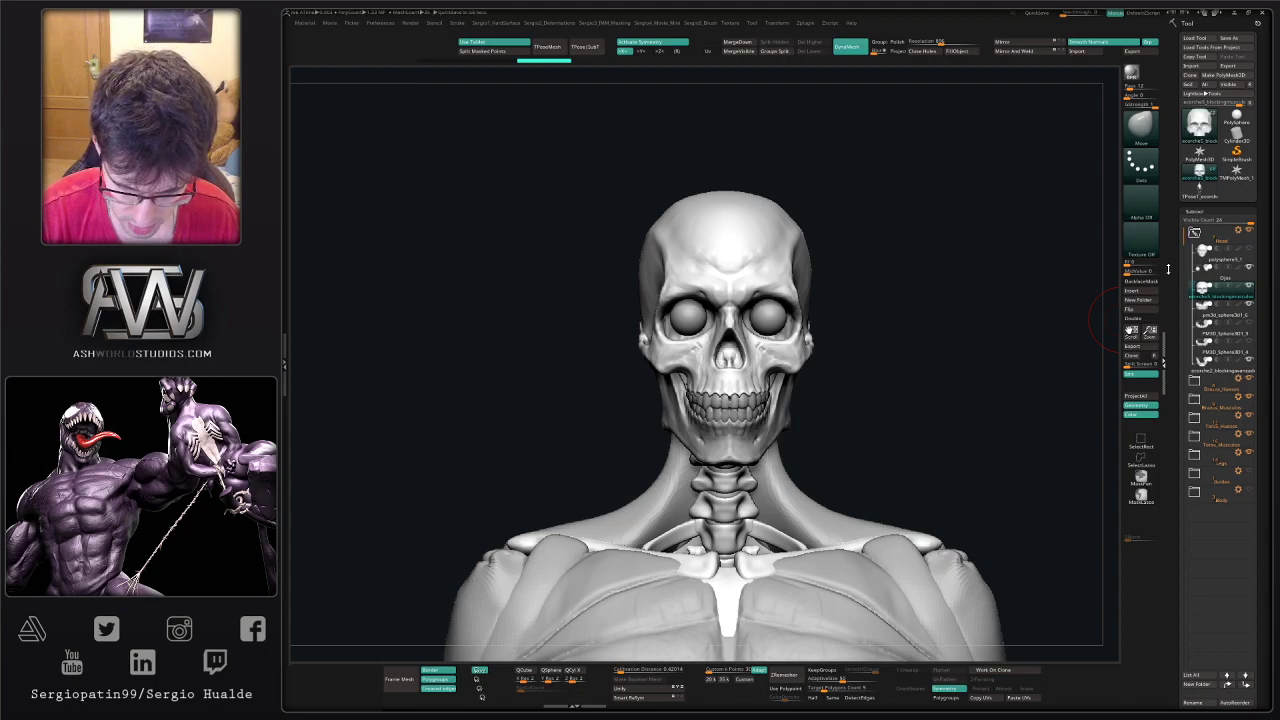
pyautogui.press('F2')
pyautogui.write('Craneo')
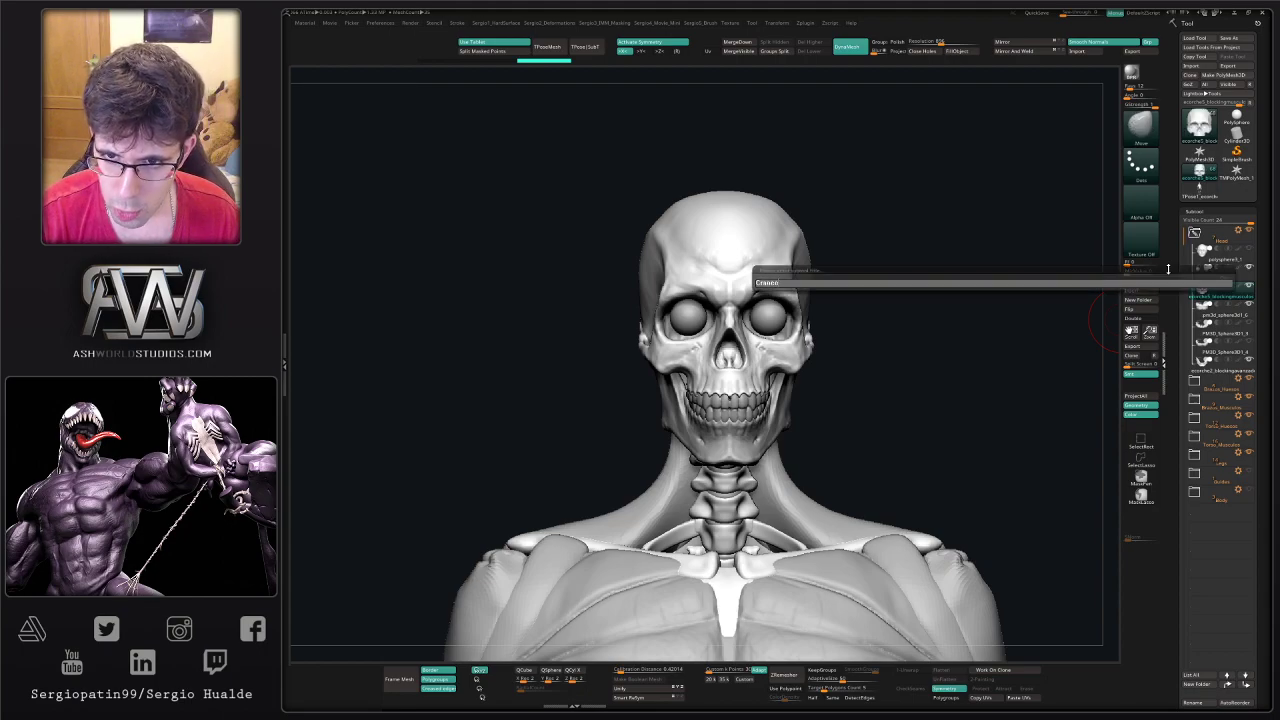
pyautogui.write('Craneo_SUper')
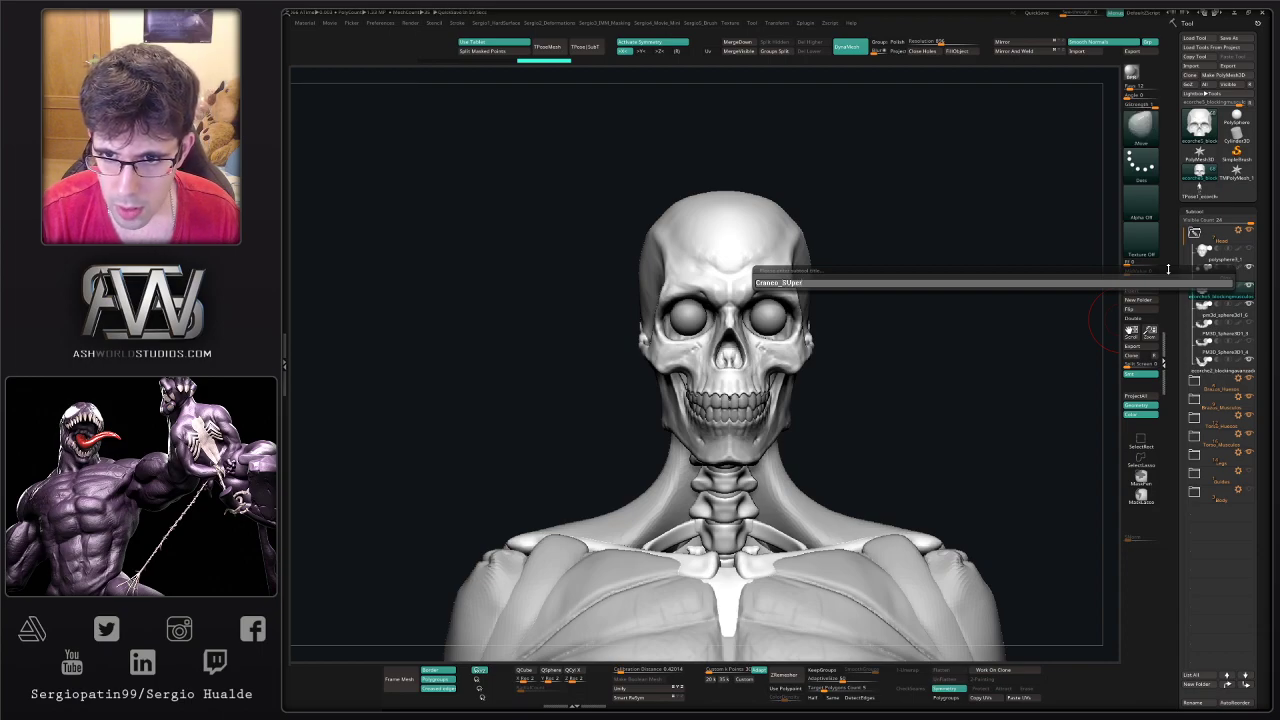
pyautogui.write('uperior')
pyautogui.press('Return')
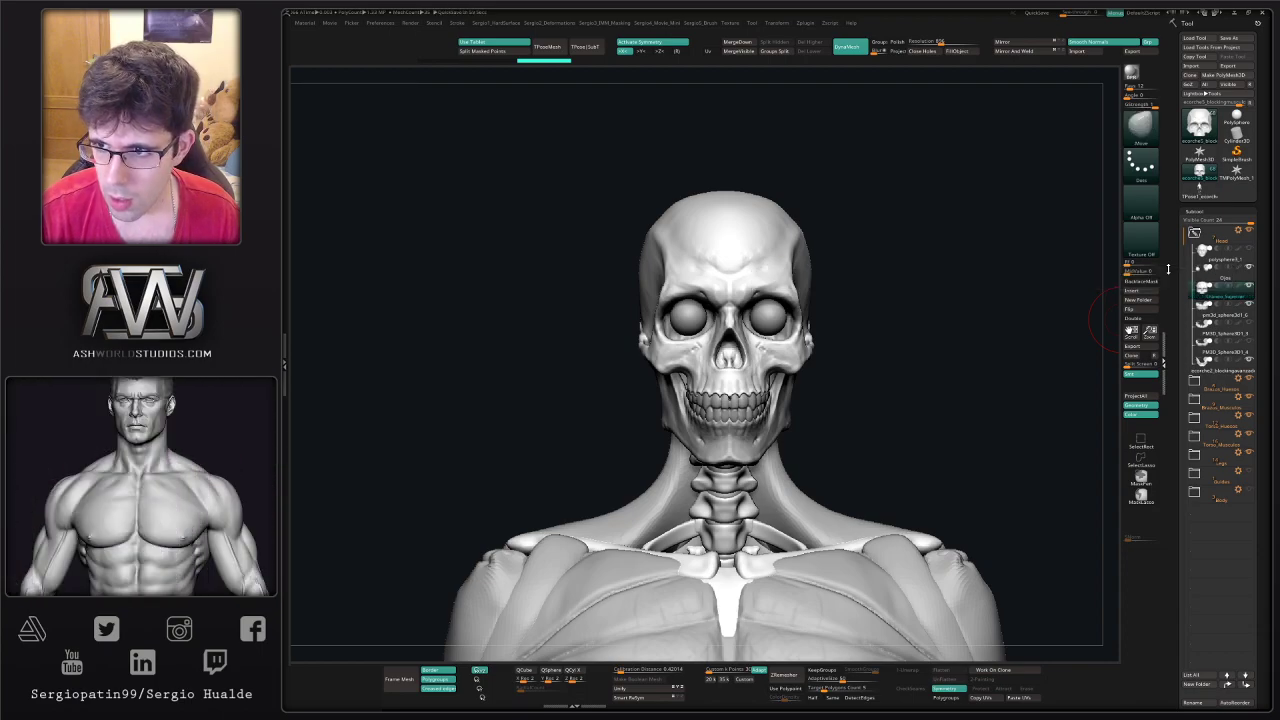
# - Rename the teeth subtool pm3d_sphere3d1_6 as Dientes
pyautogui.press('Down')
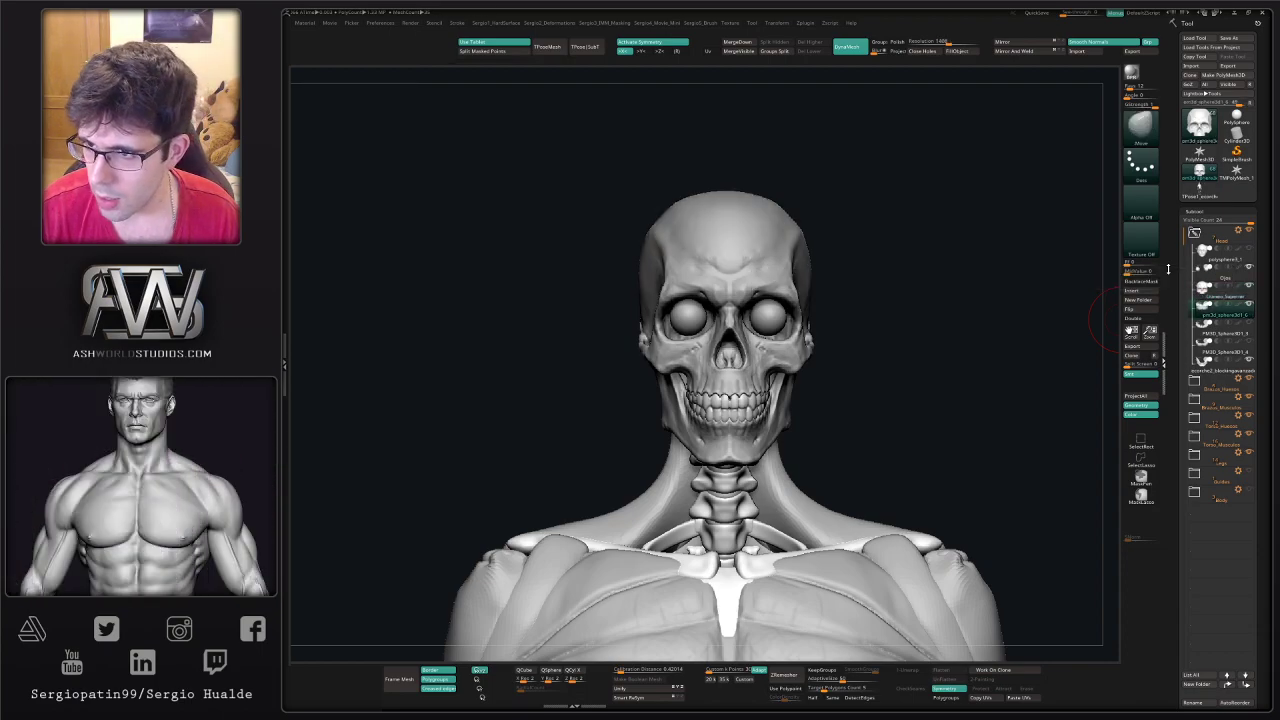
pyautogui.press('F2')
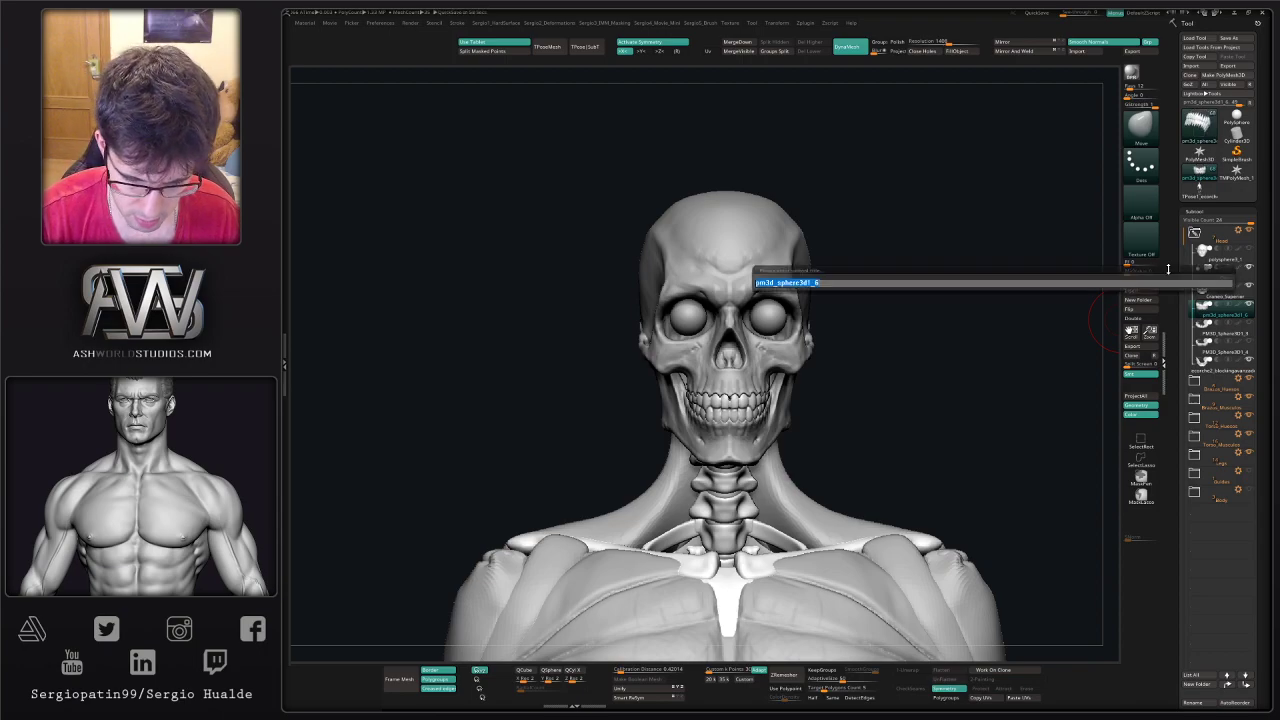
pyautogui.write('Dientes')
pyautogui.press('Return')
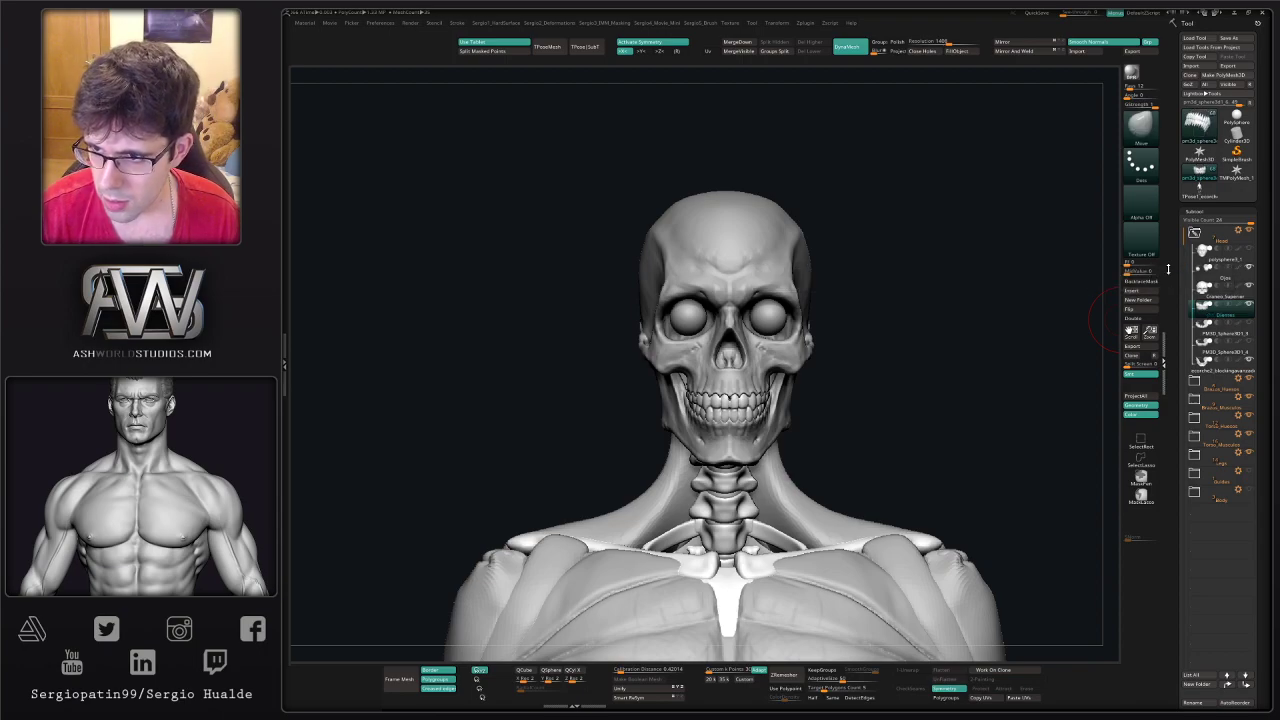
# - Rename the jaw subtool at the end of the Head folder as Mandibula
pyautogui.press('Down')
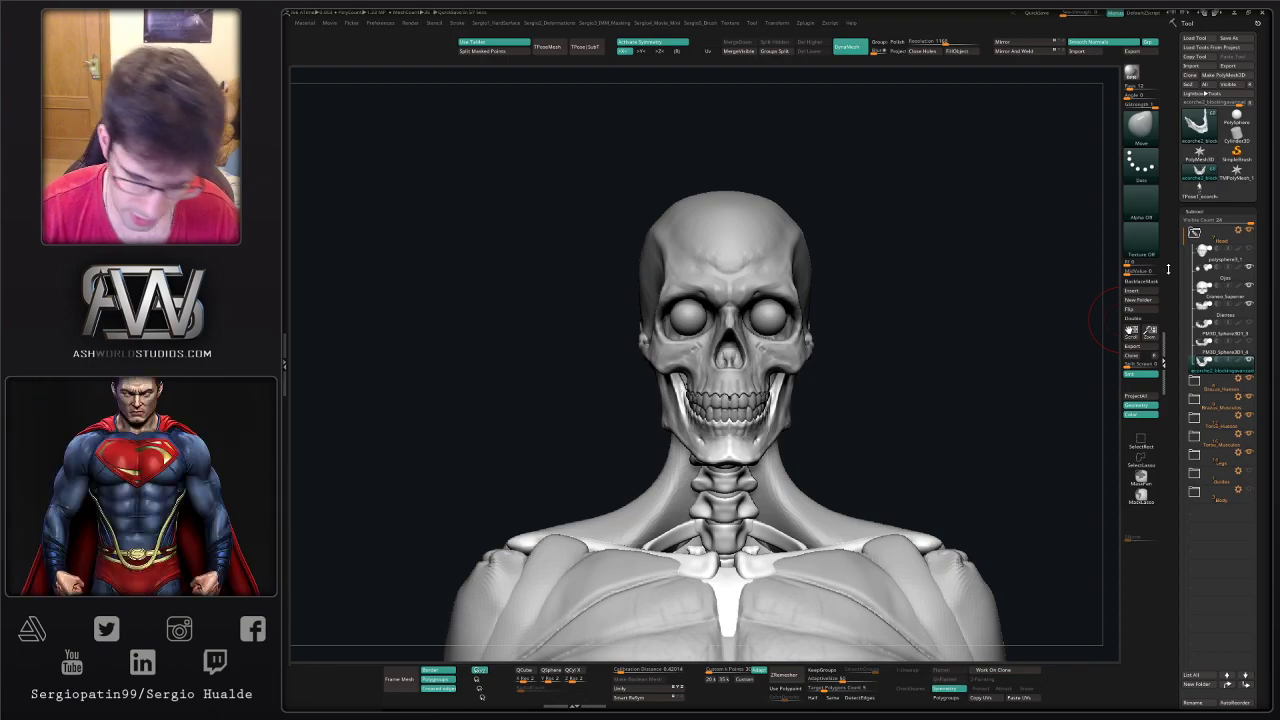
pyautogui.hotkey('ctrl', 'shift', 'r')
pyautogui.write('Mandibu')
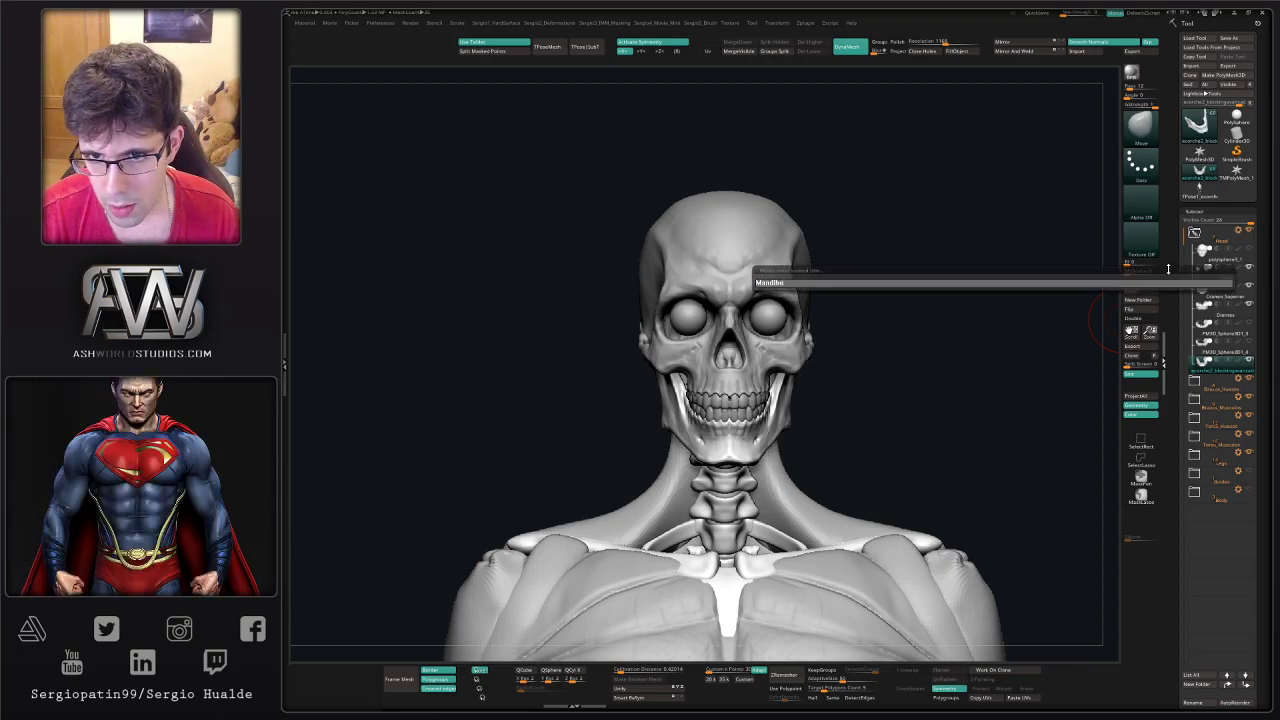
pyautogui.write('la')
pyautogui.press('Return')
# - Select the upper skull subtool again and shorten its name to Craneo
pyautogui.press('Up')
pyautogui.press('Up')
pyautogui.press('Up')
pyautogui.press('Up')
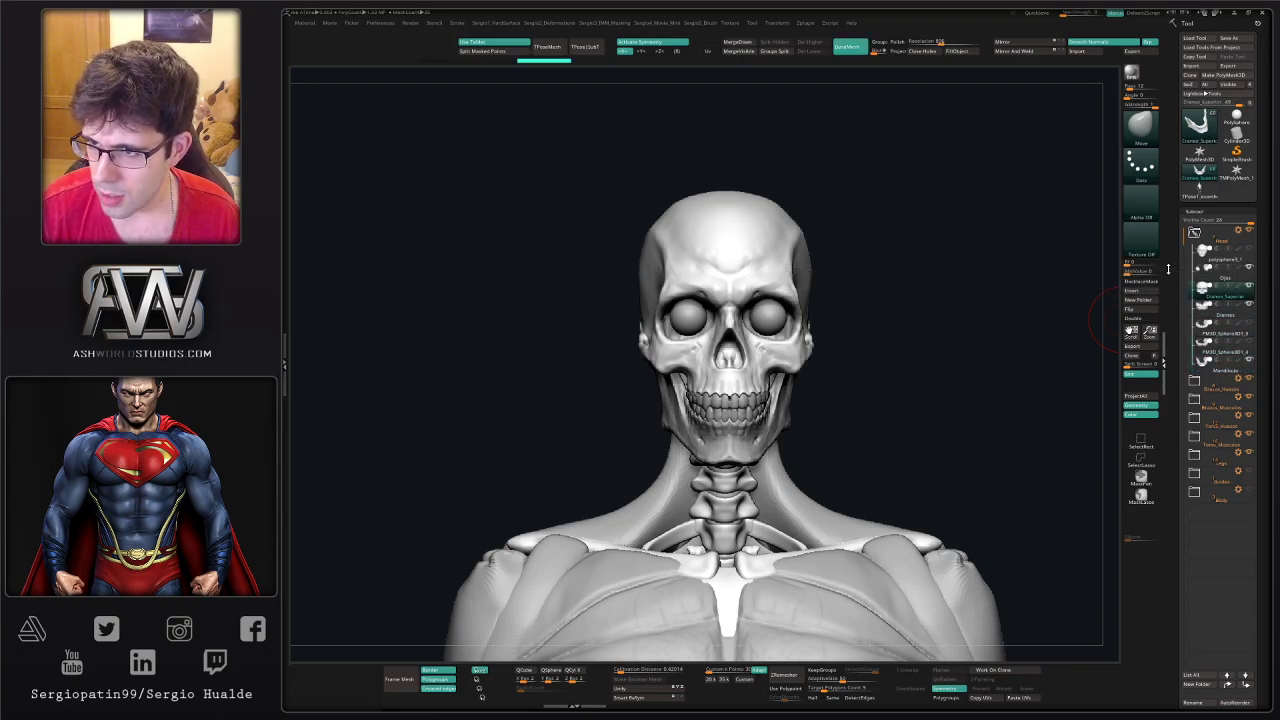
pyautogui.press('Up')
pyautogui.press('Up')
pyautogui.press('Down')
pyautogui.press('Down')
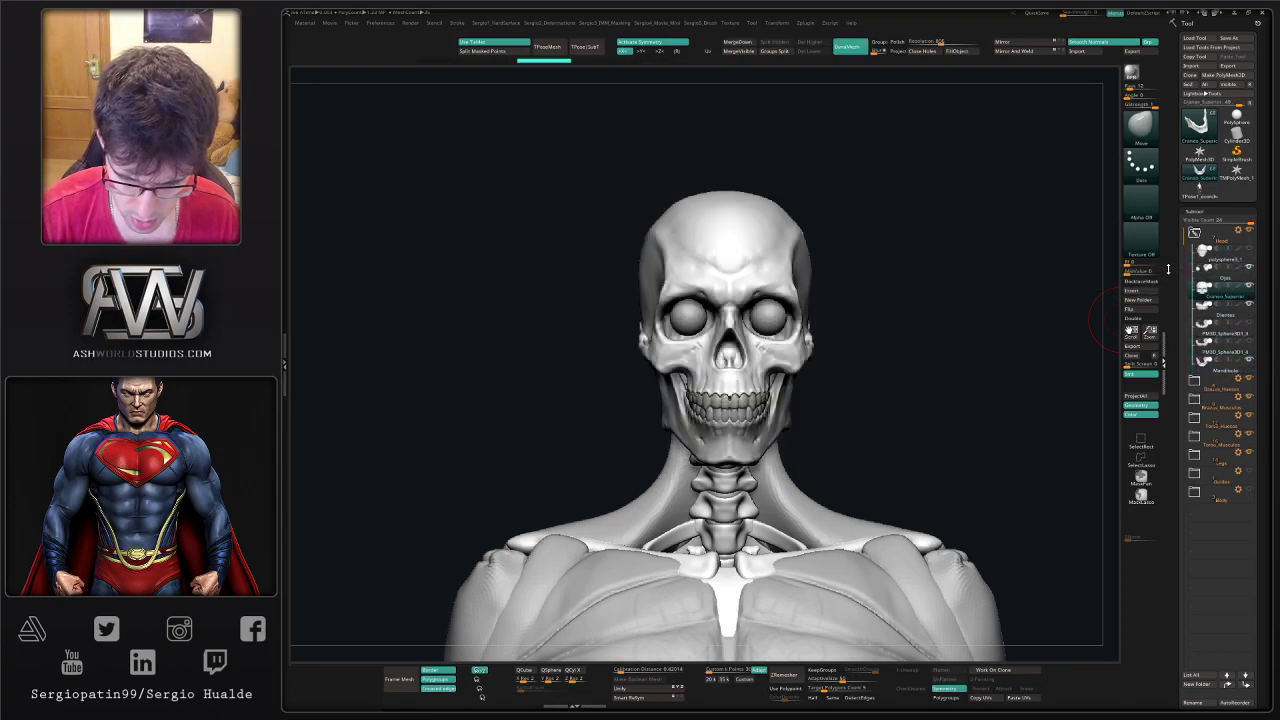
pyautogui.press('F2')
pyautogui.write('Cra')
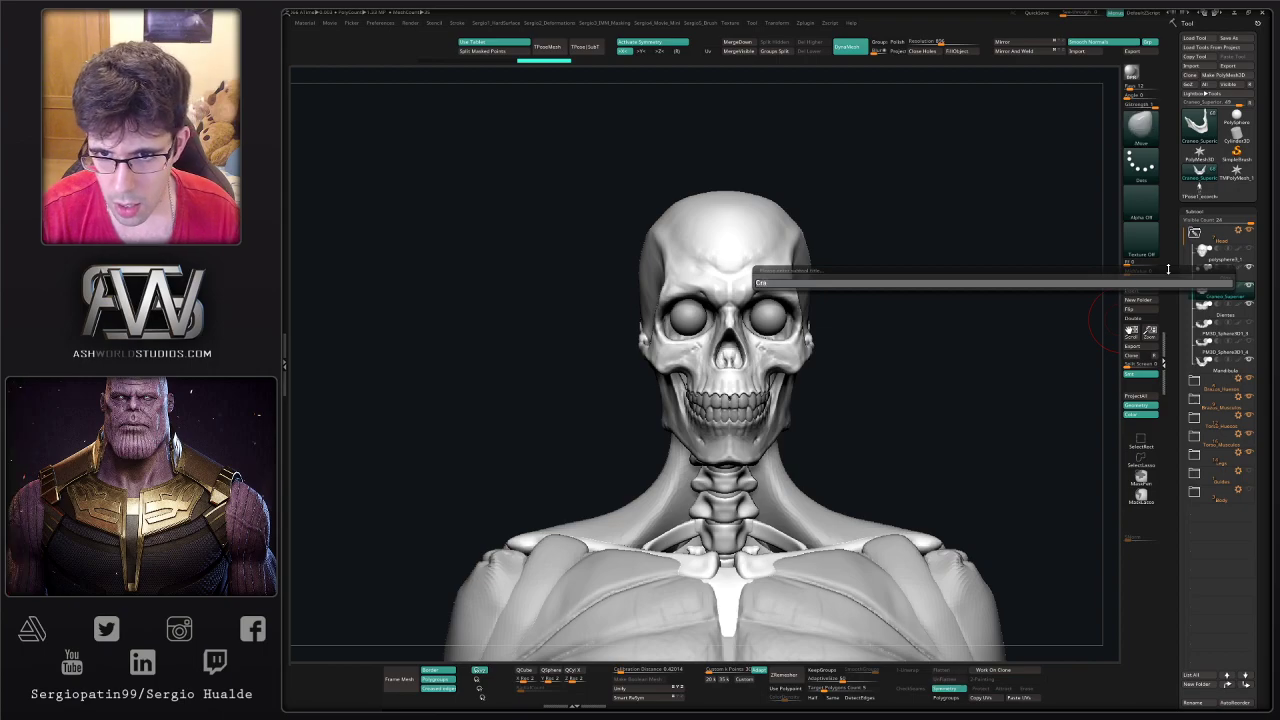
pyautogui.write('Craneo')
pyautogui.press('Return')
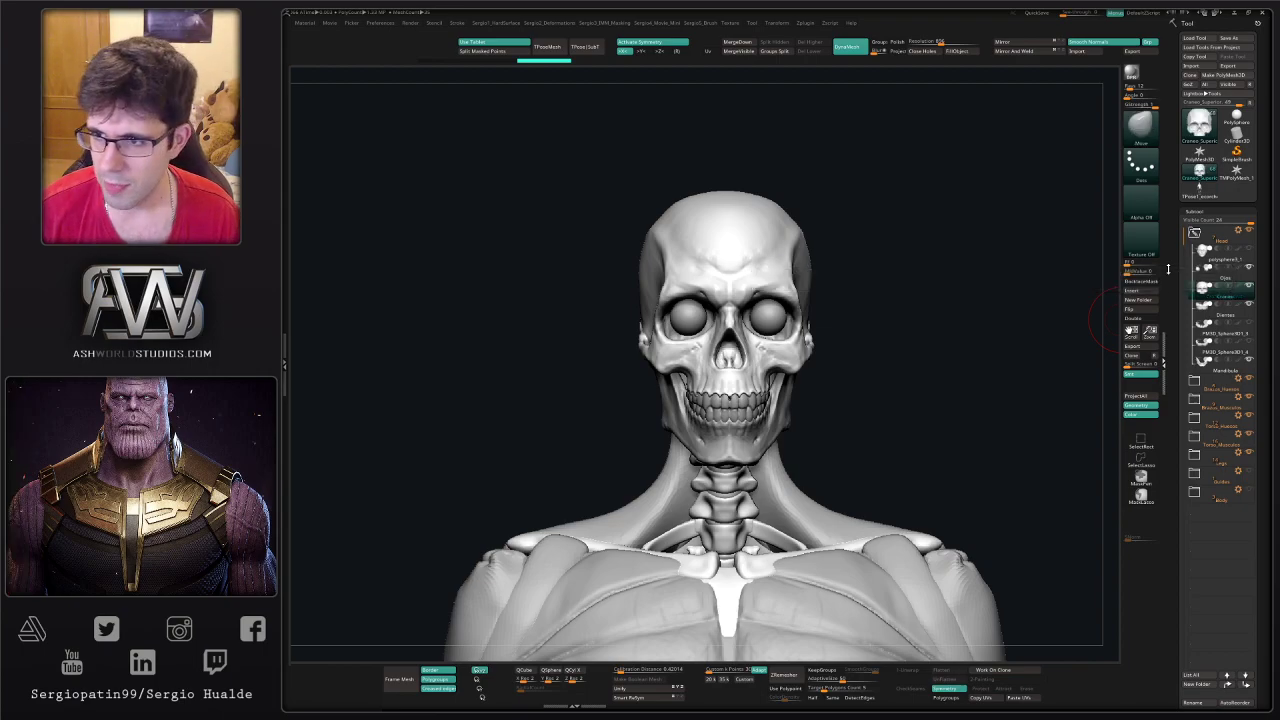
# - Select the head mesh polysphere3_1 and duplicate it within the Head folder
pyautogui.moveTo(908, 308); pyautogui.dragTo(793, 302)
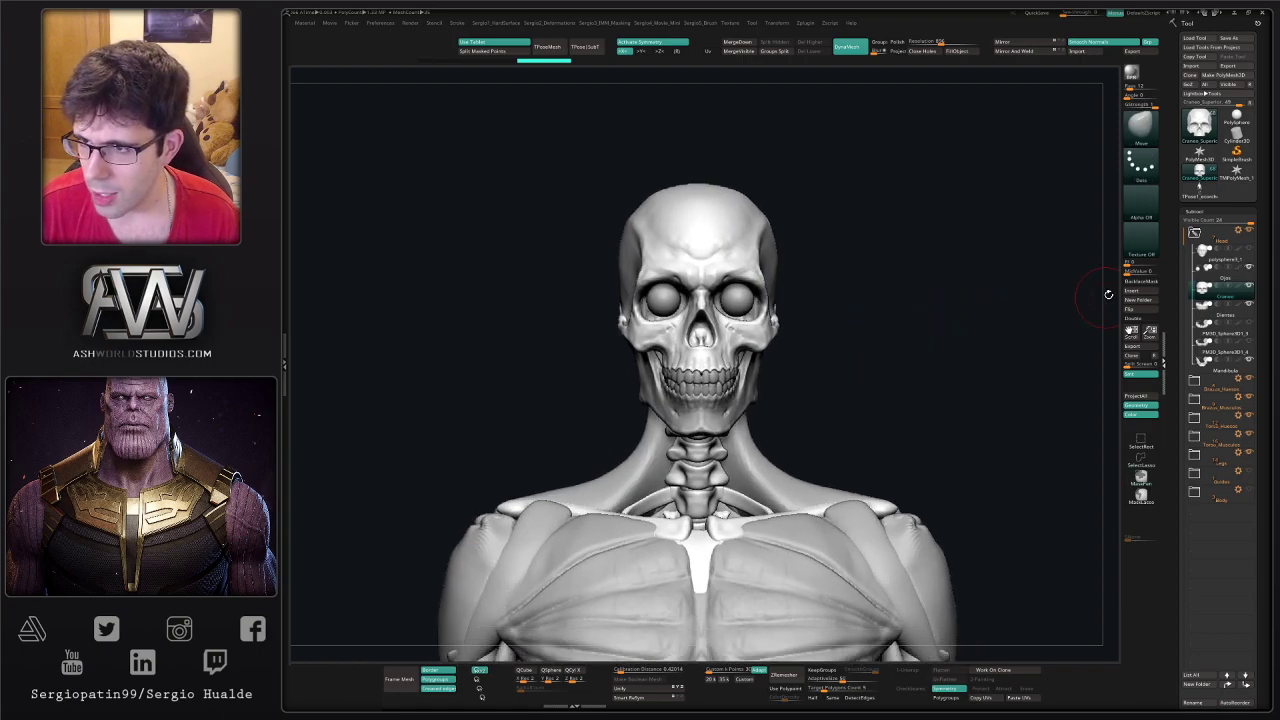
pyautogui.click(1207, 255)
pyautogui.hotkey('ctrl', 'shift', 'd')
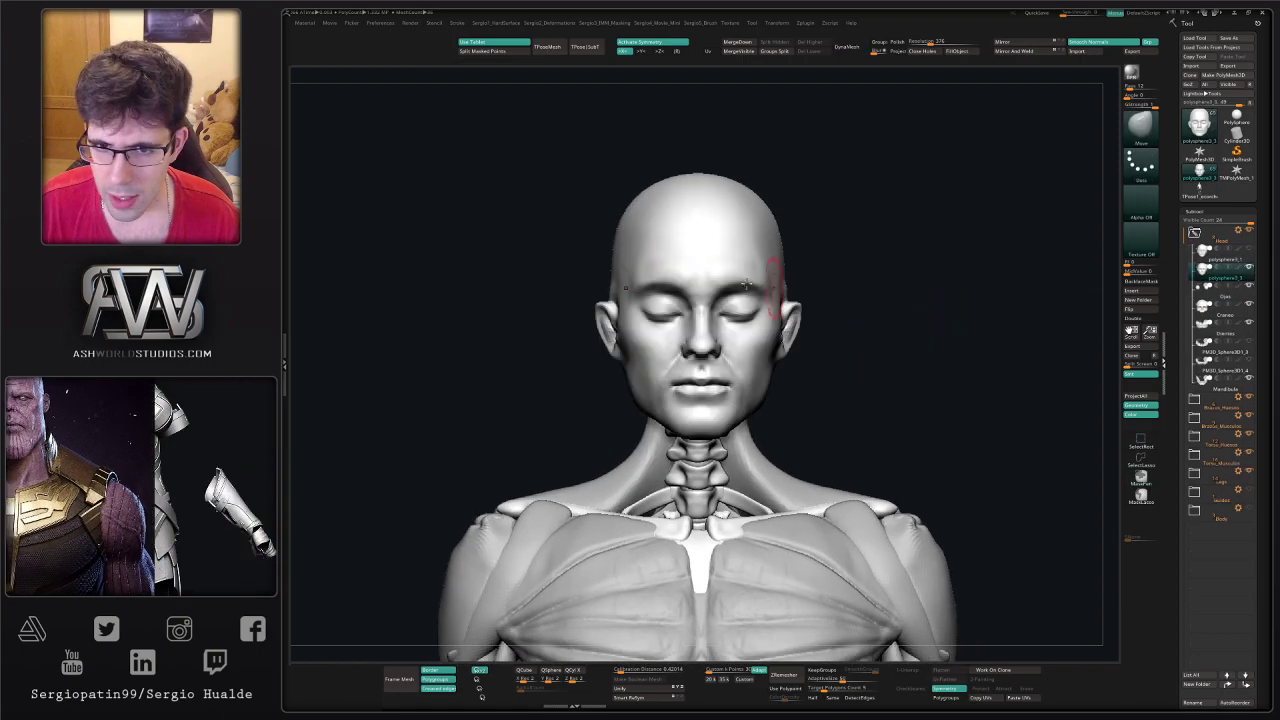
# - Mask the areas around both eyes on the duplicated head and trim the mask's edges near the brow
pyautogui.keyDown('ctrl'); pyautogui.moveTo(640, 278); pyautogui.dragTo(677, 334, button='right'); pyautogui.keyUp('ctrl')
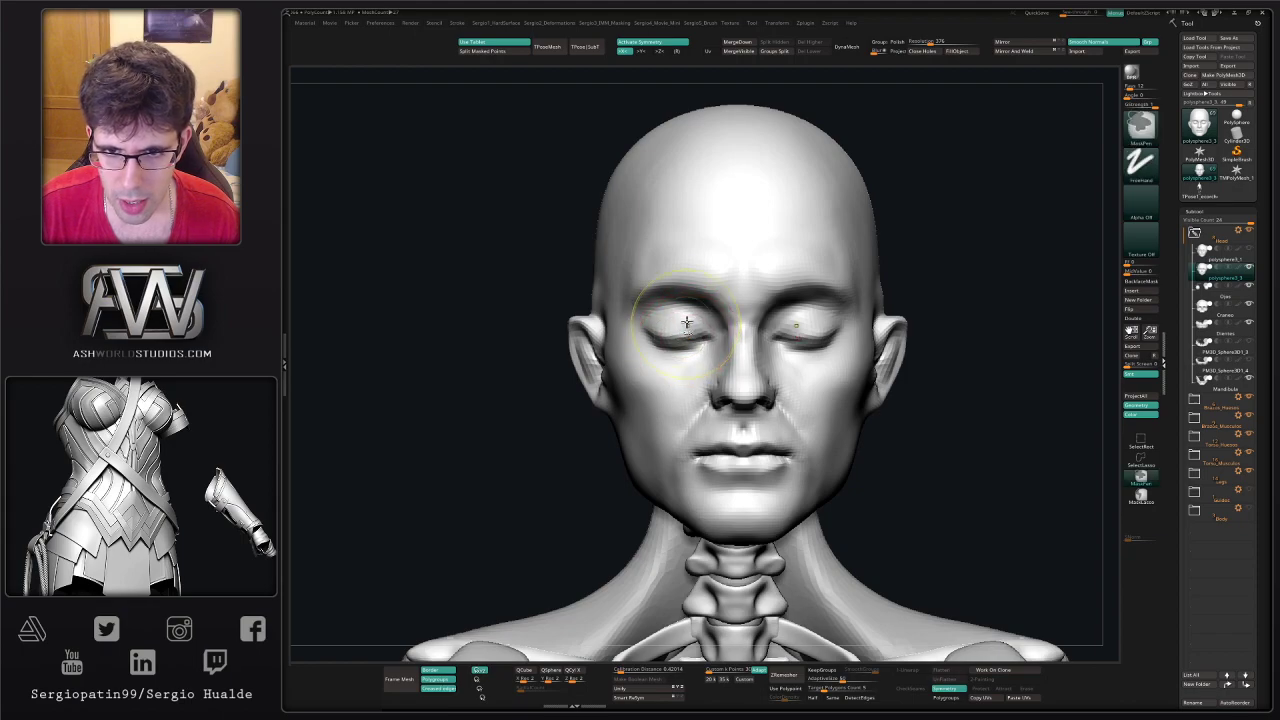
pyautogui.moveTo(686, 335)
pyautogui.keyDown('ctrl'); pyautogui.mouseDown()
pyautogui.moveTo(656, 314)
pyautogui.moveTo(688, 360)
pyautogui.mouseUp(); pyautogui.keyUp('ctrl')
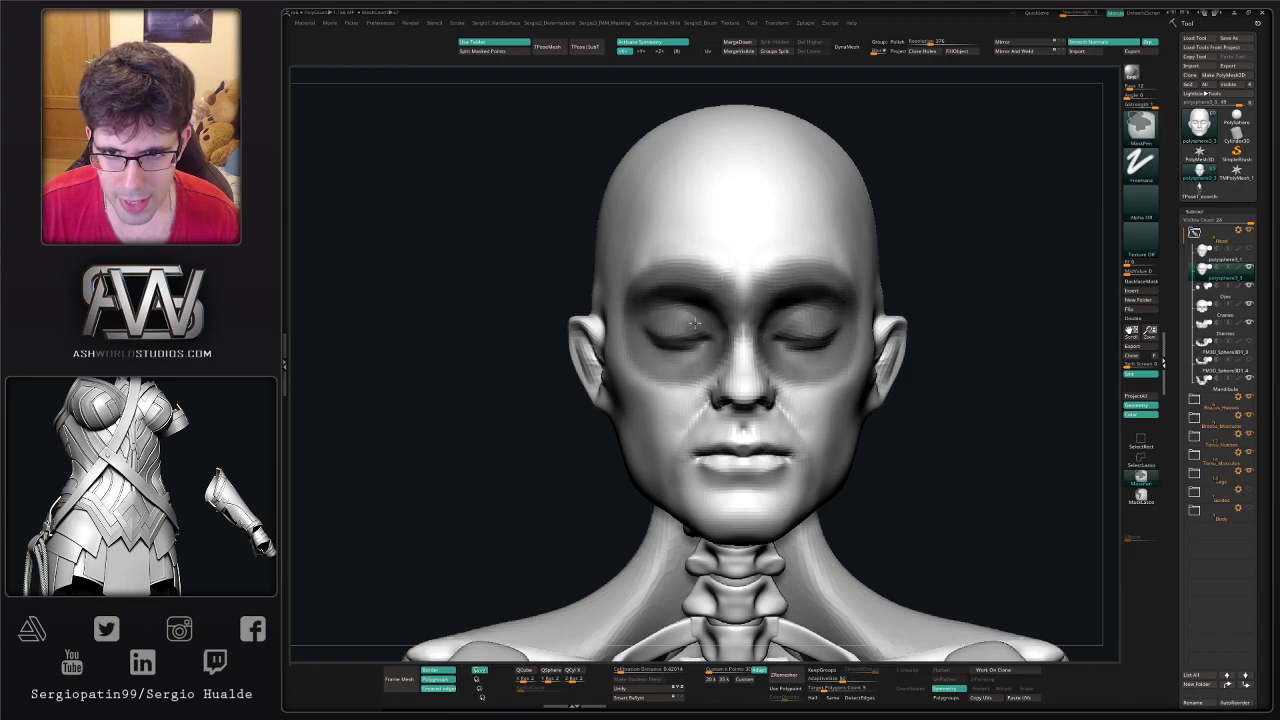
pyautogui.moveTo(739, 344)
pyautogui.keyDown('alt'); pyautogui.mouseDown(button='right')
pyautogui.moveTo(711, 322)
pyautogui.moveTo(731, 320)
pyautogui.mouseUp(button='right'); pyautogui.keyUp('alt')
pyautogui.press('s')
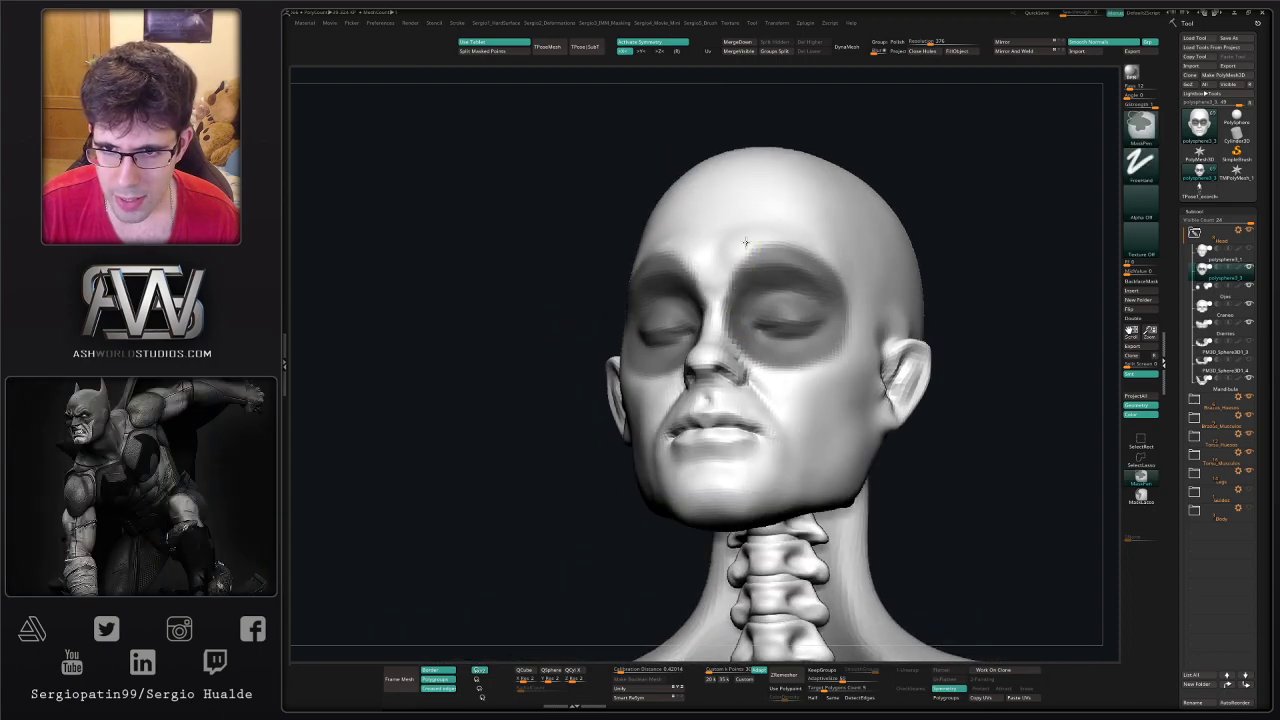
pyautogui.moveTo(745, 243)
pyautogui.keyDown('ctrl'); pyautogui.keyDown('alt'); pyautogui.mouseDown()
pyautogui.moveTo(822, 255)
pyautogui.moveTo(848, 308)
pyautogui.mouseUp(); pyautogui.keyUp('alt'); pyautogui.keyUp('ctrl')
pyautogui.moveTo(809, 352); pyautogui.dragTo(781, 355, button='right')
# - Turn the masked eye areas into their own polygroup and isolate them from the rest of the head
pyautogui.hotkey('ctrl', 'w')
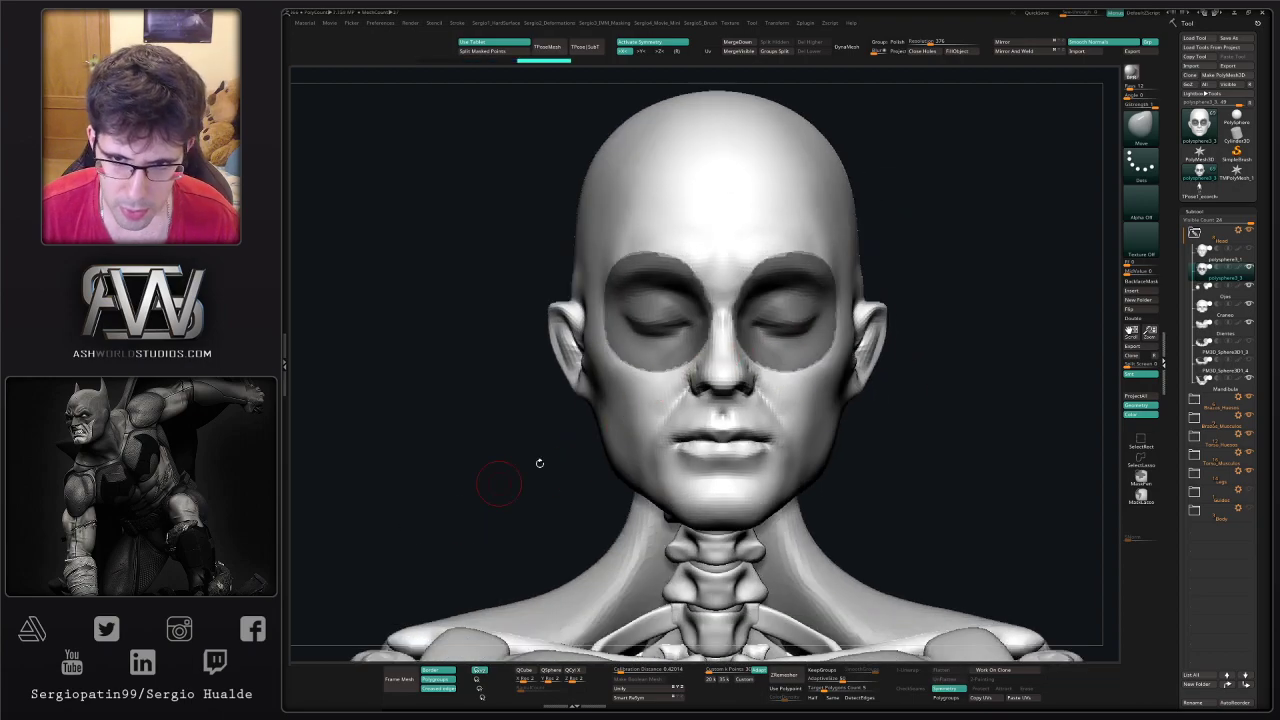
pyautogui.keyDown('ctrl'); pyautogui.keyDown('shift'); pyautogui.click(770, 349); pyautogui.keyUp('shift'); pyautogui.keyUp('ctrl')
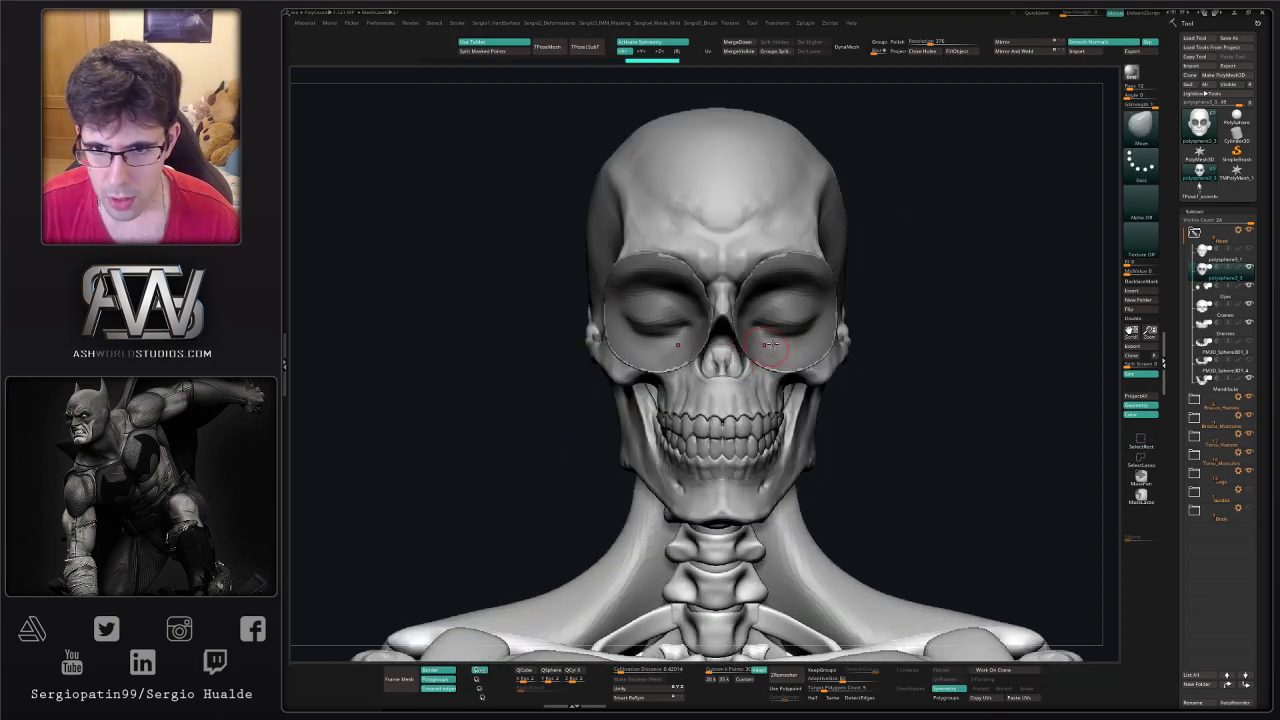
# - Pull the isolated eyelid pieces into place over the front of the eye sockets with the Move brush
pyautogui.moveTo(750, 346); pyautogui.dragTo(713, 327, button='right')
pyautogui.press('s')
pyautogui.moveTo(714, 327)
pyautogui.mouseDown()
pyautogui.moveTo(733, 324)
pyautogui.moveTo(702, 319)
pyautogui.mouseUp()
pyautogui.moveTo(701, 319); pyautogui.dragTo(698, 334, button='right')
pyautogui.moveTo(699, 335); pyautogui.dragTo(706, 337)
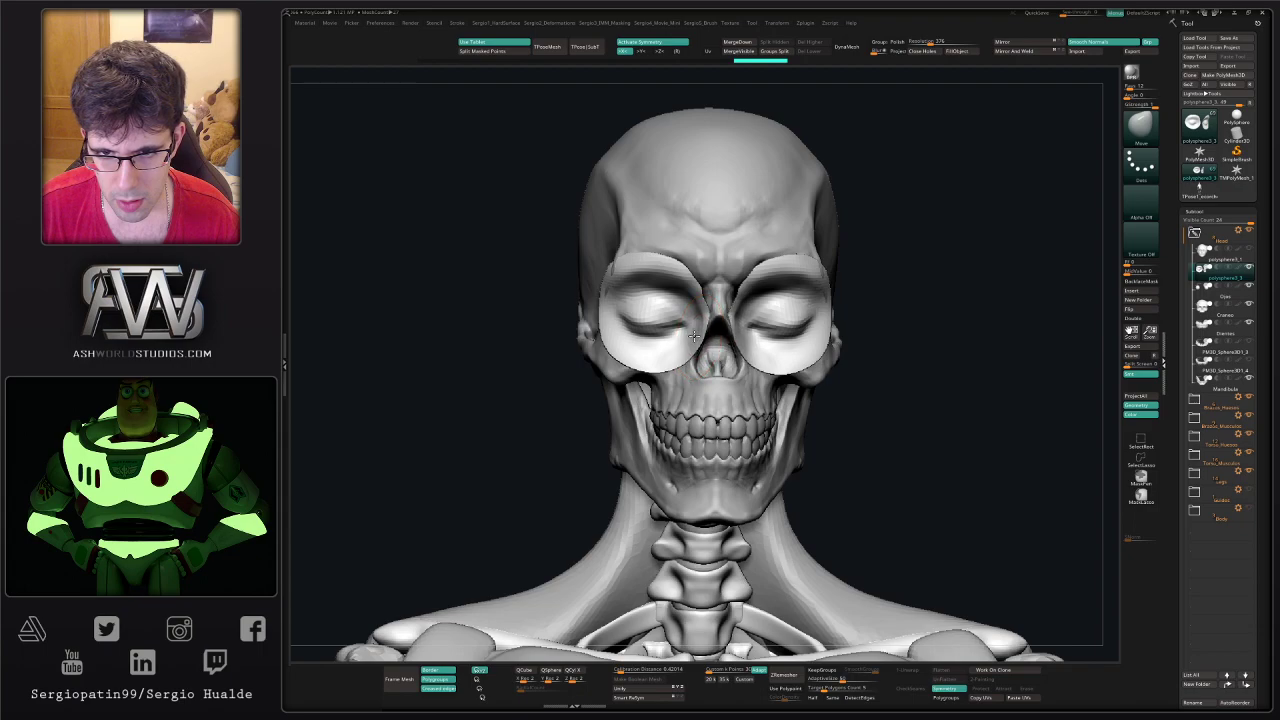
pyautogui.moveTo(614, 298)
pyautogui.mouseDown(button='right')
pyautogui.moveTo(621, 268)
pyautogui.moveTo(618, 305)
pyautogui.moveTo(636, 330)
pyautogui.moveTo(657, 355)
pyautogui.moveTo(683, 353)
pyautogui.mouseUp(button='right')
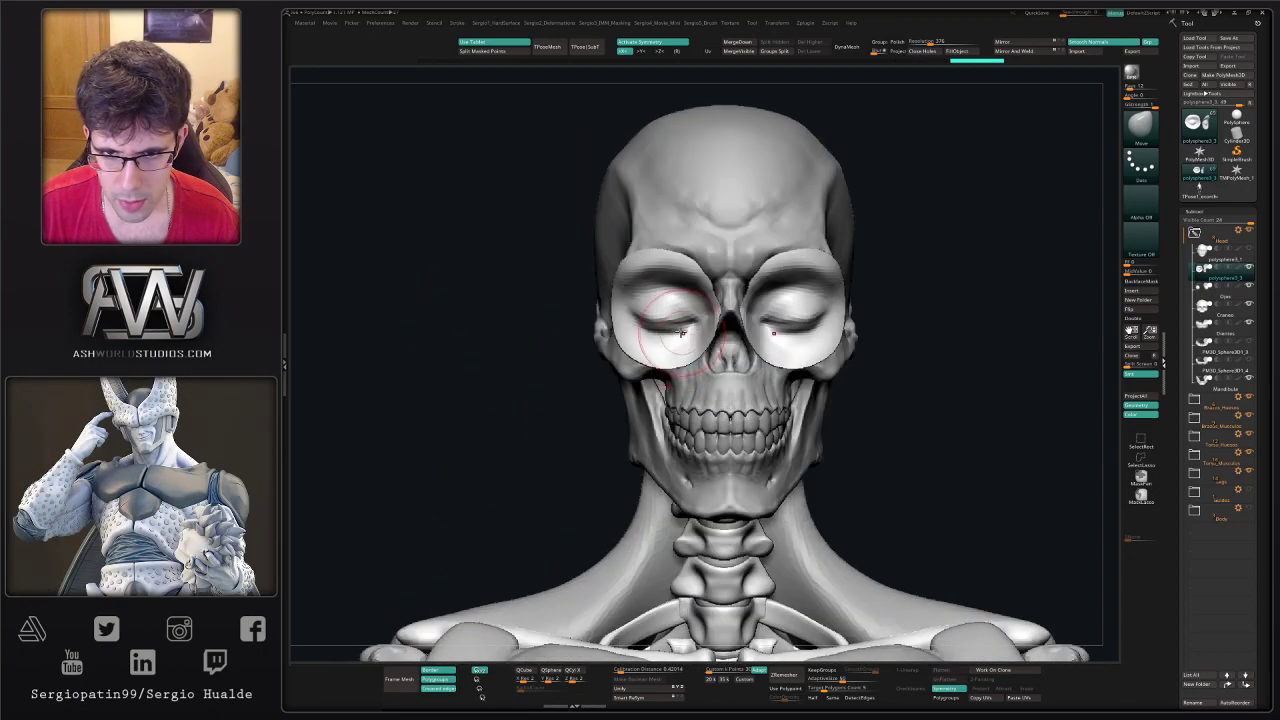
pyautogui.press('ctrl')
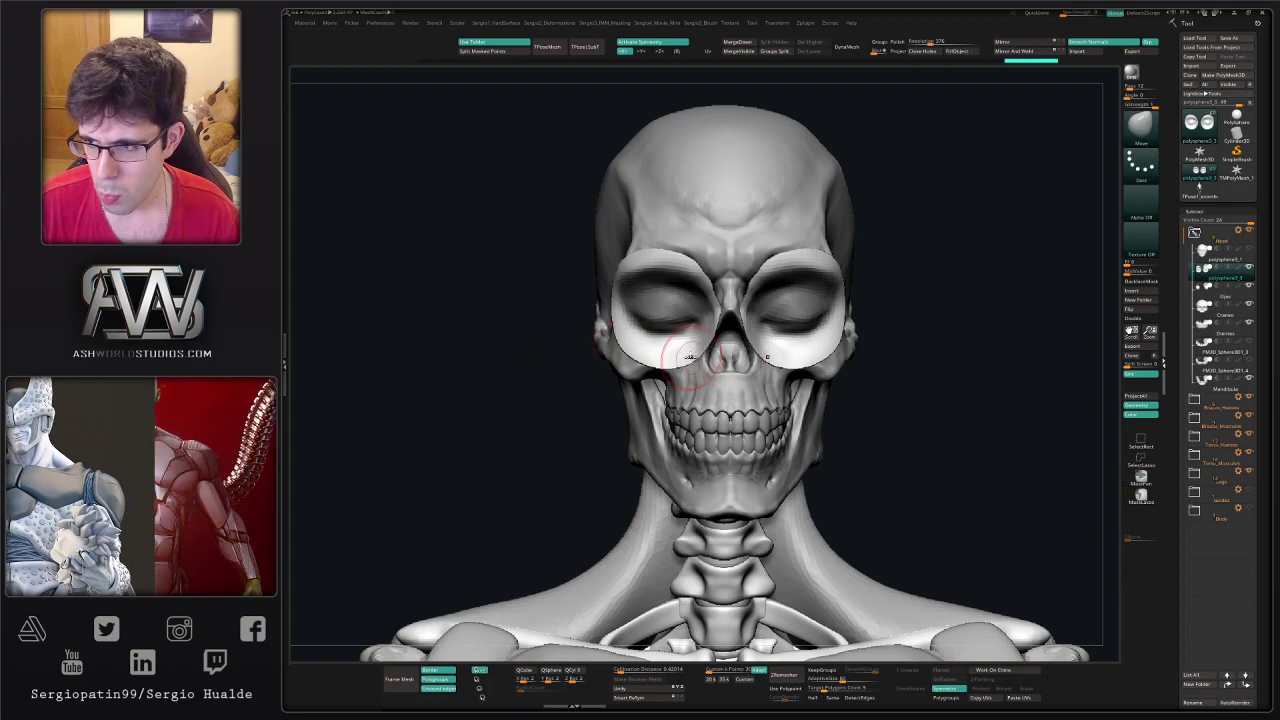
# - Push the eyelid surfaces back into the orbits with the Move brush, fitting their rims to the bone from several angles
pyautogui.moveTo(626, 355)
pyautogui.mouseDown(button='right')
pyautogui.moveTo(707, 350)
pyautogui.moveTo(706, 304)
pyautogui.mouseUp(button='right')
pyautogui.moveTo(660, 340); pyautogui.dragTo(720, 330, button='right')
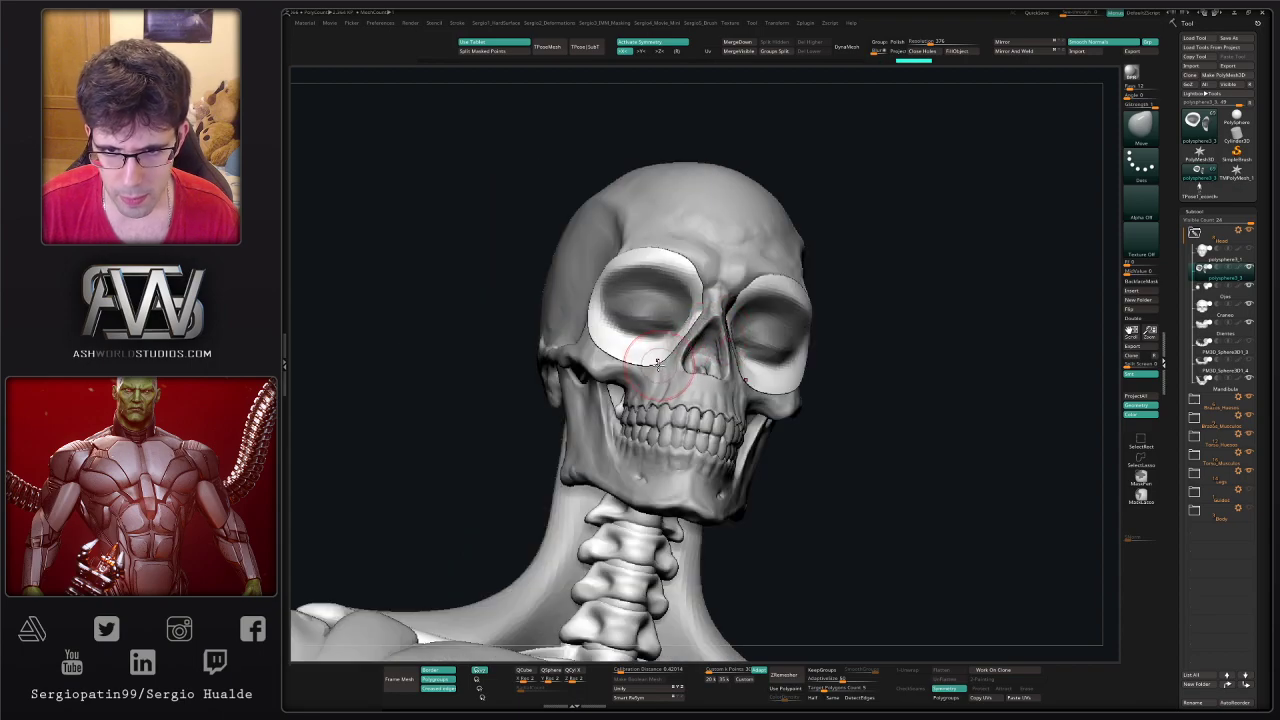
pyautogui.moveTo(654, 400); pyautogui.dragTo(681, 352, button='right')
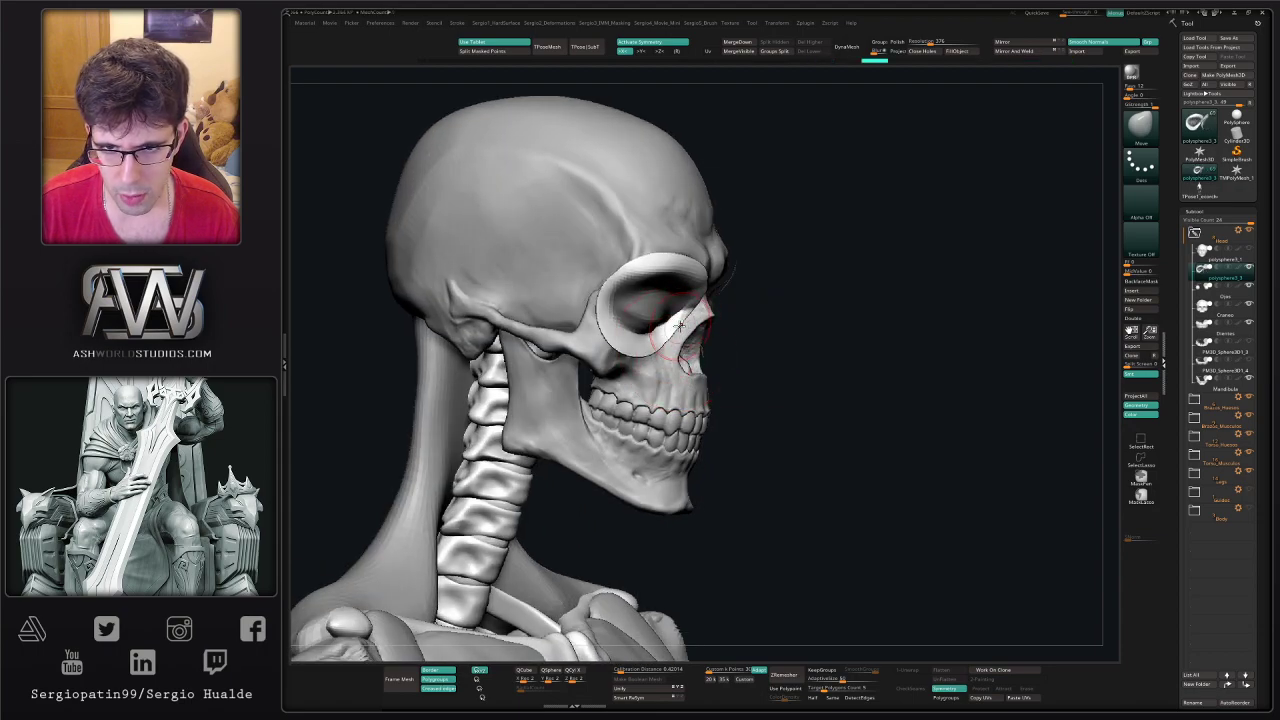
pyautogui.moveTo(670, 313); pyautogui.dragTo(692, 289, button='right')
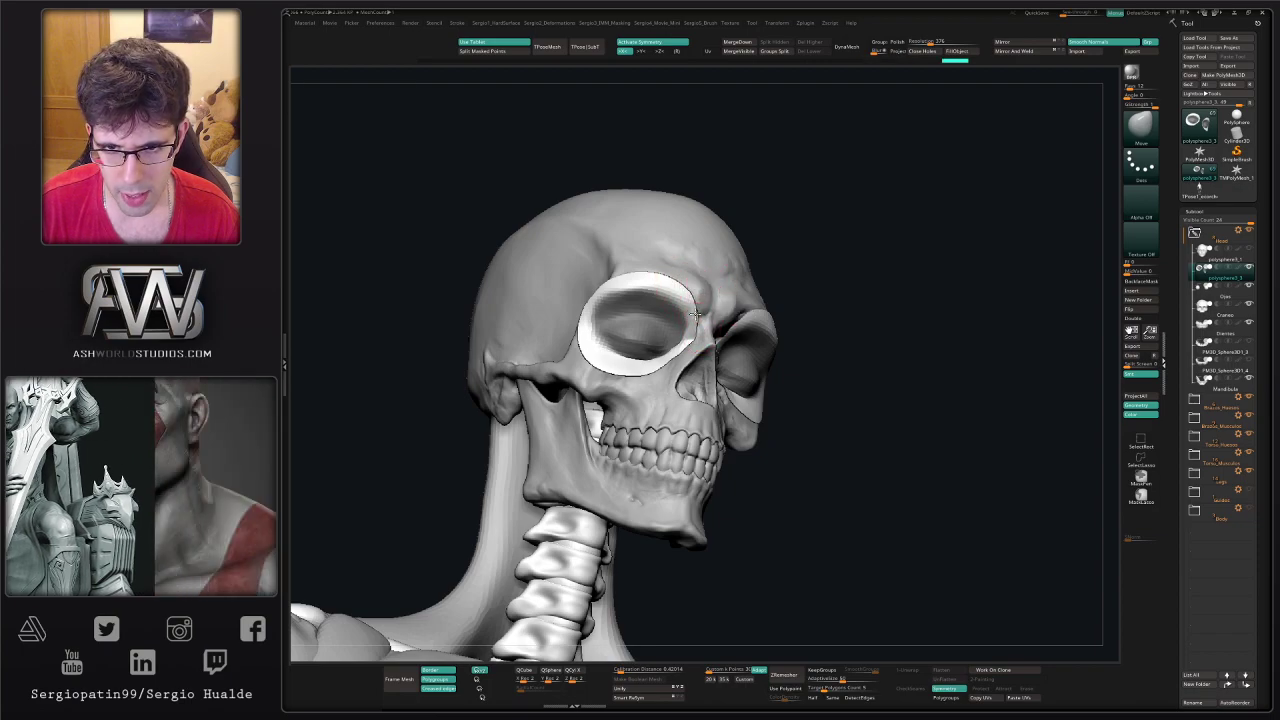
pyautogui.moveTo(592, 302)
pyautogui.mouseDown(button='right')
pyautogui.moveTo(633, 365)
pyautogui.moveTo(610, 361)
pyautogui.moveTo(636, 346)
pyautogui.moveTo(660, 356)
pyautogui.mouseUp(button='right')
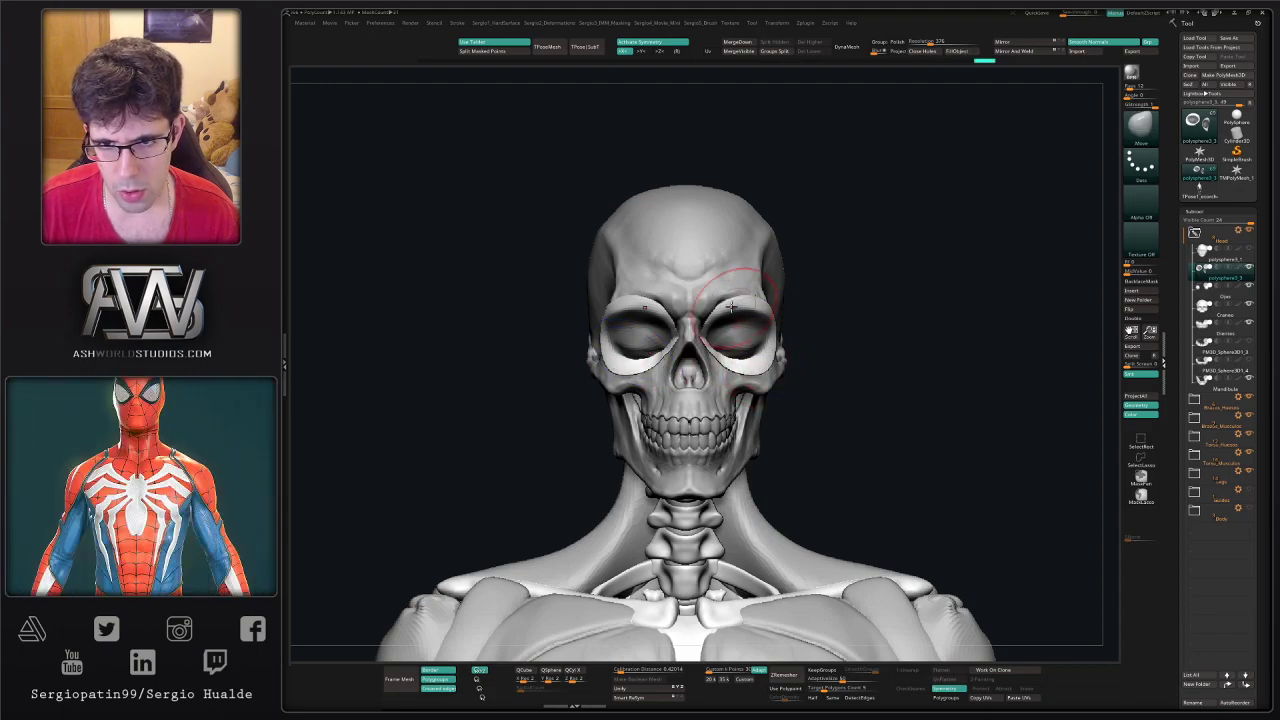
# - Fit the outer and brow edges of the eyelid pieces to the skull's profile and smooth their upper area
pyautogui.moveTo(731, 307); pyautogui.dragTo(716, 300, button='right')
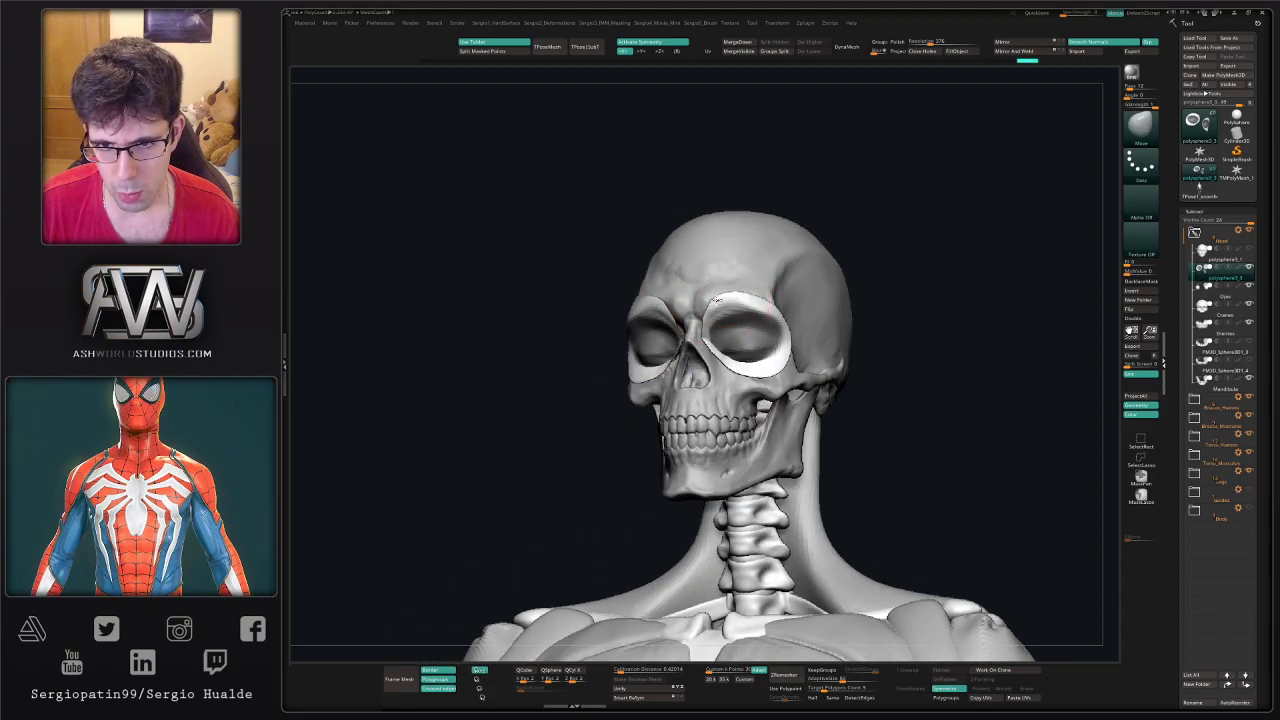
pyautogui.moveTo(769, 306); pyautogui.dragTo(779, 316)
pyautogui.moveTo(786, 330); pyautogui.dragTo(768, 309, button='right')
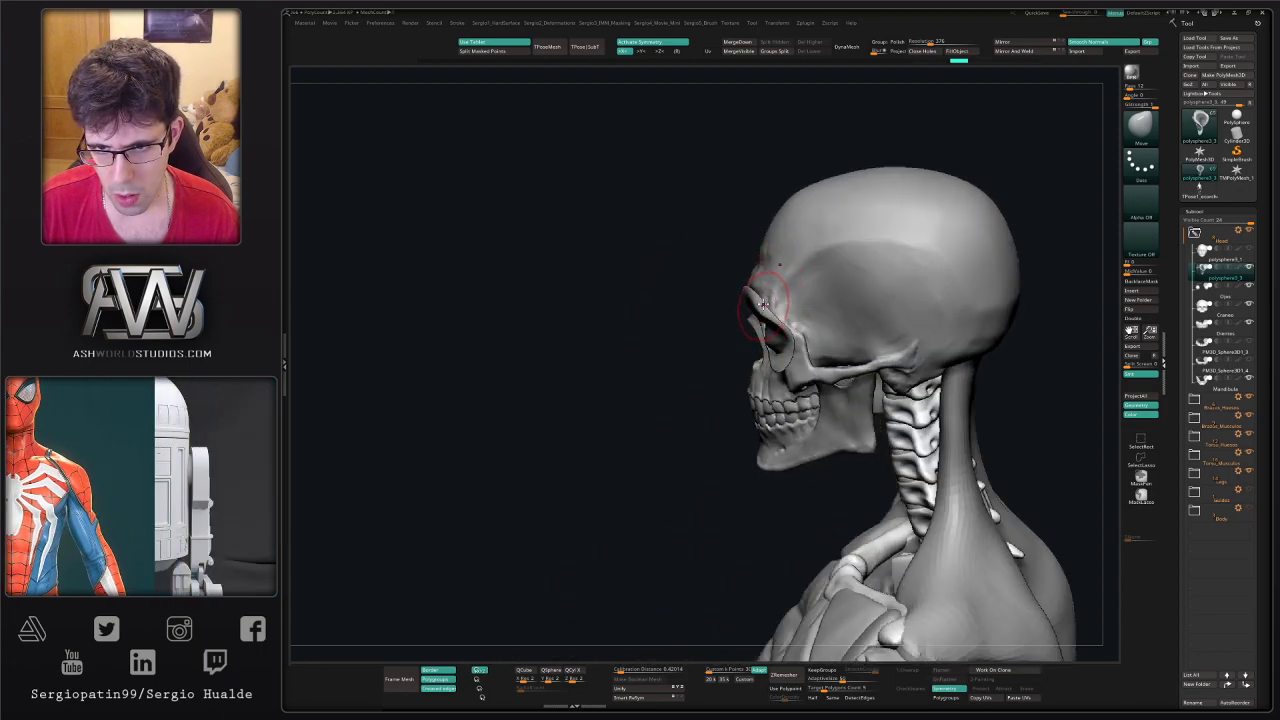
pyautogui.moveTo(752, 310)
pyautogui.mouseDown(button='right')
pyautogui.moveTo(767, 293)
pyautogui.moveTo(672, 315)
pyautogui.mouseUp(button='right')
pyautogui.keyDown('shift'); pyautogui.moveTo(654, 289); pyautogui.dragTo(640, 279); pyautogui.keyUp('shift')
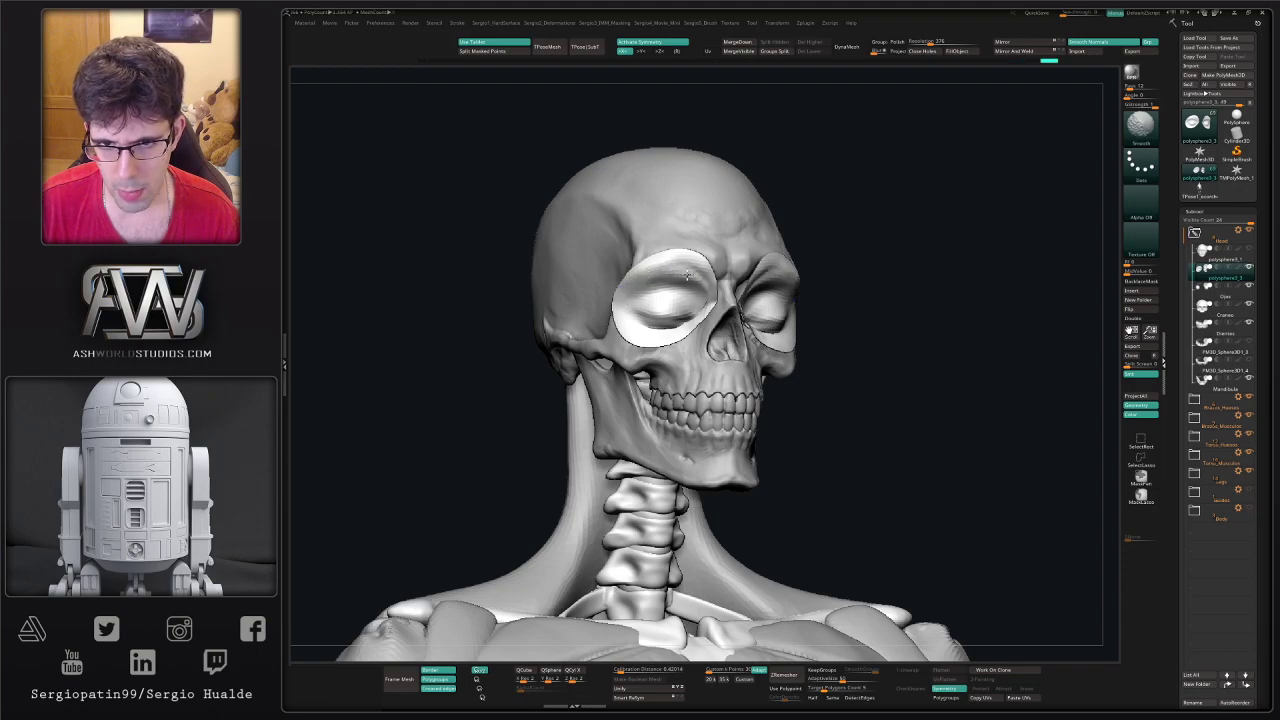
# - Smooth the closed-eye creases and refine the eyeball bulge and outer rim of the eyelid pieces
pyautogui.moveTo(722, 301); pyautogui.dragTo(699, 316, button='right')
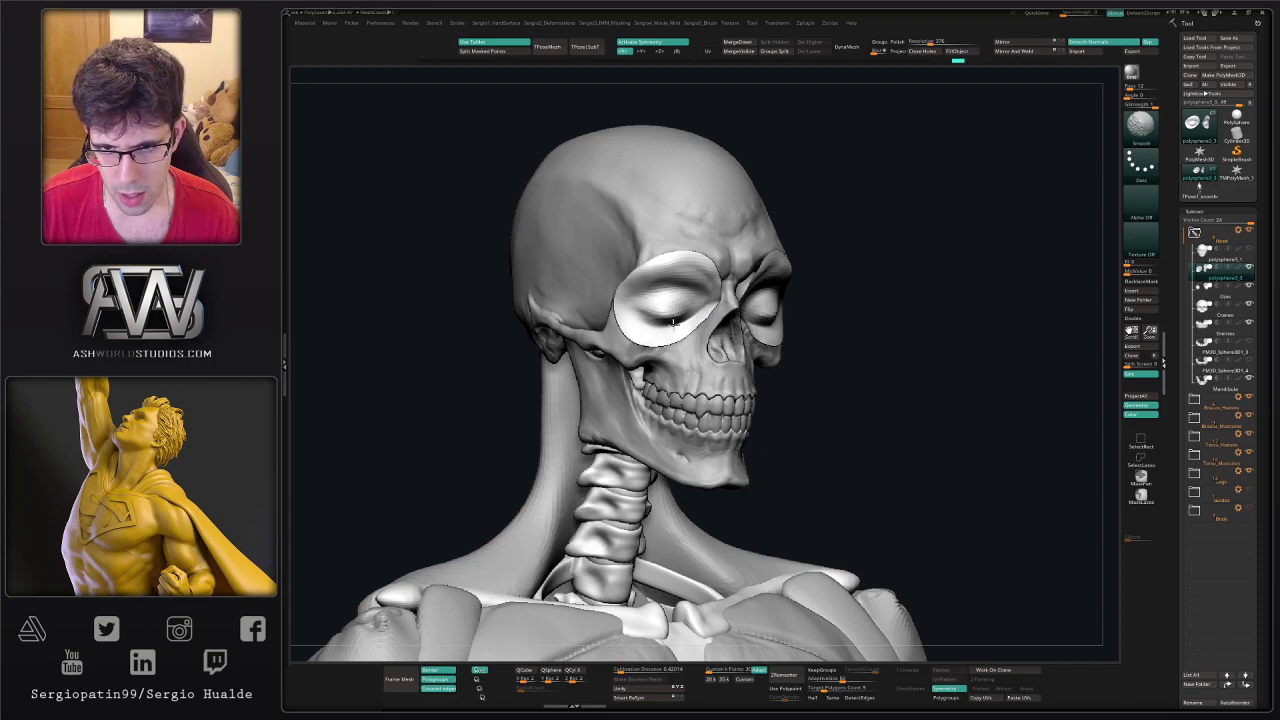
pyautogui.moveTo(675, 320); pyautogui.dragTo(690, 320, button='right')
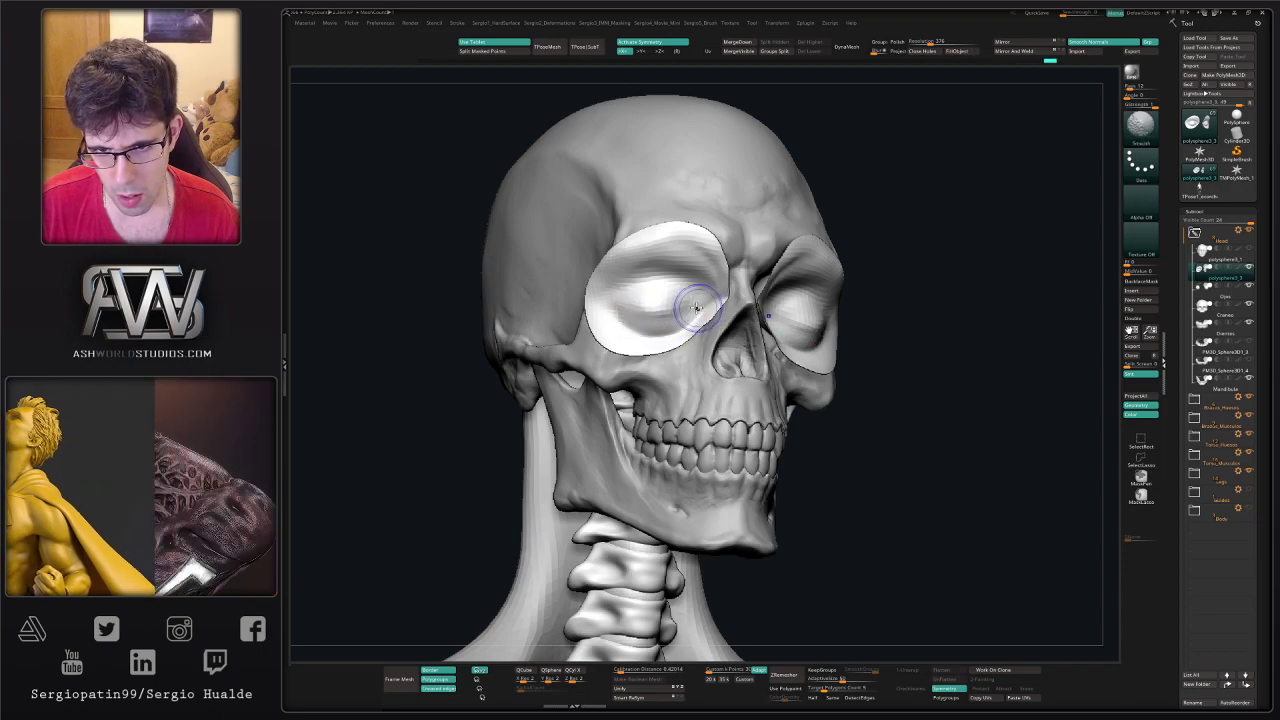
pyautogui.moveTo(660, 323)
pyautogui.mouseDown(button='right')
pyautogui.moveTo(779, 318)
pyautogui.moveTo(745, 315)
pyautogui.mouseUp(button='right')
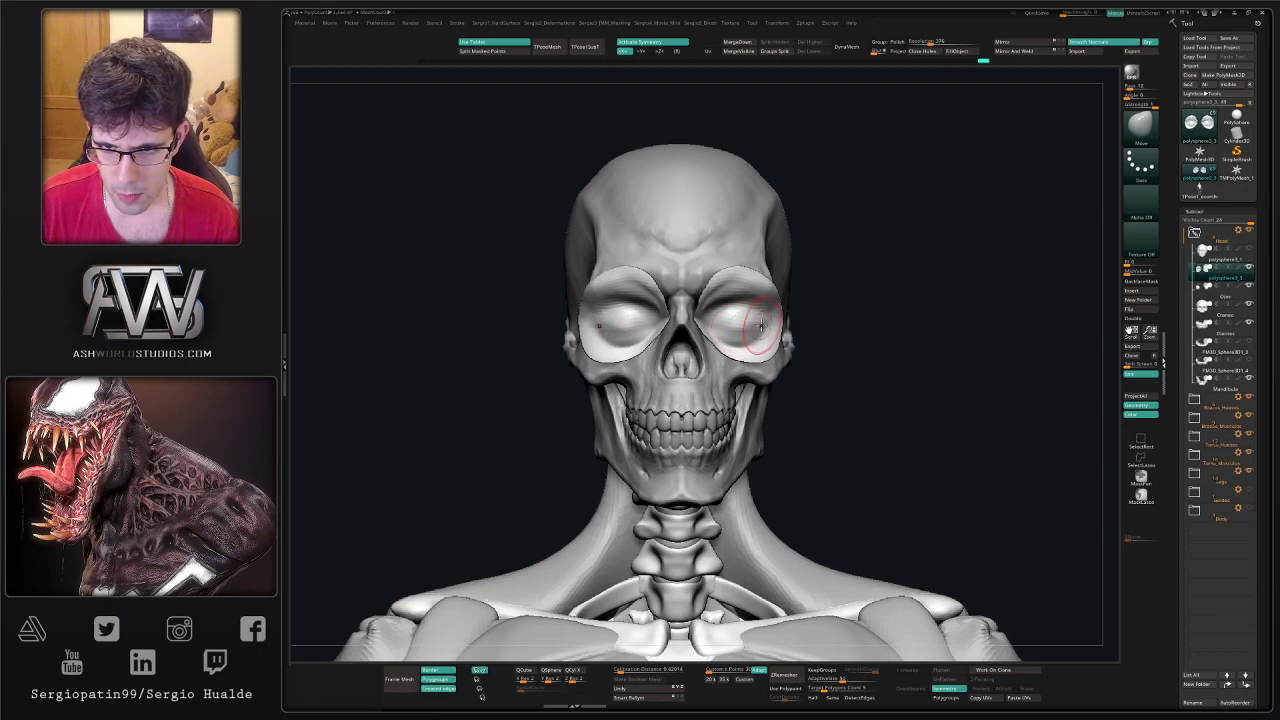
pyautogui.moveTo(763, 325)
pyautogui.mouseDown(button='right')
pyautogui.moveTo(725, 327)
pyautogui.moveTo(752, 329)
pyautogui.mouseUp(button='right')
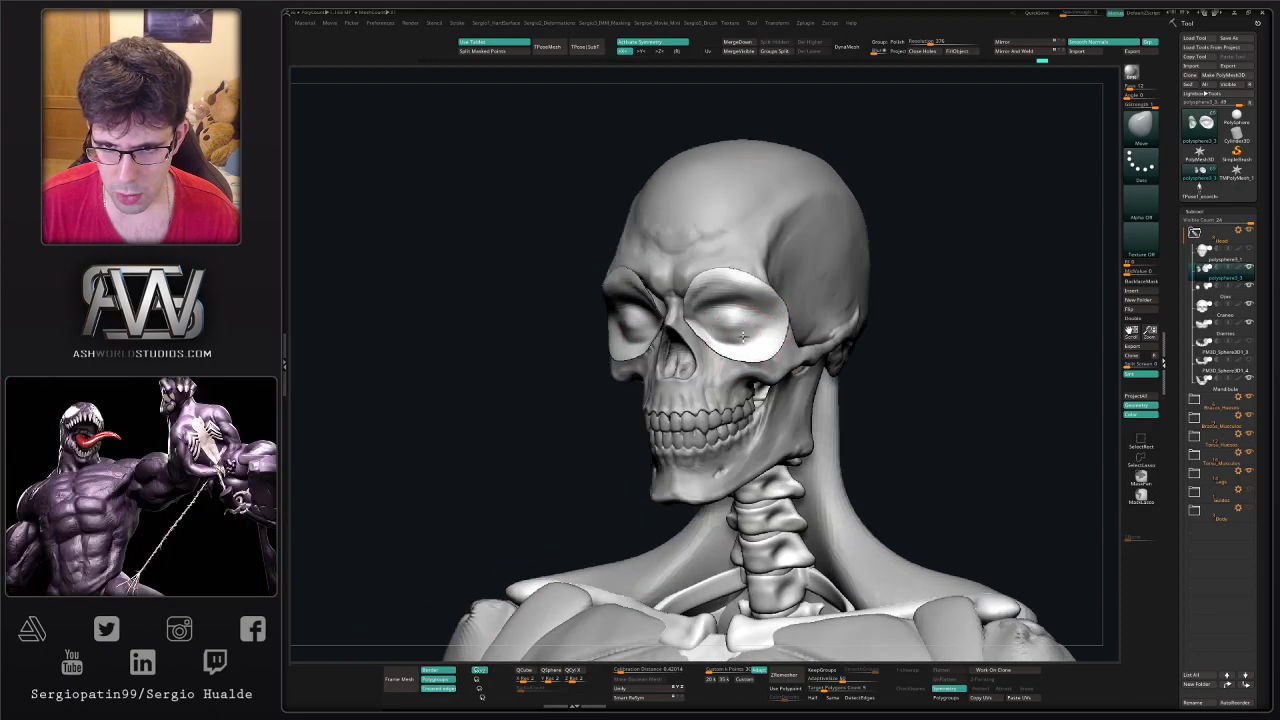
pyautogui.moveTo(781, 320); pyautogui.dragTo(770, 295, button='right')
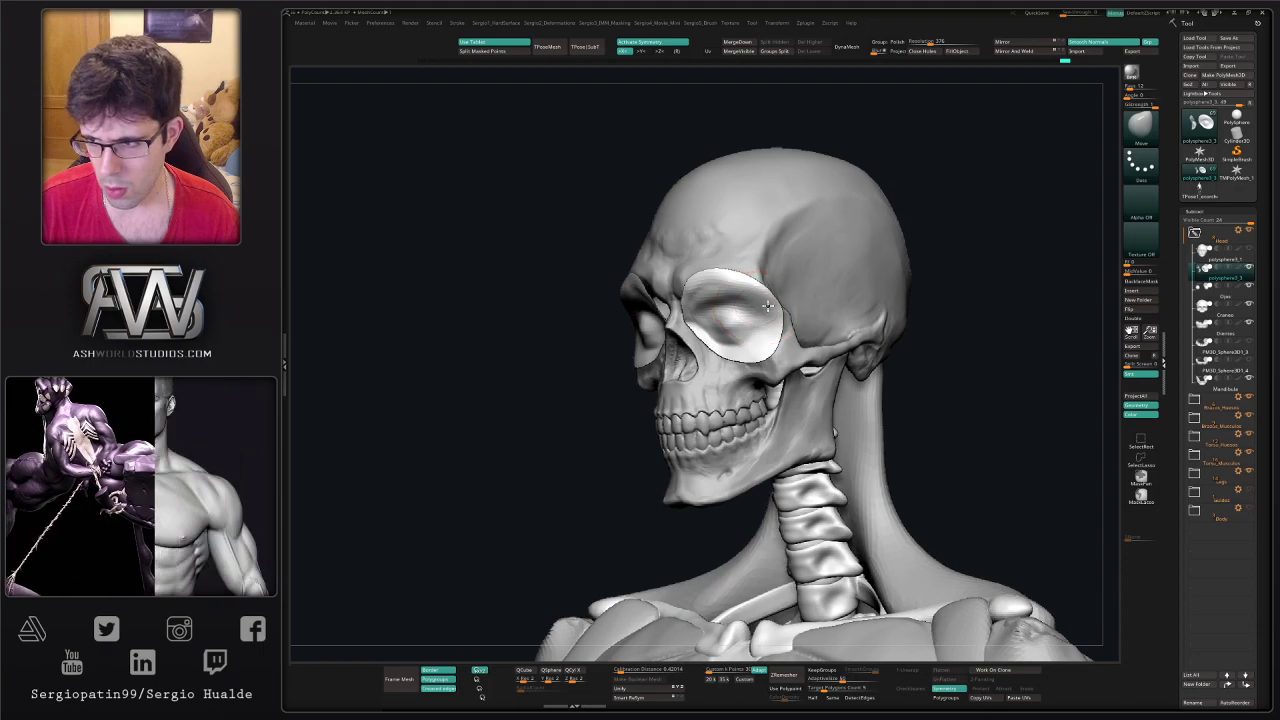
# - Apply Polish By Features to the eyelid pieces and adjust their outer side near the temple
pyautogui.moveTo(762, 287)
pyautogui.keyDown('shift'); pyautogui.mouseDown(button='right')
pyautogui.moveTo(768, 298)
pyautogui.moveTo(765, 288)
pyautogui.moveTo(704, 336)
pyautogui.moveTo(724, 345)
pyautogui.moveTo(701, 342)
pyautogui.moveTo(712, 302)
pyautogui.moveTo(734, 308)
pyautogui.mouseUp(button='right'); pyautogui.keyUp('shift')
pyautogui.hotkey('ctrl', '2')
pyautogui.hotkey('ctrl', '2')
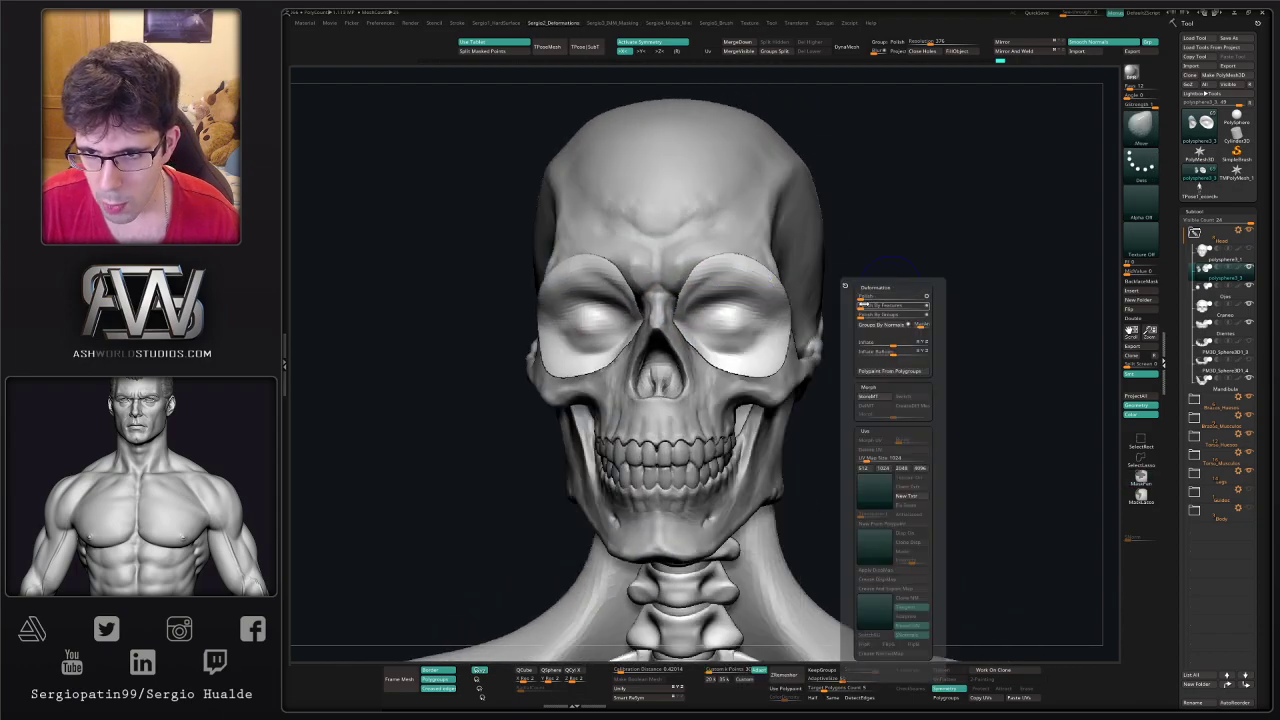
pyautogui.click(866, 305)
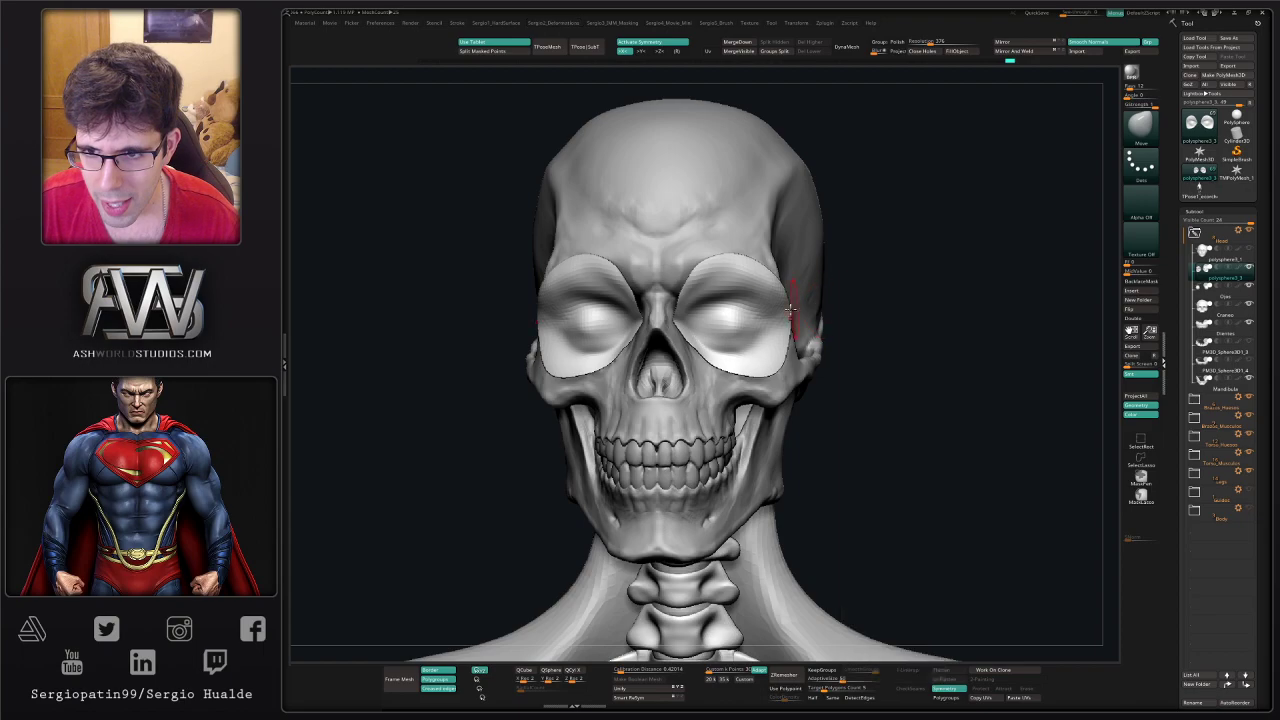
pyautogui.moveTo(706, 338)
pyautogui.mouseDown(button='right')
pyautogui.moveTo(720, 325)
pyautogui.moveTo(690, 262)
pyautogui.mouseUp(button='right')
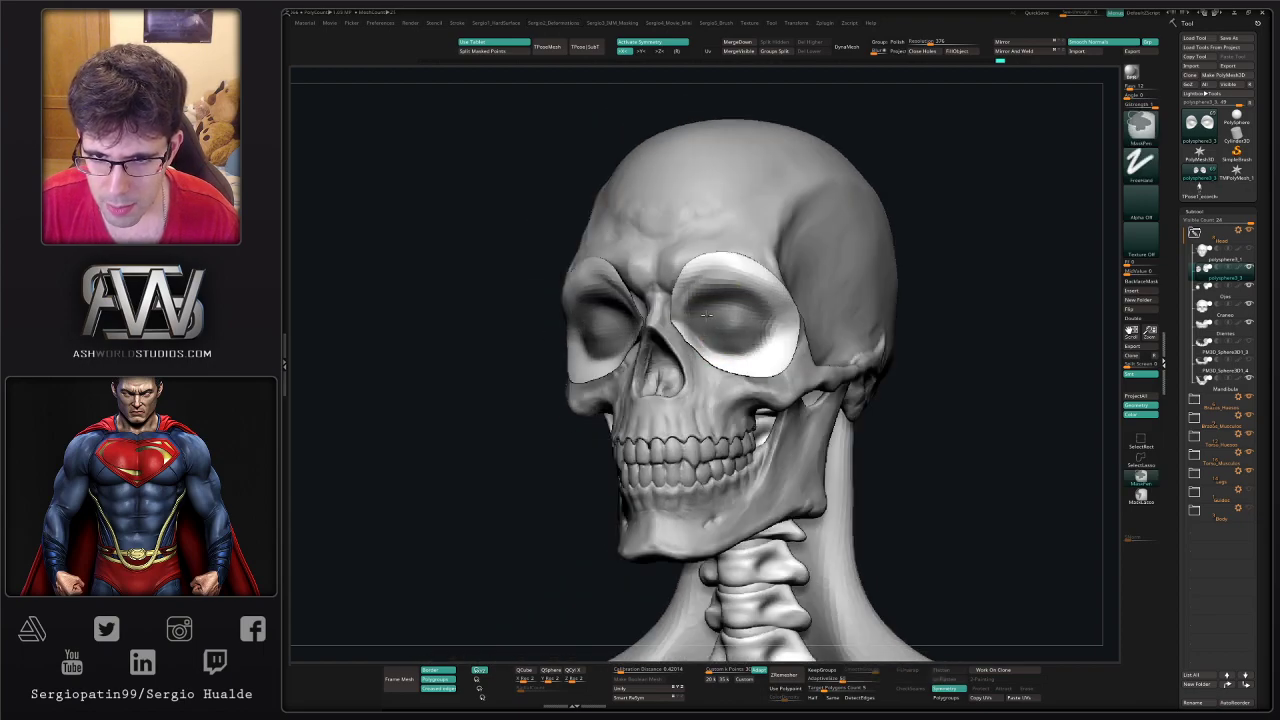
pyautogui.moveTo(798, 317); pyautogui.dragTo(813, 312)
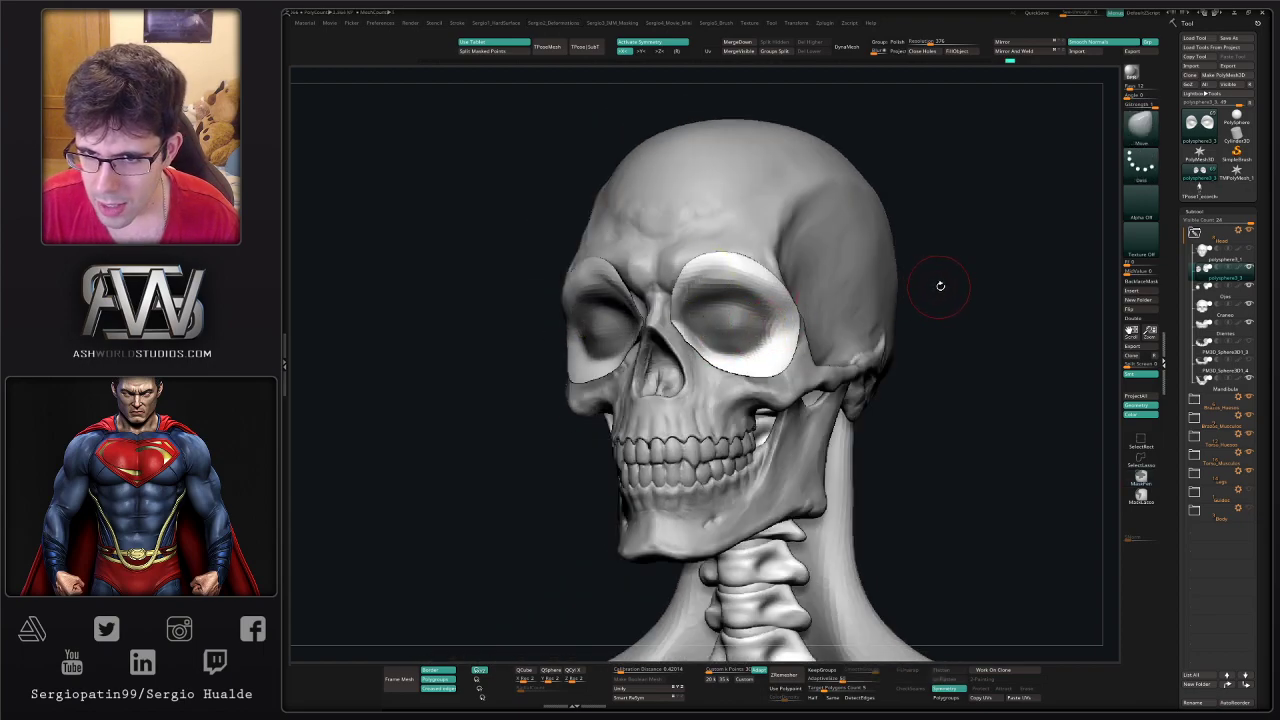
# - Polish the eyelid pieces by features once more to even out their surface and borders
pyautogui.press('4')
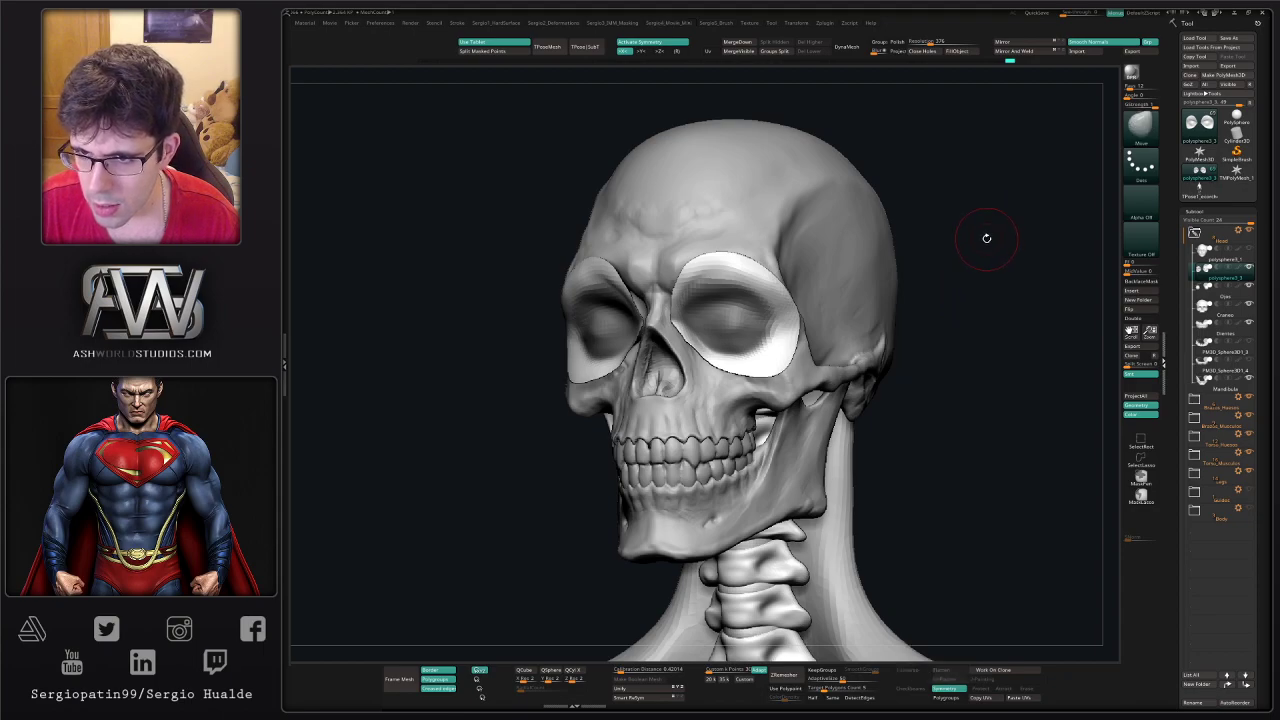
pyautogui.press('m')
pyautogui.press('3')
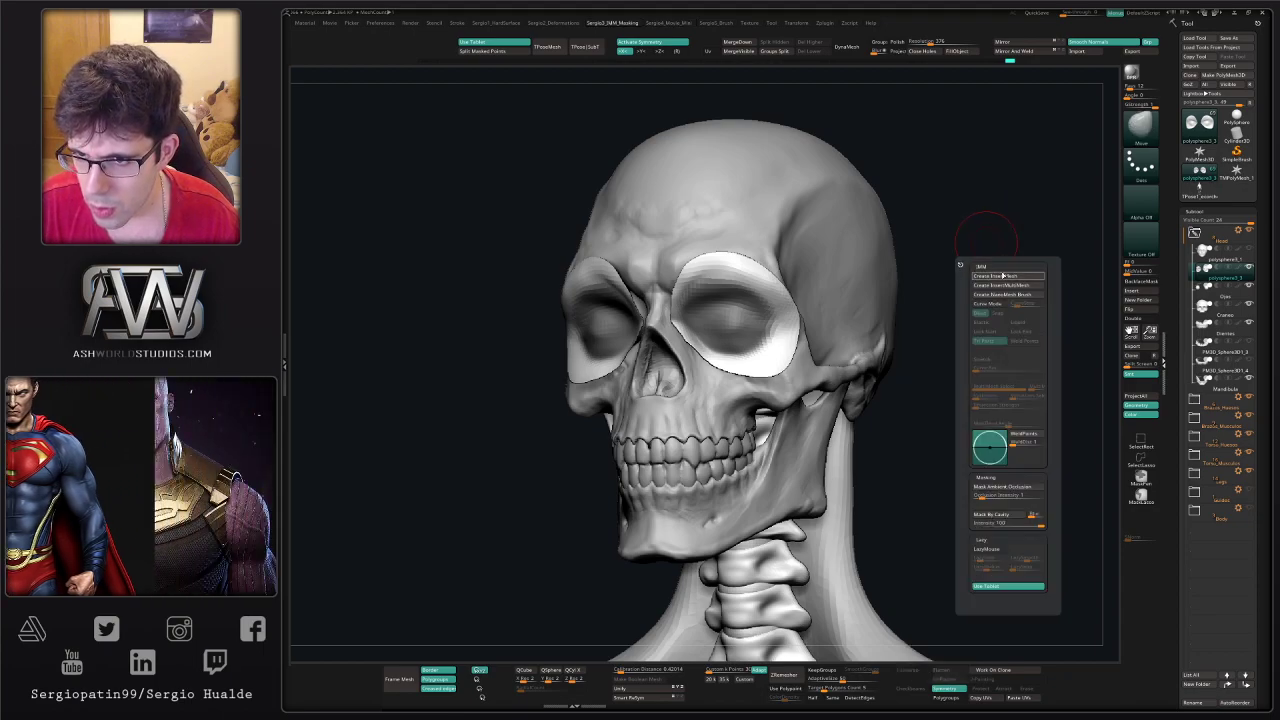
pyautogui.hotkey('shift', '2')
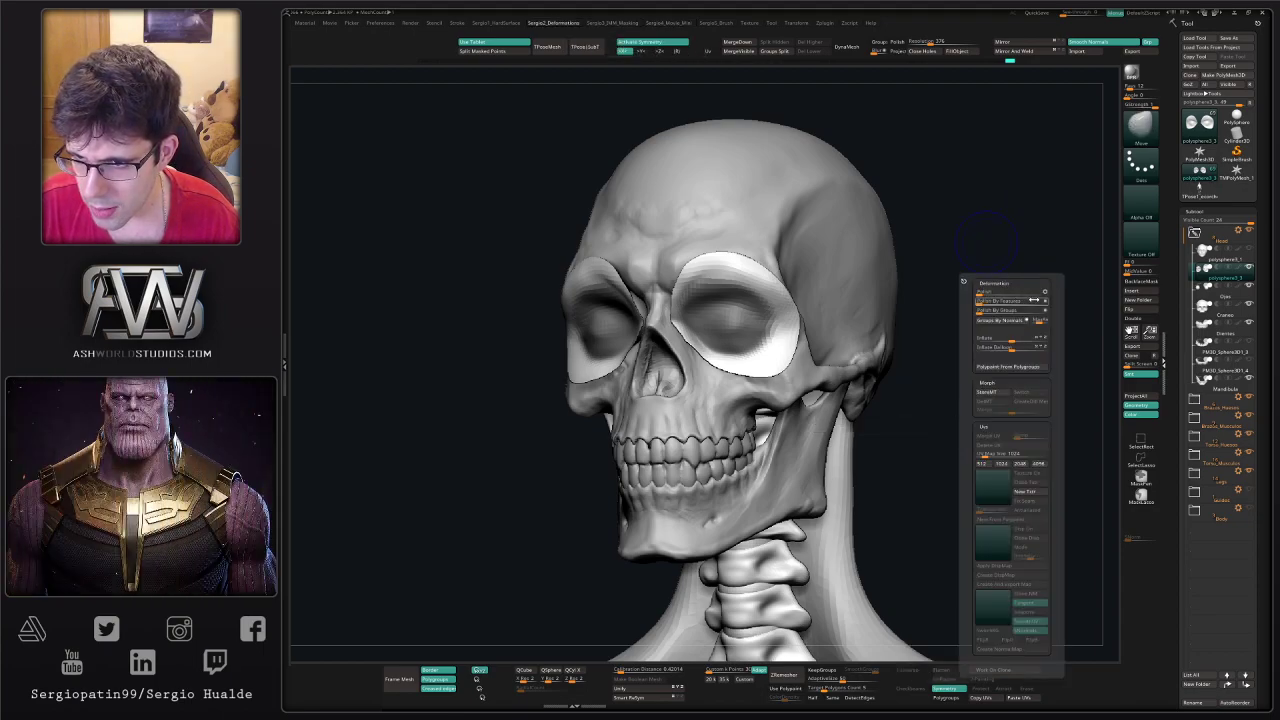
pyautogui.click(988, 302)
pyautogui.click(988, 302)
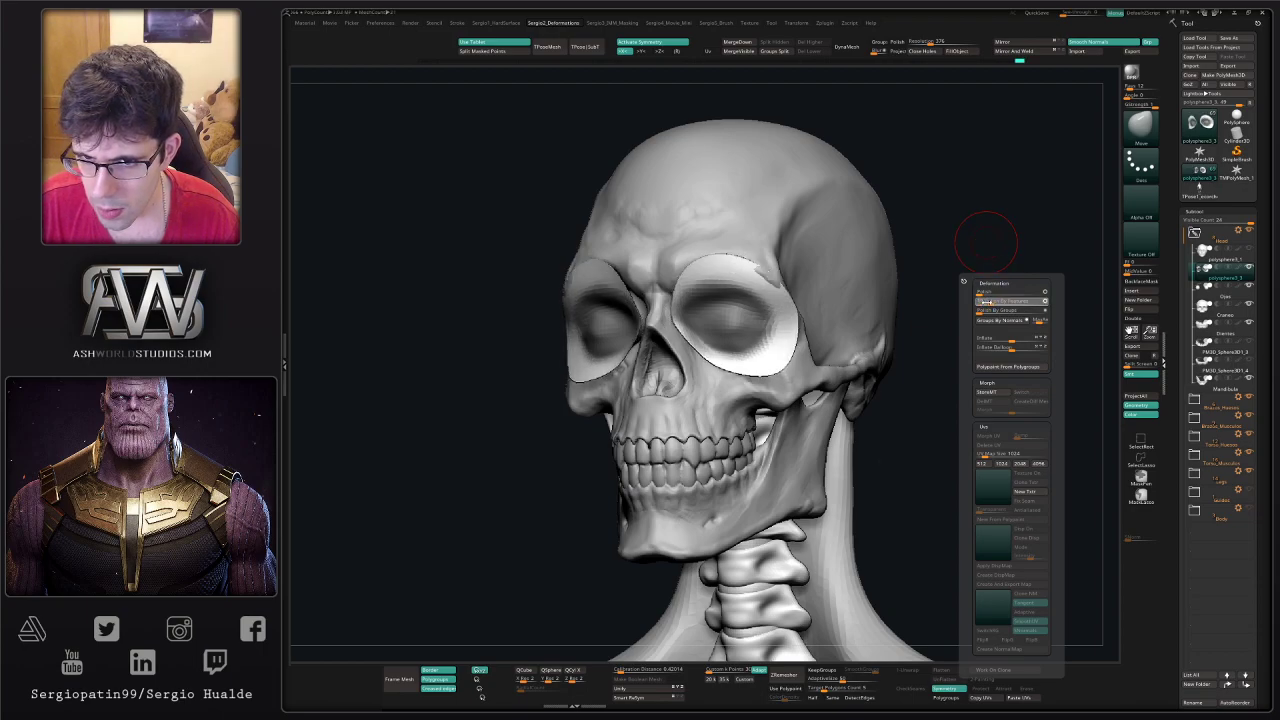
# - Clear any mask on the eyelid pieces and smooth their surface toward the outer eye corner
pyautogui.moveTo(906, 312); pyautogui.dragTo(850, 303)
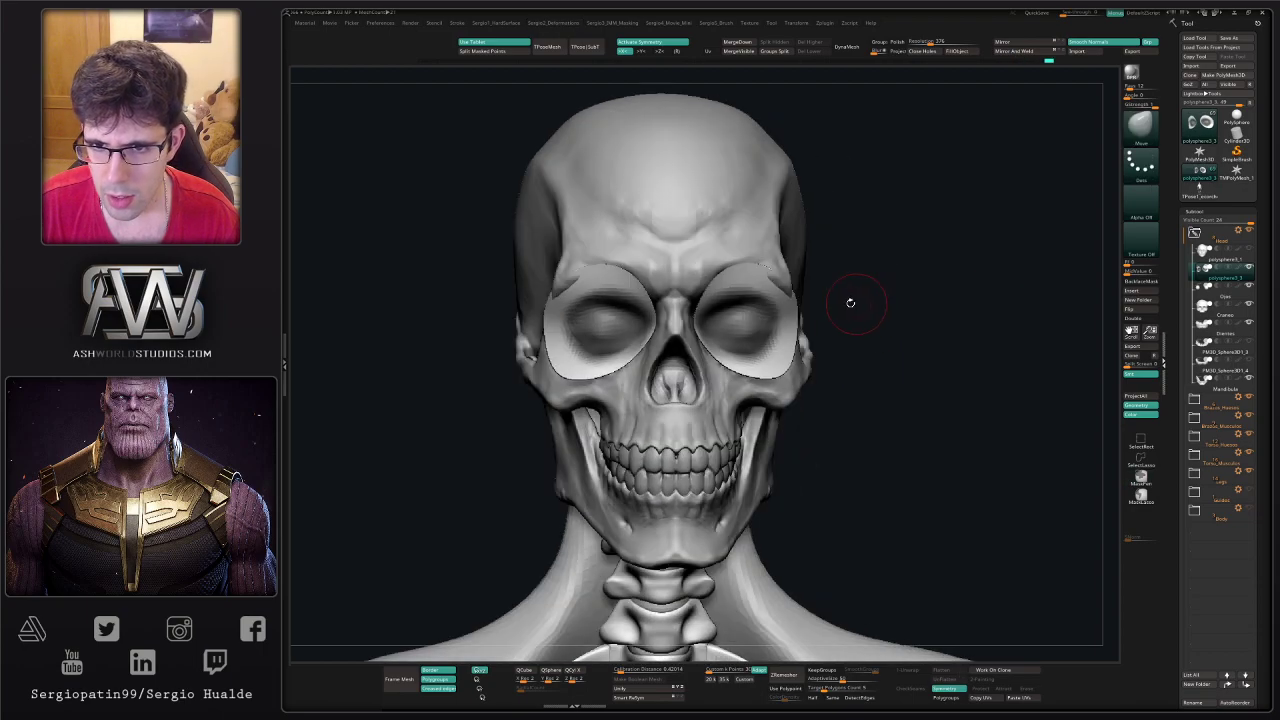
pyautogui.moveTo(772, 292); pyautogui.dragTo(735, 286, button='right')
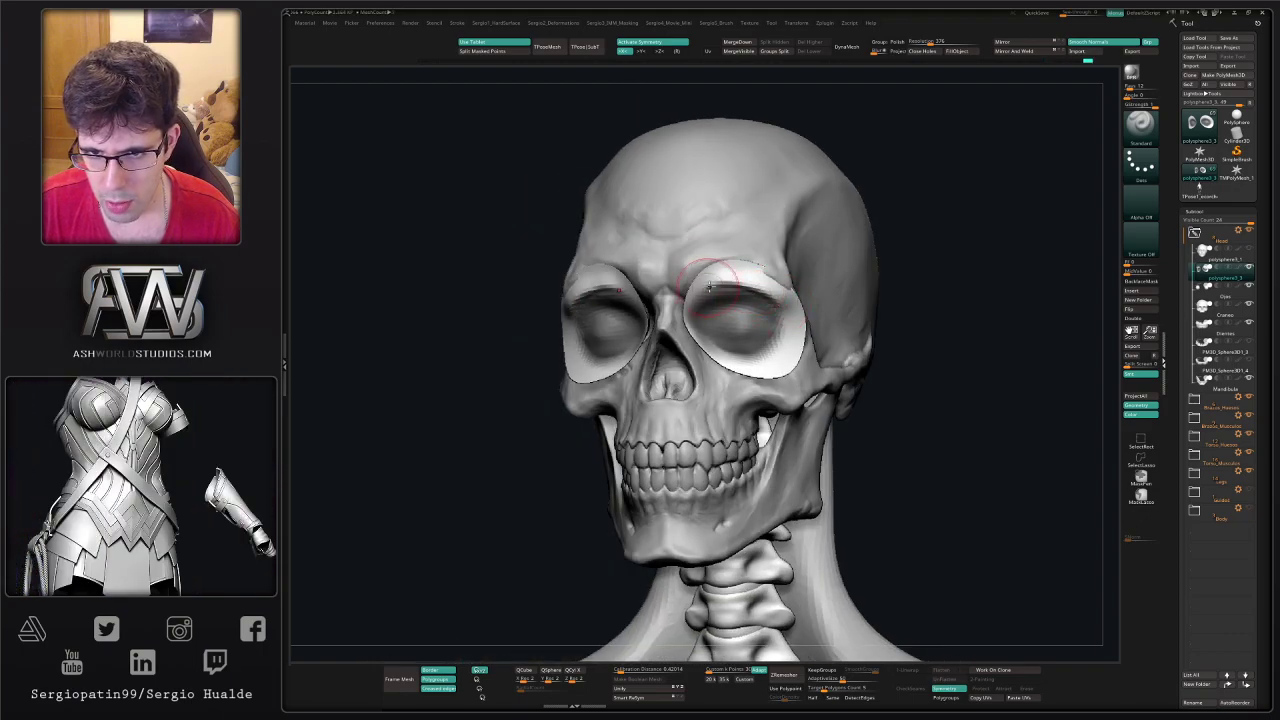
pyautogui.keyDown('ctrl'); pyautogui.moveTo(904, 269); pyautogui.dragTo(874, 306); pyautogui.keyUp('ctrl')
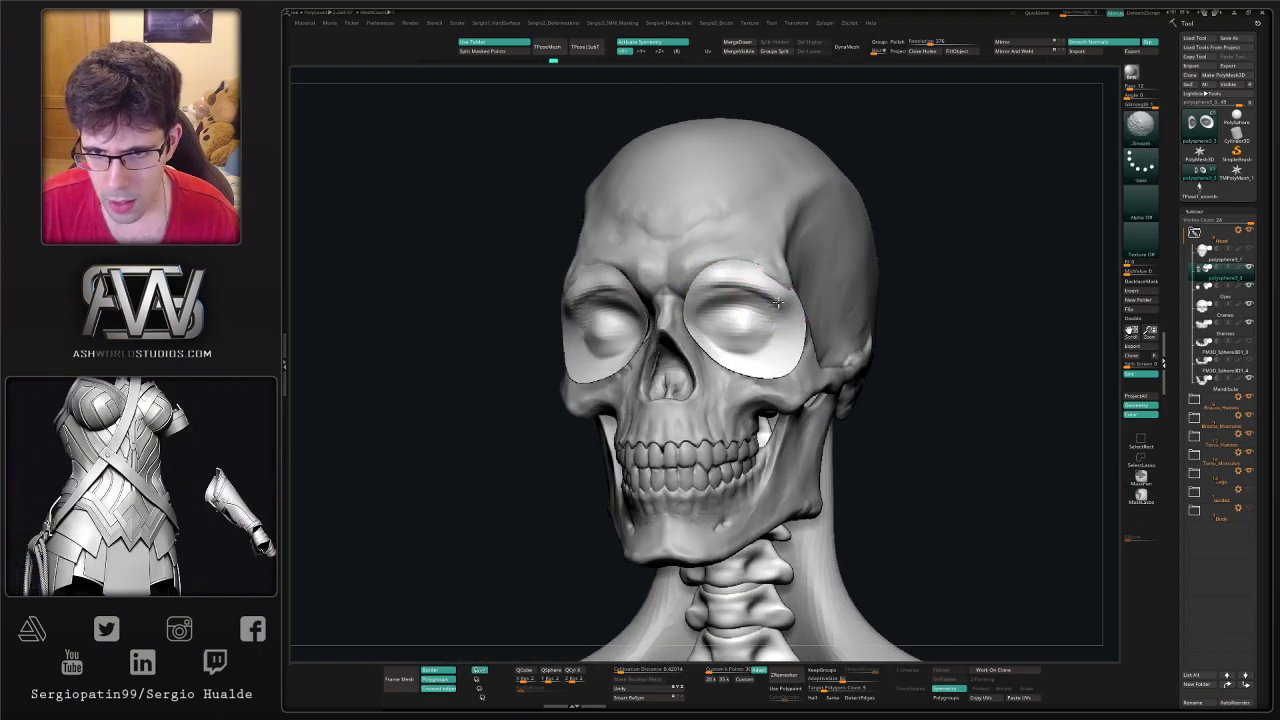
pyautogui.moveTo(778, 302)
pyautogui.keyDown('shift'); pyautogui.mouseDown()
pyautogui.moveTo(712, 298)
pyautogui.moveTo(771, 335)
pyautogui.mouseUp(); pyautogui.keyUp('shift')
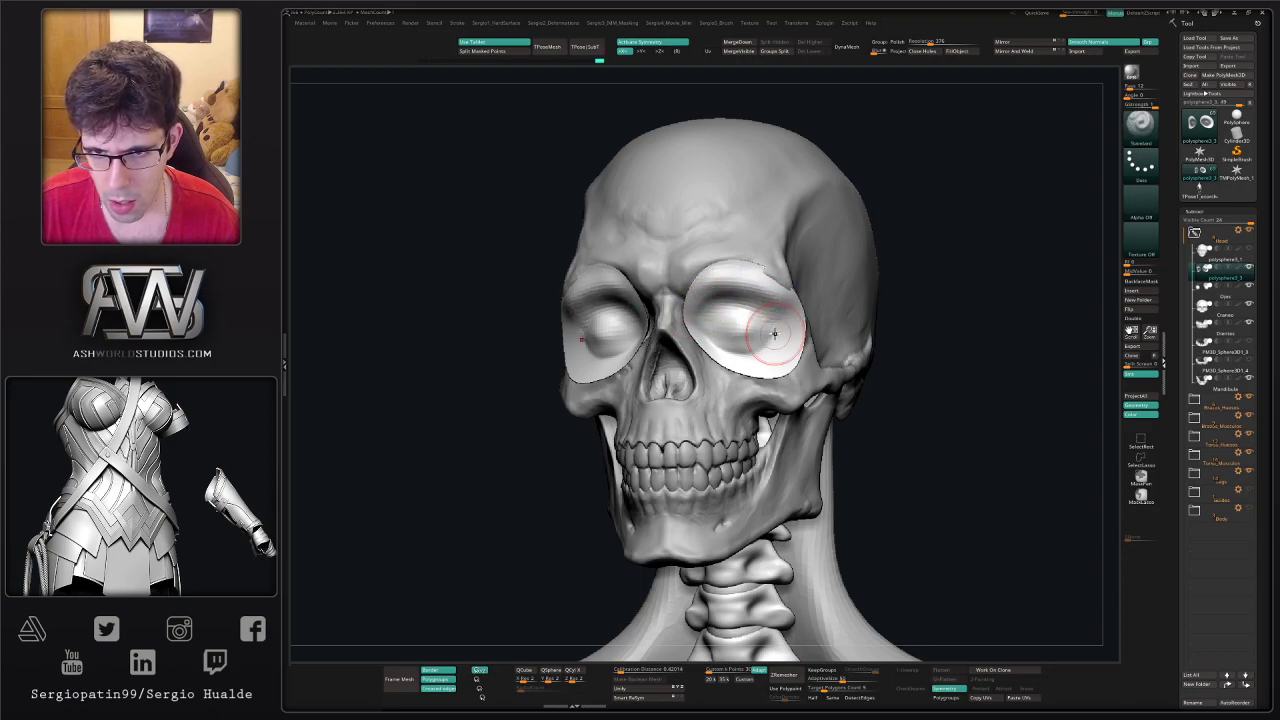
# - Switch to the Move brush with a larger size and reshape the eyelid pieces' outer contour around the orbits
pyautogui.moveTo(771, 337)
pyautogui.mouseDown(button='right')
pyautogui.moveTo(840, 325)
pyautogui.moveTo(766, 292)
pyautogui.moveTo(788, 275)
pyautogui.moveTo(753, 325)
pyautogui.mouseUp(button='right')
pyautogui.press('b')
pyautogui.press('m')
pyautogui.press('v')
pyautogui.press('space')
pyautogui.moveTo(798, 298)
pyautogui.mouseDown()
pyautogui.moveTo(814, 298)
pyautogui.moveTo(791, 299)
pyautogui.mouseUp()
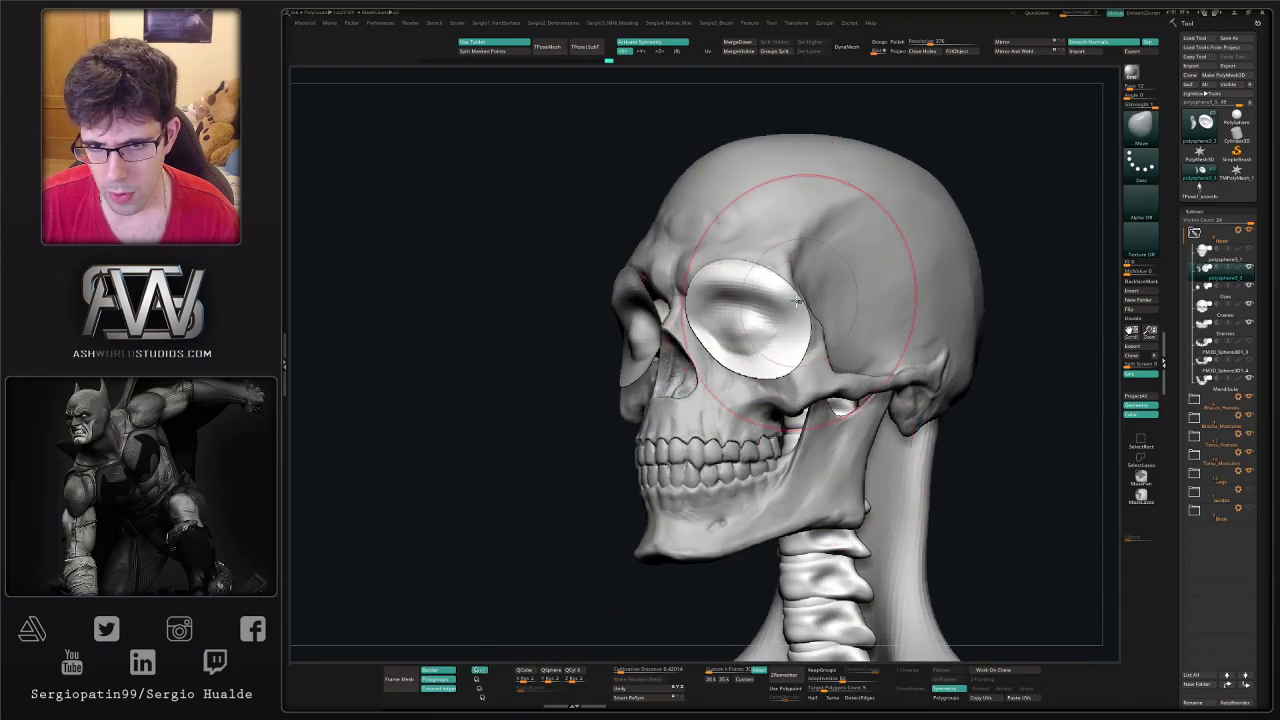
pyautogui.moveTo(776, 300)
pyautogui.mouseDown(button='right')
pyautogui.moveTo(715, 275)
pyautogui.moveTo(718, 319)
pyautogui.moveTo(672, 314)
pyautogui.mouseUp(button='right')
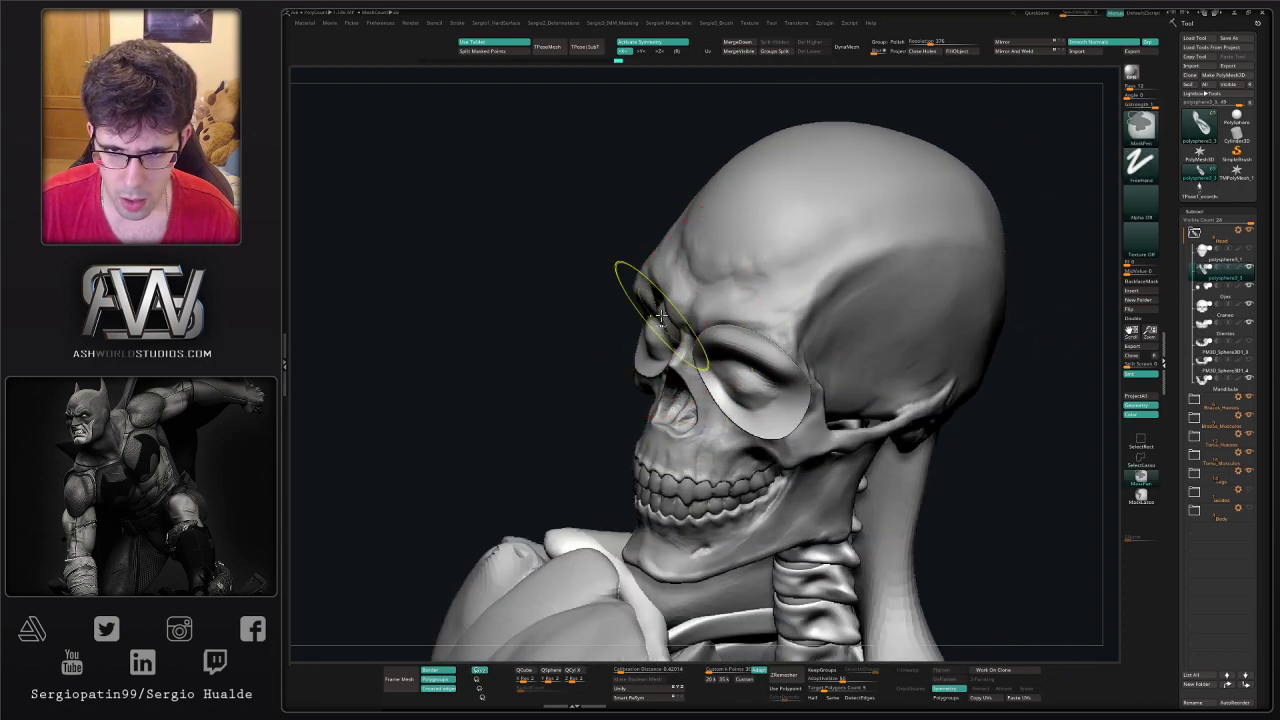
# - Refit the eyelid pieces to the sockets in side view and build up the eyeball bulges with a Clay brush
pyautogui.moveTo(623, 214); pyautogui.dragTo(796, 347, button='right')
pyautogui.press('w')
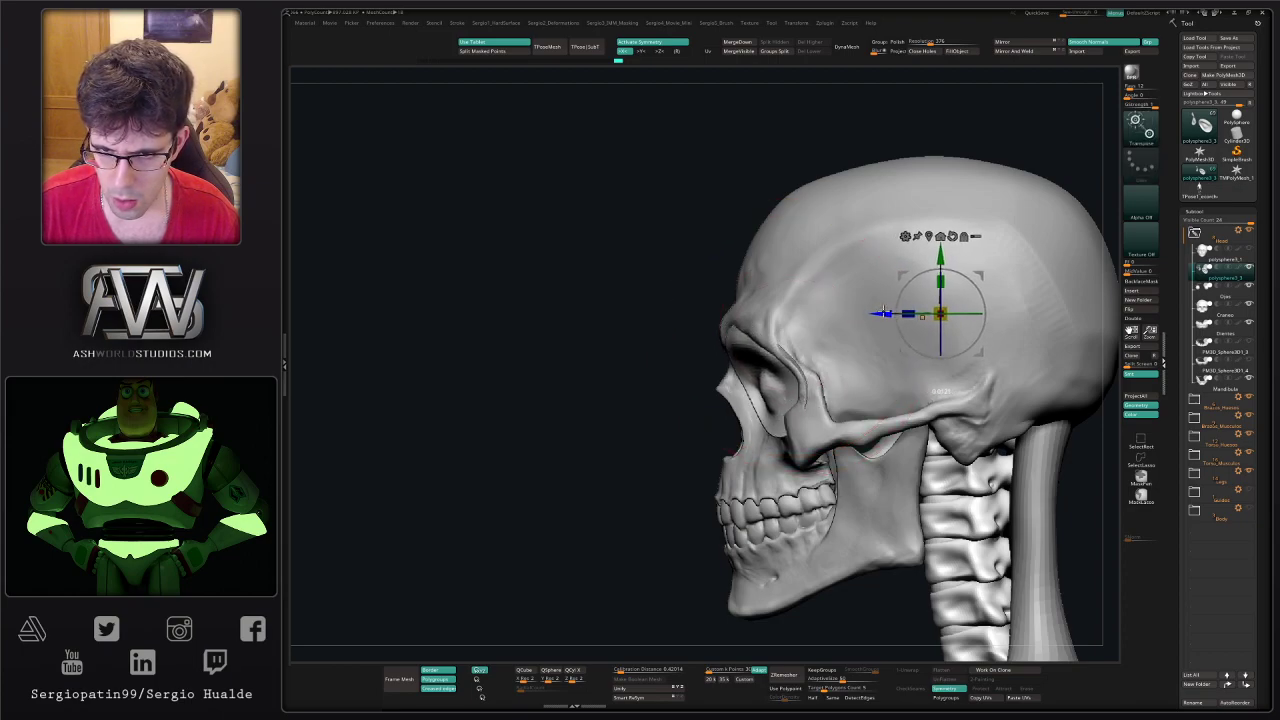
pyautogui.press('q')
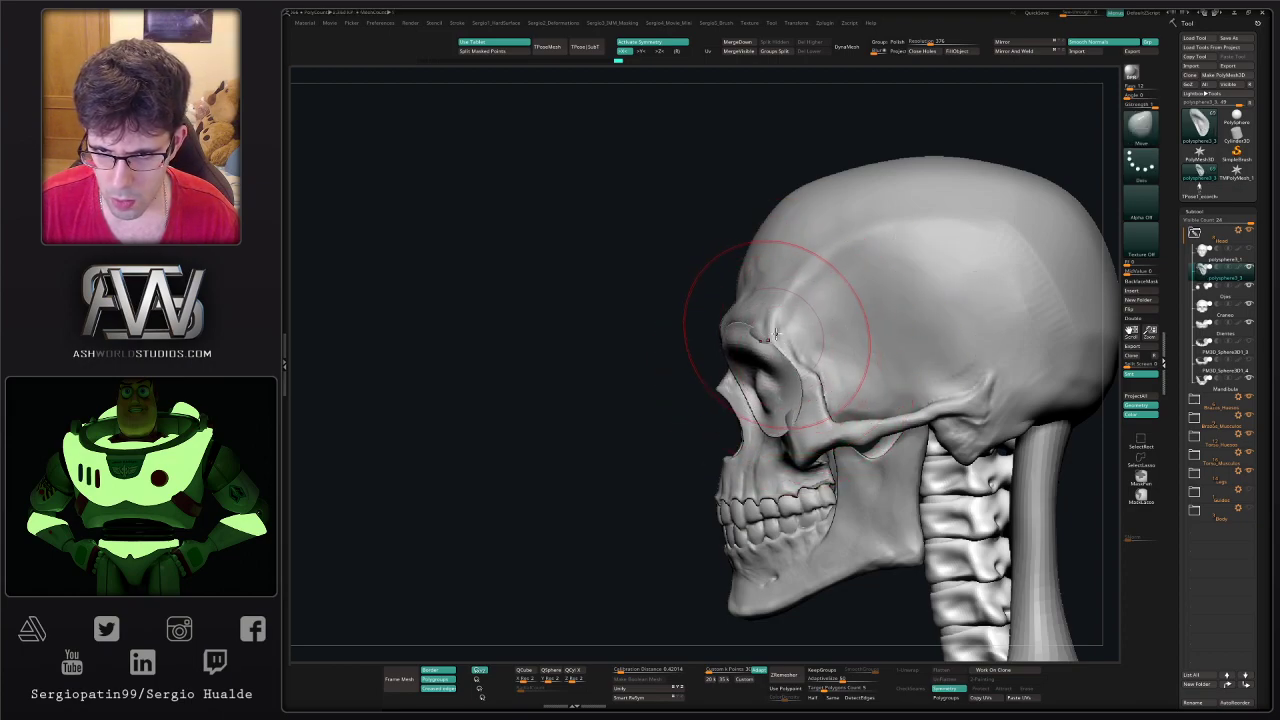
pyautogui.moveTo(780, 355)
pyautogui.mouseDown(button='right')
pyautogui.moveTo(820, 370)
pyautogui.moveTo(808, 330)
pyautogui.moveTo(765, 366)
pyautogui.moveTo(846, 371)
pyautogui.moveTo(696, 388)
pyautogui.moveTo(740, 373)
pyautogui.mouseUp(button='right')
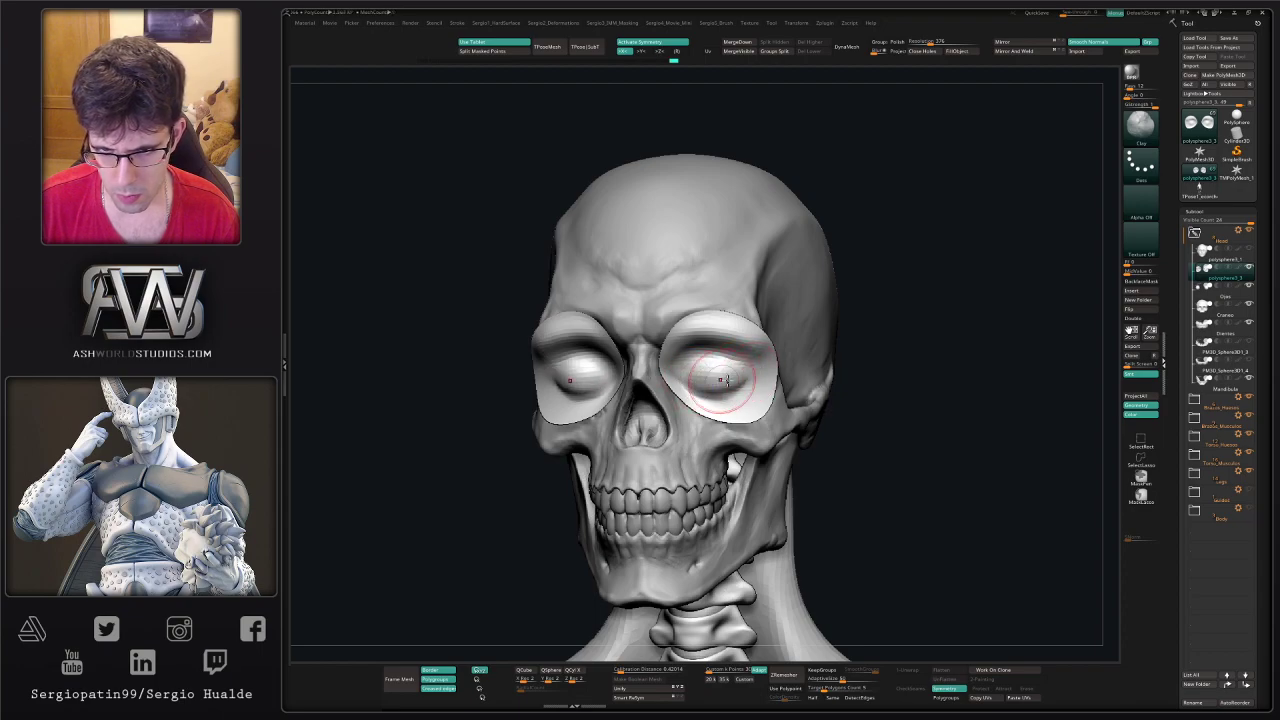
pyautogui.moveTo(698, 385)
pyautogui.mouseDown(button='right')
pyautogui.moveTo(694, 372)
pyautogui.moveTo(750, 398)
pyautogui.moveTo(714, 378)
pyautogui.mouseUp(button='right')
# - Mask the eyelid pieces except for their eyeball bulges, soften the mask edge and resize the Move brush for adjusting the bulges
pyautogui.keyDown('ctrl'); pyautogui.moveTo(714, 378); pyautogui.dragTo(709, 370); pyautogui.keyUp('ctrl')
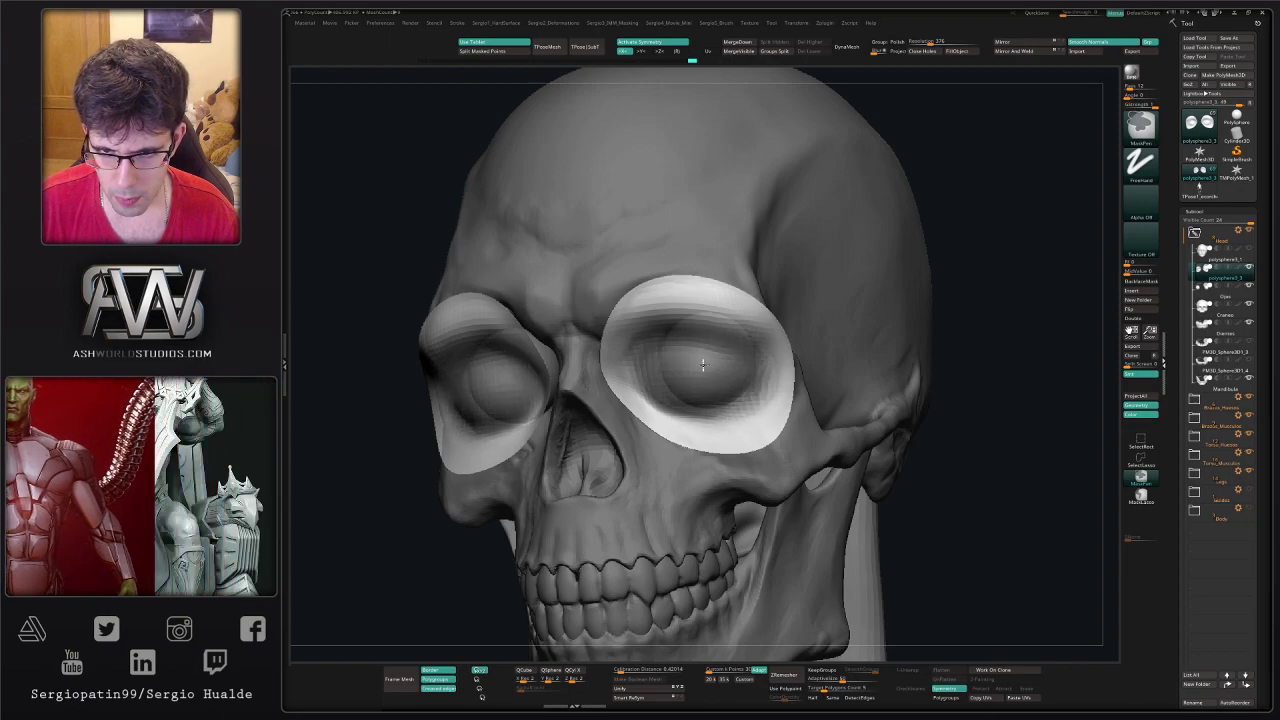
pyautogui.keyDown('ctrl'); pyautogui.click(997, 314); pyautogui.keyUp('ctrl')
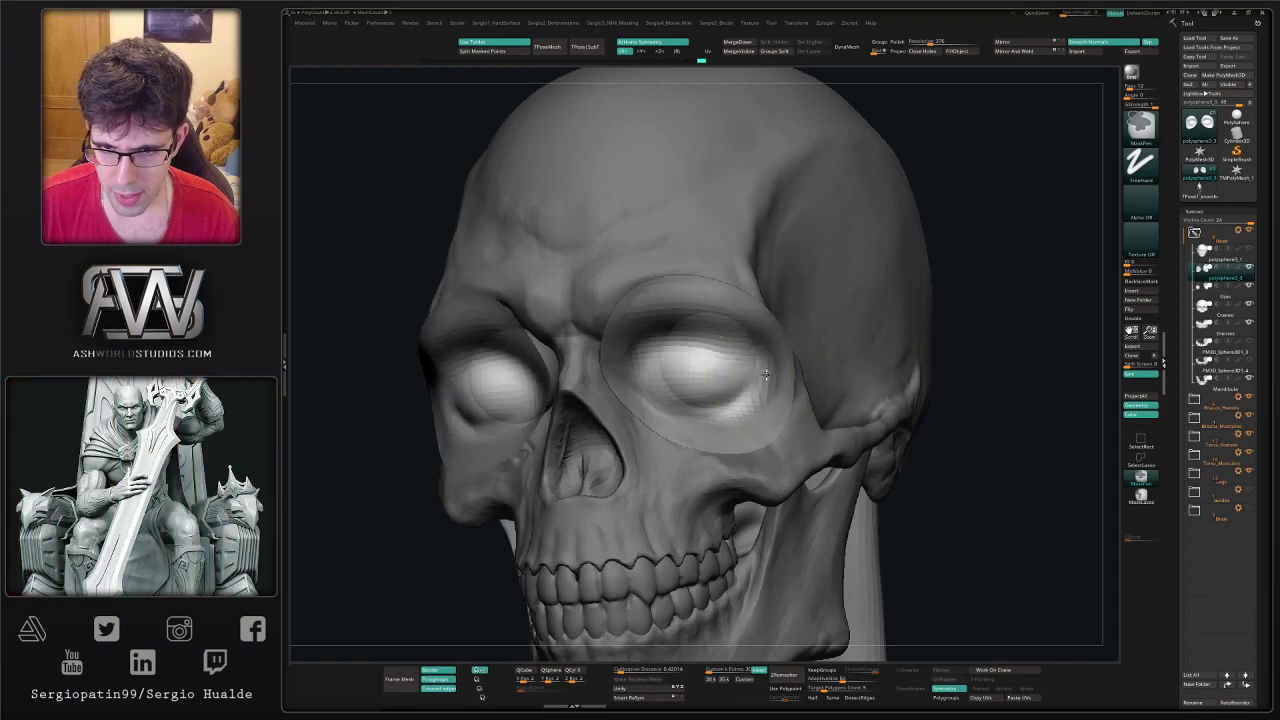
pyautogui.keyDown('ctrl'); pyautogui.click(766, 374); pyautogui.keyUp('ctrl')
pyautogui.moveTo(768, 376); pyautogui.dragTo(720, 377, button='right')
pyautogui.press('s')
pyautogui.click(719, 377)
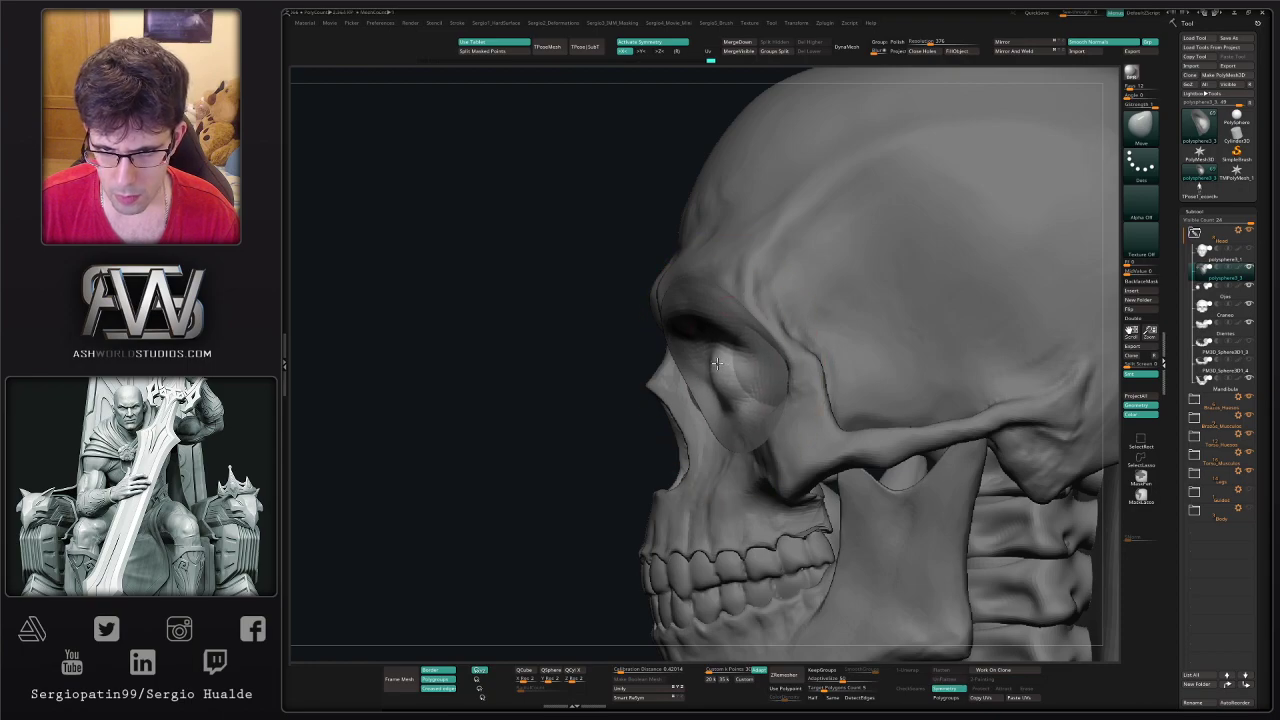
# - Select the eyeballs with the transform gizmo to check their placement behind the eyelids, and reselect the eyelid pieces
pyautogui.moveTo(729, 369); pyautogui.dragTo(702, 369, button='right')
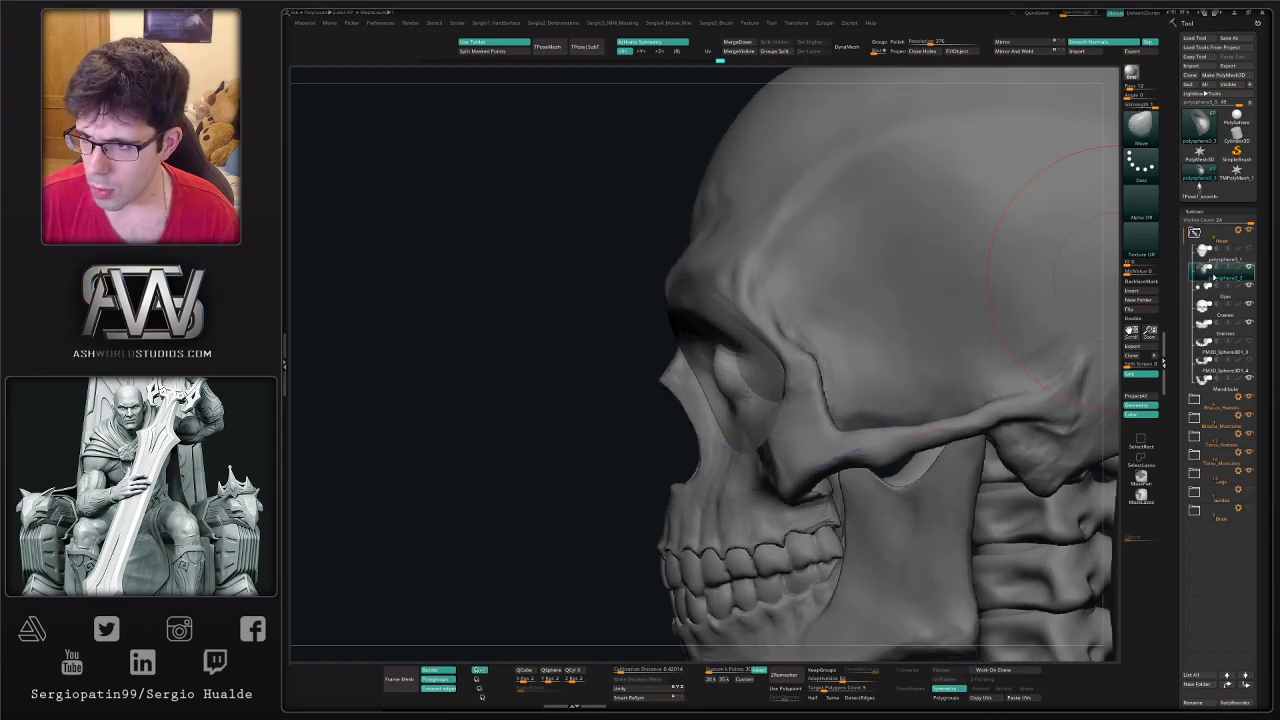
pyautogui.click(1198, 297)
pyautogui.press('w')
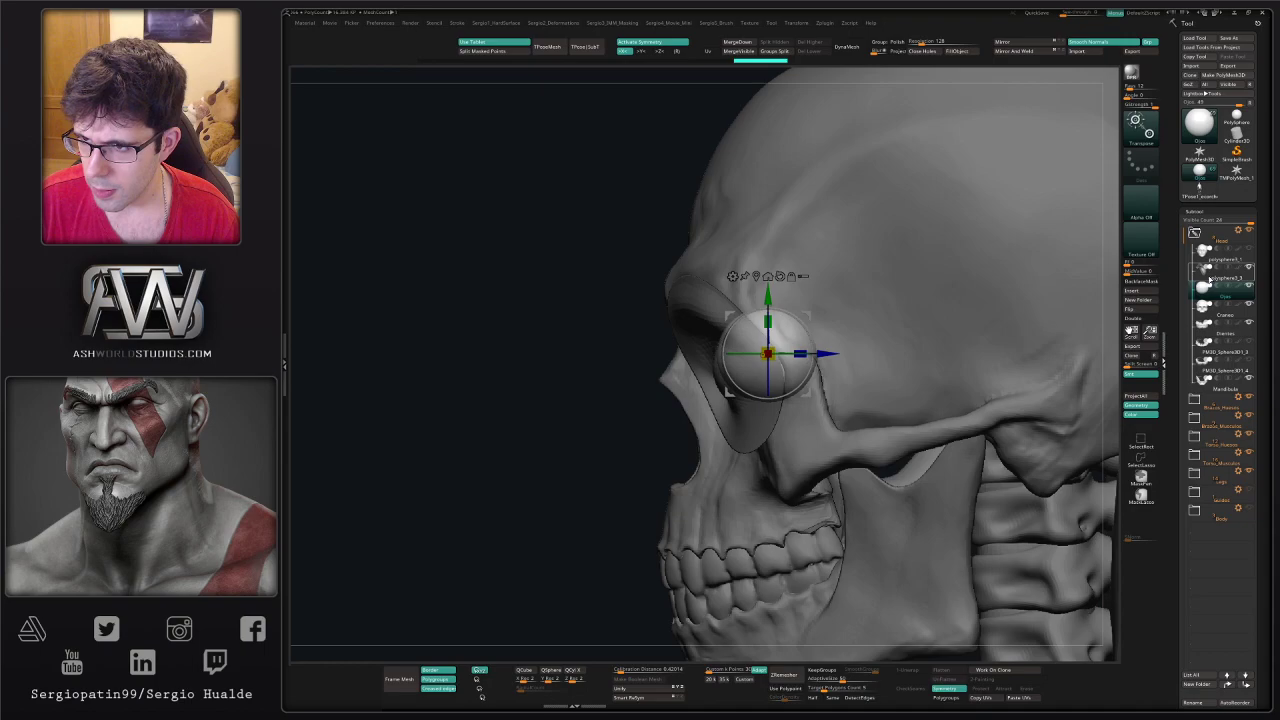
pyautogui.click(1209, 280)
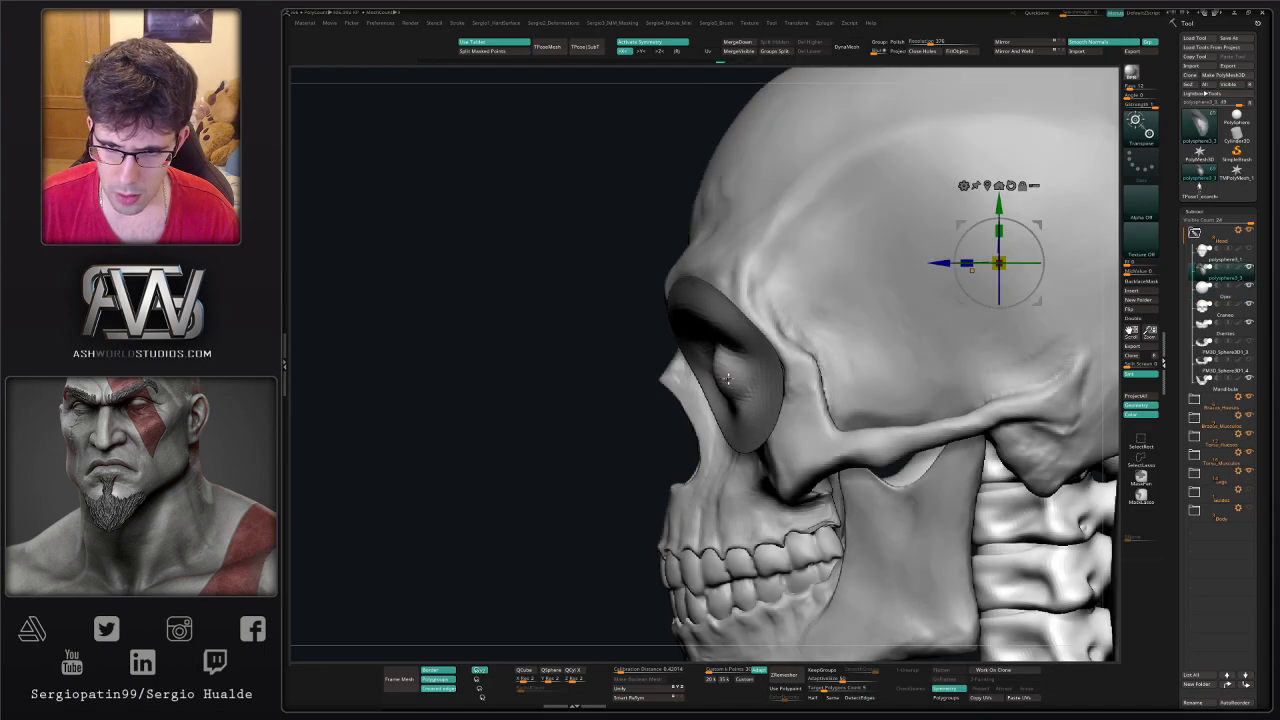
# - Pull the unmasked eyelid bulges forward with the Move brush so they cover the eyeballs
pyautogui.moveTo(728, 380); pyautogui.dragTo(768, 380, button='right')
pyautogui.press('q')
pyautogui.moveTo(726, 376); pyautogui.dragTo(700, 364)
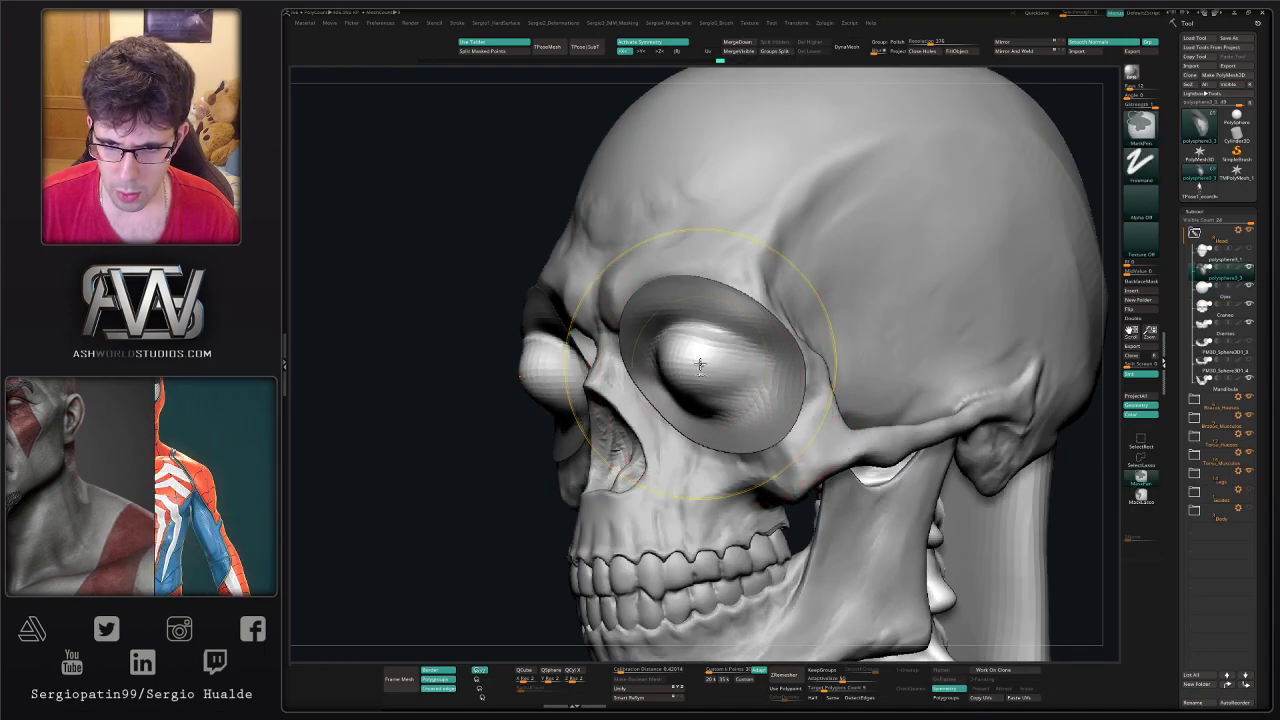
pyautogui.press('b')
pyautogui.press('m')
pyautogui.press('v')
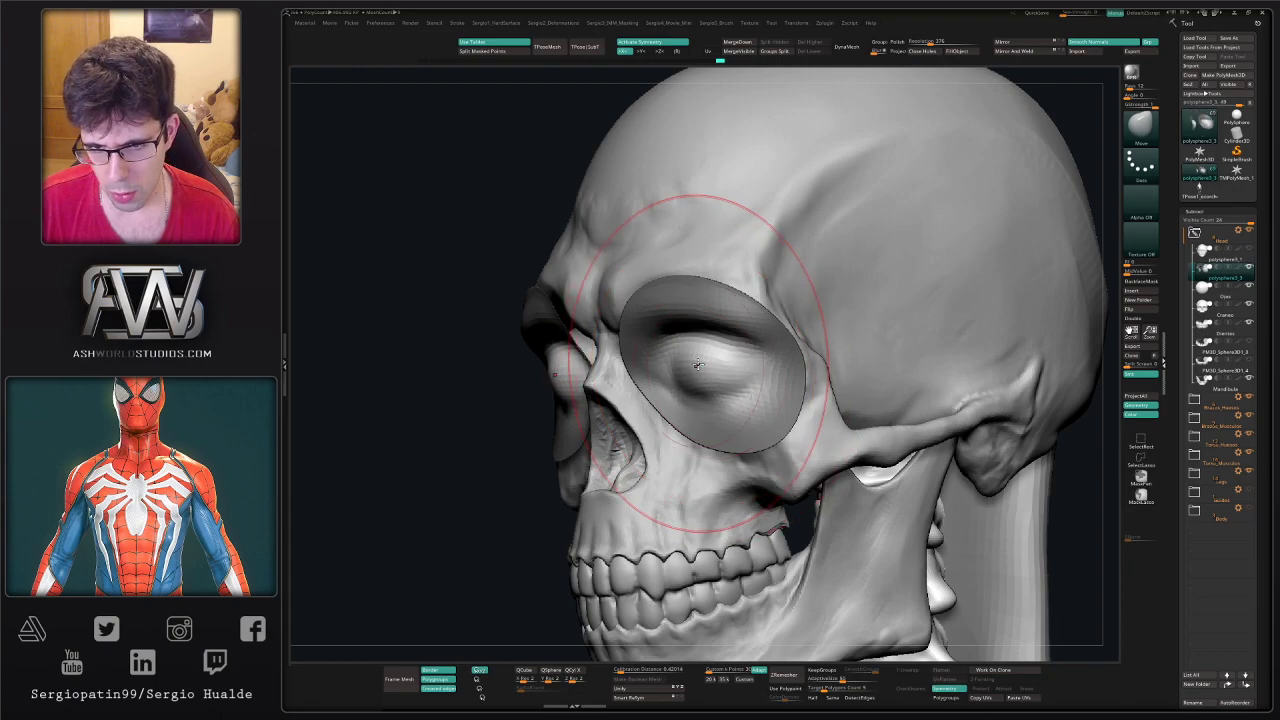
pyautogui.moveTo(697, 364); pyautogui.dragTo(739, 372, button='right')
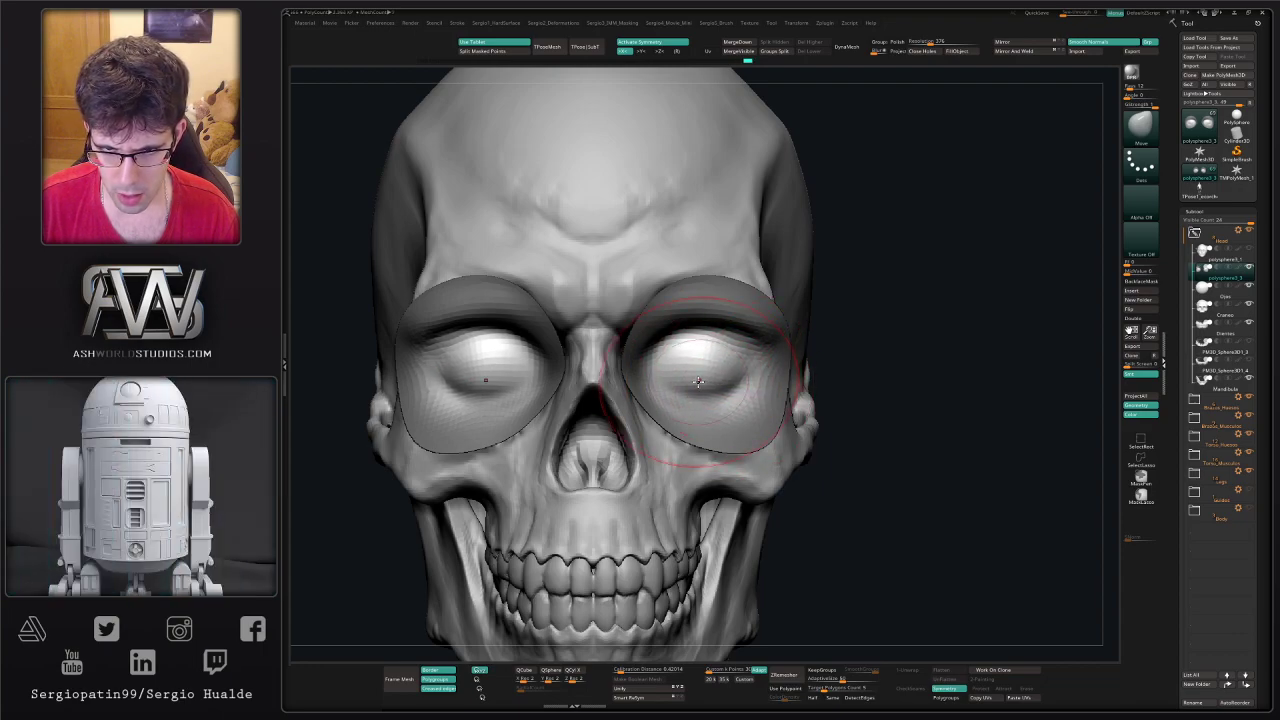
# - Clear the mask on the eyelid pieces and reduce their mesh density by running ZRemesher twice with the Half option
pyautogui.keyDown('ctrl'); pyautogui.moveTo(698, 381); pyautogui.dragTo(727, 335, button='right'); pyautogui.keyUp('ctrl')
pyautogui.hotkey('shift', 'f')
pyautogui.hotkey('shift', 'f')
pyautogui.keyDown('ctrl'); pyautogui.moveTo(820, 349); pyautogui.dragTo(832, 371); pyautogui.keyUp('ctrl')
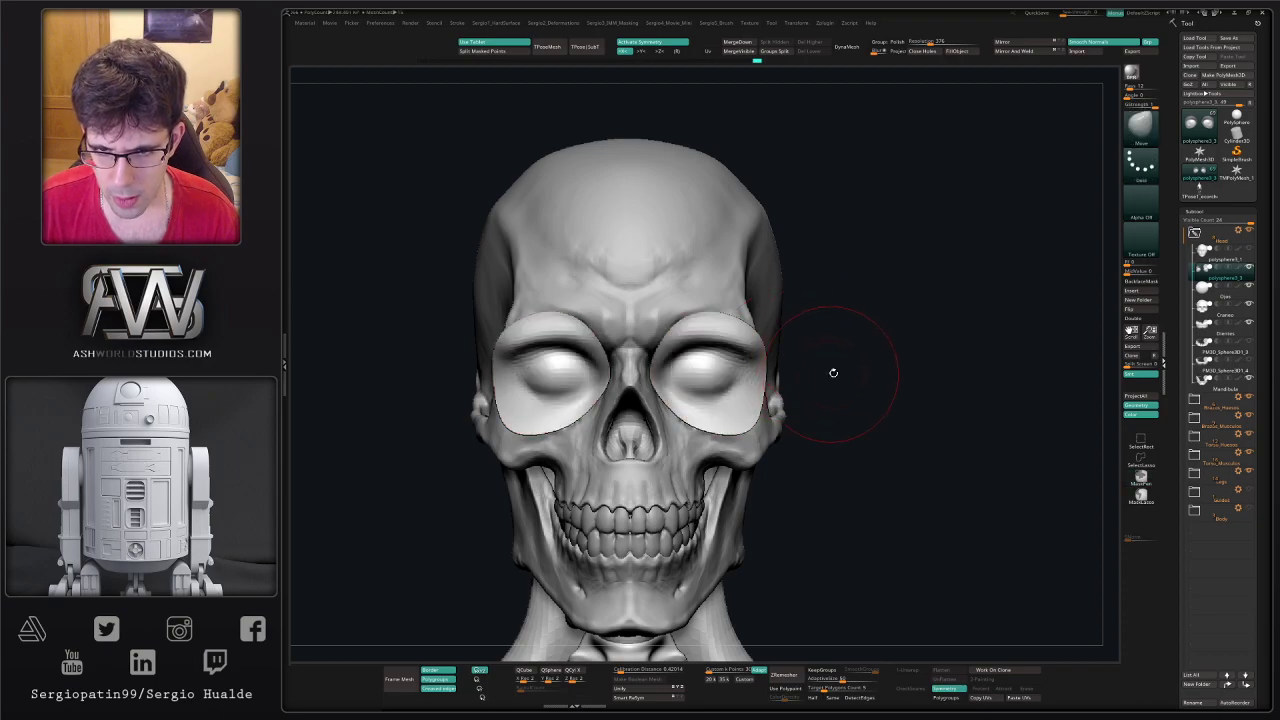
pyautogui.moveTo(833, 372); pyautogui.dragTo(861, 516, button='right')
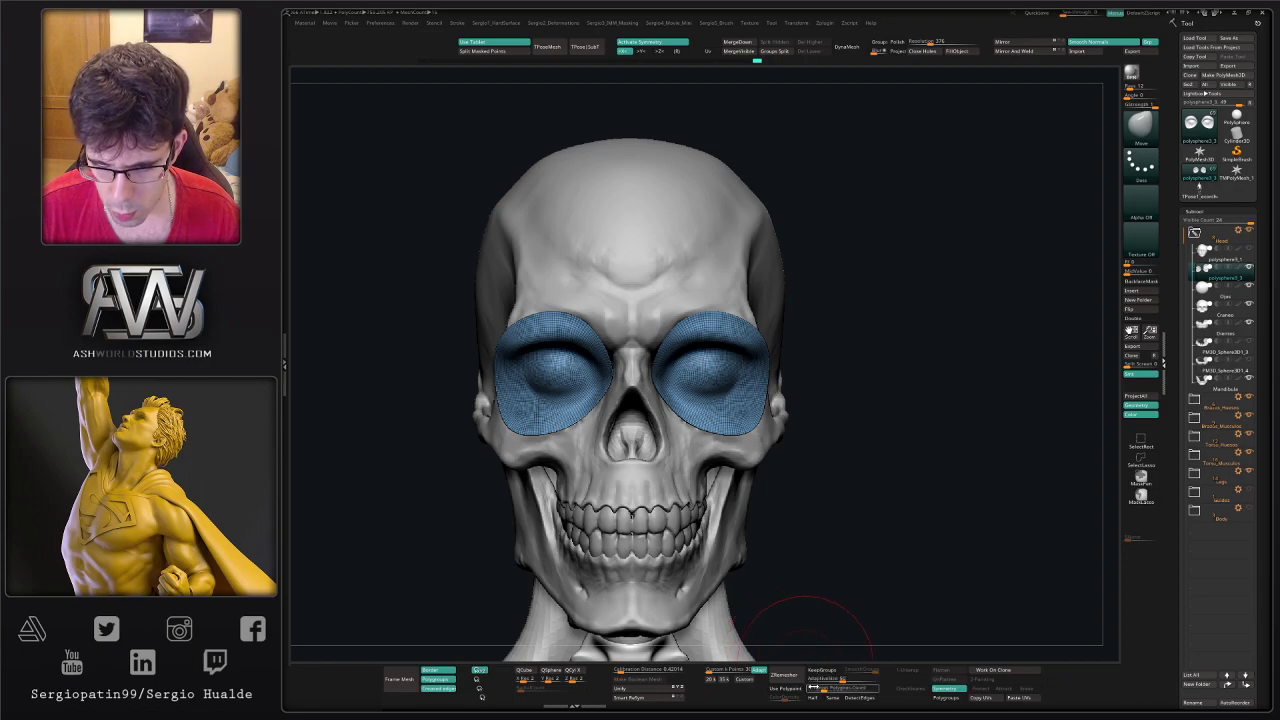
pyautogui.click(785, 675)
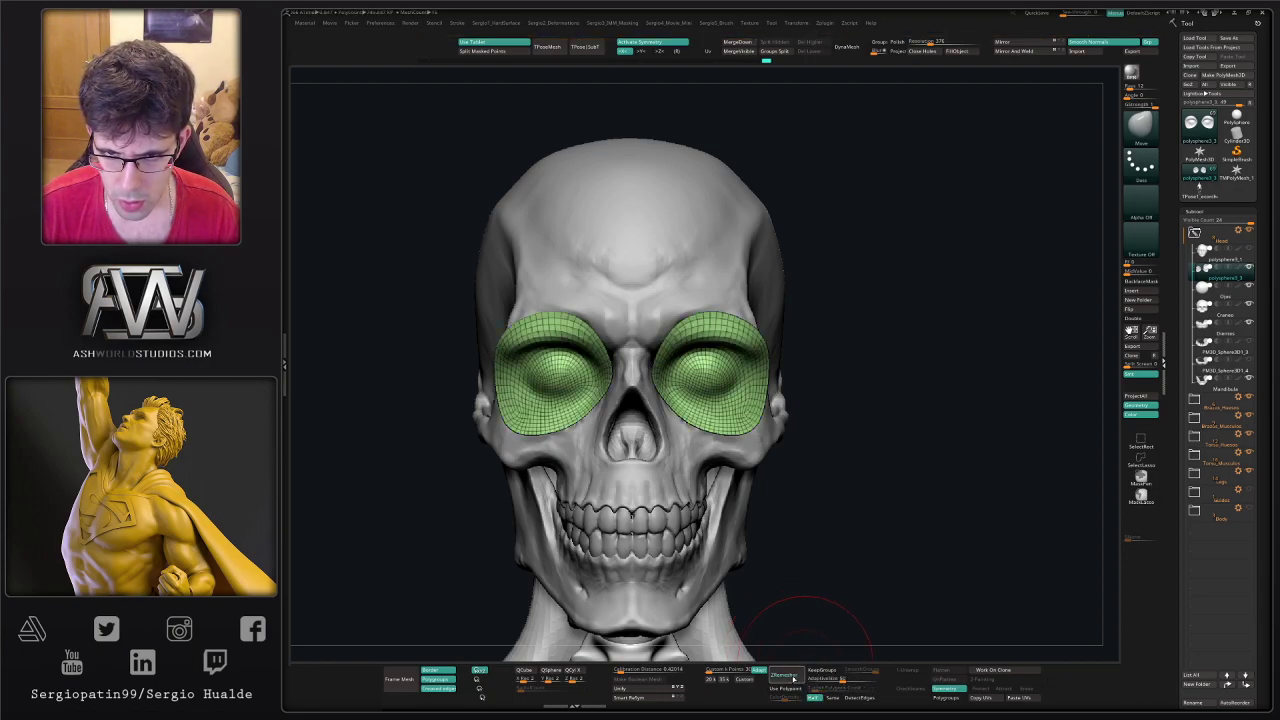
pyautogui.click(790, 677)
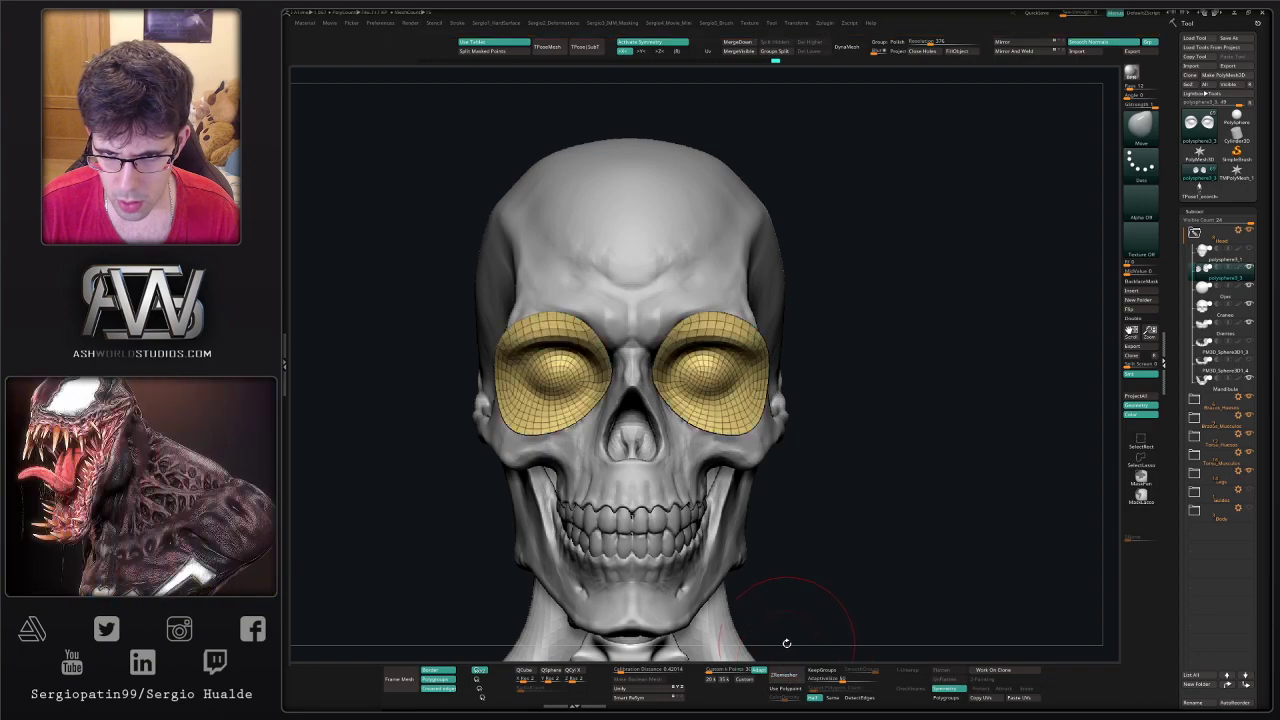
pyautogui.hotkey('shift', 'f')
# - Adjust the lower outer edge of the remeshed eyelid pieces around the orbits with the Move brush
pyautogui.moveTo(742, 316); pyautogui.dragTo(680, 317, button='right')
pyautogui.moveTo(747, 429); pyautogui.dragTo(754, 428)
pyautogui.moveTo(744, 428); pyautogui.dragTo(790, 400, button='right')
pyautogui.moveTo(712, 362)
pyautogui.mouseDown(button='right')
pyautogui.moveTo(758, 356)
pyautogui.moveTo(755, 376)
pyautogui.moveTo(769, 331)
pyautogui.mouseUp(button='right')
# - Isolate the eyelid pieces and try giving them thickness using Panel Loops with 1 loop, bevel 0 and elevation -100
pyautogui.hotkey('alt', 's')
pyautogui.hotkey('shift', '1')
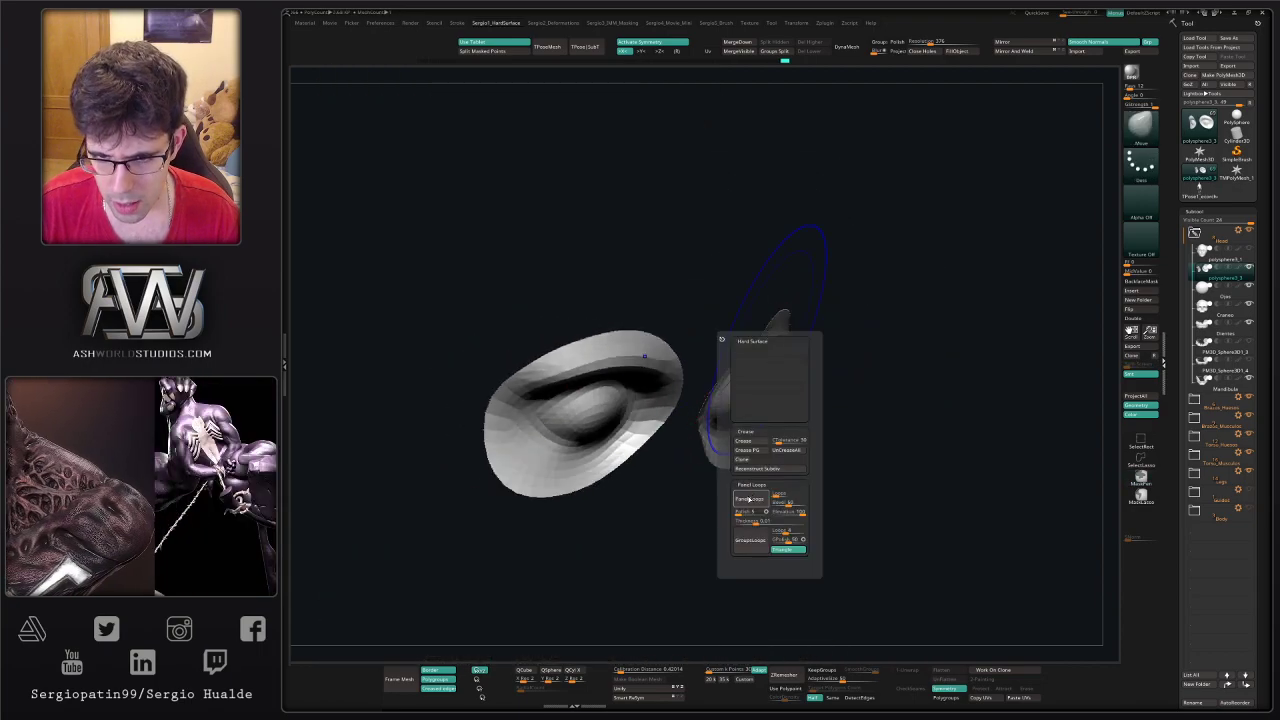
pyautogui.click(778, 494)
pyautogui.write('1')
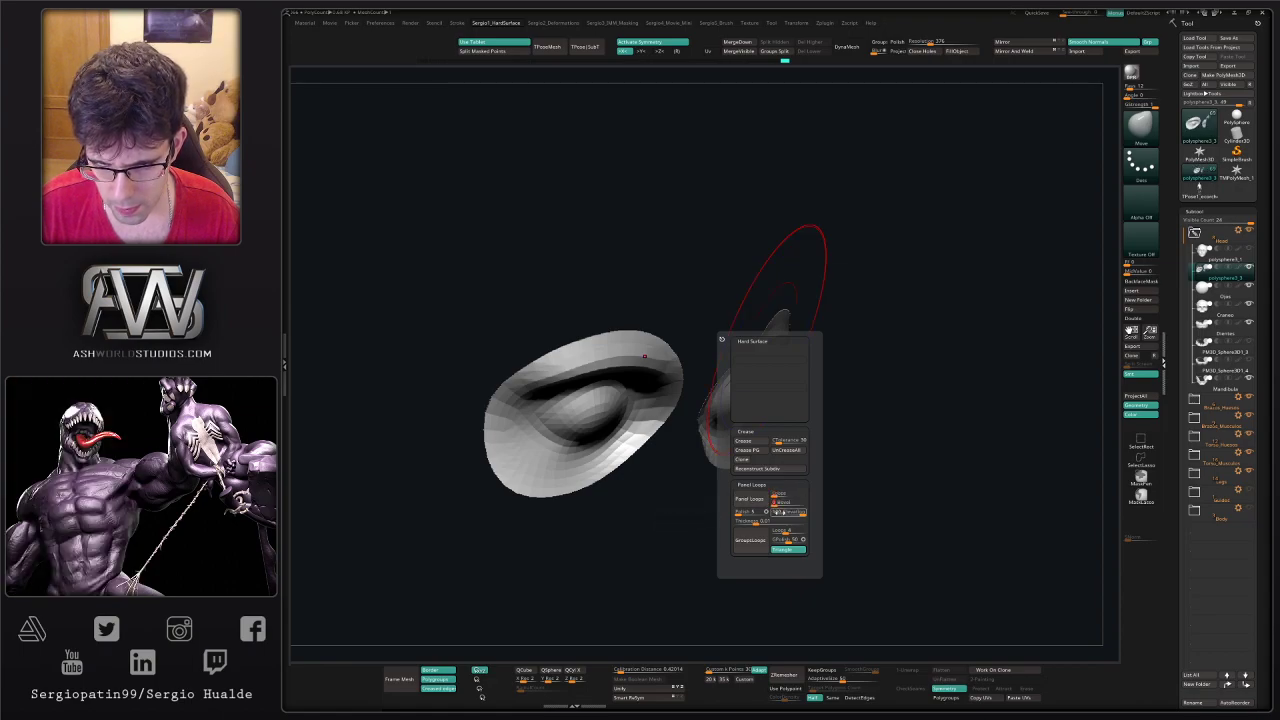
pyautogui.click(758, 502)
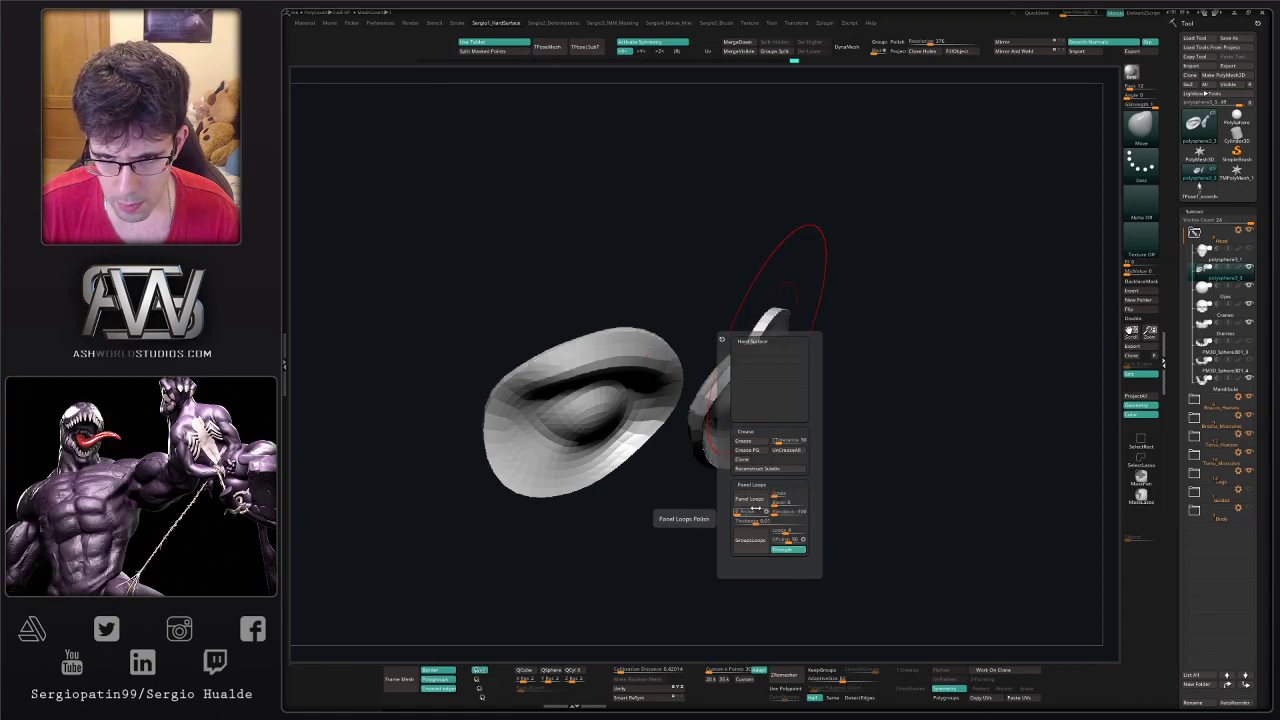
# - Retry Panel Loops on the eyelid pieces with a different thickness, preview the smoothed result and undo it
pyautogui.hotkey('ctrl', 'z')
pyautogui.click(758, 520)
pyautogui.click(757, 506)
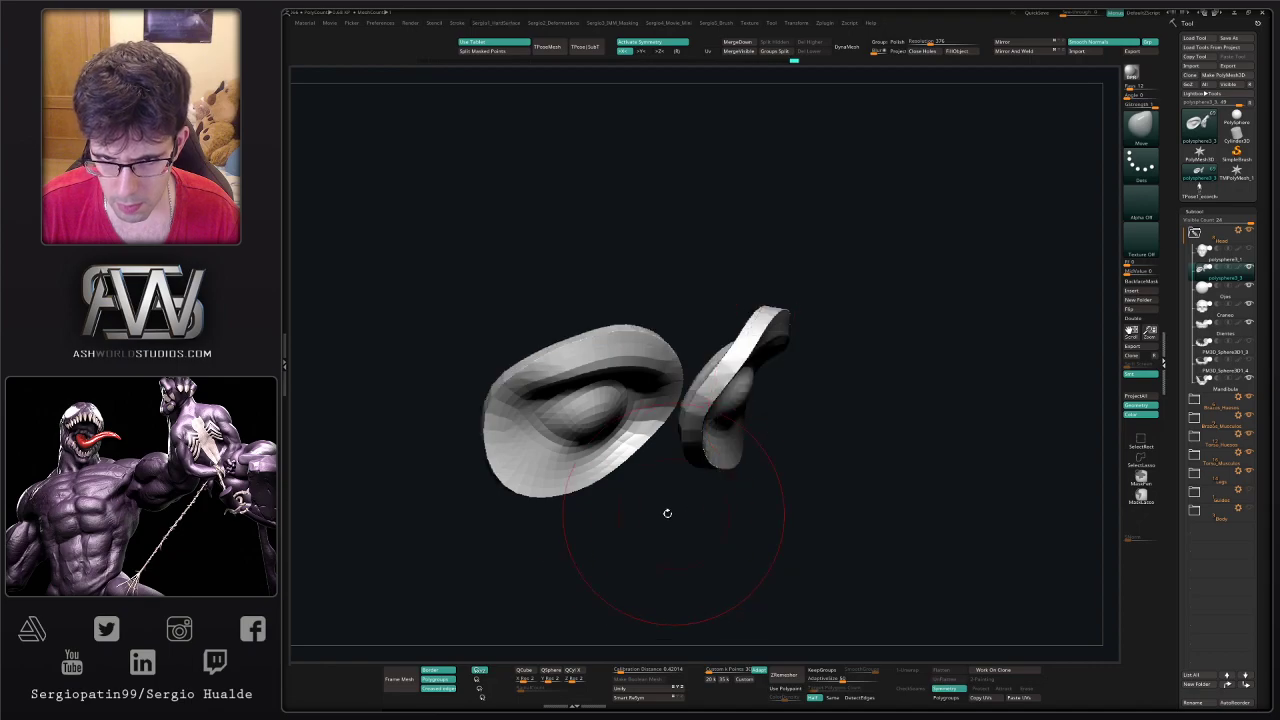
pyautogui.press('d')
pyautogui.click(695, 222)
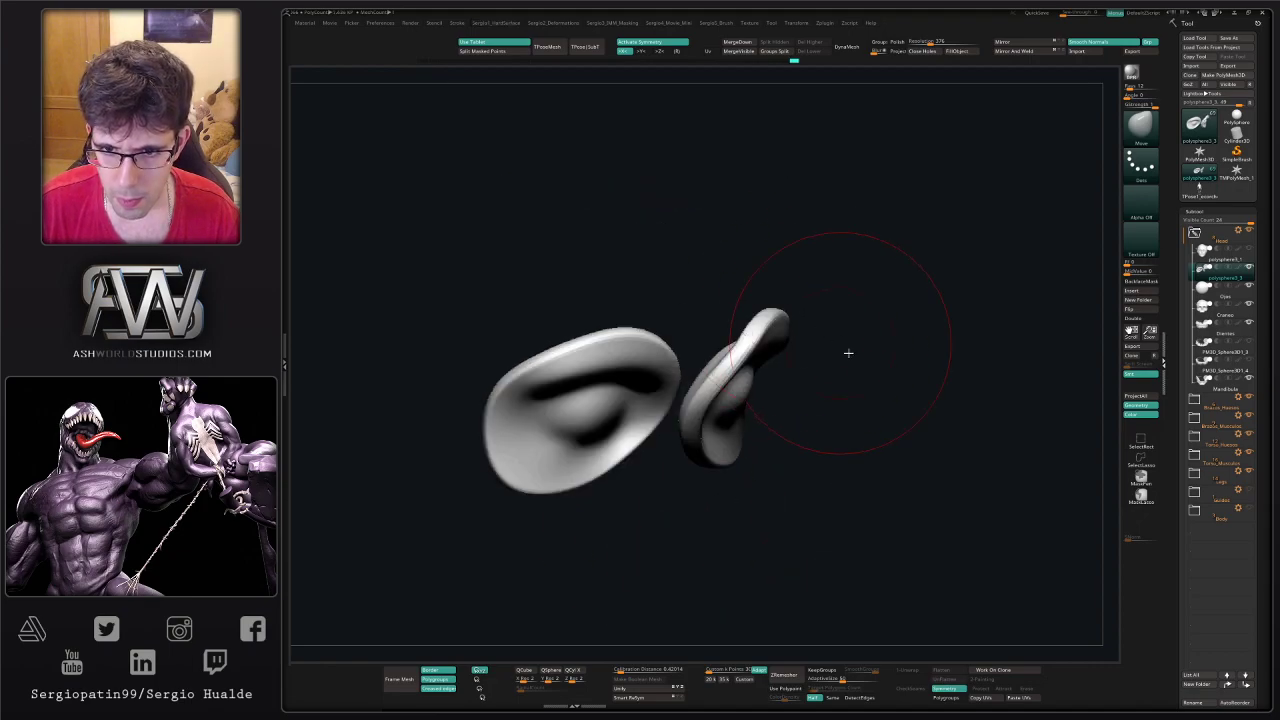
pyautogui.moveTo(831, 422); pyautogui.dragTo(751, 415, button='right')
pyautogui.hotkey('alt', 's')
pyautogui.hotkey('ctrl', 'z')
pyautogui.hotkey('ctrl', 'z')
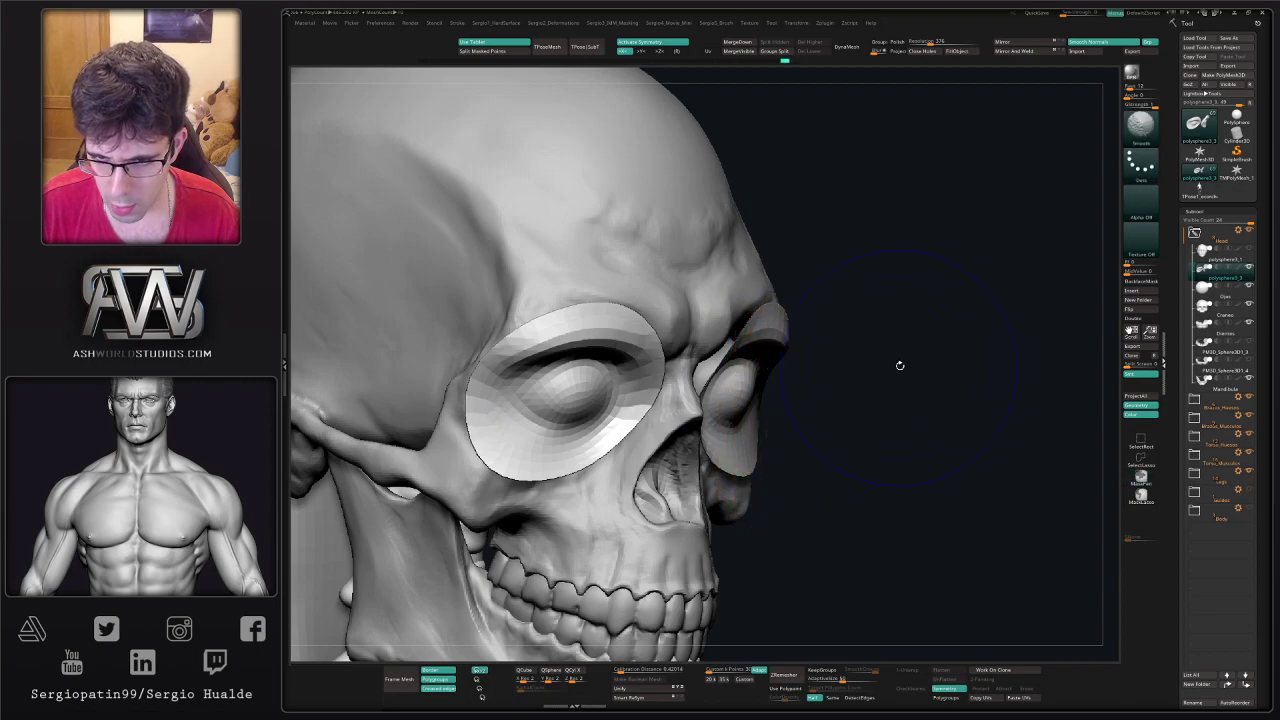
# - Adjust the Panel Loops thickness, apply it to the eyelid pieces and smooth them with dynamic subdivision
pyautogui.press('1')
pyautogui.moveTo(880, 537); pyautogui.dragTo(876, 538)
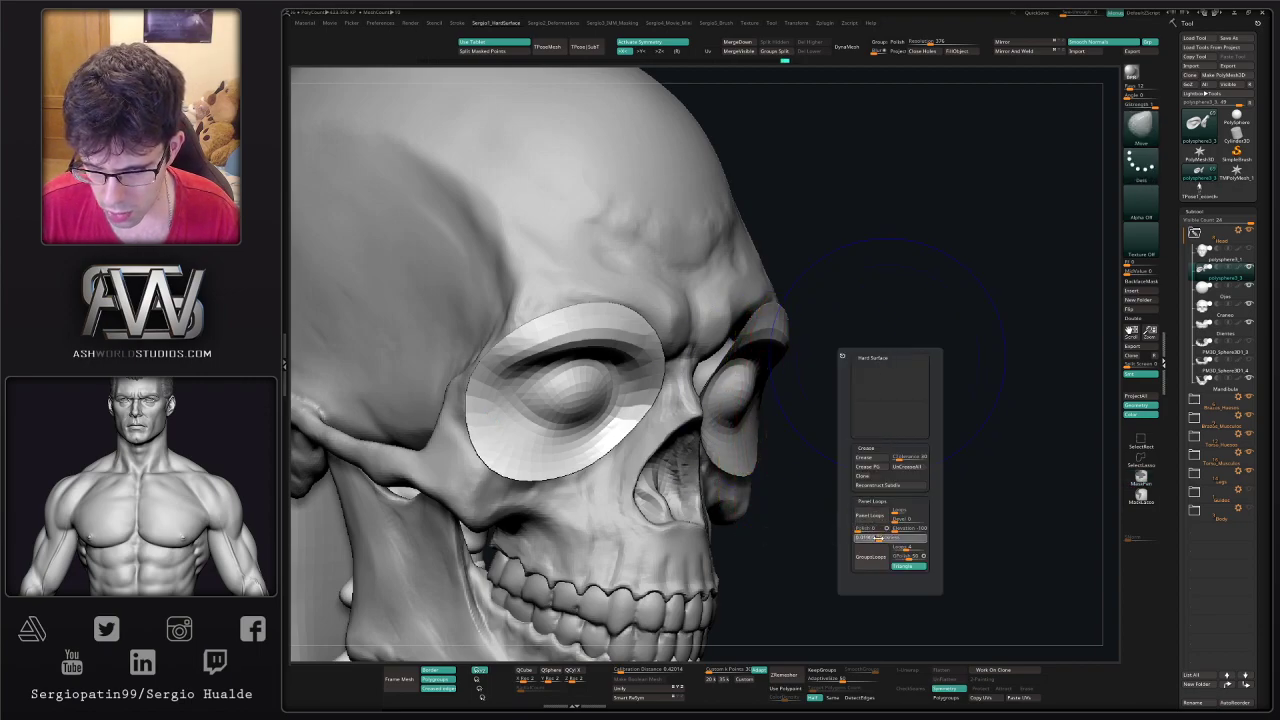
pyautogui.click(877, 518)
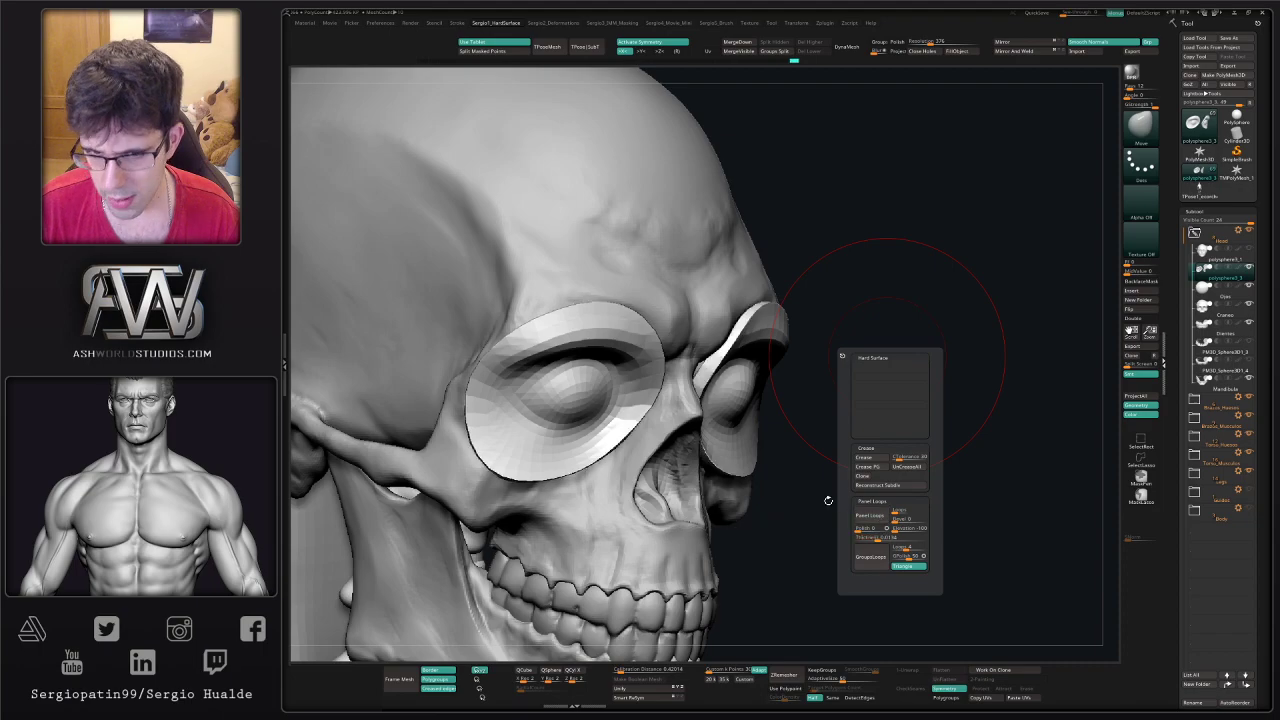
pyautogui.press('d')
pyautogui.keyDown('ctrl'); pyautogui.moveTo(797, 463); pyautogui.dragTo(807, 411, button='right'); pyautogui.keyUp('ctrl')
pyautogui.moveTo(806, 410); pyautogui.dragTo(782, 408)
pyautogui.moveTo(739, 423); pyautogui.dragTo(738, 397, button='right')
pyautogui.moveTo(739, 397); pyautogui.dragTo(1025, 294)
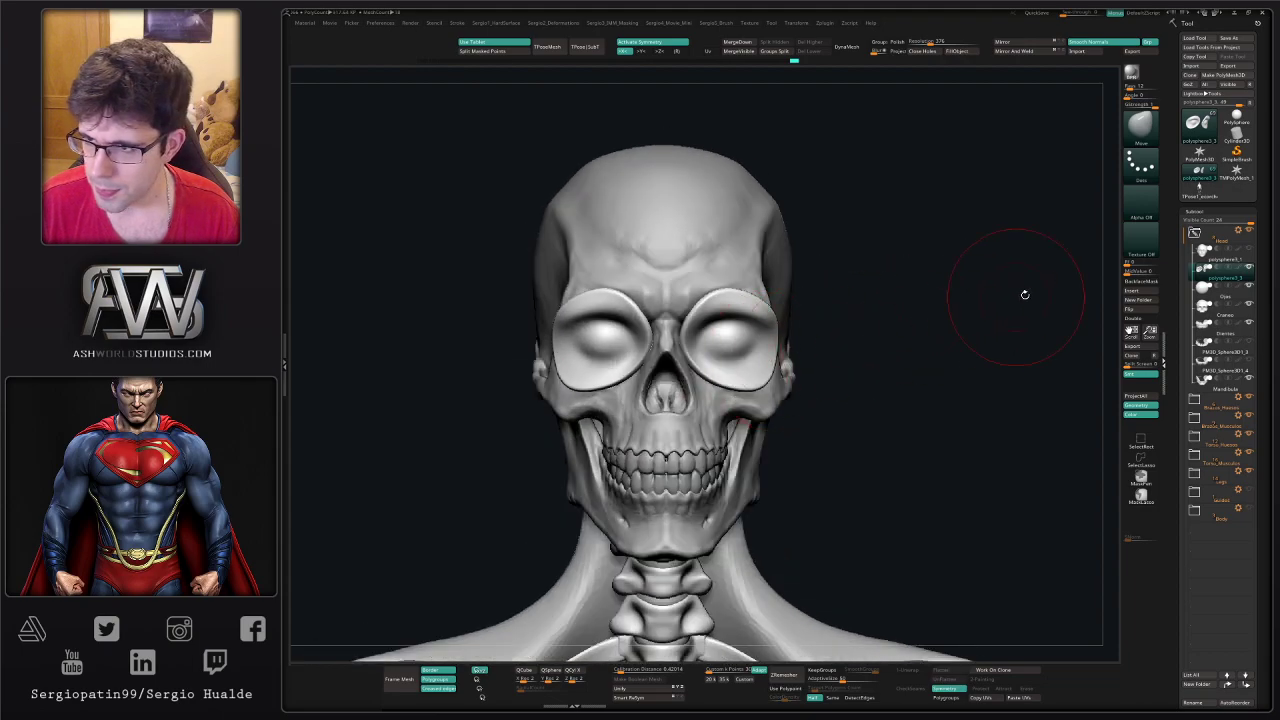
# - Select the head mesh and paint a mask over the lips and the surrounding mouth area
pyautogui.click(1203, 259)
pyautogui.keyDown('alt'); pyautogui.moveTo(664, 470); pyautogui.dragTo(686, 410, button='right'); pyautogui.keyUp('alt')
pyautogui.moveTo(680, 411)
pyautogui.keyDown('shift'); pyautogui.mouseDown()
pyautogui.moveTo(656, 402)
pyautogui.moveTo(740, 416)
pyautogui.mouseUp(); pyautogui.keyUp('shift')
pyautogui.moveTo(715, 421)
pyautogui.mouseDown(button='right')
pyautogui.moveTo(688, 416)
pyautogui.moveTo(710, 416)
pyautogui.mouseUp(button='right')
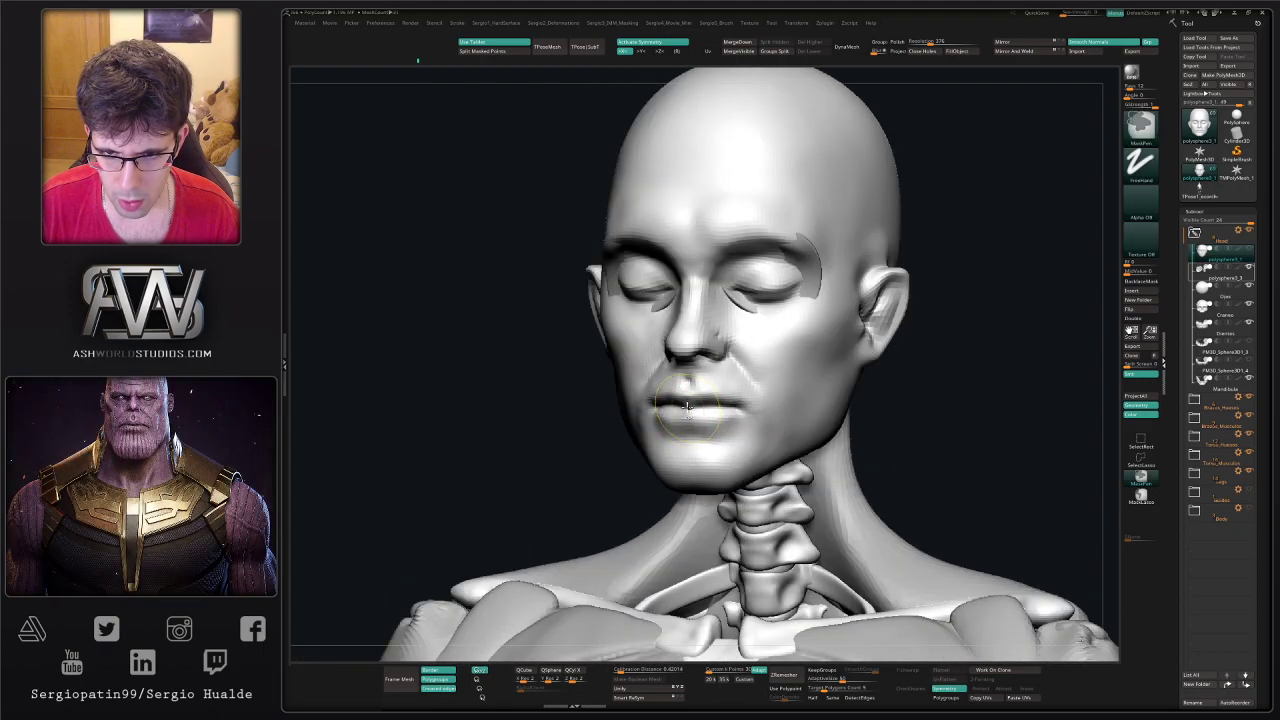
pyautogui.moveTo(705, 420)
pyautogui.keyDown('ctrl'); pyautogui.mouseDown()
pyautogui.moveTo(722, 390)
pyautogui.moveTo(740, 393)
pyautogui.moveTo(710, 385)
pyautogui.moveTo(700, 405)
pyautogui.moveTo(718, 424)
pyautogui.mouseUp(); pyautogui.keyUp('ctrl')
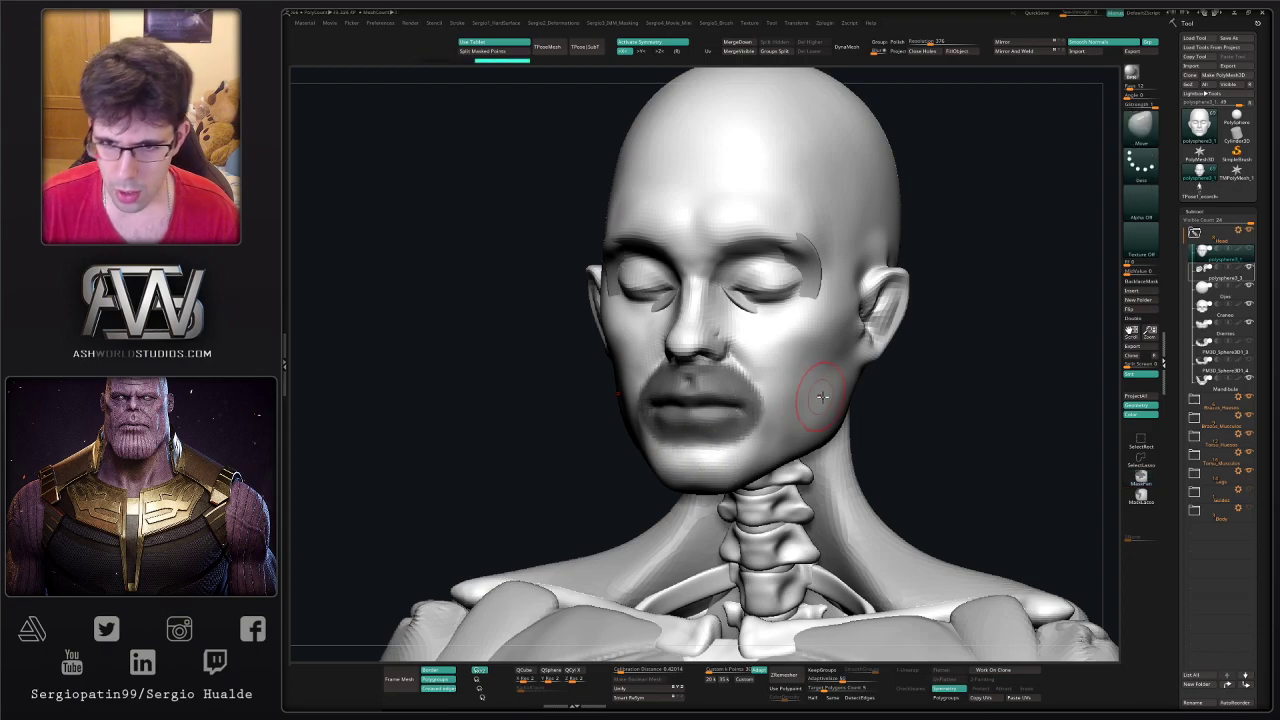
pyautogui.moveTo(808, 382); pyautogui.dragTo(814, 351, button='right')
pyautogui.moveTo(831, 404); pyautogui.dragTo(851, 386, button='right')
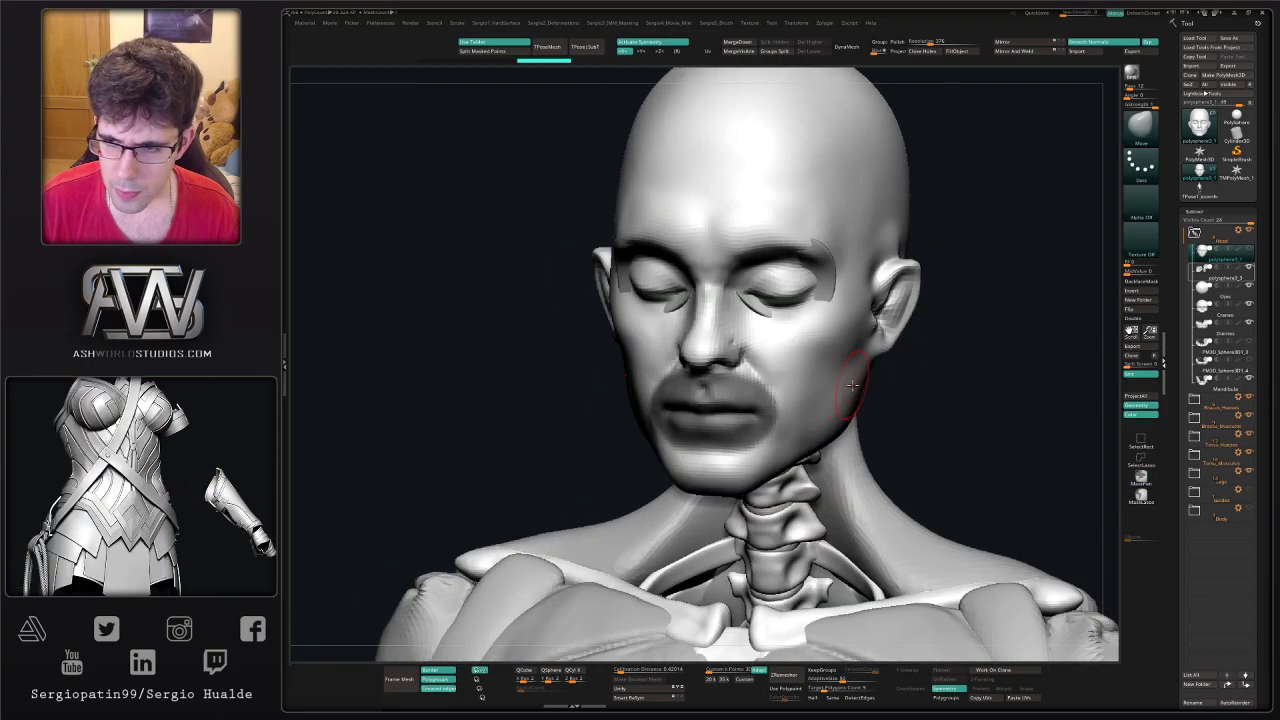
# - Duplicate the masked head mesh, clear the mask on the original and sharpen the mask on the copy
pyautogui.hotkey('ctrl', 'shift', 'd')
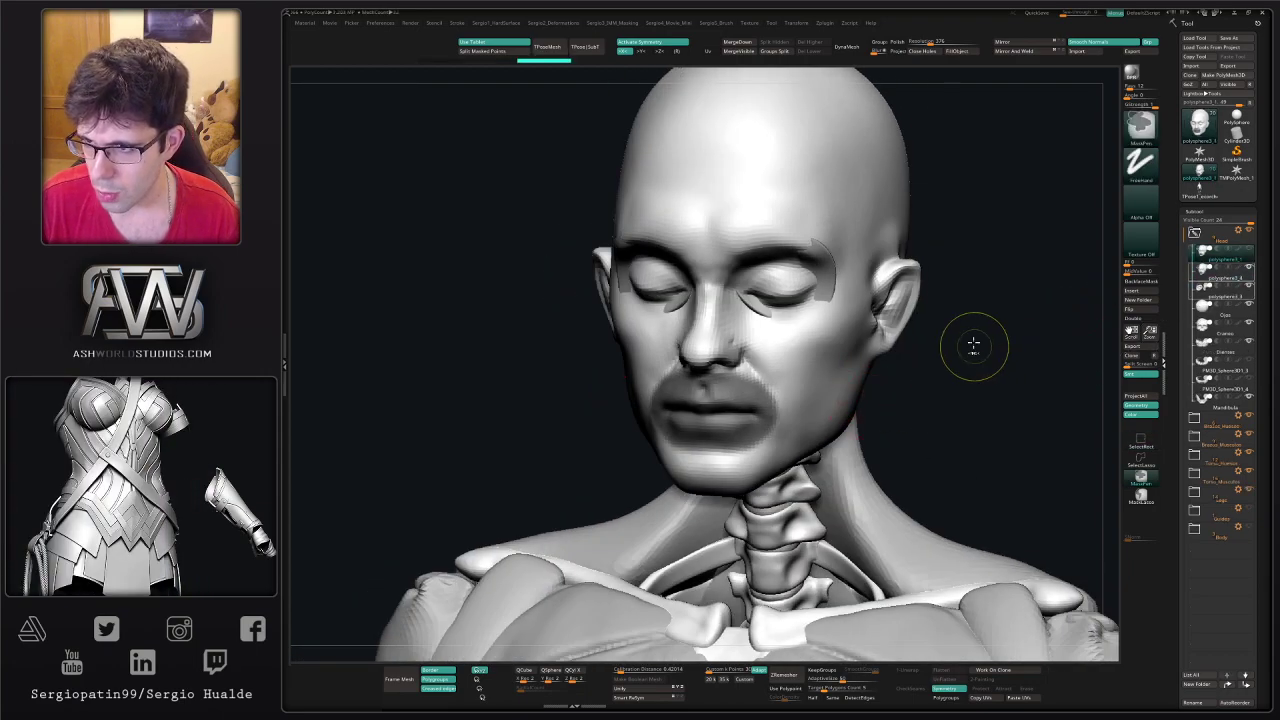
pyautogui.keyDown('ctrl'); pyautogui.moveTo(972, 347); pyautogui.dragTo(1033, 355); pyautogui.keyUp('ctrl')
pyautogui.click(1200, 273)
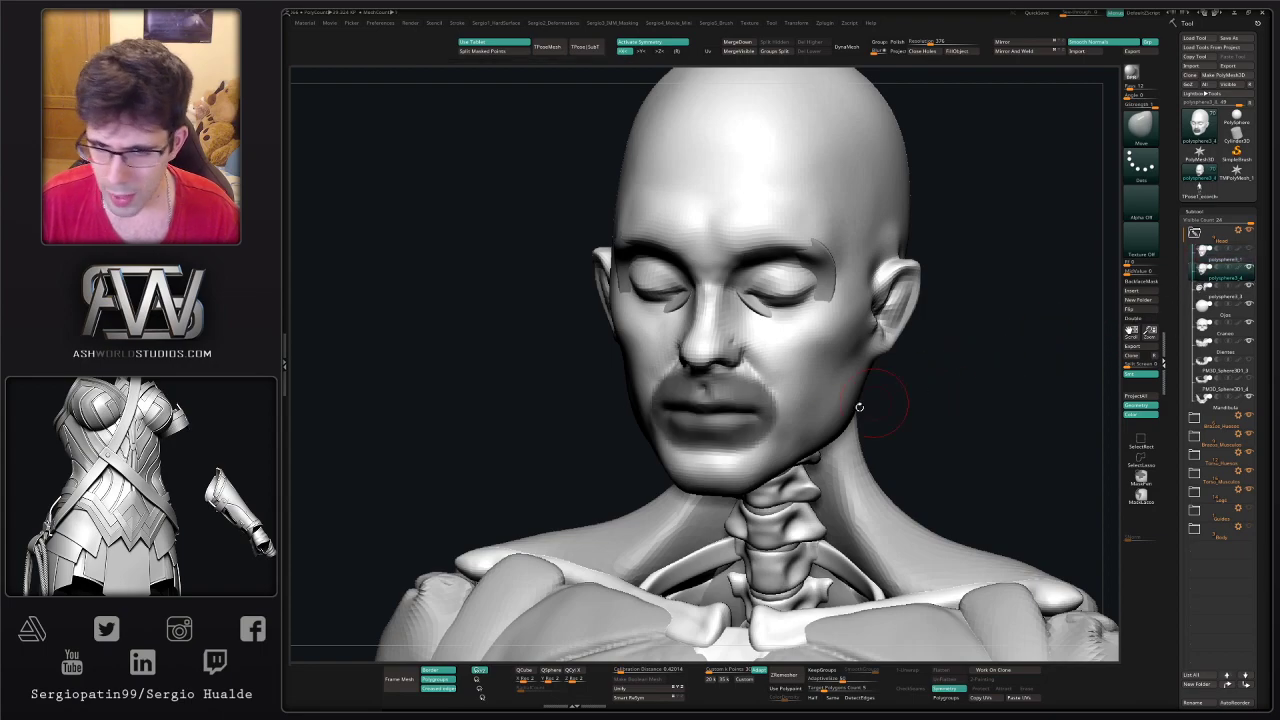
pyautogui.keyDown('ctrl'); pyautogui.keyDown('alt'); pyautogui.click(471, 522); pyautogui.keyUp('alt'); pyautogui.keyUp('ctrl')
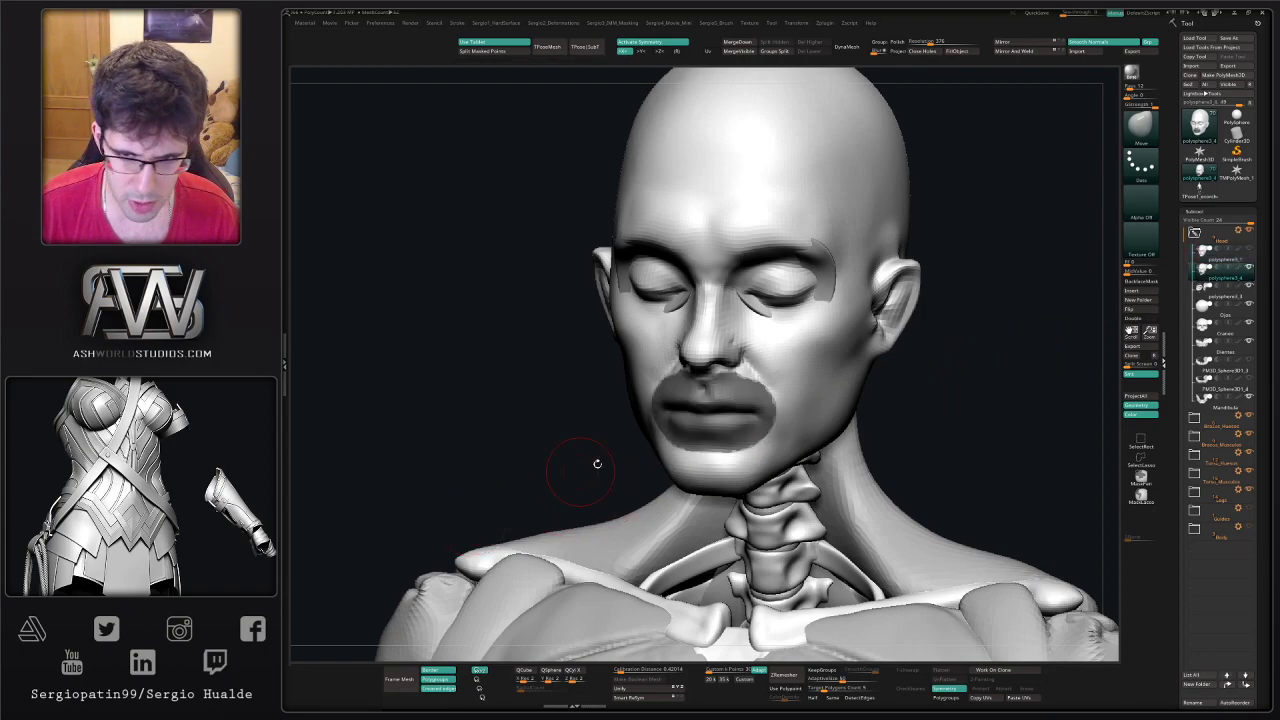
# - Isolate the mouth area on the duplicated head, discard the rest of that mesh and clear its mask
pyautogui.keyDown('ctrl'); pyautogui.keyDown('shift'); pyautogui.click(752, 414); pyautogui.keyUp('shift'); pyautogui.keyUp('ctrl')
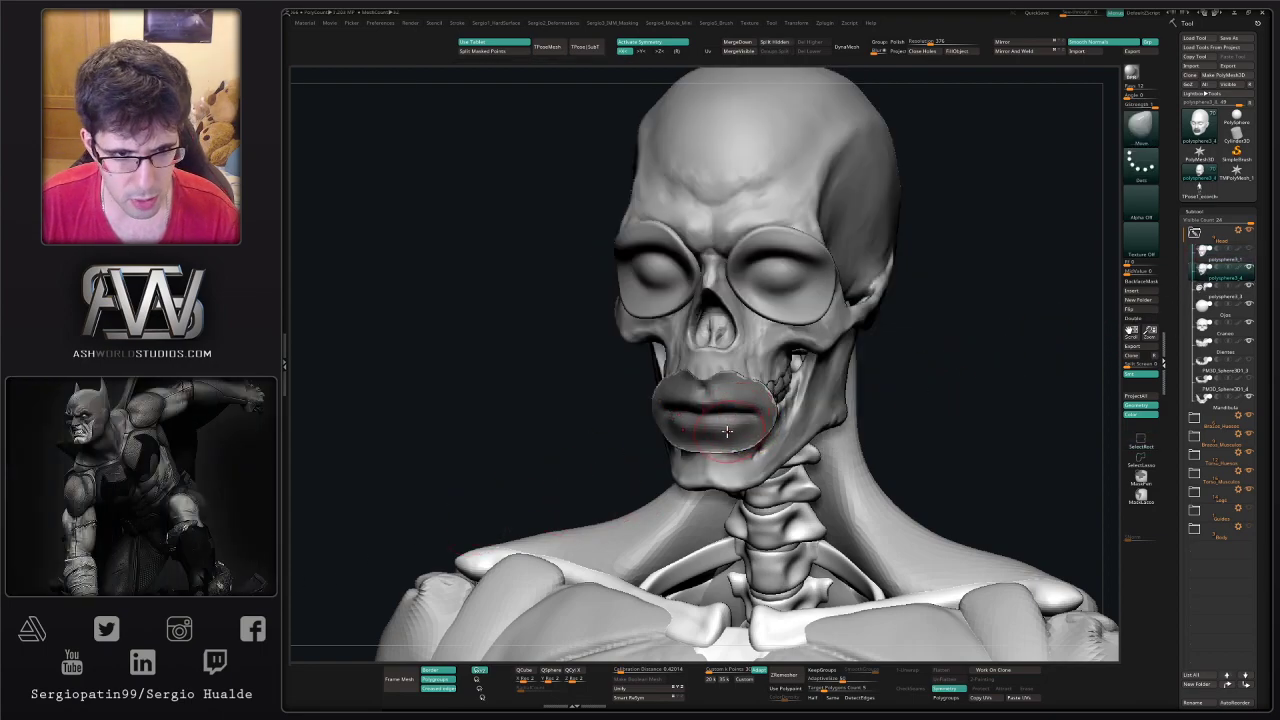
pyautogui.keyDown('ctrl'); pyautogui.moveTo(922, 370); pyautogui.dragTo(906, 409); pyautogui.keyUp('ctrl')
pyautogui.keyDown('ctrl'); pyautogui.moveTo(906, 409); pyautogui.dragTo(910, 470, button='right'); pyautogui.keyUp('ctrl')
pyautogui.moveTo(910, 470); pyautogui.dragTo(955, 462, button='right')
# - Show only the mouth piece, set the Move brush size and even out its upper edge below the nose
pyautogui.press('s')
pyautogui.moveTo(705, 380)
pyautogui.keyDown('ctrl'); pyautogui.mouseDown(button='right')
pyautogui.moveTo(704, 414)
pyautogui.moveTo(664, 379)
pyautogui.mouseUp(button='right'); pyautogui.keyUp('ctrl')
pyautogui.hotkey('shift', 's')
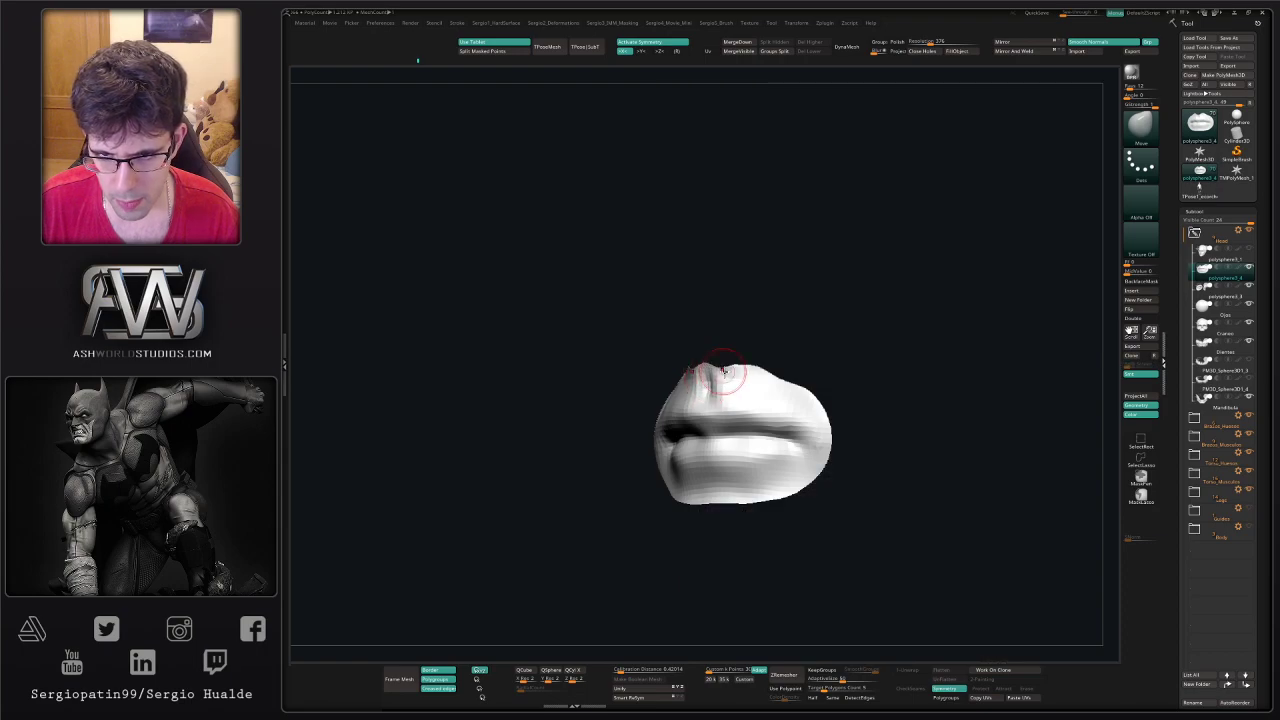
pyautogui.moveTo(723, 371); pyautogui.dragTo(729, 369)
pyautogui.keyDown('shift'); pyautogui.moveTo(739, 405); pyautogui.dragTo(763, 425, button='right'); pyautogui.keyUp('shift')
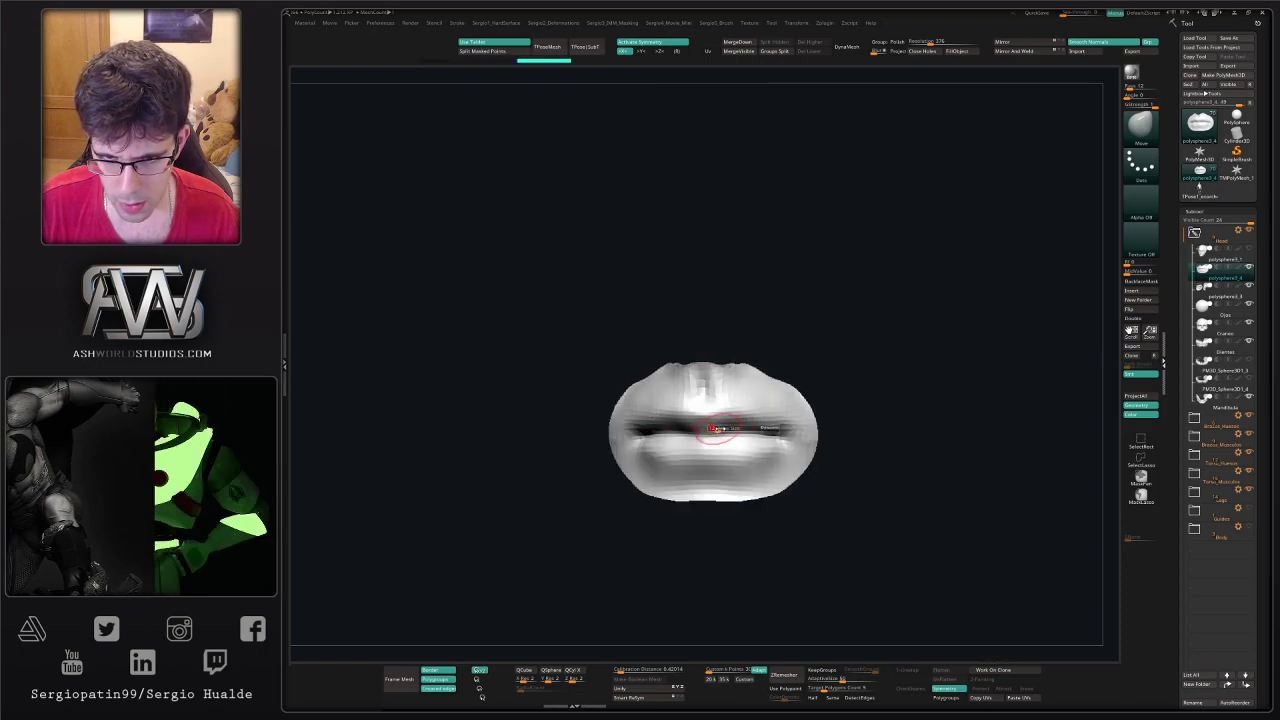
# - Mask the lips and philtrum, and use Polish By Features to smooth the mouth piece's outer border
pyautogui.moveTo(713, 441)
pyautogui.keyDown('ctrl'); pyautogui.mouseDown()
pyautogui.moveTo(681, 443)
pyautogui.moveTo(678, 416)
pyautogui.moveTo(618, 440)
pyautogui.moveTo(660, 470)
pyautogui.moveTo(726, 459)
pyautogui.mouseUp(); pyautogui.keyUp('ctrl')
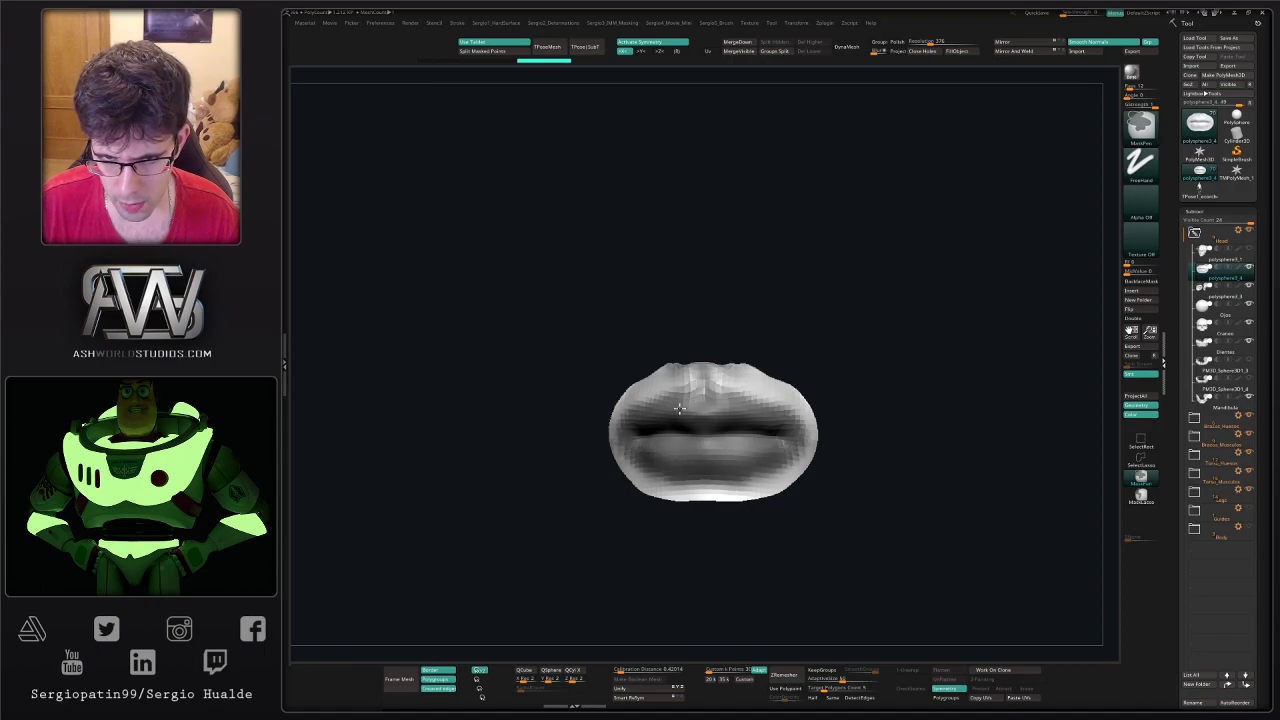
pyautogui.keyDown('ctrl'); pyautogui.moveTo(692, 398); pyautogui.dragTo(652, 407); pyautogui.keyUp('ctrl')
pyautogui.moveTo(817, 357); pyautogui.dragTo(809, 366, button='right')
pyautogui.press('2')
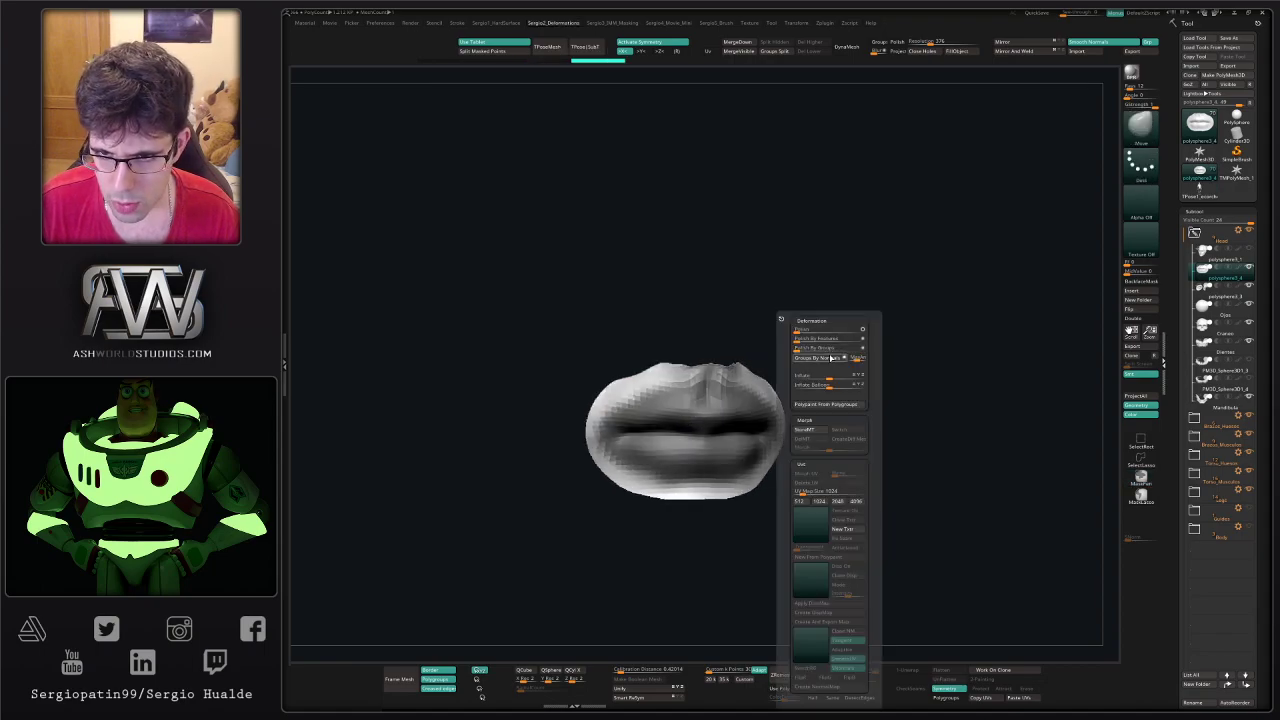
pyautogui.moveTo(800, 338); pyautogui.dragTo(810, 338)
pyautogui.moveTo(762, 340); pyautogui.dragTo(845, 338, button='right')
pyautogui.press('2')
pyautogui.click(878, 338)
pyautogui.click(816, 338)
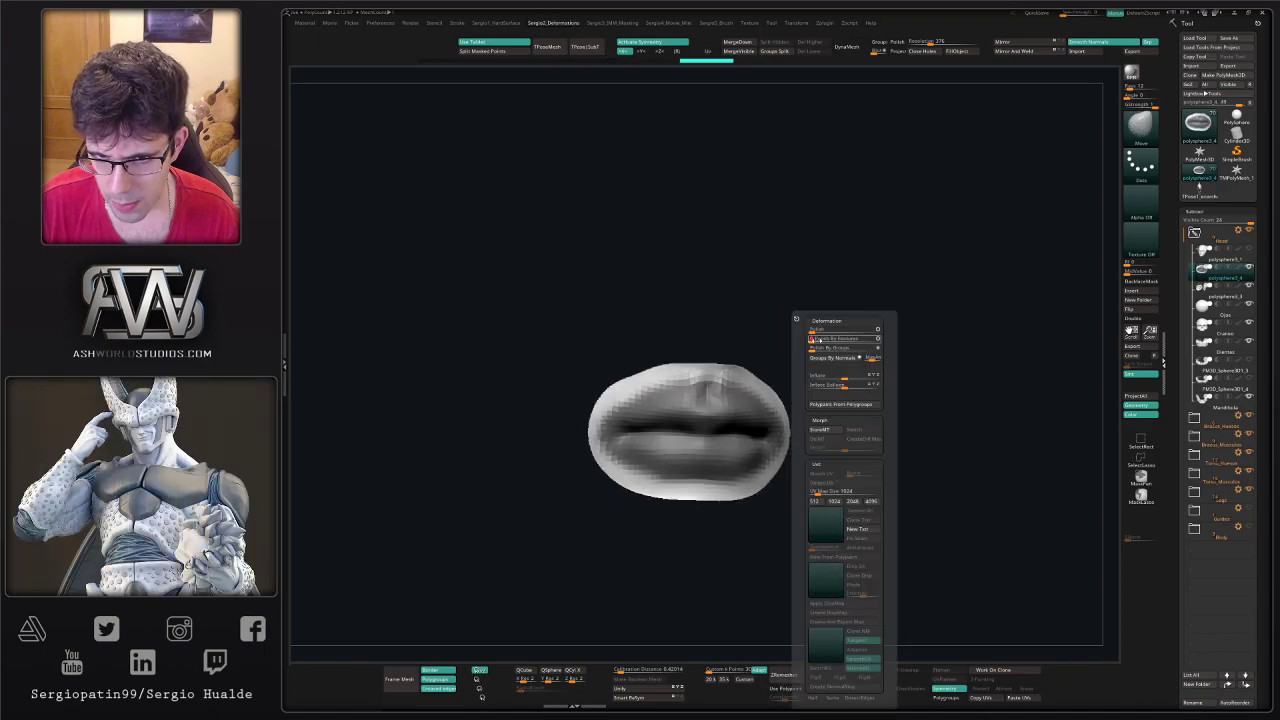
# - Clear the mask on the mouth piece and show it together with the skull again
pyautogui.keyDown('ctrl'); pyautogui.moveTo(782, 363); pyautogui.dragTo(791, 374, button='right'); pyautogui.keyUp('ctrl')
pyautogui.keyDown('ctrl'); pyautogui.moveTo(791, 374); pyautogui.dragTo(823, 386); pyautogui.keyUp('ctrl')
pyautogui.hotkey('alt', 's')
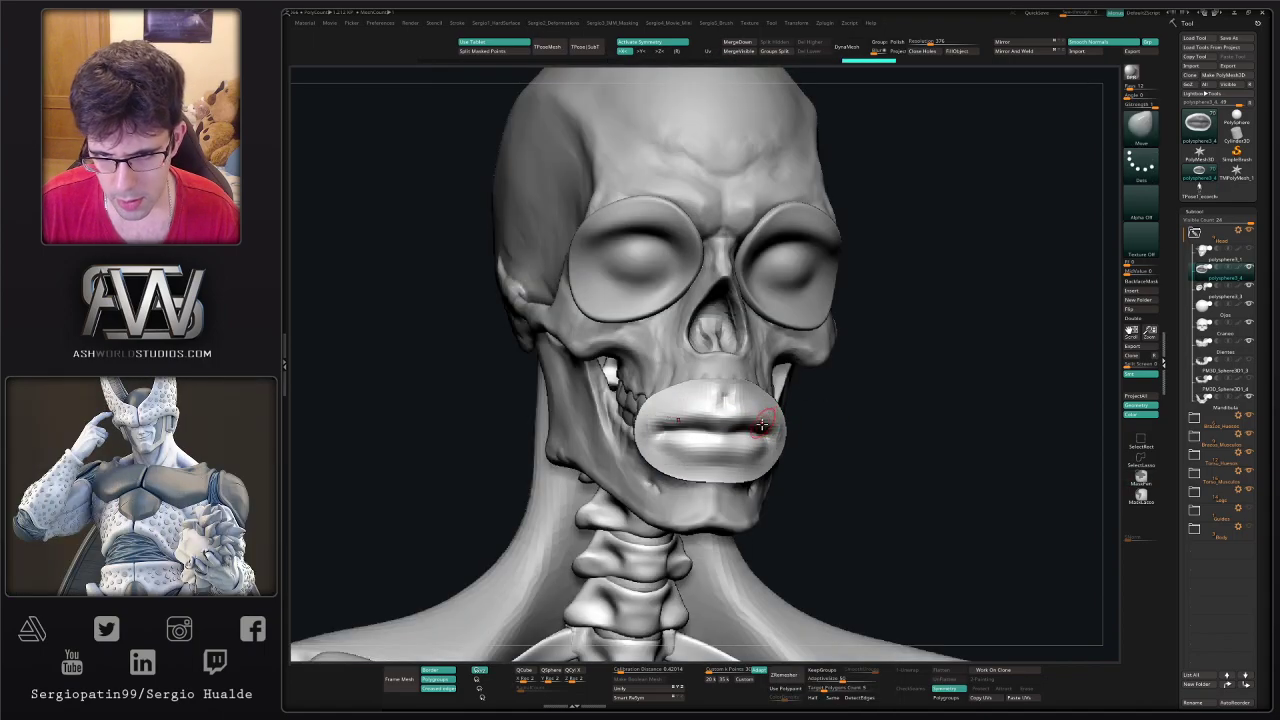
# - Fit the mouth piece around the teeth with the Move brush, adjusting the brush size and pulling its sides and lip corners into place
pyautogui.moveTo(763, 422)
pyautogui.mouseDown(button='right')
pyautogui.moveTo(736, 436)
pyautogui.moveTo(684, 431)
pyautogui.mouseUp(button='right')
pyautogui.moveTo(757, 434); pyautogui.dragTo(786, 440)
pyautogui.moveTo(796, 441); pyautogui.dragTo(781, 443, button='right')
pyautogui.moveTo(791, 441); pyautogui.dragTo(766, 426)
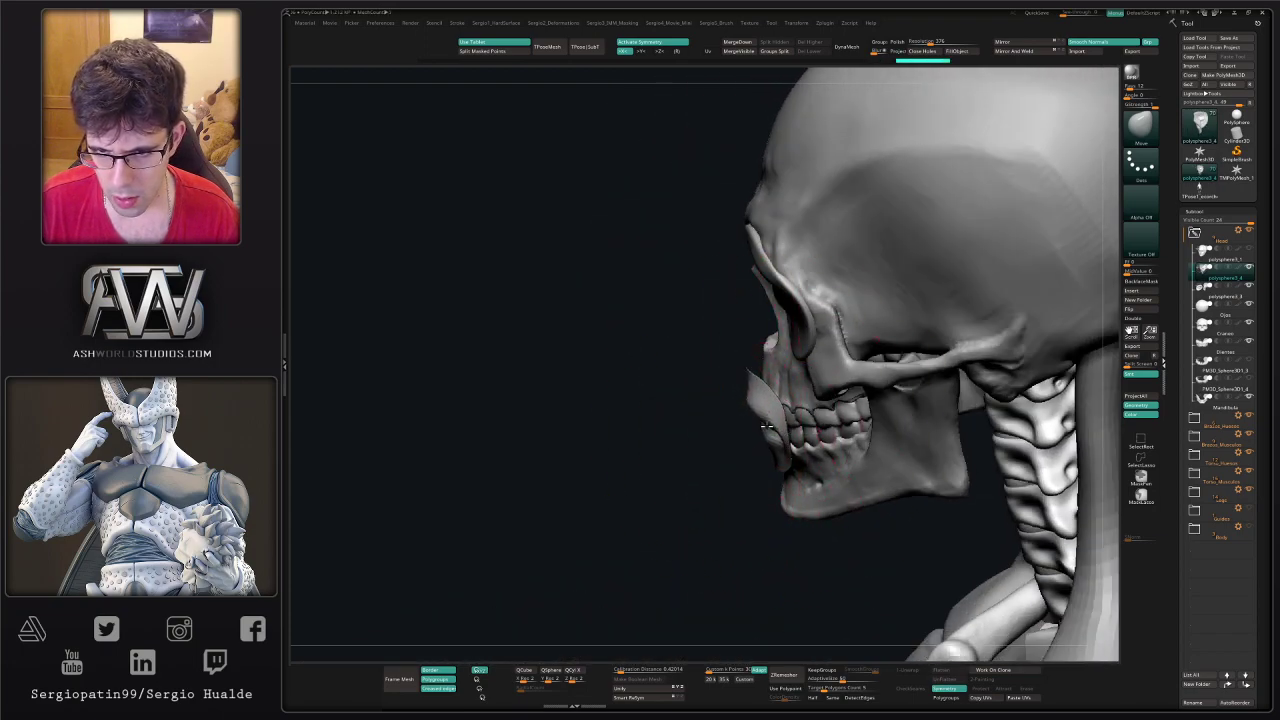
pyautogui.moveTo(768, 438); pyautogui.dragTo(812, 414, button='right')
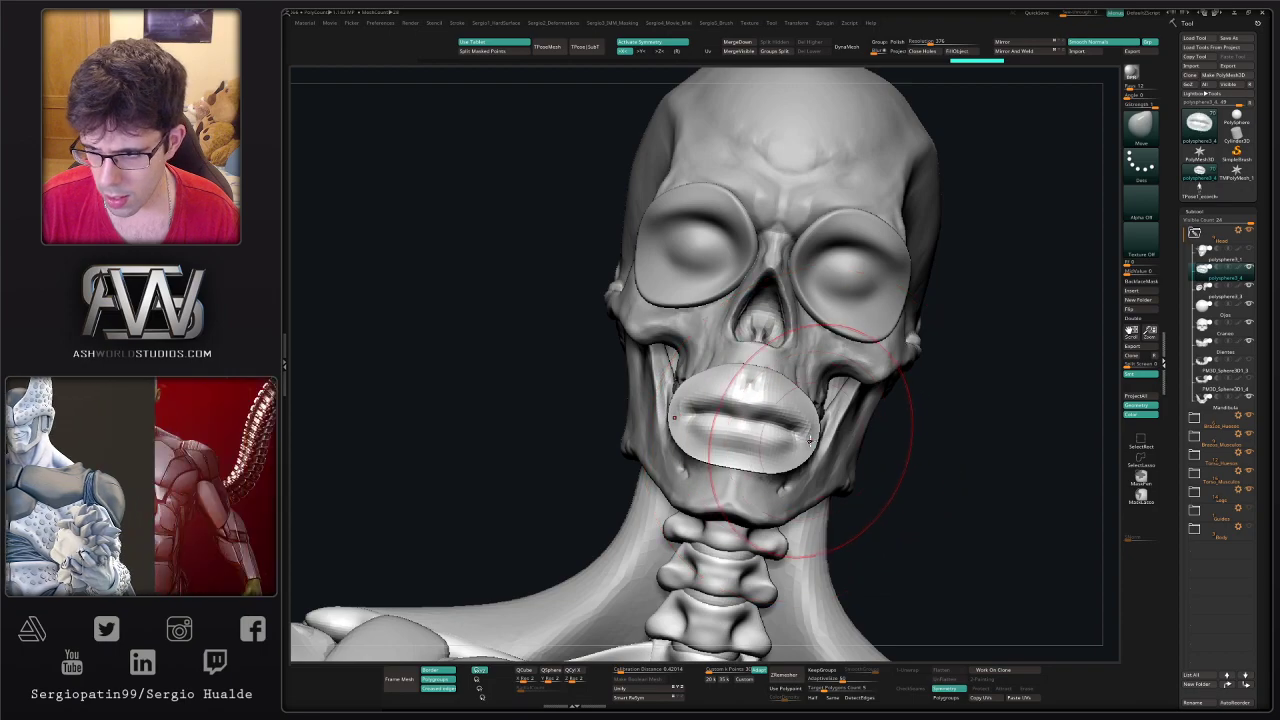
pyautogui.moveTo(770, 476); pyautogui.dragTo(728, 446, button='right')
pyautogui.moveTo(809, 443); pyautogui.dragTo(798, 455)
pyautogui.moveTo(775, 446)
pyautogui.mouseDown(button='right')
pyautogui.moveTo(820, 439)
pyautogui.moveTo(808, 400)
pyautogui.moveTo(842, 370)
pyautogui.mouseUp(button='right')
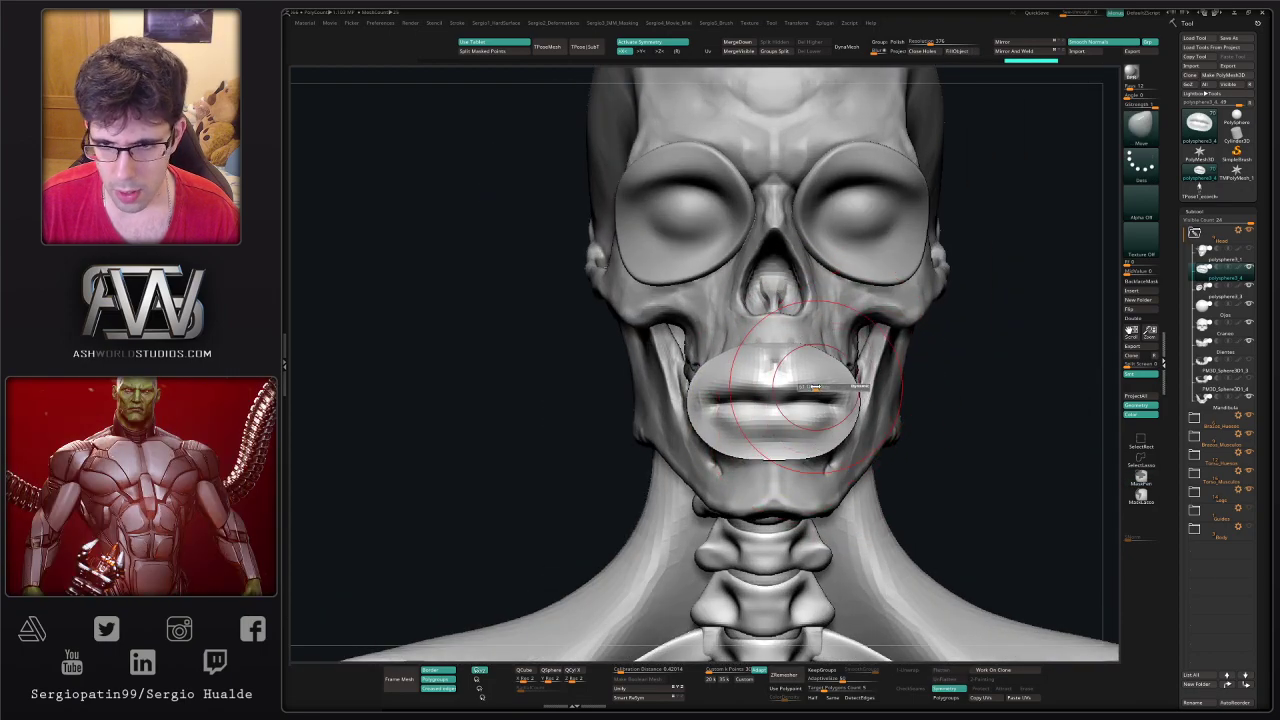
pyautogui.press('s')
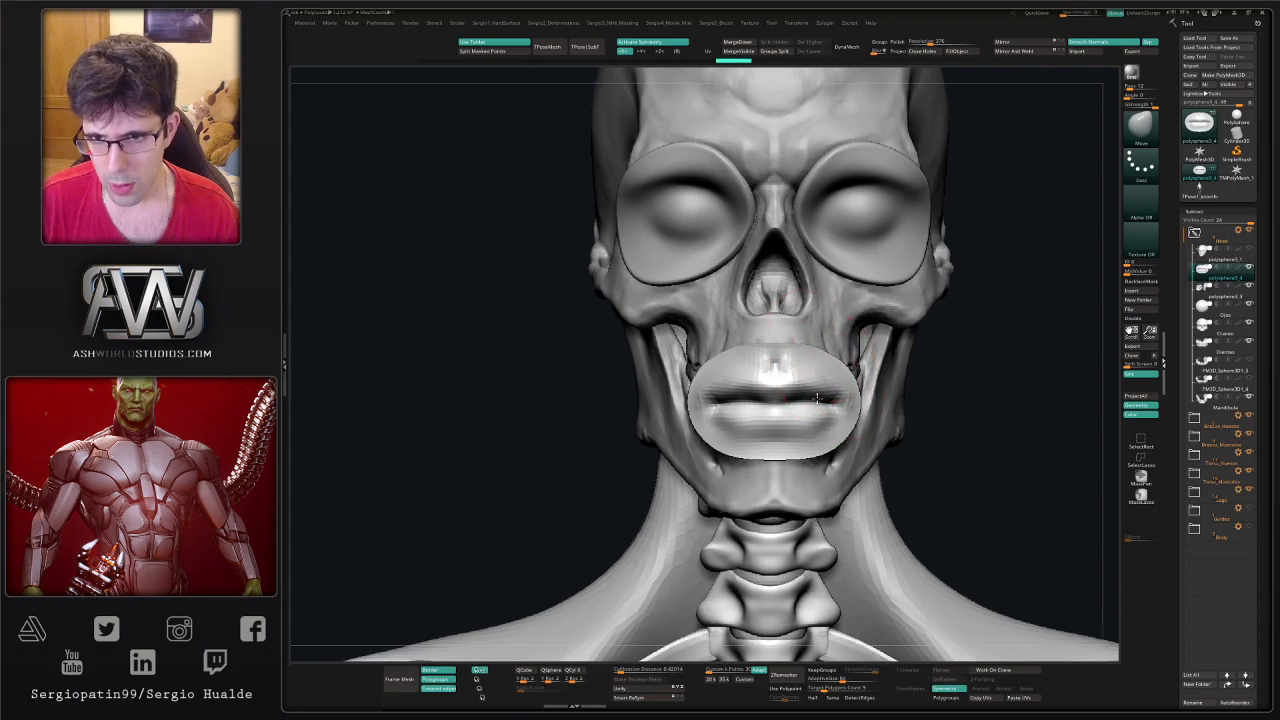
pyautogui.moveTo(826, 353); pyautogui.dragTo(905, 371, button='right')
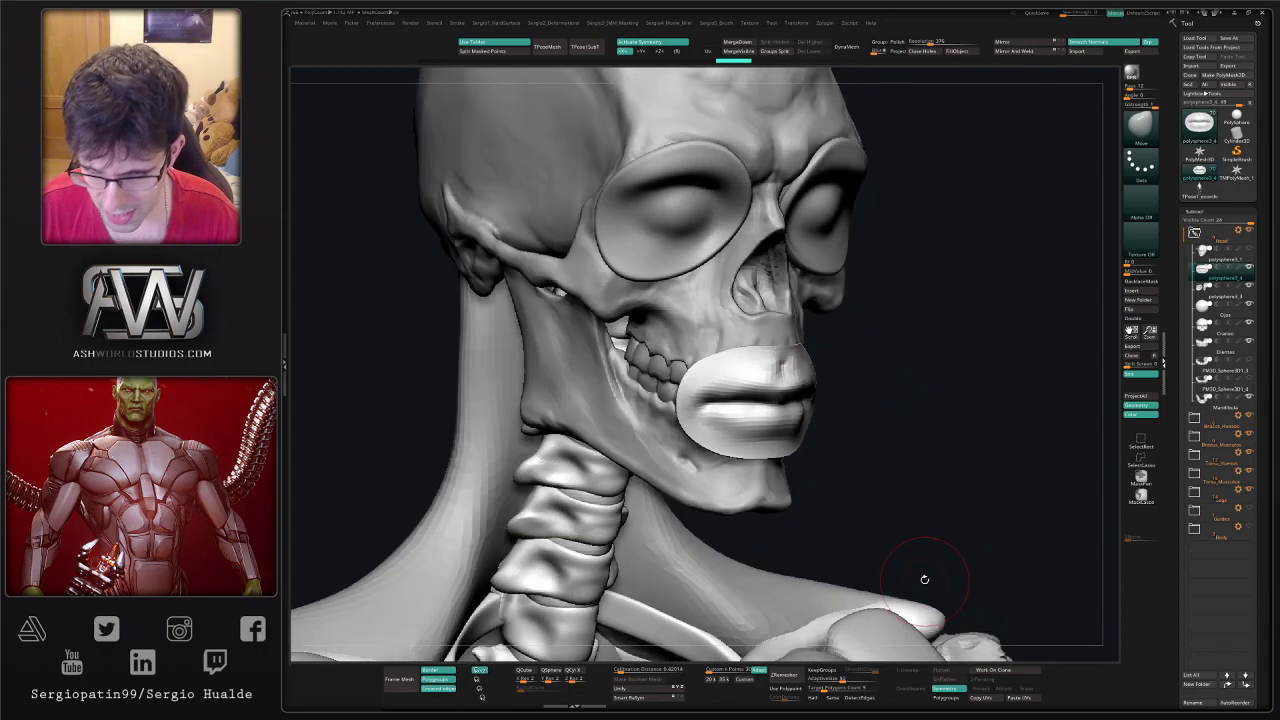
# - ZRemesh the mouth piece with the Half option, checking its topology in the polyframe display
pyautogui.moveTo(938, 515); pyautogui.dragTo(931, 540, button='right')
pyautogui.hotkey('shift', 'f')
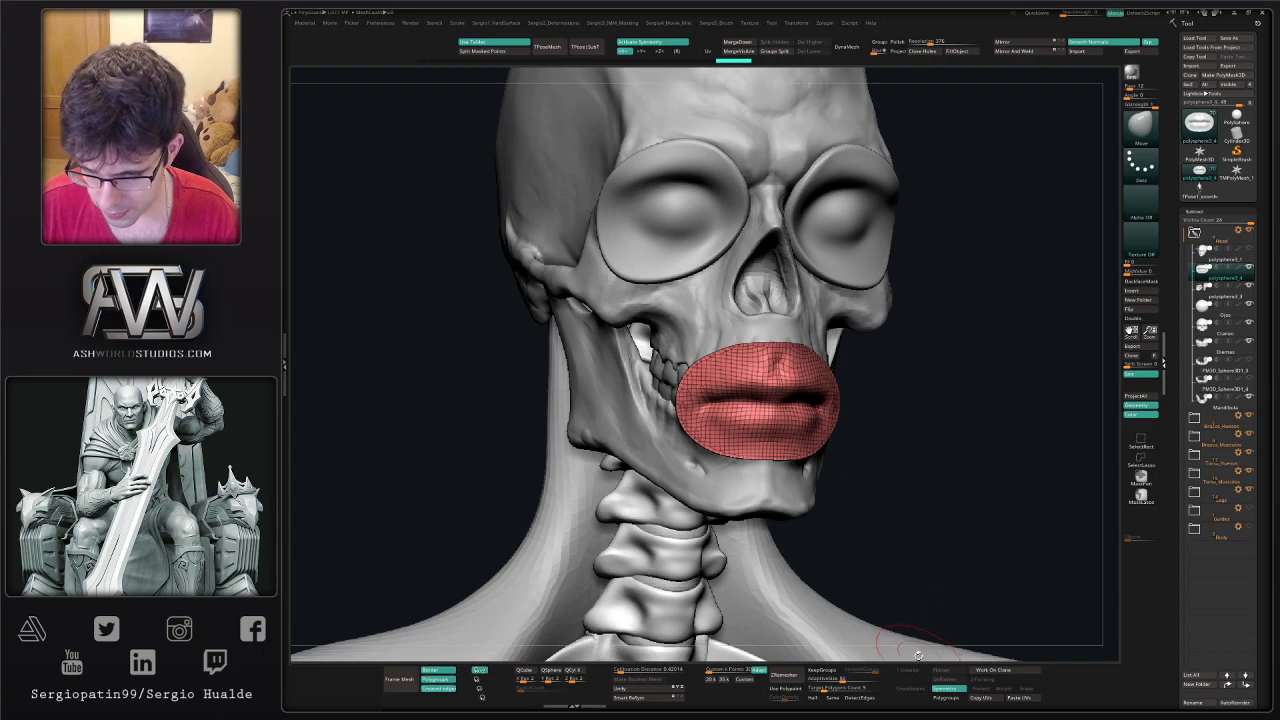
pyautogui.click(813, 698)
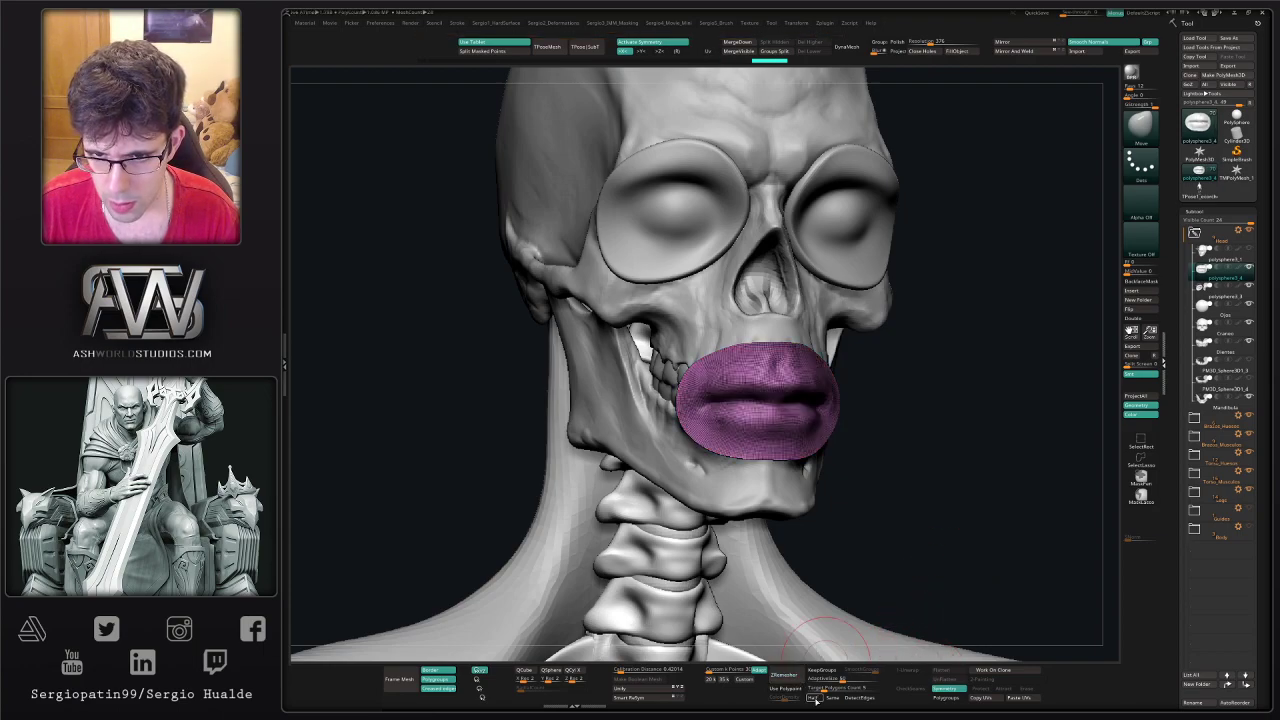
pyautogui.click(790, 677)
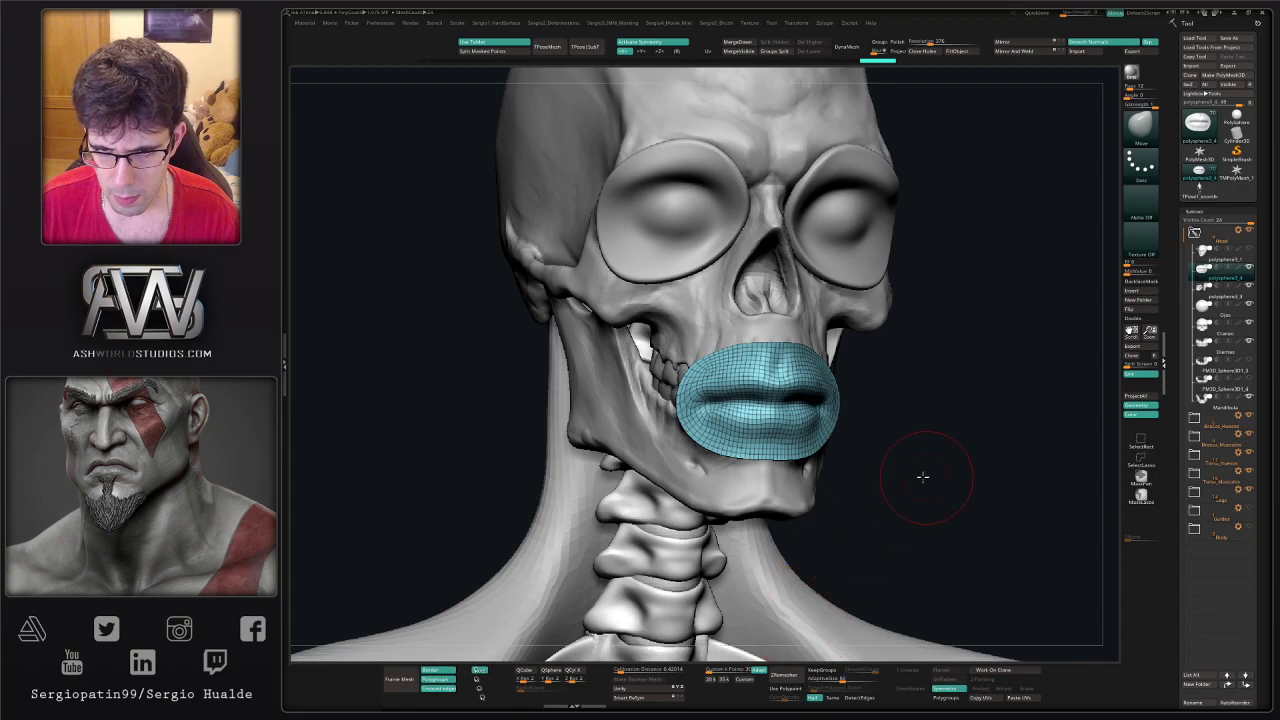
pyautogui.moveTo(923, 477); pyautogui.dragTo(843, 457, button='right')
pyautogui.hotkey('shift', 'f')
# - Assign BrushAlpha to the DamStandard brush and carve the line between the lips out to the mouth corners
pyautogui.keyDown('ctrl'); pyautogui.moveTo(853, 413); pyautogui.dragTo(823, 406, button='right'); pyautogui.keyUp('ctrl')
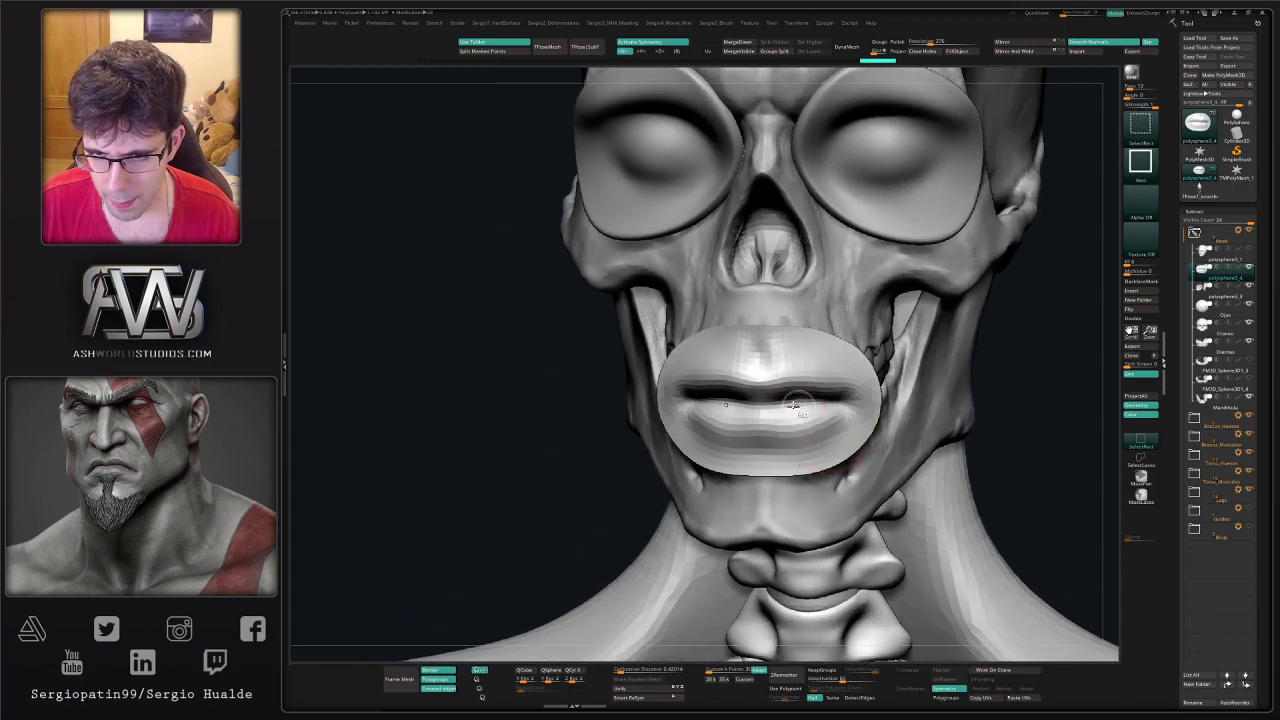
pyautogui.moveTo(751, 403); pyautogui.dragTo(763, 408)
pyautogui.hotkey('ctrl', 'z')
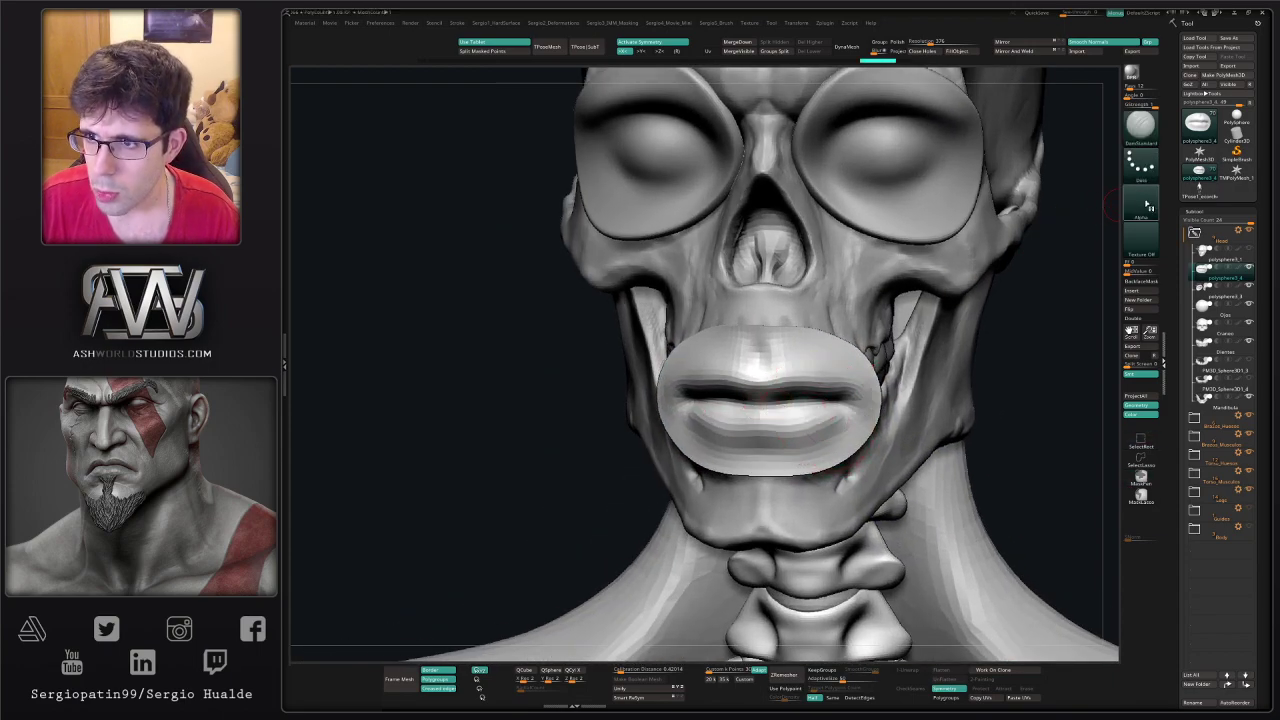
pyautogui.click(1147, 205)
pyautogui.click(837, 213)
pyautogui.keyDown('ctrl'); pyautogui.keyDown('shift'); pyautogui.click(1141, 205); pyautogui.keyUp('shift'); pyautogui.keyUp('ctrl')
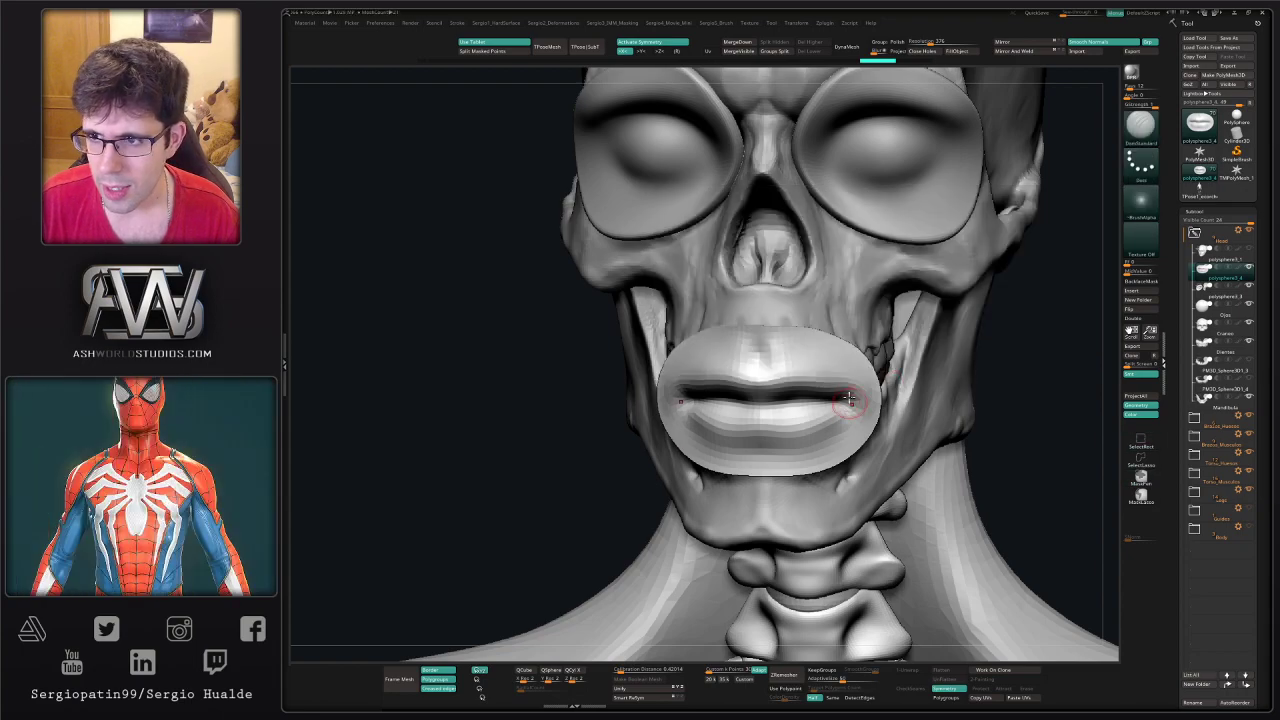
pyautogui.moveTo(818, 379); pyautogui.dragTo(787, 389, button='right')
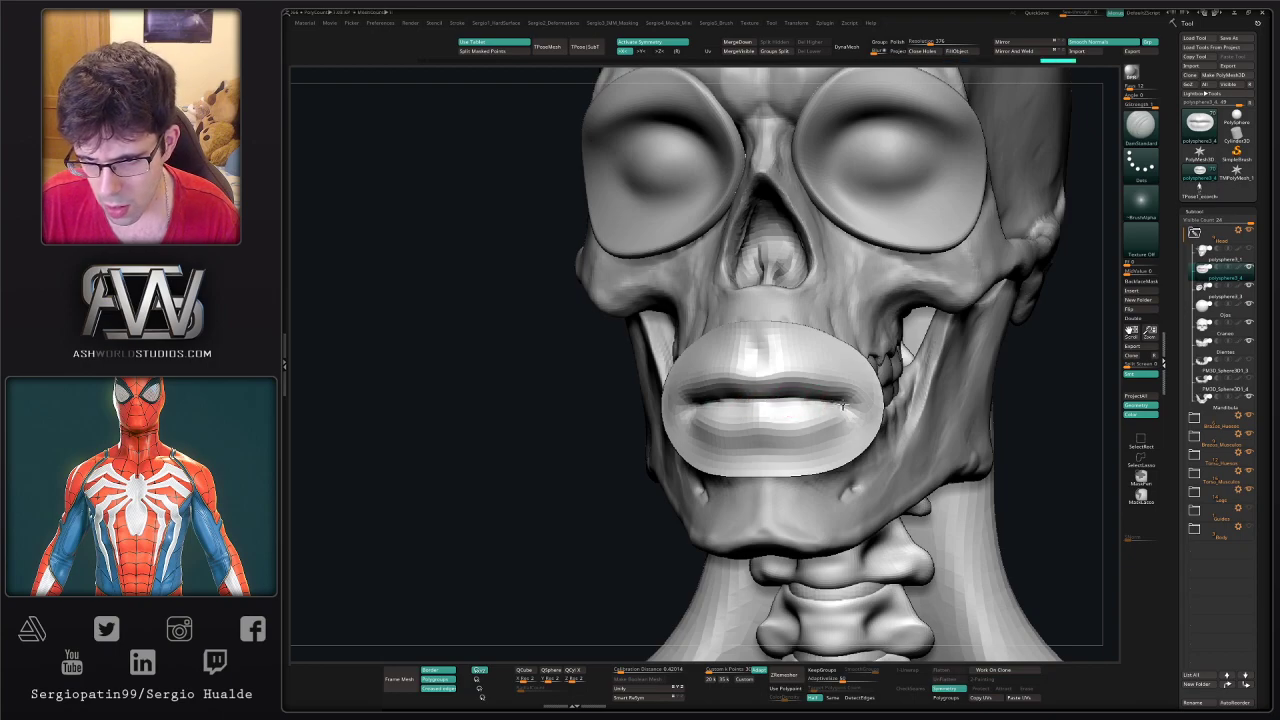
pyautogui.moveTo(811, 414); pyautogui.dragTo(744, 408, button='right')
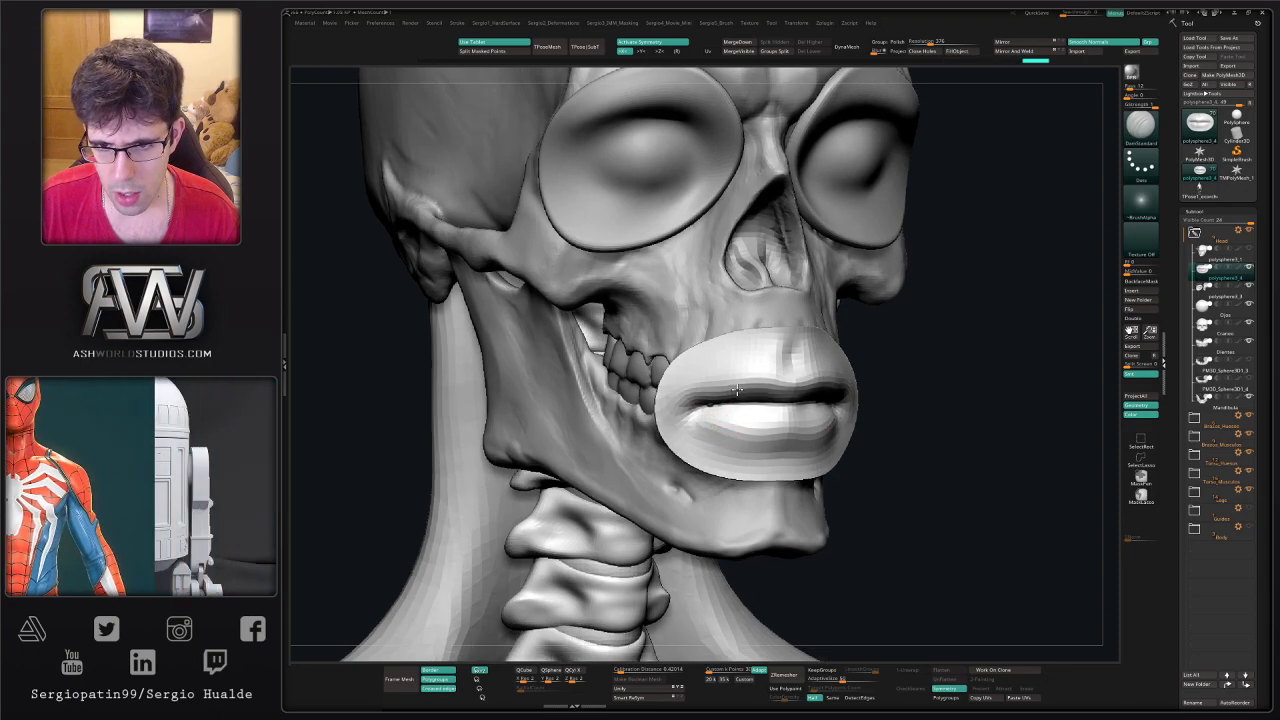
pyautogui.moveTo(731, 430); pyautogui.dragTo(712, 393, button='right')
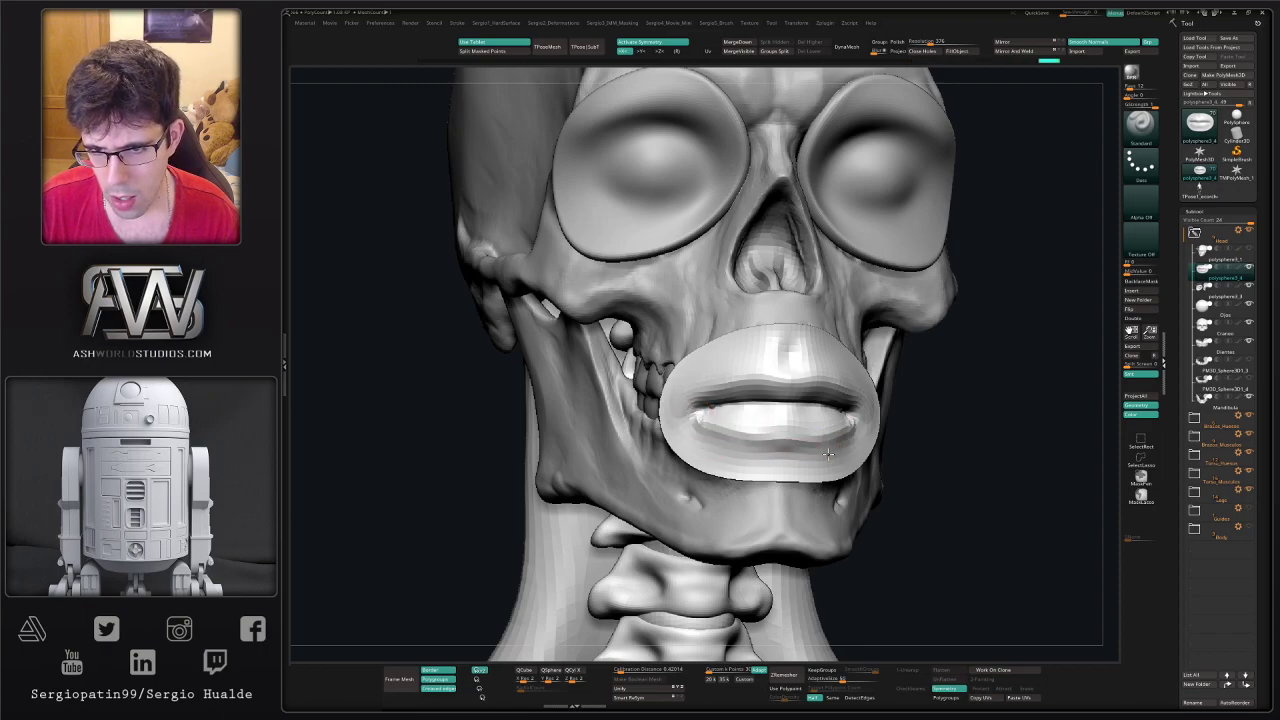
# - Build up volume around the lower lip and mouth corners with the Standard brush and smooth the transitions
pyautogui.moveTo(810, 440); pyautogui.dragTo(789, 389, button='right')
pyautogui.moveTo(848, 398); pyautogui.dragTo(843, 396)
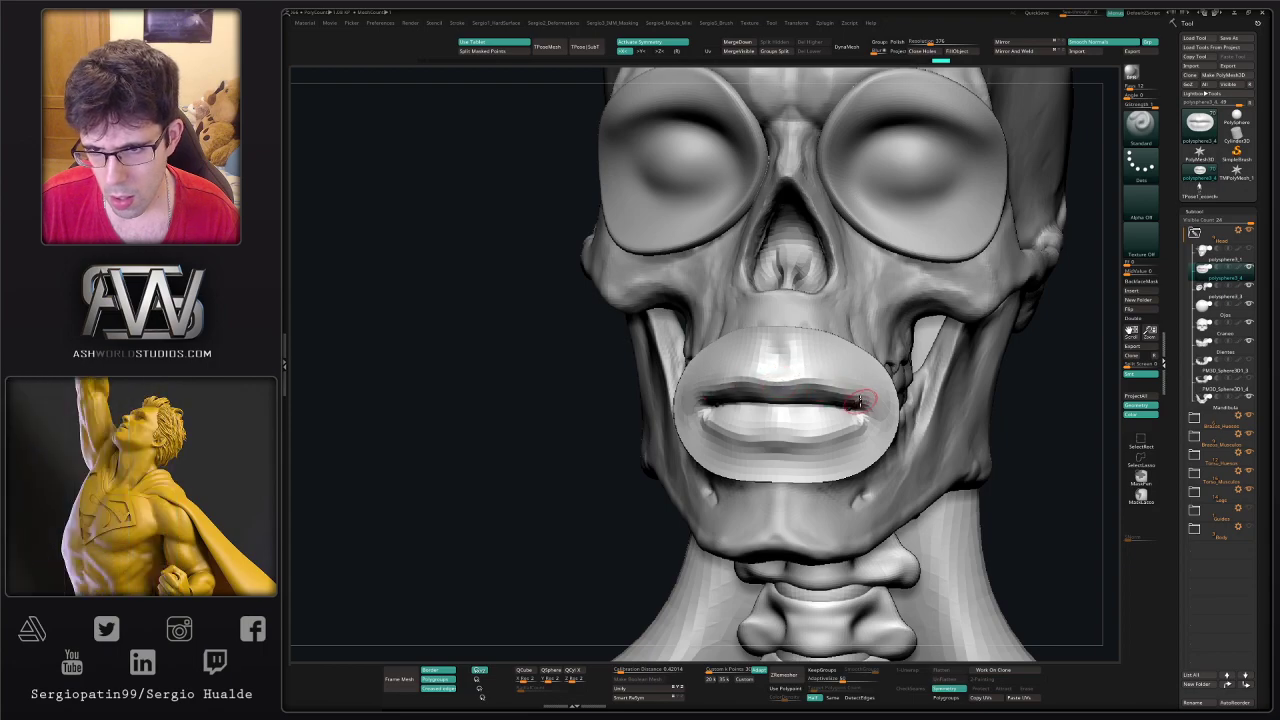
pyautogui.moveTo(855, 403); pyautogui.dragTo(809, 377, button='right')
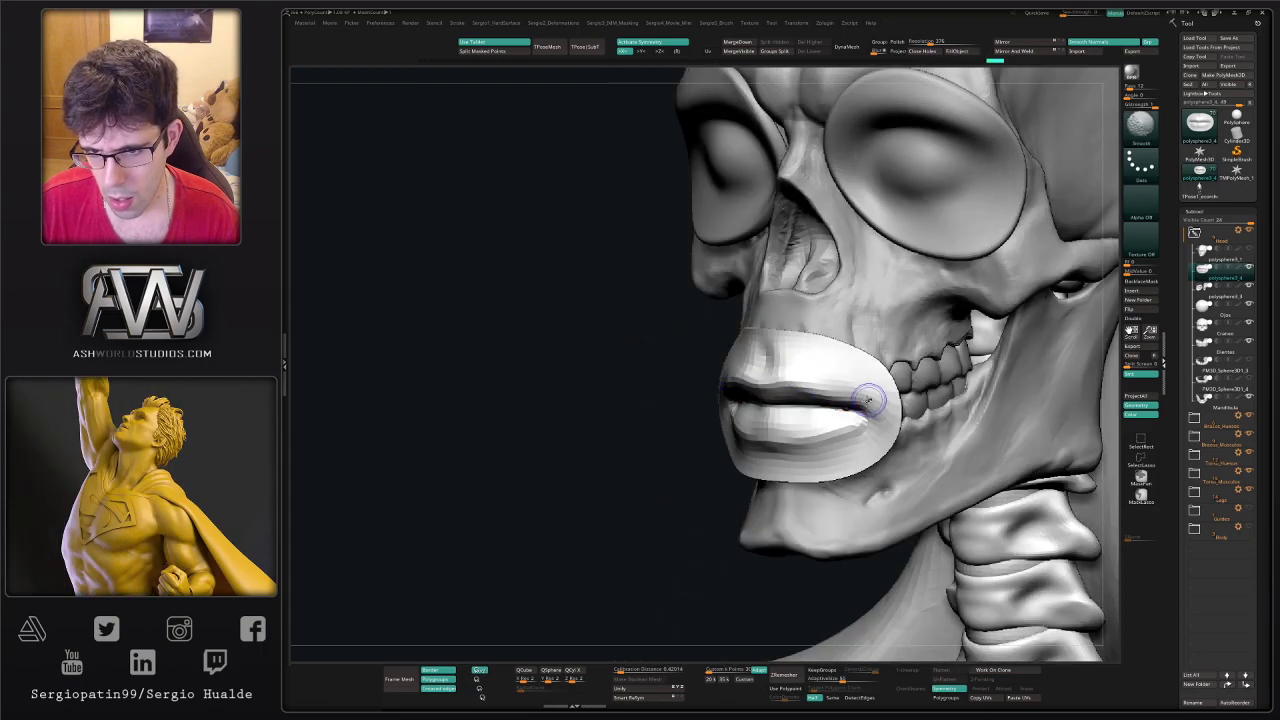
pyautogui.moveTo(829, 451); pyautogui.dragTo(853, 436, button='right')
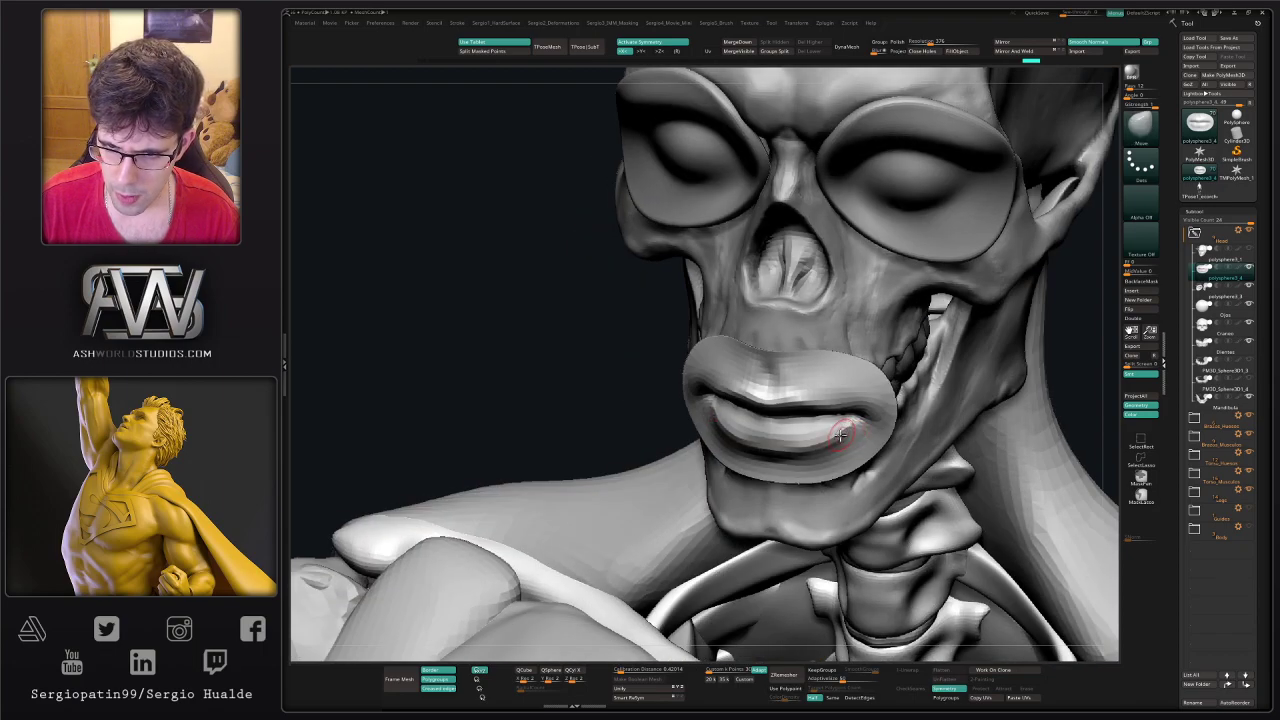
# - Soften the lip corners and adjust the mouth's overall shape with the Move brush
pyautogui.moveTo(850, 427)
pyautogui.keyDown('shift'); pyautogui.mouseDown()
pyautogui.moveTo(841, 450)
pyautogui.moveTo(866, 418)
pyautogui.mouseUp(); pyautogui.keyUp('shift')
pyautogui.moveTo(866, 418); pyautogui.dragTo(880, 420, button='right')
pyautogui.moveTo(880, 420)
pyautogui.keyDown('ctrl'); pyautogui.mouseDown(button='right')
pyautogui.moveTo(843, 407)
pyautogui.moveTo(907, 447)
pyautogui.moveTo(845, 430)
pyautogui.moveTo(851, 446)
pyautogui.mouseUp(button='right'); pyautogui.keyUp('ctrl')
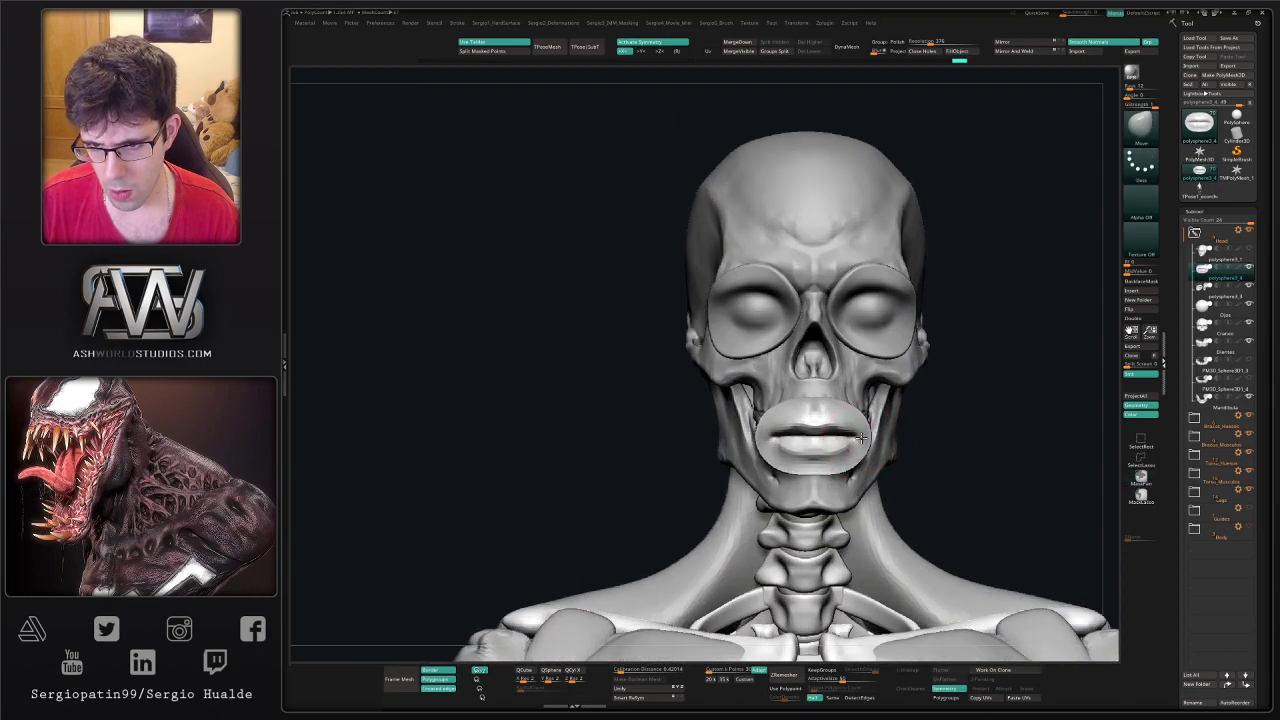
pyautogui.keyDown('shift'); pyautogui.moveTo(861, 437); pyautogui.dragTo(858, 437); pyautogui.keyUp('shift')
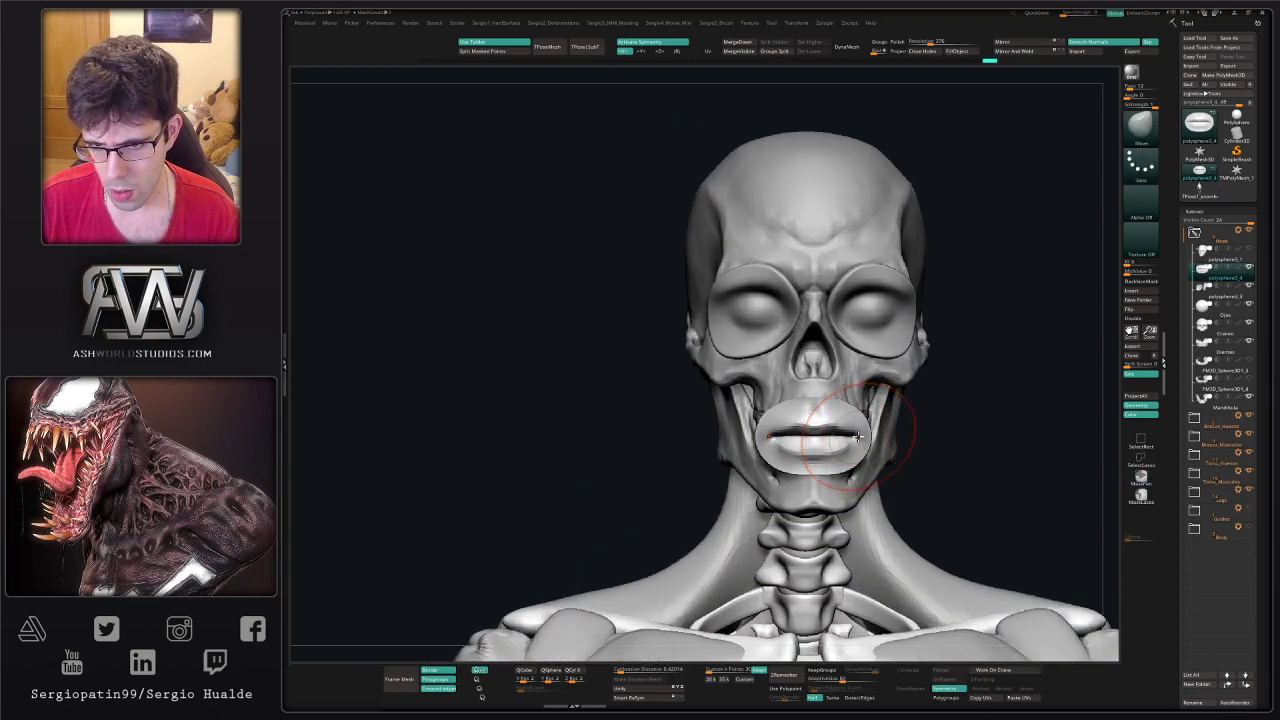
# - Select the eyelid pieces and refine the crease of the closed lids with the DamStandard brush
pyautogui.moveTo(860, 437)
pyautogui.keyDown('shift'); pyautogui.mouseDown(button='right')
pyautogui.moveTo(843, 445)
pyautogui.moveTo(873, 437)
pyautogui.moveTo(838, 429)
pyautogui.moveTo(798, 458)
pyautogui.moveTo(815, 432)
pyautogui.moveTo(974, 426)
pyautogui.moveTo(945, 428)
pyautogui.moveTo(888, 356)
pyautogui.moveTo(883, 412)
pyautogui.mouseUp(button='right'); pyautogui.keyUp('shift')
pyautogui.keyDown('alt'); pyautogui.click(878, 363); pyautogui.keyUp('alt')
pyautogui.press('b')
pyautogui.press('d')
pyautogui.press('s')
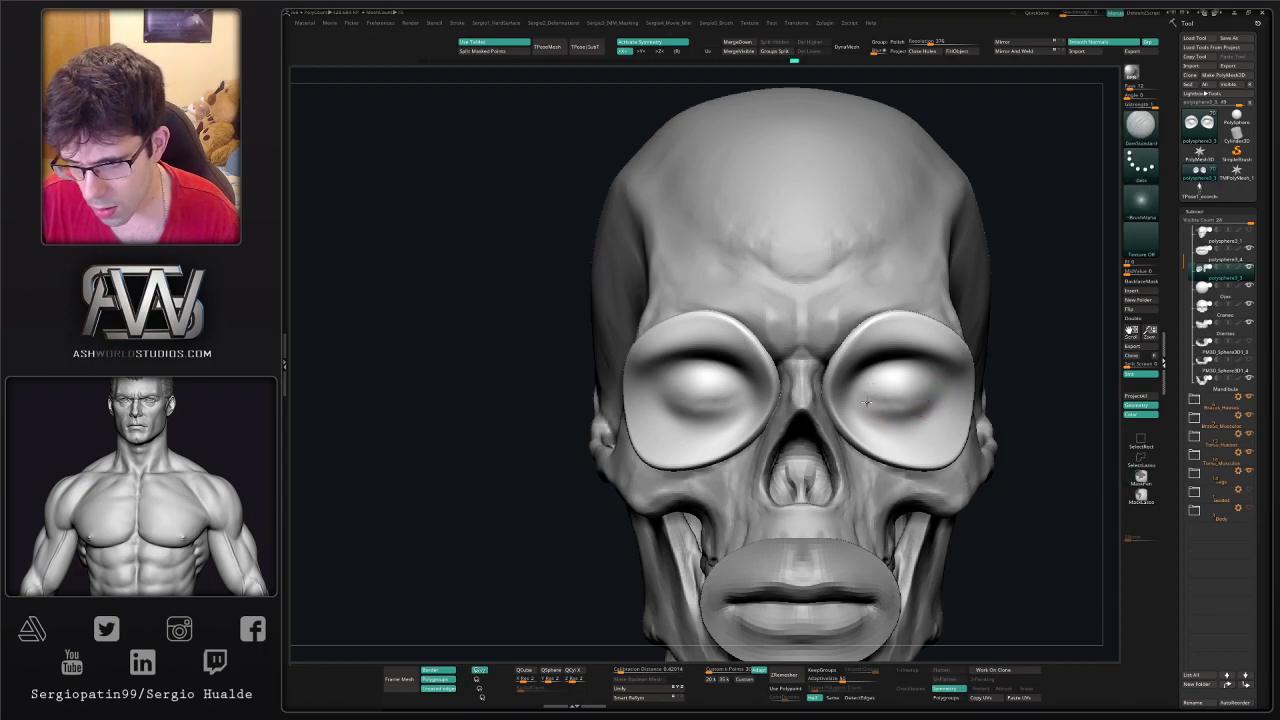
pyautogui.keyDown('alt'); pyautogui.click(938, 392); pyautogui.keyUp('alt')
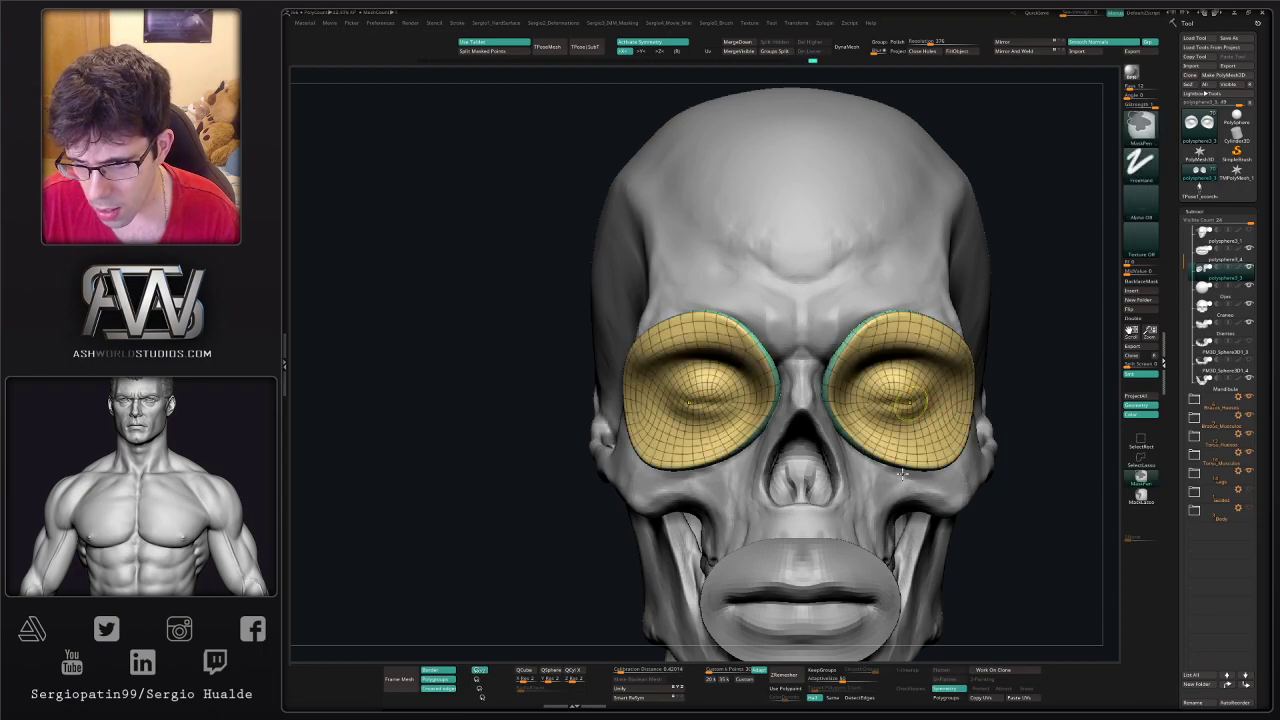
pyautogui.keyDown('ctrl'); pyautogui.moveTo(936, 395); pyautogui.dragTo(889, 337, button='right'); pyautogui.keyUp('ctrl')
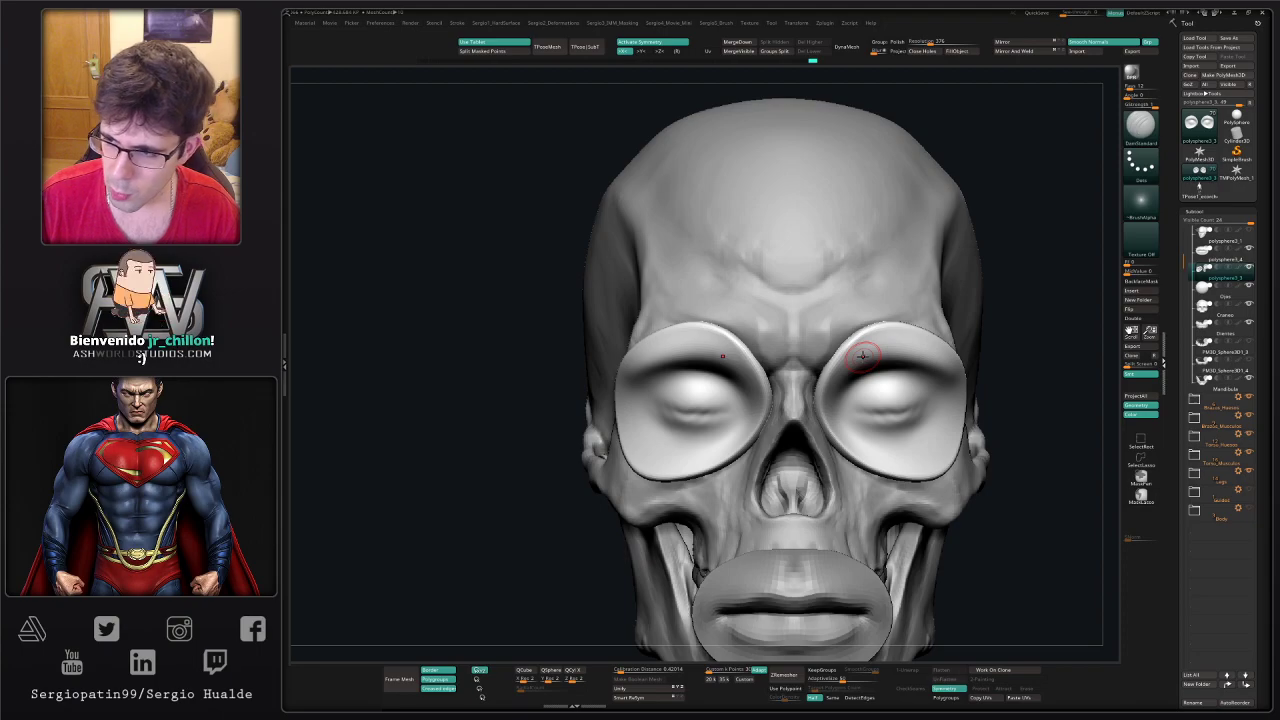
pyautogui.moveTo(1014, 389); pyautogui.dragTo(977, 400)
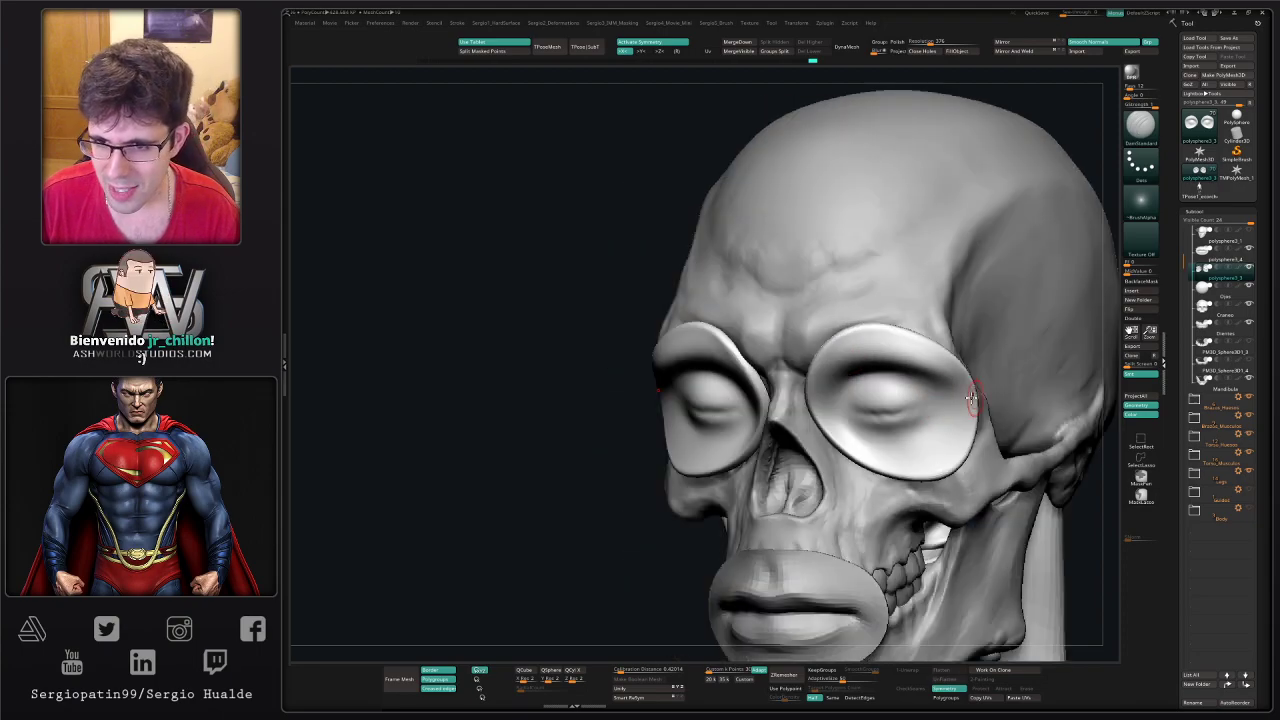
pyautogui.keyDown('ctrl'); pyautogui.moveTo(977, 400); pyautogui.dragTo(891, 403, button='right'); pyautogui.keyUp('ctrl')
pyautogui.press('ctrl')
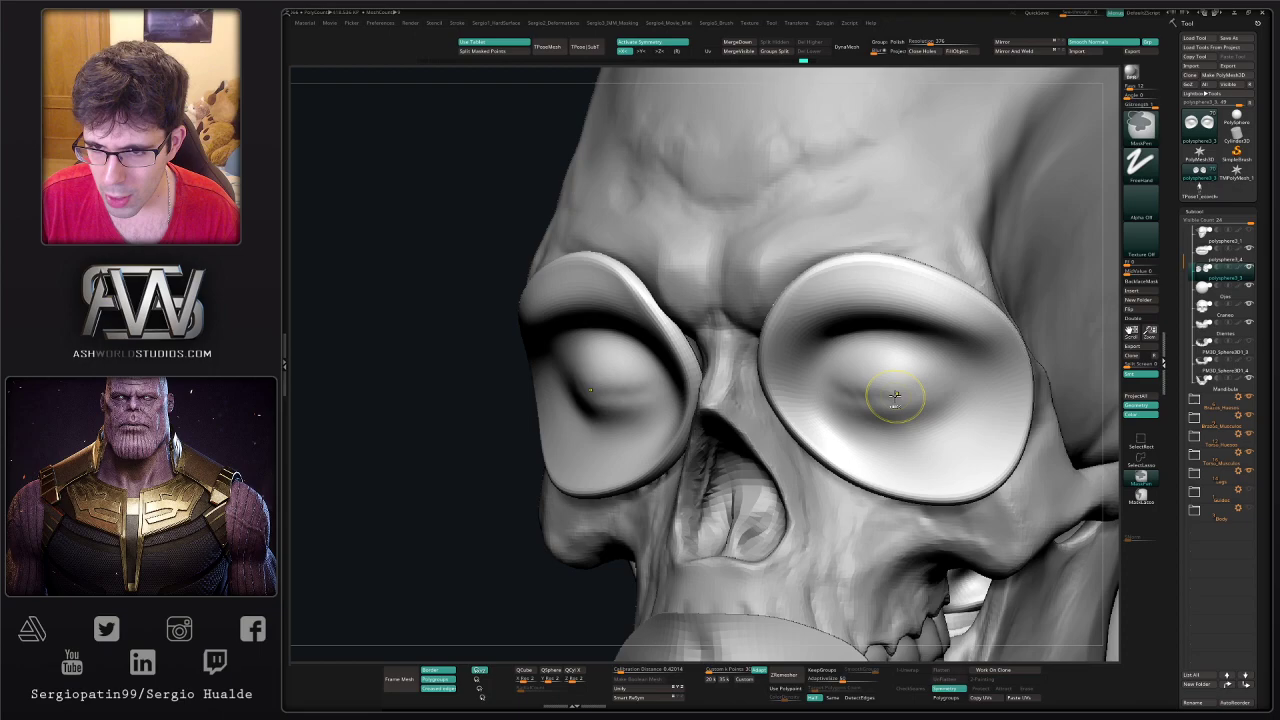
pyautogui.moveTo(851, 443)
pyautogui.keyDown('ctrl'); pyautogui.mouseDown(button='right')
pyautogui.moveTo(908, 423)
pyautogui.moveTo(880, 439)
pyautogui.moveTo(892, 328)
pyautogui.mouseUp(button='right'); pyautogui.keyUp('ctrl')
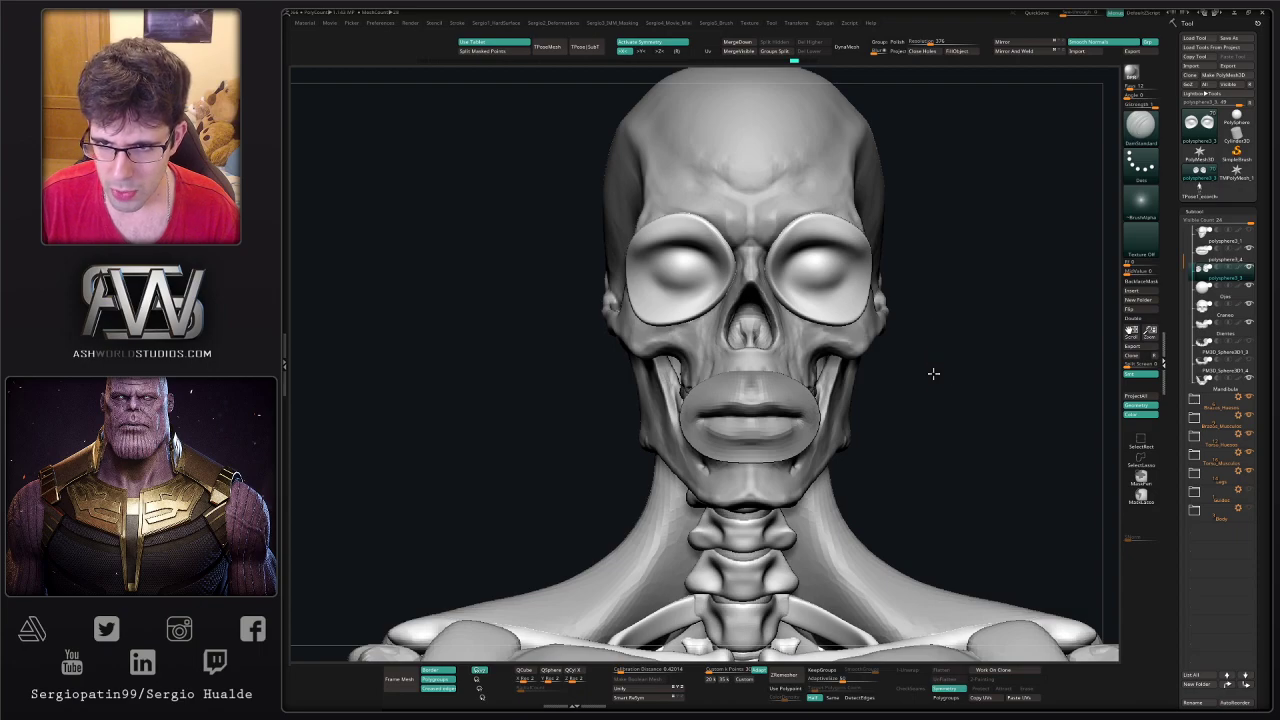
# - Adjust the shape of the eyelid pieces with the Move brush
pyautogui.moveTo(933, 373); pyautogui.dragTo(912, 371, button='right')
pyautogui.press('b')
pyautogui.press('m')
pyautogui.press('v')
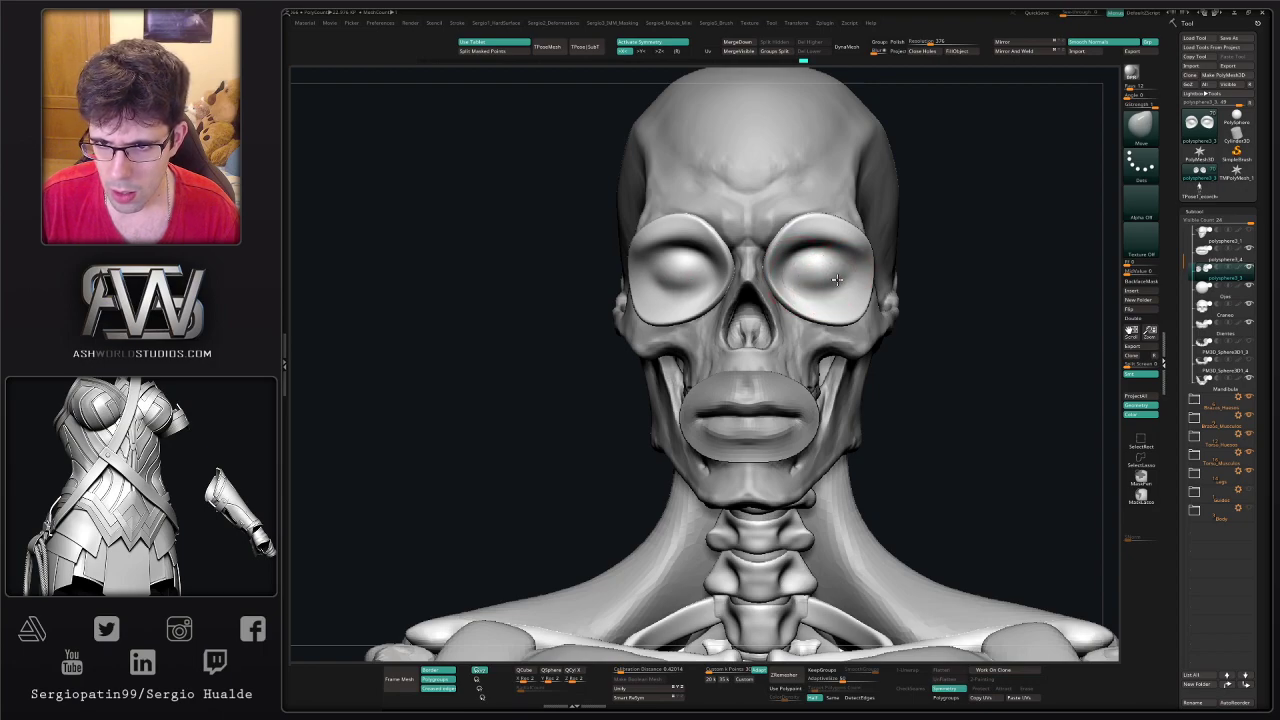
pyautogui.moveTo(828, 295)
pyautogui.mouseDown(button='right')
pyautogui.moveTo(650, 292)
pyautogui.moveTo(840, 304)
pyautogui.moveTo(822, 309)
pyautogui.moveTo(820, 293)
pyautogui.mouseUp(button='right')
# - Isolate the mouth piece and give it thickness with Panel Loops at Bevel 0 and Elevation -100
pyautogui.keyDown('alt'); pyautogui.click(775, 362); pyautogui.keyUp('alt')
pyautogui.hotkey('alt', 's')
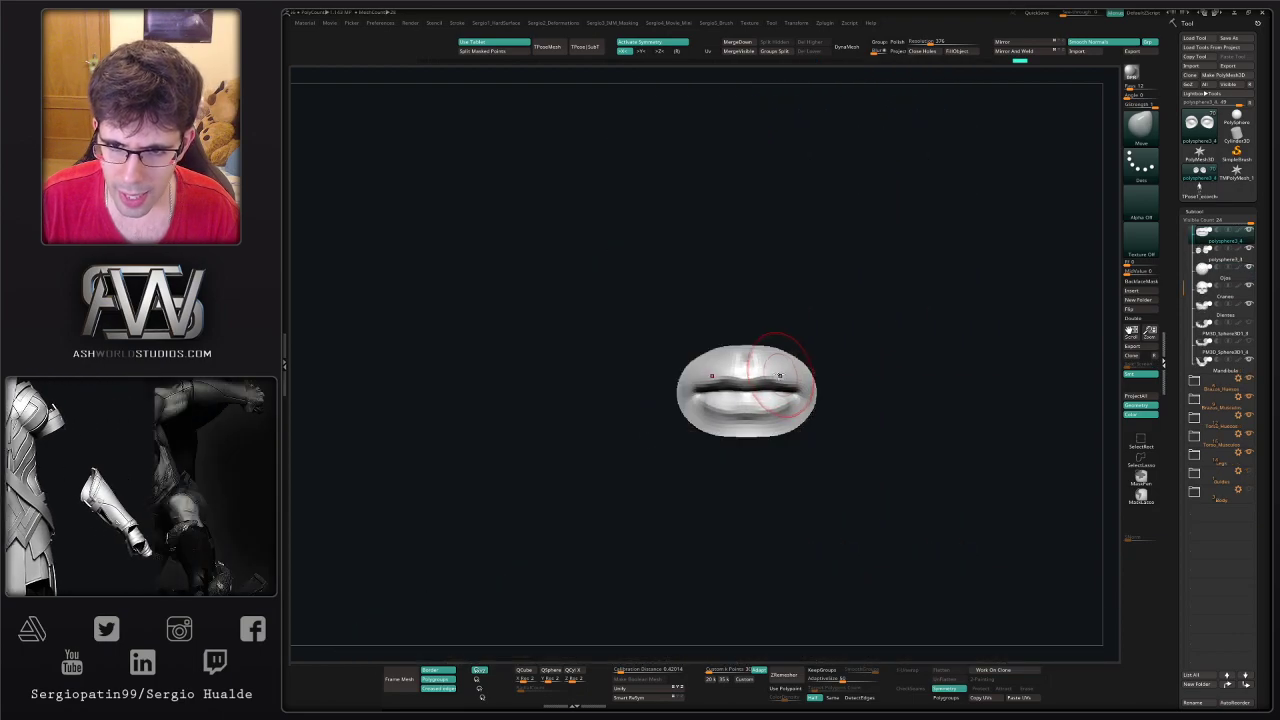
pyautogui.moveTo(774, 365)
pyautogui.keyDown('ctrl'); pyautogui.mouseDown(button='right')
pyautogui.moveTo(806, 432)
pyautogui.moveTo(710, 425)
pyautogui.mouseUp(button='right'); pyautogui.keyUp('ctrl')
pyautogui.hotkey('shift', '1')
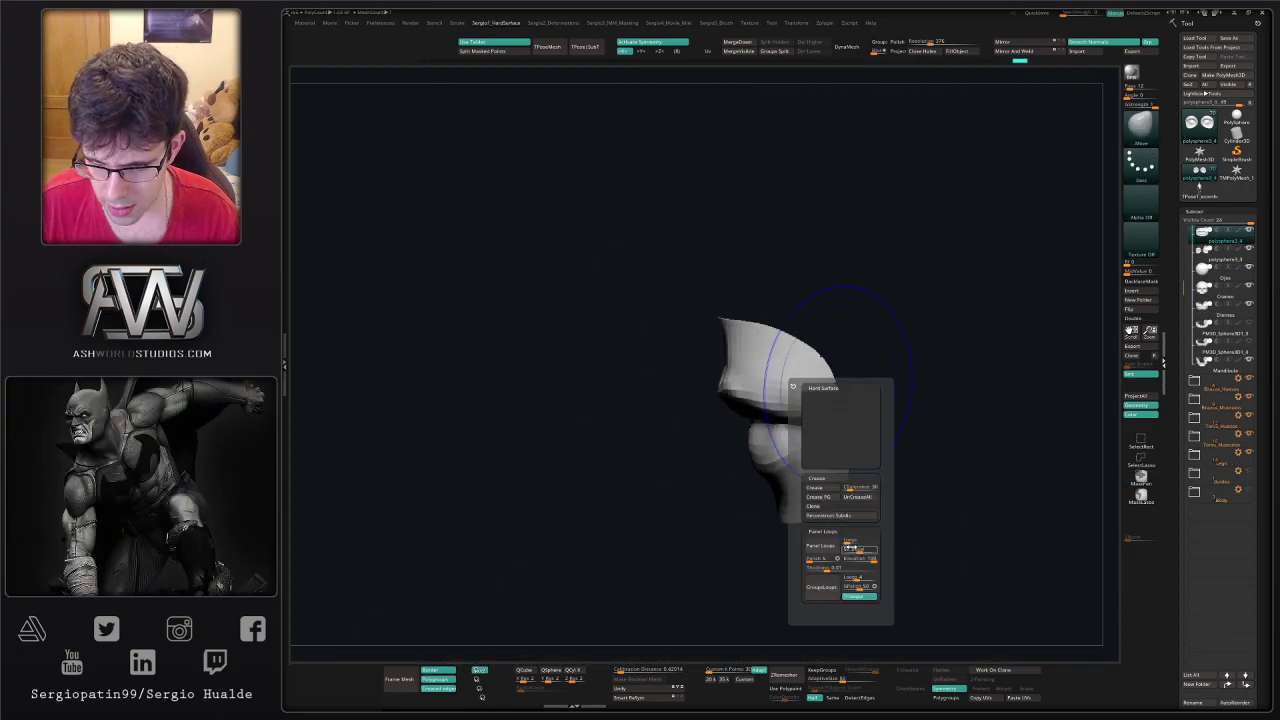
pyautogui.click(848, 542)
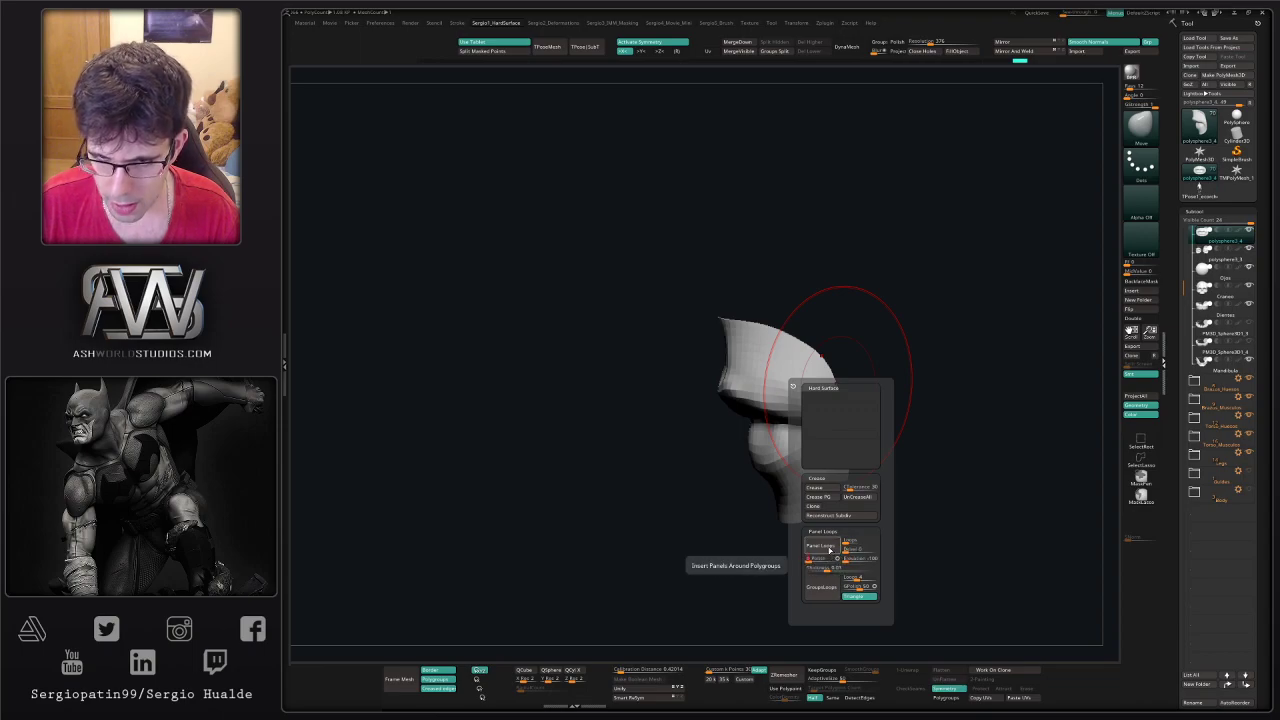
pyautogui.click(829, 569)
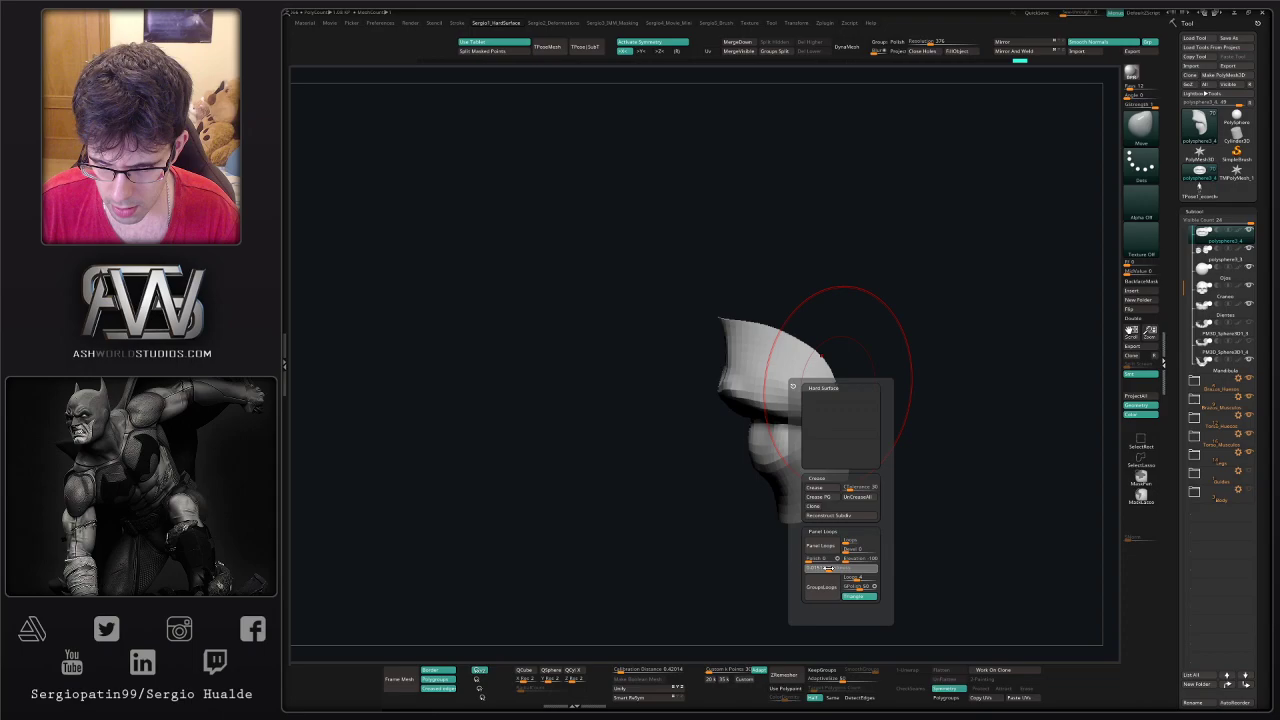
pyautogui.click(821, 549)
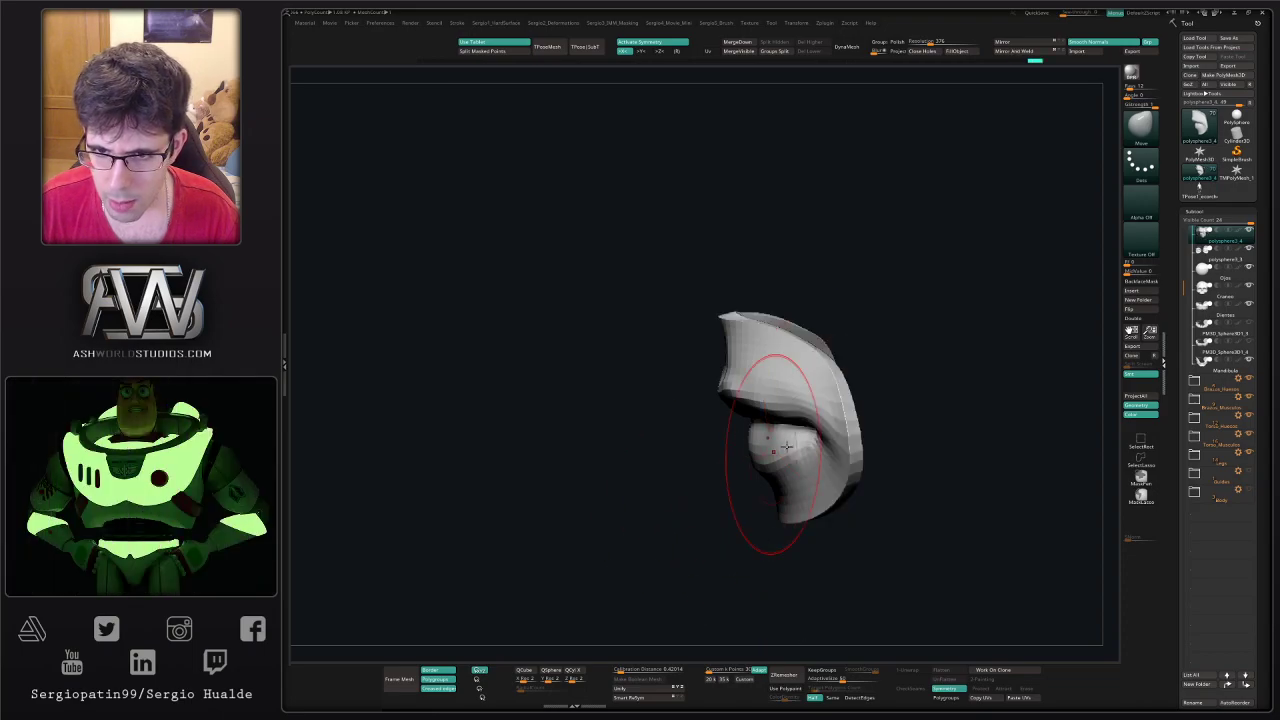
# - Preview the thickened mouth piece with smooth subdivision and show it together with the rest of the figure again
pyautogui.moveTo(771, 450); pyautogui.dragTo(768, 414, button='right')
pyautogui.press('d')
pyautogui.hotkey('shift', 's')
pyautogui.moveTo(1185, 254); pyautogui.dragTo(1187, 221)
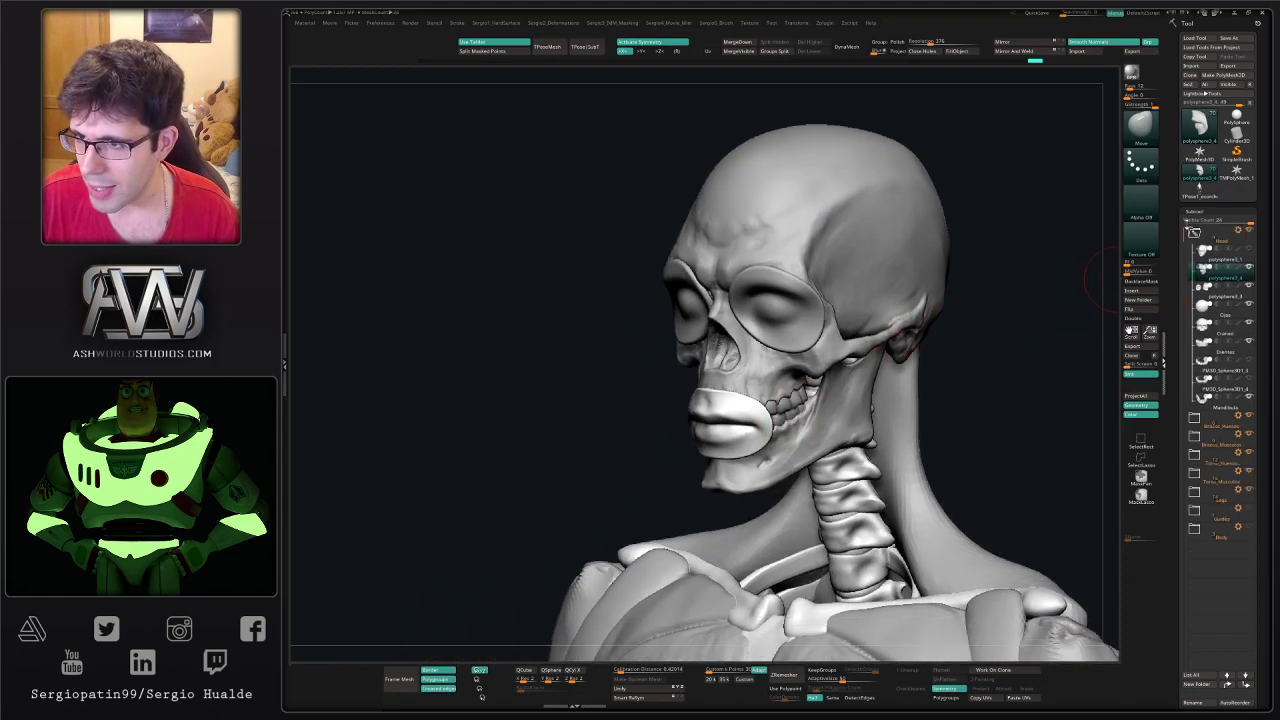
# - Select the head mesh and set the Panel Loops options to Bevel 0 and Elevation -100
pyautogui.click(1203, 259)
pyautogui.hotkey('shift', '1')
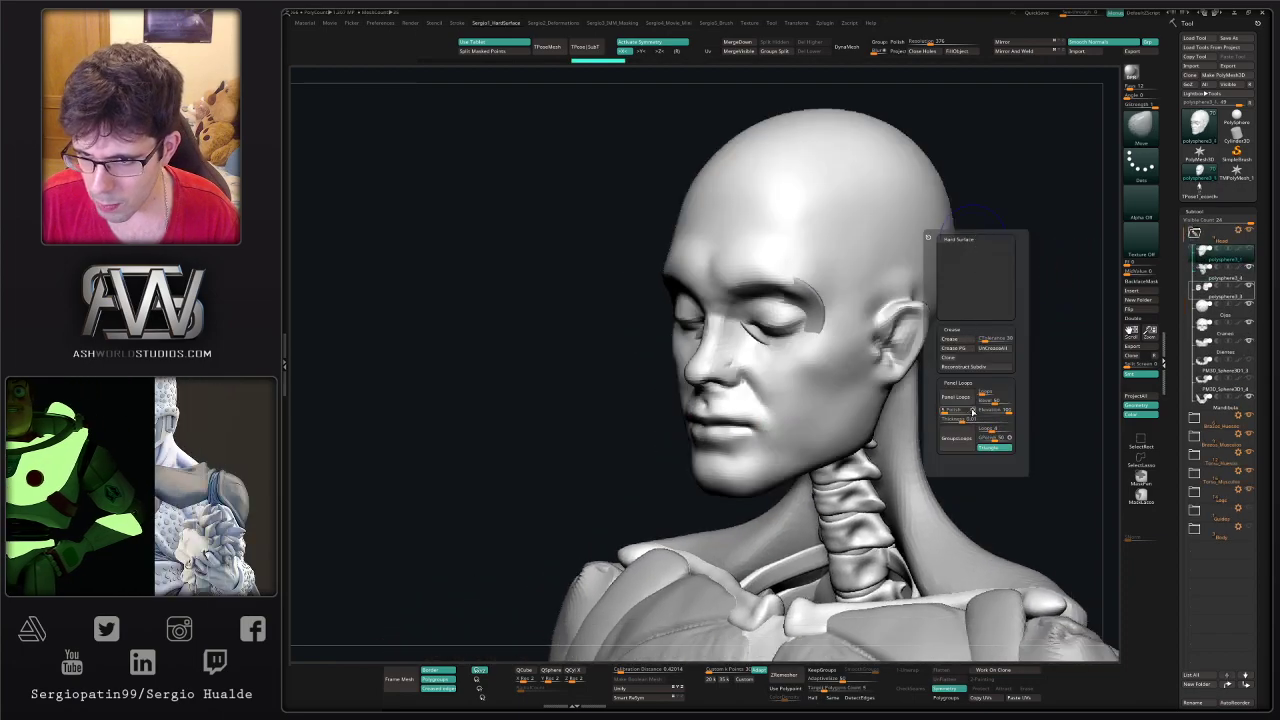
pyautogui.click(979, 392)
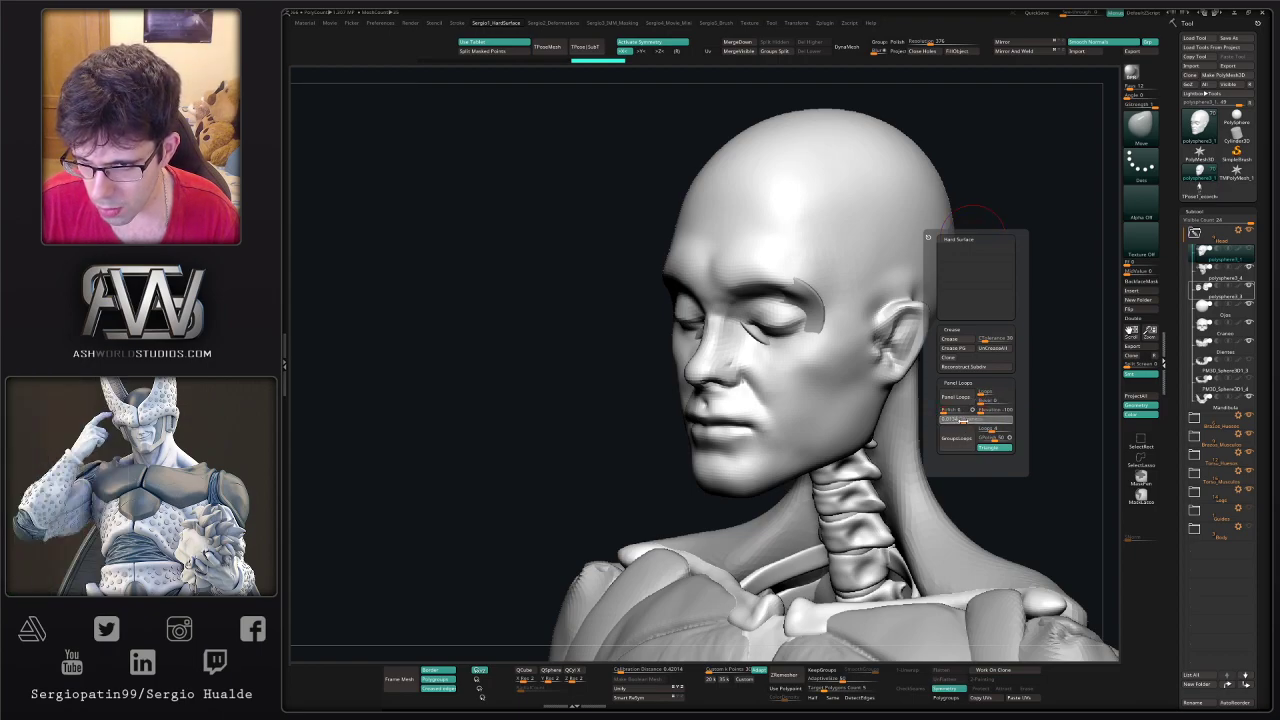
pyautogui.click(963, 420)
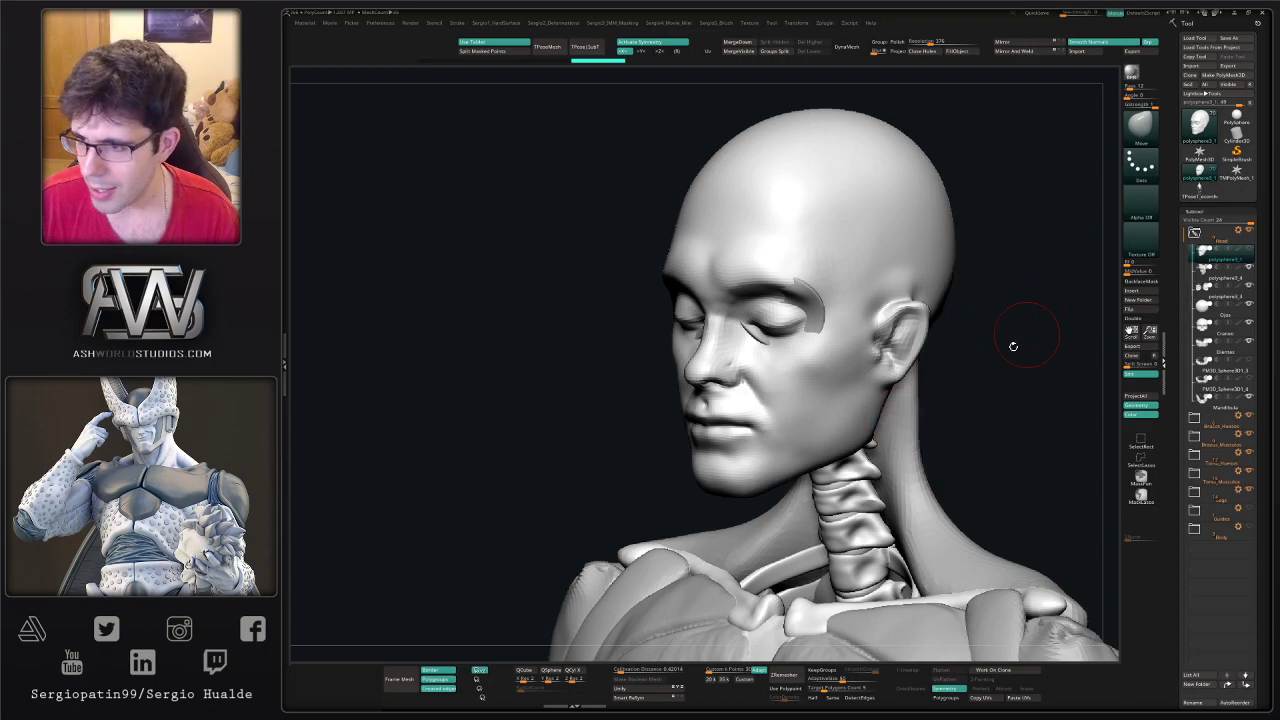
# - Adjust the eyelid pieces with the Move brush against the visible head surface and hide the head mesh again
pyautogui.moveTo(996, 343); pyautogui.dragTo(906, 349)
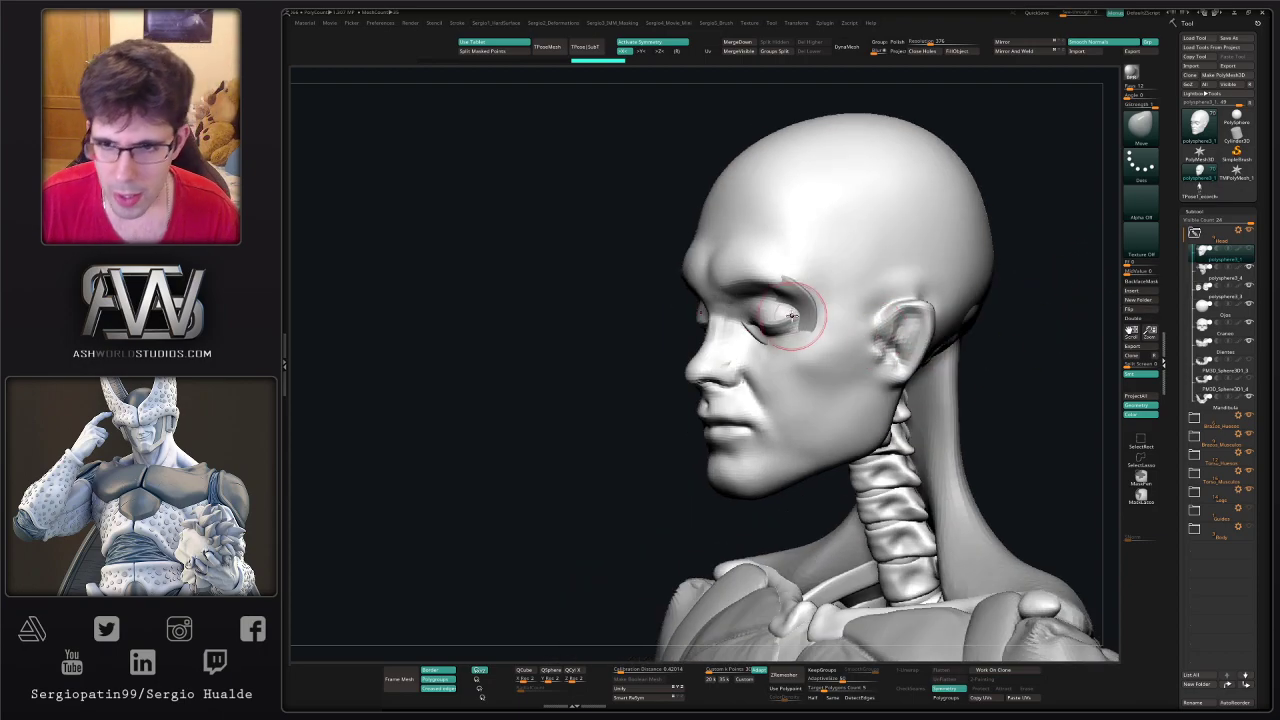
pyautogui.moveTo(811, 303); pyautogui.dragTo(852, 298, button='right')
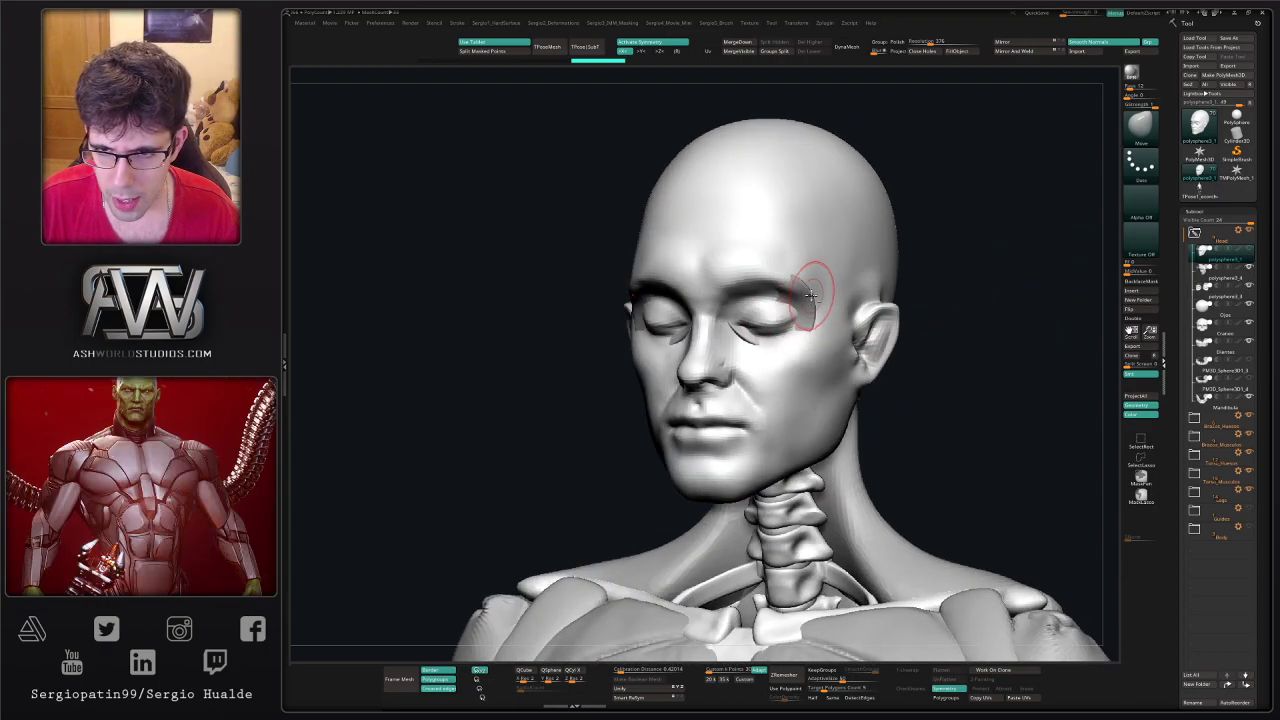
pyautogui.moveTo(817, 313); pyautogui.dragTo(816, 306)
pyautogui.keyDown('alt'); pyautogui.click(811, 292); pyautogui.keyUp('alt')
pyautogui.moveTo(802, 285); pyautogui.dragTo(939, 271, button='right')
pyautogui.click(1249, 232)
pyautogui.moveTo(863, 254)
pyautogui.keyDown('ctrl'); pyautogui.mouseDown(button='right')
pyautogui.moveTo(860, 305)
pyautogui.moveTo(816, 282)
pyautogui.moveTo(812, 303)
pyautogui.mouseUp(button='right'); pyautogui.keyUp('ctrl')
pyautogui.moveTo(825, 298)
pyautogui.mouseDown()
pyautogui.moveTo(812, 299)
pyautogui.moveTo(818, 289)
pyautogui.mouseUp()
pyautogui.moveTo(812, 296); pyautogui.dragTo(736, 346, button='right')
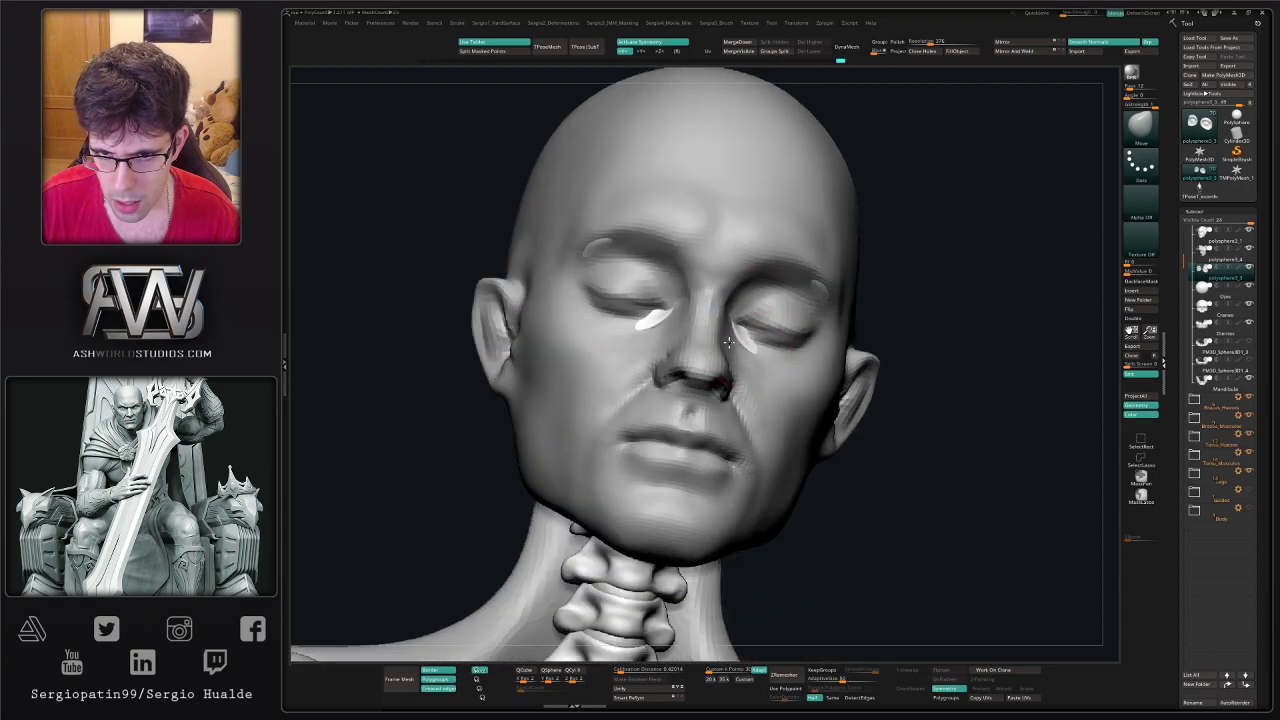
pyautogui.click(1249, 231)
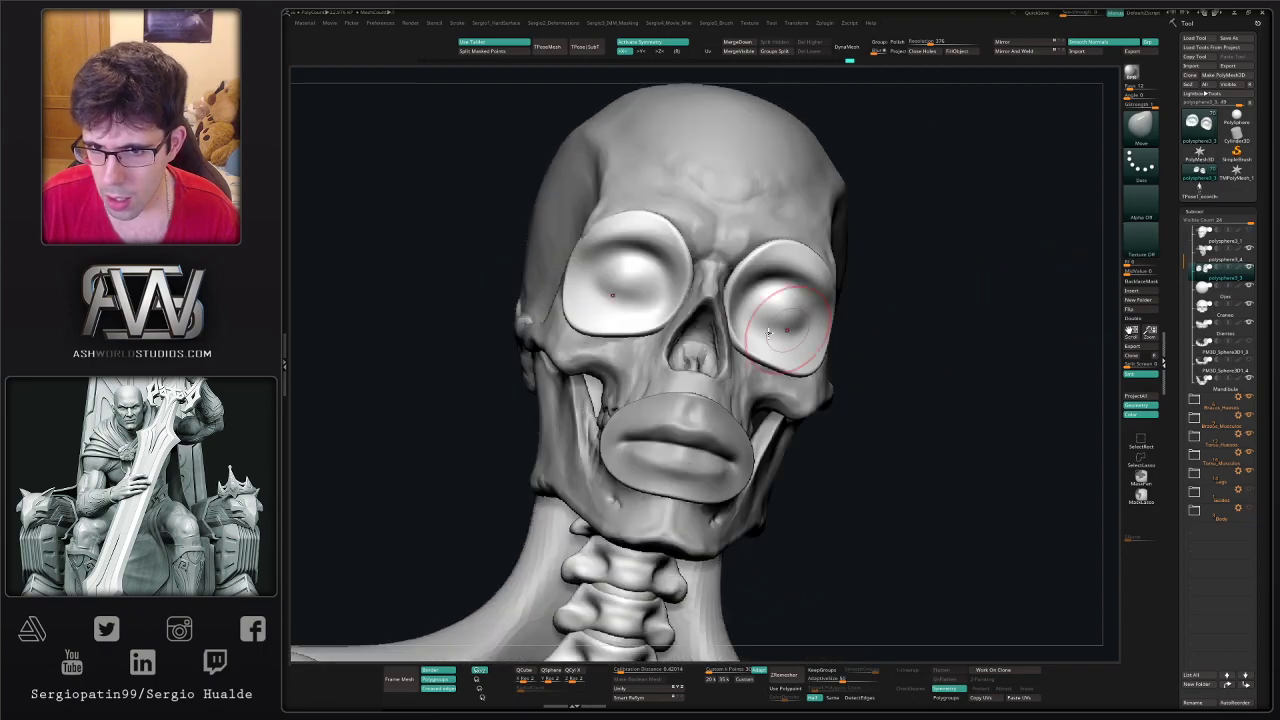
pyautogui.moveTo(749, 354)
pyautogui.mouseDown(button='right')
pyautogui.moveTo(749, 329)
pyautogui.moveTo(732, 340)
pyautogui.mouseUp(button='right')
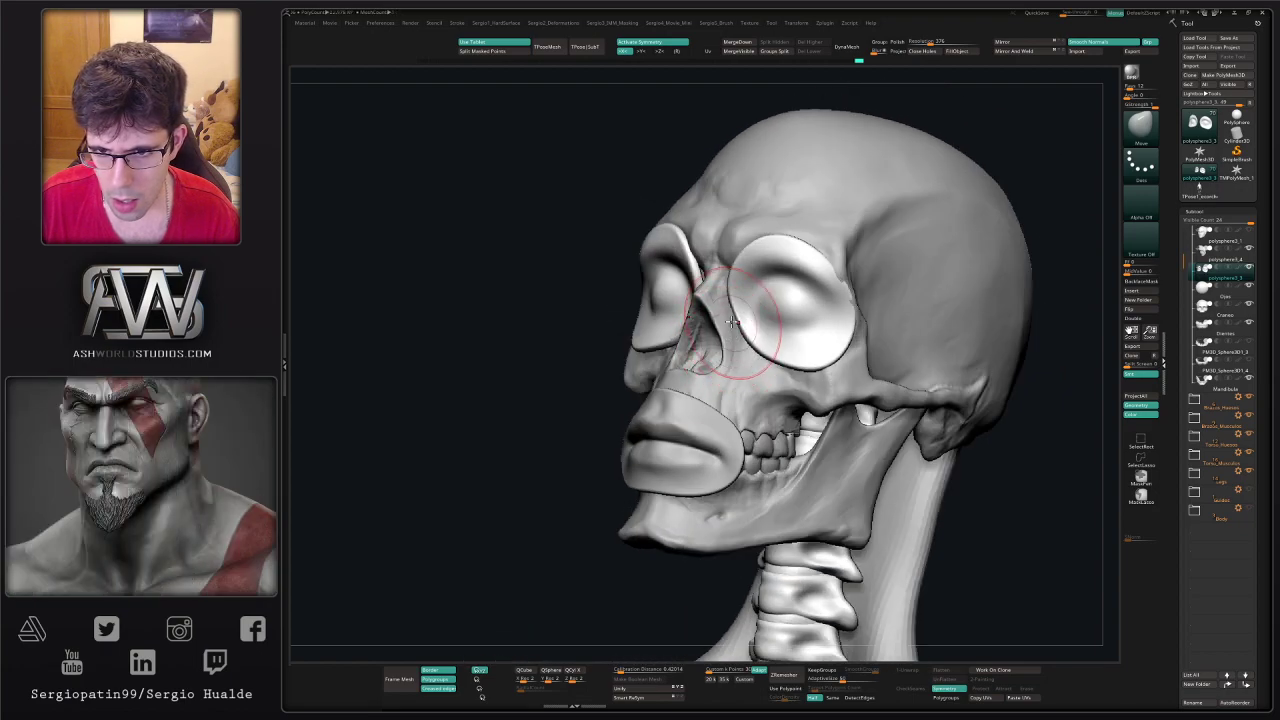
pyautogui.moveTo(742, 337); pyautogui.dragTo(1117, 273, button='right')
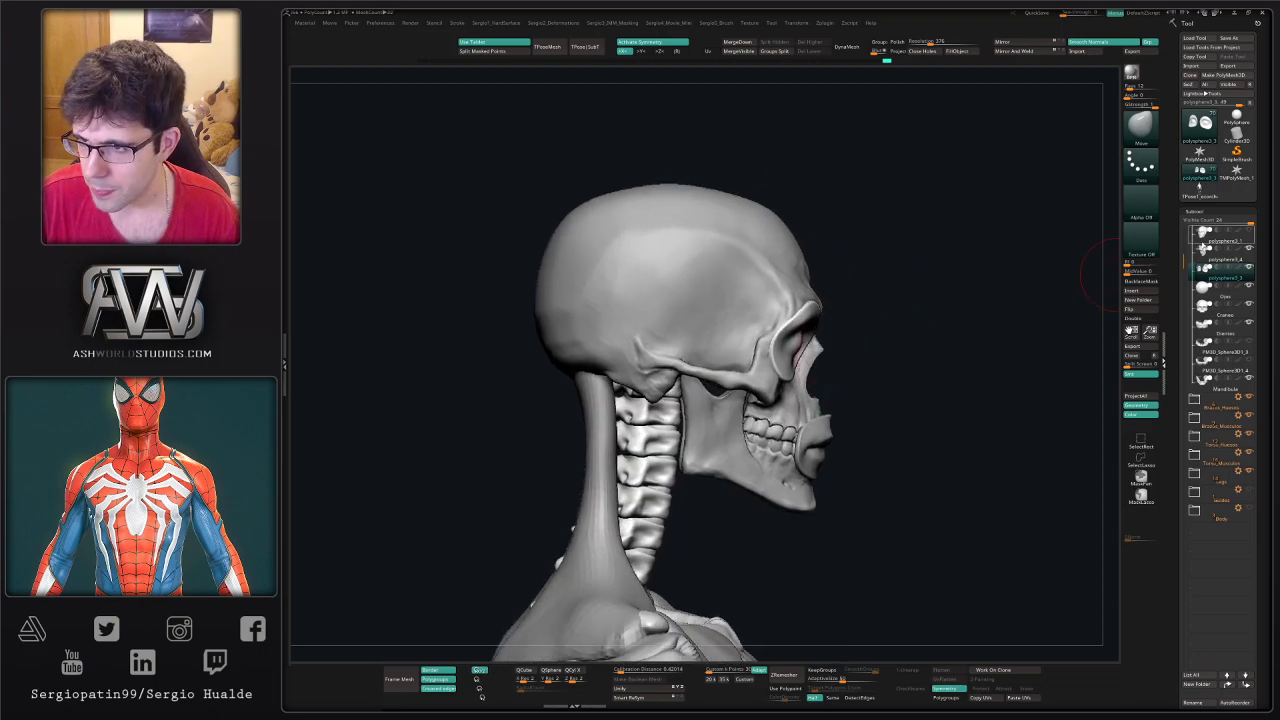
# - Duplicate the cranium and place the copy directly below the head mesh in the subtool order
pyautogui.keyDown('alt'); pyautogui.click(777, 303); pyautogui.keyUp('alt')
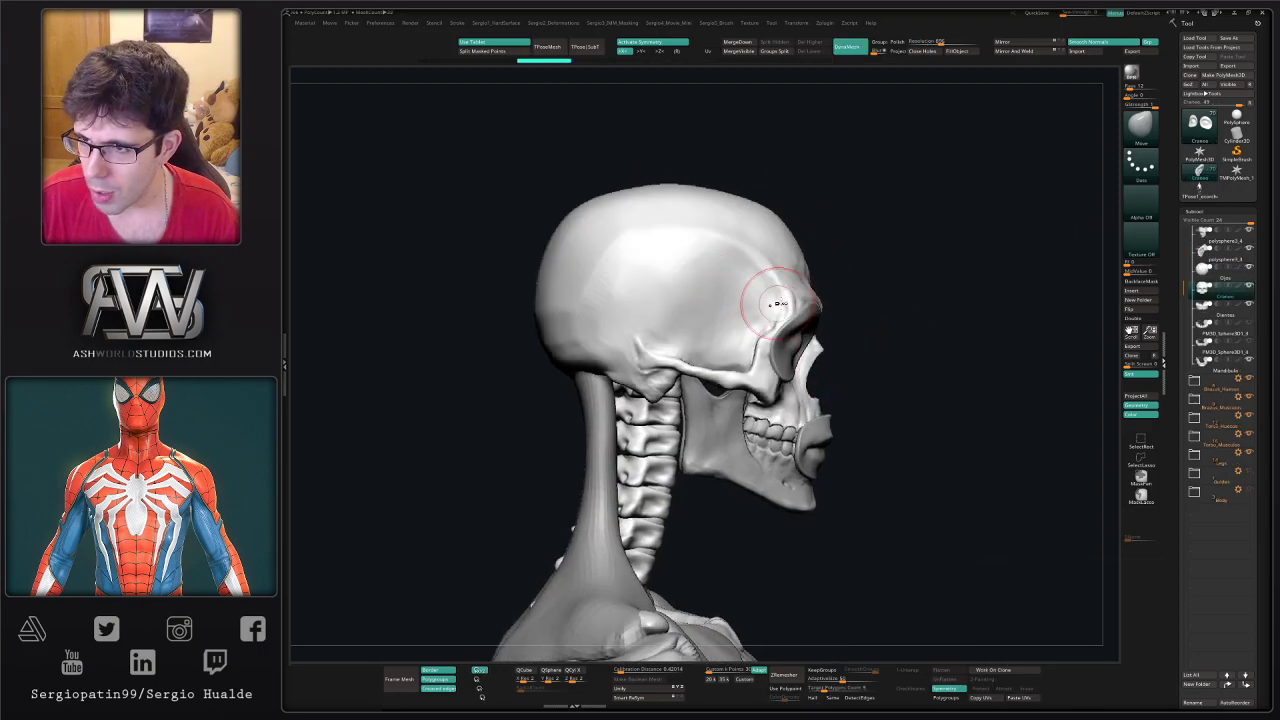
pyautogui.click(1133, 318)
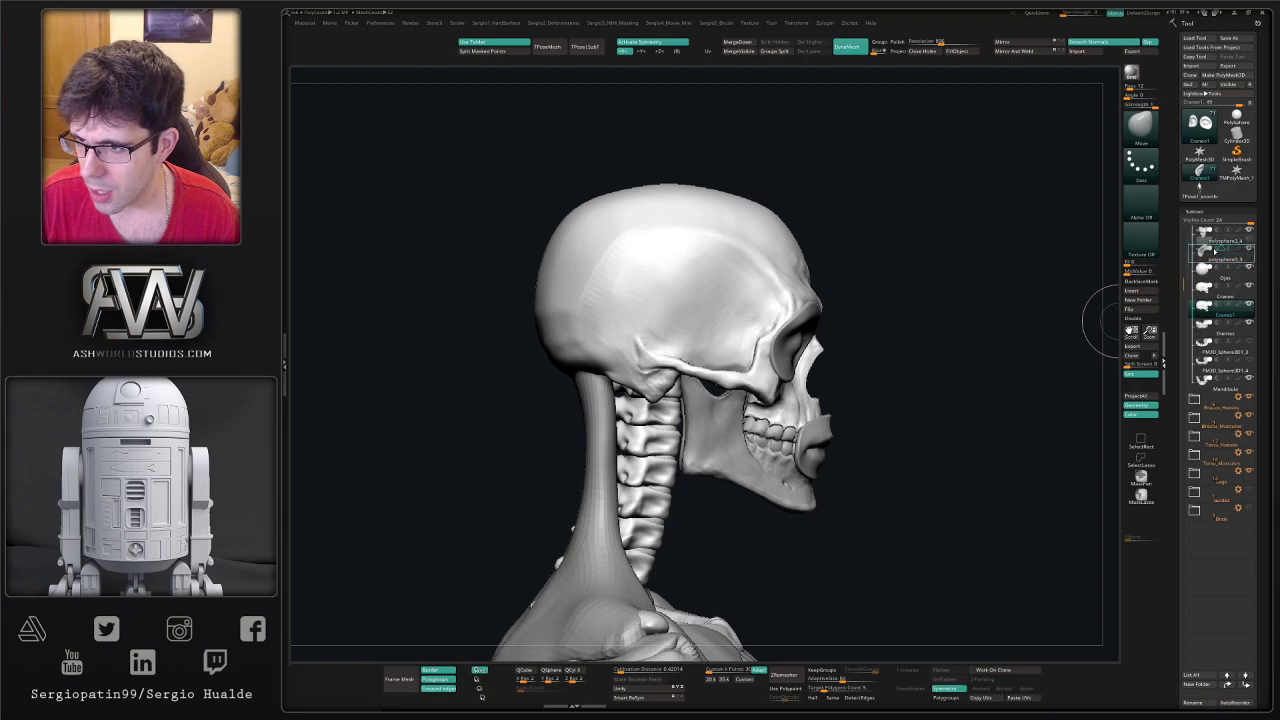
pyautogui.moveTo(1207, 299); pyautogui.dragTo(1211, 273)
pyautogui.hotkey('shift', '1')
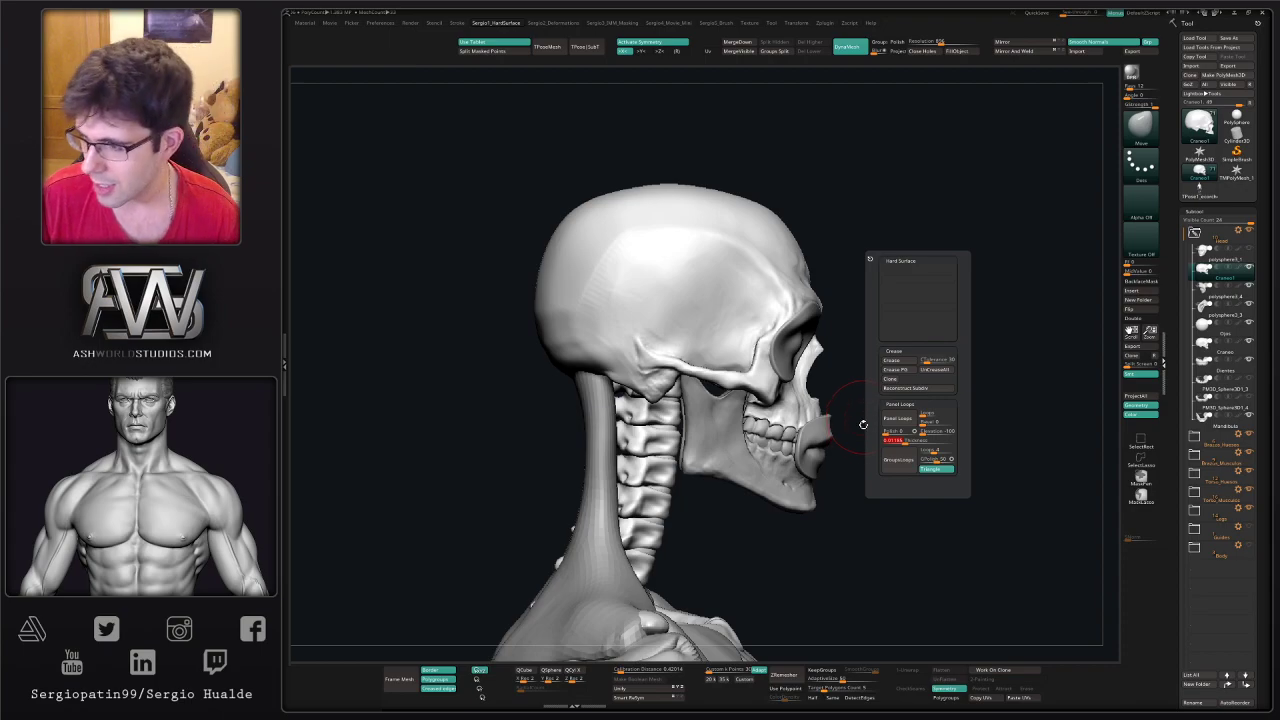
pyautogui.moveTo(821, 377); pyautogui.dragTo(735, 398, button='right')
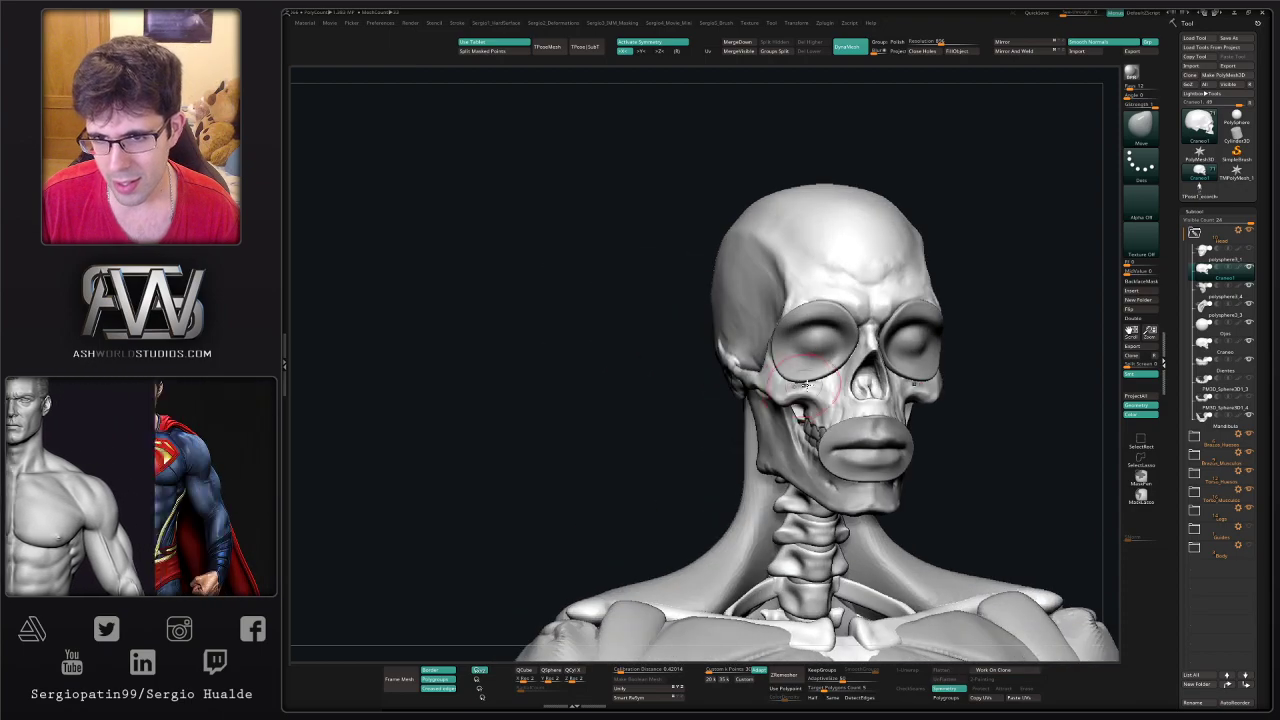
# - Isolate the duplicated cranium and adjust the brush size for masking
pyautogui.moveTo(810, 415)
pyautogui.keyDown('alt'); pyautogui.mouseDown(button='right')
pyautogui.moveTo(740, 405)
pyautogui.moveTo(790, 390)
pyautogui.moveTo(743, 394)
pyautogui.moveTo(888, 317)
pyautogui.moveTo(866, 363)
pyautogui.moveTo(906, 368)
pyautogui.moveTo(889, 363)
pyautogui.mouseUp(button='right'); pyautogui.keyUp('alt')
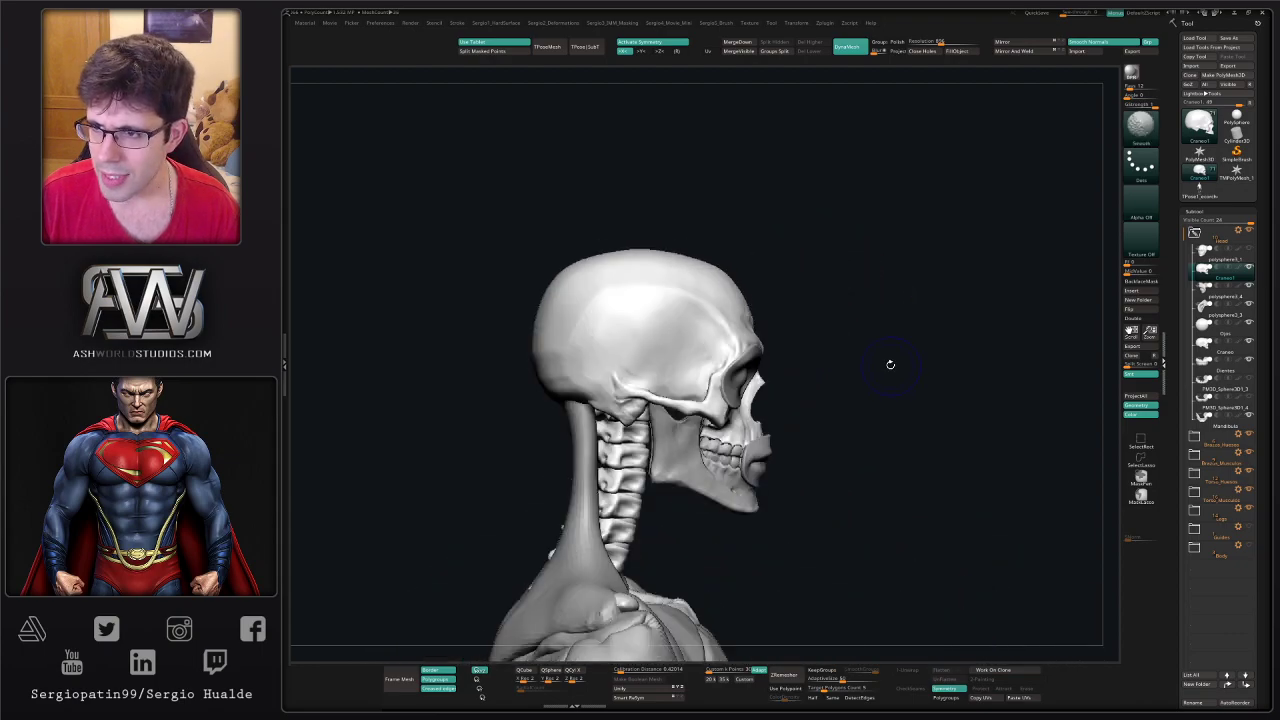
pyautogui.hotkey('alt', 's')
pyautogui.keyDown('ctrl'); pyautogui.moveTo(717, 349); pyautogui.dragTo(731, 406, button='right'); pyautogui.keyUp('ctrl')
pyautogui.press('s')
pyautogui.moveTo(692, 382); pyautogui.dragTo(687, 380)
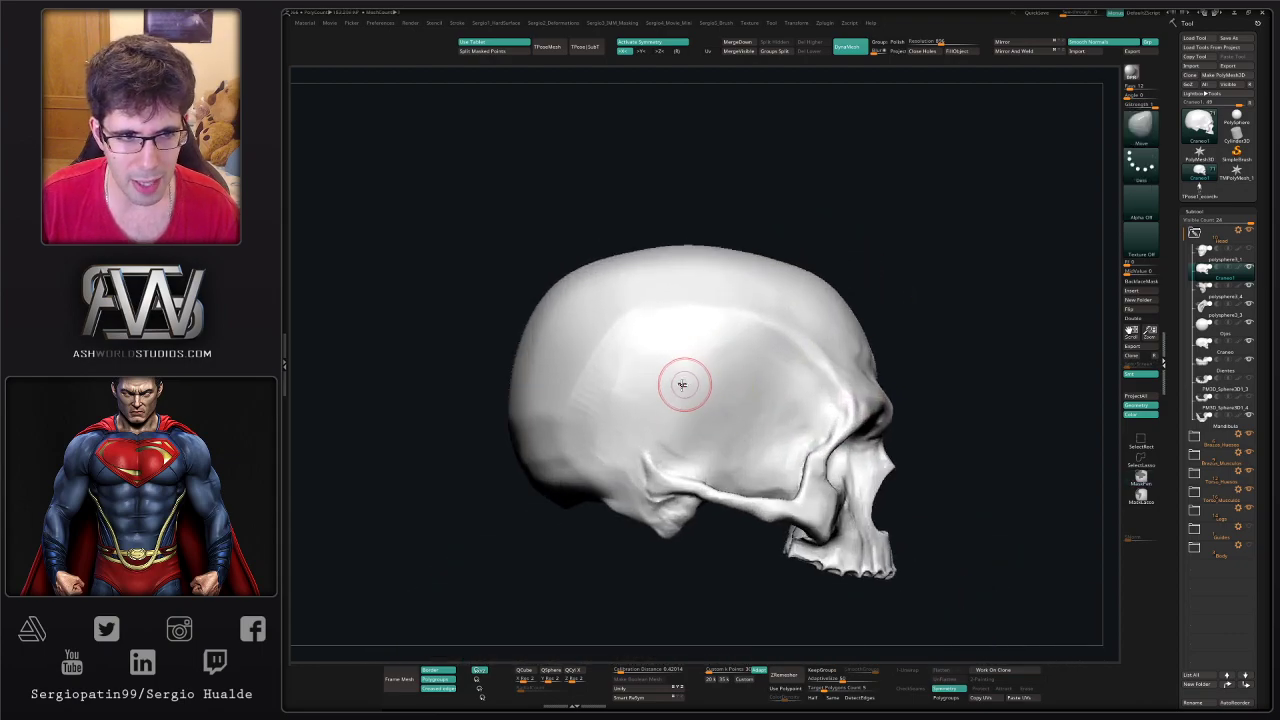
# - Paint a mask over the temporal area on the side of the duplicated cranium and trim its rear edge
pyautogui.moveTo(683, 380); pyautogui.dragTo(706, 357, button='right')
pyautogui.moveTo(706, 357)
pyautogui.keyDown('ctrl'); pyautogui.mouseDown()
pyautogui.moveTo(645, 394)
pyautogui.moveTo(700, 337)
pyautogui.moveTo(694, 323)
pyautogui.moveTo(775, 400)
pyautogui.moveTo(745, 385)
pyautogui.moveTo(729, 298)
pyautogui.moveTo(650, 360)
pyautogui.moveTo(796, 318)
pyautogui.moveTo(717, 306)
pyautogui.mouseUp(); pyautogui.keyUp('ctrl')
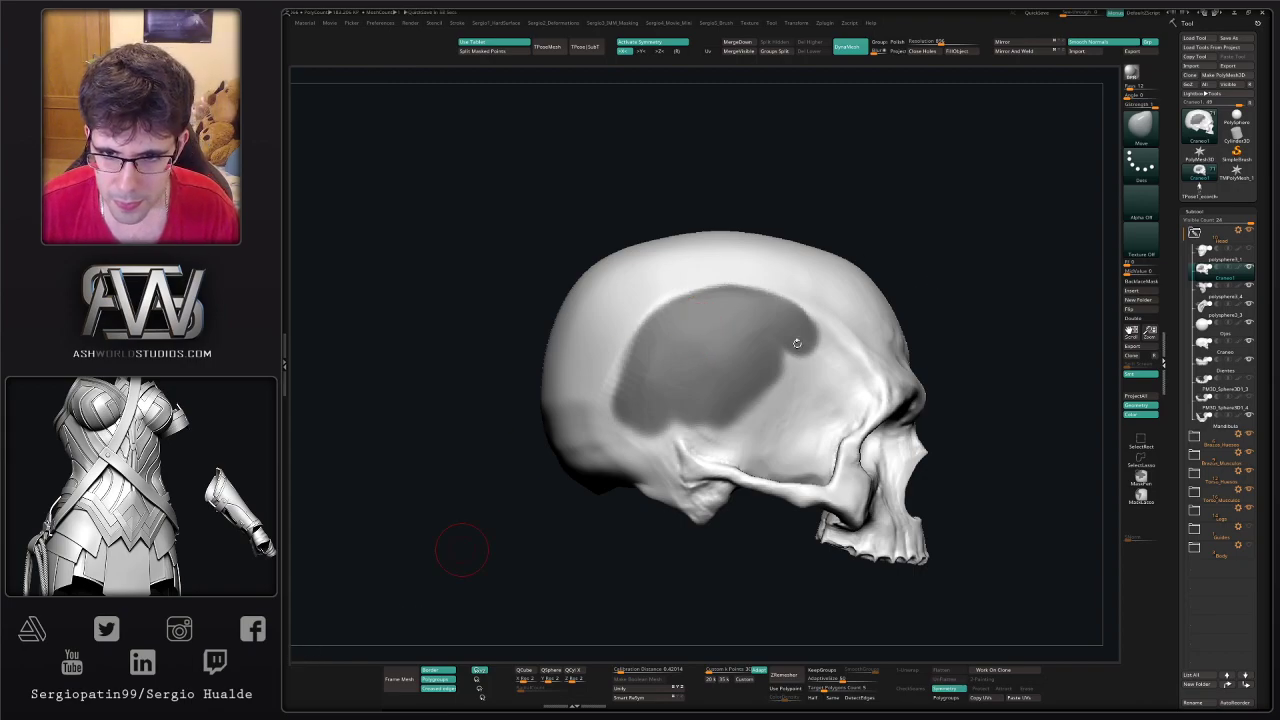
pyautogui.moveTo(643, 409)
pyautogui.keyDown('ctrl'); pyautogui.mouseDown()
pyautogui.moveTo(640, 430)
pyautogui.moveTo(697, 415)
pyautogui.mouseUp(); pyautogui.keyUp('ctrl')
pyautogui.moveTo(657, 456)
pyautogui.keyDown('ctrl'); pyautogui.keyDown('alt'); pyautogui.mouseDown()
pyautogui.moveTo(614, 403)
pyautogui.moveTo(651, 446)
pyautogui.moveTo(618, 376)
pyautogui.mouseUp(); pyautogui.keyUp('alt'); pyautogui.keyUp('ctrl')
pyautogui.moveTo(660, 432)
pyautogui.keyDown('ctrl'); pyautogui.keyDown('alt'); pyautogui.mouseDown()
pyautogui.moveTo(648, 440)
pyautogui.moveTo(634, 372)
pyautogui.moveTo(690, 432)
pyautogui.mouseUp(); pyautogui.keyUp('alt'); pyautogui.keyUp('ctrl')
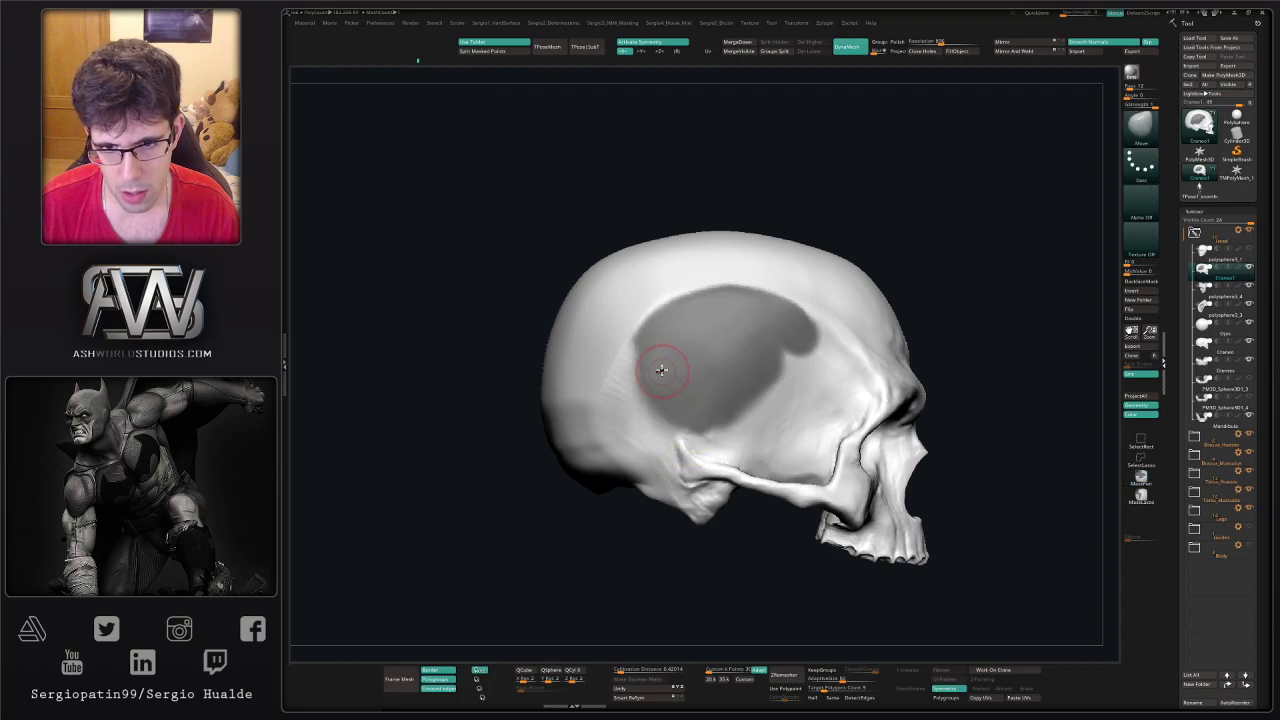
pyautogui.moveTo(654, 358)
pyautogui.keyDown('ctrl'); pyautogui.mouseDown()
pyautogui.moveTo(671, 388)
pyautogui.moveTo(656, 378)
pyautogui.mouseUp(); pyautogui.keyUp('ctrl')
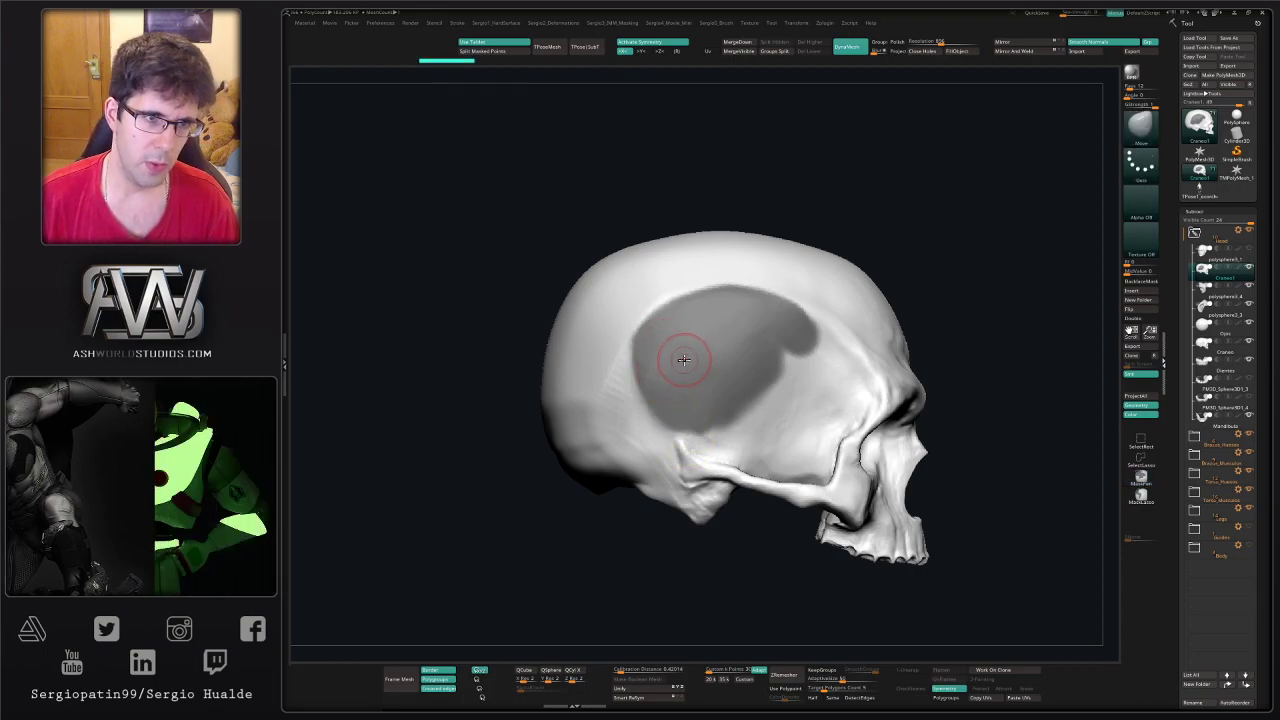
# - Fill in the front of the temporal mask toward the ridge behind the brow to form a rounded oval
pyautogui.press('ctrl')
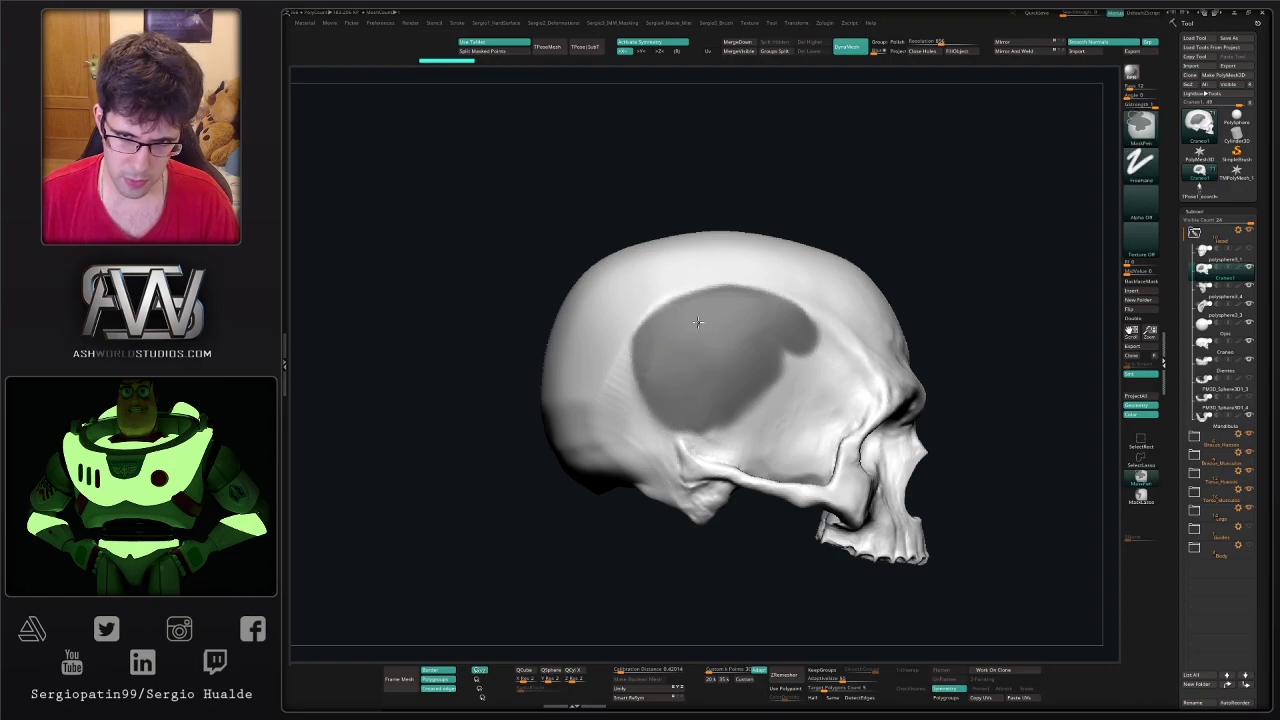
pyautogui.keyDown('ctrl'); pyautogui.moveTo(650, 342); pyautogui.dragTo(609, 340); pyautogui.keyUp('ctrl')
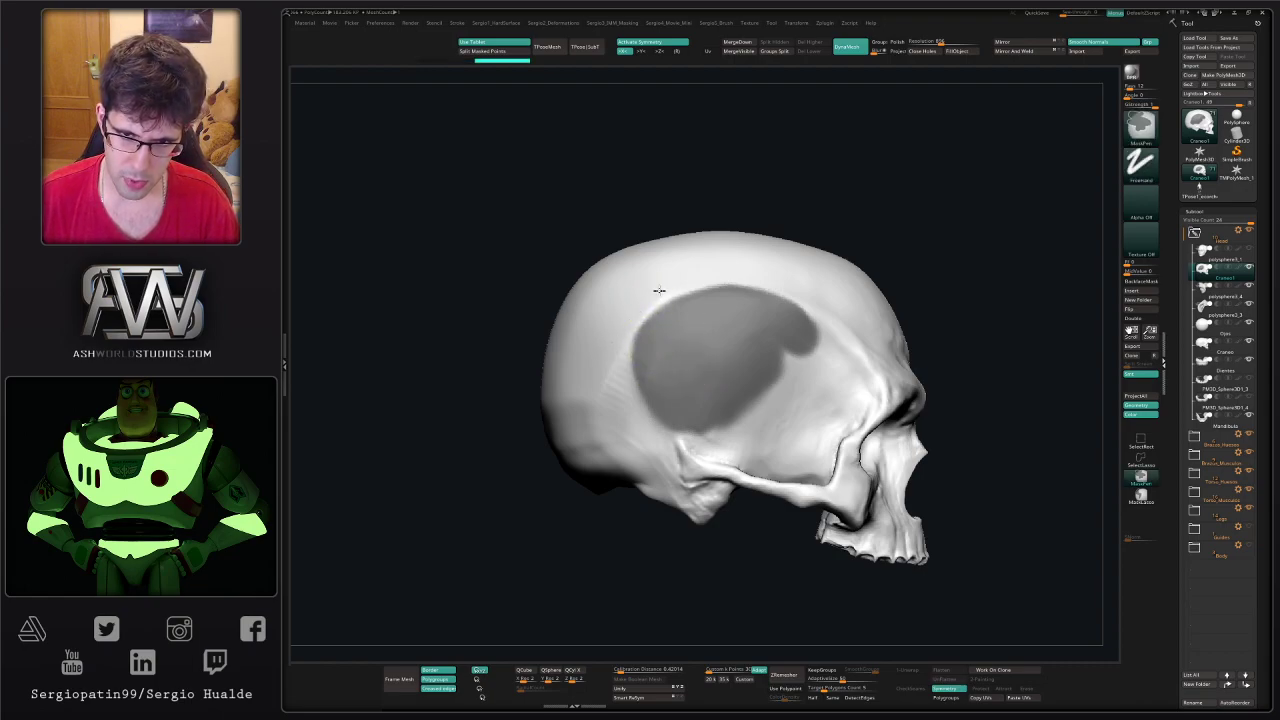
pyautogui.moveTo(790, 365)
pyautogui.keyDown('ctrl'); pyautogui.mouseDown()
pyautogui.moveTo(766, 394)
pyautogui.moveTo(706, 407)
pyautogui.moveTo(718, 415)
pyautogui.mouseUp(); pyautogui.keyUp('ctrl')
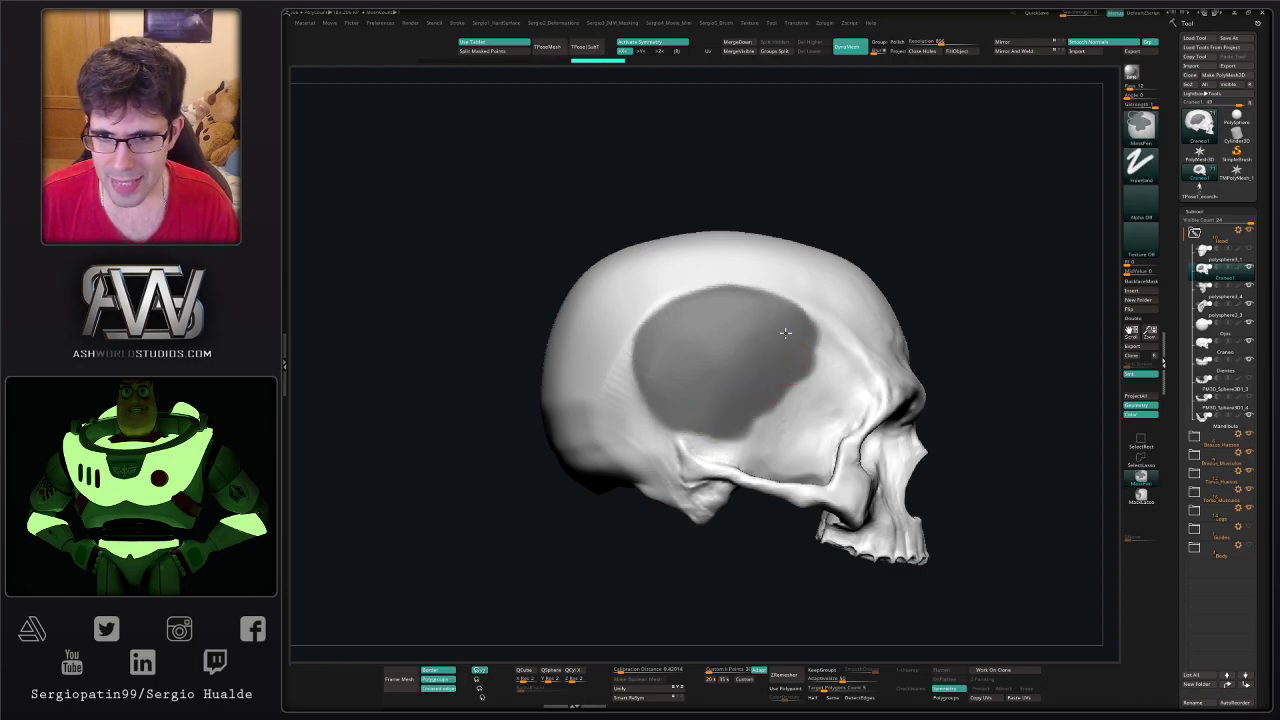
pyautogui.moveTo(789, 331)
pyautogui.keyDown('ctrl'); pyautogui.mouseDown()
pyautogui.moveTo(835, 350)
pyautogui.moveTo(845, 410)
pyautogui.moveTo(815, 408)
pyautogui.moveTo(742, 443)
pyautogui.moveTo(694, 416)
pyautogui.moveTo(755, 445)
pyautogui.moveTo(826, 424)
pyautogui.mouseUp(); pyautogui.keyUp('ctrl')
pyautogui.moveTo(975, 360); pyautogui.dragTo(891, 343)
pyautogui.moveTo(946, 280)
pyautogui.mouseDown(button='right')
pyautogui.moveTo(737, 251)
pyautogui.moveTo(569, 343)
pyautogui.mouseUp(button='right')
pyautogui.moveTo(674, 366); pyautogui.dragTo(616, 346, button='right')
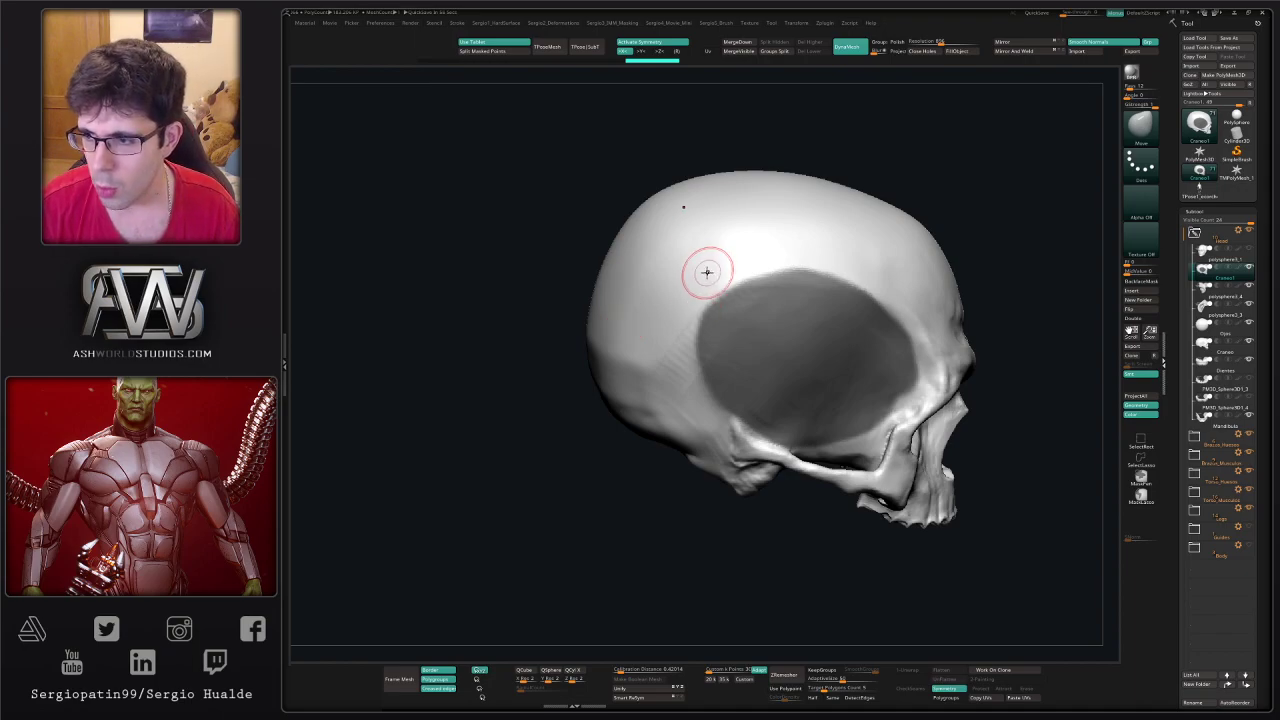
# - Extend the temporal mask down to the cheekbone arch and into the corner behind the eye socket
pyautogui.moveTo(992, 195)
pyautogui.mouseDown()
pyautogui.moveTo(943, 249)
pyautogui.moveTo(766, 294)
pyautogui.moveTo(767, 343)
pyautogui.moveTo(786, 348)
pyautogui.moveTo(758, 384)
pyautogui.mouseUp()
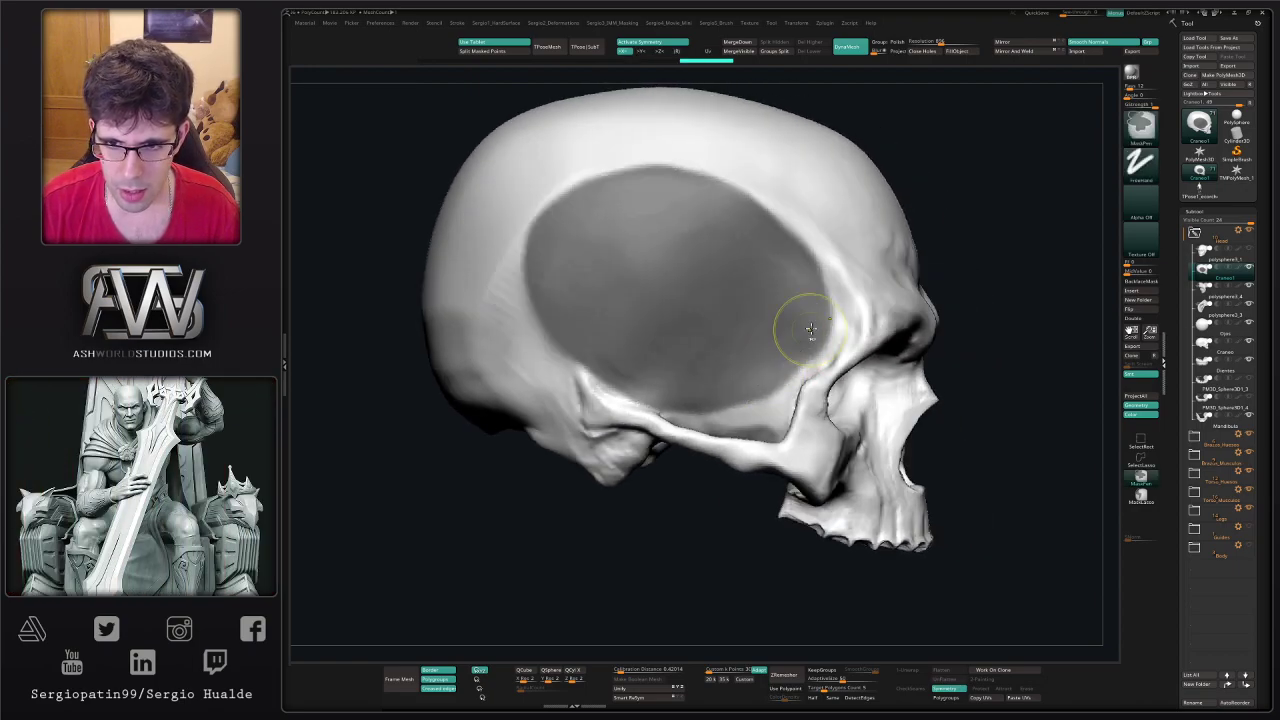
pyautogui.moveTo(808, 328)
pyautogui.keyDown('ctrl'); pyautogui.mouseDown()
pyautogui.moveTo(748, 398)
pyautogui.moveTo(692, 402)
pyautogui.mouseUp(); pyautogui.keyUp('ctrl')
pyautogui.keyDown('alt'); pyautogui.moveTo(715, 321); pyautogui.dragTo(708, 228, button='right'); pyautogui.keyUp('alt')
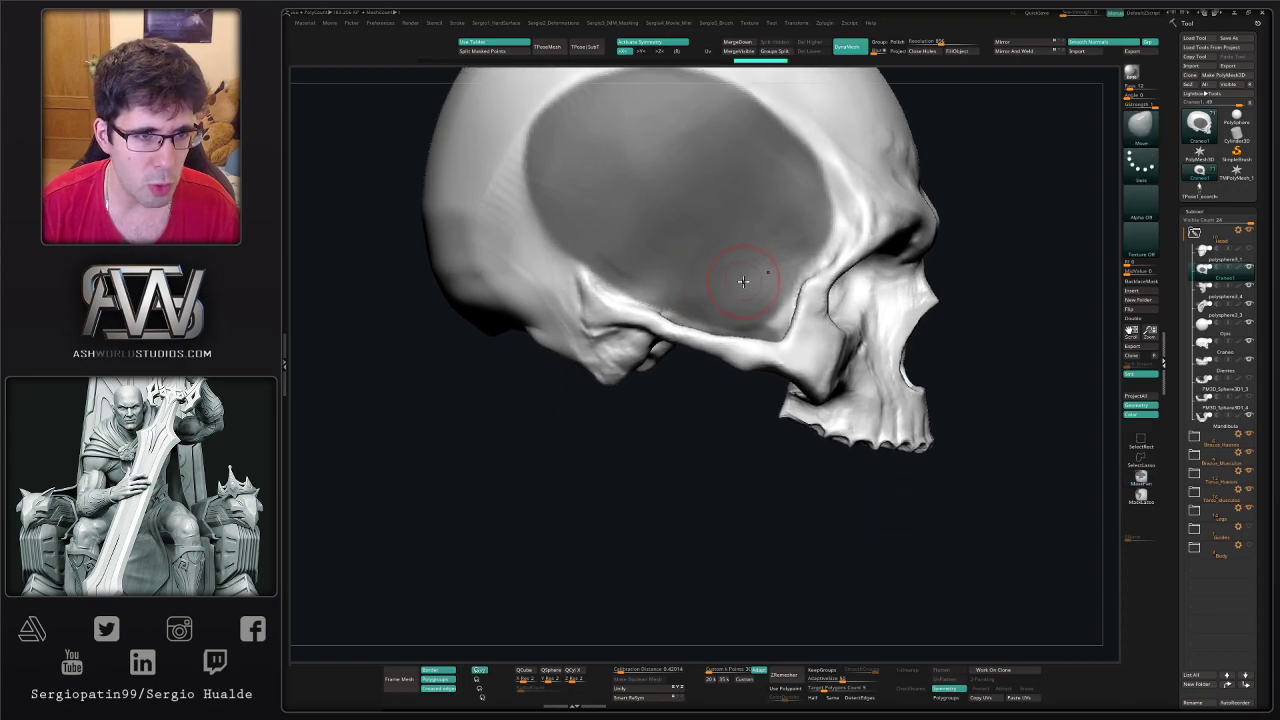
pyautogui.moveTo(738, 283)
pyautogui.keyDown('alt'); pyautogui.mouseDown(button='right')
pyautogui.moveTo(734, 312)
pyautogui.moveTo(755, 334)
pyautogui.mouseUp(button='right'); pyautogui.keyUp('alt')
pyautogui.press('ctrl')
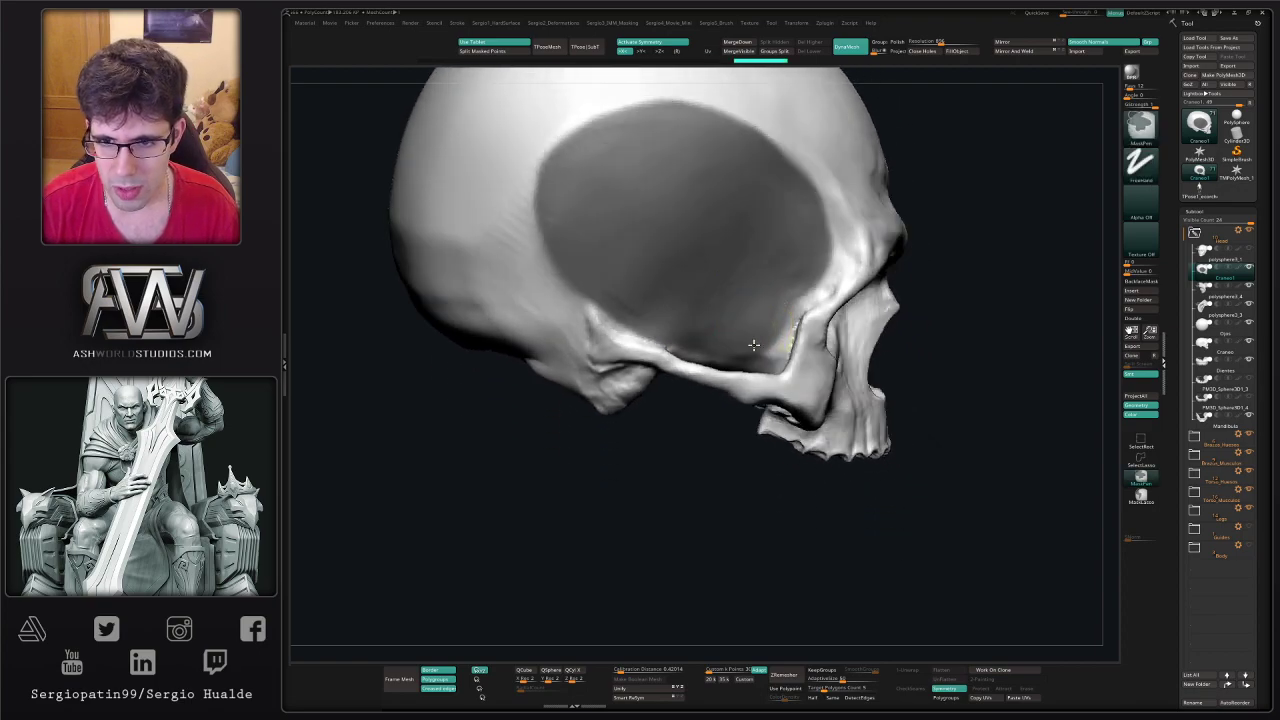
pyautogui.moveTo(767, 326)
pyautogui.keyDown('ctrl'); pyautogui.mouseDown()
pyautogui.moveTo(758, 332)
pyautogui.moveTo(811, 266)
pyautogui.moveTo(788, 299)
pyautogui.moveTo(800, 272)
pyautogui.mouseUp(); pyautogui.keyUp('ctrl')
pyautogui.moveTo(799, 246)
pyautogui.mouseDown(button='right')
pyautogui.moveTo(716, 318)
pyautogui.moveTo(703, 288)
pyautogui.moveTo(699, 322)
pyautogui.mouseUp(button='right')
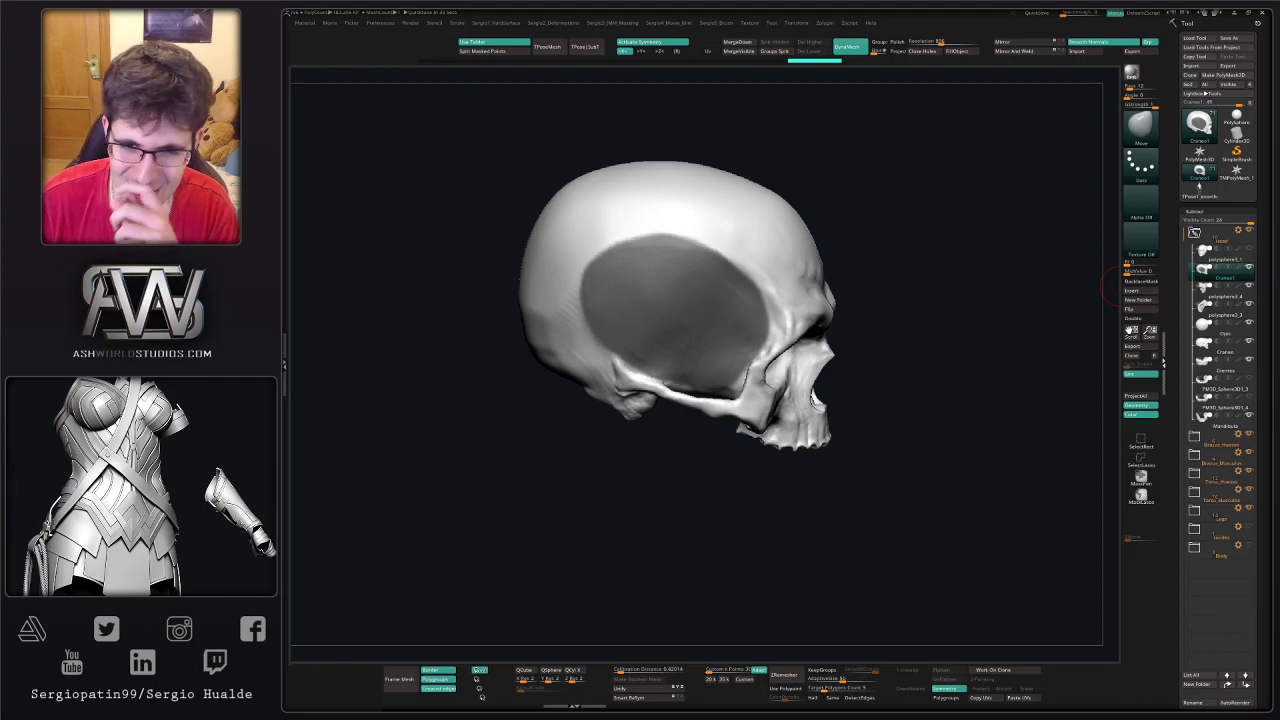
# - Mask two symmetrical patches on the forehead of the duplicated cranium, undoing the unwanted strokes
pyautogui.moveTo(912, 309)
pyautogui.mouseDown(button='right')
pyautogui.moveTo(901, 325)
pyautogui.moveTo(771, 298)
pyautogui.mouseUp(button='right')
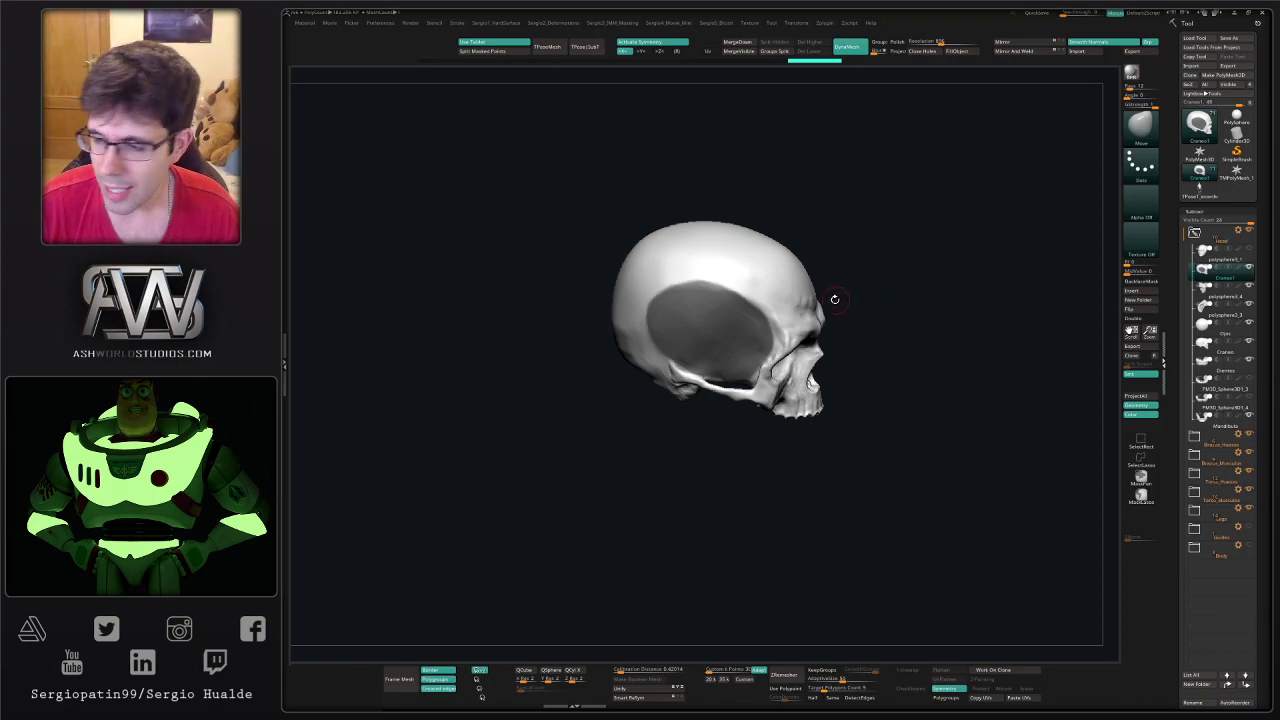
pyautogui.moveTo(913, 322); pyautogui.dragTo(750, 290, button='right')
pyautogui.keyDown('ctrl'); pyautogui.moveTo(750, 290); pyautogui.dragTo(820, 300, button='right'); pyautogui.keyUp('ctrl')
pyautogui.keyDown('ctrl'); pyautogui.moveTo(826, 290); pyautogui.dragTo(798, 302); pyautogui.keyUp('ctrl')
pyautogui.moveTo(820, 258)
pyautogui.keyDown('alt'); pyautogui.mouseDown(button='right')
pyautogui.moveTo(781, 300)
pyautogui.moveTo(777, 336)
pyautogui.mouseUp(button='right'); pyautogui.keyUp('alt')
pyautogui.hotkey('ctrl', 'z')
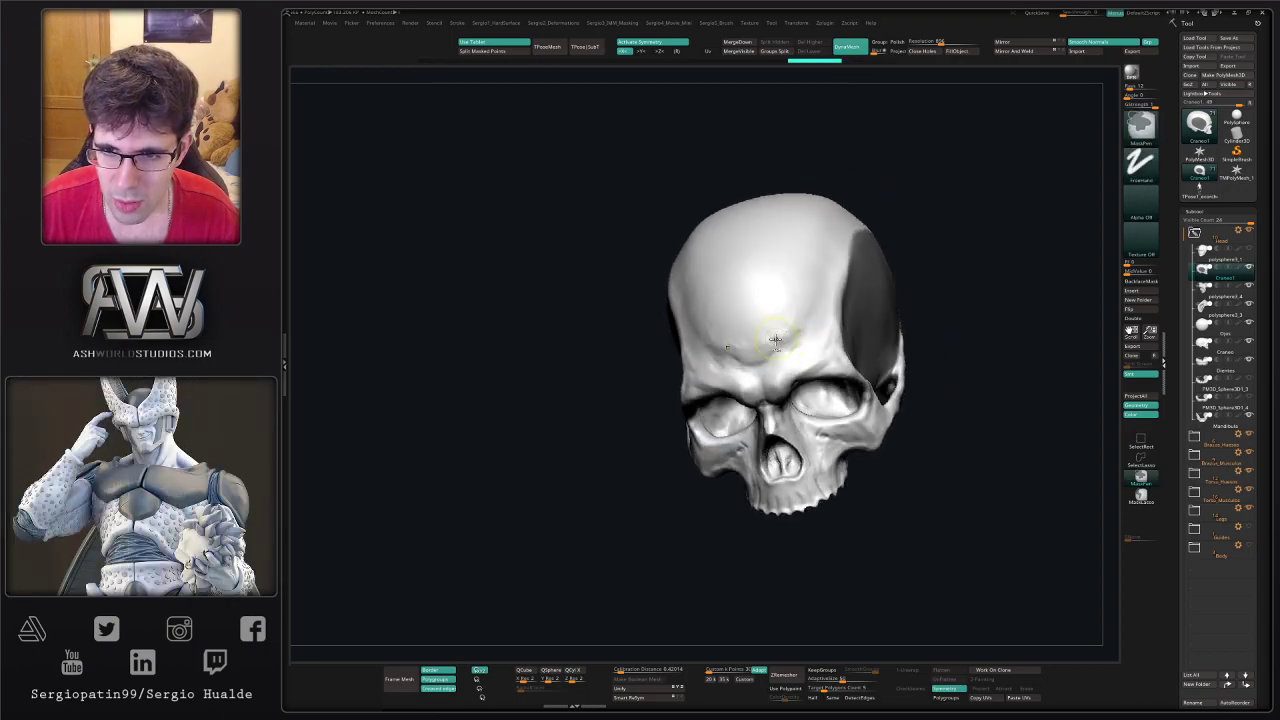
pyautogui.moveTo(769, 342)
pyautogui.keyDown('ctrl'); pyautogui.mouseDown()
pyautogui.moveTo(787, 270)
pyautogui.moveTo(770, 341)
pyautogui.moveTo(808, 300)
pyautogui.moveTo(790, 357)
pyautogui.moveTo(802, 338)
pyautogui.mouseUp(); pyautogui.keyUp('ctrl')
pyautogui.hotkey('ctrl', 'z')
pyautogui.keyDown('alt'); pyautogui.moveTo(823, 329); pyautogui.dragTo(762, 374, button='right'); pyautogui.keyUp('alt')
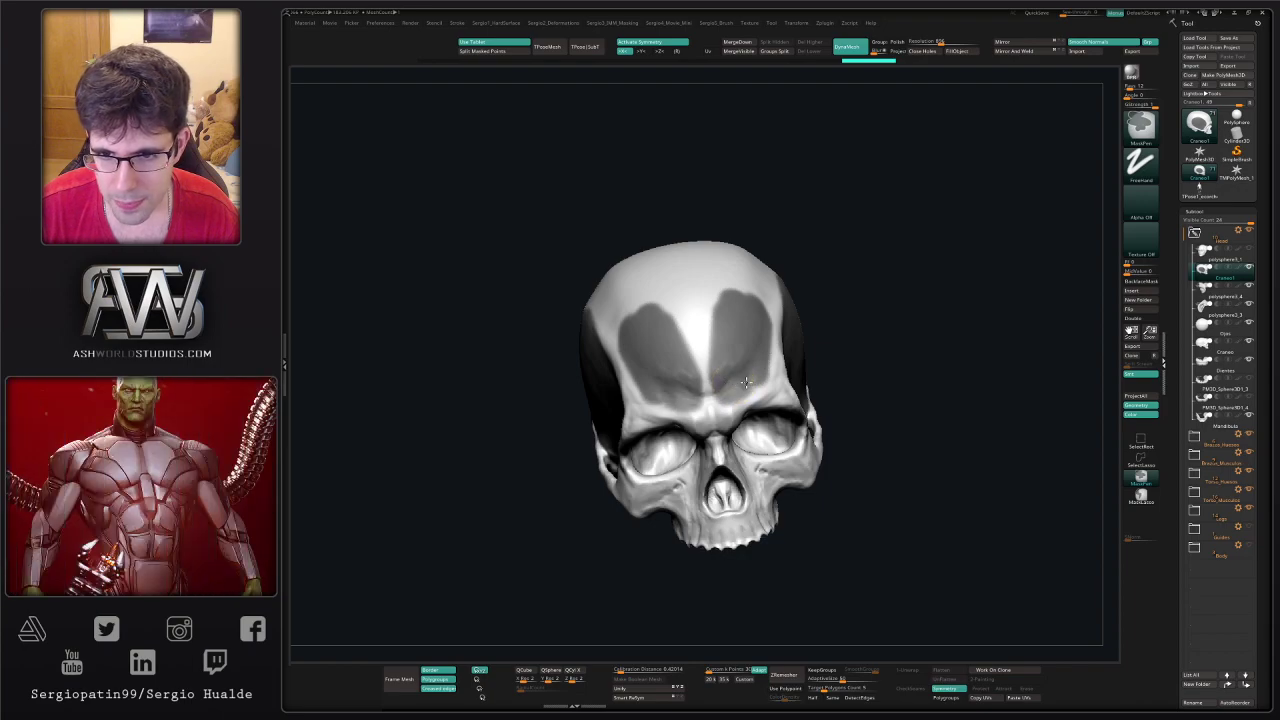
# - Widen the forehead mask patches toward the temples and clean up their inner edges above the nose
pyautogui.keyDown('ctrl'); pyautogui.moveTo(768, 377); pyautogui.dragTo(772, 312); pyautogui.keyUp('ctrl')
pyautogui.moveTo(808, 318)
pyautogui.mouseDown(button='right')
pyautogui.moveTo(768, 322)
pyautogui.moveTo(749, 364)
pyautogui.mouseUp(button='right')
pyautogui.press('ctrl')
pyautogui.keyDown('ctrl'); pyautogui.moveTo(707, 350); pyautogui.dragTo(694, 403); pyautogui.keyUp('ctrl')
pyautogui.moveTo(695, 403); pyautogui.dragTo(742, 366, button='right')
pyautogui.keyDown('ctrl'); pyautogui.moveTo(704, 386); pyautogui.dragTo(692, 398); pyautogui.keyUp('ctrl')
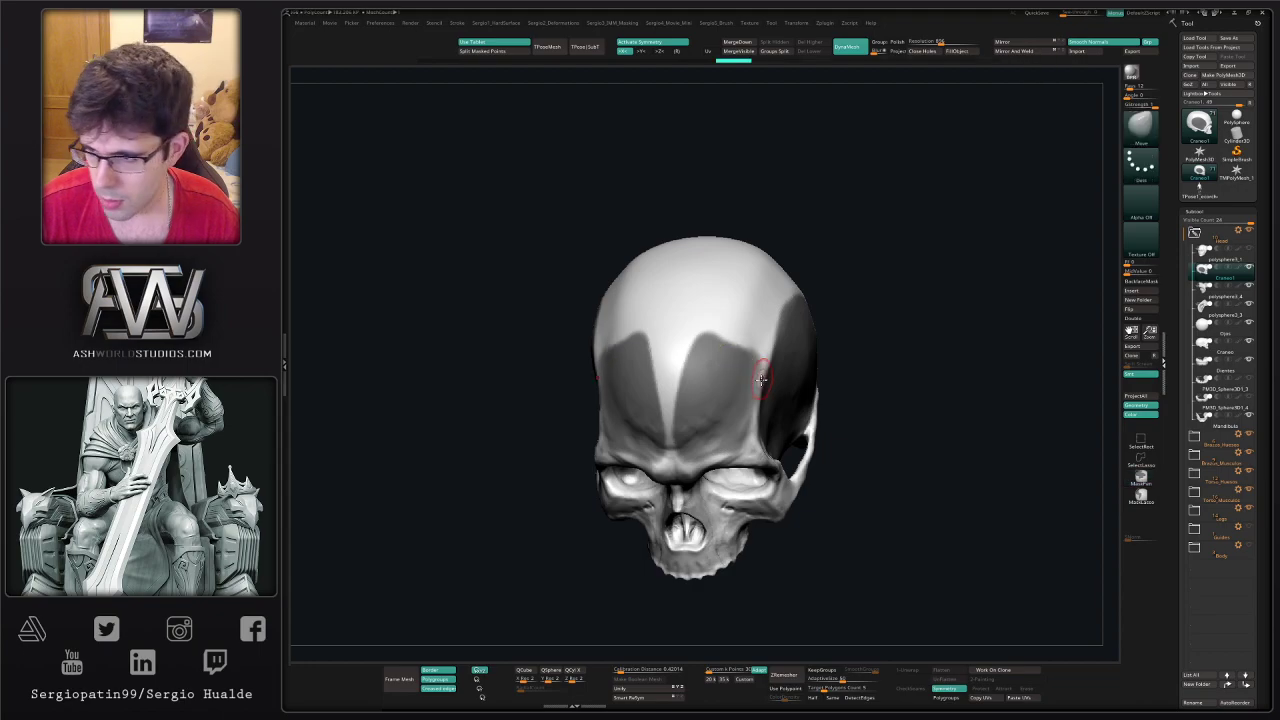
# - Extend the outer edges of the two forehead mask patches toward the temporal masks, leaving a narrow unmasked gap between them
pyautogui.moveTo(745, 350)
pyautogui.mouseDown(button='right')
pyautogui.moveTo(757, 366)
pyautogui.moveTo(733, 392)
pyautogui.mouseUp(button='right')
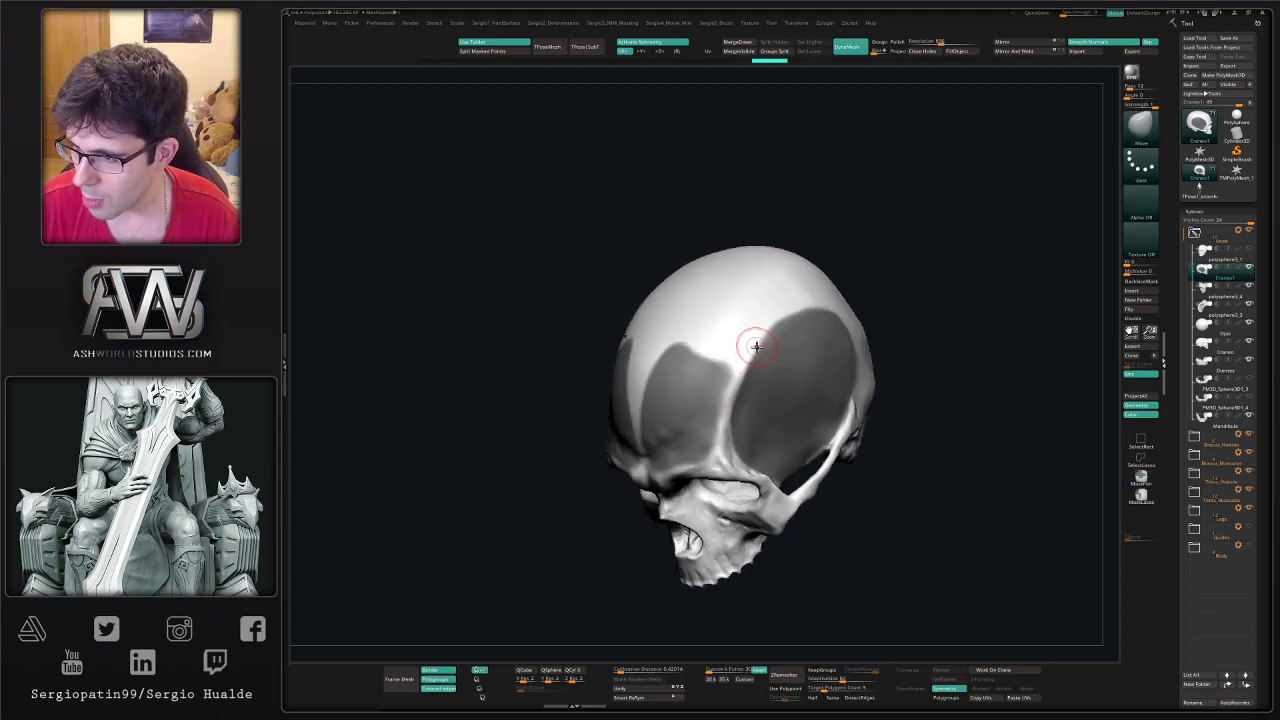
pyautogui.moveTo(751, 337); pyautogui.dragTo(763, 323, button='right')
pyautogui.press('ctrl')
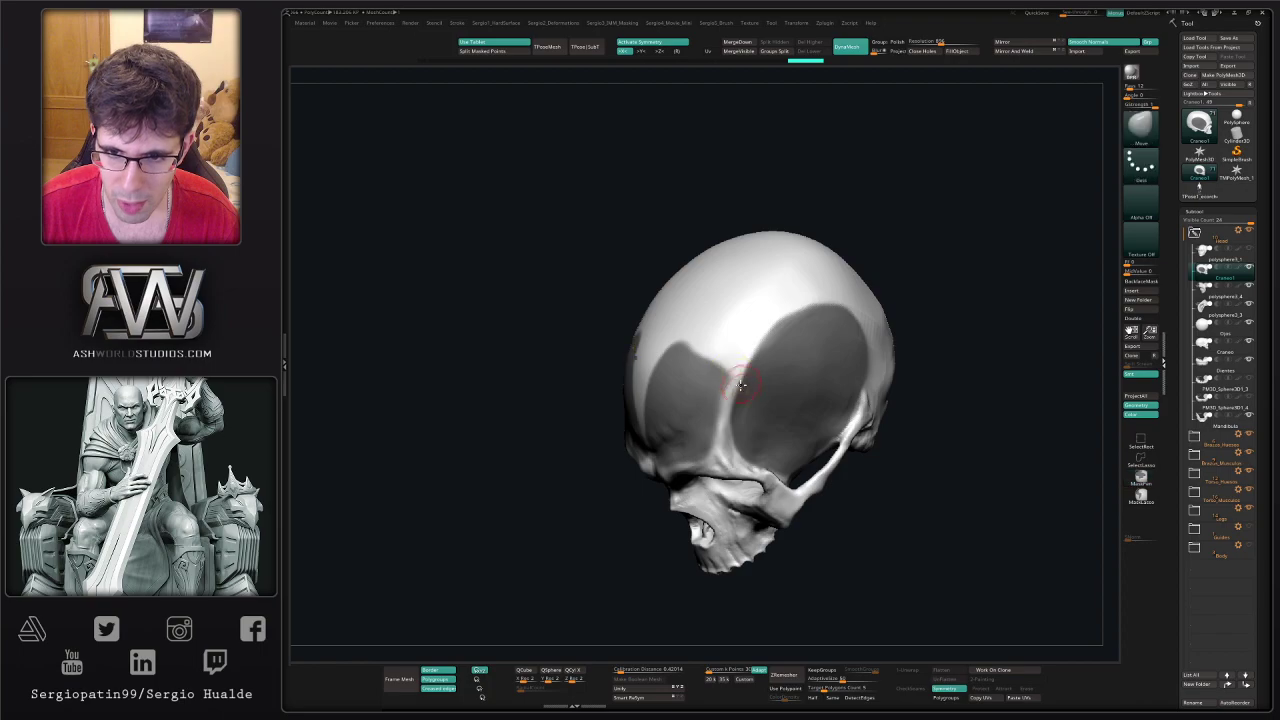
pyautogui.moveTo(737, 382)
pyautogui.mouseDown(button='right')
pyautogui.moveTo(751, 374)
pyautogui.moveTo(727, 430)
pyautogui.moveTo(740, 423)
pyautogui.moveTo(754, 440)
pyautogui.moveTo(774, 374)
pyautogui.moveTo(791, 366)
pyautogui.moveTo(727, 414)
pyautogui.moveTo(740, 371)
pyautogui.moveTo(790, 365)
pyautogui.mouseUp(button='right')
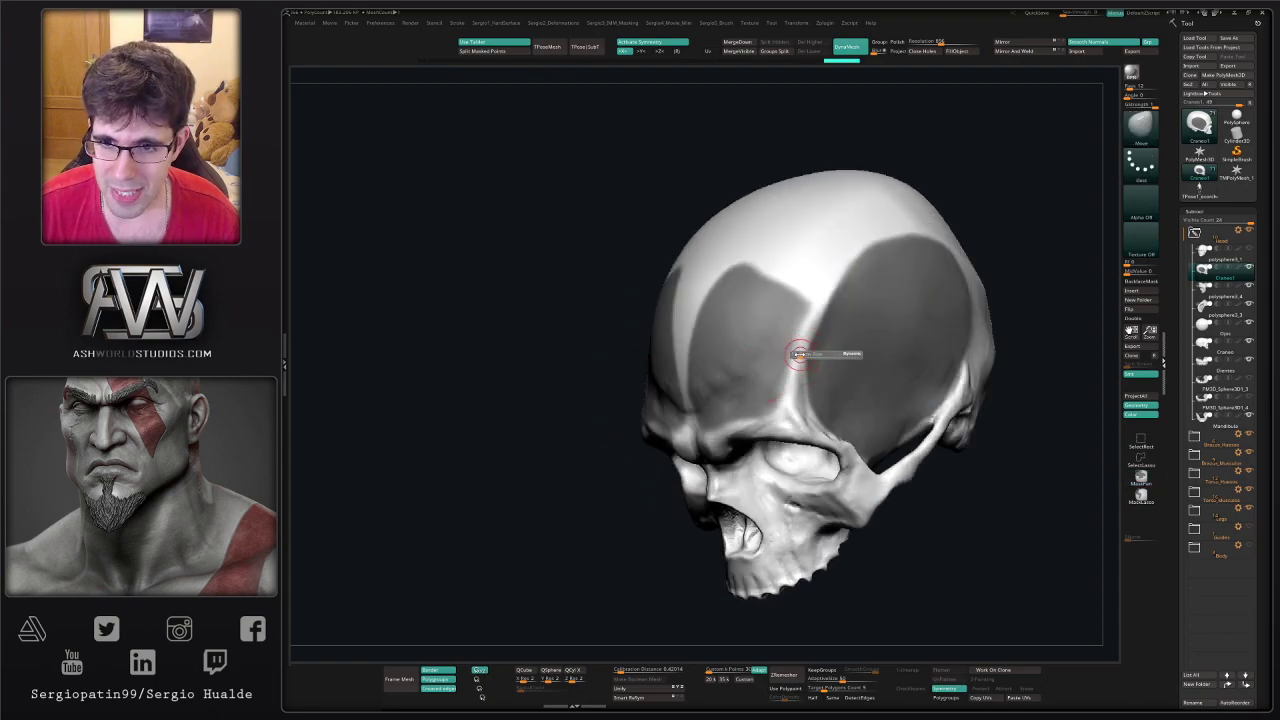
pyautogui.press('ctrl')
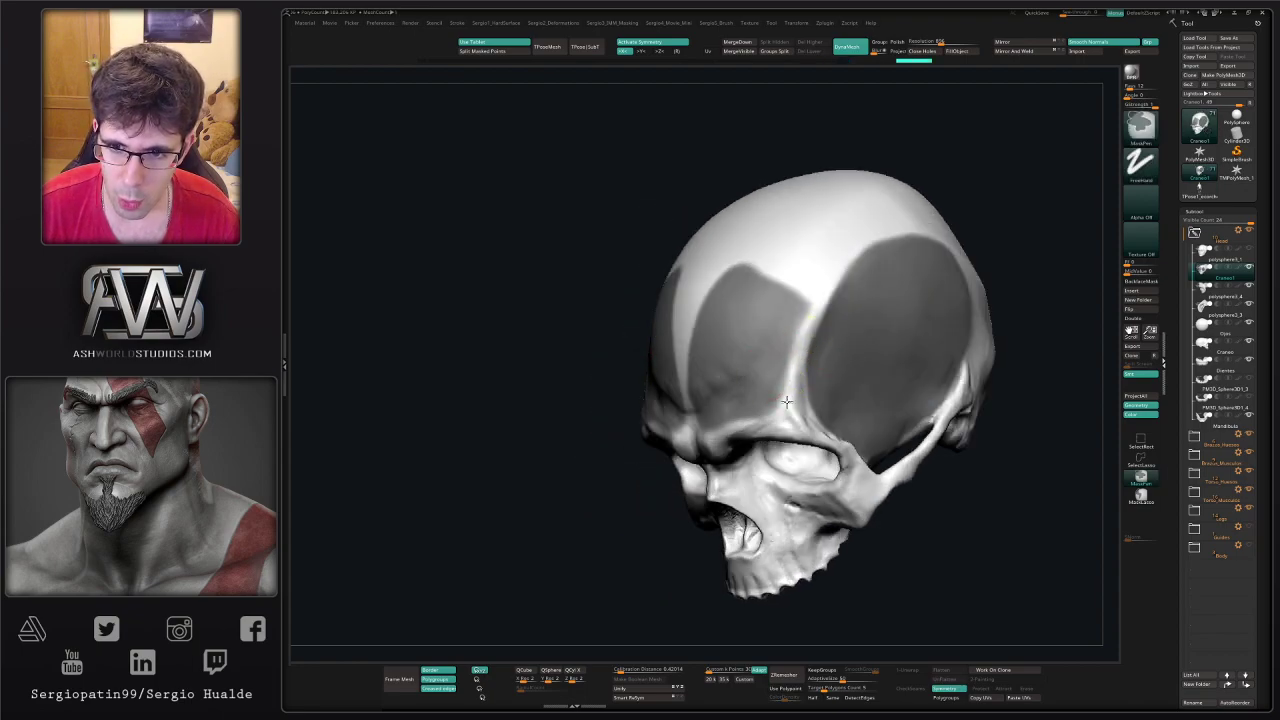
# - Extend the forehead mask patches down to the brow ridge and square off their lower corners
pyautogui.moveTo(786, 402); pyautogui.dragTo(700, 428, button='right')
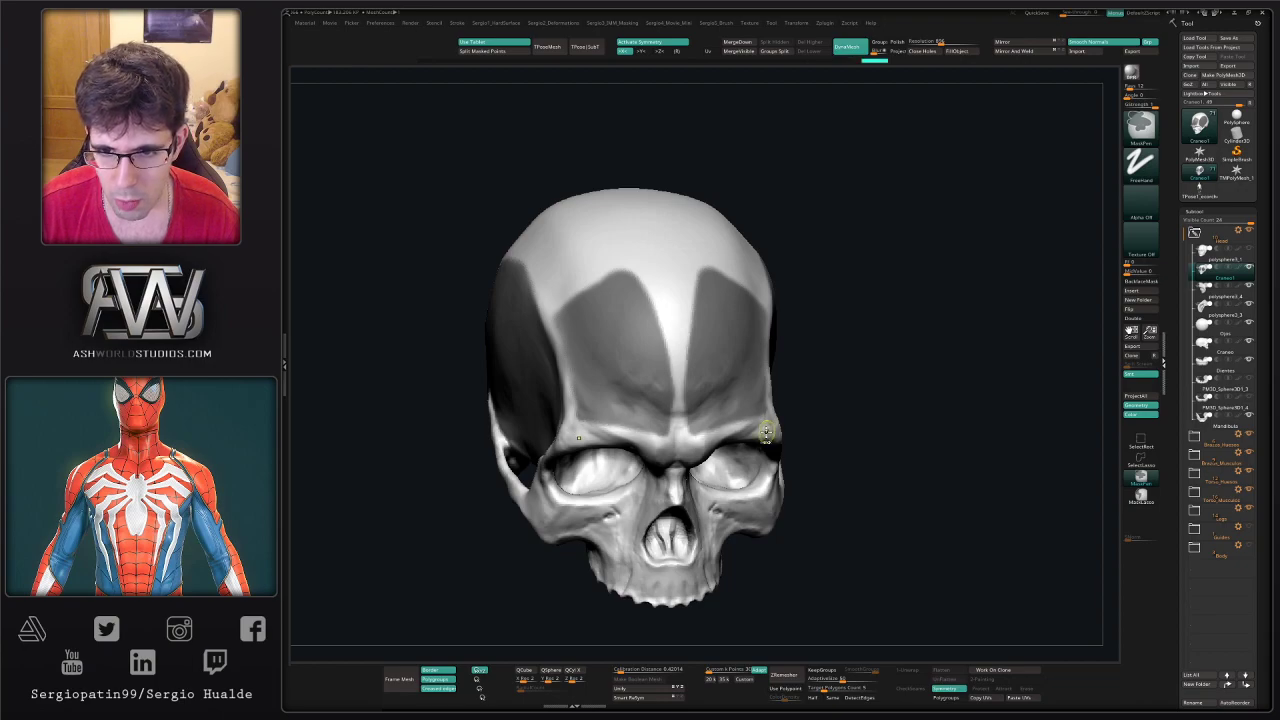
pyautogui.moveTo(766, 430)
pyautogui.mouseDown(button='right')
pyautogui.moveTo(751, 432)
pyautogui.moveTo(766, 376)
pyautogui.moveTo(734, 471)
pyautogui.moveTo(746, 415)
pyautogui.moveTo(814, 403)
pyautogui.moveTo(750, 366)
pyautogui.moveTo(800, 458)
pyautogui.mouseUp(button='right')
pyautogui.keyDown('alt'); pyautogui.moveTo(800, 458); pyautogui.dragTo(746, 420, button='right'); pyautogui.keyUp('alt')
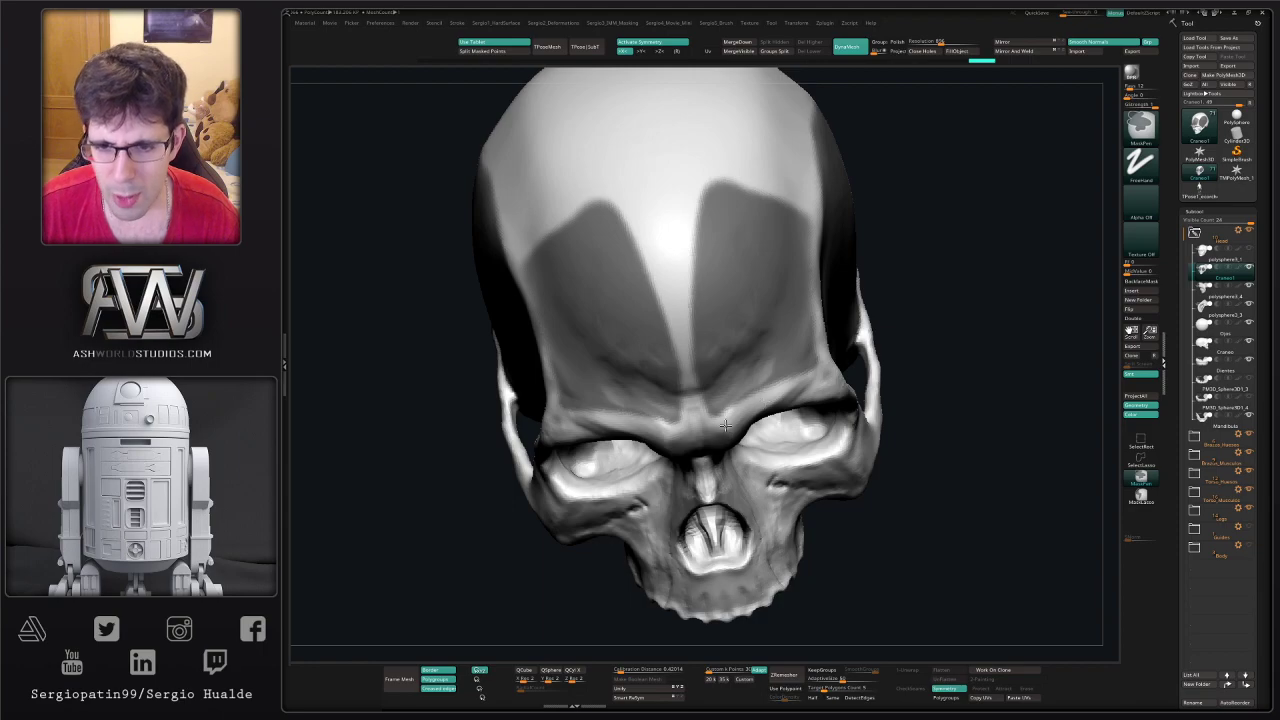
pyautogui.moveTo(722, 428); pyautogui.dragTo(731, 402, button='right')
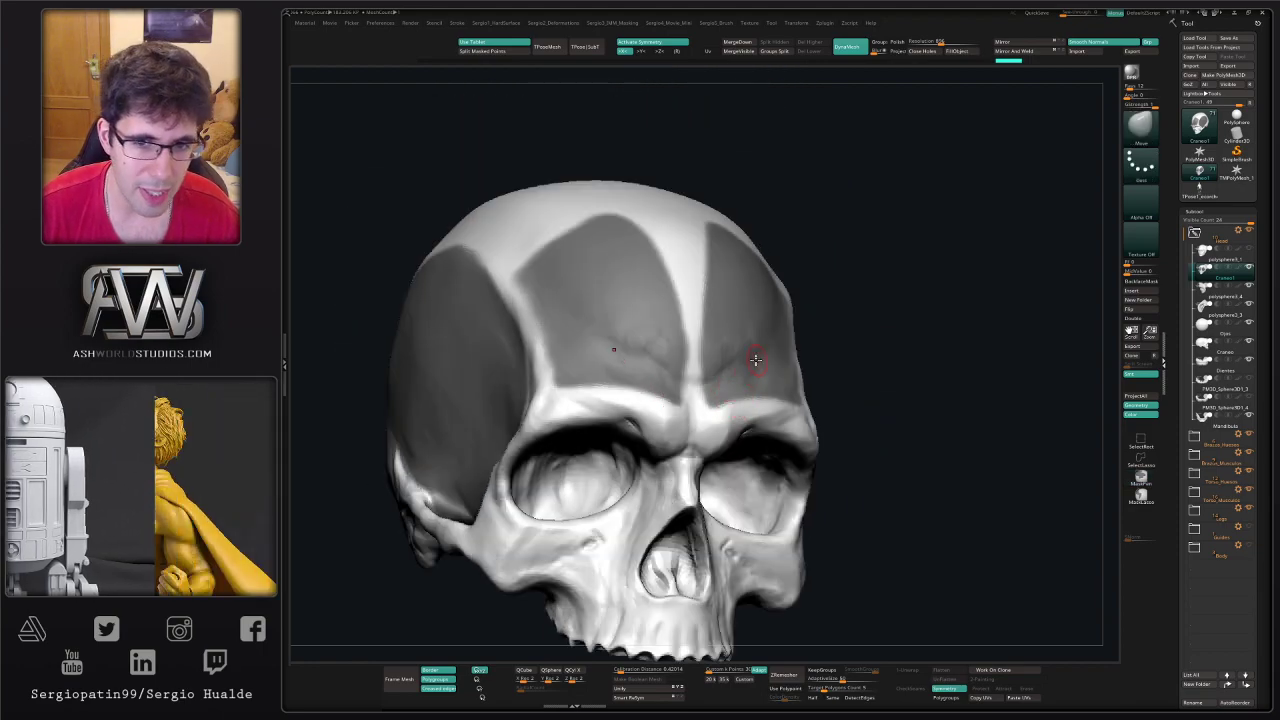
pyautogui.moveTo(725, 382); pyautogui.dragTo(705, 414, button='right')
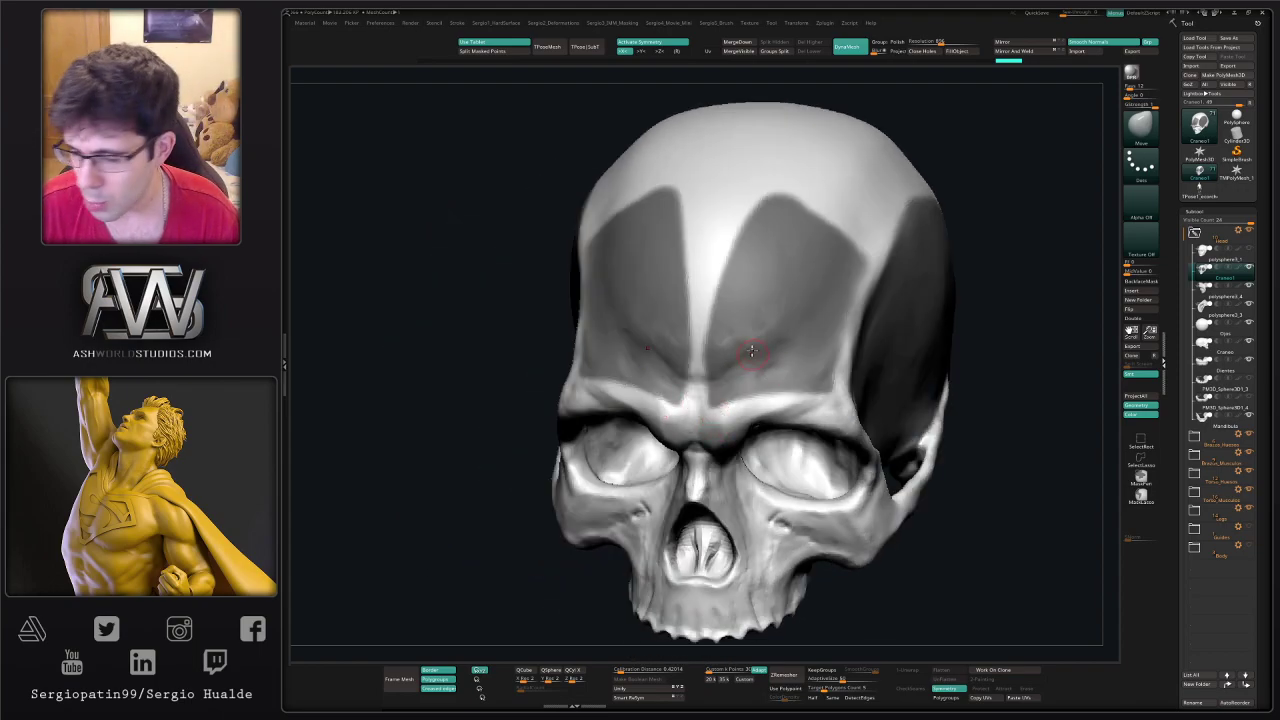
# - Trim the upper rear edge of the temporal mask on the side of the cranium into a clean curve
pyautogui.moveTo(752, 351); pyautogui.dragTo(755, 450, button='right')
pyautogui.moveTo(755, 450); pyautogui.dragTo(809, 403, button='right')
pyautogui.moveTo(857, 366); pyautogui.dragTo(843, 368, button='right')
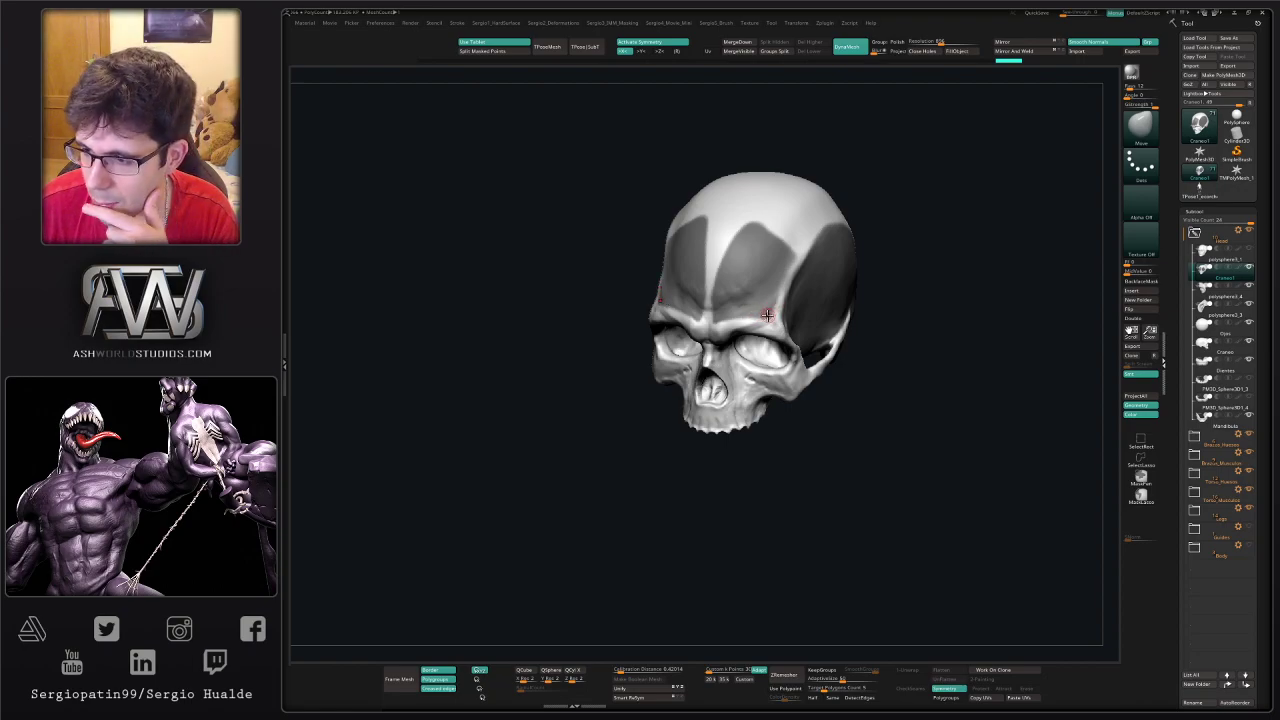
pyautogui.moveTo(874, 357)
pyautogui.mouseDown(button='right')
pyautogui.moveTo(763, 343)
pyautogui.moveTo(780, 318)
pyautogui.mouseUp(button='right')
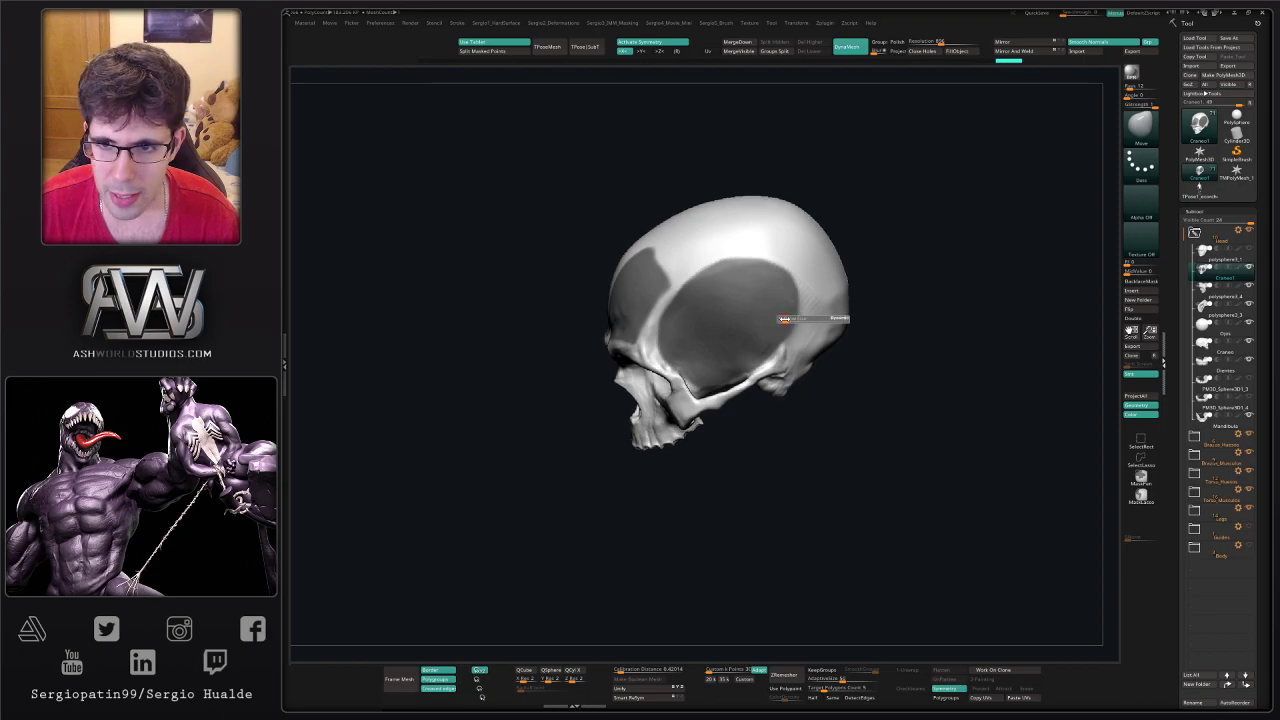
pyautogui.press('ctrl')
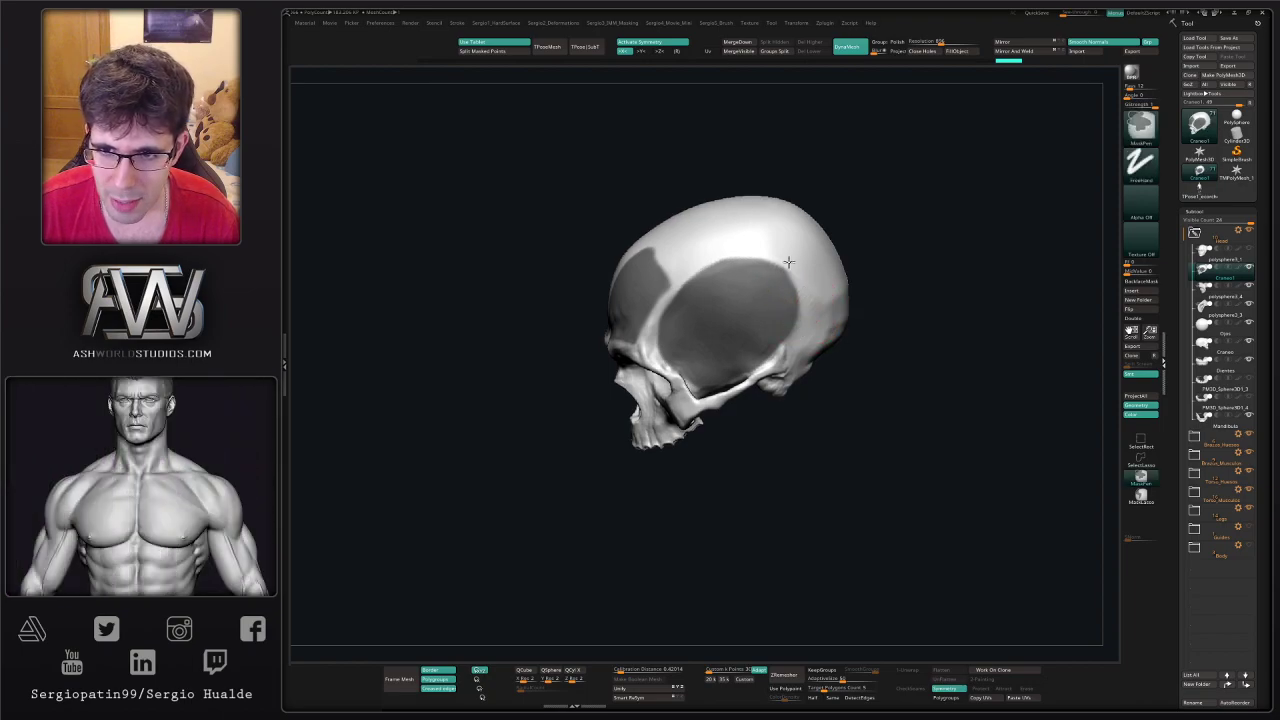
pyautogui.keyDown('ctrl'); pyautogui.keyDown('alt'); pyautogui.moveTo(778, 256); pyautogui.dragTo(804, 318); pyautogui.keyUp('alt'); pyautogui.keyUp('ctrl')
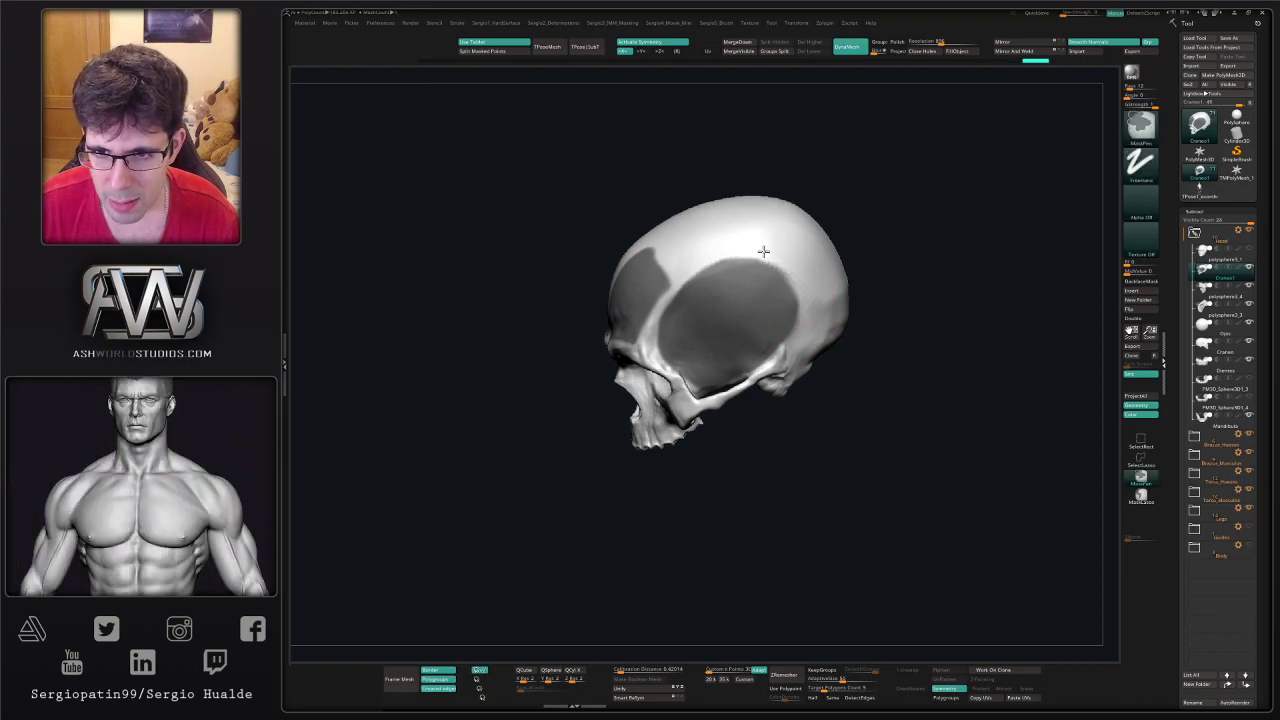
pyautogui.click(809, 292)
pyautogui.click(797, 273)
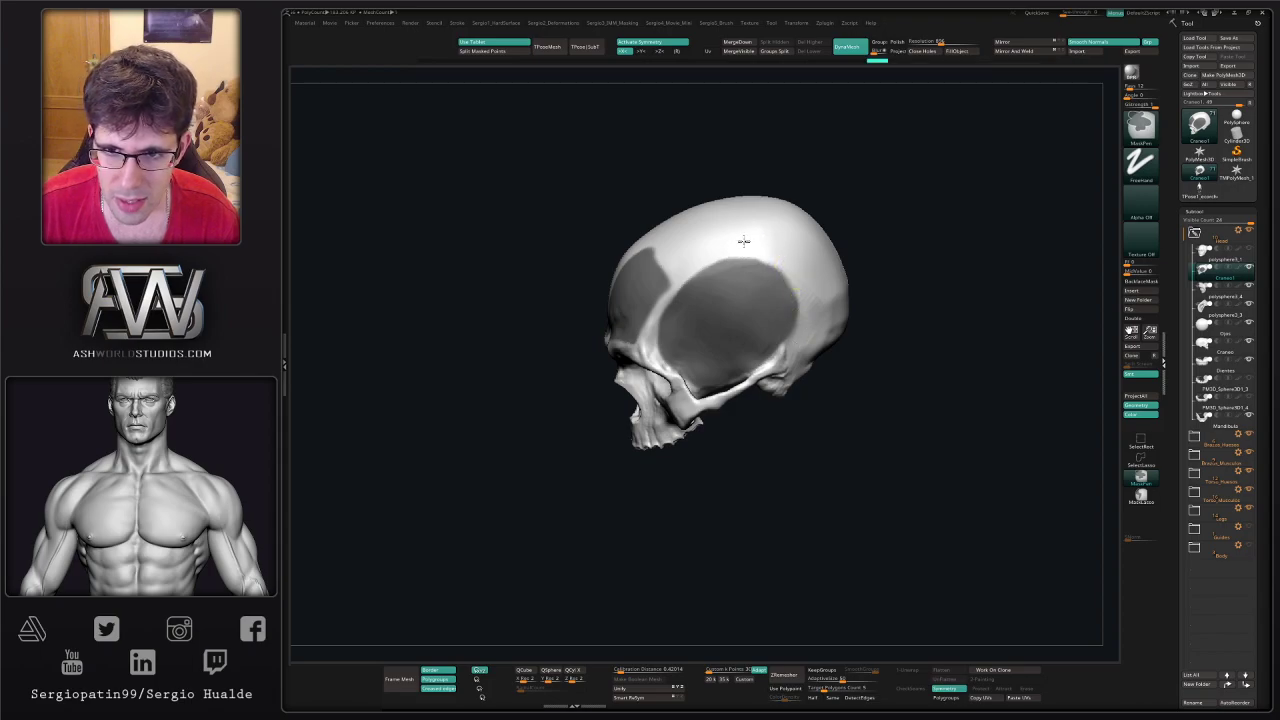
# - Mask a broad symmetrical area across the back of the duplicated cranium and trim its upper and side edges
pyautogui.moveTo(806, 286)
pyautogui.mouseDown(button='right')
pyautogui.moveTo(707, 331)
pyautogui.moveTo(702, 373)
pyautogui.mouseUp(button='right')
pyautogui.press('s')
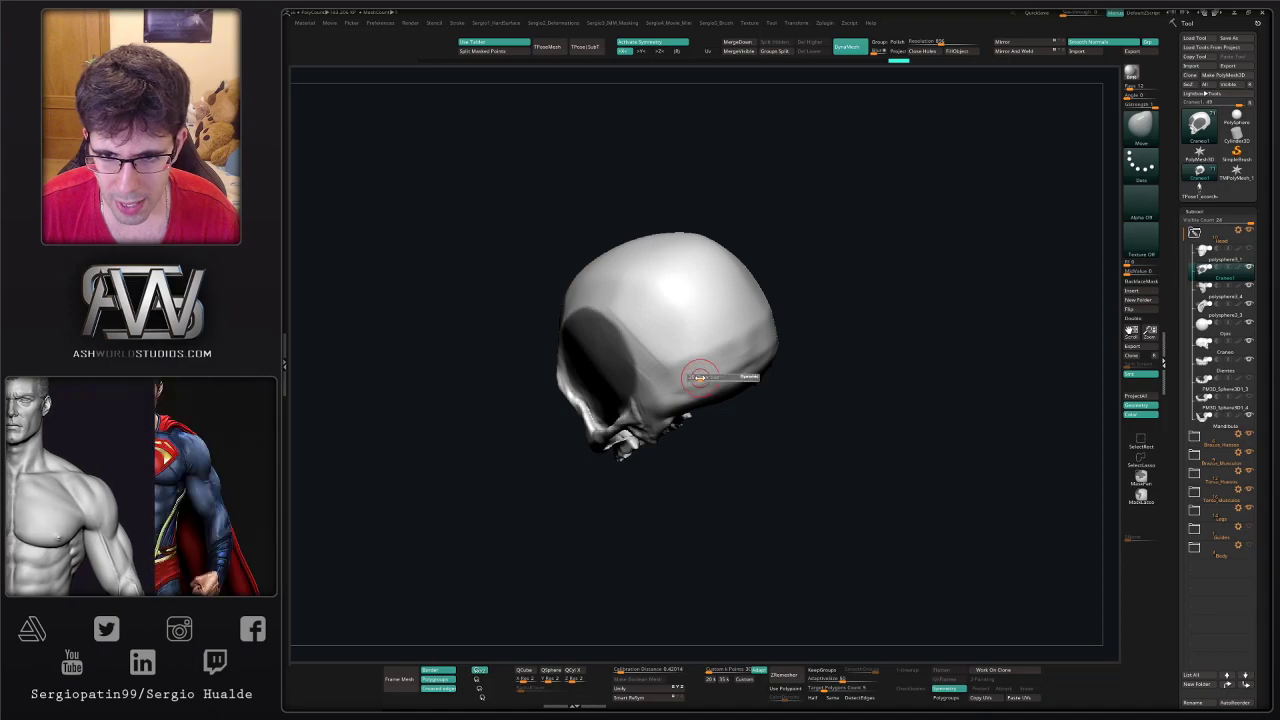
pyautogui.moveTo(696, 376)
pyautogui.mouseDown()
pyautogui.moveTo(760, 345)
pyautogui.moveTo(705, 350)
pyautogui.moveTo(740, 300)
pyautogui.moveTo(727, 354)
pyautogui.moveTo(700, 280)
pyautogui.moveTo(660, 370)
pyautogui.moveTo(663, 312)
pyautogui.mouseUp()
pyautogui.moveTo(708, 311)
pyautogui.keyDown('alt'); pyautogui.mouseDown(button='right')
pyautogui.moveTo(674, 335)
pyautogui.moveTo(762, 321)
pyautogui.moveTo(738, 285)
pyautogui.mouseUp(button='right'); pyautogui.keyUp('alt')
pyautogui.keyDown('ctrl'); pyautogui.keyDown('alt'); pyautogui.moveTo(735, 260); pyautogui.dragTo(766, 253); pyautogui.keyUp('alt'); pyautogui.keyUp('ctrl')
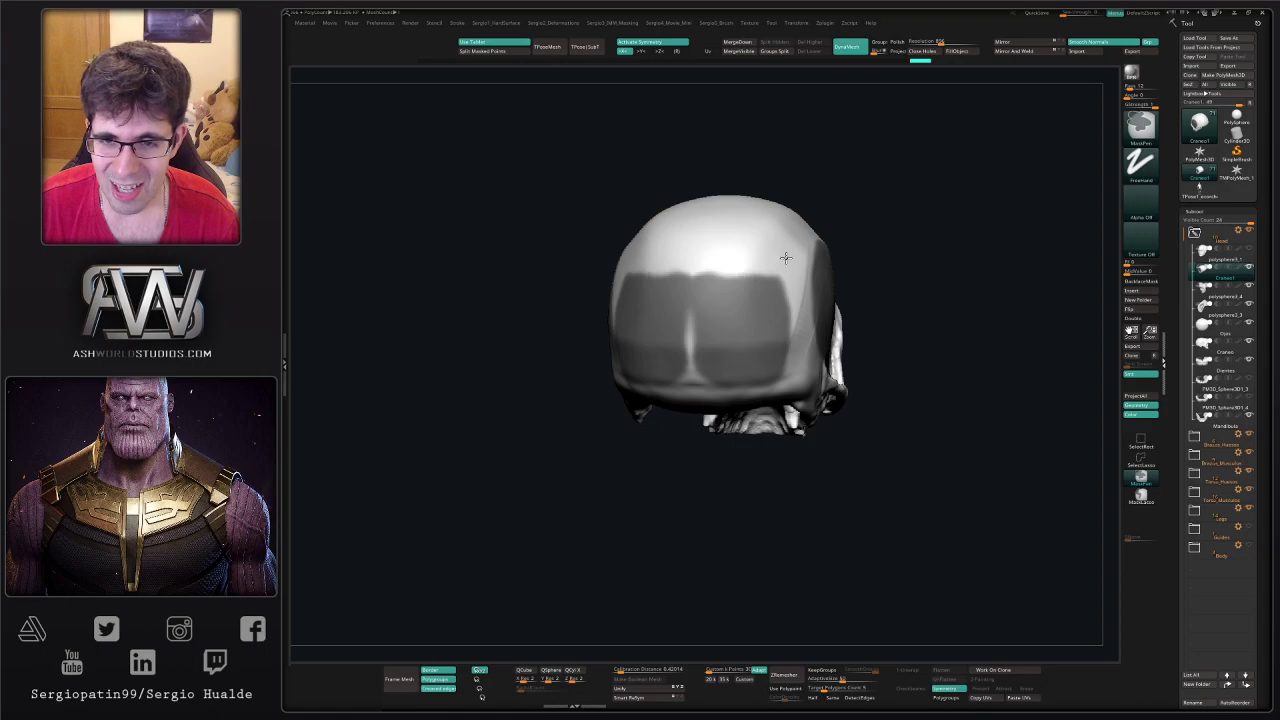
# - Erase a vertical strip down the midline of the back-of-head mask to separate its two halves
pyautogui.keyDown('shift'); pyautogui.moveTo(734, 269); pyautogui.dragTo(700, 277, button='right'); pyautogui.keyUp('shift')
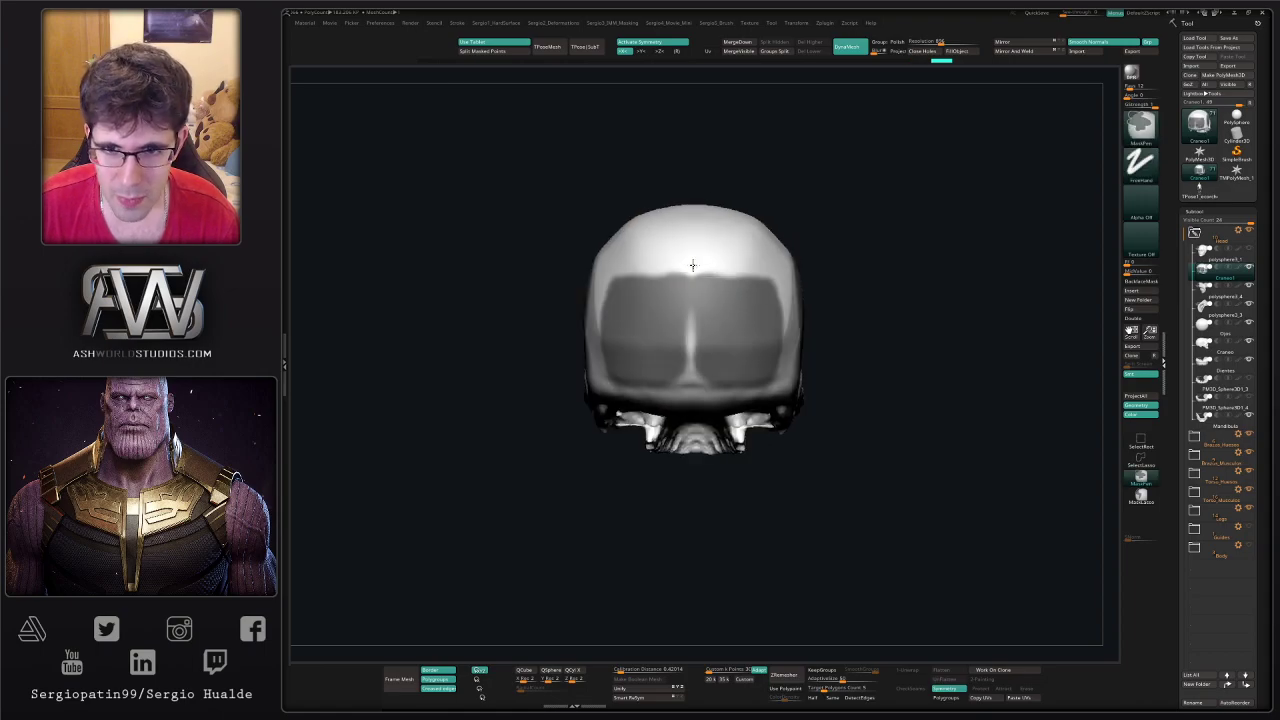
pyautogui.keyDown('ctrl'); pyautogui.keyDown('alt'); pyautogui.moveTo(691, 268); pyautogui.dragTo(692, 362); pyautogui.keyUp('alt'); pyautogui.keyUp('ctrl')
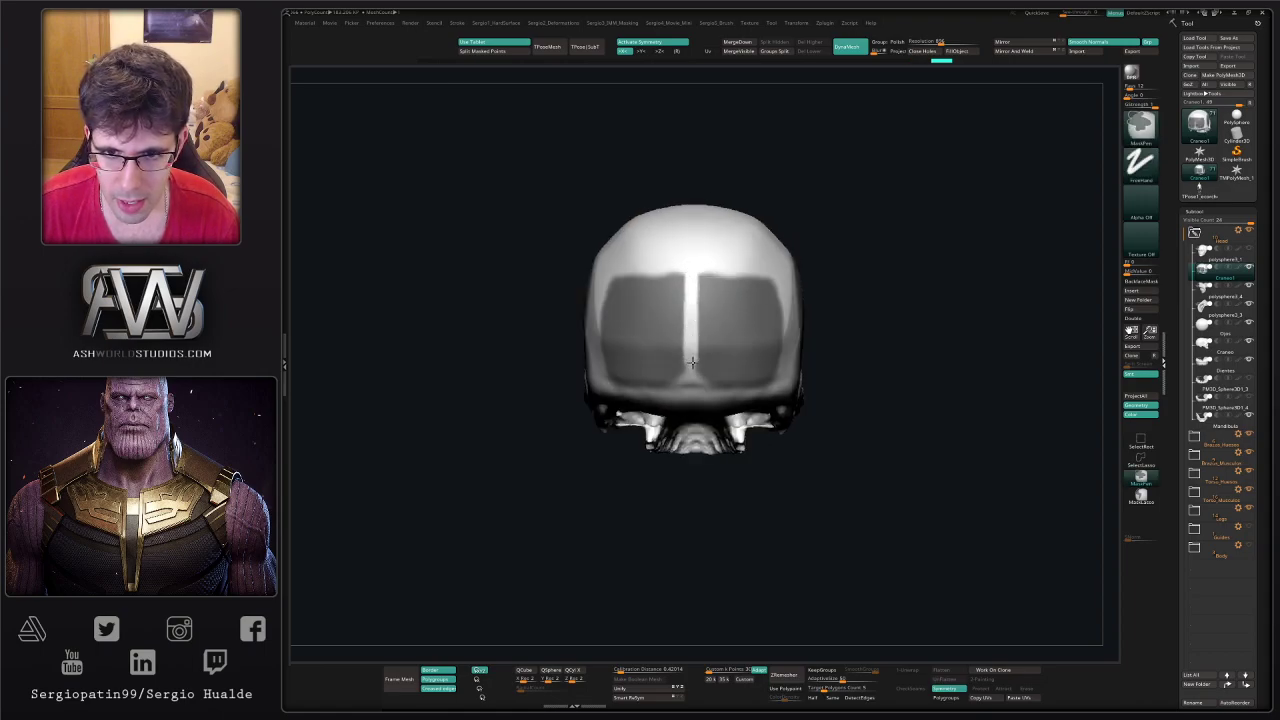
pyautogui.moveTo(692, 384); pyautogui.dragTo(686, 366, button='right')
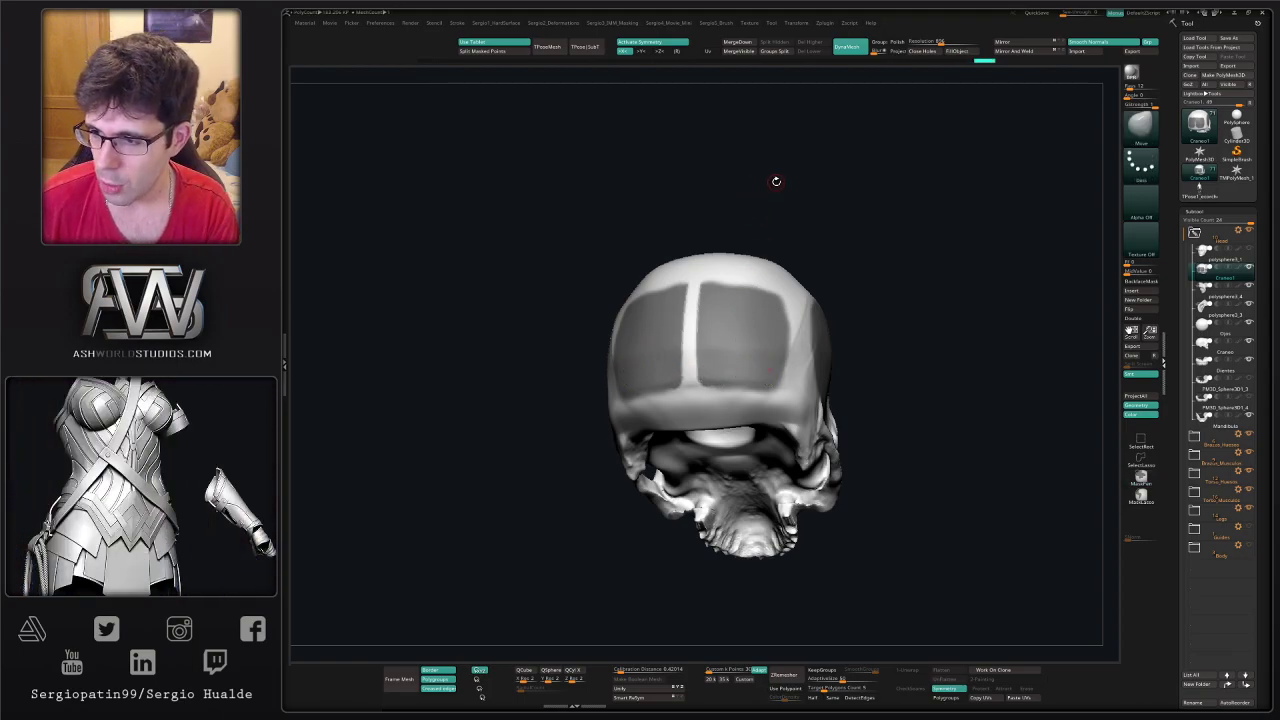
# - Square off the two back-of-head mask patches and extend their upper front corners toward the temporal masks
pyautogui.moveTo(736, 270); pyautogui.dragTo(685, 287, button='right')
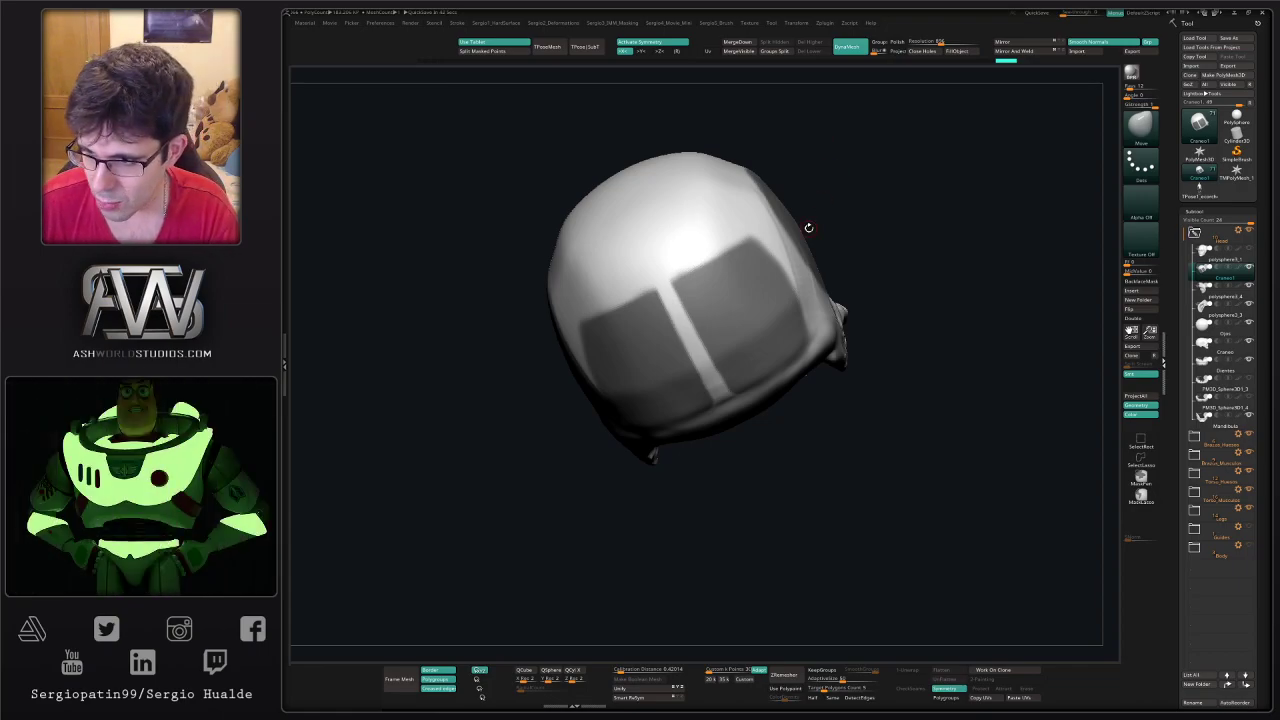
pyautogui.moveTo(948, 274); pyautogui.dragTo(823, 318)
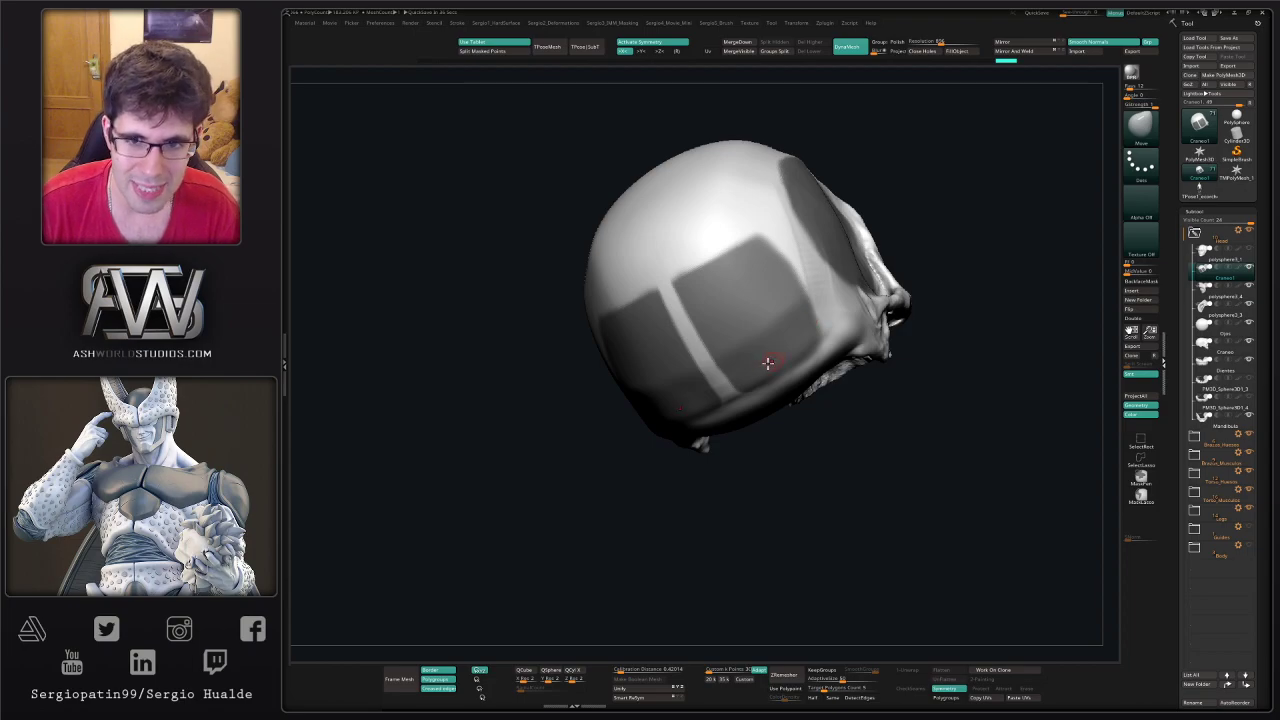
pyautogui.moveTo(768, 362)
pyautogui.mouseDown(button='right')
pyautogui.moveTo(703, 360)
pyautogui.moveTo(651, 429)
pyautogui.mouseUp(button='right')
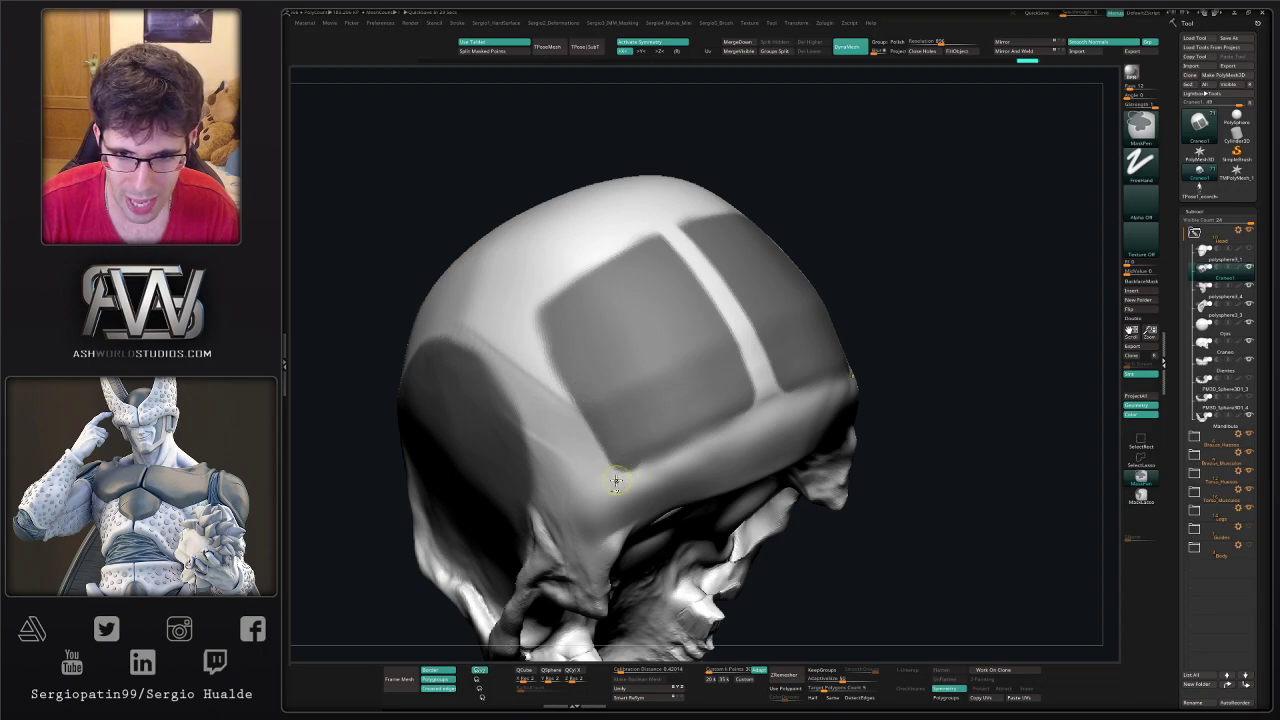
pyautogui.moveTo(763, 414); pyautogui.dragTo(652, 411, button='right')
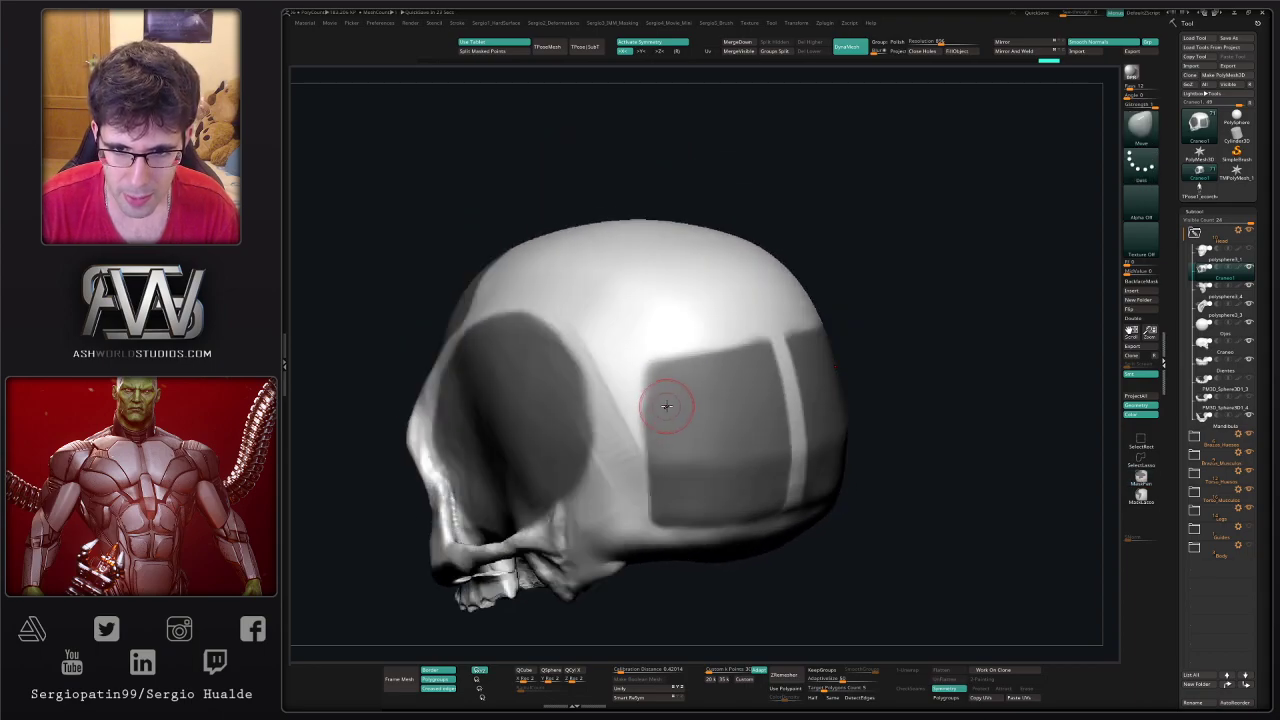
pyautogui.press('ctrl')
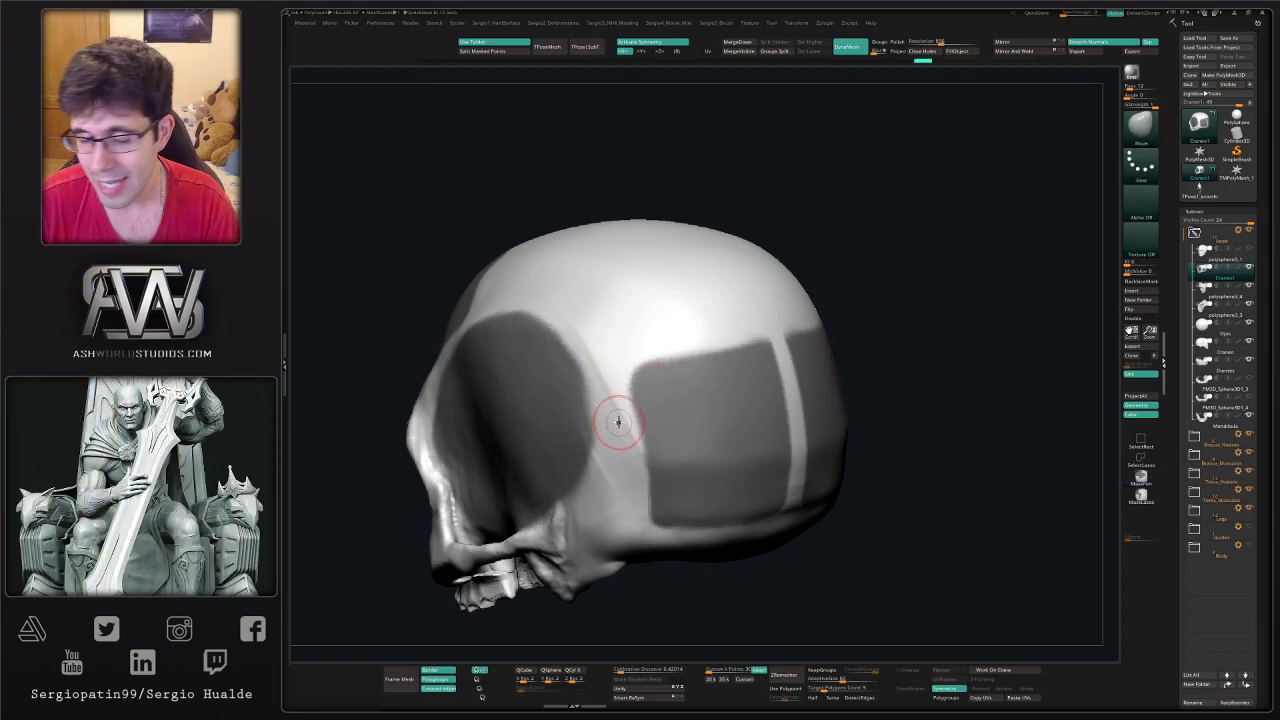
# - Extend the lower front corner of the back-of-head patches toward the bone behind the ear and clean up its edges
pyautogui.moveTo(628, 421); pyautogui.dragTo(655, 379, button='right')
pyautogui.press('s')
pyautogui.moveTo(640, 411)
pyautogui.mouseDown()
pyautogui.moveTo(630, 388)
pyautogui.moveTo(601, 497)
pyautogui.moveTo(624, 455)
pyautogui.moveTo(628, 369)
pyautogui.mouseUp()
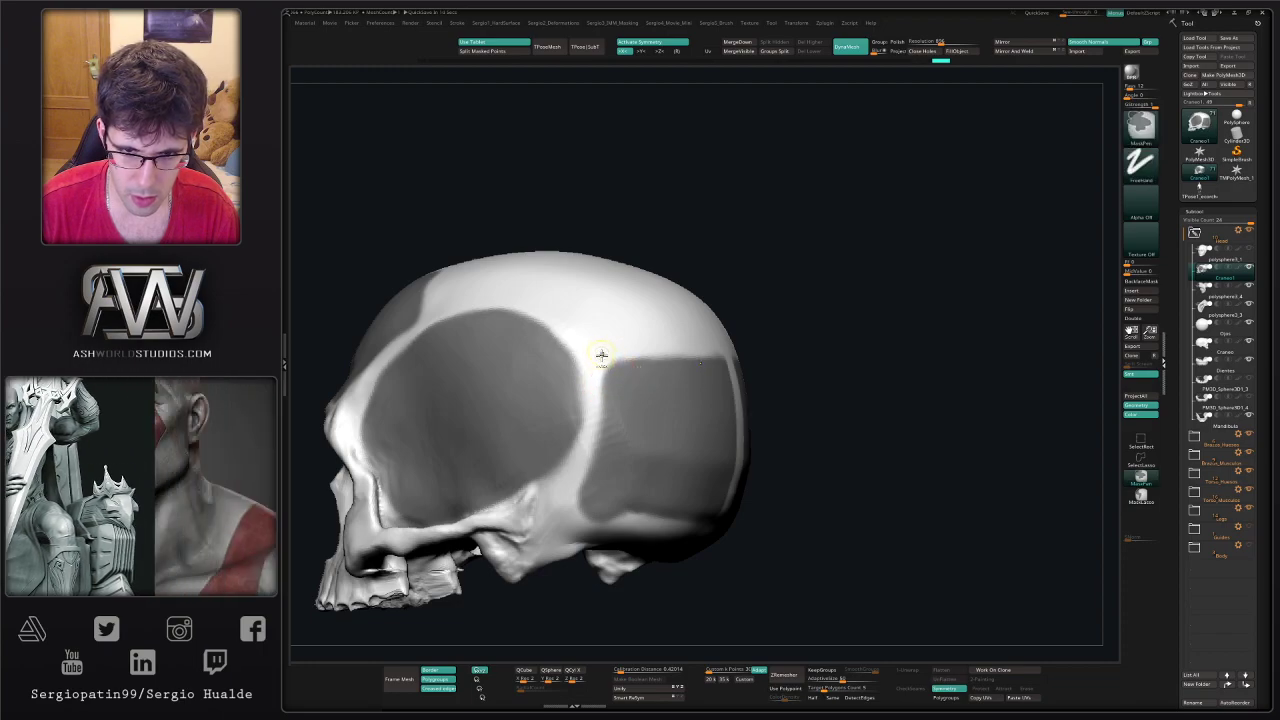
pyautogui.moveTo(594, 453)
pyautogui.keyDown('ctrl'); pyautogui.keyDown('alt'); pyautogui.mouseDown()
pyautogui.moveTo(578, 507)
pyautogui.moveTo(620, 524)
pyautogui.moveTo(634, 514)
pyautogui.mouseUp(); pyautogui.keyUp('alt'); pyautogui.keyUp('ctrl')
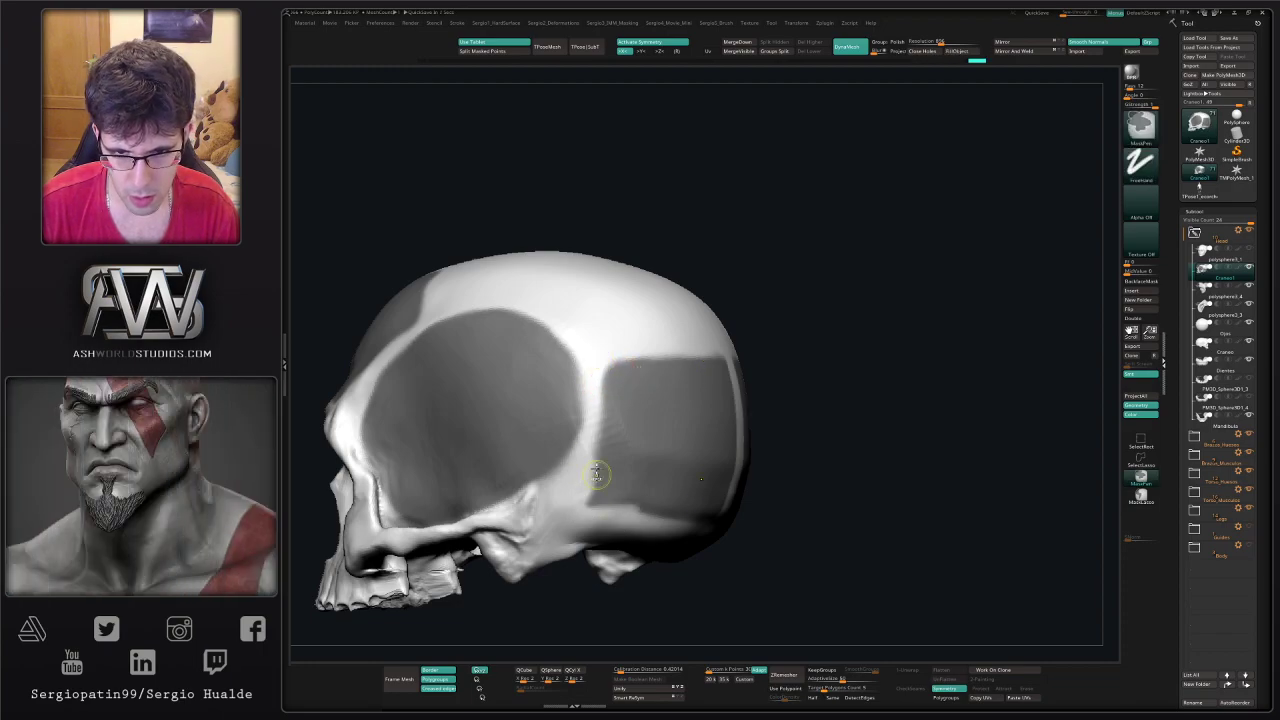
pyautogui.keyDown('ctrl'); pyautogui.moveTo(596, 475); pyautogui.dragTo(607, 424); pyautogui.keyUp('ctrl')
pyautogui.keyDown('ctrl'); pyautogui.moveTo(597, 490); pyautogui.dragTo(661, 507); pyautogui.keyUp('ctrl')
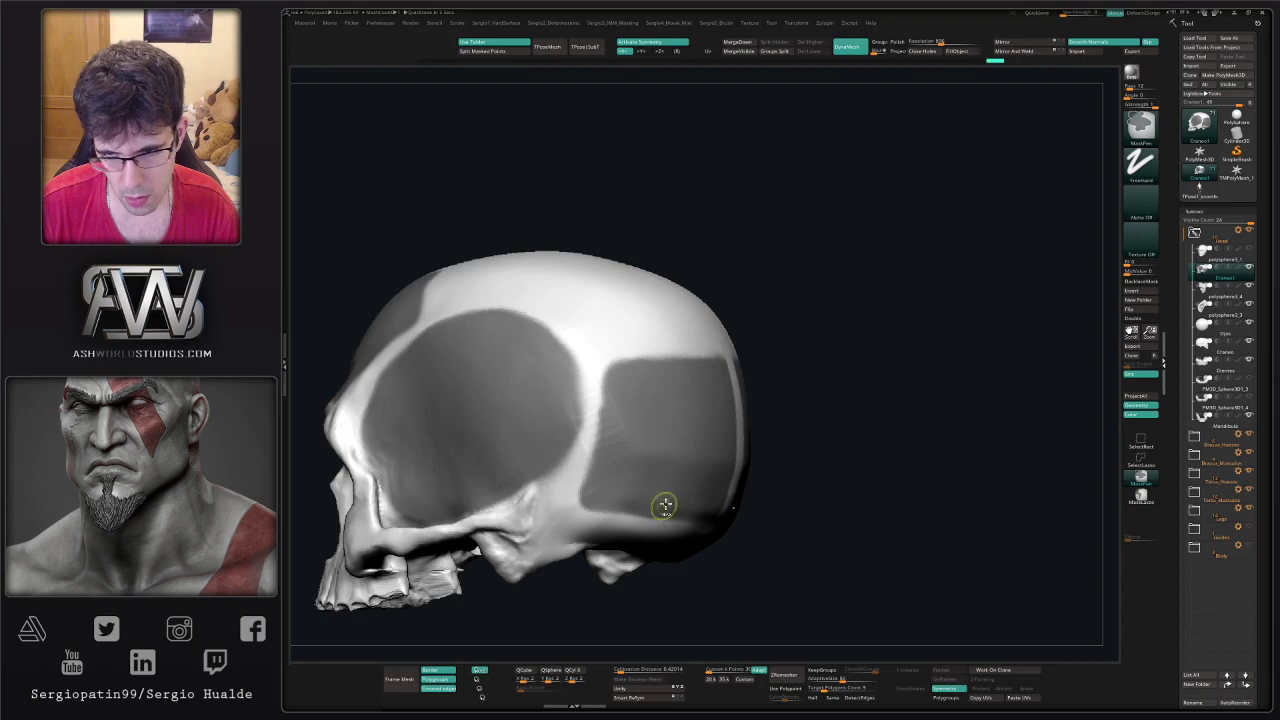
# - Trim the upper front corners of the back-of-head patches and erase their top band to lower the upper edge
pyautogui.moveTo(663, 503)
pyautogui.mouseDown(button='right')
pyautogui.moveTo(694, 508)
pyautogui.moveTo(658, 479)
pyautogui.moveTo(852, 433)
pyautogui.mouseUp(button='right')
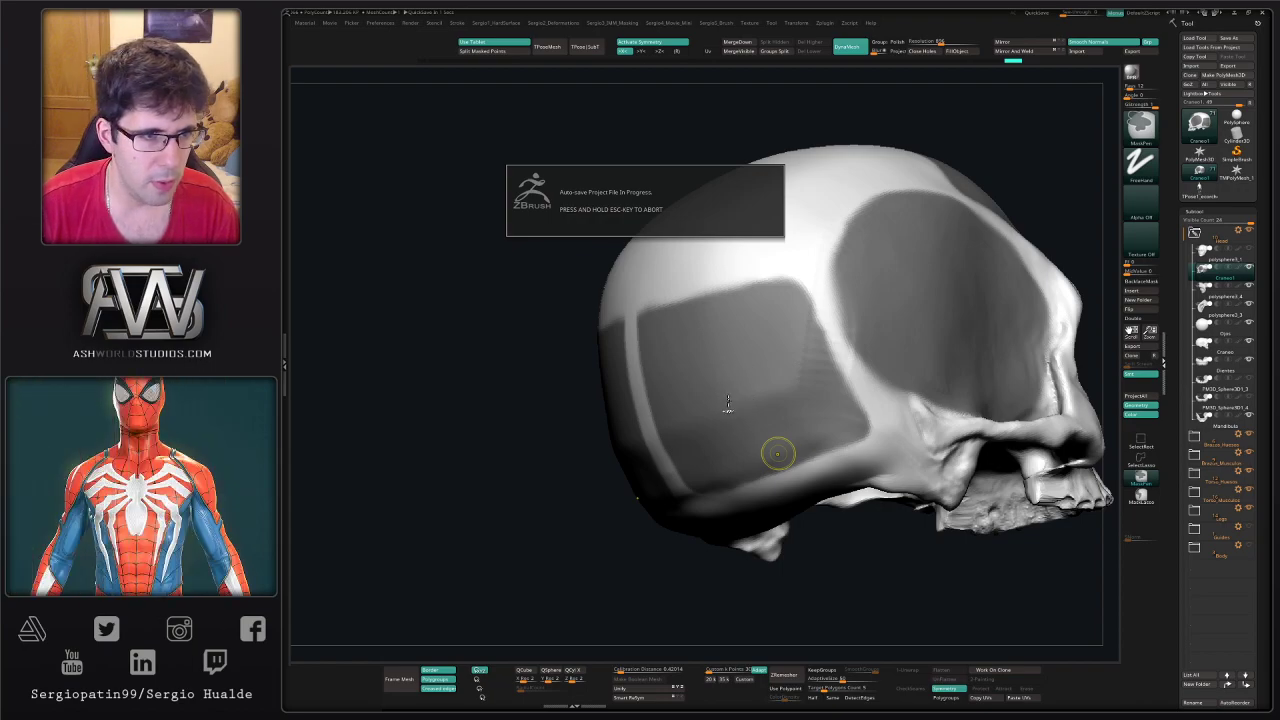
pyautogui.keyDown('alt'); pyautogui.moveTo(728, 404); pyautogui.dragTo(717, 335, button='right'); pyautogui.keyUp('alt')
pyautogui.moveTo(717, 335); pyautogui.dragTo(746, 340, button='right')
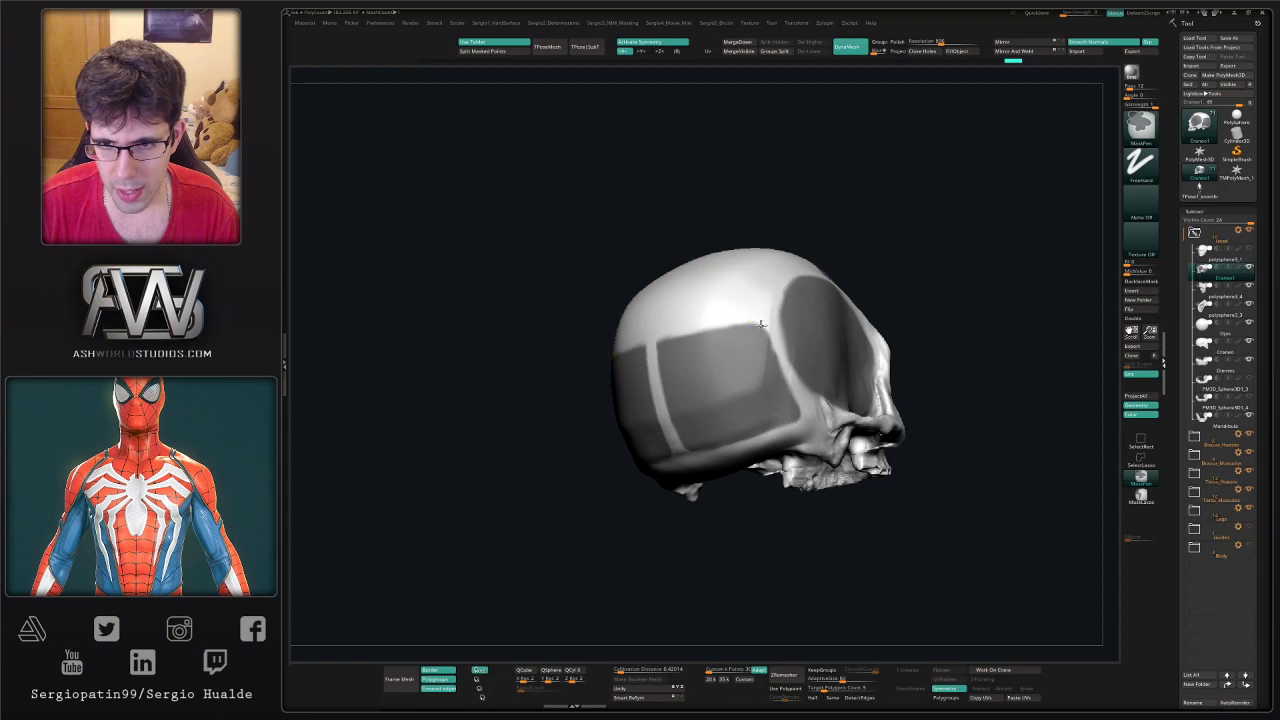
pyautogui.keyDown('ctrl'); pyautogui.keyDown('alt'); pyautogui.moveTo(758, 309); pyautogui.dragTo(787, 386); pyautogui.keyUp('alt'); pyautogui.keyUp('ctrl')
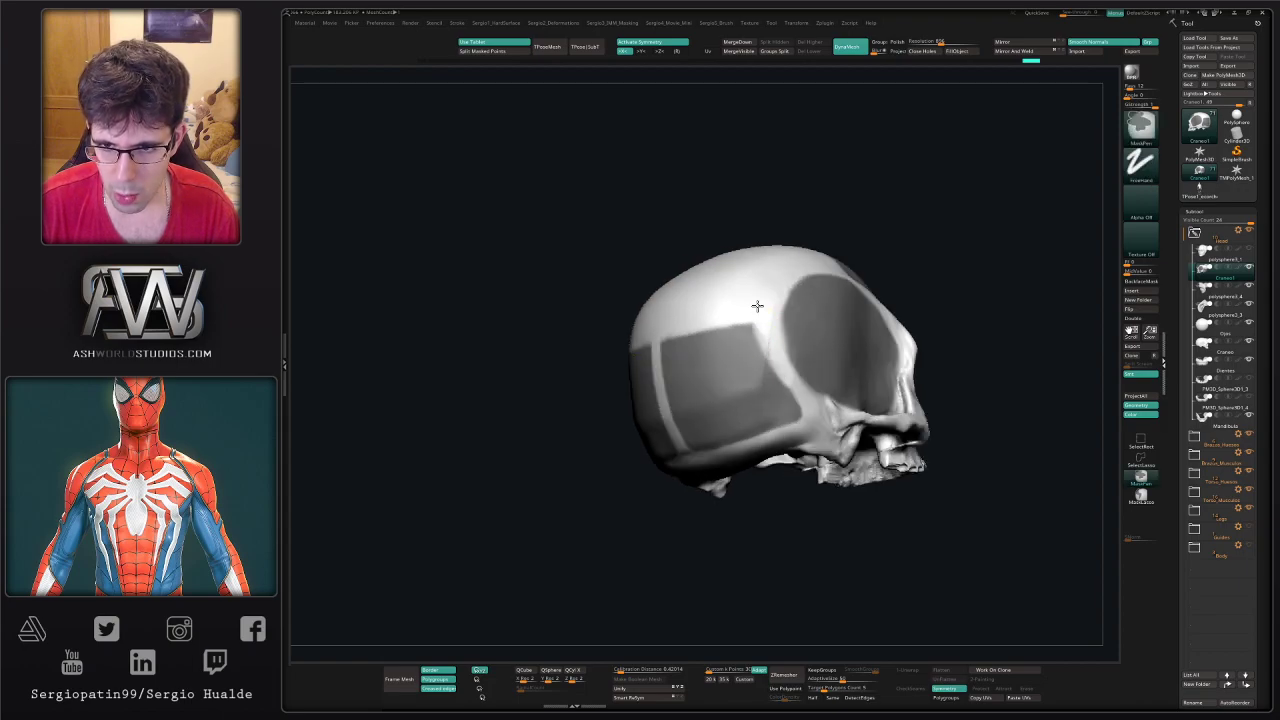
pyautogui.moveTo(760, 309)
pyautogui.mouseDown(button='right')
pyautogui.moveTo(766, 350)
pyautogui.moveTo(743, 363)
pyautogui.mouseUp(button='right')
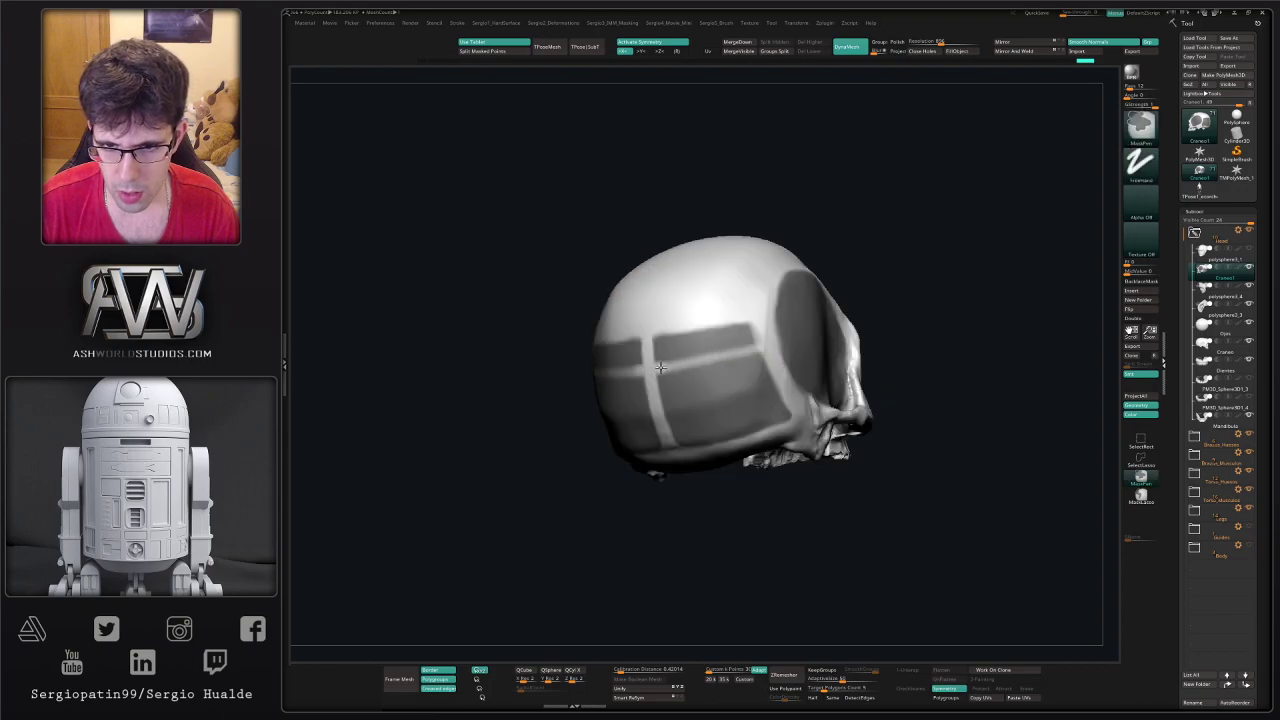
pyautogui.moveTo(653, 330)
pyautogui.keyDown('ctrl'); pyautogui.keyDown('alt'); pyautogui.mouseDown()
pyautogui.moveTo(650, 358)
pyautogui.moveTo(736, 318)
pyautogui.mouseUp(); pyautogui.keyUp('alt'); pyautogui.keyUp('ctrl')
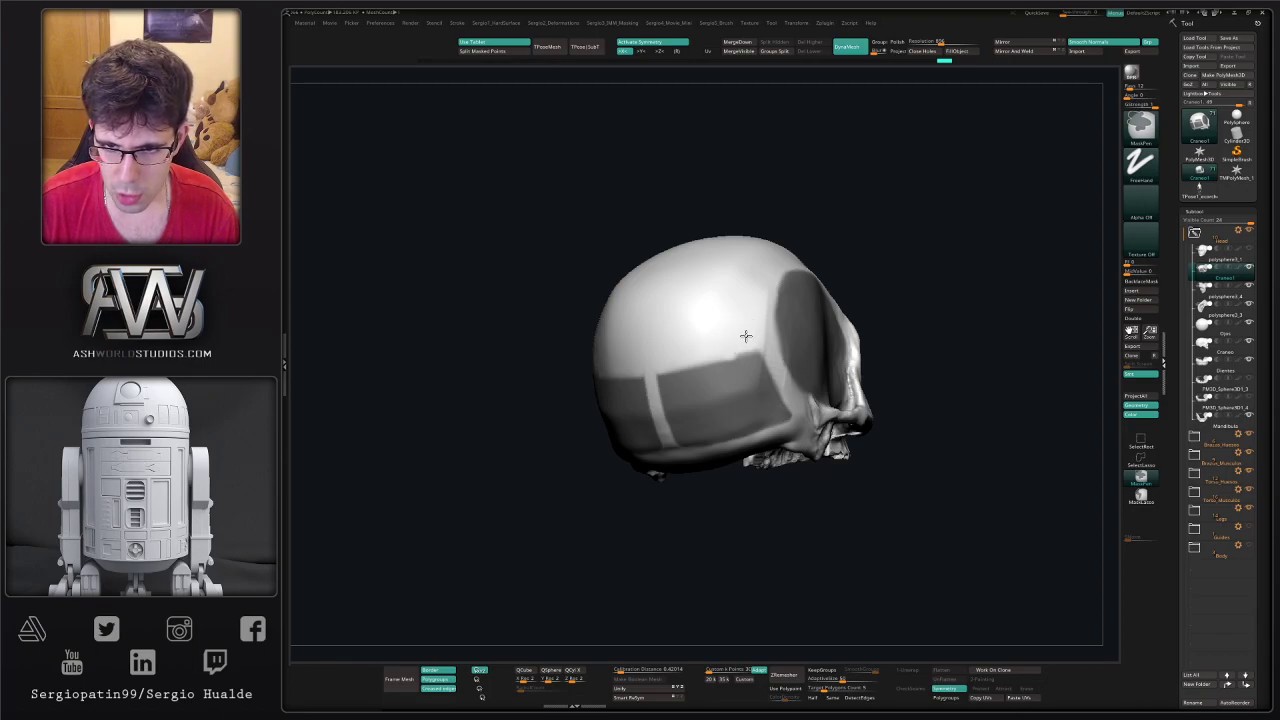
# - Turn the masked muscle areas into their own polygroup and isolate them, hiding the rest of the cranium
pyautogui.hotkey('shift', 'f')
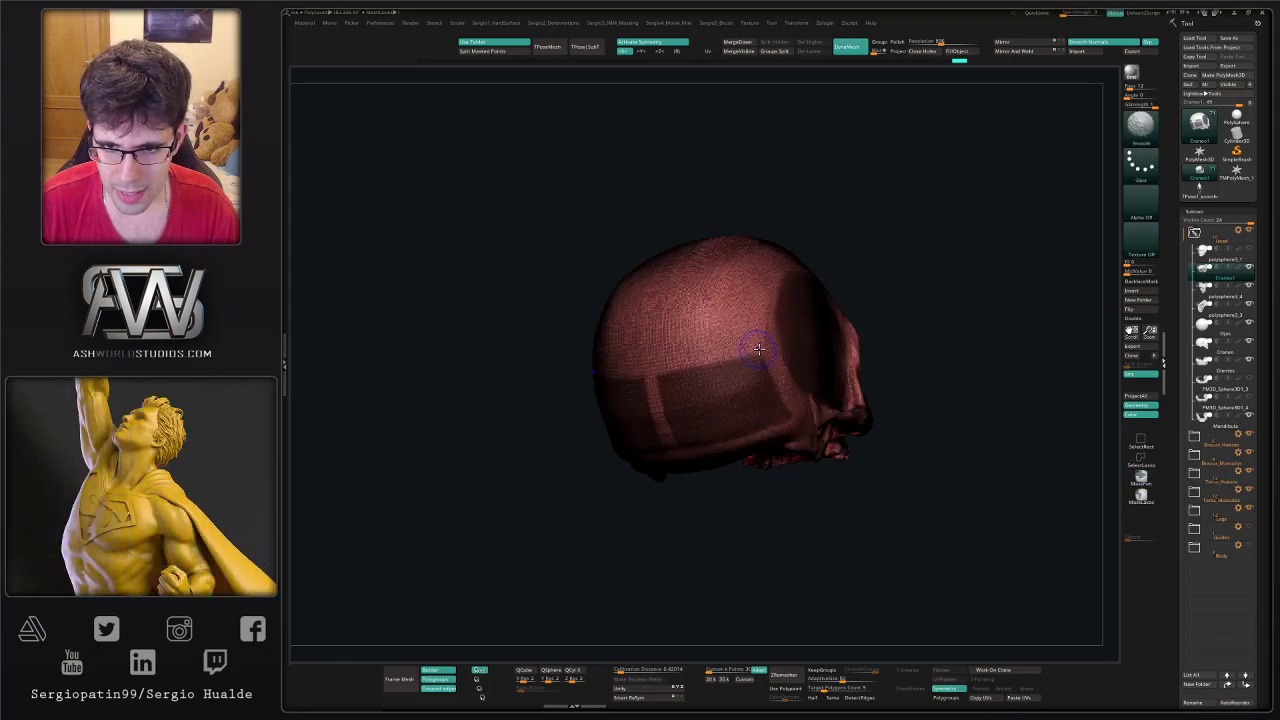
pyautogui.moveTo(800, 368)
pyautogui.mouseDown(button='right')
pyautogui.moveTo(739, 405)
pyautogui.moveTo(755, 398)
pyautogui.moveTo(480, 473)
pyautogui.mouseUp(button='right')
pyautogui.hotkey('shift', 'f')
pyautogui.moveTo(722, 376); pyautogui.dragTo(771, 346, button='right')
pyautogui.hotkey('shift', 'f')
pyautogui.hotkey('shift', 'f')
pyautogui.hotkey('shift', 'f')
pyautogui.hotkey('shift', 'f')
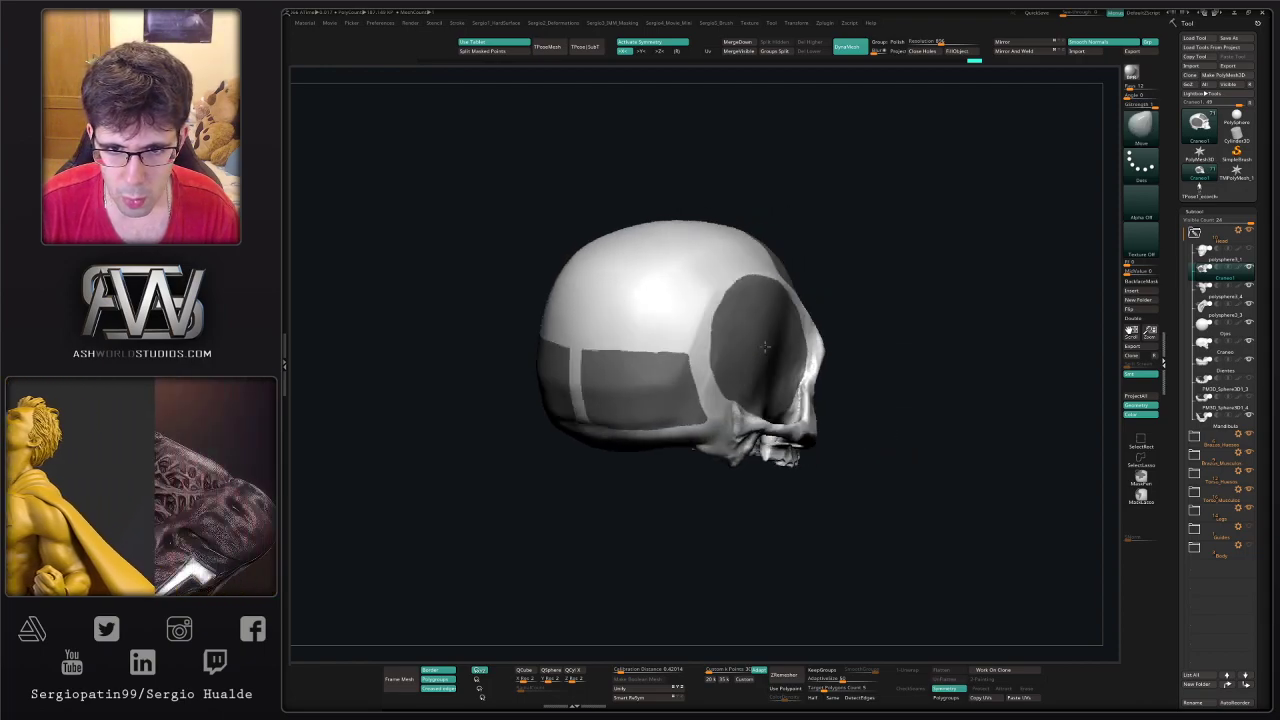
pyautogui.keyDown('ctrl'); pyautogui.keyDown('shift'); pyautogui.click(741, 368); pyautogui.keyUp('shift'); pyautogui.keyUp('ctrl')
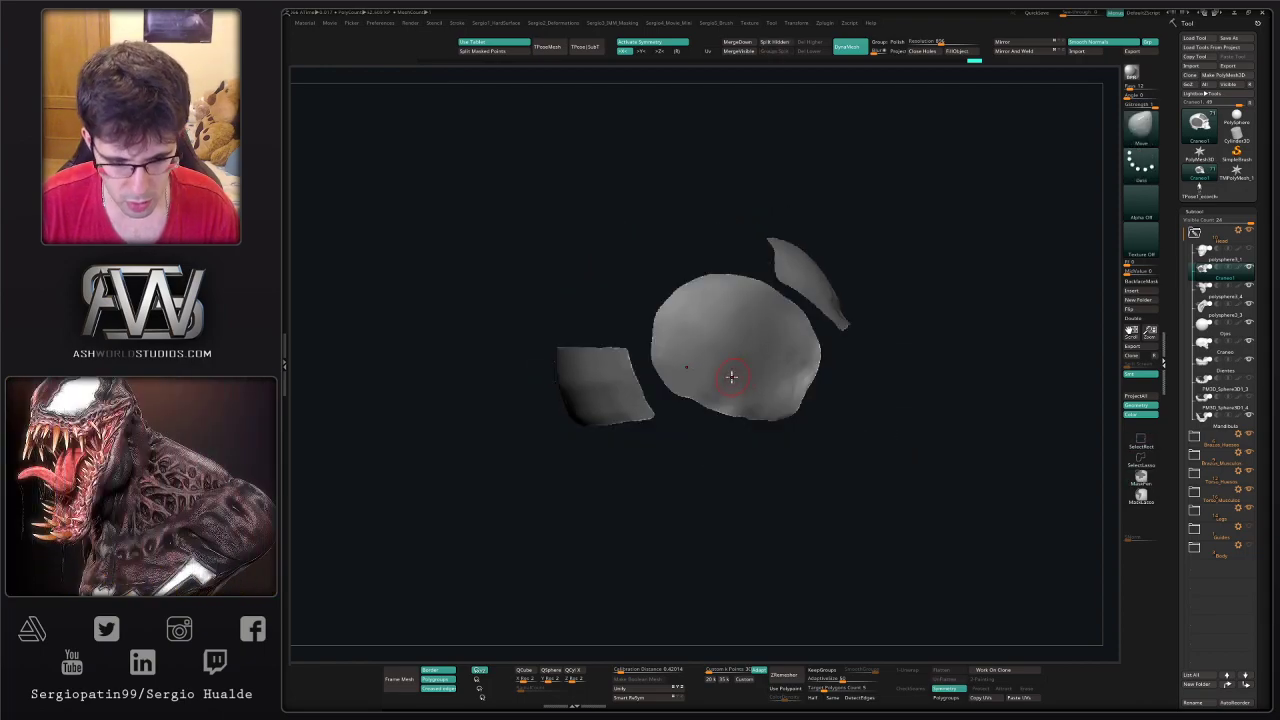
pyautogui.moveTo(745, 370)
pyautogui.mouseDown(button='right')
pyautogui.moveTo(853, 410)
pyautogui.moveTo(903, 397)
pyautogui.moveTo(863, 408)
pyautogui.moveTo(851, 383)
pyautogui.moveTo(869, 407)
pyautogui.mouseUp(button='right')
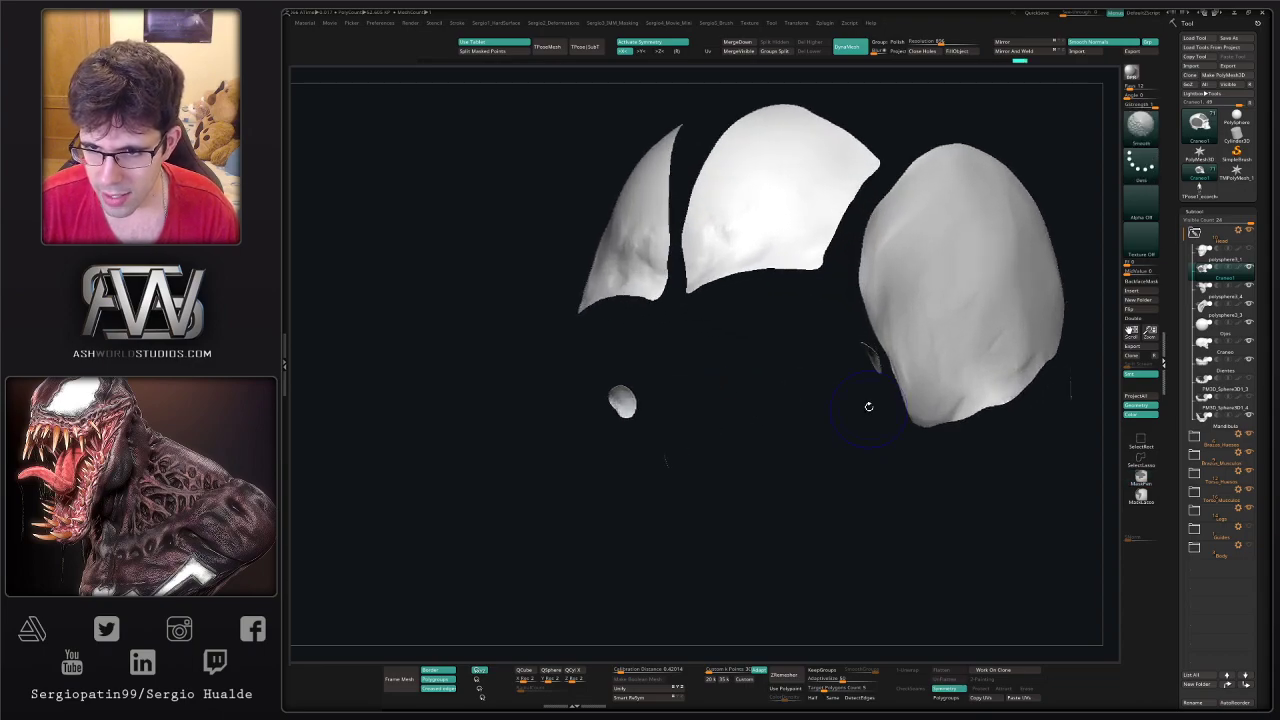
# - Hide the small stray fragments beside and below the muscle patches with a lasso selection and delete the hidden geometry
pyautogui.hotkey('shift', 'f')
pyautogui.moveTo(880, 363); pyautogui.dragTo(891, 438, button='right')
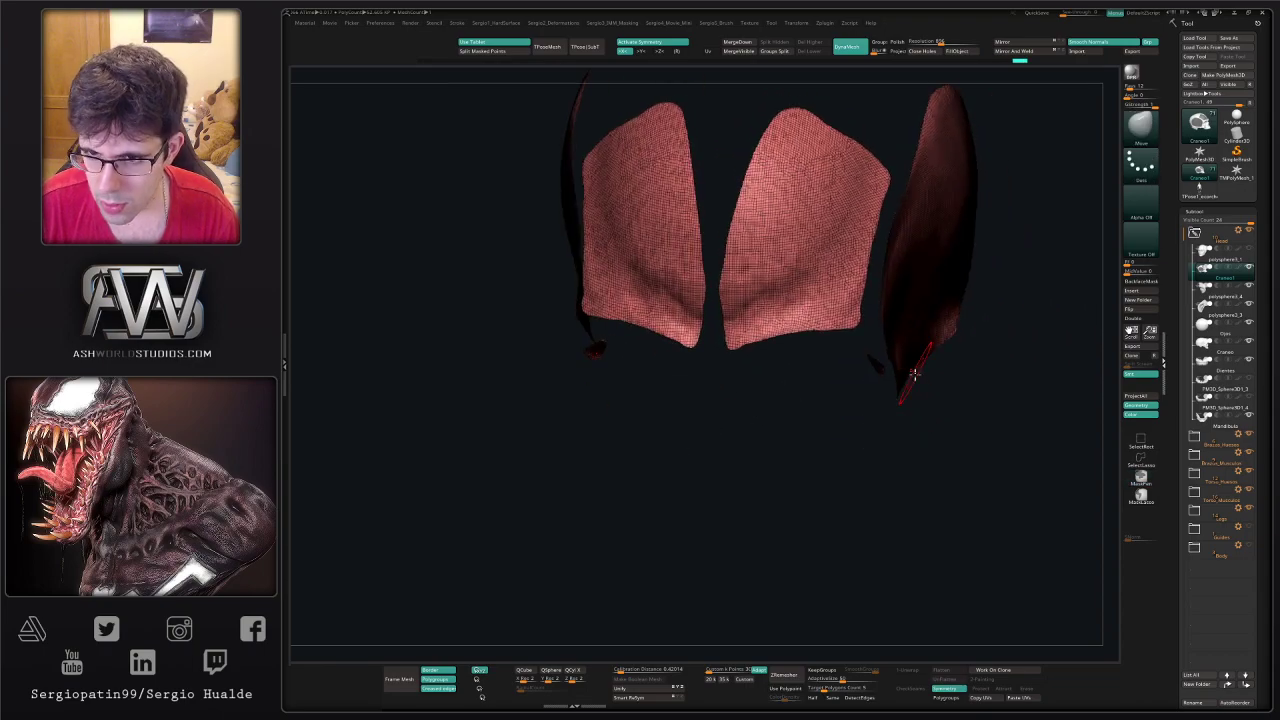
pyautogui.keyDown('alt'); pyautogui.moveTo(874, 374); pyautogui.dragTo(1080, 449, button='right'); pyautogui.keyUp('alt')
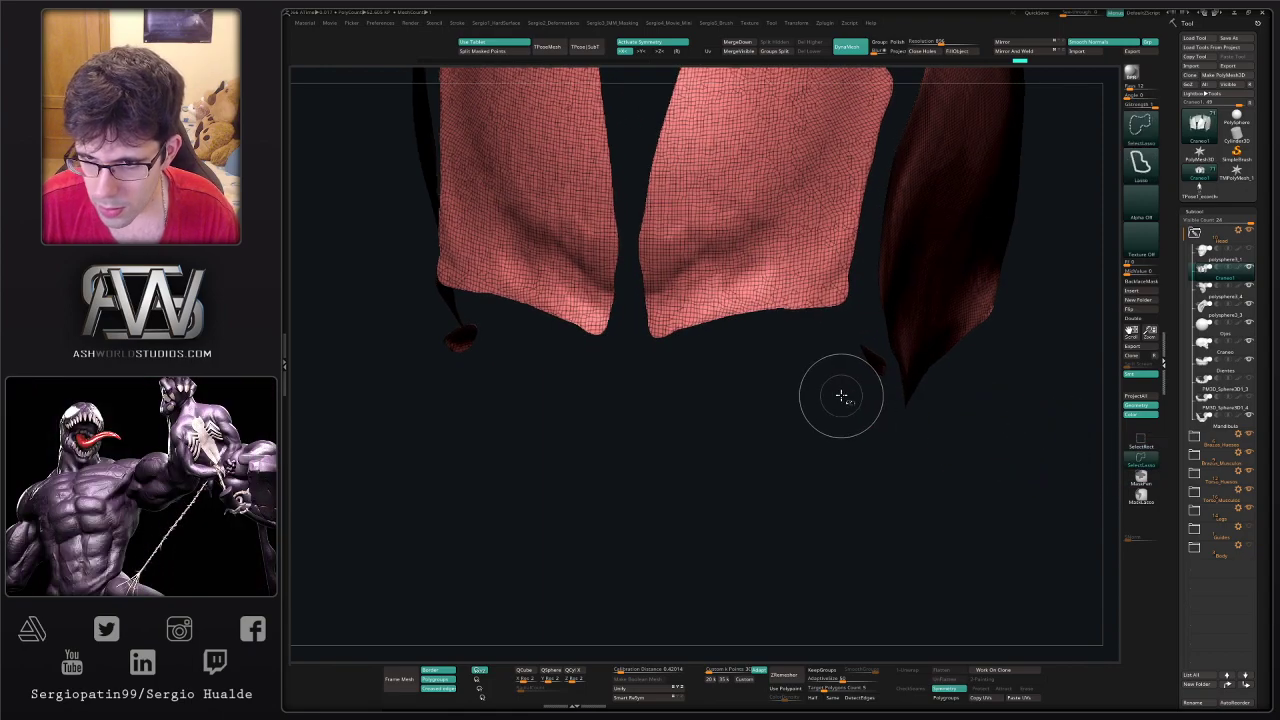
pyautogui.moveTo(846, 402)
pyautogui.keyDown('ctrl'); pyautogui.keyDown('alt'); pyautogui.keyDown('shift'); pyautogui.mouseDown()
pyautogui.moveTo(890, 391)
pyautogui.moveTo(888, 356)
pyautogui.moveTo(860, 338)
pyautogui.mouseUp(); pyautogui.keyUp('shift'); pyautogui.keyUp('alt'); pyautogui.keyUp('ctrl')
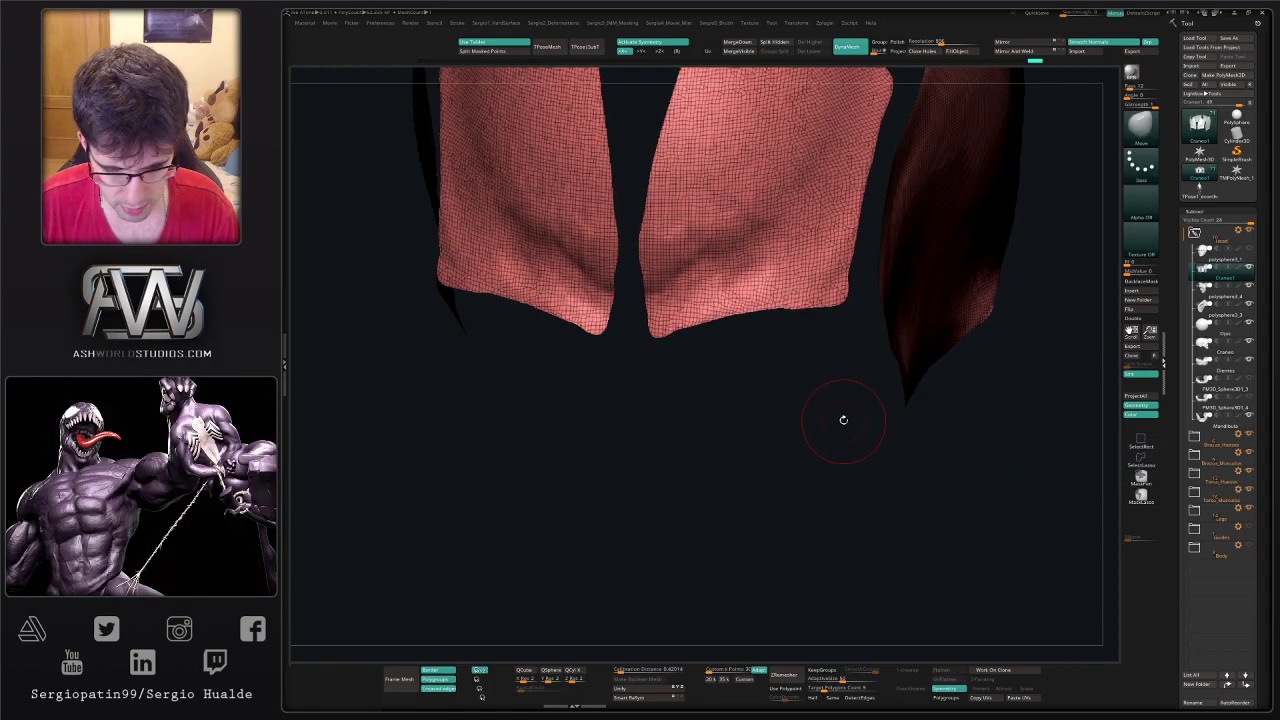
pyautogui.press('Delete')
pyautogui.keyDown('ctrl'); pyautogui.moveTo(849, 463); pyautogui.dragTo(880, 350, button='right'); pyautogui.keyUp('ctrl')
pyautogui.keyDown('ctrl'); pyautogui.keyDown('shift'); pyautogui.click(1138, 442); pyautogui.keyUp('shift'); pyautogui.keyUp('ctrl')
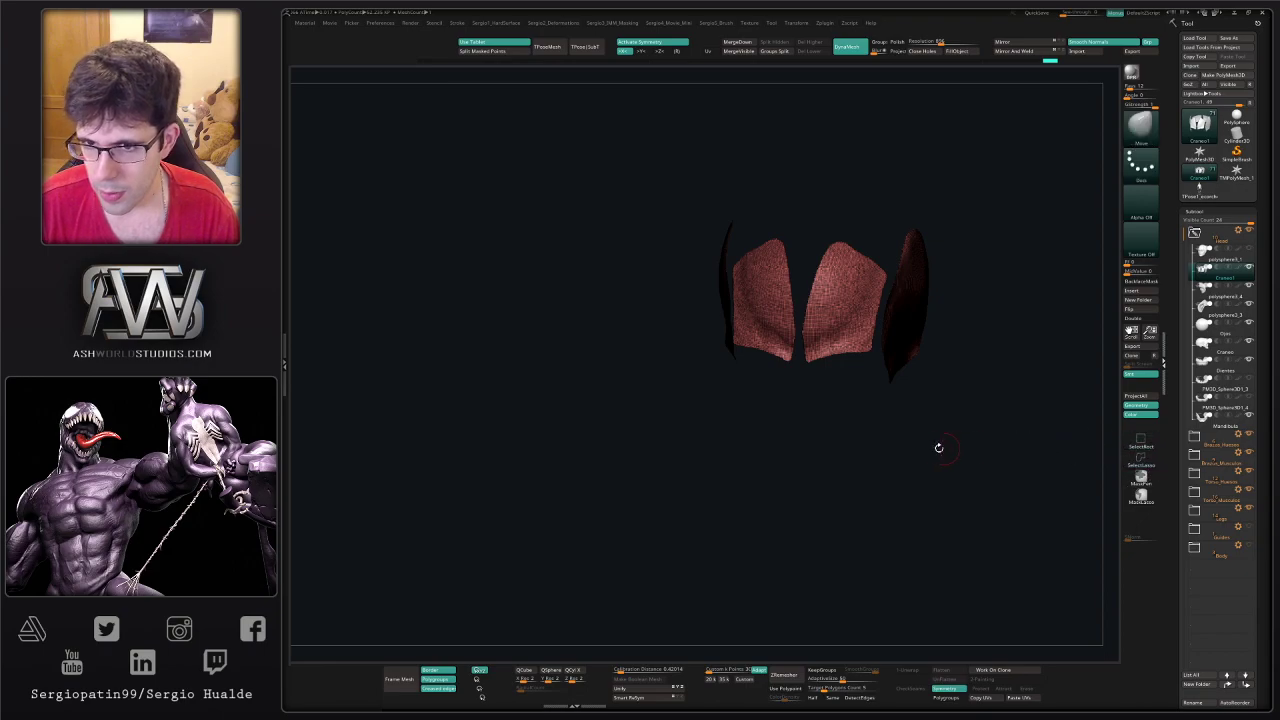
# - Remesh the muscle patches with ZRemesher, and remesh them again with the Half option enabled
pyautogui.moveTo(938, 447); pyautogui.dragTo(898, 437, button='right')
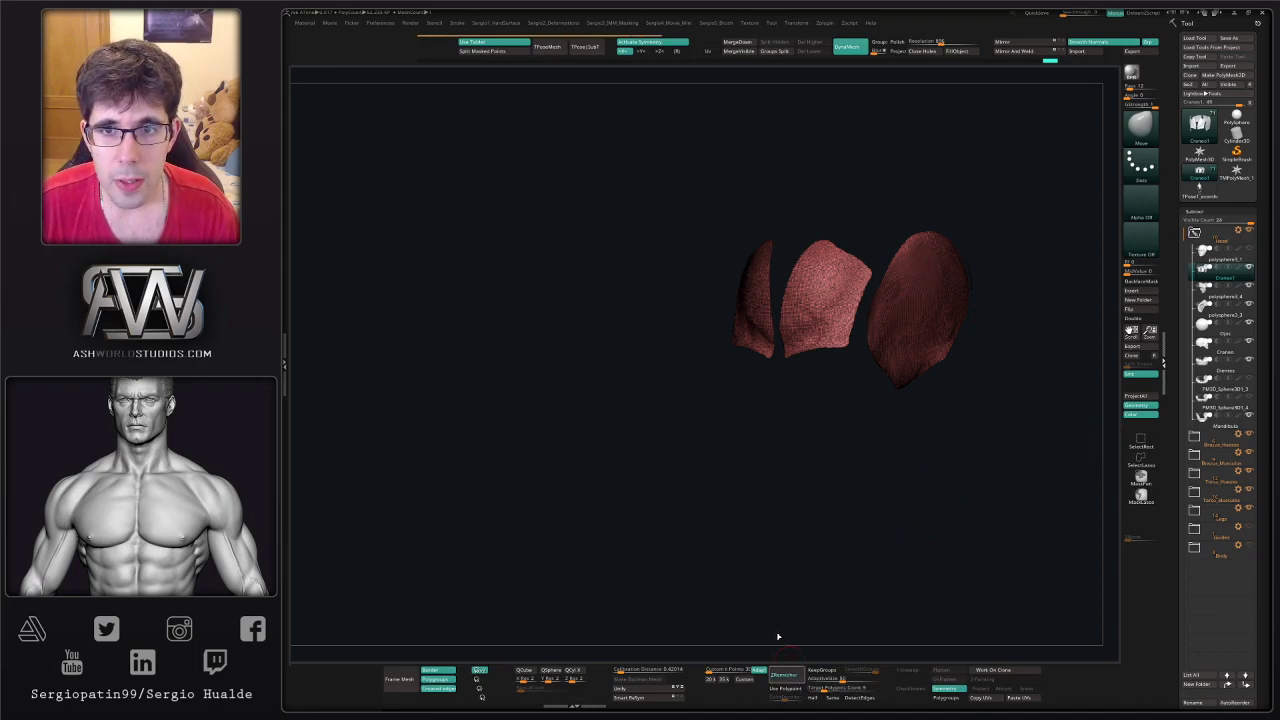
pyautogui.hotkey('shift', 'f')
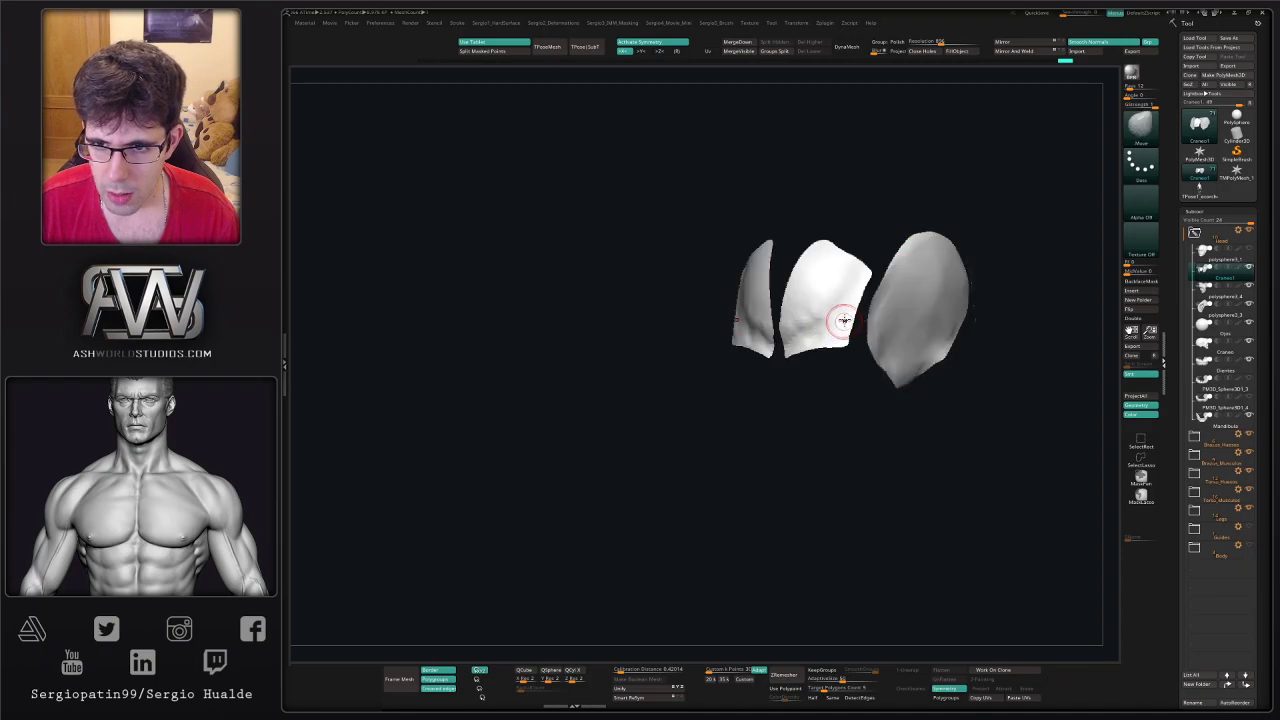
pyautogui.keyDown('ctrl'); pyautogui.moveTo(846, 320); pyautogui.dragTo(900, 350, button='right'); pyautogui.keyUp('ctrl')
pyautogui.hotkey('shift', 'f')
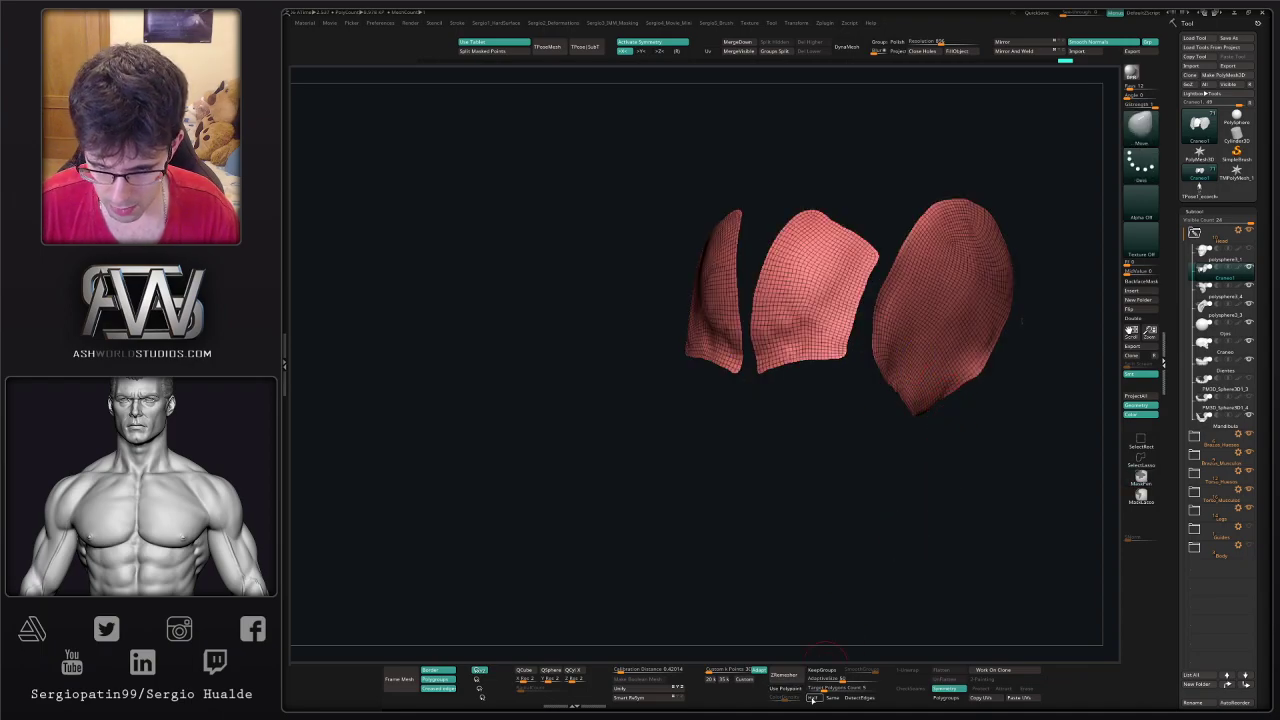
pyautogui.click(812, 697)
pyautogui.click(783, 675)
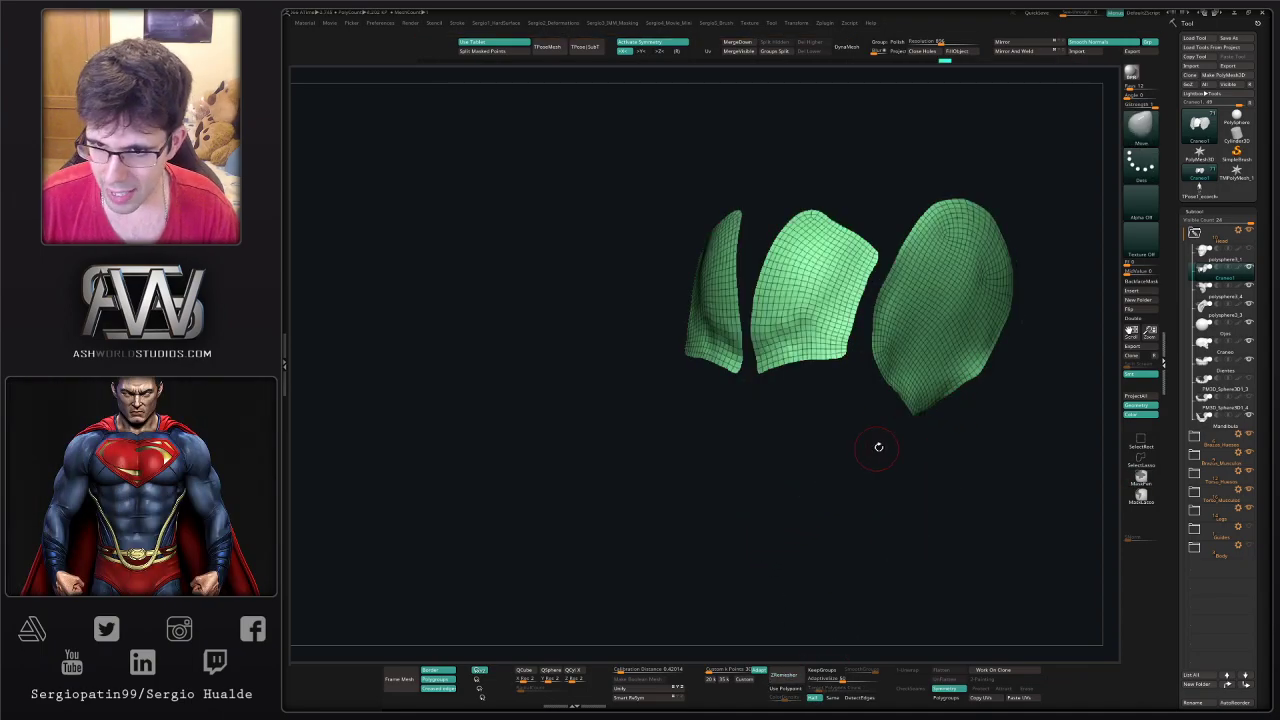
# - Check the remeshed patches against the full skull and turn off colour projection
pyautogui.moveTo(878, 447); pyautogui.dragTo(817, 455)
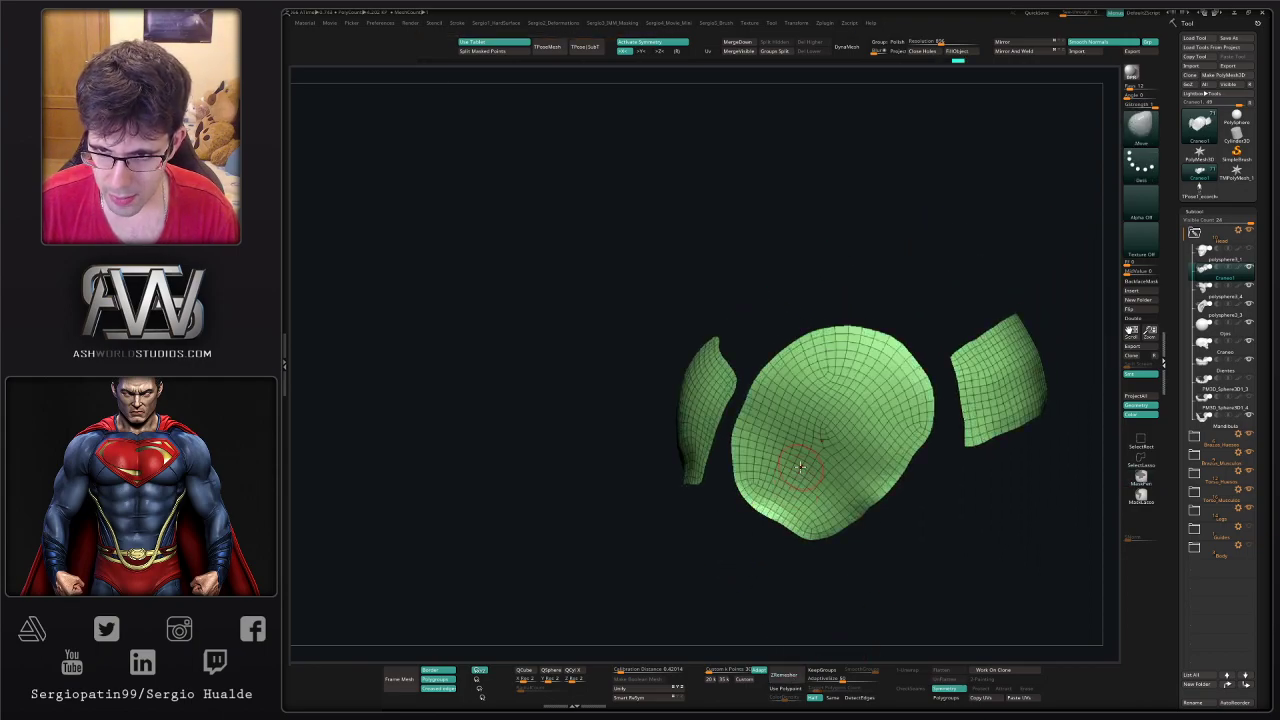
pyautogui.moveTo(795, 480); pyautogui.dragTo(1048, 415, button='right')
pyautogui.hotkey('alt', 's')
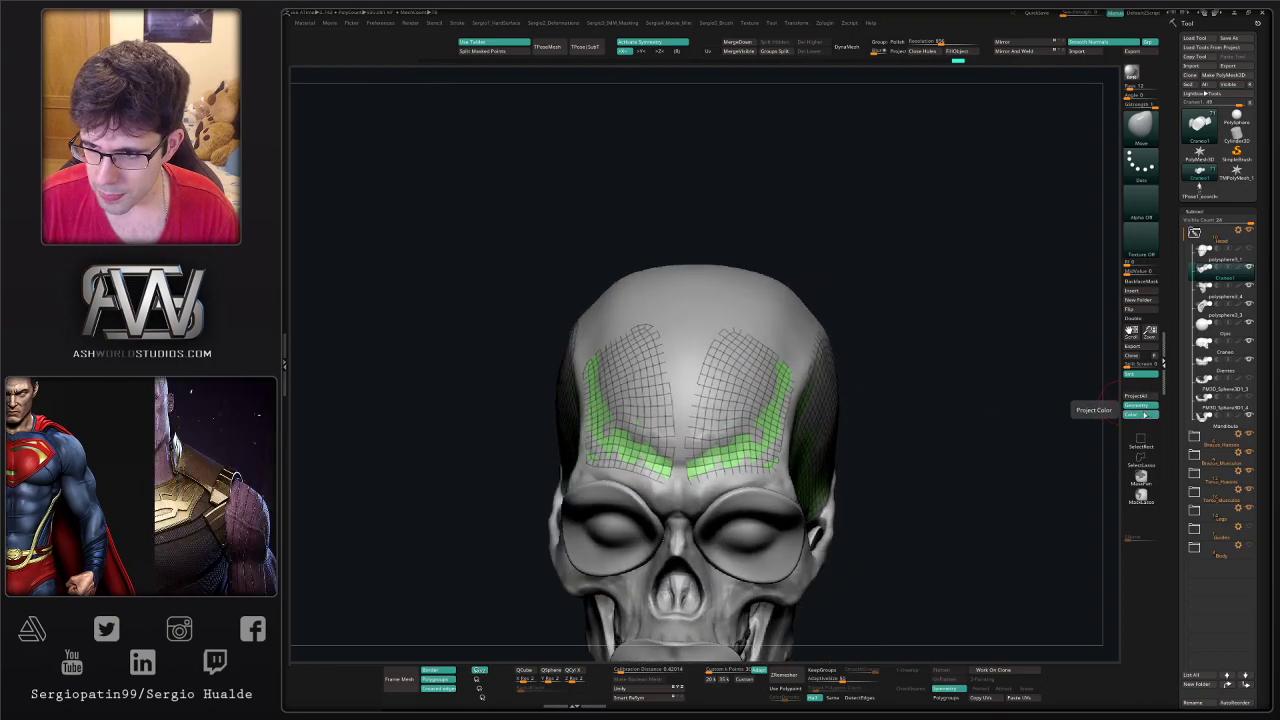
pyautogui.moveTo(1055, 414); pyautogui.dragTo(760, 435, button='right')
pyautogui.hotkey('shift', 'f')
pyautogui.press('s')
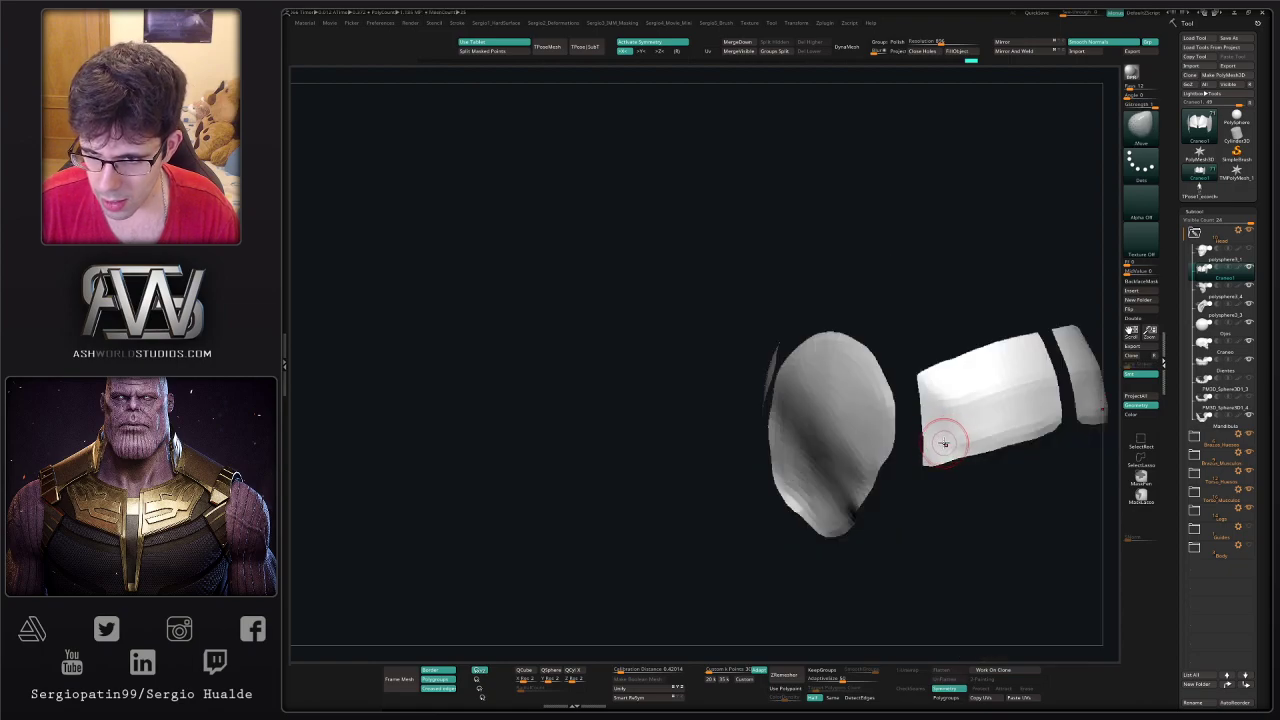
# - Isolate the temporal patches and split the hidden forehead and back-of-head patches into a separate subtool
pyautogui.moveTo(947, 440); pyautogui.dragTo(971, 463, button='right')
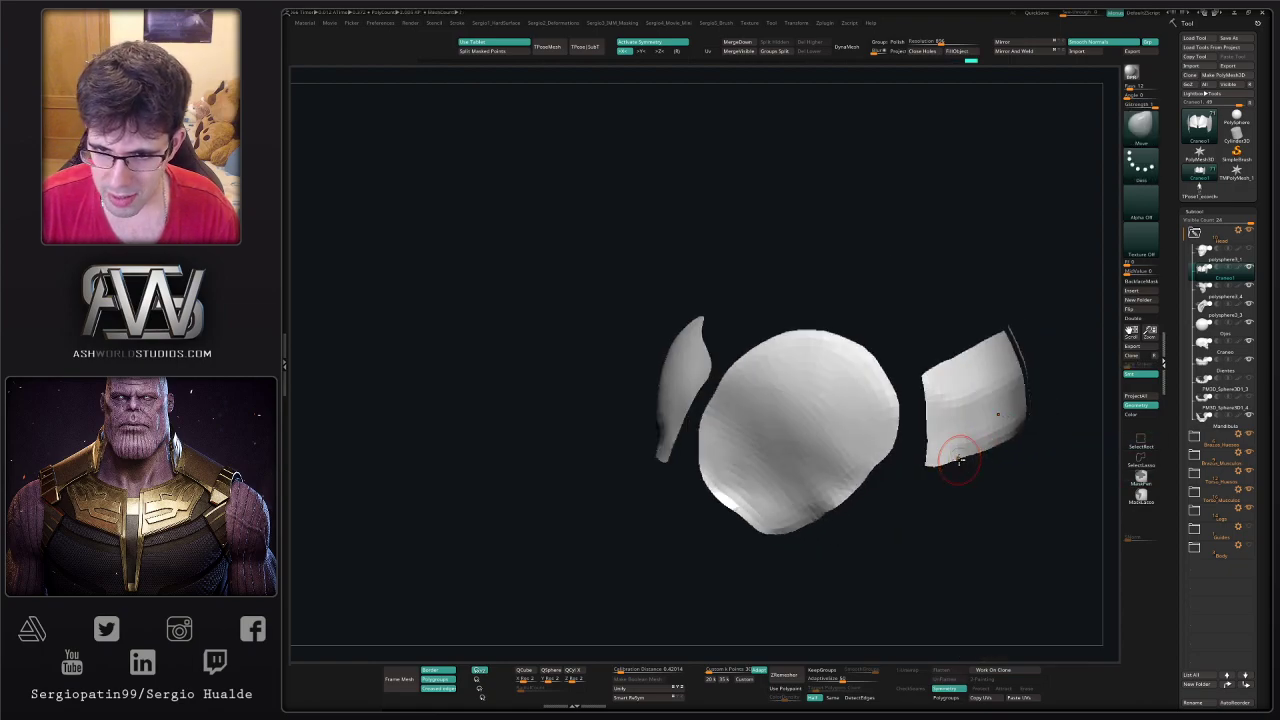
pyautogui.moveTo(963, 460); pyautogui.dragTo(731, 420)
pyautogui.moveTo(729, 354)
pyautogui.mouseDown()
pyautogui.moveTo(737, 394)
pyautogui.moveTo(770, 400)
pyautogui.mouseUp()
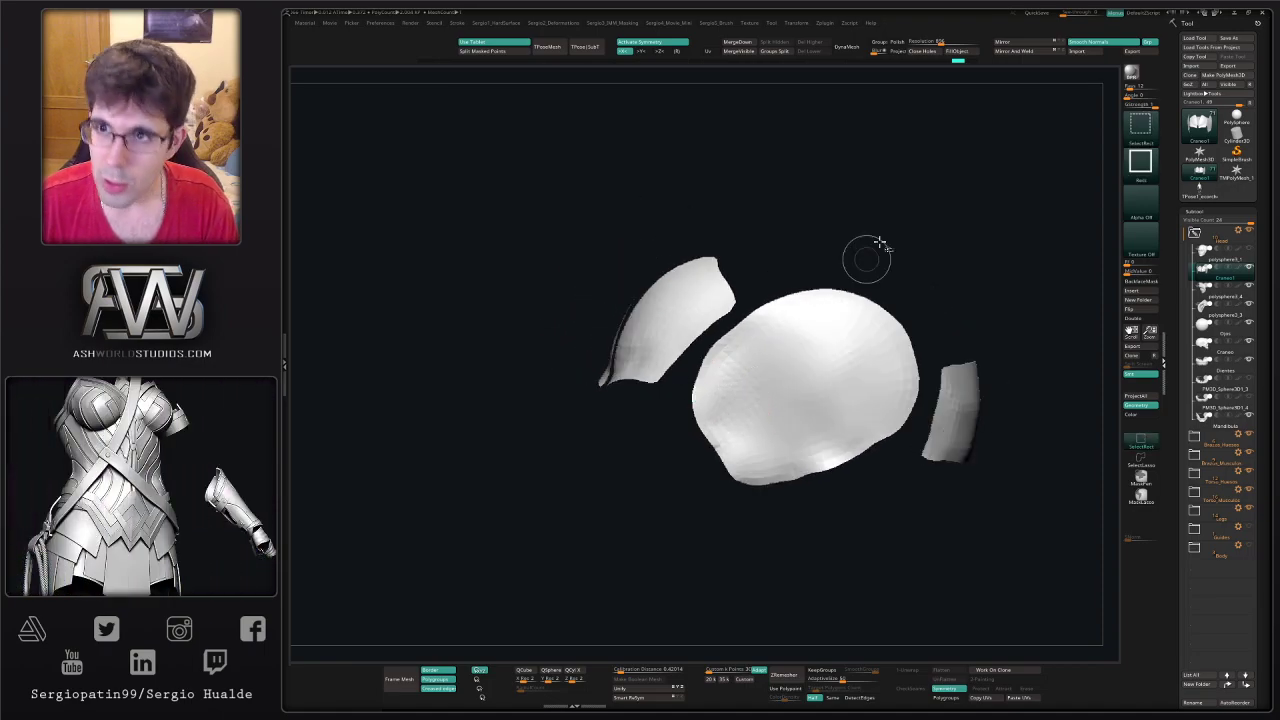
pyautogui.keyDown('ctrl'); pyautogui.keyDown('shift'); pyautogui.click(832, 316); pyautogui.keyUp('shift'); pyautogui.keyUp('ctrl')
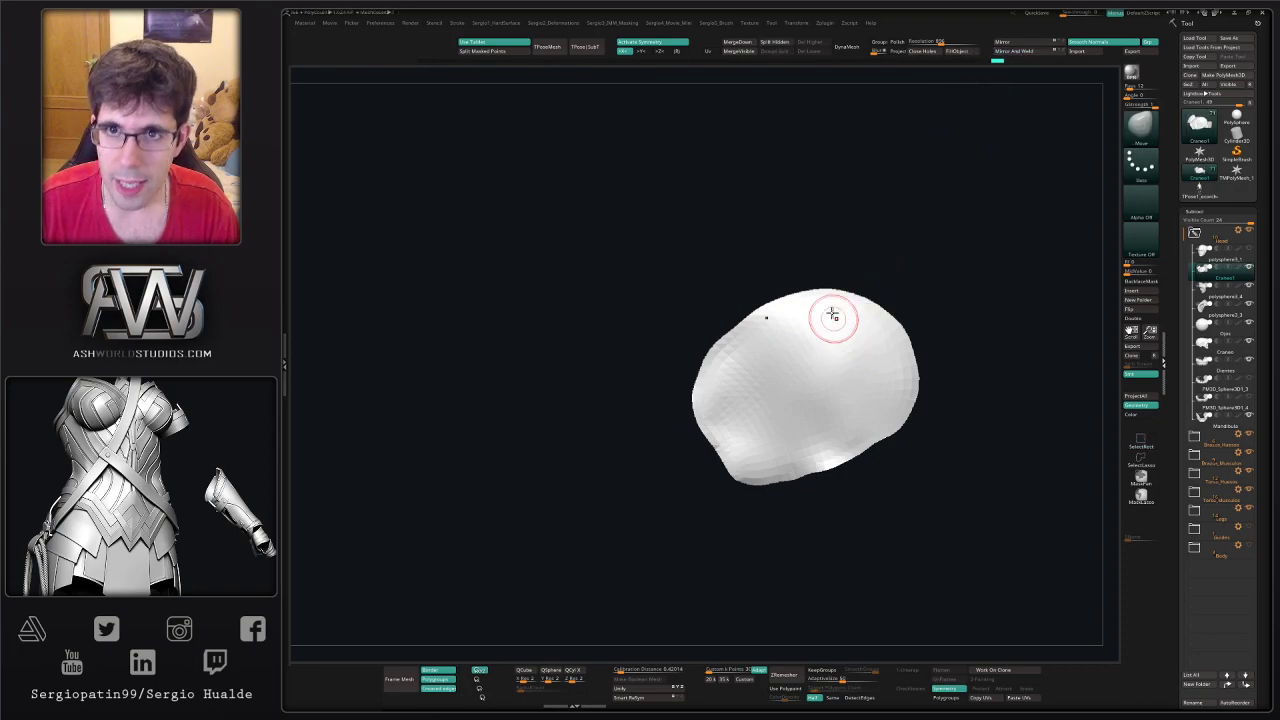
pyautogui.click(774, 43)
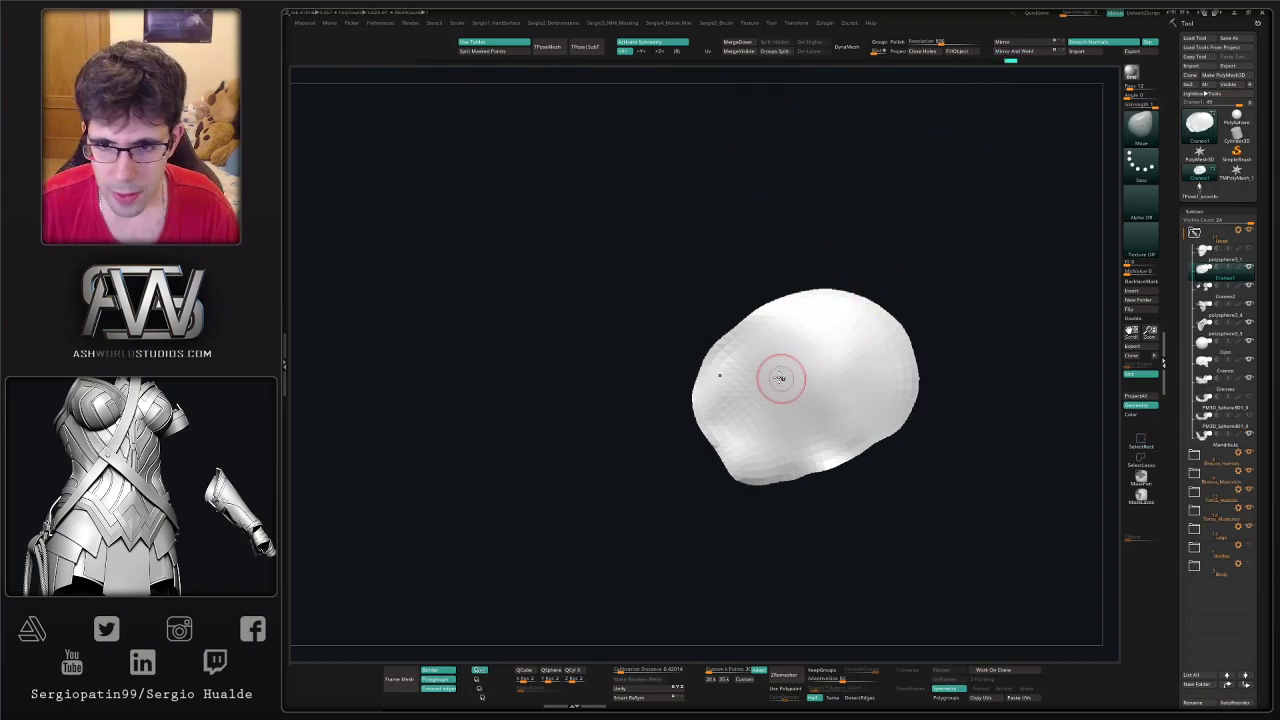
# - Bring back the skull and pull the lower front corner of the temporal patches down beneath the cheekbone, undoing unwanted strokes
pyautogui.keyDown('alt'); pyautogui.moveTo(785, 385); pyautogui.dragTo(759, 371, button='right'); pyautogui.keyUp('alt')
pyautogui.moveTo(717, 363); pyautogui.dragTo(717, 437)
pyautogui.hotkey('alt', 's')
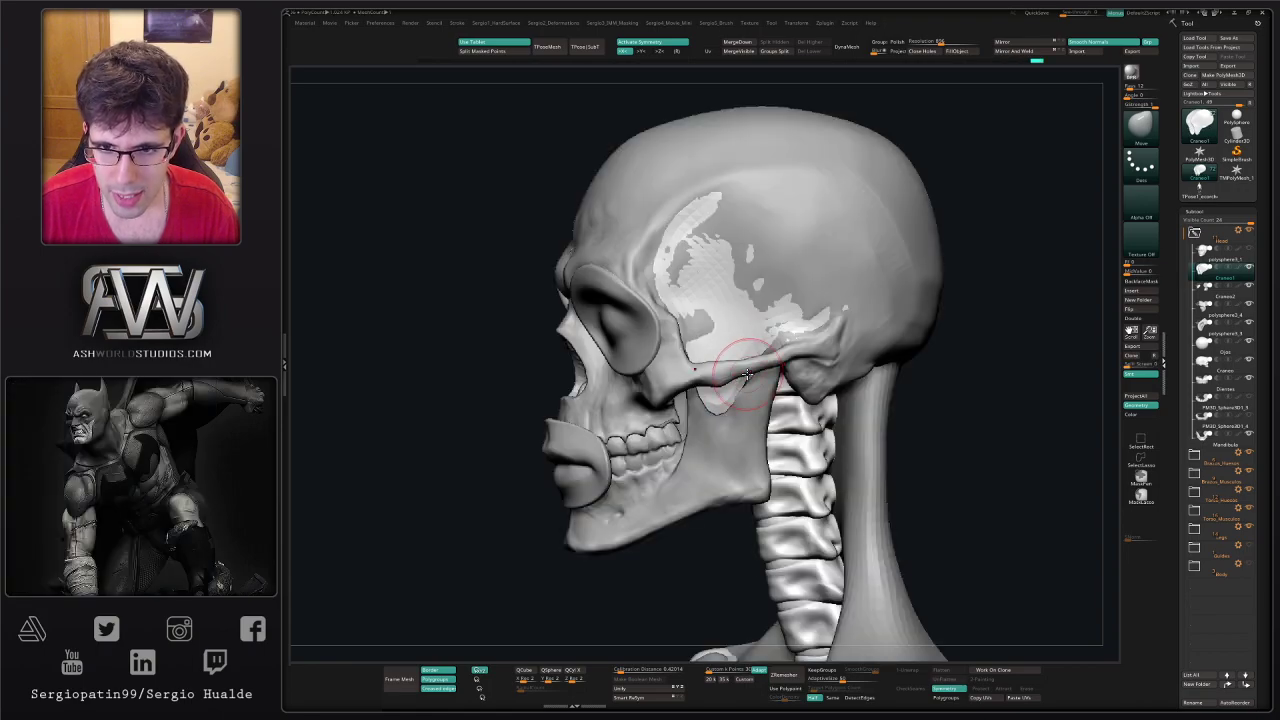
pyautogui.moveTo(746, 369); pyautogui.dragTo(720, 372, button='right')
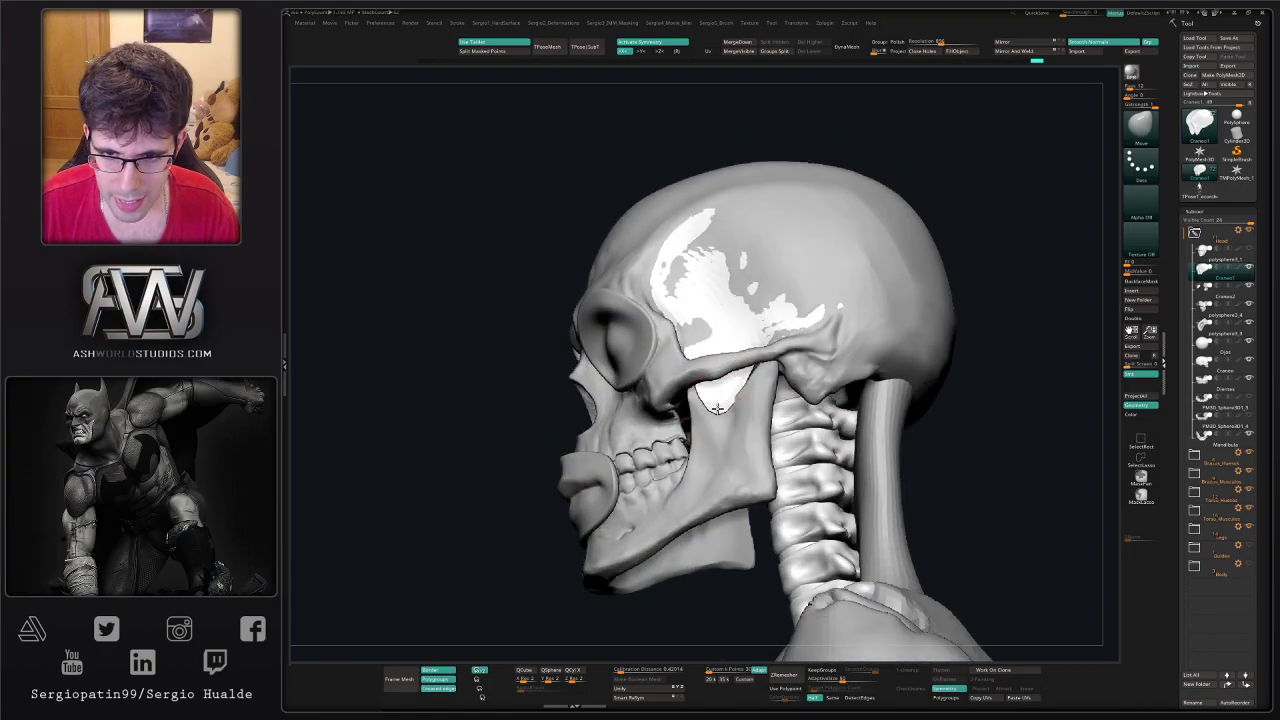
pyautogui.moveTo(735, 386); pyautogui.dragTo(700, 390)
pyautogui.hotkey('ctrl', 'z')
pyautogui.hotkey('ctrl', 'z')
pyautogui.hotkey('ctrl', 'z')
pyautogui.hotkey('ctrl', 'z')
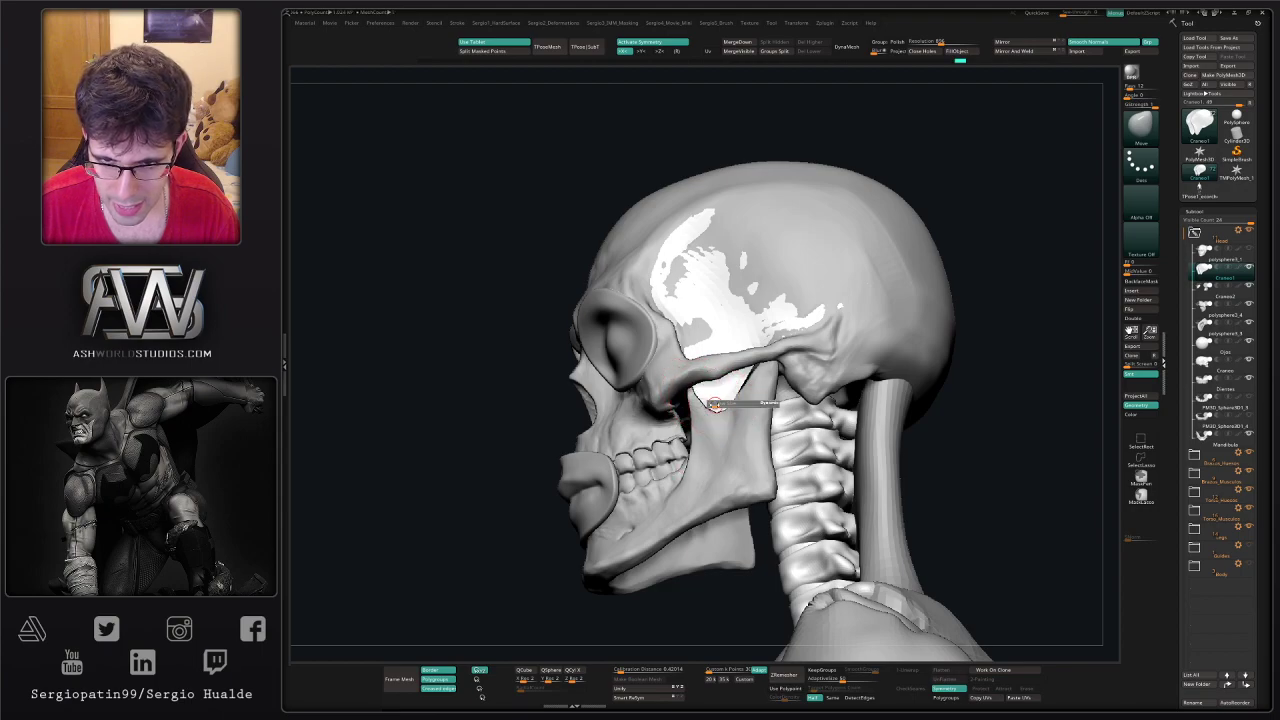
pyautogui.moveTo(714, 394); pyautogui.dragTo(737, 377)
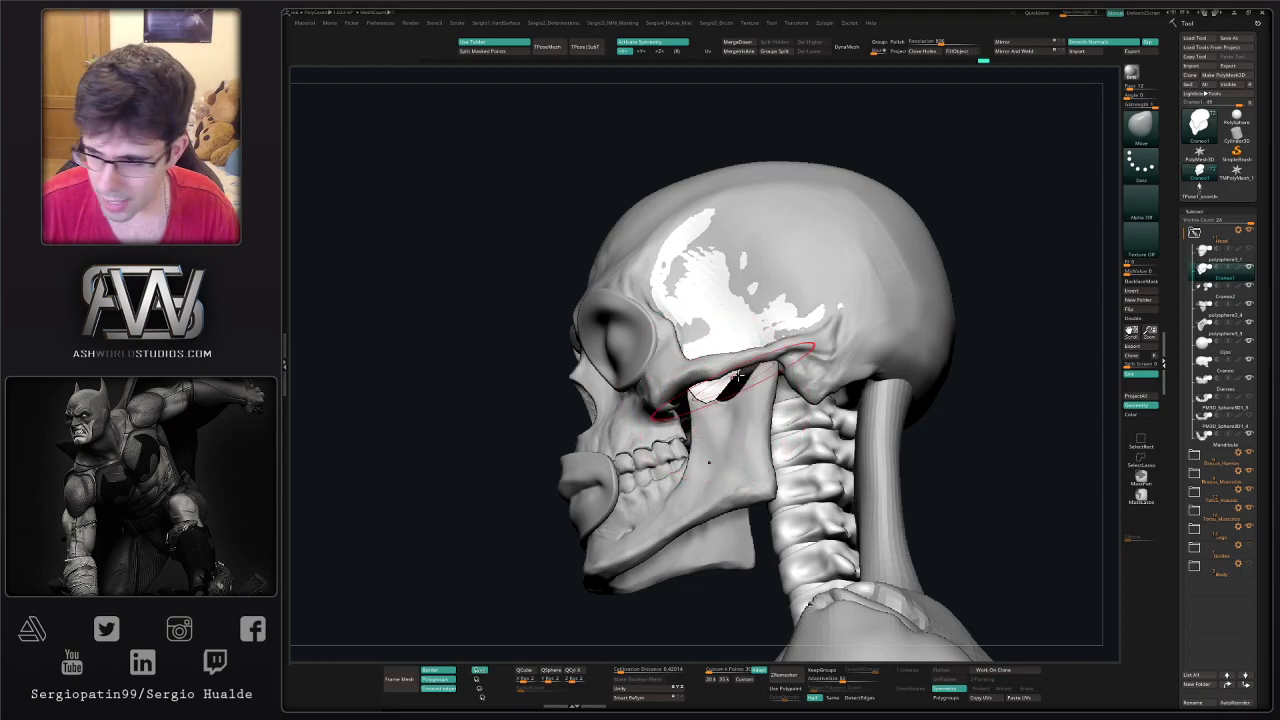
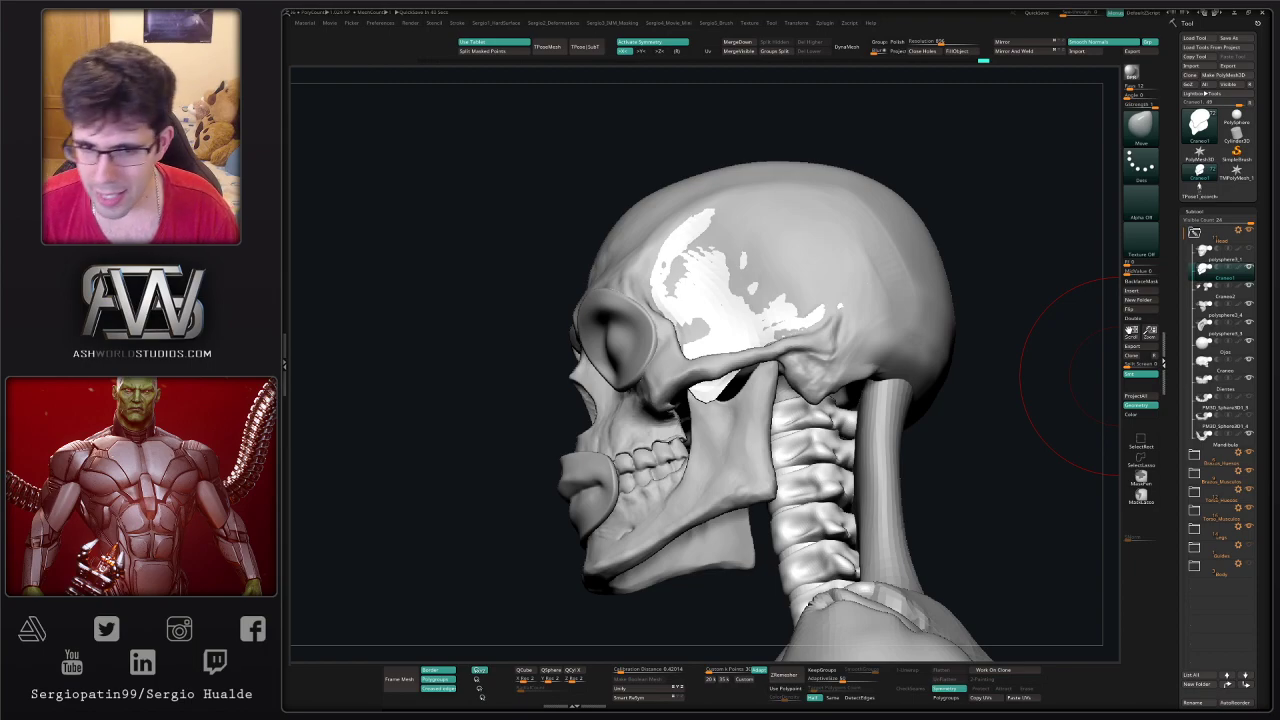
# - Fit the front edge of the temporal patches to the temple and stretch their lower tip into a narrow strip toward the jaw
pyautogui.moveTo(1121, 365)
pyautogui.mouseDown()
pyautogui.moveTo(1003, 371)
pyautogui.moveTo(900, 320)
pyautogui.mouseUp()
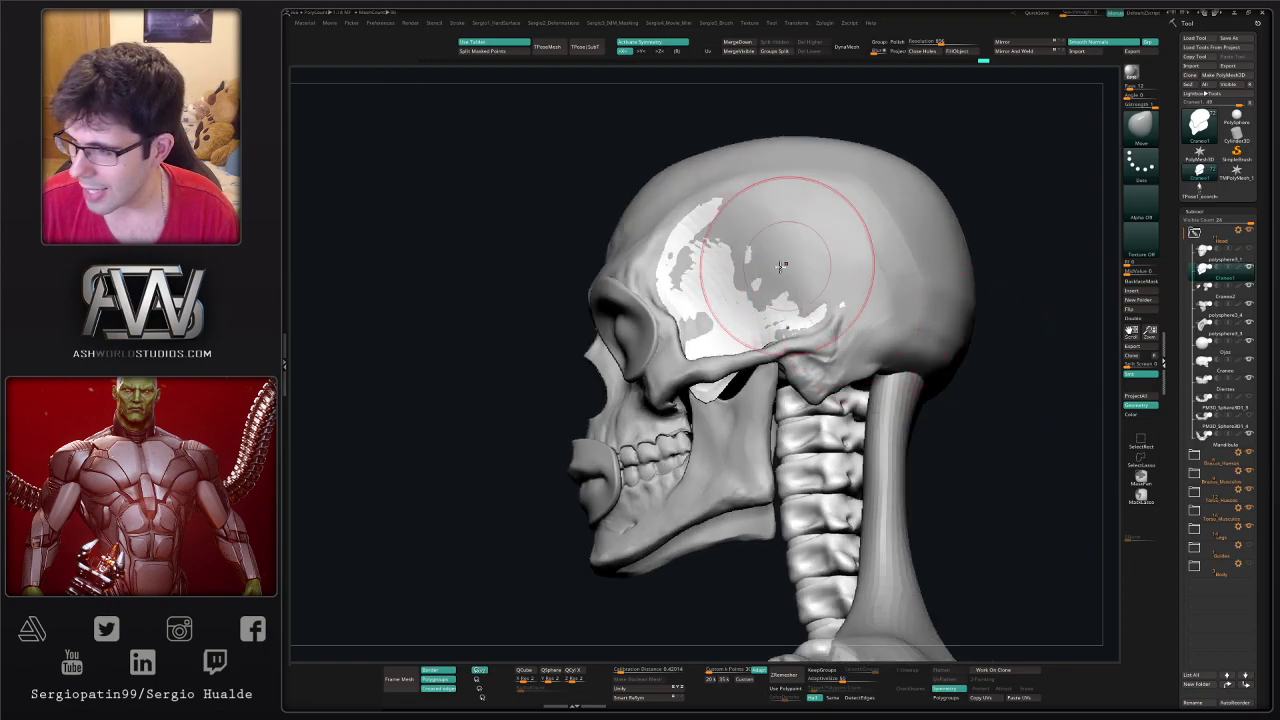
pyautogui.moveTo(657, 309); pyautogui.dragTo(645, 305)
pyautogui.moveTo(530, 330); pyautogui.dragTo(445, 322)
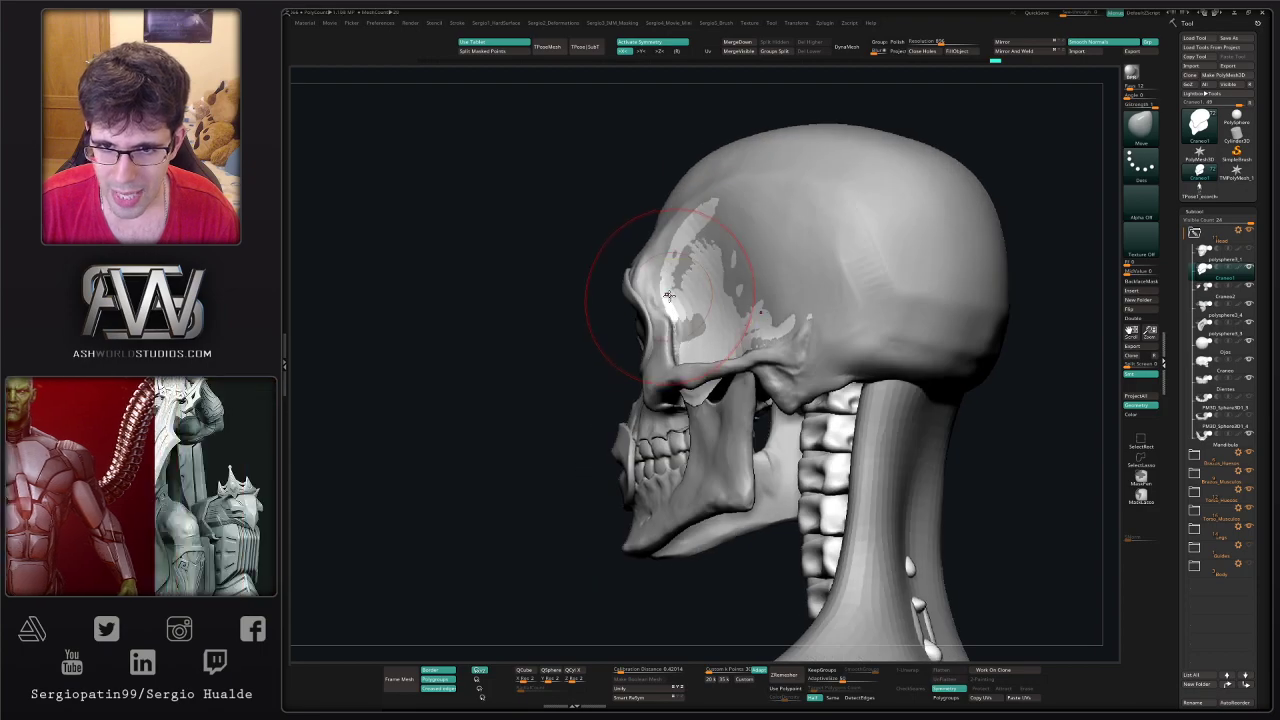
pyautogui.moveTo(674, 298); pyautogui.dragTo(654, 293)
pyautogui.moveTo(662, 272)
pyautogui.mouseDown(button='right')
pyautogui.moveTo(657, 257)
pyautogui.moveTo(680, 347)
pyautogui.moveTo(698, 340)
pyautogui.mouseUp(button='right')
pyautogui.moveTo(708, 392); pyautogui.dragTo(708, 349, button='right')
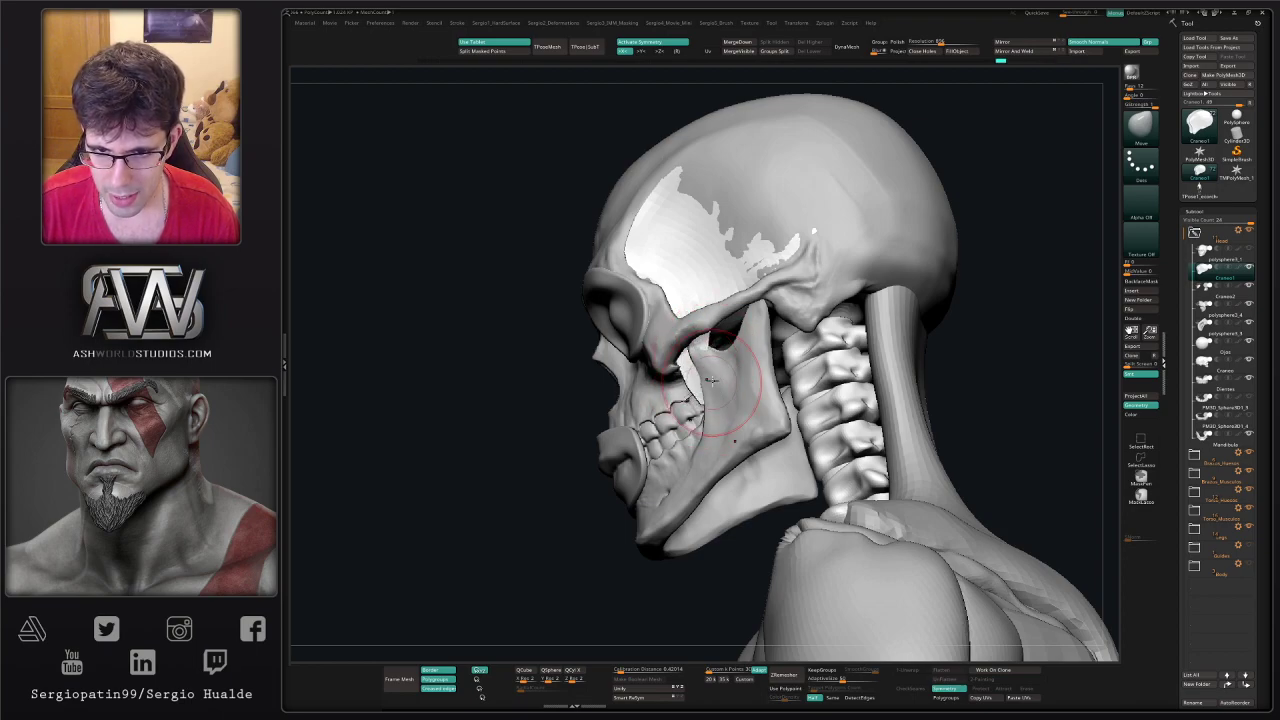
pyautogui.moveTo(710, 380)
pyautogui.mouseDown(button='right')
pyautogui.moveTo(712, 350)
pyautogui.moveTo(727, 372)
pyautogui.moveTo(714, 390)
pyautogui.moveTo(694, 364)
pyautogui.mouseUp(button='right')
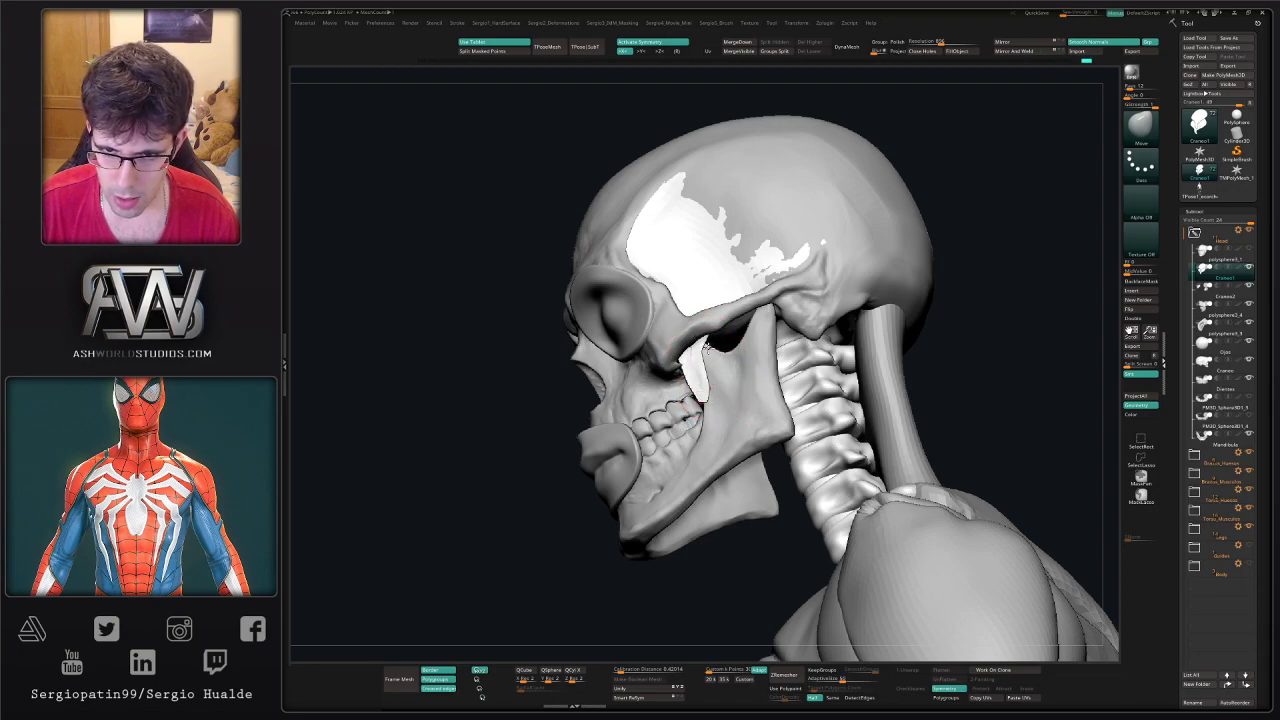
# - Show the temporal patches alone with their wireframe and remesh the stretched shape with ZRemesher
pyautogui.hotkey('alt', 's')
pyautogui.moveTo(711, 349)
pyautogui.mouseDown(button='right')
pyautogui.moveTo(708, 366)
pyautogui.moveTo(706, 349)
pyautogui.mouseUp(button='right')
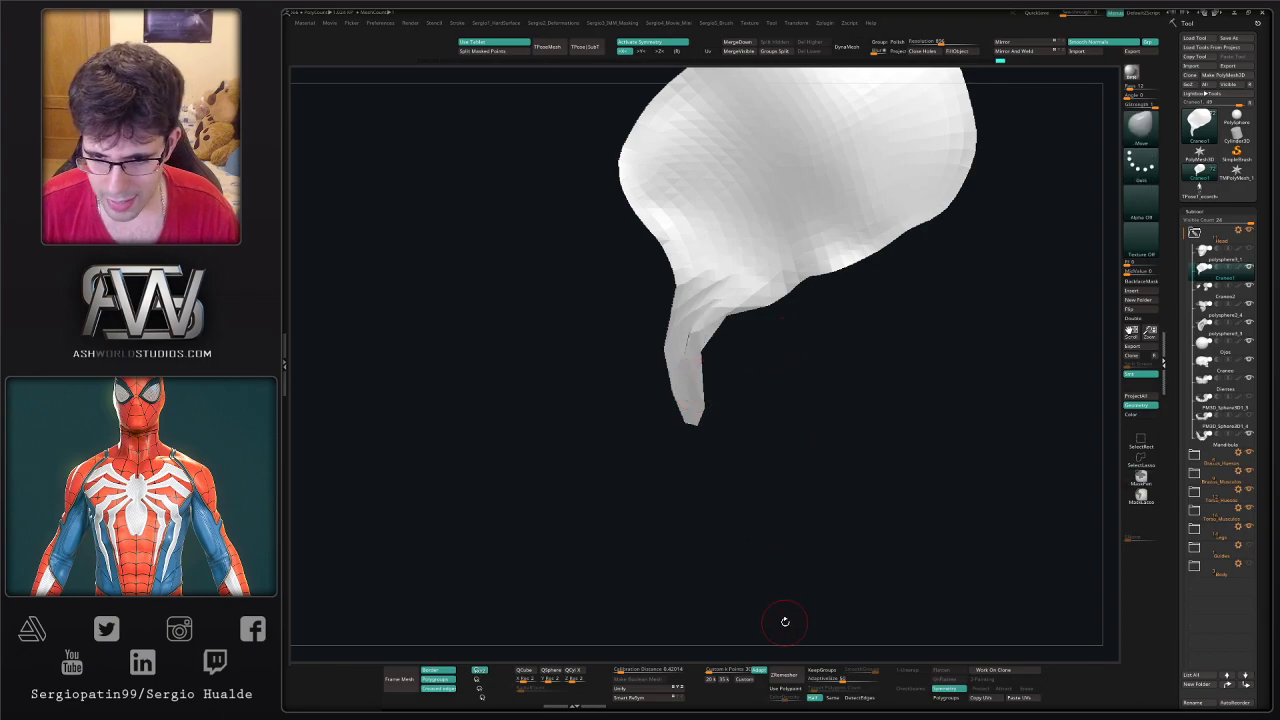
pyautogui.hotkey('shift', 'f')
pyautogui.click(776, 674)
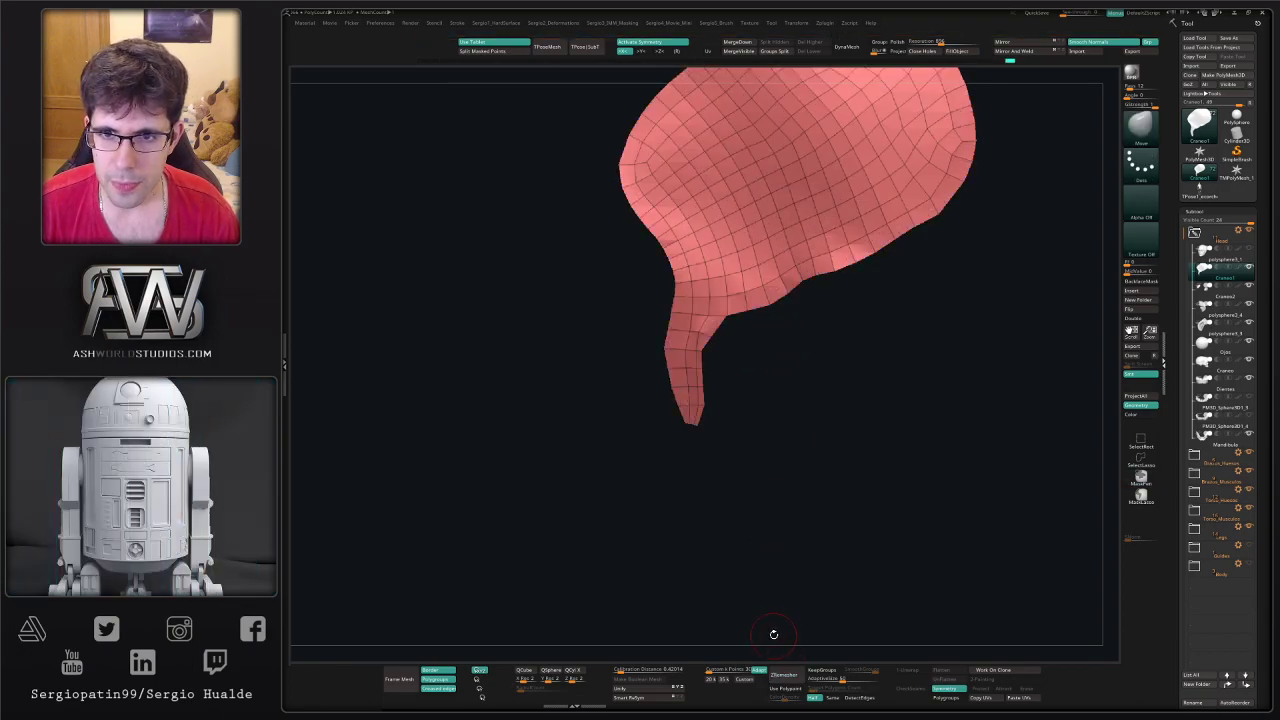
# - Reshape the notch where the lower strip meets the temporal patch and remesh the piece, comparing it with the previous topology
pyautogui.moveTo(785, 436)
pyautogui.keyDown('ctrl'); pyautogui.mouseDown(button='right')
pyautogui.moveTo(786, 400)
pyautogui.moveTo(738, 347)
pyautogui.mouseUp(button='right'); pyautogui.keyUp('ctrl')
pyautogui.keyDown('alt'); pyautogui.moveTo(738, 347); pyautogui.dragTo(724, 408, button='right'); pyautogui.keyUp('alt')
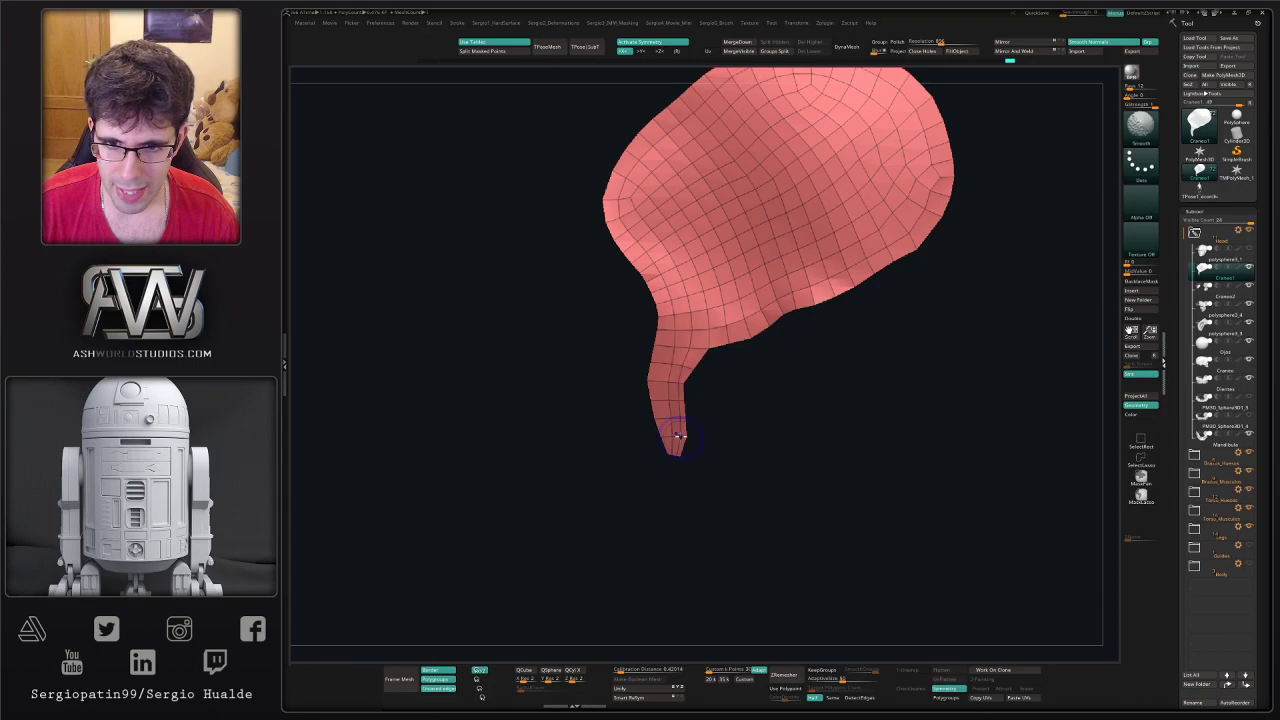
pyautogui.keyDown('ctrl'); pyautogui.keyDown('shift'); pyautogui.click(725, 355); pyautogui.keyUp('shift'); pyautogui.keyUp('ctrl')
pyautogui.keyDown('ctrl'); pyautogui.keyDown('shift'); pyautogui.click(679, 369); pyautogui.keyUp('shift'); pyautogui.keyUp('ctrl')
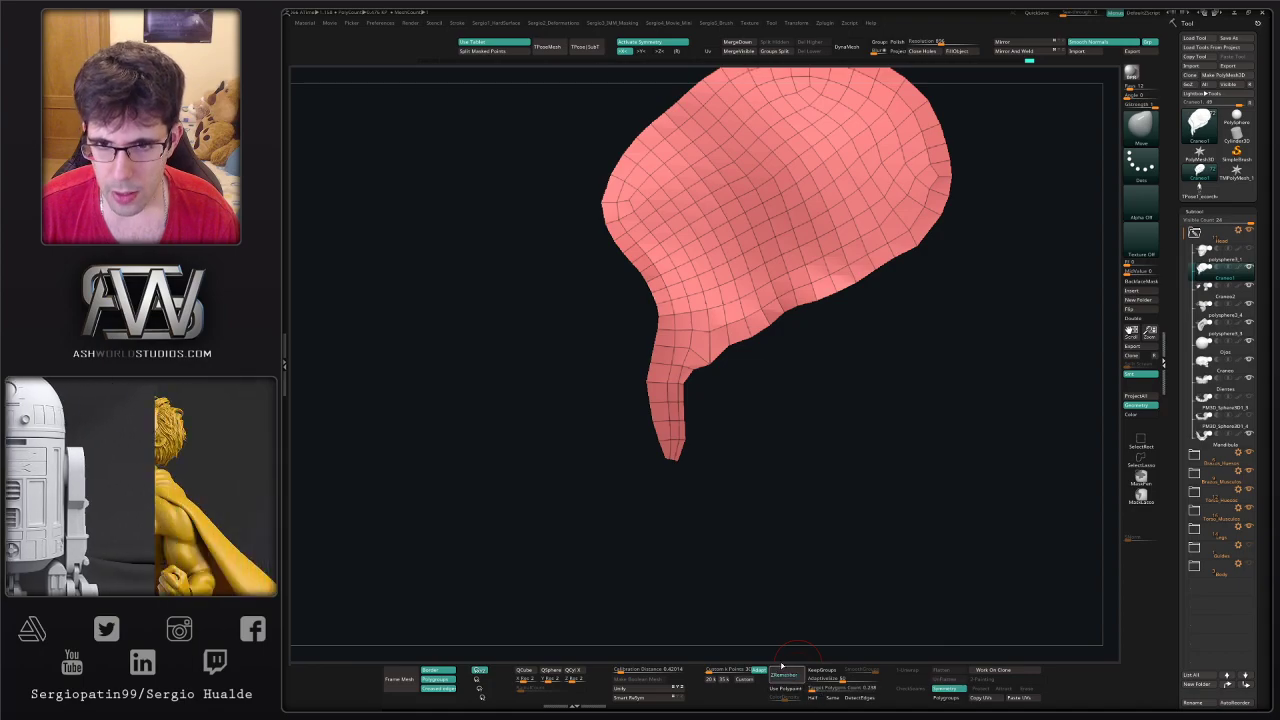
pyautogui.moveTo(780, 666); pyautogui.dragTo(785, 652)
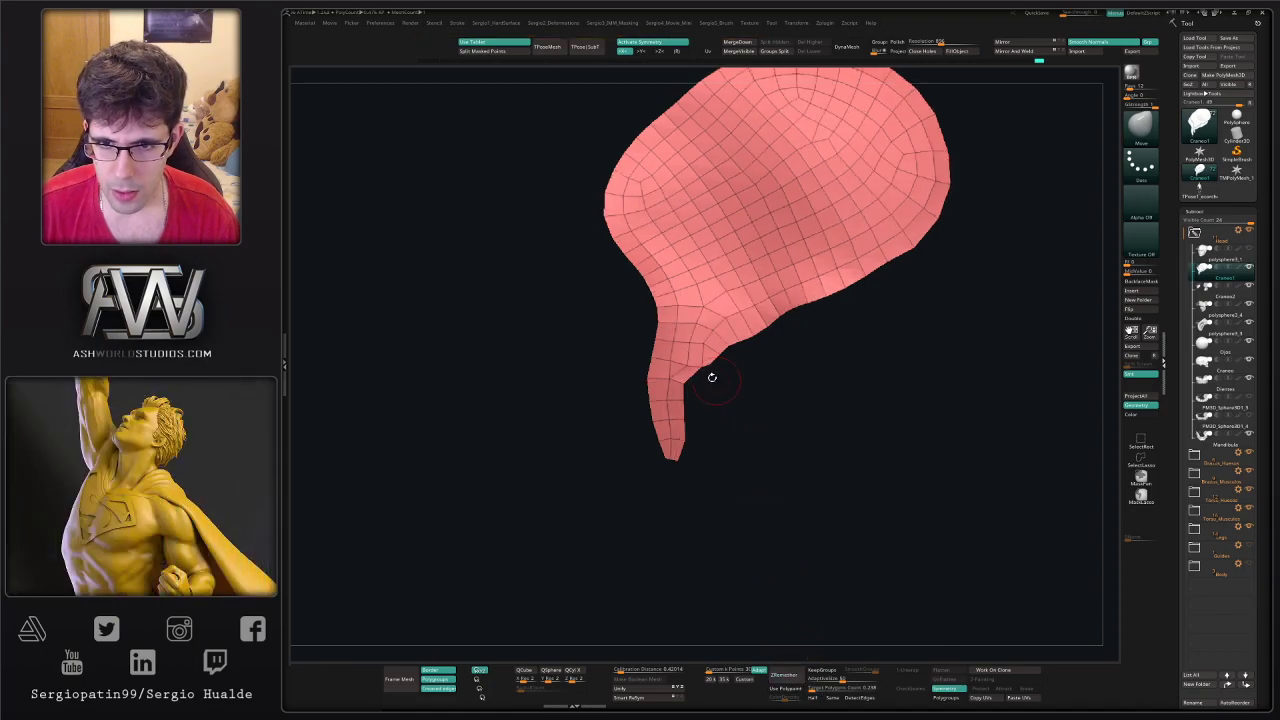
pyautogui.hotkey('ctrl', 'z')
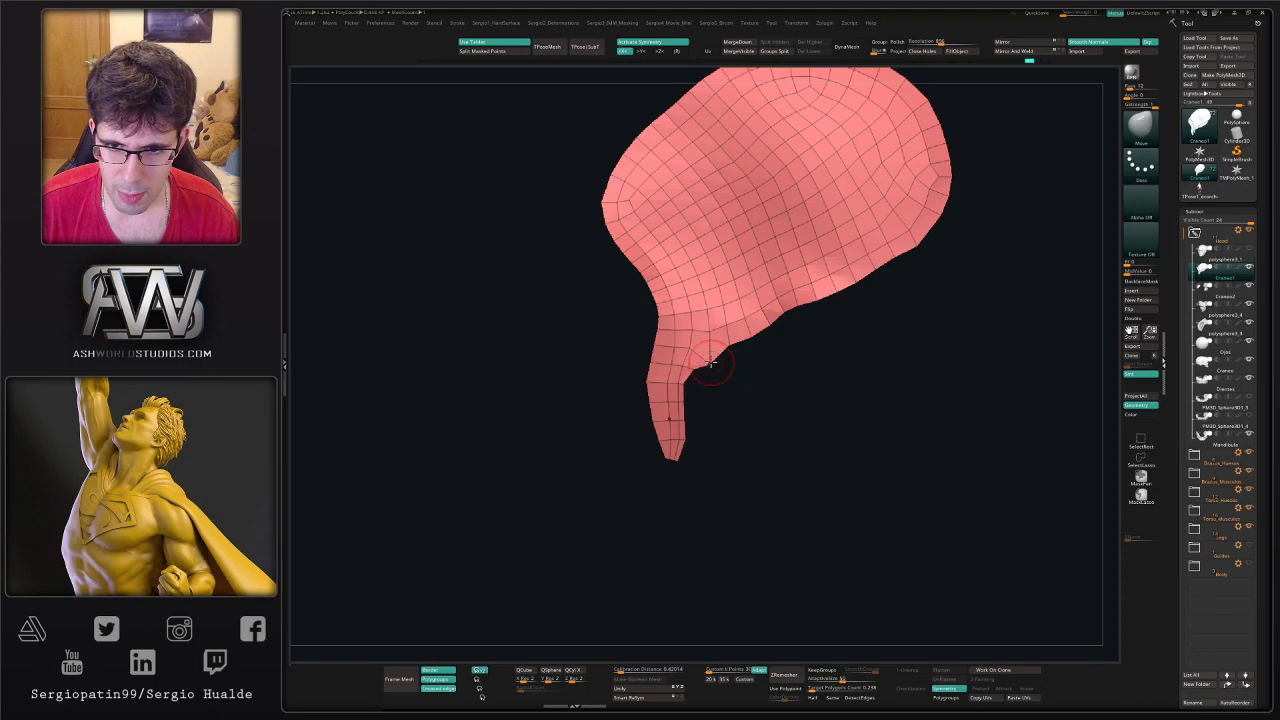
pyautogui.hotkey('ctrl', 'shift', 'z')
# - Reposition the lower strip of the temporal patches behind the cheekbone, examining the cranium on its own for reference
pyautogui.moveTo(709, 377)
pyautogui.keyDown('ctrl'); pyautogui.mouseDown(button='right')
pyautogui.moveTo(766, 381)
pyautogui.moveTo(691, 435)
pyautogui.mouseUp(button='right'); pyautogui.keyUp('ctrl')
pyautogui.hotkey('shift', 's')
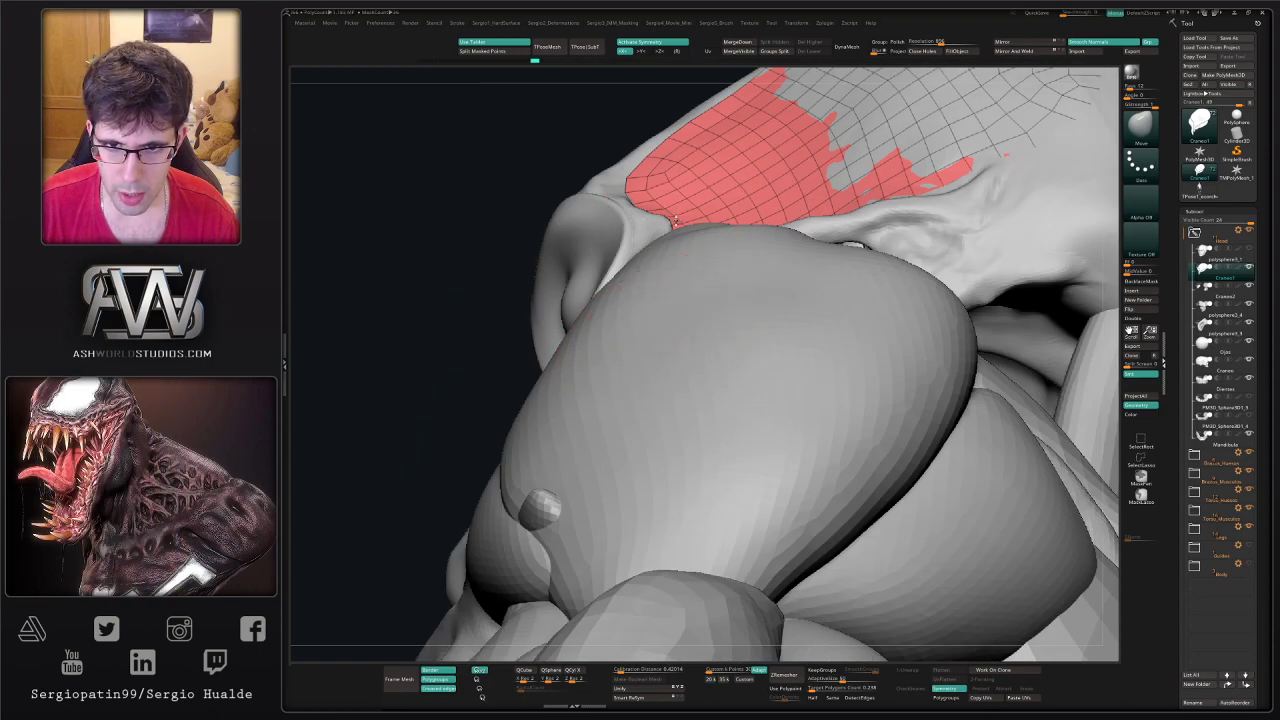
pyautogui.moveTo(649, 337); pyautogui.dragTo(660, 325, button='right')
pyautogui.moveTo(662, 396); pyautogui.dragTo(681, 402)
pyautogui.moveTo(698, 420); pyautogui.dragTo(671, 417, button='right')
pyautogui.keyDown('alt'); pyautogui.click(671, 417); pyautogui.keyUp('alt')
pyautogui.hotkey('alt', 's')
pyautogui.moveTo(699, 463); pyautogui.dragTo(690, 447, button='right')
pyautogui.moveTo(690, 447); pyautogui.dragTo(656, 427)
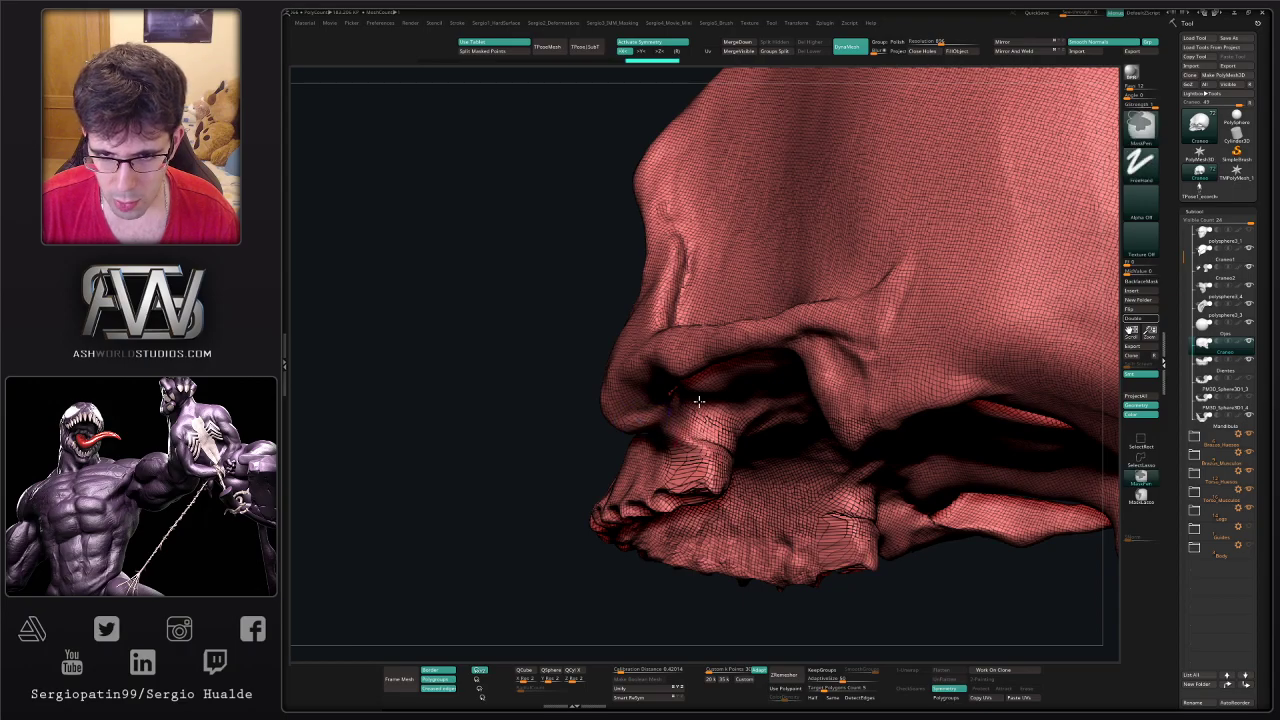
pyautogui.moveTo(697, 400); pyautogui.dragTo(733, 408, button='right')
pyautogui.hotkey('alt', 's')
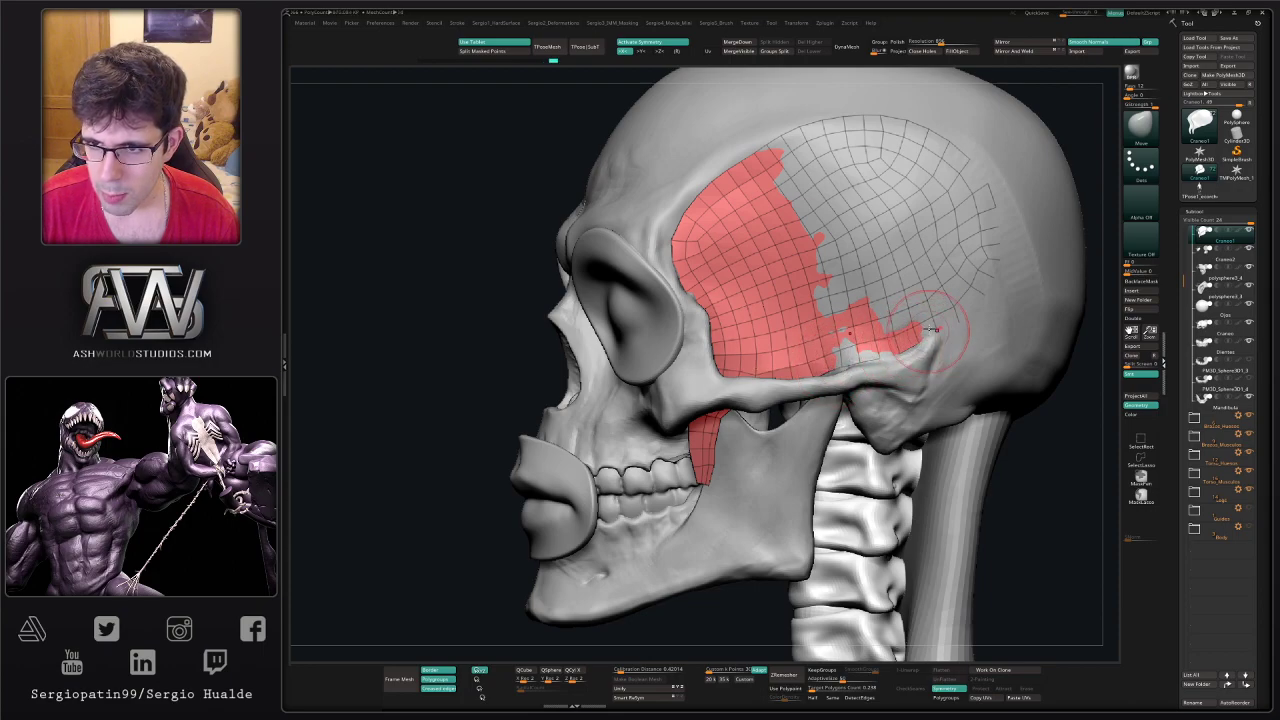
# - Enlarge the brush and lift the upper and rear areas of the temporal patches outward above the skull surface
pyautogui.press(']')
pyautogui.moveTo(929, 221)
pyautogui.keyDown('alt'); pyautogui.mouseDown()
pyautogui.moveTo(850, 160)
pyautogui.moveTo(988, 275)
pyautogui.mouseUp(); pyautogui.keyUp('alt')
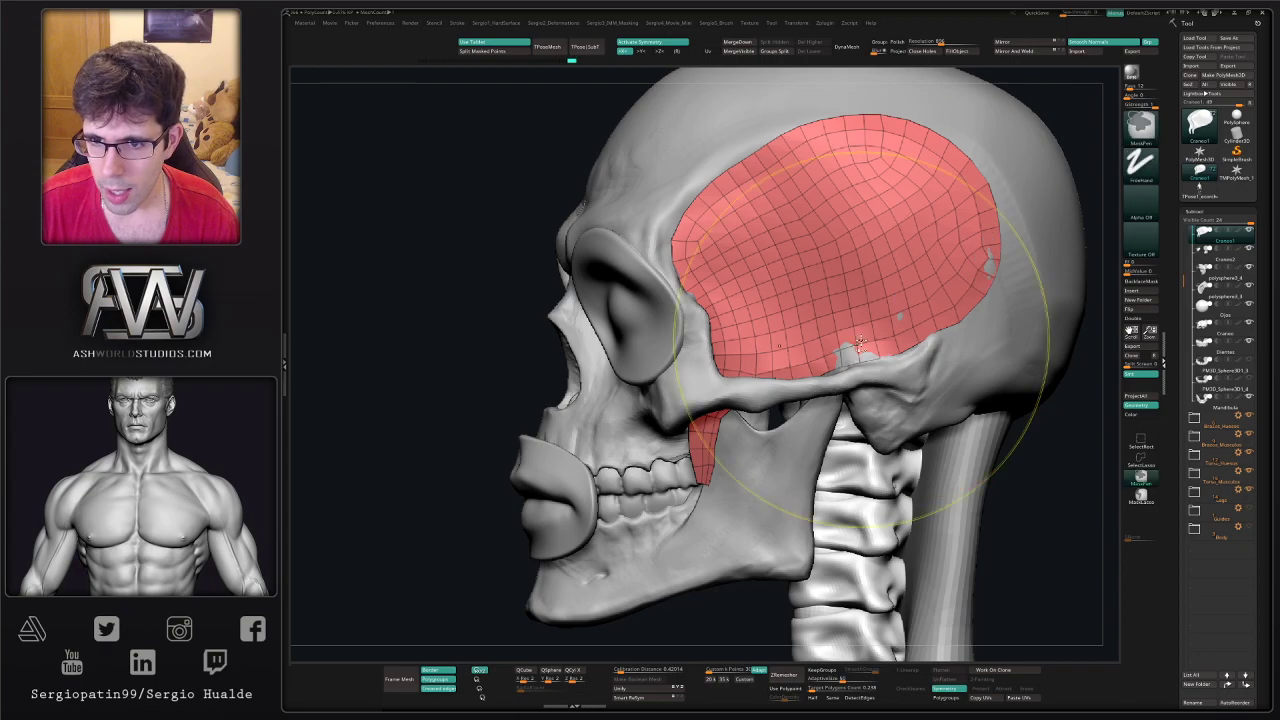
pyautogui.keyDown('ctrl'); pyautogui.moveTo(989, 266); pyautogui.dragTo(960, 250, button='right'); pyautogui.keyUp('ctrl')
pyautogui.moveTo(960, 250); pyautogui.dragTo(825, 345, button='right')
pyautogui.moveTo(825, 345)
pyautogui.mouseDown(button='right')
pyautogui.moveTo(897, 360)
pyautogui.moveTo(812, 386)
pyautogui.moveTo(846, 332)
pyautogui.mouseUp(button='right')
pyautogui.keyDown('ctrl'); pyautogui.moveTo(739, 362); pyautogui.dragTo(742, 378, button='right'); pyautogui.keyUp('ctrl')
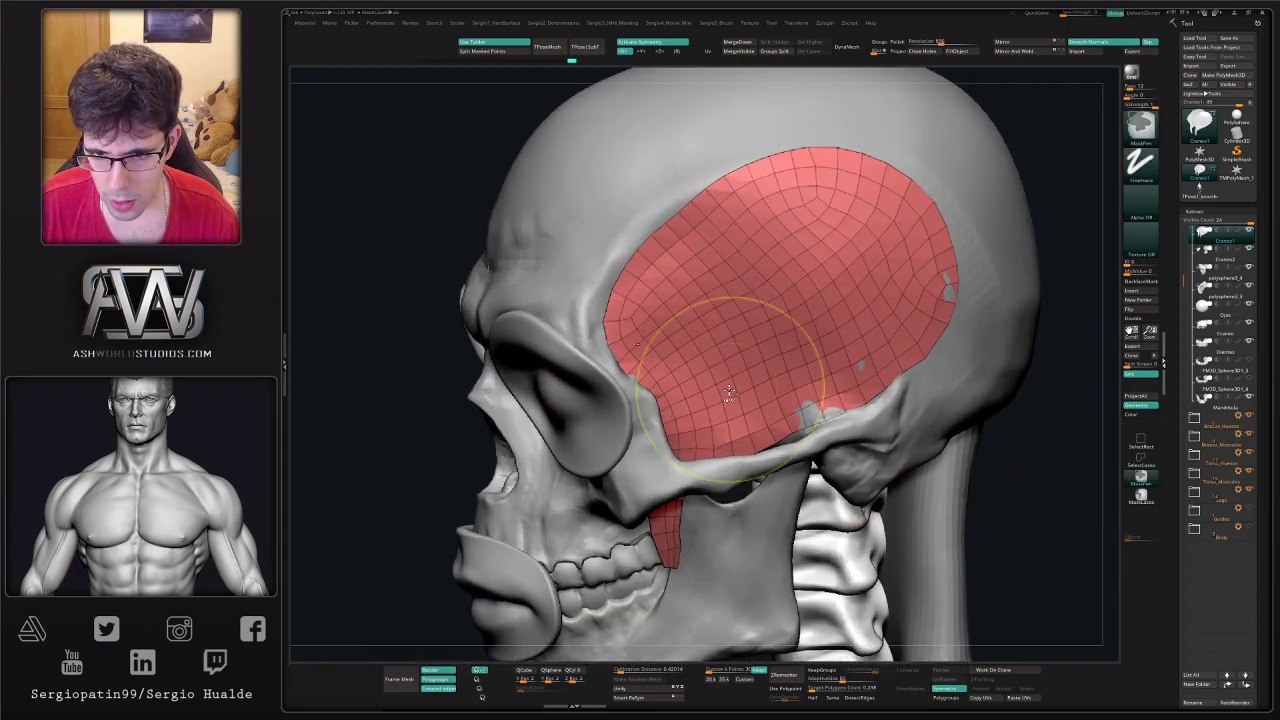
# - Turn off the wireframe, preview the temporal patches smoothed, and examine their fit against the skull from the front and side
pyautogui.moveTo(814, 338); pyautogui.dragTo(848, 316, button='right')
pyautogui.press('1')
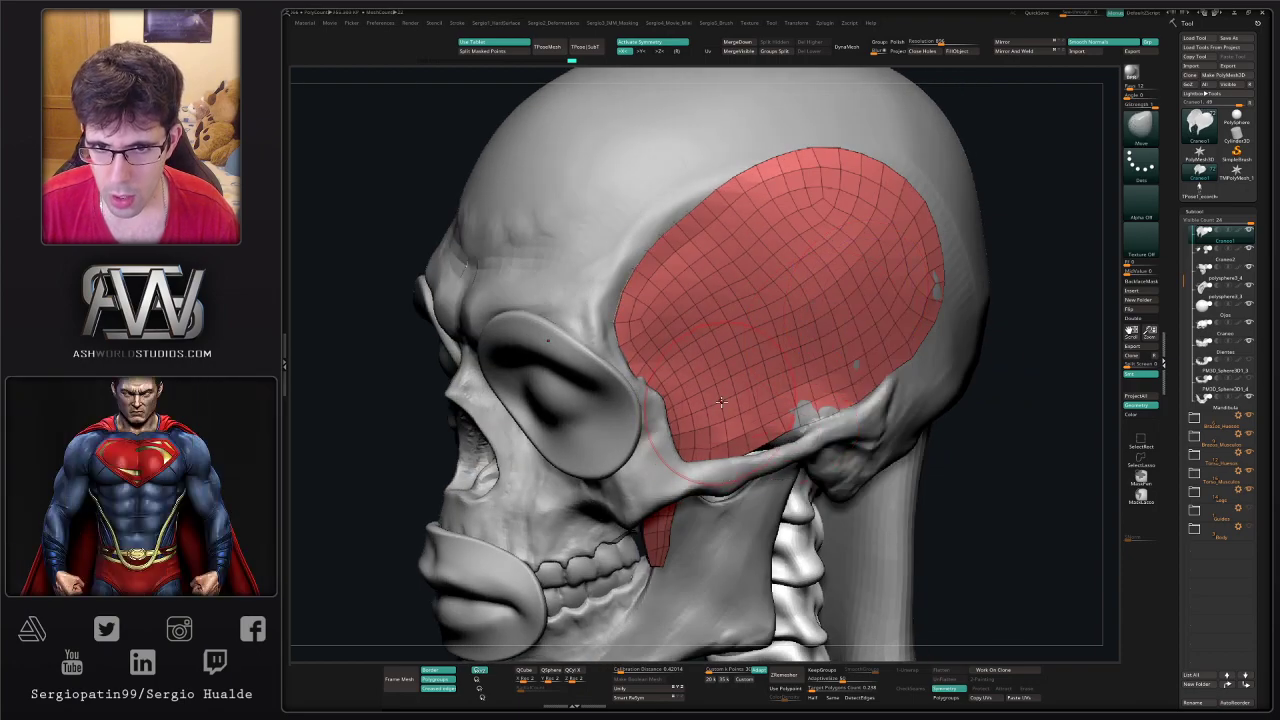
pyautogui.moveTo(675, 460)
pyautogui.mouseDown(button='right')
pyautogui.moveTo(786, 394)
pyautogui.moveTo(816, 318)
pyautogui.moveTo(815, 255)
pyautogui.moveTo(786, 229)
pyautogui.moveTo(826, 346)
pyautogui.moveTo(795, 405)
pyautogui.moveTo(737, 343)
pyautogui.moveTo(749, 346)
pyautogui.mouseUp(button='right')
pyautogui.press('d')
pyautogui.hotkey('shift', 'f')
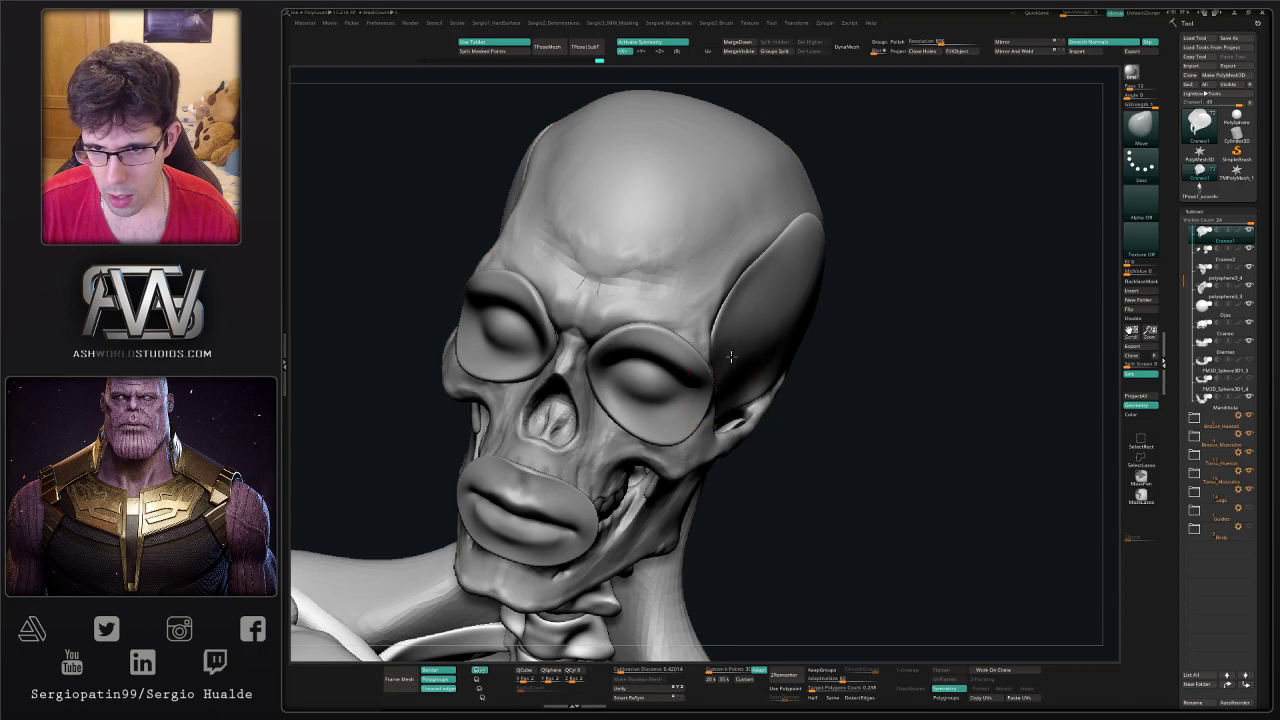
pyautogui.moveTo(750, 382); pyautogui.dragTo(769, 372, button='right')
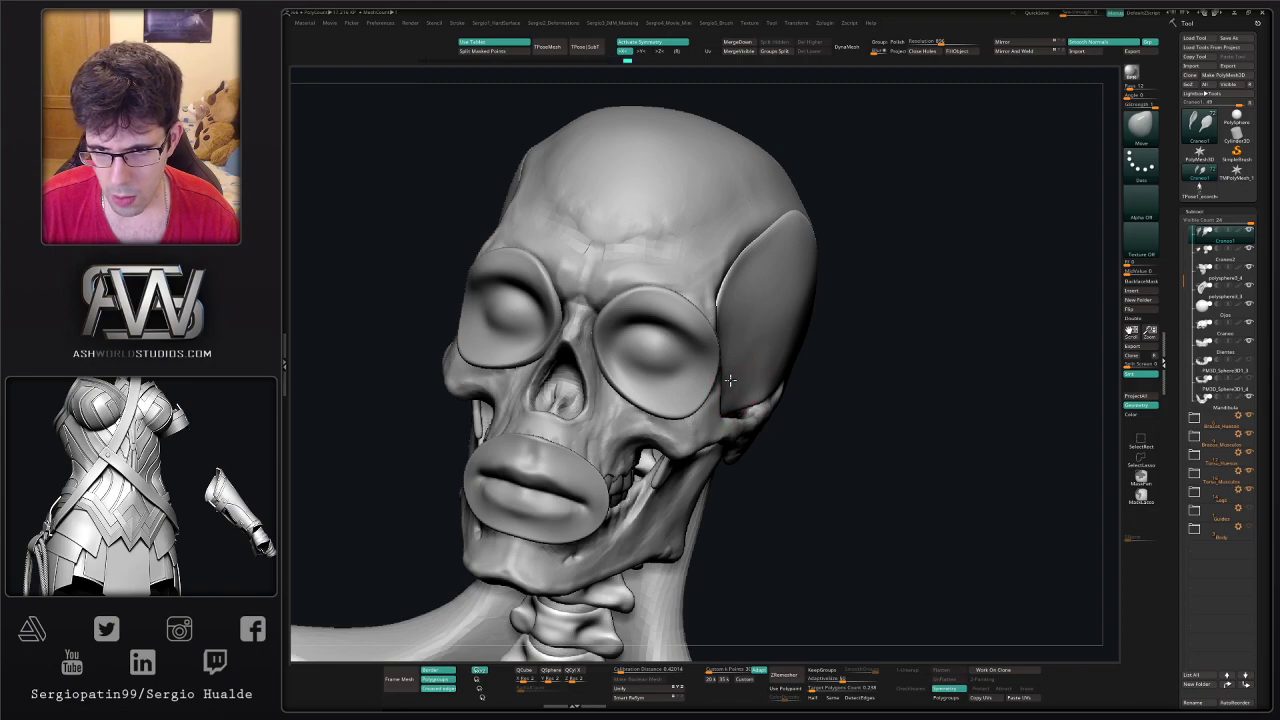
pyautogui.keyDown('shift'); pyautogui.moveTo(730, 384); pyautogui.dragTo(700, 368, button='right'); pyautogui.keyUp('shift')
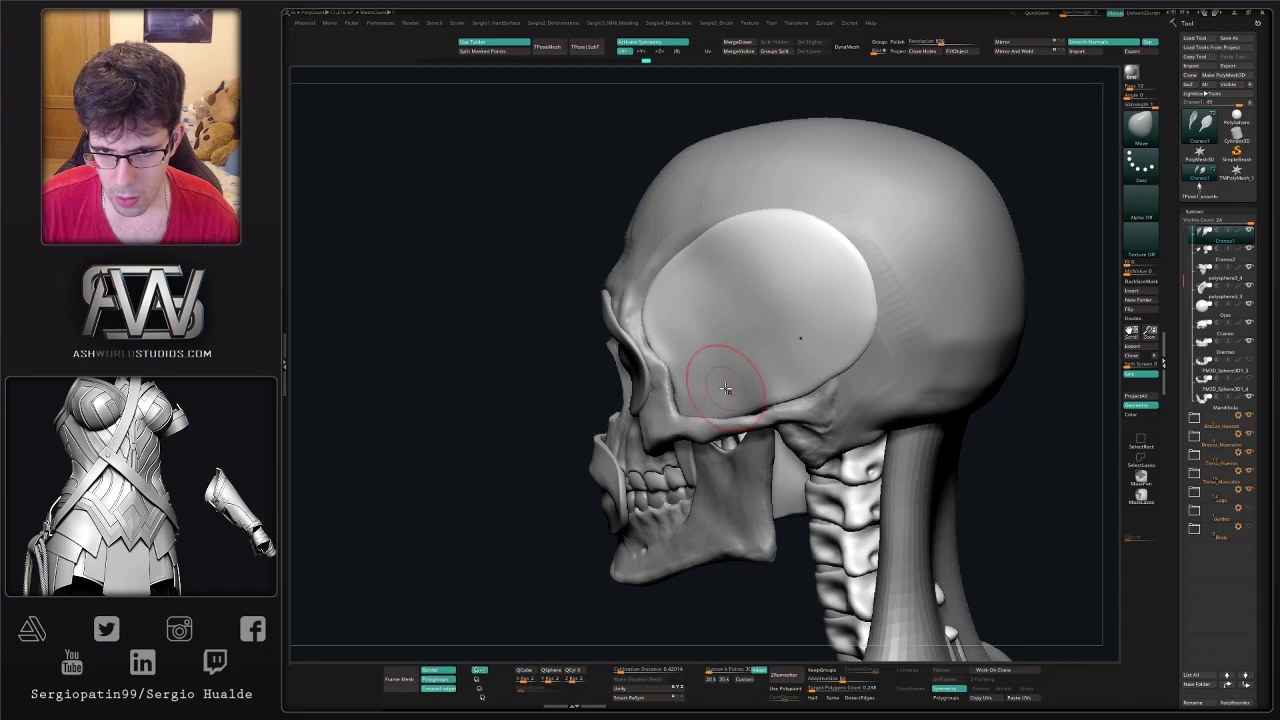
pyautogui.moveTo(712, 372); pyautogui.dragTo(709, 371, button='right')
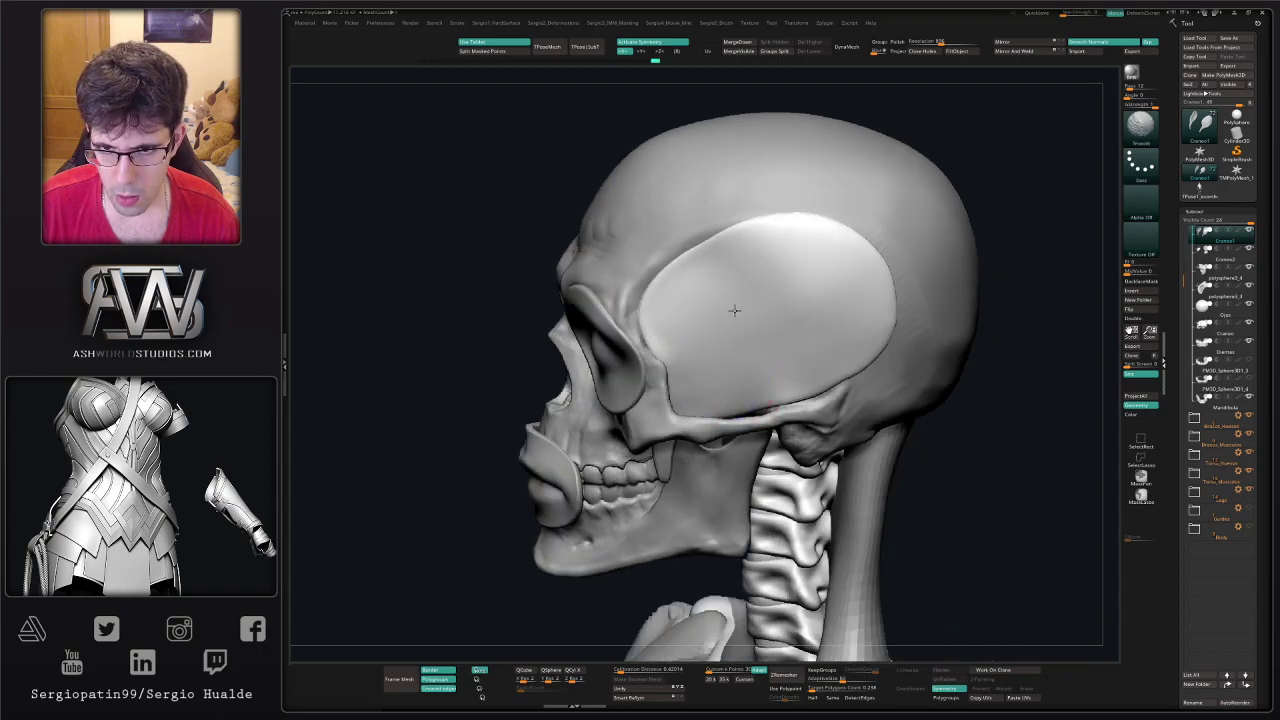
# - Smooth the surface and lower edge of the temporal patches, checking the piece alone without the smoothed preview
pyautogui.moveTo(838, 322)
pyautogui.keyDown('shift'); pyautogui.mouseDown()
pyautogui.moveTo(848, 297)
pyautogui.moveTo(820, 300)
pyautogui.mouseUp(); pyautogui.keyUp('shift')
pyautogui.keyDown('shift'); pyautogui.moveTo(703, 383); pyautogui.dragTo(775, 370); pyautogui.keyUp('shift')
pyautogui.moveTo(807, 367)
pyautogui.mouseDown(button='right')
pyautogui.moveTo(777, 337)
pyautogui.moveTo(809, 334)
pyautogui.mouseUp(button='right')
pyautogui.hotkey('alt', 's')
pyautogui.hotkey('shift', 'd')
pyautogui.keyDown('ctrl'); pyautogui.keyDown('shift'); pyautogui.click(814, 334); pyautogui.keyUp('shift'); pyautogui.keyUp('ctrl')
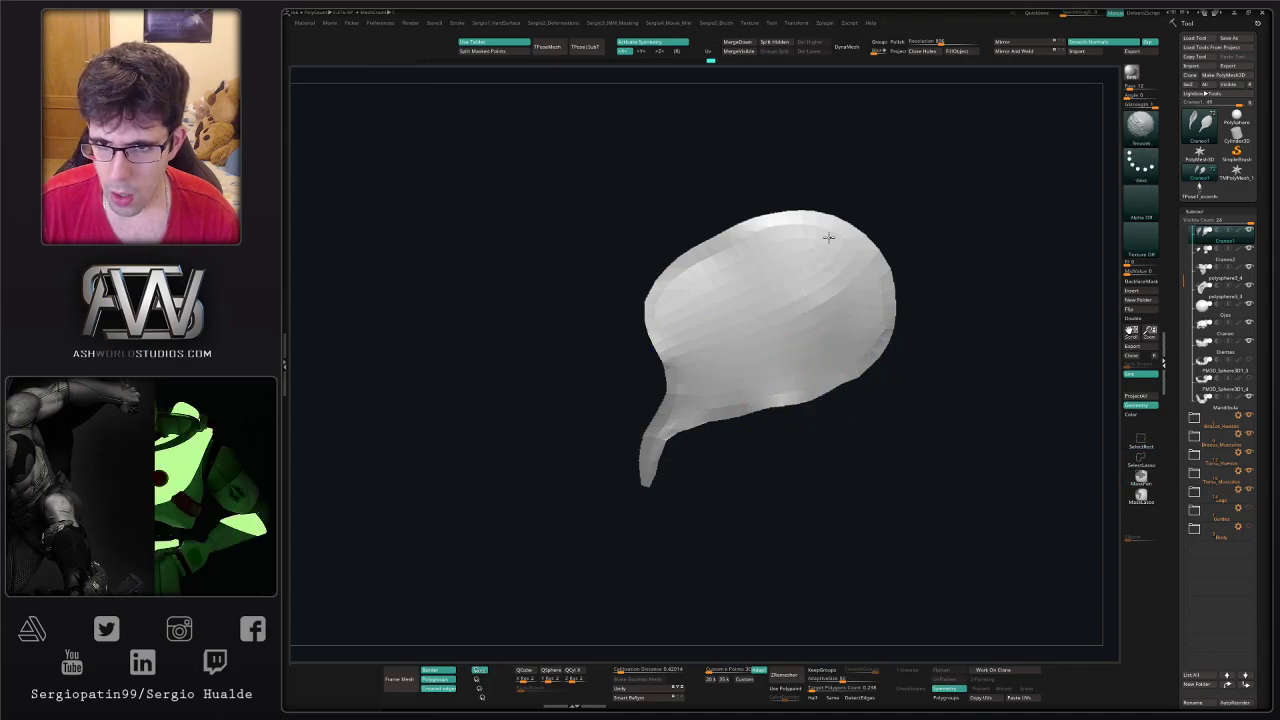
pyautogui.moveTo(732, 418)
pyautogui.mouseDown(button='right')
pyautogui.moveTo(788, 454)
pyautogui.moveTo(831, 357)
pyautogui.moveTo(786, 366)
pyautogui.moveTo(738, 352)
pyautogui.mouseUp(button='right')
pyautogui.keyDown('ctrl'); pyautogui.keyDown('shift'); pyautogui.click(805, 456); pyautogui.keyUp('shift'); pyautogui.keyUp('ctrl')
pyautogui.hotkey('alt', 'shift', 's')
# - Enlarge the brush and adjust the upper front contour of the temporal patches against the skull
pyautogui.press(']')
pyautogui.press(']')
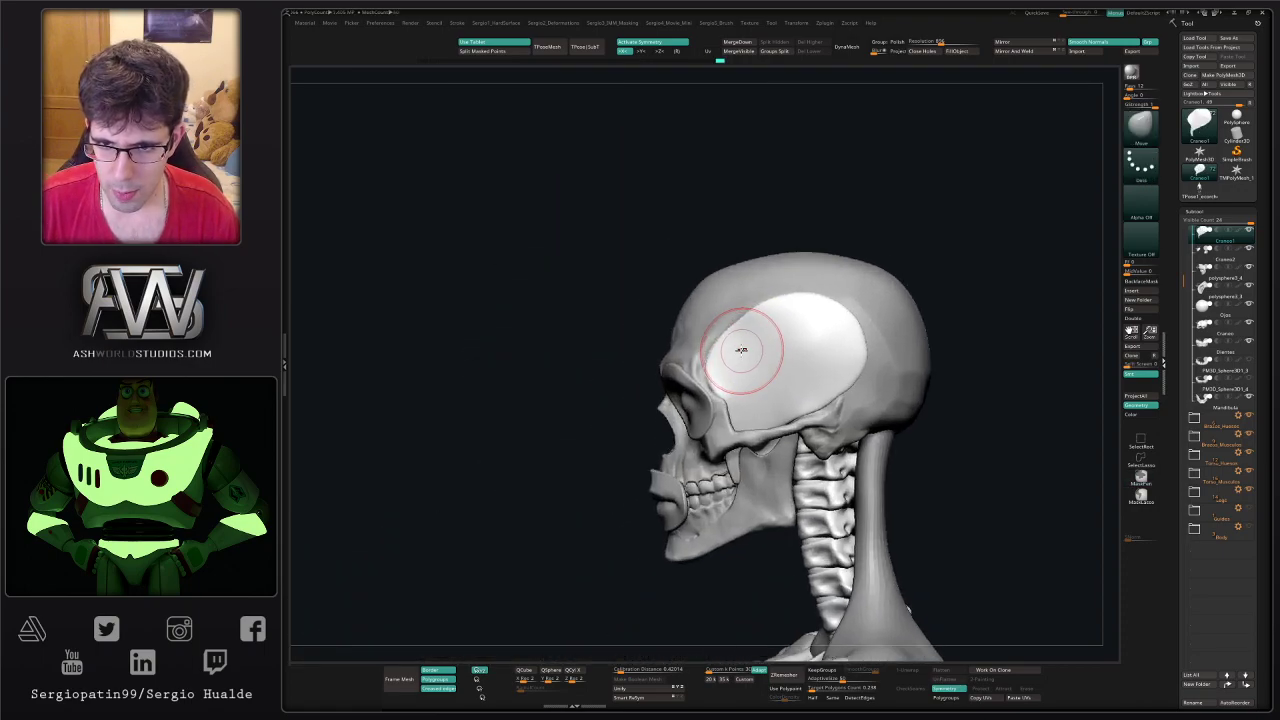
pyautogui.moveTo(739, 342); pyautogui.dragTo(737, 331)
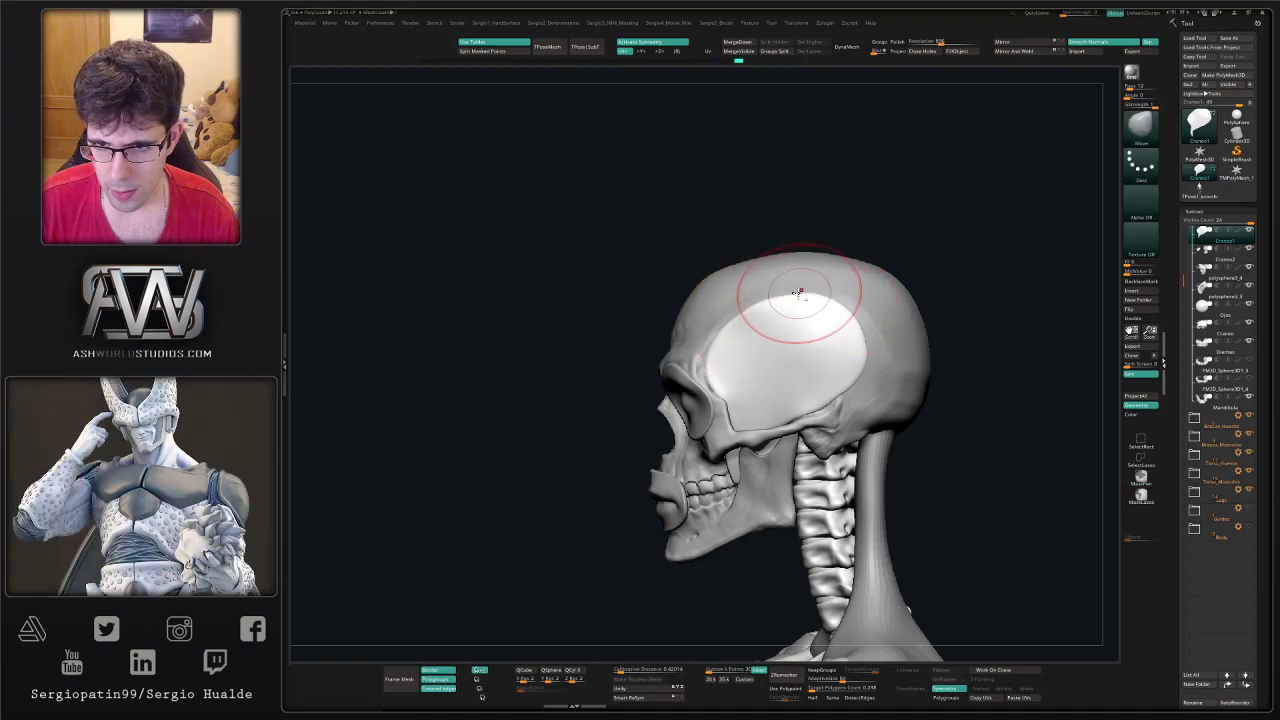
pyautogui.moveTo(777, 286)
pyautogui.mouseDown(button='right')
pyautogui.moveTo(810, 290)
pyautogui.moveTo(813, 266)
pyautogui.mouseUp(button='right')
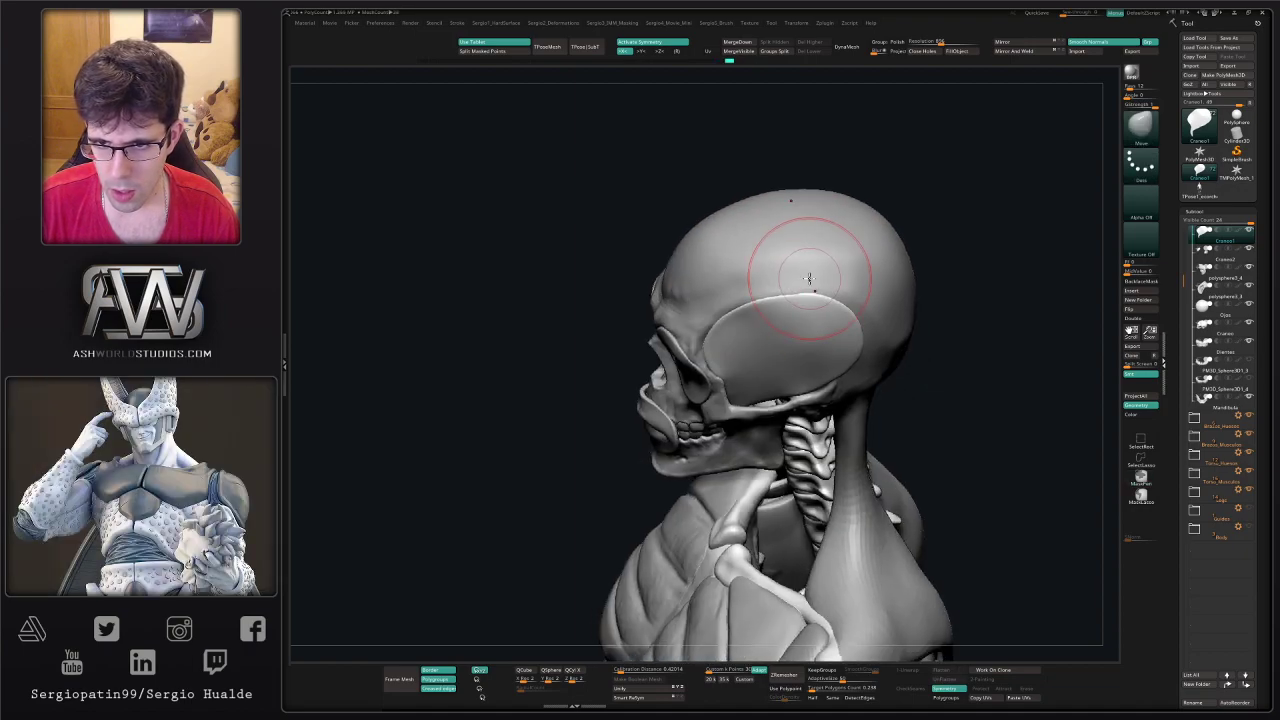
pyautogui.moveTo(862, 341); pyautogui.dragTo(843, 286, button='right')
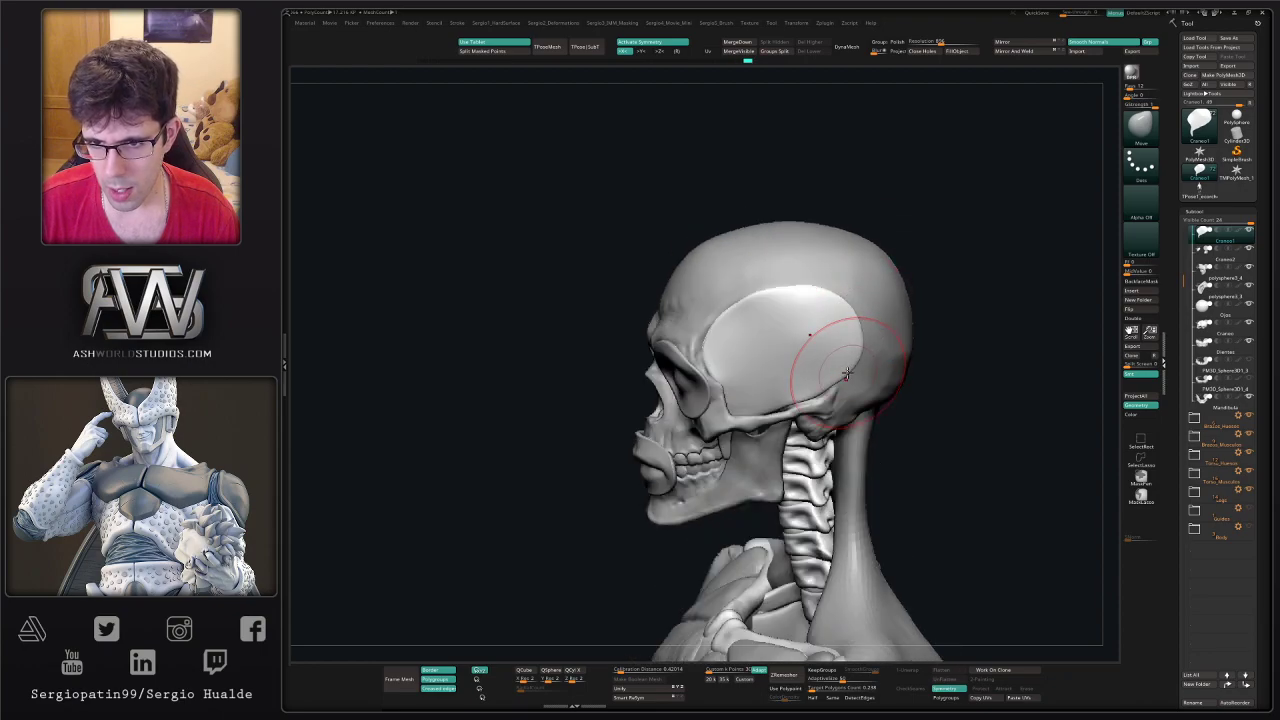
pyautogui.moveTo(824, 373); pyautogui.dragTo(832, 382, button='right')
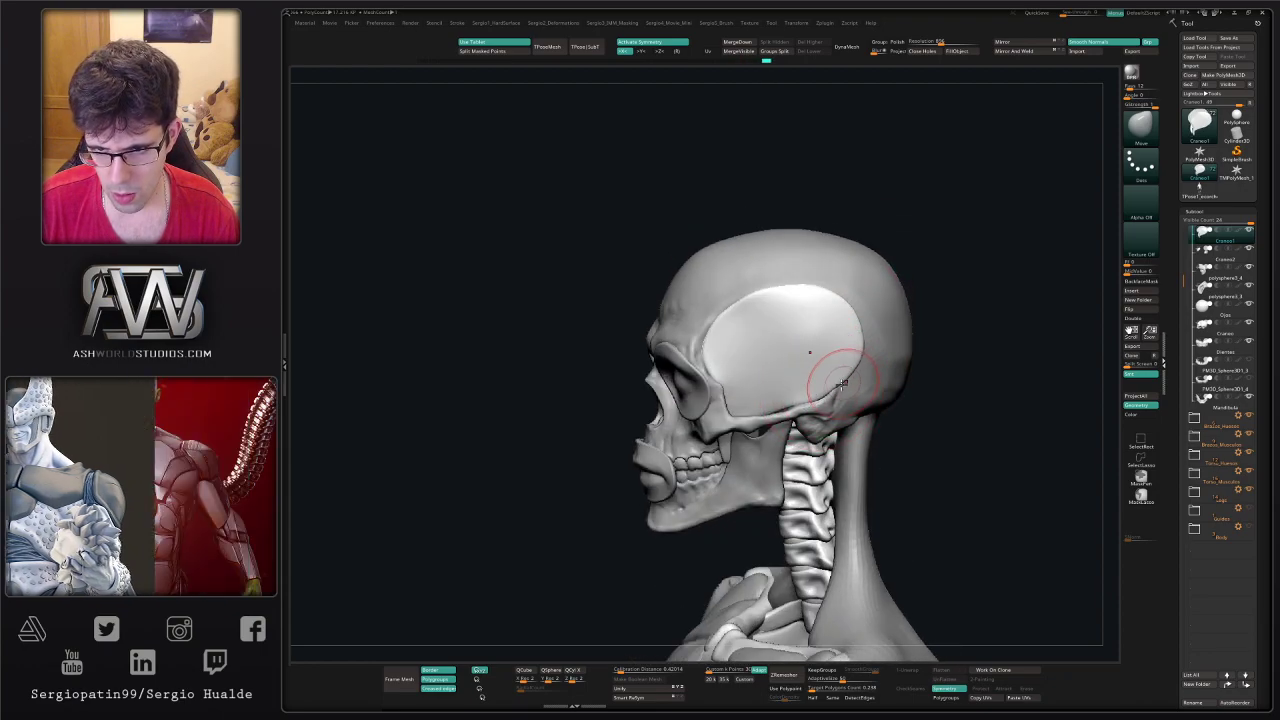
pyautogui.moveTo(777, 394); pyautogui.dragTo(716, 464, button='right')
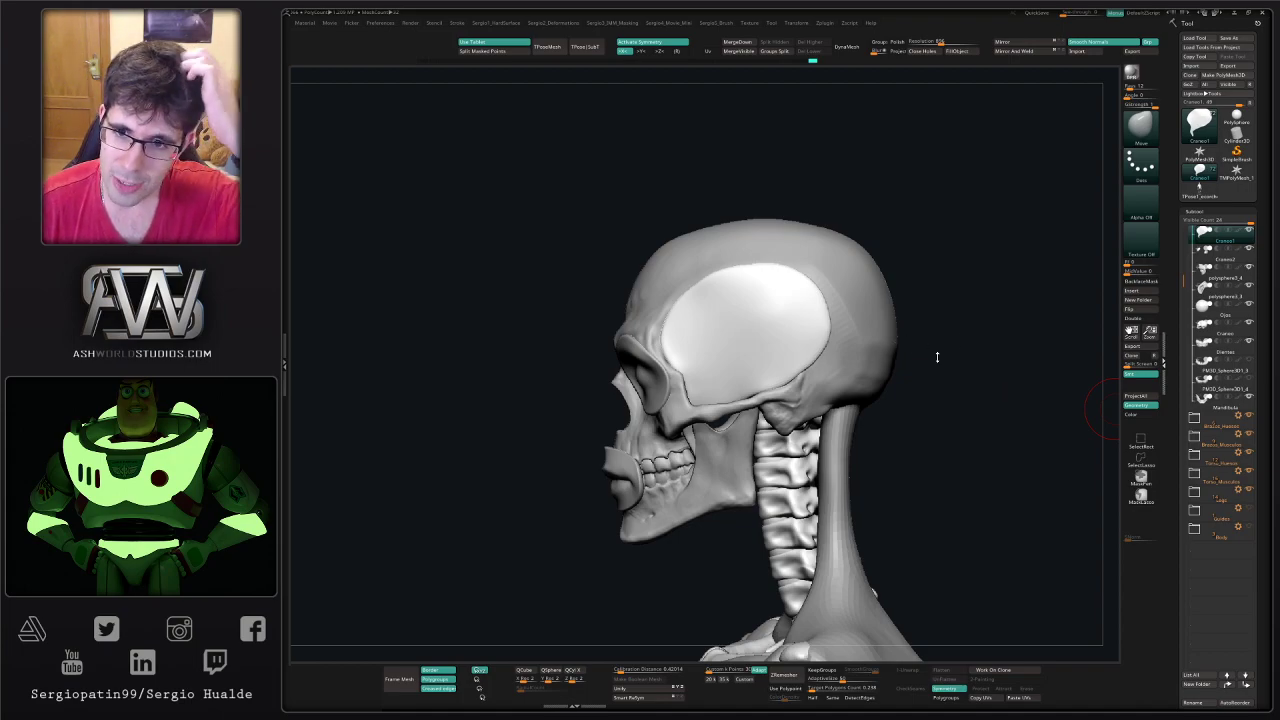
pyautogui.moveTo(937, 357); pyautogui.dragTo(916, 370)
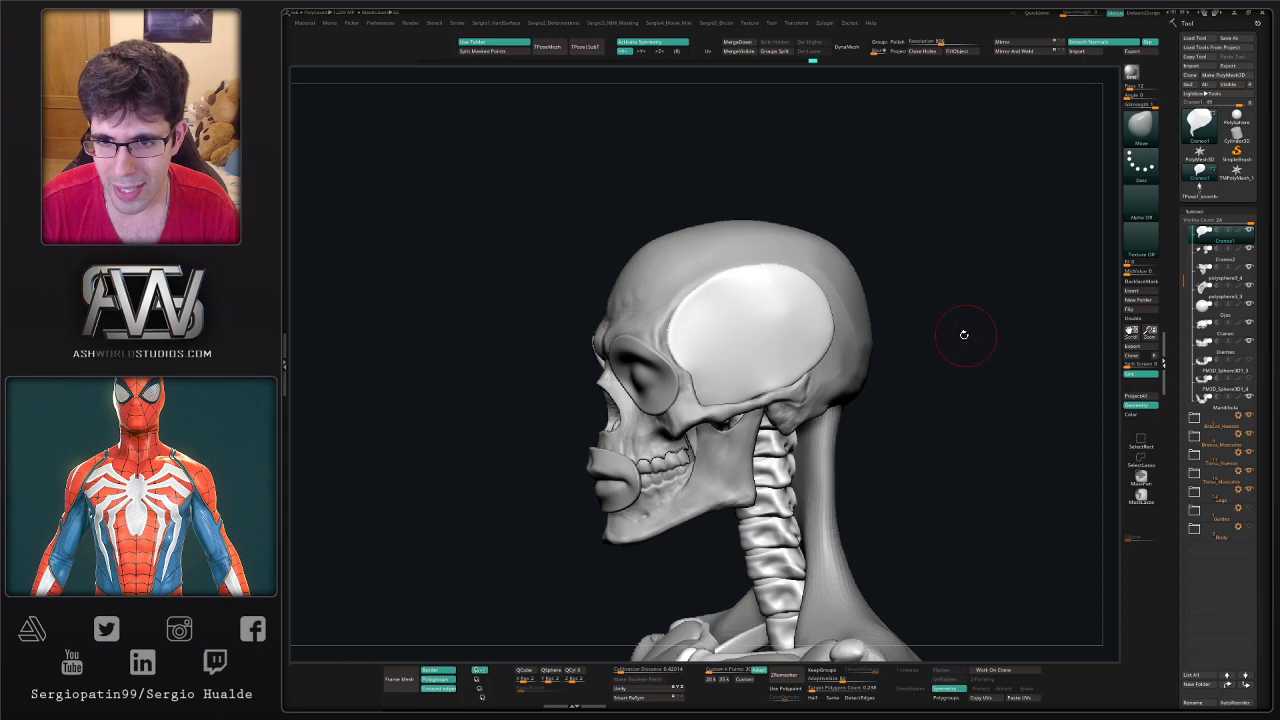
pyautogui.keyDown('shift'); pyautogui.moveTo(963, 334); pyautogui.dragTo(868, 303); pyautogui.keyUp('shift')
pyautogui.moveTo(696, 344)
pyautogui.keyDown('ctrl'); pyautogui.mouseDown(button='right')
pyautogui.moveTo(658, 367)
pyautogui.moveTo(656, 339)
pyautogui.mouseUp(button='right'); pyautogui.keyUp('ctrl')
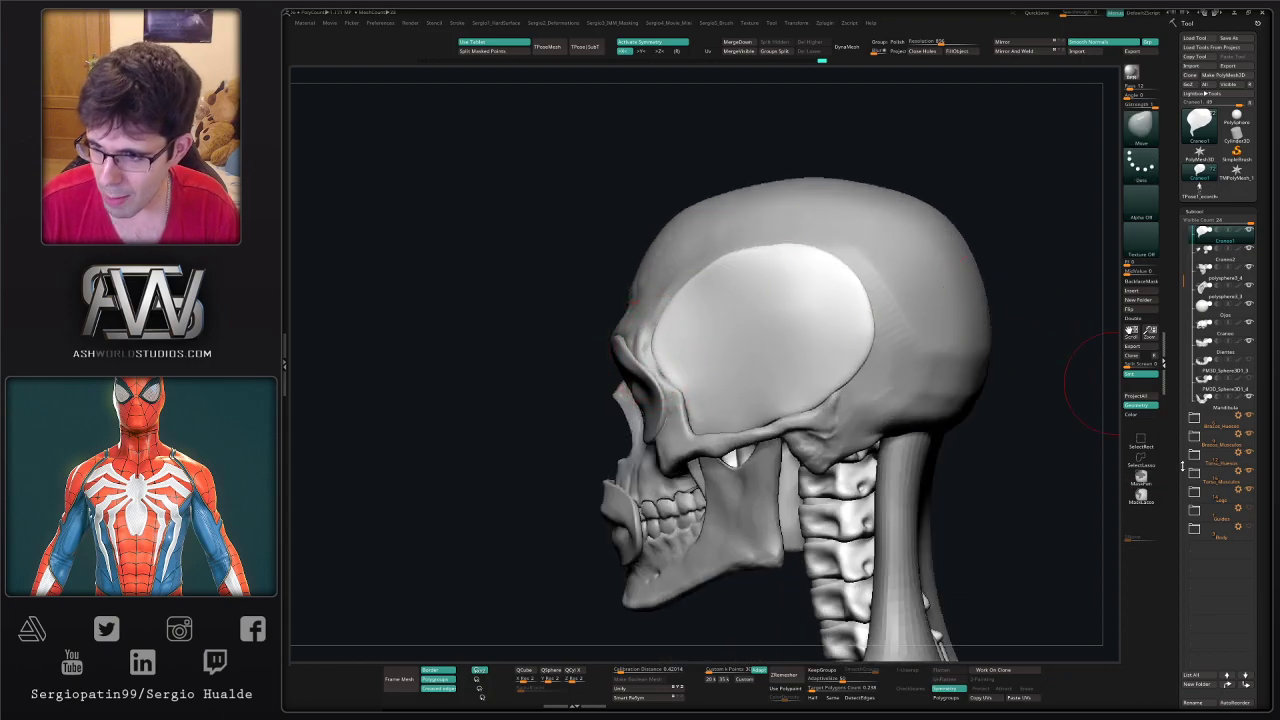
pyautogui.click(1218, 443)
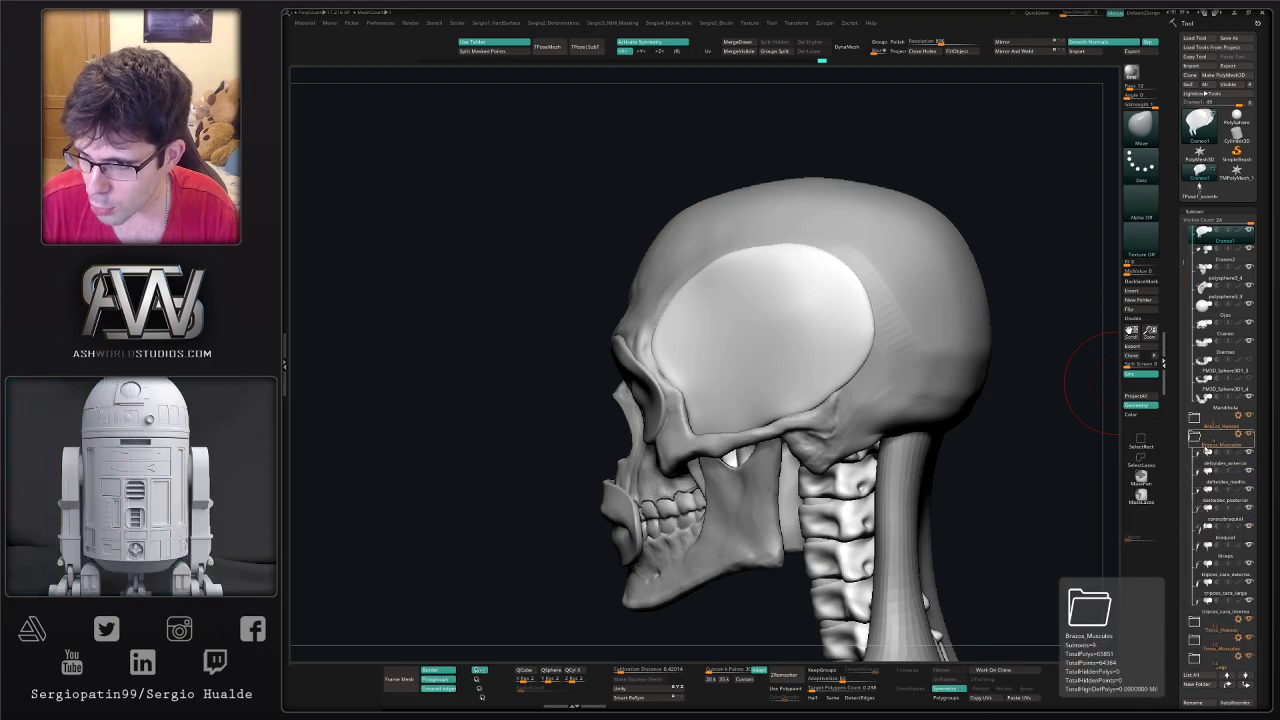
pyautogui.click(1219, 444)
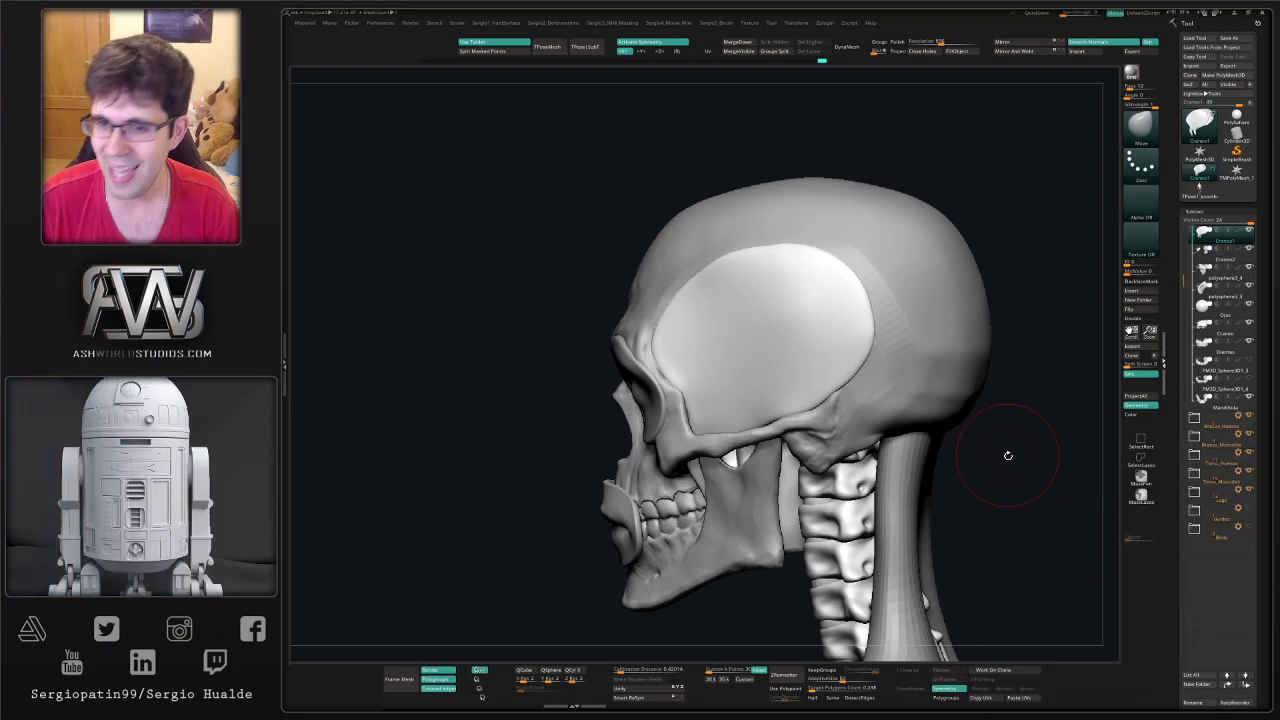
# - Refine the lower rear edge of the temporal patches where it meets the bone above the ear
pyautogui.moveTo(1006, 451); pyautogui.dragTo(831, 400)
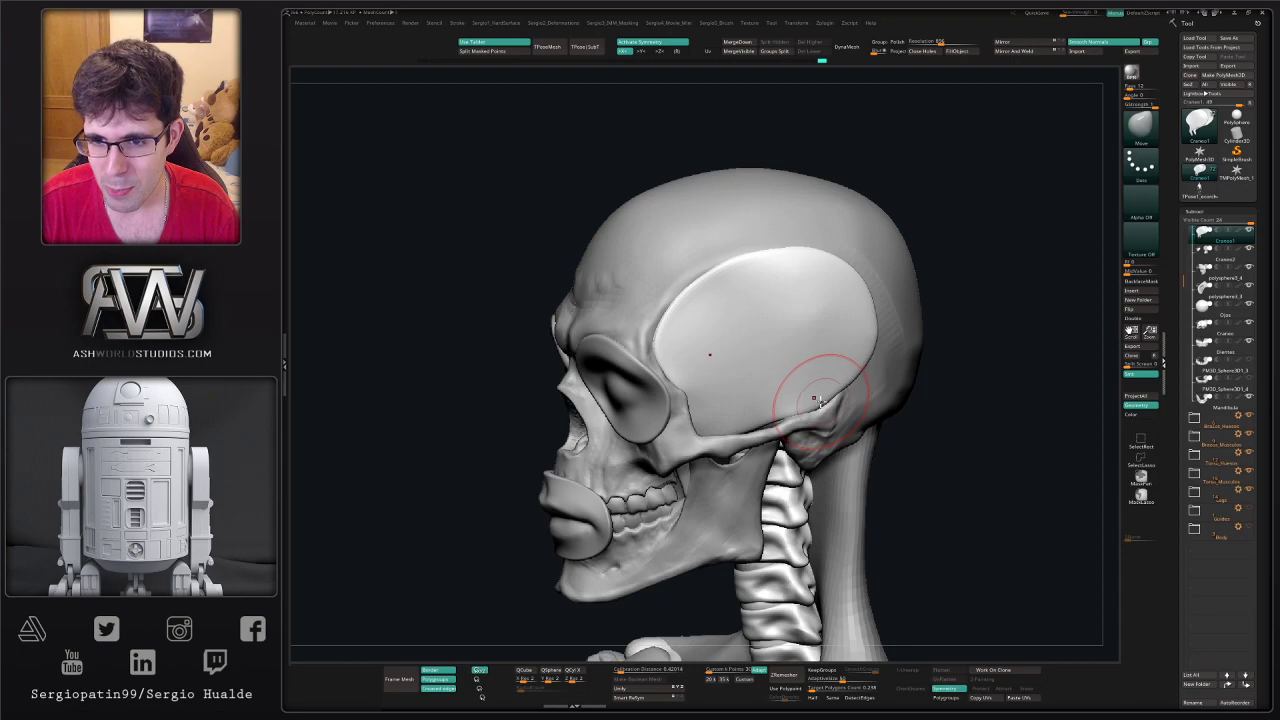
pyautogui.moveTo(820, 410); pyautogui.dragTo(812, 404, button='right')
pyautogui.moveTo(805, 415); pyautogui.dragTo(808, 415)
pyautogui.moveTo(808, 415)
pyautogui.mouseDown(button='right')
pyautogui.moveTo(737, 403)
pyautogui.moveTo(700, 352)
pyautogui.moveTo(743, 366)
pyautogui.mouseUp(button='right')
pyautogui.moveTo(744, 366)
pyautogui.mouseDown()
pyautogui.moveTo(757, 380)
pyautogui.moveTo(725, 378)
pyautogui.mouseUp()
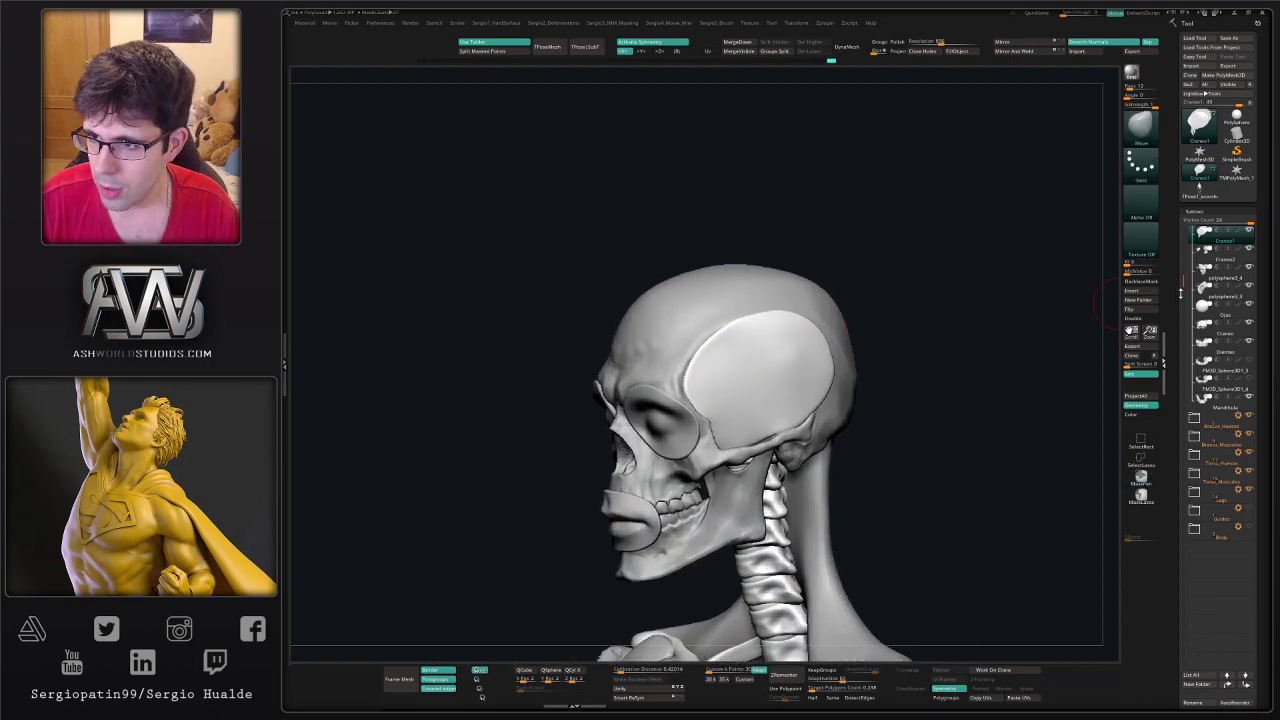
# - Select the subtool containing the forehead and back-of-head patches and show it alone
pyautogui.click(1224, 255)
pyautogui.press('s')
pyautogui.keyDown('ctrl'); pyautogui.moveTo(721, 357); pyautogui.dragTo(709, 352, button='right'); pyautogui.keyUp('ctrl')
pyautogui.moveTo(708, 351)
pyautogui.mouseDown()
pyautogui.moveTo(646, 331)
pyautogui.moveTo(634, 443)
pyautogui.mouseUp()
pyautogui.moveTo(567, 364)
pyautogui.keyDown('ctrl'); pyautogui.keyDown('shift'); pyautogui.mouseDown()
pyautogui.moveTo(824, 277)
pyautogui.moveTo(770, 312)
pyautogui.mouseUp(); pyautogui.keyUp('shift'); pyautogui.keyUp('ctrl')
pyautogui.hotkey('ctrl', 'z')
pyautogui.keyDown('alt'); pyautogui.moveTo(706, 357); pyautogui.dragTo(738, 353, button='right'); pyautogui.keyUp('alt')
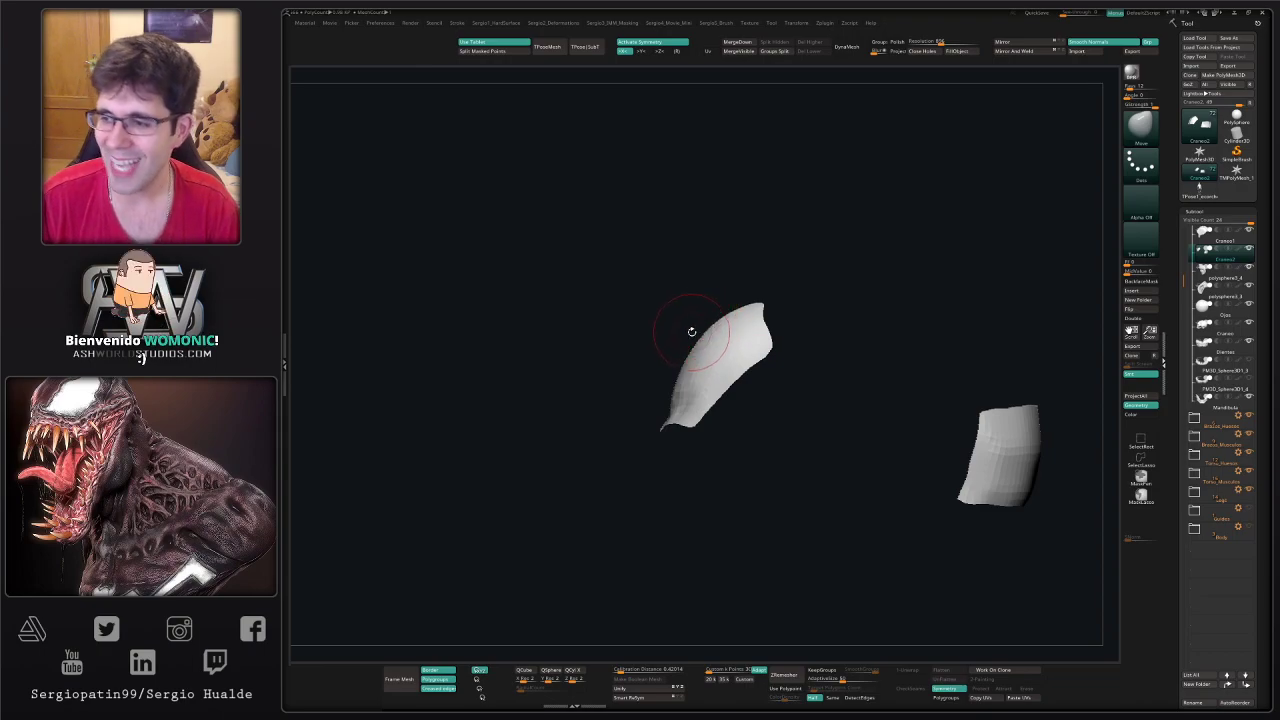
pyautogui.moveTo(663, 376); pyautogui.dragTo(730, 384, button='right')
pyautogui.keyDown('ctrl'); pyautogui.moveTo(730, 384); pyautogui.dragTo(658, 396, button='right'); pyautogui.keyUp('ctrl')
pyautogui.moveTo(657, 377)
pyautogui.keyDown('alt'); pyautogui.mouseDown()
pyautogui.moveTo(654, 420)
pyautogui.moveTo(663, 374)
pyautogui.moveTo(700, 371)
pyautogui.moveTo(676, 370)
pyautogui.mouseUp(); pyautogui.keyUp('alt')
pyautogui.keyDown('ctrl'); pyautogui.moveTo(676, 370); pyautogui.dragTo(690, 378, button='right'); pyautogui.keyUp('ctrl')
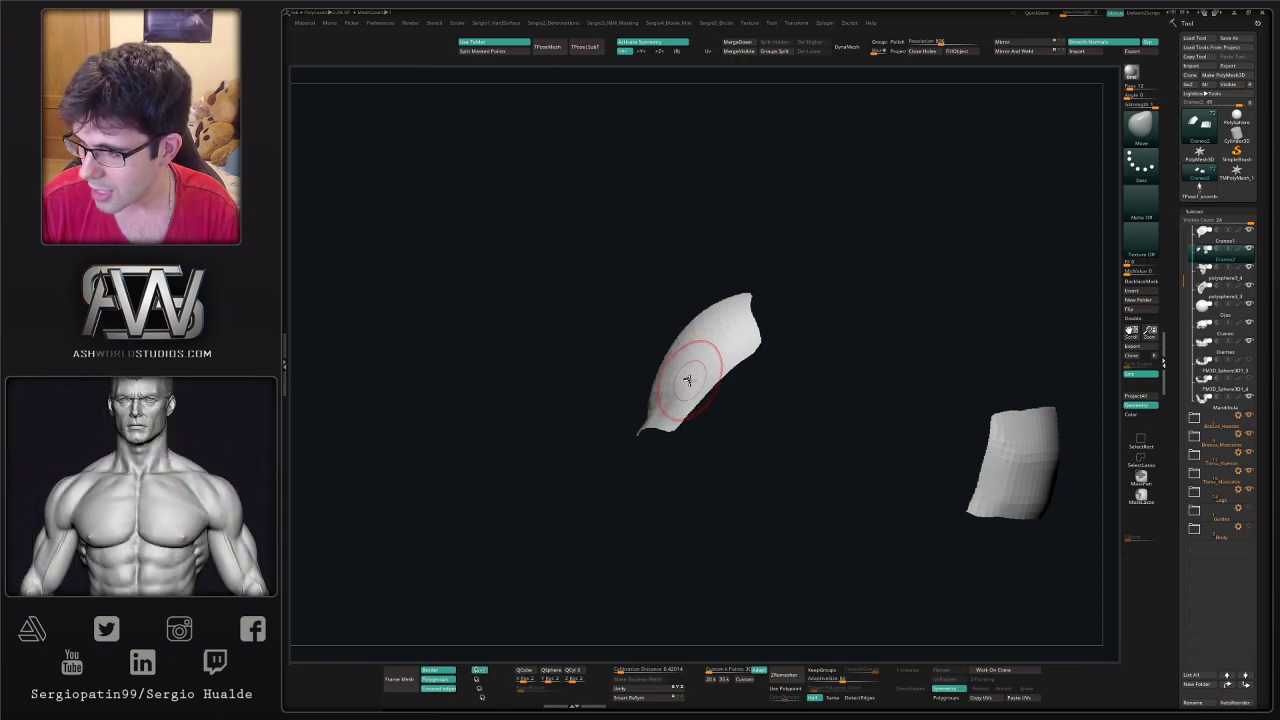
pyautogui.moveTo(683, 383)
pyautogui.keyDown('alt'); pyautogui.mouseDown(button='right')
pyautogui.moveTo(678, 393)
pyautogui.moveTo(690, 384)
pyautogui.moveTo(669, 378)
pyautogui.mouseUp(button='right'); pyautogui.keyUp('alt')
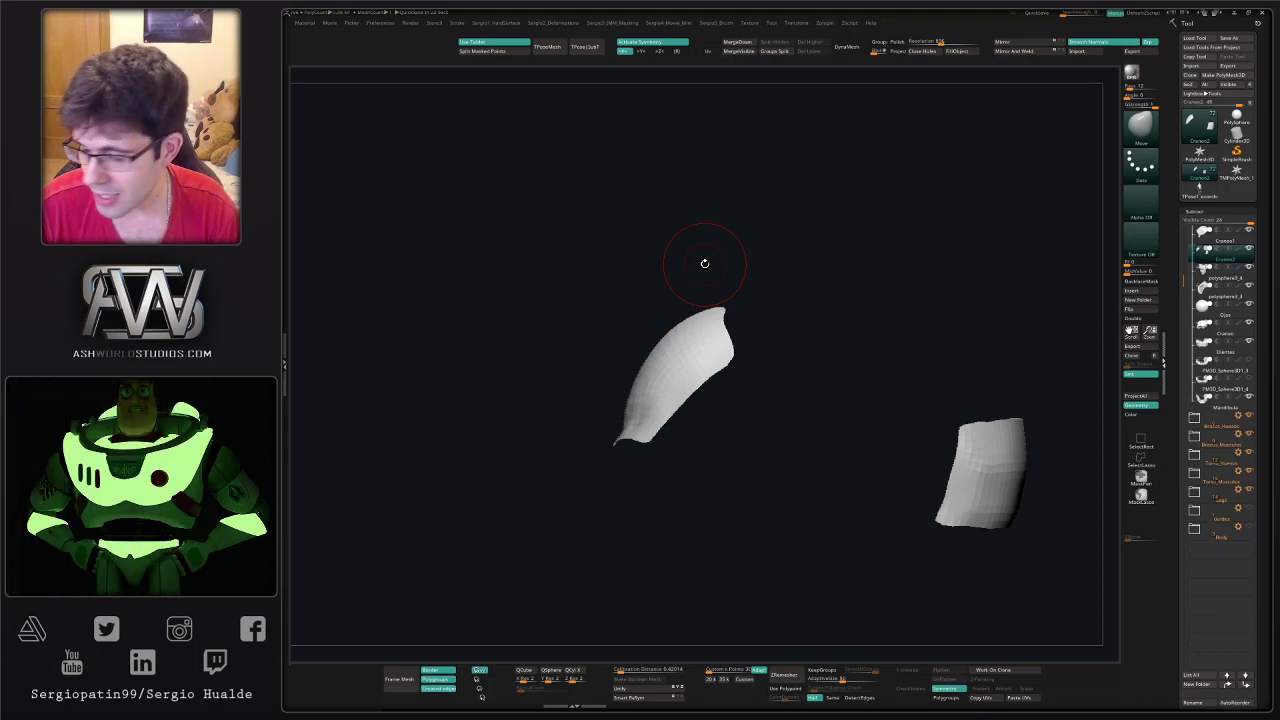
# - Isolate the forehead patches and separate them from the back-of-head patch into their own subtool
pyautogui.keyDown('ctrl'); pyautogui.keyDown('shift'); pyautogui.moveTo(782, 240); pyautogui.dragTo(575, 485); pyautogui.keyUp('shift'); pyautogui.keyUp('ctrl')
pyautogui.keyDown('alt'); pyautogui.moveTo(637, 363); pyautogui.dragTo(594, 399, button='right'); pyautogui.keyUp('alt')
pyautogui.keyDown('ctrl'); pyautogui.moveTo(594, 399); pyautogui.dragTo(655, 442, button='right'); pyautogui.keyUp('ctrl')
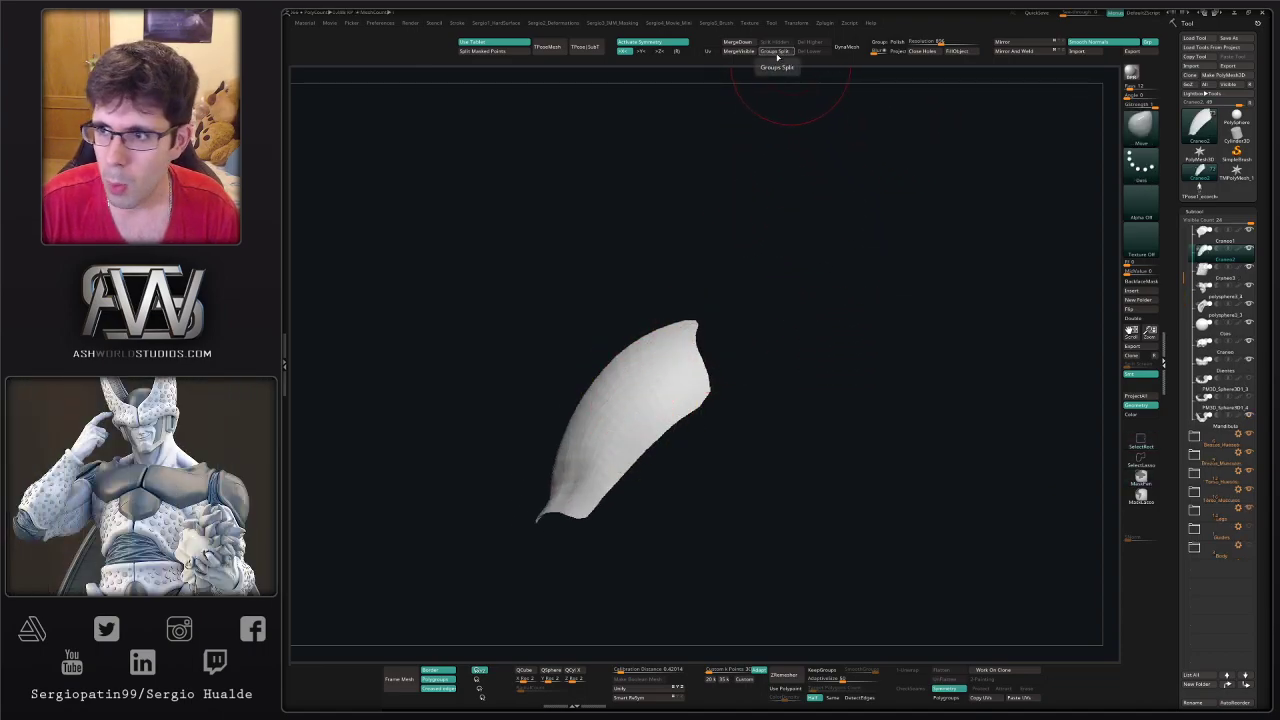
# - Subdivide the forehead patches and give them thickness with Panel Loops
pyautogui.moveTo(797, 294); pyautogui.dragTo(885, 312, button='right')
pyautogui.hotkey('ctrl', 'd')
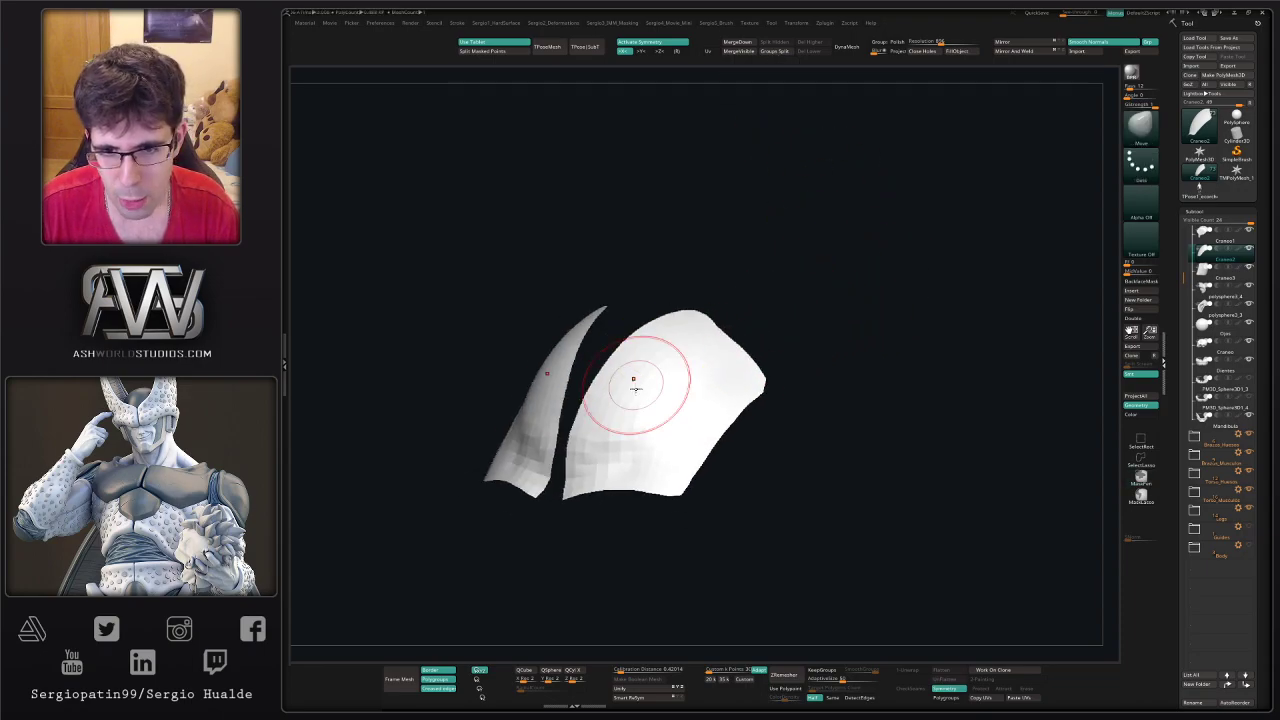
pyautogui.moveTo(636, 388); pyautogui.dragTo(683, 360, button='right')
pyautogui.hotkey('shift', '1')
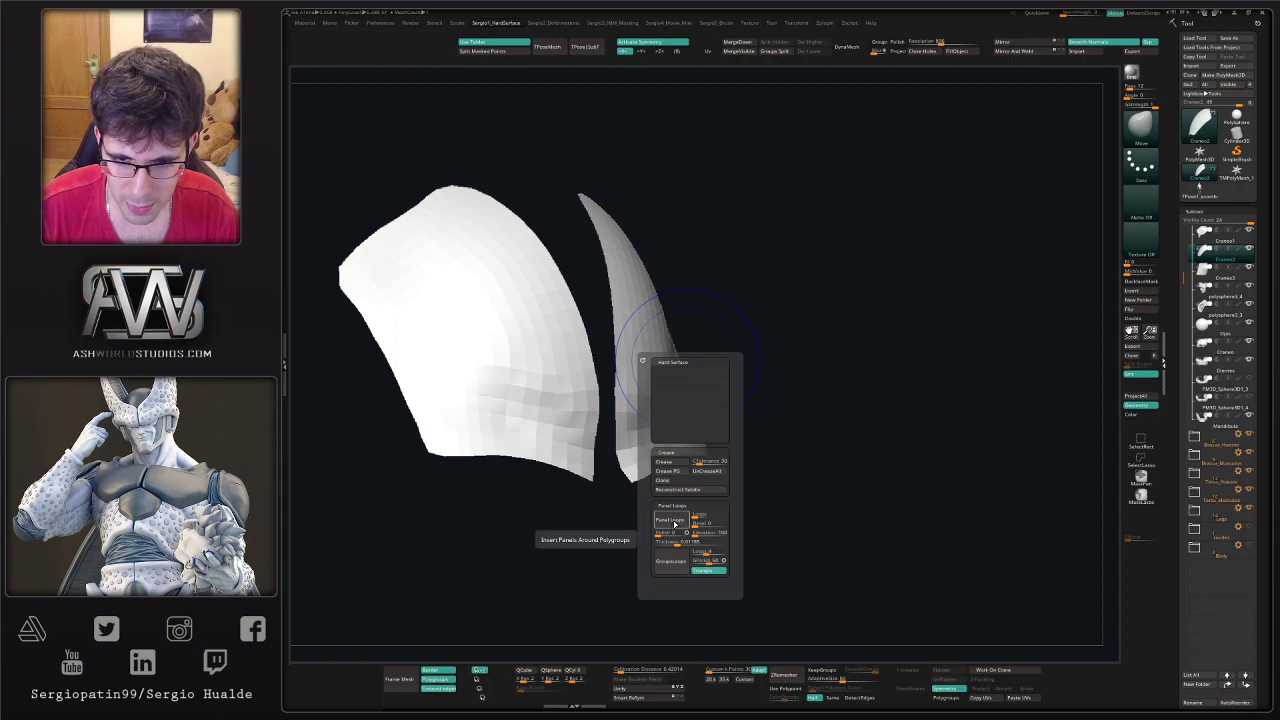
pyautogui.click(675, 521)
pyautogui.moveTo(571, 486); pyautogui.dragTo(671, 418)
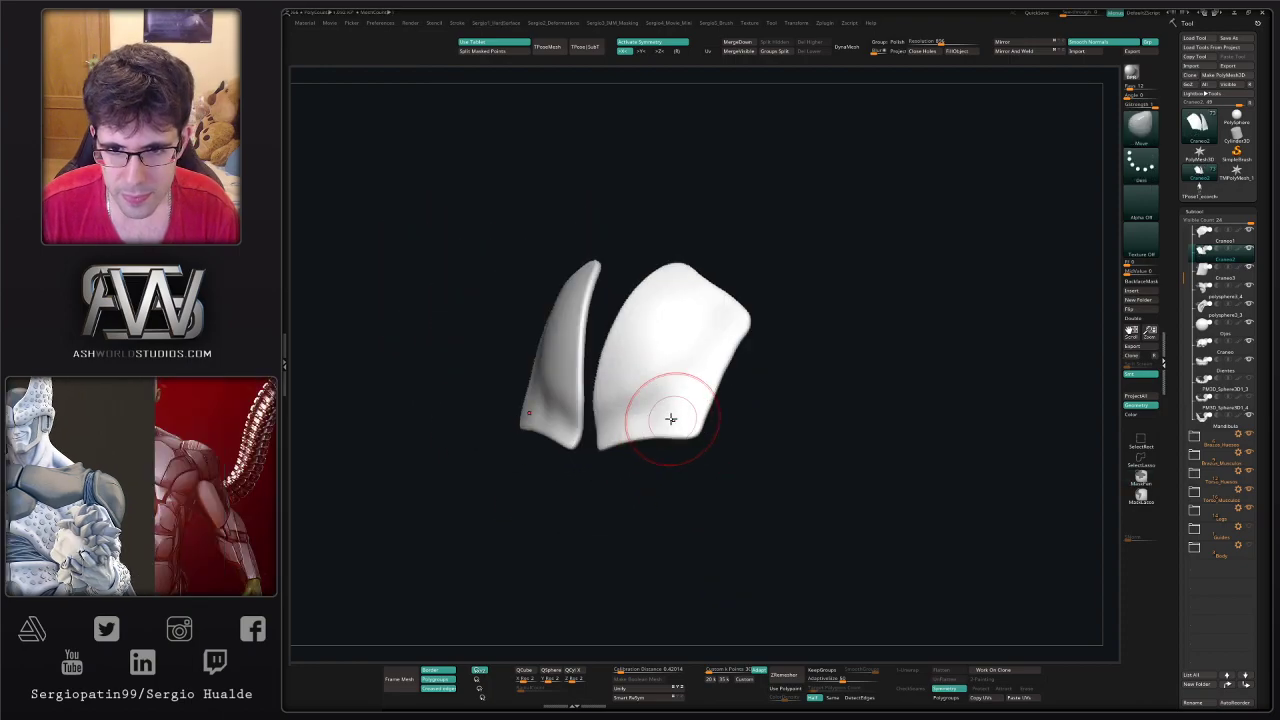
# - Bring back the full head and pull the forehead patches outward over the skull surface
pyautogui.moveTo(671, 419); pyautogui.dragTo(637, 417, button='right')
pyautogui.hotkey('alt', 's')
pyautogui.press('s')
pyautogui.moveTo(699, 400); pyautogui.dragTo(712, 401)
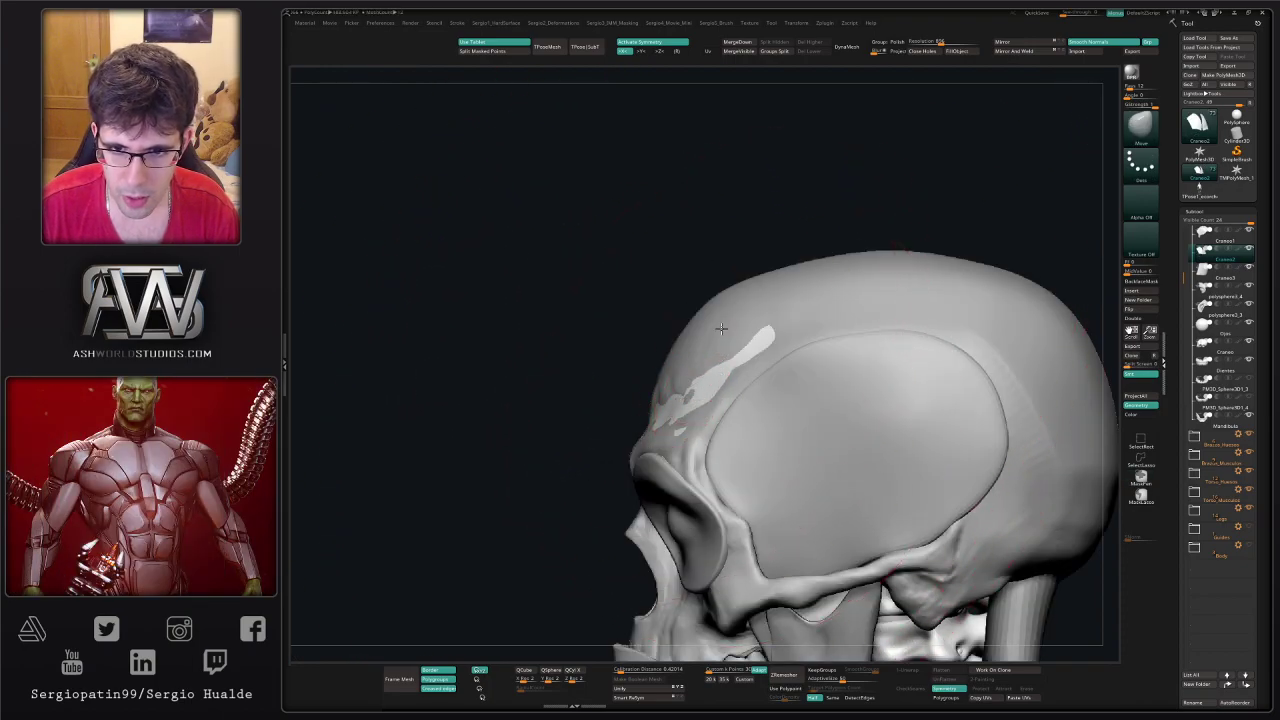
pyautogui.moveTo(721, 329); pyautogui.dragTo(754, 361)
pyautogui.press('s')
pyautogui.moveTo(754, 361)
pyautogui.mouseDown(button='right')
pyautogui.moveTo(753, 329)
pyautogui.moveTo(655, 230)
pyautogui.mouseUp(button='right')
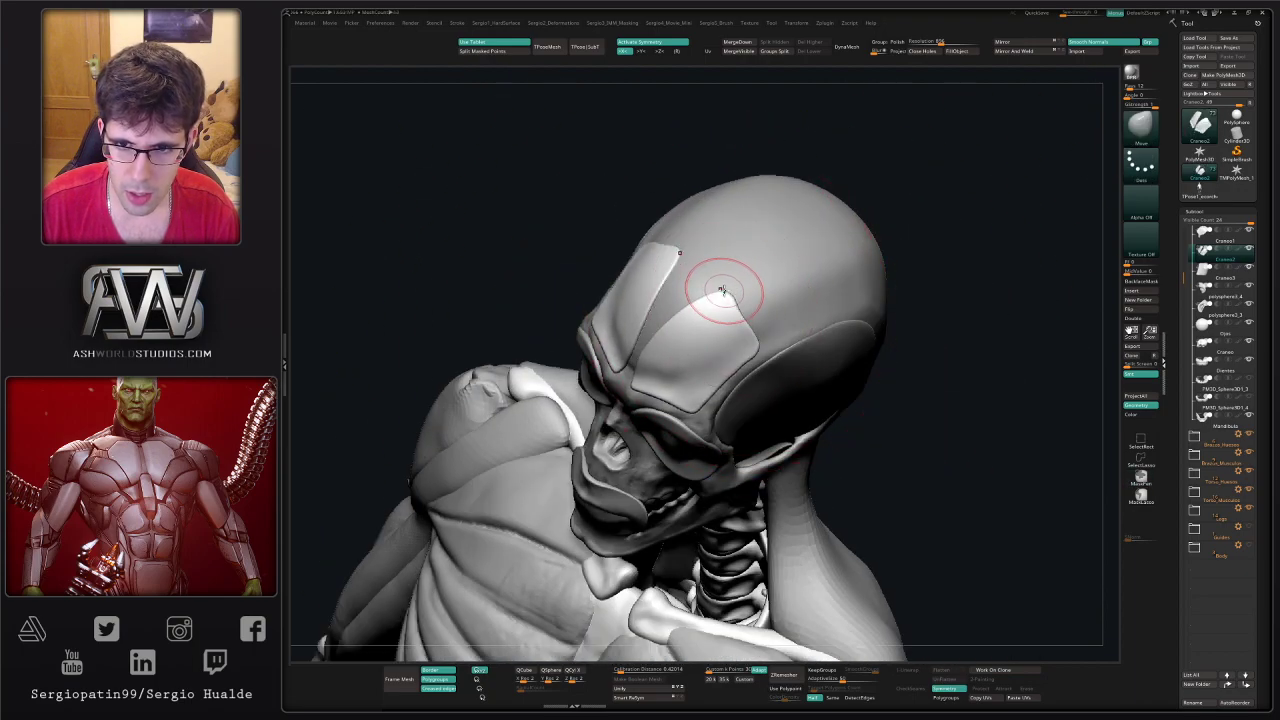
# - Undo the last move of the forehead patches' upper inner corners and refit the patches with a larger brush
pyautogui.moveTo(723, 290); pyautogui.dragTo(704, 291)
pyautogui.hotkey('ctrl', 'z')
pyautogui.press('s')
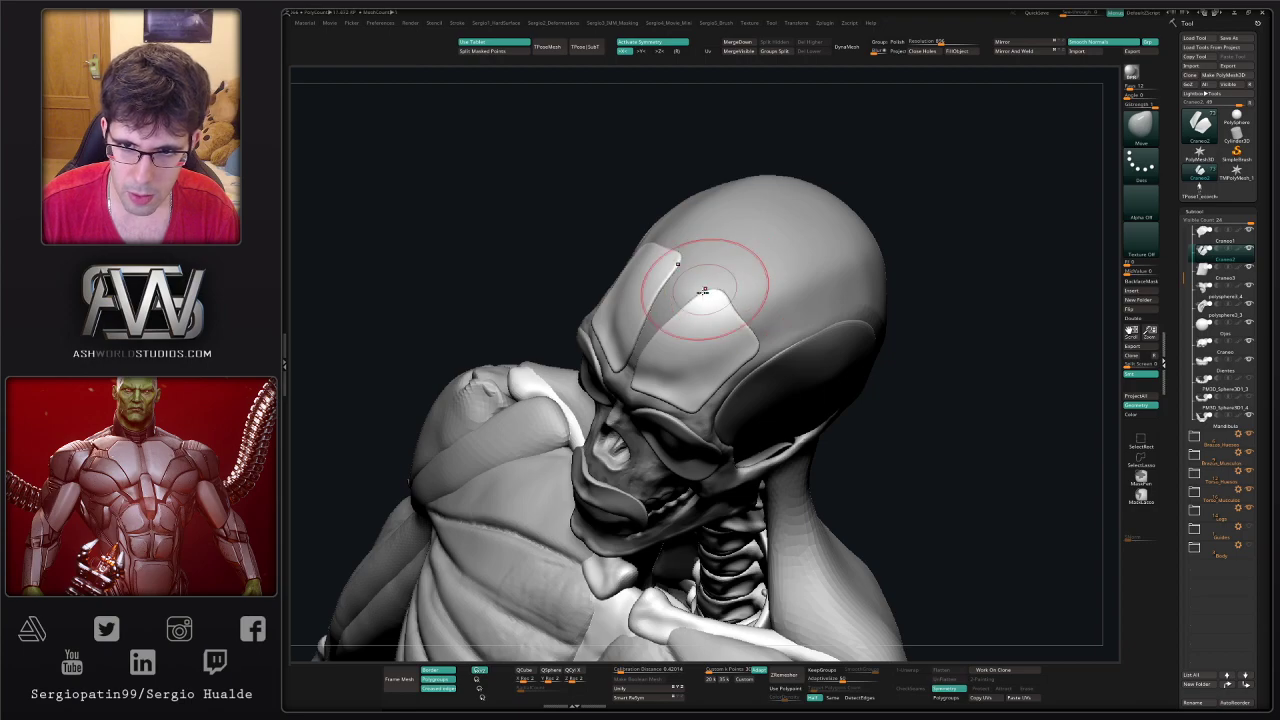
pyautogui.moveTo(704, 291)
pyautogui.mouseDown(button='right')
pyautogui.moveTo(680, 303)
pyautogui.moveTo(694, 320)
pyautogui.mouseUp(button='right')
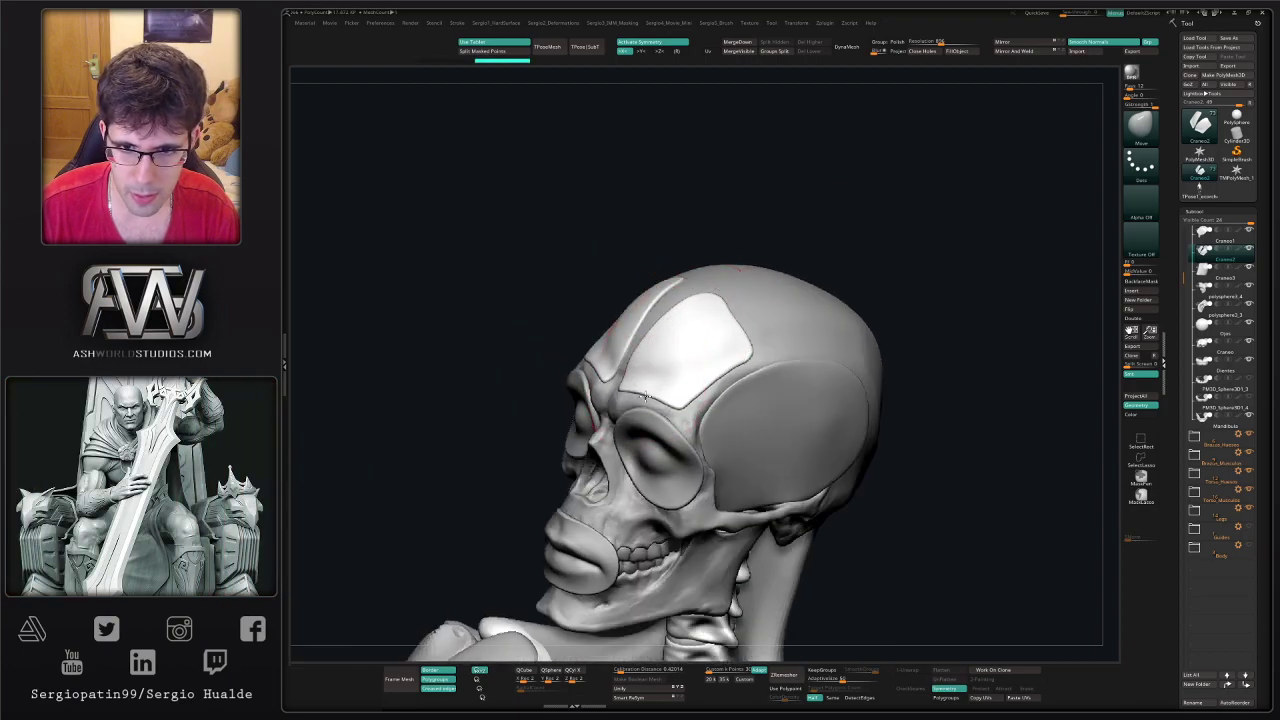
pyautogui.moveTo(652, 413)
pyautogui.mouseDown(button='right')
pyautogui.moveTo(665, 420)
pyautogui.moveTo(645, 397)
pyautogui.mouseUp(button='right')
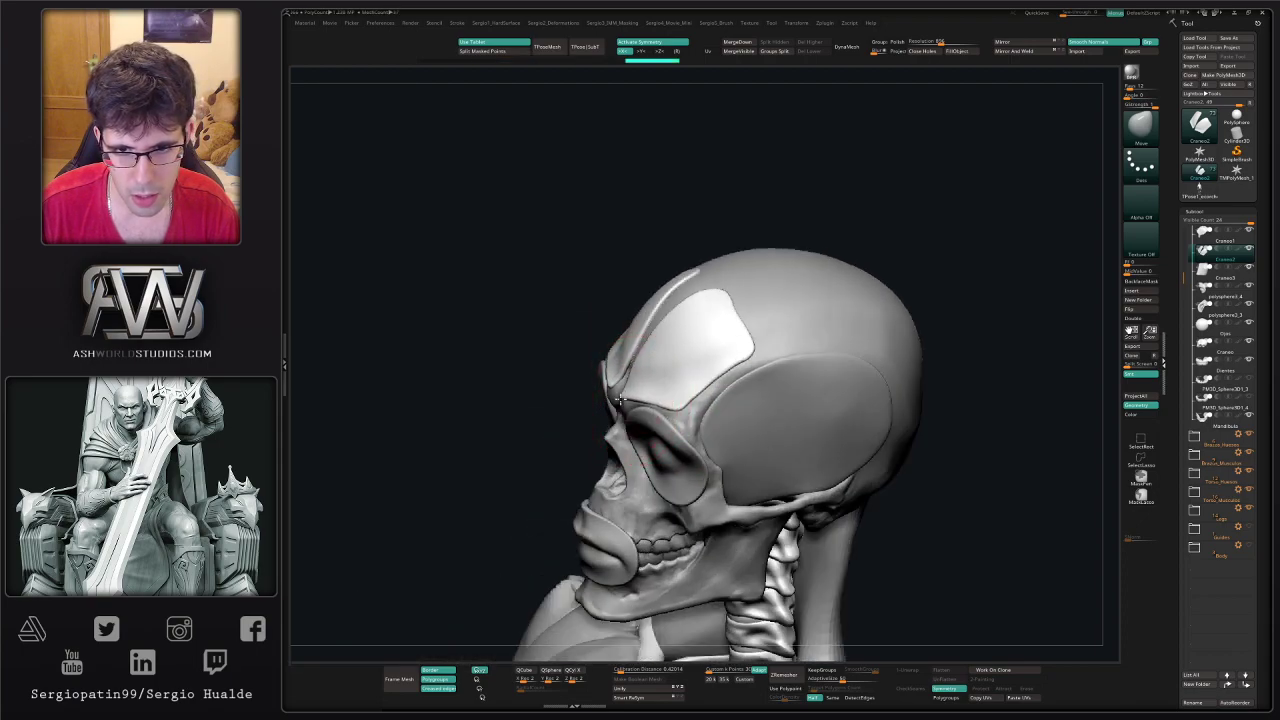
pyautogui.moveTo(671, 386); pyautogui.dragTo(642, 398, button='right')
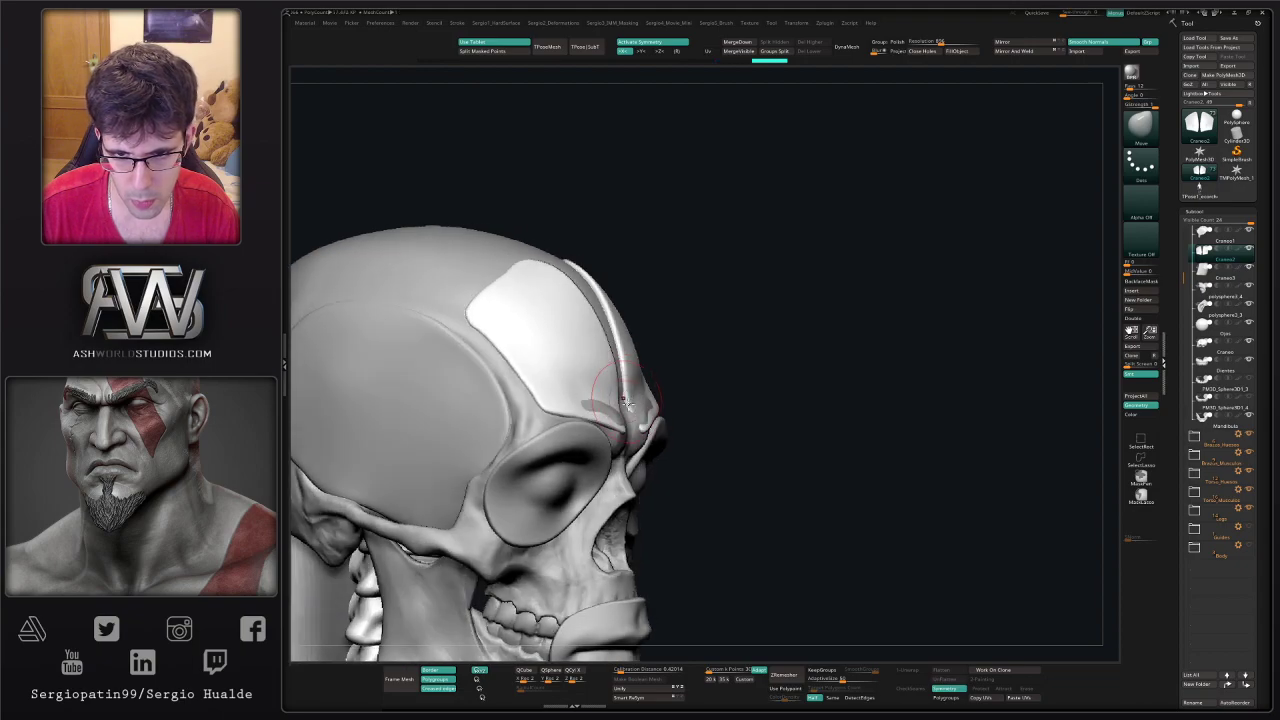
# - Reshape the lower inner corners of the forehead patches between the brows above the nasal bridge
pyautogui.moveTo(638, 418)
pyautogui.mouseDown()
pyautogui.moveTo(685, 428)
pyautogui.moveTo(621, 423)
pyautogui.moveTo(651, 426)
pyautogui.mouseUp()
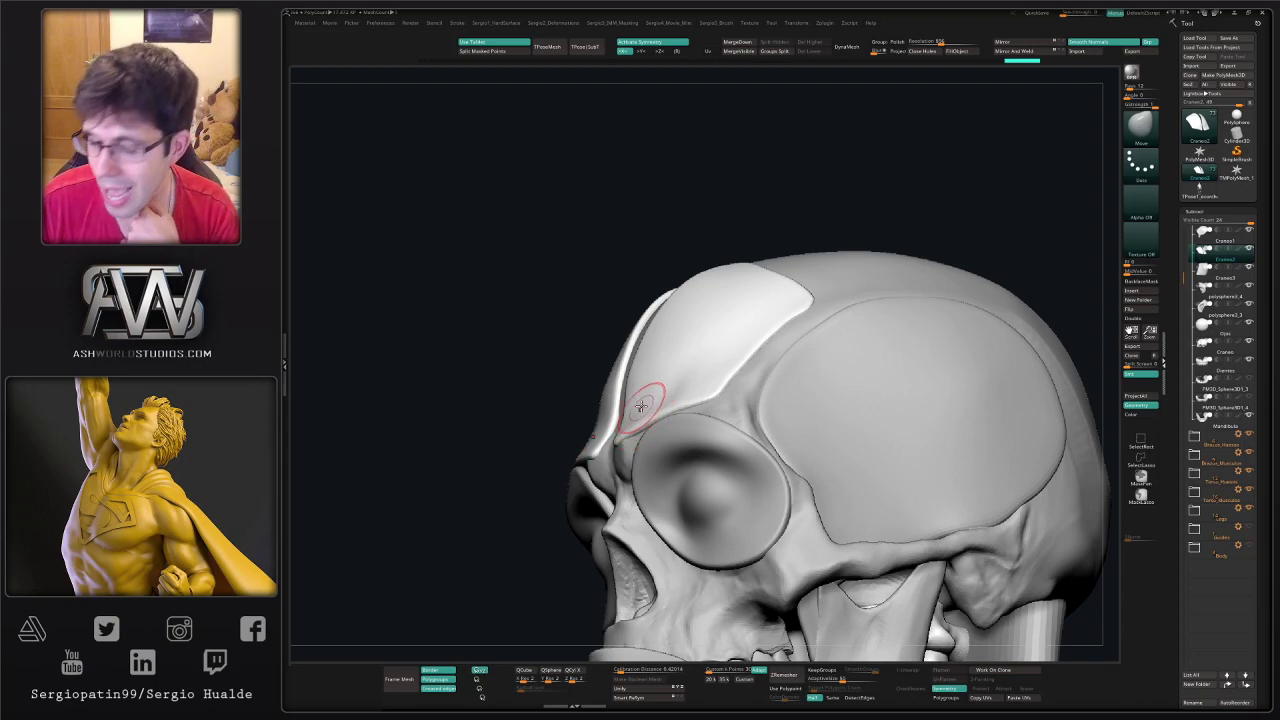
pyautogui.moveTo(655, 376); pyautogui.dragTo(725, 410, button='right')
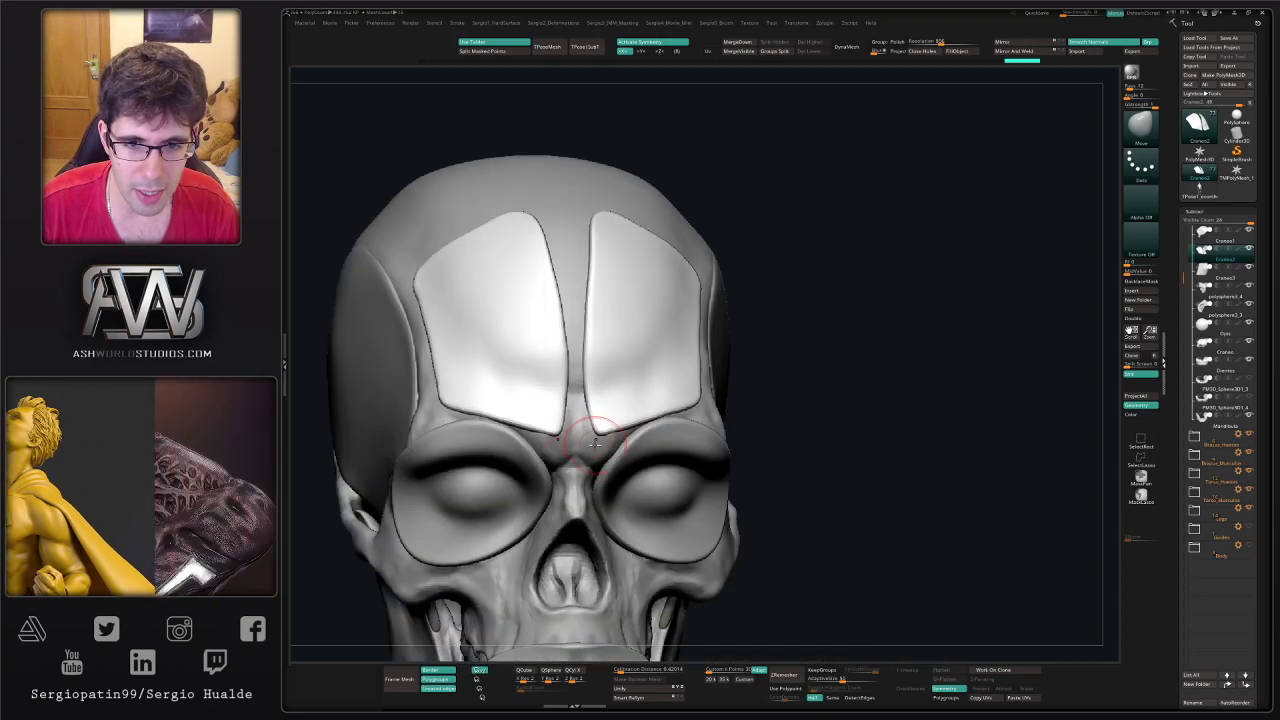
pyautogui.moveTo(595, 443); pyautogui.dragTo(590, 440, button='right')
pyautogui.moveTo(579, 435); pyautogui.dragTo(591, 439)
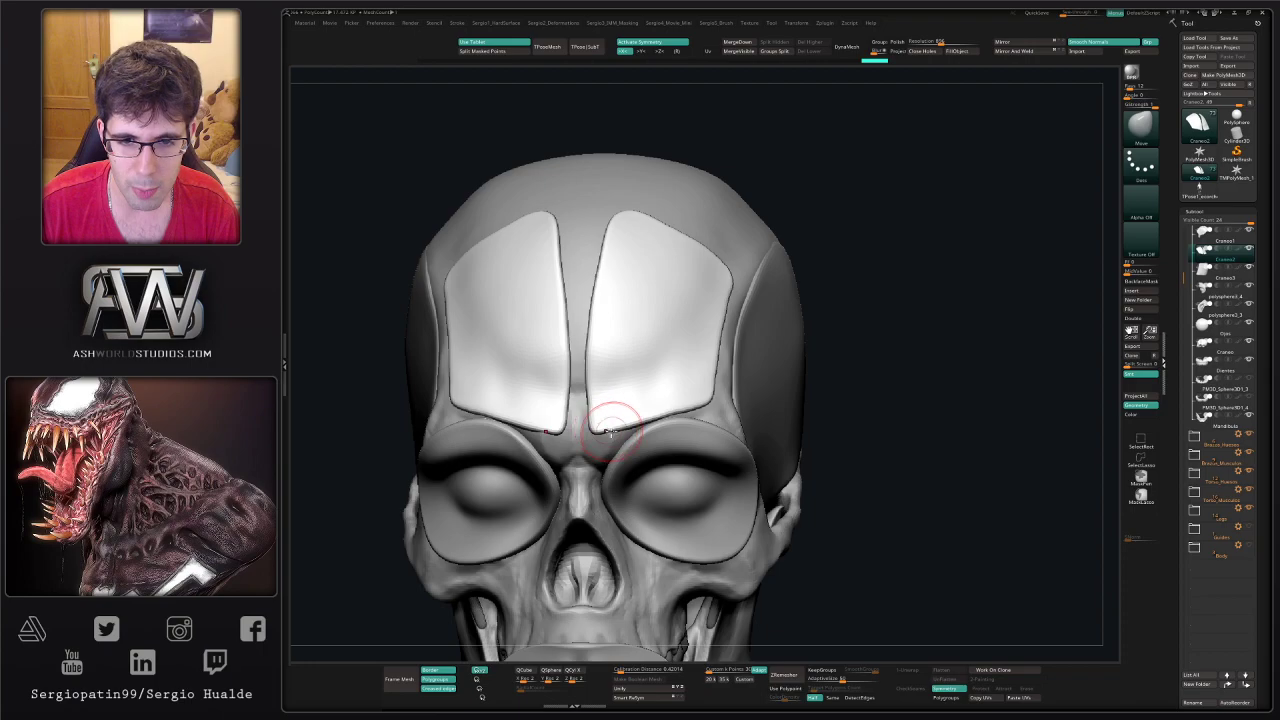
pyautogui.moveTo(611, 414)
pyautogui.mouseDown(button='right')
pyautogui.moveTo(639, 432)
pyautogui.moveTo(645, 422)
pyautogui.moveTo(634, 443)
pyautogui.moveTo(628, 406)
pyautogui.mouseUp(button='right')
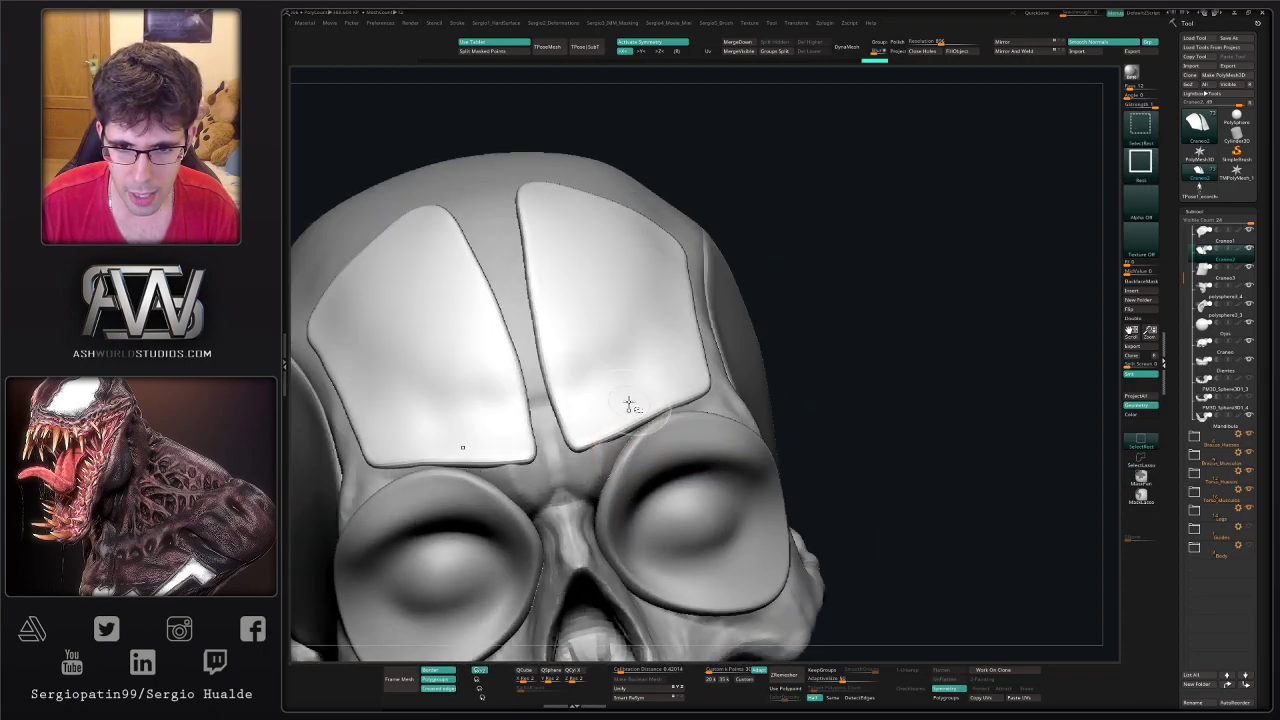
# - Build up the lower edges of the forehead patches above the eye sockets with the Clay brush on the unsmoothed mesh
pyautogui.press('b')
pyautogui.press('c')
pyautogui.press('l')
pyautogui.moveTo(584, 422); pyautogui.dragTo(683, 372)
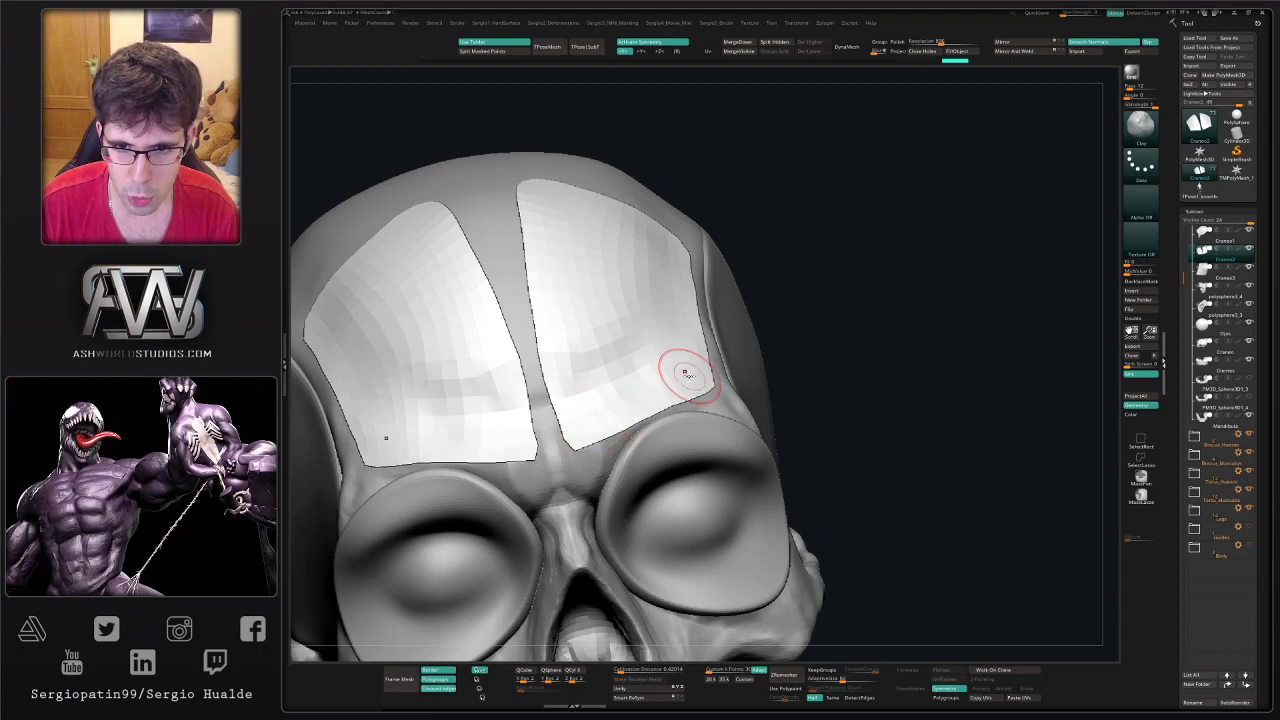
pyautogui.moveTo(594, 424); pyautogui.dragTo(697, 371)
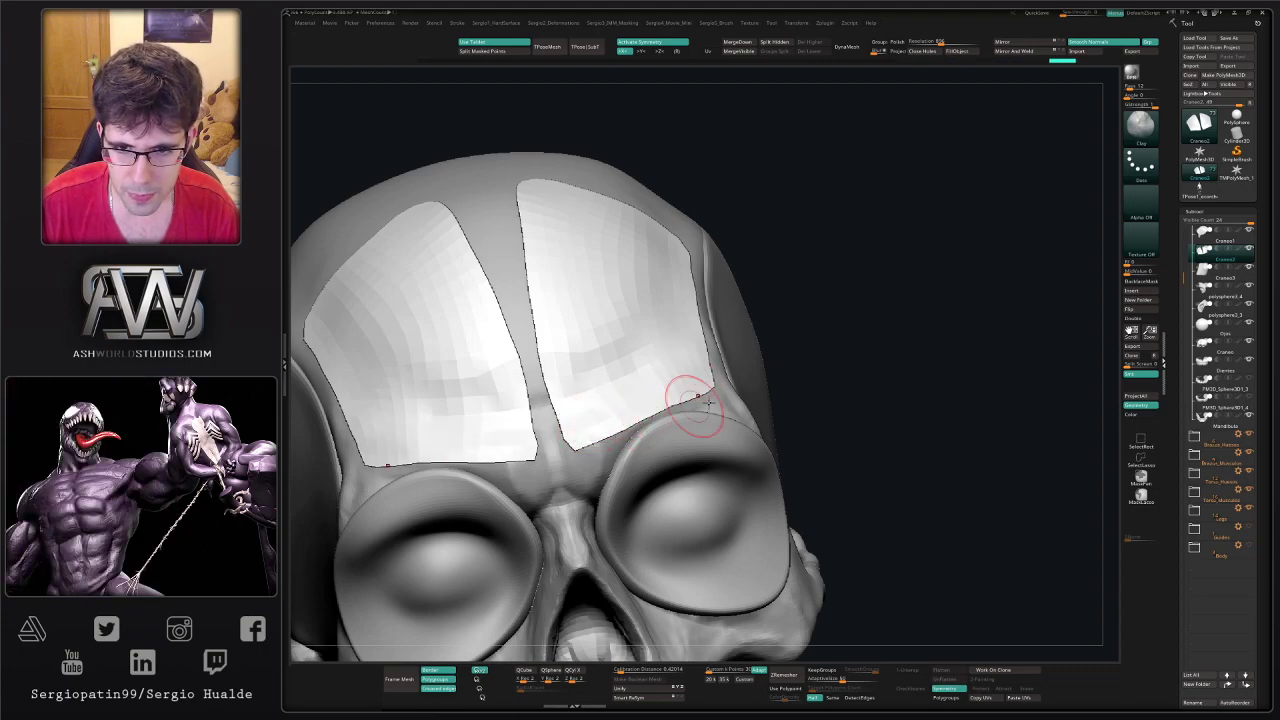
pyautogui.keyDown('ctrl'); pyautogui.keyDown('shift'); pyautogui.click(777, 371); pyautogui.keyUp('shift'); pyautogui.keyUp('ctrl')
# - Fit the brow edges and outer side edges of the forehead patches against the skull with the Move brush
pyautogui.moveTo(671, 349)
pyautogui.keyDown('ctrl'); pyautogui.mouseDown(button='right')
pyautogui.moveTo(631, 406)
pyautogui.moveTo(590, 432)
pyautogui.moveTo(505, 432)
pyautogui.moveTo(500, 418)
pyautogui.mouseUp(button='right'); pyautogui.keyUp('ctrl')
pyautogui.press('b')
pyautogui.press('m')
pyautogui.press('v')
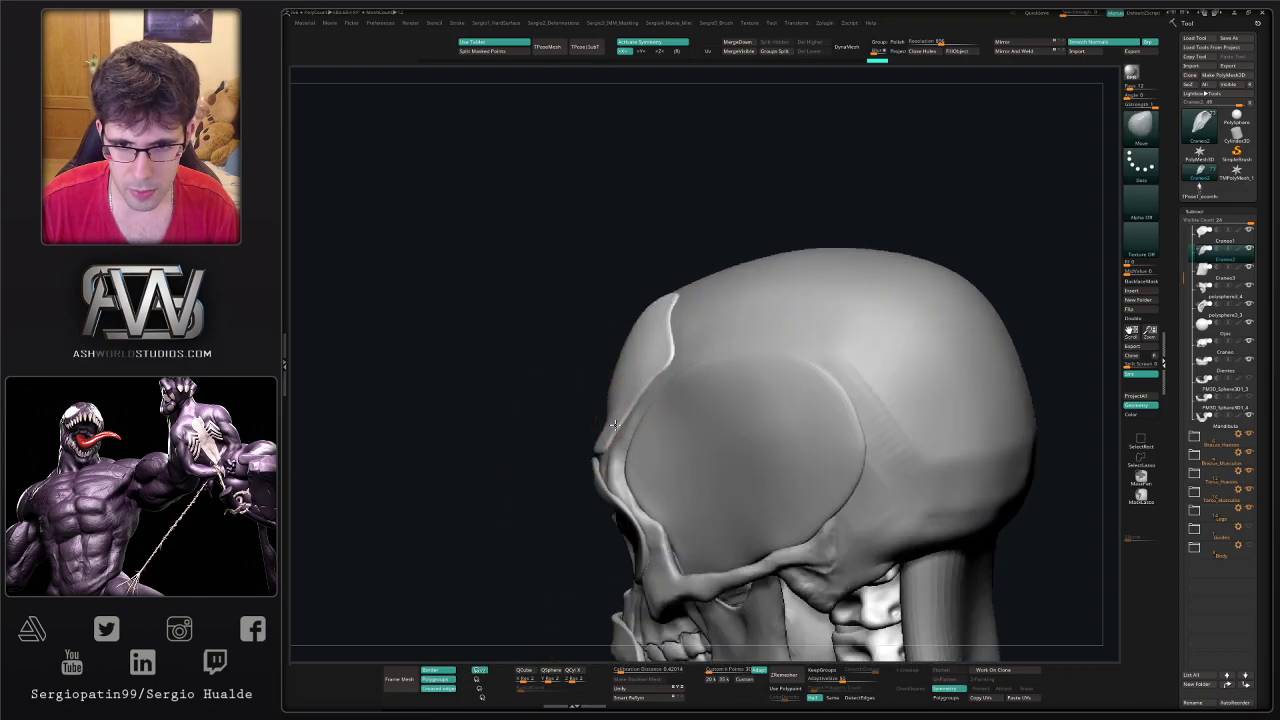
pyautogui.moveTo(614, 425); pyautogui.dragTo(616, 427)
pyautogui.moveTo(697, 348); pyautogui.dragTo(685, 375, button='right')
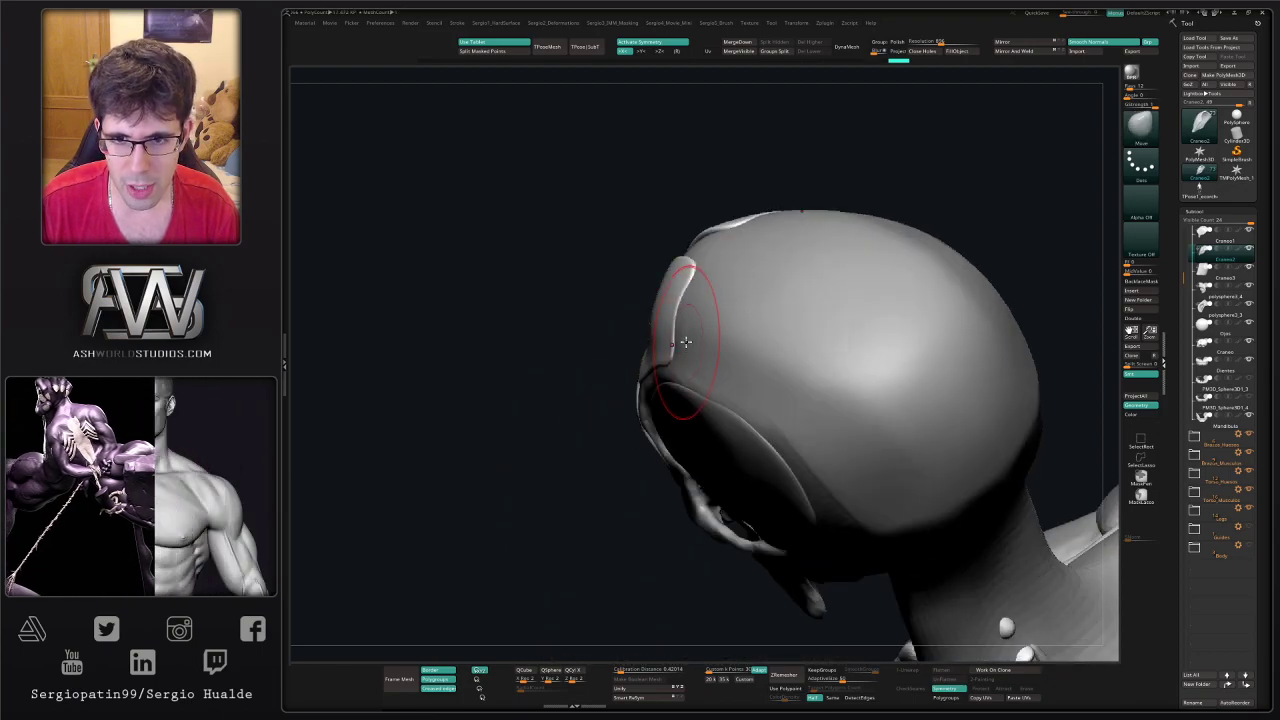
pyautogui.moveTo(686, 342); pyautogui.dragTo(680, 337)
pyautogui.moveTo(692, 276); pyautogui.dragTo(698, 262)
# - Refine the lower outer edges of the forehead patches beside the temporal muscles with a resized Move brush, undoing the last stroke
pyautogui.press('s')
pyautogui.moveTo(698, 261); pyautogui.dragTo(668, 352)
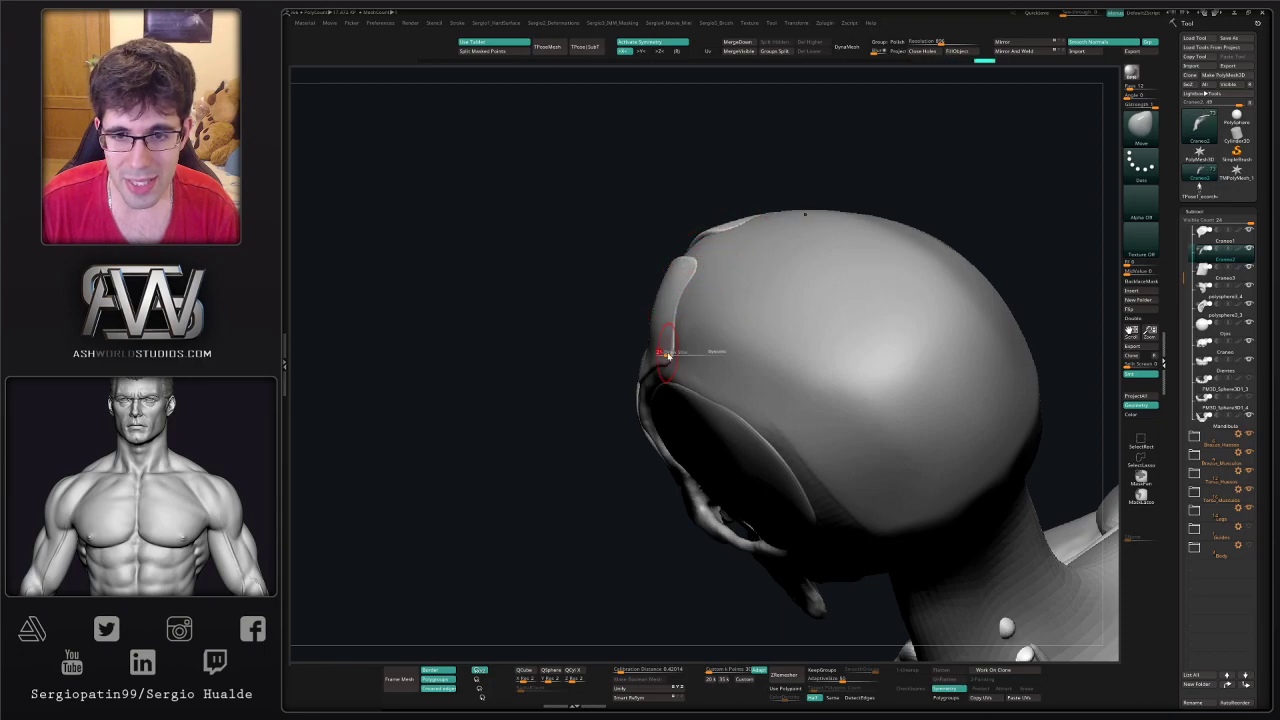
pyautogui.moveTo(667, 385); pyautogui.dragTo(674, 390, button='right')
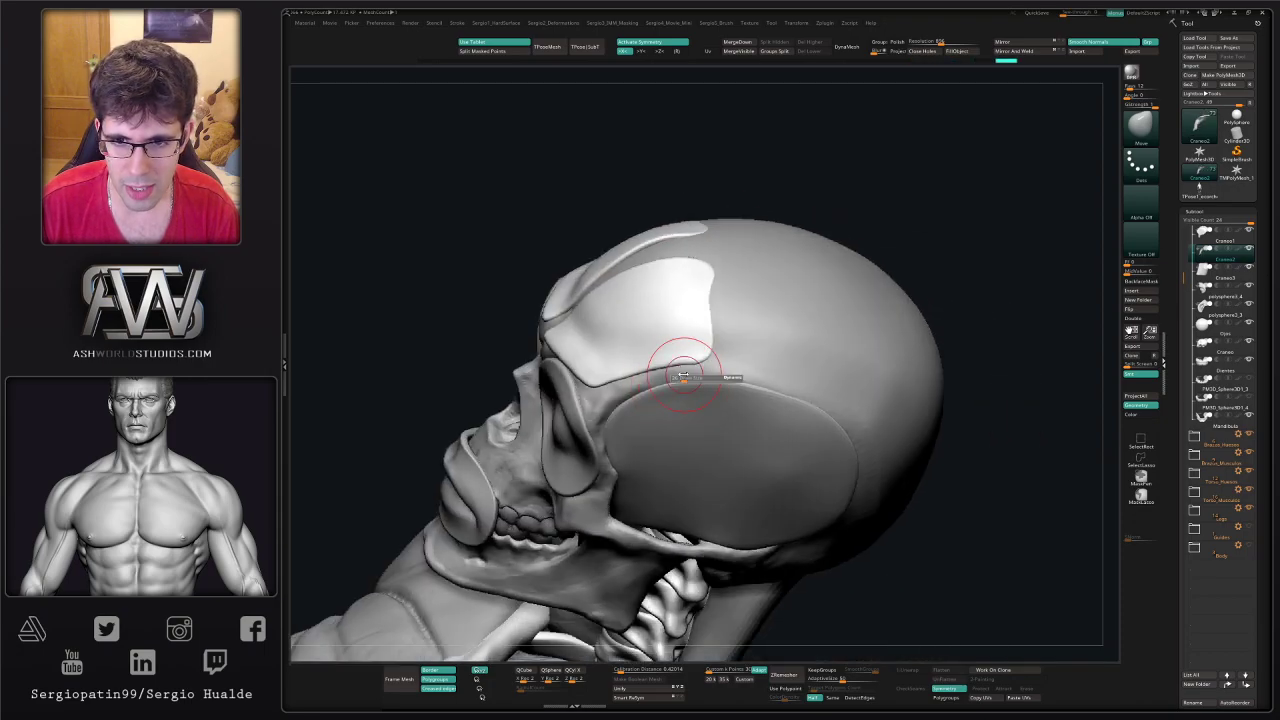
pyautogui.press('s')
pyautogui.moveTo(696, 359); pyautogui.dragTo(684, 367)
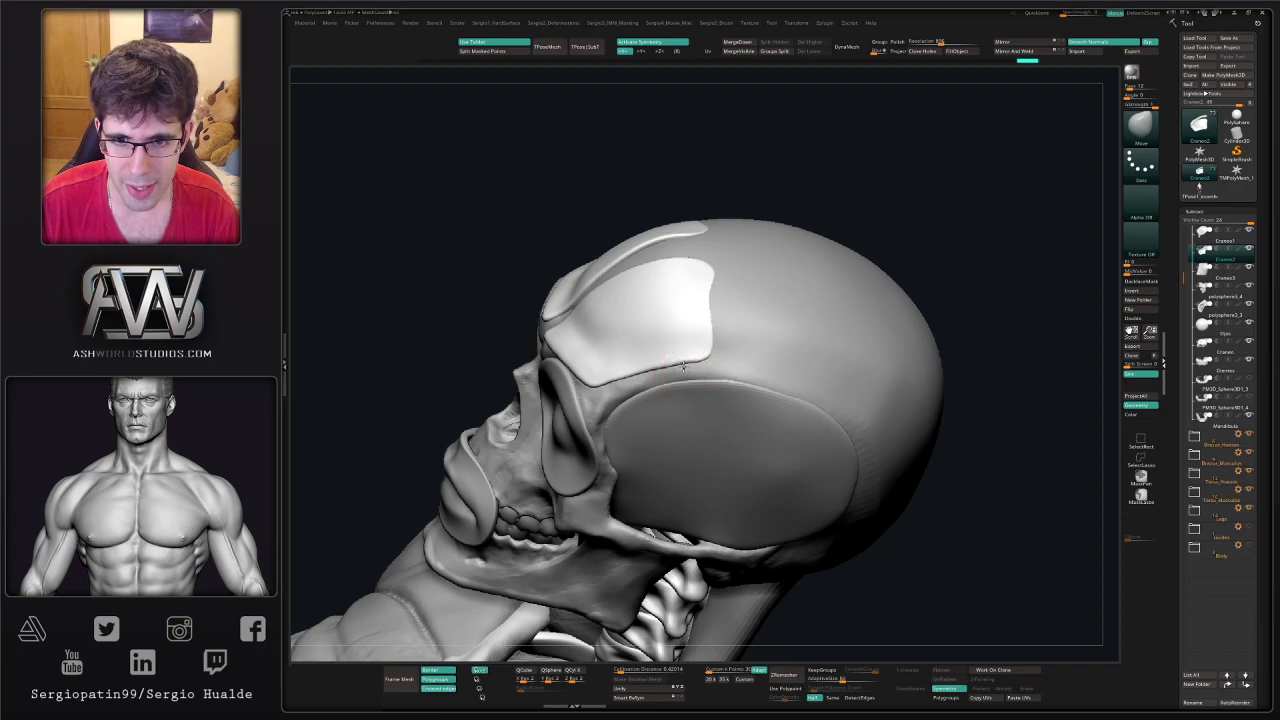
pyautogui.moveTo(665, 371); pyautogui.dragTo(666, 383, button='right')
pyautogui.moveTo(708, 363); pyautogui.dragTo(690, 365)
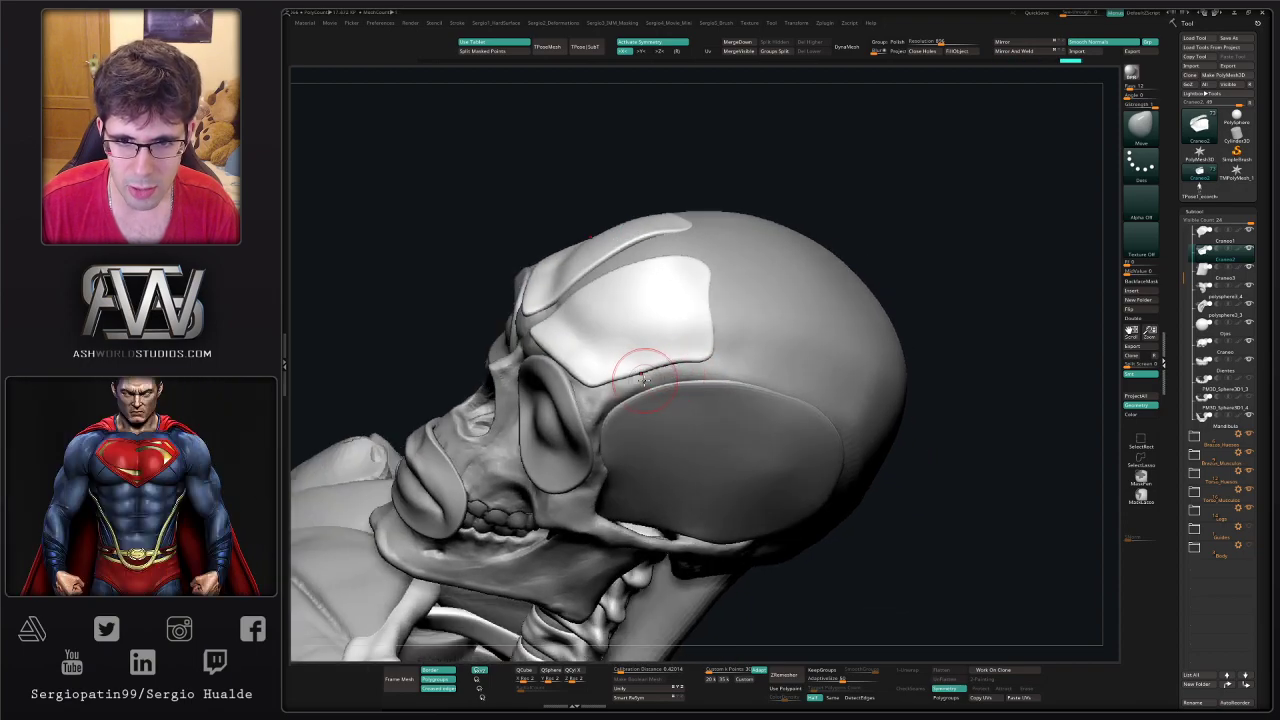
pyautogui.hotkey('ctrl', 'z')
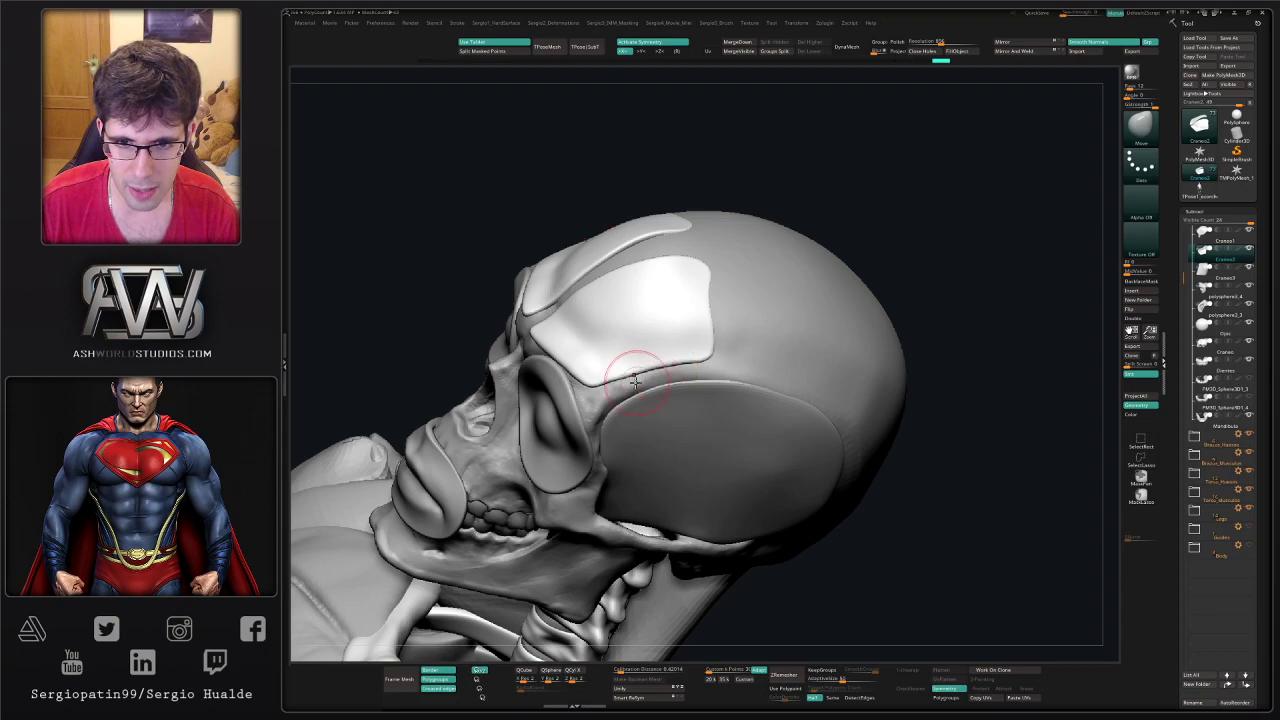
# - Hide the eye socket muscles and examine how the forehead patches sit on the skull from the front and sides
pyautogui.moveTo(612, 414); pyautogui.dragTo(600, 392, button='right')
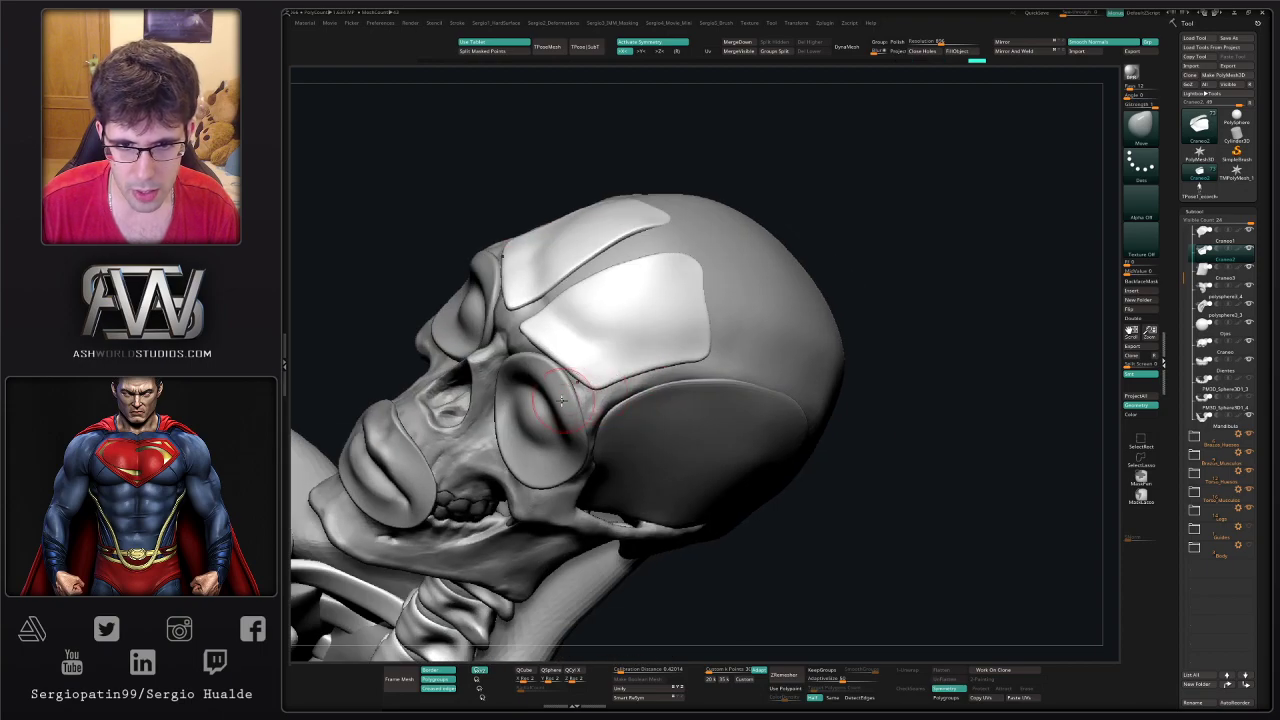
pyautogui.keyDown('alt'); pyautogui.click(559, 403); pyautogui.keyUp('alt')
pyautogui.moveTo(560, 404); pyautogui.dragTo(528, 388, button='right')
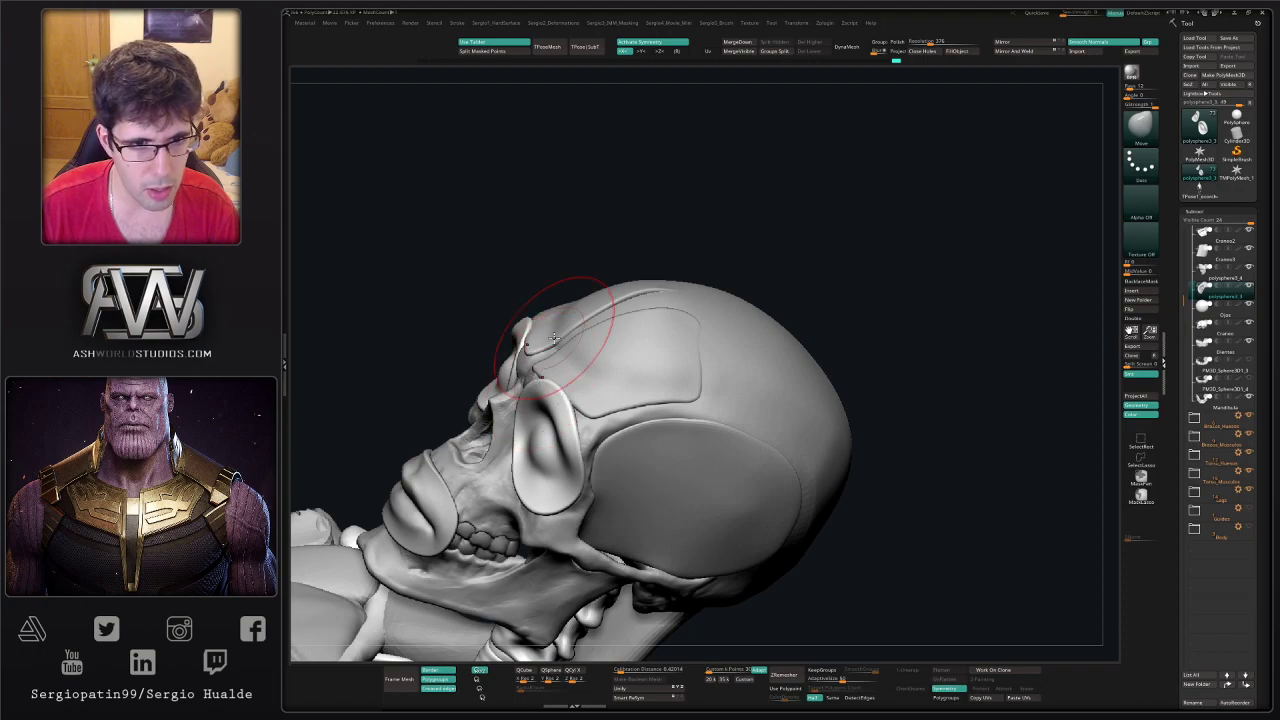
pyautogui.keyDown('shift'); pyautogui.moveTo(496, 382); pyautogui.dragTo(545, 362, button='right'); pyautogui.keyUp('shift')
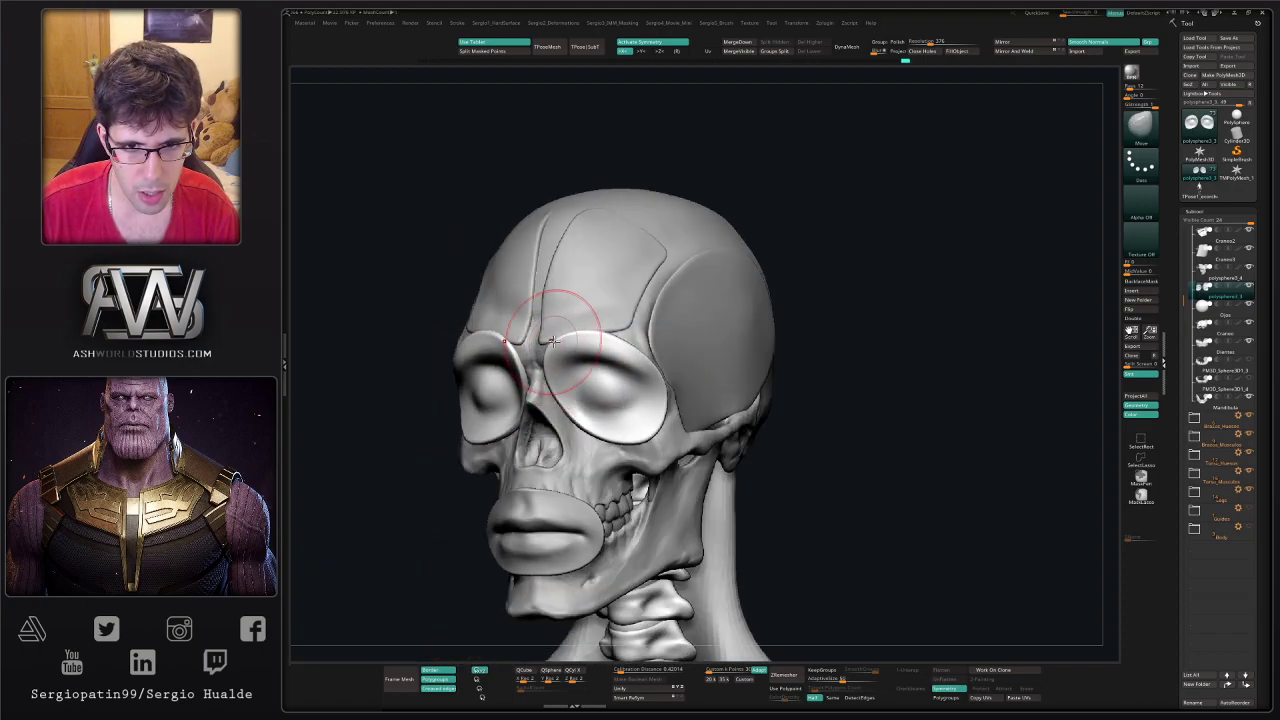
pyautogui.moveTo(542, 338)
pyautogui.mouseDown(button='right')
pyautogui.moveTo(540, 358)
pyautogui.moveTo(620, 316)
pyautogui.moveTo(632, 346)
pyautogui.moveTo(614, 330)
pyautogui.moveTo(611, 342)
pyautogui.moveTo(600, 300)
pyautogui.moveTo(686, 325)
pyautogui.mouseUp(button='right')
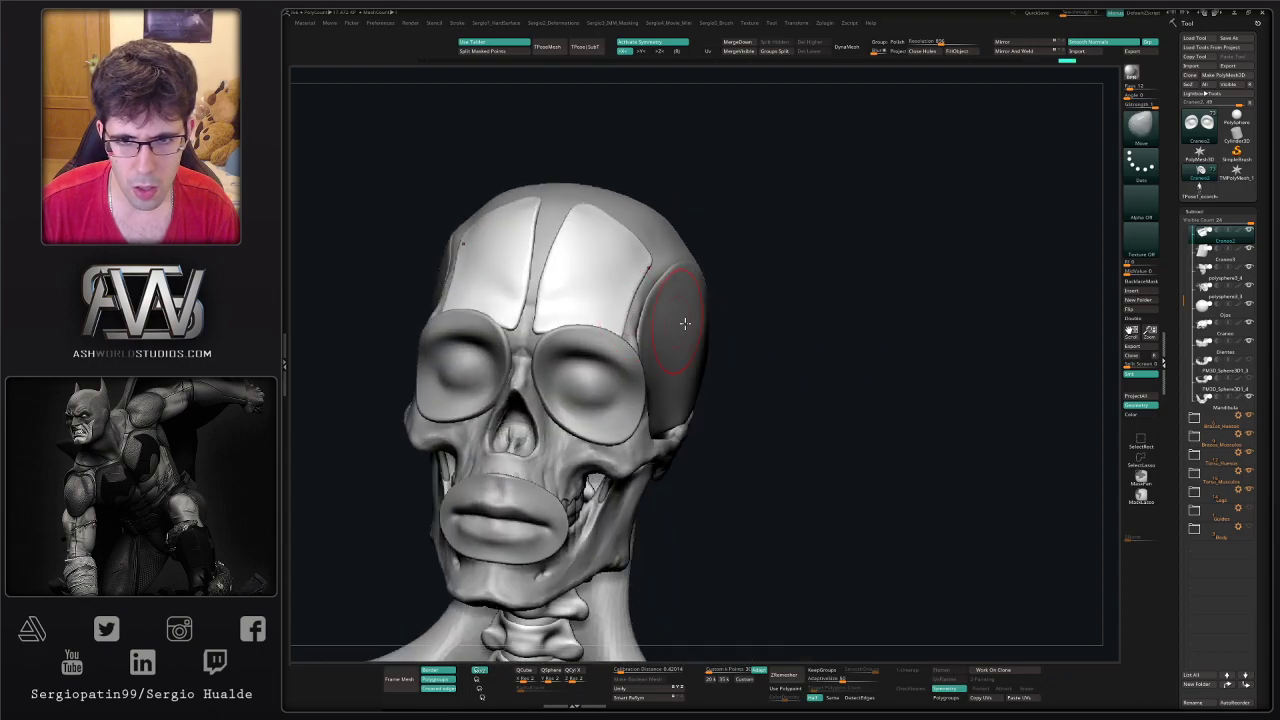
pyautogui.click(1247, 288)
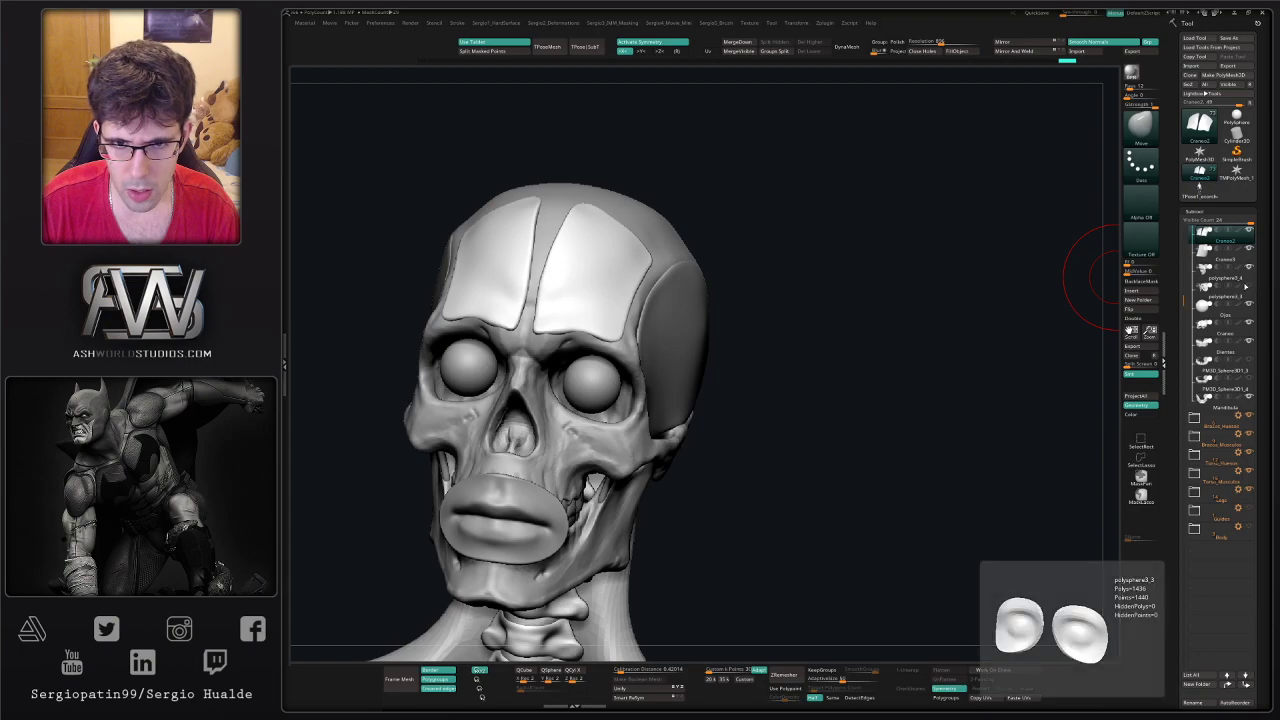
pyautogui.moveTo(586, 290); pyautogui.dragTo(591, 337, button='right')
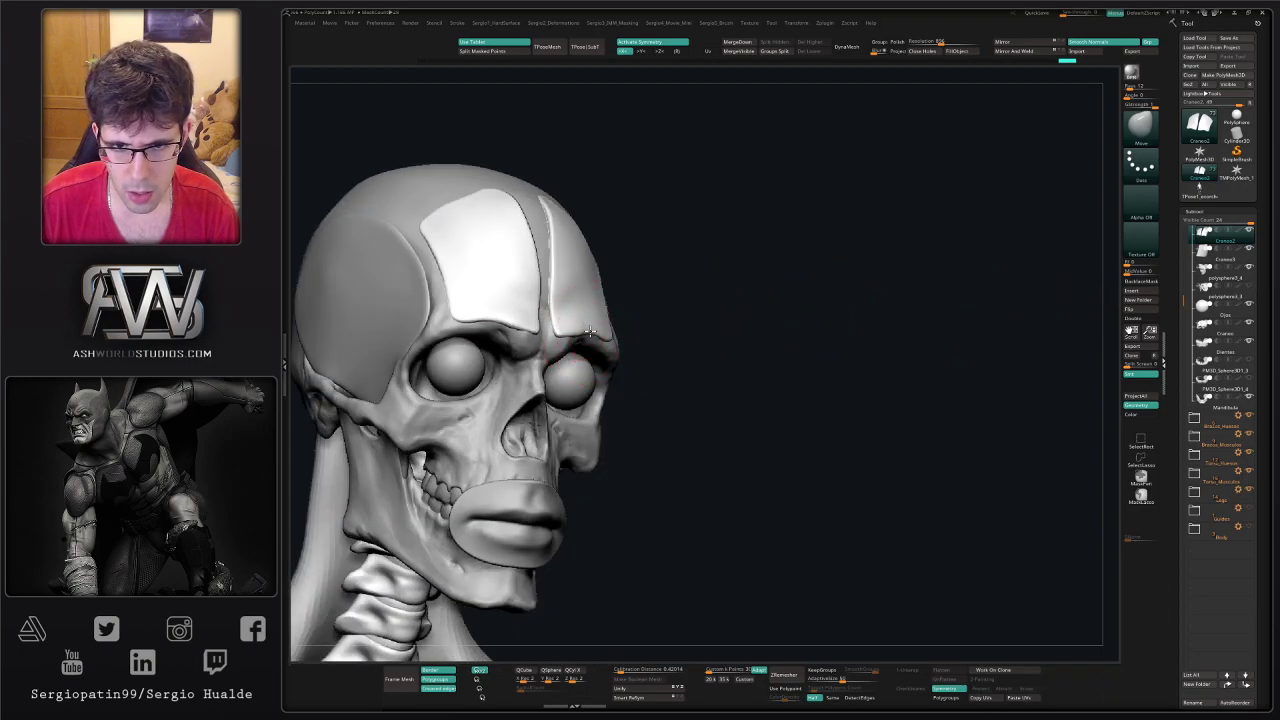
pyautogui.moveTo(583, 336)
pyautogui.mouseDown(button='right')
pyautogui.moveTo(566, 350)
pyautogui.moveTo(600, 343)
pyautogui.moveTo(580, 346)
pyautogui.moveTo(610, 370)
pyautogui.moveTo(584, 360)
pyautogui.mouseUp(button='right')
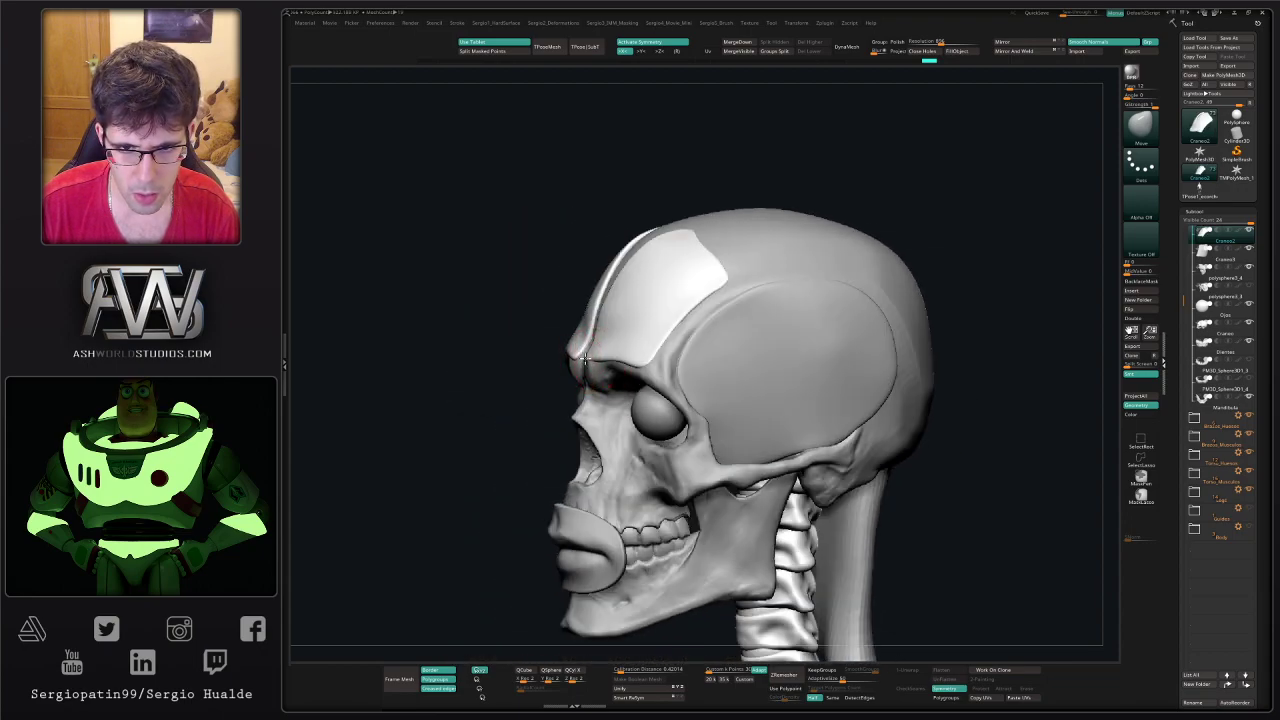
pyautogui.moveTo(600, 373)
pyautogui.mouseDown(button='right')
pyautogui.moveTo(625, 311)
pyautogui.moveTo(618, 288)
pyautogui.moveTo(620, 350)
pyautogui.moveTo(622, 313)
pyautogui.moveTo(591, 371)
pyautogui.moveTo(675, 331)
pyautogui.moveTo(666, 296)
pyautogui.mouseUp(button='right')
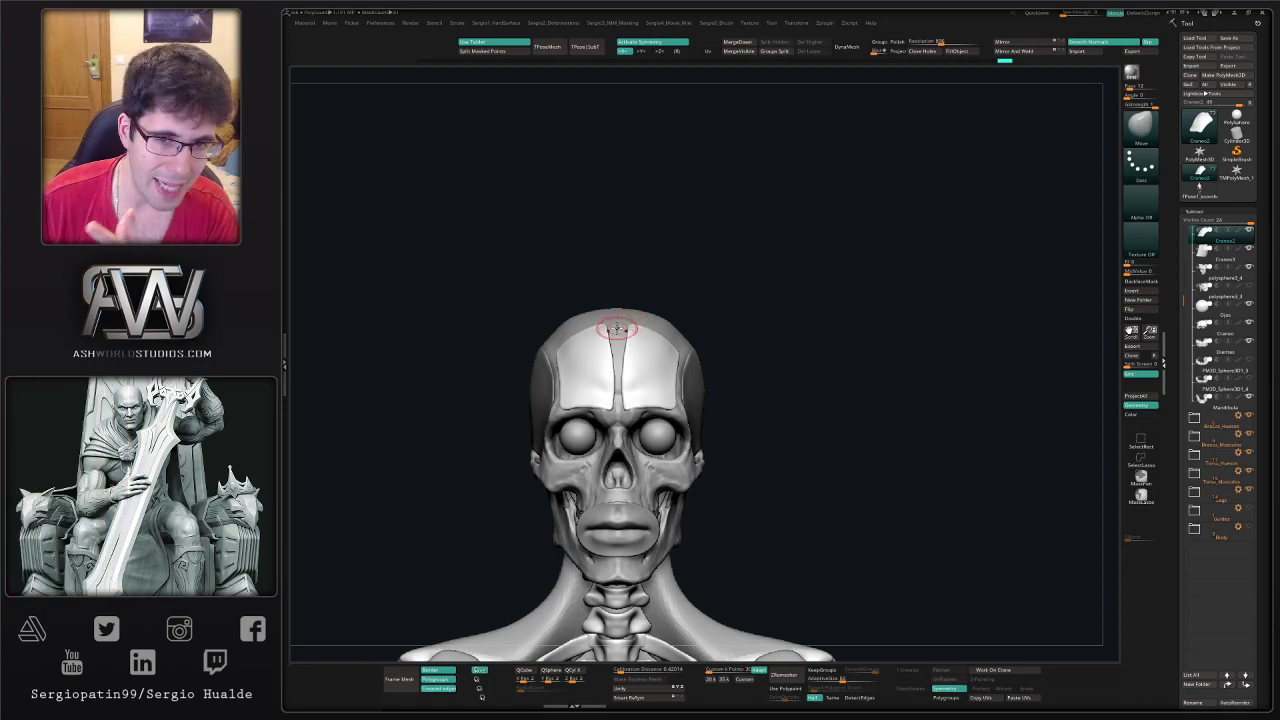
pyautogui.moveTo(746, 340); pyautogui.dragTo(651, 314)
pyautogui.keyDown('ctrl'); pyautogui.moveTo(652, 314); pyautogui.dragTo(664, 366, button='right'); pyautogui.keyUp('ctrl')
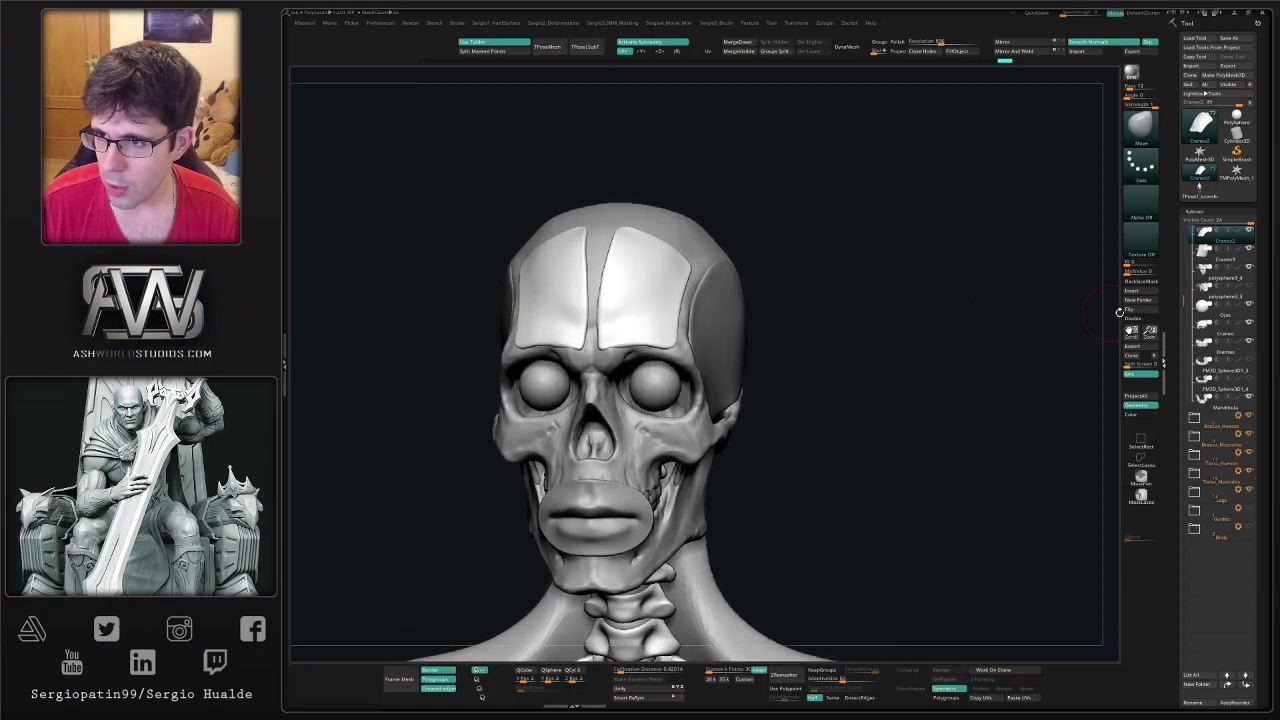
# - Show the eye socket muscles again, build up their upper rims along the brows with the Standard brush and smooth them
pyautogui.click(1248, 288)
pyautogui.click(1225, 297)
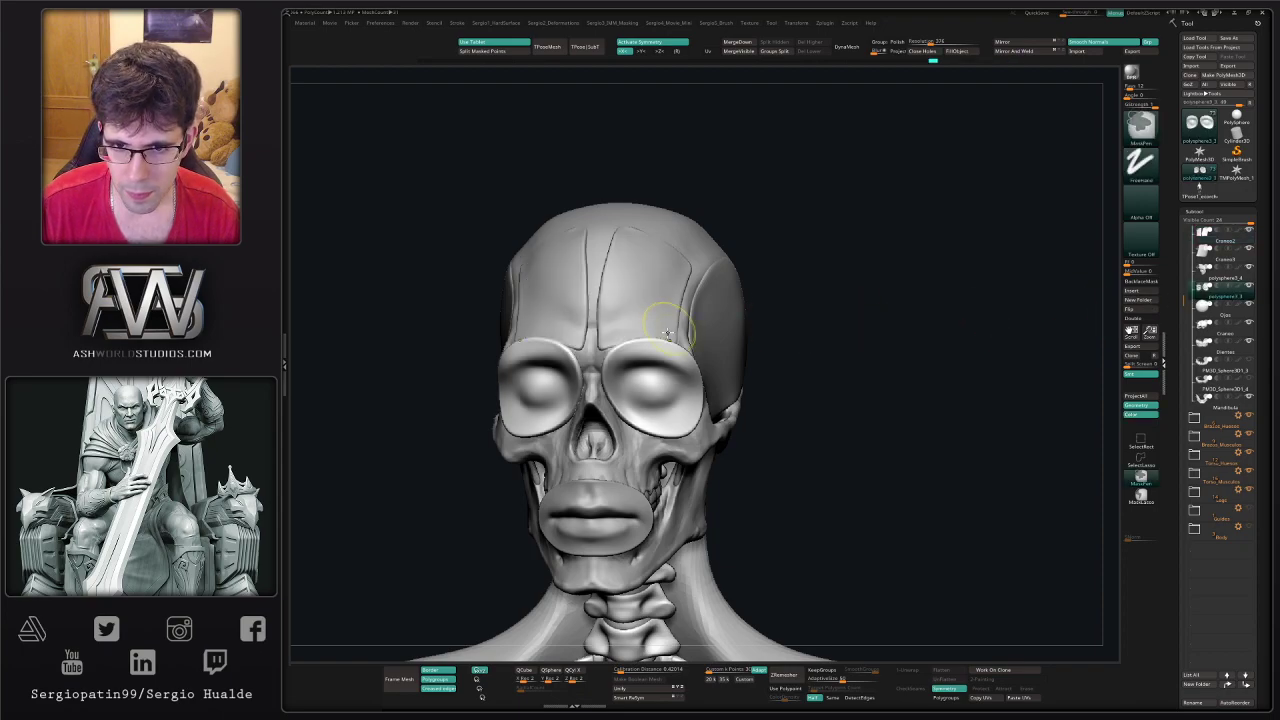
pyautogui.moveTo(663, 320)
pyautogui.keyDown('ctrl'); pyautogui.mouseDown(button='right')
pyautogui.moveTo(653, 365)
pyautogui.moveTo(560, 380)
pyautogui.moveTo(682, 375)
pyautogui.mouseUp(button='right'); pyautogui.keyUp('ctrl')
pyautogui.press('b')
pyautogui.press('s')
pyautogui.press('t')
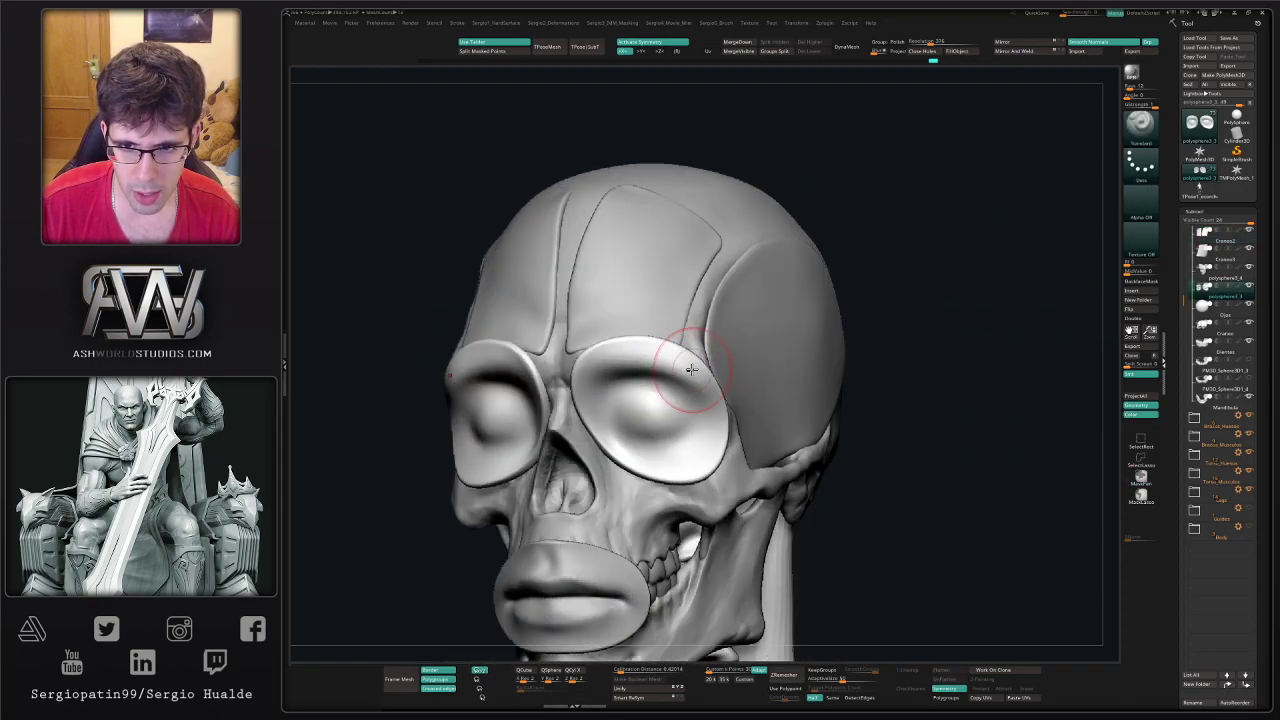
pyautogui.keyDown('ctrl'); pyautogui.keyDown('shift'); pyautogui.click(652, 368); pyautogui.keyUp('shift'); pyautogui.keyUp('ctrl')
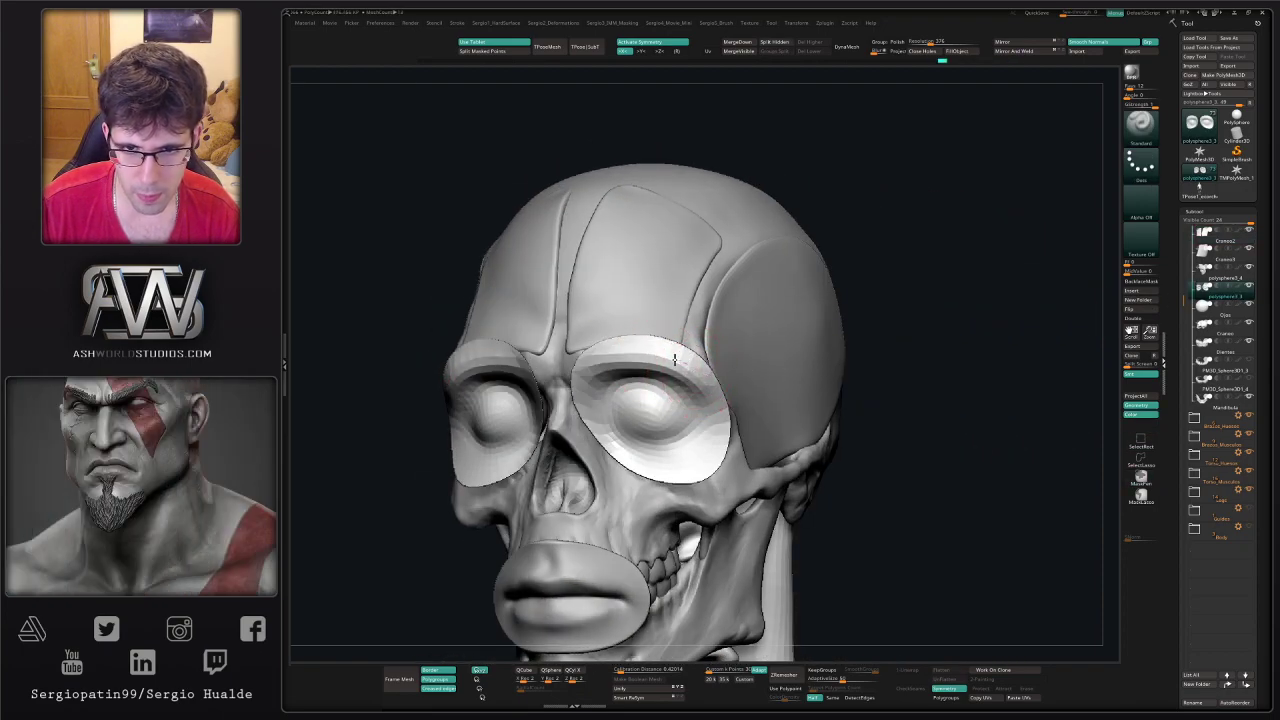
pyautogui.moveTo(674, 360); pyautogui.dragTo(589, 359)
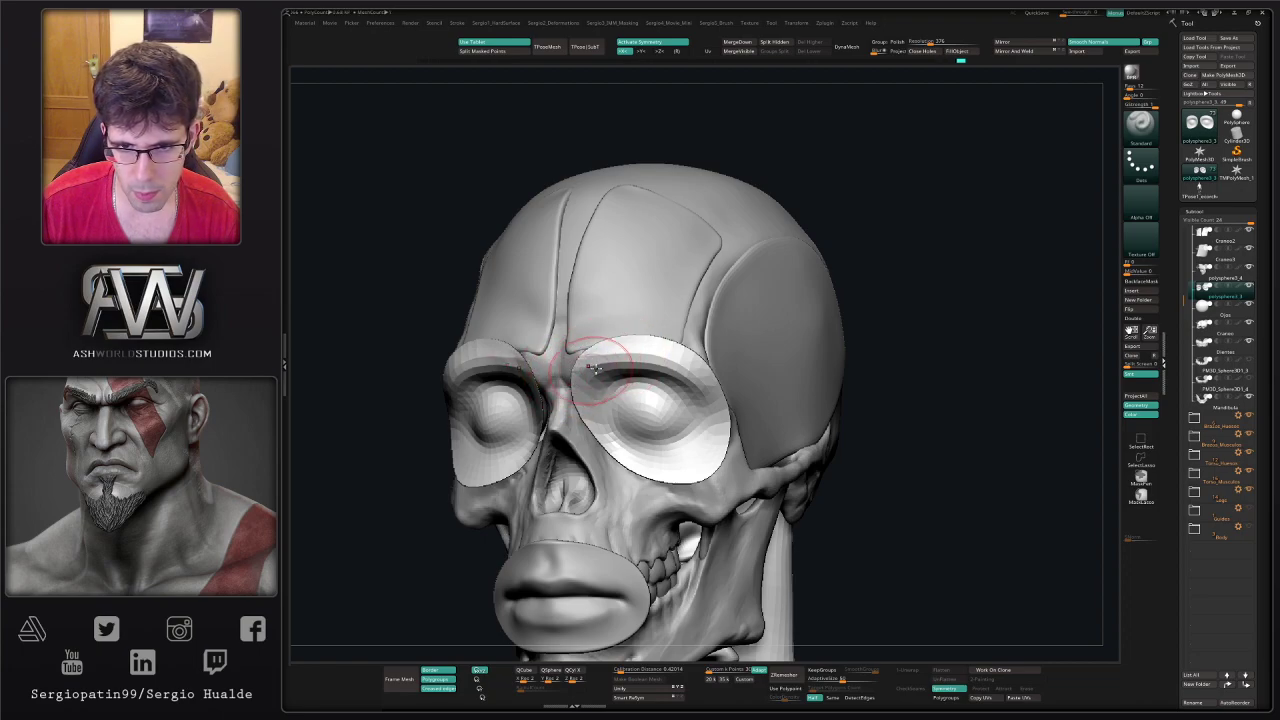
pyautogui.keyDown('shift'); pyautogui.moveTo(703, 394); pyautogui.dragTo(687, 368); pyautogui.keyUp('shift')
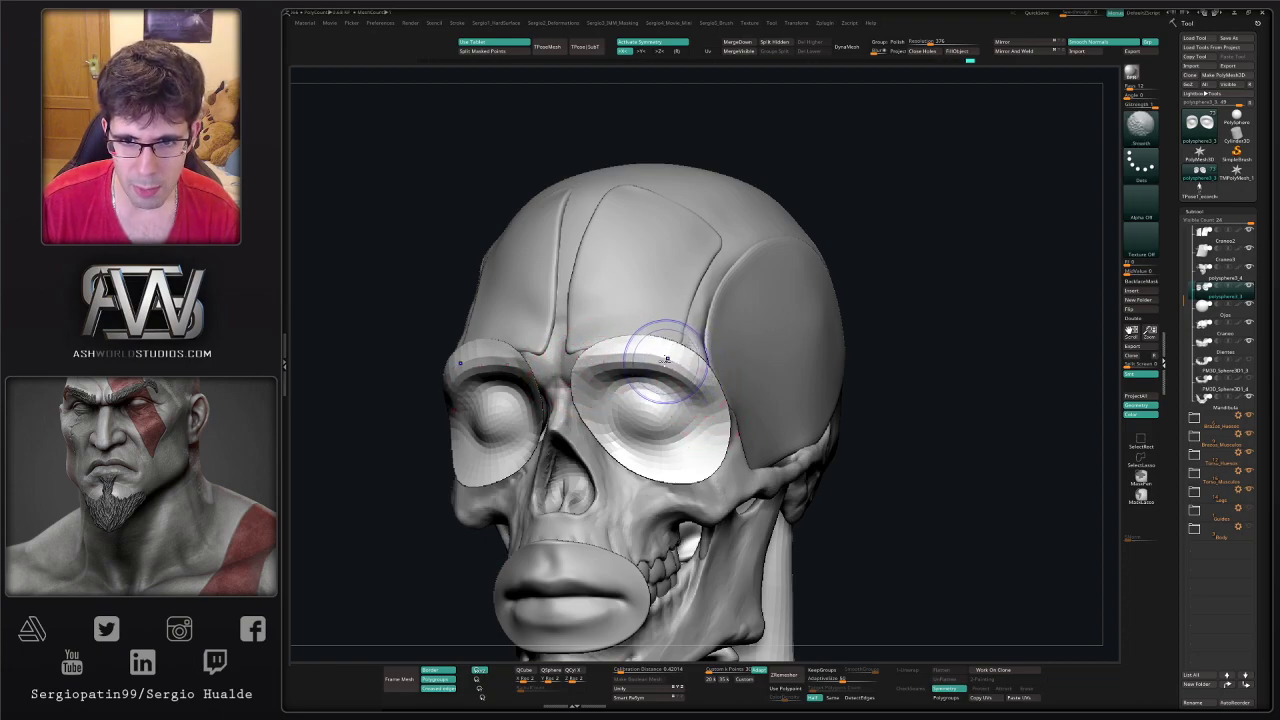
pyautogui.keyDown('ctrl'); pyautogui.keyDown('shift'); pyautogui.click(948, 366); pyautogui.keyUp('shift'); pyautogui.keyUp('ctrl')
# - Reshape the upper edge and upper outer sides of the mouth muscle with the Move brush
pyautogui.moveTo(704, 388)
pyautogui.keyDown('ctrl'); pyautogui.mouseDown(button='right')
pyautogui.moveTo(694, 406)
pyautogui.moveTo(716, 364)
pyautogui.moveTo(738, 392)
pyautogui.mouseUp(button='right'); pyautogui.keyUp('ctrl')
pyautogui.moveTo(738, 392)
pyautogui.mouseDown(button='right')
pyautogui.moveTo(671, 360)
pyautogui.moveTo(686, 366)
pyautogui.moveTo(698, 322)
pyautogui.moveTo(641, 342)
pyautogui.moveTo(641, 453)
pyautogui.mouseUp(button='right')
pyautogui.press('b')
pyautogui.press('m')
pyautogui.press('v')
pyautogui.keyDown('alt'); pyautogui.click(645, 454); pyautogui.keyUp('alt')
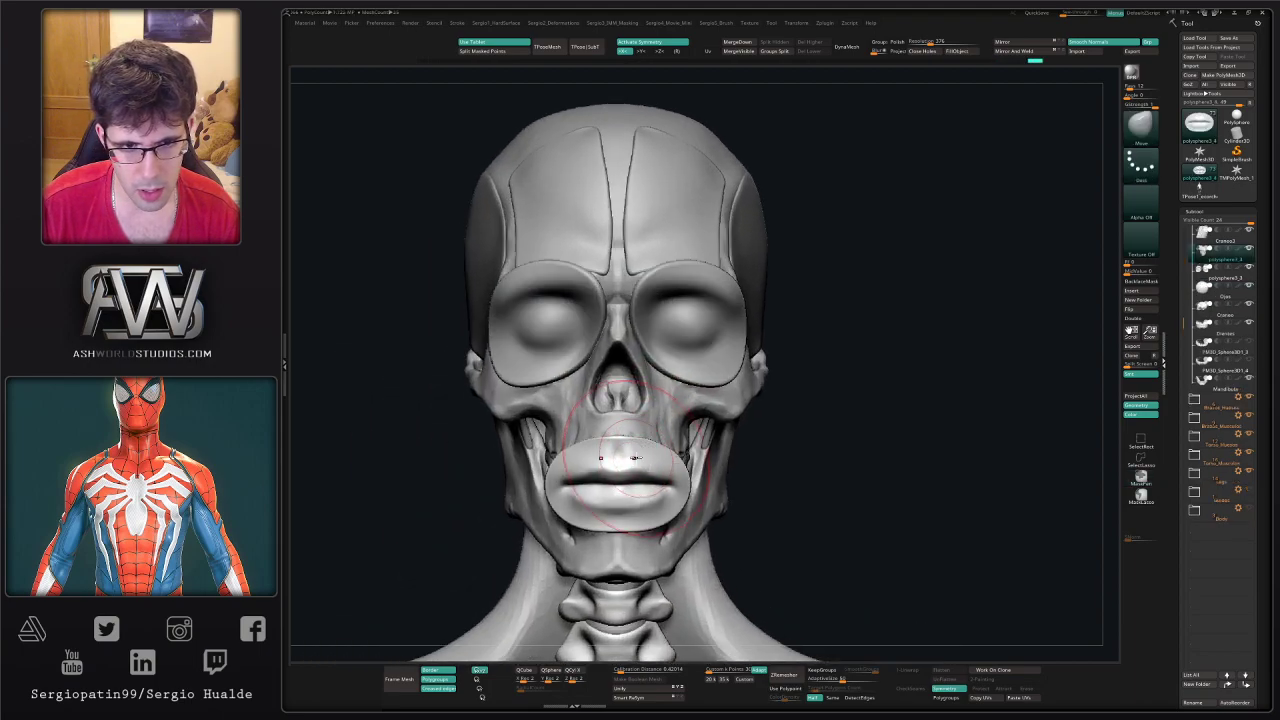
pyautogui.moveTo(624, 431); pyautogui.dragTo(618, 424)
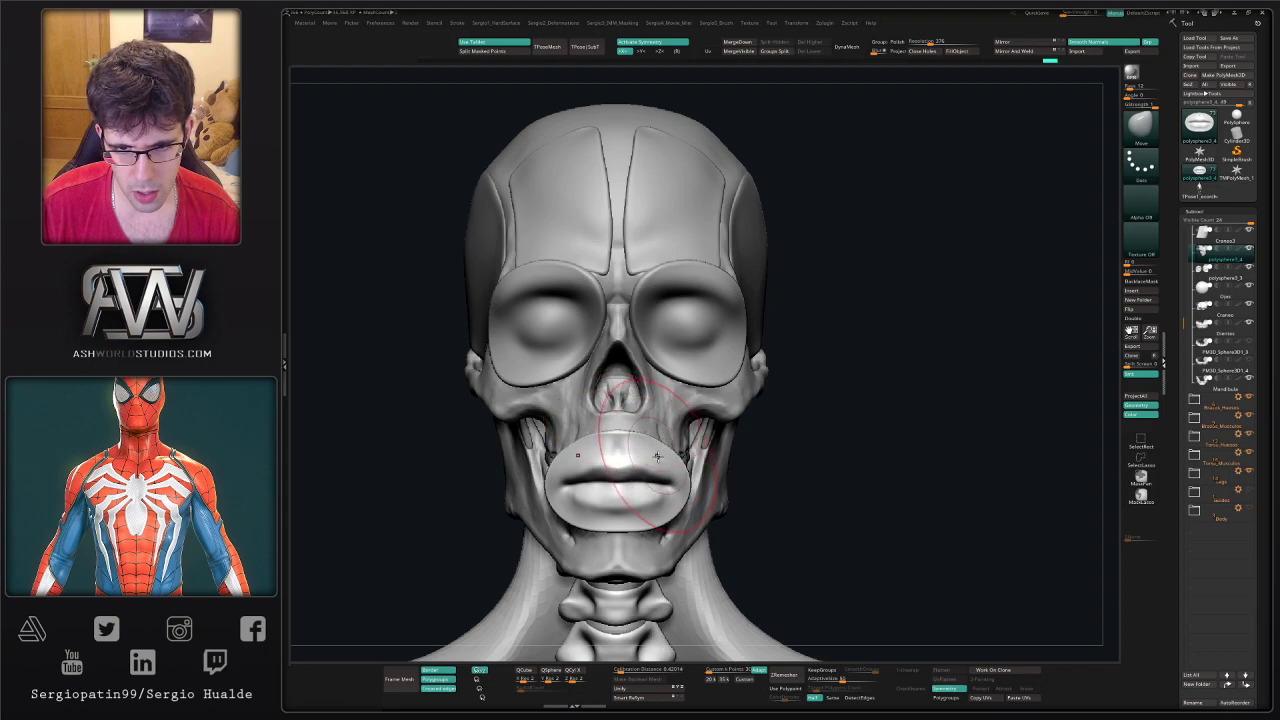
pyautogui.moveTo(692, 452); pyautogui.dragTo(639, 442, button='right')
pyautogui.moveTo(667, 450); pyautogui.dragTo(663, 445)
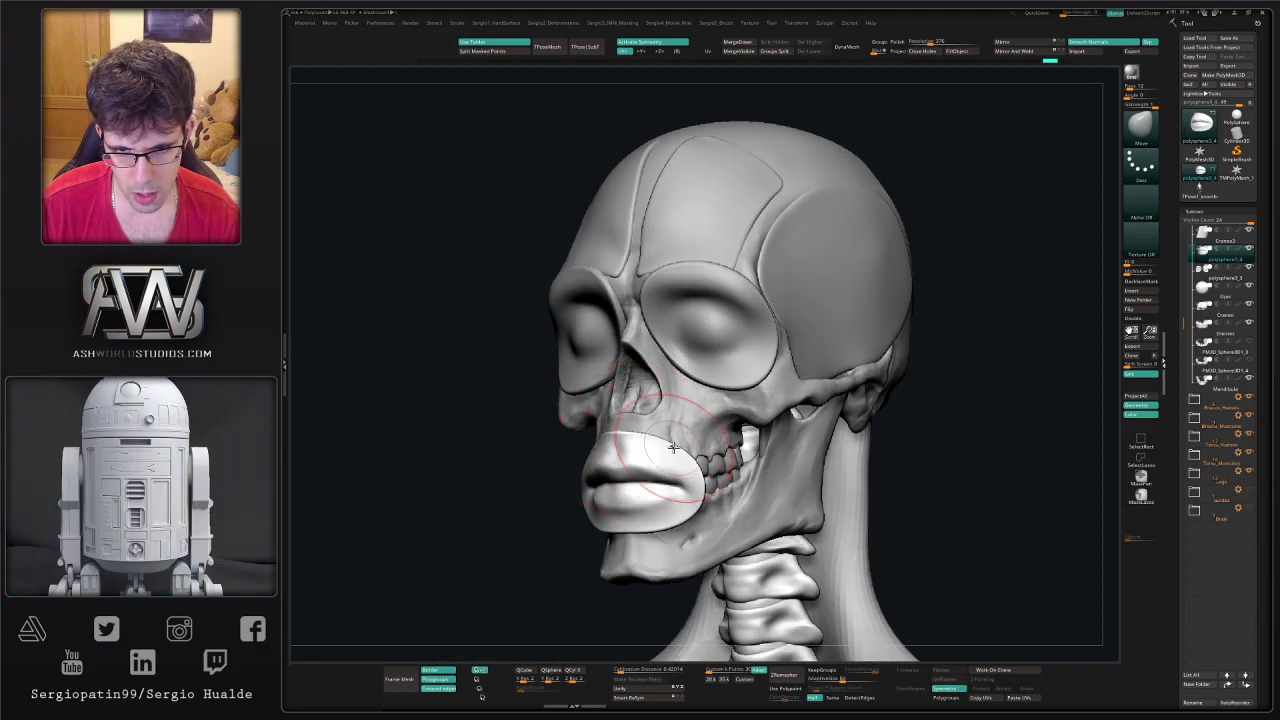
pyautogui.moveTo(686, 495)
pyautogui.mouseDown(button='right')
pyautogui.moveTo(623, 514)
pyautogui.moveTo(670, 510)
pyautogui.moveTo(664, 466)
pyautogui.moveTo(686, 460)
pyautogui.mouseUp(button='right')
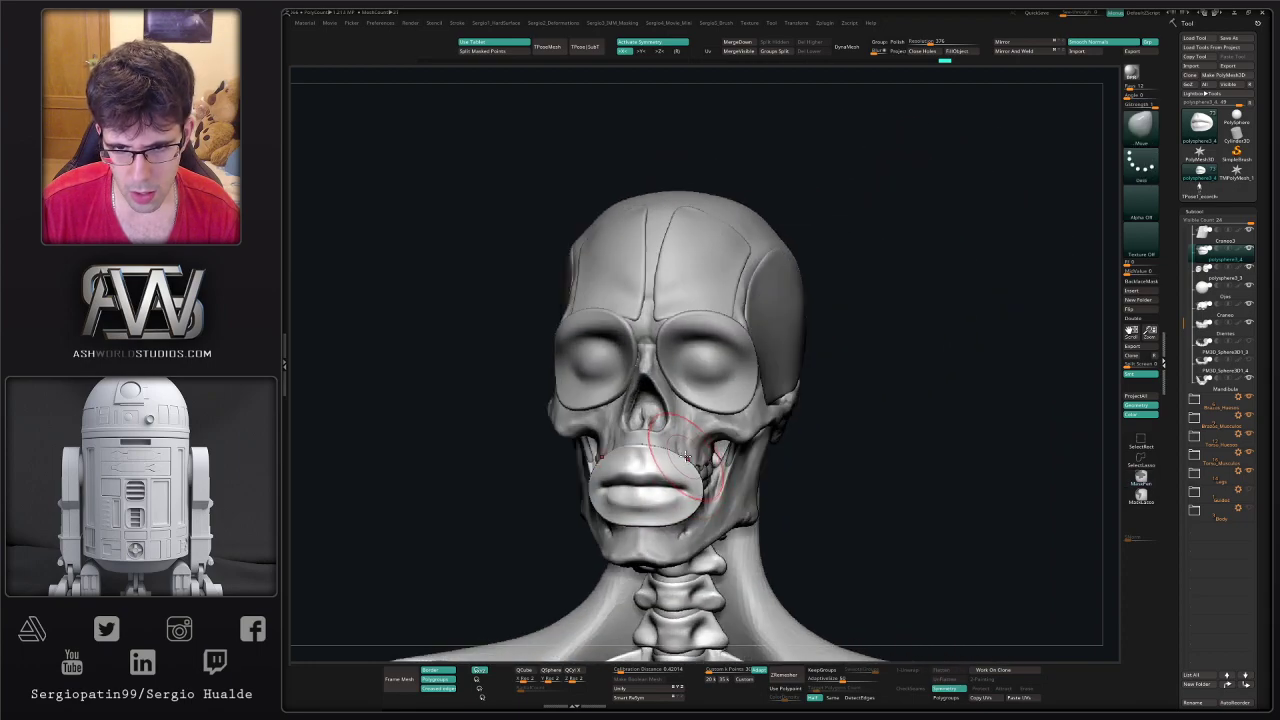
pyautogui.moveTo(687, 459); pyautogui.dragTo(677, 453)
# - Move the back-of-head patches below the eye muscles in the subtool list and take the temporal patches out of the Head folder
pyautogui.moveTo(852, 368)
pyautogui.mouseDown(button='right')
pyautogui.moveTo(772, 400)
pyautogui.moveTo(695, 385)
pyautogui.mouseUp(button='right')
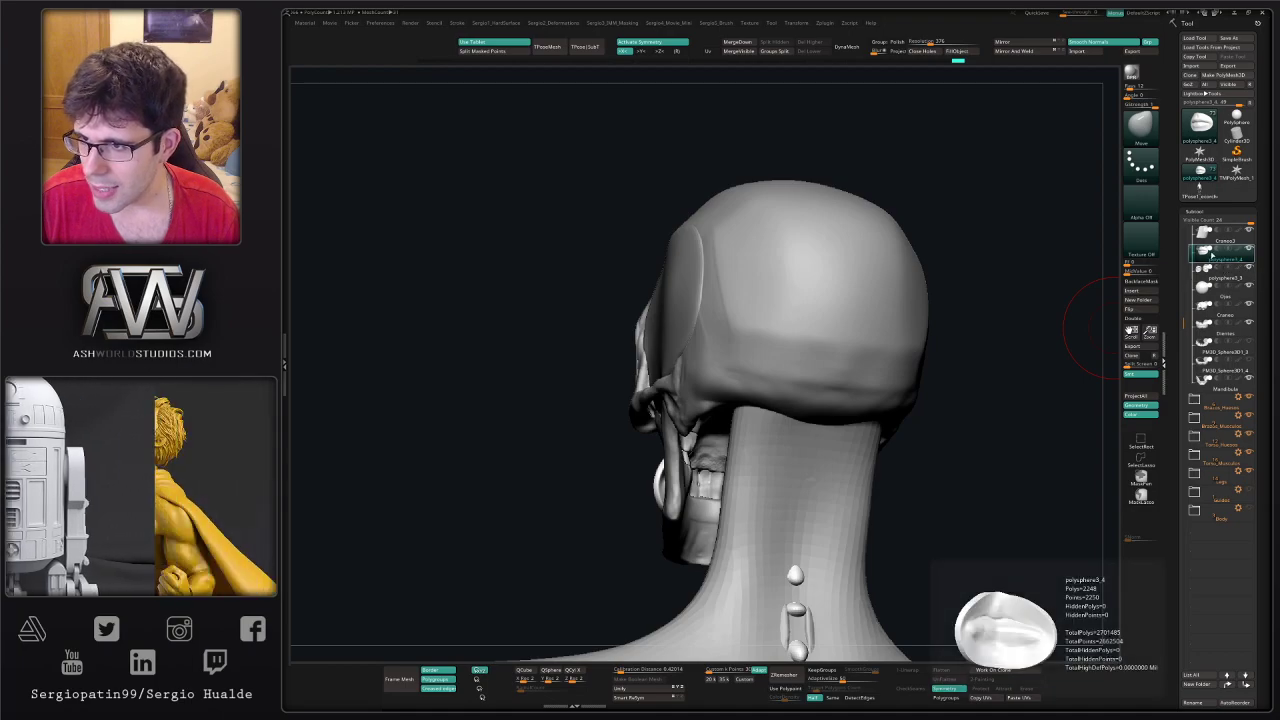
pyautogui.click(1215, 240)
pyautogui.moveTo(1216, 243); pyautogui.dragTo(1215, 296)
pyautogui.moveTo(1215, 316)
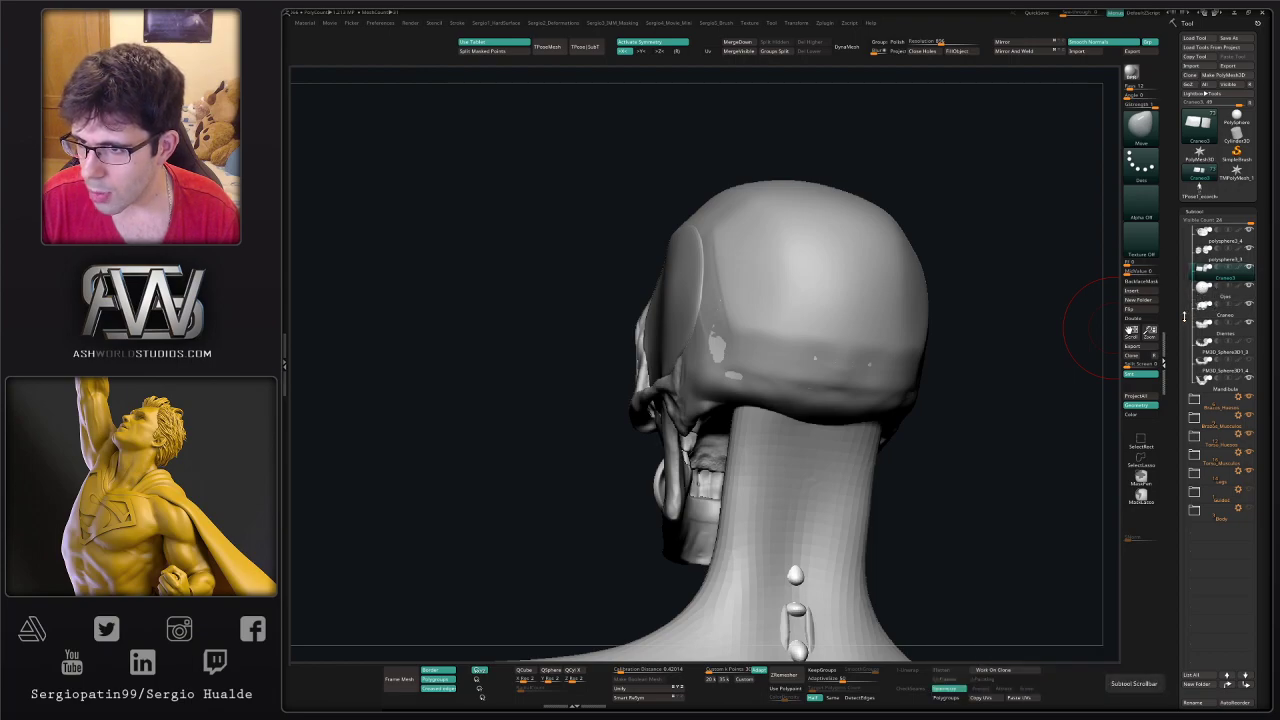
pyautogui.scroll(3, 1214, 300)
pyautogui.scroll(1, 1204, 248)
pyautogui.moveTo(1204, 248)
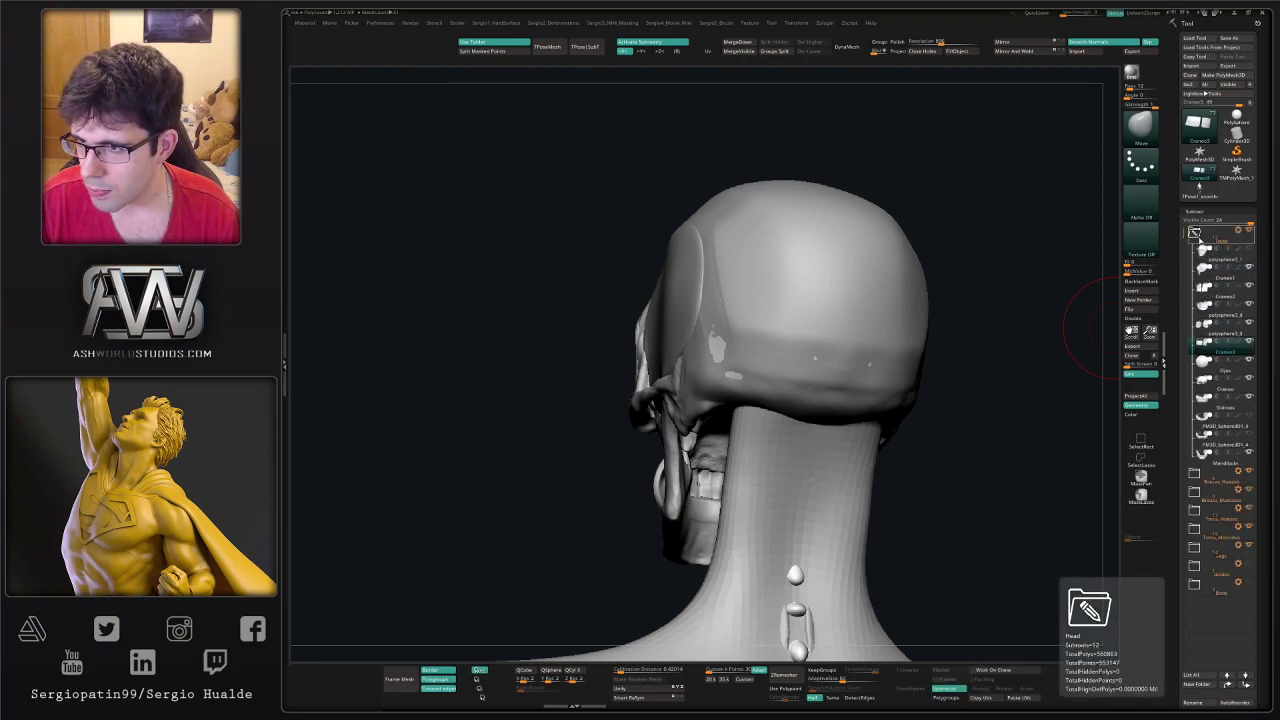
pyautogui.moveTo(1205, 282)
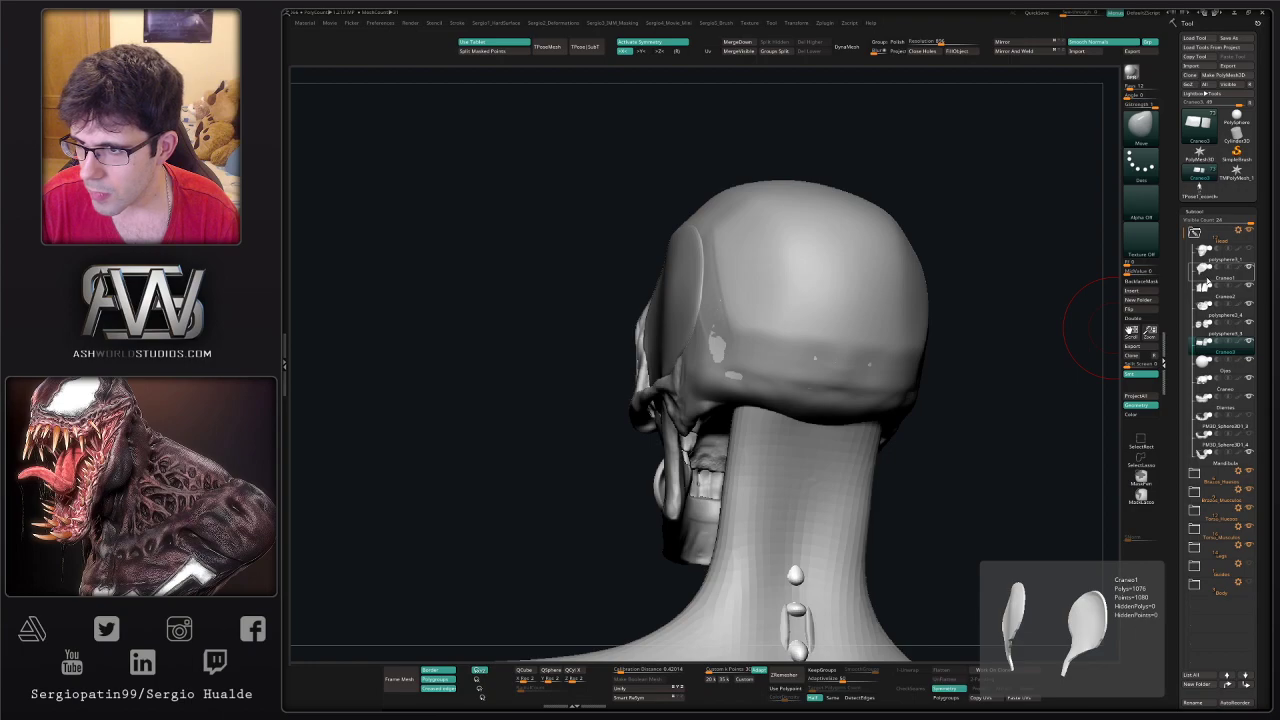
pyautogui.moveTo(1220, 238); pyautogui.dragTo(1218, 241)
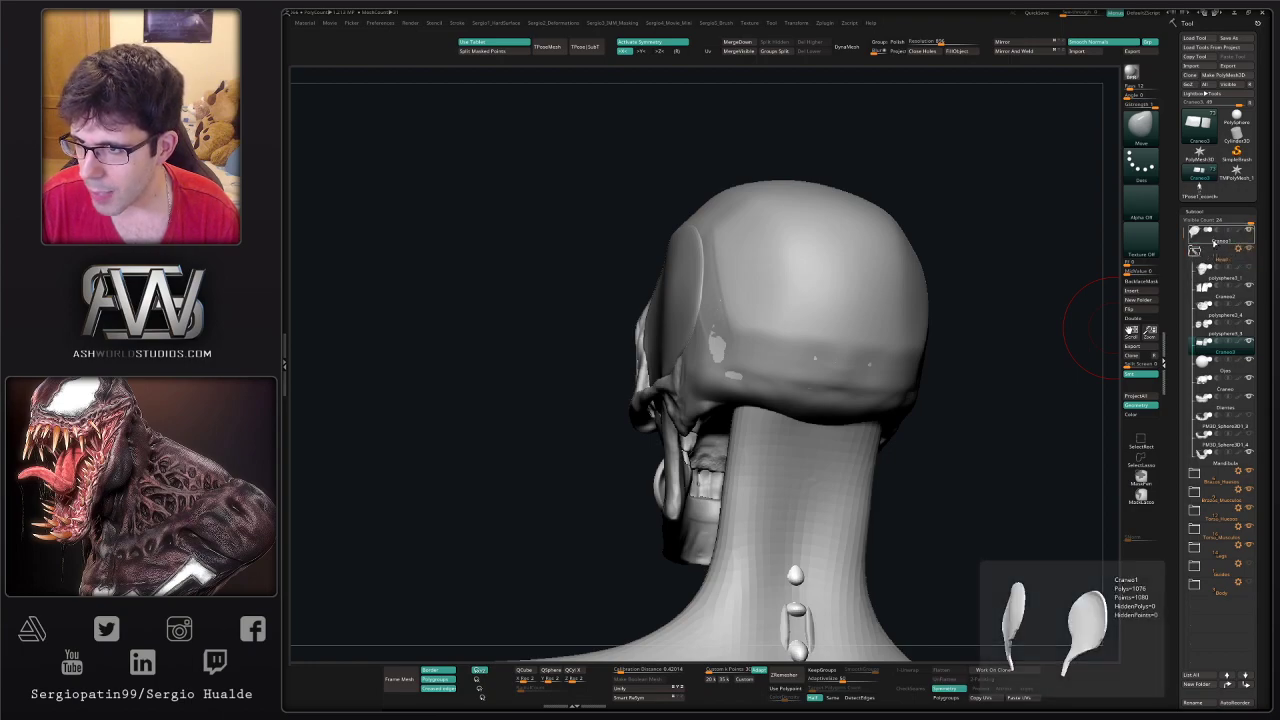
# - Group the temporal patches into a new subtool folder named Cabeza_Musculos
pyautogui.click(1214, 241)
pyautogui.hotkey('ctrl', 'g')
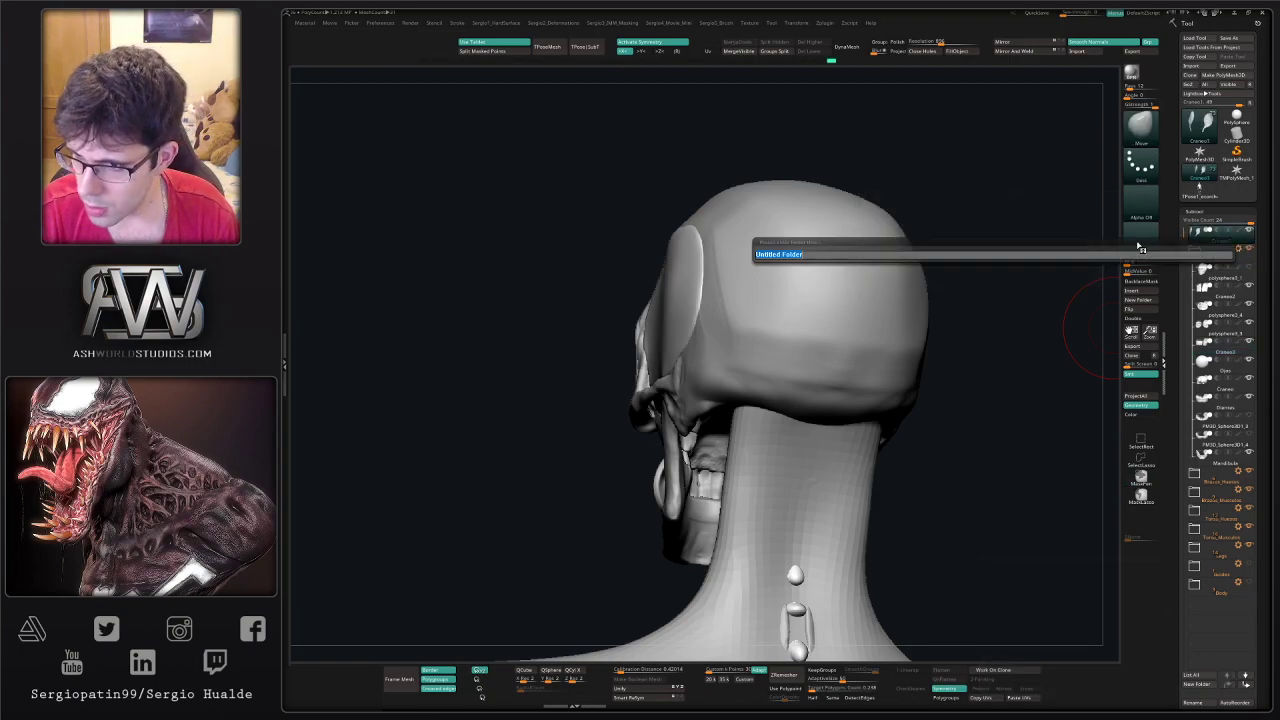
pyautogui.press('shift')
pyautogui.write('Ca')
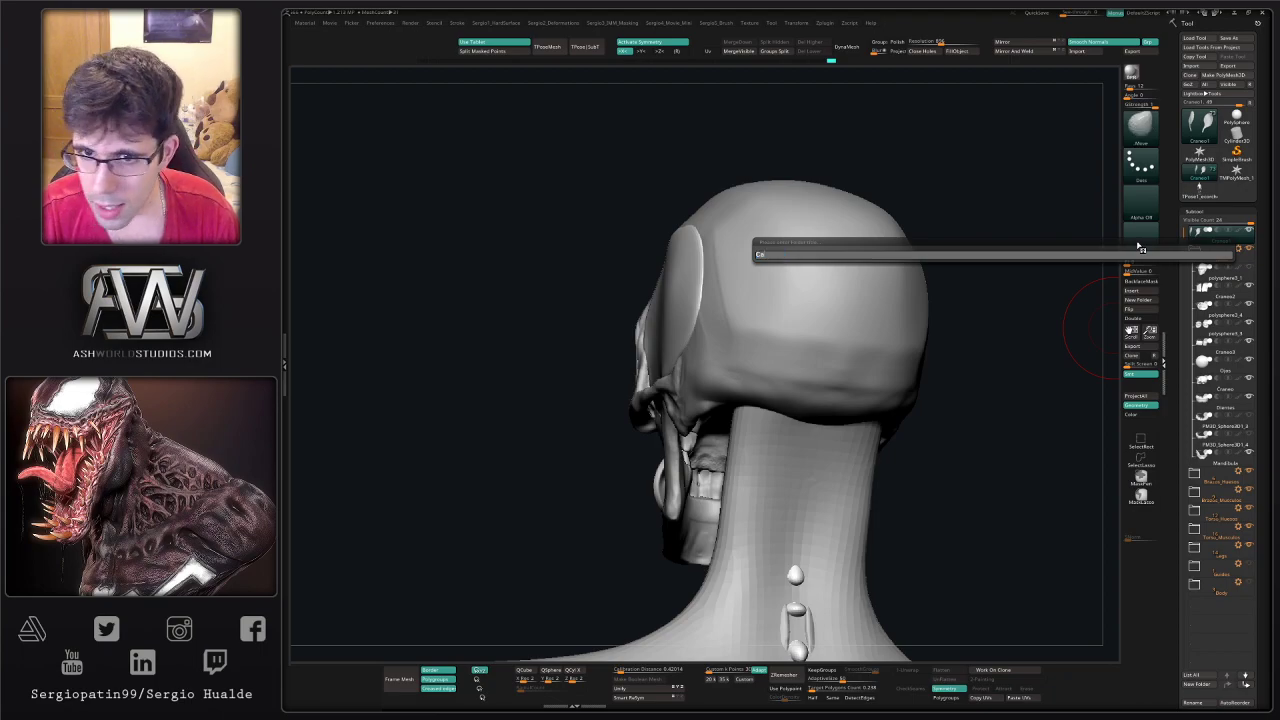
pyautogui.write('beza')
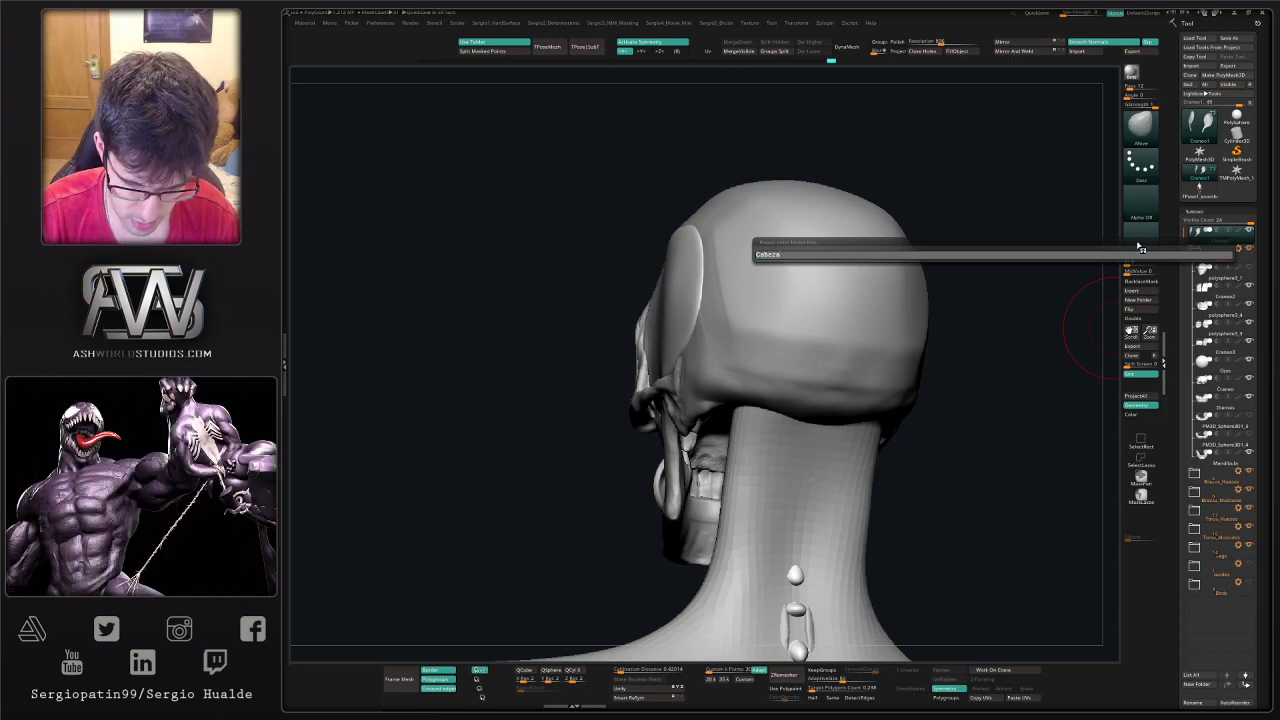
pyautogui.press('shift')
pyautogui.write('_M')
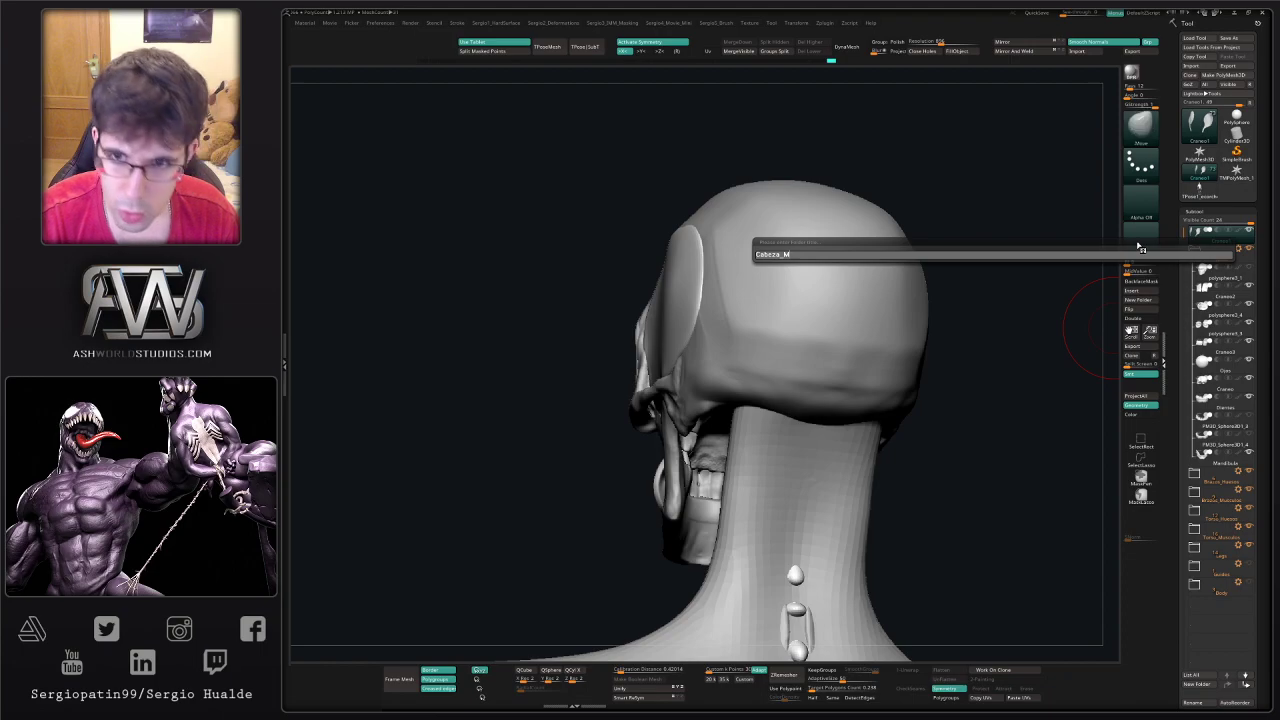
pyautogui.write('usculos')
pyautogui.press('Return')
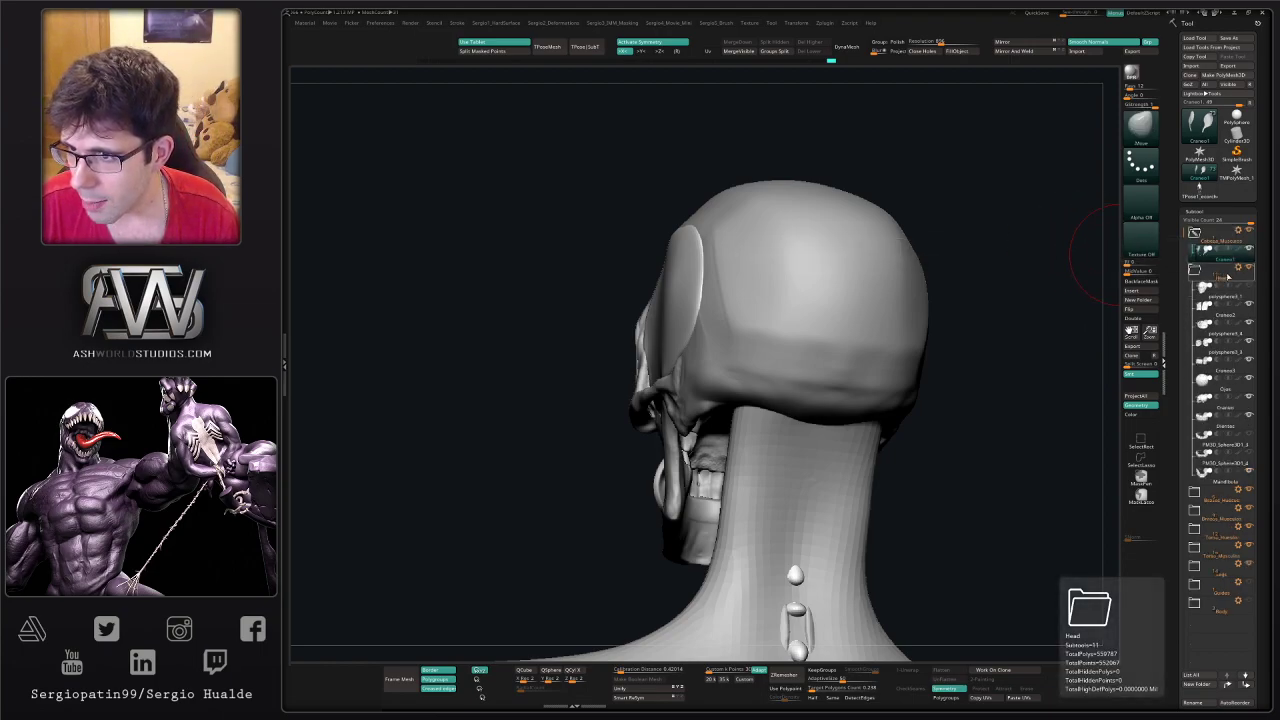
# - Rename the Head folder as Cabeza_Huesos
pyautogui.click(1195, 270)
pyautogui.click(1200, 406)
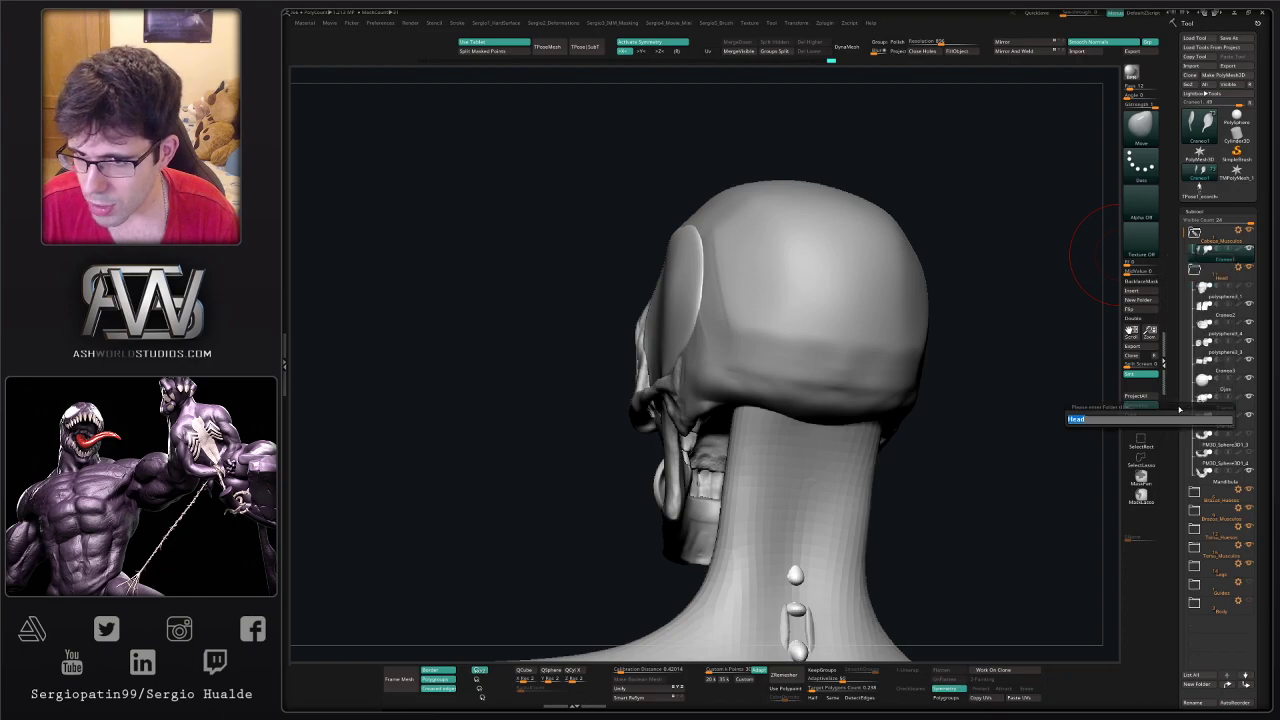
pyautogui.write('Cabez')
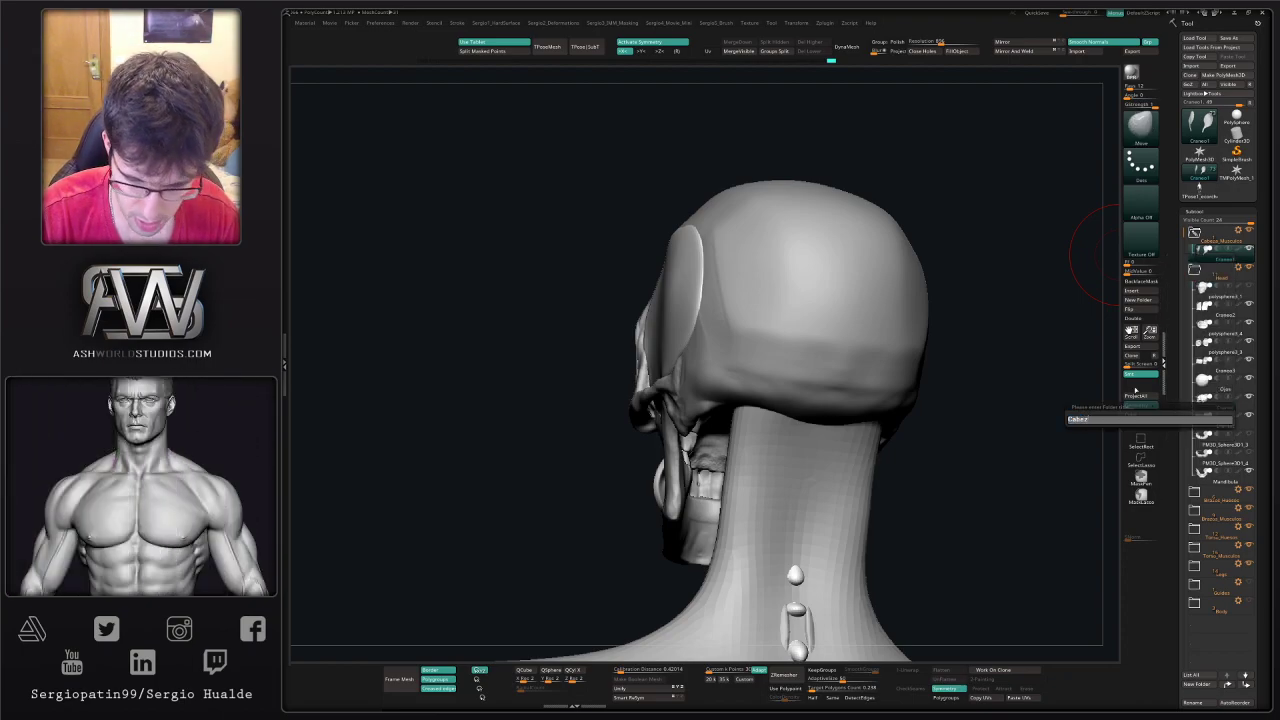
pyautogui.write('a_')
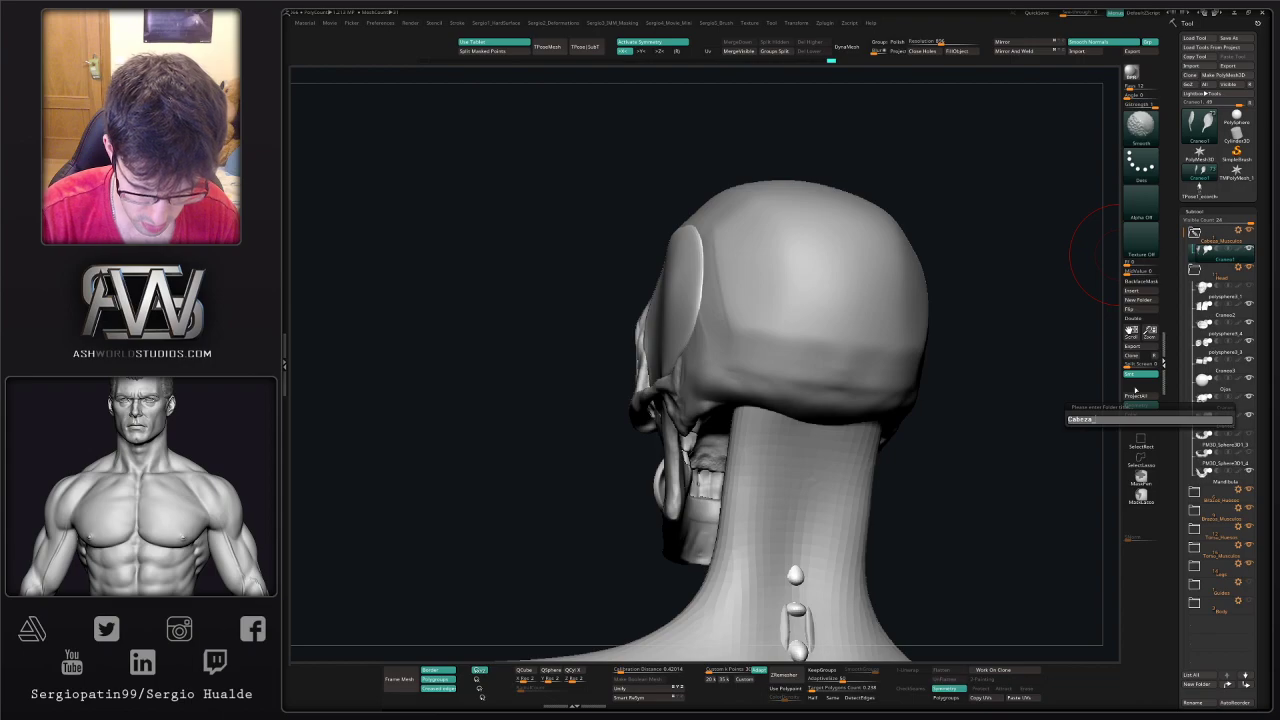
pyautogui.write('HU')
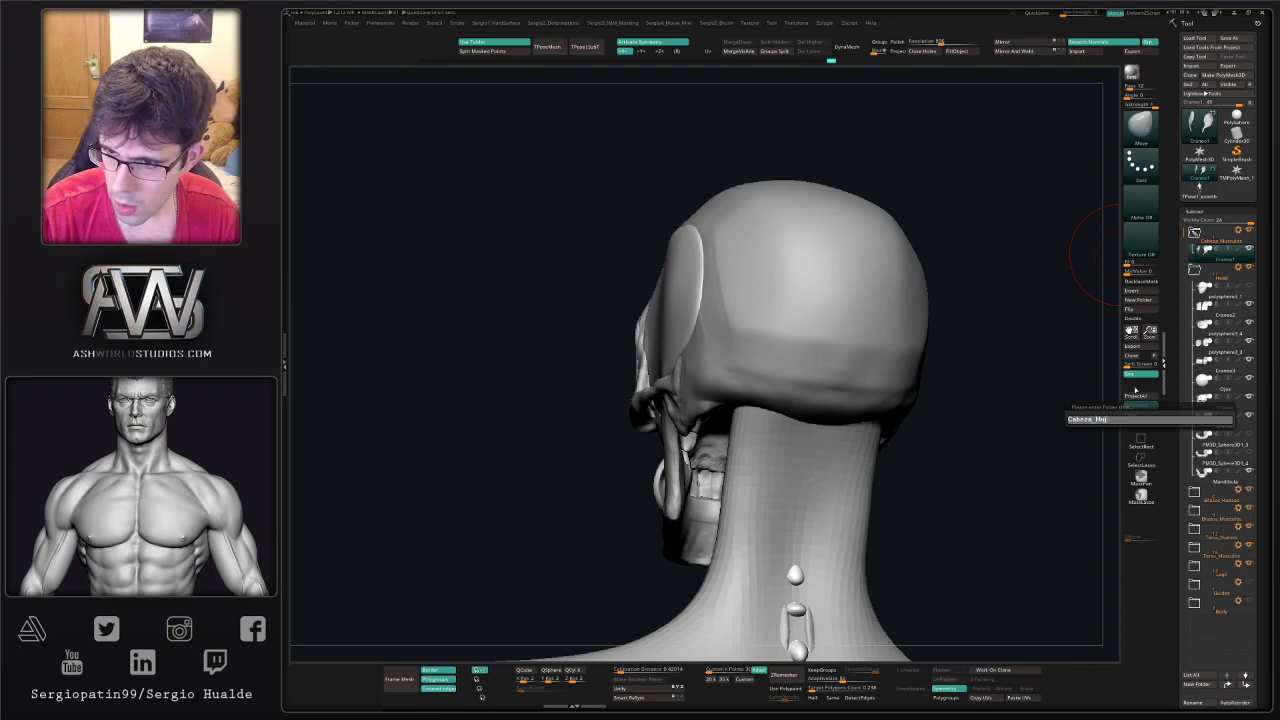
pyautogui.press('Return')
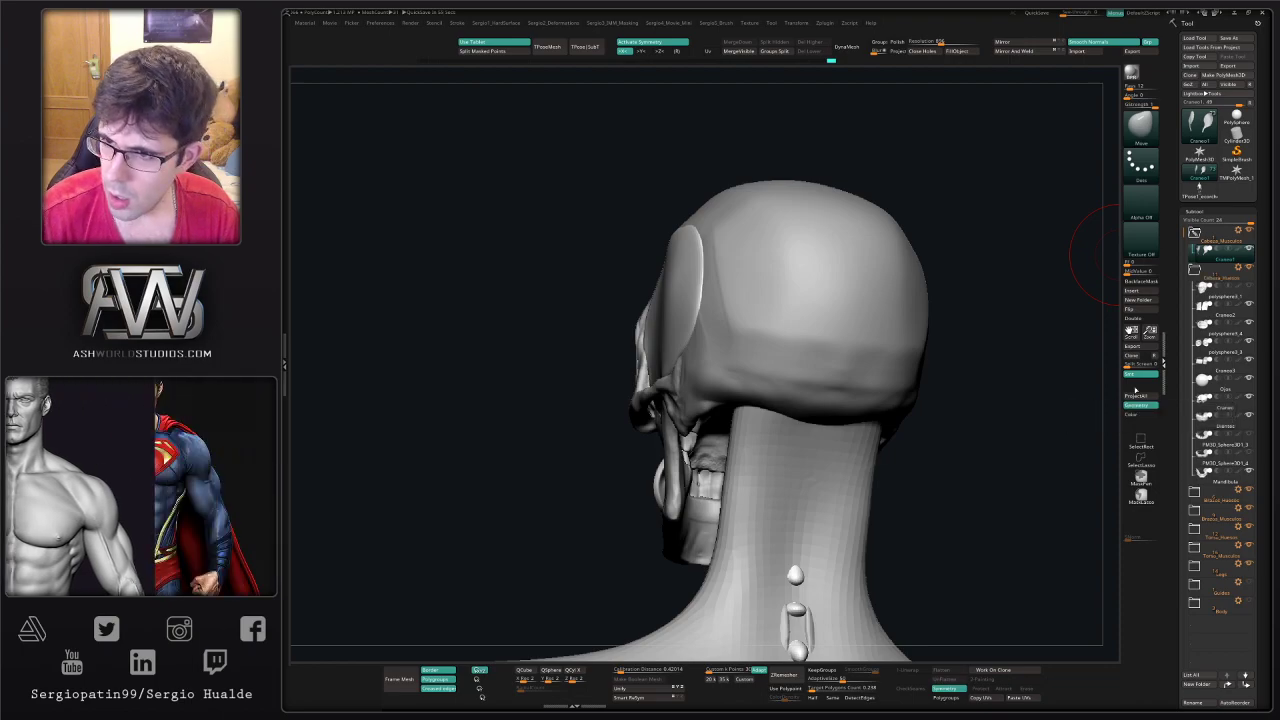
# - Move the Craneo2 subtool out of the bones folder into the Cabeza_Musculos folder
pyautogui.moveTo(1204, 314); pyautogui.dragTo(1223, 258)
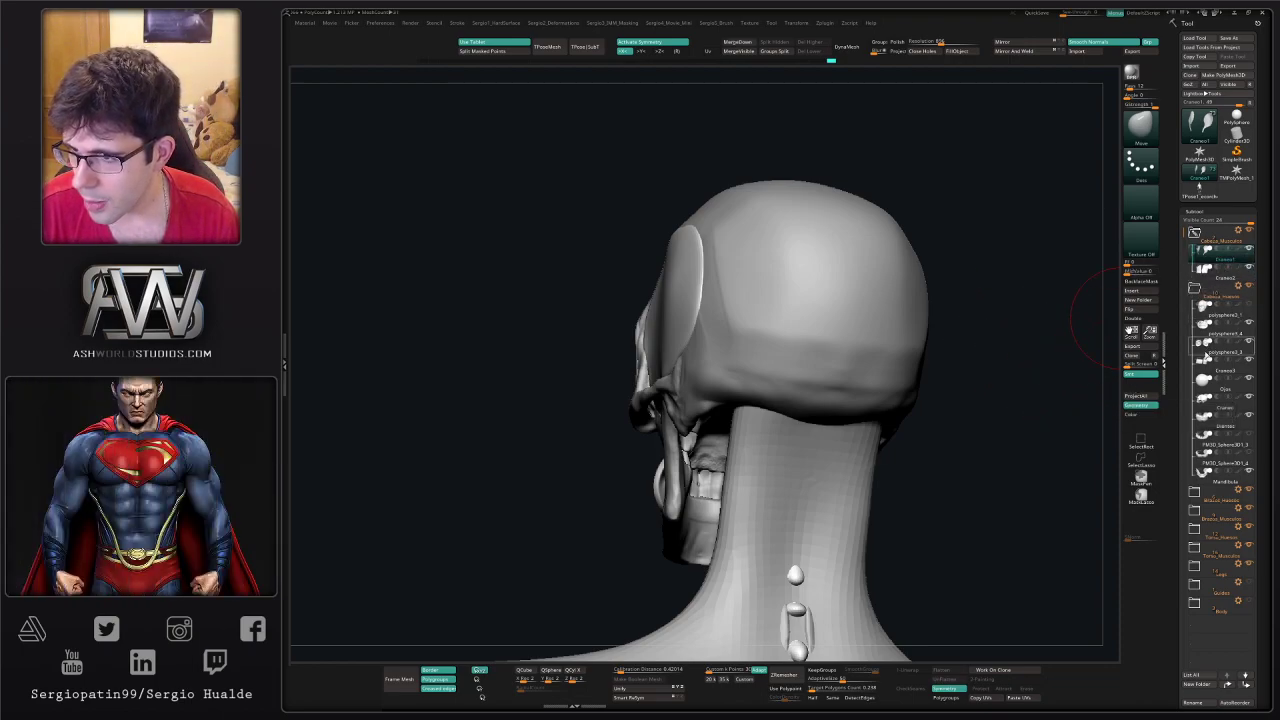
# - Move the three remaining muscle subtools from the Cabeza_Huesos folder into the Cabeza_Musculos folder
pyautogui.moveTo(1208, 352); pyautogui.dragTo(1225, 283)
pyautogui.moveTo(1205, 347); pyautogui.dragTo(1205, 316)
pyautogui.moveTo(1210, 373); pyautogui.dragTo(1204, 325)
pyautogui.moveTo(1208, 298)
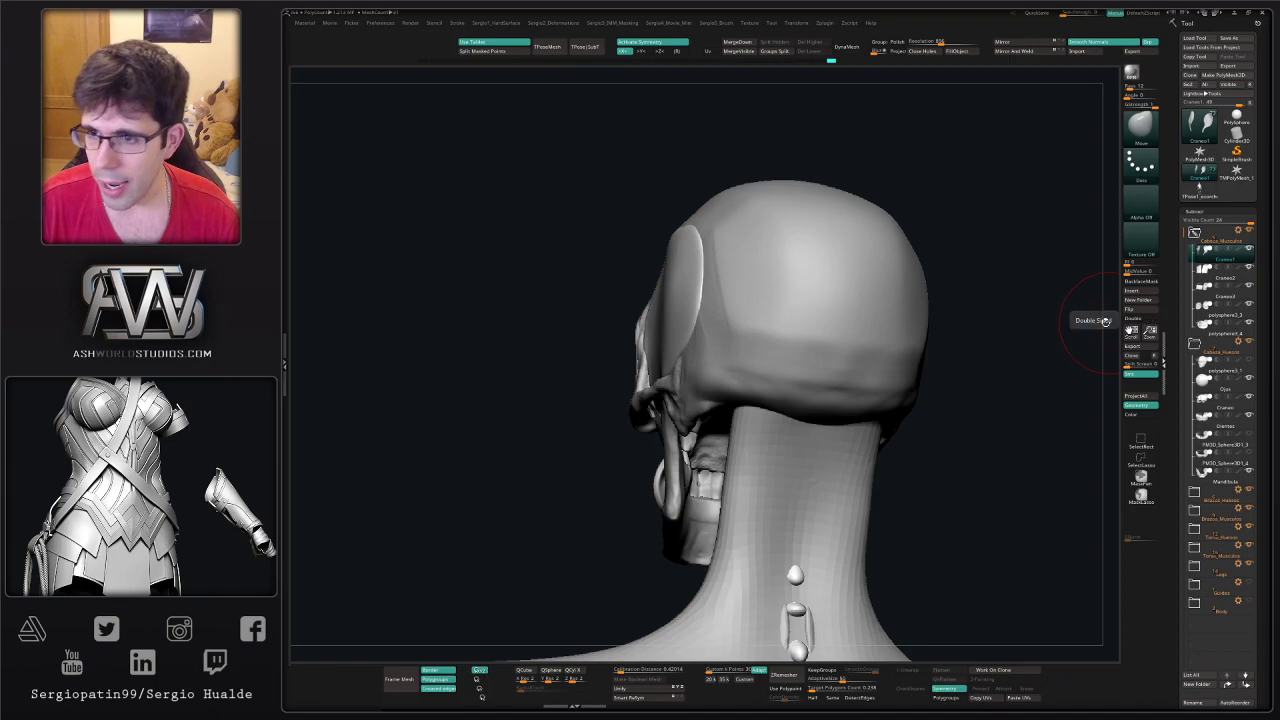
# - Switch to the Clay brush and smooth the rear part of the temple muscle on the side of the skull
pyautogui.moveTo(994, 360)
pyautogui.mouseDown()
pyautogui.moveTo(1001, 374)
pyautogui.moveTo(774, 356)
pyautogui.moveTo(803, 354)
pyautogui.moveTo(815, 377)
pyautogui.mouseUp()
pyautogui.keyDown('alt'); pyautogui.moveTo(617, 332); pyautogui.dragTo(647, 347, button='right'); pyautogui.keyUp('alt')
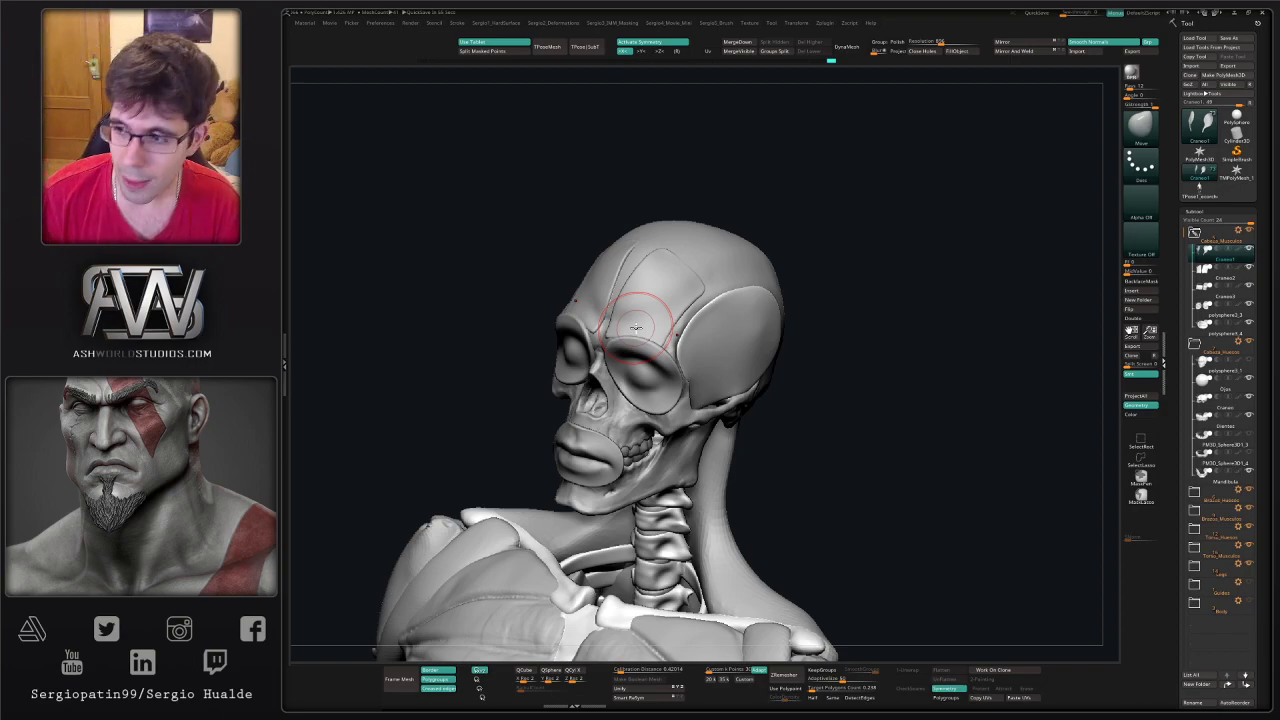
pyautogui.moveTo(842, 430); pyautogui.dragTo(787, 415)
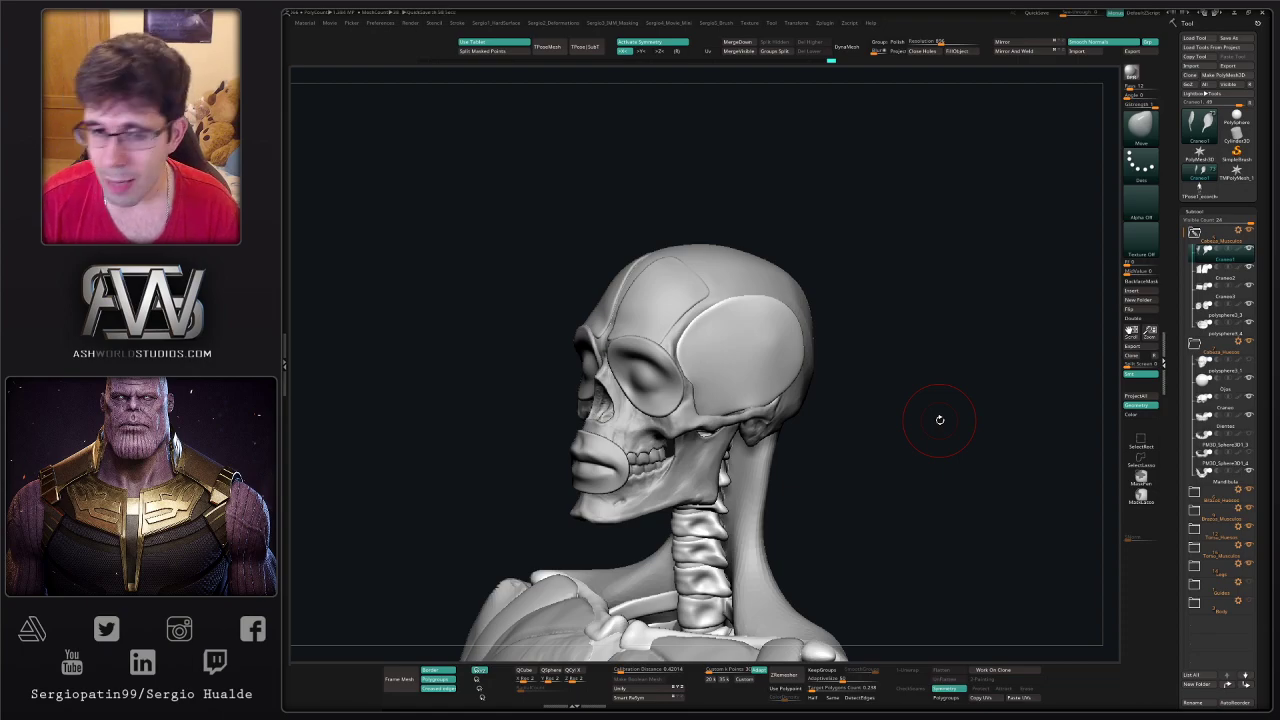
pyautogui.moveTo(891, 349); pyautogui.dragTo(932, 366)
pyautogui.press('b')
pyautogui.press('c')
pyautogui.press('l')
pyautogui.moveTo(737, 346)
pyautogui.keyDown('ctrl'); pyautogui.mouseDown(button='right')
pyautogui.moveTo(777, 366)
pyautogui.moveTo(763, 351)
pyautogui.mouseUp(button='right'); pyautogui.keyUp('ctrl')
pyautogui.moveTo(768, 344)
pyautogui.keyDown('shift'); pyautogui.mouseDown()
pyautogui.moveTo(757, 368)
pyautogui.moveTo(771, 340)
pyautogui.mouseUp(); pyautogui.keyUp('shift')
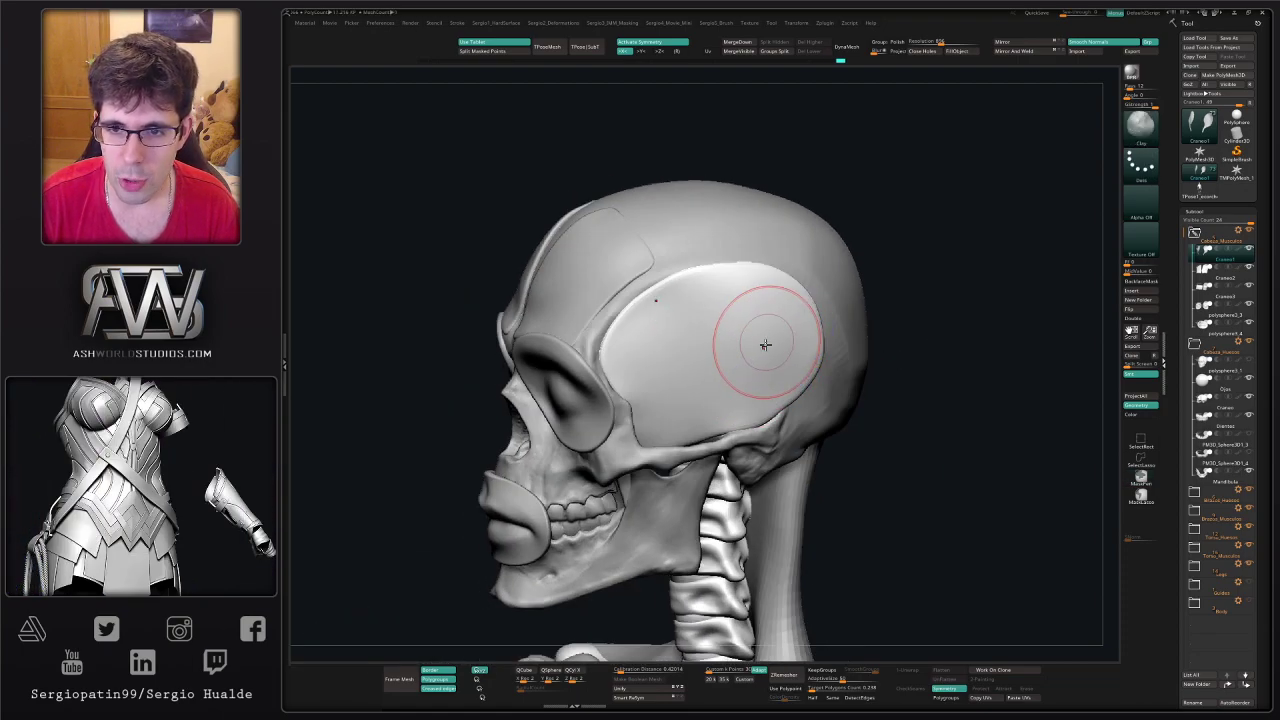
# - Examine the forehead, temple, eye and mouth muscles from front and three-quarter views, selecting the eye muscle subtool
pyautogui.moveTo(765, 345)
pyautogui.mouseDown(button='right')
pyautogui.moveTo(803, 360)
pyautogui.moveTo(776, 373)
pyautogui.moveTo(780, 362)
pyautogui.mouseUp(button='right')
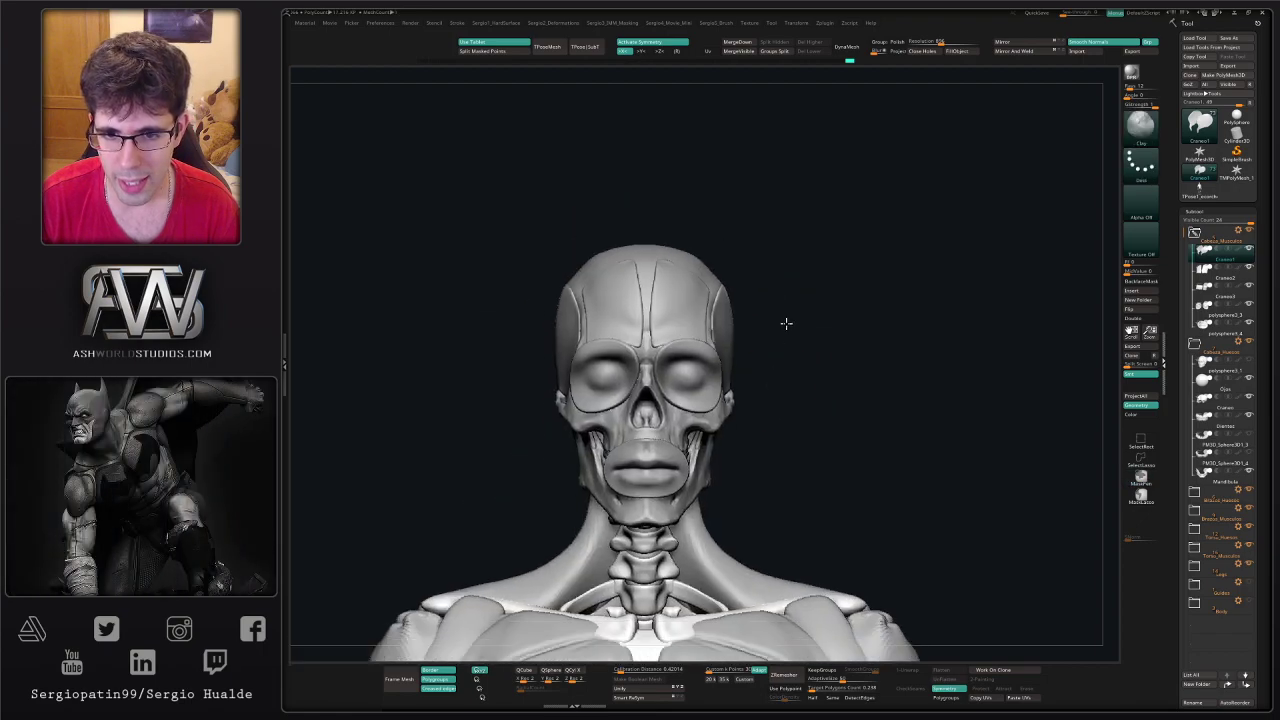
pyautogui.moveTo(786, 323)
pyautogui.mouseDown()
pyautogui.moveTo(789, 349)
pyautogui.moveTo(681, 407)
pyautogui.mouseUp()
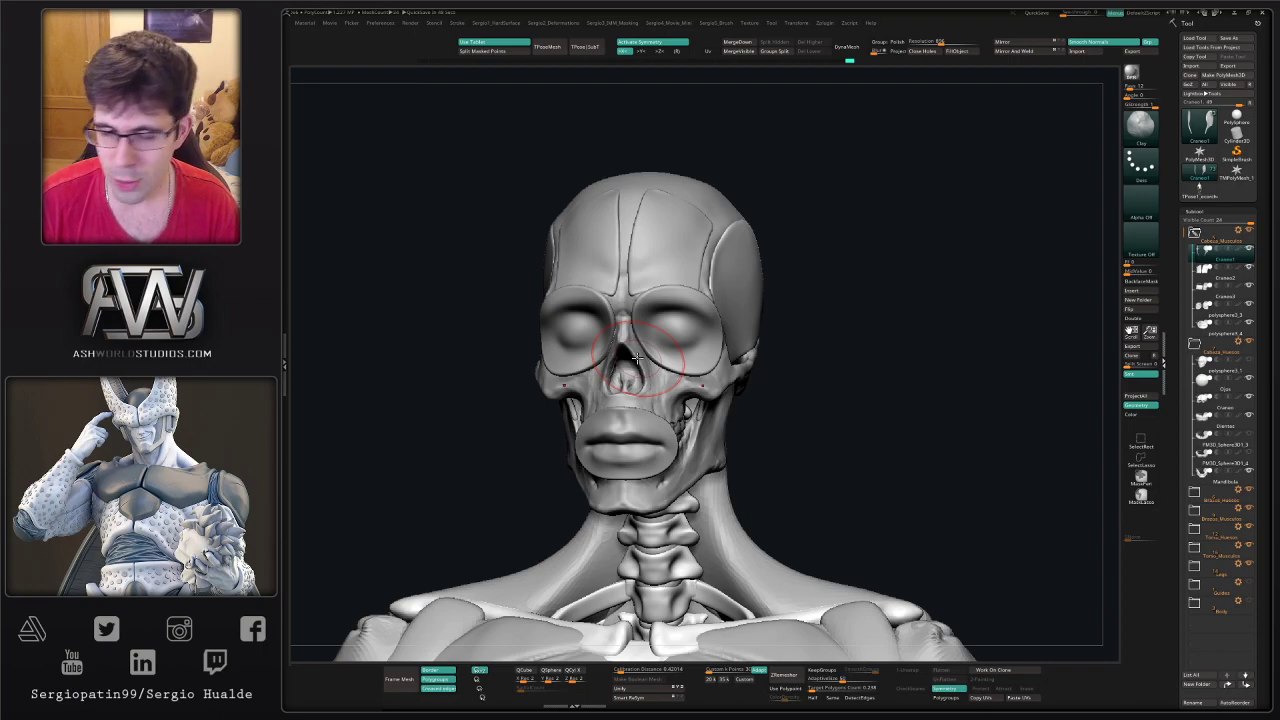
pyautogui.moveTo(826, 366); pyautogui.dragTo(740, 345)
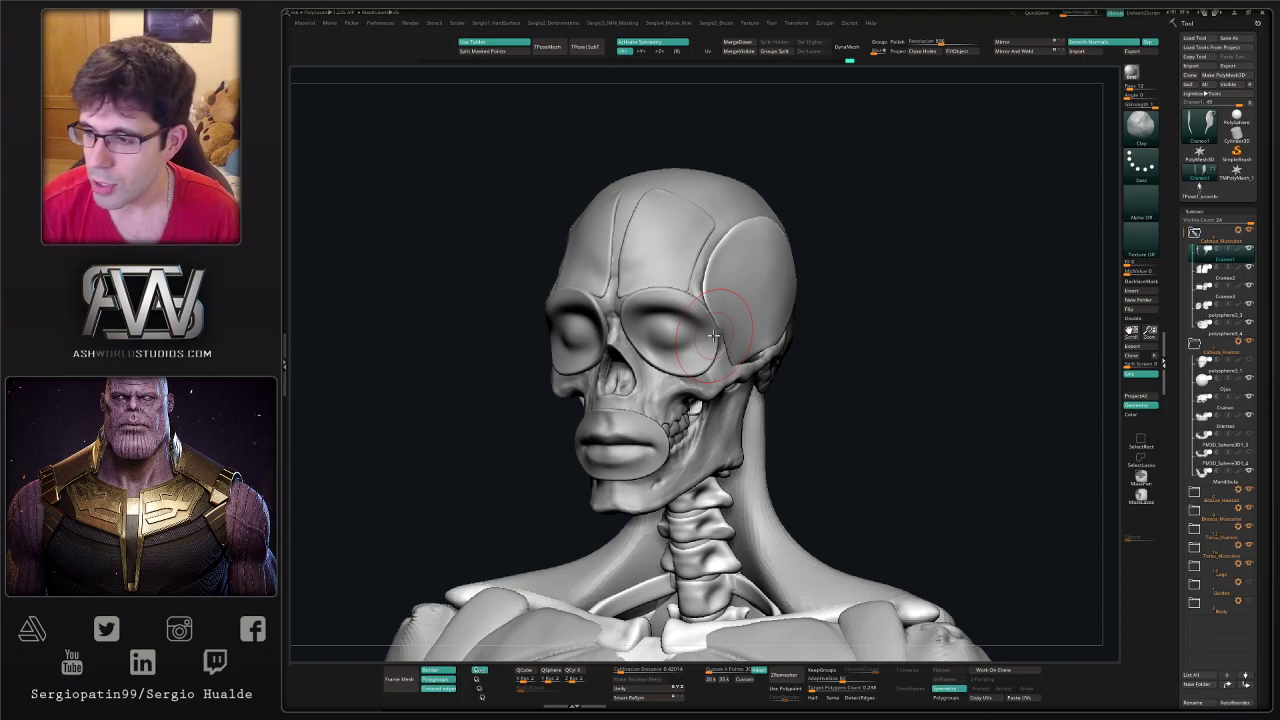
pyautogui.moveTo(869, 360); pyautogui.dragTo(831, 309)
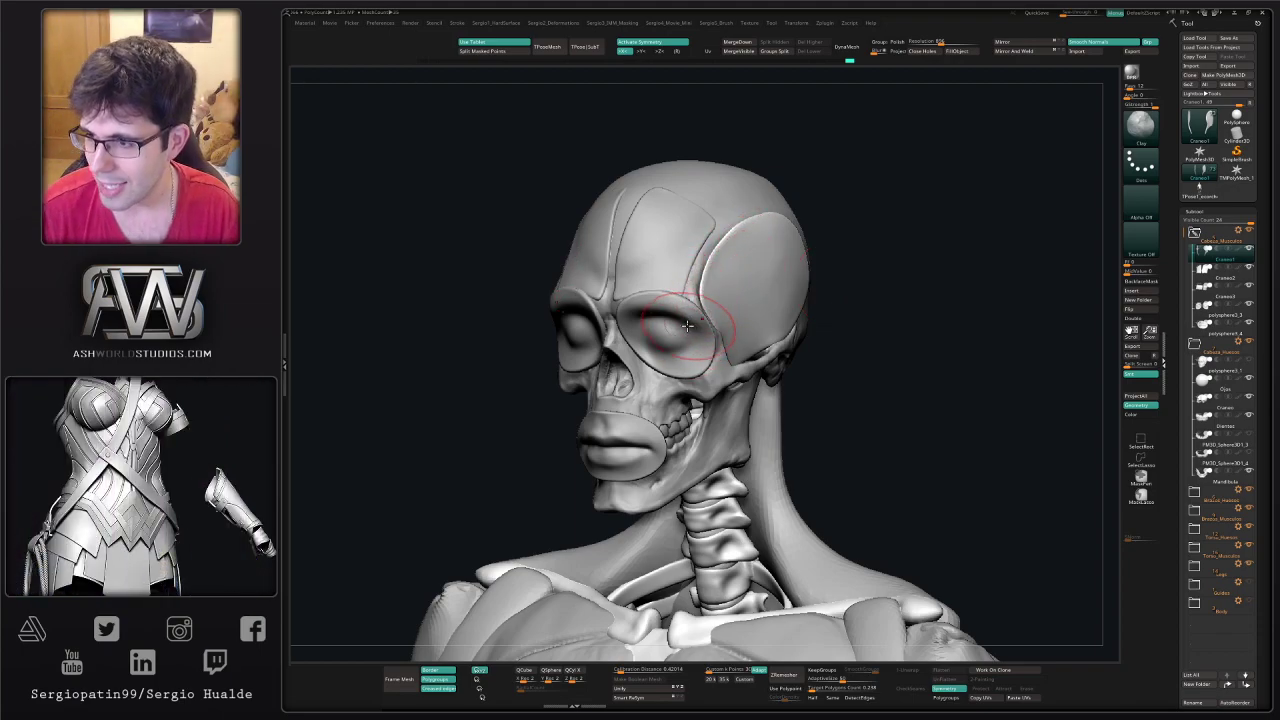
pyautogui.moveTo(498, 252); pyautogui.dragTo(609, 295)
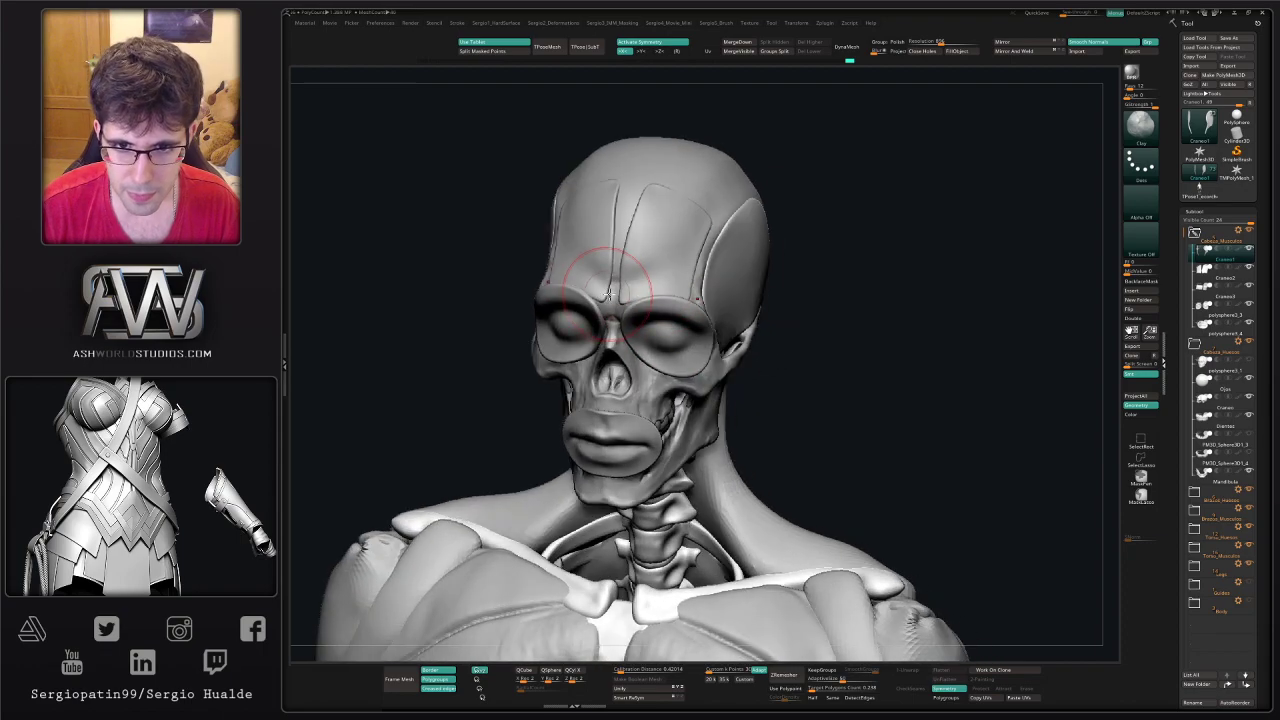
pyautogui.keyDown('ctrl'); pyautogui.moveTo(609, 295); pyautogui.dragTo(639, 323, button='right'); pyautogui.keyUp('ctrl')
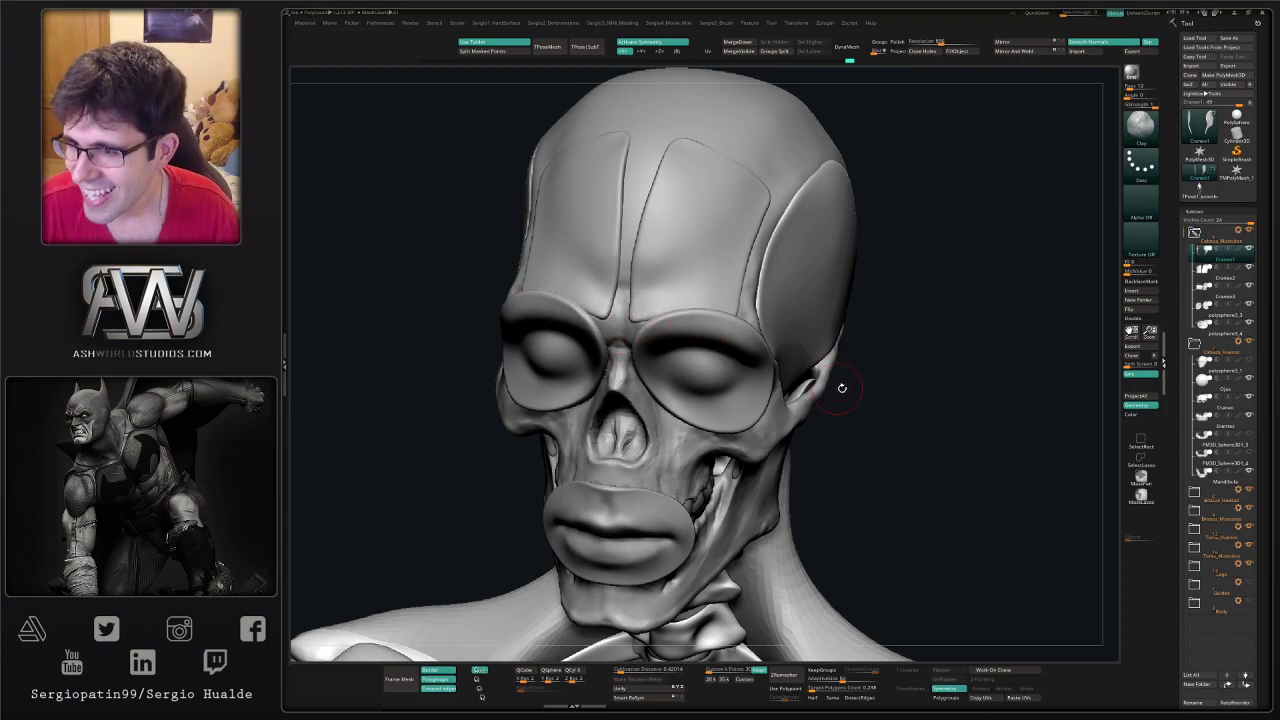
pyautogui.moveTo(1019, 361); pyautogui.dragTo(1000, 346)
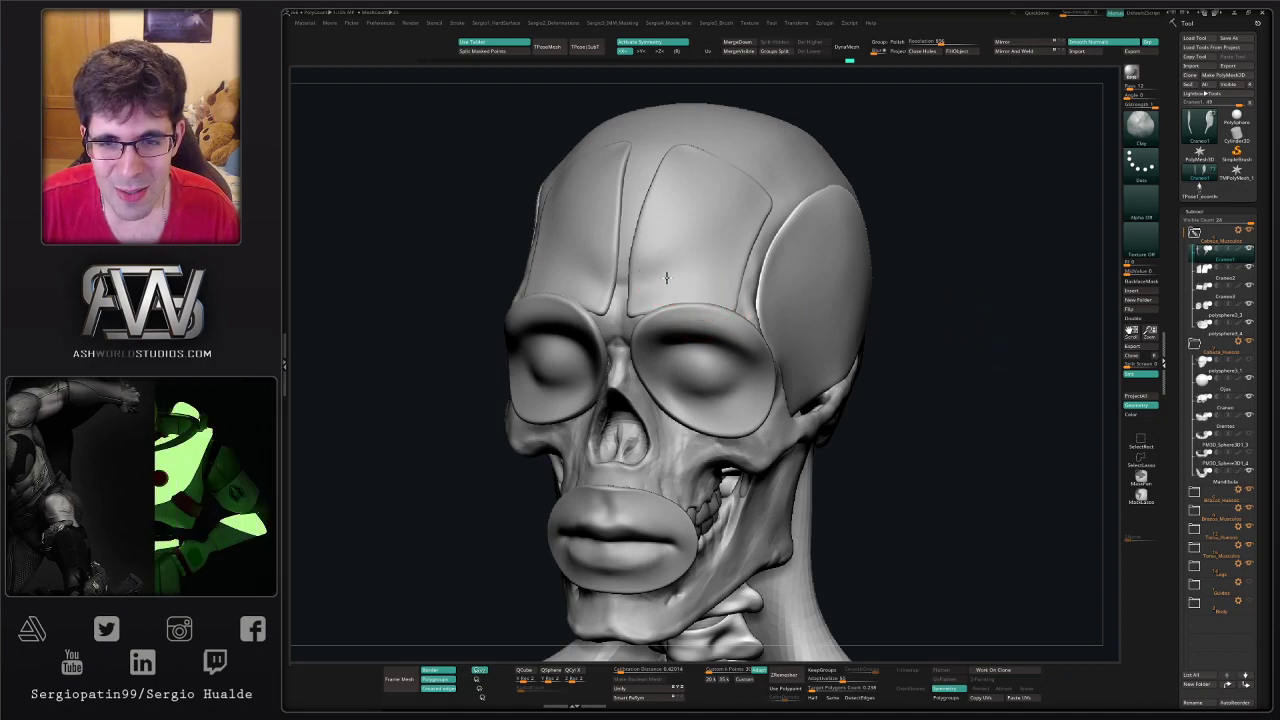
pyautogui.keyDown('alt'); pyautogui.click(668, 308); pyautogui.keyUp('alt')
pyautogui.keyDown('alt'); pyautogui.click(664, 328); pyautogui.keyUp('alt')
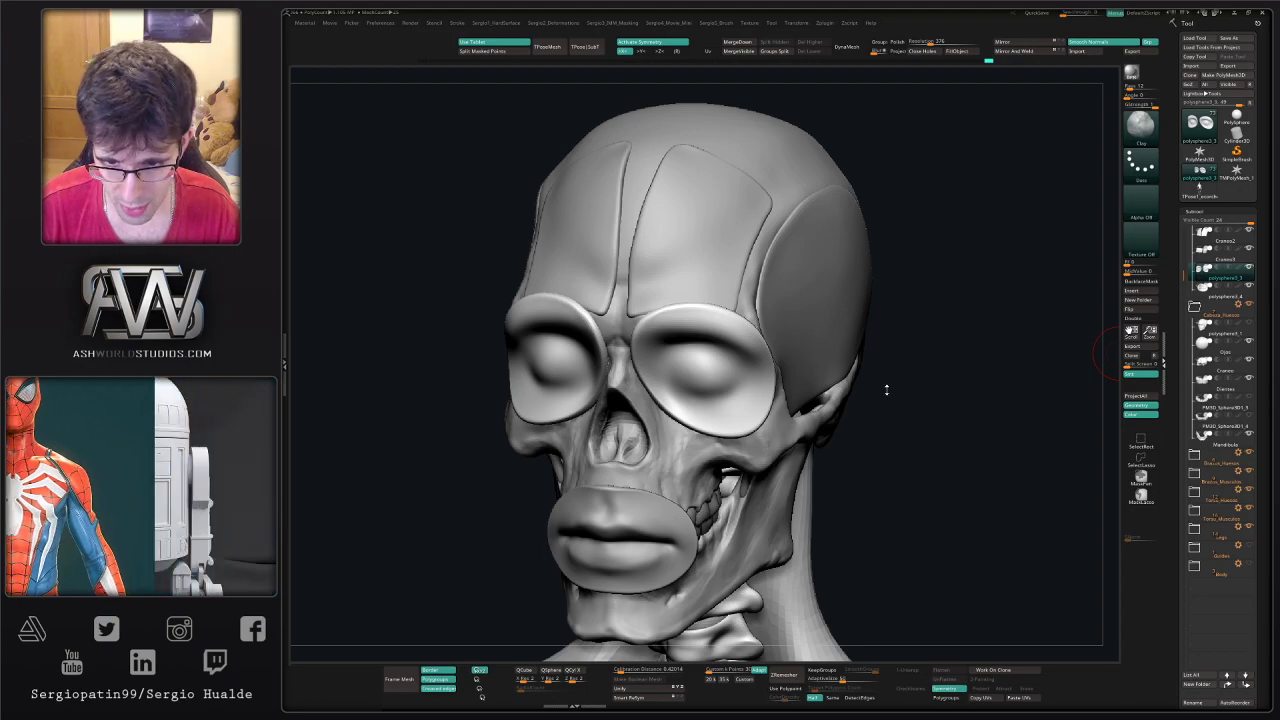
pyautogui.moveTo(886, 389); pyautogui.dragTo(731, 413, button='right')
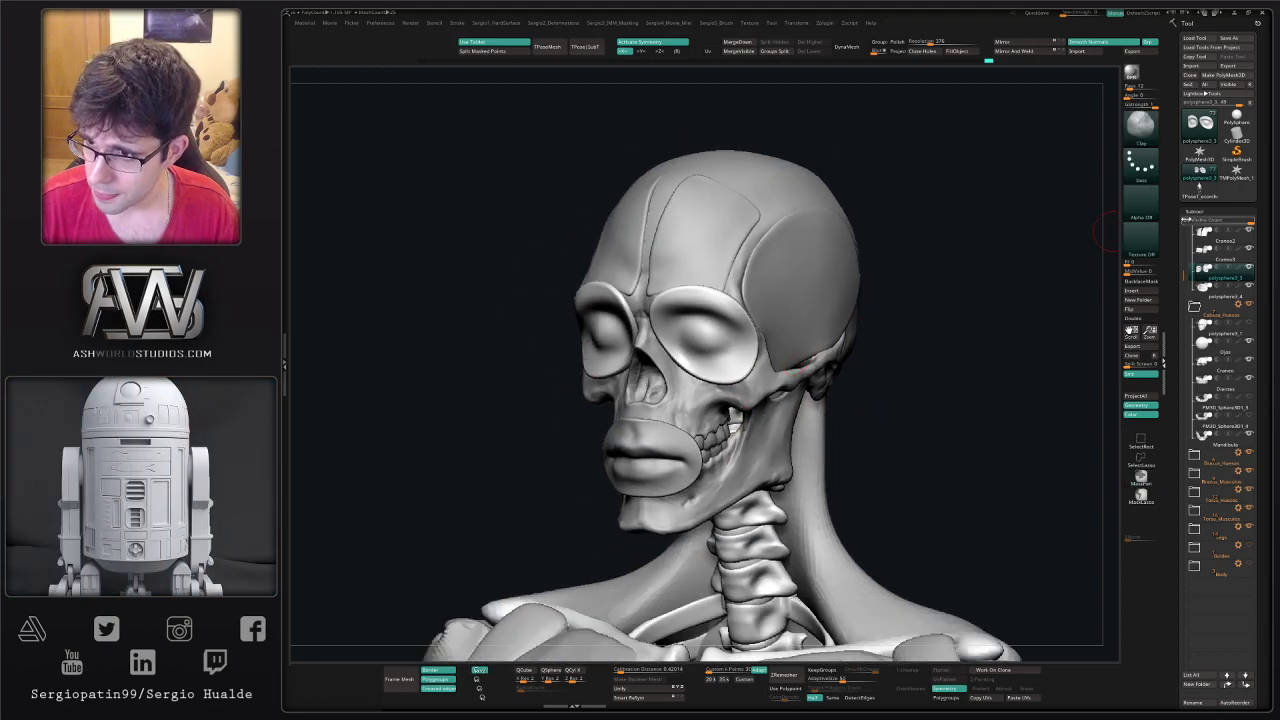
# - Duplicate the full head skin subtool in the Cabeza_Huesos folder and adjust the brush size for detail on the face
pyautogui.click(1203, 332)
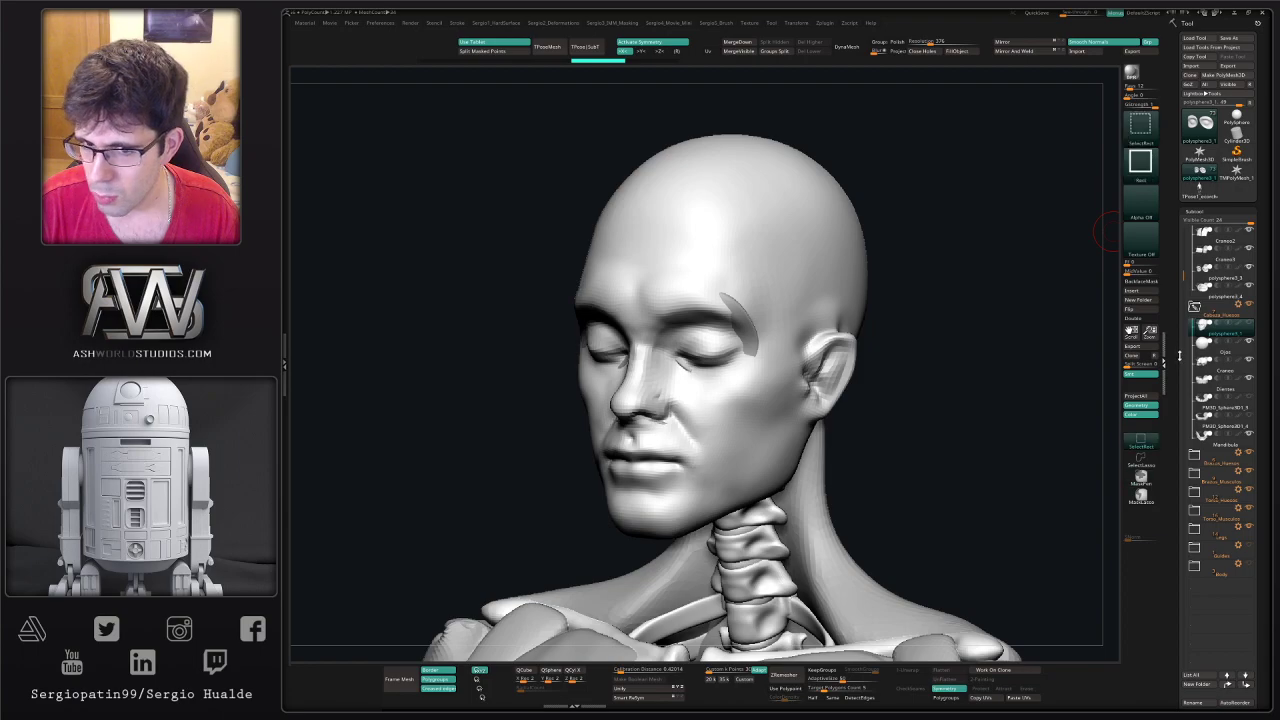
pyautogui.hotkey('ctrl', 'shift', 'd')
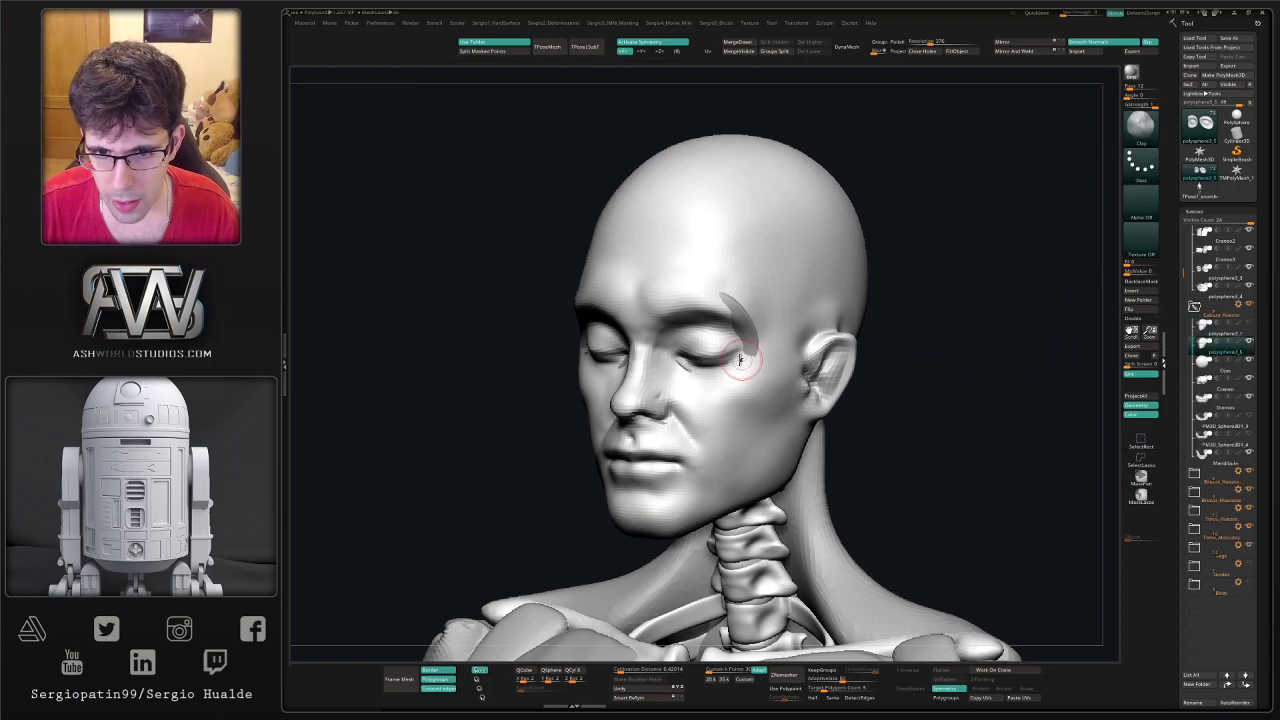
pyautogui.moveTo(716, 397)
pyautogui.keyDown('ctrl'); pyautogui.mouseDown(button='right')
pyautogui.moveTo(714, 381)
pyautogui.moveTo(695, 400)
pyautogui.moveTo(716, 384)
pyautogui.mouseUp(button='right'); pyautogui.keyUp('ctrl')
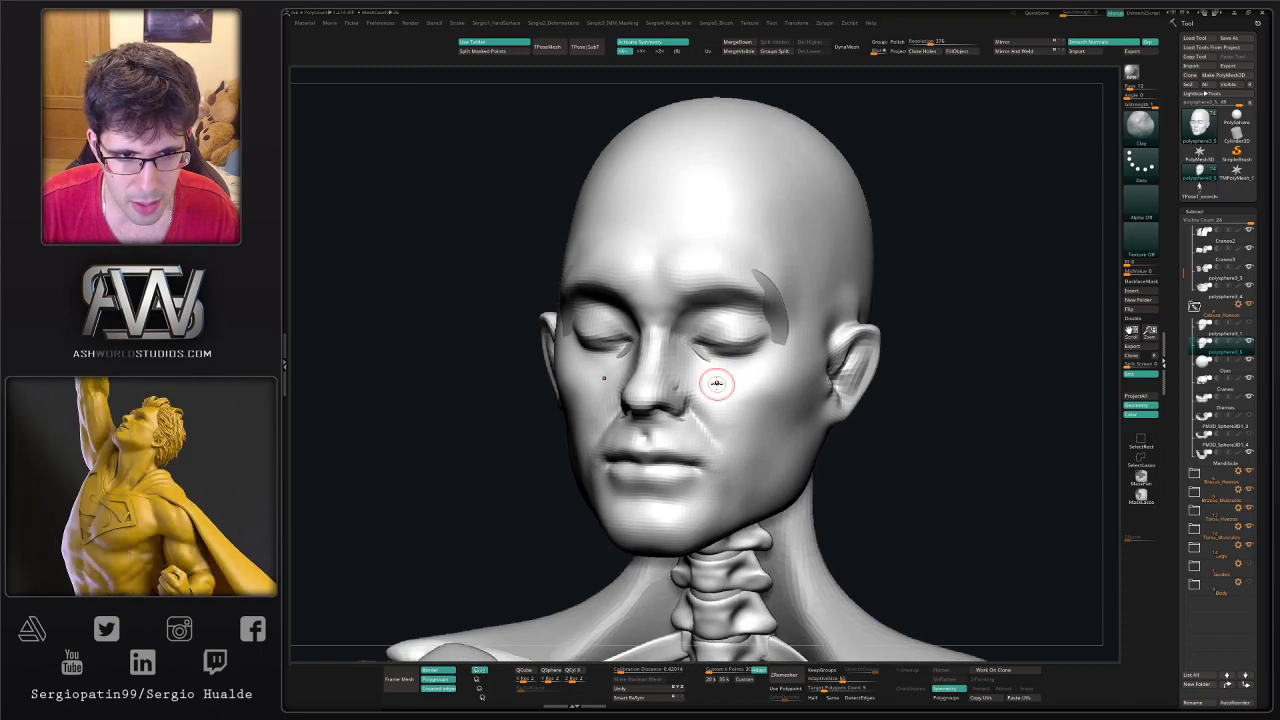
pyautogui.press('s')
pyautogui.moveTo(709, 394); pyautogui.dragTo(714, 394)
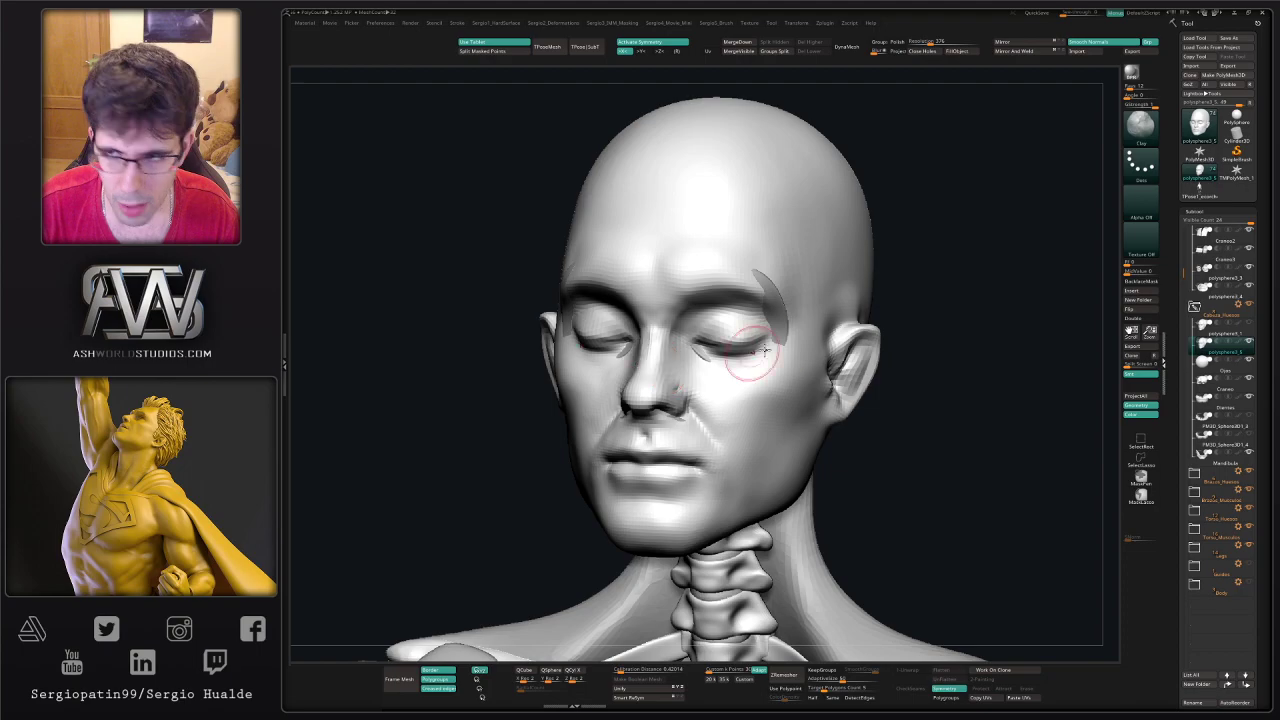
# - Isolate the front part of the duplicated head's face in side view, leaving out the ear and back of the head
pyautogui.moveTo(757, 342)
pyautogui.mouseDown(button='right')
pyautogui.moveTo(731, 346)
pyautogui.moveTo(700, 325)
pyautogui.mouseUp(button='right')
pyautogui.moveTo(647, 263)
pyautogui.keyDown('ctrl'); pyautogui.keyDown('shift'); pyautogui.mouseDown()
pyautogui.moveTo(651, 646)
pyautogui.moveTo(730, 579)
pyautogui.moveTo(817, 625)
pyautogui.mouseUp(); pyautogui.keyUp('shift'); pyautogui.keyUp('ctrl')
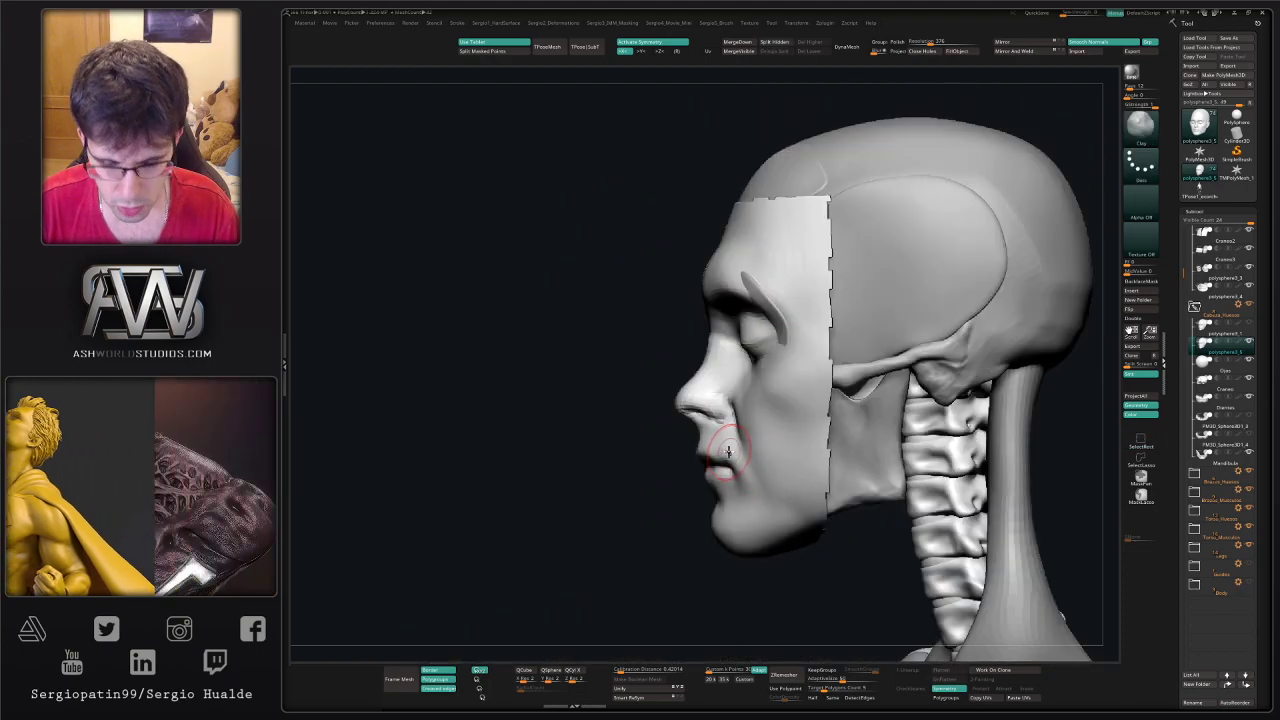
pyautogui.moveTo(766, 457); pyautogui.dragTo(766, 444, button='right')
pyautogui.keyDown('shift'); pyautogui.moveTo(752, 440); pyautogui.dragTo(729, 420); pyautogui.keyUp('shift')
pyautogui.keyDown('ctrl'); pyautogui.moveTo(729, 420); pyautogui.dragTo(703, 376, button='right'); pyautogui.keyUp('ctrl')
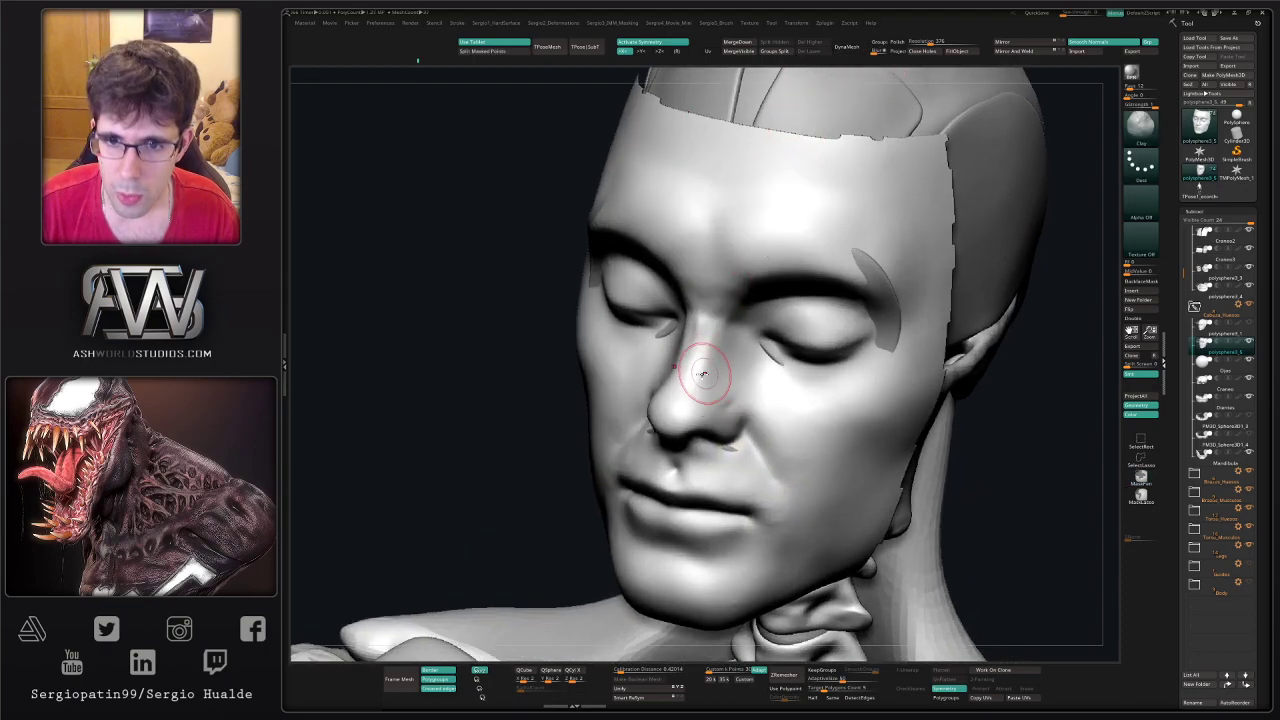
# - Mask a patch across the bridge and side of the nose for the nasal muscle
pyautogui.press('ctrl')
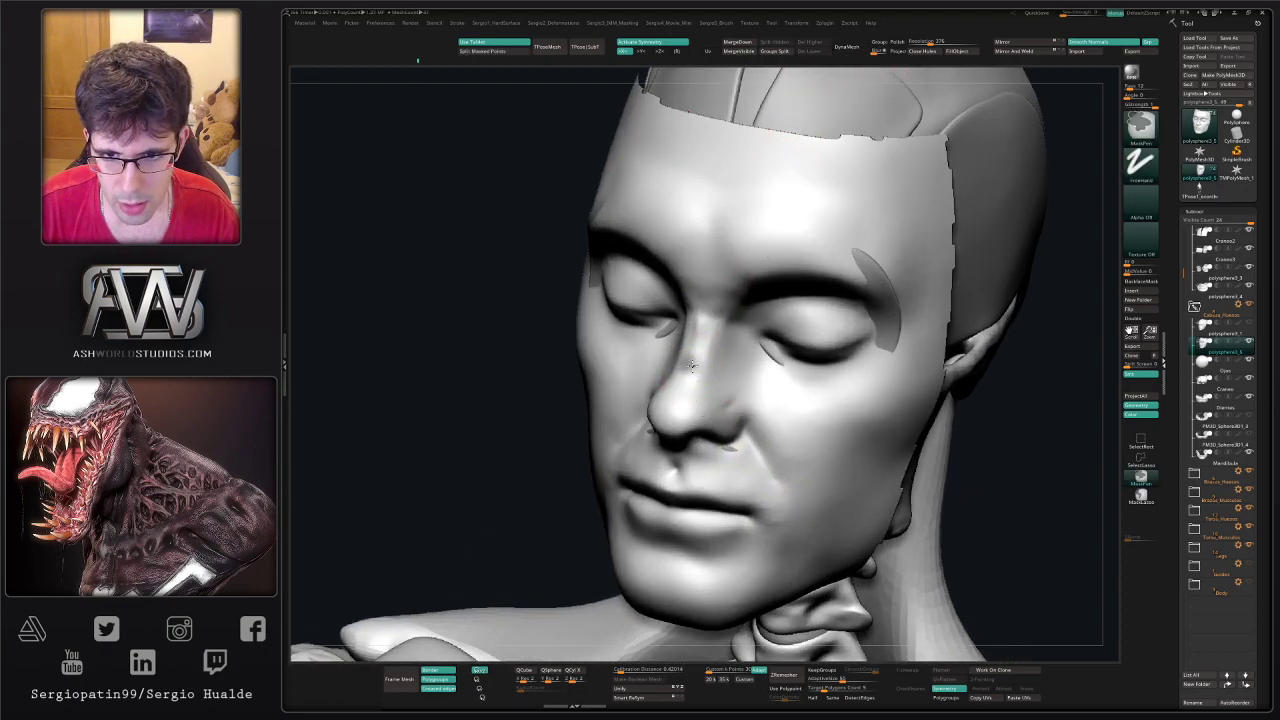
pyautogui.moveTo(692, 366)
pyautogui.keyDown('ctrl'); pyautogui.mouseDown()
pyautogui.moveTo(702, 385)
pyautogui.moveTo(709, 358)
pyautogui.moveTo(726, 374)
pyautogui.mouseUp(); pyautogui.keyUp('ctrl')
pyautogui.moveTo(723, 377); pyautogui.dragTo(694, 366, button='right')
pyautogui.moveTo(697, 349)
pyautogui.keyDown('ctrl'); pyautogui.mouseDown()
pyautogui.moveTo(737, 393)
pyautogui.moveTo(671, 390)
pyautogui.mouseUp(); pyautogui.keyUp('ctrl')
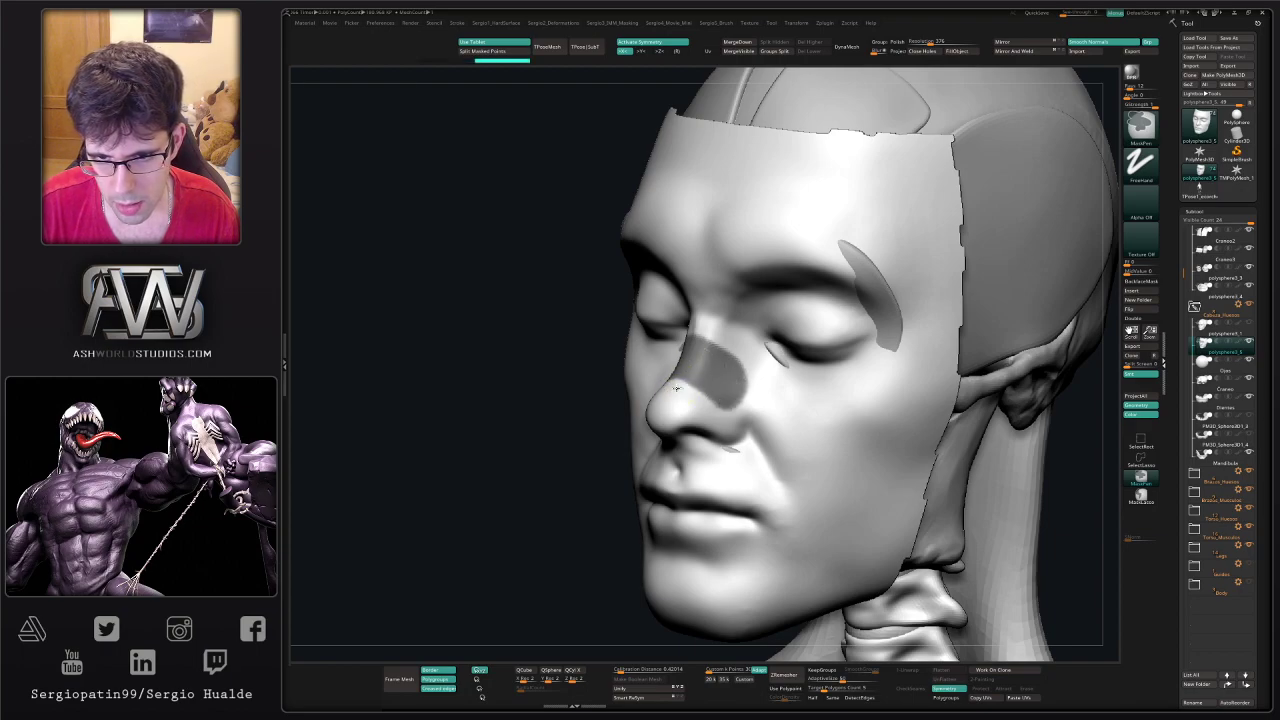
pyautogui.moveTo(686, 400); pyautogui.dragTo(734, 400, button='right')
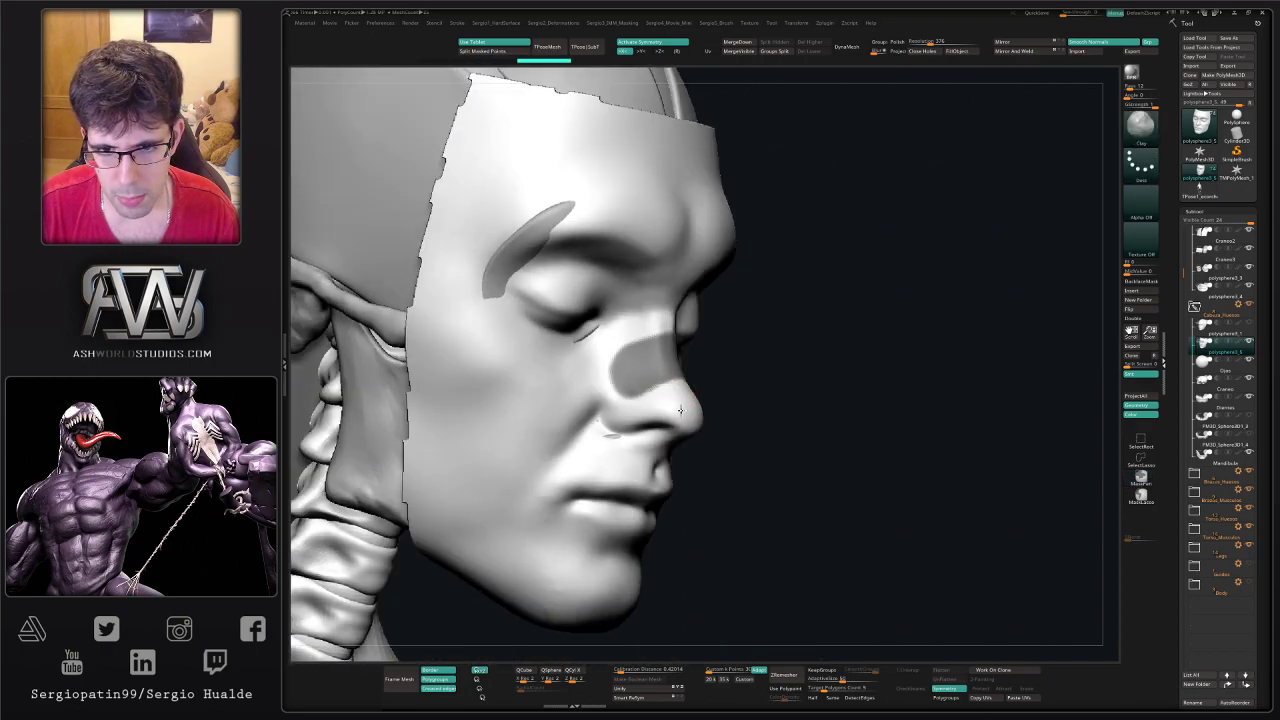
# - Trim the edges of the nose mask by erasing its excess along the bridge and side of the nose
pyautogui.keyDown('ctrl'); pyautogui.keyDown('alt'); pyautogui.moveTo(662, 392); pyautogui.dragTo(640, 400); pyautogui.keyUp('alt'); pyautogui.keyUp('ctrl')
pyautogui.keyDown('alt'); pyautogui.moveTo(667, 375); pyautogui.dragTo(687, 402, button='right'); pyautogui.keyUp('alt')
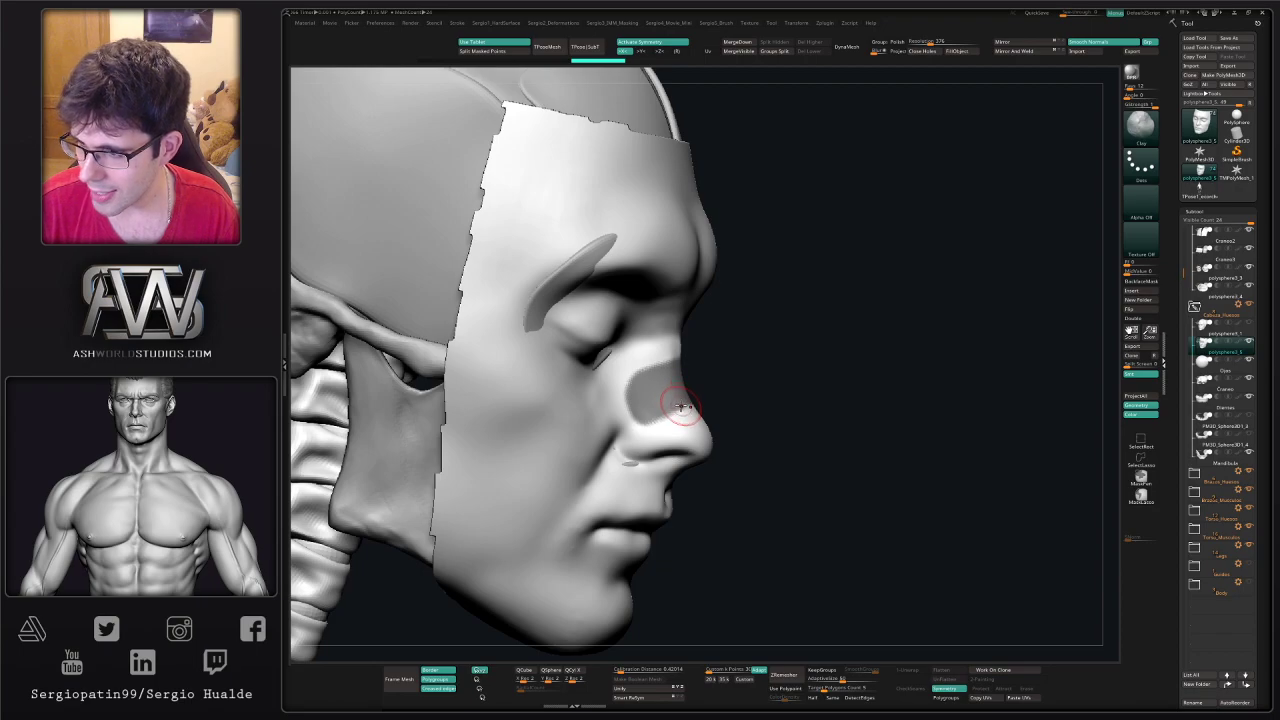
pyautogui.moveTo(684, 396)
pyautogui.mouseDown(button='right')
pyautogui.moveTo(667, 382)
pyautogui.moveTo(684, 368)
pyautogui.moveTo(645, 382)
pyautogui.mouseUp(button='right')
pyautogui.press('ctrl')
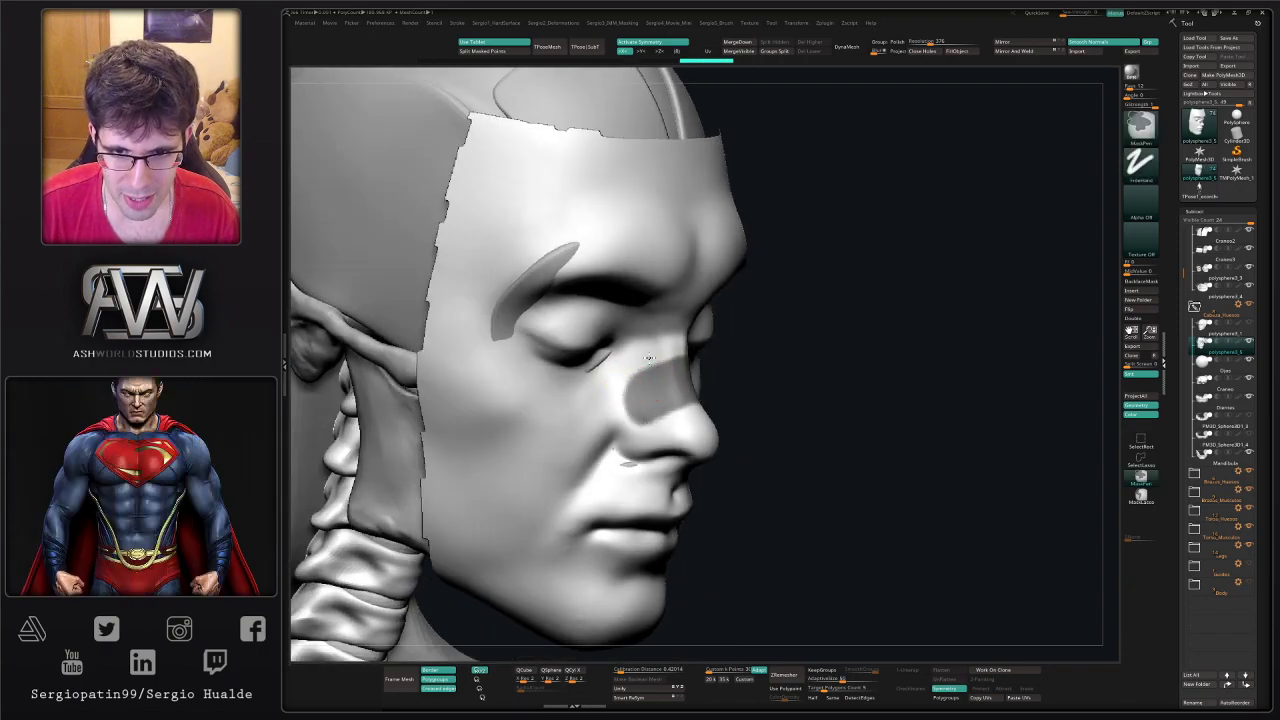
pyautogui.moveTo(657, 352)
pyautogui.keyDown('ctrl'); pyautogui.keyDown('alt'); pyautogui.mouseDown()
pyautogui.moveTo(620, 397)
pyautogui.moveTo(611, 438)
pyautogui.mouseUp(); pyautogui.keyUp('alt'); pyautogui.keyUp('ctrl')
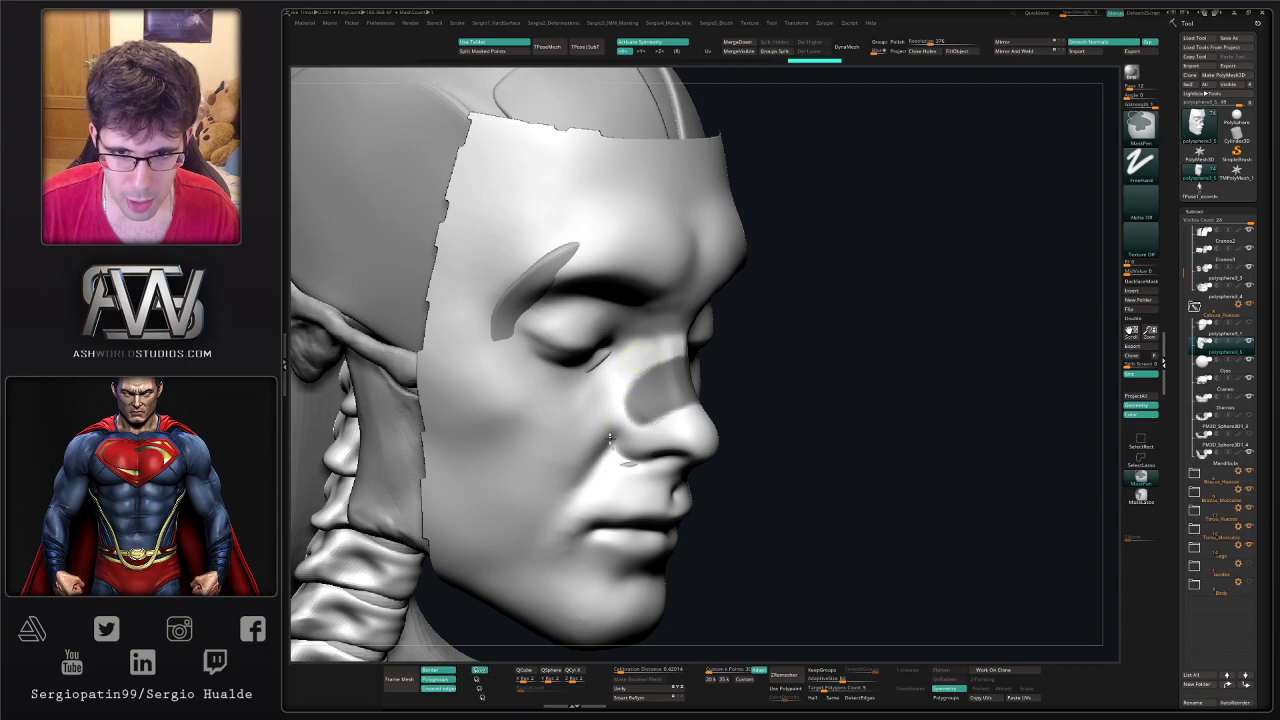
pyautogui.moveTo(623, 389); pyautogui.dragTo(600, 400)
pyautogui.keyDown('alt'); pyautogui.moveTo(594, 400); pyautogui.dragTo(566, 394, button='right'); pyautogui.keyUp('alt')
pyautogui.moveTo(745, 384); pyautogui.dragTo(678, 377, button='right')
pyautogui.moveTo(678, 377)
pyautogui.keyDown('alt'); pyautogui.mouseDown(button='right')
pyautogui.moveTo(638, 381)
pyautogui.moveTo(674, 380)
pyautogui.mouseUp(button='right'); pyautogui.keyUp('alt')
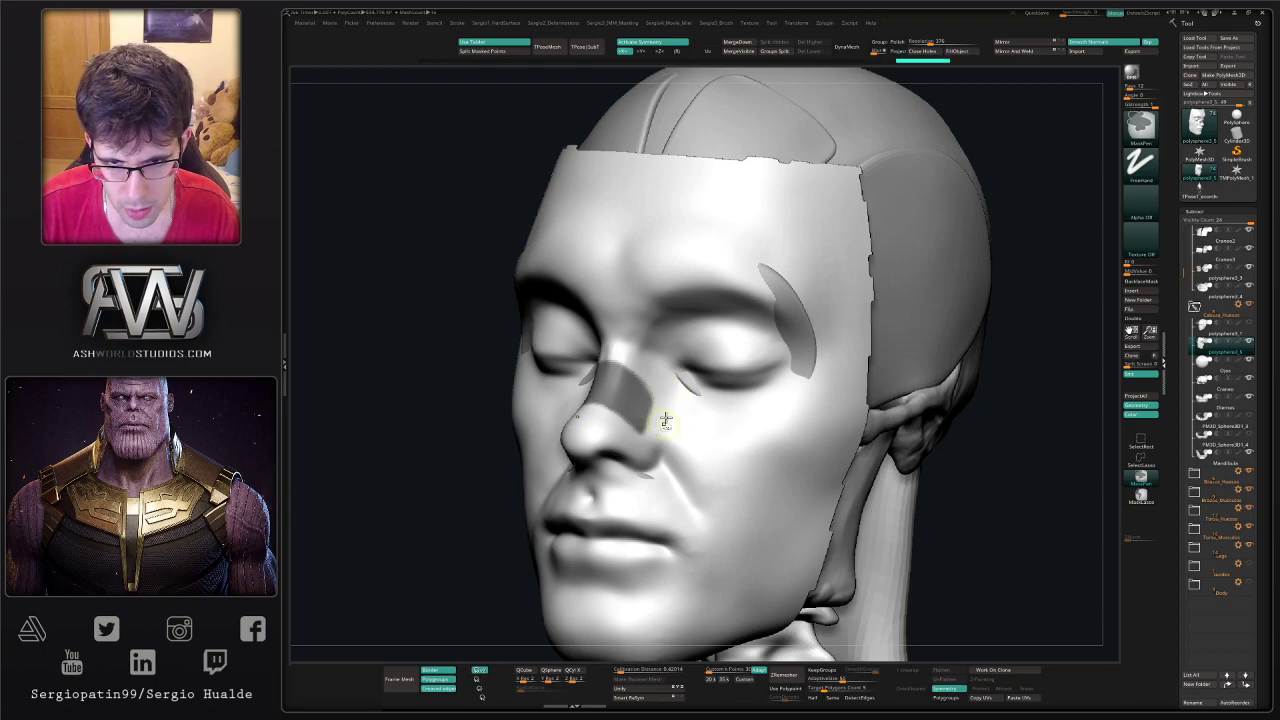
# - Try masking a strip from the inner eye corner down beside the nostril and another across the cheek from the mouth corner
pyautogui.keyDown('ctrl'); pyautogui.moveTo(668, 393); pyautogui.dragTo(657, 451); pyautogui.keyUp('ctrl')
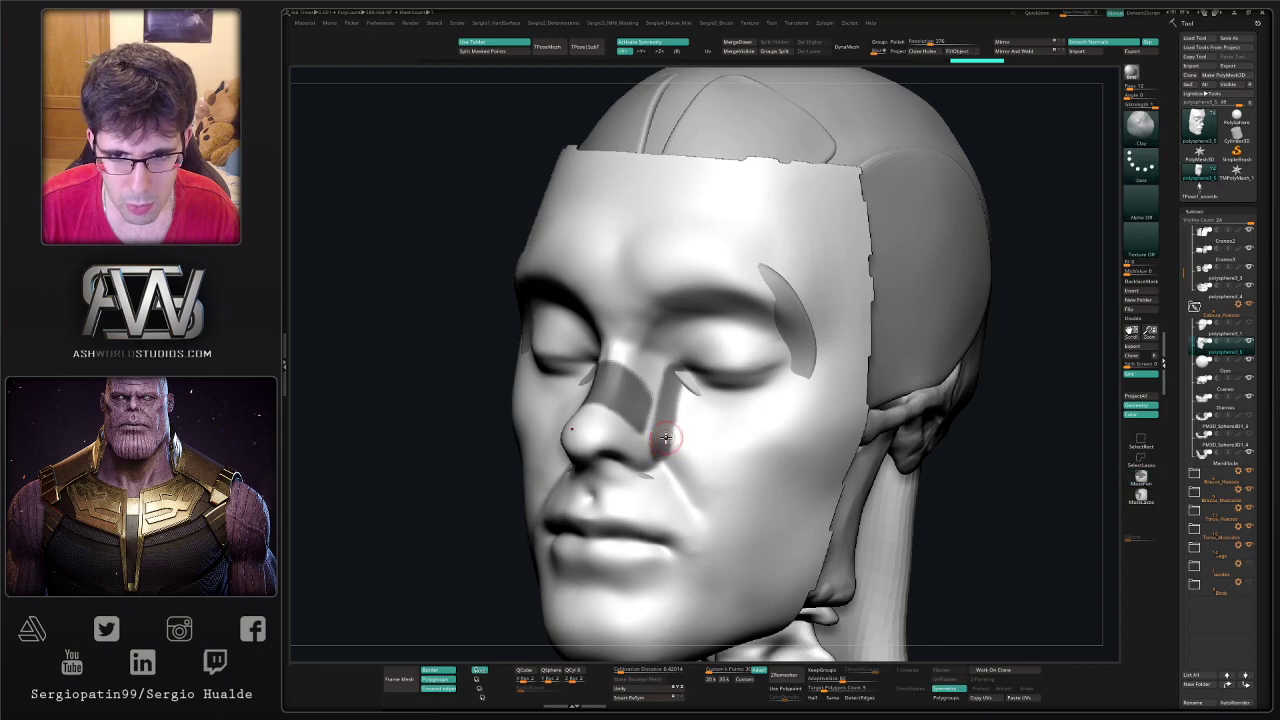
pyautogui.moveTo(668, 443)
pyautogui.mouseDown(button='right')
pyautogui.moveTo(713, 398)
pyautogui.moveTo(697, 400)
pyautogui.mouseUp(button='right')
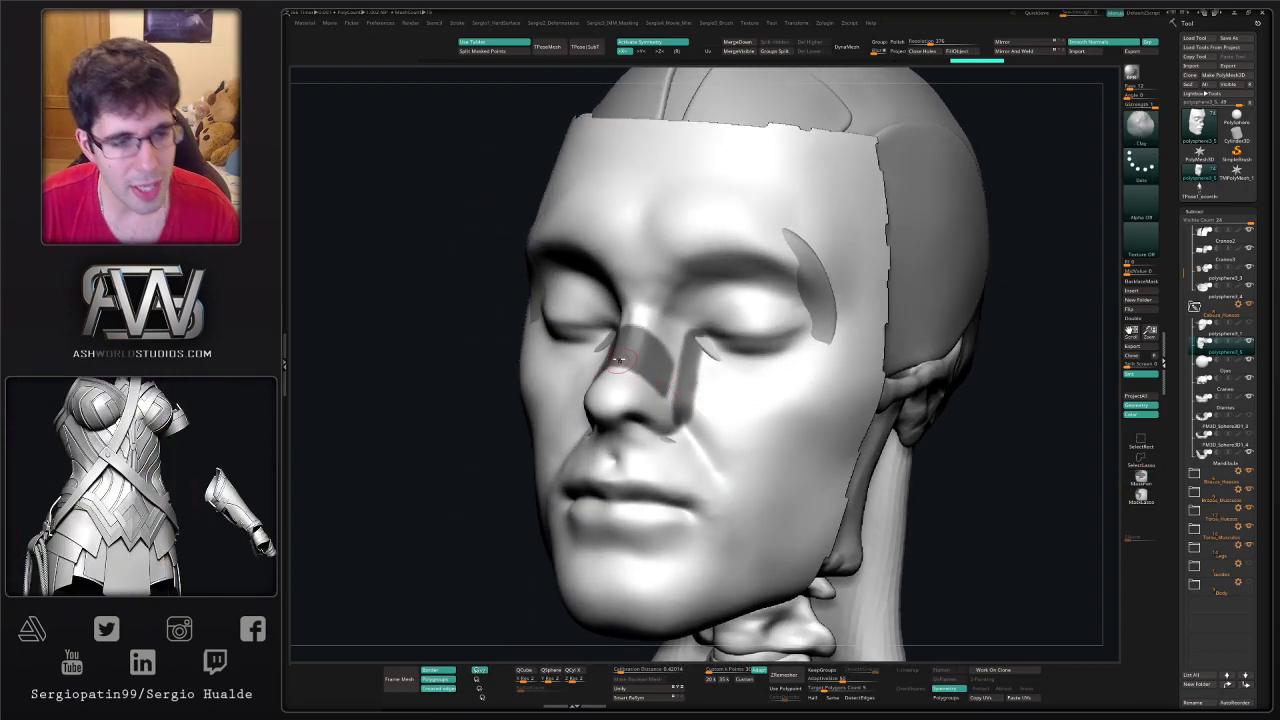
pyautogui.moveTo(675, 338)
pyautogui.mouseDown(button='right')
pyautogui.moveTo(720, 414)
pyautogui.moveTo(686, 397)
pyautogui.moveTo(674, 420)
pyautogui.mouseUp(button='right')
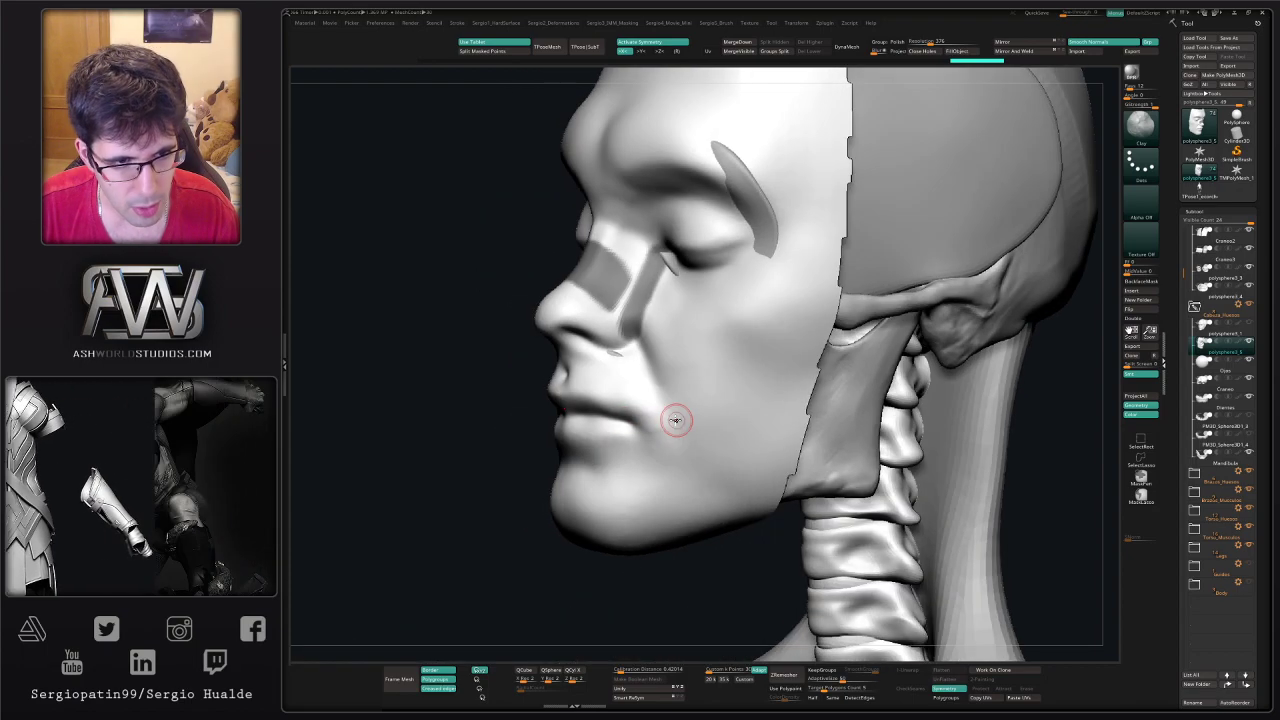
pyautogui.keyDown('ctrl'); pyautogui.moveTo(670, 421); pyautogui.dragTo(769, 421); pyautogui.keyUp('ctrl')
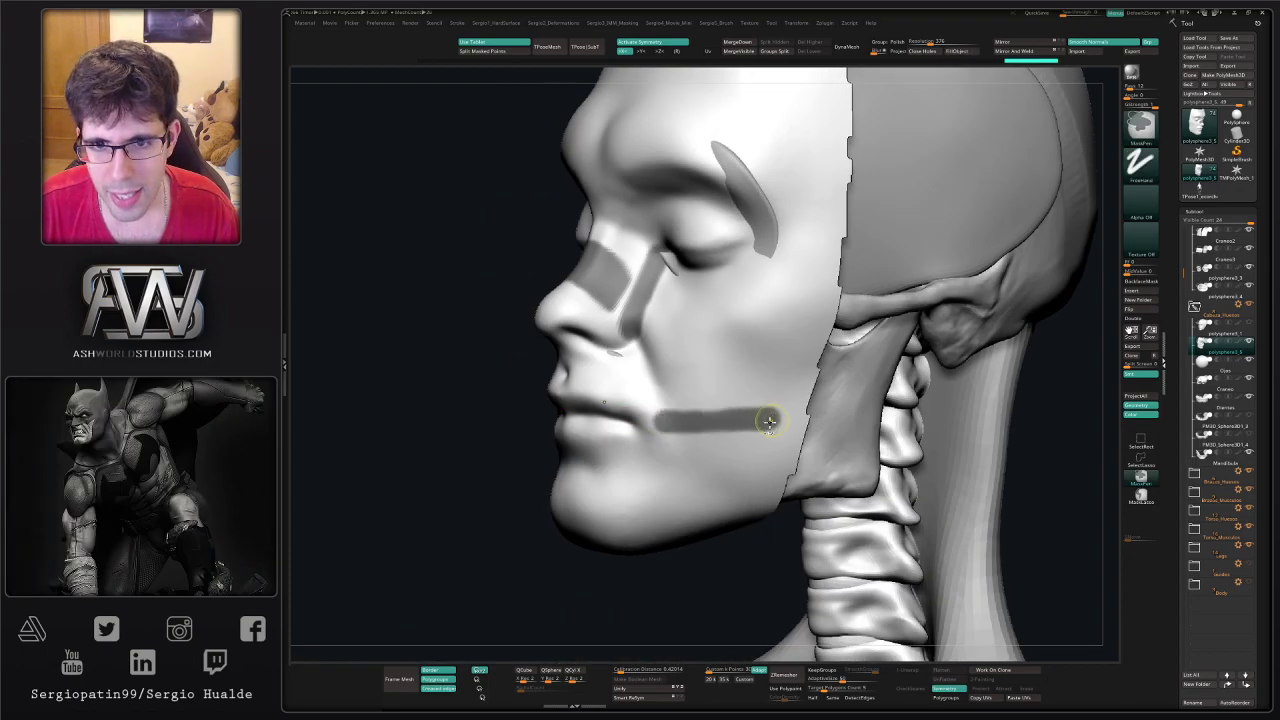
# - Undo the cheek strip and the preceding mask strokes beside the nose
pyautogui.hotkey('ctrl', 'z')
pyautogui.keyDown('ctrl'); pyautogui.moveTo(764, 421); pyautogui.dragTo(754, 270, button='right'); pyautogui.keyUp('ctrl')
pyautogui.hotkey('ctrl', 'z')
pyautogui.hotkey('ctrl', 'z')
pyautogui.hotkey('ctrl', 'z')
pyautogui.hotkey('ctrl', 'z')
pyautogui.hotkey('ctrl', 'z')
pyautogui.hotkey('ctrl', 'z')
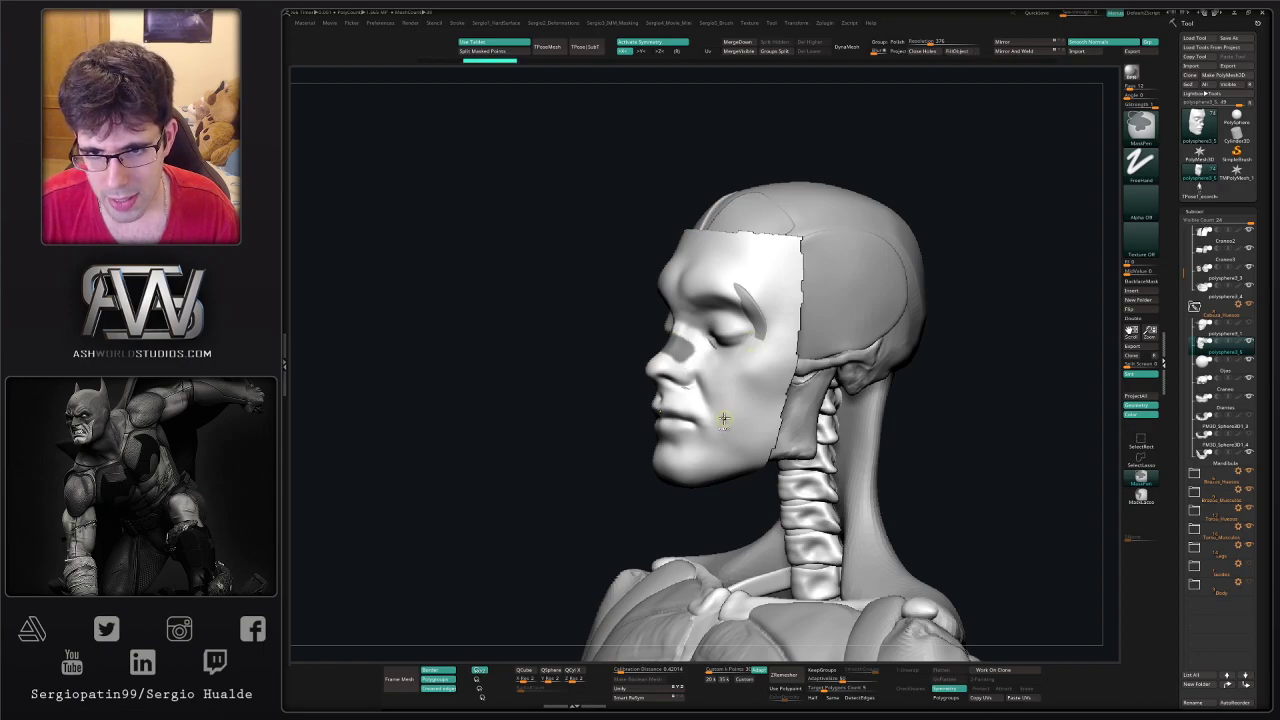
# - Isolate the face together with the ear, then subdivide it once and delete the lower subdivision levels
pyautogui.moveTo(731, 413); pyautogui.dragTo(623, 400, button='right')
pyautogui.moveTo(624, 392)
pyautogui.keyDown('ctrl'); pyautogui.keyDown('shift'); pyautogui.mouseDown()
pyautogui.moveTo(731, 549)
pyautogui.moveTo(756, 495)
pyautogui.moveTo(854, 539)
pyautogui.mouseUp(); pyautogui.keyUp('shift'); pyautogui.keyUp('ctrl')
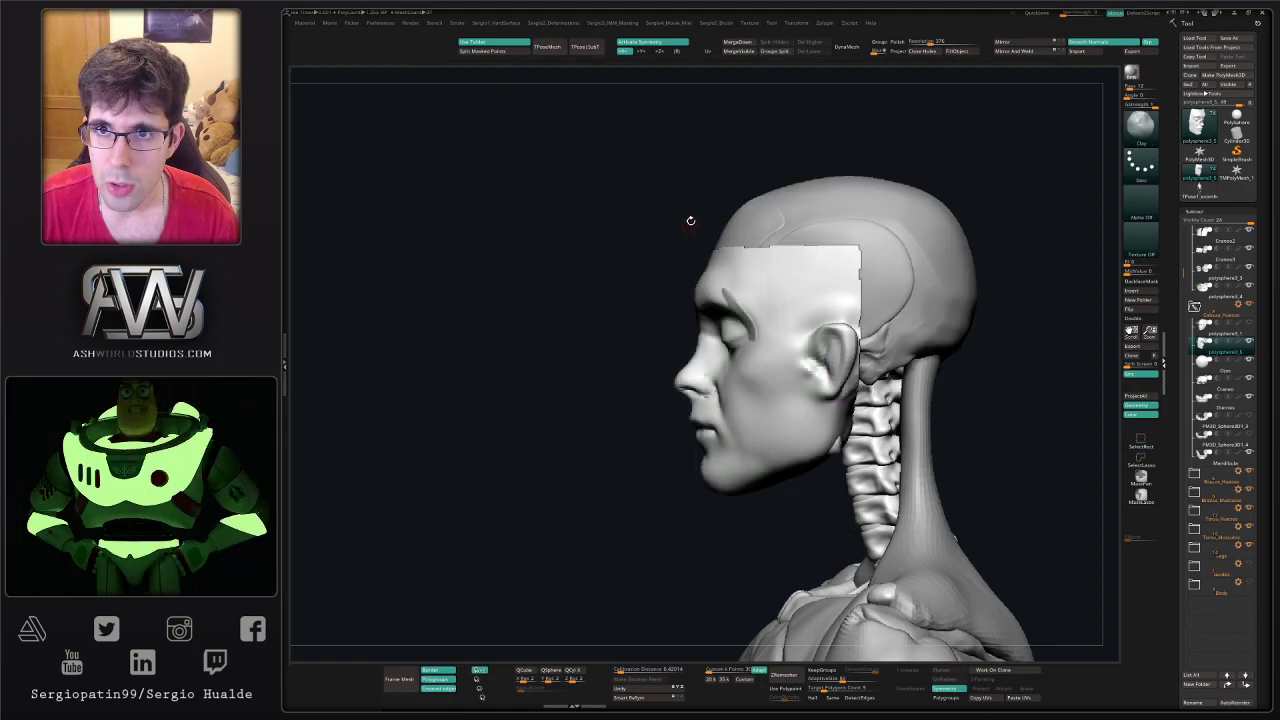
pyautogui.hotkey('ctrl', 'd')
pyautogui.click(818, 53)
# - Mask a curved strip across the lower cheek from the mouth corner toward the jaw angle
pyautogui.moveTo(707, 427); pyautogui.dragTo(790, 445, button='right')
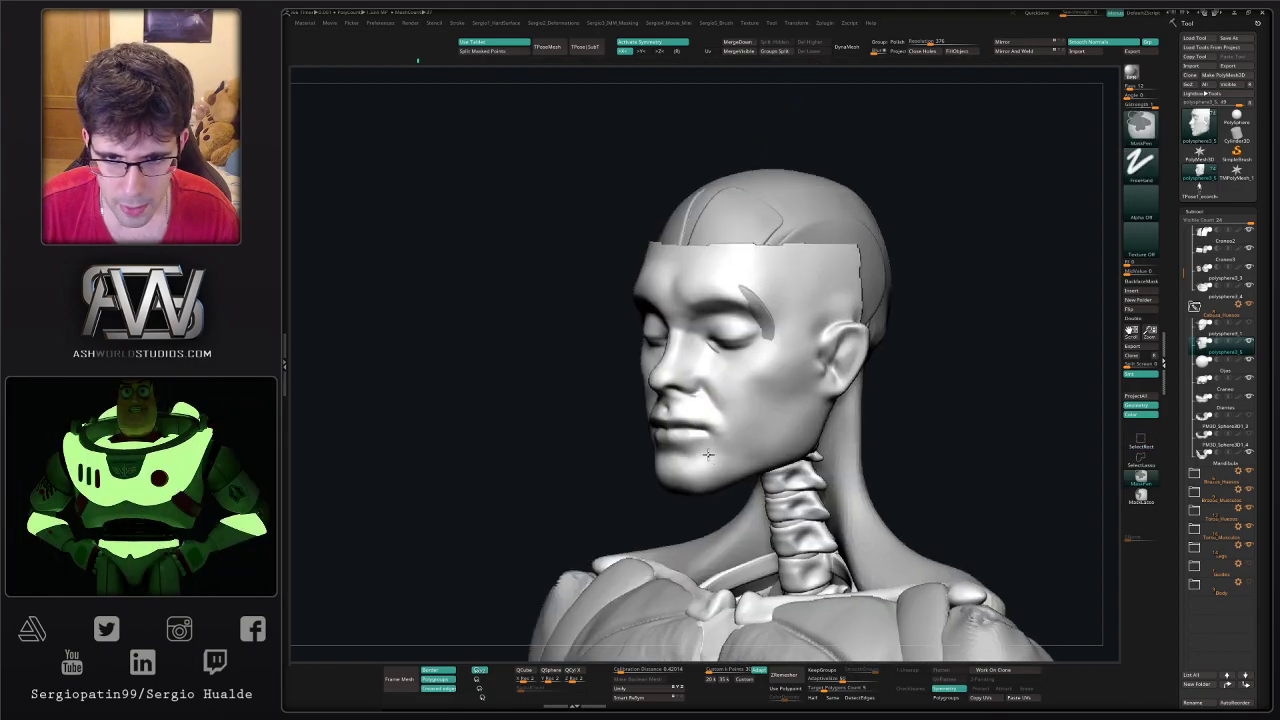
pyautogui.moveTo(708, 455)
pyautogui.keyDown('ctrl'); pyautogui.mouseDown(button='right')
pyautogui.moveTo(700, 441)
pyautogui.moveTo(762, 446)
pyautogui.moveTo(740, 444)
pyautogui.mouseUp(button='right'); pyautogui.keyUp('ctrl')
pyautogui.moveTo(723, 431)
pyautogui.keyDown('ctrl'); pyautogui.mouseDown()
pyautogui.moveTo(788, 430)
pyautogui.moveTo(726, 437)
pyautogui.moveTo(740, 441)
pyautogui.moveTo(830, 424)
pyautogui.mouseUp(); pyautogui.keyUp('ctrl')
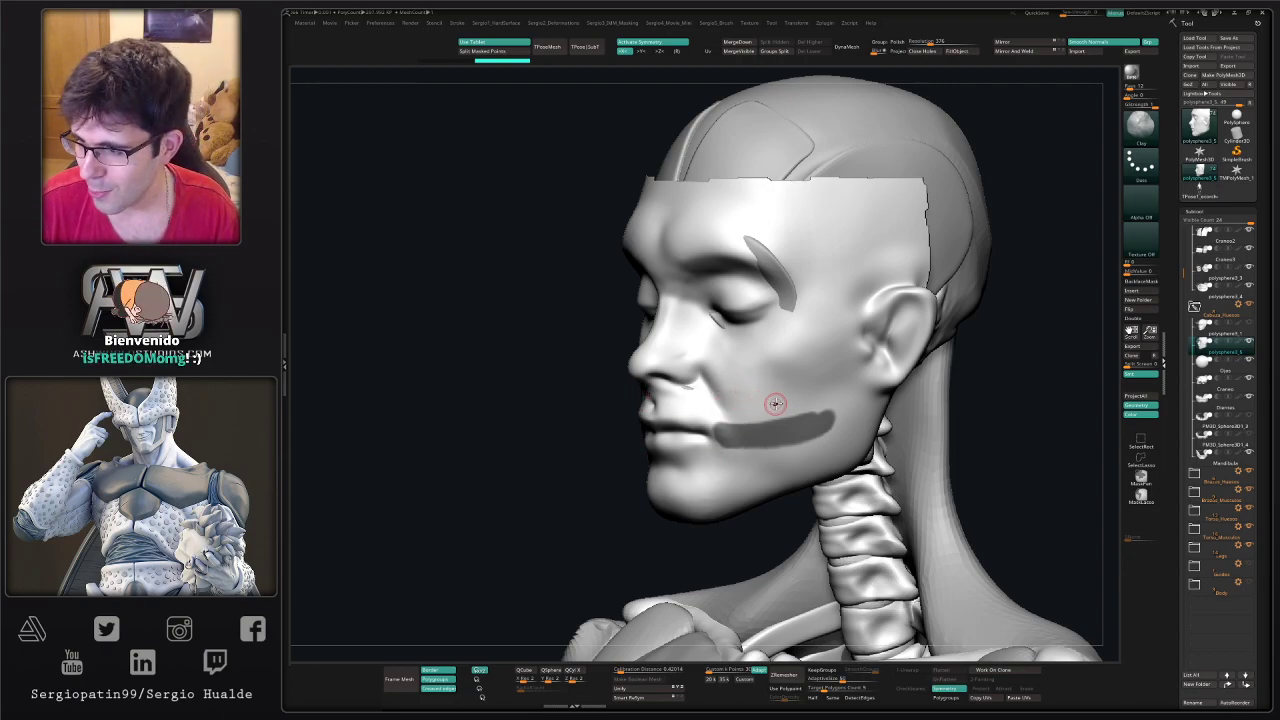
pyautogui.press('ctrl')
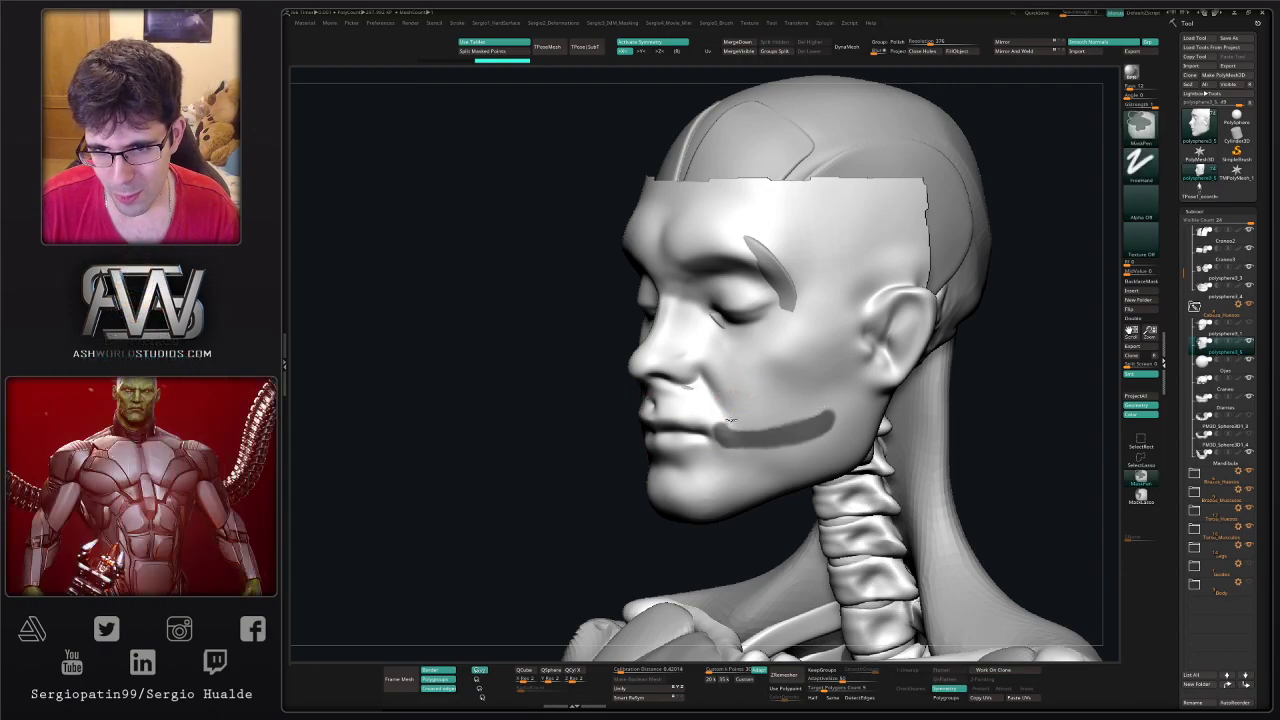
# - Extend the outer end of the lower cheek strip mask and carve it into a two-pronged fork
pyautogui.keyDown('alt'); pyautogui.moveTo(840, 413); pyautogui.dragTo(806, 389, button='right'); pyautogui.keyUp('alt')
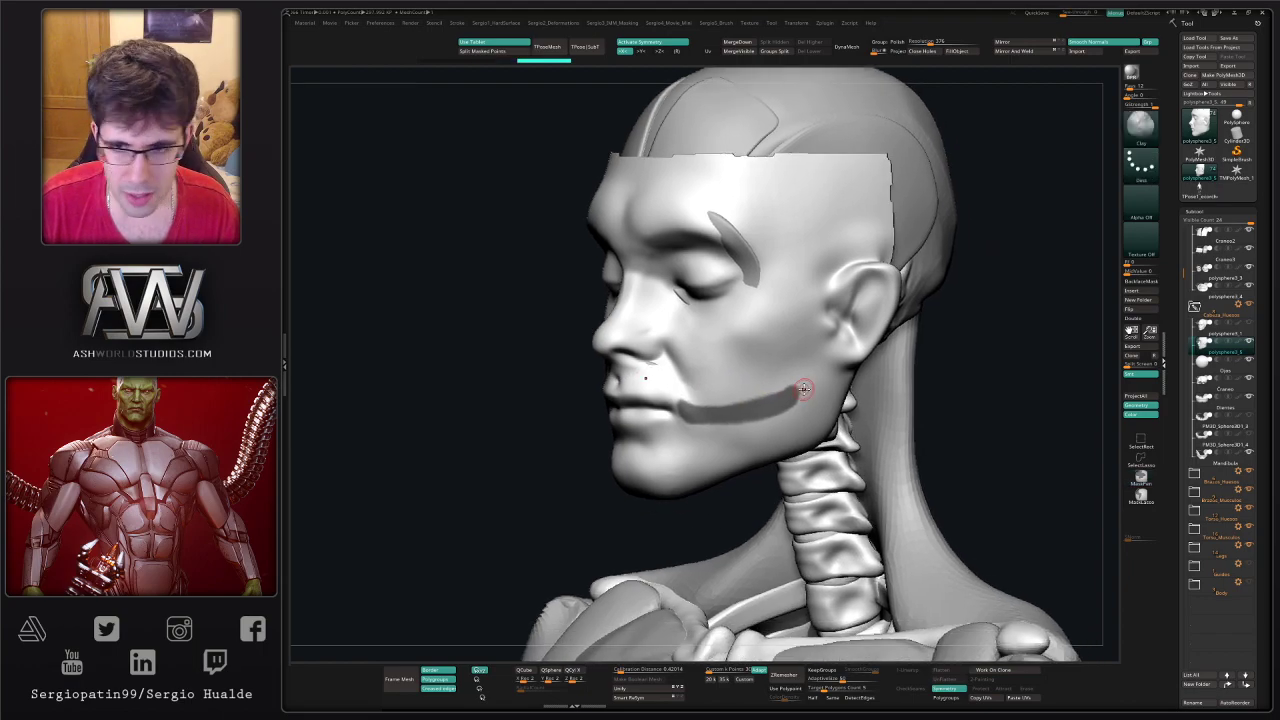
pyautogui.press('ctrl')
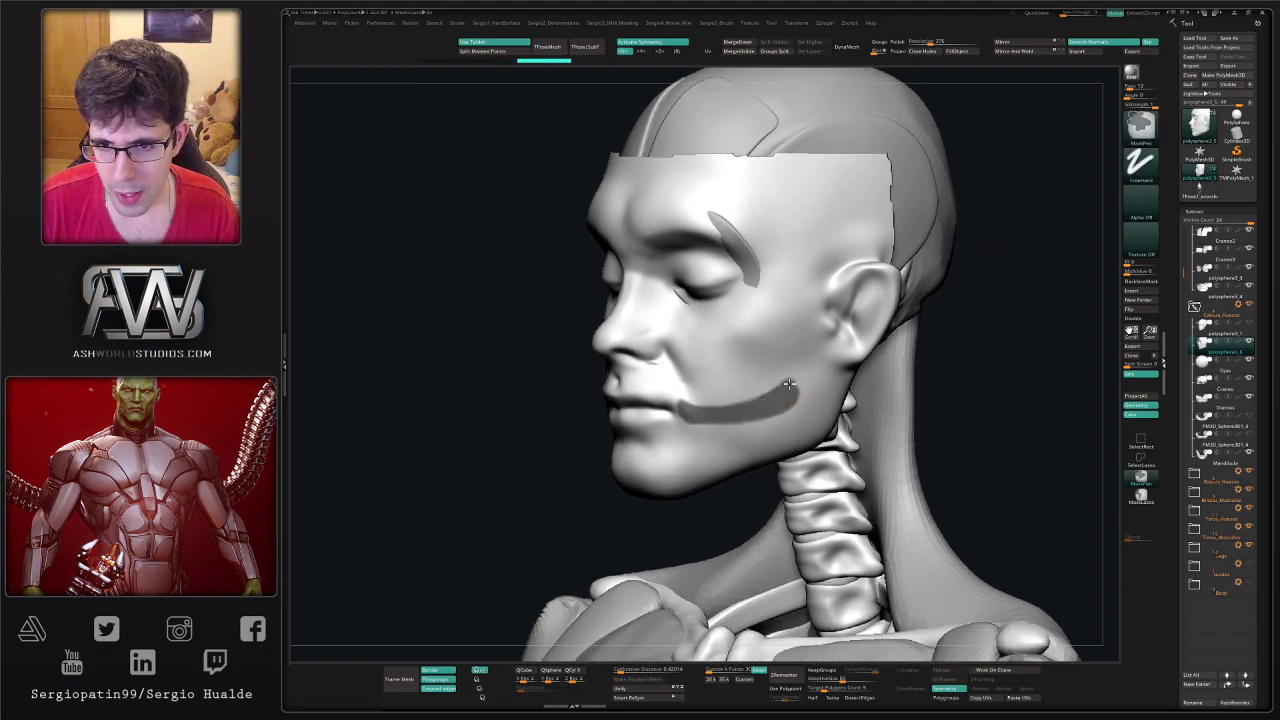
pyautogui.keyDown('ctrl'); pyautogui.moveTo(793, 407); pyautogui.dragTo(789, 397); pyautogui.keyUp('ctrl')
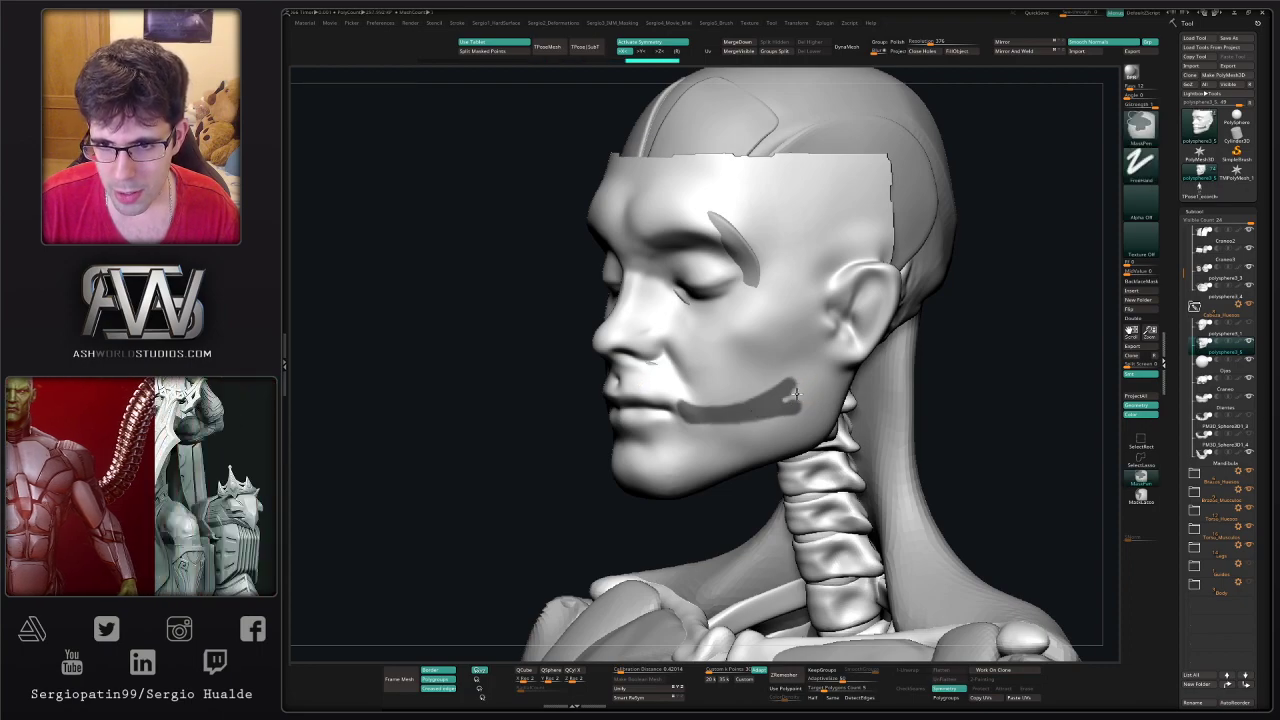
pyautogui.keyDown('ctrl'); pyautogui.keyDown('alt'); pyautogui.moveTo(796, 397); pyautogui.dragTo(753, 405); pyautogui.keyUp('alt'); pyautogui.keyUp('ctrl')
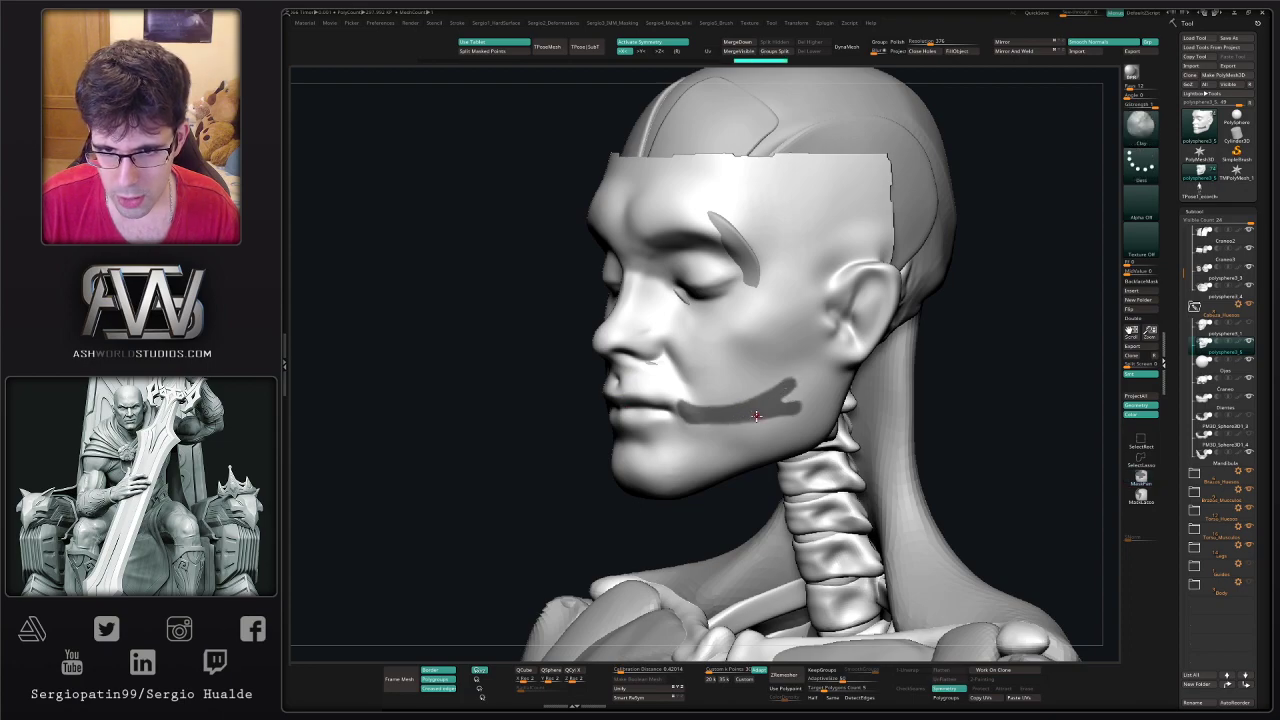
# - Mask a broad band over the nose bridge, reaching down the sides of the nose
pyautogui.moveTo(762, 418)
pyautogui.mouseDown(button='right')
pyautogui.moveTo(838, 410)
pyautogui.moveTo(842, 350)
pyautogui.mouseUp(button='right')
pyautogui.moveTo(881, 389)
pyautogui.mouseDown(button='right')
pyautogui.moveTo(693, 333)
pyautogui.moveTo(700, 368)
pyautogui.moveTo(674, 374)
pyautogui.mouseUp(button='right')
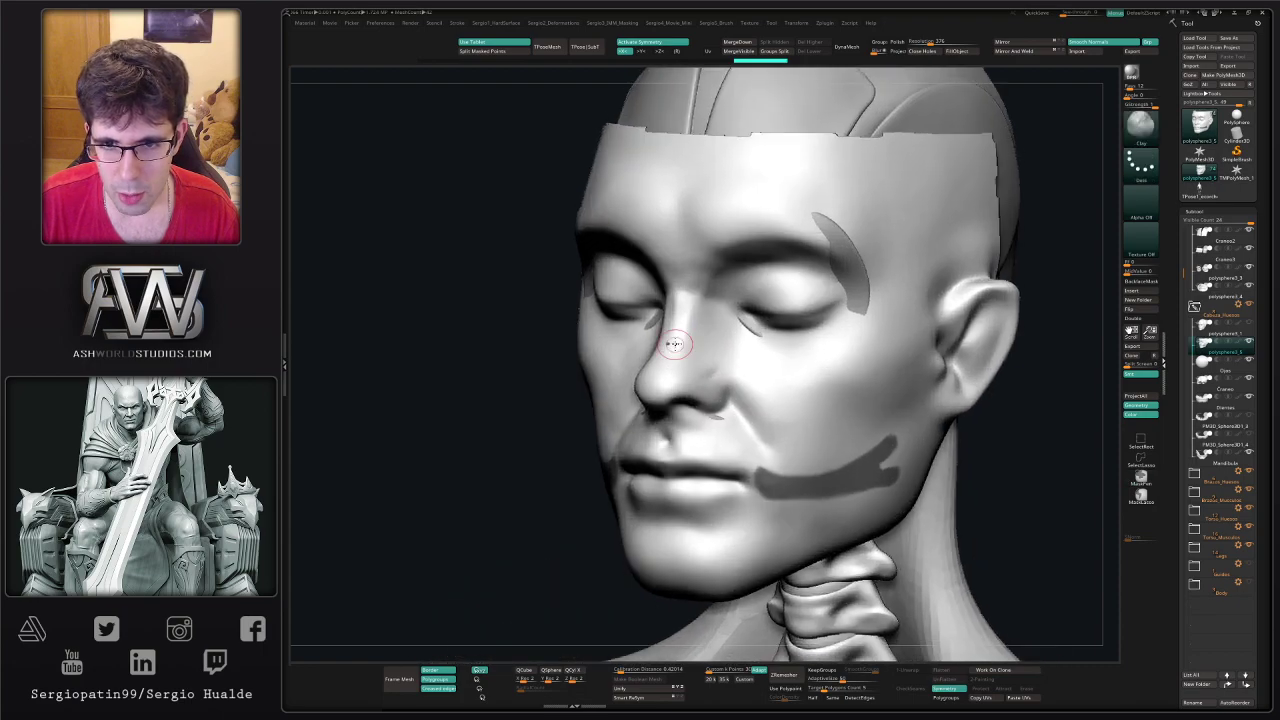
pyautogui.keyDown('ctrl'); pyautogui.moveTo(675, 325); pyautogui.dragTo(674, 350); pyautogui.keyUp('ctrl')
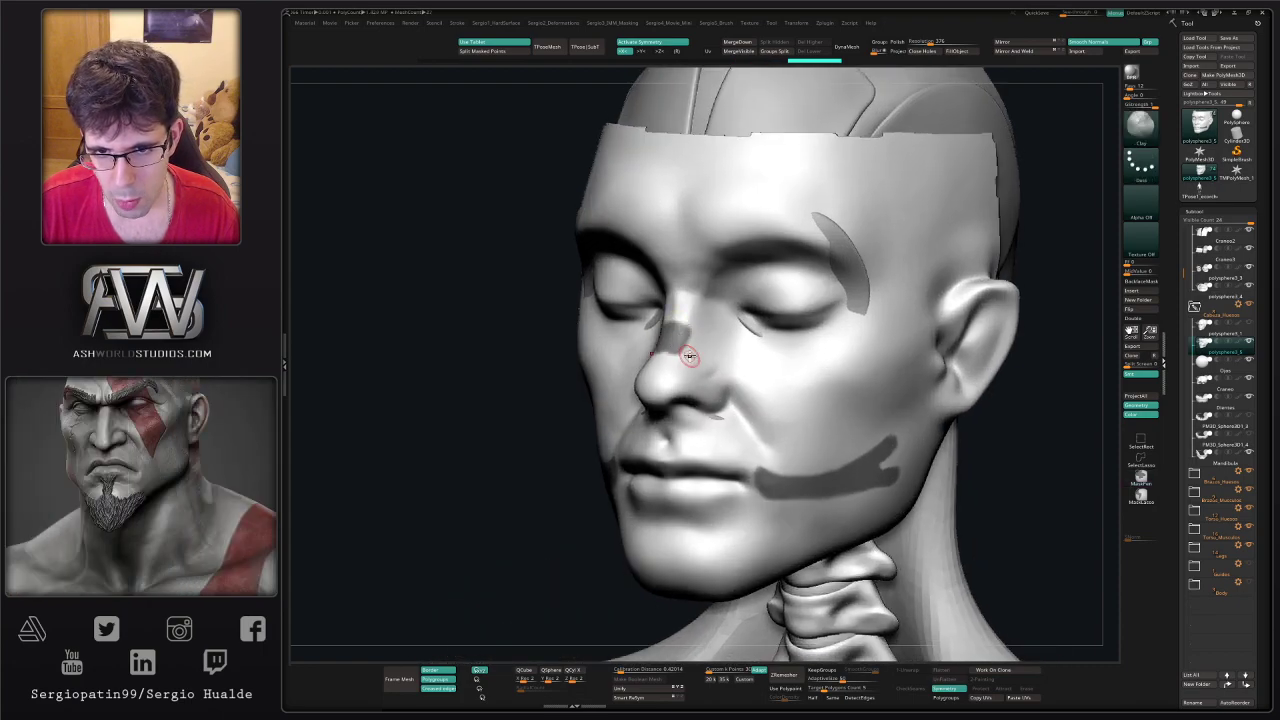
pyautogui.moveTo(689, 360); pyautogui.dragTo(675, 349, button='right')
pyautogui.moveTo(673, 348)
pyautogui.mouseDown()
pyautogui.moveTo(728, 372)
pyautogui.moveTo(738, 345)
pyautogui.moveTo(717, 353)
pyautogui.moveTo(724, 341)
pyautogui.moveTo(731, 371)
pyautogui.mouseUp()
pyautogui.moveTo(729, 371)
pyautogui.mouseDown(button='right')
pyautogui.moveTo(791, 360)
pyautogui.moveTo(737, 366)
pyautogui.moveTo(709, 397)
pyautogui.moveTo(724, 400)
pyautogui.mouseUp(button='right')
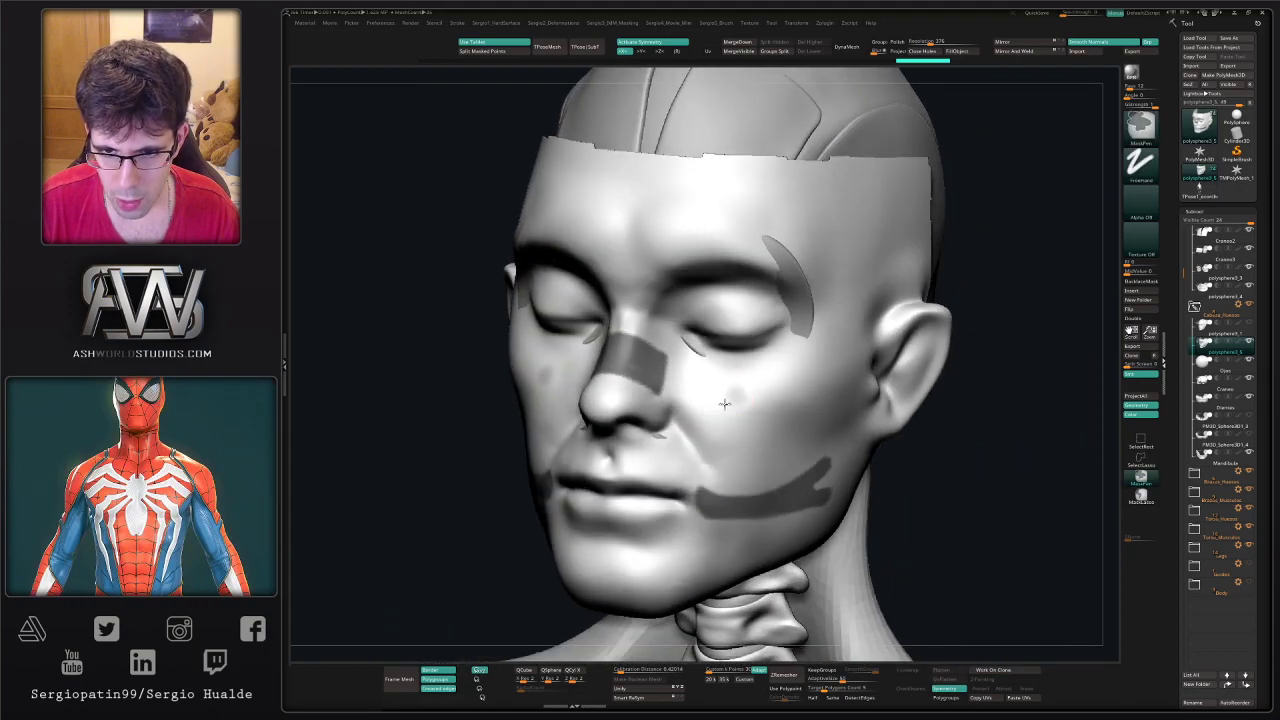
# - Mask two parallel diagonal strips on the cheek, running from beside the nostril and upper lip up toward the cheekbone
pyautogui.moveTo(748, 386)
pyautogui.keyDown('ctrl'); pyautogui.mouseDown()
pyautogui.moveTo(662, 460)
pyautogui.moveTo(749, 401)
pyautogui.mouseUp(); pyautogui.keyUp('ctrl')
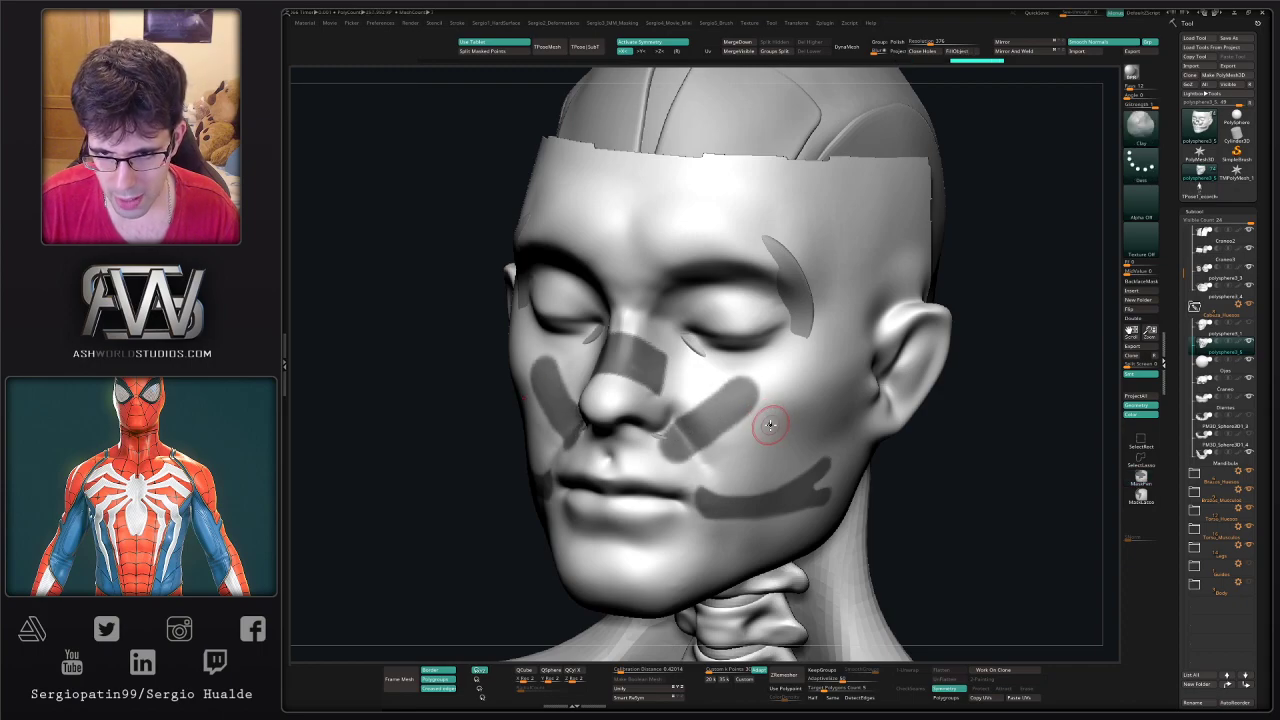
pyautogui.moveTo(769, 424); pyautogui.dragTo(786, 416, button='right')
pyautogui.moveTo(797, 409)
pyautogui.keyDown('ctrl'); pyautogui.mouseDown()
pyautogui.moveTo(700, 467)
pyautogui.moveTo(803, 414)
pyautogui.mouseUp(); pyautogui.keyUp('ctrl')
pyautogui.keyDown('ctrl'); pyautogui.click(771, 437); pyautogui.keyUp('ctrl')
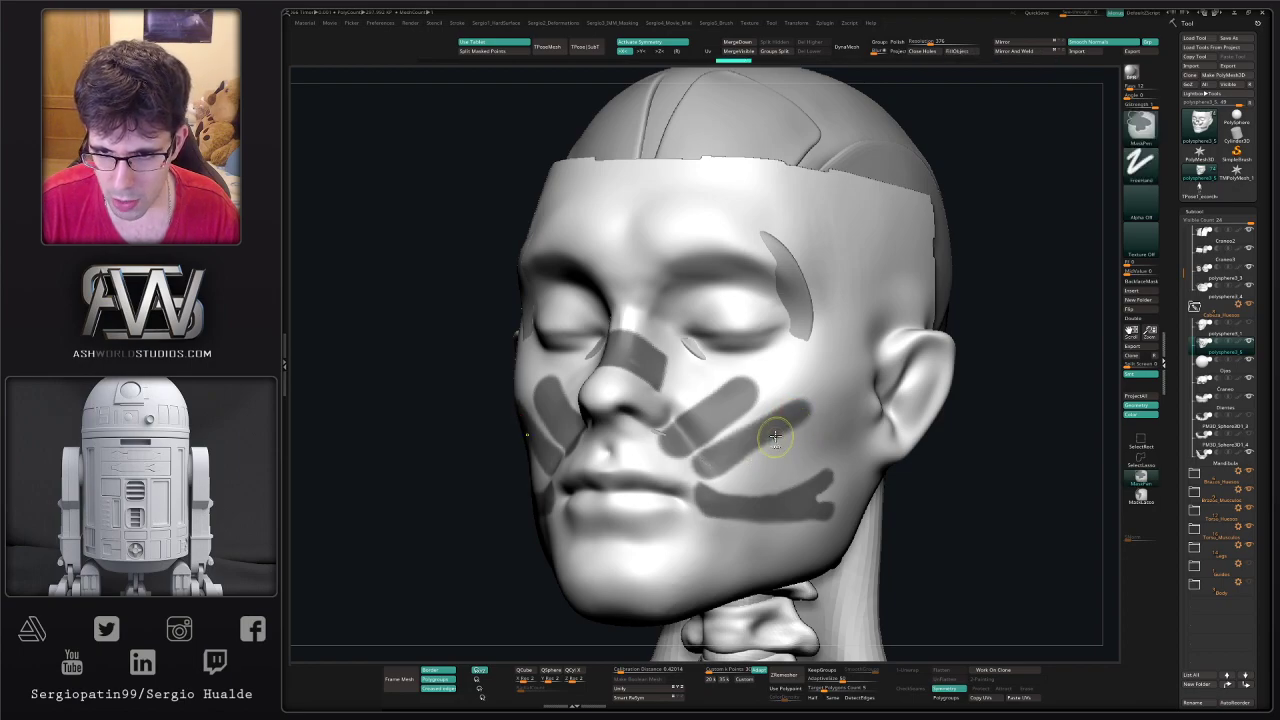
pyautogui.keyDown('ctrl'); pyautogui.click(766, 437); pyautogui.keyUp('ctrl')
# - Mask a vertical strip from the nose root up between the brows, flaring it toward the forehead and trimming its sides
pyautogui.moveTo(740, 530)
pyautogui.keyDown('ctrl'); pyautogui.mouseDown(button='right')
pyautogui.moveTo(775, 400)
pyautogui.moveTo(743, 372)
pyautogui.mouseUp(button='right'); pyautogui.keyUp('ctrl')
pyautogui.keyDown('alt'); pyautogui.moveTo(720, 435); pyautogui.dragTo(716, 500, button='right'); pyautogui.keyUp('alt')
pyautogui.keyDown('ctrl'); pyautogui.moveTo(716, 500); pyautogui.dragTo(712, 590, button='right'); pyautogui.keyUp('ctrl')
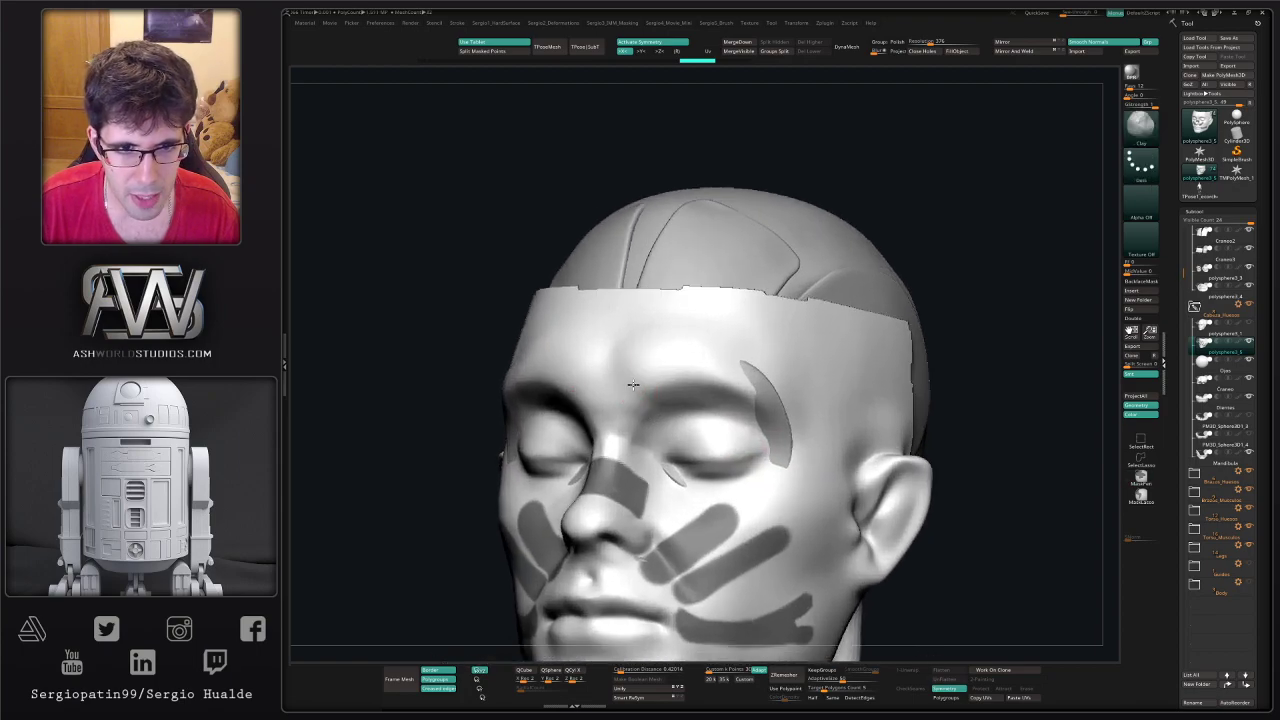
pyautogui.moveTo(634, 383); pyautogui.dragTo(705, 388, button='right')
pyautogui.keyDown('ctrl'); pyautogui.moveTo(607, 360); pyautogui.dragTo(602, 456); pyautogui.keyUp('ctrl')
pyautogui.moveTo(603, 370)
pyautogui.keyDown('ctrl'); pyautogui.mouseDown()
pyautogui.moveTo(604, 351)
pyautogui.moveTo(620, 353)
pyautogui.moveTo(609, 363)
pyautogui.moveTo(623, 408)
pyautogui.mouseUp(); pyautogui.keyUp('ctrl')
pyautogui.keyDown('ctrl'); pyautogui.keyDown('alt'); pyautogui.moveTo(651, 361); pyautogui.dragTo(633, 394); pyautogui.keyUp('alt'); pyautogui.keyUp('ctrl')
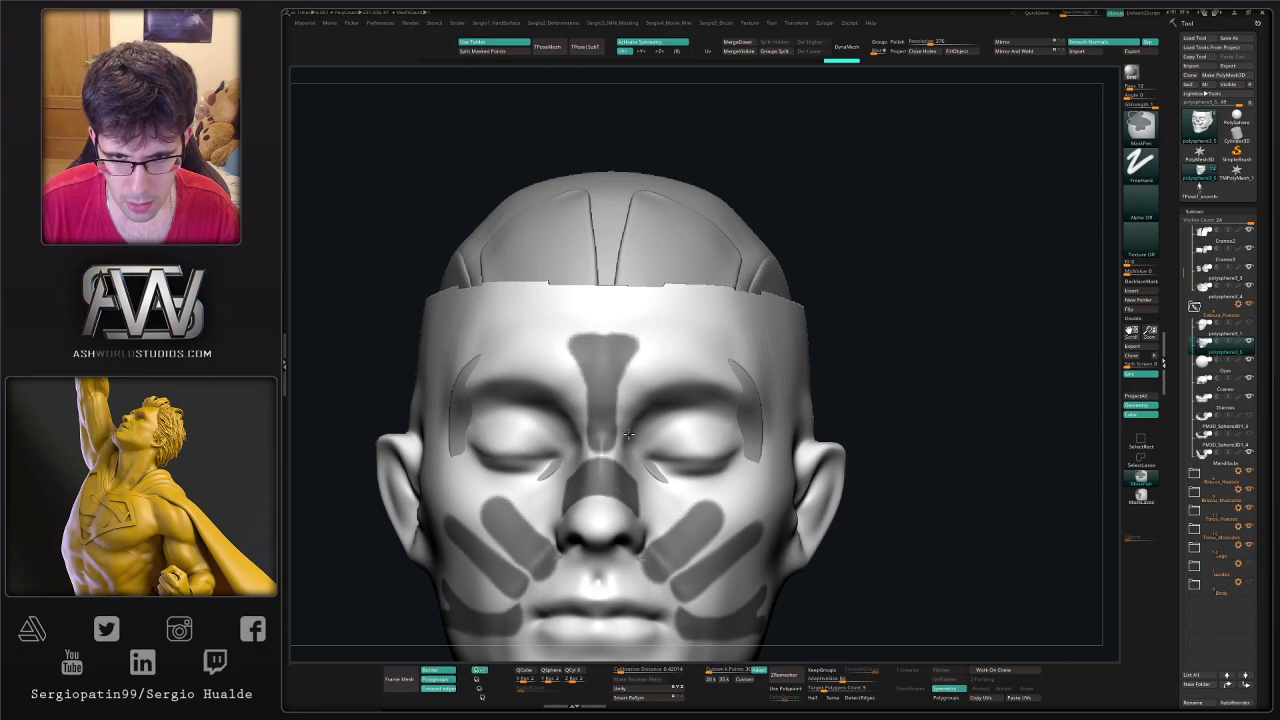
# - Mask a small patch above each inner brow and trim its edge beside the central forehead strip
pyautogui.keyDown('alt'); pyautogui.moveTo(631, 422); pyautogui.dragTo(650, 403, button='right'); pyautogui.keyUp('alt')
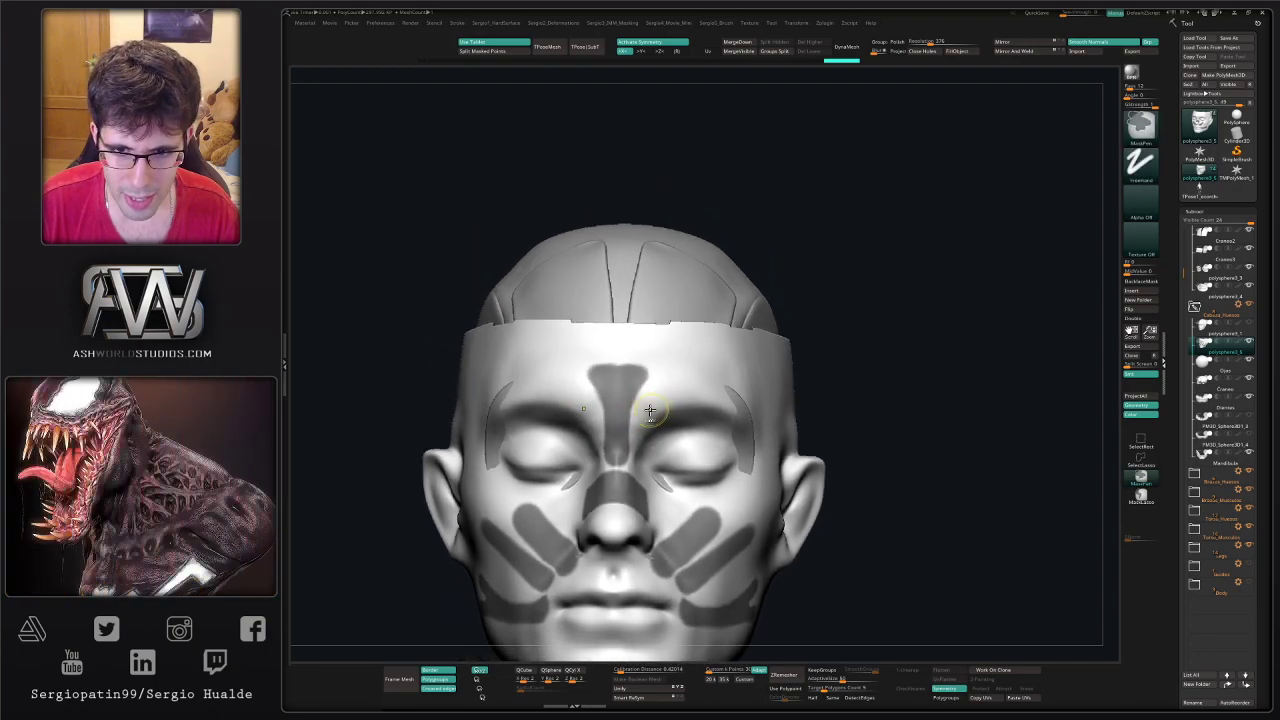
pyautogui.moveTo(650, 410)
pyautogui.keyDown('ctrl'); pyautogui.mouseDown()
pyautogui.moveTo(679, 391)
pyautogui.moveTo(693, 405)
pyautogui.mouseUp(); pyautogui.keyUp('ctrl')
pyautogui.keyDown('ctrl'); pyautogui.moveTo(645, 400); pyautogui.dragTo(650, 426, button='right'); pyautogui.keyUp('ctrl')
pyautogui.press('s')
pyautogui.press('ctrl')
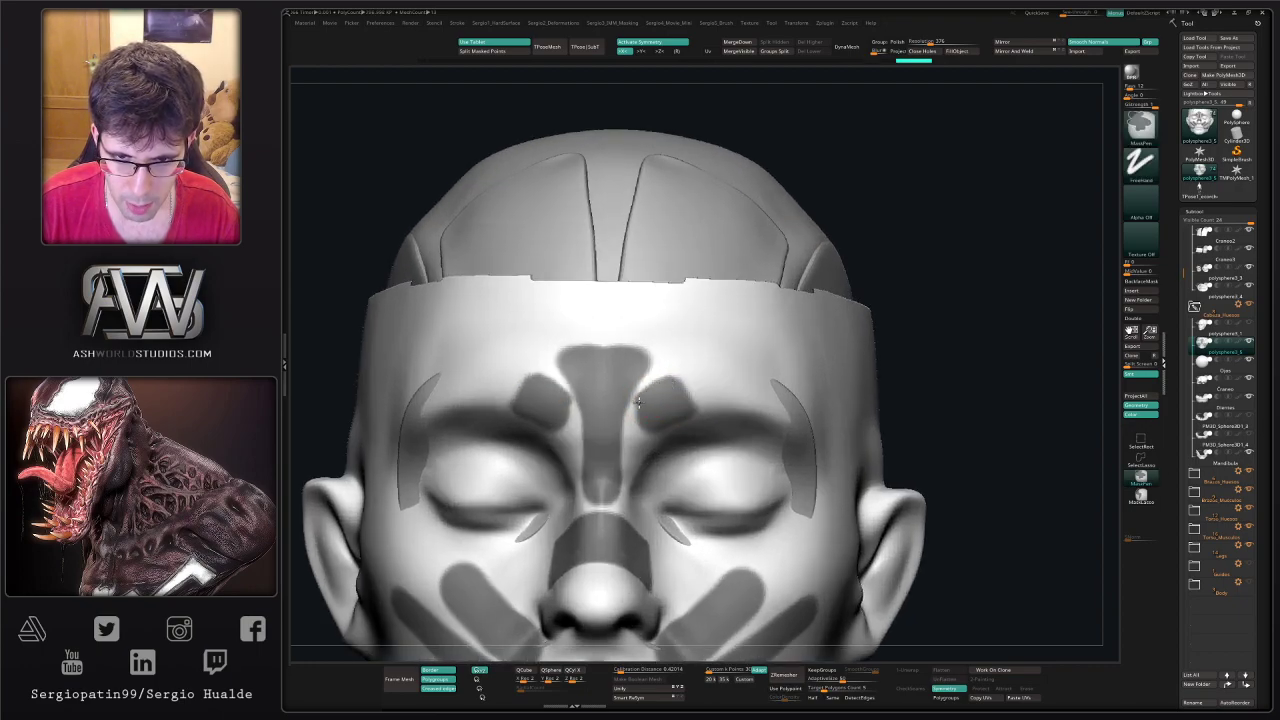
pyautogui.keyDown('ctrl'); pyautogui.keyDown('alt'); pyautogui.moveTo(637, 416); pyautogui.dragTo(646, 425); pyautogui.keyUp('alt'); pyautogui.keyUp('ctrl')
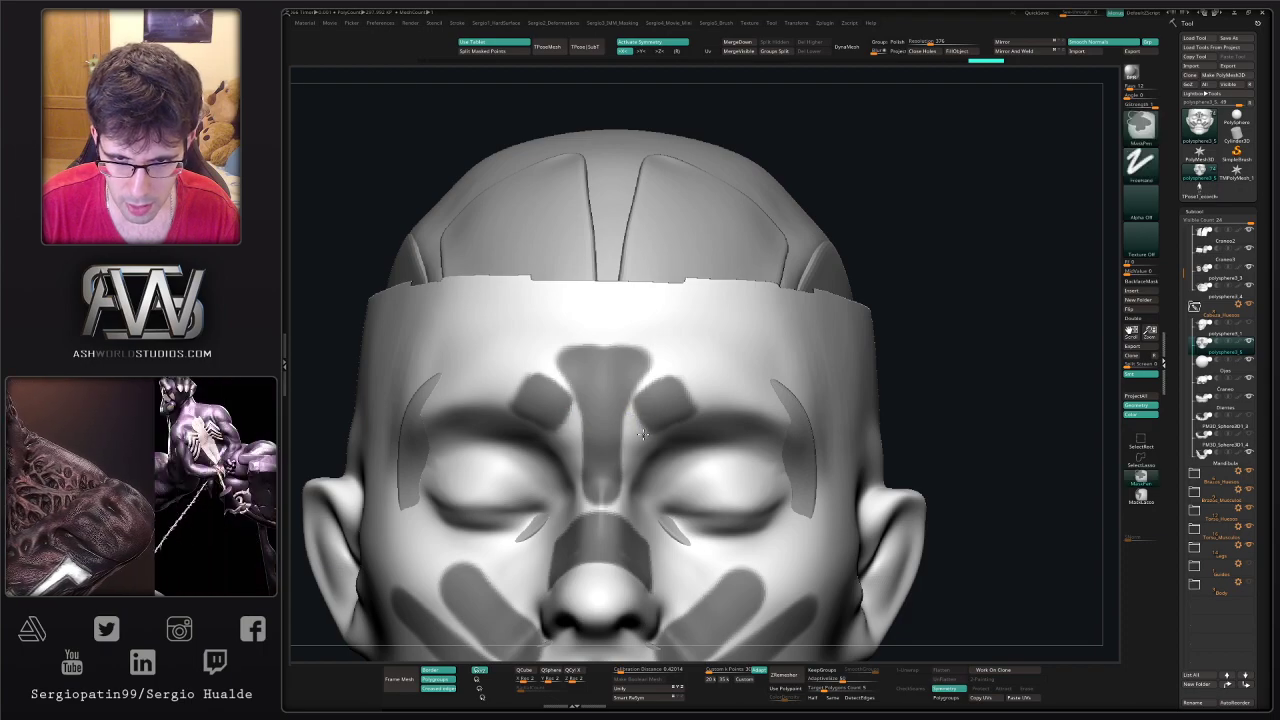
# - Mask a rounded patch on each side of the chin and trim its edges into a diamond shape
pyautogui.moveTo(652, 368)
pyautogui.keyDown('ctrl'); pyautogui.mouseDown(button='right')
pyautogui.moveTo(662, 322)
pyautogui.moveTo(653, 420)
pyautogui.moveTo(592, 464)
pyautogui.moveTo(624, 428)
pyautogui.moveTo(630, 448)
pyautogui.moveTo(643, 429)
pyautogui.mouseUp(button='right'); pyautogui.keyUp('ctrl')
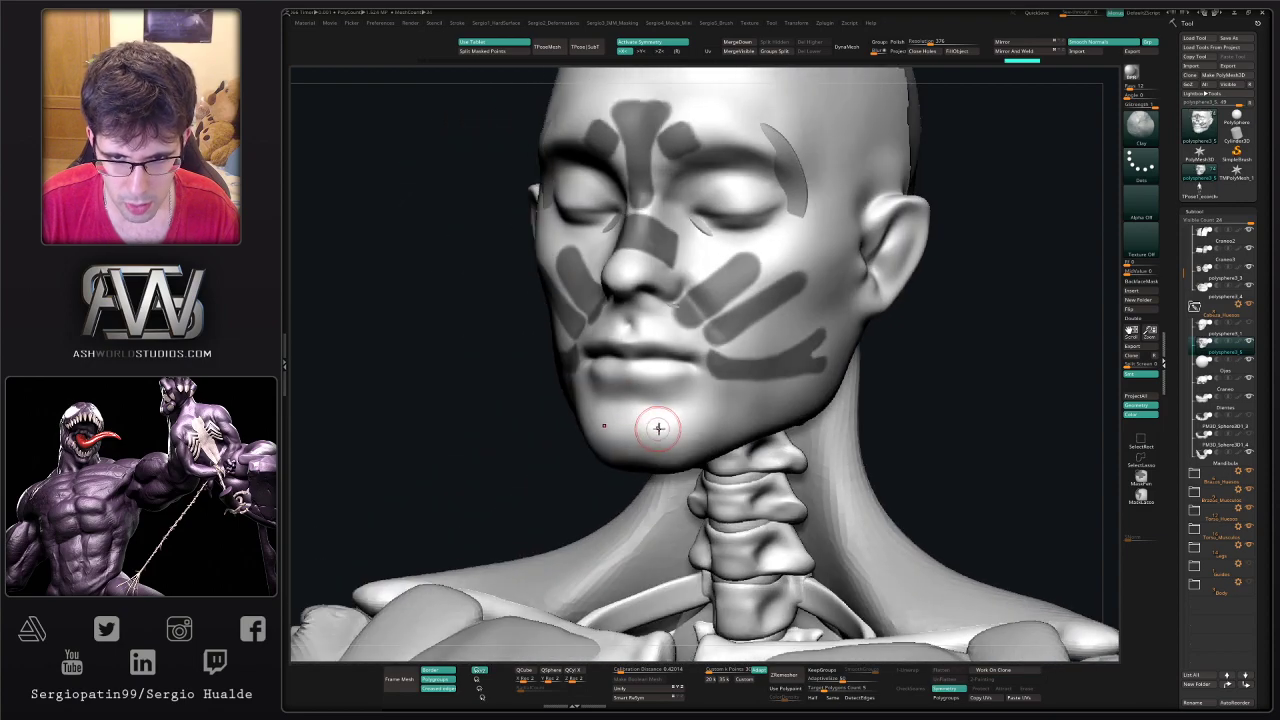
pyautogui.moveTo(658, 428)
pyautogui.keyDown('ctrl'); pyautogui.mouseDown()
pyautogui.moveTo(680, 416)
pyautogui.moveTo(690, 432)
pyautogui.moveTo(677, 447)
pyautogui.moveTo(692, 408)
pyautogui.moveTo(703, 424)
pyautogui.mouseUp(); pyautogui.keyUp('ctrl')
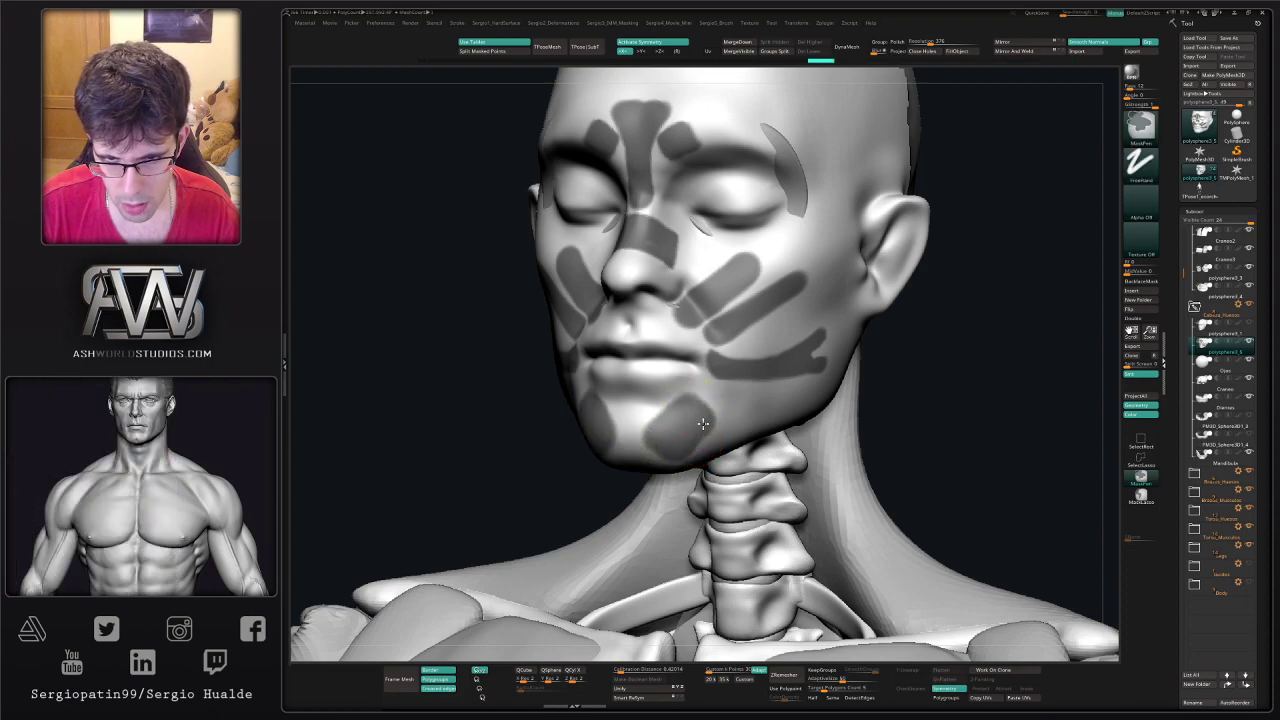
pyautogui.moveTo(681, 446); pyautogui.dragTo(724, 435, button='right')
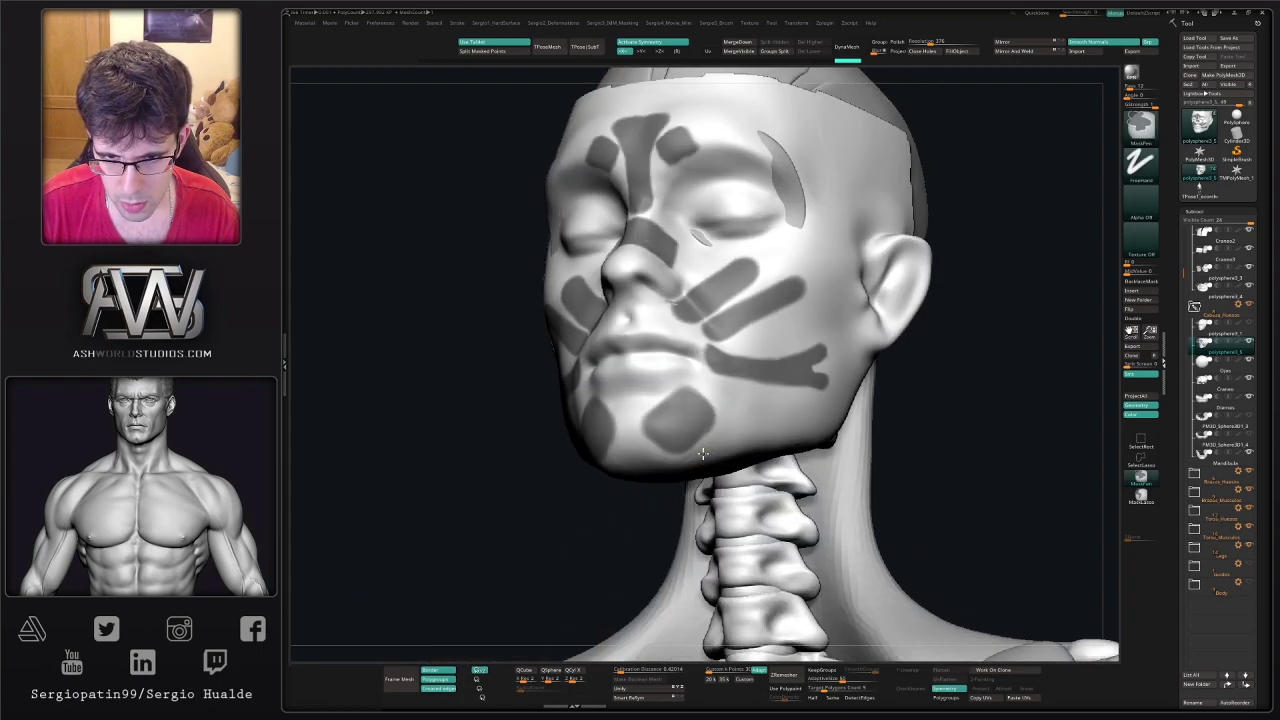
pyautogui.keyDown('ctrl'); pyautogui.keyDown('alt'); pyautogui.moveTo(727, 431); pyautogui.dragTo(689, 465); pyautogui.keyUp('alt'); pyautogui.keyUp('ctrl')
pyautogui.moveTo(703, 443); pyautogui.dragTo(735, 441, button='right')
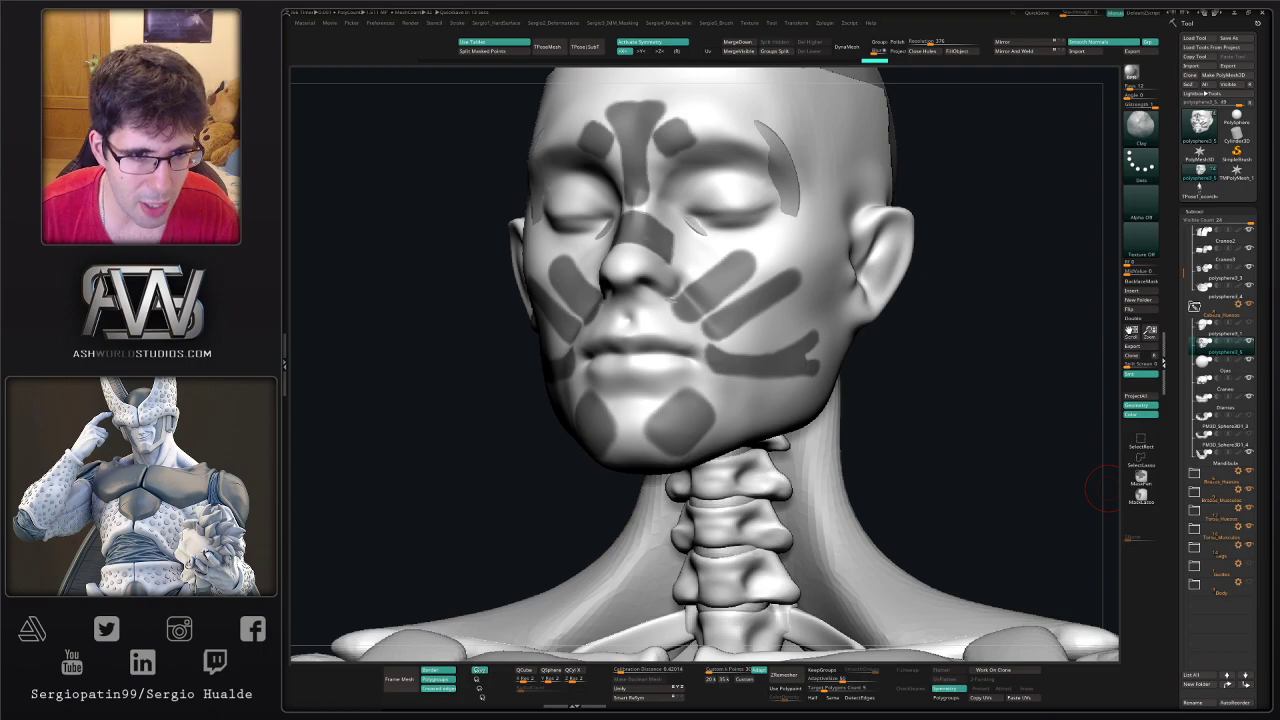
# - Erase the chin patches and mask smaller patches just below the mouth corners instead
pyautogui.moveTo(540, 448); pyautogui.dragTo(620, 446)
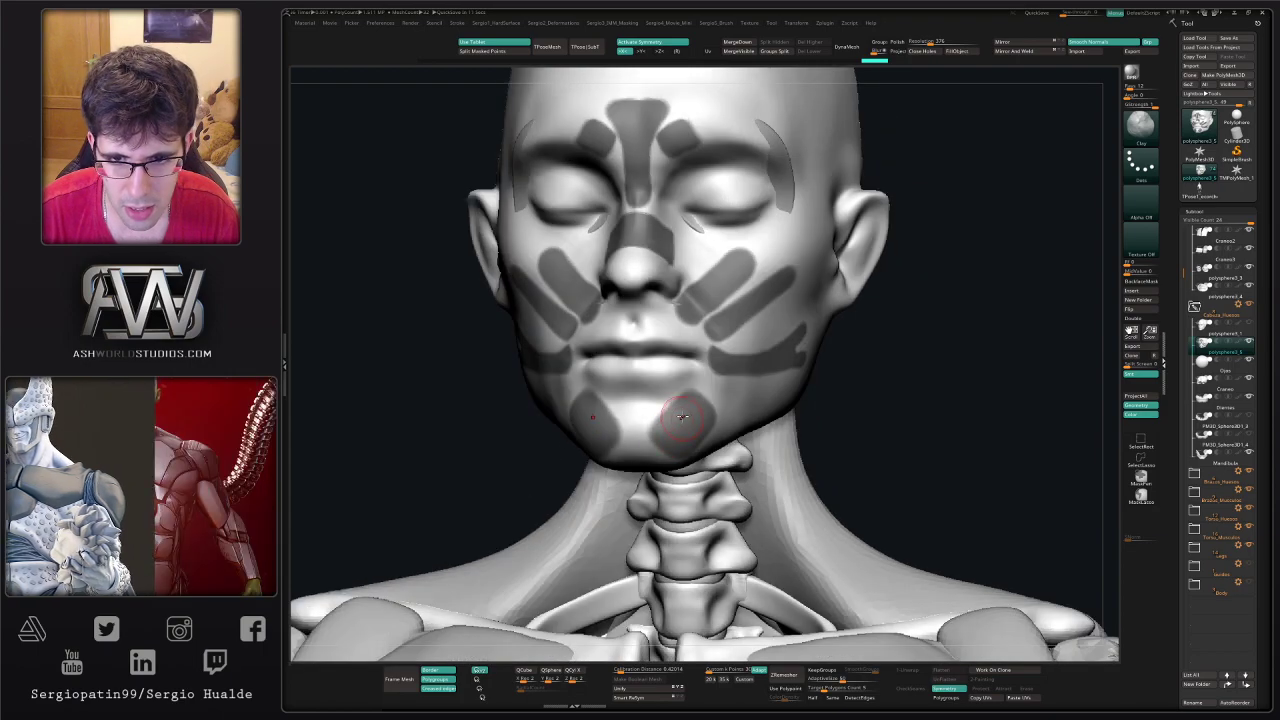
pyautogui.moveTo(685, 404)
pyautogui.keyDown('ctrl'); pyautogui.keyDown('alt'); pyautogui.mouseDown()
pyautogui.moveTo(657, 415)
pyautogui.moveTo(705, 404)
pyautogui.mouseUp(); pyautogui.keyUp('alt'); pyautogui.keyUp('ctrl')
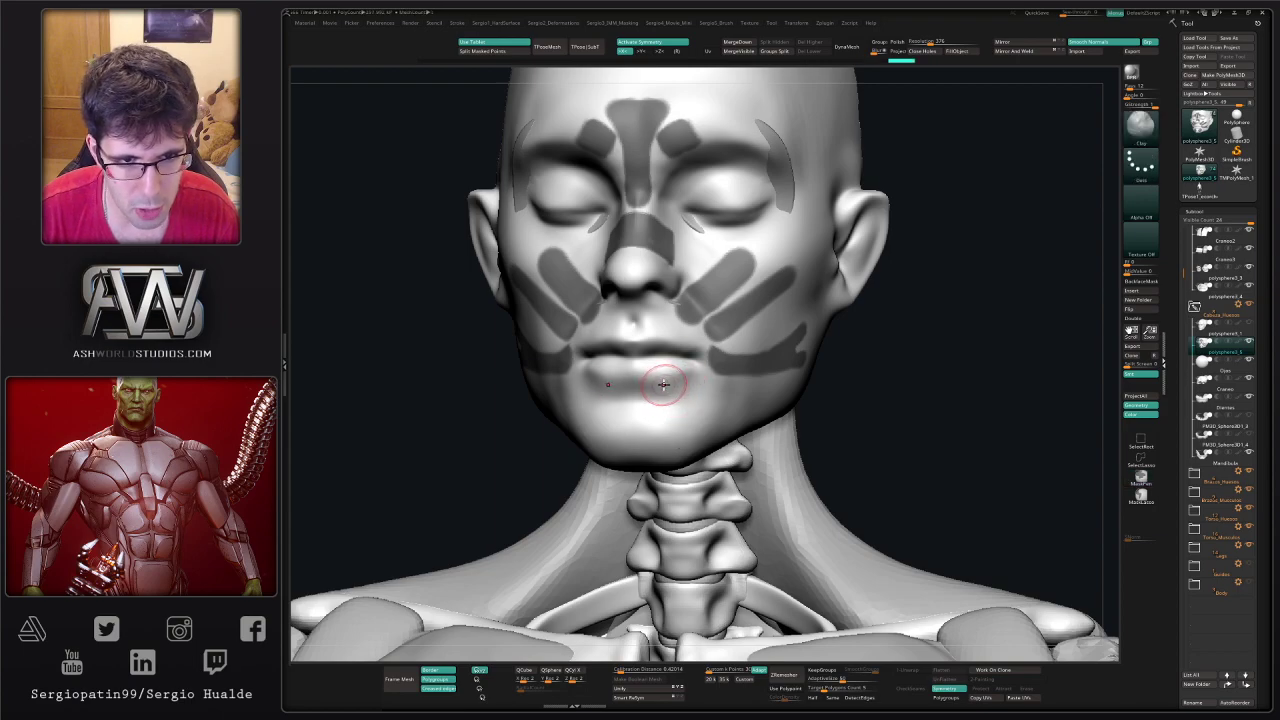
pyautogui.press('s')
pyautogui.moveTo(672, 378)
pyautogui.keyDown('ctrl'); pyautogui.mouseDown()
pyautogui.moveTo(692, 402)
pyautogui.moveTo(702, 390)
pyautogui.moveTo(700, 410)
pyautogui.moveTo(660, 415)
pyautogui.moveTo(711, 402)
pyautogui.mouseUp(); pyautogui.keyUp('ctrl')
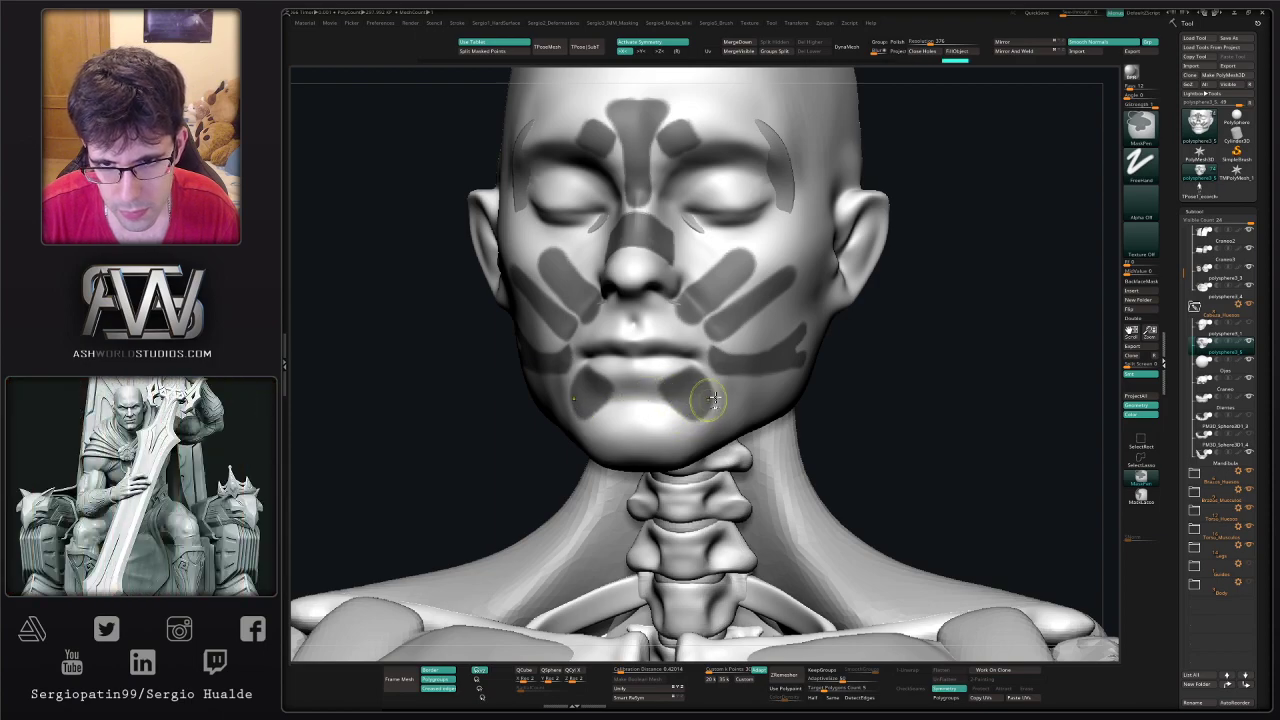
pyautogui.moveTo(790, 418); pyautogui.dragTo(720, 424, button='right')
pyautogui.press('ctrl')
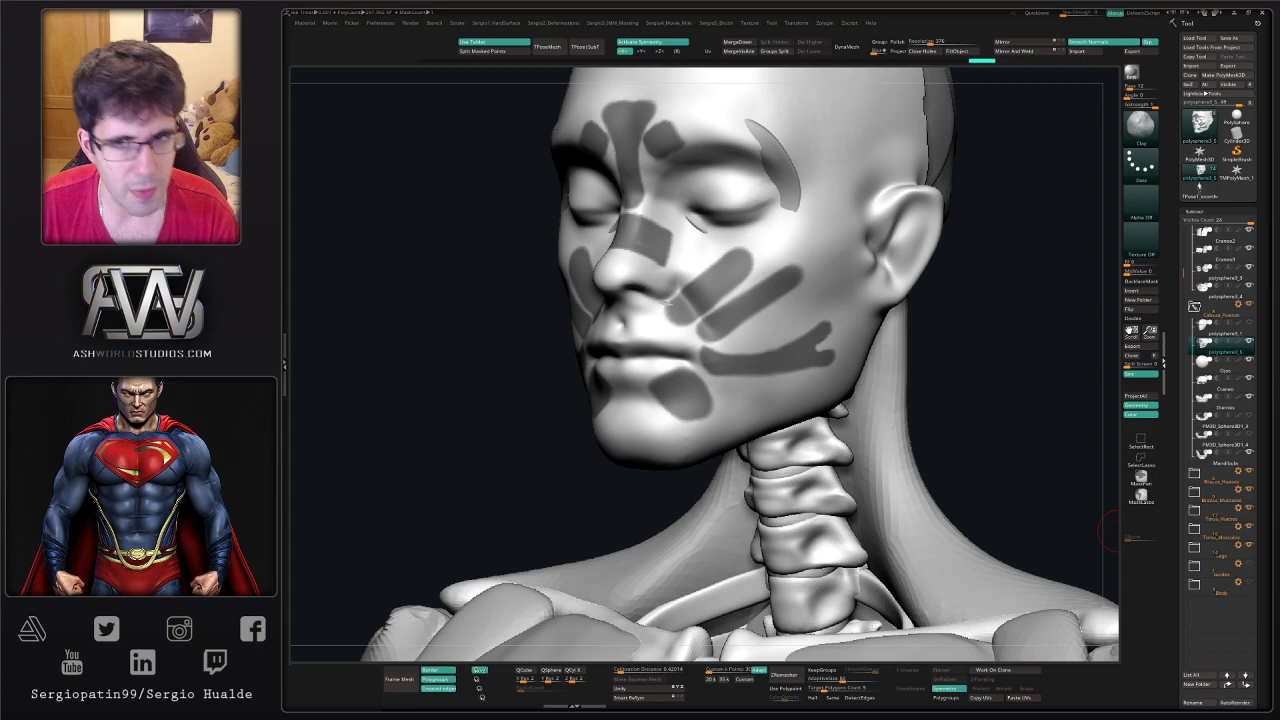
# - Erase the mask patches below the mouth corners and above the inner brows
pyautogui.moveTo(623, 306); pyautogui.dragTo(638, 312, button='right')
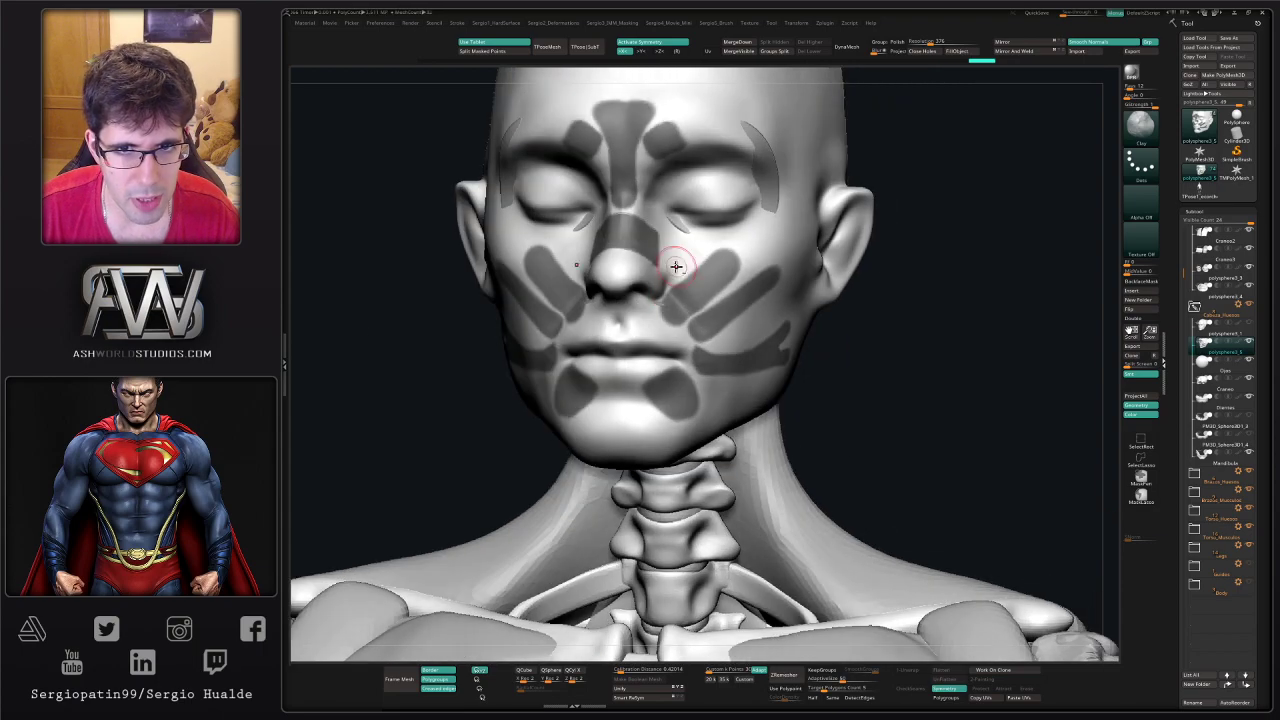
pyautogui.moveTo(677, 266); pyautogui.dragTo(678, 289, button='right')
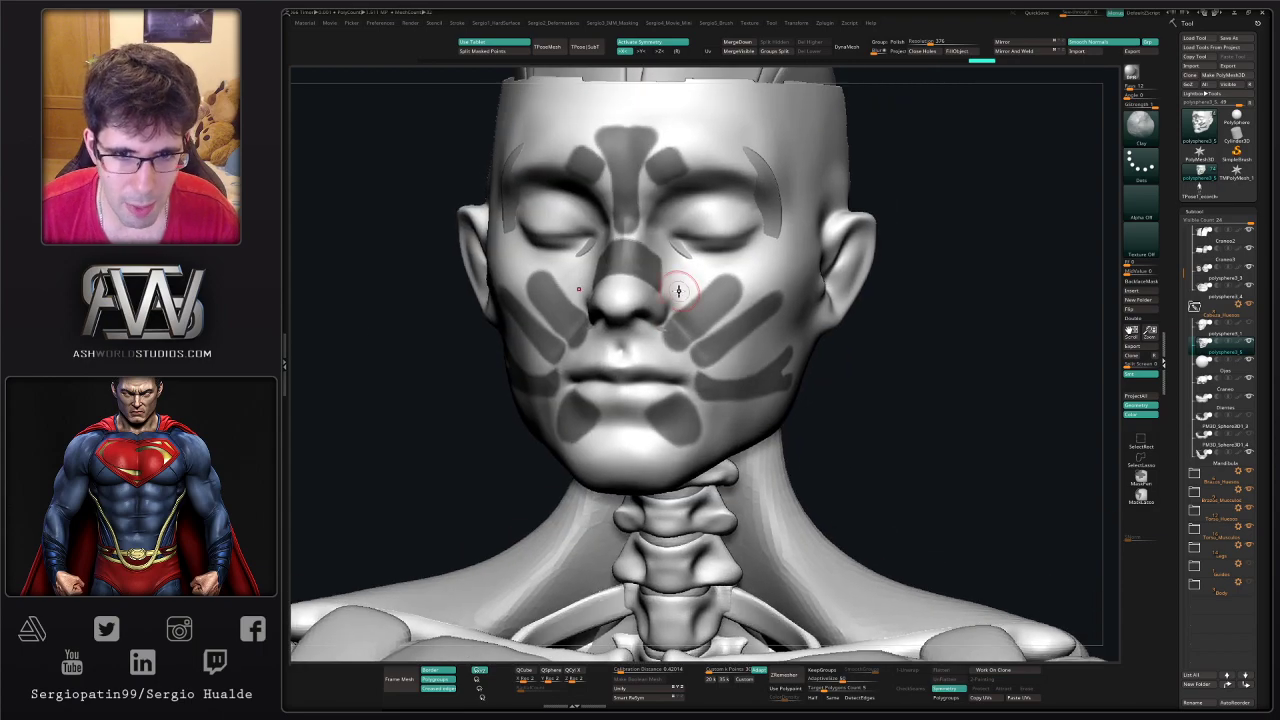
pyautogui.moveTo(654, 410)
pyautogui.keyDown('ctrl'); pyautogui.keyDown('alt'); pyautogui.mouseDown()
pyautogui.moveTo(668, 428)
pyautogui.moveTo(676, 403)
pyautogui.moveTo(676, 442)
pyautogui.mouseUp(); pyautogui.keyUp('alt'); pyautogui.keyUp('ctrl')
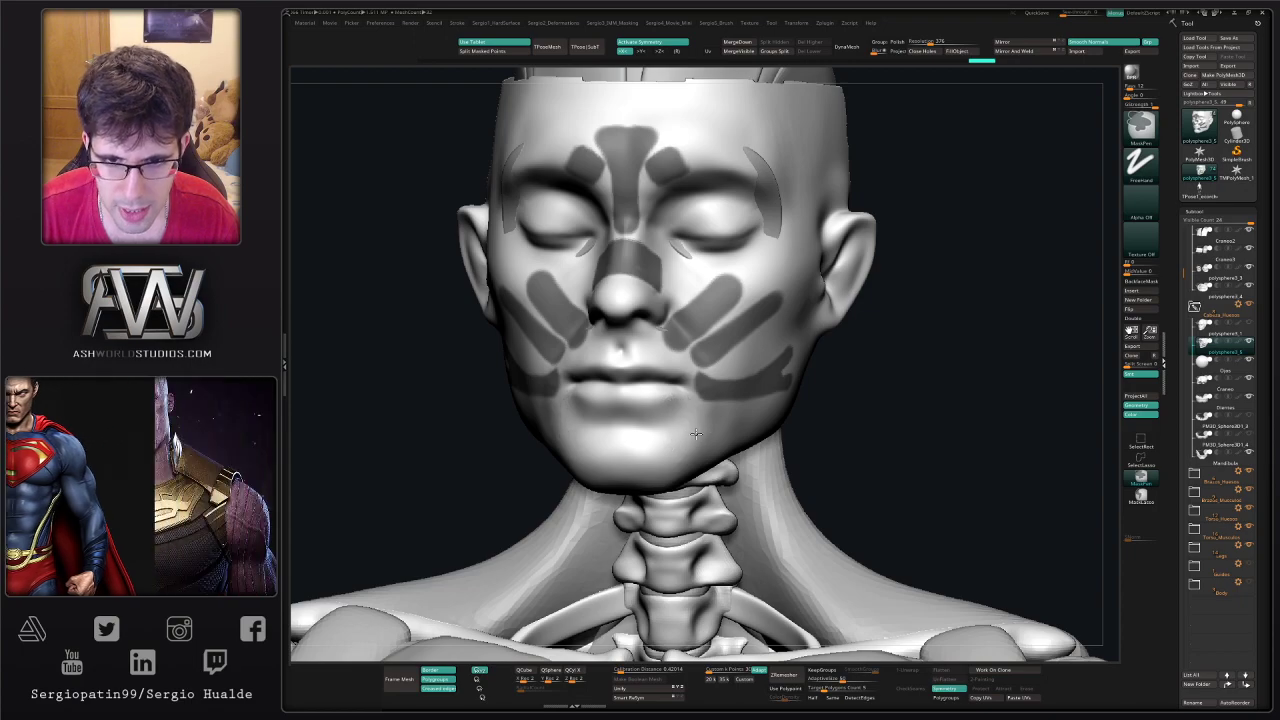
pyautogui.keyDown('alt'); pyautogui.moveTo(644, 441); pyautogui.dragTo(628, 589, button='right'); pyautogui.keyUp('alt')
pyautogui.moveTo(655, 304)
pyautogui.keyDown('ctrl'); pyautogui.keyDown('alt'); pyautogui.mouseDown()
pyautogui.moveTo(643, 313)
pyautogui.moveTo(673, 311)
pyautogui.mouseUp(); pyautogui.keyUp('alt'); pyautogui.keyUp('ctrl')
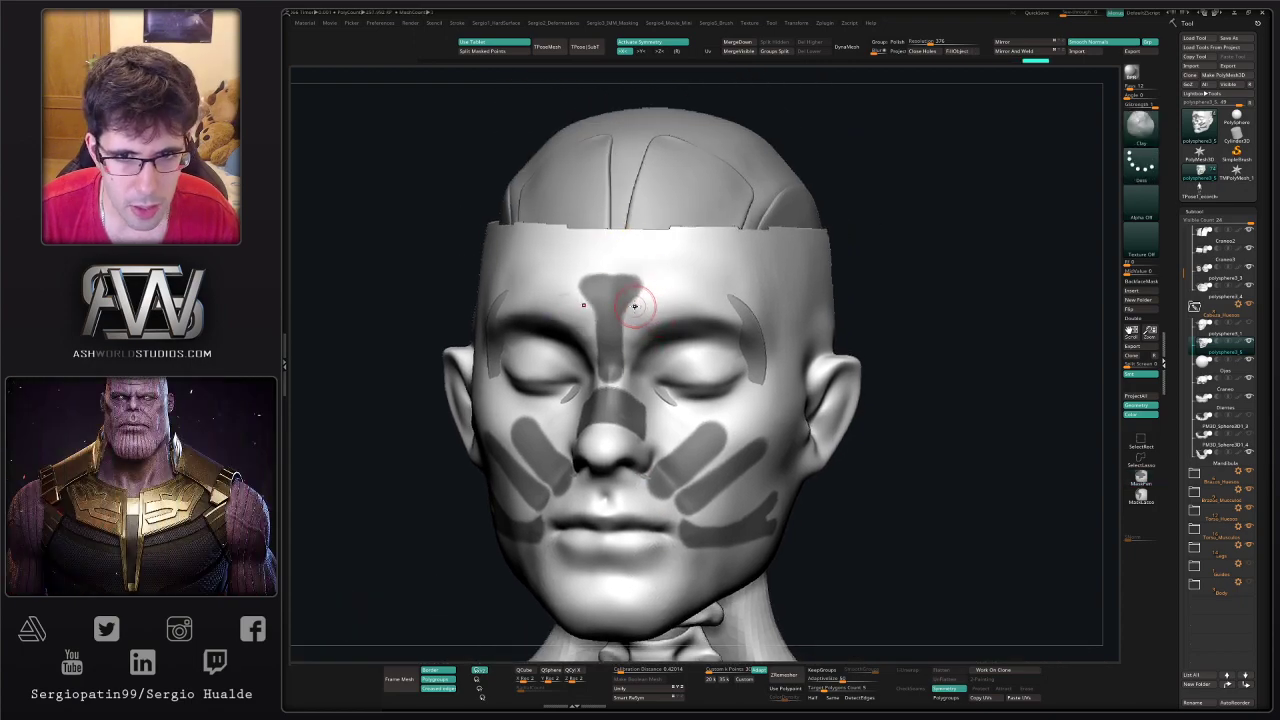
# - Rebuild the flared top of the central forehead mask and cut a notch into the middle of its upper edge
pyautogui.moveTo(614, 327)
pyautogui.keyDown('ctrl'); pyautogui.mouseDown()
pyautogui.moveTo(648, 283)
pyautogui.moveTo(642, 307)
pyautogui.moveTo(628, 332)
pyautogui.moveTo(630, 279)
pyautogui.mouseUp(); pyautogui.keyUp('ctrl')
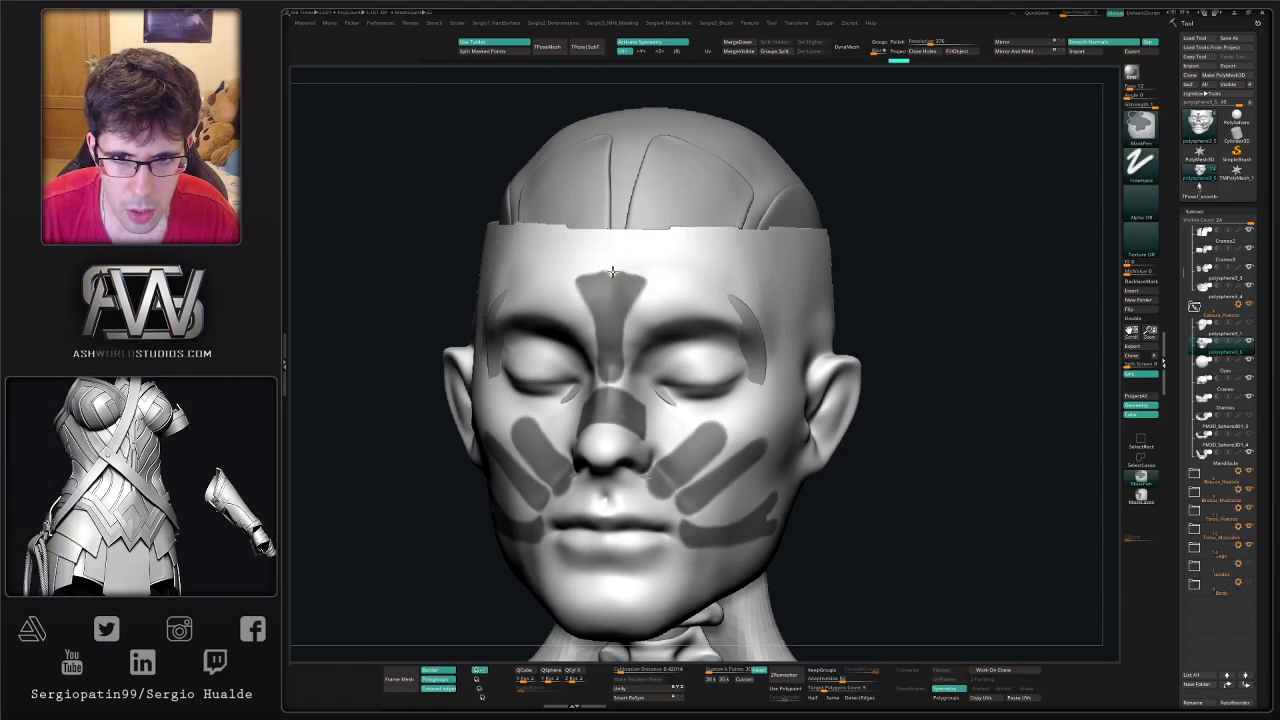
pyautogui.keyDown('ctrl'); pyautogui.keyDown('alt'); pyautogui.moveTo(613, 268); pyautogui.dragTo(640, 281); pyautogui.keyUp('alt'); pyautogui.keyUp('ctrl')
pyautogui.moveTo(640, 281)
pyautogui.keyDown('ctrl'); pyautogui.mouseDown(button='right')
pyautogui.moveTo(717, 400)
pyautogui.moveTo(671, 423)
pyautogui.moveTo(710, 405)
pyautogui.mouseUp(button='right'); pyautogui.keyUp('ctrl')
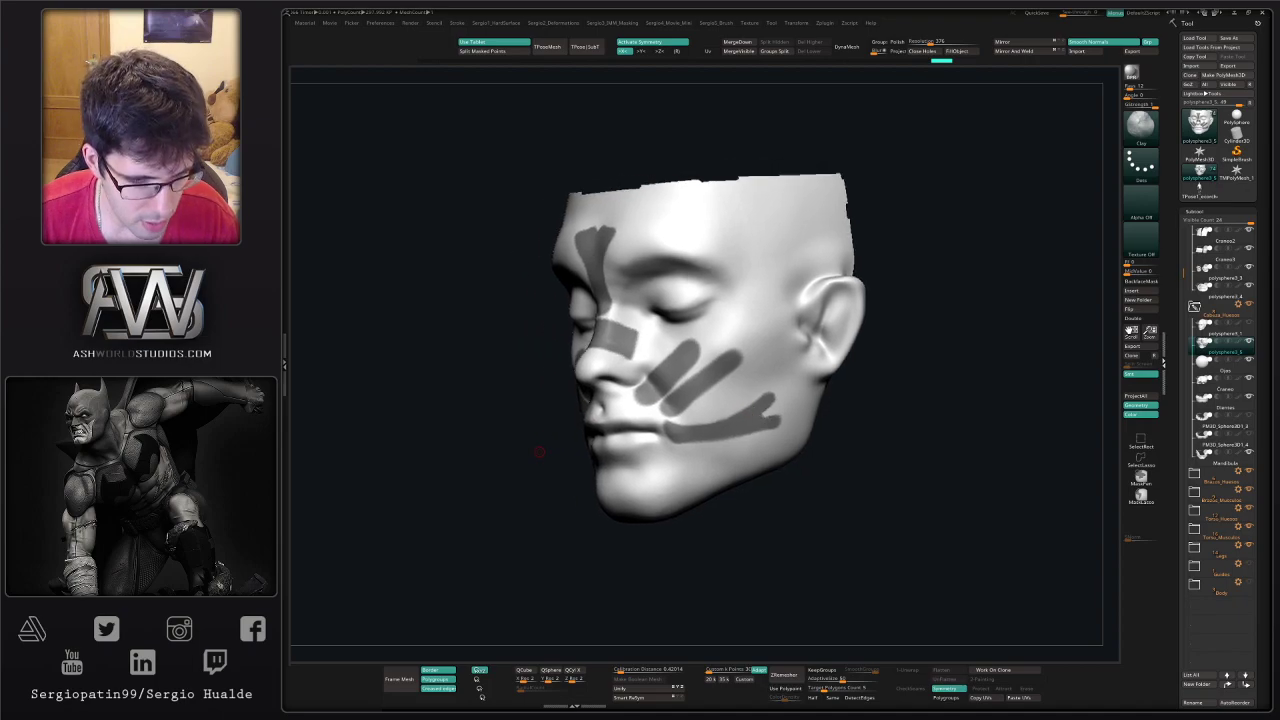
# - Hide the rest of the face mesh so only the masked muscle shapes stay visible
pyautogui.keyDown('ctrl'); pyautogui.keyDown('shift'); pyautogui.click(682, 387); pyautogui.keyUp('shift'); pyautogui.keyUp('ctrl')
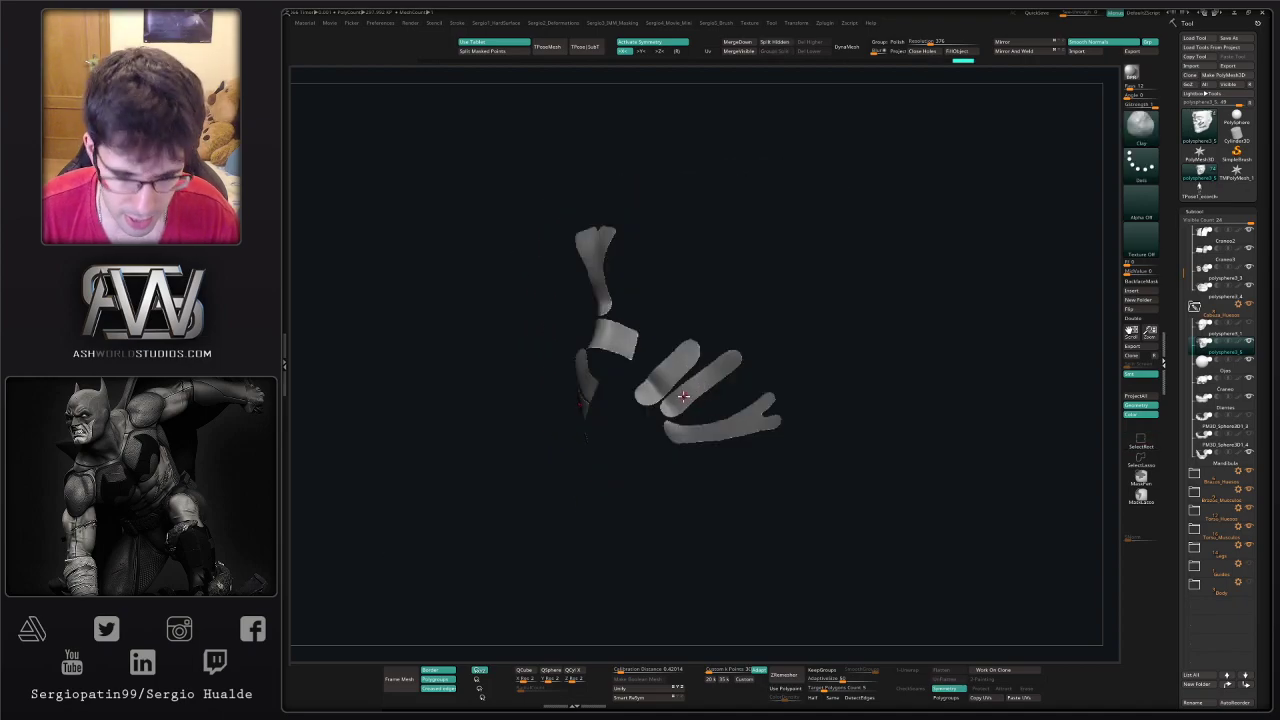
pyautogui.moveTo(682, 387)
pyautogui.mouseDown(button='right')
pyautogui.moveTo(737, 380)
pyautogui.moveTo(624, 345)
pyautogui.moveTo(695, 378)
pyautogui.moveTo(668, 374)
pyautogui.mouseUp(button='right')
pyautogui.keyDown('ctrl'); pyautogui.keyDown('shift'); pyautogui.click(738, 369); pyautogui.keyUp('shift'); pyautogui.keyUp('ctrl')
# - Select the full head subtool, switch to the Move brush and isolate the area around the nose
pyautogui.click(1209, 330)
pyautogui.hotkey('alt', 's')
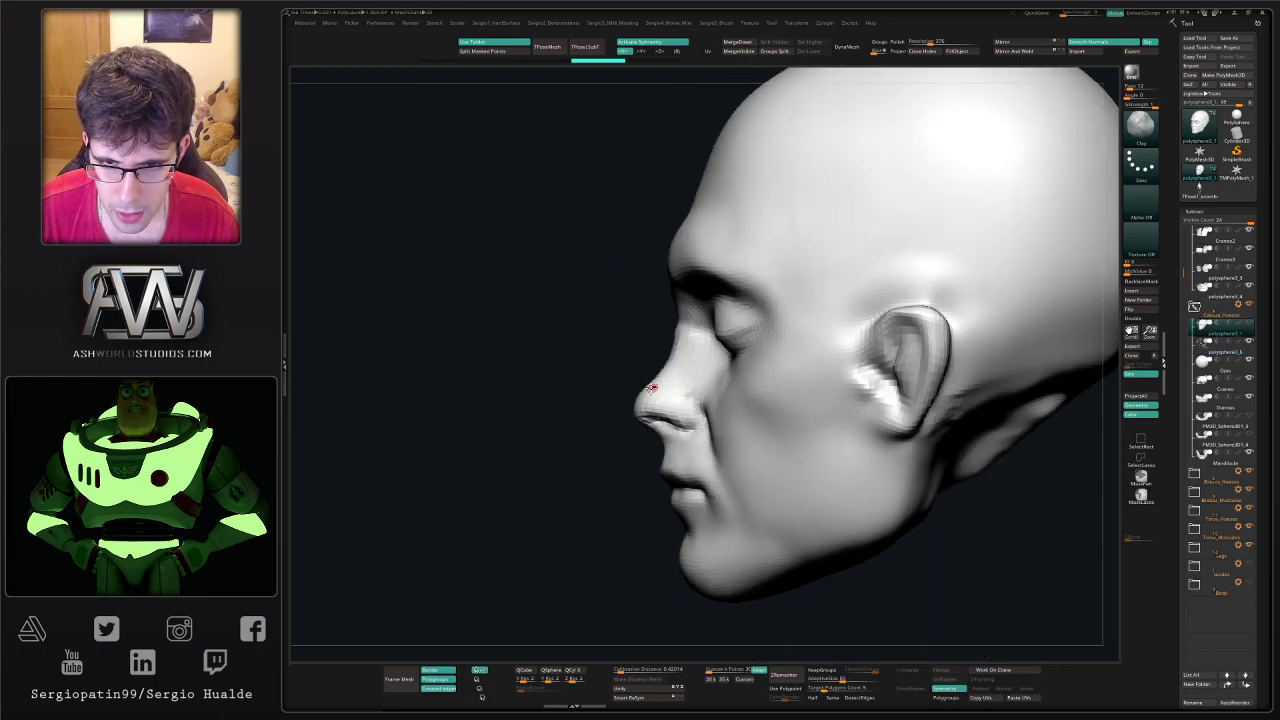
pyautogui.press('b')
pyautogui.press('m')
pyautogui.press('v')
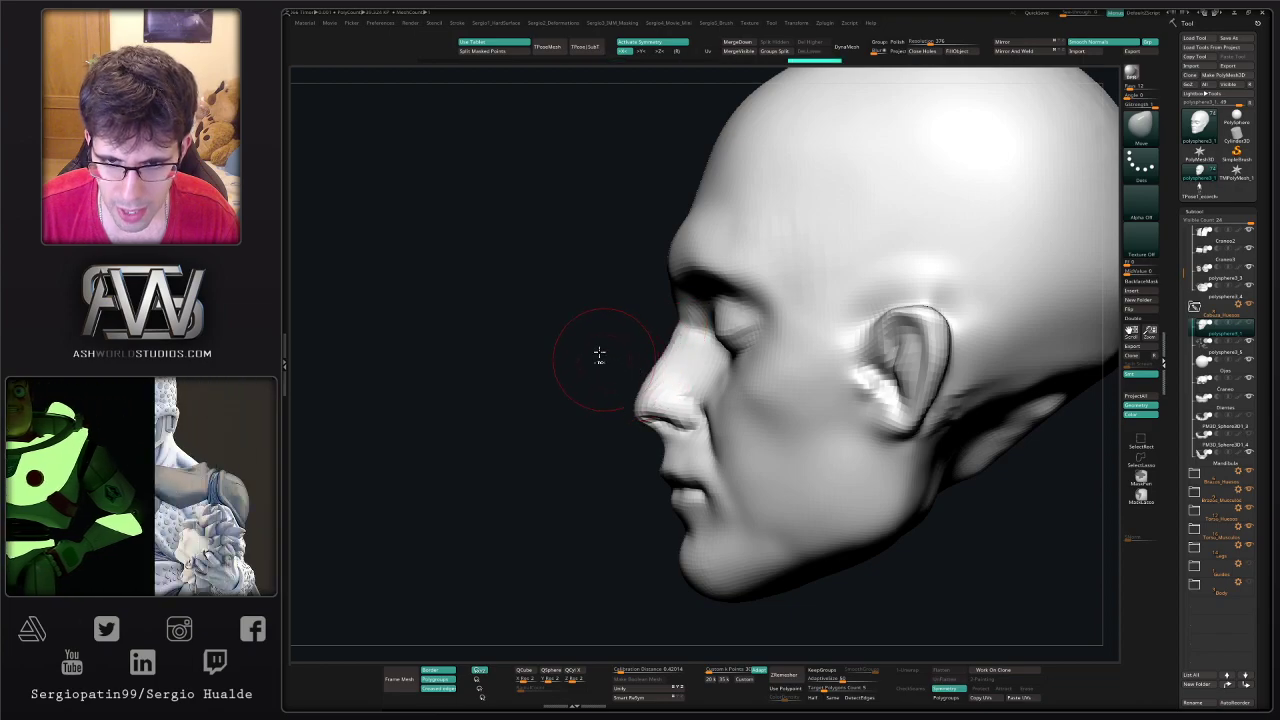
pyautogui.keyDown('ctrl'); pyautogui.keyDown('shift'); pyautogui.moveTo(584, 330); pyautogui.dragTo(767, 467); pyautogui.keyUp('shift'); pyautogui.keyUp('ctrl')
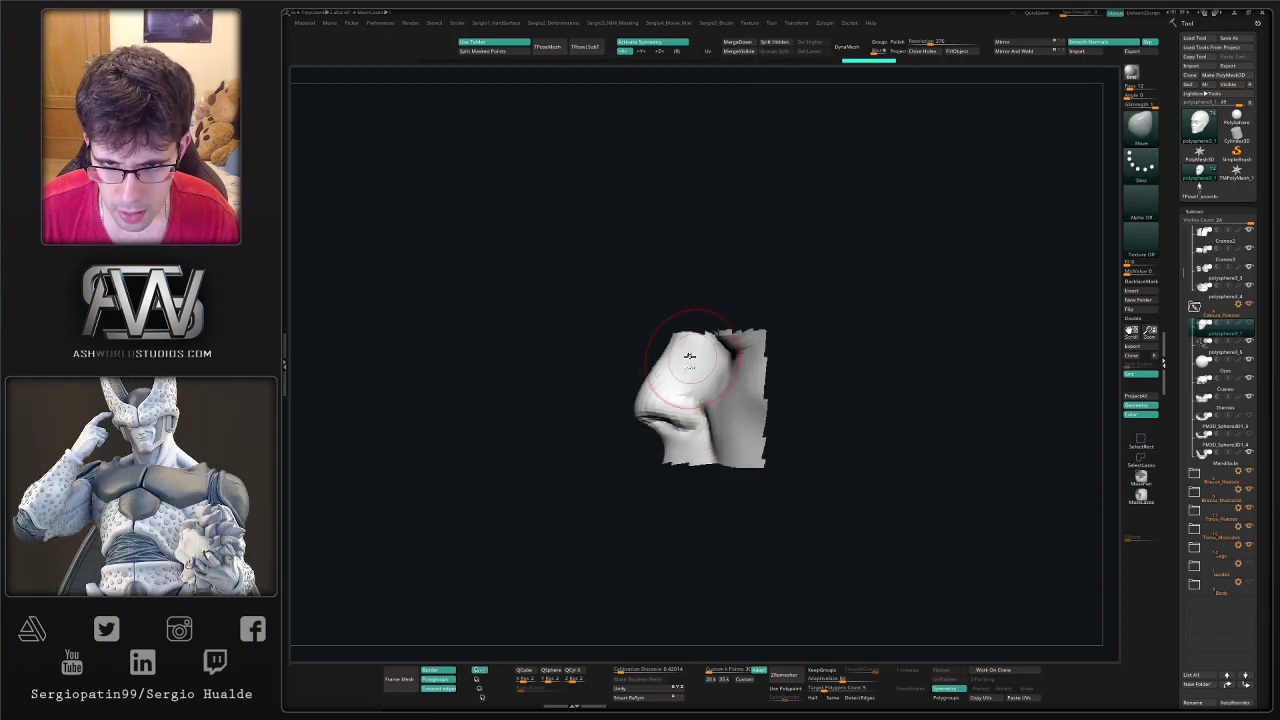
# - Limit the visible head mesh to the area around the nose and bring the surrounding subtools back into view
pyautogui.keyDown('ctrl'); pyautogui.keyDown('shift'); pyautogui.click(610, 304); pyautogui.keyUp('shift'); pyautogui.keyUp('ctrl')
pyautogui.keyDown('ctrl'); pyautogui.keyDown('shift'); pyautogui.moveTo(610, 304); pyautogui.dragTo(749, 452); pyautogui.keyUp('shift'); pyautogui.keyUp('ctrl')
pyautogui.moveTo(708, 397)
pyautogui.mouseDown(button='right')
pyautogui.moveTo(764, 380)
pyautogui.moveTo(770, 362)
pyautogui.moveTo(700, 338)
pyautogui.moveTo(660, 345)
pyautogui.moveTo(722, 388)
pyautogui.moveTo(778, 358)
pyautogui.mouseUp(button='right')
pyautogui.hotkey('alt', 'shift', 's')
pyautogui.moveTo(676, 318); pyautogui.dragTo(672, 322)
pyautogui.moveTo(668, 326); pyautogui.dragTo(677, 324, button='right')
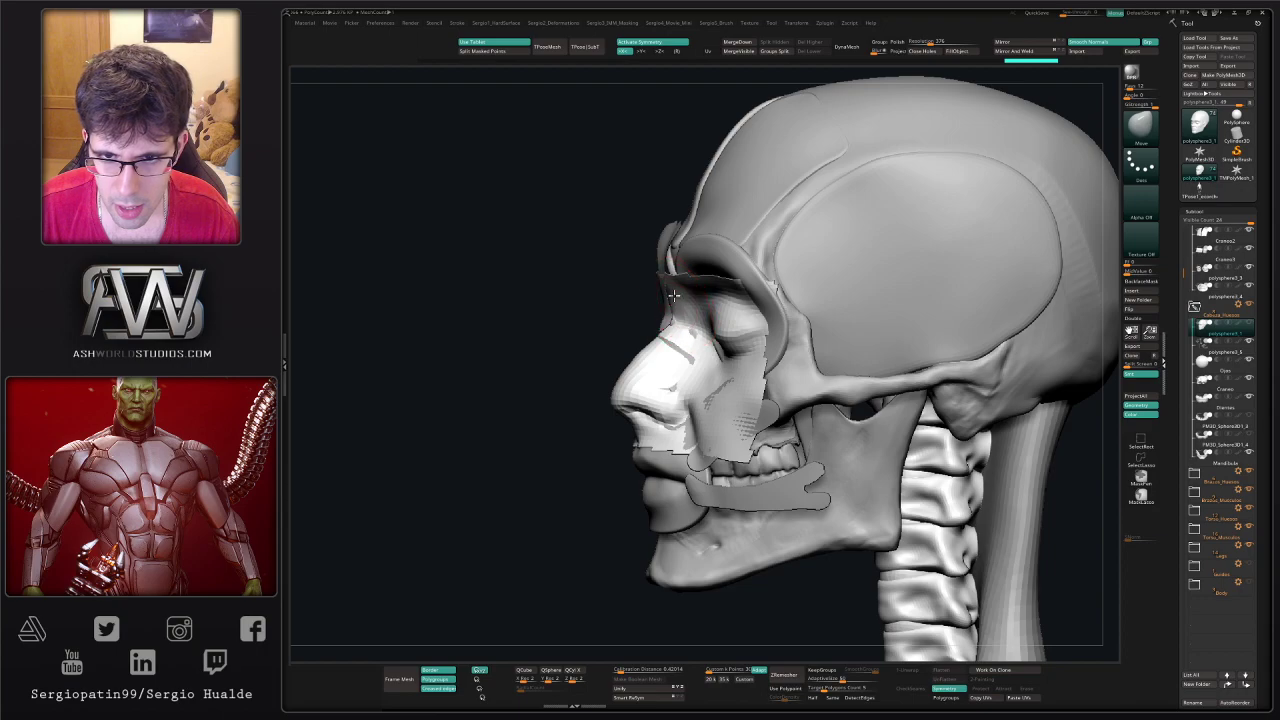
pyautogui.moveTo(677, 298); pyautogui.dragTo(700, 304, button='right')
# - Hide the muscle subtool, lasso away the mesh surrounding the nose and delete the hidden geometry
pyautogui.keyDown('ctrl'); pyautogui.keyDown('shift'); pyautogui.click(1141, 459); pyautogui.keyUp('shift'); pyautogui.keyUp('ctrl')
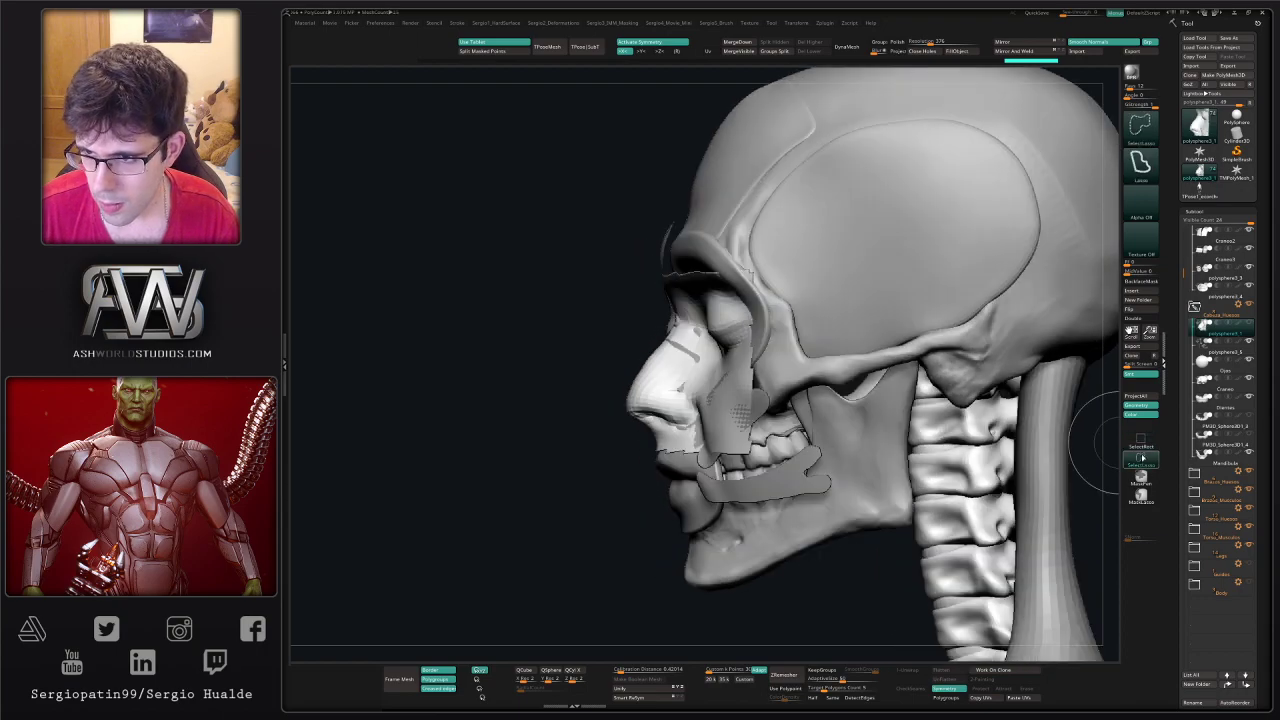
pyautogui.click(1249, 341)
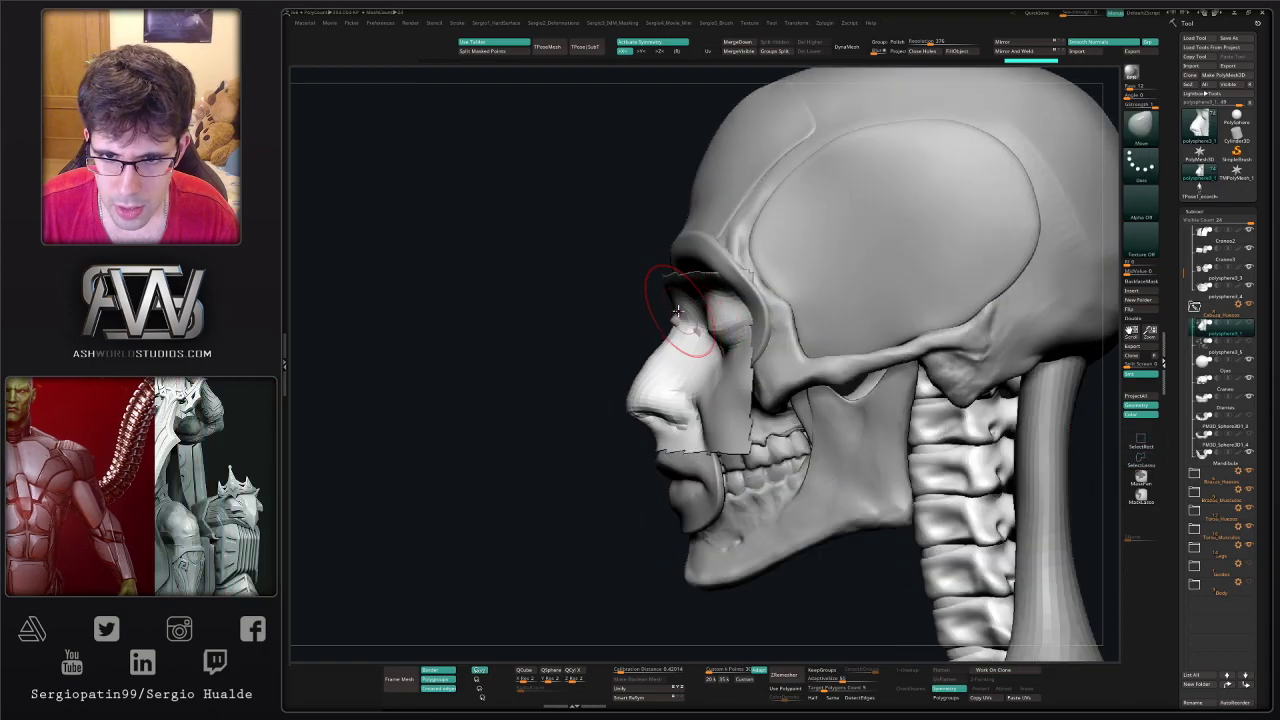
pyautogui.moveTo(656, 308)
pyautogui.keyDown('ctrl'); pyautogui.keyDown('alt'); pyautogui.keyDown('shift'); pyautogui.mouseDown()
pyautogui.moveTo(617, 211)
pyautogui.moveTo(614, 222)
pyautogui.mouseUp(); pyautogui.keyUp('shift'); pyautogui.keyUp('alt'); pyautogui.keyUp('ctrl')
pyautogui.moveTo(698, 302); pyautogui.dragTo(743, 312, button='right')
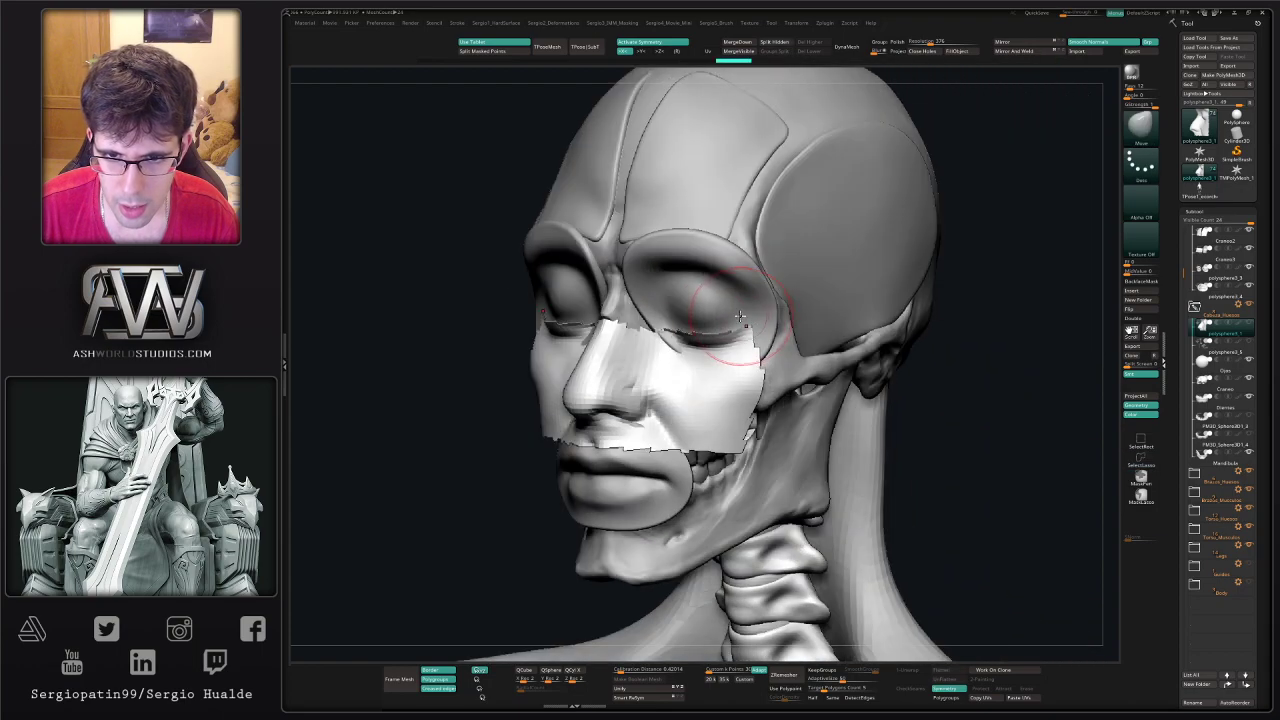
pyautogui.moveTo(946, 437)
pyautogui.keyDown('ctrl'); pyautogui.keyDown('alt'); pyautogui.keyDown('shift'); pyautogui.mouseDown()
pyautogui.moveTo(700, 250)
pyautogui.moveTo(657, 371)
pyautogui.moveTo(700, 540)
pyautogui.moveTo(818, 440)
pyautogui.mouseUp(); pyautogui.keyUp('shift'); pyautogui.keyUp('alt'); pyautogui.keyUp('ctrl')
pyautogui.moveTo(819, 440); pyautogui.dragTo(877, 446, button='right')
pyautogui.moveTo(900, 449)
pyautogui.keyDown('ctrl'); pyautogui.keyDown('alt'); pyautogui.keyDown('shift'); pyautogui.mouseDown()
pyautogui.moveTo(648, 434)
pyautogui.moveTo(911, 506)
pyautogui.moveTo(912, 490)
pyautogui.mouseUp(); pyautogui.keyUp('shift'); pyautogui.keyUp('alt'); pyautogui.keyUp('ctrl')
pyautogui.moveTo(737, 449); pyautogui.dragTo(662, 389, button='right')
pyautogui.press('Delete')
# - Isolate the nose piece and give it depth with Panel Loops, undoing the first pass and using a greater thickness
pyautogui.hotkey('alt', 's')
pyautogui.hotkey('shift', '2')
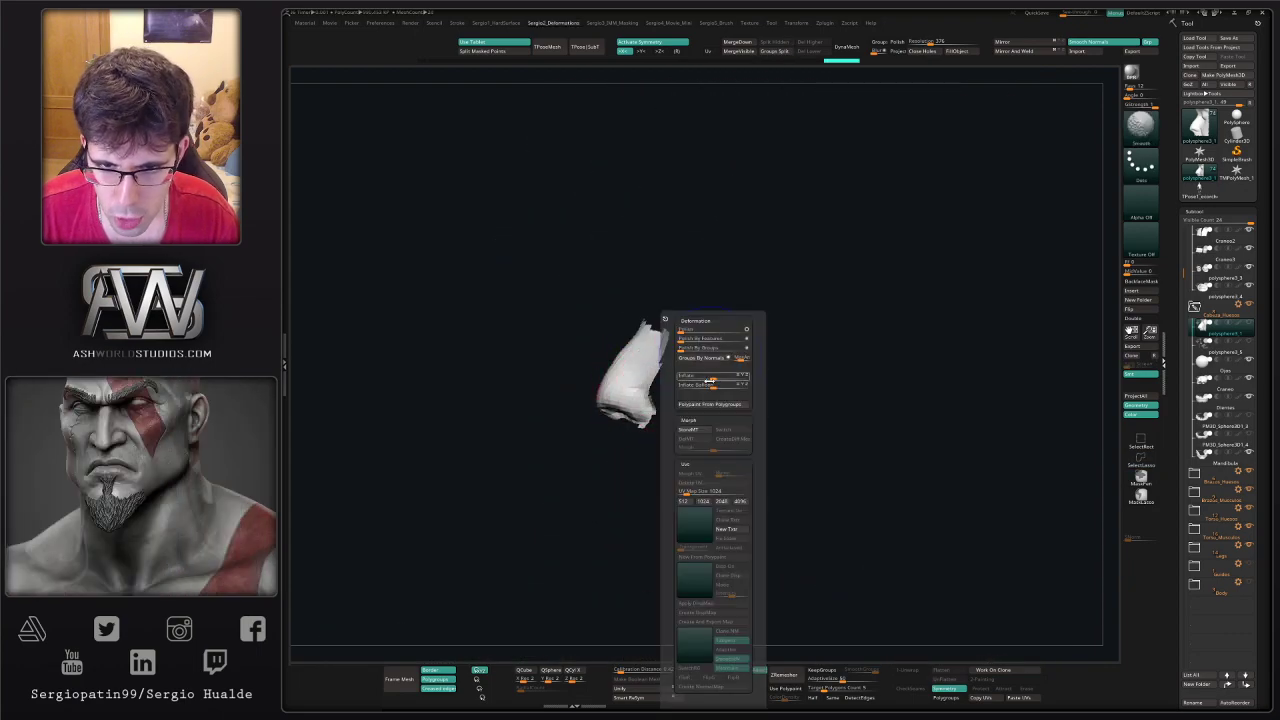
pyautogui.hotkey('shift', '1')
pyautogui.click(757, 565)
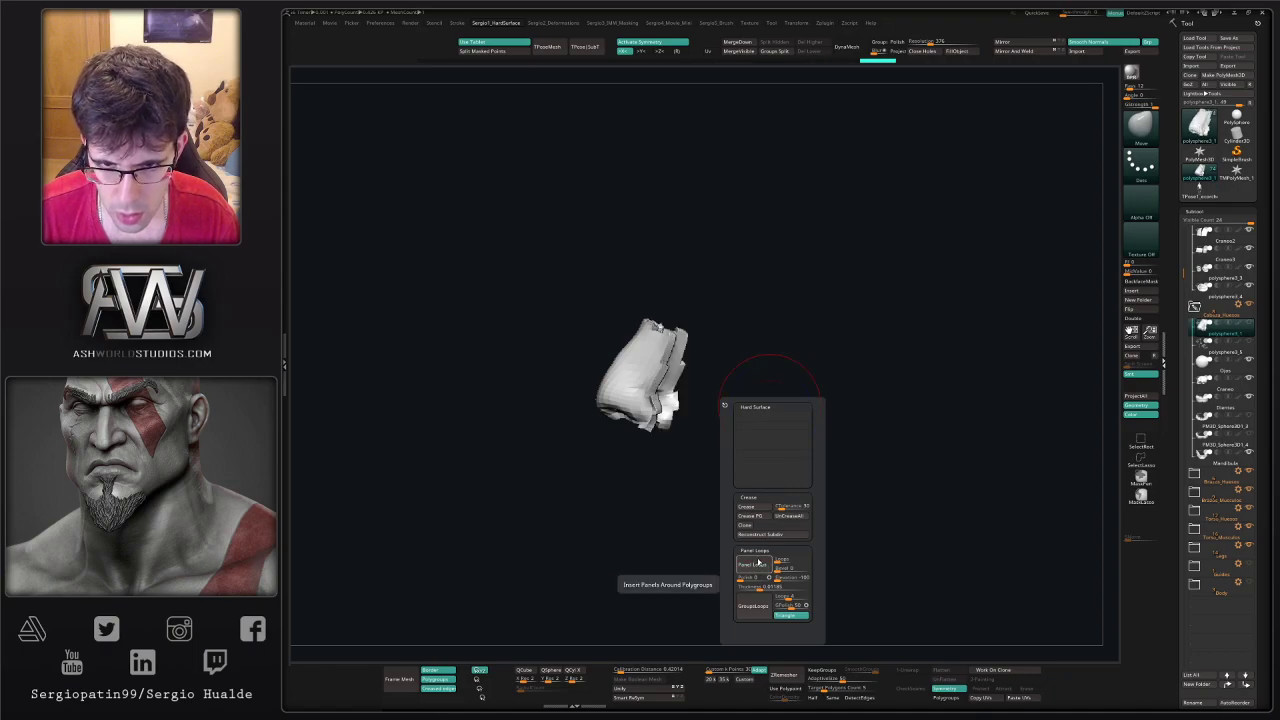
pyautogui.hotkey('ctrl', 'z')
pyautogui.moveTo(757, 587); pyautogui.dragTo(767, 587)
pyautogui.click(758, 564)
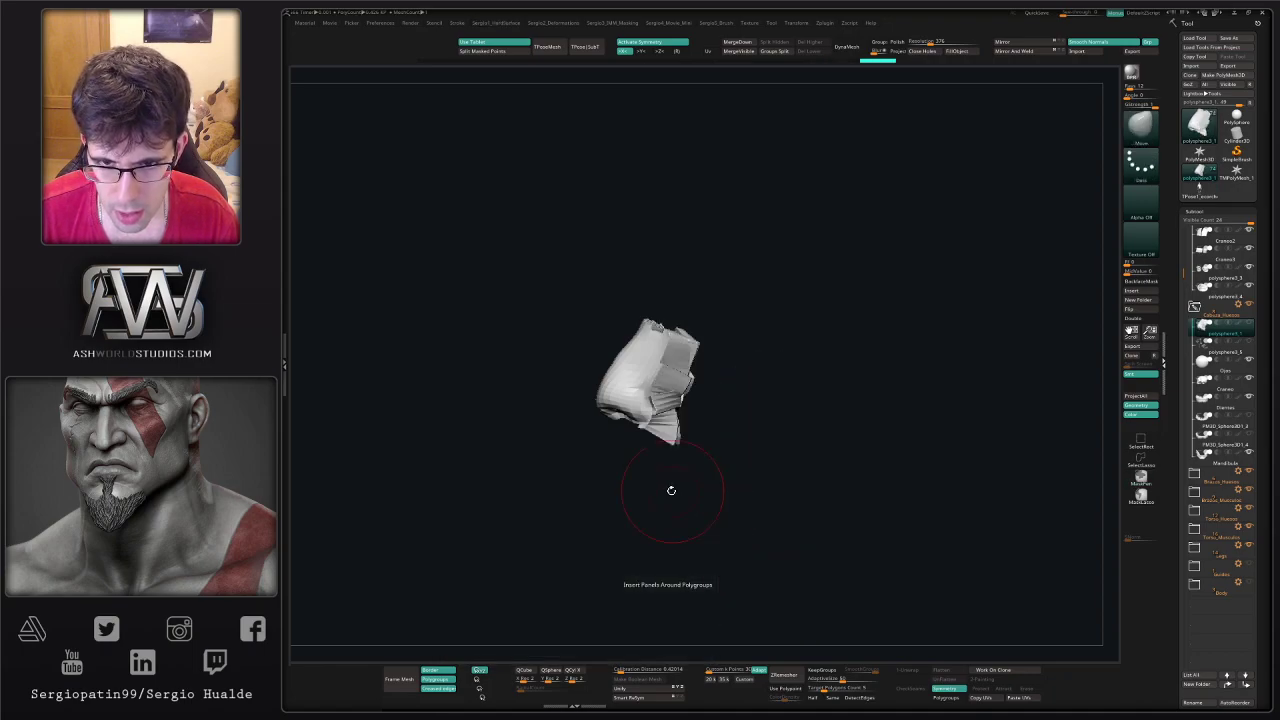
pyautogui.moveTo(671, 491); pyautogui.dragTo(731, 407, button='right')
# - Remesh the thickened nose with DynaMesh, undoing the first pass and repeating it at a higher resolution
pyautogui.click(847, 46)
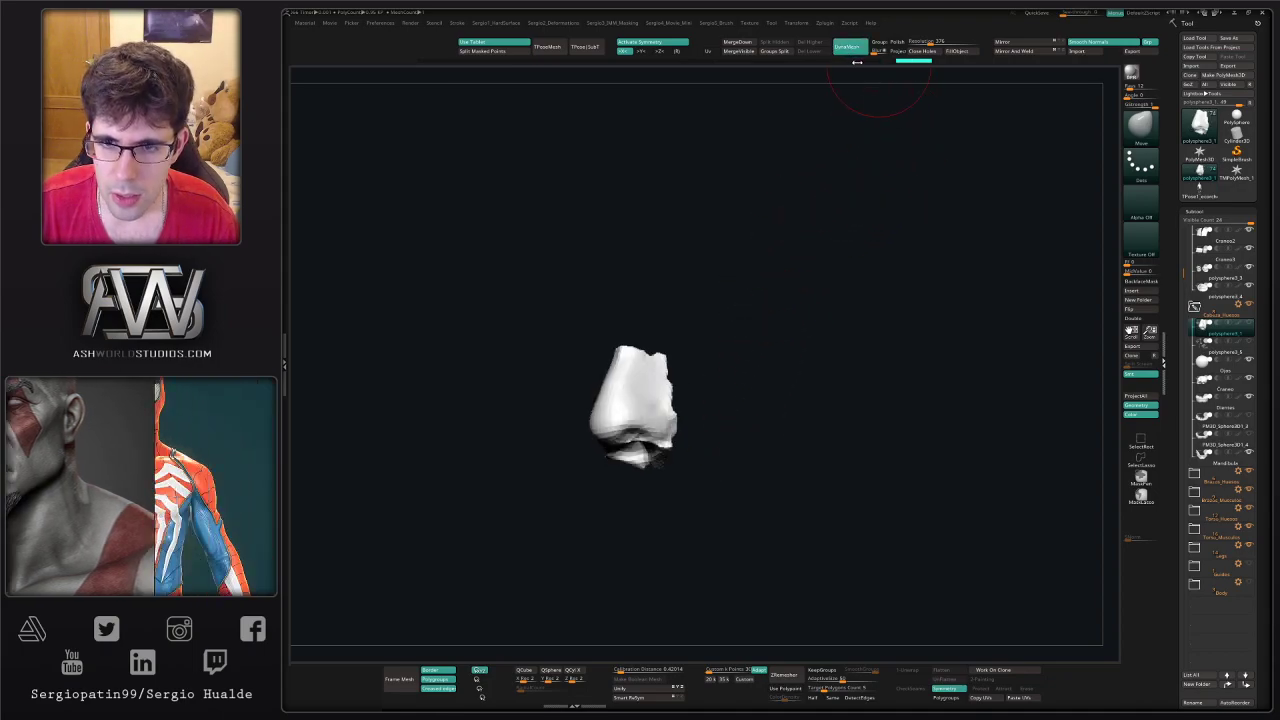
pyautogui.hotkey('ctrl', 'z')
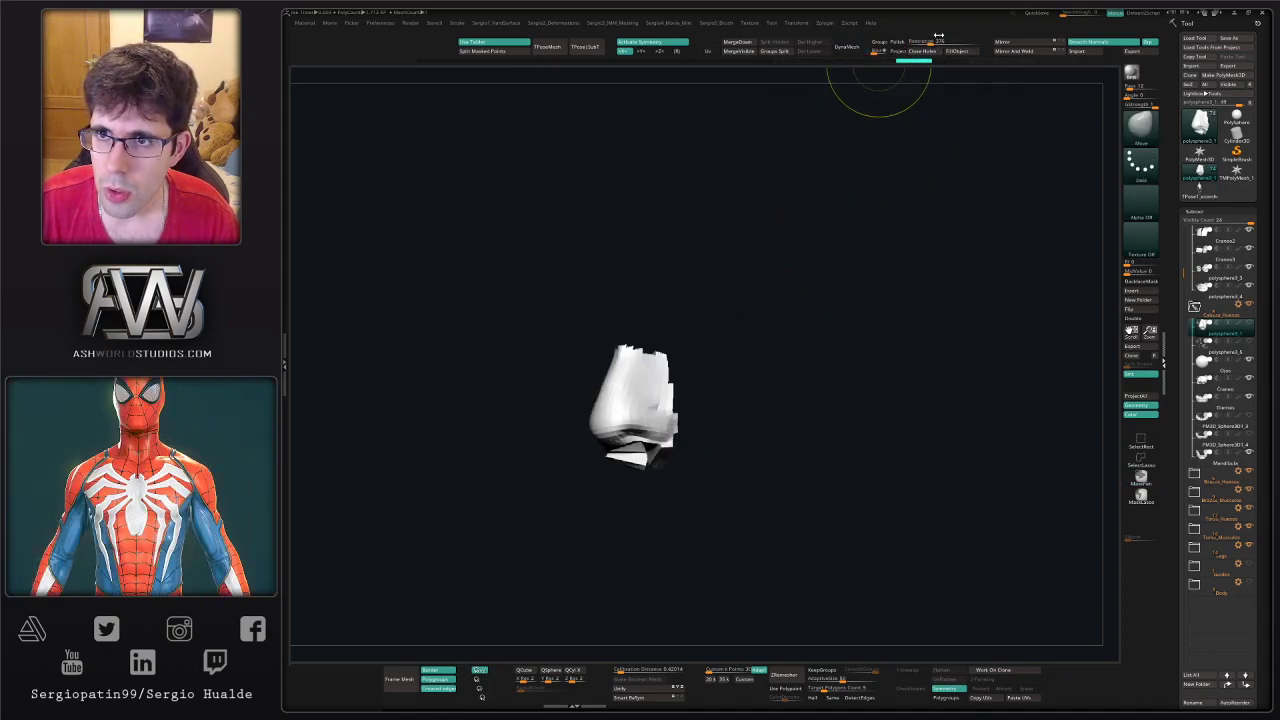
pyautogui.moveTo(935, 41); pyautogui.dragTo(945, 41)
pyautogui.click(847, 46)
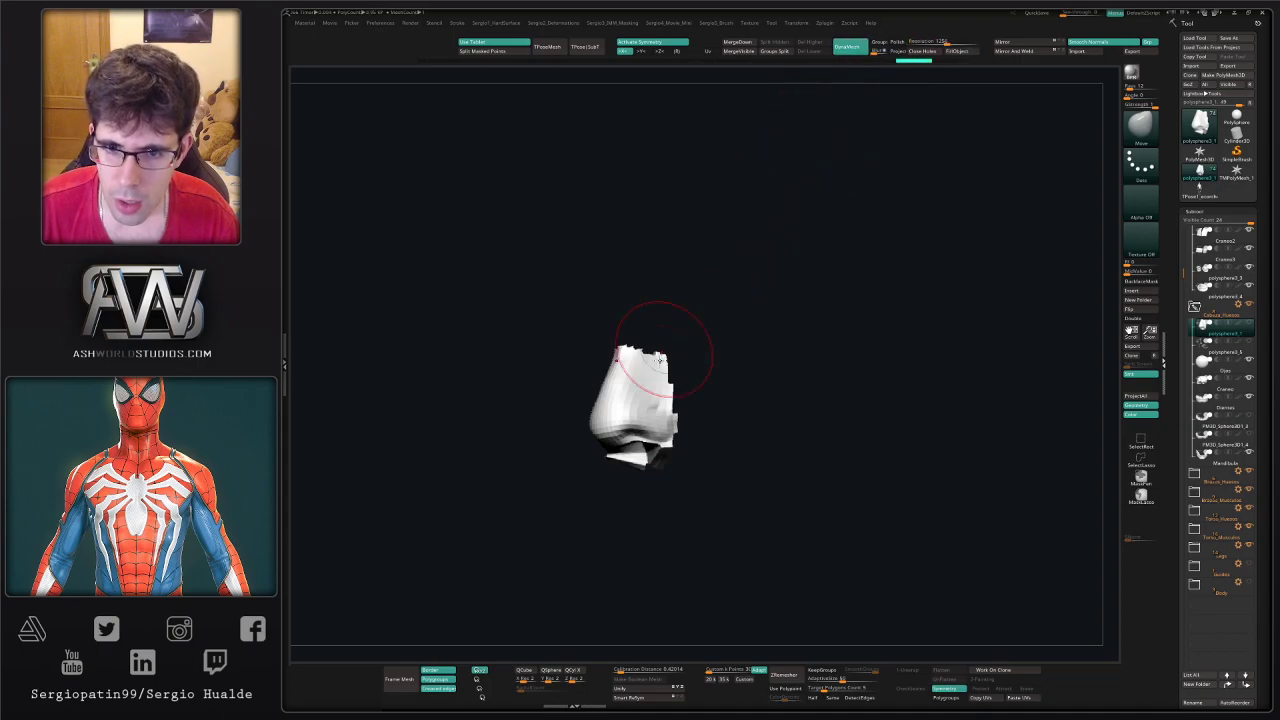
# - Pull the nose tip forward in profile with an enlarged Move brush and smooth the rear edge of the nose
pyautogui.press(']')
pyautogui.press(']')
pyautogui.press(']')
pyautogui.hotkey('alt', 's')
pyautogui.moveTo(663, 414); pyautogui.dragTo(630, 437, button='right')
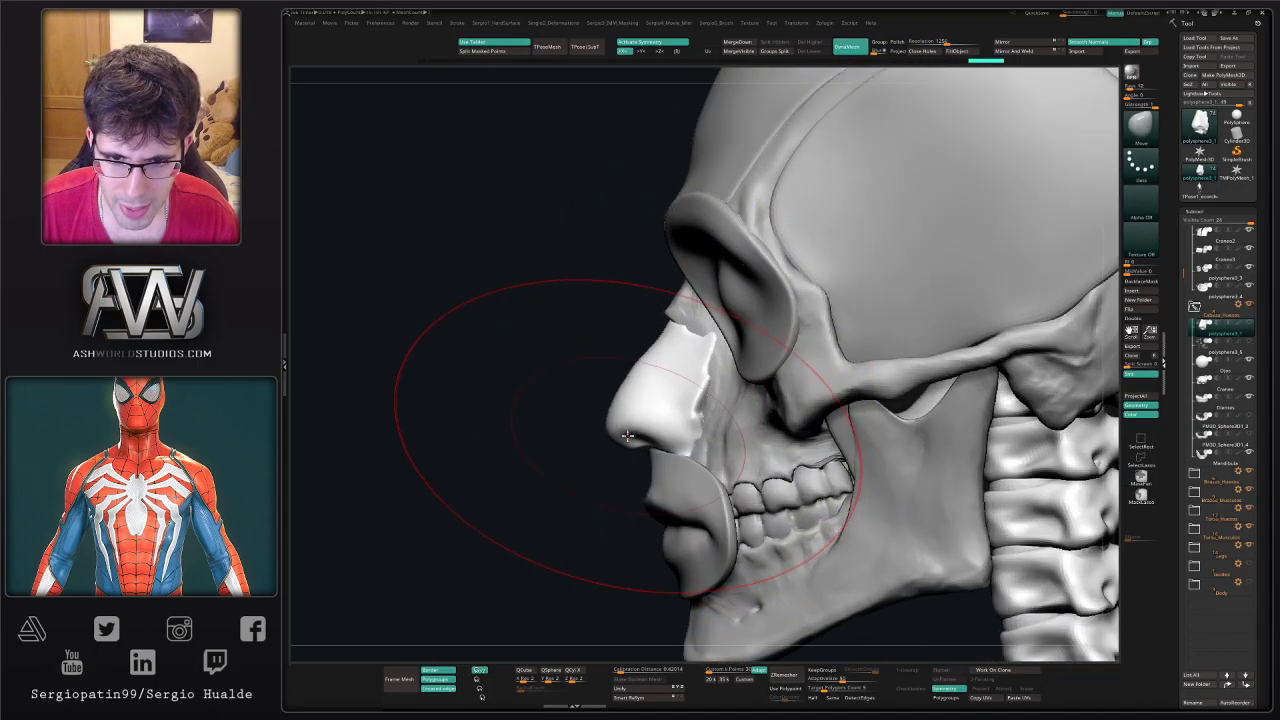
pyautogui.moveTo(630, 437); pyautogui.dragTo(602, 424)
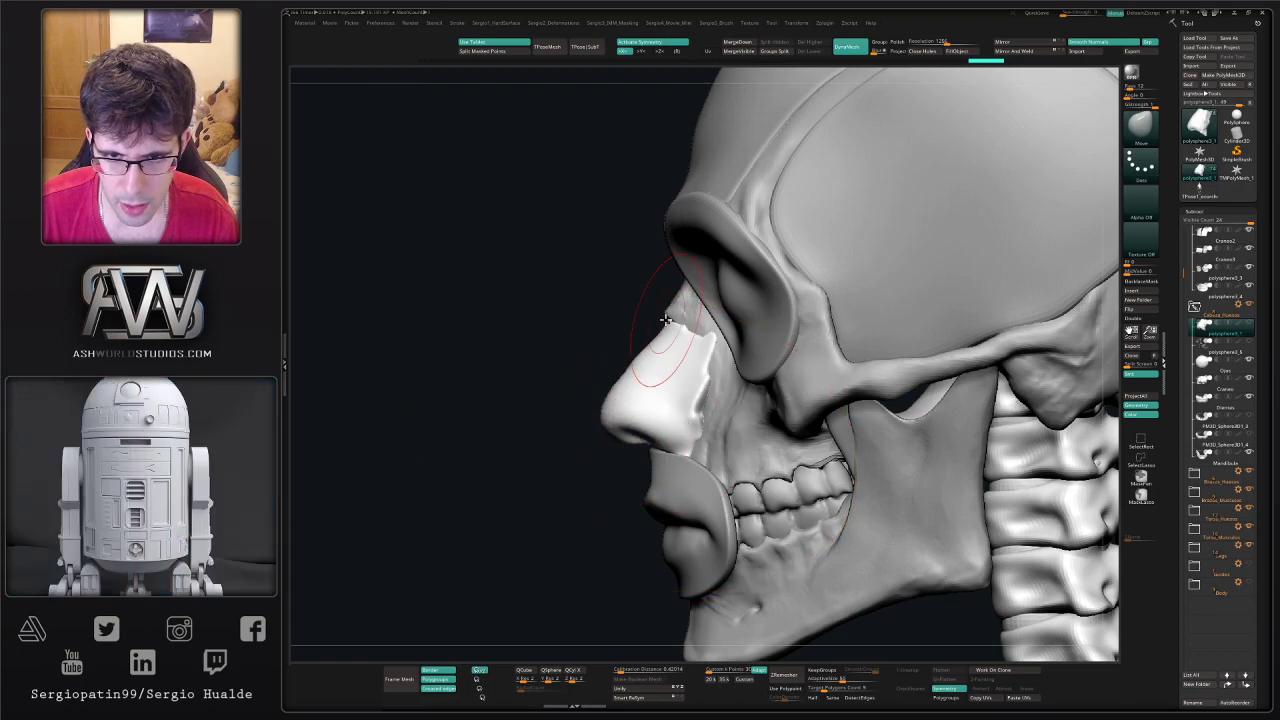
pyautogui.moveTo(661, 315); pyautogui.dragTo(657, 381)
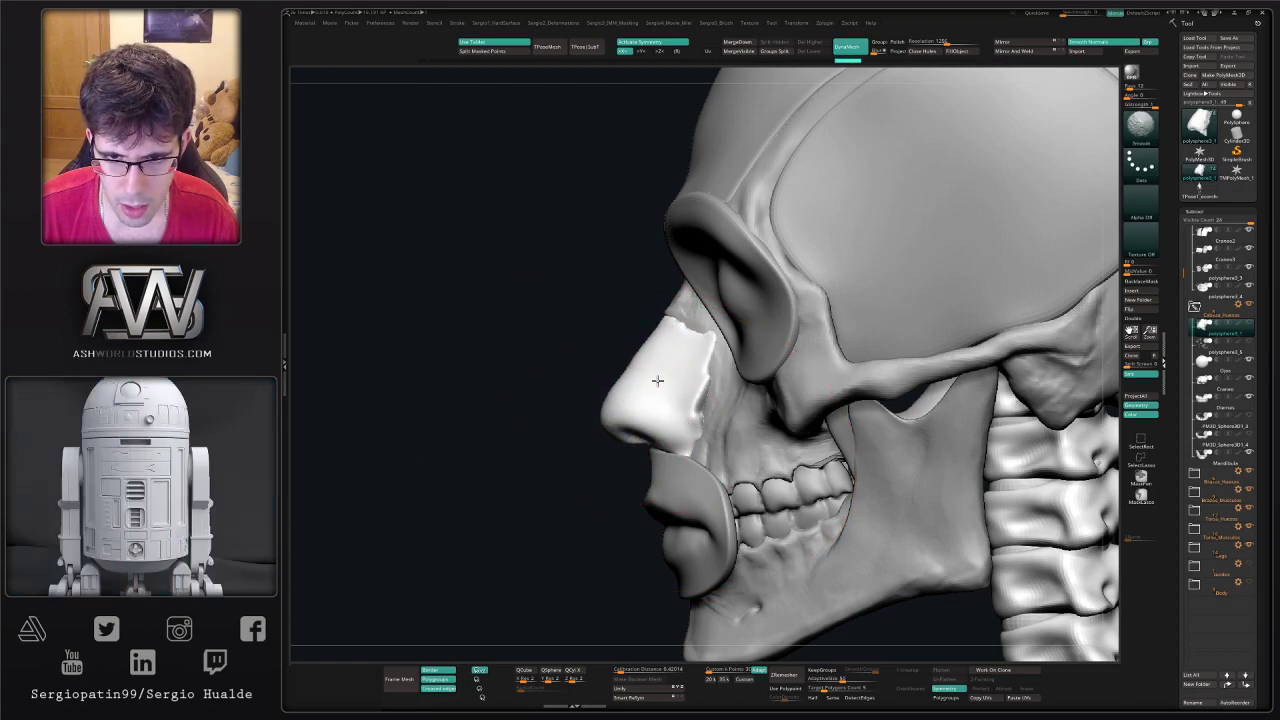
pyautogui.keyDown('shift'); pyautogui.moveTo(721, 418); pyautogui.dragTo(718, 423); pyautogui.keyUp('shift')
# - Even out the jagged rear edges of the nose with the TrimDynamic brush
pyautogui.moveTo(668, 442); pyautogui.dragTo(683, 445, button='right')
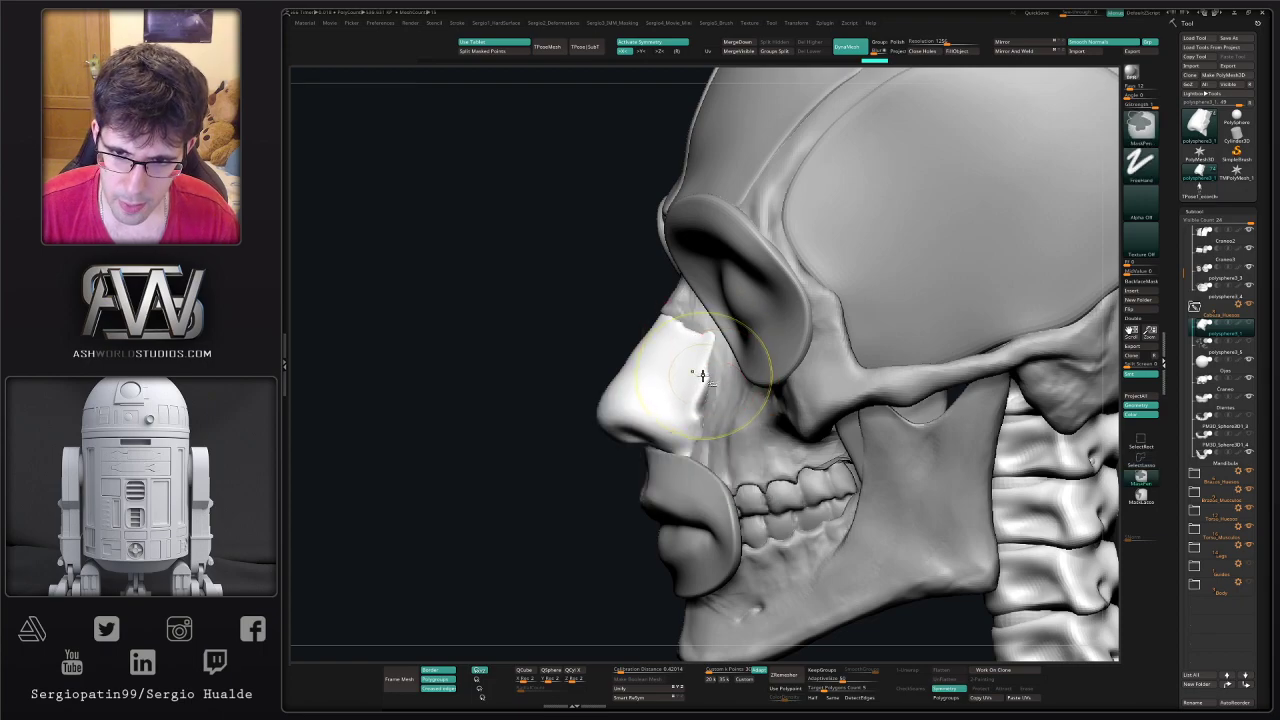
pyautogui.press('b')
pyautogui.press('t')
pyautogui.press('d')
pyautogui.moveTo(709, 376); pyautogui.dragTo(701, 357)
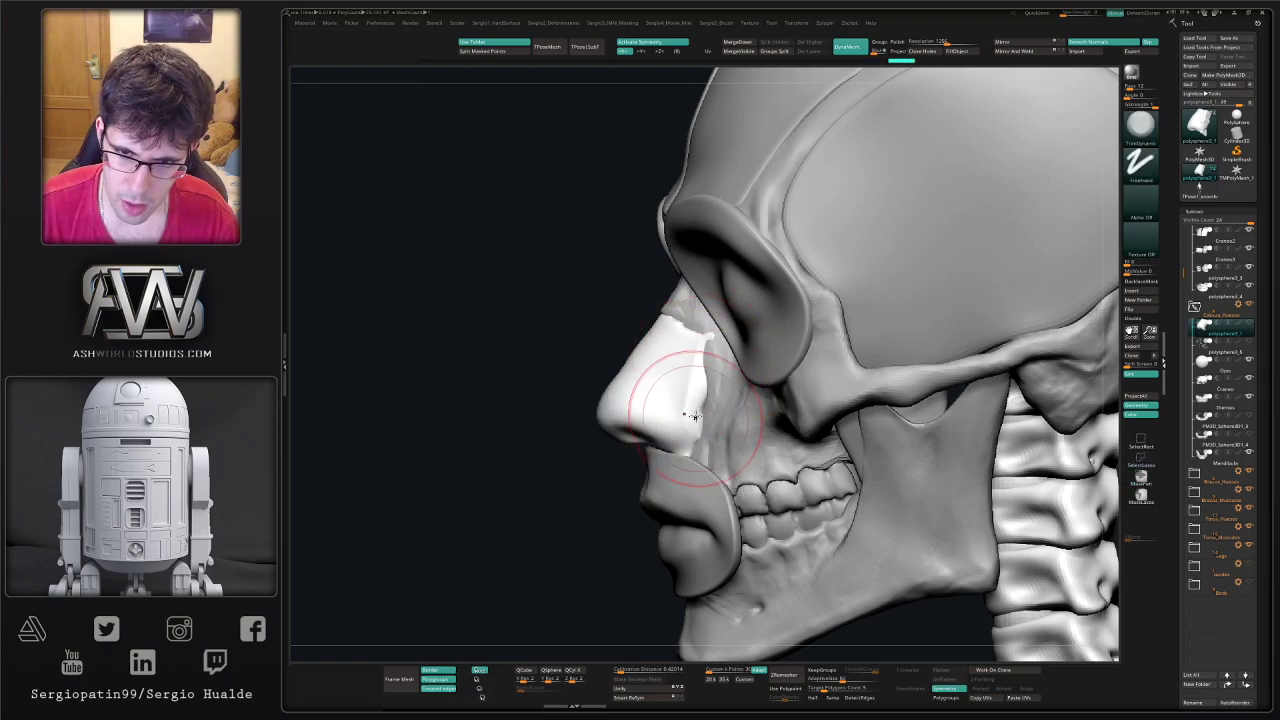
pyautogui.moveTo(688, 409); pyautogui.dragTo(698, 387)
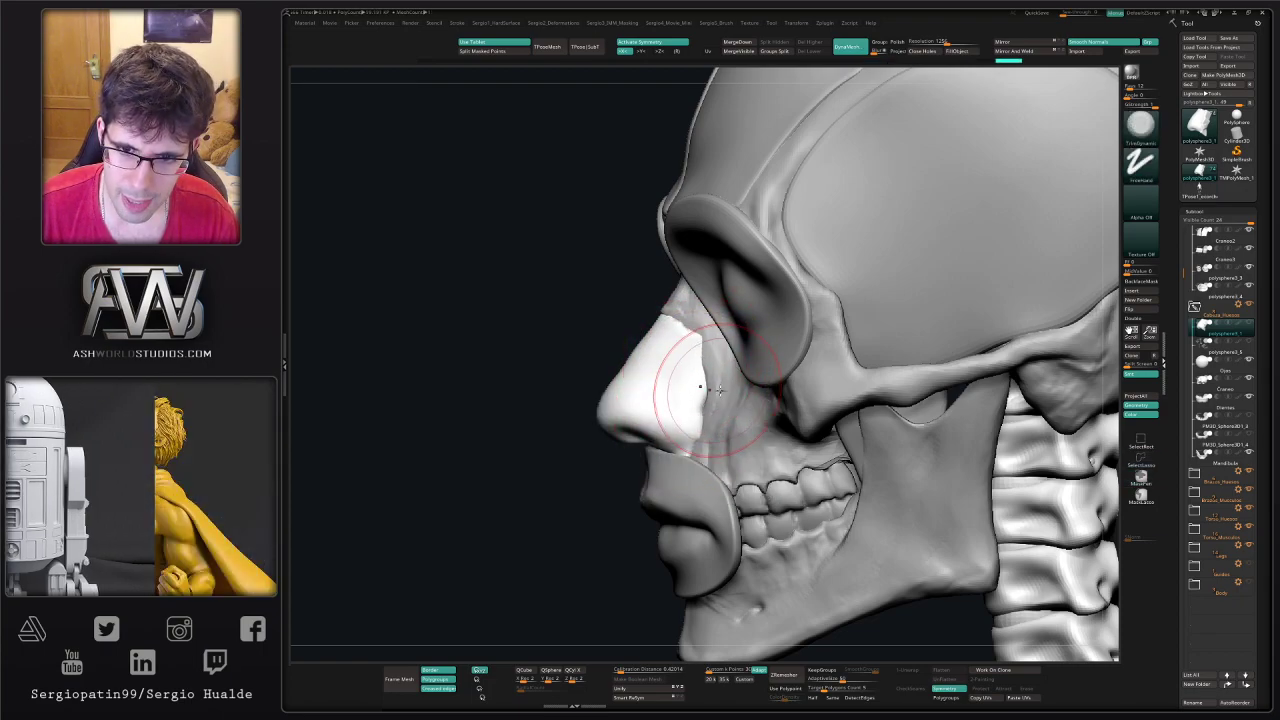
pyautogui.moveTo(700, 387); pyautogui.dragTo(720, 415, button='right')
pyautogui.press('s')
pyautogui.moveTo(716, 421); pyautogui.dragTo(708, 421)
pyautogui.moveTo(708, 420)
pyautogui.mouseDown(button='right')
pyautogui.moveTo(690, 430)
pyautogui.moveTo(700, 423)
pyautogui.mouseUp(button='right')
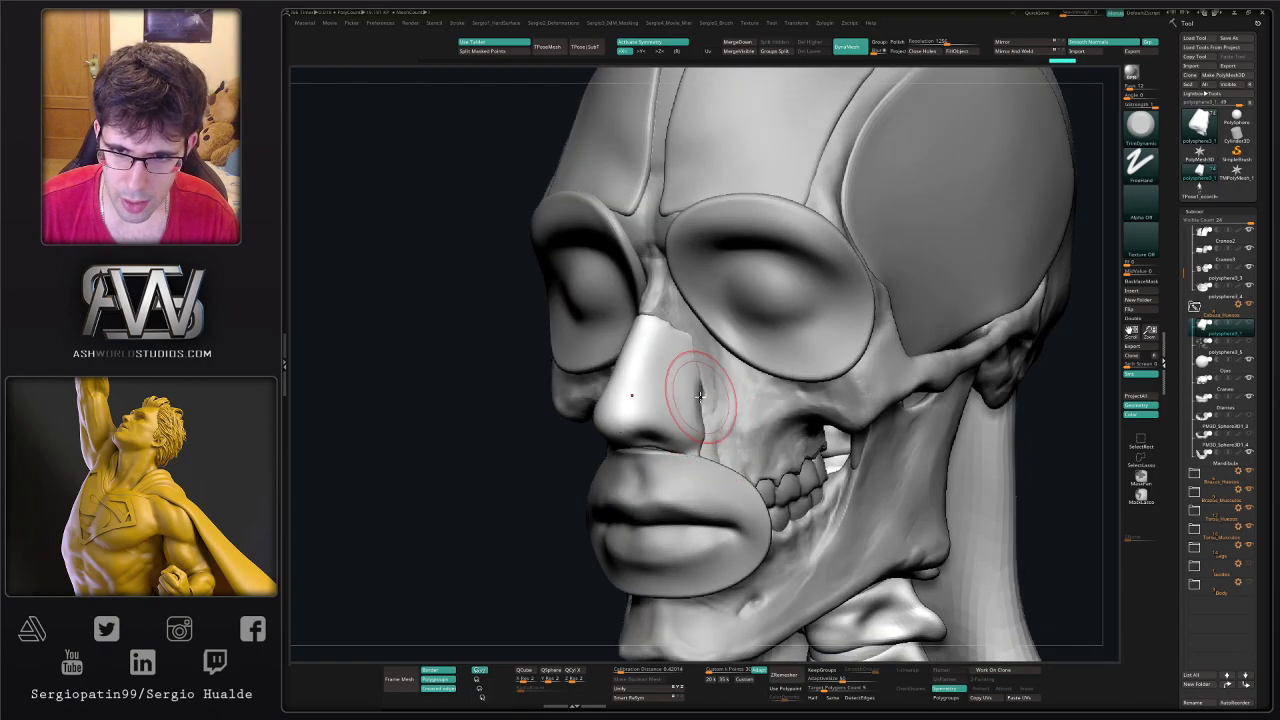
# - Adjust the outline and underside of the nose above the upper lip with the Move brush
pyautogui.press('b')
pyautogui.press('m')
pyautogui.press('v')
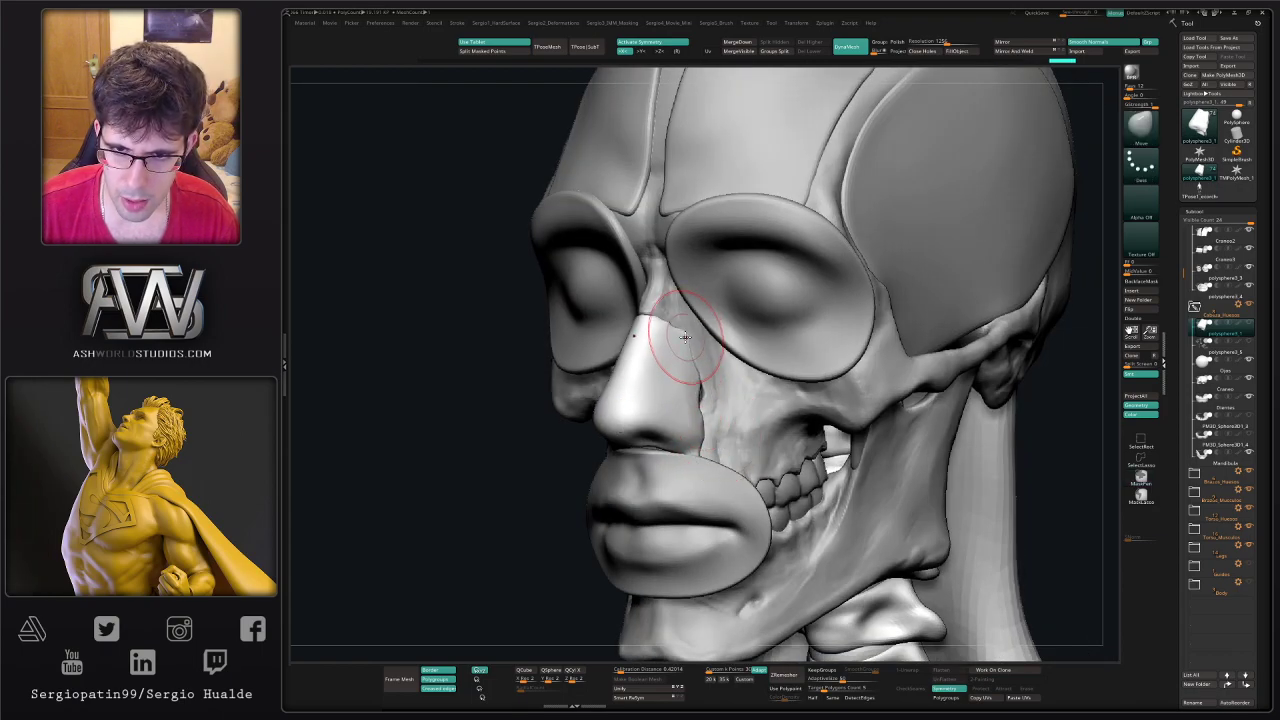
pyautogui.moveTo(680, 345)
pyautogui.mouseDown(button='right')
pyautogui.moveTo(697, 371)
pyautogui.moveTo(651, 444)
pyautogui.mouseUp(button='right')
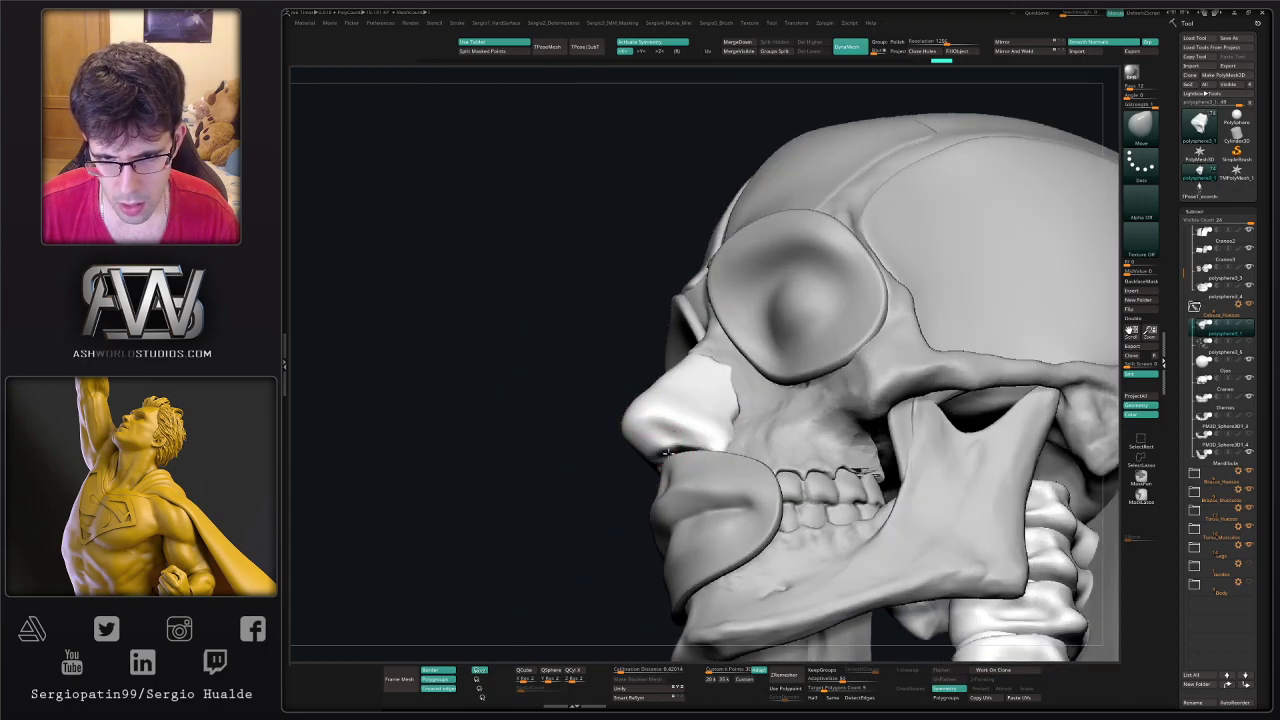
pyautogui.moveTo(681, 460); pyautogui.dragTo(674, 457)
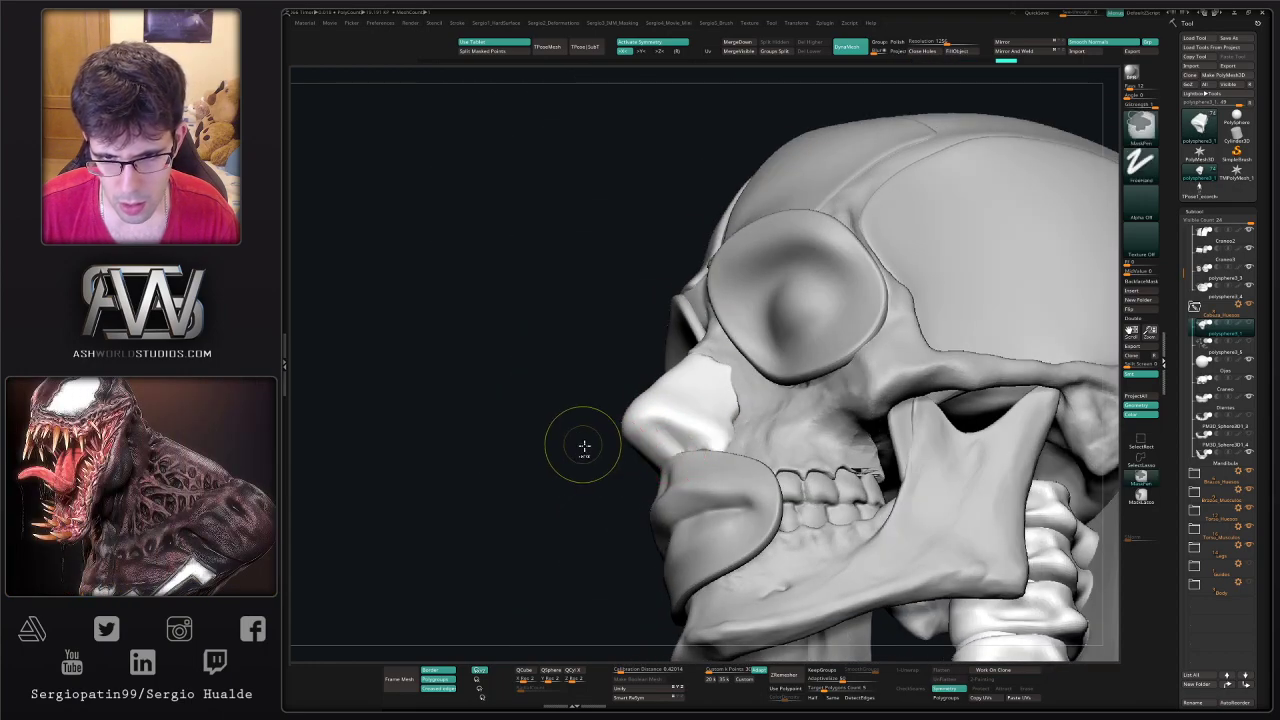
# - Update the nose's DynaMesh, isolate the piece, then fill out and flatten its underside with the Inflate and TrimDynamic brushes
pyautogui.keyDown('ctrl'); pyautogui.moveTo(583, 447); pyautogui.dragTo(621, 471); pyautogui.keyUp('ctrl')
pyautogui.hotkey('shift', 's')
pyautogui.moveTo(708, 434)
pyautogui.mouseDown(button='right')
pyautogui.moveTo(705, 394)
pyautogui.moveTo(708, 470)
pyautogui.mouseUp(button='right')
pyautogui.press('l')
pyautogui.click(714, 501)
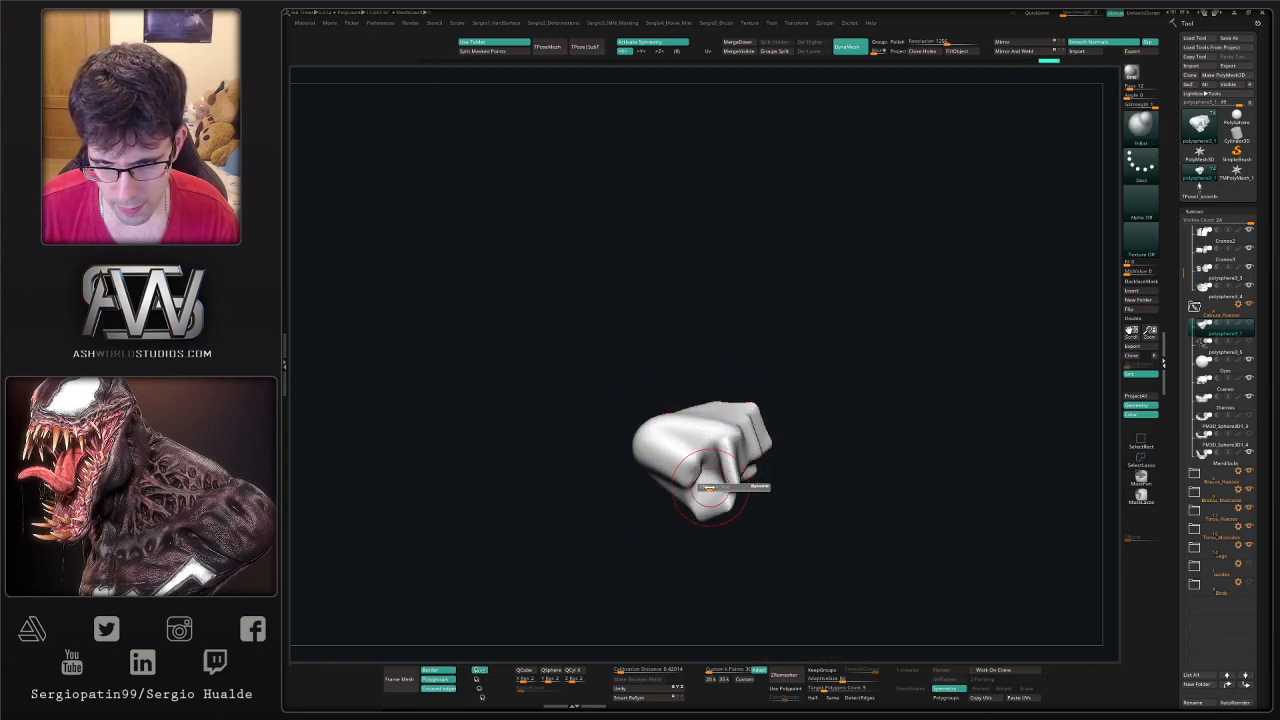
pyautogui.moveTo(720, 472); pyautogui.dragTo(843, 449, button='right')
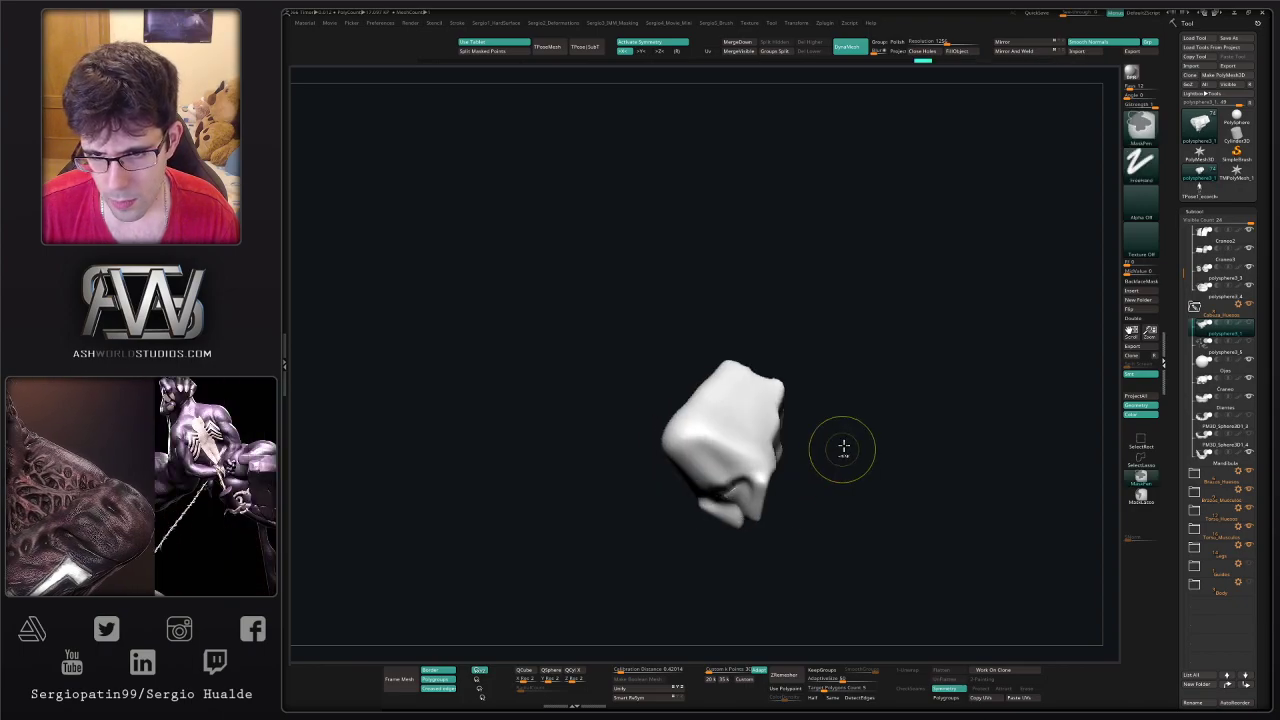
pyautogui.moveTo(771, 520)
pyautogui.mouseDown(button='right')
pyautogui.moveTo(765, 505)
pyautogui.moveTo(780, 509)
pyautogui.moveTo(759, 474)
pyautogui.mouseUp(button='right')
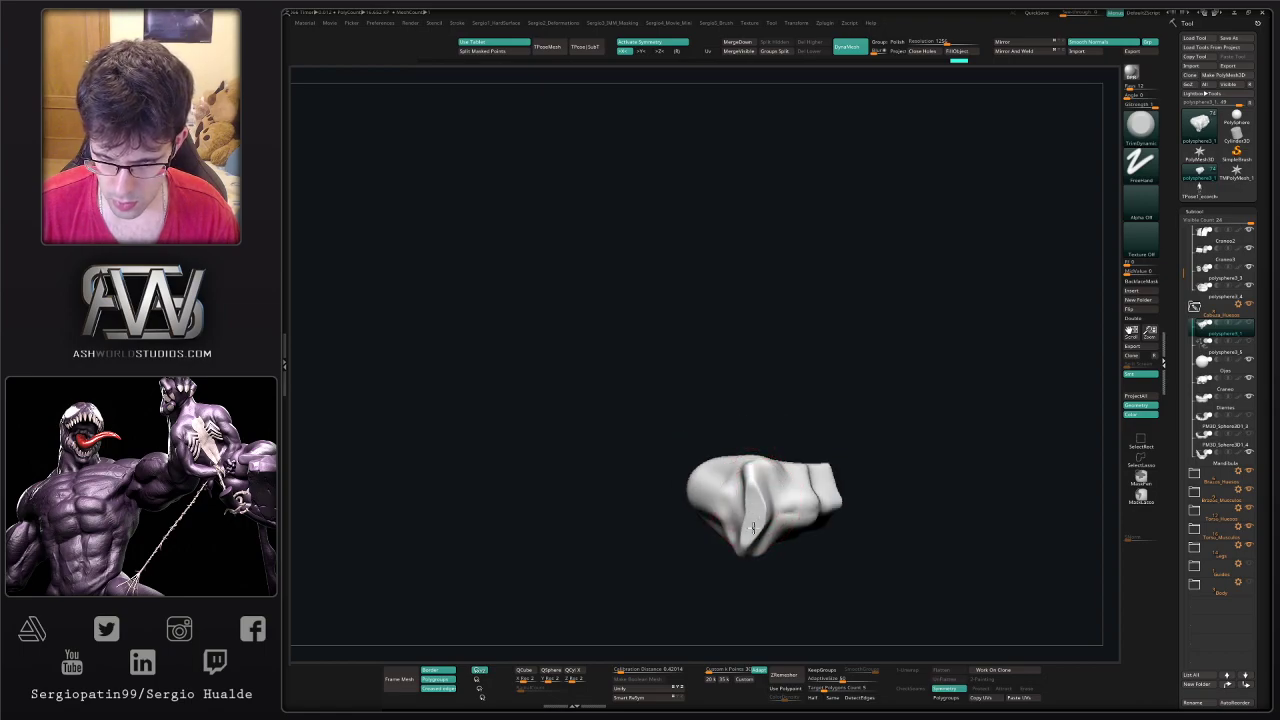
pyautogui.moveTo(801, 510)
pyautogui.mouseDown(button='right')
pyautogui.moveTo(786, 492)
pyautogui.moveTo(720, 490)
pyautogui.moveTo(823, 426)
pyautogui.moveTo(802, 420)
pyautogui.moveTo(797, 430)
pyautogui.moveTo(843, 434)
pyautogui.mouseUp(button='right')
pyautogui.press('shift')
pyautogui.moveTo(785, 423)
pyautogui.mouseDown(button='right')
pyautogui.moveTo(822, 415)
pyautogui.moveTo(778, 413)
pyautogui.moveTo(766, 434)
pyautogui.moveTo(782, 442)
pyautogui.moveTo(786, 418)
pyautogui.mouseUp(button='right')
# - Flatten the faces of the isolated nose piece with TrimDynamic and smooth its side
pyautogui.press('b')
pyautogui.press('m')
pyautogui.press('v')
pyautogui.hotkey('alt', 'shift', 's')
pyautogui.press('b')
pyautogui.press('t')
pyautogui.press('d')
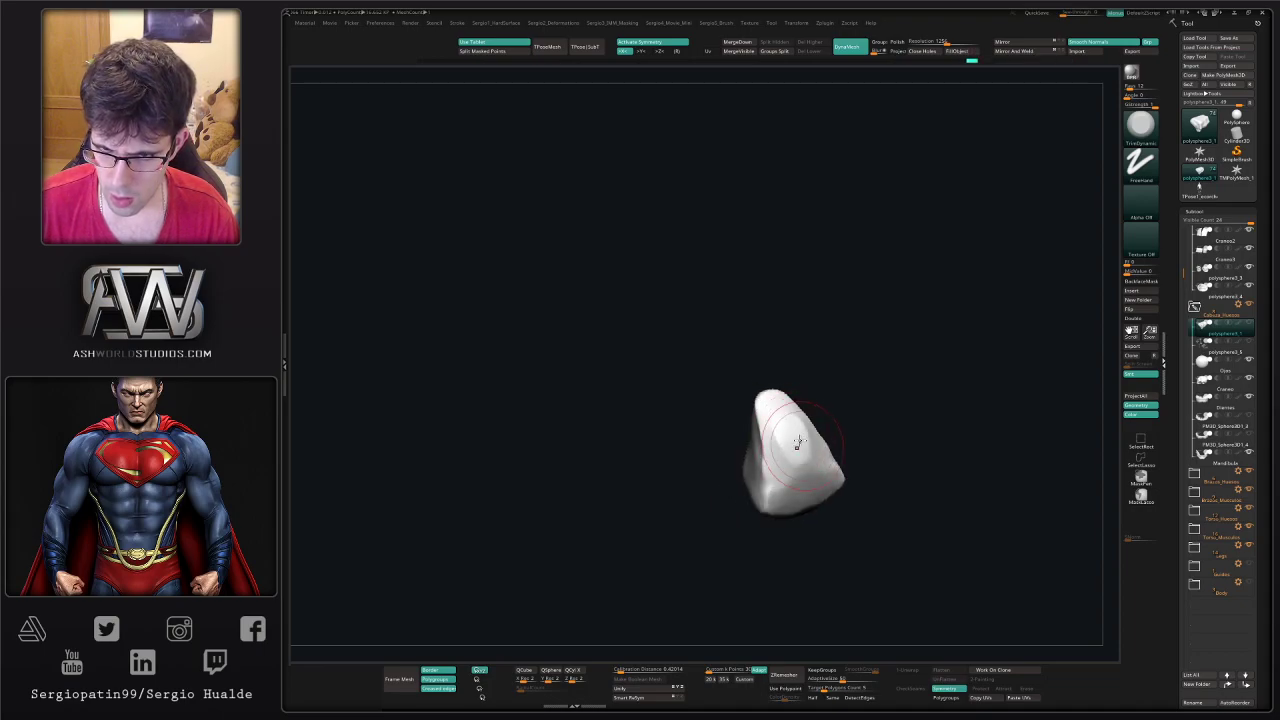
pyautogui.moveTo(793, 434); pyautogui.dragTo(783, 475)
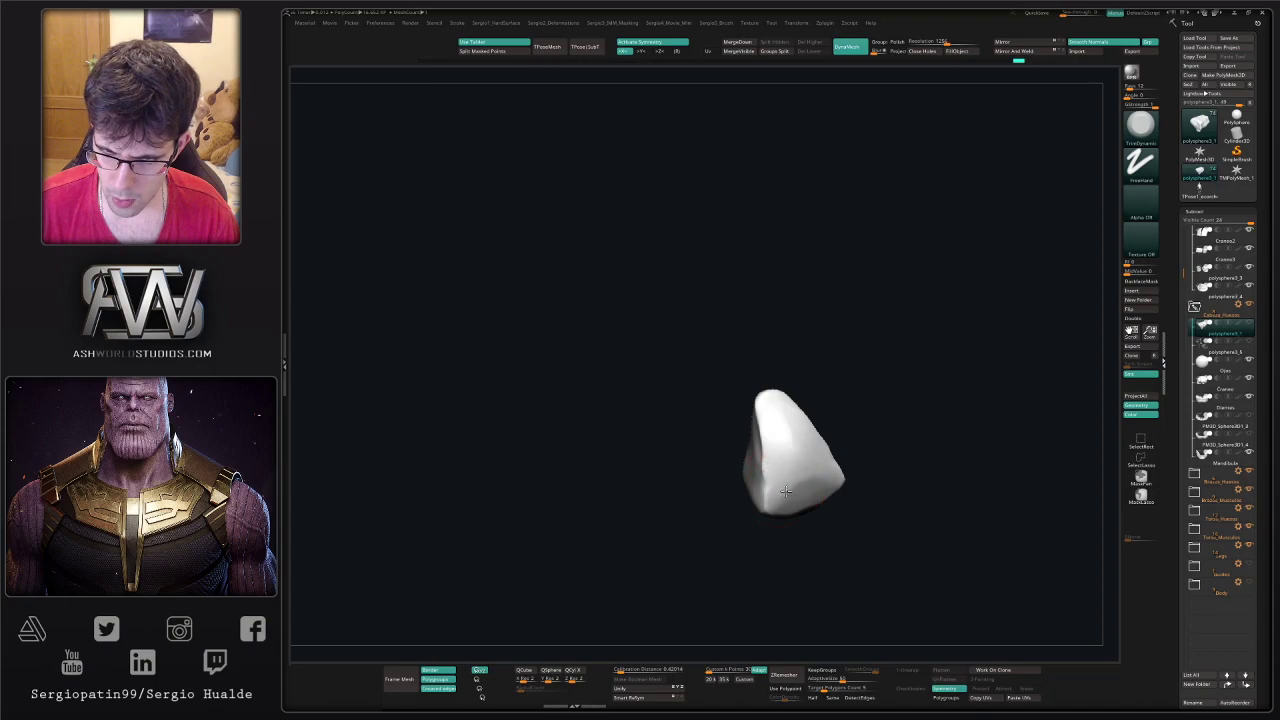
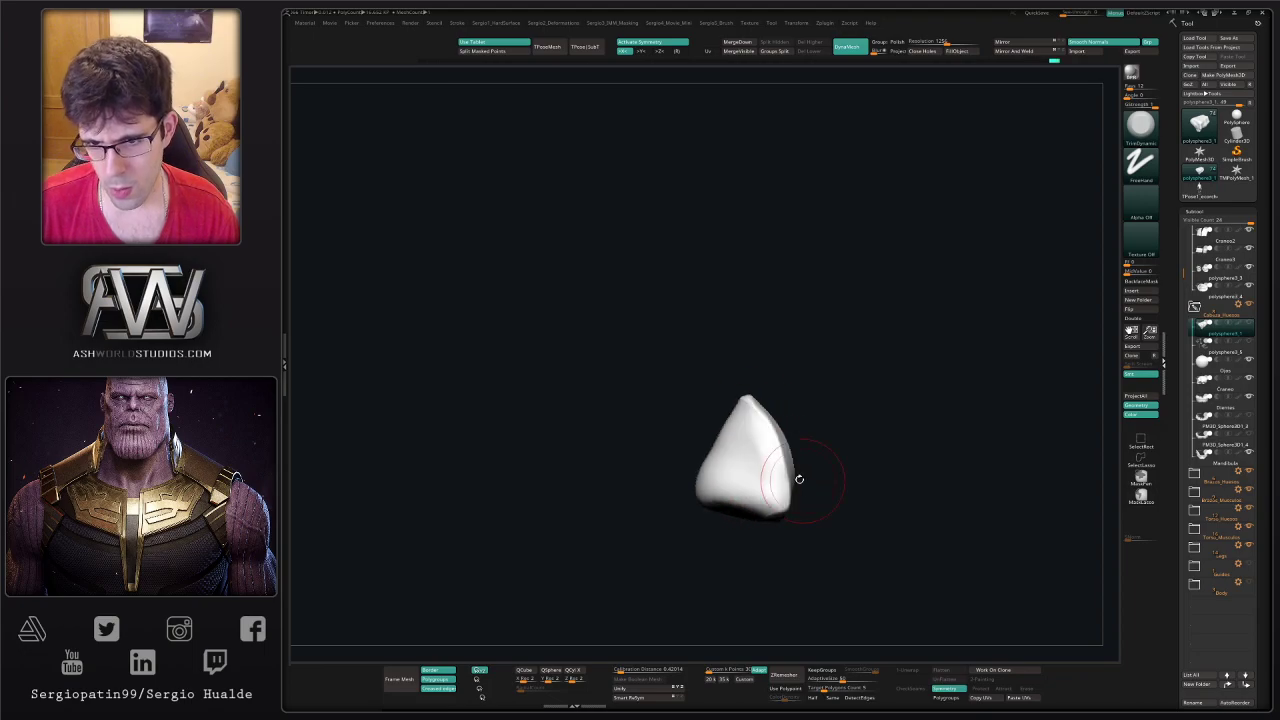
pyautogui.moveTo(785, 480)
pyautogui.keyDown('shift'); pyautogui.mouseDown()
pyautogui.moveTo(770, 470)
pyautogui.moveTo(791, 469)
pyautogui.mouseUp(); pyautogui.keyUp('shift')
# - Refine the narrow top of the nose with a resized Move brush, check it against the skull and reselect the nose subtool
pyautogui.press('b')
pyautogui.press('m')
pyautogui.press('v')
pyautogui.press('s')
pyautogui.moveTo(755, 417); pyautogui.dragTo(757, 414)
pyautogui.moveTo(757, 414)
pyautogui.keyDown('ctrl'); pyautogui.mouseDown(button='right')
pyautogui.moveTo(763, 426)
pyautogui.moveTo(740, 447)
pyautogui.moveTo(754, 463)
pyautogui.moveTo(737, 430)
pyautogui.moveTo(744, 392)
pyautogui.moveTo(740, 408)
pyautogui.mouseUp(button='right'); pyautogui.keyUp('ctrl')
pyautogui.hotkey('alt', 's')
pyautogui.keyDown('alt'); pyautogui.click(743, 410); pyautogui.keyUp('alt')
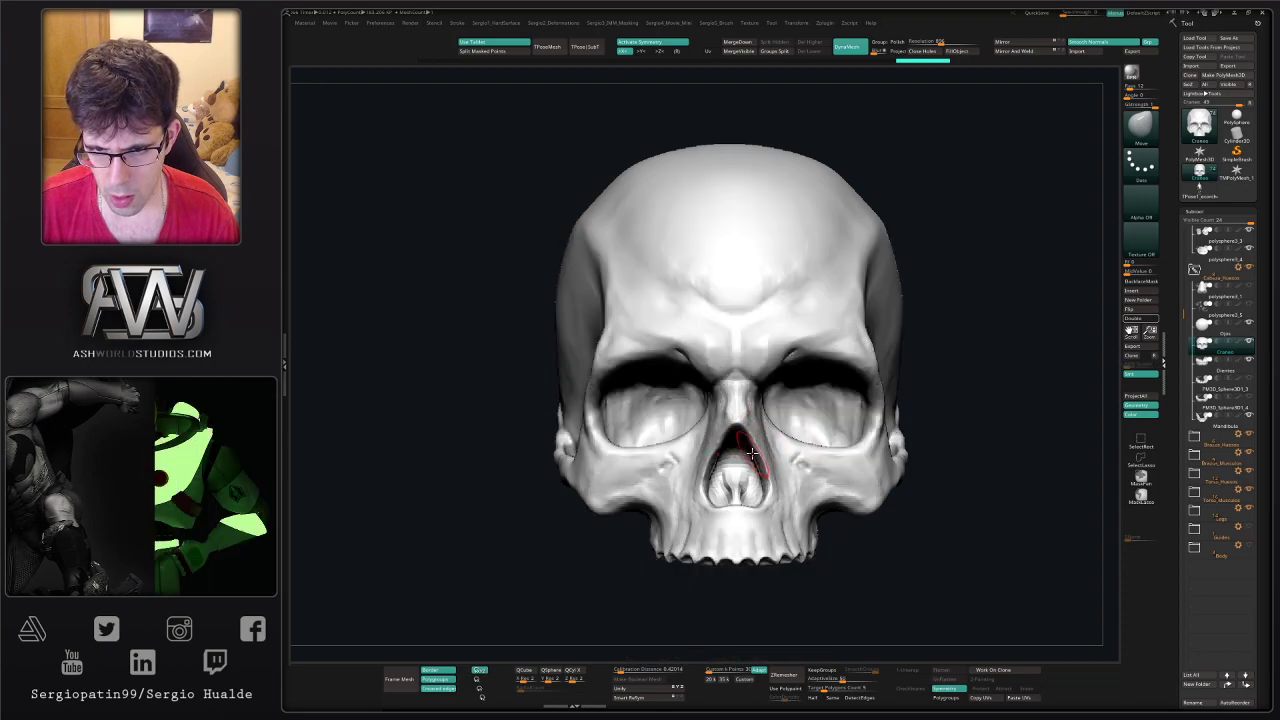
pyautogui.click(1212, 297)
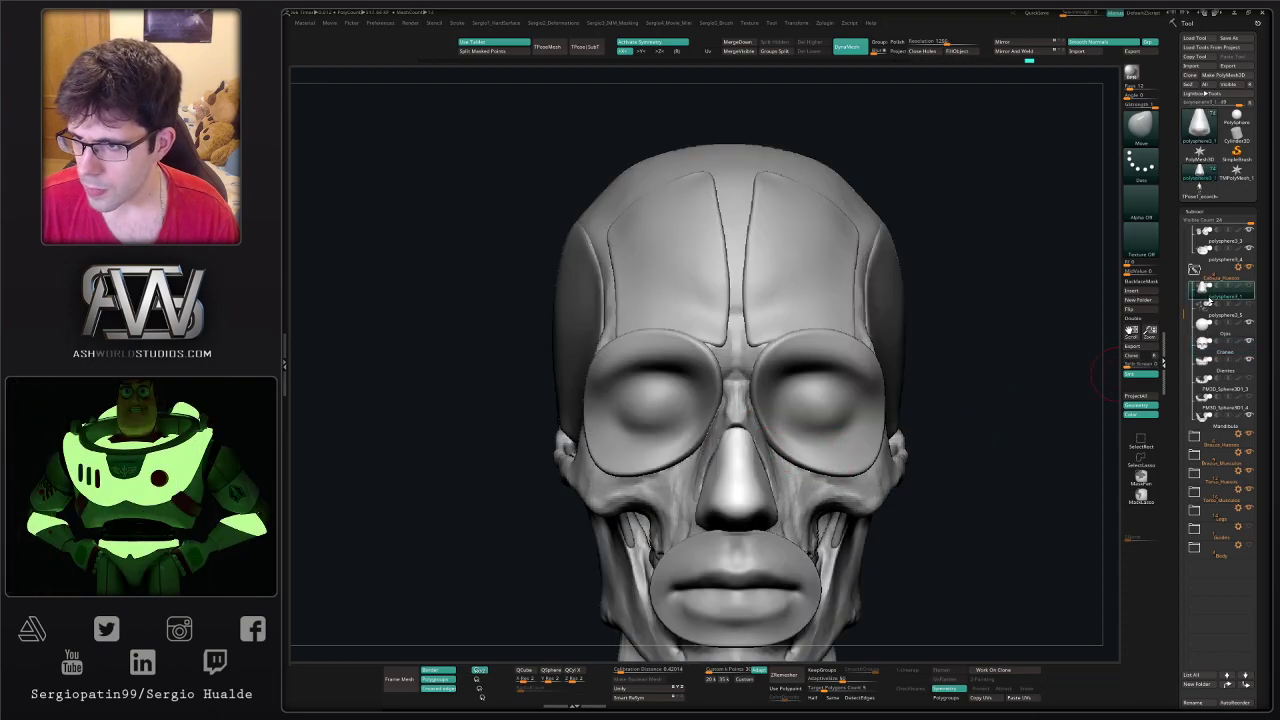
# - Try to reshape the side of the nose with the Move brush and undo the change
pyautogui.keyDown('ctrl'); pyautogui.moveTo(966, 409); pyautogui.dragTo(771, 443, button='right'); pyautogui.keyUp('ctrl')
pyautogui.moveTo(770, 447)
pyautogui.mouseDown()
pyautogui.moveTo(783, 440)
pyautogui.moveTo(722, 451)
pyautogui.moveTo(768, 463)
pyautogui.mouseUp()
pyautogui.hotkey('ctrl', 'z')
pyautogui.moveTo(925, 478)
pyautogui.mouseDown(button='right')
pyautogui.moveTo(895, 470)
pyautogui.moveTo(877, 445)
pyautogui.mouseUp(button='right')
pyautogui.moveTo(877, 445)
pyautogui.keyDown('ctrl'); pyautogui.mouseDown(button='right')
pyautogui.moveTo(880, 463)
pyautogui.moveTo(822, 456)
pyautogui.mouseUp(button='right'); pyautogui.keyUp('ctrl')
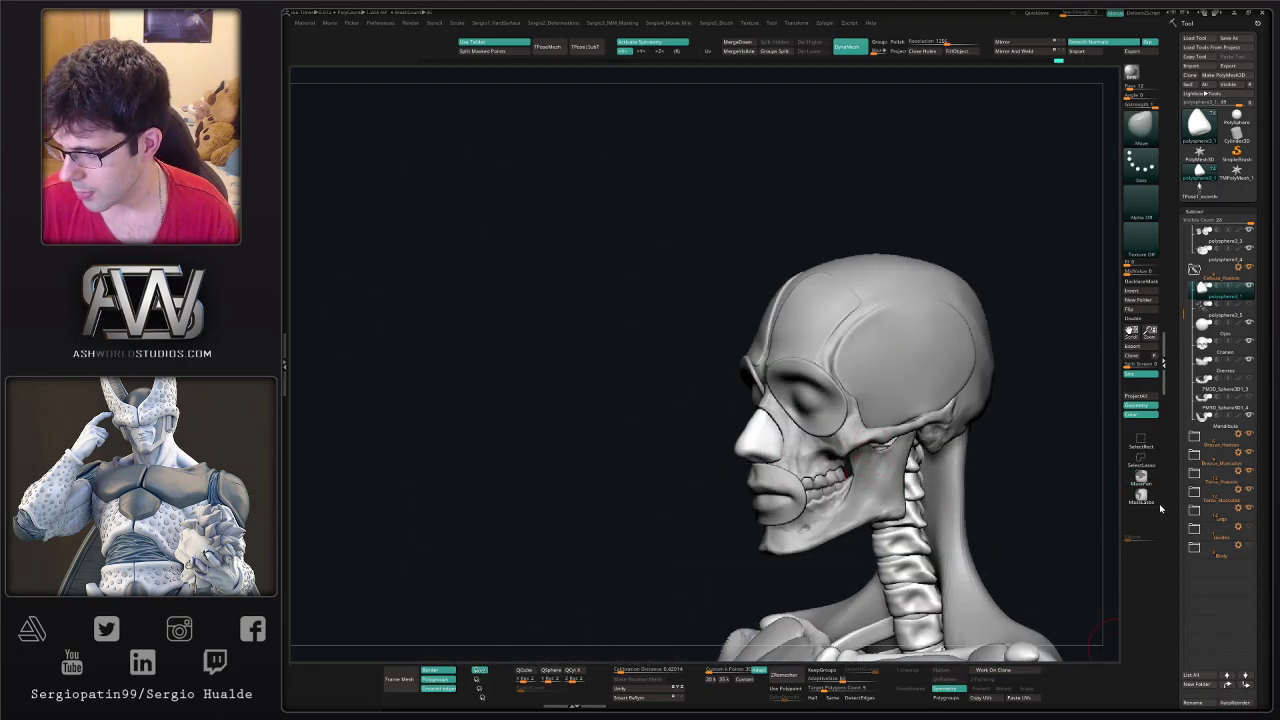
pyautogui.keyDown('alt'); pyautogui.click(995, 417); pyautogui.keyUp('alt')
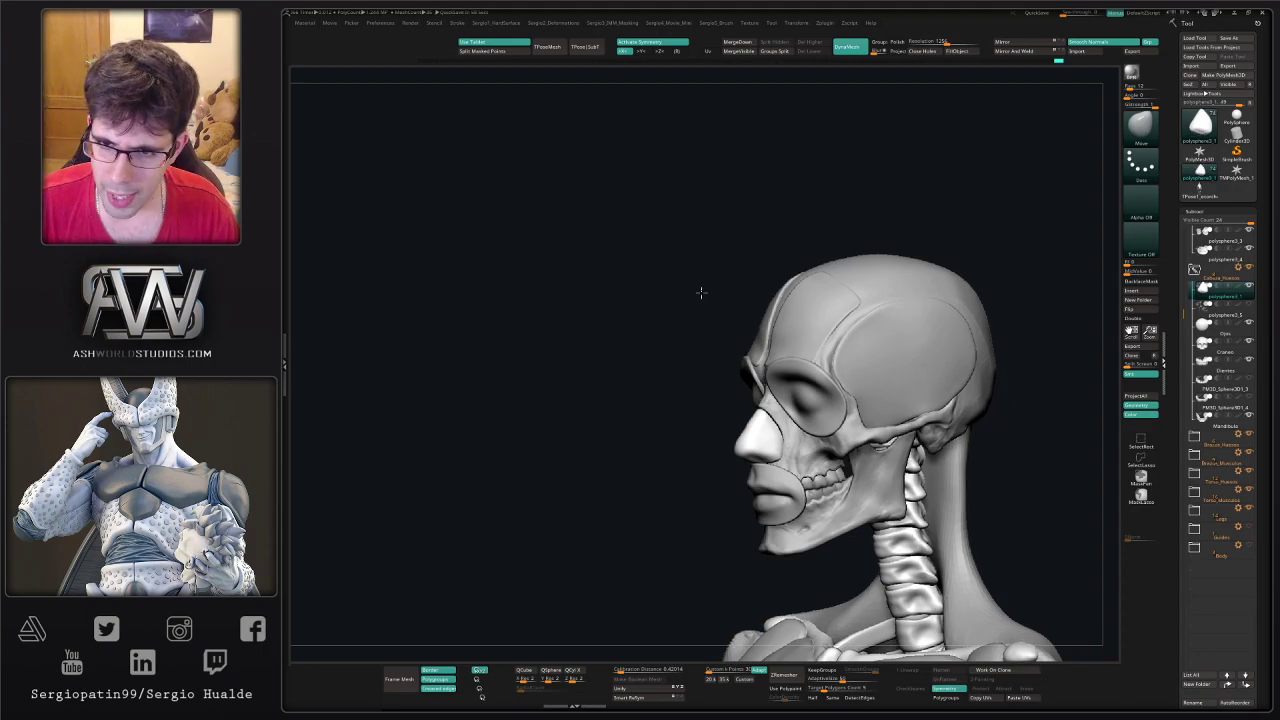
pyautogui.moveTo(701, 292); pyautogui.dragTo(725, 375)
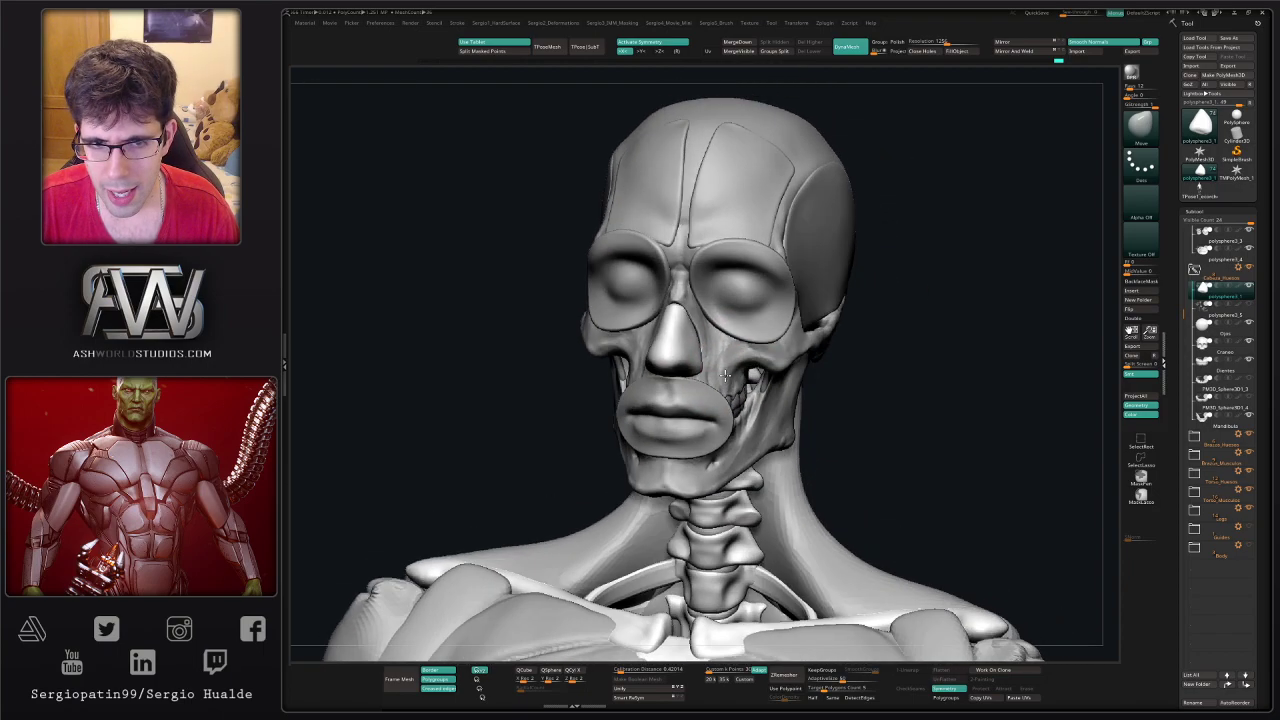
pyautogui.moveTo(725, 375); pyautogui.dragTo(708, 361, button='right')
# - Select the muscle strips subtool, clear its mask, show its polyframe and retopologize it with ZRemesher
pyautogui.click(1212, 310)
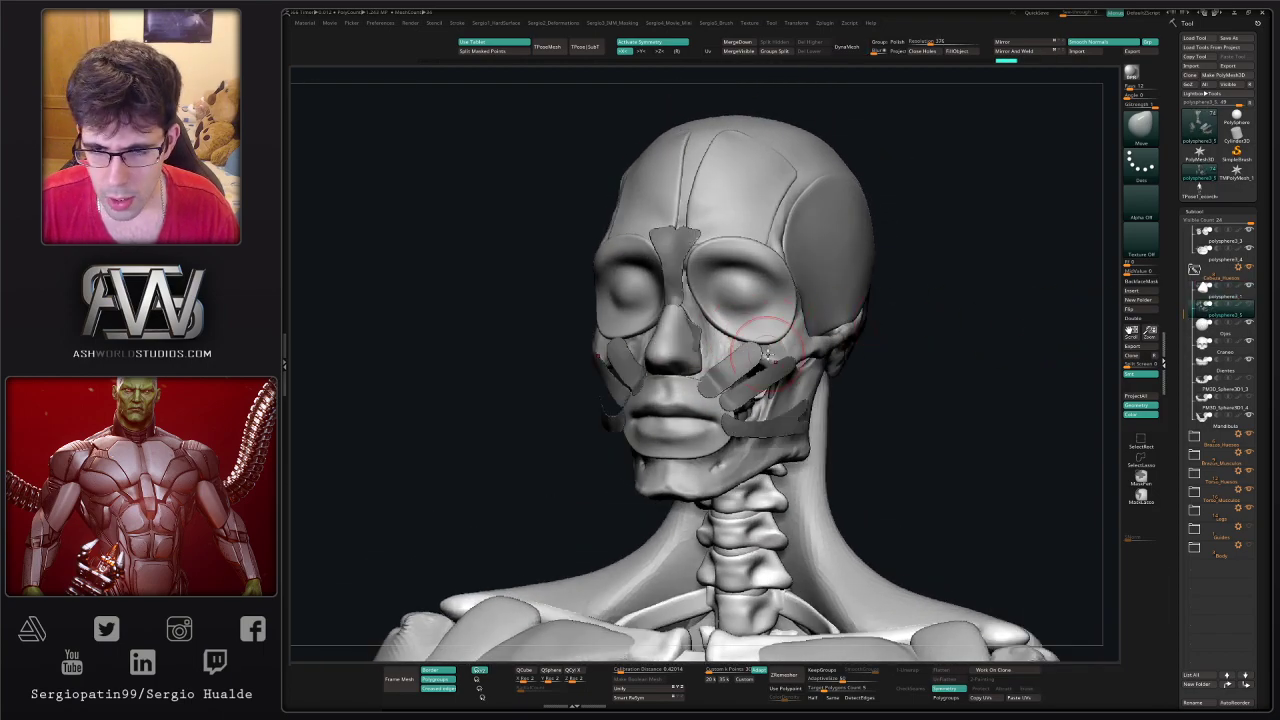
pyautogui.press('d')
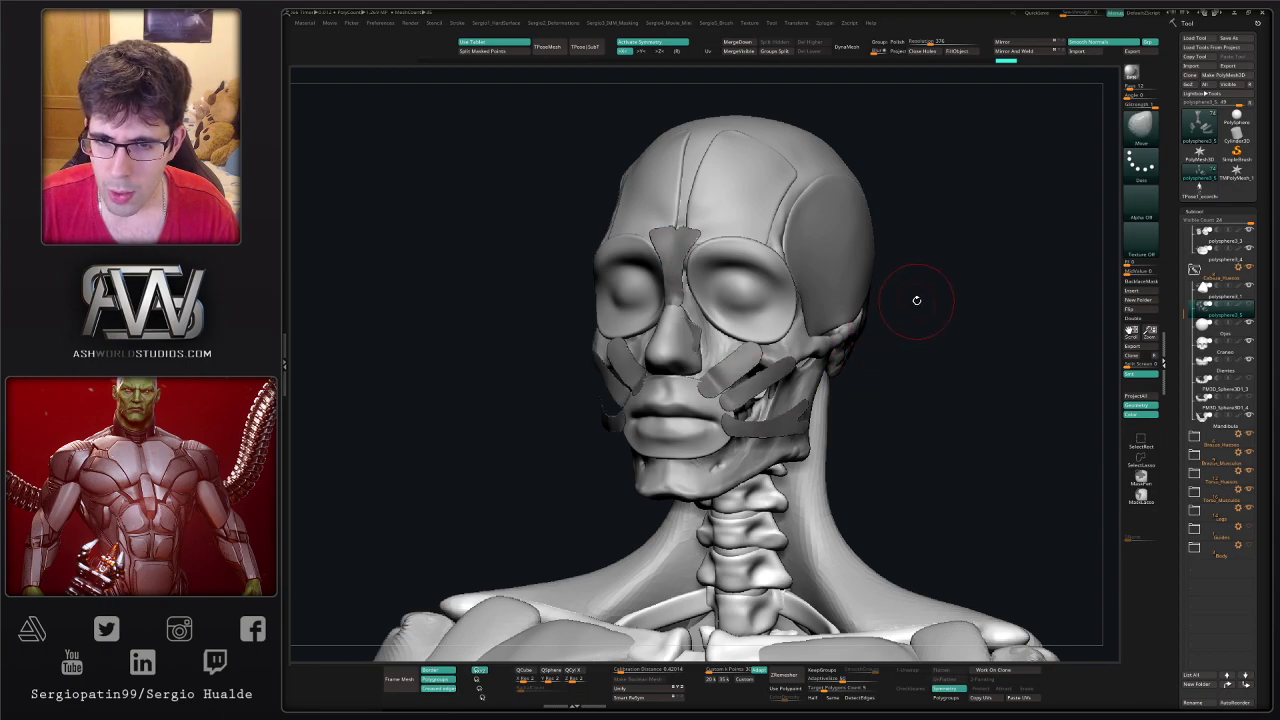
pyautogui.keyDown('ctrl'); pyautogui.moveTo(906, 357); pyautogui.dragTo(922, 395); pyautogui.keyUp('ctrl')
pyautogui.hotkey('shift', 'f')
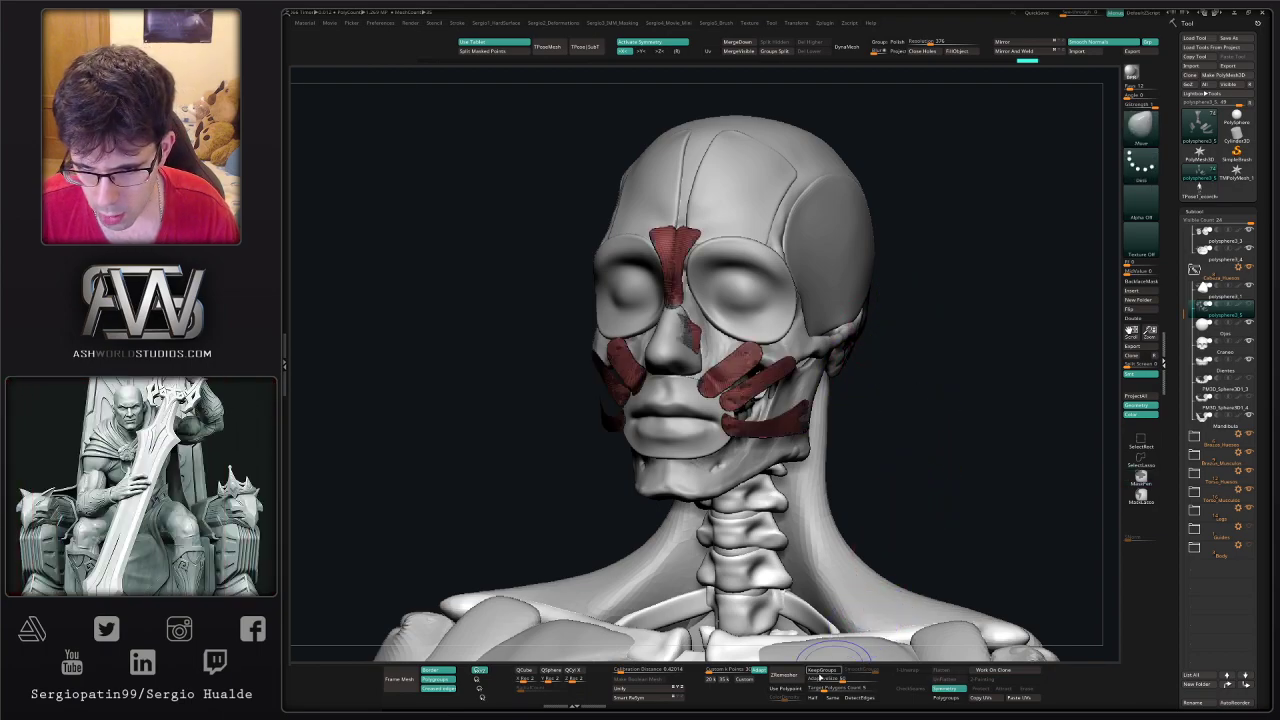
pyautogui.click(797, 679)
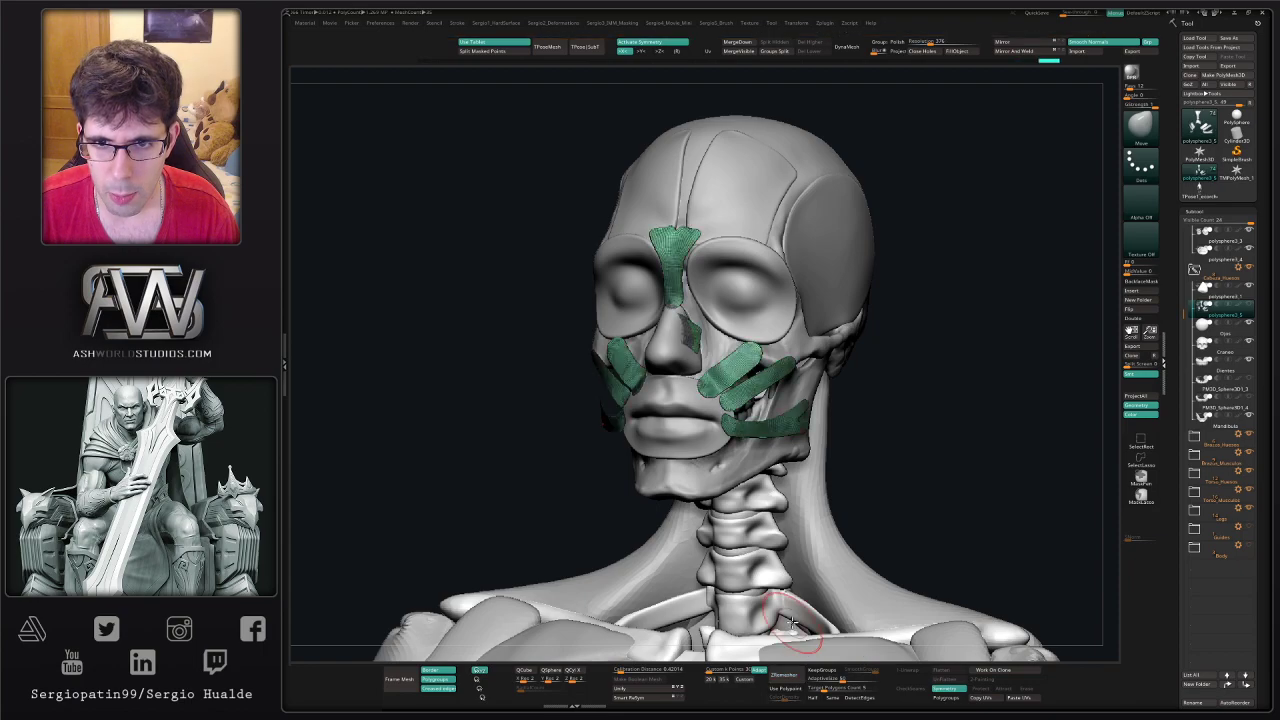
# - Retopologize the muscle strips repeatedly with ZRemesher using the Half option to get a lighter mesh
pyautogui.click(815, 699)
pyautogui.click(793, 677)
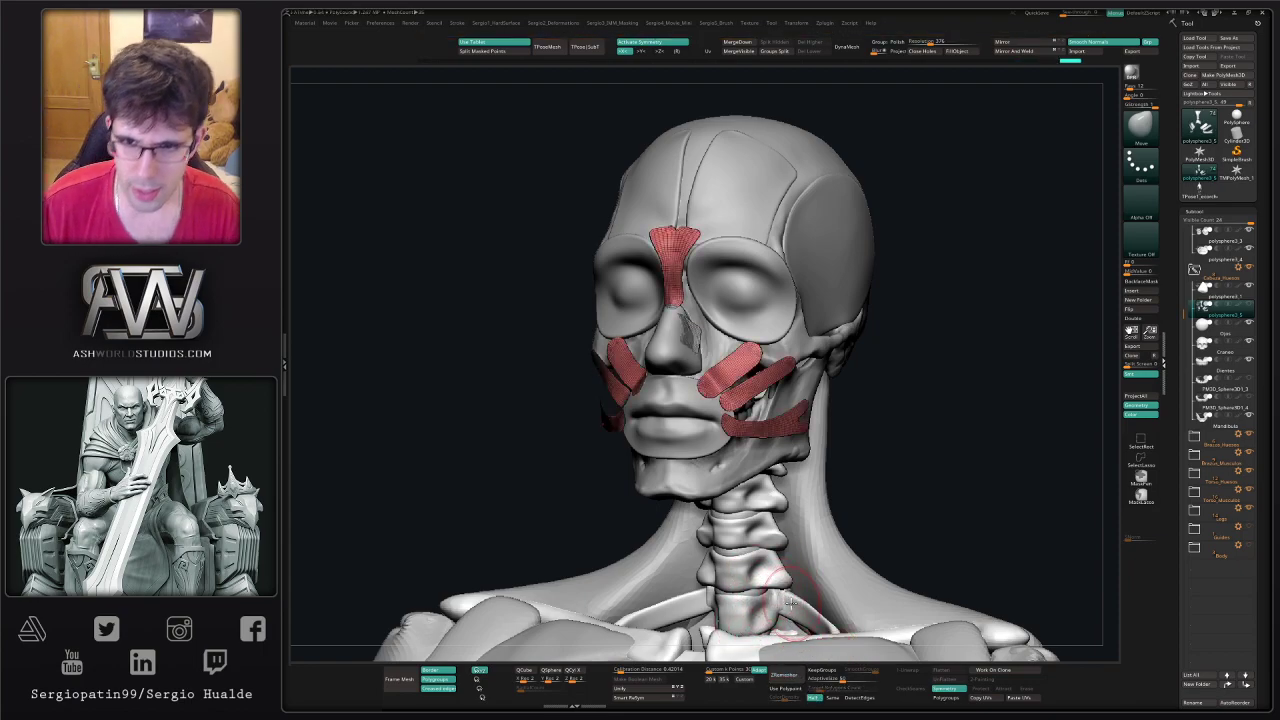
pyautogui.click(790, 676)
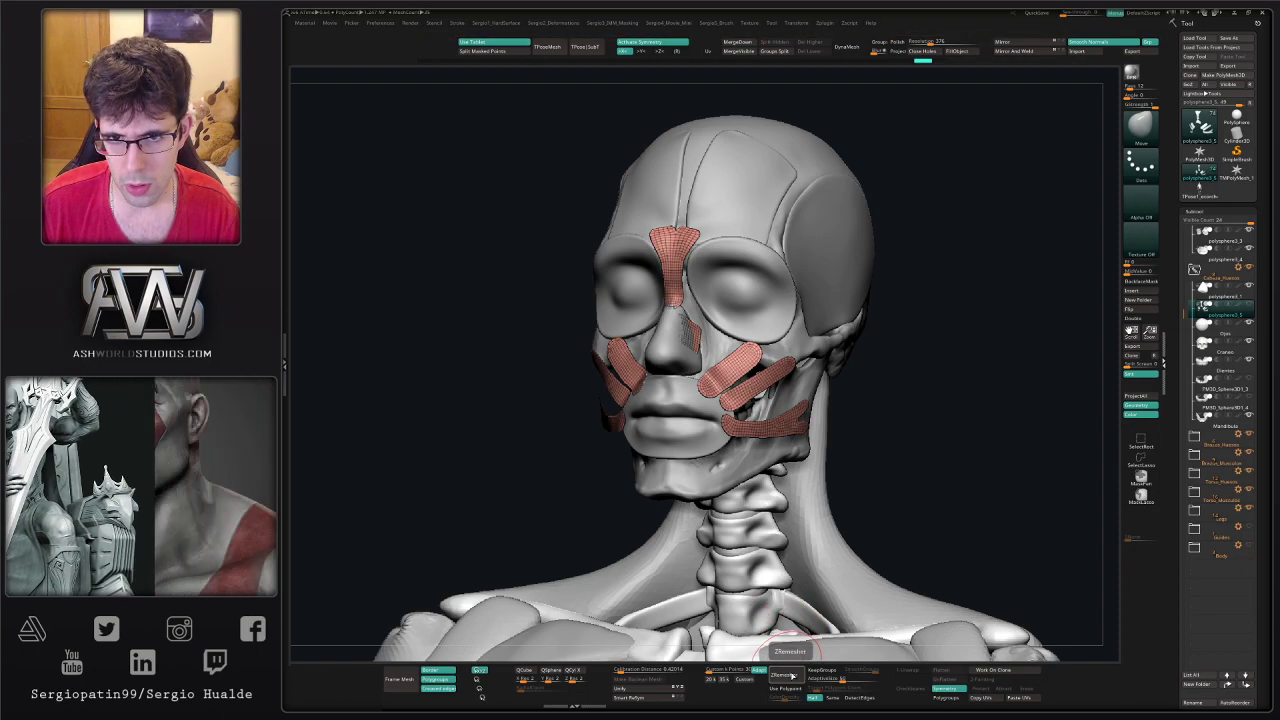
pyautogui.click(792, 674)
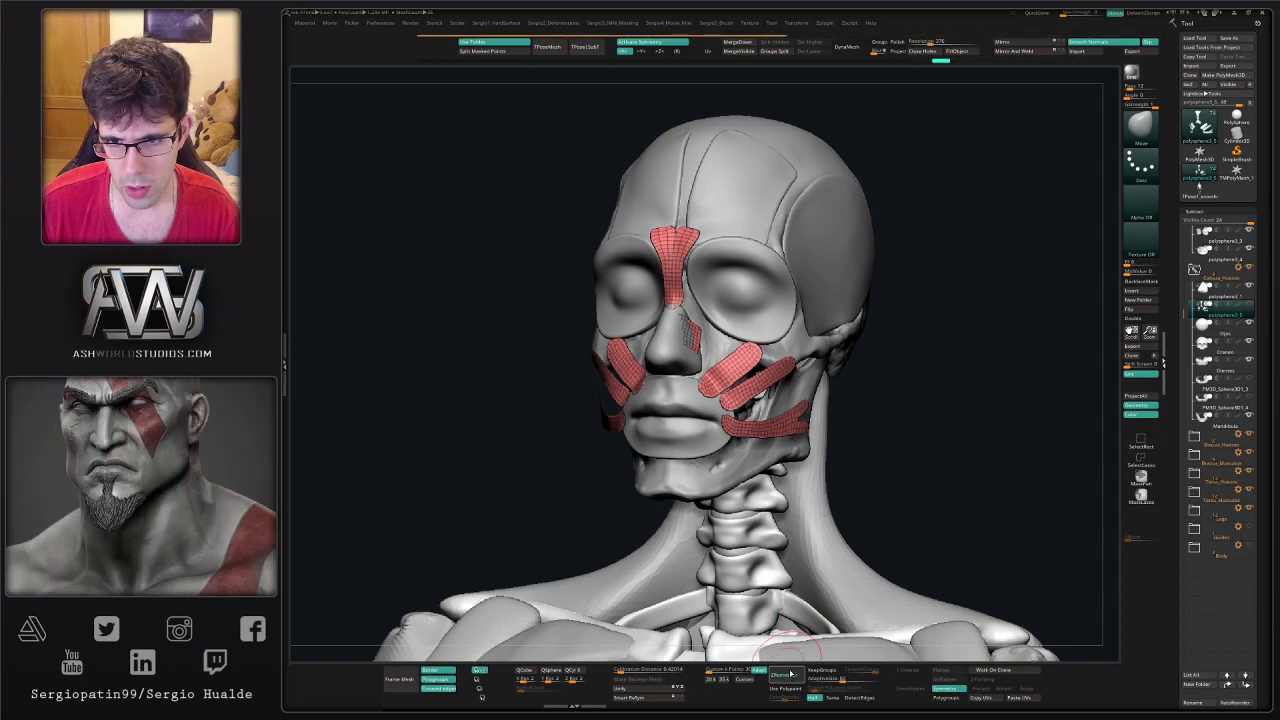
# - Assign a separate polygroup to each muscle strip, and mirror and weld the strips across the face
pyautogui.keyDown('alt'); pyautogui.moveTo(806, 329); pyautogui.dragTo(920, 331); pyautogui.keyUp('alt')
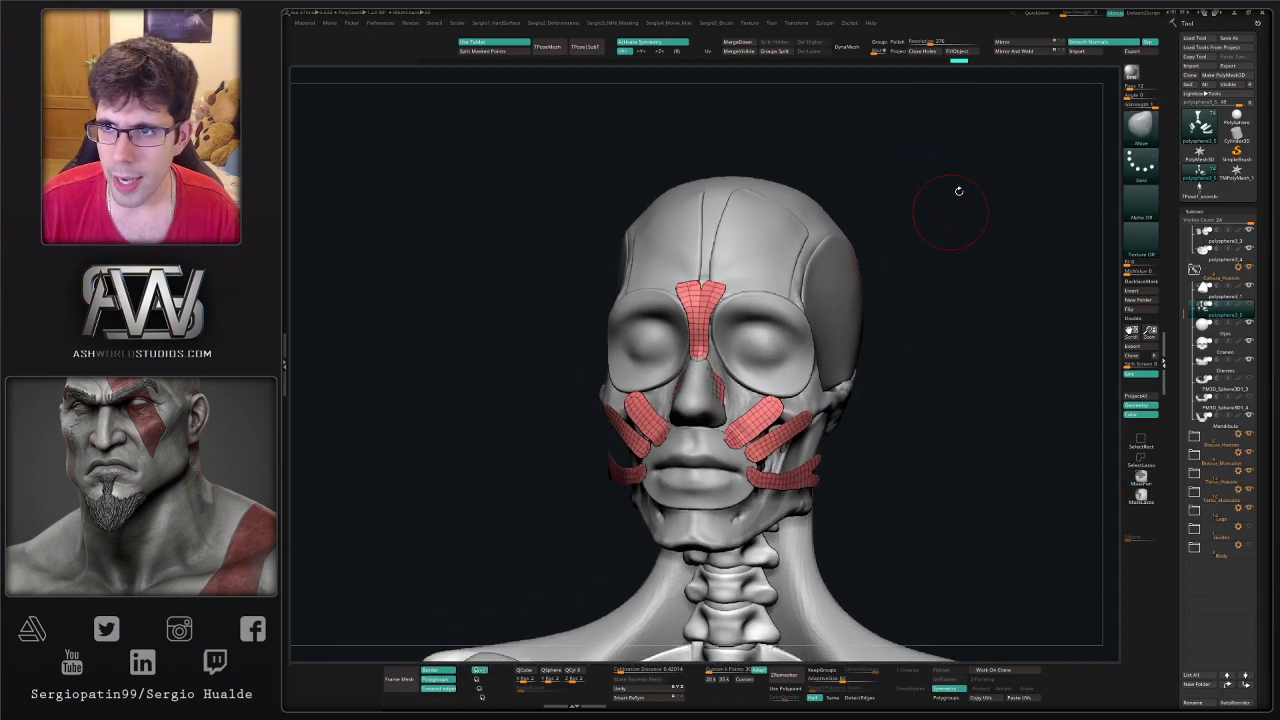
pyautogui.hotkey('ctrl', 'w')
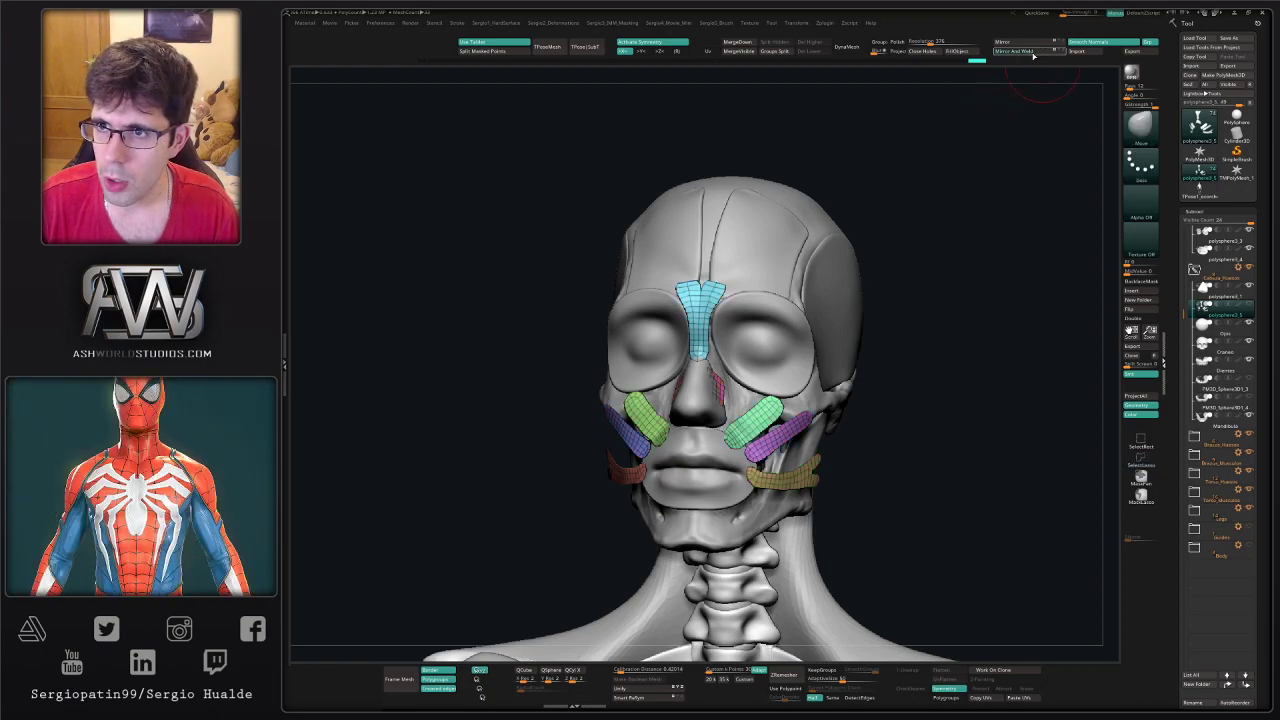
pyautogui.moveTo(931, 277); pyautogui.dragTo(823, 299)
# - Isolate the muscle strip between the brows and split the hidden strips into their own subtool
pyautogui.hotkey('ctrl', 'shift')
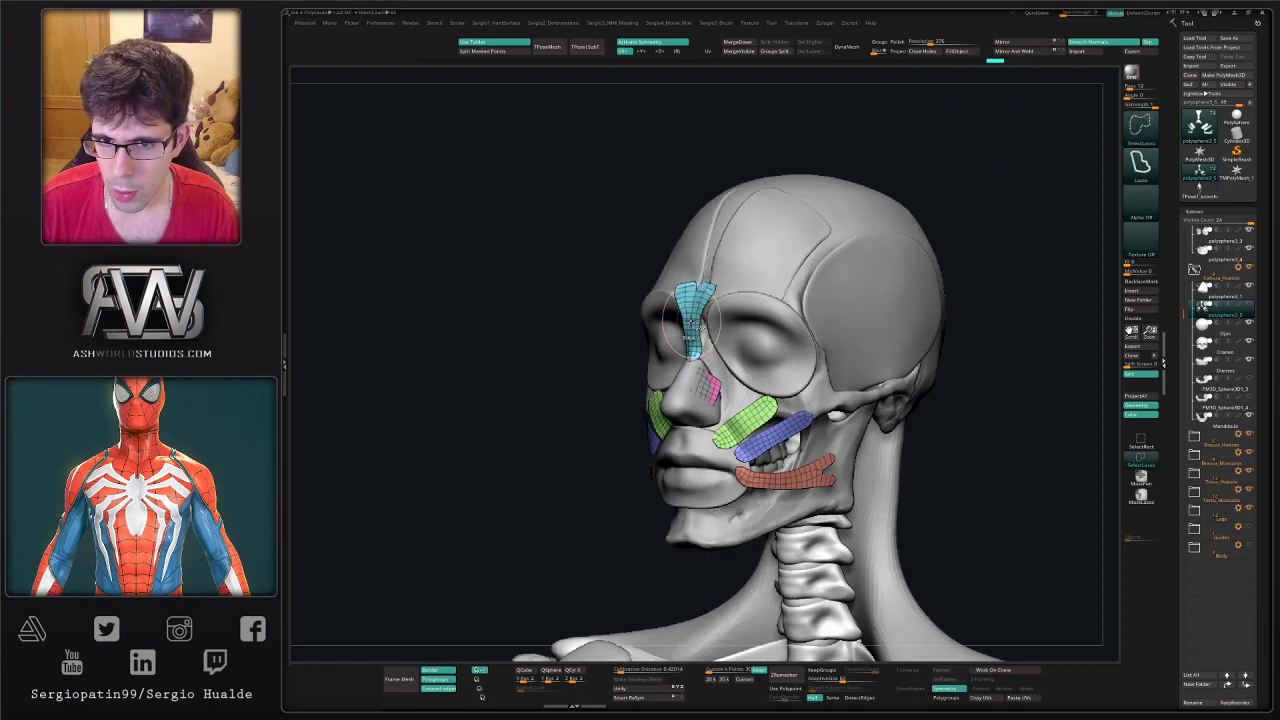
pyautogui.keyDown('ctrl'); pyautogui.keyDown('shift'); pyautogui.click(692, 318); pyautogui.keyUp('shift'); pyautogui.keyUp('ctrl')
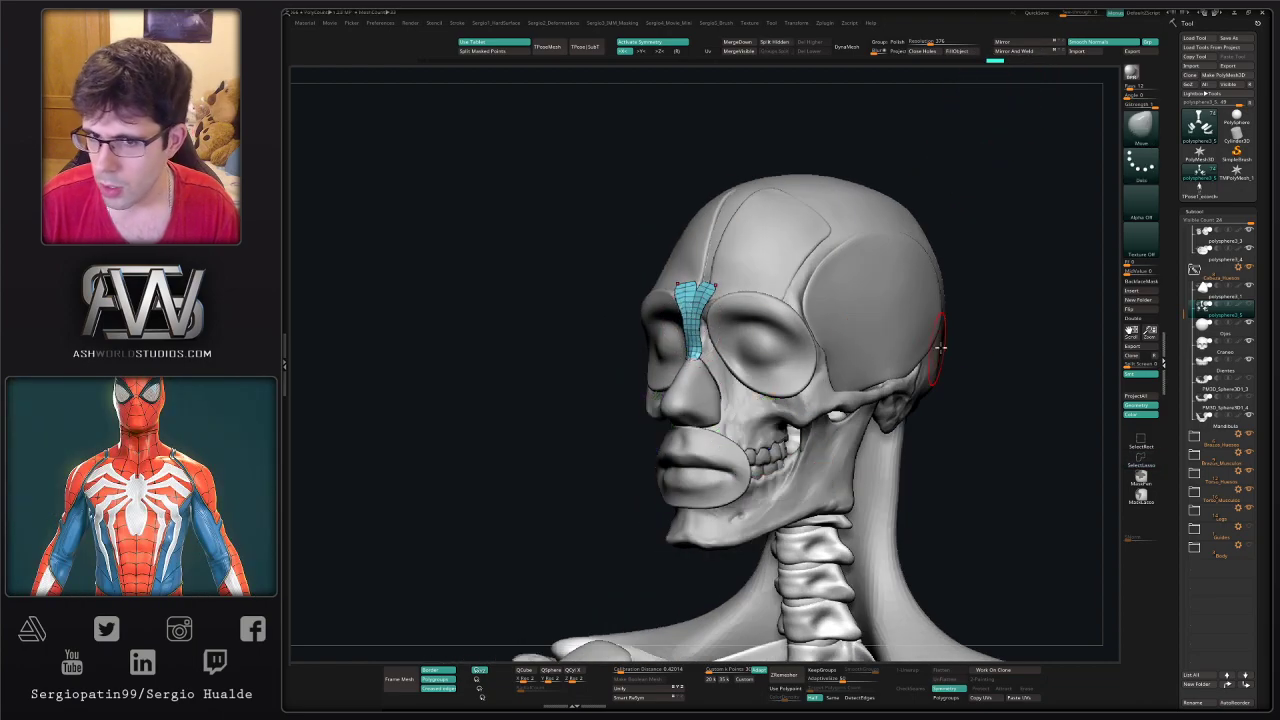
pyautogui.click(775, 42)
pyautogui.moveTo(684, 317)
pyautogui.keyDown('ctrl'); pyautogui.mouseDown(button='right')
pyautogui.moveTo(728, 350)
pyautogui.moveTo(695, 352)
pyautogui.moveTo(733, 255)
pyautogui.moveTo(748, 270)
pyautogui.mouseUp(button='right'); pyautogui.keyUp('ctrl')
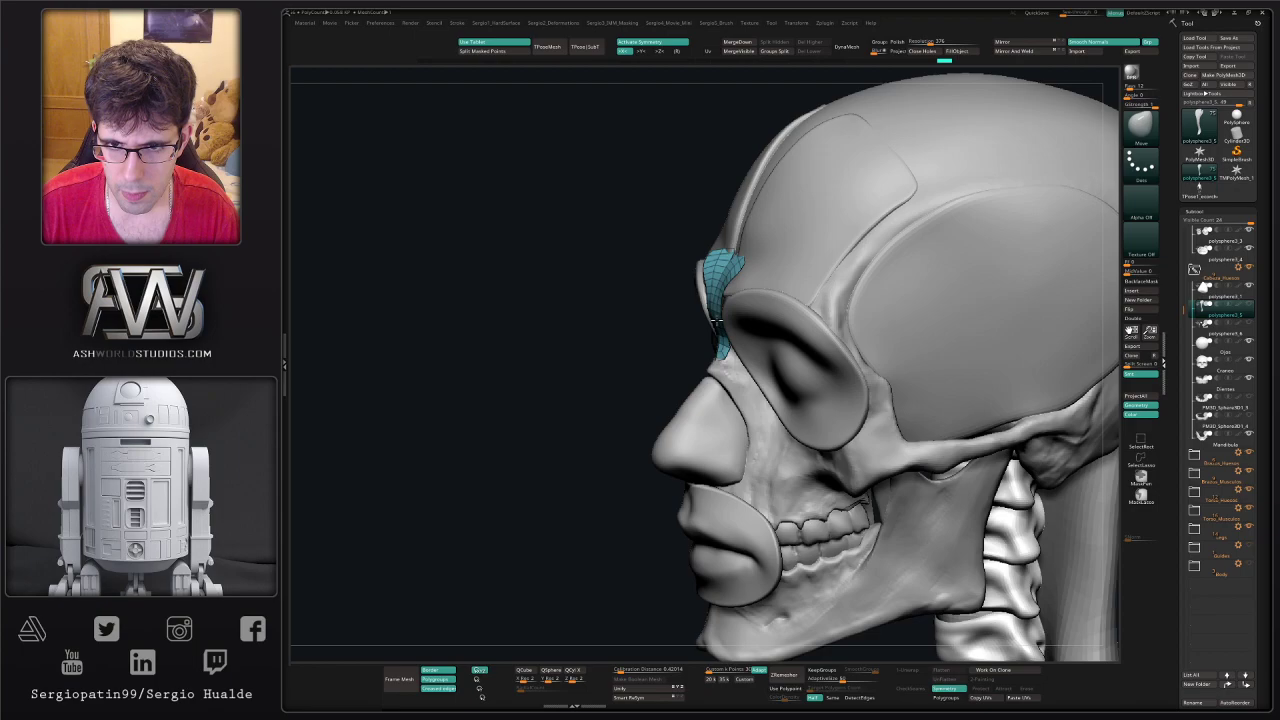
# - Solo the muscle strip between the brows, edit its mesh with ZModeler and bring the skull back into view
pyautogui.moveTo(712, 308); pyautogui.dragTo(742, 372, button='right')
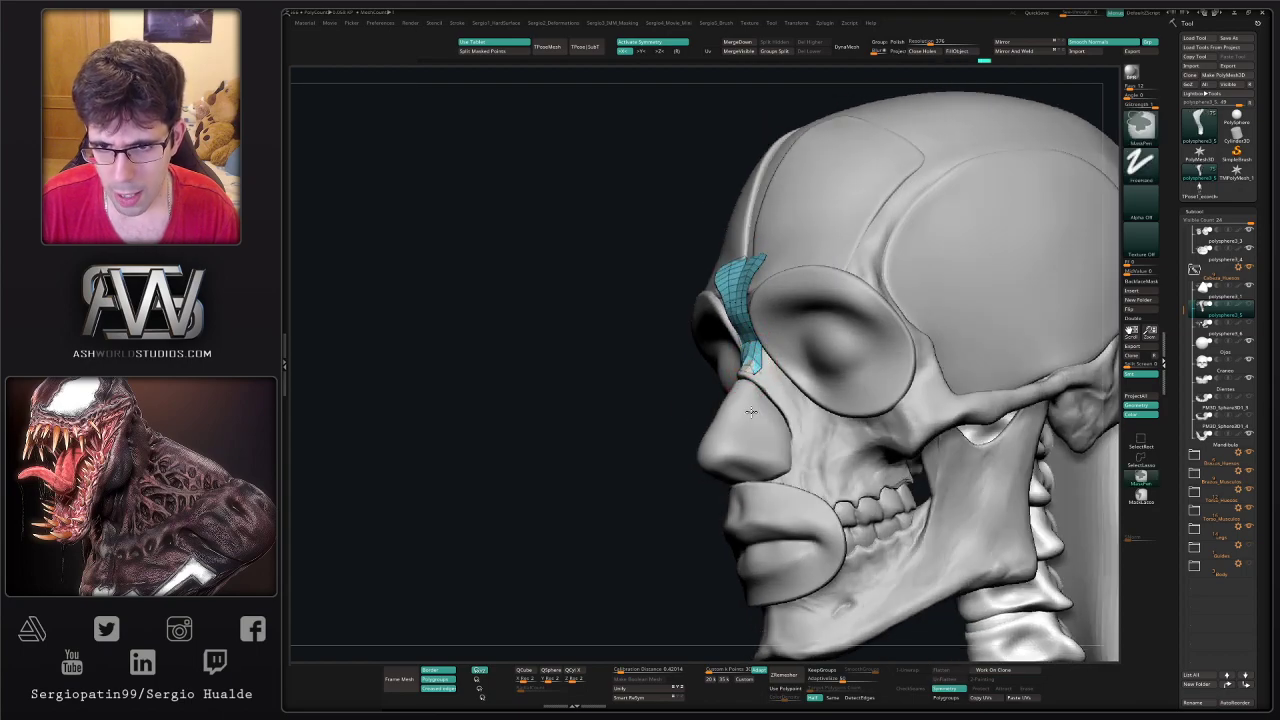
pyautogui.moveTo(750, 412)
pyautogui.keyDown('ctrl'); pyautogui.mouseDown(button='right')
pyautogui.moveTo(731, 314)
pyautogui.moveTo(771, 337)
pyautogui.moveTo(779, 260)
pyautogui.moveTo(754, 357)
pyautogui.moveTo(781, 365)
pyautogui.moveTo(787, 349)
pyautogui.mouseUp(button='right'); pyautogui.keyUp('ctrl')
pyautogui.hotkey('alt', 's')
pyautogui.press('b')
pyautogui.press('z')
pyautogui.press('m')
pyautogui.press('space')
pyautogui.click(727, 311)
pyautogui.hotkey('alt', 's')
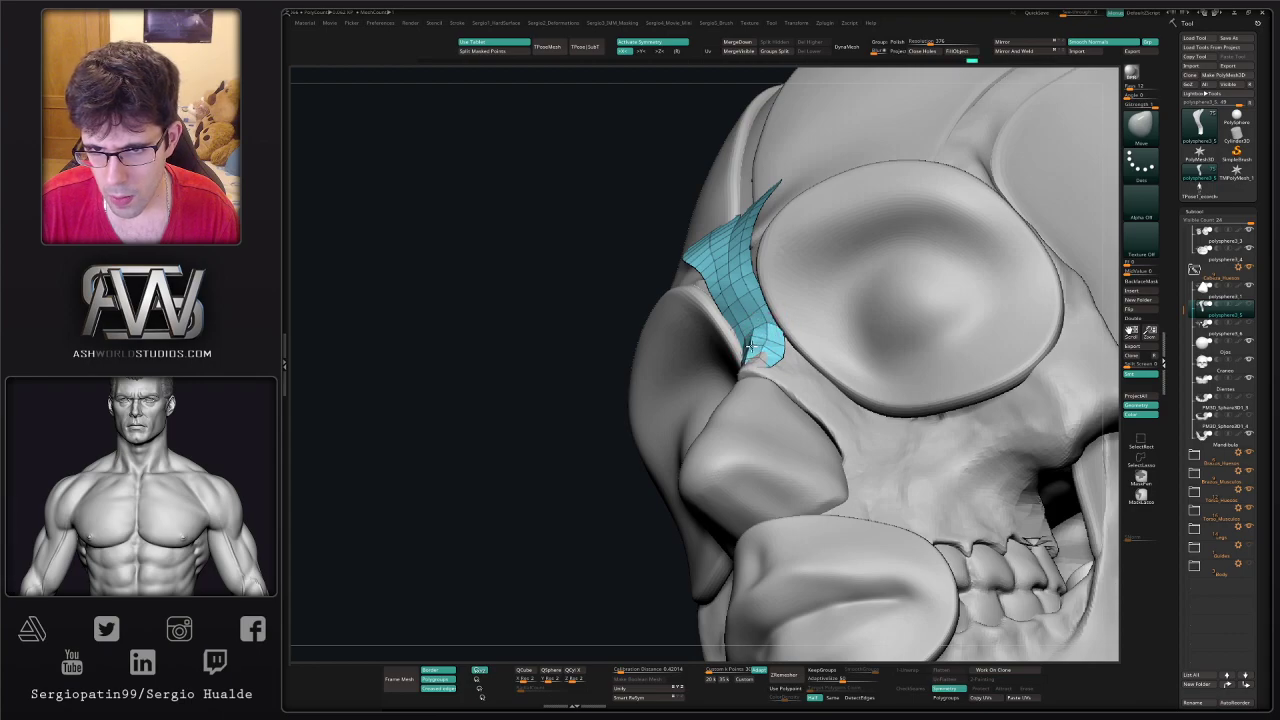
# - Fit the strip's lower end over the bridge of the nose and adjust its side with the Move brush
pyautogui.moveTo(752, 346); pyautogui.dragTo(759, 318, button='right')
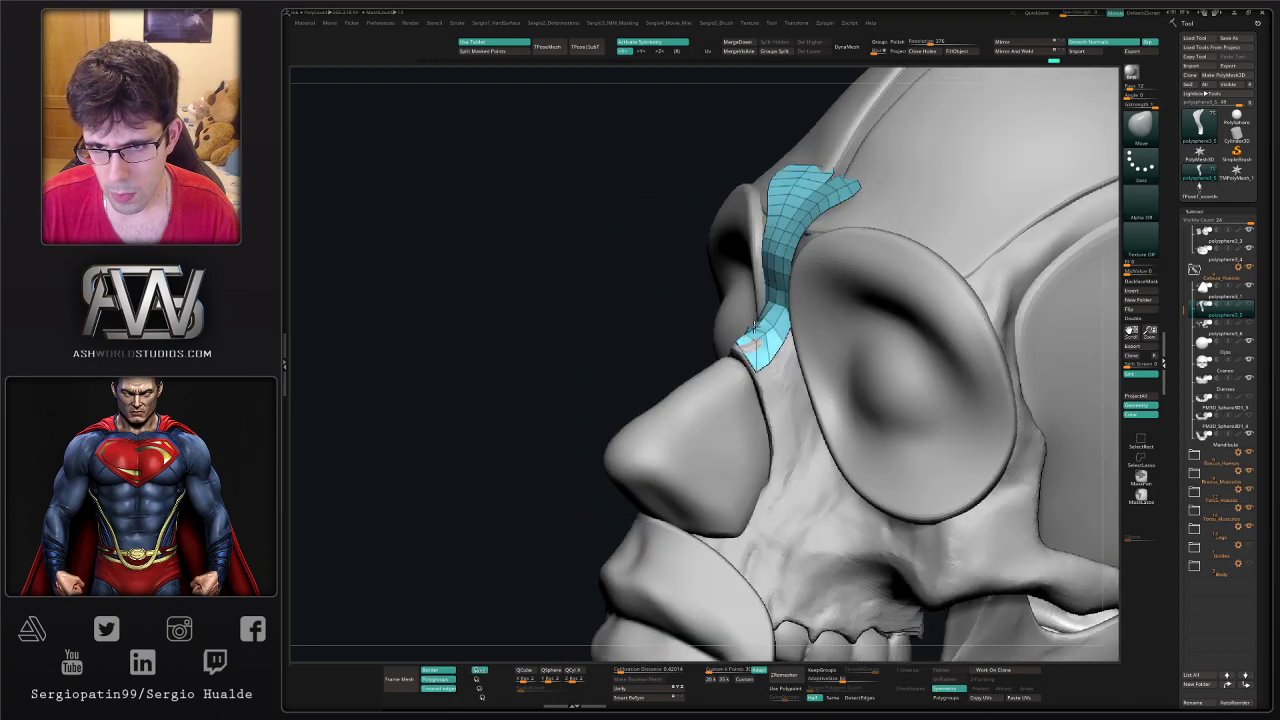
pyautogui.press('shift')
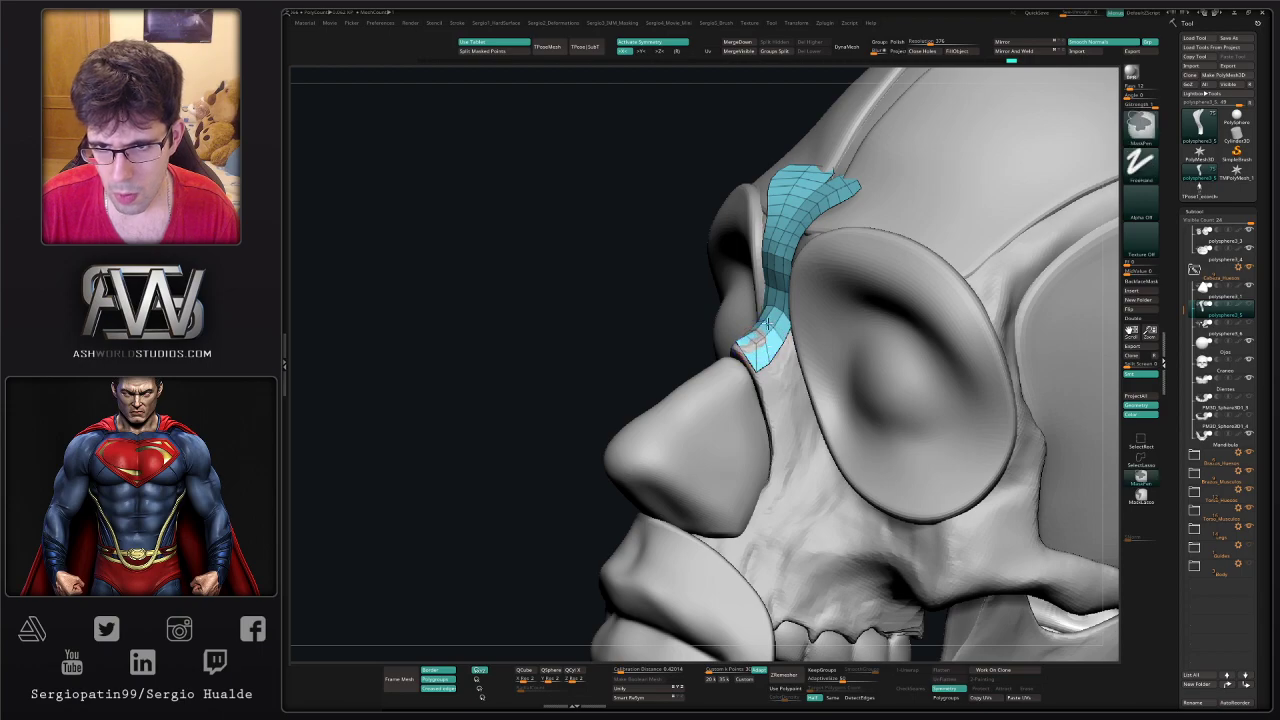
pyautogui.moveTo(752, 342)
pyautogui.mouseDown(button='right')
pyautogui.moveTo(790, 316)
pyautogui.moveTo(778, 300)
pyautogui.moveTo(774, 310)
pyautogui.moveTo(777, 281)
pyautogui.mouseUp(button='right')
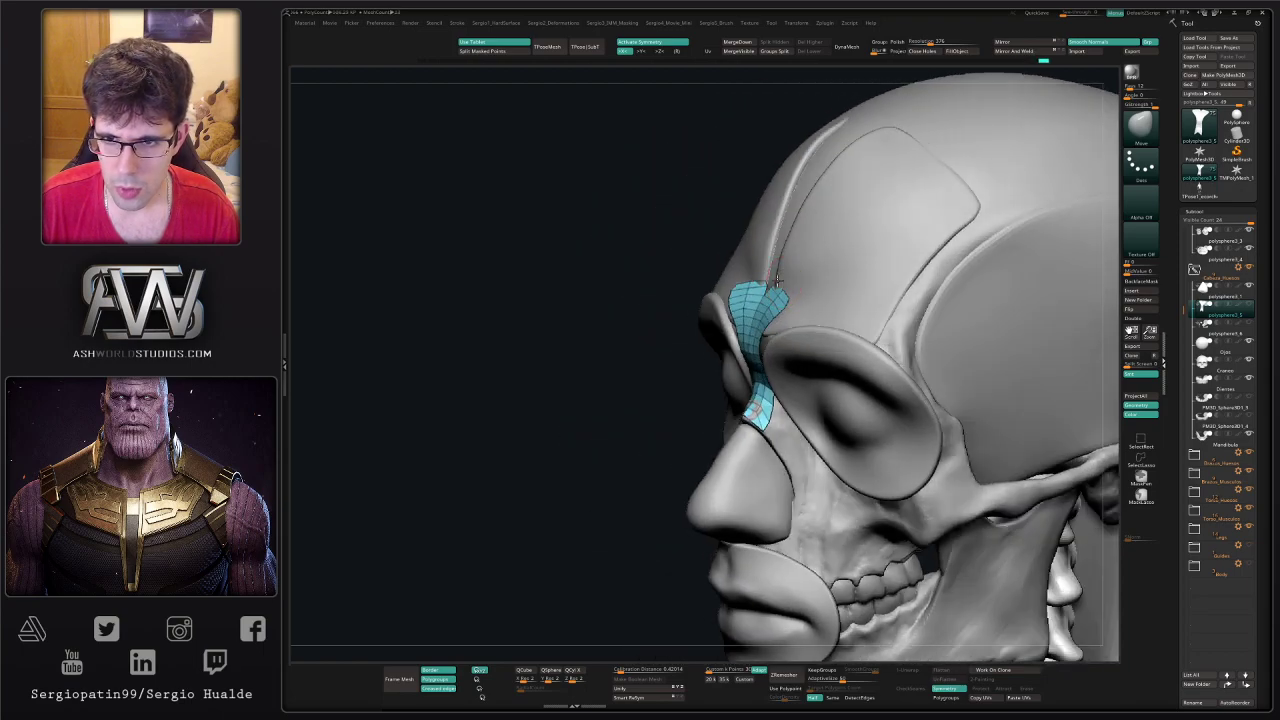
pyautogui.moveTo(772, 314); pyautogui.dragTo(775, 314)
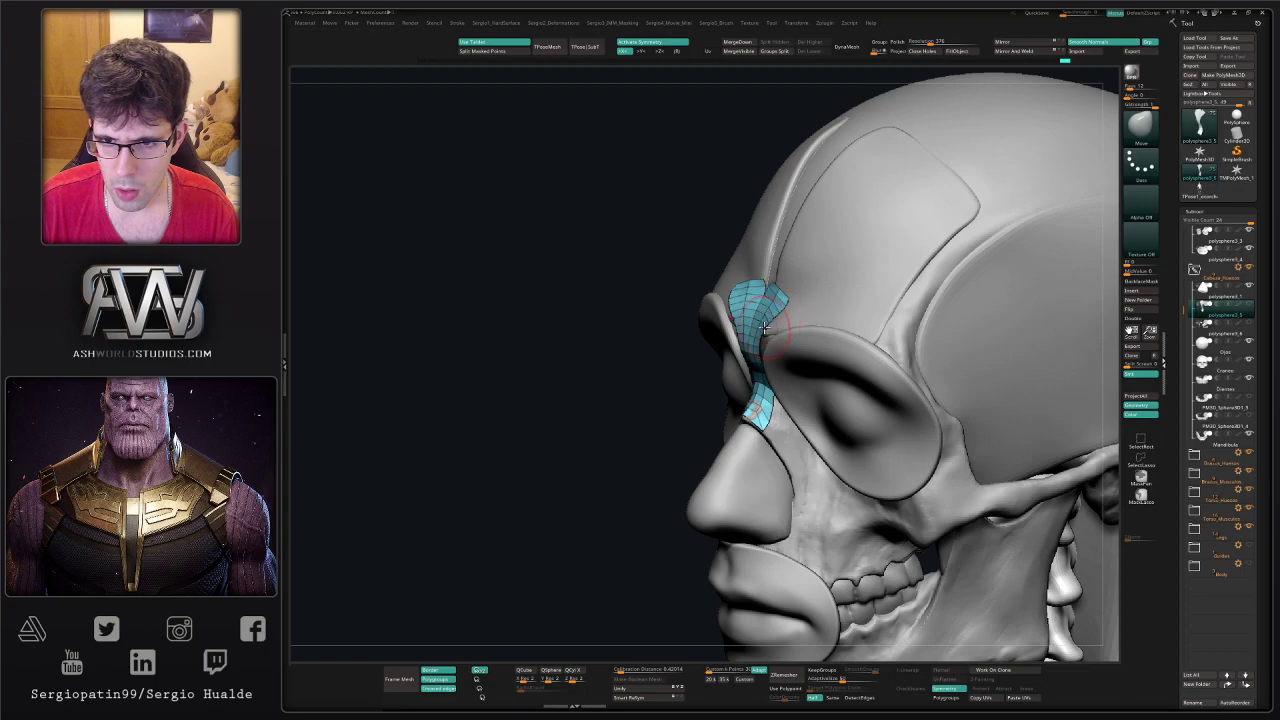
# - Pull the strip's upper corners outward along the forehead with a resized Move brush
pyautogui.moveTo(808, 310)
pyautogui.mouseDown(button='right')
pyautogui.moveTo(815, 333)
pyautogui.moveTo(776, 311)
pyautogui.moveTo(785, 272)
pyautogui.moveTo(677, 290)
pyautogui.moveTo(709, 287)
pyautogui.mouseUp(button='right')
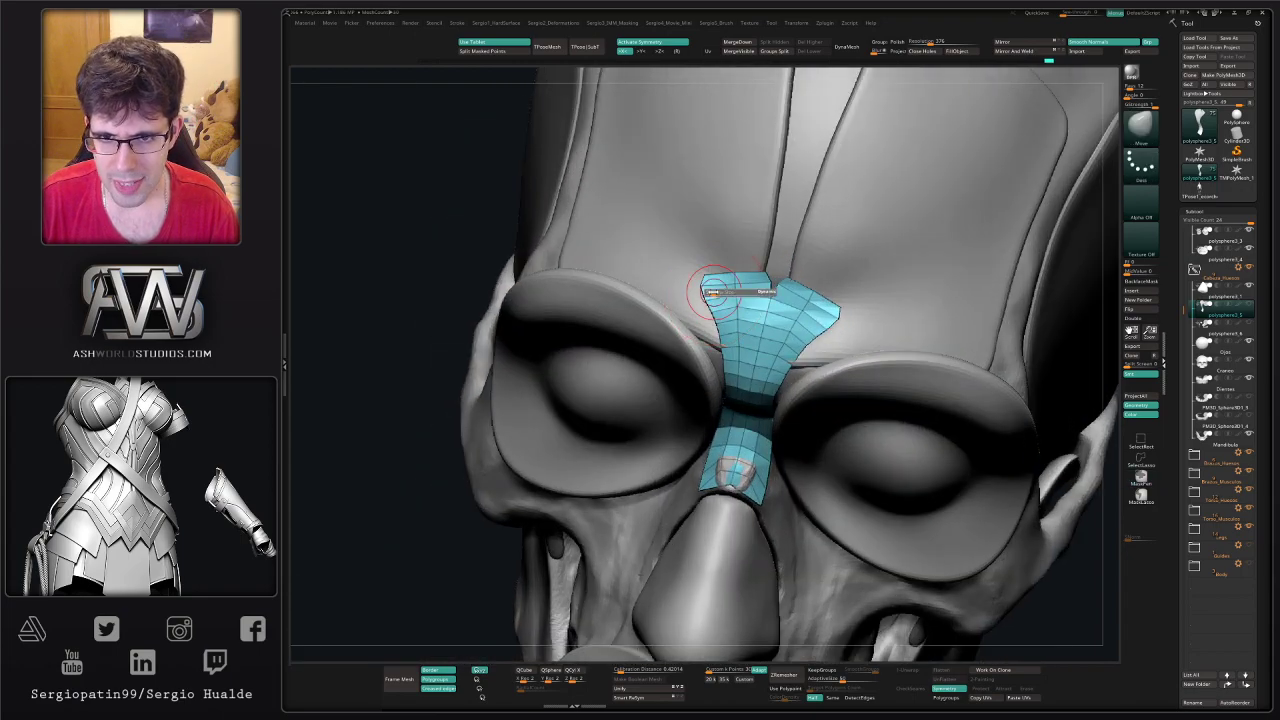
pyautogui.moveTo(708, 283)
pyautogui.mouseDown()
pyautogui.moveTo(697, 272)
pyautogui.moveTo(702, 290)
pyautogui.mouseUp()
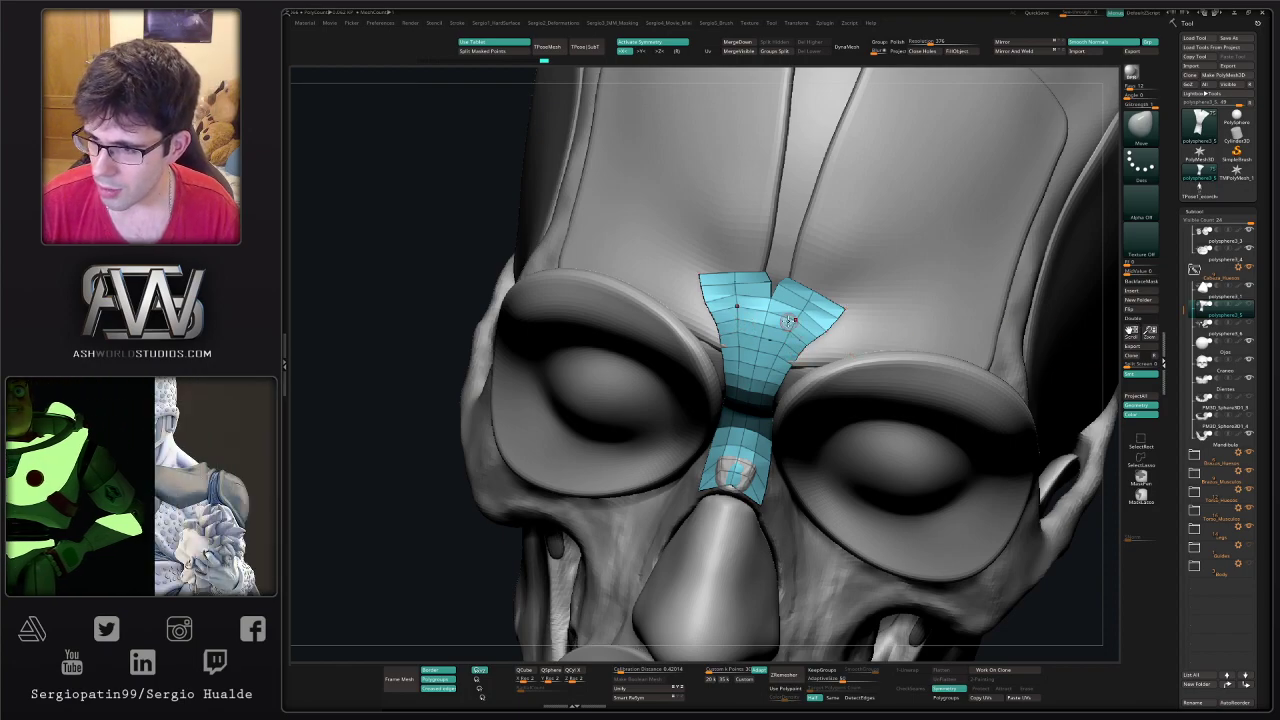
pyautogui.keyDown('ctrl'); pyautogui.moveTo(731, 382); pyautogui.dragTo(767, 388, button='right'); pyautogui.keyUp('ctrl')
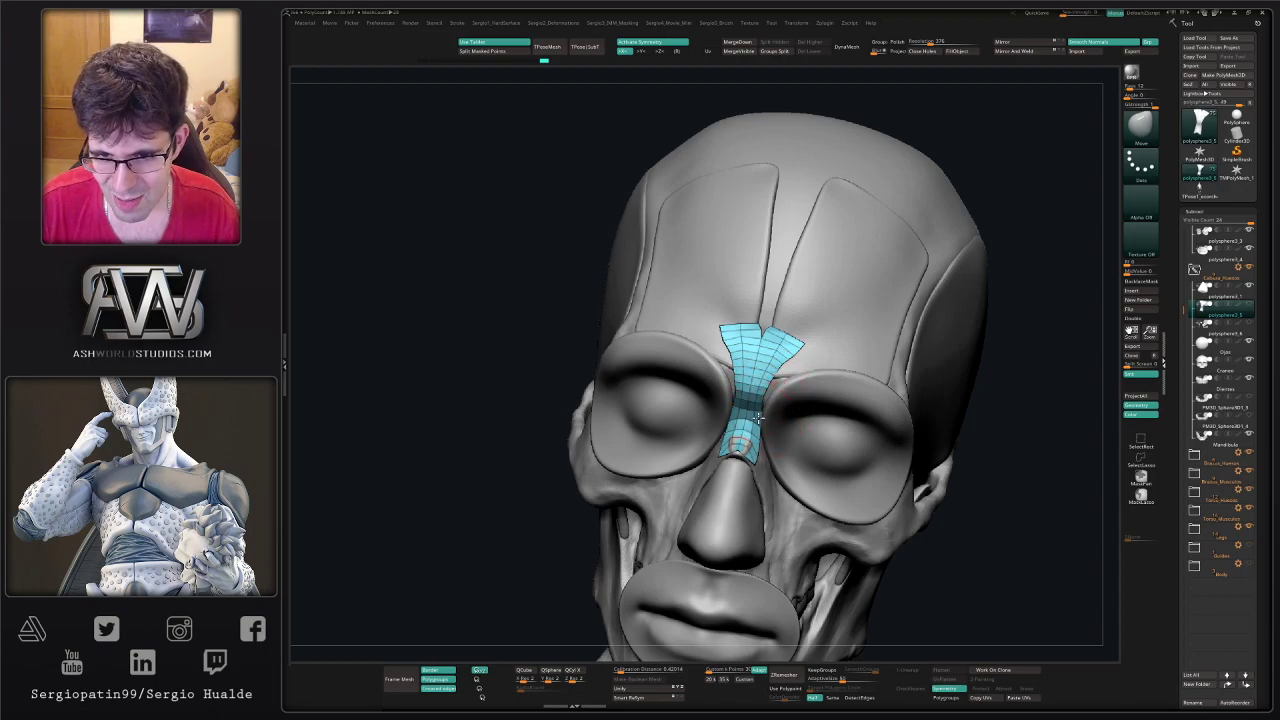
pyautogui.moveTo(757, 418)
pyautogui.mouseDown(button='right')
pyautogui.moveTo(751, 395)
pyautogui.moveTo(806, 340)
pyautogui.mouseUp(button='right')
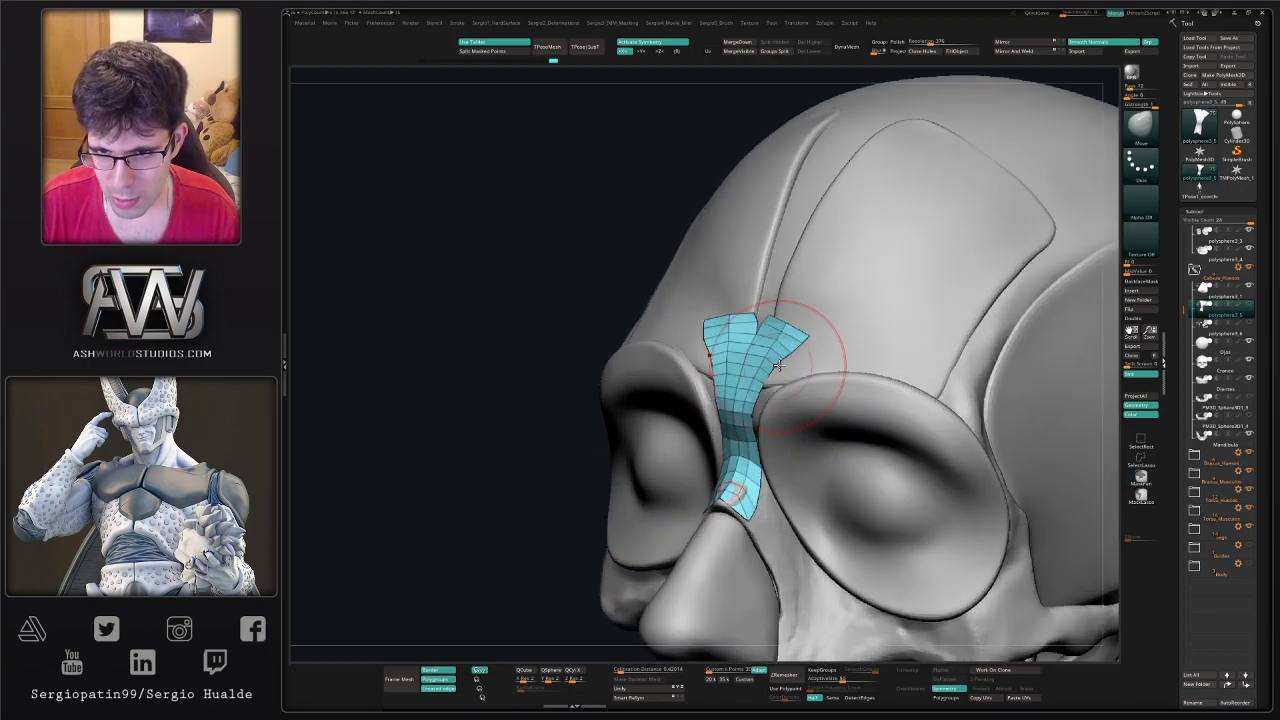
pyautogui.press('s')
pyautogui.moveTo(824, 349); pyautogui.dragTo(797, 351)
# - Close the notch in the strip's upper edge by stitching its points with ZModeler, set to two points and To End Point
pyautogui.moveTo(795, 350)
pyautogui.mouseDown(button='right')
pyautogui.moveTo(752, 305)
pyautogui.moveTo(748, 330)
pyautogui.mouseUp(button='right')
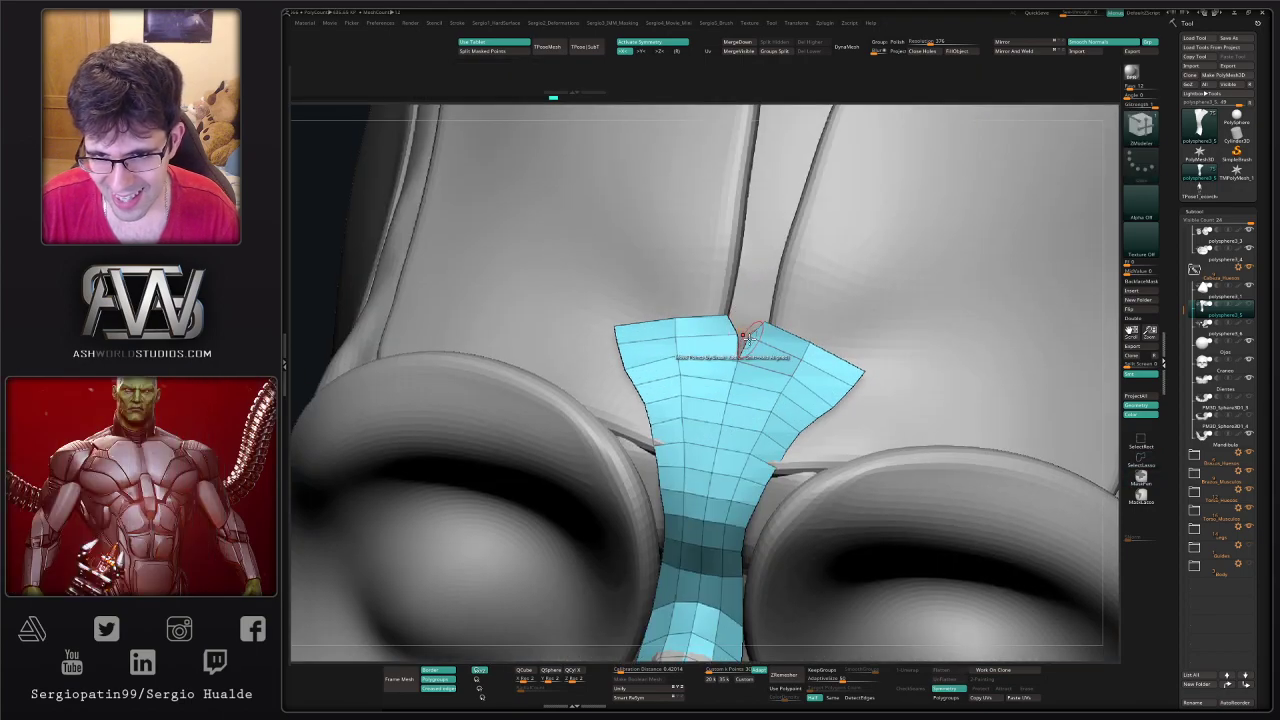
pyautogui.hotkey('alt', 's')
pyautogui.moveTo(728, 353); pyautogui.dragTo(666, 355, button='right')
pyautogui.press('space')
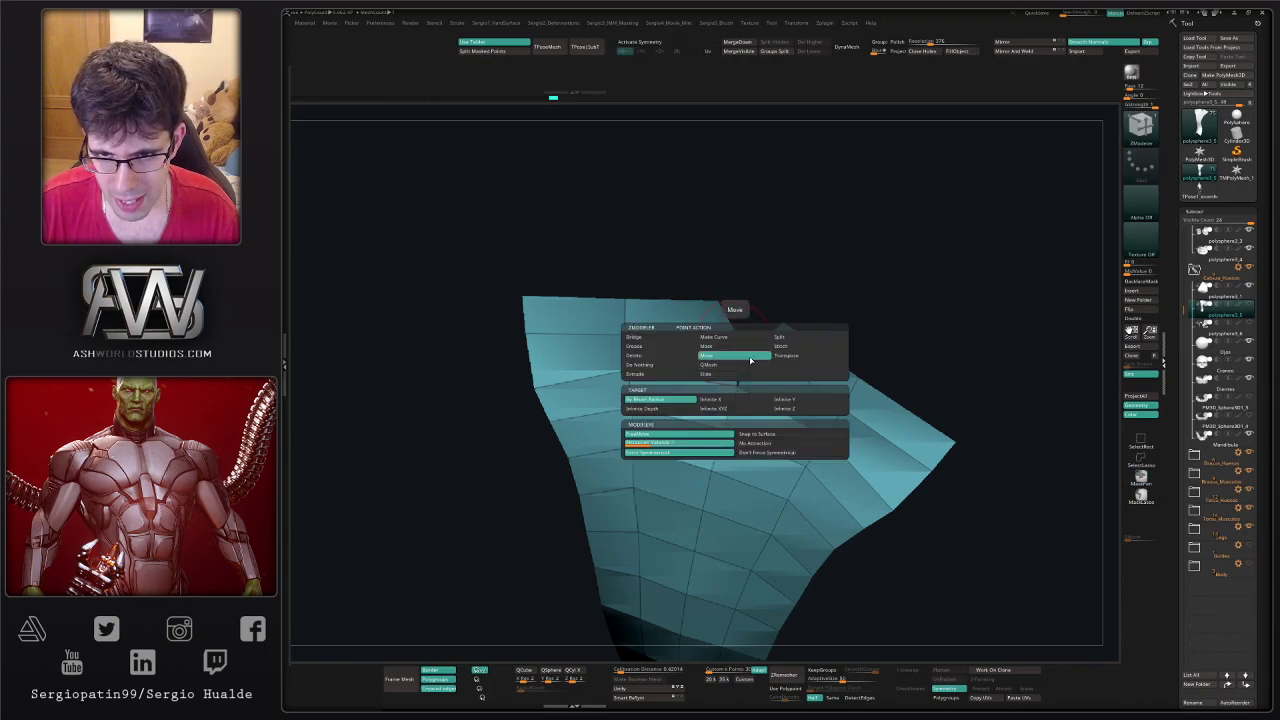
pyautogui.click(789, 348)
pyautogui.click(729, 425)
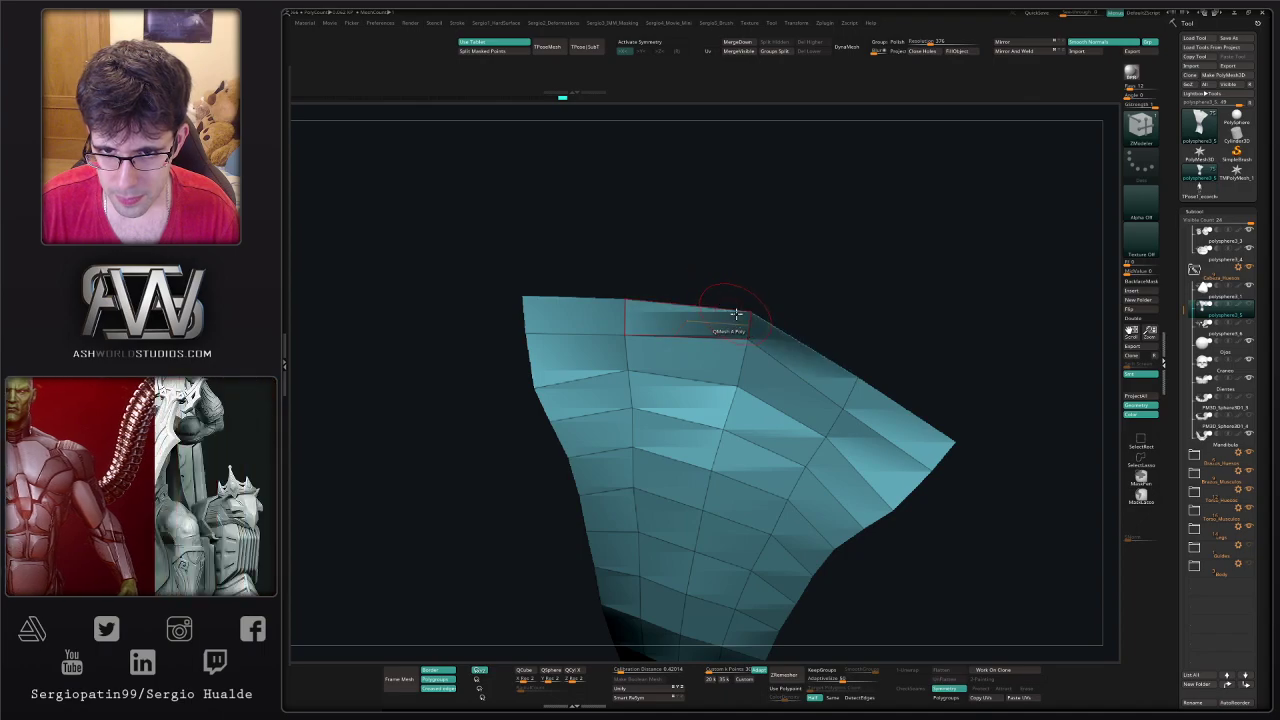
pyautogui.press('x')
pyautogui.press('space')
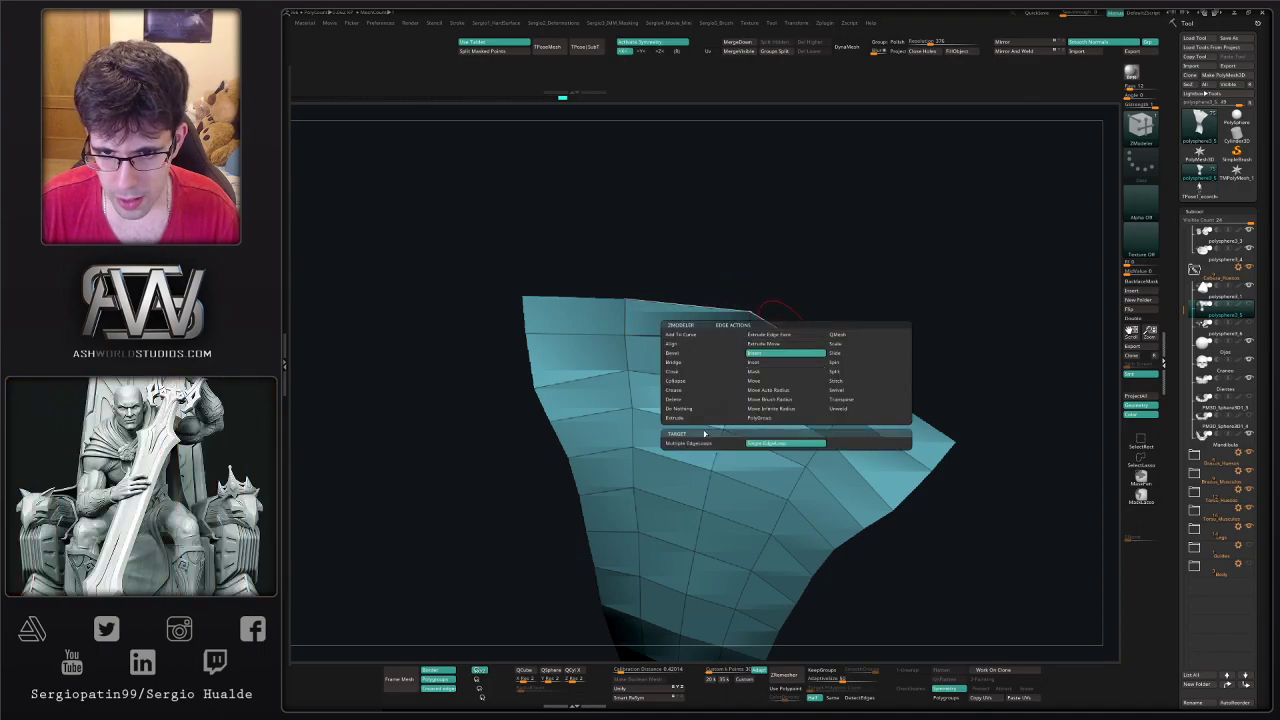
pyautogui.press('space')
pyautogui.click(771, 467)
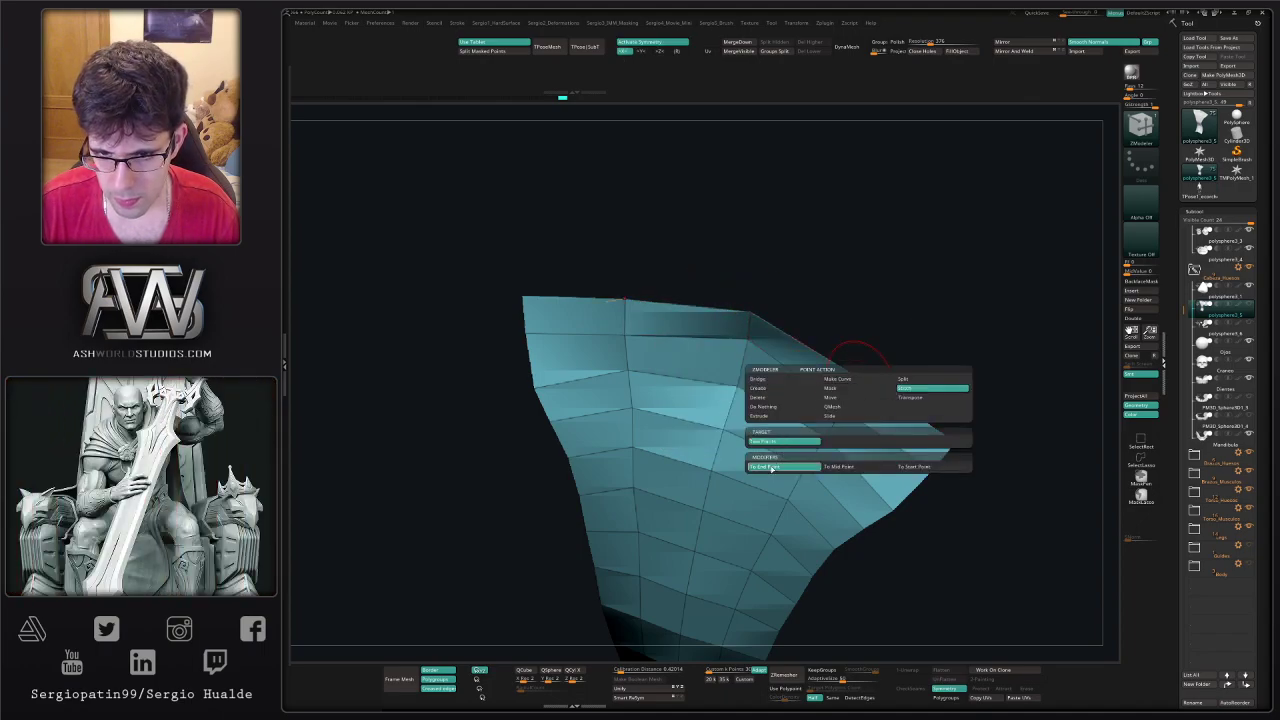
# - Round the strip's stitched upper edge with the Move brush and check it against the skull
pyautogui.moveTo(771, 462)
pyautogui.keyDown('ctrl'); pyautogui.mouseDown(button='right')
pyautogui.moveTo(771, 357)
pyautogui.moveTo(784, 375)
pyautogui.mouseUp(button='right'); pyautogui.keyUp('ctrl')
pyautogui.press('b')
pyautogui.press('m')
pyautogui.press('v')
pyautogui.moveTo(788, 393); pyautogui.dragTo(783, 375)
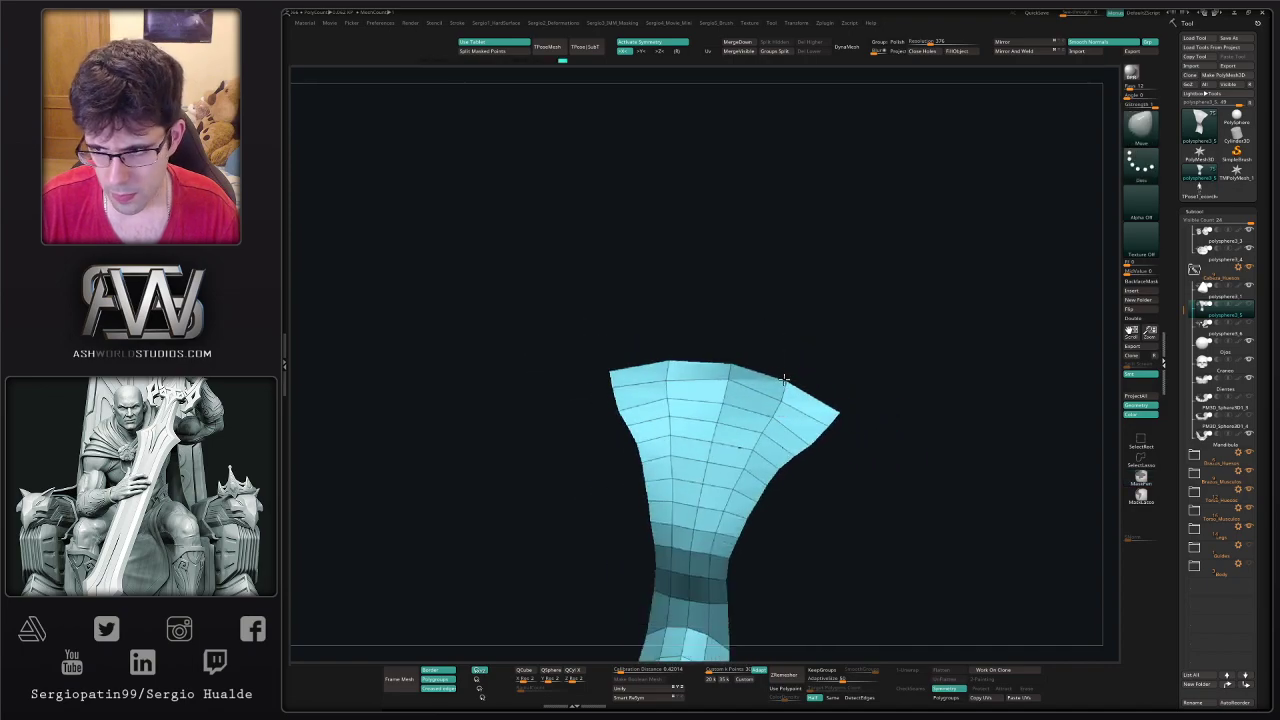
pyautogui.hotkey('alt', 's')
pyautogui.keyDown('ctrl'); pyautogui.moveTo(771, 410); pyautogui.dragTo(772, 372, button='right'); pyautogui.keyUp('ctrl')
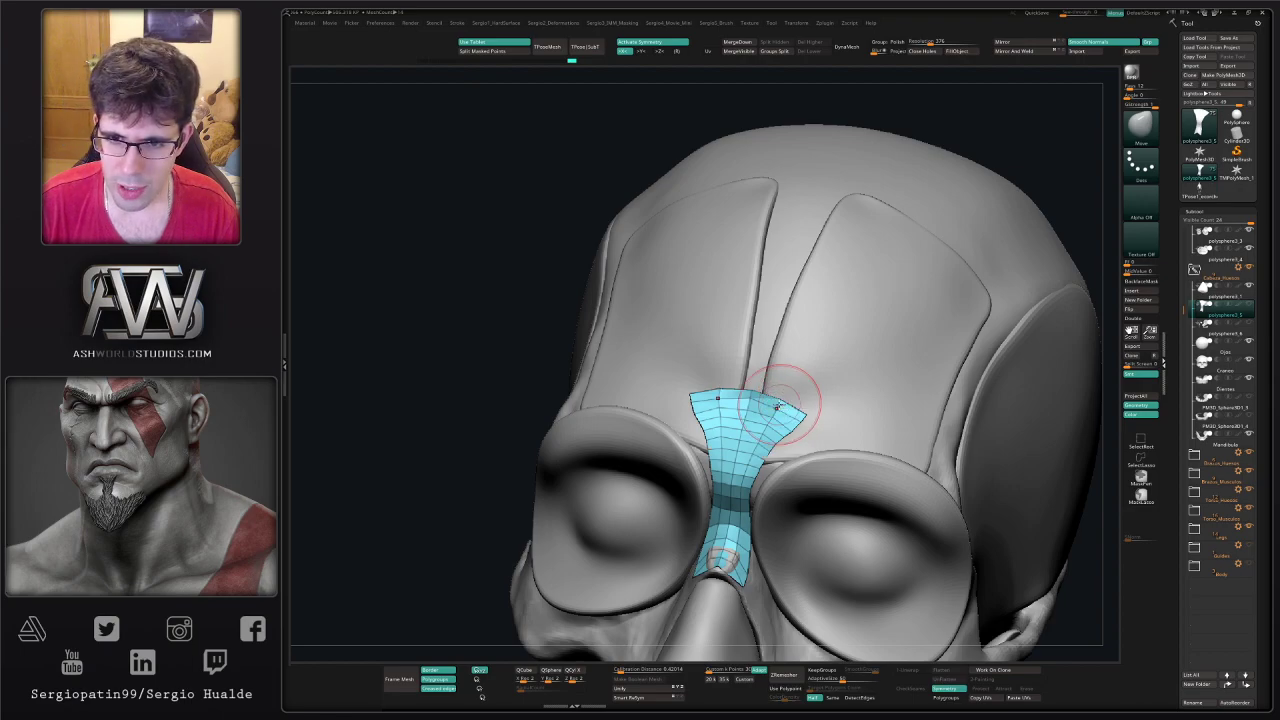
pyautogui.press('ctrl')
# - Fit the strip's sides and upper corners to the brow and forehead with the Move brush
pyautogui.moveTo(781, 395)
pyautogui.keyDown('ctrl'); pyautogui.mouseDown(button='right')
pyautogui.moveTo(808, 420)
pyautogui.moveTo(763, 477)
pyautogui.mouseUp(button='right'); pyautogui.keyUp('ctrl')
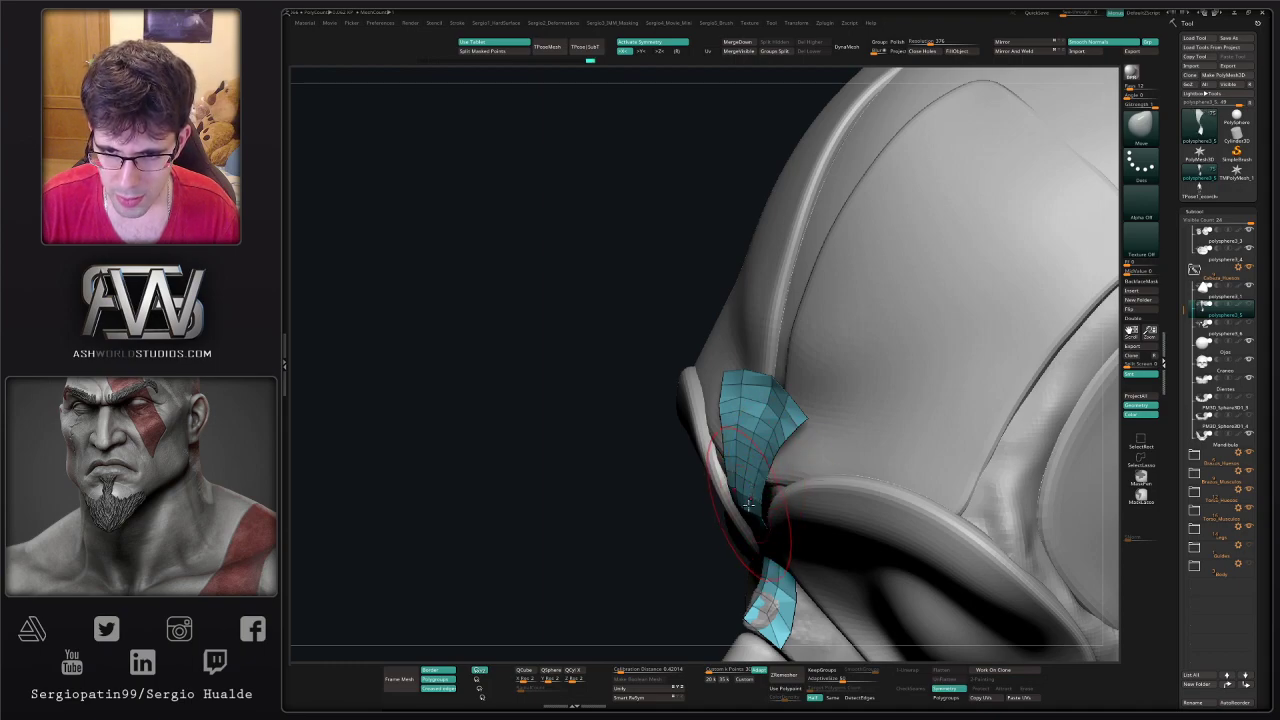
pyautogui.press('ctrl')
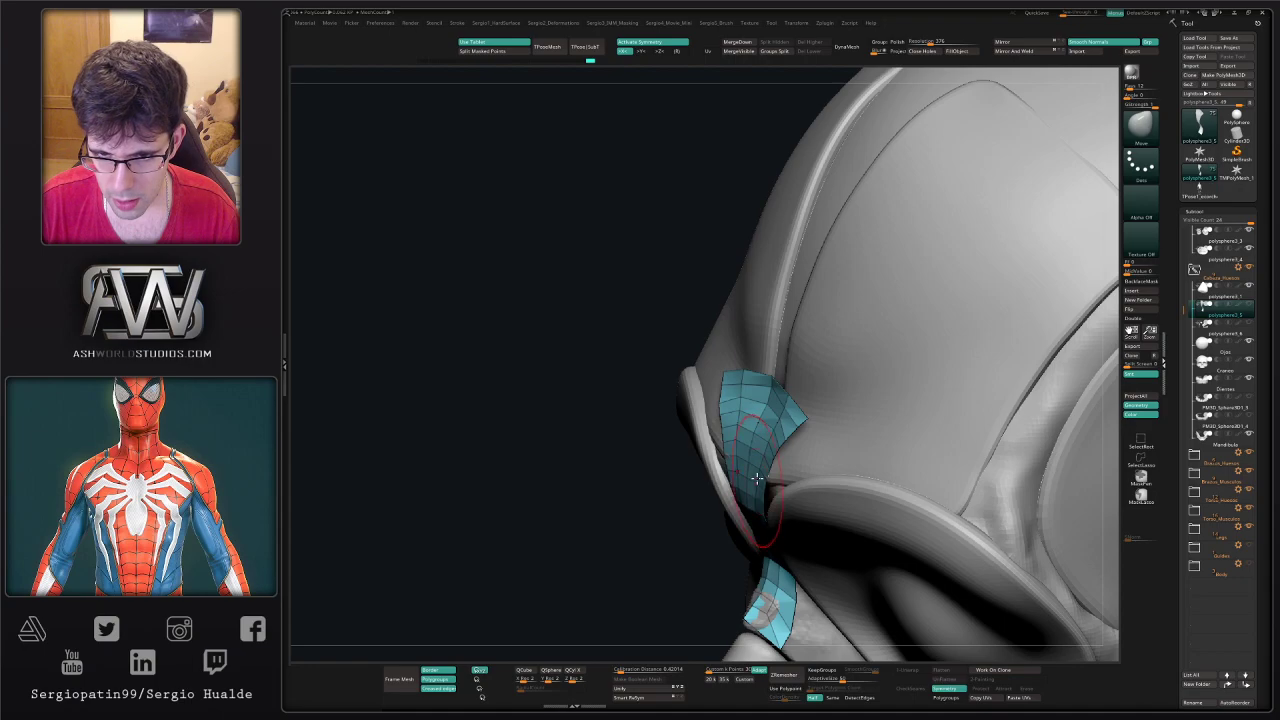
pyautogui.moveTo(729, 456); pyautogui.dragTo(715, 459)
pyautogui.moveTo(717, 457); pyautogui.dragTo(760, 415, button='right')
pyautogui.moveTo(710, 404); pyautogui.dragTo(717, 409)
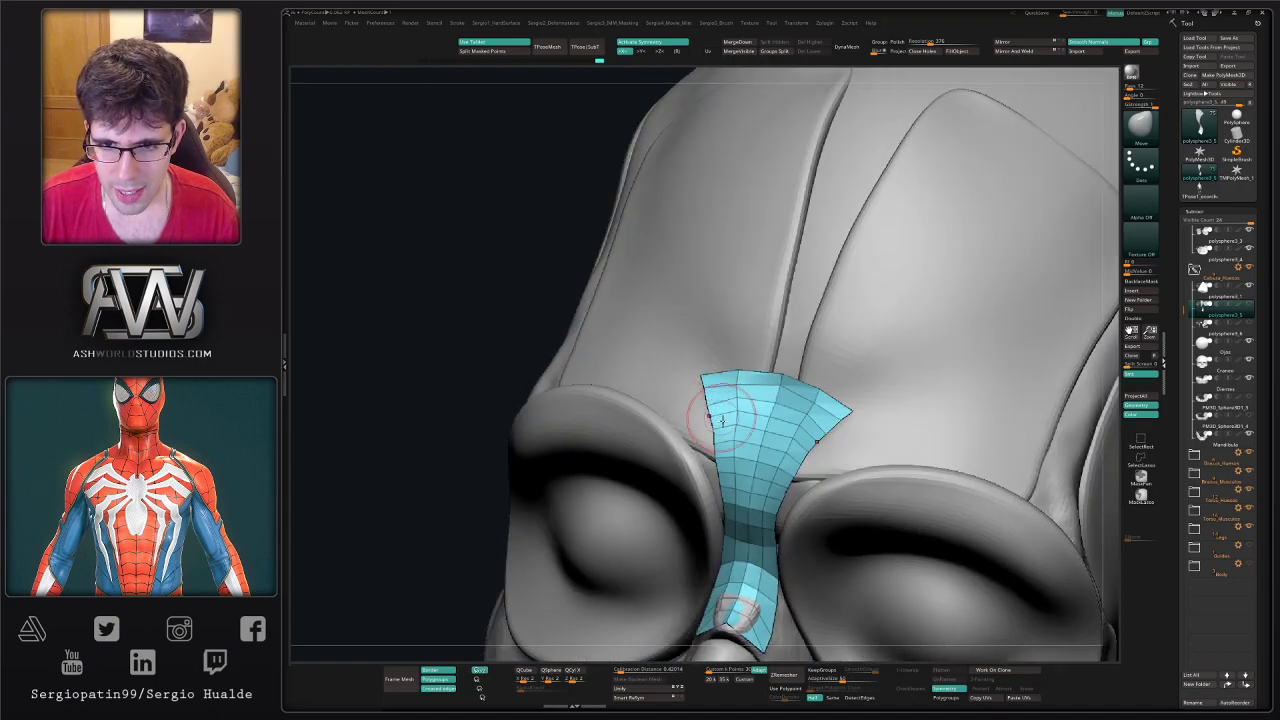
pyautogui.moveTo(718, 410)
pyautogui.mouseDown(button='right')
pyautogui.moveTo(736, 422)
pyautogui.moveTo(704, 385)
pyautogui.moveTo(740, 428)
pyautogui.moveTo(716, 430)
pyautogui.mouseUp(button='right')
pyautogui.press('ctrl')
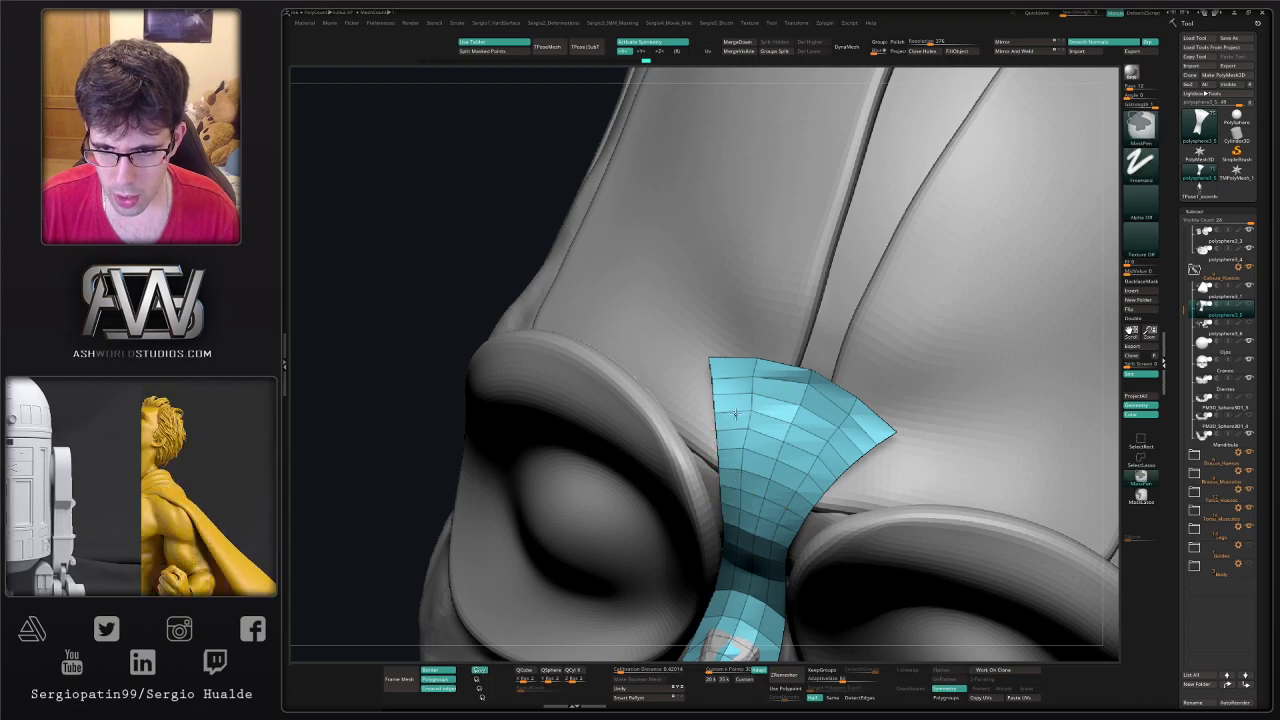
pyautogui.moveTo(722, 465)
pyautogui.keyDown('ctrl'); pyautogui.mouseDown(button='right')
pyautogui.moveTo(724, 432)
pyautogui.moveTo(760, 434)
pyautogui.moveTo(762, 464)
pyautogui.moveTo(774, 446)
pyautogui.moveTo(751, 454)
pyautogui.moveTo(726, 319)
pyautogui.mouseUp(button='right'); pyautogui.keyUp('ctrl')
# - Refine the strip's flared upper part with the Move brush from several angles and undo the last change
pyautogui.keyDown('alt'); pyautogui.moveTo(750, 388); pyautogui.dragTo(786, 389, button='right'); pyautogui.keyUp('alt')
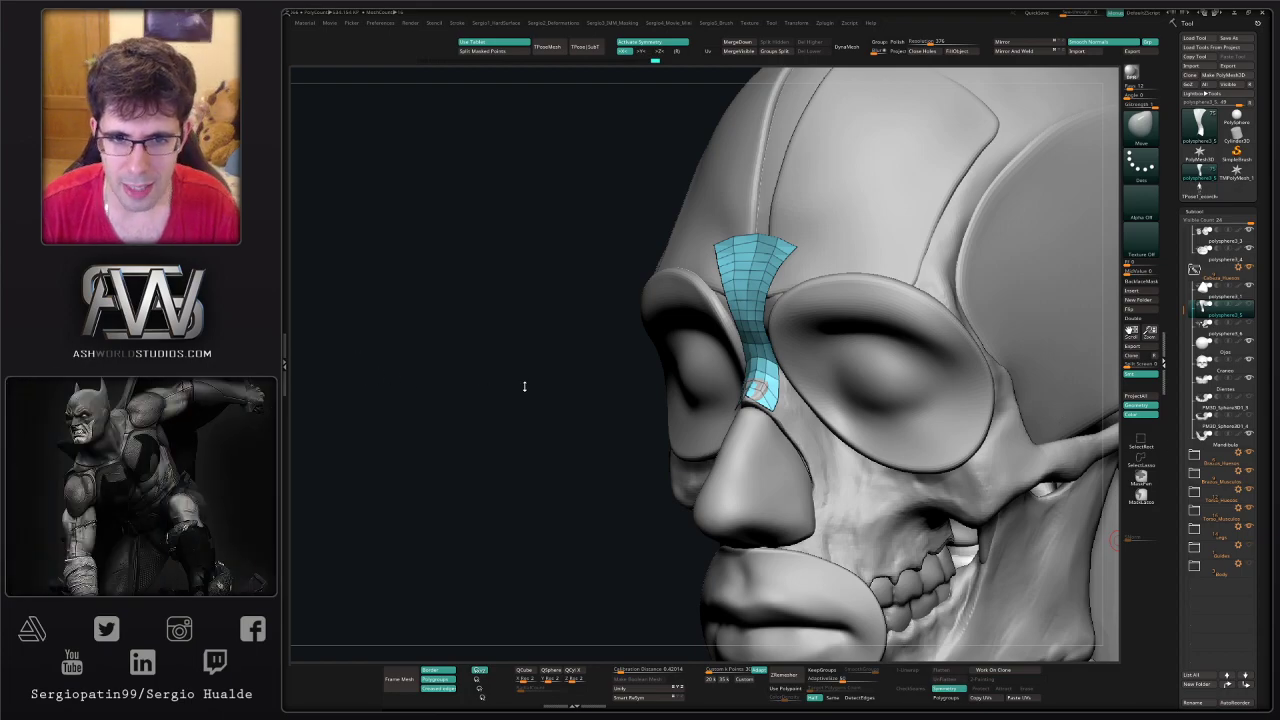
pyautogui.moveTo(568, 388); pyautogui.dragTo(614, 386, button='right')
pyautogui.keyDown('ctrl'); pyautogui.moveTo(754, 375); pyautogui.dragTo(785, 292, button='right'); pyautogui.keyUp('ctrl')
pyautogui.moveTo(785, 292)
pyautogui.keyDown('alt'); pyautogui.mouseDown(button='right')
pyautogui.moveTo(710, 365)
pyautogui.moveTo(712, 430)
pyautogui.moveTo(622, 436)
pyautogui.mouseUp(button='right'); pyautogui.keyUp('alt')
pyautogui.keyDown('ctrl'); pyautogui.moveTo(686, 365); pyautogui.dragTo(690, 405, button='right'); pyautogui.keyUp('ctrl')
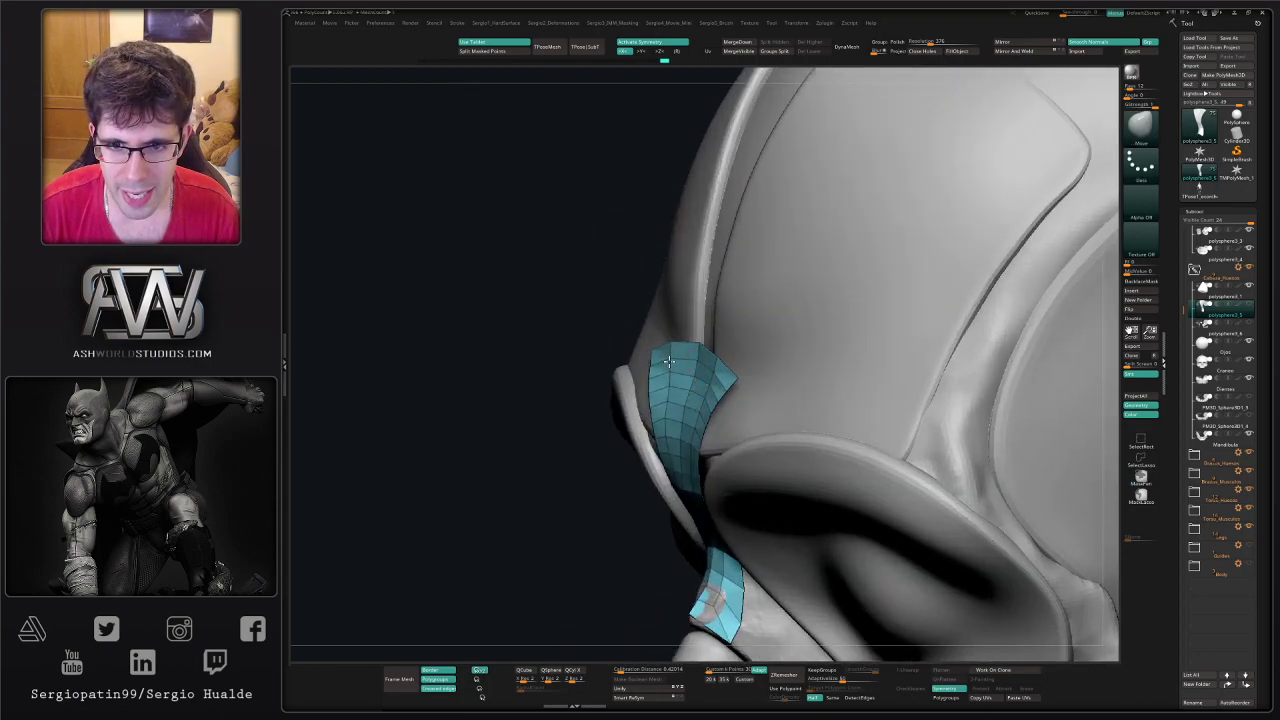
pyautogui.moveTo(671, 390); pyautogui.dragTo(665, 400, button='right')
pyautogui.moveTo(664, 400)
pyautogui.mouseDown()
pyautogui.moveTo(670, 386)
pyautogui.moveTo(722, 374)
pyautogui.moveTo(757, 386)
pyautogui.moveTo(737, 402)
pyautogui.mouseUp()
pyautogui.press('s')
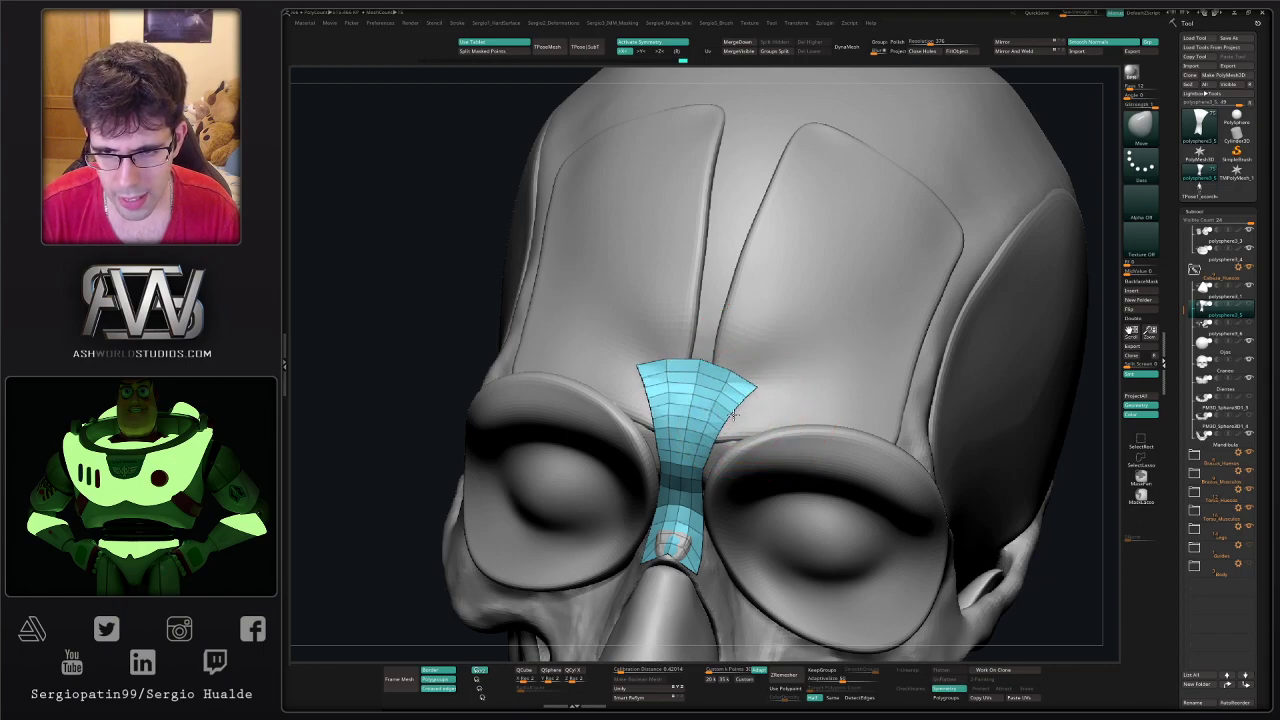
pyautogui.hotkey('ctrl', 'z')
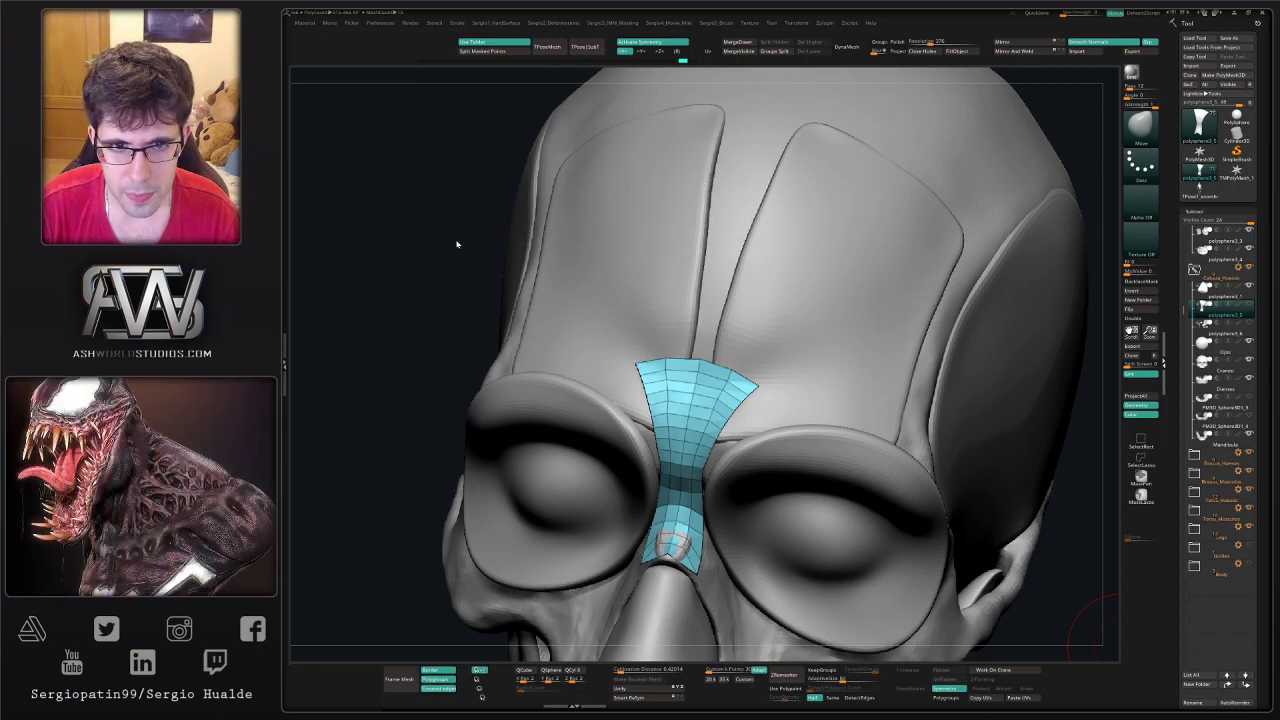
# - Give the brow strip thickness, preview it with Dynamic Subdivision and show the skull again
pyautogui.keyDown('ctrl'); pyautogui.moveTo(655, 374); pyautogui.dragTo(739, 455, button='right'); pyautogui.keyUp('ctrl')
pyautogui.press('1')
pyautogui.click(774, 591)
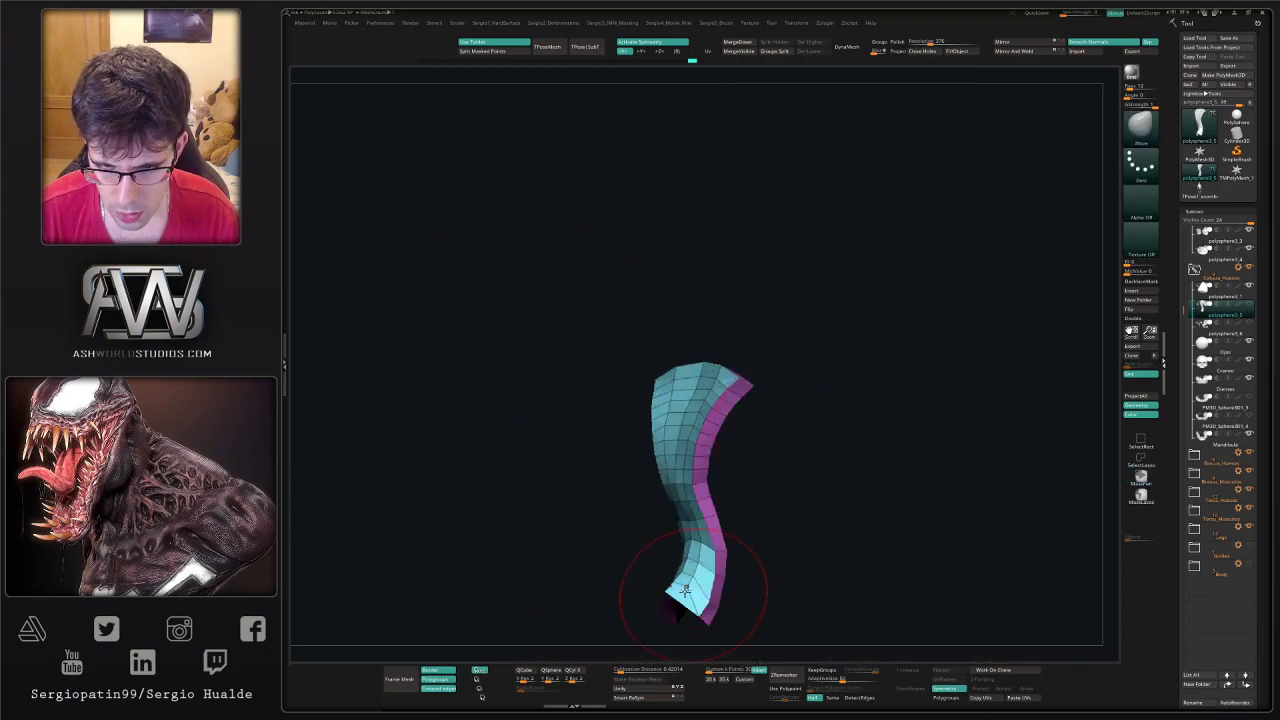
pyautogui.press('d')
pyautogui.hotkey('alt', 's')
# - Hide the polyframe and adjust the thickened strip's upper corners on the forehead with the Move brush
pyautogui.moveTo(723, 500)
pyautogui.keyDown('ctrl'); pyautogui.mouseDown(button='right')
pyautogui.moveTo(715, 464)
pyautogui.moveTo(738, 484)
pyautogui.mouseUp(button='right'); pyautogui.keyUp('ctrl')
pyautogui.hotkey('shift', 'f')
pyautogui.moveTo(716, 442); pyautogui.dragTo(717, 444)
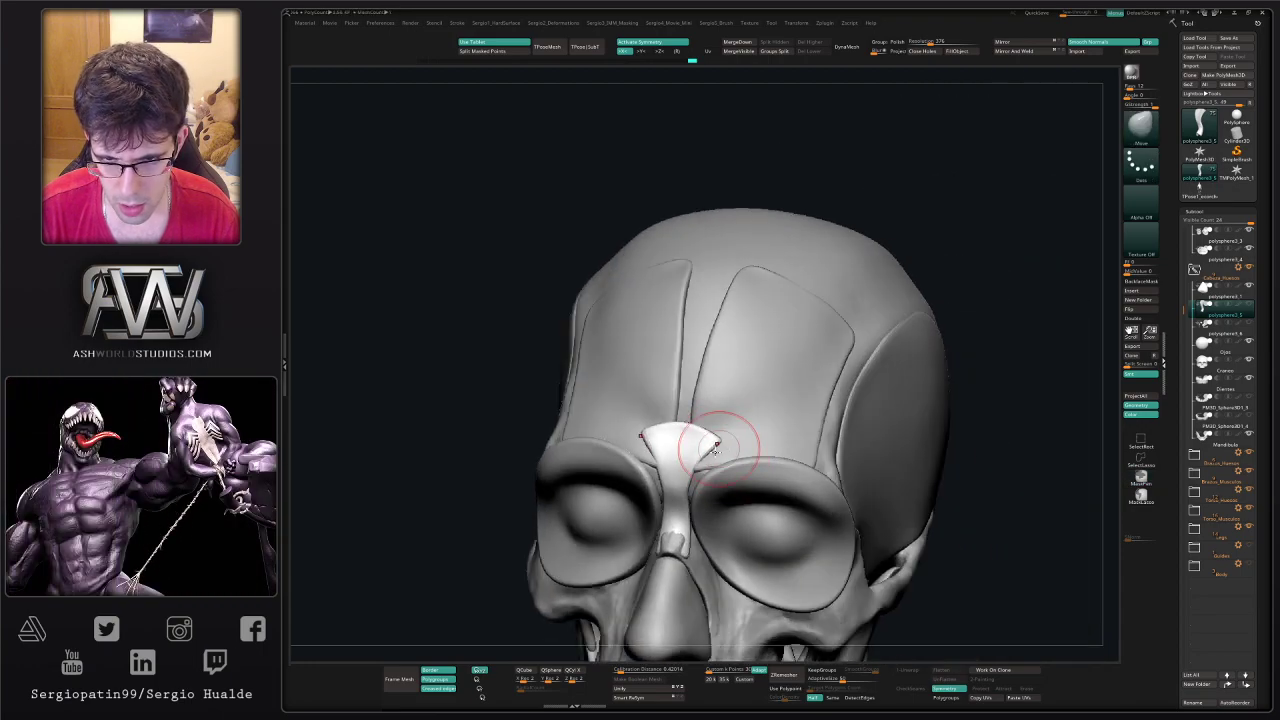
# - Tuck the brow strip's upper corner closer to the forehead in profile with the Move brush
pyautogui.moveTo(715, 447); pyautogui.dragTo(663, 458, button='right')
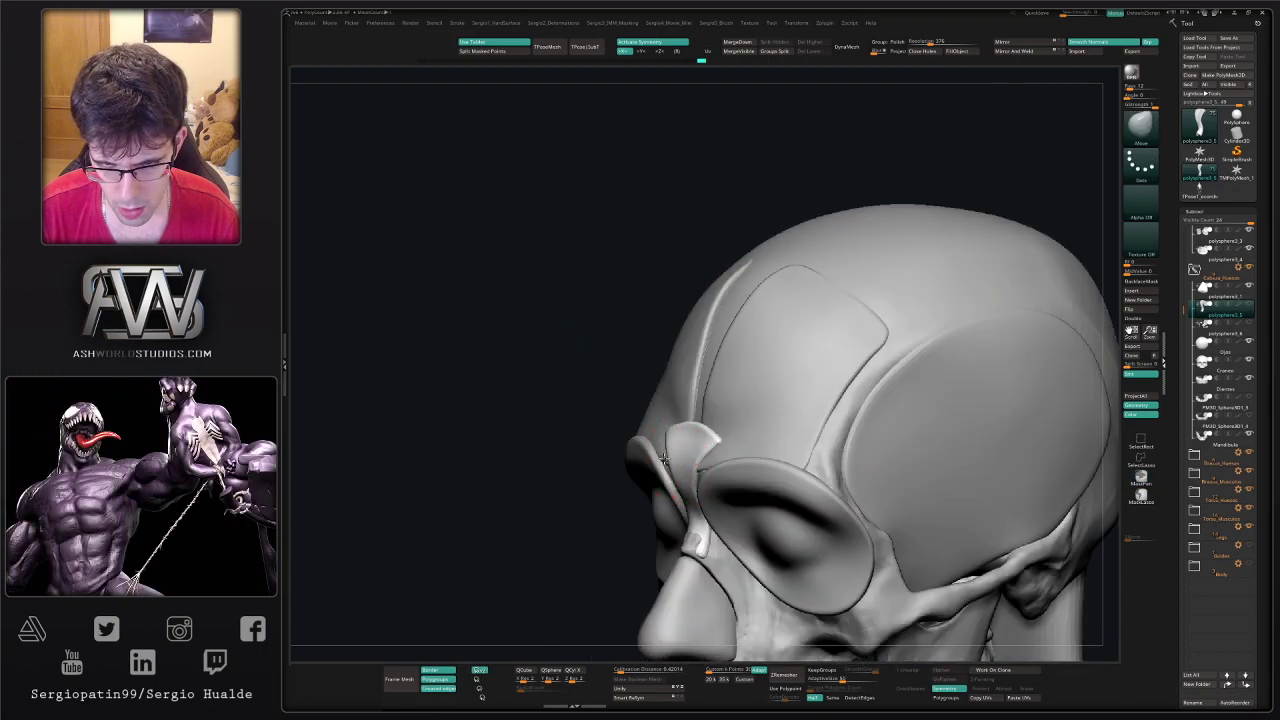
pyautogui.moveTo(692, 483); pyautogui.dragTo(712, 460, button='right')
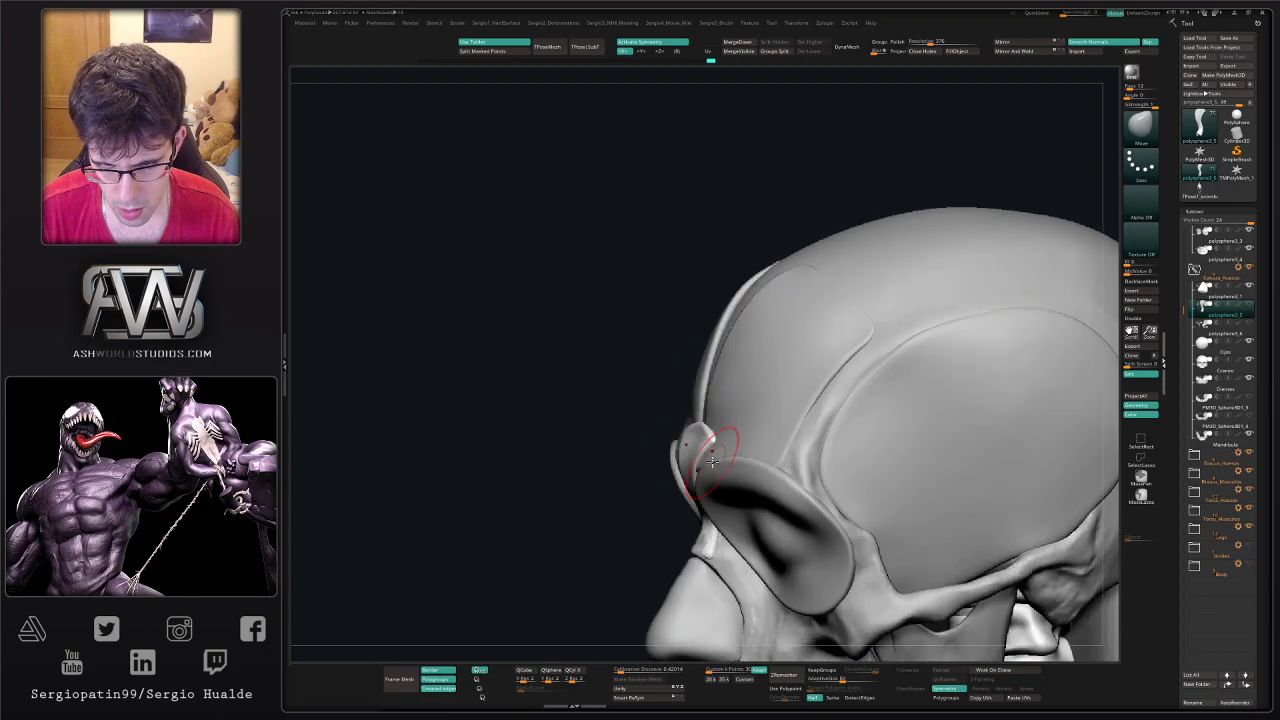
pyautogui.moveTo(722, 438); pyautogui.dragTo(718, 436)
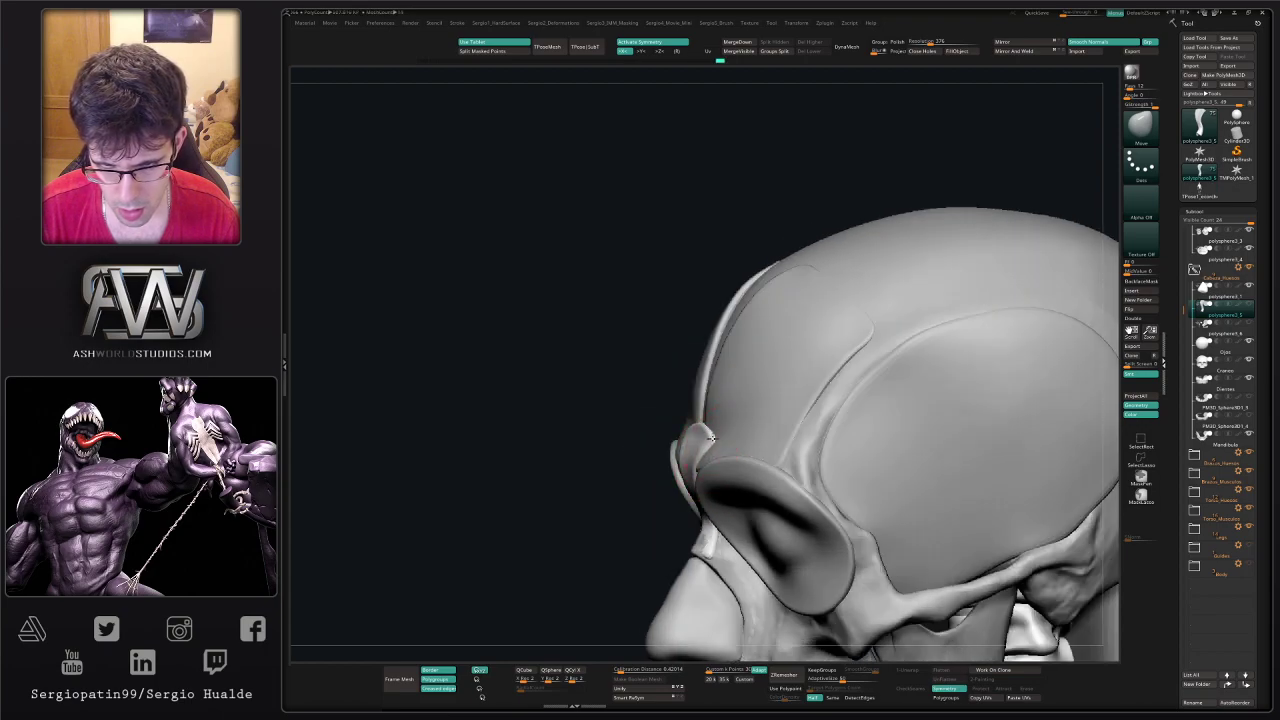
pyautogui.moveTo(711, 437); pyautogui.dragTo(683, 452, button='right')
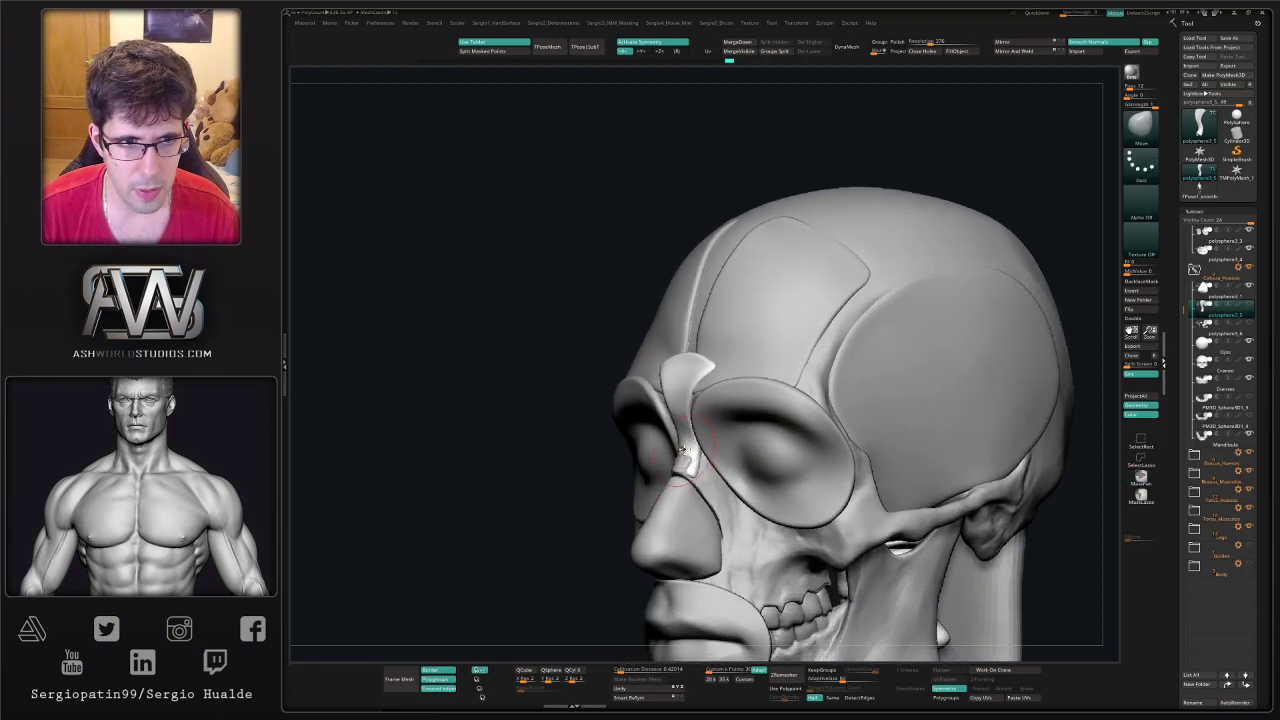
# - Fit the brow strip's lower end over the bridge of the nose with the Move brush
pyautogui.moveTo(685, 468); pyautogui.dragTo(686, 483)
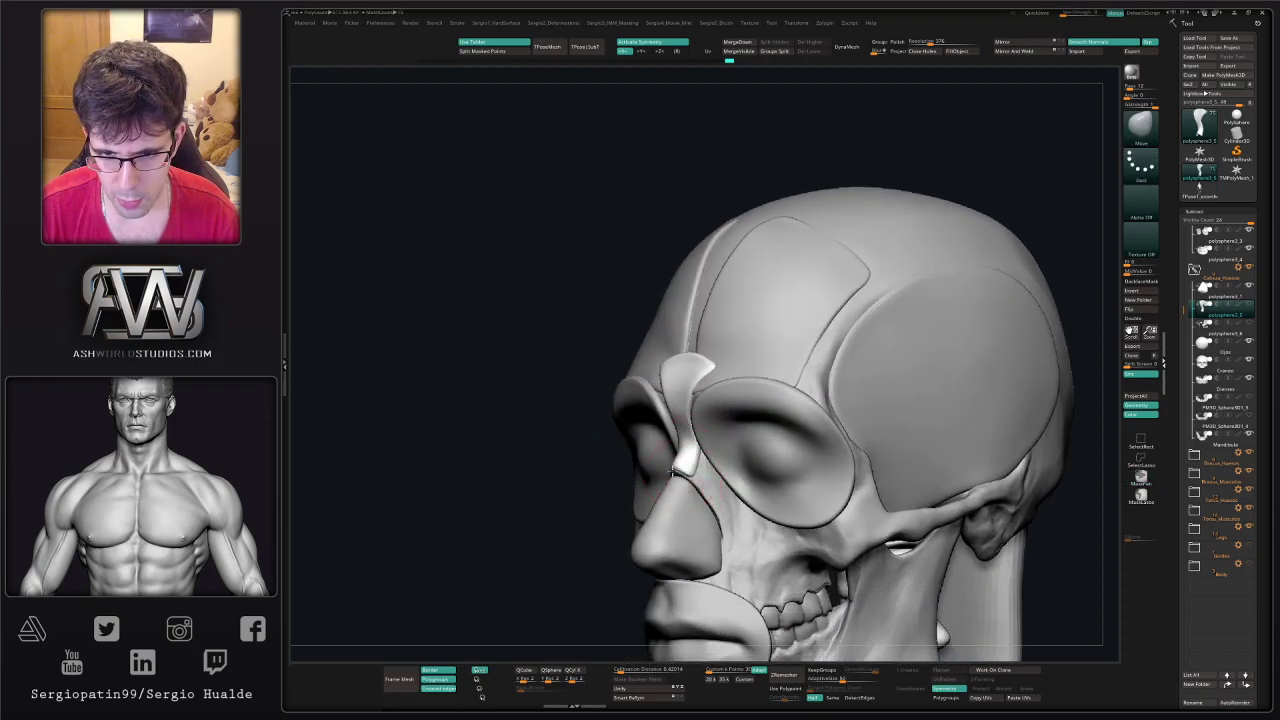
pyautogui.moveTo(694, 462)
pyautogui.keyDown('ctrl'); pyautogui.mouseDown(button='right')
pyautogui.moveTo(700, 478)
pyautogui.moveTo(702, 460)
pyautogui.mouseUp(button='right'); pyautogui.keyUp('ctrl')
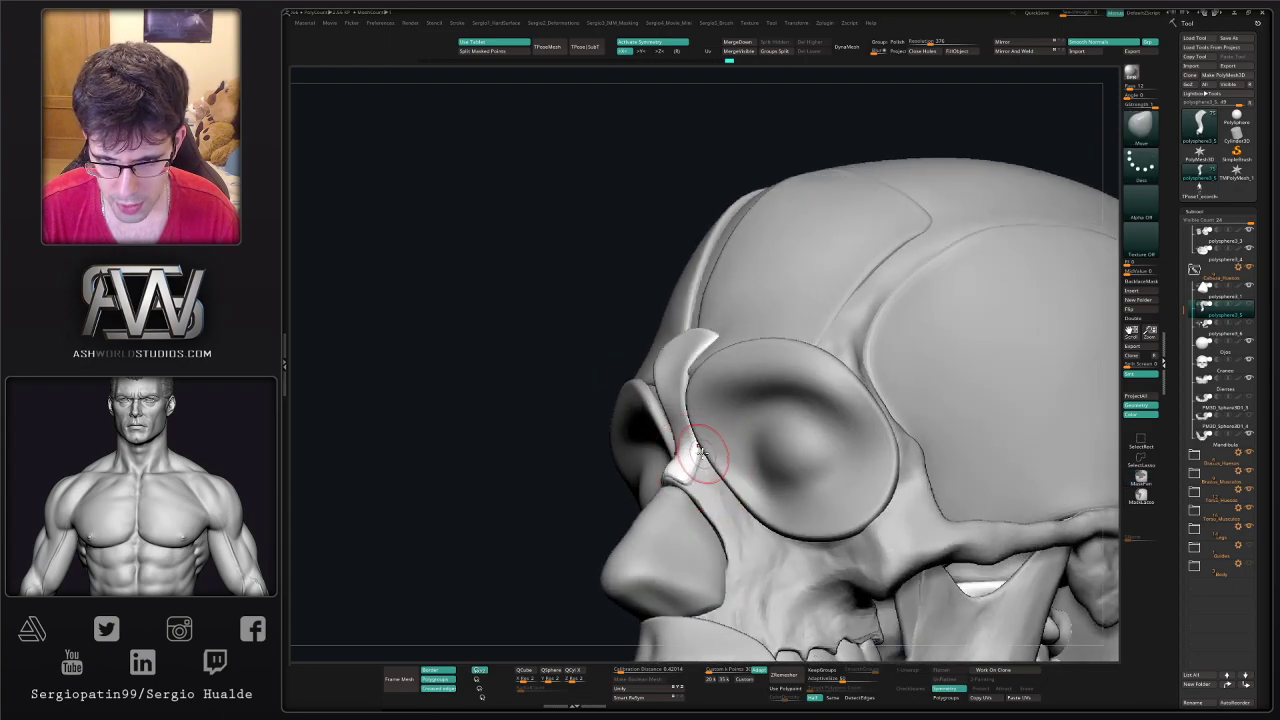
pyautogui.moveTo(699, 456); pyautogui.dragTo(685, 456)
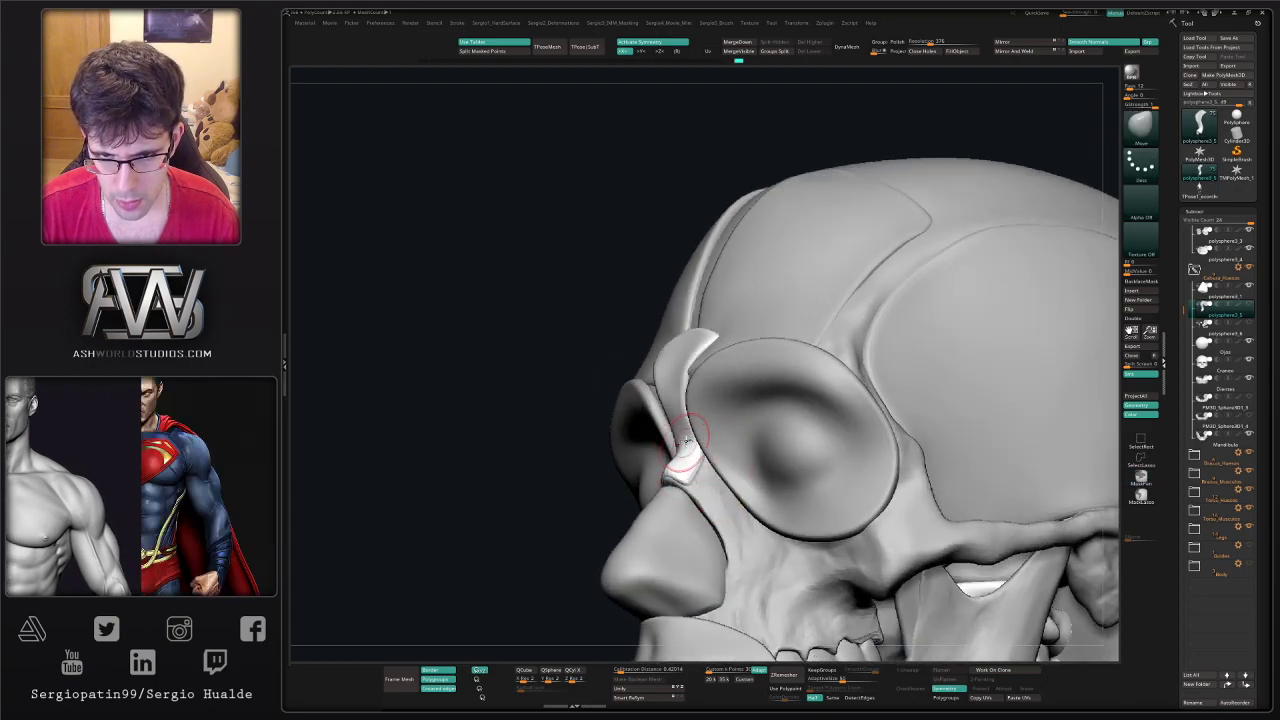
pyautogui.moveTo(686, 440)
pyautogui.mouseDown(button='right')
pyautogui.moveTo(694, 400)
pyautogui.moveTo(737, 392)
pyautogui.moveTo(700, 364)
pyautogui.moveTo(712, 338)
pyautogui.moveTo(651, 374)
pyautogui.moveTo(629, 371)
pyautogui.moveTo(664, 402)
pyautogui.moveTo(663, 371)
pyautogui.mouseUp(button='right')
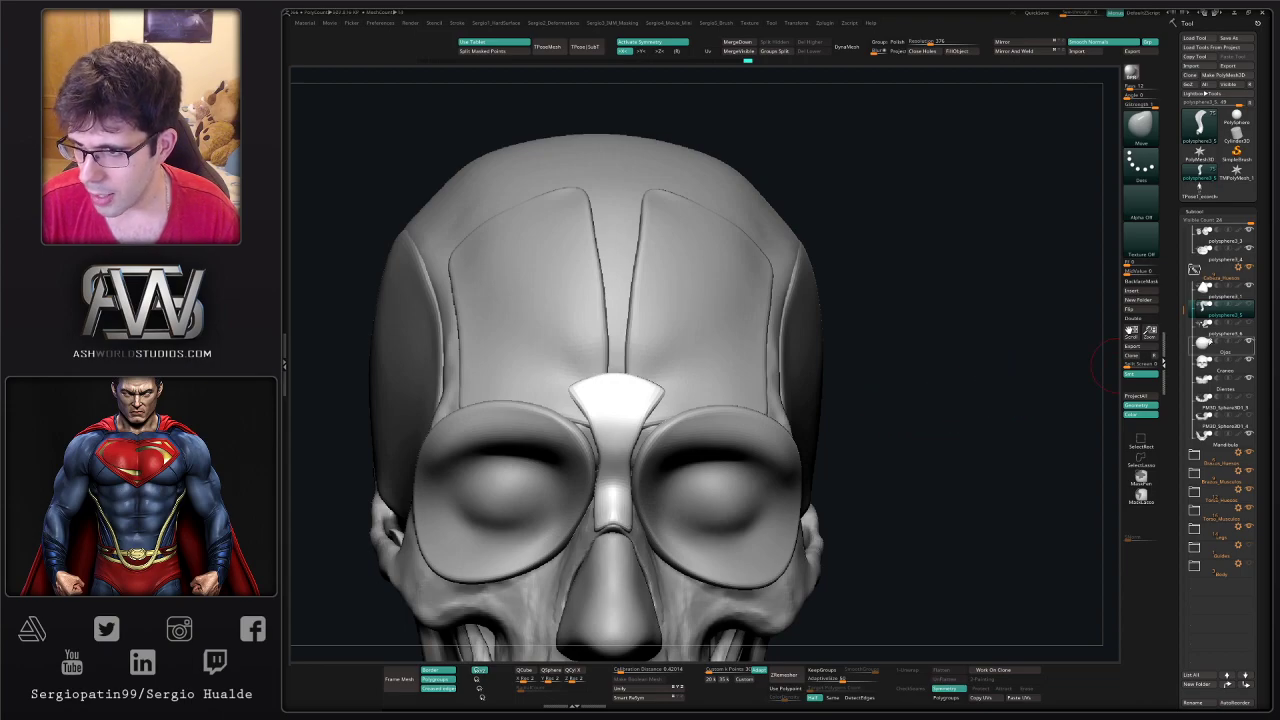
# - Select the facial strips subtool and pull the nasal strip forward over the nose bridge with the Move Topological brush
pyautogui.hotkey('alt', 's')
pyautogui.hotkey('alt', 's')
pyautogui.click(1208, 331)
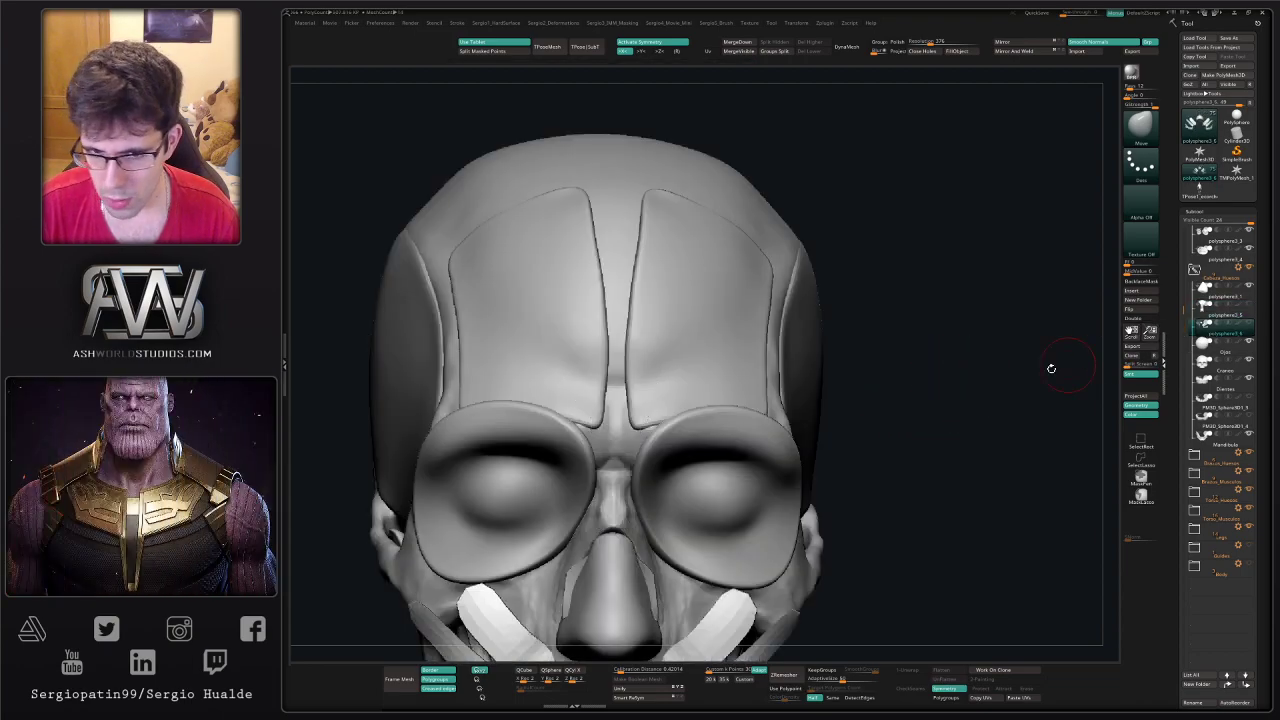
pyautogui.keyDown('ctrl'); pyautogui.moveTo(700, 535); pyautogui.dragTo(706, 451, button='right'); pyautogui.keyUp('ctrl')
pyautogui.keyDown('alt'); pyautogui.moveTo(706, 560); pyautogui.dragTo(586, 414, button='right'); pyautogui.keyUp('alt')
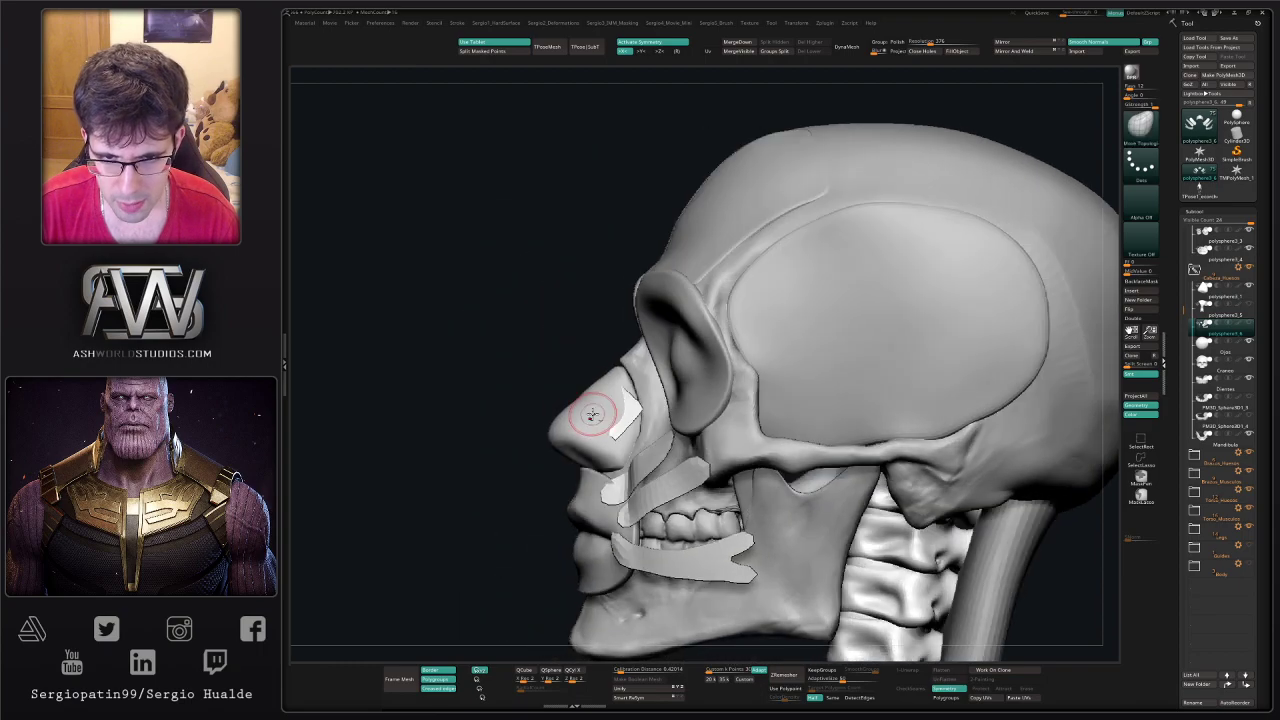
pyautogui.moveTo(598, 374); pyautogui.dragTo(592, 384)
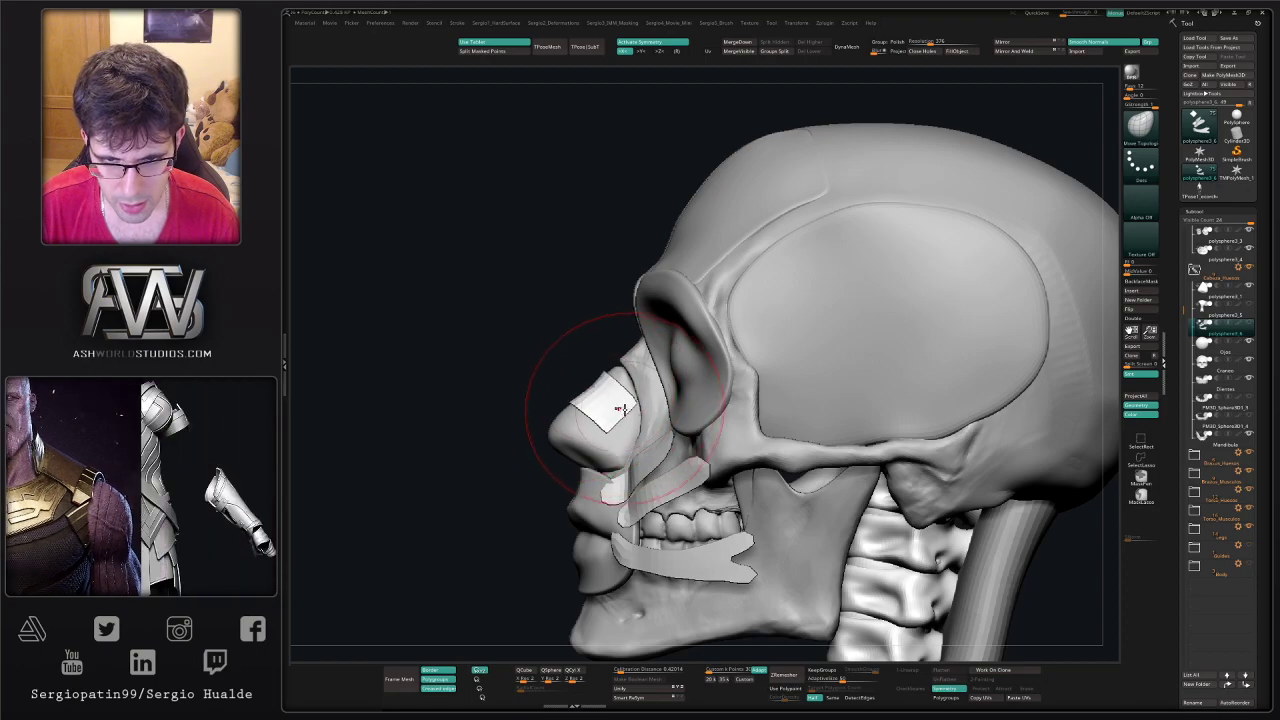
# - Select the nose and reshape the profile of its bridge with the Move Topological brush
pyautogui.keyDown('alt'); pyautogui.click(580, 423); pyautogui.keyUp('alt')
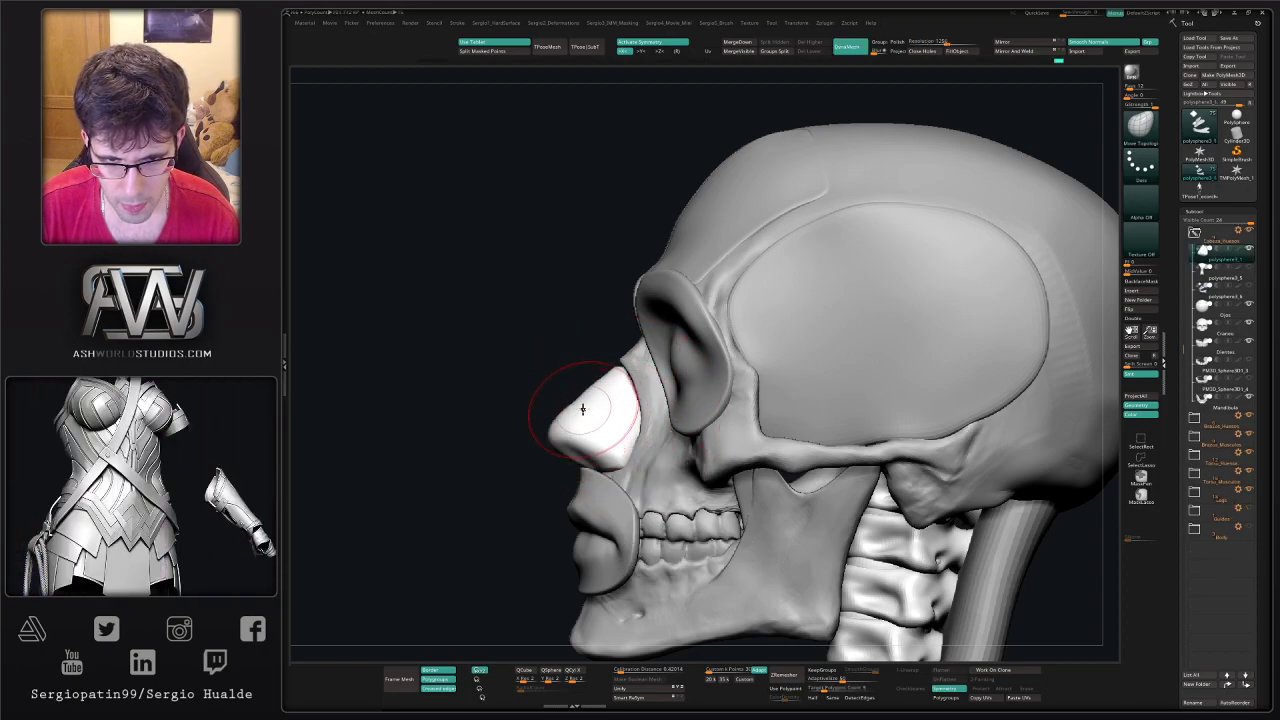
pyautogui.moveTo(608, 378)
pyautogui.mouseDown()
pyautogui.moveTo(578, 418)
pyautogui.moveTo(609, 457)
pyautogui.mouseUp()
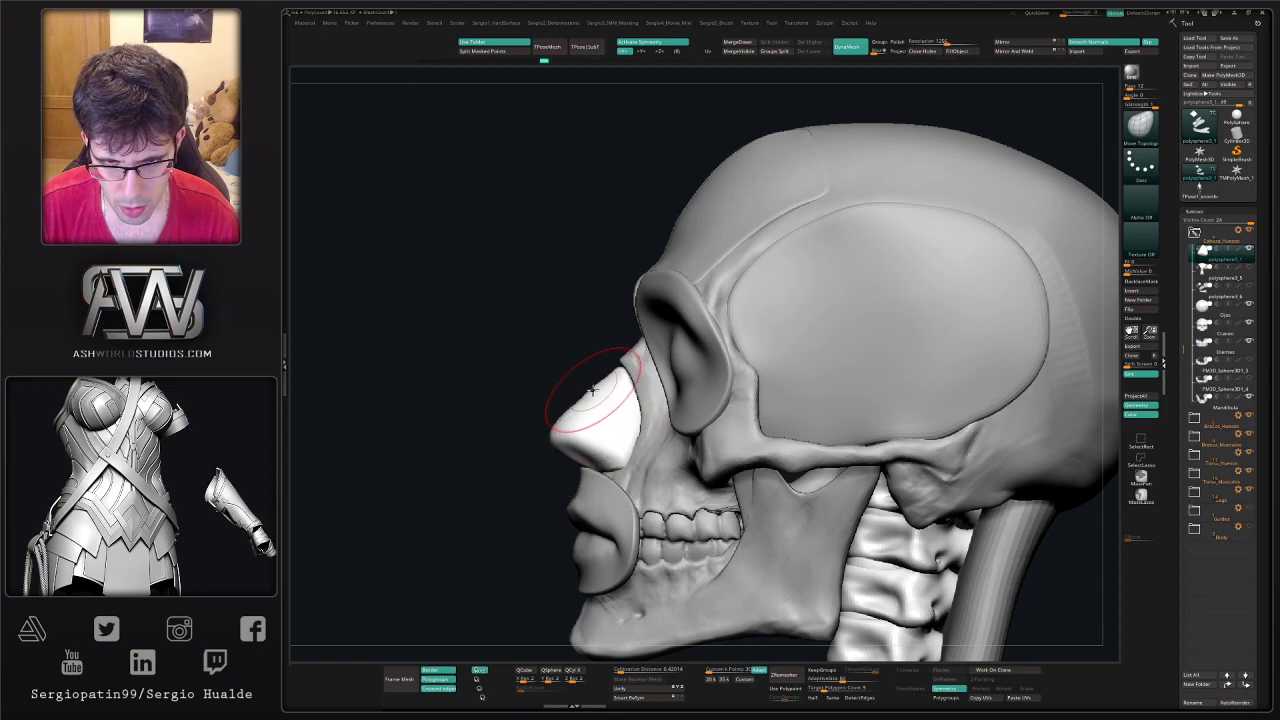
pyautogui.moveTo(592, 390); pyautogui.dragTo(618, 419, button='right')
# - Isolate the nasal strip in the facial strips subtool and split it off into its own subtool
pyautogui.hotkey('shift', 'alt', 's')
pyautogui.hotkey('shift', 'alt', 's')
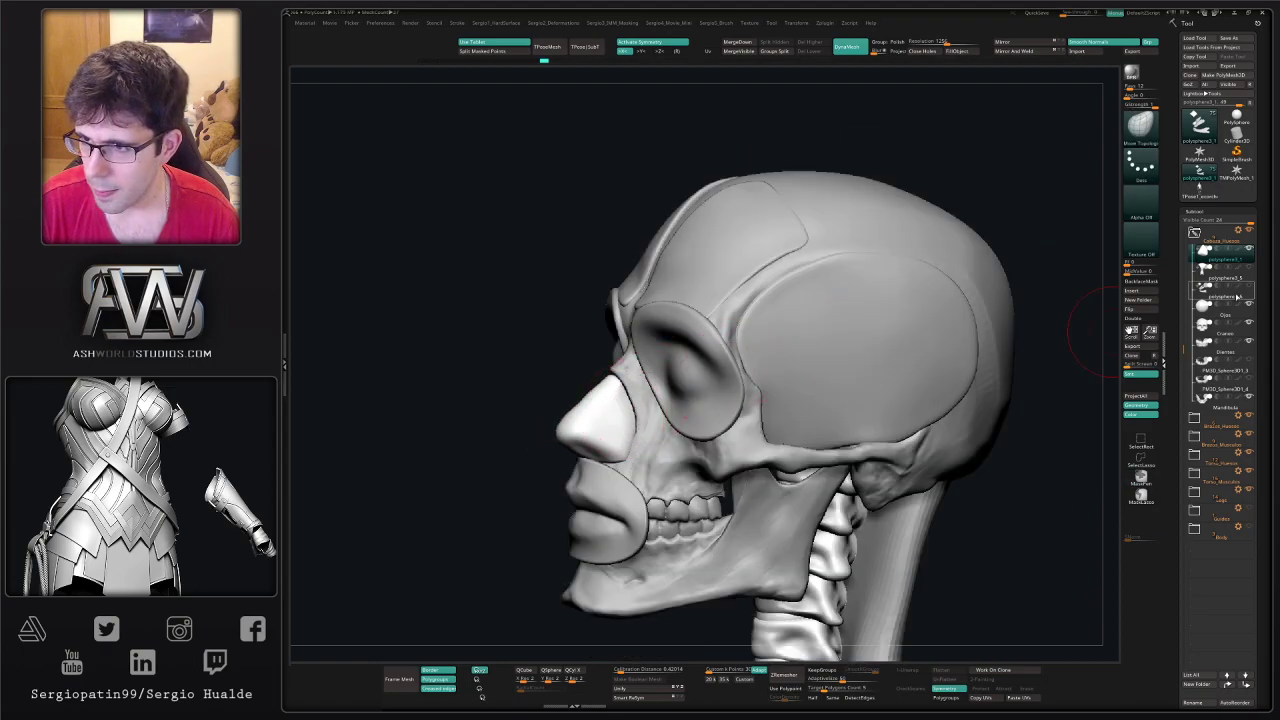
pyautogui.click(1237, 297)
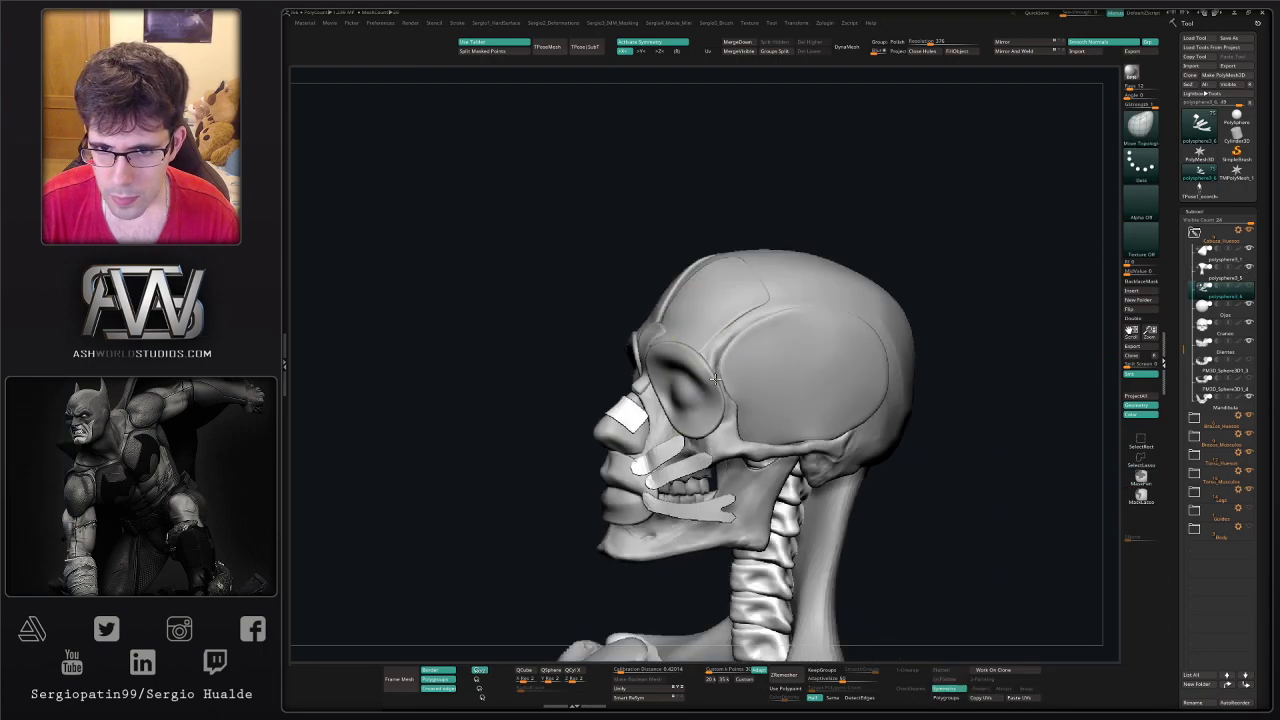
pyautogui.moveTo(715, 379); pyautogui.dragTo(724, 350, button='right')
pyautogui.moveTo(724, 350)
pyautogui.keyDown('ctrl'); pyautogui.mouseDown(button='right')
pyautogui.moveTo(677, 431)
pyautogui.moveTo(692, 376)
pyautogui.moveTo(660, 384)
pyautogui.mouseUp(button='right'); pyautogui.keyUp('ctrl')
pyautogui.hotkey('alt', 's')
pyautogui.keyDown('ctrl'); pyautogui.keyDown('shift'); pyautogui.click(663, 369); pyautogui.keyUp('shift'); pyautogui.keyUp('ctrl')
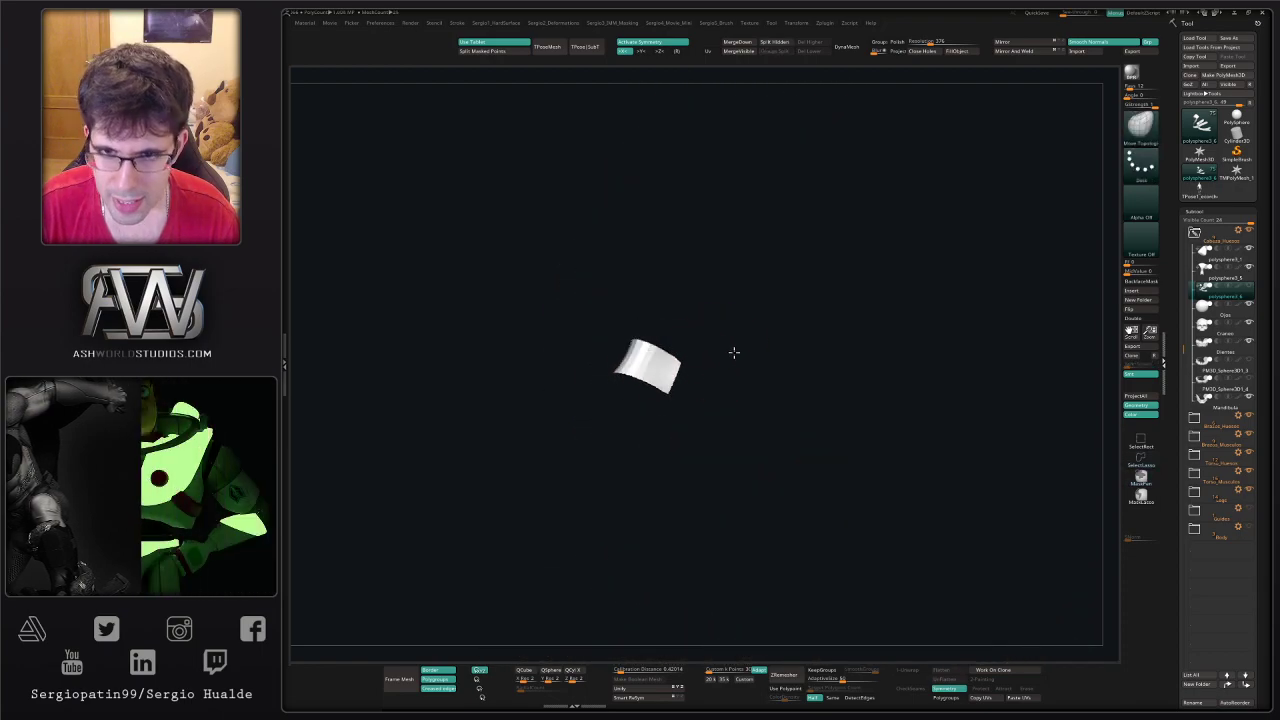
pyautogui.keyDown('ctrl'); pyautogui.keyDown('shift'); pyautogui.click(720, 105); pyautogui.keyUp('shift'); pyautogui.keyUp('ctrl')
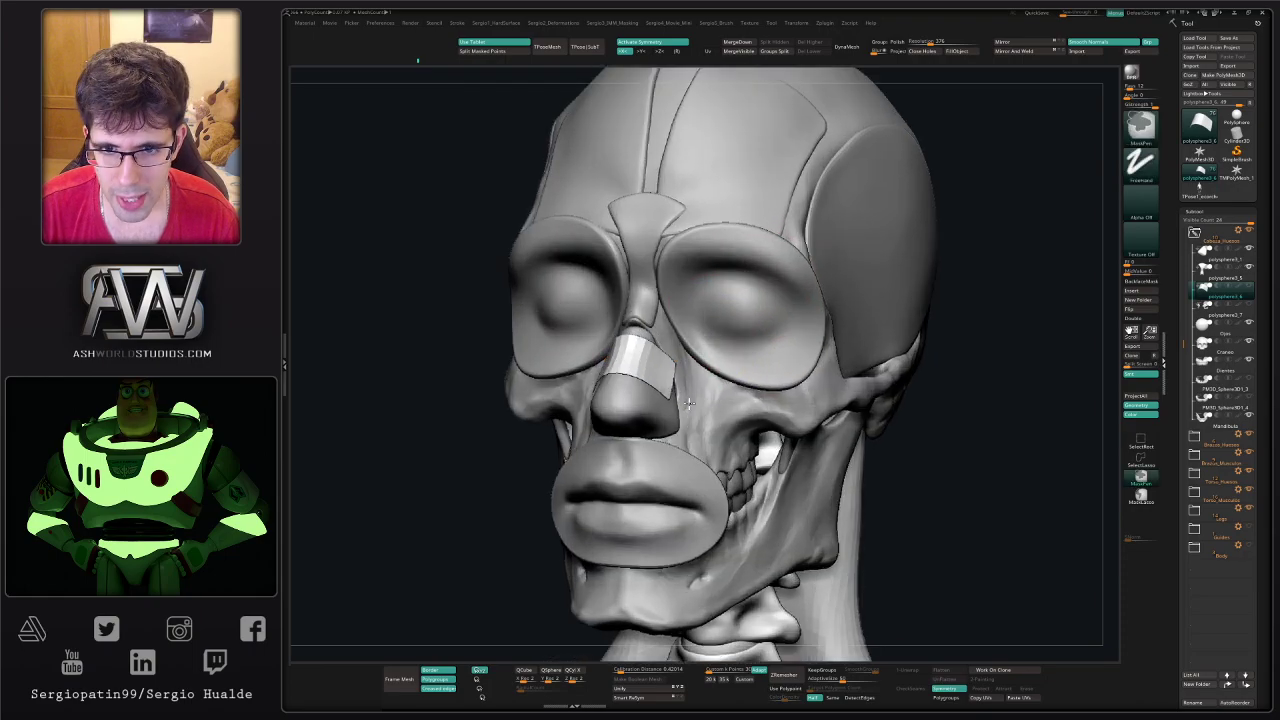
# - Narrow the nasal strip's upper edge and fit it to the nose bridge below the brow strip with the Move brush
pyautogui.moveTo(689, 404); pyautogui.dragTo(724, 390, button='right')
pyautogui.moveTo(660, 368); pyautogui.dragTo(655, 366)
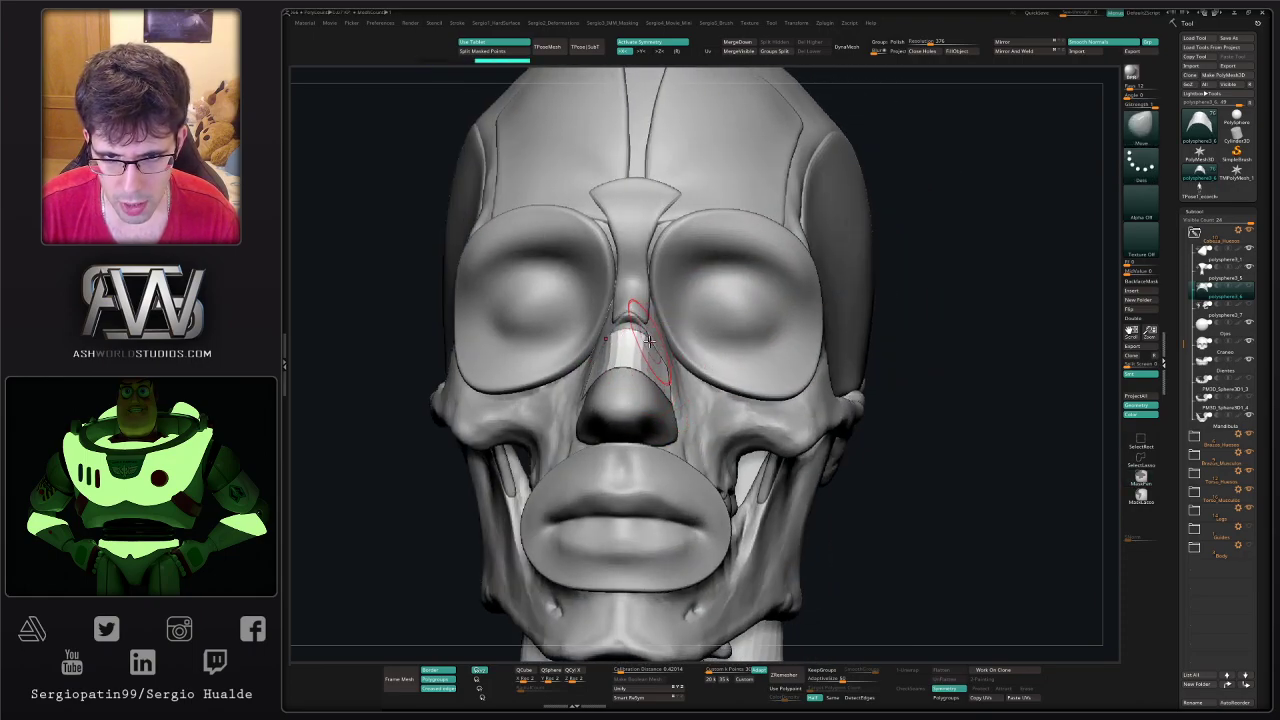
pyautogui.moveTo(641, 330); pyautogui.dragTo(635, 334)
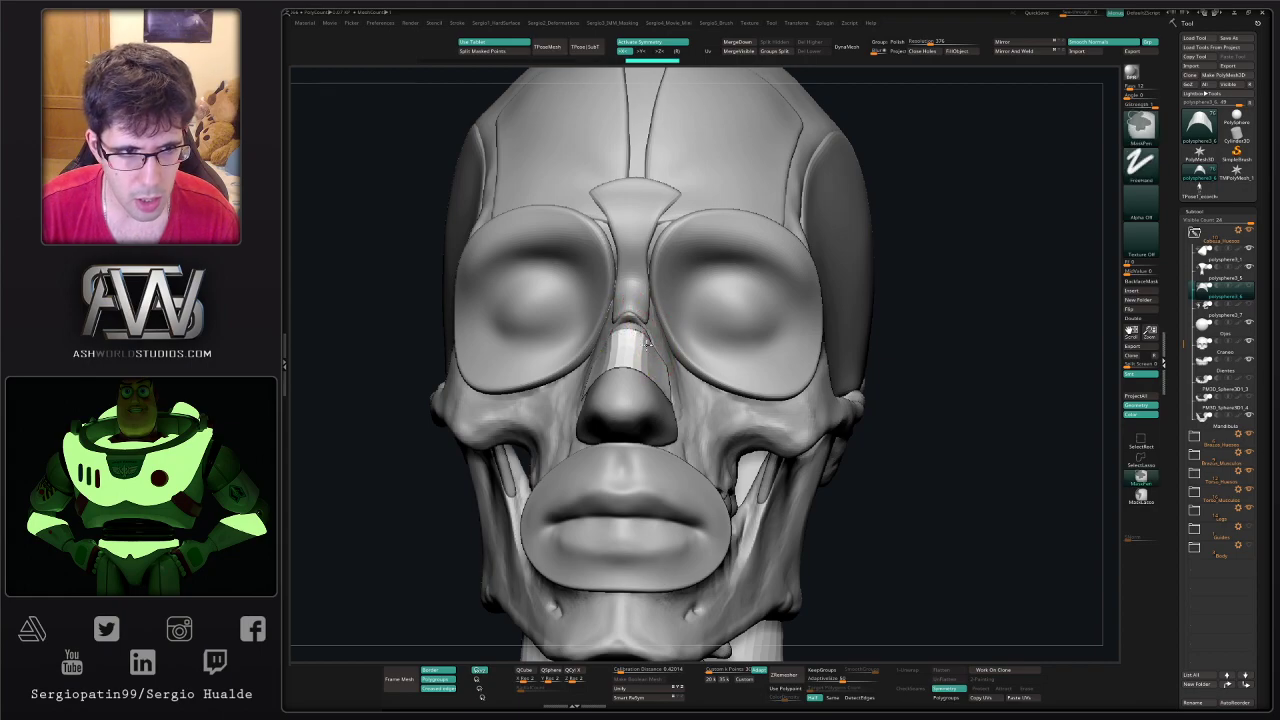
pyautogui.moveTo(690, 350)
pyautogui.keyDown('ctrl'); pyautogui.mouseDown(button='right')
pyautogui.moveTo(690, 310)
pyautogui.moveTo(635, 335)
pyautogui.mouseUp(button='right'); pyautogui.keyUp('ctrl')
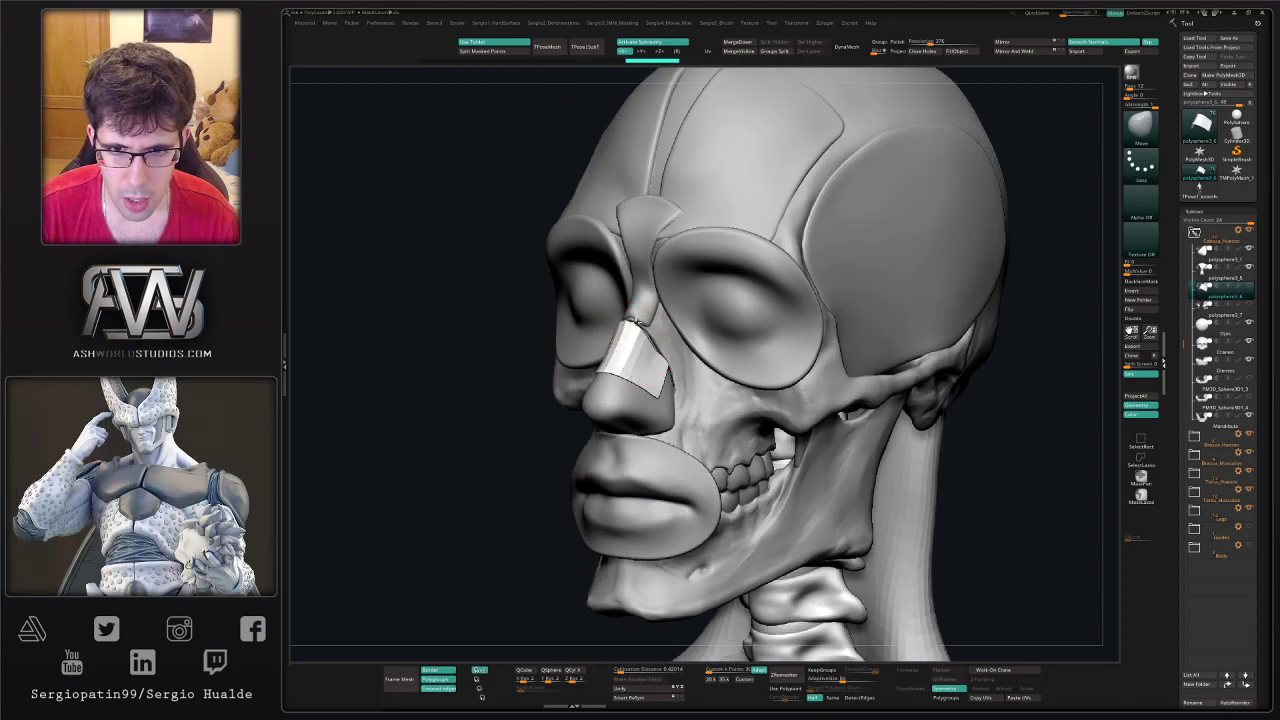
pyautogui.moveTo(637, 321); pyautogui.dragTo(641, 330)
pyautogui.moveTo(640, 335)
pyautogui.keyDown('ctrl'); pyautogui.mouseDown(button='right')
pyautogui.moveTo(684, 363)
pyautogui.moveTo(639, 334)
pyautogui.mouseUp(button='right'); pyautogui.keyUp('ctrl')
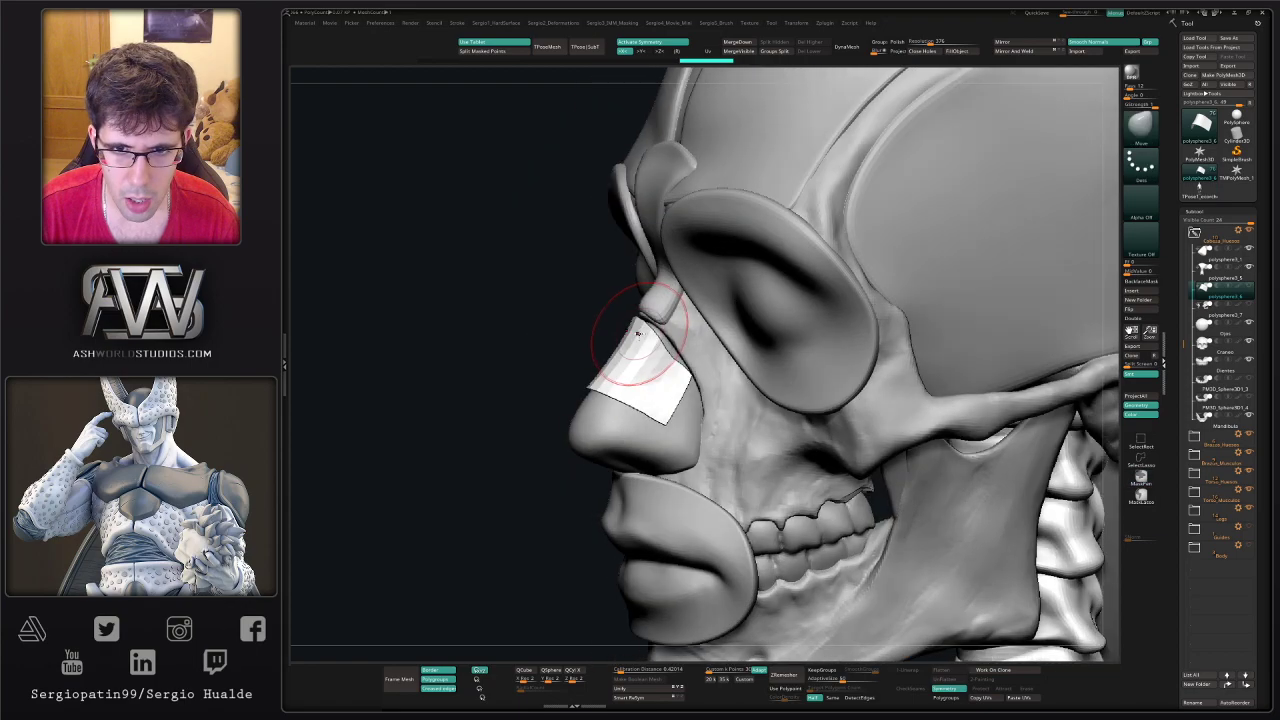
pyautogui.moveTo(637, 333); pyautogui.dragTo(641, 318)
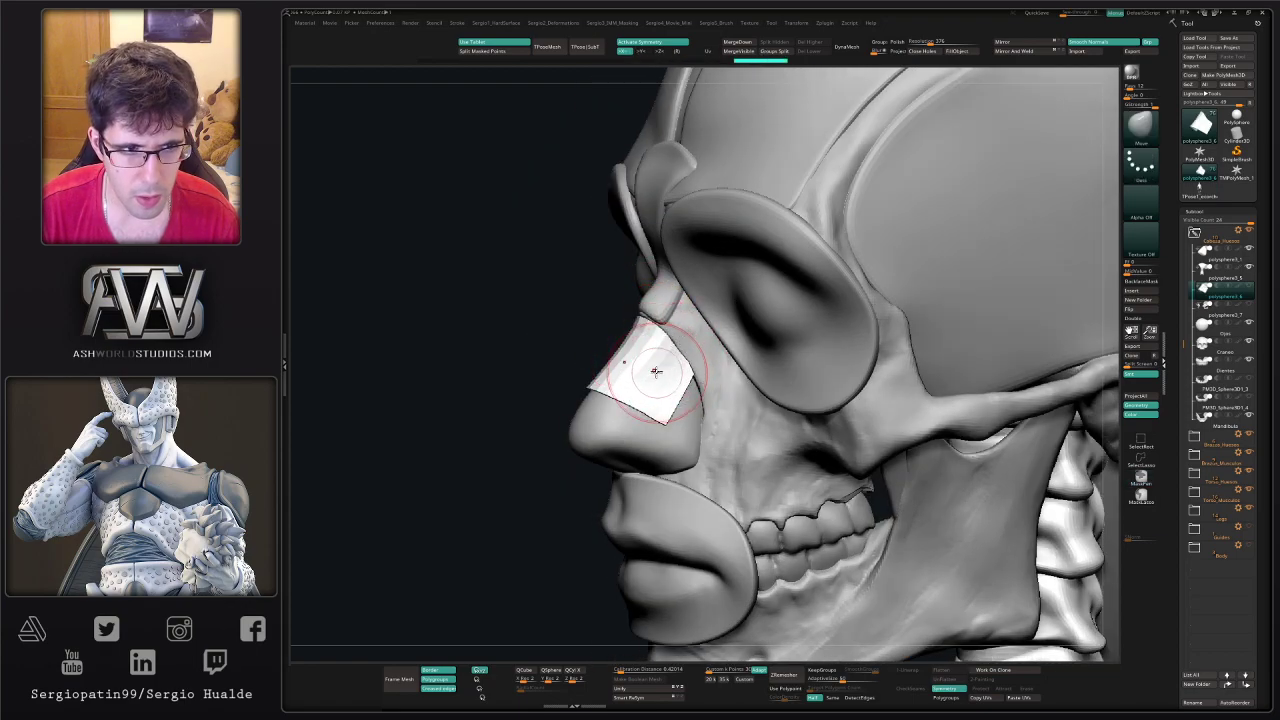
# - Refine the nasal strip's upper corners against the end of the brow strip from several angles with the Move brush
pyautogui.moveTo(638, 367); pyautogui.dragTo(758, 382, button='right')
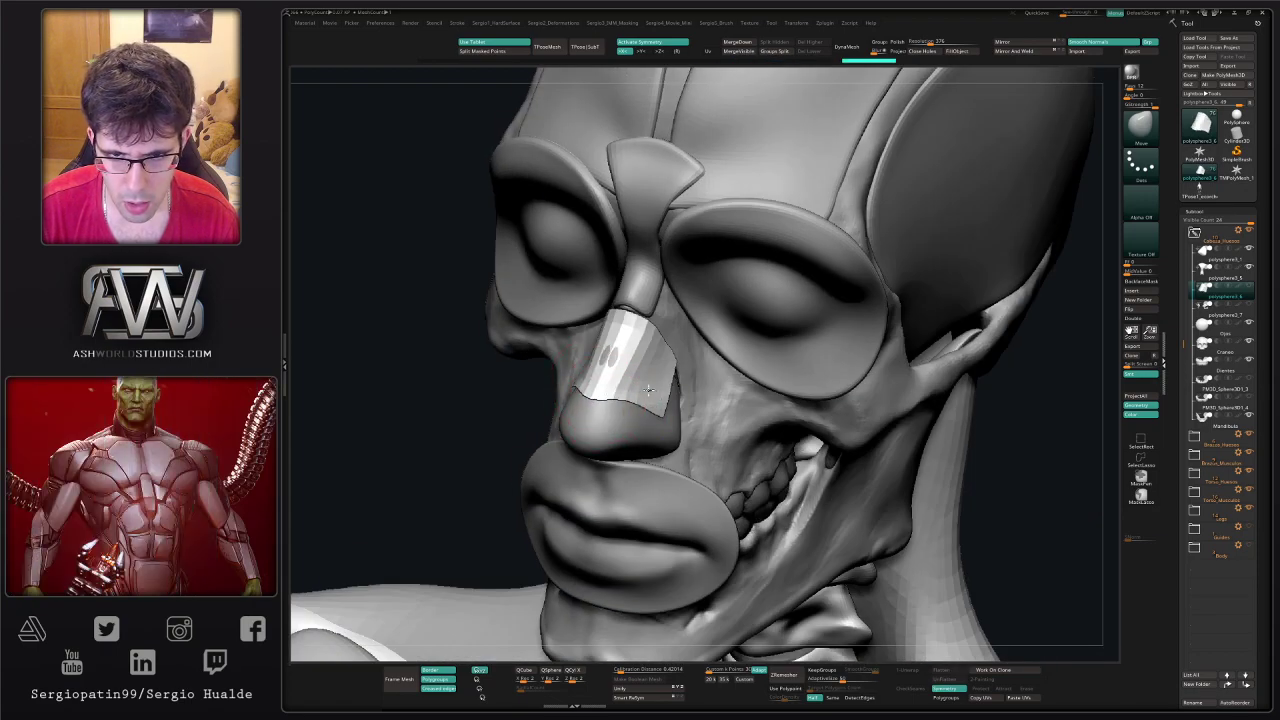
pyautogui.moveTo(612, 393); pyautogui.dragTo(655, 325, button='right')
pyautogui.moveTo(647, 326); pyautogui.dragTo(641, 325)
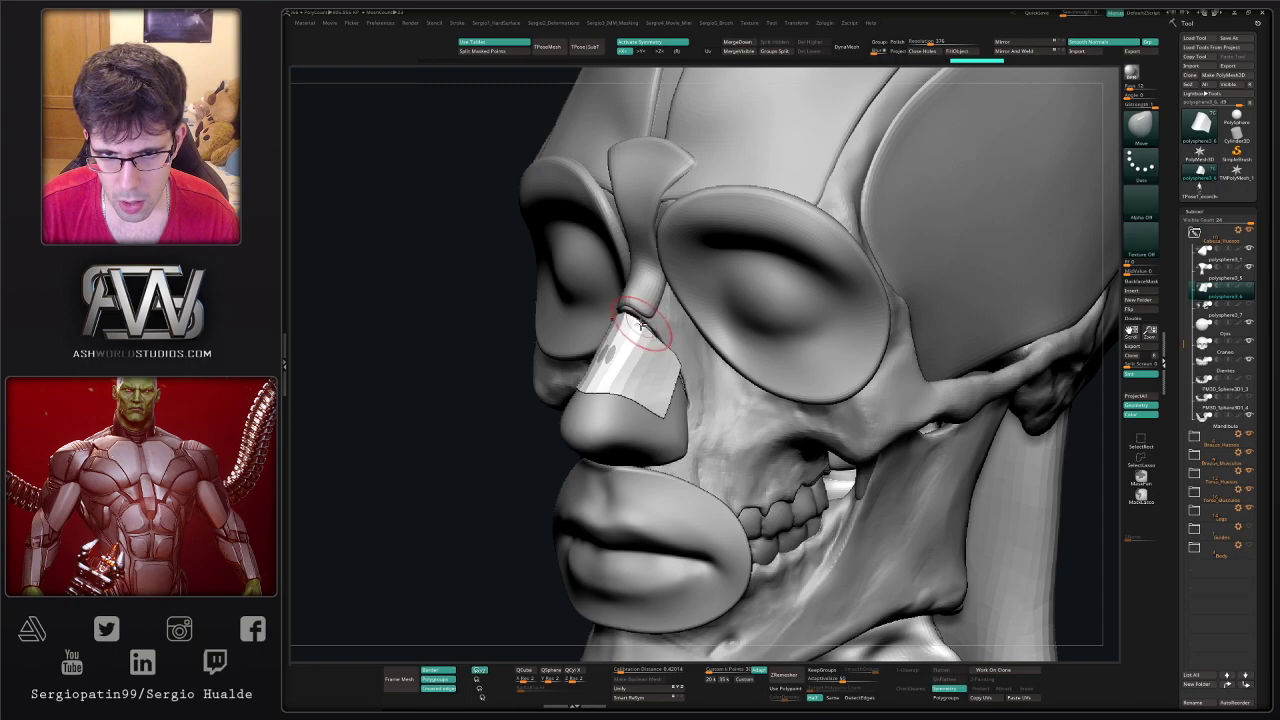
pyautogui.moveTo(631, 315); pyautogui.dragTo(628, 318, button='right')
pyautogui.moveTo(630, 312); pyautogui.dragTo(646, 333)
pyautogui.moveTo(646, 333); pyautogui.dragTo(700, 333, button='right')
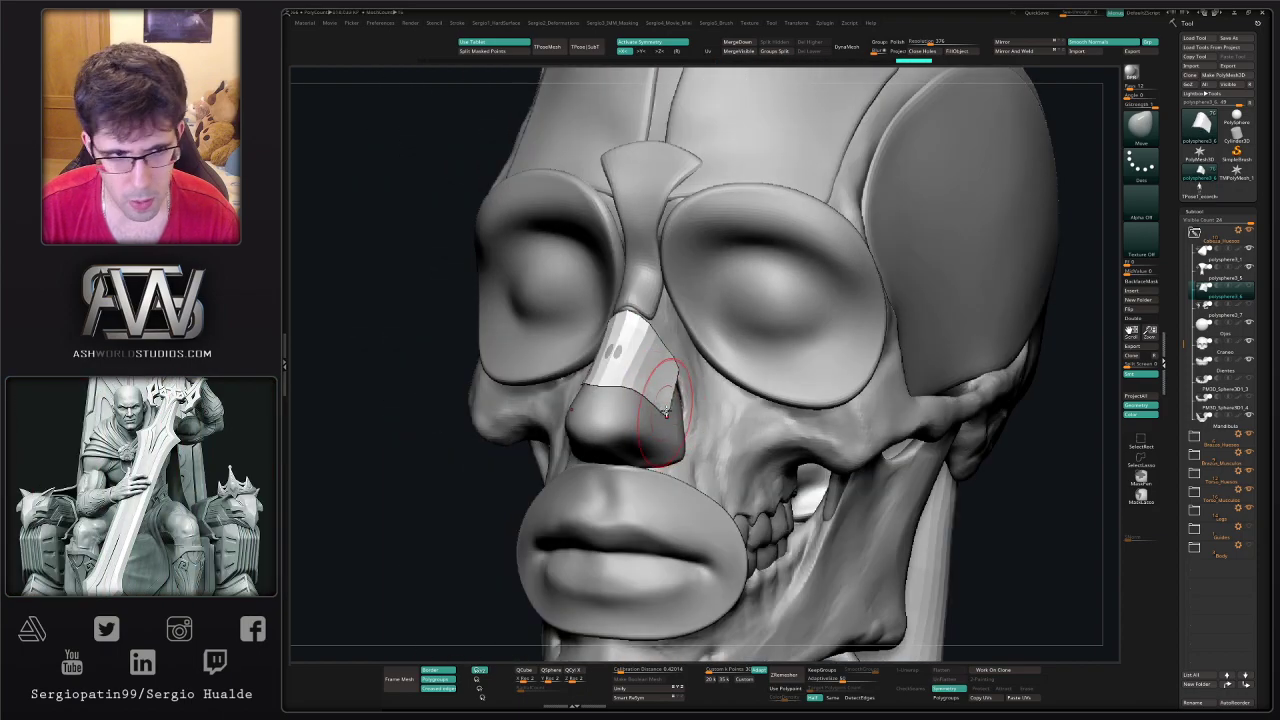
# - Curve the nasal strip's side edge and extend its lower outer corner along the side of the nose with the Move brush
pyautogui.moveTo(666, 412); pyautogui.dragTo(598, 406, button='right')
pyautogui.moveTo(663, 400); pyautogui.dragTo(669, 409)
pyautogui.moveTo(668, 410); pyautogui.dragTo(646, 400, button='right')
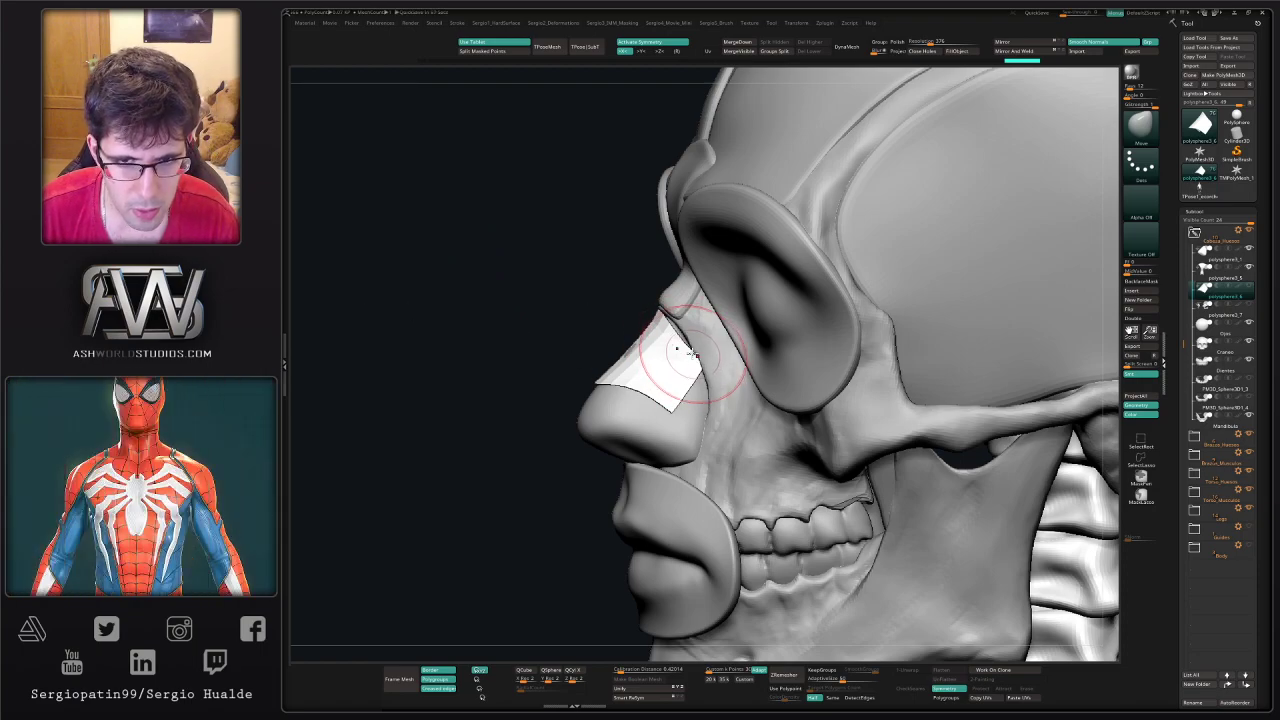
pyautogui.moveTo(692, 354); pyautogui.dragTo(682, 331)
pyautogui.press('s')
pyautogui.moveTo(674, 336); pyautogui.dragTo(682, 326)
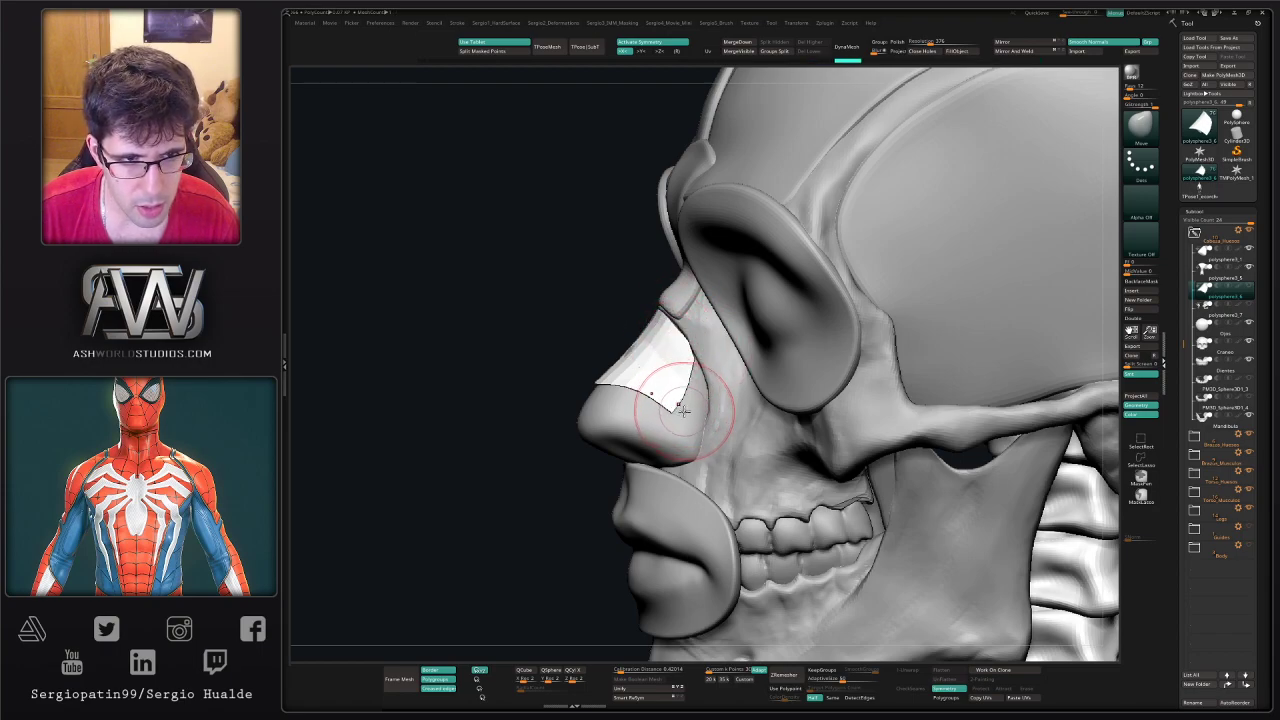
pyautogui.moveTo(683, 411)
pyautogui.mouseDown()
pyautogui.moveTo(692, 418)
pyautogui.moveTo(698, 381)
pyautogui.mouseUp()
pyautogui.press('s')
pyautogui.press('s')
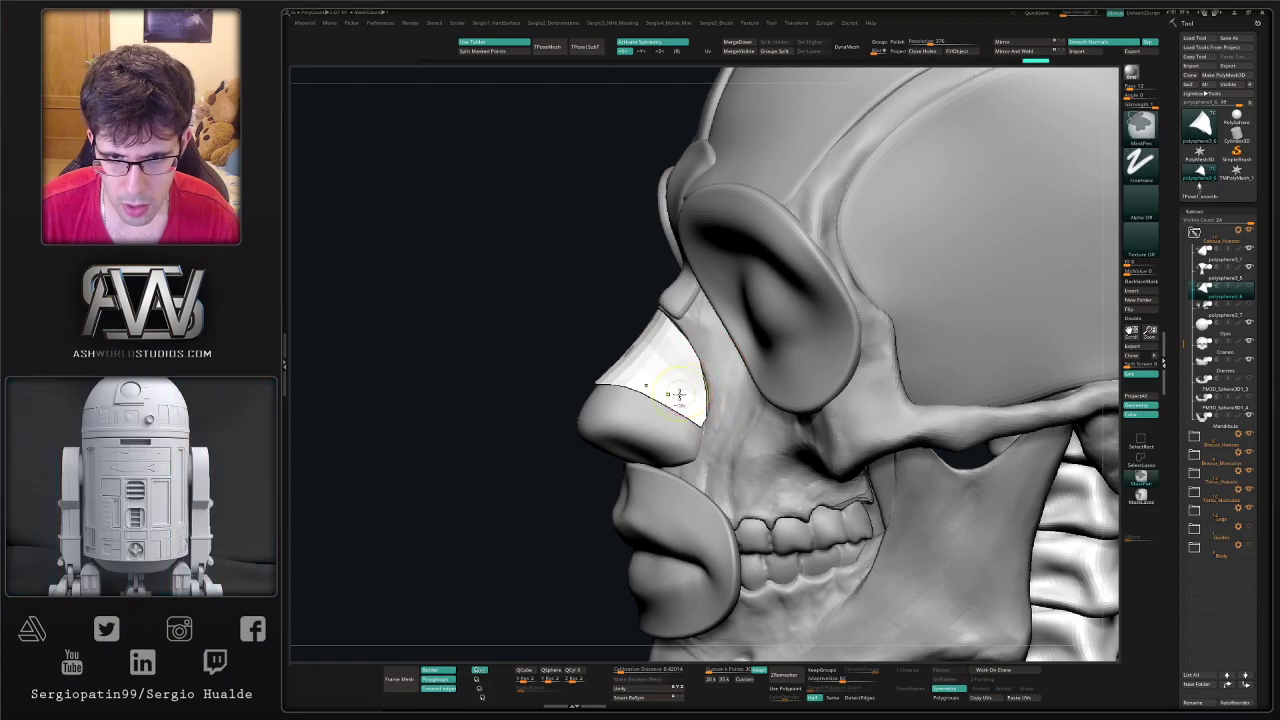
# - Isolate the nasal strip, show its polyframe and retopologize it with ZRemesher
pyautogui.moveTo(672, 392)
pyautogui.keyDown('ctrl'); pyautogui.mouseDown(button='right')
pyautogui.moveTo(650, 362)
pyautogui.moveTo(691, 400)
pyautogui.moveTo(663, 385)
pyautogui.mouseUp(button='right'); pyautogui.keyUp('ctrl')
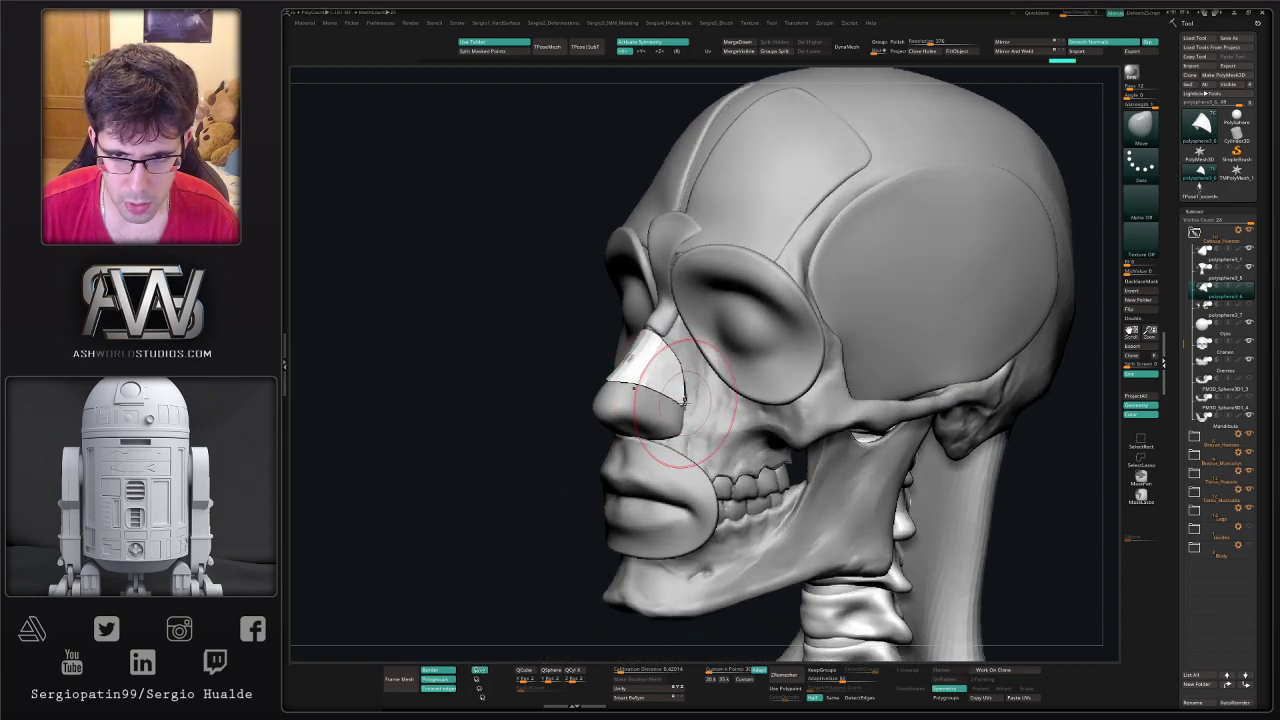
pyautogui.moveTo(684, 400); pyautogui.dragTo(675, 352, button='right')
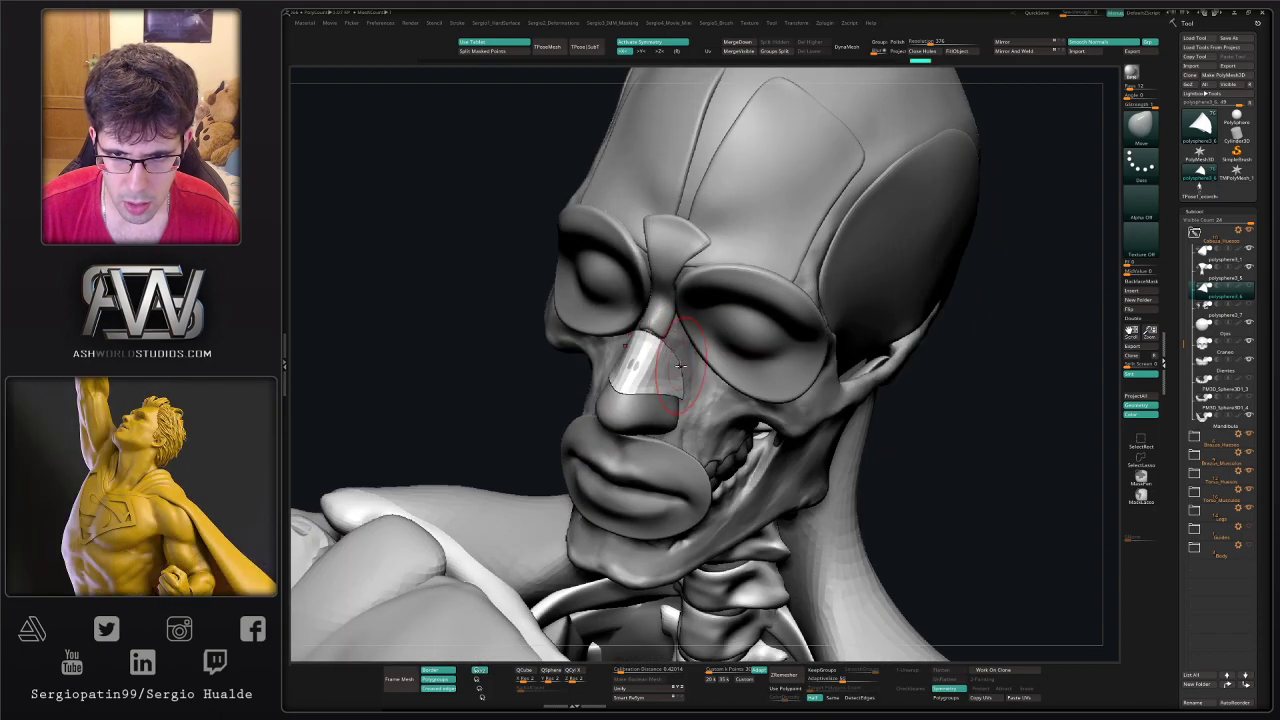
pyautogui.moveTo(679, 405)
pyautogui.mouseDown(button='right')
pyautogui.moveTo(668, 343)
pyautogui.moveTo(690, 368)
pyautogui.moveTo(722, 364)
pyautogui.moveTo(752, 416)
pyautogui.mouseUp(button='right')
pyautogui.hotkey('alt', 's')
pyautogui.hotkey('shift', 'f')
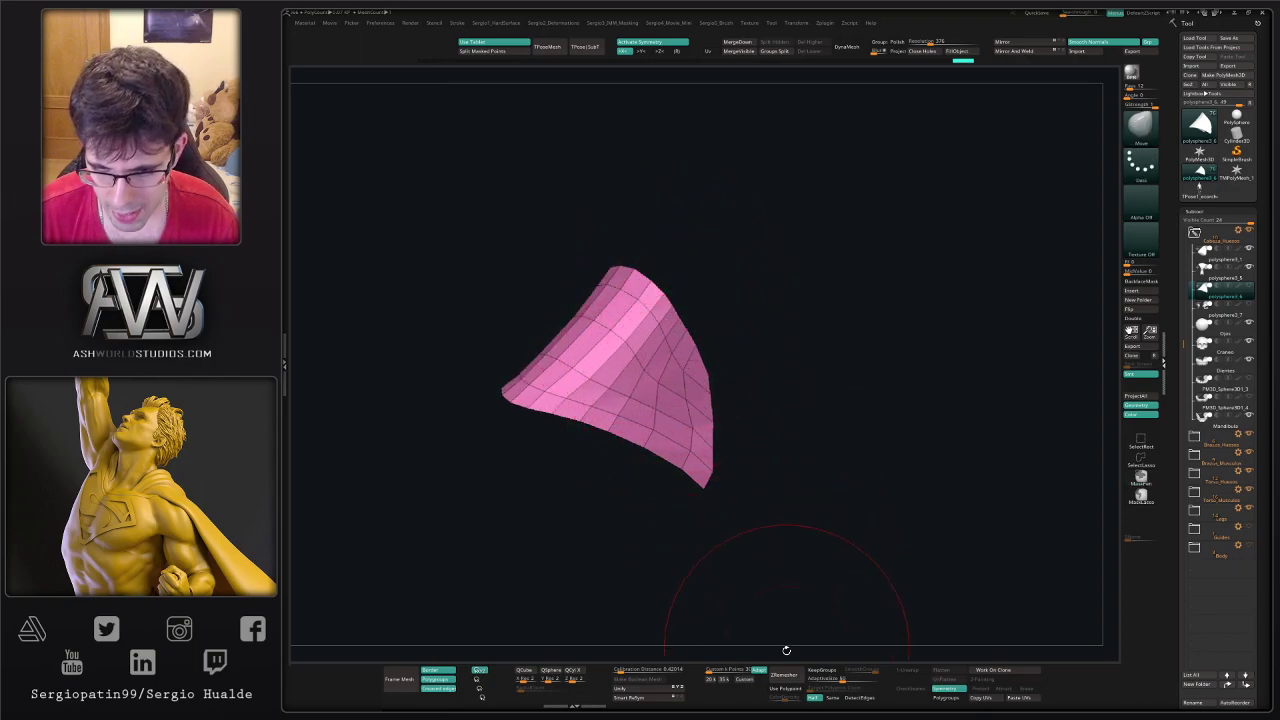
pyautogui.click(784, 679)
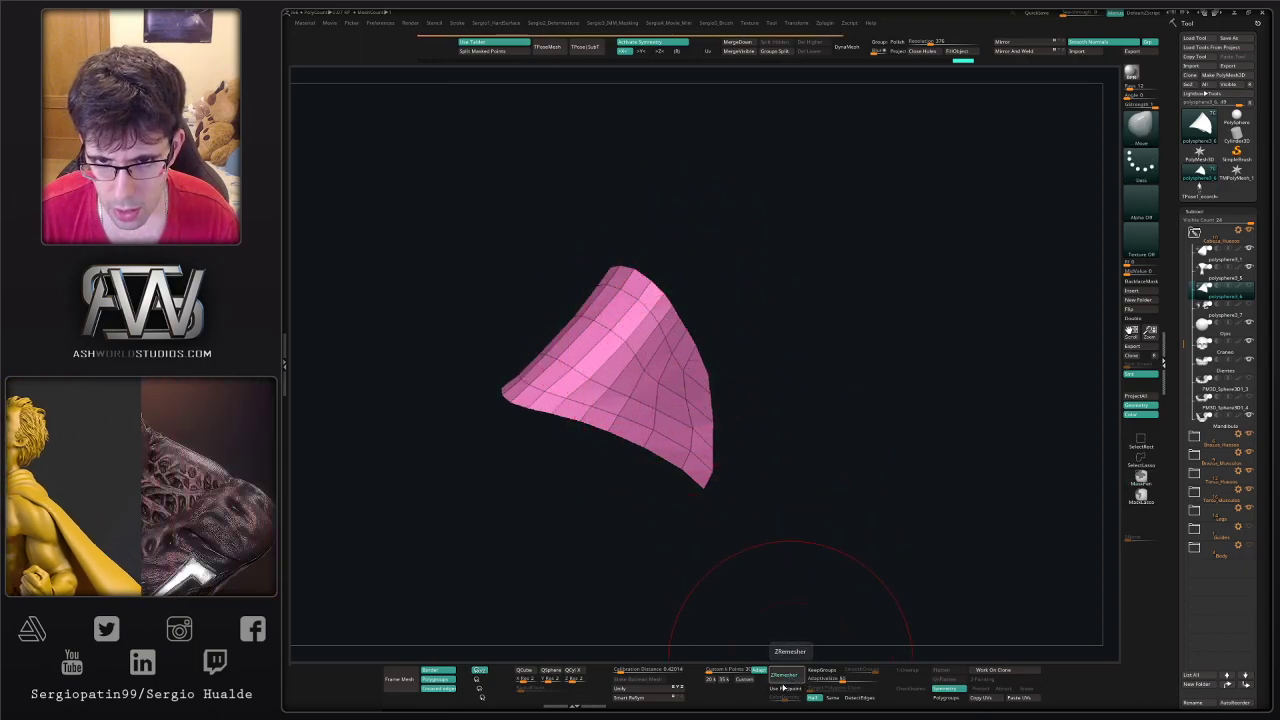
# - Show the skull again and fit the remeshed nasal strip's lower outer corner to the side of the nose with a smaller Move brush
pyautogui.press('s')
pyautogui.moveTo(703, 439); pyautogui.dragTo(696, 440)
pyautogui.hotkey('alt', 's')
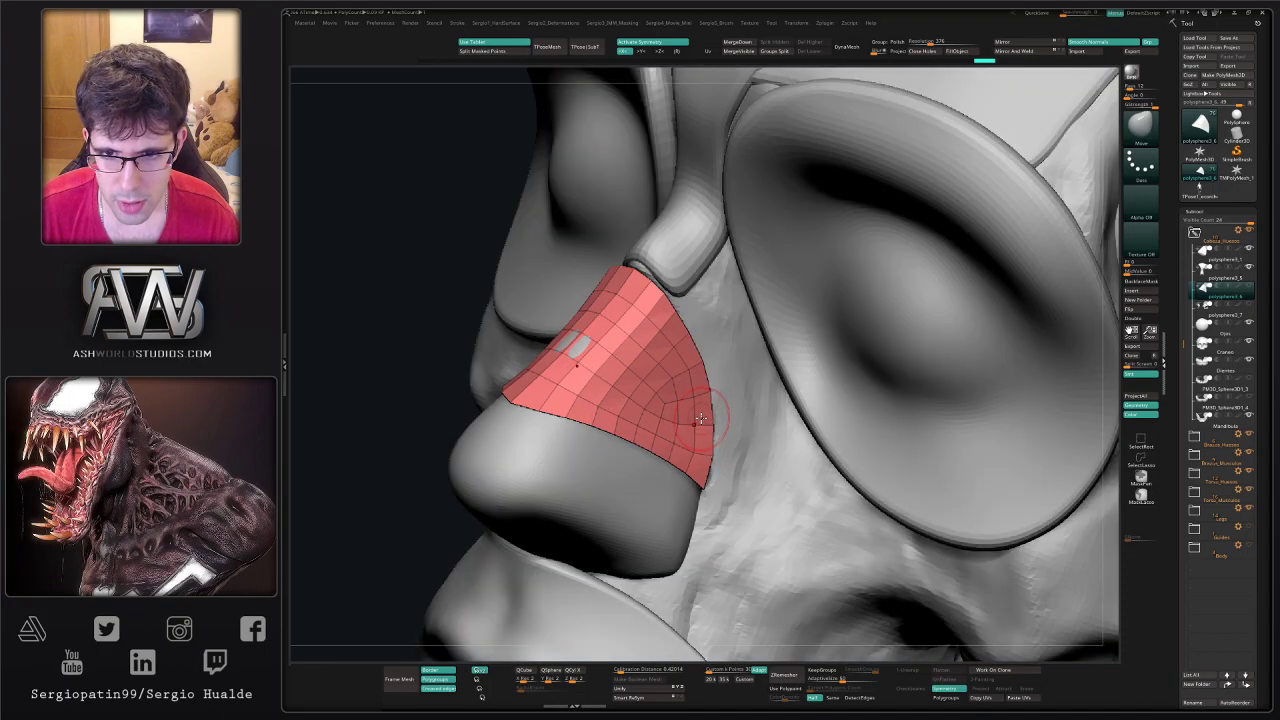
pyautogui.moveTo(706, 420)
pyautogui.mouseDown(button='right')
pyautogui.moveTo(707, 487)
pyautogui.moveTo(688, 488)
pyautogui.mouseUp(button='right')
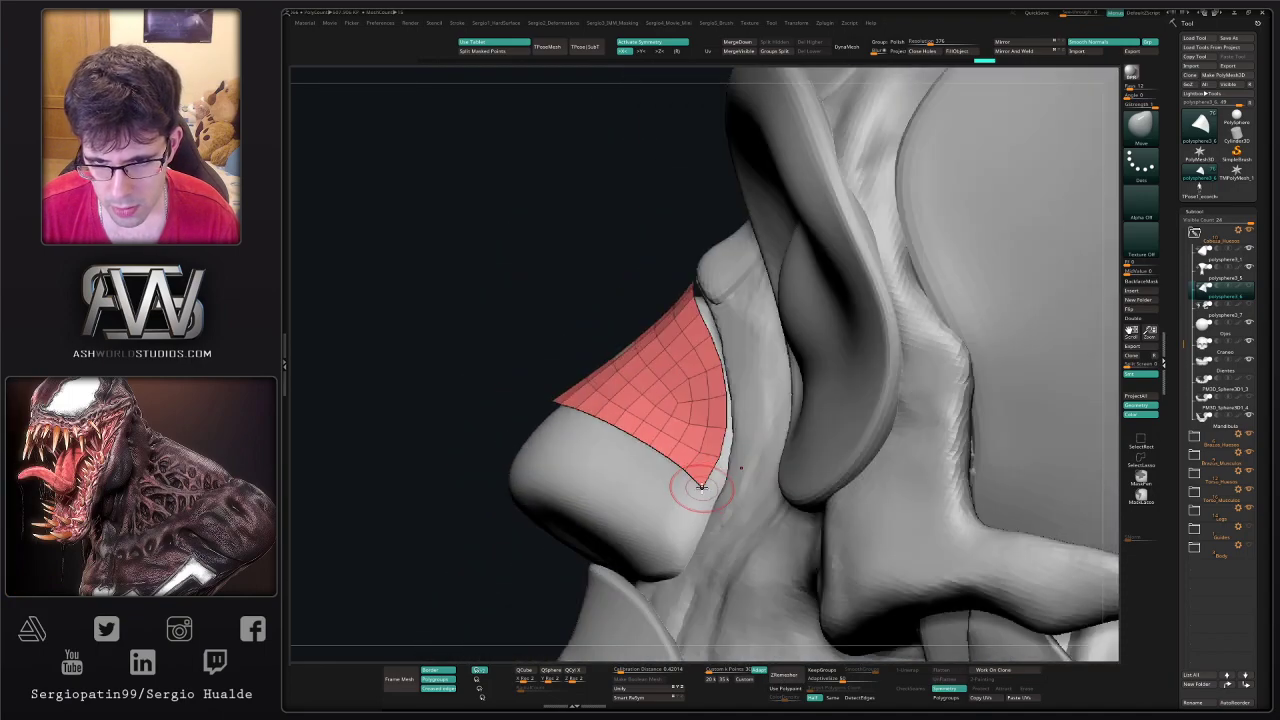
pyautogui.moveTo(694, 491); pyautogui.dragTo(720, 487)
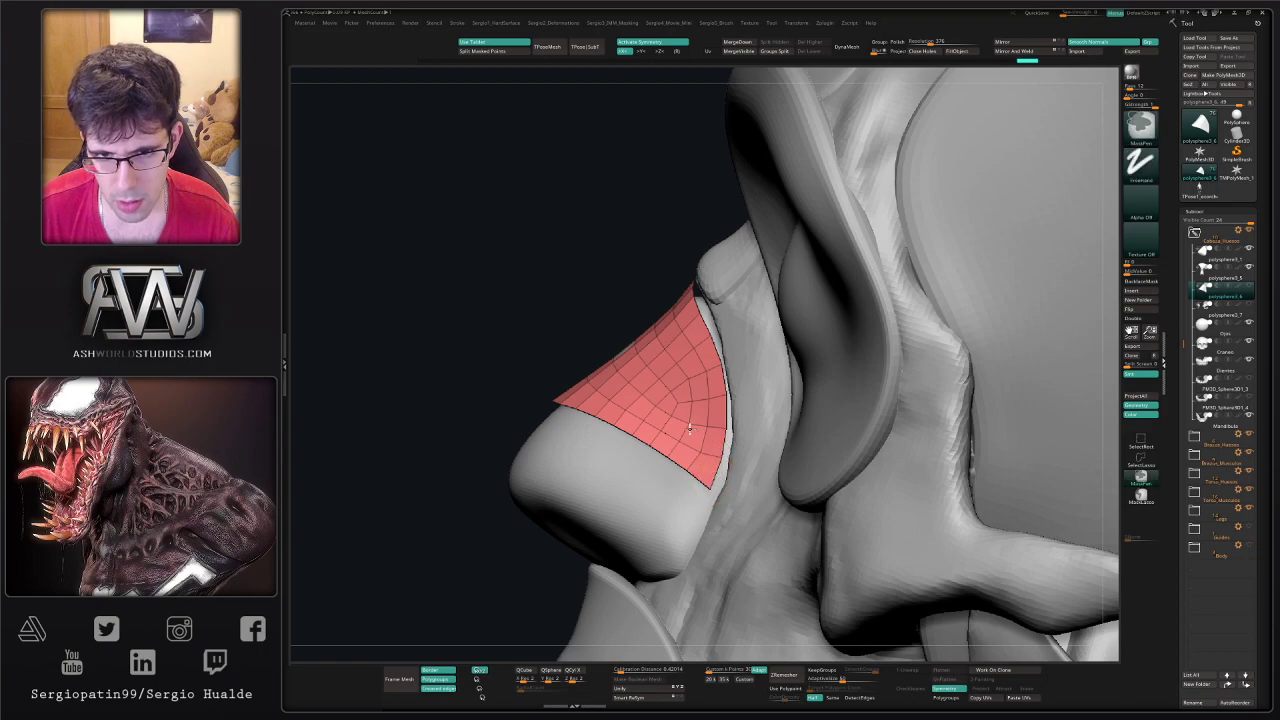
# - Give the retopologized nasal strip thickness with Panel Loops and turn off the polyframe display
pyautogui.moveTo(728, 428); pyautogui.dragTo(679, 395, button='right')
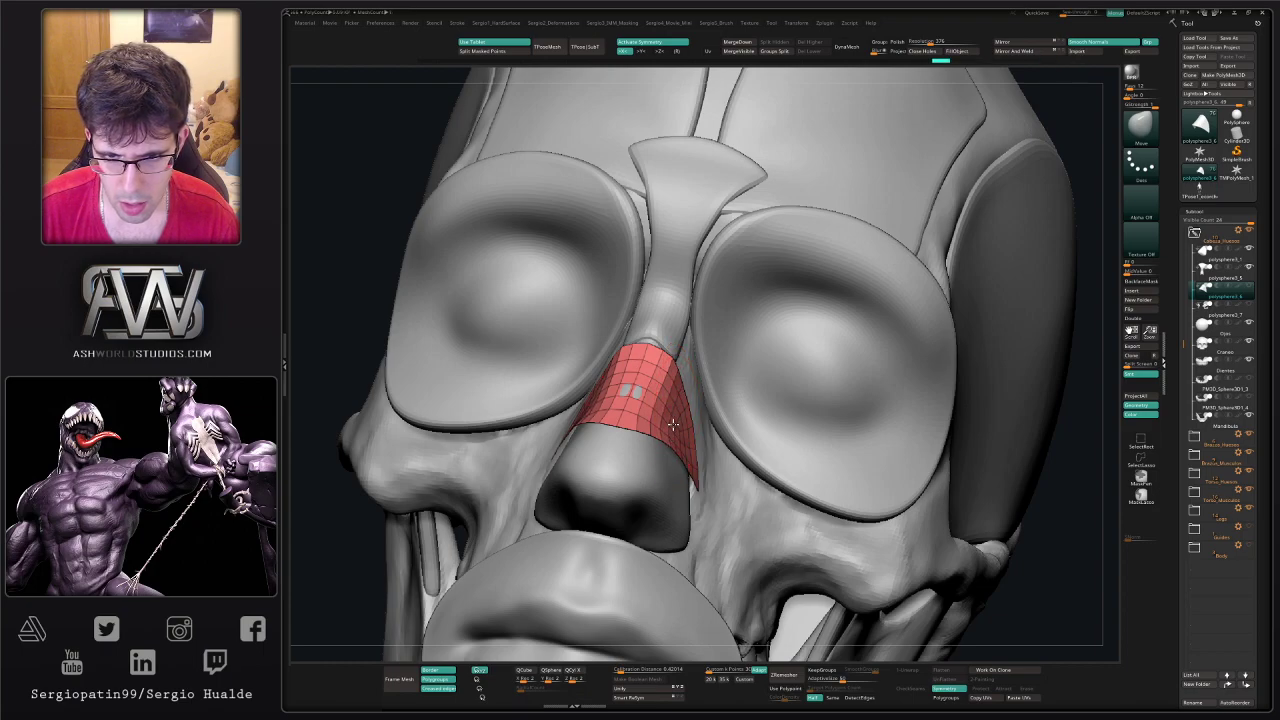
pyautogui.hotkey('ctrl', 'shift', 'z')
pyautogui.hotkey('ctrl', 'shift', 'z')
pyautogui.press('space')
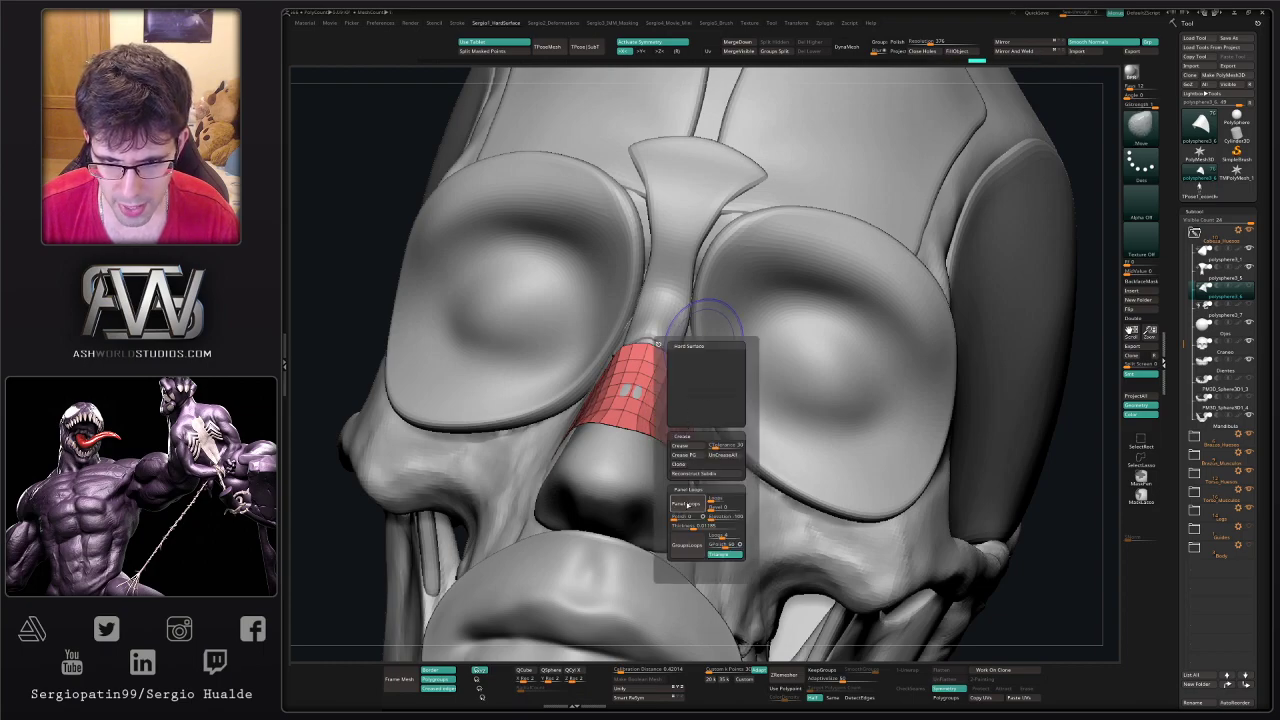
pyautogui.click(688, 508)
pyautogui.moveTo(624, 463); pyautogui.dragTo(640, 440, button='right')
pyautogui.hotkey('shift', 'f')
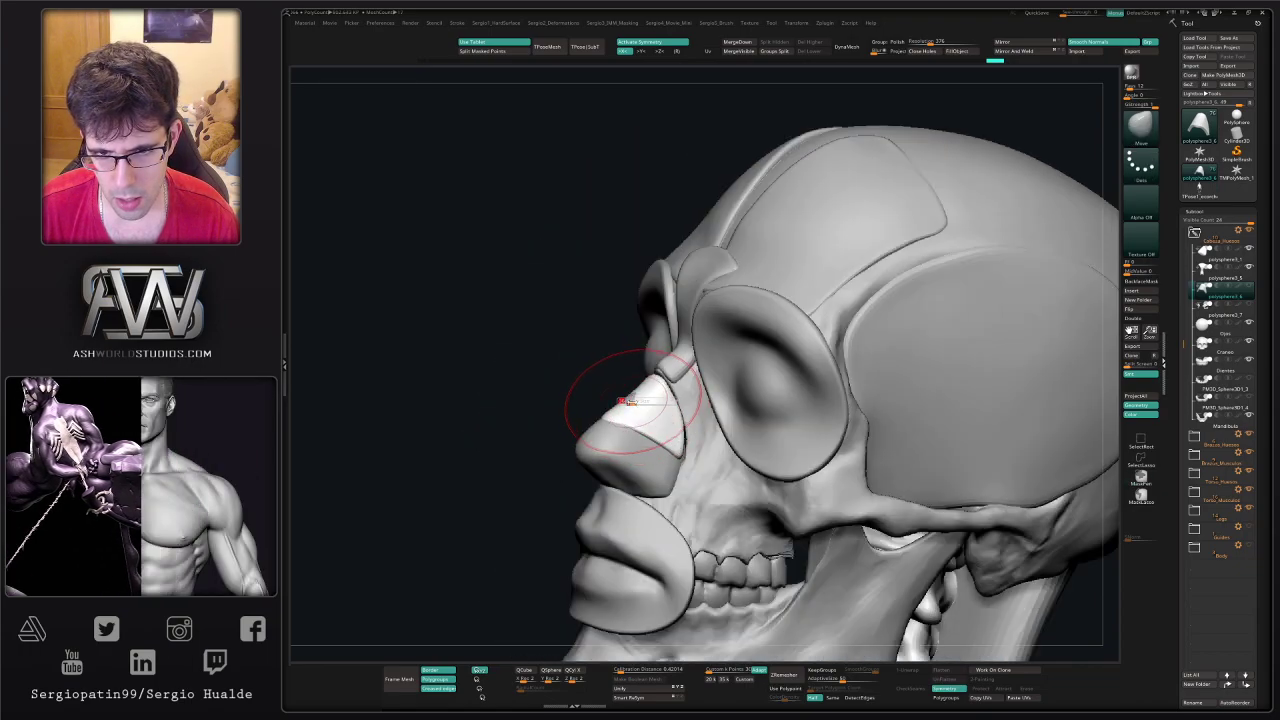
# - Refine the thickened nasal strip's side edge and lower front edge with the Move brush, checking the nose from several angles
pyautogui.moveTo(626, 395); pyautogui.dragTo(650, 386, button='right')
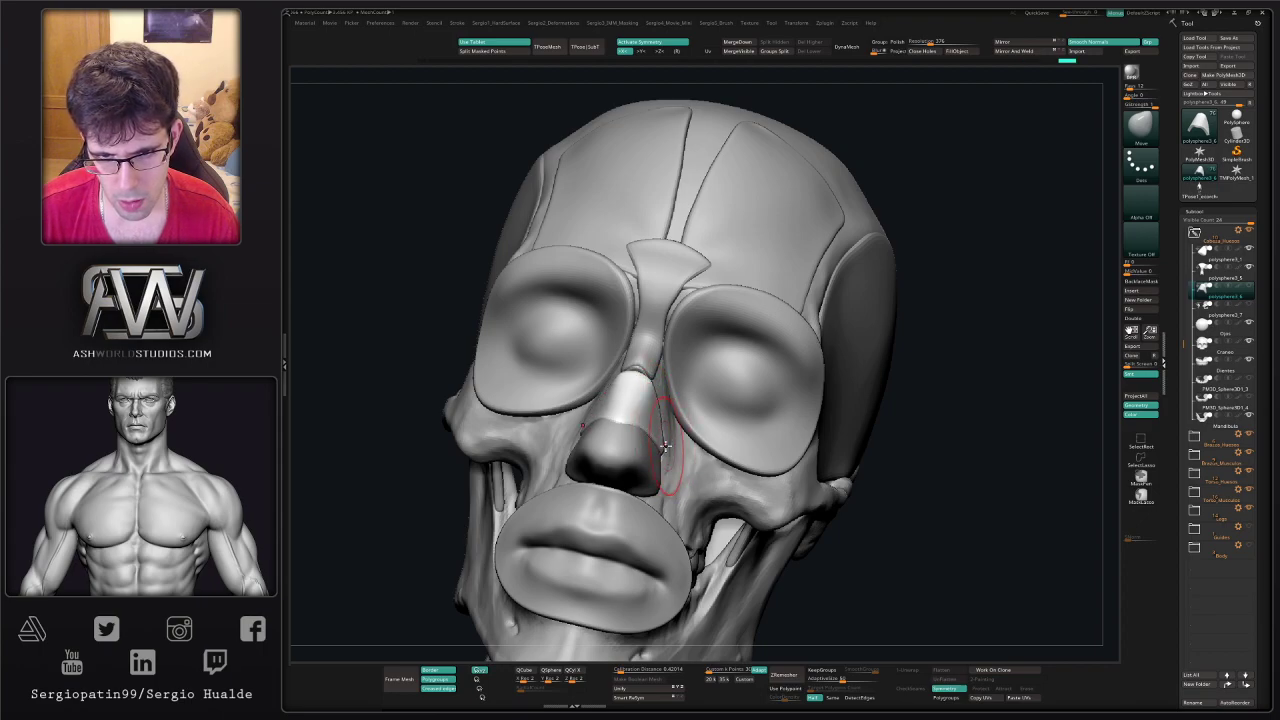
pyautogui.moveTo(664, 447); pyautogui.dragTo(651, 410, button='right')
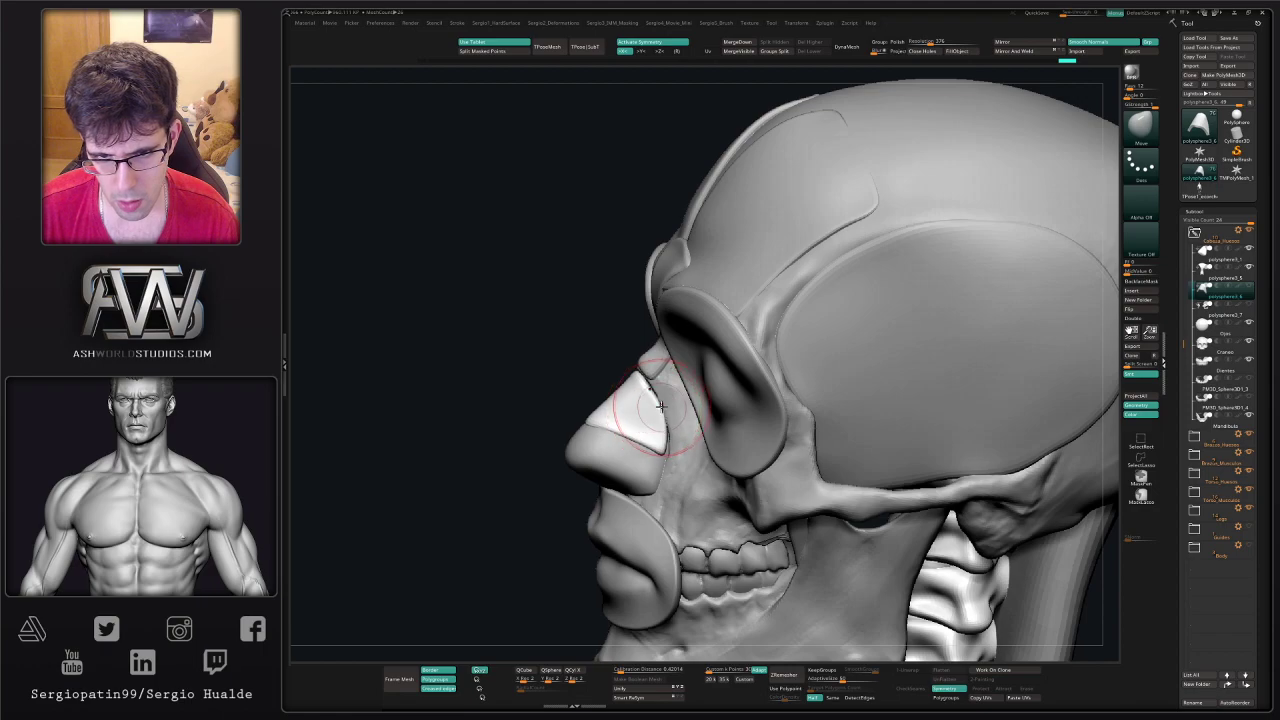
pyautogui.moveTo(661, 406); pyautogui.dragTo(656, 396)
pyautogui.moveTo(657, 390)
pyautogui.keyDown('ctrl'); pyautogui.mouseDown(button='right')
pyautogui.moveTo(648, 404)
pyautogui.moveTo(664, 408)
pyautogui.mouseUp(button='right'); pyautogui.keyUp('ctrl')
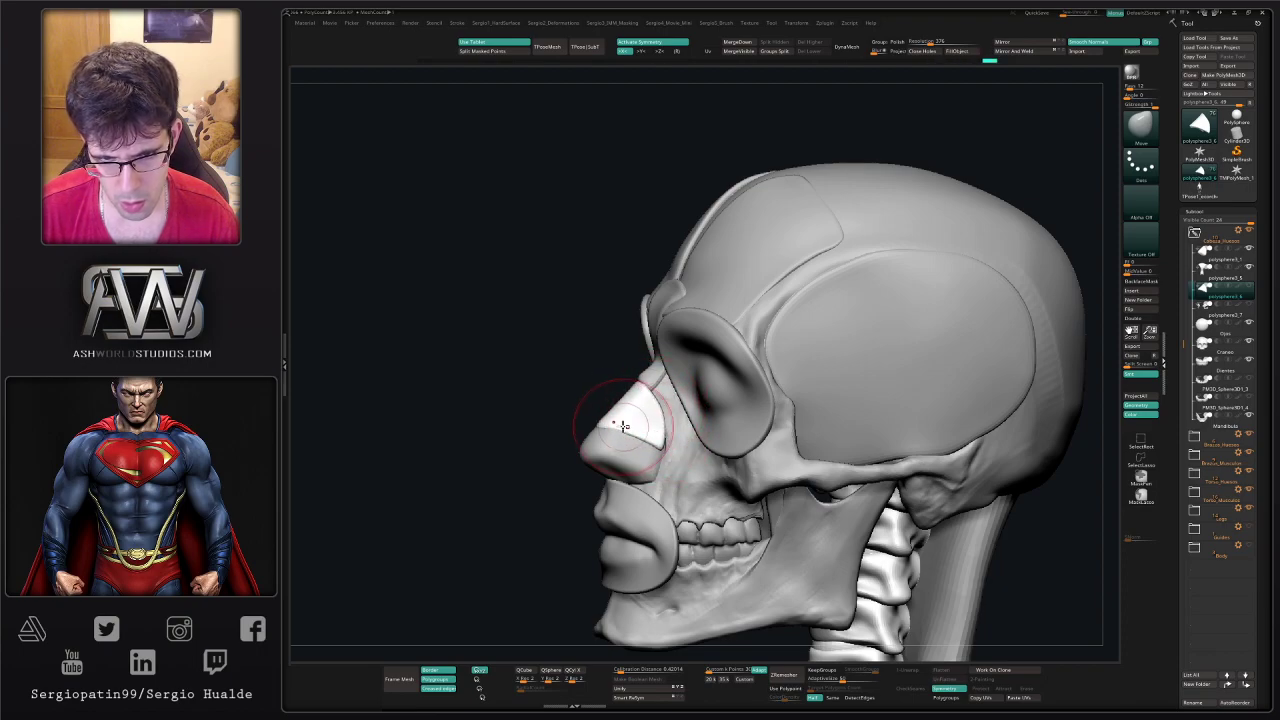
pyautogui.moveTo(617, 429); pyautogui.dragTo(610, 432)
pyautogui.moveTo(590, 430)
pyautogui.mouseDown(button='right')
pyautogui.moveTo(634, 432)
pyautogui.moveTo(596, 435)
pyautogui.mouseUp(button='right')
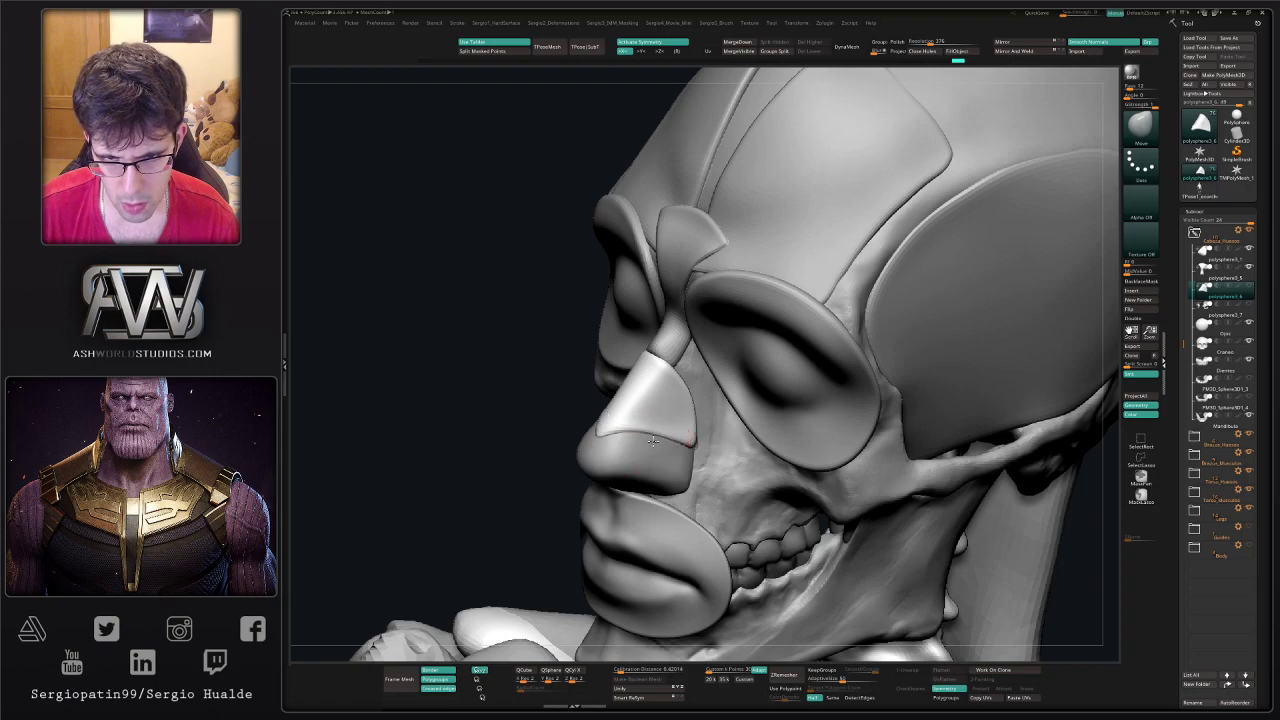
pyautogui.moveTo(652, 440); pyautogui.dragTo(596, 450, button='right')
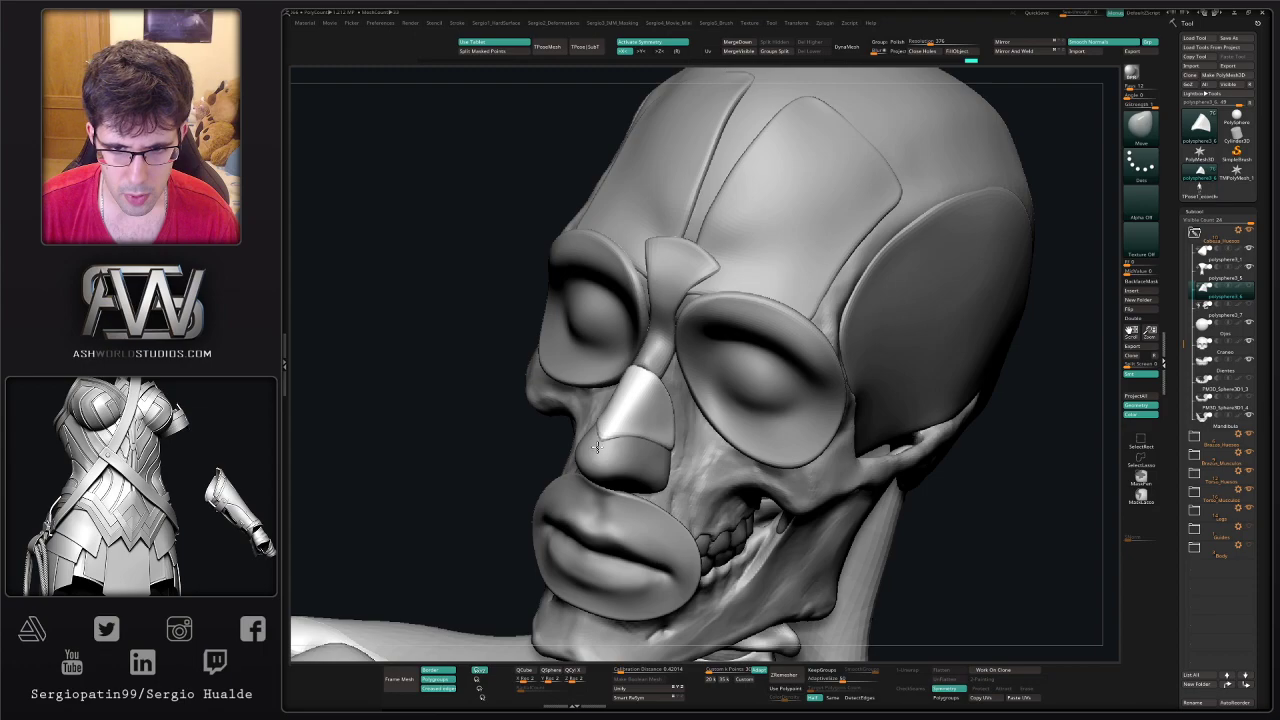
pyautogui.keyDown('ctrl'); pyautogui.moveTo(643, 377); pyautogui.dragTo(735, 345, button='right'); pyautogui.keyUp('ctrl')
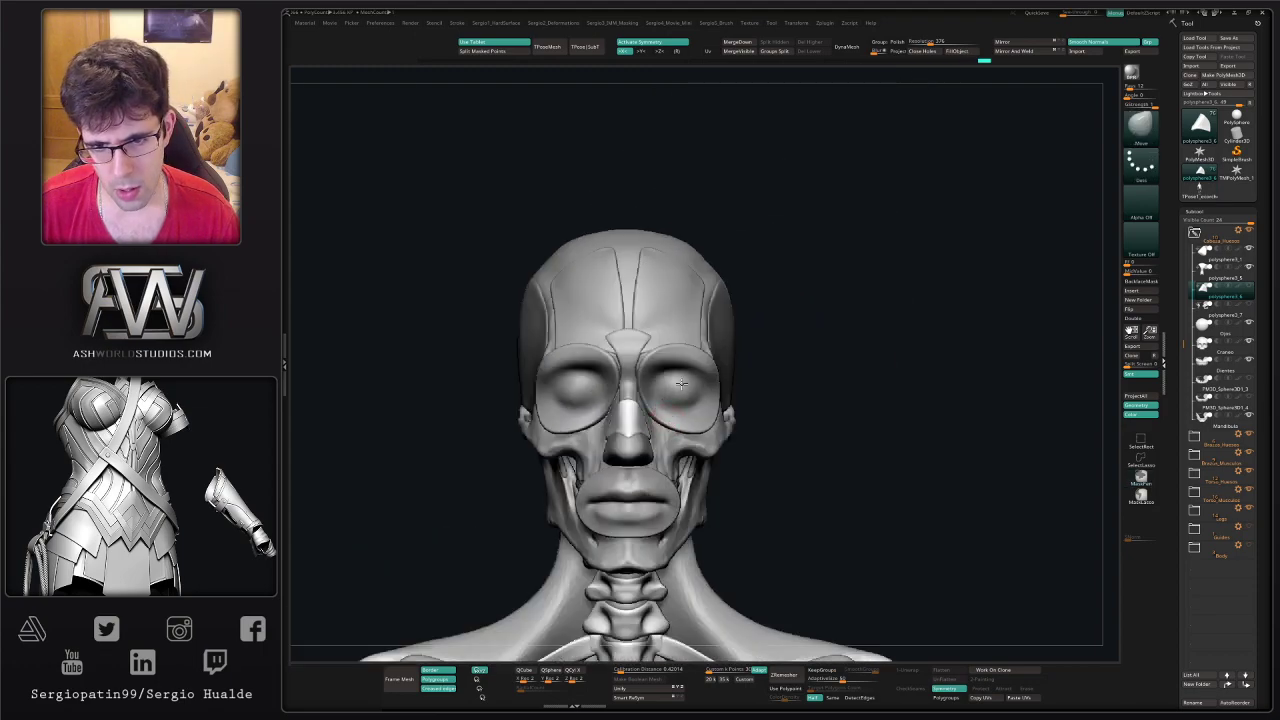
pyautogui.keyDown('alt'); pyautogui.moveTo(735, 395); pyautogui.dragTo(750, 337, button='right'); pyautogui.keyUp('alt')
pyautogui.moveTo(893, 391); pyautogui.dragTo(862, 385, button='right')
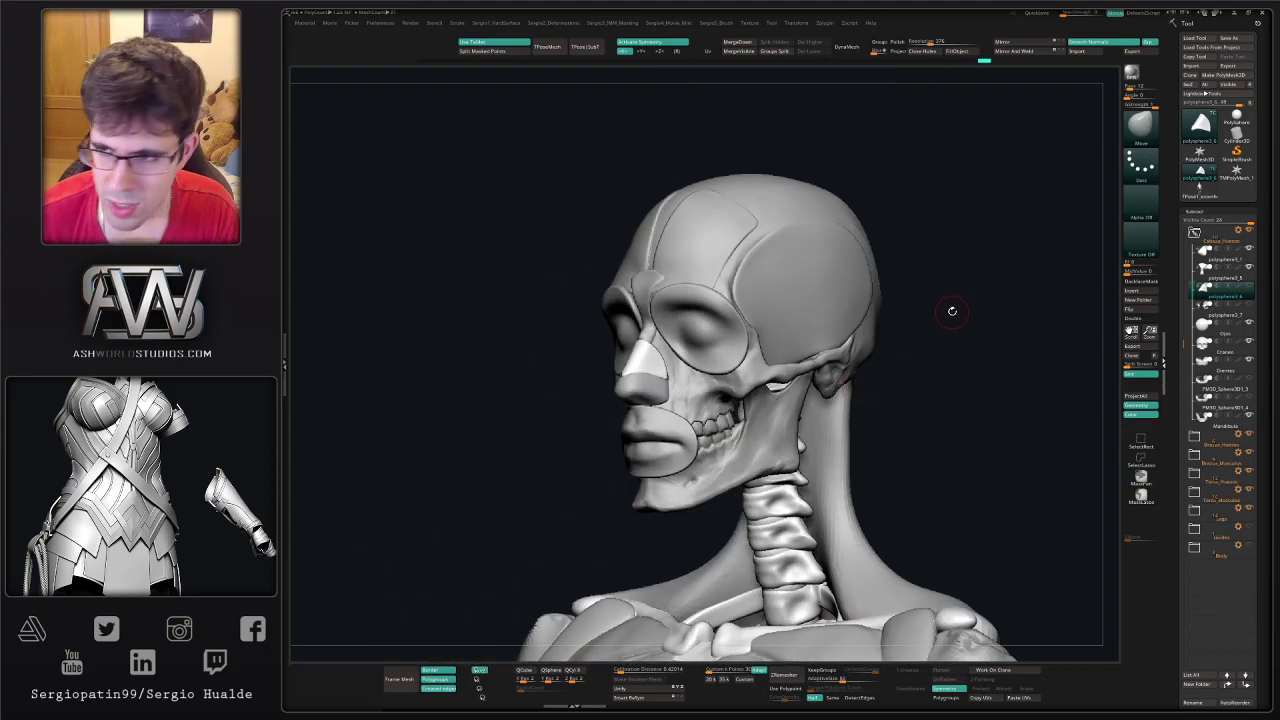
# - Select the cheek strips subtool and adjust the middle strip's outer end over the cheekbone with the Move Topological brush
pyautogui.click(1222, 313)
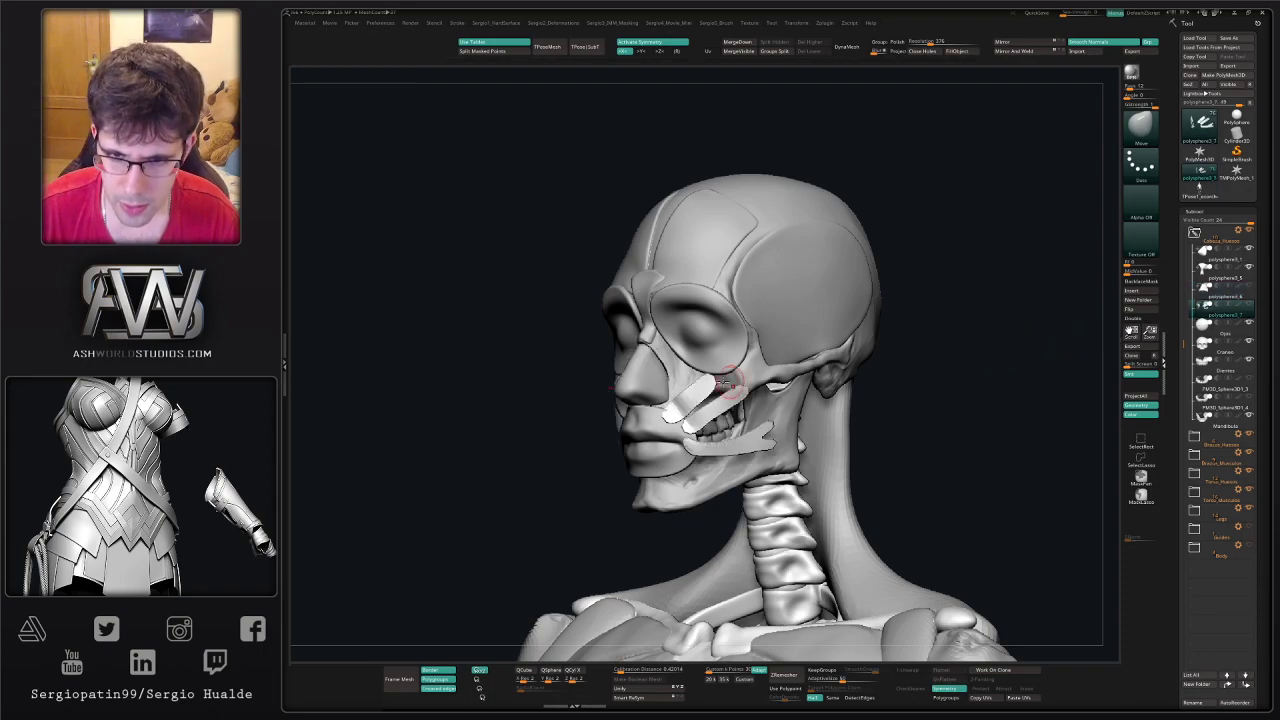
pyautogui.keyDown('ctrl'); pyautogui.moveTo(682, 386); pyautogui.dragTo(735, 385, button='right'); pyautogui.keyUp('ctrl')
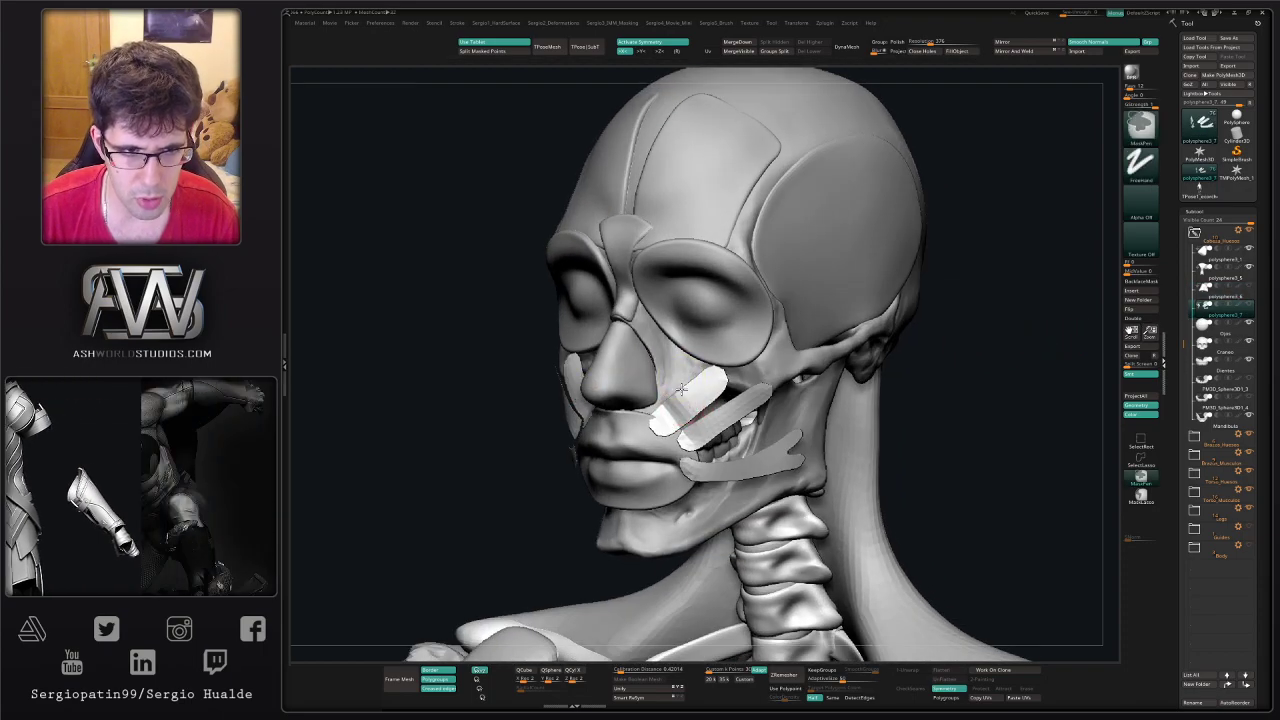
pyautogui.keyDown('ctrl'); pyautogui.moveTo(672, 345); pyautogui.dragTo(674, 380, button='right'); pyautogui.keyUp('ctrl')
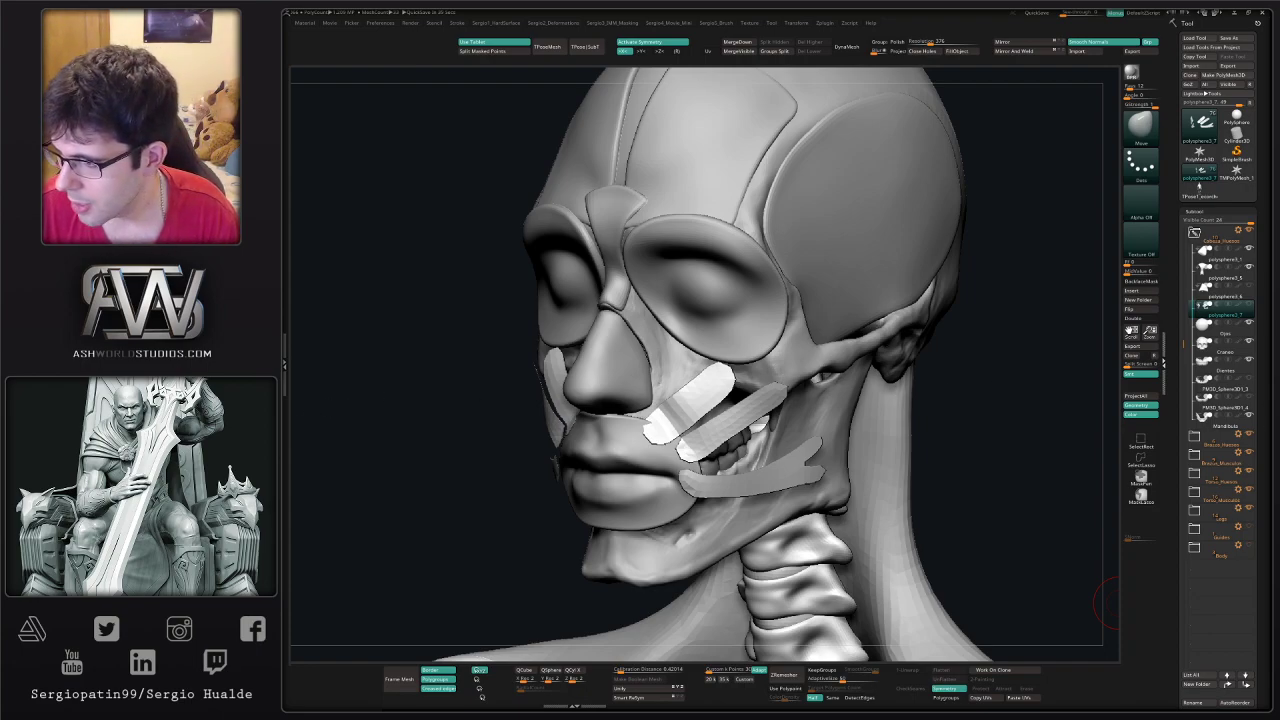
pyautogui.moveTo(954, 423); pyautogui.dragTo(954, 364)
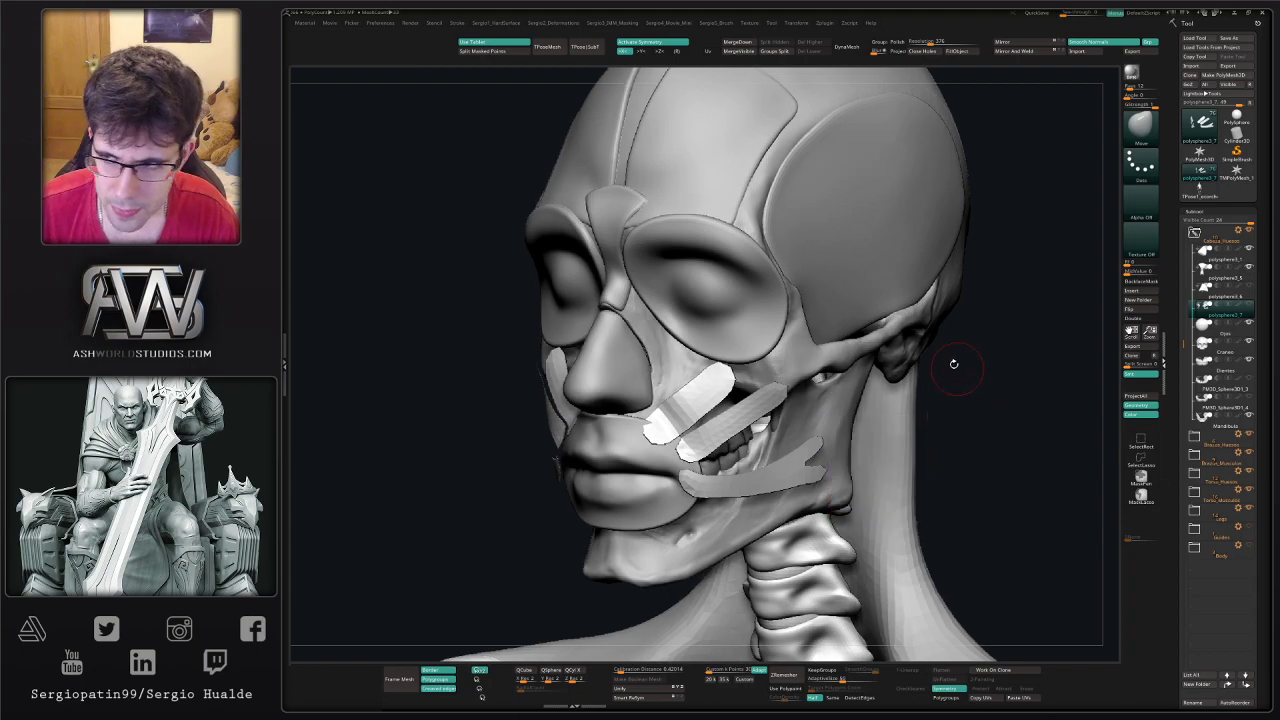
pyautogui.moveTo(869, 382)
pyautogui.keyDown('ctrl'); pyautogui.mouseDown(button='right')
pyautogui.moveTo(877, 391)
pyautogui.moveTo(748, 394)
pyautogui.mouseUp(button='right'); pyautogui.keyUp('ctrl')
pyautogui.press('b')
pyautogui.press('m')
pyautogui.press('t')
pyautogui.keyDown('ctrl'); pyautogui.moveTo(748, 394); pyautogui.dragTo(787, 409, button='right'); pyautogui.keyUp('ctrl')
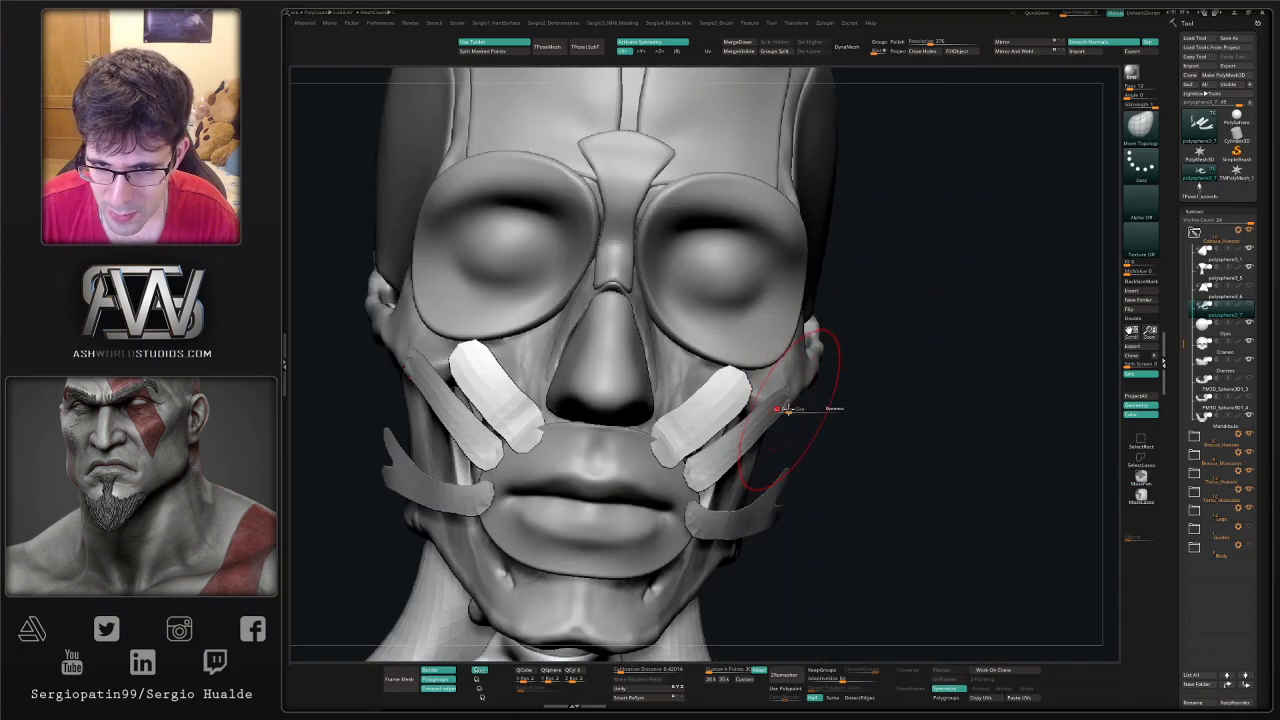
pyautogui.moveTo(788, 409); pyautogui.dragTo(783, 410)
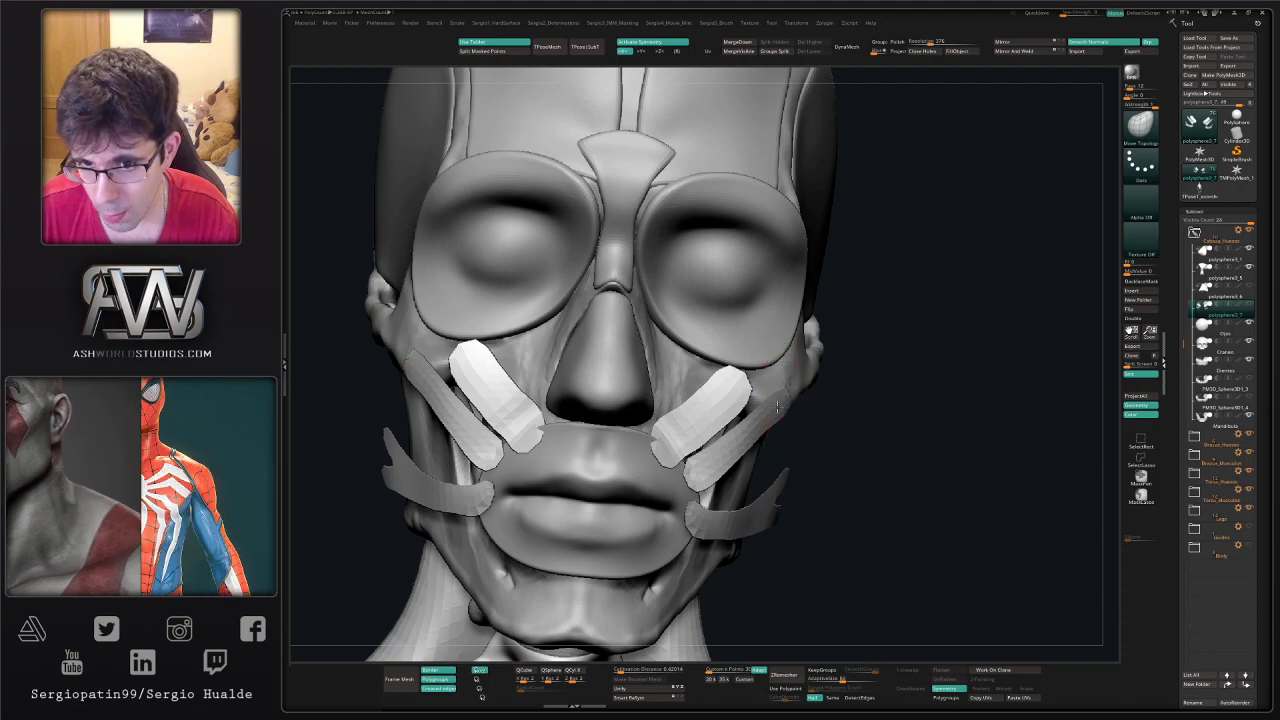
# - Reshape the middle cheek strip in side view, pulling it up and back towards the cheekbone
pyautogui.moveTo(785, 385); pyautogui.dragTo(748, 414, button='right')
pyautogui.moveTo(725, 457)
pyautogui.mouseDown(button='right')
pyautogui.moveTo(732, 426)
pyautogui.moveTo(724, 437)
pyautogui.mouseUp(button='right')
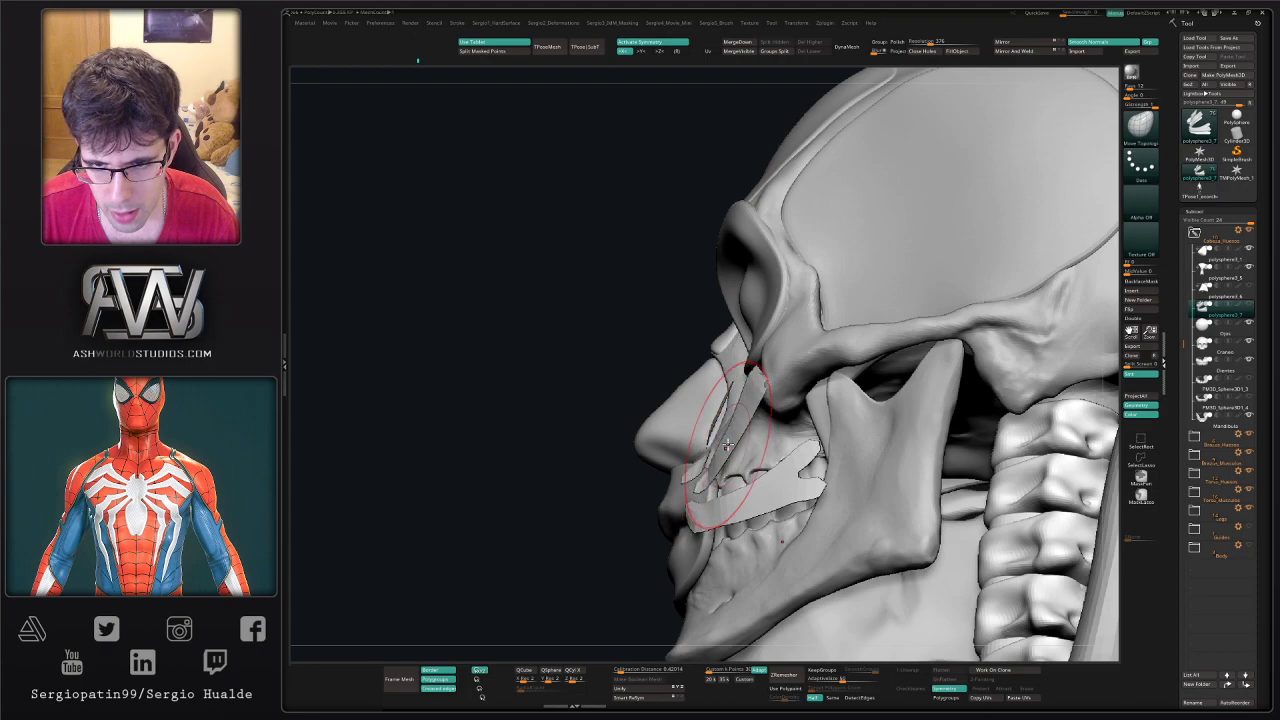
pyautogui.moveTo(727, 444); pyautogui.dragTo(743, 418)
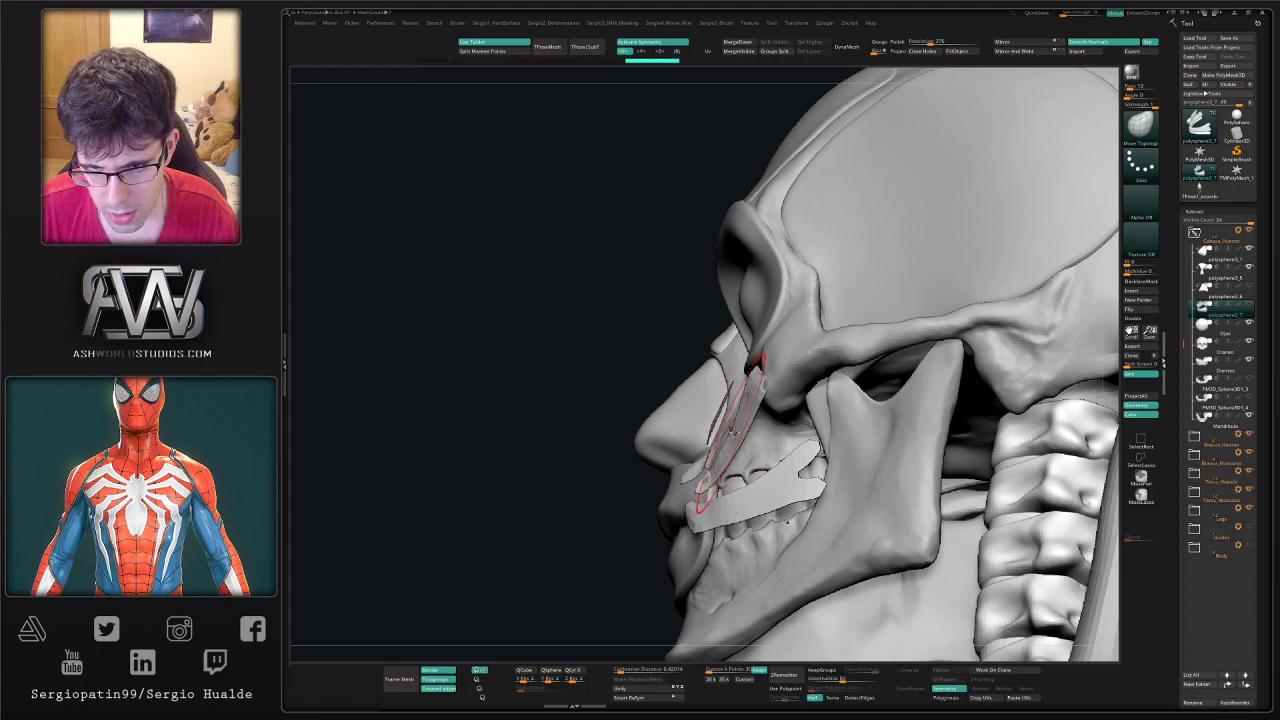
pyautogui.moveTo(733, 431); pyautogui.dragTo(760, 442, button='right')
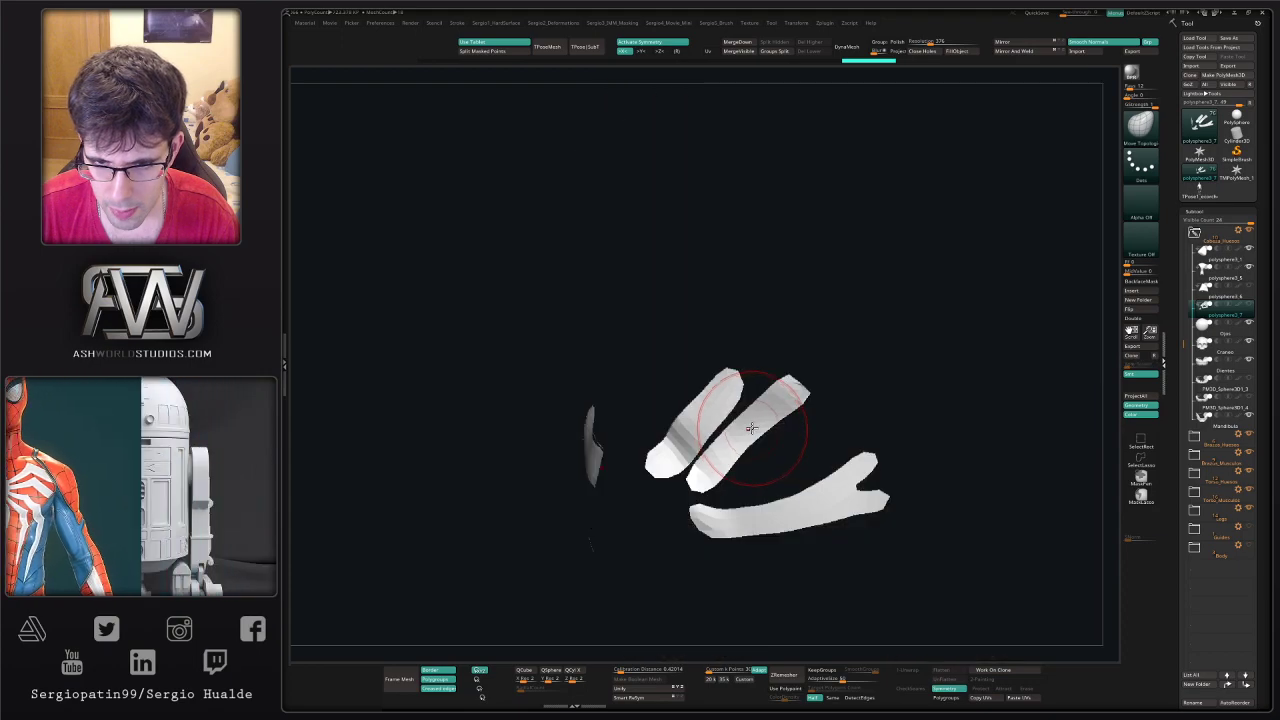
# - Isolate the cheek strips with polyframe shown, then trim away the middle strip's lower edge row and rounded end polygons
pyautogui.keyDown('ctrl'); pyautogui.moveTo(752, 428); pyautogui.dragTo(746, 489, button='right'); pyautogui.keyUp('ctrl')
pyautogui.hotkey('shift', 'f')
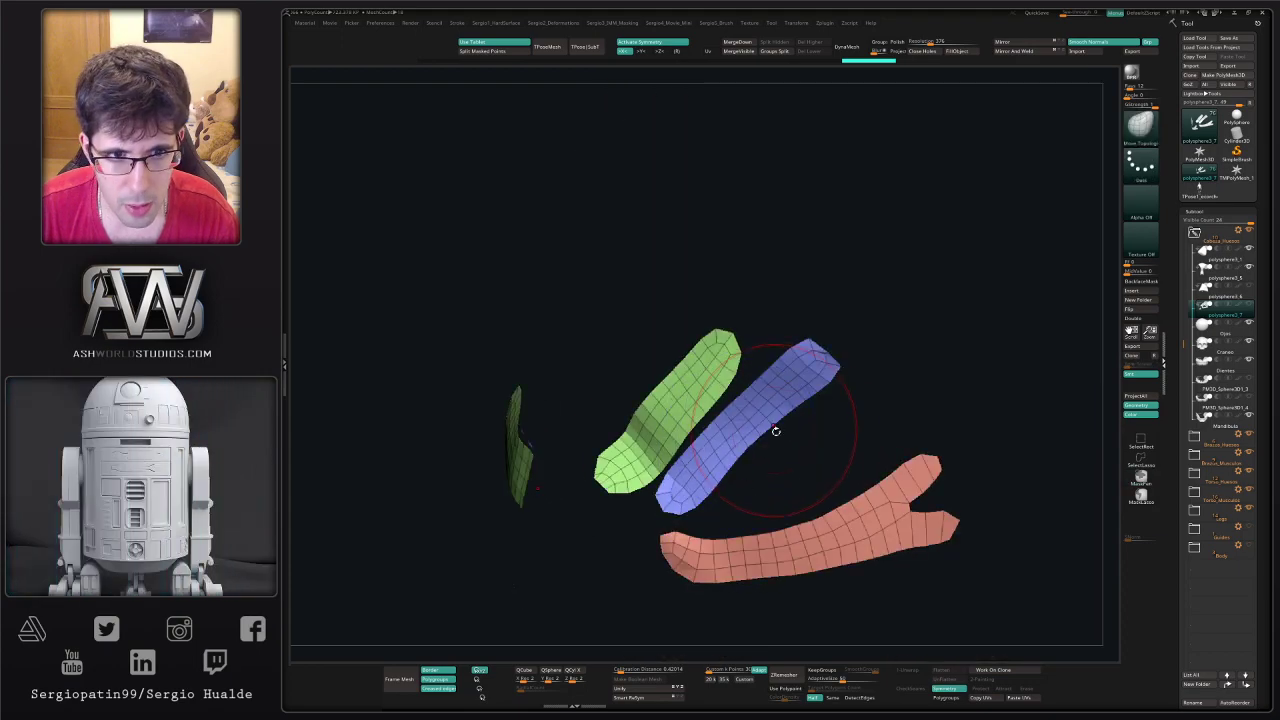
pyautogui.keyDown('alt'); pyautogui.moveTo(780, 440); pyautogui.dragTo(794, 413, button='right'); pyautogui.keyUp('alt')
pyautogui.hotkey('ctrl', 'shift')
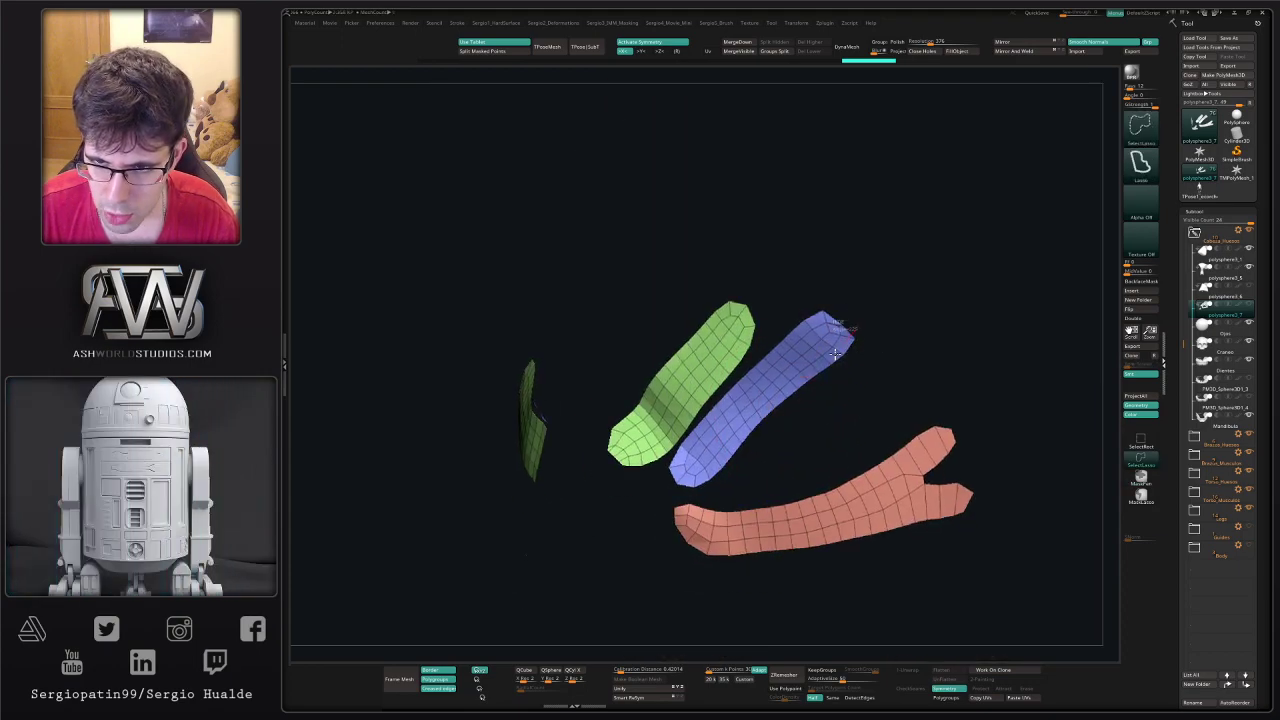
pyautogui.moveTo(835, 353)
pyautogui.keyDown('ctrl'); pyautogui.keyDown('alt'); pyautogui.keyDown('shift'); pyautogui.mouseDown()
pyautogui.moveTo(730, 449)
pyautogui.moveTo(850, 369)
pyautogui.mouseUp(); pyautogui.keyUp('shift'); pyautogui.keyUp('alt'); pyautogui.keyUp('ctrl')
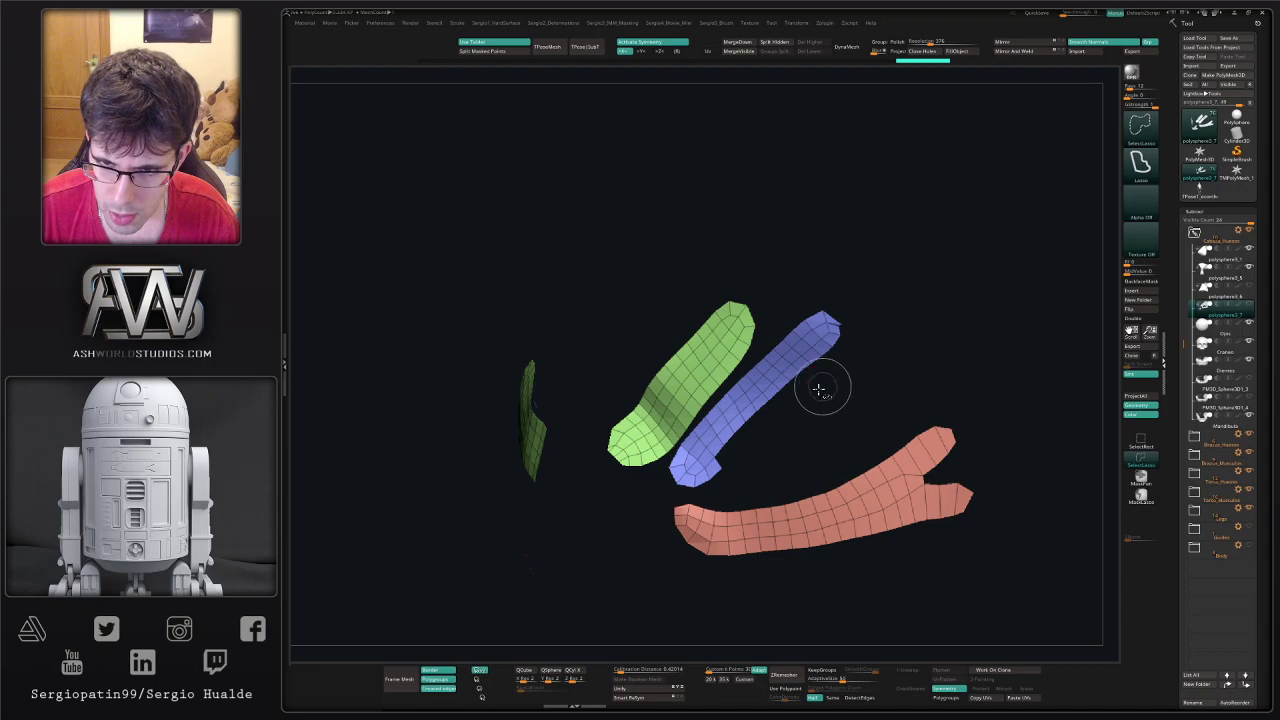
pyautogui.keyDown('ctrl'); pyautogui.keyDown('shift'); pyautogui.click(717, 467); pyautogui.keyUp('shift'); pyautogui.keyUp('ctrl')
pyautogui.moveTo(687, 489)
pyautogui.keyDown('ctrl'); pyautogui.keyDown('alt'); pyautogui.keyDown('shift'); pyautogui.mouseDown()
pyautogui.moveTo(707, 481)
pyautogui.moveTo(674, 492)
pyautogui.moveTo(697, 489)
pyautogui.mouseUp(); pyautogui.keyUp('shift'); pyautogui.keyUp('alt'); pyautogui.keyUp('ctrl')
pyautogui.hotkey('ctrl', 'shift')
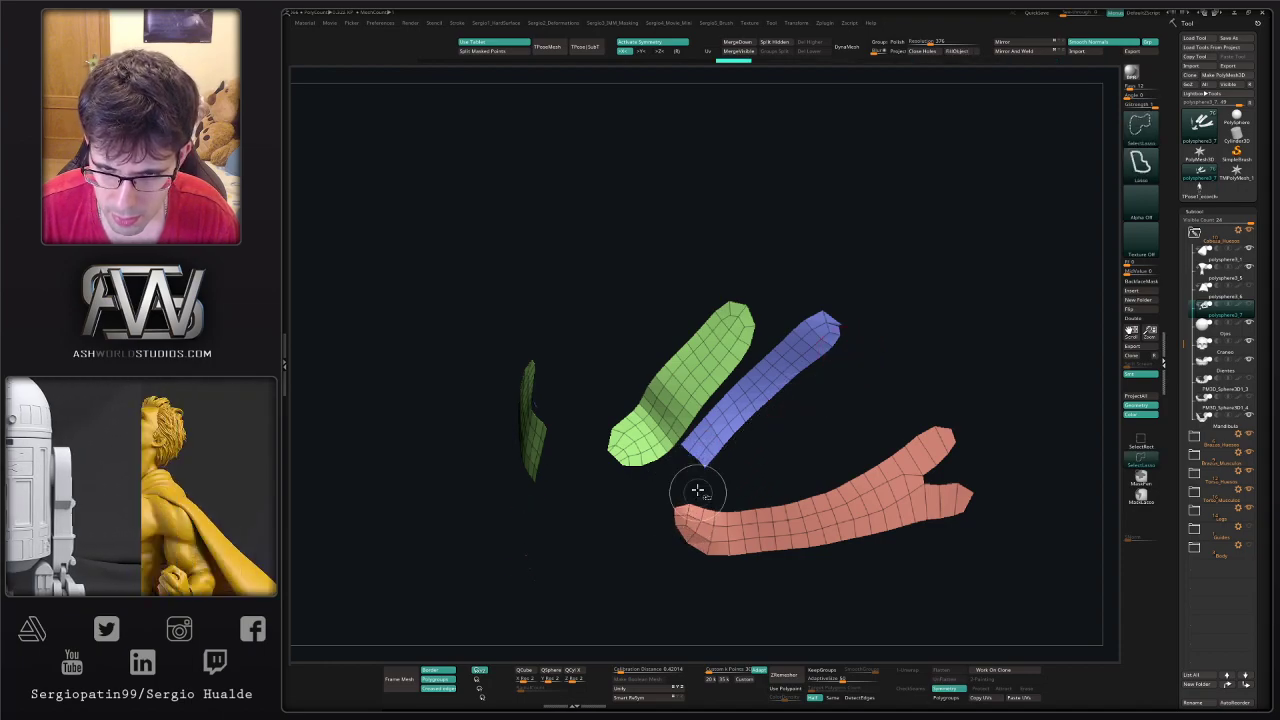
pyautogui.keyDown('ctrl'); pyautogui.keyDown('alt'); pyautogui.keyDown('shift'); pyautogui.moveTo(838, 313); pyautogui.dragTo(850, 322); pyautogui.keyUp('shift'); pyautogui.keyUp('alt'); pyautogui.keyUp('ctrl')
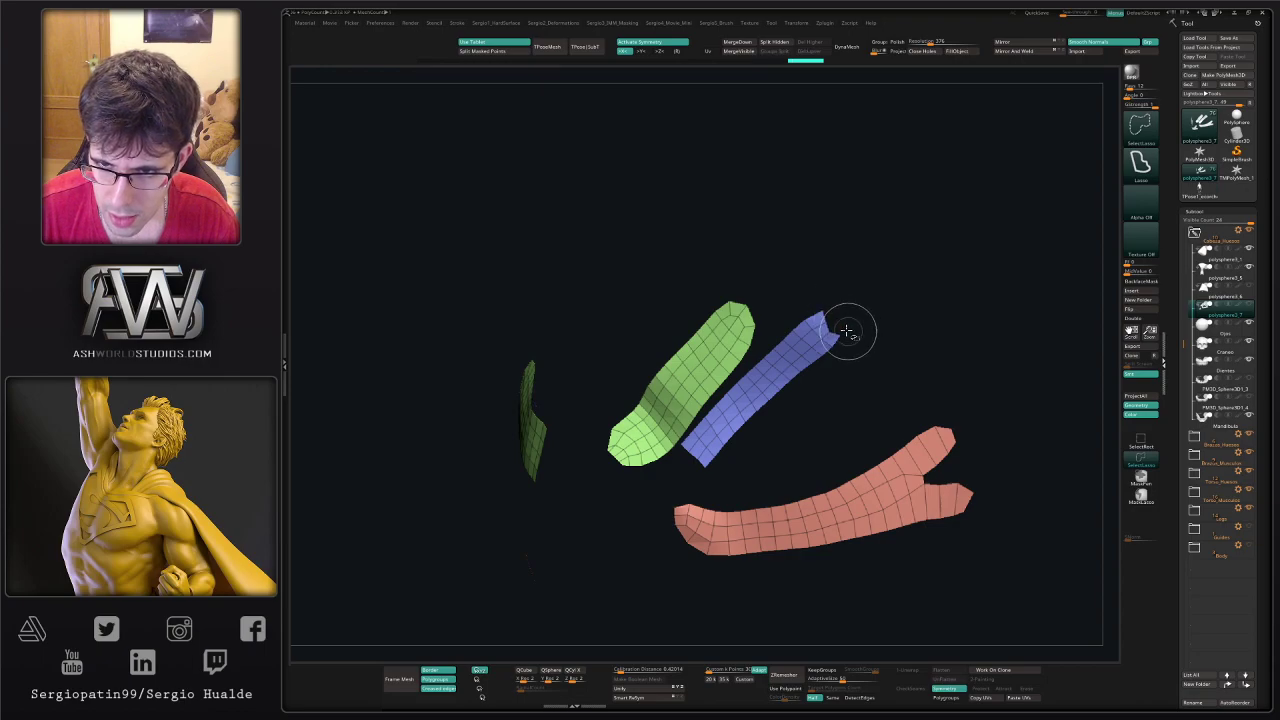
pyautogui.hotkey('ctrl', 'shift', 'd')
# - Show the skull again, fill out the middle strip's notched upper end with the Move brush and smooth it
pyautogui.hotkey('shift', 'alt', 's')
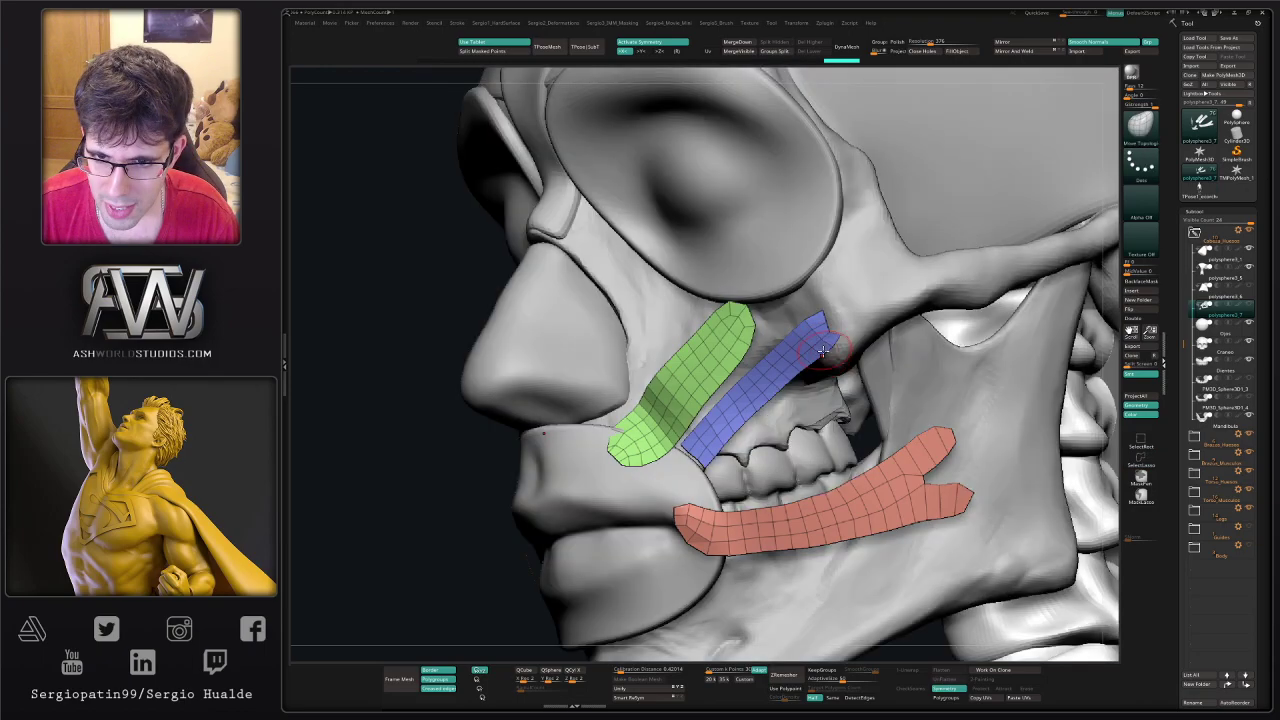
pyautogui.press('b')
pyautogui.press('m')
pyautogui.press('v')
pyautogui.moveTo(832, 331); pyautogui.dragTo(841, 321)
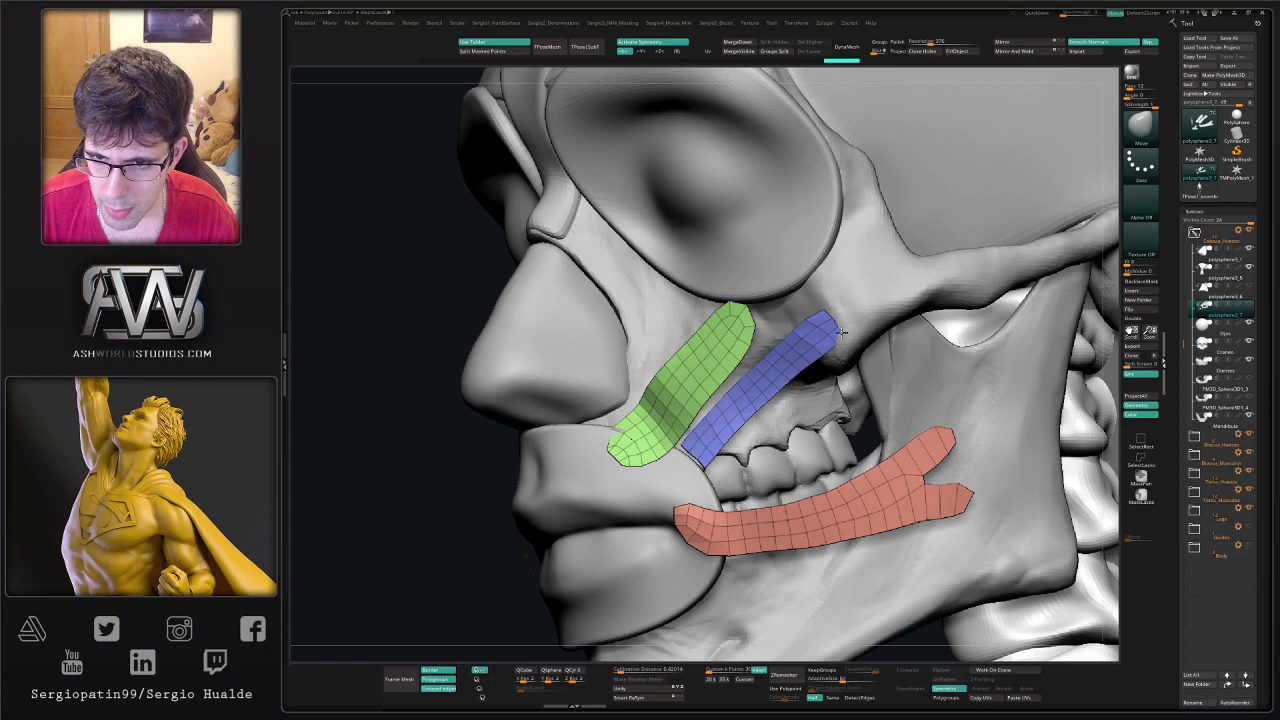
pyautogui.moveTo(841, 332); pyautogui.dragTo(930, 334, button='right')
pyautogui.keyDown('shift'); pyautogui.moveTo(838, 330); pyautogui.dragTo(837, 366); pyautogui.keyUp('shift')
# - Fit the middle cheek strip between the cheekbone and the corner of the mouth with the Move Topological brush
pyautogui.moveTo(880, 360); pyautogui.dragTo(836, 354, button='right')
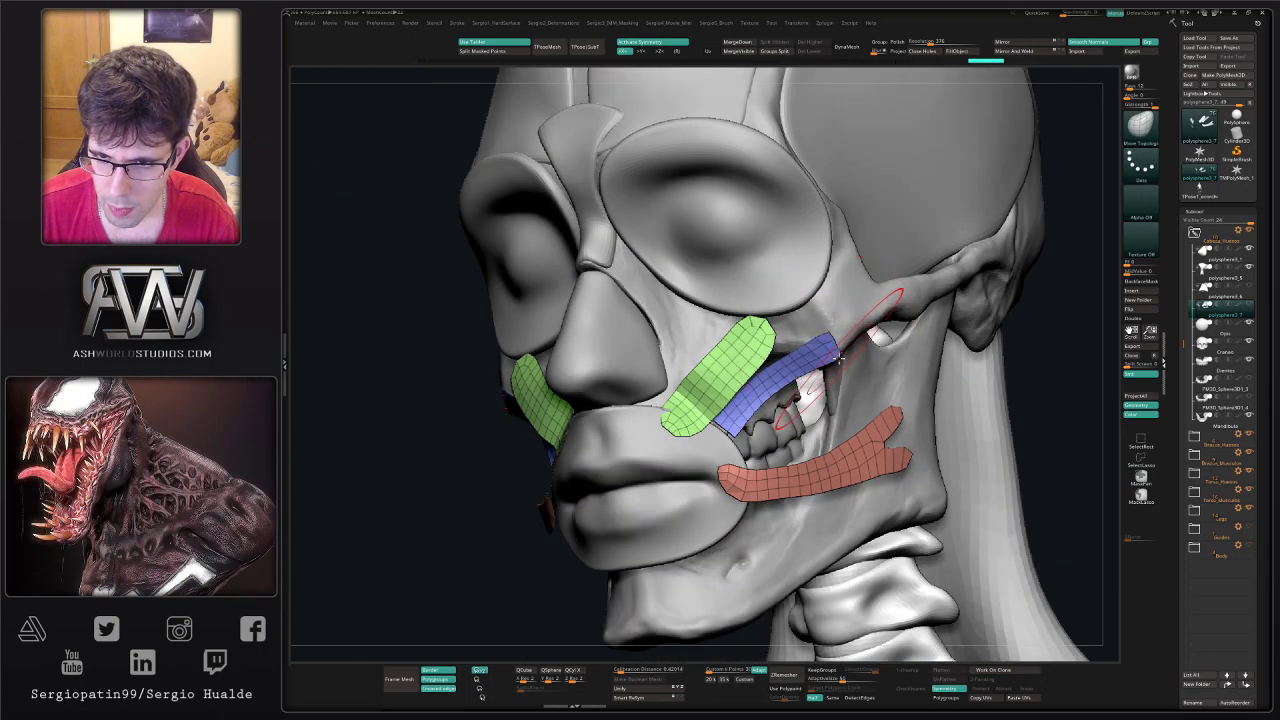
pyautogui.moveTo(838, 356); pyautogui.dragTo(830, 355, button='right')
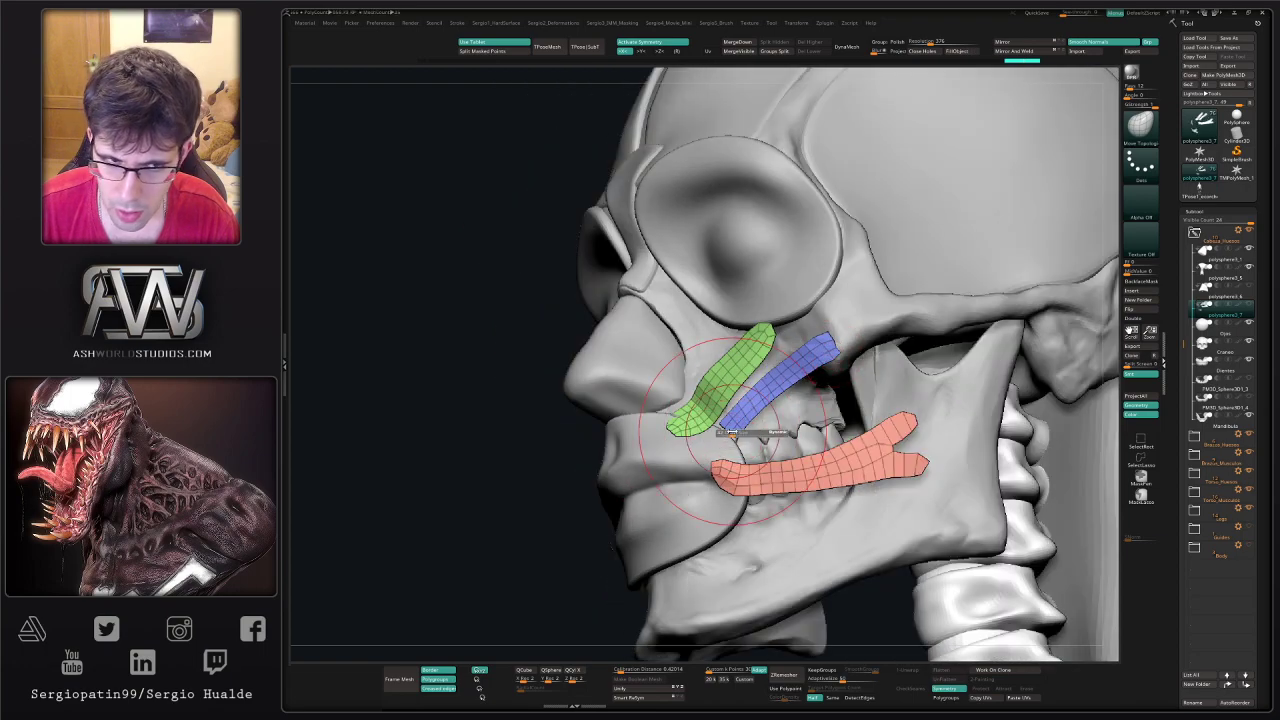
pyautogui.moveTo(731, 433); pyautogui.dragTo(731, 440, button='right')
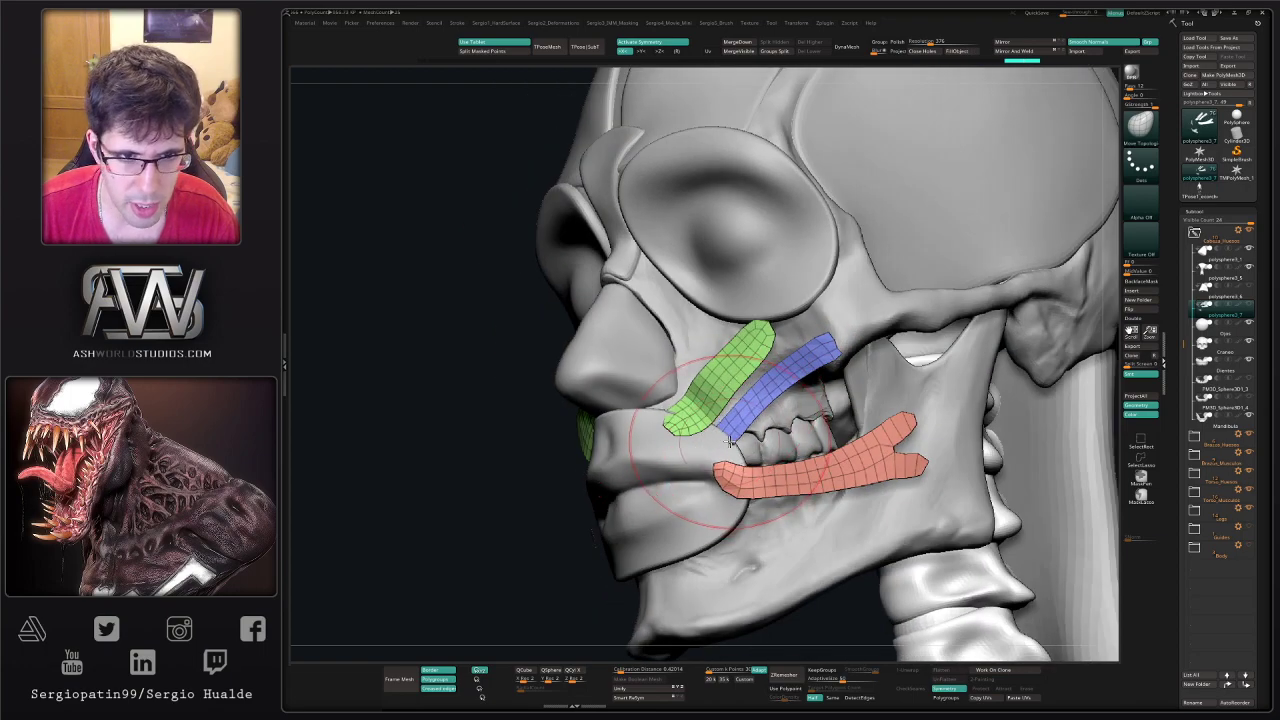
pyautogui.moveTo(731, 440)
pyautogui.mouseDown(button='right')
pyautogui.moveTo(701, 450)
pyautogui.moveTo(720, 423)
pyautogui.moveTo(697, 430)
pyautogui.mouseUp(button='right')
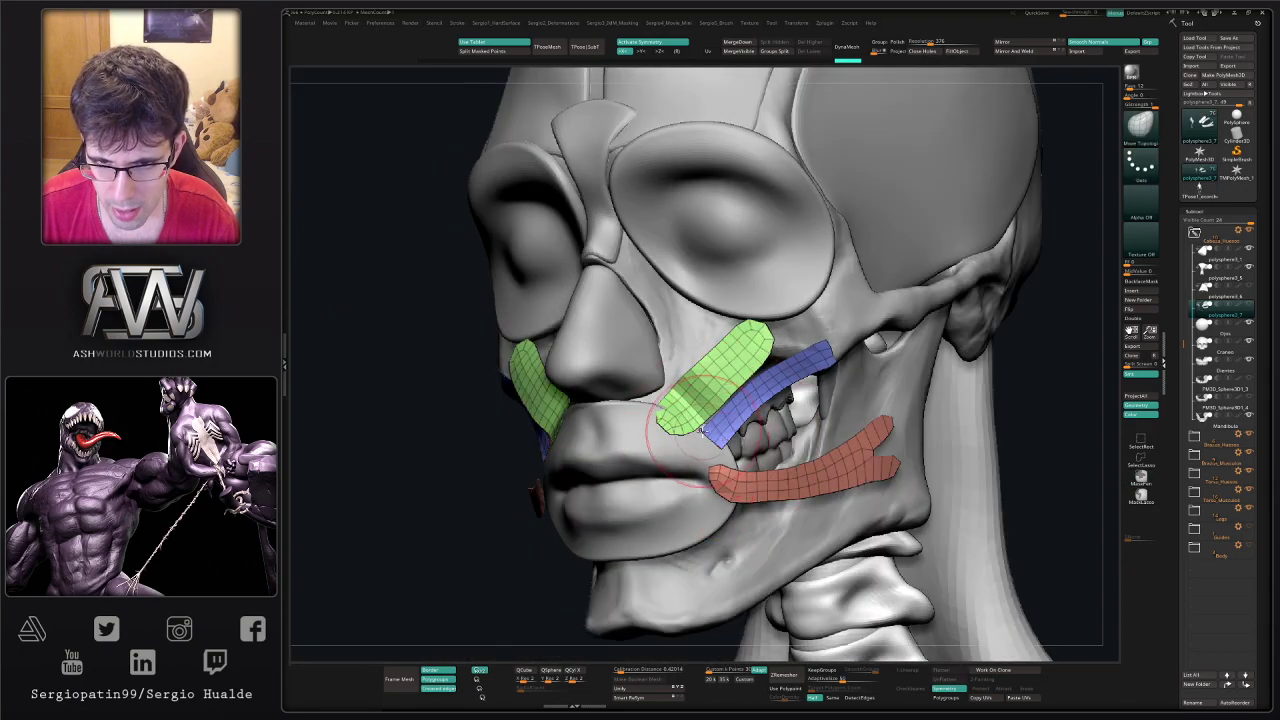
pyautogui.moveTo(727, 437)
pyautogui.mouseDown(button='right')
pyautogui.moveTo(727, 450)
pyautogui.moveTo(708, 440)
pyautogui.moveTo(742, 443)
pyautogui.mouseUp(button='right')
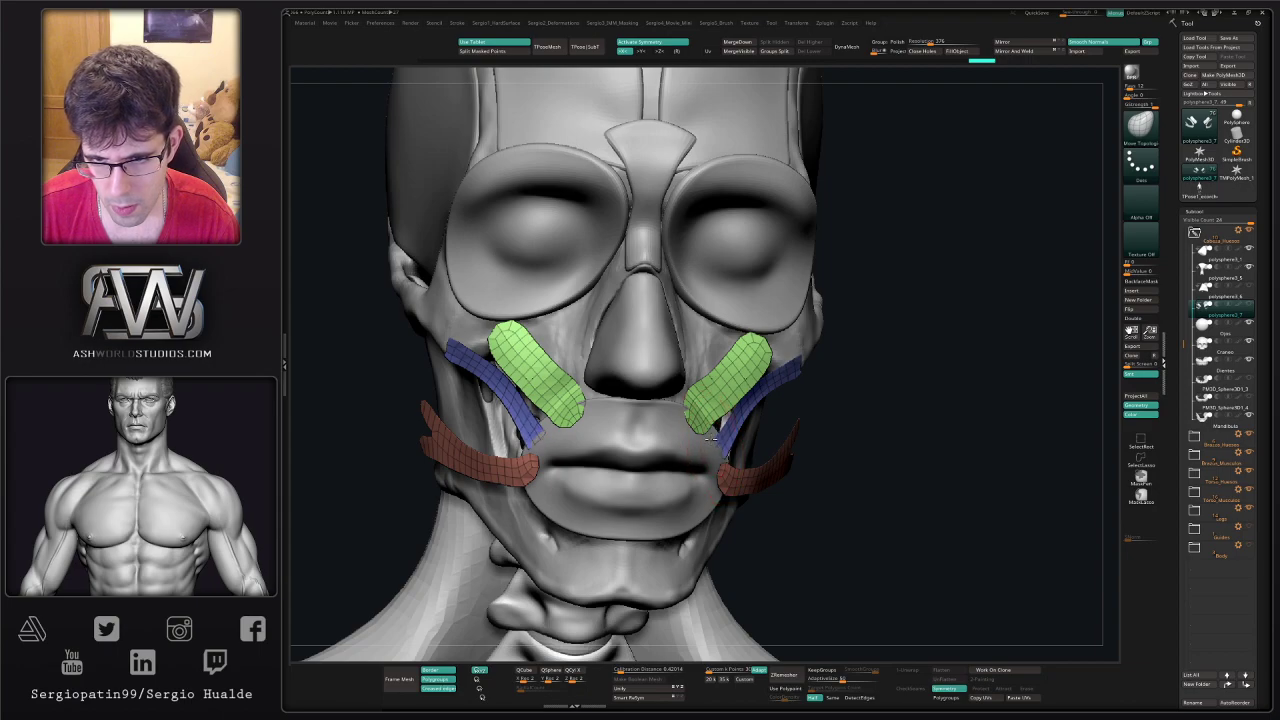
pyautogui.moveTo(711, 439); pyautogui.dragTo(716, 443)
pyautogui.keyDown('ctrl'); pyautogui.moveTo(716, 443); pyautogui.dragTo(709, 442, button='right'); pyautogui.keyUp('ctrl')
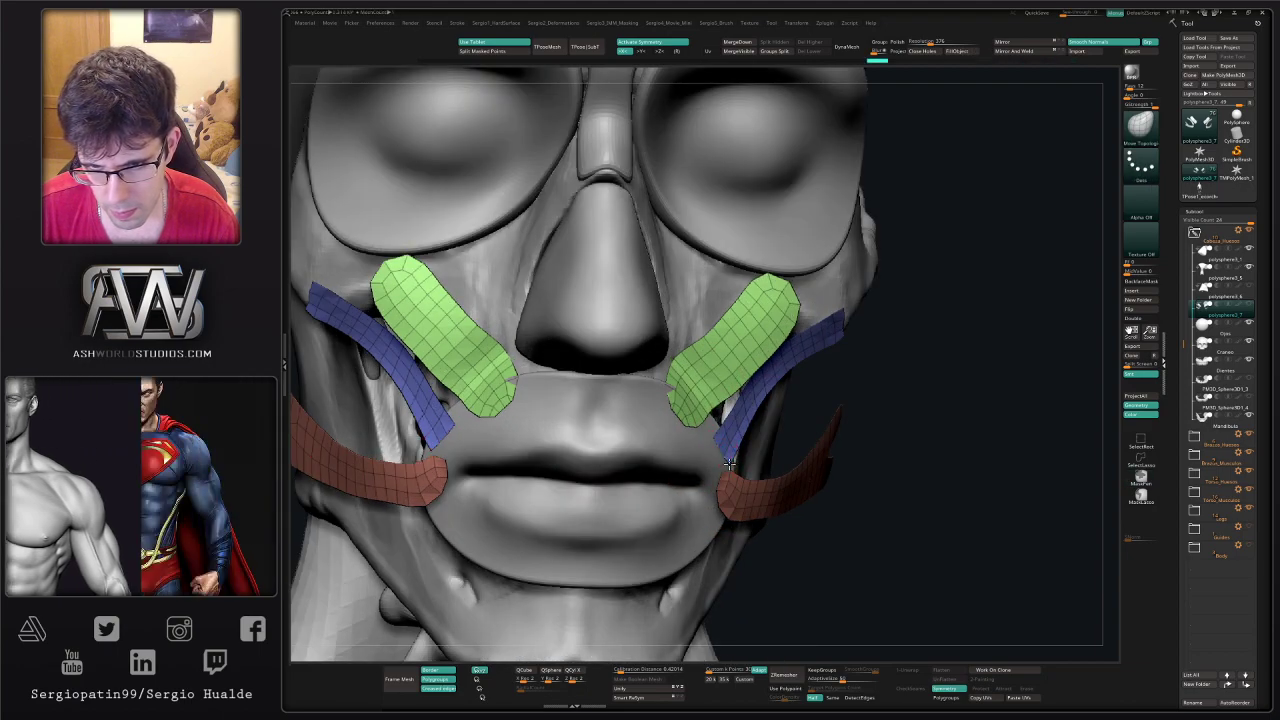
# - Simplify the middle cheek strip with ZModeler, removing its lengthwise edge loop and alternate crosswise loops
pyautogui.moveTo(722, 452); pyautogui.dragTo(694, 424, button='right')
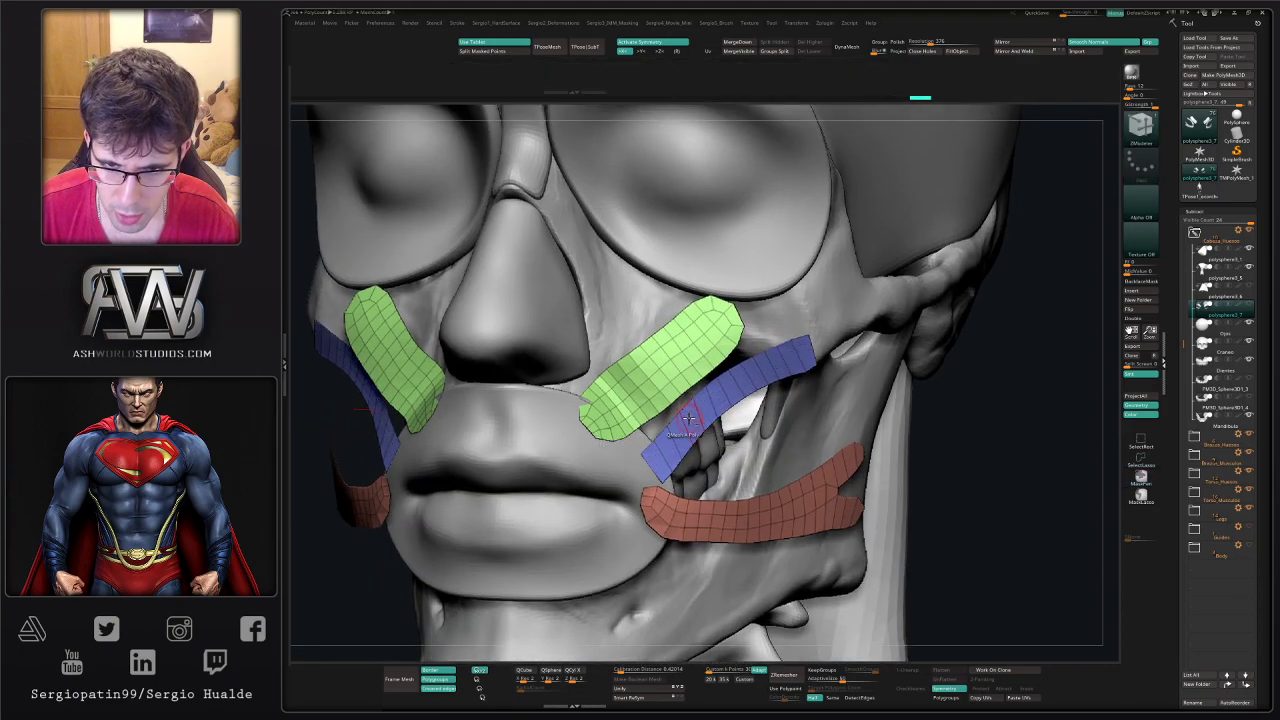
pyautogui.moveTo(823, 339); pyautogui.dragTo(788, 330, button='right')
pyautogui.press('b')
pyautogui.press('m')
pyautogui.press('v')
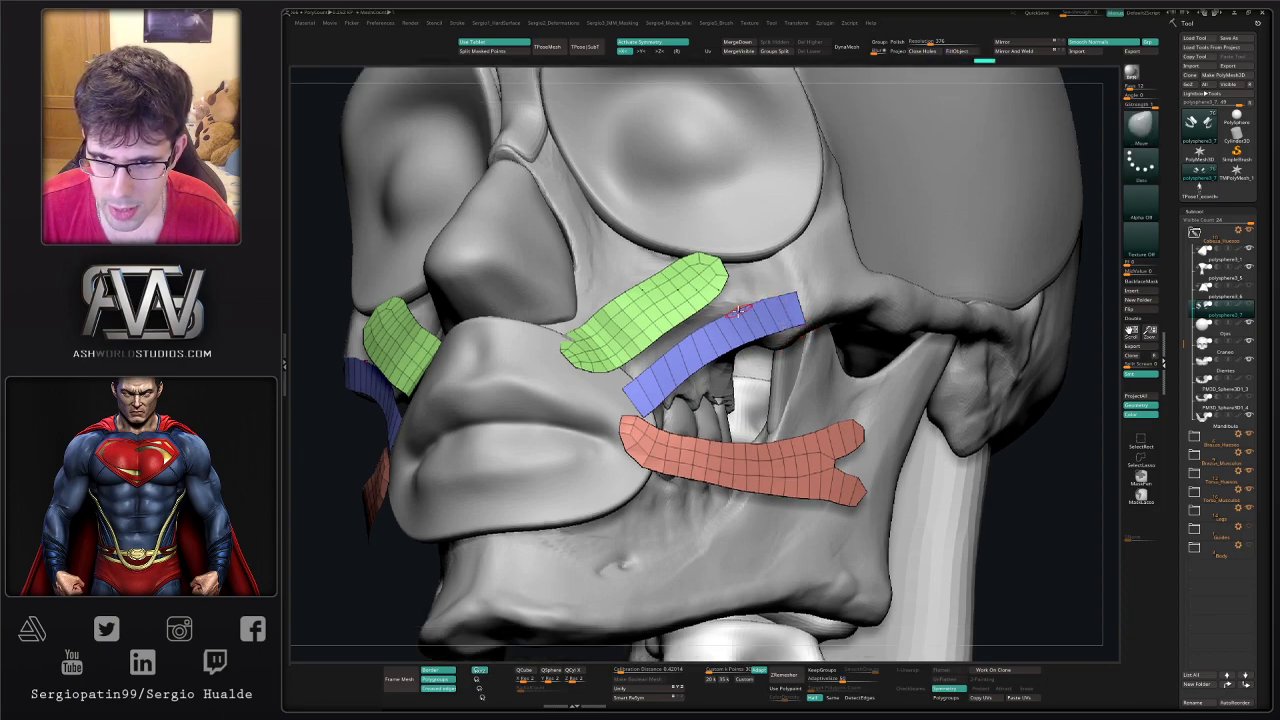
pyautogui.press('b')
pyautogui.press('z')
pyautogui.press('m')
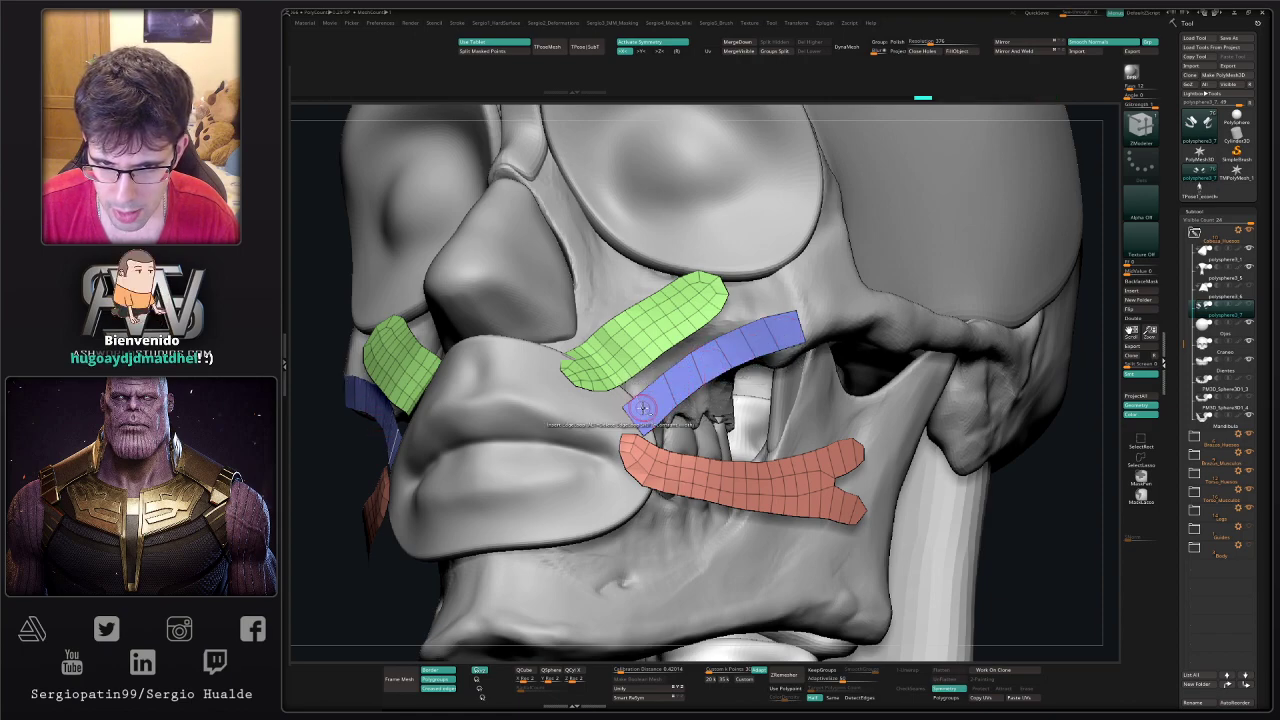
# - Adjust the middle cheek strip's ends between the cheekbone and the mouth corner with the Move brush
pyautogui.press('b')
pyautogui.press('m')
pyautogui.press('v')
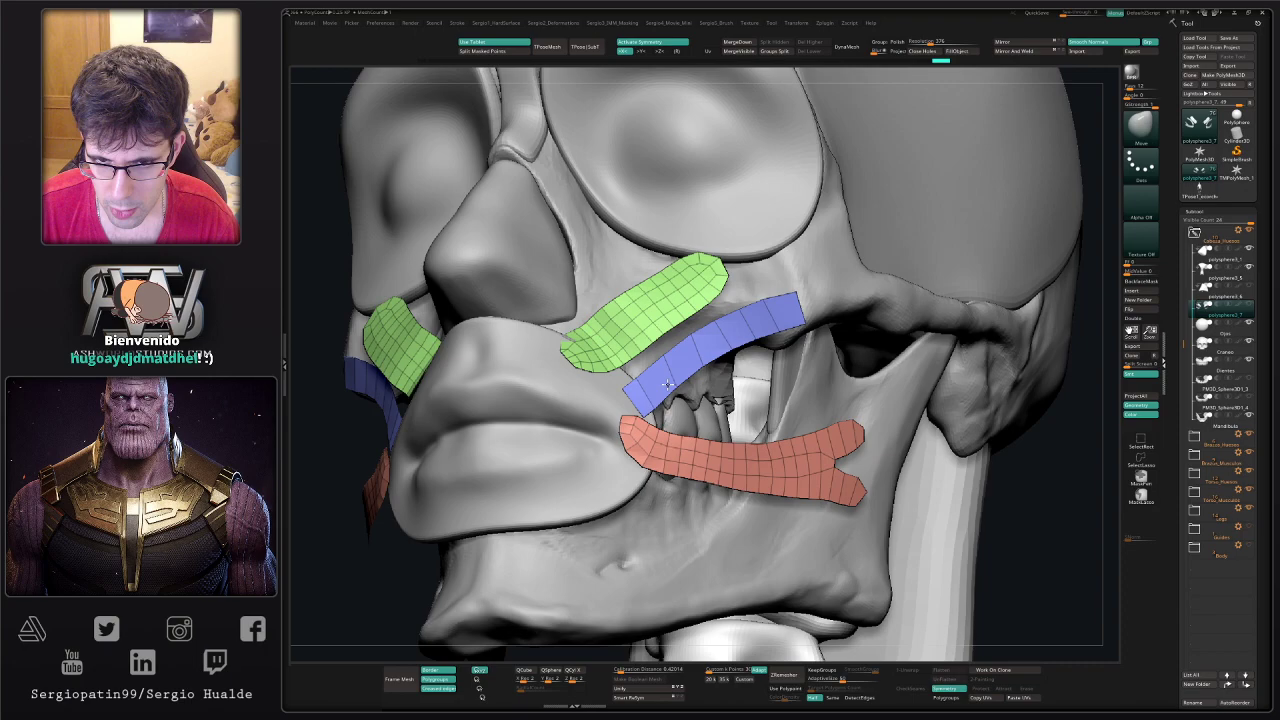
pyautogui.moveTo(667, 384); pyautogui.dragTo(612, 372, button='right')
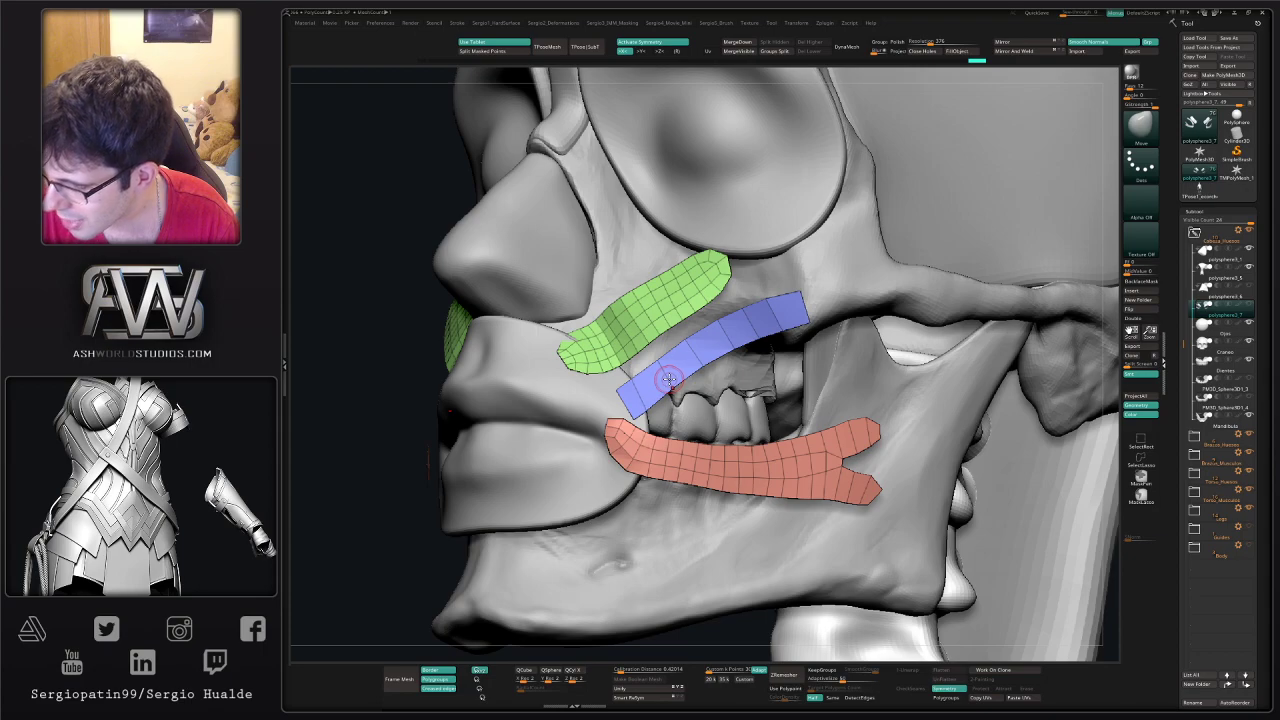
pyautogui.click(766, 304)
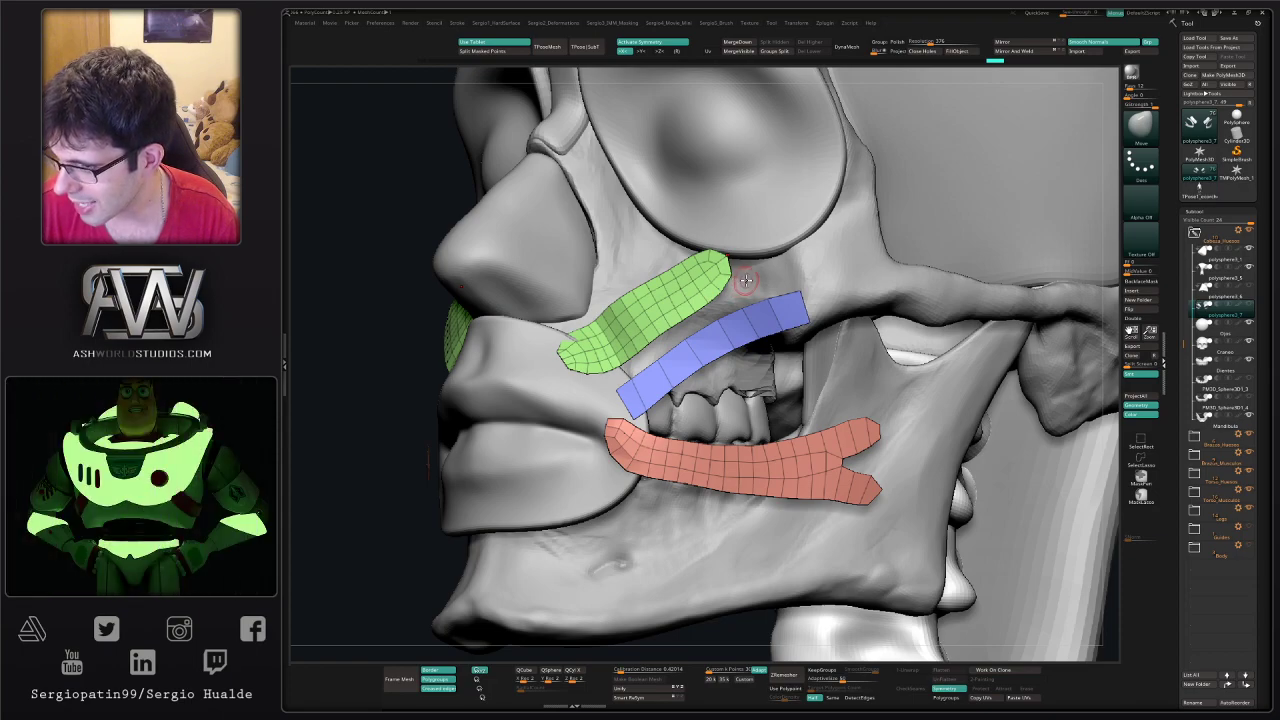
pyautogui.moveTo(778, 316); pyautogui.dragTo(910, 316, button='right')
pyautogui.keyDown('ctrl'); pyautogui.moveTo(761, 326); pyautogui.dragTo(764, 262, button='right'); pyautogui.keyUp('ctrl')
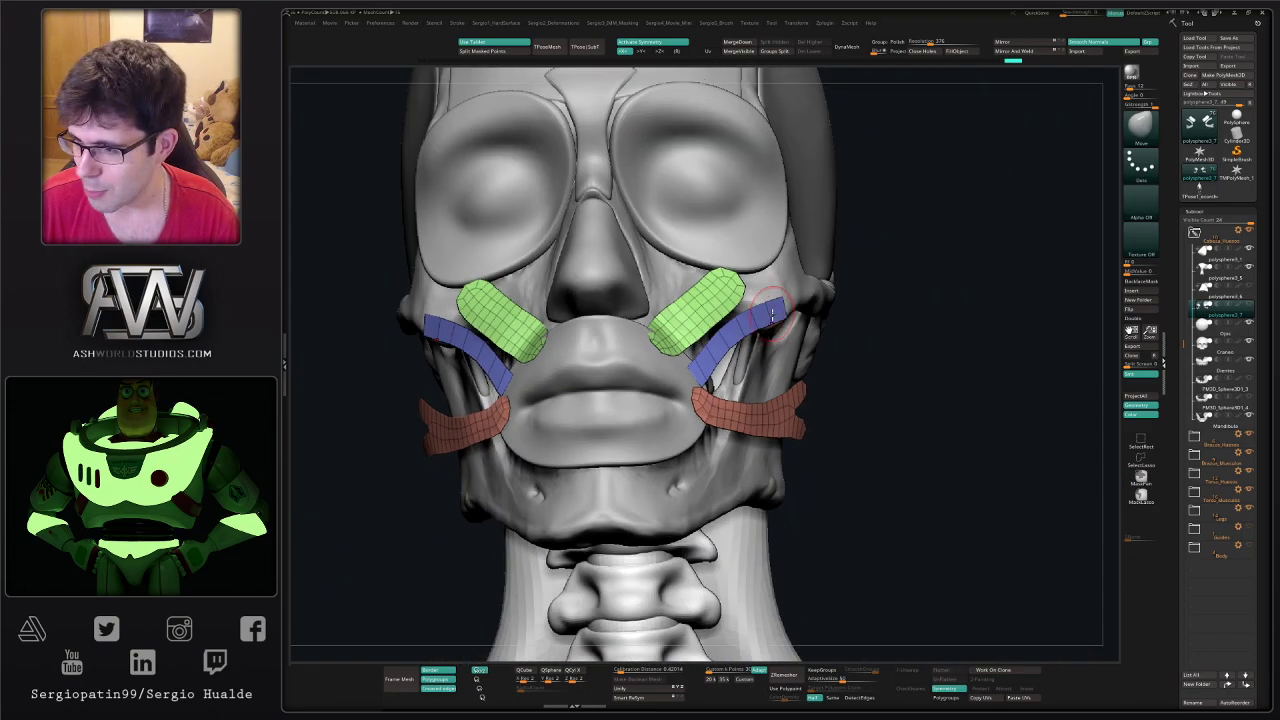
pyautogui.moveTo(820, 318); pyautogui.dragTo(710, 325, button='right')
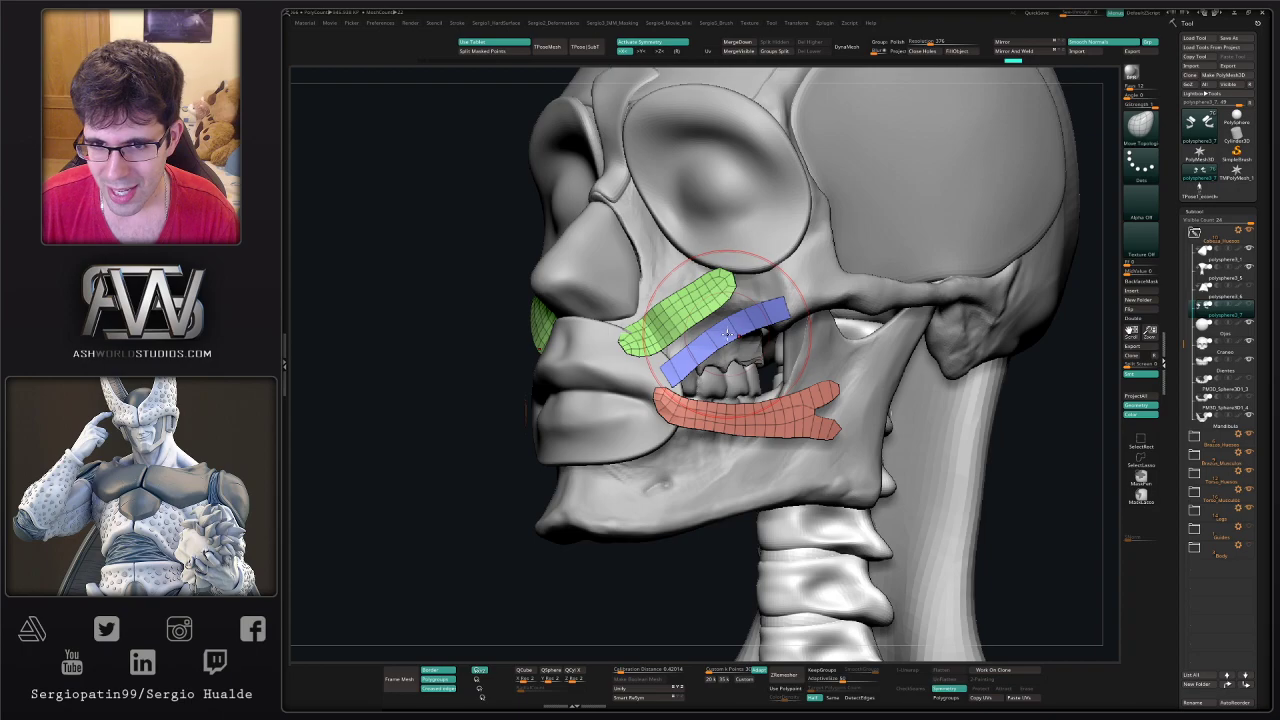
# - Refine the middle cheek strip's curve over the upper teeth with the Move Topological brush
pyautogui.moveTo(736, 332)
pyautogui.mouseDown(button='right')
pyautogui.moveTo(752, 324)
pyautogui.moveTo(736, 332)
pyautogui.mouseUp(button='right')
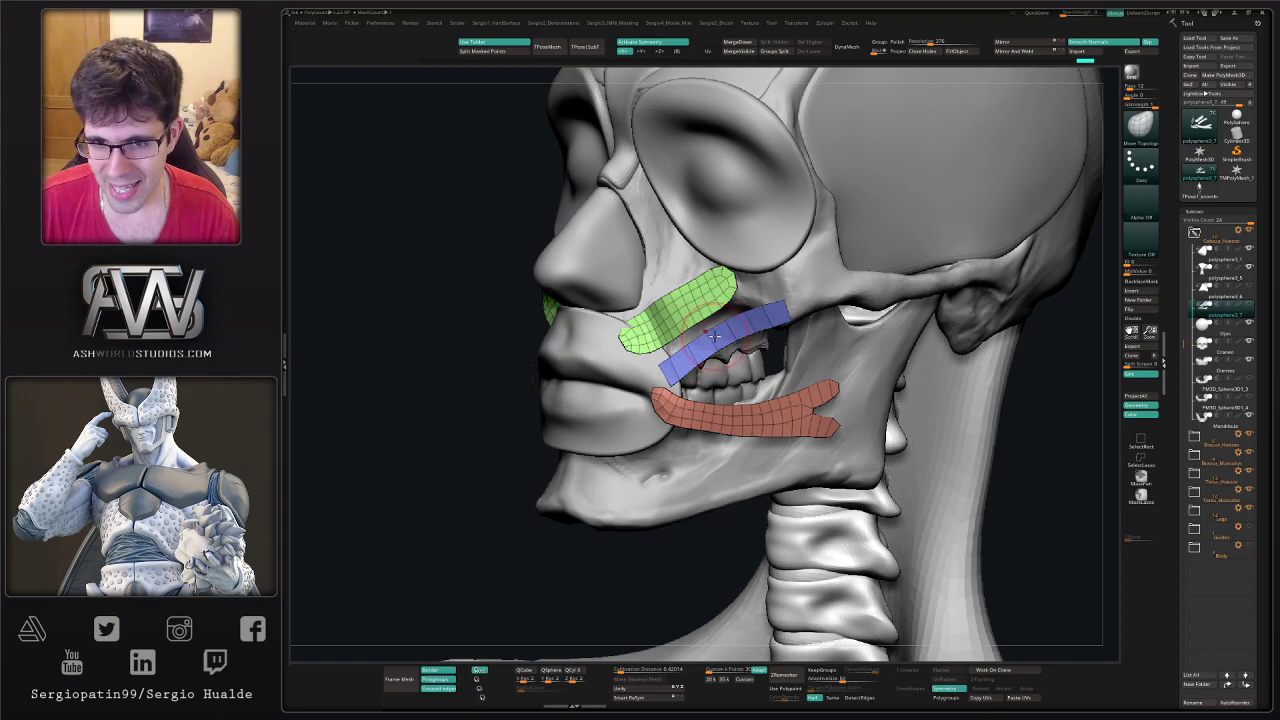
pyautogui.press('b')
pyautogui.press('z')
pyautogui.press('m')
pyautogui.moveTo(690, 338)
pyautogui.keyDown('ctrl'); pyautogui.mouseDown(button='right')
pyautogui.moveTo(664, 366)
pyautogui.moveTo(697, 378)
pyautogui.moveTo(716, 358)
pyautogui.moveTo(698, 355)
pyautogui.mouseUp(button='right'); pyautogui.keyUp('ctrl')
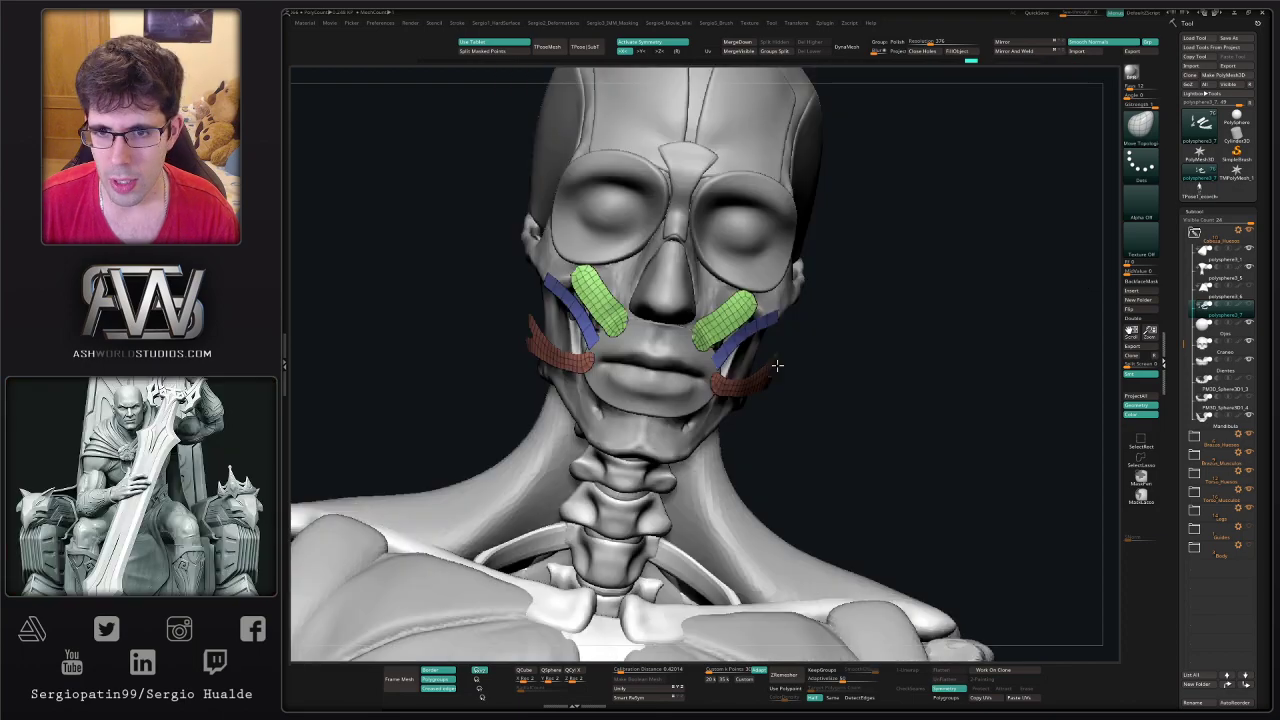
pyautogui.moveTo(830, 310)
pyautogui.mouseDown(button='right')
pyautogui.moveTo(851, 306)
pyautogui.moveTo(730, 326)
pyautogui.mouseUp(button='right')
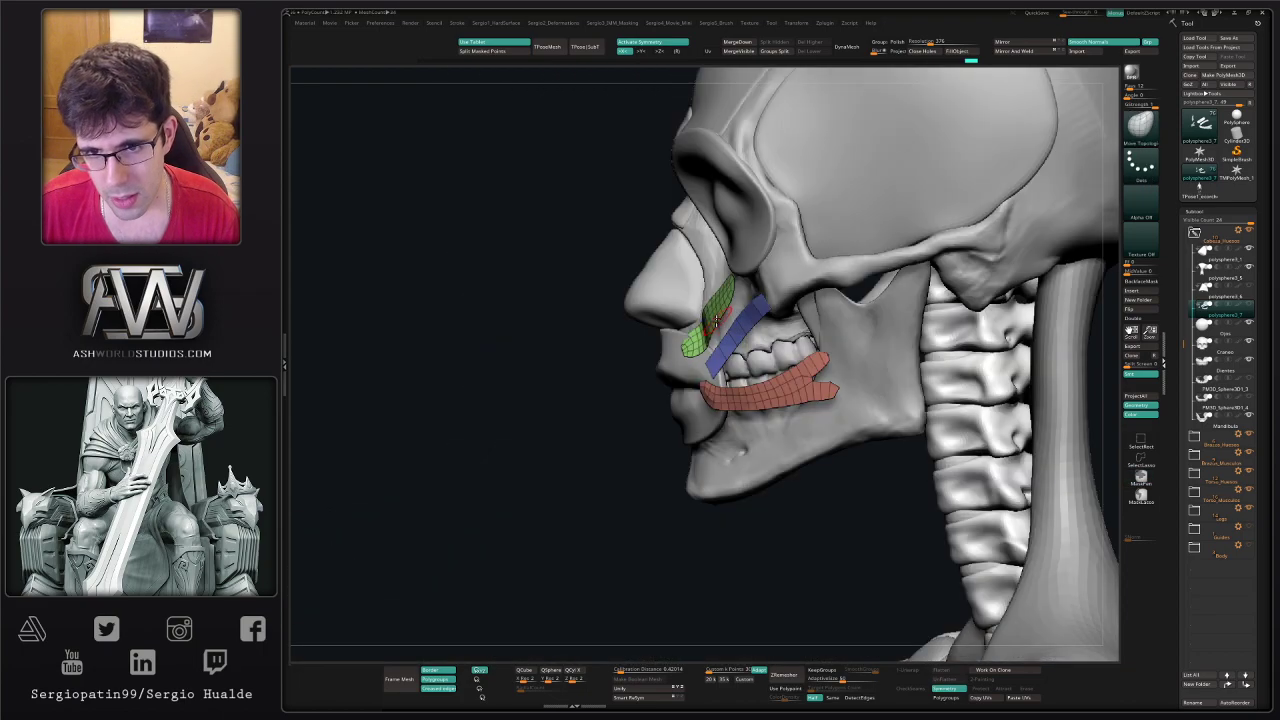
pyautogui.moveTo(716, 318); pyautogui.dragTo(748, 314, button='right')
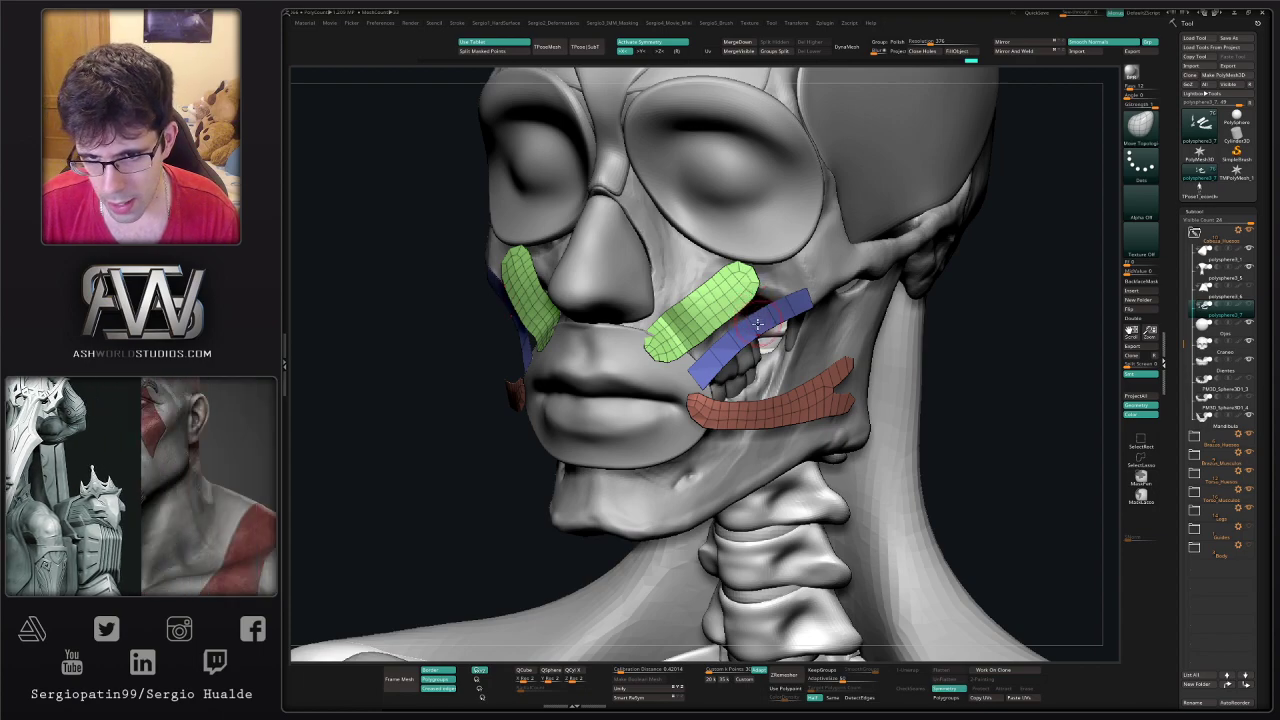
# - Split the middle cheek strip into its own subtool and duplicate it just above the original
pyautogui.keyDown('ctrl'); pyautogui.keyDown('shift'); pyautogui.click(750, 330); pyautogui.keyUp('shift'); pyautogui.keyUp('ctrl')
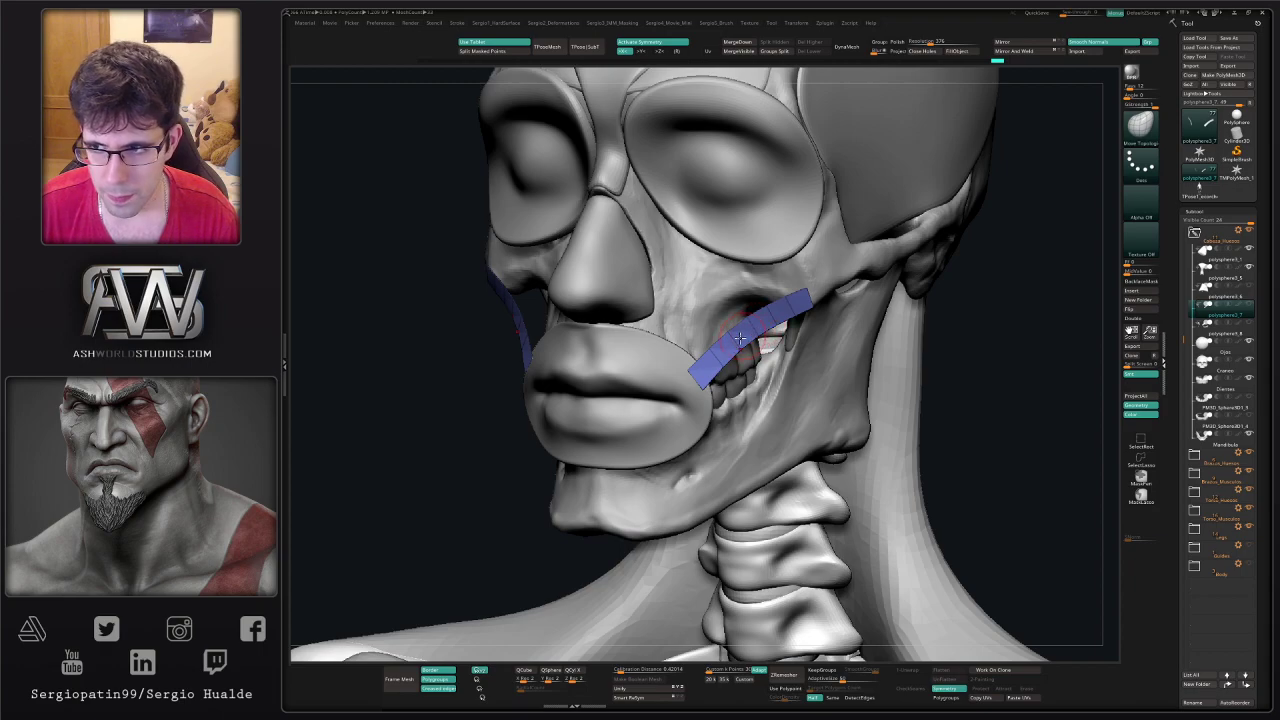
pyautogui.moveTo(740, 338); pyautogui.dragTo(712, 336, button='right')
pyautogui.press('w')
pyautogui.click(770, 320)
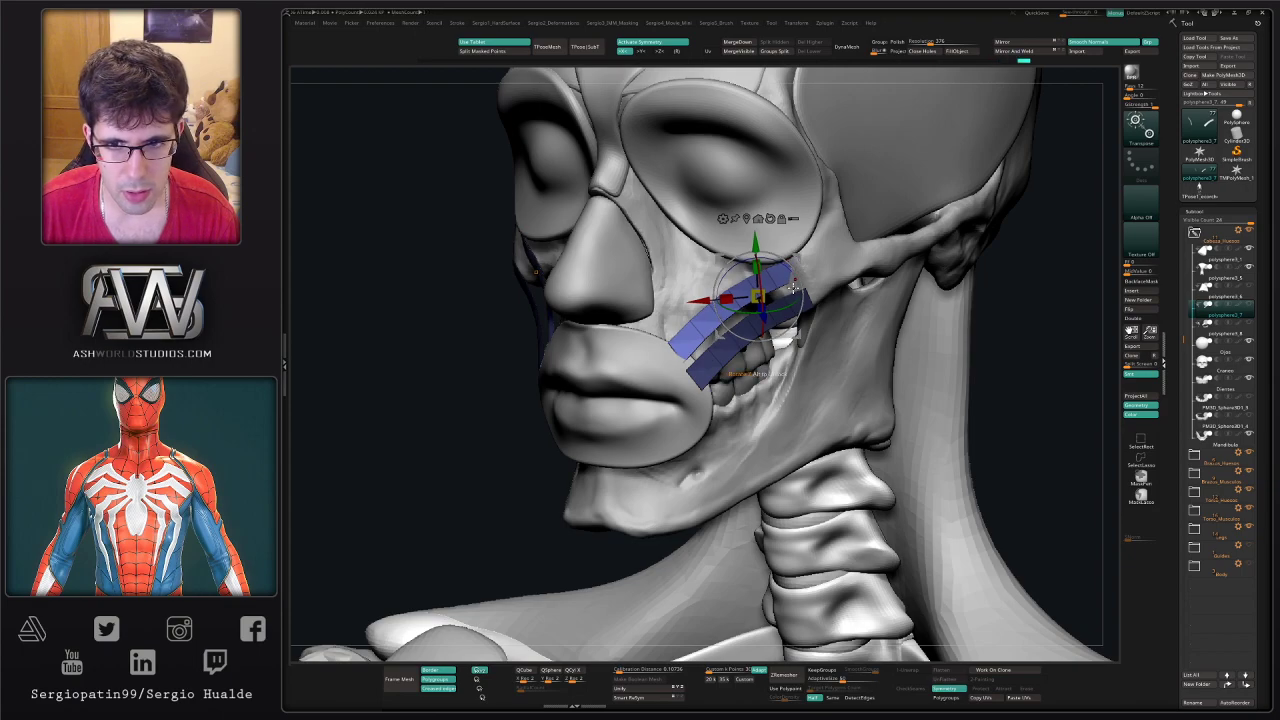
# - Rotate and position the duplicated strip with the gizmo so it follows the cheek above the original strip
pyautogui.moveTo(806, 286); pyautogui.dragTo(868, 302, button='right')
pyautogui.moveTo(784, 280); pyautogui.dragTo(784, 284)
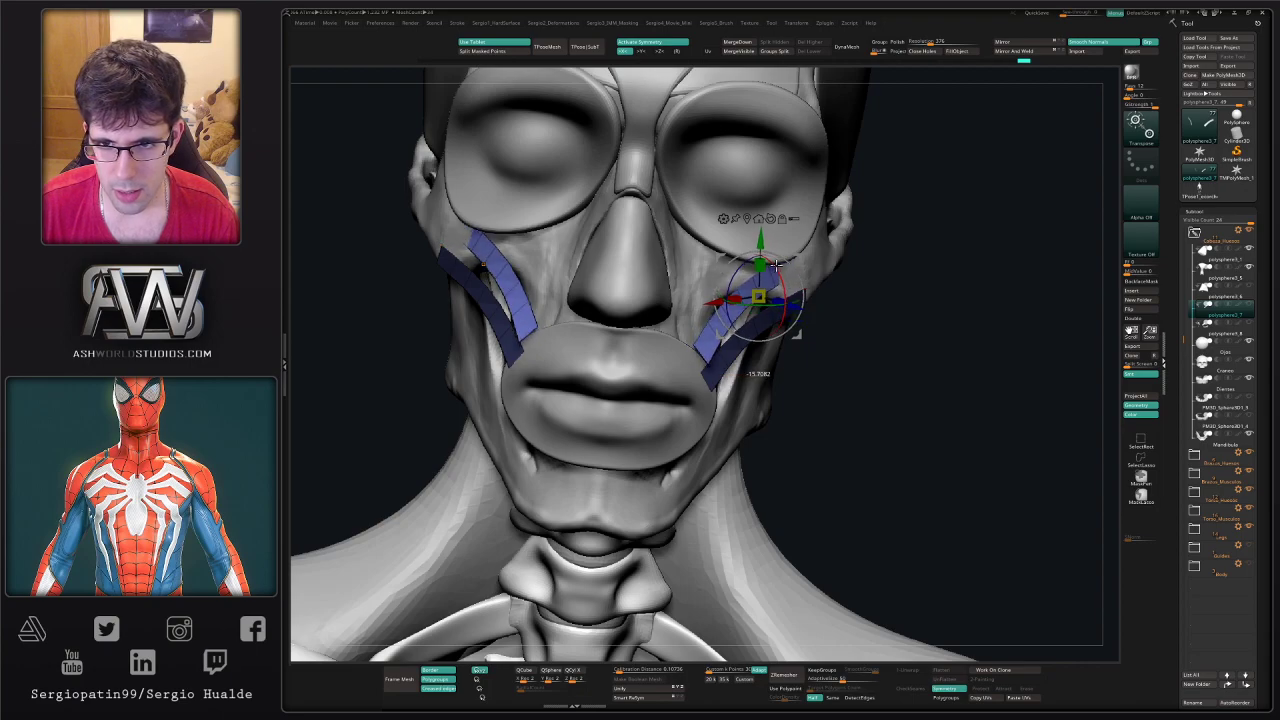
pyautogui.moveTo(760, 288); pyautogui.dragTo(812, 268, button='right')
pyautogui.moveTo(798, 278); pyautogui.dragTo(796, 288)
pyautogui.moveTo(822, 290); pyautogui.dragTo(738, 310, button='right')
pyautogui.press('q')
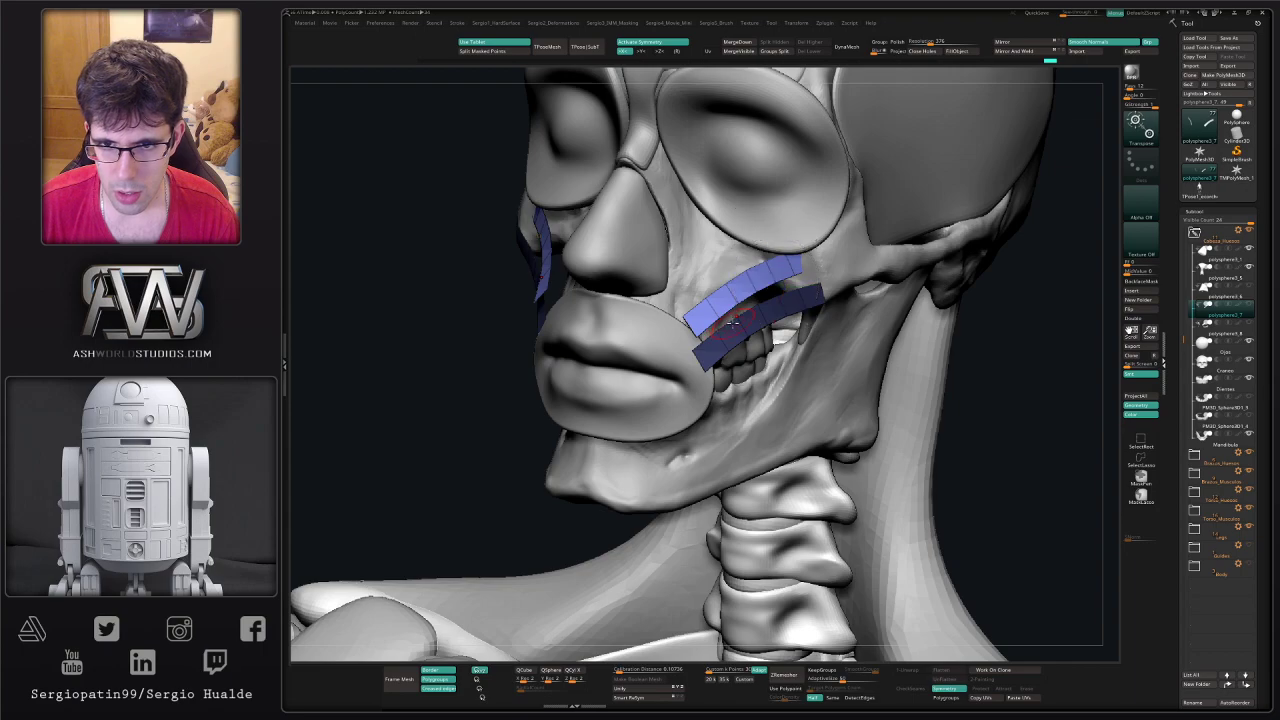
# - Shape the duplicated strip with the Move brush so it runs from below the eye socket to the upper lip
pyautogui.press('w')
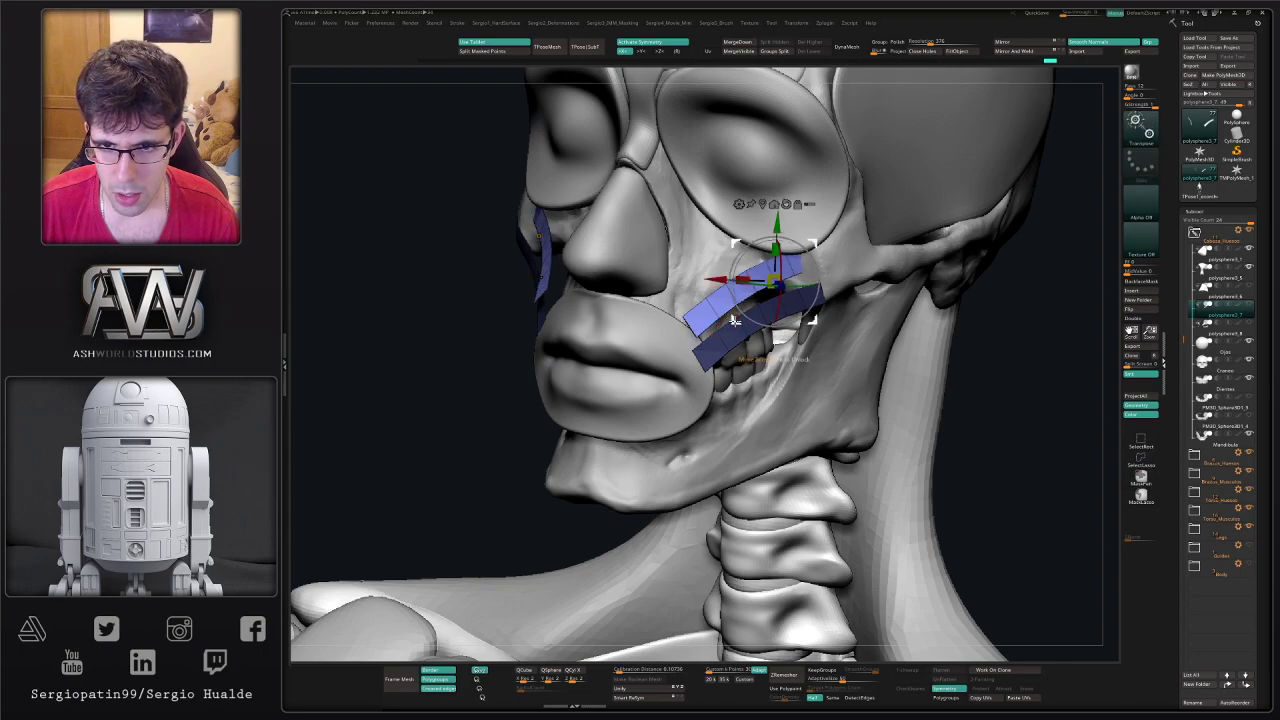
pyautogui.press('q')
pyautogui.moveTo(672, 337); pyautogui.dragTo(672, 346, button='right')
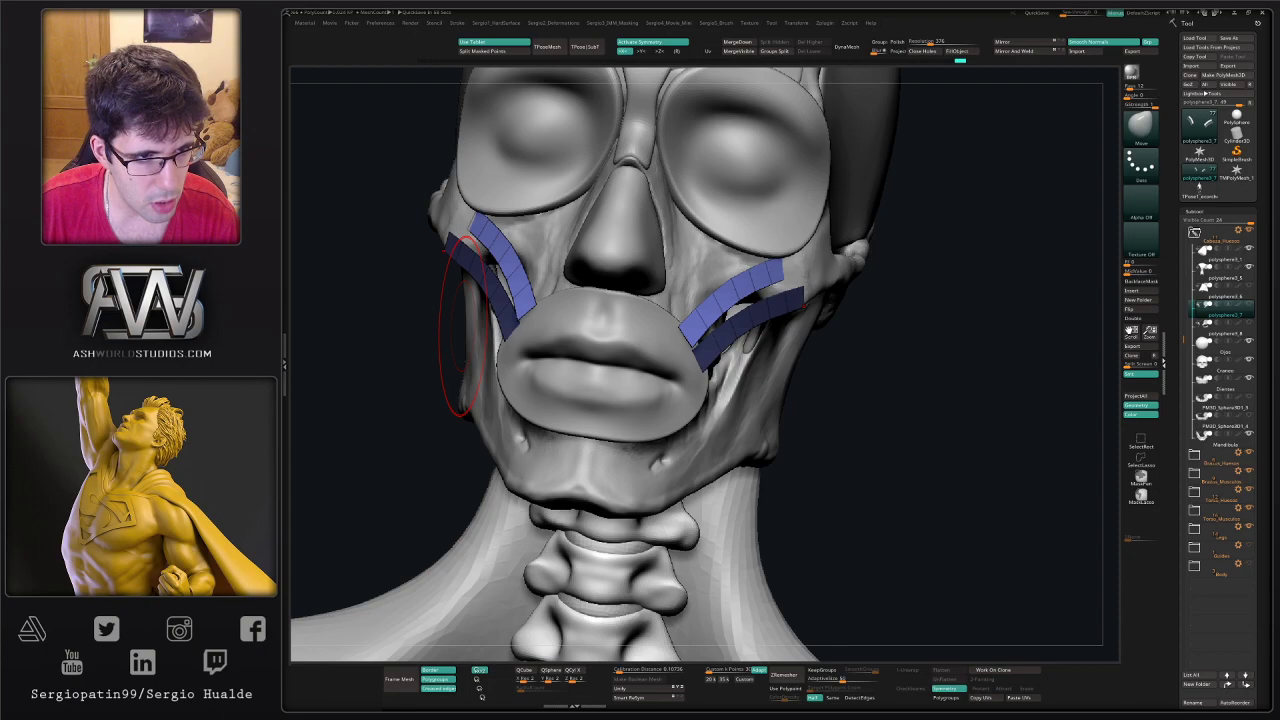
pyautogui.moveTo(921, 352)
pyautogui.mouseDown(button='right')
pyautogui.moveTo(997, 366)
pyautogui.moveTo(974, 357)
pyautogui.mouseUp(button='right')
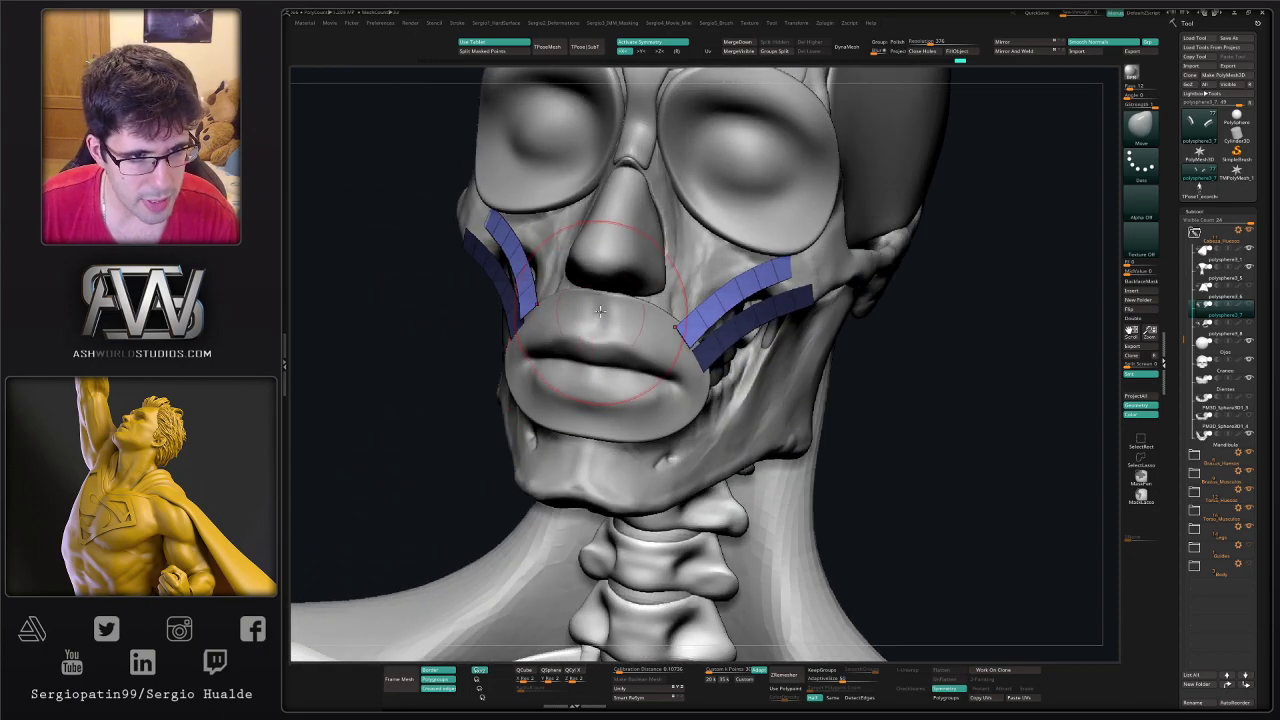
pyautogui.moveTo(608, 312); pyautogui.dragTo(651, 344, button='right')
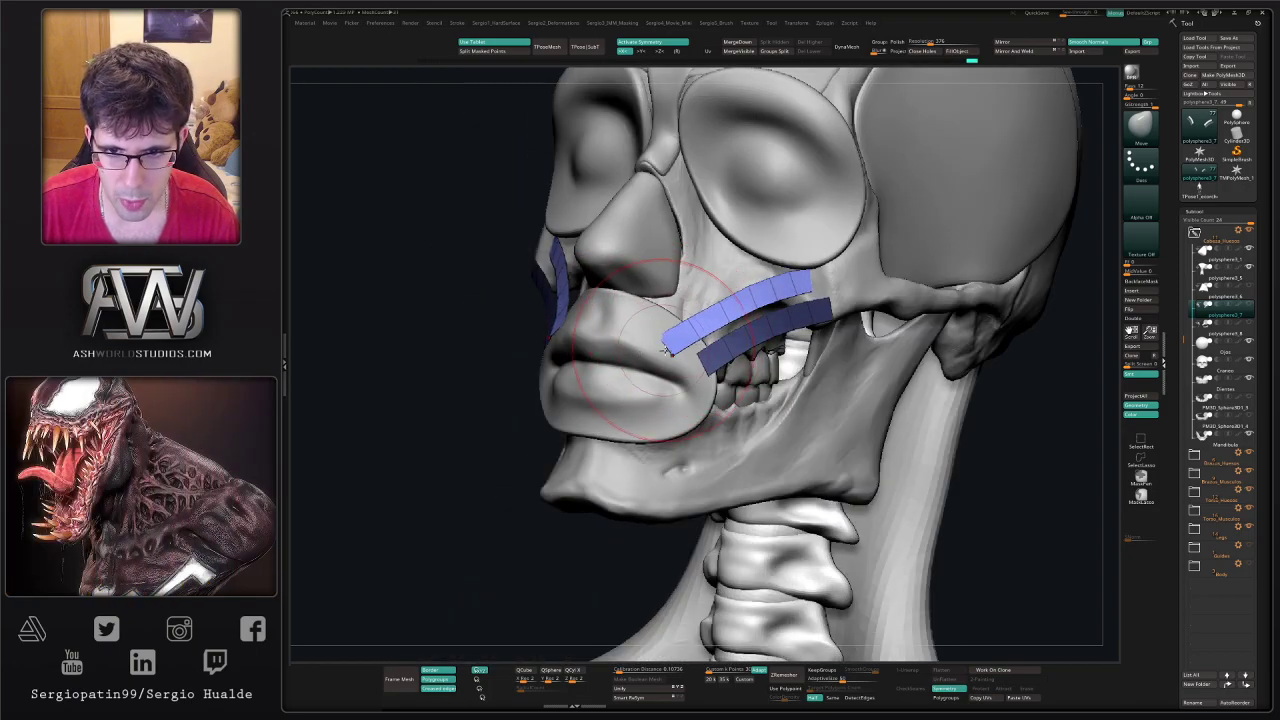
pyautogui.moveTo(674, 347); pyautogui.dragTo(720, 335, button='right')
pyautogui.moveTo(737, 286); pyautogui.dragTo(752, 323, button='right')
pyautogui.moveTo(757, 328); pyautogui.dragTo(783, 299)
pyautogui.moveTo(724, 336)
pyautogui.mouseDown()
pyautogui.moveTo(736, 335)
pyautogui.moveTo(719, 342)
pyautogui.mouseUp()
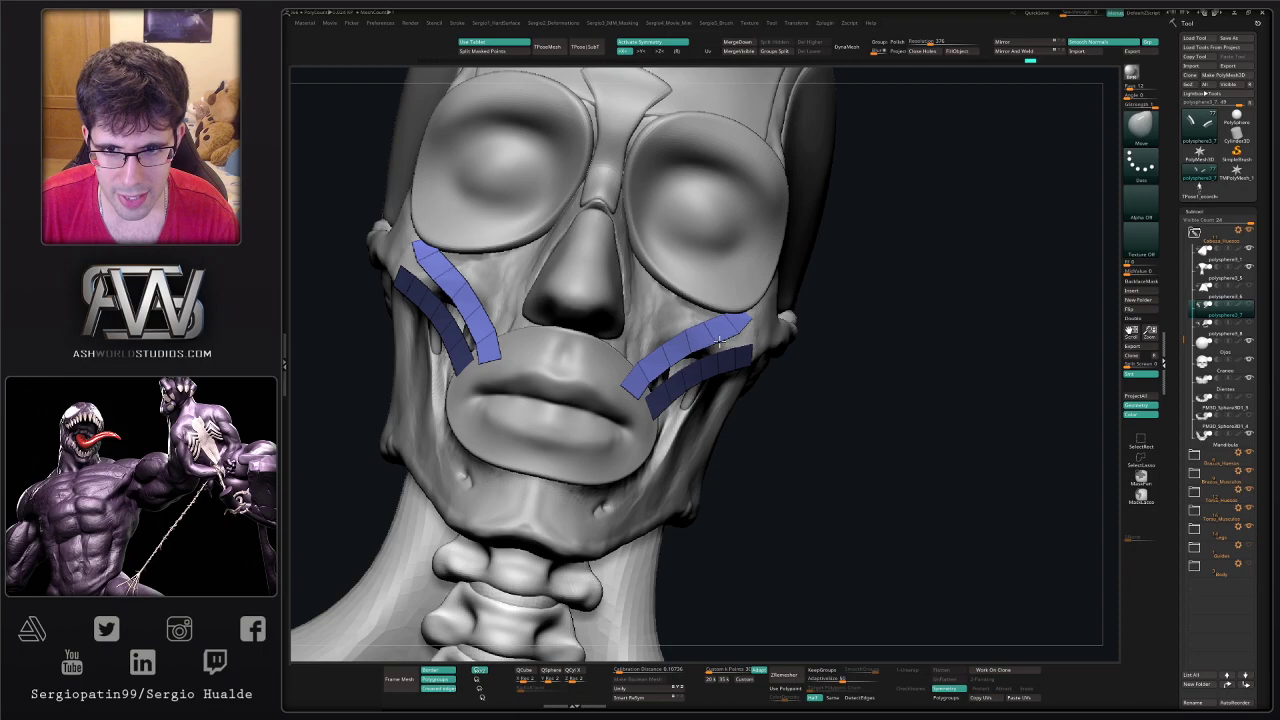
pyautogui.moveTo(738, 342)
pyautogui.mouseDown(button='right')
pyautogui.moveTo(745, 330)
pyautogui.moveTo(671, 358)
pyautogui.mouseUp(button='right')
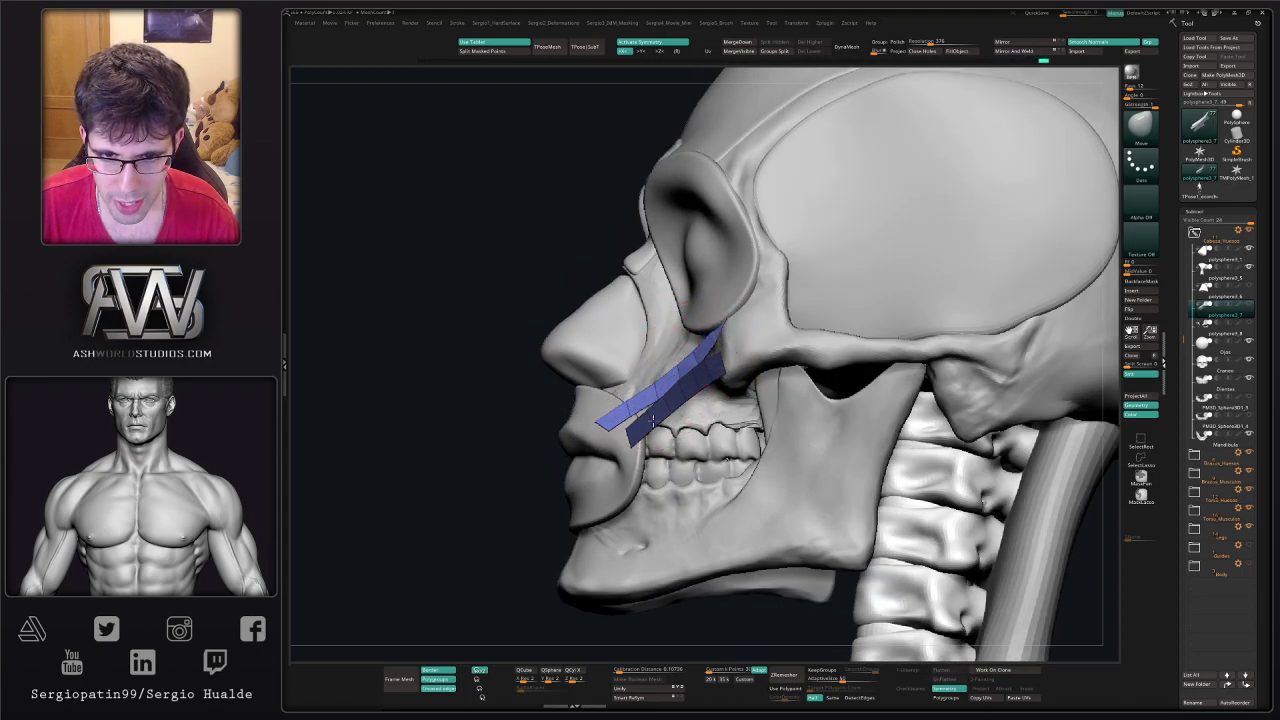
pyautogui.moveTo(618, 410); pyautogui.dragTo(630, 413, button='right')
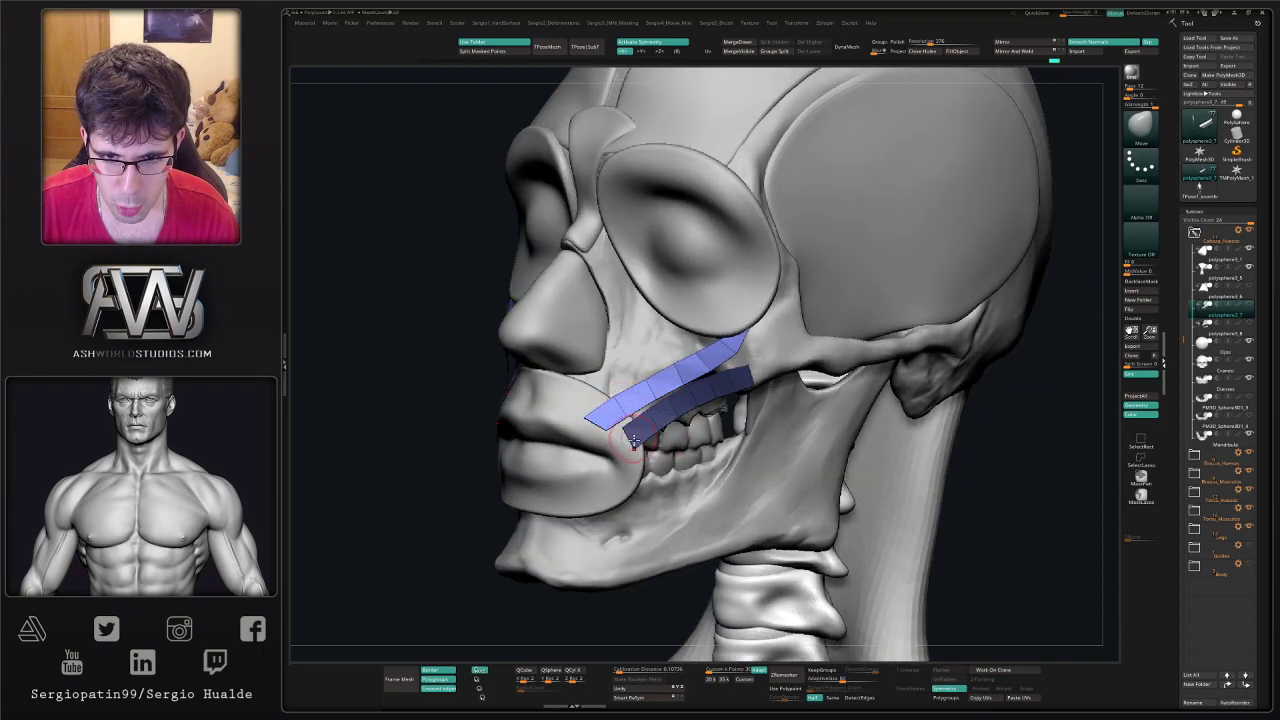
pyautogui.moveTo(637, 425); pyautogui.dragTo(644, 372, button='right')
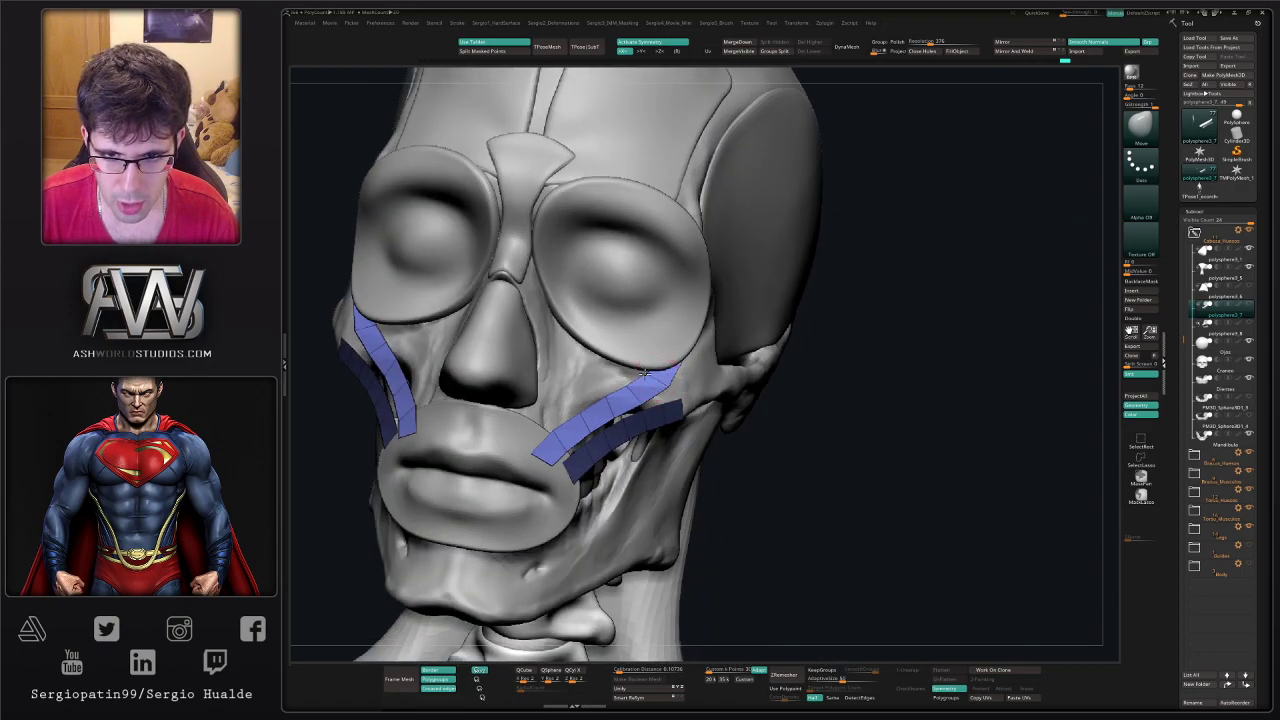
# - Invert the mask and pull the lower strip's outer end onto the cheekbone with the Move brush
pyautogui.keyDown('ctrl'); pyautogui.click(783, 446); pyautogui.keyUp('ctrl')
pyautogui.moveTo(702, 408); pyautogui.dragTo(680, 398, button='right')
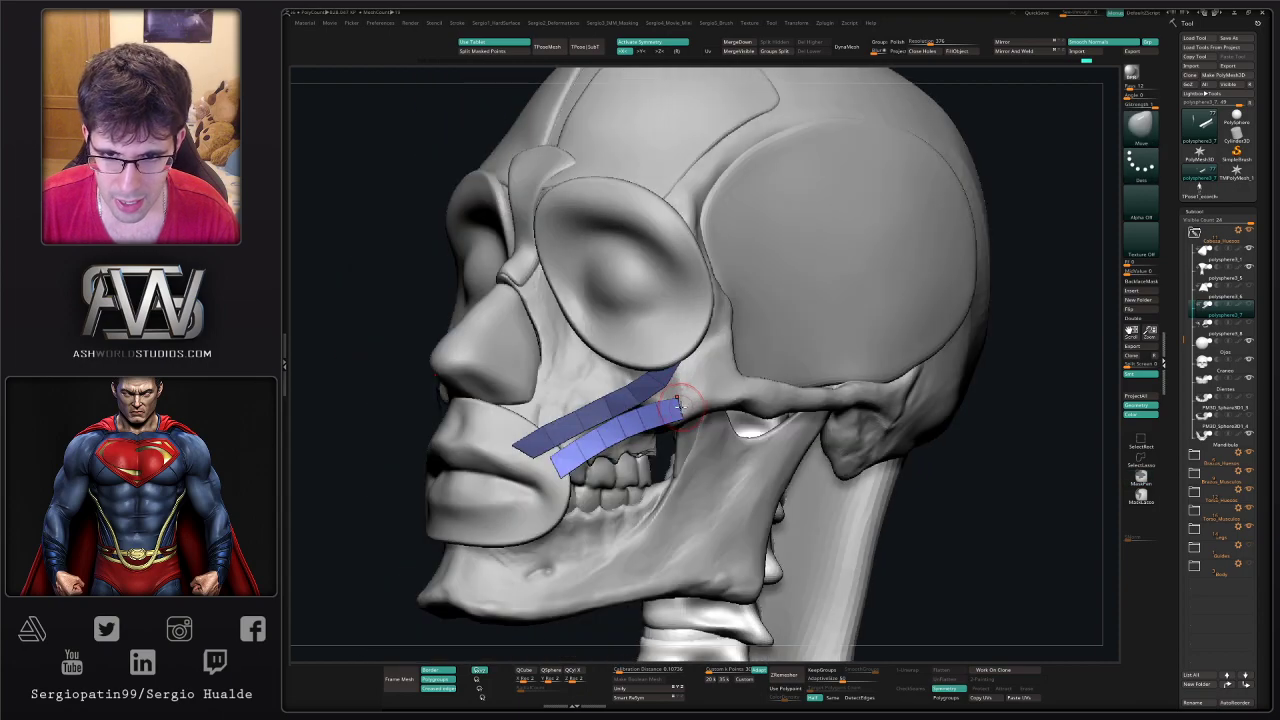
pyautogui.moveTo(679, 404); pyautogui.dragTo(668, 391)
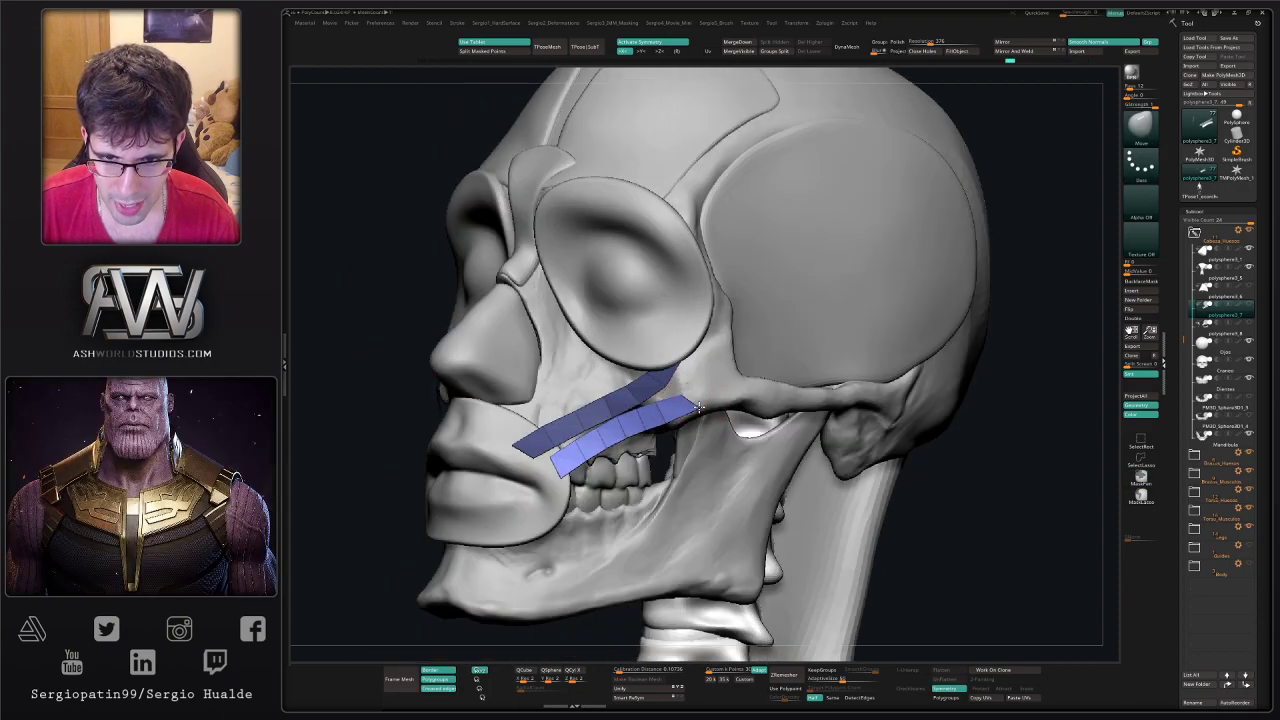
pyautogui.moveTo(671, 406)
pyautogui.mouseDown(button='right')
pyautogui.moveTo(790, 400)
pyautogui.moveTo(660, 420)
pyautogui.mouseUp(button='right')
# - Move the lower strip's inner end to the corner of the mouth and adjust its middle section over the teeth
pyautogui.press('s')
pyautogui.moveTo(603, 430)
pyautogui.mouseDown()
pyautogui.moveTo(622, 431)
pyautogui.moveTo(567, 489)
pyautogui.mouseUp()
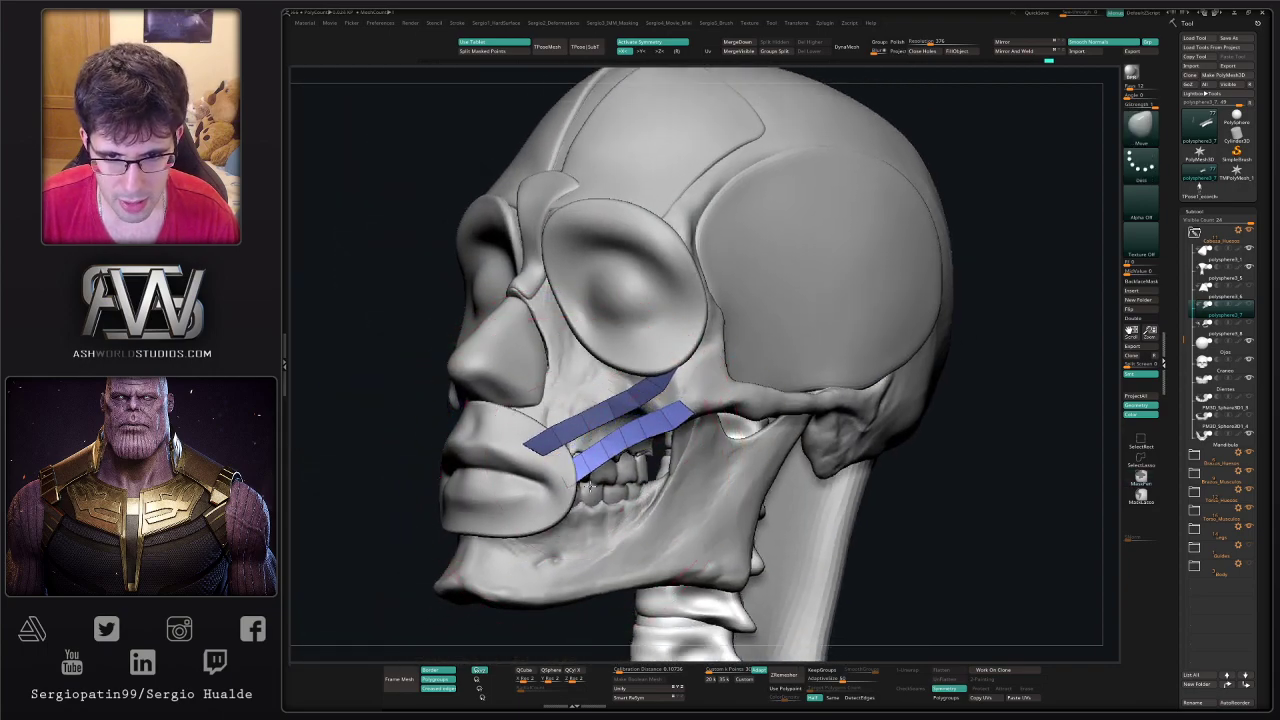
pyautogui.moveTo(567, 489); pyautogui.dragTo(680, 478, button='right')
pyautogui.moveTo(568, 466); pyautogui.dragTo(571, 482)
pyautogui.moveTo(571, 481); pyautogui.dragTo(556, 486, button='right')
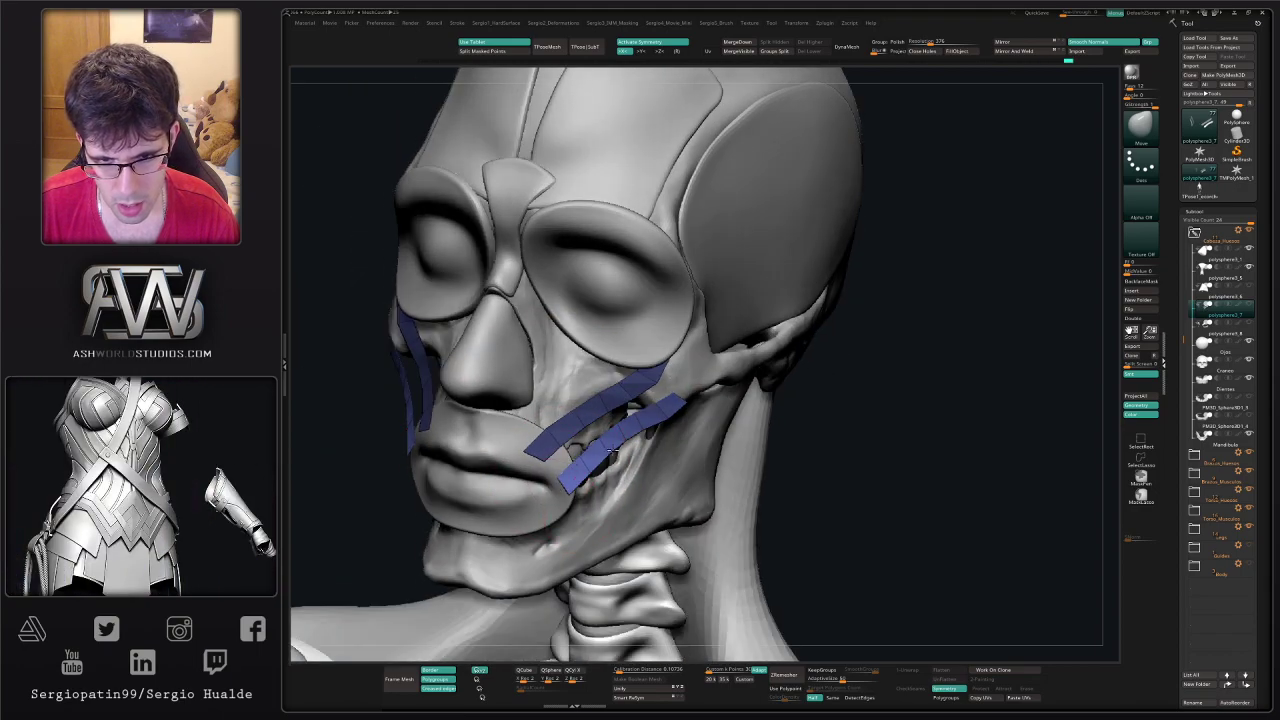
pyautogui.moveTo(612, 451); pyautogui.dragTo(668, 430, button='right')
pyautogui.moveTo(668, 426); pyautogui.dragTo(661, 431)
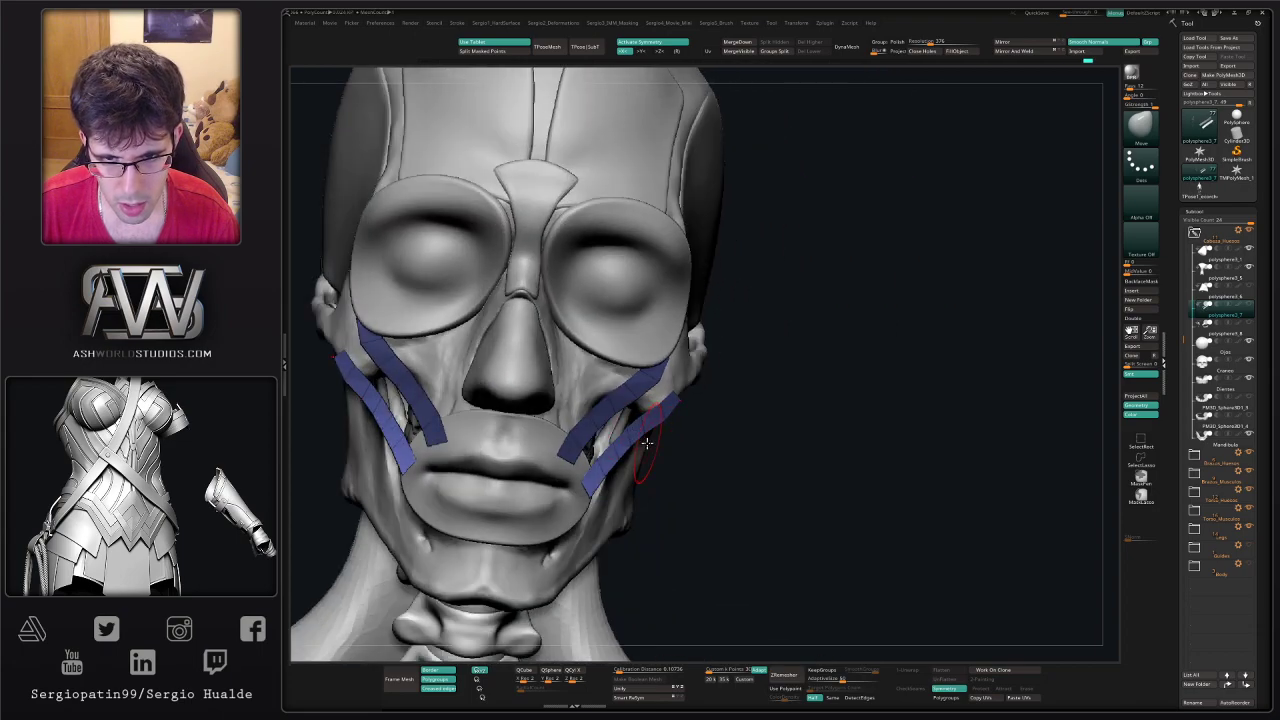
# - Lengthen the lower strip with ZModeler's Extrude Move, pulling its outer end edge up onto the cheekbone
pyautogui.moveTo(648, 452); pyautogui.dragTo(604, 438, button='right')
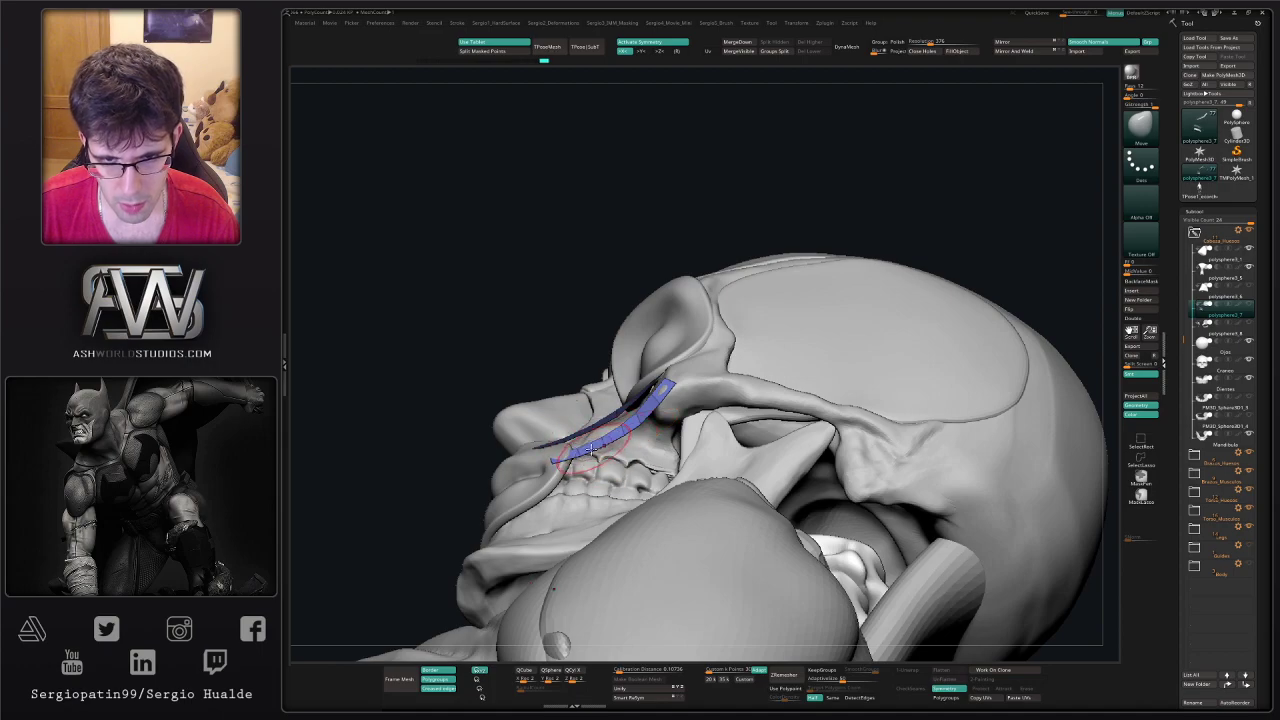
pyautogui.moveTo(561, 440); pyautogui.dragTo(584, 494, button='right')
pyautogui.moveTo(640, 440)
pyautogui.mouseDown(button='right')
pyautogui.moveTo(694, 428)
pyautogui.moveTo(686, 466)
pyautogui.mouseUp(button='right')
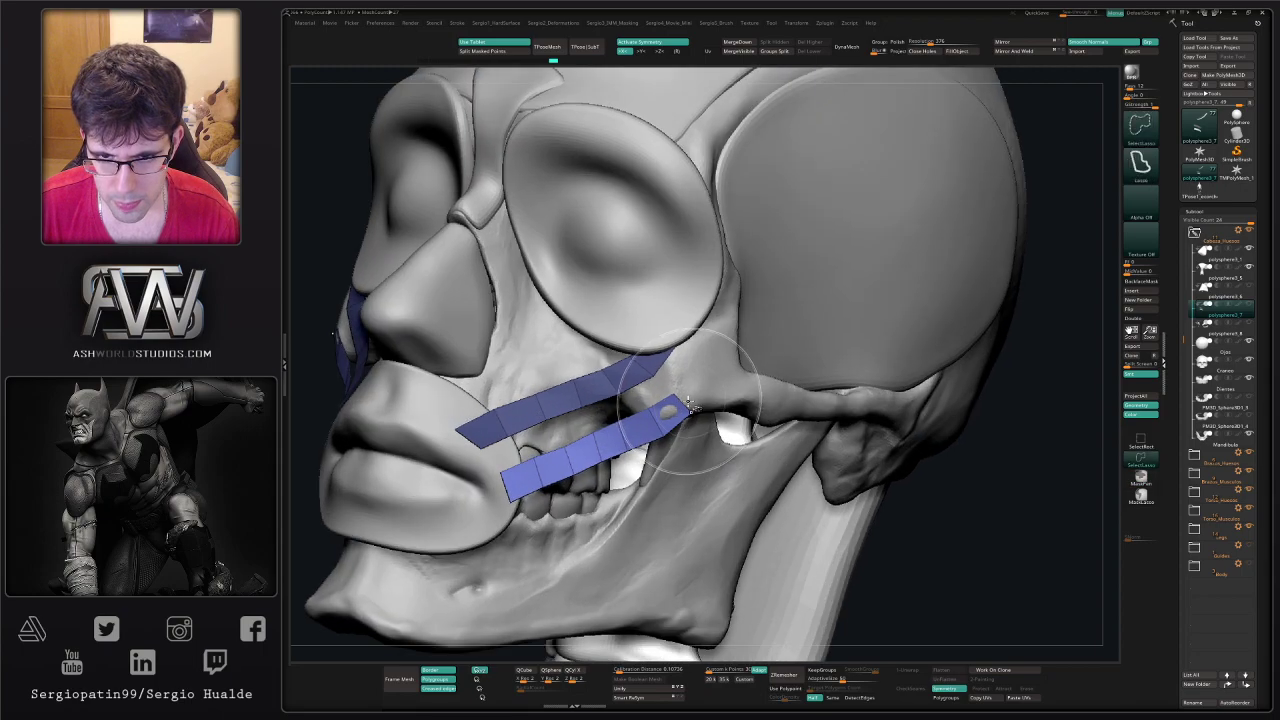
pyautogui.press('b')
pyautogui.press('z')
pyautogui.press('m')
pyautogui.press('space')
pyautogui.click(673, 430)
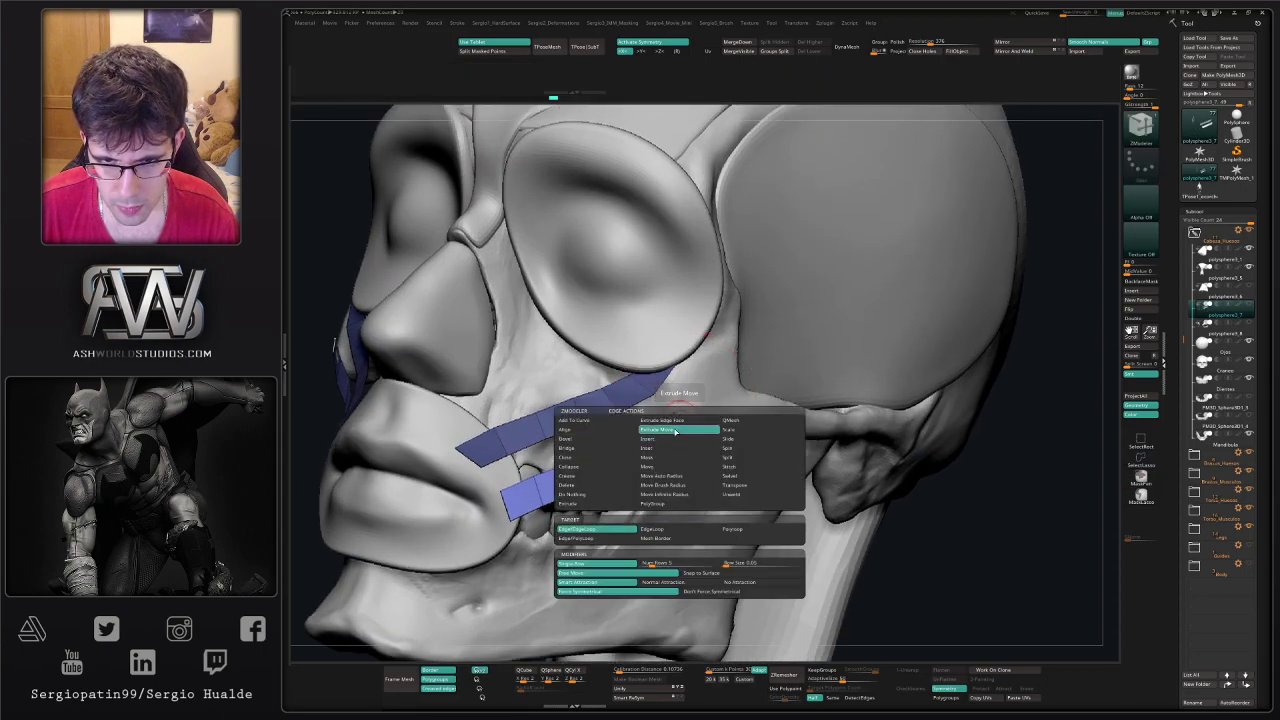
pyautogui.moveTo(685, 421); pyautogui.dragTo(706, 382)
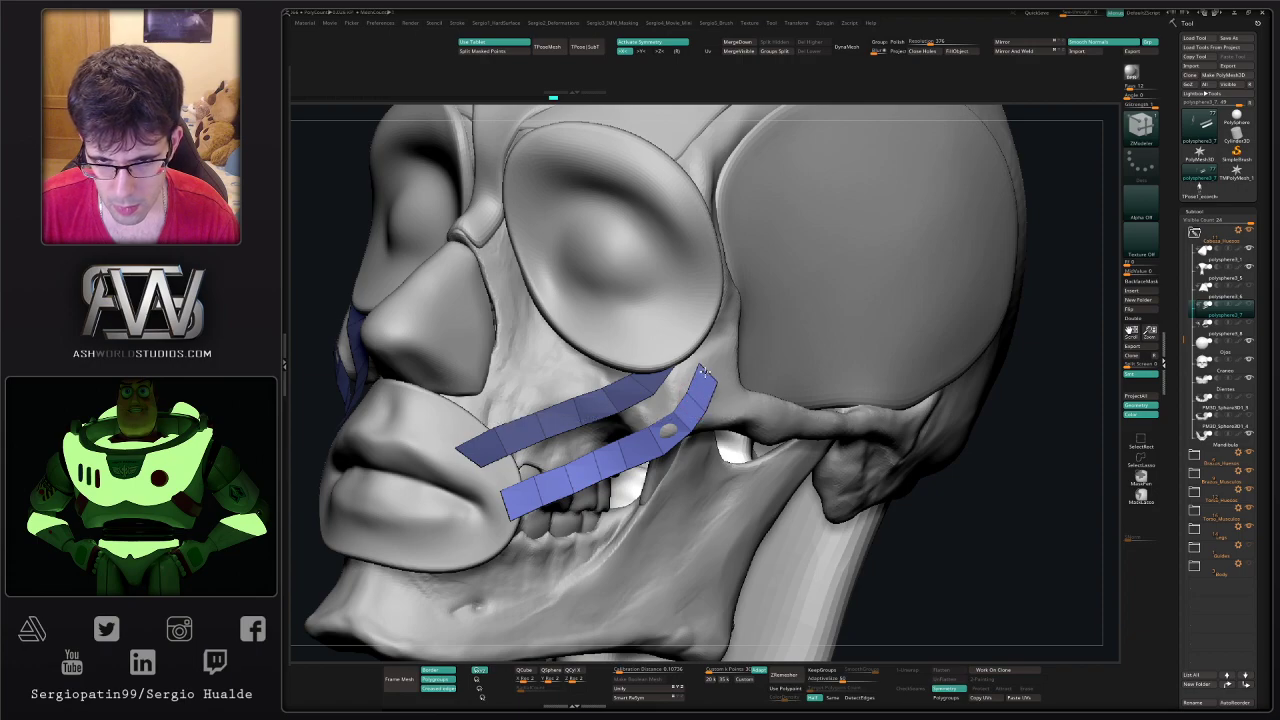
# - Fit the lower strip's extruded end against the cheekbone with the Move brush
pyautogui.press('b')
pyautogui.press('m')
pyautogui.press('v')
pyautogui.moveTo(703, 366); pyautogui.dragTo(510, 362, button='right')
pyautogui.moveTo(716, 360); pyautogui.dragTo(738, 374)
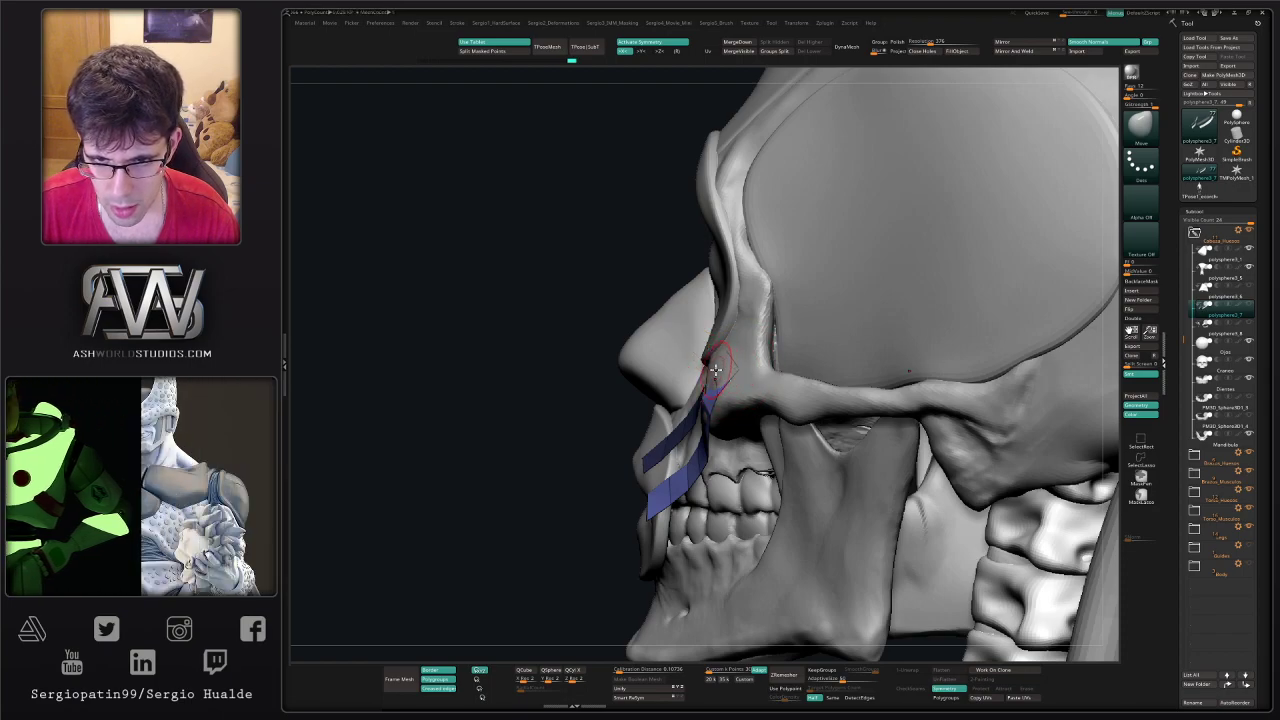
pyautogui.moveTo(730, 383); pyautogui.dragTo(700, 370, button='right')
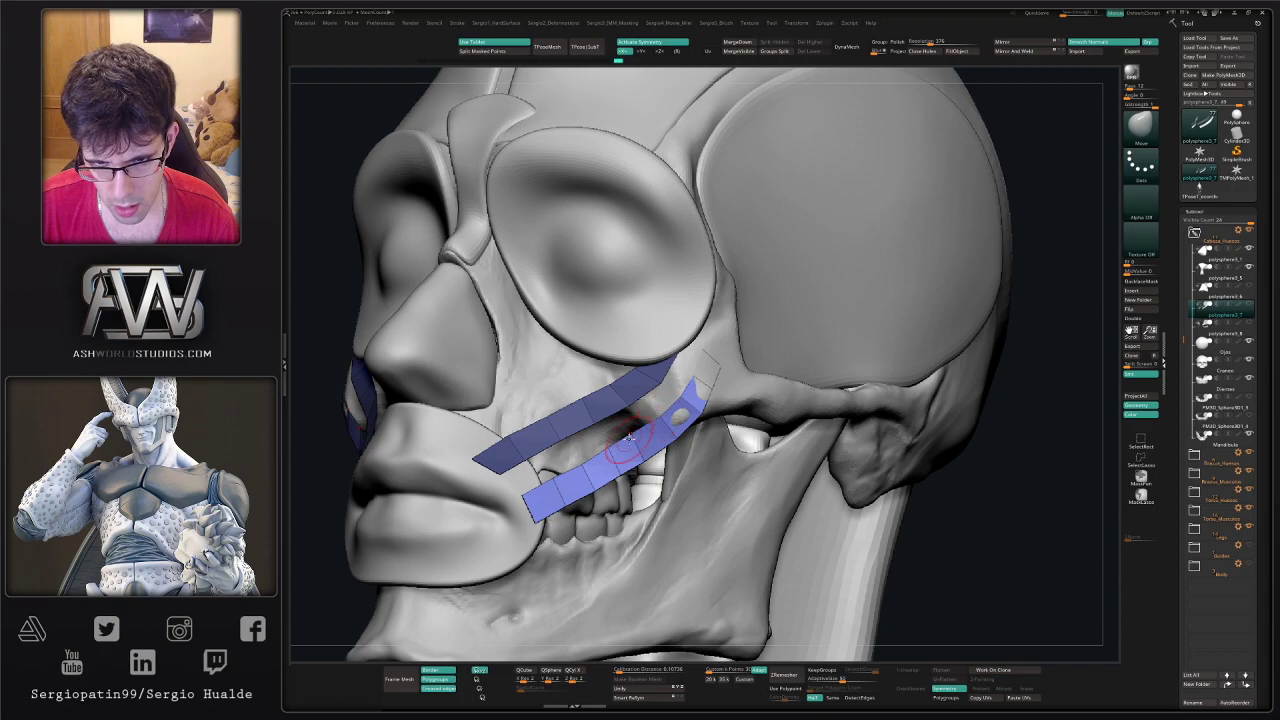
# - Give the masked cheek strip its own polygroup and apply Mirror And Weld to the strips
pyautogui.keyDown('ctrl'); pyautogui.moveTo(646, 466); pyautogui.dragTo(696, 414, button='right'); pyautogui.keyUp('ctrl')
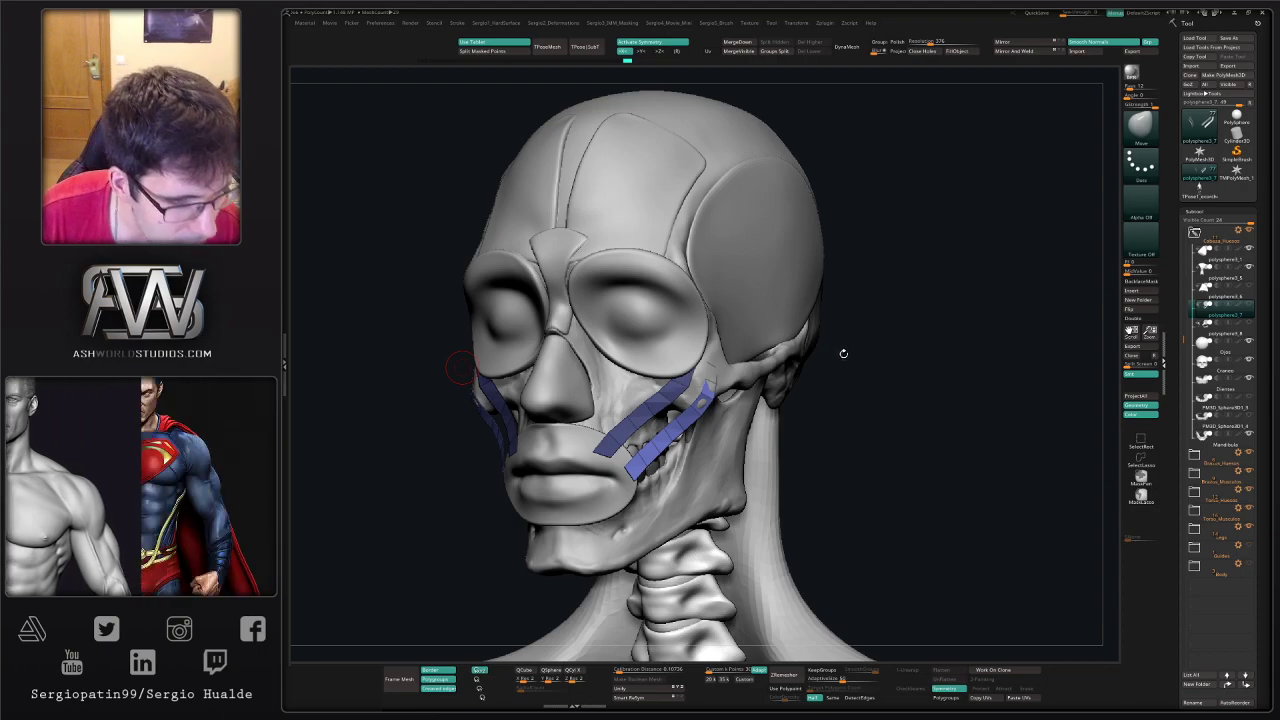
pyautogui.moveTo(866, 369); pyautogui.dragTo(685, 385)
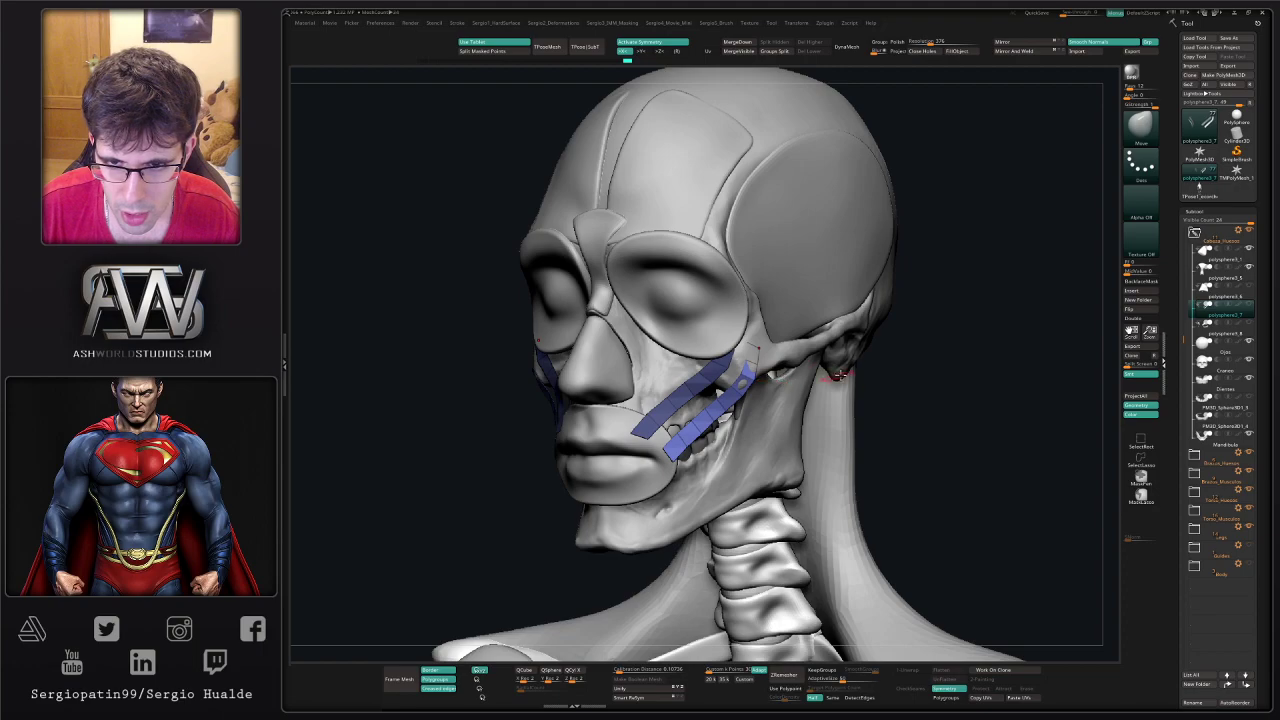
pyautogui.press('w')
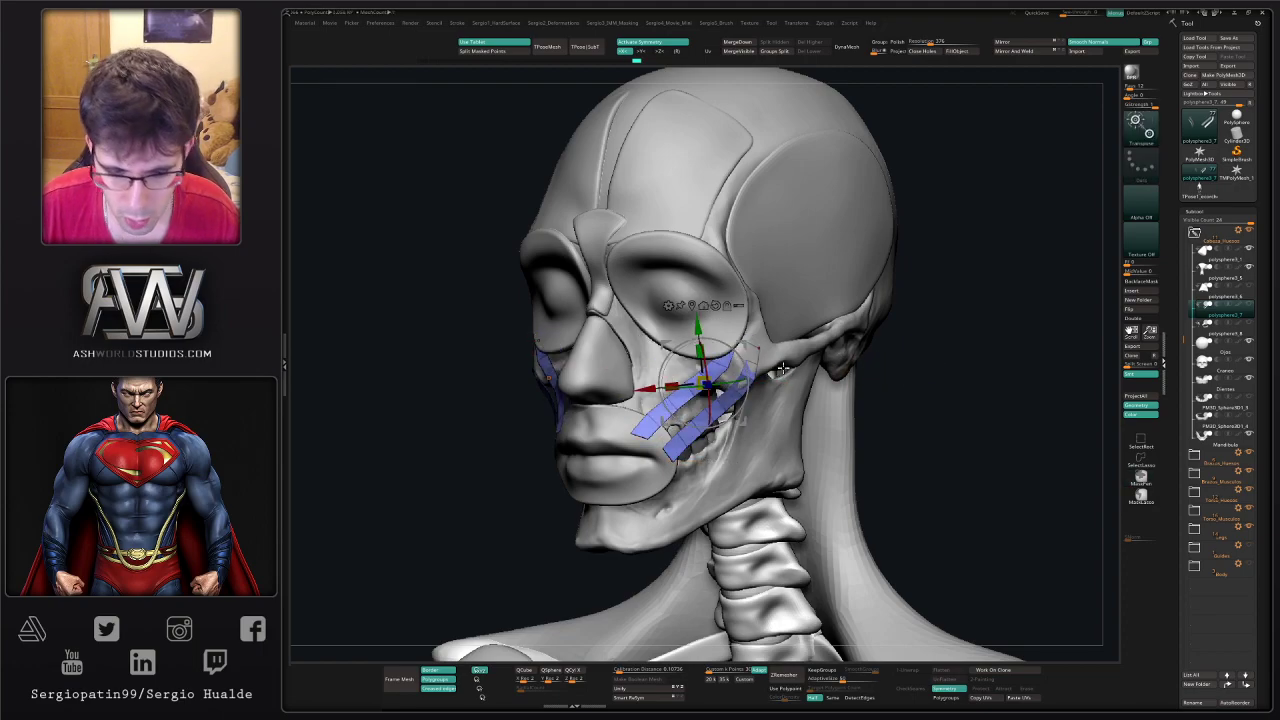
pyautogui.hotkey('ctrl', 'w')
pyautogui.click(1016, 51)
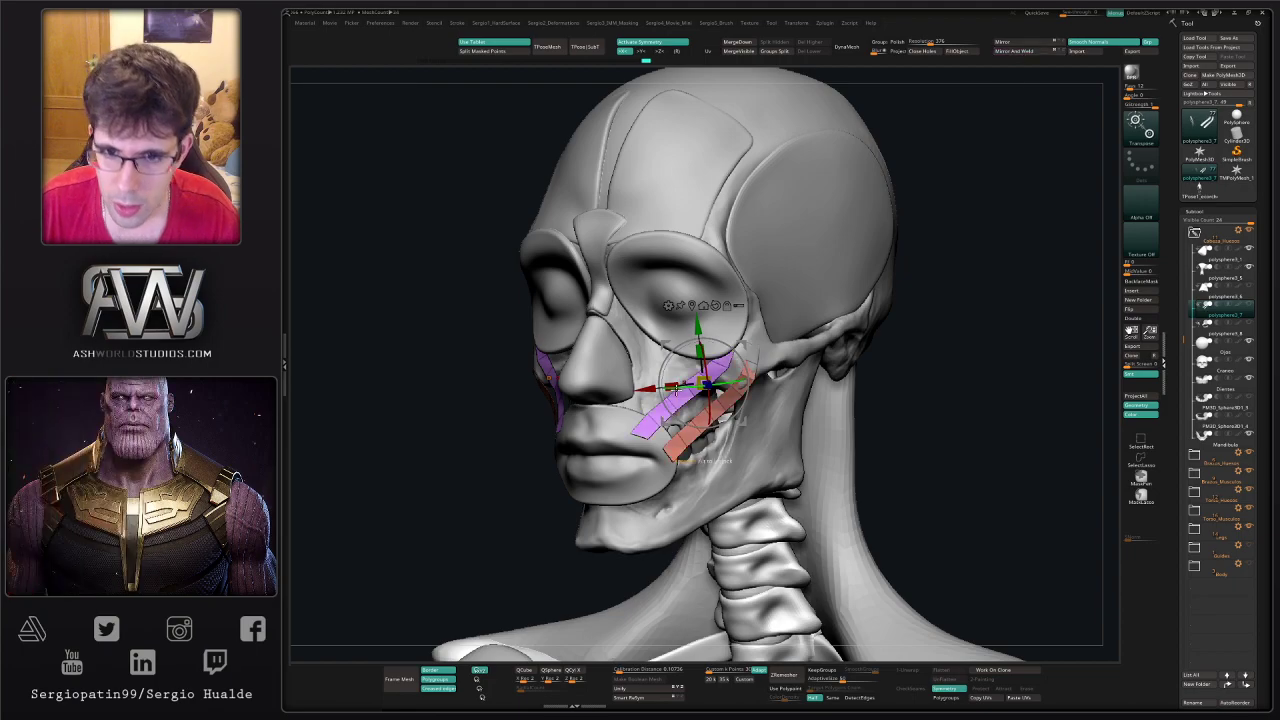
# - Isolate the upper strip with a mask and duplicate it beside the nose as a third, inner strip
pyautogui.keyDown('ctrl'); pyautogui.click(632, 434); pyautogui.keyUp('ctrl')
pyautogui.moveTo(676, 399)
pyautogui.keyDown('ctrl'); pyautogui.mouseDown()
pyautogui.moveTo(656, 370)
pyautogui.moveTo(663, 398)
pyautogui.moveTo(648, 392)
pyautogui.mouseUp(); pyautogui.keyUp('ctrl')
pyautogui.press('q')
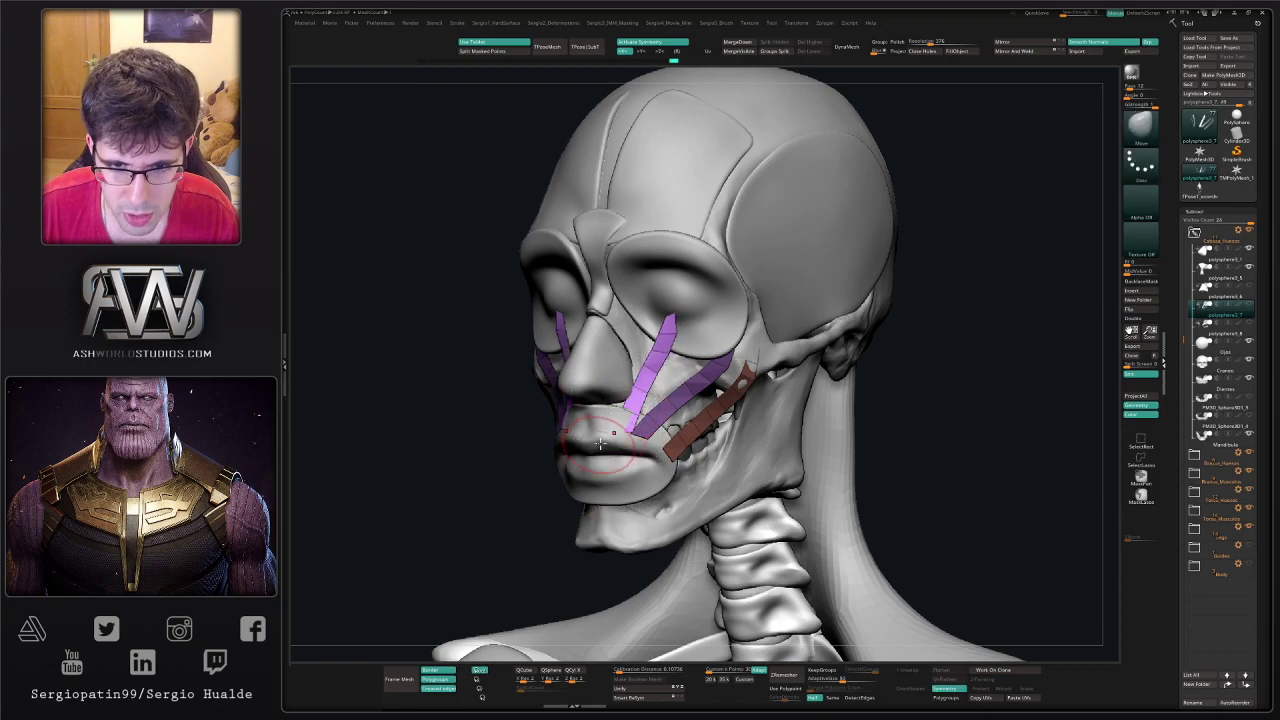
# - Move the inner strip's lower end onto the upper lip beside the nose with the Move brush
pyautogui.moveTo(612, 464); pyautogui.dragTo(730, 466, button='right')
pyautogui.moveTo(630, 430); pyautogui.dragTo(617, 406)
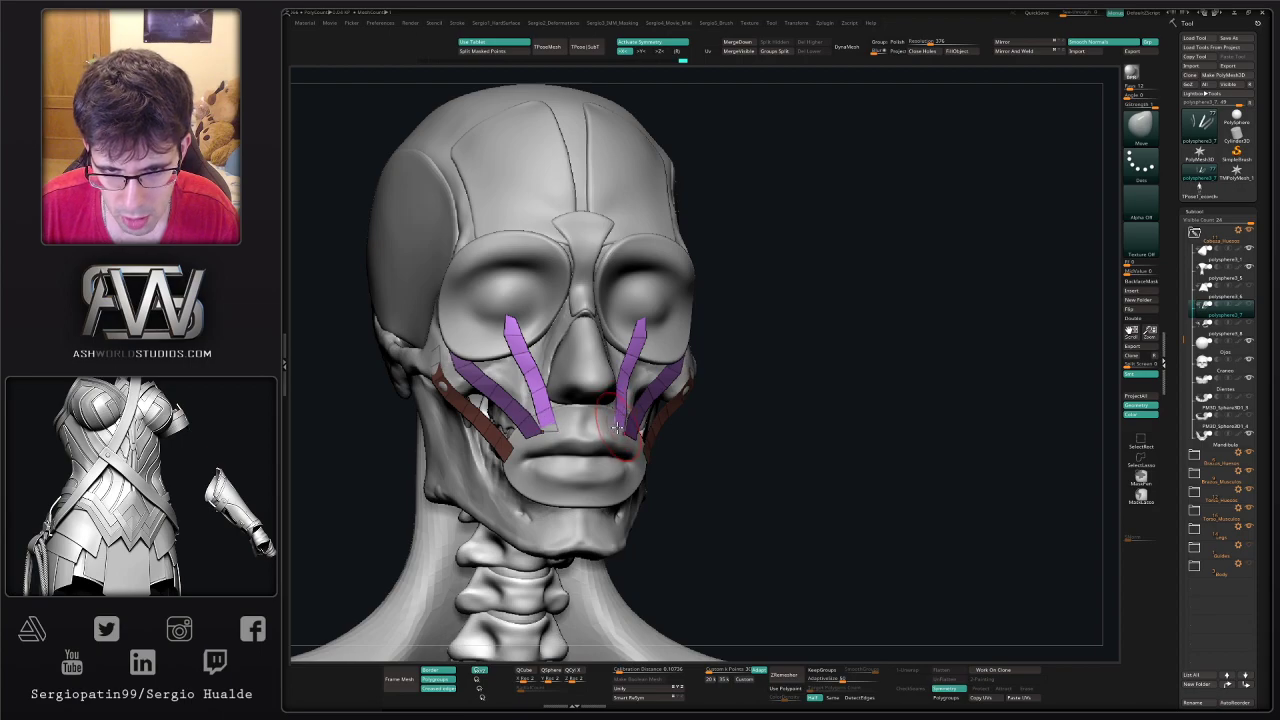
pyautogui.moveTo(617, 428); pyautogui.dragTo(613, 430)
pyautogui.moveTo(622, 432); pyautogui.dragTo(510, 432, button='right')
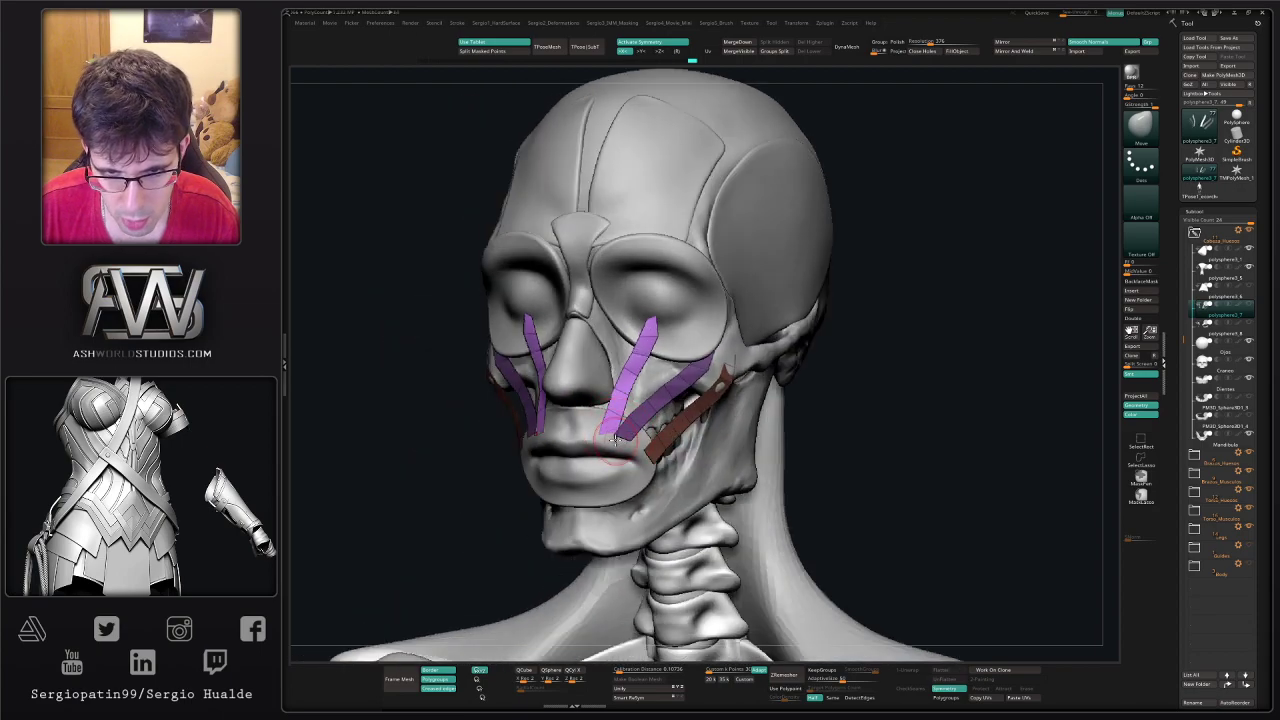
pyautogui.moveTo(615, 439); pyautogui.dragTo(616, 444)
# - Pull the inner strip's upper end down below the eye and widen its upper section over the cheek
pyautogui.moveTo(618, 400)
pyautogui.keyDown('ctrl'); pyautogui.mouseDown(button='right')
pyautogui.moveTo(622, 422)
pyautogui.moveTo(582, 449)
pyautogui.mouseUp(button='right'); pyautogui.keyUp('ctrl')
pyautogui.moveTo(618, 364); pyautogui.dragTo(598, 387, button='right')
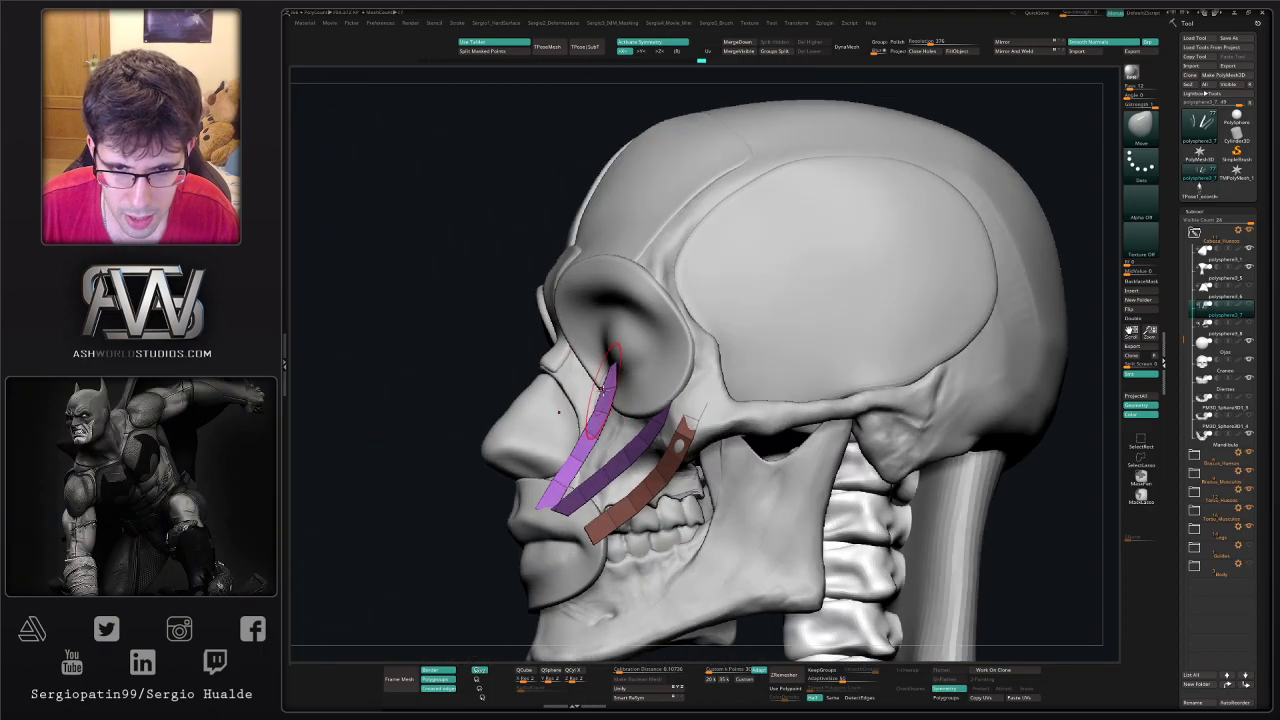
pyautogui.moveTo(619, 380)
pyautogui.mouseDown()
pyautogui.moveTo(630, 417)
pyautogui.moveTo(615, 426)
pyautogui.mouseUp()
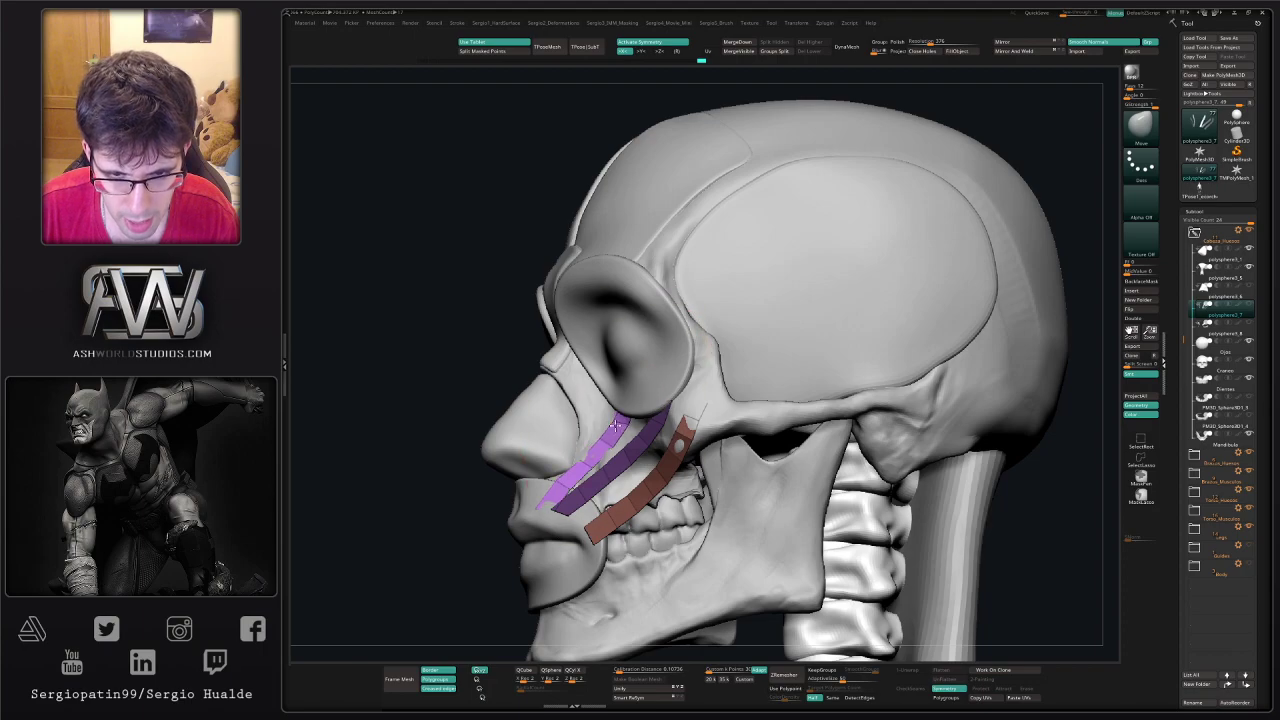
pyautogui.moveTo(617, 425); pyautogui.dragTo(600, 412, button='right')
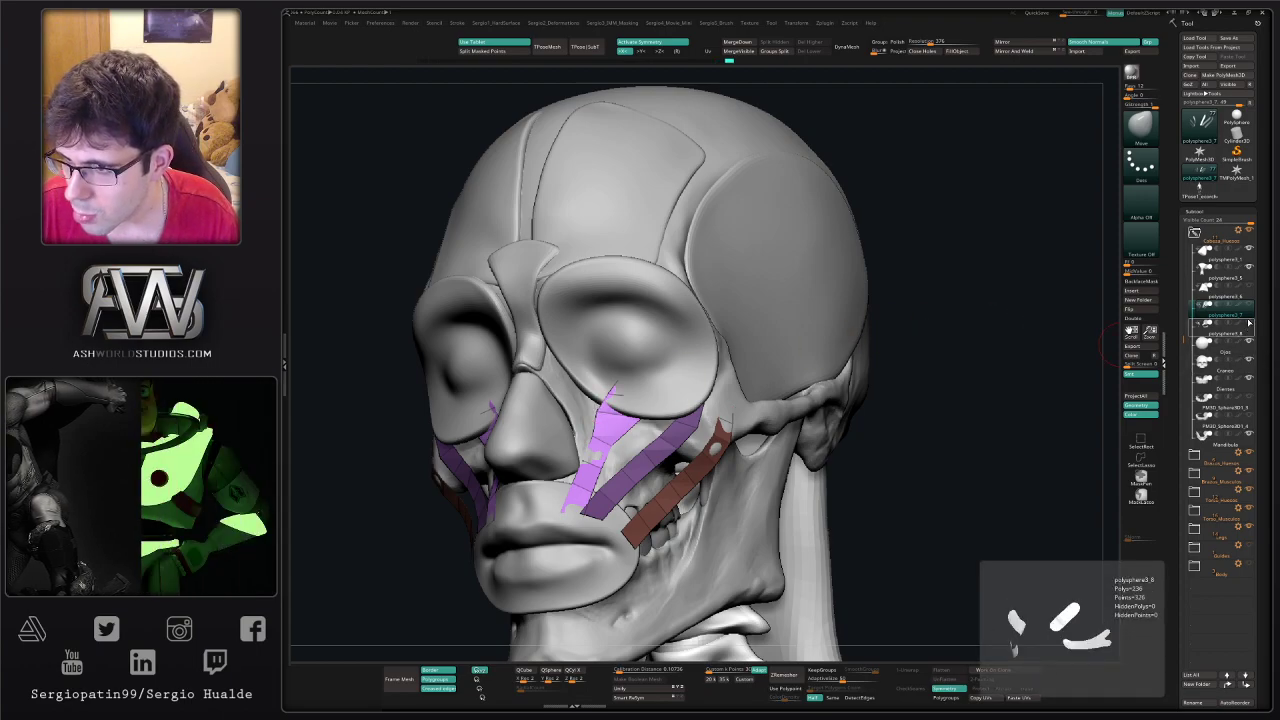
# - Hide the ring muscles around the eyes and reshape the inner strip's middle section over the upper jaw
pyautogui.moveTo(1222, 277)
pyautogui.scroll(5, 1217, 310)
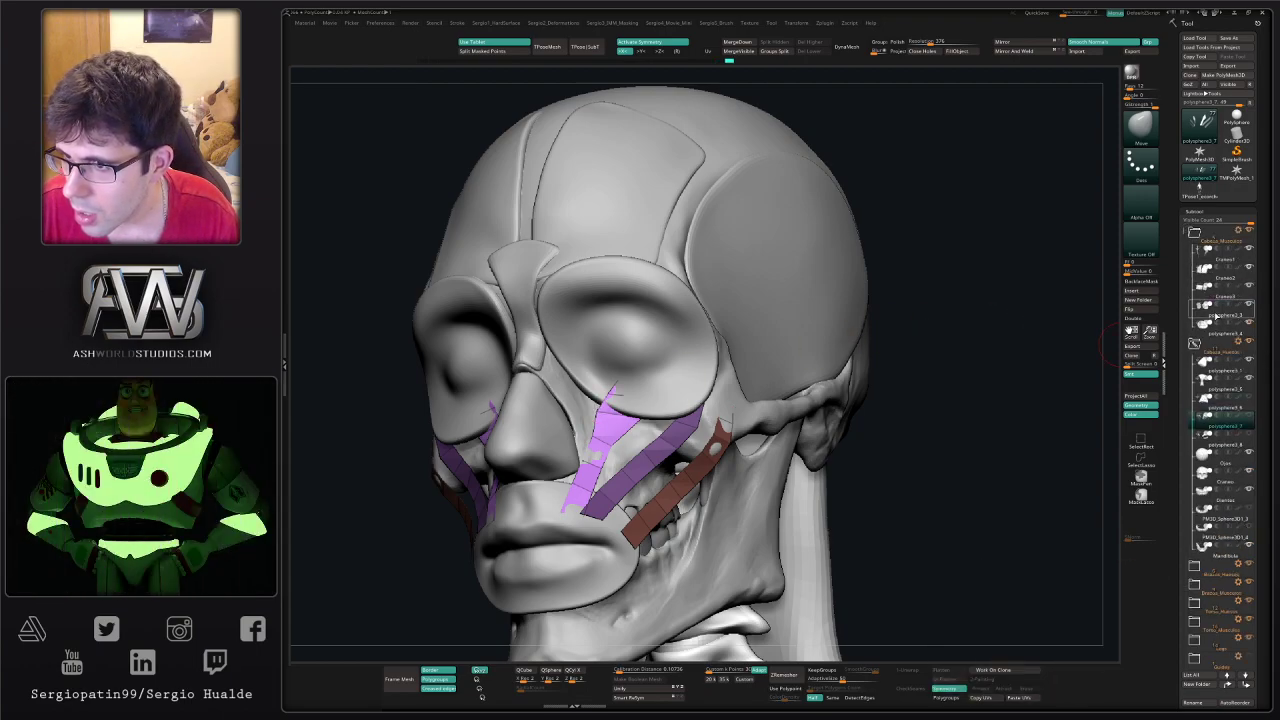
pyautogui.click(1248, 305)
pyautogui.moveTo(622, 505); pyautogui.dragTo(702, 525, button='right')
pyautogui.moveTo(636, 418); pyautogui.dragTo(606, 412, button='right')
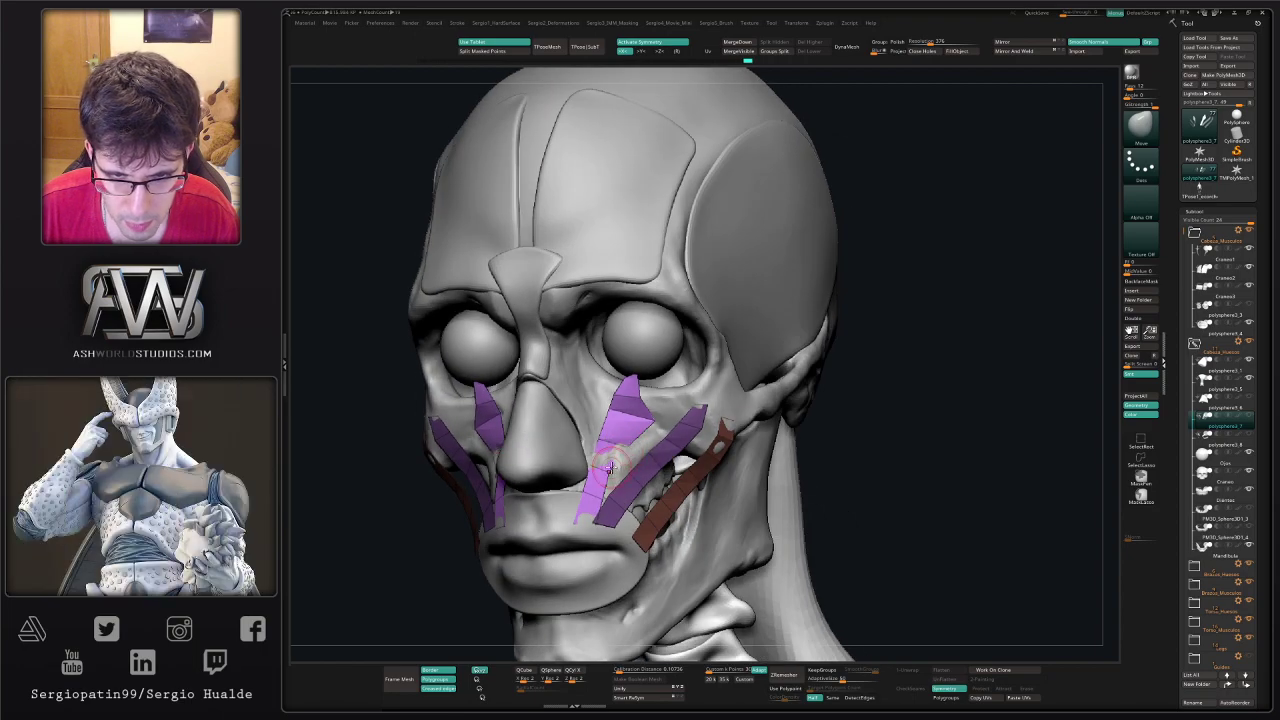
pyautogui.moveTo(610, 468)
pyautogui.mouseDown()
pyautogui.moveTo(621, 464)
pyautogui.moveTo(616, 452)
pyautogui.moveTo(594, 457)
pyautogui.moveTo(594, 426)
pyautogui.mouseUp()
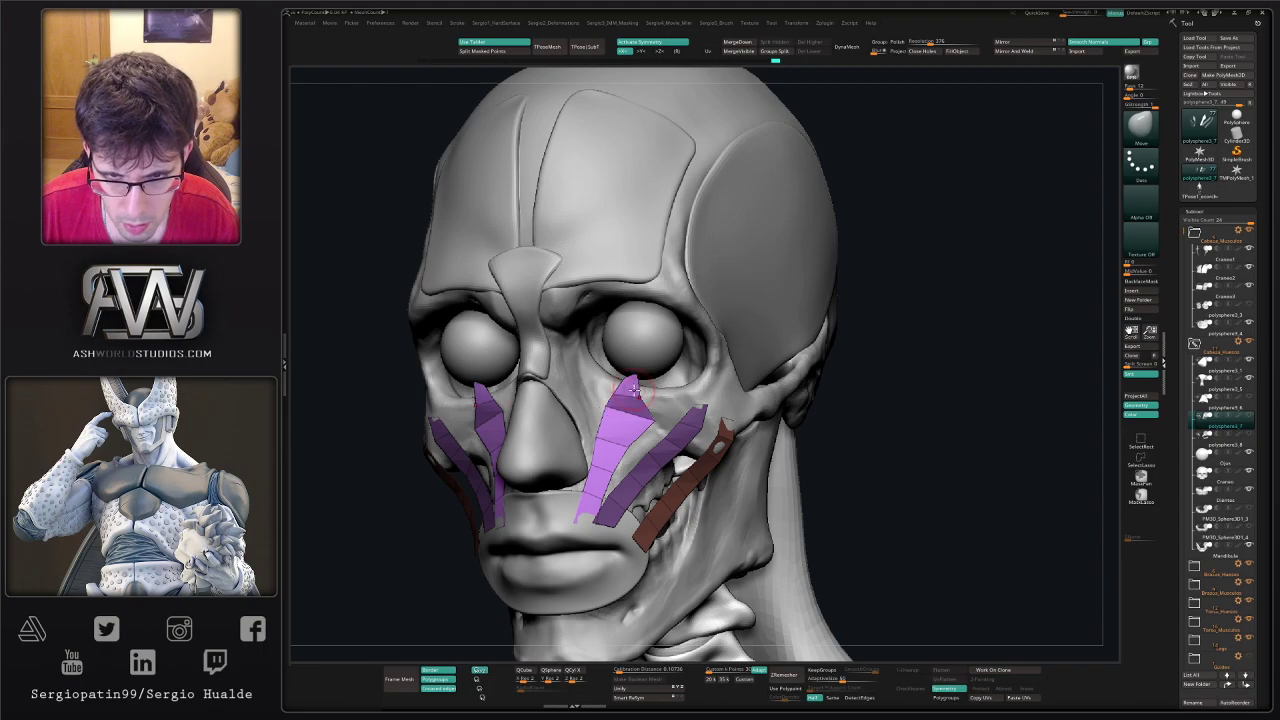
# - Solo the strips and delete the pointed top section of the inner strip
pyautogui.hotkey('alt', 'shift', 's')
pyautogui.moveTo(656, 357)
pyautogui.keyDown('ctrl'); pyautogui.keyDown('alt'); pyautogui.keyDown('shift'); pyautogui.mouseDown()
pyautogui.moveTo(632, 398)
pyautogui.moveTo(660, 380)
pyautogui.mouseUp(); pyautogui.keyUp('shift'); pyautogui.keyUp('alt'); pyautogui.keyUp('ctrl')
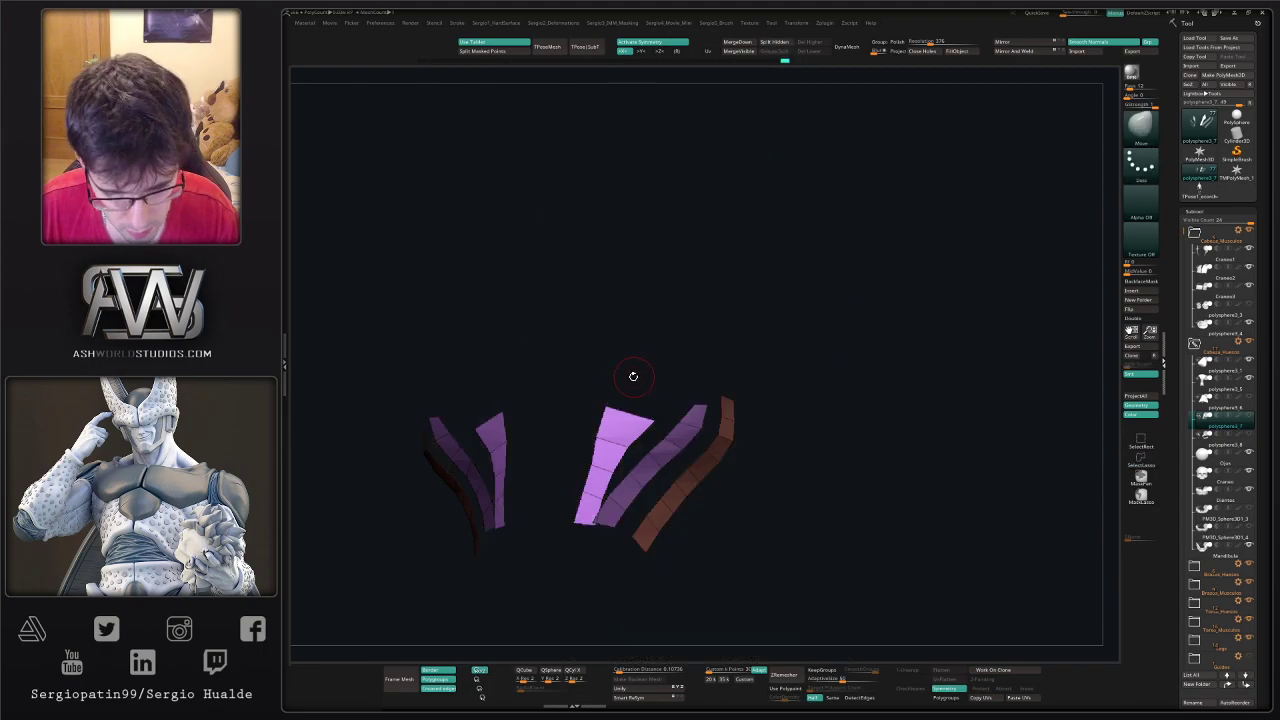
pyautogui.press('Delete')
pyautogui.hotkey('alt', 'shift', 's')
# - Shape the inner strip's wide upper edge against the bone below the eye socket
pyautogui.moveTo(868, 410); pyautogui.dragTo(968, 440)
pyautogui.moveTo(604, 408); pyautogui.dragTo(613, 401)
pyautogui.moveTo(880, 415); pyautogui.dragTo(690, 408)
pyautogui.moveTo(602, 392); pyautogui.dragTo(613, 396)
pyautogui.moveTo(480, 420); pyautogui.dragTo(604, 400)
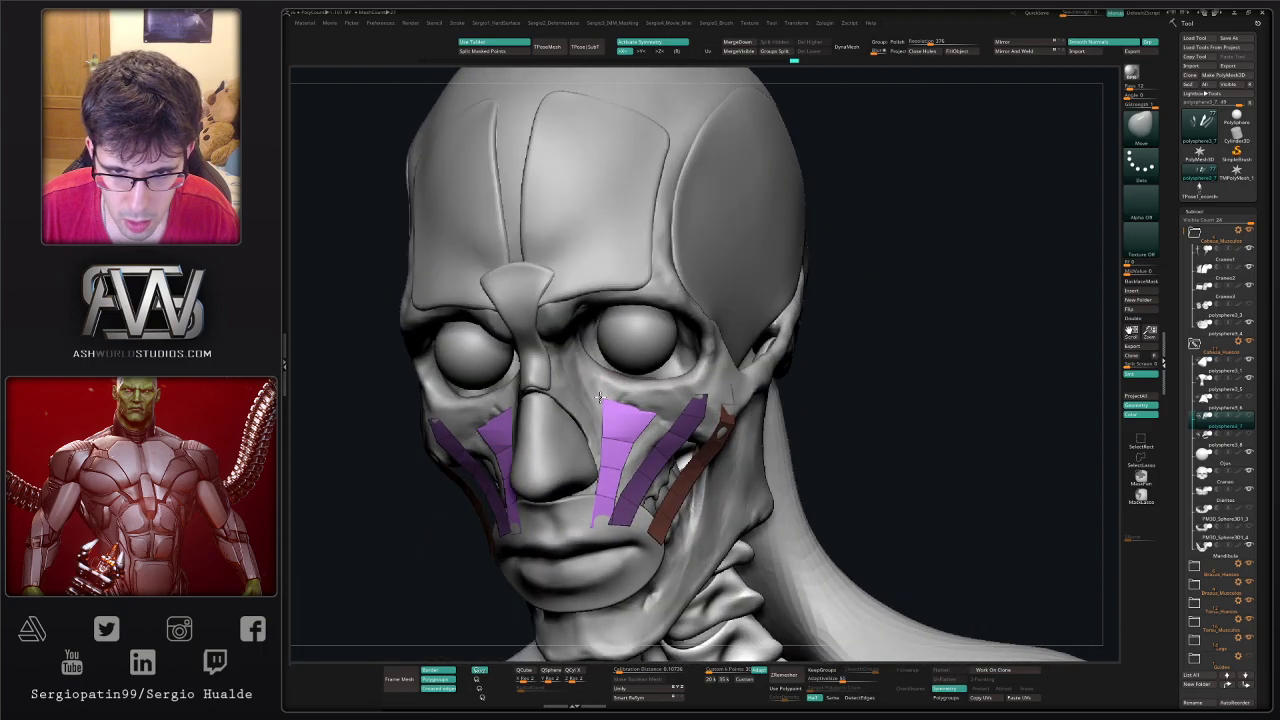
# - Fit the inner strip's lower end to the upper lip and adjust its middle section beside the nose
pyautogui.moveTo(612, 530); pyautogui.dragTo(602, 525)
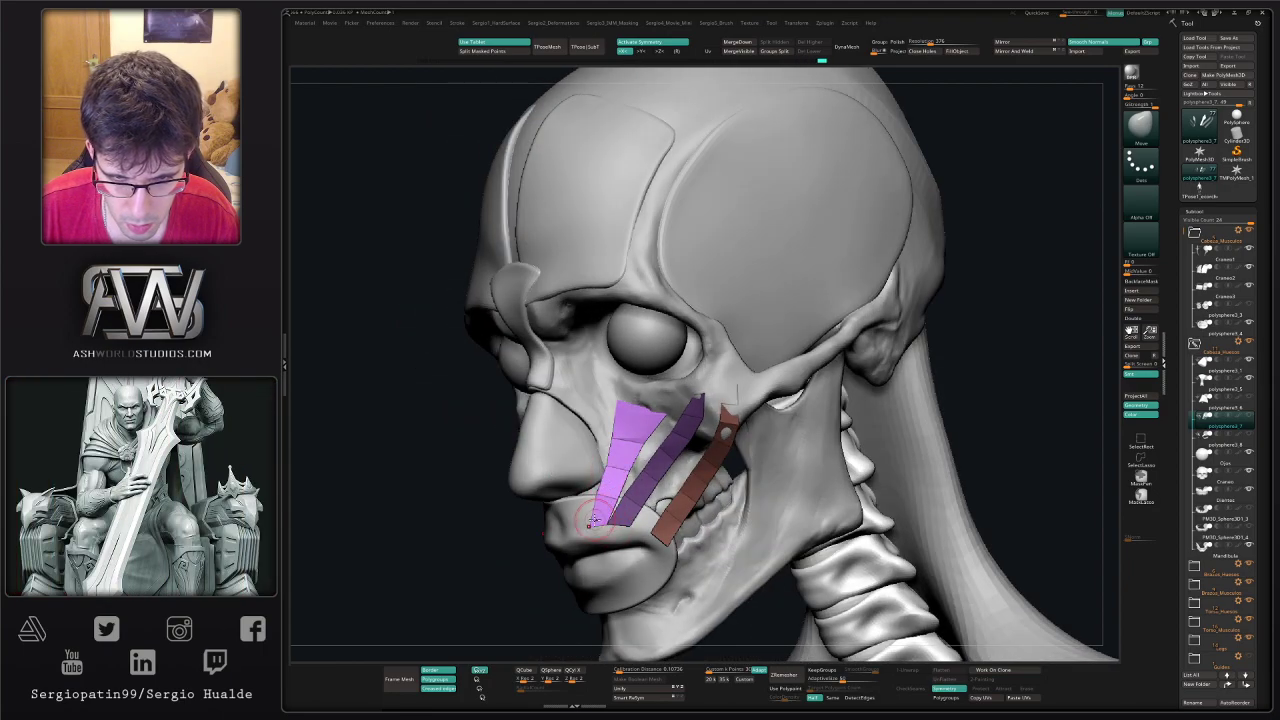
pyautogui.keyDown('alt'); pyautogui.moveTo(638, 516); pyautogui.dragTo(626, 492, button='right'); pyautogui.keyUp('alt')
pyautogui.press('s')
pyautogui.moveTo(597, 494); pyautogui.dragTo(614, 462)
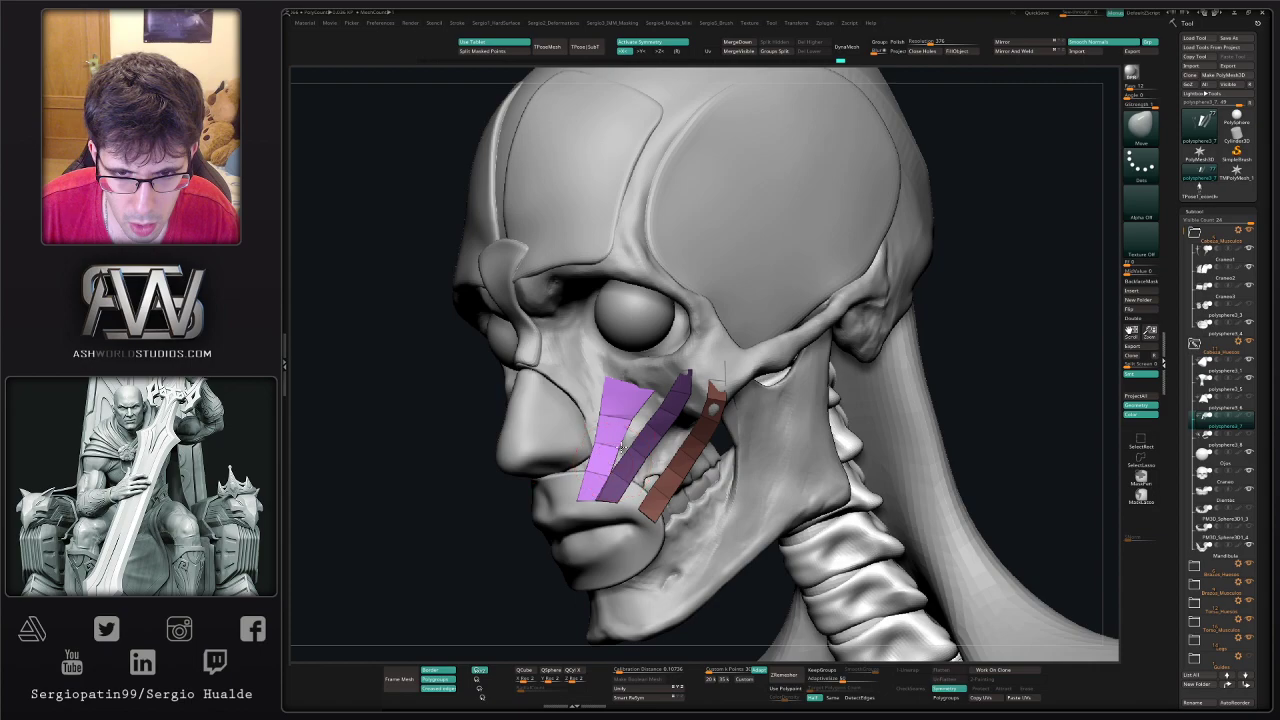
pyautogui.moveTo(622, 424)
pyautogui.keyDown('ctrl'); pyautogui.mouseDown(button='right')
pyautogui.moveTo(626, 391)
pyautogui.moveTo(760, 391)
pyautogui.moveTo(686, 402)
pyautogui.moveTo(684, 440)
pyautogui.mouseUp(button='right'); pyautogui.keyUp('ctrl')
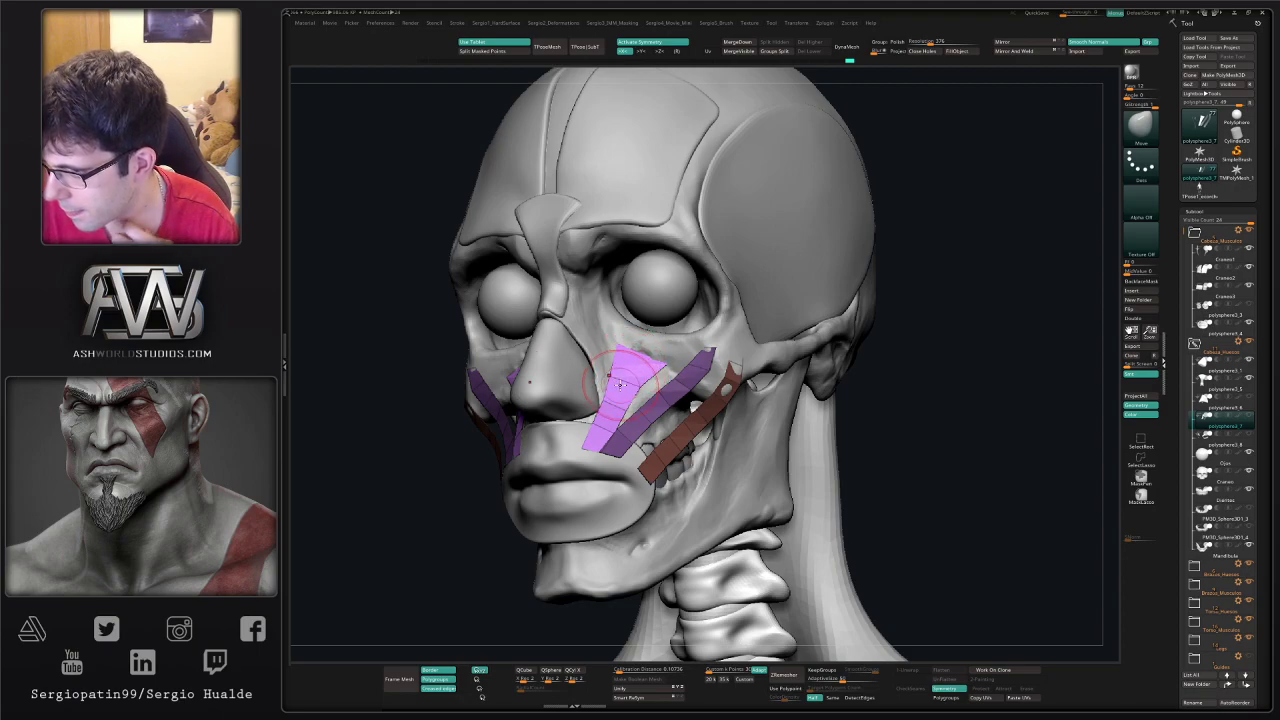
pyautogui.moveTo(621, 378); pyautogui.dragTo(625, 370)
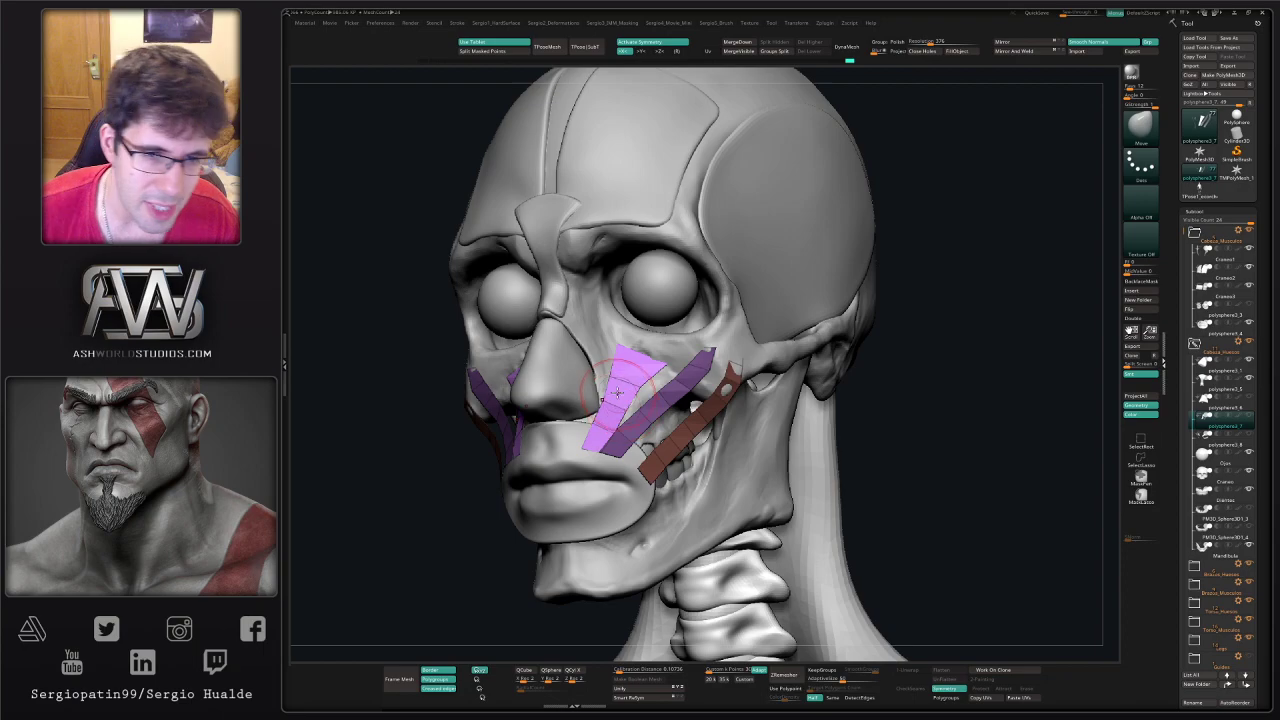
# - Clear the mask from the cheek strips
pyautogui.moveTo(622, 381)
pyautogui.keyDown('ctrl'); pyautogui.mouseDown(button='right')
pyautogui.moveTo(613, 352)
pyautogui.moveTo(660, 376)
pyautogui.moveTo(634, 391)
pyautogui.moveTo(639, 402)
pyautogui.moveTo(829, 314)
pyautogui.moveTo(869, 326)
pyautogui.moveTo(711, 369)
pyautogui.moveTo(822, 309)
pyautogui.moveTo(849, 340)
pyautogui.moveTo(735, 374)
pyautogui.mouseUp(button='right'); pyautogui.keyUp('ctrl')
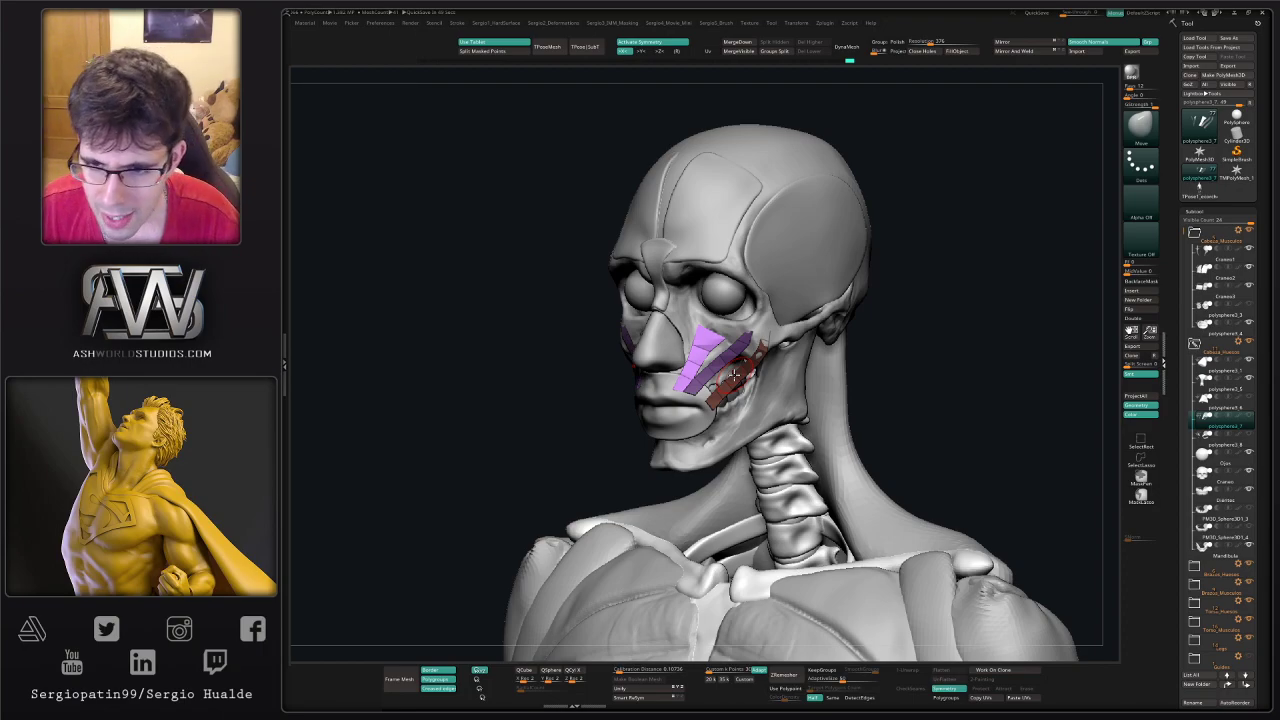
pyautogui.moveTo(962, 272); pyautogui.dragTo(878, 277, button='right')
pyautogui.moveTo(773, 274)
pyautogui.mouseDown(button='right')
pyautogui.moveTo(803, 322)
pyautogui.moveTo(719, 350)
pyautogui.moveTo(760, 325)
pyautogui.moveTo(786, 380)
pyautogui.mouseUp(button='right')
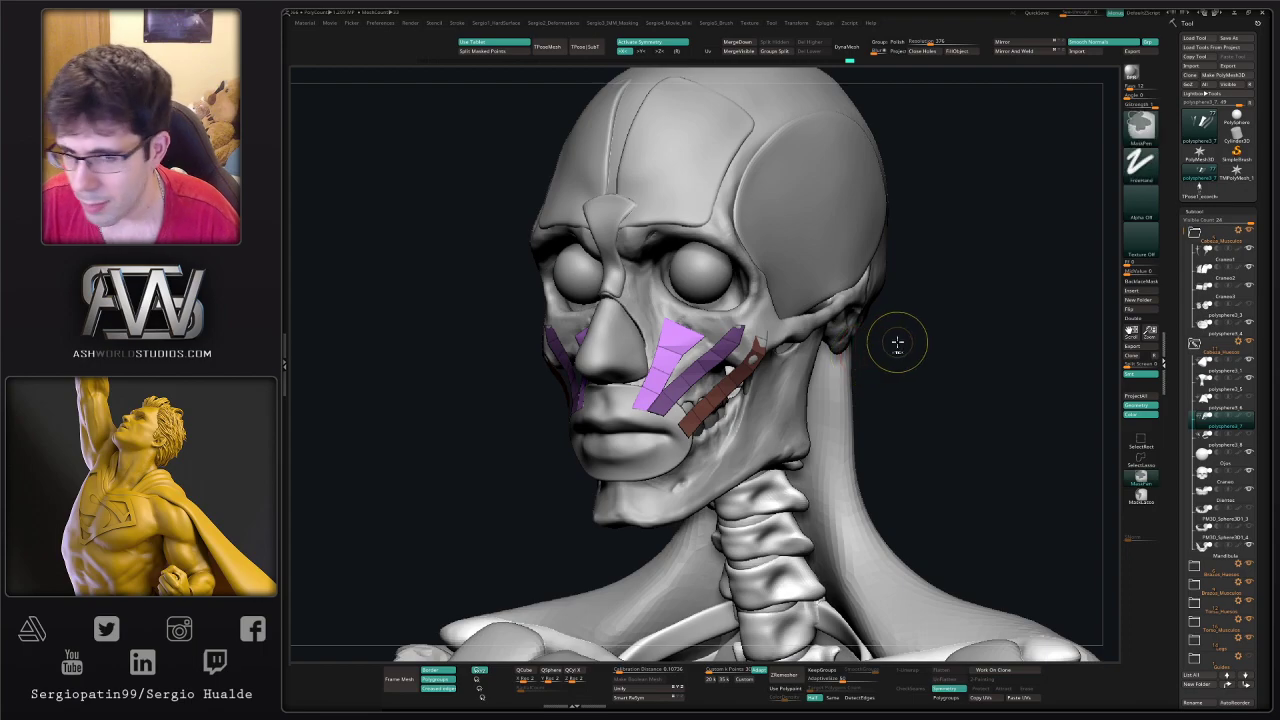
pyautogui.keyDown('ctrl'); pyautogui.moveTo(897, 342); pyautogui.dragTo(876, 364); pyautogui.keyUp('ctrl')
# - Refine the fit of the cheek strips between the lip and the cheekbone with the Move Topological brush
pyautogui.keyDown('ctrl'); pyautogui.moveTo(780, 295); pyautogui.dragTo(763, 341, button='right'); pyautogui.keyUp('ctrl')
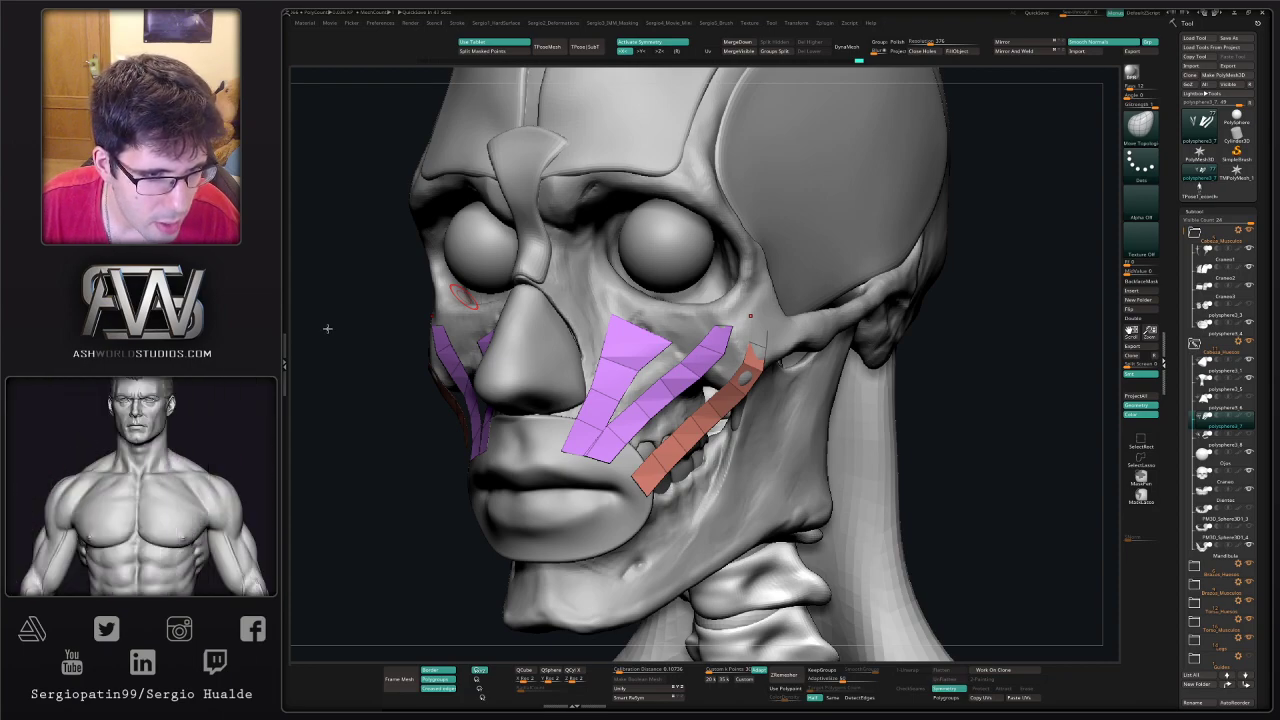
pyautogui.moveTo(750, 348); pyautogui.dragTo(774, 346, button='right')
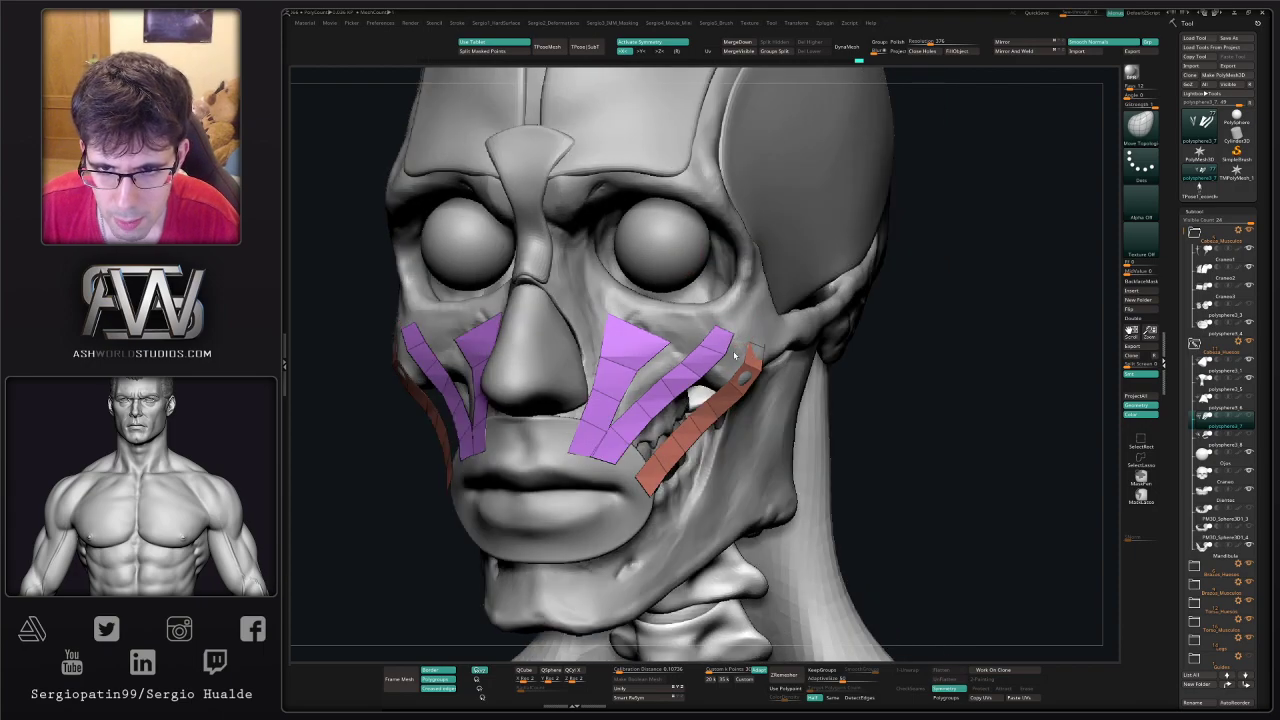
pyautogui.moveTo(731, 400); pyautogui.dragTo(716, 364, button='right')
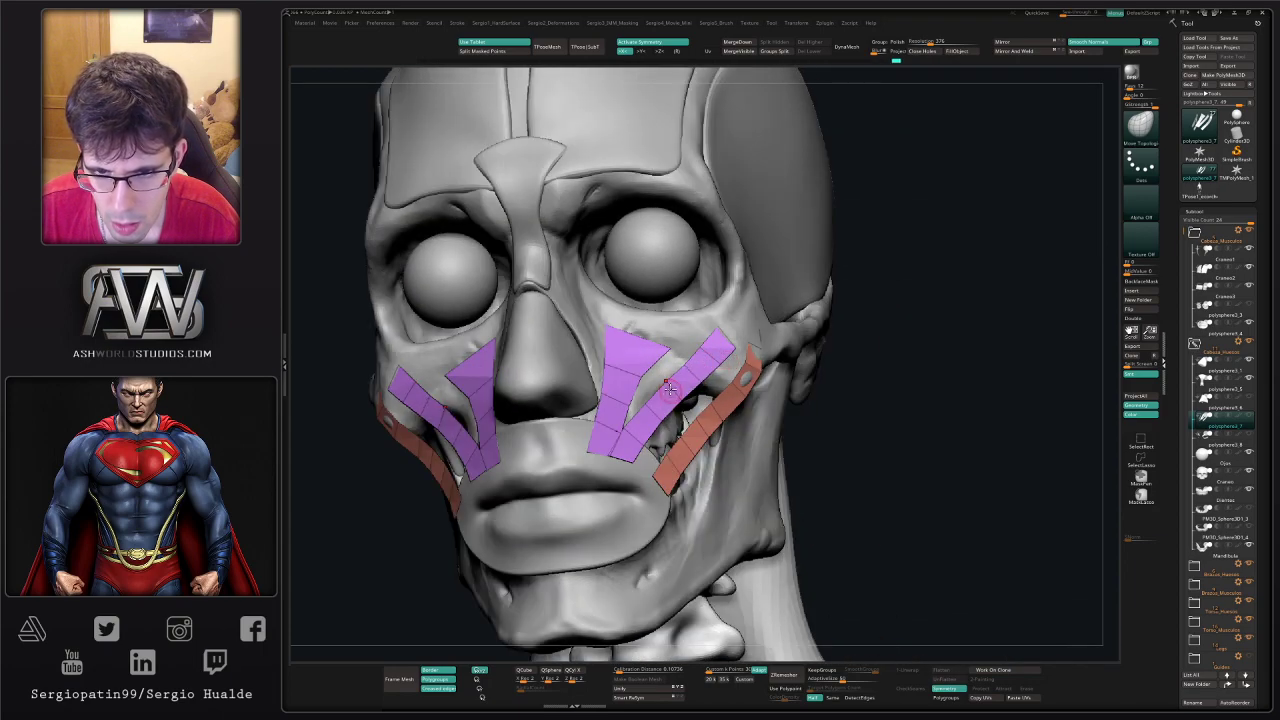
pyautogui.moveTo(664, 388); pyautogui.dragTo(731, 270, button='right')
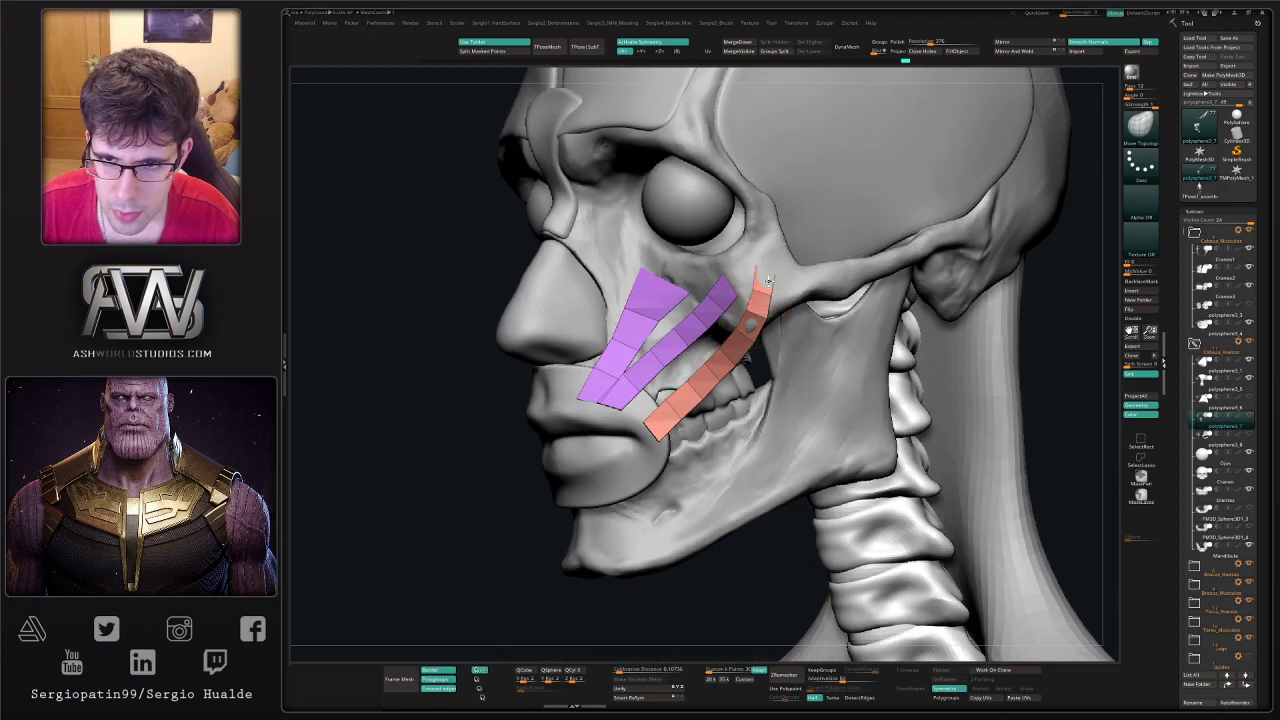
pyautogui.moveTo(776, 270); pyautogui.dragTo(678, 343, button='right')
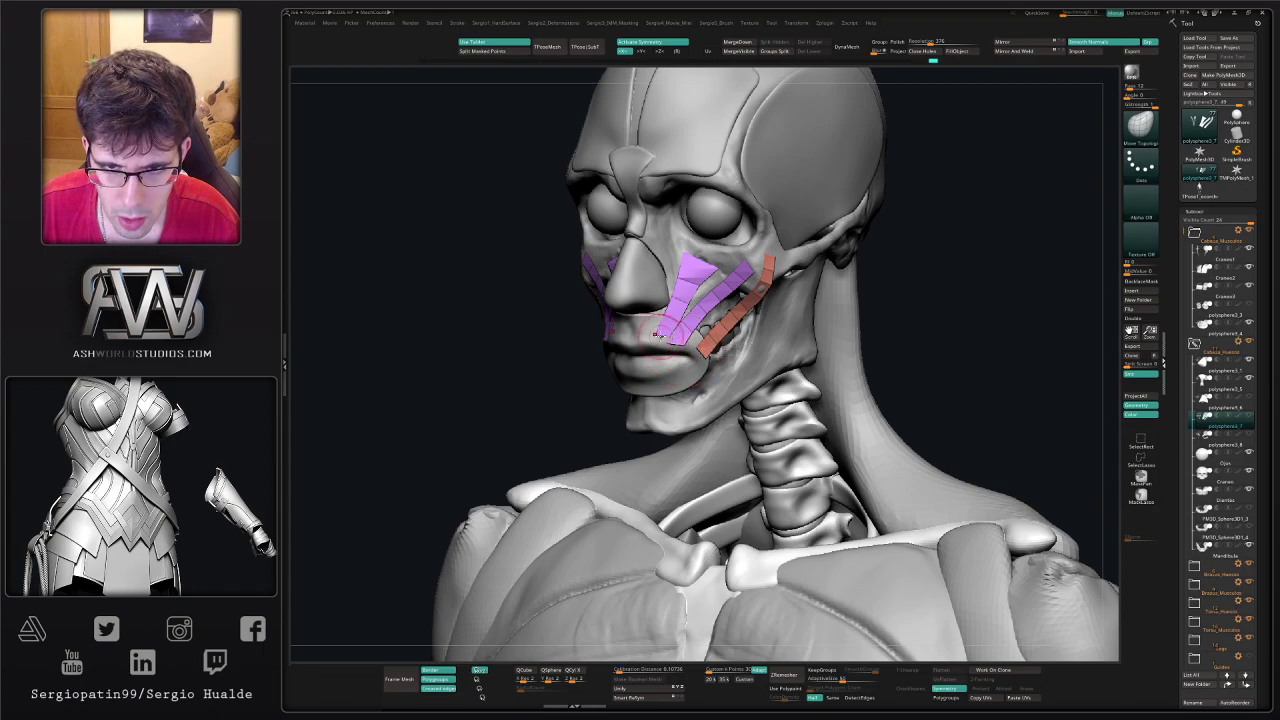
pyautogui.moveTo(662, 341); pyautogui.dragTo(800, 352, button='right')
pyautogui.press('s')
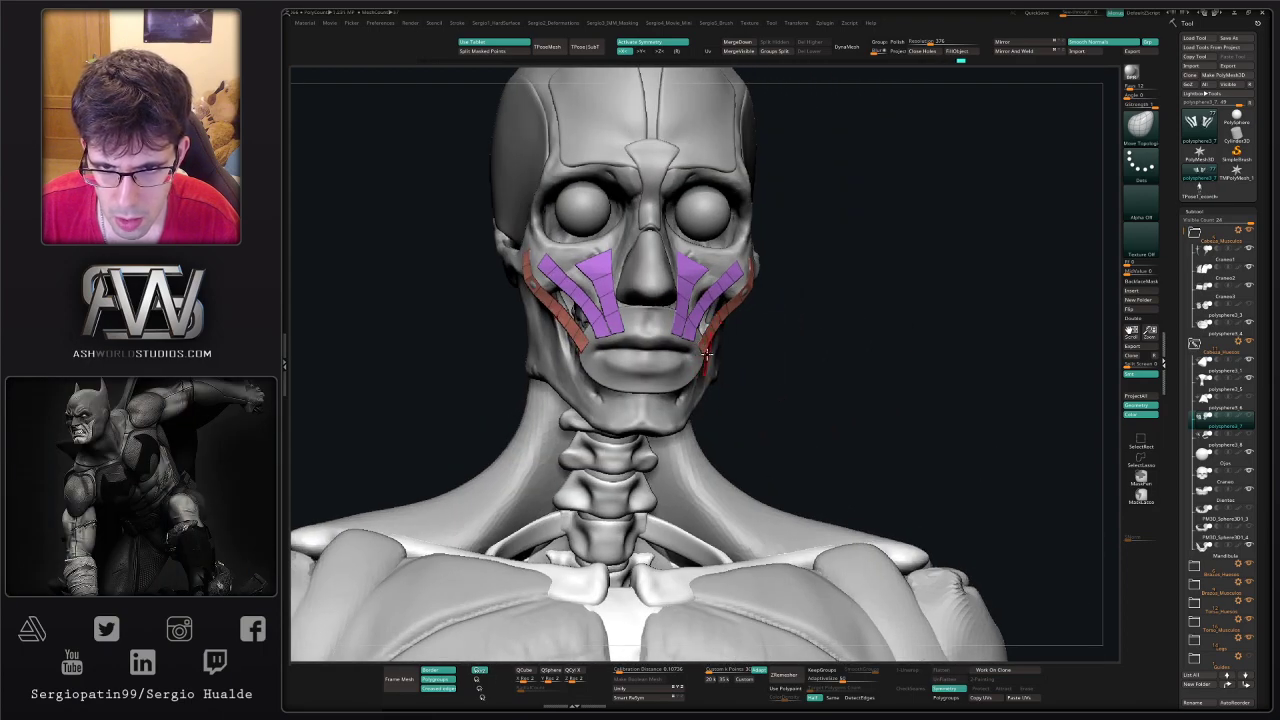
# - Move subtools polysphere3_5, polysphere3_6 and polysphere3_7 into the head muscles folder, and reorder polysphere3_1 below Ojos
pyautogui.moveTo(1050, 345)
pyautogui.keyDown('ctrl'); pyautogui.mouseDown(button='right')
pyautogui.moveTo(1048, 290)
pyautogui.moveTo(965, 285)
pyautogui.moveTo(968, 322)
pyautogui.moveTo(1046, 366)
pyautogui.mouseUp(button='right'); pyautogui.keyUp('ctrl')
pyautogui.moveTo(1208, 393)
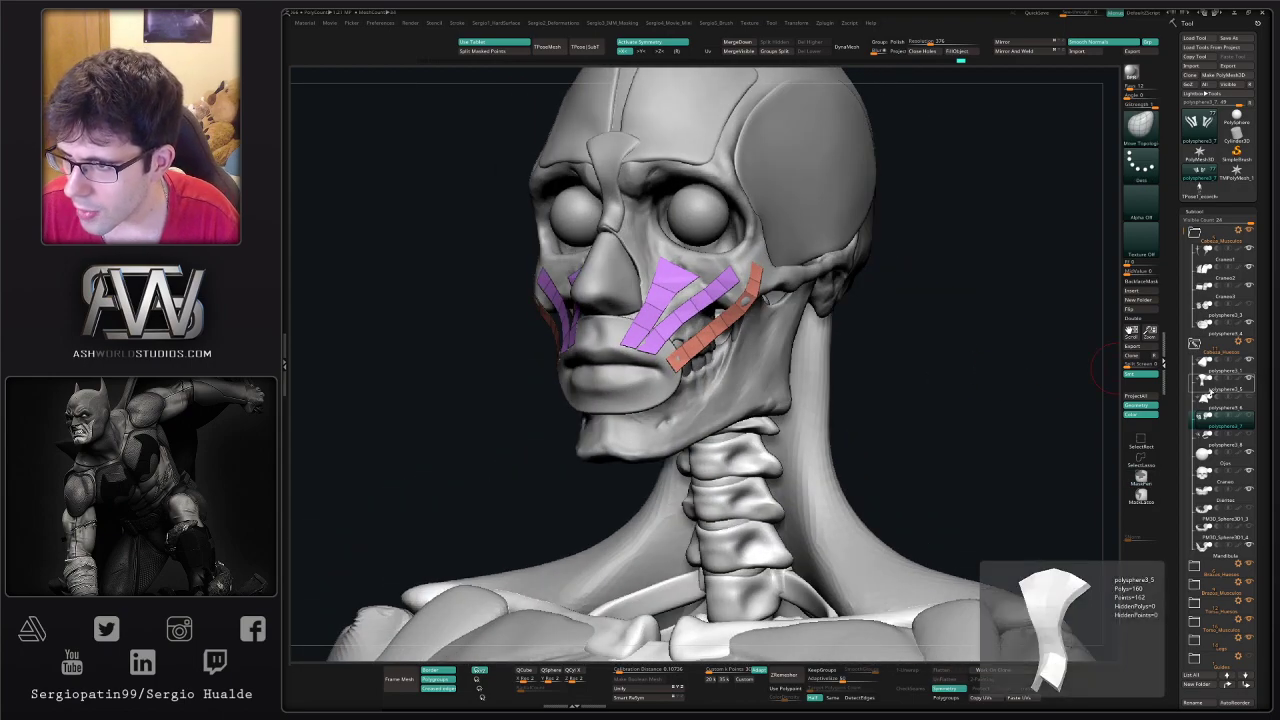
pyautogui.moveTo(1212, 389); pyautogui.dragTo(1228, 311)
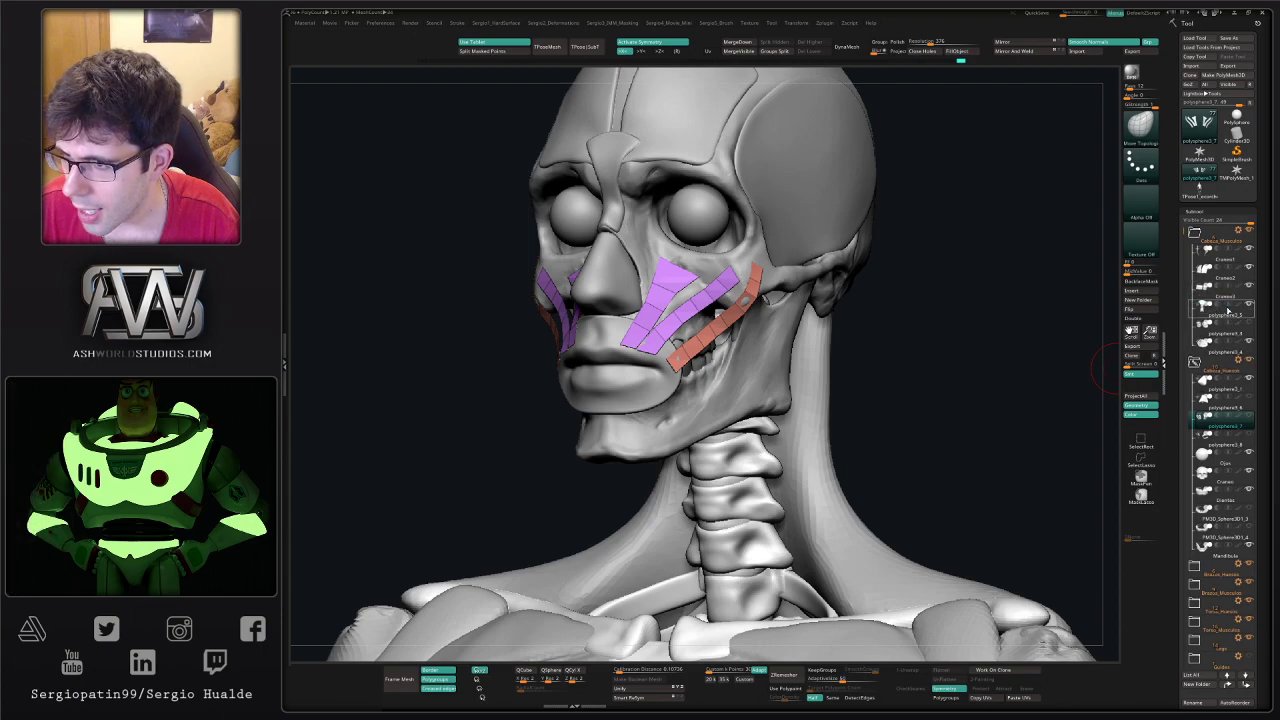
pyautogui.moveTo(1210, 411)
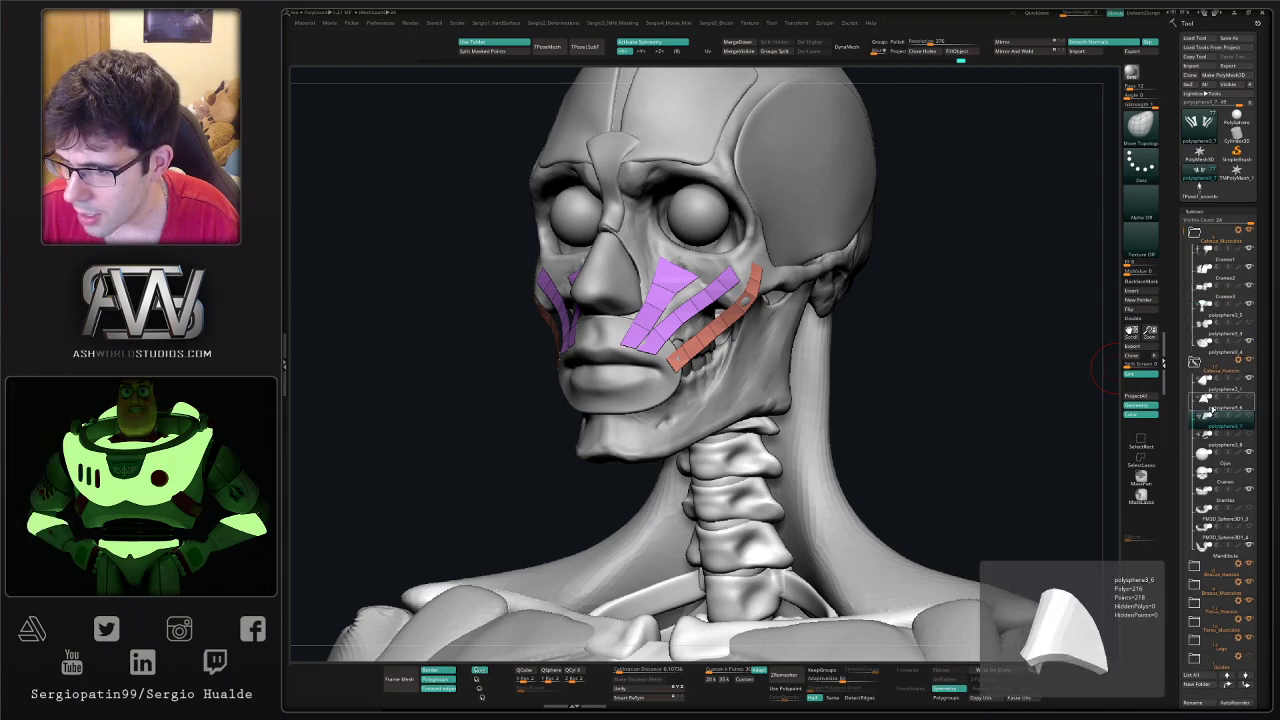
pyautogui.moveTo(1212, 408); pyautogui.dragTo(1222, 340)
pyautogui.moveTo(1210, 436)
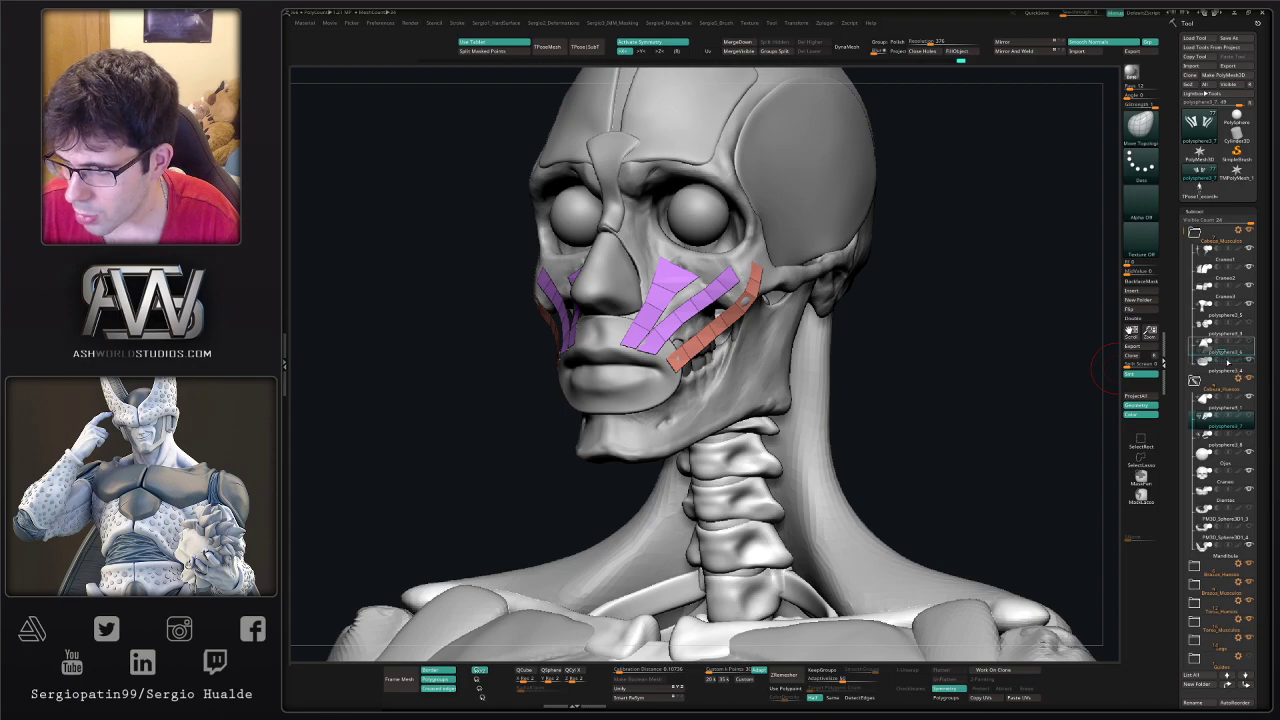
pyautogui.moveTo(1230, 363); pyautogui.dragTo(1226, 368)
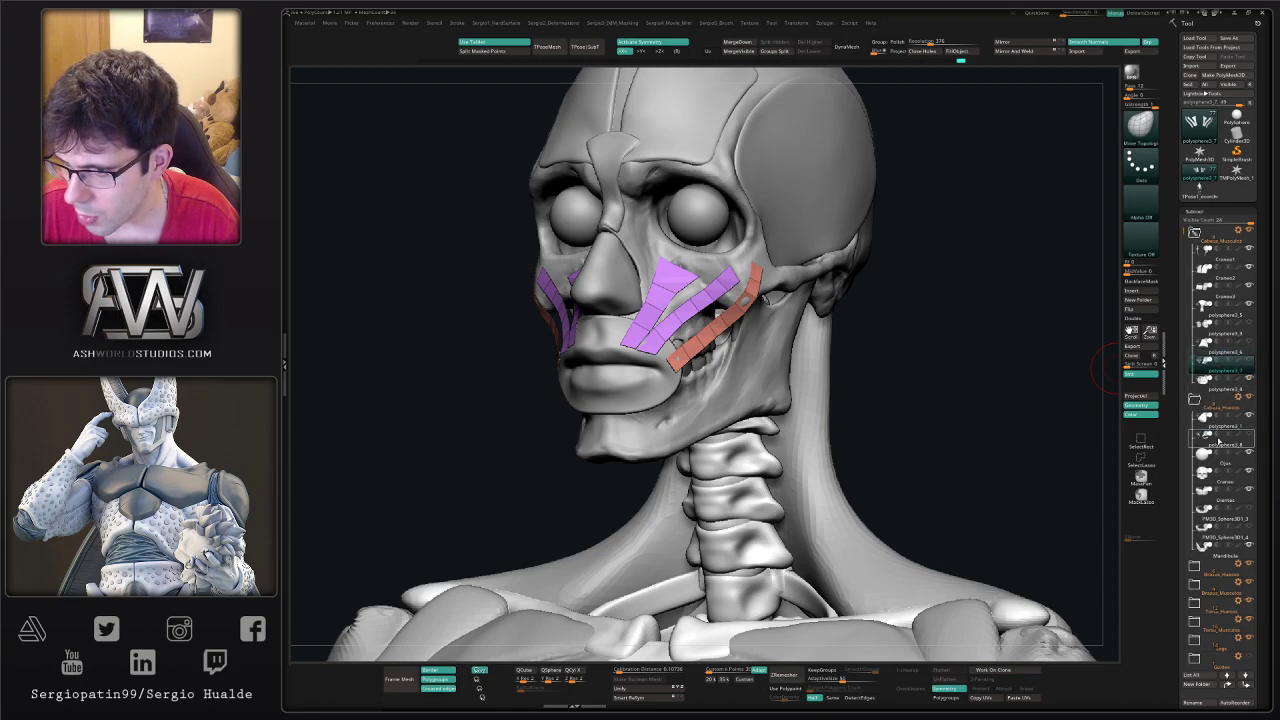
pyautogui.moveTo(1220, 422)
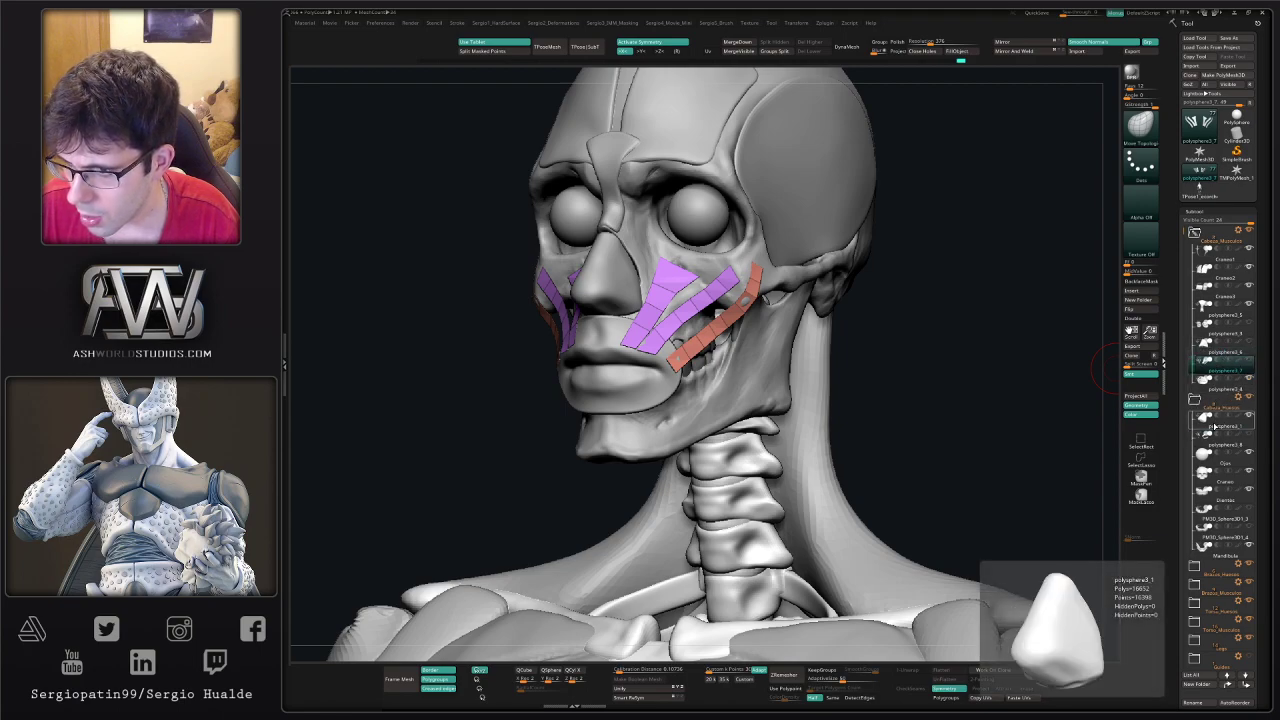
pyautogui.moveTo(1208, 423); pyautogui.dragTo(1210, 463)
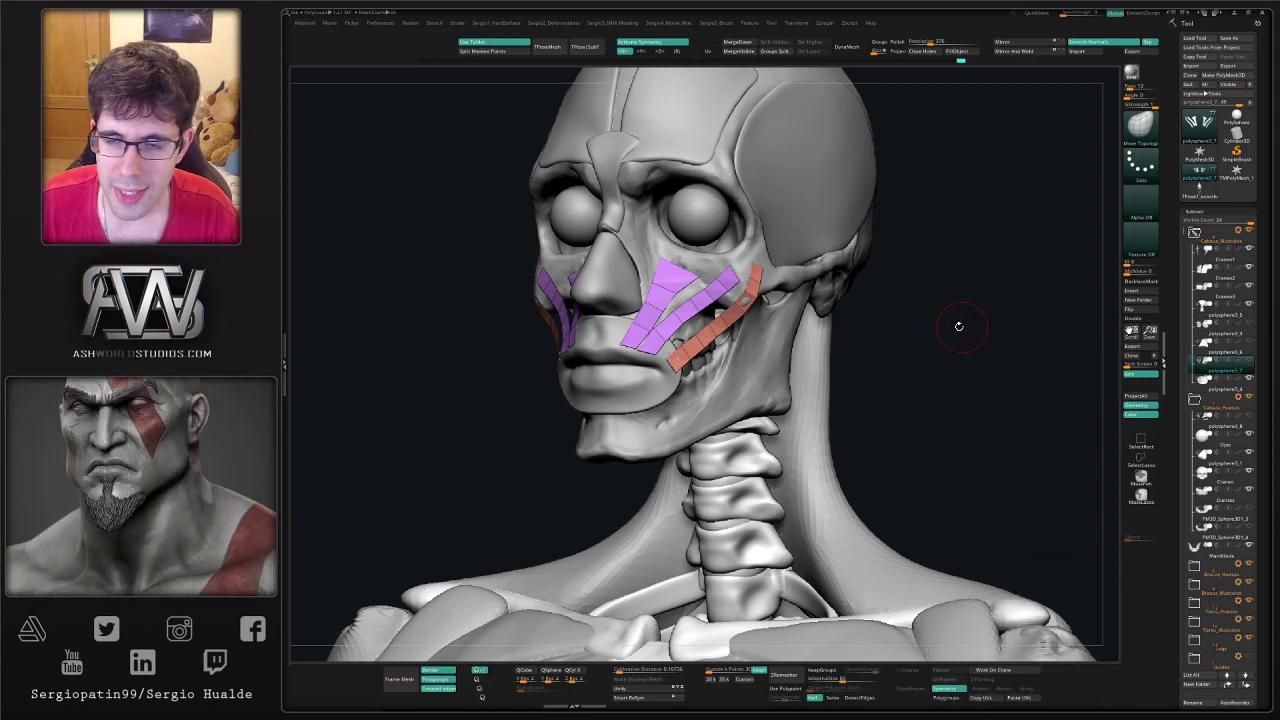
# - Reshape the inner and middle cheek strips between the nose, cheekbone and upper lip with the Move Topological brush
pyautogui.moveTo(757, 243); pyautogui.dragTo(774, 291, button='right')
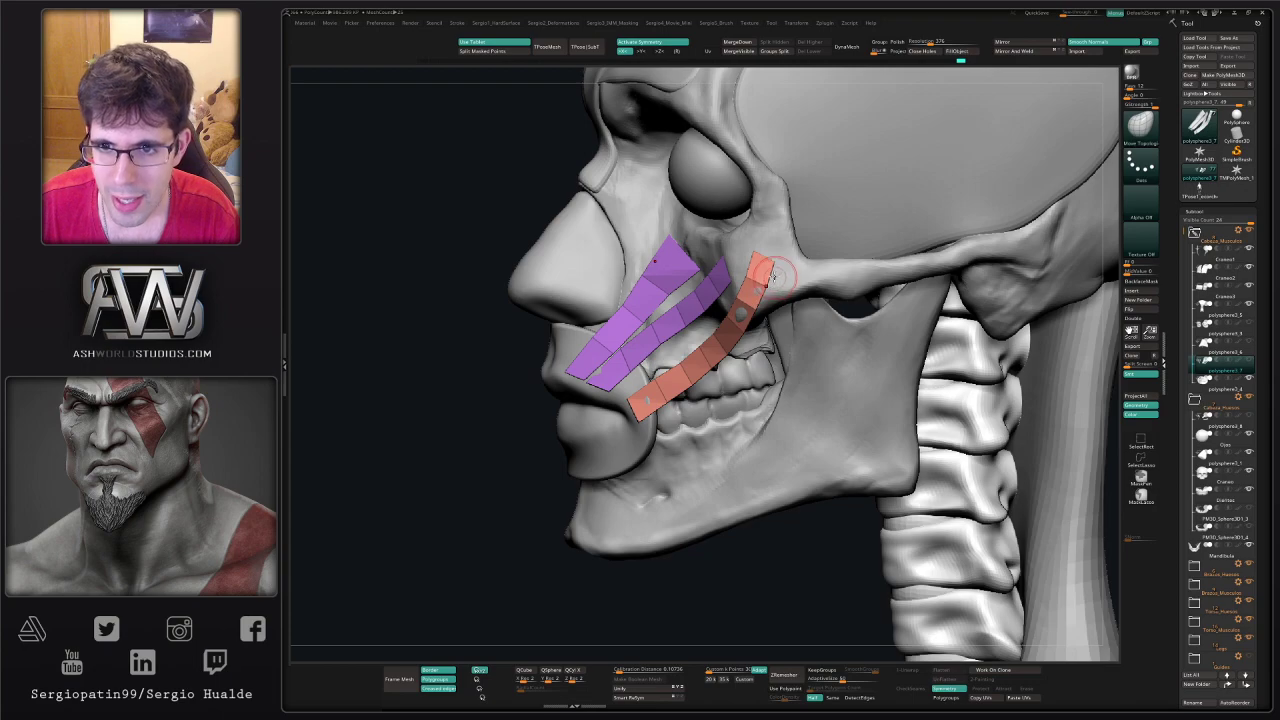
pyautogui.moveTo(768, 272); pyautogui.dragTo(802, 300, button='right')
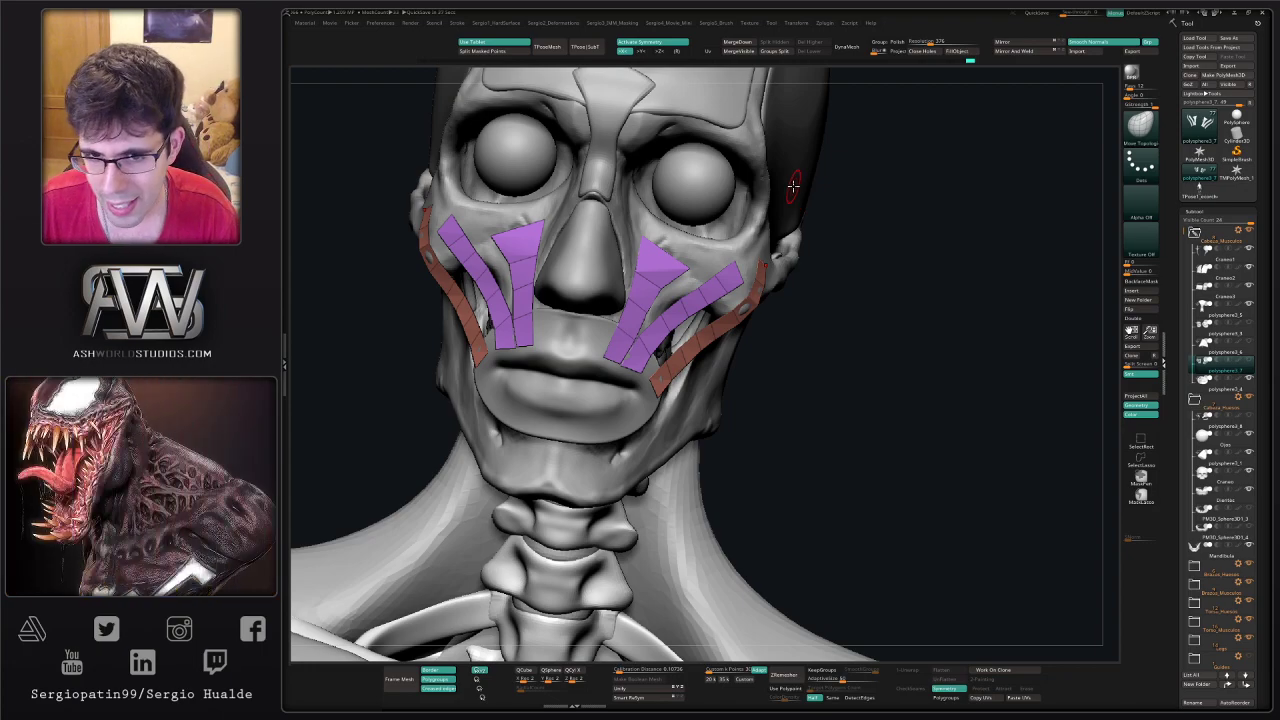
pyautogui.moveTo(818, 345); pyautogui.dragTo(732, 318)
pyautogui.moveTo(730, 319)
pyautogui.keyDown('ctrl'); pyautogui.mouseDown(button='right')
pyautogui.moveTo(693, 311)
pyautogui.moveTo(665, 337)
pyautogui.moveTo(662, 319)
pyautogui.mouseUp(button='right'); pyautogui.keyUp('ctrl')
pyautogui.press('b')
pyautogui.press('m')
pyautogui.press('t')
pyautogui.moveTo(652, 319); pyautogui.dragTo(660, 333)
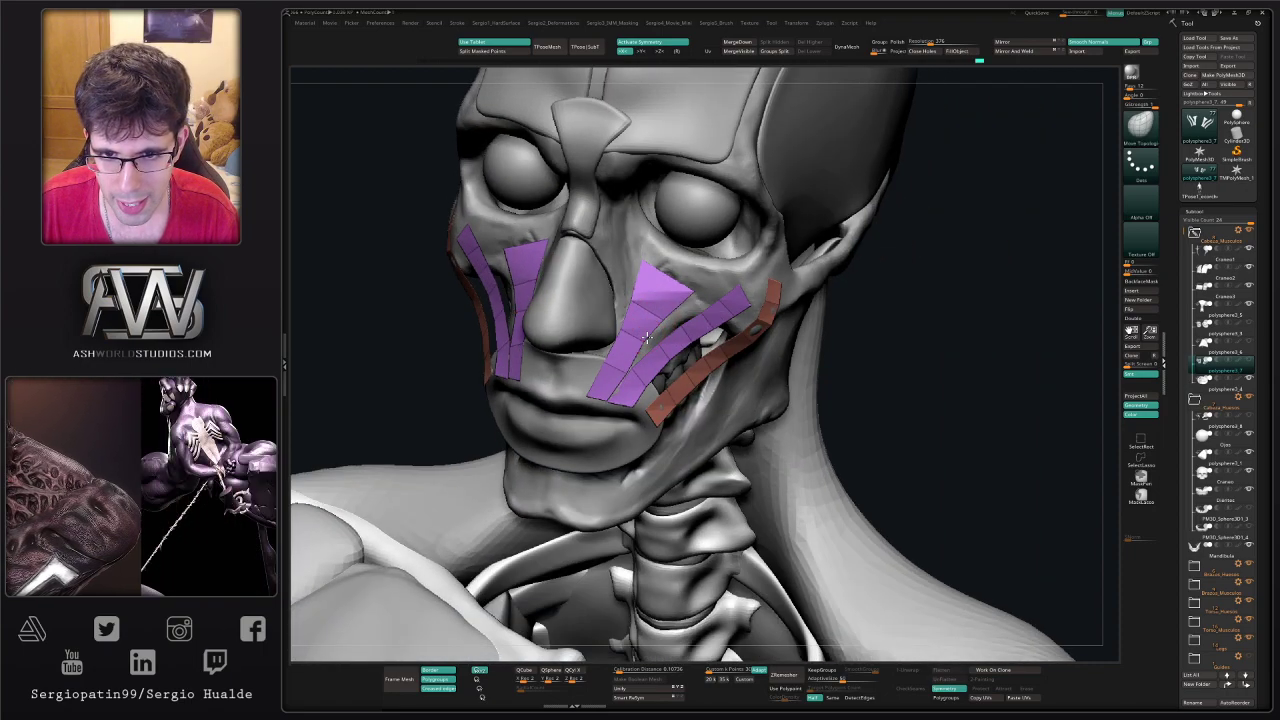
pyautogui.moveTo(663, 326); pyautogui.dragTo(657, 382)
pyautogui.moveTo(664, 366)
pyautogui.keyDown('ctrl'); pyautogui.mouseDown(button='right')
pyautogui.moveTo(738, 301)
pyautogui.moveTo(658, 361)
pyautogui.mouseUp(button='right'); pyautogui.keyUp('ctrl')
pyautogui.moveTo(658, 359); pyautogui.dragTo(665, 373)
pyautogui.moveTo(643, 289); pyautogui.dragTo(695, 368)
pyautogui.moveTo(696, 367); pyautogui.dragTo(690, 361, button='right')
# - Isolate the outer cheek strips and split the hidden inner strips off into a separate subtool
pyautogui.hotkey('shift', 's')
pyautogui.keyDown('ctrl'); pyautogui.keyDown('shift'); pyautogui.click(663, 403); pyautogui.keyUp('shift'); pyautogui.keyUp('ctrl')
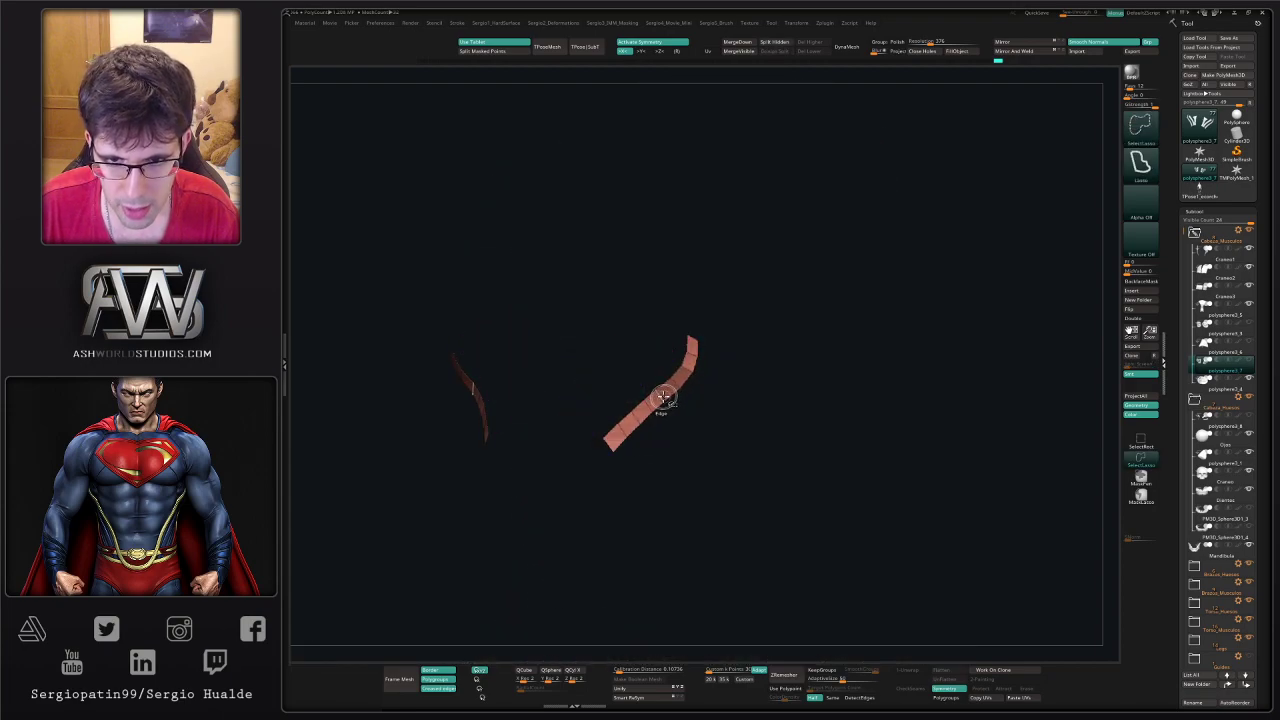
pyautogui.click(785, 43)
pyautogui.hotkey('shift', 's')
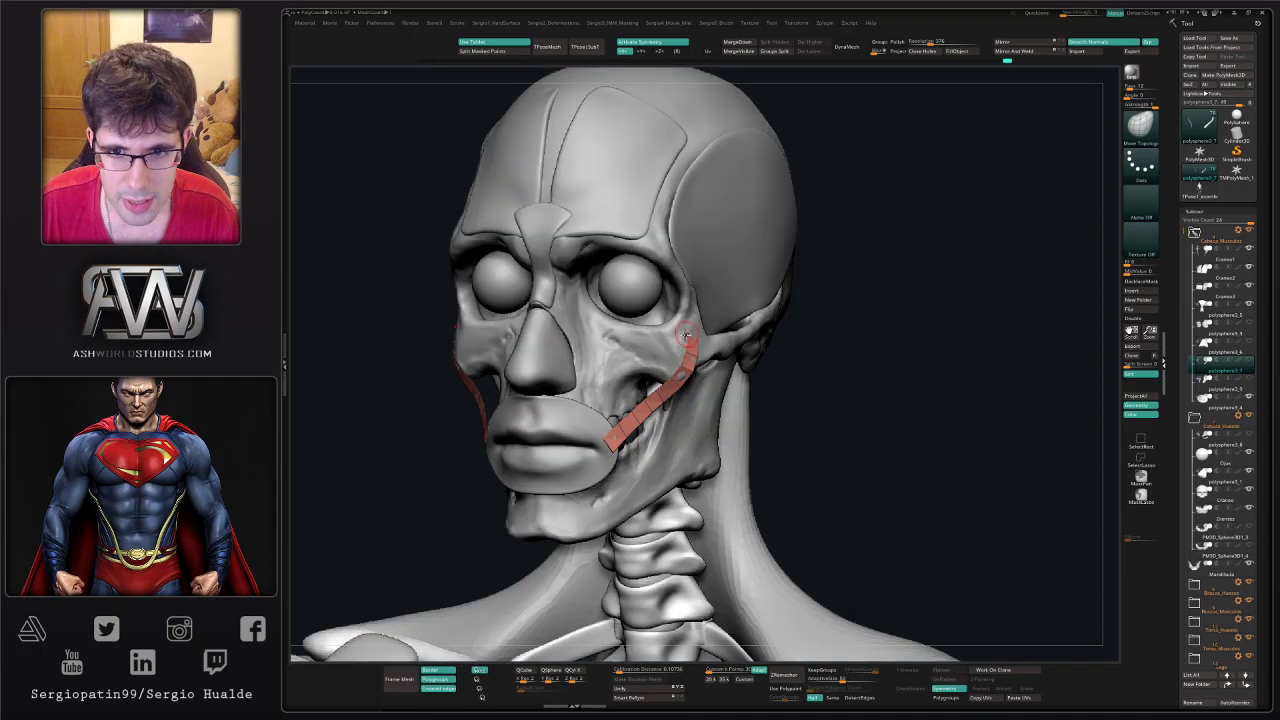
# - Give the outer cheek strips thickness with Panel Loops and turn on dynamic subdivision to smooth them
pyautogui.keyDown('ctrl'); pyautogui.moveTo(688, 340); pyautogui.dragTo(685, 377, button='right'); pyautogui.keyUp('ctrl')
pyautogui.hotkey('shift', 's')
pyautogui.press('1')
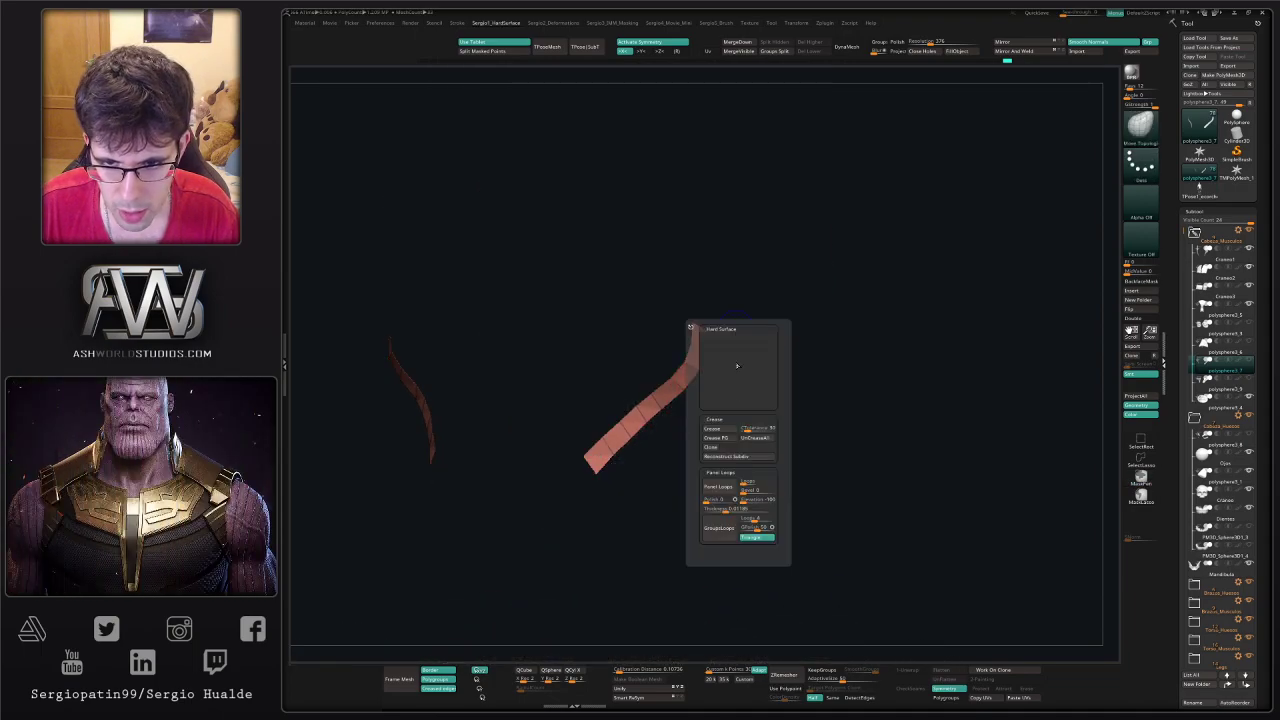
pyautogui.click(718, 486)
pyautogui.press('d')
pyautogui.hotkey('shift', 's')
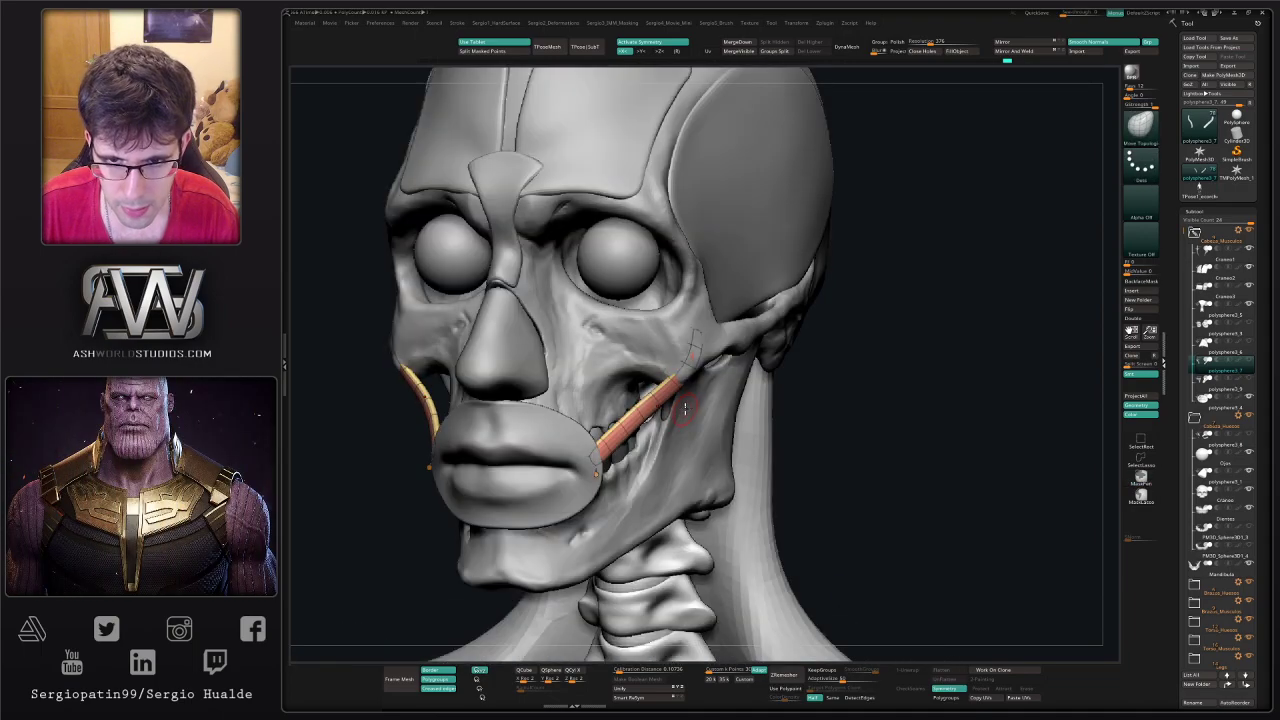
# - Turn off the polyframe and nudge the thickened outer cheek muscle slightly outward with the Move brush
pyautogui.keyDown('ctrl'); pyautogui.moveTo(686, 408); pyautogui.dragTo(683, 386, button='right'); pyautogui.keyUp('ctrl')
pyautogui.press('b')
pyautogui.press('m')
pyautogui.press('v')
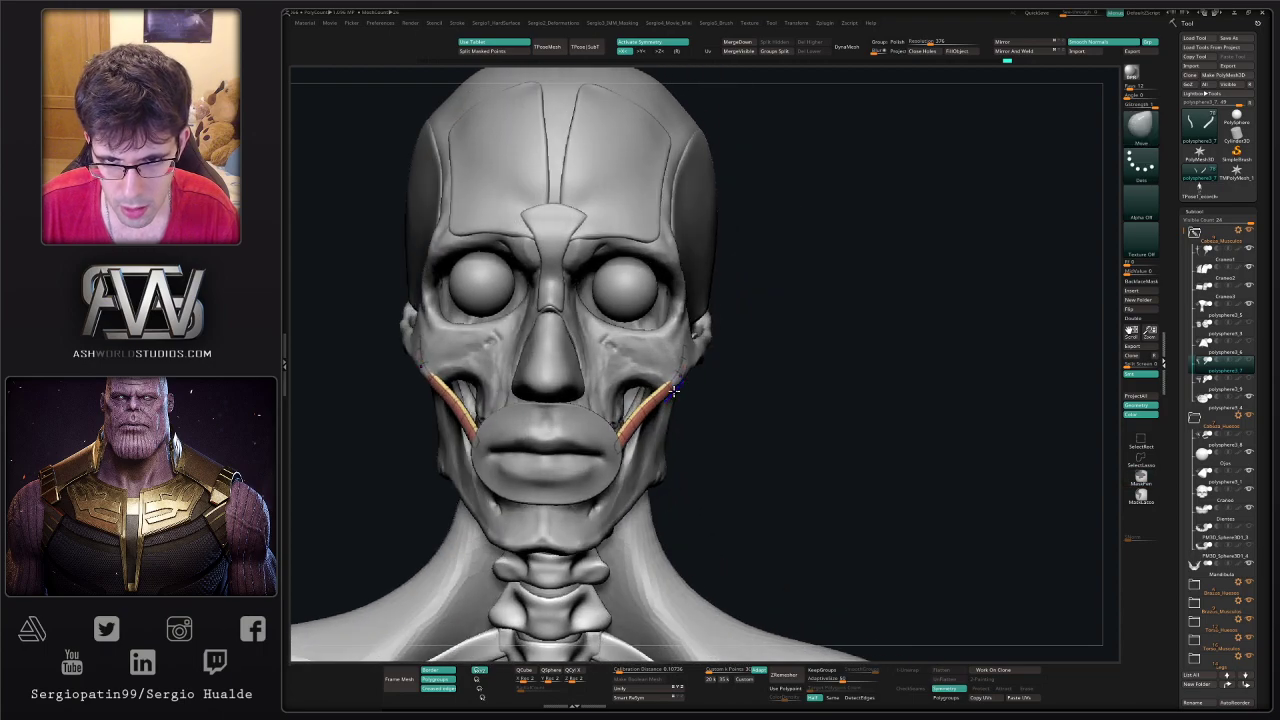
pyautogui.hotkey('shift', 'f')
pyautogui.moveTo(675, 388); pyautogui.dragTo(683, 387)
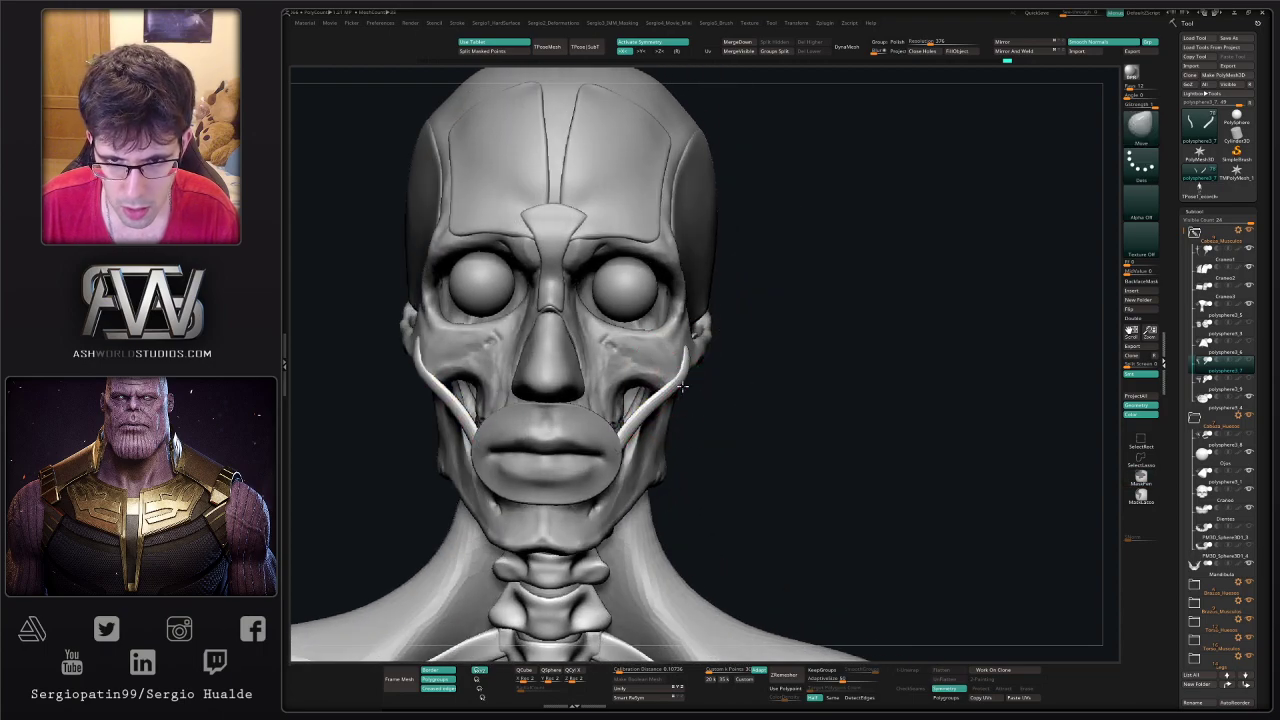
# - Fit the outer cheek muscle's lower end to the mouth corner and its upper end to the cheekbone with the Move brush
pyautogui.moveTo(620, 432); pyautogui.dragTo(475, 436, button='right')
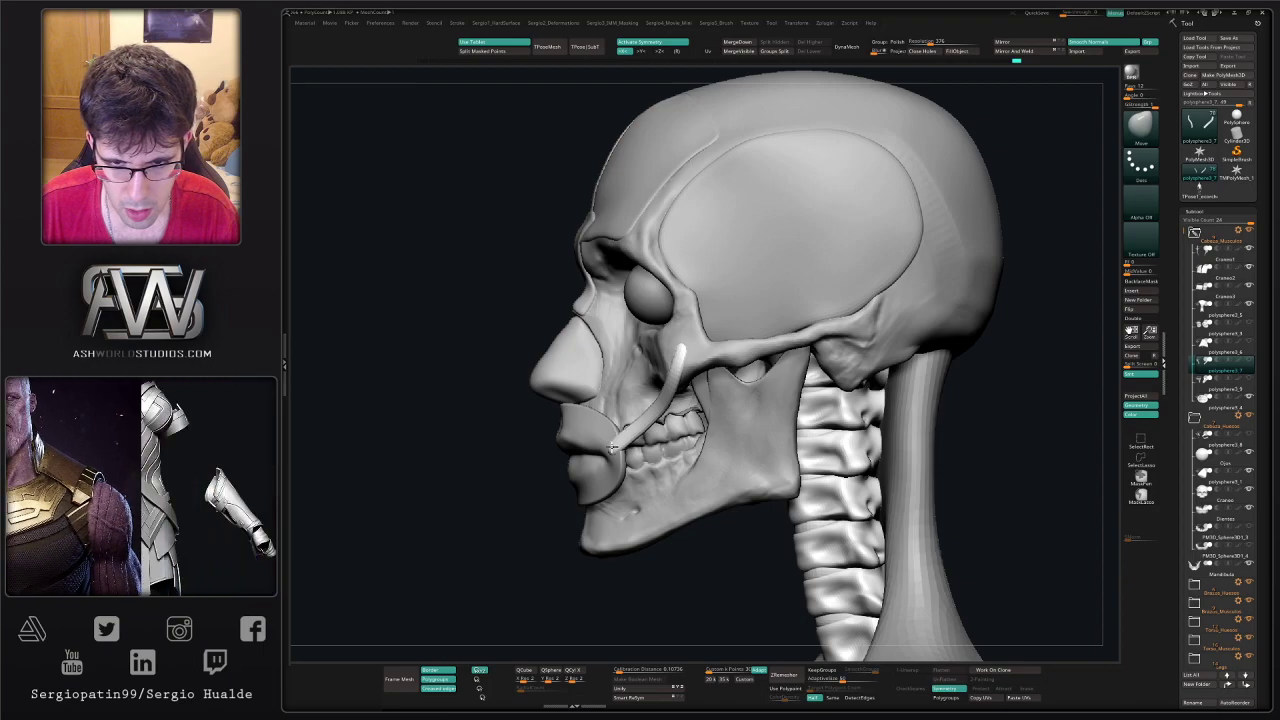
pyautogui.press('s')
pyautogui.moveTo(606, 455)
pyautogui.mouseDown(button='right')
pyautogui.moveTo(598, 466)
pyautogui.moveTo(632, 432)
pyautogui.moveTo(646, 456)
pyautogui.moveTo(630, 463)
pyautogui.mouseUp(button='right')
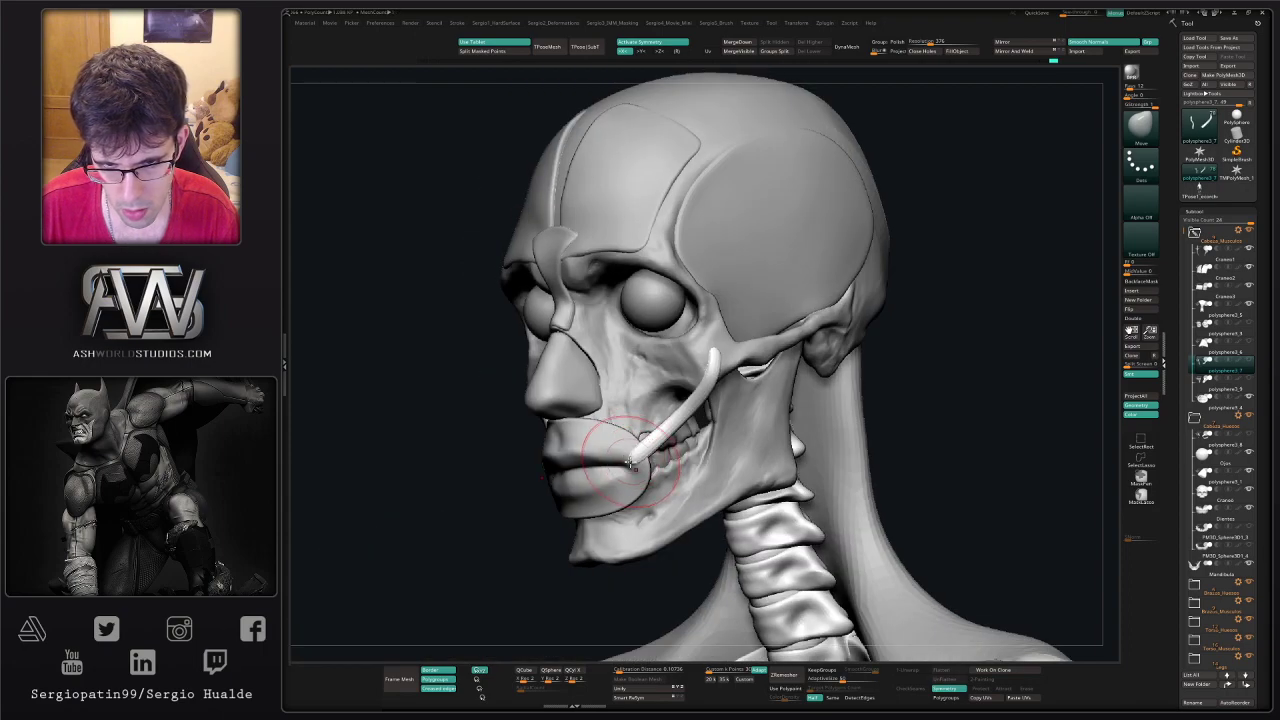
pyautogui.moveTo(636, 460); pyautogui.dragTo(641, 458)
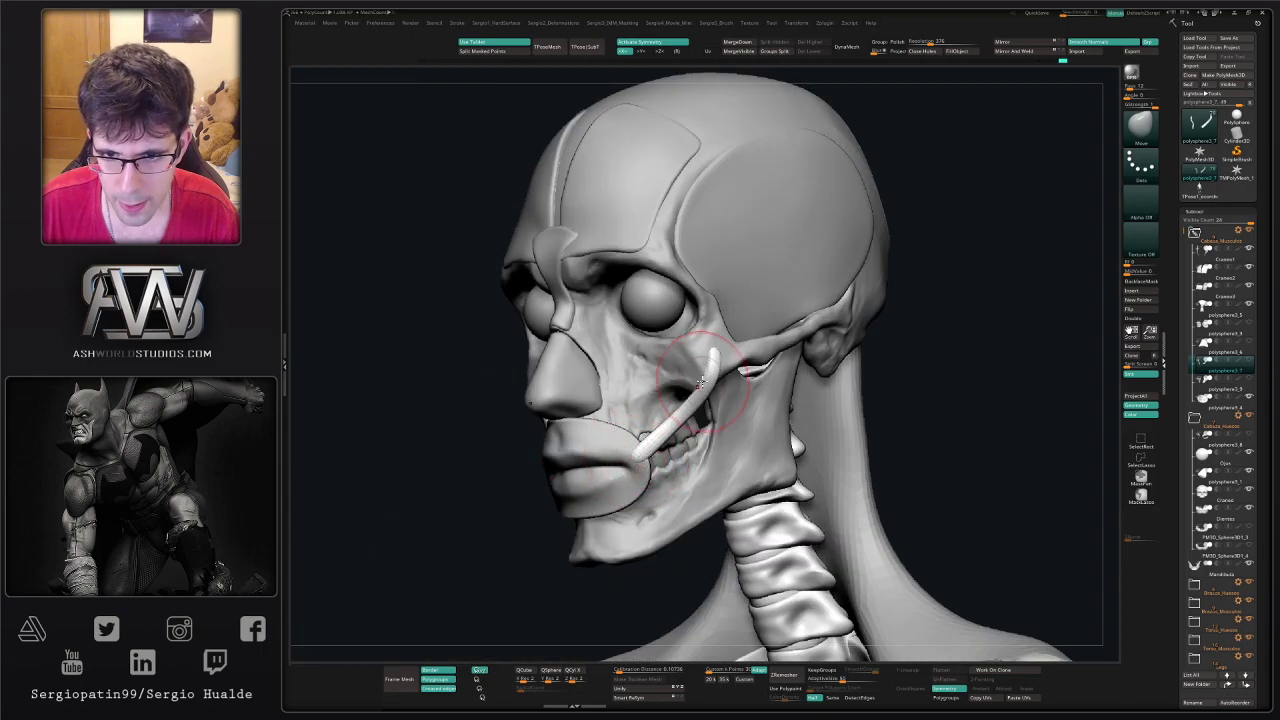
pyautogui.moveTo(707, 361); pyautogui.dragTo(702, 363)
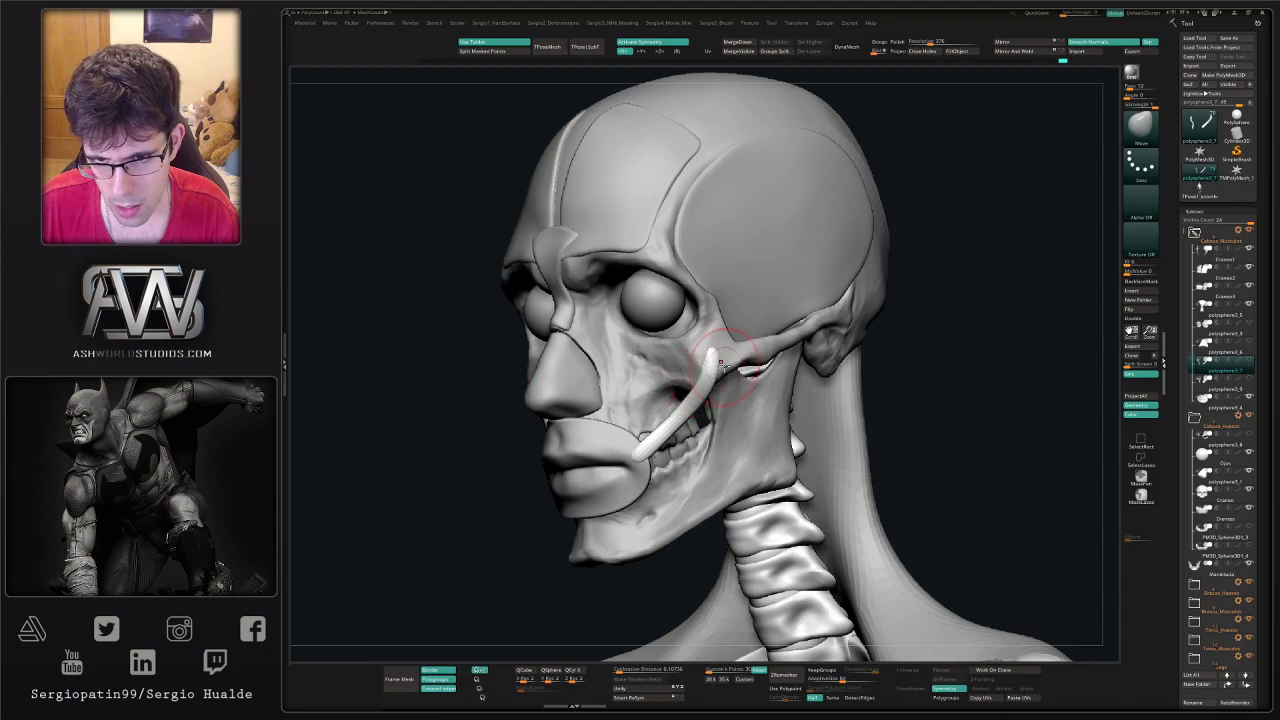
pyautogui.moveTo(709, 395); pyautogui.dragTo(660, 400, button='right')
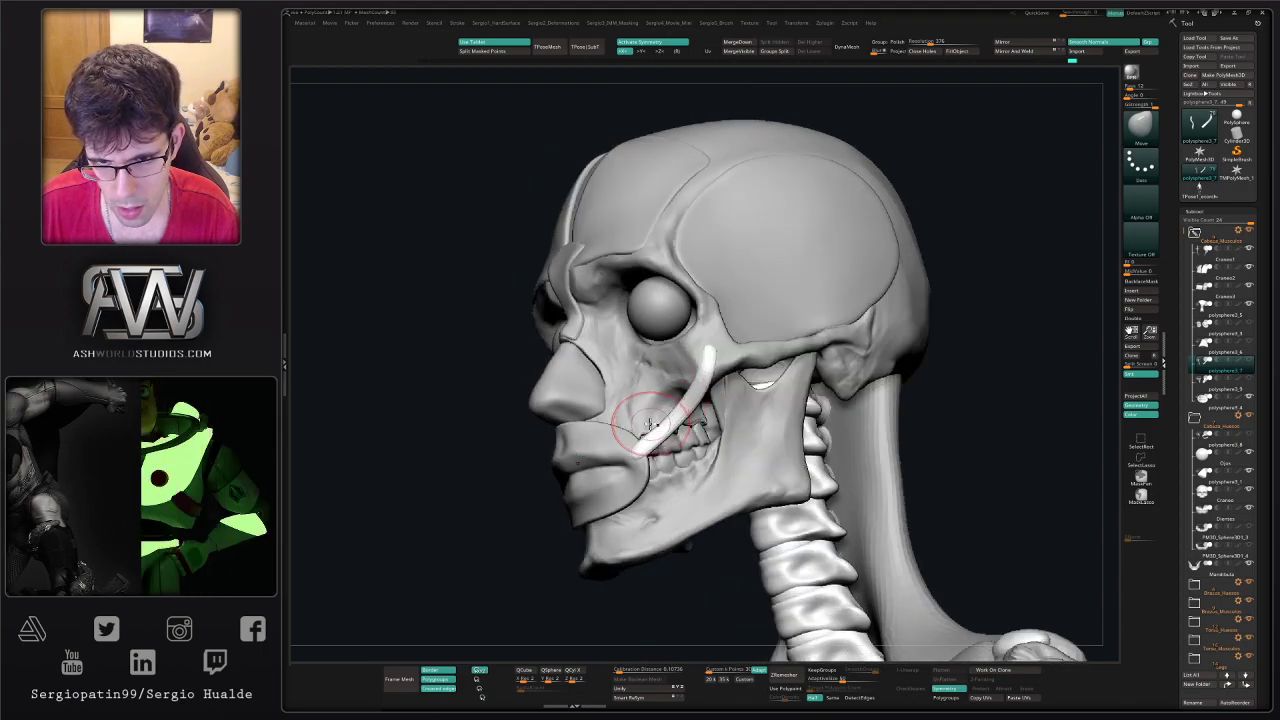
pyautogui.moveTo(653, 440); pyautogui.dragTo(666, 417)
pyautogui.moveTo(660, 420); pyautogui.dragTo(683, 402, button='right')
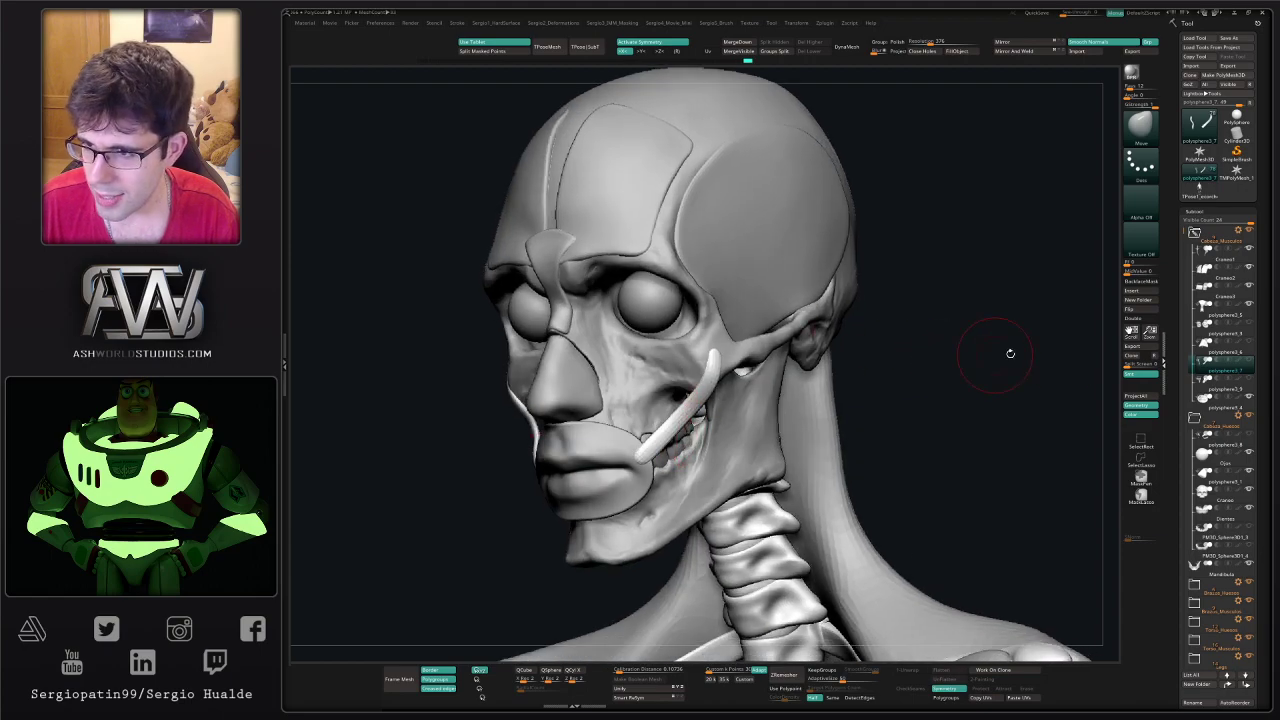
# - Rename the subtool of the muscle around the mouth as Orbicular_Boca
pyautogui.click(1210, 411)
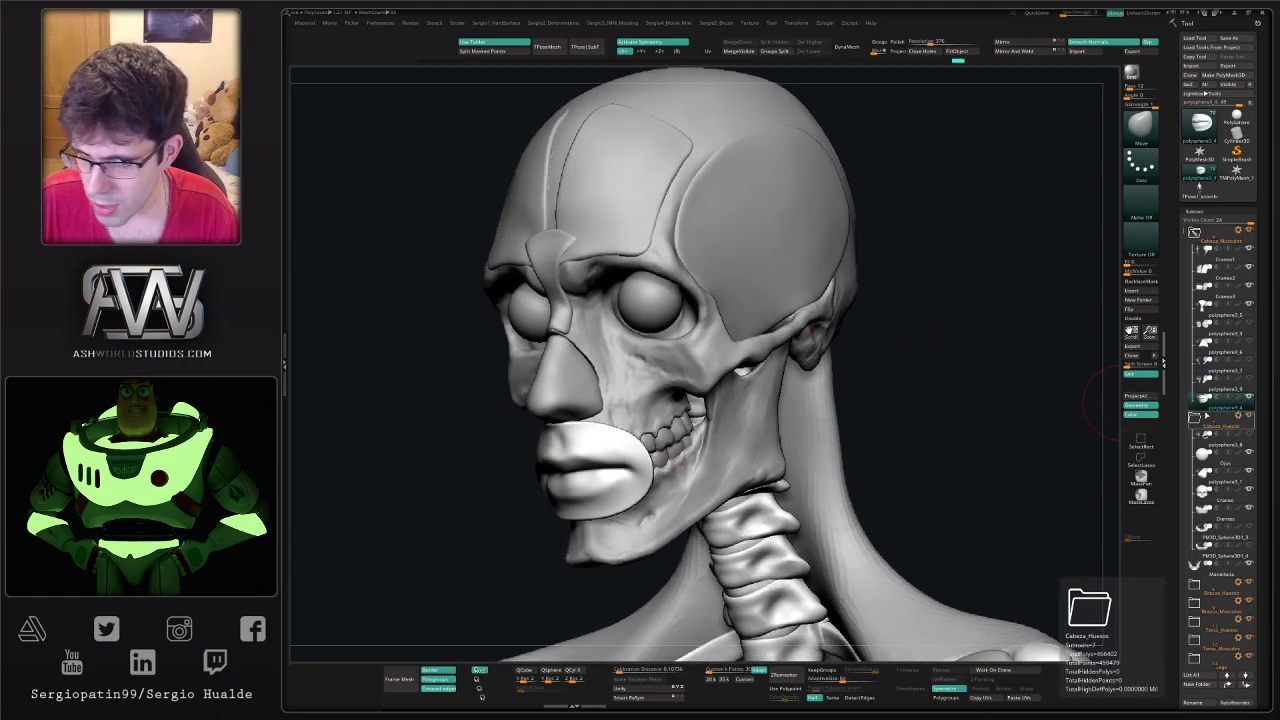
pyautogui.click(1194, 702)
pyautogui.write('O')
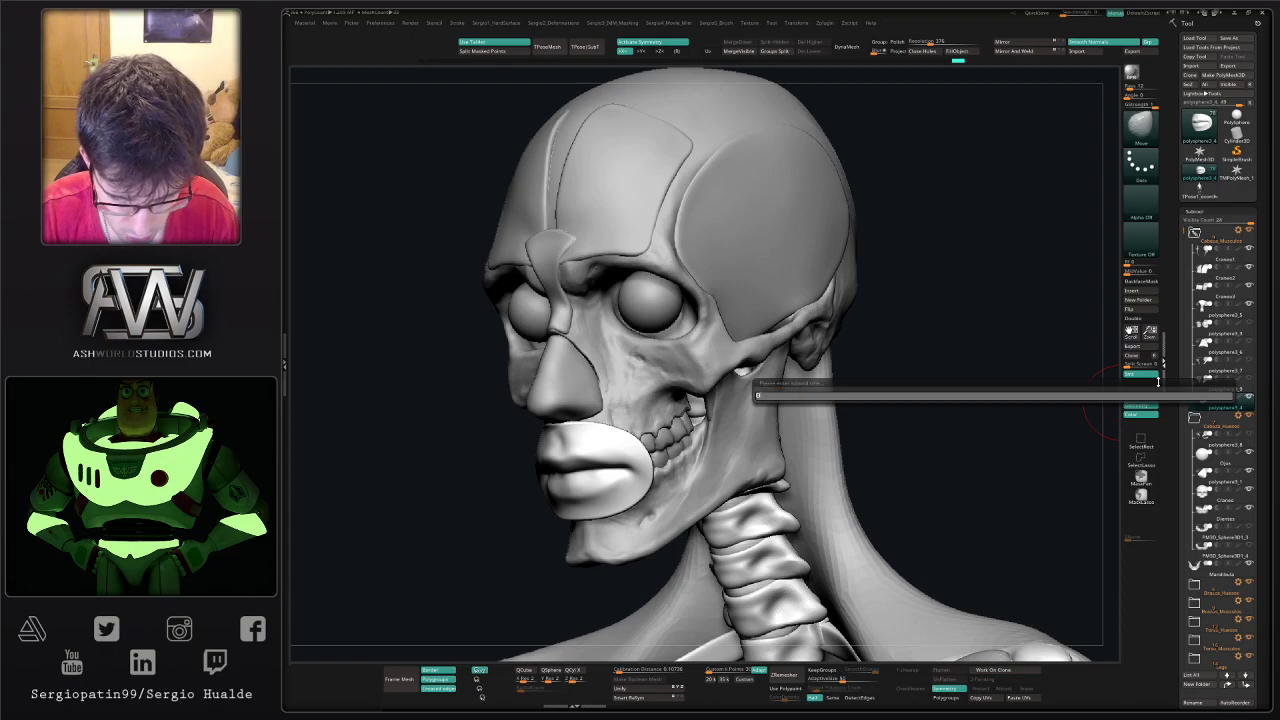
pyautogui.write('Orbicular')
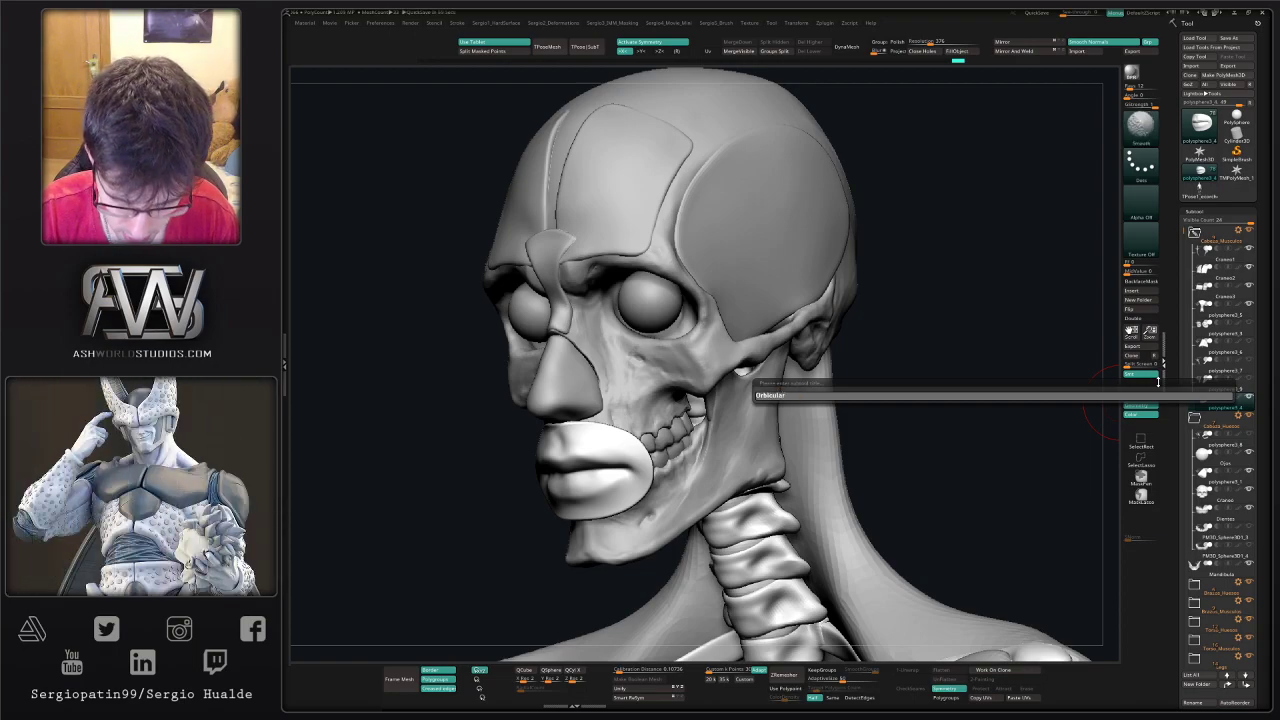
pyautogui.write('_I')
pyautogui.press('Return')
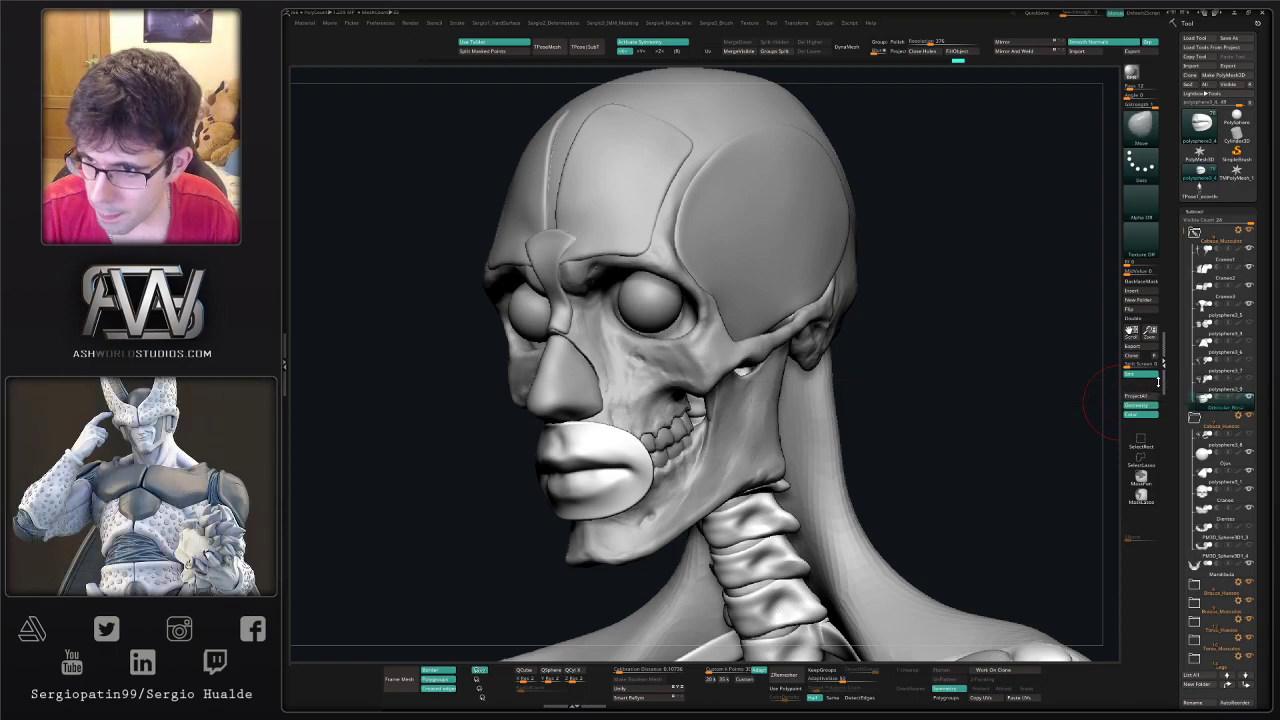
# - Give the two remaining cheek strips on each side separate polygroups and show only their subtool
pyautogui.press('Up')
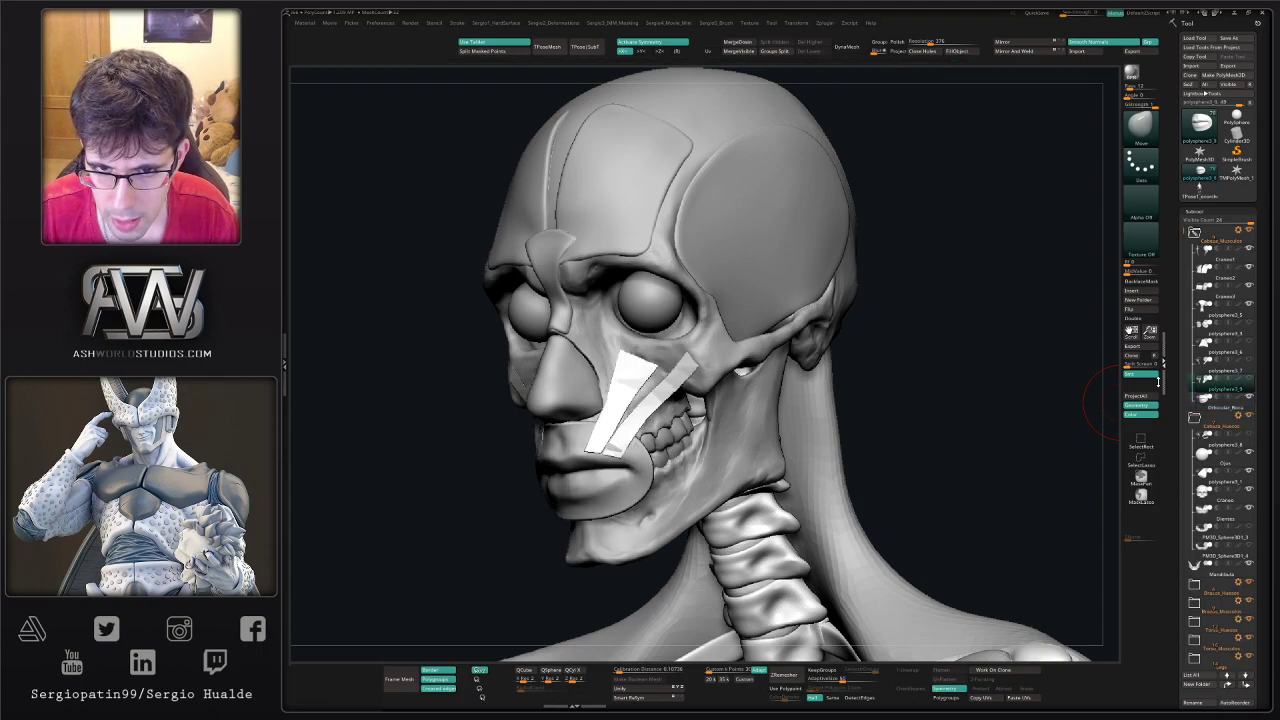
pyautogui.keyDown('ctrl'); pyautogui.keyDown('shift'); pyautogui.click(664, 391); pyautogui.keyUp('shift'); pyautogui.keyUp('ctrl')
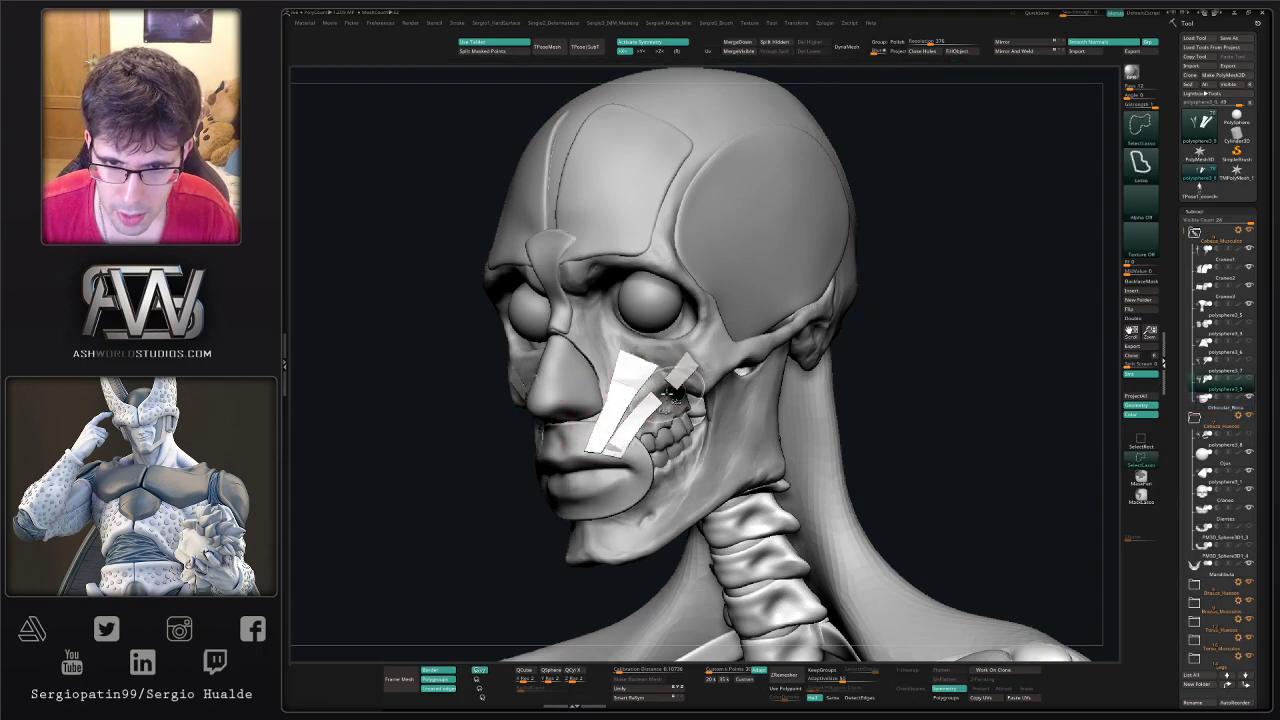
pyautogui.hotkey('ctrl', 'shift')
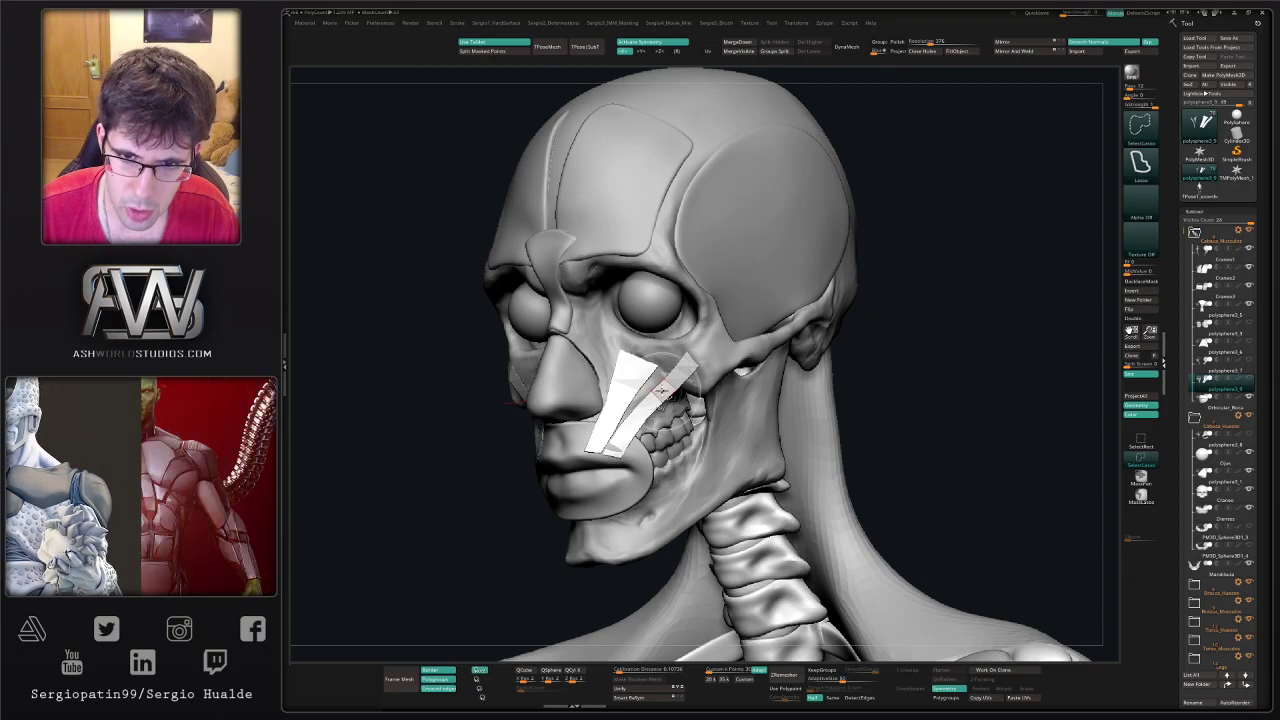
pyautogui.keyDown('ctrl'); pyautogui.keyDown('shift'); pyautogui.click(676, 397); pyautogui.keyUp('shift'); pyautogui.keyUp('ctrl')
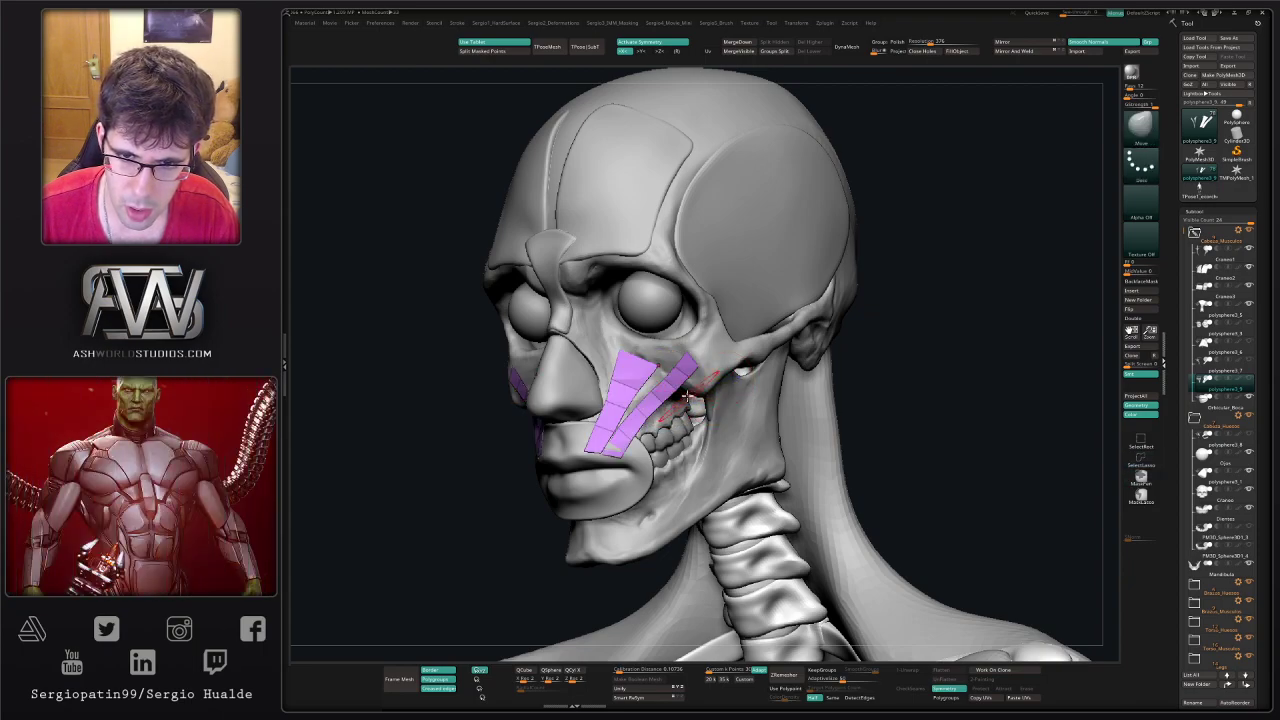
pyautogui.hotkey('ctrl', 'shift', 'w')
pyautogui.click(1011, 53)
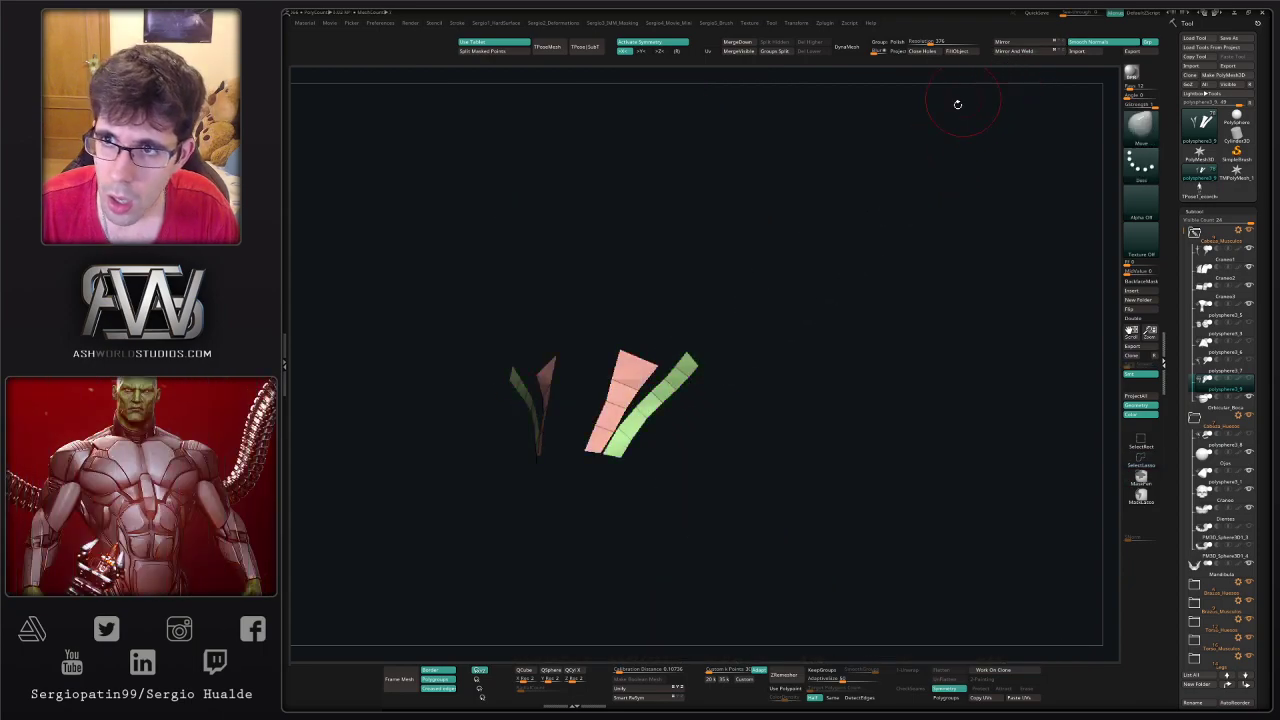
# - Split the wide inner strip into its own subtool and move it above the other two cheek strip subtools
pyautogui.keyDown('ctrl'); pyautogui.keyDown('shift'); pyautogui.click(660, 395); pyautogui.keyUp('shift'); pyautogui.keyUp('ctrl')
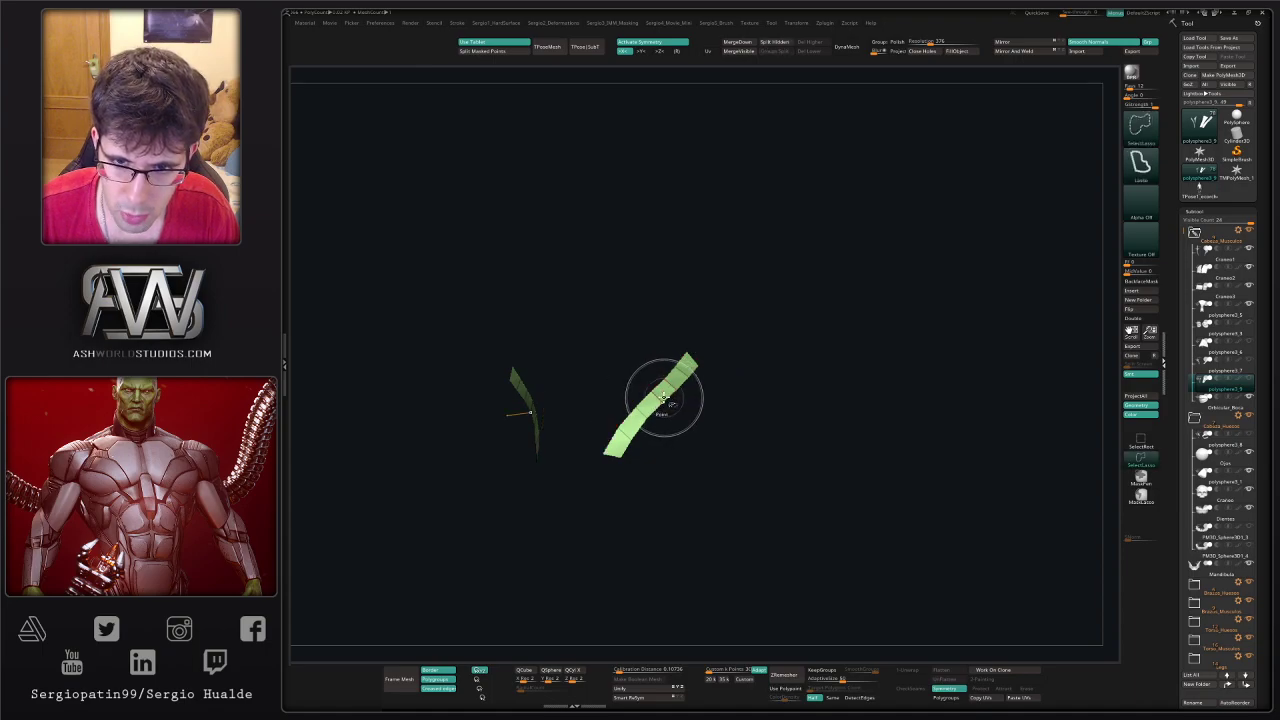
pyautogui.click(785, 43)
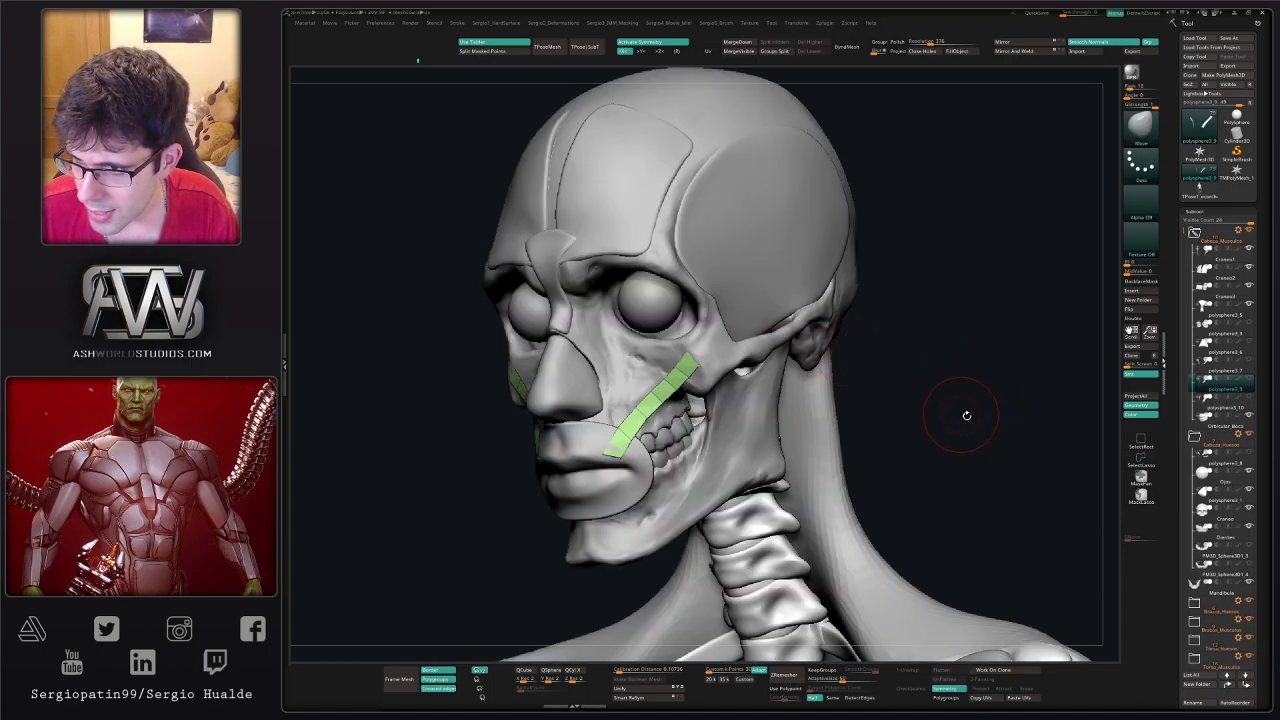
pyautogui.click(1220, 404)
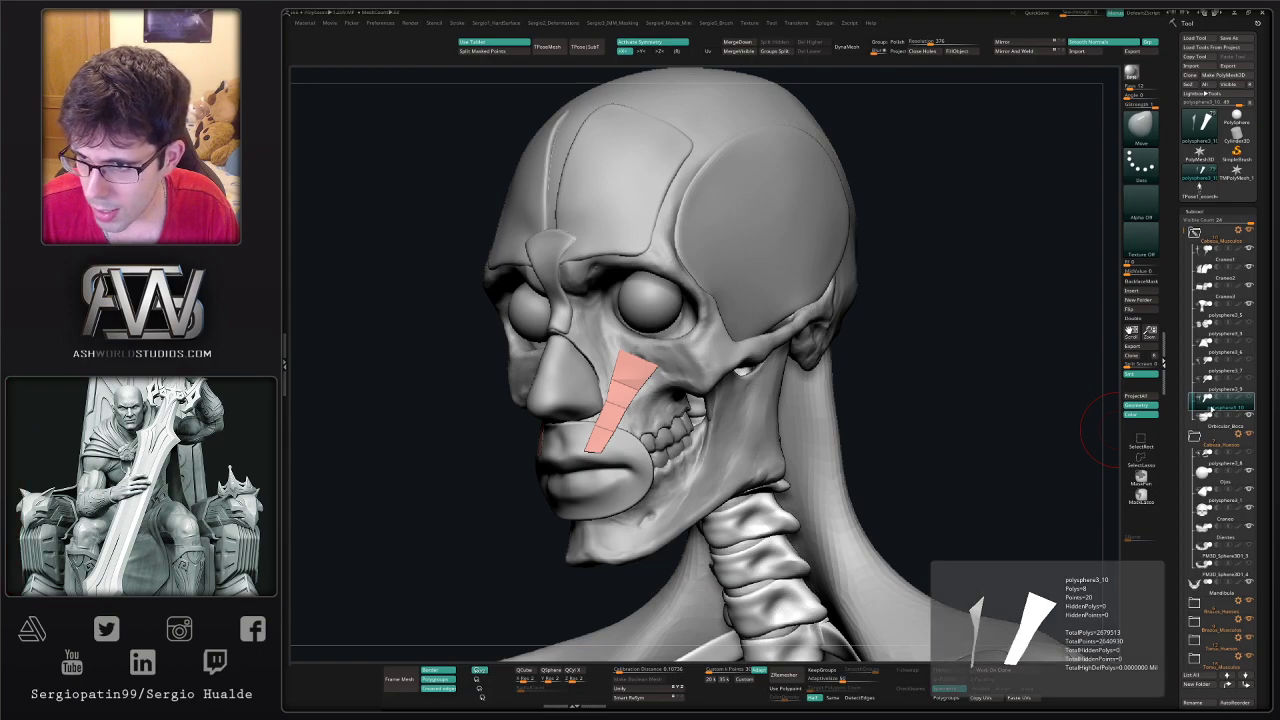
pyautogui.moveTo(1212, 408); pyautogui.dragTo(1214, 368)
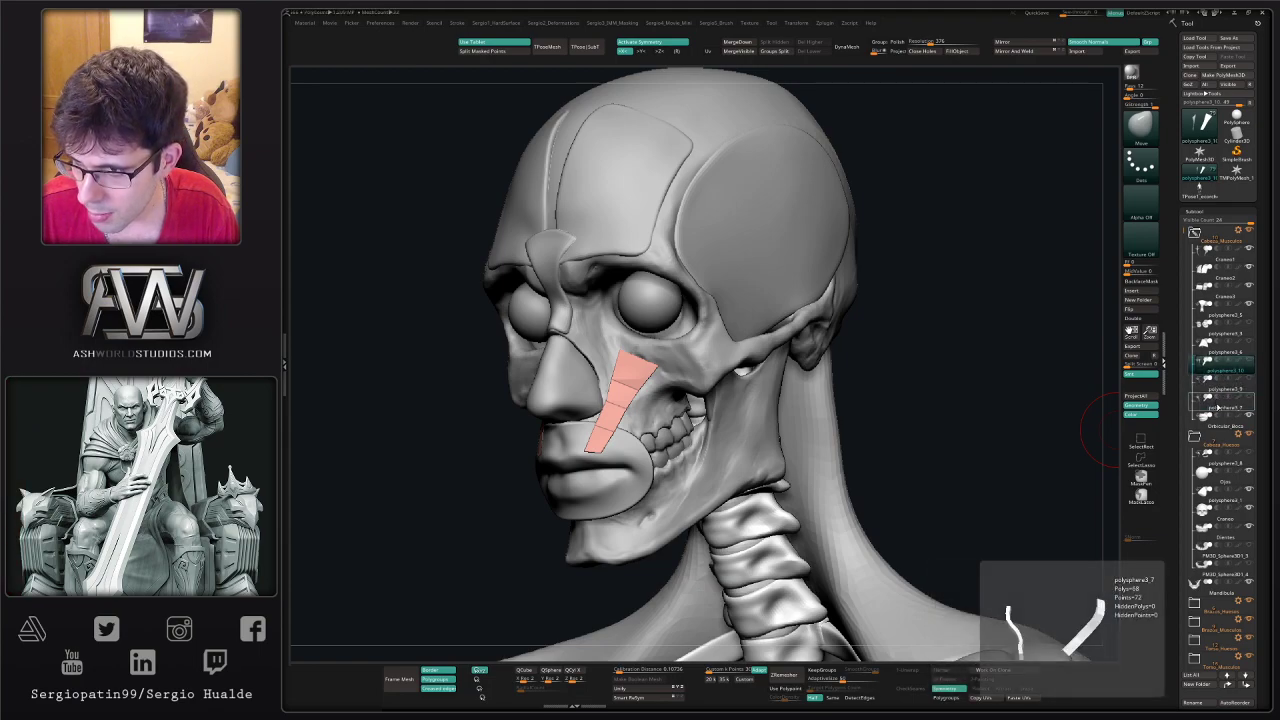
# - Rename the thickened outer cheek muscle's subtool as Cigomatico_Mayor
pyautogui.click(1218, 407)
pyautogui.press('F2')
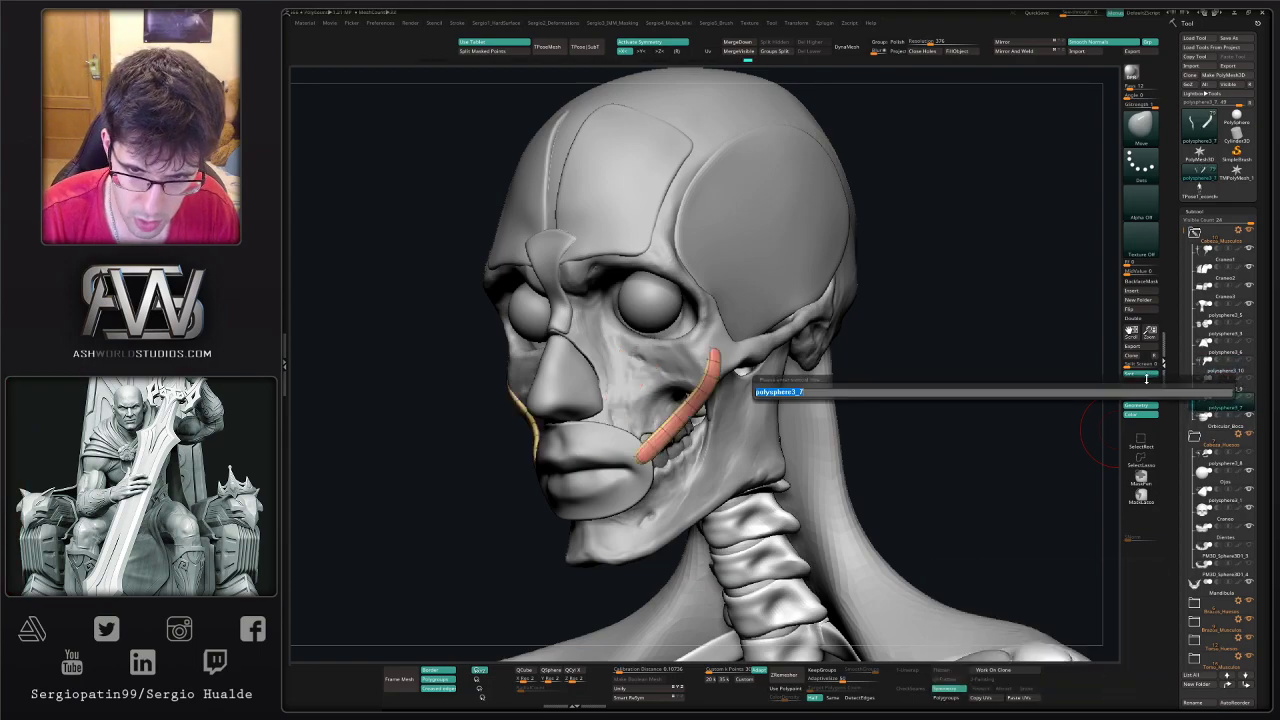
pyautogui.press('shift')
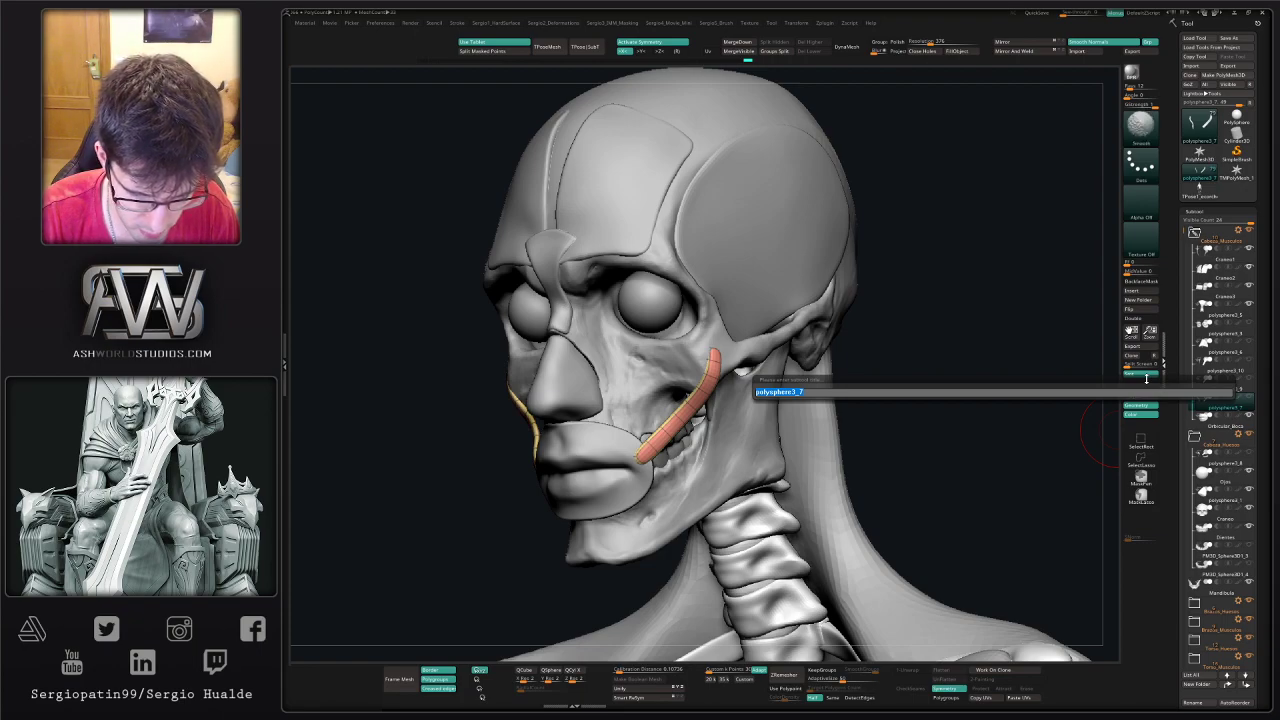
pyautogui.press('BackSpace')
pyautogui.write('Ligam')
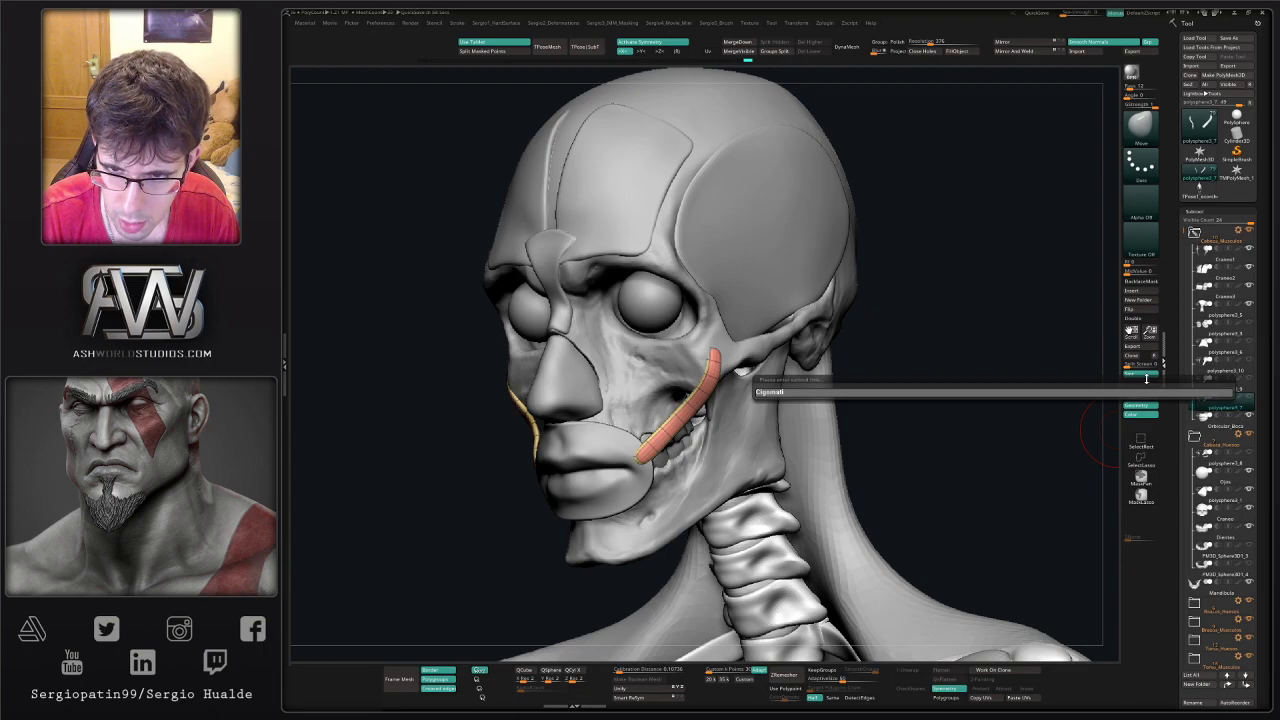
pyautogui.write('atico_Mayor')
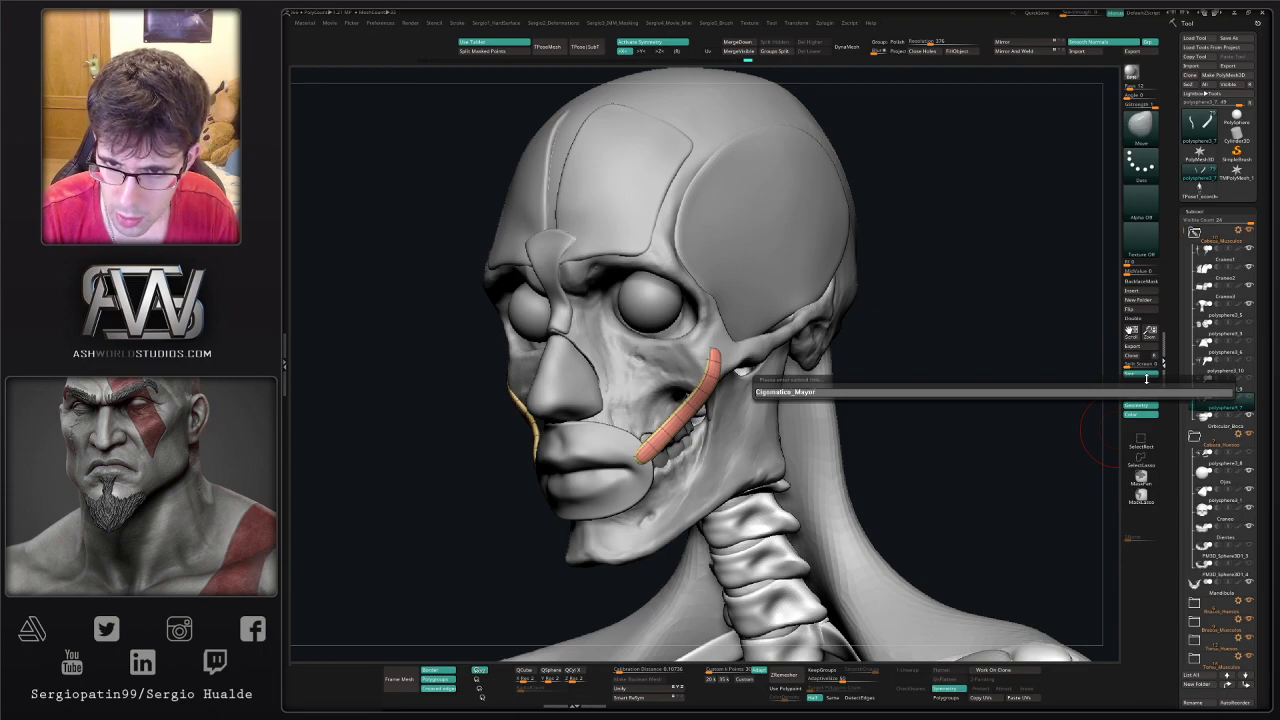
pyautogui.press('Return')
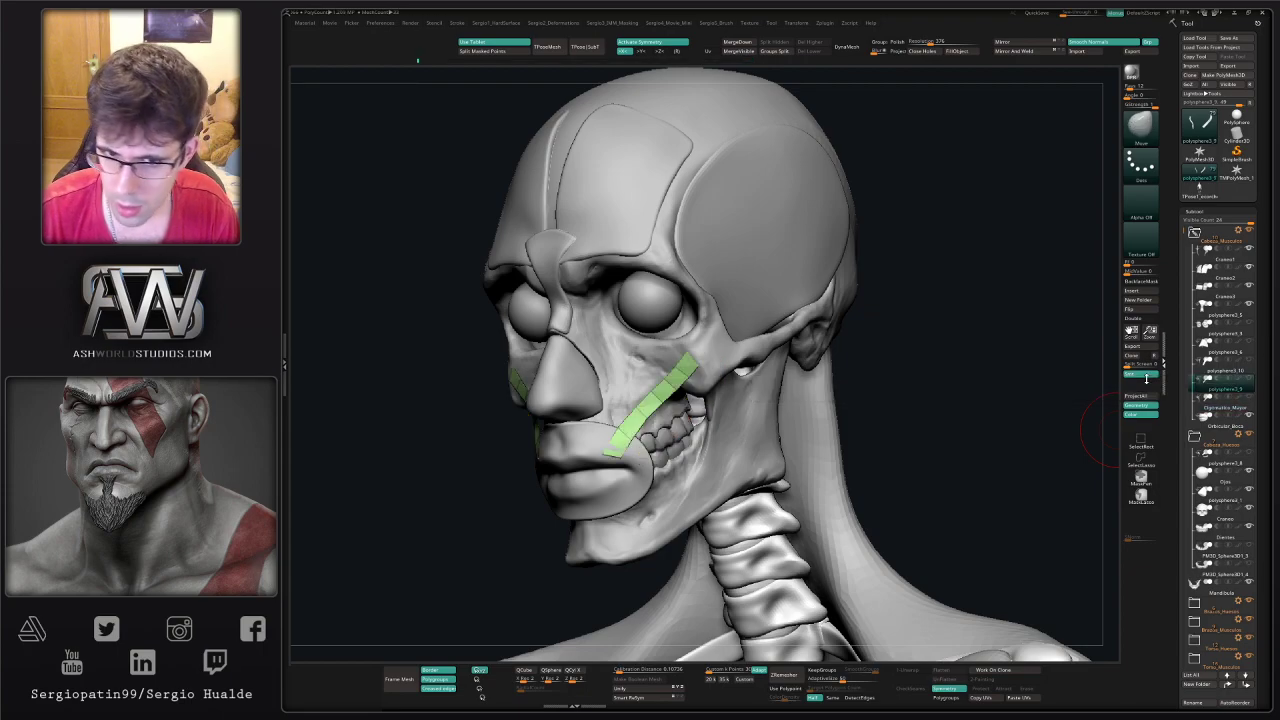
# - Rename the subtool of the middle cheek strip as Cigomatico_menor
pyautogui.press('F2')
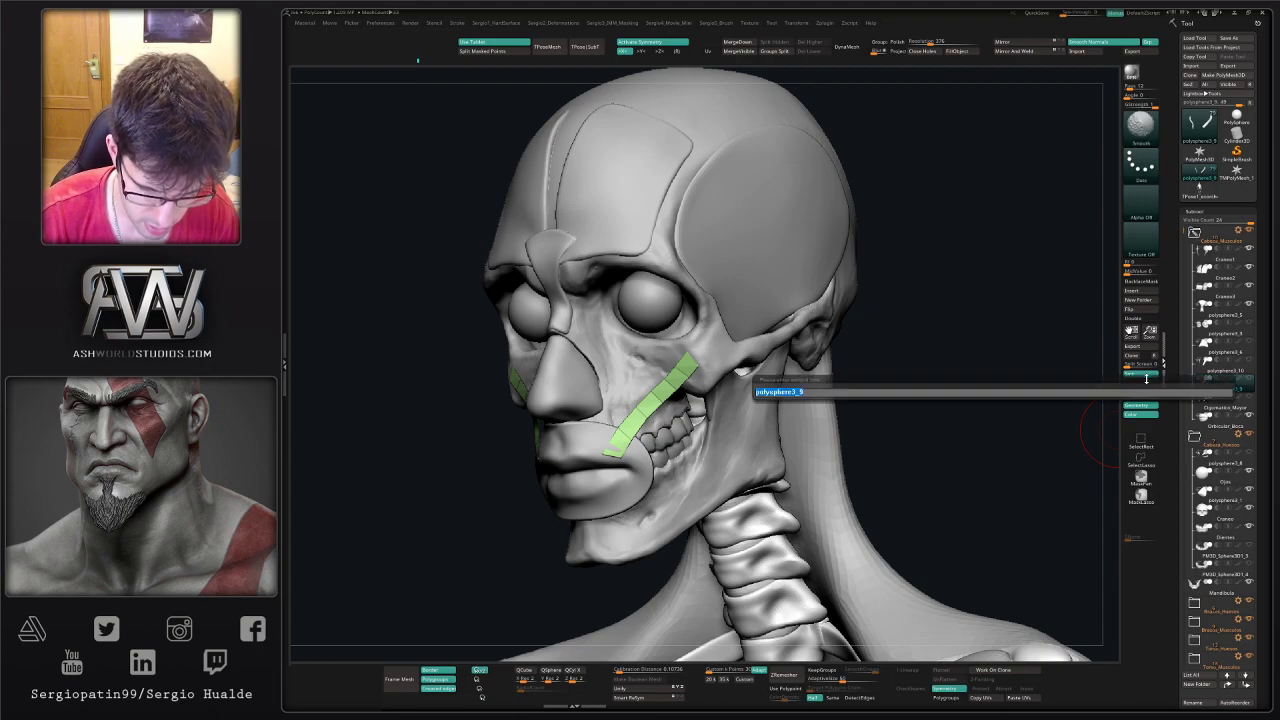
pyautogui.write('Cigo')
pyautogui.write('omat')
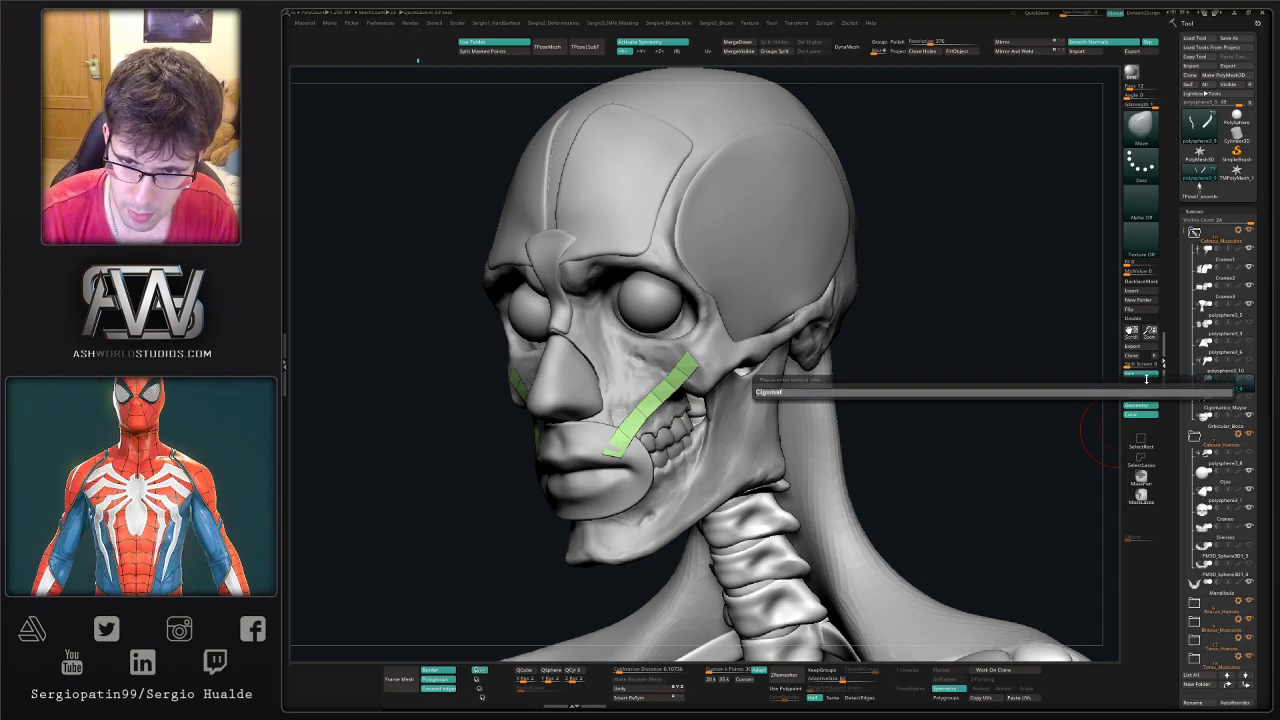
pyautogui.write('ico_me')
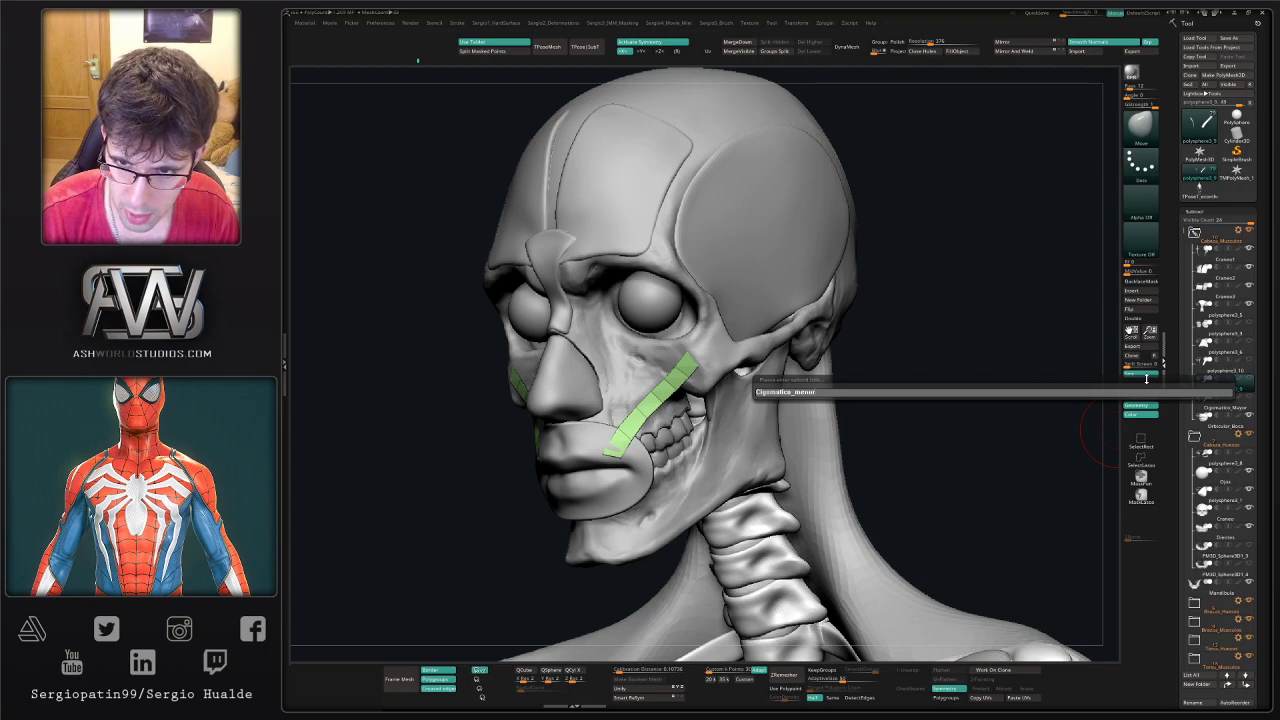
pyautogui.write('nor')
pyautogui.press('Return')
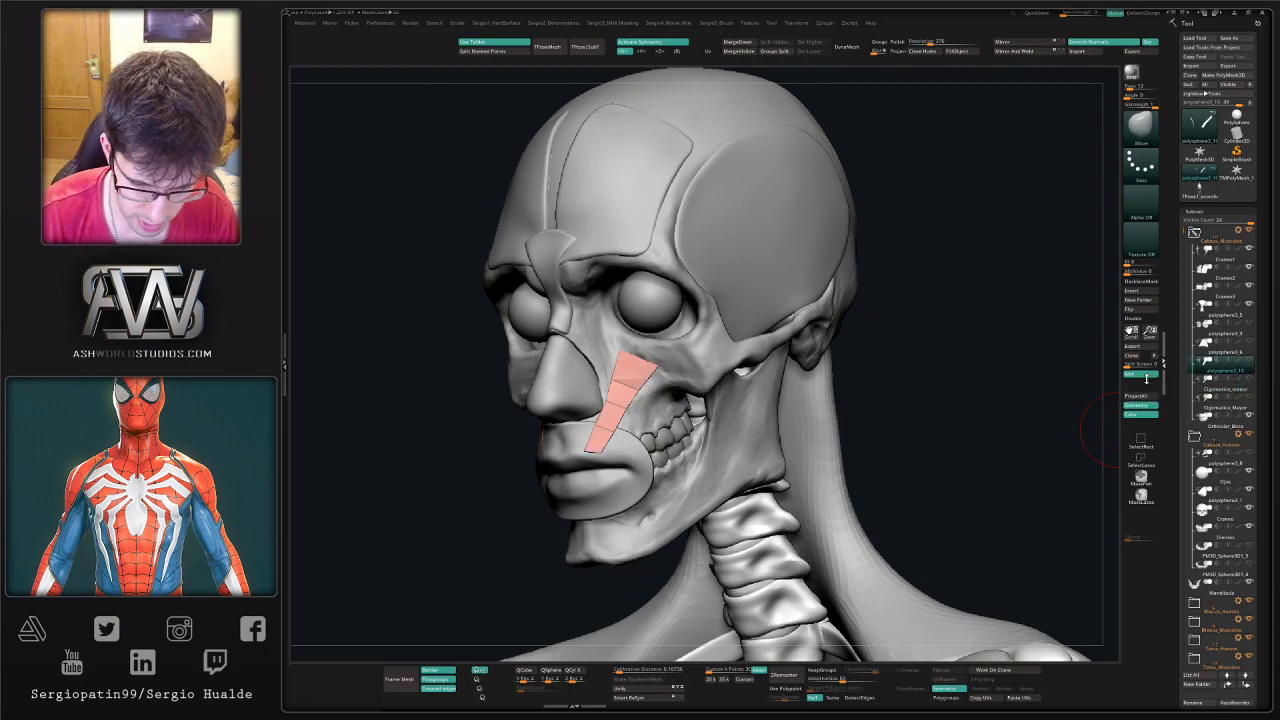
# - Rename the subtool of the wide inner cheek strip as Elevador_Labios
pyautogui.click(1146, 378)
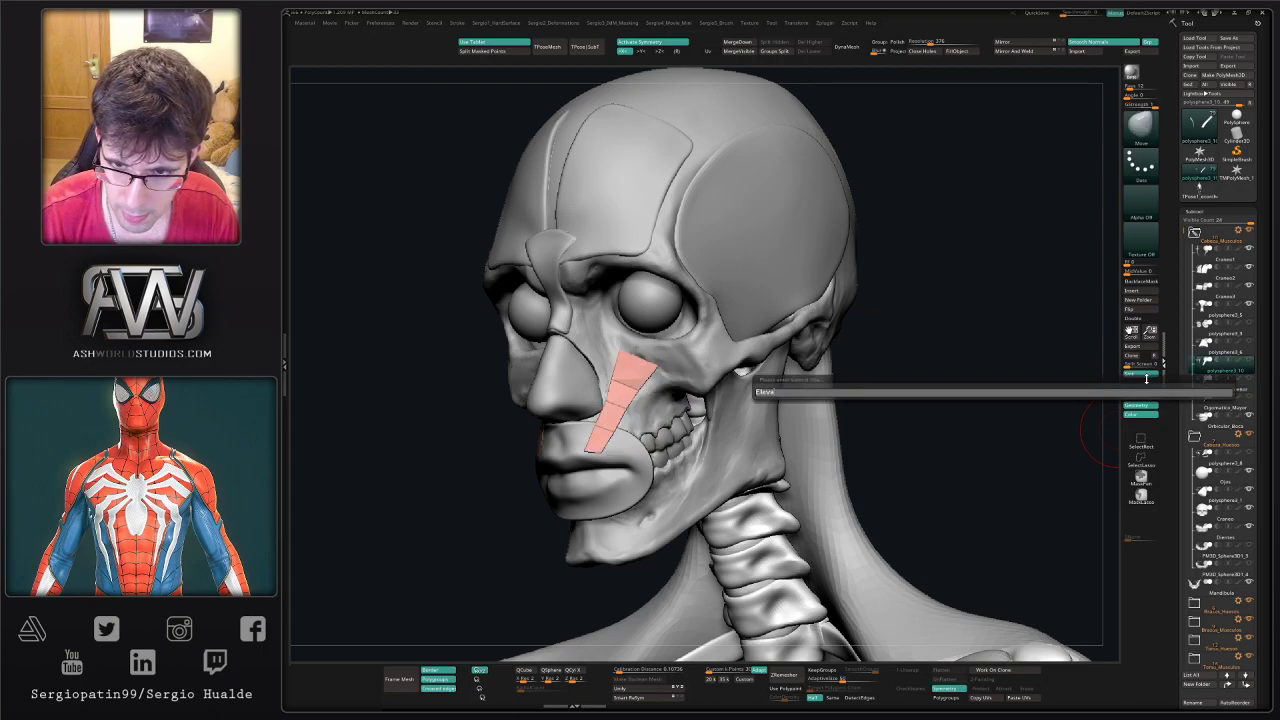
pyautogui.write('Elevador')
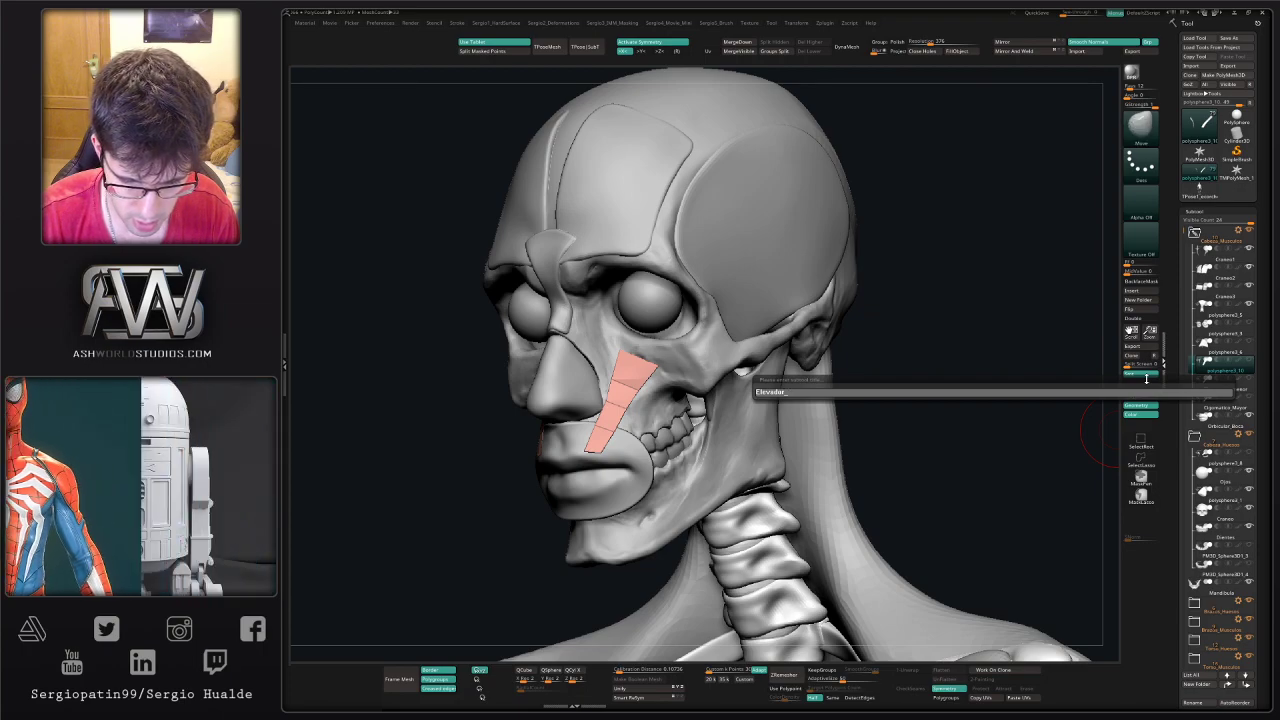
pyautogui.write('_La')
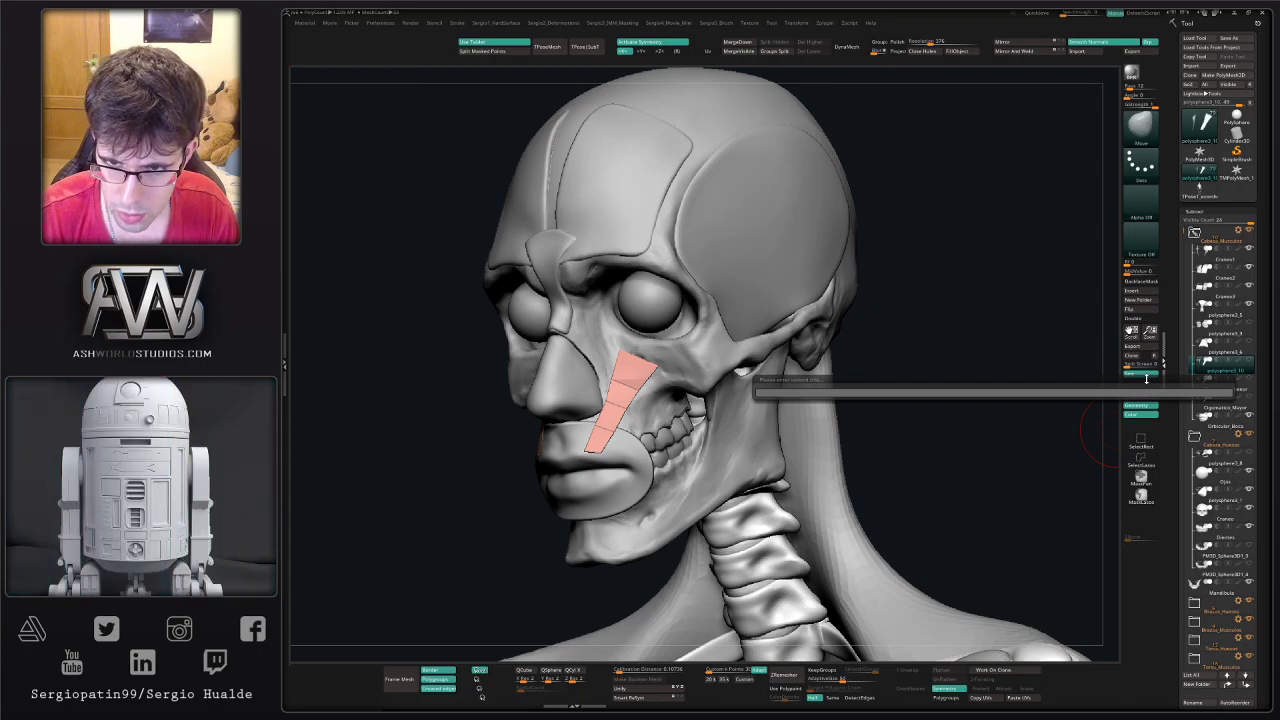
pyautogui.press('Return')
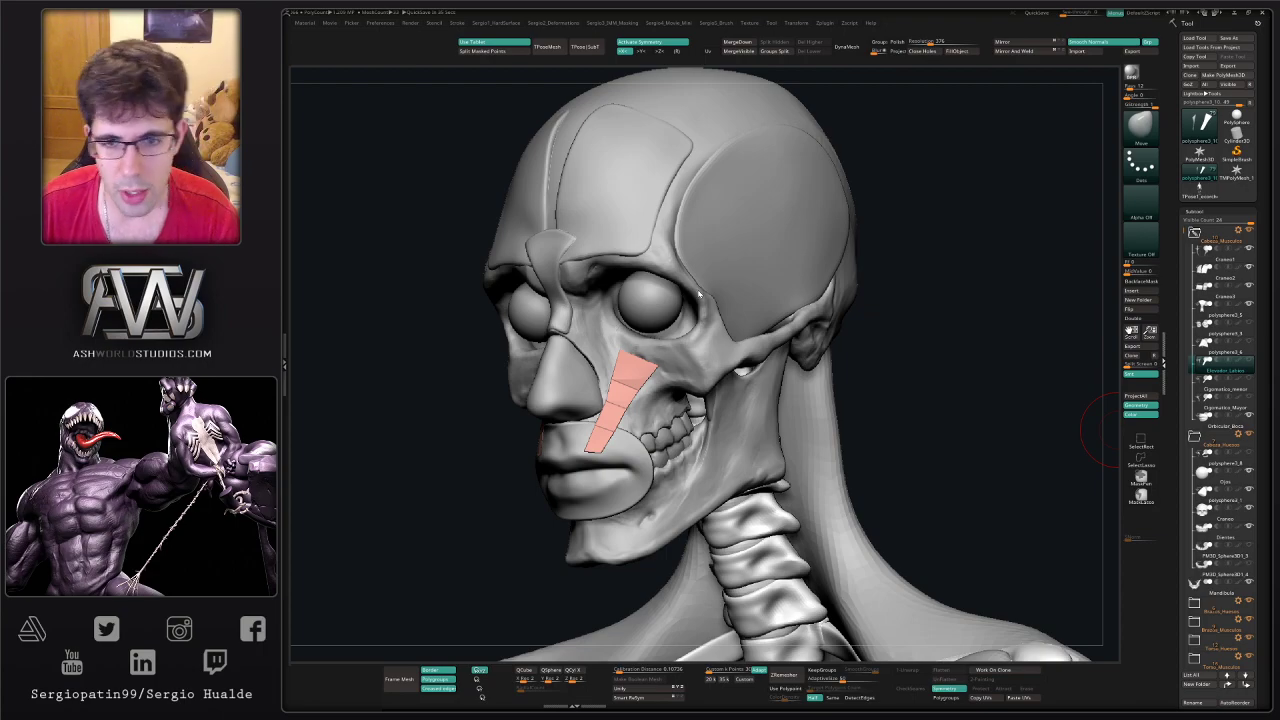
# - Show only the Elevador_Labios strips and toggle their double-sided display, keeping the subtool name
pyautogui.moveTo(713, 321)
pyautogui.mouseDown(button='right')
pyautogui.moveTo(869, 306)
pyautogui.moveTo(857, 289)
pyautogui.moveTo(590, 404)
pyautogui.moveTo(605, 432)
pyautogui.mouseUp(button='right')
pyautogui.moveTo(735, 385)
pyautogui.mouseDown(button='right')
pyautogui.moveTo(645, 380)
pyautogui.moveTo(650, 322)
pyautogui.moveTo(610, 345)
pyautogui.moveTo(632, 309)
pyautogui.moveTo(638, 360)
pyautogui.mouseUp(button='right')
pyautogui.hotkey('alt', 's')
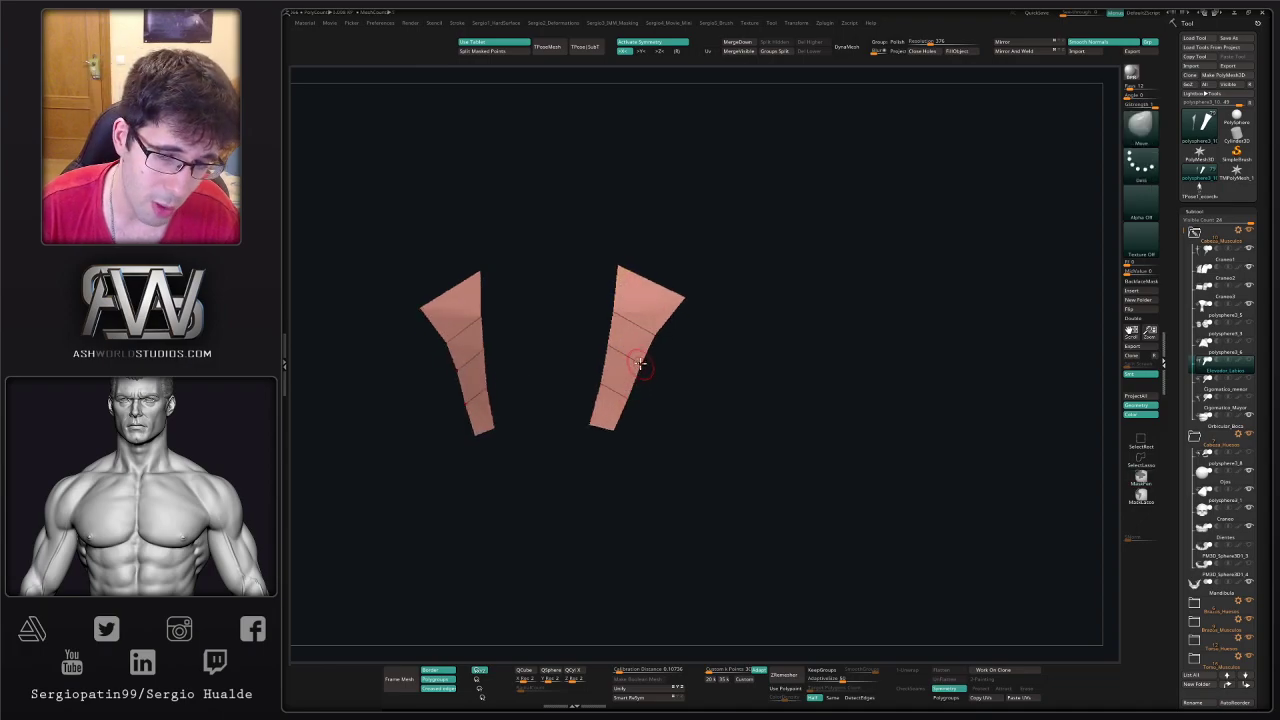
pyautogui.hotkey('alt', 's')
pyautogui.keyDown('ctrl'); pyautogui.moveTo(602, 325); pyautogui.dragTo(638, 352, button='right'); pyautogui.keyUp('ctrl')
pyautogui.hotkey('alt', 's')
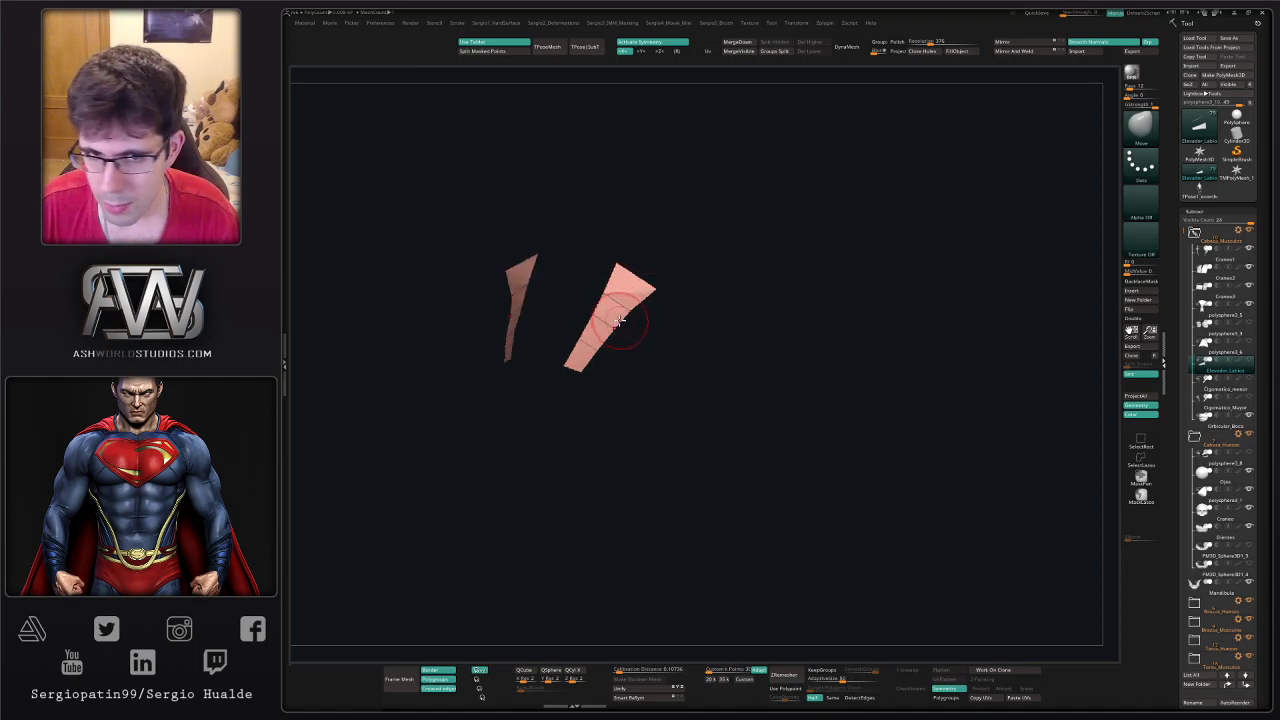
pyautogui.click(1148, 322)
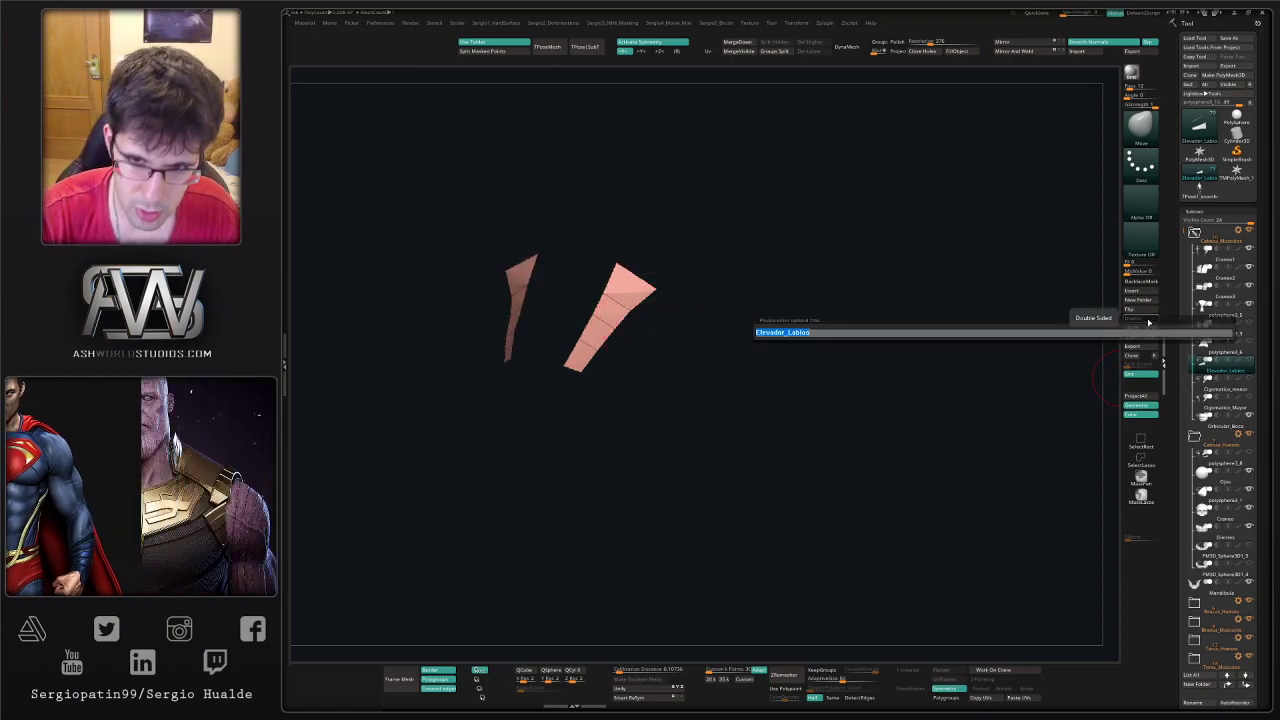
pyautogui.press('Return')
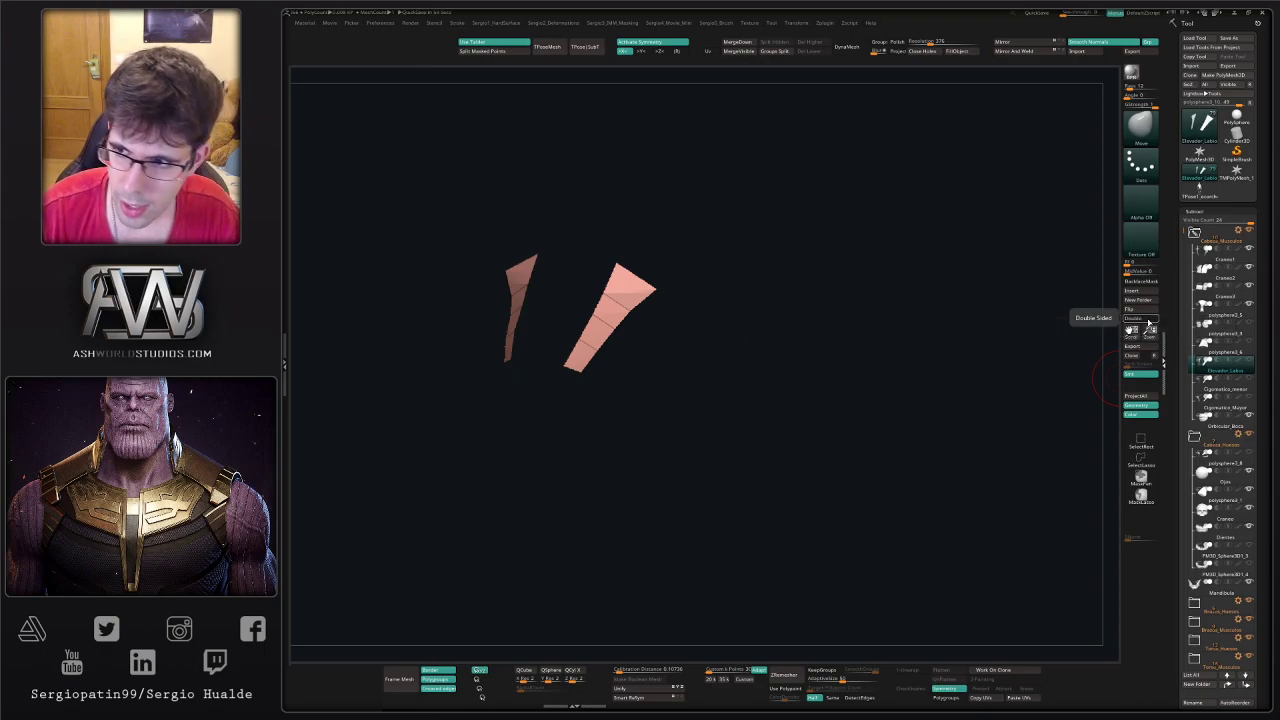
# - Thicken the Elevador_Labios strips with Panel Loops, preview them smoothed and bring back the rest of the head
pyautogui.keyDown('alt'); pyautogui.moveTo(741, 291); pyautogui.dragTo(790, 295); pyautogui.keyUp('alt')
pyautogui.press('1')
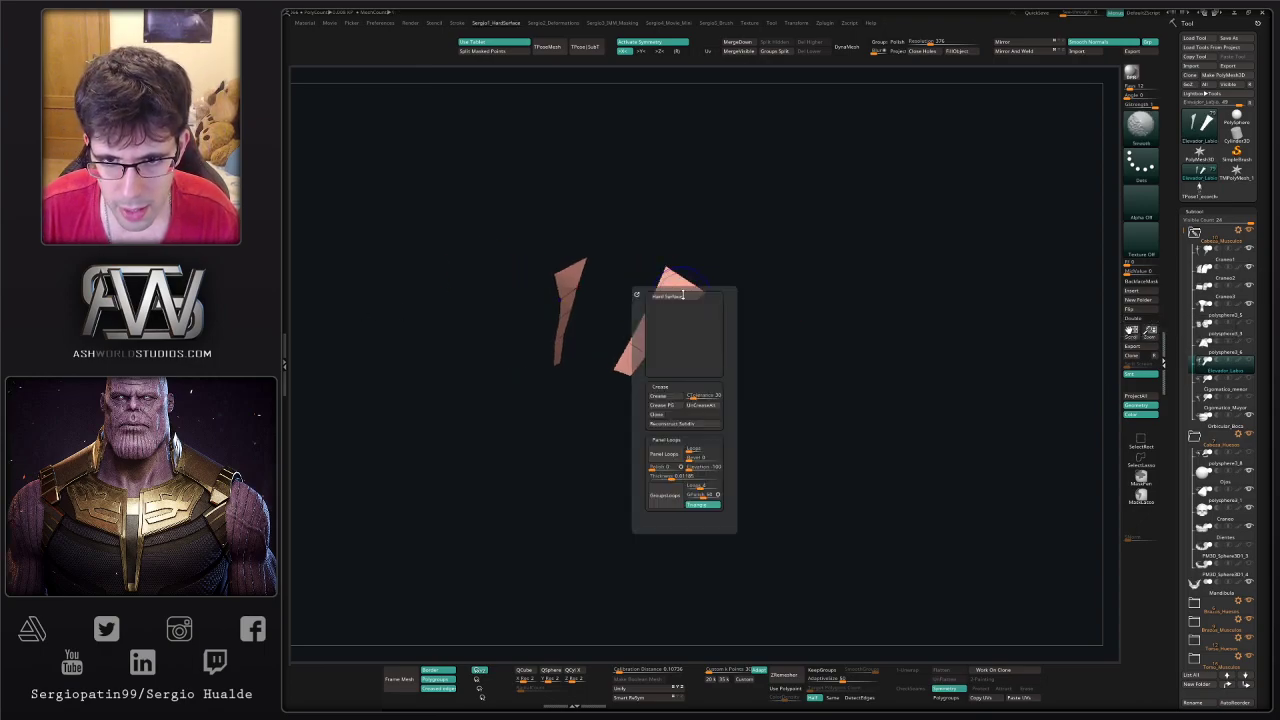
pyautogui.click(664, 454)
pyautogui.press('d')
pyautogui.hotkey('alt', 's')
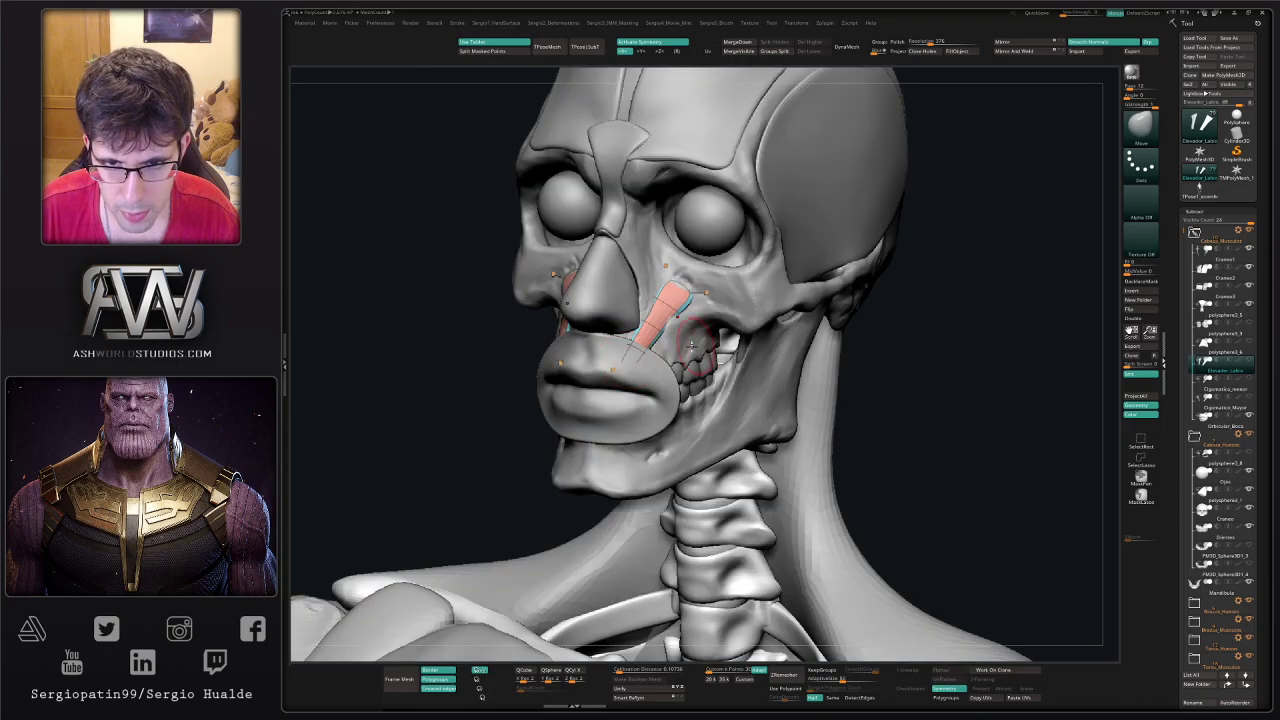
# - Adjust the thickened Elevador_Labios muscle against the cheek beside the nose with the Move brush
pyautogui.moveTo(657, 336); pyautogui.dragTo(633, 332, button='right')
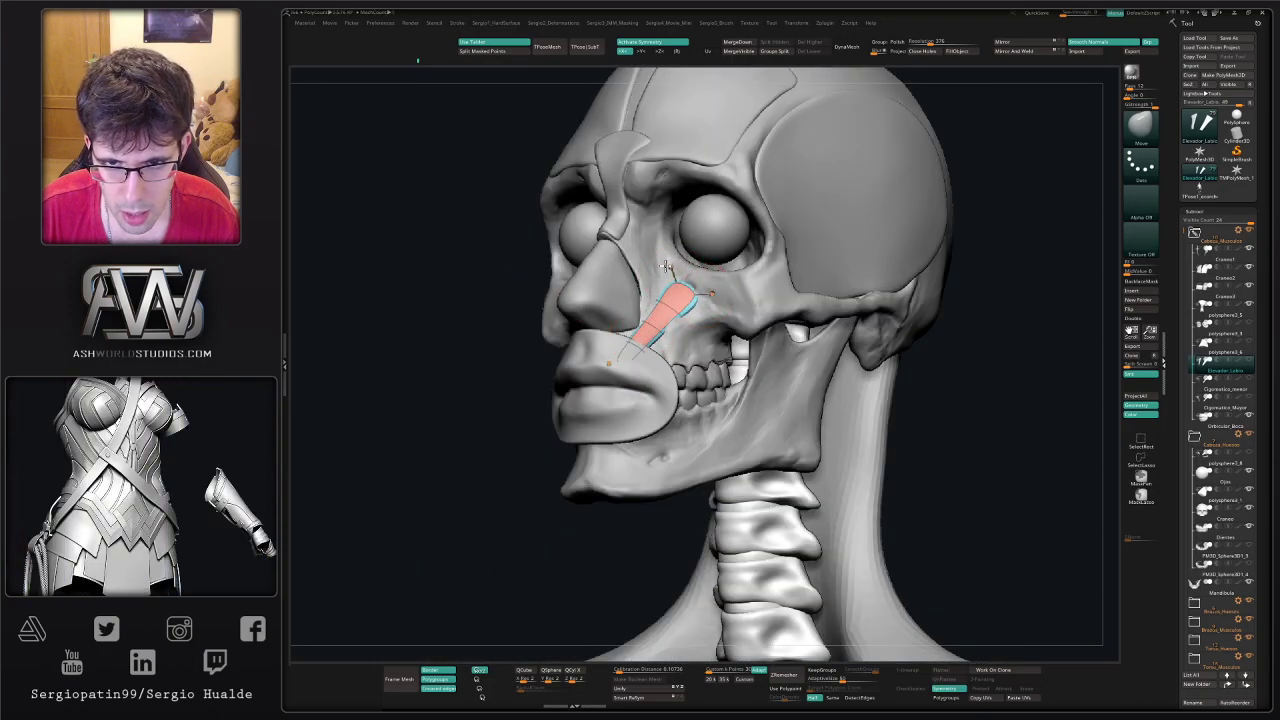
pyautogui.moveTo(628, 336); pyautogui.dragTo(600, 338, button='right')
pyautogui.moveTo(634, 360)
pyautogui.mouseDown()
pyautogui.moveTo(632, 347)
pyautogui.moveTo(689, 326)
pyautogui.mouseUp()
# - Isolate the Elevador_Labios muscles and sharpen the outer corner of their wide upper end with ZModeler
pyautogui.hotkey('alt', 's')
pyautogui.moveTo(706, 340)
pyautogui.keyDown('ctrl'); pyautogui.mouseDown(button='right')
pyautogui.moveTo(728, 374)
pyautogui.moveTo(747, 334)
pyautogui.moveTo(726, 309)
pyautogui.mouseUp(button='right'); pyautogui.keyUp('ctrl')
pyautogui.hotkey('shift', 'f')
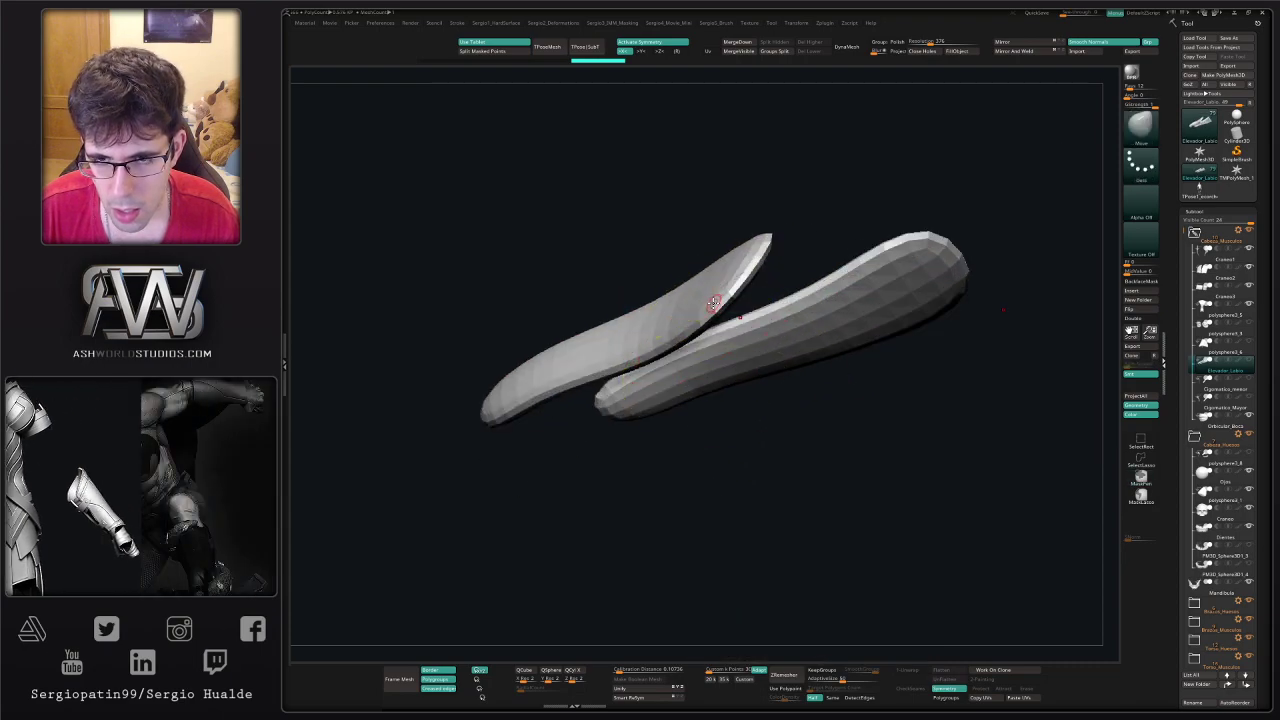
pyautogui.hotkey('shift', 'f')
pyautogui.hotkey('shift', 'd')
pyautogui.press('b')
pyautogui.press('z')
pyautogui.press('m')
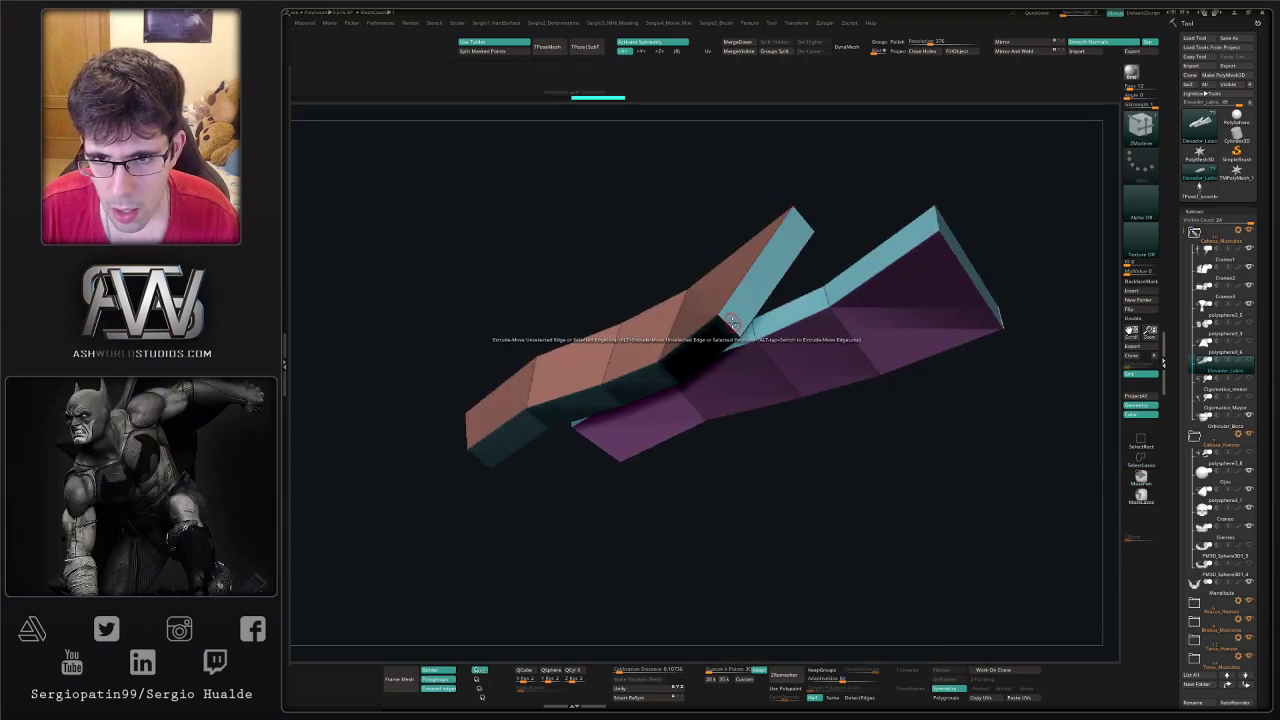
pyautogui.press('space')
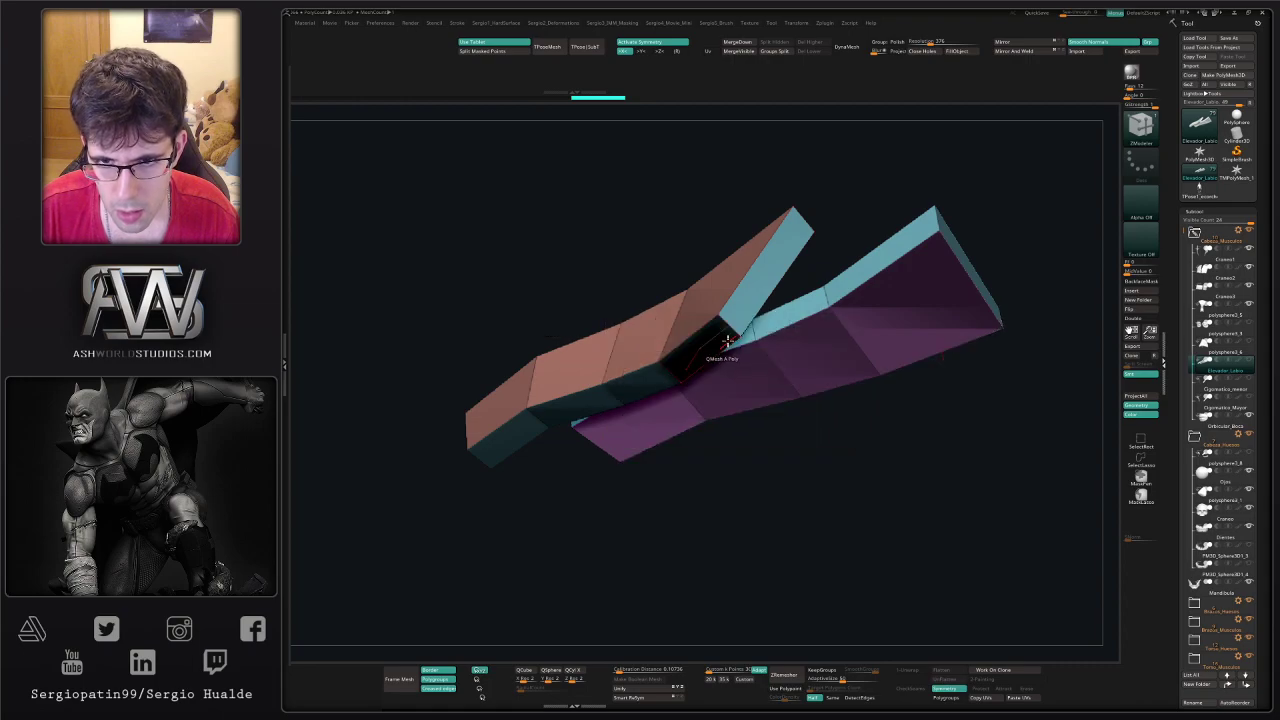
pyautogui.press('d')
pyautogui.hotkey('shift', 'f')
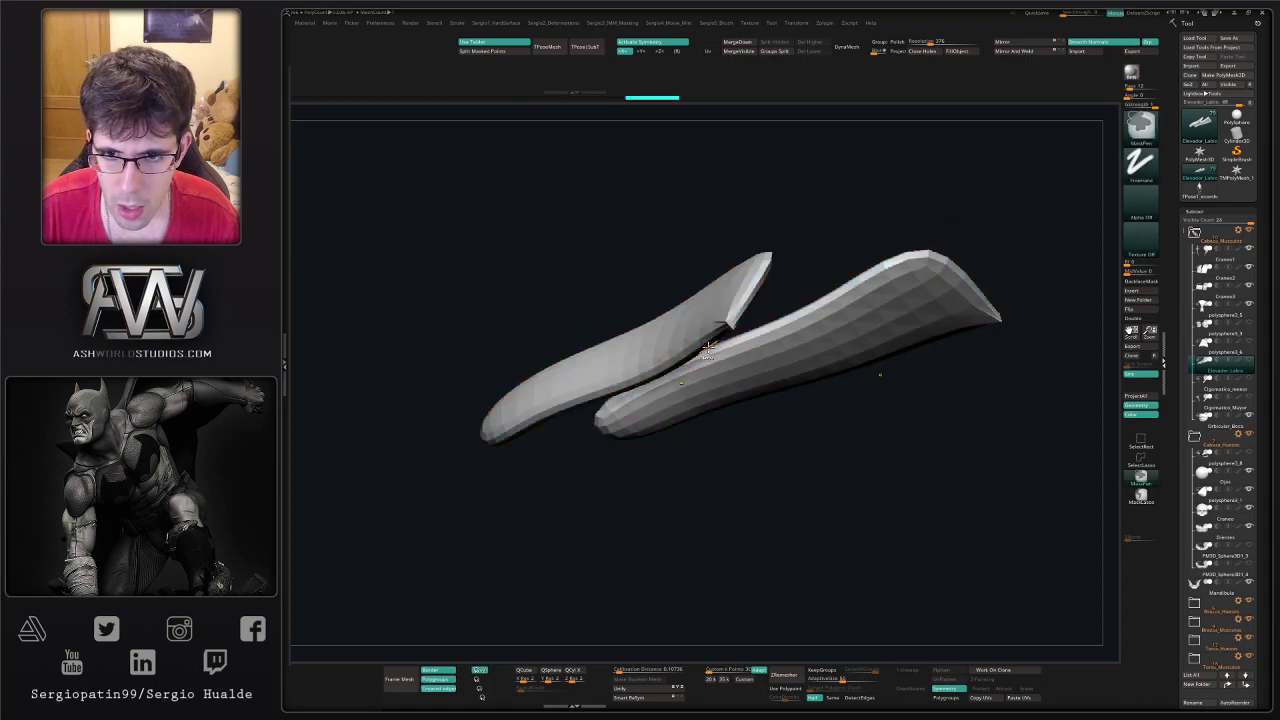
# - Check the smoothed Elevador_Labios muscles with and without polyframe and show the whole head again
pyautogui.keyDown('ctrl'); pyautogui.moveTo(880, 371); pyautogui.dragTo(860, 347, button='right'); pyautogui.keyUp('ctrl')
pyautogui.moveTo(860, 347); pyautogui.dragTo(740, 345, button='right')
pyautogui.moveTo(740, 344)
pyautogui.mouseDown()
pyautogui.moveTo(769, 409)
pyautogui.moveTo(775, 353)
pyautogui.mouseUp()
pyautogui.moveTo(723, 363)
pyautogui.keyDown('shift'); pyautogui.mouseDown(button='right')
pyautogui.moveTo(686, 331)
pyautogui.moveTo(680, 391)
pyautogui.moveTo(722, 333)
pyautogui.moveTo(690, 331)
pyautogui.moveTo(735, 313)
pyautogui.mouseUp(button='right'); pyautogui.keyUp('shift')
pyautogui.hotkey('shift', 'f')
pyautogui.hotkey('shift', 'f')
pyautogui.hotkey('alt', 's')
# - Reshape the upper and lower ends of the Elevador_Labios muscle with the Move brush to fit the cheekbone and upper lip
pyautogui.press('b')
pyautogui.press('m')
pyautogui.press('v')
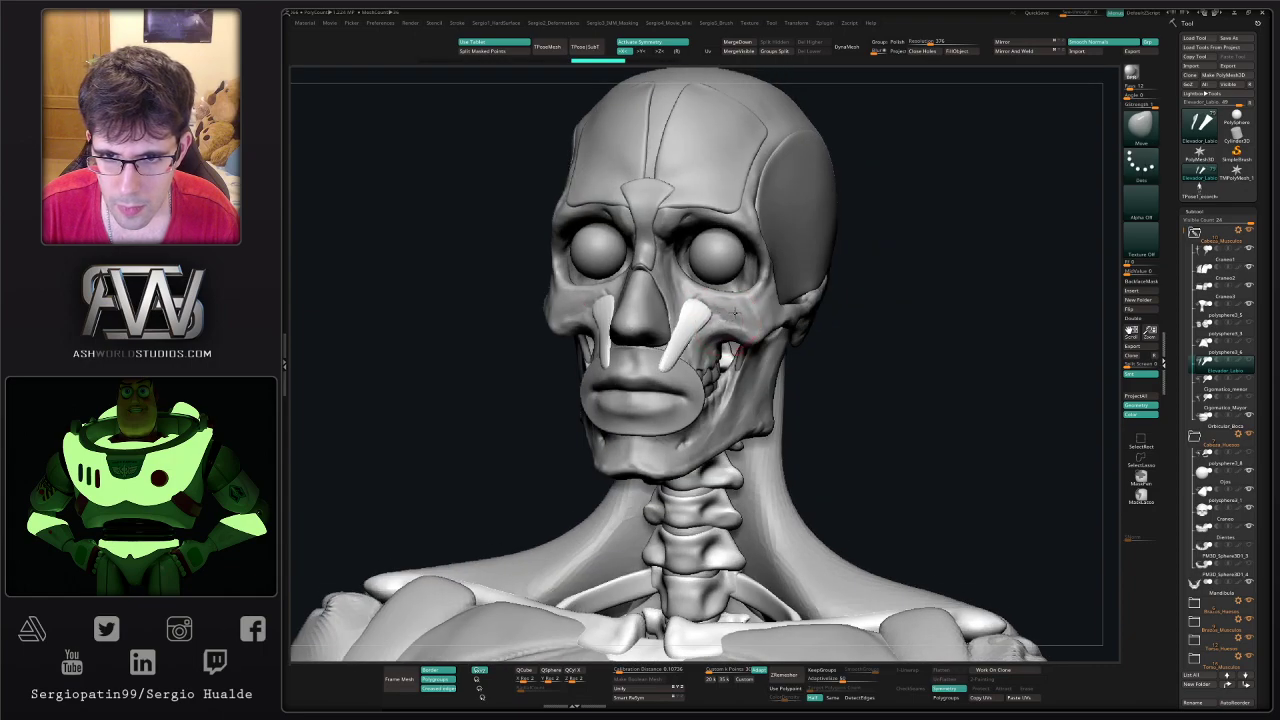
pyautogui.moveTo(698, 303)
pyautogui.mouseDown()
pyautogui.moveTo(690, 288)
pyautogui.moveTo(702, 296)
pyautogui.mouseUp()
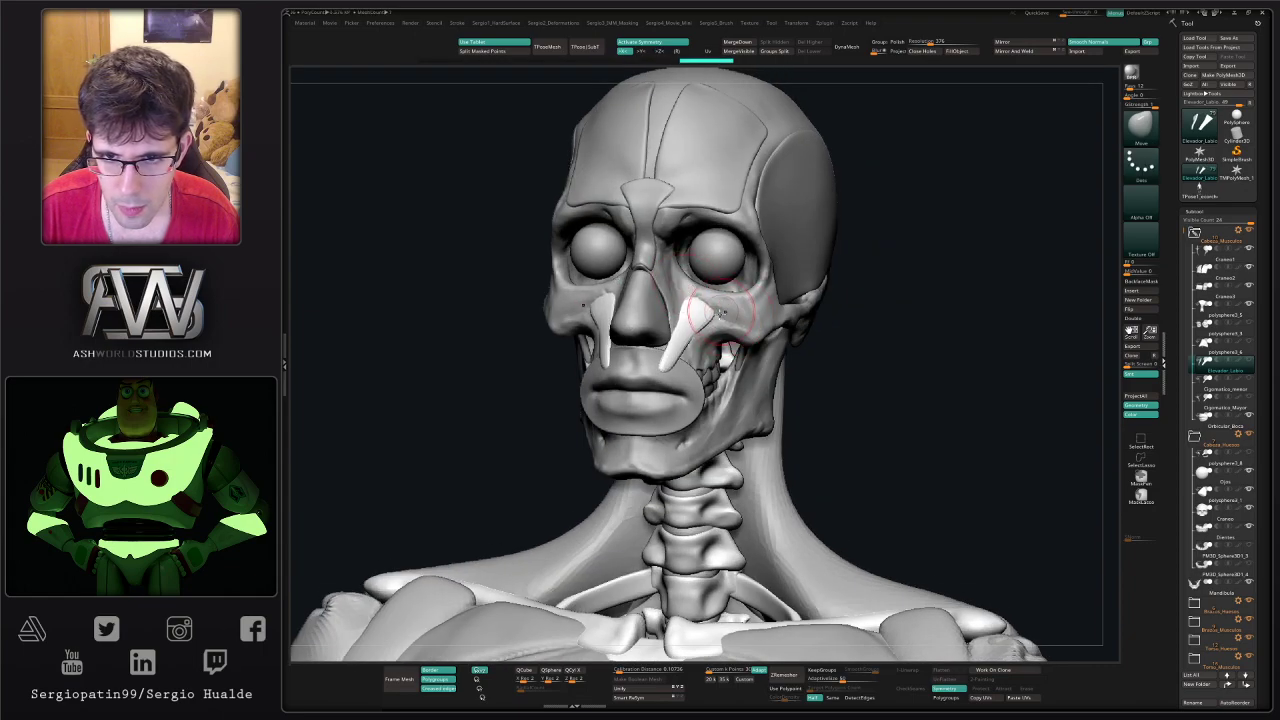
pyautogui.moveTo(748, 300); pyautogui.dragTo(712, 292, button='right')
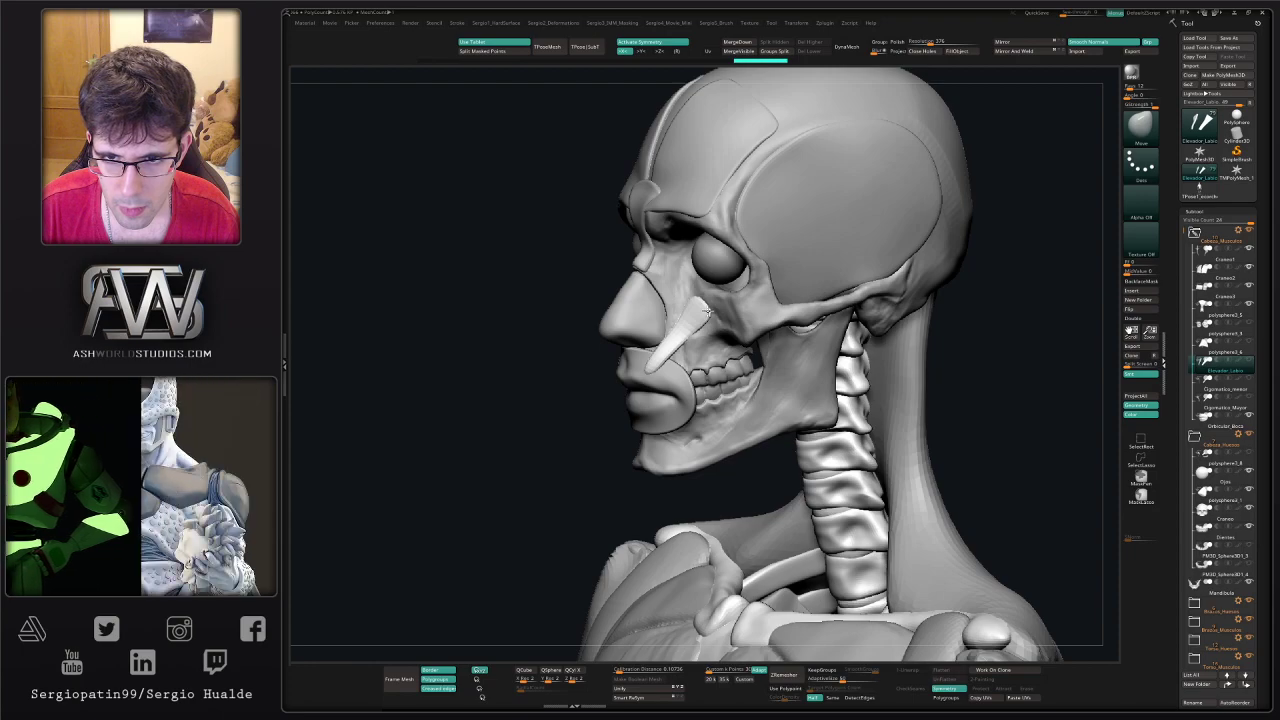
pyautogui.moveTo(704, 295); pyautogui.dragTo(726, 338)
pyautogui.moveTo(645, 362); pyautogui.dragTo(662, 393, button='right')
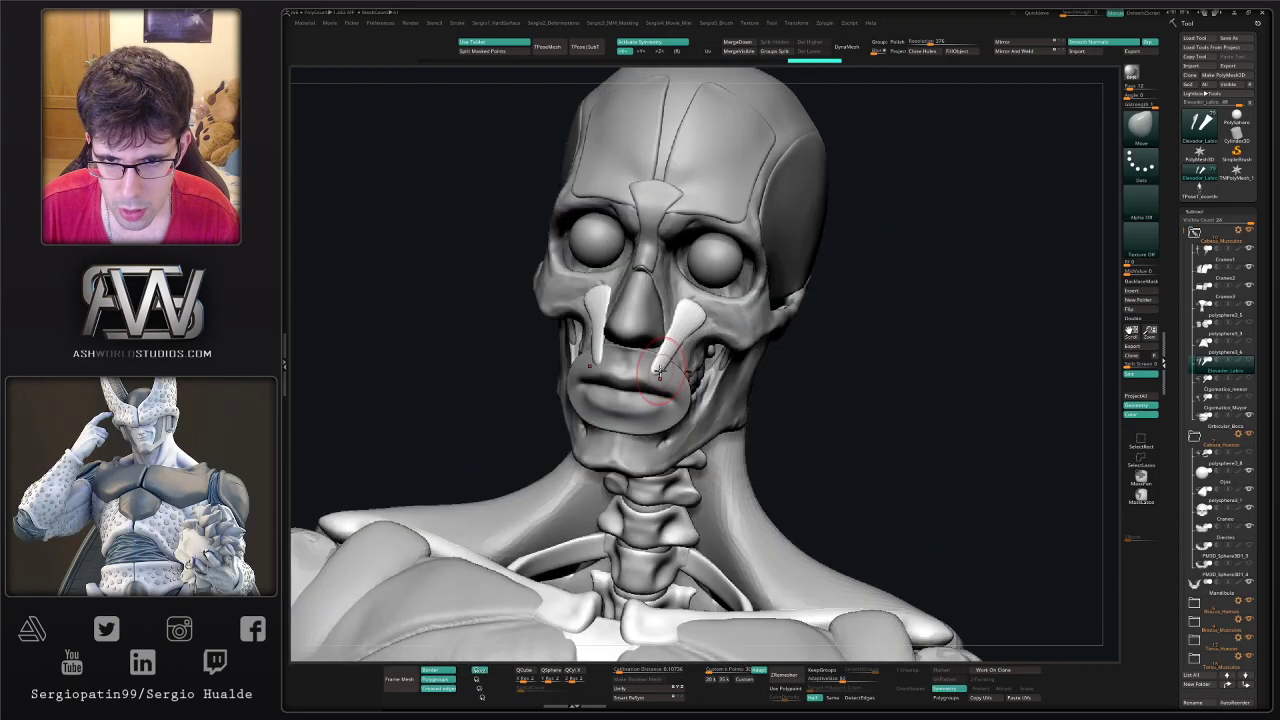
pyautogui.moveTo(666, 386); pyautogui.dragTo(667, 392)
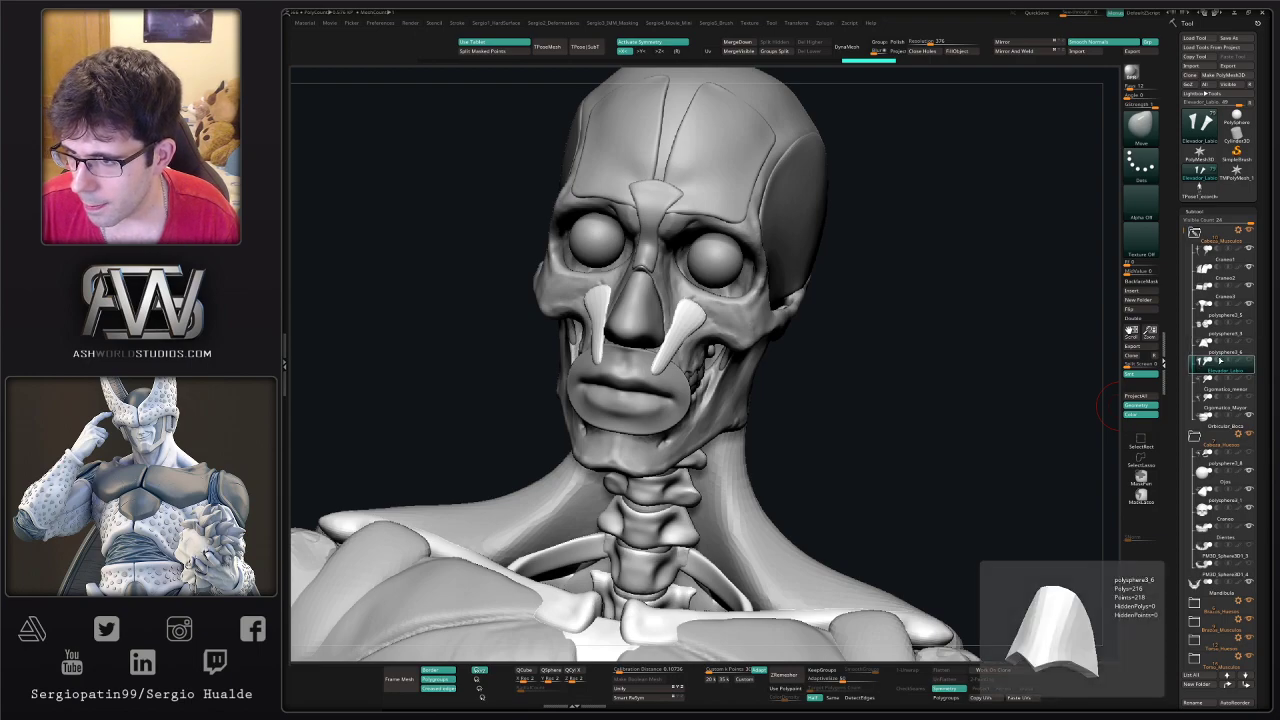
# - Make Cigomatico_Mayor visible, then isolate the Cigomatico_menor strips and thicken them with Panel Loops and smoothing
pyautogui.click(1222, 388)
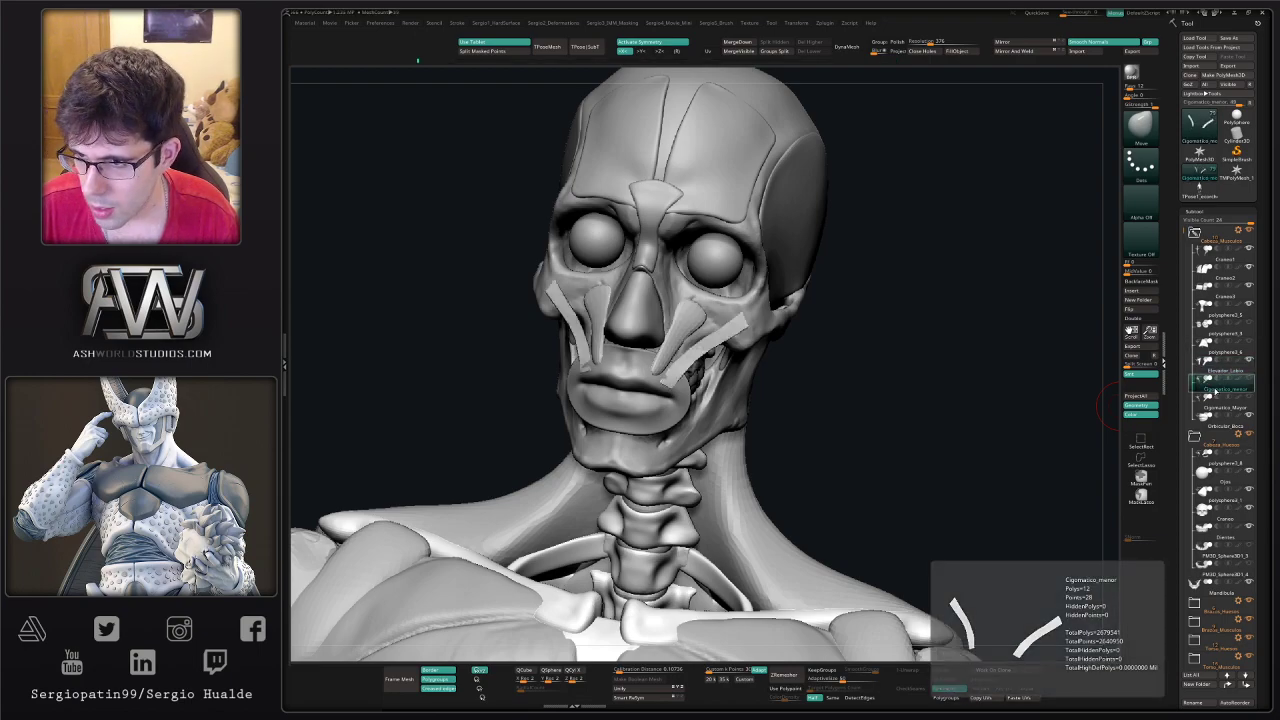
pyautogui.click(1249, 398)
pyautogui.keyDown('ctrl'); pyautogui.moveTo(740, 324); pyautogui.dragTo(743, 331, button='right'); pyautogui.keyUp('ctrl')
pyautogui.press('s')
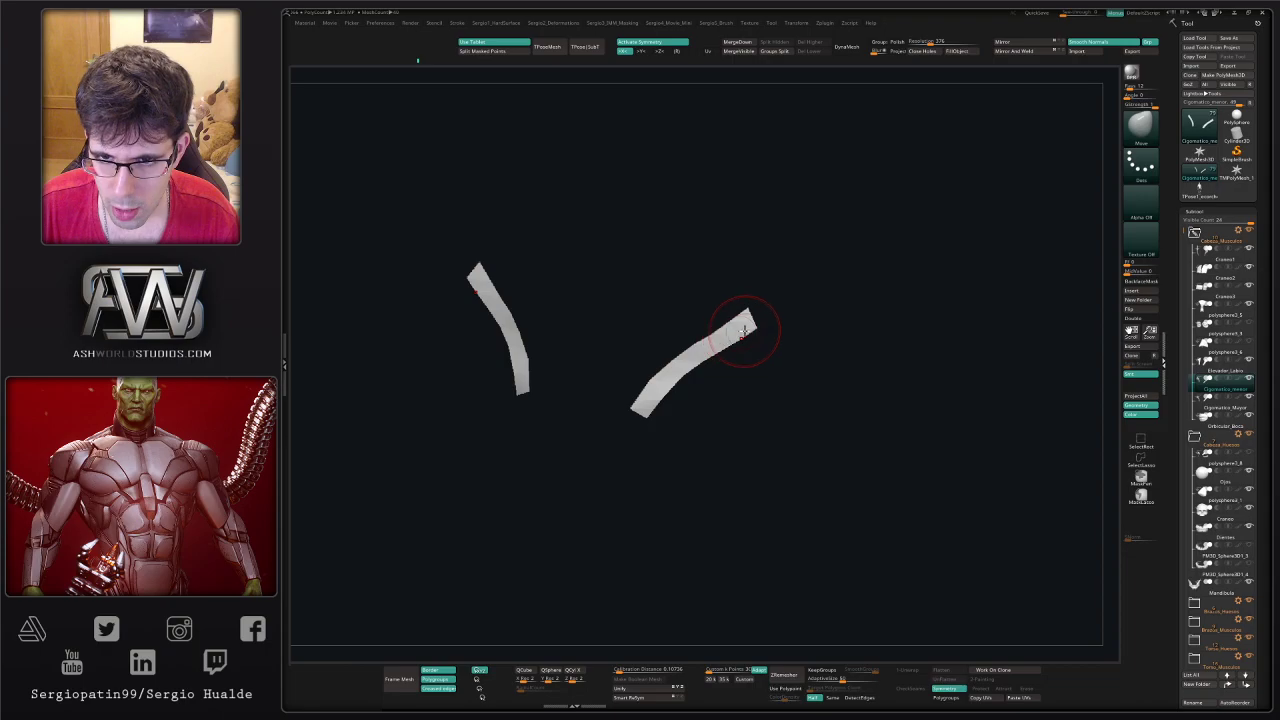
pyautogui.hotkey('ctrl', 'e')
pyautogui.click(764, 488)
pyautogui.hotkey('ctrl', 'd')
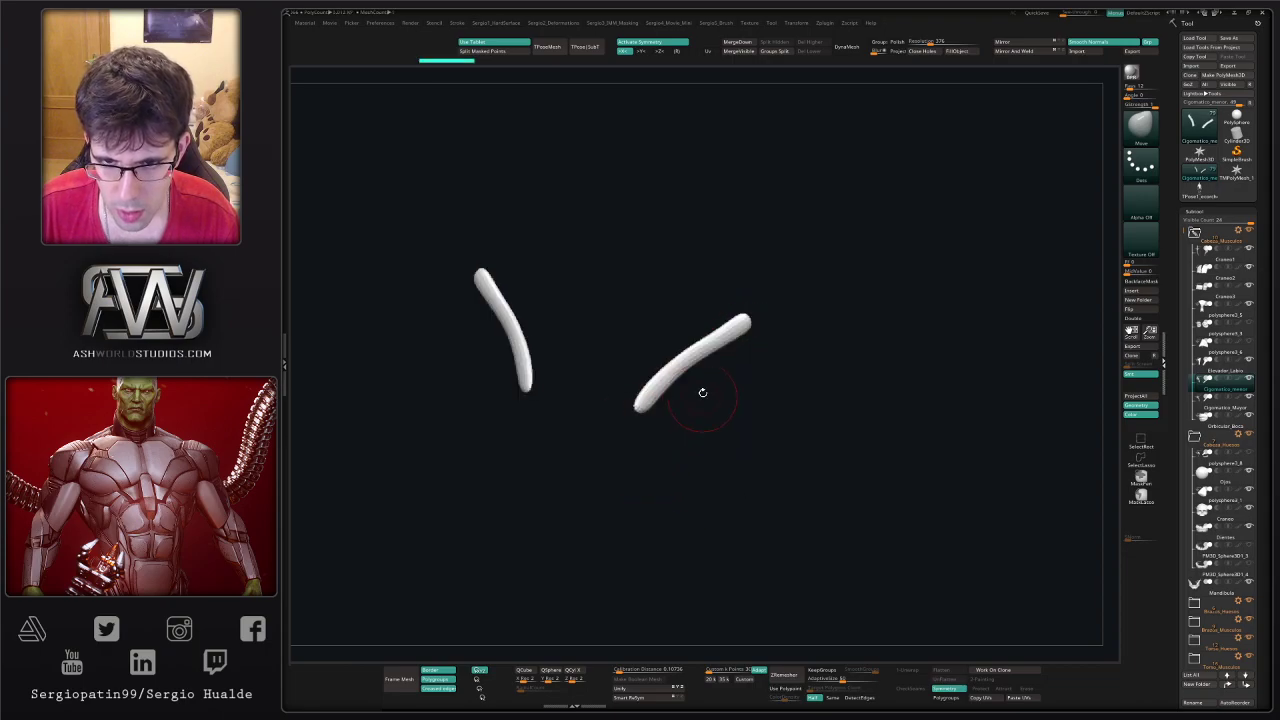
# - Fit the thickened Cigomatico_menor muscle between the cheekbone and the mouth muscle with the Move brush
pyautogui.press('s')
pyautogui.moveTo(689, 365)
pyautogui.mouseDown(button='right')
pyautogui.moveTo(743, 323)
pyautogui.moveTo(836, 316)
pyautogui.mouseUp(button='right')
pyautogui.moveTo(752, 322); pyautogui.dragTo(765, 303)
pyautogui.moveTo(765, 303); pyautogui.dragTo(694, 308, button='right')
pyautogui.moveTo(752, 320); pyautogui.dragTo(766, 304)
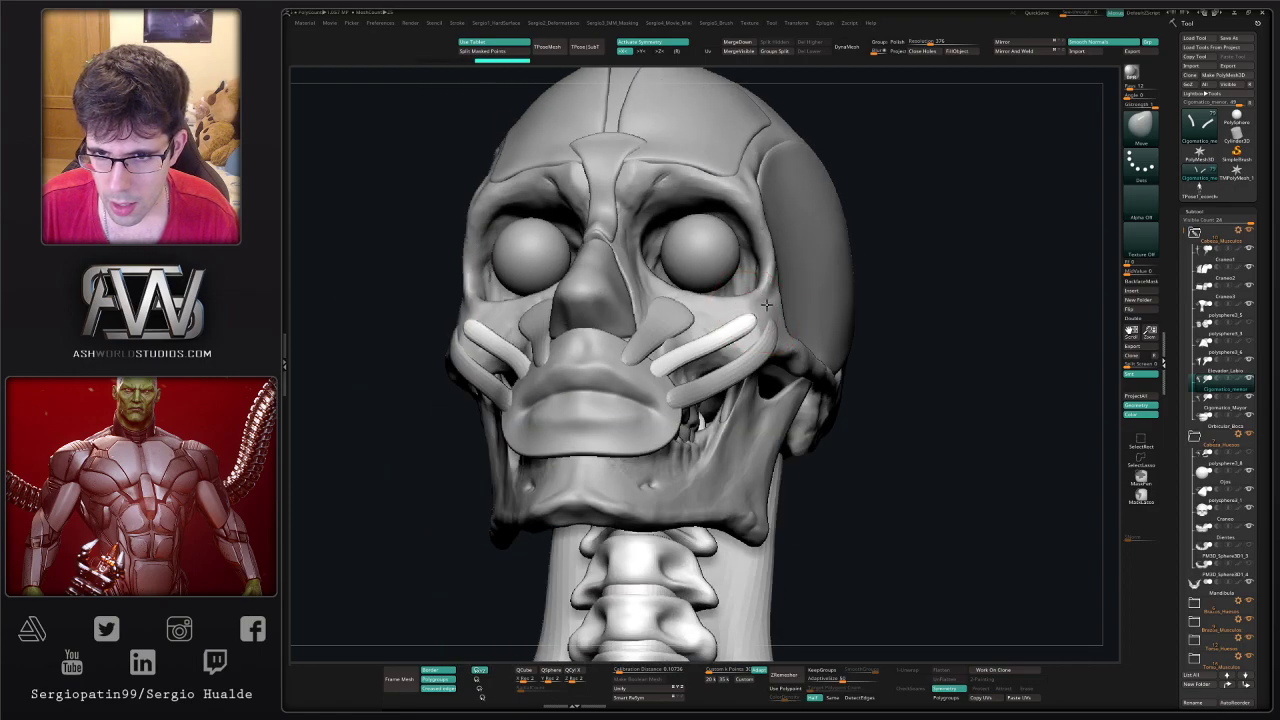
pyautogui.moveTo(766, 304); pyautogui.dragTo(612, 372, button='right')
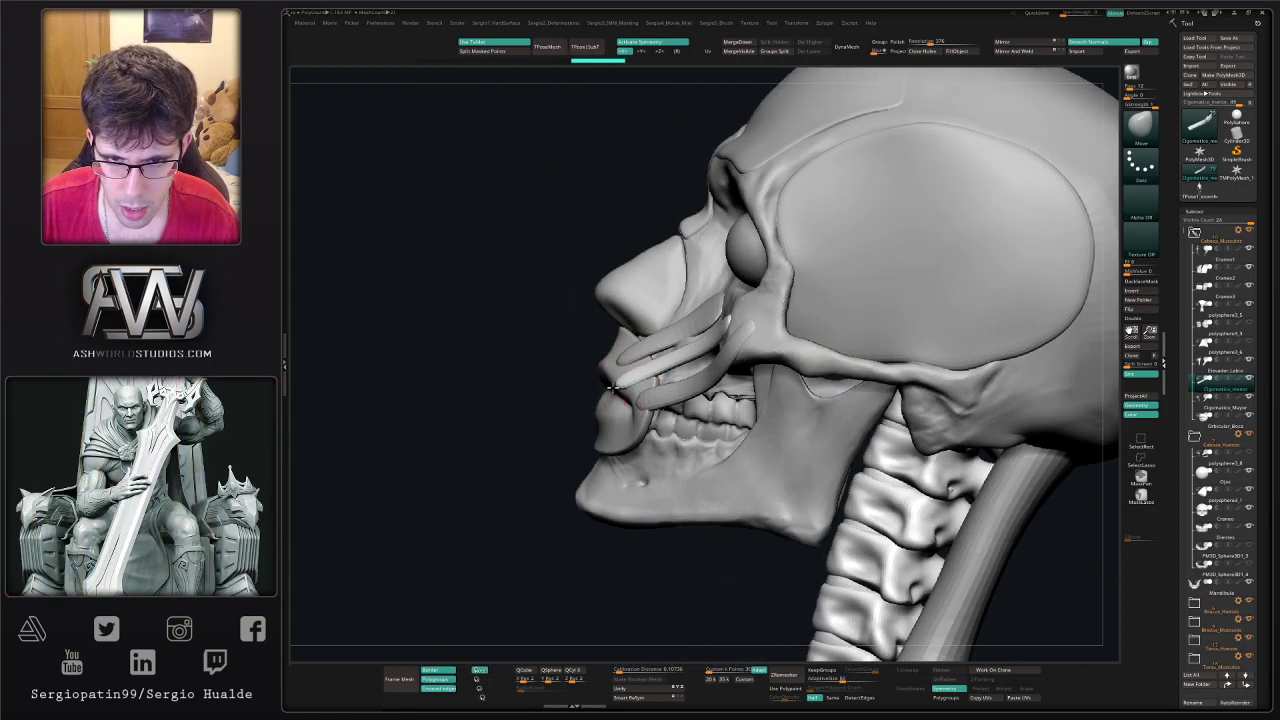
pyautogui.moveTo(634, 393); pyautogui.dragTo(604, 356, button='right')
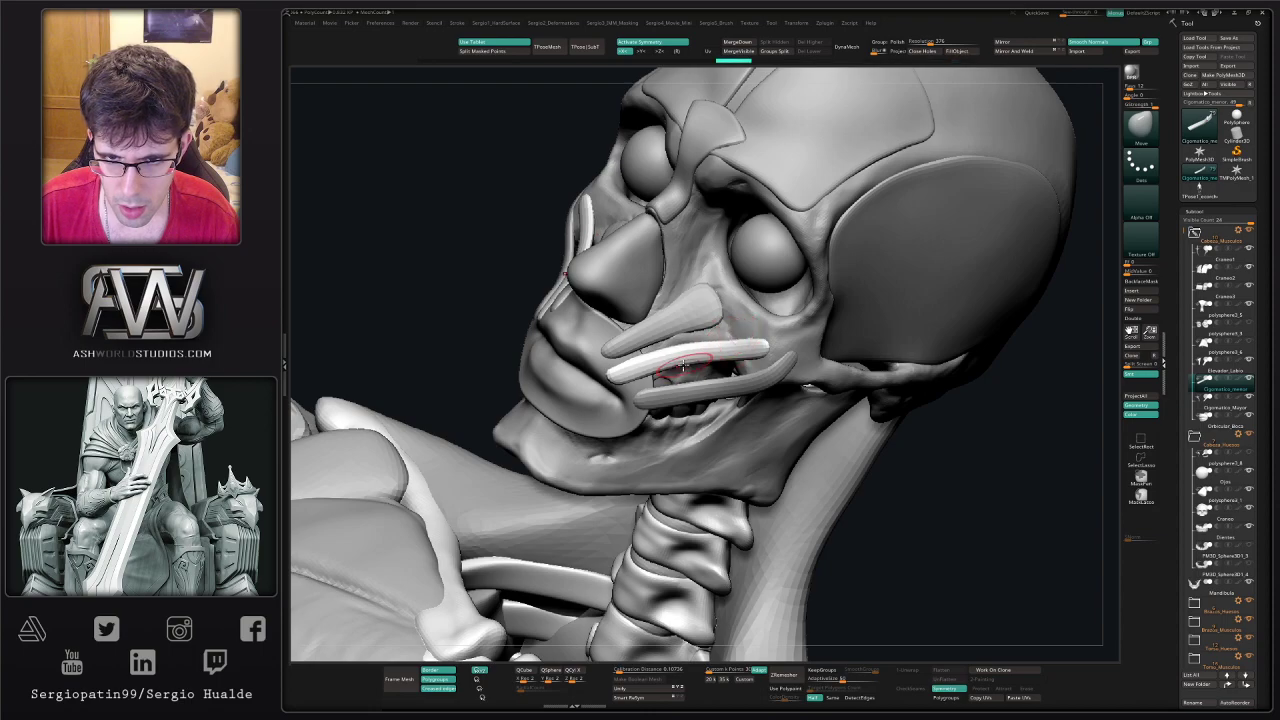
pyautogui.moveTo(678, 384)
pyautogui.keyDown('ctrl'); pyautogui.mouseDown(button='right')
pyautogui.moveTo(706, 366)
pyautogui.moveTo(683, 373)
pyautogui.mouseUp(button='right'); pyautogui.keyUp('ctrl')
pyautogui.press('s')
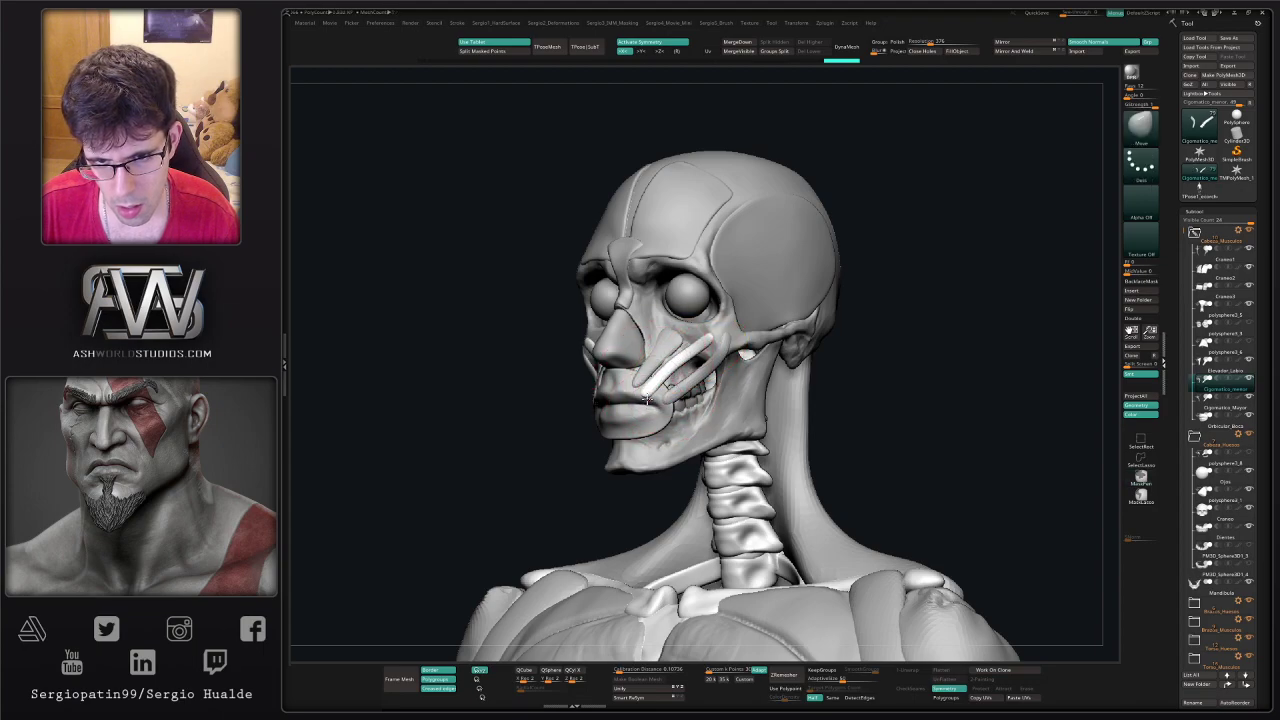
# - Select the Elevador_Labios muscle and refine its shape beside the zygomatic muscles with the Move brush
pyautogui.keyDown('alt'); pyautogui.click(654, 363); pyautogui.keyUp('alt')
pyautogui.moveTo(654, 365); pyautogui.dragTo(627, 397, button='right')
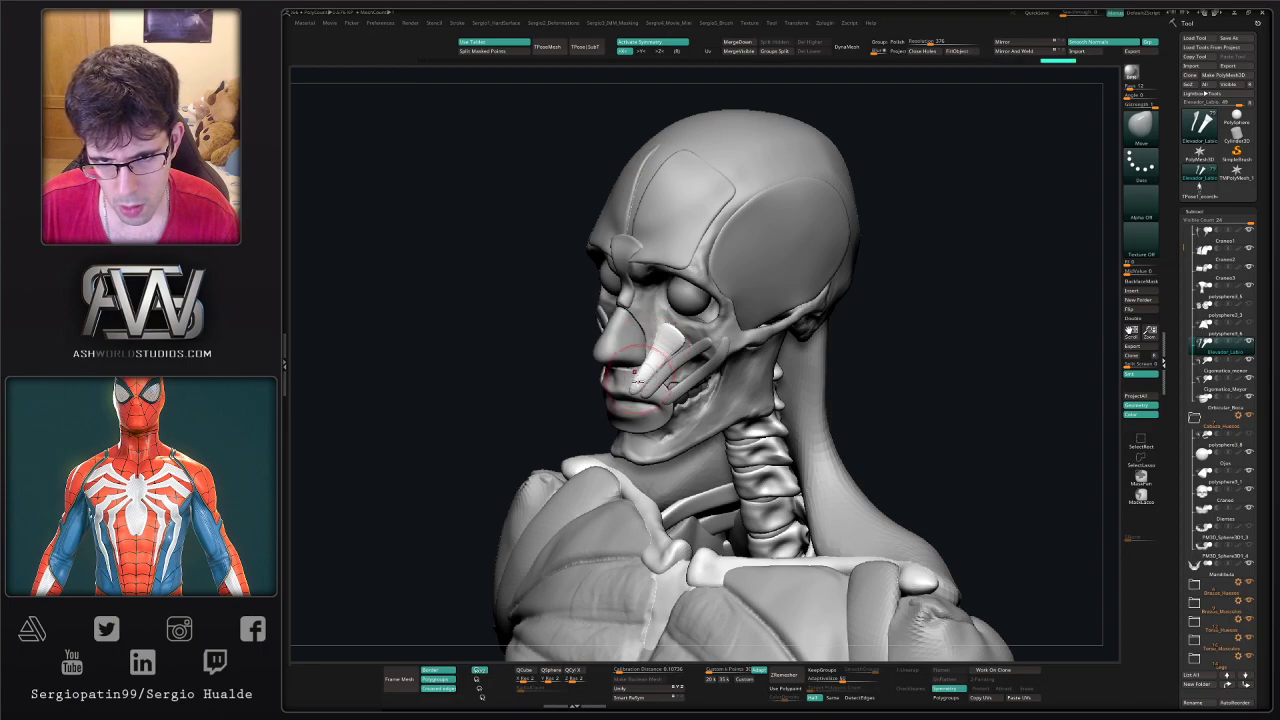
pyautogui.keyDown('ctrl'); pyautogui.moveTo(631, 397); pyautogui.dragTo(638, 372, button='right'); pyautogui.keyUp('ctrl')
pyautogui.moveTo(638, 372); pyautogui.dragTo(726, 385, button='right')
pyautogui.moveTo(726, 385)
pyautogui.mouseDown()
pyautogui.moveTo(791, 343)
pyautogui.moveTo(806, 354)
pyautogui.moveTo(775, 340)
pyautogui.moveTo(857, 357)
pyautogui.moveTo(760, 337)
pyautogui.moveTo(705, 355)
pyautogui.mouseUp()
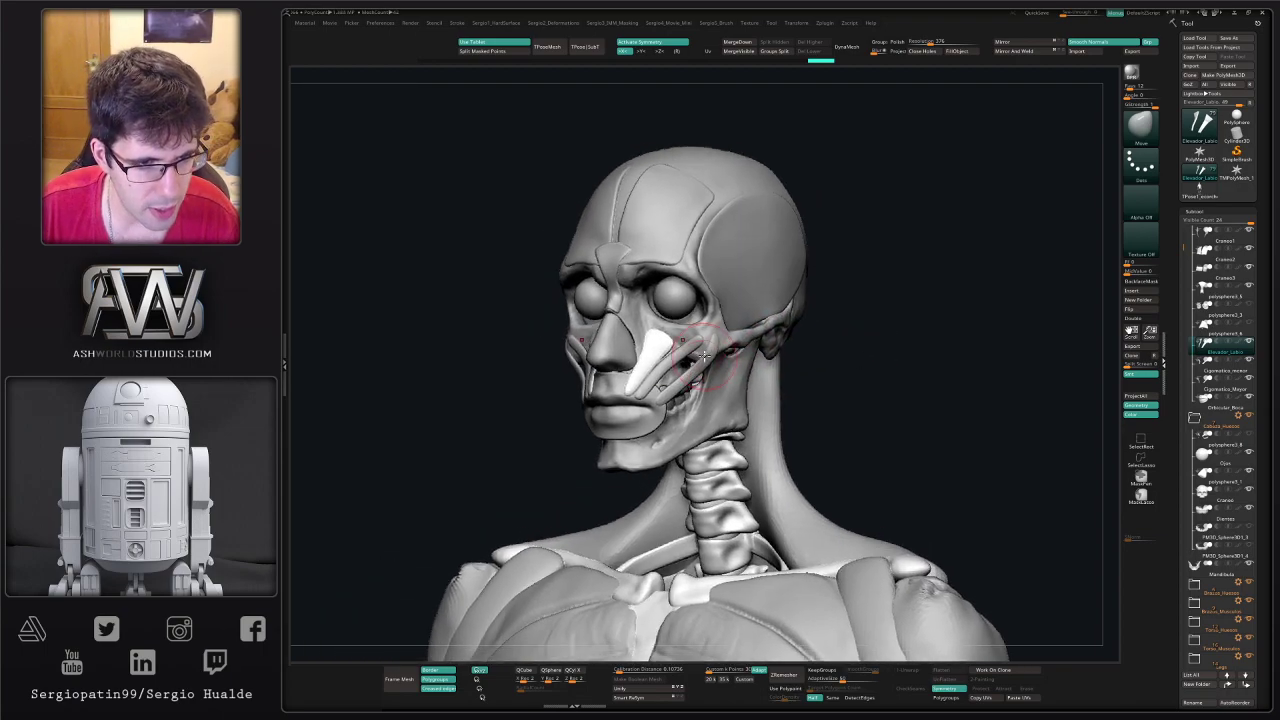
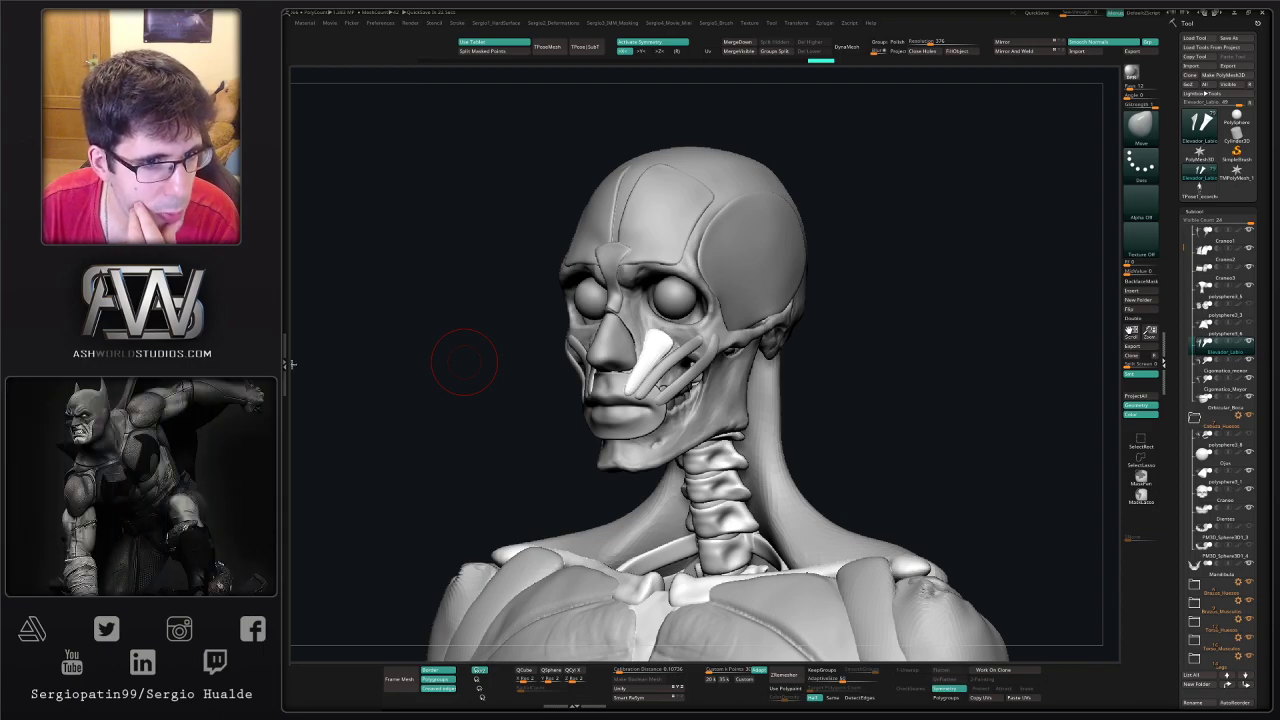
pyautogui.moveTo(909, 423)
pyautogui.mouseDown()
pyautogui.moveTo(823, 383)
pyautogui.moveTo(1100, 315)
pyautogui.mouseUp()
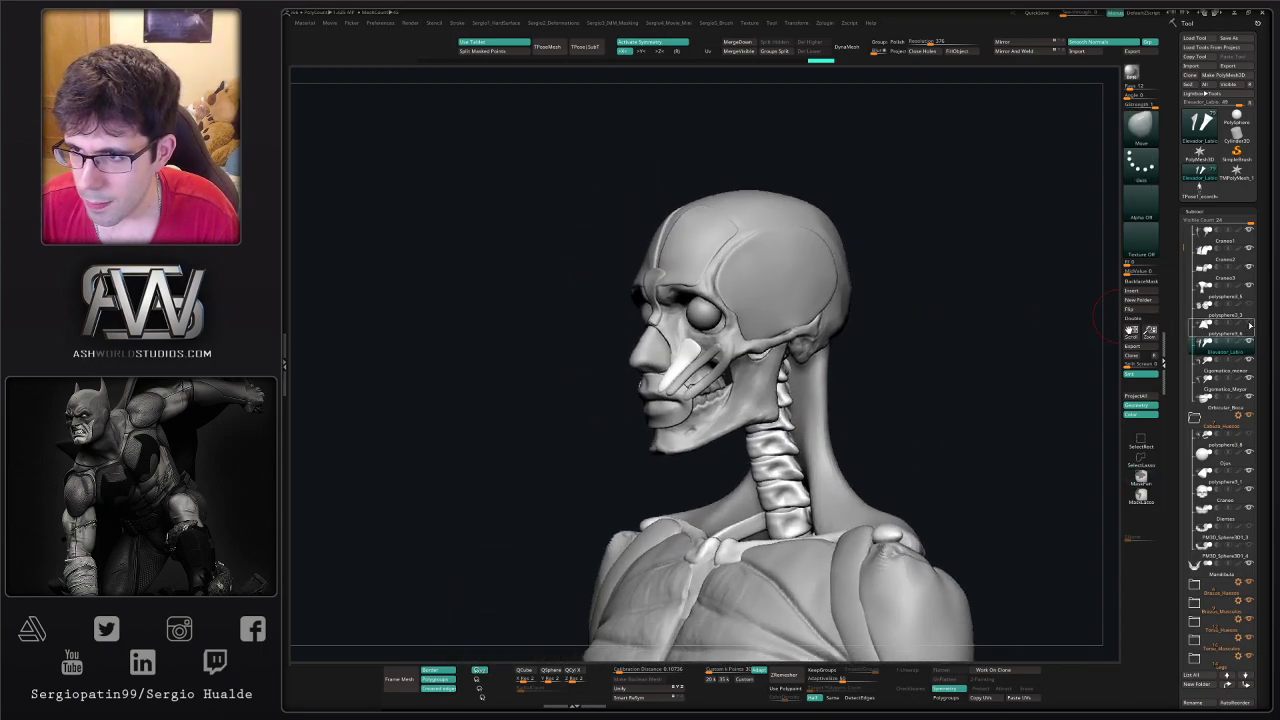
# - Show the muscle ring around the eyes and examine the facial muscles from the front and both sides
pyautogui.moveTo(1247, 318)
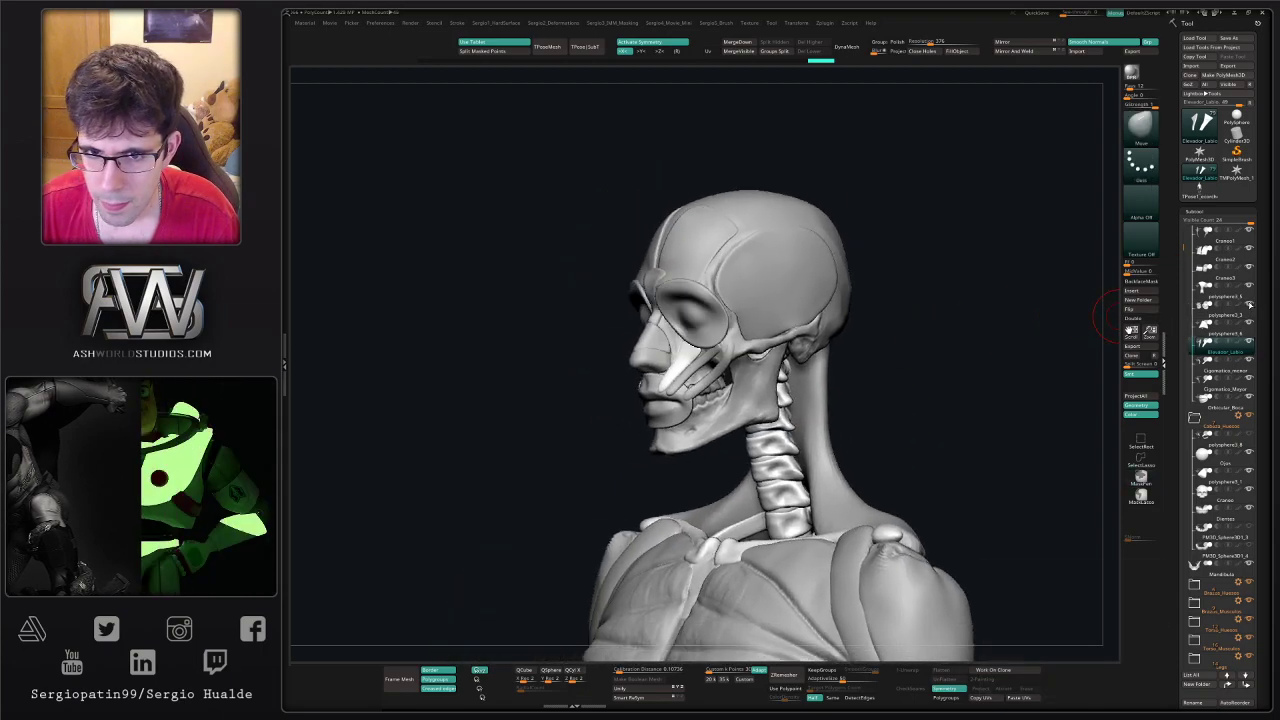
pyautogui.moveTo(1014, 349)
pyautogui.mouseDown()
pyautogui.moveTo(971, 366)
pyautogui.moveTo(1003, 366)
pyautogui.moveTo(957, 329)
pyautogui.moveTo(980, 389)
pyautogui.moveTo(791, 380)
pyautogui.moveTo(759, 397)
pyautogui.mouseUp()
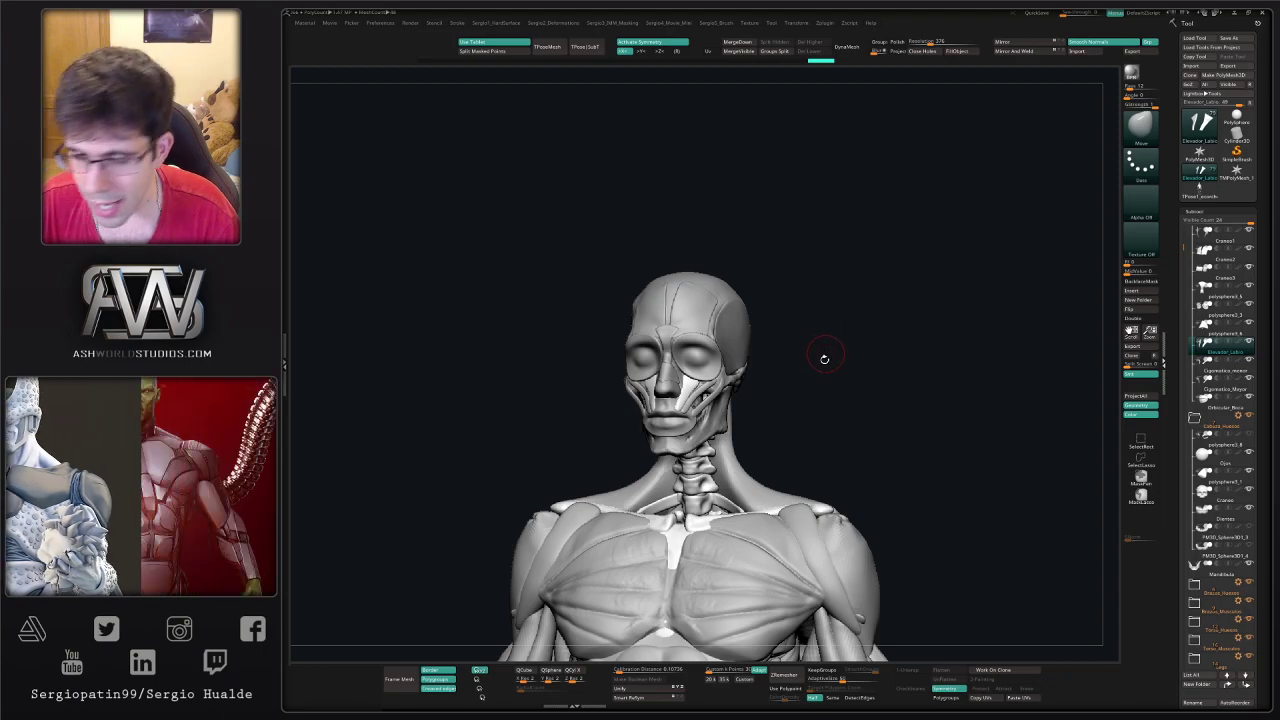
pyautogui.moveTo(873, 353); pyautogui.dragTo(908, 340)
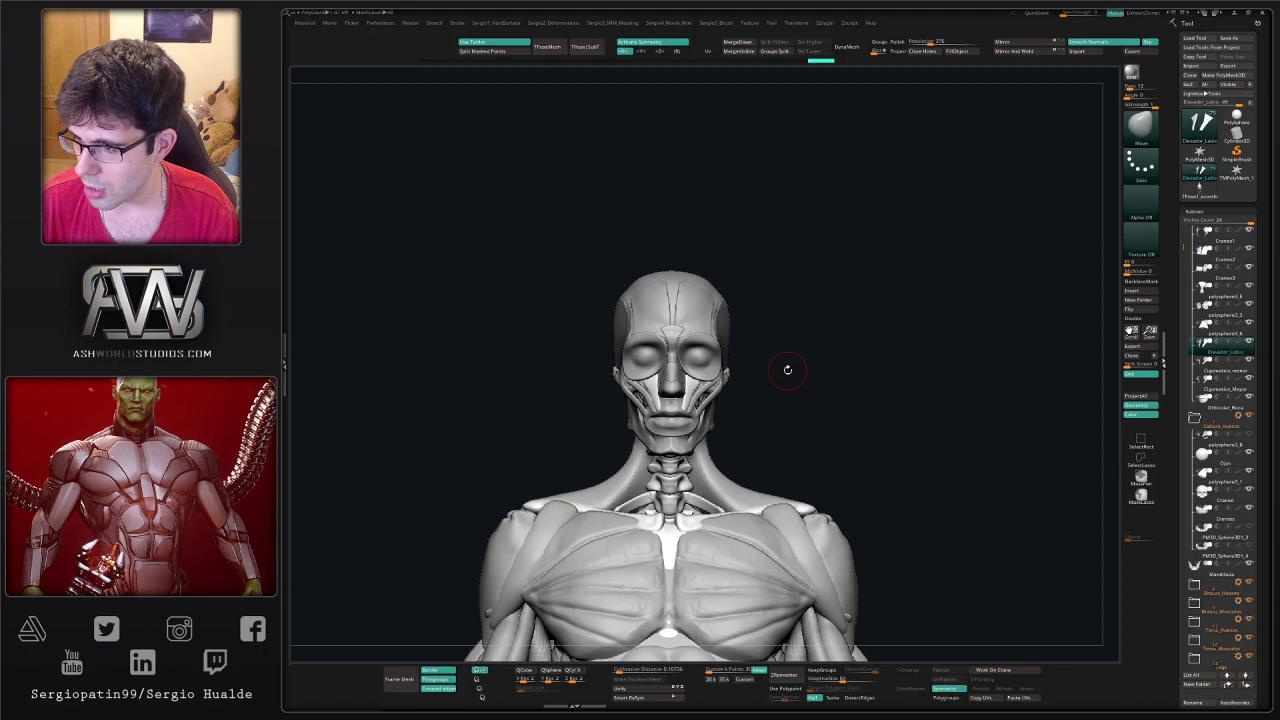
pyautogui.moveTo(874, 337); pyautogui.dragTo(748, 478)
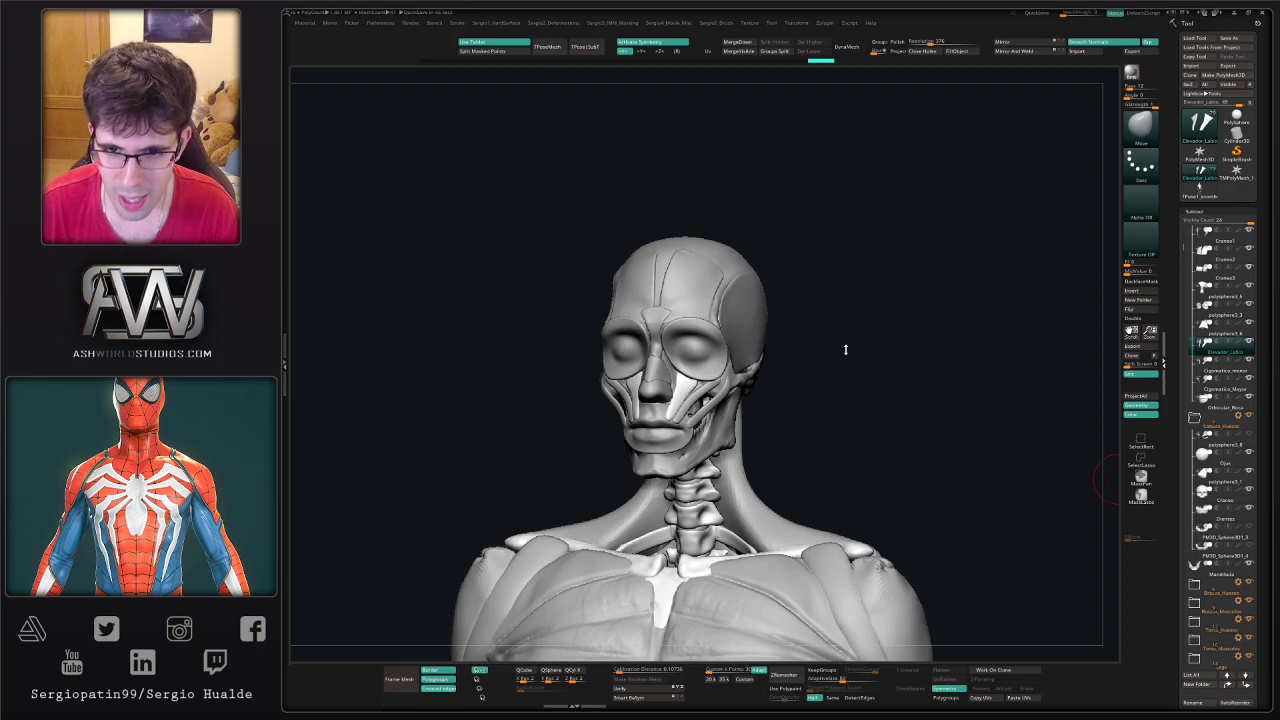
pyautogui.moveTo(846, 349)
pyautogui.mouseDown()
pyautogui.moveTo(771, 360)
pyautogui.moveTo(748, 393)
pyautogui.mouseUp()
pyautogui.moveTo(750, 393)
pyautogui.keyDown('alt'); pyautogui.mouseDown(button='right')
pyautogui.moveTo(751, 350)
pyautogui.moveTo(722, 378)
pyautogui.mouseUp(button='right'); pyautogui.keyUp('alt')
pyautogui.scroll(3, 735, 375)
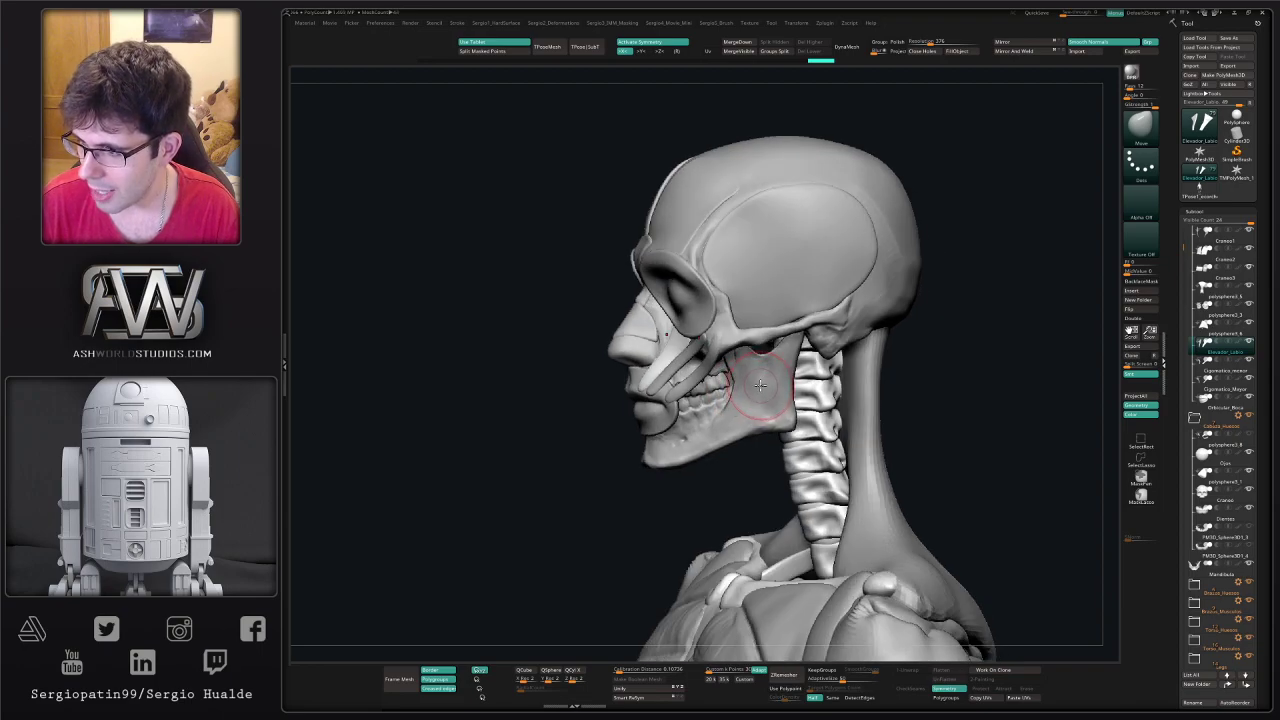
pyautogui.moveTo(758, 384); pyautogui.dragTo(738, 368, button='right')
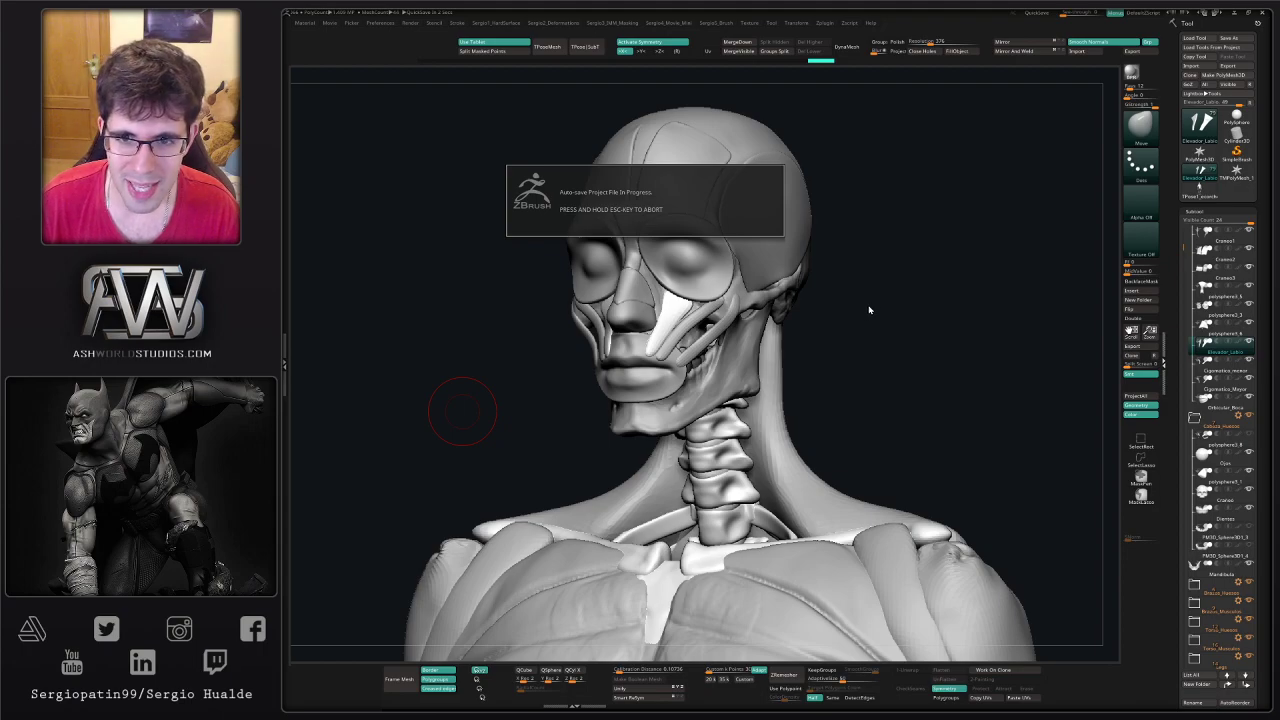
pyautogui.moveTo(879, 336)
pyautogui.mouseDown()
pyautogui.moveTo(794, 354)
pyautogui.moveTo(908, 338)
pyautogui.mouseUp()
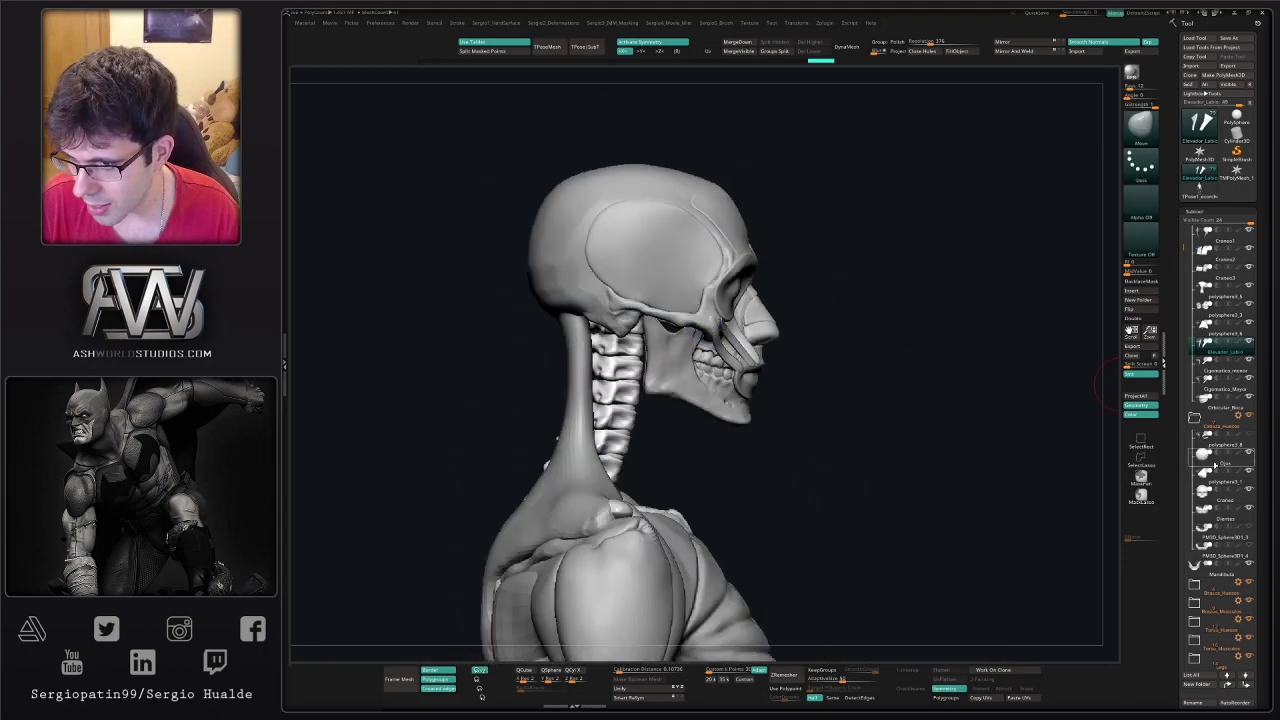
# - Find the Cigomatico_Mayor muscle among the head subtools and isolate it
pyautogui.moveTo(1215, 447)
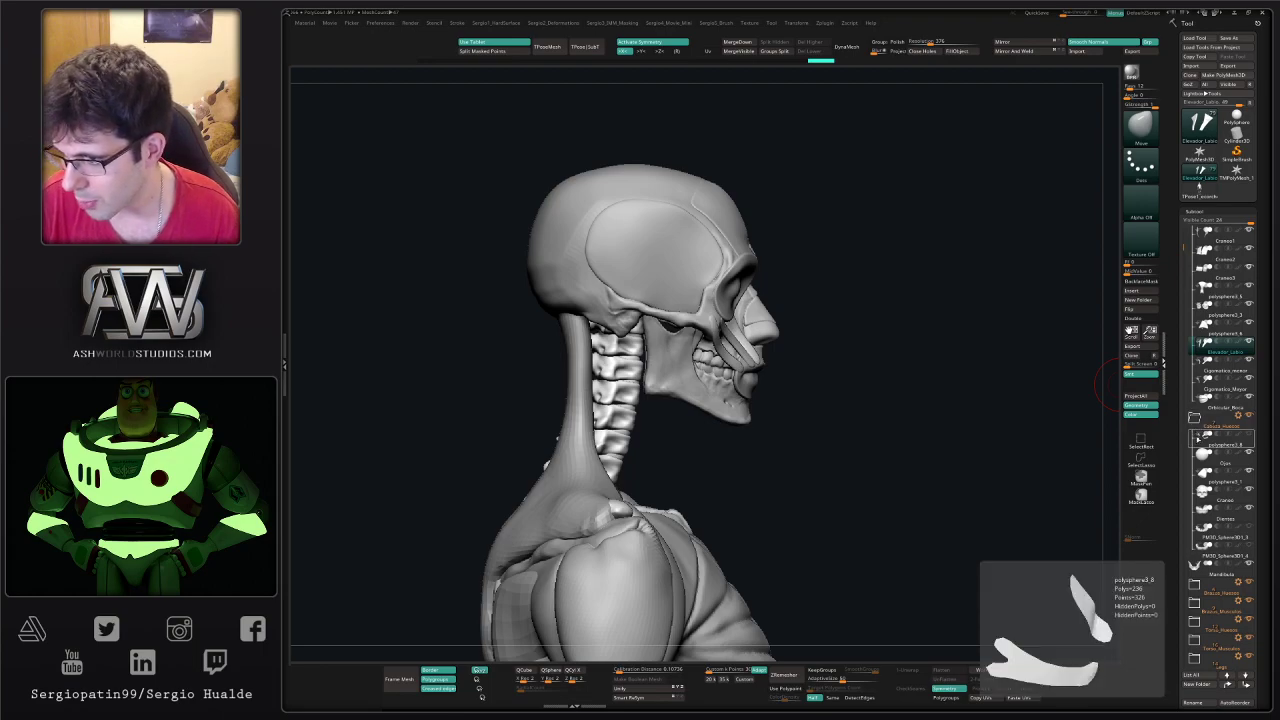
pyautogui.moveTo(1220, 477)
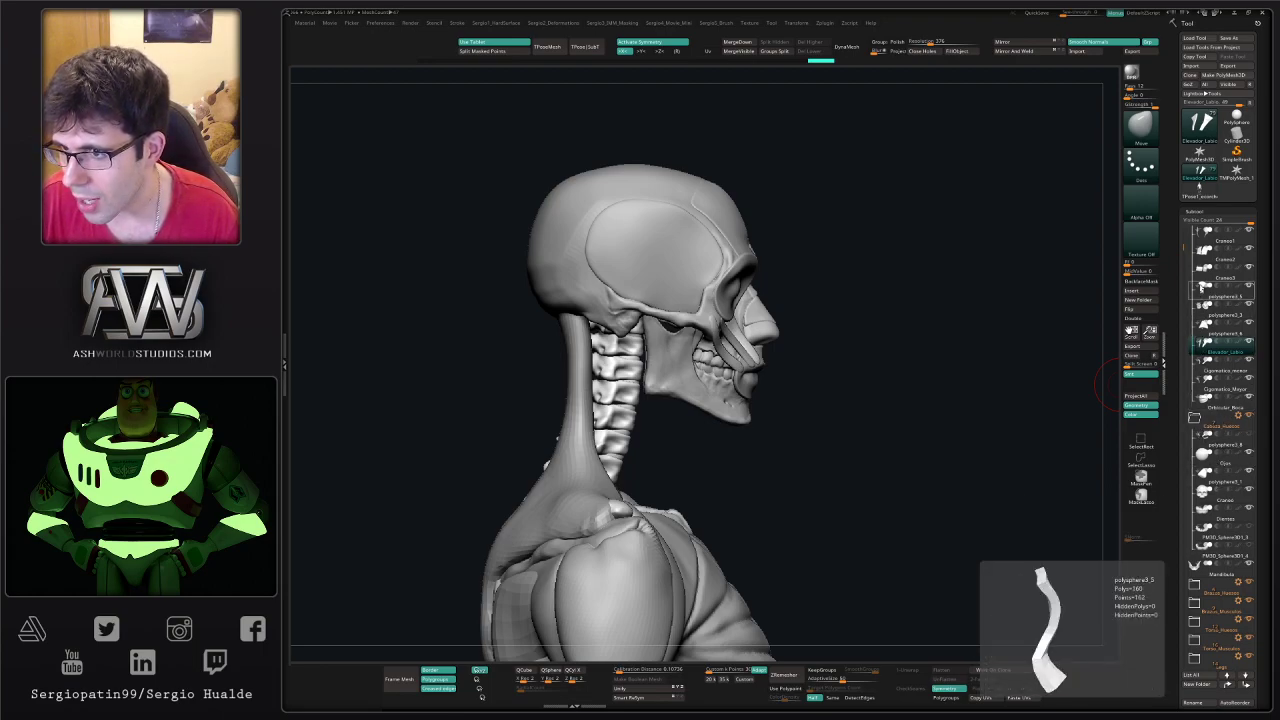
pyautogui.click(1200, 240)
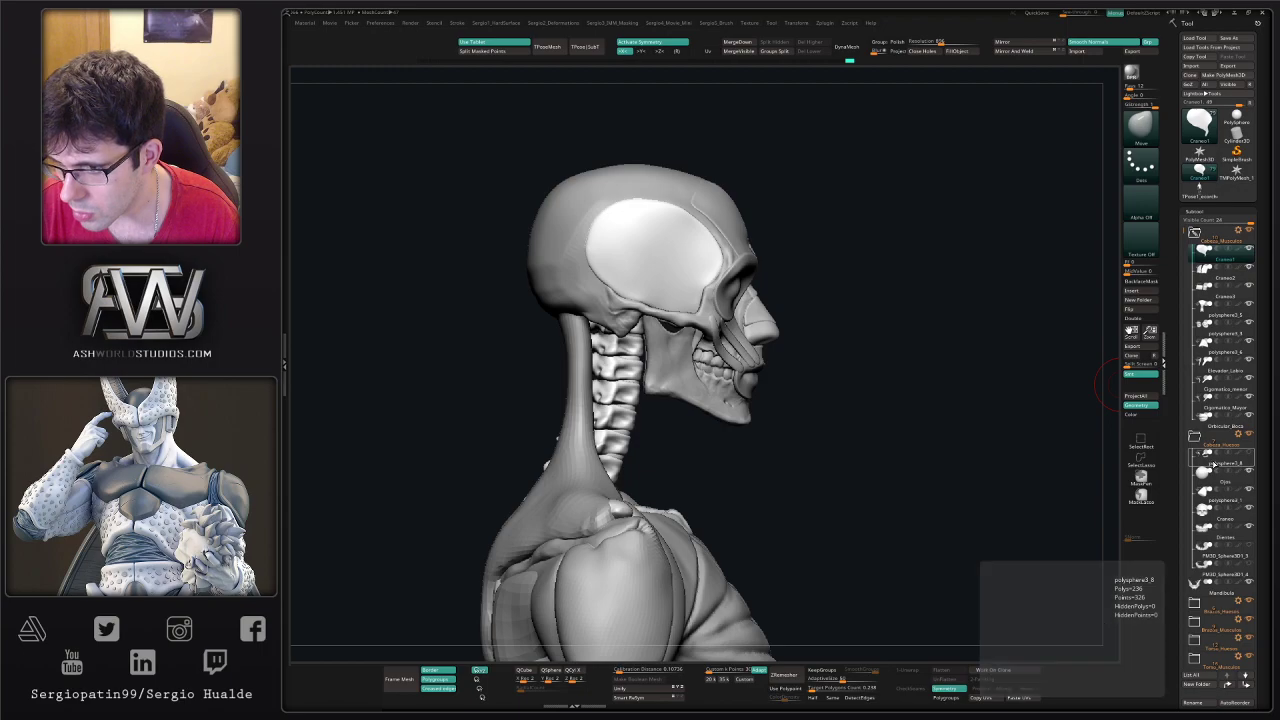
pyautogui.click(1210, 464)
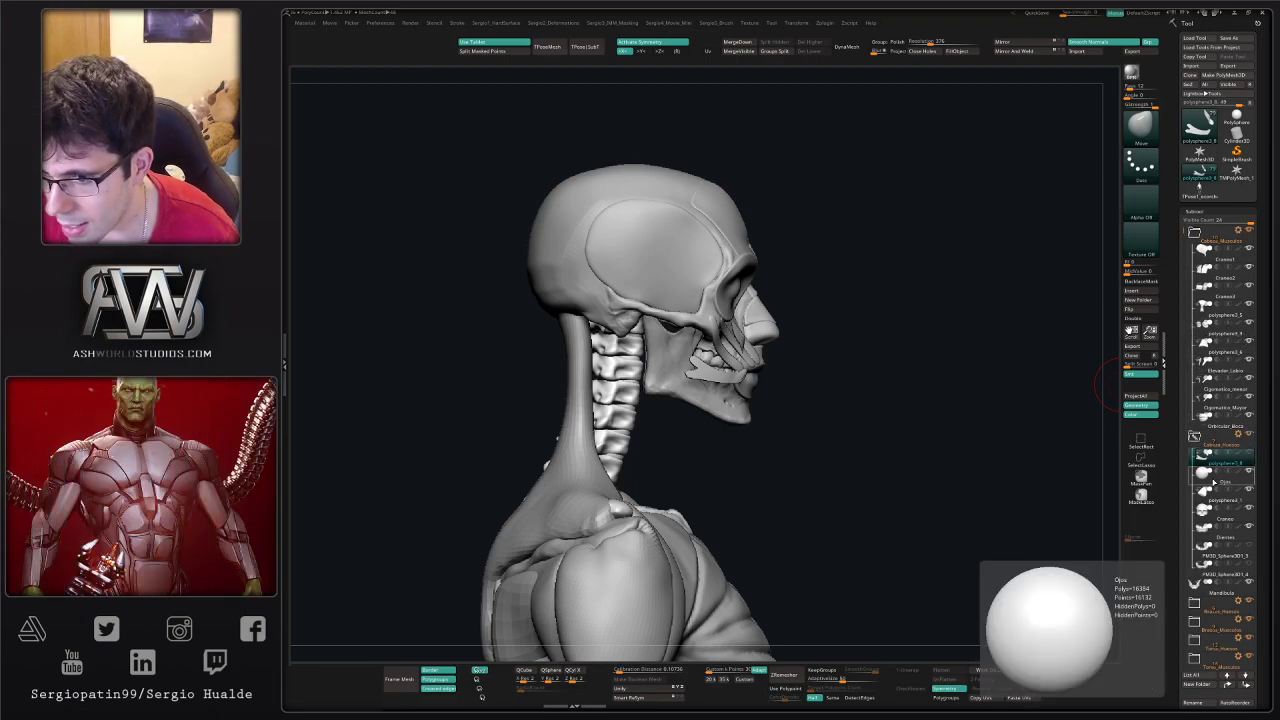
pyautogui.click(1208, 407)
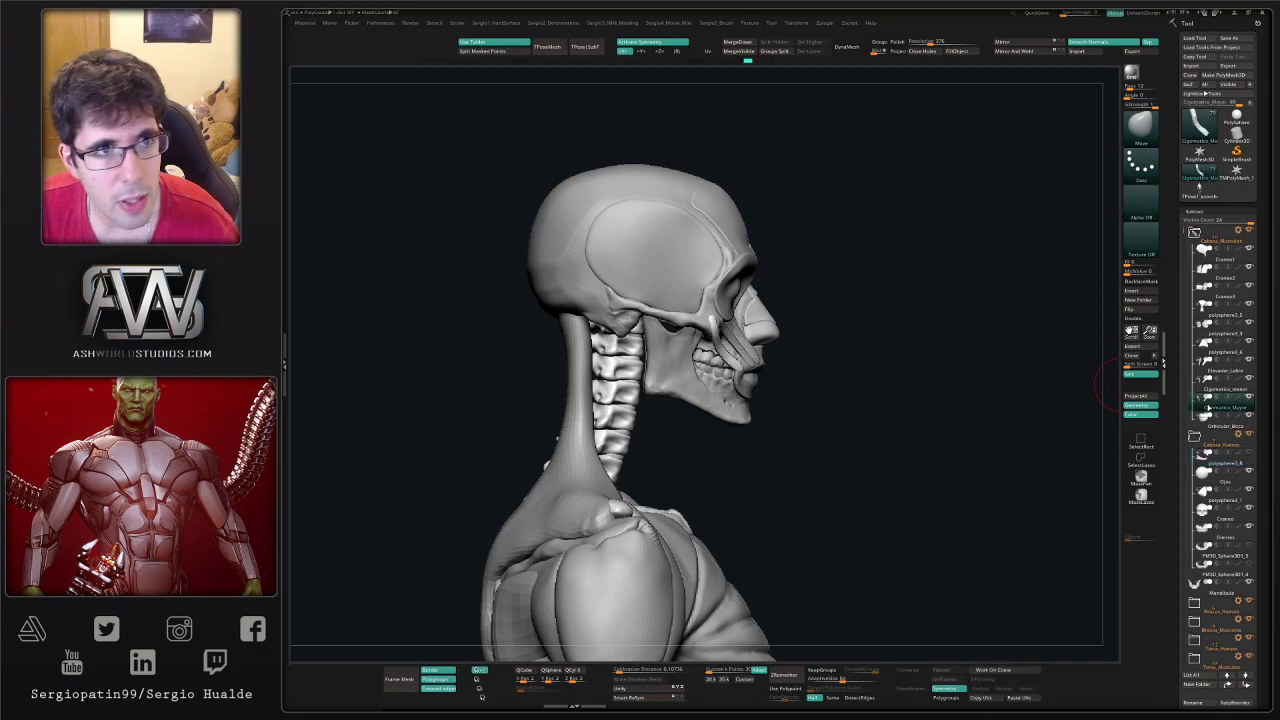
pyautogui.hotkey('alt', 's')
pyautogui.moveTo(1010, 410); pyautogui.dragTo(883, 411)
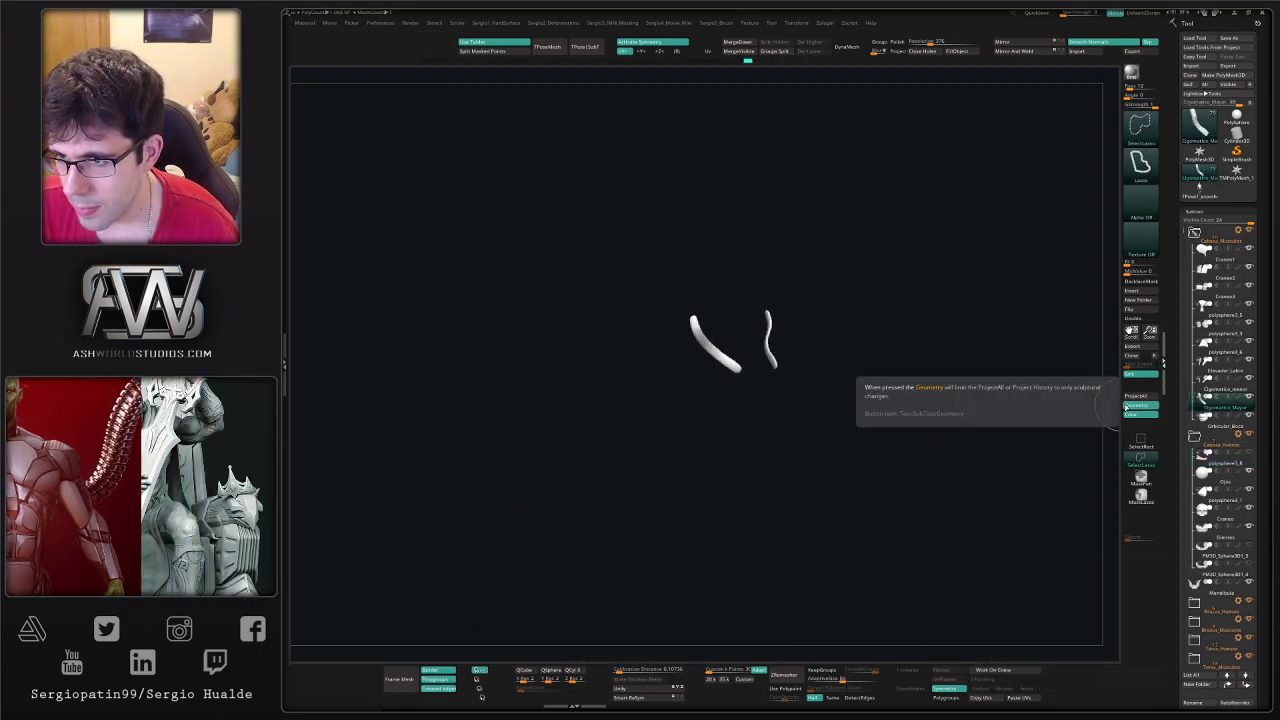
# - Duplicate the Cigomatico_Mayor muscle and delete the Cigomatico_Mayor1 copy, always accepting this confirmation until the next restart
pyautogui.hotkey('ctrl', 'shift', 'd')
pyautogui.click(1216, 408)
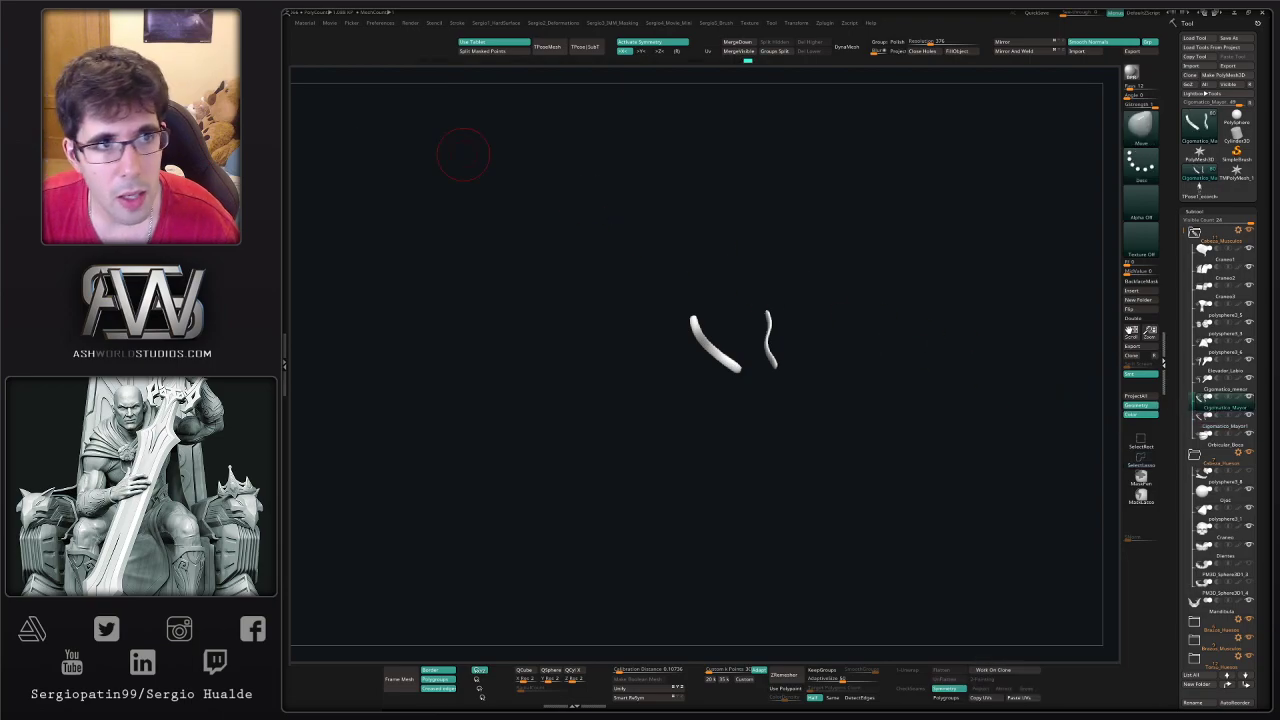
pyautogui.hotkey('alt', 's')
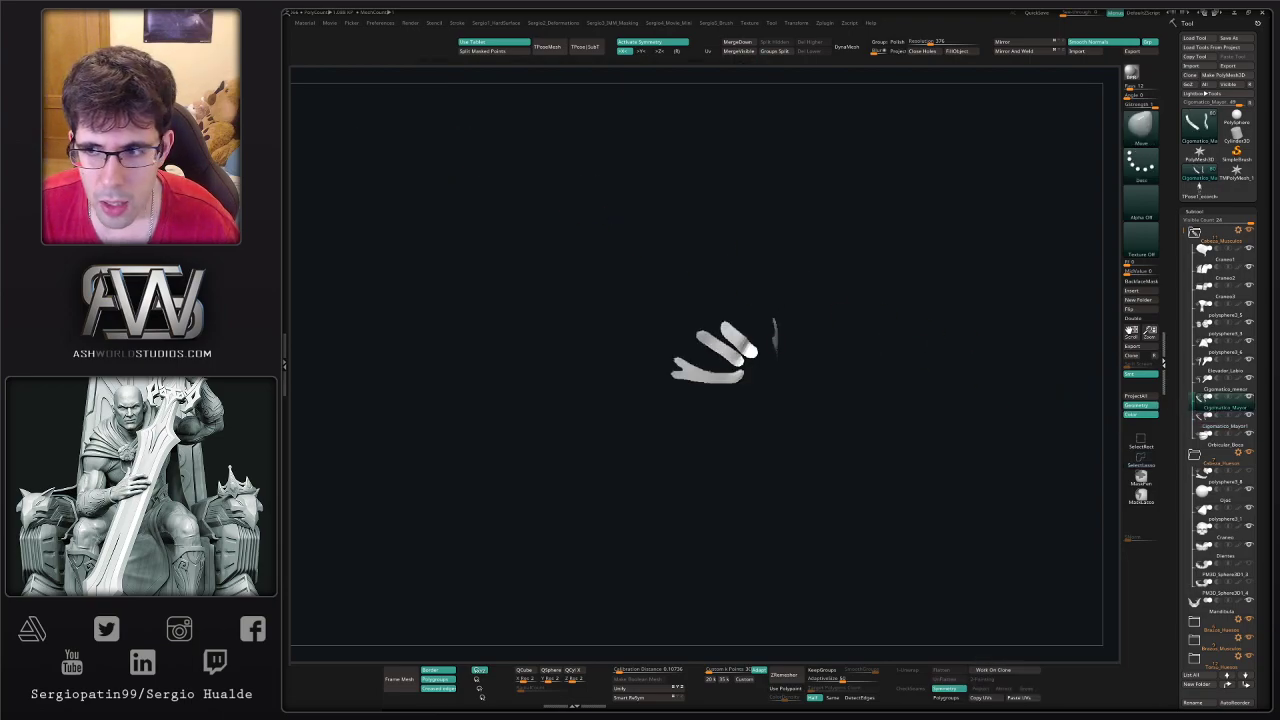
pyautogui.moveTo(620, 60); pyautogui.dragTo(748, 60)
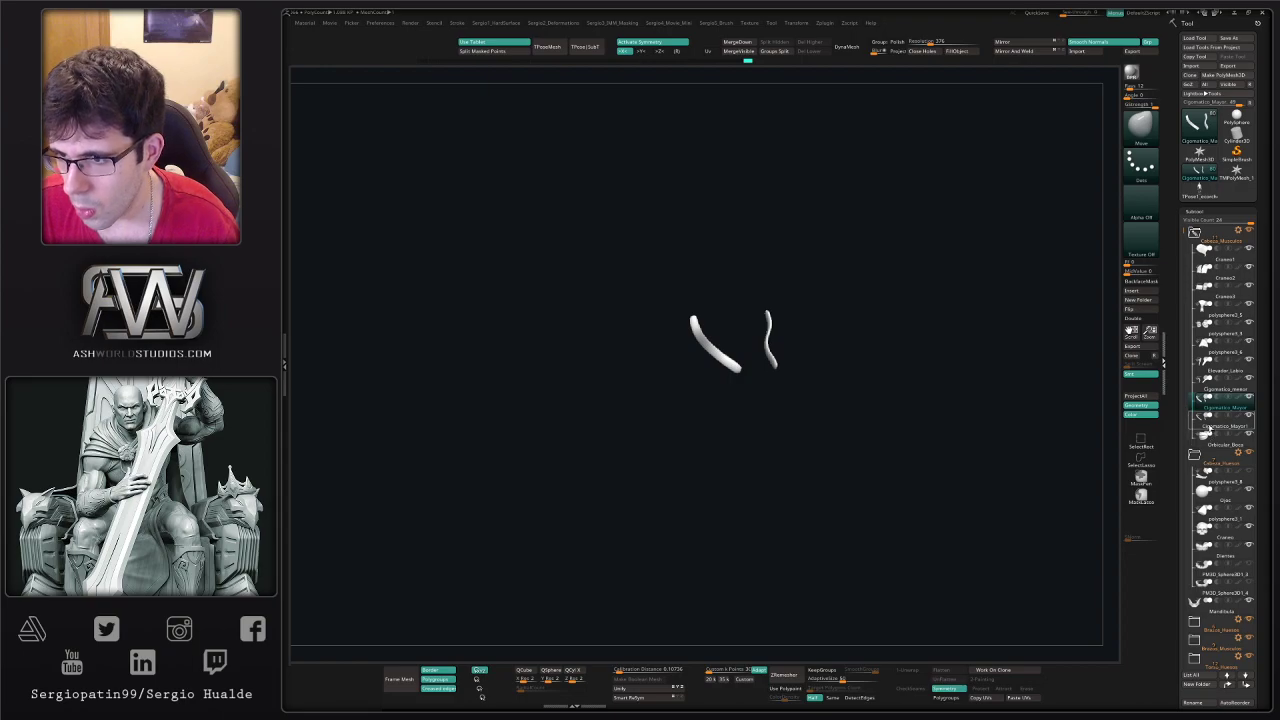
pyautogui.click(1210, 428)
pyautogui.press('Delete')
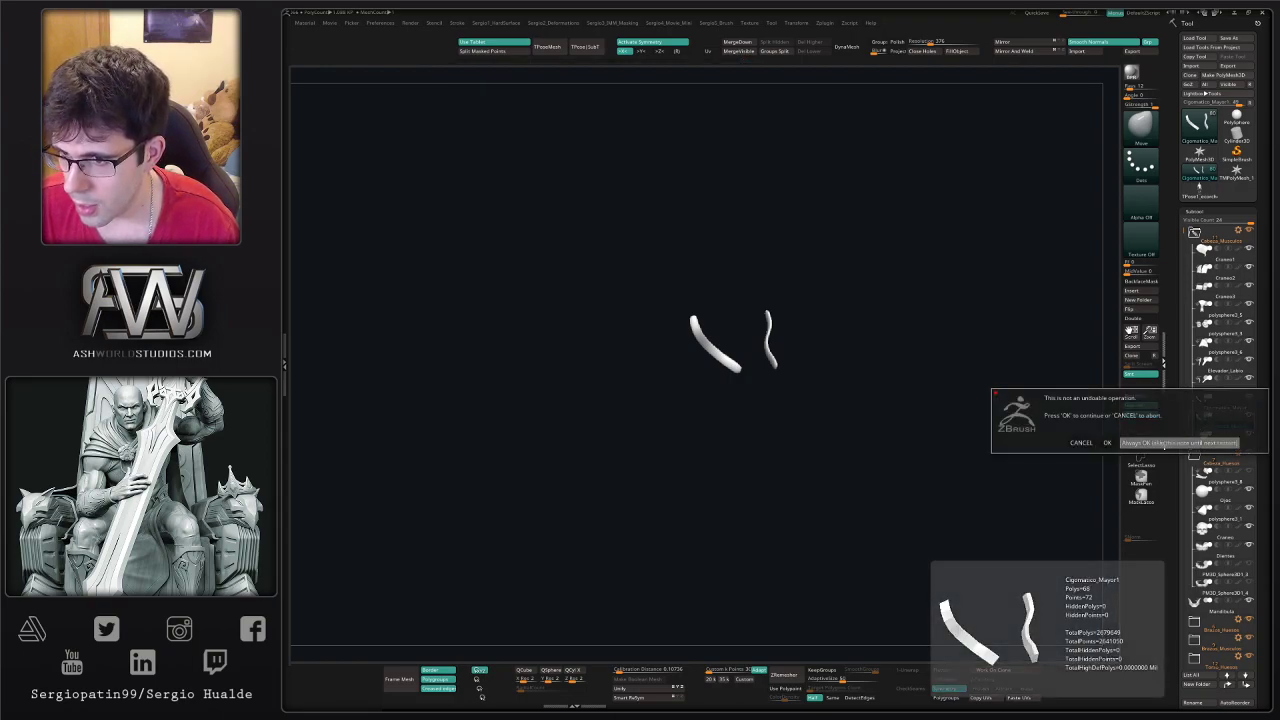
pyautogui.click(1163, 443)
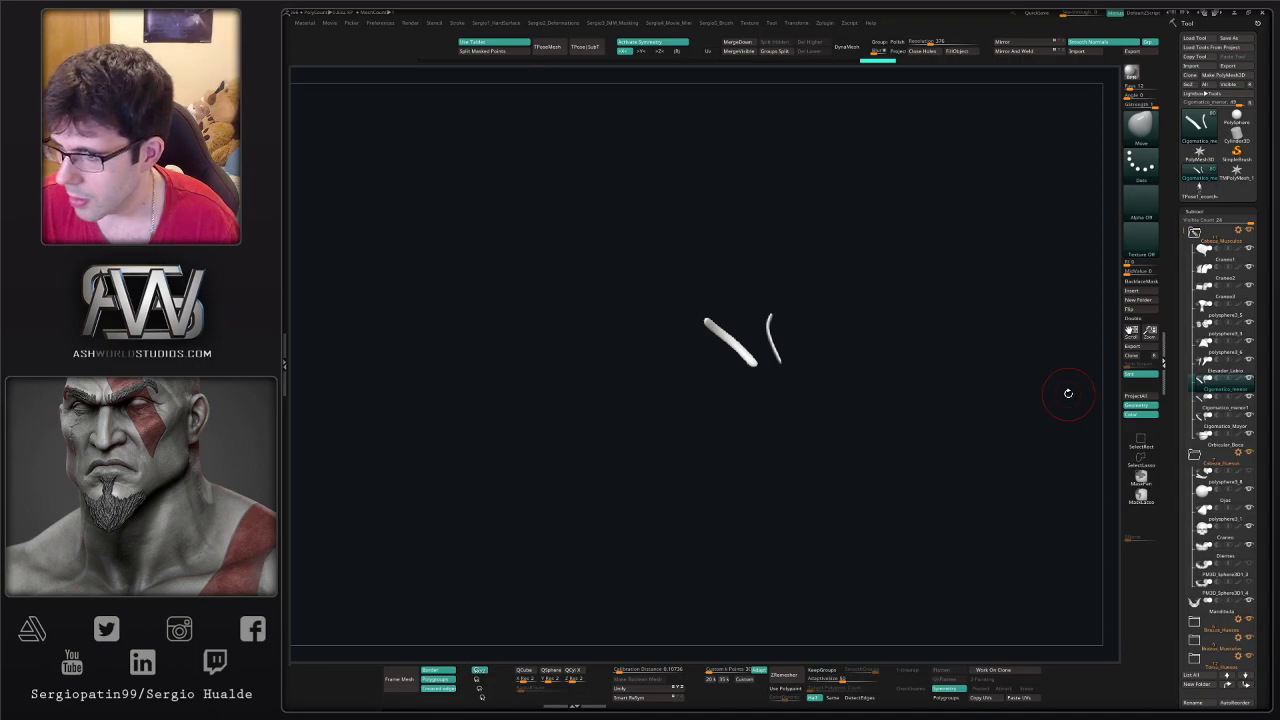
# - Delete the extra Cigomatico_menor1 subtool and toggle Dynamic Subdivision on the Elevador_Labios muscle
pyautogui.click(1216, 410)
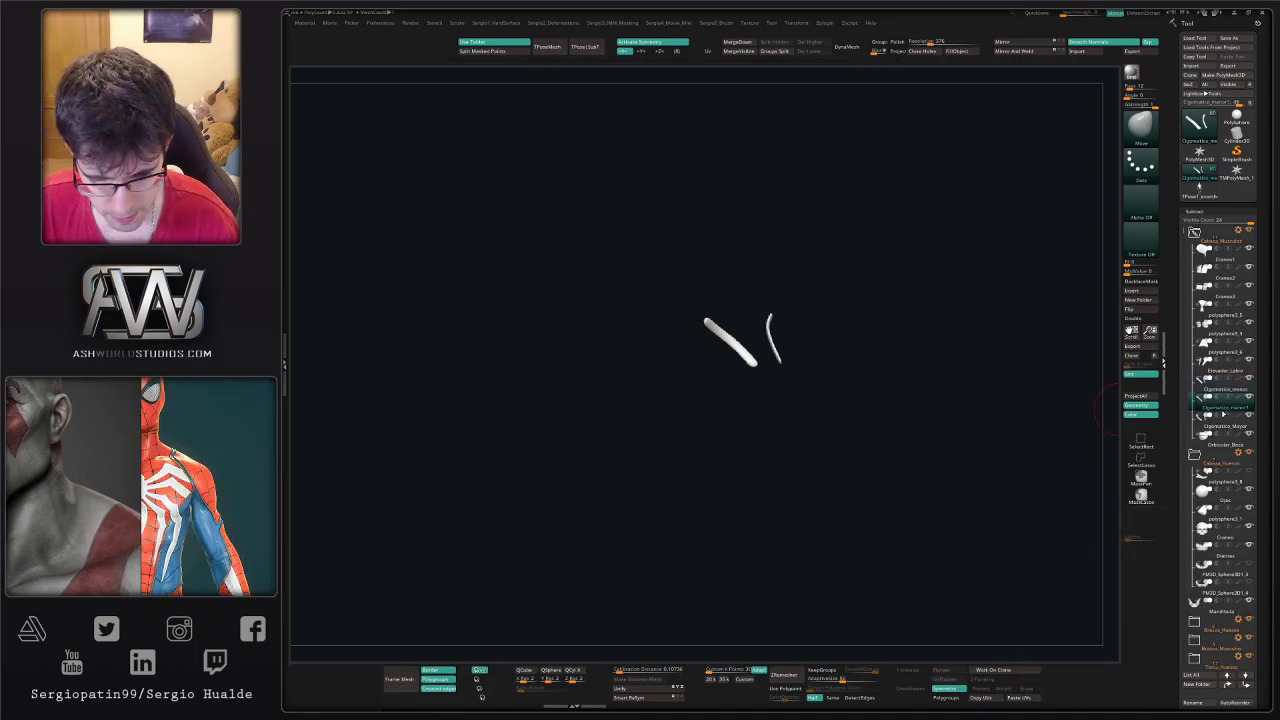
pyautogui.click(1225, 370)
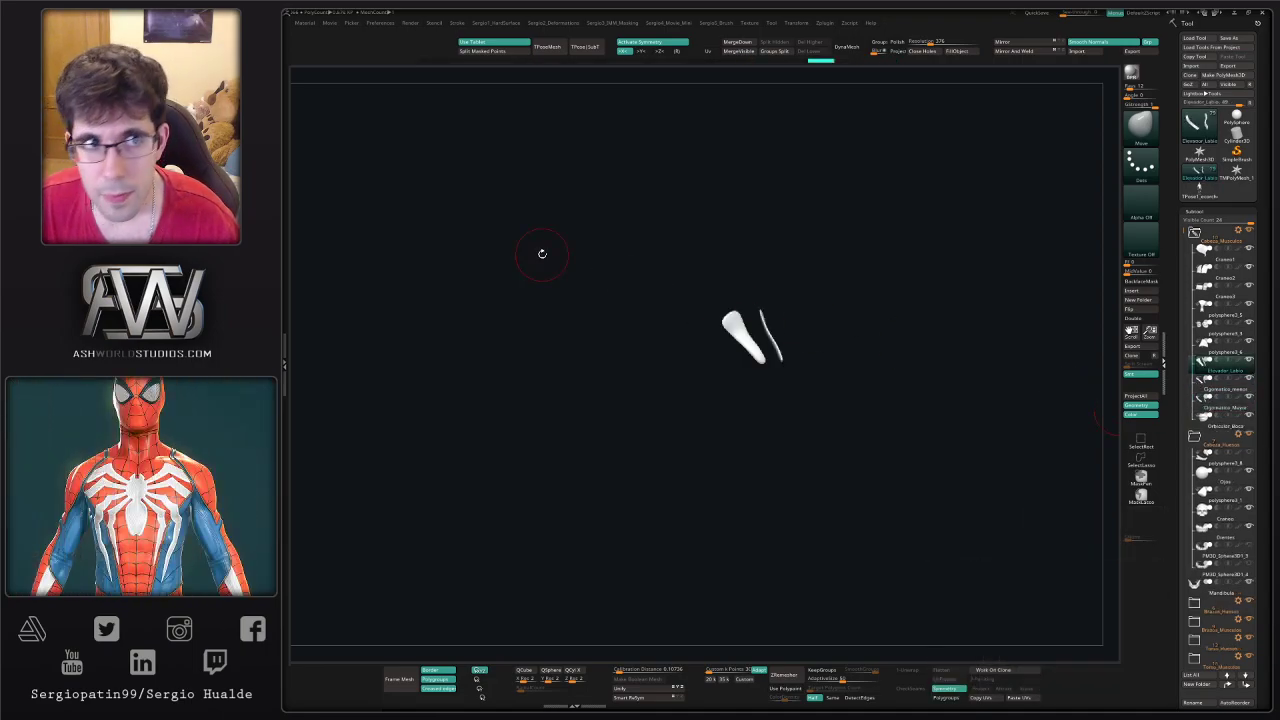
pyautogui.hotkey('shift', 'd')
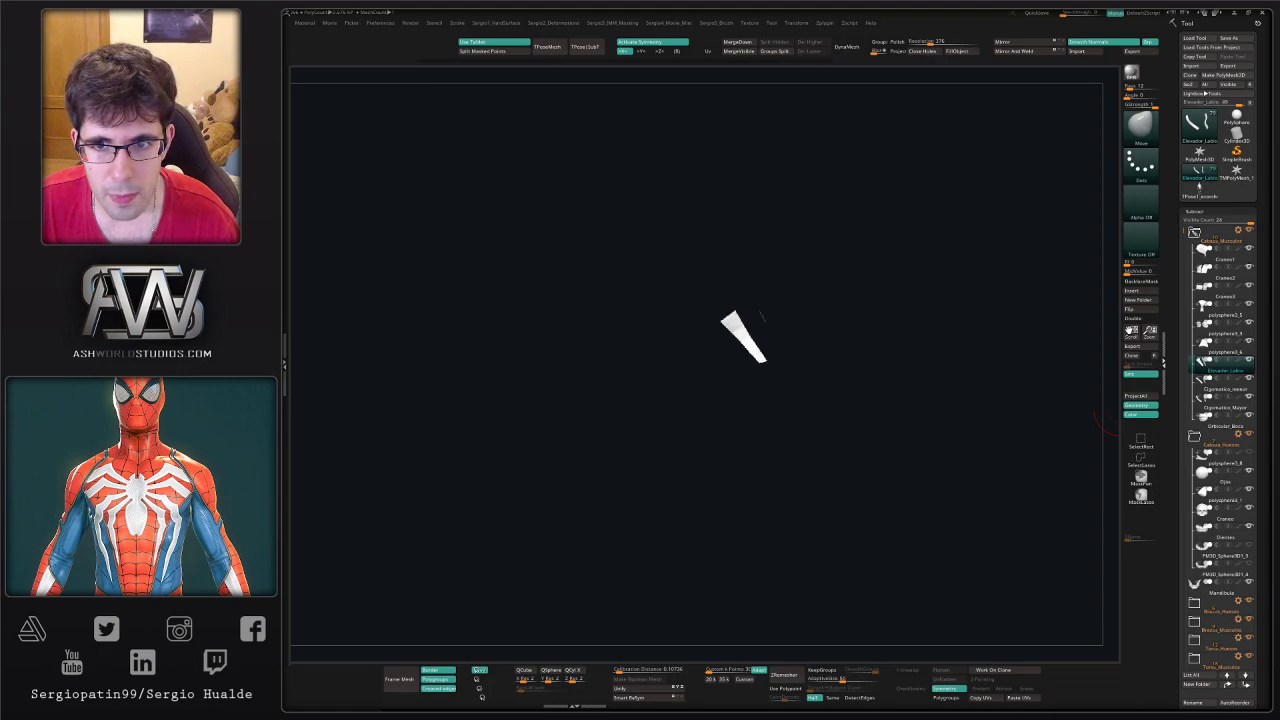
pyautogui.moveTo(1203, 343)
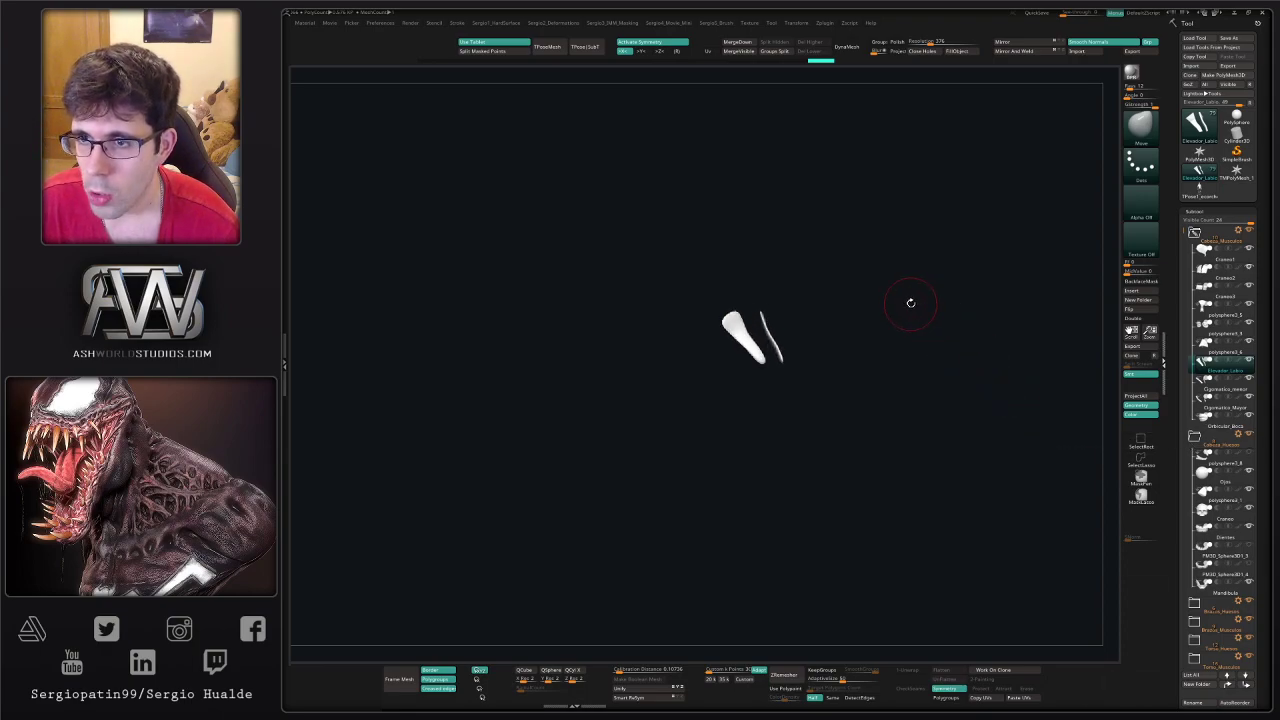
# - Switch to the full-body TPose1 tool, hide everything except the head, and split the hidden body into its own subtool
pyautogui.click(1199, 192)
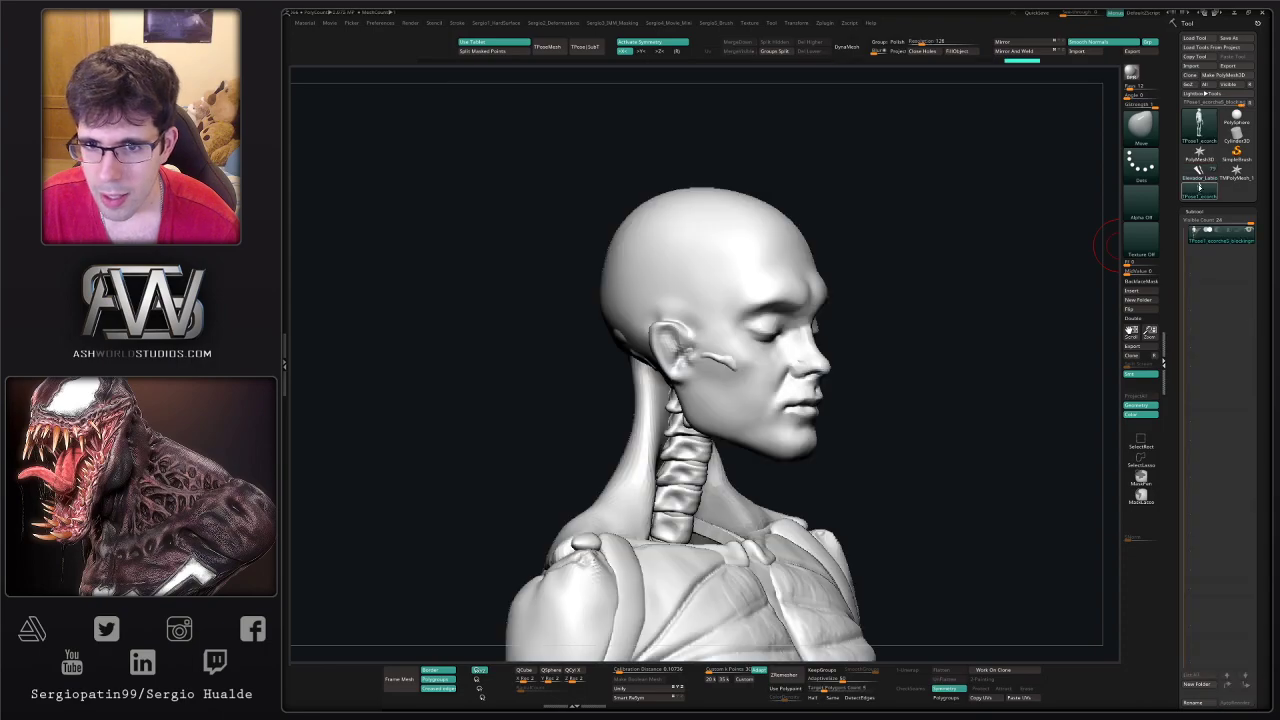
pyautogui.keyDown('ctrl'); pyautogui.keyDown('shift'); pyautogui.click(795, 261); pyautogui.keyUp('shift'); pyautogui.keyUp('ctrl')
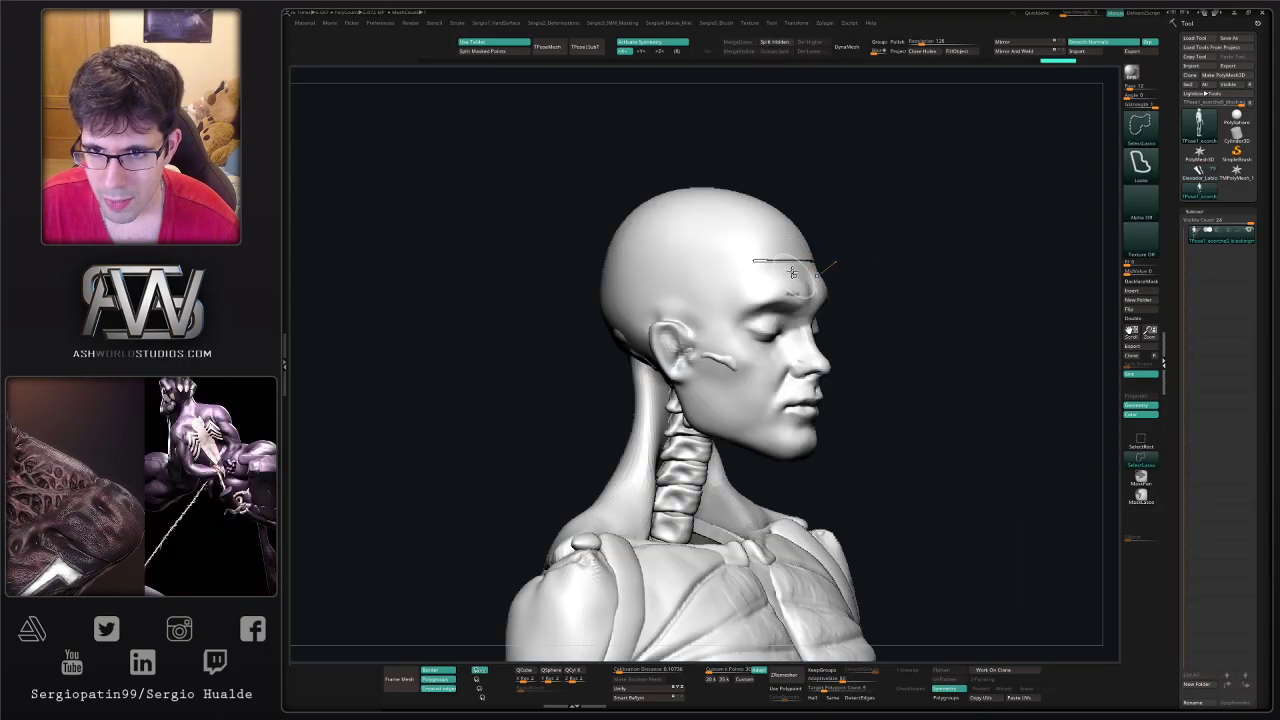
pyautogui.keyDown('ctrl'); pyautogui.keyDown('shift'); pyautogui.click(846, 261); pyautogui.keyUp('shift'); pyautogui.keyUp('ctrl')
pyautogui.keyDown('ctrl'); pyautogui.keyDown('shift'); pyautogui.click(749, 237); pyautogui.keyUp('shift'); pyautogui.keyUp('ctrl')
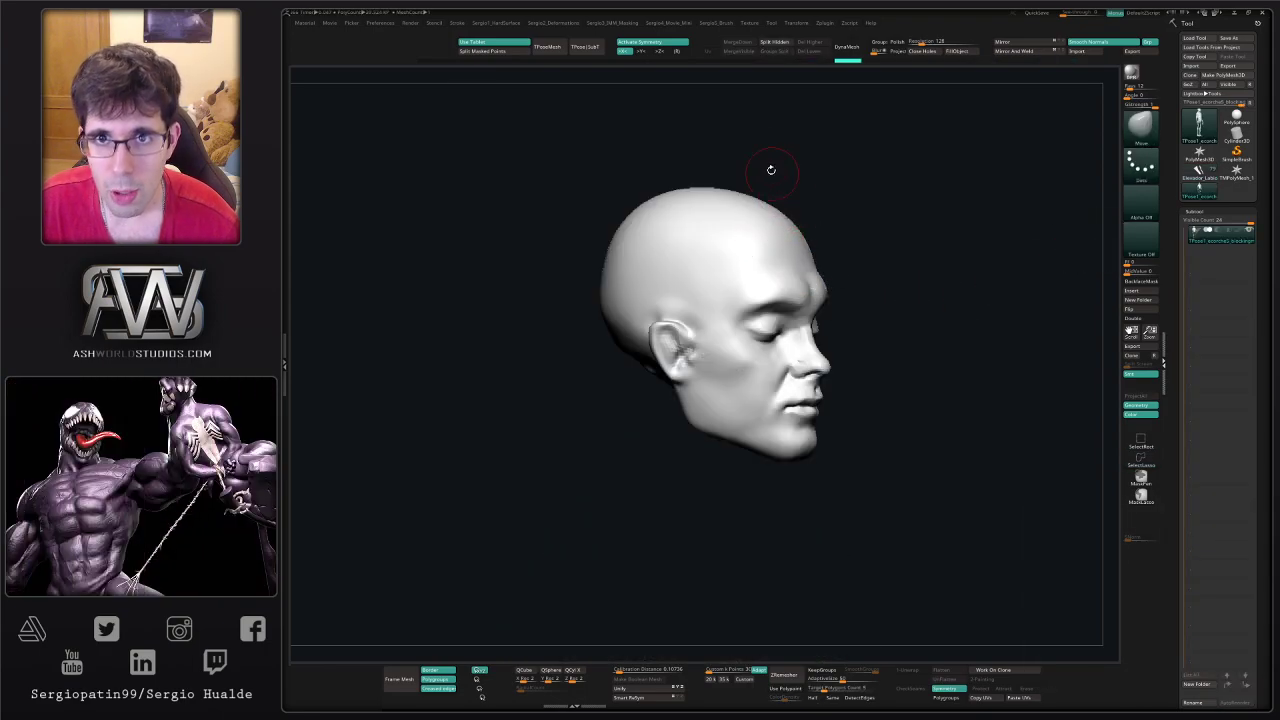
pyautogui.click(774, 42)
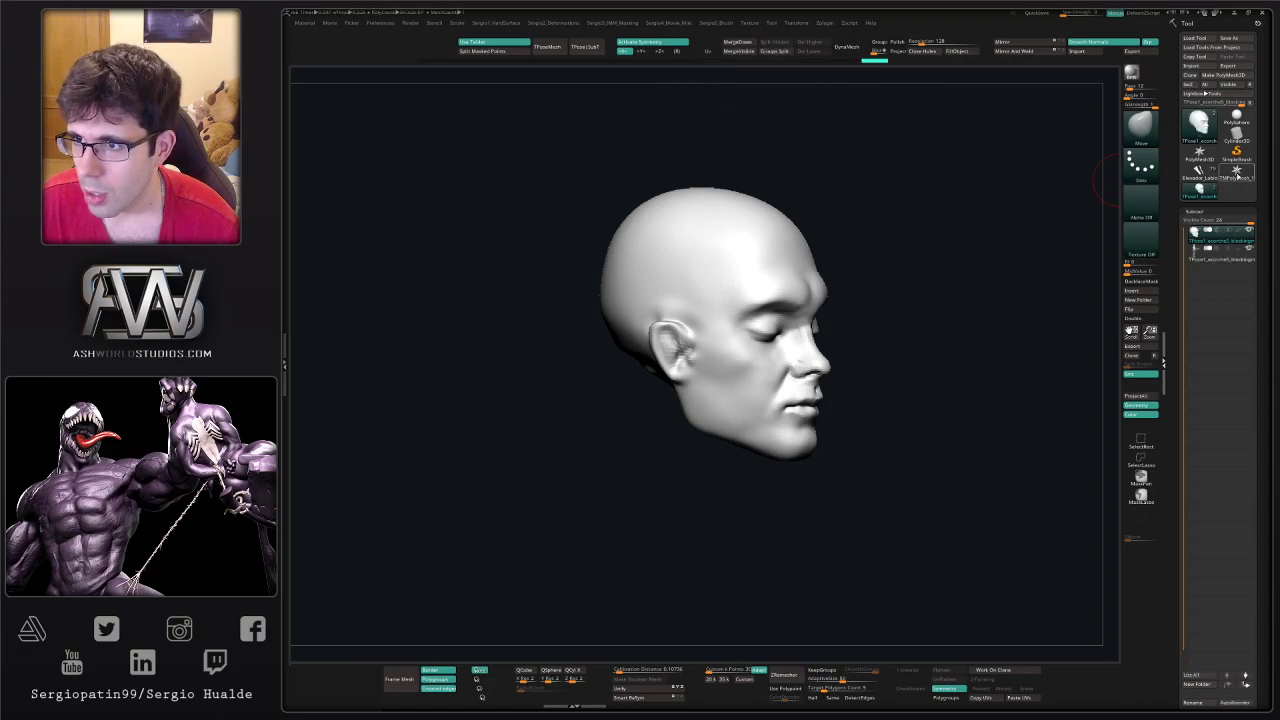
# - Return to the muscle tool, insert the split TPose1 head as a subtool, and place it at the start of the Cabeza_Huesos folder
pyautogui.click(1200, 172)
pyautogui.click(1138, 290)
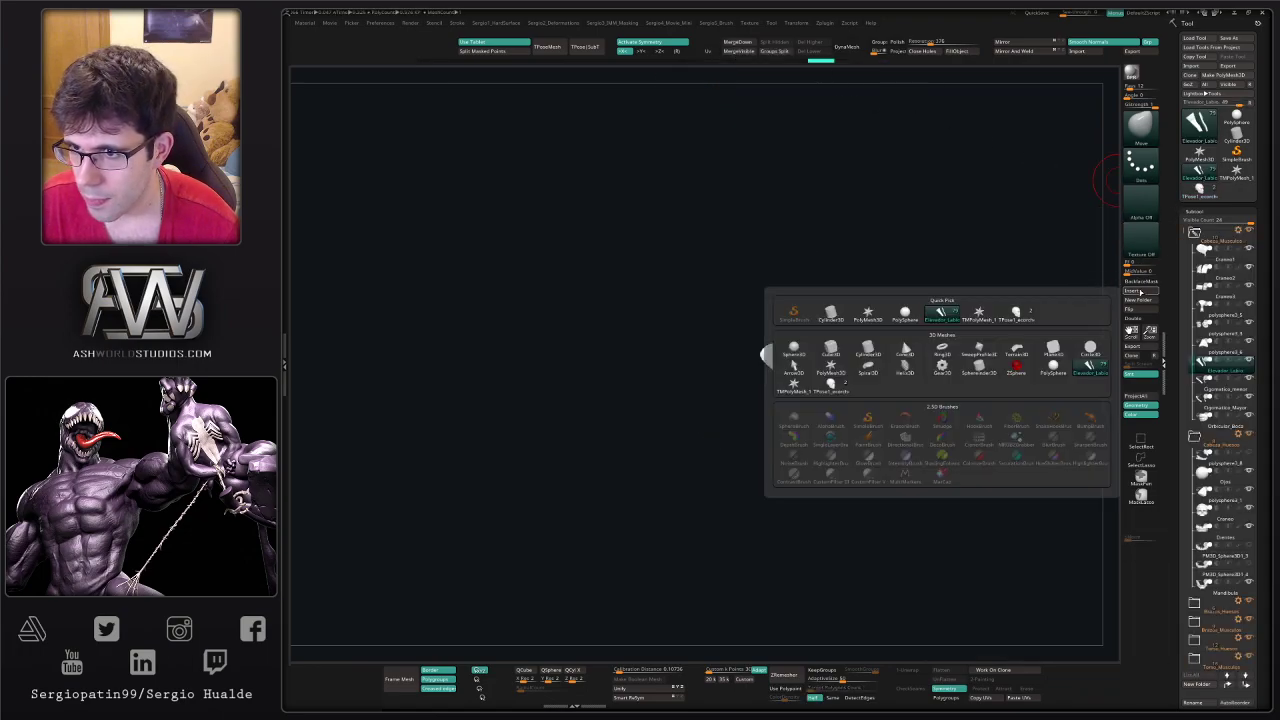
pyautogui.click(1015, 313)
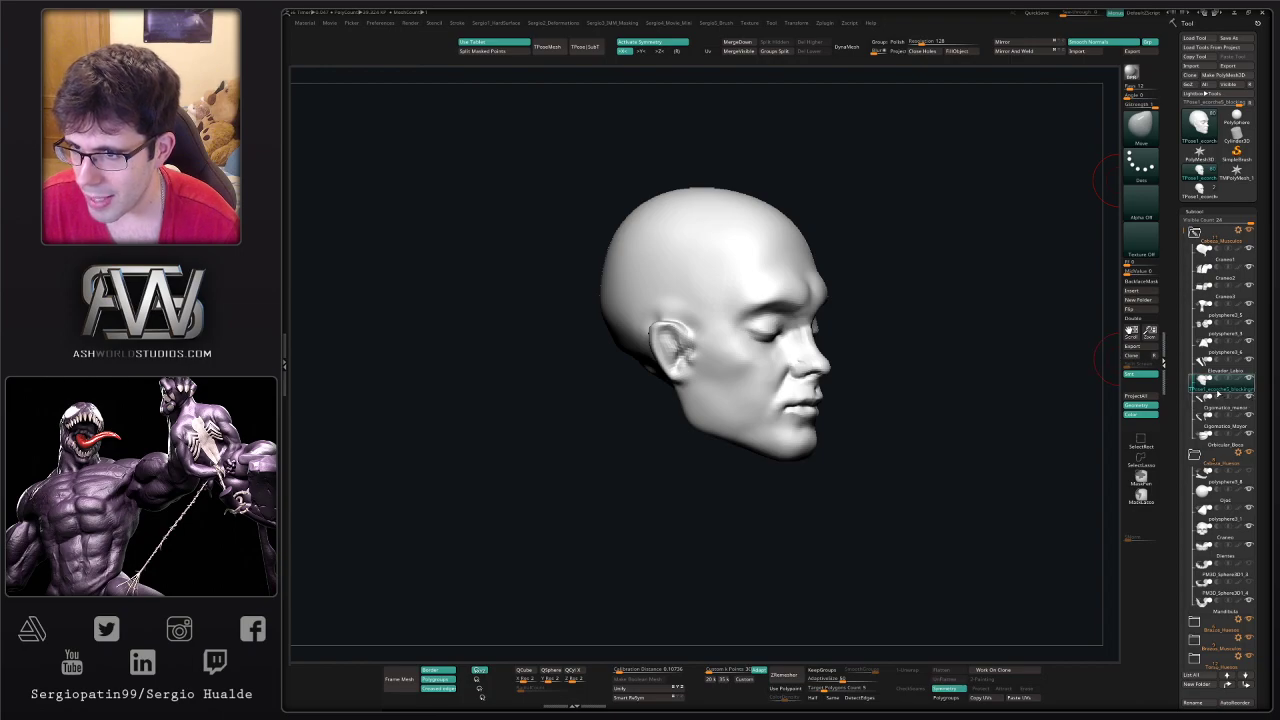
pyautogui.moveTo(1216, 475); pyautogui.dragTo(1217, 477)
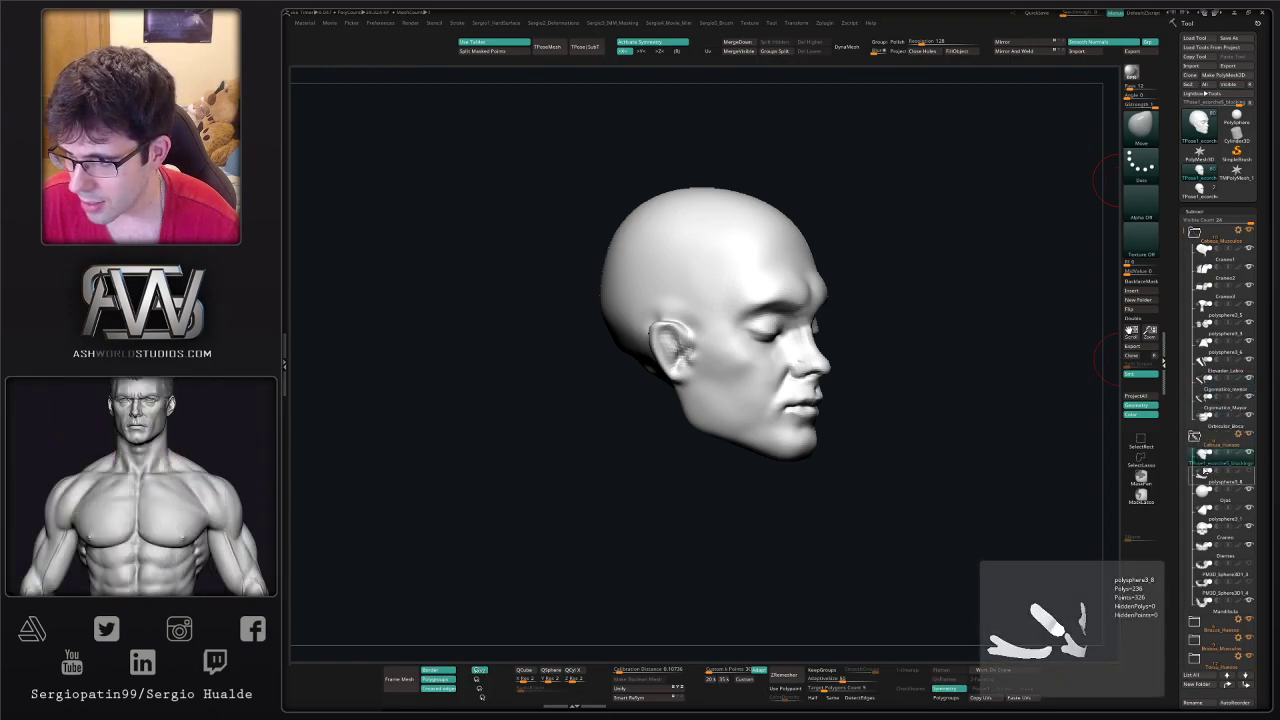
pyautogui.moveTo(871, 344); pyautogui.dragTo(846, 343)
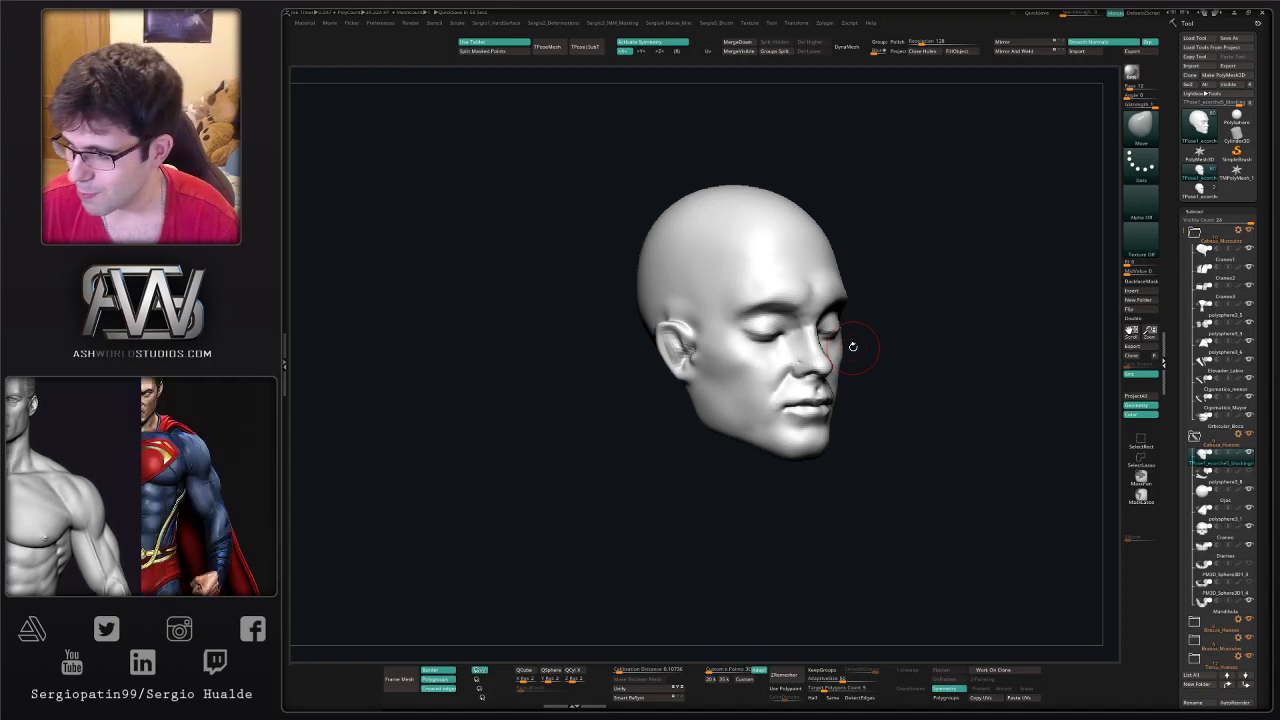
# - Examine the head sculpt from three-quarter and profile views
pyautogui.moveTo(908, 334); pyautogui.dragTo(863, 349)
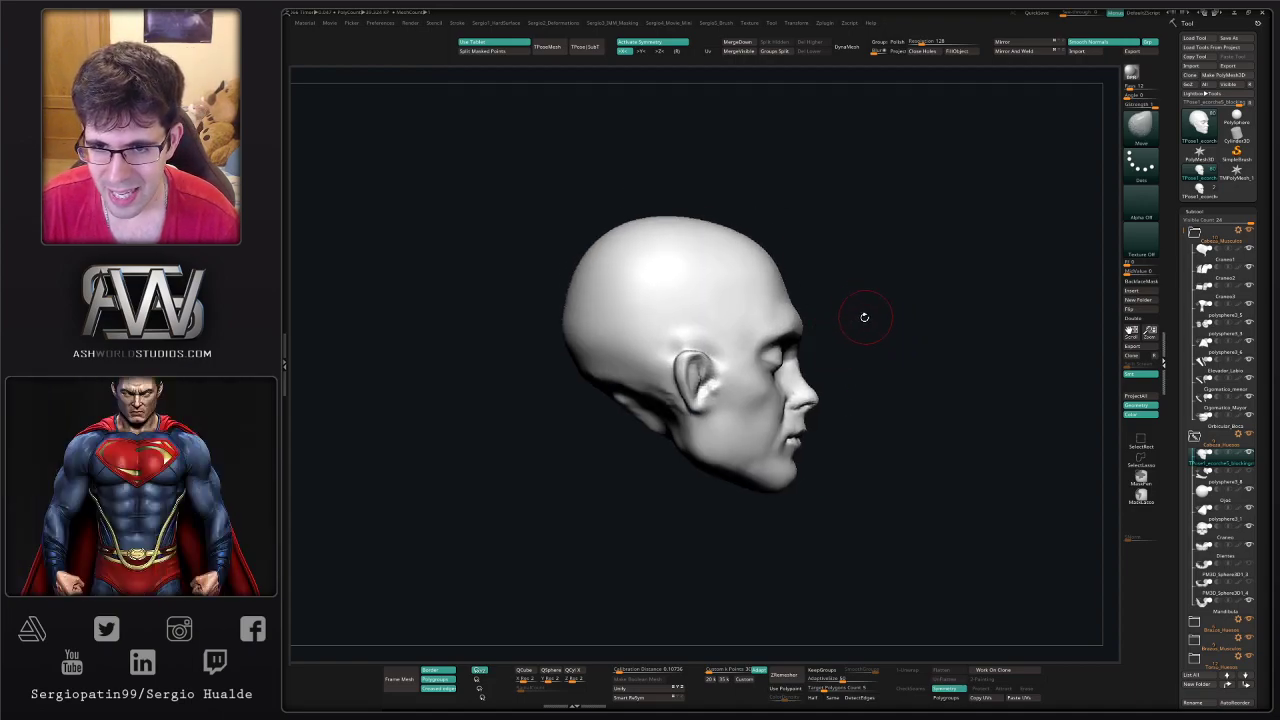
pyautogui.moveTo(719, 352)
pyautogui.mouseDown(button='right')
pyautogui.moveTo(704, 347)
pyautogui.moveTo(718, 331)
pyautogui.mouseUp(button='right')
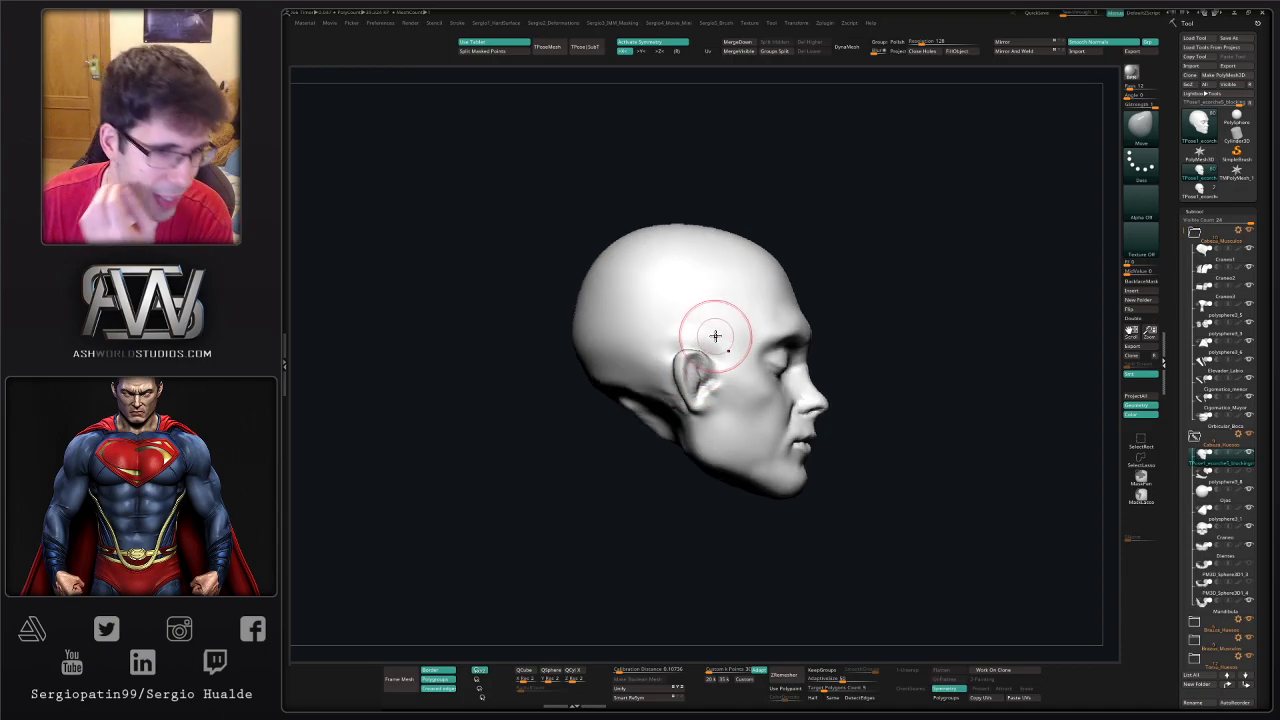
pyautogui.moveTo(906, 330); pyautogui.dragTo(808, 352, button='right')
pyautogui.moveTo(808, 352)
pyautogui.keyDown('shift'); pyautogui.mouseDown(button='right')
pyautogui.moveTo(824, 353)
pyautogui.moveTo(803, 303)
pyautogui.moveTo(846, 311)
pyautogui.moveTo(843, 326)
pyautogui.moveTo(785, 318)
pyautogui.moveTo(875, 322)
pyautogui.moveTo(811, 327)
pyautogui.mouseUp(button='right'); pyautogui.keyUp('shift')
pyautogui.moveTo(730, 308); pyautogui.dragTo(800, 352, button='right')
pyautogui.keyDown('ctrl'); pyautogui.moveTo(791, 289); pyautogui.dragTo(829, 301, button='right'); pyautogui.keyUp('ctrl')
pyautogui.keyDown('alt'); pyautogui.moveTo(829, 301); pyautogui.dragTo(791, 299, button='right'); pyautogui.keyUp('alt')
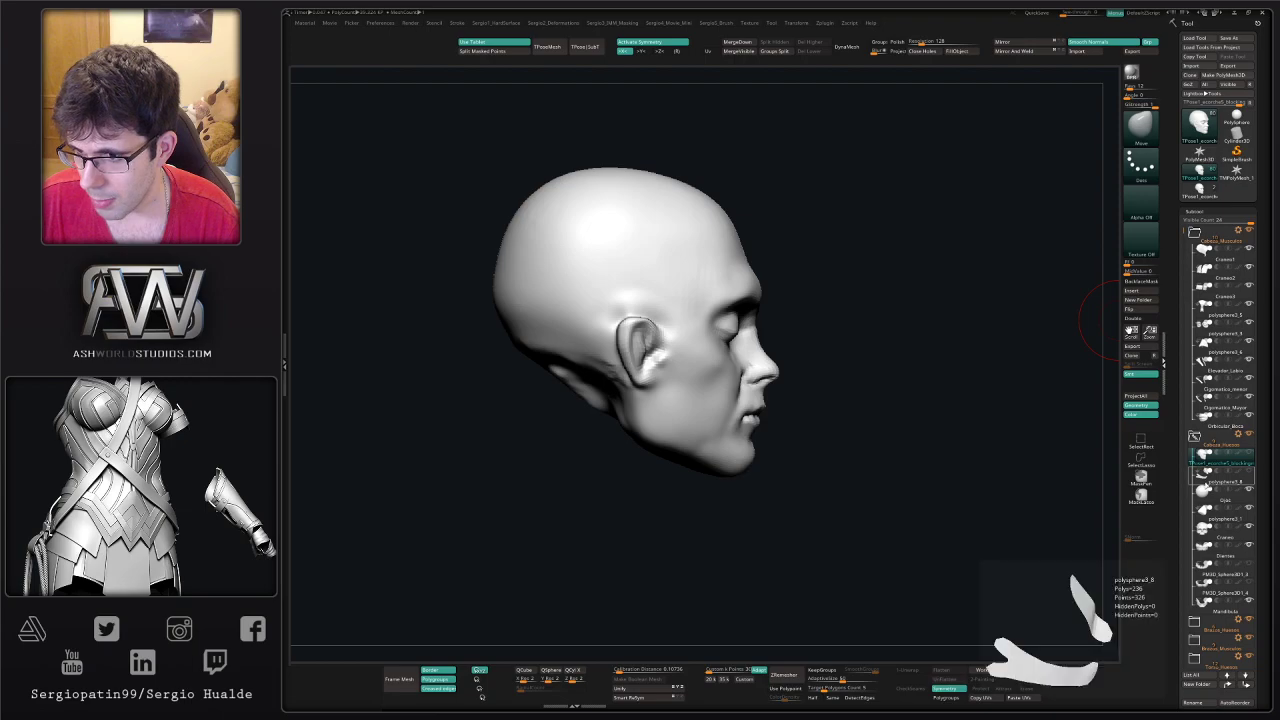
# - Move the polysphere3_8 subtool into the Cabeza_Musculos folder, directly above Orbicular_Boca
pyautogui.click(1205, 479)
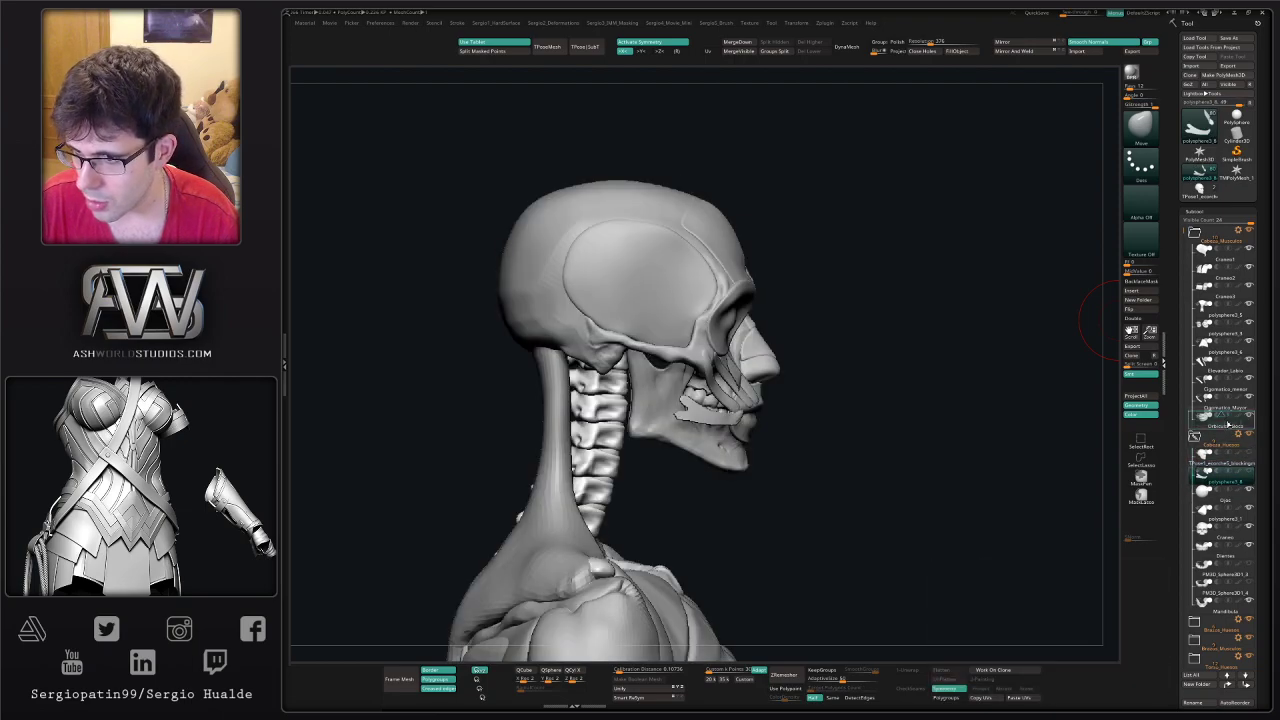
pyautogui.moveTo(1228, 425); pyautogui.dragTo(1212, 424)
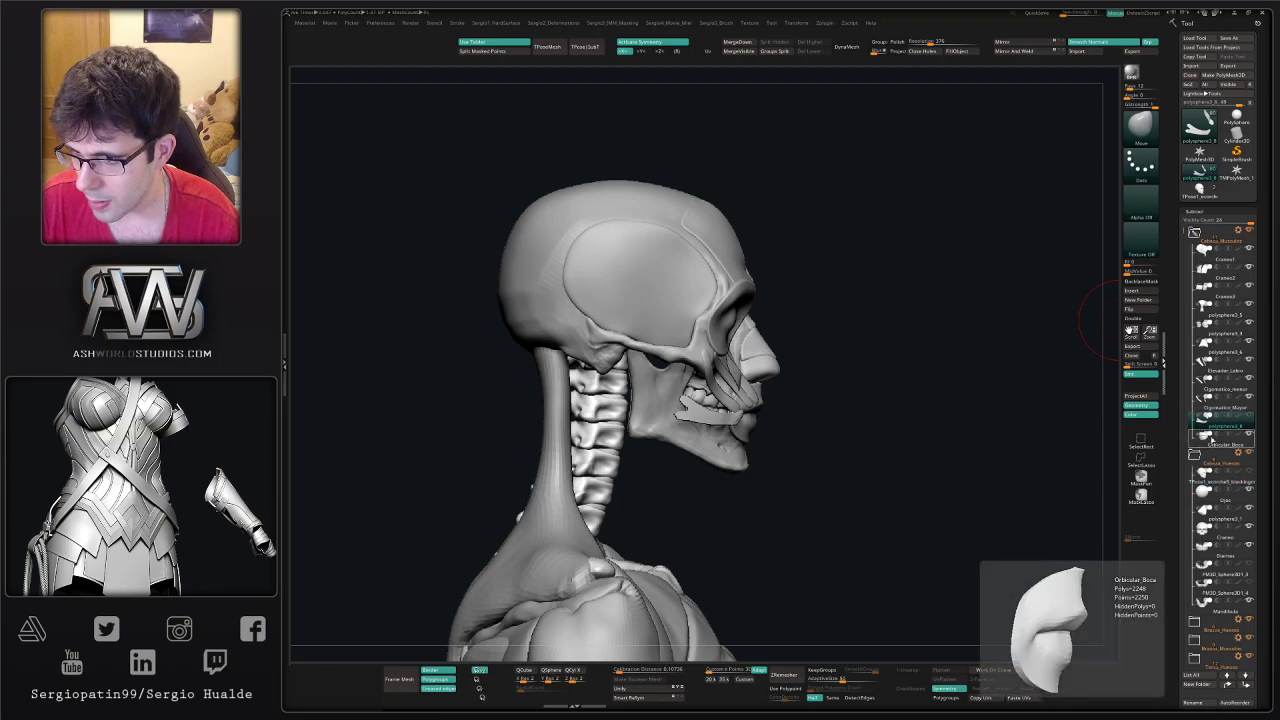
pyautogui.moveTo(1211, 446)
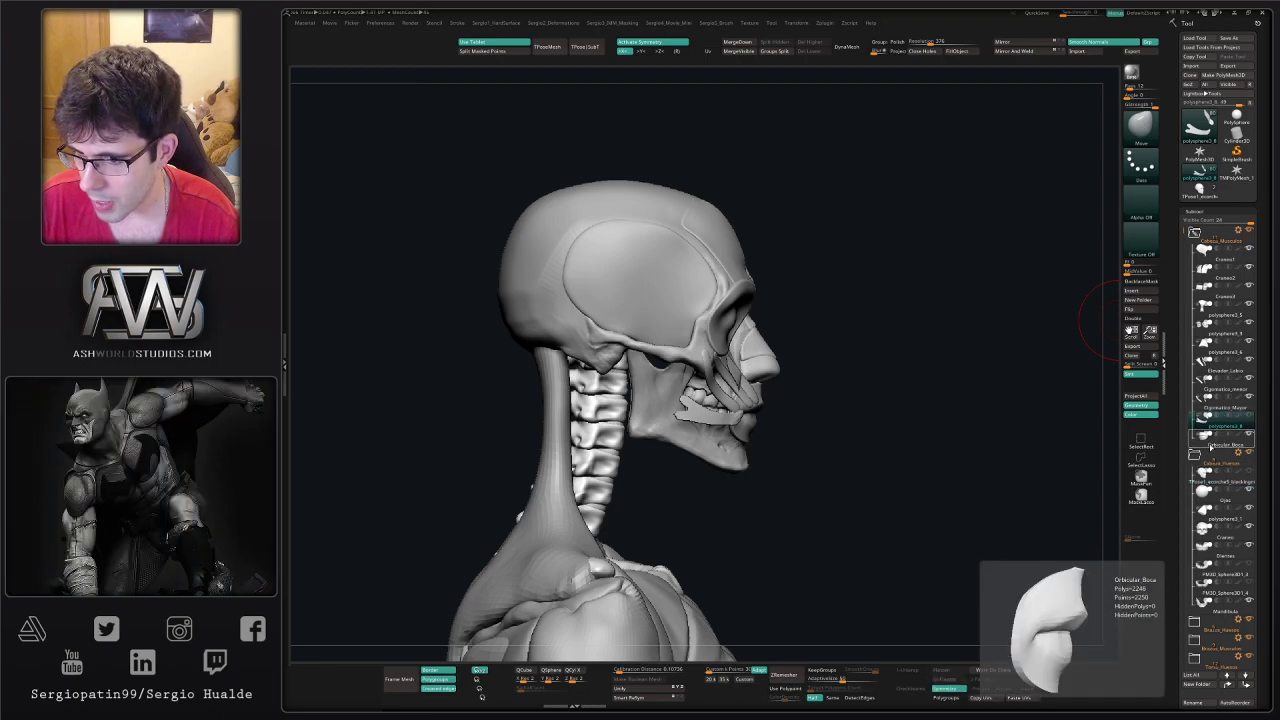
# - Duplicate the TPose1 head subtool and mask the masseter area on the side of the copy's jaw
pyautogui.click(1205, 475)
pyautogui.hotkey('ctrl', 'shift', 'd')
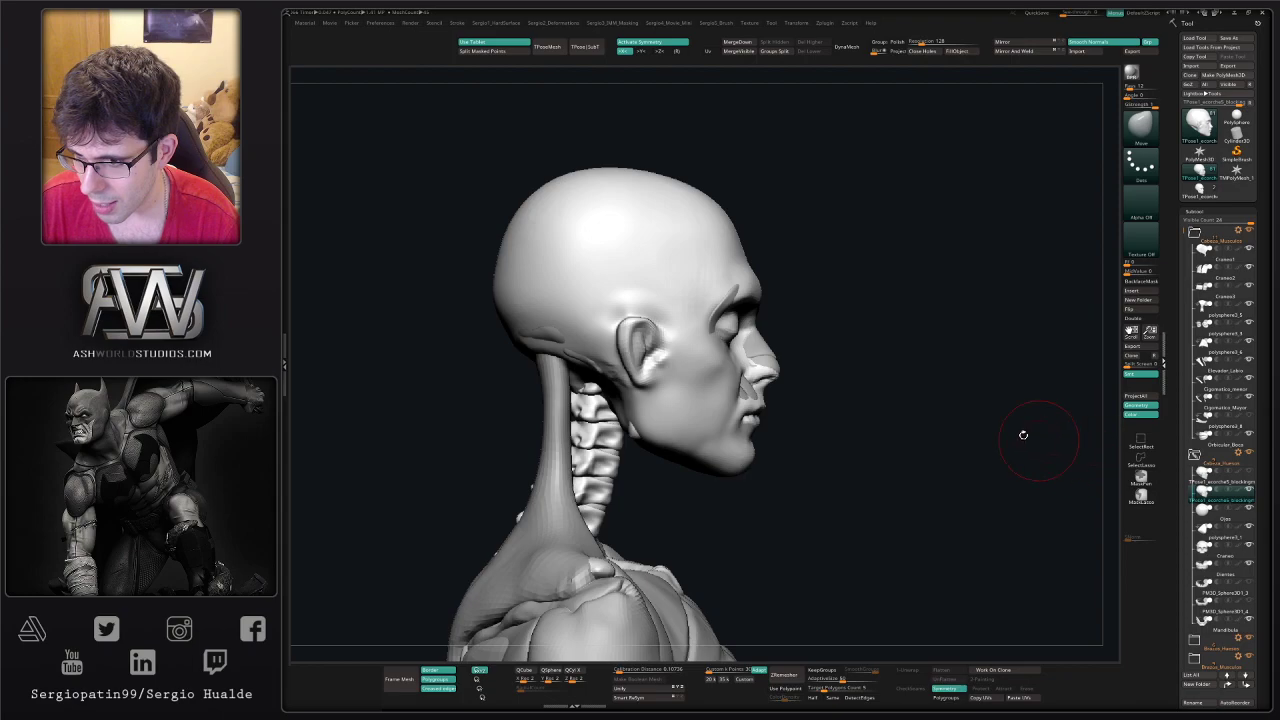
pyautogui.moveTo(775, 437); pyautogui.dragTo(762, 451)
pyautogui.keyDown('alt'); pyautogui.moveTo(762, 451); pyautogui.dragTo(798, 474, button='right'); pyautogui.keyUp('alt')
pyautogui.keyDown('ctrl'); pyautogui.moveTo(714, 425); pyautogui.dragTo(717, 482, button='right'); pyautogui.keyUp('ctrl')
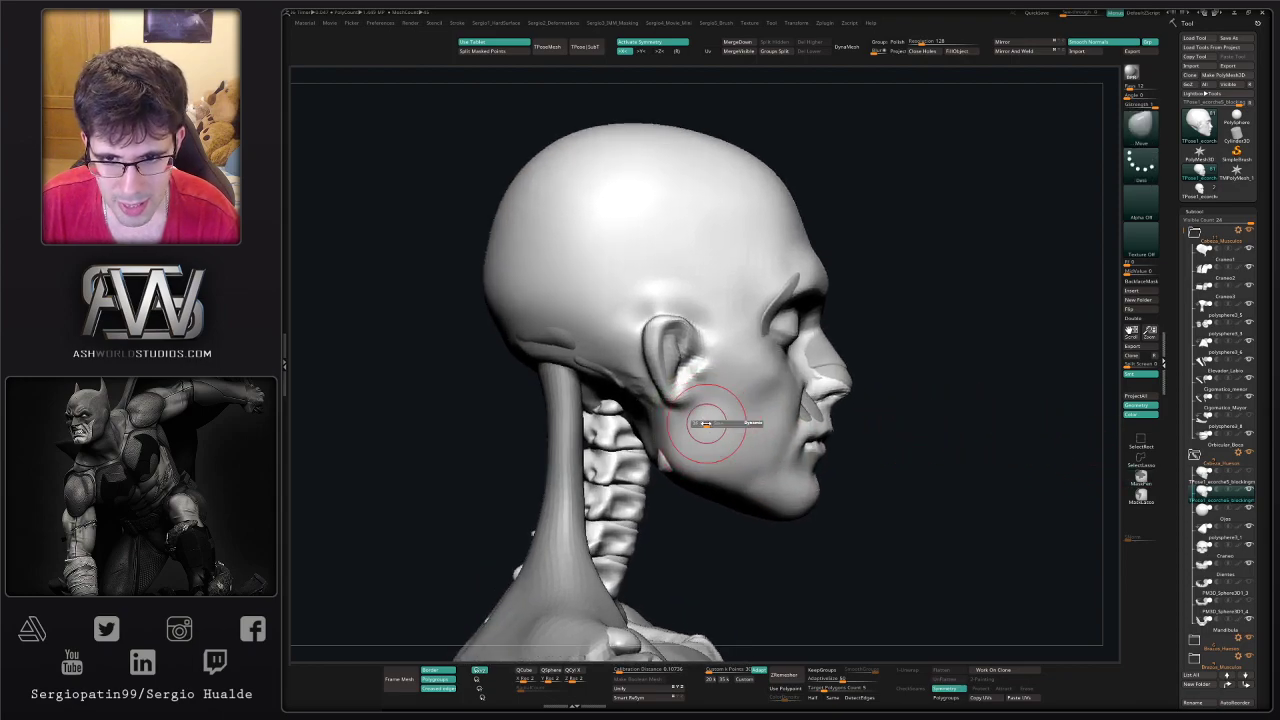
pyautogui.moveTo(703, 424); pyautogui.dragTo(699, 400, button='right')
pyautogui.moveTo(714, 399)
pyautogui.keyDown('ctrl'); pyautogui.mouseDown()
pyautogui.moveTo(692, 452)
pyautogui.moveTo(686, 440)
pyautogui.moveTo(720, 468)
pyautogui.moveTo(742, 386)
pyautogui.moveTo(756, 432)
pyautogui.moveTo(700, 447)
pyautogui.moveTo(731, 385)
pyautogui.mouseUp(); pyautogui.keyUp('ctrl')
# - Mask symmetrical strips from the nose bridge up over the inner brows and clean up the mask edges
pyautogui.moveTo(737, 405)
pyautogui.mouseDown(button='right')
pyautogui.moveTo(806, 386)
pyautogui.moveTo(640, 428)
pyautogui.mouseUp(button='right')
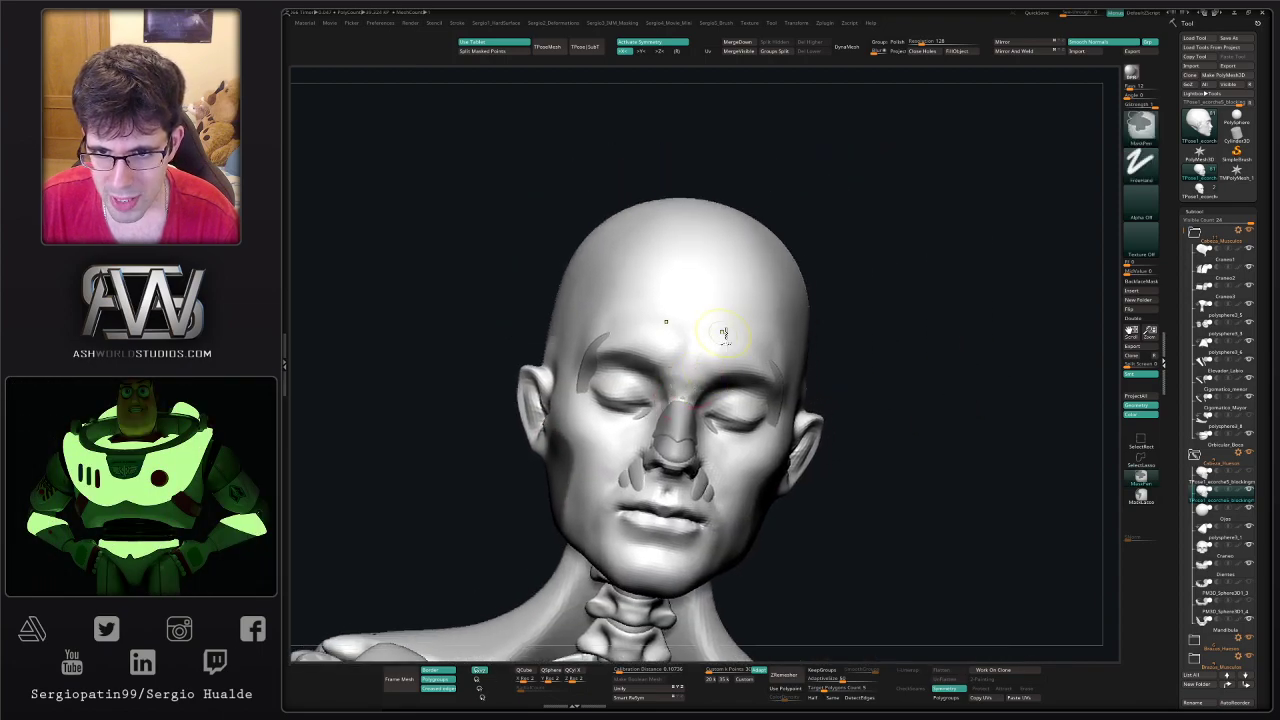
pyautogui.keyDown('ctrl'); pyautogui.moveTo(723, 334); pyautogui.dragTo(720, 366, button='right'); pyautogui.keyUp('ctrl')
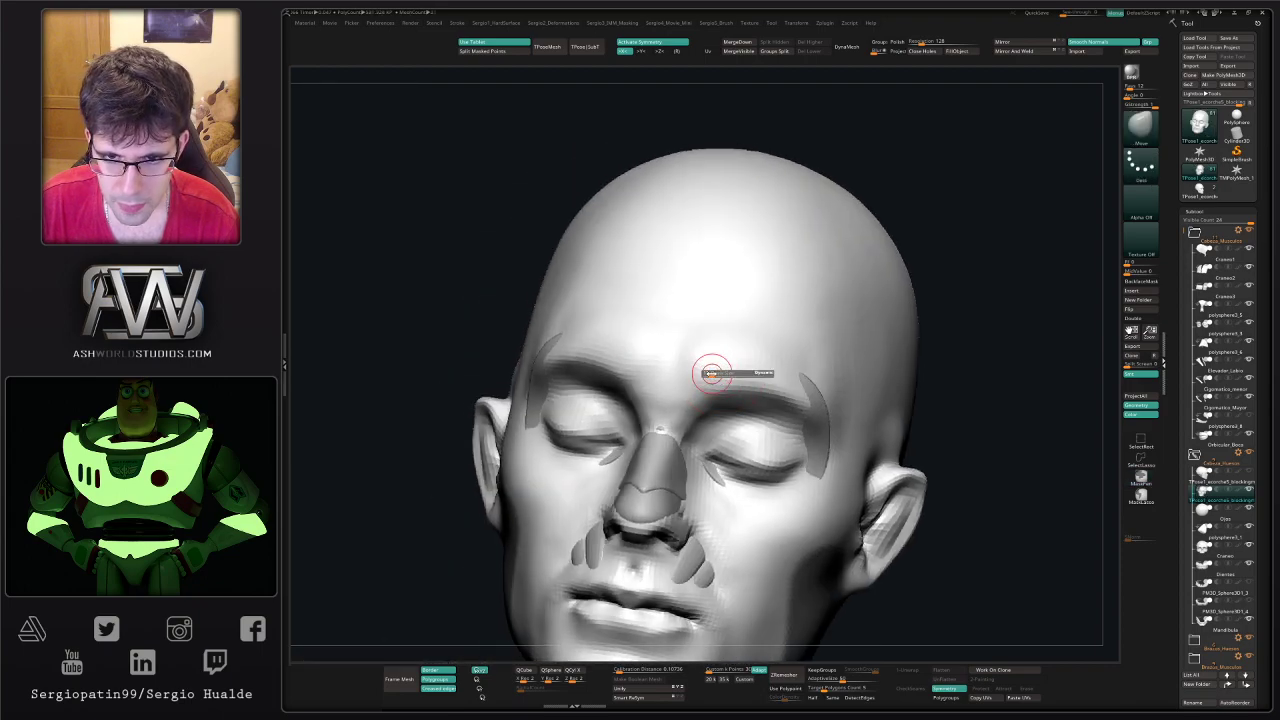
pyautogui.press('ctrl')
pyautogui.moveTo(694, 385)
pyautogui.keyDown('ctrl'); pyautogui.mouseDown()
pyautogui.moveTo(722, 350)
pyautogui.moveTo(712, 385)
pyautogui.mouseUp(); pyautogui.keyUp('ctrl')
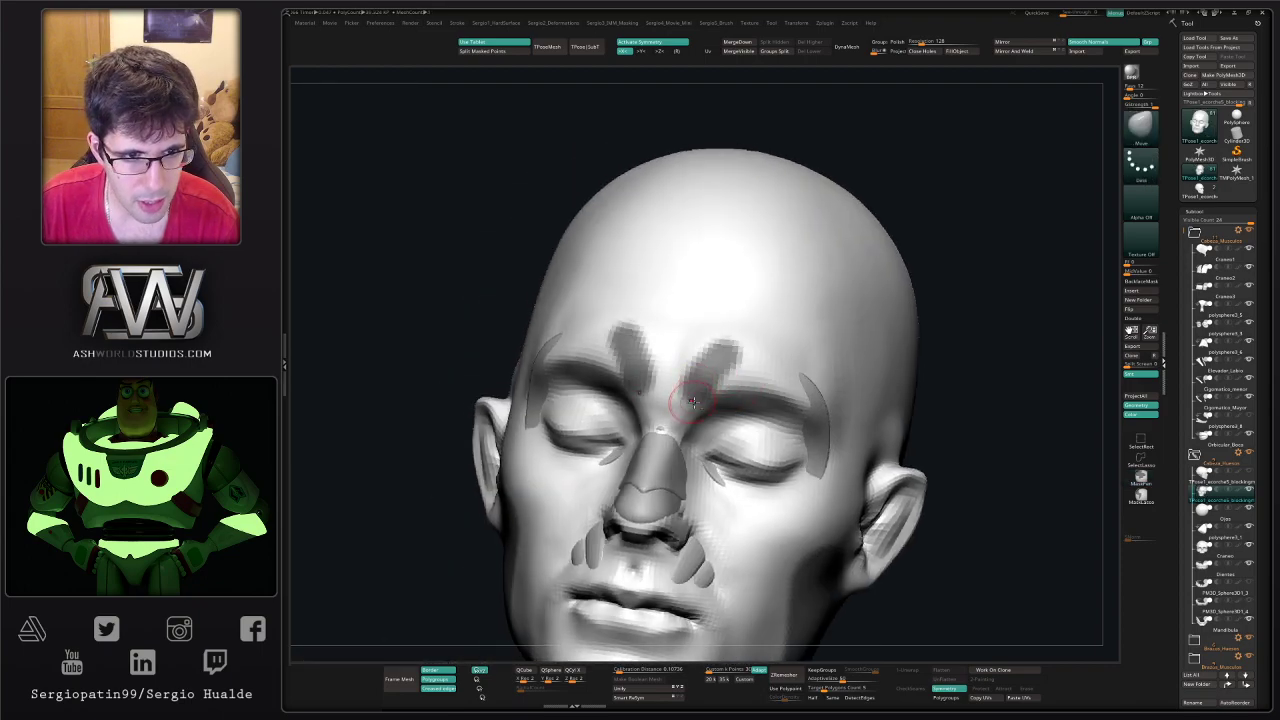
pyautogui.moveTo(695, 386); pyautogui.dragTo(706, 323, button='right')
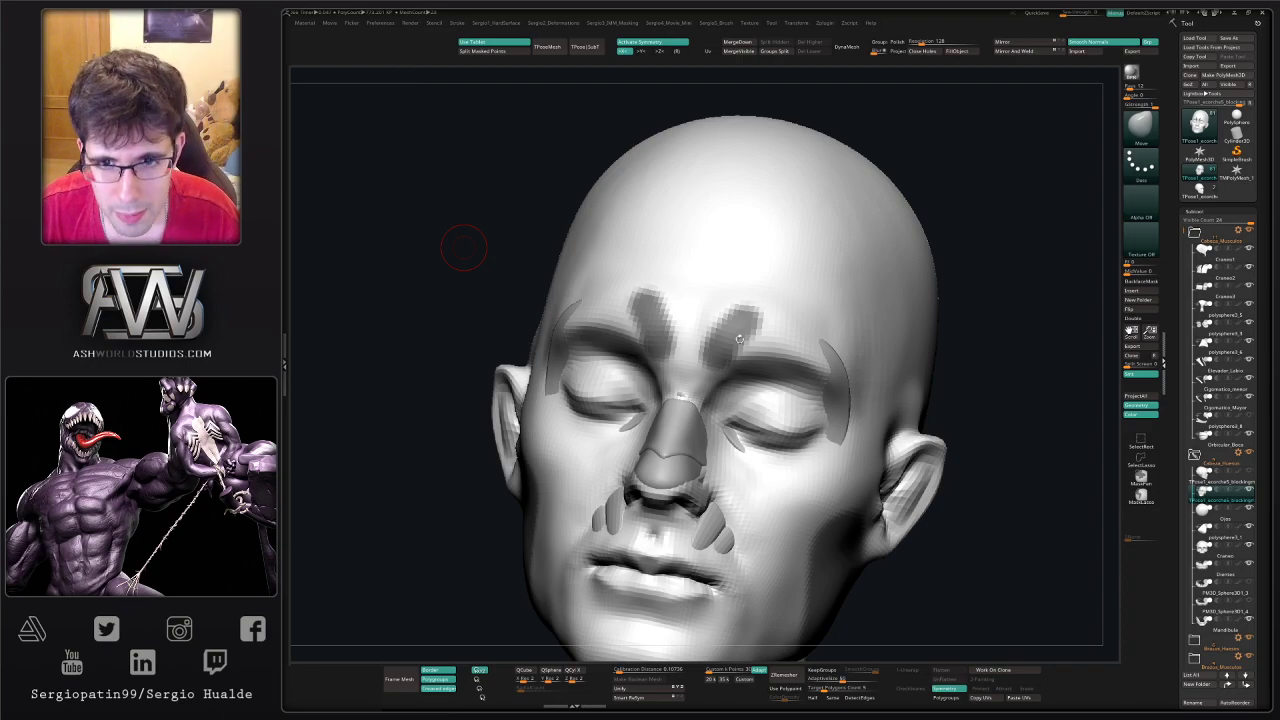
pyautogui.moveTo(724, 341)
pyautogui.mouseDown(button='right')
pyautogui.moveTo(703, 332)
pyautogui.moveTo(742, 350)
pyautogui.mouseUp(button='right')
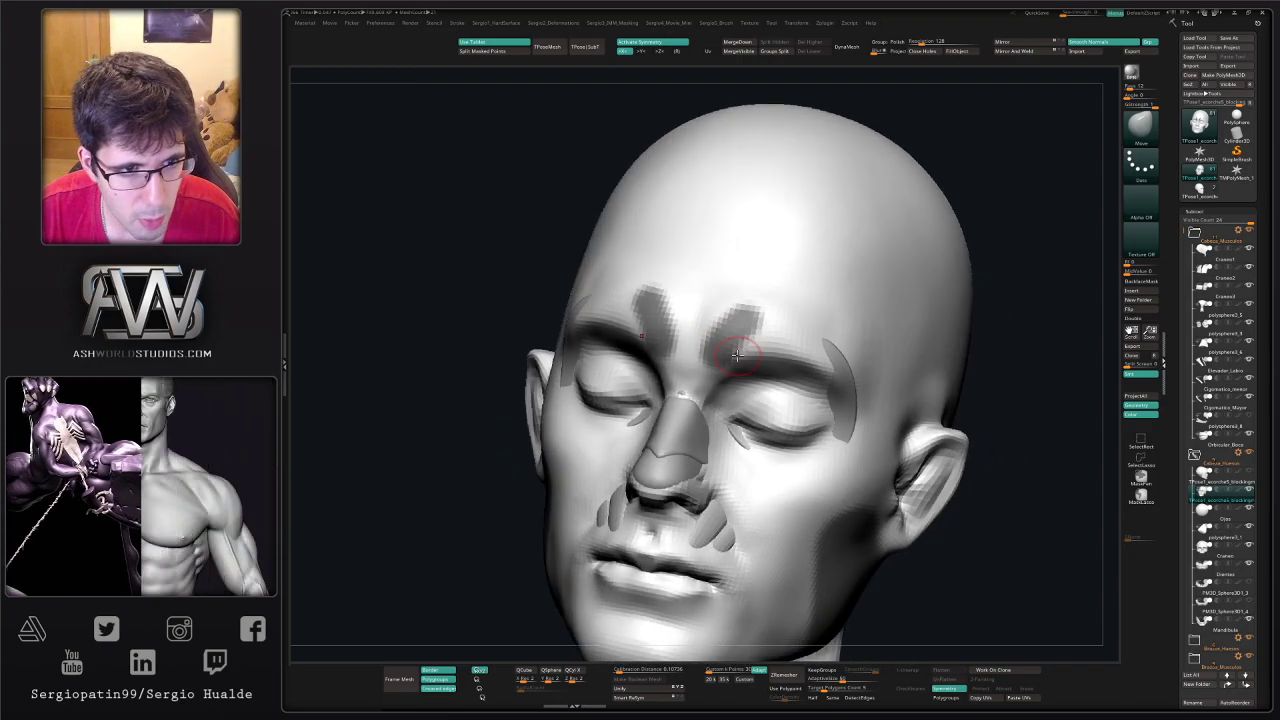
pyautogui.keyDown('ctrl'); pyautogui.moveTo(730, 341); pyautogui.dragTo(706, 393); pyautogui.keyUp('ctrl')
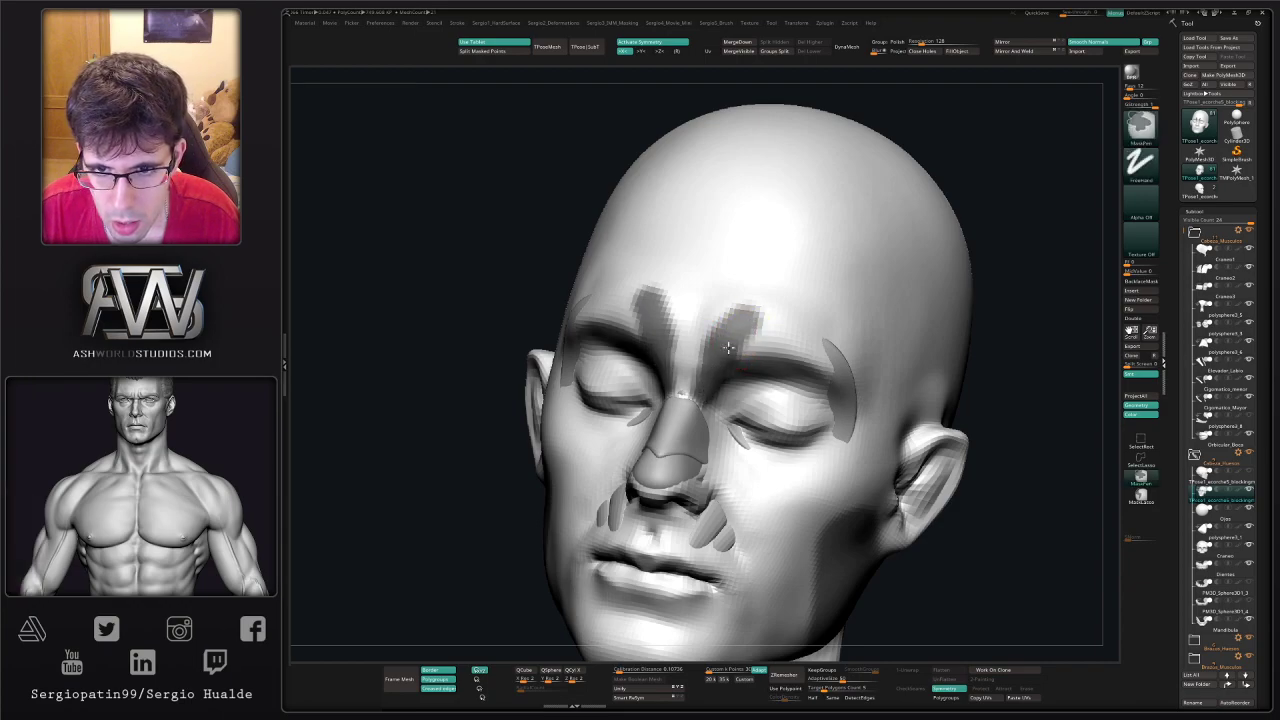
pyautogui.keyDown('ctrl'); pyautogui.moveTo(728, 347); pyautogui.dragTo(760, 306); pyautogui.keyUp('ctrl')
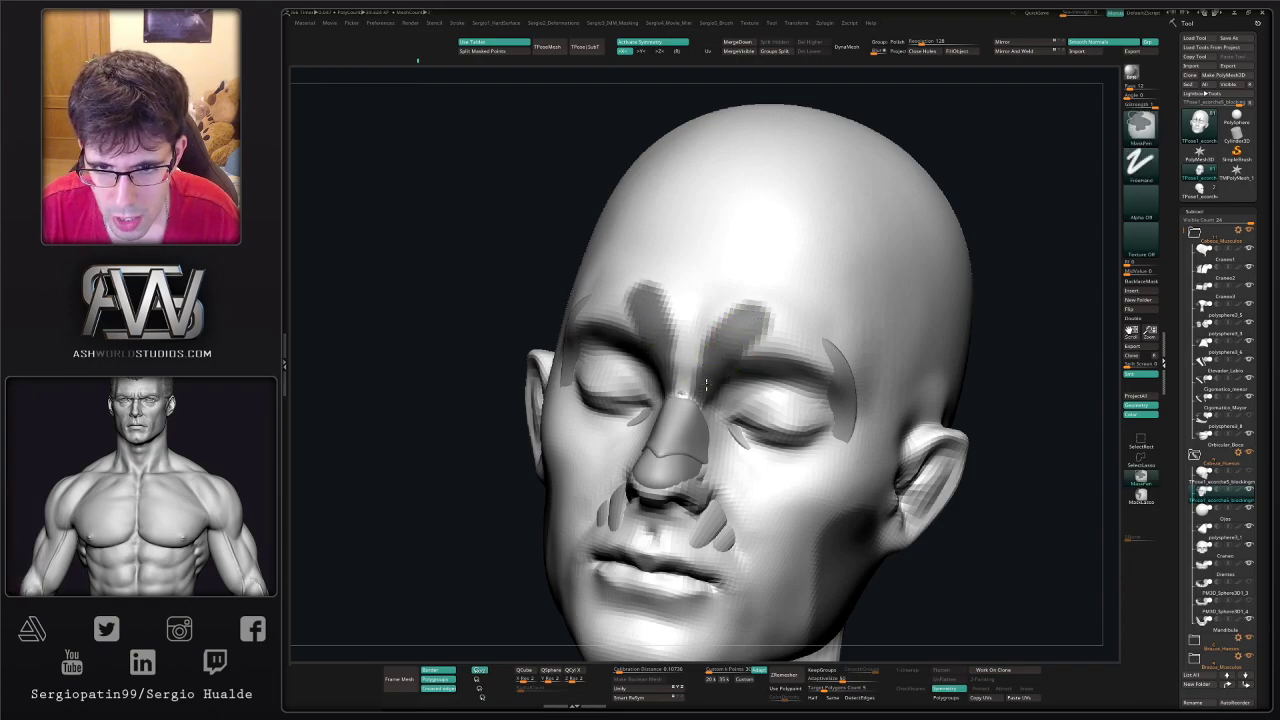
pyautogui.click(479, 680)
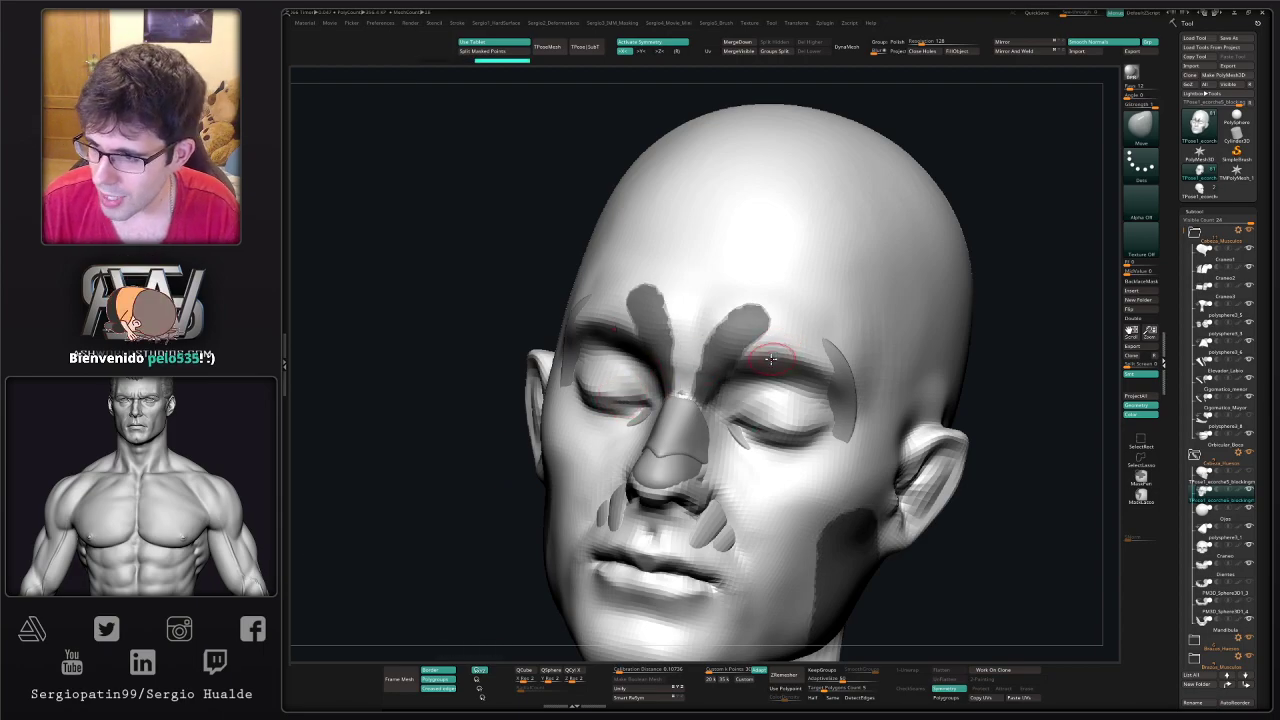
# - Isolate the masked brow and jaw patches from the rest of the head copy and clear the mask
pyautogui.hotkey('ctrl', 'shift')
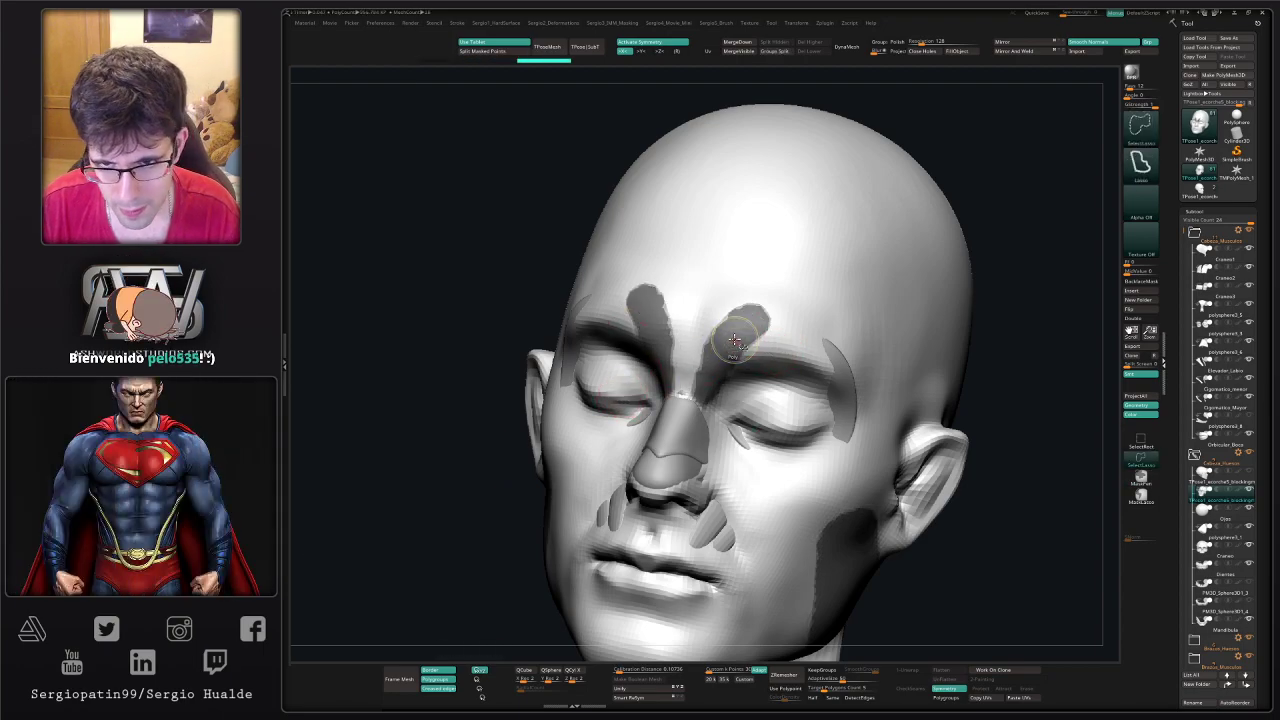
pyautogui.keyDown('ctrl'); pyautogui.keyDown('shift'); pyautogui.click(735, 341); pyautogui.keyUp('shift'); pyautogui.keyUp('ctrl')
pyautogui.keyDown('ctrl'); pyautogui.moveTo(1024, 312); pyautogui.dragTo(1020, 363); pyautogui.keyUp('ctrl')
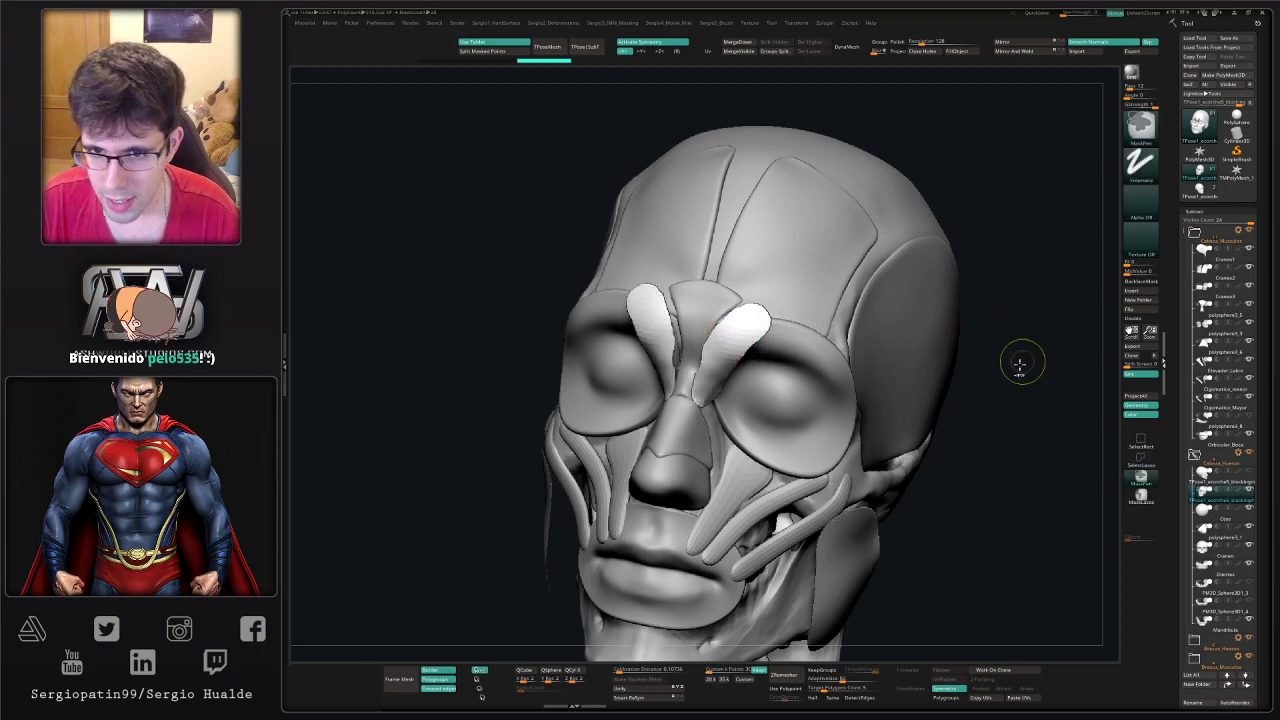
# - Display the brow and jaw patches alone with their wireframe and rebuild them with ZRemesher as a low-density mesh
pyautogui.hotkey('shift', 'f')
pyautogui.hotkey('shift', 's')
pyautogui.moveTo(857, 563)
pyautogui.keyDown('ctrl'); pyautogui.mouseDown(button='right')
pyautogui.moveTo(889, 461)
pyautogui.moveTo(880, 497)
pyautogui.moveTo(826, 449)
pyautogui.moveTo(863, 521)
pyautogui.mouseUp(button='right'); pyautogui.keyUp('ctrl')
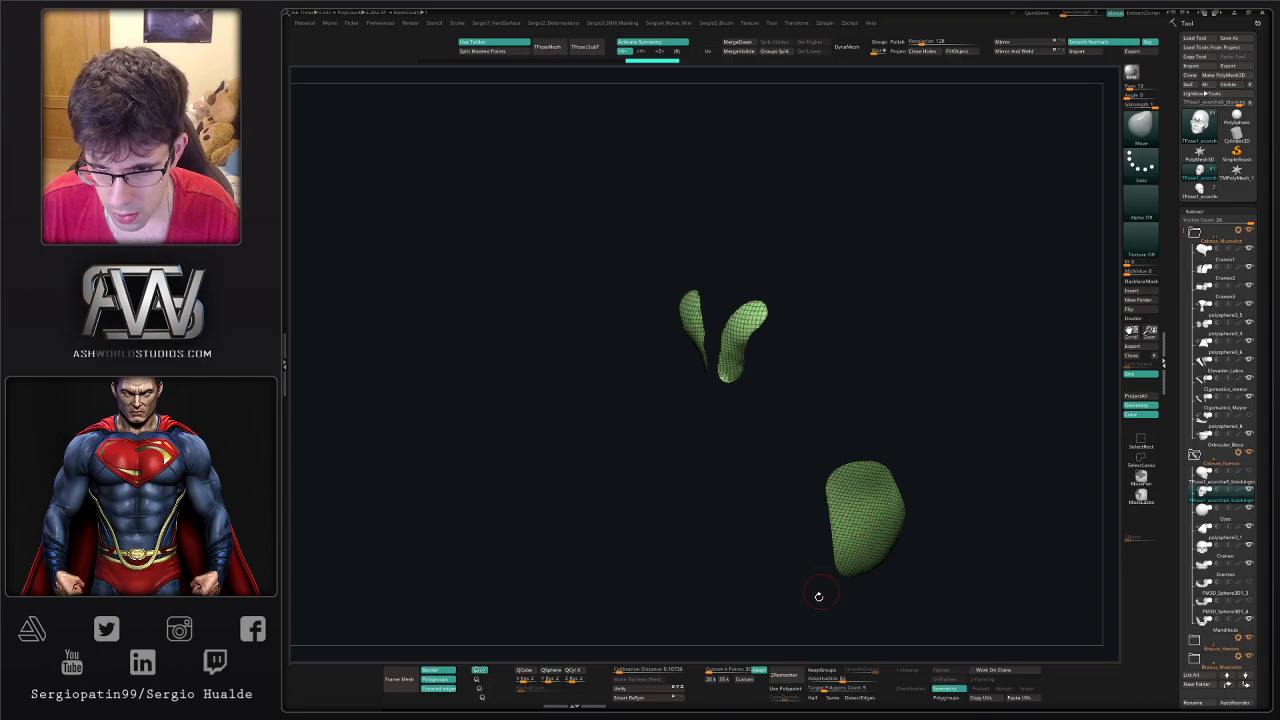
pyautogui.click(788, 679)
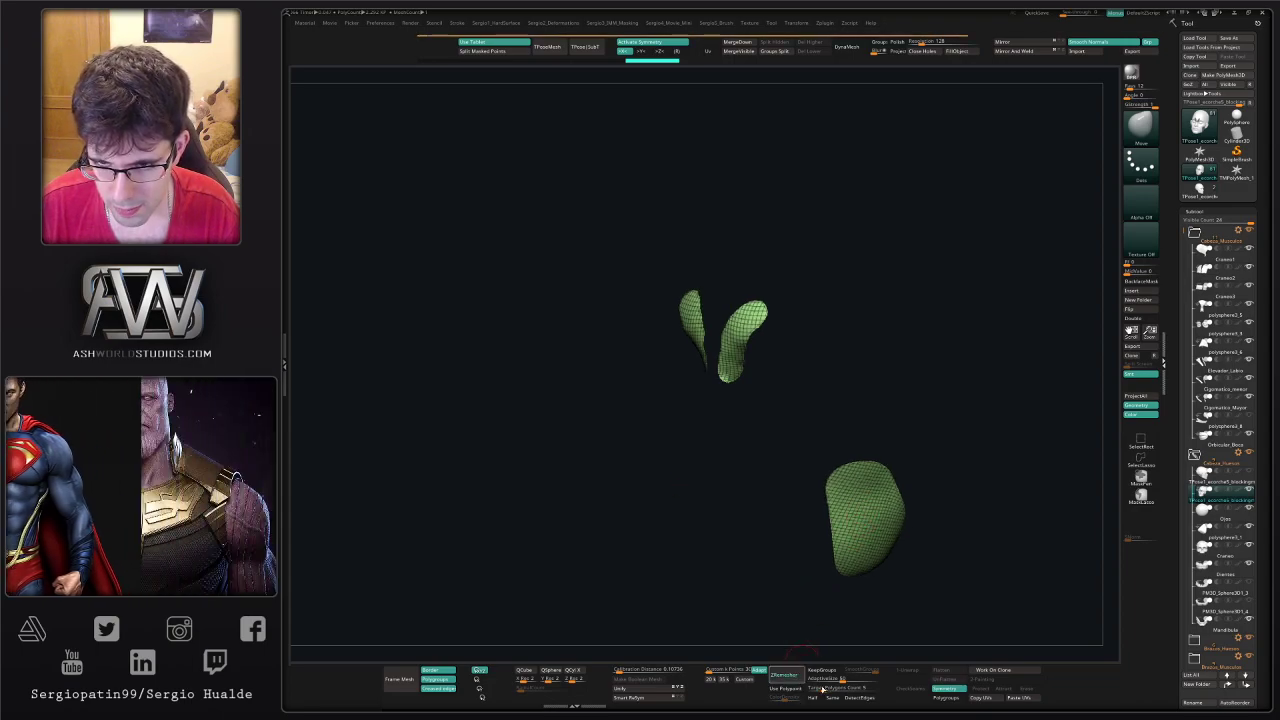
pyautogui.click(823, 688)
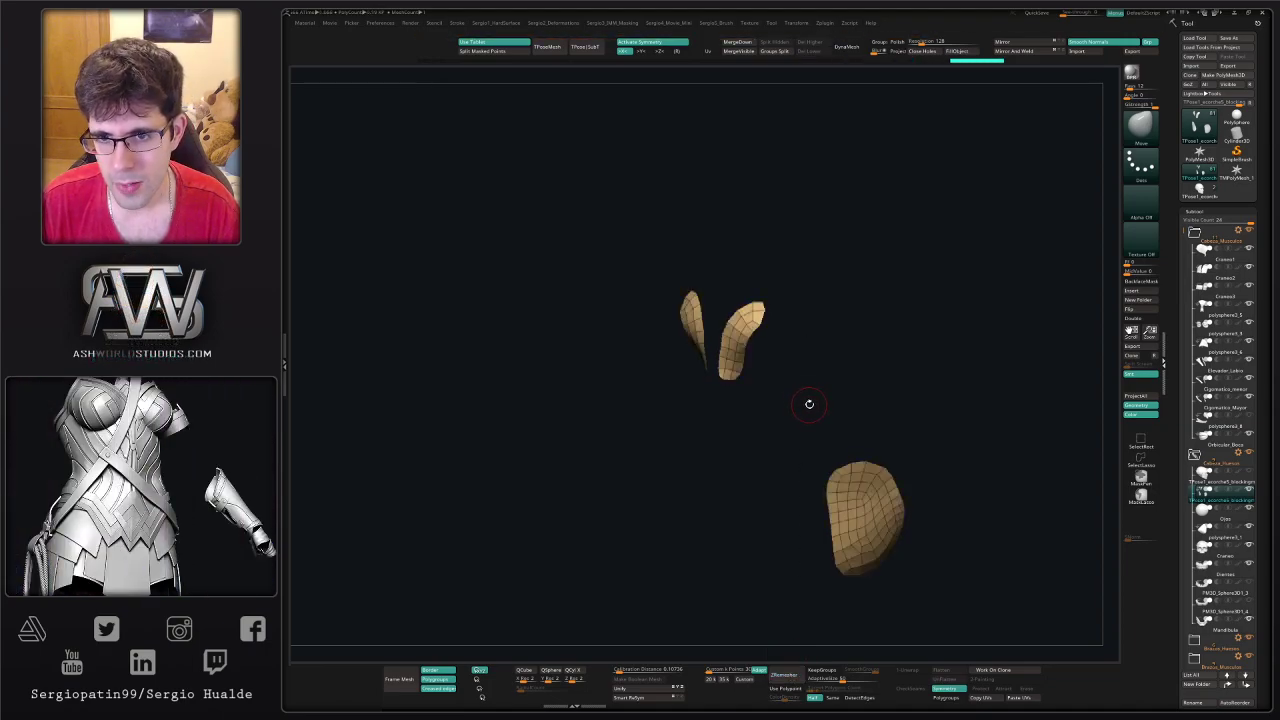
# - Fit the remeshed brow strips against the skull beside the nose bridge with the Move brush
pyautogui.keyDown('alt'); pyautogui.moveTo(869, 483); pyautogui.dragTo(803, 402, button='right'); pyautogui.keyUp('alt')
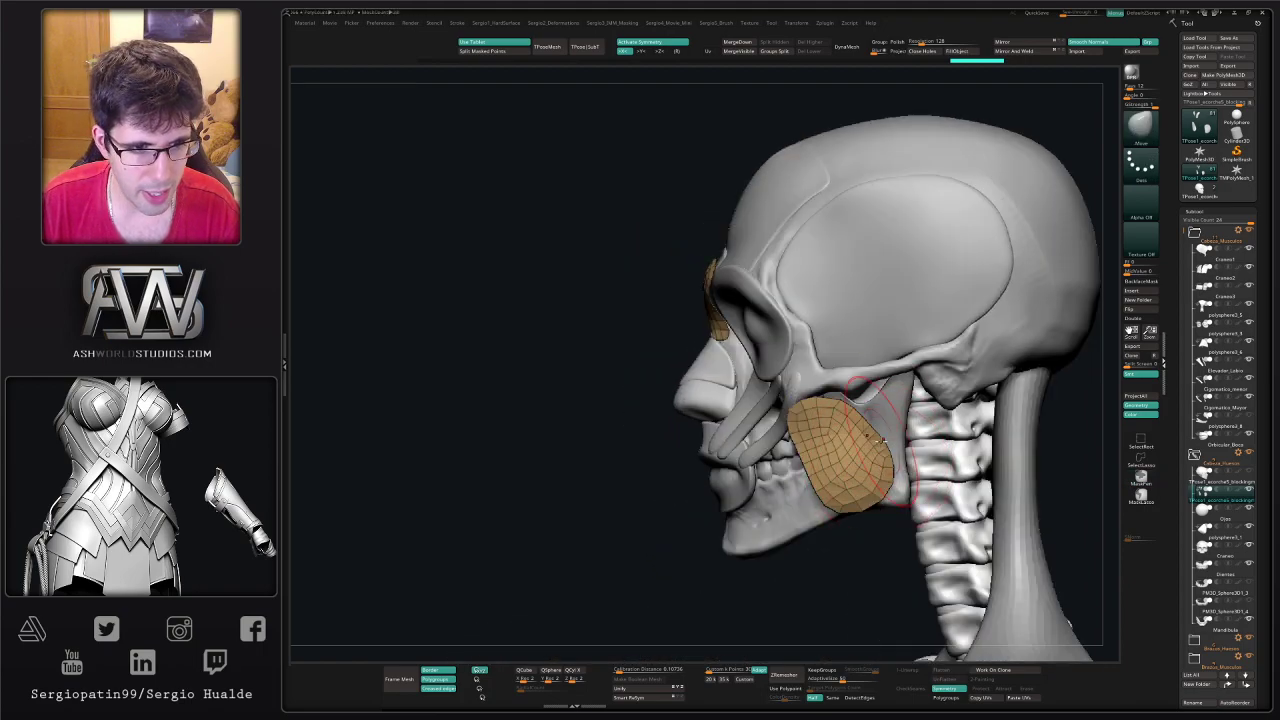
pyautogui.moveTo(752, 385)
pyautogui.mouseDown(button='right')
pyautogui.moveTo(812, 360)
pyautogui.moveTo(774, 381)
pyautogui.mouseUp(button='right')
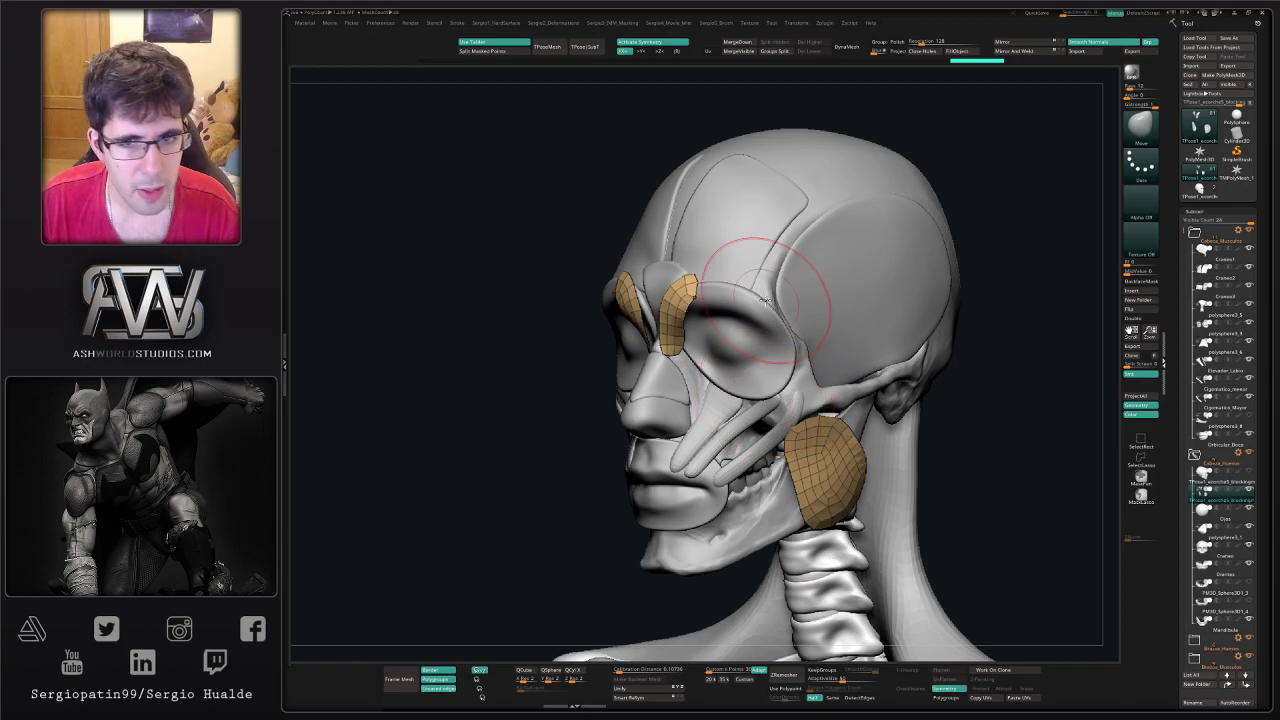
pyautogui.moveTo(754, 287)
pyautogui.keyDown('ctrl'); pyautogui.mouseDown(button='right')
pyautogui.moveTo(722, 335)
pyautogui.moveTo(622, 343)
pyautogui.mouseUp(button='right'); pyautogui.keyUp('ctrl')
pyautogui.press('s')
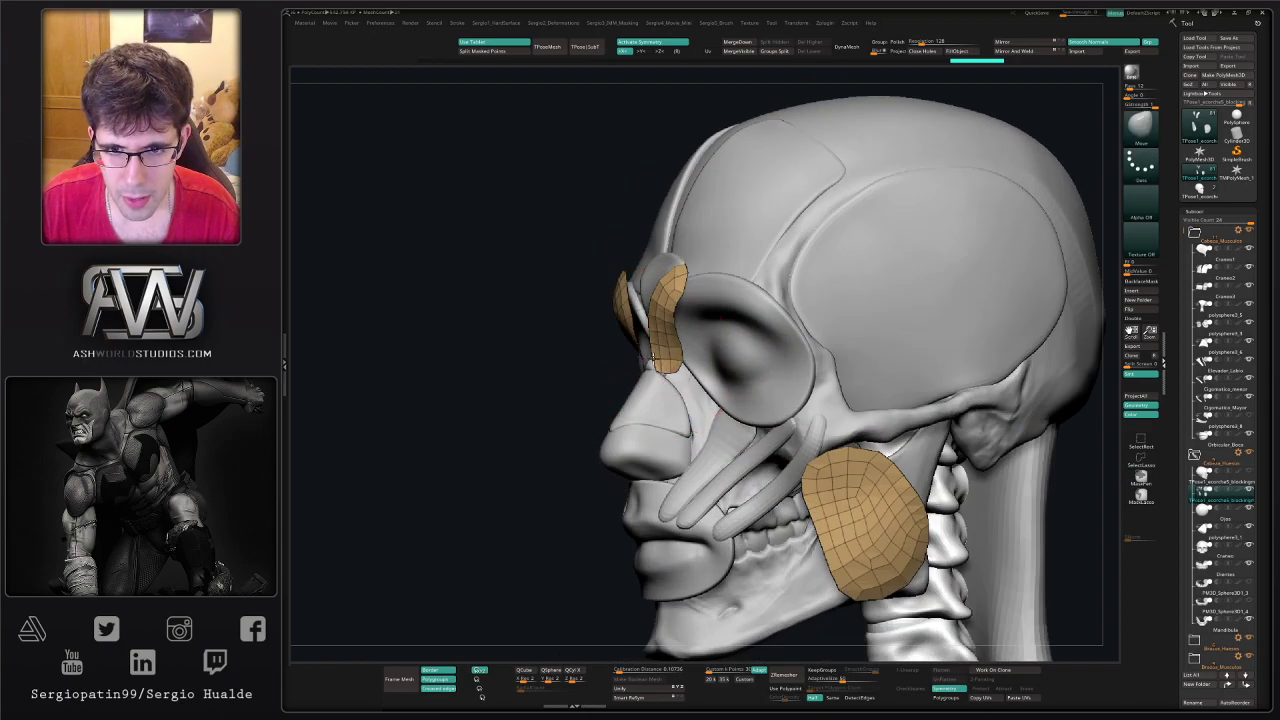
pyautogui.moveTo(660, 325)
pyautogui.mouseDown()
pyautogui.moveTo(668, 343)
pyautogui.moveTo(673, 329)
pyautogui.moveTo(695, 348)
pyautogui.moveTo(646, 340)
pyautogui.moveTo(664, 358)
pyautogui.mouseUp()
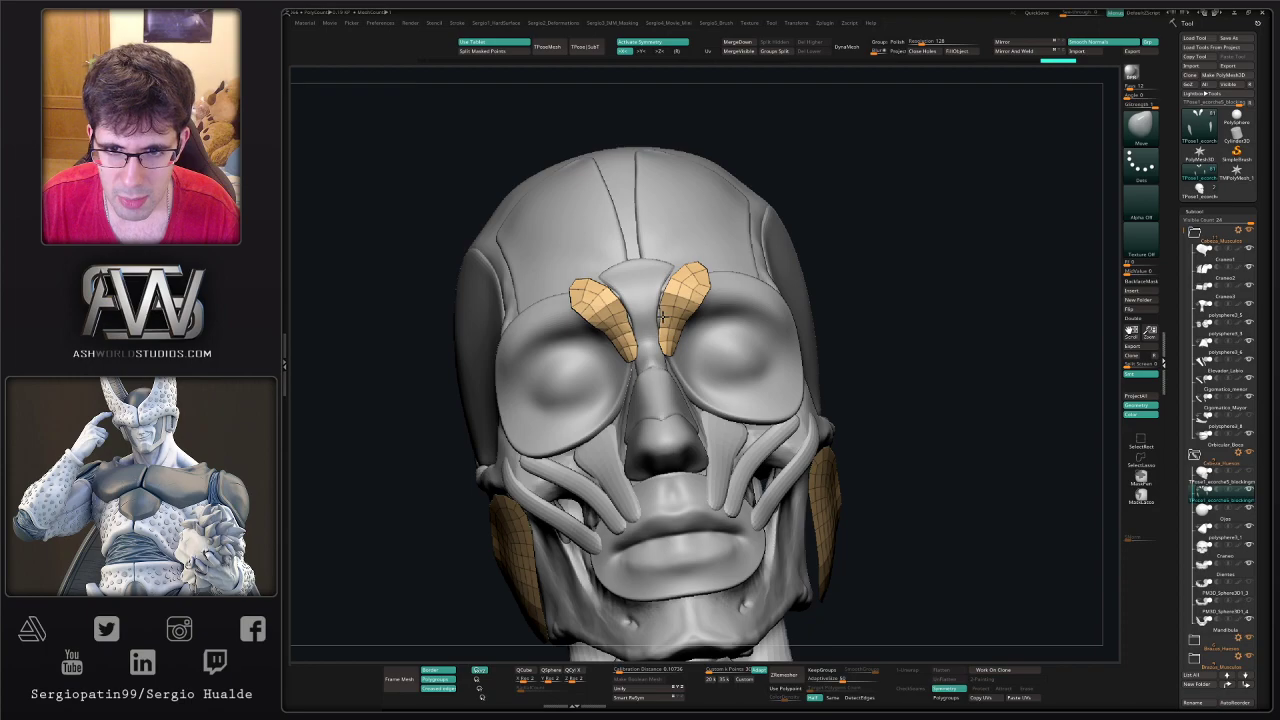
# - Reshape the upper ends of the brow strips to follow the brow ridge above the inner eye sockets
pyautogui.moveTo(686, 314)
pyautogui.mouseDown()
pyautogui.moveTo(665, 287)
pyautogui.moveTo(674, 292)
pyautogui.mouseUp()
pyautogui.press('s')
pyautogui.moveTo(682, 352); pyautogui.dragTo(704, 360, button='right')
pyautogui.moveTo(668, 324); pyautogui.dragTo(656, 311)
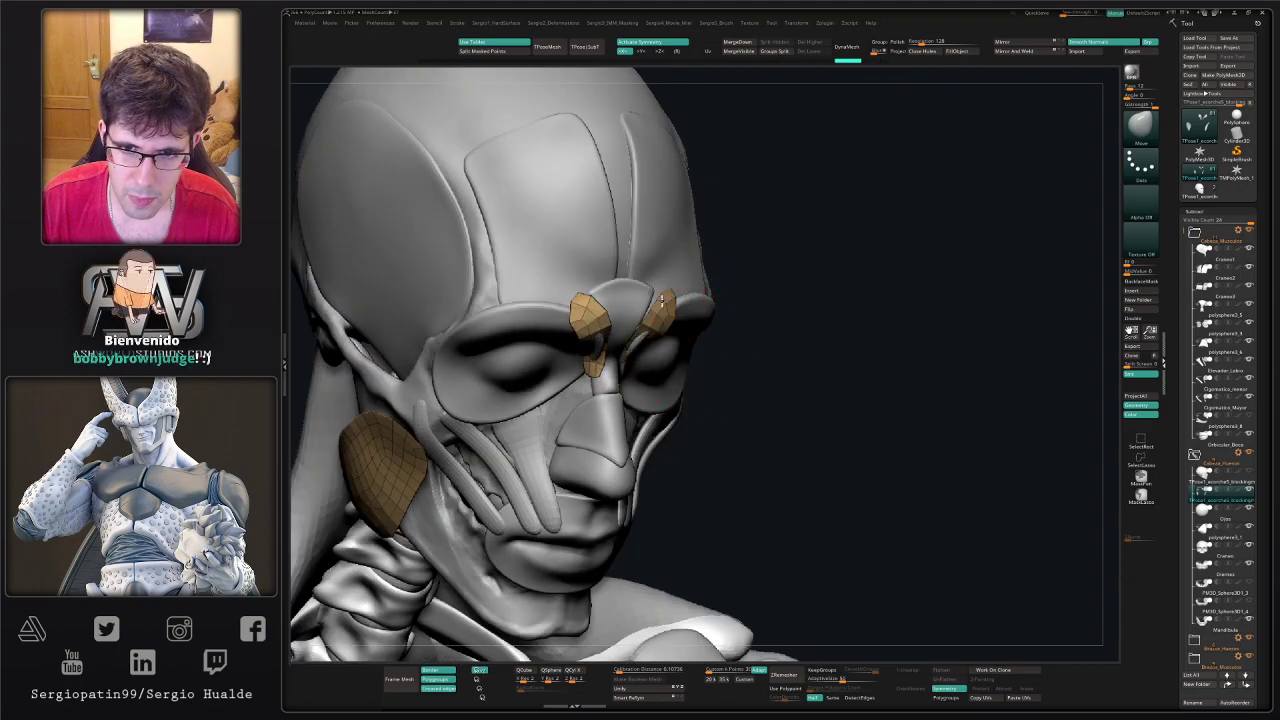
# - Straighten the middle and lower parts of the brow strips so they run down along the nose bridge
pyautogui.moveTo(653, 319)
pyautogui.mouseDown(button='right')
pyautogui.moveTo(622, 317)
pyautogui.moveTo(697, 320)
pyautogui.moveTo(655, 319)
pyautogui.mouseUp(button='right')
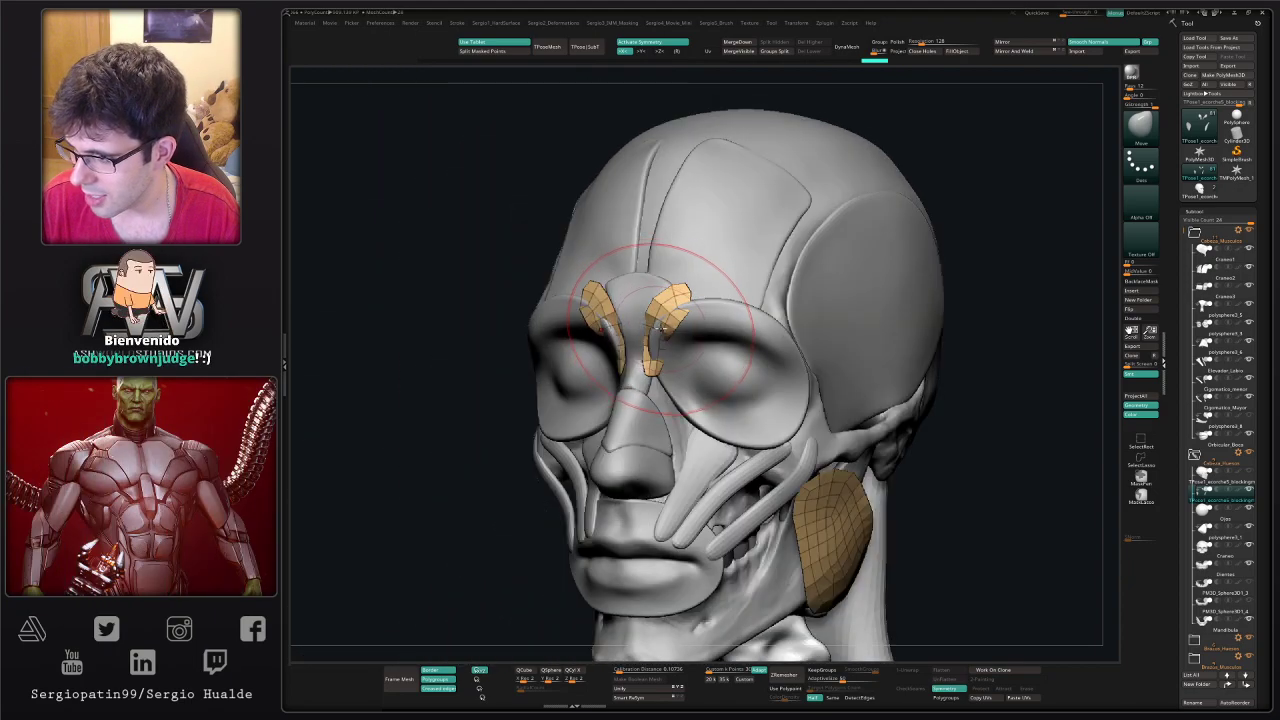
pyautogui.moveTo(675, 343); pyautogui.dragTo(660, 333)
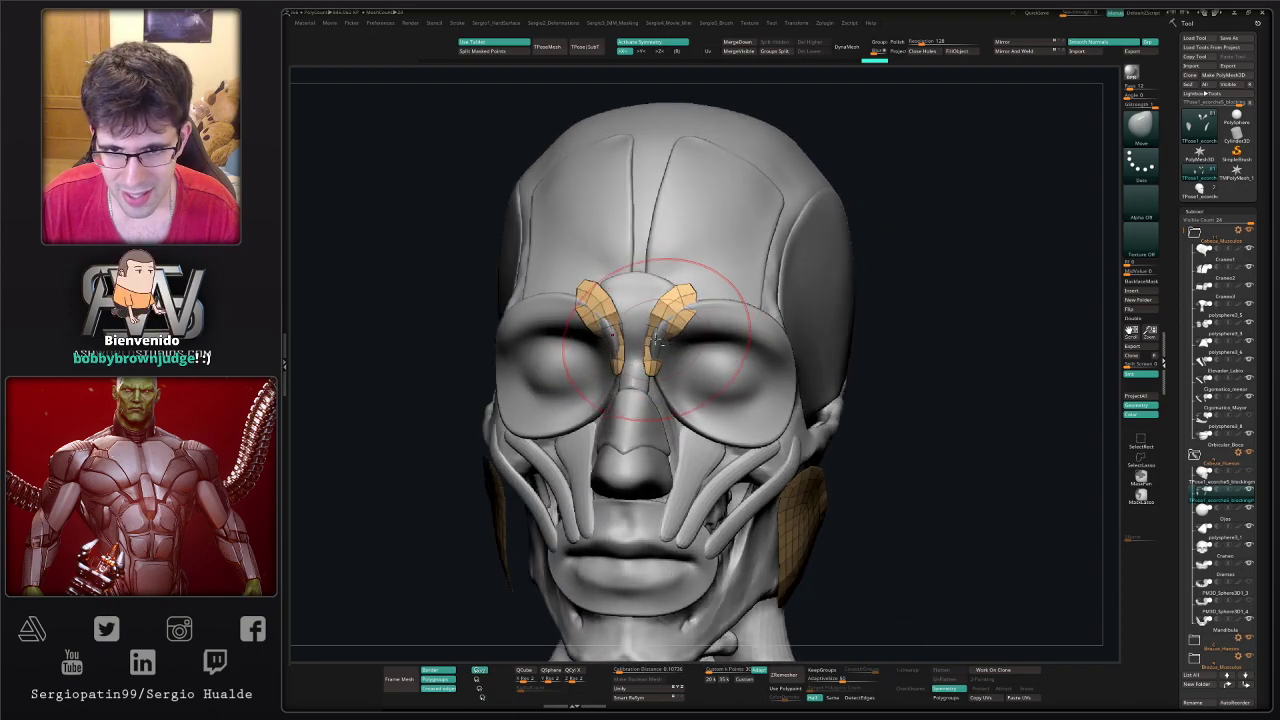
pyautogui.moveTo(686, 334); pyautogui.dragTo(663, 323, button='right')
pyautogui.moveTo(663, 323); pyautogui.dragTo(668, 352)
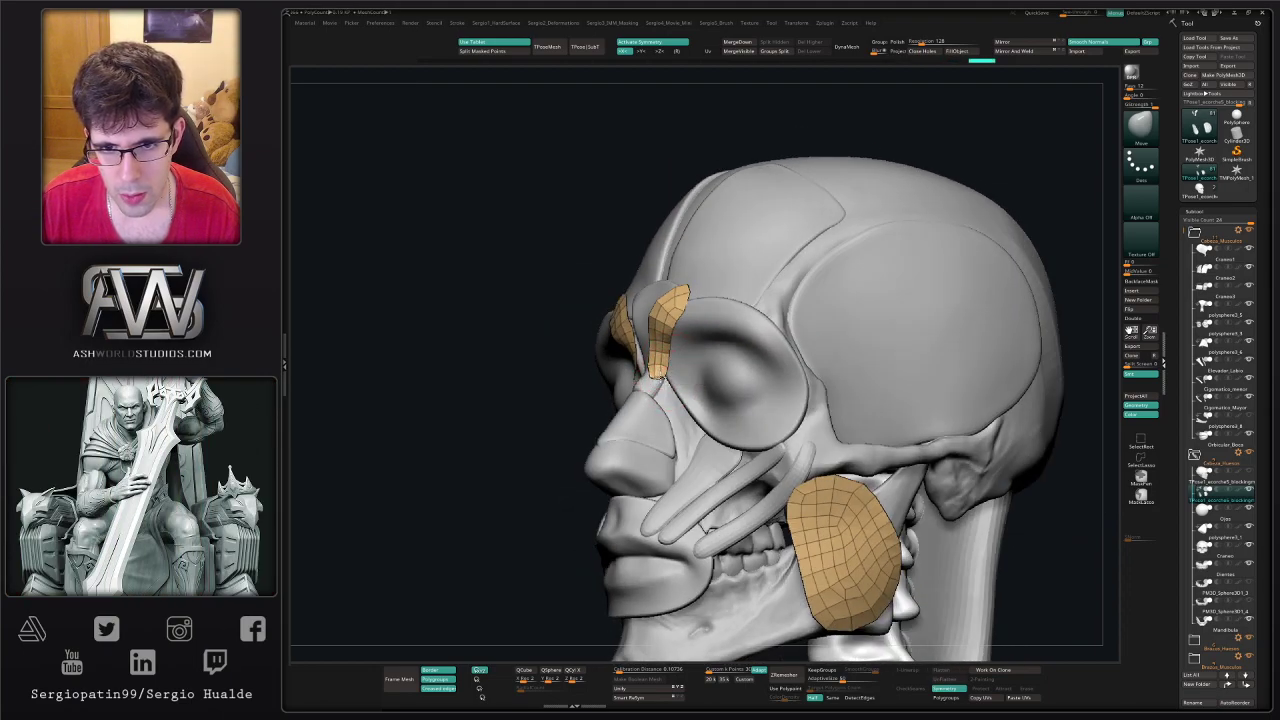
pyautogui.moveTo(650, 377); pyautogui.dragTo(656, 372)
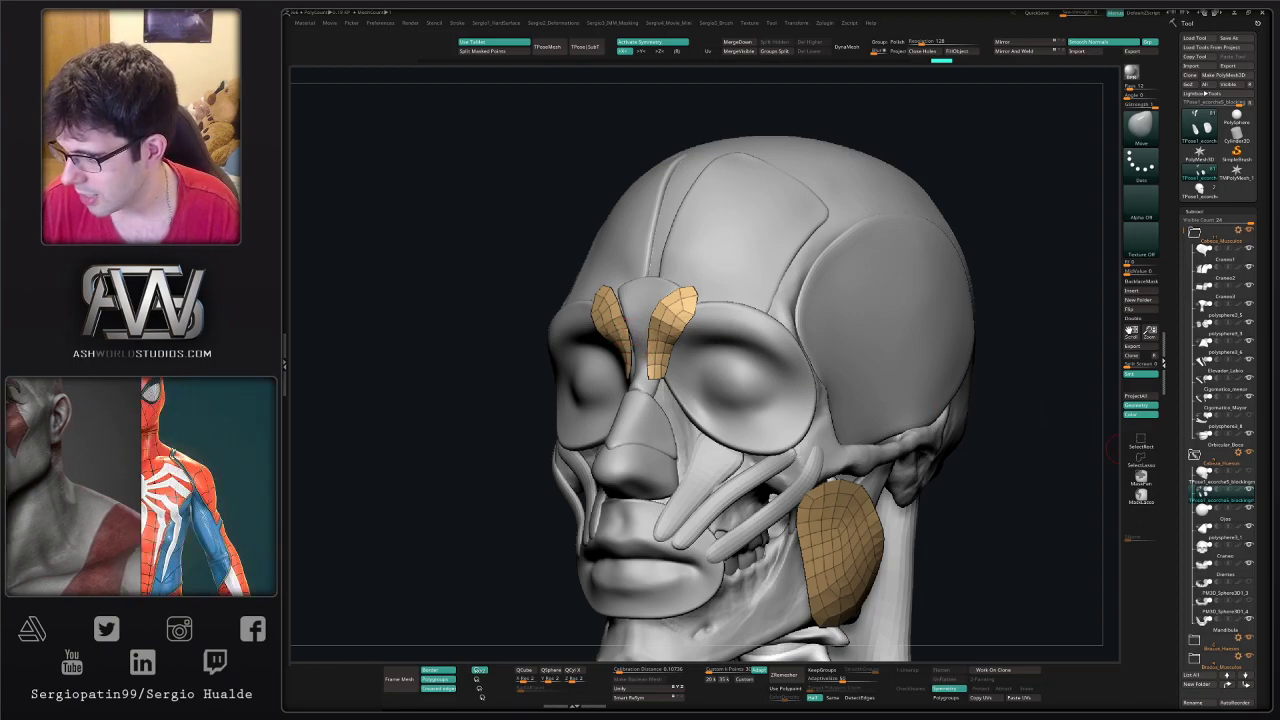
# - Narrow the lower ends of the brow strips and extend them down to the root of the nose
pyautogui.moveTo(1043, 463); pyautogui.dragTo(1049, 466)
pyautogui.press('space')
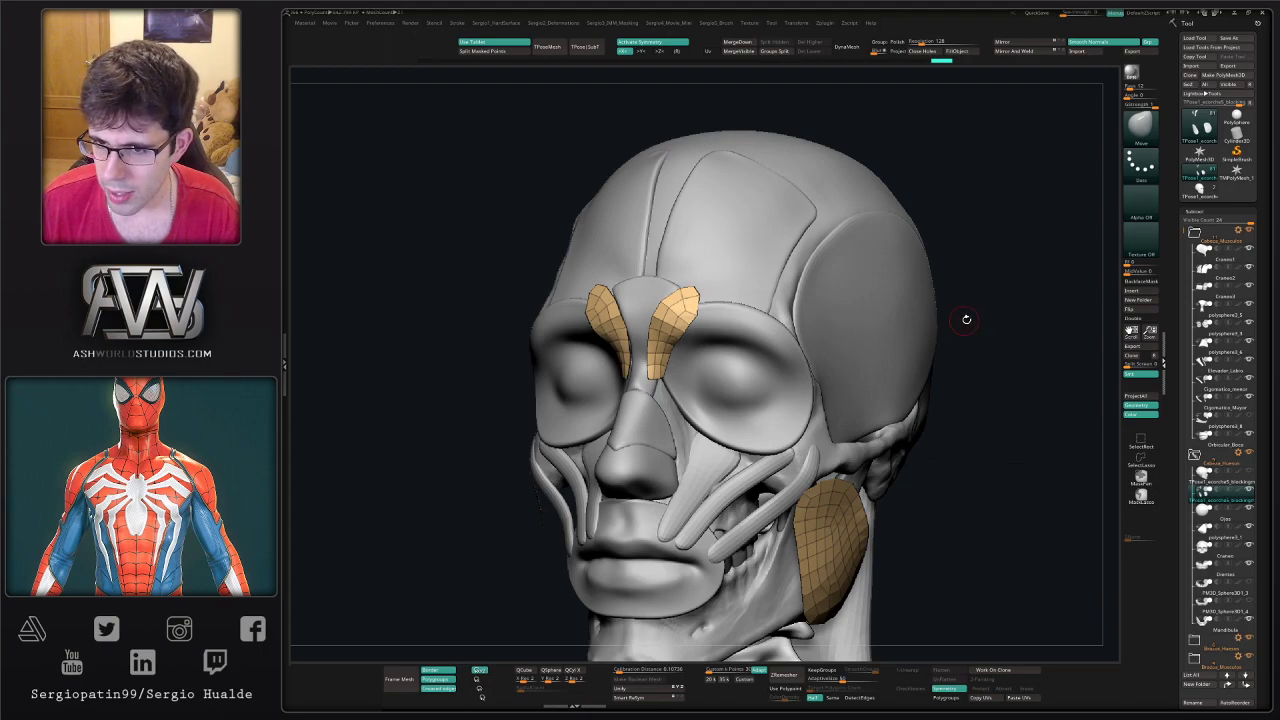
pyautogui.moveTo(987, 353); pyautogui.dragTo(871, 313)
pyautogui.moveTo(985, 375); pyautogui.dragTo(935, 325)
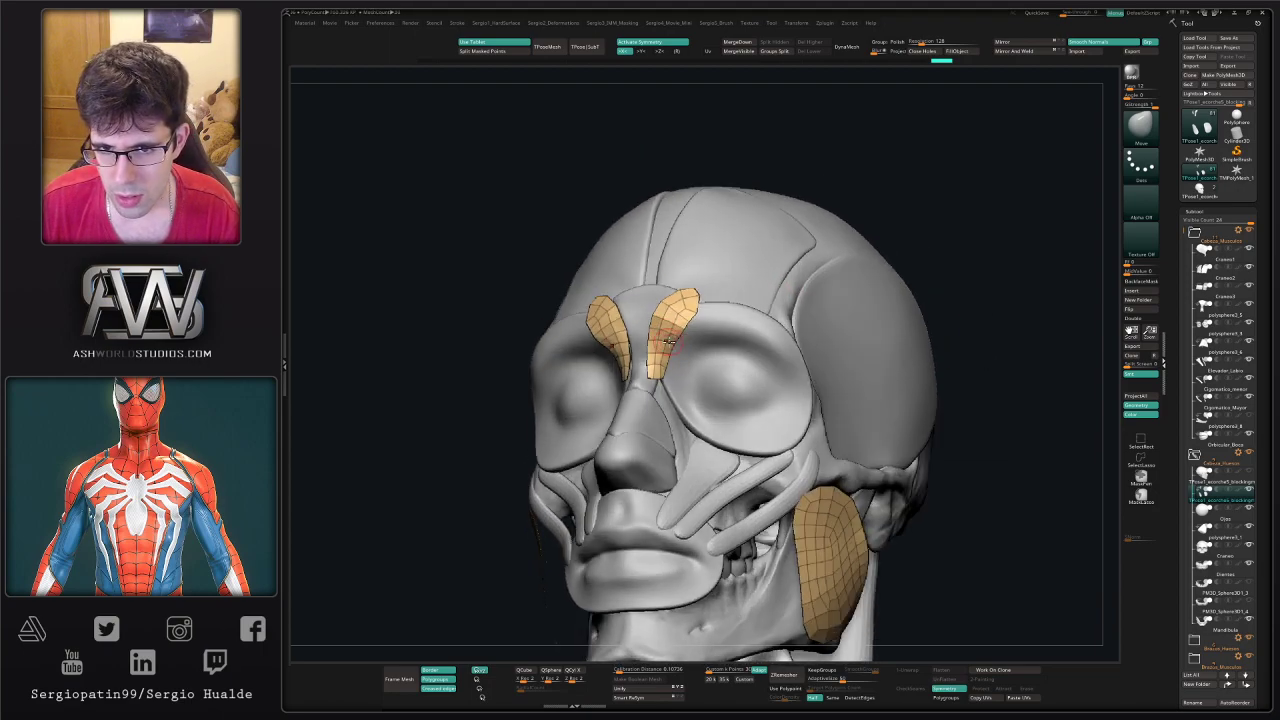
pyautogui.keyDown('ctrl'); pyautogui.moveTo(679, 367); pyautogui.dragTo(672, 375, button='right'); pyautogui.keyUp('ctrl')
pyautogui.press('s')
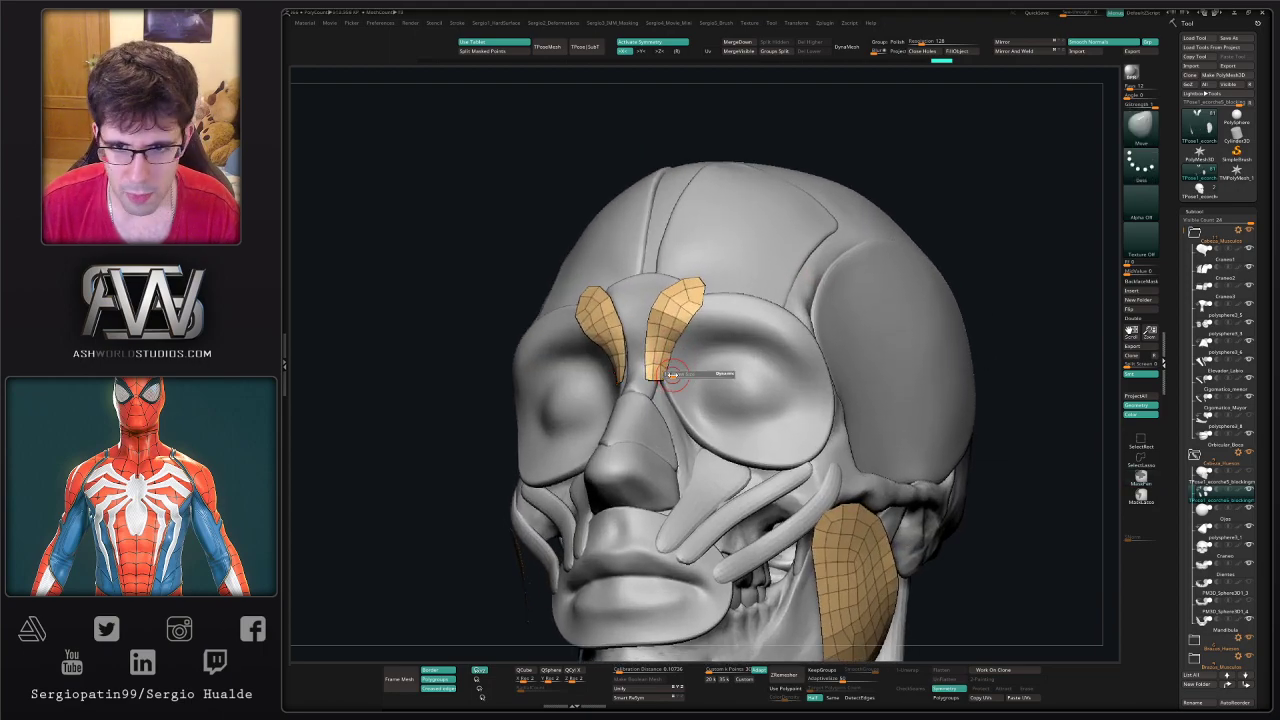
pyautogui.moveTo(673, 374); pyautogui.dragTo(672, 368)
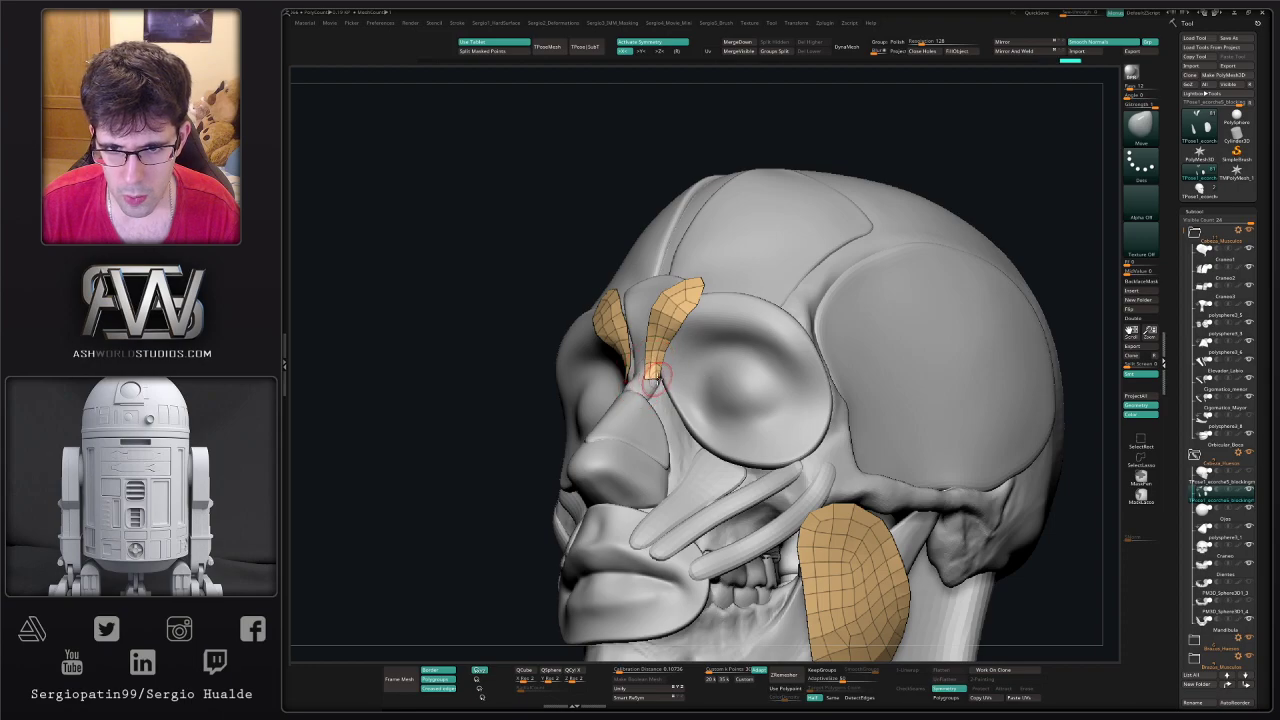
pyautogui.moveTo(657, 388); pyautogui.dragTo(648, 397, button='right')
pyautogui.moveTo(648, 386); pyautogui.dragTo(665, 368)
pyautogui.moveTo(662, 376); pyautogui.dragTo(671, 374, button='right')
pyautogui.moveTo(652, 360); pyautogui.dragTo(655, 378)
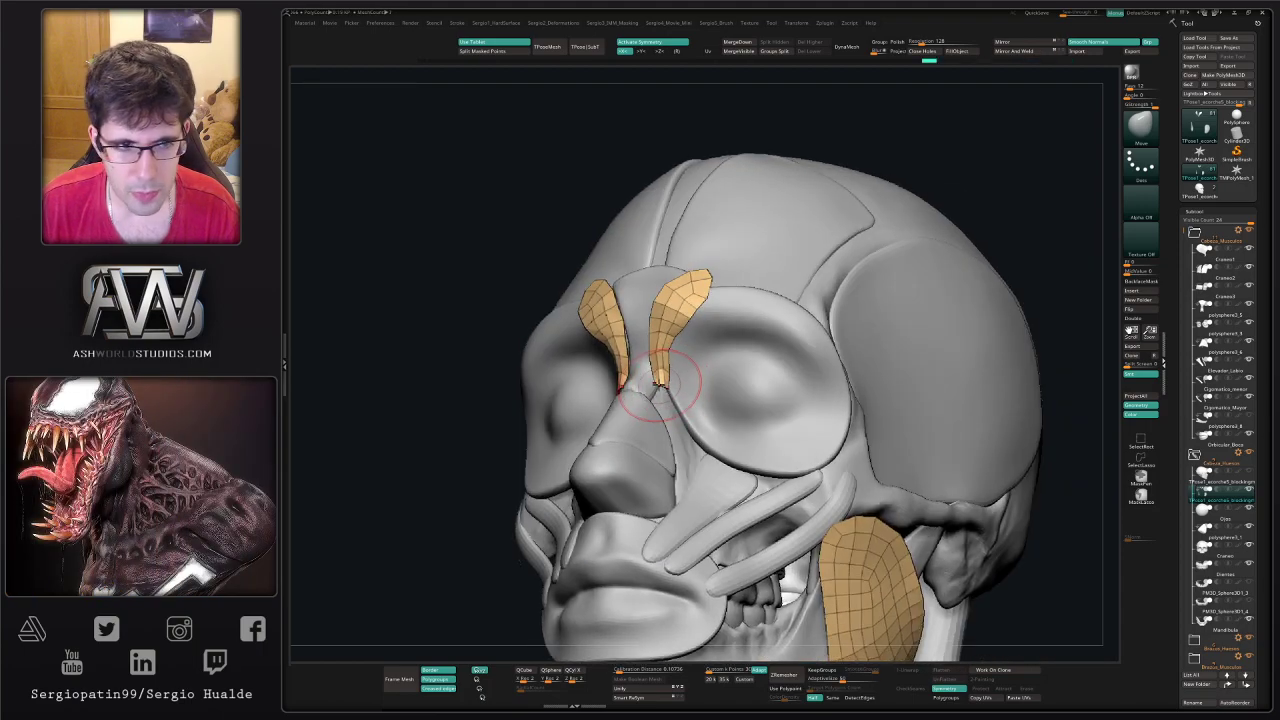
# - Adjust the lower ends of the brow strips so they sit against the root of the nose
pyautogui.moveTo(652, 390); pyautogui.dragTo(662, 375)
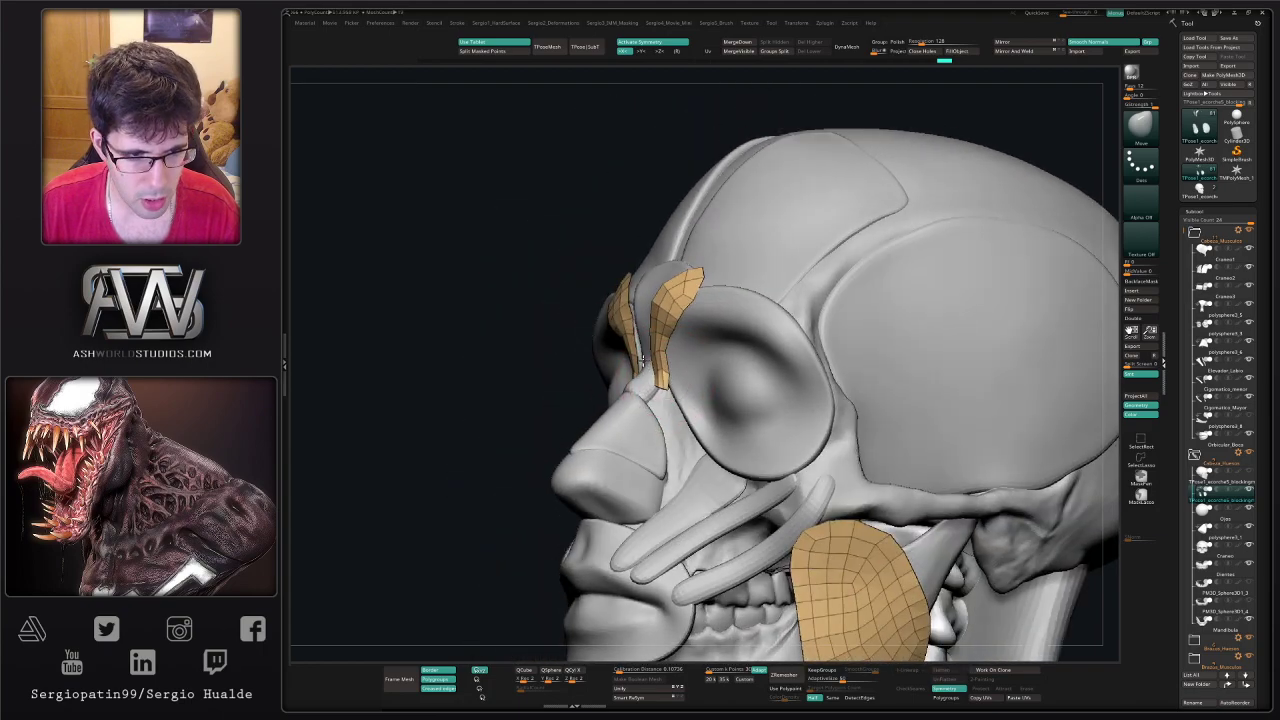
pyautogui.keyDown('alt'); pyautogui.moveTo(667, 377); pyautogui.dragTo(649, 364, button='right'); pyautogui.keyUp('alt')
pyautogui.moveTo(650, 358); pyautogui.dragTo(660, 364)
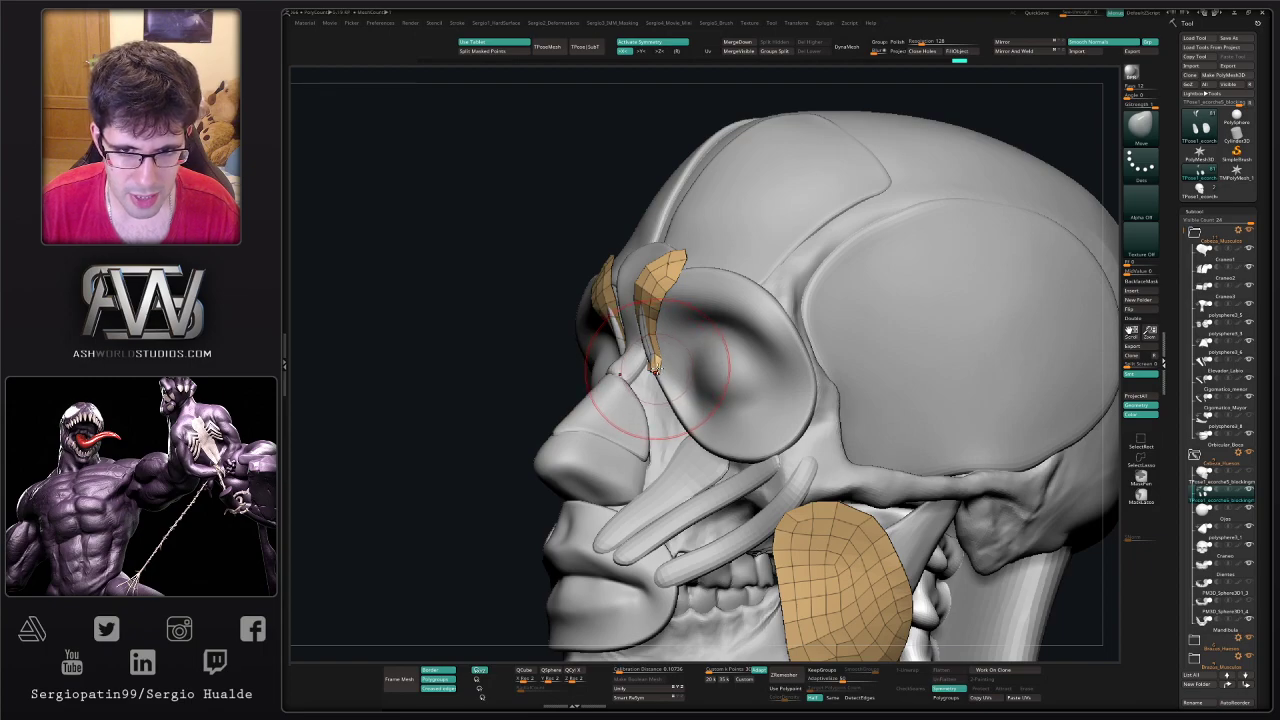
# - Select the ring-shaped eye muscle, turn off the wireframe display and hide the brow strip and masseter mesh
pyautogui.moveTo(652, 365)
pyautogui.mouseDown(button='right')
pyautogui.moveTo(638, 367)
pyautogui.moveTo(684, 364)
pyautogui.mouseUp(button='right')
pyautogui.keyDown('alt'); pyautogui.click(674, 363); pyautogui.keyUp('alt')
pyautogui.hotkey('shift', 'f')
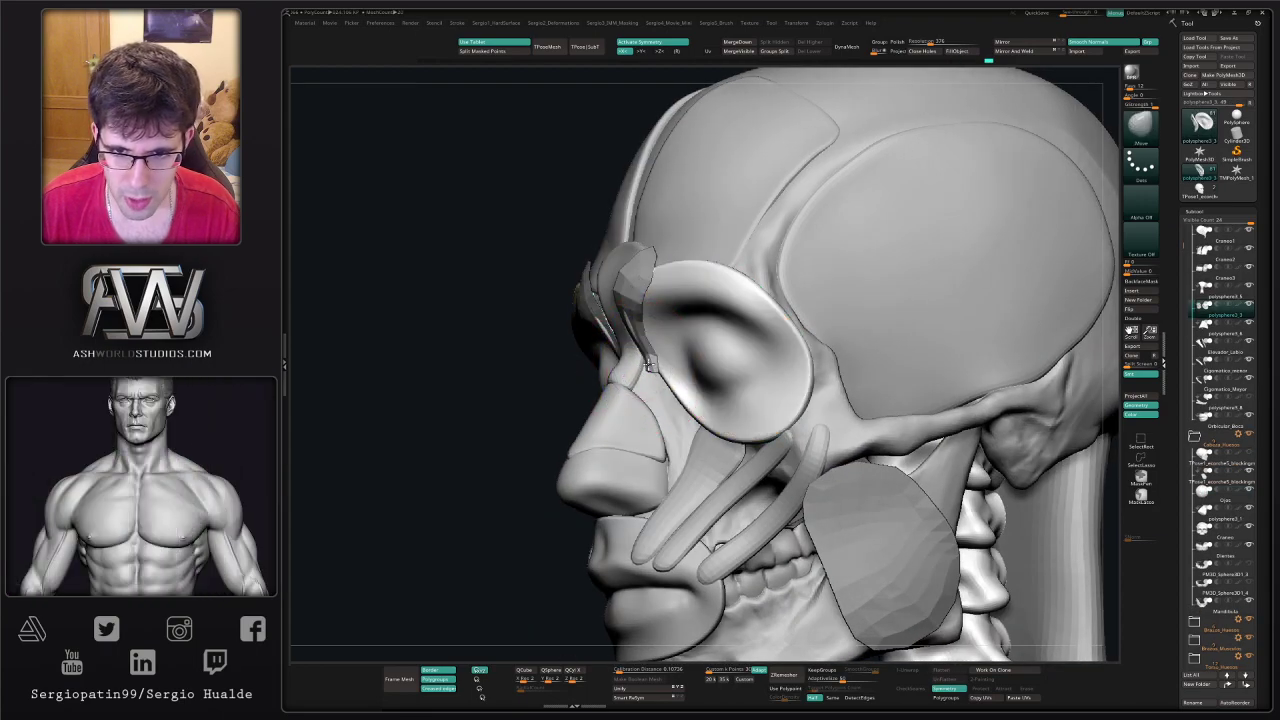
pyautogui.moveTo(640, 362); pyautogui.dragTo(645, 363, button='right')
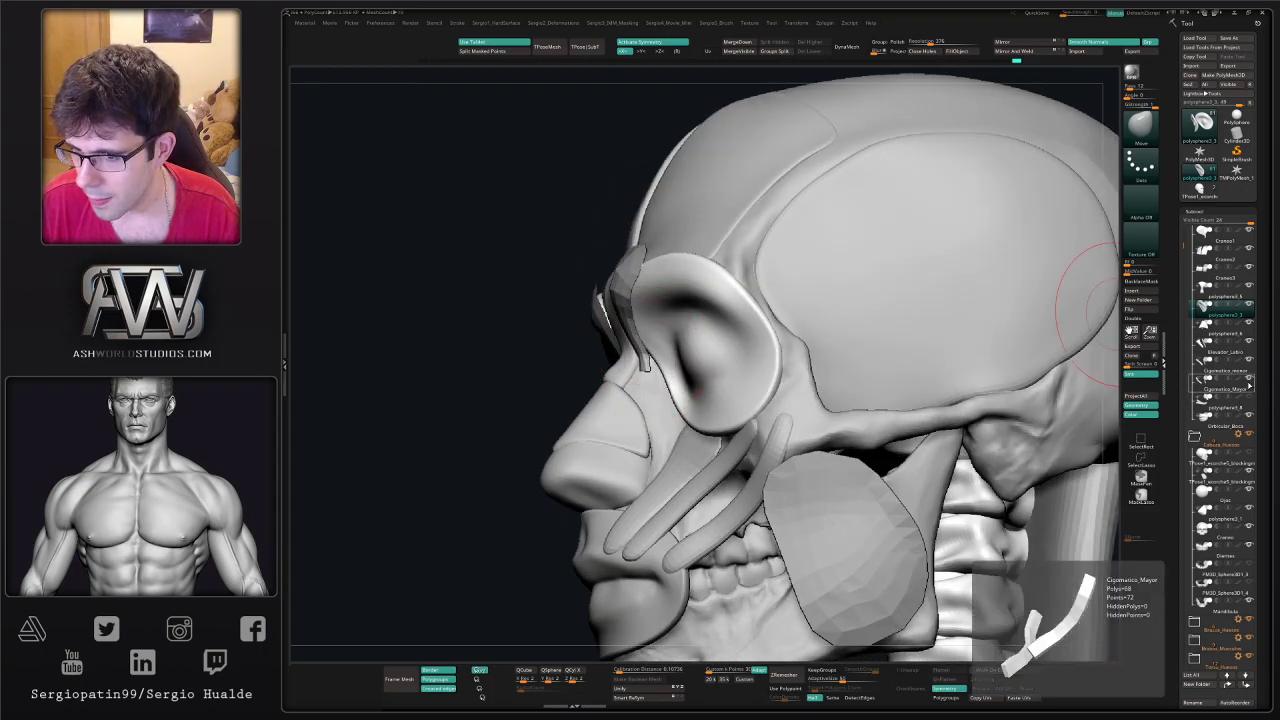
pyautogui.click(1249, 473)
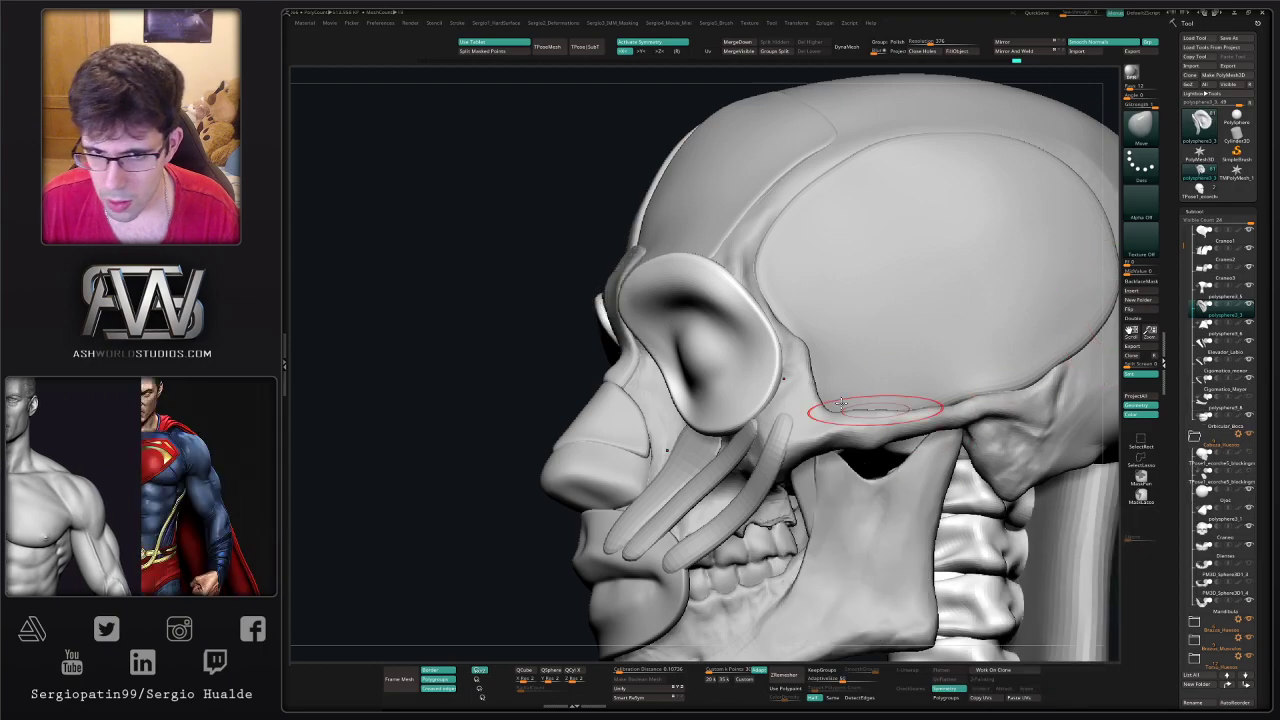
# - Undo the last eye muscle change and rework the inner edge of the eye muscles beside the nose bridge
pyautogui.moveTo(600, 322)
pyautogui.mouseDown(button='right')
pyautogui.moveTo(648, 323)
pyautogui.moveTo(625, 328)
pyautogui.moveTo(647, 370)
pyautogui.moveTo(630, 289)
pyautogui.moveTo(707, 274)
pyautogui.moveTo(713, 285)
pyautogui.moveTo(720, 266)
pyautogui.moveTo(648, 347)
pyautogui.mouseUp(button='right')
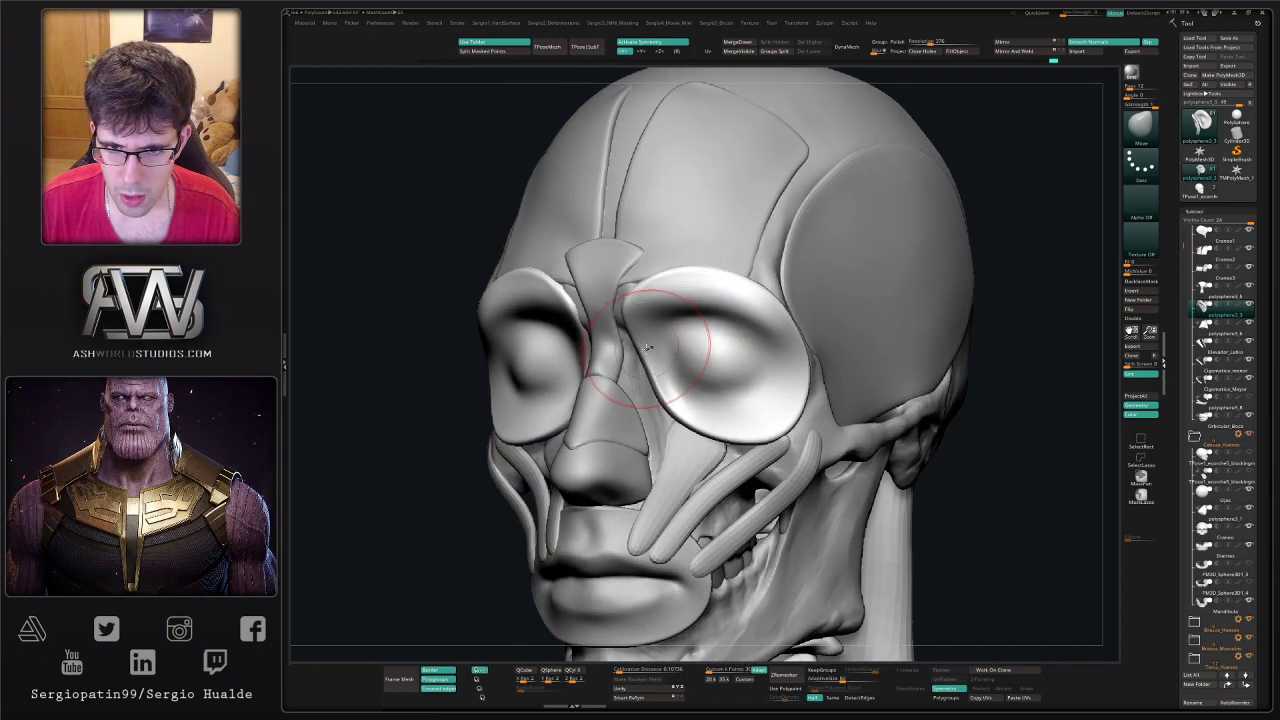
pyautogui.hotkey('ctrl', 'z')
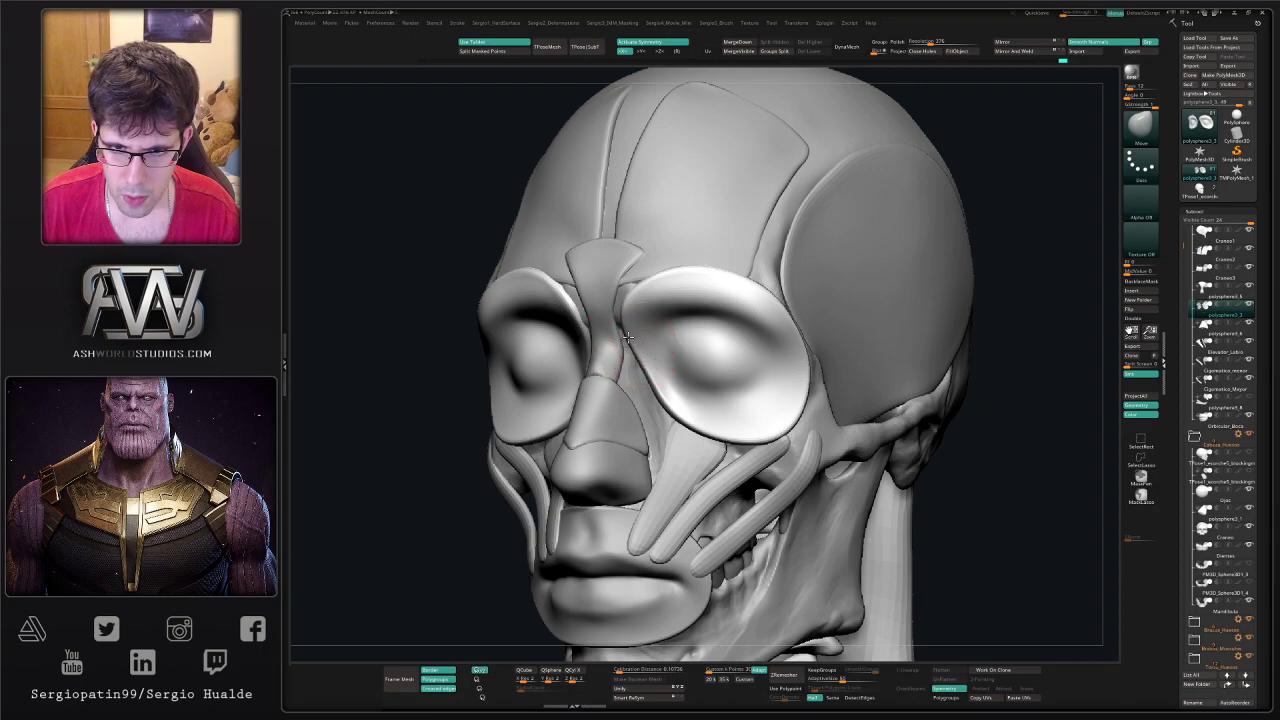
pyautogui.moveTo(630, 305); pyautogui.dragTo(645, 360, button='right')
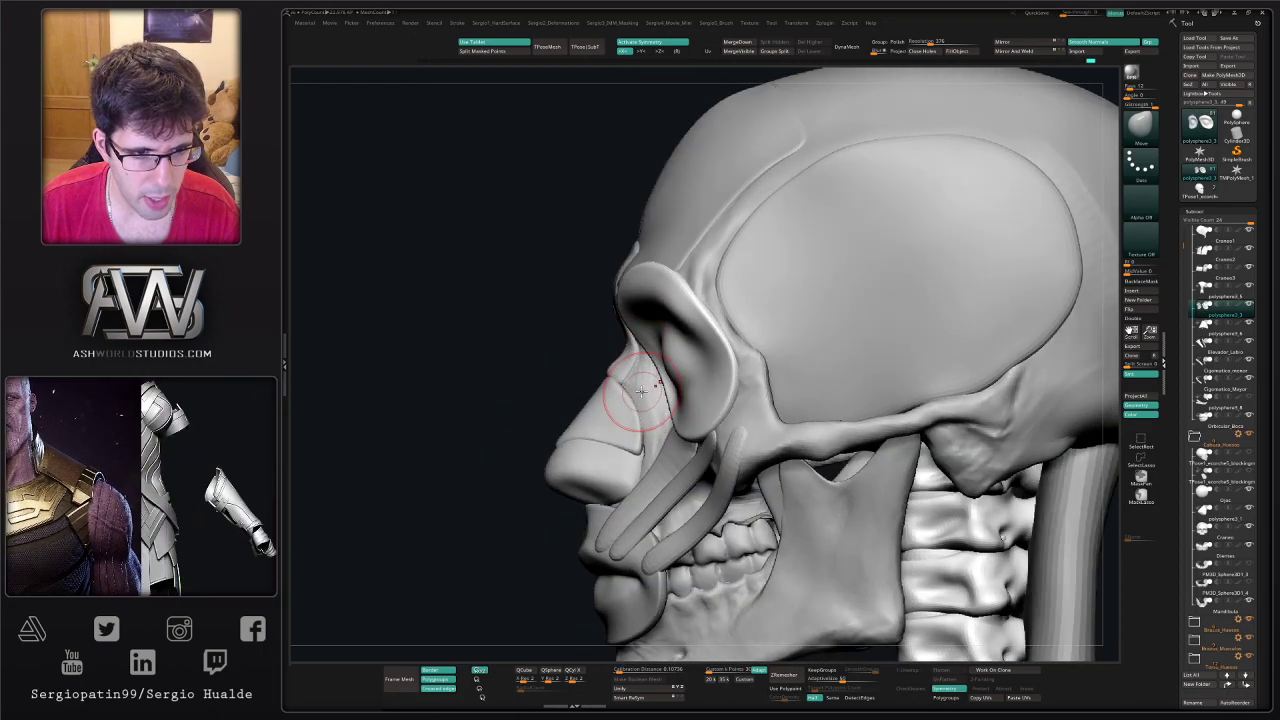
pyautogui.moveTo(652, 400); pyautogui.dragTo(662, 400, button='right')
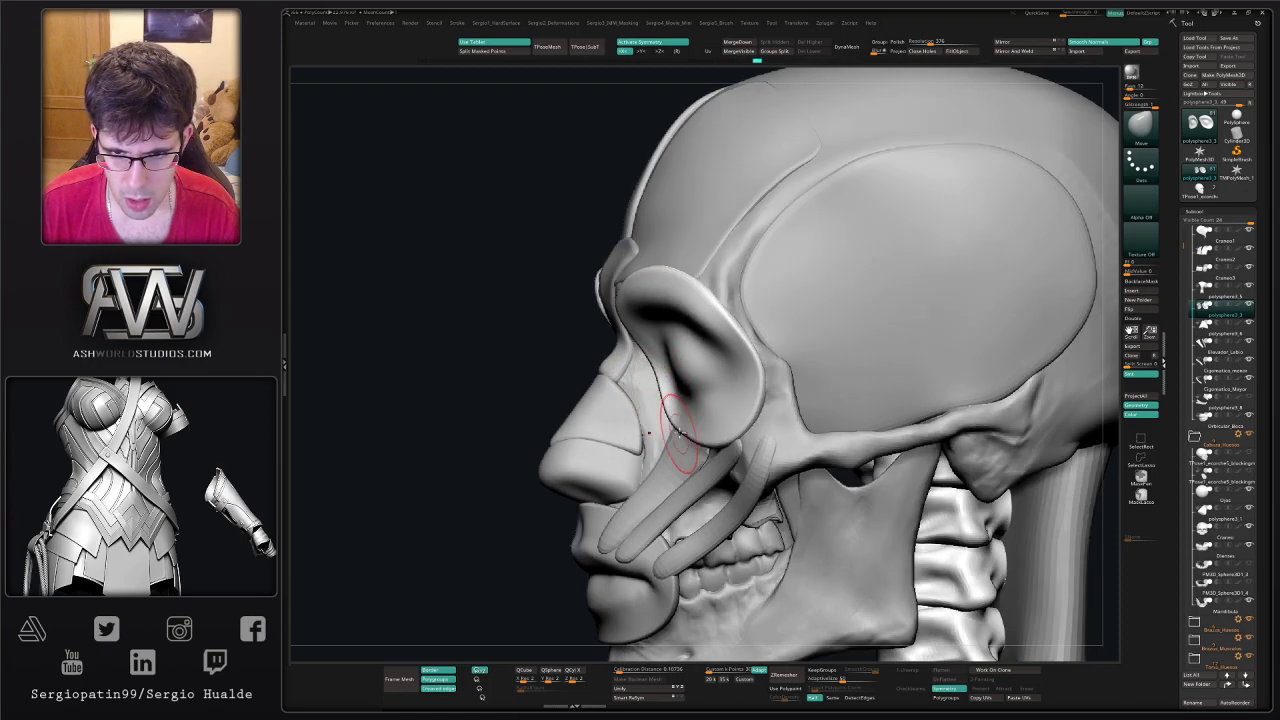
pyautogui.moveTo(678, 440); pyautogui.dragTo(1009, 332, button='right')
# - Reselect the brow strip mesh, isolate it, mask the lower ends of the strips and invert the mask
pyautogui.click(1227, 481)
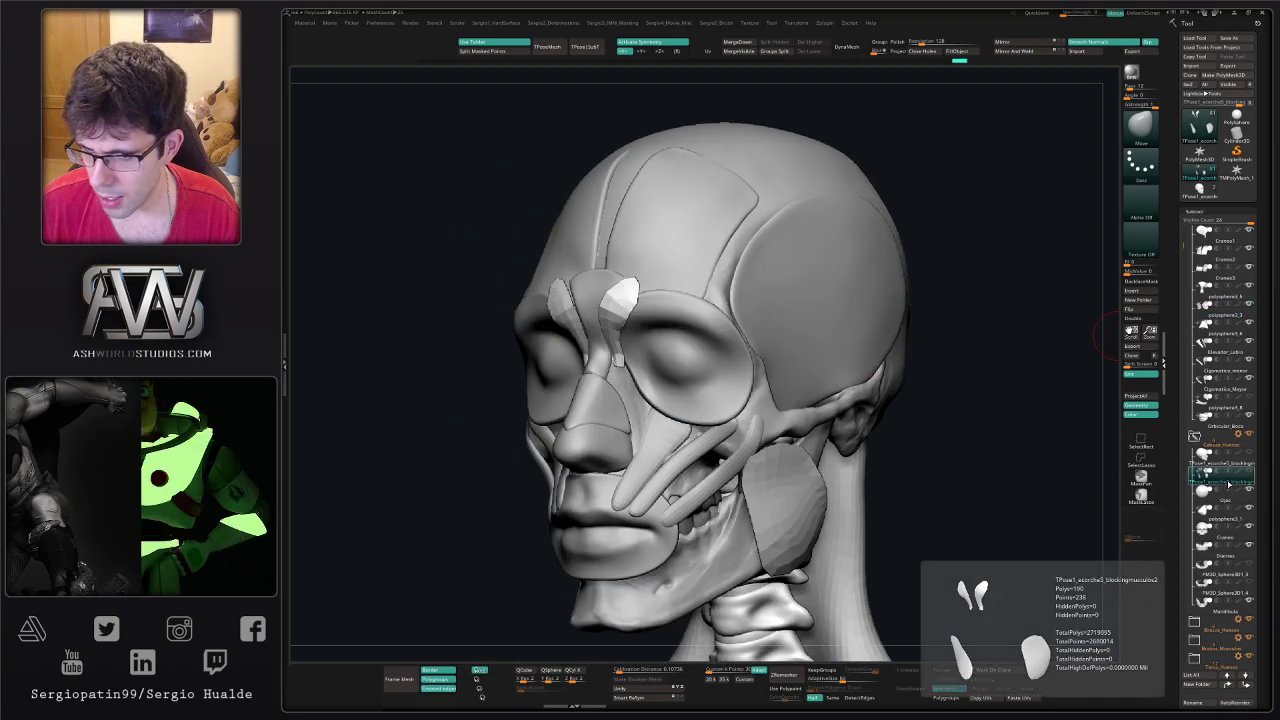
pyautogui.keyDown('ctrl'); pyautogui.moveTo(626, 369); pyautogui.dragTo(626, 383, button='right'); pyautogui.keyUp('ctrl')
pyautogui.moveTo(607, 344); pyautogui.dragTo(651, 340, button='right')
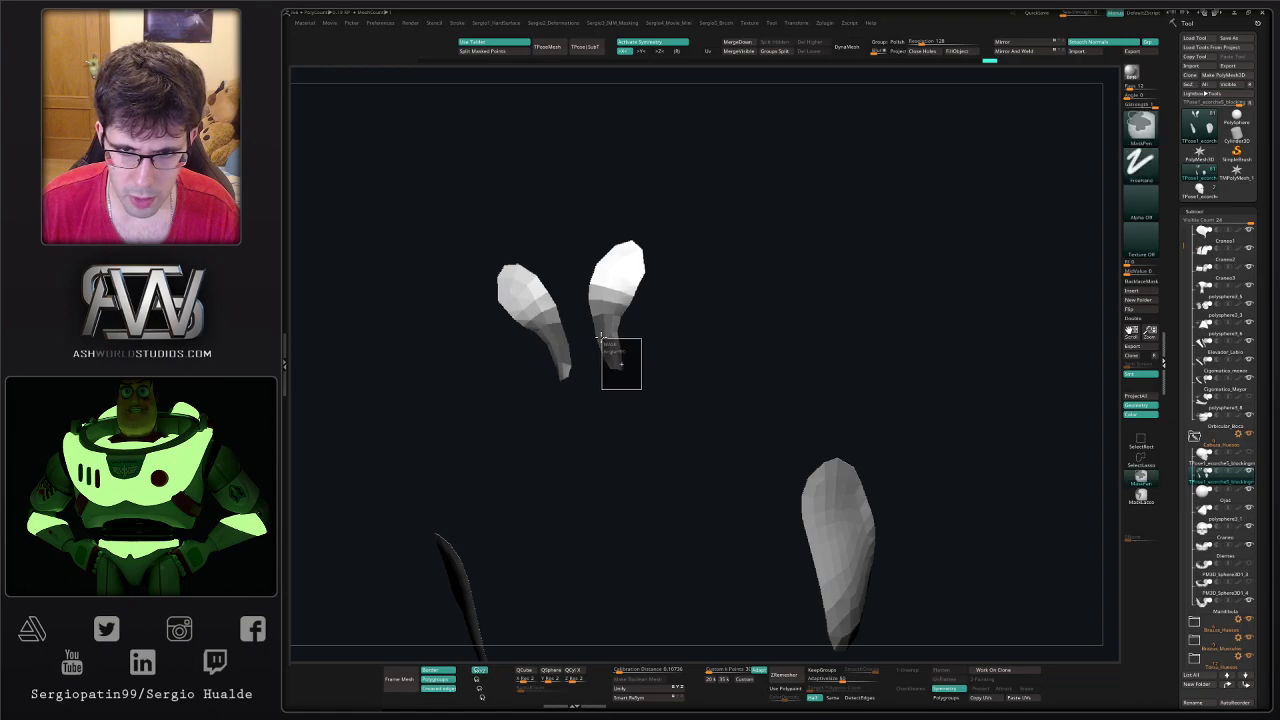
pyautogui.keyDown('ctrl'); pyautogui.click(650, 365); pyautogui.keyUp('ctrl')
pyautogui.moveTo(652, 366); pyautogui.dragTo(640, 366, button='right')
# - Reposition the unmasked lower ends of the brow strips against the nose root with the gizmo and Move brush
pyautogui.press('w')
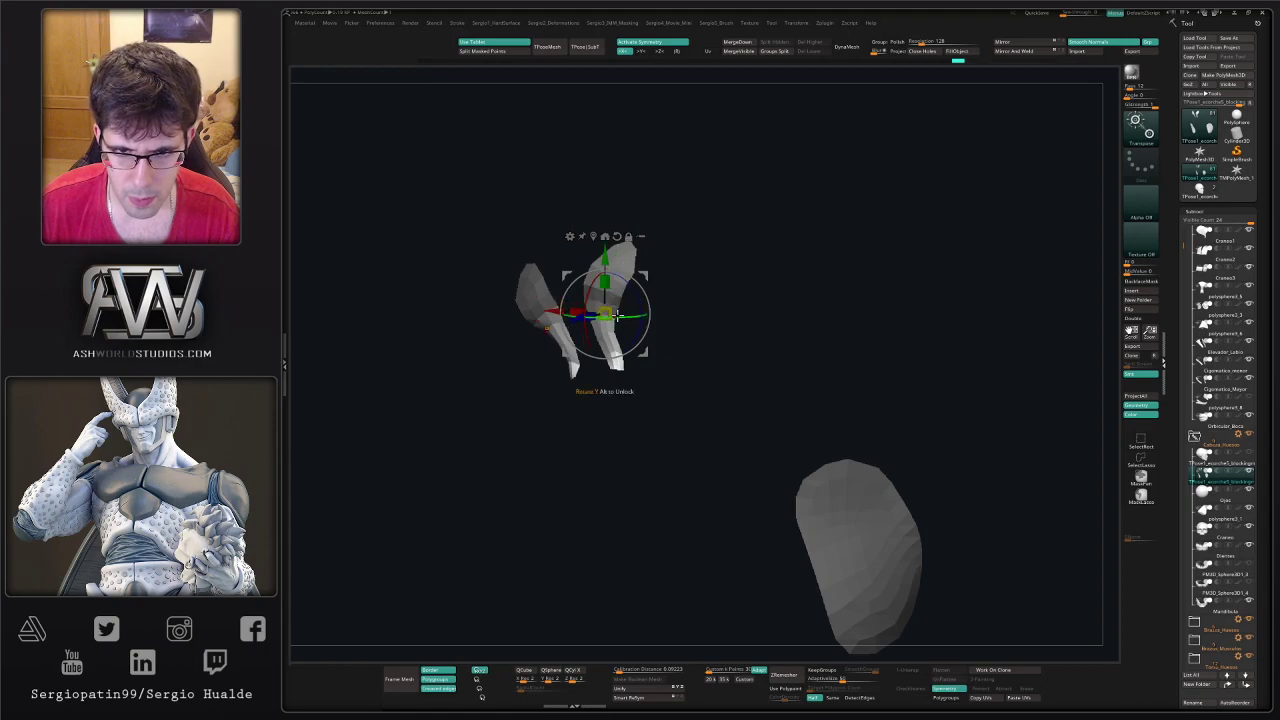
pyautogui.moveTo(649, 318); pyautogui.dragTo(648, 340)
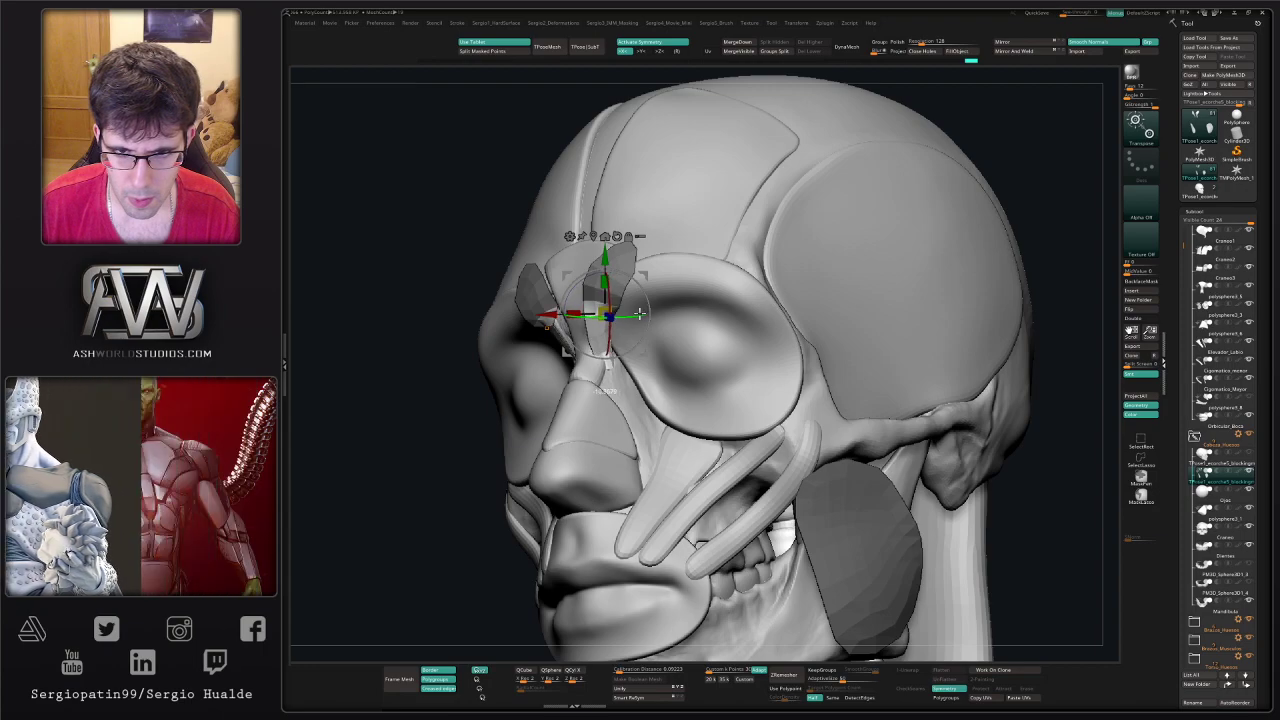
pyautogui.press('q')
pyautogui.moveTo(617, 360)
pyautogui.mouseDown(button='right')
pyautogui.moveTo(585, 360)
pyautogui.moveTo(613, 362)
pyautogui.moveTo(597, 376)
pyautogui.mouseUp(button='right')
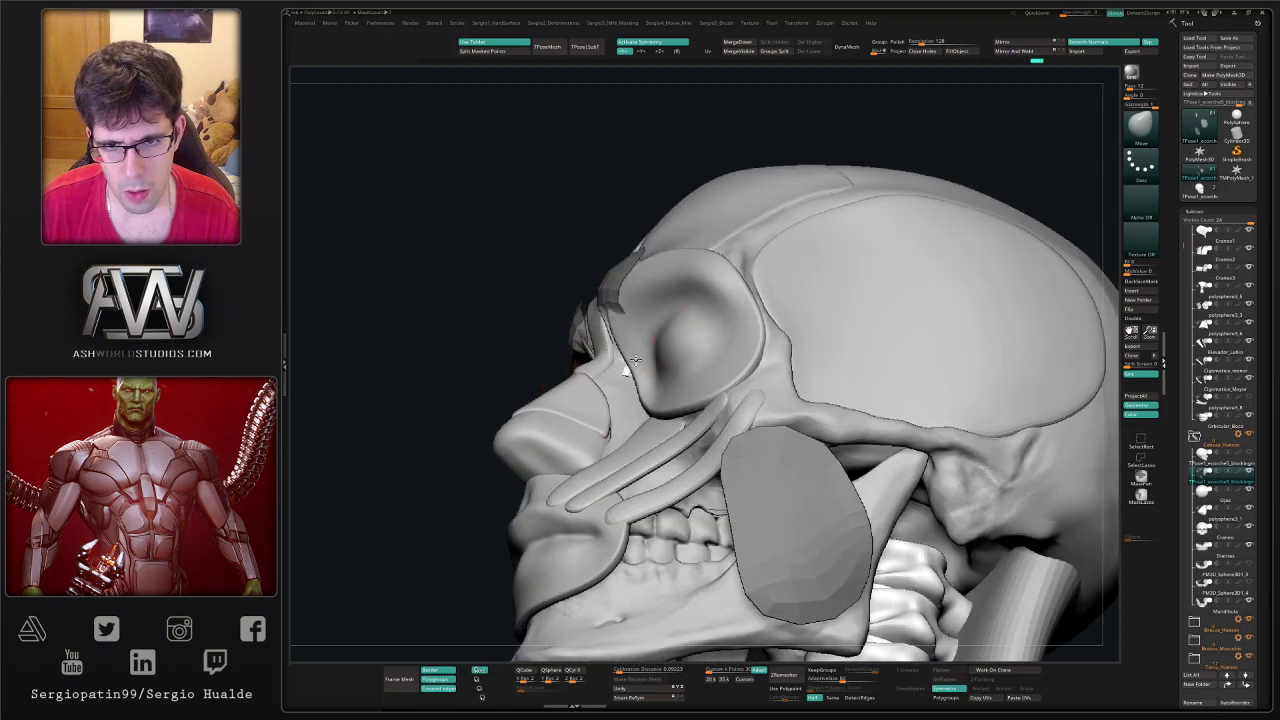
pyautogui.moveTo(620, 365)
pyautogui.mouseDown(button='right')
pyautogui.moveTo(640, 365)
pyautogui.moveTo(621, 340)
pyautogui.moveTo(600, 403)
pyautogui.moveTo(937, 266)
pyautogui.mouseUp(button='right')
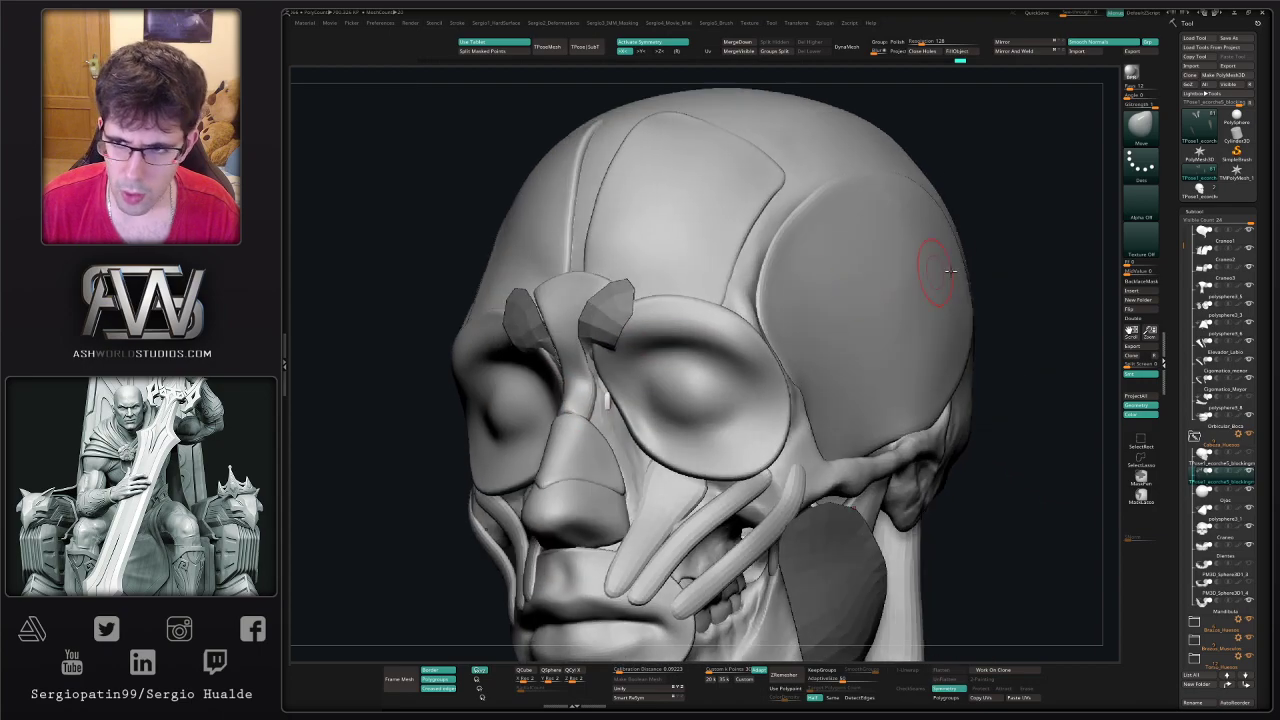
# - Invert the mask and fit the upper ends of the brow strips over the brow ridge
pyautogui.keyDown('ctrl'); pyautogui.click(751, 300); pyautogui.keyUp('ctrl')
pyautogui.moveTo(751, 300); pyautogui.dragTo(620, 335, button='right')
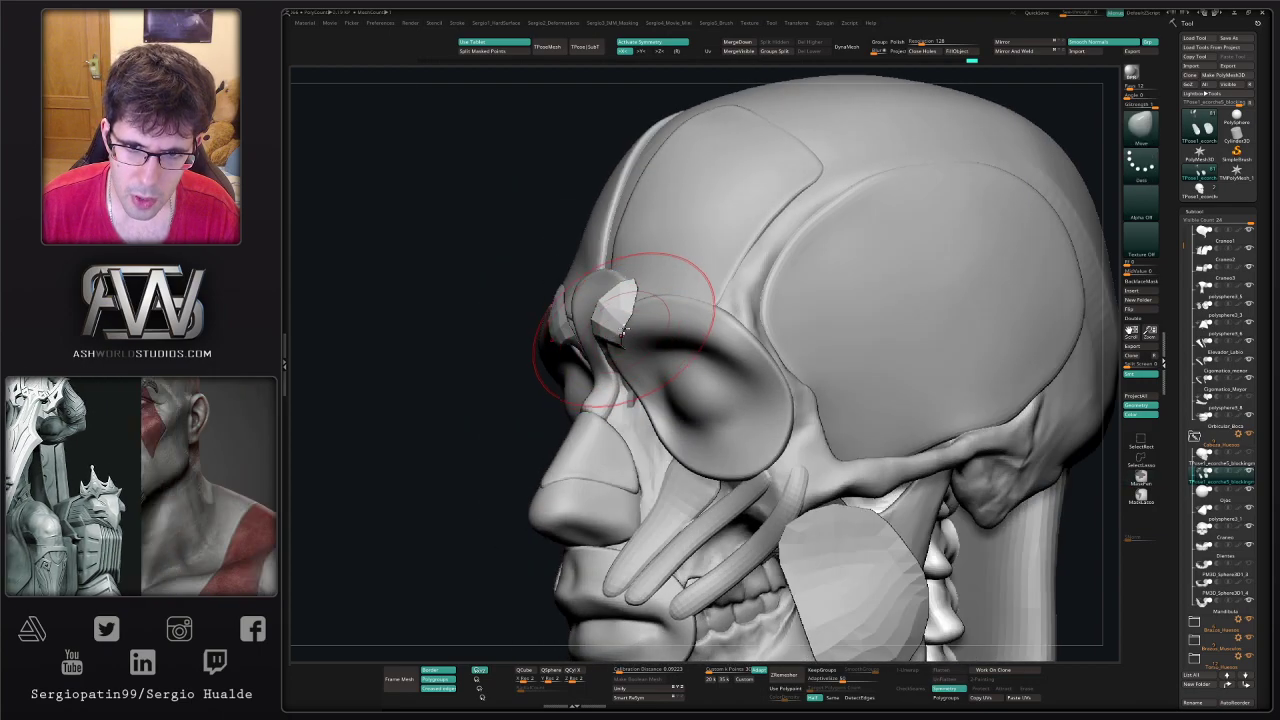
pyautogui.moveTo(637, 322); pyautogui.dragTo(640, 309, button='right')
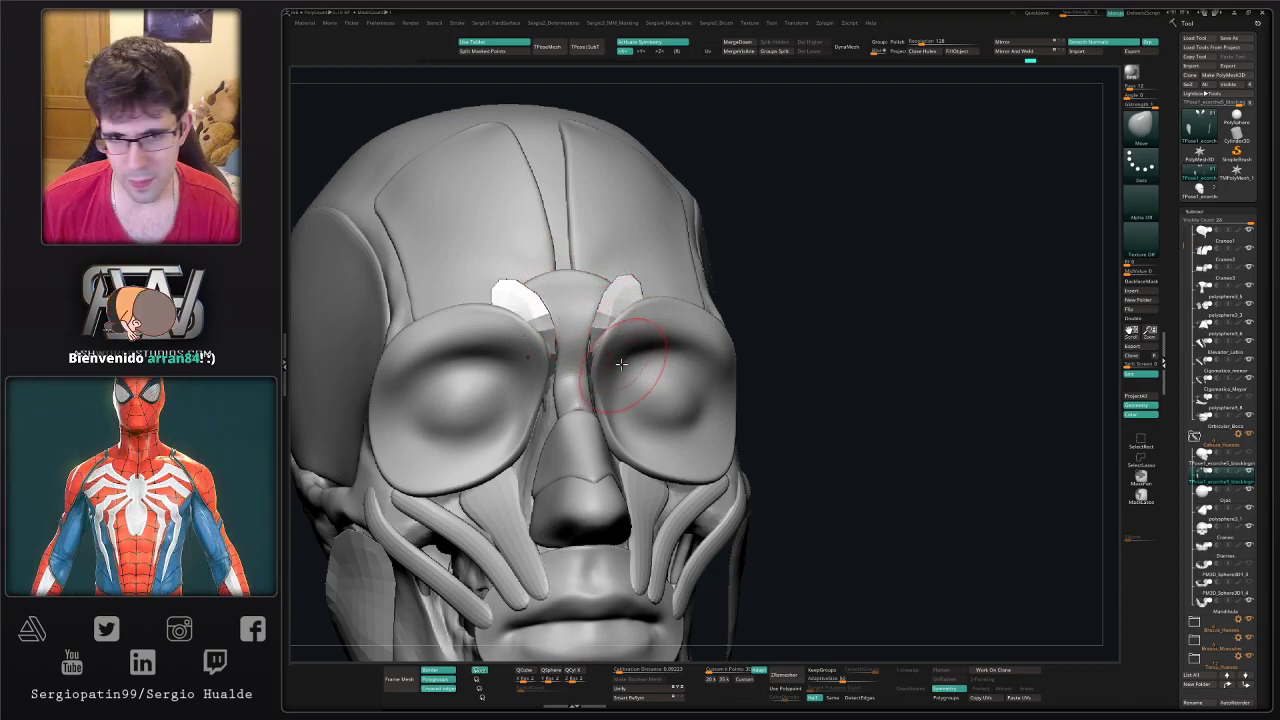
pyautogui.moveTo(625, 335); pyautogui.dragTo(599, 342, button='right')
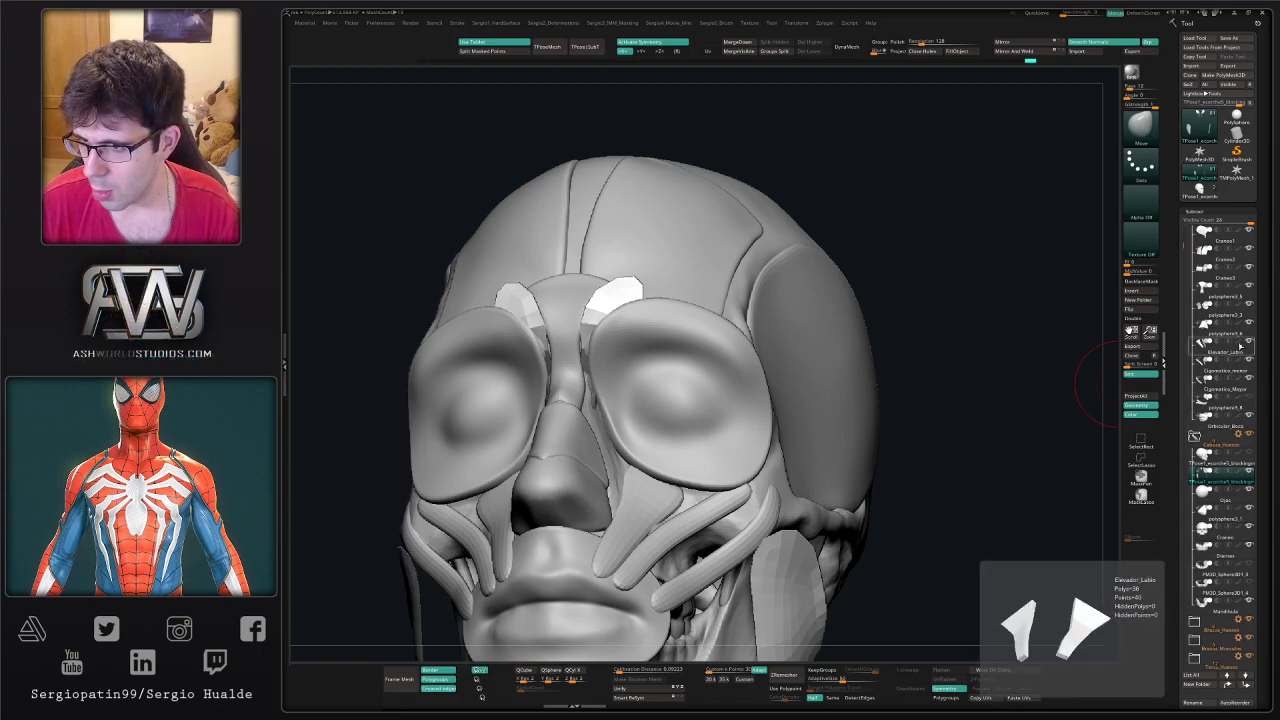
# - Hide the ring-shaped eye muscles and fit the brow strips to the bone beside the nose bridge
pyautogui.click(1248, 304)
pyautogui.moveTo(614, 300); pyautogui.dragTo(900, 257, button='right')
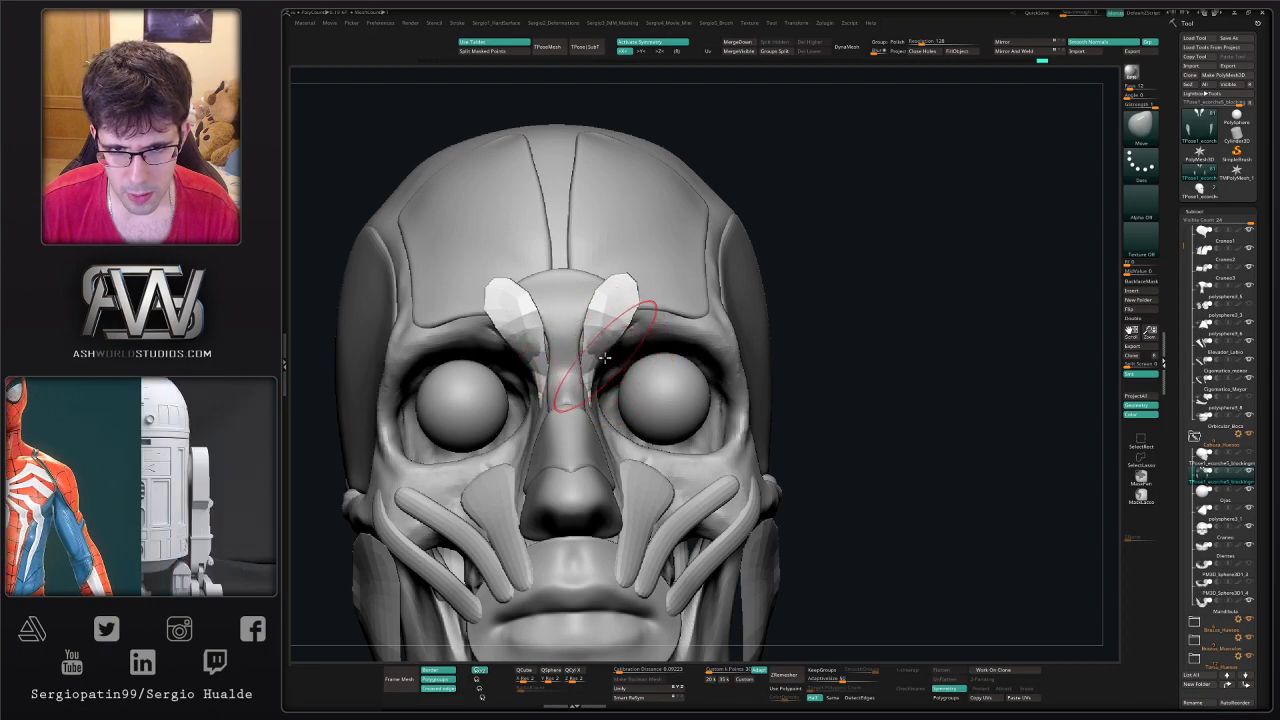
pyautogui.moveTo(630, 348)
pyautogui.mouseDown(button='right')
pyautogui.moveTo(585, 352)
pyautogui.moveTo(575, 402)
pyautogui.mouseUp(button='right')
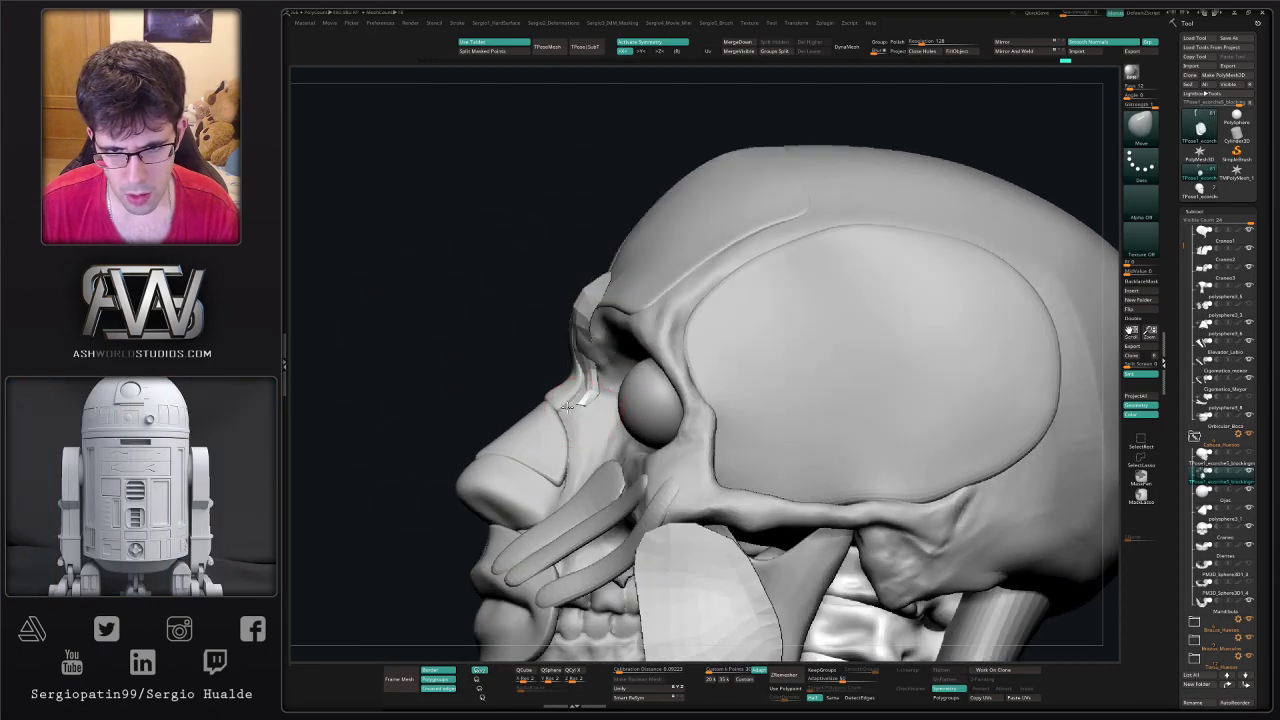
pyautogui.moveTo(592, 416); pyautogui.dragTo(612, 368, button='right')
# - Isolate the brow strips with their wireframe shown and delete surplus edge loops using ZModeler
pyautogui.hotkey('alt', 's')
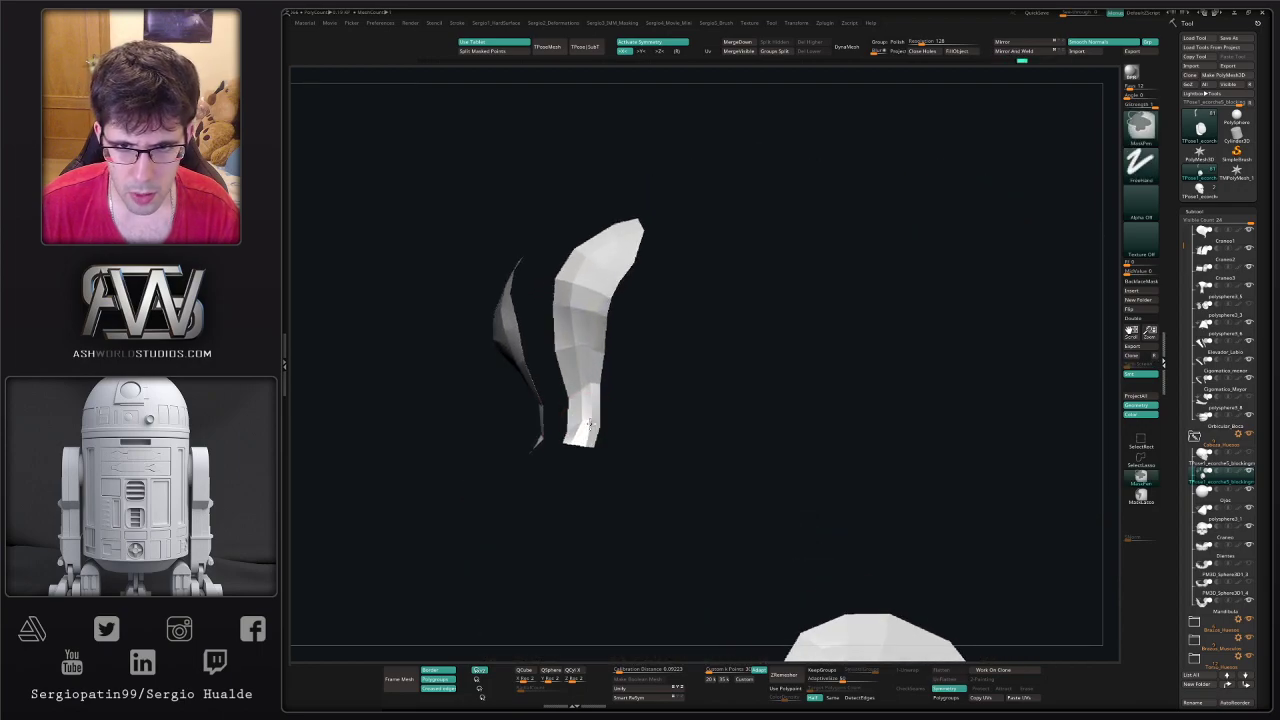
pyautogui.hotkey('shift', 'f')
pyautogui.press('b')
pyautogui.press('z')
pyautogui.press('m')
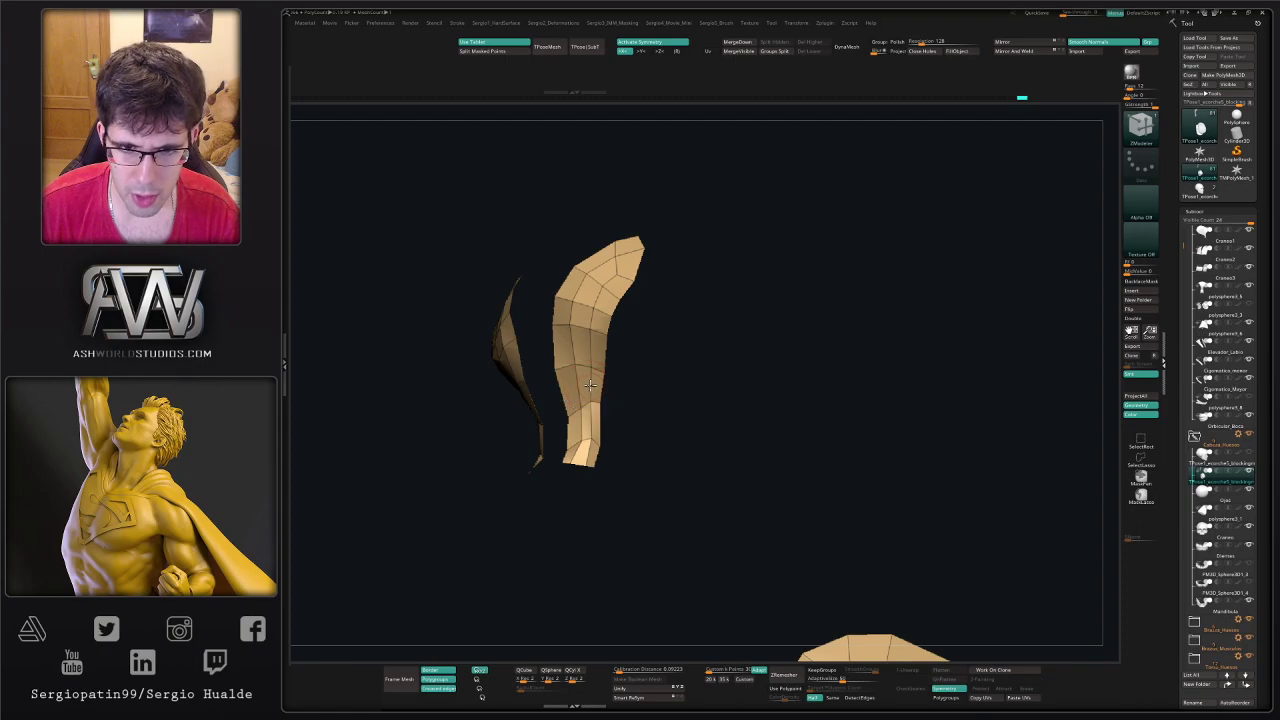
pyautogui.press('space')
pyautogui.click(589, 406)
pyautogui.click(592, 380)
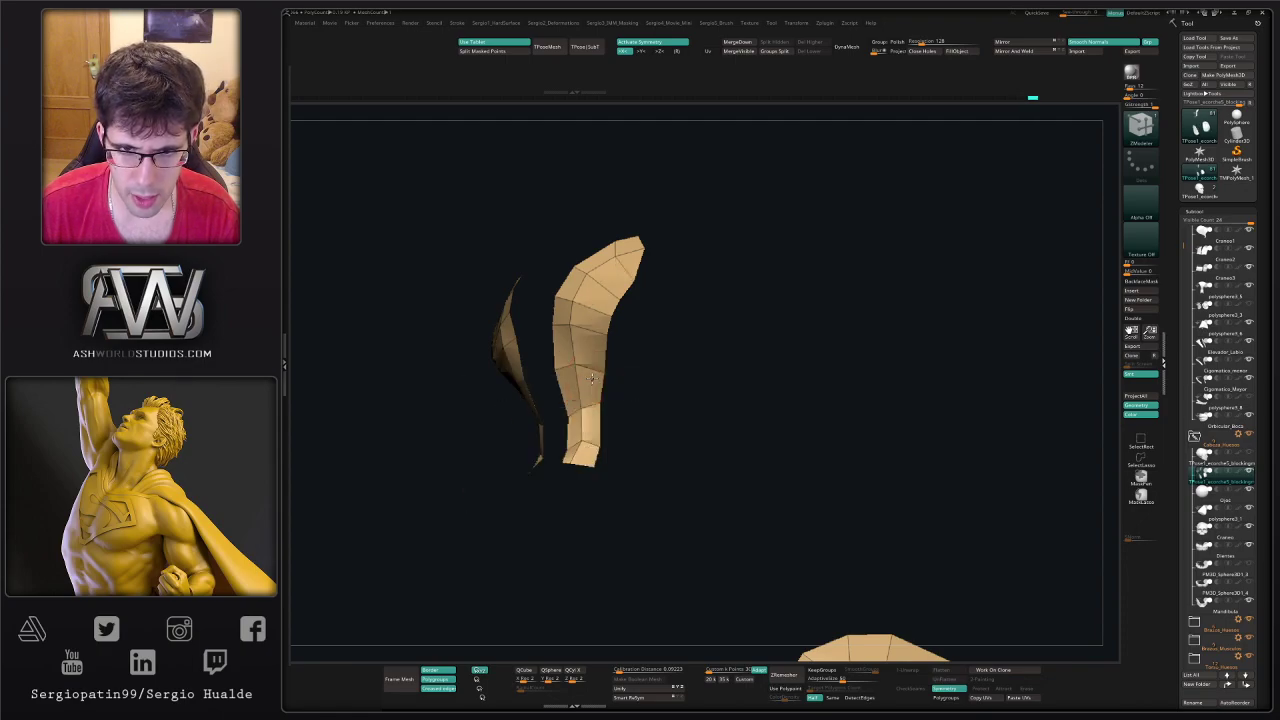
# - Undo the last edge loop deletion, trim the upper tips of the brow strips and delete their central lengthwise edge loop
pyautogui.moveTo(577, 349); pyautogui.dragTo(573, 354, button='right')
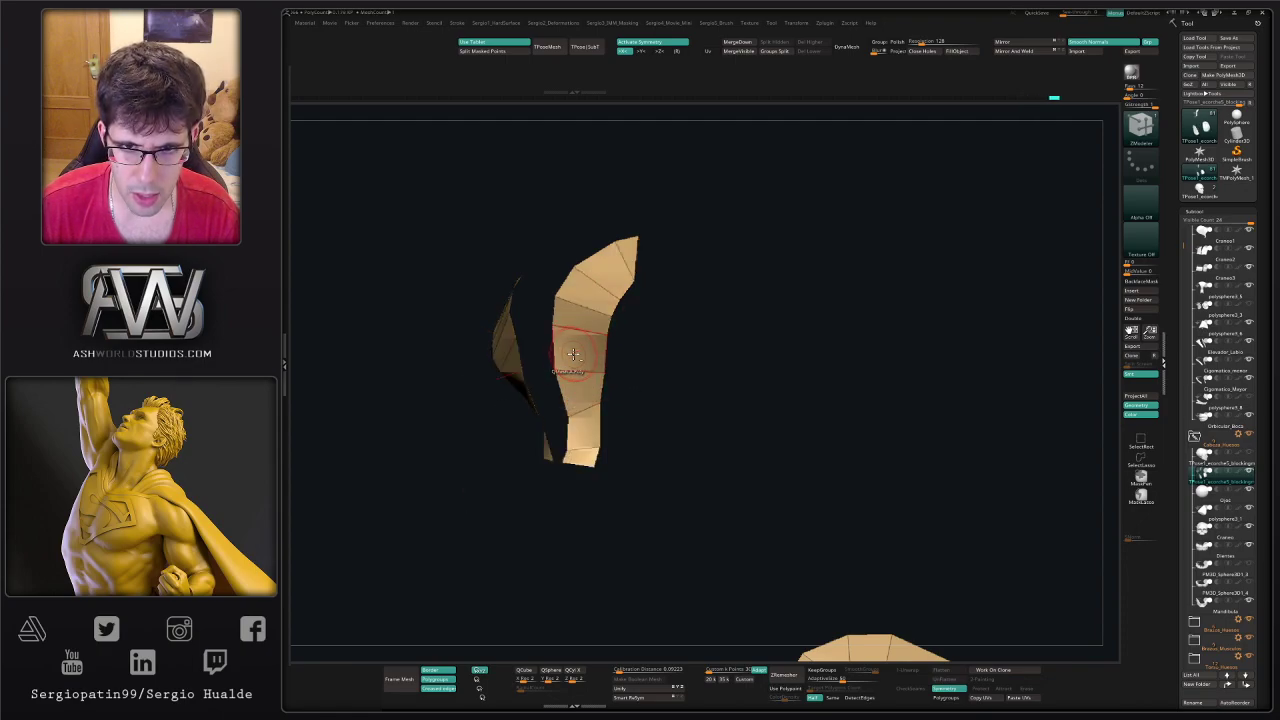
pyautogui.hotkey('ctrl', 'z')
pyautogui.keyDown('ctrl'); pyautogui.keyDown('alt'); pyautogui.keyDown('shift'); pyautogui.moveTo(646, 211); pyautogui.dragTo(650, 284); pyautogui.keyUp('shift'); pyautogui.keyUp('alt'); pyautogui.keyUp('ctrl')
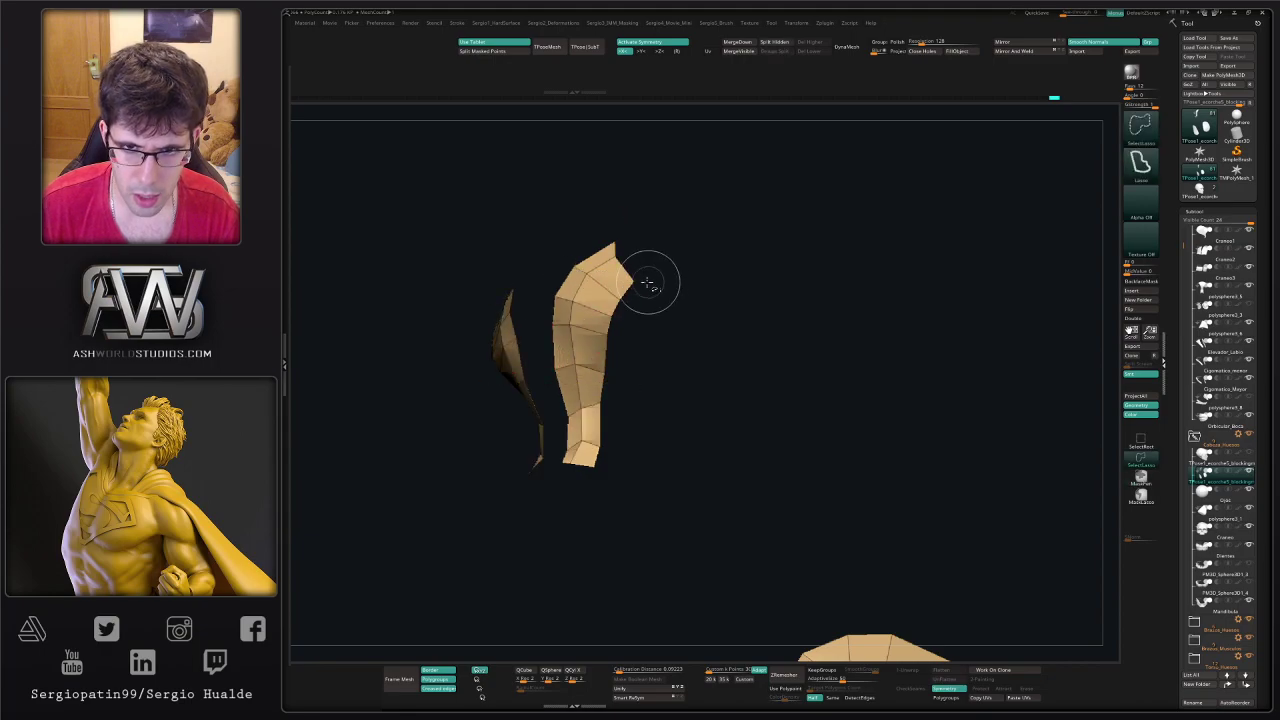
pyautogui.keyDown('alt'); pyautogui.click(574, 347); pyautogui.keyUp('alt')
# - Move the lower ends of the simplified brow strips onto the bone beside the nose bridge with the Move brush
pyautogui.moveTo(583, 350); pyautogui.dragTo(610, 360, button='right')
pyautogui.press('b')
pyautogui.press('m')
pyautogui.press('v')
pyautogui.hotkey('alt', 's')
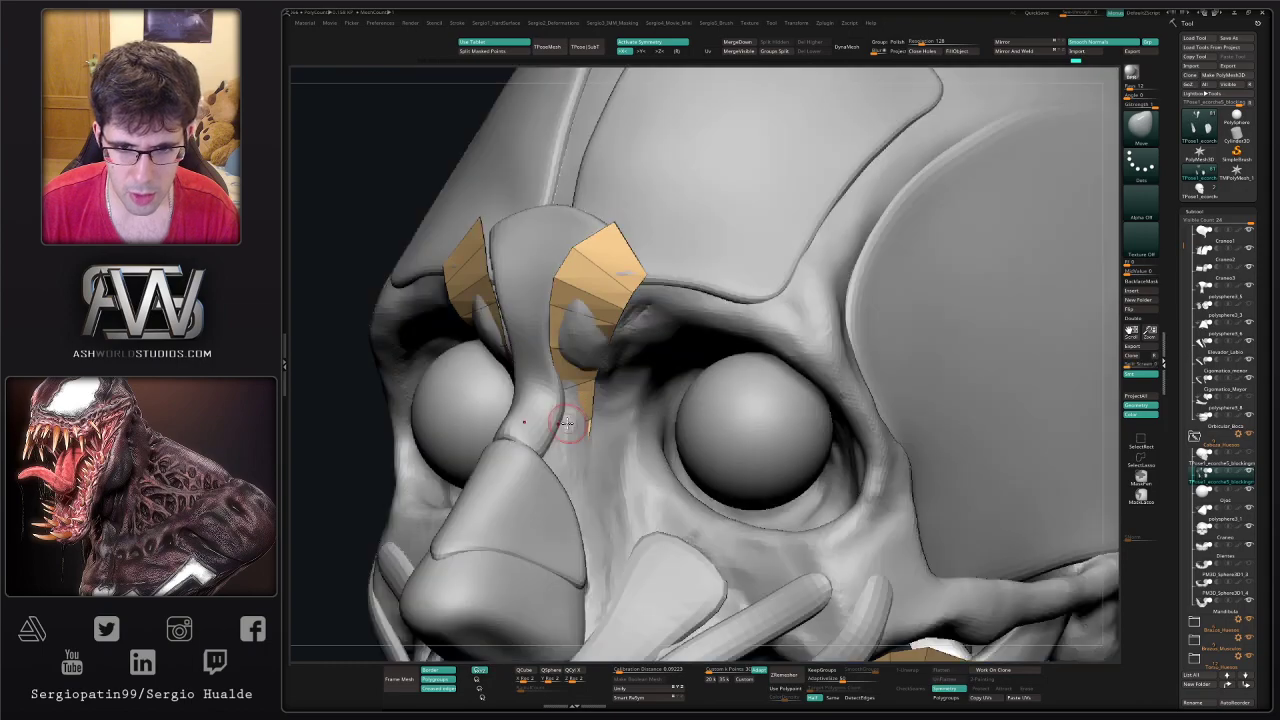
pyautogui.hotkey('shift', 'alt', 's')
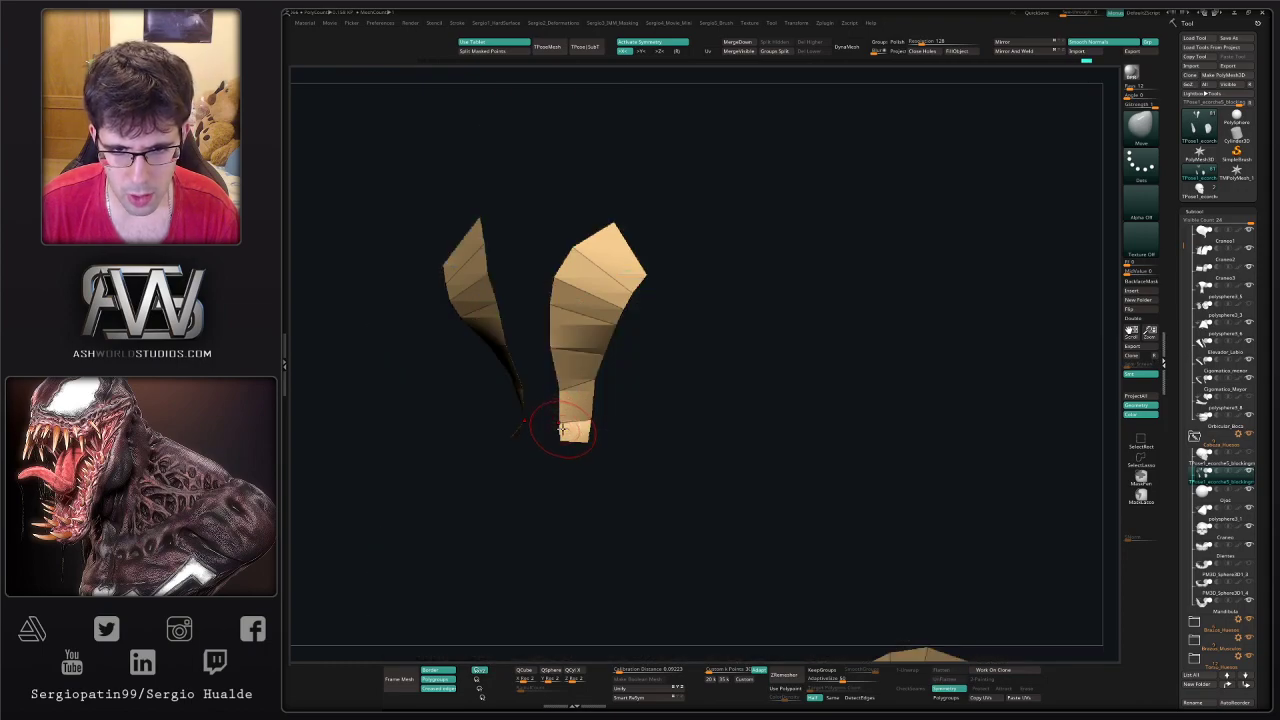
pyautogui.moveTo(563, 429); pyautogui.dragTo(573, 430)
pyautogui.moveTo(574, 429); pyautogui.dragTo(566, 427, button='right')
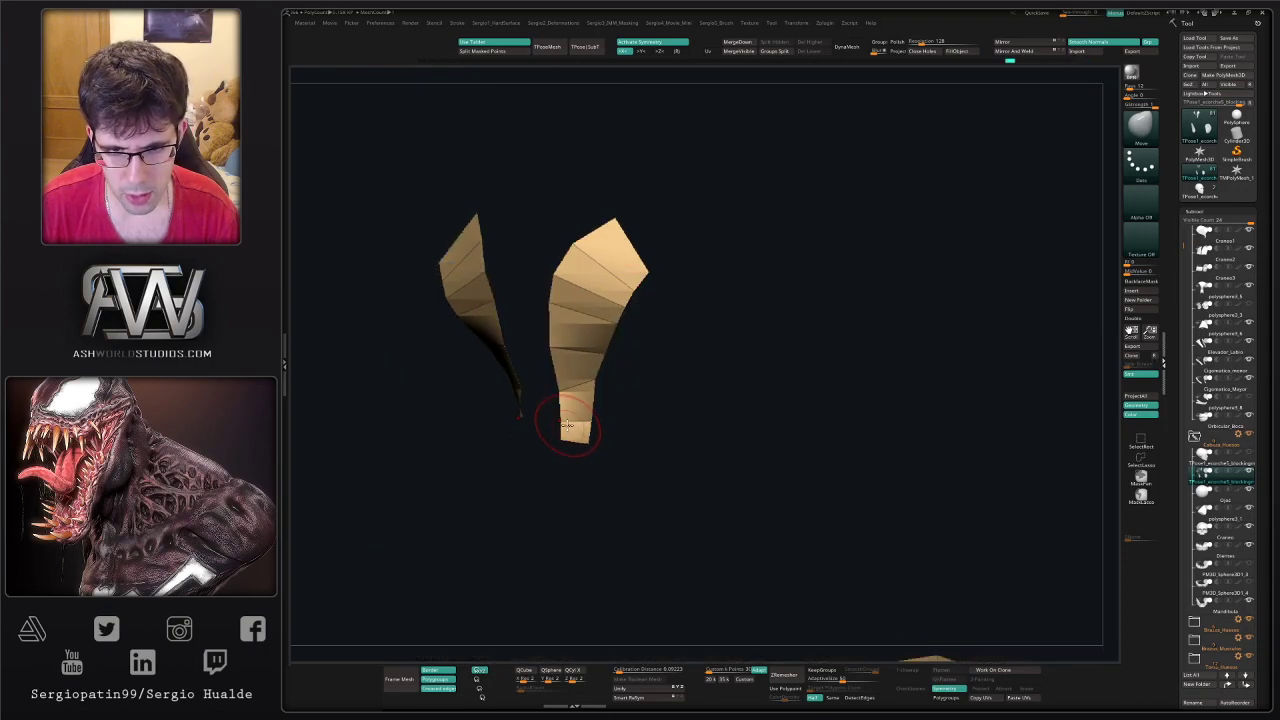
pyautogui.hotkey('shift', 'alt', 's')
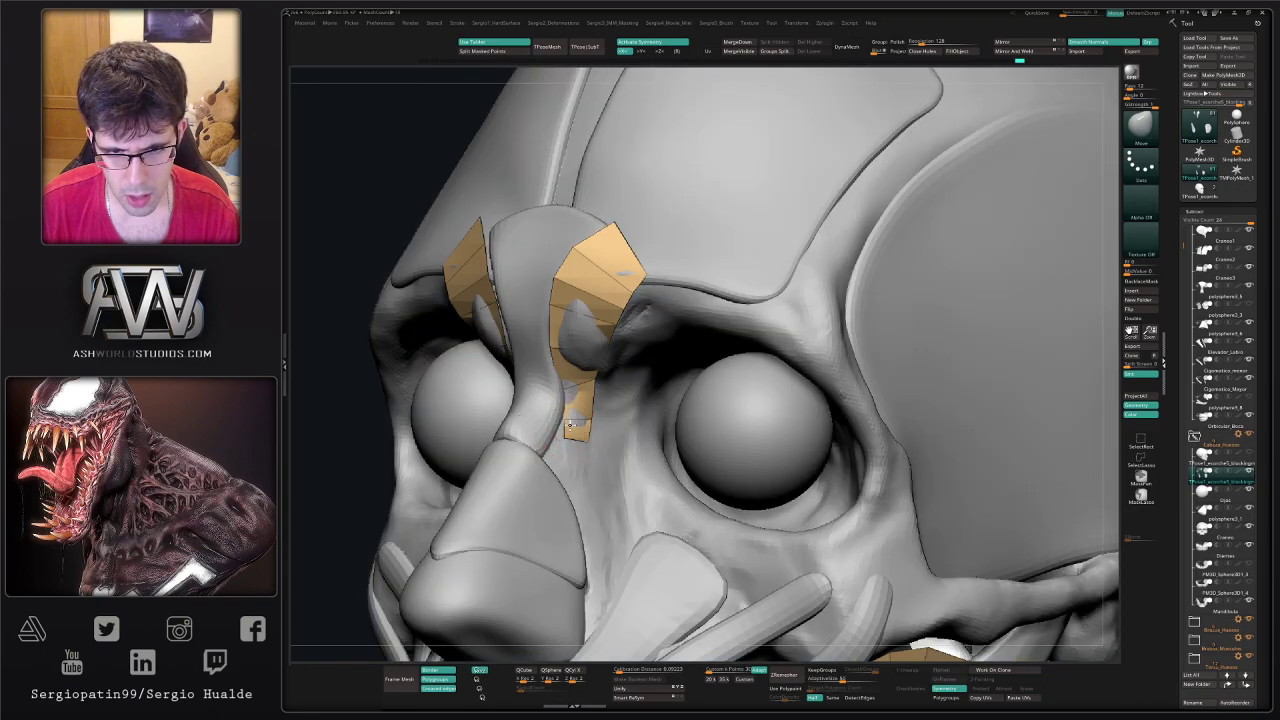
pyautogui.moveTo(570, 425); pyautogui.dragTo(598, 384, button='right')
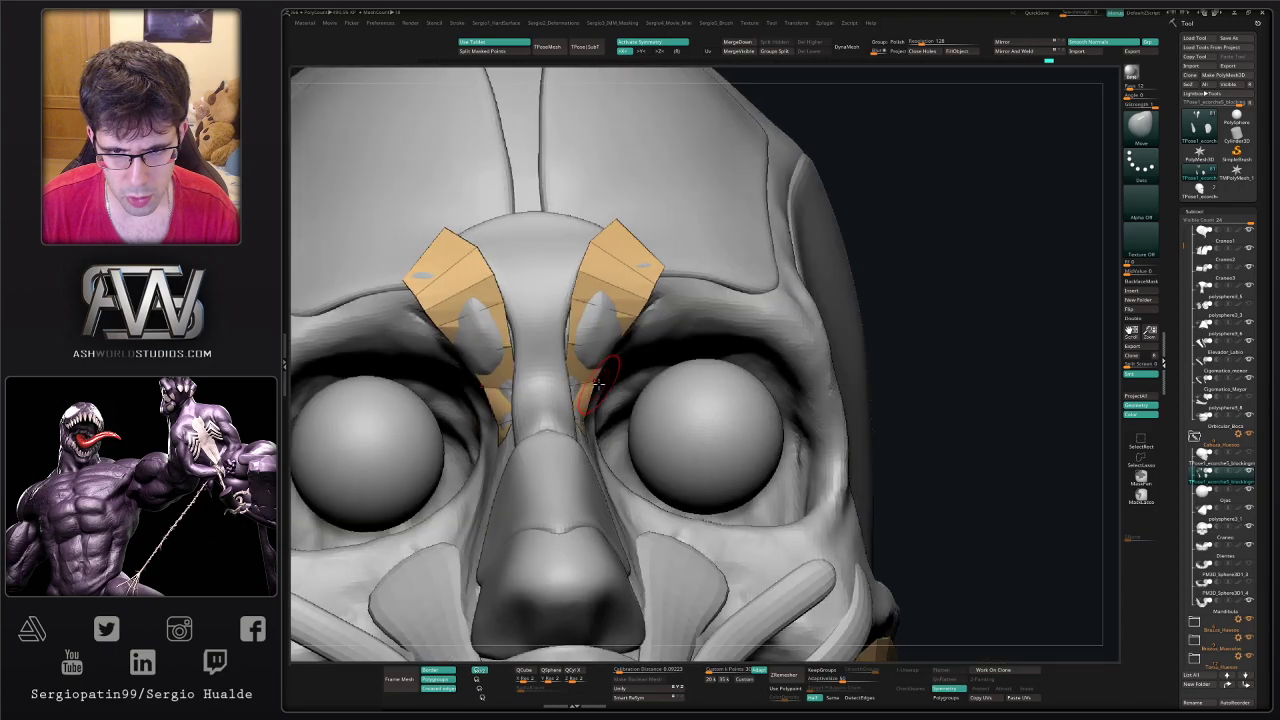
pyautogui.moveTo(580, 387); pyautogui.dragTo(610, 360)
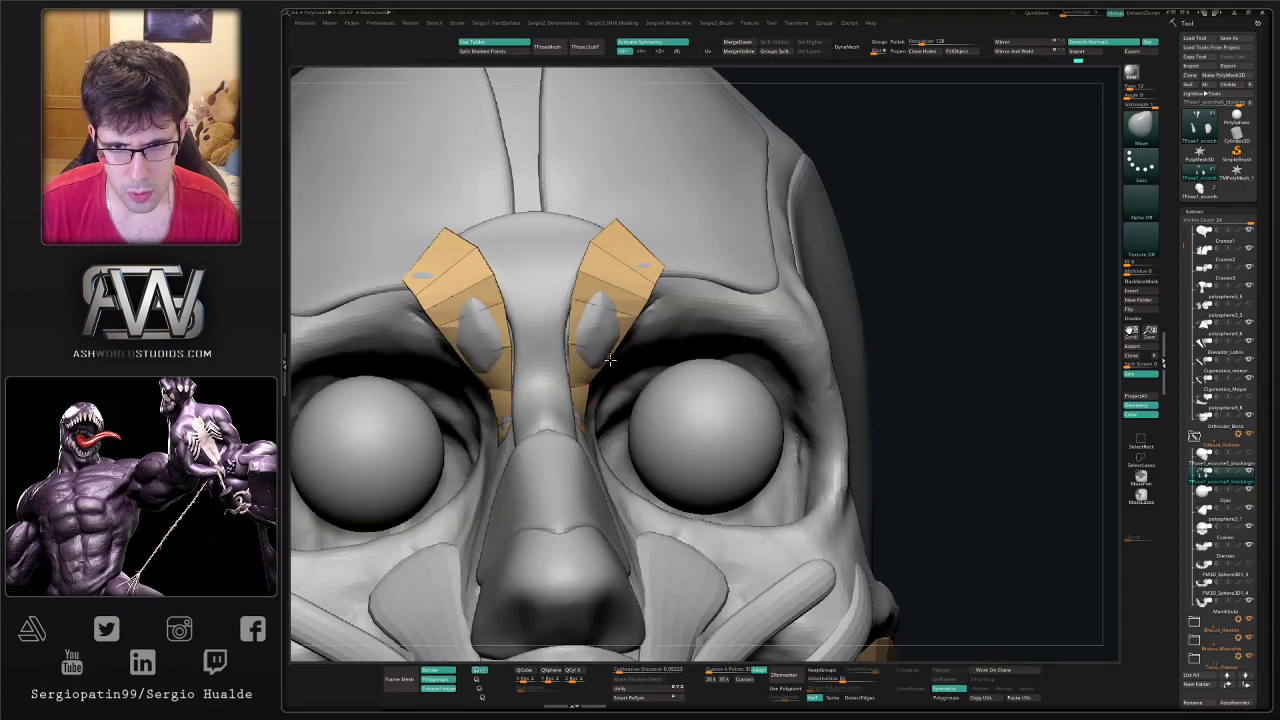
# - Adjust the middle of the brow strips and pull their upper outer corners outward along the brow ridge
pyautogui.moveTo(595, 329); pyautogui.dragTo(490, 334, button='right')
pyautogui.moveTo(615, 318); pyautogui.dragTo(608, 316)
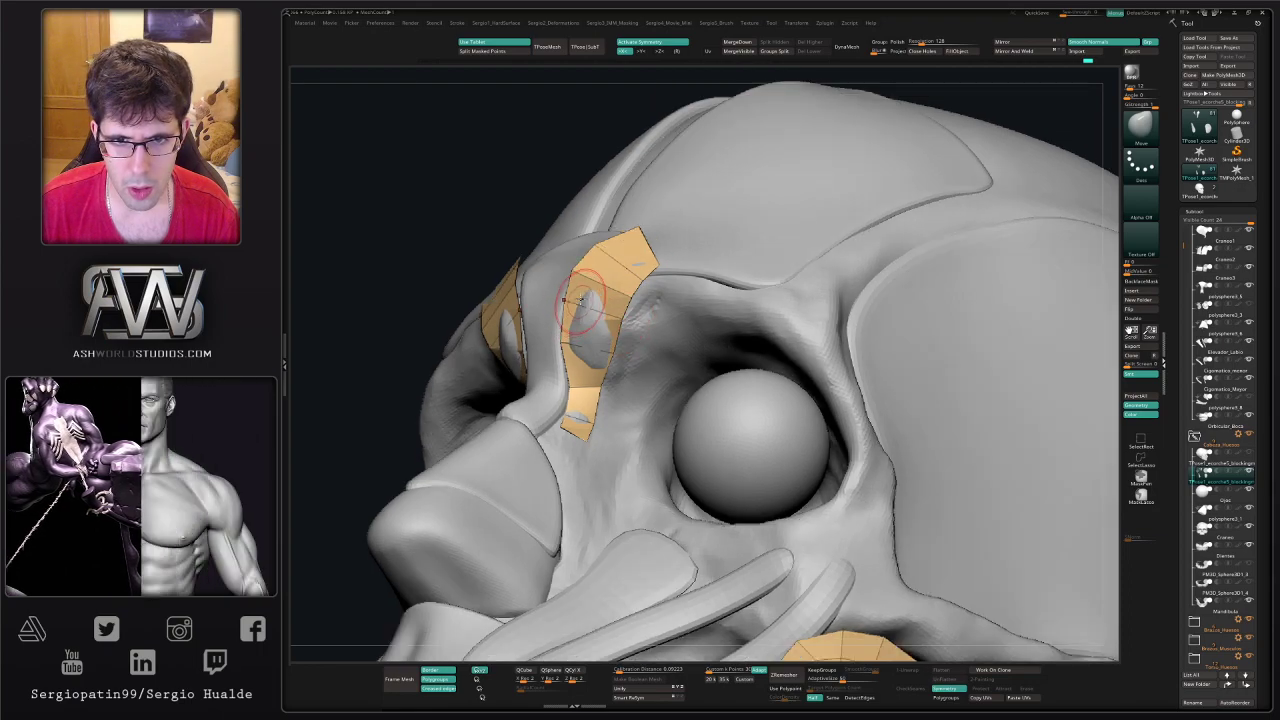
pyautogui.moveTo(657, 267); pyautogui.dragTo(661, 257)
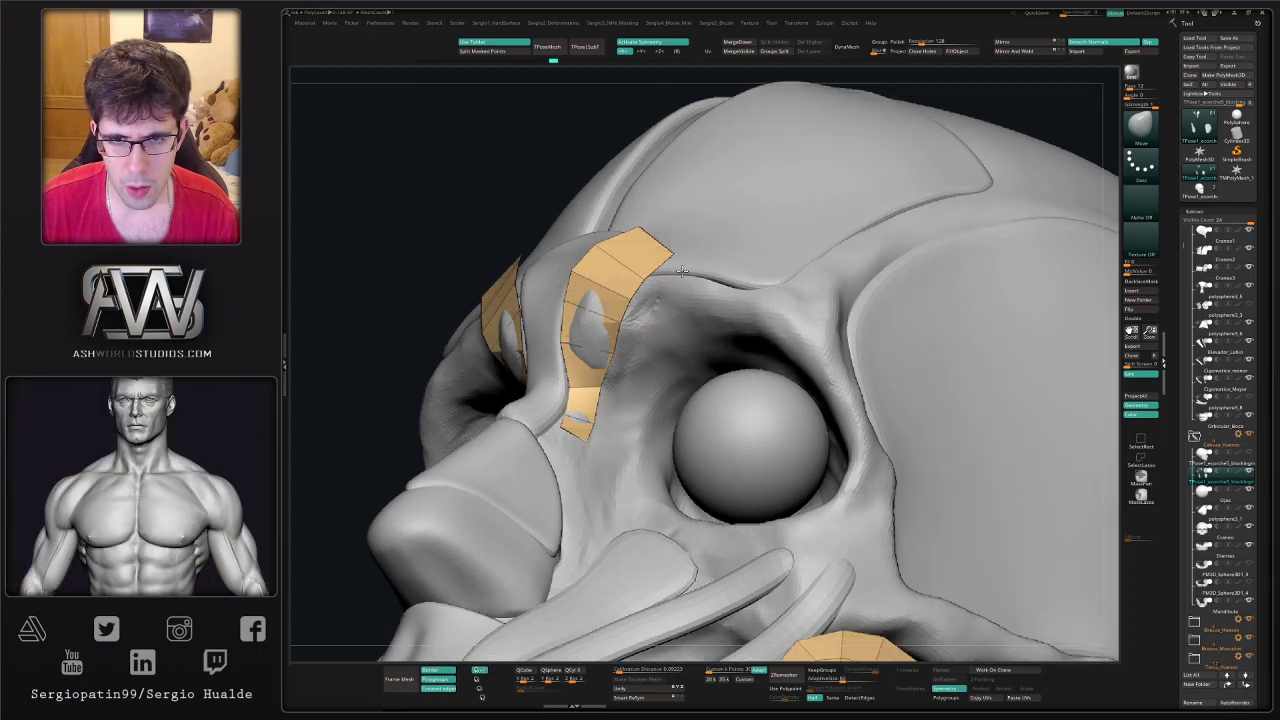
# - Insert a lengthwise edge loop down the middle of the brow strips with ZModeler and isolate the mesh
pyautogui.moveTo(662, 253)
pyautogui.mouseDown(button='right')
pyautogui.moveTo(667, 299)
pyautogui.moveTo(643, 229)
pyautogui.moveTo(666, 255)
pyautogui.moveTo(642, 246)
pyautogui.moveTo(602, 304)
pyautogui.moveTo(632, 311)
pyautogui.moveTo(658, 294)
pyautogui.mouseUp(button='right')
pyautogui.press('b')
pyautogui.press('z')
pyautogui.press('m')
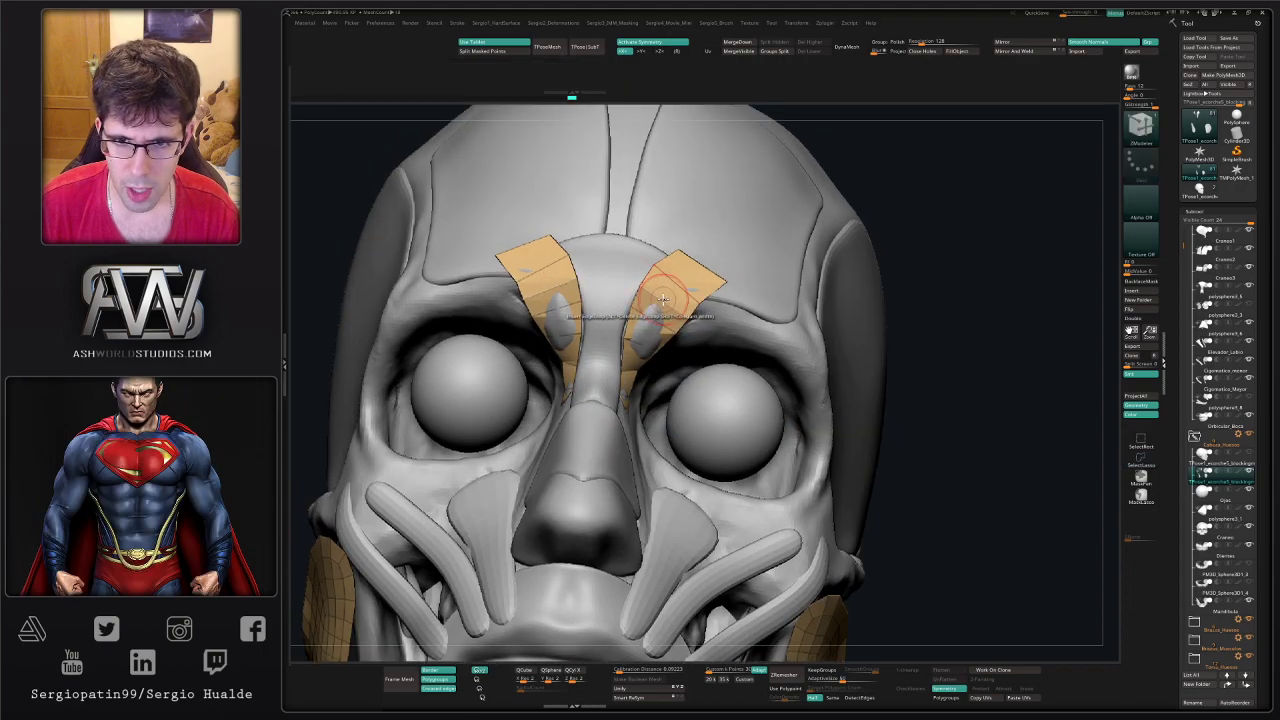
pyautogui.keyDown('ctrl'); pyautogui.keyDown('shift'); pyautogui.click(672, 298); pyautogui.keyUp('shift'); pyautogui.keyUp('ctrl')
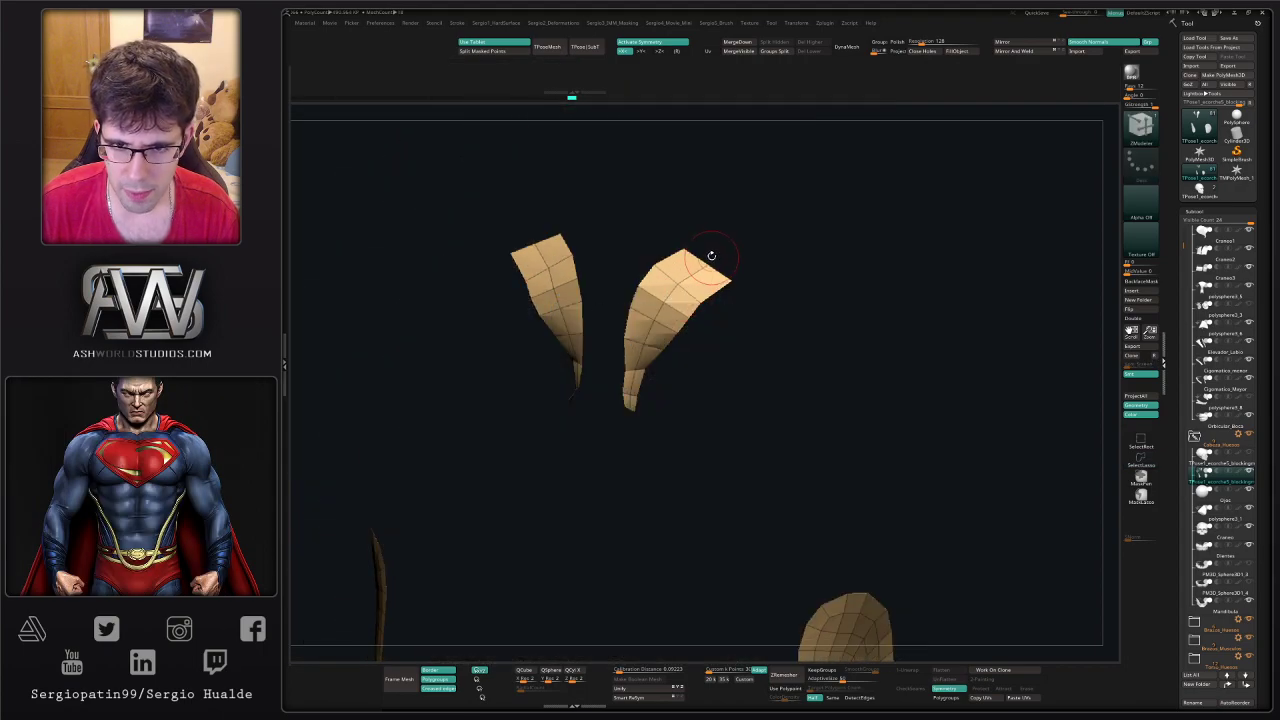
# - Set the masking brush to MaskLasso, lasso along the brow strip's outer side and select the Move brush
pyautogui.keyDown('ctrl'); pyautogui.click(1141, 497); pyautogui.keyUp('ctrl')
pyautogui.keyDown('ctrl'); pyautogui.moveTo(672, 326); pyautogui.dragTo(683, 349, button='right'); pyautogui.keyUp('ctrl')
pyautogui.moveTo(748, 231)
pyautogui.keyDown('ctrl'); pyautogui.mouseDown()
pyautogui.moveTo(704, 237)
pyautogui.moveTo(725, 268)
pyautogui.moveTo(618, 392)
pyautogui.moveTo(618, 434)
pyautogui.moveTo(645, 352)
pyautogui.mouseUp(); pyautogui.keyUp('ctrl')
pyautogui.keyDown('ctrl'); pyautogui.moveTo(755, 243); pyautogui.dragTo(660, 400); pyautogui.keyUp('ctrl')
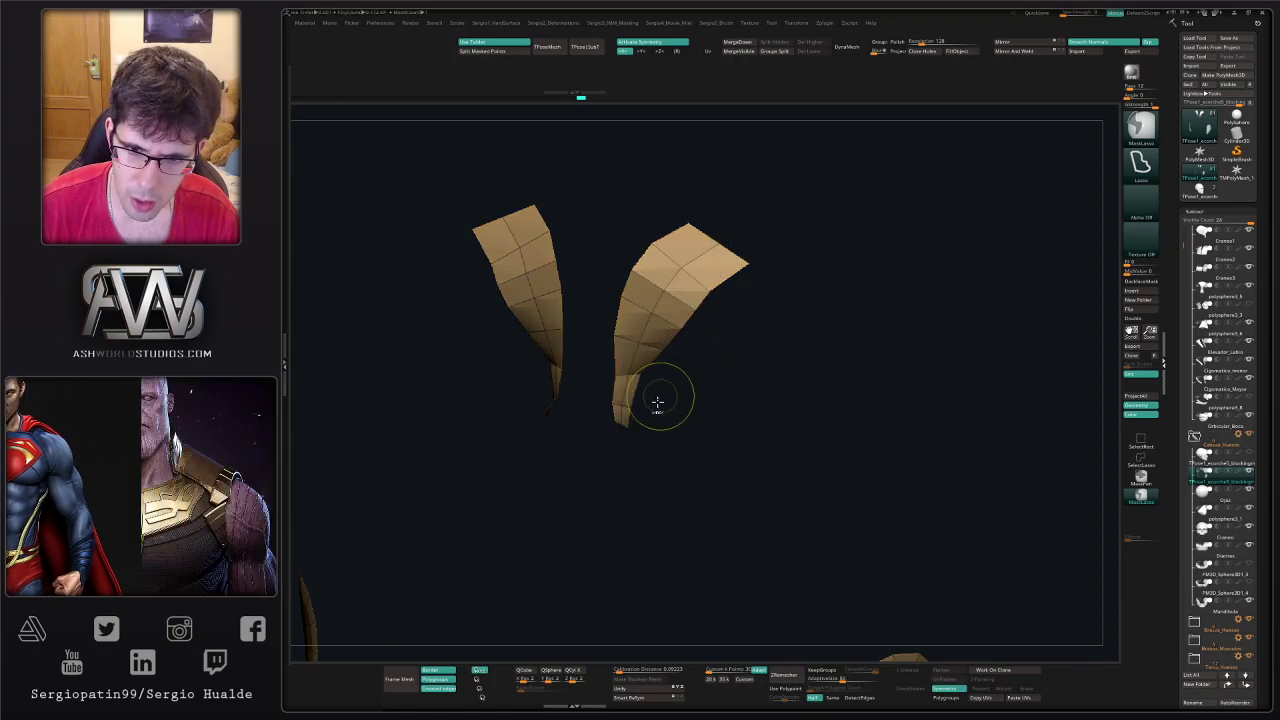
pyautogui.press('b')
pyautogui.press('m')
pyautogui.press('v')
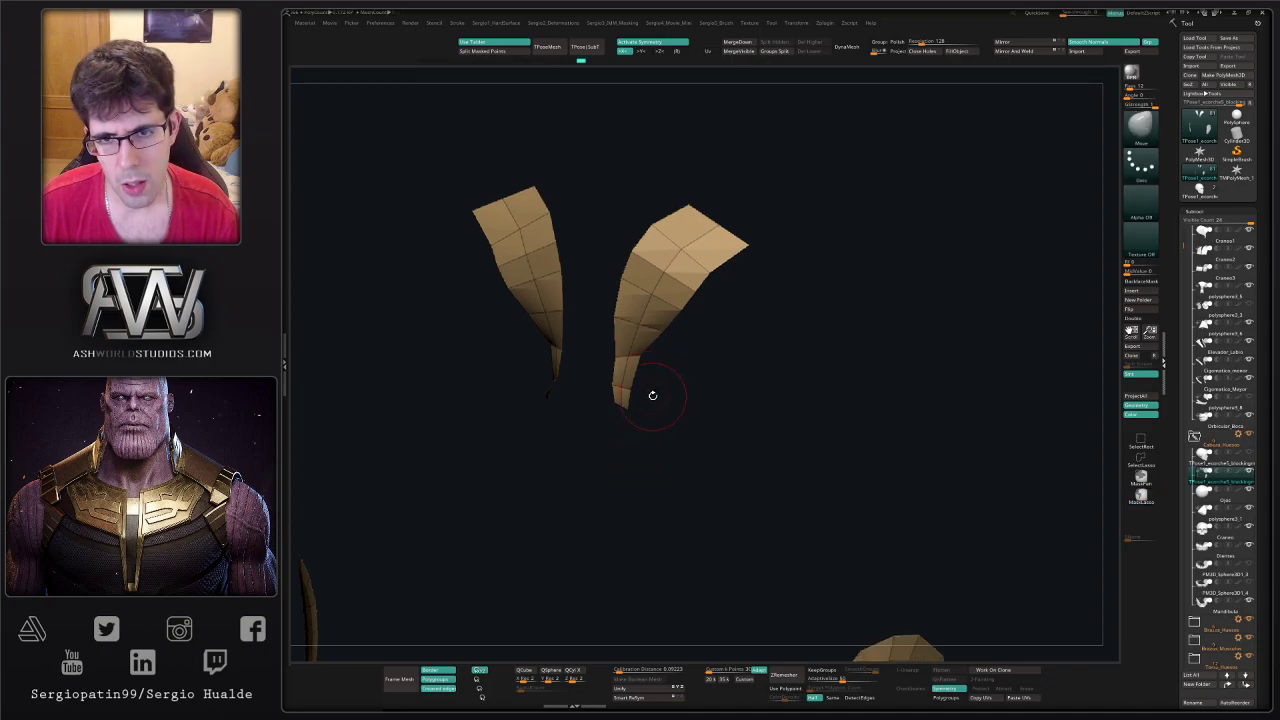
# - Fit the brow strips against the brow ridge and nose bridge with the Move brush, working from front and side views
pyautogui.moveTo(666, 386)
pyautogui.mouseDown(button='right')
pyautogui.moveTo(689, 381)
pyautogui.moveTo(679, 345)
pyautogui.mouseUp(button='right')
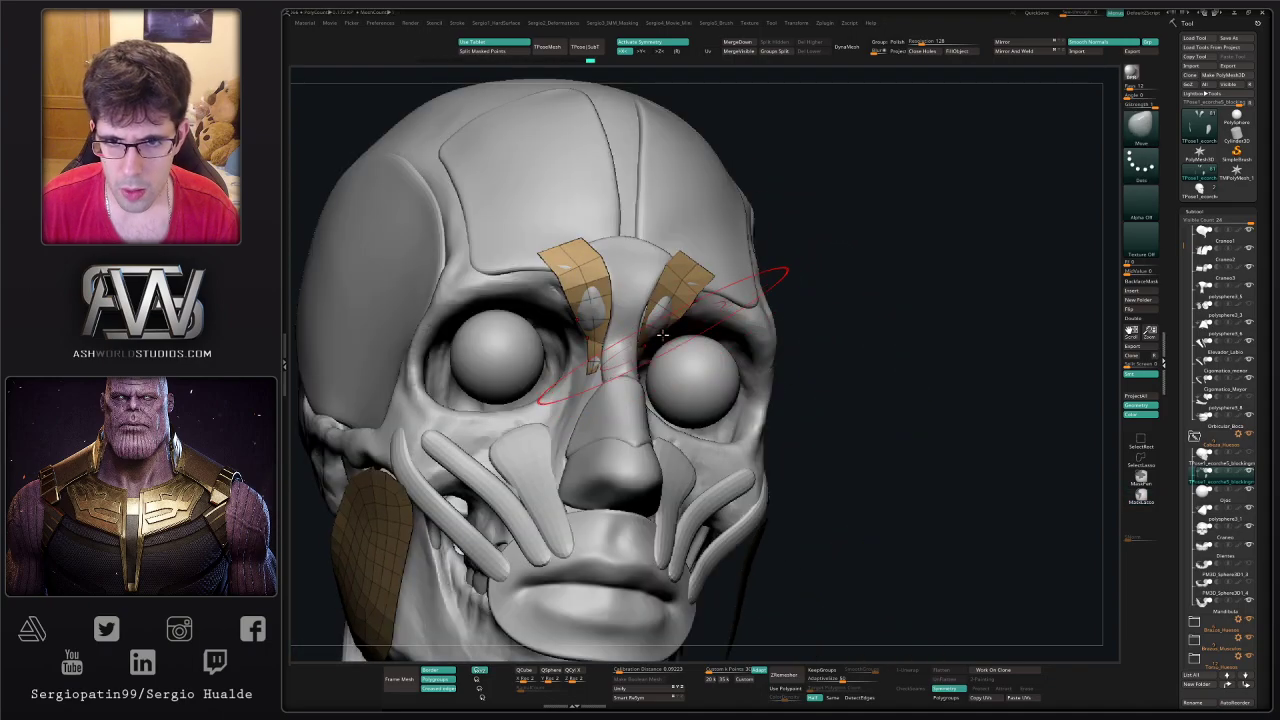
pyautogui.moveTo(663, 333); pyautogui.dragTo(670, 332)
pyautogui.moveTo(672, 340)
pyautogui.mouseDown(button='right')
pyautogui.moveTo(655, 310)
pyautogui.moveTo(690, 290)
pyautogui.moveTo(691, 271)
pyautogui.mouseUp(button='right')
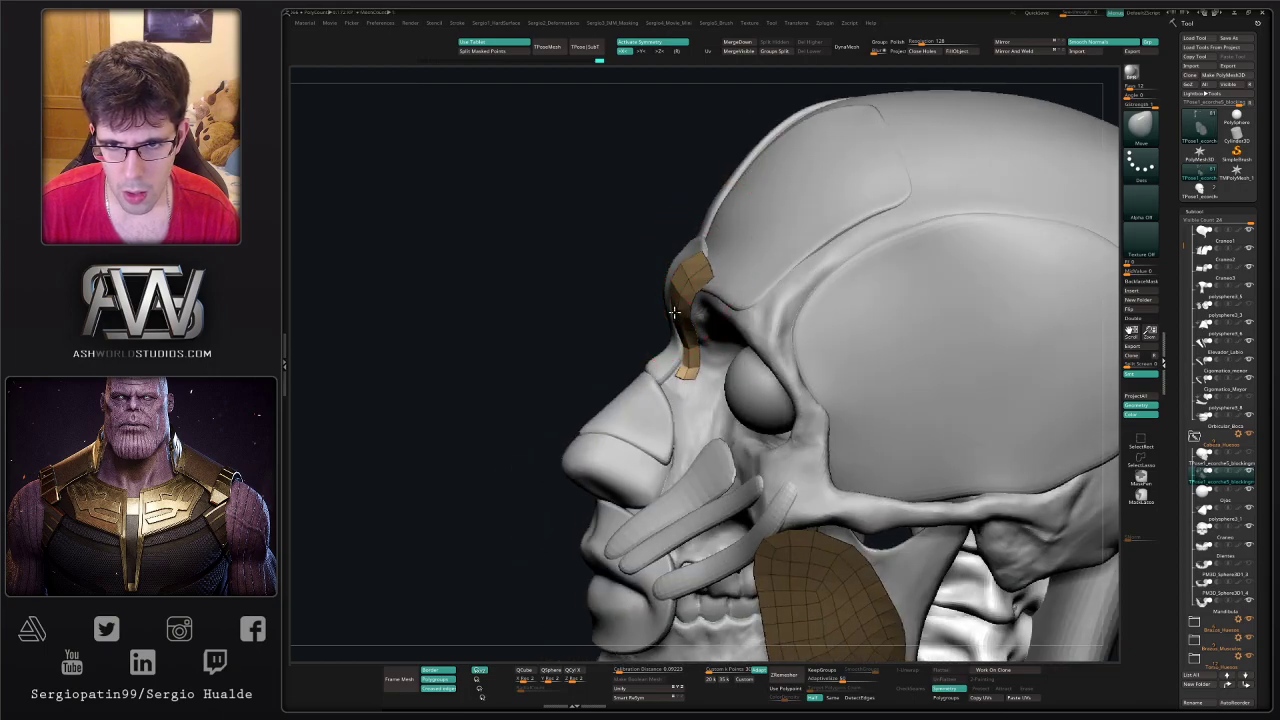
pyautogui.moveTo(676, 325); pyautogui.dragTo(688, 308, button='right')
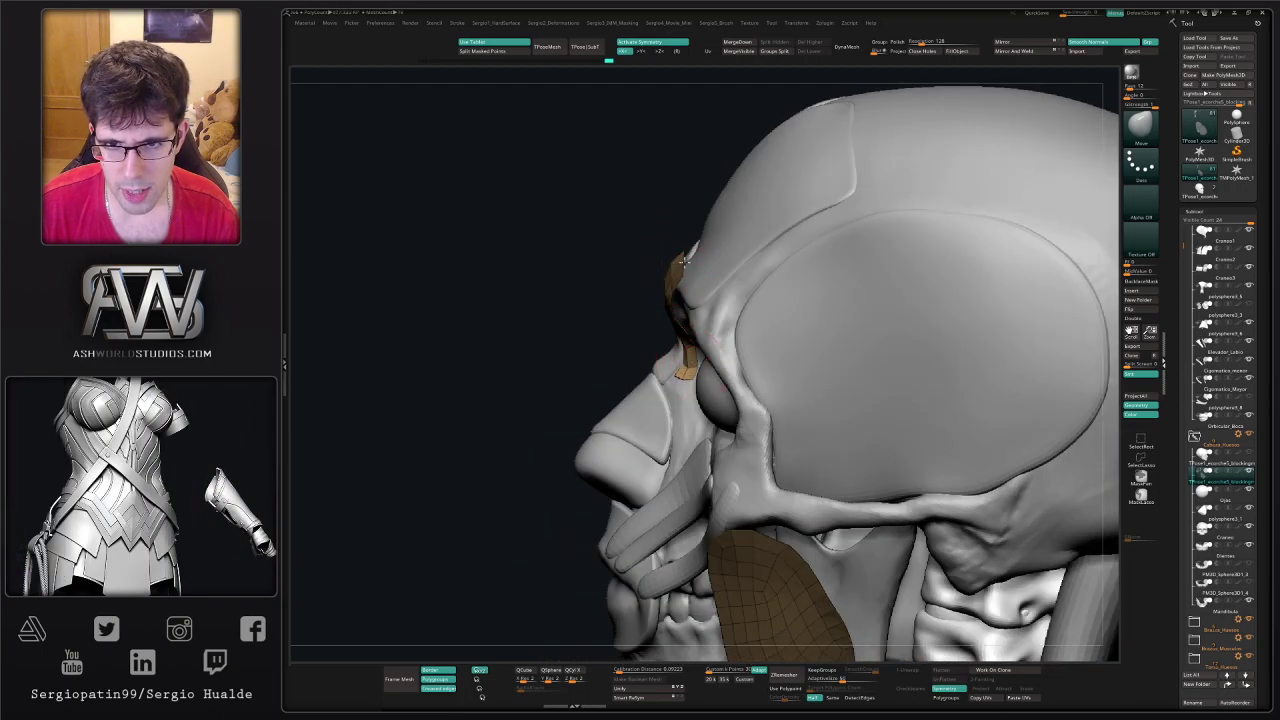
pyautogui.keyDown('ctrl'); pyautogui.moveTo(666, 237); pyautogui.dragTo(692, 254); pyautogui.keyUp('ctrl')
pyautogui.moveTo(692, 254); pyautogui.dragTo(680, 267, button='right')
pyautogui.press('s')
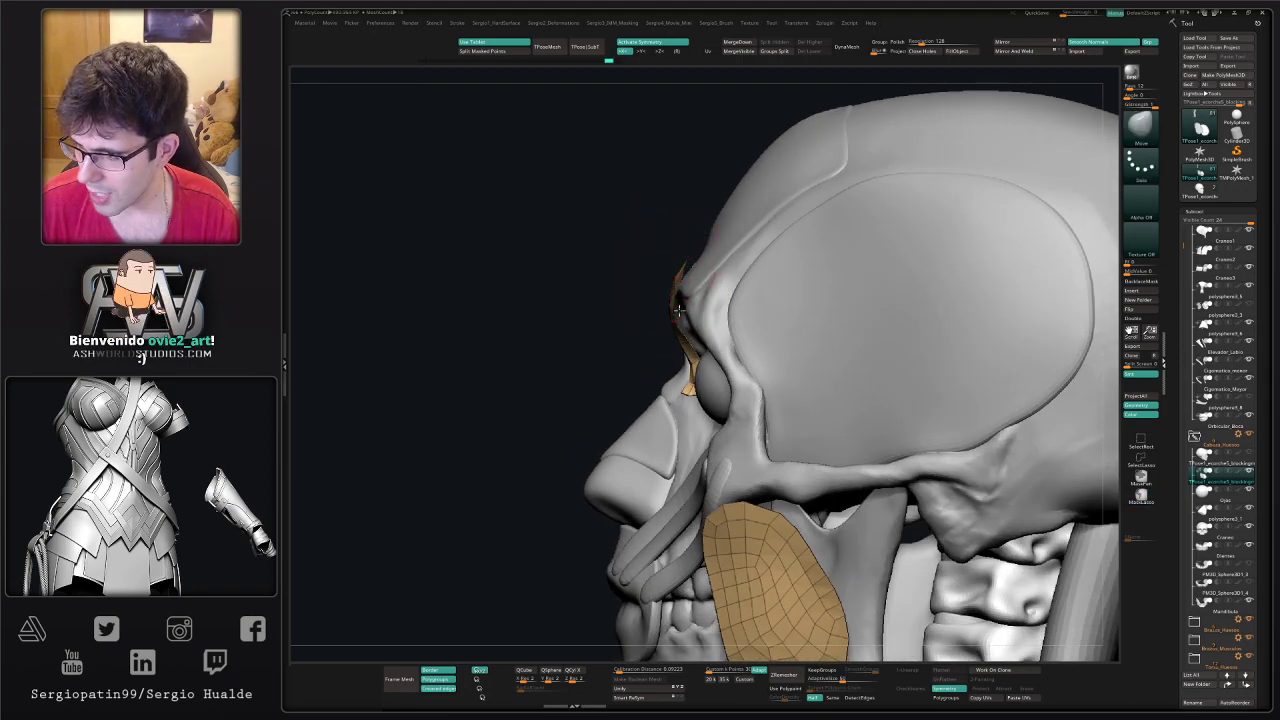
pyautogui.moveTo(679, 312); pyautogui.dragTo(671, 289, button='right')
pyautogui.moveTo(665, 341); pyautogui.dragTo(663, 316, button='right')
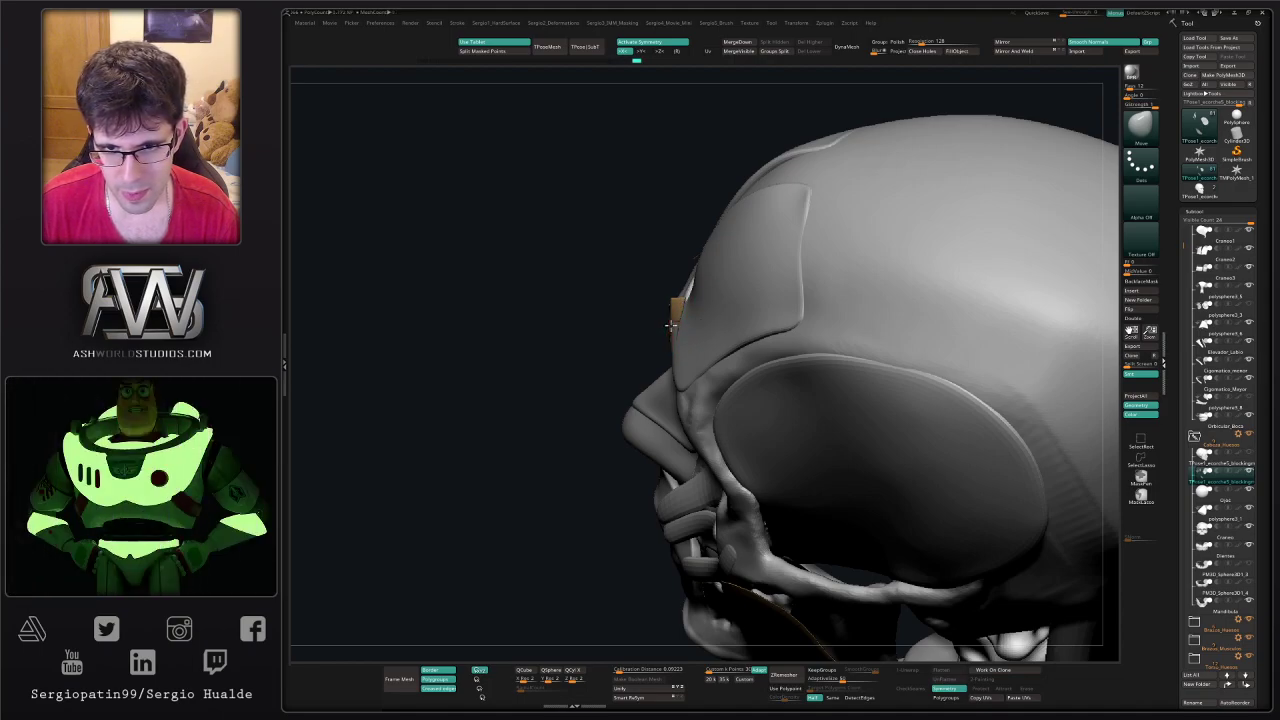
pyautogui.moveTo(675, 333)
pyautogui.mouseDown()
pyautogui.moveTo(691, 286)
pyautogui.moveTo(763, 354)
pyautogui.moveTo(768, 320)
pyautogui.moveTo(737, 306)
pyautogui.moveTo(694, 334)
pyautogui.moveTo(683, 375)
pyautogui.moveTo(720, 340)
pyautogui.moveTo(664, 343)
pyautogui.mouseUp()
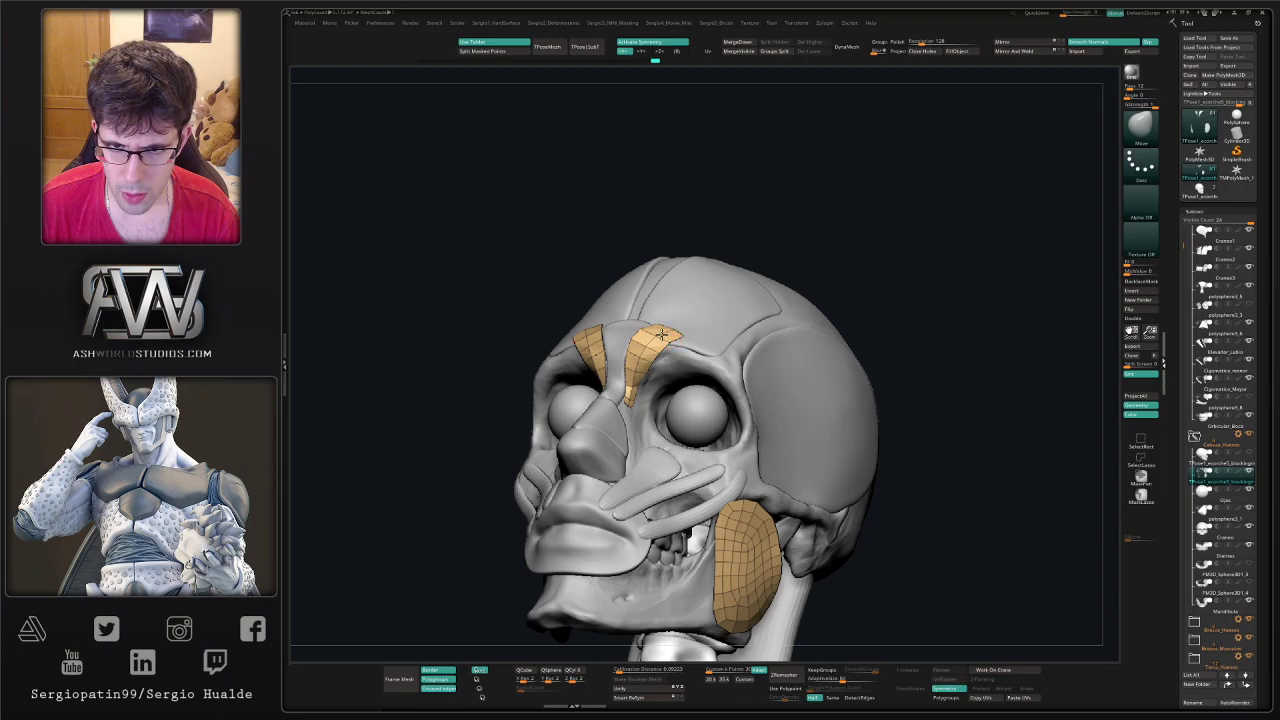
# - Split the mesh into automatic polygroups so the brow strips and the masseters have separate groups
pyautogui.keyDown('ctrl'); pyautogui.moveTo(668, 344); pyautogui.dragTo(725, 320, button='right'); pyautogui.keyUp('ctrl')
pyautogui.keyDown('ctrl'); pyautogui.moveTo(725, 320); pyautogui.dragTo(668, 375, button='right'); pyautogui.keyUp('ctrl')
pyautogui.moveTo(668, 375); pyautogui.dragTo(734, 277, button='right')
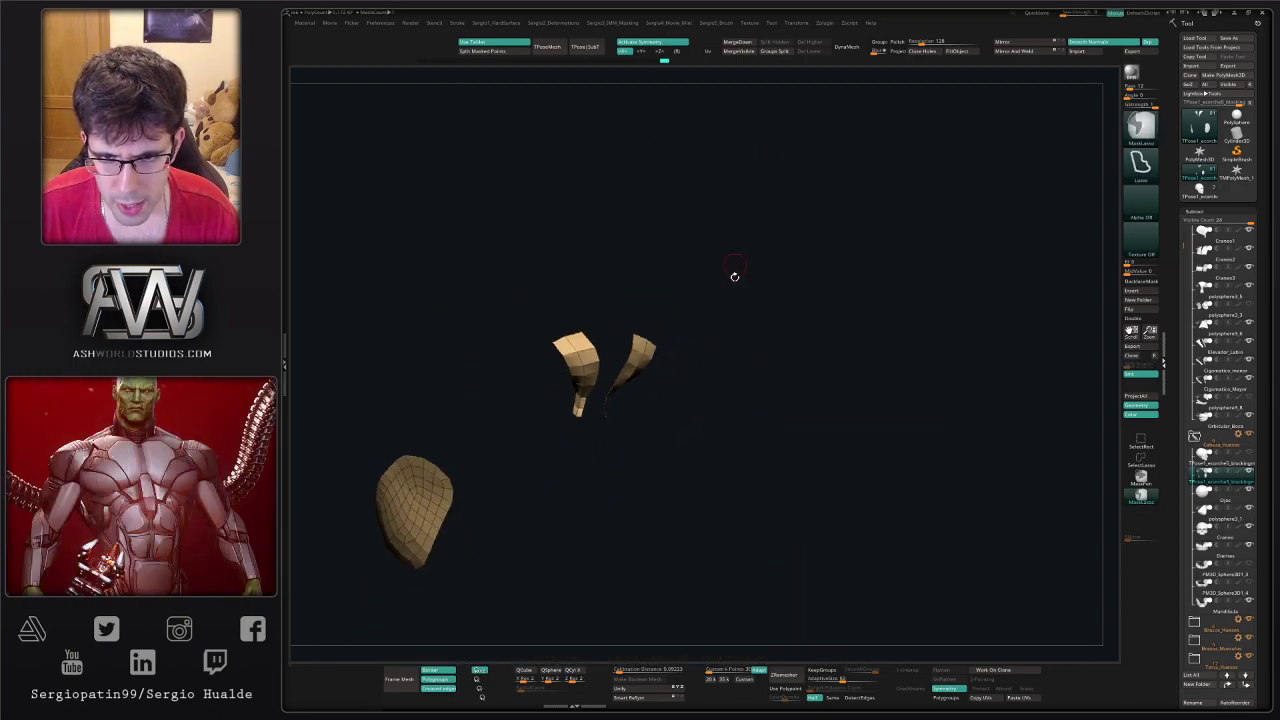
pyautogui.hotkey('shift', 's')
pyautogui.moveTo(753, 421); pyautogui.dragTo(720, 340)
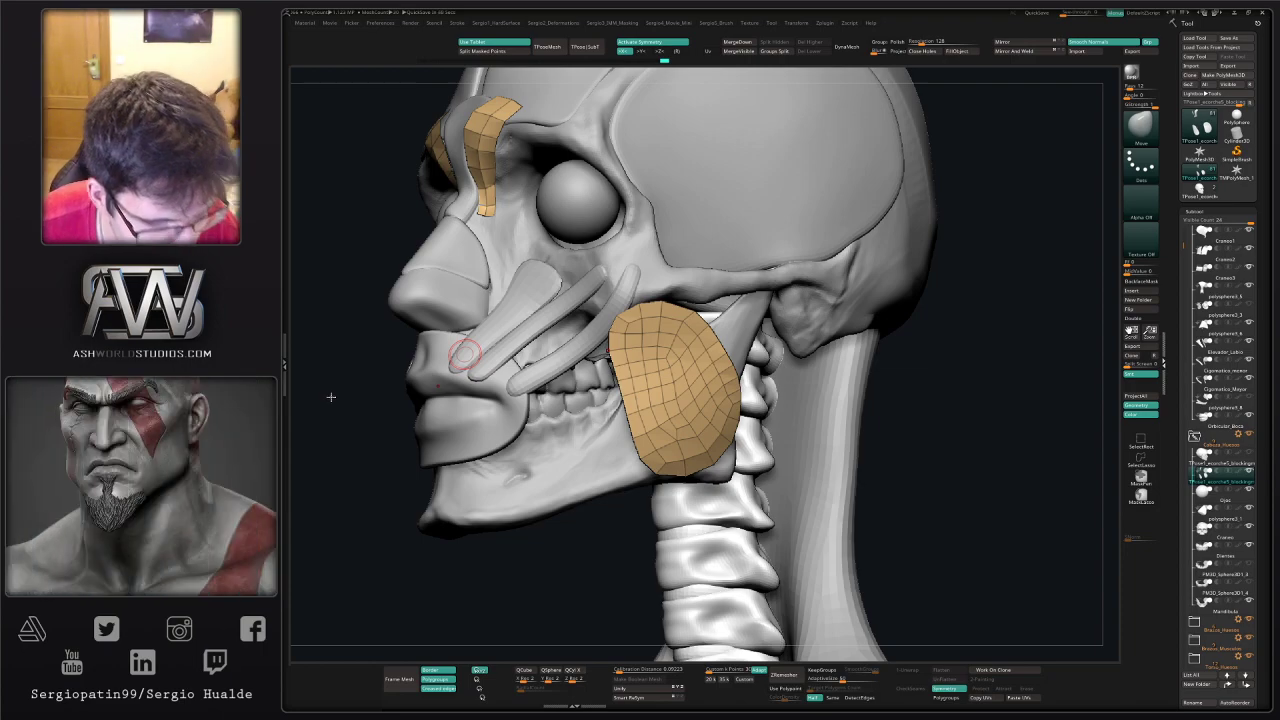
pyautogui.moveTo(521, 342); pyautogui.dragTo(716, 511, button='right')
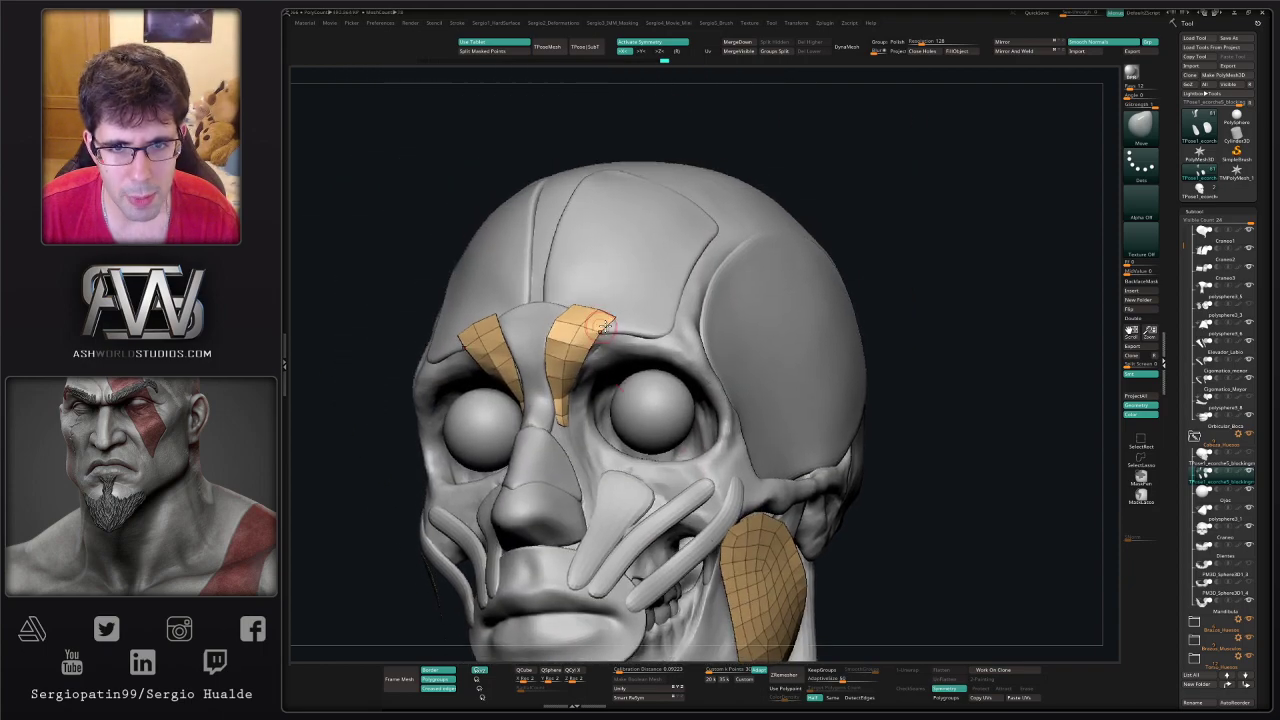
pyautogui.hotkey('ctrl', 'shift', 'g')
pyautogui.click(1015, 54)
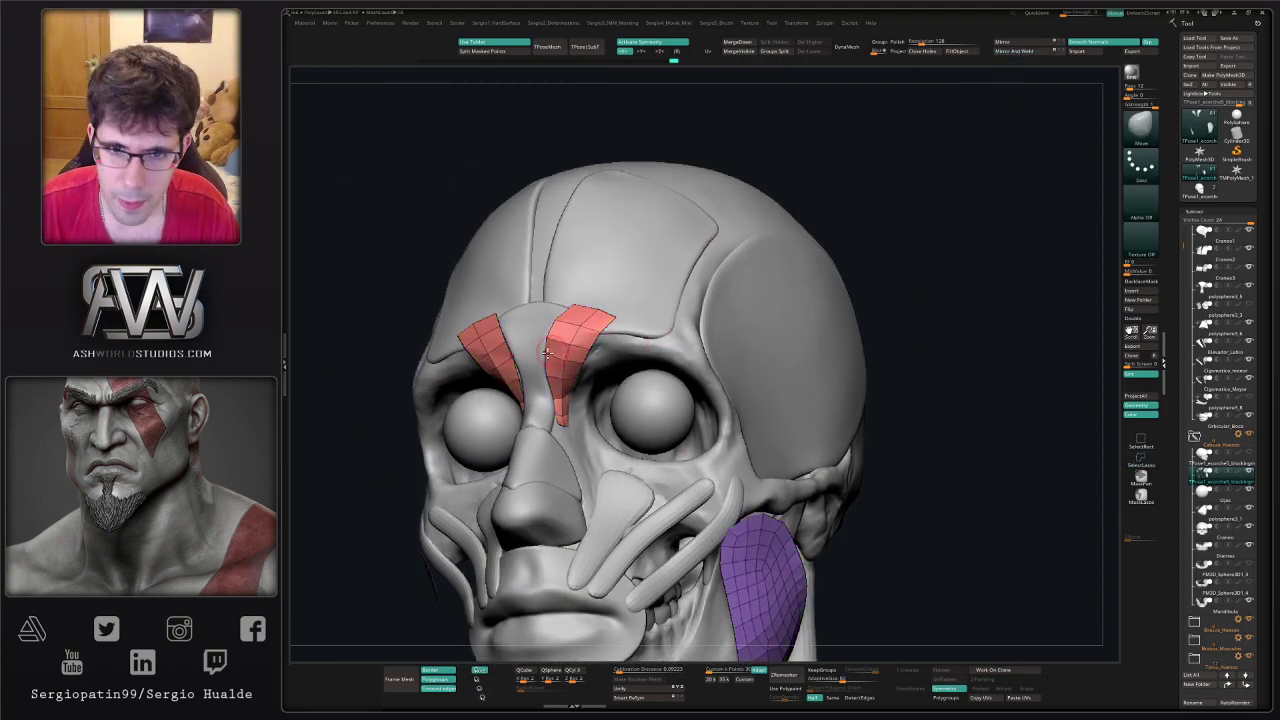
# - Mask the masseters by polygroup and duplicate the brow strips within the mesh using the gizmo
pyautogui.press('w')
pyautogui.keyDown('ctrl'); pyautogui.click(602, 322); pyautogui.keyUp('ctrl')
pyautogui.press('q')
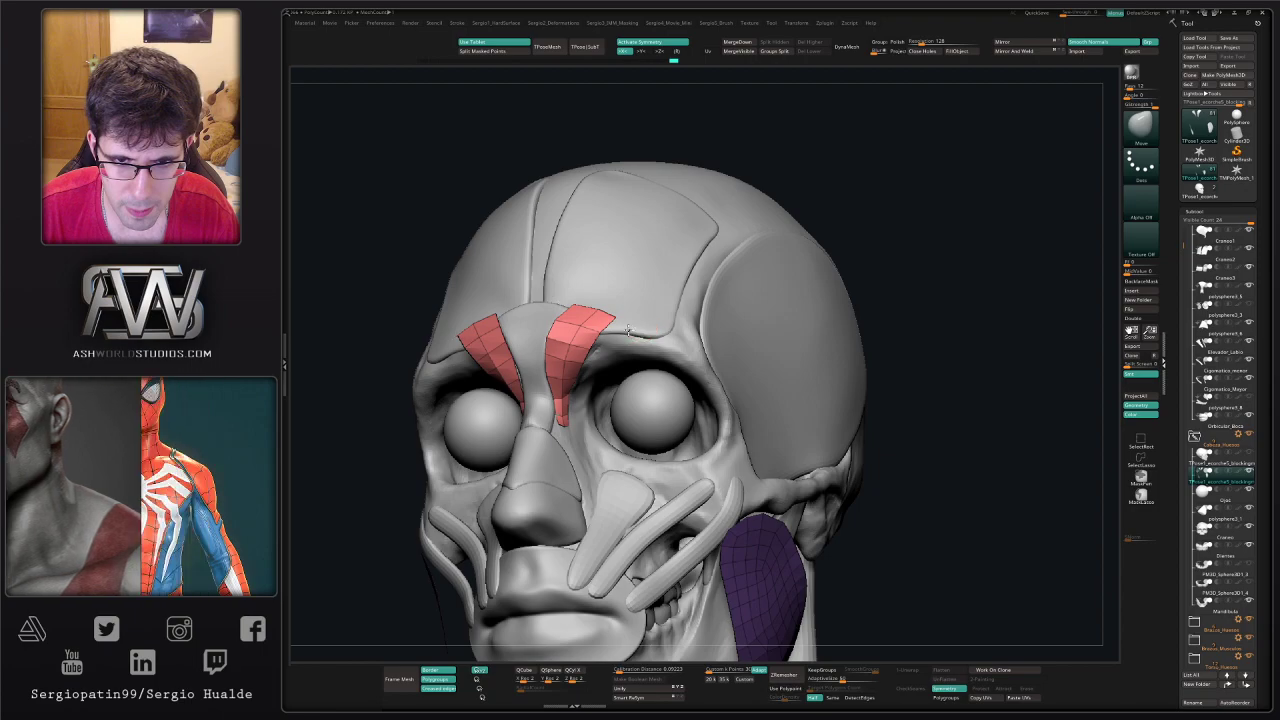
pyautogui.moveTo(664, 323); pyautogui.dragTo(629, 313, button='right')
pyautogui.press('w')
pyautogui.moveTo(622, 287)
pyautogui.keyDown('ctrl'); pyautogui.mouseDown()
pyautogui.moveTo(662, 267)
pyautogui.moveTo(670, 328)
pyautogui.moveTo(614, 352)
pyautogui.mouseUp(); pyautogui.keyUp('ctrl')
pyautogui.press('q')
# - Pull the duplicated brow strips outward from the originals toward the eye sockets with an enlarged Move brush
pyautogui.moveTo(650, 325); pyautogui.dragTo(610, 312, button='right')
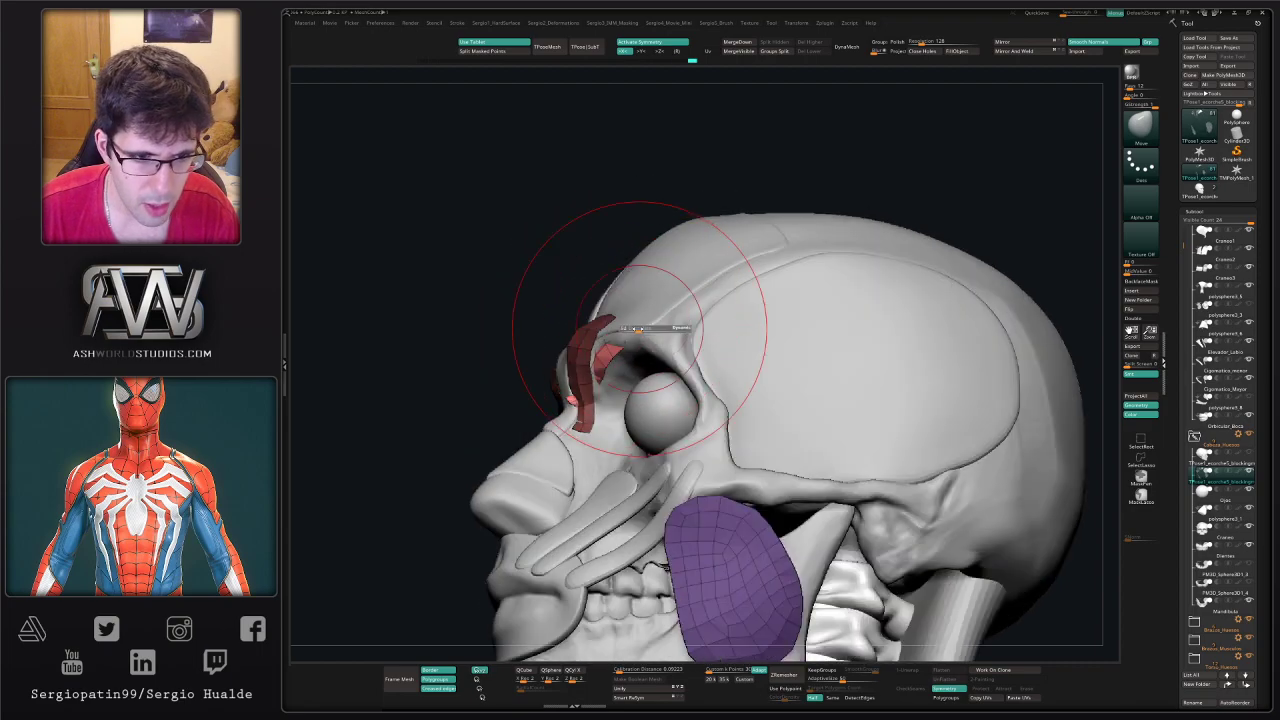
pyautogui.moveTo(638, 325); pyautogui.dragTo(636, 306)
pyautogui.moveTo(636, 306)
pyautogui.mouseDown(button='right')
pyautogui.moveTo(657, 309)
pyautogui.moveTo(640, 338)
pyautogui.moveTo(600, 340)
pyautogui.moveTo(590, 397)
pyautogui.moveTo(572, 338)
pyautogui.mouseUp(button='right')
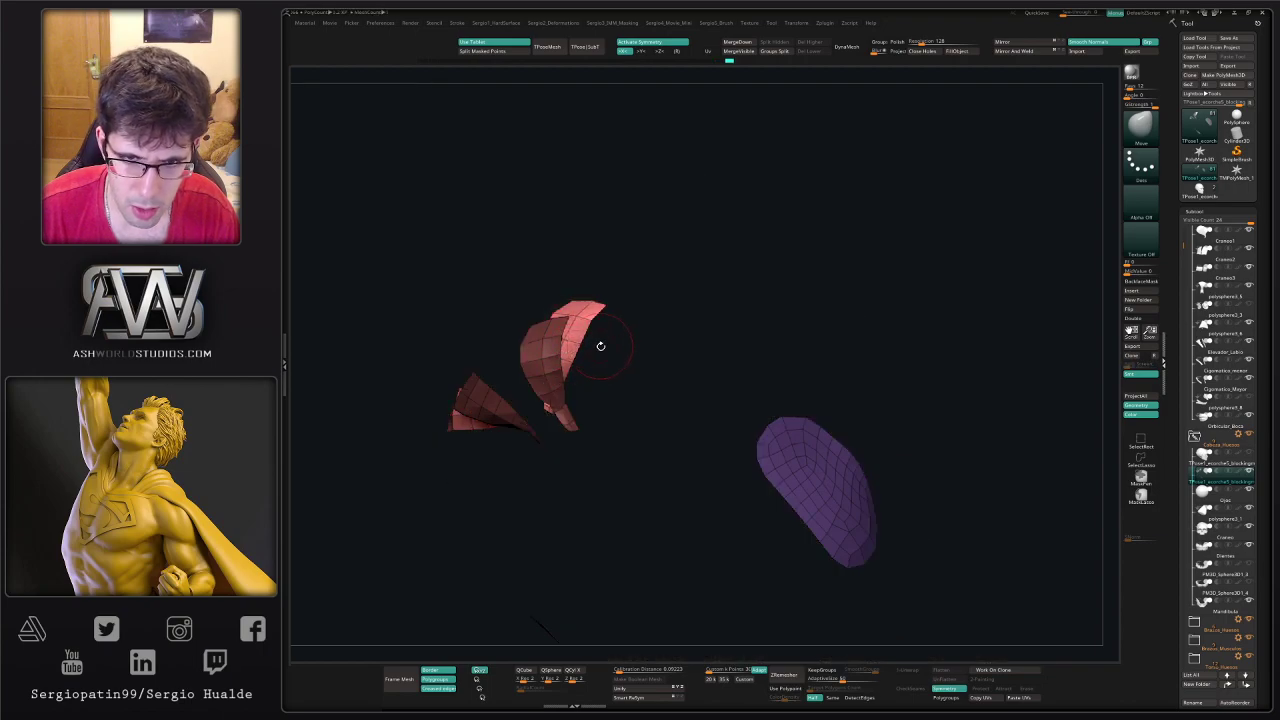
# - Regroup the mesh so the duplicated strips have their own polygroup, clear the mask and isolate the duplicates
pyautogui.hotkey('ctrl', 'z')
pyautogui.click(1030, 53)
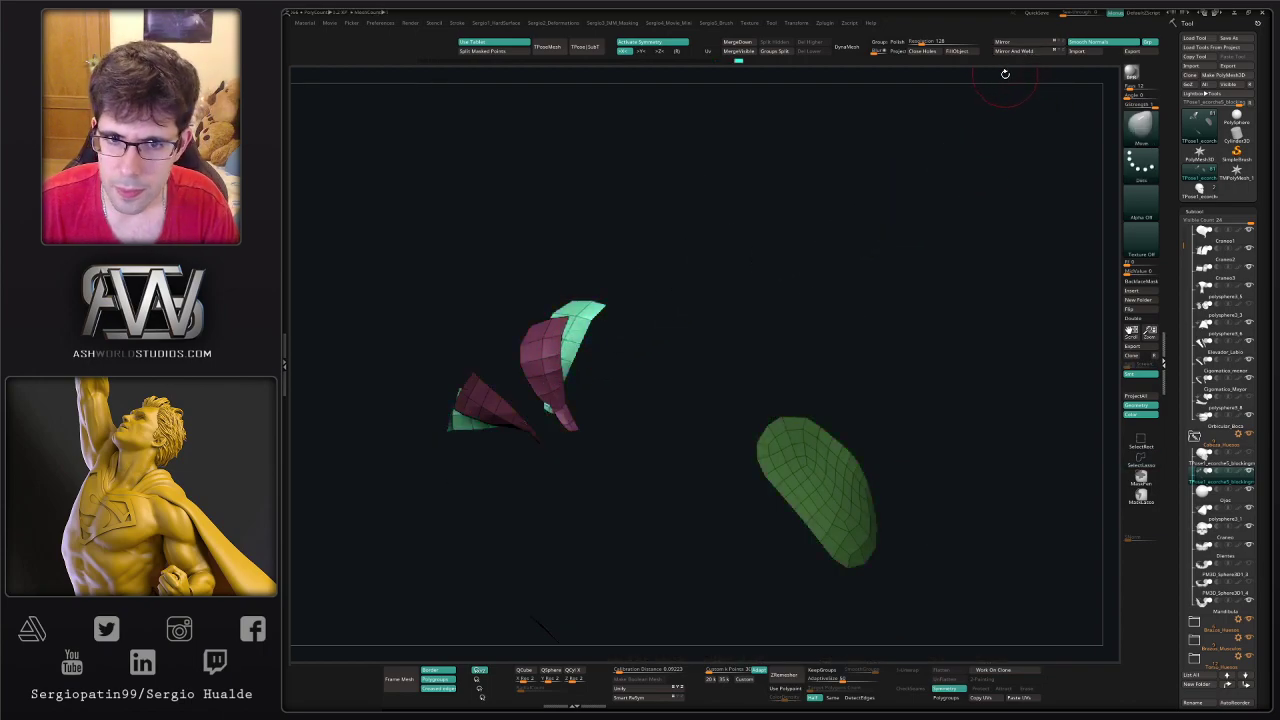
pyautogui.hotkey('ctrl', 'w')
pyautogui.hotkey('ctrl', 'w')
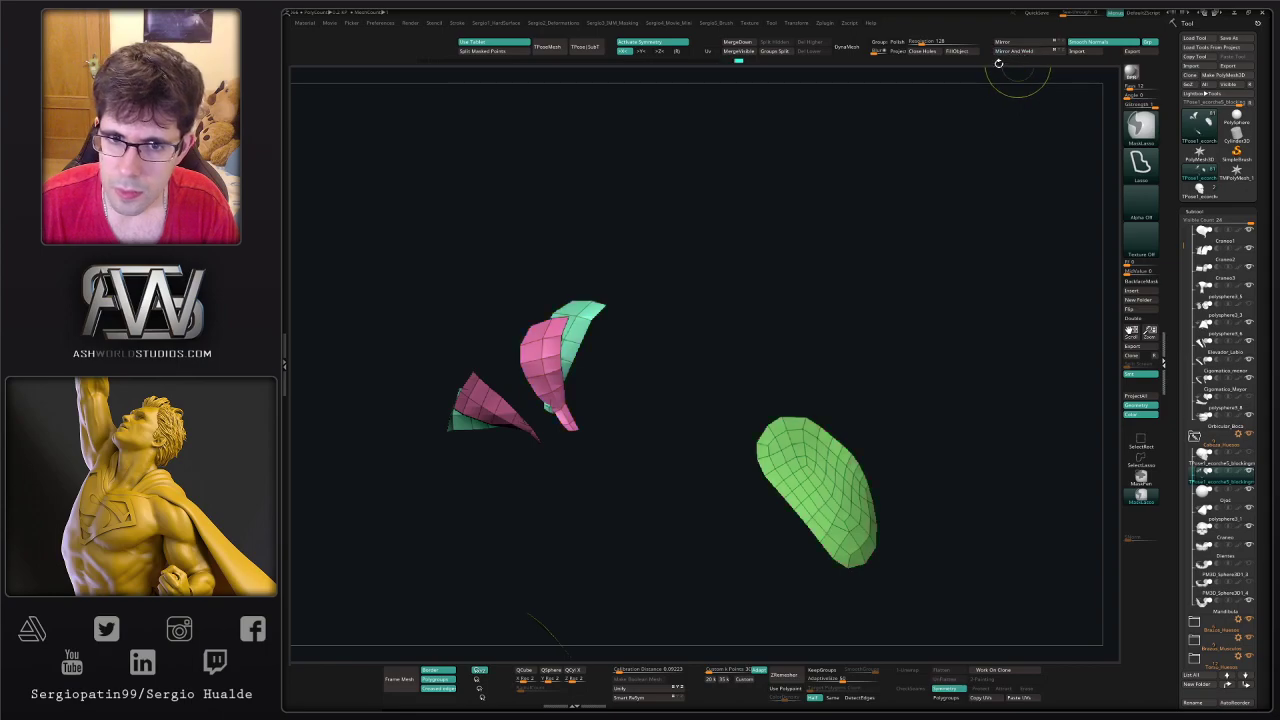
pyautogui.keyDown('ctrl'); pyautogui.keyDown('shift'); pyautogui.click(585, 339); pyautogui.keyUp('shift'); pyautogui.keyUp('ctrl')
pyautogui.hotkey('alt', 's')
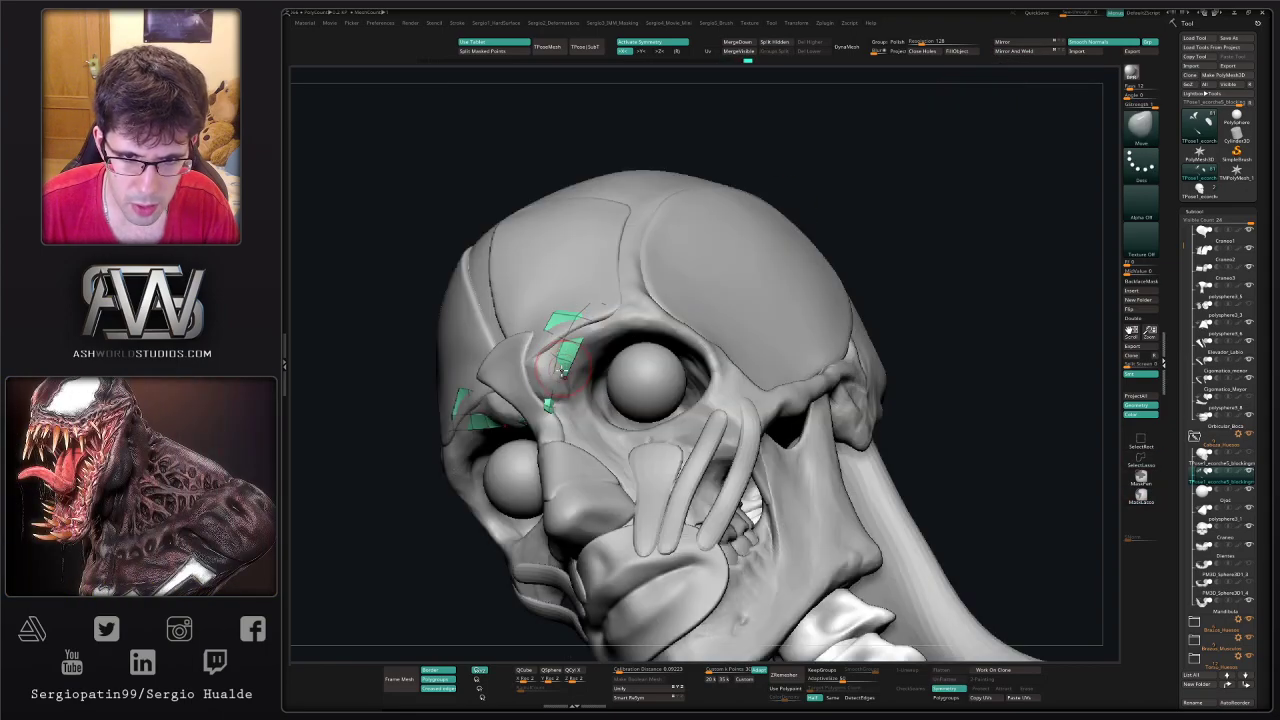
# - Lasso off the lower ends and inner side of the duplicated brow strips and delete the hidden polygons
pyautogui.hotkey('alt', 's')
pyautogui.moveTo(572, 395)
pyautogui.keyDown('ctrl'); pyautogui.keyDown('alt'); pyautogui.keyDown('shift'); pyautogui.mouseDown()
pyautogui.moveTo(530, 413)
pyautogui.moveTo(578, 439)
pyautogui.moveTo(550, 377)
pyautogui.mouseUp(); pyautogui.keyUp('shift'); pyautogui.keyUp('alt'); pyautogui.keyUp('ctrl')
pyautogui.hotkey('alt', 'd')
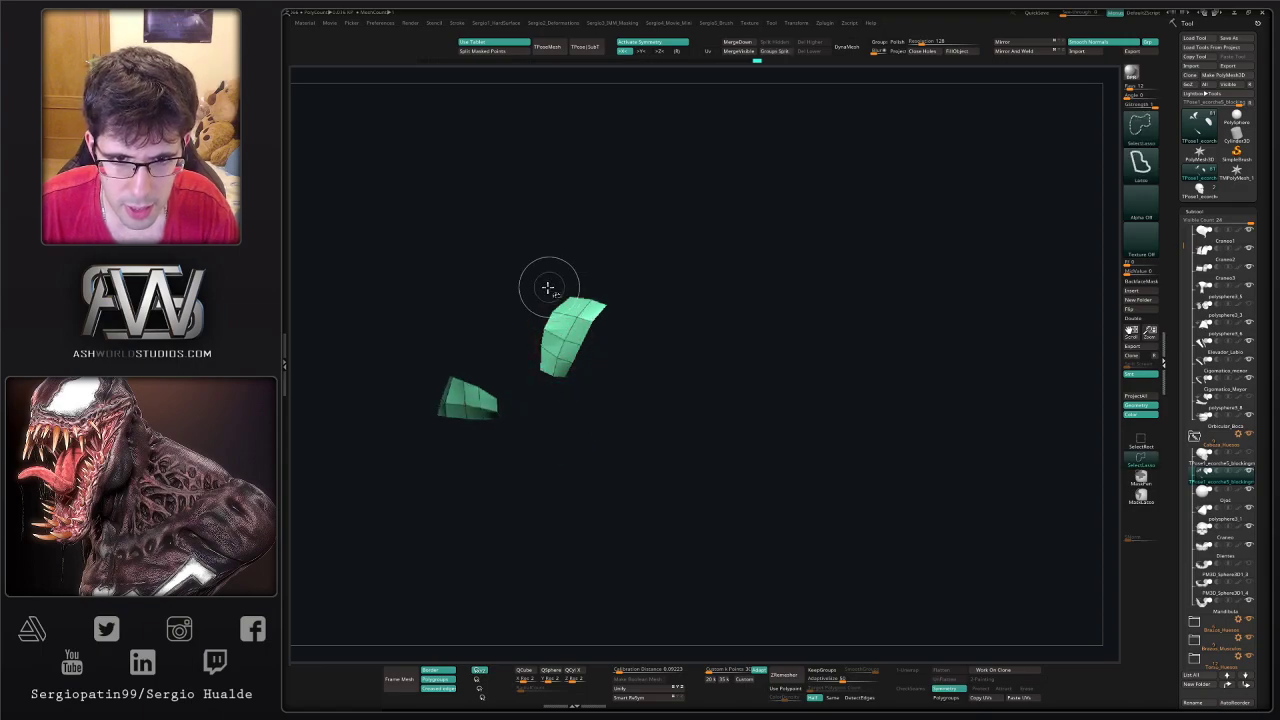
pyautogui.moveTo(566, 292)
pyautogui.keyDown('ctrl'); pyautogui.keyDown('alt'); pyautogui.keyDown('shift'); pyautogui.mouseDown()
pyautogui.moveTo(535, 302)
pyautogui.moveTo(546, 290)
pyautogui.mouseUp(); pyautogui.keyUp('shift'); pyautogui.keyUp('alt'); pyautogui.keyUp('ctrl')
pyautogui.hotkey('alt', 'd')
pyautogui.hotkey('alt', 's')
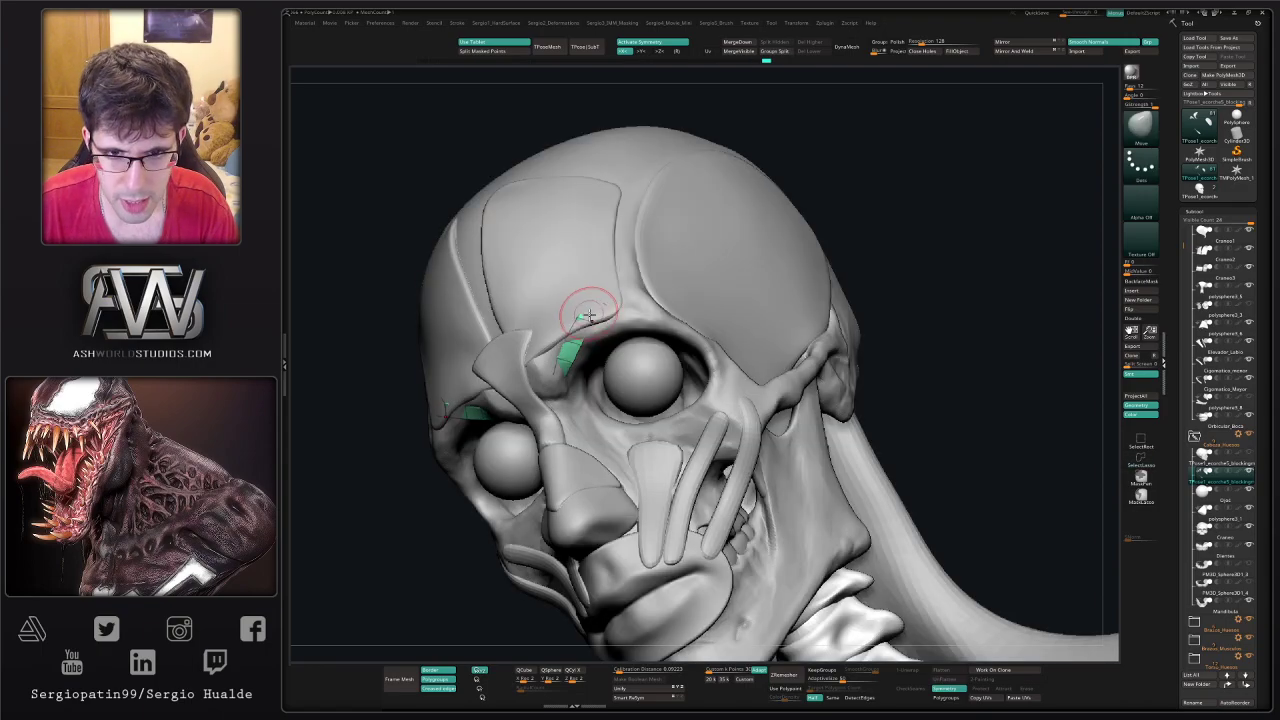
# - Reposition the upper and lower ends of the trimmed strips along the inner brow ridge with the Move brush
pyautogui.moveTo(590, 315)
pyautogui.mouseDown(button='right')
pyautogui.moveTo(590, 302)
pyautogui.moveTo(600, 320)
pyautogui.mouseUp(button='right')
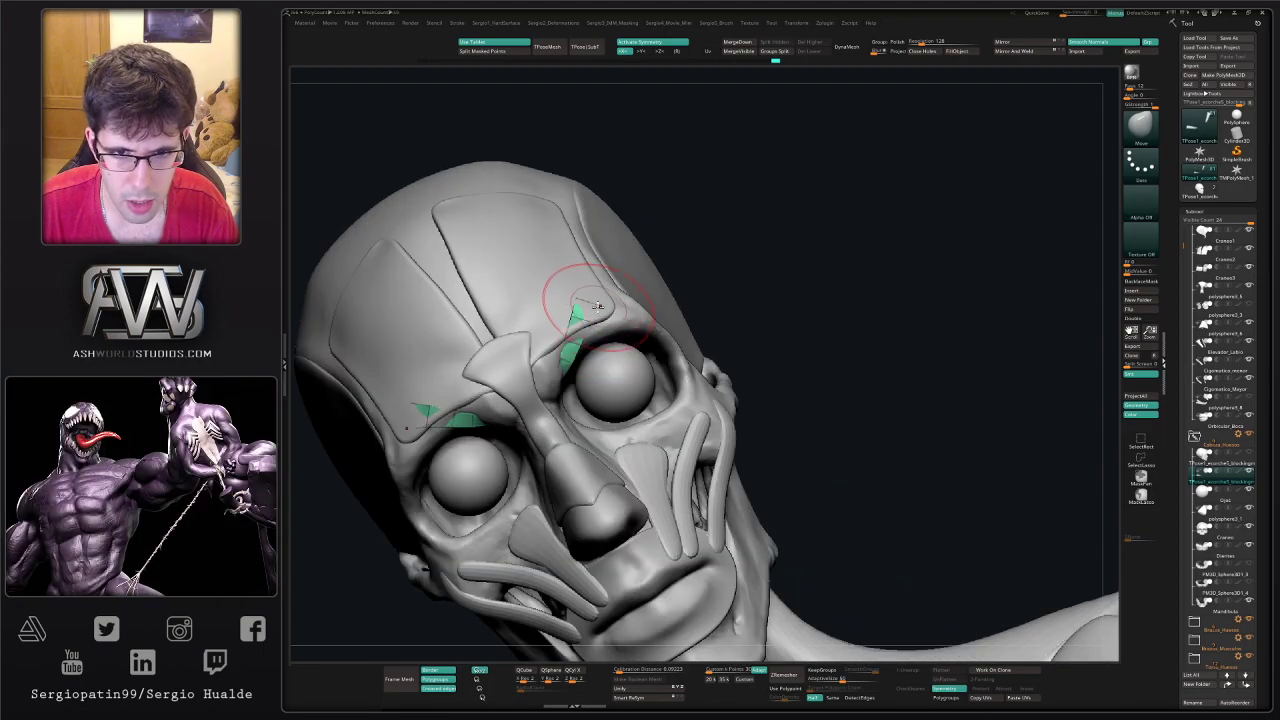
pyautogui.moveTo(597, 307); pyautogui.dragTo(606, 322)
pyautogui.moveTo(582, 366); pyautogui.dragTo(542, 371, button='right')
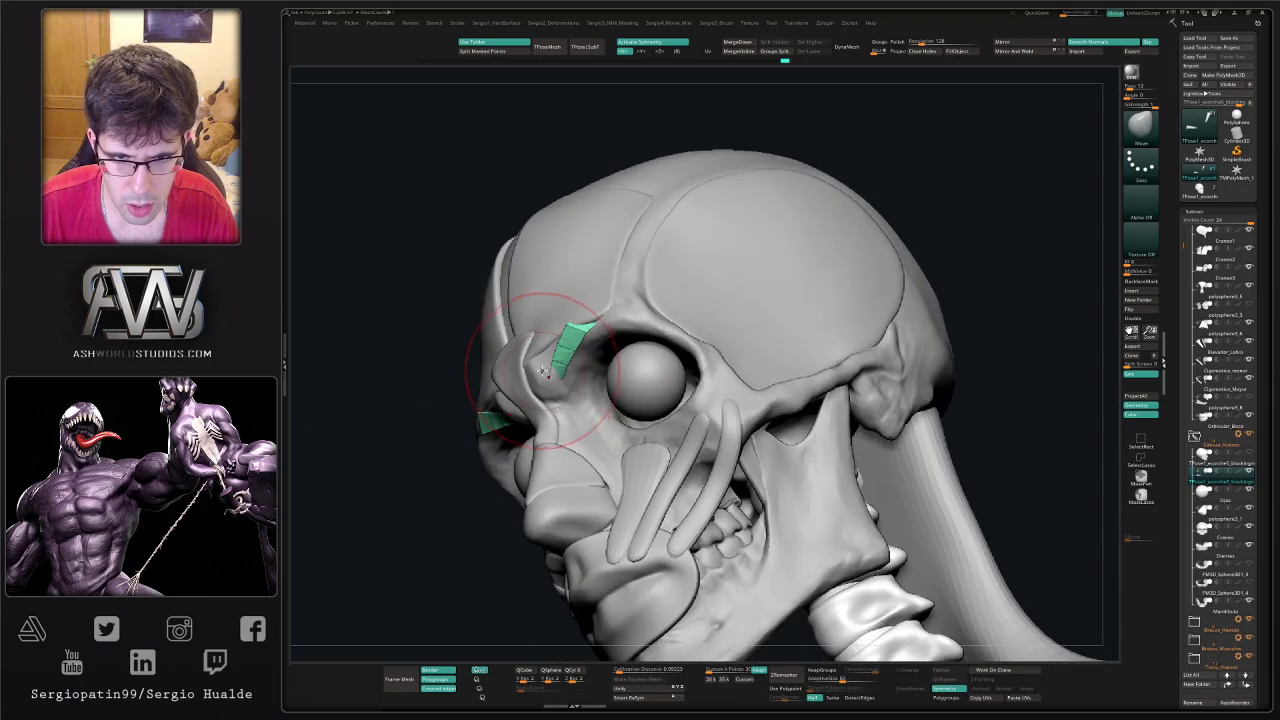
pyautogui.moveTo(543, 372); pyautogui.dragTo(519, 361)
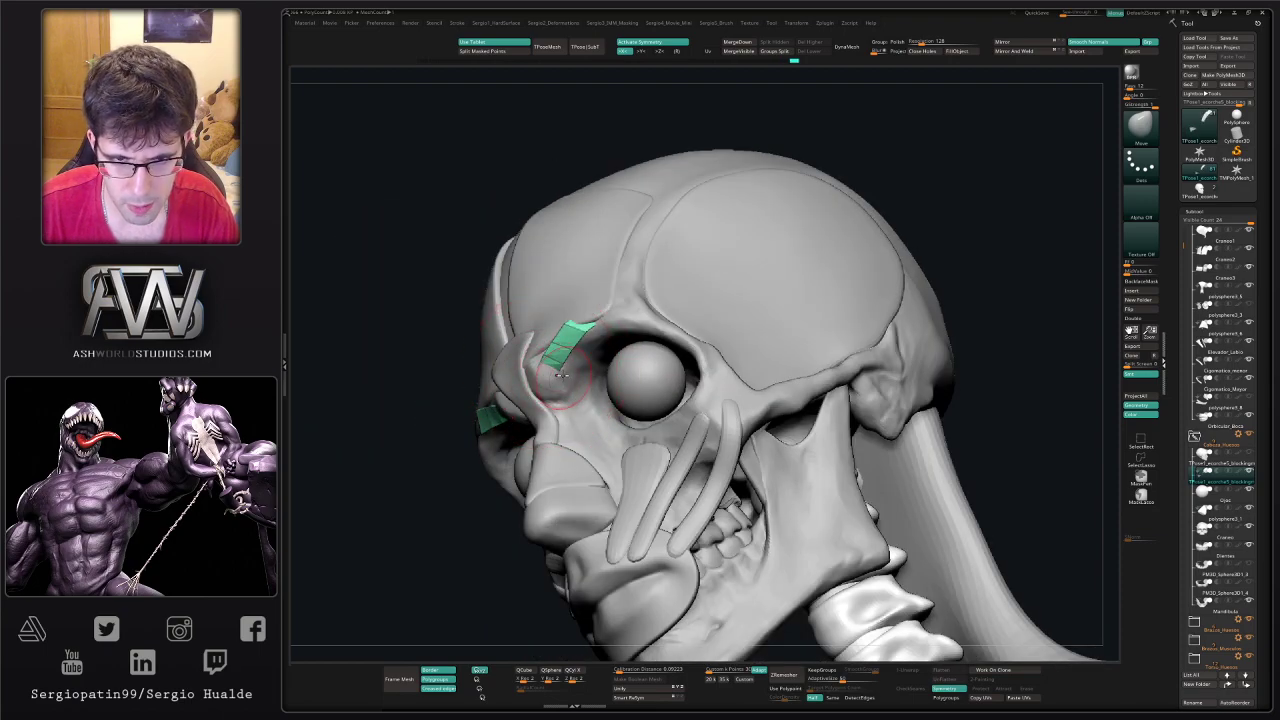
pyautogui.moveTo(561, 375); pyautogui.dragTo(557, 346, button='right')
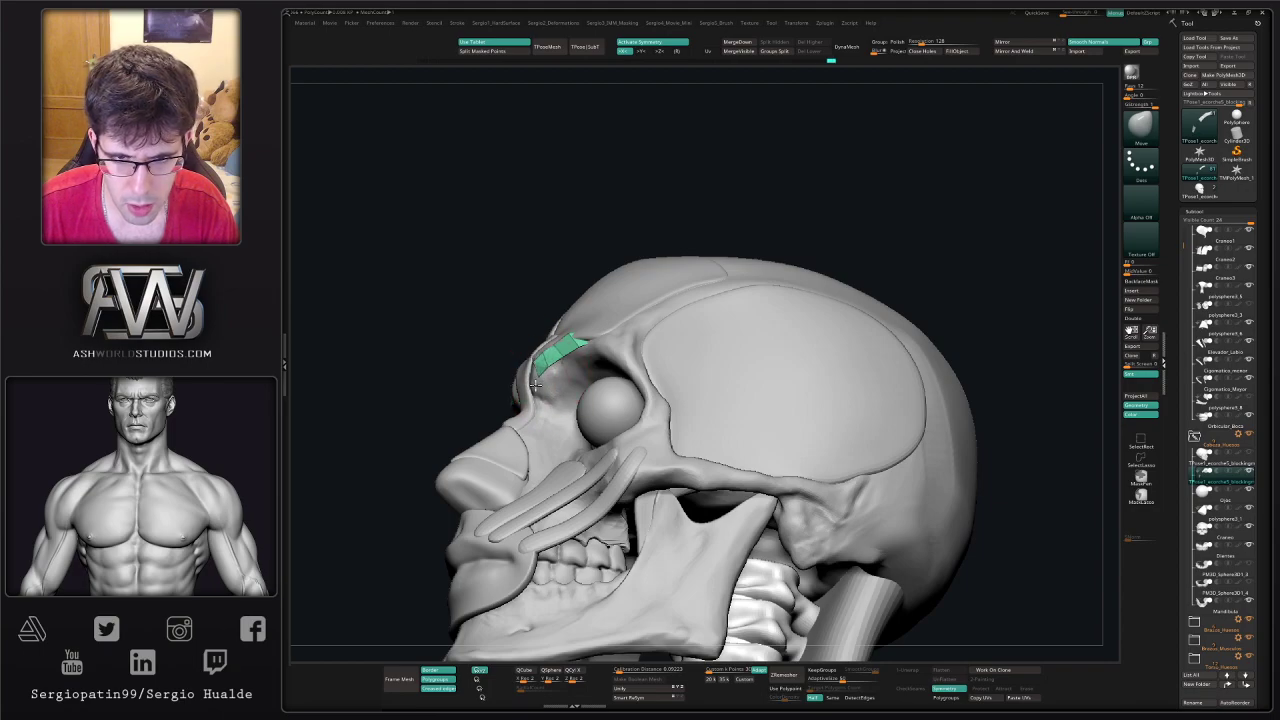
# - Slant the trimmed strips across the brow ridge above the eyes and refine their inner and outer ends
pyautogui.moveTo(530, 362); pyautogui.dragTo(547, 362, button='right')
pyautogui.moveTo(543, 349); pyautogui.dragTo(541, 345)
pyautogui.moveTo(543, 349); pyautogui.dragTo(569, 330, button='right')
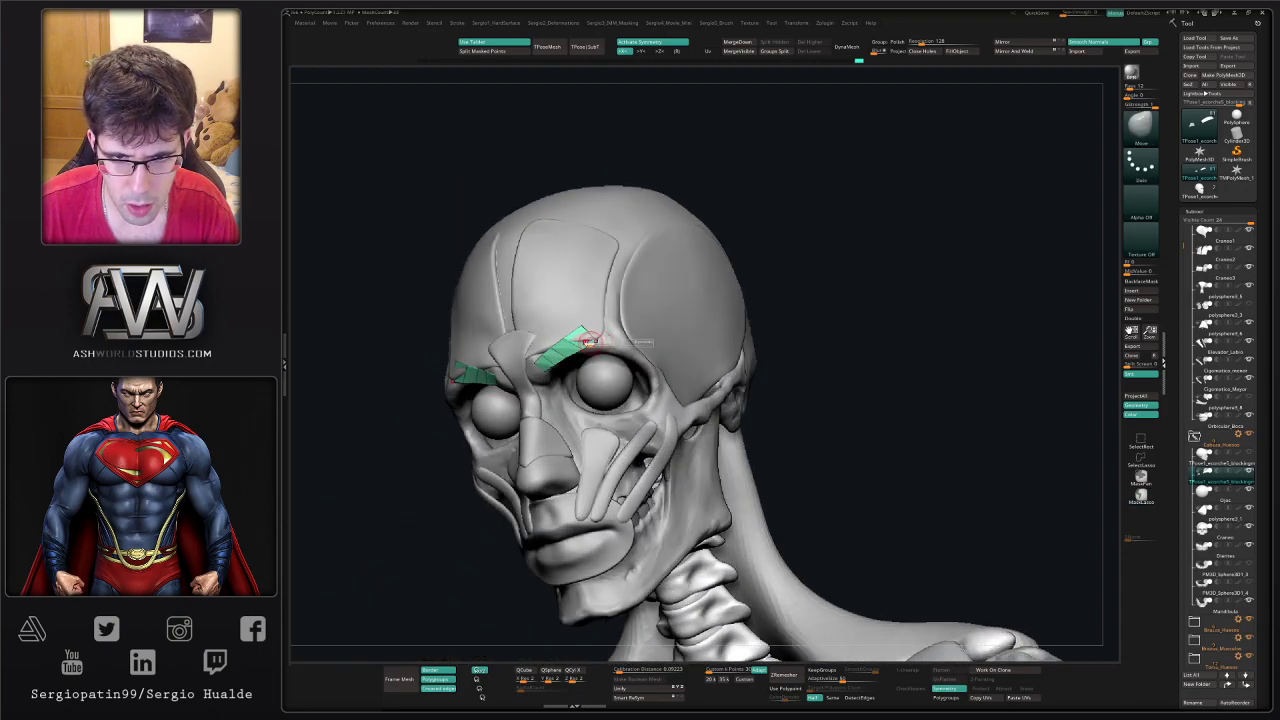
pyautogui.moveTo(583, 326); pyautogui.dragTo(580, 334)
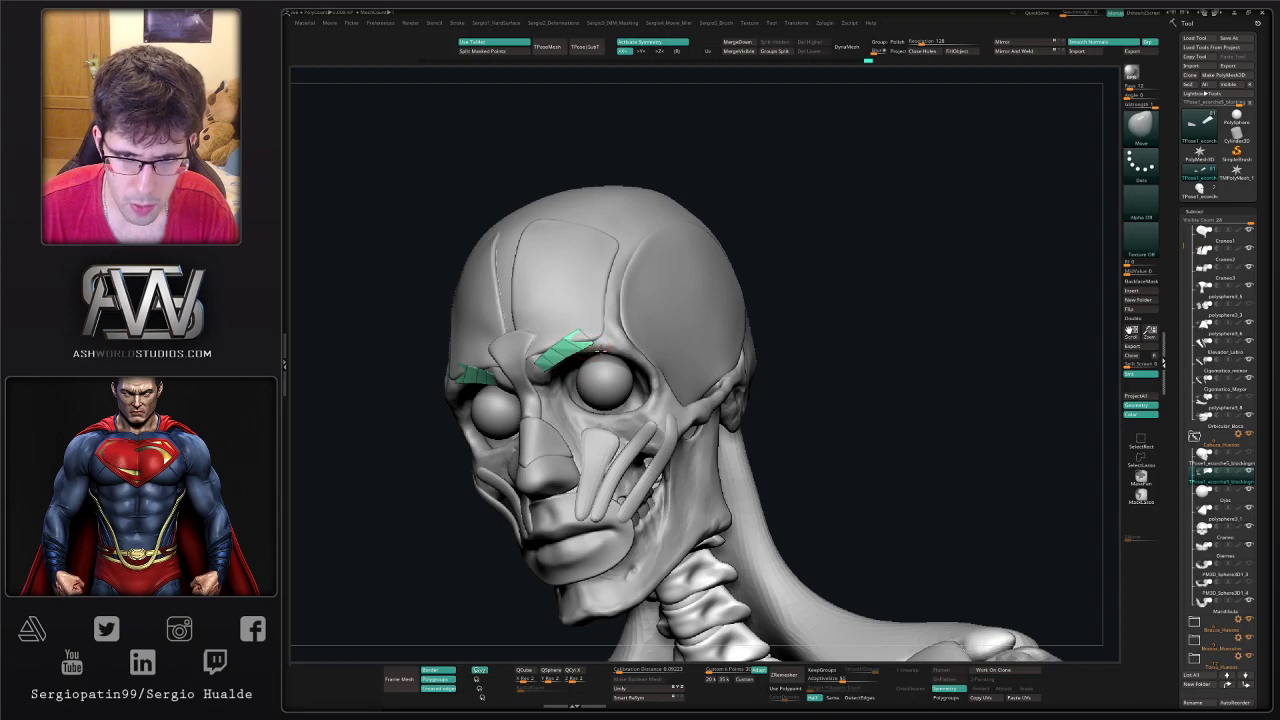
pyautogui.moveTo(562, 341); pyautogui.dragTo(612, 320, button='right')
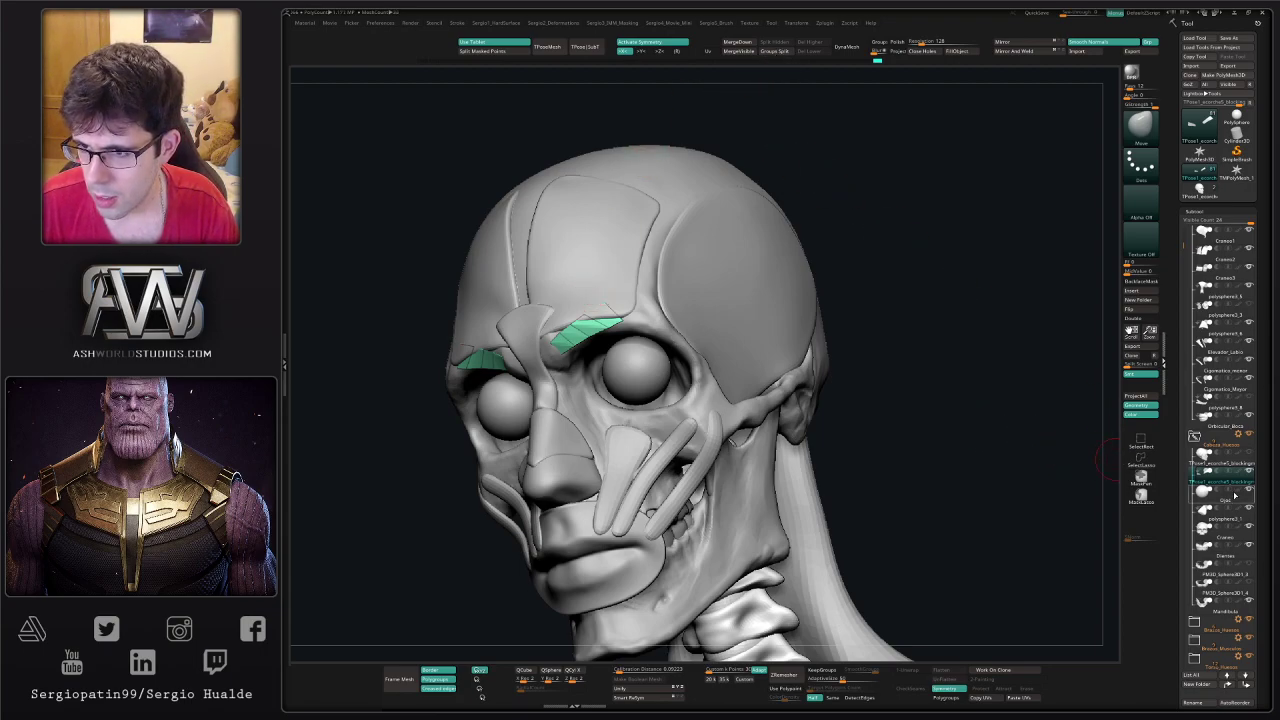
# - Move the brow strip subtool out of the skull folder to the facial muscle subtools and undo the last strip adjustment
pyautogui.moveTo(1222, 463); pyautogui.dragTo(1234, 316)
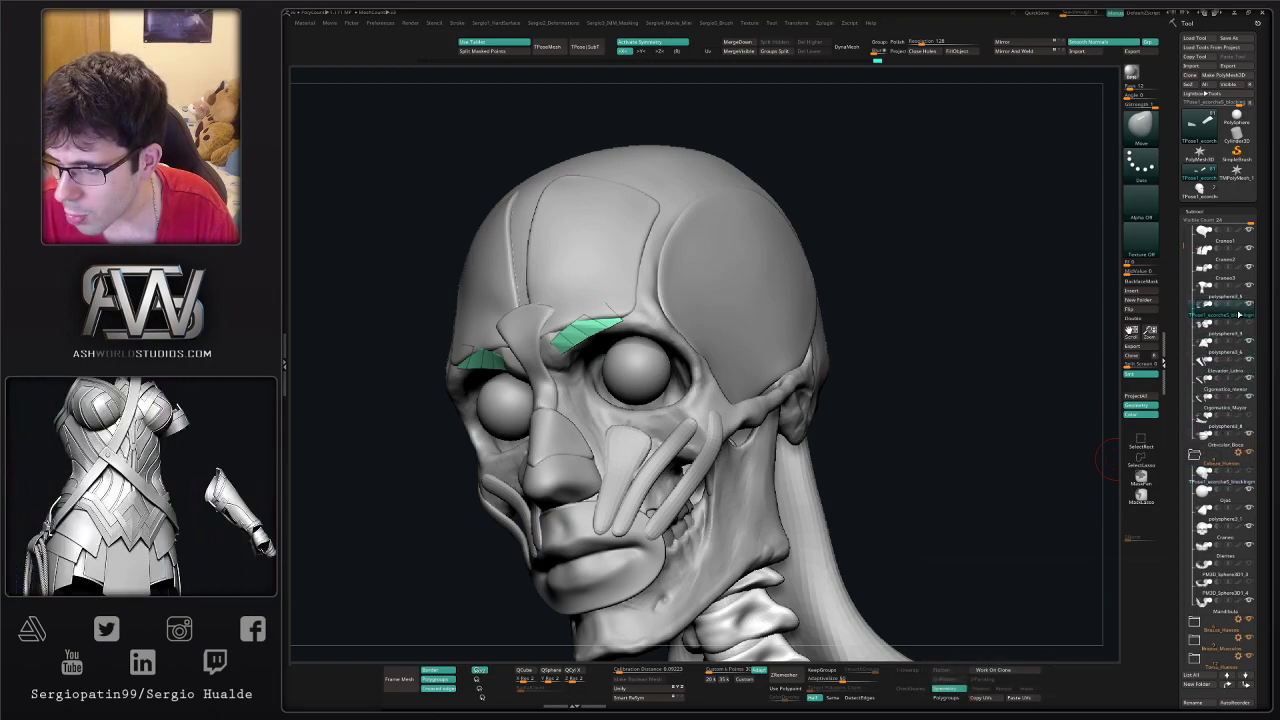
pyautogui.click(1140, 458)
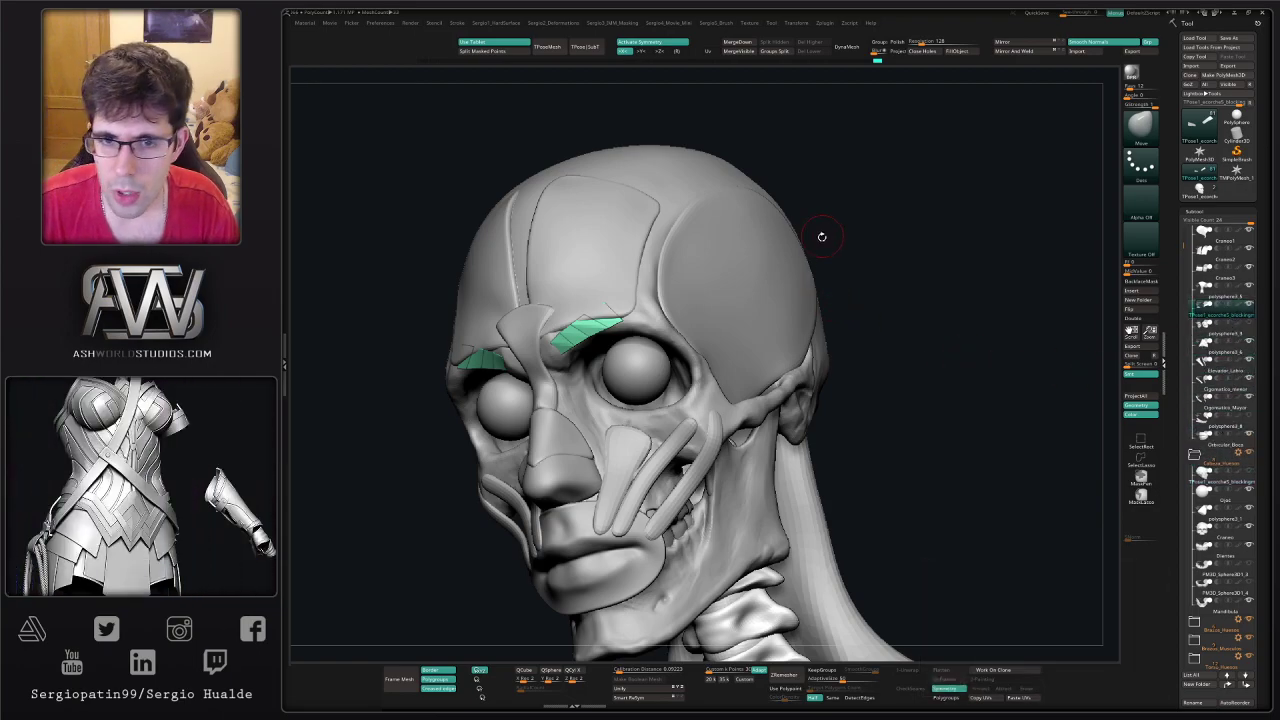
pyautogui.keyDown('ctrl'); pyautogui.keyDown('shift'); pyautogui.click(901, 259); pyautogui.keyUp('shift'); pyautogui.keyUp('ctrl')
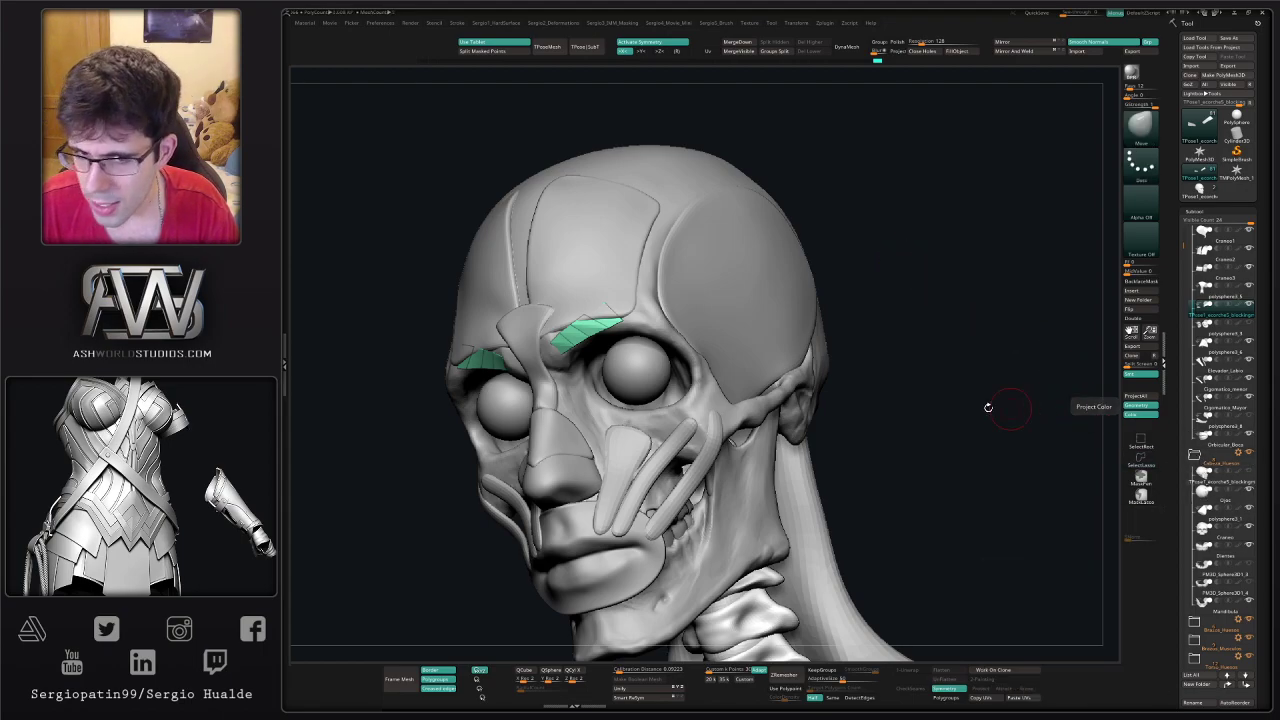
pyautogui.hotkey('ctrl', 'shift')
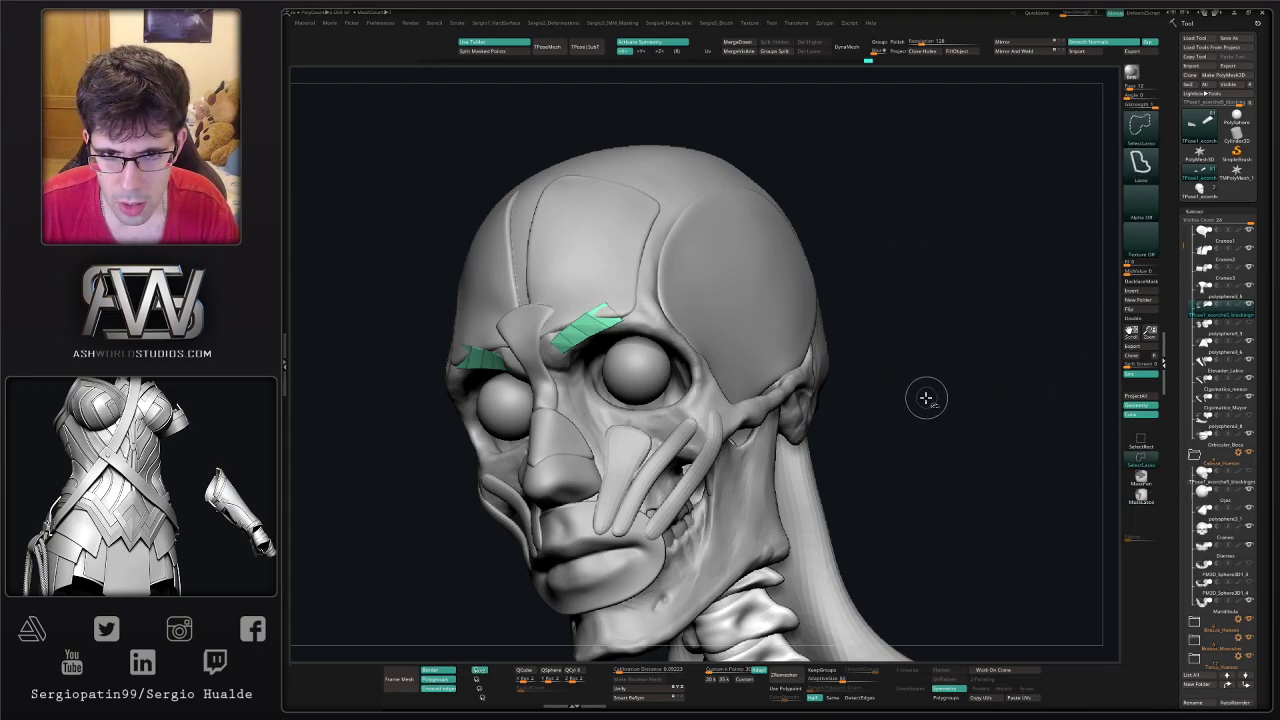
pyautogui.keyDown('ctrl'); pyautogui.keyDown('shift'); pyautogui.click(911, 404); pyautogui.keyUp('shift'); pyautogui.keyUp('ctrl')
pyautogui.moveTo(834, 442)
pyautogui.keyDown('ctrl'); pyautogui.mouseDown(button='right')
pyautogui.moveTo(777, 377)
pyautogui.moveTo(851, 373)
pyautogui.mouseUp(button='right'); pyautogui.keyUp('ctrl')
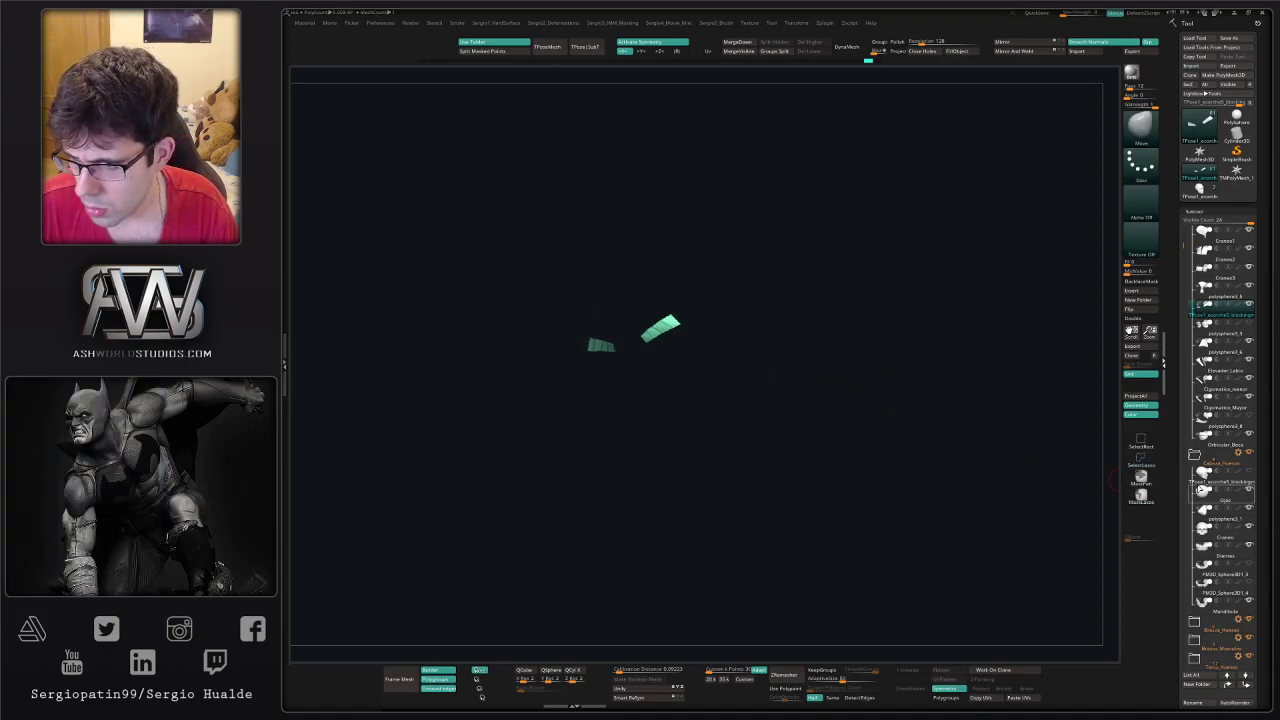
# - Duplicate the trimmed brow strip subtool and select the original one above it
pyautogui.keyDown('alt'); pyautogui.moveTo(634, 291); pyautogui.dragTo(656, 343); pyautogui.keyUp('alt')
pyautogui.hotkey('ctrl', 'shift', 'd')
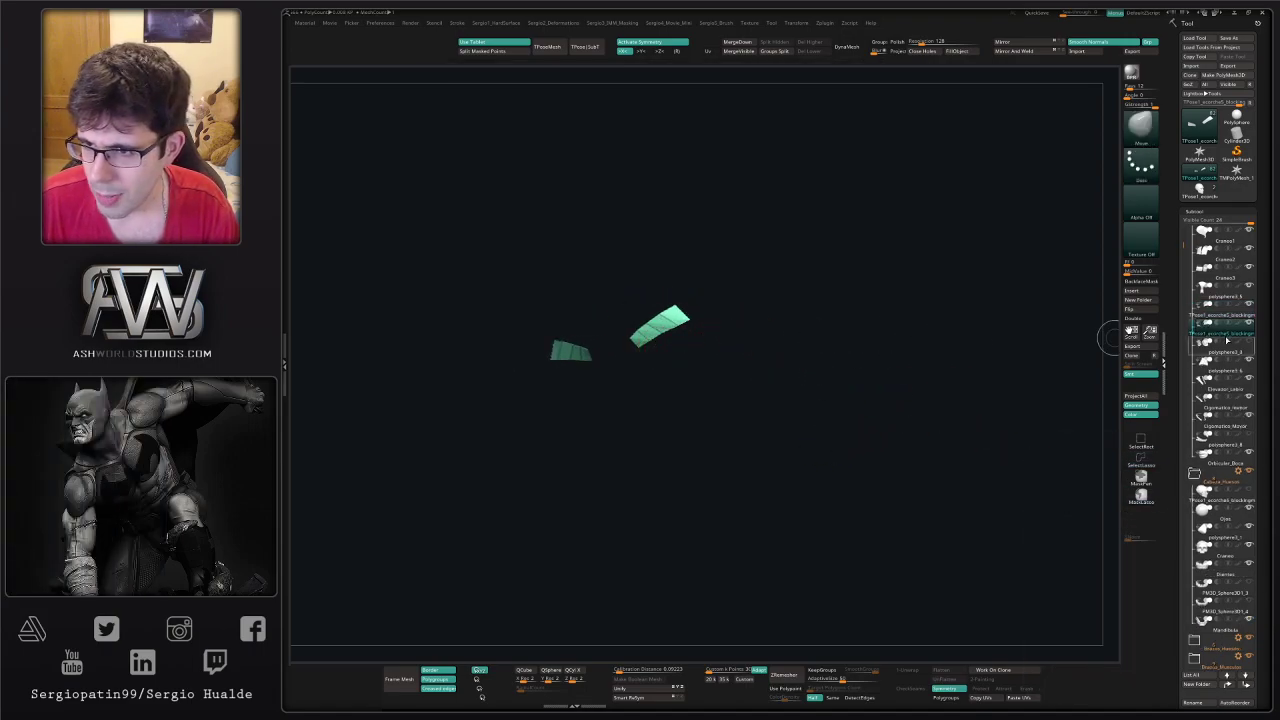
pyautogui.click(1229, 336)
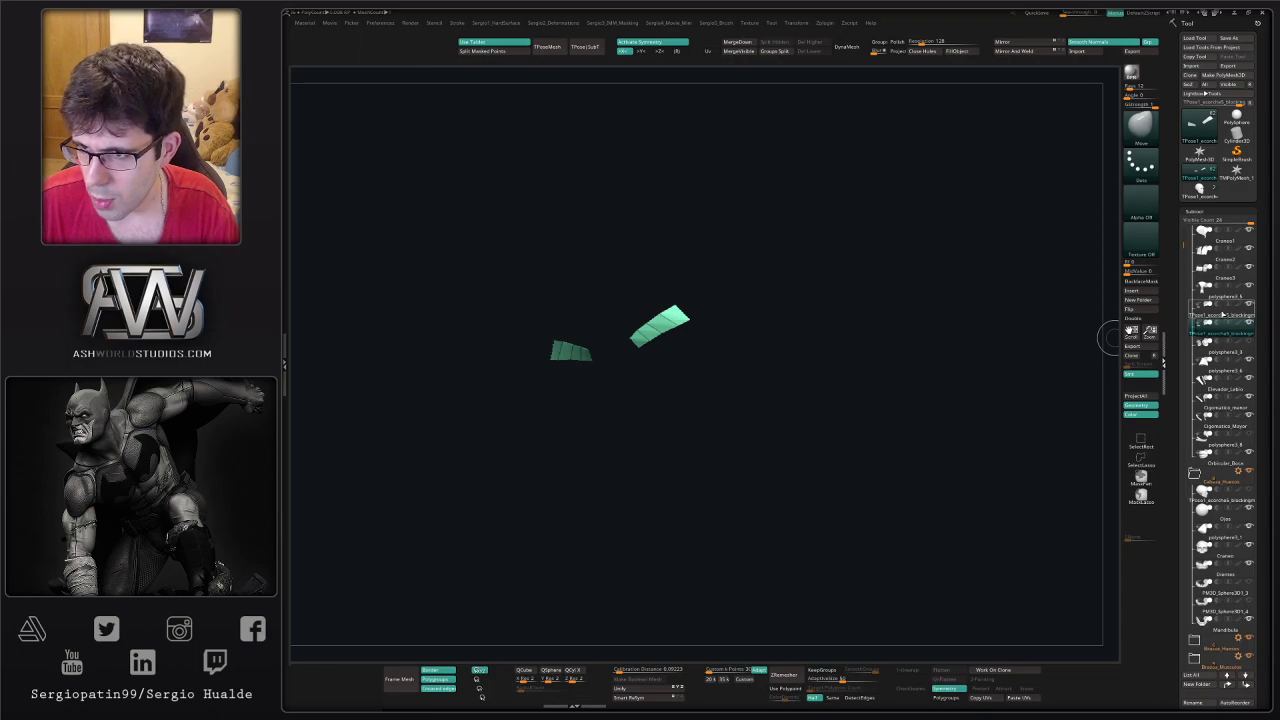
# - Step the original subtool's history back to the stage with the full brow strips, their duplicates and the masseters
pyautogui.keyDown('ctrl'); pyautogui.keyDown('shift'); pyautogui.click(758, 332); pyautogui.keyUp('shift'); pyautogui.keyUp('ctrl')
pyautogui.hotkey('ctrl', 'shift', 'z')
pyautogui.hotkey('ctrl', 'shift', 'z')
pyautogui.hotkey('ctrl', 'shift', 'z')
pyautogui.hotkey('ctrl', 'shift', 'z')
pyautogui.hotkey('ctrl', 'shift', 'z')
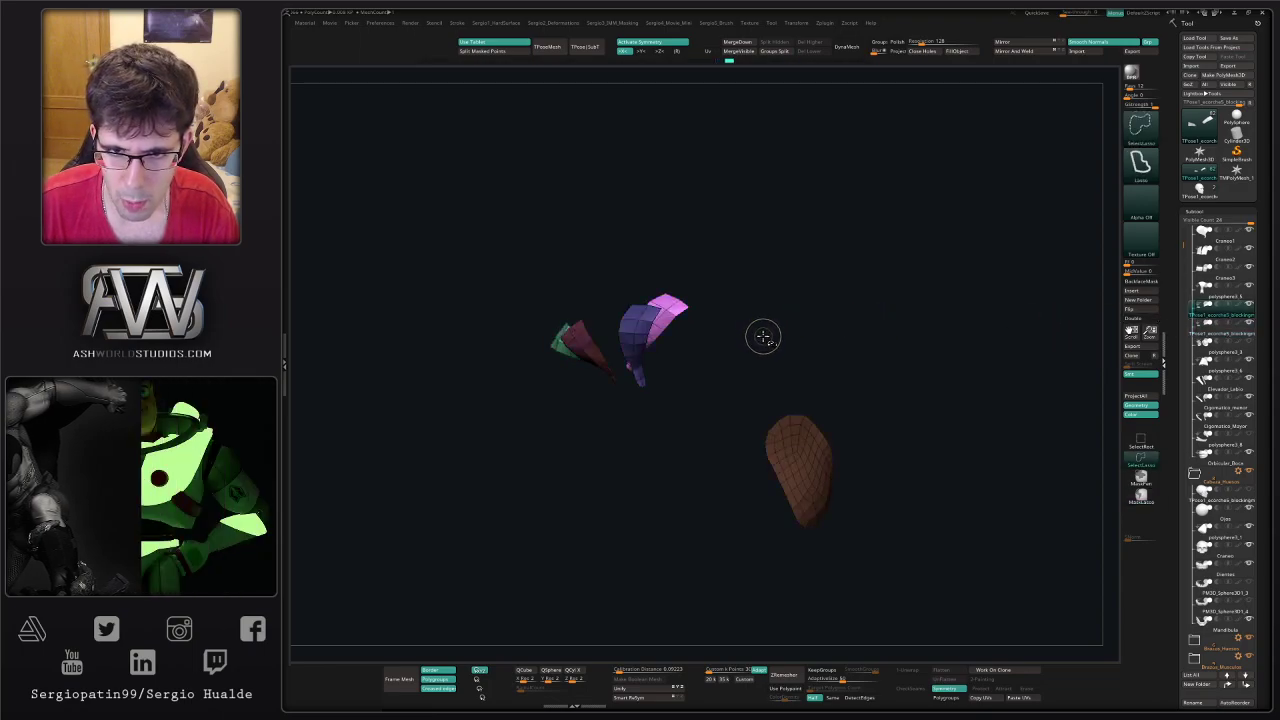
# - Remove the outer duplicate strips from the original subtool, accept discarding its newer history, and bring the whole head back into view
pyautogui.keyDown('ctrl'); pyautogui.keyDown('shift'); pyautogui.moveTo(775, 333); pyautogui.dragTo(804, 350); pyautogui.keyUp('shift'); pyautogui.keyUp('ctrl')
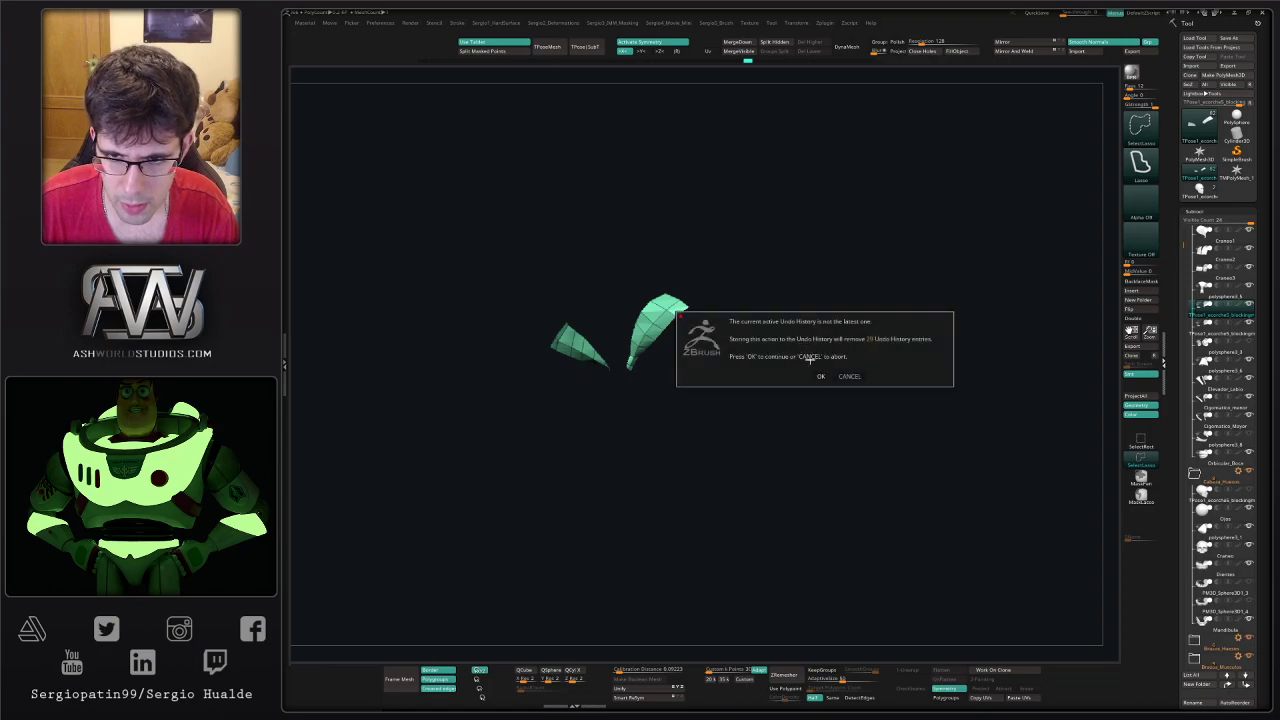
pyautogui.click(820, 376)
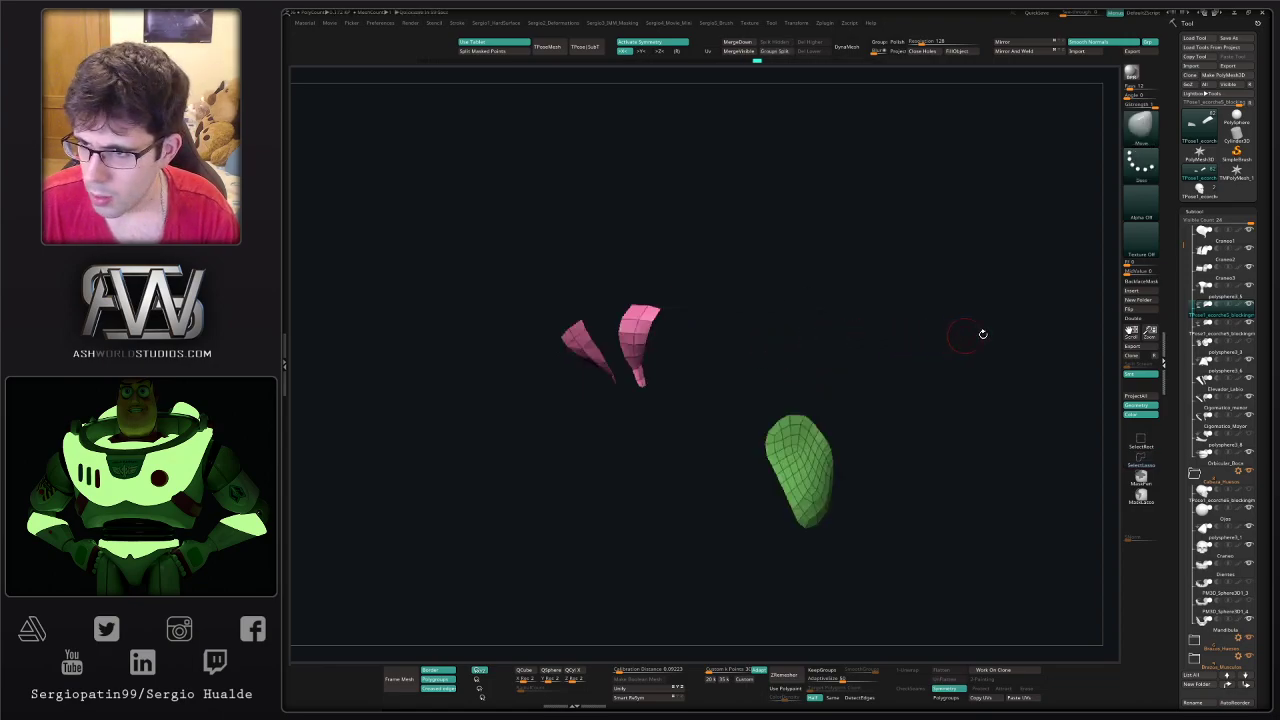
pyautogui.hotkey('alt', 's')
# - Select the subtool with the slanted brow strips above the eyes and rename it Corrugador_Supraciliar
pyautogui.click(1210, 332)
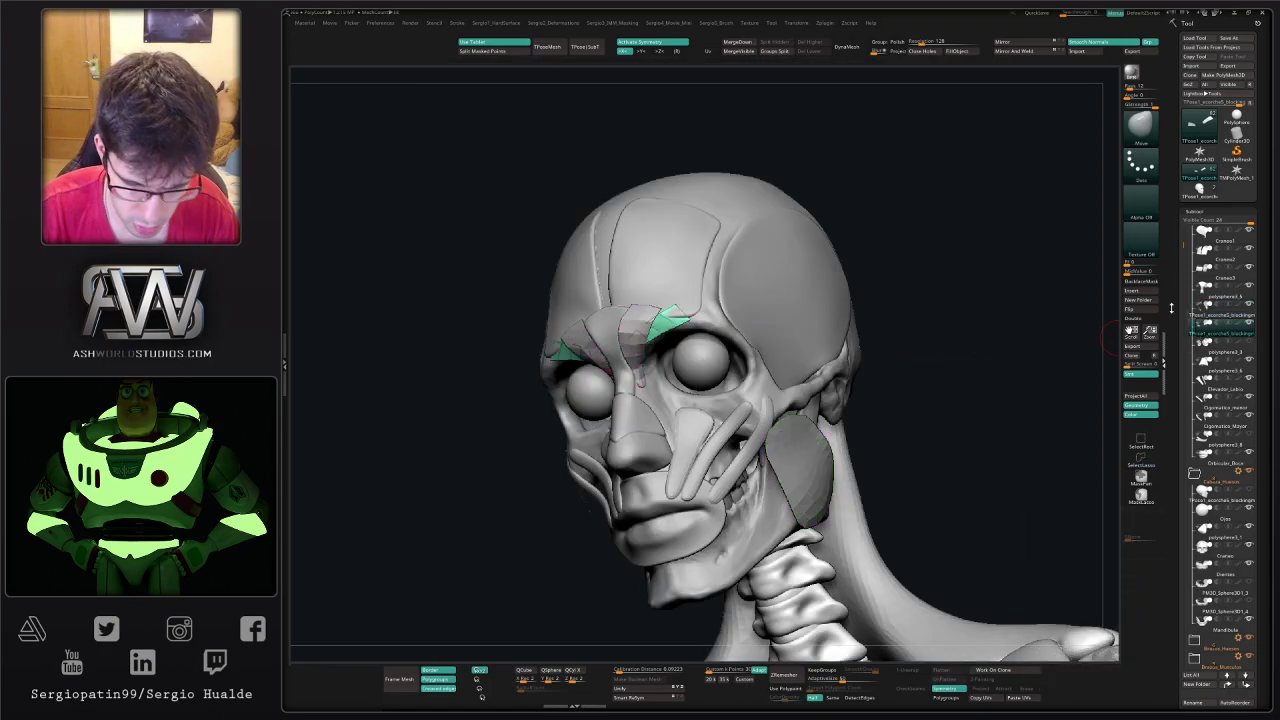
pyautogui.press('F2')
pyautogui.write('CO')
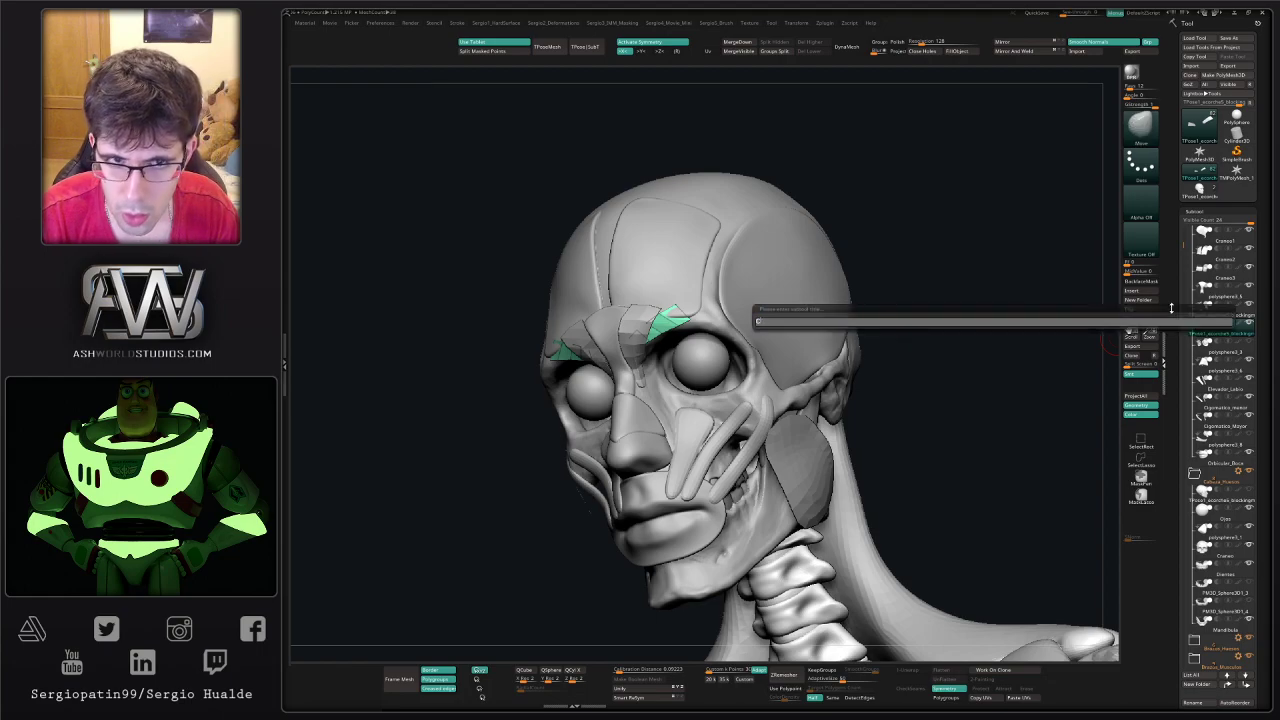
pyautogui.write('rruga')
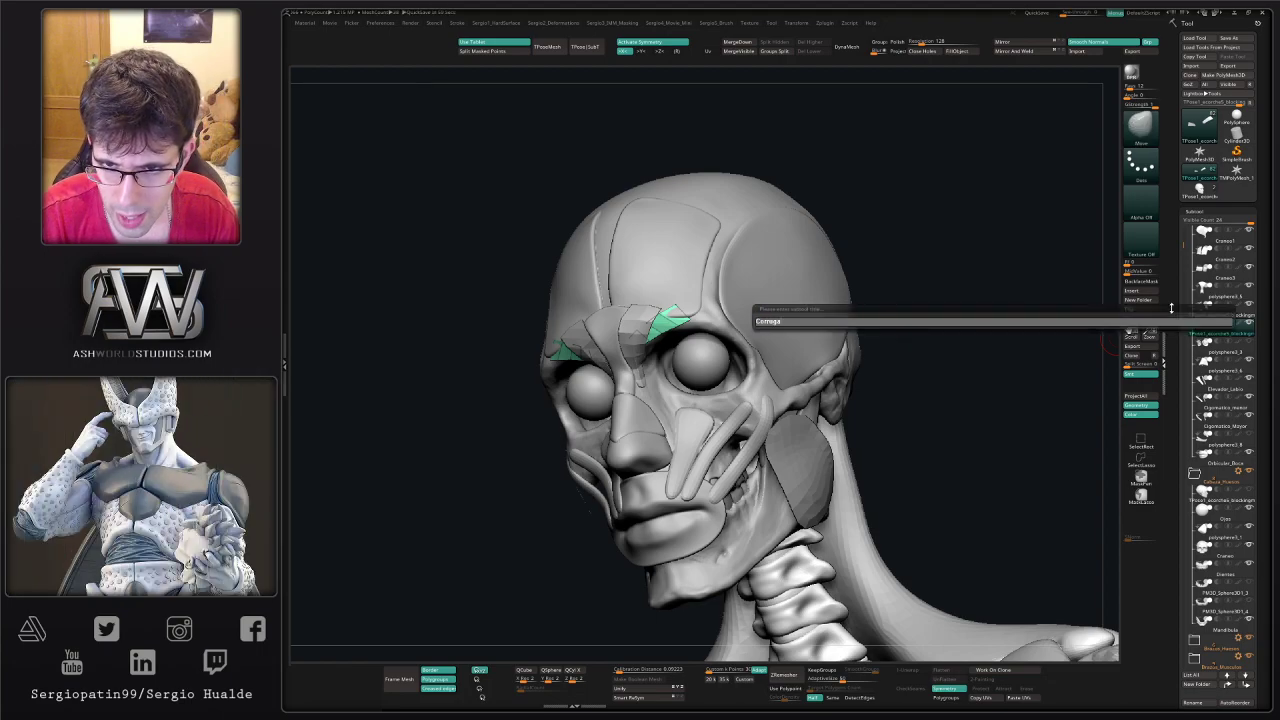
pyautogui.write('dor_SUpr')
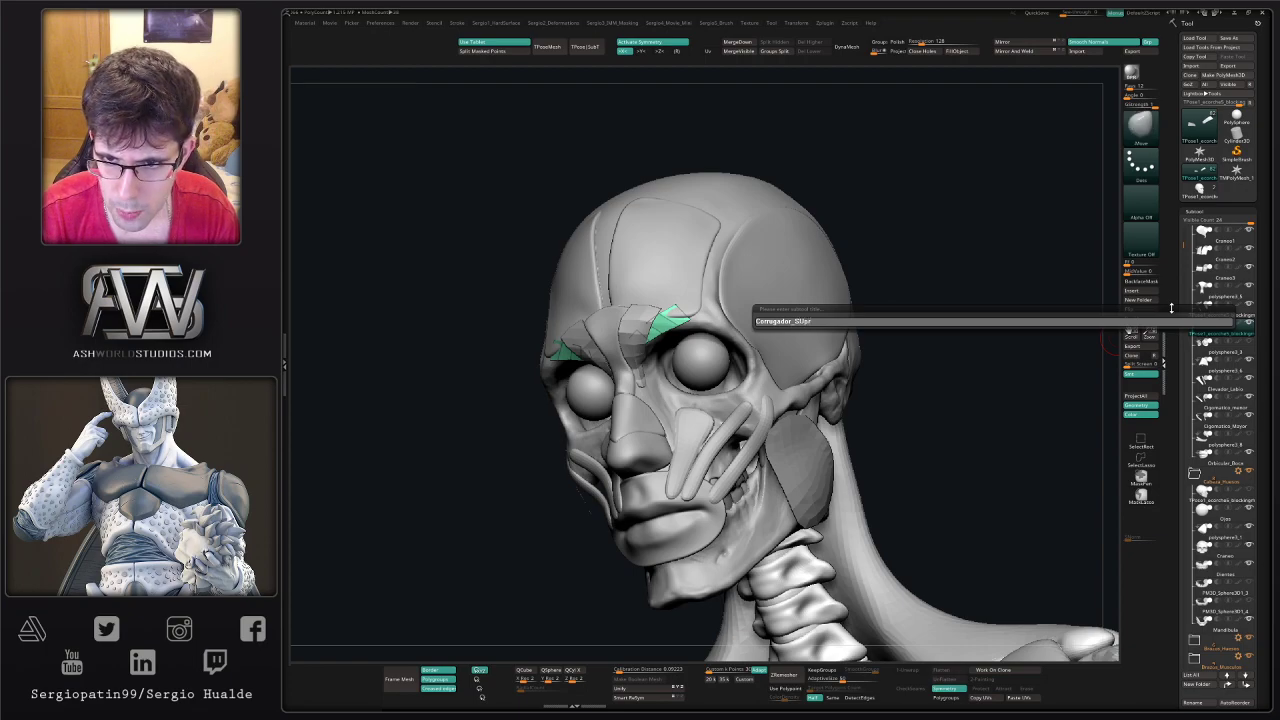
pyautogui.write('upraciliar')
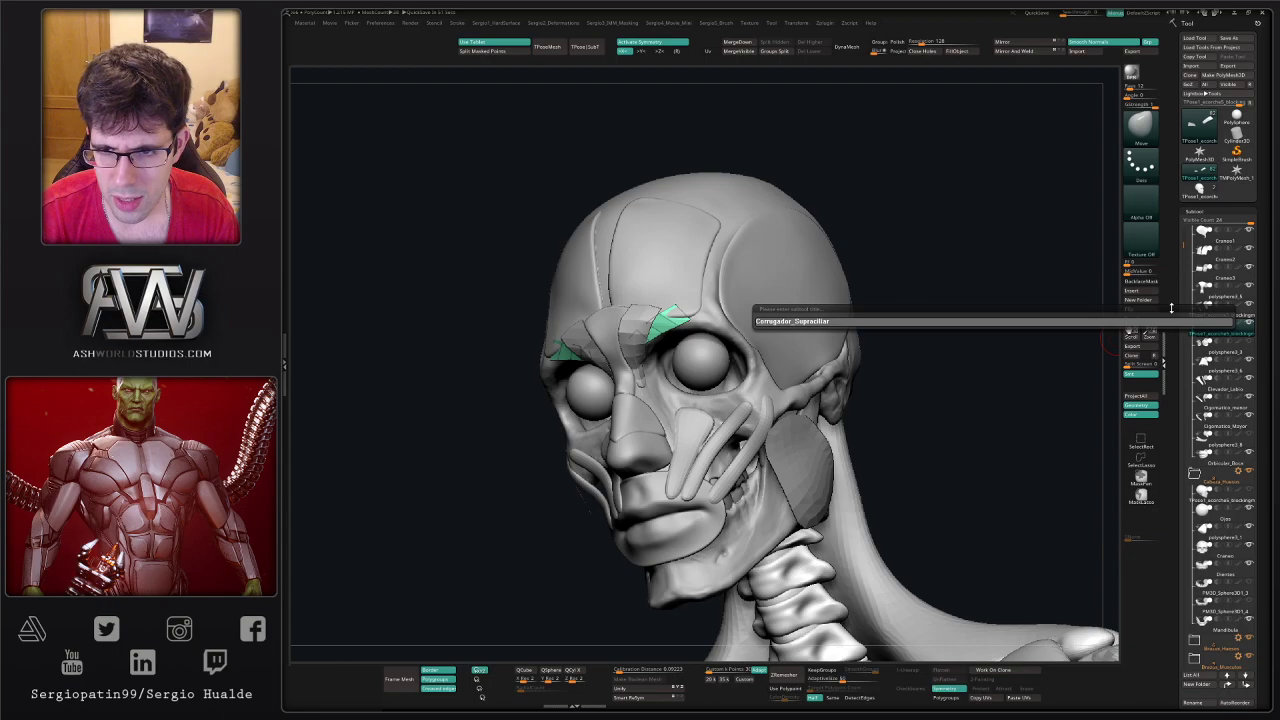
pyautogui.press('Return')
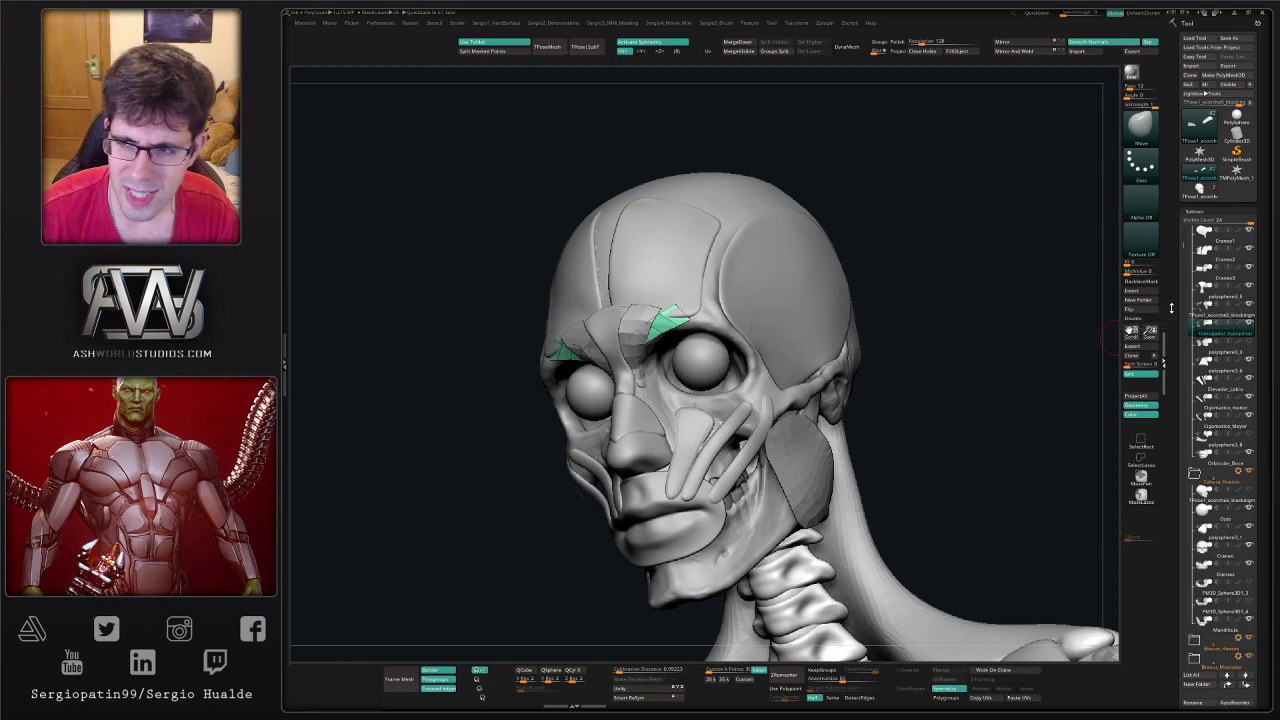
# - Hide the masseters in the original strip subtool and split them off from the brow strips into their own subtool
pyautogui.moveTo(926, 383); pyautogui.dragTo(1097, 372)
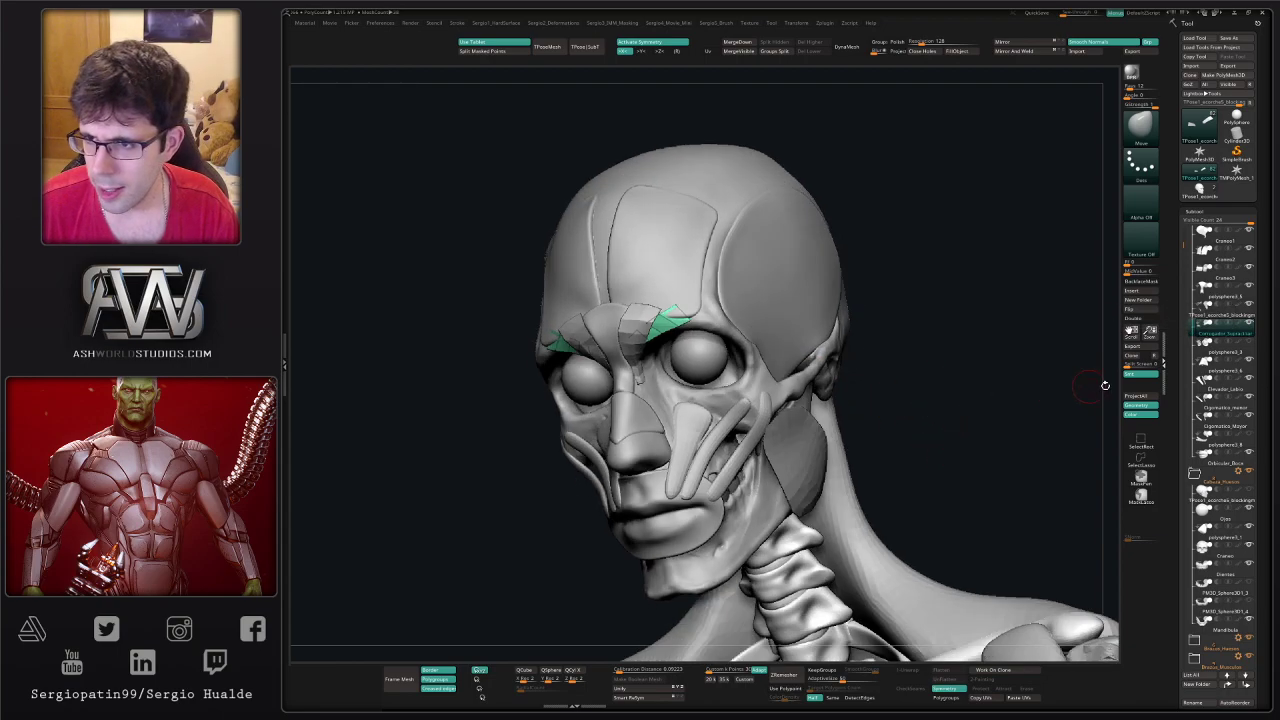
pyautogui.click(1195, 319)
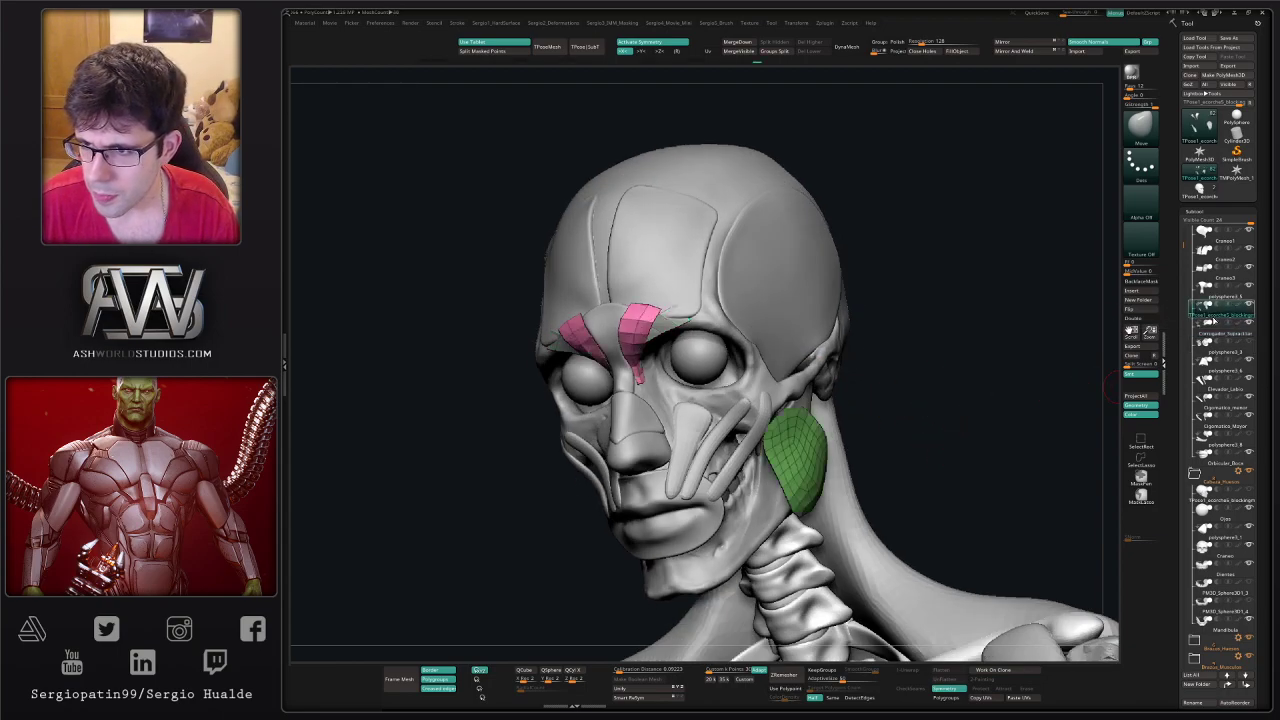
pyautogui.hotkey('ctrl', 'shift')
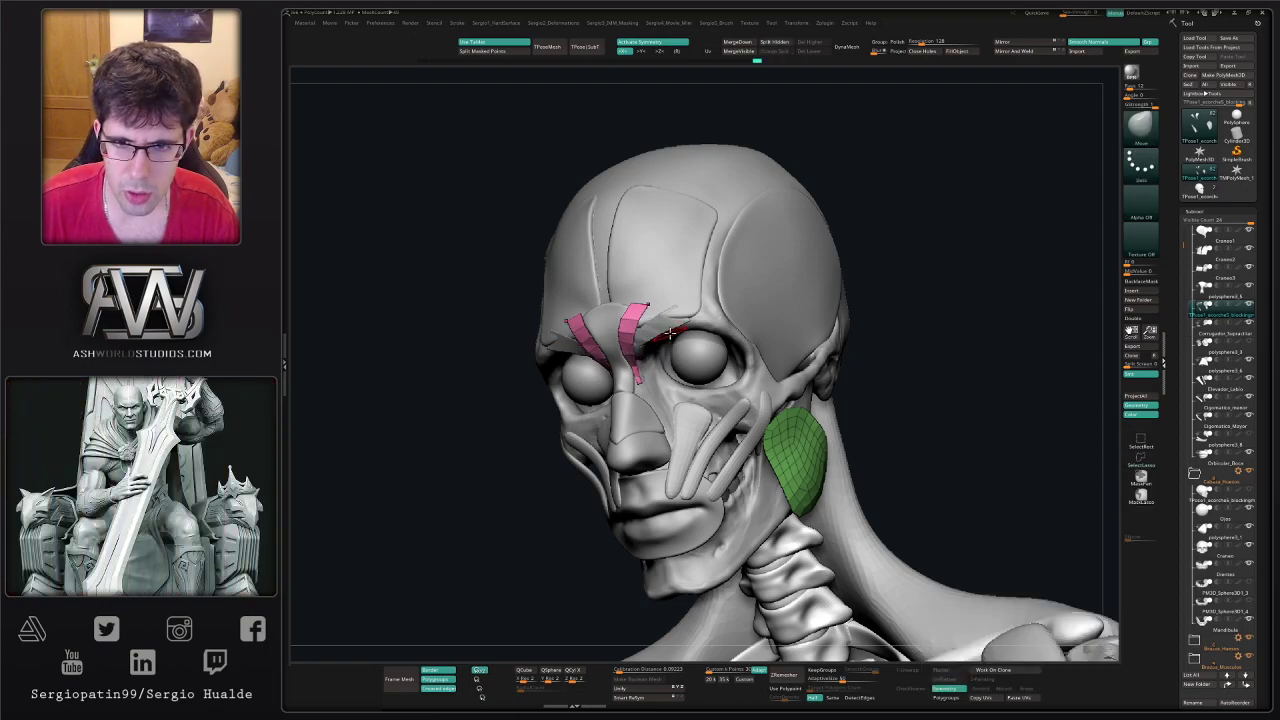
pyautogui.keyDown('ctrl'); pyautogui.keyDown('shift'); pyautogui.click(867, 291); pyautogui.keyUp('shift'); pyautogui.keyUp('ctrl')
pyautogui.keyDown('ctrl'); pyautogui.keyDown('shift'); pyautogui.click(634, 316); pyautogui.keyUp('shift'); pyautogui.keyUp('ctrl')
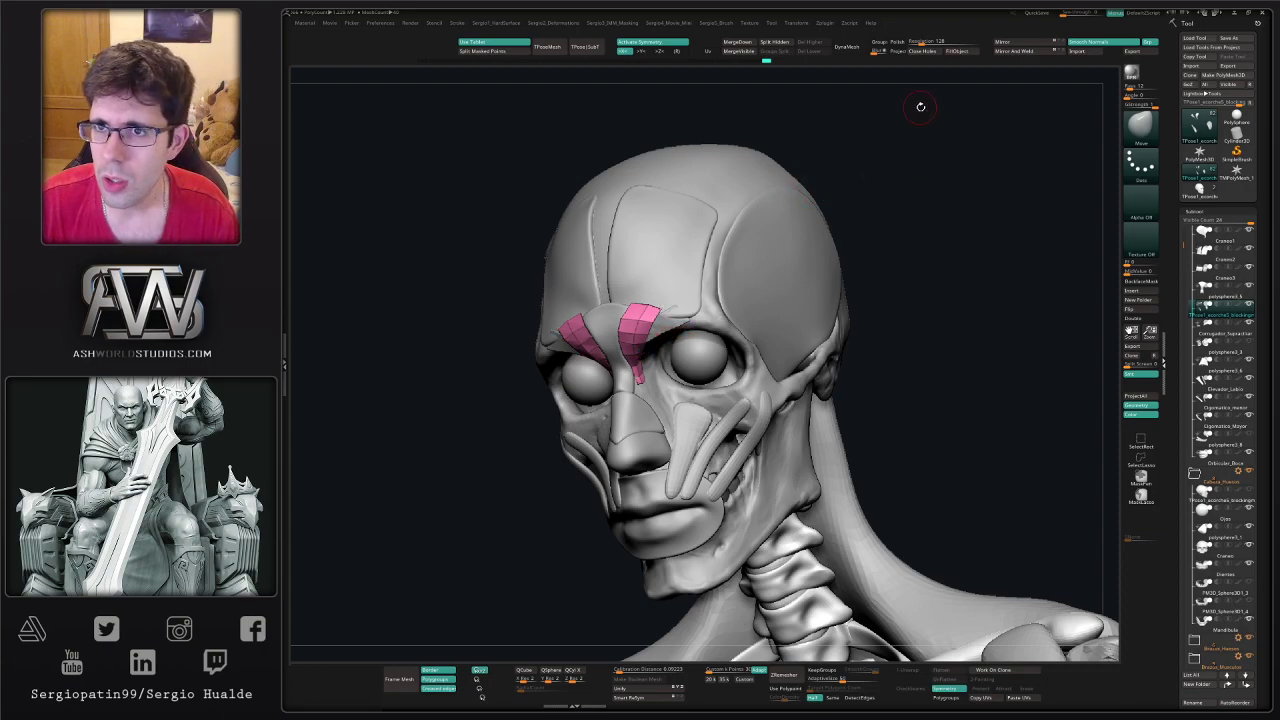
pyautogui.click(777, 45)
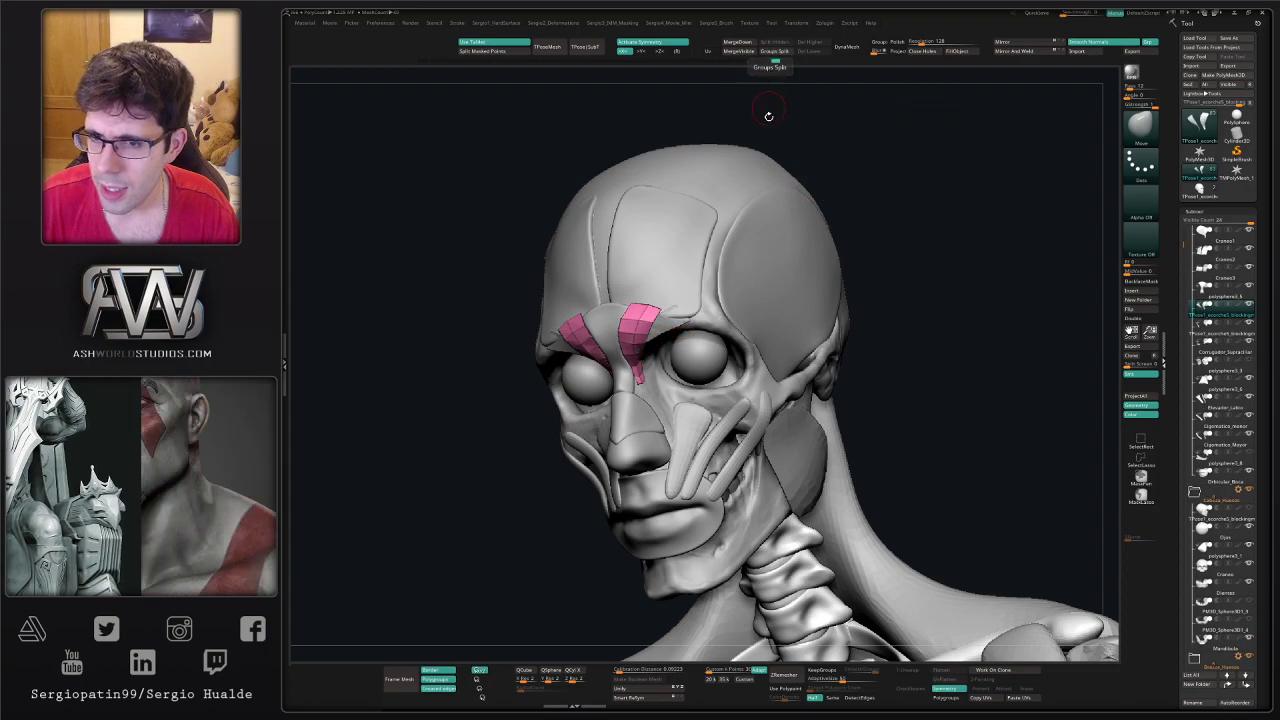
# - Rename the subtool holding the brow strips beside the nose bridge Depresor_Supraciliar
pyautogui.press('F2')
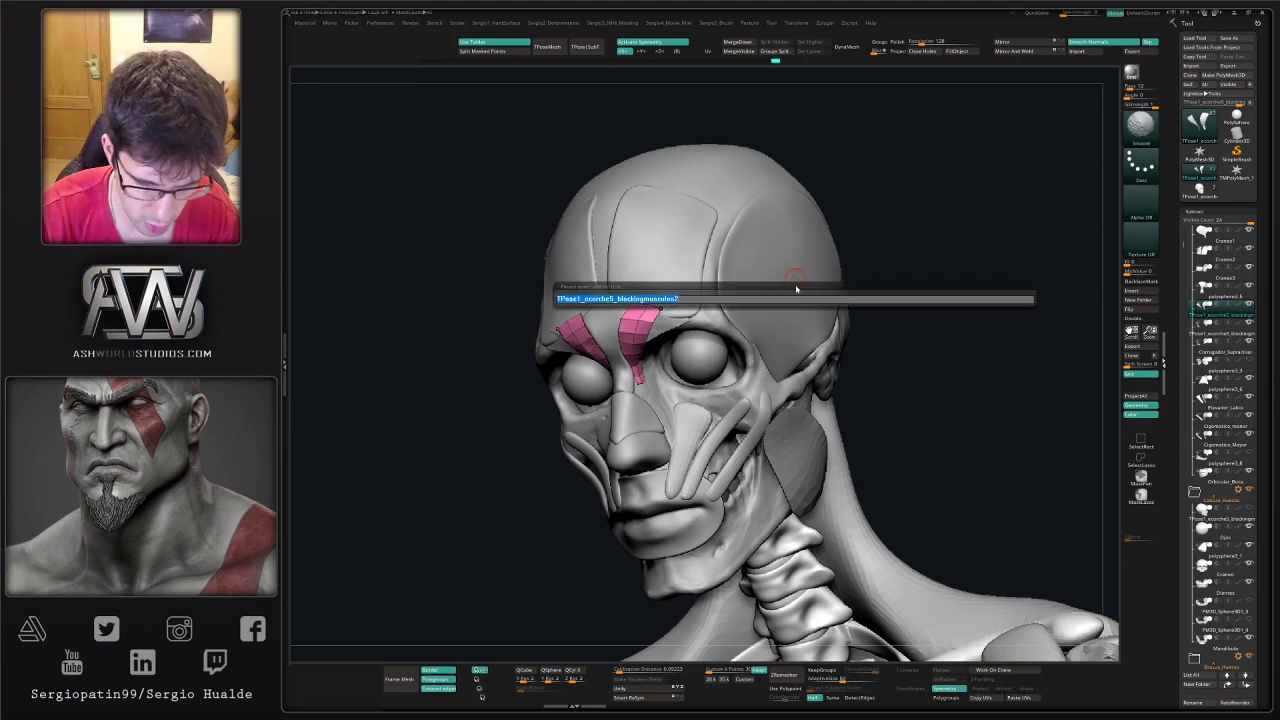
pyautogui.write('Depressor_')
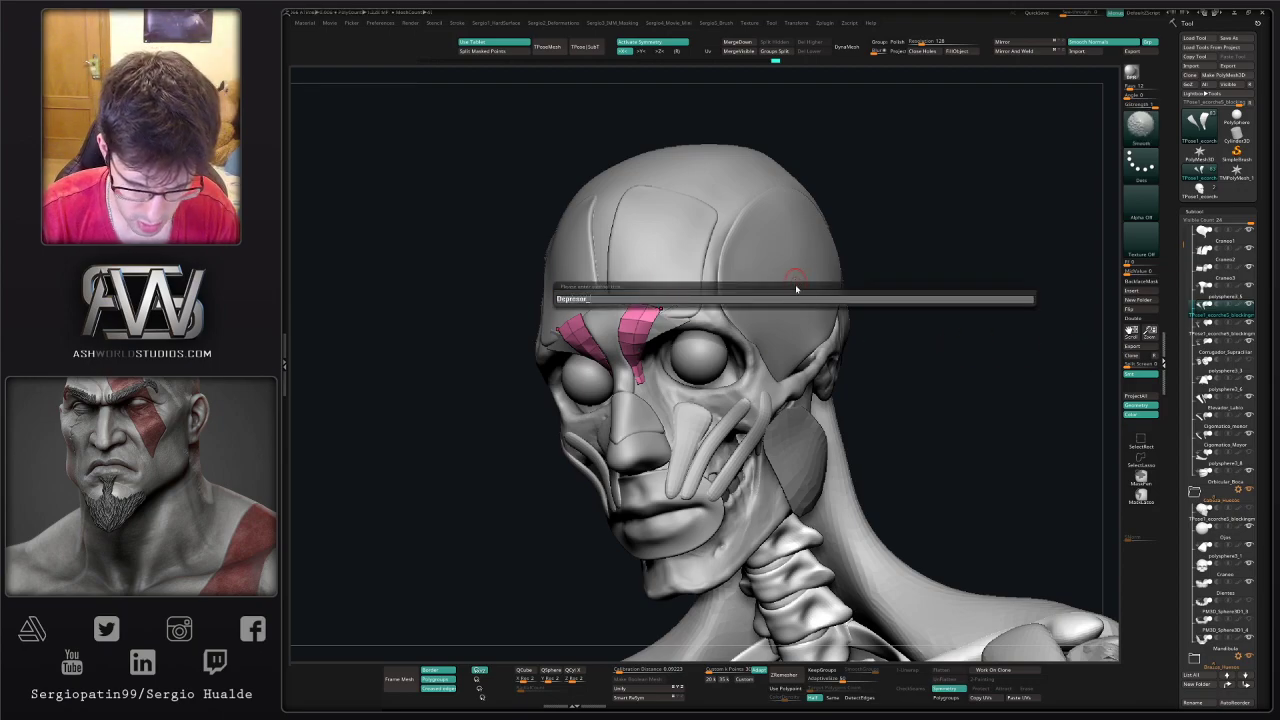
pyautogui.write('Supraciliar')
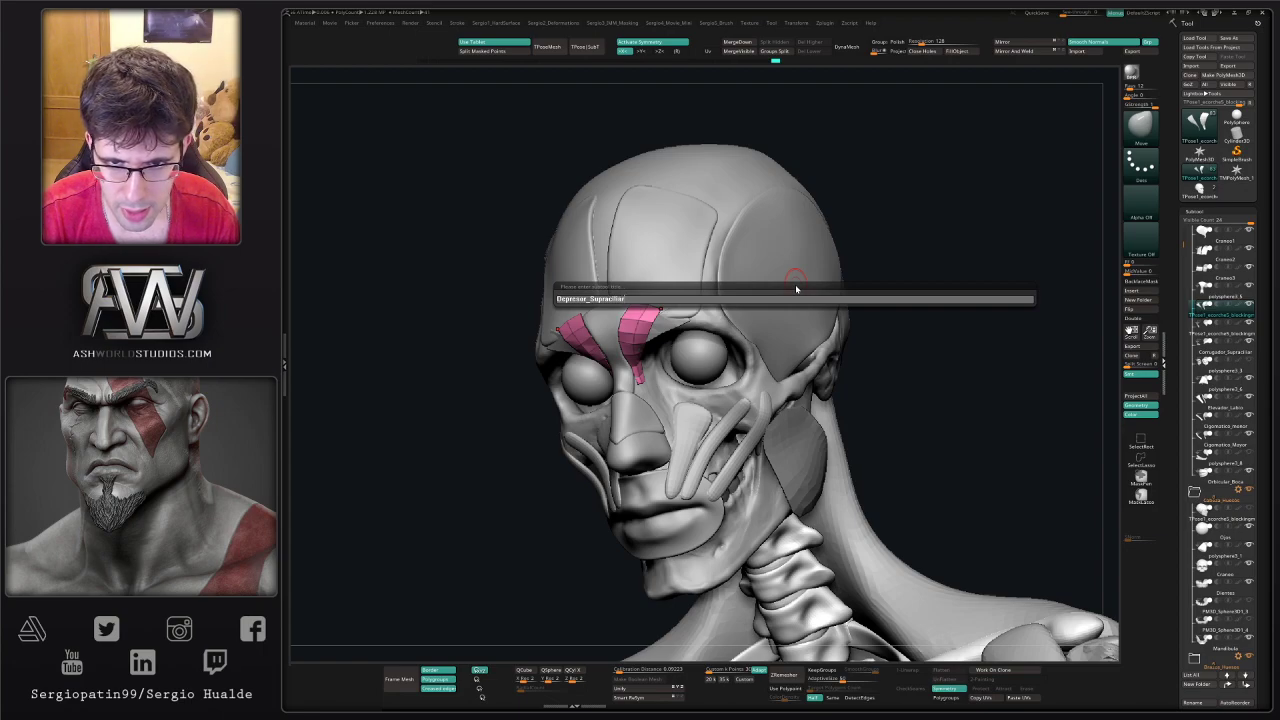
pyautogui.press('Return')
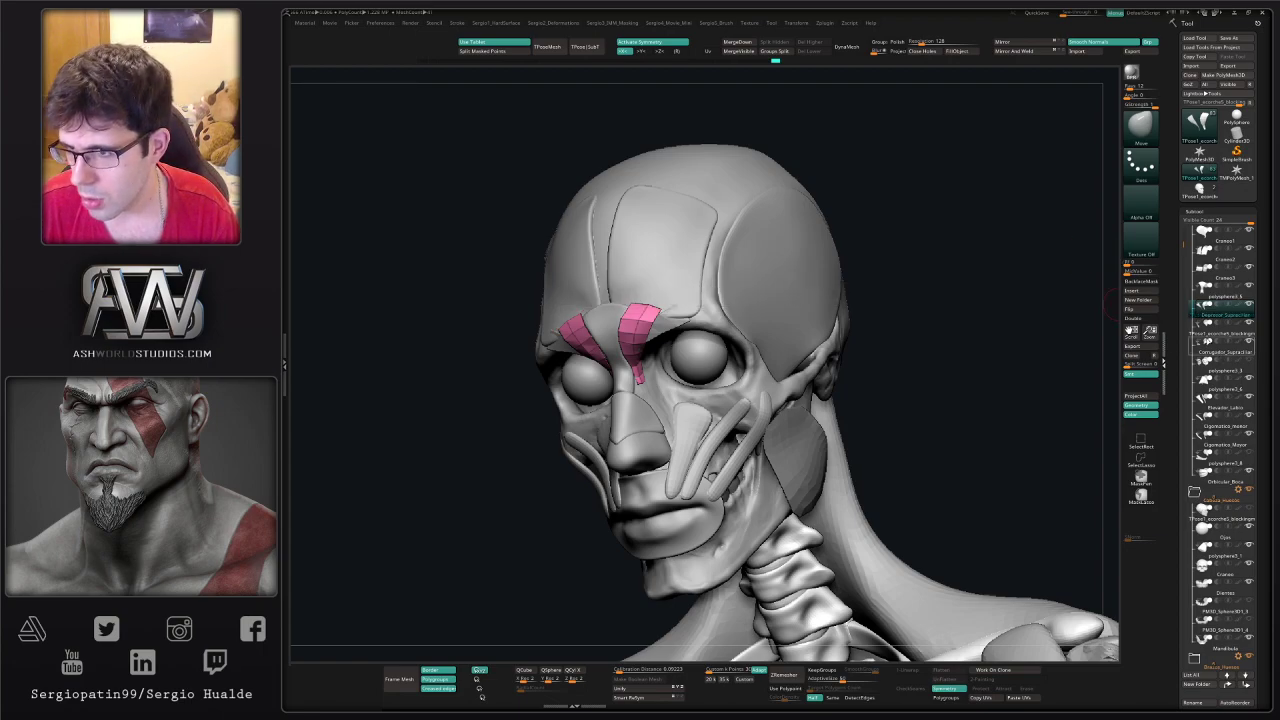
# - Move the split-off jaw muscle subtool below Orbicular_Boca in the list and rename it Buccinador
pyautogui.click(1221, 333)
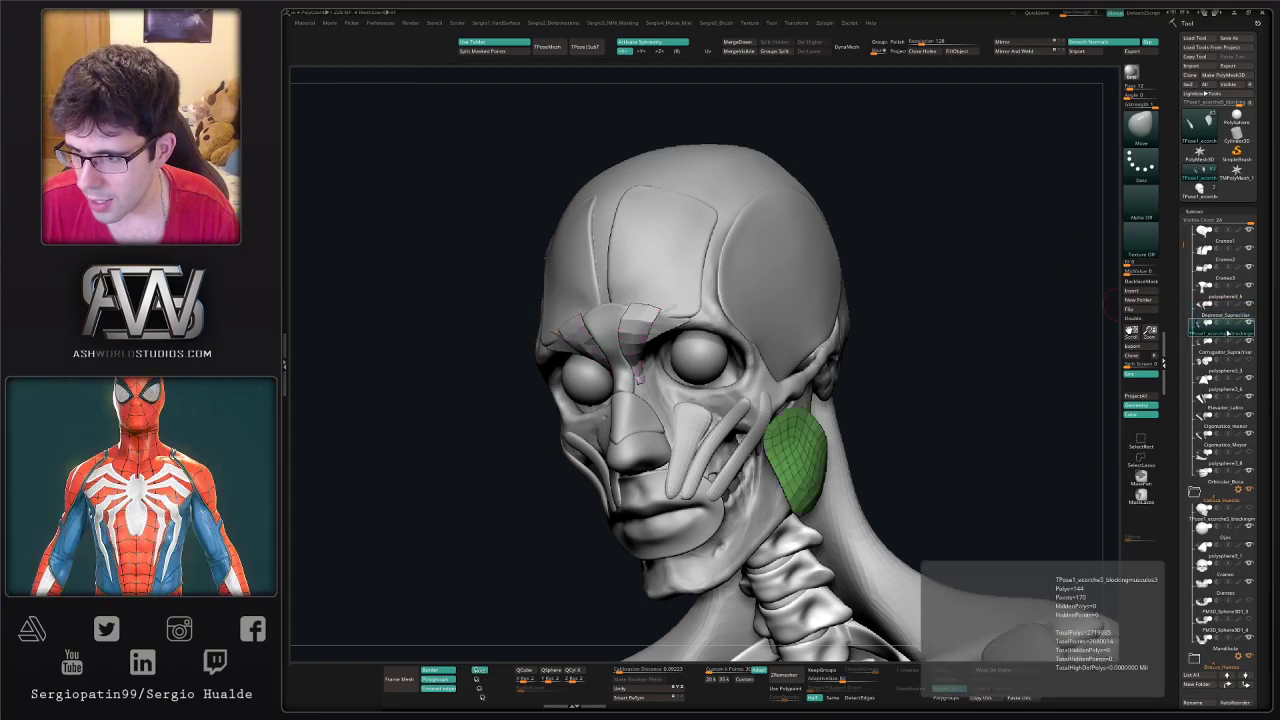
pyautogui.moveTo(1223, 408); pyautogui.dragTo(1216, 480)
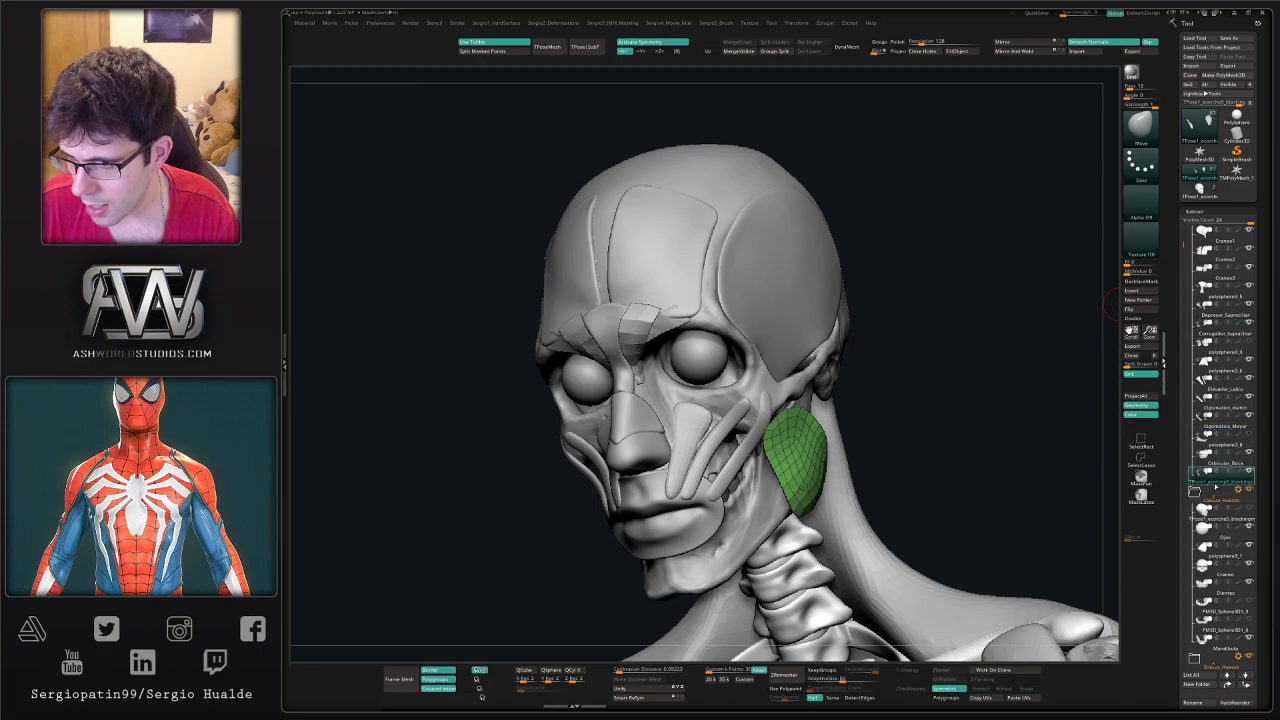
pyautogui.press('F2')
pyautogui.write('Buccinad')
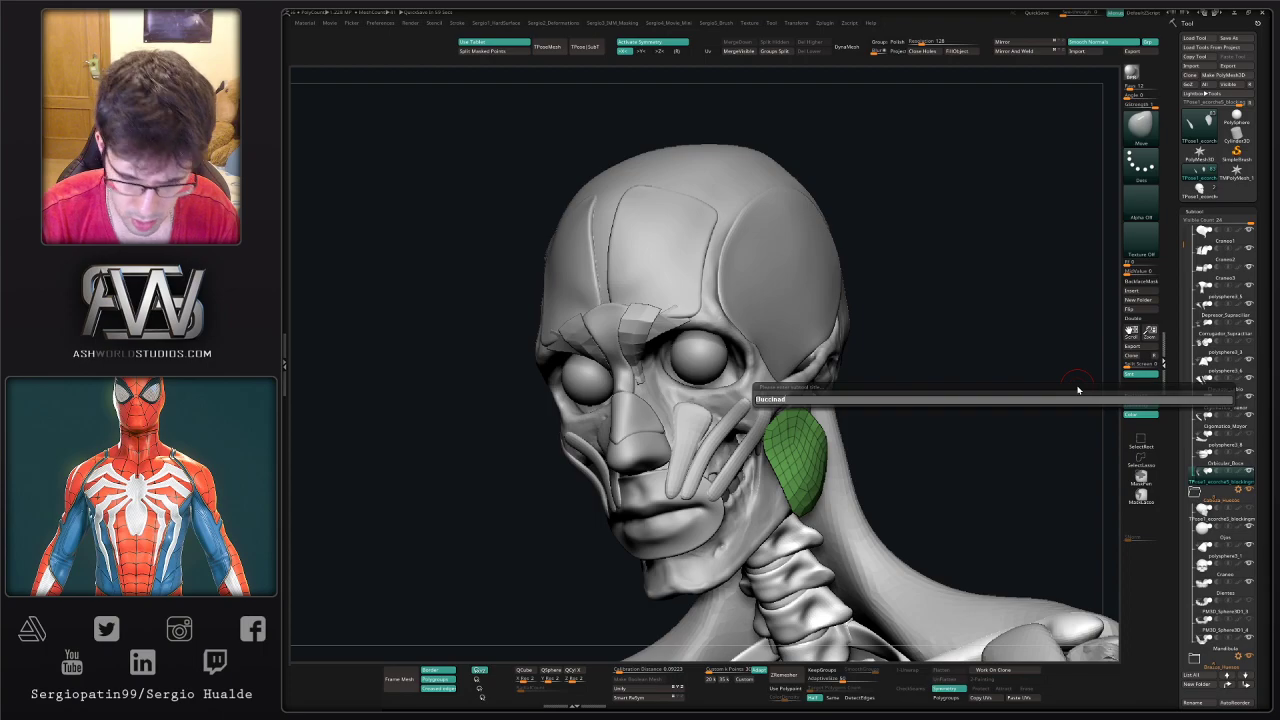
pyautogui.press('Return')
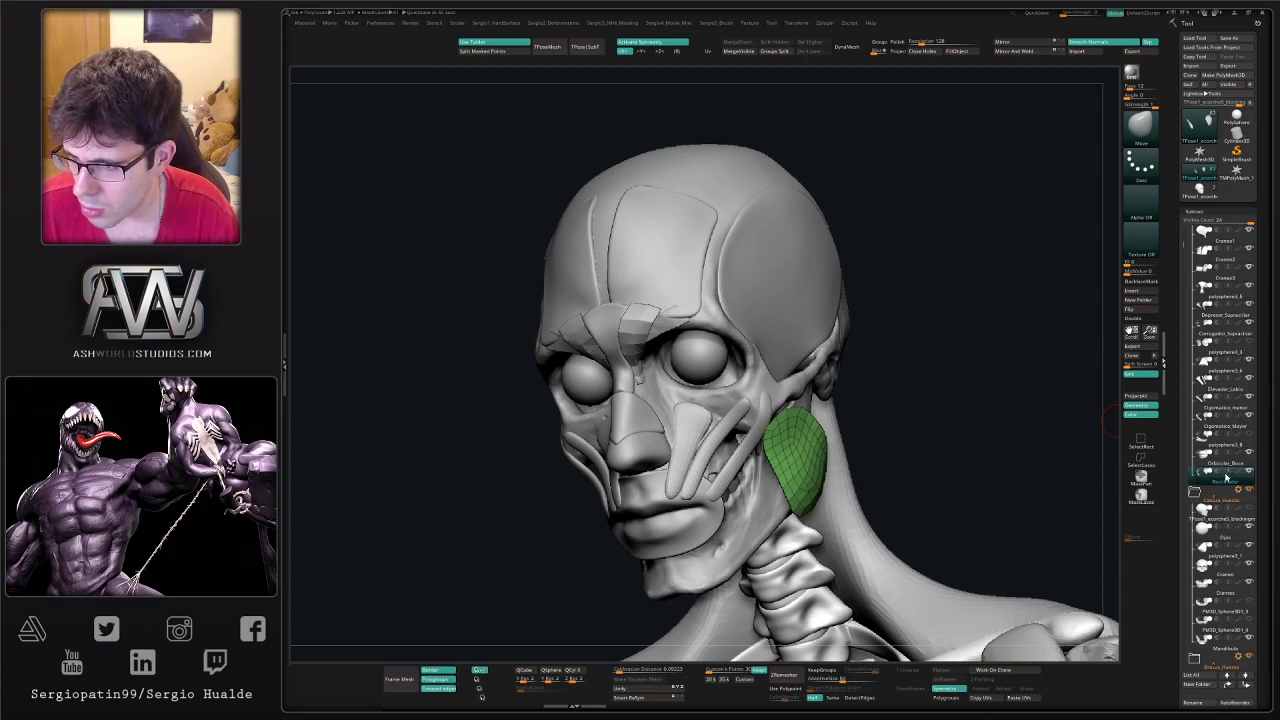
# - Edit the name of the slanted brow strip subtool, changing Supraciliar to Superciliar
pyautogui.click(1232, 334)
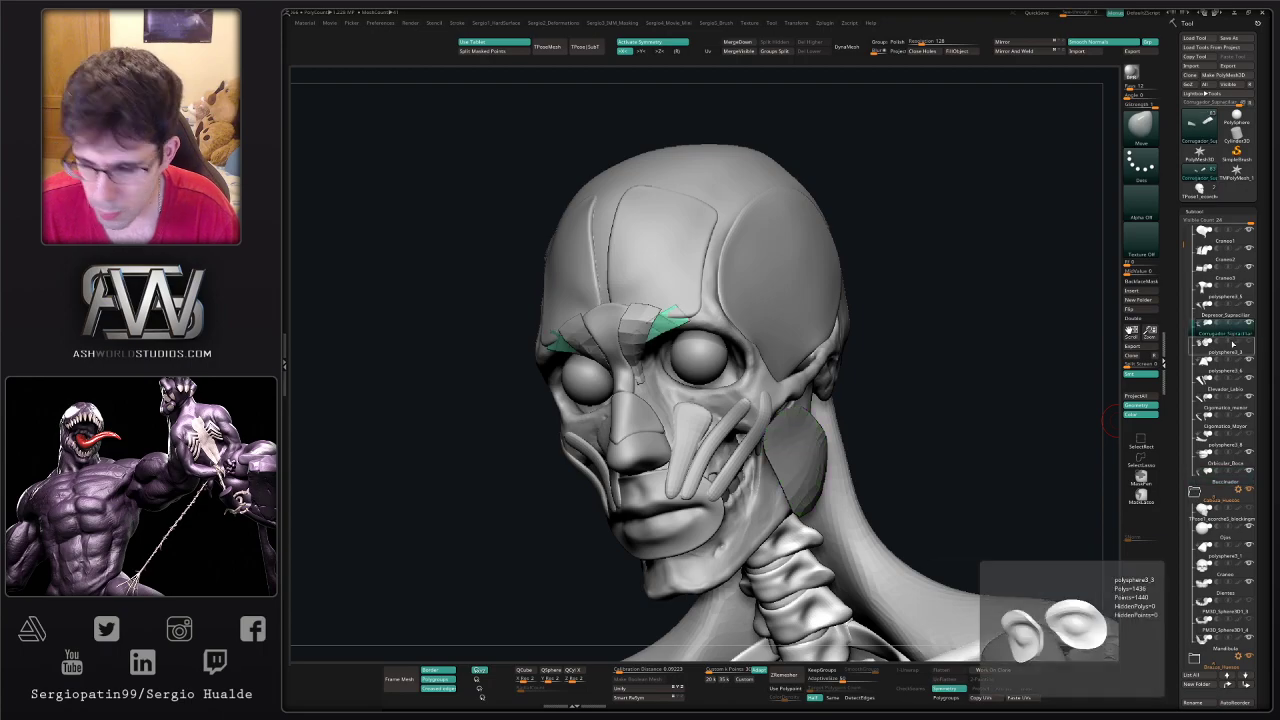
pyautogui.doubleClick(1232, 344)
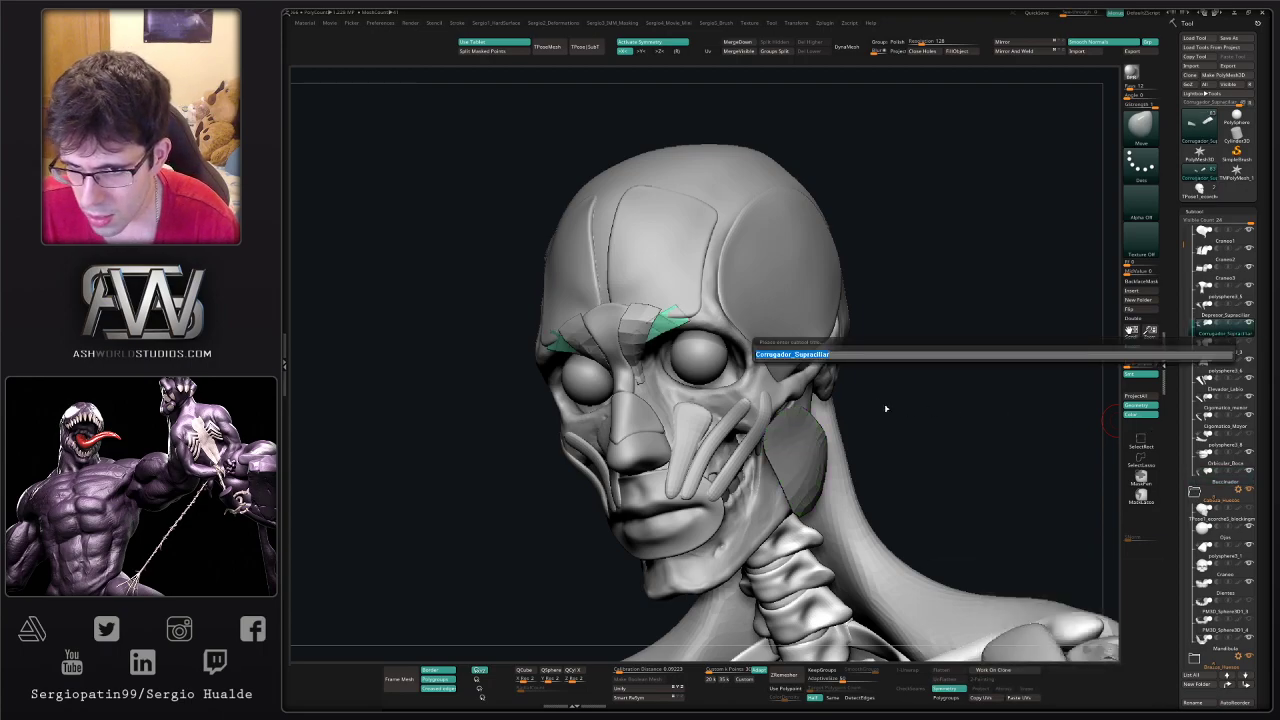
pyautogui.click(820, 355)
pyautogui.press('BackSpace')
pyautogui.press('BackSpace')
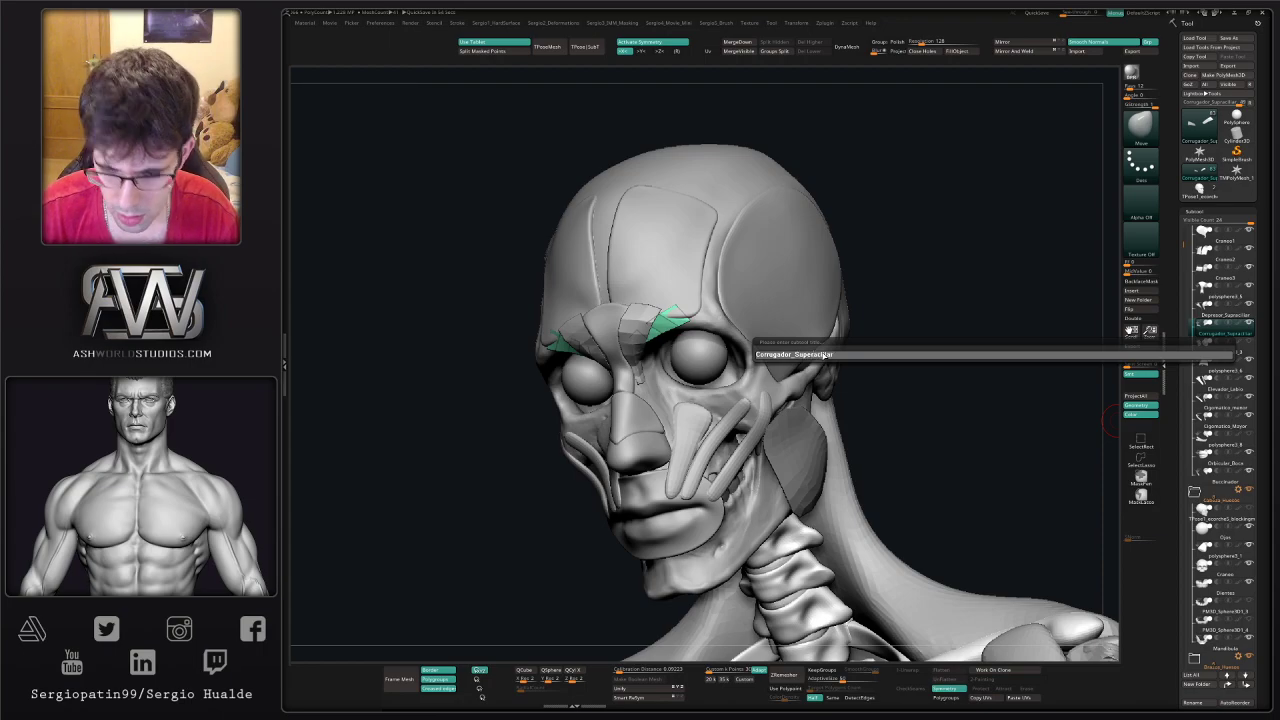
pyautogui.press('Return')
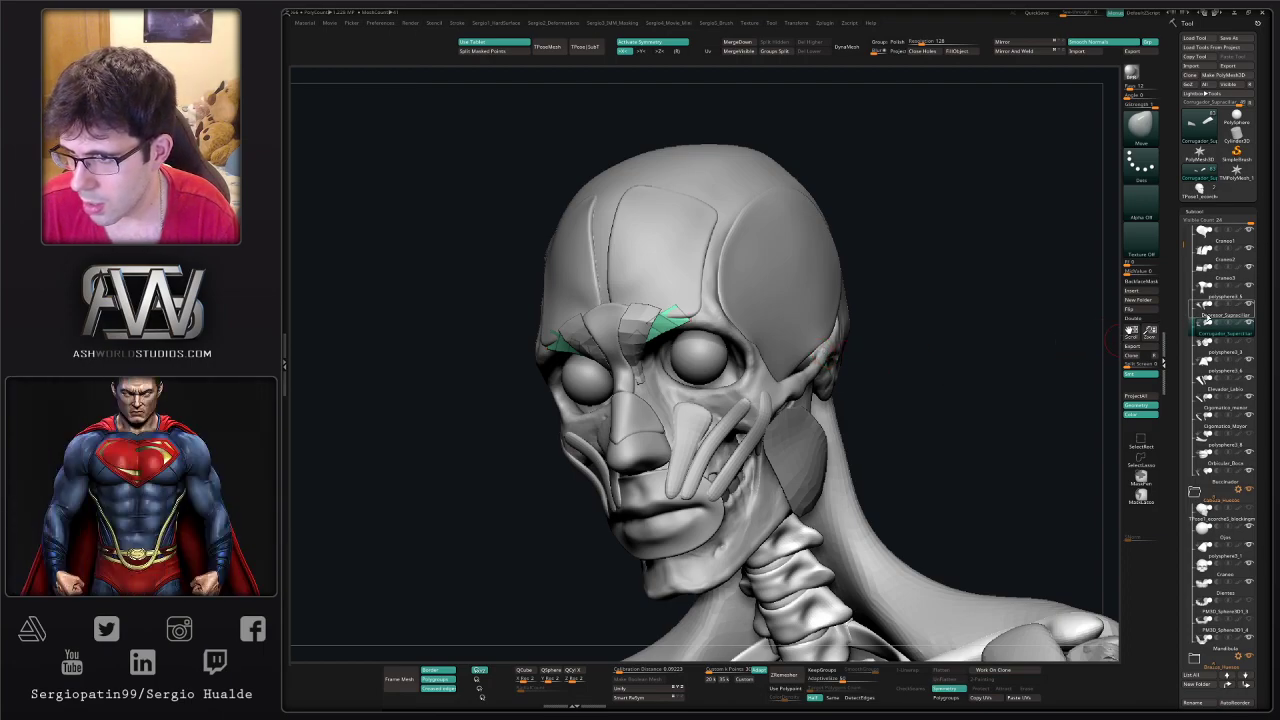
pyautogui.doubleClick(1215, 333)
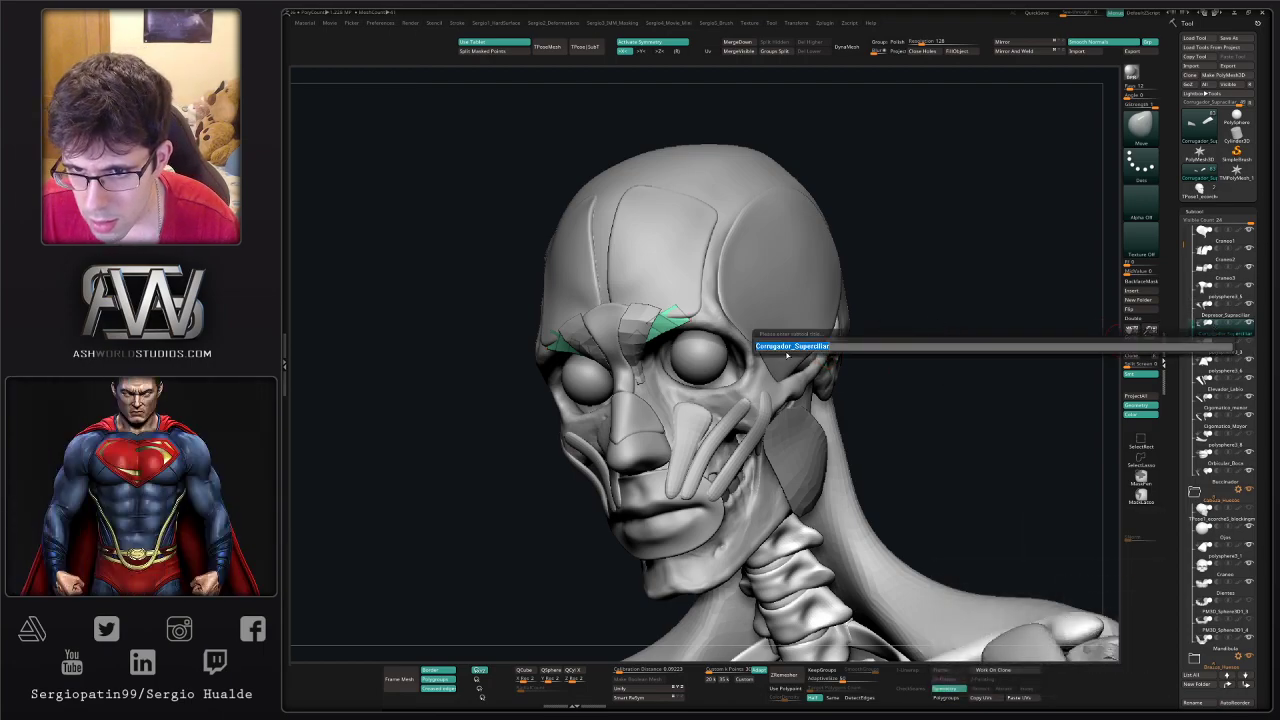
pyautogui.click(828, 350)
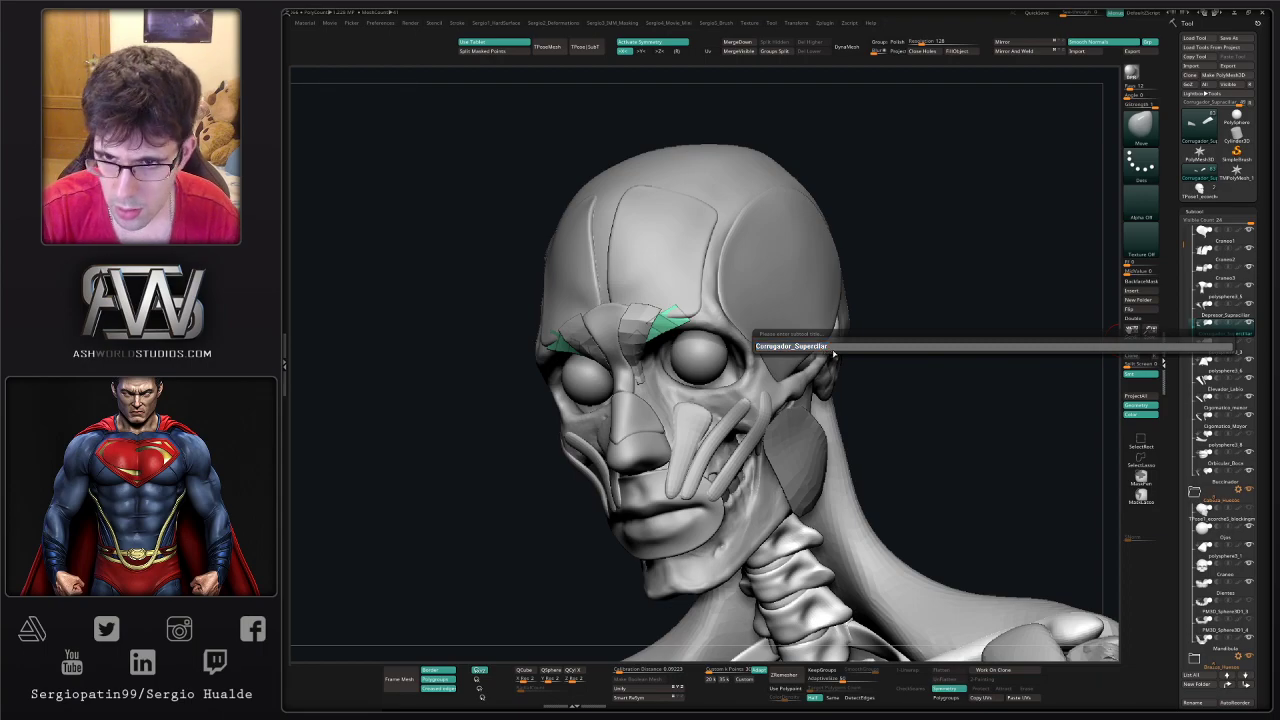
pyautogui.press('Return')
# - Rename the subtool with the strips beside the nose bridge Depresor_Superciliar
pyautogui.click(1218, 312)
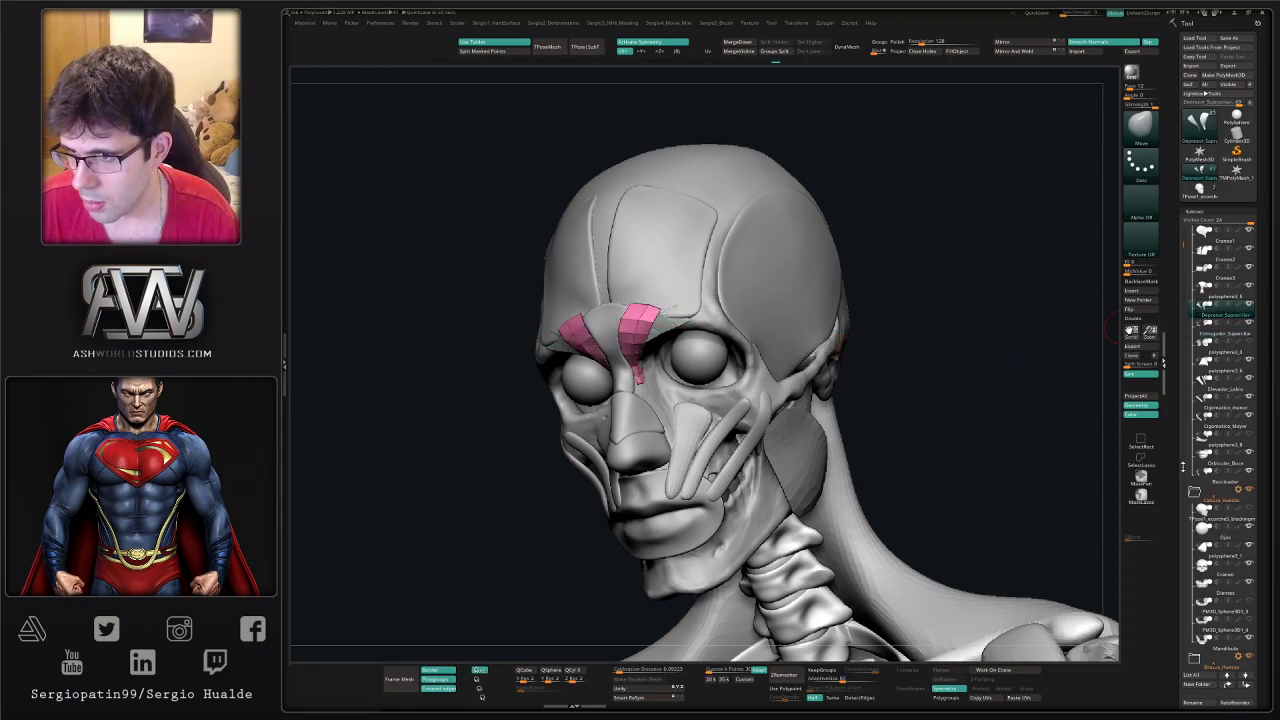
pyautogui.press('F2')
pyautogui.click(804, 442)
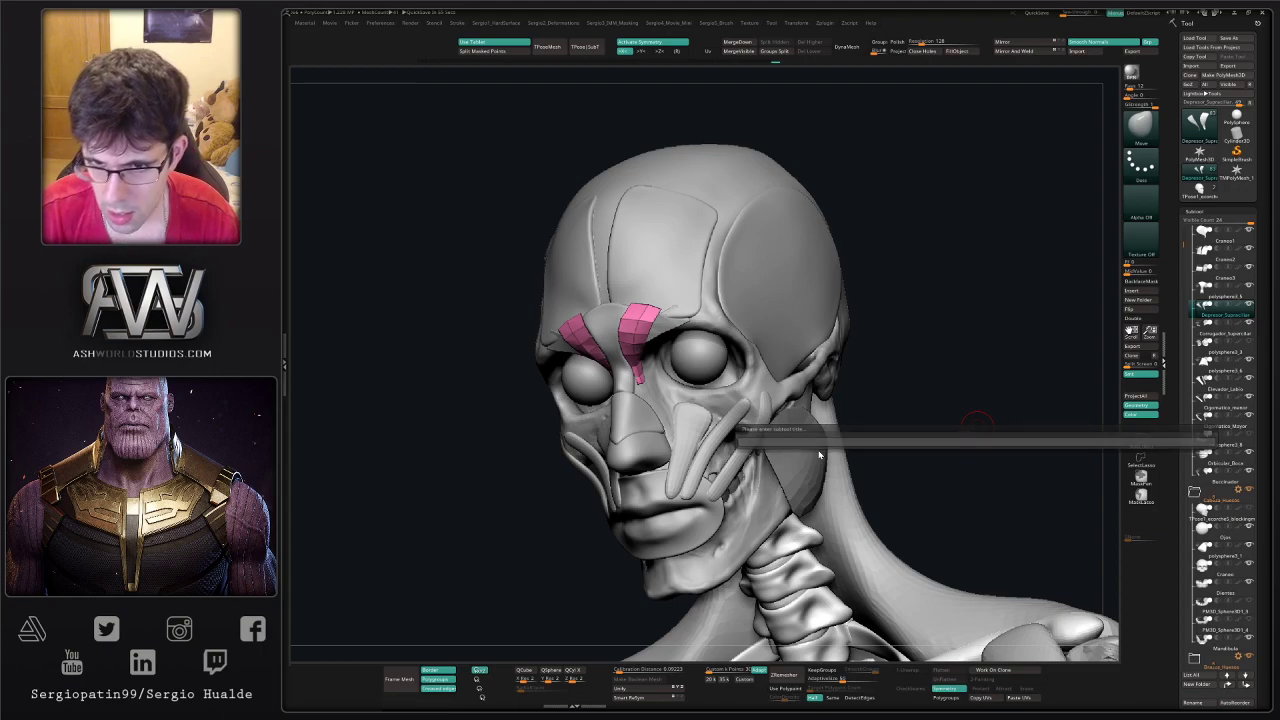
pyautogui.press('Return')
# - Correct the ending of the slanted brow strip subtool's name so it reads Corrugador_Superciliar
pyautogui.click(1212, 333)
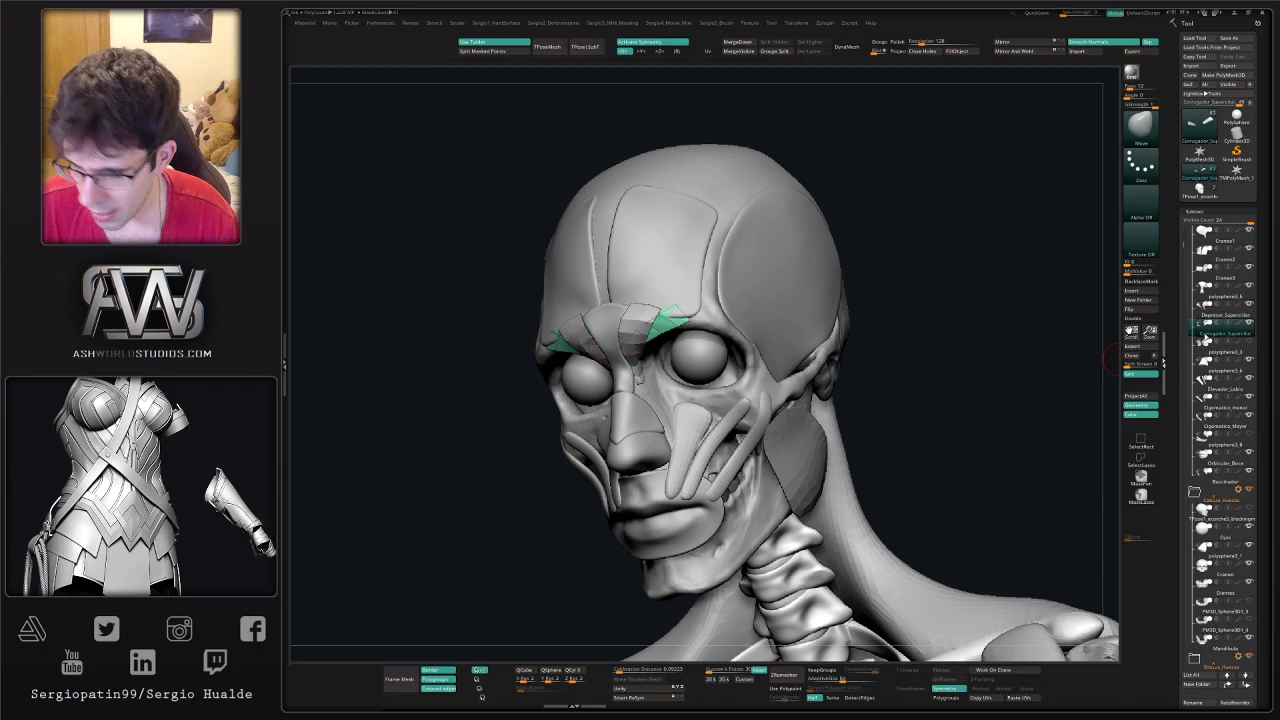
pyautogui.click(1201, 703)
pyautogui.click(822, 367)
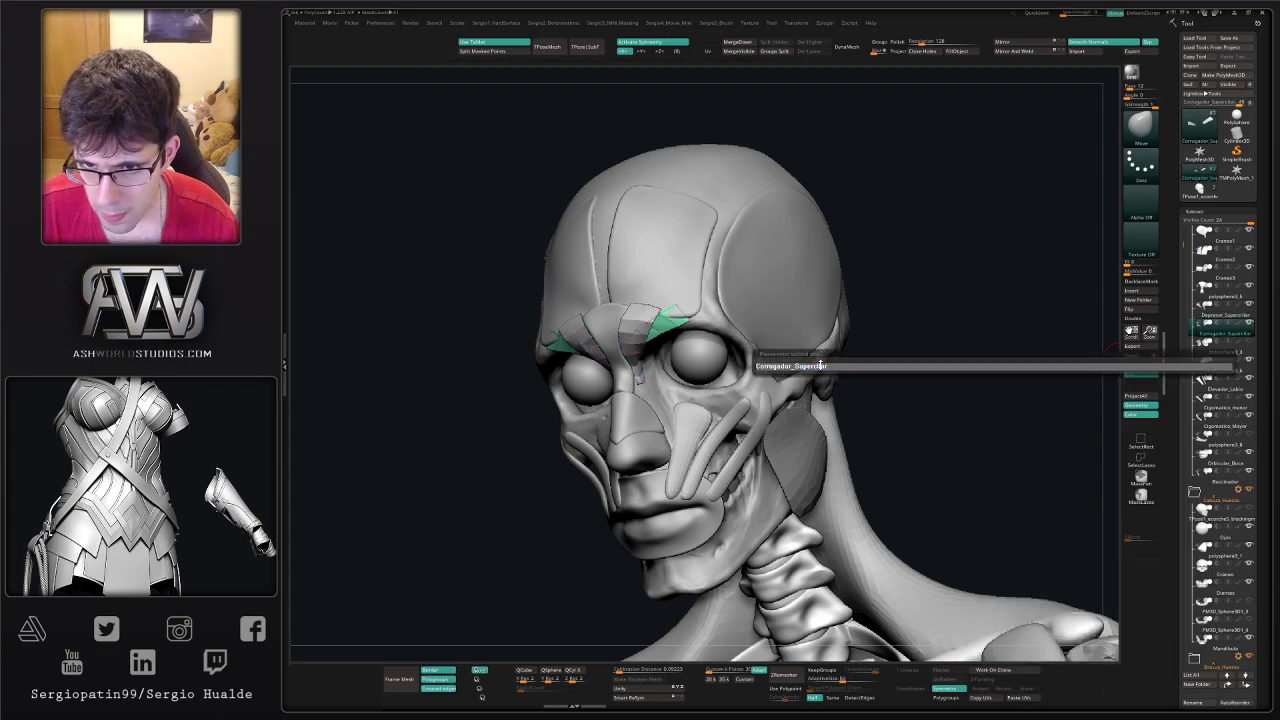
pyautogui.press('Return')
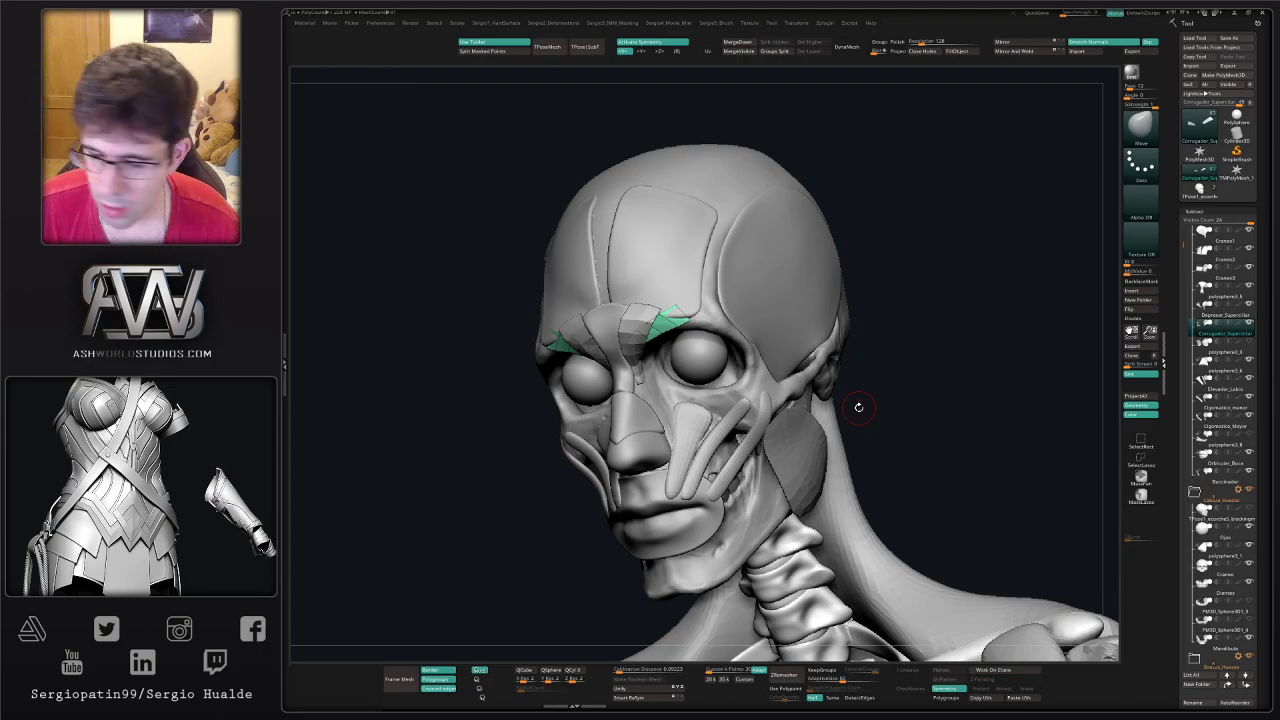
pyautogui.moveTo(858, 407); pyautogui.dragTo(764, 376)
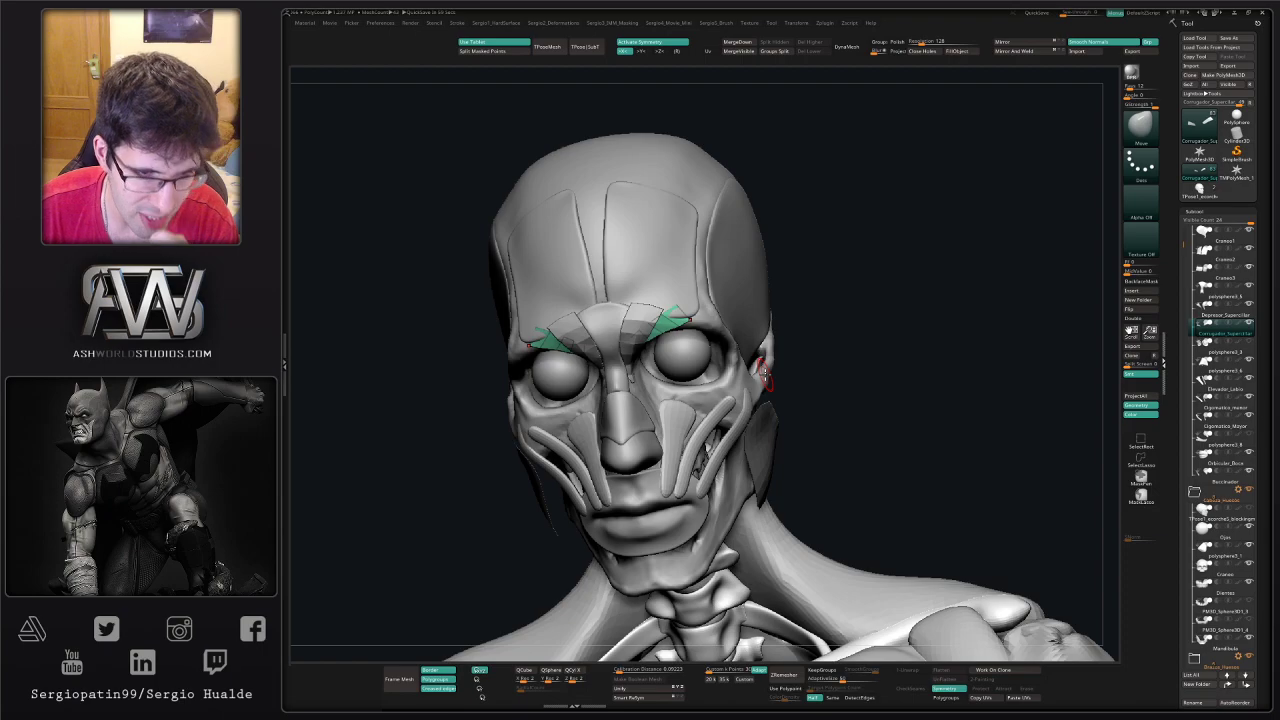
pyautogui.moveTo(843, 283); pyautogui.dragTo(900, 285)
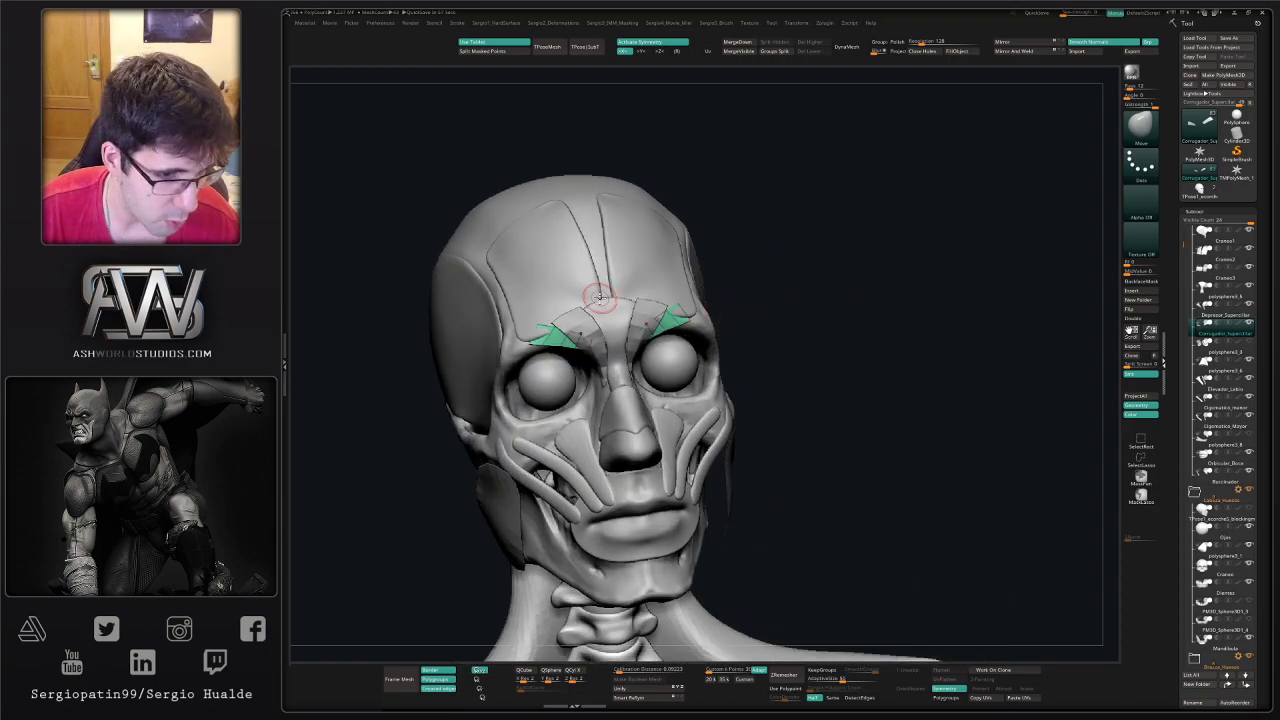
pyautogui.moveTo(817, 286); pyautogui.dragTo(738, 313)
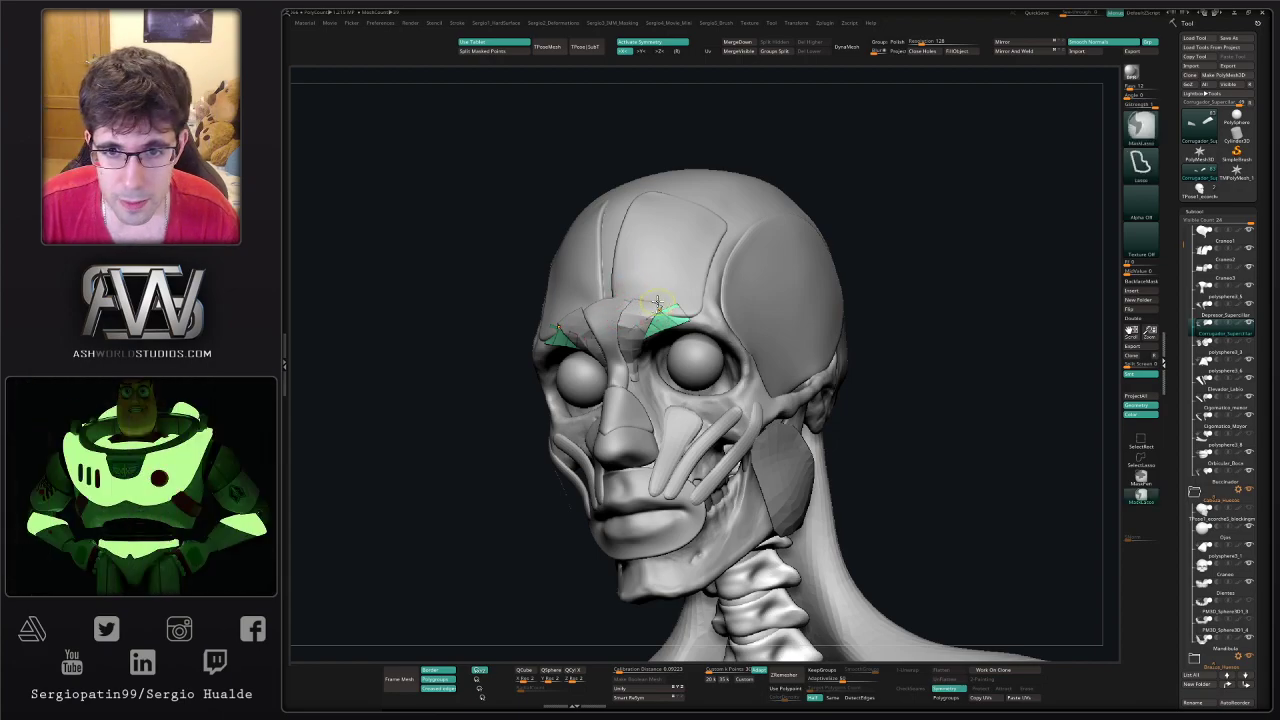
# - Try to thicken the isolated Corrugador_Superciliar brow strips with Panel Loops
pyautogui.keyDown('ctrl'); pyautogui.moveTo(644, 296); pyautogui.dragTo(684, 324, button='right'); pyautogui.keyUp('ctrl')
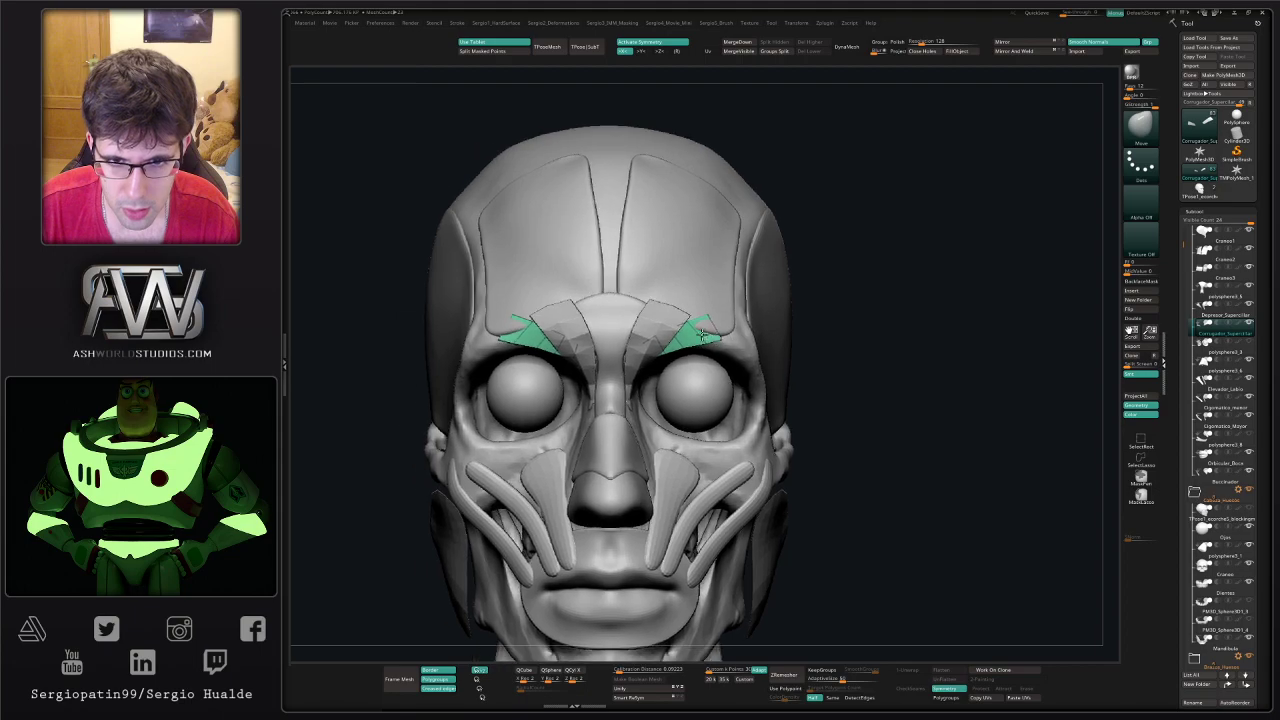
pyautogui.hotkey('alt', 's')
pyautogui.moveTo(797, 300); pyautogui.dragTo(790, 325, button='right')
pyautogui.keyDown('ctrl'); pyautogui.moveTo(703, 323); pyautogui.dragTo(732, 321, button='right'); pyautogui.keyUp('ctrl')
pyautogui.rightClick(731, 321)
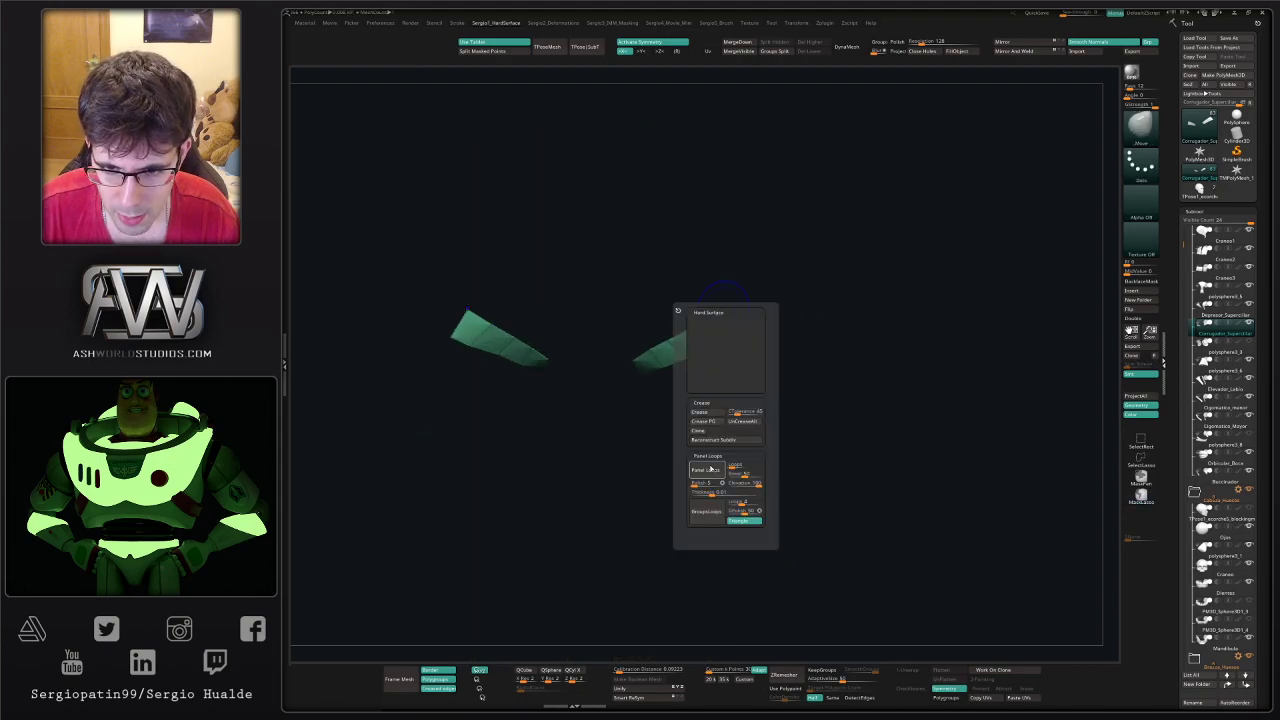
pyautogui.moveTo(707, 470); pyautogui.dragTo(644, 468, button='right')
pyautogui.hotkey('alt', 's')
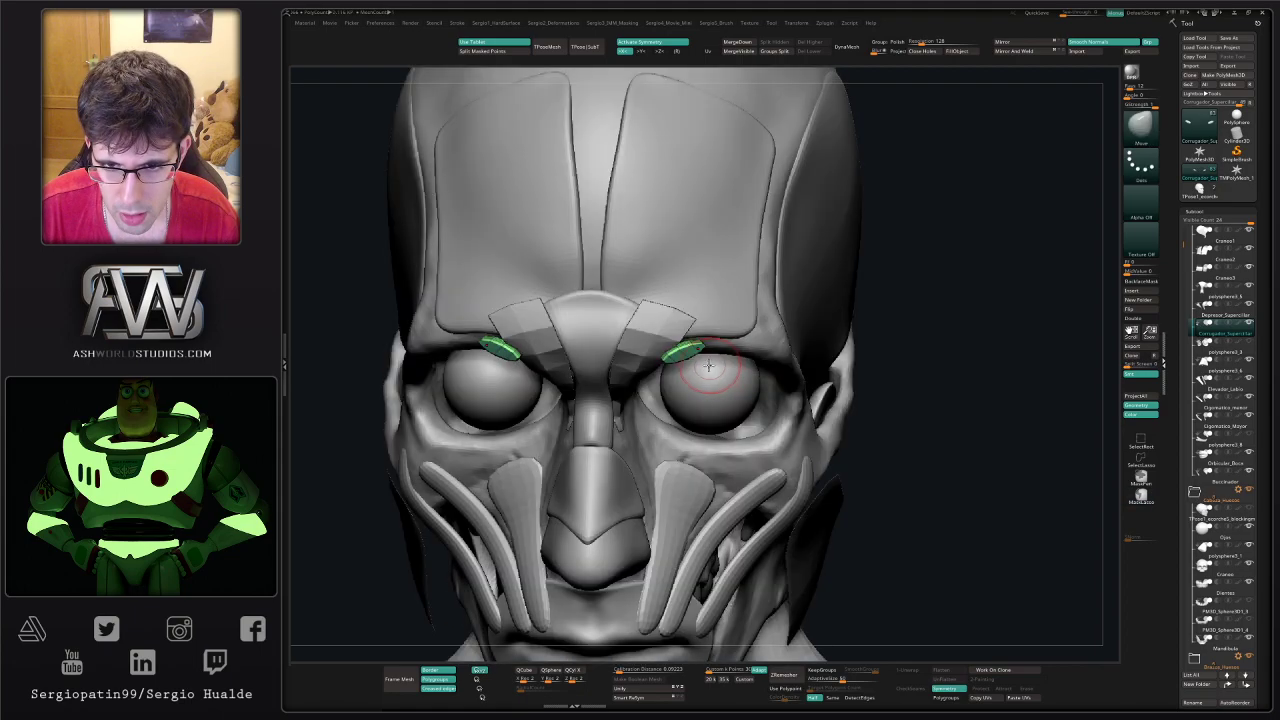
pyautogui.keyDown('ctrl'); pyautogui.moveTo(707, 369); pyautogui.dragTo(709, 315, button='right'); pyautogui.keyUp('ctrl')
pyautogui.press('1')
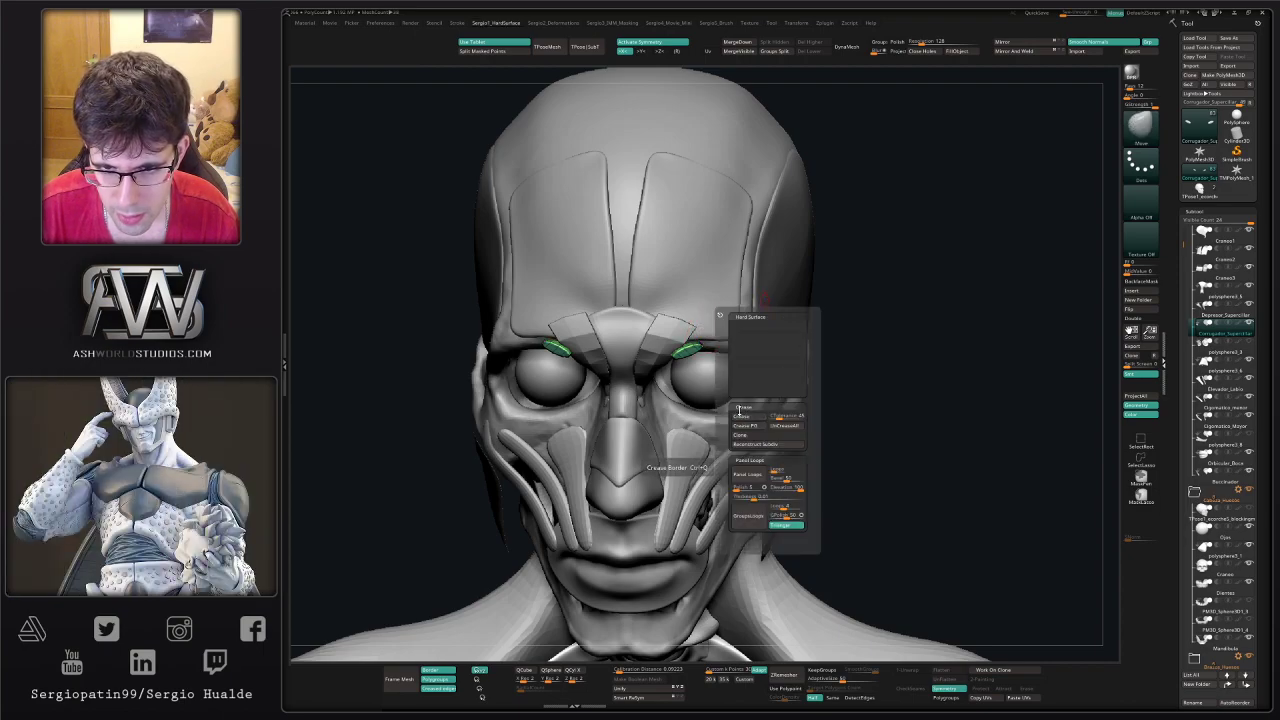
pyautogui.hotkey('shift', 'ctrl', 's')
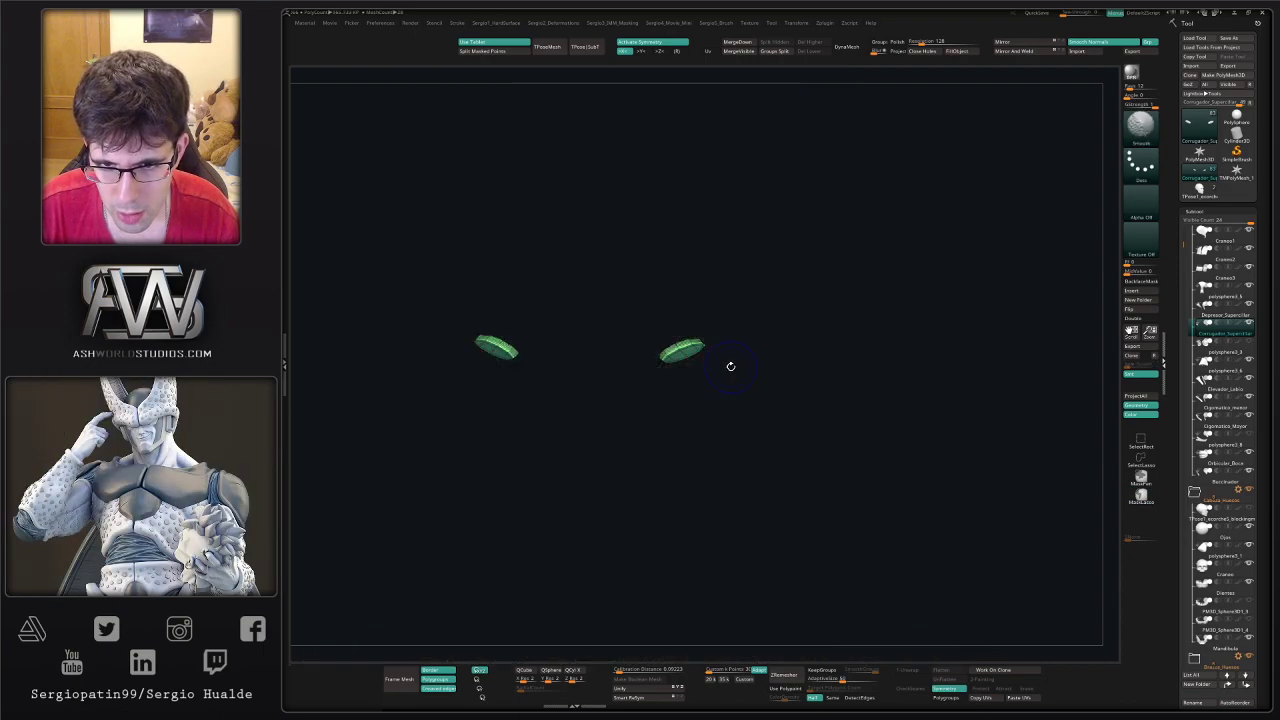
pyautogui.press('f')
# - Thicken the flat Corrugador_Superciliar strips using Panel Loops with Bevel 0 and Polish 0, turn on the smoothed preview and show the other subtools
pyautogui.press('space')
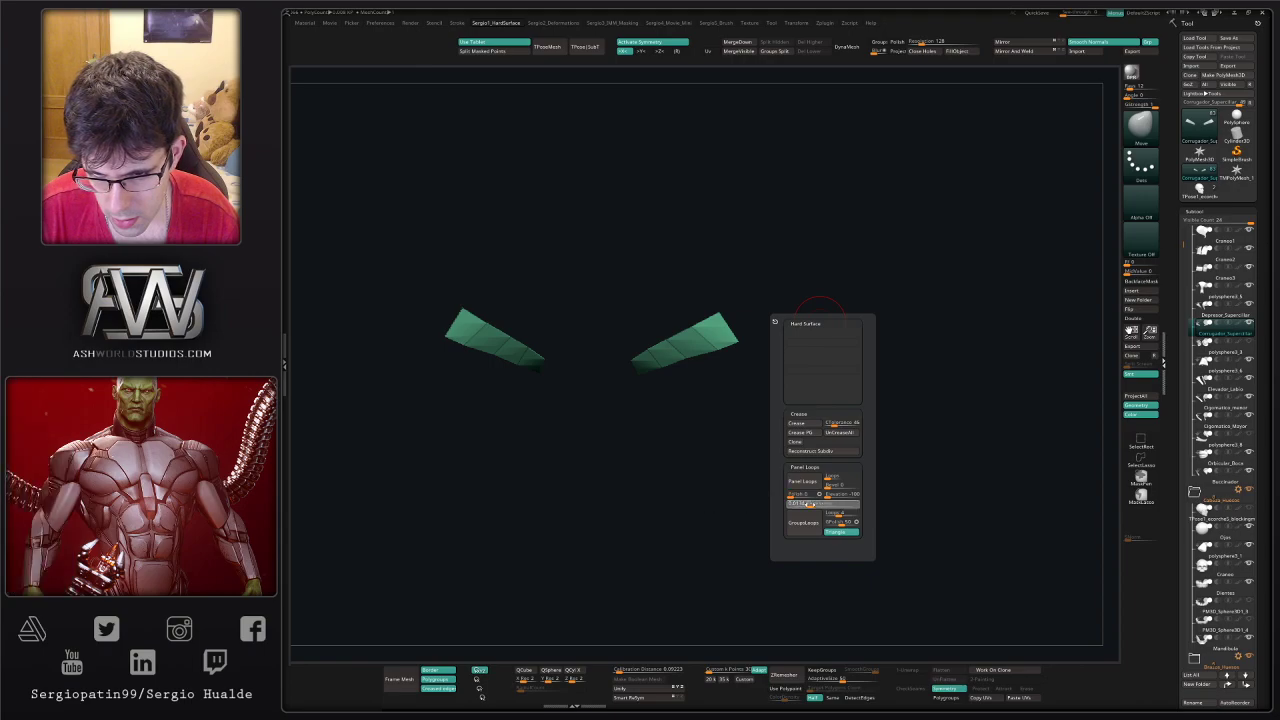
pyautogui.click(801, 481)
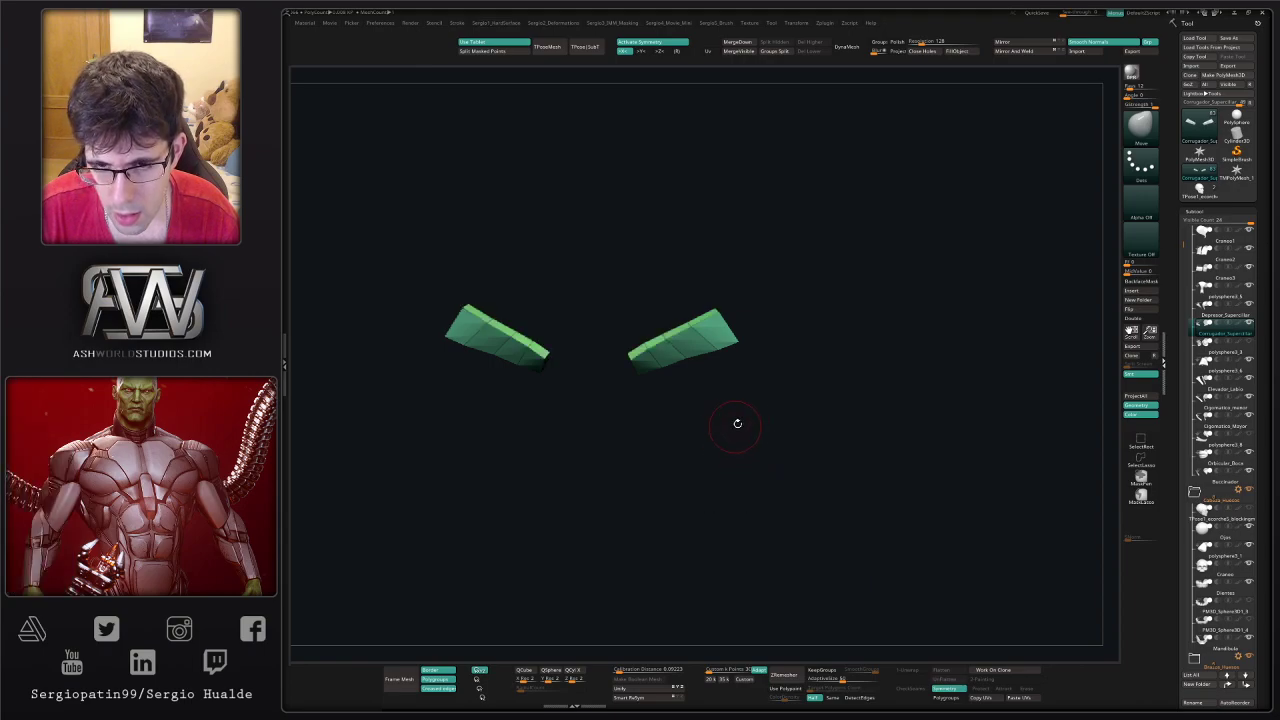
pyautogui.press('d')
pyautogui.hotkey('alt', 's')
# - Reshape the Corrugador_Superciliar strips with the Move brush so they follow the brow ridge above the eye sockets
pyautogui.moveTo(733, 392); pyautogui.dragTo(775, 378, button='right')
pyautogui.moveTo(733, 334); pyautogui.dragTo(746, 342)
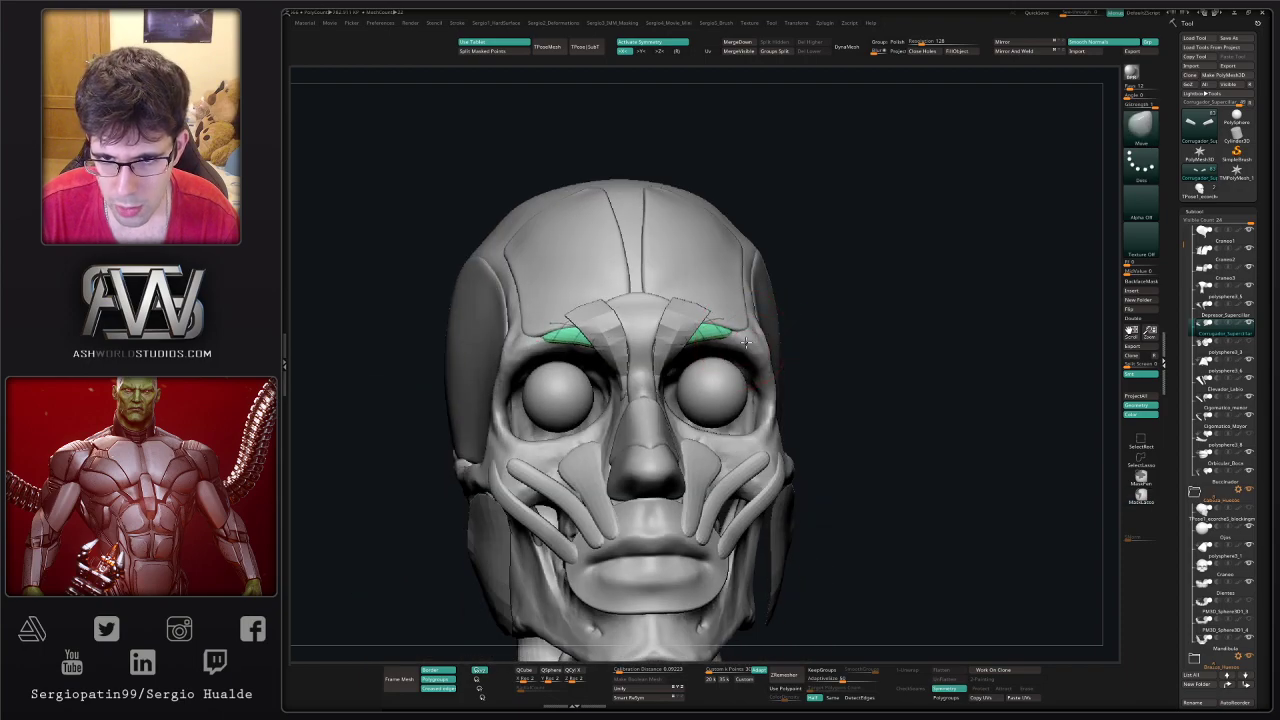
pyautogui.moveTo(678, 352); pyautogui.dragTo(740, 350, button='right')
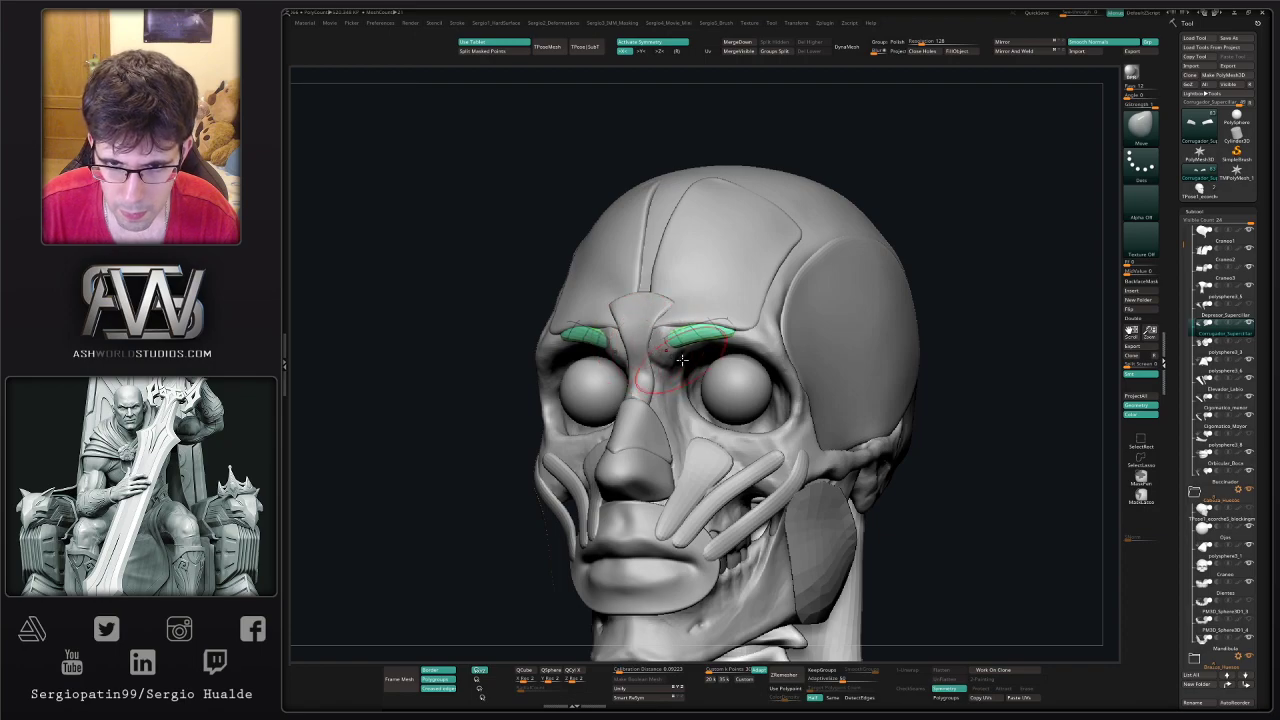
pyautogui.moveTo(640, 322); pyautogui.dragTo(622, 356, button='right')
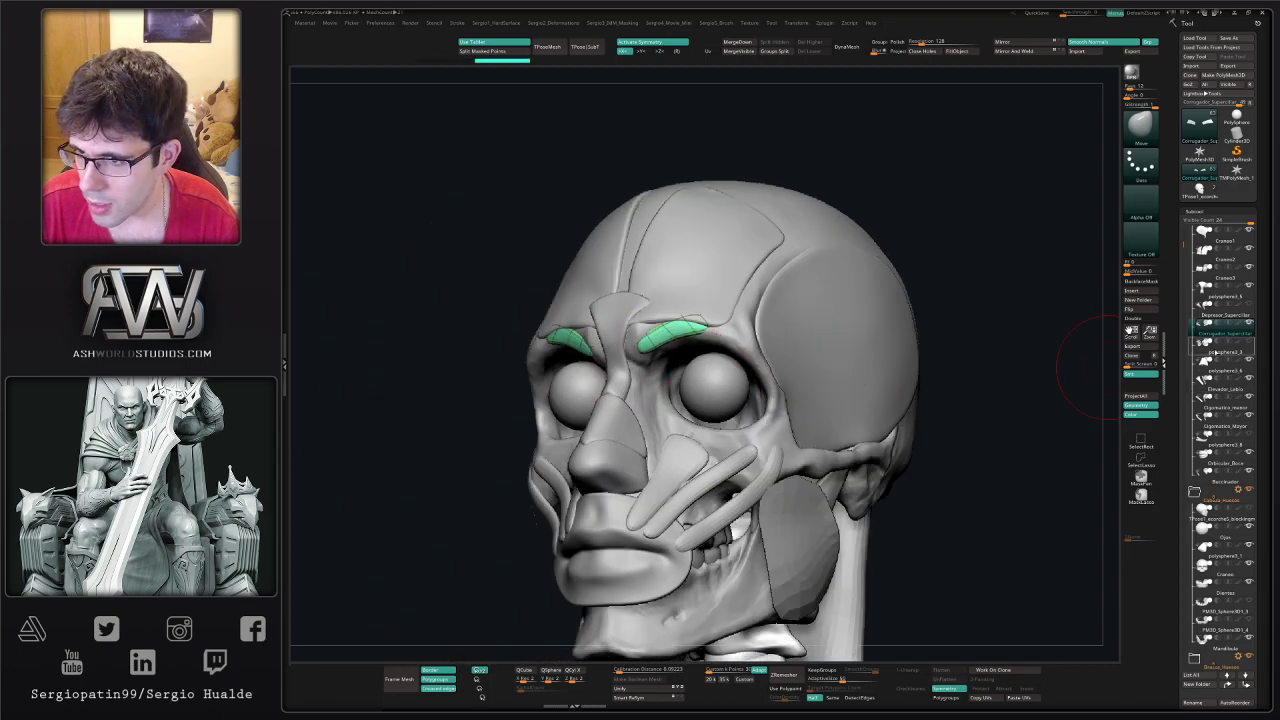
# - Show and select the Depresor_Superciliar subtool, thicken it with the same Panel Loops operation and turn on its smoothed preview
pyautogui.click(1218, 351)
pyautogui.click(1228, 314)
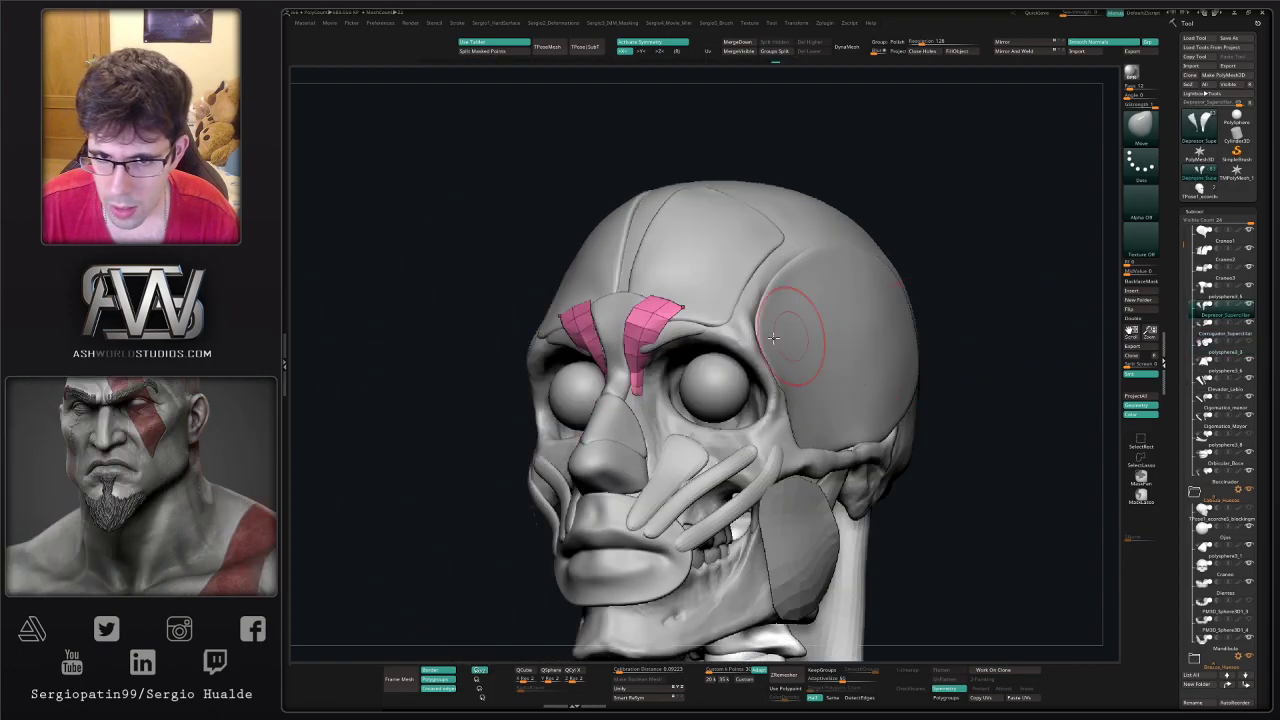
pyautogui.hotkey('shift', '1')
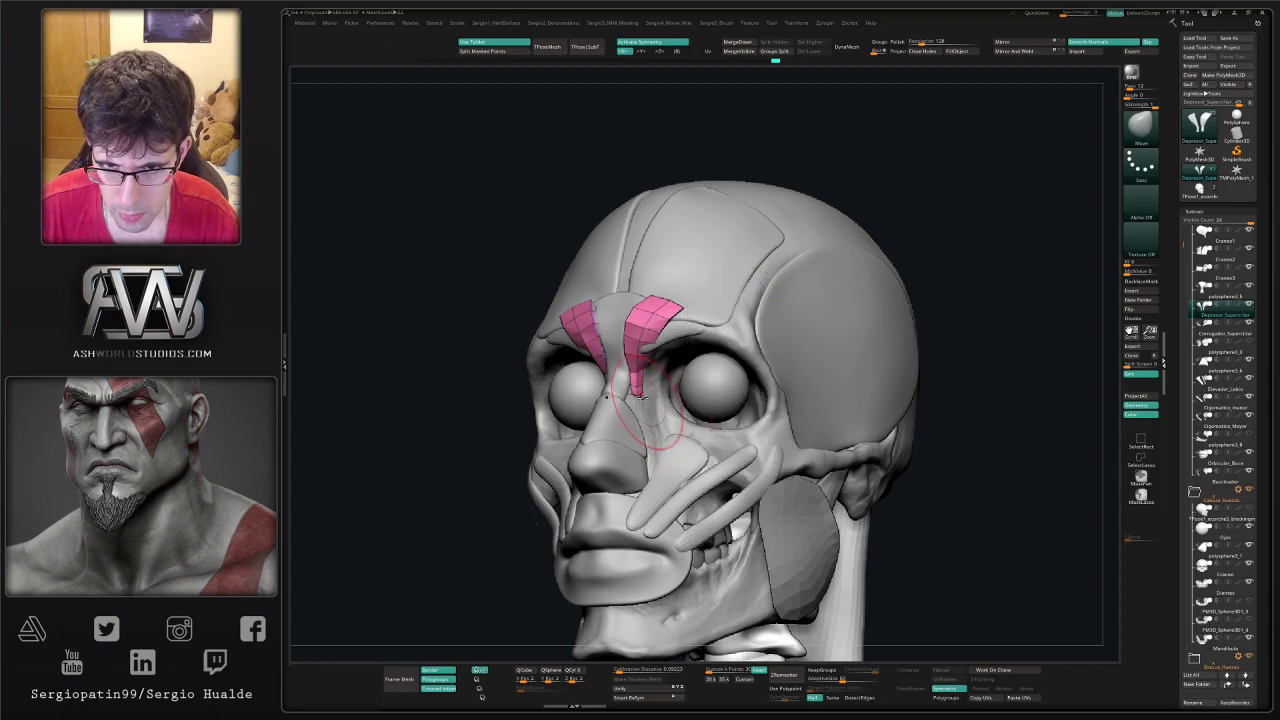
pyautogui.press('d')
pyautogui.moveTo(661, 311); pyautogui.dragTo(682, 310, button='right')
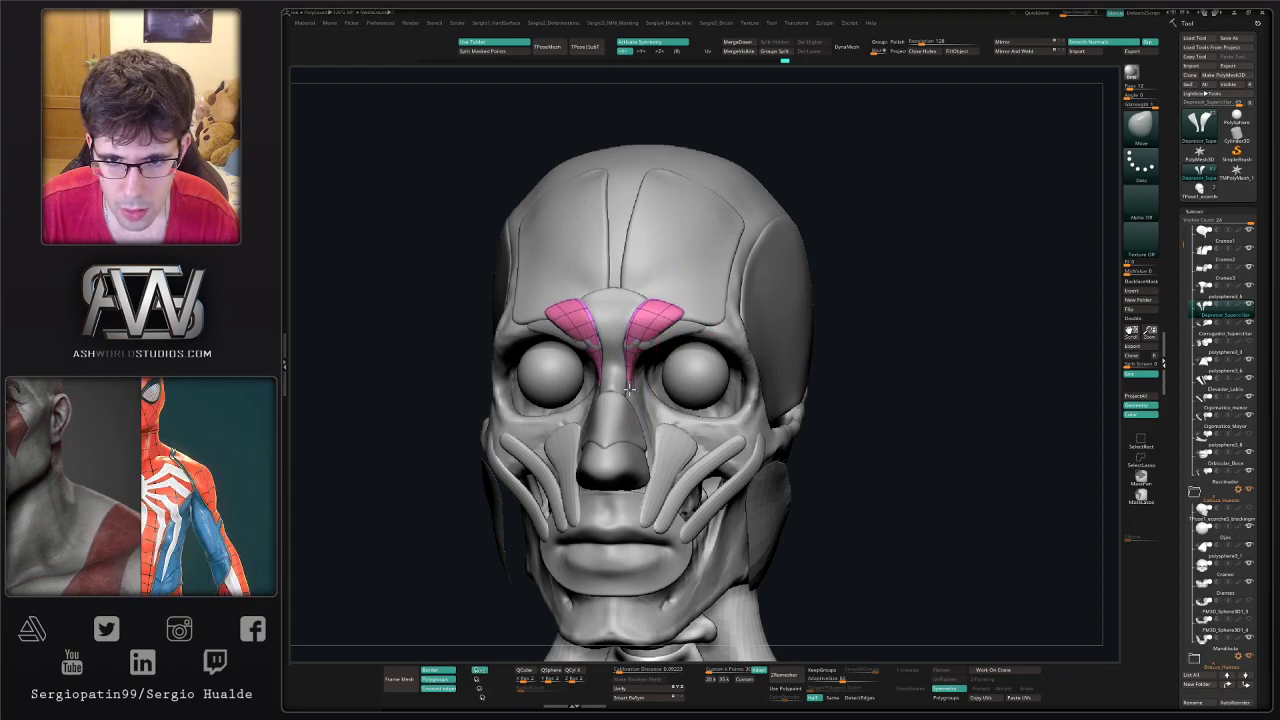
pyautogui.moveTo(635, 384)
pyautogui.mouseDown(button='right')
pyautogui.moveTo(651, 398)
pyautogui.moveTo(628, 358)
pyautogui.moveTo(640, 375)
pyautogui.mouseUp(button='right')
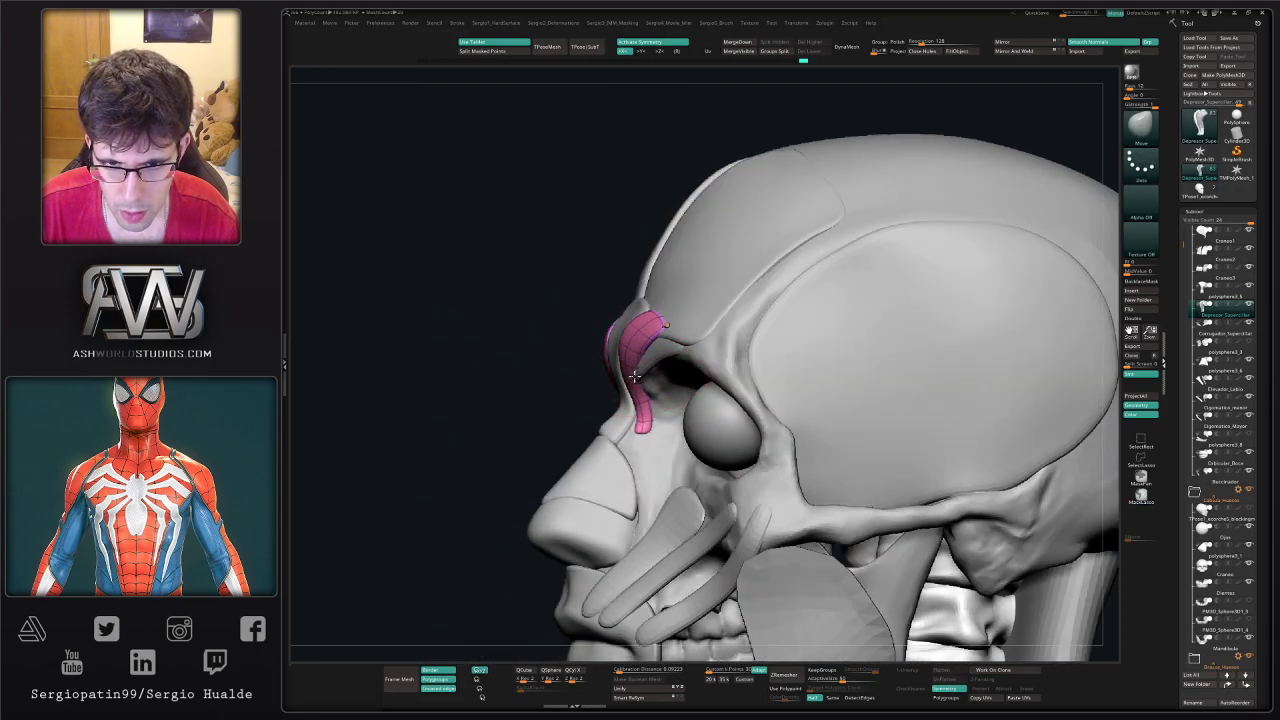
# - Select the Corrugador_Superciliar subtool again and adjust its fit beneath the depressor strips with the Move brush
pyautogui.keyDown('alt'); pyautogui.click(642, 376); pyautogui.keyUp('alt')
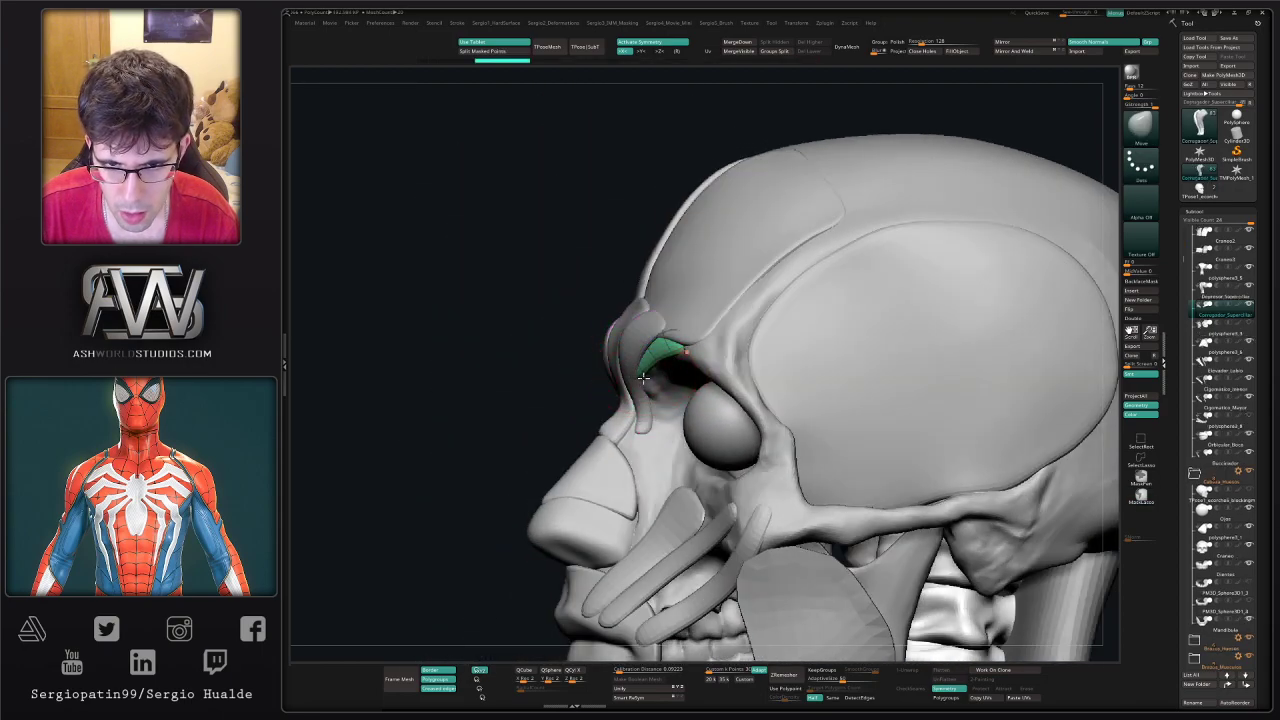
pyautogui.moveTo(643, 378); pyautogui.dragTo(735, 390, button='right')
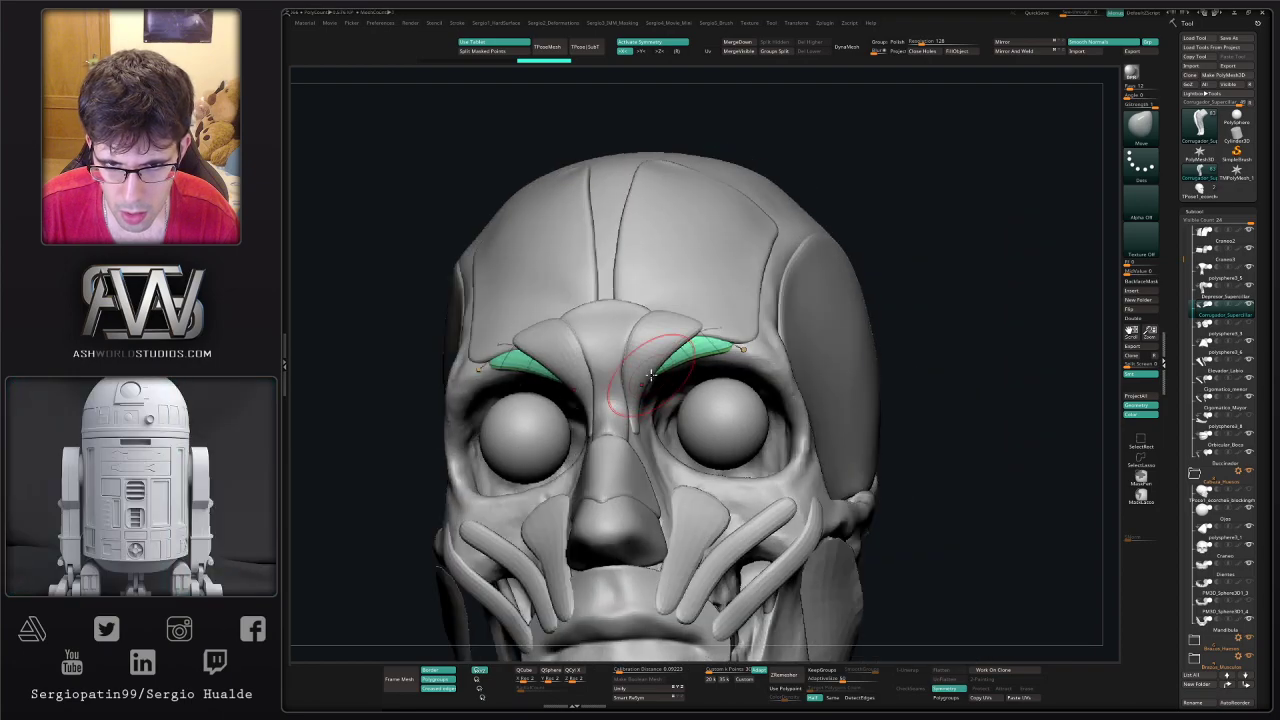
pyautogui.click(650, 376)
pyautogui.moveTo(650, 376)
pyautogui.keyDown('ctrl'); pyautogui.mouseDown(button='right')
pyautogui.moveTo(651, 334)
pyautogui.moveTo(671, 371)
pyautogui.mouseUp(button='right'); pyautogui.keyUp('ctrl')
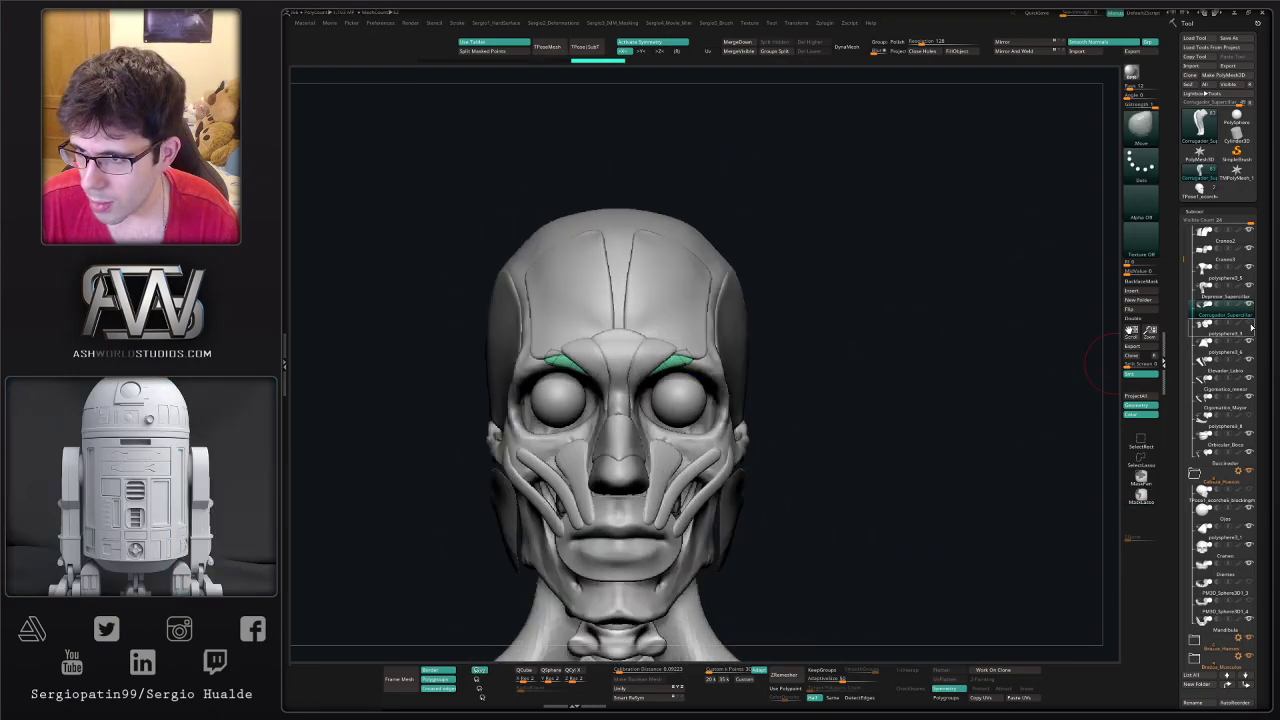
# - Show the ring-shaped eye muscle subtool around the sockets, select it and turn off the polygon frame display
pyautogui.click(1250, 325)
pyautogui.keyDown('ctrl'); pyautogui.moveTo(750, 408); pyautogui.dragTo(748, 377, button='right'); pyautogui.keyUp('ctrl')
pyautogui.keyDown('ctrl'); pyautogui.moveTo(657, 343); pyautogui.dragTo(694, 361, button='right'); pyautogui.keyUp('ctrl')
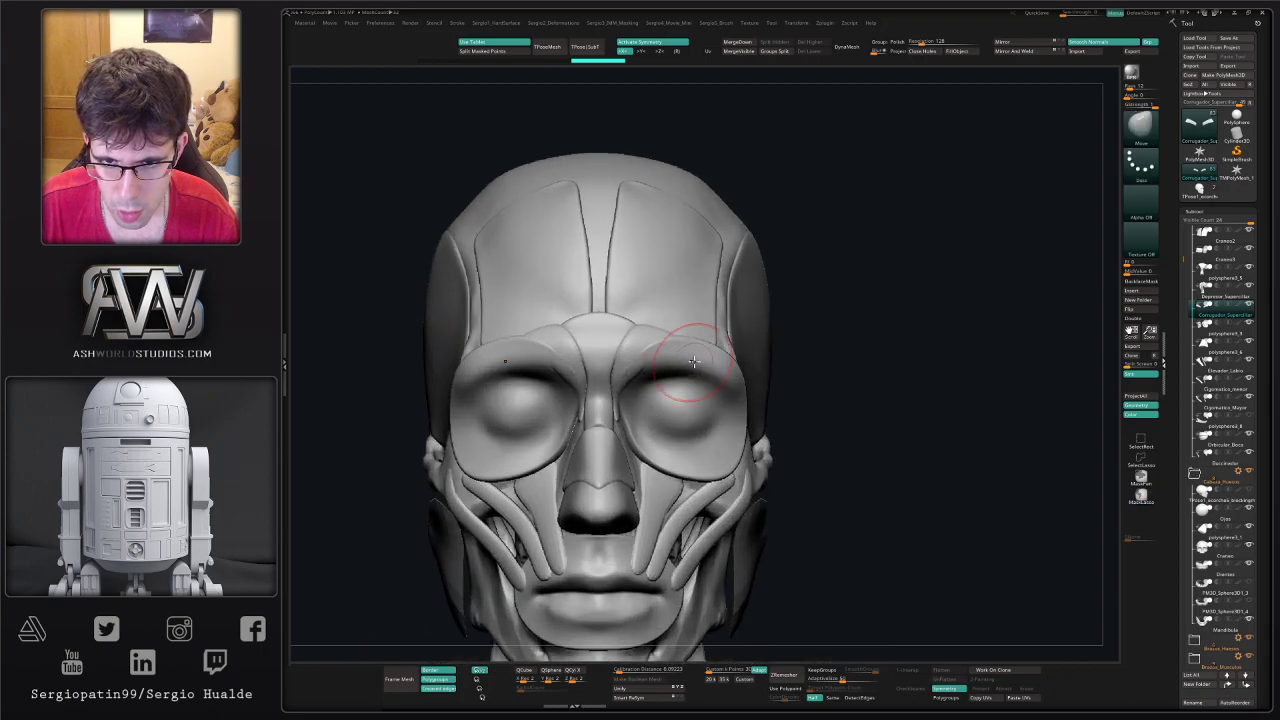
pyautogui.keyDown('alt'); pyautogui.click(694, 361); pyautogui.keyUp('alt')
pyautogui.moveTo(614, 362); pyautogui.dragTo(608, 336, button='right')
pyautogui.hotkey('shift', 'f')
# - Examine how the eye muscles and brow strips sit on the head from the front and three-quarter views
pyautogui.moveTo(731, 378); pyautogui.dragTo(694, 348, button='right')
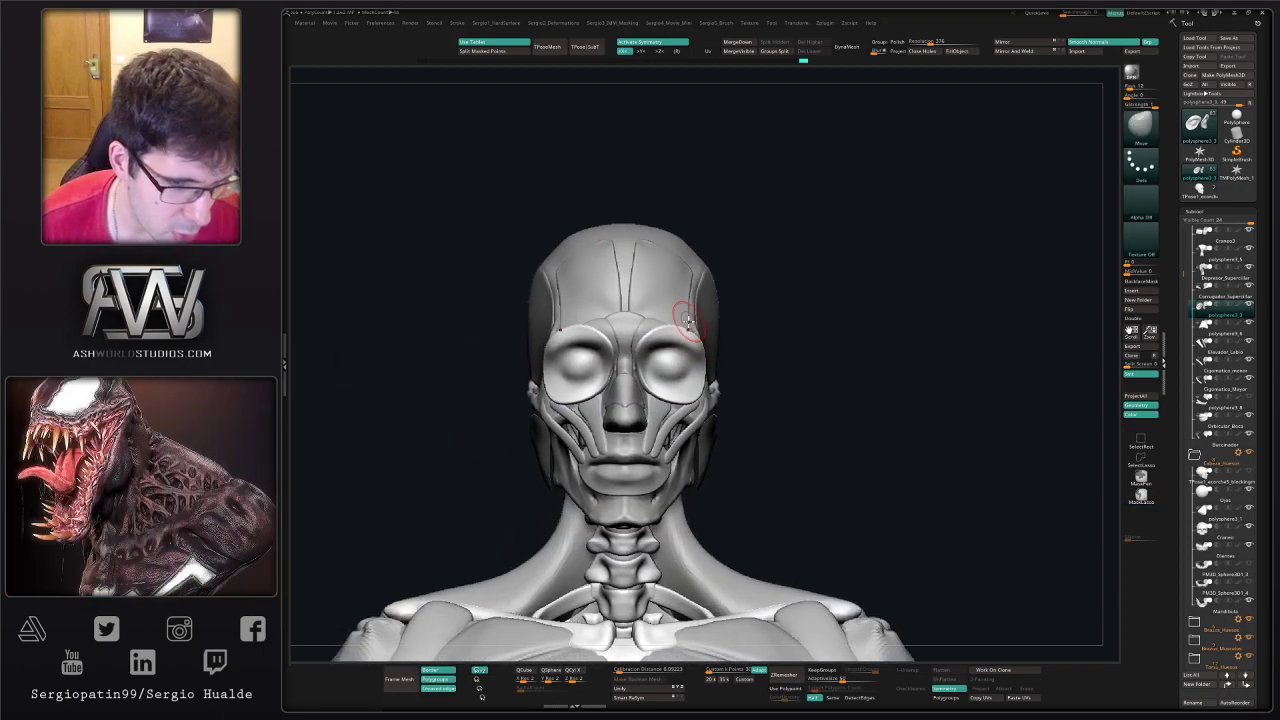
pyautogui.moveTo(660, 300); pyautogui.dragTo(658, 348, button='right')
pyautogui.moveTo(645, 360); pyautogui.dragTo(686, 371, button='right')
pyautogui.press('ctrl')
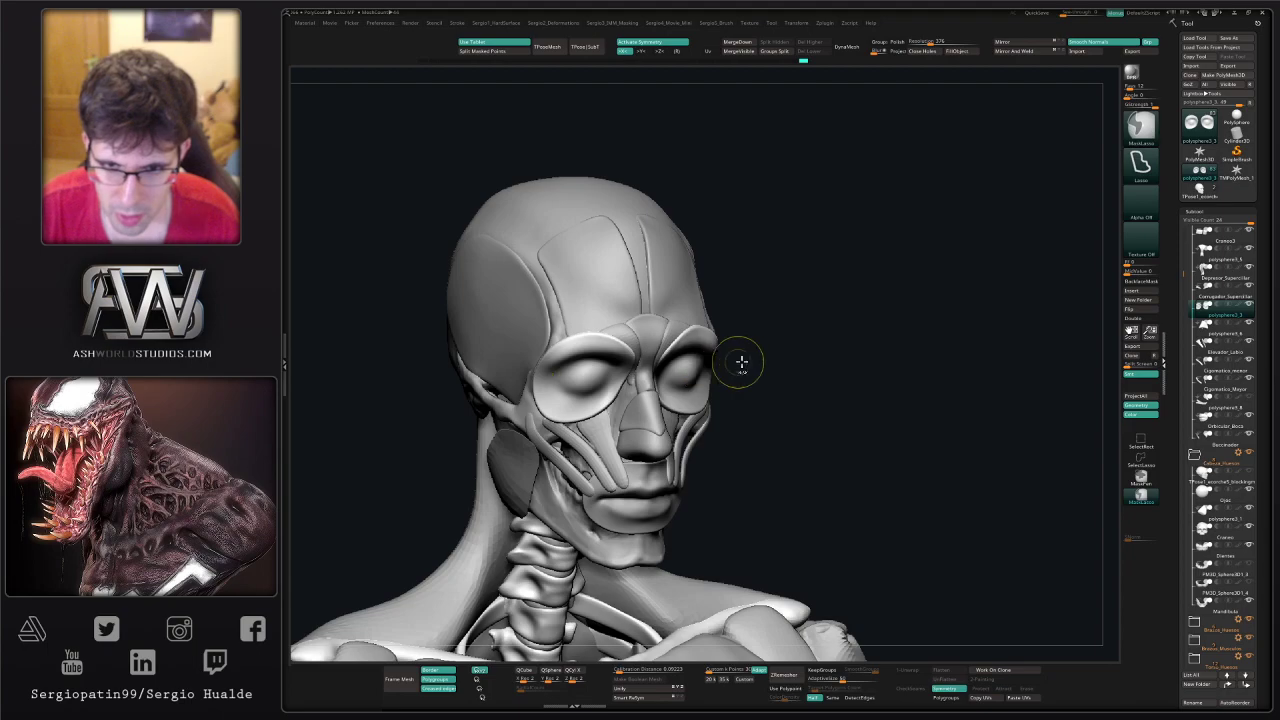
pyautogui.keyDown('shift'); pyautogui.moveTo(800, 400); pyautogui.dragTo(766, 397, button='right'); pyautogui.keyUp('shift')
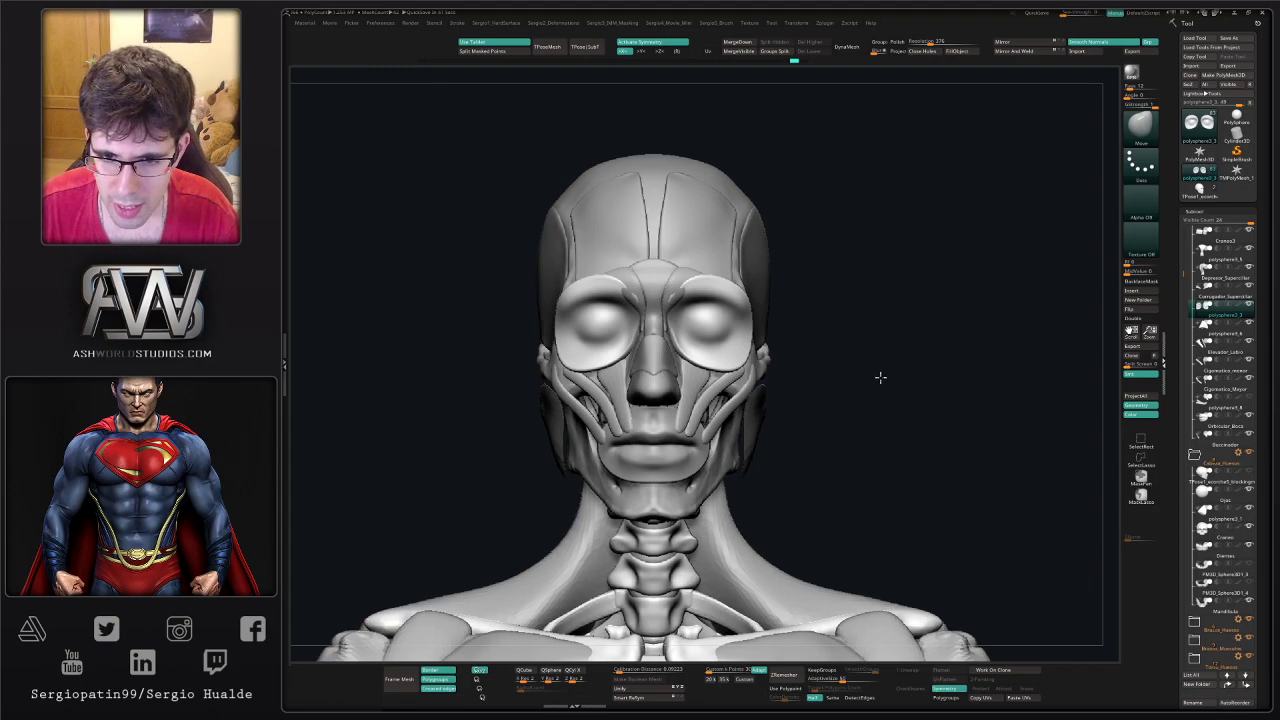
pyautogui.moveTo(880, 377); pyautogui.dragTo(795, 415)
pyautogui.keyDown('alt'); pyautogui.moveTo(769, 329); pyautogui.dragTo(781, 285); pyautogui.keyUp('alt')
pyautogui.moveTo(705, 335); pyautogui.dragTo(695, 383)
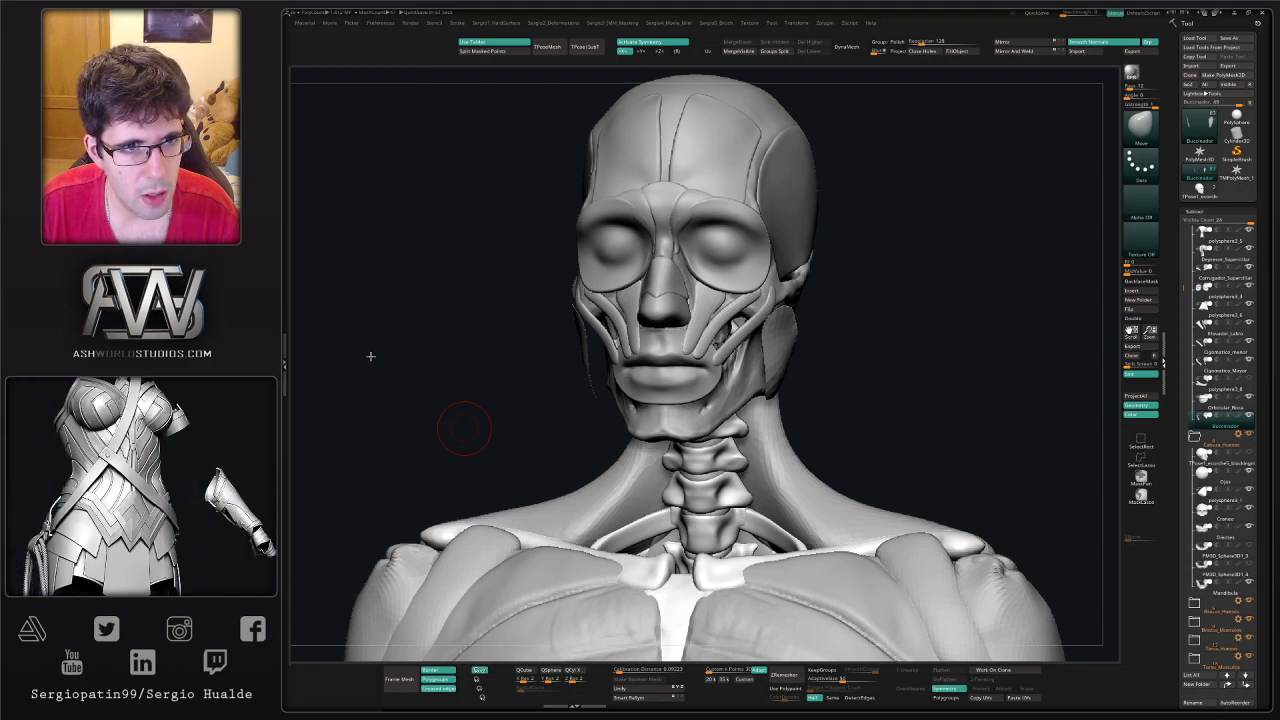
# - Rename the Buccinador jaw muscle subtool Masetero
pyautogui.moveTo(1030, 352); pyautogui.dragTo(971, 349)
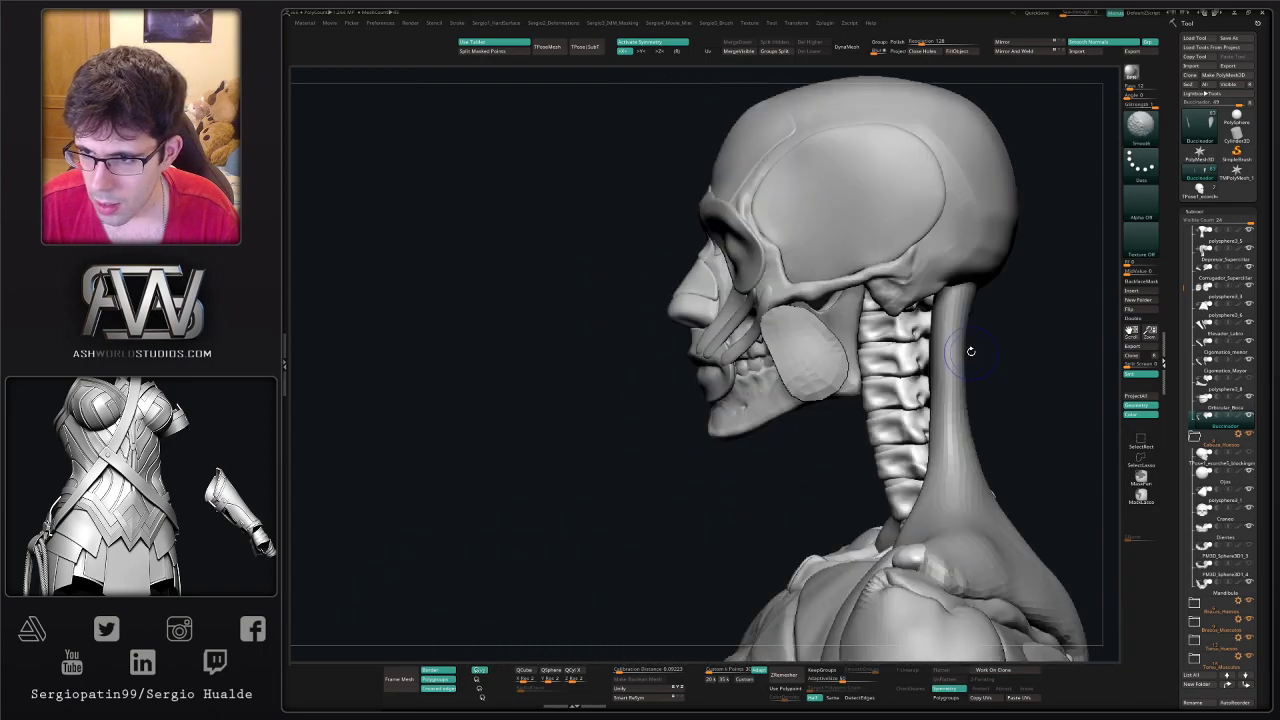
pyautogui.press('Tab')
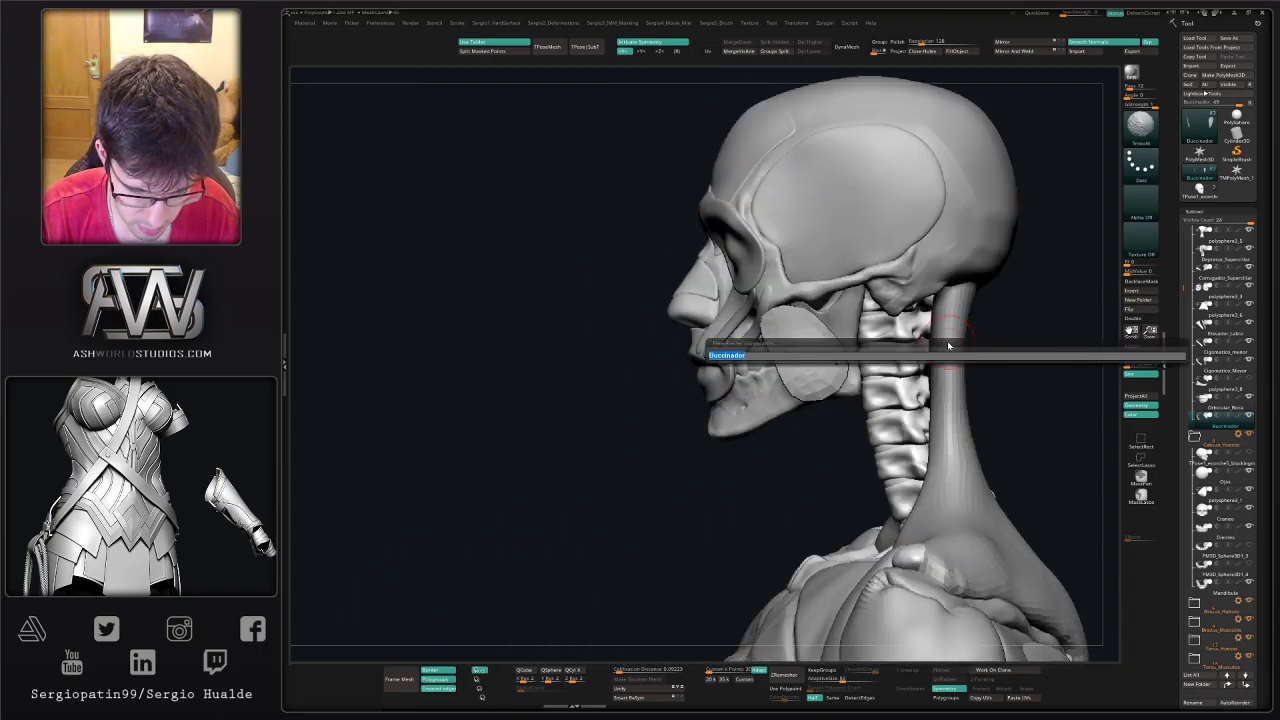
pyautogui.write('M')
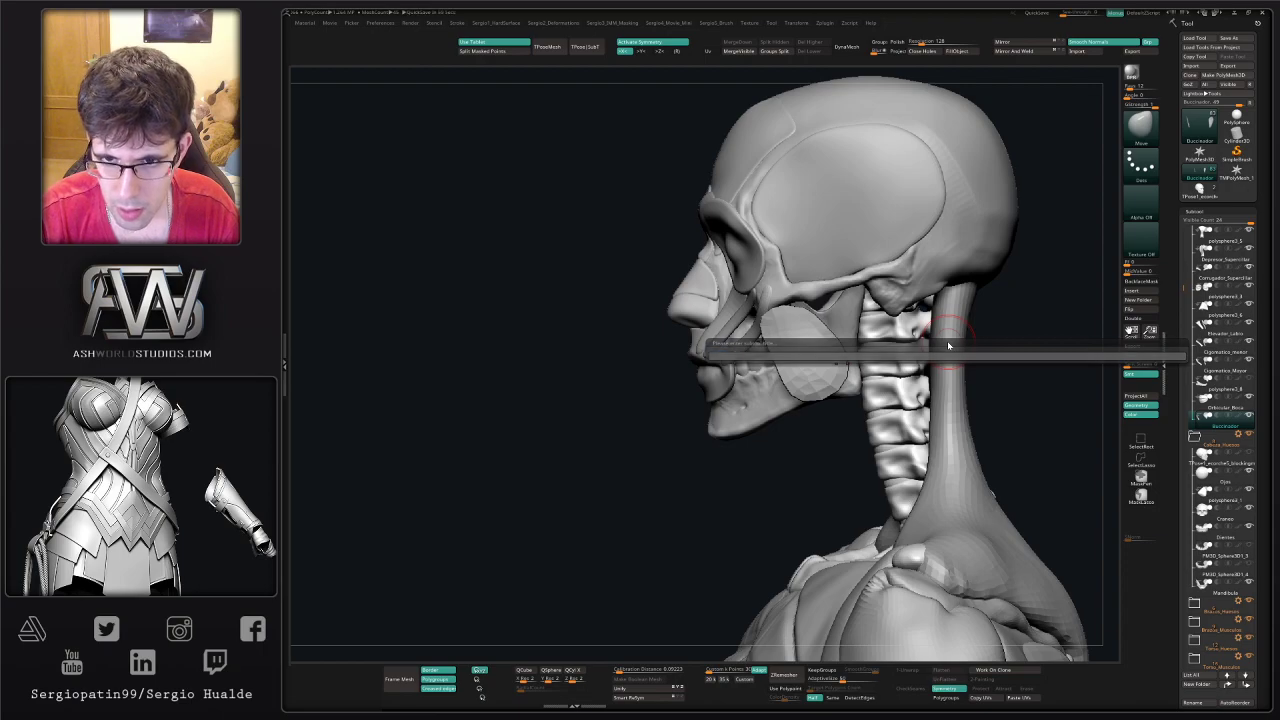
pyautogui.press('Return')
# - Reshape the jaw muscle plate in side view with the Move brush, adjusting its rear and lower edges along the jaw
pyautogui.keyDown('ctrl'); pyautogui.moveTo(858, 340); pyautogui.dragTo(843, 394, button='right'); pyautogui.keyUp('ctrl')
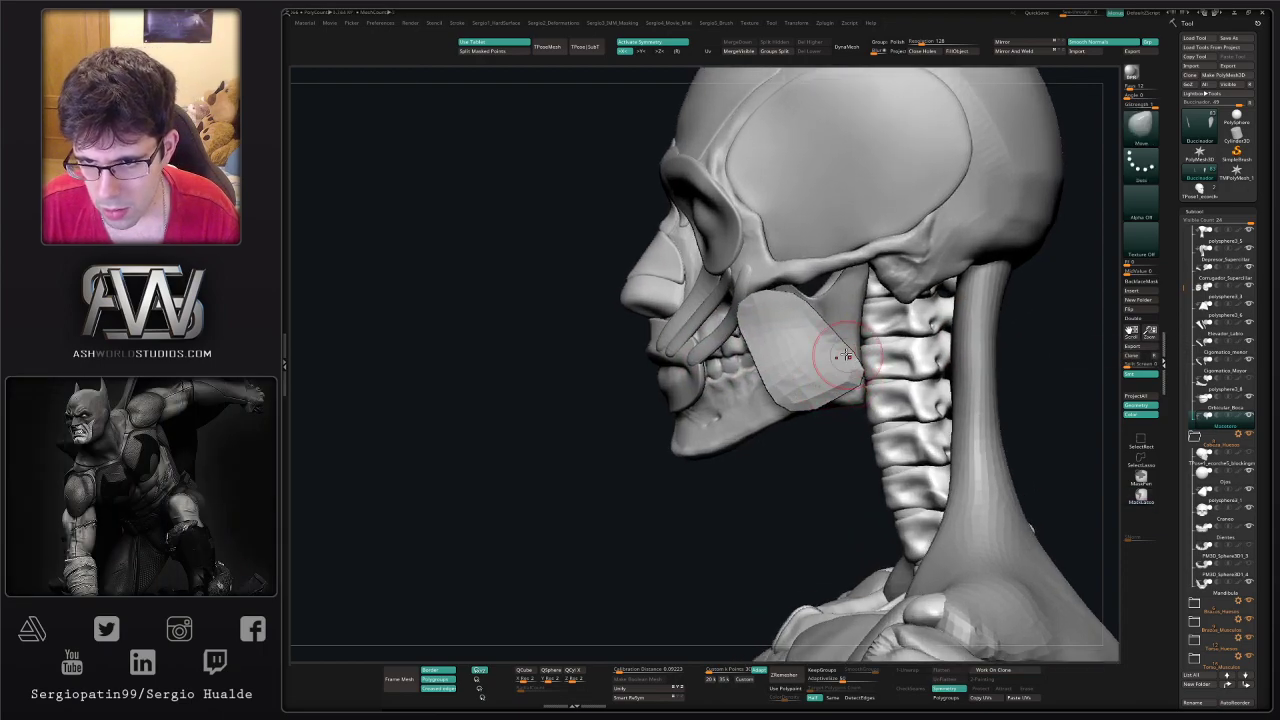
pyautogui.moveTo(829, 336); pyautogui.dragTo(840, 329)
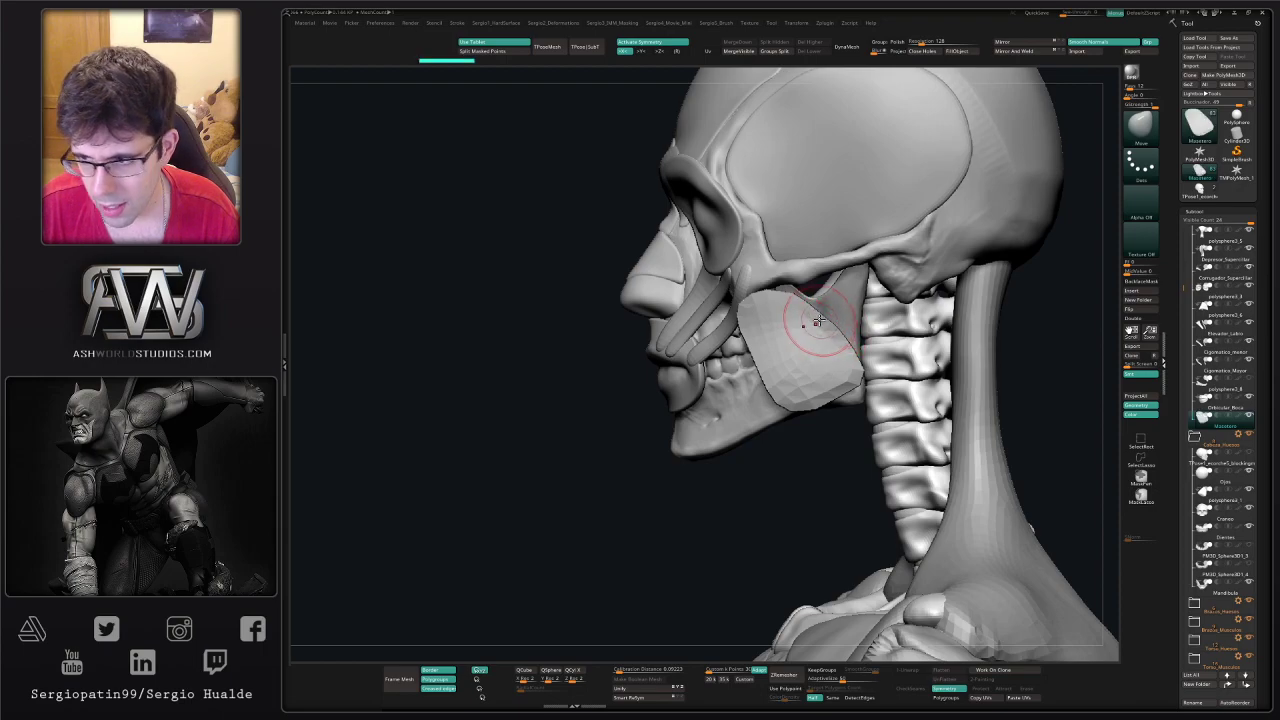
pyautogui.keyDown('alt'); pyautogui.moveTo(820, 354); pyautogui.dragTo(816, 324, button='right'); pyautogui.keyUp('alt')
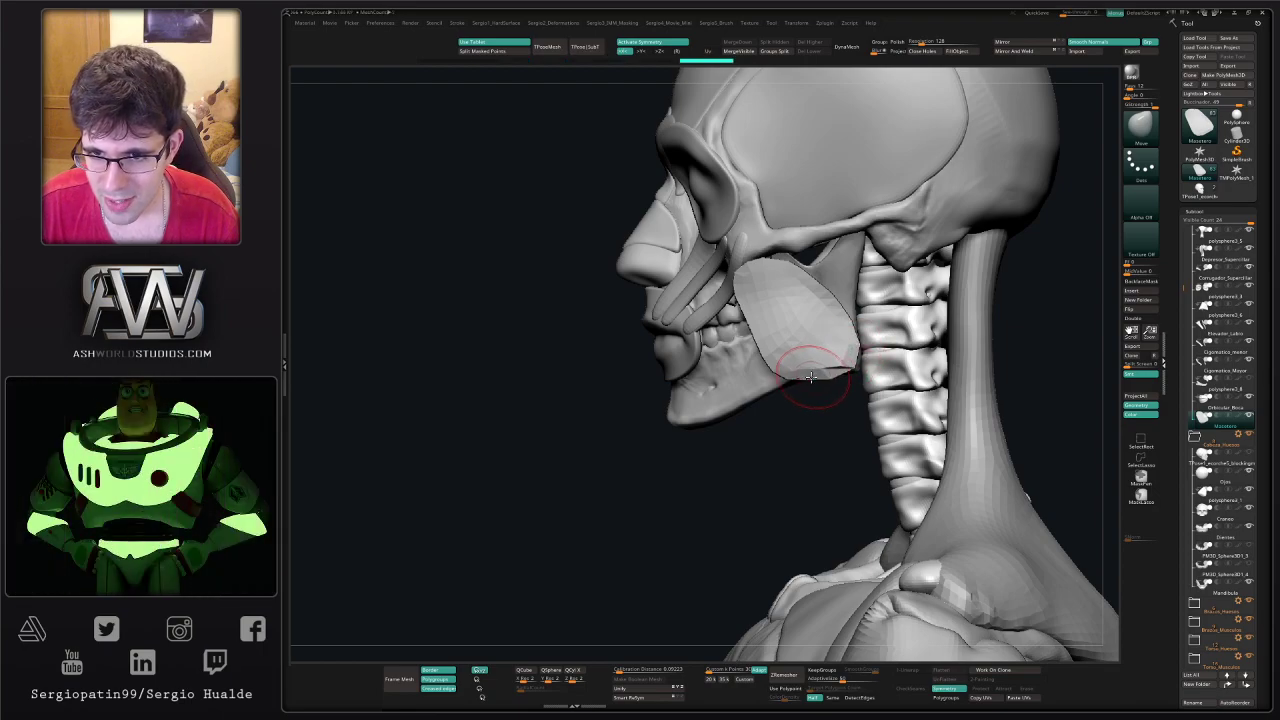
pyautogui.moveTo(811, 377); pyautogui.dragTo(812, 371)
pyautogui.moveTo(812, 371); pyautogui.dragTo(868, 376, button='right')
pyautogui.moveTo(758, 396); pyautogui.dragTo(820, 369, button='right')
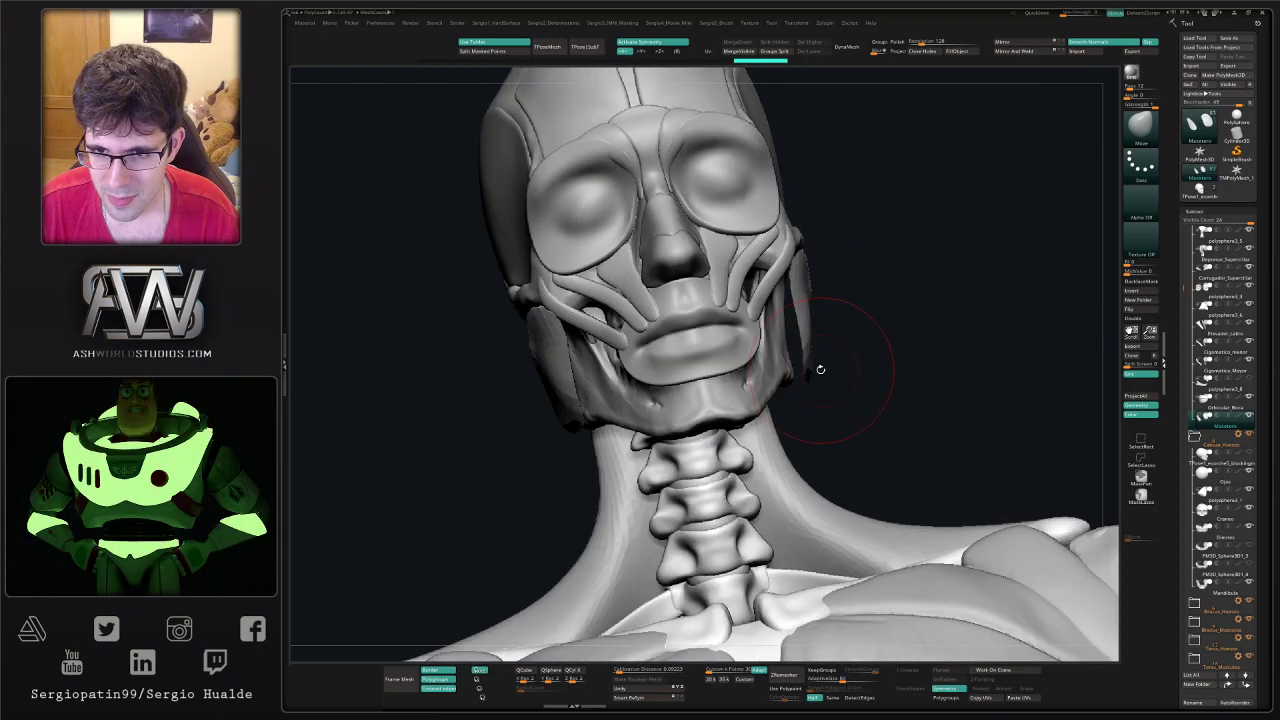
# - Resize the Move brush and pull the jaw muscle's upper edge up beneath the cheekbone, widening it into a squarer shape
pyautogui.moveTo(804, 374); pyautogui.dragTo(820, 371)
pyautogui.press('s')
pyautogui.moveTo(812, 373); pyautogui.dragTo(786, 378)
pyautogui.moveTo(809, 371); pyautogui.dragTo(766, 267, button='right')
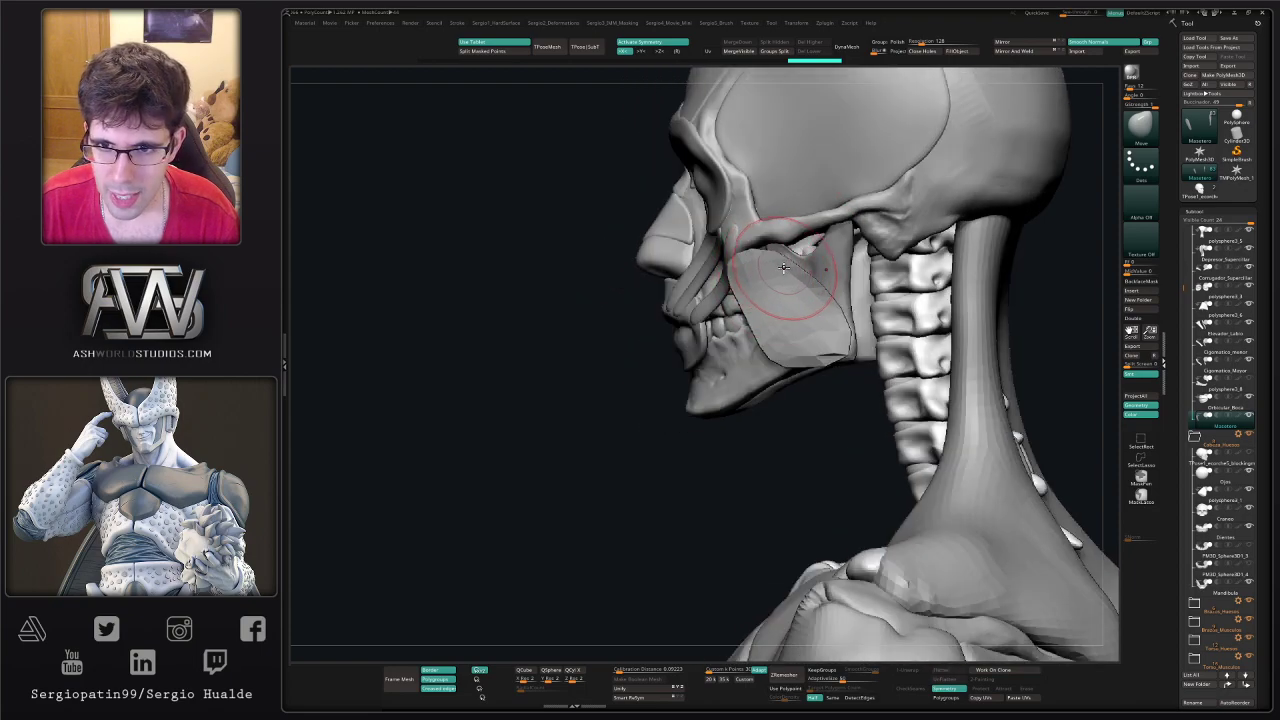
pyautogui.moveTo(784, 267); pyautogui.dragTo(821, 213)
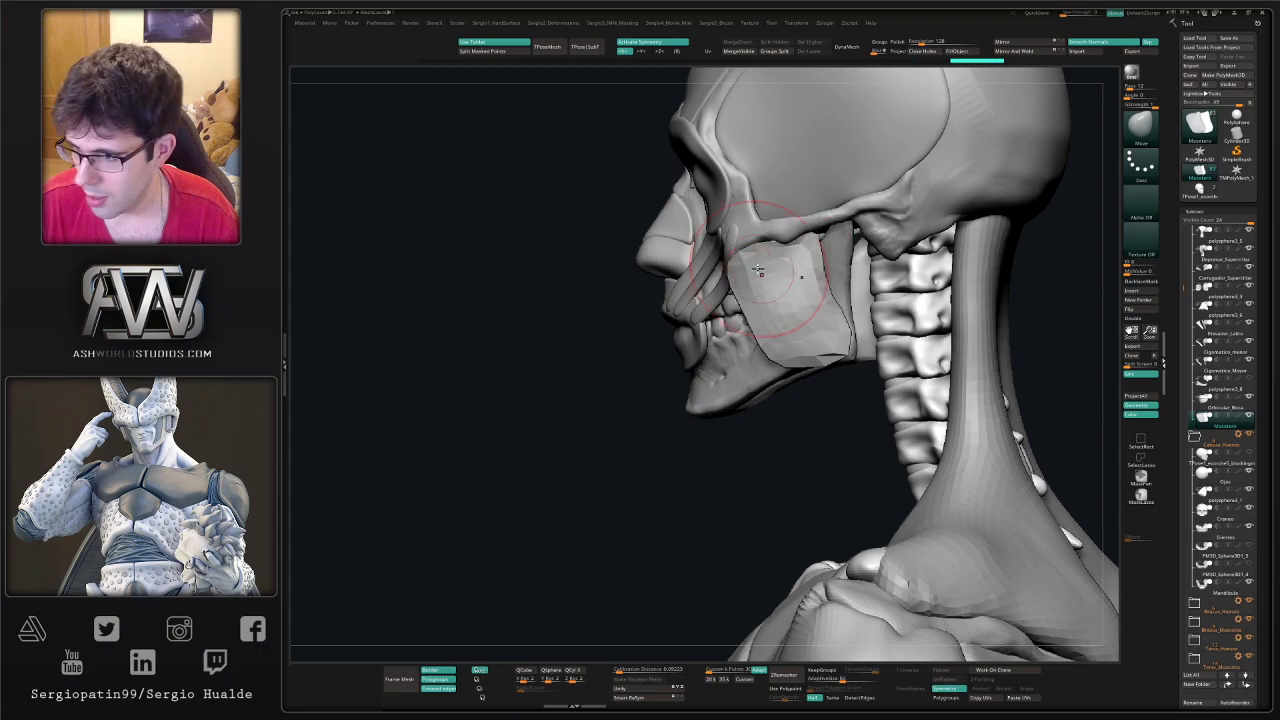
pyautogui.moveTo(748, 294); pyautogui.dragTo(743, 280, button='right')
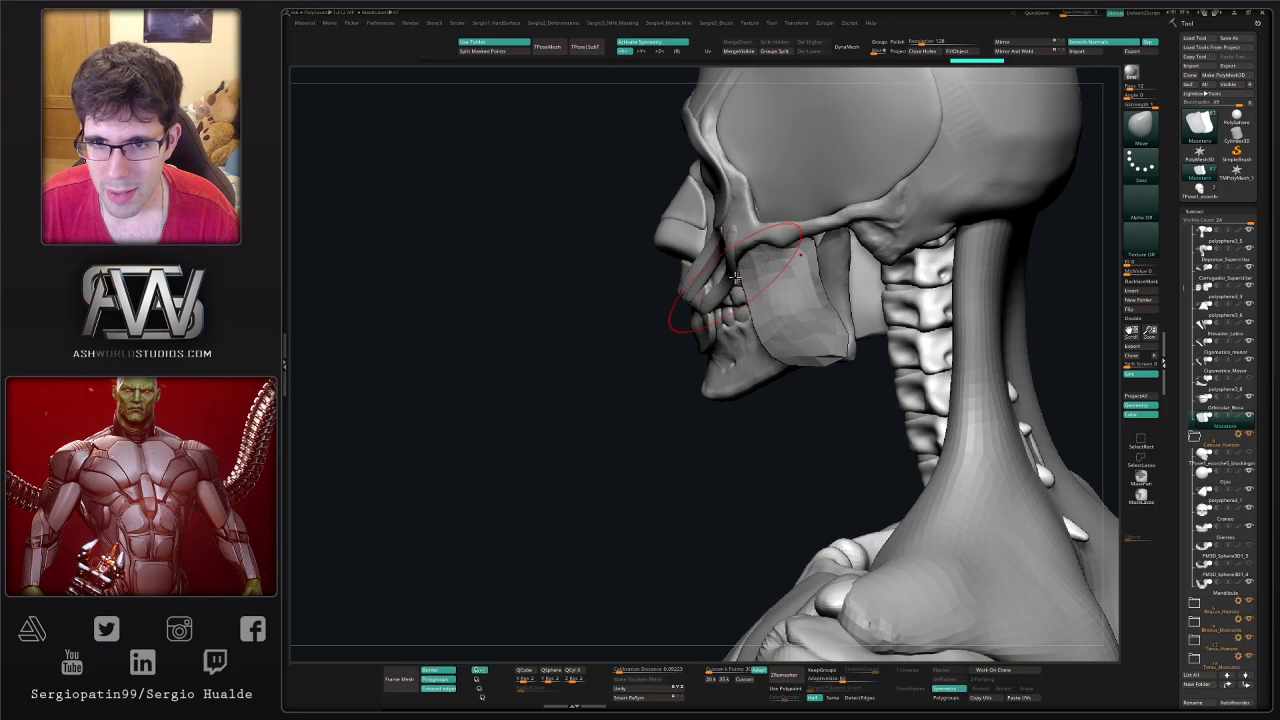
pyautogui.moveTo(735, 277); pyautogui.dragTo(737, 275)
pyautogui.moveTo(737, 275)
pyautogui.mouseDown(button='right')
pyautogui.moveTo(770, 265)
pyautogui.moveTo(755, 287)
pyautogui.moveTo(736, 281)
pyautogui.mouseUp(button='right')
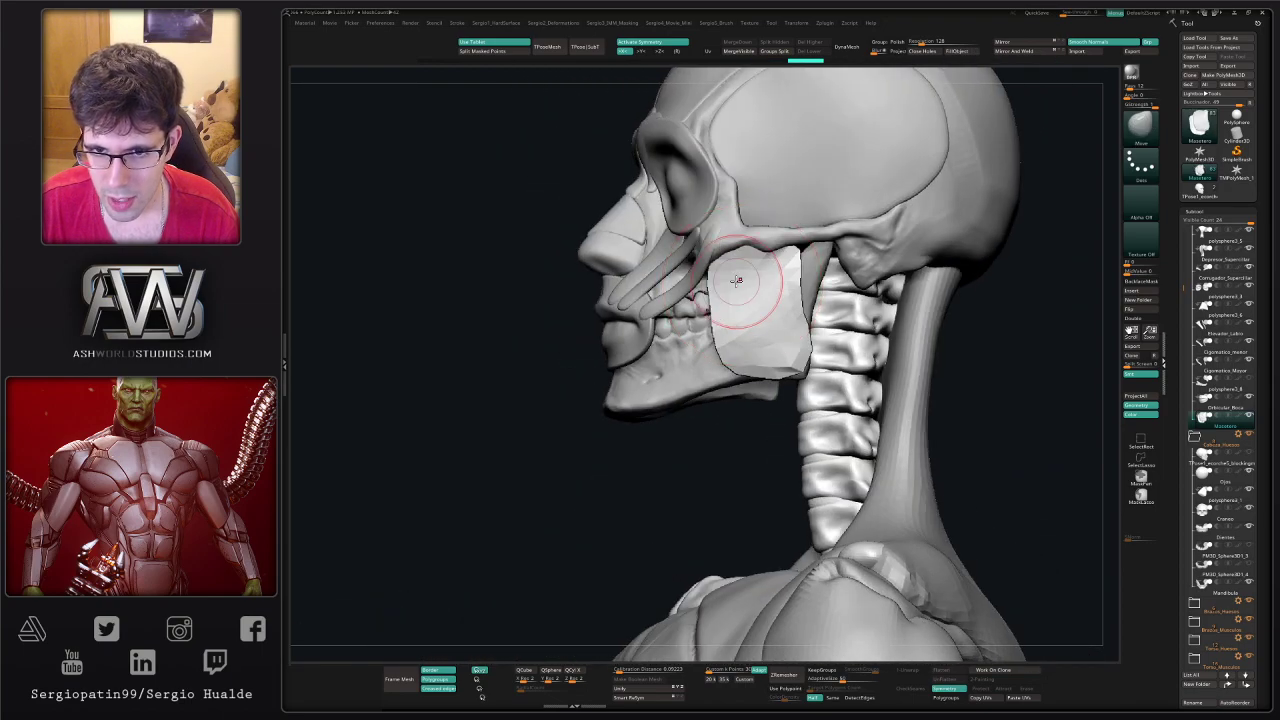
# - Isolate the Masetero jaw muscle plate, smooth its outline with Polish By Features, and show the rest of the head again
pyautogui.keyDown('ctrl'); pyautogui.keyDown('shift'); pyautogui.click(736, 280); pyautogui.keyUp('shift'); pyautogui.keyUp('ctrl')
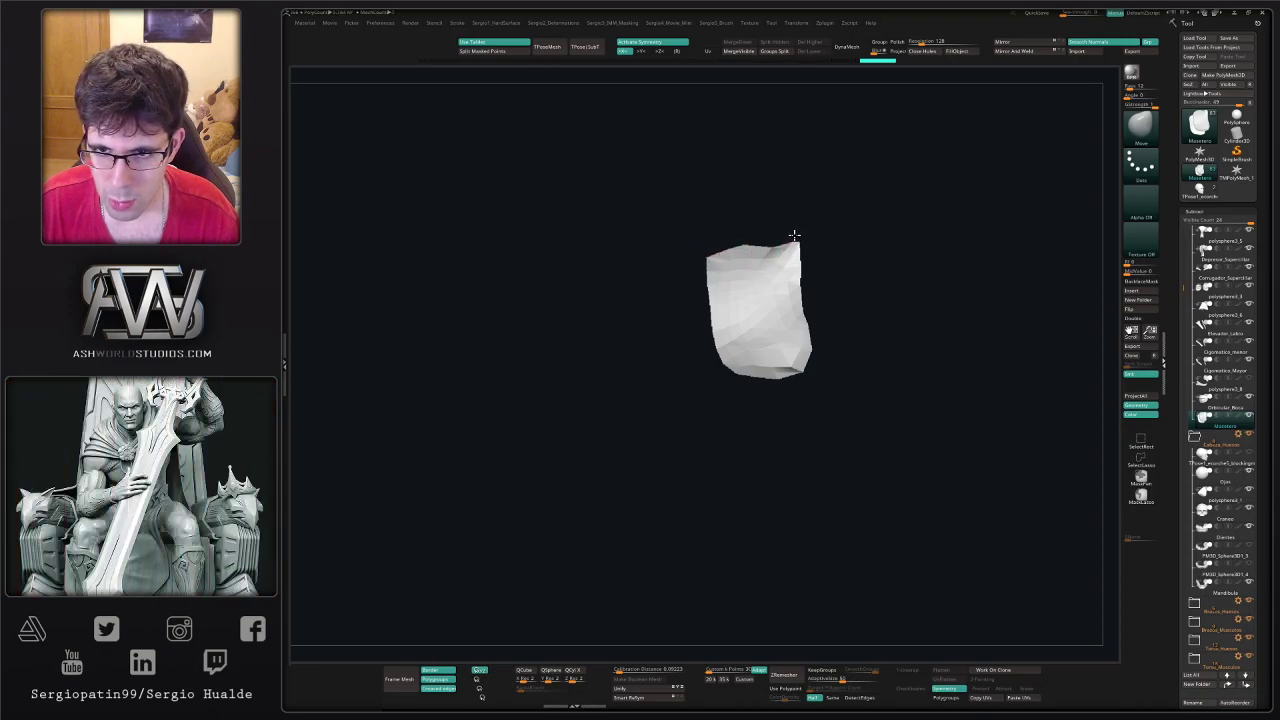
pyautogui.press('ctrl')
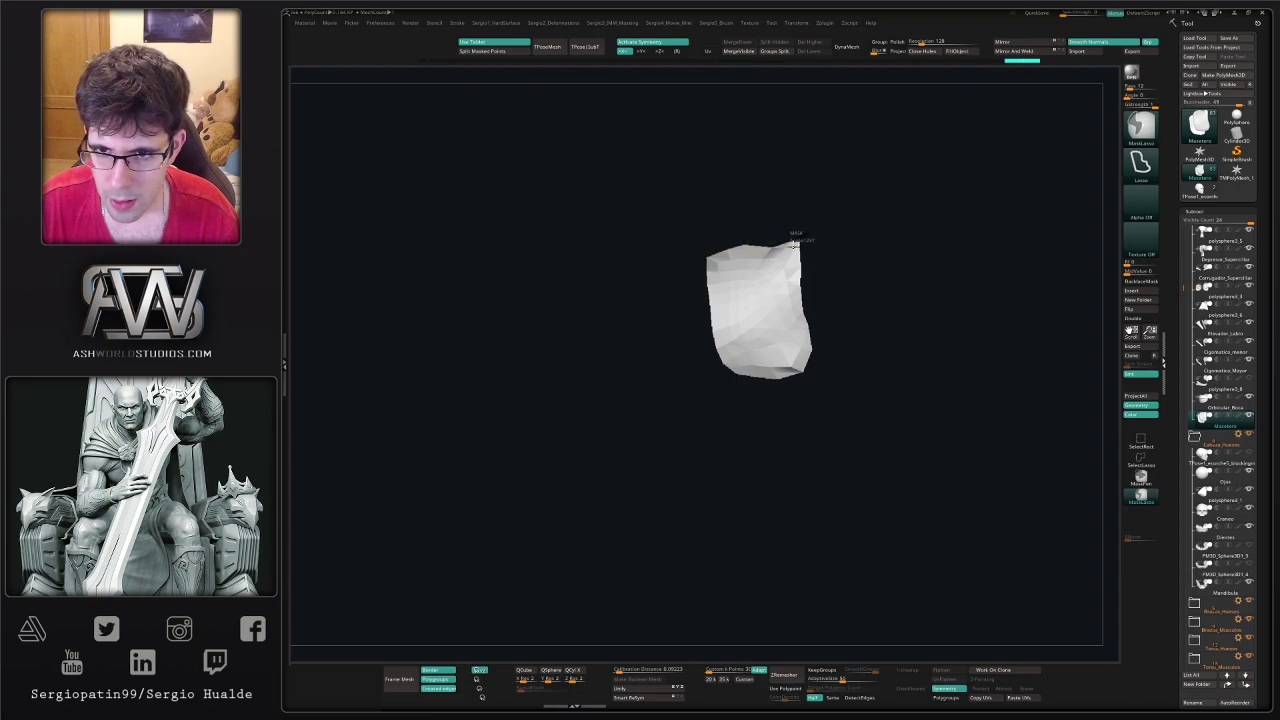
pyautogui.press('ctrl')
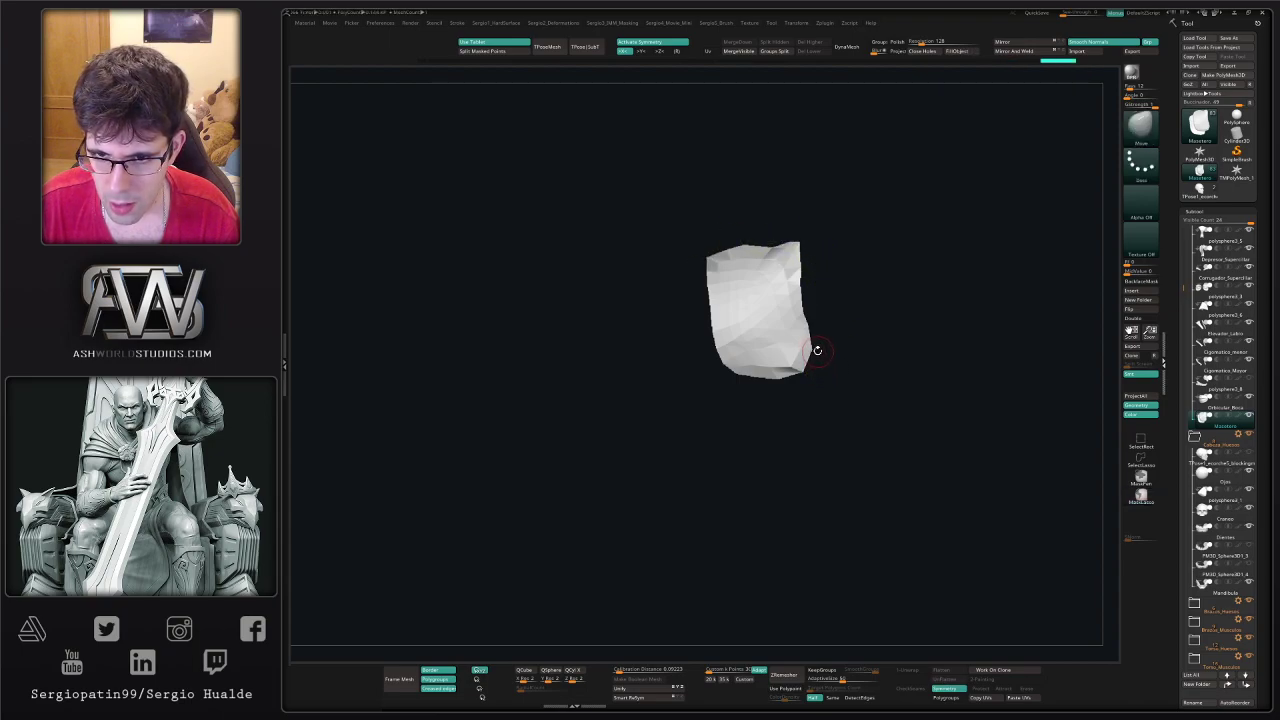
pyautogui.hotkey('shift', '2')
pyautogui.click(827, 312)
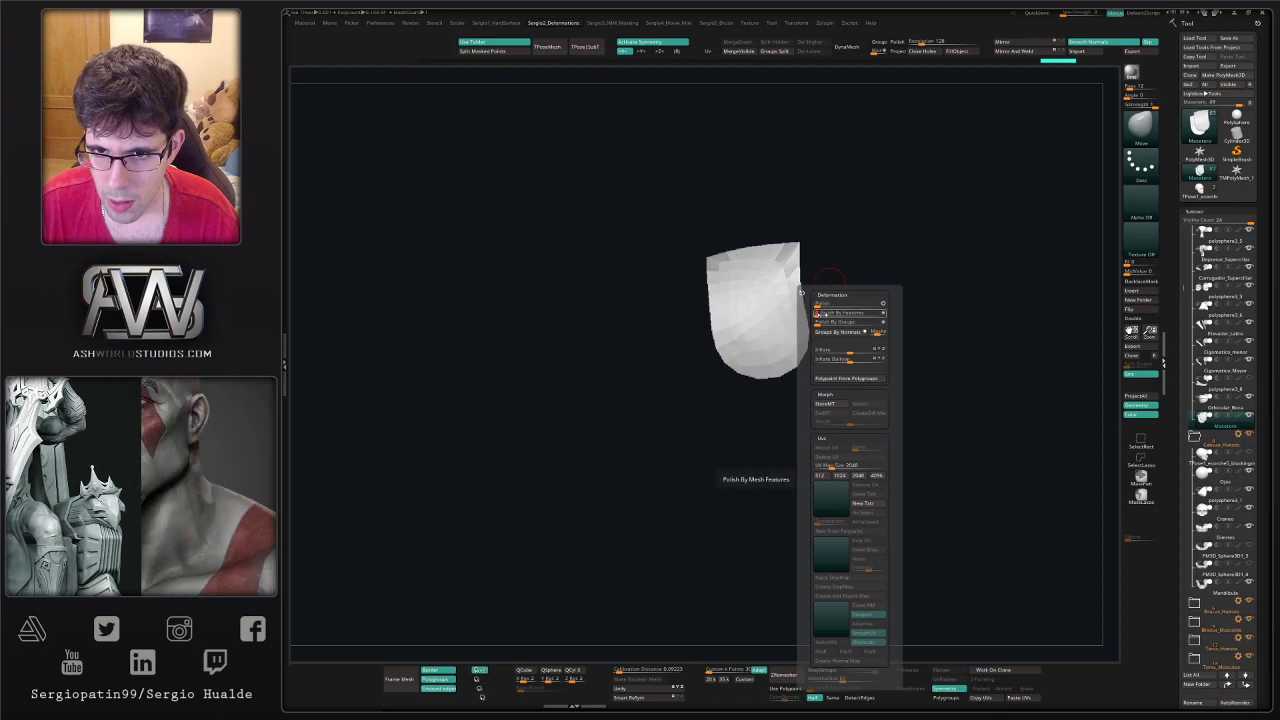
pyautogui.hotkey('alt', 's')
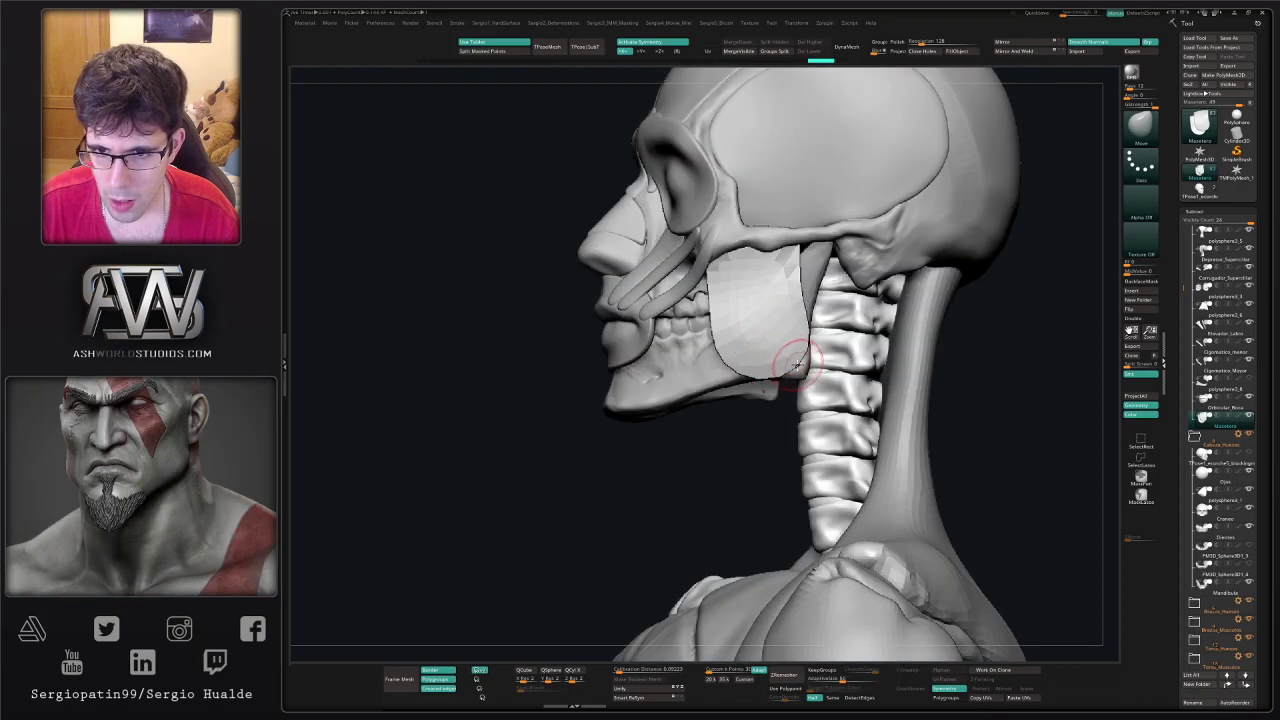
# - Reshape the jaw muscle's lower and rear edges with the Move brush to follow the angle of the jawbone
pyautogui.moveTo(793, 374); pyautogui.dragTo(730, 364)
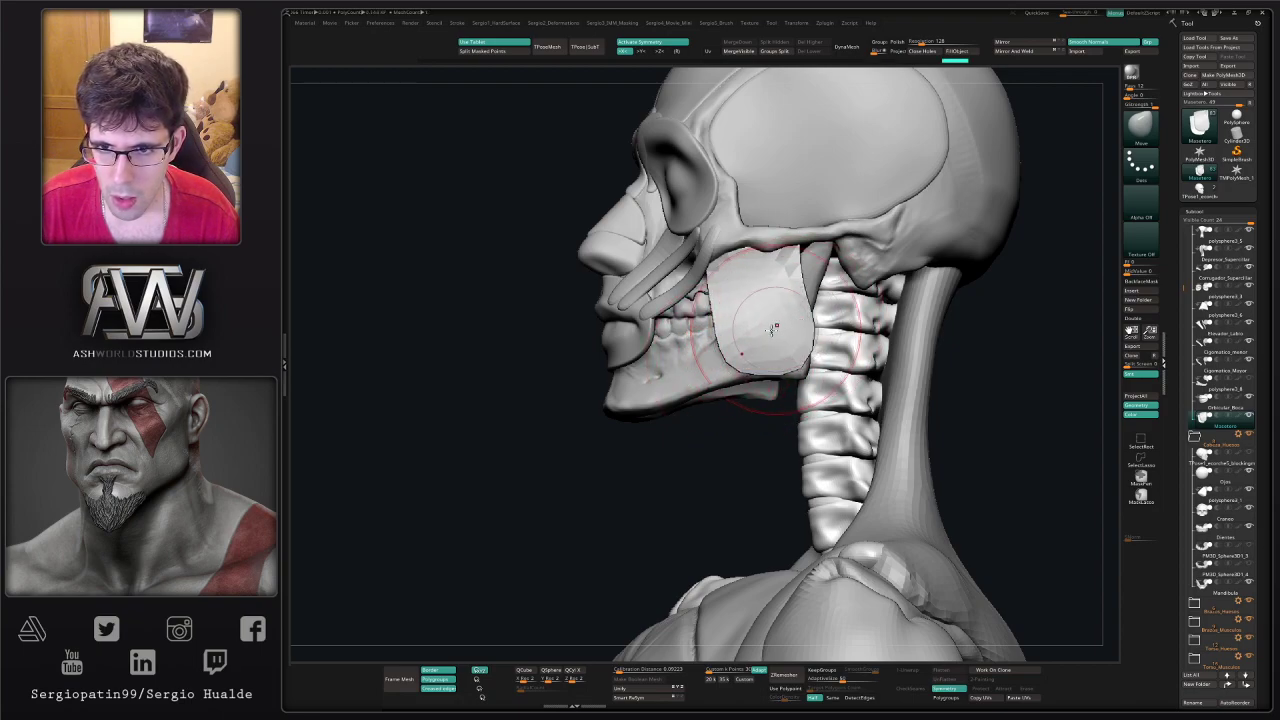
pyautogui.moveTo(766, 346); pyautogui.dragTo(786, 329)
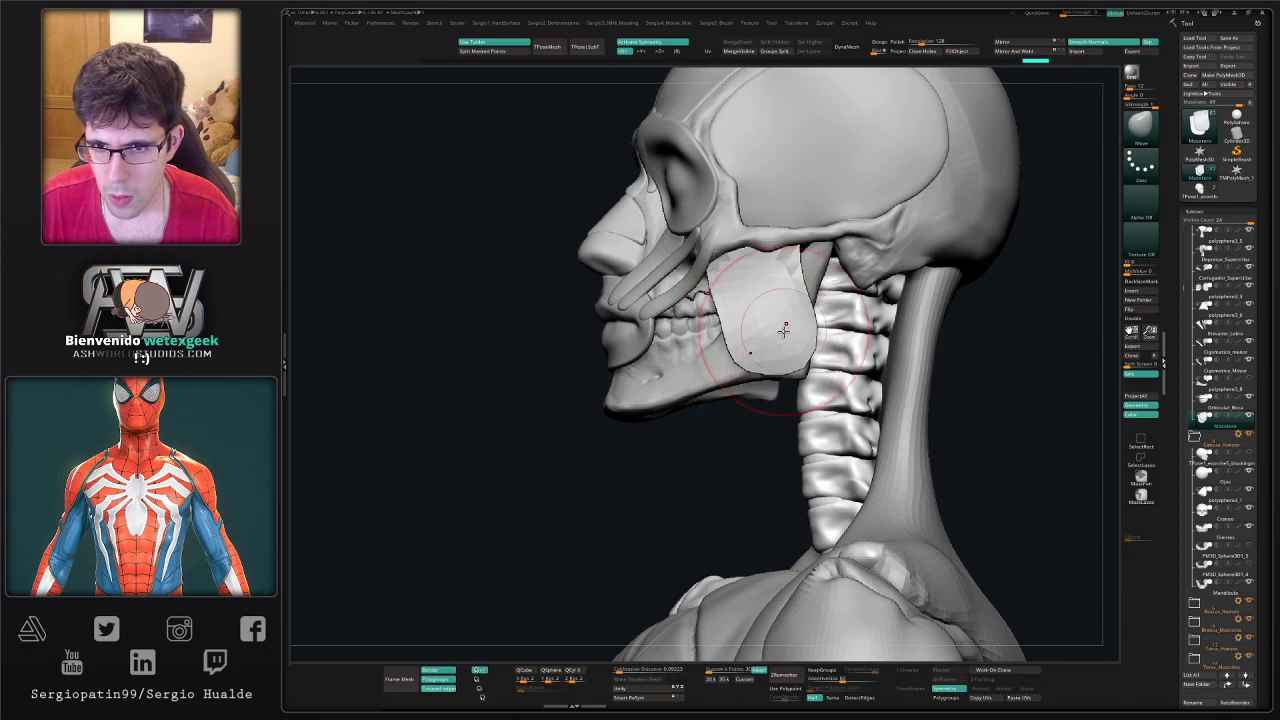
pyautogui.moveTo(786, 329)
pyautogui.mouseDown(button='right')
pyautogui.moveTo(836, 332)
pyautogui.moveTo(749, 336)
pyautogui.moveTo(763, 312)
pyautogui.mouseUp(button='right')
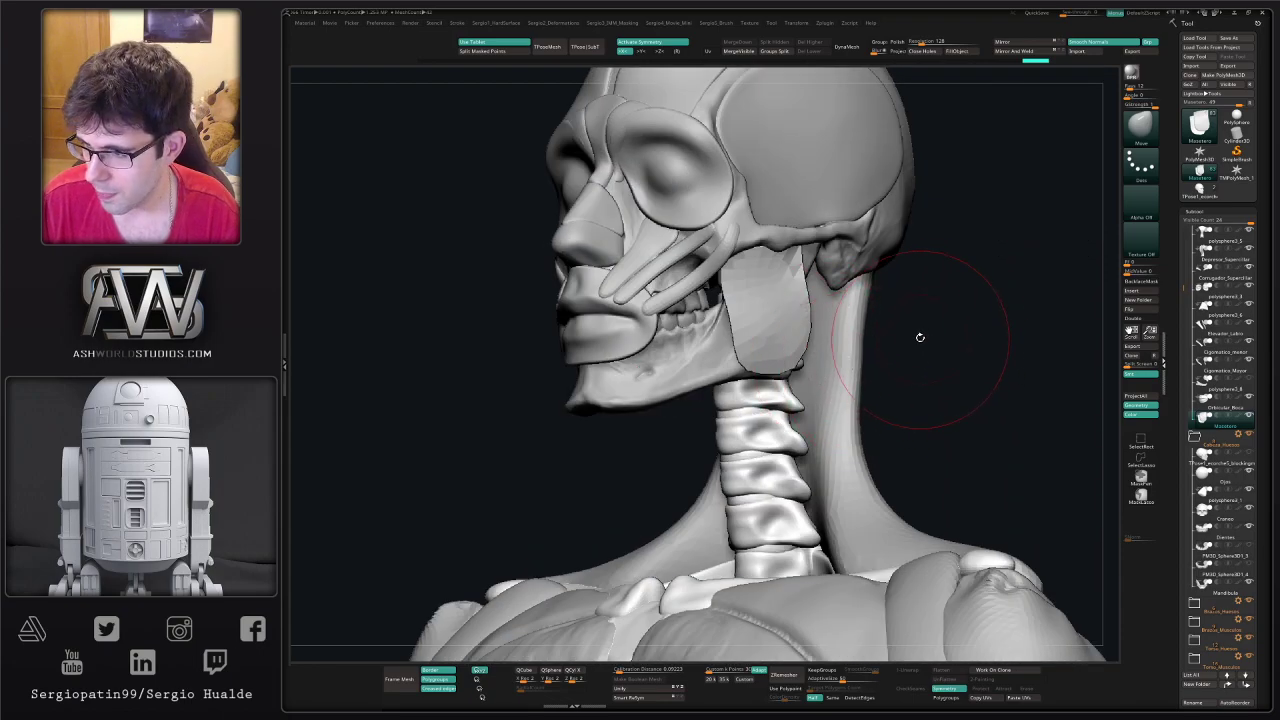
pyautogui.moveTo(920, 337)
pyautogui.mouseDown()
pyautogui.moveTo(1034, 351)
pyautogui.moveTo(893, 354)
pyautogui.mouseUp()
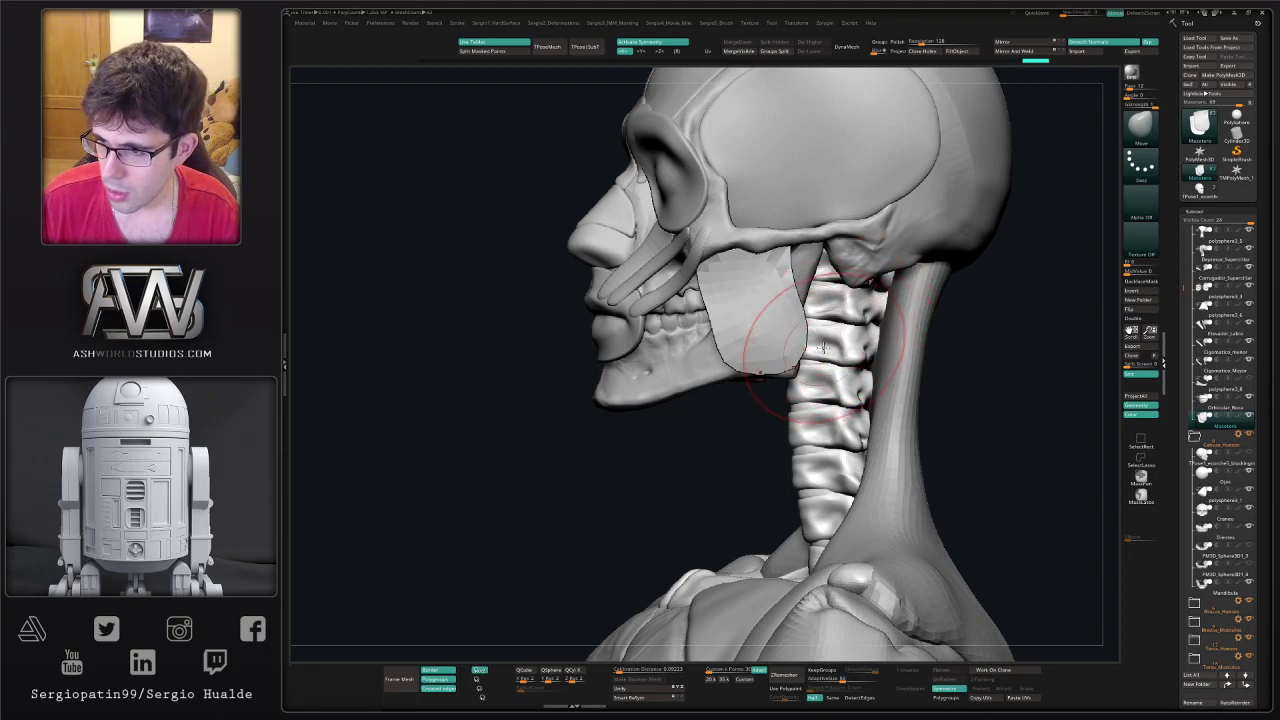
pyautogui.moveTo(841, 326)
pyautogui.mouseDown(button='right')
pyautogui.moveTo(728, 329)
pyautogui.moveTo(677, 346)
pyautogui.moveTo(731, 320)
pyautogui.moveTo(703, 329)
pyautogui.moveTo(762, 357)
pyautogui.moveTo(846, 317)
pyautogui.mouseUp(button='right')
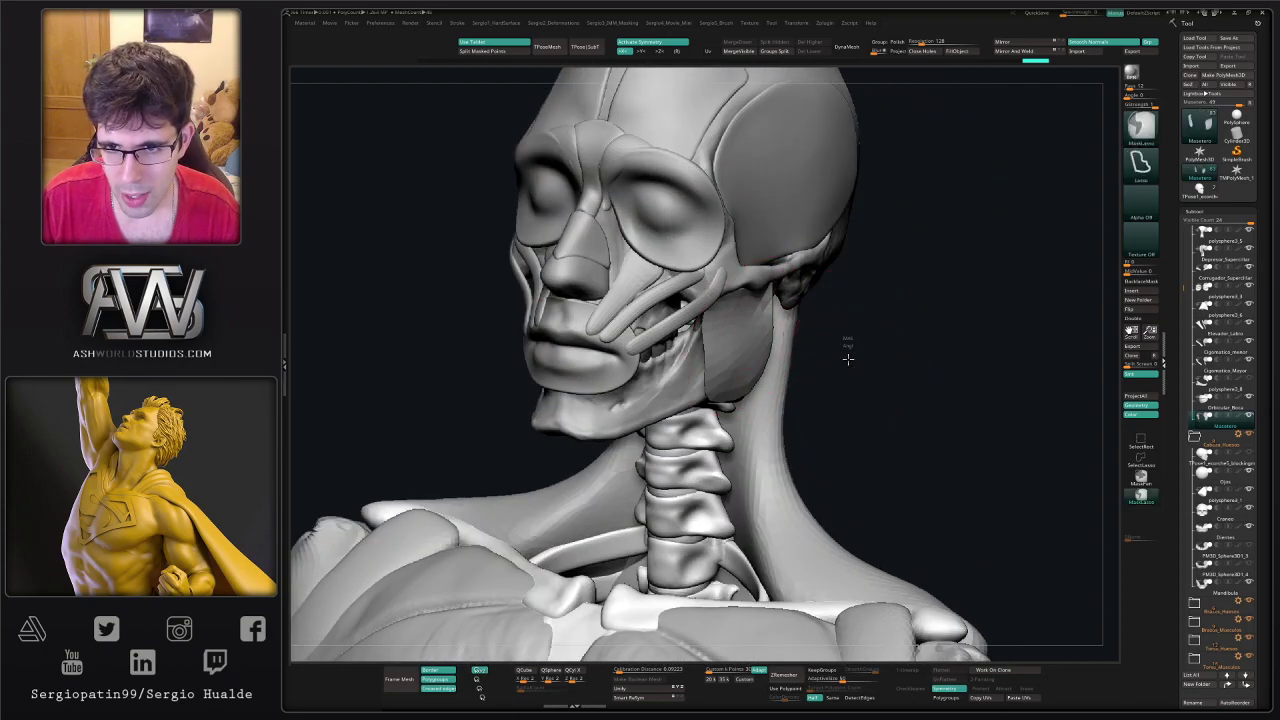
# - Isolate the jaw muscle plate and fill the creased upper rear corner with the Clay brush
pyautogui.keyDown('ctrl'); pyautogui.moveTo(734, 297); pyautogui.dragTo(773, 318, button='right'); pyautogui.keyUp('ctrl')
pyautogui.hotkey('alt', 's')
pyautogui.hotkey('ctrl', 'z')
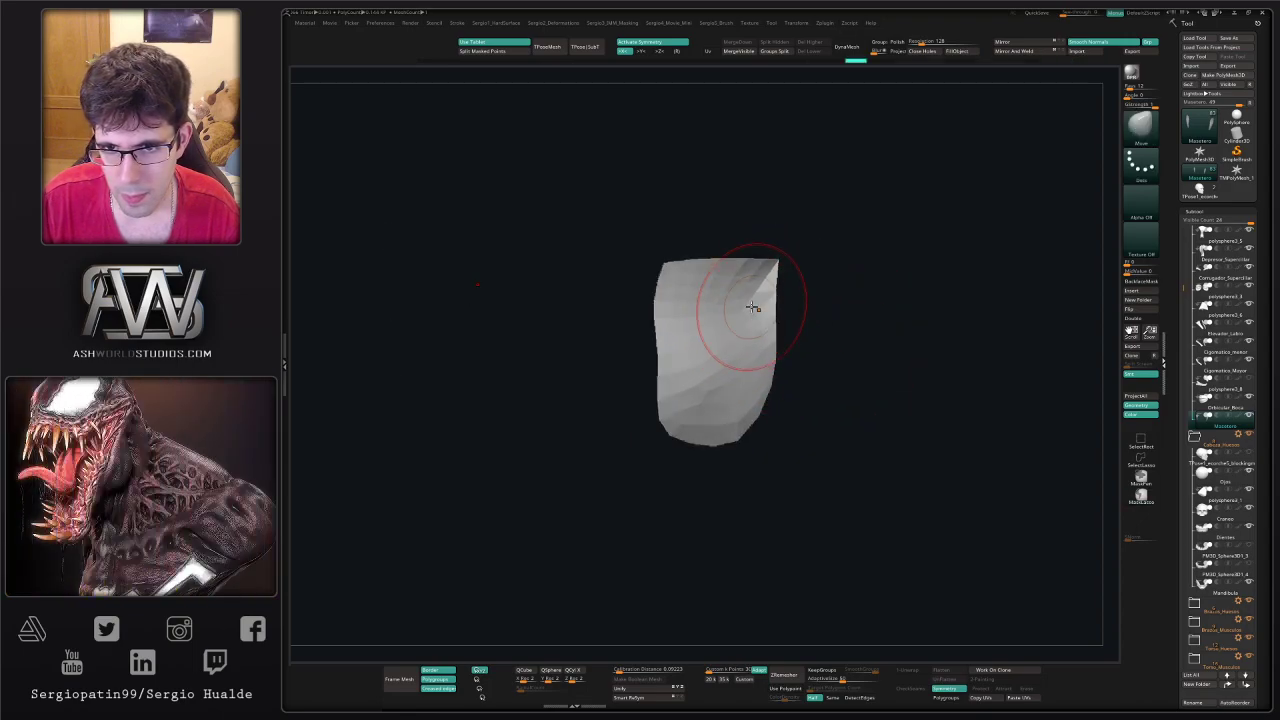
pyautogui.press('b')
pyautogui.press('c')
pyautogui.press('l')
pyautogui.moveTo(751, 335)
pyautogui.mouseDown()
pyautogui.moveTo(728, 345)
pyautogui.moveTo(757, 303)
pyautogui.mouseUp()
# - Adjust the plate's upper rear corner with the Move brush and smooth the surface around it
pyautogui.press('b')
pyautogui.press('m')
pyautogui.press('v')
pyautogui.moveTo(762, 303); pyautogui.dragTo(753, 288, button='right')
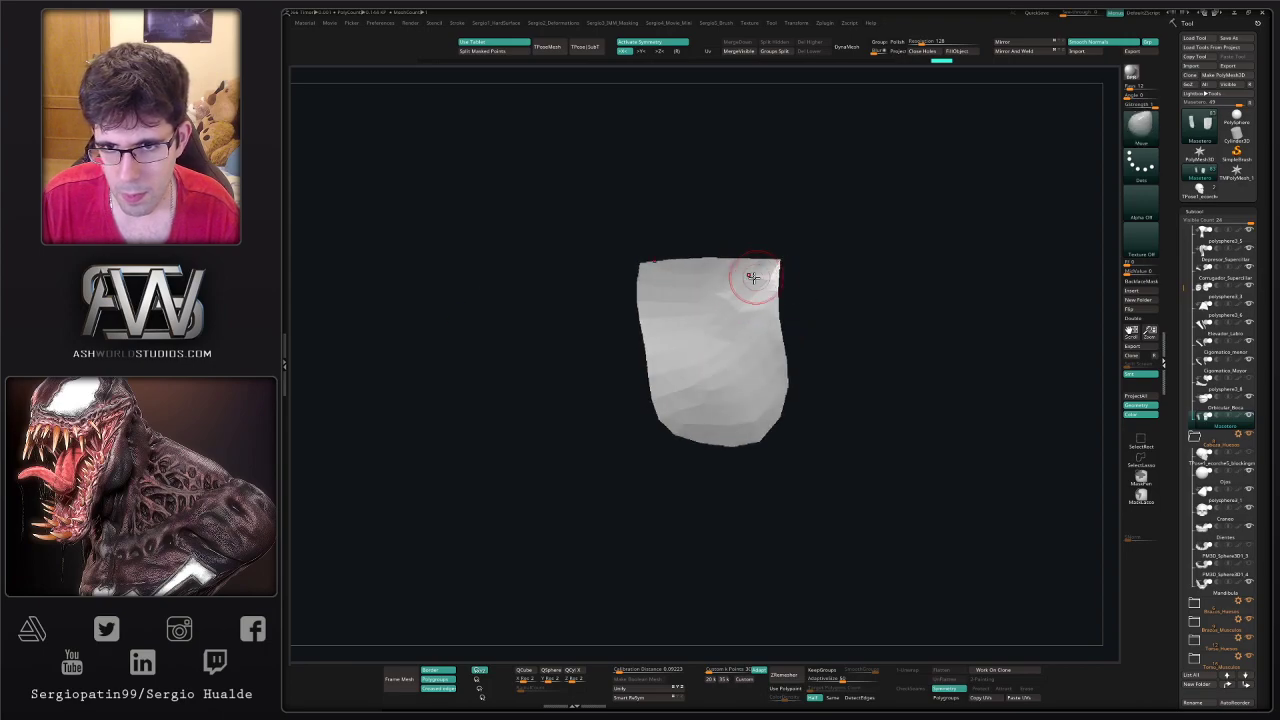
pyautogui.moveTo(743, 322)
pyautogui.keyDown('shift'); pyautogui.mouseDown()
pyautogui.moveTo(703, 306)
pyautogui.moveTo(715, 298)
pyautogui.mouseUp(); pyautogui.keyUp('shift')
pyautogui.keyDown('ctrl'); pyautogui.moveTo(730, 291); pyautogui.dragTo(803, 341, button='right'); pyautogui.keyUp('ctrl')
# - Thicken the jaw muscle plate with Panel Loops using bevel 0 and elevation -100, and preview it smoothly subdivided on the skull
pyautogui.press('2')
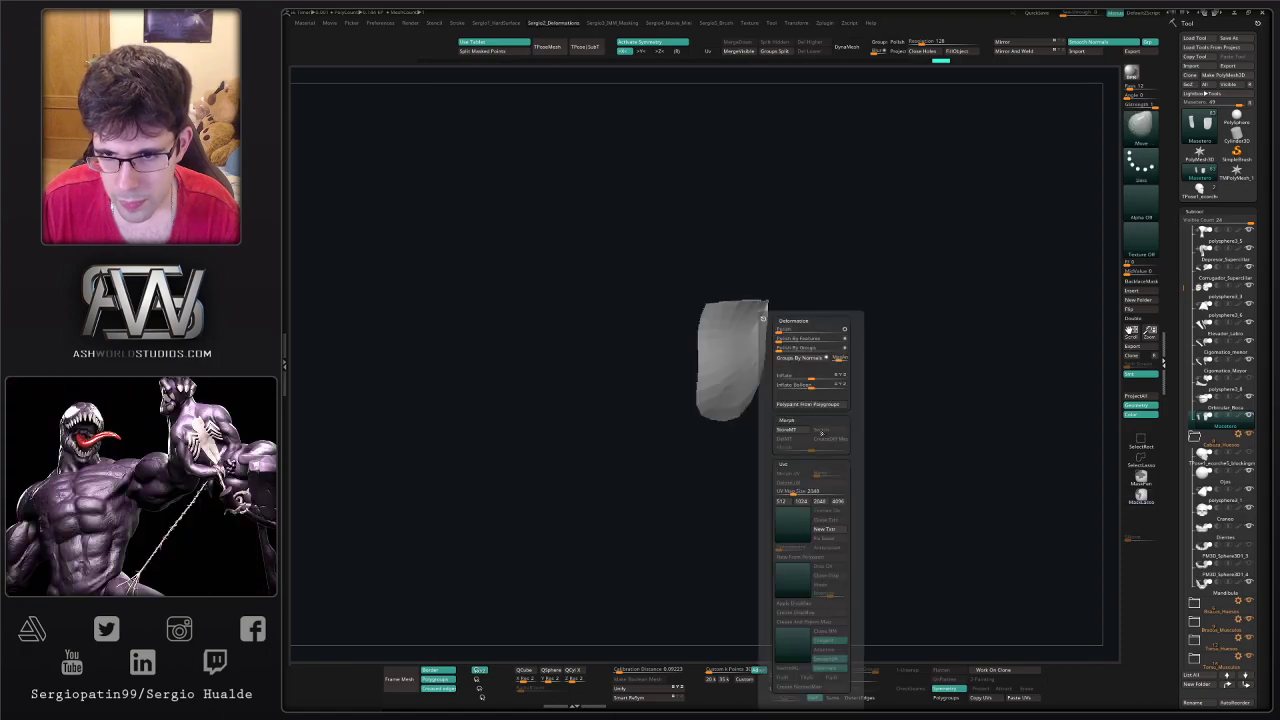
pyautogui.press('1')
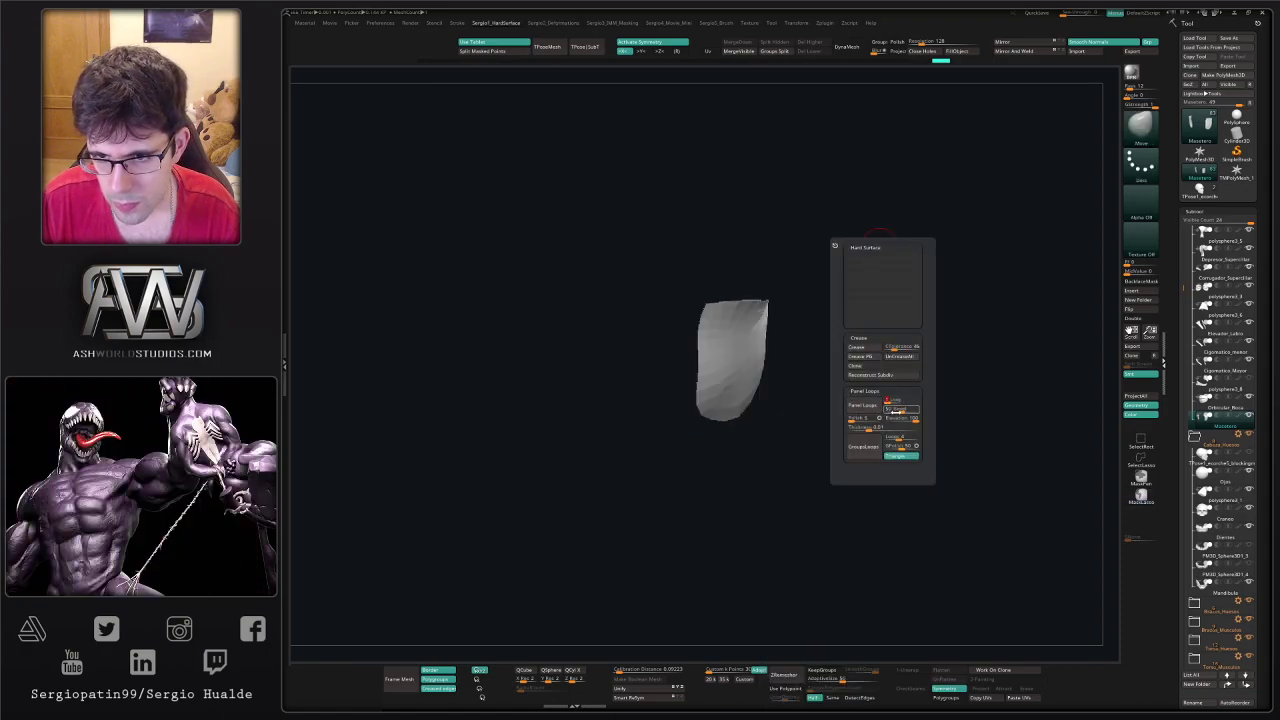
pyautogui.moveTo(901, 419); pyautogui.dragTo(880, 425)
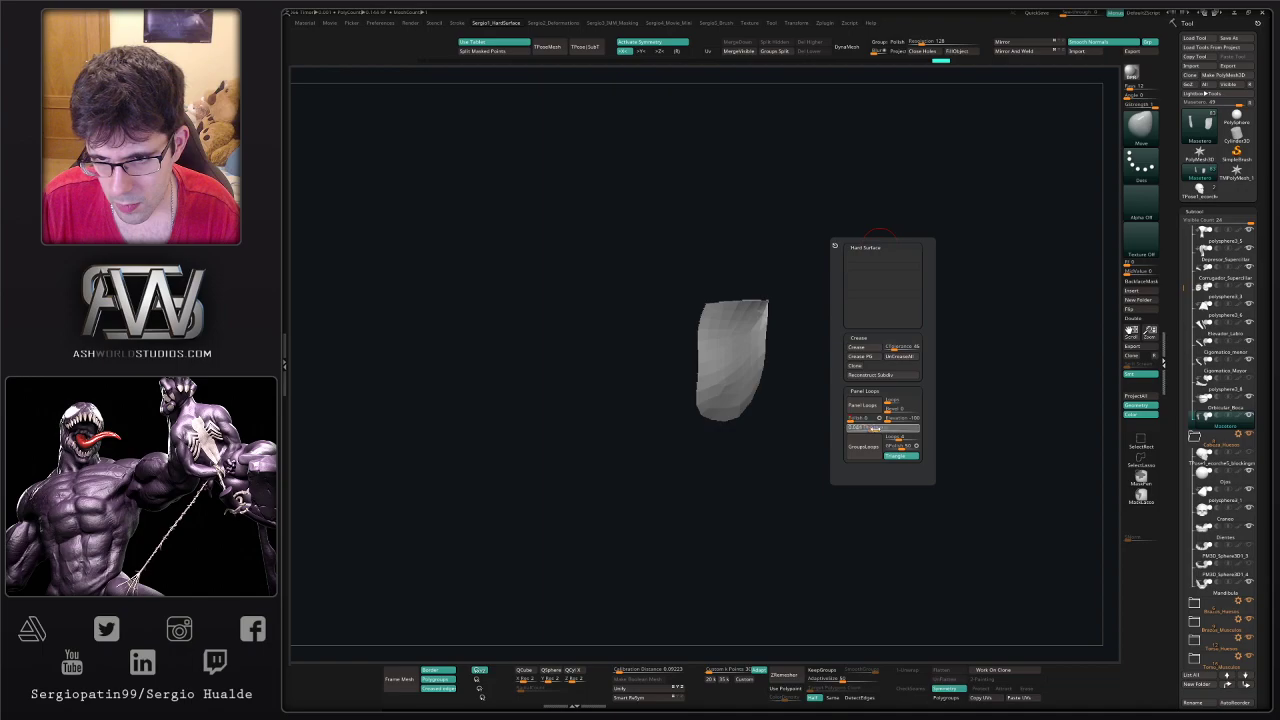
pyautogui.click(862, 405)
pyautogui.hotkey('alt', 's')
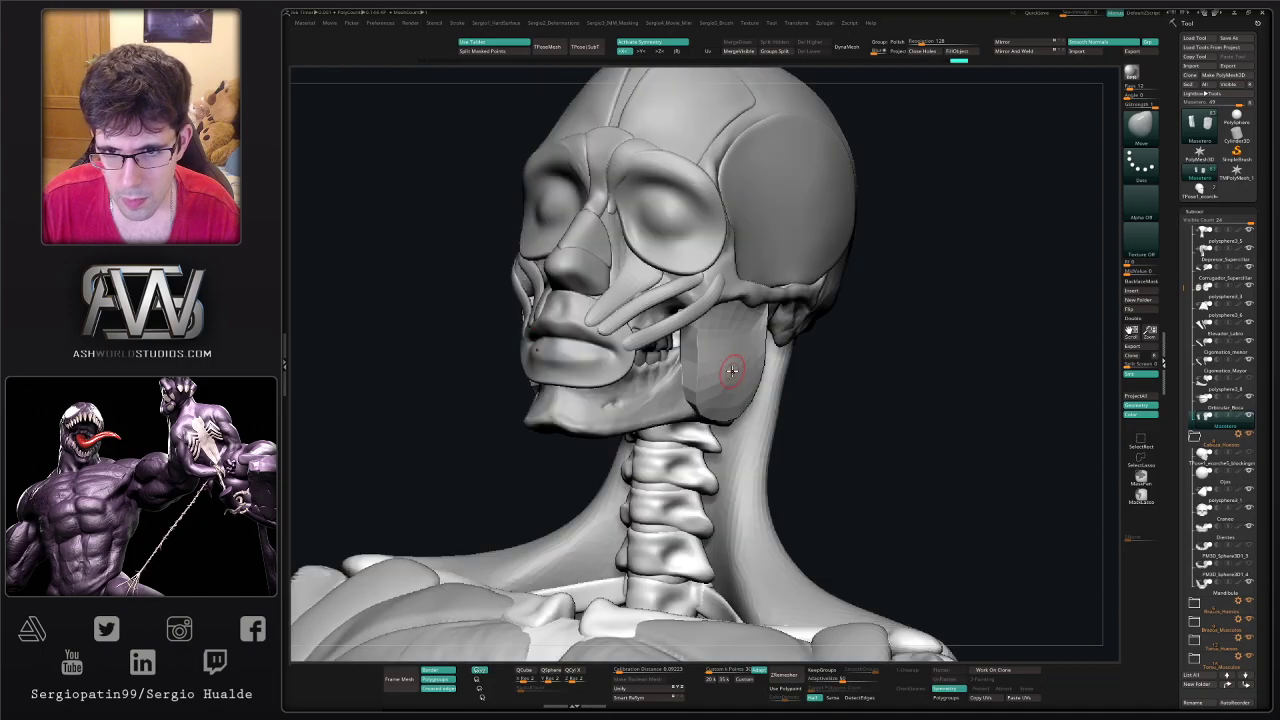
pyautogui.moveTo(734, 370)
pyautogui.mouseDown(button='right')
pyautogui.moveTo(731, 348)
pyautogui.moveTo(694, 388)
pyautogui.moveTo(720, 408)
pyautogui.mouseUp(button='right')
pyautogui.press('d')
pyautogui.press('s')
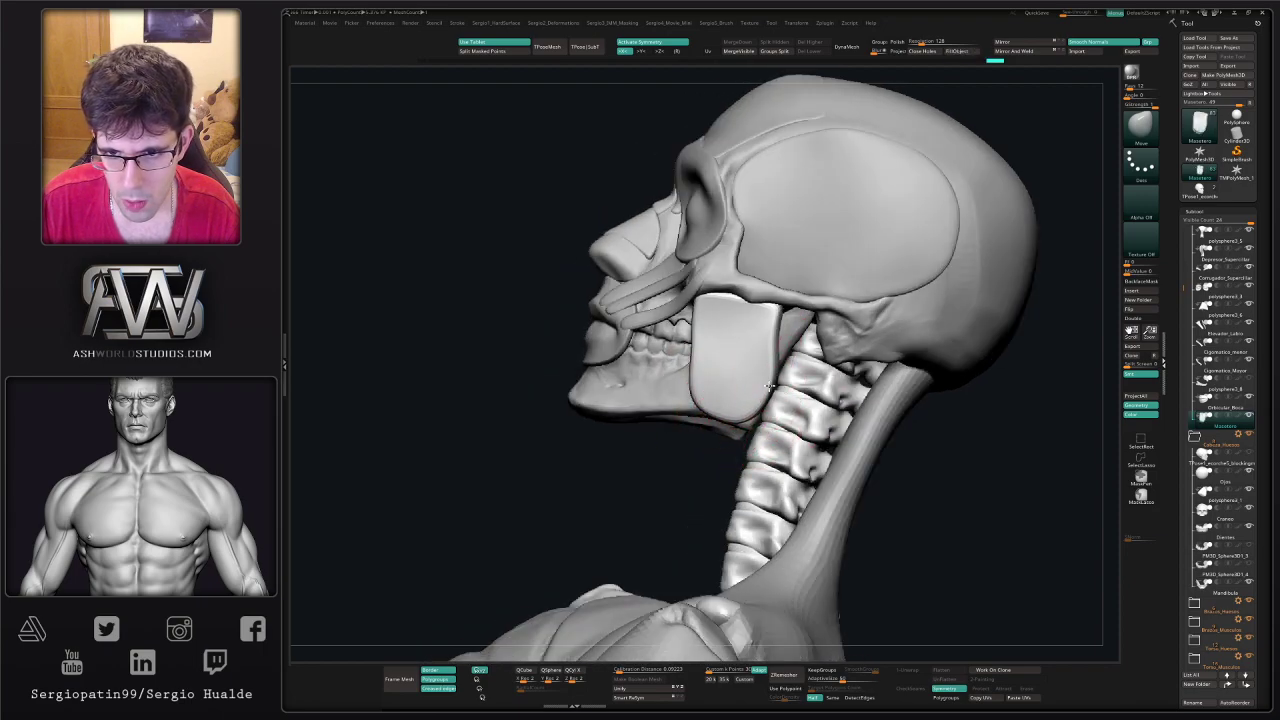
# - Check the thickened jaw muscle's wireframe in isolation and touch up its upper edge beneath the cheekbone
pyautogui.moveTo(755, 380)
pyautogui.mouseDown(button='right')
pyautogui.moveTo(787, 377)
pyautogui.moveTo(772, 389)
pyautogui.moveTo(790, 390)
pyautogui.moveTo(768, 391)
pyautogui.moveTo(772, 370)
pyautogui.mouseUp(button='right')
pyautogui.hotkey('alt', 's')
pyautogui.hotkey('shift', 'f')
pyautogui.press('d')
pyautogui.hotkey('alt', 's')
pyautogui.moveTo(772, 370)
pyautogui.mouseDown(button='right')
pyautogui.moveTo(841, 395)
pyautogui.moveTo(816, 362)
pyautogui.mouseUp(button='right')
pyautogui.hotkey('shift', 'f')
pyautogui.moveTo(777, 328); pyautogui.dragTo(770, 329)
pyautogui.moveTo(784, 330)
pyautogui.mouseDown(button='right')
pyautogui.moveTo(757, 327)
pyautogui.moveTo(768, 368)
pyautogui.mouseUp(button='right')
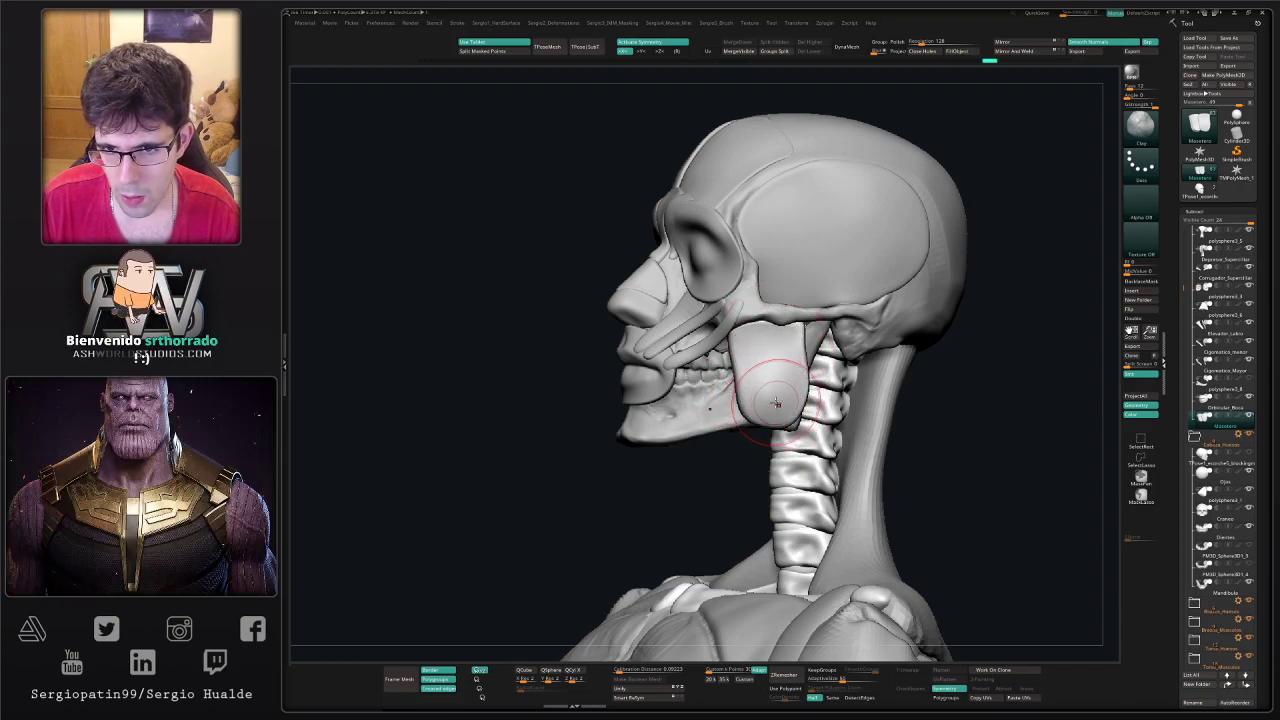
# - Examine the thickened jaw muscle's polygroups and how its thickness sits against the jawbone
pyautogui.moveTo(768, 397)
pyautogui.mouseDown(button='right')
pyautogui.moveTo(850, 385)
pyautogui.moveTo(850, 410)
pyautogui.moveTo(768, 388)
pyautogui.moveTo(734, 394)
pyautogui.moveTo(748, 409)
pyautogui.moveTo(747, 388)
pyautogui.moveTo(772, 414)
pyautogui.moveTo(741, 418)
pyautogui.mouseUp(button='right')
pyautogui.hotkey('alt', 's')
pyautogui.press('w')
pyautogui.press('q')
pyautogui.hotkey('alt', 's')
pyautogui.hotkey('shift', 'f')
pyautogui.hotkey('shift', 'f')
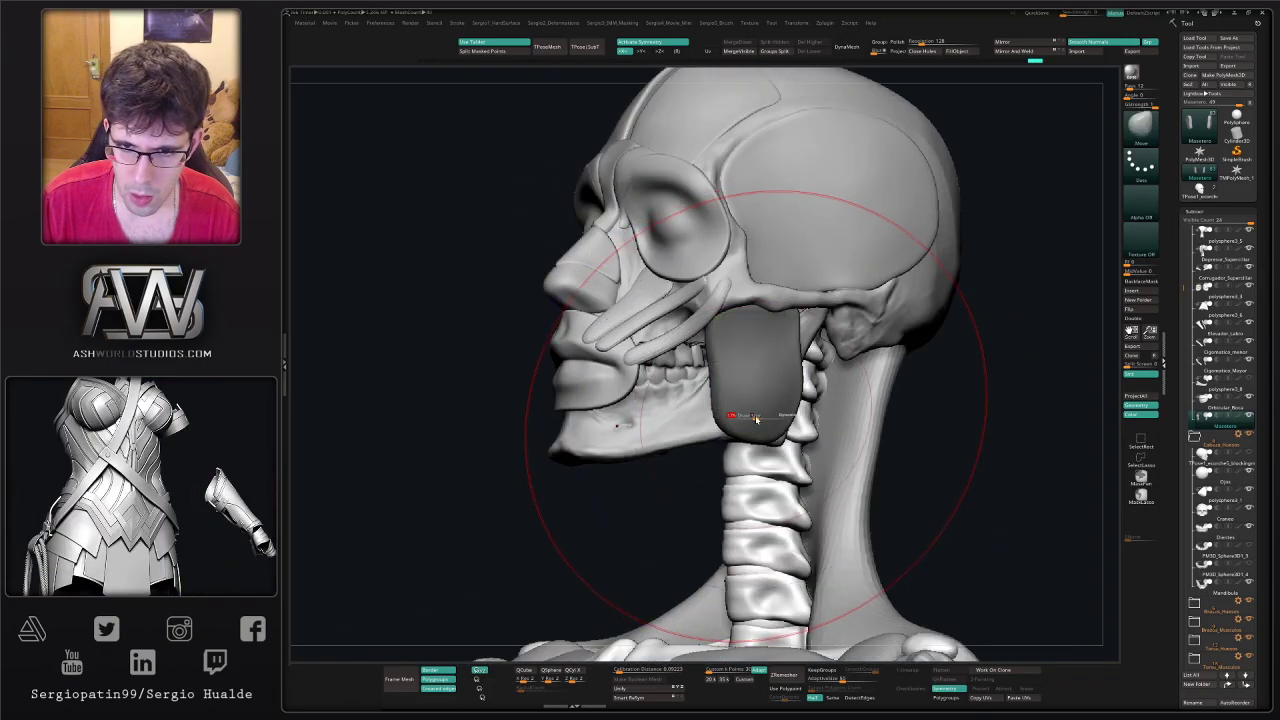
# - Isolate the jaw muscle with its wireframe shown and insert a single edge loop along its side rim with ZModeler
pyautogui.press('[')
pyautogui.hotkey('alt', 's')
pyautogui.moveTo(751, 383)
pyautogui.keyDown('ctrl'); pyautogui.mouseDown(button='right')
pyautogui.moveTo(771, 408)
pyautogui.moveTo(851, 417)
pyautogui.mouseUp(button='right'); pyautogui.keyUp('ctrl')
pyautogui.hotkey('shift', 'f')
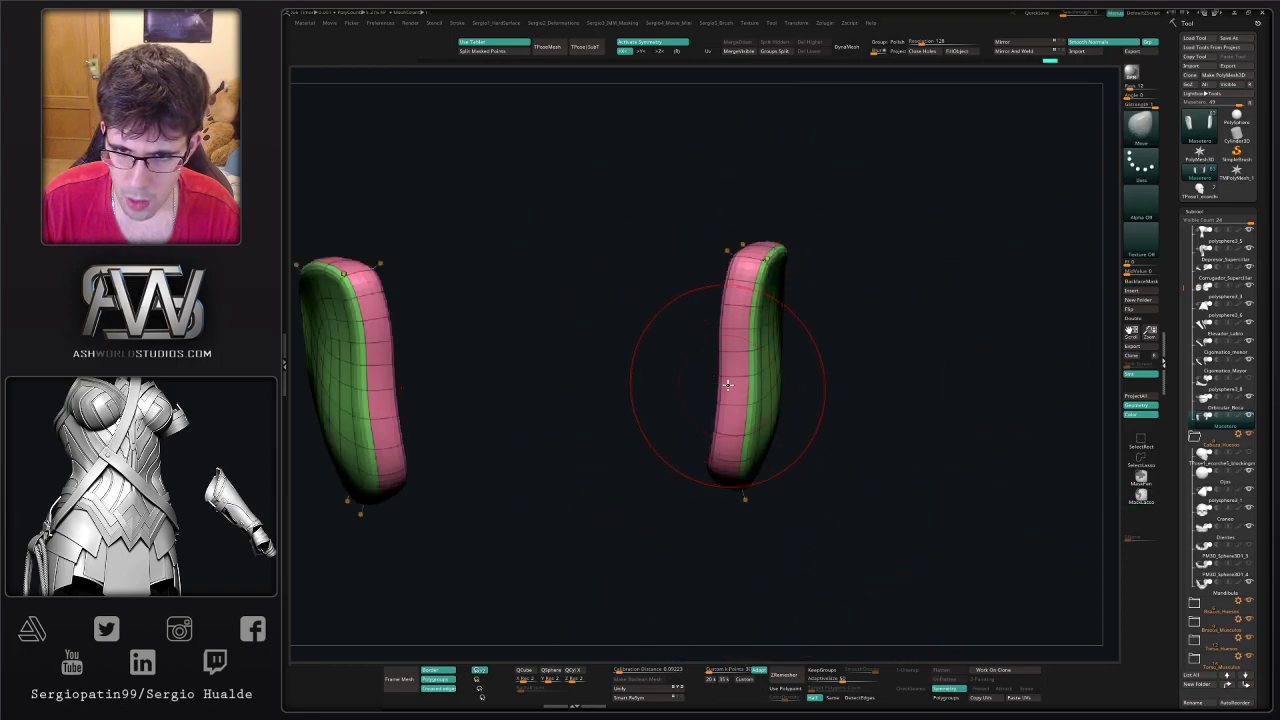
pyautogui.press('b')
pyautogui.press('z')
pyautogui.press('m')
pyautogui.press('space')
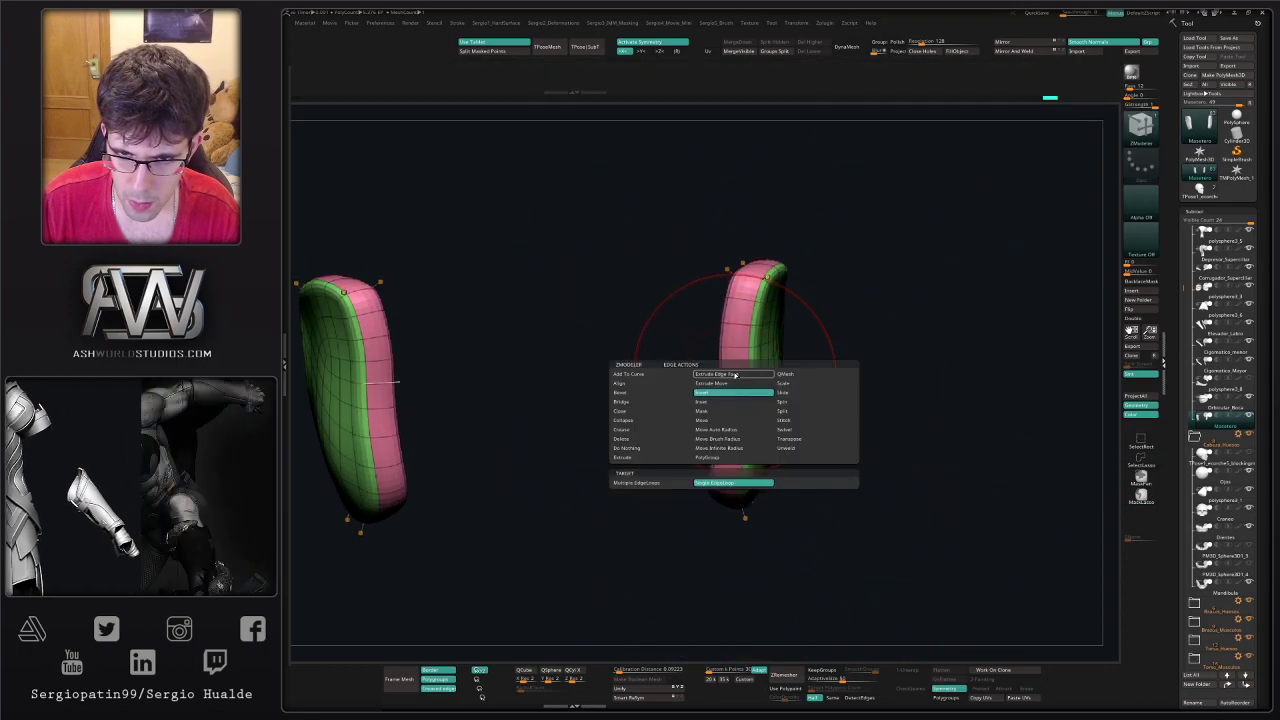
pyautogui.click(735, 370)
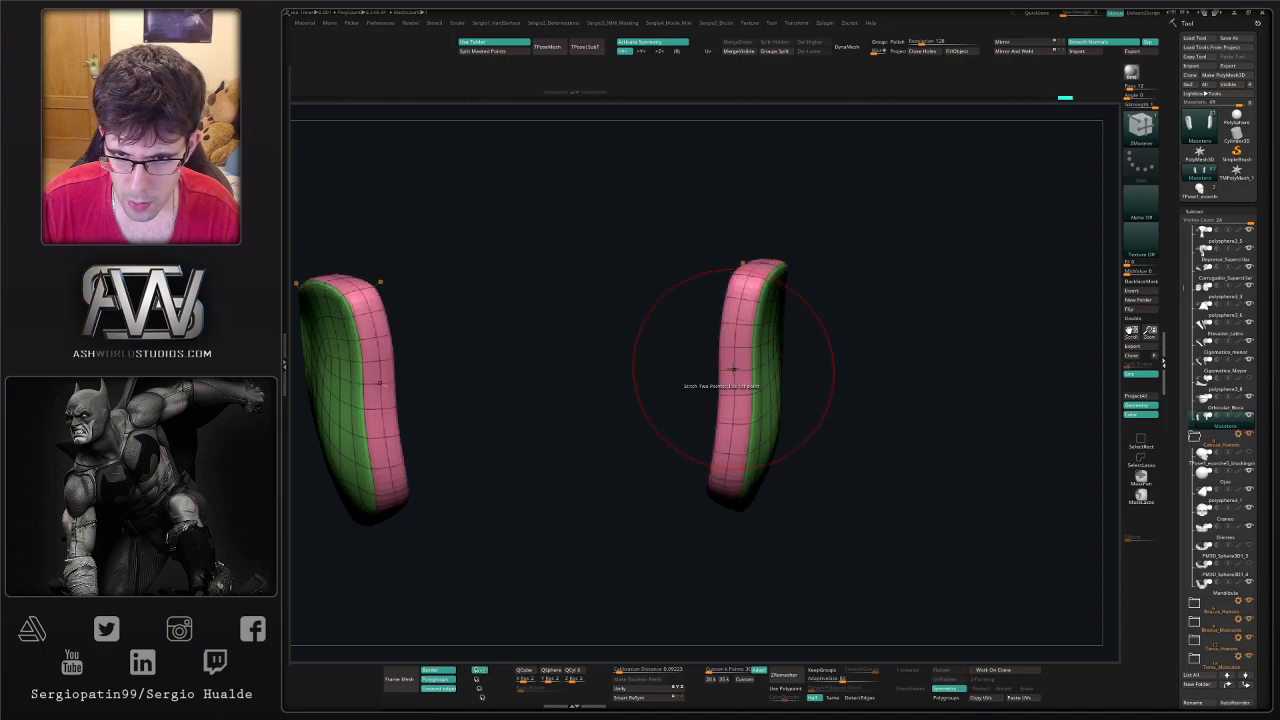
# - Scale the rim's centre edge loop with ZModeler to round the jaw muscle's sides, and bring back the full head
pyautogui.press('space')
pyautogui.click(789, 370)
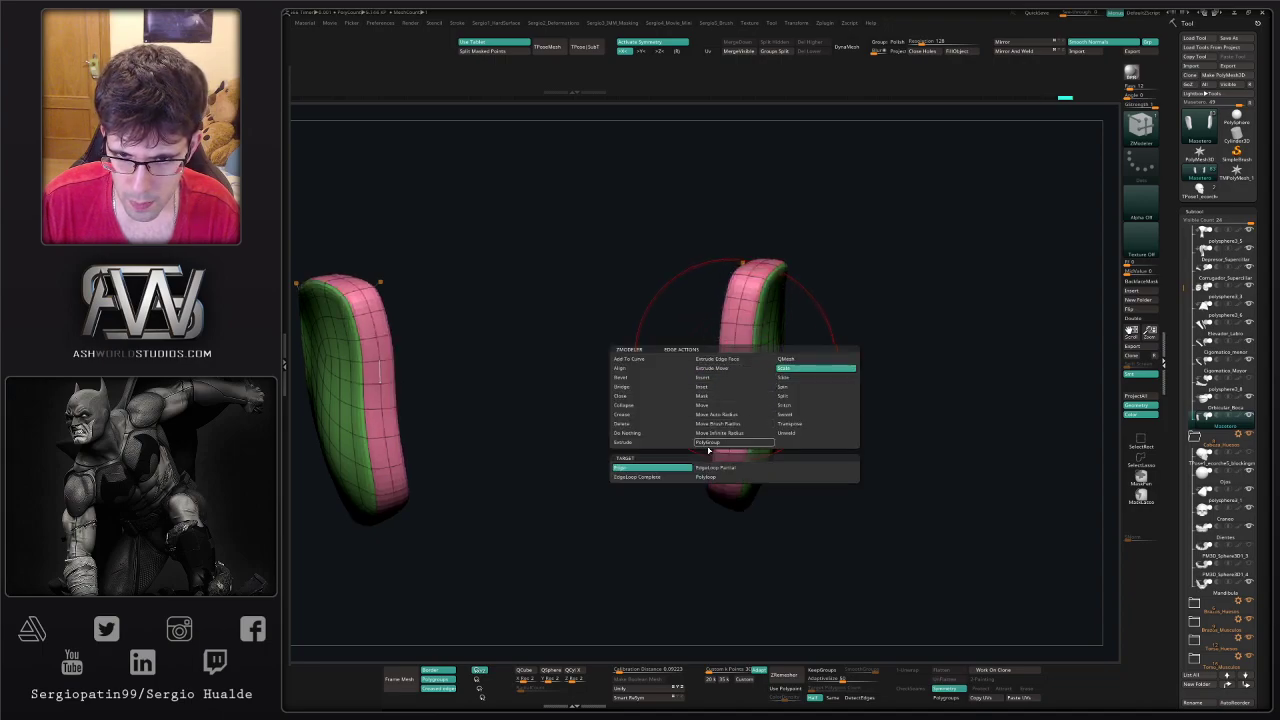
pyautogui.click(640, 467)
pyautogui.moveTo(733, 381)
pyautogui.mouseDown()
pyautogui.moveTo(733, 330)
pyautogui.moveTo(734, 399)
pyautogui.mouseUp()
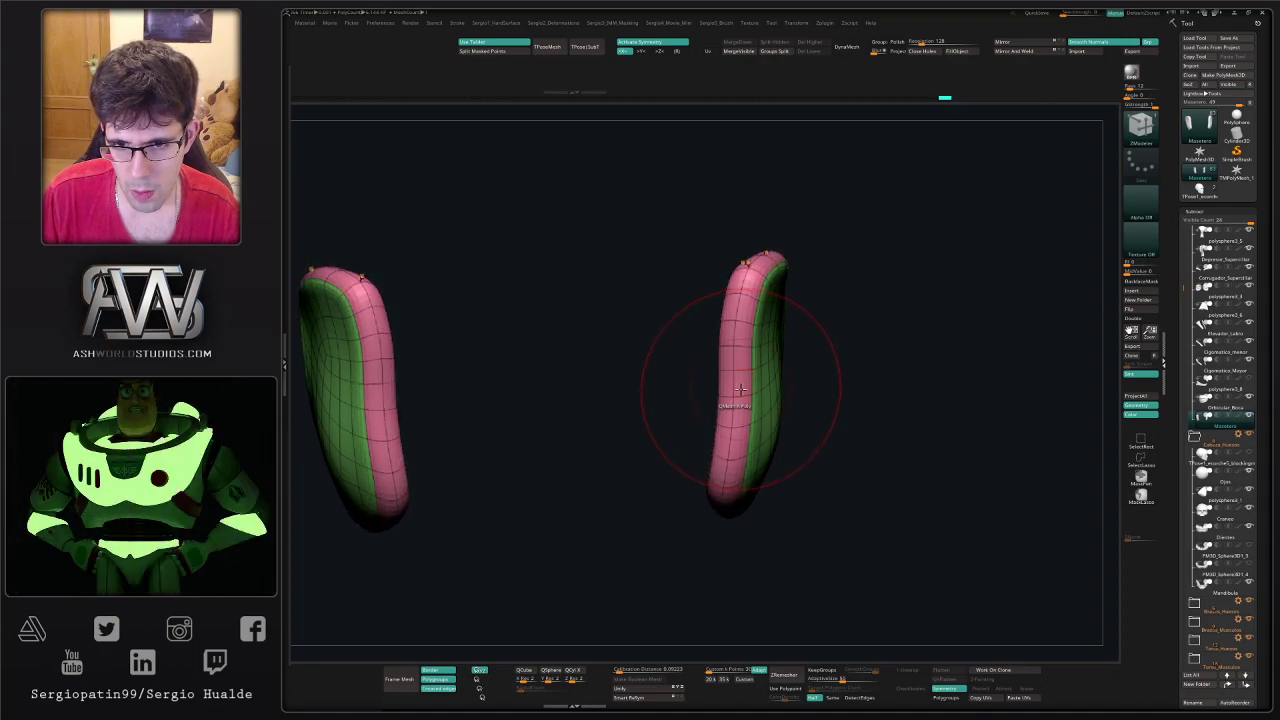
pyautogui.hotkey('alt', 's')
pyautogui.keyDown('ctrl'); pyautogui.moveTo(738, 399); pyautogui.dragTo(763, 386, button='right'); pyautogui.keyUp('ctrl')
pyautogui.hotkey('shift', 'f')
# - Reshape the rounded jaw muscle's lower end and front edge along the jaw in side view with the Move brush
pyautogui.moveTo(802, 420); pyautogui.dragTo(740, 500)
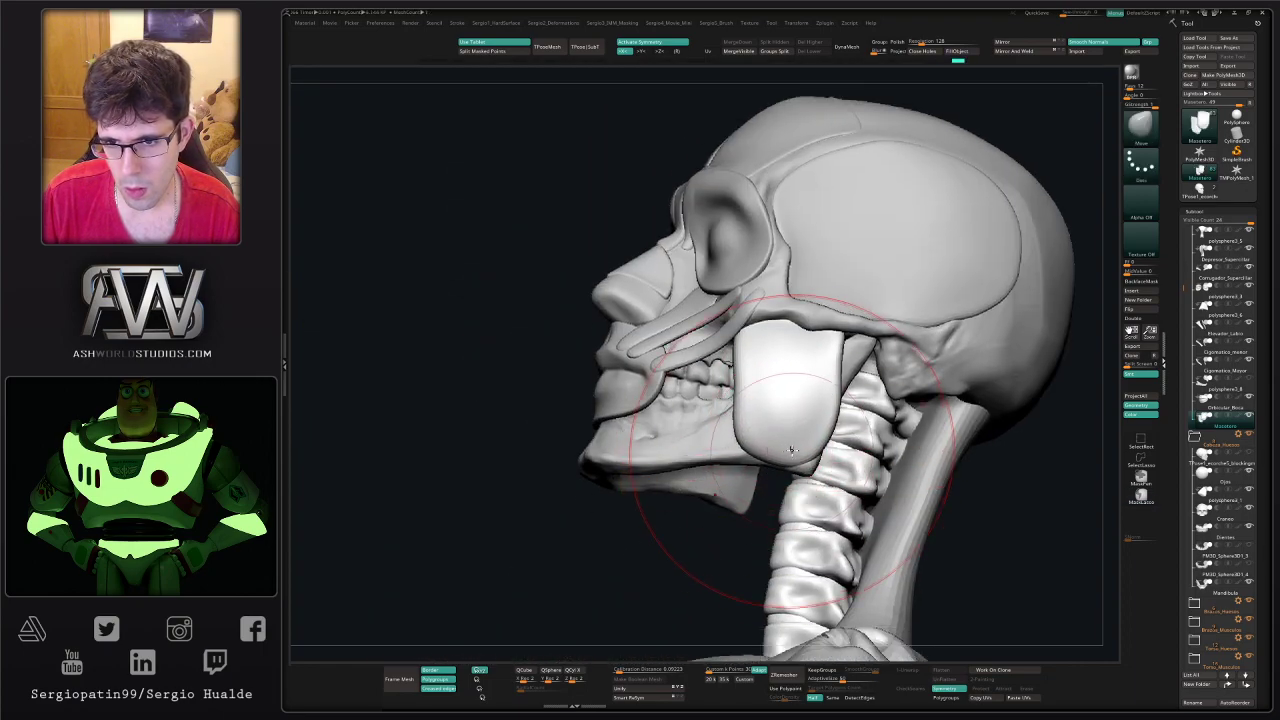
pyautogui.press('s')
pyautogui.moveTo(790, 452)
pyautogui.mouseDown()
pyautogui.moveTo(768, 455)
pyautogui.moveTo(818, 452)
pyautogui.mouseUp()
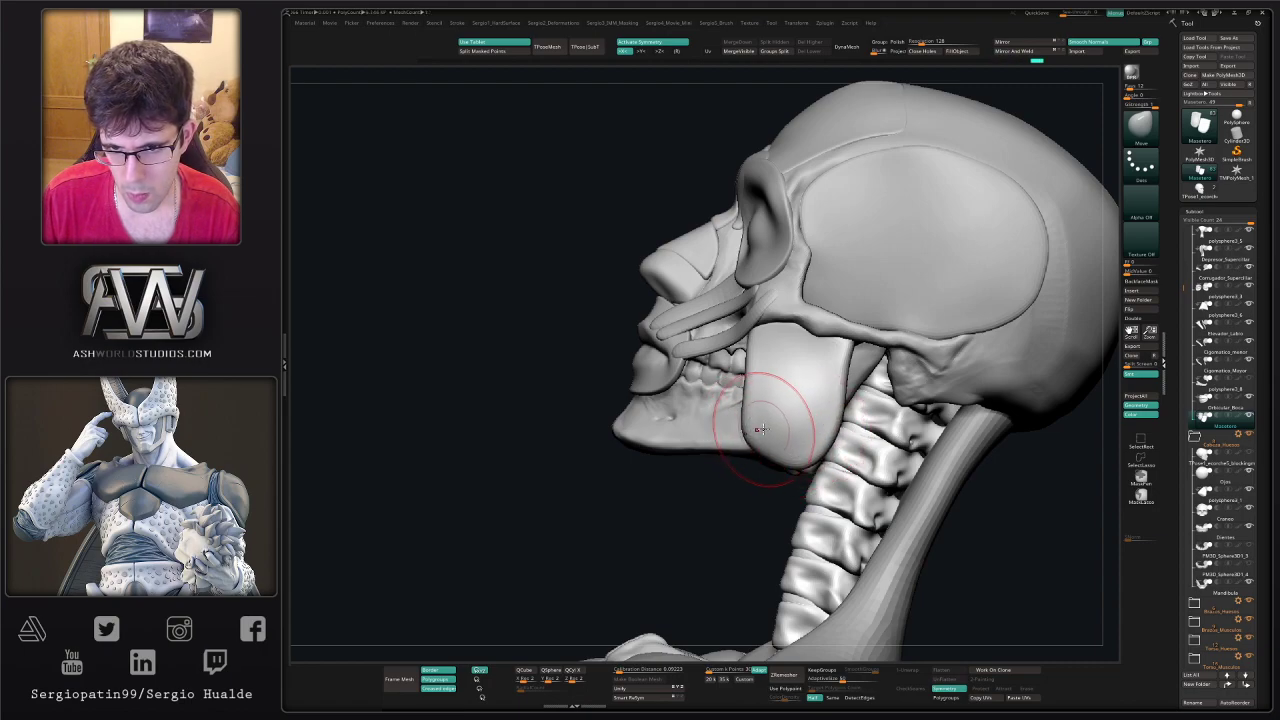
pyautogui.moveTo(747, 455)
pyautogui.keyDown('ctrl'); pyautogui.mouseDown(button='right')
pyautogui.moveTo(771, 417)
pyautogui.moveTo(760, 394)
pyautogui.moveTo(742, 401)
pyautogui.mouseUp(button='right'); pyautogui.keyUp('ctrl')
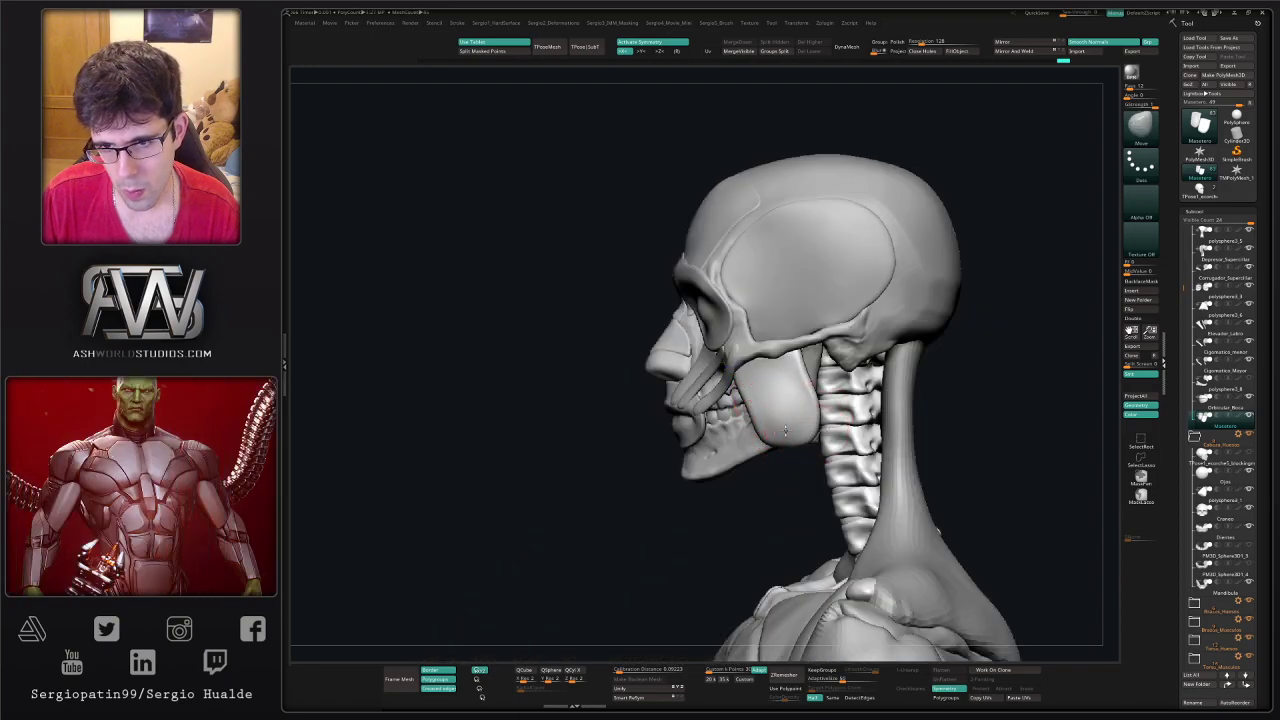
pyautogui.moveTo(785, 430); pyautogui.dragTo(803, 443)
pyautogui.moveTo(816, 420); pyautogui.dragTo(822, 398, button='right')
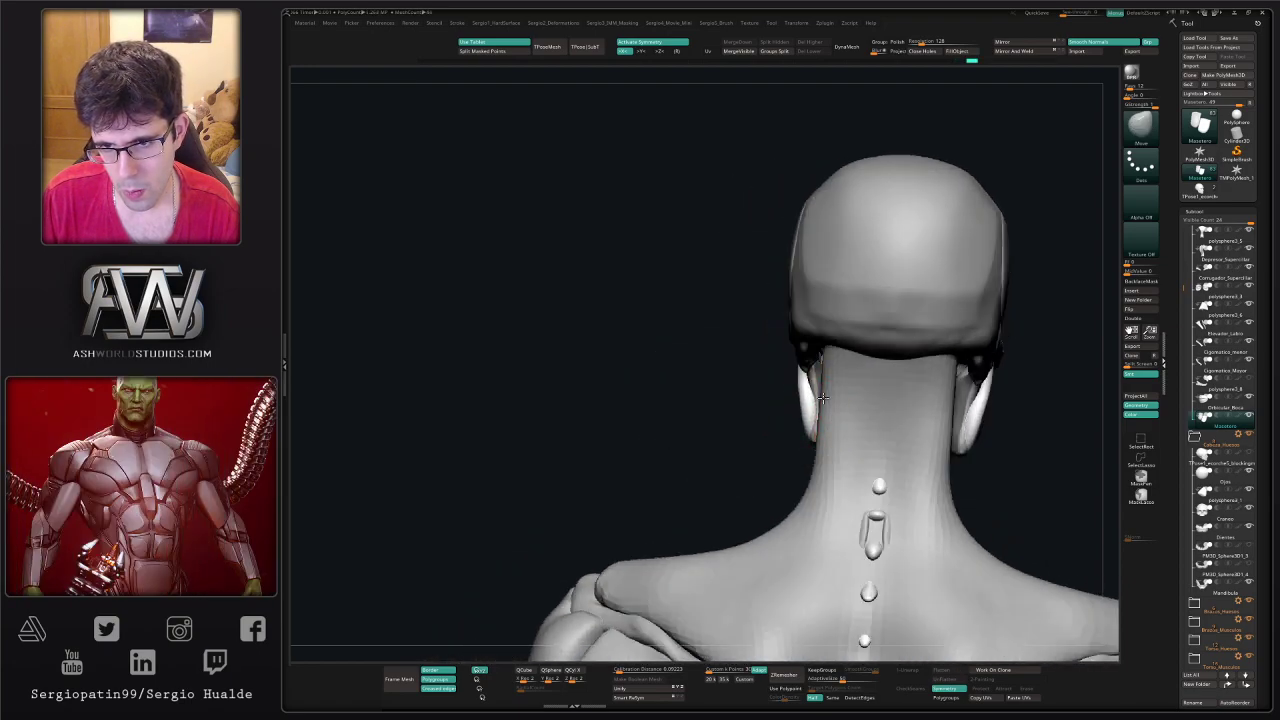
# - Refine the jaw muscle's lower rear corner from behind and the side, fitting it to the jaw angle
pyautogui.moveTo(776, 434)
pyautogui.mouseDown(button='right')
pyautogui.moveTo(874, 431)
pyautogui.moveTo(810, 430)
pyautogui.mouseUp(button='right')
pyautogui.moveTo(793, 430); pyautogui.dragTo(801, 427)
pyautogui.press('s')
pyautogui.moveTo(838, 429)
pyautogui.mouseDown(button='right')
pyautogui.moveTo(794, 431)
pyautogui.moveTo(864, 434)
pyautogui.moveTo(845, 425)
pyautogui.moveTo(846, 450)
pyautogui.moveTo(848, 422)
pyautogui.moveTo(848, 452)
pyautogui.moveTo(857, 443)
pyautogui.mouseUp(button='right')
pyautogui.press('s')
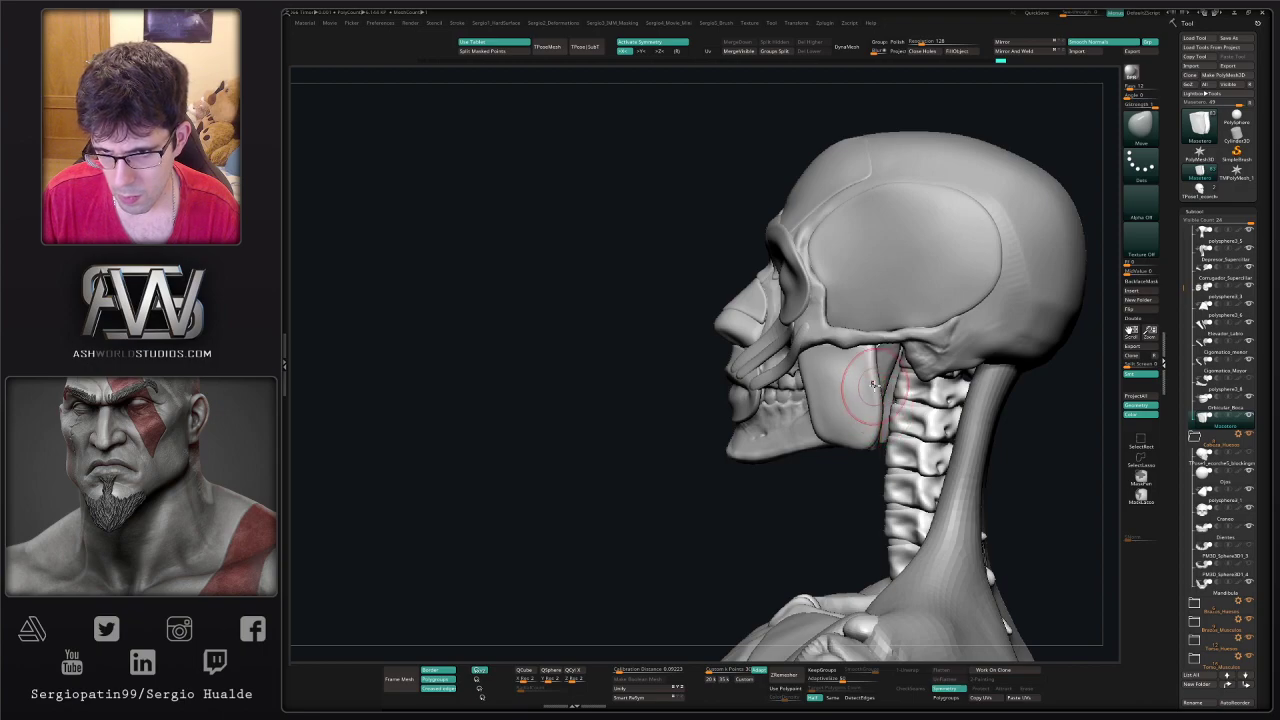
pyautogui.moveTo(873, 385); pyautogui.dragTo(836, 418, button='right')
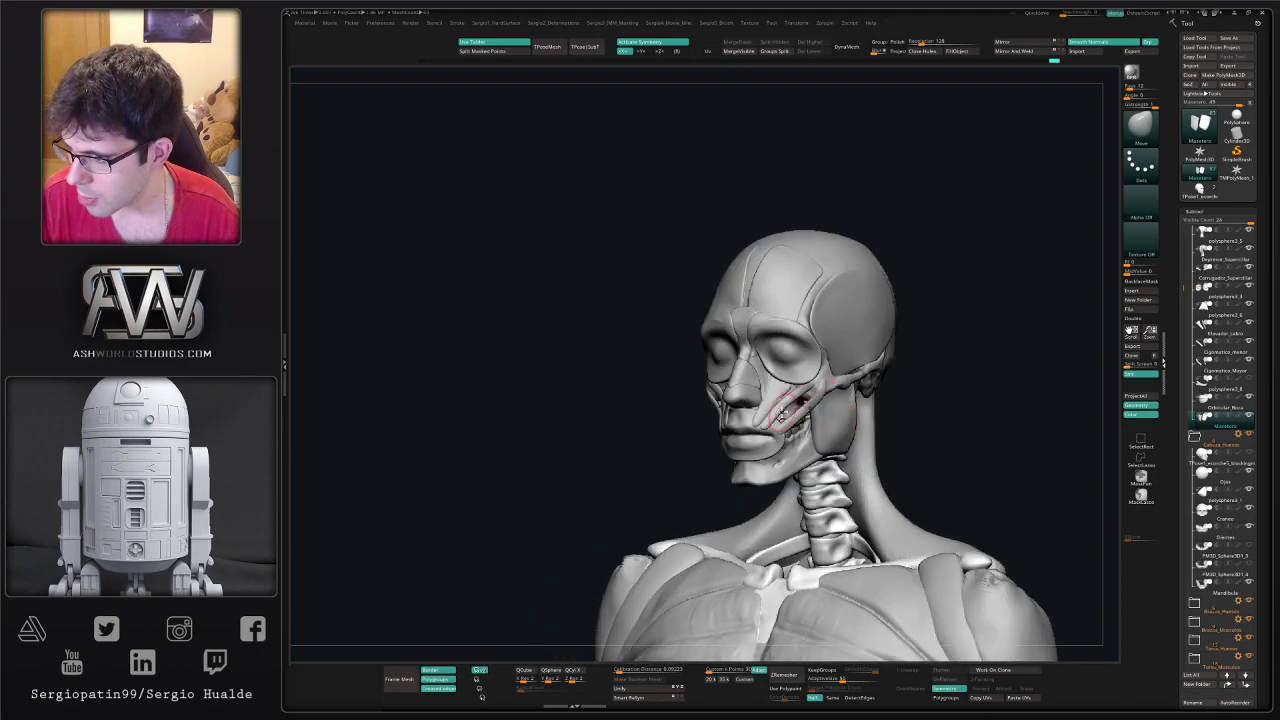
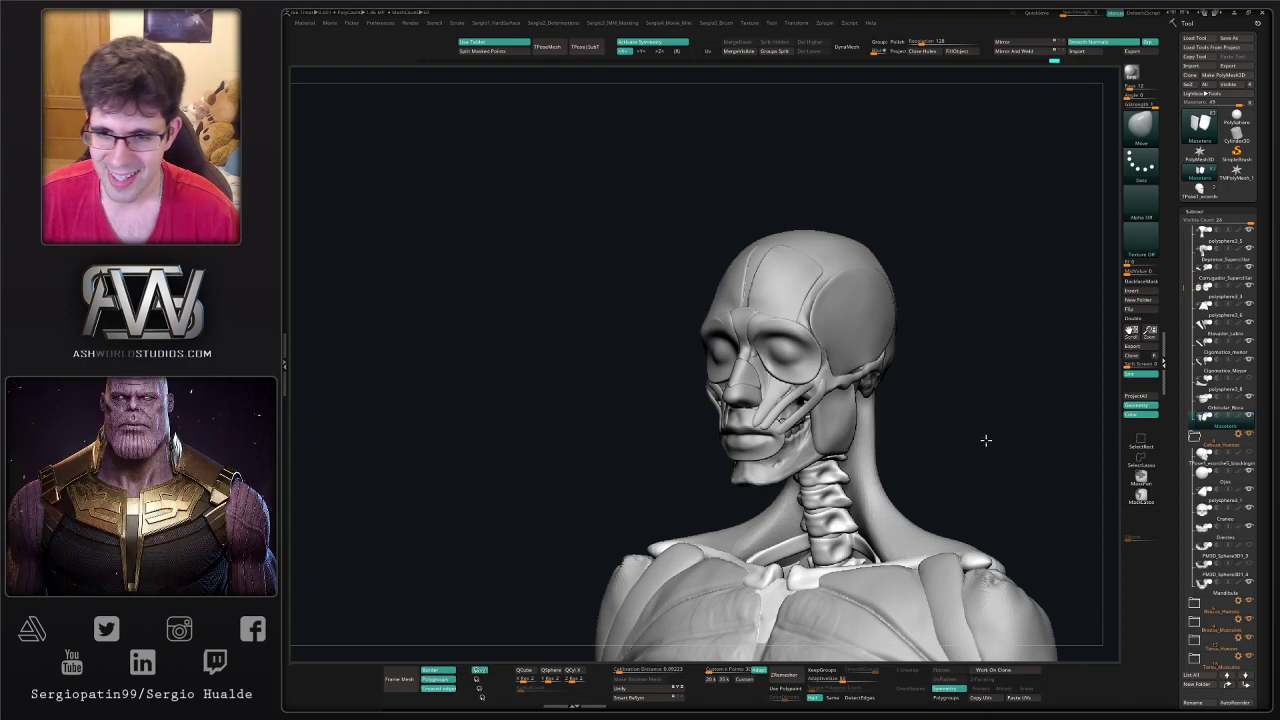
# - Select the Craneo3 subtool in the head muscles folder and isolate its two rear skull plates
pyautogui.moveTo(986, 440); pyautogui.dragTo(993, 440)
pyautogui.moveTo(986, 371); pyautogui.dragTo(812, 393)
pyautogui.moveTo(812, 393); pyautogui.dragTo(865, 373, button='right')
pyautogui.moveTo(865, 372); pyautogui.dragTo(818, 371)
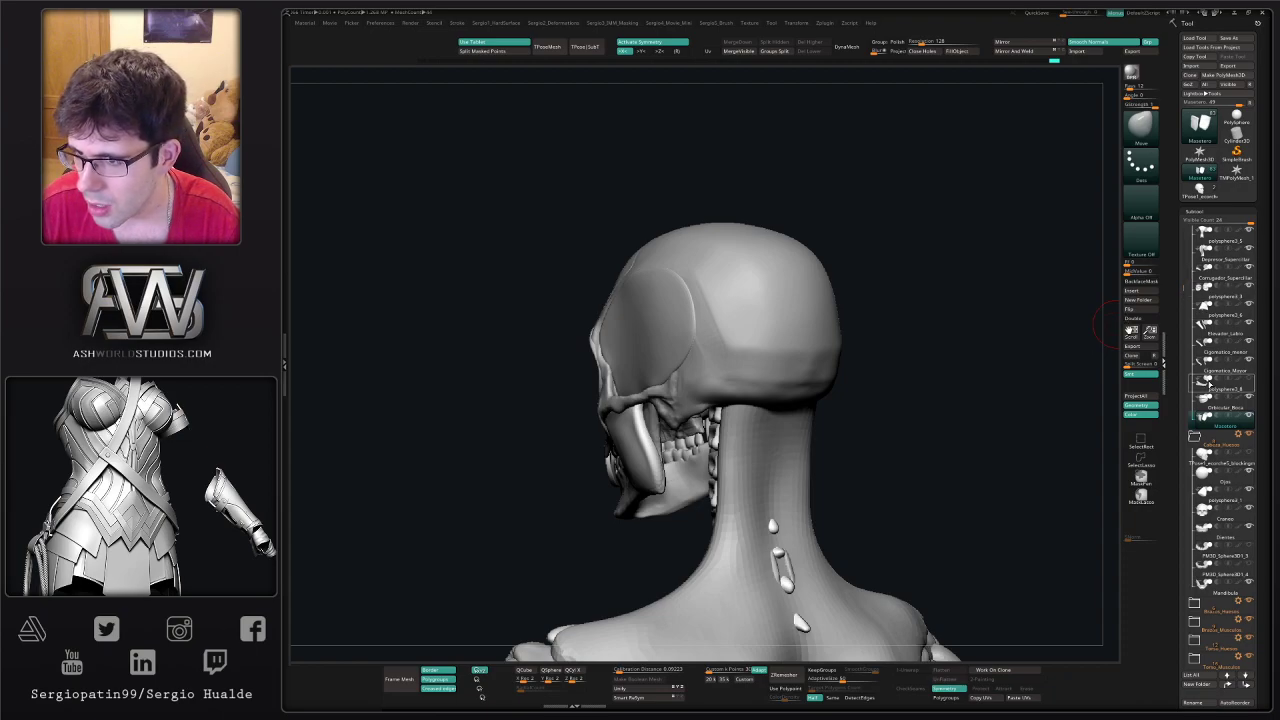
pyautogui.moveTo(1185, 289); pyautogui.dragTo(1189, 226)
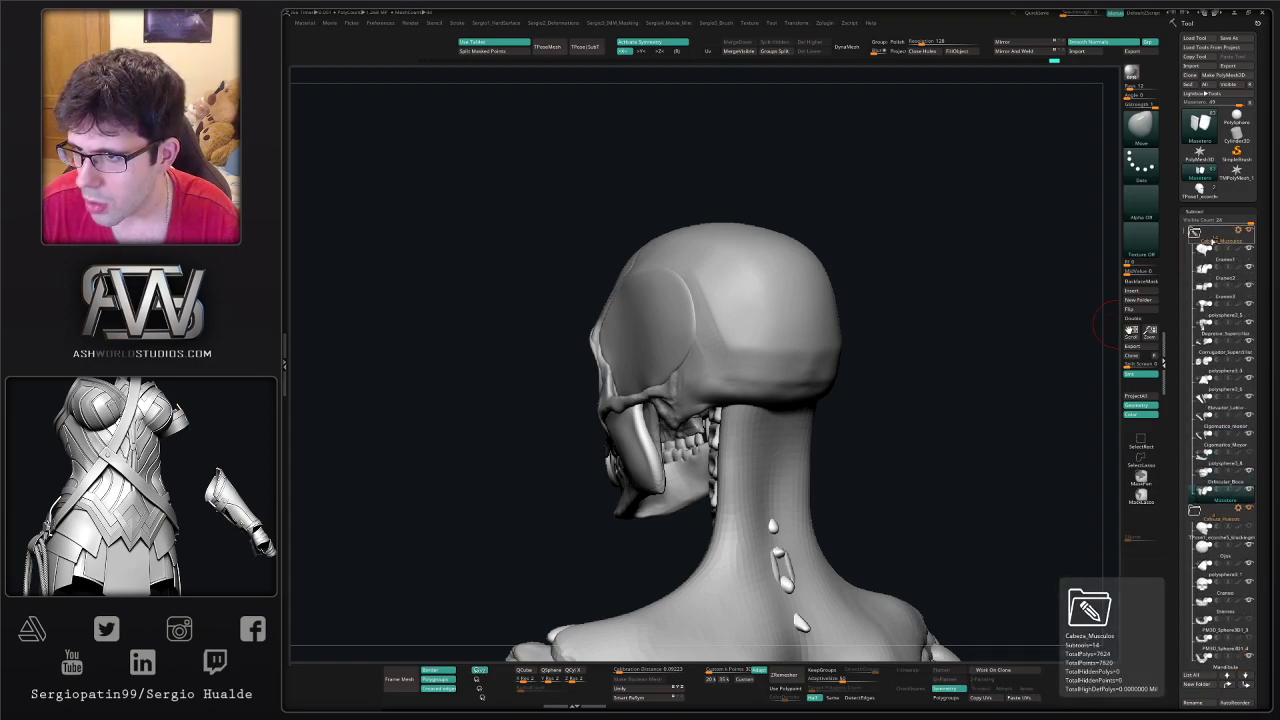
pyautogui.click(1217, 296)
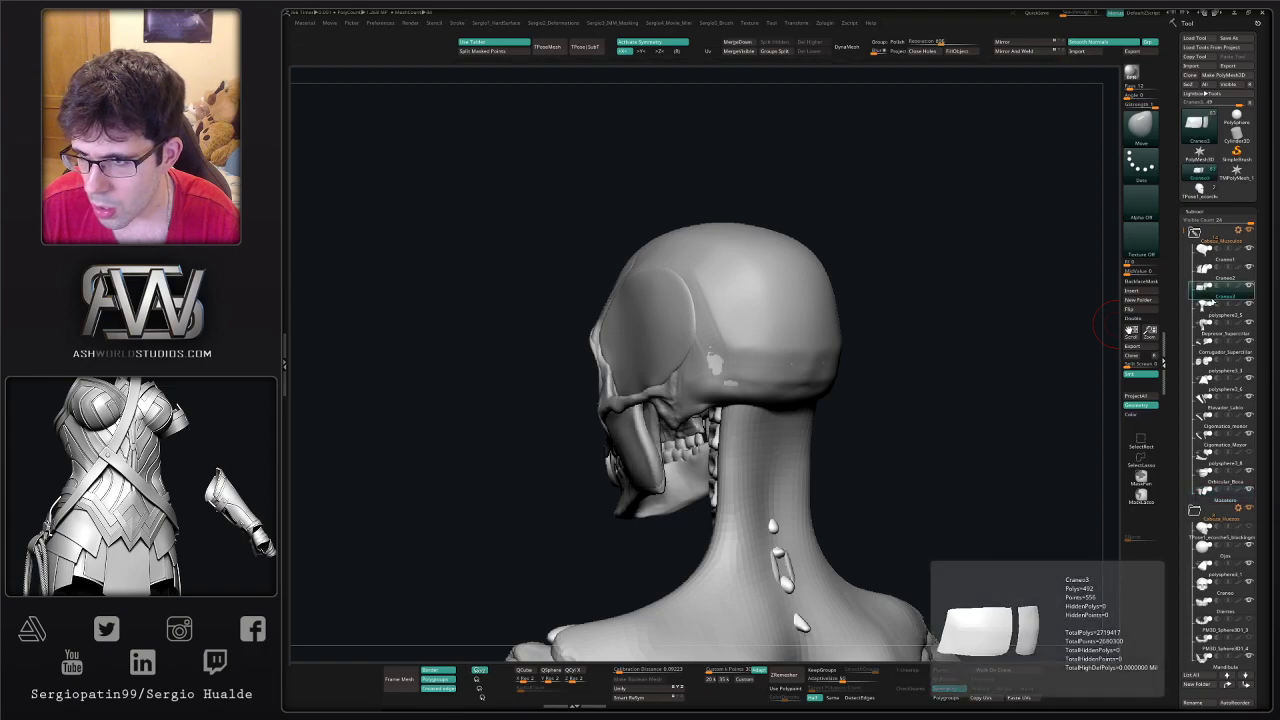
pyautogui.moveTo(975, 345); pyautogui.dragTo(946, 328)
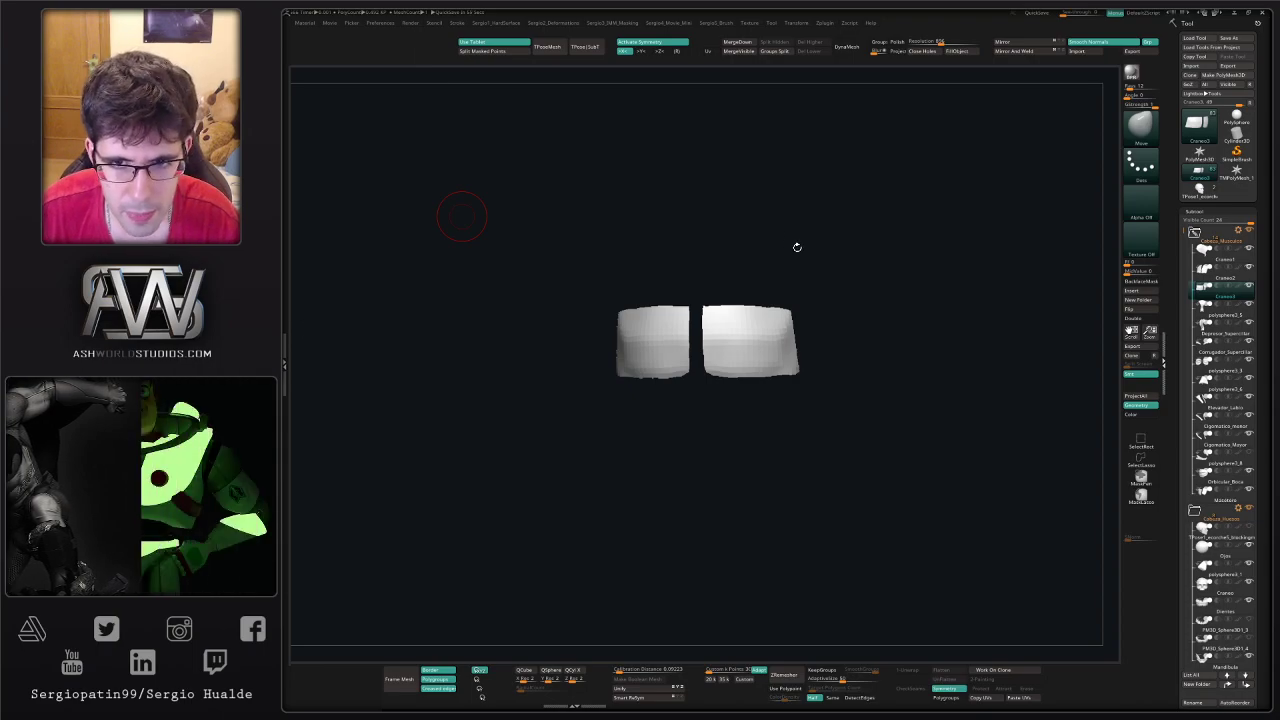
# - Slice off the right rear skull plate's upper and lower outer corners with the SliceCurve brush and hide the cut pieces
pyautogui.moveTo(848, 284); pyautogui.dragTo(820, 295)
pyautogui.click(820, 295)
pyautogui.moveTo(730, 358); pyautogui.dragTo(765, 317, button='right')
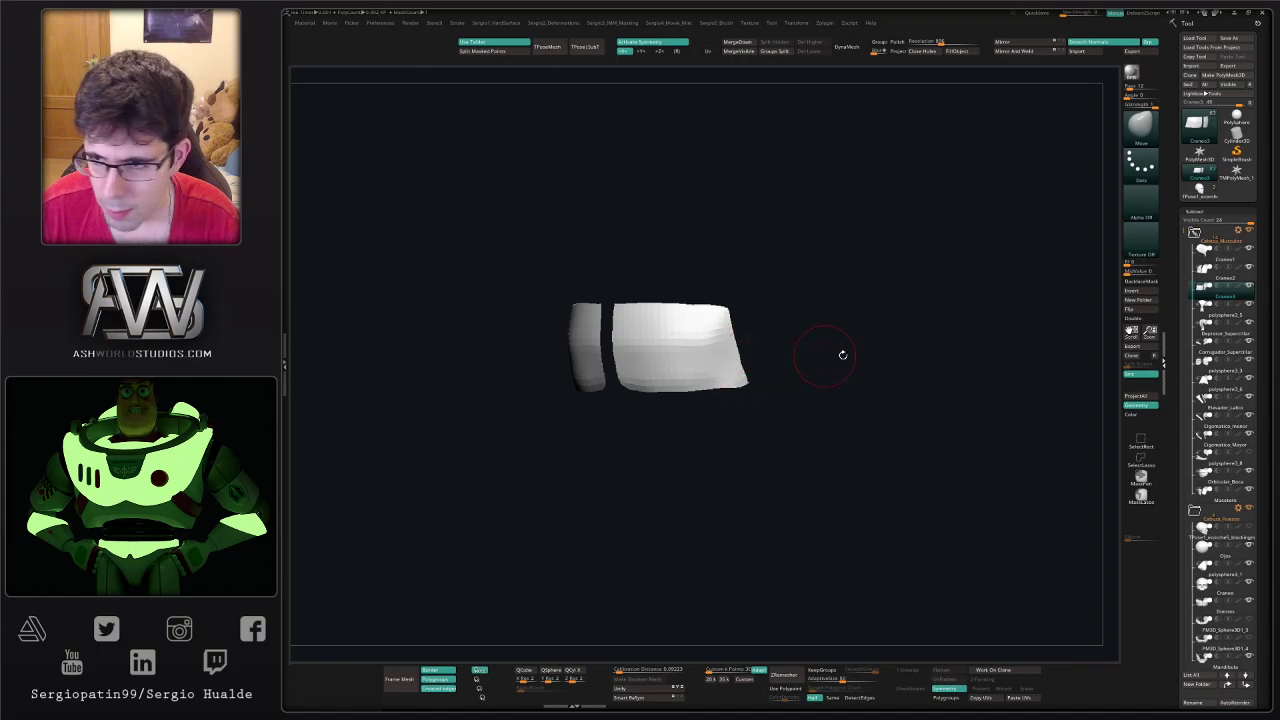
pyautogui.press('b')
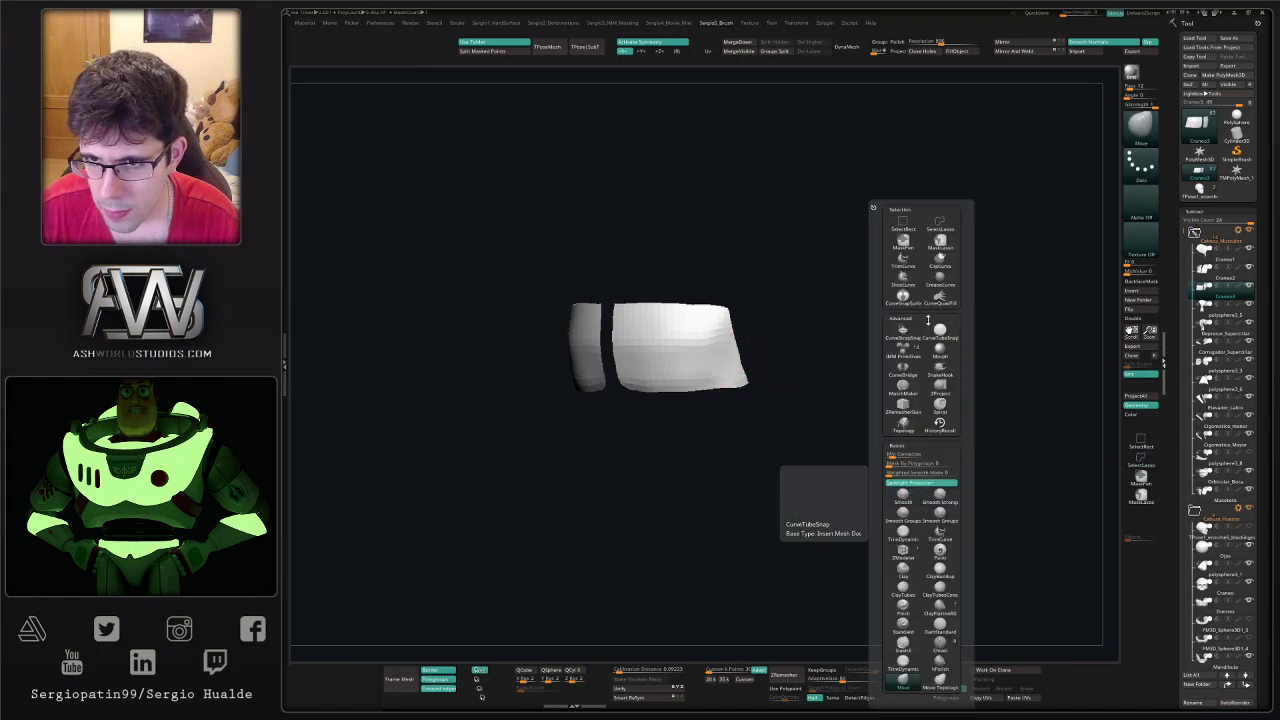
pyautogui.keyDown('ctrl'); pyautogui.keyDown('shift'); pyautogui.click(903, 279); pyautogui.keyUp('shift'); pyautogui.keyUp('ctrl')
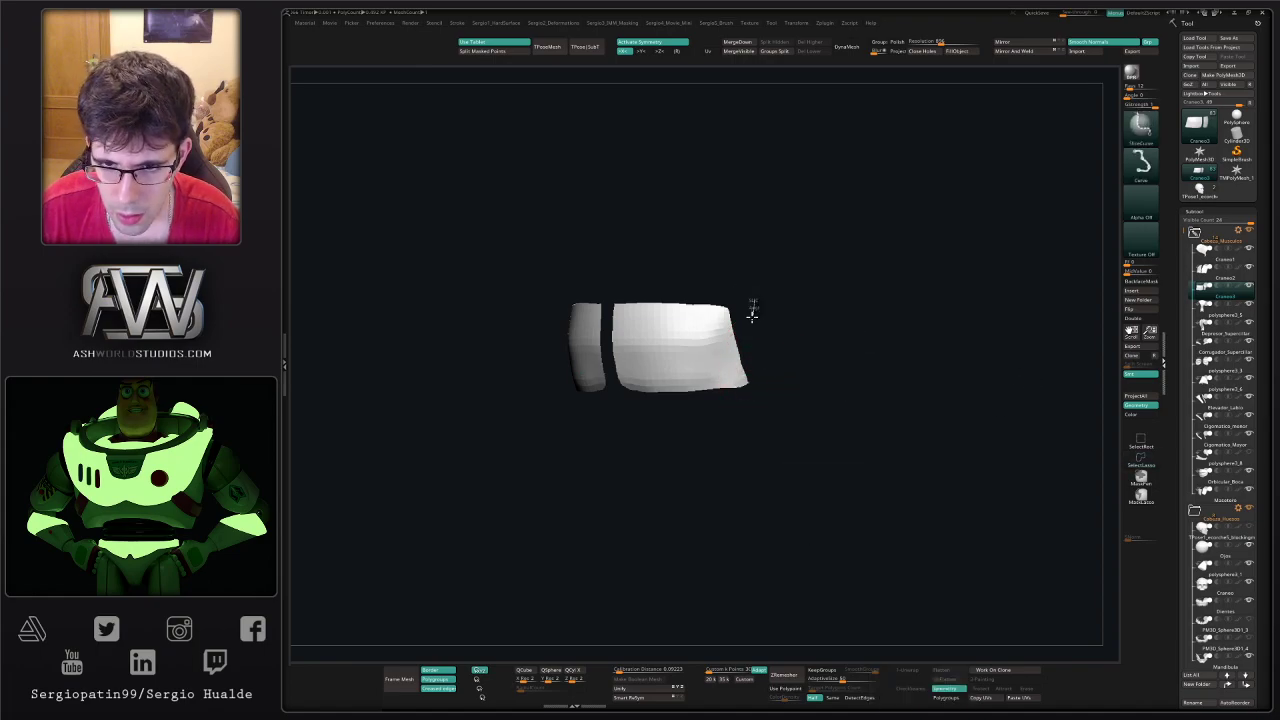
pyautogui.moveTo(725, 373)
pyautogui.keyDown('ctrl'); pyautogui.keyDown('shift'); pyautogui.mouseDown()
pyautogui.moveTo(677, 400)
pyautogui.moveTo(690, 394)
pyautogui.moveTo(583, 408)
pyautogui.mouseUp(); pyautogui.keyUp('shift'); pyautogui.keyUp('ctrl')
pyautogui.hotkey('shift', 'f')
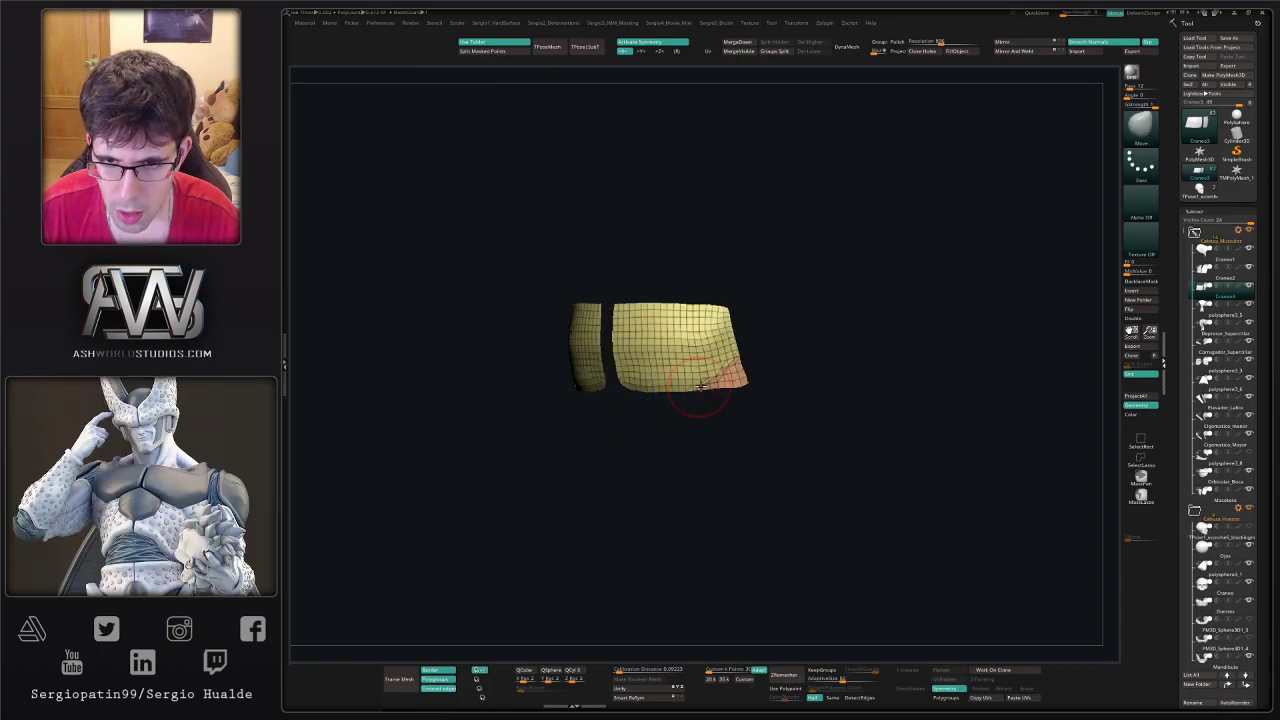
pyautogui.moveTo(712, 368)
pyautogui.mouseDown(button='right')
pyautogui.moveTo(748, 354)
pyautogui.moveTo(739, 373)
pyautogui.moveTo(692, 366)
pyautogui.moveTo(706, 362)
pyautogui.mouseUp(button='right')
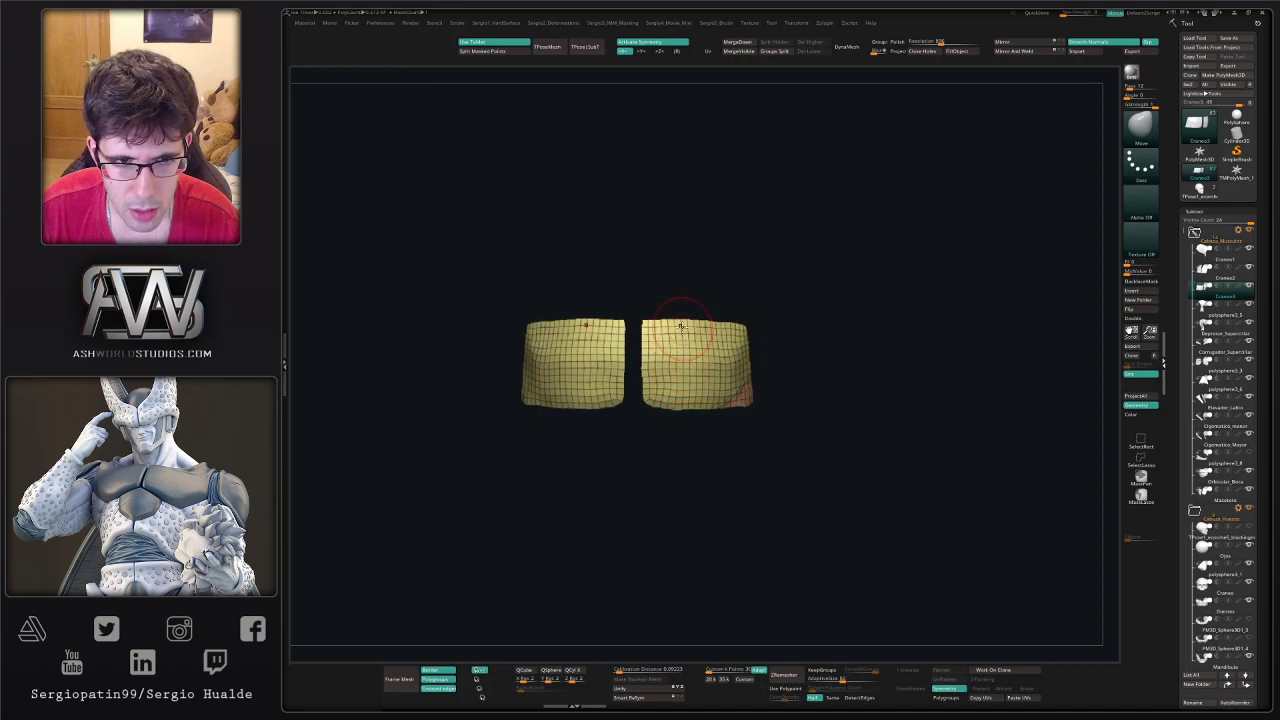
pyautogui.keyDown('ctrl'); pyautogui.keyDown('shift'); pyautogui.moveTo(628, 309); pyautogui.dragTo(660, 313); pyautogui.keyUp('shift'); pyautogui.keyUp('ctrl')
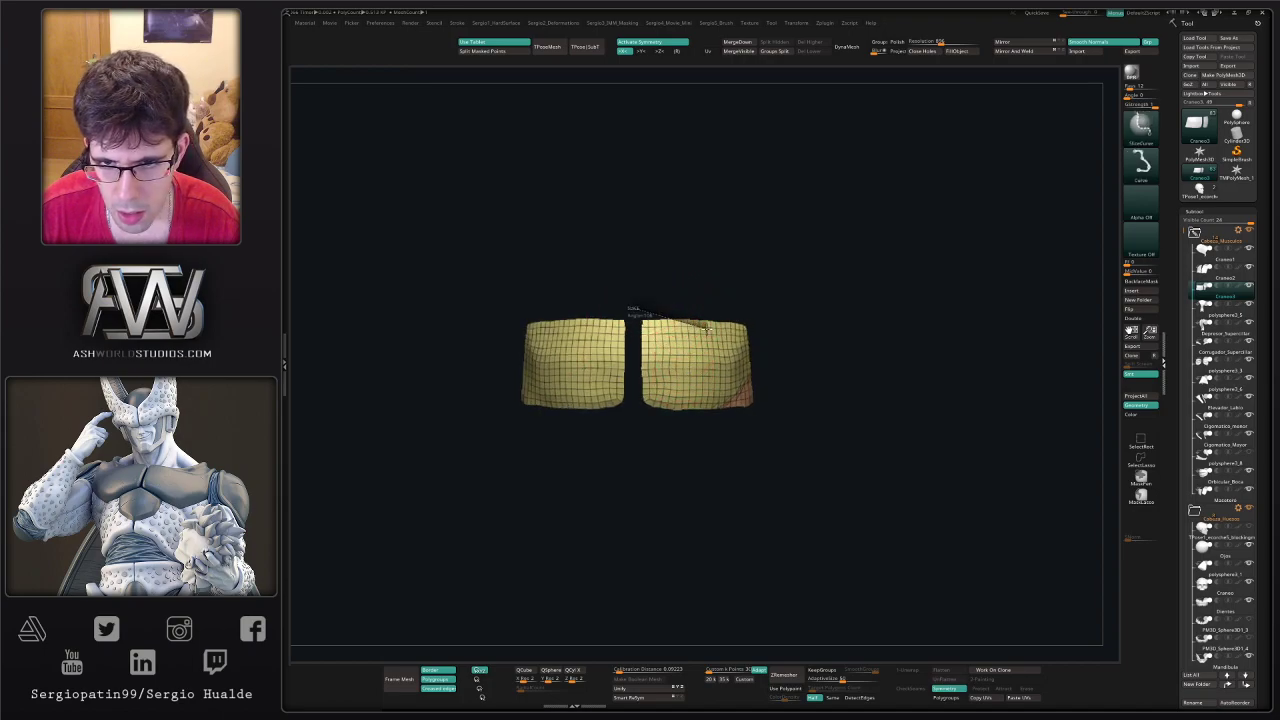
pyautogui.keyDown('ctrl'); pyautogui.keyDown('shift'); pyautogui.moveTo(762, 370); pyautogui.dragTo(838, 508); pyautogui.keyUp('shift'); pyautogui.keyUp('ctrl')
pyautogui.keyDown('ctrl'); pyautogui.keyDown('shift'); pyautogui.click(720, 365); pyautogui.keyUp('shift'); pyautogui.keyUp('ctrl')
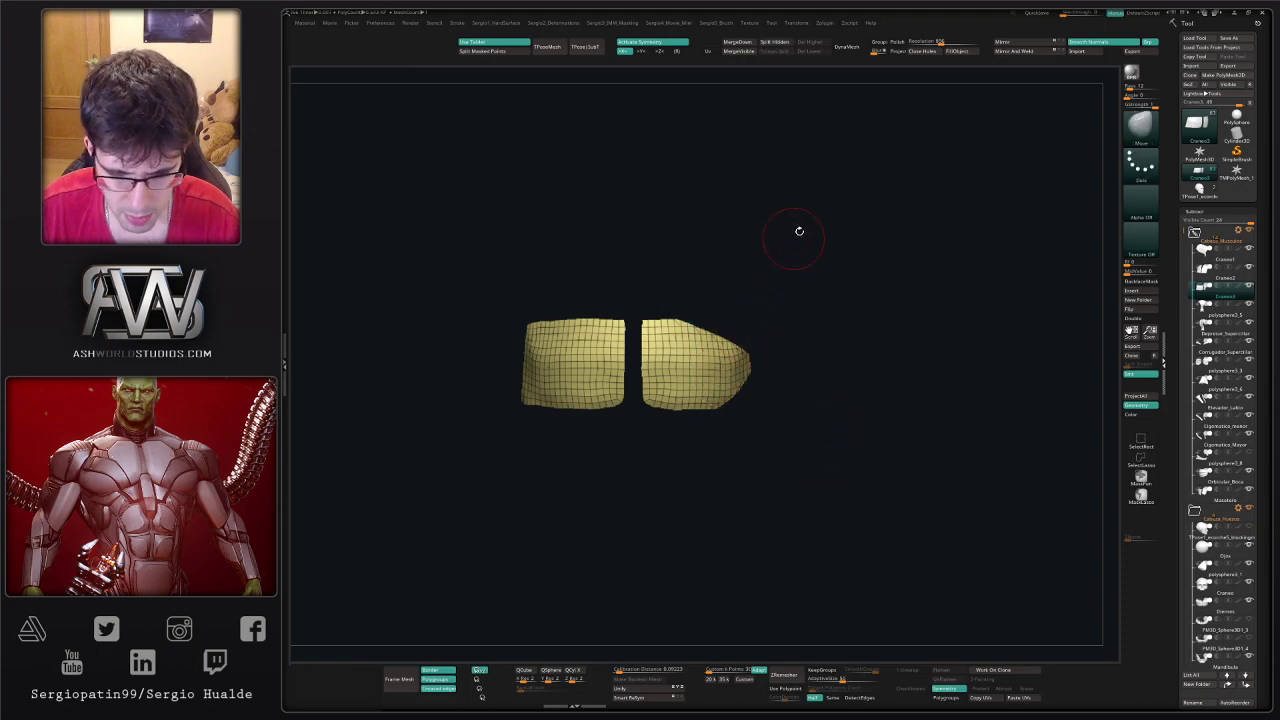
# - Mirror and weld the tapered plate to the opposite side, and ZRemesh both plates into a coarser mesh
pyautogui.click(1013, 51)
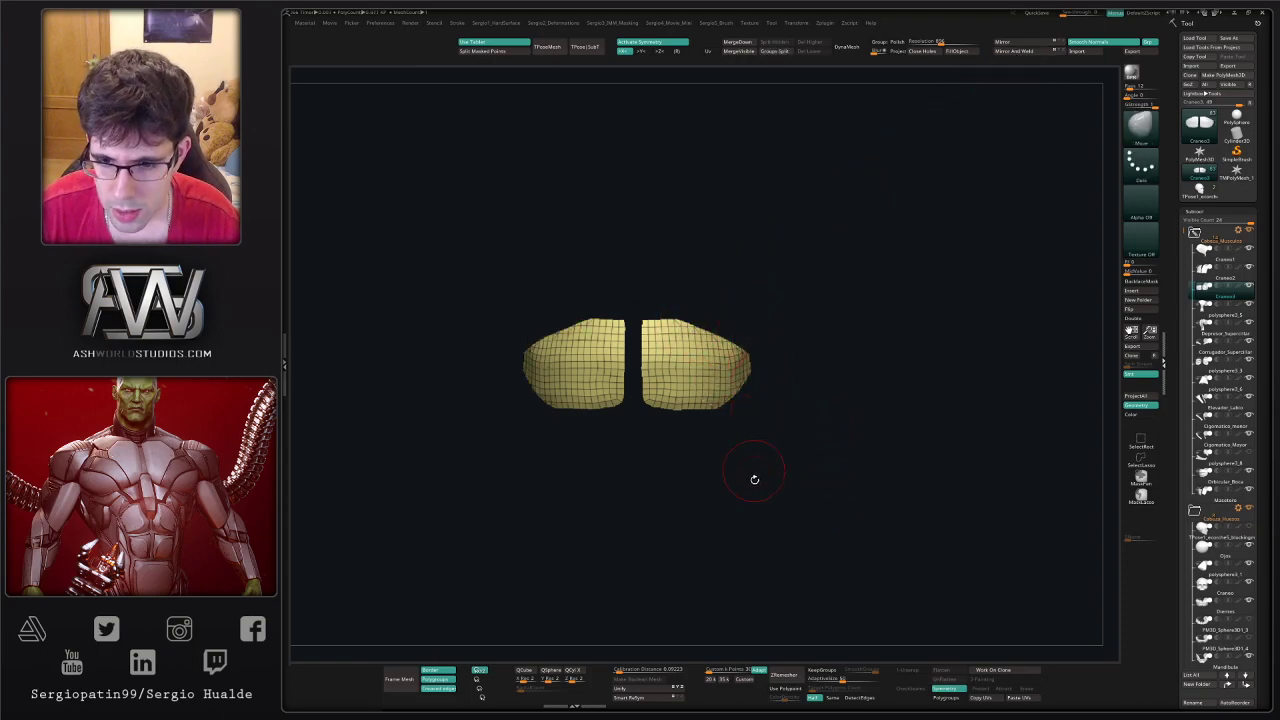
pyautogui.click(787, 681)
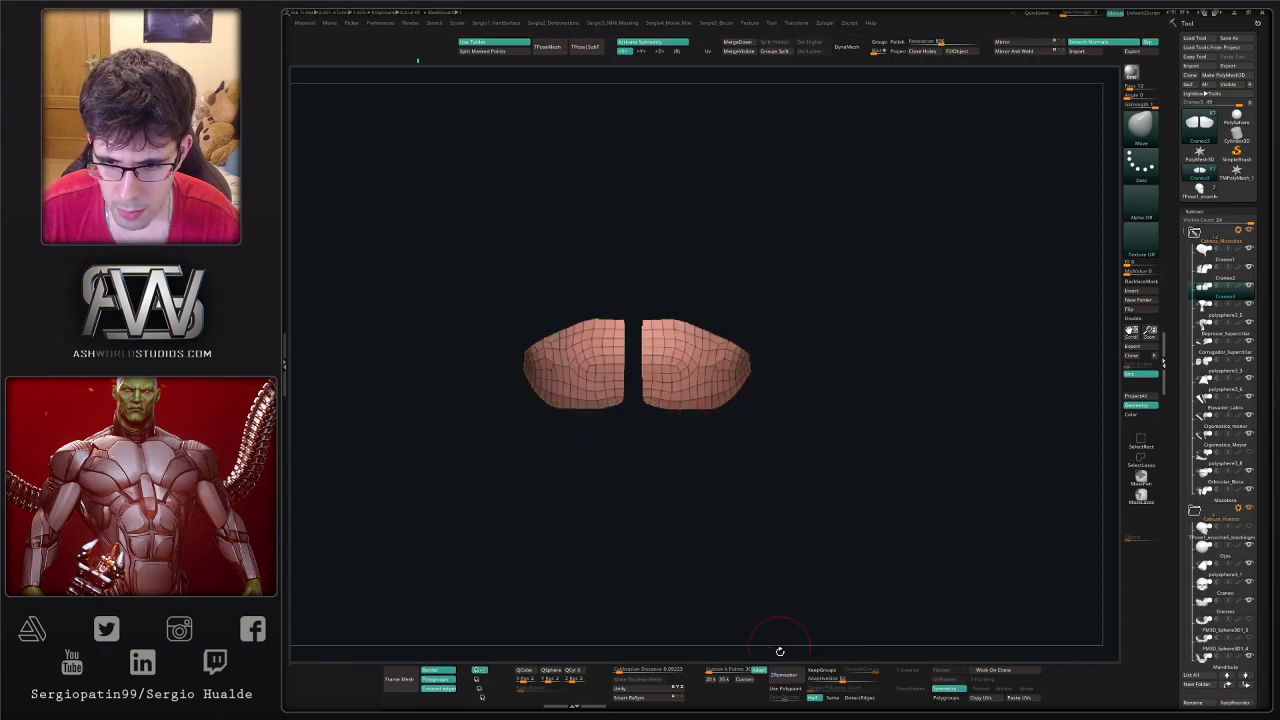
pyautogui.click(781, 677)
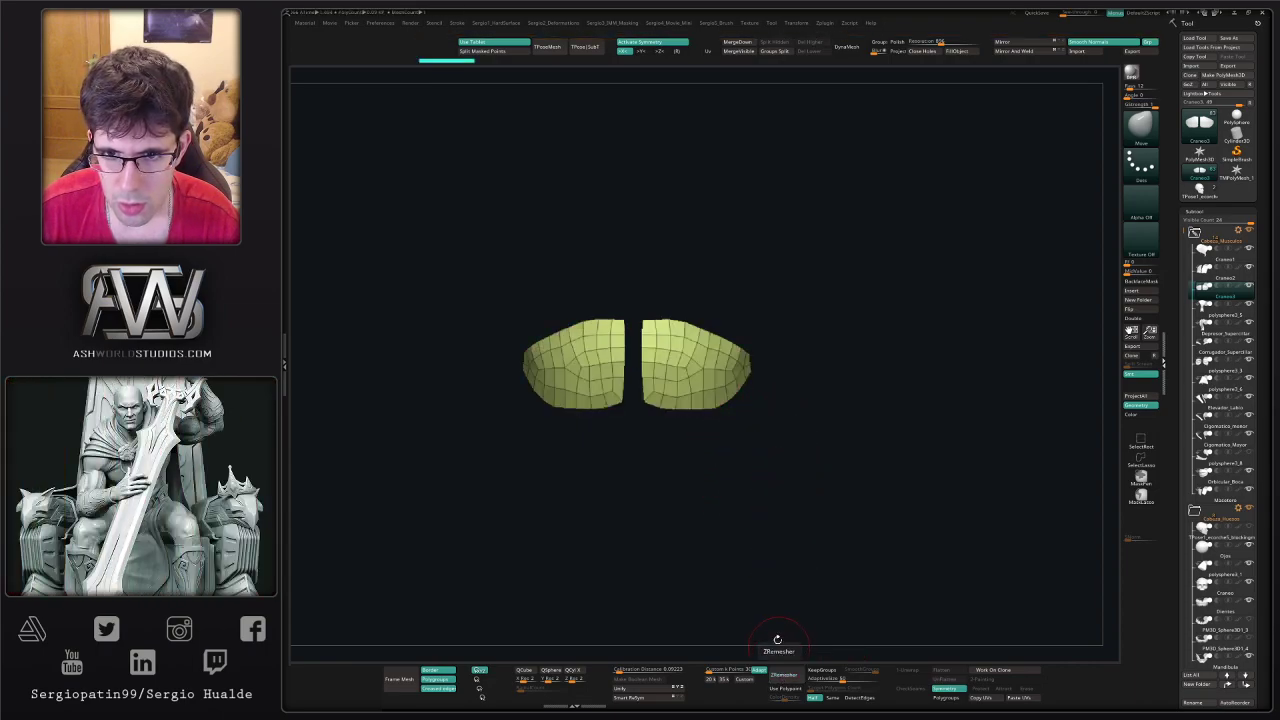
# - Bring back the full head and fit the plates' outer edges to the skull's side with the Move brush
pyautogui.moveTo(713, 352); pyautogui.dragTo(625, 368, button='right')
pyautogui.hotkey('alt', 's')
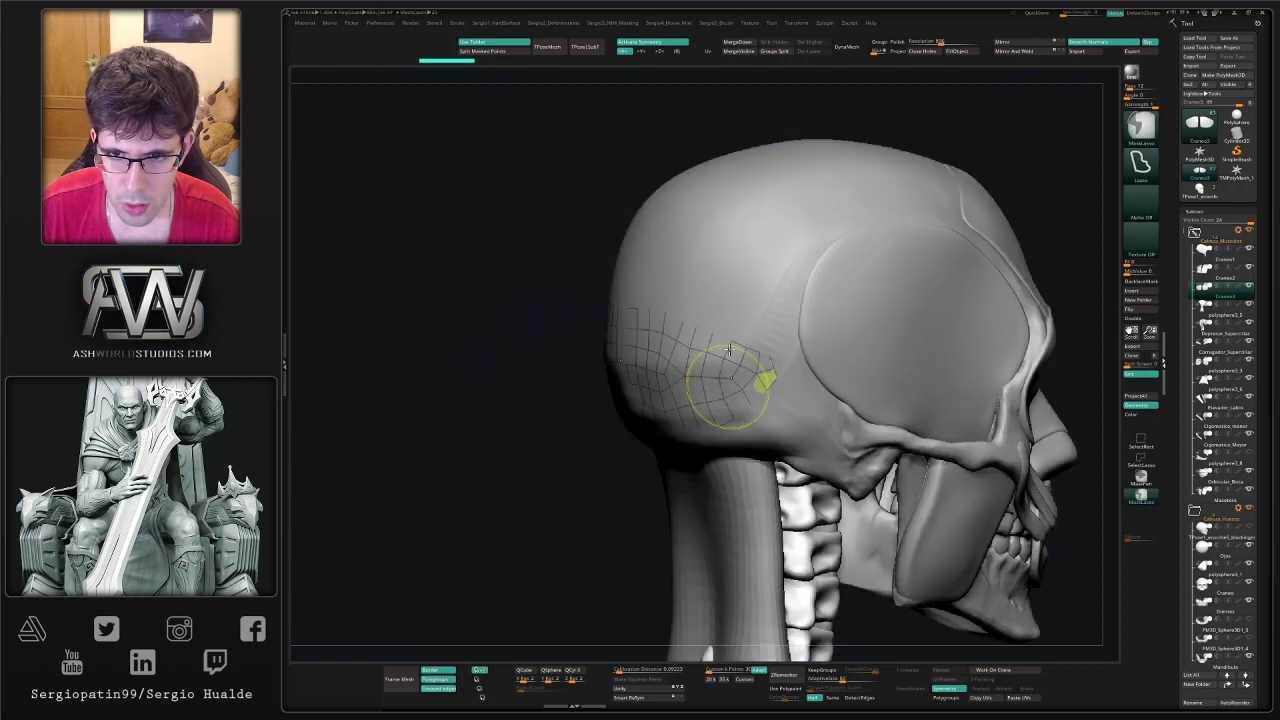
pyautogui.keyDown('ctrl'); pyautogui.moveTo(729, 383); pyautogui.dragTo(714, 362, button='right'); pyautogui.keyUp('ctrl')
pyautogui.moveTo(714, 362)
pyautogui.mouseDown(button='right')
pyautogui.moveTo(730, 366)
pyautogui.moveTo(706, 364)
pyautogui.moveTo(703, 334)
pyautogui.mouseUp(button='right')
pyautogui.press(']')
pyautogui.moveTo(712, 342); pyautogui.dragTo(730, 346)
pyautogui.moveTo(730, 346); pyautogui.dragTo(705, 360, button='right')
pyautogui.moveTo(733, 384)
pyautogui.mouseDown()
pyautogui.moveTo(746, 398)
pyautogui.moveTo(760, 387)
pyautogui.mouseUp()
# - Reshape the plates' outer tips and their inner and upper edges from behind, fitting them to the skull's curve
pyautogui.press('s')
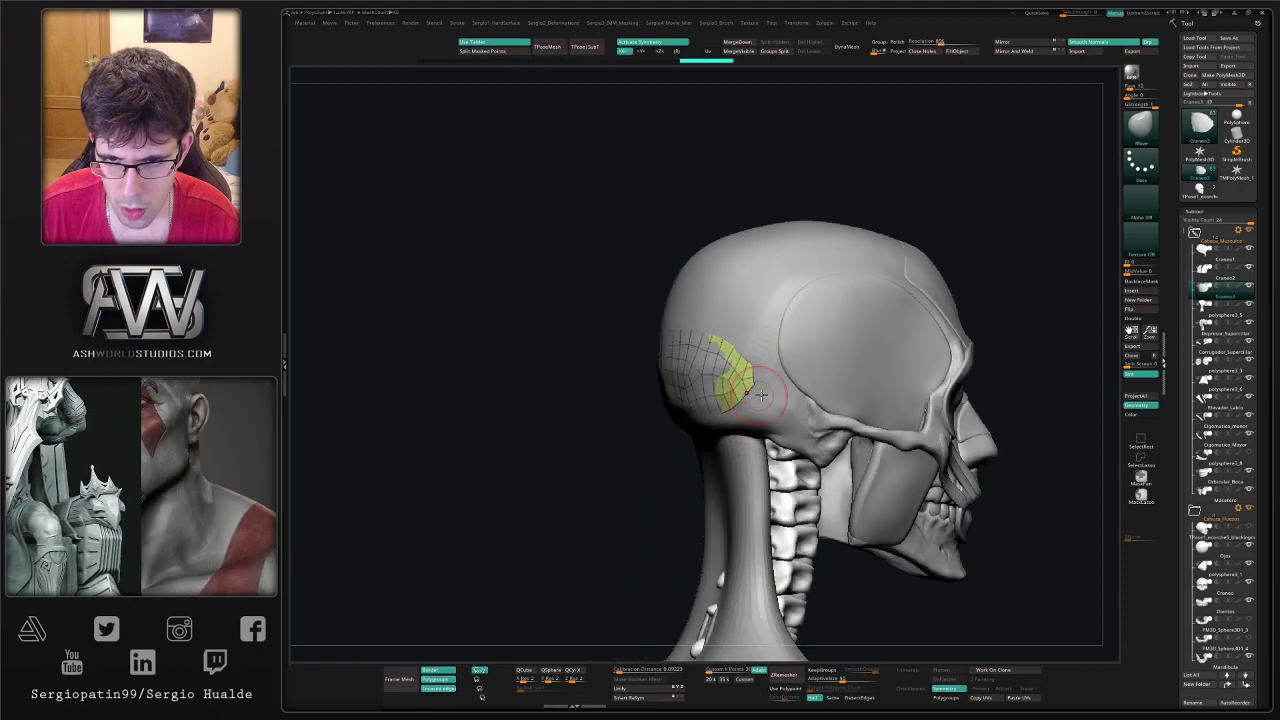
pyautogui.press('s')
pyautogui.moveTo(735, 388)
pyautogui.mouseDown(button='right')
pyautogui.moveTo(752, 390)
pyautogui.moveTo(735, 370)
pyautogui.moveTo(682, 410)
pyautogui.mouseUp(button='right')
pyautogui.moveTo(648, 405)
pyautogui.mouseDown()
pyautogui.moveTo(660, 413)
pyautogui.moveTo(651, 320)
pyautogui.moveTo(675, 326)
pyautogui.mouseUp()
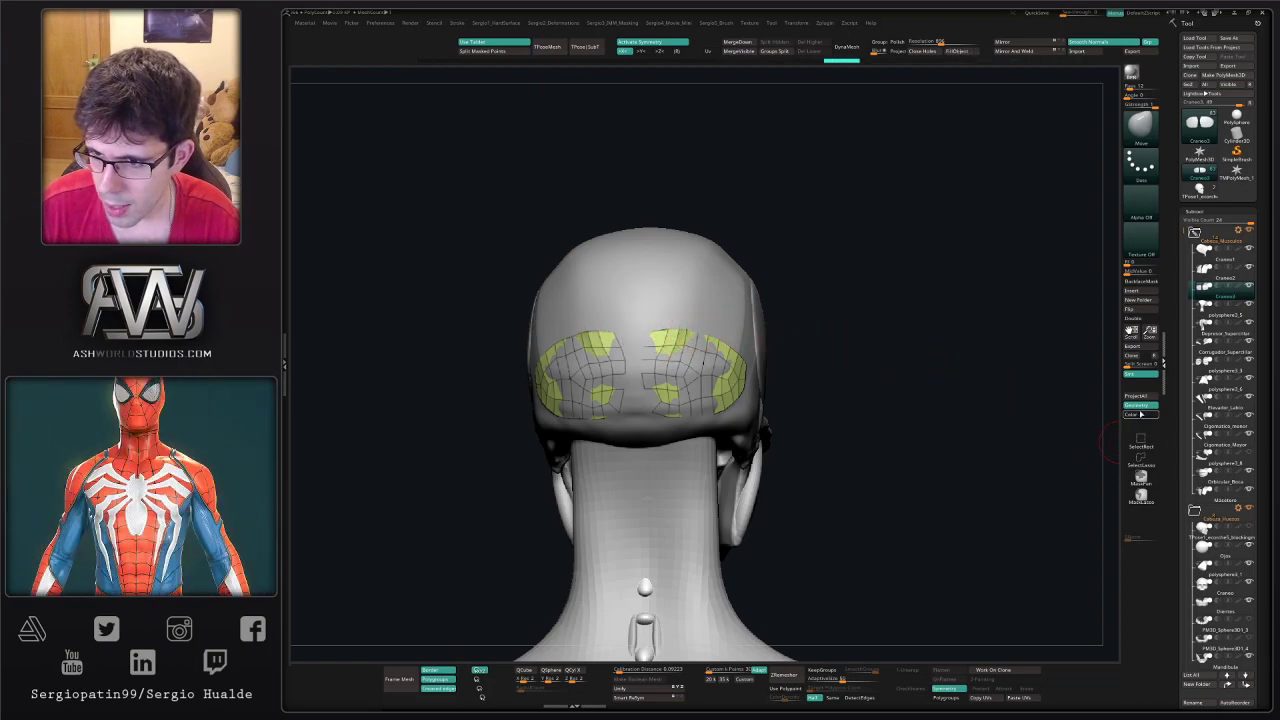
# - Isolate the rear skull plates and give them thickness with Panel Loops
pyautogui.moveTo(737, 383); pyautogui.dragTo(776, 412, button='right')
pyautogui.hotkey('alt', 's')
pyautogui.press('1')
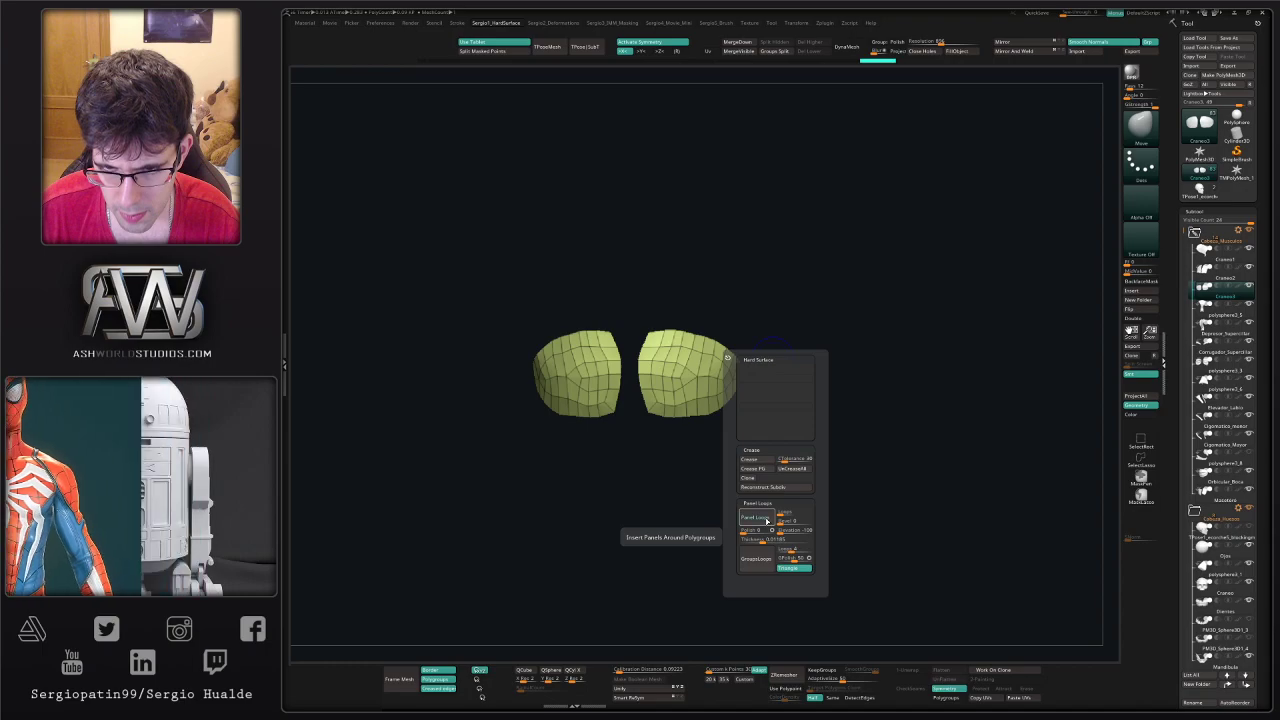
pyautogui.click(759, 518)
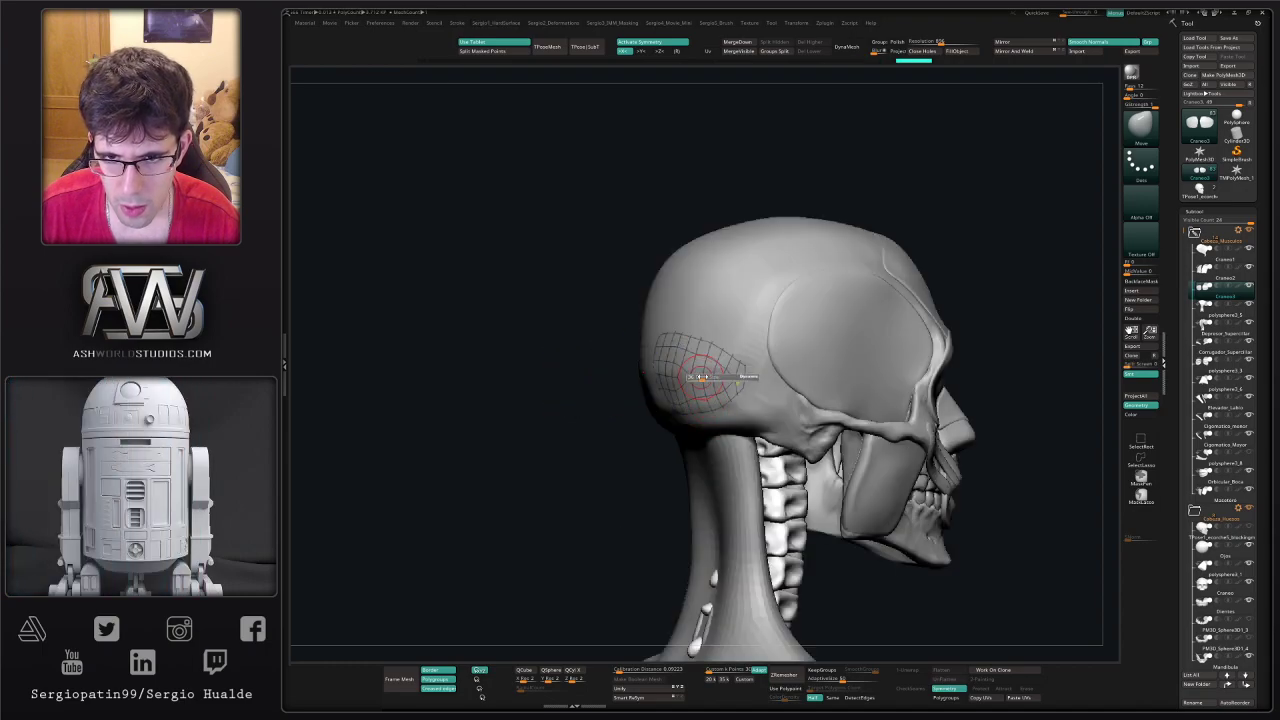
# - Adjust the thickened plates with the Move brush so they sit evenly on the back of the skull
pyautogui.moveTo(702, 377); pyautogui.dragTo(715, 378)
pyautogui.moveTo(702, 384); pyautogui.dragTo(672, 381, button='right')
pyautogui.press('s')
pyautogui.moveTo(683, 382); pyautogui.dragTo(719, 380)
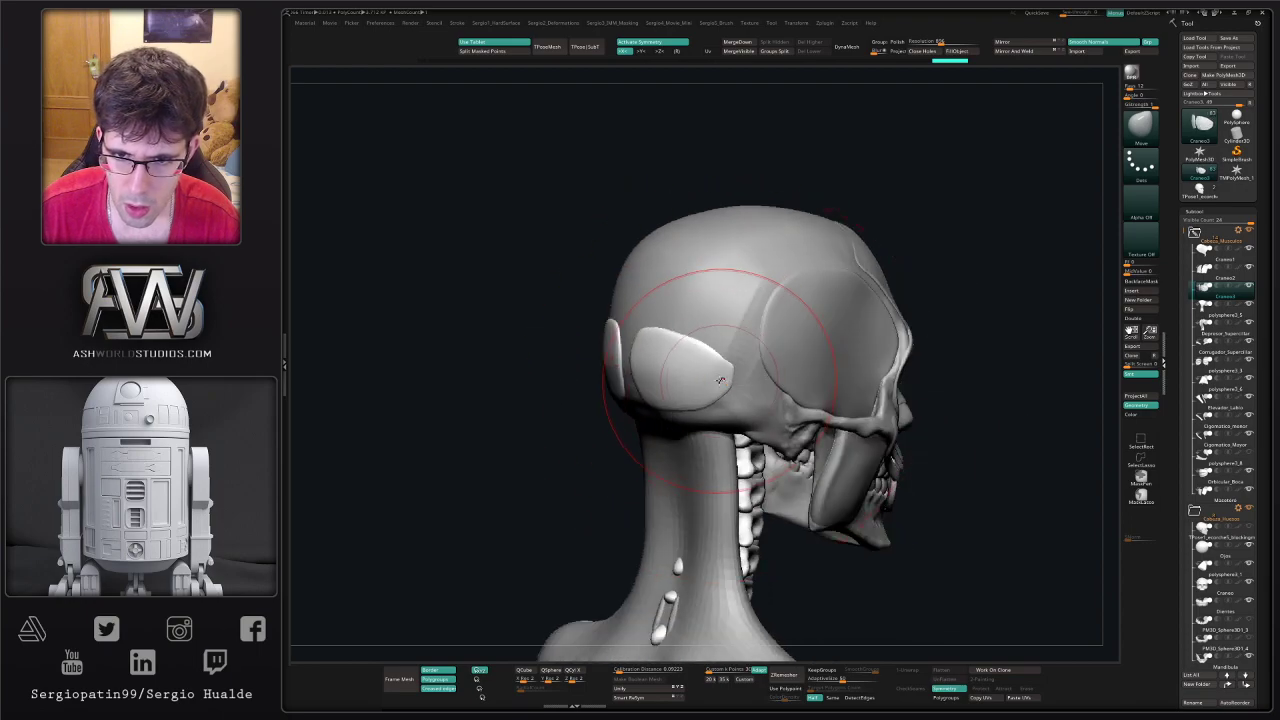
pyautogui.moveTo(724, 380); pyautogui.dragTo(690, 371, button='right')
pyautogui.moveTo(735, 365); pyautogui.dragTo(726, 371)
pyautogui.moveTo(715, 372); pyautogui.dragTo(745, 380, button='right')
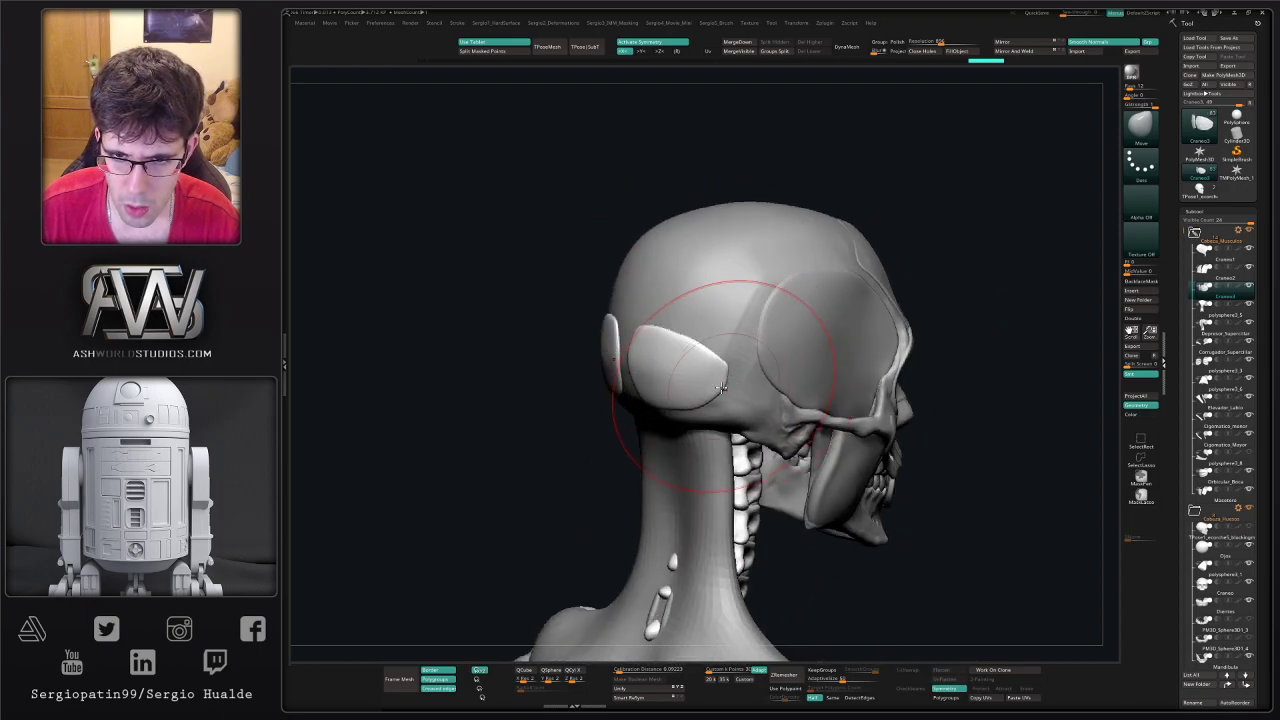
pyautogui.moveTo(721, 388)
pyautogui.mouseDown()
pyautogui.moveTo(669, 412)
pyautogui.moveTo(736, 360)
pyautogui.mouseUp()
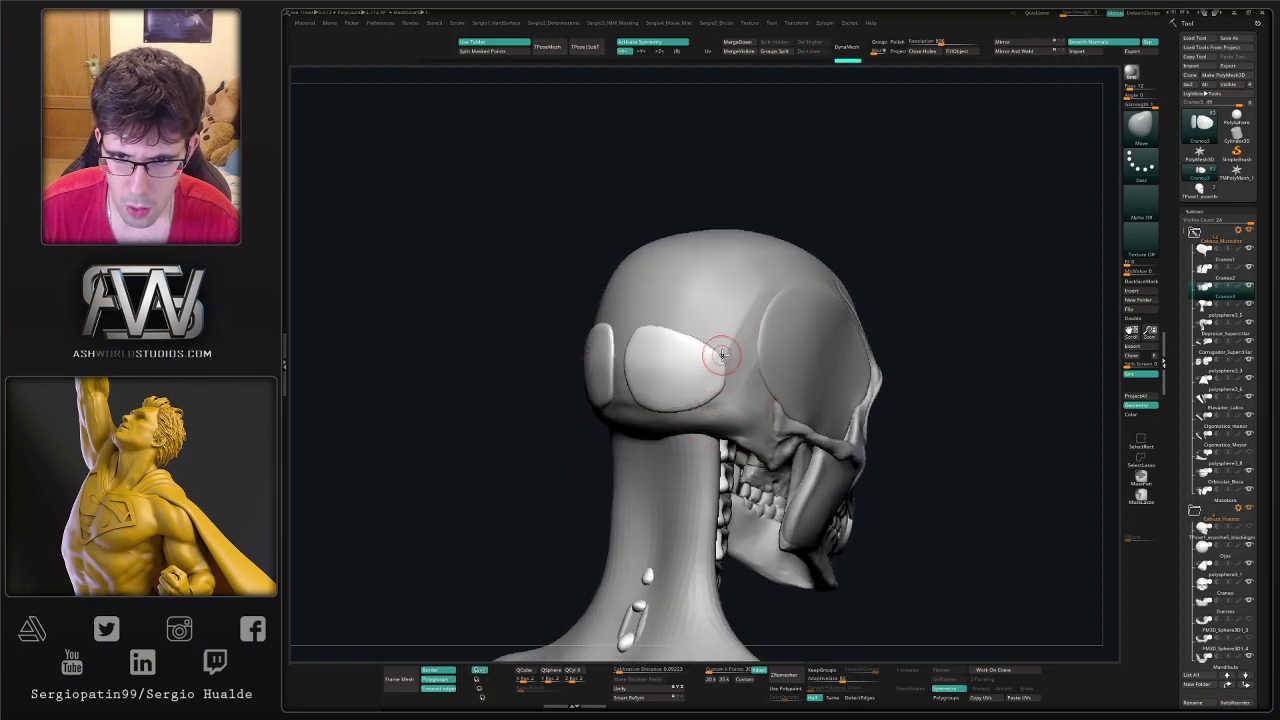
pyautogui.moveTo(721, 355)
pyautogui.mouseDown()
pyautogui.moveTo(704, 370)
pyautogui.moveTo(726, 366)
pyautogui.moveTo(737, 391)
pyautogui.moveTo(681, 385)
pyautogui.mouseUp()
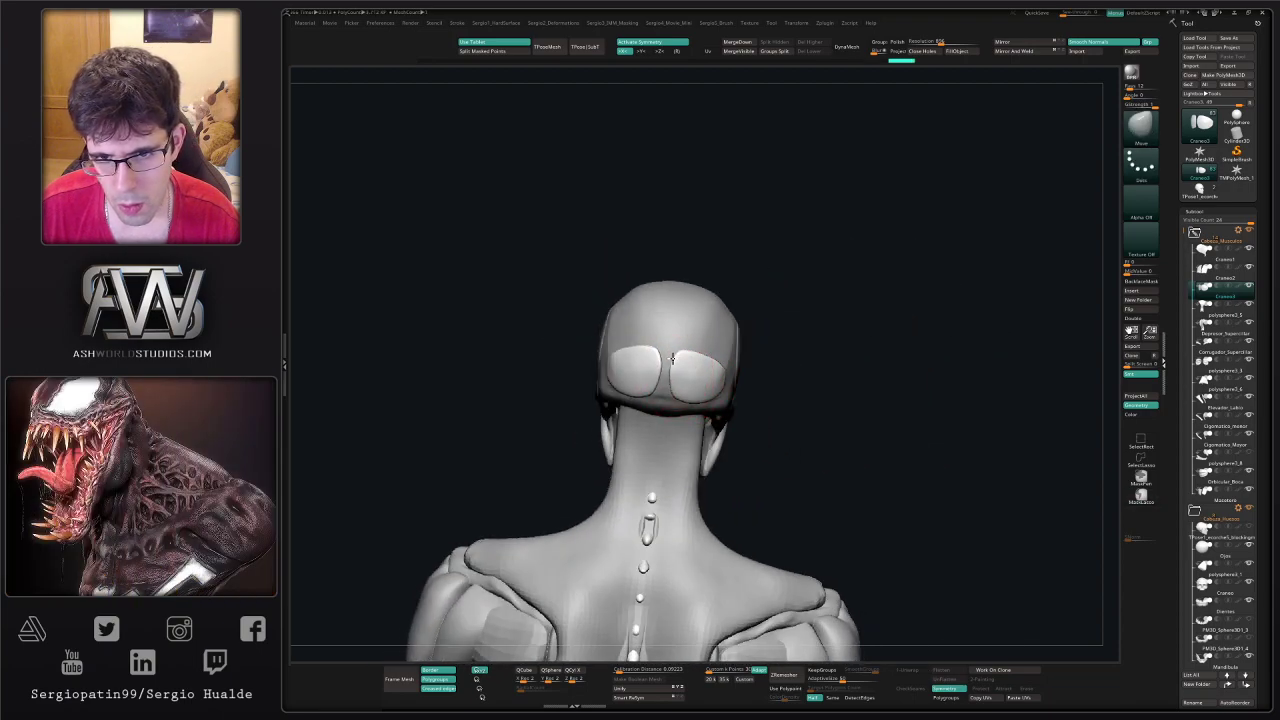
pyautogui.moveTo(689, 394)
pyautogui.mouseDown(button='right')
pyautogui.moveTo(648, 390)
pyautogui.moveTo(706, 380)
pyautogui.moveTo(680, 375)
pyautogui.mouseUp(button='right')
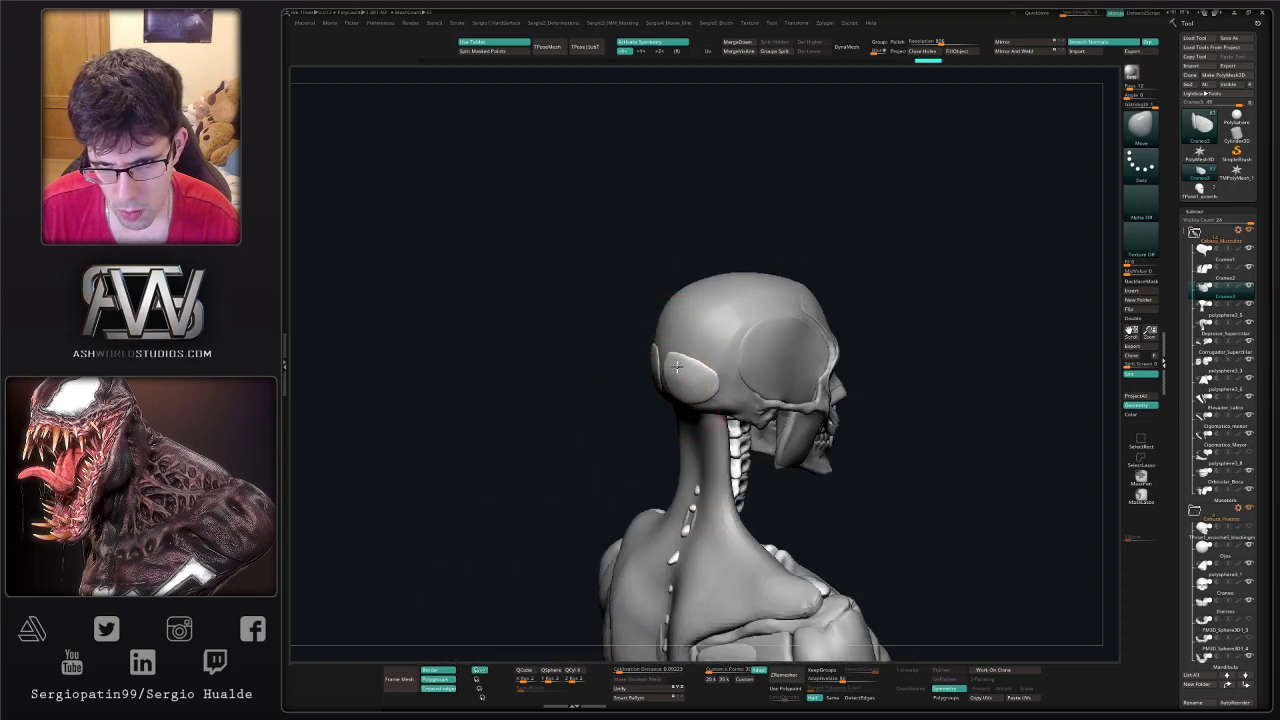
pyautogui.moveTo(700, 385); pyautogui.dragTo(846, 303)
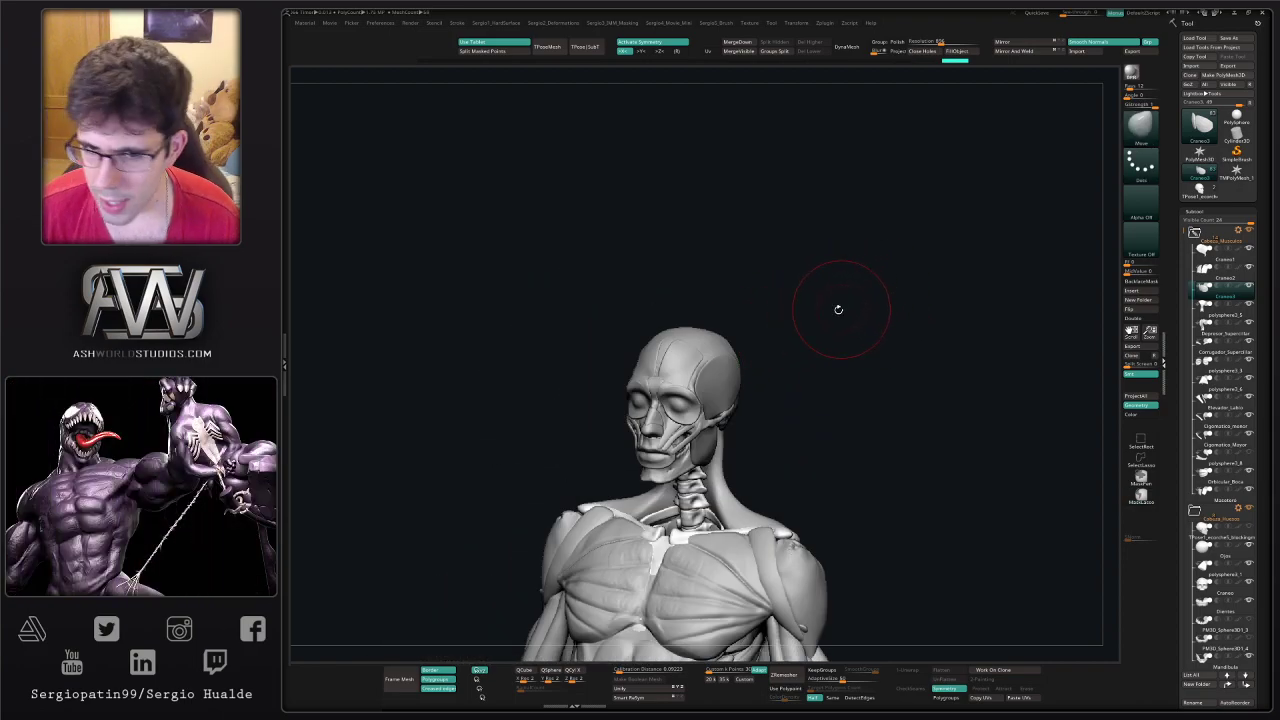
# - Isolate the Orbicular_Boca mouth muscle, examine it with and without subdivision smoothing, and bring back the full head
pyautogui.moveTo(838, 309)
pyautogui.keyDown('ctrl'); pyautogui.mouseDown(button='right')
pyautogui.moveTo(680, 400)
pyautogui.moveTo(615, 368)
pyautogui.moveTo(648, 347)
pyautogui.moveTo(636, 430)
pyautogui.moveTo(738, 409)
pyautogui.moveTo(778, 465)
pyautogui.mouseUp(button='right'); pyautogui.keyUp('ctrl')
pyautogui.keyDown('alt'); pyautogui.click(751, 444); pyautogui.keyUp('alt')
pyautogui.hotkey('alt', 's')
pyautogui.press('1')
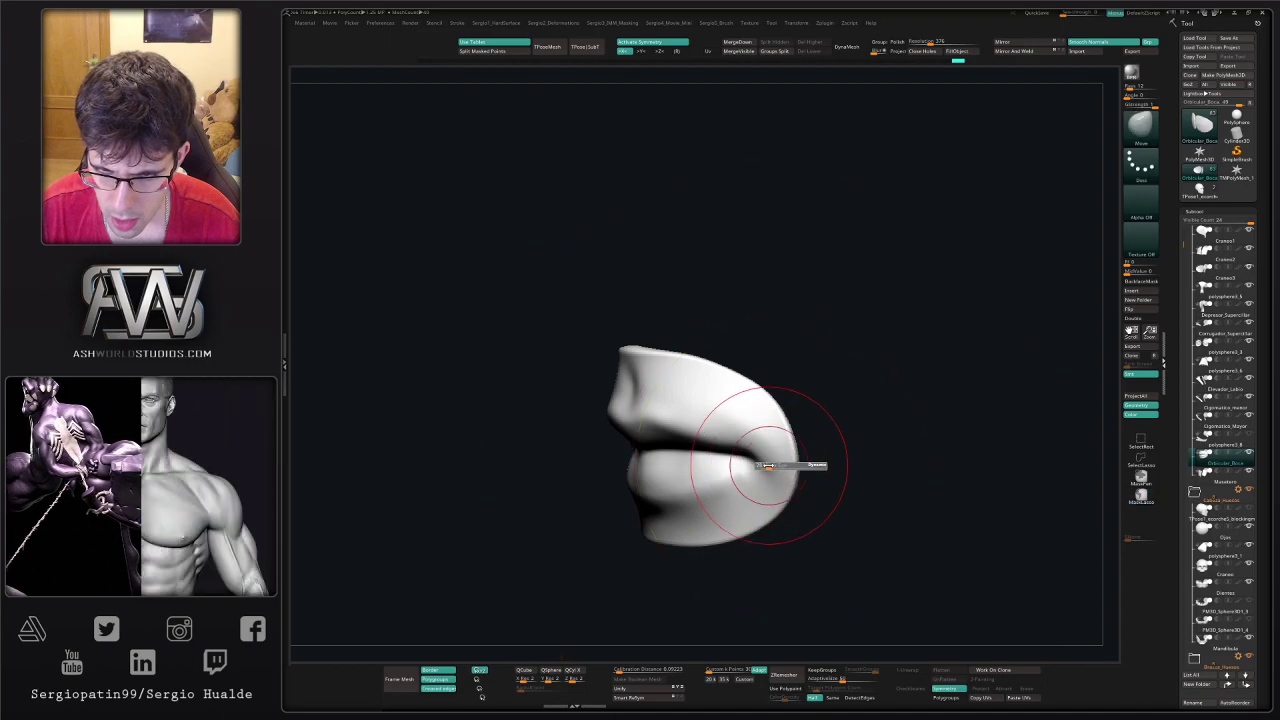
pyautogui.press('[')
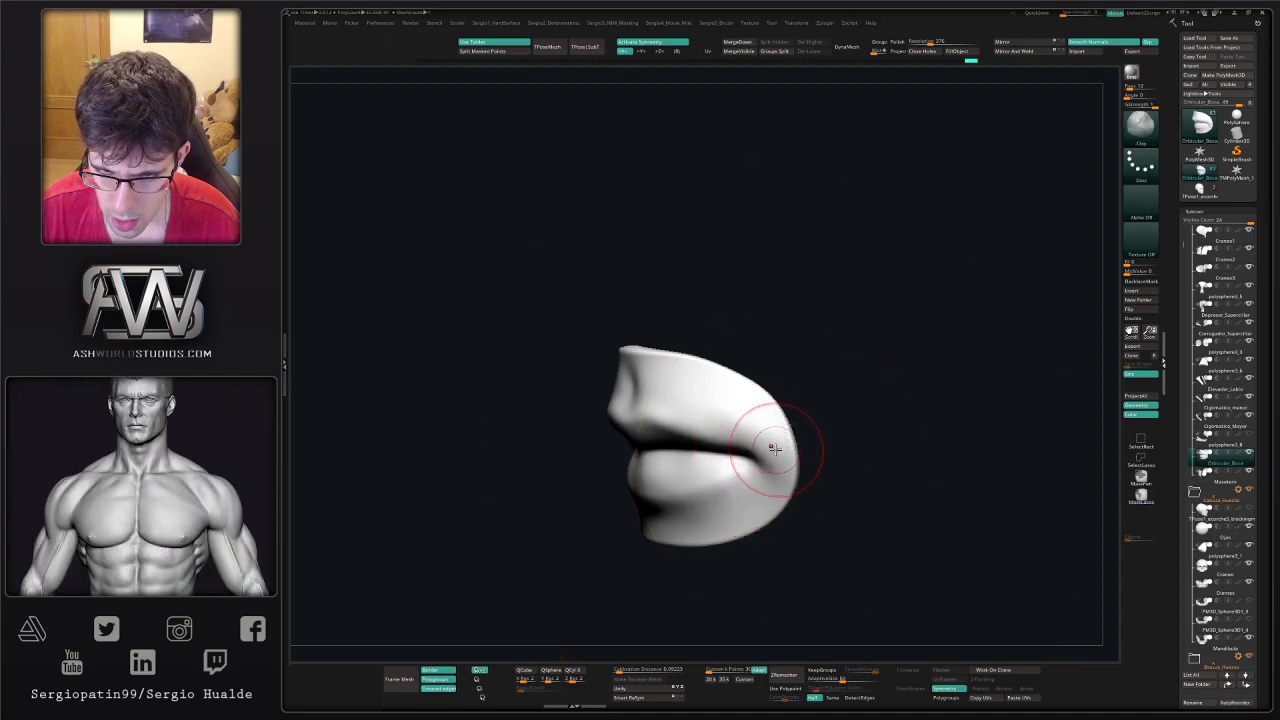
pyautogui.hotkey('shift', 'd')
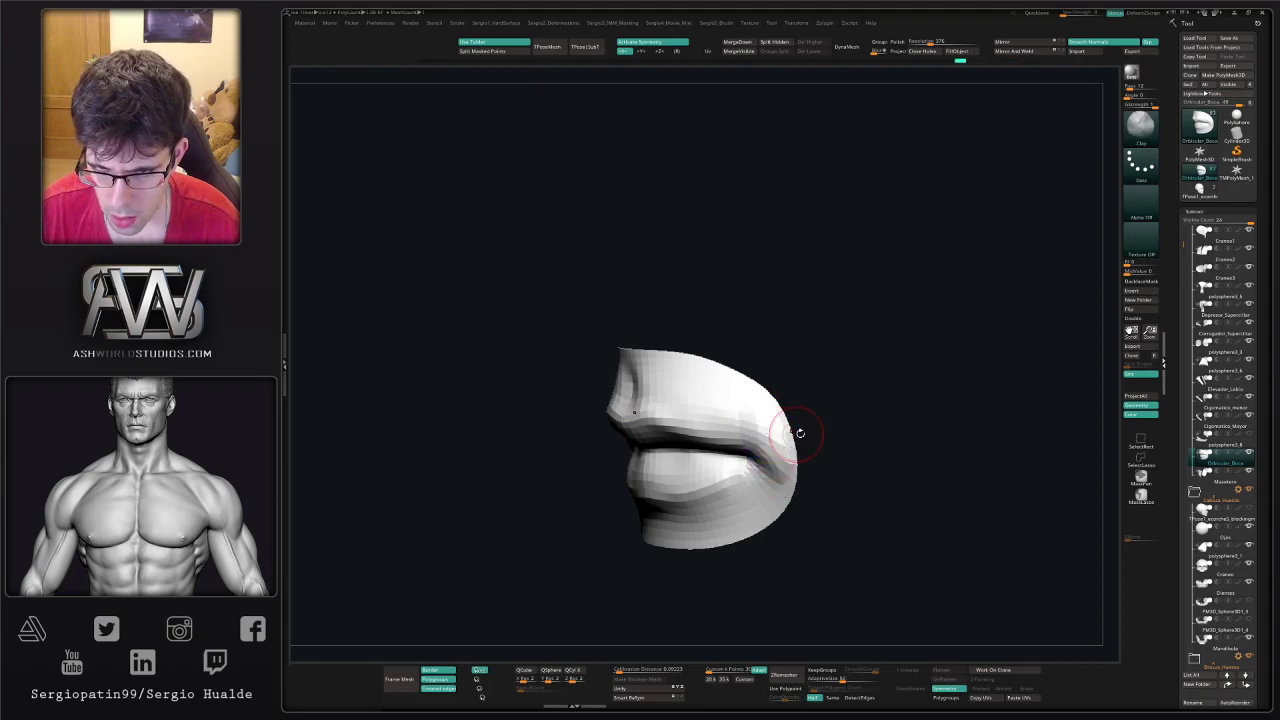
pyautogui.press('d')
pyautogui.keyDown('ctrl'); pyautogui.moveTo(806, 440); pyautogui.dragTo(796, 424, button='right'); pyautogui.keyUp('ctrl')
pyautogui.moveTo(796, 424)
pyautogui.mouseDown(button='right')
pyautogui.moveTo(814, 449)
pyautogui.moveTo(802, 447)
pyautogui.mouseUp(button='right')
pyautogui.moveTo(798, 493); pyautogui.dragTo(980, 374, button='right')
pyautogui.hotkey('alt', 's')
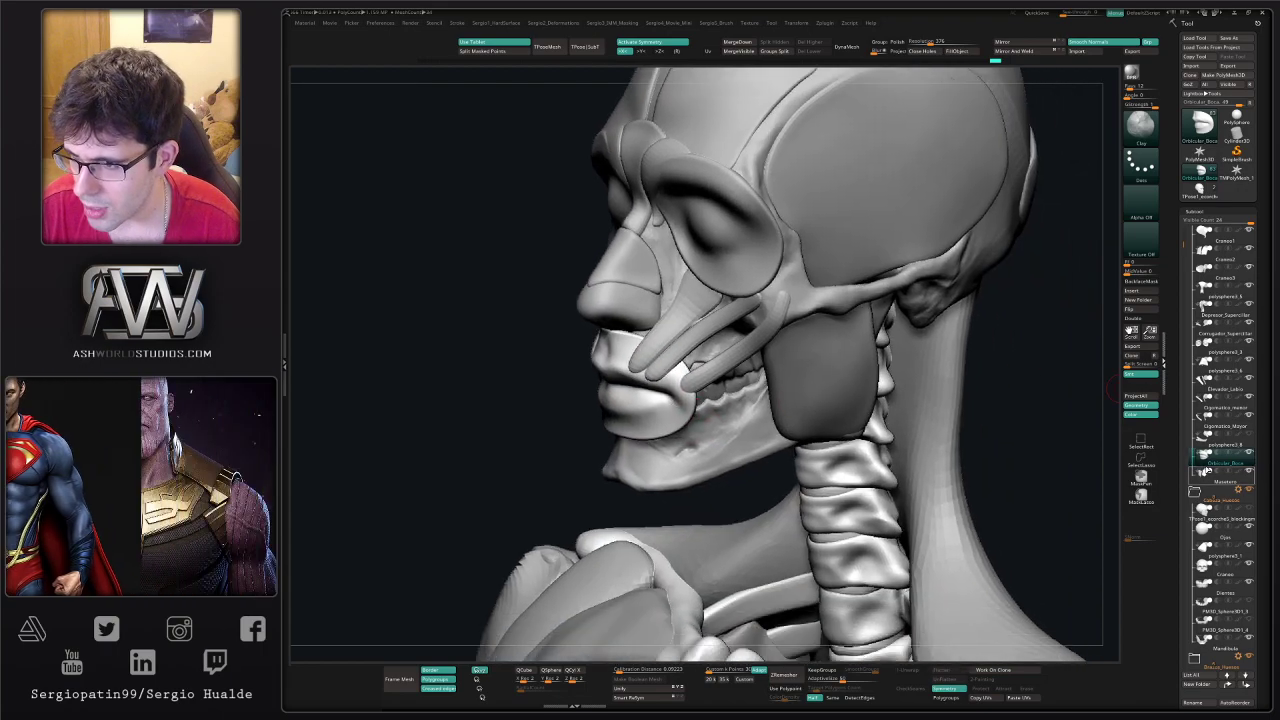
# - Isolate the polysphere3_8 subtool and delete its two upper cheek strips, keeping the lower forked pieces
pyautogui.moveTo(1217, 445)
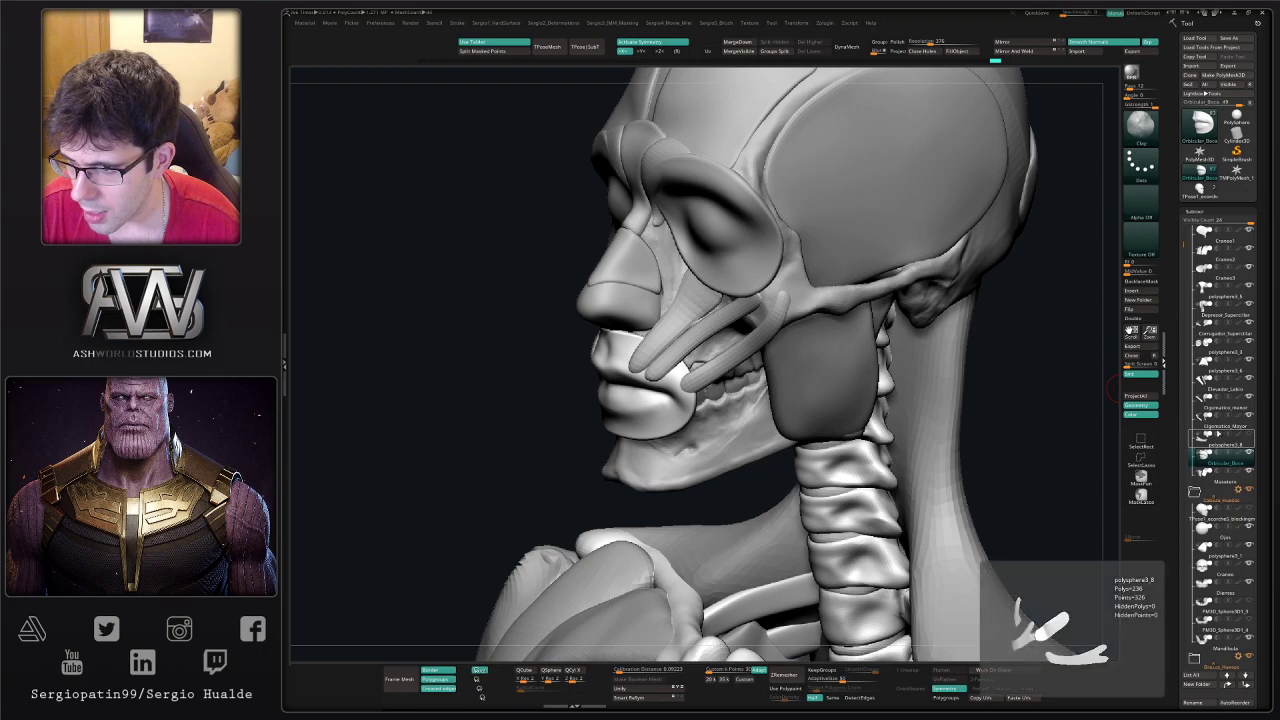
pyautogui.click(1219, 448)
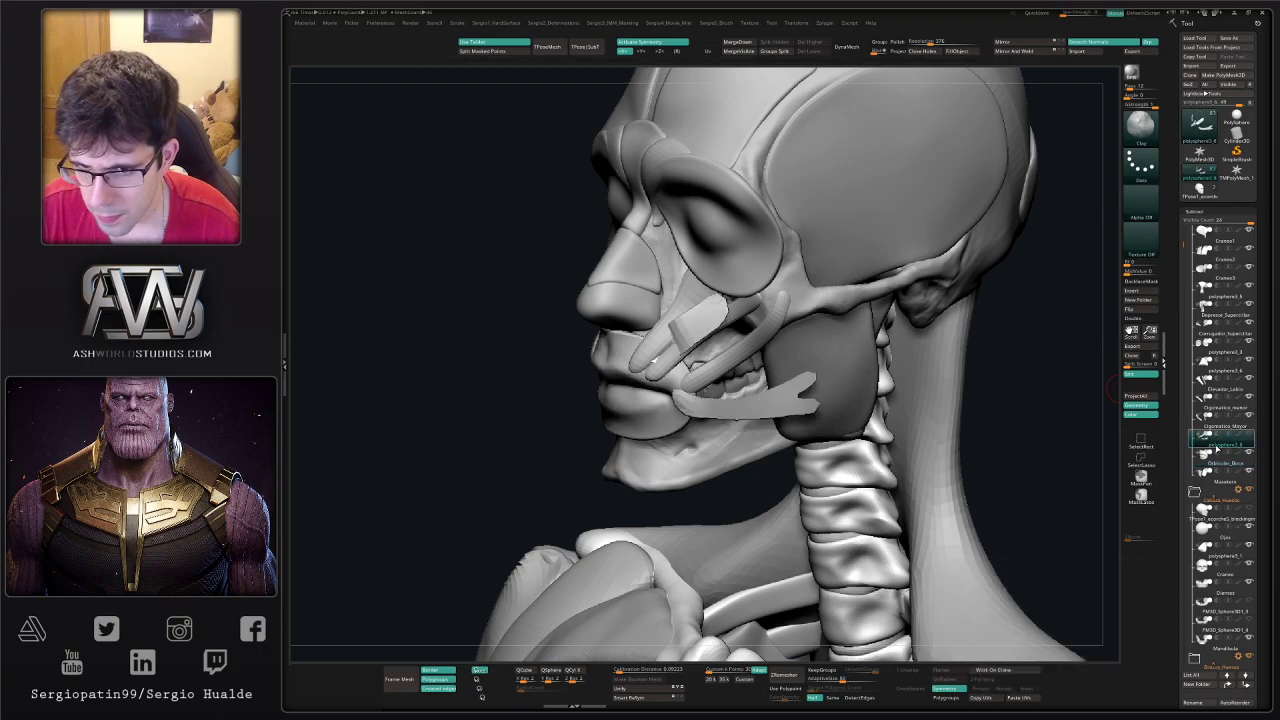
pyautogui.hotkey('alt', 's')
pyautogui.moveTo(754, 288); pyautogui.dragTo(769, 272, button='right')
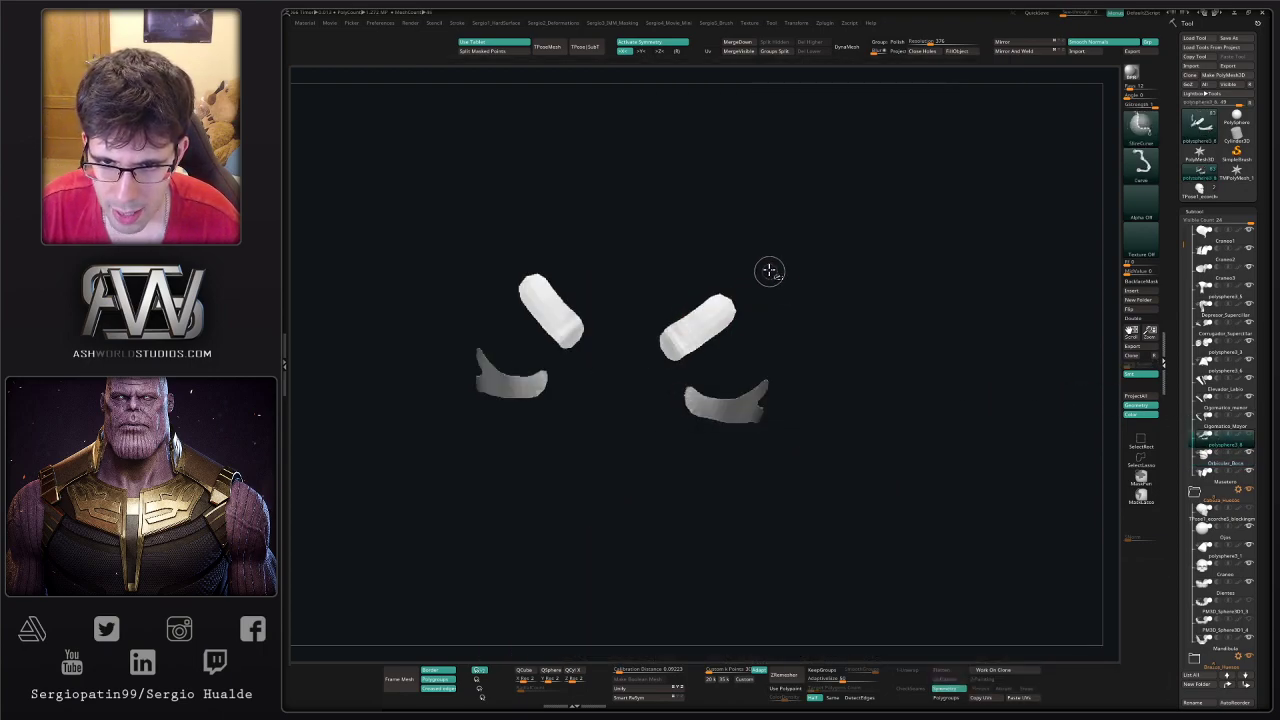
pyautogui.moveTo(758, 256)
pyautogui.keyDown('ctrl'); pyautogui.keyDown('shift'); pyautogui.mouseDown()
pyautogui.moveTo(695, 369)
pyautogui.moveTo(706, 360)
pyautogui.mouseUp(); pyautogui.keyUp('shift'); pyautogui.keyUp('ctrl')
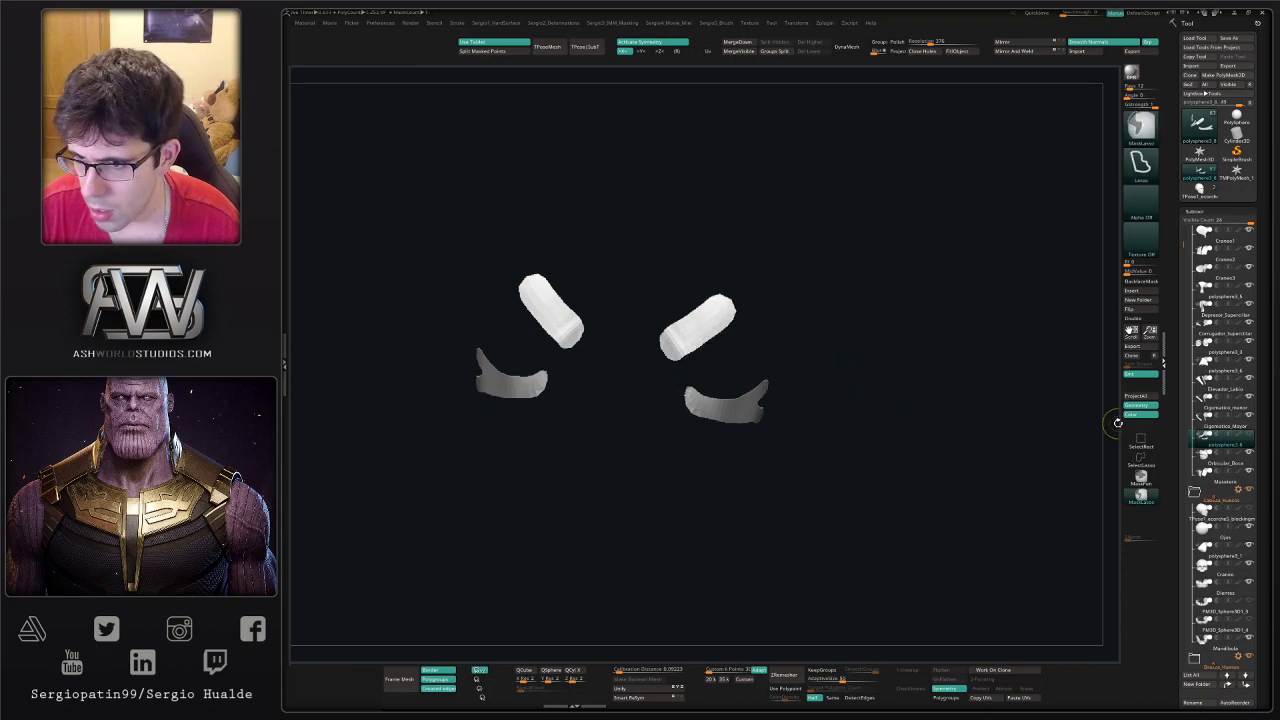
pyautogui.moveTo(786, 296)
pyautogui.keyDown('ctrl'); pyautogui.keyDown('alt'); pyautogui.keyDown('shift'); pyautogui.mouseDown()
pyautogui.moveTo(660, 368)
pyautogui.moveTo(810, 330)
pyautogui.mouseUp(); pyautogui.keyUp('shift'); pyautogui.keyUp('alt'); pyautogui.keyUp('ctrl')
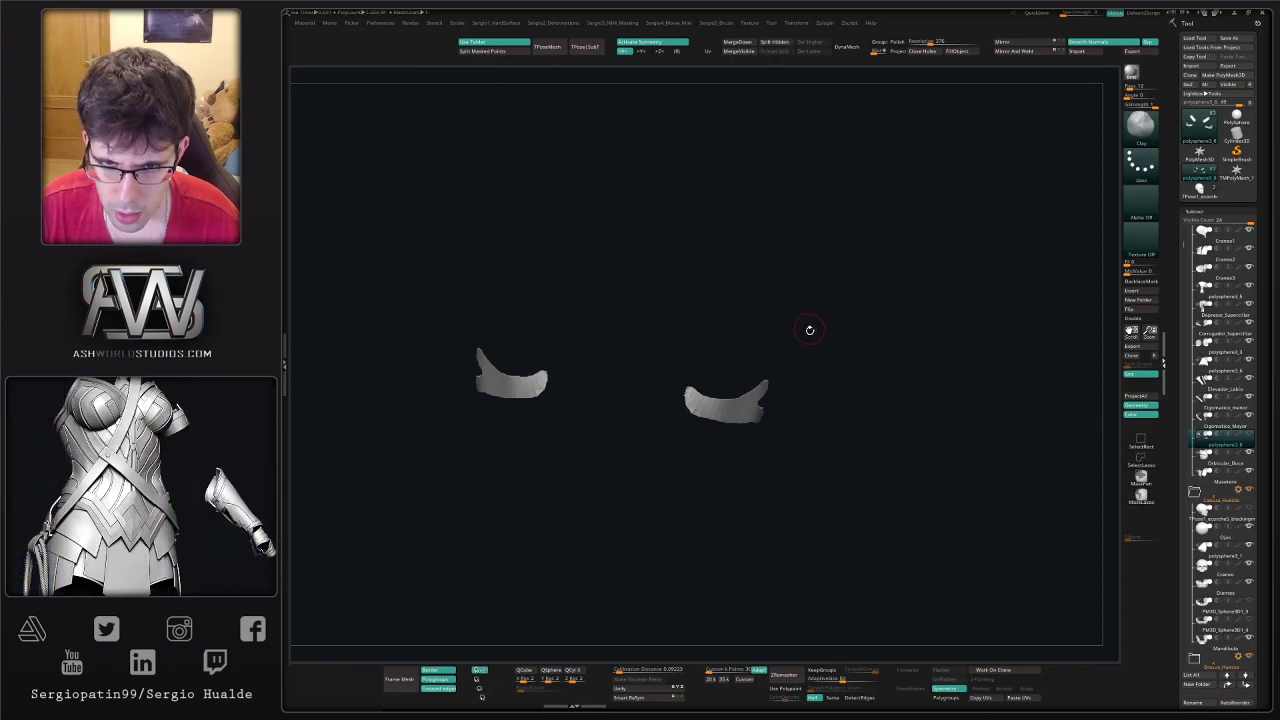
pyautogui.press('Delete')
# - Bring back the full head and fit the forked muscle's front end to the mouth corner with the Move brush
pyautogui.moveTo(771, 349); pyautogui.dragTo(640, 370, button='right')
pyautogui.hotkey('alt', 's')
pyautogui.moveTo(728, 386); pyautogui.dragTo(706, 374, button='right')
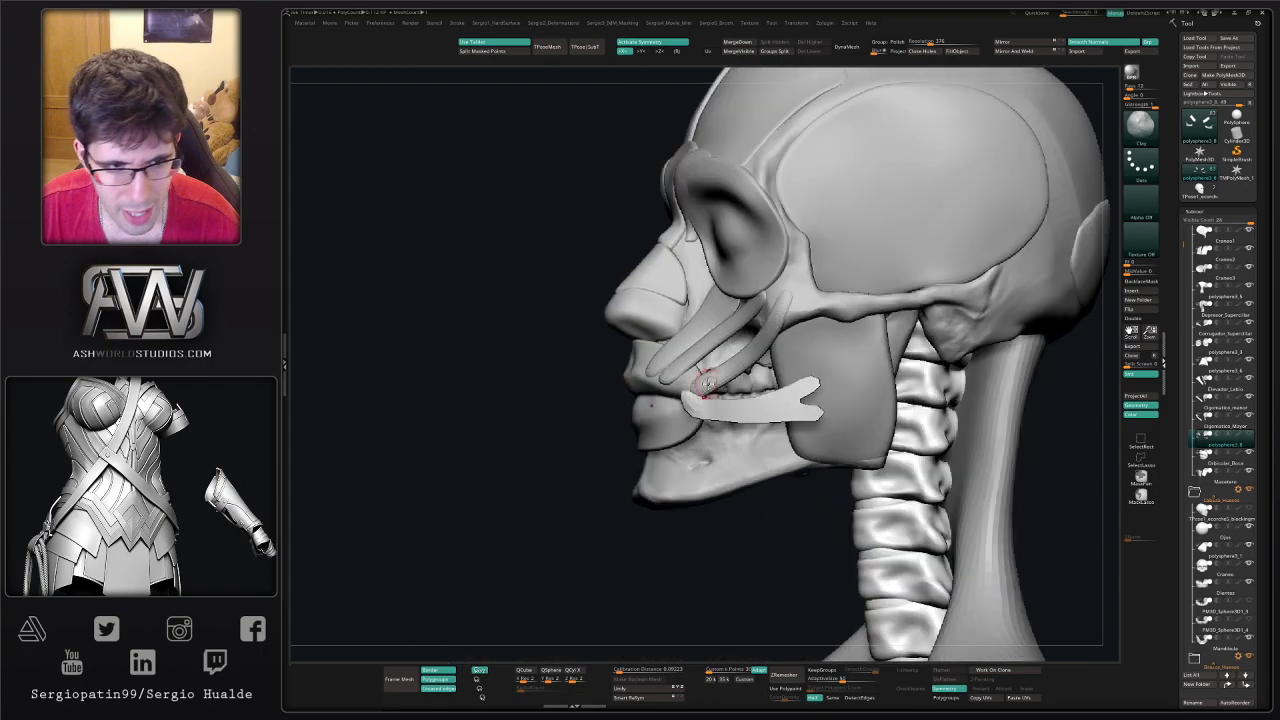
pyautogui.press('b')
pyautogui.press('m')
pyautogui.press('v')
pyautogui.moveTo(681, 397); pyautogui.dragTo(691, 397)
pyautogui.moveTo(650, 402)
pyautogui.mouseDown(button='right')
pyautogui.moveTo(710, 404)
pyautogui.moveTo(640, 408)
pyautogui.mouseUp(button='right')
pyautogui.moveTo(711, 404); pyautogui.dragTo(690, 398)
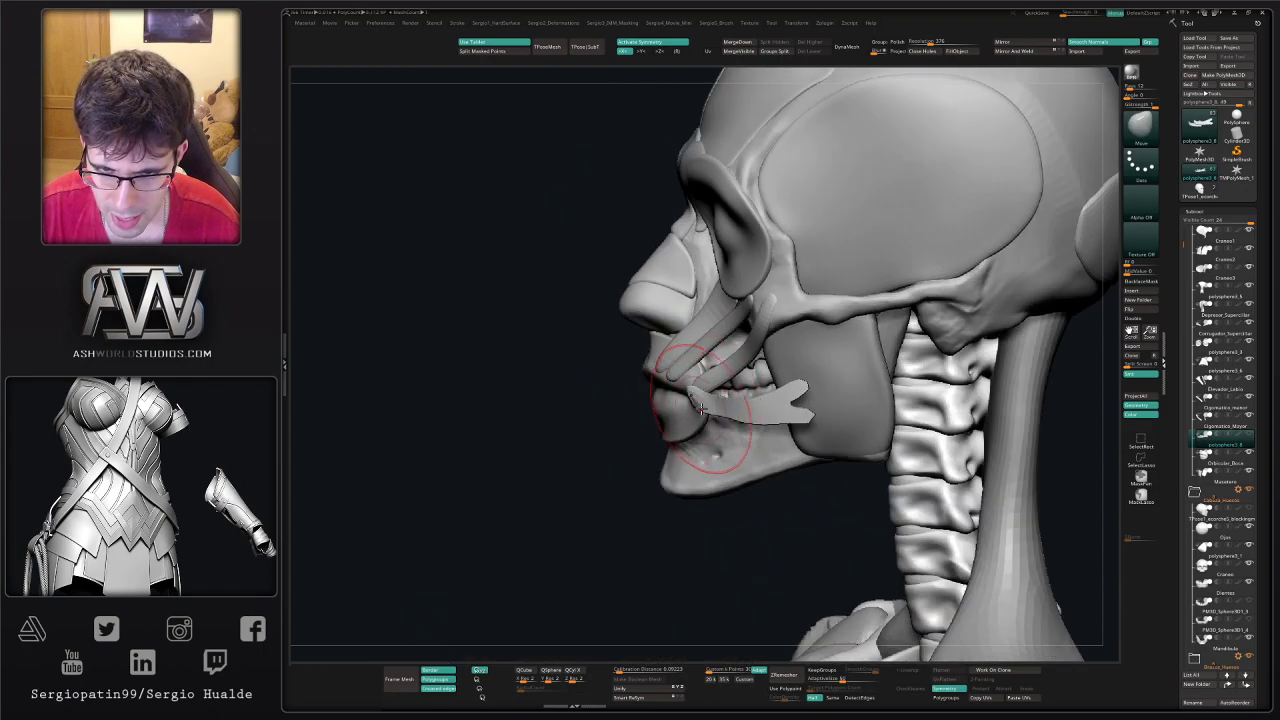
# - Isolate the forked cheek muscle with its wireframe shown and trim the rounded polygons off its front and rear ends
pyautogui.keyDown('ctrl'); pyautogui.keyDown('shift'); pyautogui.click(701, 407); pyautogui.keyUp('shift'); pyautogui.keyUp('ctrl')
pyautogui.press('f')
pyautogui.hotkey('shift', 'f')
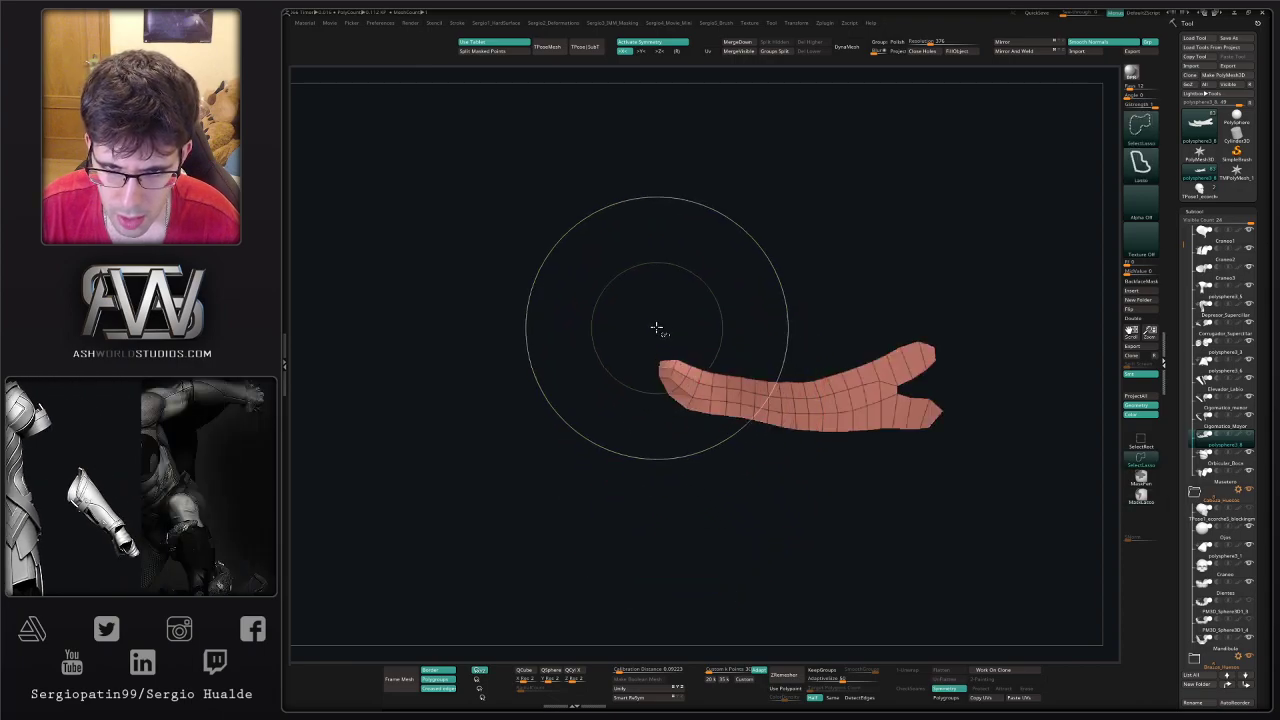
pyautogui.keyDown('ctrl'); pyautogui.keyDown('alt'); pyautogui.keyDown('shift'); pyautogui.moveTo(647, 337); pyautogui.dragTo(700, 313); pyautogui.keyUp('shift'); pyautogui.keyUp('alt'); pyautogui.keyUp('ctrl')
pyautogui.moveTo(853, 372)
pyautogui.keyDown('ctrl'); pyautogui.mouseDown(button='right')
pyautogui.moveTo(834, 380)
pyautogui.moveTo(846, 402)
pyautogui.mouseUp(button='right'); pyautogui.keyUp('ctrl')
pyautogui.moveTo(862, 421); pyautogui.dragTo(865, 417)
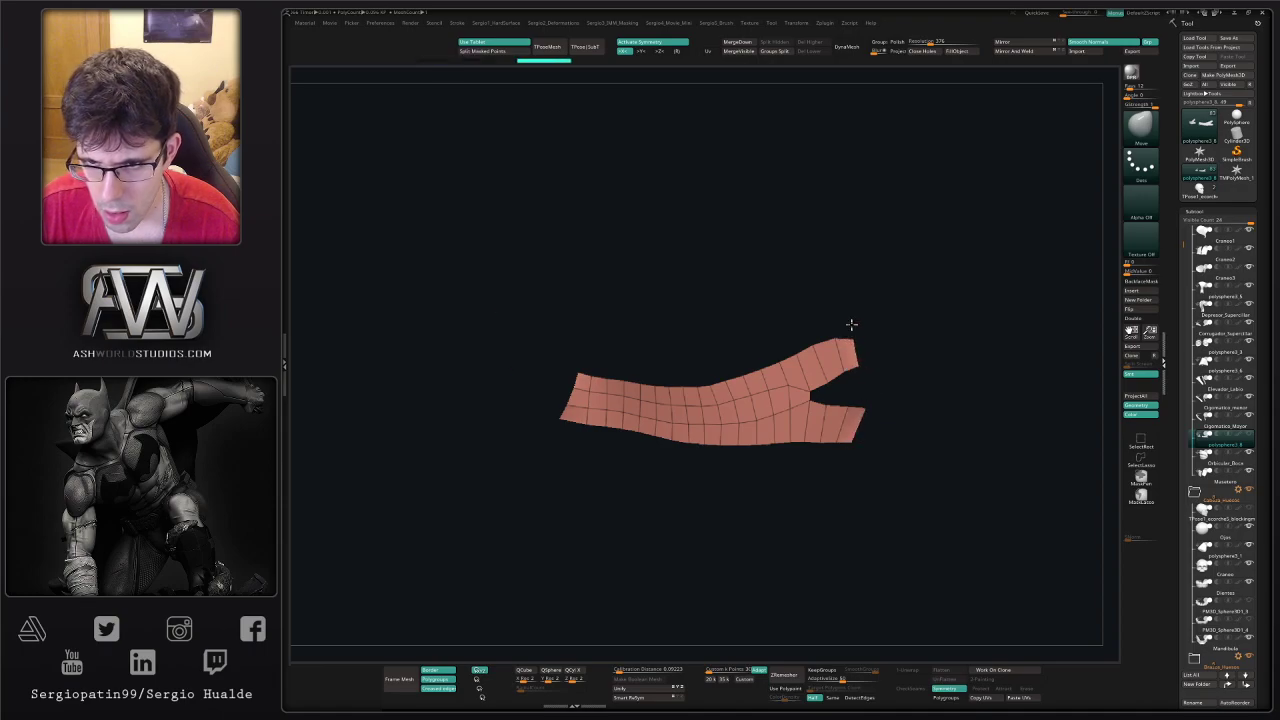
# - Bring back the full head and reshape the forked muscle's rear prongs over the masseter with the Move brush
pyautogui.hotkey('alt', 's')
pyautogui.keyDown('ctrl'); pyautogui.moveTo(815, 426); pyautogui.dragTo(818, 410, button='right'); pyautogui.keyUp('ctrl')
pyautogui.press('s')
pyautogui.moveTo(818, 410); pyautogui.dragTo(826, 409)
pyautogui.moveTo(826, 409); pyautogui.dragTo(817, 405, button='right')
pyautogui.moveTo(843, 388); pyautogui.dragTo(839, 381)
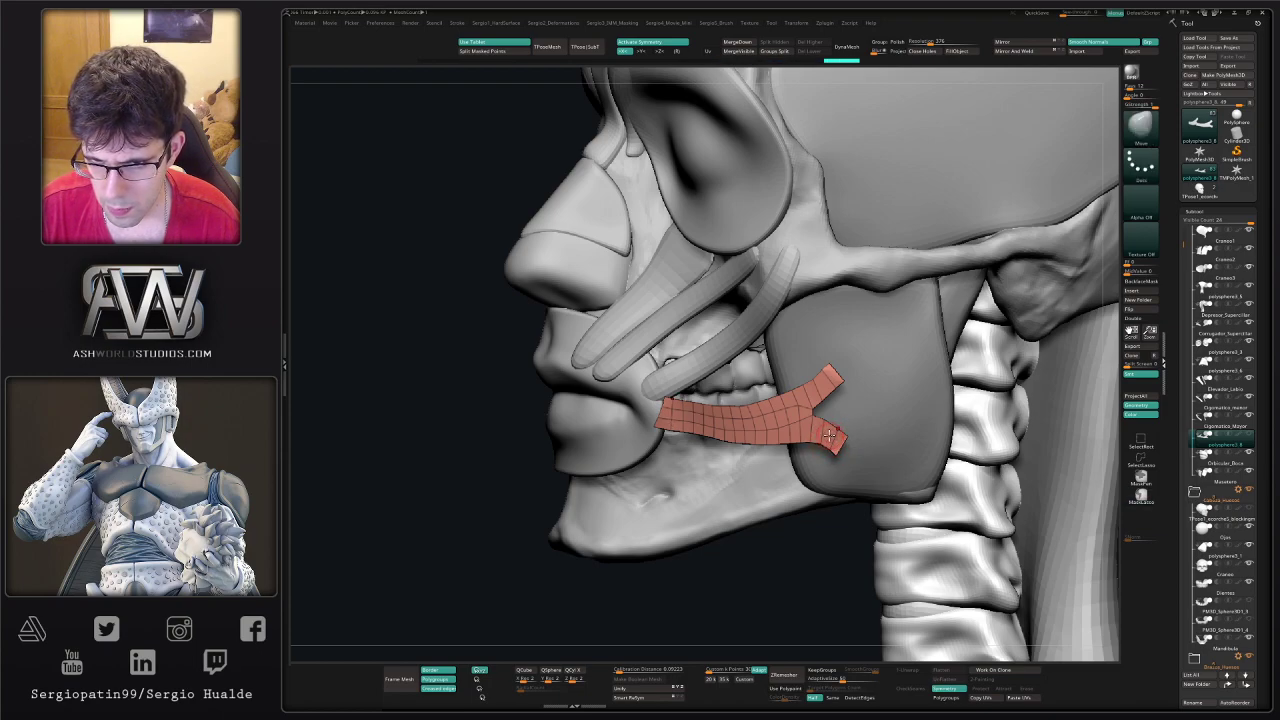
# - Shift the forked cheek muscle slightly inward toward the jaw with the transform gizmo in front view
pyautogui.moveTo(829, 434); pyautogui.dragTo(856, 405, button='right')
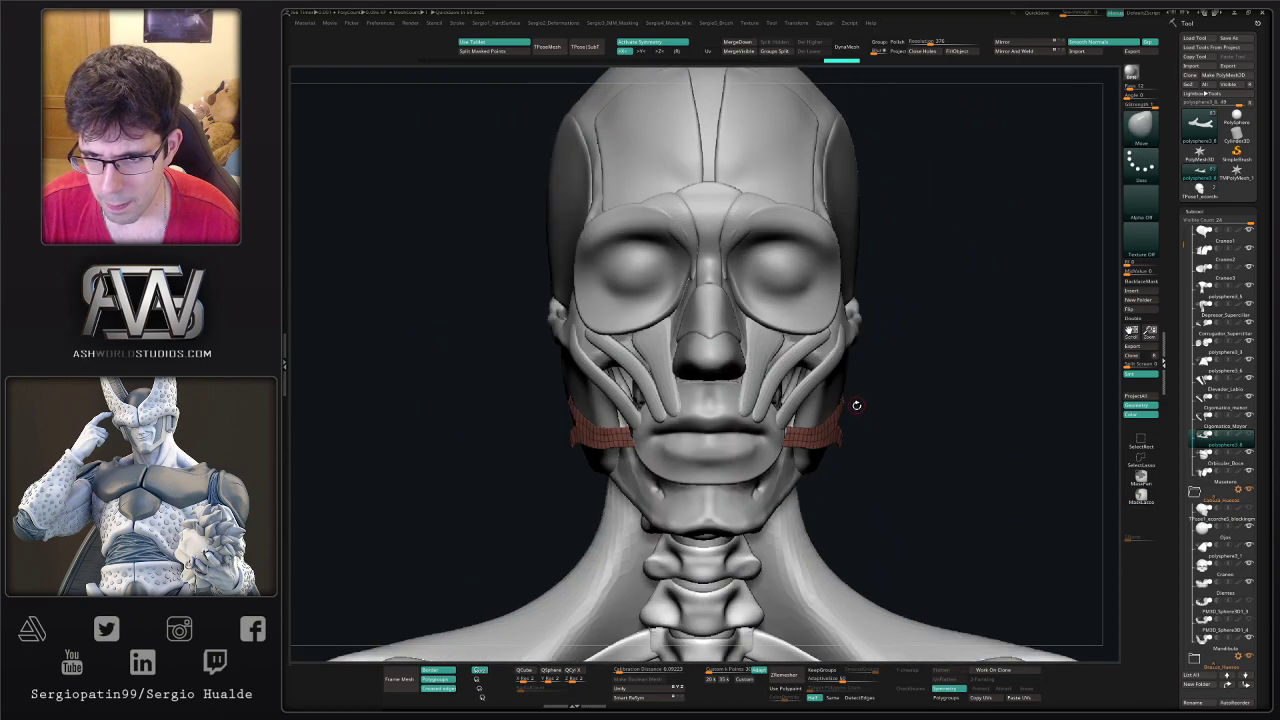
pyautogui.press('w')
pyautogui.keyDown('alt'); pyautogui.click(834, 420); pyautogui.keyUp('alt')
pyautogui.moveTo(874, 384); pyautogui.dragTo(865, 384)
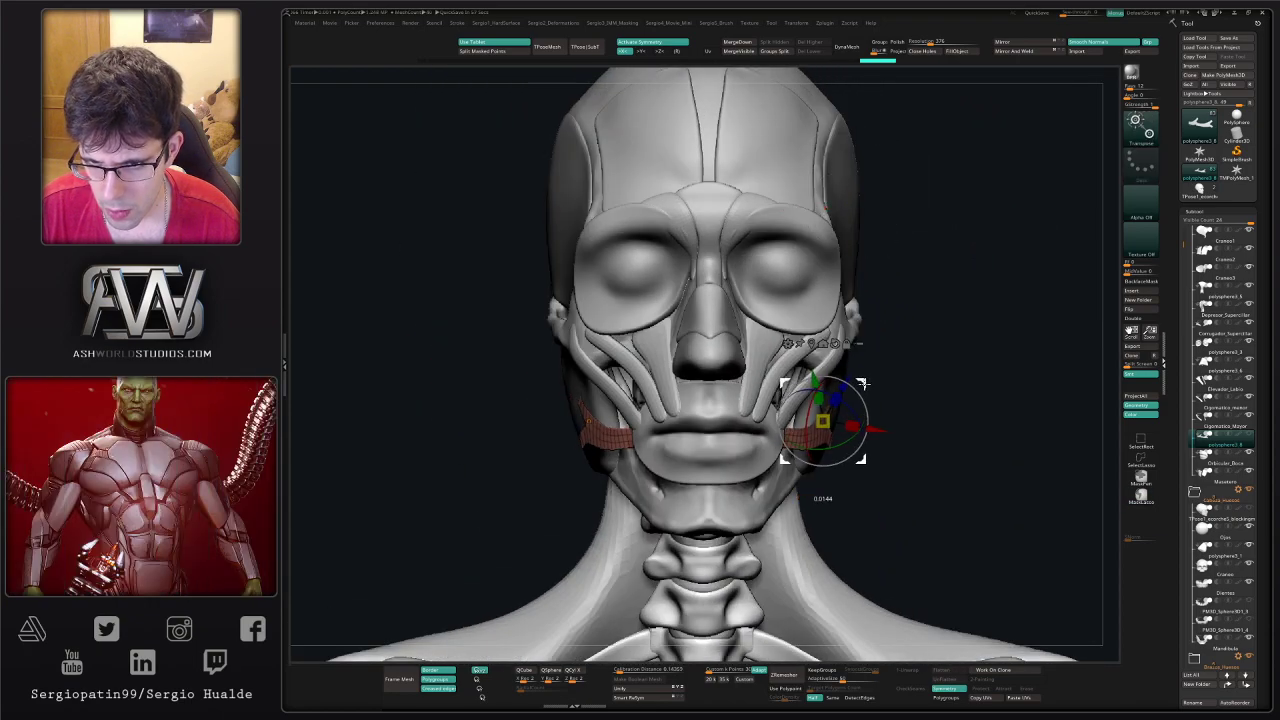
pyautogui.press('q')
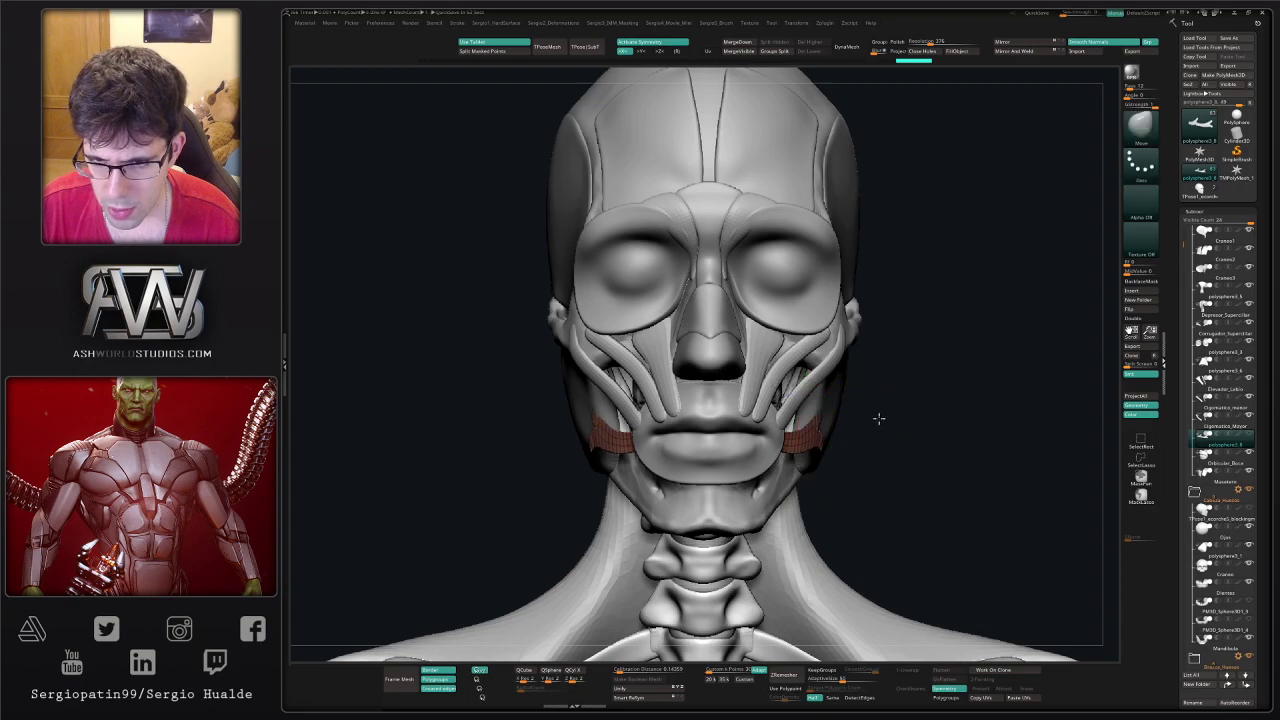
# - Fit the forked muscle's rear prongs against the masseter and its front end to the mouth corner with the Move brush
pyautogui.moveTo(878, 418)
pyautogui.mouseDown(button='right')
pyautogui.moveTo(840, 428)
pyautogui.moveTo(856, 443)
pyautogui.mouseUp(button='right')
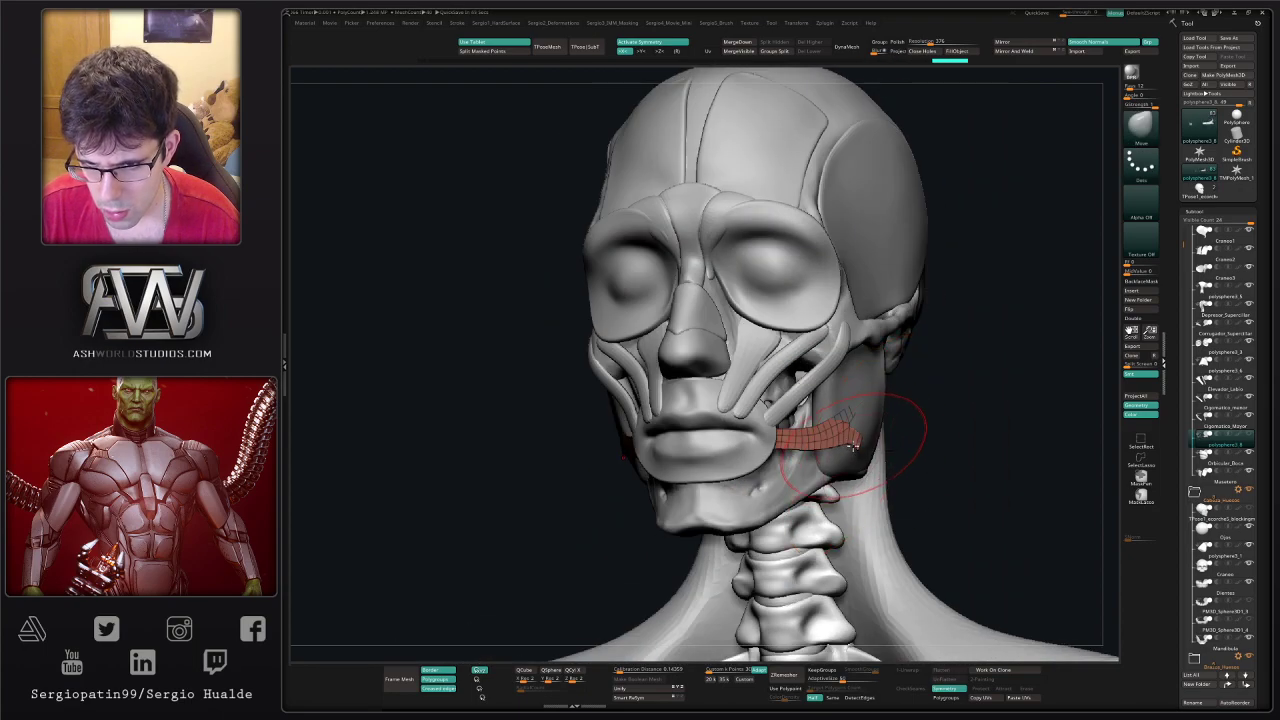
pyautogui.moveTo(846, 446)
pyautogui.mouseDown()
pyautogui.moveTo(857, 406)
pyautogui.moveTo(853, 442)
pyautogui.mouseUp()
pyautogui.press('s')
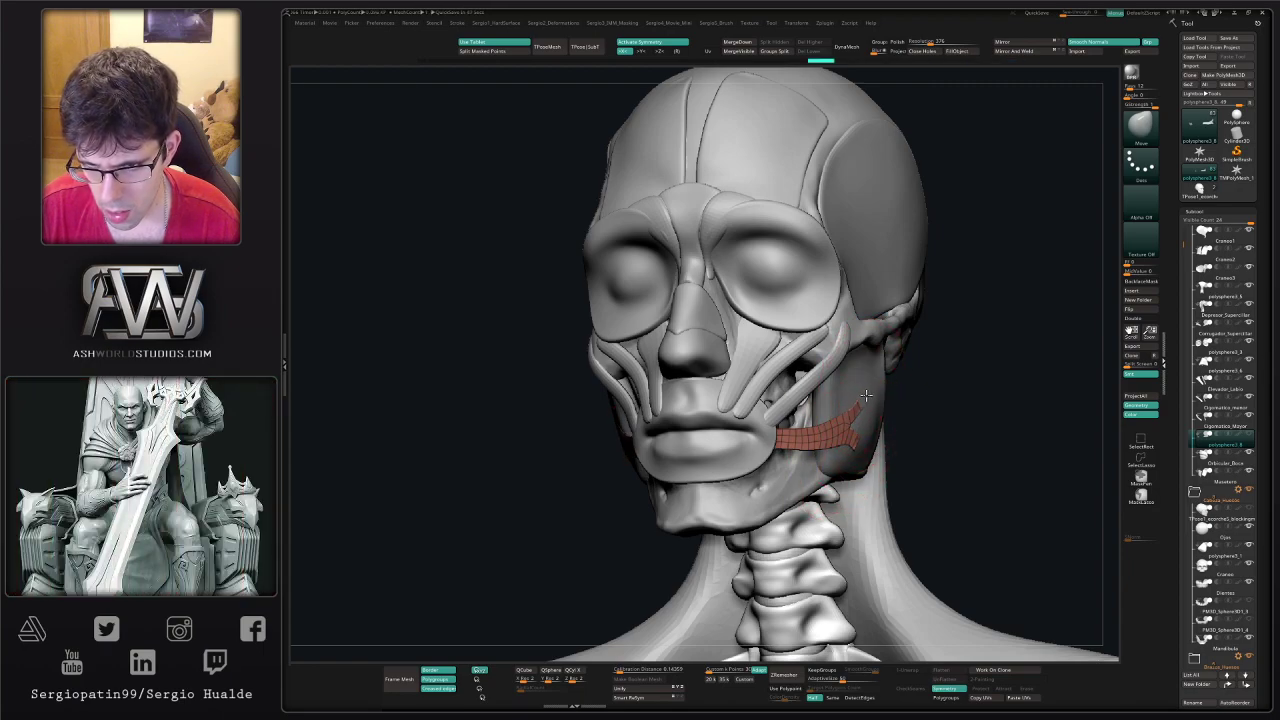
pyautogui.moveTo(864, 396); pyautogui.dragTo(763, 440, button='right')
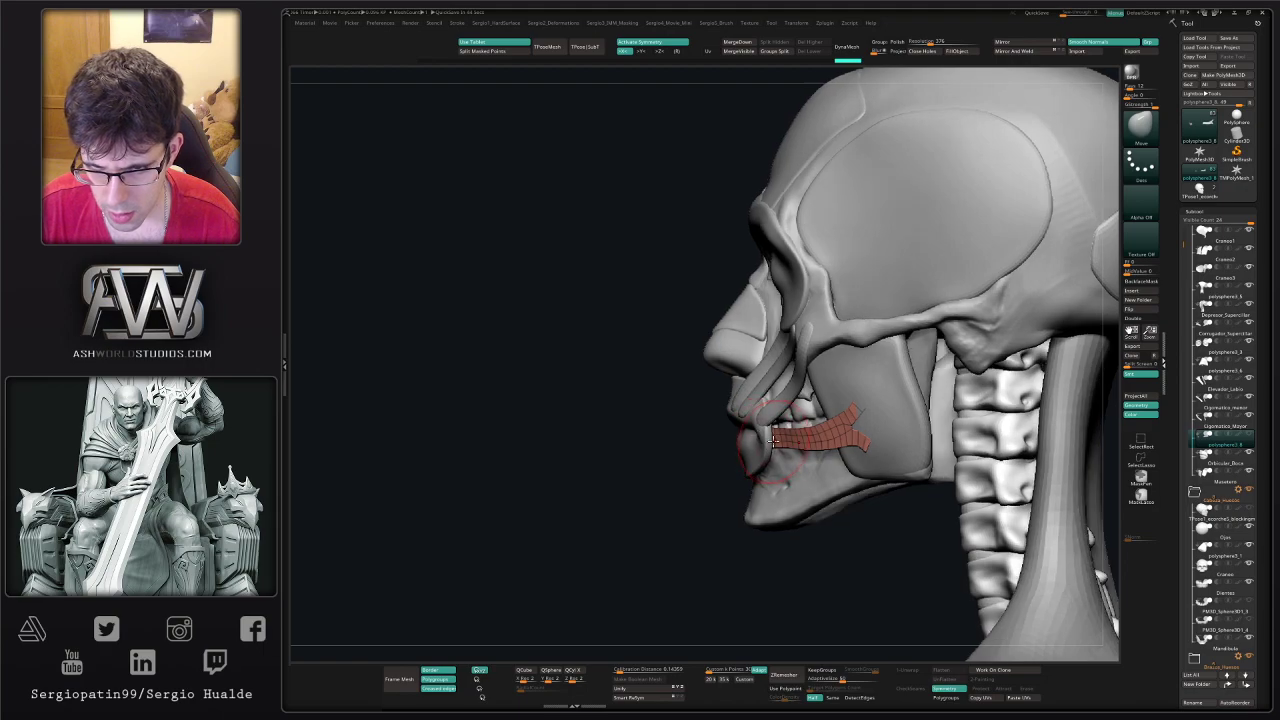
pyautogui.moveTo(763, 440); pyautogui.dragTo(773, 438)
pyautogui.moveTo(815, 440); pyautogui.dragTo(767, 441, button='right')
pyautogui.press('s')
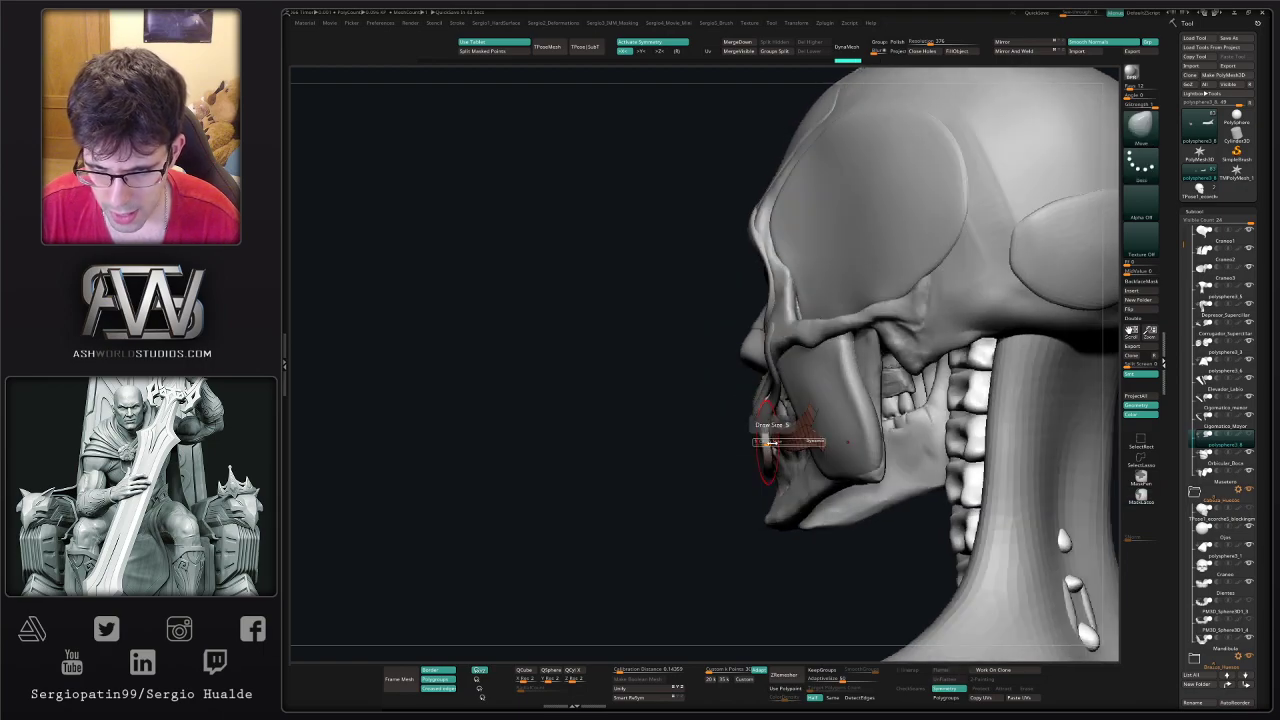
pyautogui.keyDown('ctrl'); pyautogui.keyDown('shift'); pyautogui.click(776, 438); pyautogui.keyUp('shift'); pyautogui.keyUp('ctrl')
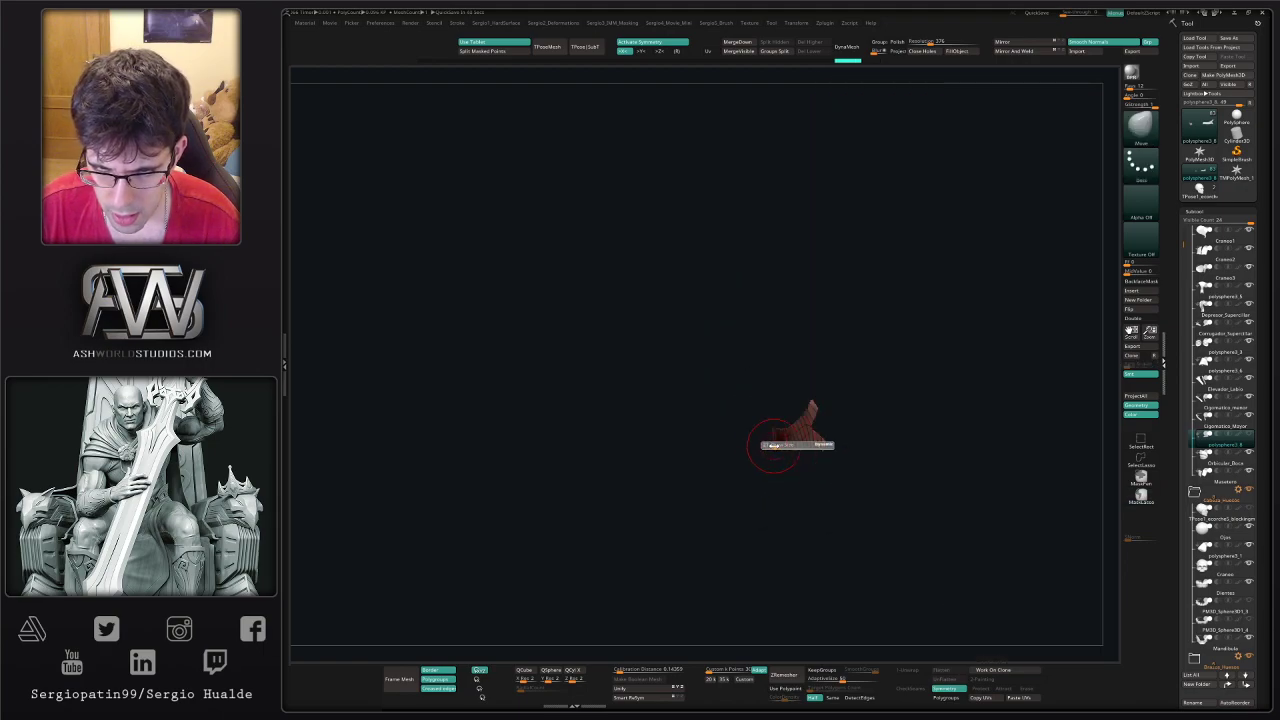
pyautogui.keyDown('ctrl'); pyautogui.keyDown('shift'); pyautogui.click(767, 437); pyautogui.keyUp('shift'); pyautogui.keyUp('ctrl')
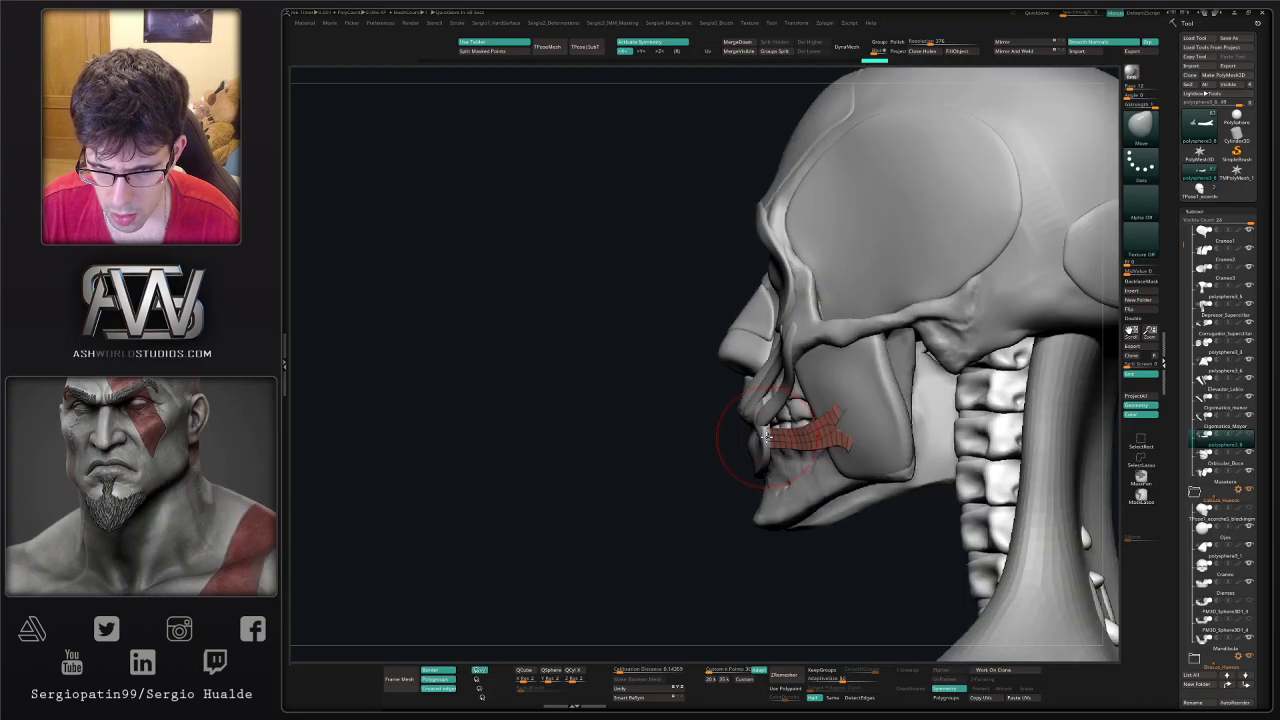
# - Isolate the forked muscle and merge its middle rows near the fork with ZModeler's point Stitch set to To Mid Point
pyautogui.moveTo(735, 444)
pyautogui.mouseDown(button='right')
pyautogui.moveTo(783, 439)
pyautogui.moveTo(740, 440)
pyautogui.moveTo(738, 457)
pyautogui.moveTo(759, 414)
pyautogui.mouseUp(button='right')
pyautogui.hotkey('alt', 's')
pyautogui.press('s')
pyautogui.press('b')
pyautogui.press('z')
pyautogui.press('m')
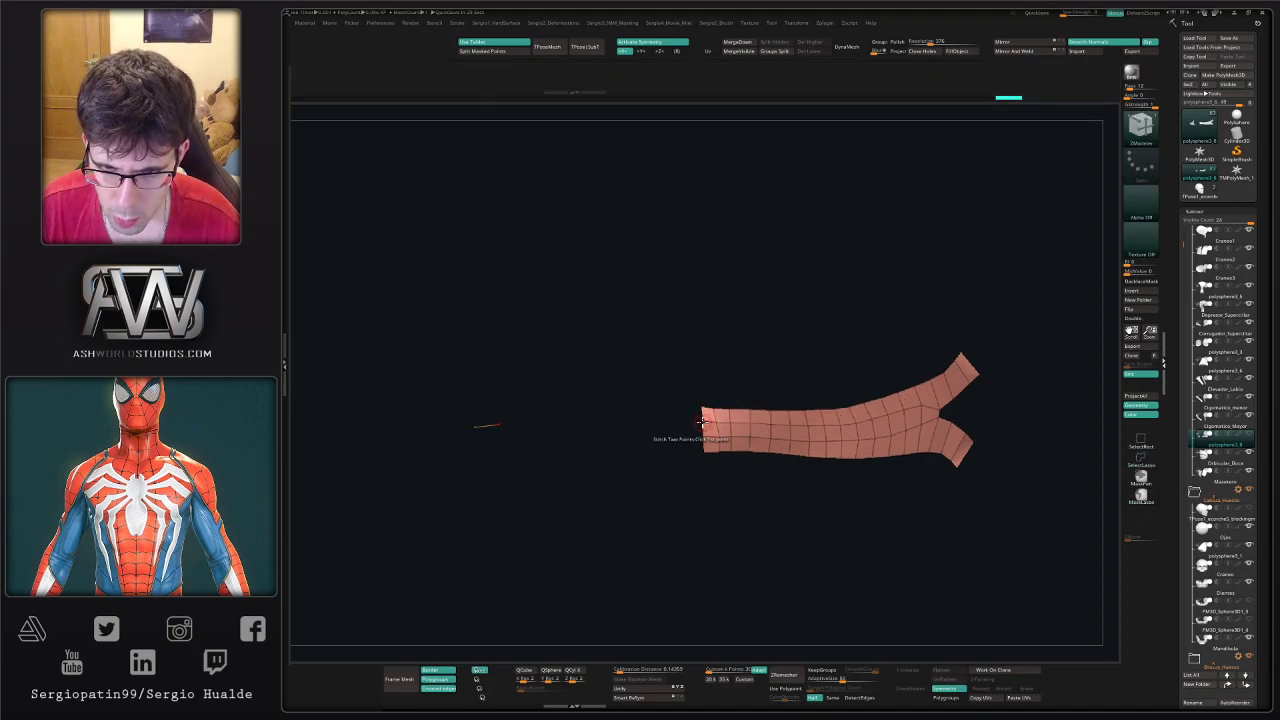
pyautogui.press('space')
pyautogui.click(785, 432)
pyautogui.keyDown('ctrl'); pyautogui.moveTo(940, 405); pyautogui.dragTo(965, 426, button='right'); pyautogui.keyUp('ctrl')
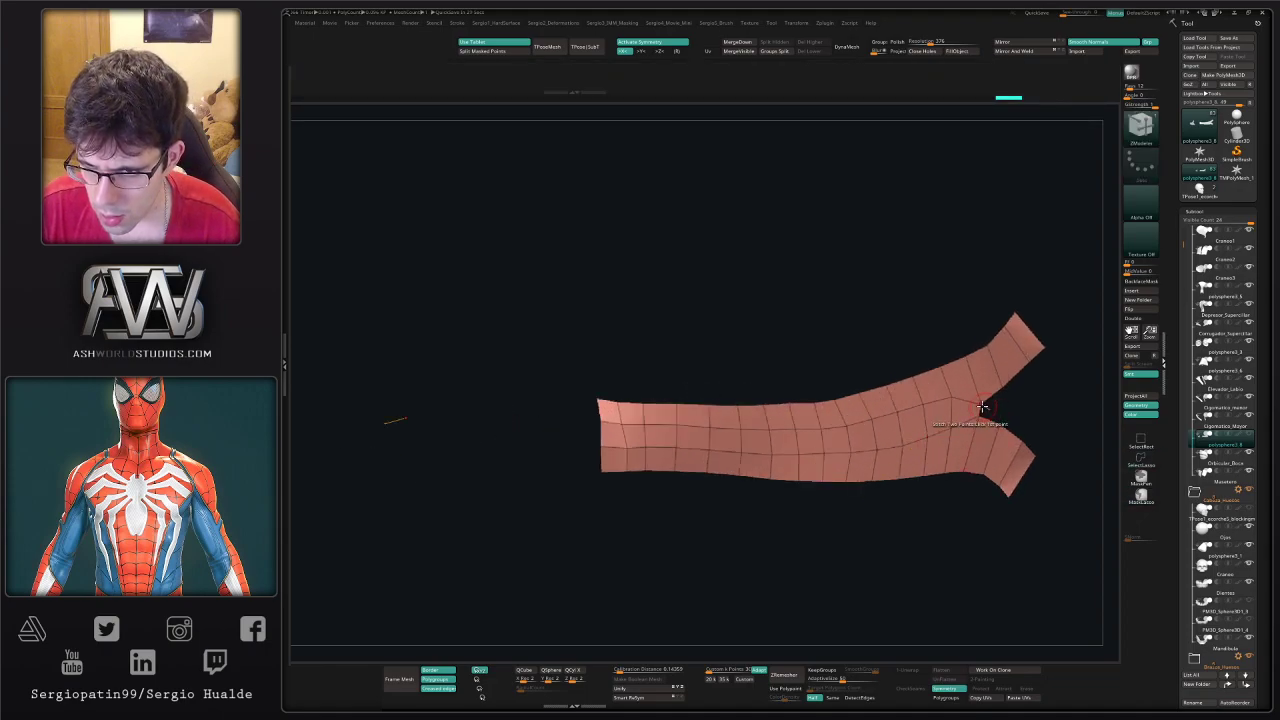
pyautogui.press('space')
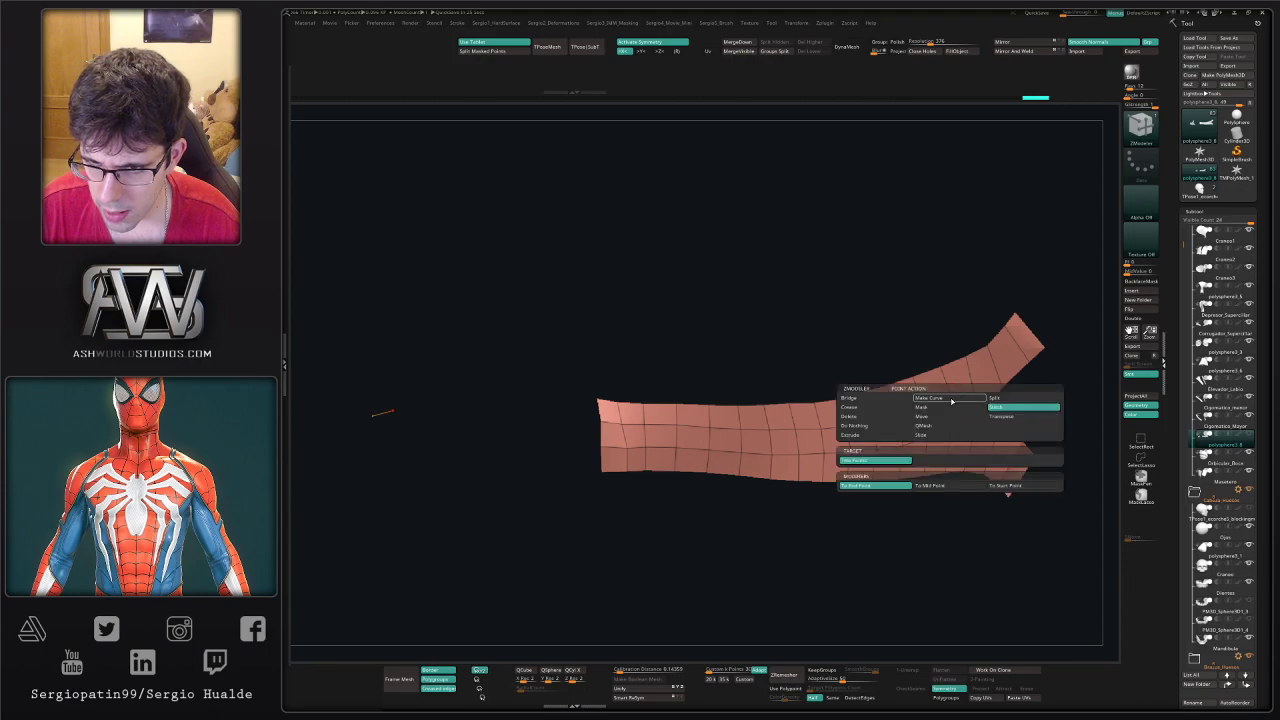
pyautogui.click(932, 486)
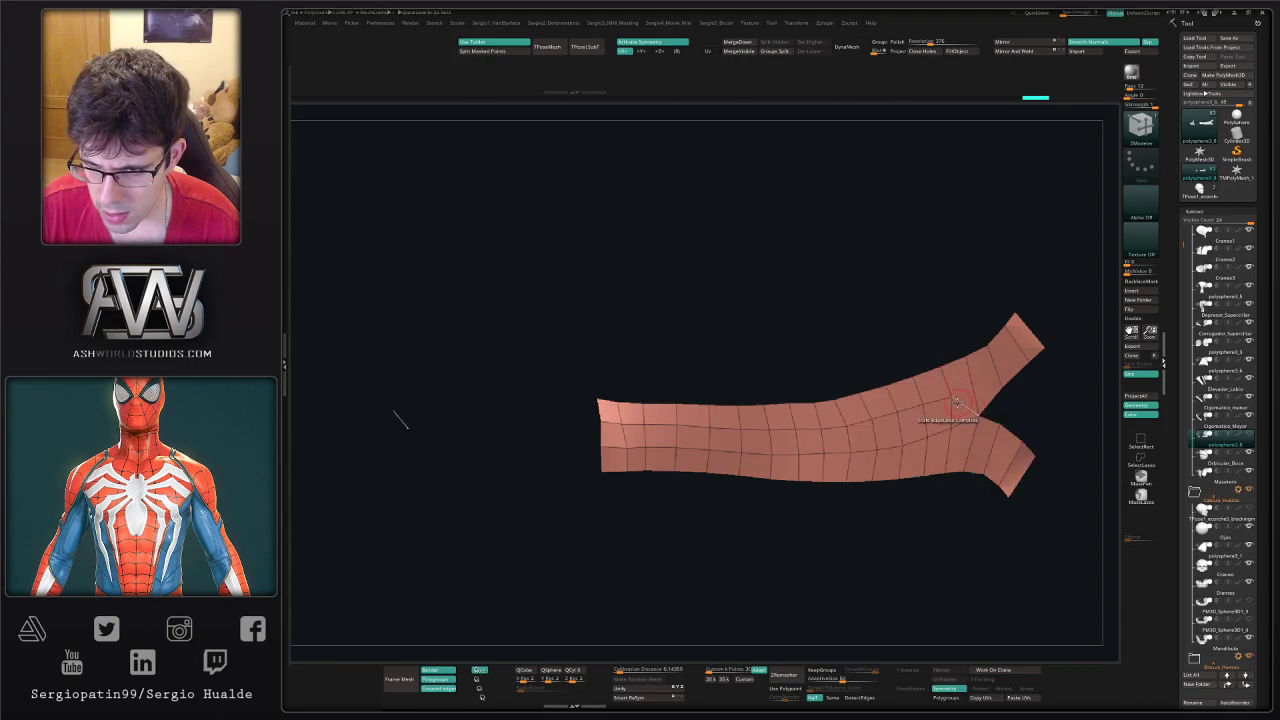
pyautogui.click(897, 410)
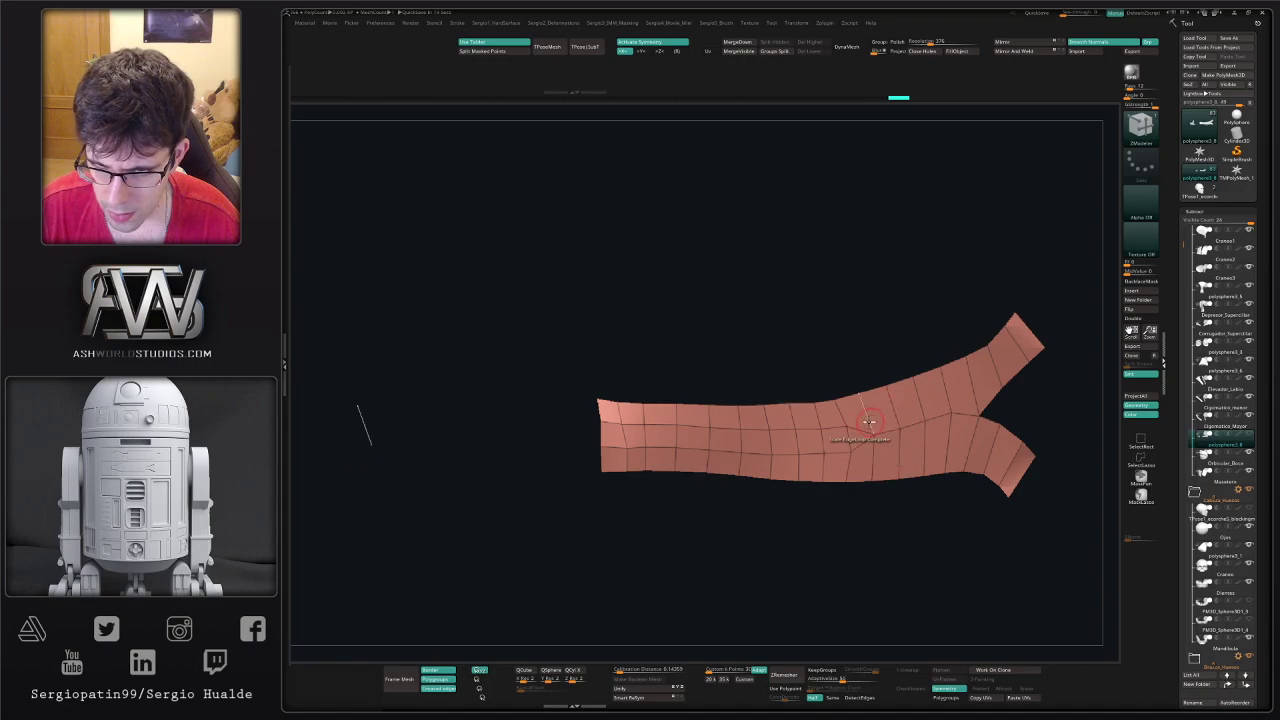
# - Switch ZModeler's edge action to Insert and remove a surplus cross edge loop near the muscle's front end
pyautogui.press('space')
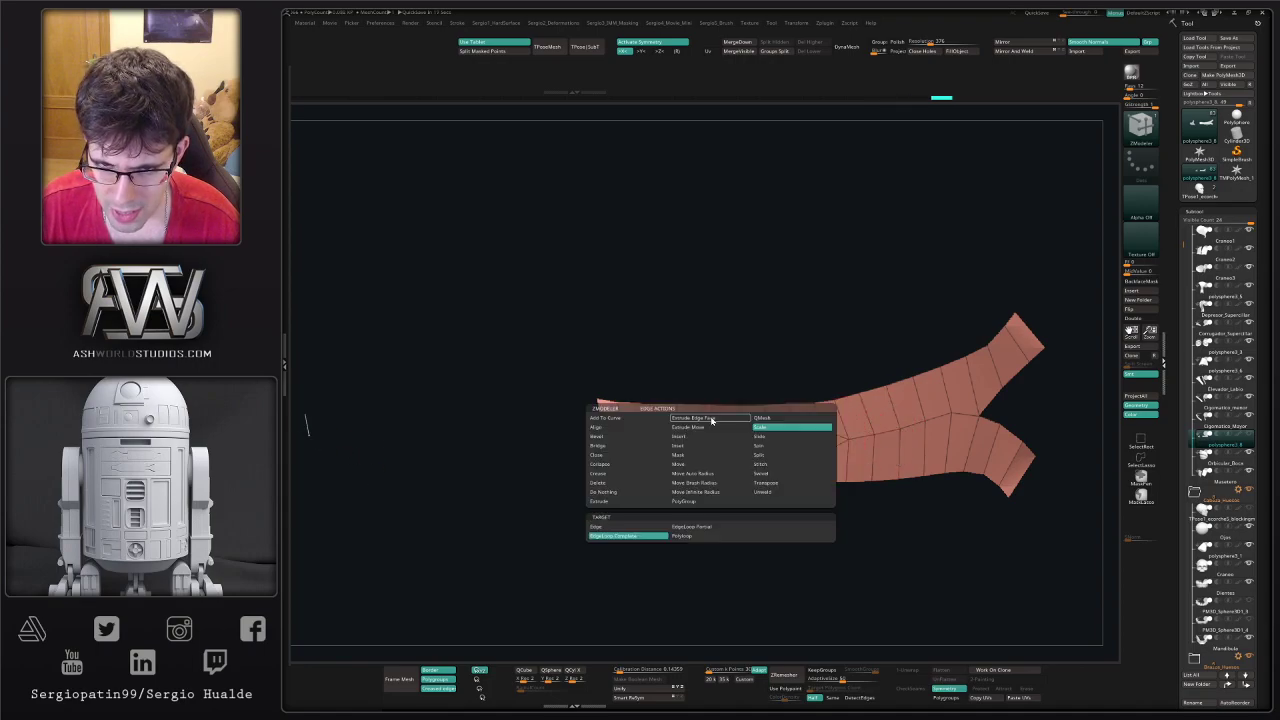
pyautogui.click(709, 428)
pyautogui.keyDown('alt'); pyautogui.click(711, 418); pyautogui.keyUp('alt')
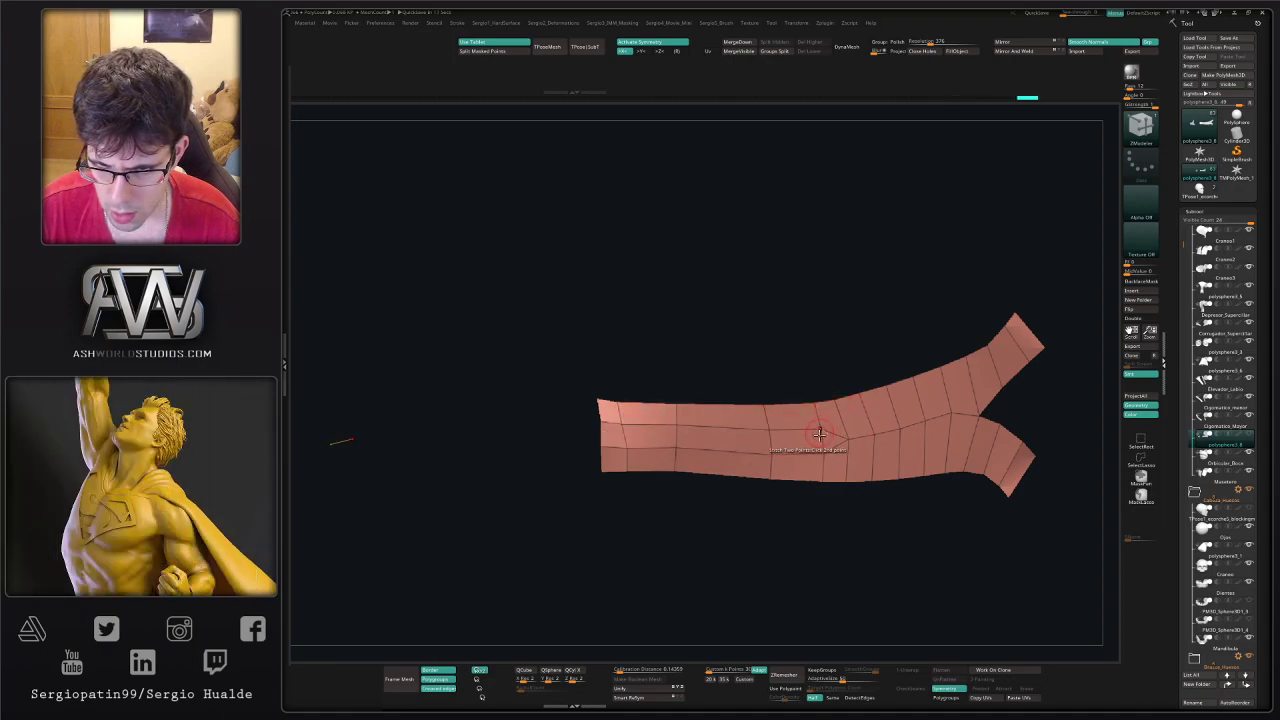
# - Stitch the remaining middle point pairs up to the front end and delete surplus cross loops along the muscle and prongs
pyautogui.click(675, 426)
pyautogui.click(676, 444)
pyautogui.click(619, 425)
pyautogui.click(627, 444)
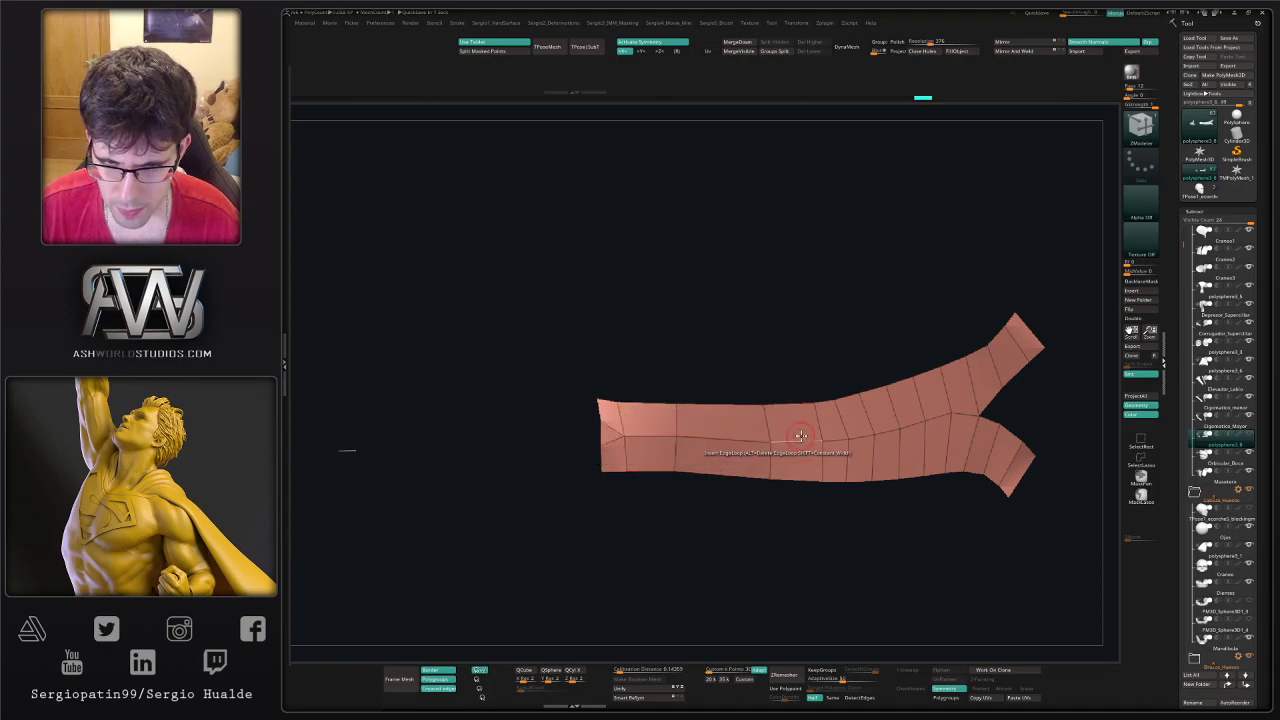
pyautogui.click(602, 425)
pyautogui.click(602, 445)
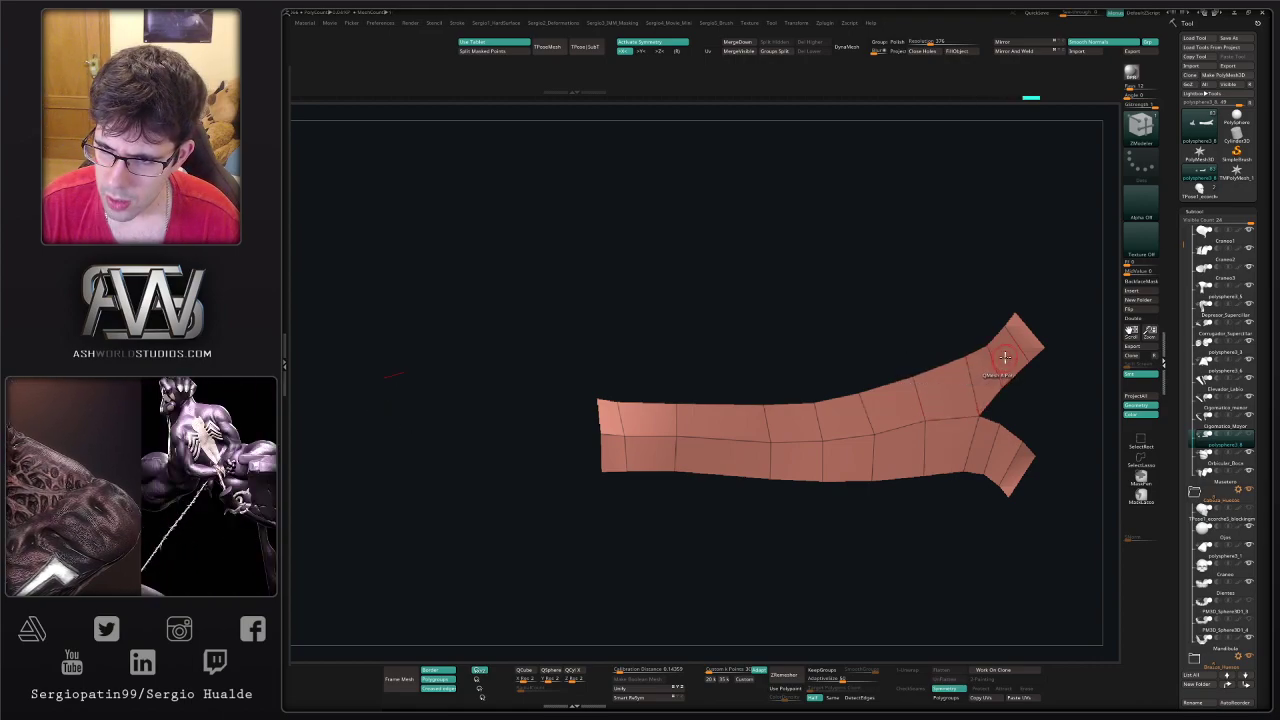
pyautogui.keyDown('alt'); pyautogui.click(1016, 456); pyautogui.keyUp('alt')
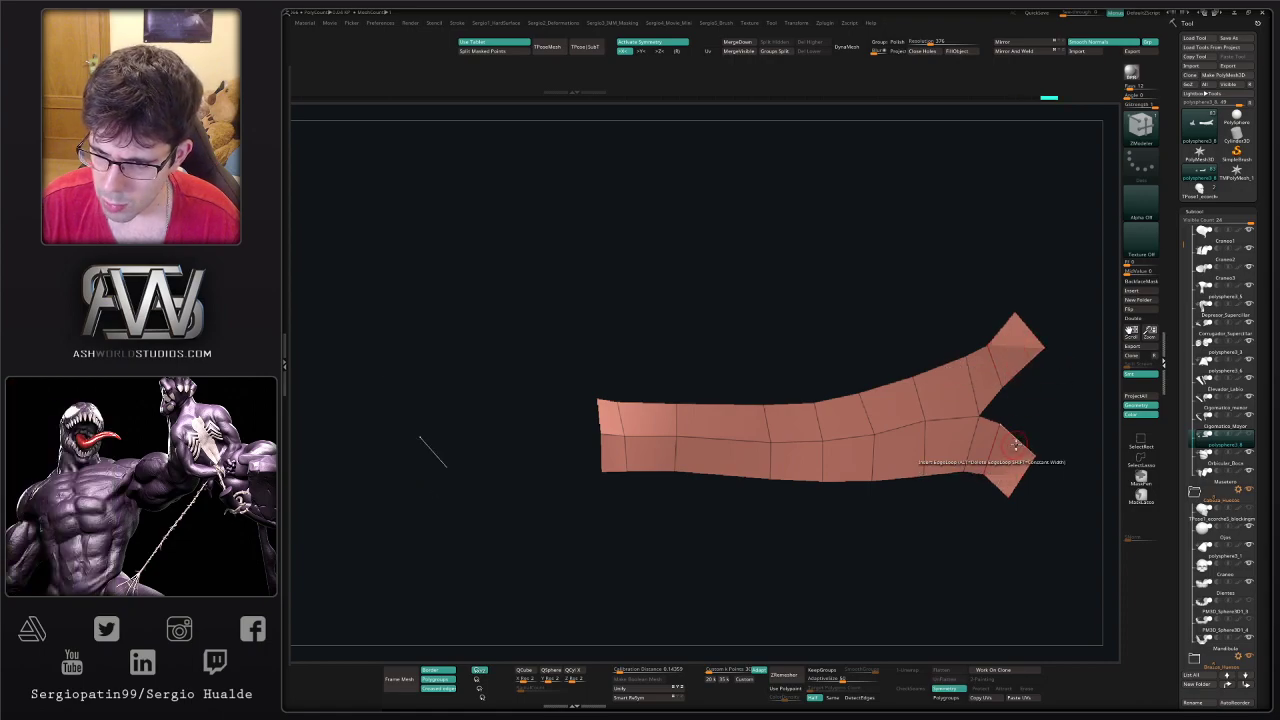
pyautogui.moveTo(1027, 435)
pyautogui.keyDown('alt'); pyautogui.mouseDown()
pyautogui.moveTo(881, 401)
pyautogui.moveTo(881, 385)
pyautogui.moveTo(892, 397)
pyautogui.mouseUp(); pyautogui.keyUp('alt')
# - Reshape the simplified rear prongs of the isolated muscle with the Move brush
pyautogui.press('b')
pyautogui.press('m')
pyautogui.press('v')
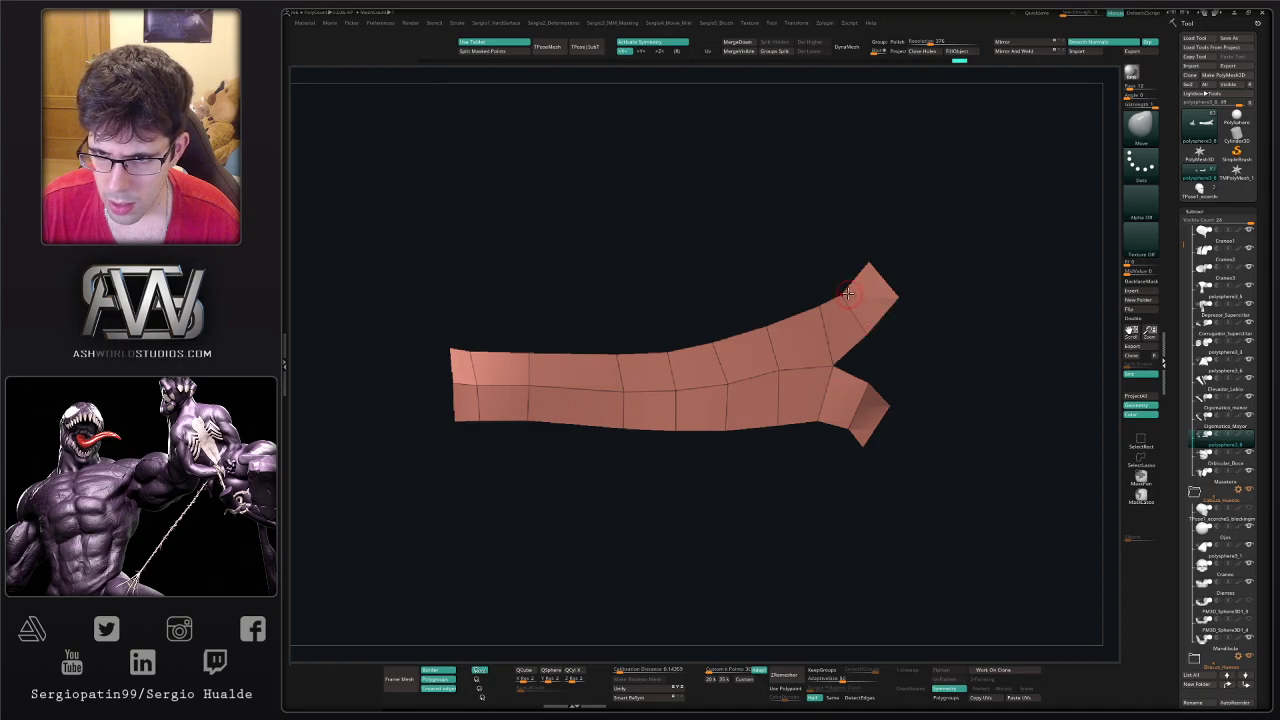
pyautogui.moveTo(887, 328); pyautogui.dragTo(881, 368)
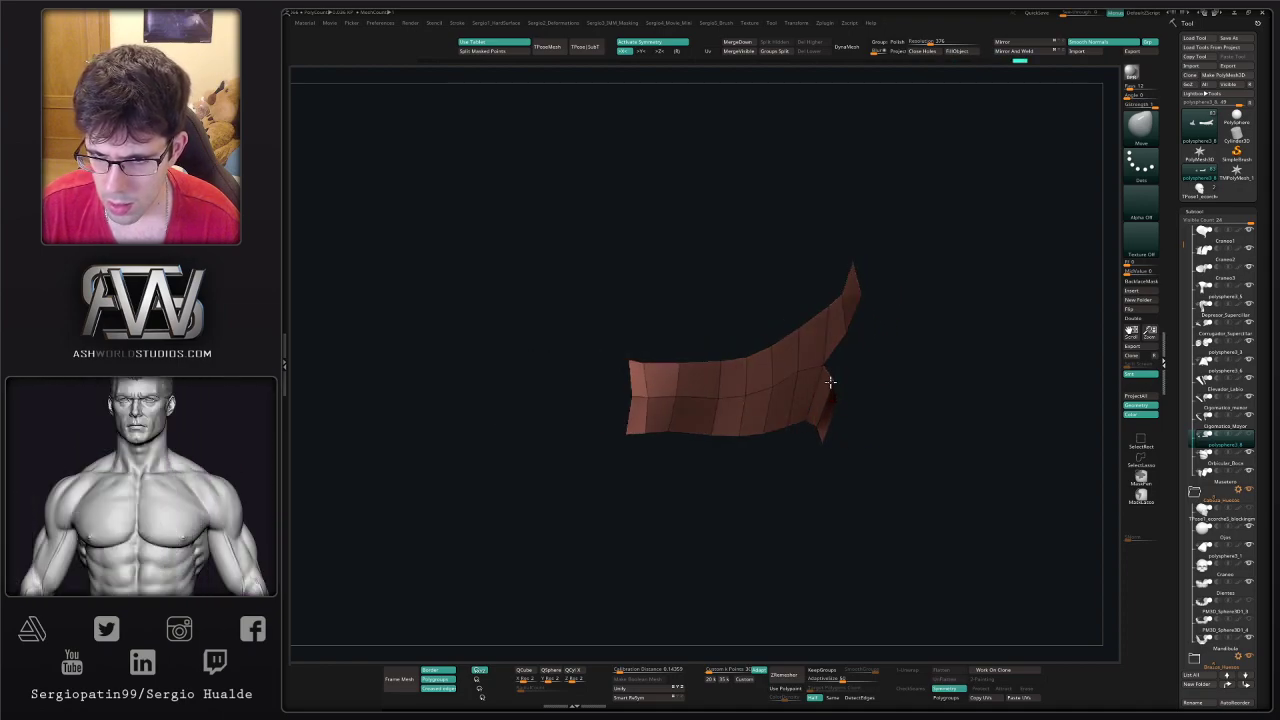
pyautogui.moveTo(831, 380); pyautogui.dragTo(820, 411)
# - Bring back the full head and extend the muscle's front end over the mouth corner with the Move brush
pyautogui.hotkey('alt', 's')
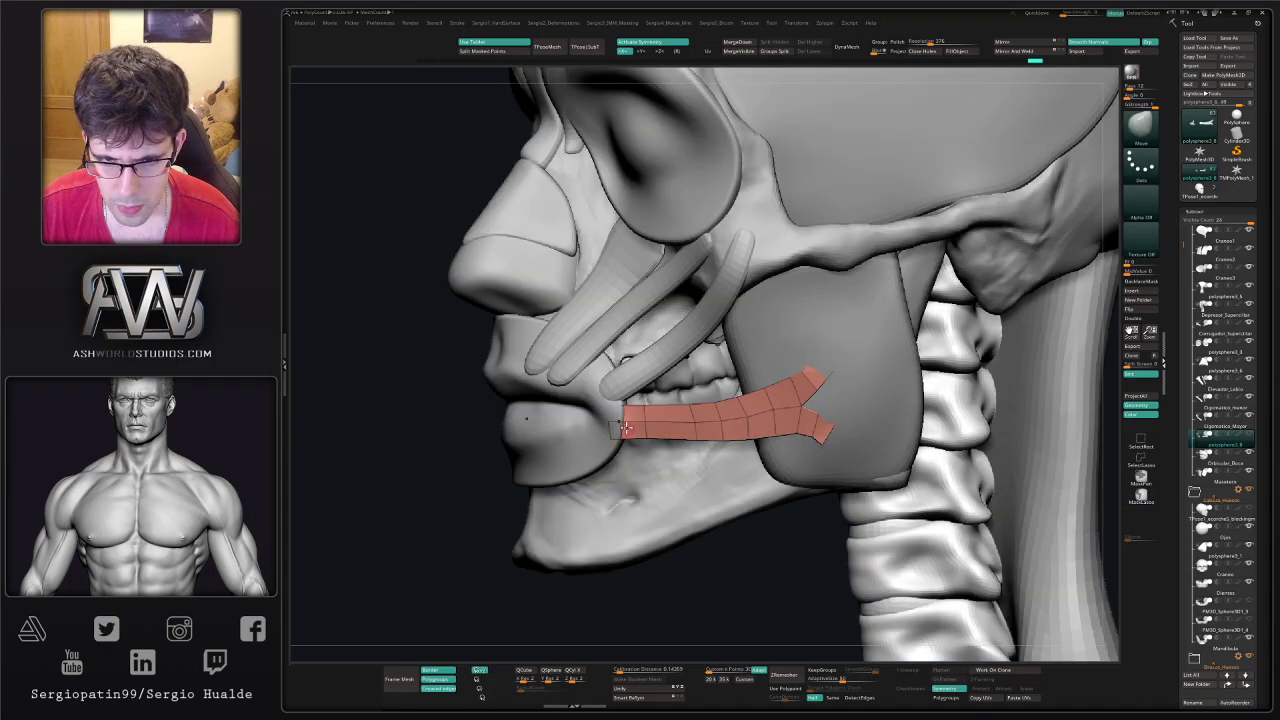
pyautogui.keyDown('ctrl'); pyautogui.moveTo(615, 406); pyautogui.dragTo(632, 421, button='right'); pyautogui.keyUp('ctrl')
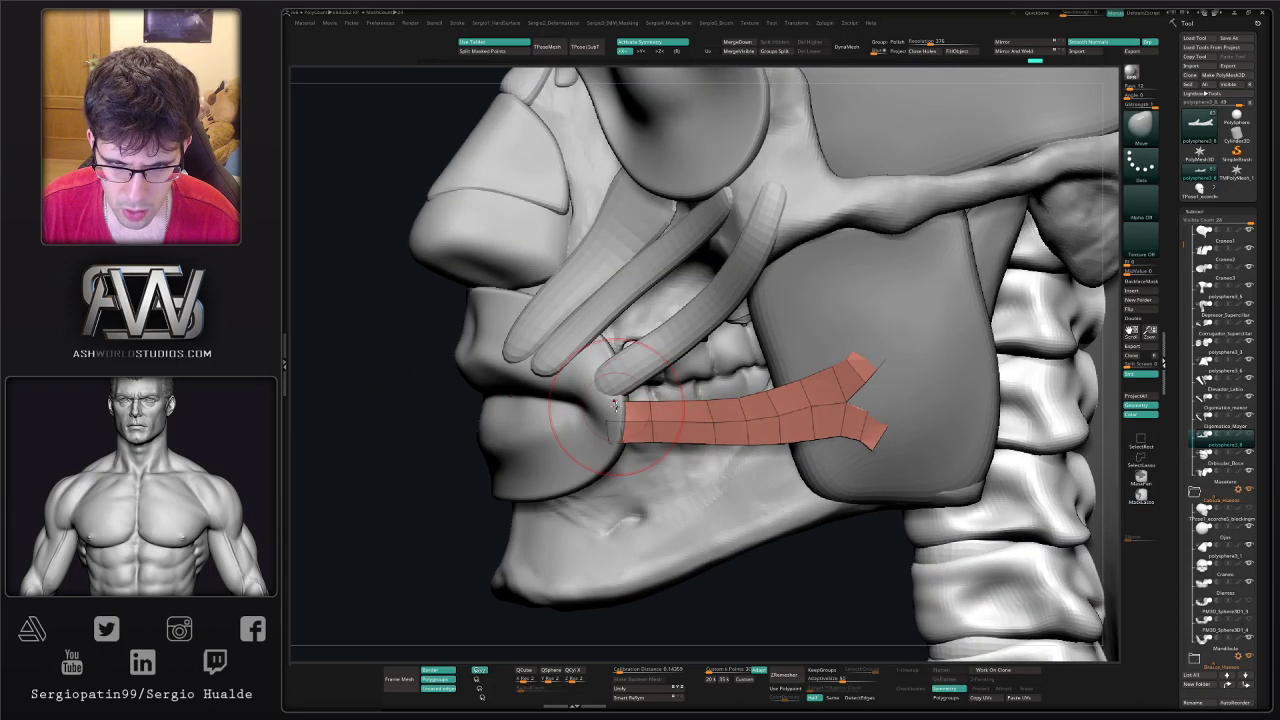
pyautogui.moveTo(621, 408); pyautogui.dragTo(611, 408)
pyautogui.press('s')
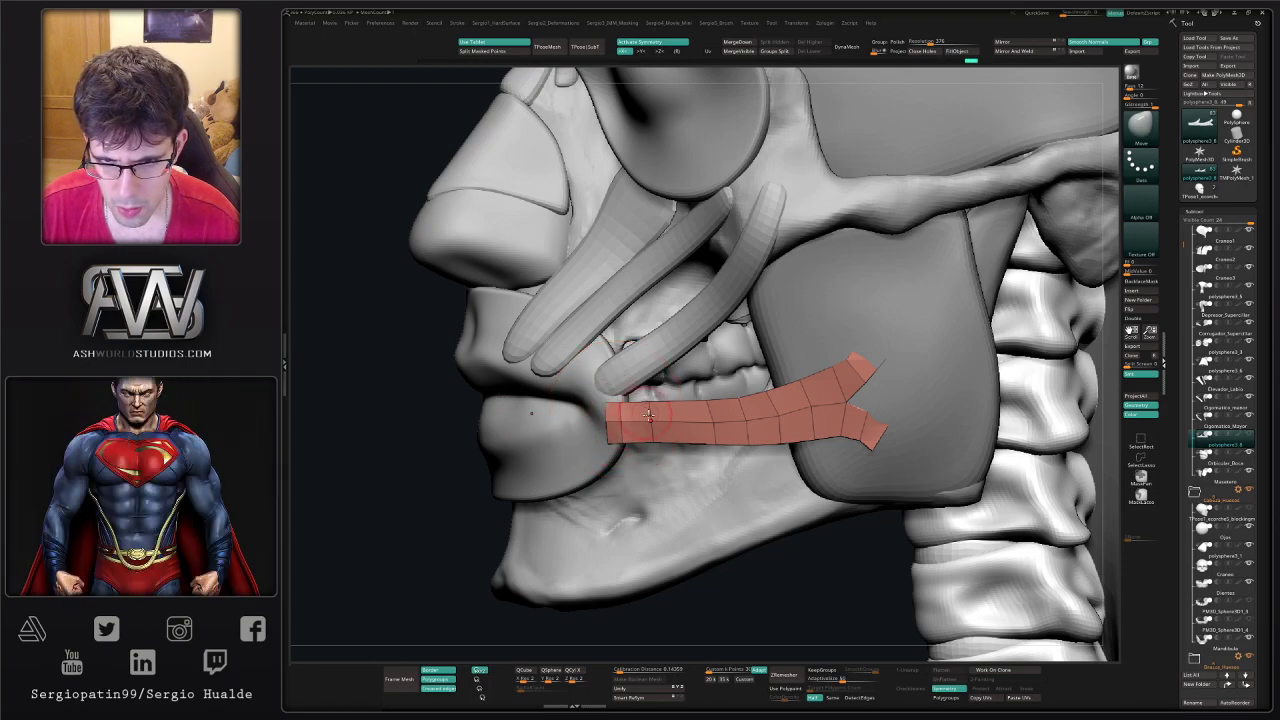
# - Adjust the muscle's front edge and middle with the Move brush, raising the front end at the mouth corner to curve the strip
pyautogui.moveTo(717, 426); pyautogui.dragTo(683, 430, button='right')
pyautogui.keyDown('ctrl'); pyautogui.keyDown('shift'); pyautogui.click(683, 430); pyautogui.keyUp('shift'); pyautogui.keyUp('ctrl')
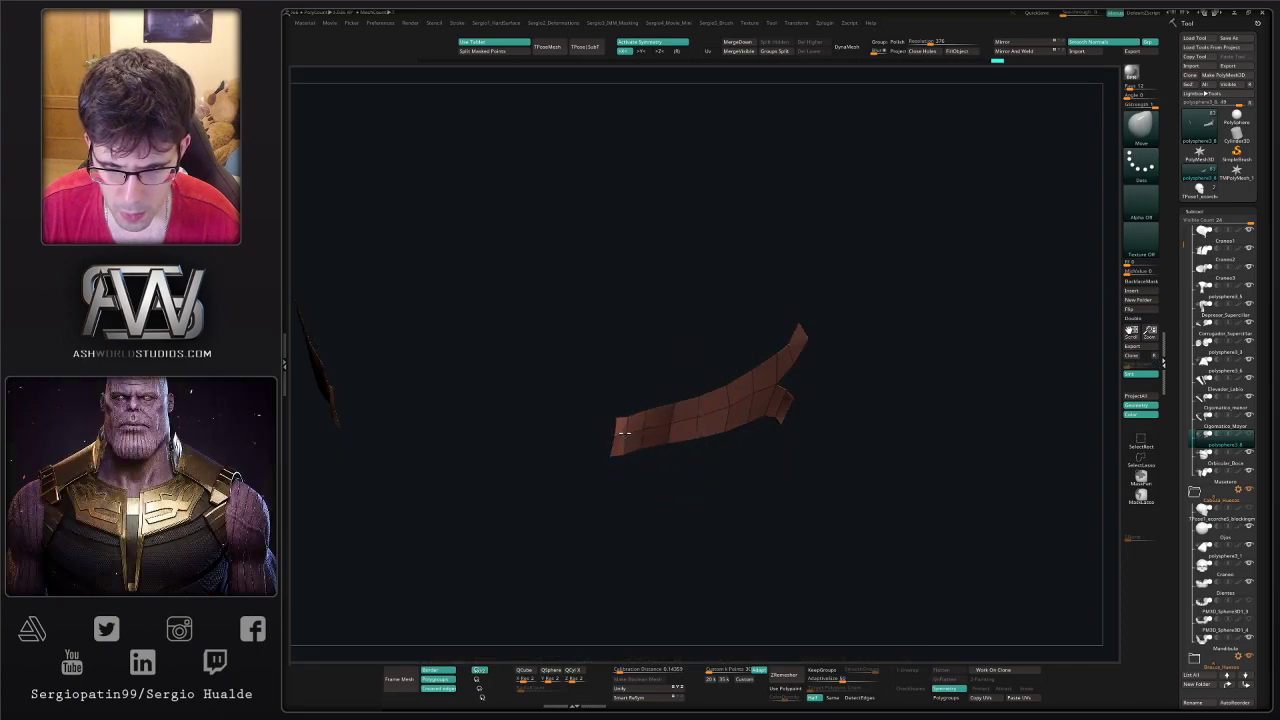
pyautogui.moveTo(621, 427); pyautogui.dragTo(626, 434)
pyautogui.press('s')
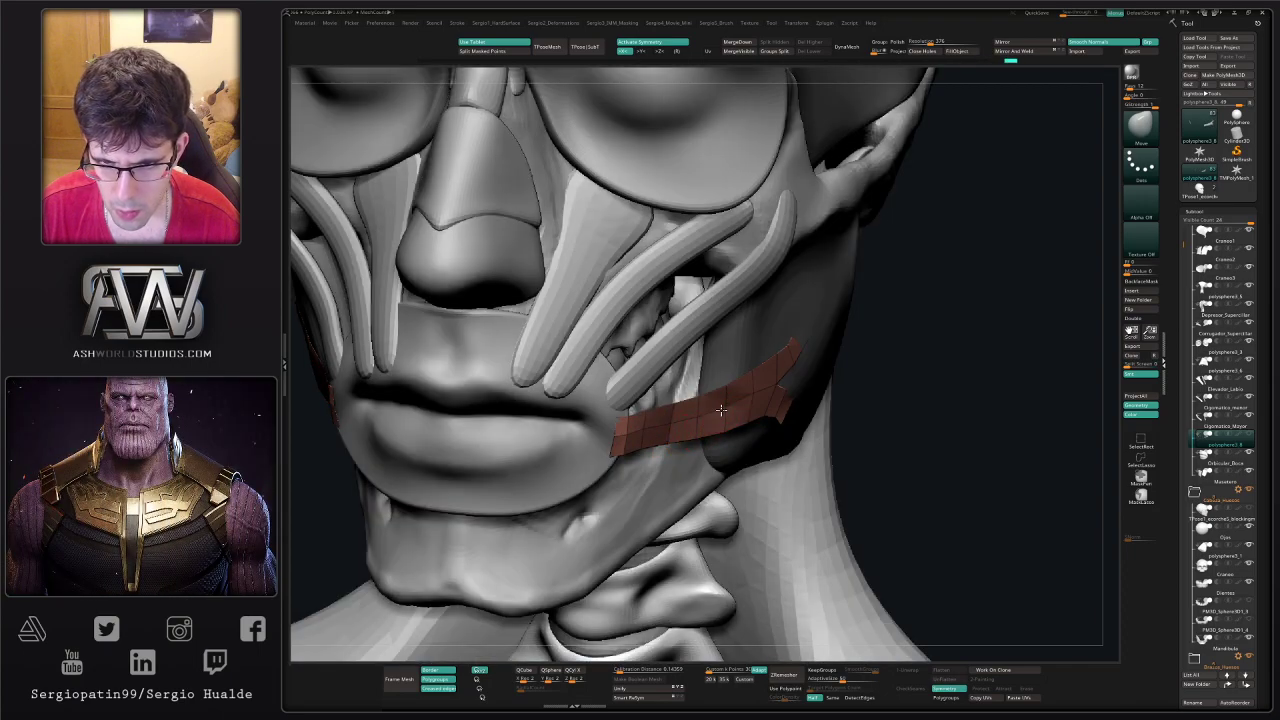
pyautogui.moveTo(724, 411); pyautogui.dragTo(730, 416)
pyautogui.keyDown('ctrl'); pyautogui.moveTo(731, 417); pyautogui.dragTo(772, 385, button='right'); pyautogui.keyUp('ctrl')
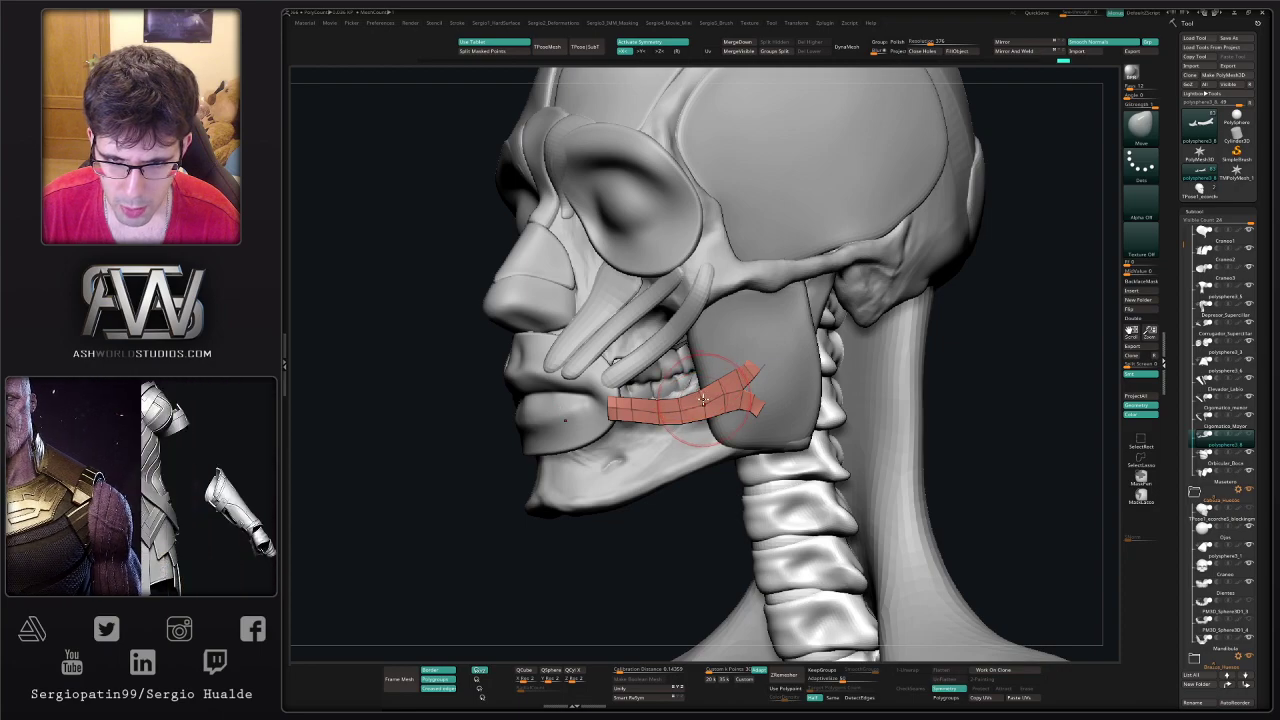
pyautogui.moveTo(616, 411); pyautogui.dragTo(605, 384)
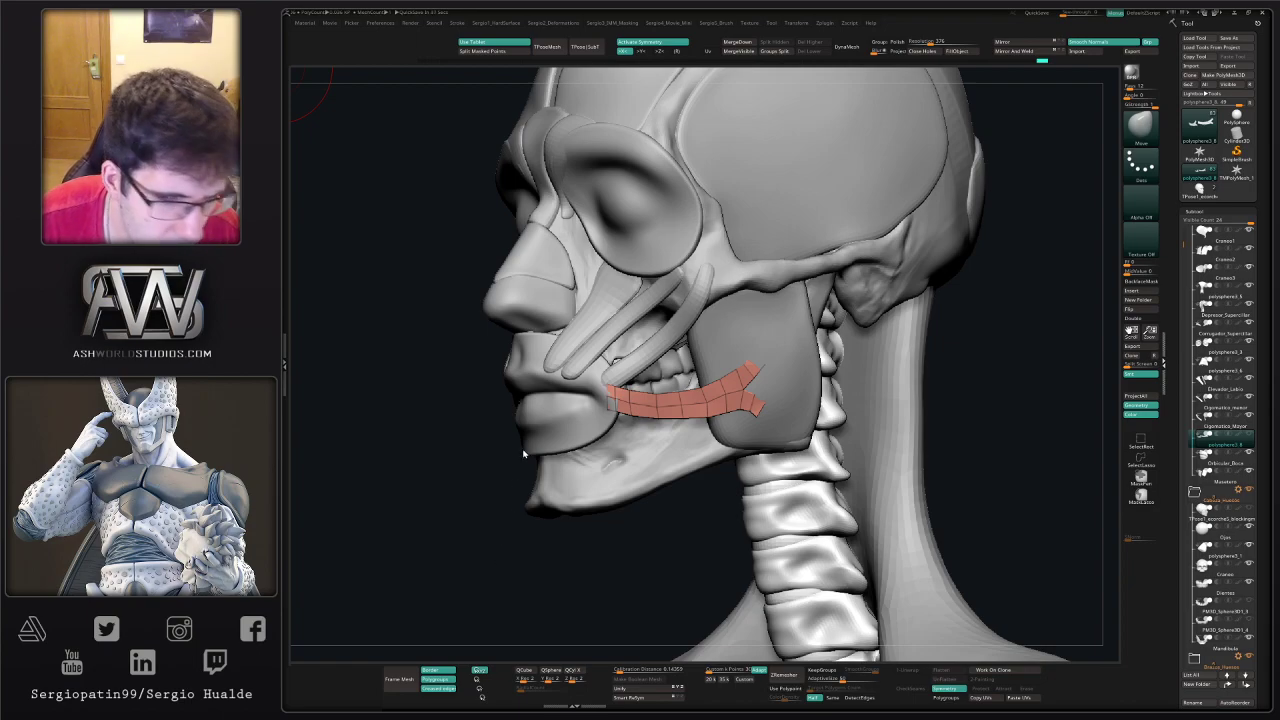
pyautogui.moveTo(620, 406); pyautogui.dragTo(720, 412, button='right')
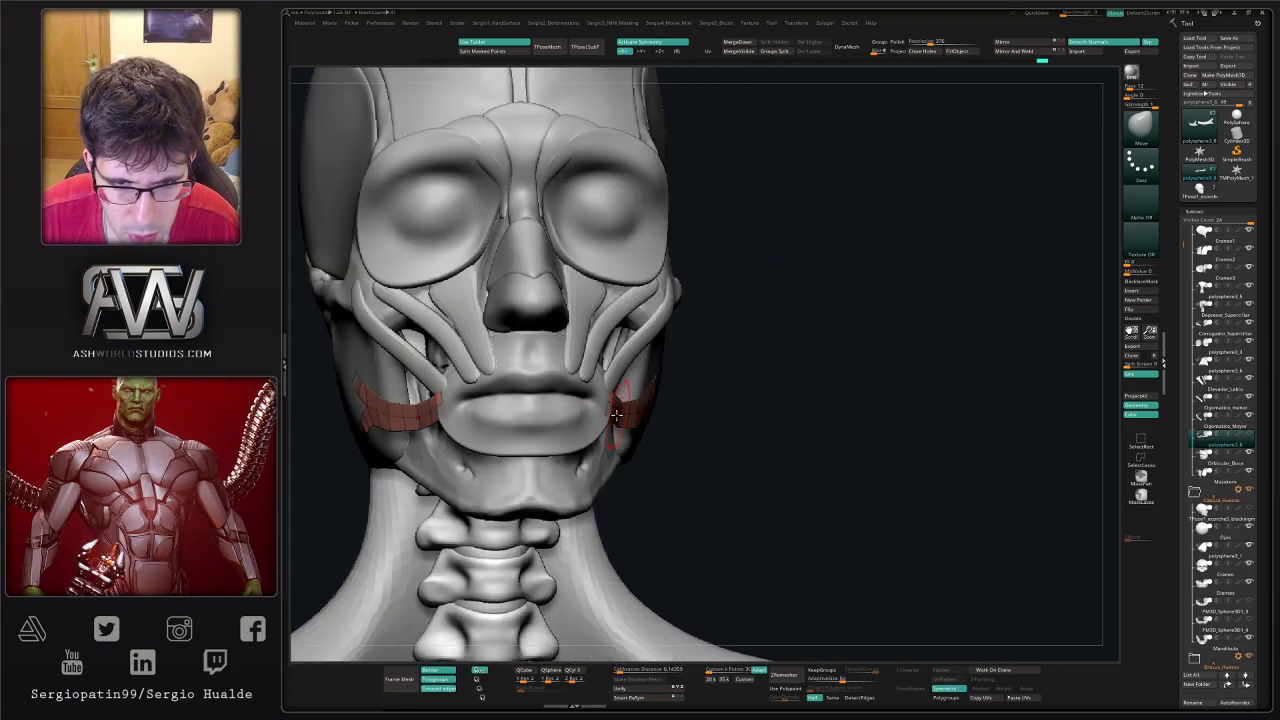
pyautogui.moveTo(612, 411); pyautogui.dragTo(513, 413, button='right')
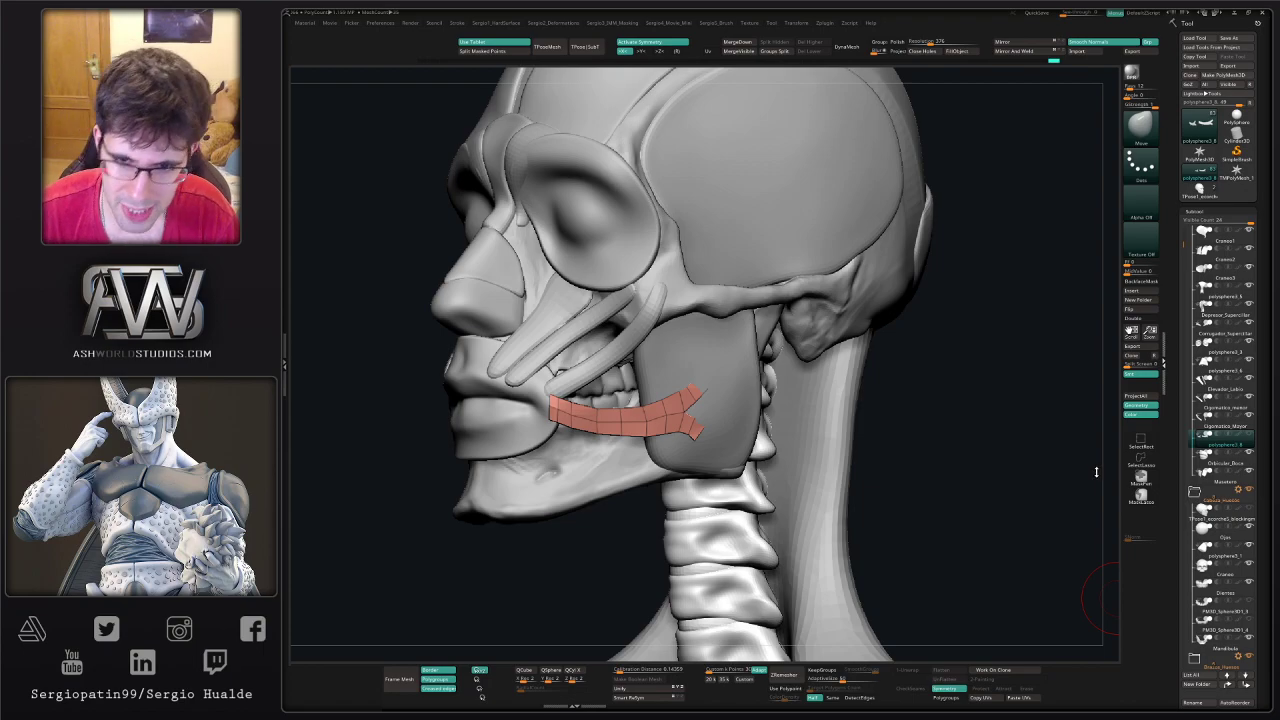
# - Isolate the muscle and stitch the inner corner points of its two rear prongs together with ZModeler, closing the fork
pyautogui.moveTo(983, 386)
pyautogui.mouseDown(button='right')
pyautogui.moveTo(711, 351)
pyautogui.moveTo(680, 391)
pyautogui.moveTo(694, 426)
pyautogui.mouseUp(button='right')
pyautogui.hotkey('alt', 's')
pyautogui.press('b')
pyautogui.press('z')
pyautogui.press('m')
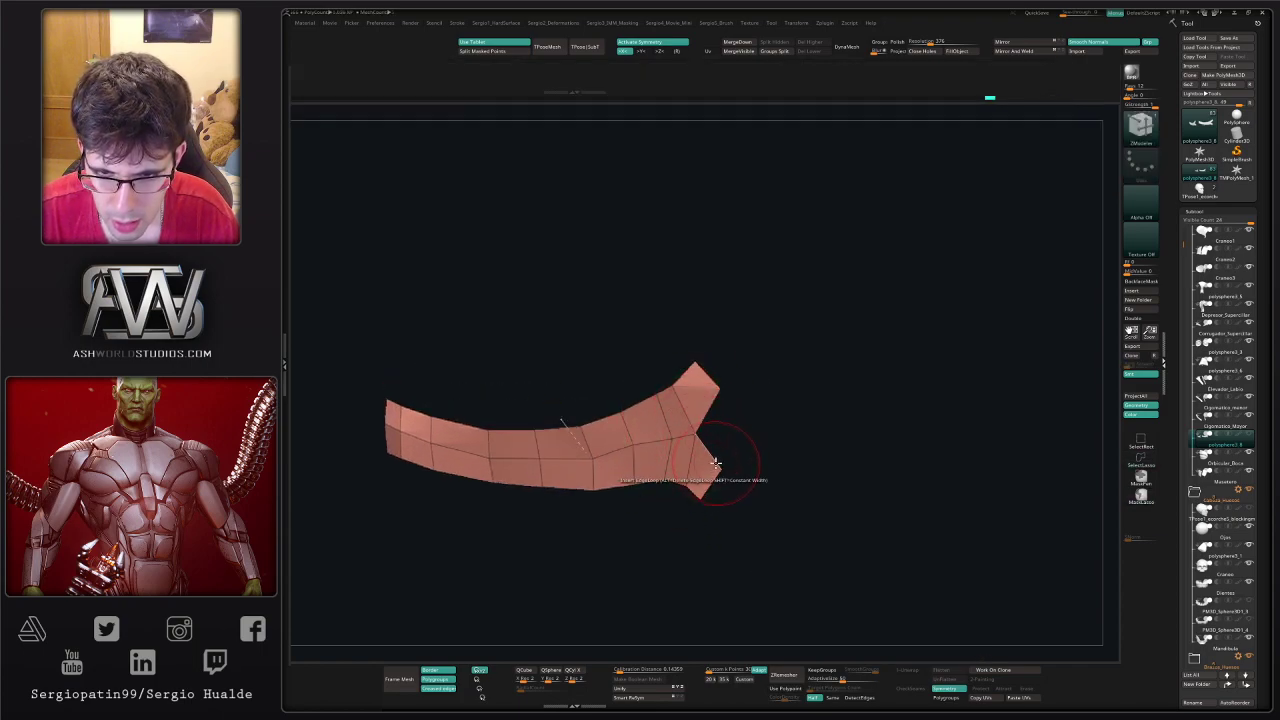
pyautogui.click(720, 466)
pyautogui.click(718, 387)
# - Straighten the muscle's closed rear edge with the Move brush and bring back the full head to check its fit
pyautogui.keyDown('ctrl'); pyautogui.moveTo(717, 458); pyautogui.dragTo(718, 450, button='right'); pyautogui.keyUp('ctrl')
pyautogui.press('b')
pyautogui.press('m')
pyautogui.press('v')
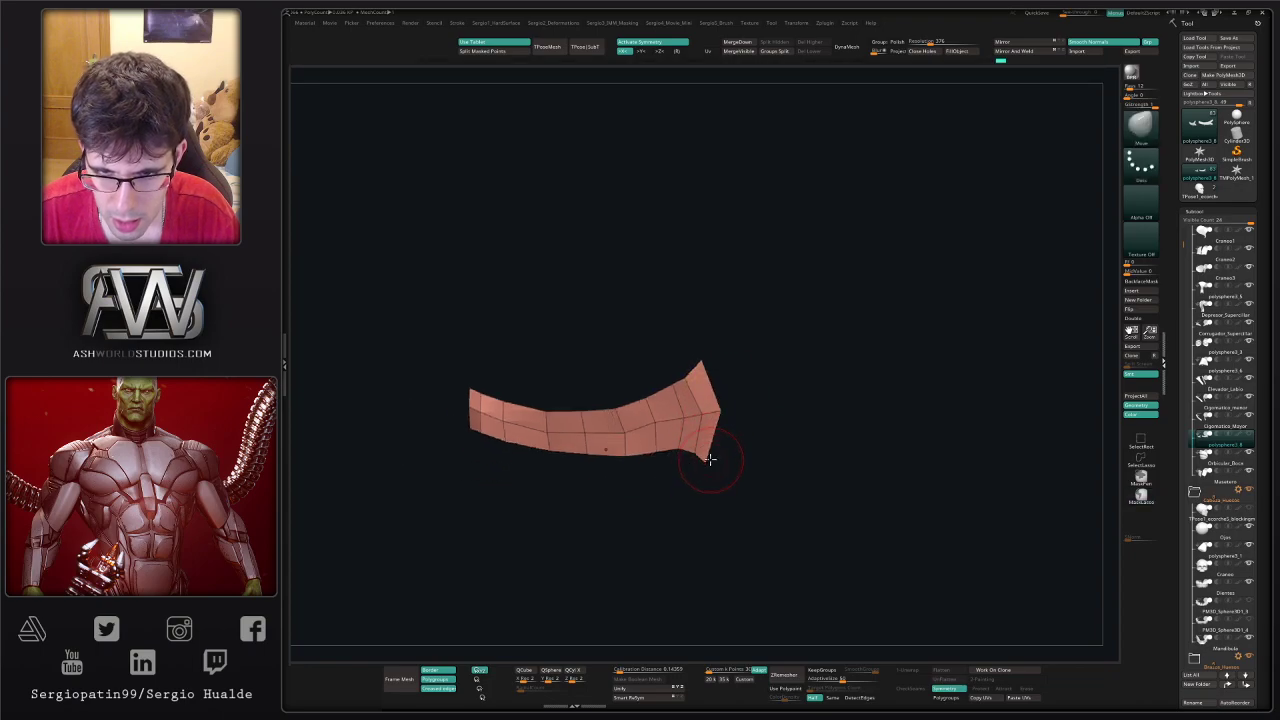
pyautogui.moveTo(701, 361); pyautogui.dragTo(724, 372)
pyautogui.moveTo(718, 459); pyautogui.dragTo(726, 456)
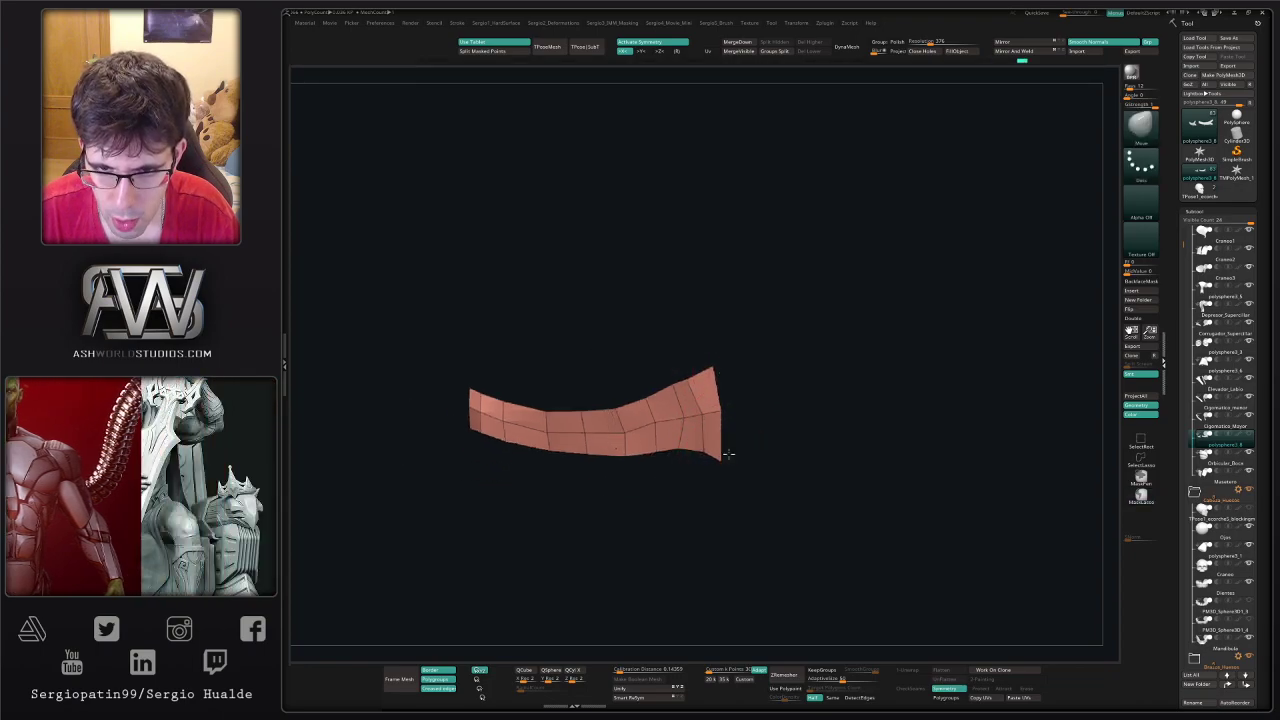
pyautogui.hotkey('alt', 's')
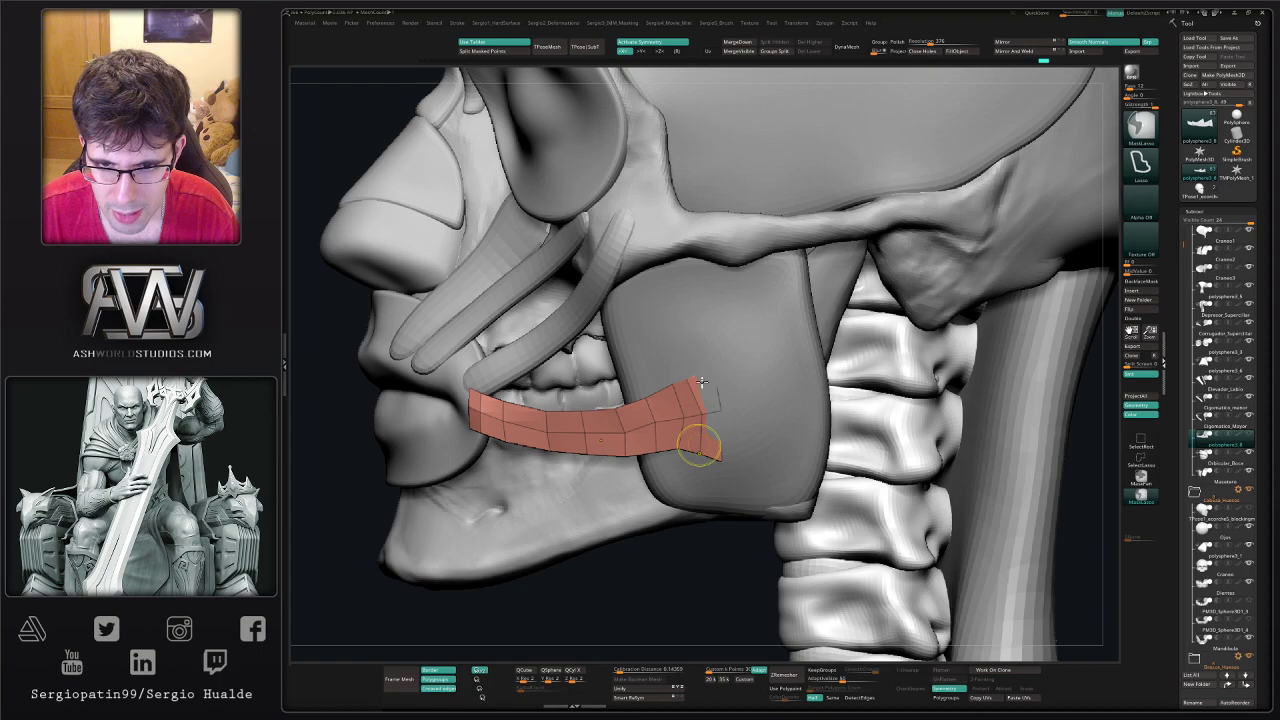
pyautogui.keyDown('ctrl'); pyautogui.moveTo(704, 386); pyautogui.dragTo(830, 440, button='right'); pyautogui.keyUp('ctrl')
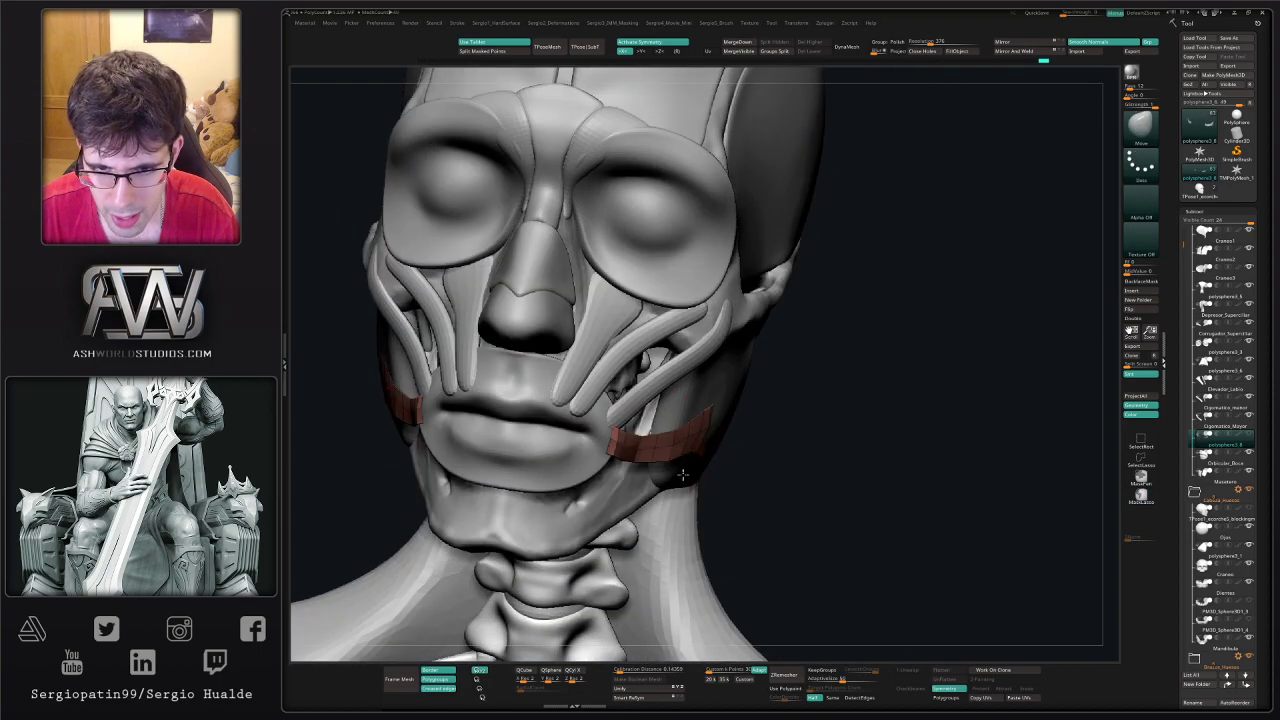
# - Add thickness to the flat cheek muscle strip with Panel Loops
pyautogui.moveTo(687, 440); pyautogui.dragTo(675, 460, button='right')
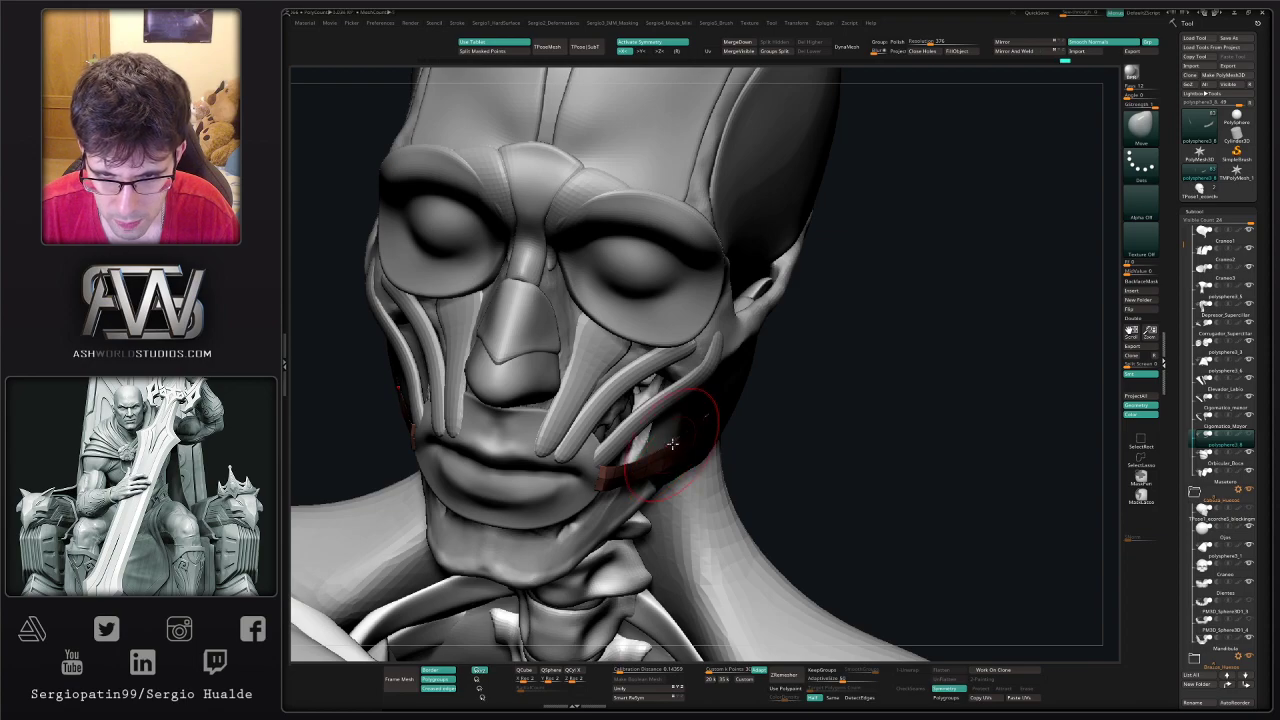
pyautogui.moveTo(690, 444); pyautogui.dragTo(625, 440, button='right')
pyautogui.moveTo(860, 446)
pyautogui.mouseDown(button='right')
pyautogui.moveTo(751, 451)
pyautogui.moveTo(713, 487)
pyautogui.moveTo(718, 475)
pyautogui.mouseUp(button='right')
pyautogui.moveTo(718, 475)
pyautogui.mouseDown(button='right')
pyautogui.moveTo(690, 486)
pyautogui.moveTo(717, 495)
pyautogui.moveTo(723, 463)
pyautogui.moveTo(713, 492)
pyautogui.mouseUp(button='right')
pyautogui.press('b')
pyautogui.press('m')
pyautogui.press('v')
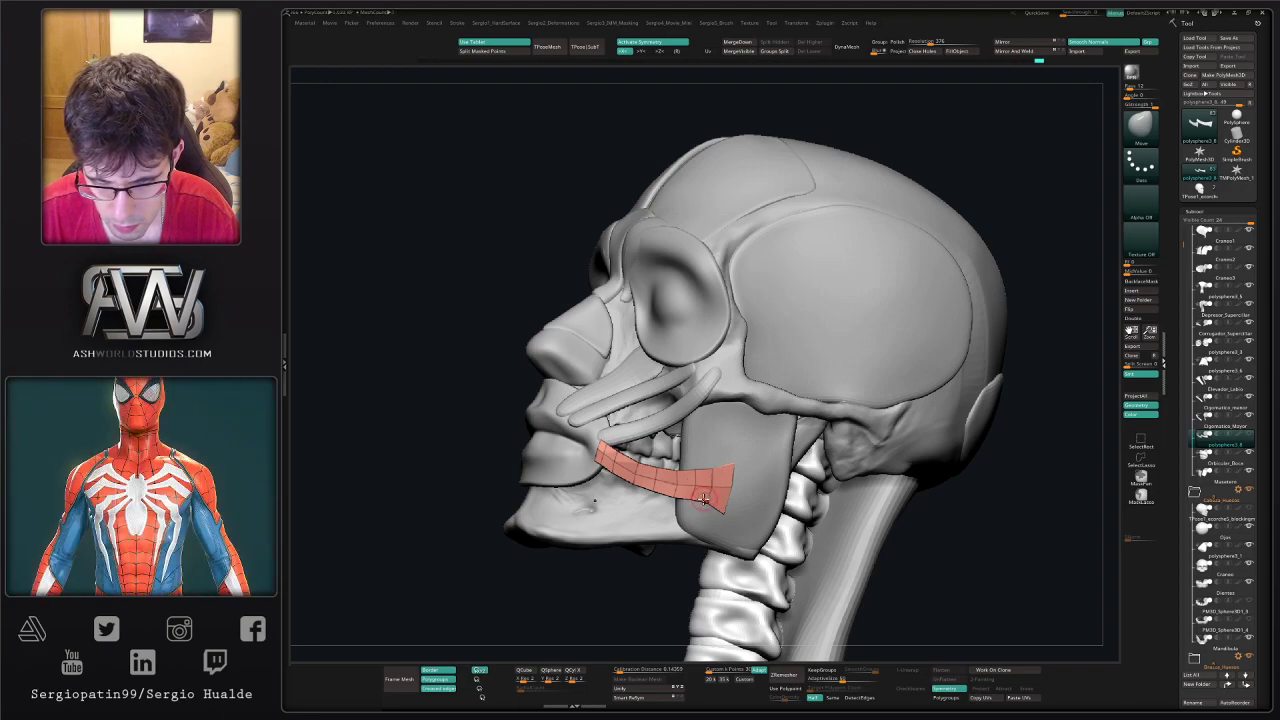
pyautogui.moveTo(703, 501); pyautogui.dragTo(672, 452, button='right')
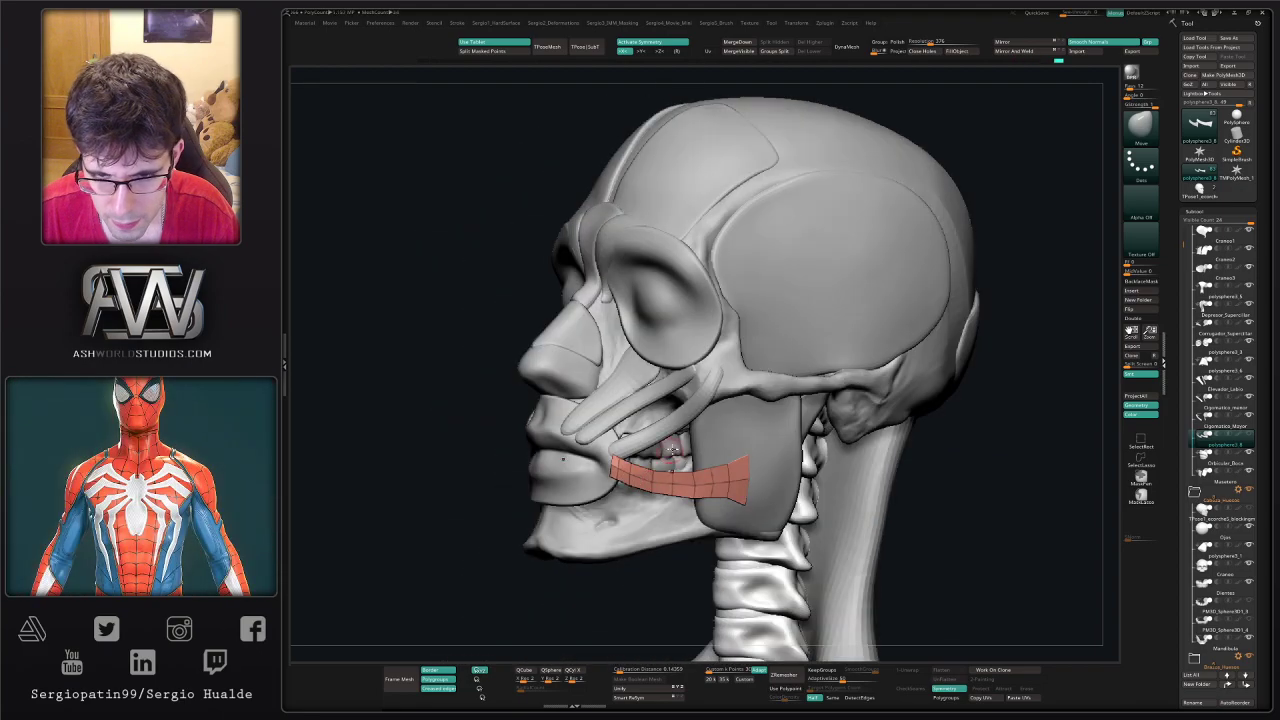
pyautogui.press('1')
pyautogui.press('1')
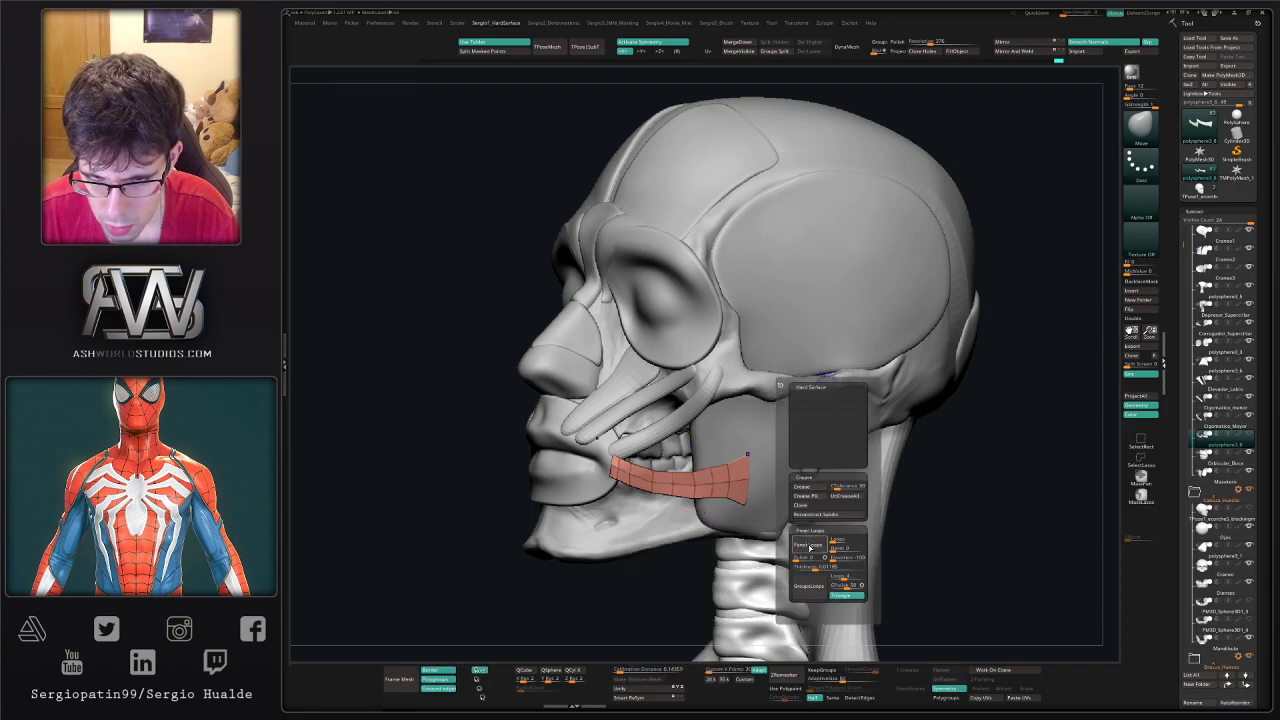
pyautogui.click(810, 546)
pyautogui.moveTo(705, 474); pyautogui.dragTo(745, 486, button='right')
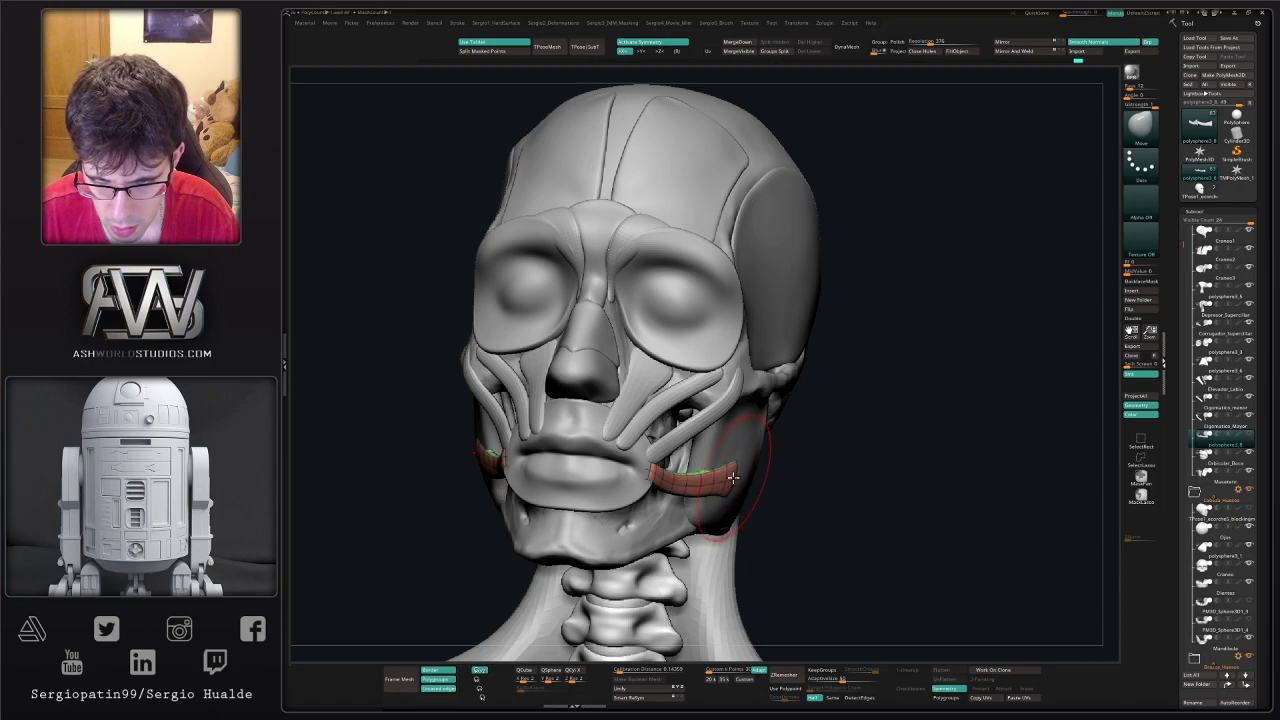
pyautogui.moveTo(733, 479); pyautogui.dragTo(640, 470, button='right')
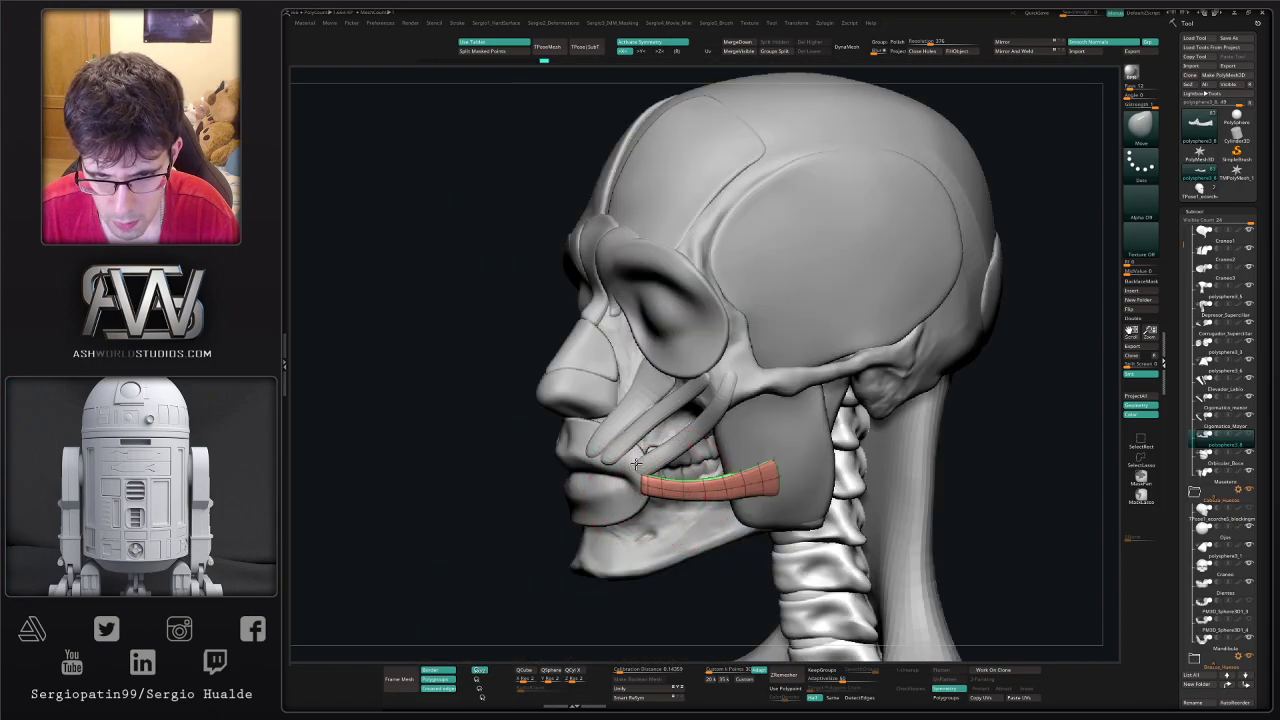
# - Bend the thickened cheek strip with the Move brush into a curve rising from the mouth corner to the masseter
pyautogui.moveTo(640, 487); pyautogui.dragTo(648, 492)
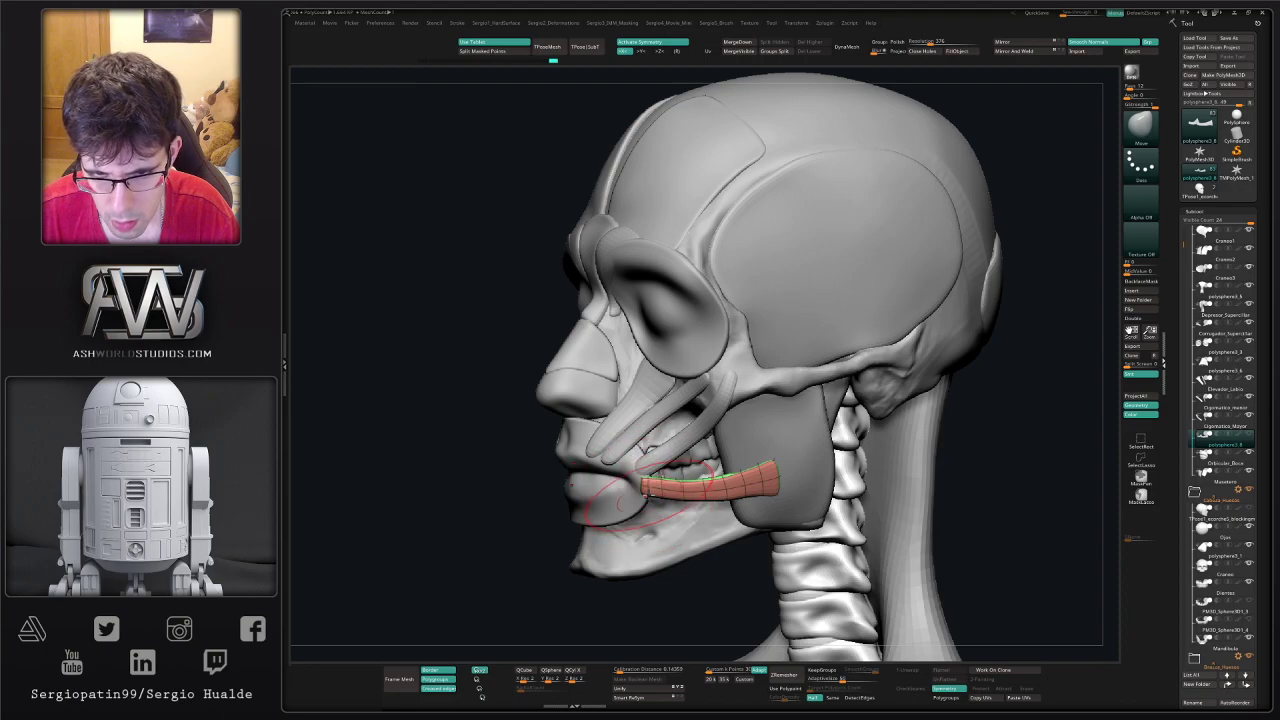
pyautogui.moveTo(670, 497); pyautogui.dragTo(676, 493, button='right')
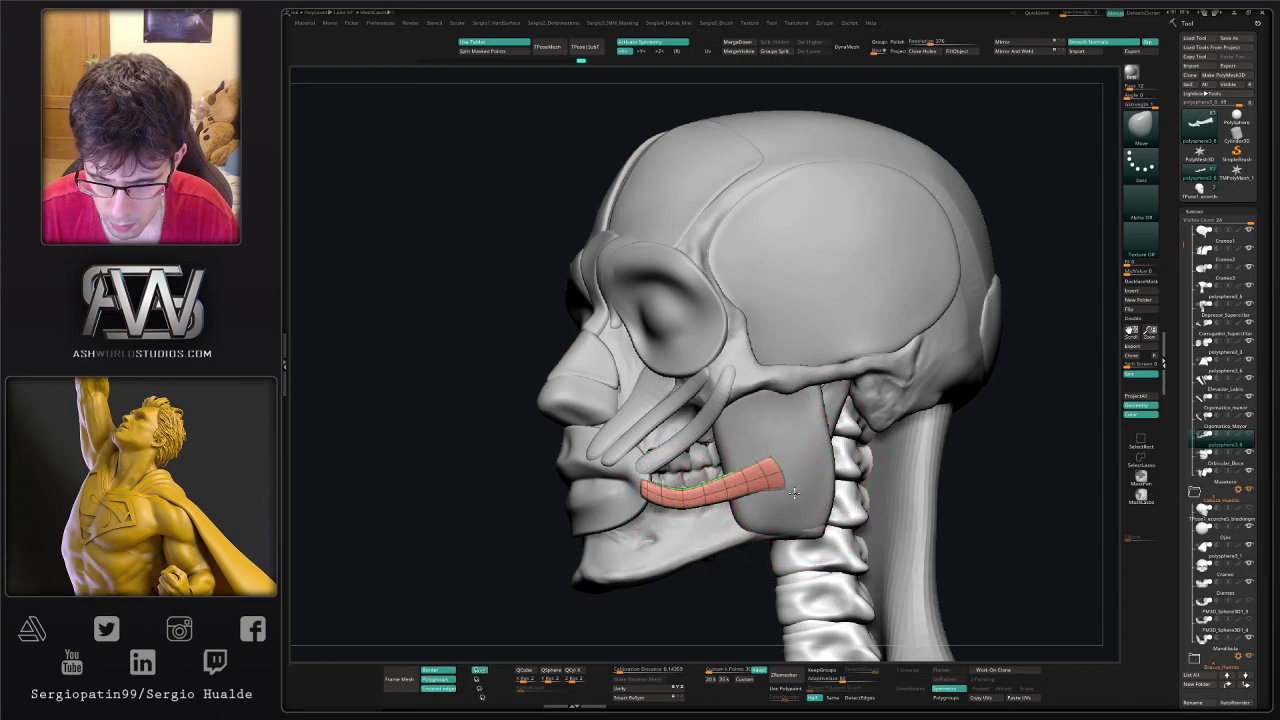
pyautogui.moveTo(771, 497); pyautogui.dragTo(771, 498)
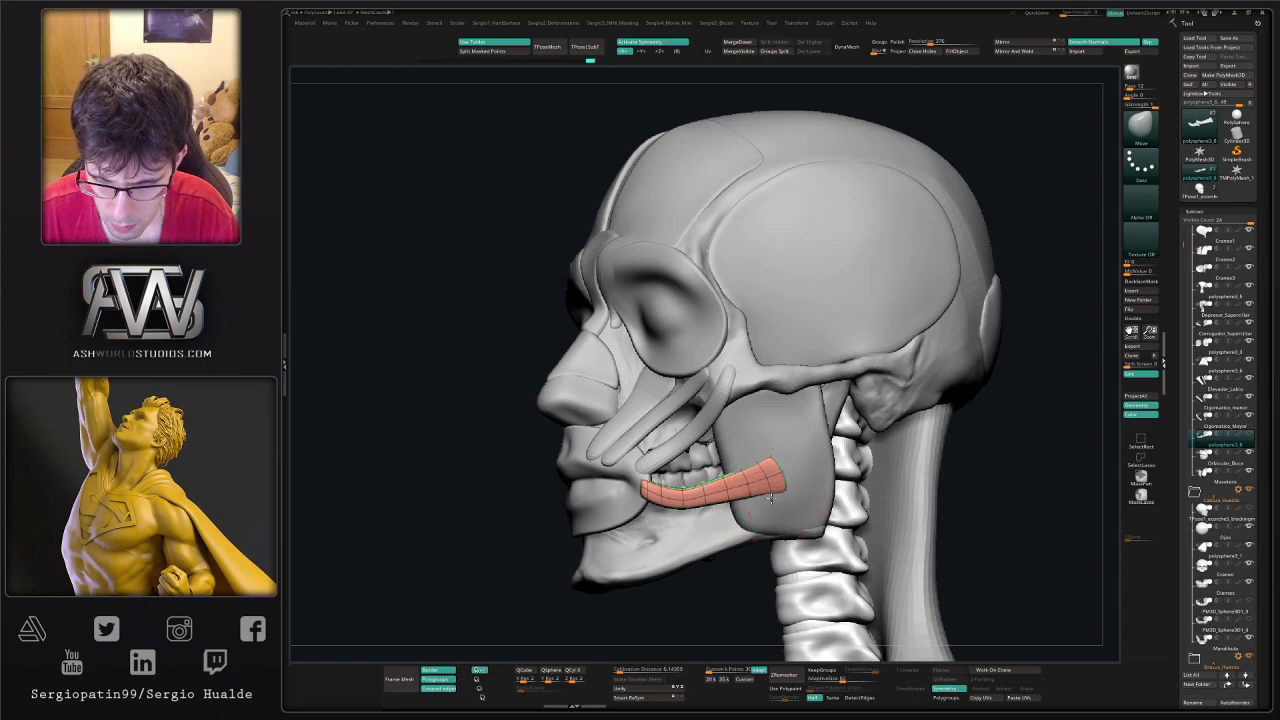
pyautogui.moveTo(755, 497)
pyautogui.mouseDown(button='right')
pyautogui.moveTo(731, 484)
pyautogui.moveTo(703, 512)
pyautogui.moveTo(725, 502)
pyautogui.mouseUp(button='right')
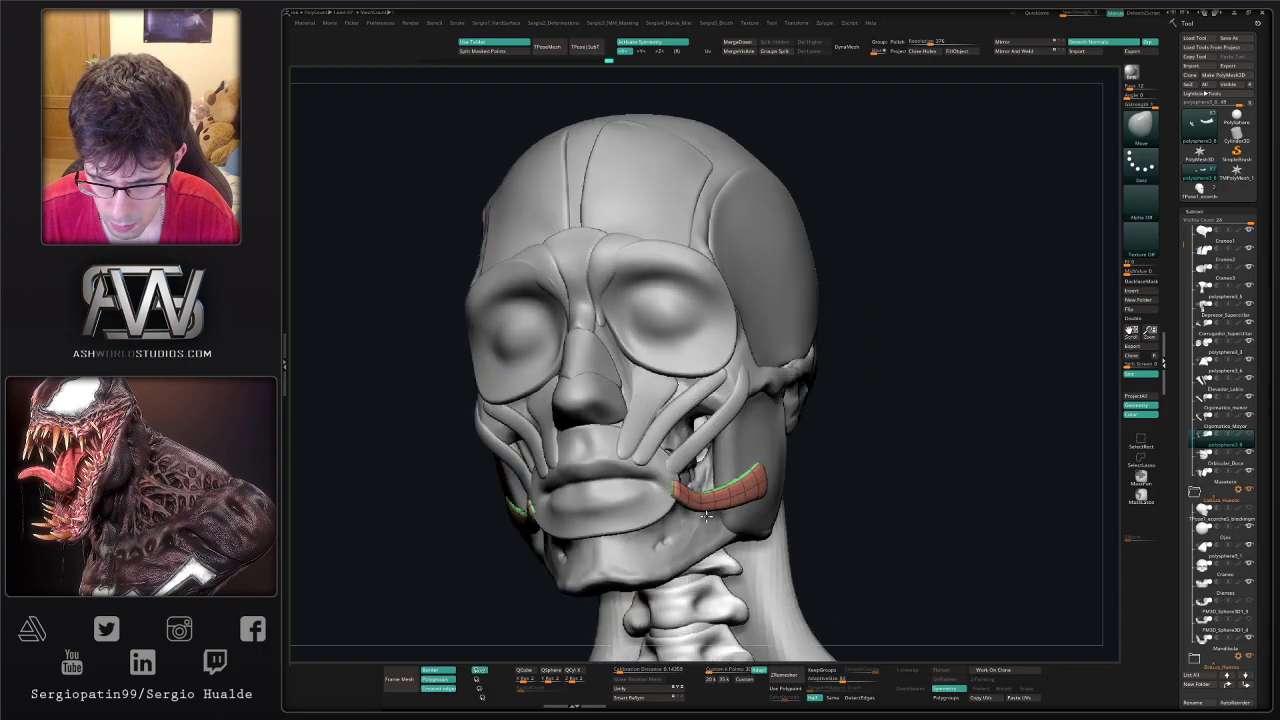
pyautogui.hotkey('alt', 's')
pyautogui.moveTo(703, 517); pyautogui.dragTo(702, 514)
pyautogui.moveTo(703, 518)
pyautogui.mouseDown(button='right')
pyautogui.moveTo(690, 518)
pyautogui.moveTo(734, 592)
pyautogui.moveTo(765, 535)
pyautogui.moveTo(733, 521)
pyautogui.moveTo(737, 491)
pyautogui.moveTo(714, 503)
pyautogui.moveTo(706, 486)
pyautogui.moveTo(723, 483)
pyautogui.moveTo(720, 512)
pyautogui.mouseUp(button='right')
# - Compare the cheek strip with and without dynamic subdivision, leave the smoothing on and hide the wireframe
pyautogui.hotkey('shift', 'd')
pyautogui.hotkey('alt', 'shift', 's')
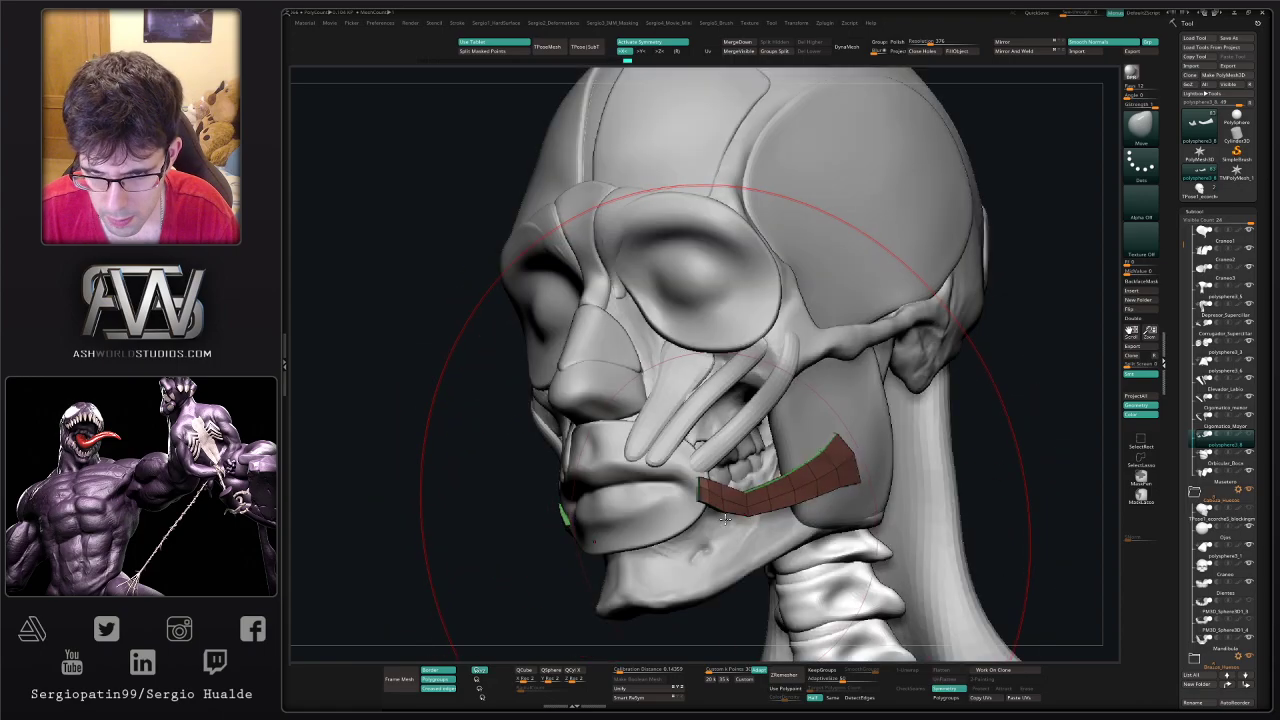
pyautogui.press('d')
pyautogui.keyDown('ctrl'); pyautogui.moveTo(557, 553); pyautogui.dragTo(573, 577); pyautogui.keyUp('ctrl')
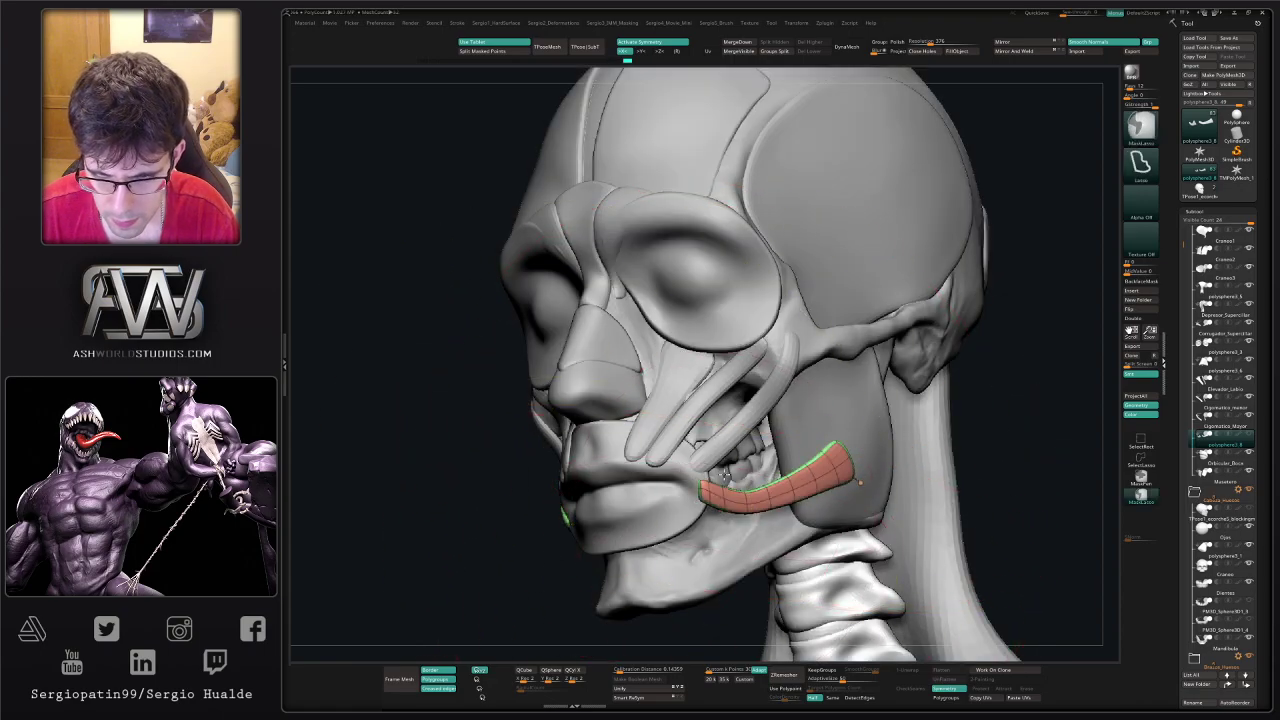
pyautogui.keyDown('ctrl'); pyautogui.moveTo(573, 577); pyautogui.dragTo(590, 475, button='right'); pyautogui.keyUp('ctrl')
pyautogui.moveTo(590, 475)
pyautogui.mouseDown(button='right')
pyautogui.moveTo(810, 400)
pyautogui.moveTo(832, 418)
pyautogui.moveTo(806, 434)
pyautogui.moveTo(806, 509)
pyautogui.moveTo(818, 485)
pyautogui.moveTo(1006, 388)
pyautogui.mouseUp(button='right')
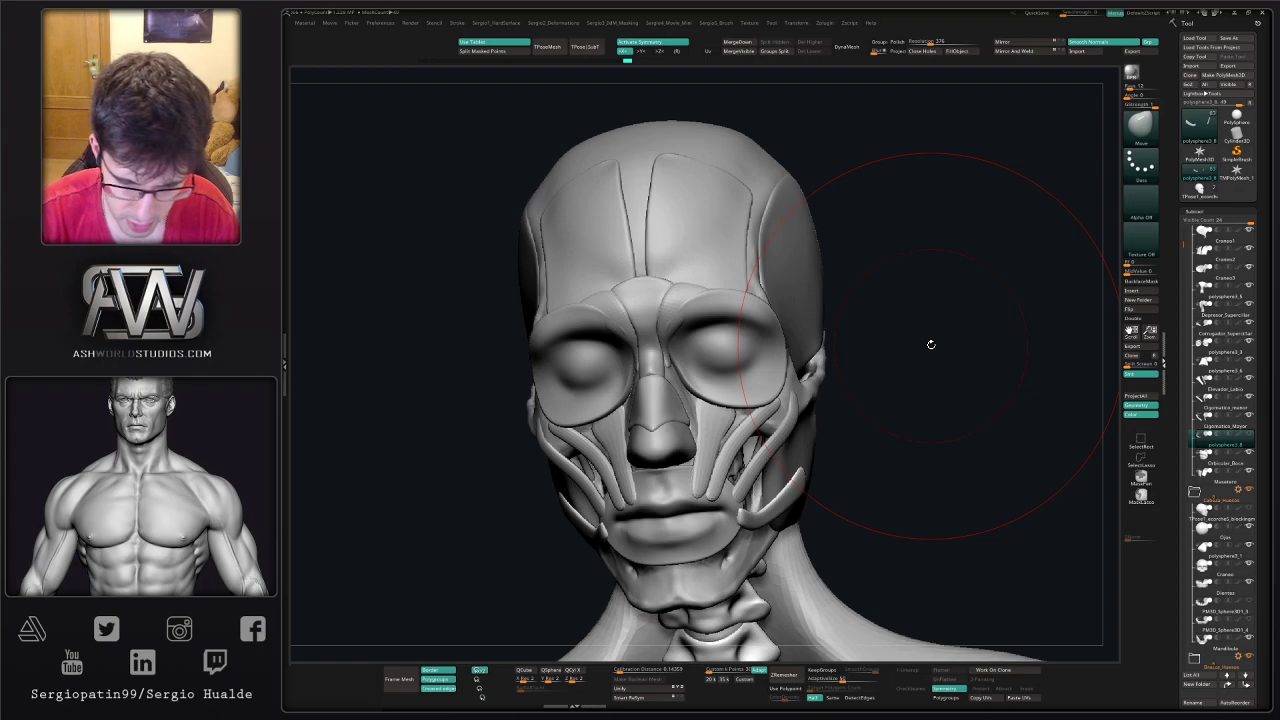
# - Rename the cheek muscle subtool as Risorio
pyautogui.press('s')
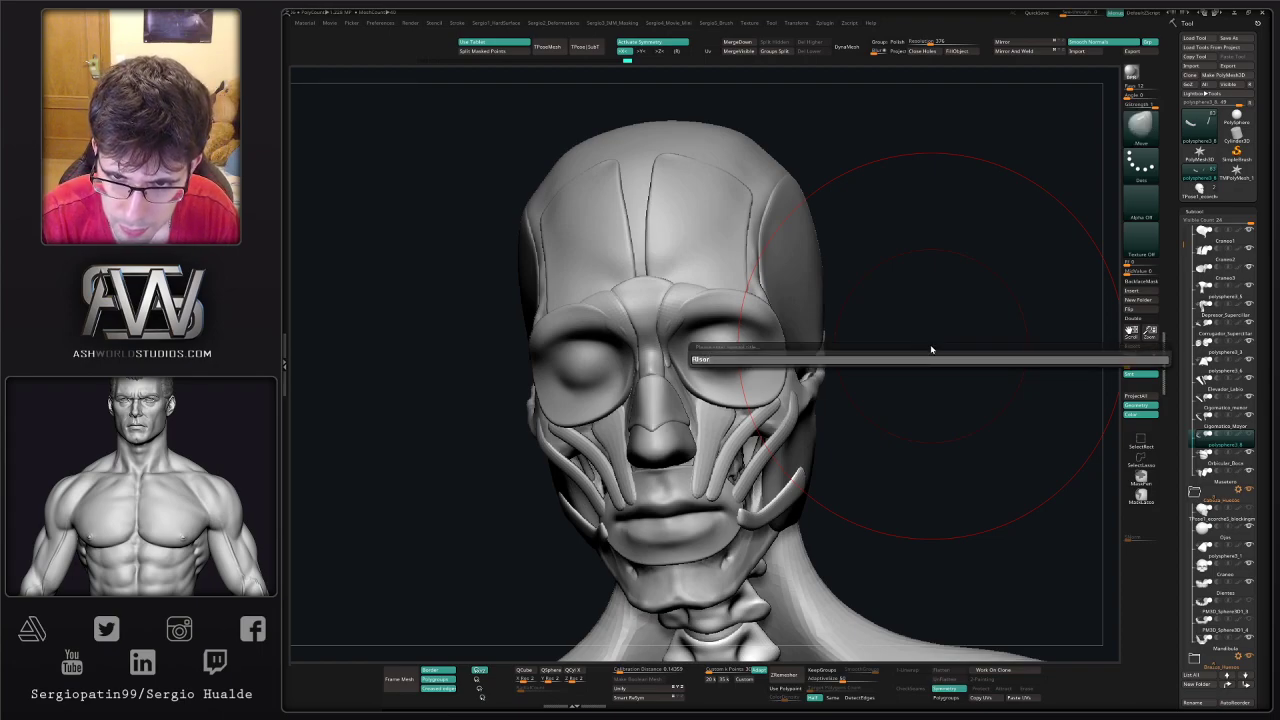
pyautogui.write('Risorio')
pyautogui.press('Return')
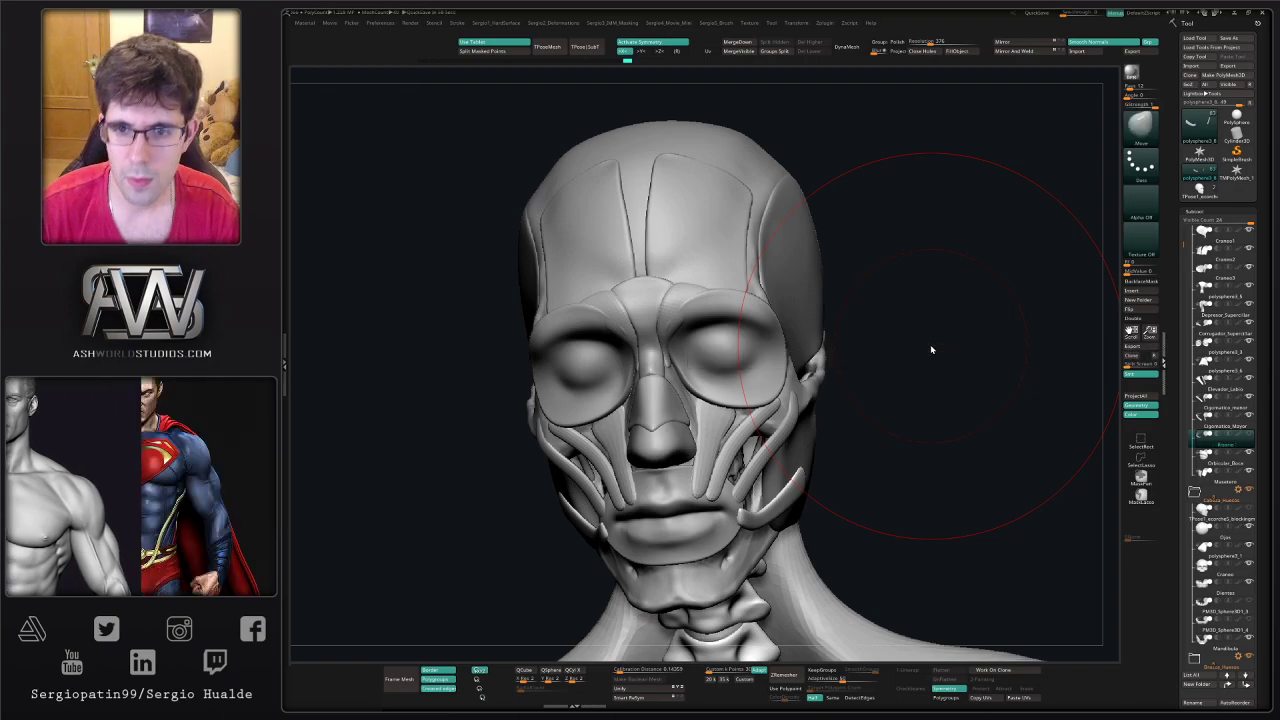
# - Examine the Risorio and the other facial muscles from the front and side, including their proportions against the whole torso
pyautogui.moveTo(833, 317)
pyautogui.keyDown('ctrl'); pyautogui.mouseDown(button='right')
pyautogui.moveTo(861, 268)
pyautogui.moveTo(871, 337)
pyautogui.moveTo(829, 314)
pyautogui.moveTo(752, 375)
pyautogui.moveTo(795, 390)
pyautogui.moveTo(812, 415)
pyautogui.moveTo(877, 406)
pyautogui.moveTo(849, 340)
pyautogui.mouseUp(button='right'); pyautogui.keyUp('ctrl')
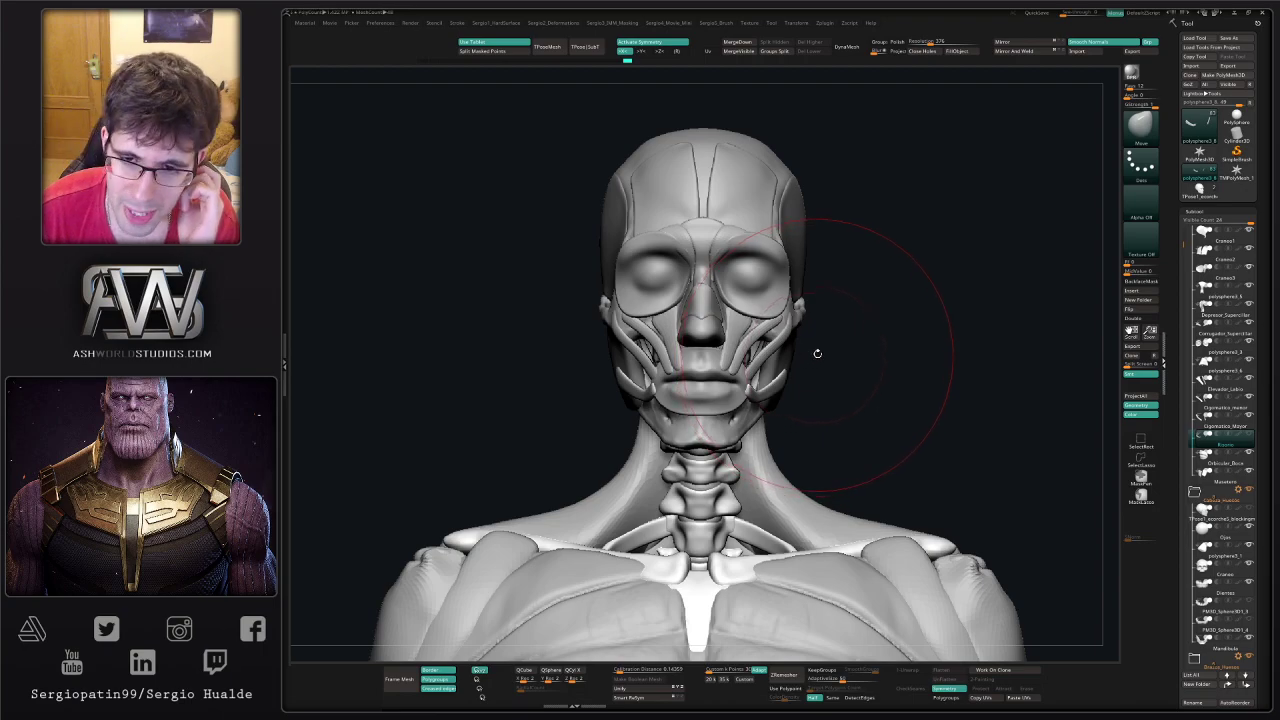
pyautogui.moveTo(820, 357)
pyautogui.mouseDown(button='right')
pyautogui.moveTo(745, 378)
pyautogui.moveTo(756, 424)
pyautogui.mouseUp(button='right')
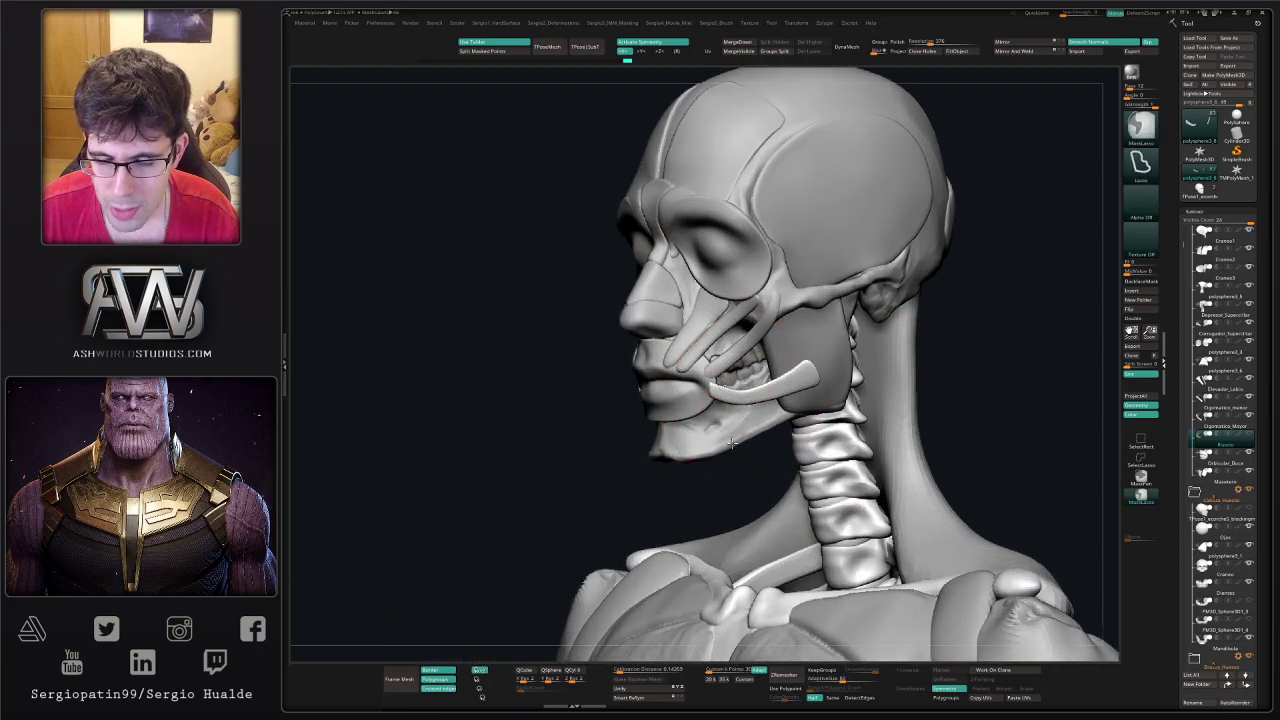
pyautogui.keyDown('ctrl'); pyautogui.moveTo(730, 360); pyautogui.dragTo(708, 382, button='right'); pyautogui.keyUp('ctrl')
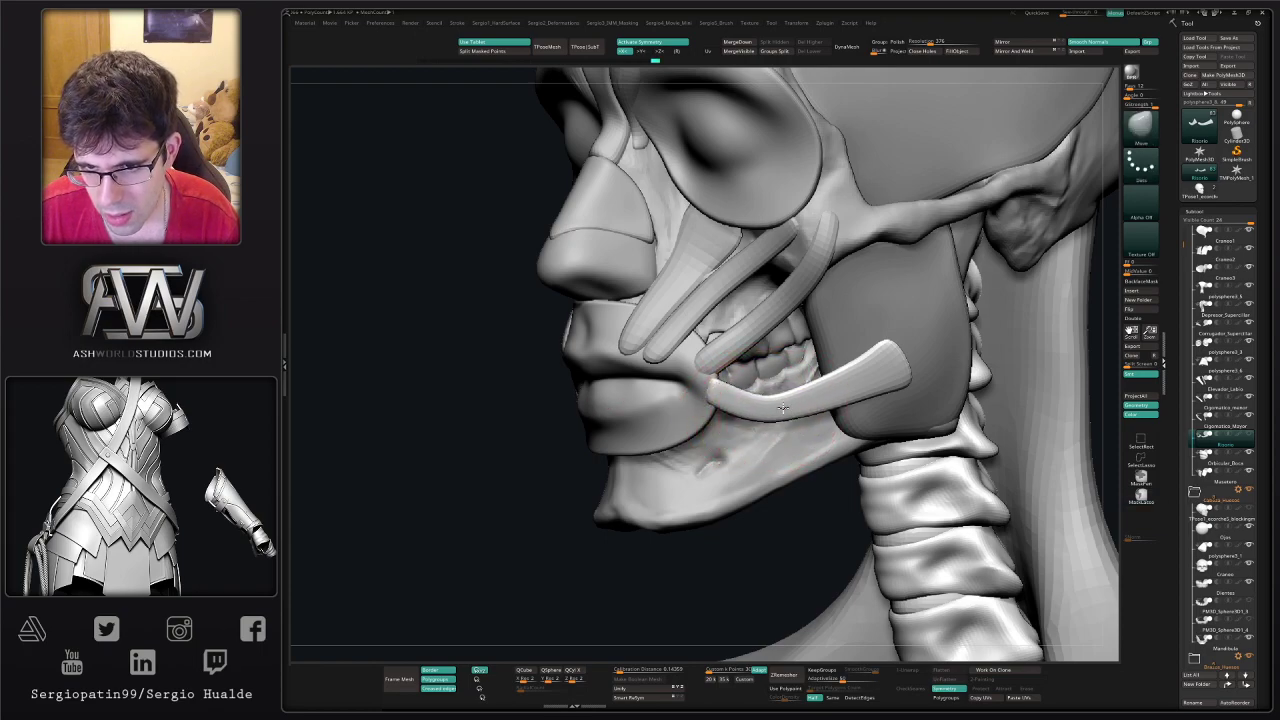
pyautogui.moveTo(783, 413)
pyautogui.mouseDown(button='right')
pyautogui.moveTo(852, 406)
pyautogui.moveTo(862, 290)
pyautogui.mouseUp(button='right')
pyautogui.keyDown('ctrl'); pyautogui.moveTo(906, 394); pyautogui.dragTo(914, 352, button='right'); pyautogui.keyUp('ctrl')
pyautogui.moveTo(925, 365); pyautogui.dragTo(837, 294, button='right')
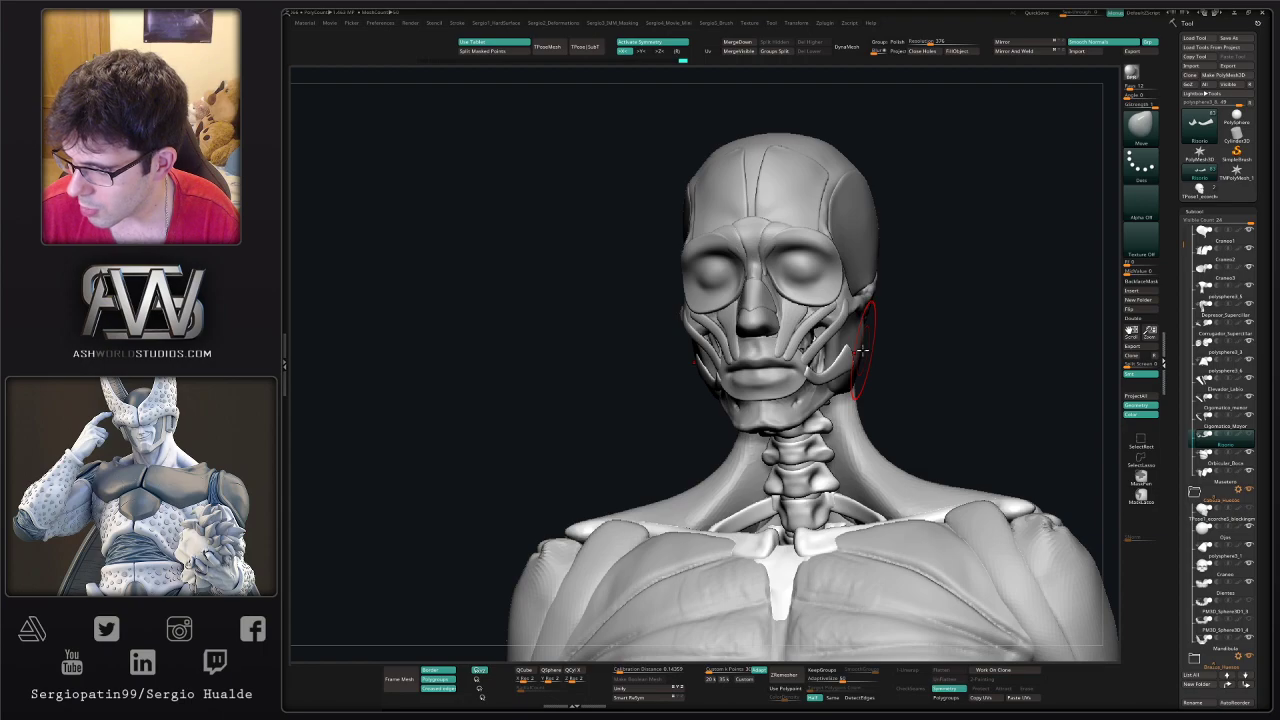
pyautogui.moveTo(908, 334)
pyautogui.mouseDown(button='right')
pyautogui.moveTo(873, 340)
pyautogui.moveTo(891, 331)
pyautogui.moveTo(934, 357)
pyautogui.moveTo(899, 339)
pyautogui.mouseUp(button='right')
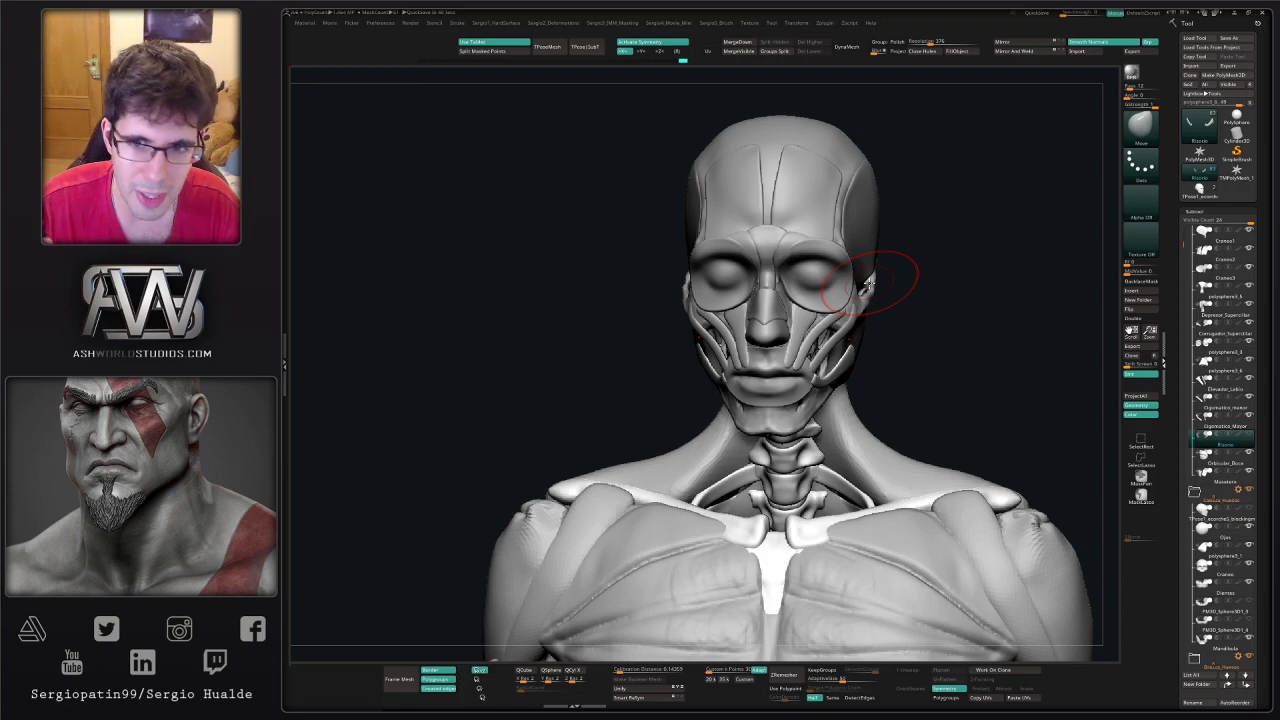
pyautogui.moveTo(943, 309); pyautogui.dragTo(812, 304)
pyautogui.keyDown('ctrl'); pyautogui.moveTo(812, 304); pyautogui.dragTo(827, 324, button='right'); pyautogui.keyUp('ctrl')
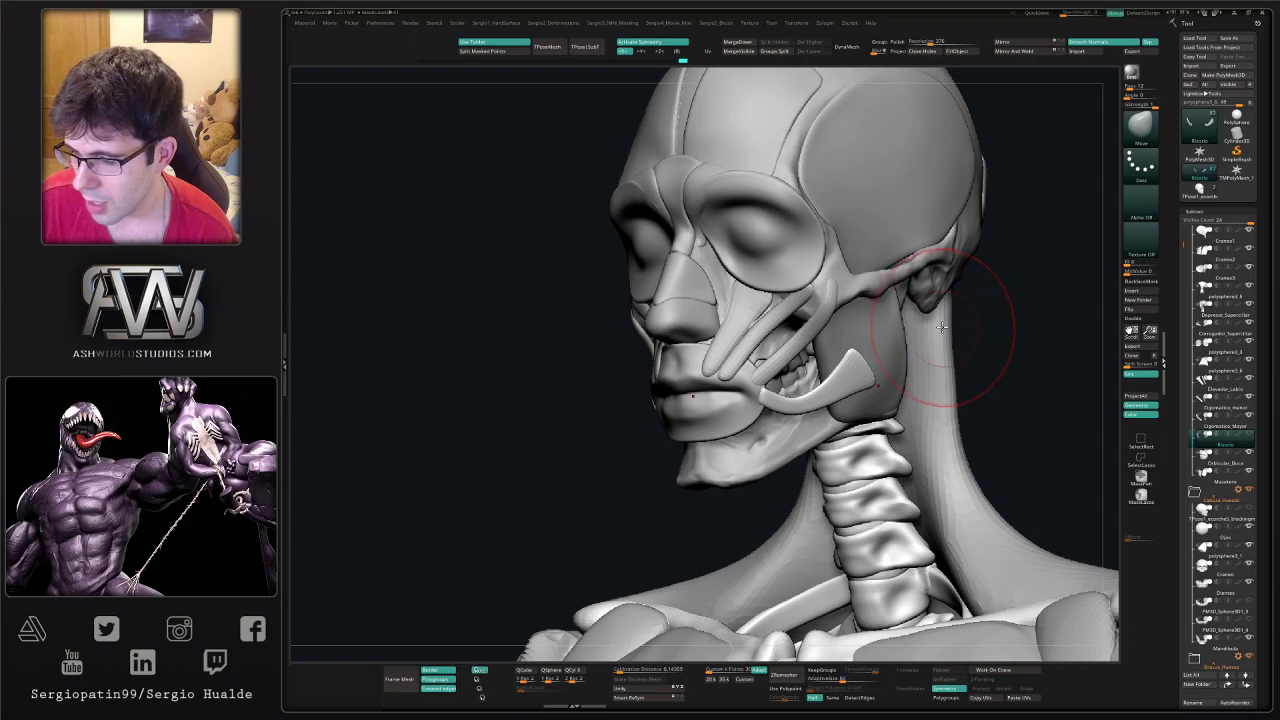
pyautogui.moveTo(1020, 366); pyautogui.dragTo(1007, 371)
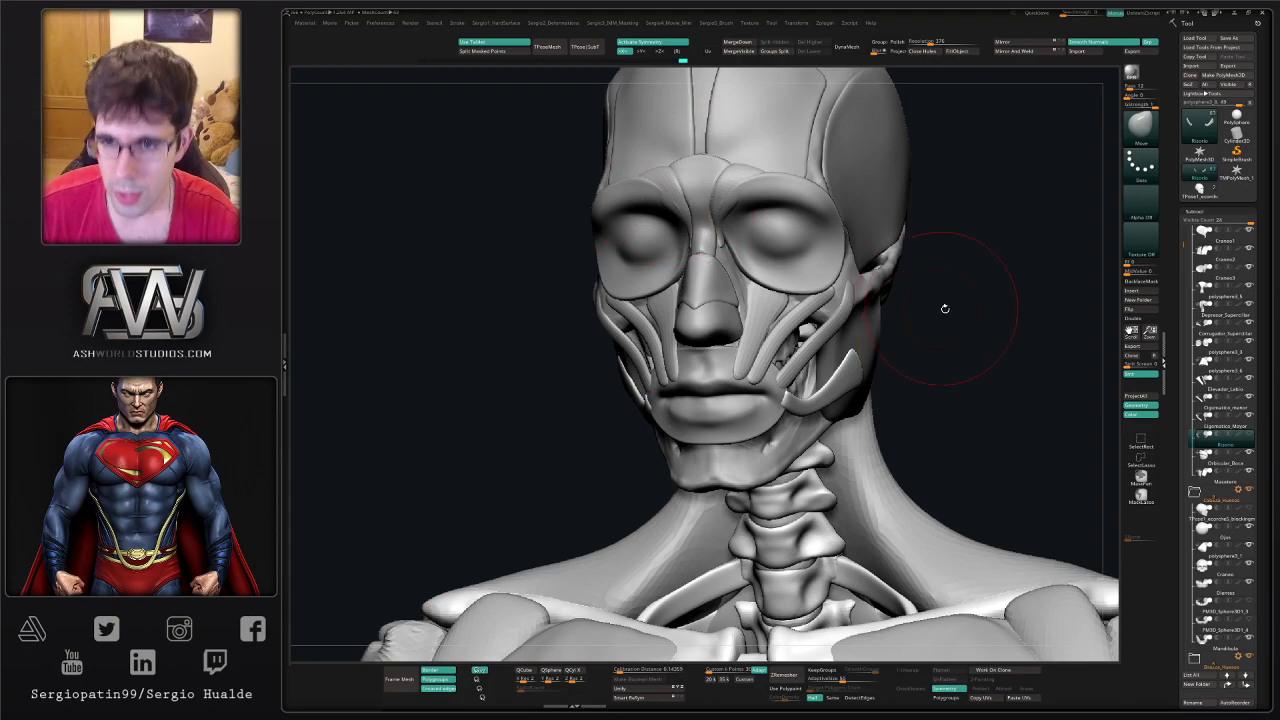
pyautogui.moveTo(944, 304)
pyautogui.mouseDown(button='right')
pyautogui.moveTo(856, 305)
pyautogui.moveTo(848, 255)
pyautogui.moveTo(877, 309)
pyautogui.moveTo(892, 301)
pyautogui.moveTo(820, 314)
pyautogui.mouseUp(button='right')
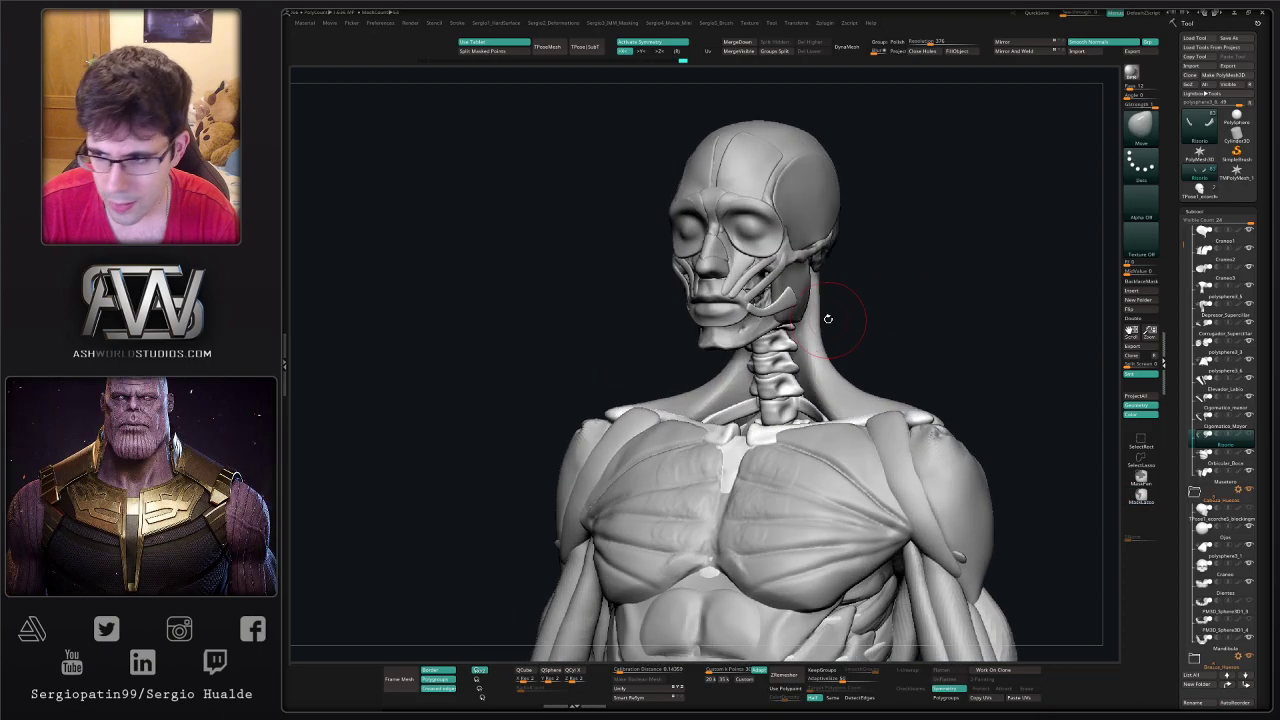
pyautogui.moveTo(825, 252)
pyautogui.mouseDown(button='right')
pyautogui.moveTo(770, 257)
pyautogui.moveTo(781, 292)
pyautogui.moveTo(834, 309)
pyautogui.moveTo(837, 257)
pyautogui.moveTo(857, 262)
pyautogui.moveTo(837, 260)
pyautogui.mouseUp(button='right')
pyautogui.keyDown('ctrl'); pyautogui.moveTo(792, 333); pyautogui.dragTo(818, 278, button='right'); pyautogui.keyUp('ctrl')
pyautogui.keyDown('ctrl'); pyautogui.moveTo(818, 278); pyautogui.dragTo(826, 350, button='right'); pyautogui.keyUp('ctrl')
pyautogui.keyDown('shift'); pyautogui.moveTo(880, 263); pyautogui.dragTo(909, 261, button='right'); pyautogui.keyUp('shift')
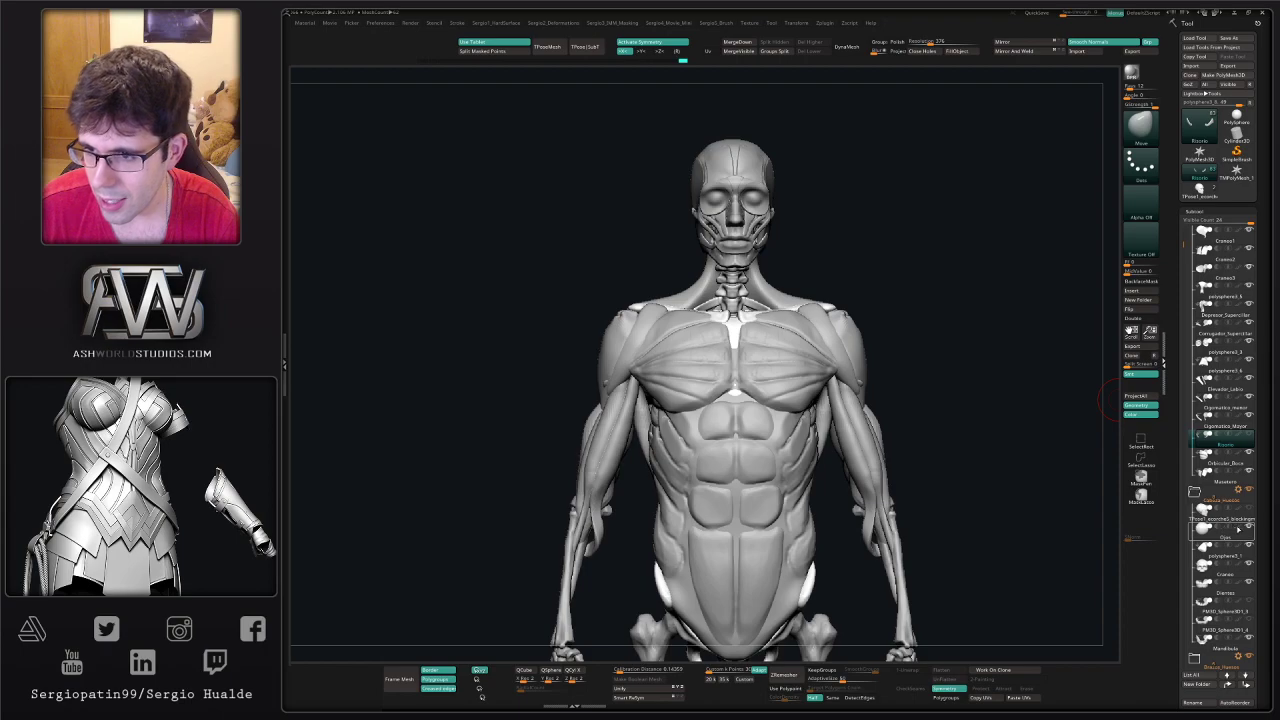
# - Show the finished skin head over the facial muscles for comparison, then hide it again
pyautogui.click(1248, 515)
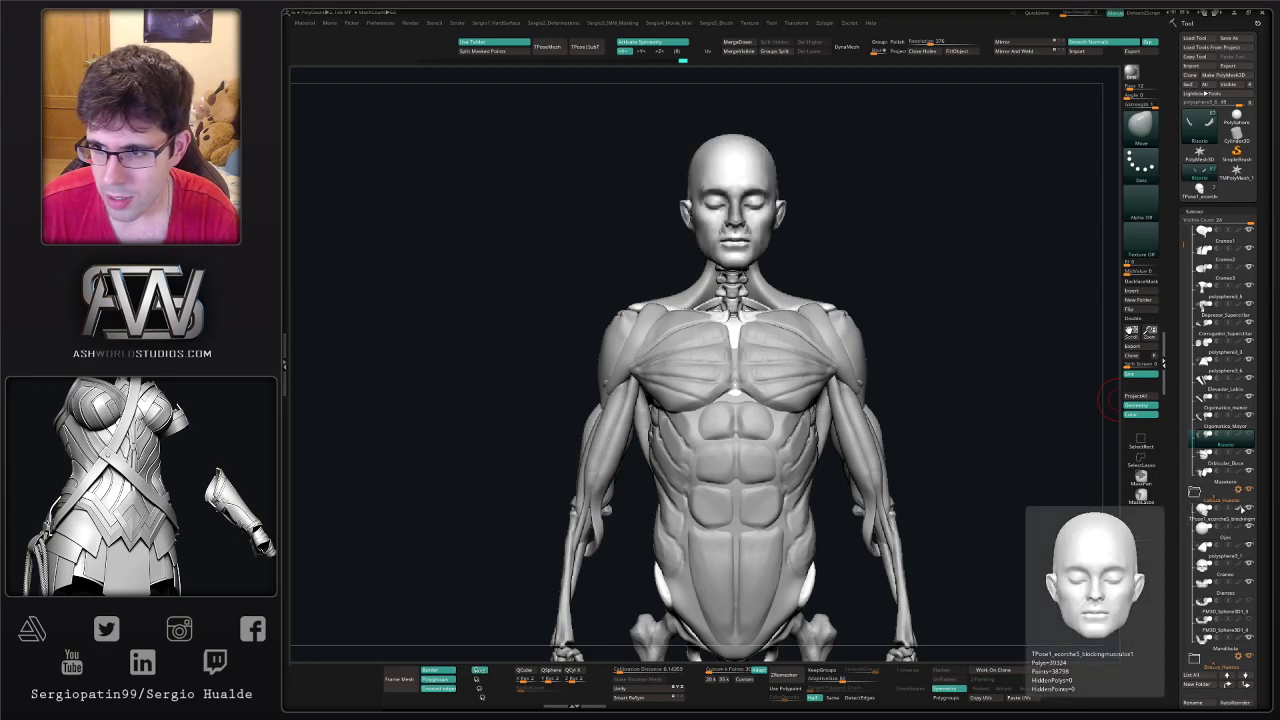
pyautogui.click(1248, 514)
pyautogui.click(1248, 514)
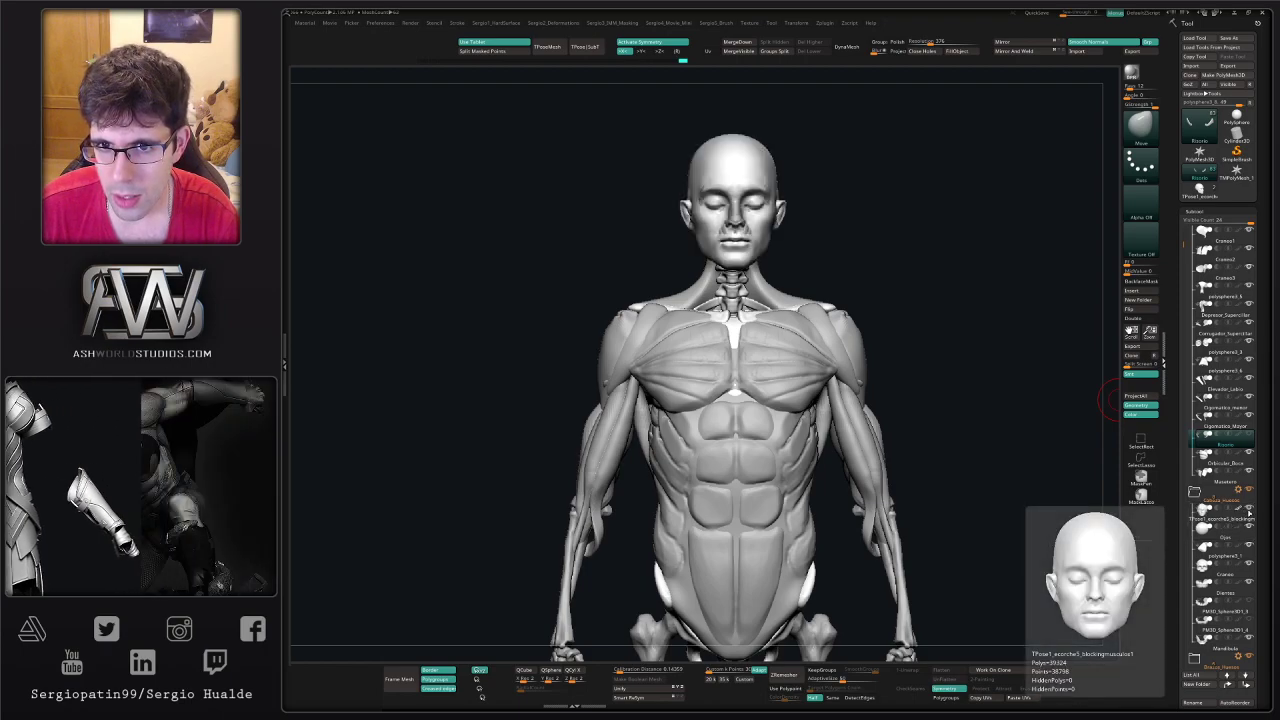
pyautogui.click(1248, 514)
pyautogui.click(1248, 514)
pyautogui.click(1238, 509)
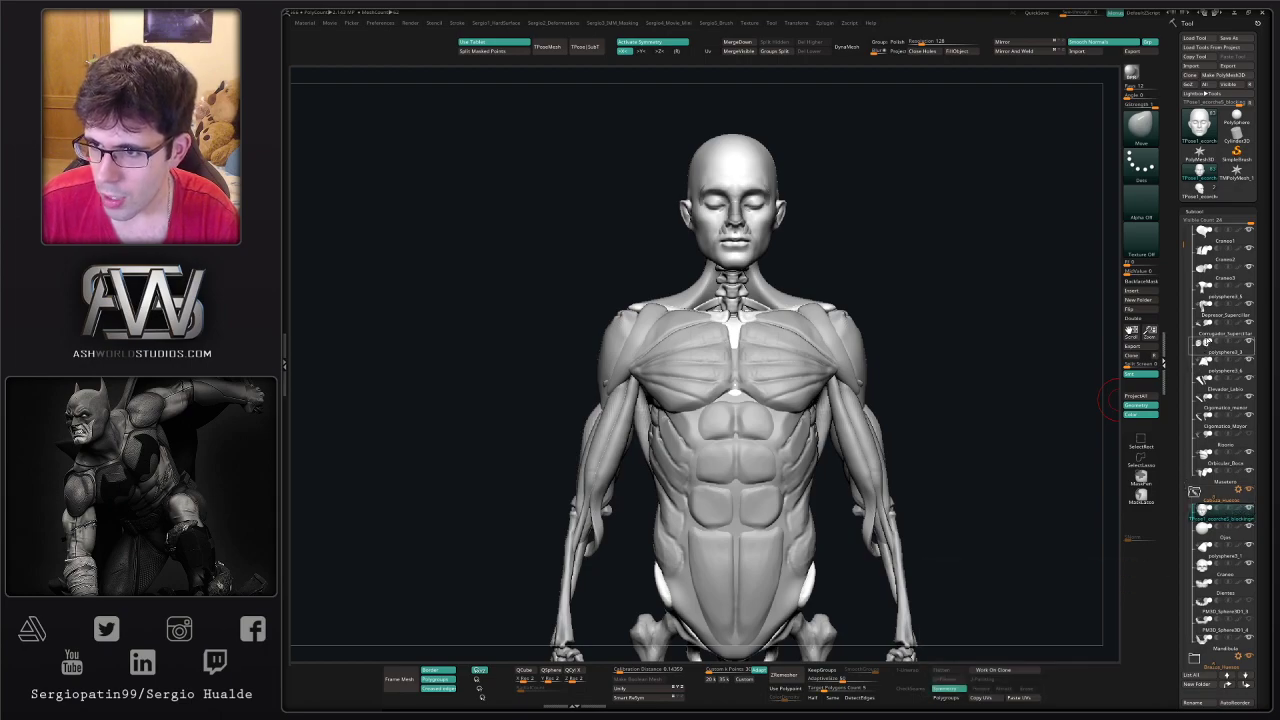
pyautogui.click(1210, 334)
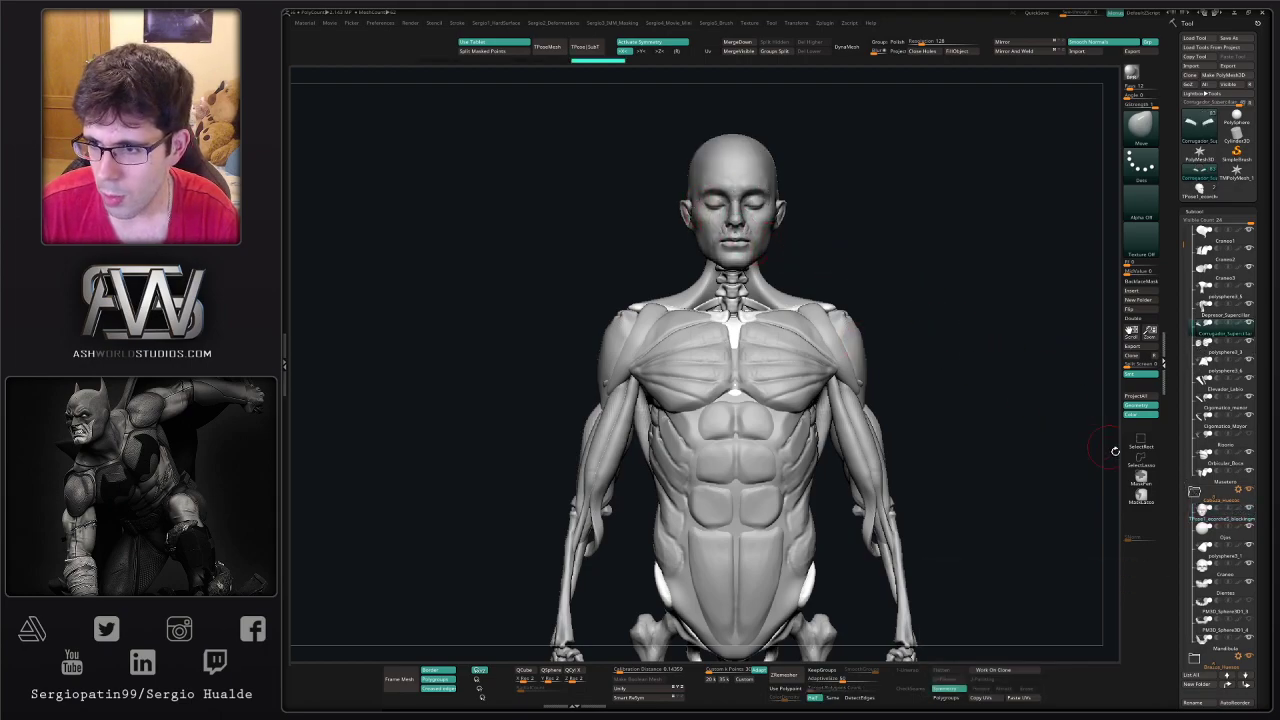
pyautogui.click(1243, 514)
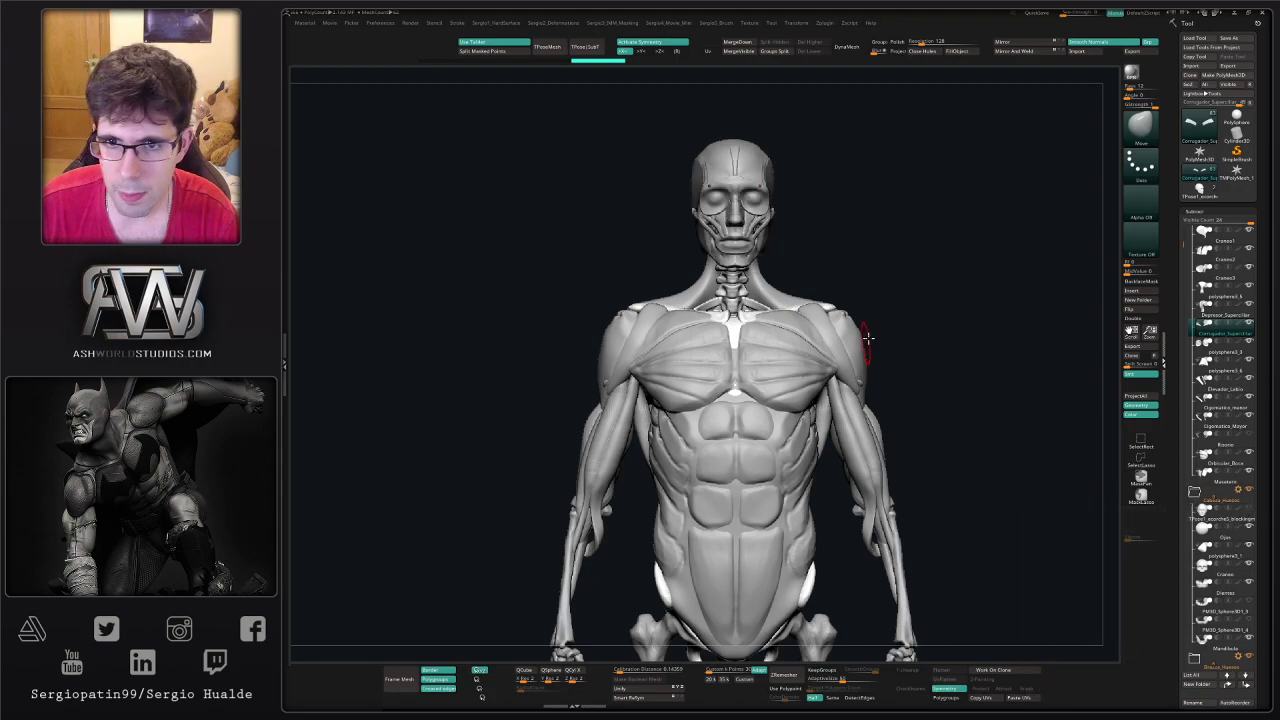
# - Select the Cigomatico_Mayor muscle and adjust its front end at the mouth corner with the Move brush
pyautogui.keyDown('alt'); pyautogui.moveTo(920, 343); pyautogui.dragTo(922, 490, button='right'); pyautogui.keyUp('alt')
pyautogui.moveTo(910, 400); pyautogui.dragTo(762, 340, button='right')
pyautogui.keyDown('ctrl'); pyautogui.moveTo(762, 340); pyautogui.dragTo(760, 365, button='right'); pyautogui.keyUp('ctrl')
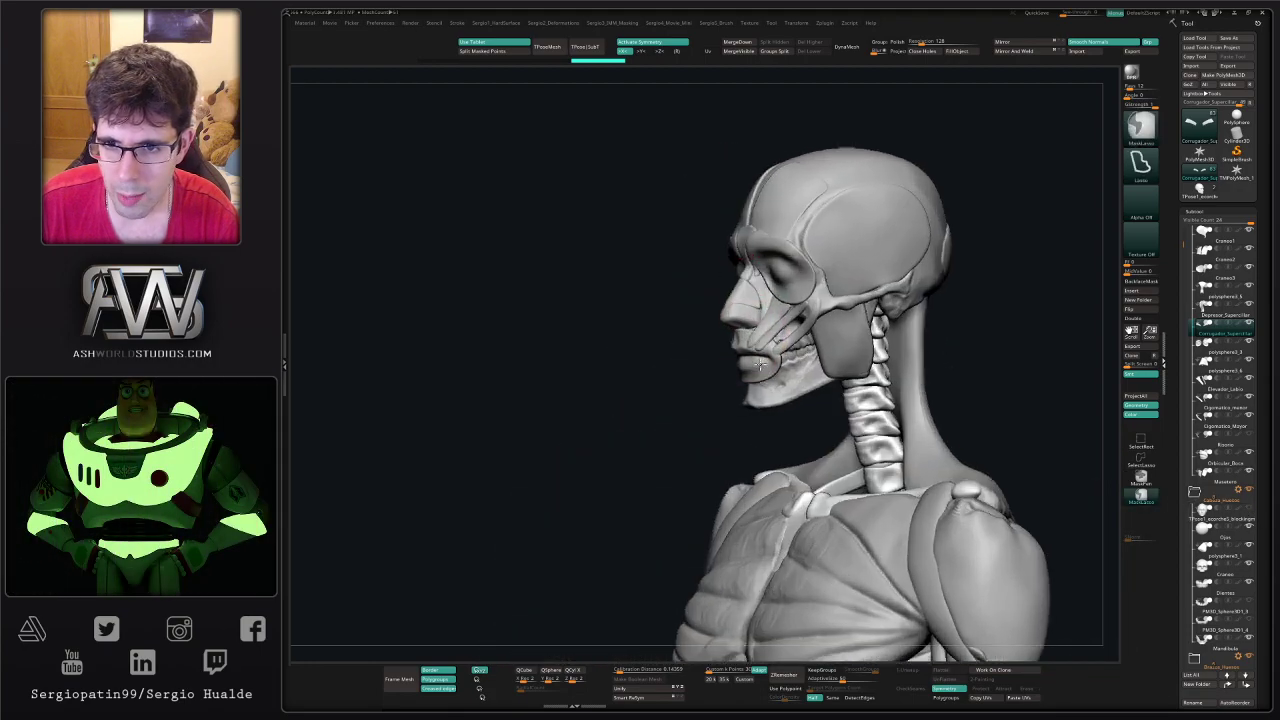
pyautogui.moveTo(760, 365)
pyautogui.mouseDown()
pyautogui.moveTo(800, 380)
pyautogui.moveTo(797, 405)
pyautogui.moveTo(866, 323)
pyautogui.moveTo(863, 337)
pyautogui.moveTo(759, 365)
pyautogui.moveTo(768, 374)
pyautogui.moveTo(750, 396)
pyautogui.moveTo(760, 370)
pyautogui.moveTo(685, 321)
pyautogui.mouseUp()
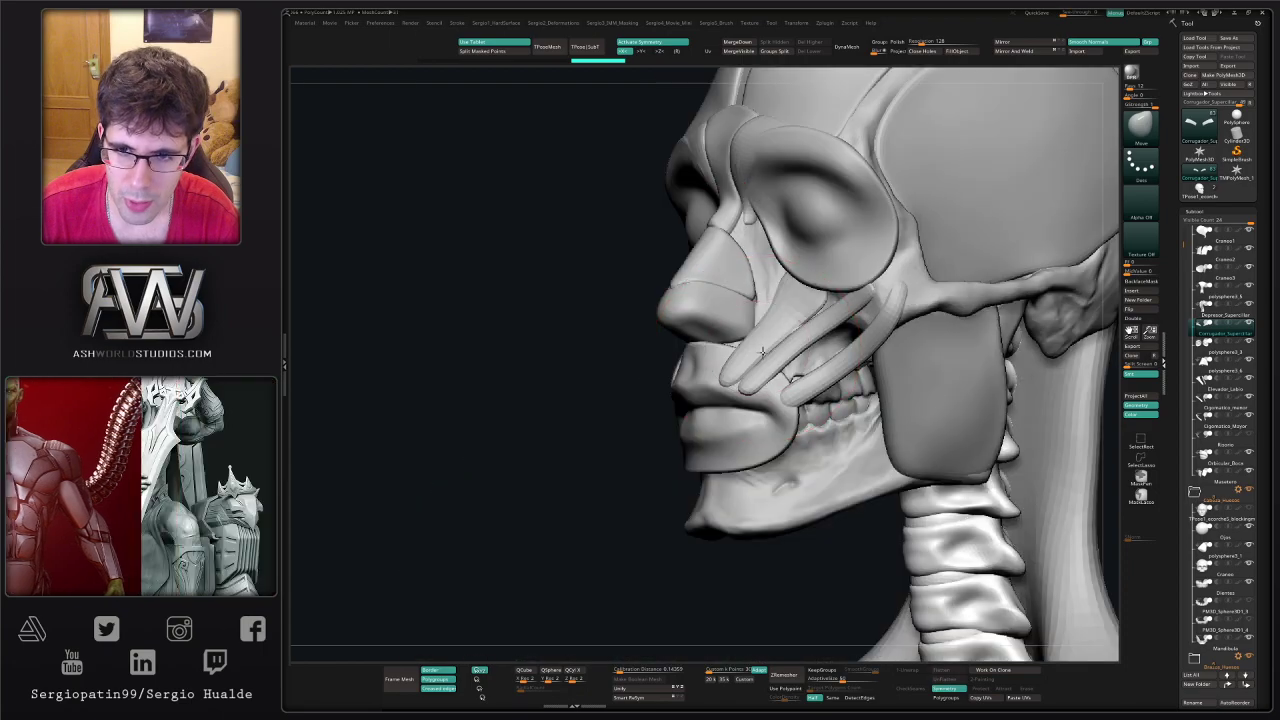
pyautogui.keyDown('alt'); pyautogui.click(735, 365); pyautogui.keyUp('alt')
pyautogui.moveTo(735, 375); pyautogui.dragTo(759, 382)
pyautogui.keyDown('alt'); pyautogui.click(745, 375); pyautogui.keyUp('alt')
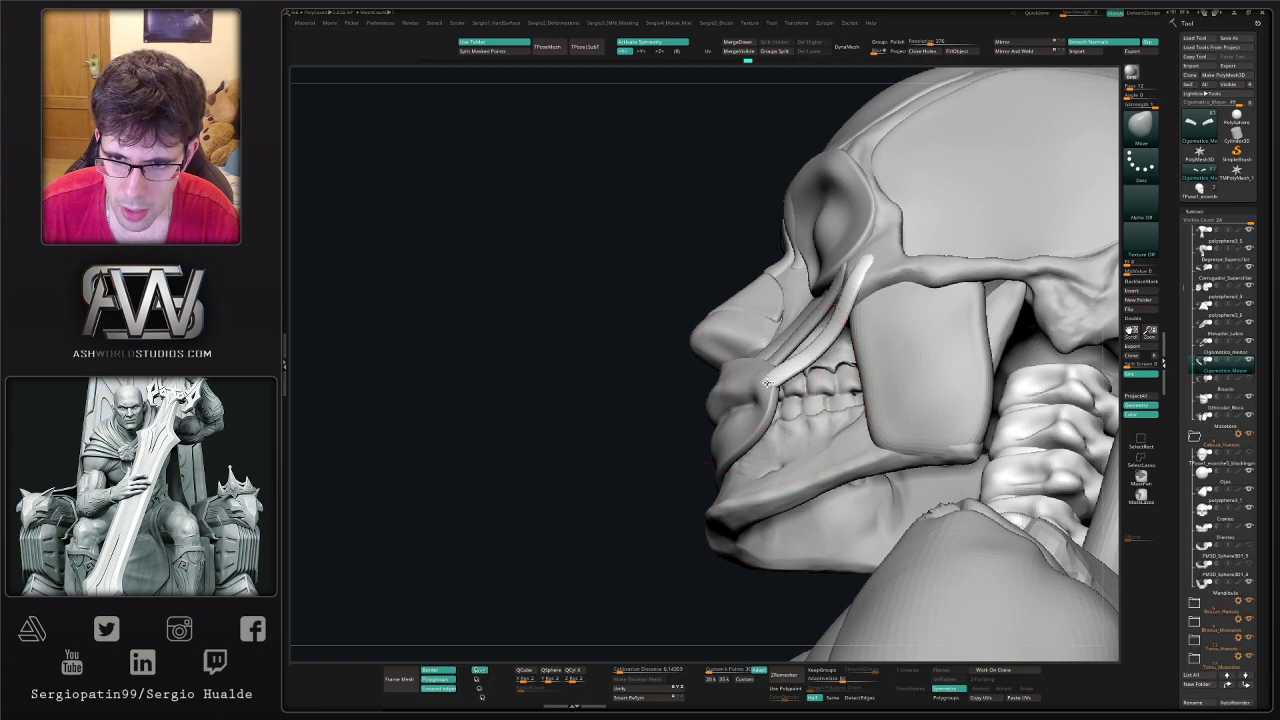
pyautogui.keyDown('alt'); pyautogui.click(773, 383); pyautogui.keyUp('alt')
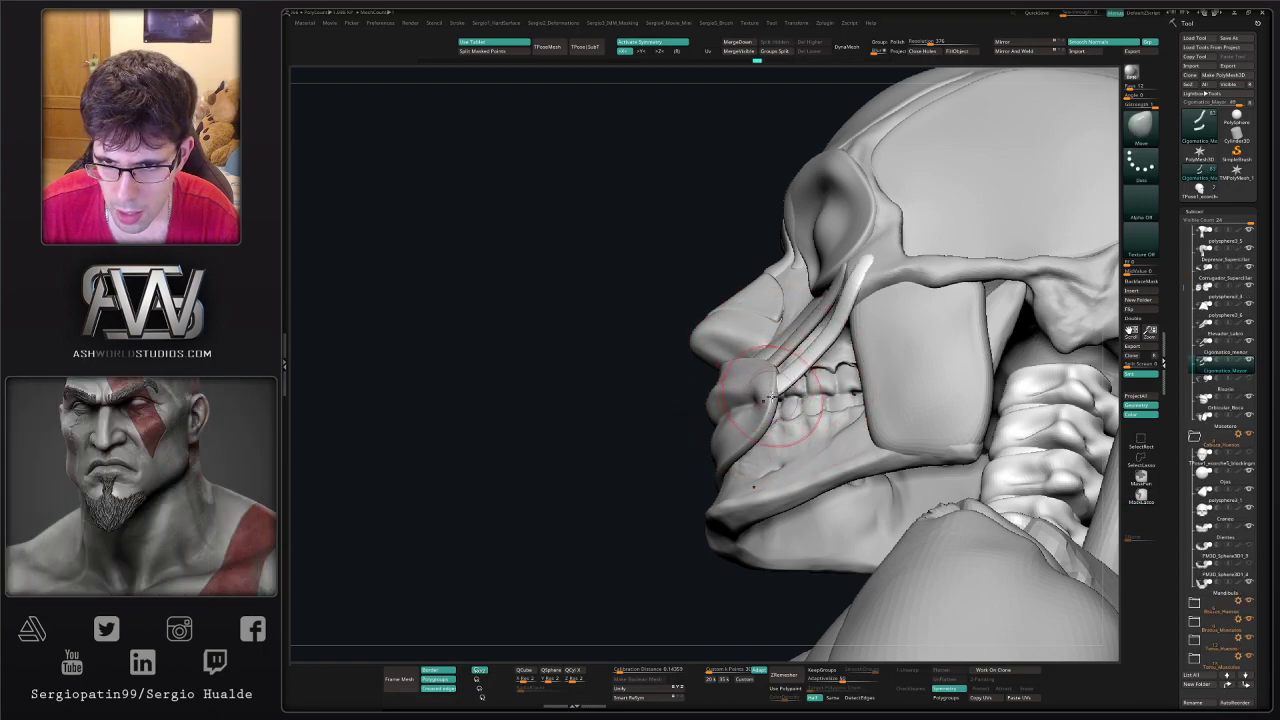
pyautogui.keyDown('ctrl'); pyautogui.moveTo(771, 398); pyautogui.dragTo(750, 360, button='right'); pyautogui.keyUp('ctrl')
pyautogui.moveTo(750, 360)
pyautogui.mouseDown(button='right')
pyautogui.moveTo(780, 392)
pyautogui.moveTo(813, 385)
pyautogui.moveTo(763, 374)
pyautogui.mouseUp(button='right')
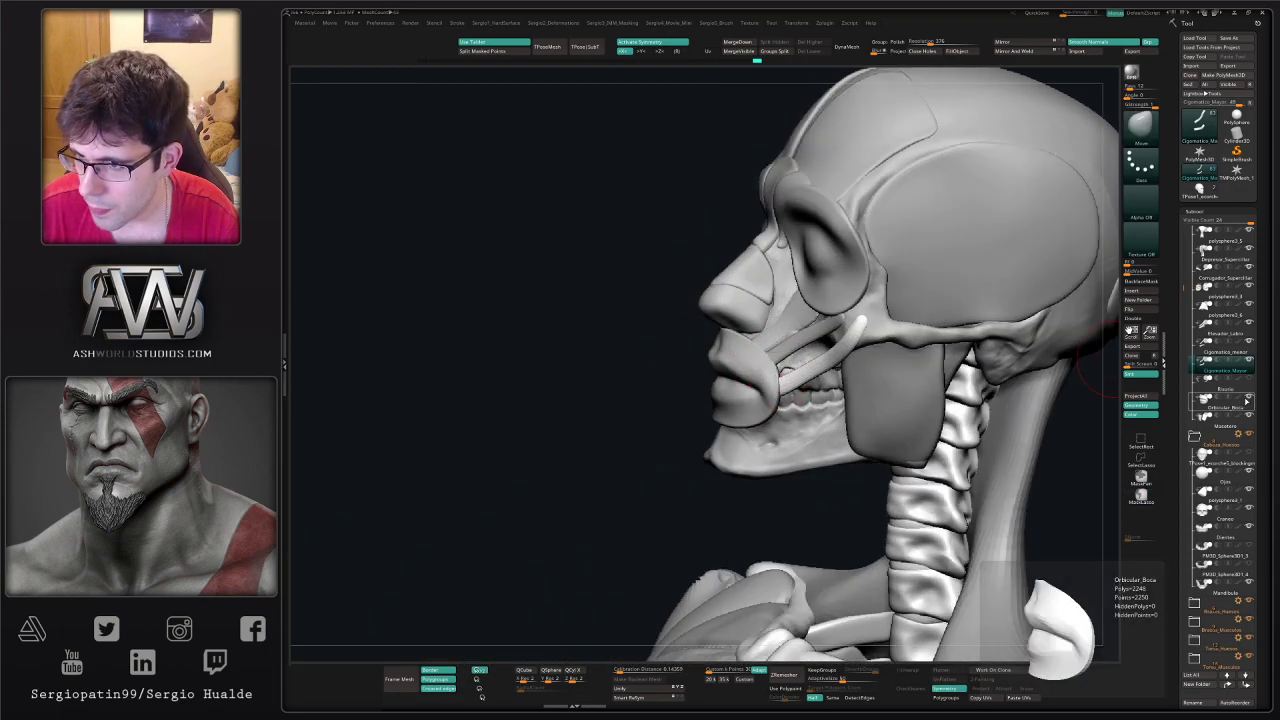
# - Select the Risorio and toggle the Orbicular_Boca's visibility to examine how the cheek muscles meet at the mouth corner
pyautogui.click(1247, 398)
pyautogui.click(1227, 389)
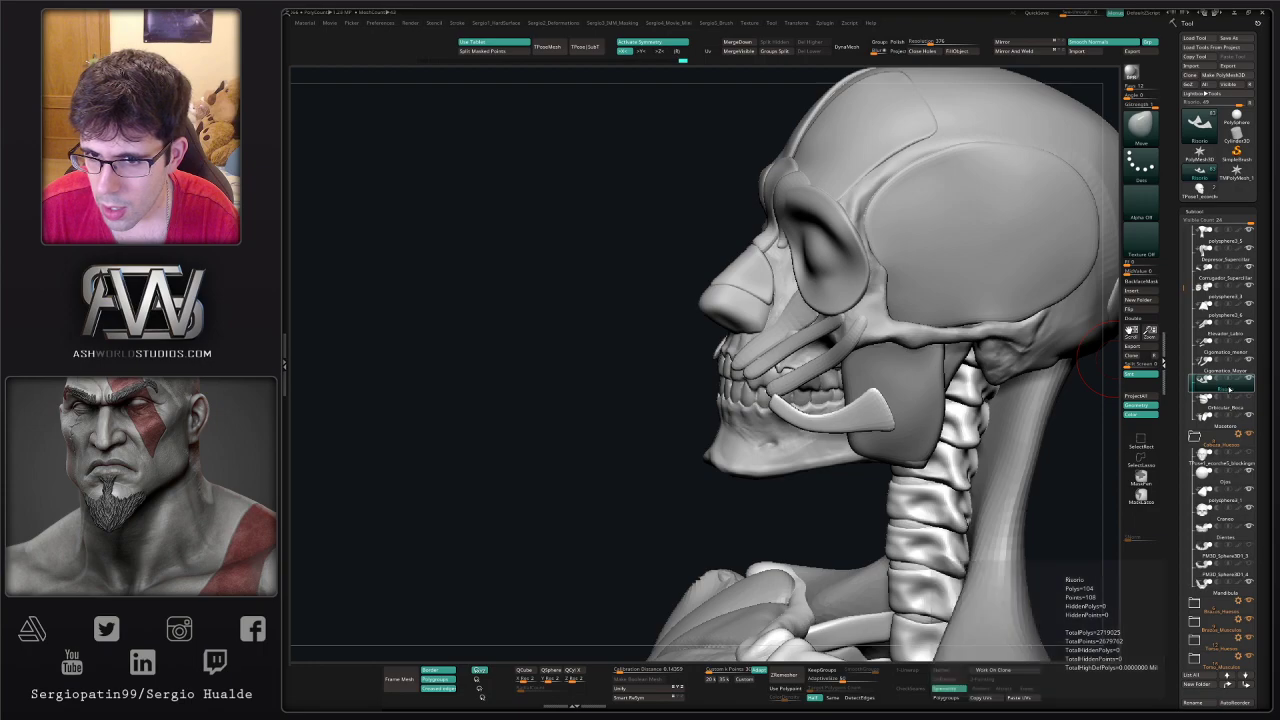
pyautogui.click(1248, 398)
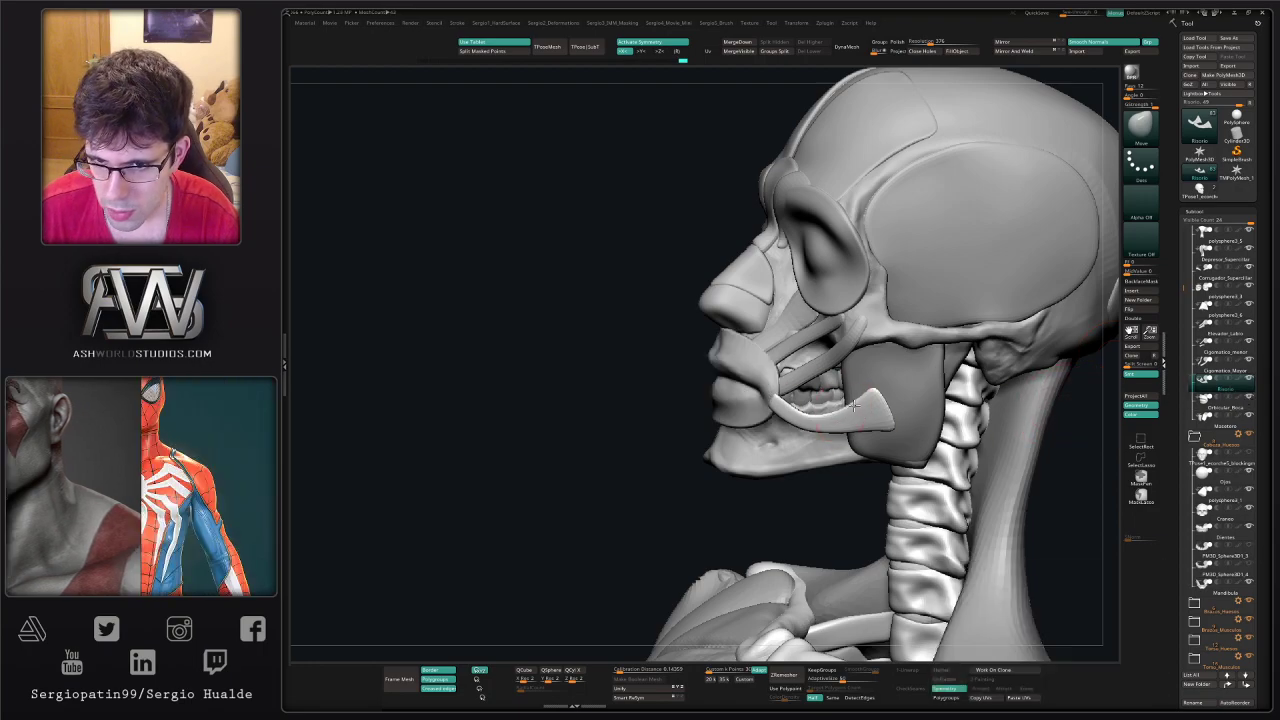
pyautogui.moveTo(752, 405)
pyautogui.mouseDown(button='right')
pyautogui.moveTo(834, 406)
pyautogui.moveTo(808, 393)
pyautogui.moveTo(757, 403)
pyautogui.mouseUp(button='right')
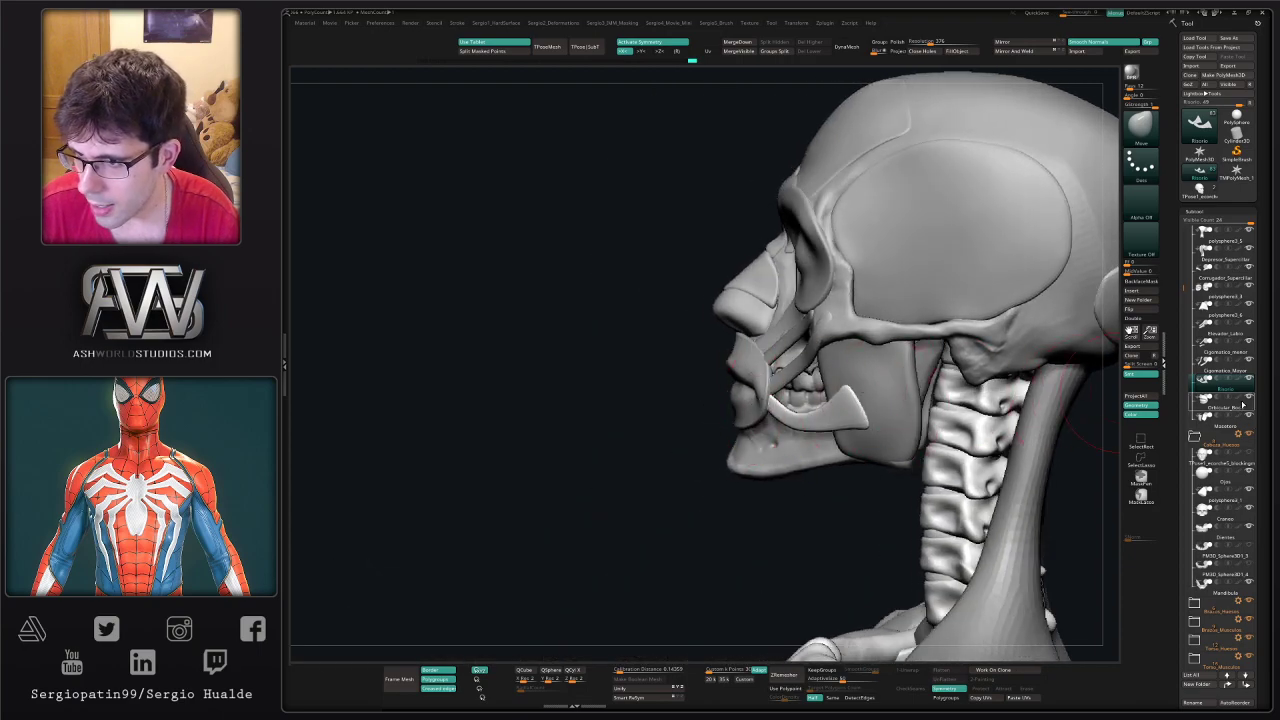
pyautogui.click(1248, 398)
pyautogui.moveTo(742, 402)
pyautogui.mouseDown(button='right')
pyautogui.moveTo(832, 410)
pyautogui.moveTo(817, 392)
pyautogui.mouseUp(button='right')
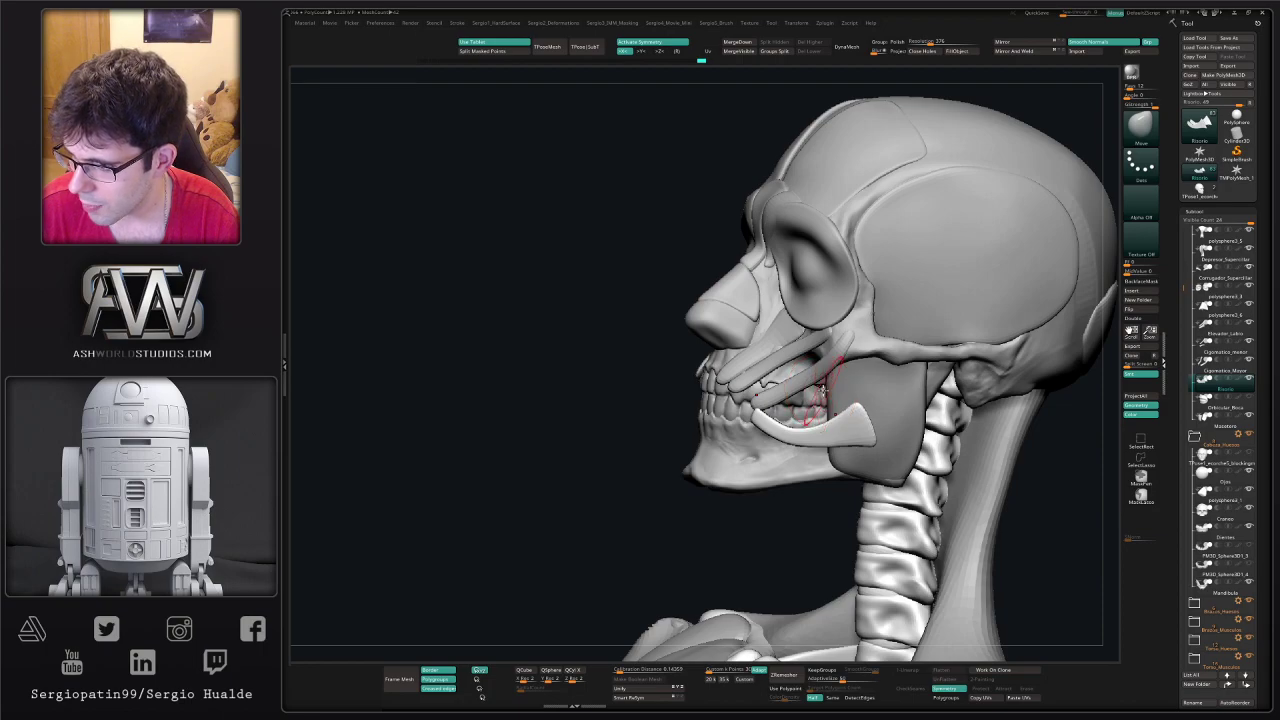
pyautogui.moveTo(823, 393); pyautogui.dragTo(824, 377, button='right')
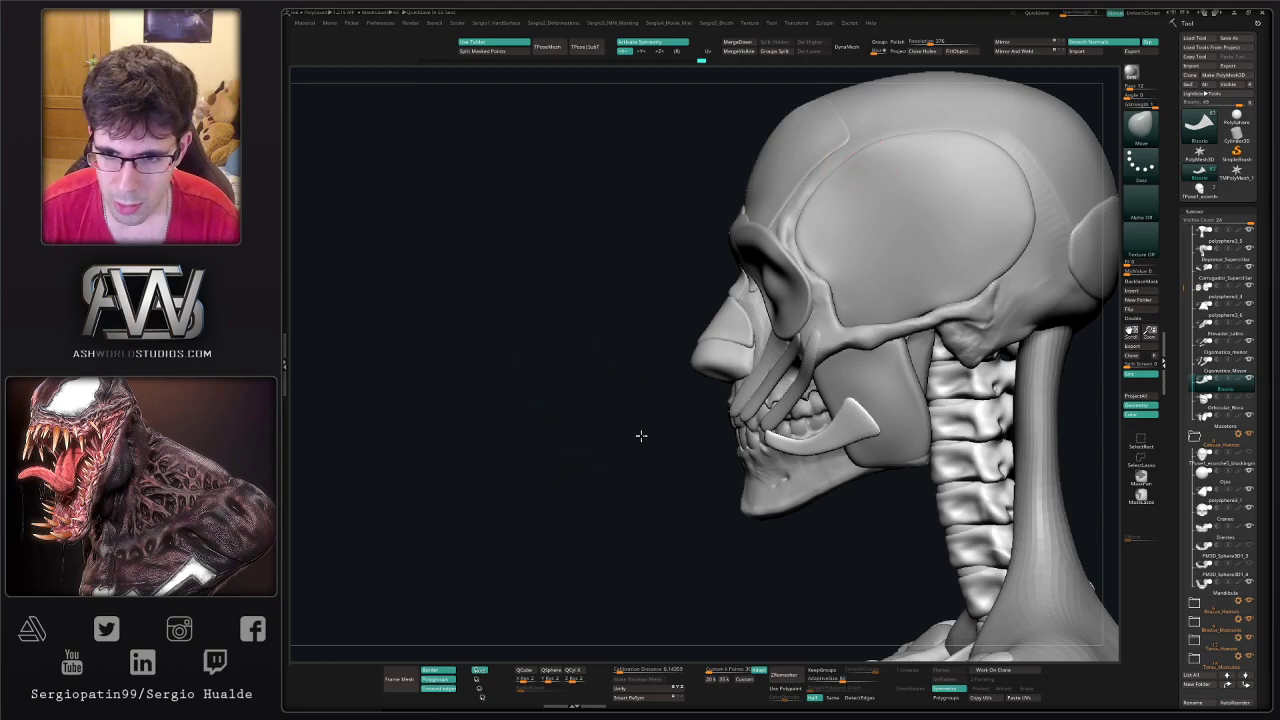
pyautogui.moveTo(641, 435); pyautogui.dragTo(748, 372)
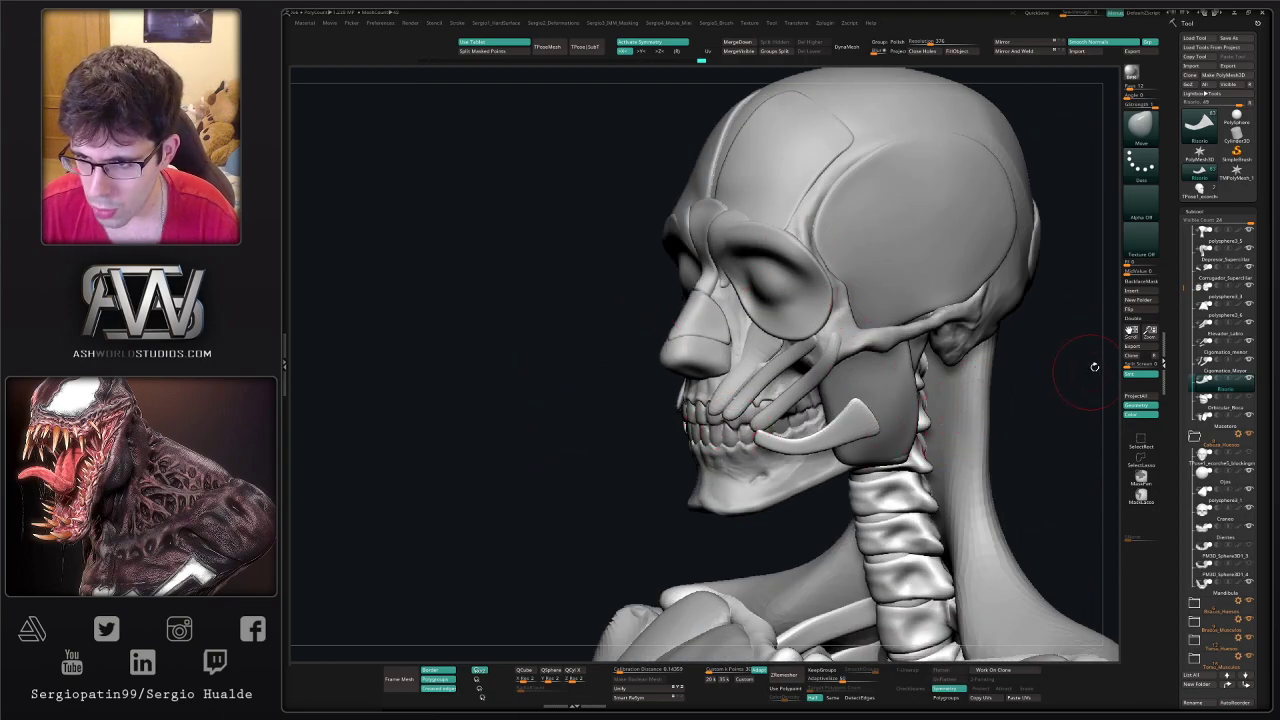
pyautogui.keyDown('alt'); pyautogui.moveTo(894, 432); pyautogui.dragTo(942, 408, button='right'); pyautogui.keyUp('alt')
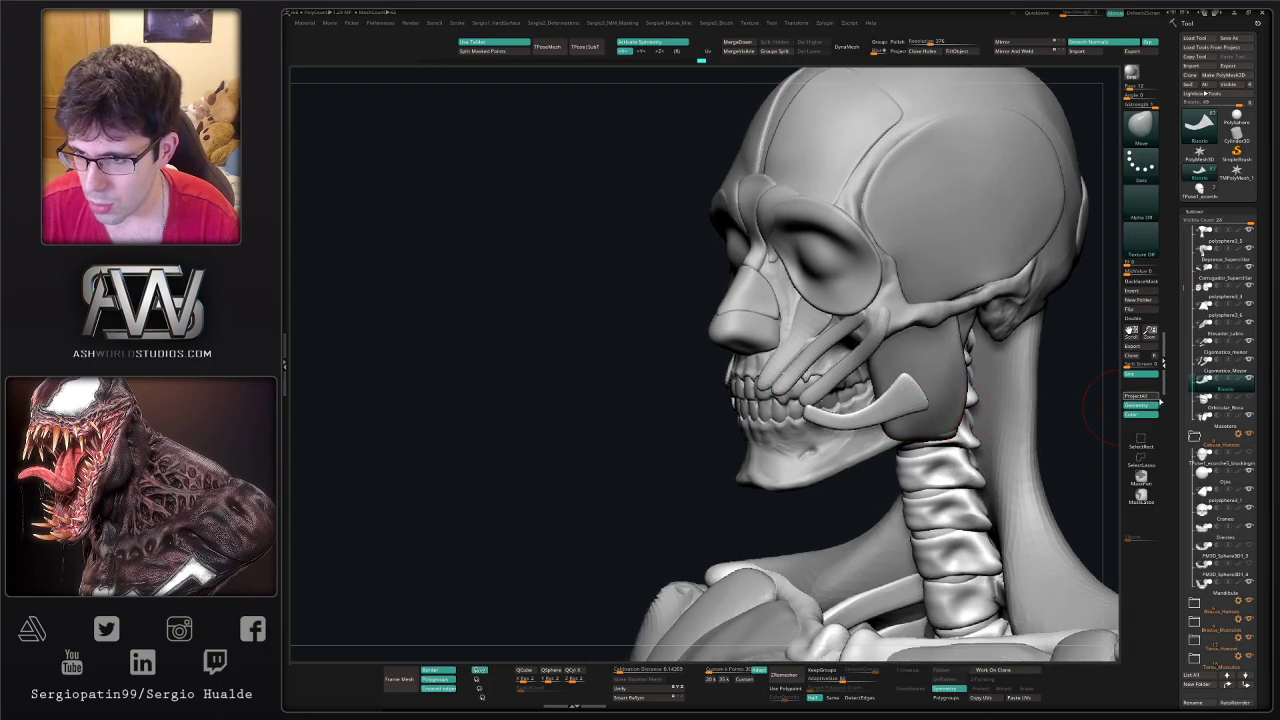
pyautogui.keyDown('alt'); pyautogui.moveTo(1113, 378); pyautogui.dragTo(1073, 360); pyautogui.keyUp('alt')
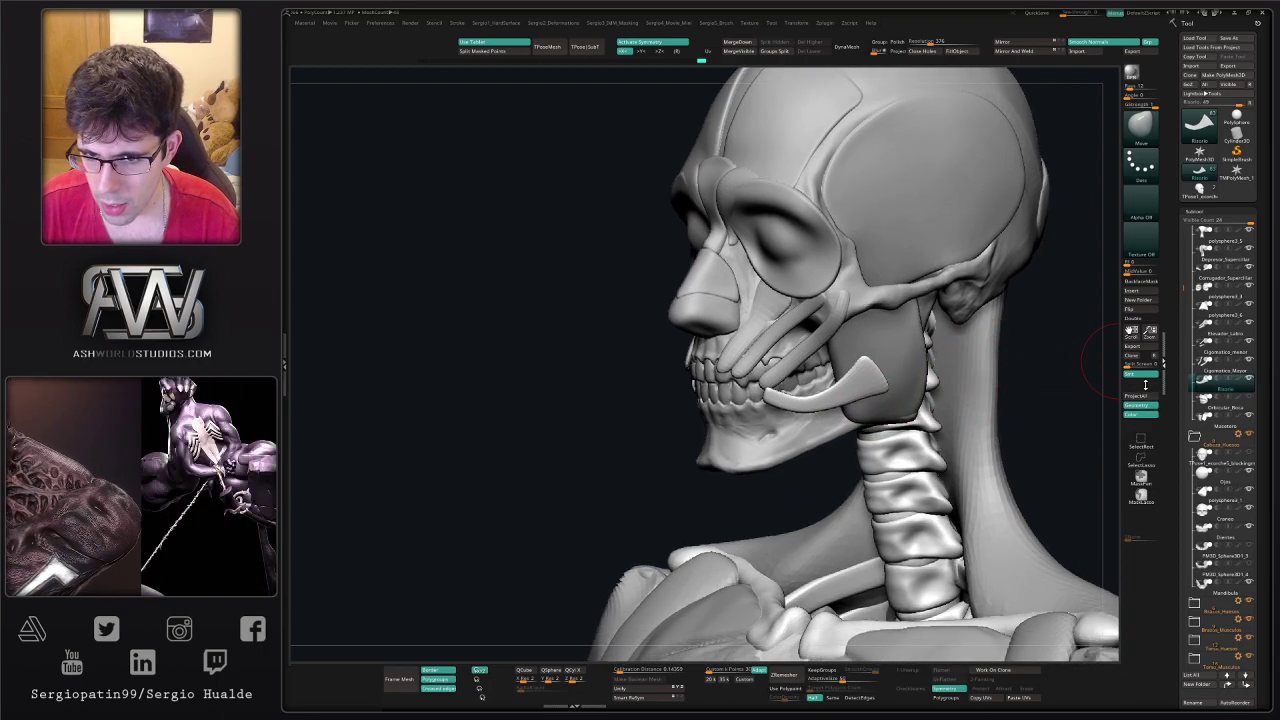
# - Insert a sphere subtool below Risorio, then move it up to the head and scale it down beside the jaw
pyautogui.click(1132, 290)
pyautogui.click(793, 348)
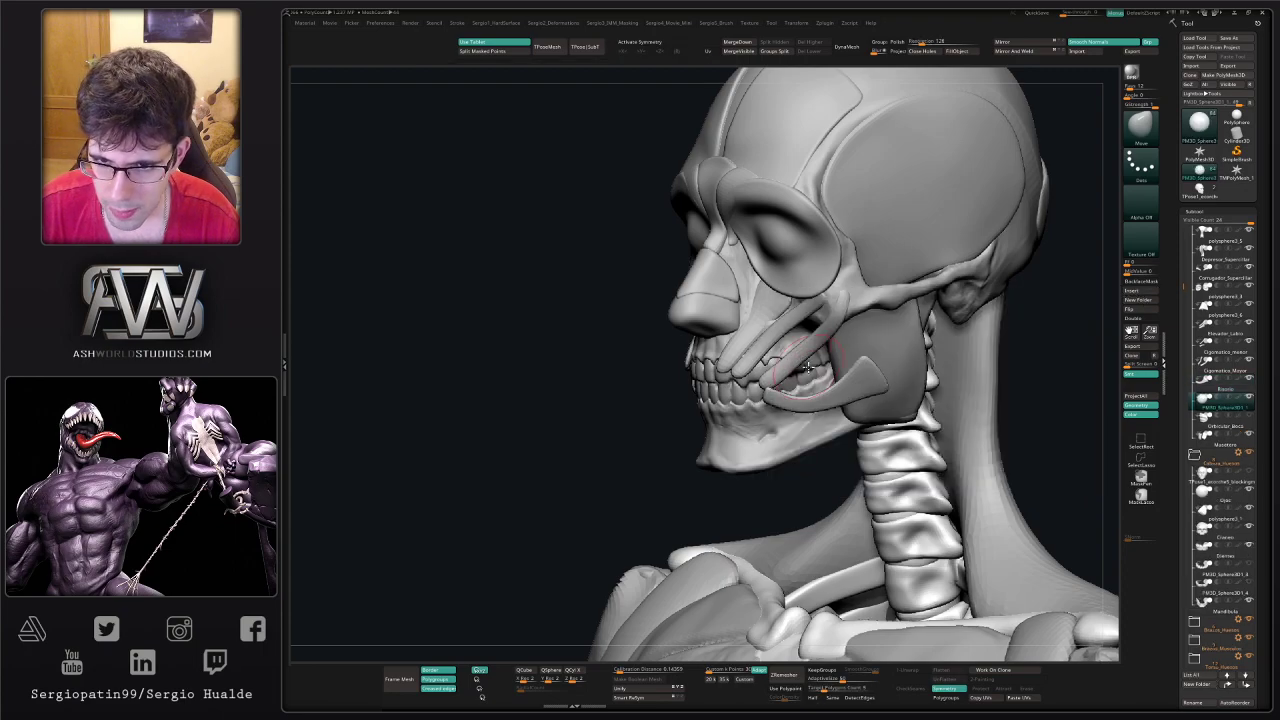
pyautogui.keyDown('ctrl'); pyautogui.moveTo(820, 387); pyautogui.dragTo(891, 345, button='right'); pyautogui.keyUp('ctrl')
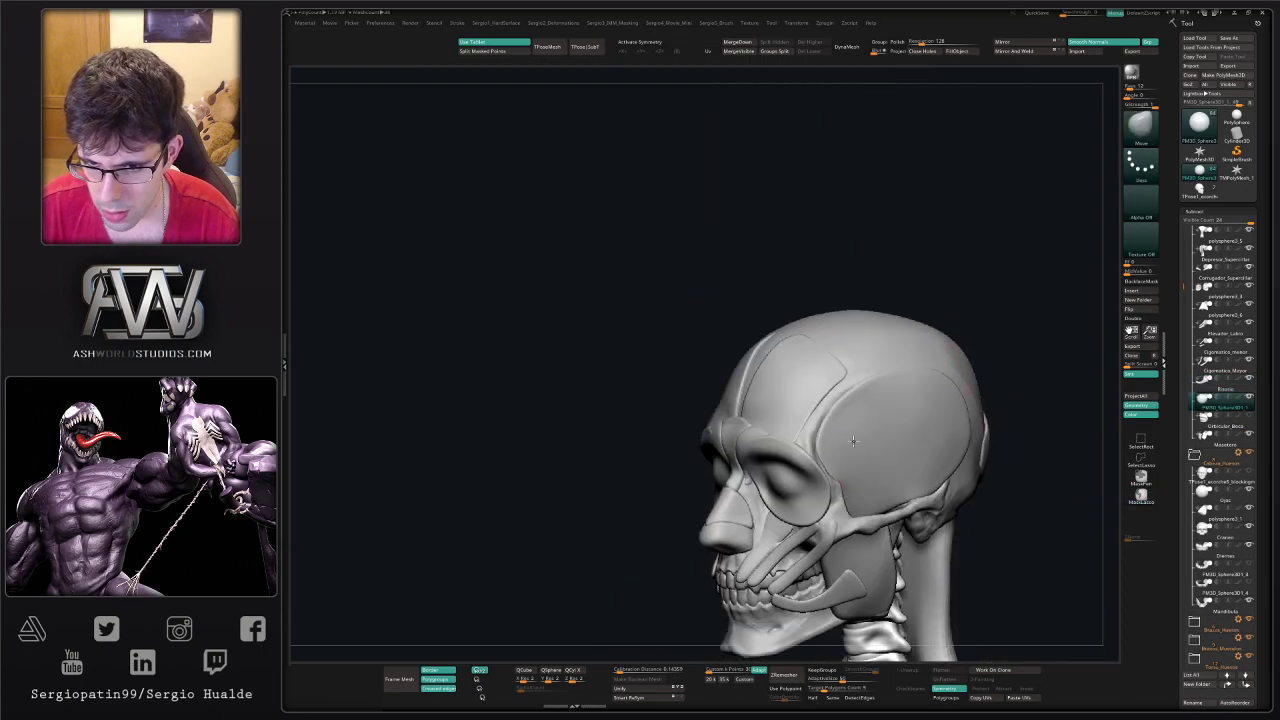
pyautogui.keyDown('alt'); pyautogui.moveTo(853, 441); pyautogui.dragTo(850, 267, button='right'); pyautogui.keyUp('alt')
pyautogui.keyDown('ctrl'); pyautogui.moveTo(850, 267); pyautogui.dragTo(843, 260, button='right'); pyautogui.keyUp('ctrl')
pyautogui.keyDown('alt'); pyautogui.moveTo(850, 508); pyautogui.dragTo(853, 130, button='right'); pyautogui.keyUp('alt')
pyautogui.press('w')
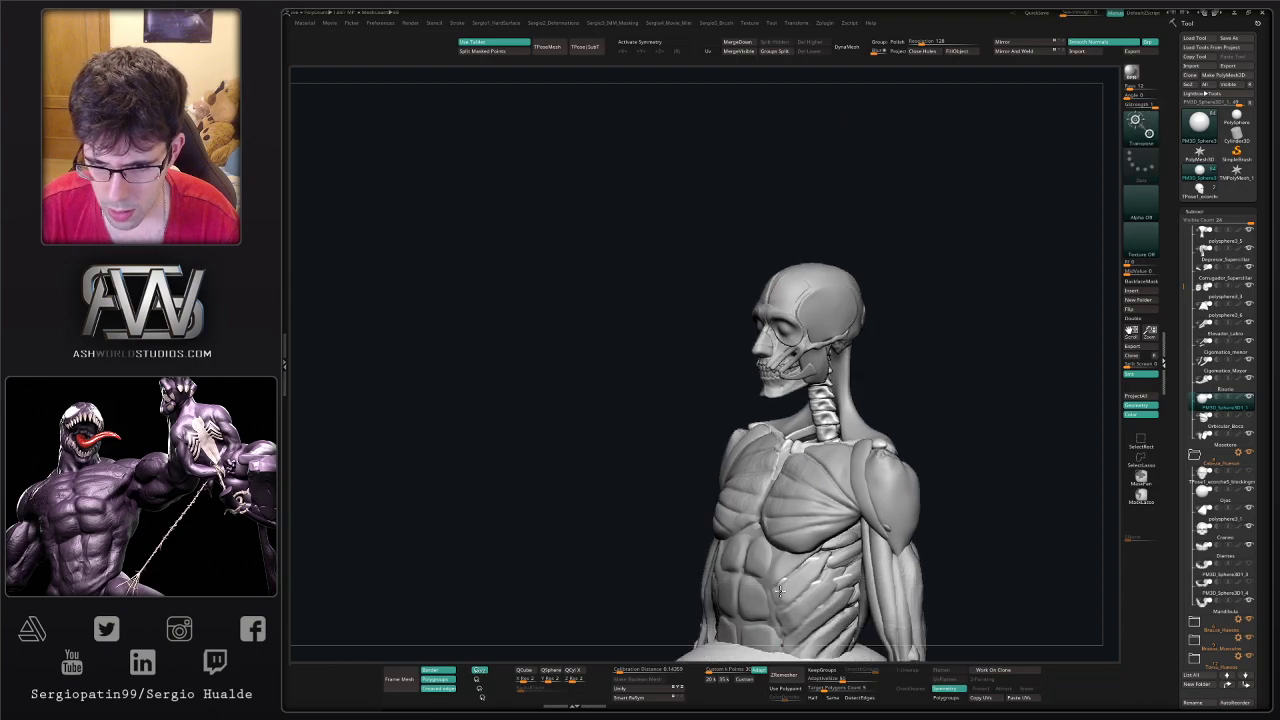
pyautogui.keyDown('alt'); pyautogui.moveTo(780, 591); pyautogui.dragTo(778, 395, button='right'); pyautogui.keyUp('alt')
pyautogui.moveTo(785, 566); pyautogui.dragTo(683, 280)
pyautogui.keyDown('alt'); pyautogui.moveTo(773, 270); pyautogui.dragTo(800, 475, button='right'); pyautogui.keyUp('alt')
pyautogui.moveTo(681, 366); pyautogui.dragTo(775, 357)
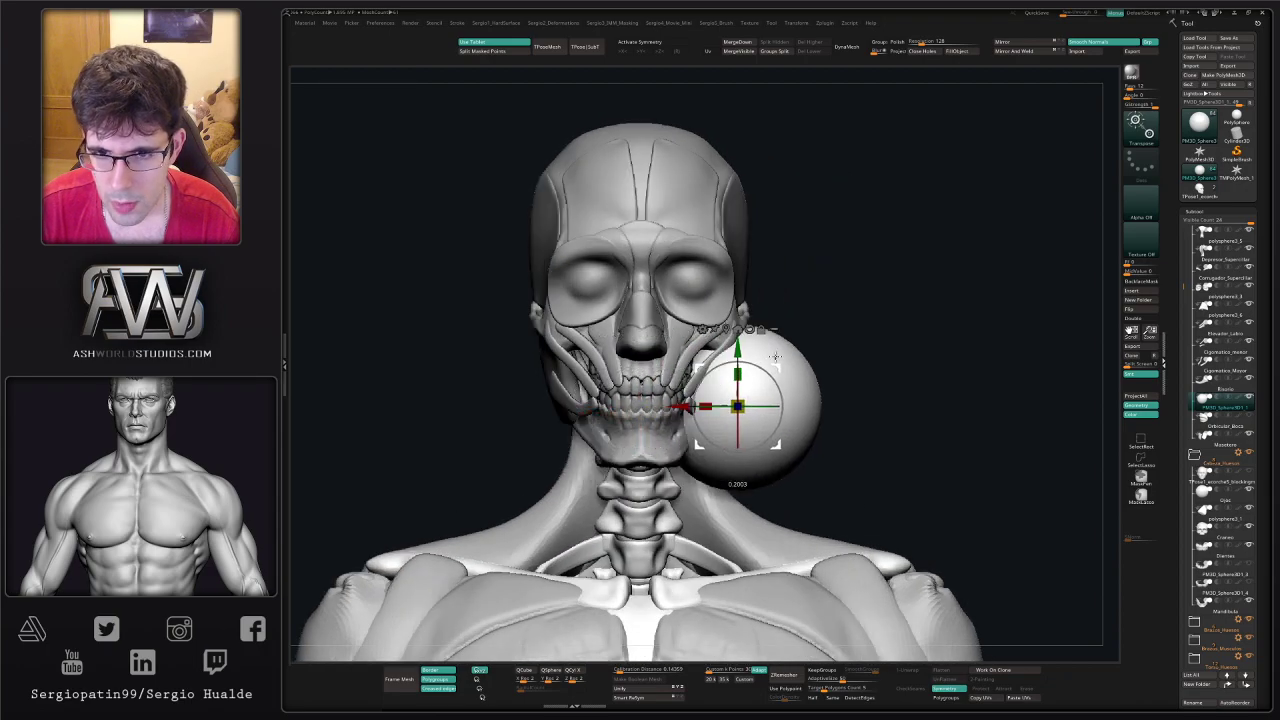
# - Mirror and weld the sphere to the other side of the face and scale both spheres down with symmetry on
pyautogui.click(1024, 51)
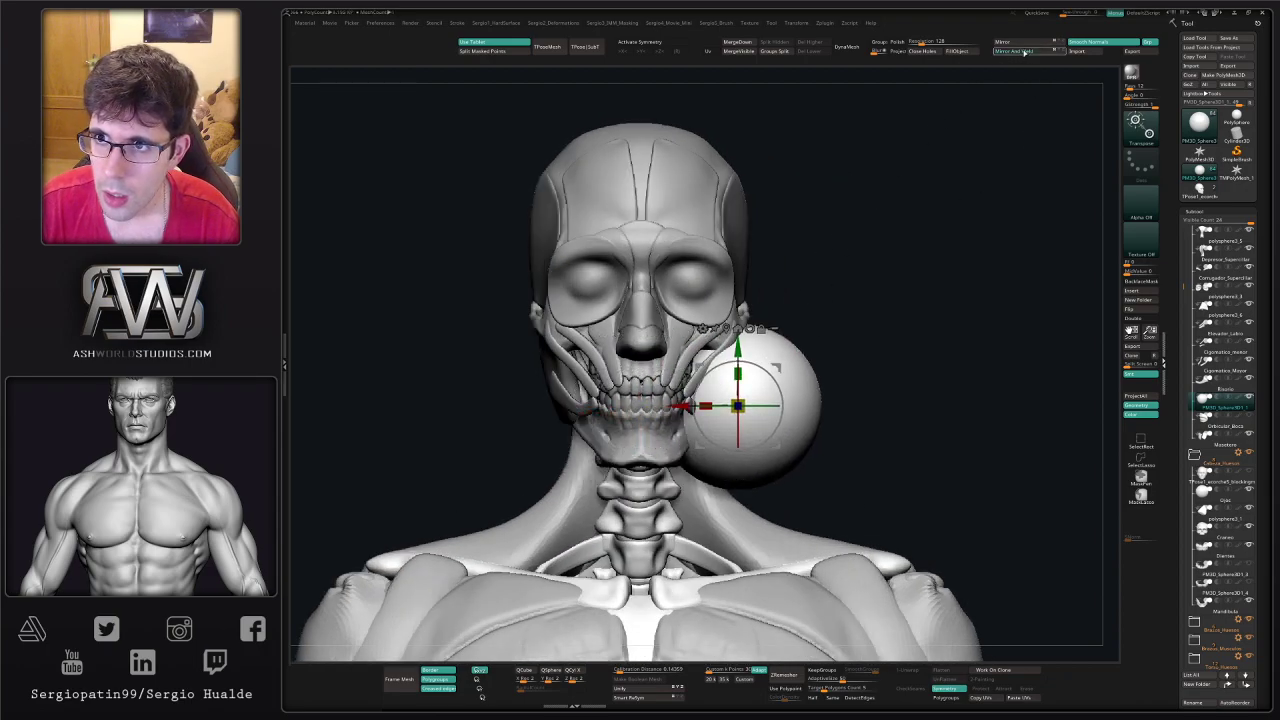
pyautogui.click(1012, 50)
pyautogui.moveTo(737, 405); pyautogui.dragTo(731, 447)
pyautogui.hotkey('ctrl', 'z')
pyautogui.press('x')
pyautogui.moveTo(741, 404); pyautogui.dragTo(691, 468)
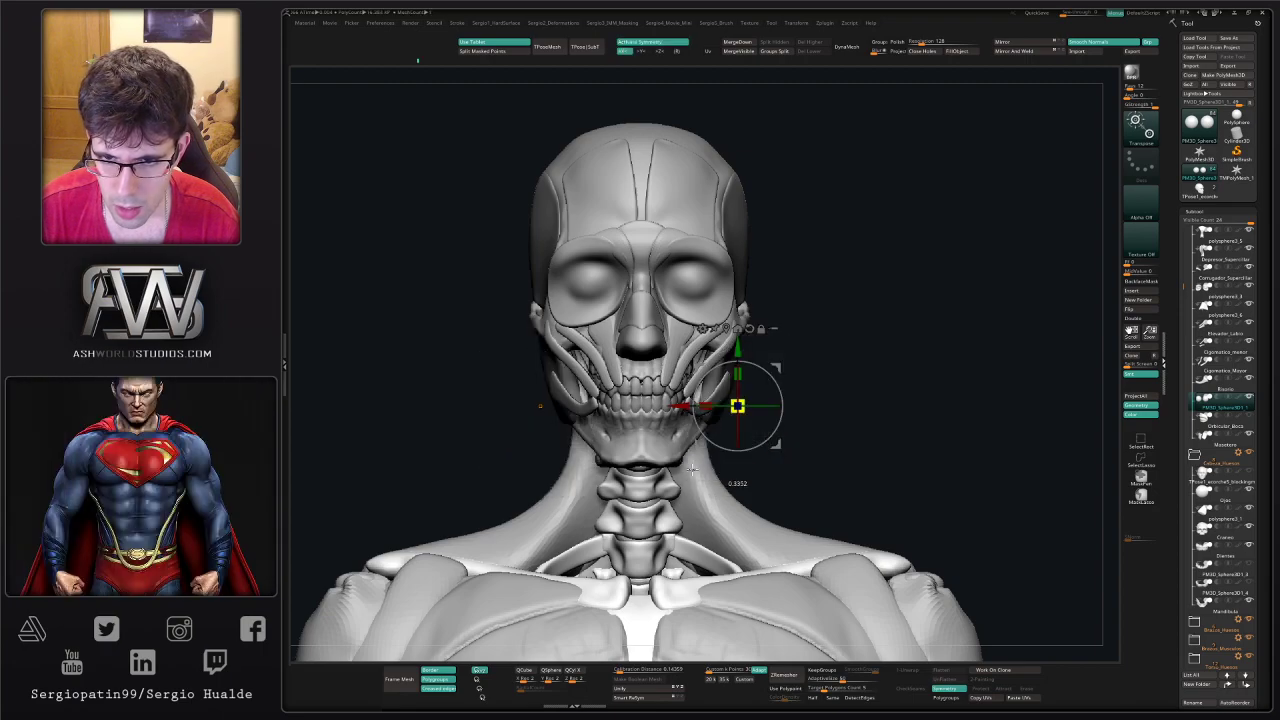
# - Position the mirrored spheres at the mouth corners where the zygomatic and Risorio muscles meet, shrinking them to small nodes
pyautogui.moveTo(774, 369)
pyautogui.mouseDown()
pyautogui.moveTo(867, 362)
pyautogui.moveTo(838, 373)
pyautogui.moveTo(789, 354)
pyautogui.moveTo(751, 360)
pyautogui.mouseUp()
pyautogui.keyDown('alt'); pyautogui.moveTo(885, 378); pyautogui.dragTo(883, 460); pyautogui.keyUp('alt')
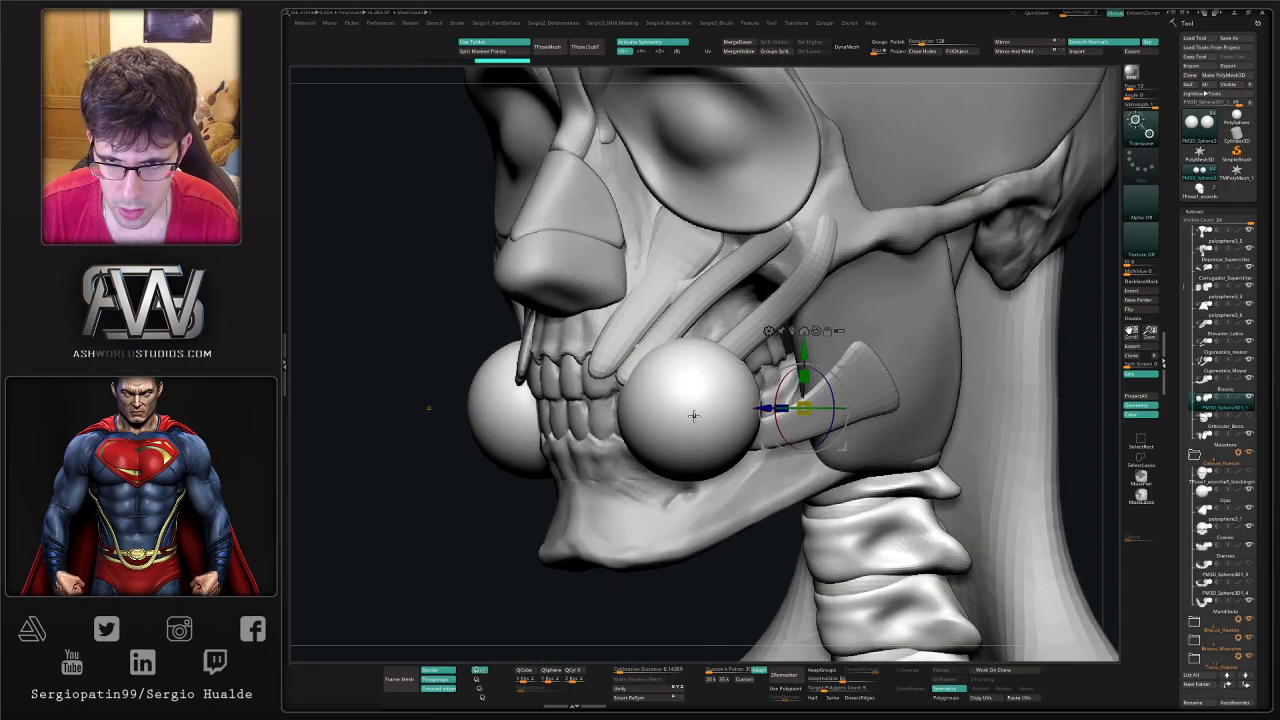
pyautogui.keyDown('alt'); pyautogui.click(727, 400); pyautogui.keyUp('alt')
pyautogui.moveTo(697, 403); pyautogui.dragTo(662, 415)
pyautogui.moveTo(632, 392); pyautogui.dragTo(770, 378, button='right')
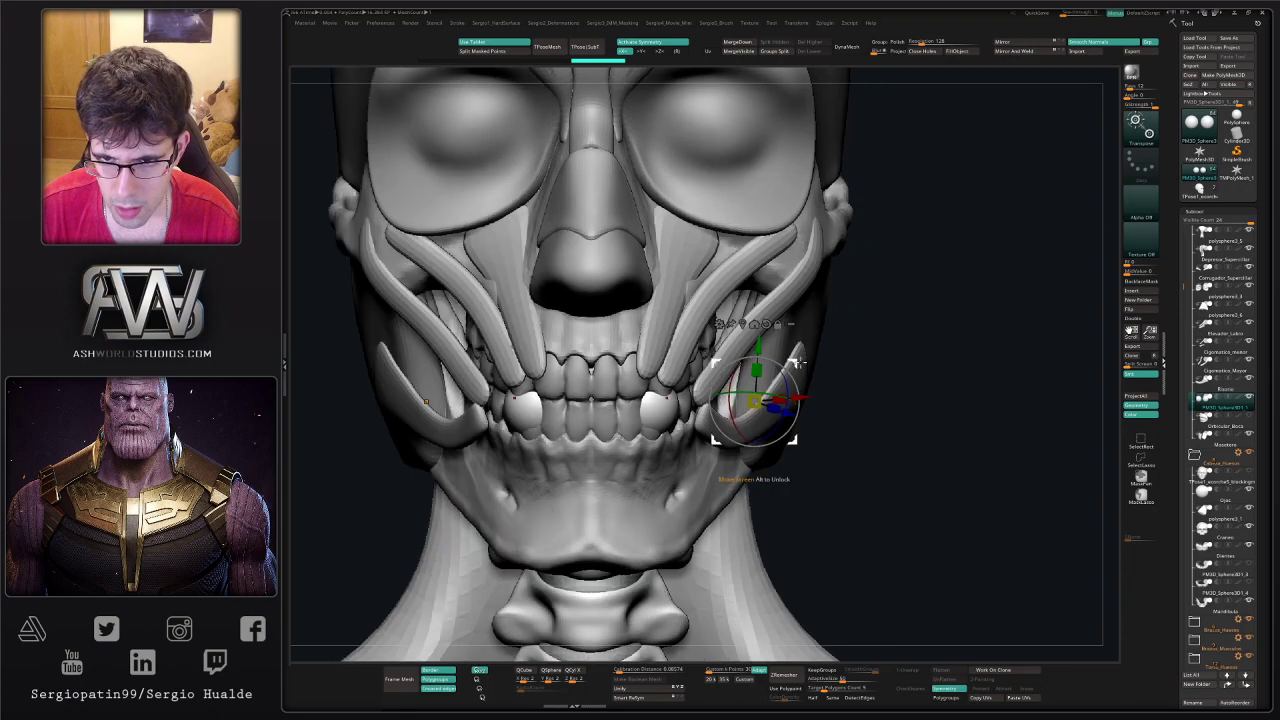
pyautogui.moveTo(792, 362); pyautogui.dragTo(743, 362)
pyautogui.moveTo(743, 362); pyautogui.dragTo(632, 368, button='right')
pyautogui.moveTo(702, 359); pyautogui.dragTo(722, 361)
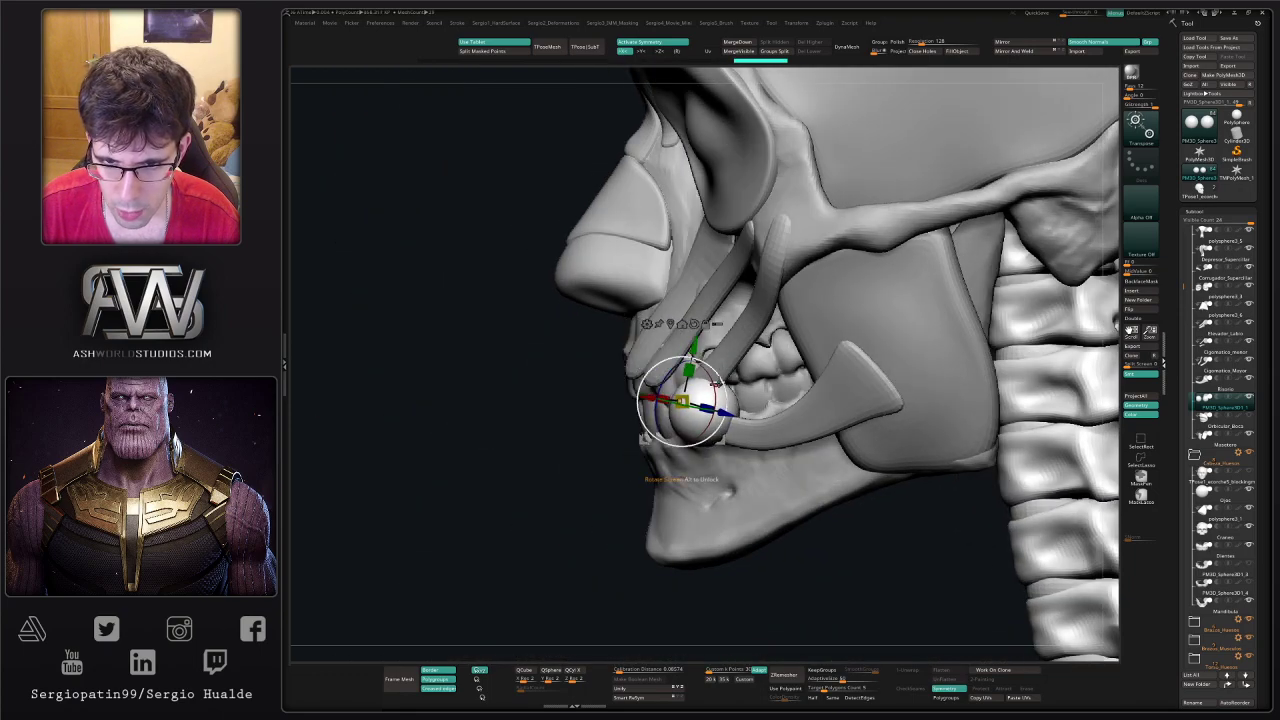
pyautogui.moveTo(722, 361); pyautogui.dragTo(788, 366, button='right')
pyautogui.moveTo(758, 386); pyautogui.dragTo(748, 380)
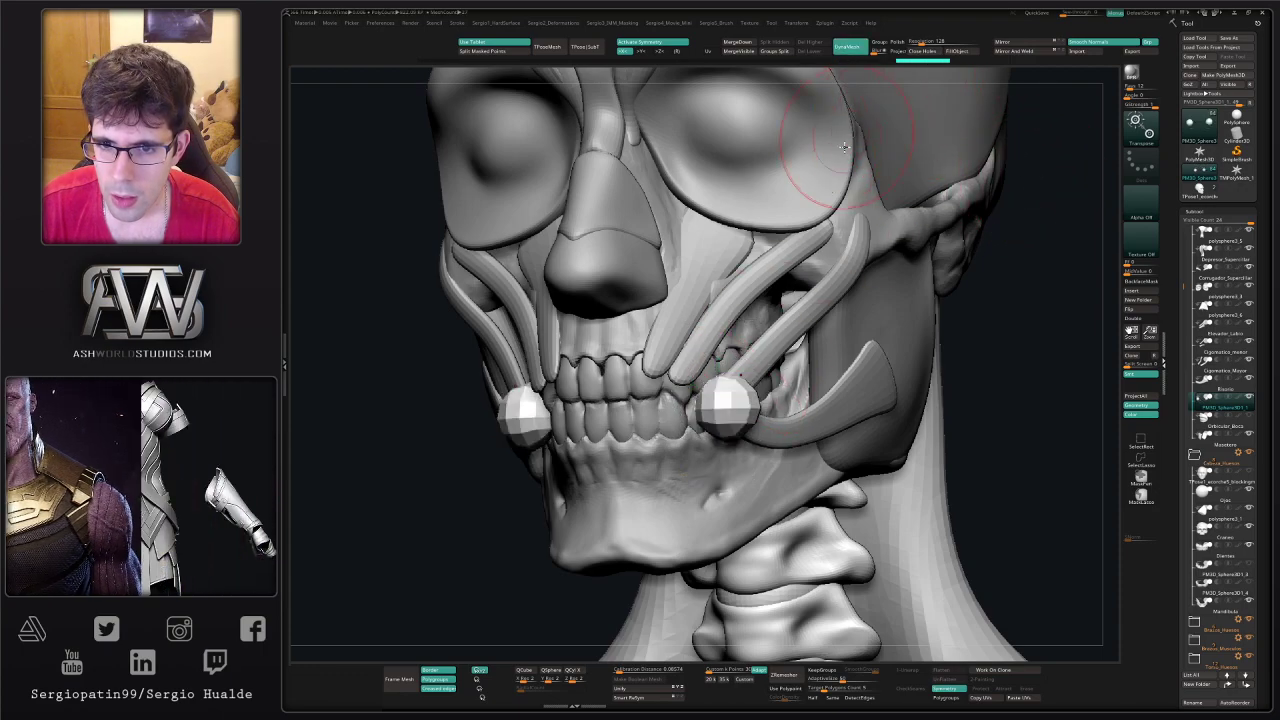
# - Undo the coarse remesh, DynaMesh the spheres at resolution 200, and smooth their surface
pyautogui.hotkey('ctrl', 'z')
pyautogui.click(925, 41)
pyautogui.write('200')
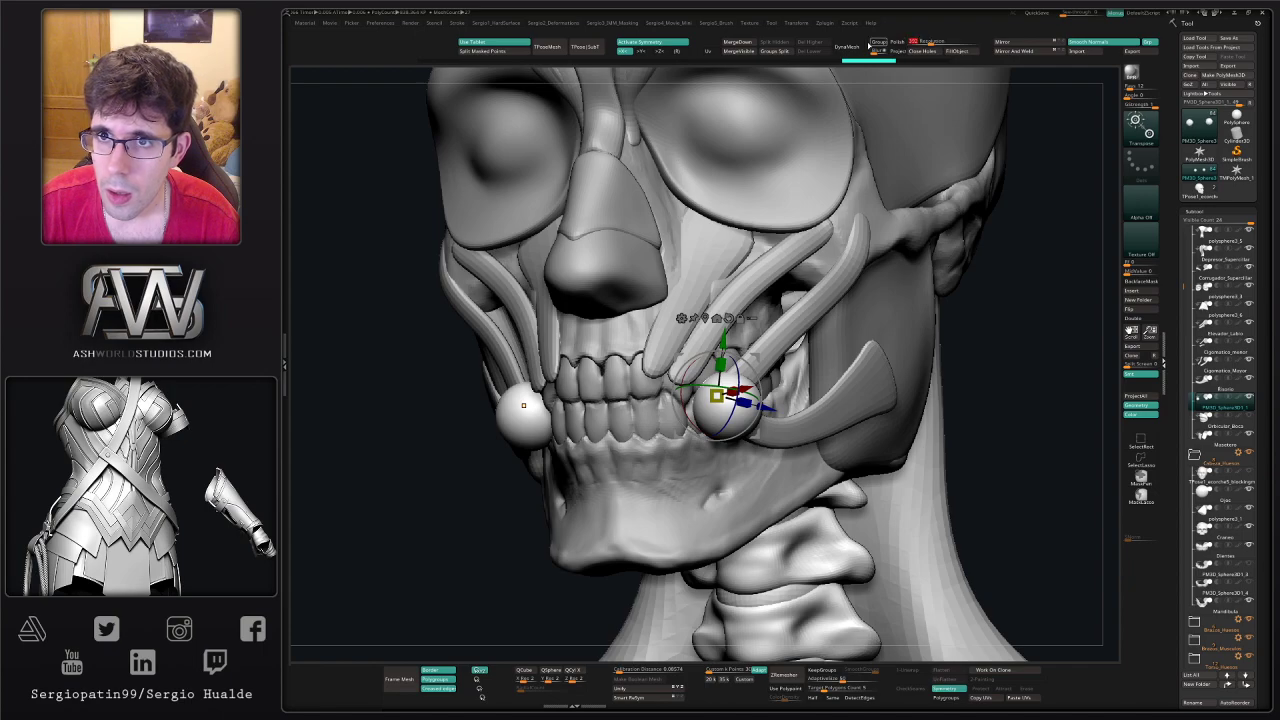
pyautogui.click(847, 47)
pyautogui.press('q')
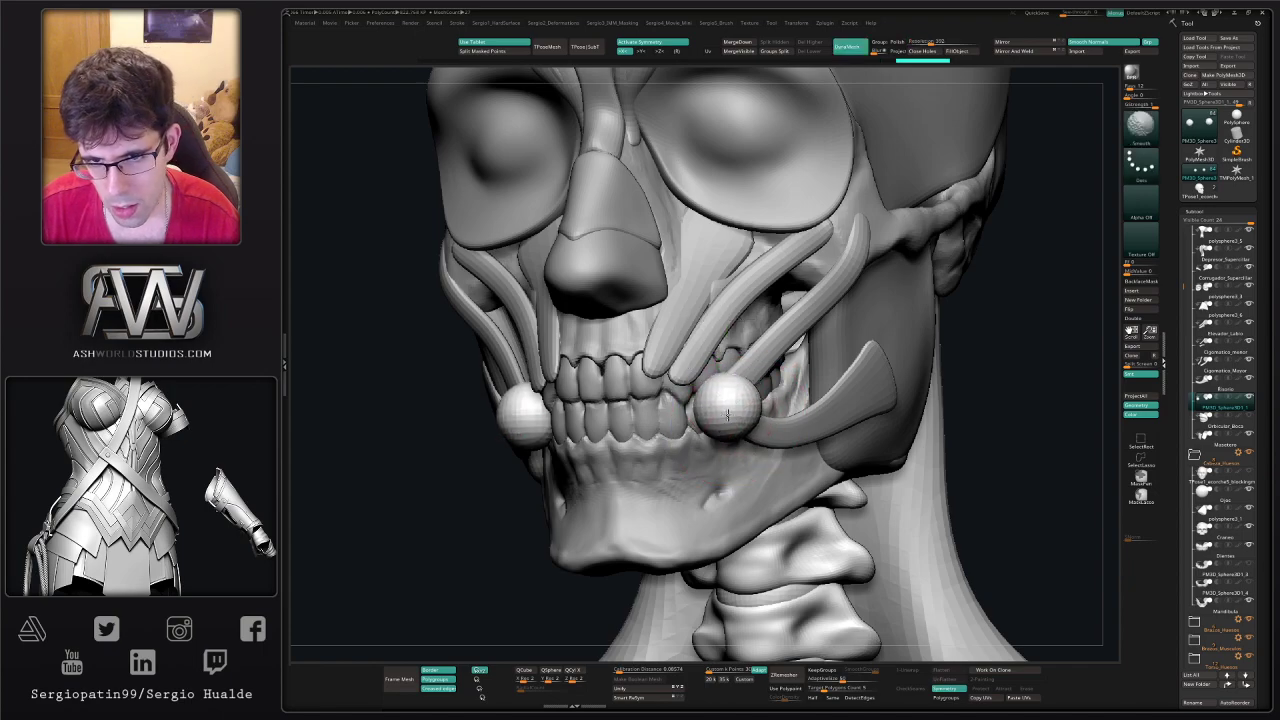
pyautogui.keyDown('shift'); pyautogui.moveTo(739, 422); pyautogui.dragTo(736, 420); pyautogui.keyUp('shift')
# - Reshape the spheres with the Move brush into thin, vertically elongated ovals at the mouth corners
pyautogui.press('w')
pyautogui.moveTo(800, 421)
pyautogui.mouseDown(button='right')
pyautogui.moveTo(736, 420)
pyautogui.moveTo(742, 470)
pyautogui.mouseUp(button='right')
pyautogui.press('q')
pyautogui.press('s')
pyautogui.moveTo(752, 417); pyautogui.dragTo(735, 418)
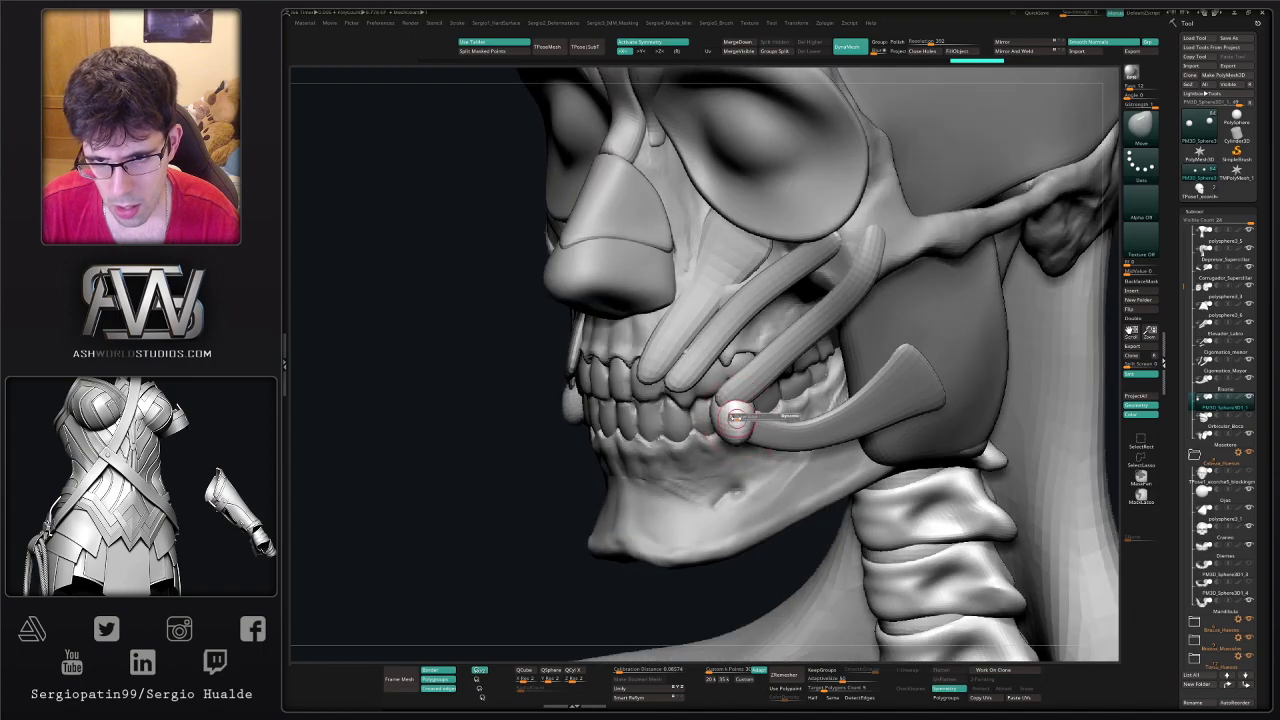
pyautogui.moveTo(737, 420)
pyautogui.mouseDown(button='right')
pyautogui.moveTo(750, 395)
pyautogui.moveTo(754, 406)
pyautogui.moveTo(707, 405)
pyautogui.moveTo(712, 418)
pyautogui.mouseUp(button='right')
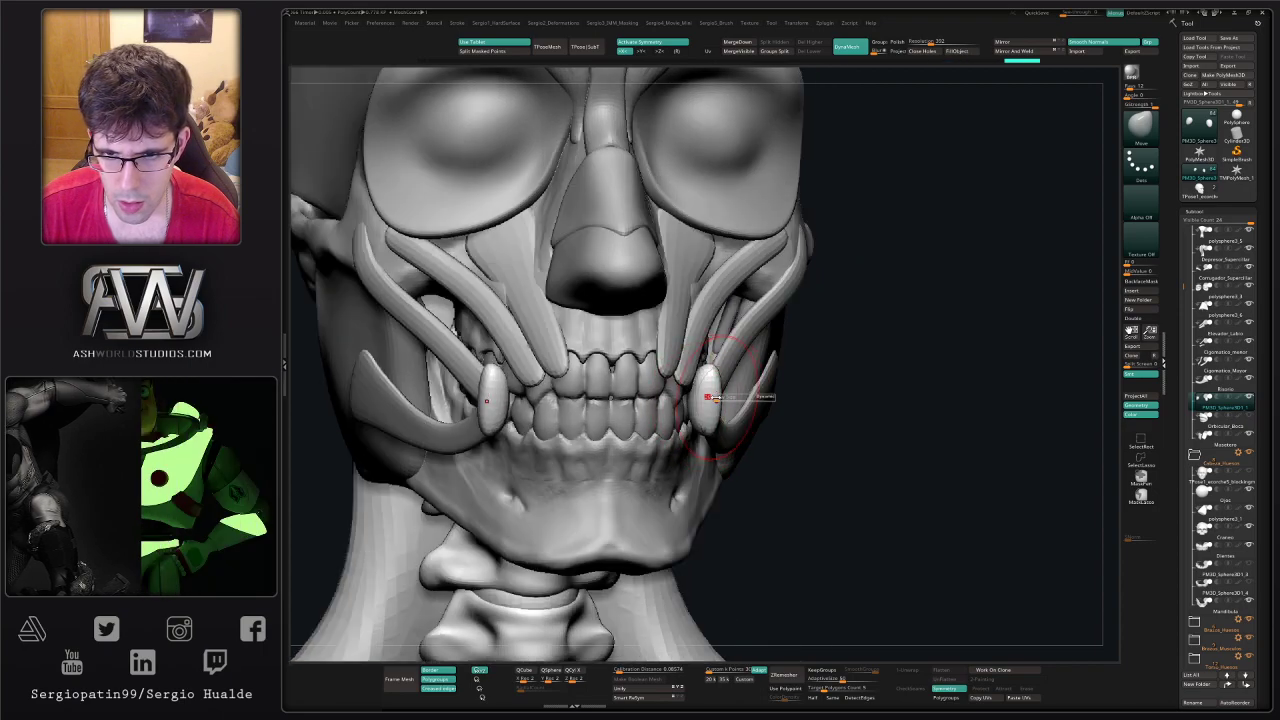
pyautogui.moveTo(712, 399); pyautogui.dragTo(717, 399)
pyautogui.moveTo(706, 402); pyautogui.dragTo(710, 403)
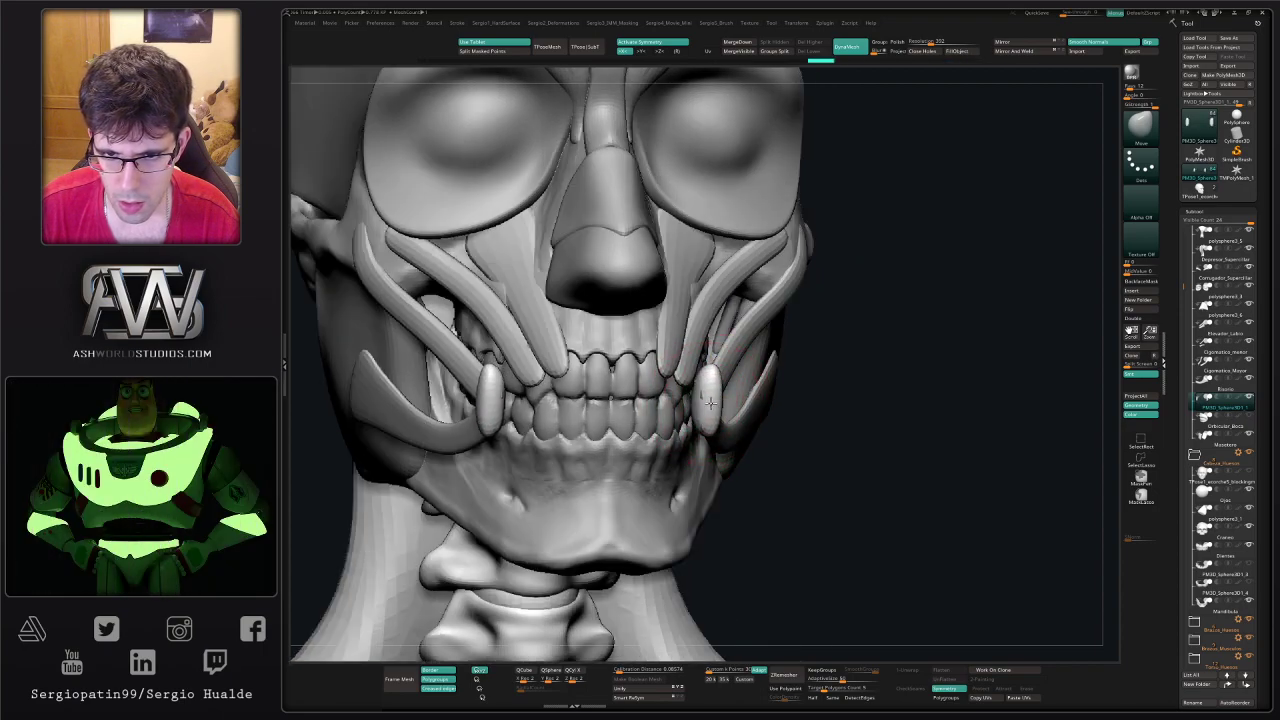
pyautogui.moveTo(708, 411)
pyautogui.mouseDown(button='right')
pyautogui.moveTo(737, 402)
pyautogui.moveTo(706, 403)
pyautogui.mouseUp(button='right')
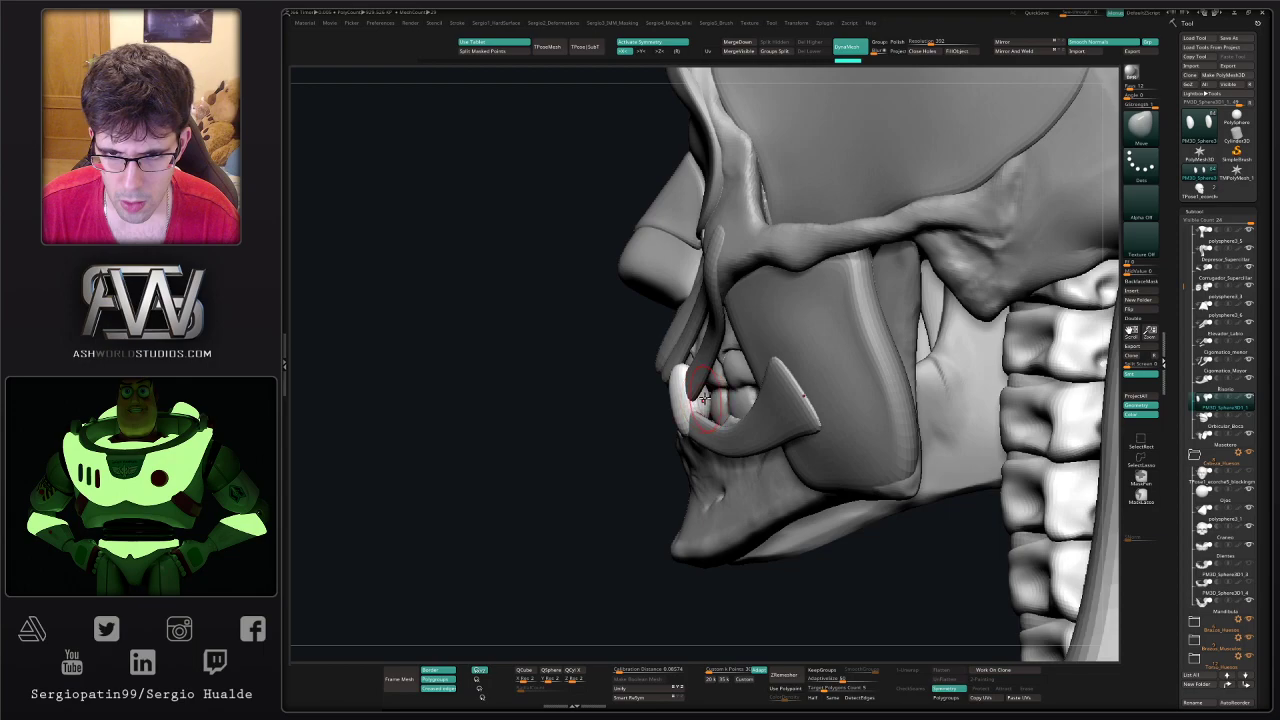
# - Isolate the oval nodes and refine their surface with the Standard and Smooth brushes, then show all muscles again
pyautogui.moveTo(703, 447); pyautogui.dragTo(694, 394, button='right')
pyautogui.press('b')
pyautogui.press('s')
pyautogui.press('t')
pyautogui.hotkey('alt', 's')
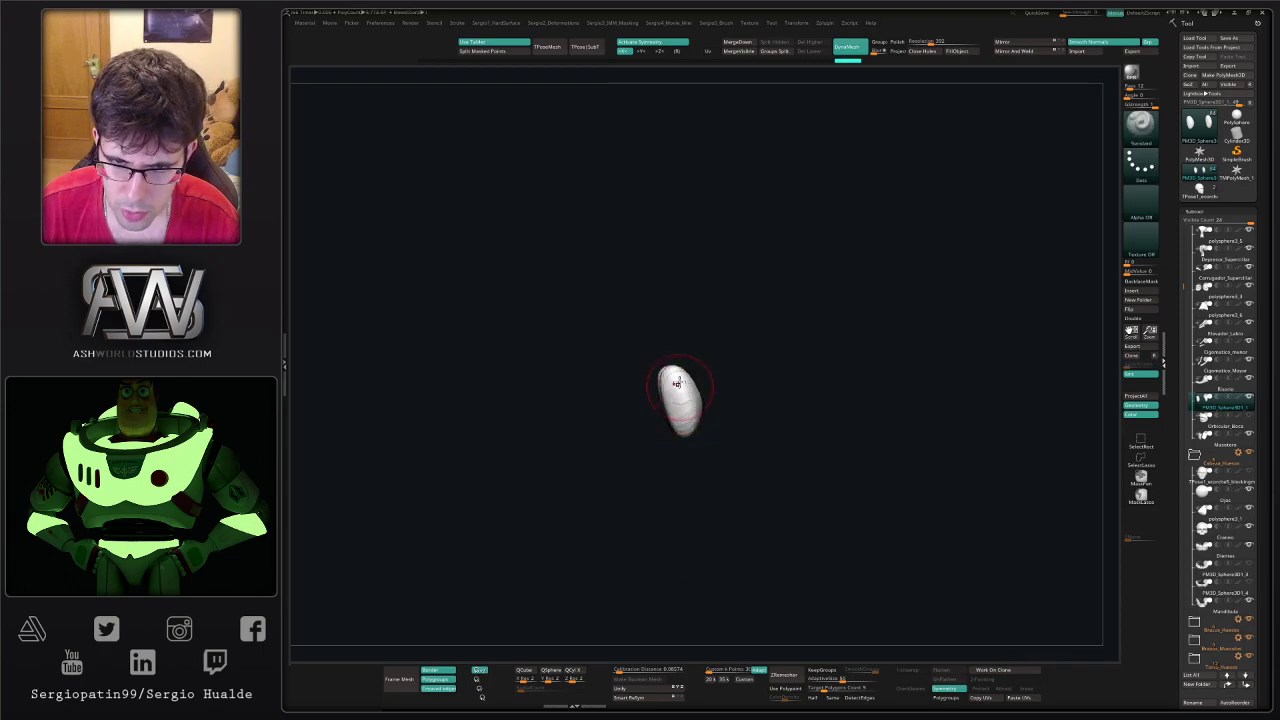
pyautogui.press('shift')
pyautogui.hotkey('alt', 's')
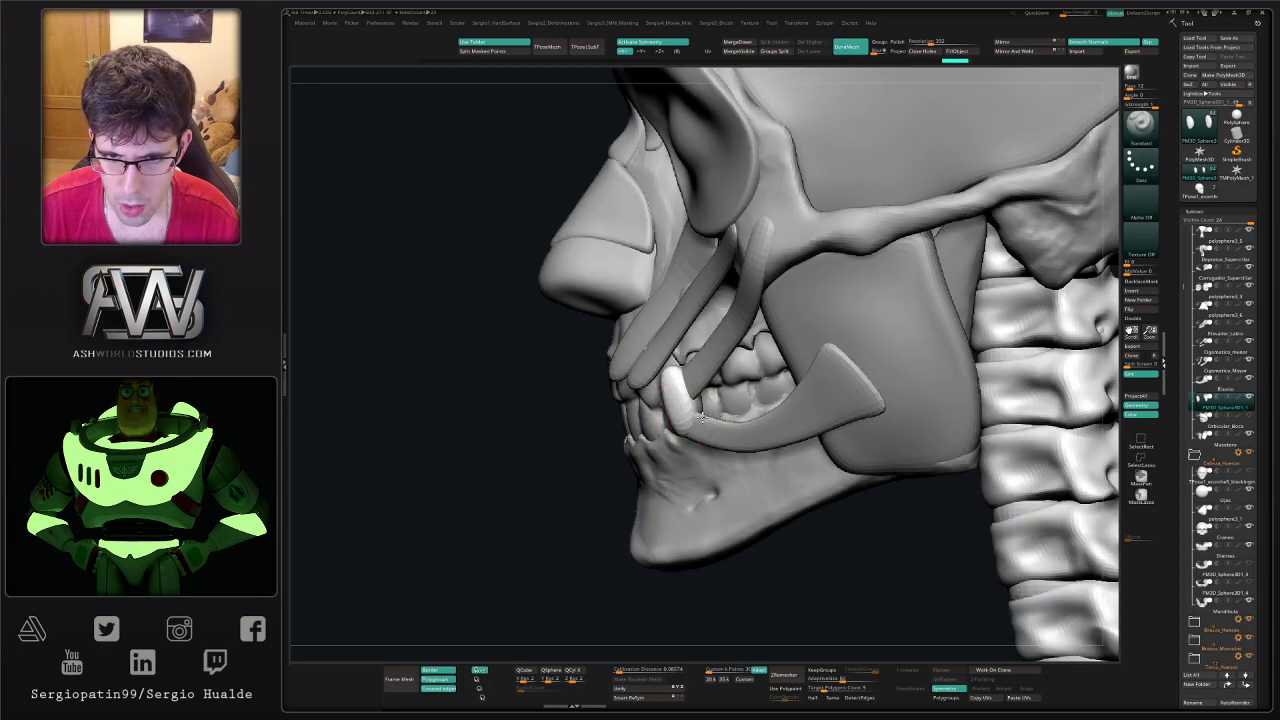
pyautogui.moveTo(684, 390)
pyautogui.mouseDown(button='right')
pyautogui.moveTo(750, 400)
pyautogui.moveTo(669, 385)
pyautogui.mouseUp(button='right')
# - Adjust the upper and lower ends of the mouth-corner nodes with the Move brush
pyautogui.press('b')
pyautogui.press('m')
pyautogui.press('v')
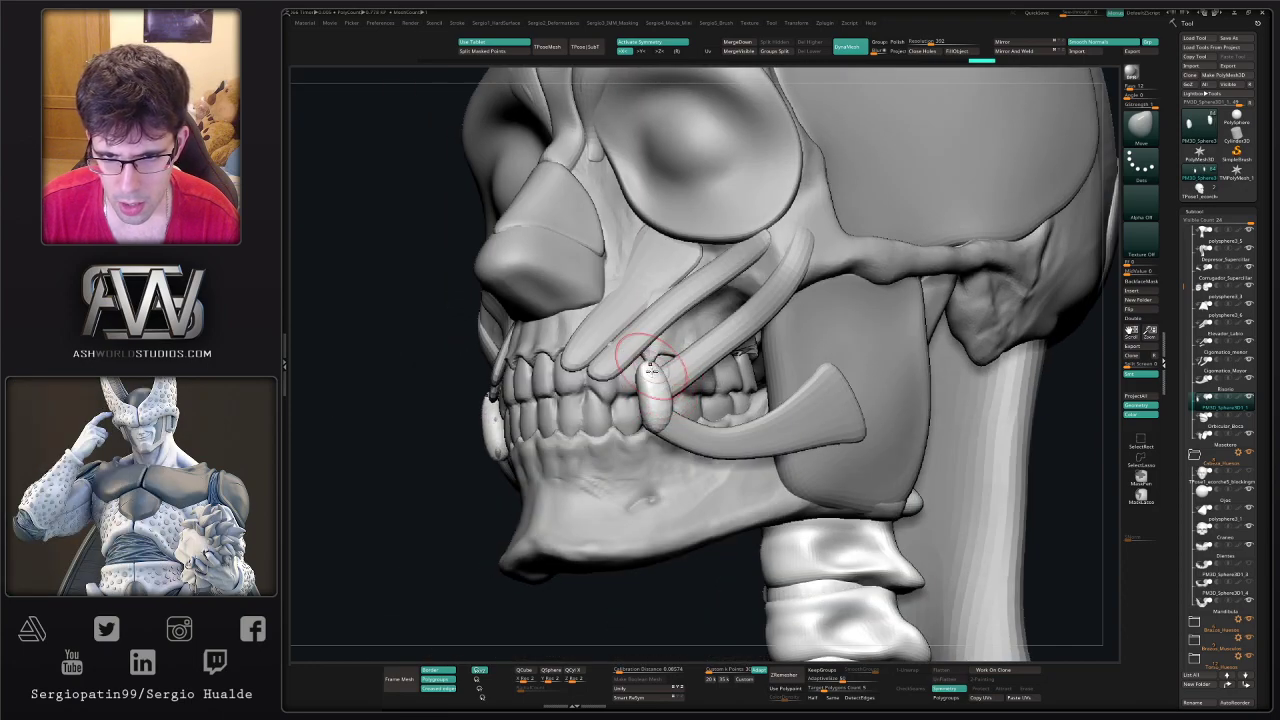
pyautogui.moveTo(650, 370); pyautogui.dragTo(660, 440)
pyautogui.moveTo(660, 437)
pyautogui.mouseDown(button='right')
pyautogui.moveTo(629, 386)
pyautogui.moveTo(857, 394)
pyautogui.mouseUp(button='right')
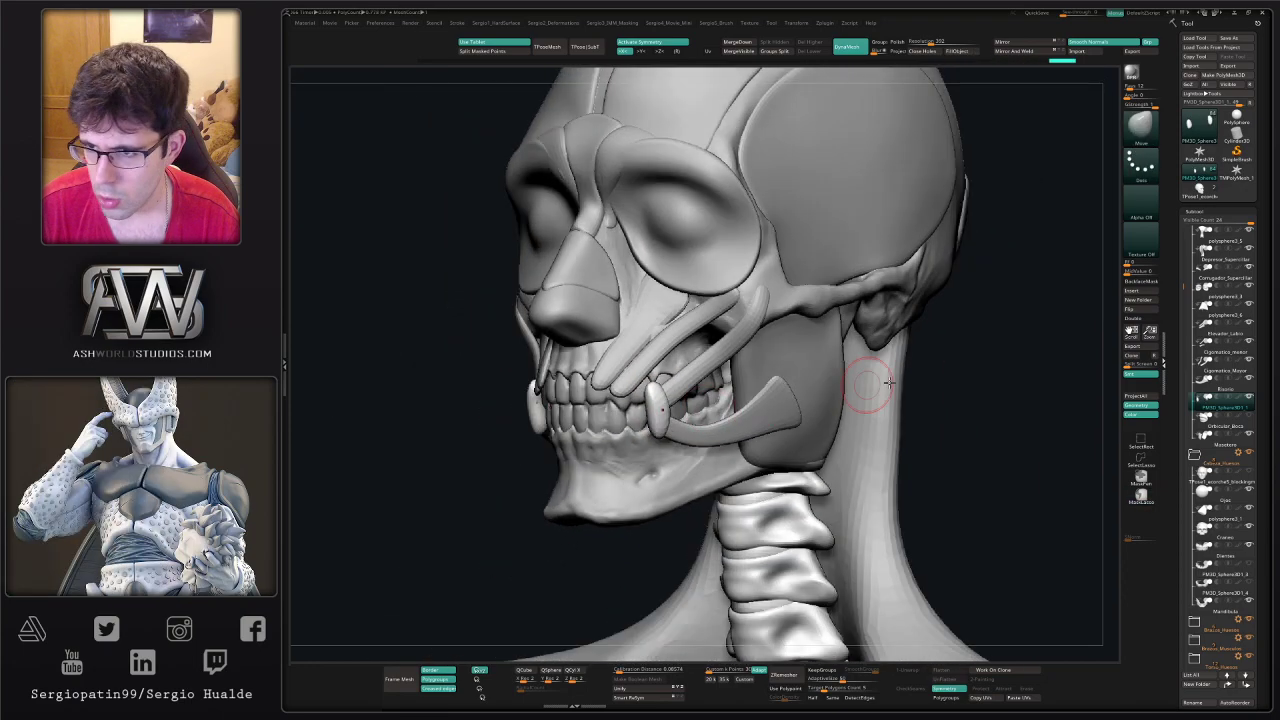
# - Show the Orbicular_Boca again and use a larger Move brush to fit the nodes against the lip corners
pyautogui.click(1250, 416)
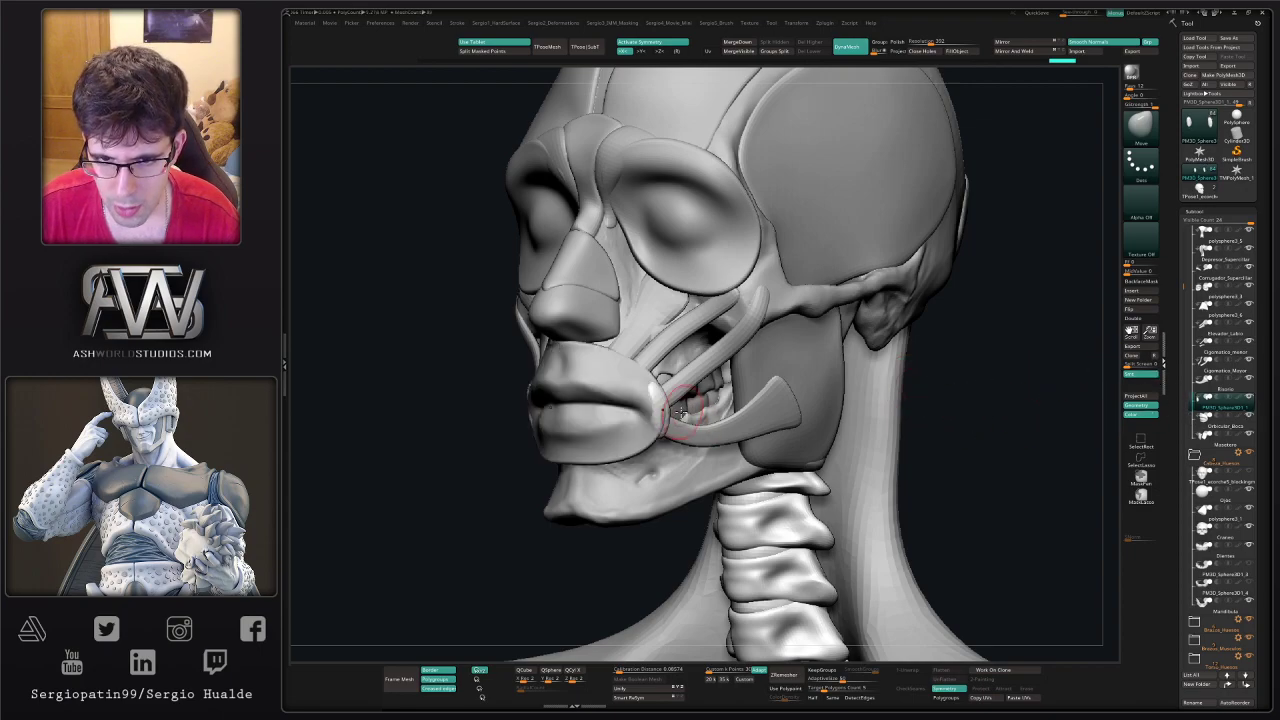
pyautogui.moveTo(690, 405); pyautogui.dragTo(640, 386, button='right')
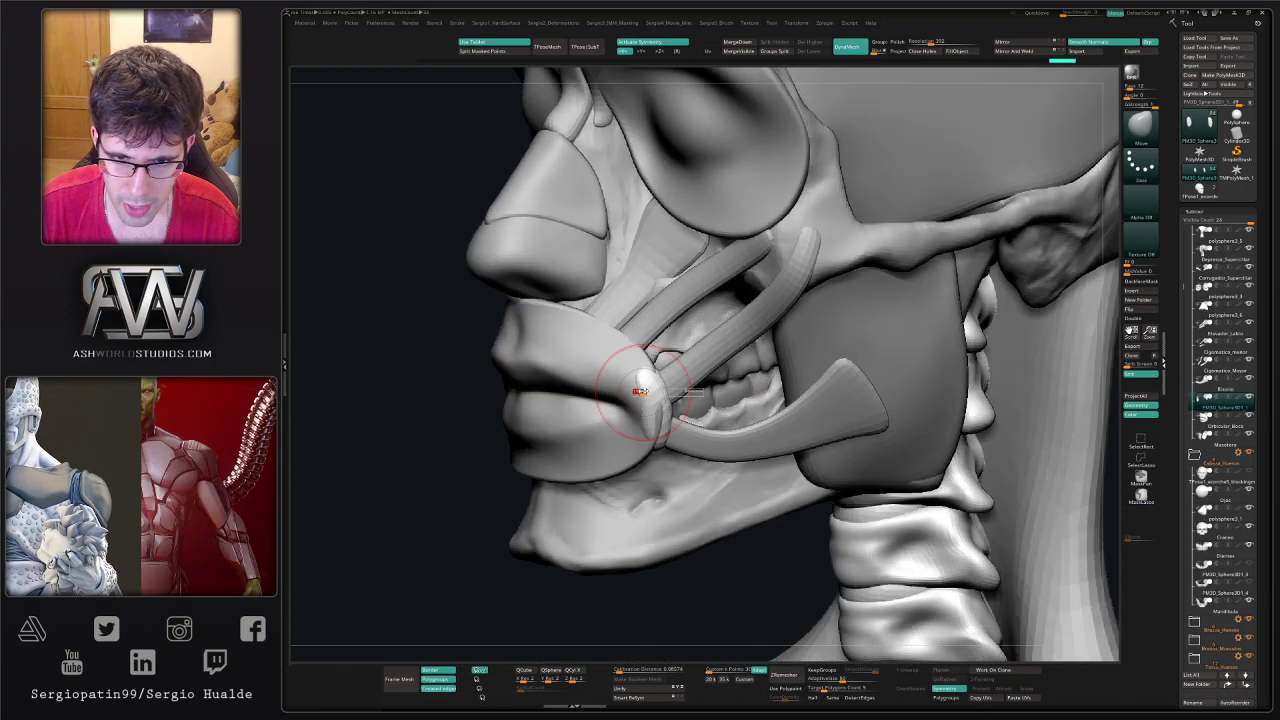
pyautogui.press(']')
pyautogui.moveTo(642, 368); pyautogui.dragTo(631, 371)
pyautogui.moveTo(634, 384)
pyautogui.mouseDown(button='right')
pyautogui.moveTo(658, 418)
pyautogui.moveTo(607, 421)
pyautogui.moveTo(638, 355)
pyautogui.mouseUp(button='right')
pyautogui.moveTo(660, 428)
pyautogui.mouseDown(button='right')
pyautogui.moveTo(690, 425)
pyautogui.moveTo(645, 430)
pyautogui.moveTo(658, 443)
pyautogui.mouseUp(button='right')
pyautogui.keyDown('alt'); pyautogui.click(659, 431); pyautogui.keyUp('alt')
pyautogui.press('shift')
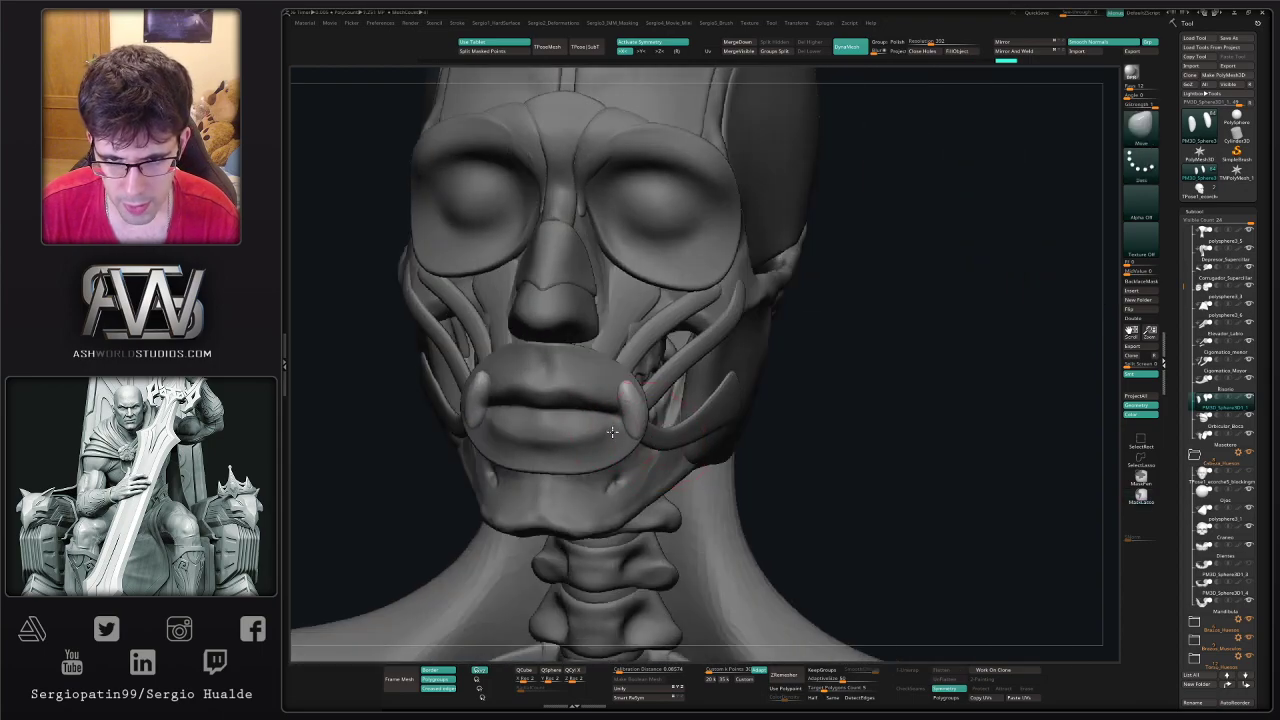
# - Select the Orbicular_Boca muscle and examine its fit at the mouth corners from the side and front
pyautogui.keyDown('alt'); pyautogui.click(612, 432); pyautogui.keyUp('alt')
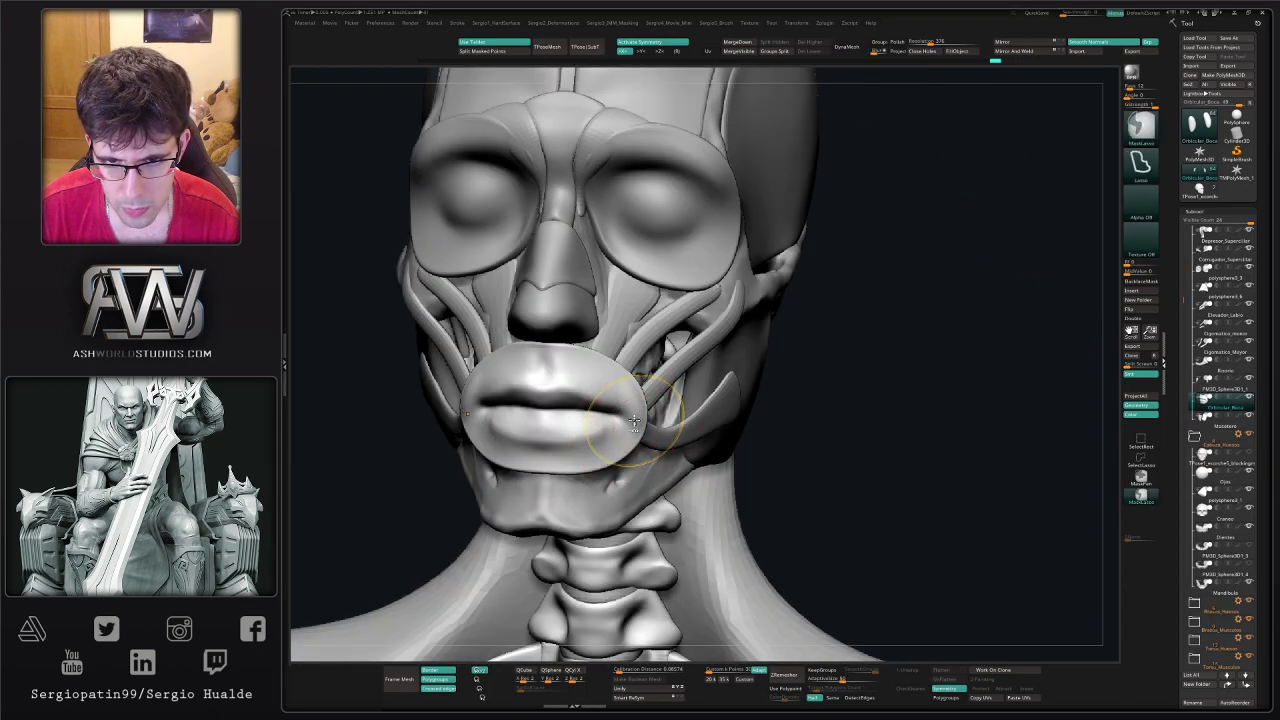
pyautogui.moveTo(640, 410); pyautogui.dragTo(601, 434, button='right')
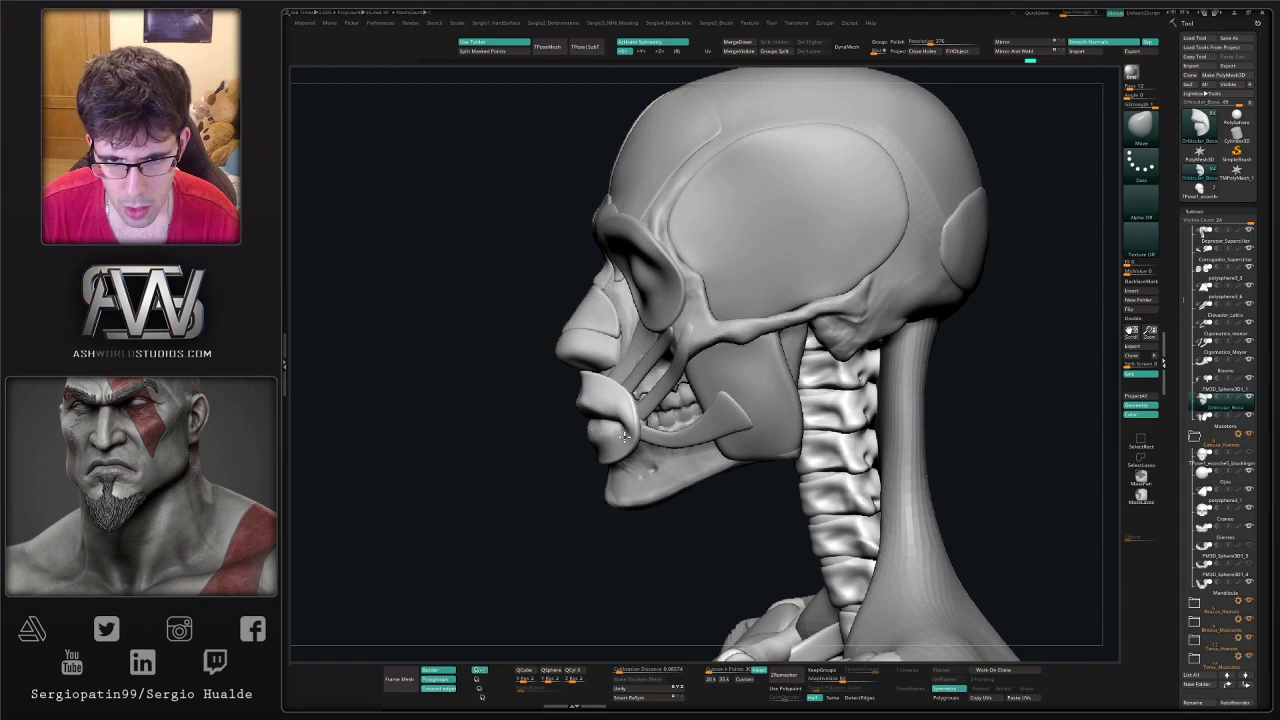
pyautogui.moveTo(596, 430); pyautogui.dragTo(640, 415, button='right')
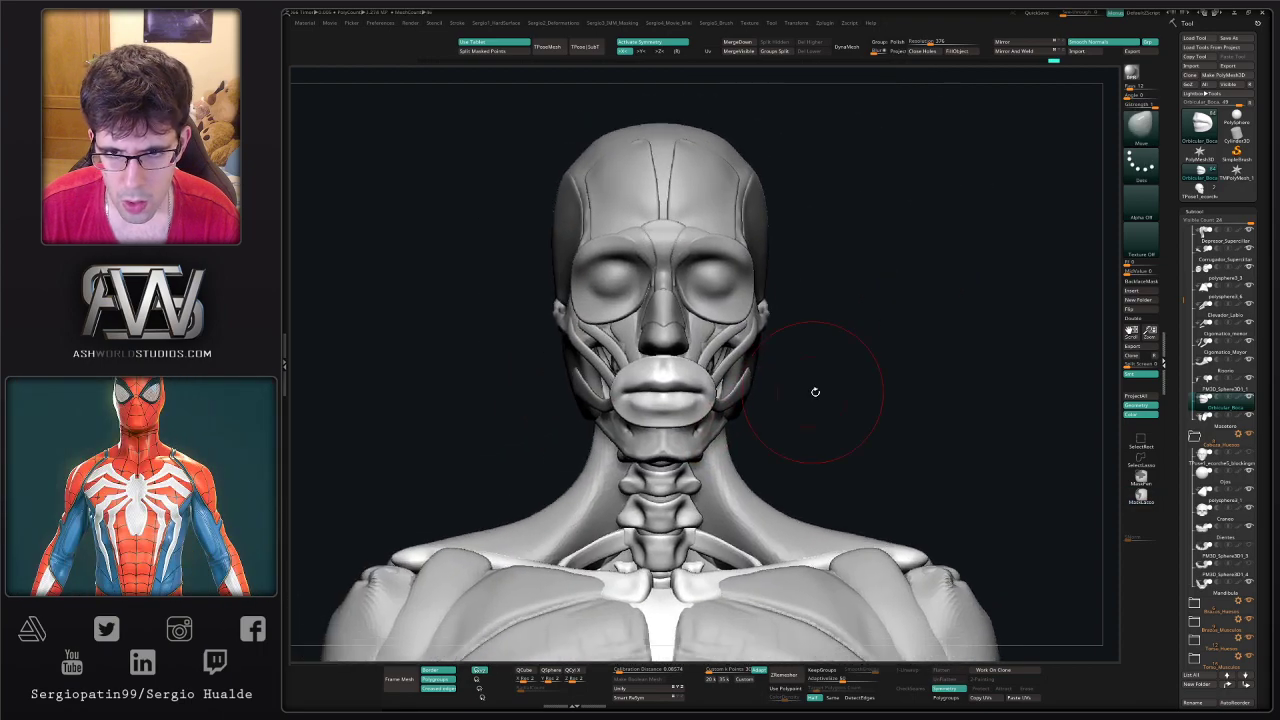
pyautogui.moveTo(815, 392); pyautogui.dragTo(798, 395, button='right')
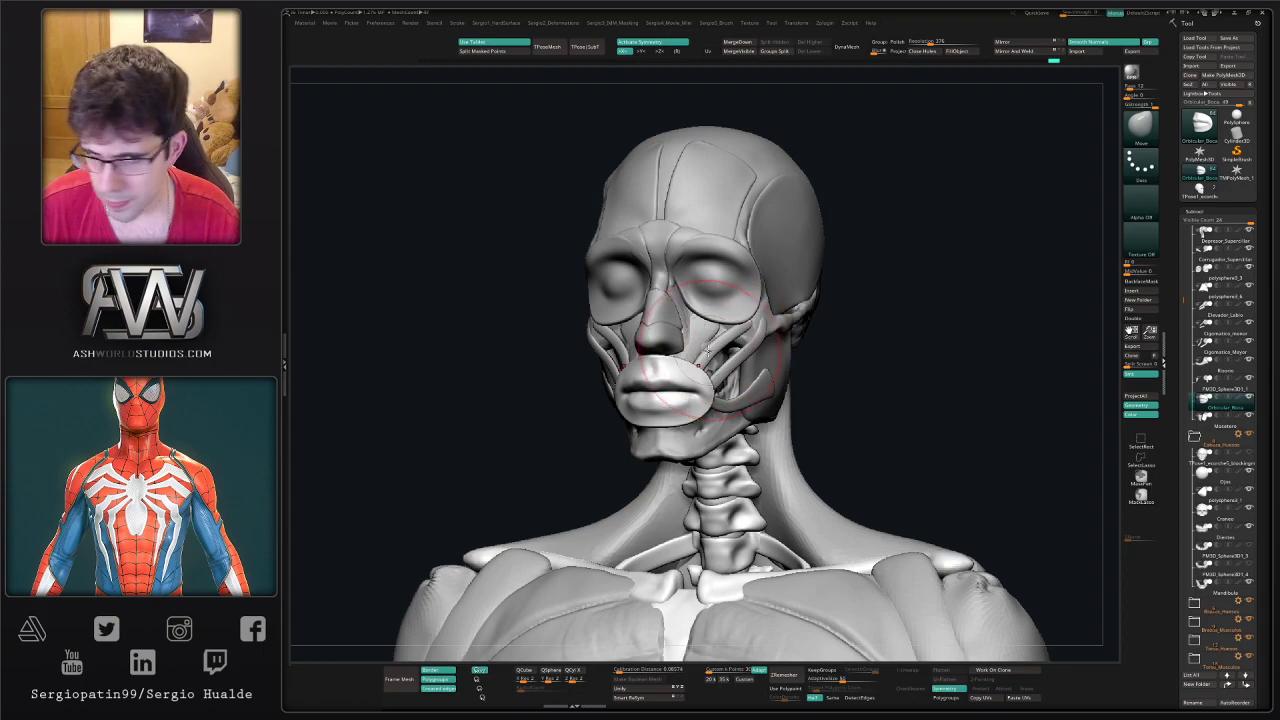
# - Examine how the mouth-corner nodes, Elevador_Labio and surrounding cheek muscles fit together from the front and both sides
pyautogui.moveTo(713, 362); pyautogui.dragTo(741, 478, button='right')
pyautogui.keyDown('alt'); pyautogui.click(725, 398); pyautogui.keyUp('alt')
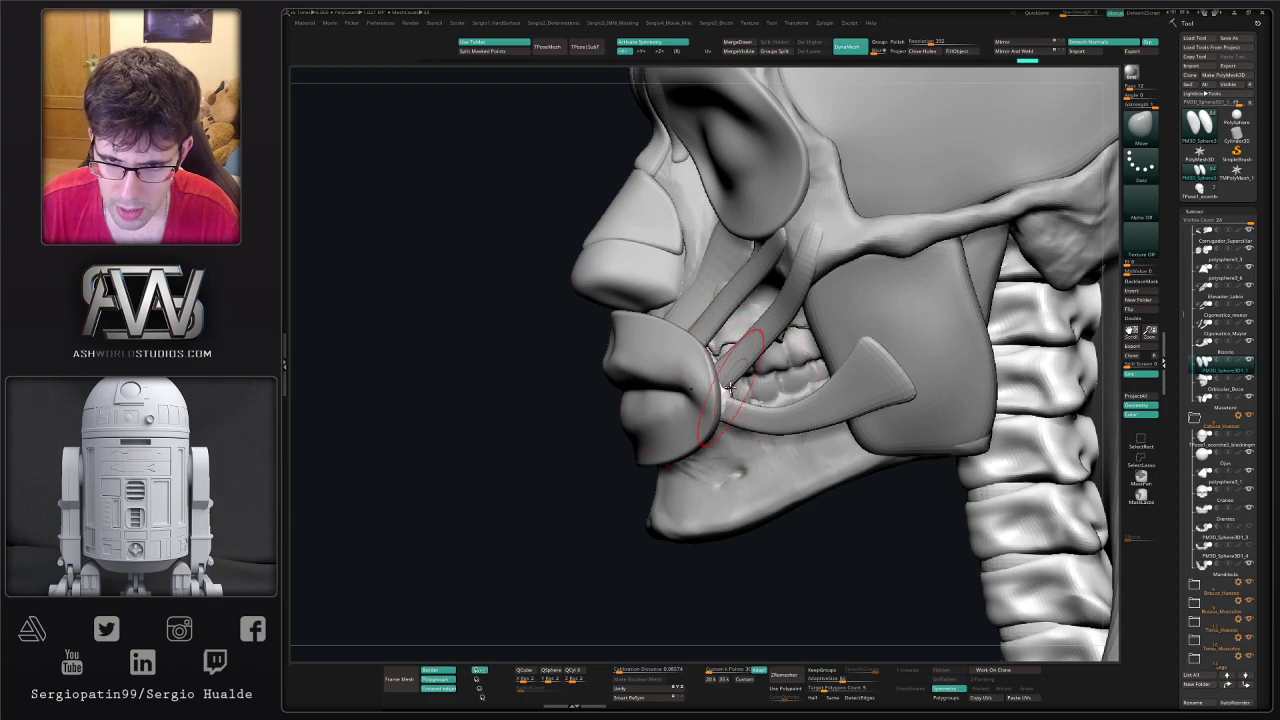
pyautogui.moveTo(728, 417); pyautogui.dragTo(755, 338, button='right')
pyautogui.moveTo(755, 338)
pyautogui.mouseDown(button='right')
pyautogui.moveTo(768, 345)
pyautogui.moveTo(747, 331)
pyautogui.moveTo(789, 323)
pyautogui.moveTo(831, 340)
pyautogui.moveTo(731, 313)
pyautogui.moveTo(664, 258)
pyautogui.moveTo(668, 300)
pyautogui.moveTo(680, 205)
pyautogui.moveTo(701, 286)
pyautogui.moveTo(663, 323)
pyautogui.mouseUp(button='right')
pyautogui.keyDown('alt'); pyautogui.click(700, 293); pyautogui.keyUp('alt')
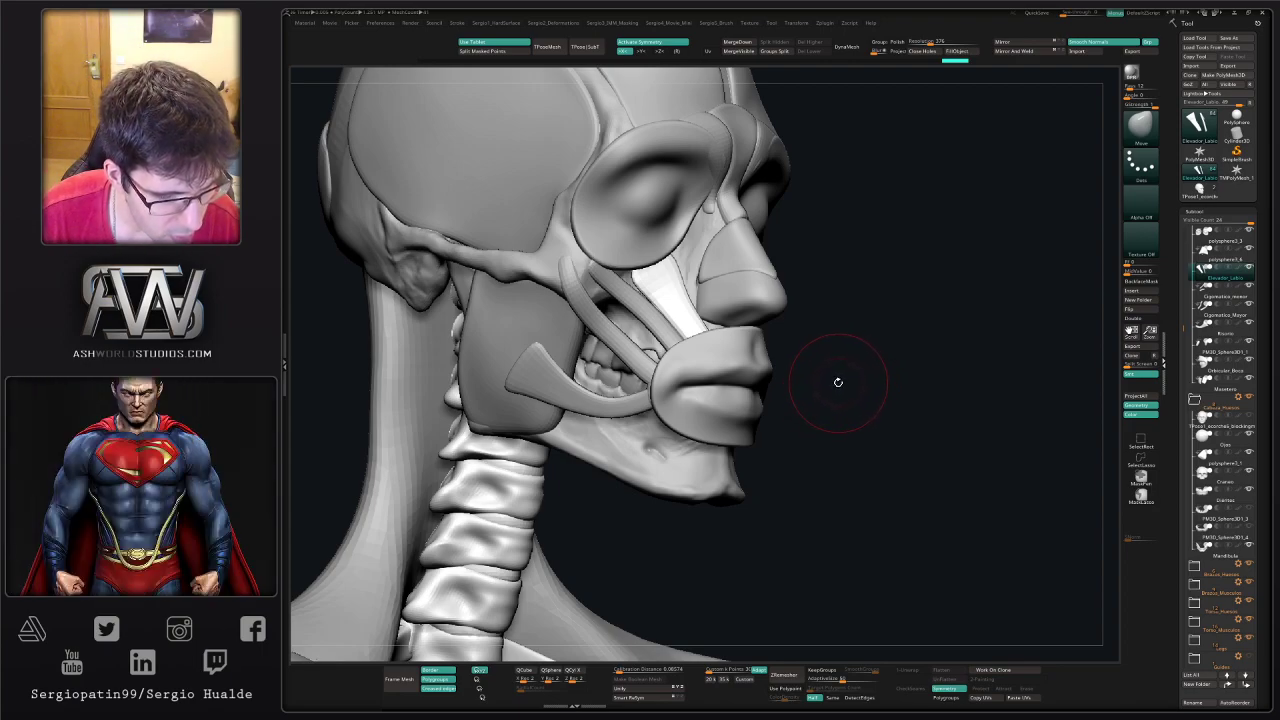
pyautogui.moveTo(847, 395)
pyautogui.mouseDown()
pyautogui.moveTo(837, 400)
pyautogui.moveTo(948, 397)
pyautogui.mouseUp()
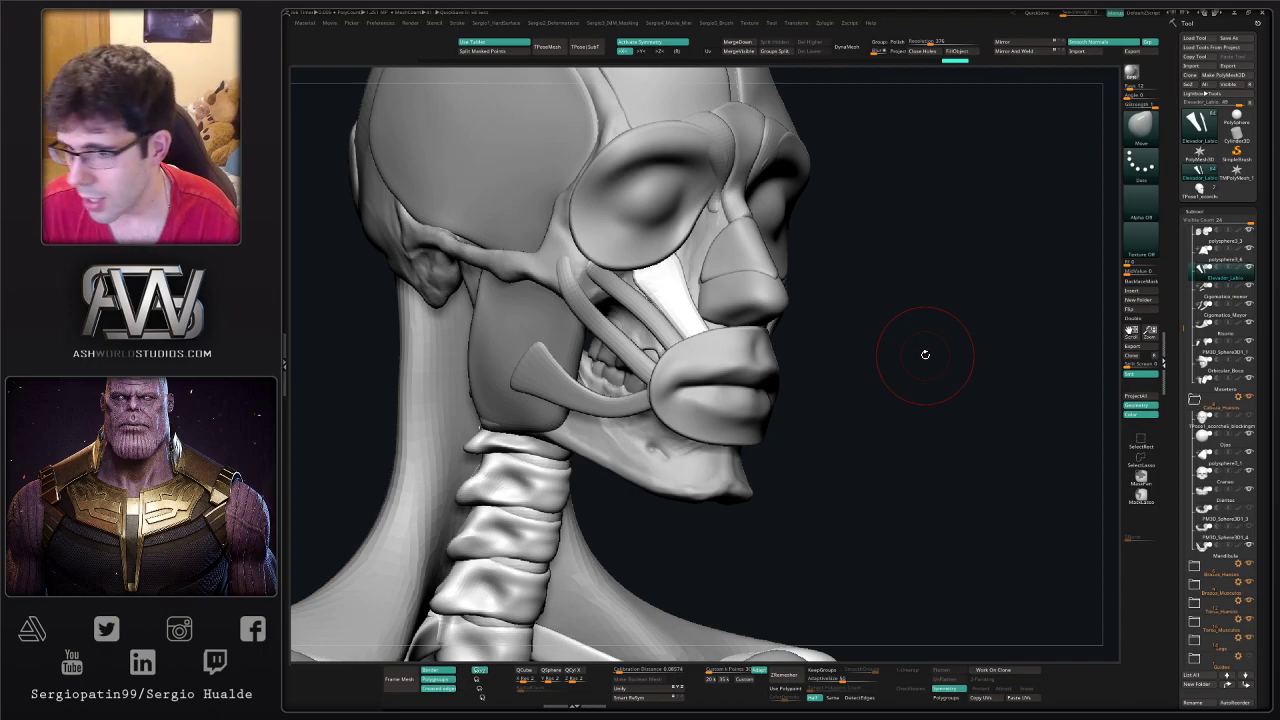
pyautogui.moveTo(925, 355)
pyautogui.mouseDown(button='right')
pyautogui.moveTo(786, 326)
pyautogui.moveTo(831, 360)
pyautogui.moveTo(812, 354)
pyautogui.moveTo(930, 393)
pyautogui.moveTo(926, 337)
pyautogui.moveTo(863, 327)
pyautogui.mouseUp(button='right')
pyautogui.moveTo(858, 326); pyautogui.dragTo(758, 338)
pyautogui.keyDown('shift'); pyautogui.moveTo(759, 338); pyautogui.dragTo(829, 308, button='right'); pyautogui.keyUp('shift')
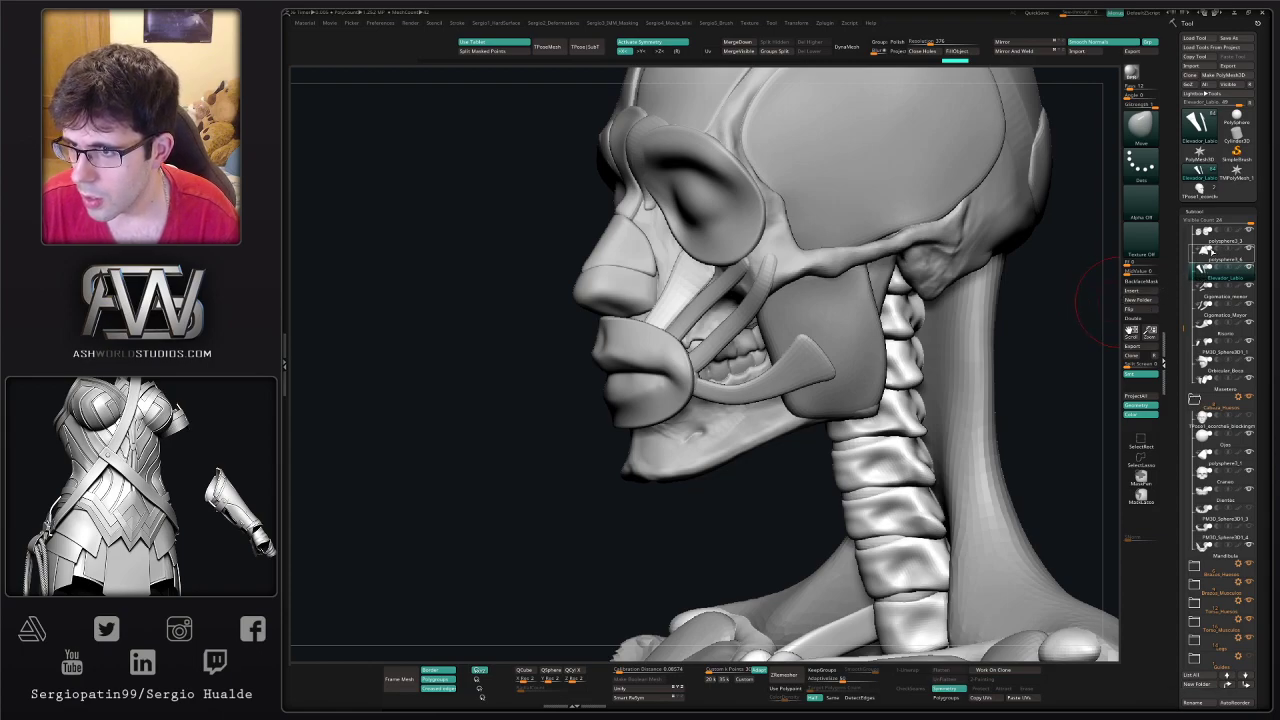
# - Select the full head skin subtool and mask an oval area on the cheek behind the mouth corner
pyautogui.moveTo(1204, 269)
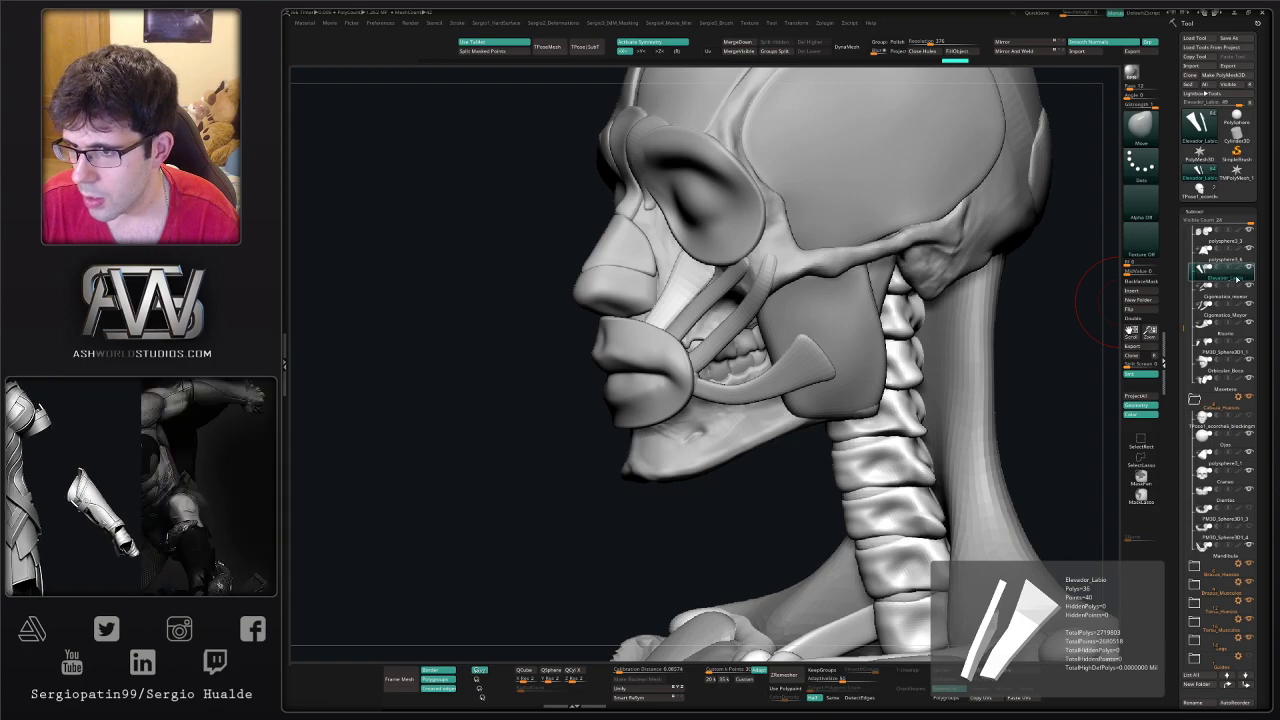
pyautogui.click(1222, 426)
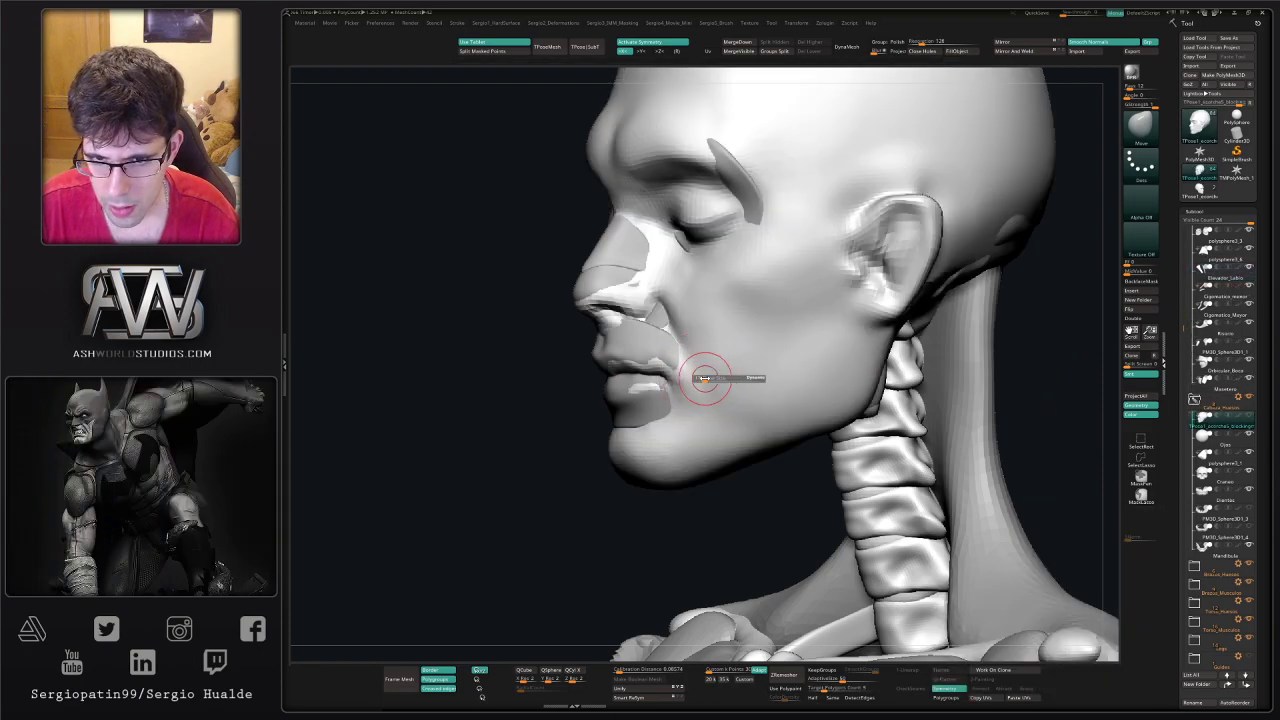
pyautogui.keyDown('ctrl'); pyautogui.moveTo(717, 362); pyautogui.dragTo(778, 368); pyautogui.keyUp('ctrl')
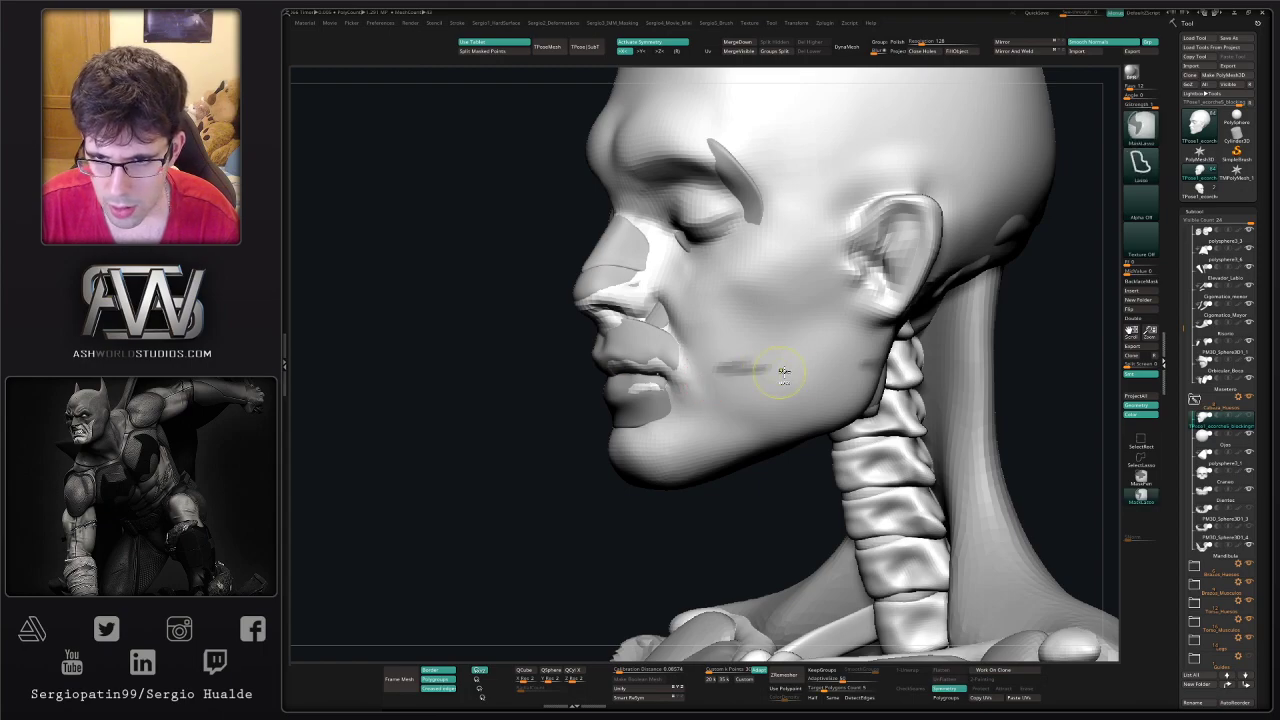
pyautogui.keyDown('ctrl'); pyautogui.moveTo(1053, 437); pyautogui.dragTo(1118, 467); pyautogui.keyUp('ctrl')
pyautogui.keyDown('ctrl'); pyautogui.click(1139, 477); pyautogui.keyUp('ctrl')
pyautogui.moveTo(705, 377)
pyautogui.keyDown('ctrl'); pyautogui.mouseDown()
pyautogui.moveTo(766, 358)
pyautogui.moveTo(690, 395)
pyautogui.moveTo(760, 405)
pyautogui.moveTo(765, 330)
pyautogui.moveTo(714, 374)
pyautogui.mouseUp(); pyautogui.keyUp('ctrl')
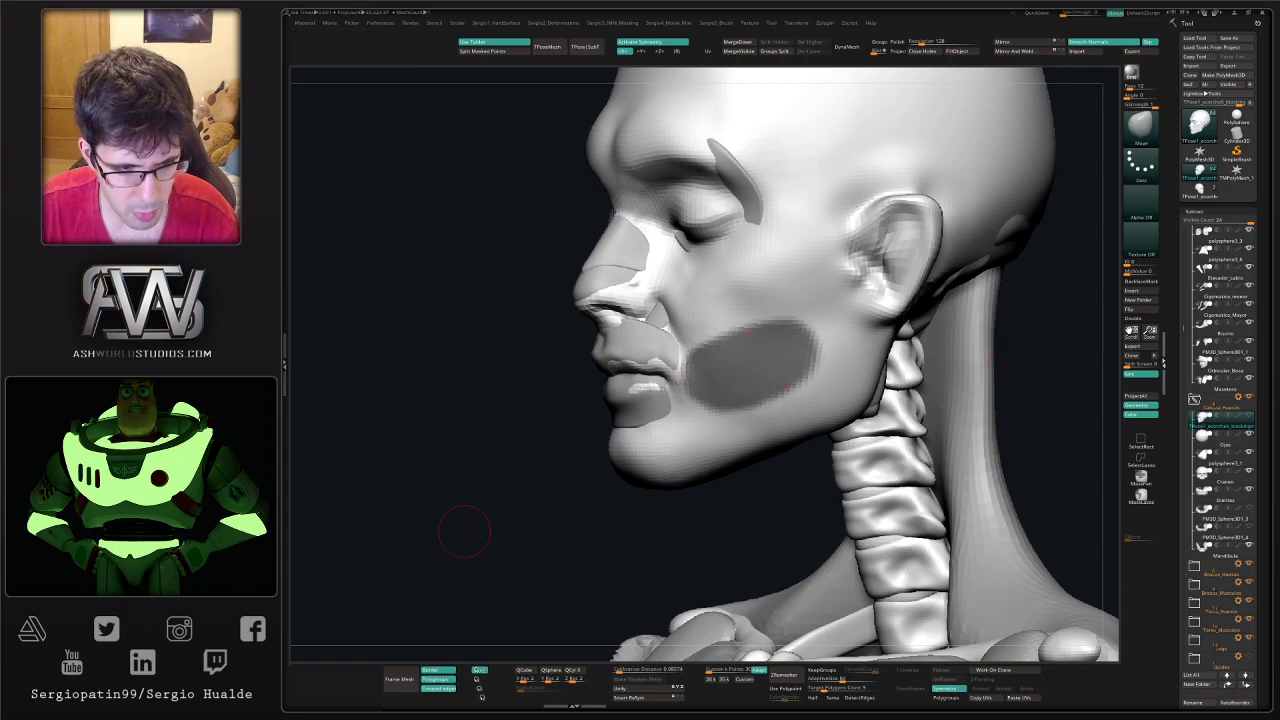
# - Duplicate the masked head, clear the mask on the original, hide the original and select the masked copy
pyautogui.hotkey('ctrl', 'shift', 'd')
pyautogui.keyDown('ctrl'); pyautogui.moveTo(1022, 374); pyautogui.dragTo(1112, 449); pyautogui.keyUp('ctrl')
pyautogui.hotkey('ctrl', 'z')
pyautogui.click(1218, 420)
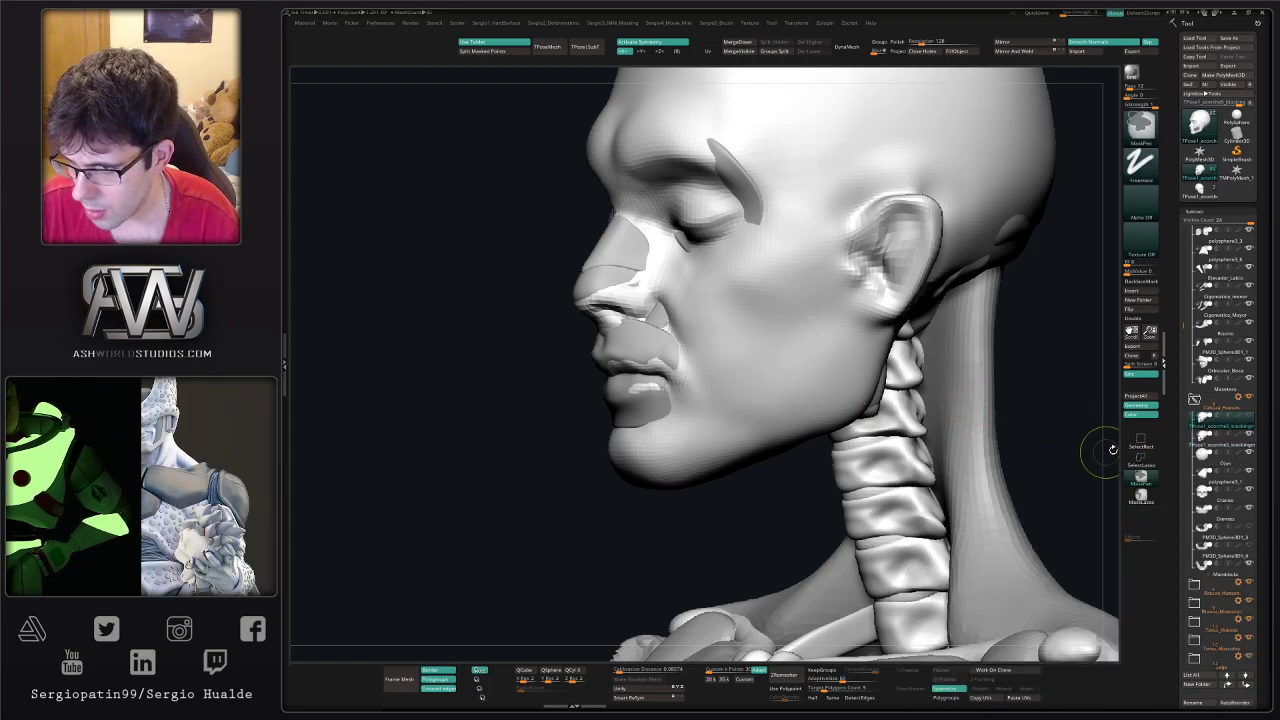
pyautogui.click(1208, 440)
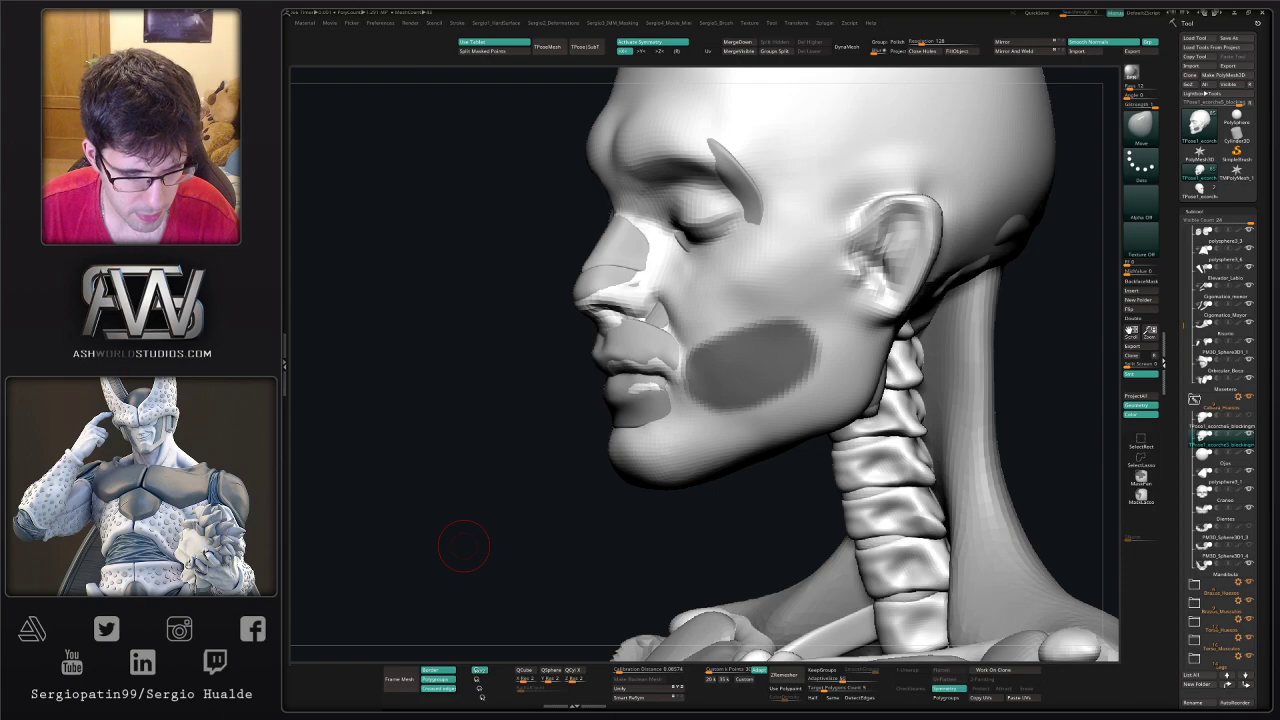
# - Isolate the masked cheek area as its own polygroup and reduce the patch with ZRemesher set to Half
pyautogui.hotkey('ctrl', 'w')
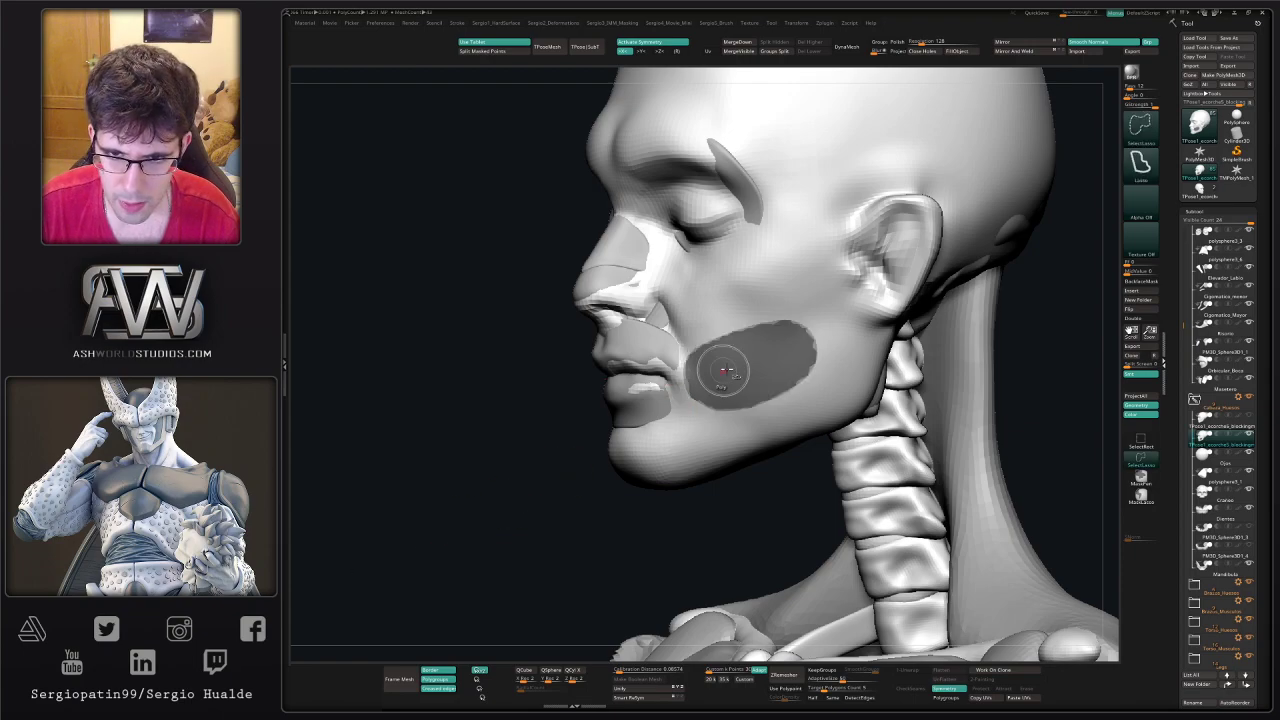
pyautogui.keyDown('ctrl'); pyautogui.keyDown('shift'); pyautogui.click(725, 370); pyautogui.keyUp('shift'); pyautogui.keyUp('ctrl')
pyautogui.keyDown('ctrl'); pyautogui.moveTo(754, 486); pyautogui.dragTo(768, 508); pyautogui.keyUp('ctrl')
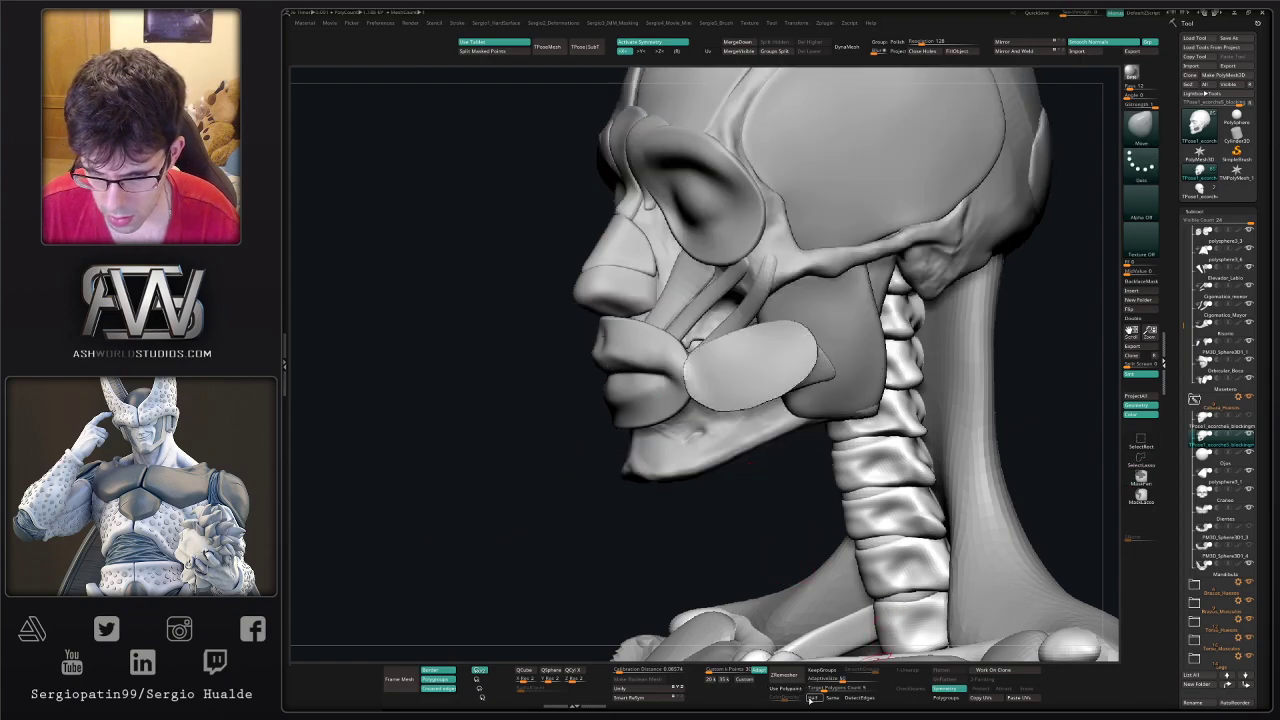
pyautogui.click(781, 672)
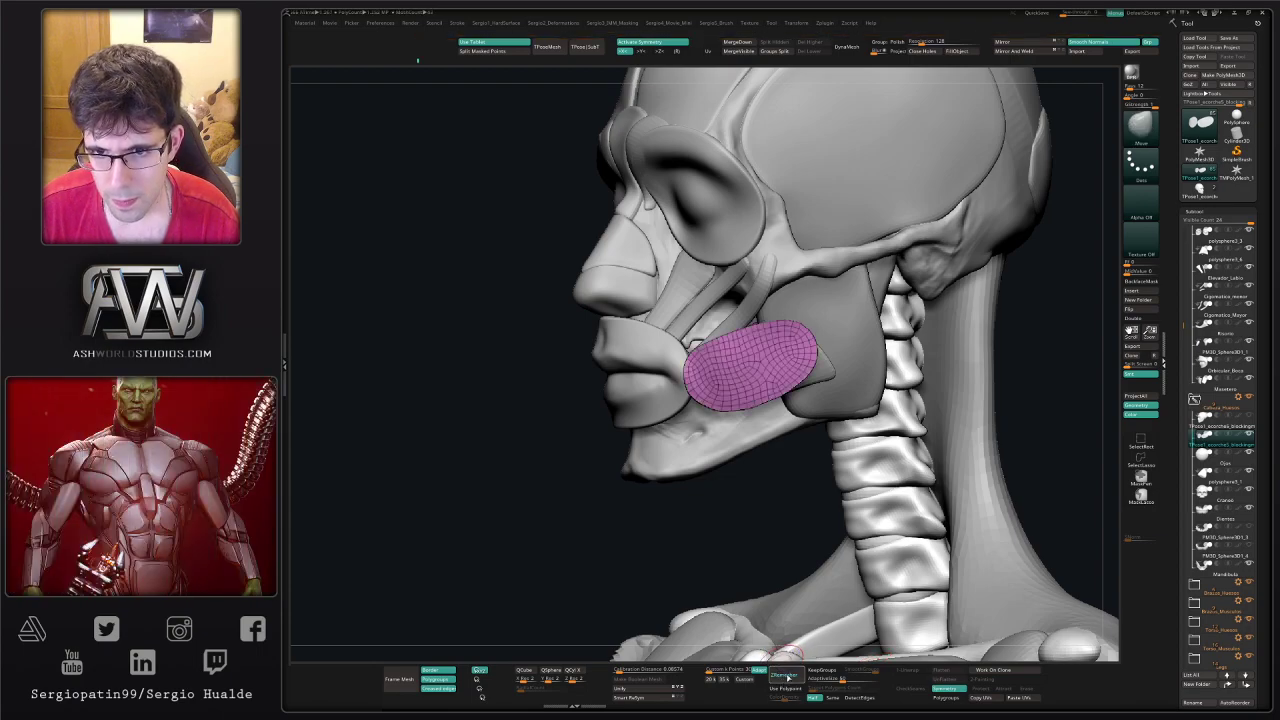
pyautogui.click(786, 676)
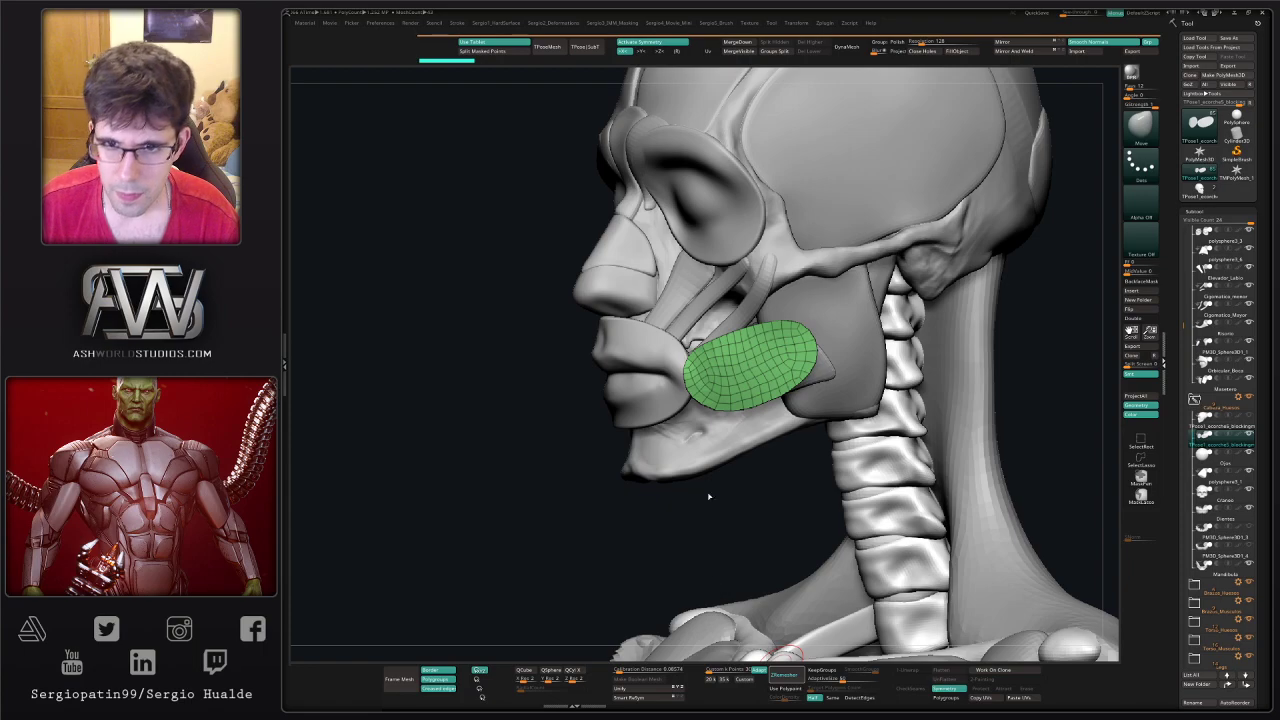
# - Push the cheek patch inward beneath the Risorio and zygomatic muscles with a resized Move brush, working from the side and rear
pyautogui.moveTo(715, 358); pyautogui.dragTo(782, 377, button='right')
pyautogui.press('s')
pyautogui.moveTo(749, 376)
pyautogui.mouseDown()
pyautogui.moveTo(766, 375)
pyautogui.moveTo(706, 358)
pyautogui.mouseUp()
pyautogui.press('s')
pyautogui.moveTo(760, 380); pyautogui.dragTo(698, 358, button='right')
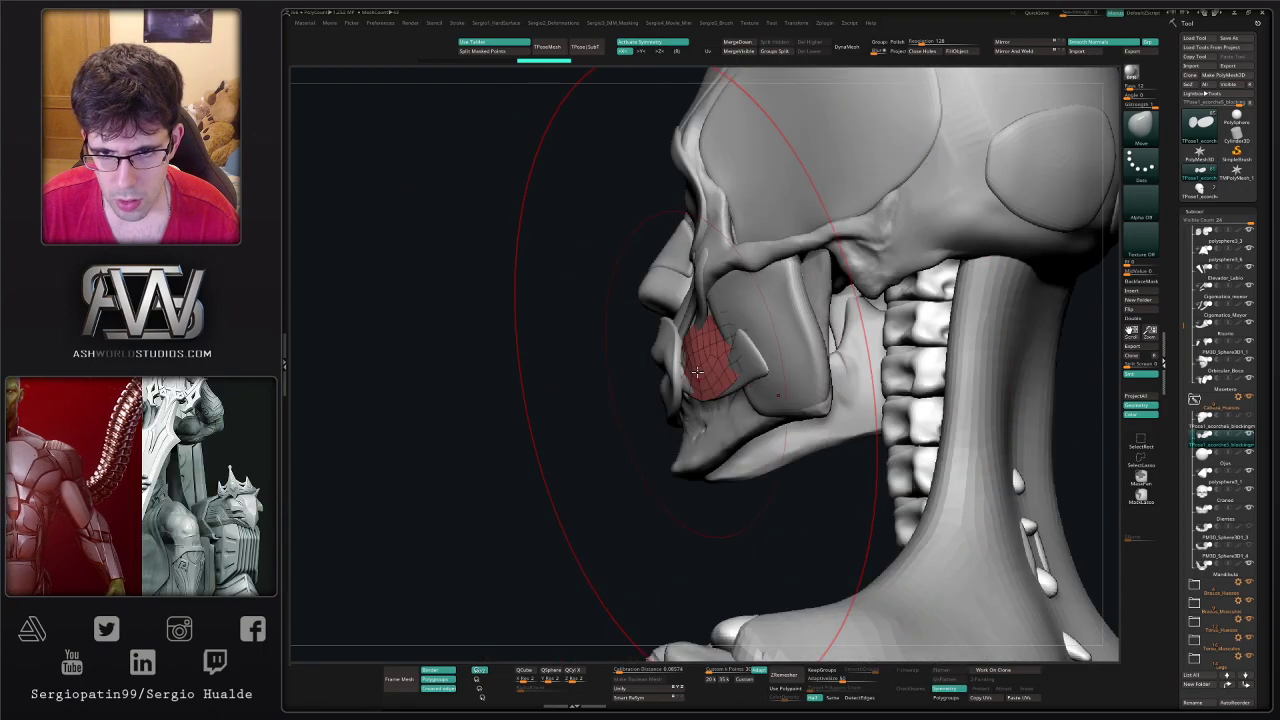
pyautogui.press('s')
pyautogui.moveTo(708, 360); pyautogui.dragTo(706, 360)
pyautogui.moveTo(740, 376); pyautogui.dragTo(712, 361, button='right')
pyautogui.press('s')
pyautogui.moveTo(712, 361); pyautogui.dragTo(705, 360)
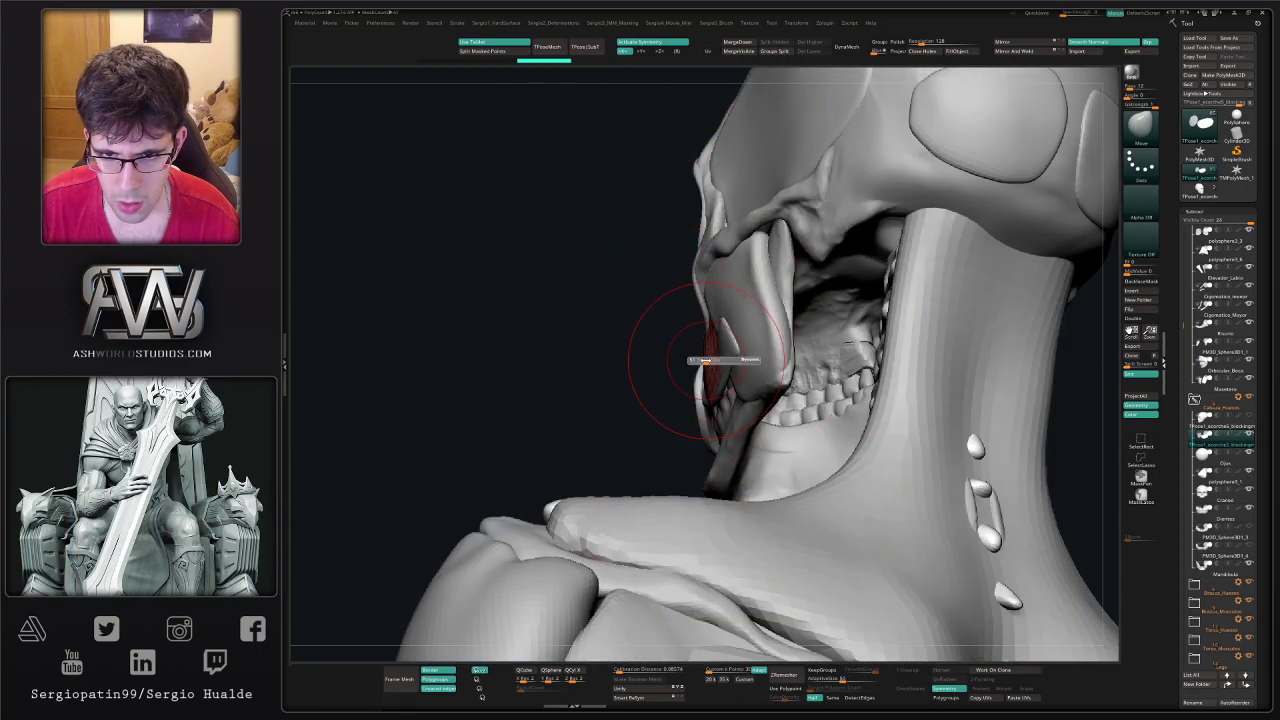
# - Shape the front end of the cheek patch behind the mouth corner with the Move brush and check it in isolation
pyautogui.moveTo(718, 362)
pyautogui.mouseDown(button='right')
pyautogui.moveTo(738, 378)
pyautogui.moveTo(715, 335)
pyautogui.moveTo(737, 341)
pyautogui.moveTo(698, 337)
pyautogui.moveTo(655, 386)
pyautogui.moveTo(693, 412)
pyautogui.mouseUp(button='right')
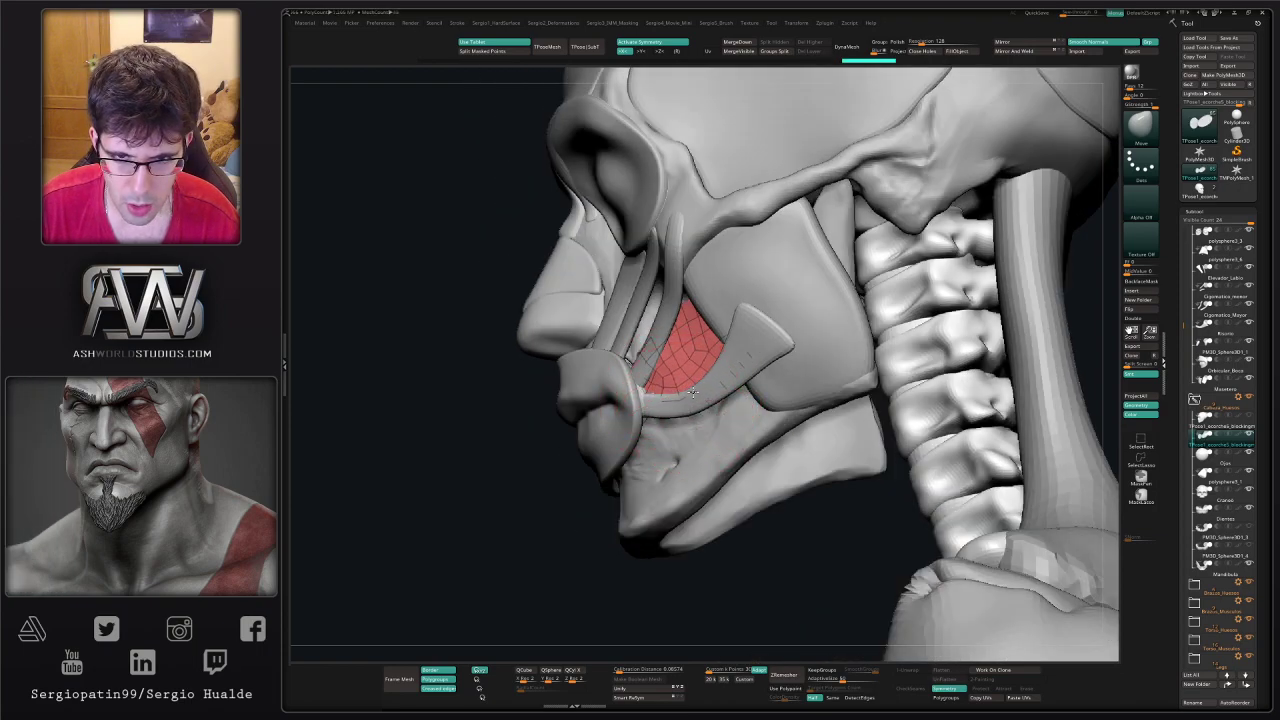
pyautogui.moveTo(693, 393); pyautogui.dragTo(657, 387, button='right')
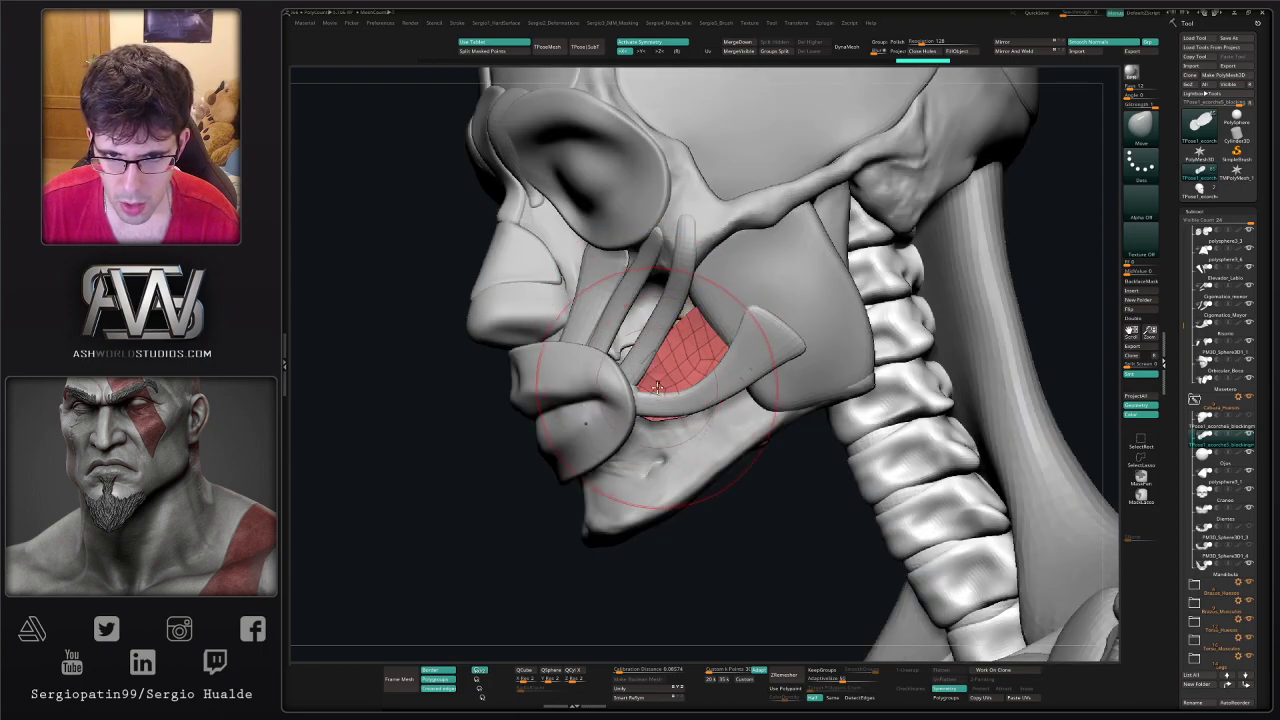
pyautogui.keyDown('alt'); pyautogui.click(661, 396); pyautogui.keyUp('alt')
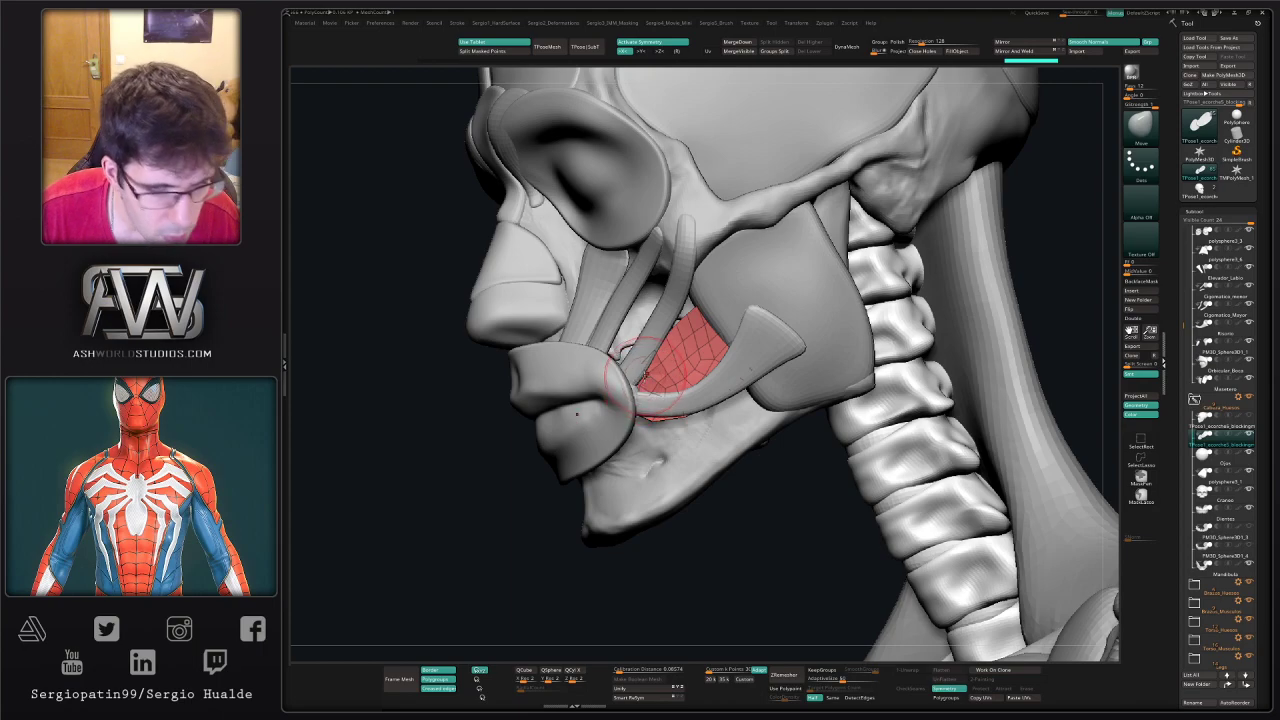
pyautogui.keyDown('ctrl'); pyautogui.keyDown('shift'); pyautogui.click(645, 400); pyautogui.keyUp('shift'); pyautogui.keyUp('ctrl')
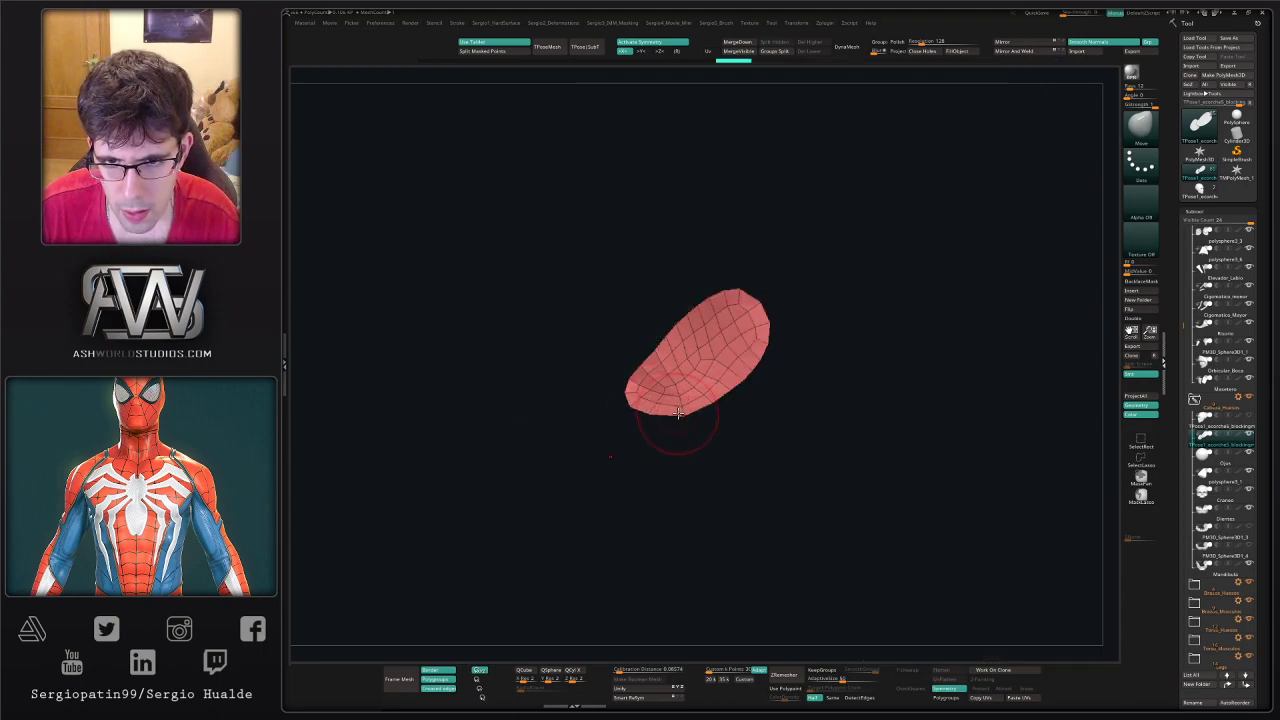
pyautogui.keyDown('ctrl'); pyautogui.keyDown('shift'); pyautogui.click(638, 370); pyautogui.keyUp('shift'); pyautogui.keyUp('ctrl')
# - Collapse the head bones folder and hide the arm, torso and leg folders so that only the head stays in view
pyautogui.moveTo(657, 404); pyautogui.dragTo(686, 346, button='right')
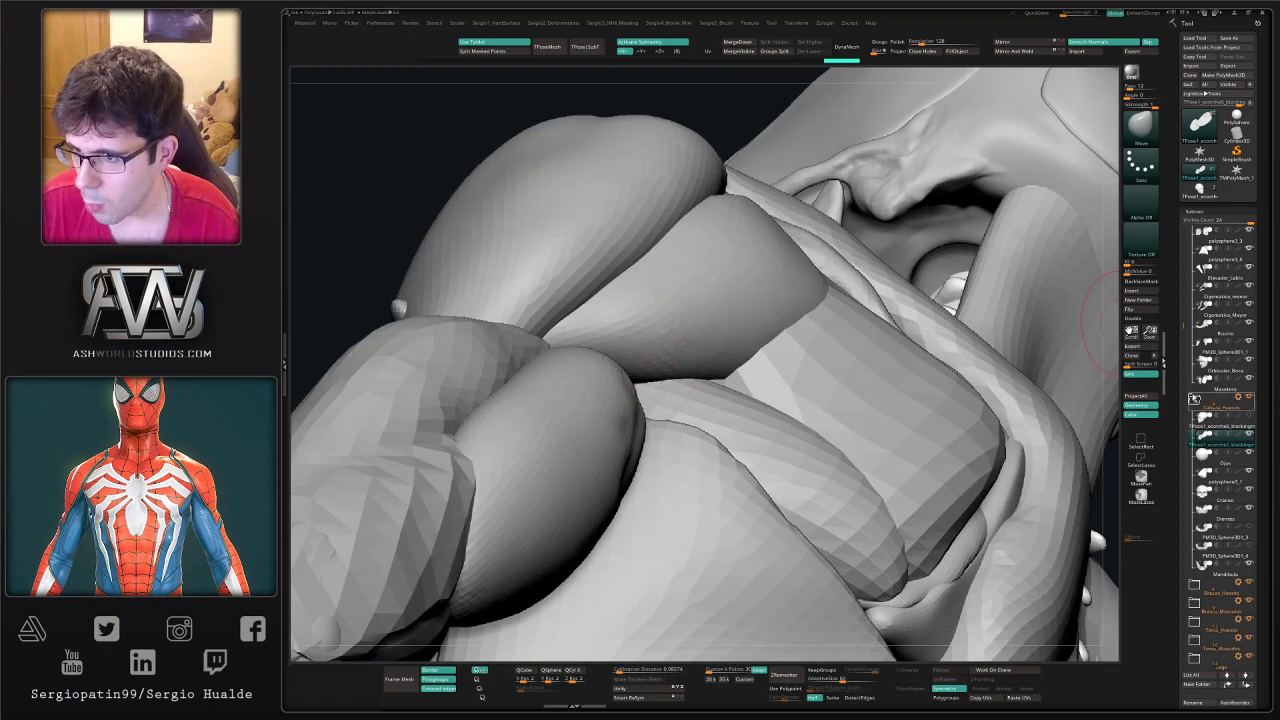
pyautogui.click(1193, 399)
pyautogui.click(1249, 444)
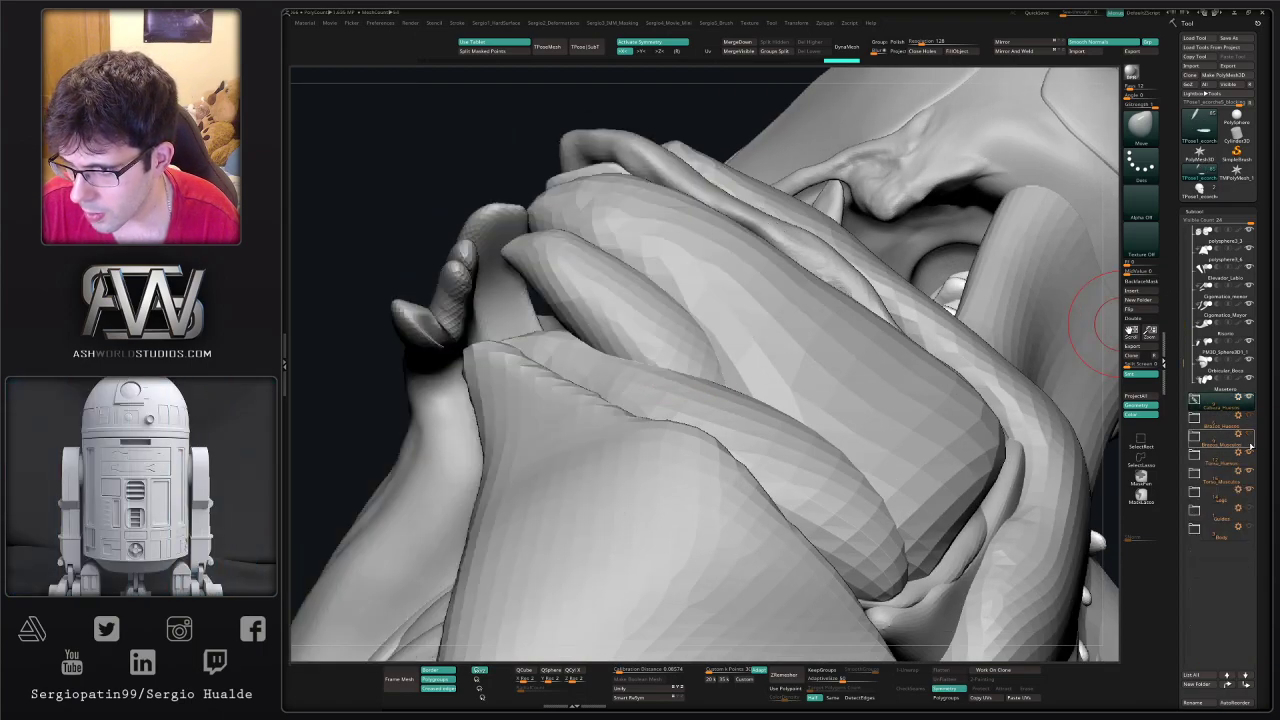
pyautogui.click(1250, 470)
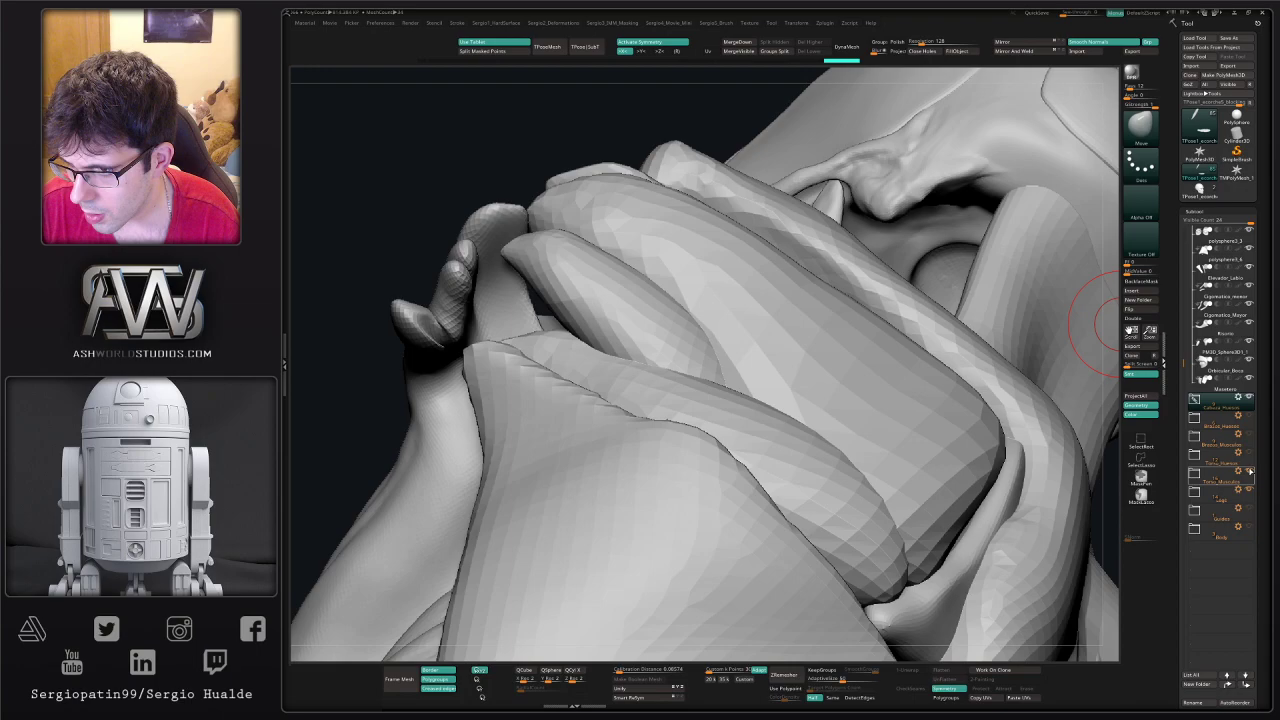
pyautogui.click(1249, 489)
# - Undo a Move-brush adjustment to the cheek patch from the front and switch to the Move transform
pyautogui.moveTo(850, 400); pyautogui.dragTo(738, 478, button='right')
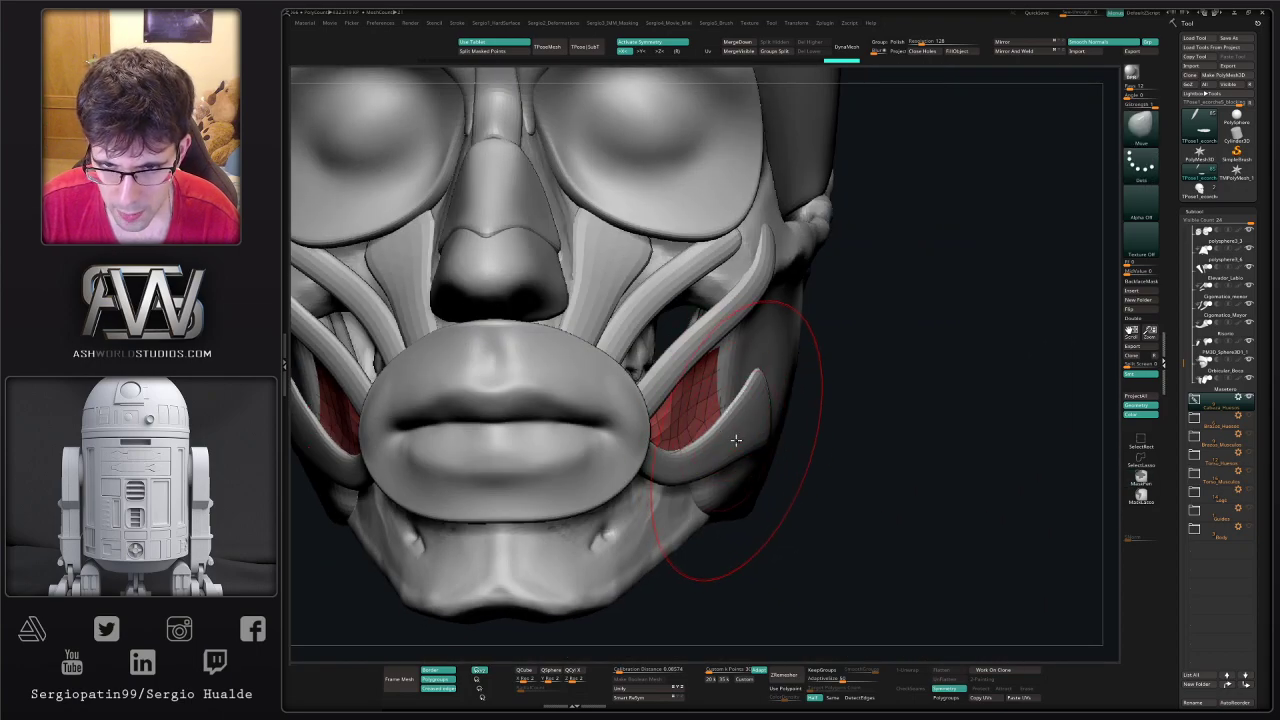
pyautogui.moveTo(736, 440); pyautogui.dragTo(700, 437)
pyautogui.hotkey('ctrl', 'z')
pyautogui.press('w')
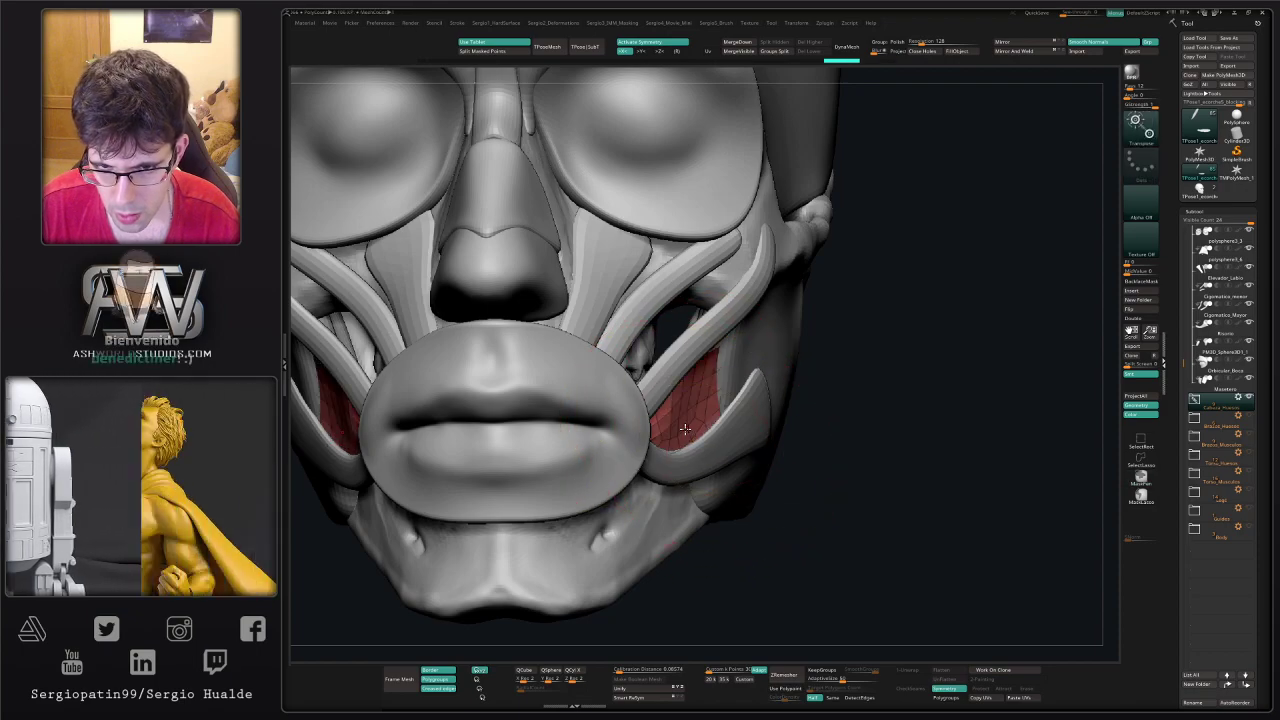
# - Isolate the cheek muscle mesh, set the gizmo pivot at its front tip and reposition the mesh around that point
pyautogui.moveTo(685, 429); pyautogui.dragTo(634, 432, button='right')
pyautogui.hotkey('alt', 's')
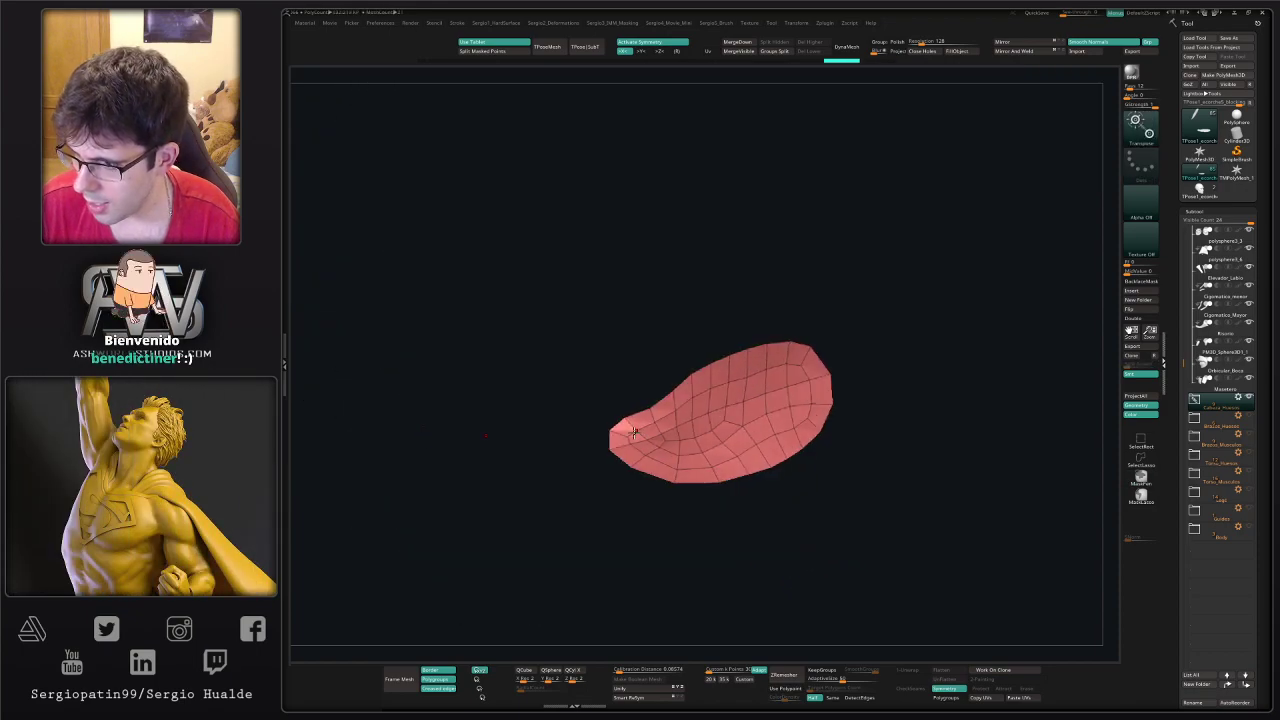
pyautogui.keyDown('alt'); pyautogui.click(626, 434); pyautogui.keyUp('alt')
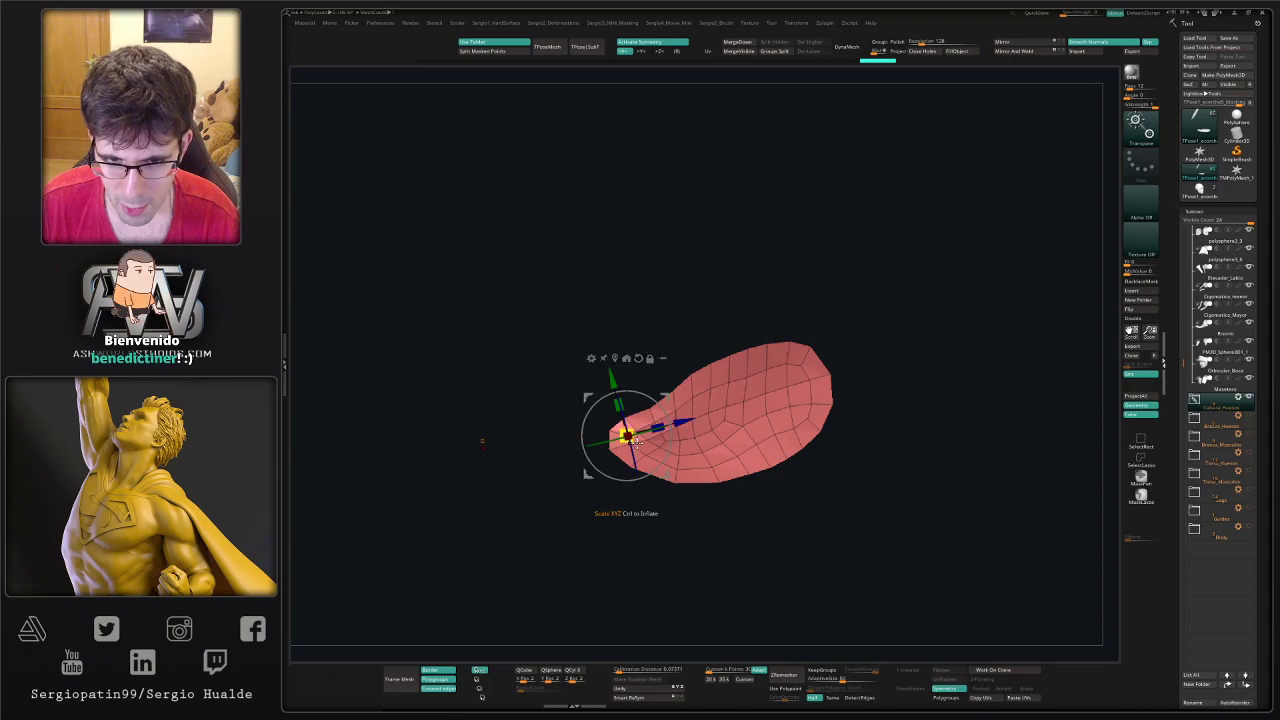
pyautogui.keyDown('alt'); pyautogui.moveTo(597, 410); pyautogui.dragTo(614, 436); pyautogui.keyUp('alt')
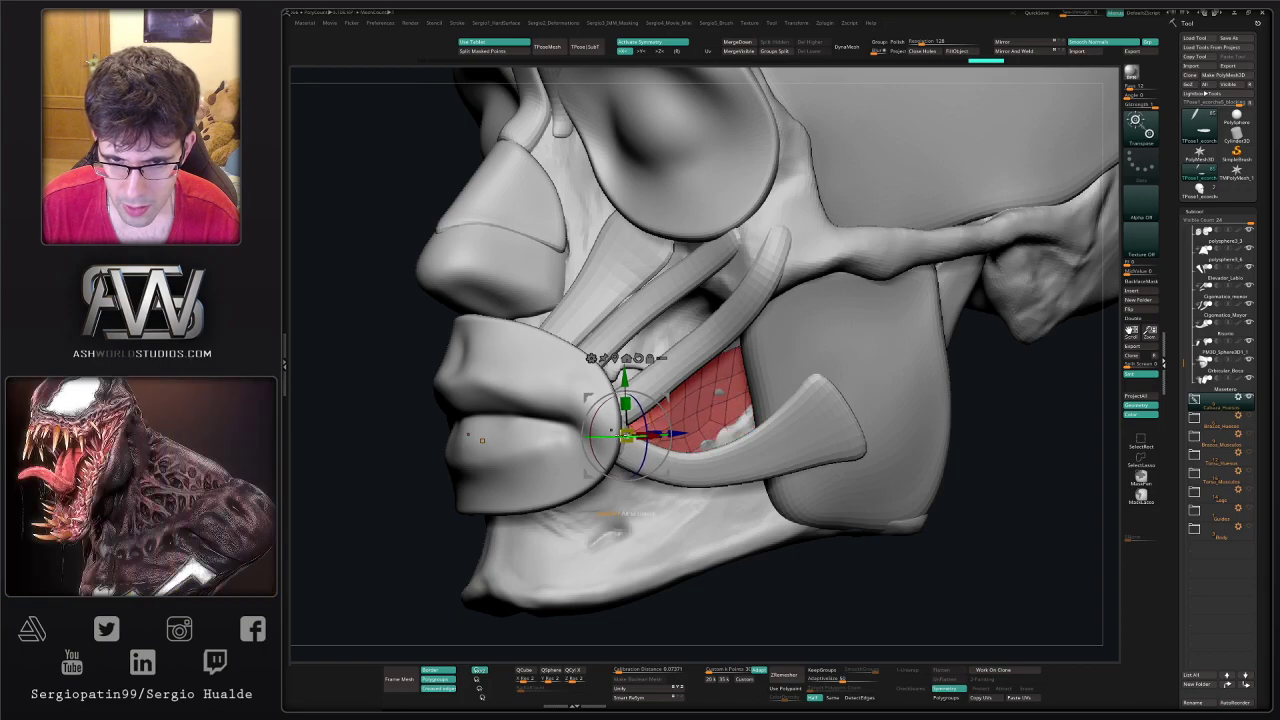
pyautogui.press('q')
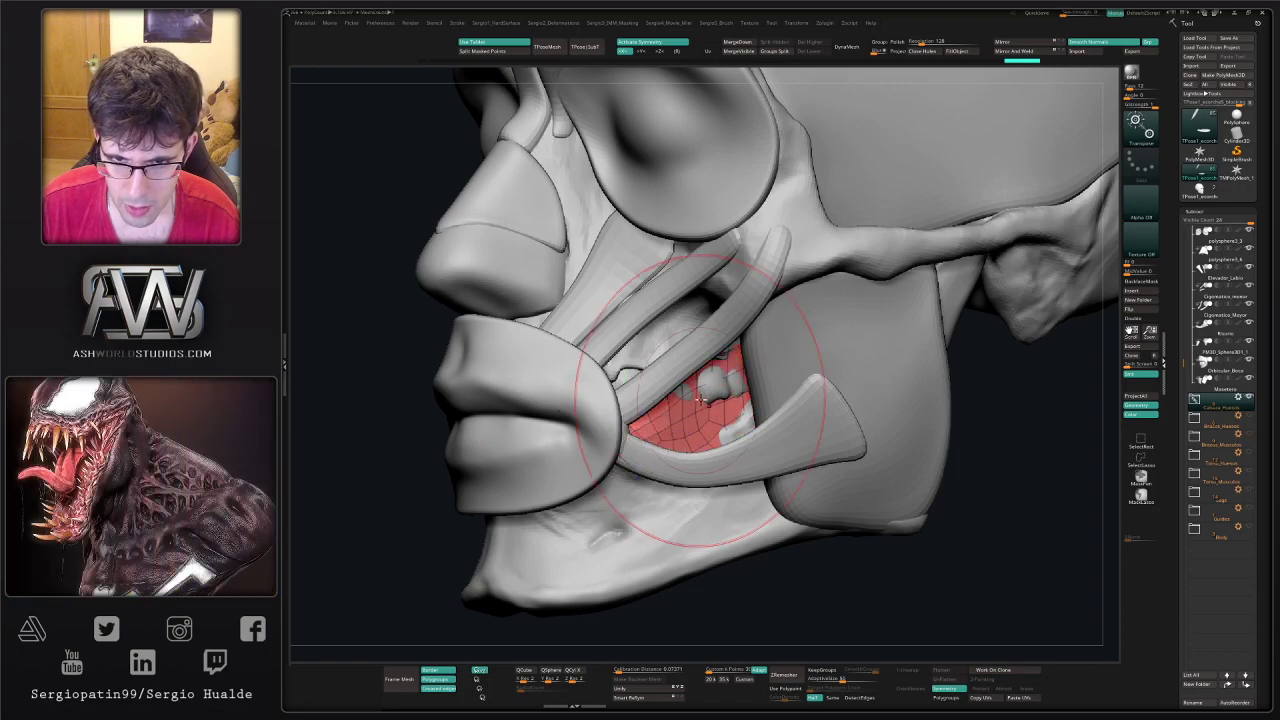
# - Pull the cheek muscle outward with the Move brush so it covers the gap between the muscles beside the mouth
pyautogui.moveTo(722, 382); pyautogui.dragTo(772, 400, button='right')
pyautogui.moveTo(757, 406); pyautogui.dragTo(722, 400)
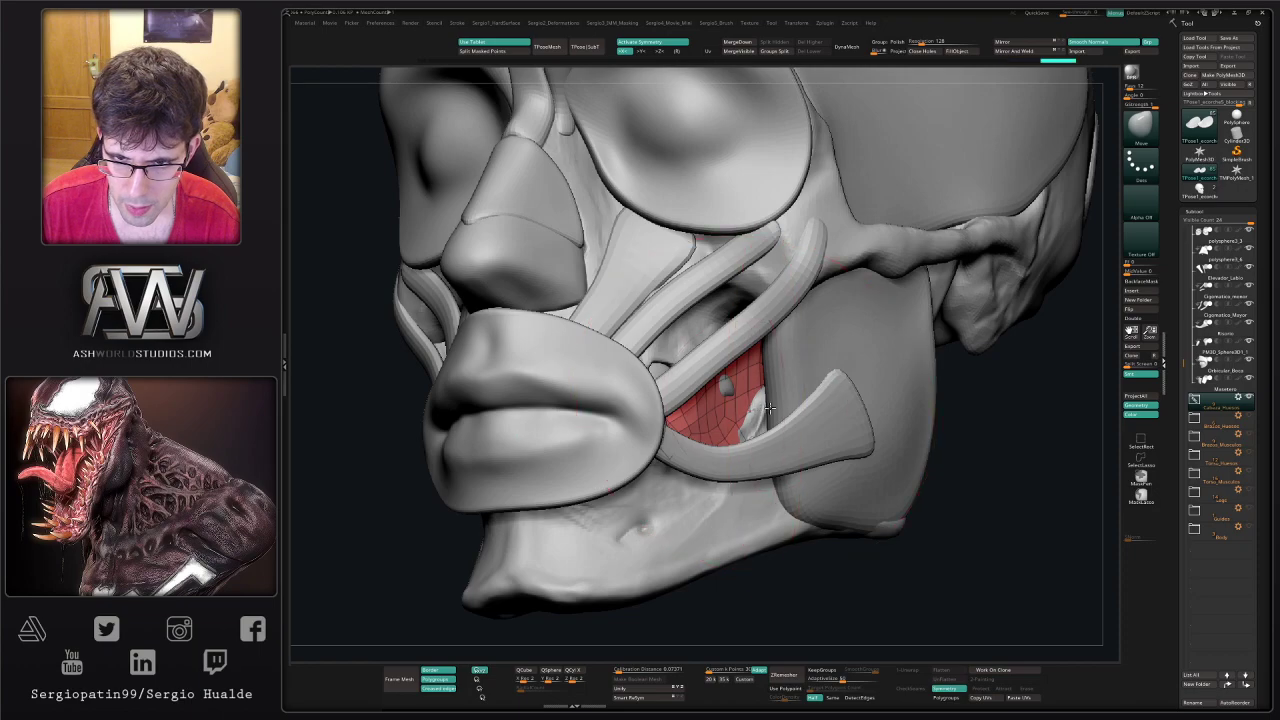
pyautogui.moveTo(722, 400); pyautogui.dragTo(767, 410, button='right')
pyautogui.moveTo(796, 409); pyautogui.dragTo(786, 406)
pyautogui.moveTo(784, 406); pyautogui.dragTo(740, 404, button='right')
# - Reshape the rear end of the cheek muscle with the Move brush into a straighter, squarer edge
pyautogui.hotkey('alt', 's')
pyautogui.moveTo(788, 410); pyautogui.dragTo(810, 396)
pyautogui.moveTo(826, 400); pyautogui.dragTo(838, 390, button='right')
pyautogui.press('s')
pyautogui.moveTo(807, 394); pyautogui.dragTo(809, 385)
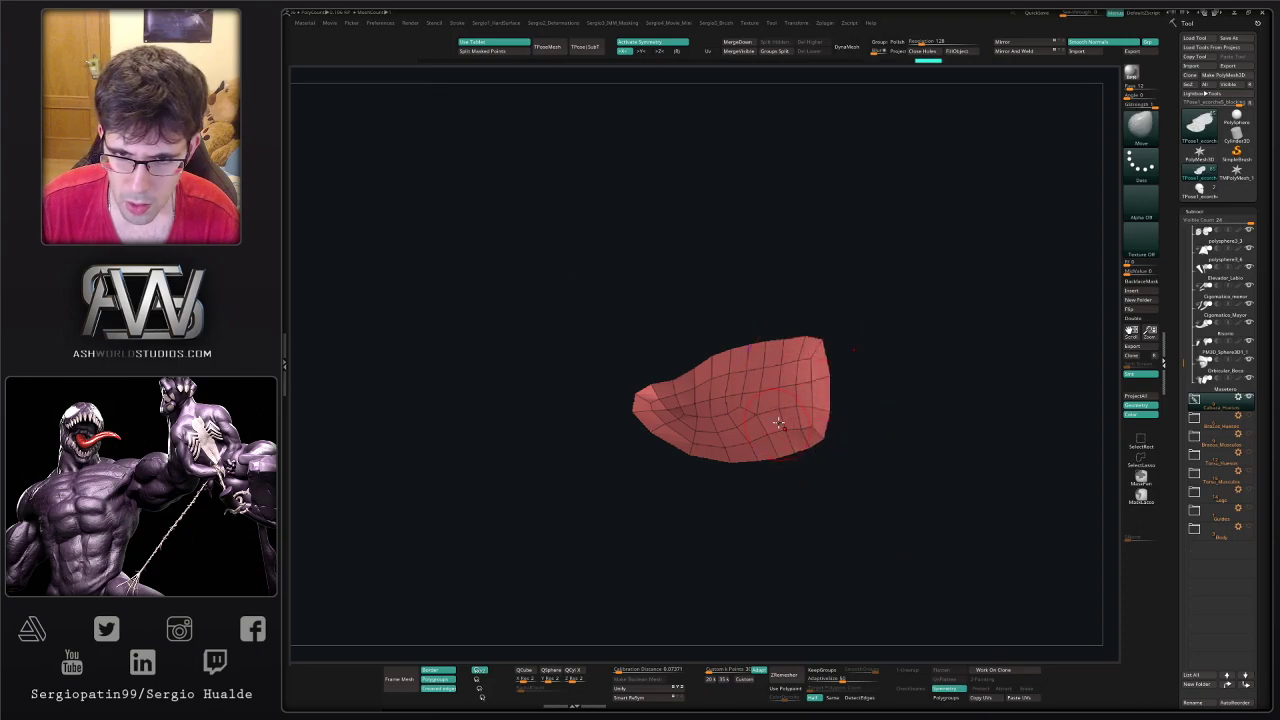
# - Mask off all but the upper part of the cheek muscle, rotate that part about 25 degrees and clear the mask
pyautogui.moveTo(778, 423); pyautogui.dragTo(811, 340, button='right')
pyautogui.keyDown('ctrl'); pyautogui.moveTo(823, 323); pyautogui.dragTo(722, 368); pyautogui.keyUp('ctrl')
pyautogui.keyDown('ctrl'); pyautogui.click(763, 397); pyautogui.keyUp('ctrl')
pyautogui.hotkey('ctrl', 'i')
pyautogui.moveTo(789, 406); pyautogui.dragTo(806, 393, button='right')
pyautogui.press('w')
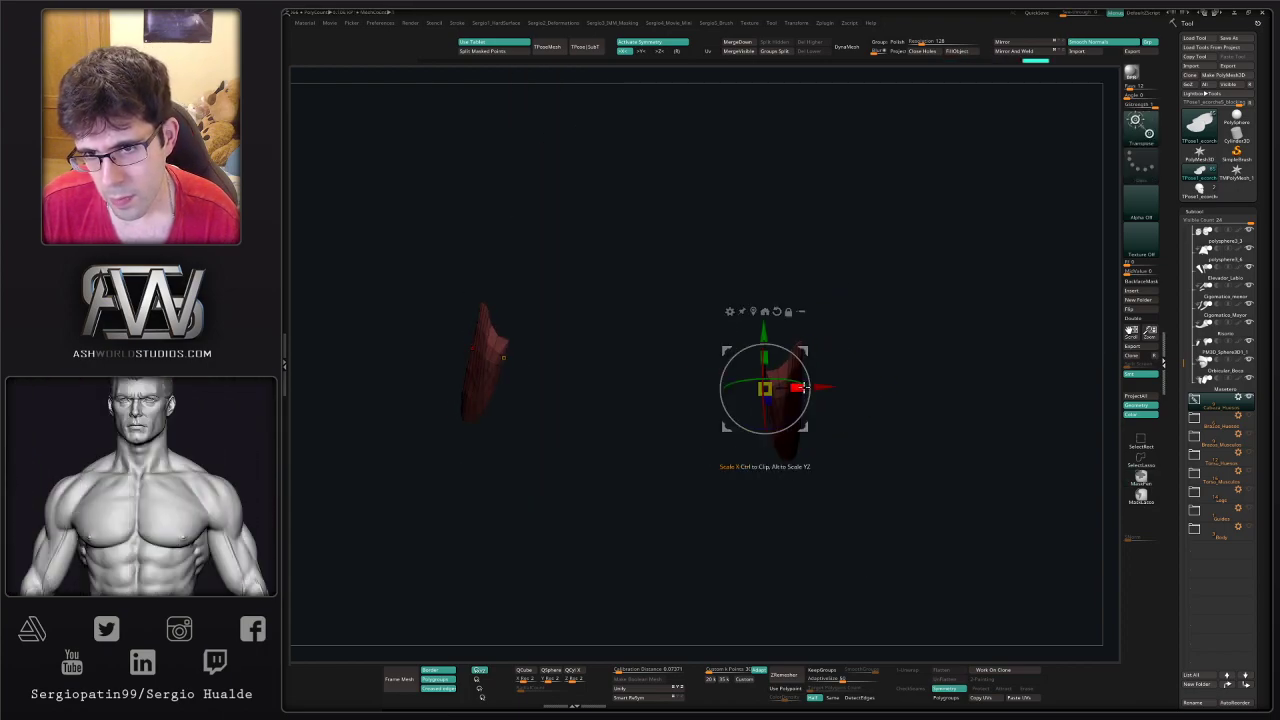
pyautogui.keyDown('alt'); pyautogui.moveTo(806, 352); pyautogui.dragTo(832, 347); pyautogui.keyUp('alt')
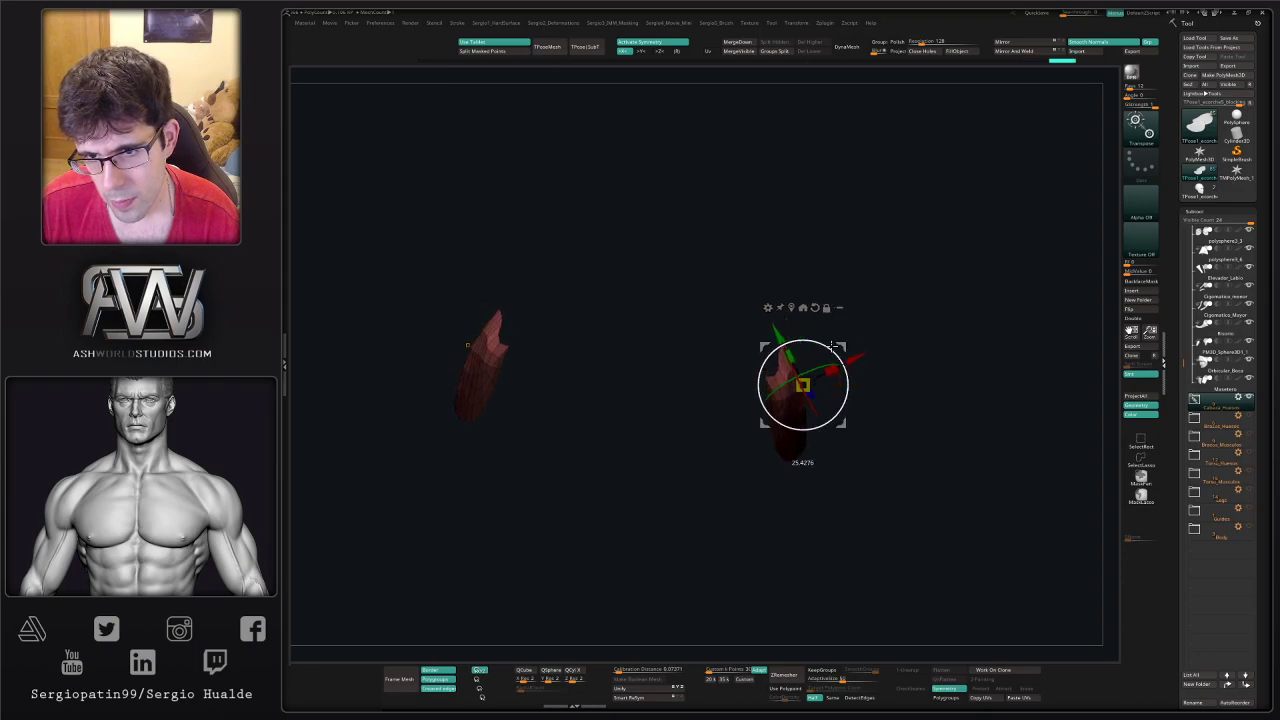
pyautogui.press('q')
pyautogui.moveTo(869, 403); pyautogui.dragTo(891, 420, button='right')
pyautogui.keyDown('ctrl'); pyautogui.moveTo(891, 422); pyautogui.dragTo(906, 446); pyautogui.keyUp('ctrl')
# - Isolate the lower edge of the cheek muscle with a mask and rotate it inward with the gizmo
pyautogui.moveTo(906, 446); pyautogui.dragTo(838, 475, button='right')
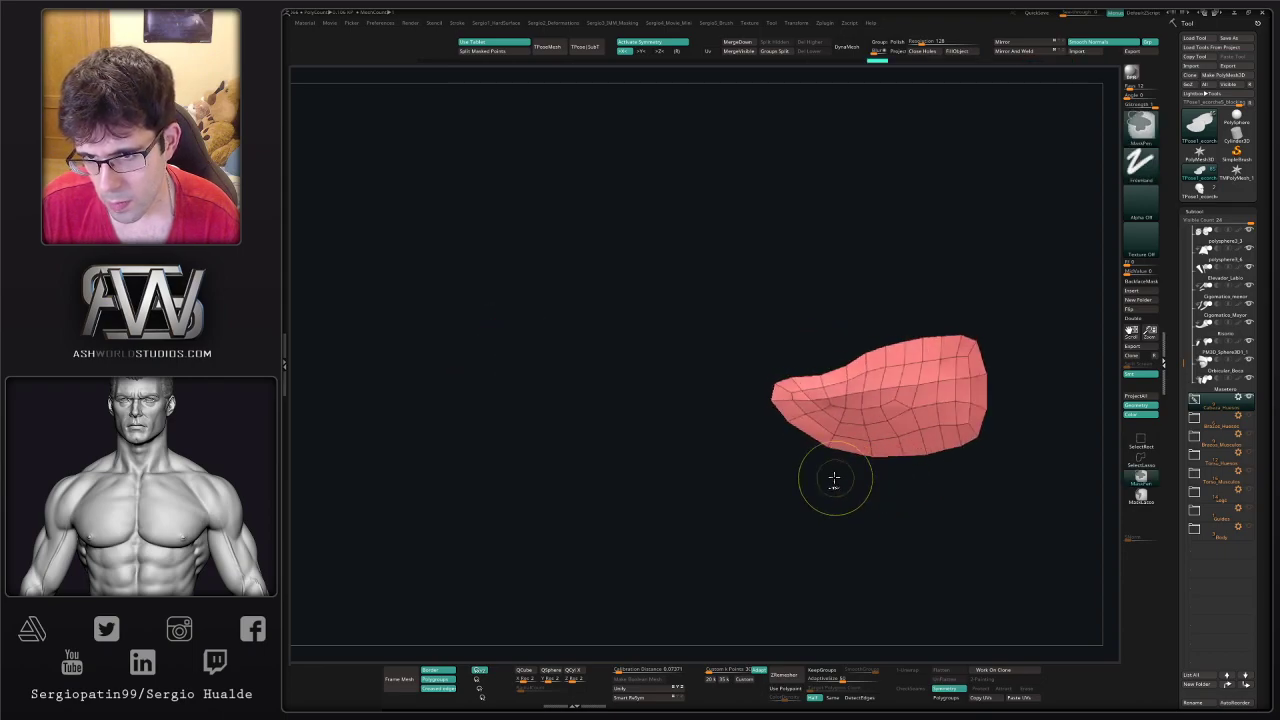
pyautogui.moveTo(836, 477)
pyautogui.keyDown('ctrl'); pyautogui.mouseDown()
pyautogui.moveTo(1002, 435)
pyautogui.moveTo(1004, 423)
pyautogui.mouseUp(); pyautogui.keyUp('ctrl')
pyautogui.moveTo(971, 437); pyautogui.dragTo(935, 449, button='right')
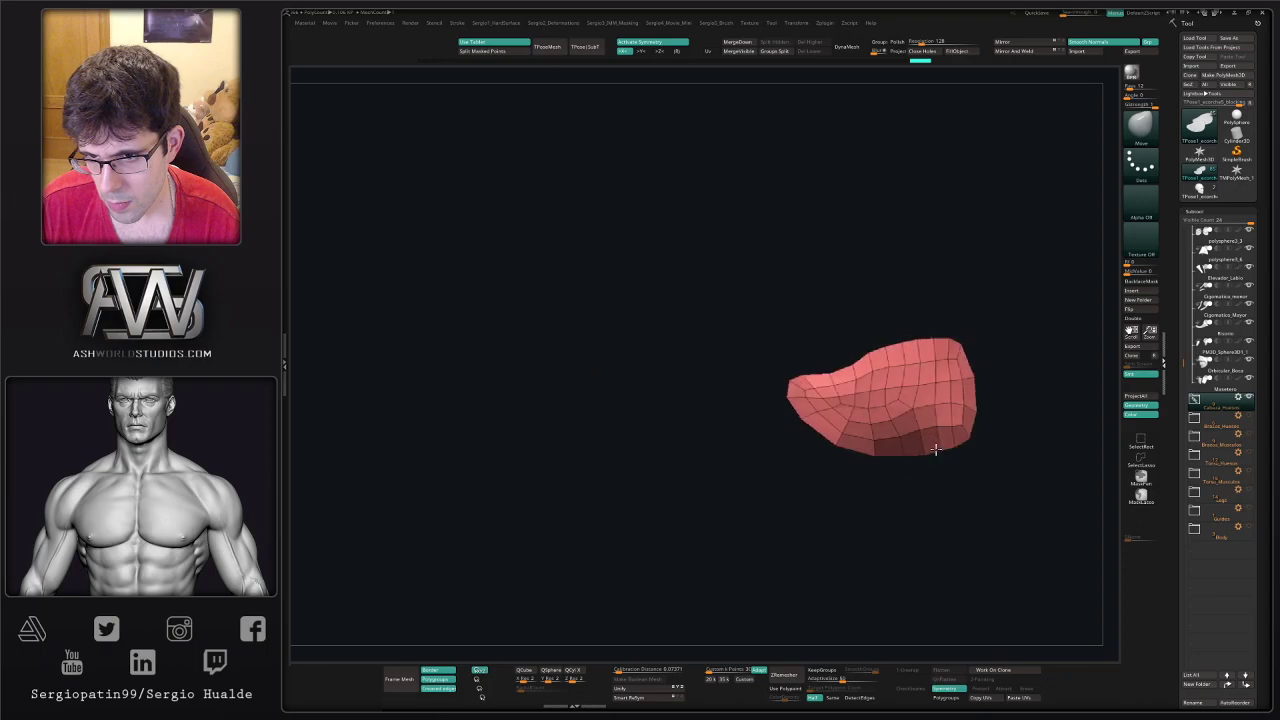
pyautogui.keyDown('ctrl'); pyautogui.moveTo(929, 471); pyautogui.dragTo(1002, 421); pyautogui.keyUp('ctrl')
pyautogui.moveTo(948, 446); pyautogui.dragTo(952, 446, button='right')
pyautogui.keyDown('ctrl'); pyautogui.click(952, 446); pyautogui.keyUp('ctrl')
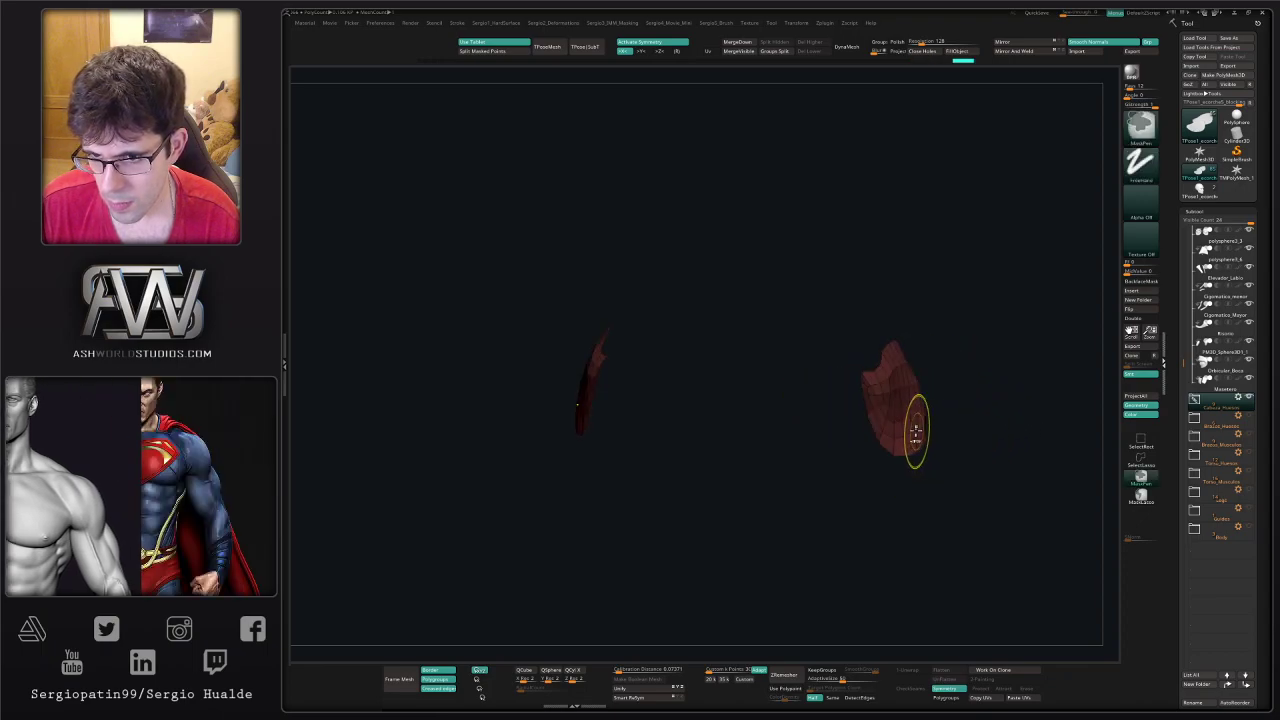
pyautogui.press('w')
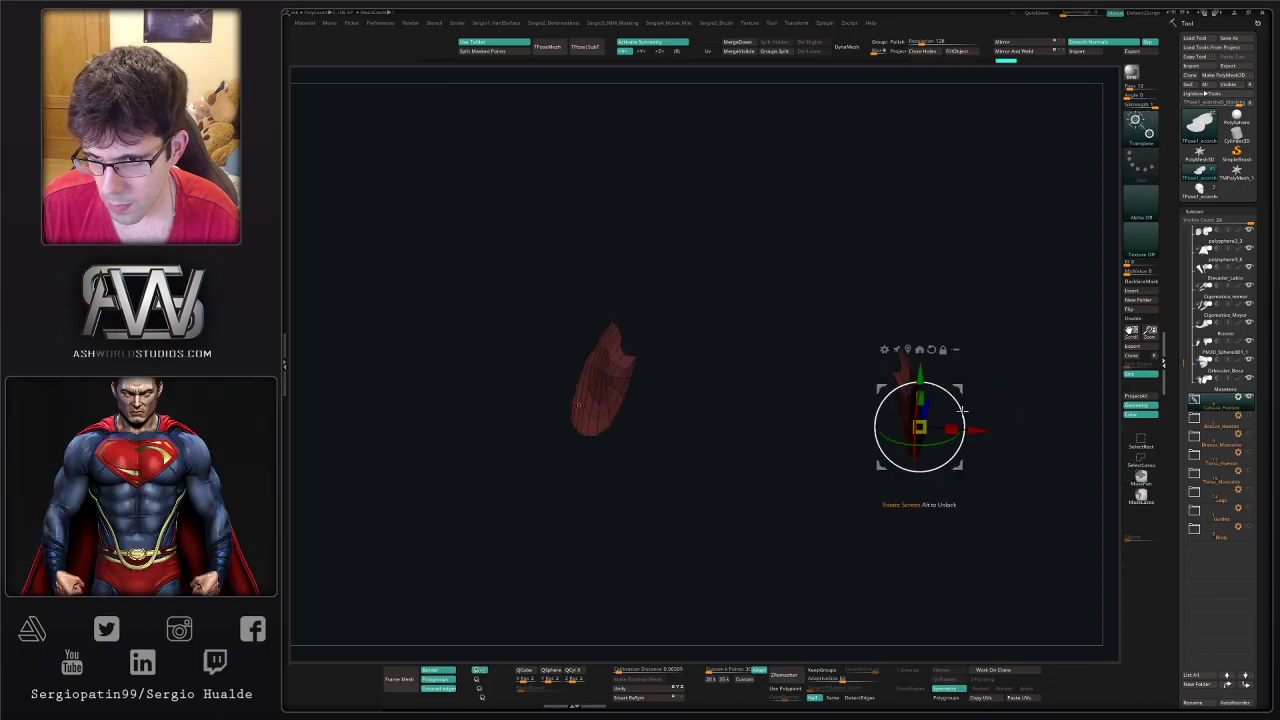
pyautogui.moveTo(961, 410)
pyautogui.mouseDown()
pyautogui.moveTo(959, 437)
pyautogui.moveTo(985, 435)
pyautogui.mouseUp()
pyautogui.press('q')
pyautogui.hotkey('alt', 's')
pyautogui.moveTo(985, 425)
pyautogui.mouseDown(button='right')
pyautogui.moveTo(871, 400)
pyautogui.moveTo(857, 375)
pyautogui.moveTo(946, 408)
pyautogui.moveTo(922, 408)
pyautogui.mouseUp(button='right')
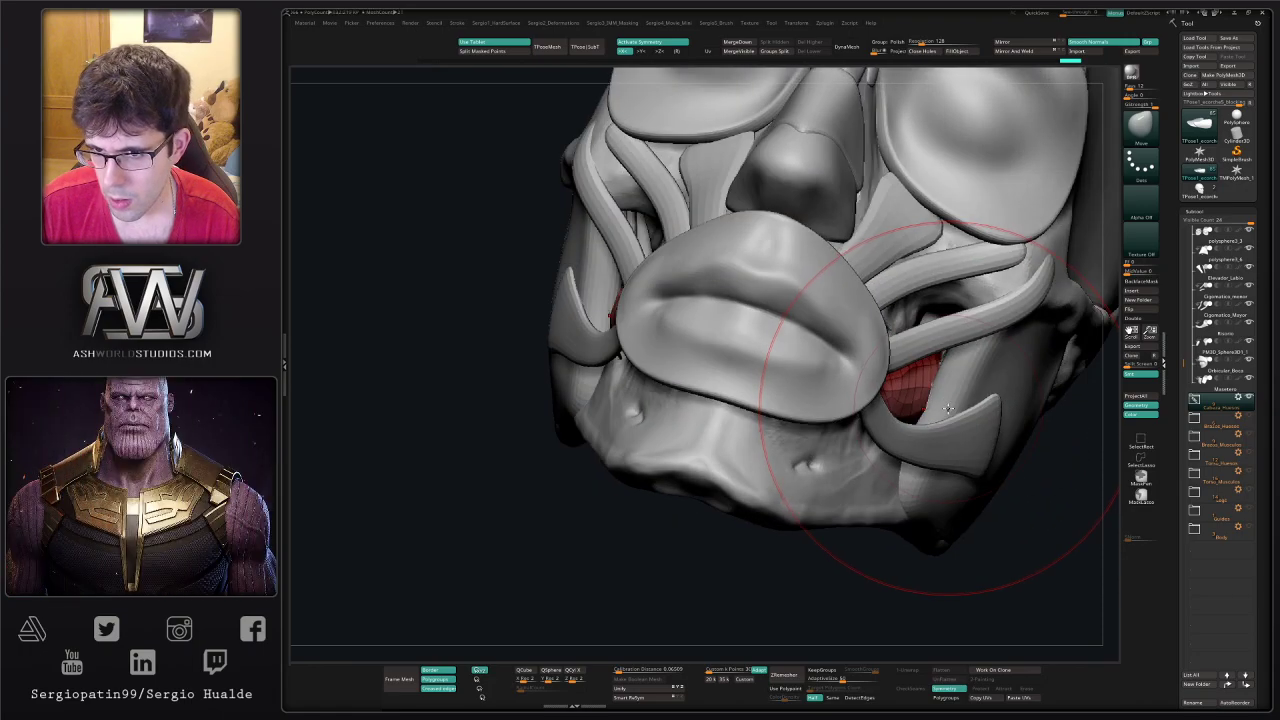
# - Adjust the rear of the cheek muscle with the Move brush to fit it between the surrounding face muscles
pyautogui.hotkey('alt', 's')
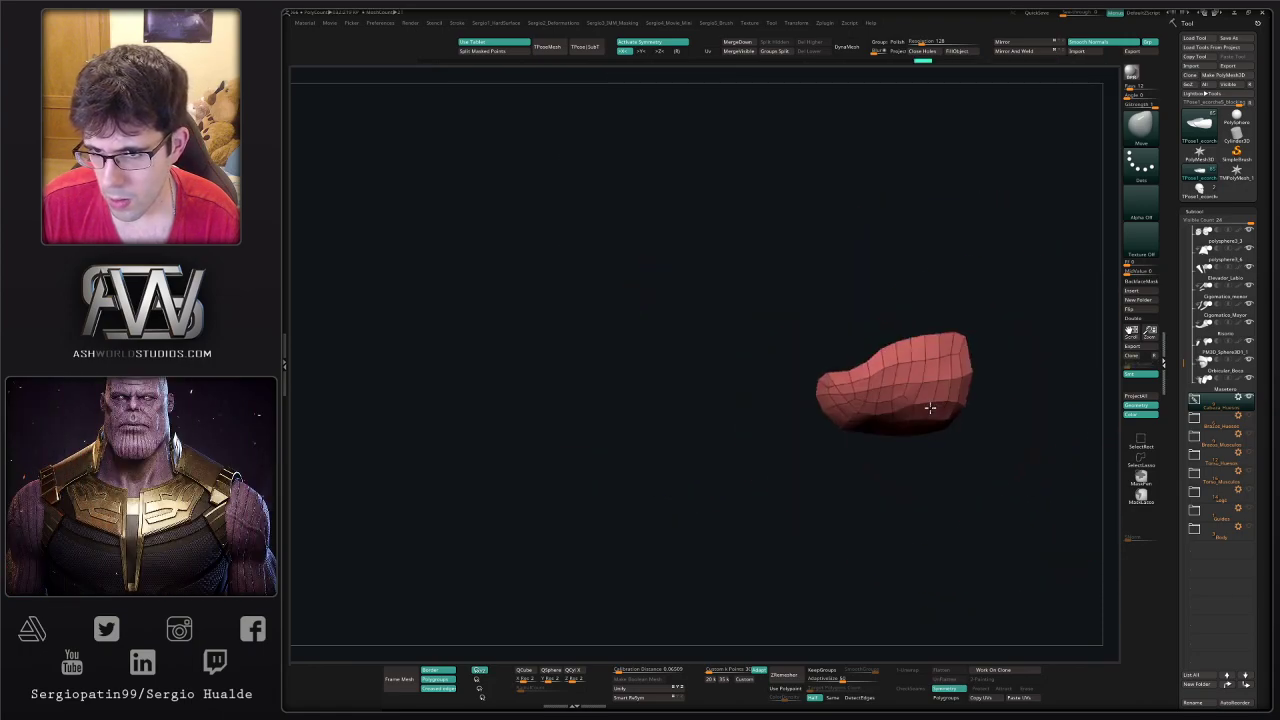
pyautogui.hotkey('alt', 's')
pyautogui.moveTo(938, 395); pyautogui.dragTo(923, 378, button='right')
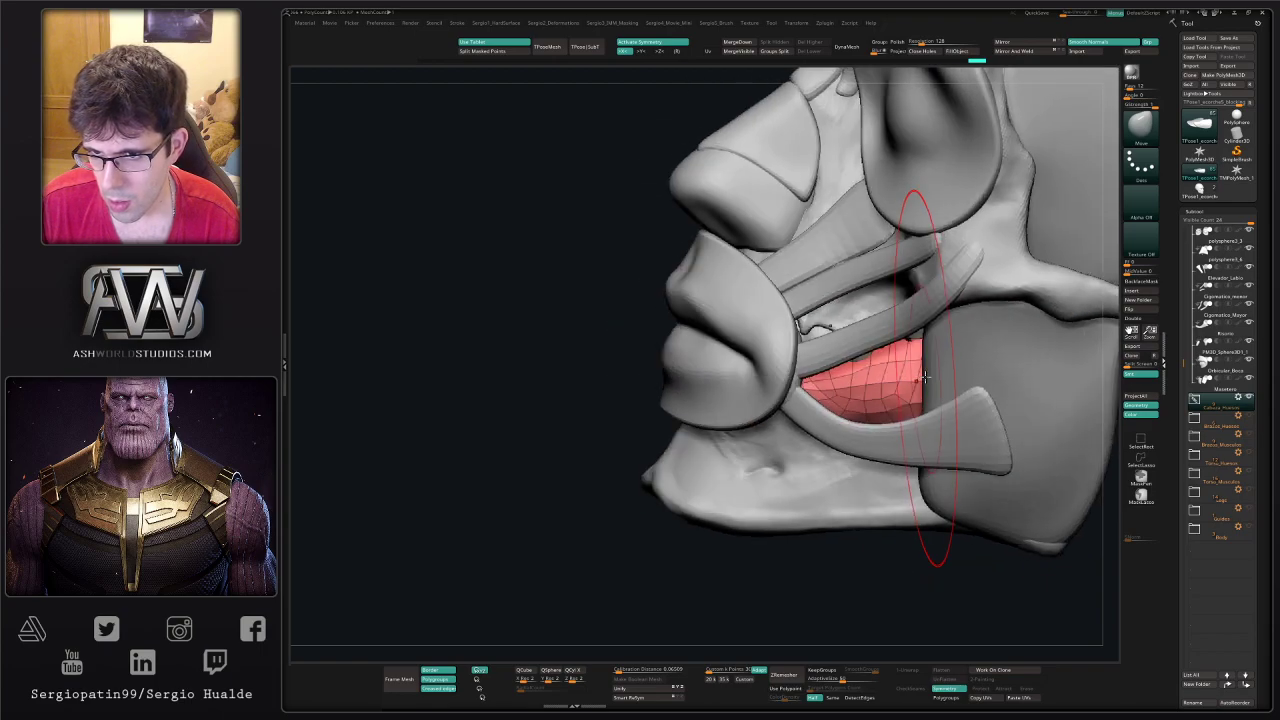
pyautogui.moveTo(923, 378); pyautogui.dragTo(908, 363)
pyautogui.moveTo(908, 363)
pyautogui.mouseDown(button='right')
pyautogui.moveTo(882, 348)
pyautogui.moveTo(930, 345)
pyautogui.moveTo(881, 331)
pyautogui.moveTo(945, 347)
pyautogui.mouseUp(button='right')
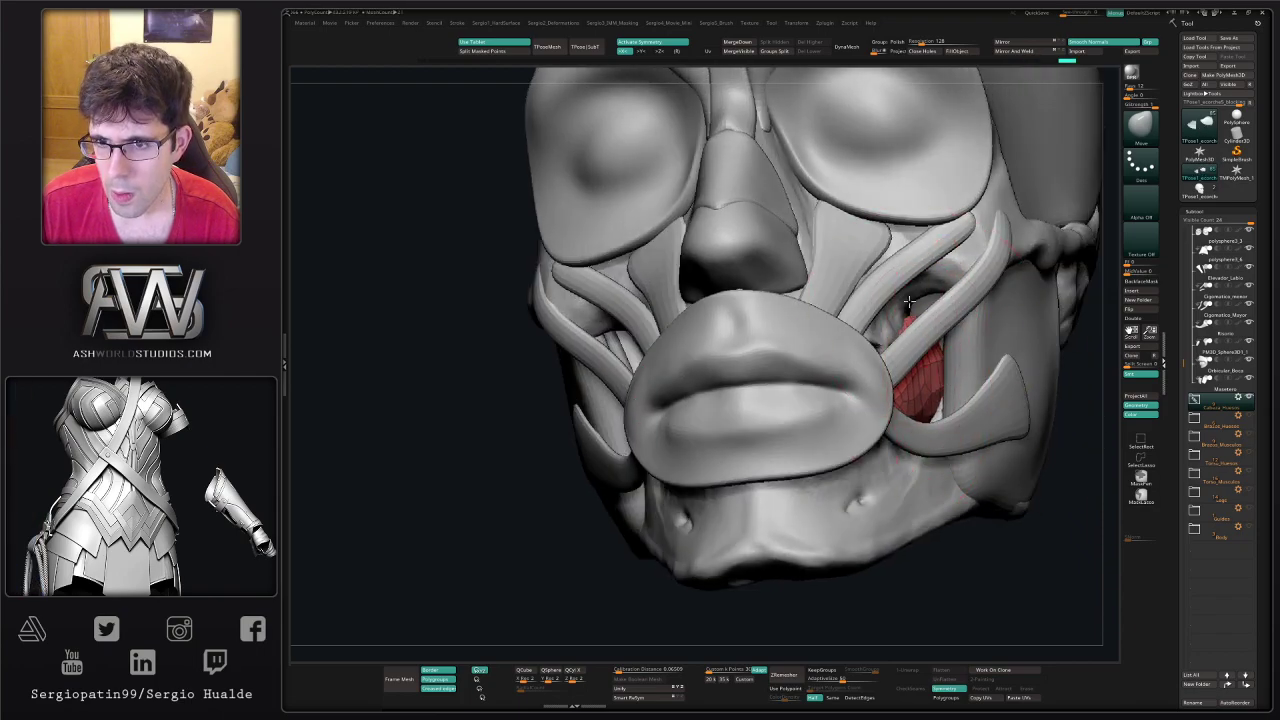
pyautogui.moveTo(907, 333); pyautogui.dragTo(878, 343, button='right')
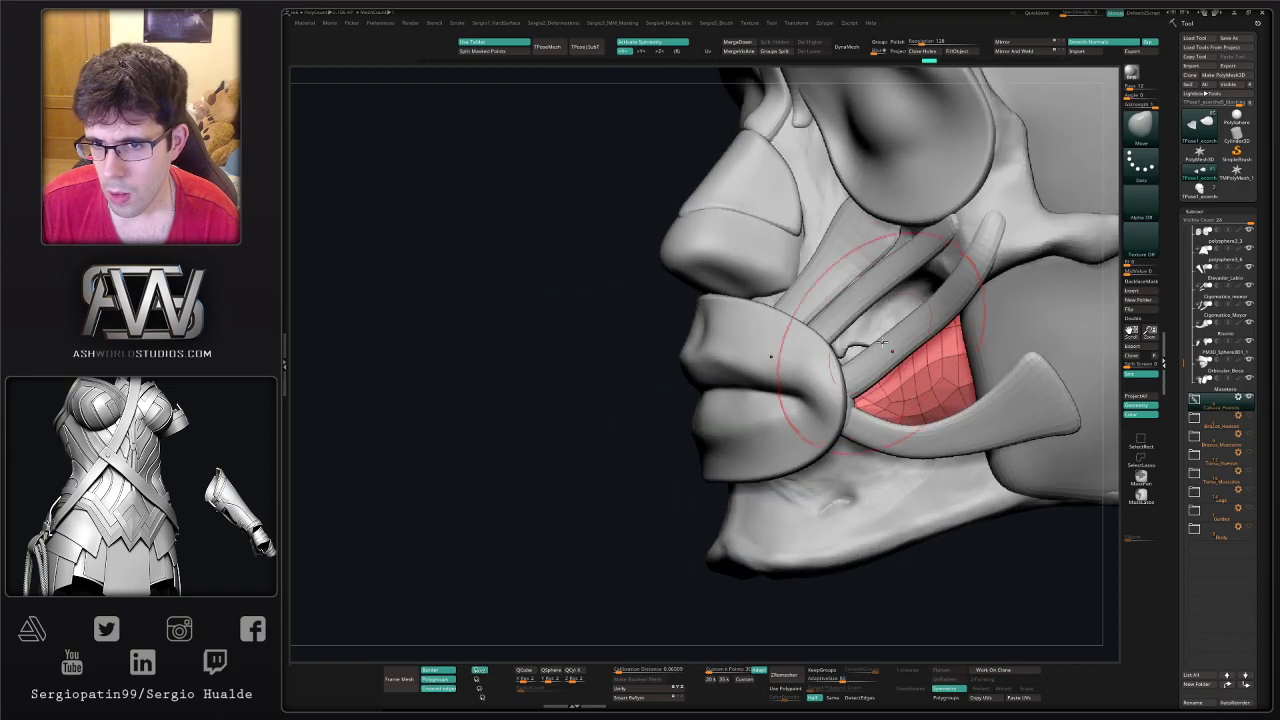
# - Isolate the cheek muscle and give it thickness with Panel Loops, using elevation -100, polish 0 and bevel 0
pyautogui.hotkey('alt', 's')
pyautogui.hotkey('shift', '1')
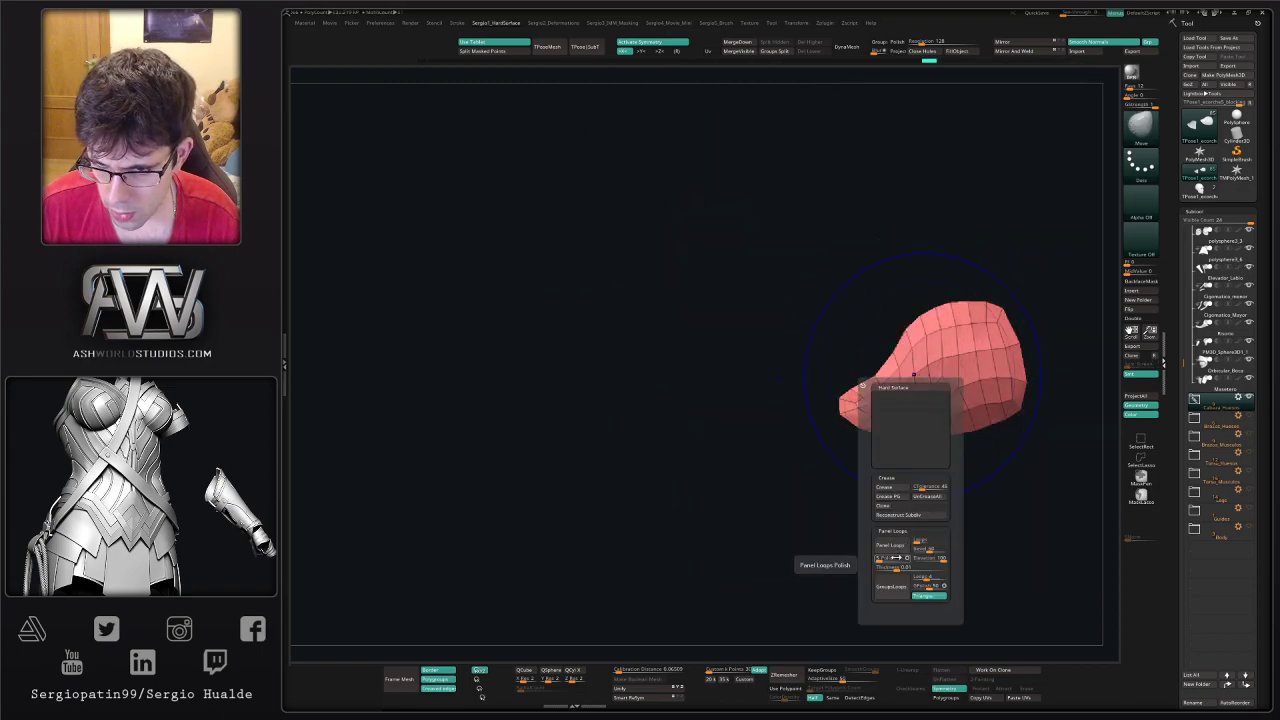
pyautogui.click(910, 566)
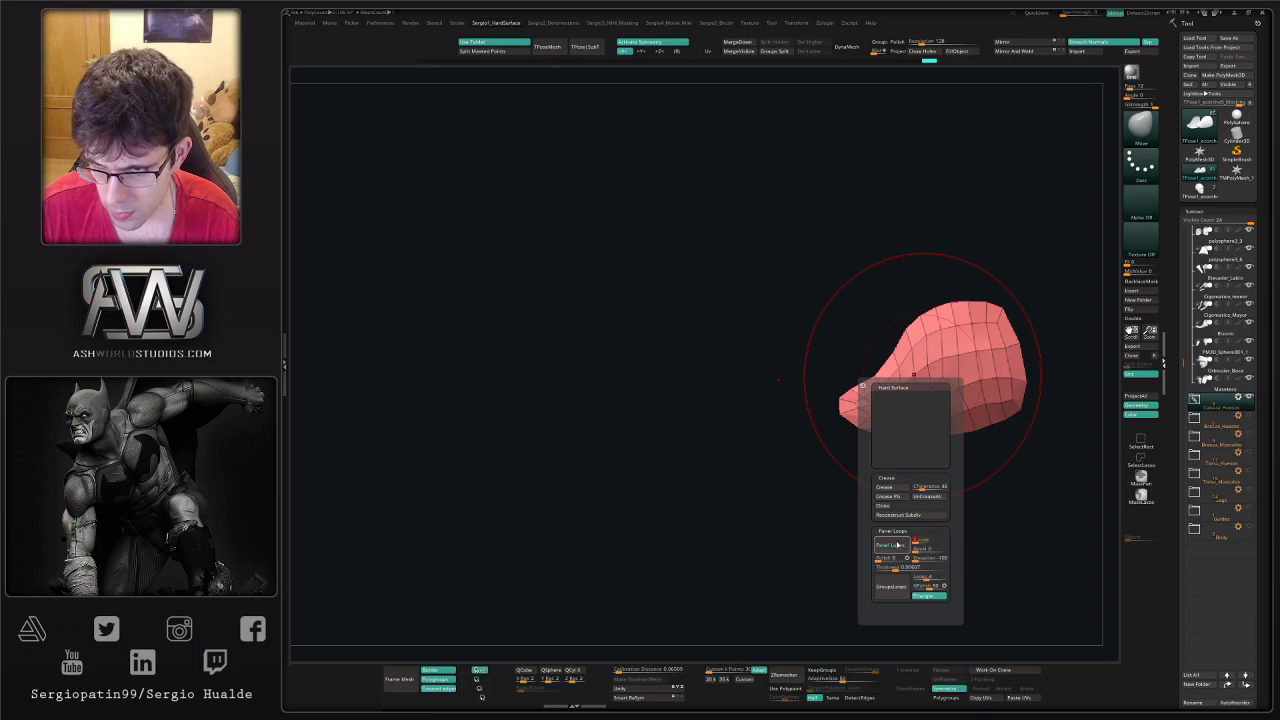
pyautogui.click(897, 545)
# - Smooth the thickened cheek muscle with dynamic subdivision, show the whole head again and hide the polyframe
pyautogui.press('d')
pyautogui.moveTo(898, 400); pyautogui.dragTo(864, 409, button='right')
pyautogui.hotkey('alt', 's')
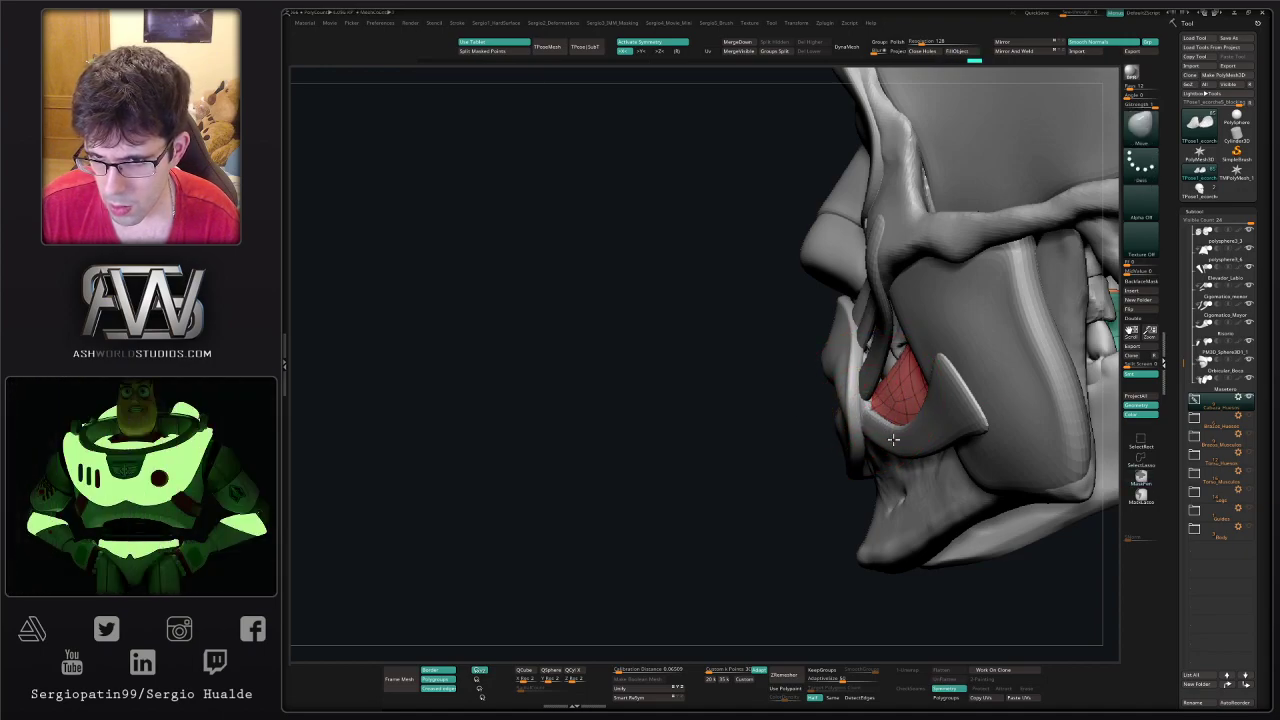
pyautogui.moveTo(893, 439); pyautogui.dragTo(948, 410, button='right')
pyautogui.press('d')
pyautogui.hotkey('shift', 'f')
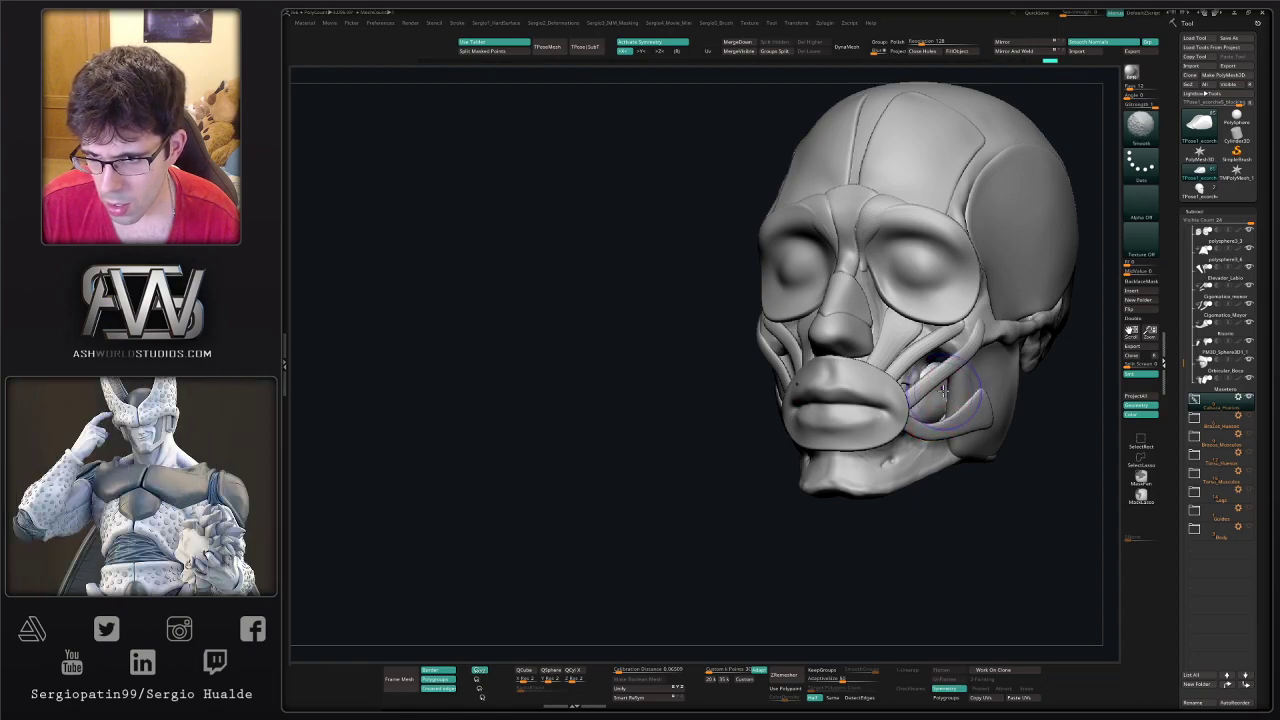
pyautogui.moveTo(922, 448)
pyautogui.mouseDown(button='right')
pyautogui.moveTo(909, 424)
pyautogui.moveTo(949, 437)
pyautogui.moveTo(931, 449)
pyautogui.moveTo(936, 382)
pyautogui.moveTo(938, 428)
pyautogui.moveTo(916, 400)
pyautogui.mouseUp(button='right')
pyautogui.keyDown('ctrl'); pyautogui.moveTo(916, 400); pyautogui.dragTo(912, 436, button='right'); pyautogui.keyUp('ctrl')
pyautogui.moveTo(912, 436); pyautogui.dragTo(930, 391, button='right')
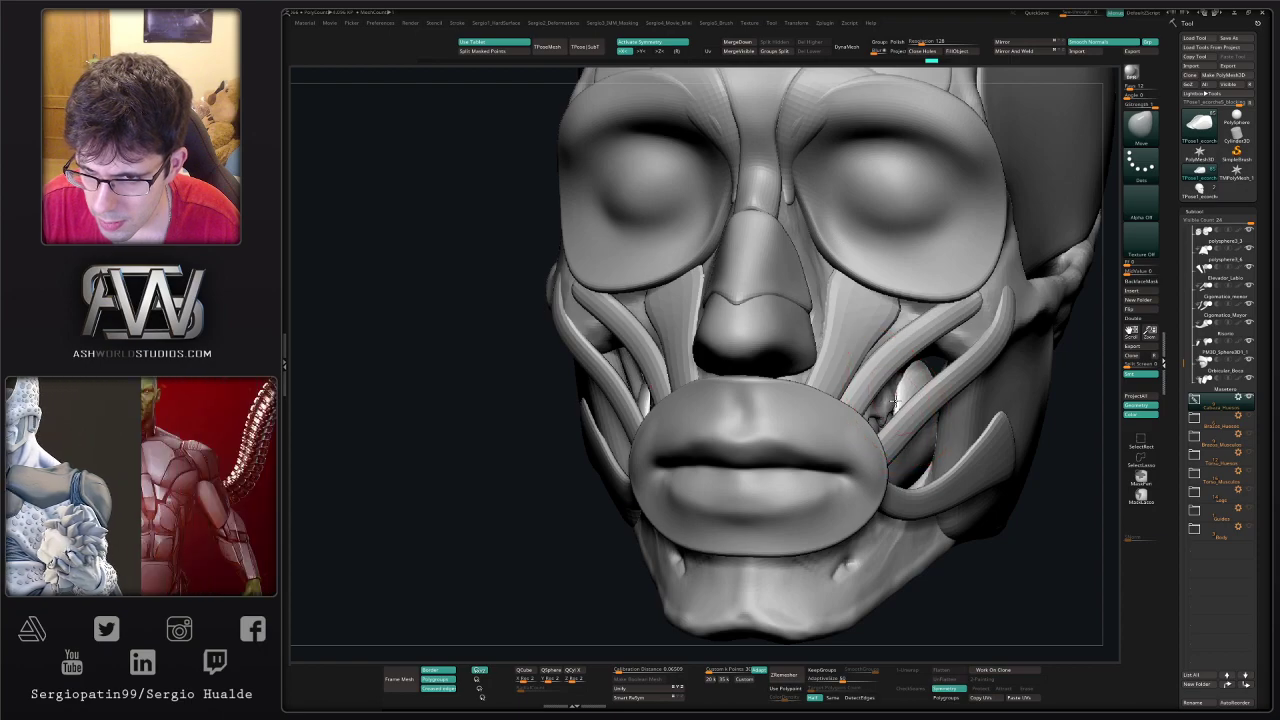
pyautogui.keyDown('ctrl'); pyautogui.moveTo(893, 412); pyautogui.dragTo(900, 366, button='right'); pyautogui.keyUp('ctrl')
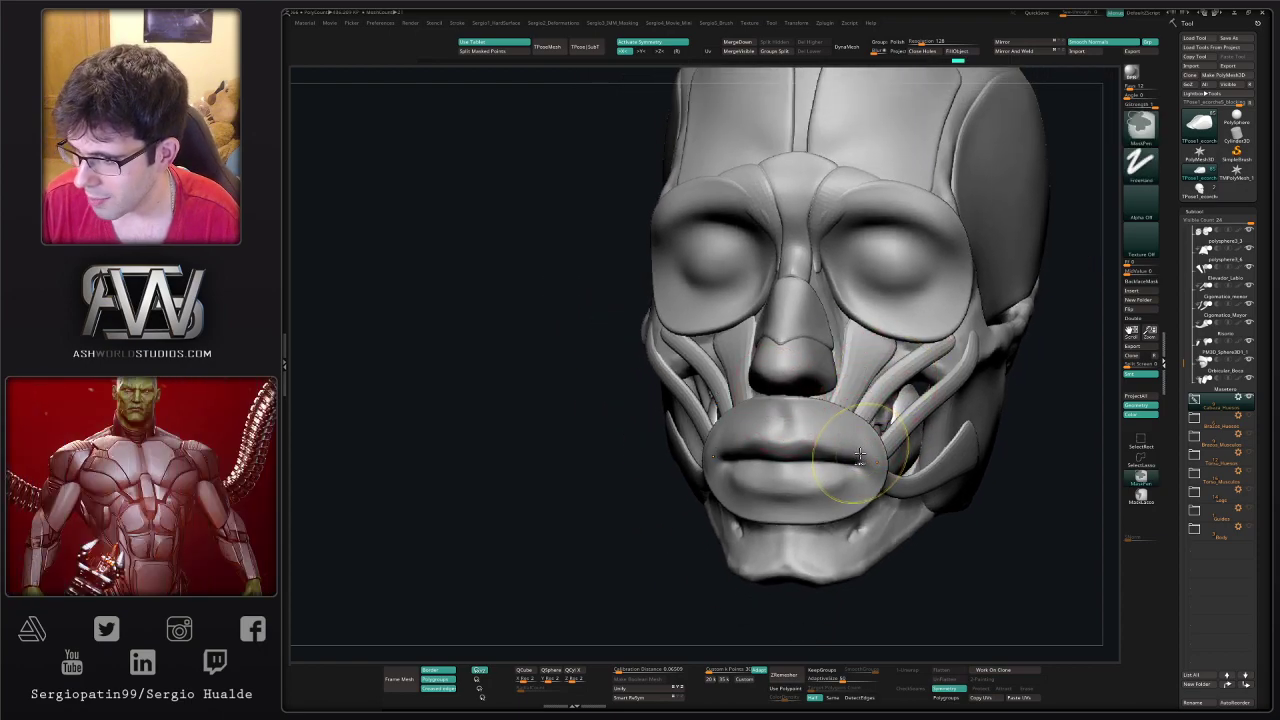
pyautogui.moveTo(873, 424); pyautogui.dragTo(899, 321, button='right')
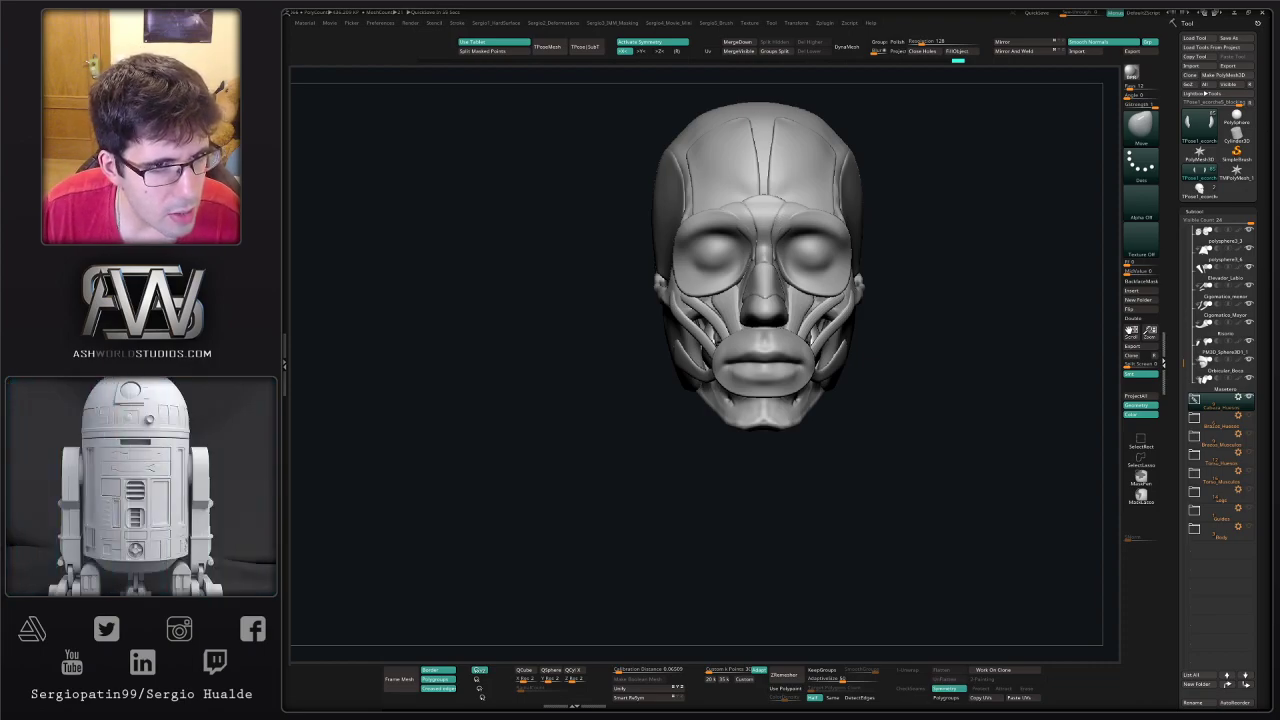
# - Expand the head bones folder and rename the small muscle node at the corner of the mouth to Nodo_Muscular
pyautogui.moveTo(941, 407); pyautogui.dragTo(1063, 414)
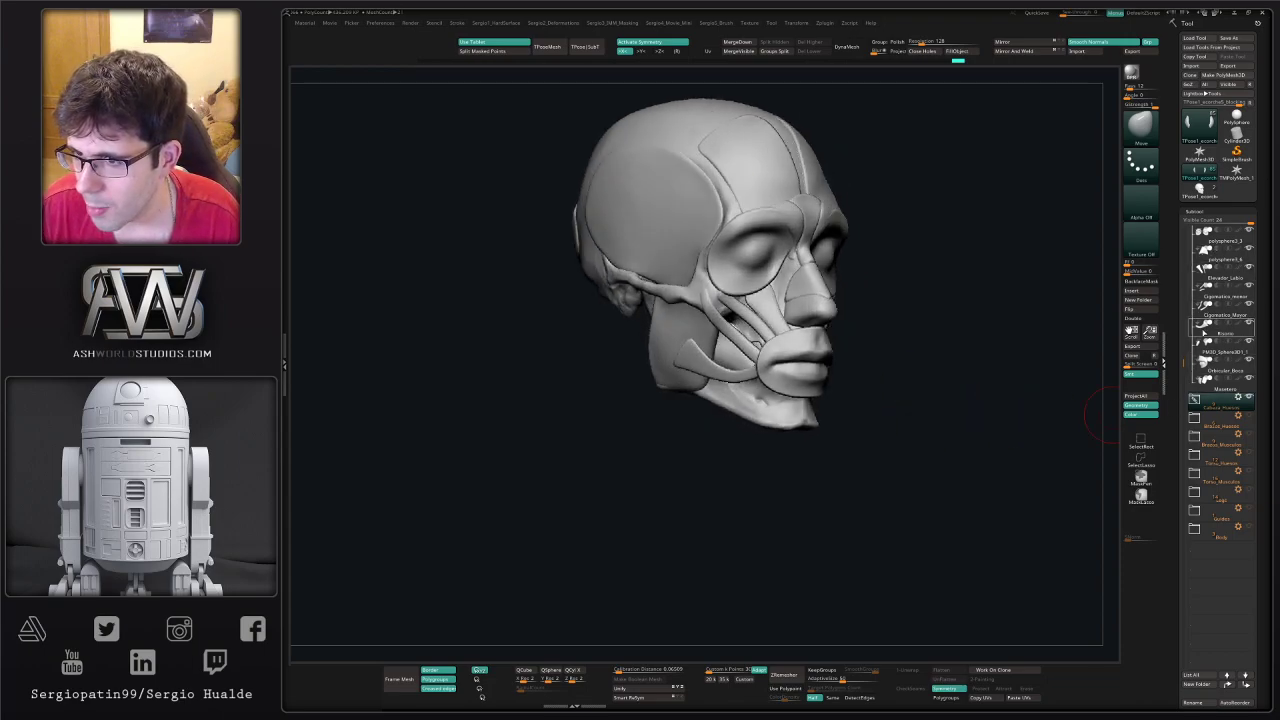
pyautogui.click(1205, 405)
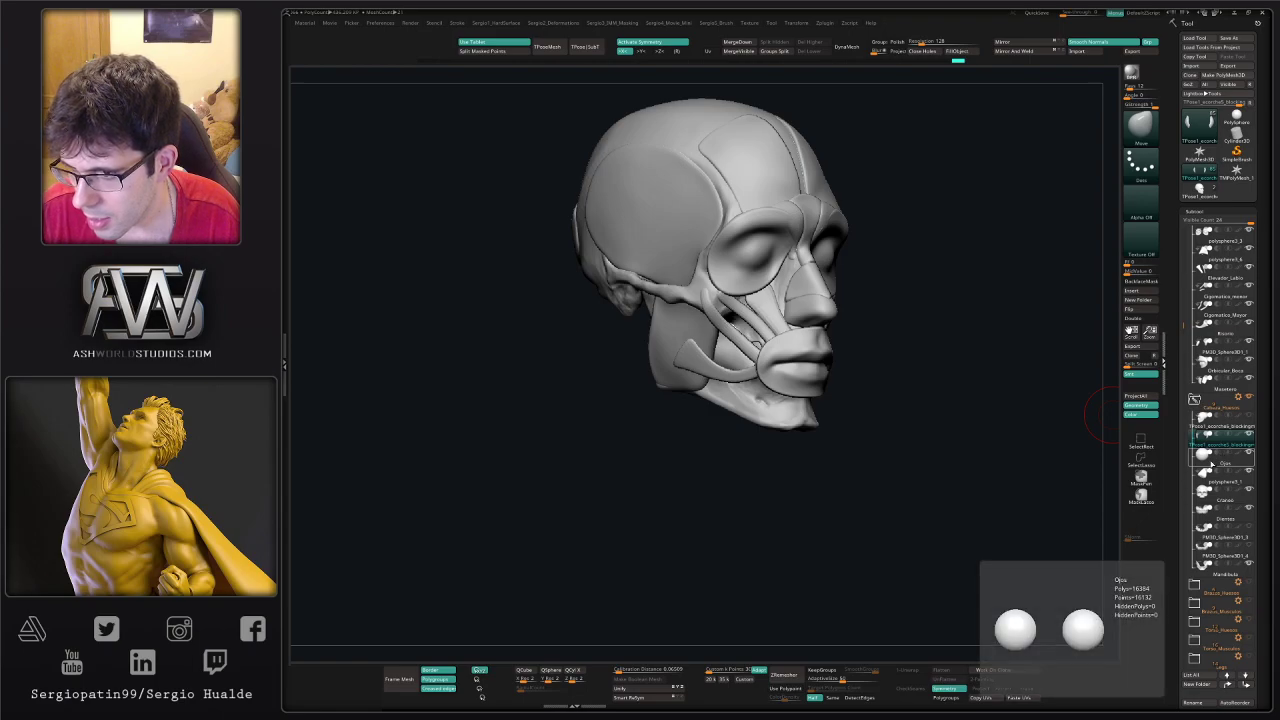
pyautogui.moveTo(734, 400)
pyautogui.mouseDown(button='right')
pyautogui.moveTo(822, 363)
pyautogui.moveTo(768, 546)
pyautogui.mouseUp(button='right')
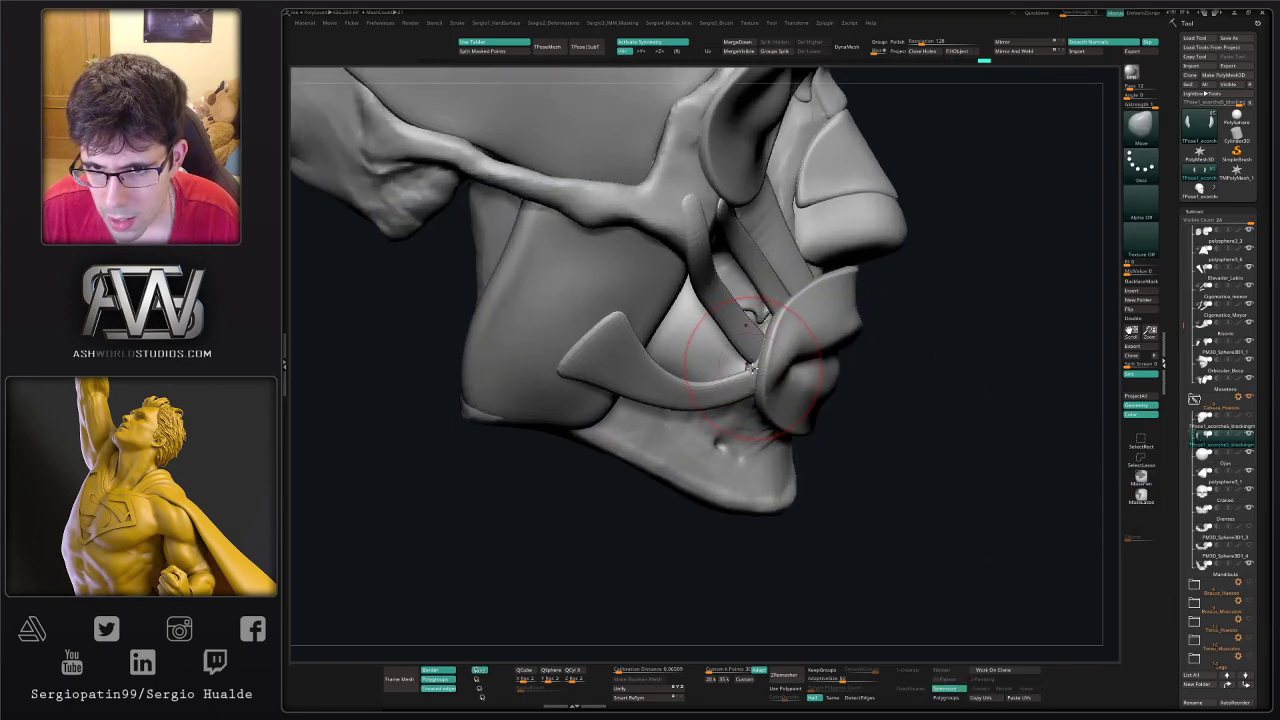
pyautogui.keyDown('alt'); pyautogui.click(755, 366); pyautogui.keyUp('alt')
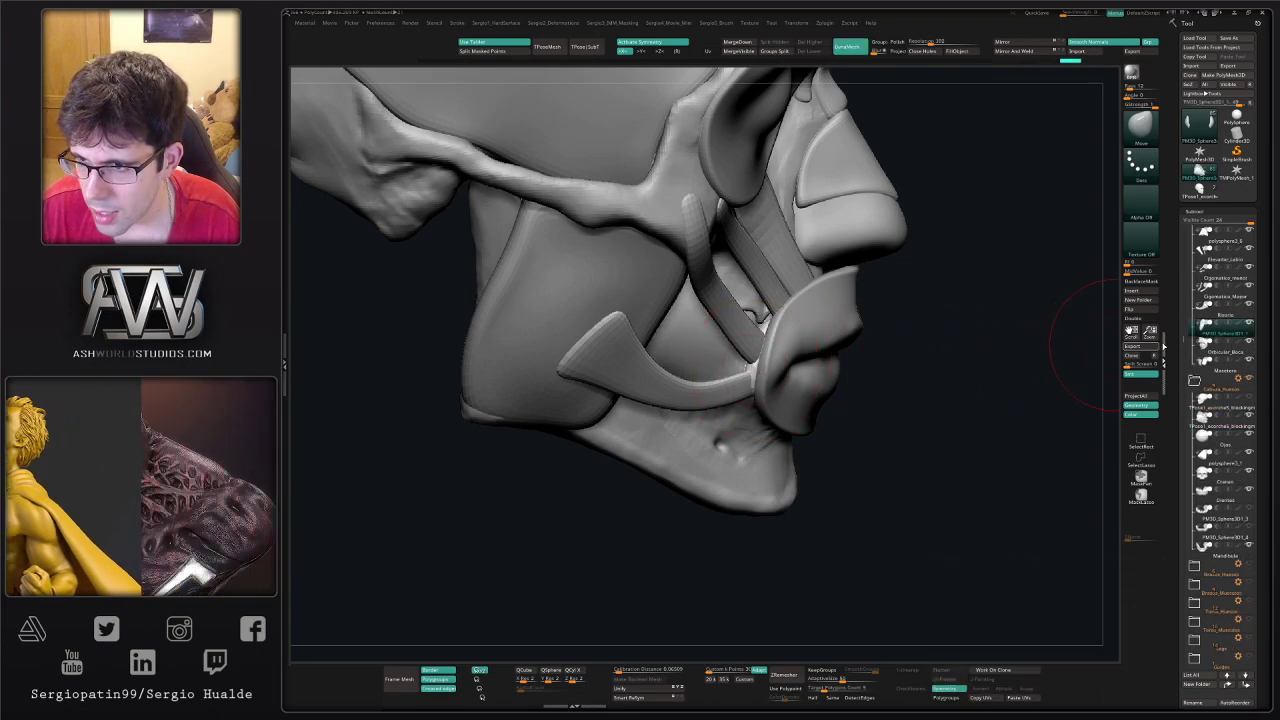
pyautogui.press('F2')
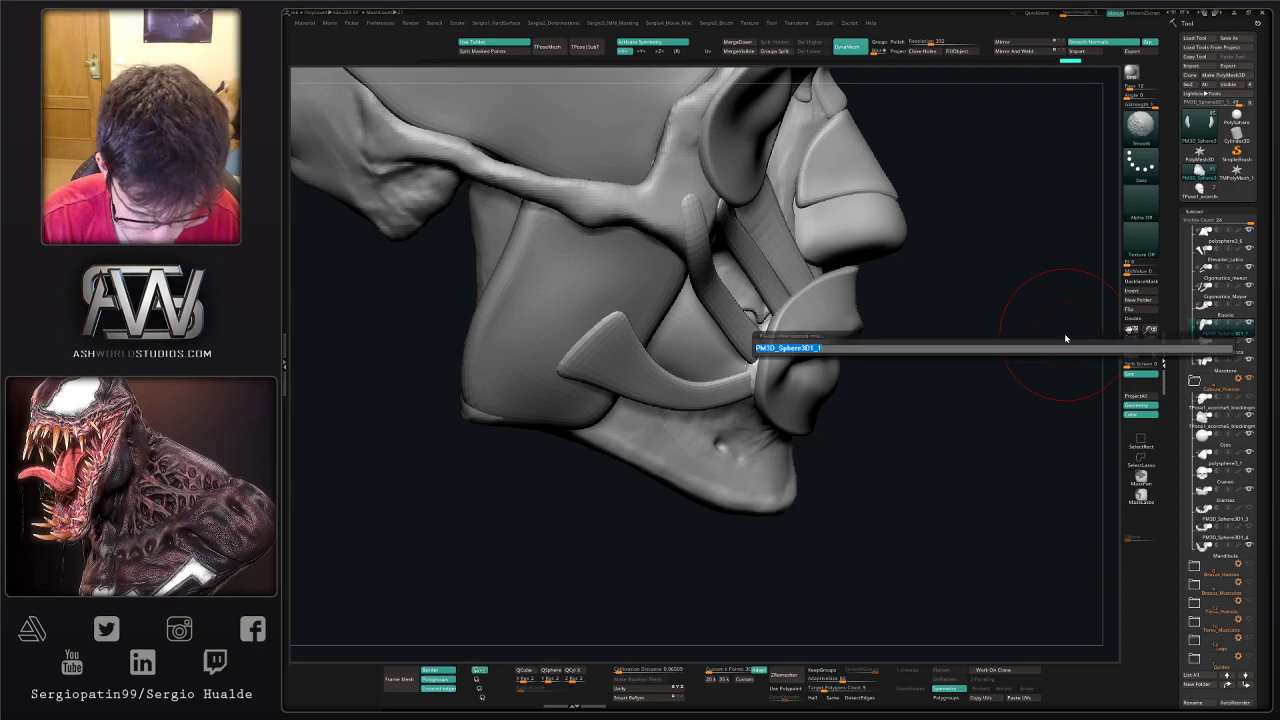
pyautogui.write('Nodo_M')
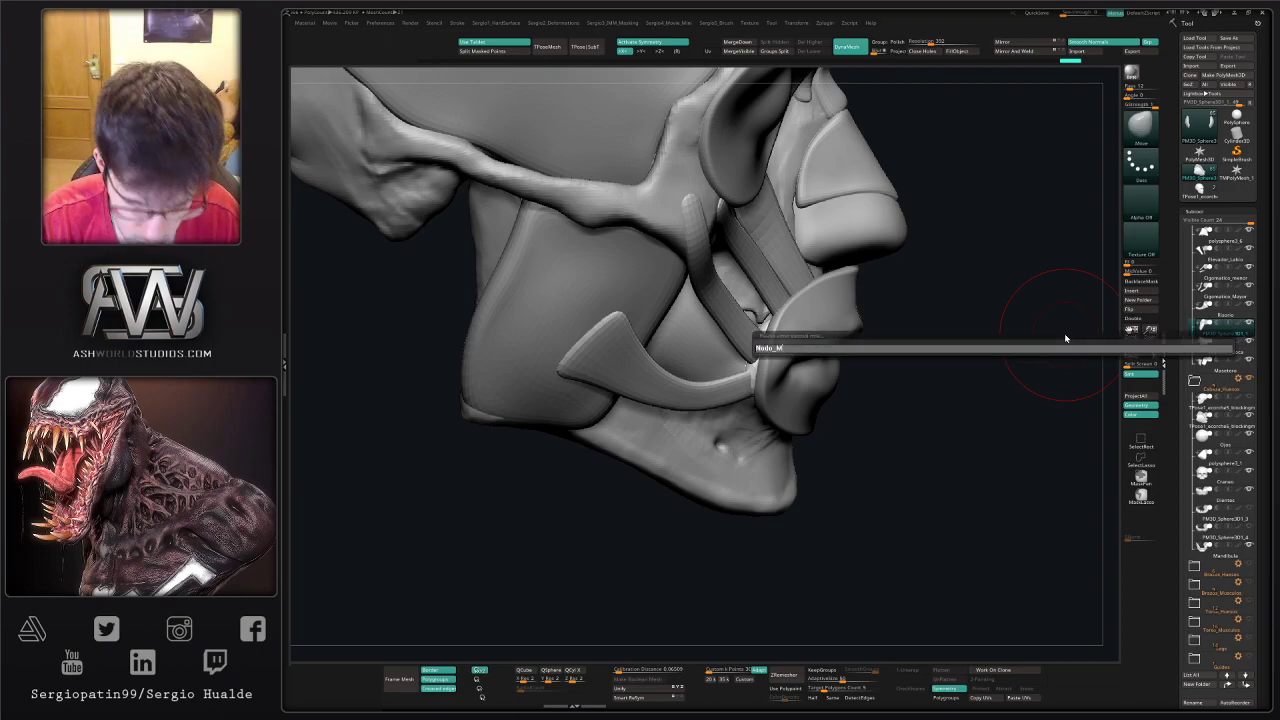
pyautogui.write('uscular')
pyautogui.press('Return')
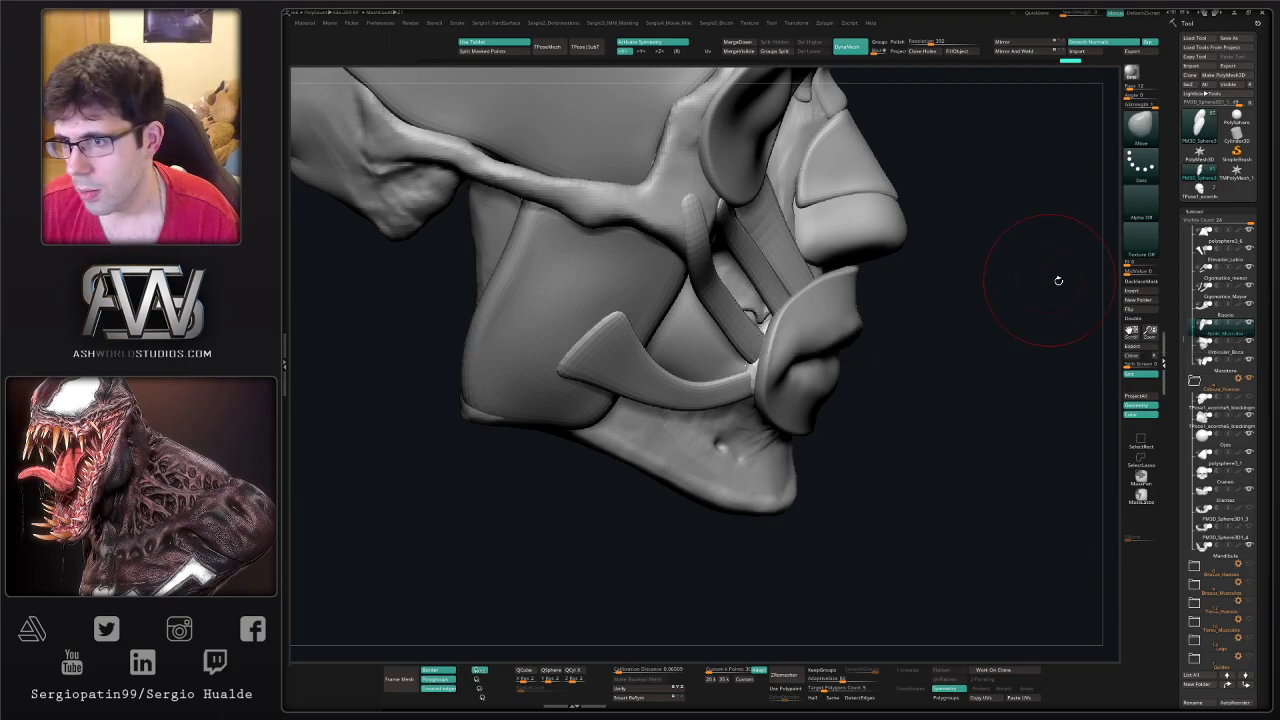
pyautogui.moveTo(1045, 355); pyautogui.dragTo(921, 297)
pyautogui.moveTo(1000, 360); pyautogui.dragTo(1093, 366)
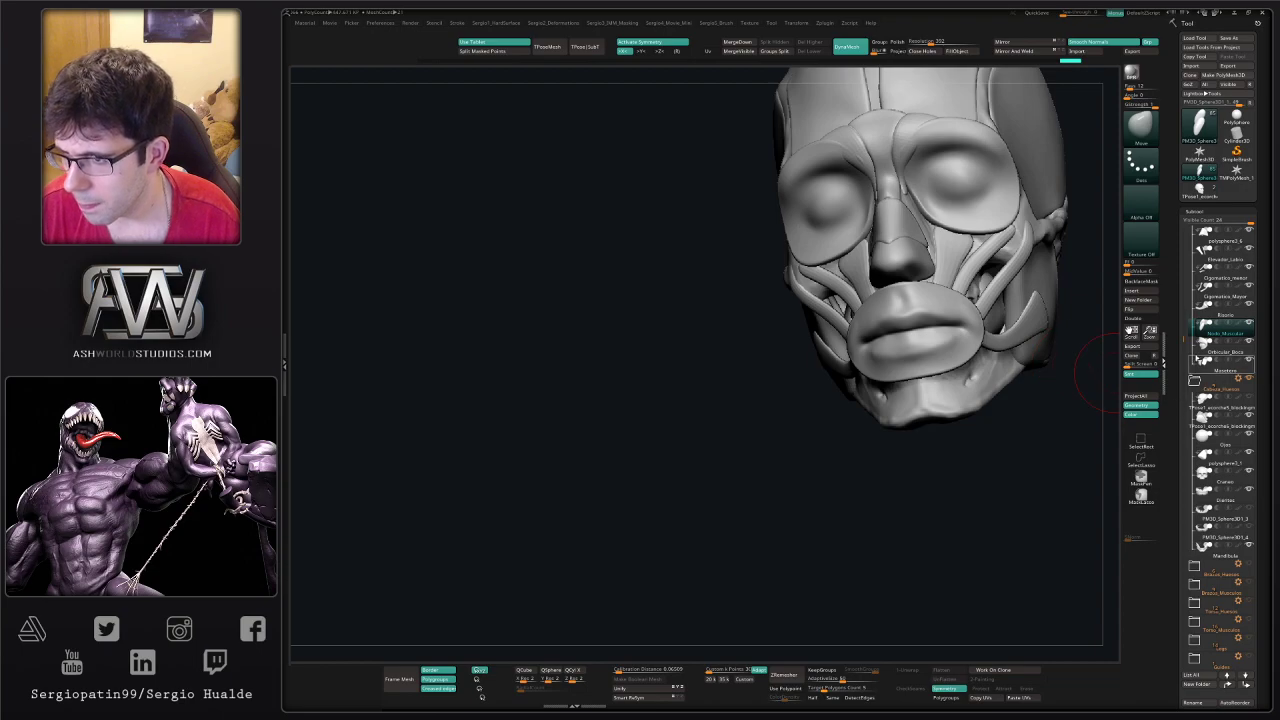
pyautogui.scroll(5, 1210, 352)
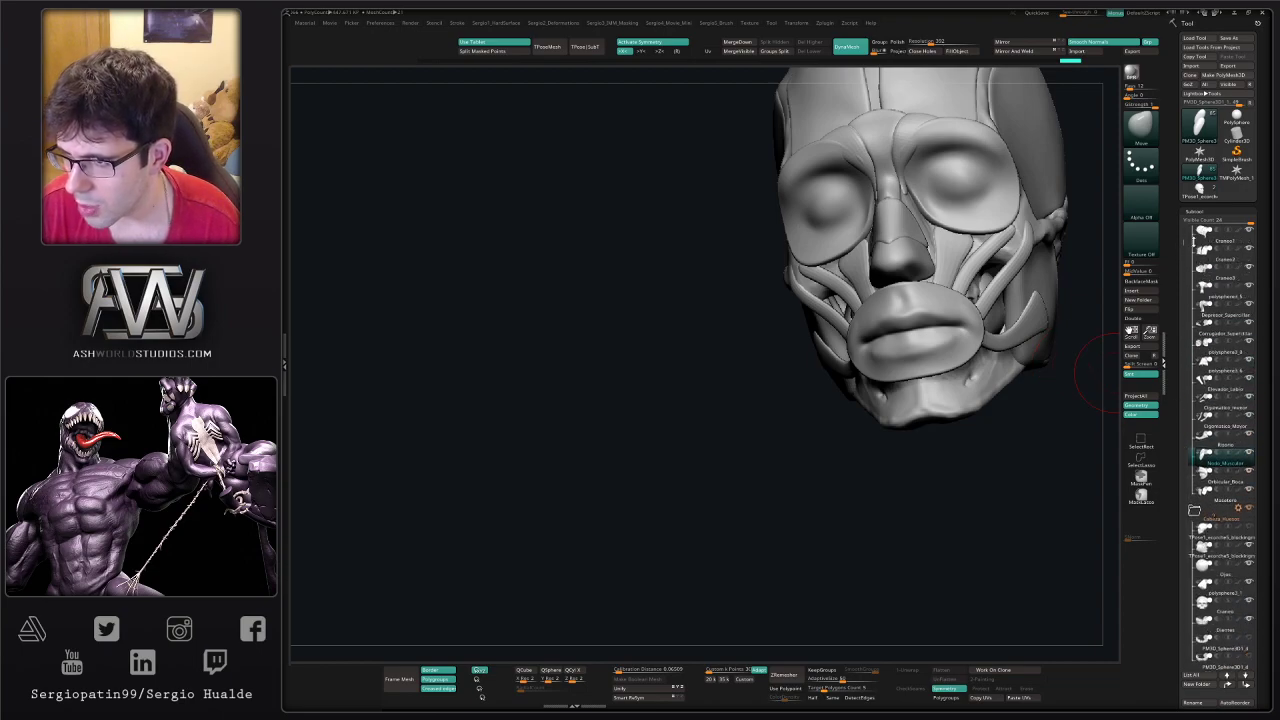
pyautogui.press('ctrl')
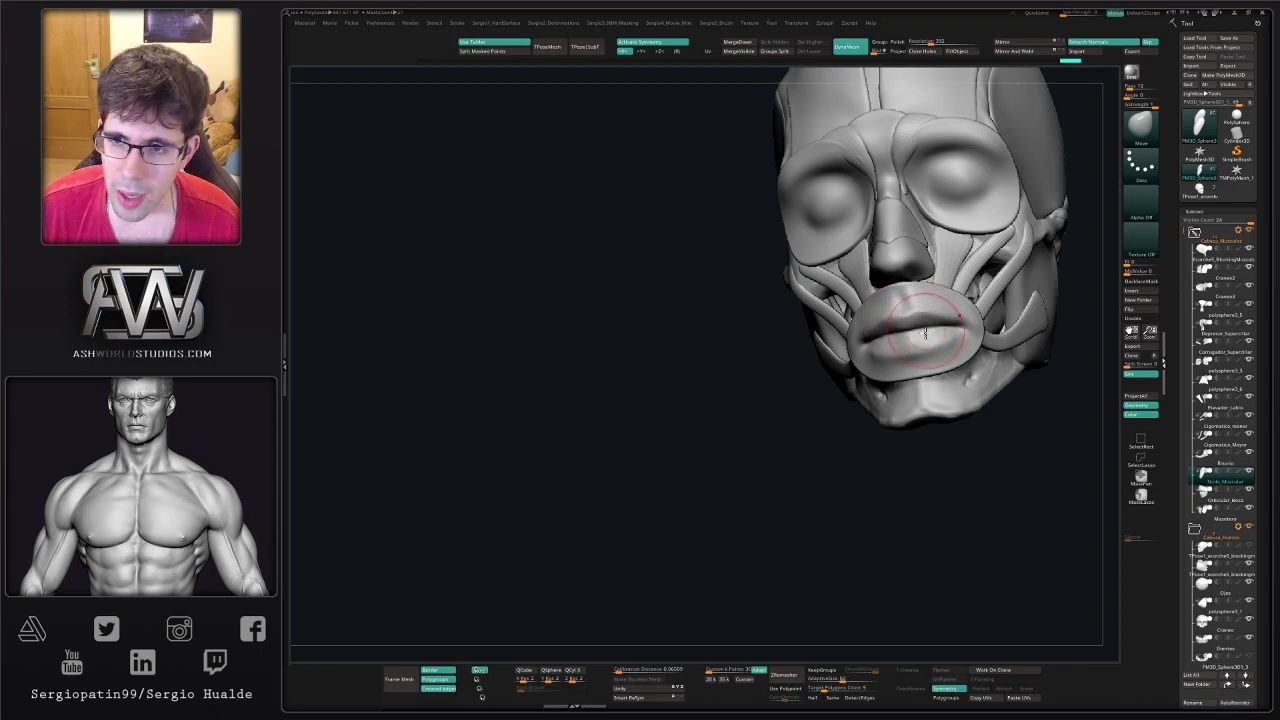
pyautogui.moveTo(915, 320)
pyautogui.mouseDown(button='right')
pyautogui.moveTo(850, 380)
pyautogui.moveTo(878, 340)
pyautogui.mouseUp(button='right')
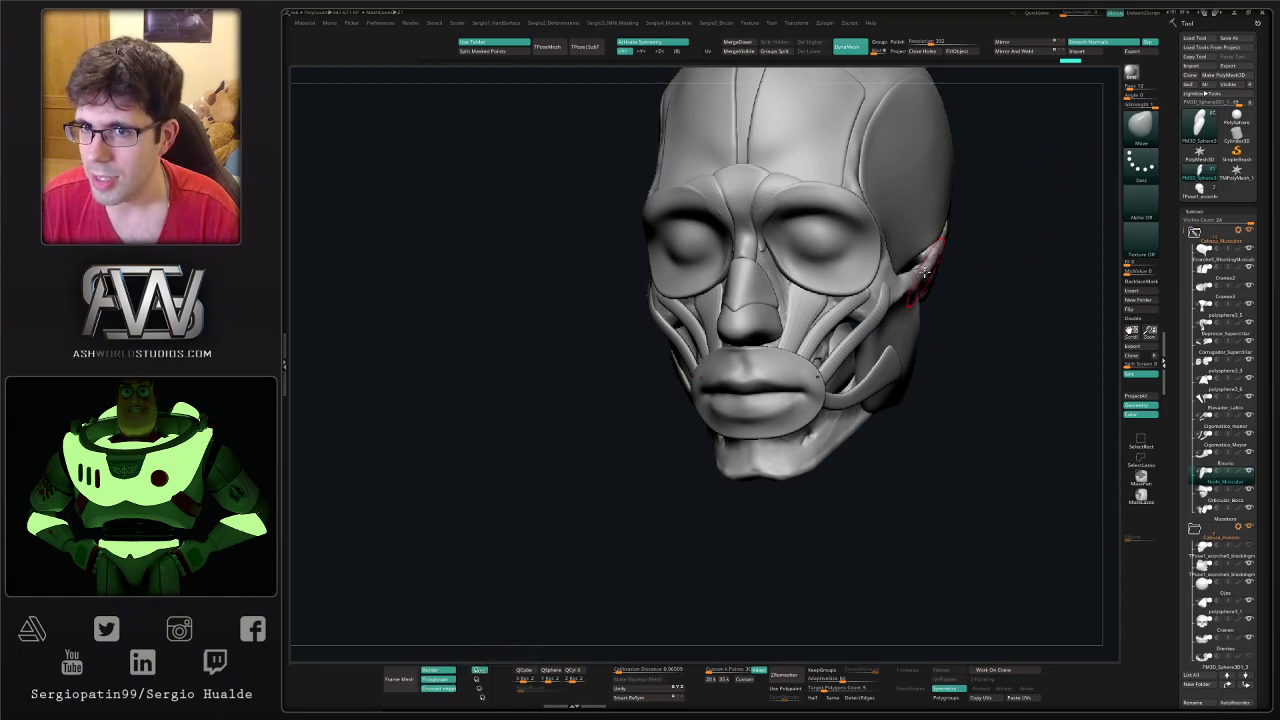
# - Examine the facial muscles around the cheeks, mouth and jaw from the front, both three-quarter views and close up
pyautogui.moveTo(925, 272)
pyautogui.mouseDown()
pyautogui.moveTo(893, 260)
pyautogui.moveTo(908, 271)
pyautogui.mouseUp()
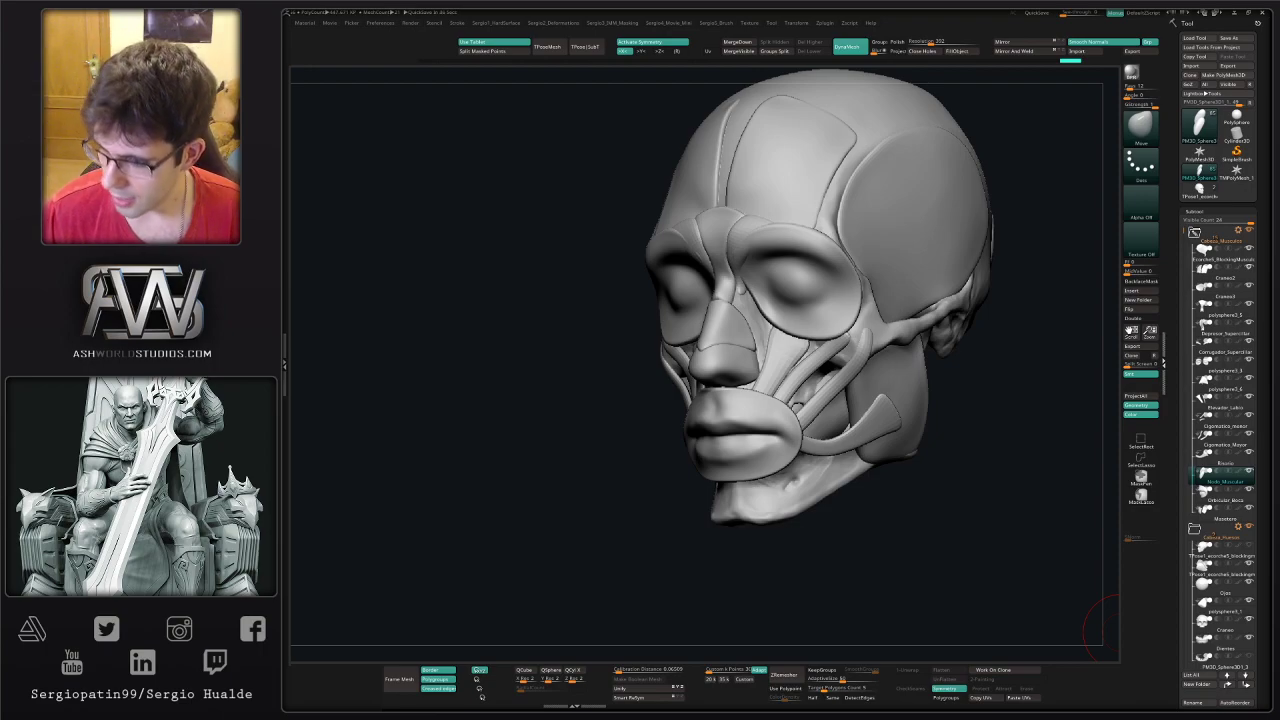
pyautogui.moveTo(461, 460); pyautogui.dragTo(572, 413)
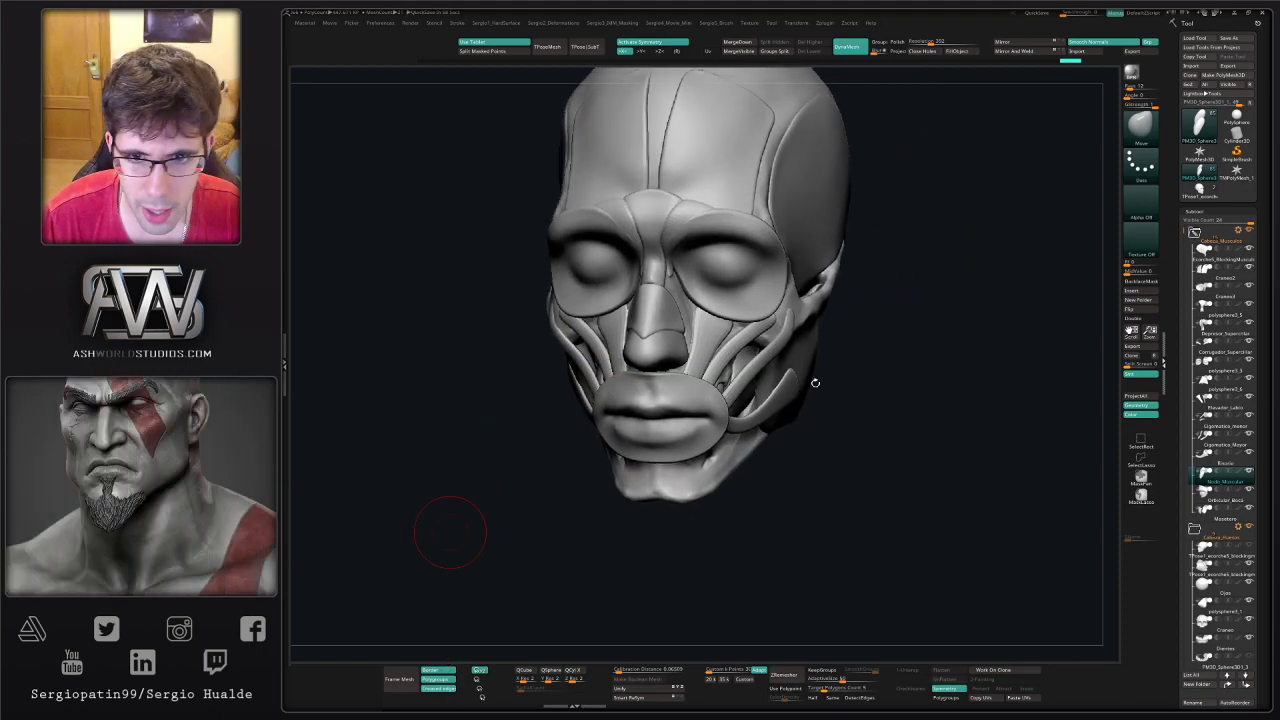
pyautogui.moveTo(815, 383)
pyautogui.mouseDown()
pyautogui.moveTo(891, 386)
pyautogui.moveTo(771, 414)
pyautogui.moveTo(714, 386)
pyautogui.moveTo(648, 389)
pyautogui.mouseUp()
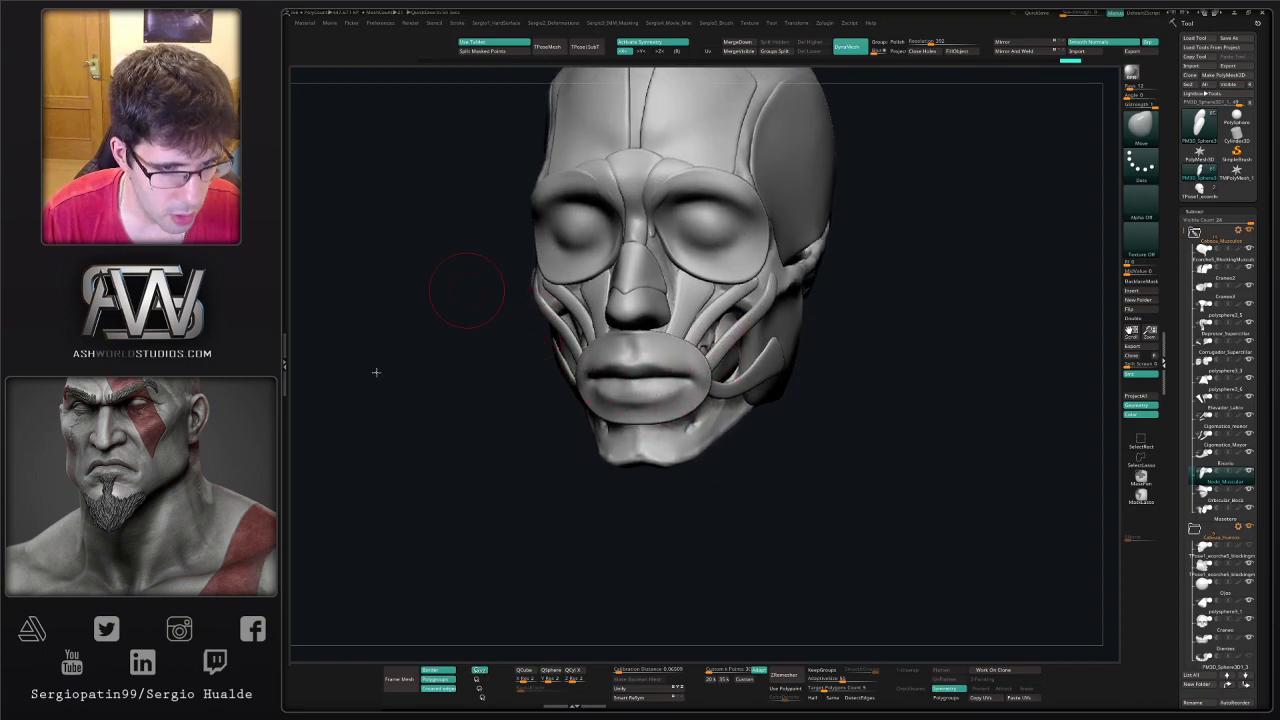
pyautogui.moveTo(547, 446); pyautogui.dragTo(518, 376)
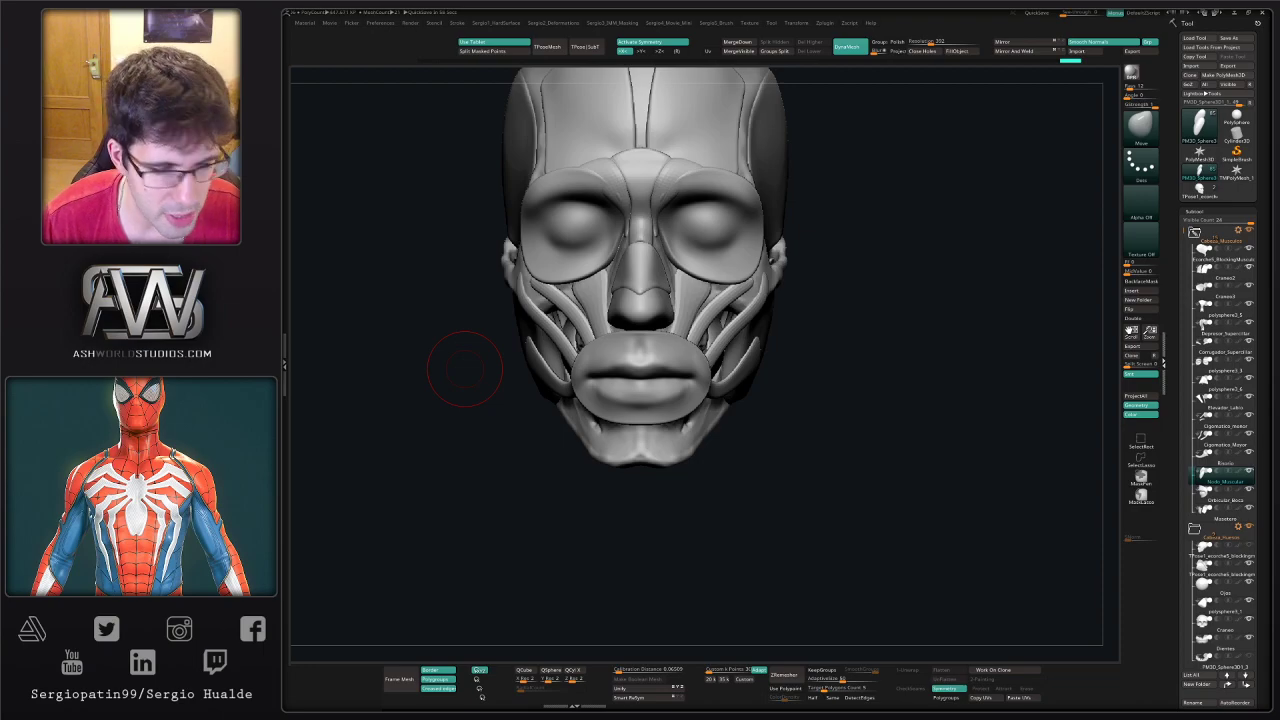
pyautogui.moveTo(776, 347)
pyautogui.mouseDown()
pyautogui.moveTo(777, 371)
pyautogui.moveTo(737, 335)
pyautogui.moveTo(800, 331)
pyautogui.moveTo(826, 205)
pyautogui.mouseUp()
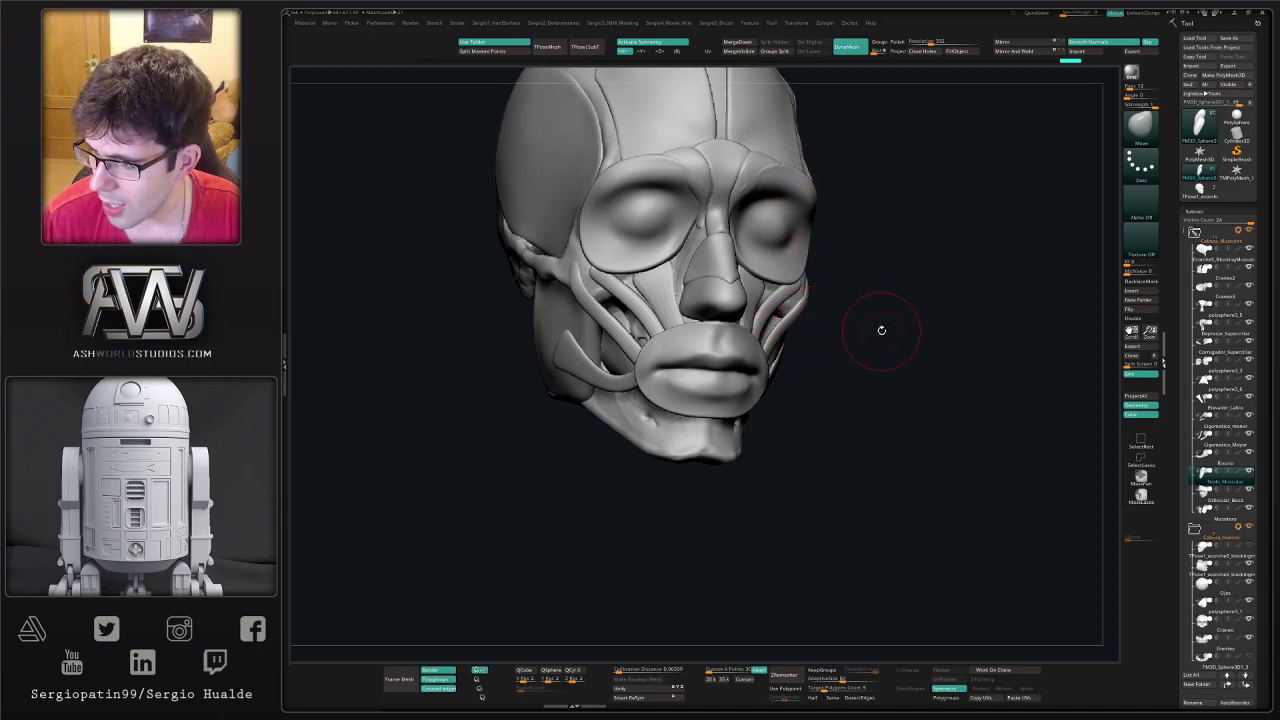
pyautogui.press('space')
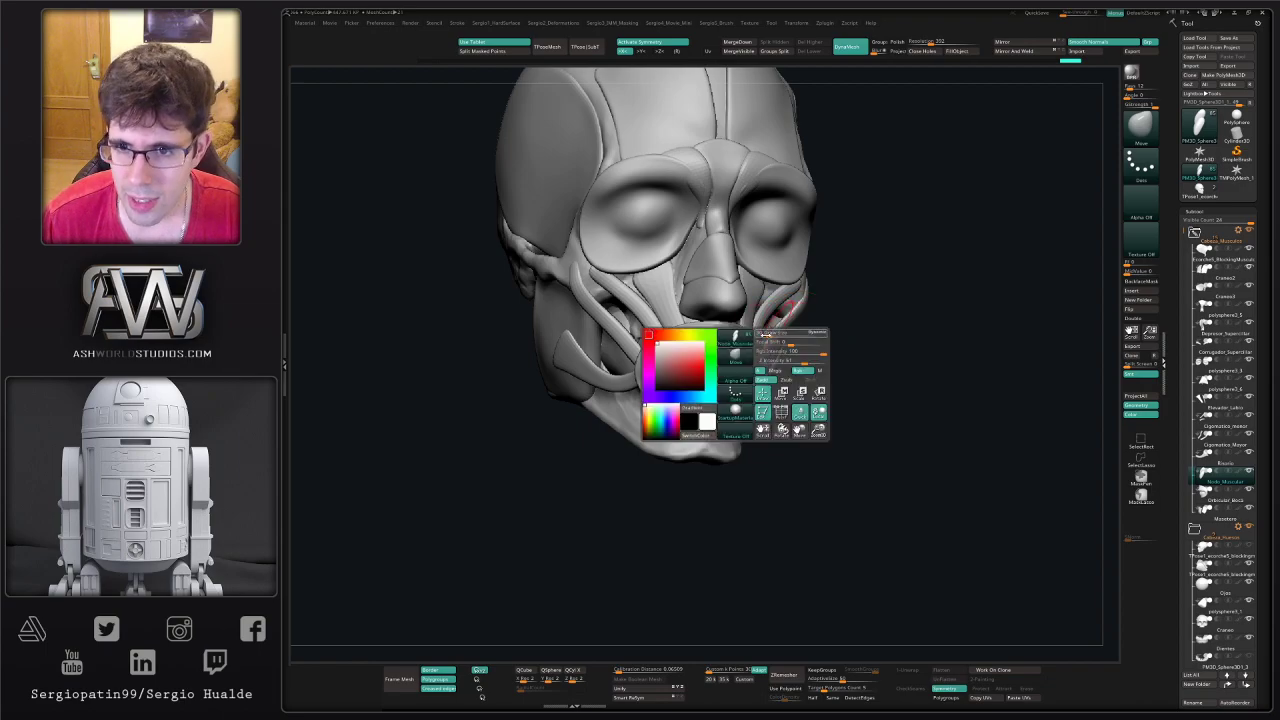
pyautogui.moveTo(793, 340)
pyautogui.mouseDown()
pyautogui.moveTo(880, 331)
pyautogui.moveTo(845, 350)
pyautogui.moveTo(801, 320)
pyautogui.mouseUp()
pyautogui.keyDown('ctrl'); pyautogui.moveTo(801, 320); pyautogui.dragTo(809, 343, button='right'); pyautogui.keyUp('ctrl')
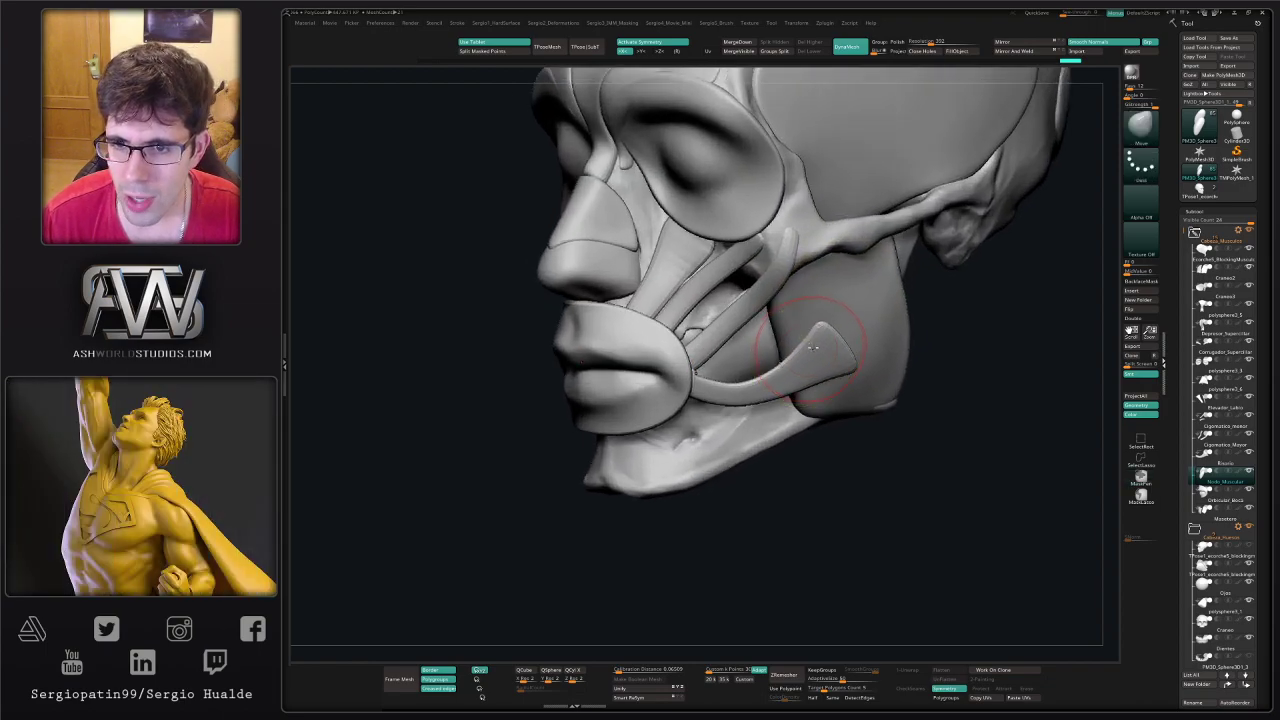
pyautogui.press('space')
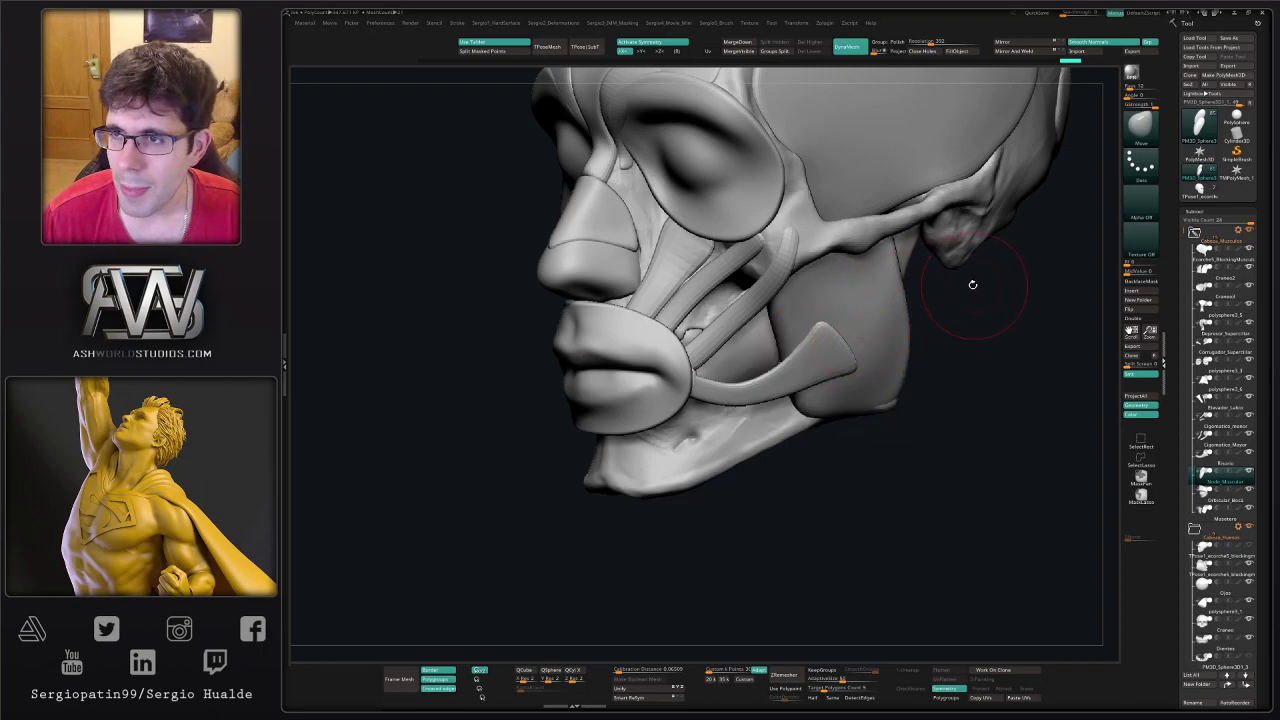
# - Choose the ClayBuildup brush and bring up the complete skin head subtool in place of the muscle head
pyautogui.press('b')
pyautogui.press('c')
pyautogui.press('b')
pyautogui.moveTo(966, 314); pyautogui.dragTo(770, 360)
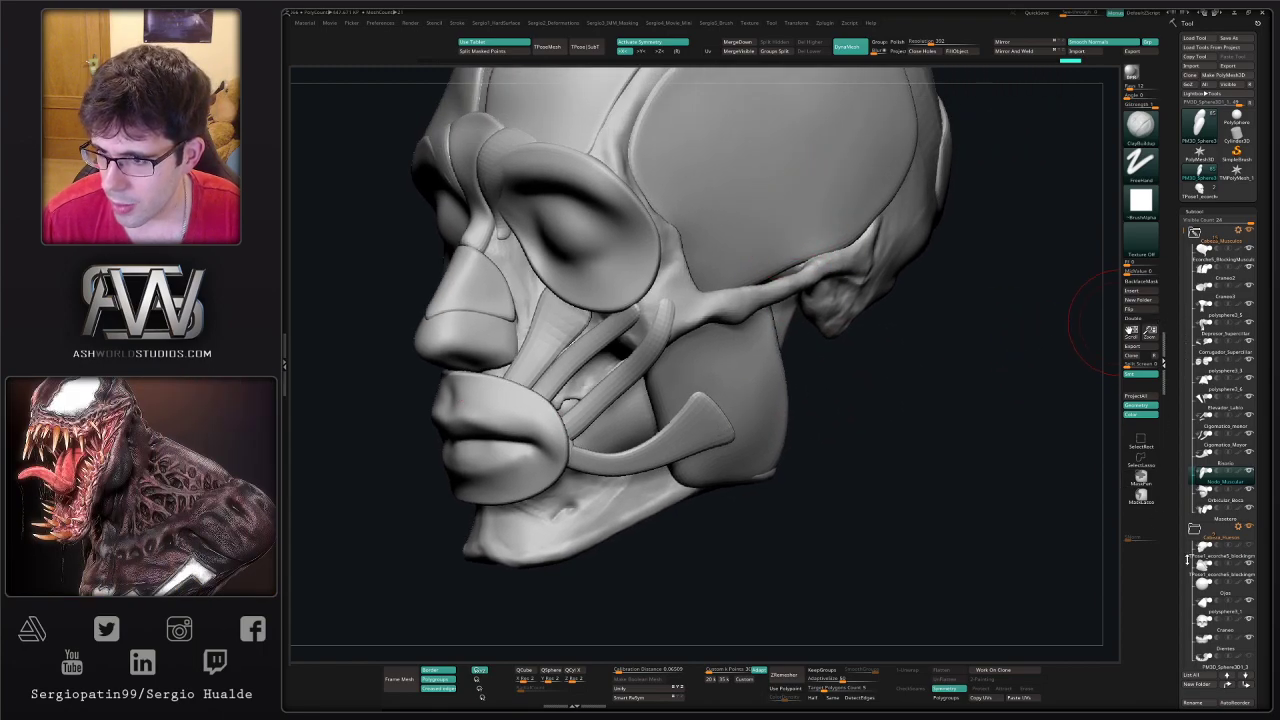
pyautogui.click(1203, 556)
pyautogui.keyDown('alt'); pyautogui.moveTo(604, 372); pyautogui.dragTo(750, 412, button='right'); pyautogui.keyUp('alt')
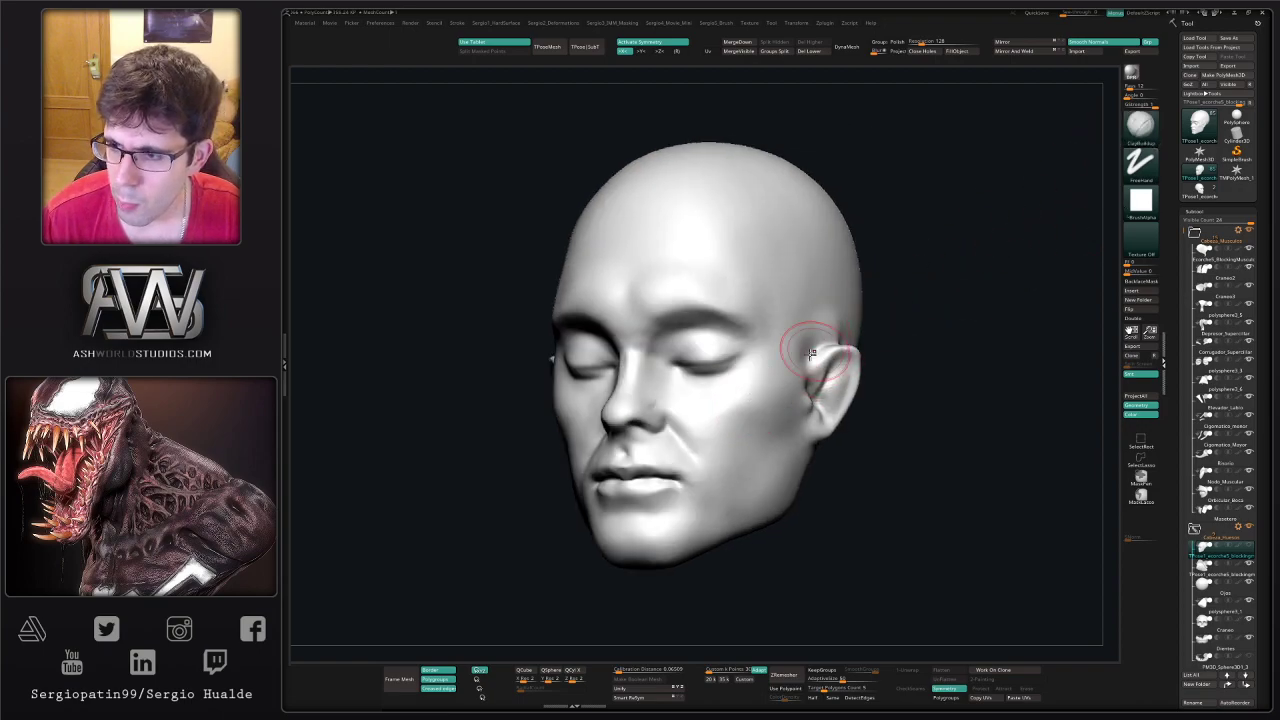
# - Try heavy ClayBuildup strokes over the cheekbones of the skin head, undoing each attempt
pyautogui.moveTo(803, 345); pyautogui.dragTo(760, 378, button='right')
pyautogui.moveTo(764, 395)
pyautogui.mouseDown()
pyautogui.moveTo(732, 405)
pyautogui.moveTo(775, 382)
pyautogui.moveTo(738, 415)
pyautogui.moveTo(791, 355)
pyautogui.moveTo(715, 378)
pyautogui.moveTo(740, 385)
pyautogui.moveTo(750, 422)
pyautogui.moveTo(767, 423)
pyautogui.mouseUp()
pyautogui.moveTo(767, 423)
pyautogui.mouseDown(button='right')
pyautogui.moveTo(740, 424)
pyautogui.moveTo(760, 443)
pyautogui.mouseUp(button='right')
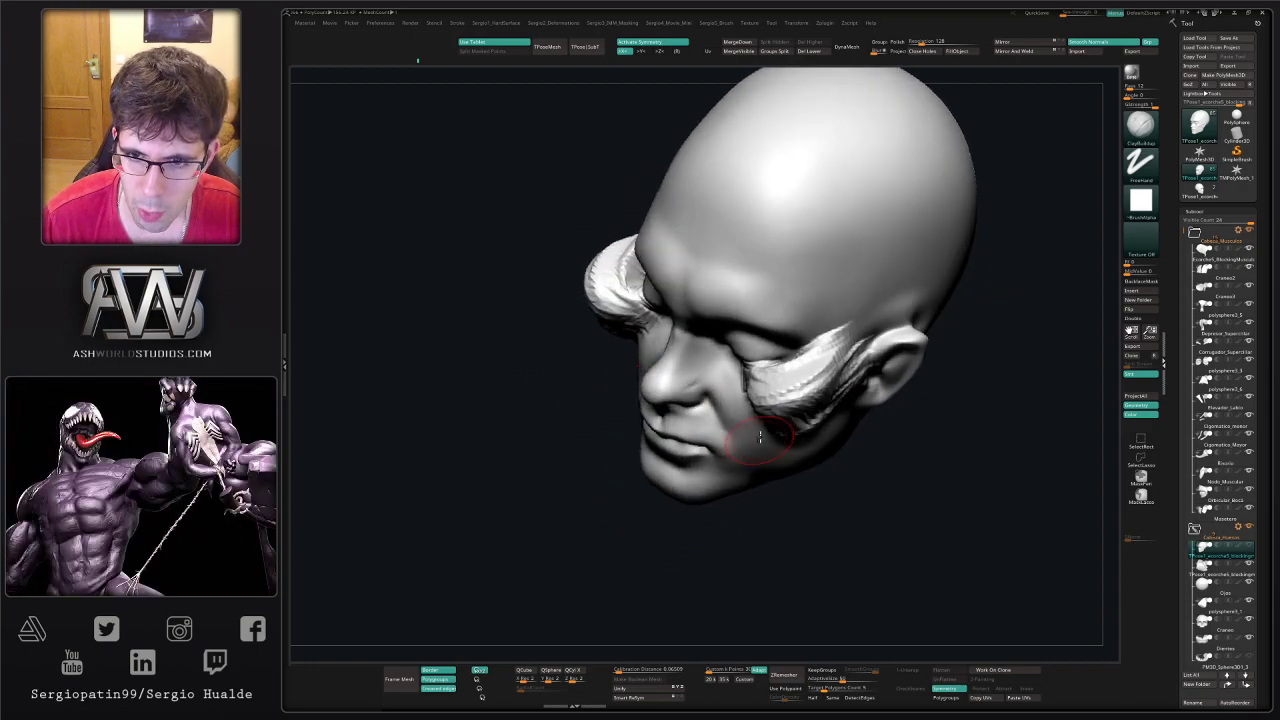
pyautogui.hotkey('ctrl', 'z')
pyautogui.moveTo(811, 403); pyautogui.dragTo(785, 382, button='right')
pyautogui.moveTo(784, 381)
pyautogui.mouseDown()
pyautogui.moveTo(840, 350)
pyautogui.moveTo(838, 385)
pyautogui.moveTo(800, 425)
pyautogui.moveTo(843, 366)
pyautogui.mouseUp()
pyautogui.moveTo(843, 366); pyautogui.dragTo(808, 363, button='right')
pyautogui.hotkey('ctrl', 'z')
# - Try softer ClayBuildup strokes across the cheek in front of the ear, then undo them
pyautogui.press('space')
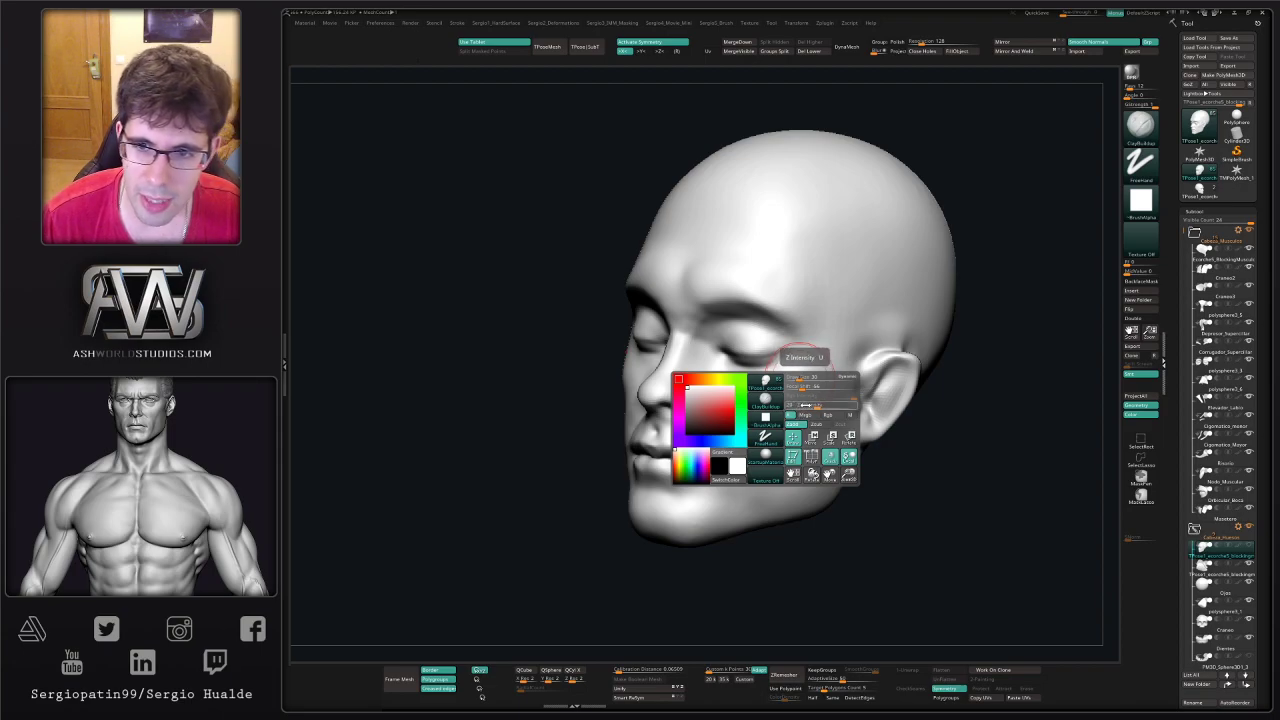
pyautogui.press('space')
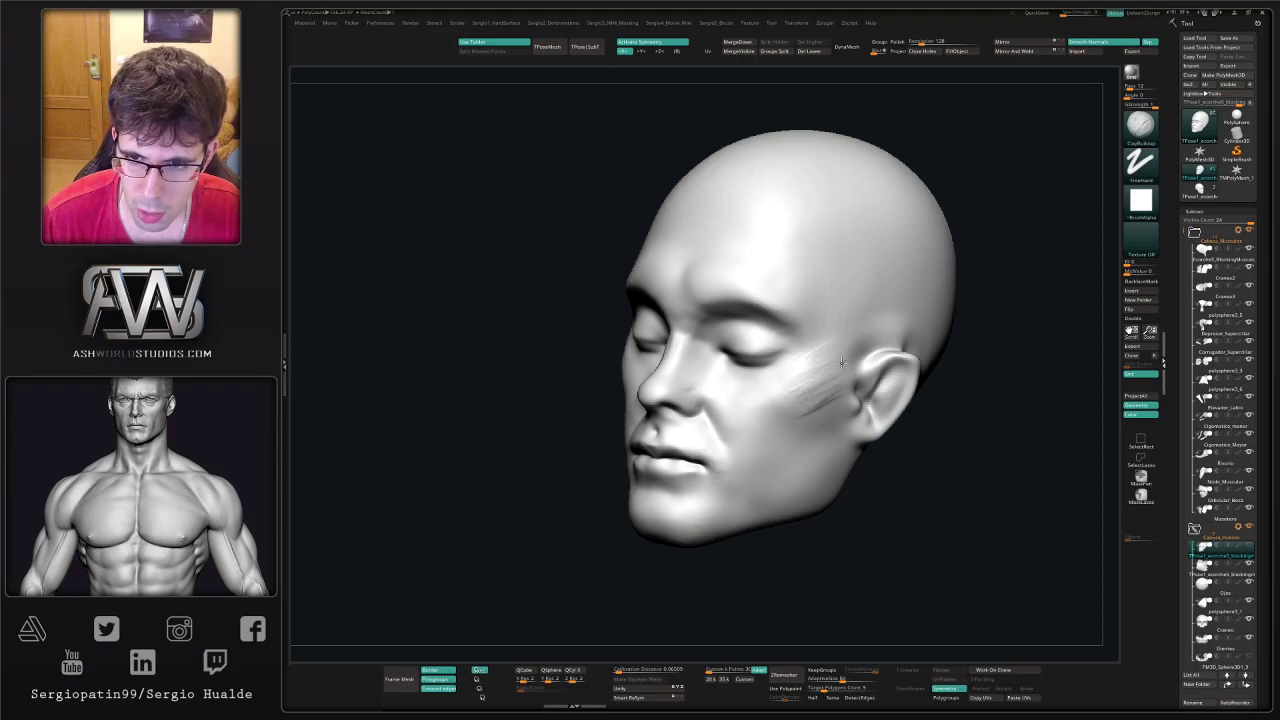
pyautogui.keyDown('ctrl'); pyautogui.moveTo(837, 395); pyautogui.dragTo(840, 450, button='right'); pyautogui.keyUp('ctrl')
pyautogui.moveTo(828, 462); pyautogui.dragTo(868, 428)
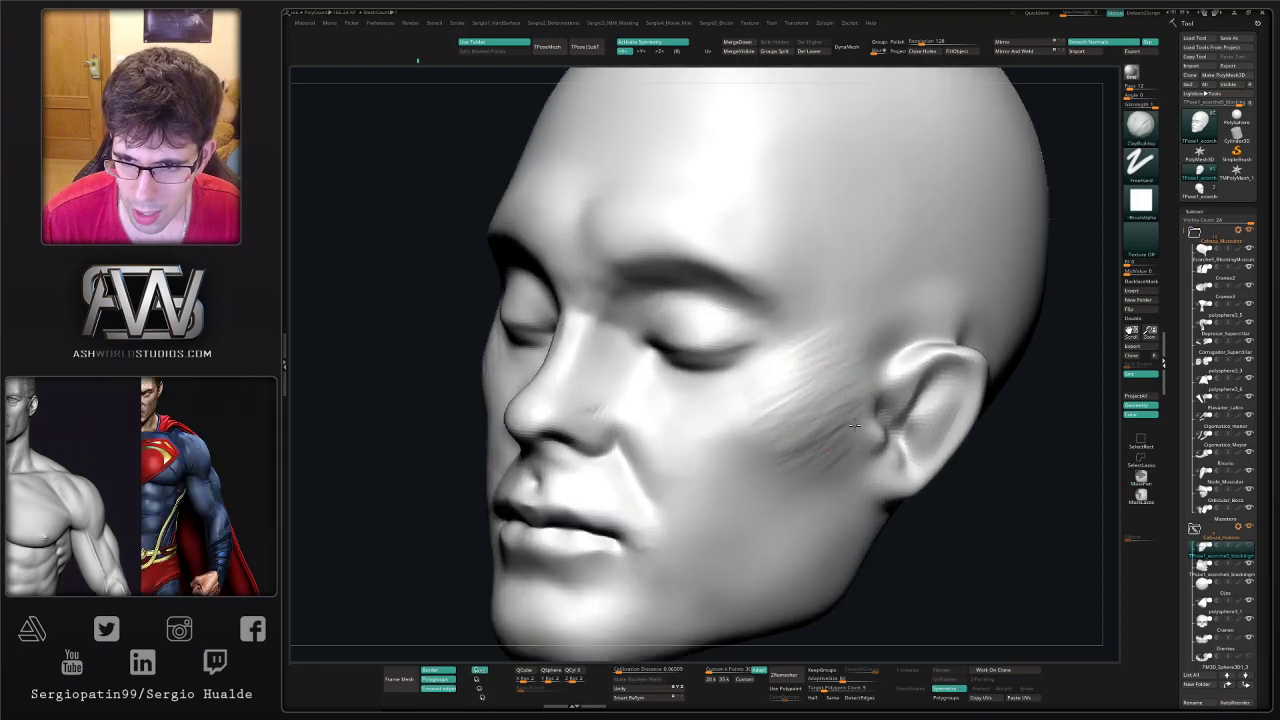
pyautogui.moveTo(780, 440)
pyautogui.mouseDown()
pyautogui.moveTo(818, 397)
pyautogui.moveTo(840, 314)
pyautogui.moveTo(837, 361)
pyautogui.mouseUp()
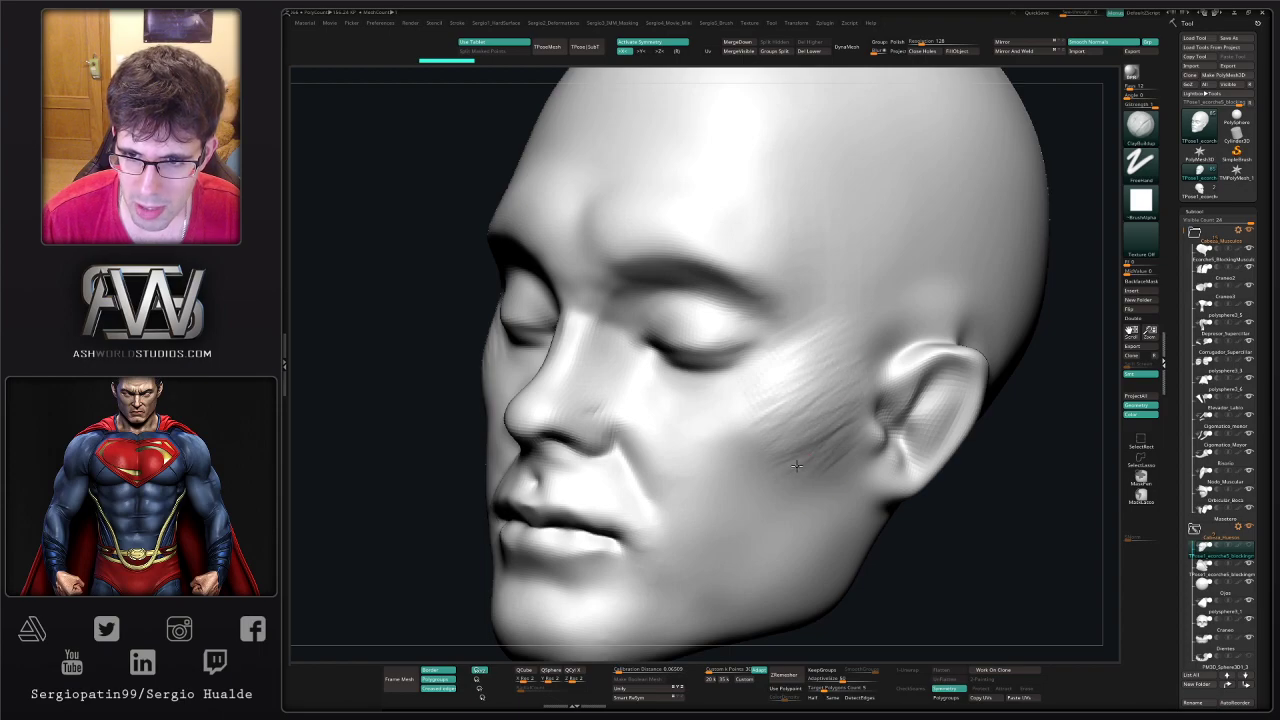
pyautogui.moveTo(797, 465)
pyautogui.keyDown('ctrl'); pyautogui.mouseDown(button='right')
pyautogui.moveTo(803, 426)
pyautogui.moveTo(855, 425)
pyautogui.mouseUp(button='right'); pyautogui.keyUp('ctrl')
pyautogui.hotkey('ctrl', 'z')
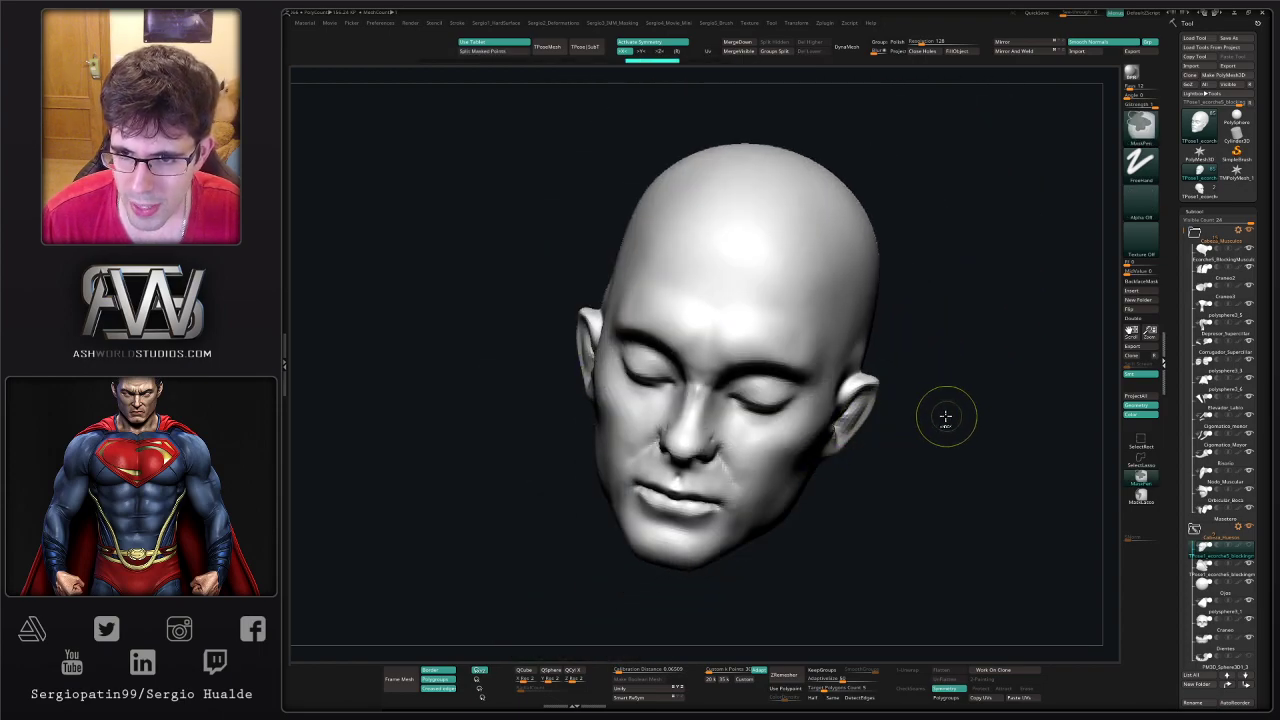
# - Switch to the Clay brush and try diagonal strokes across the temple above the ear, undoing them
pyautogui.moveTo(943, 380); pyautogui.dragTo(857, 371)
pyautogui.press('space')
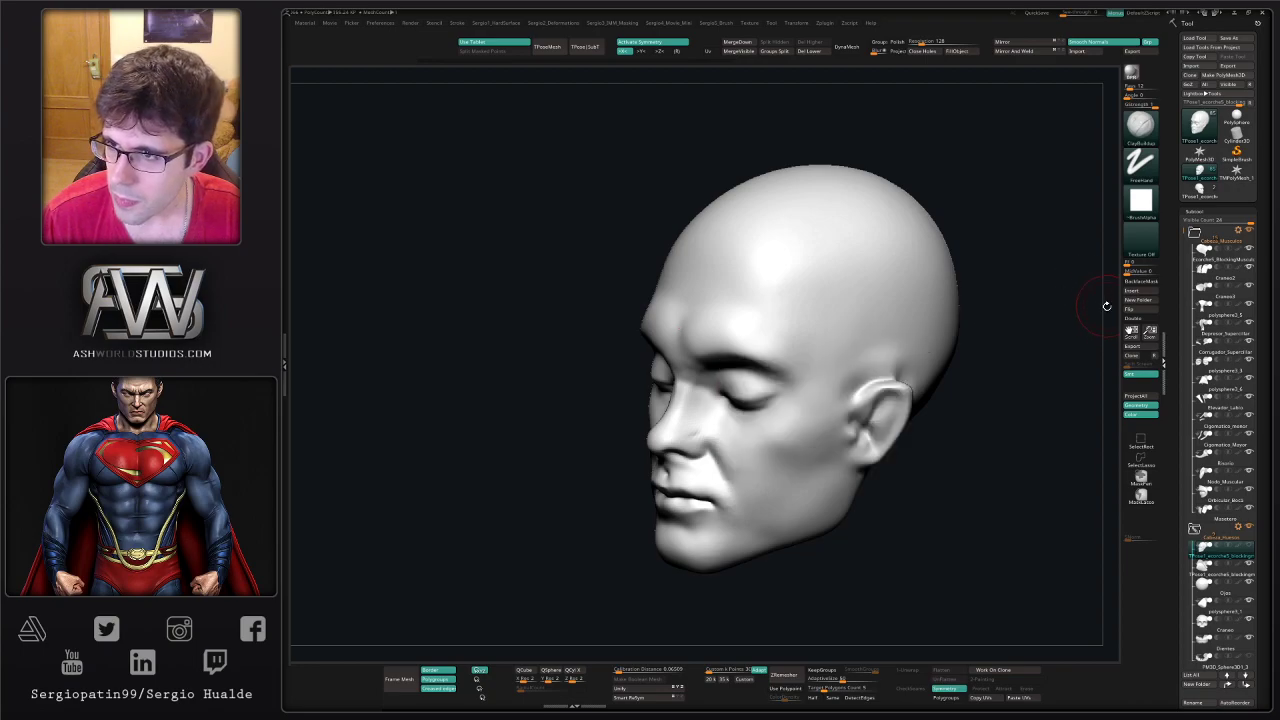
pyautogui.press('b')
pyautogui.press('c')
pyautogui.press('l')
pyautogui.moveTo(872, 286)
pyautogui.mouseDown()
pyautogui.moveTo(786, 345)
pyautogui.moveTo(810, 345)
pyautogui.moveTo(848, 310)
pyautogui.mouseUp()
pyautogui.moveTo(805, 318)
pyautogui.mouseDown(button='right')
pyautogui.moveTo(860, 352)
pyautogui.moveTo(886, 338)
pyautogui.moveTo(820, 331)
pyautogui.mouseUp(button='right')
pyautogui.moveTo(820, 331)
pyautogui.keyDown('shift'); pyautogui.mouseDown()
pyautogui.moveTo(783, 353)
pyautogui.moveTo(884, 264)
pyautogui.mouseUp(); pyautogui.keyUp('shift')
pyautogui.moveTo(786, 343); pyautogui.dragTo(902, 270)
pyautogui.moveTo(838, 330)
pyautogui.mouseDown(button='right')
pyautogui.moveTo(869, 386)
pyautogui.moveTo(854, 357)
pyautogui.mouseUp(button='right')
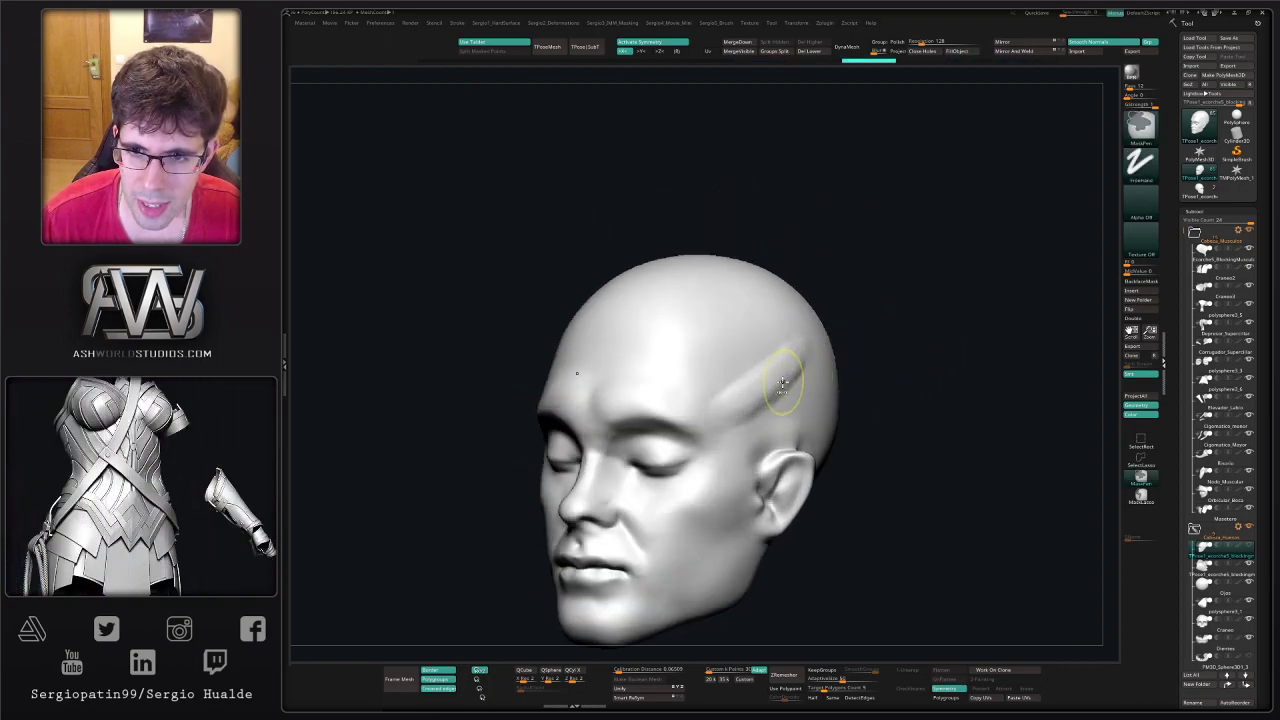
pyautogui.moveTo(774, 384); pyautogui.dragTo(759, 386, button='right')
pyautogui.hotkey('ctrl', 'z')
# - Adjust the Clay brush and try raised diagonal strokes along the temple, undoing them
pyautogui.rightClick(748, 380)
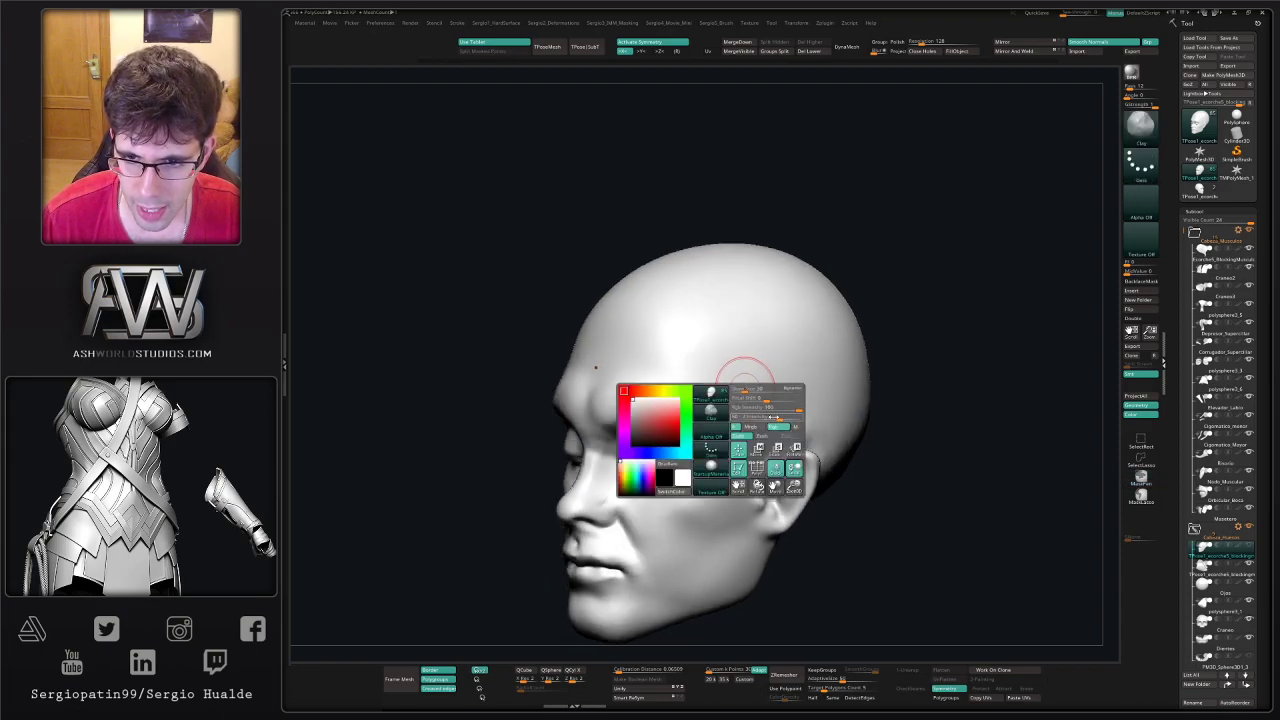
pyautogui.moveTo(808, 331); pyautogui.dragTo(728, 410)
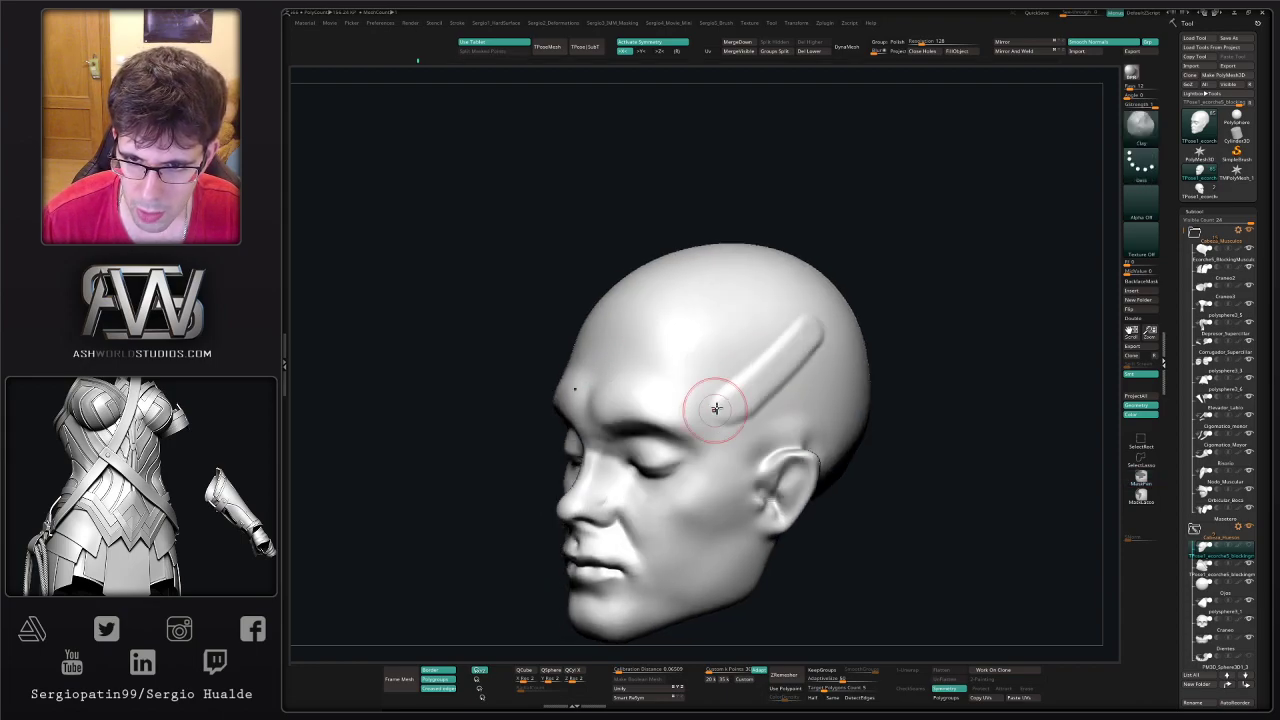
pyautogui.moveTo(795, 363); pyautogui.dragTo(735, 413)
pyautogui.moveTo(735, 413)
pyautogui.mouseDown(button='right')
pyautogui.moveTo(788, 420)
pyautogui.moveTo(789, 360)
pyautogui.mouseUp(button='right')
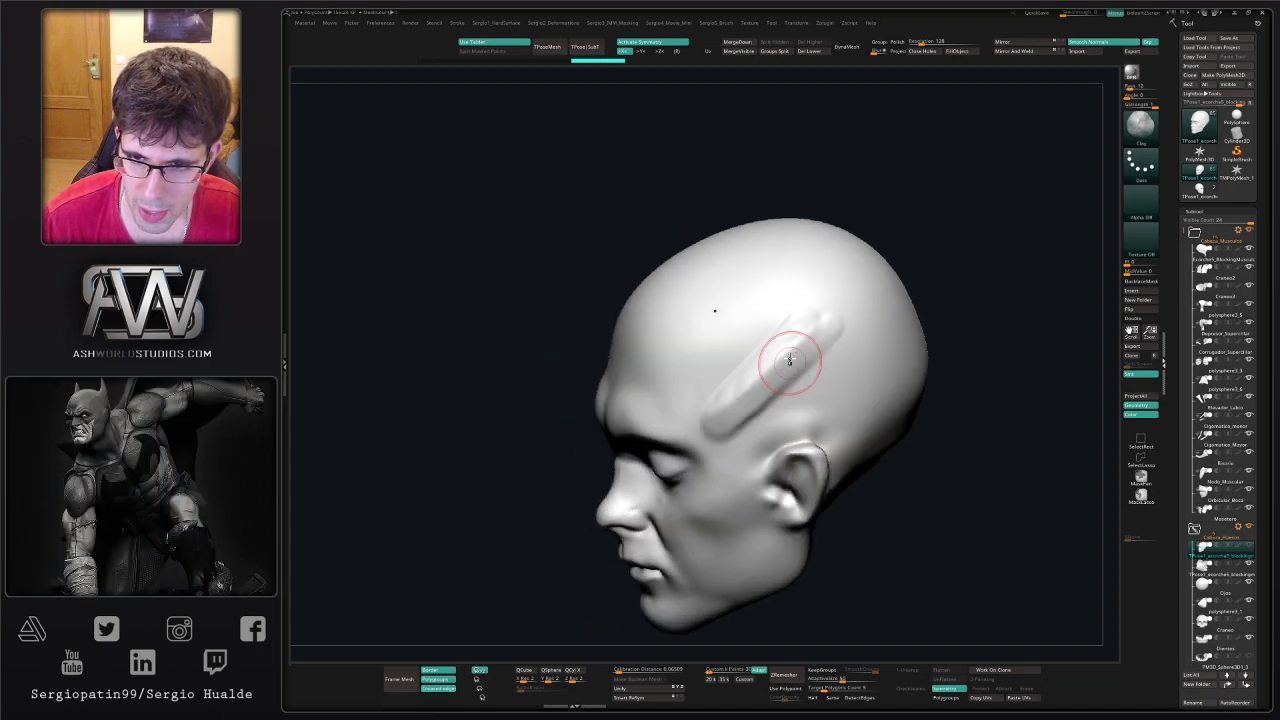
pyautogui.press('ctrl')
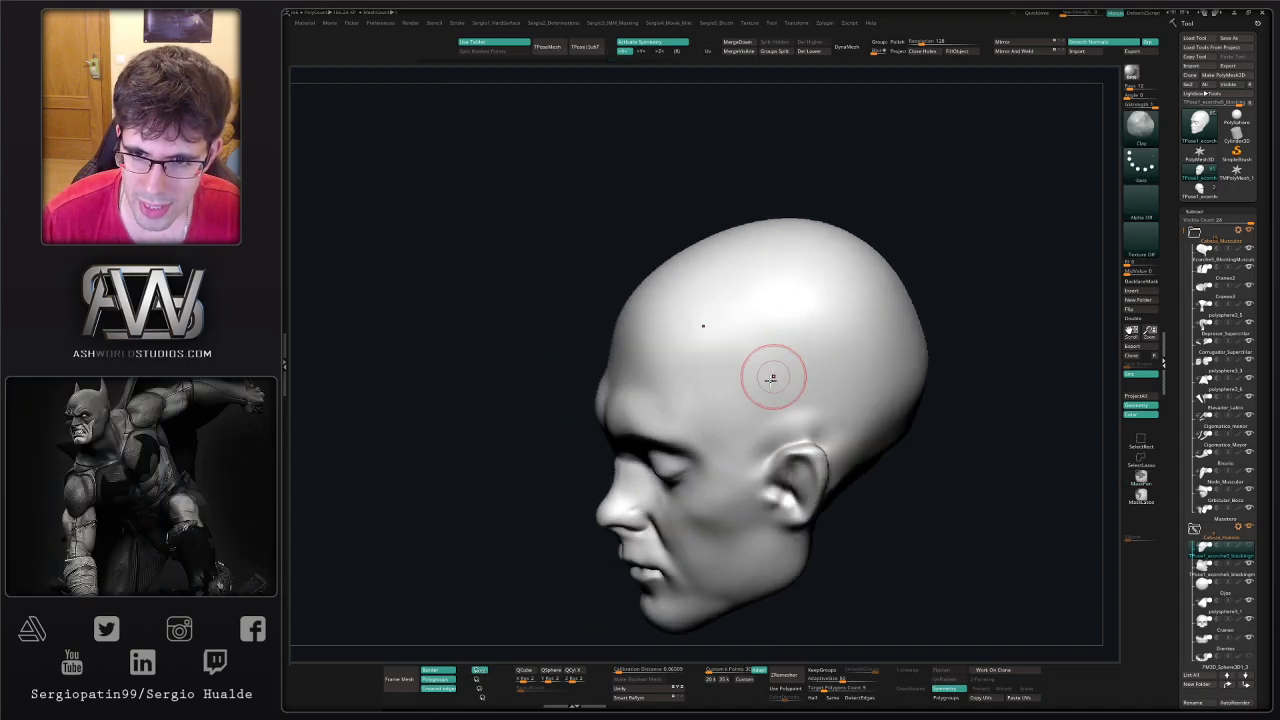
# - Try a fainter Clay stroke on the temple with the brush strength reduced, then remove it
pyautogui.press('space')
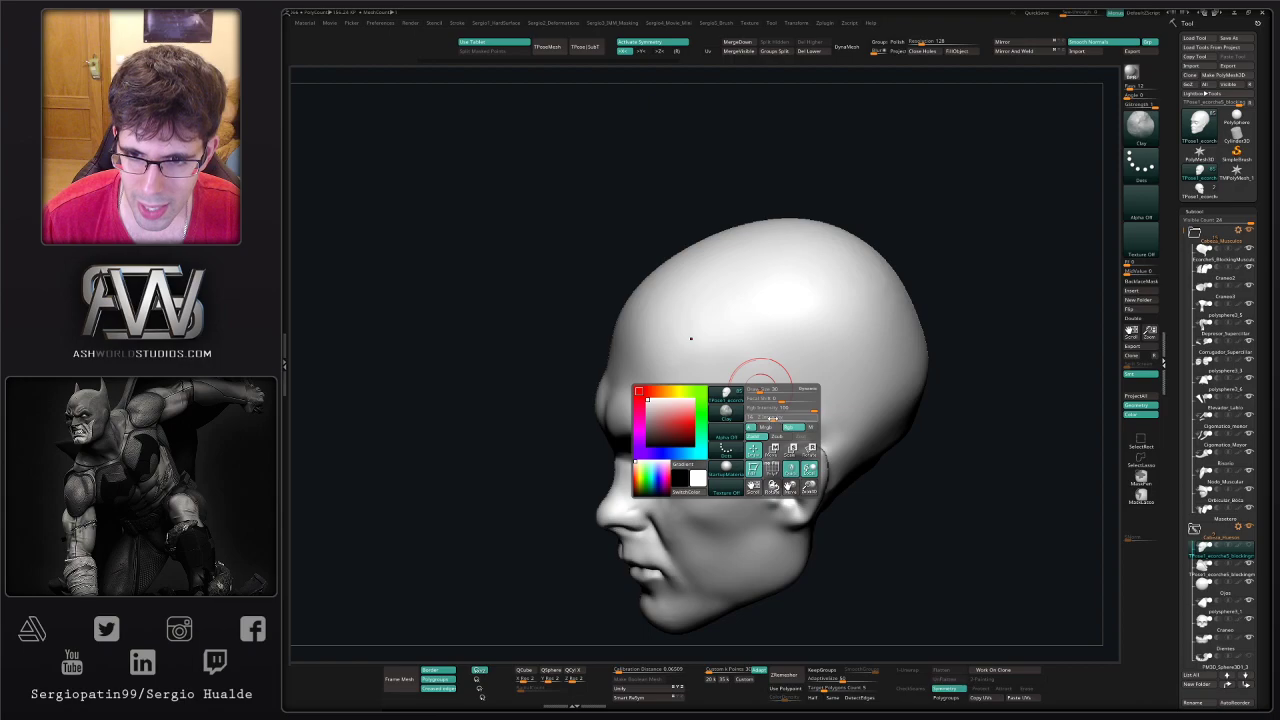
pyautogui.moveTo(738, 402); pyautogui.dragTo(786, 366)
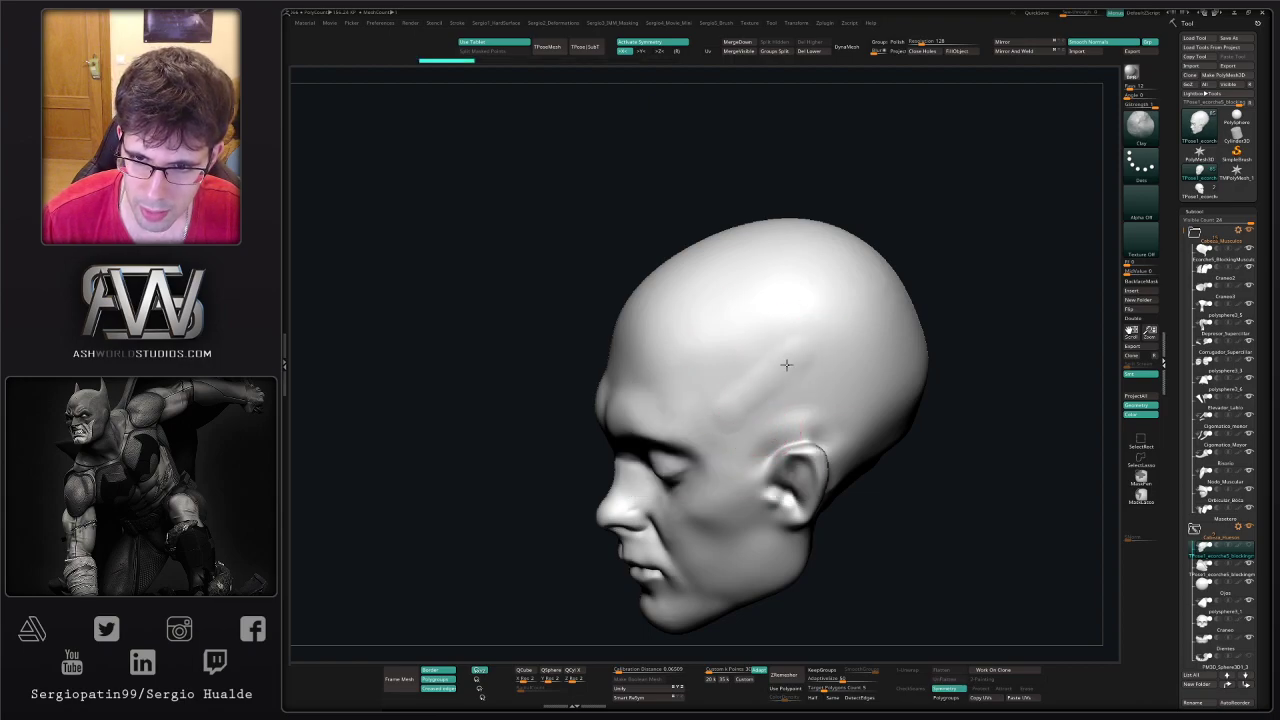
pyautogui.moveTo(786, 366); pyautogui.dragTo(796, 382, button='right')
pyautogui.press('ctrl')
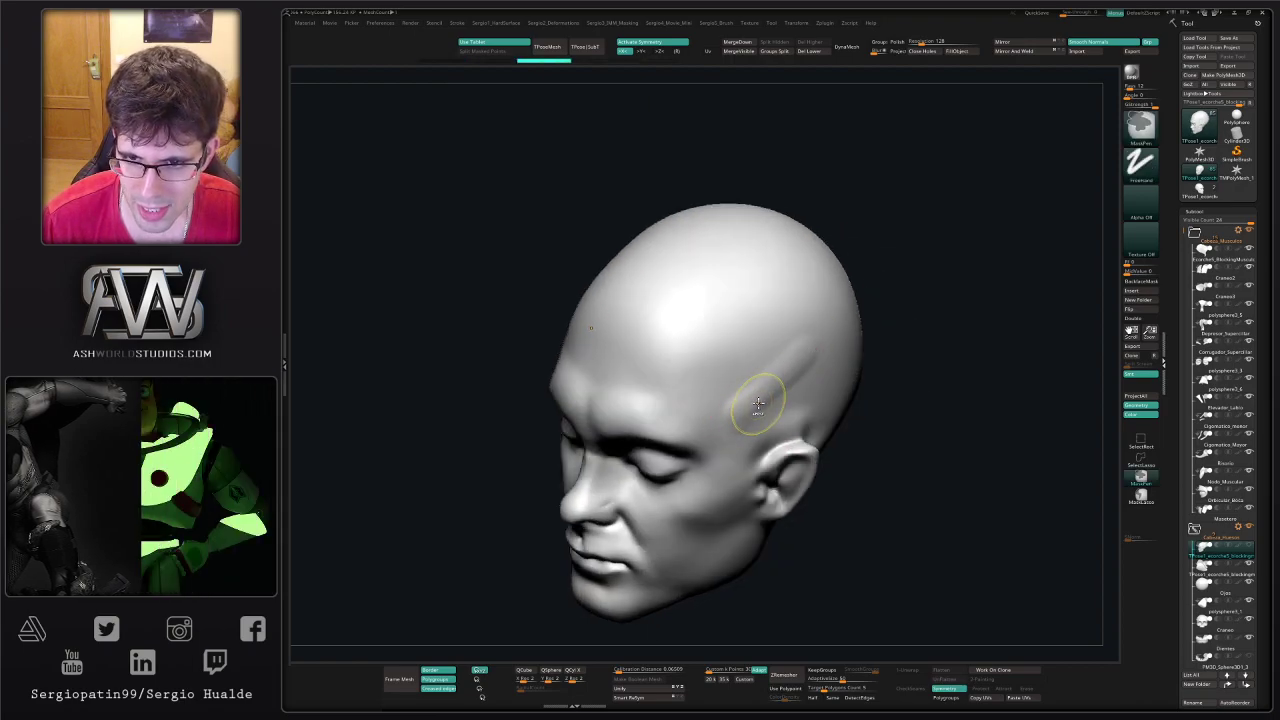
pyautogui.moveTo(768, 432)
pyautogui.keyDown('ctrl'); pyautogui.mouseDown(button='right')
pyautogui.moveTo(766, 374)
pyautogui.moveTo(735, 335)
pyautogui.moveTo(771, 374)
pyautogui.moveTo(694, 405)
pyautogui.moveTo(726, 366)
pyautogui.moveTo(725, 404)
pyautogui.mouseUp(button='right'); pyautogui.keyUp('ctrl')
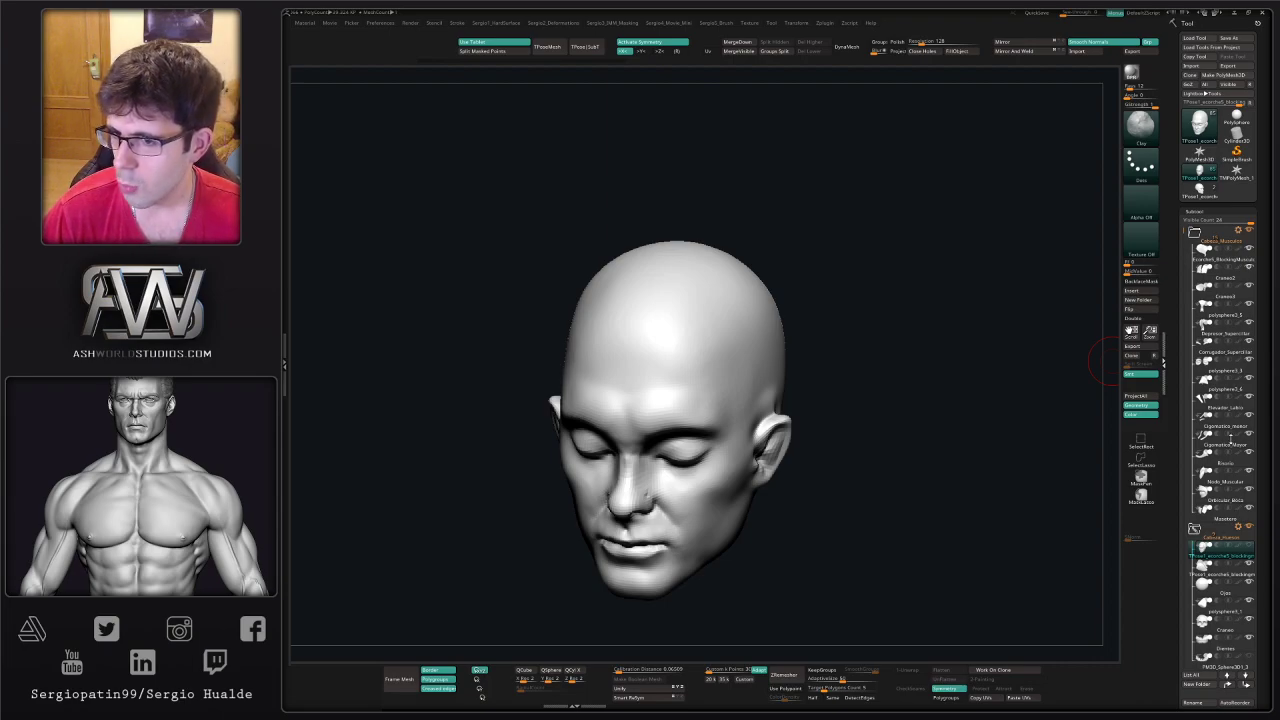
# - Examine the skin head's forms around the forehead, eyes, nose and ears from front, three-quarter and near-profile views
pyautogui.moveTo(1102, 362)
pyautogui.mouseDown()
pyautogui.moveTo(957, 229)
pyautogui.moveTo(954, 316)
pyautogui.mouseUp()
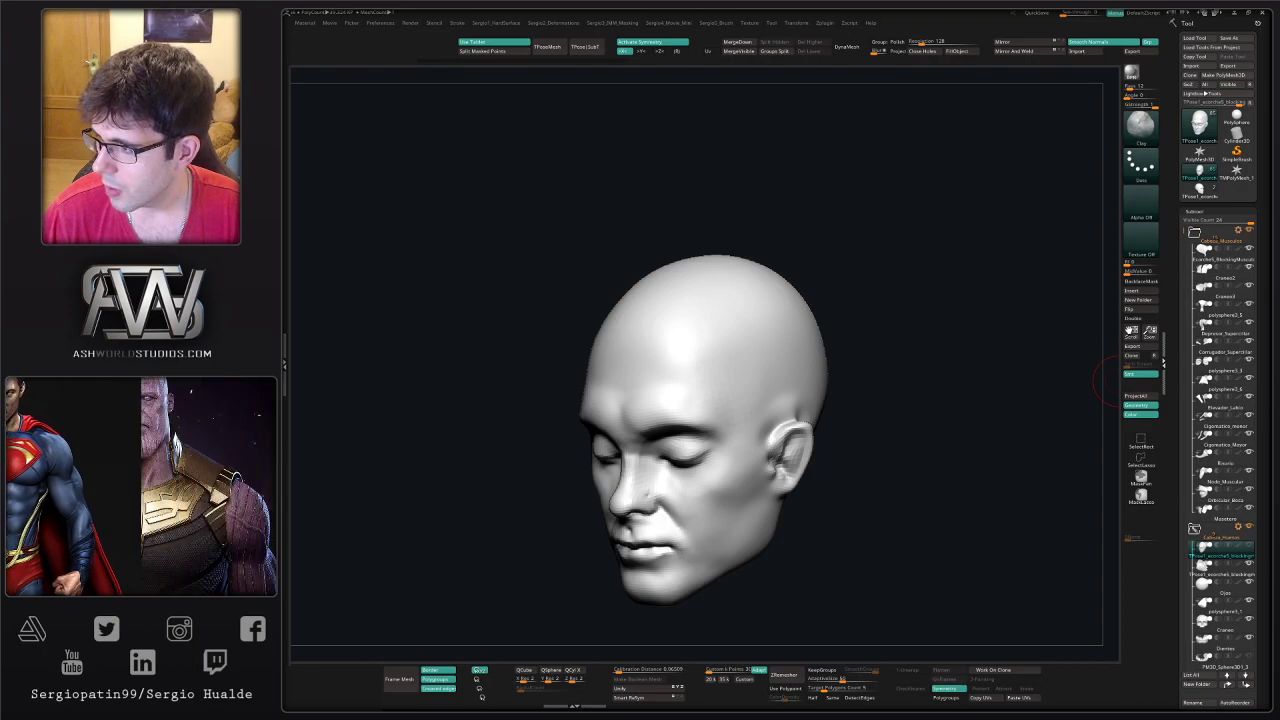
pyautogui.moveTo(992, 316); pyautogui.dragTo(973, 317)
pyautogui.rightClick(942, 366)
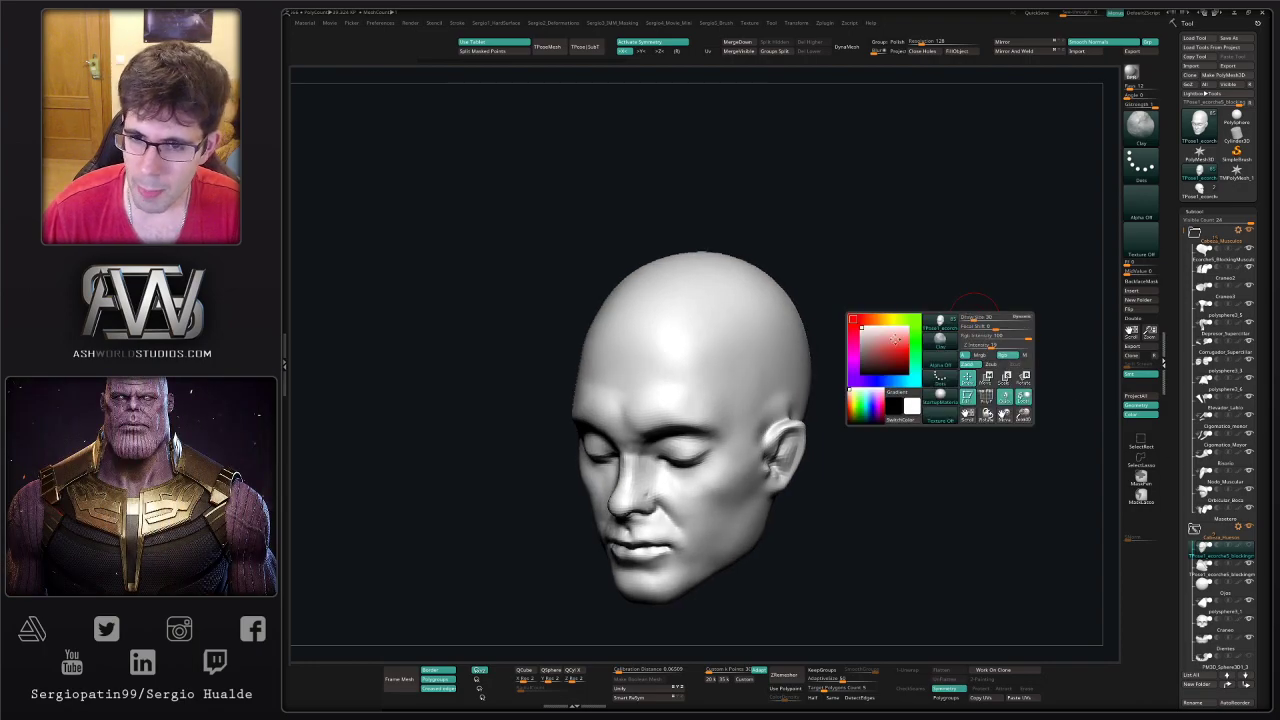
pyautogui.moveTo(766, 480); pyautogui.dragTo(787, 427, button='right')
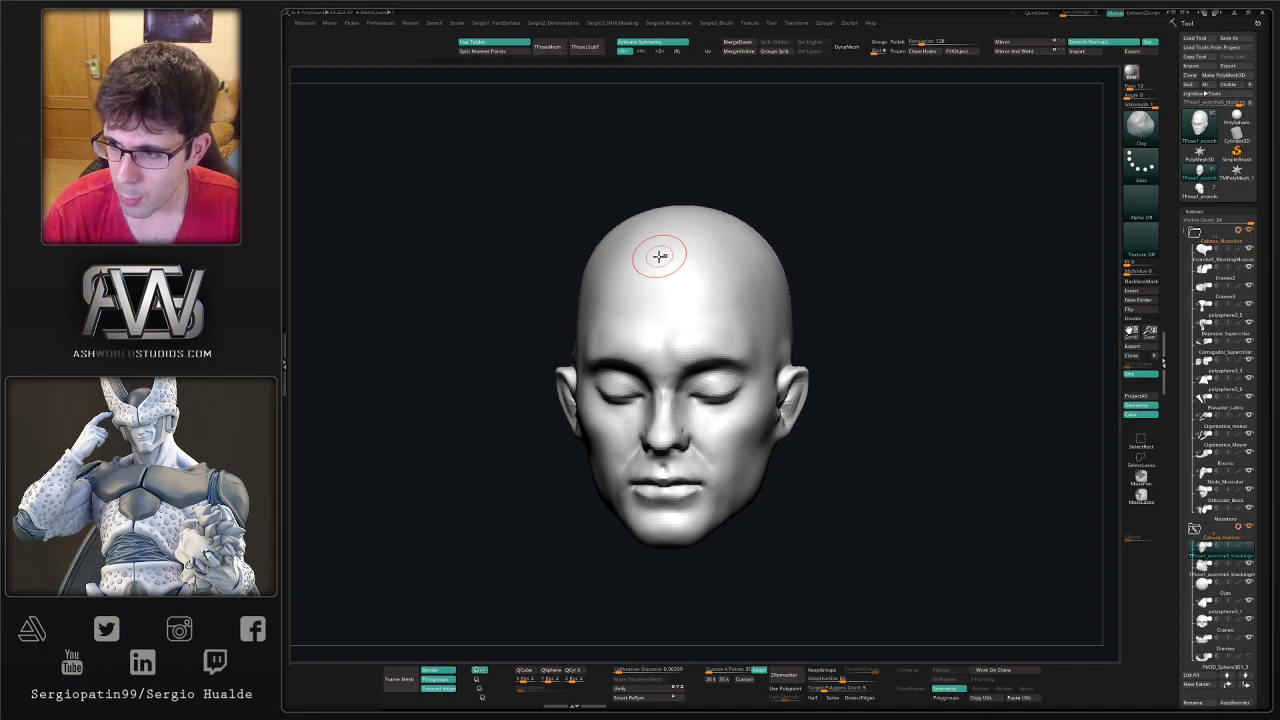
pyautogui.moveTo(868, 330)
pyautogui.mouseDown()
pyautogui.moveTo(674, 363)
pyautogui.moveTo(745, 345)
pyautogui.mouseUp()
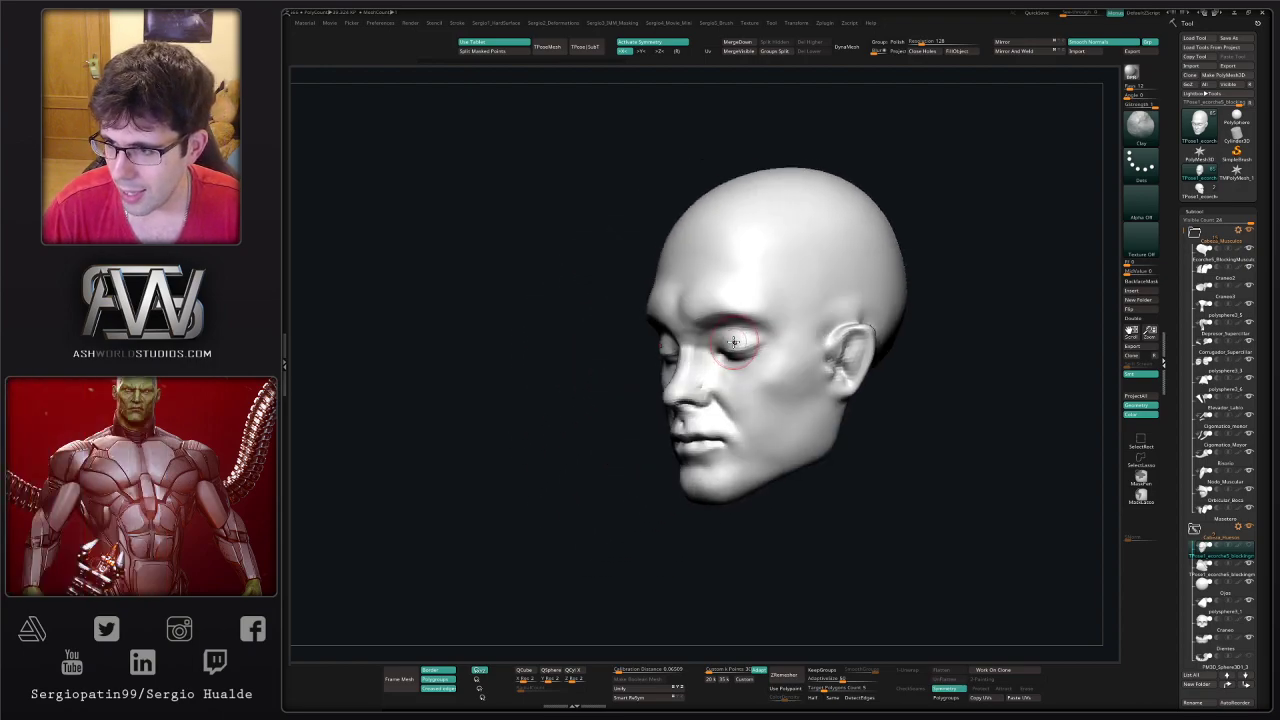
pyautogui.press('ctrl')
pyautogui.moveTo(729, 357)
pyautogui.keyDown('ctrl'); pyautogui.mouseDown(button='right')
pyautogui.moveTo(731, 414)
pyautogui.moveTo(747, 408)
pyautogui.moveTo(751, 423)
pyautogui.moveTo(751, 400)
pyautogui.moveTo(714, 400)
pyautogui.moveTo(735, 392)
pyautogui.moveTo(729, 380)
pyautogui.mouseUp(button='right'); pyautogui.keyUp('ctrl')
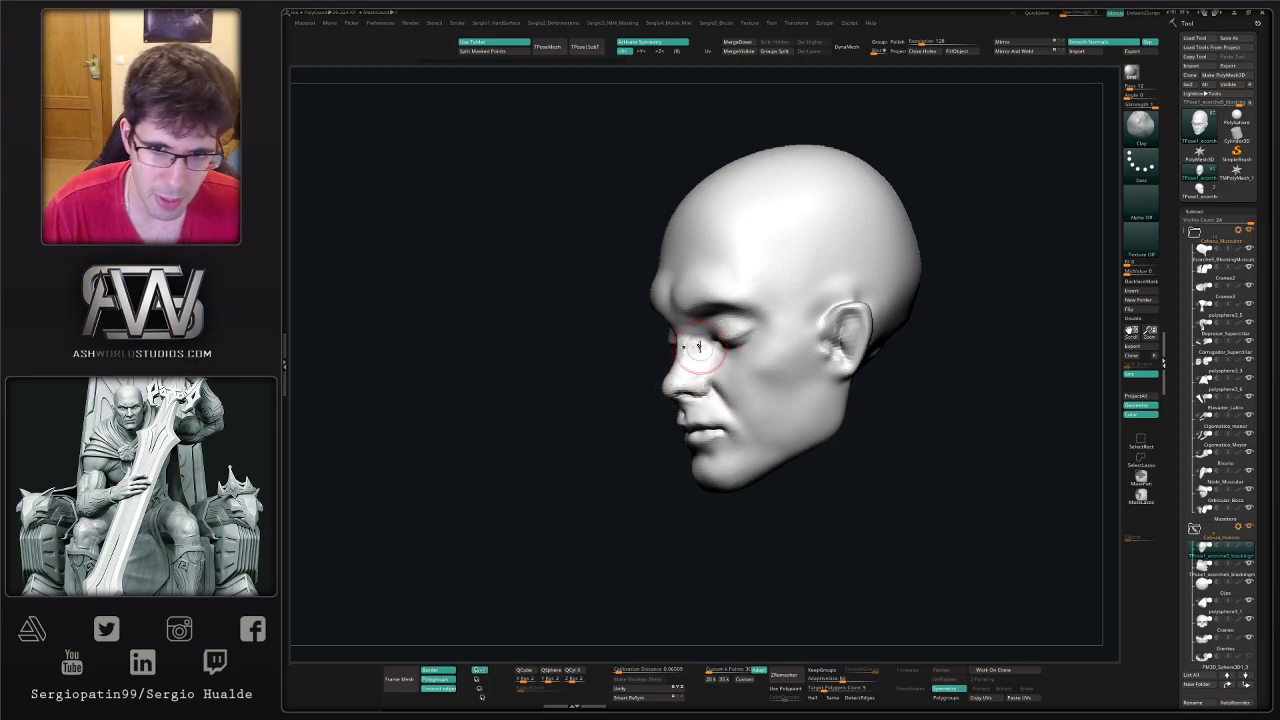
pyautogui.moveTo(728, 384); pyautogui.dragTo(680, 352, button='right')
pyautogui.moveTo(680, 352)
pyautogui.keyDown('ctrl'); pyautogui.mouseDown(button='right')
pyautogui.moveTo(690, 395)
pyautogui.moveTo(674, 423)
pyautogui.moveTo(723, 362)
pyautogui.moveTo(674, 371)
pyautogui.moveTo(687, 370)
pyautogui.moveTo(680, 394)
pyautogui.moveTo(743, 380)
pyautogui.moveTo(677, 388)
pyautogui.mouseUp(button='right'); pyautogui.keyUp('ctrl')
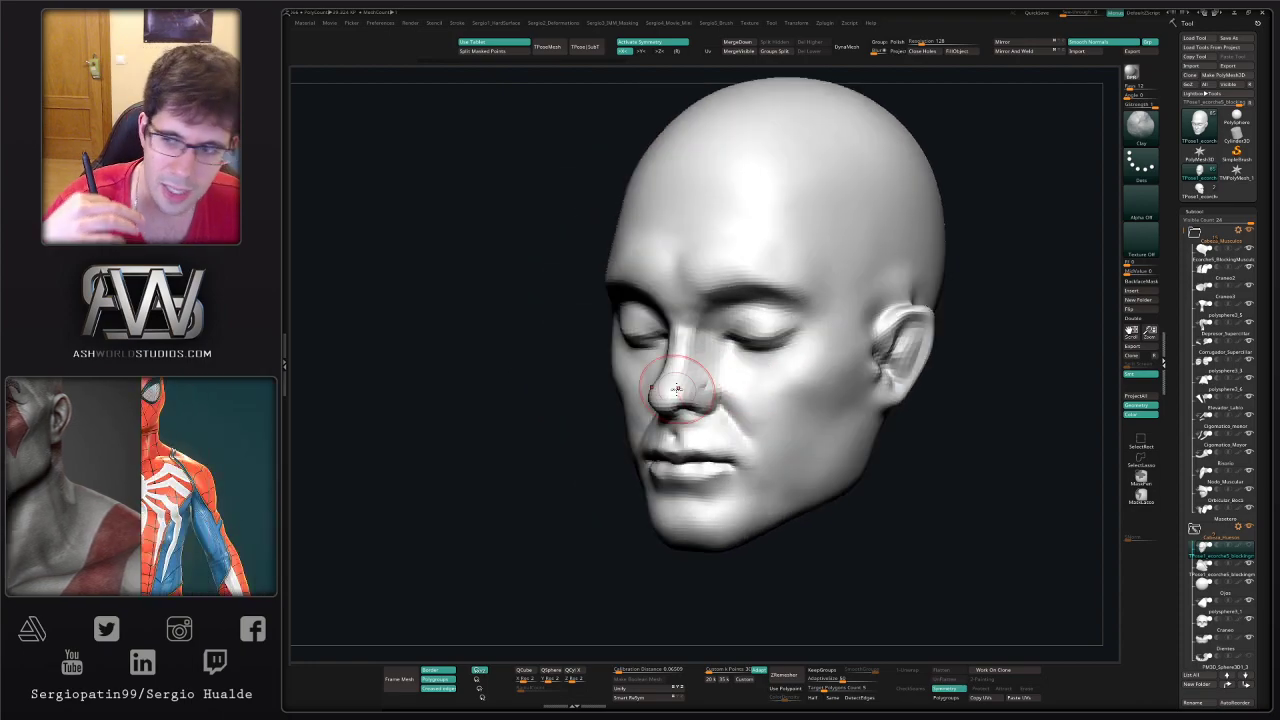
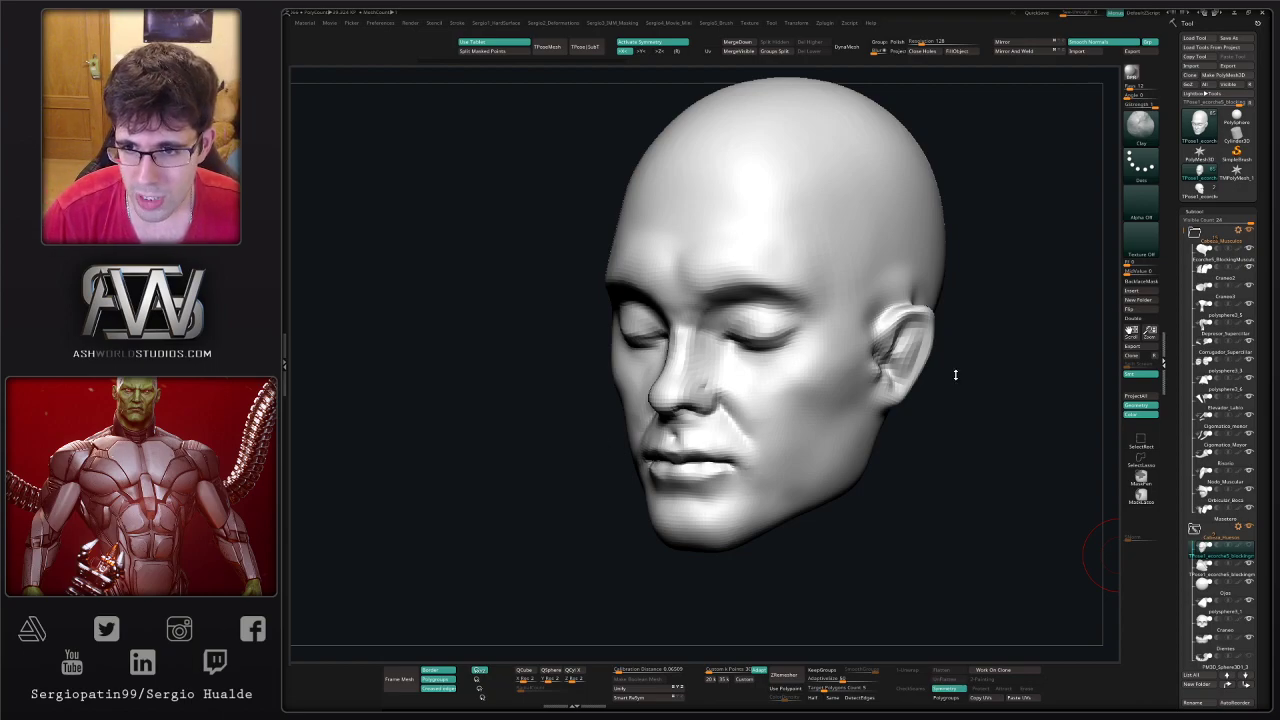
pyautogui.moveTo(955, 374); pyautogui.dragTo(940, 357)
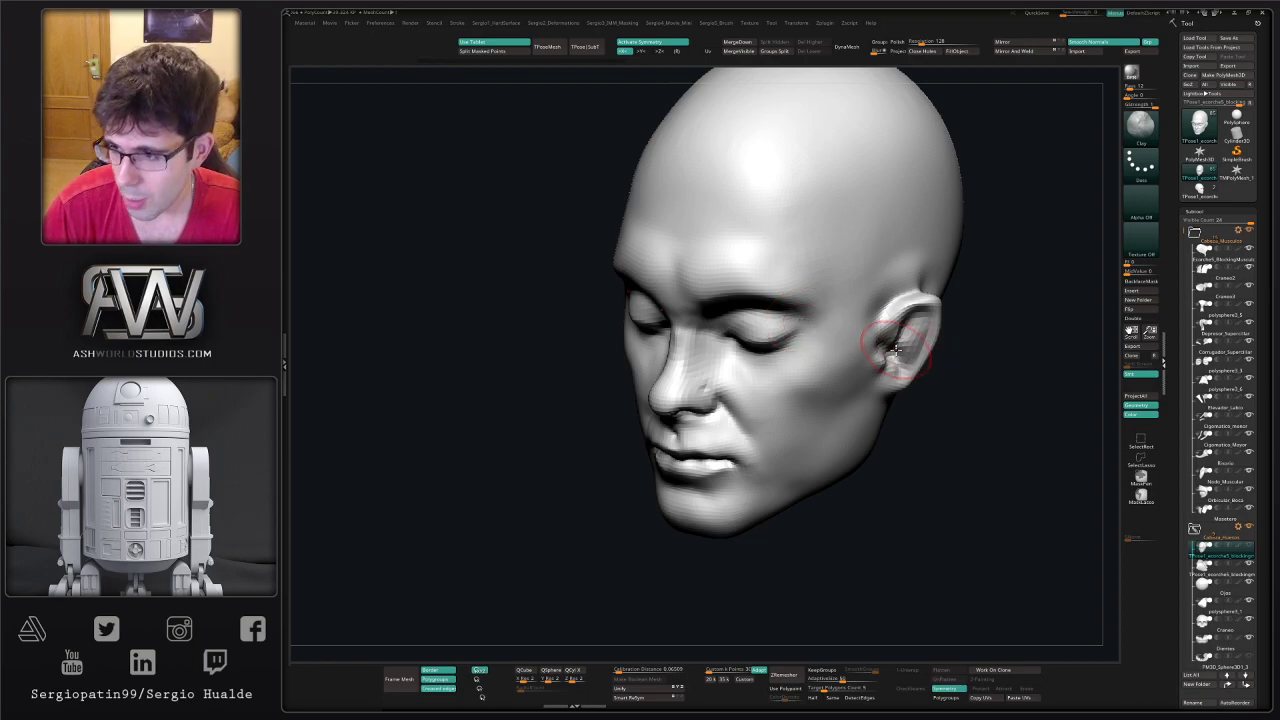
pyautogui.moveTo(951, 360)
pyautogui.mouseDown()
pyautogui.moveTo(997, 374)
pyautogui.moveTo(990, 350)
pyautogui.mouseUp()
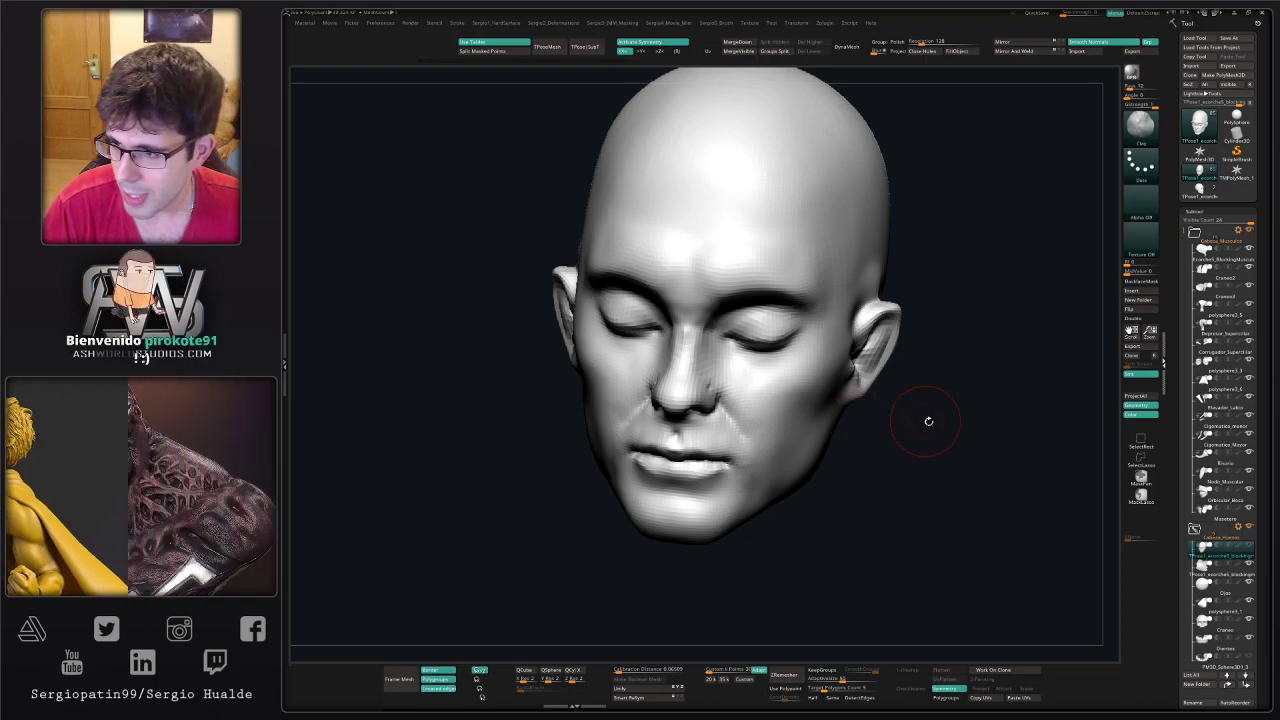
# - Compare the skin head with the underlying muscles around the mouth and chin from front and three-quarter views
pyautogui.moveTo(1014, 426); pyautogui.dragTo(975, 414)
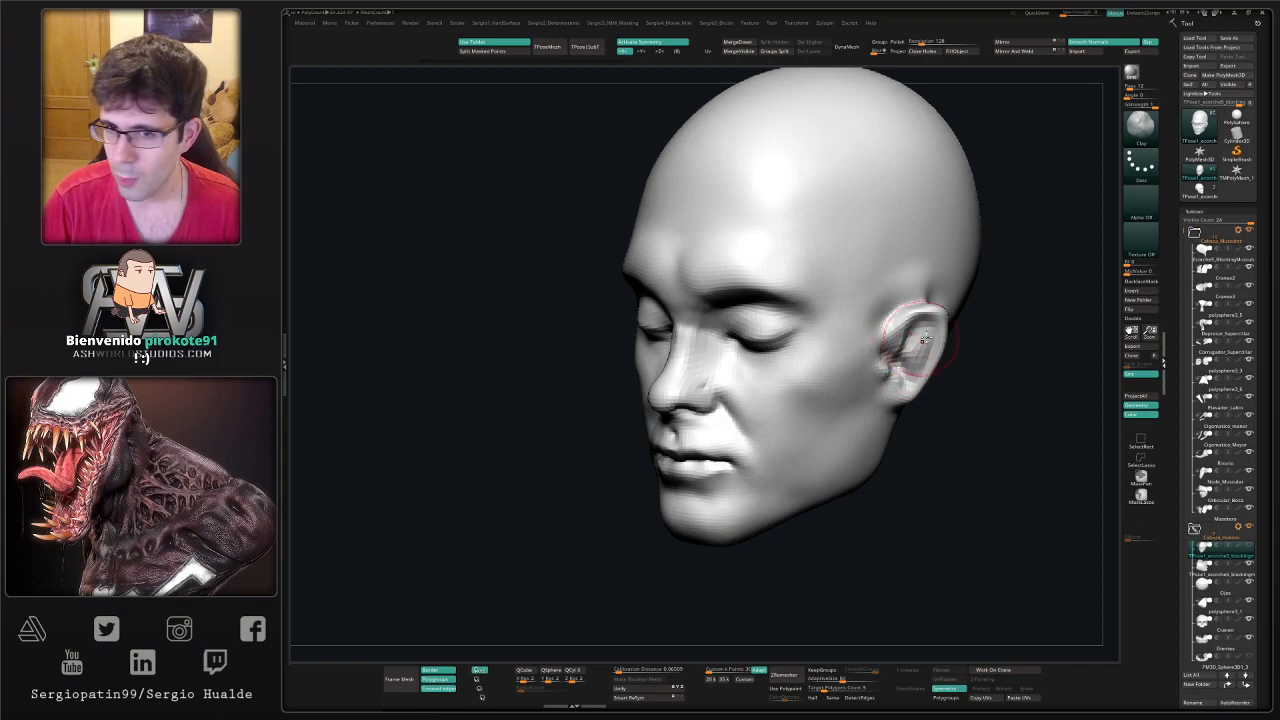
pyautogui.moveTo(1000, 384)
pyautogui.mouseDown()
pyautogui.moveTo(896, 384)
pyautogui.moveTo(864, 366)
pyautogui.mouseUp()
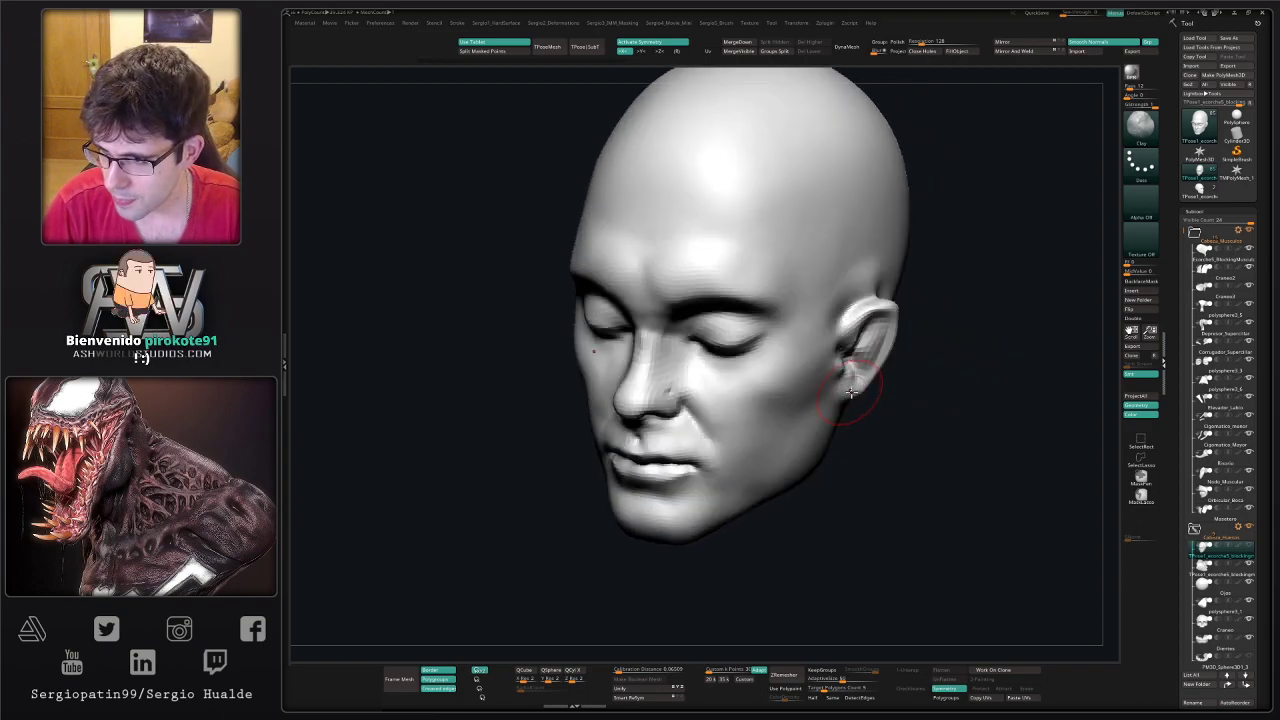
pyautogui.click(1208, 270)
pyautogui.hotkey('alt', 's')
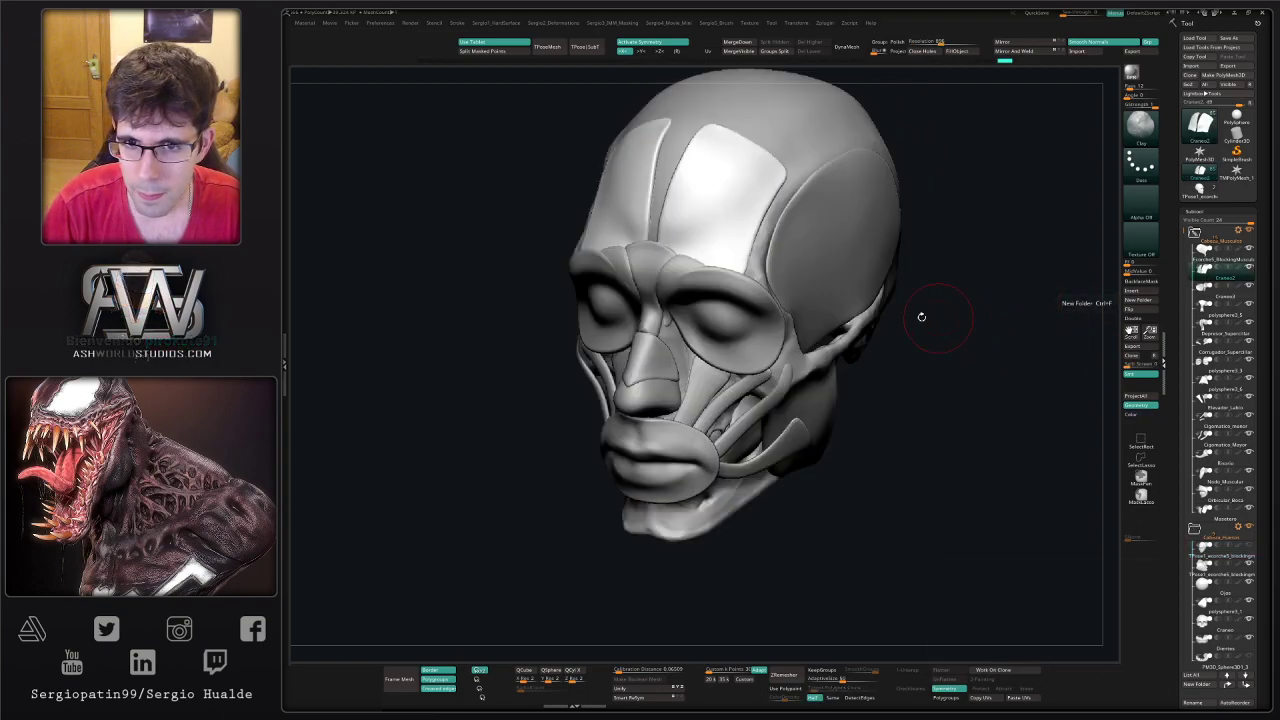
pyautogui.keyDown('ctrl'); pyautogui.moveTo(720, 423); pyautogui.dragTo(716, 374, button='right'); pyautogui.keyUp('ctrl')
pyautogui.keyDown('ctrl'); pyautogui.moveTo(712, 376); pyautogui.dragTo(676, 394, button='right'); pyautogui.keyUp('ctrl')
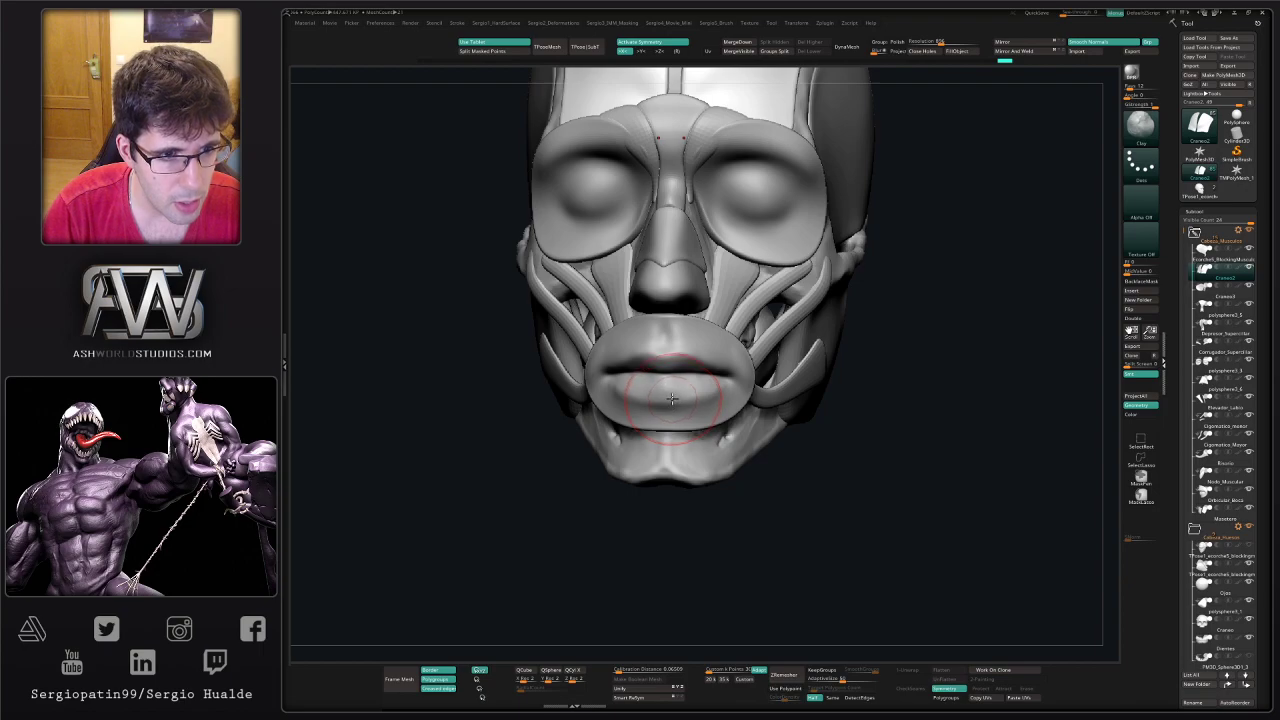
pyautogui.moveTo(672, 404); pyautogui.dragTo(880, 413, button='right')
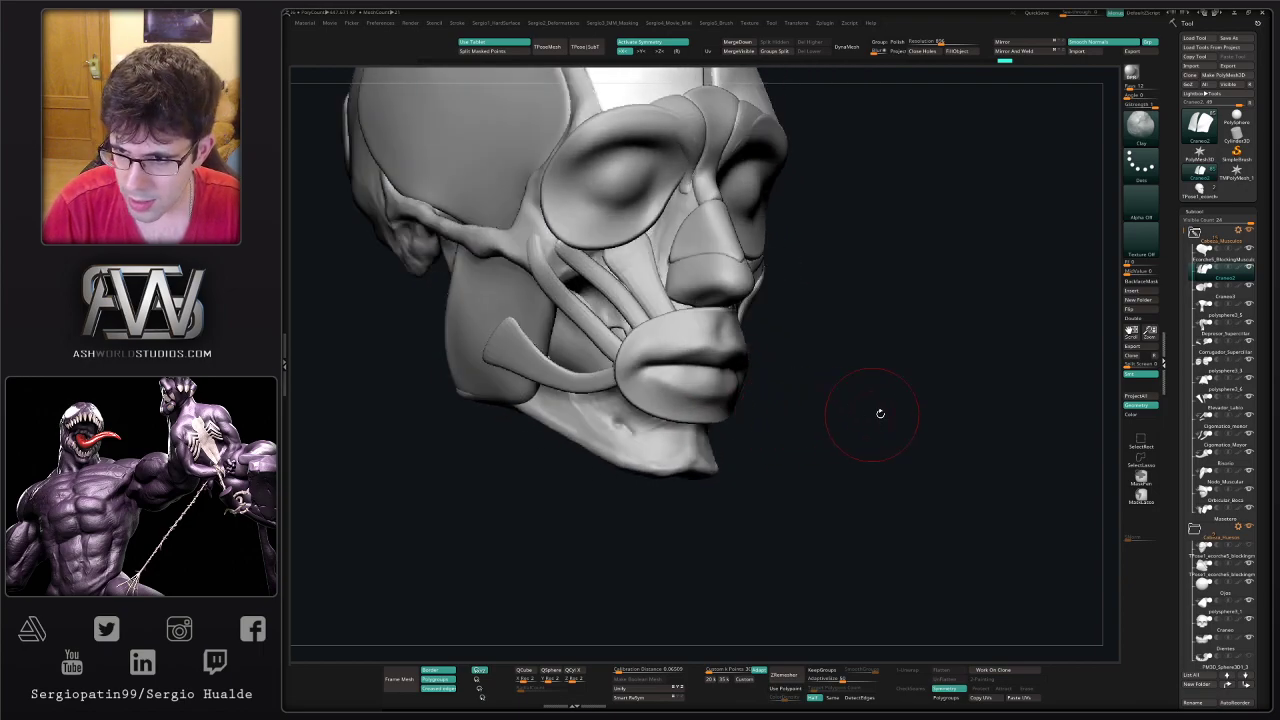
# - Duplicate the skin head and mask a tapering strip on it from the mouth corner down to the jaw edge
pyautogui.click(1198, 557)
pyautogui.moveTo(629, 442)
pyautogui.keyDown('alt'); pyautogui.mouseDown(button='right')
pyautogui.moveTo(700, 420)
pyautogui.moveTo(697, 442)
pyautogui.mouseUp(button='right'); pyautogui.keyUp('alt')
pyautogui.hotkey('alt', 's')
pyautogui.press('s')
pyautogui.keyDown('ctrl'); pyautogui.moveTo(696, 442); pyautogui.dragTo(702, 400); pyautogui.keyUp('ctrl')
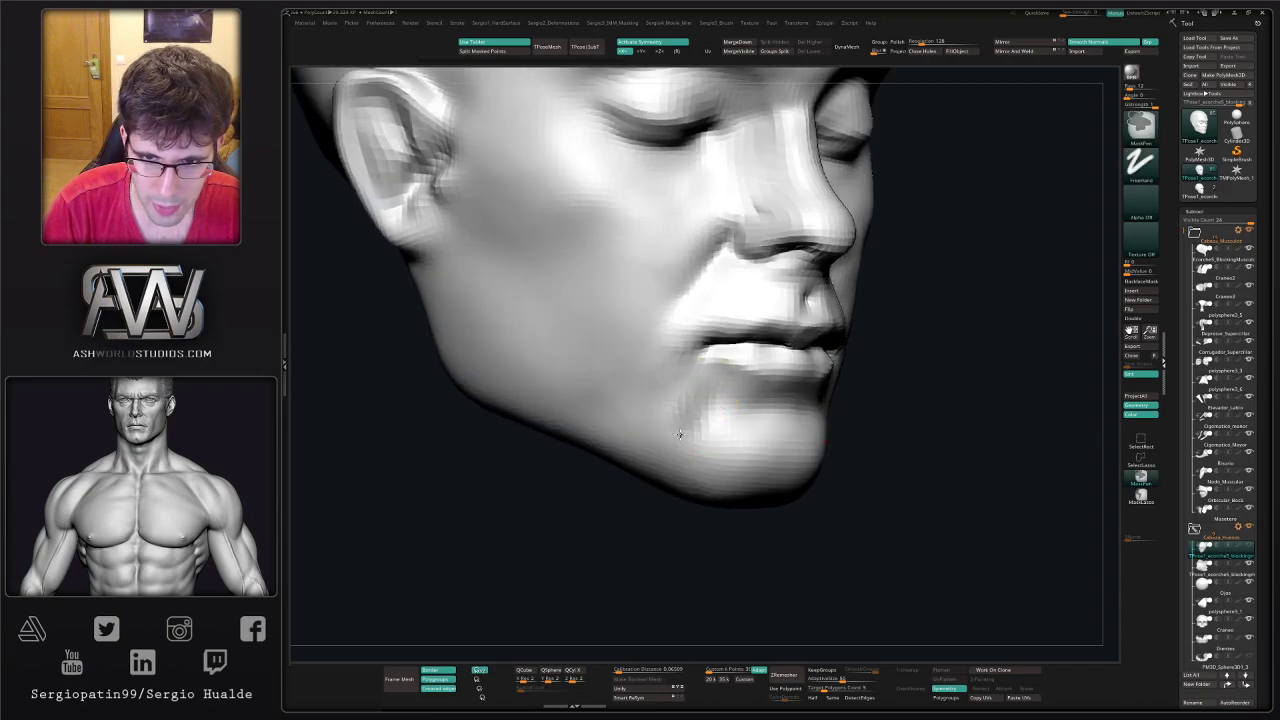
pyautogui.keyDown('ctrl'); pyautogui.moveTo(990, 455); pyautogui.dragTo(1003, 466); pyautogui.keyUp('ctrl')
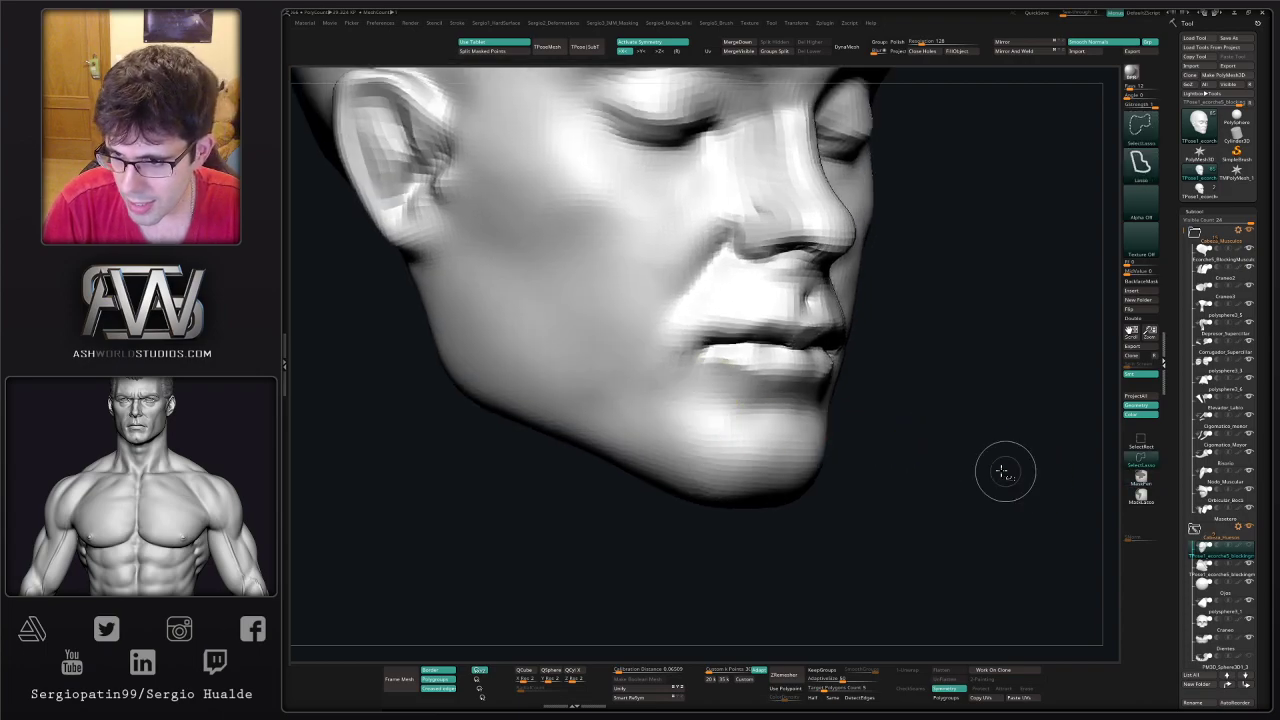
pyautogui.moveTo(679, 411)
pyautogui.keyDown('ctrl'); pyautogui.mouseDown()
pyautogui.moveTo(690, 401)
pyautogui.moveTo(694, 412)
pyautogui.mouseUp(); pyautogui.keyUp('ctrl')
pyautogui.moveTo(697, 417); pyautogui.dragTo(653, 411, button='right')
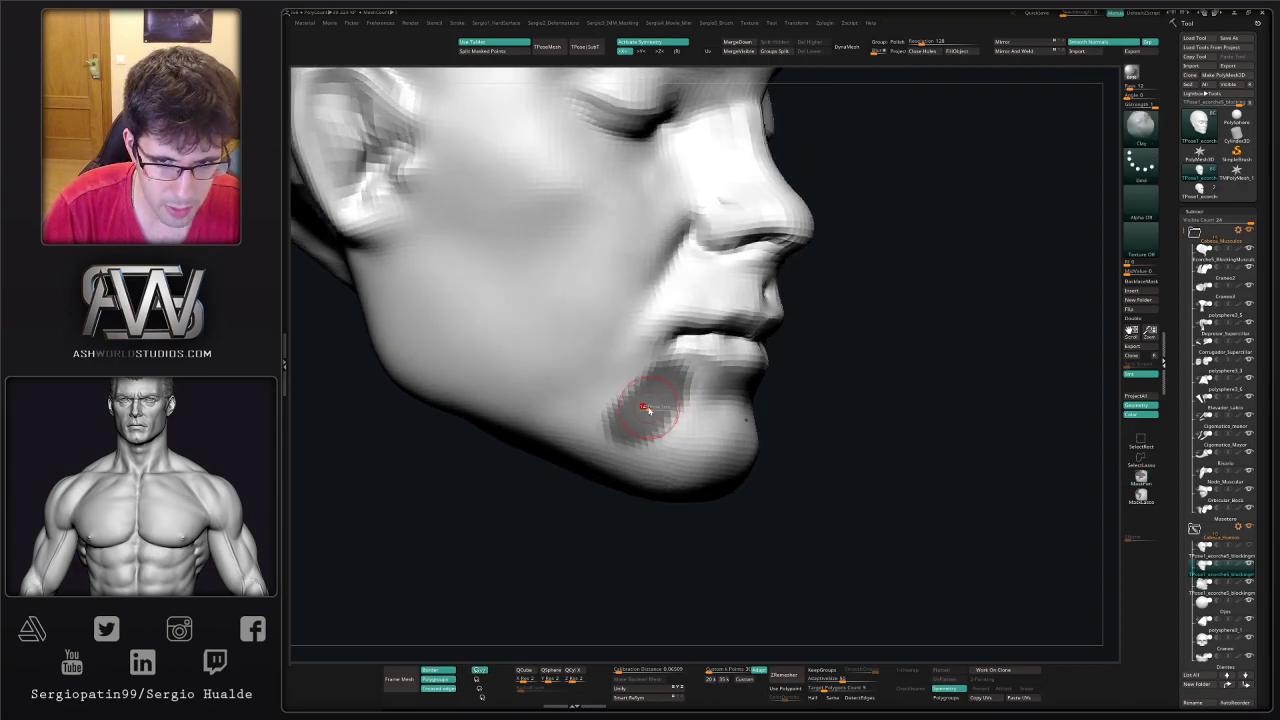
pyautogui.moveTo(650, 445)
pyautogui.keyDown('ctrl'); pyautogui.mouseDown()
pyautogui.moveTo(651, 462)
pyautogui.moveTo(612, 437)
pyautogui.mouseUp(); pyautogui.keyUp('ctrl')
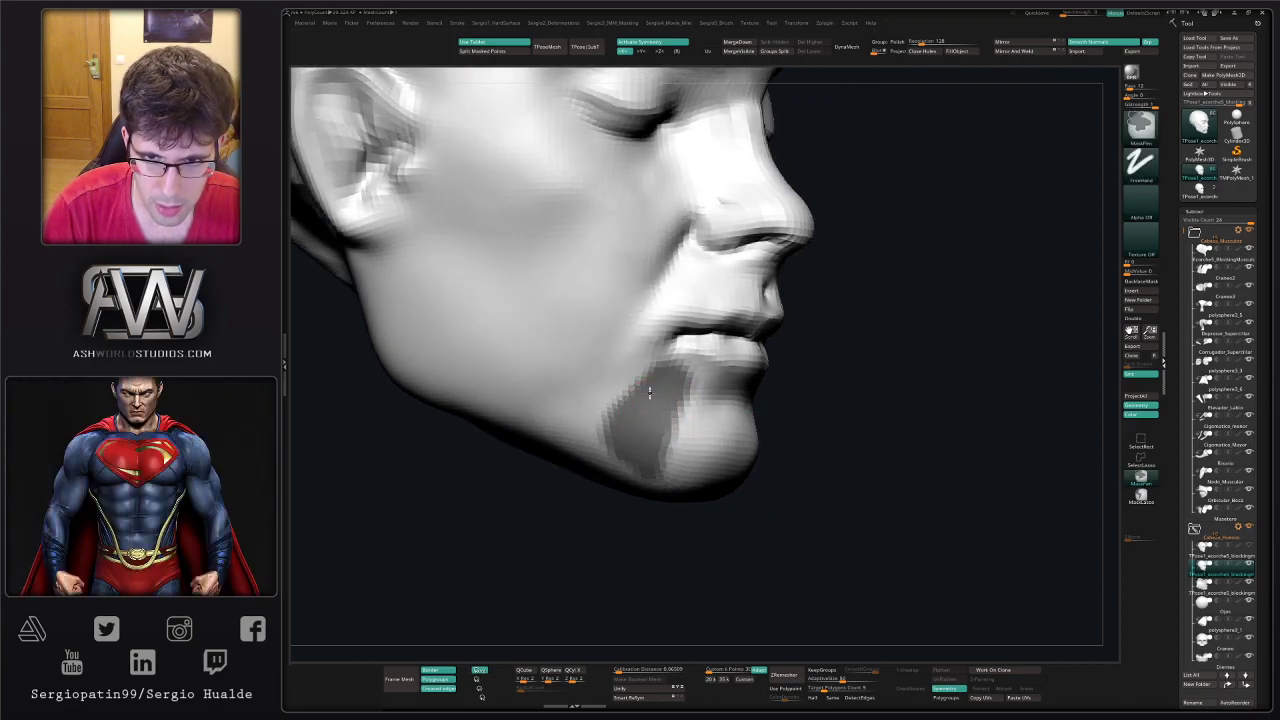
pyautogui.moveTo(650, 392)
pyautogui.keyDown('ctrl'); pyautogui.mouseDown()
pyautogui.moveTo(675, 360)
pyautogui.moveTo(651, 371)
pyautogui.moveTo(658, 358)
pyautogui.mouseUp(); pyautogui.keyUp('ctrl')
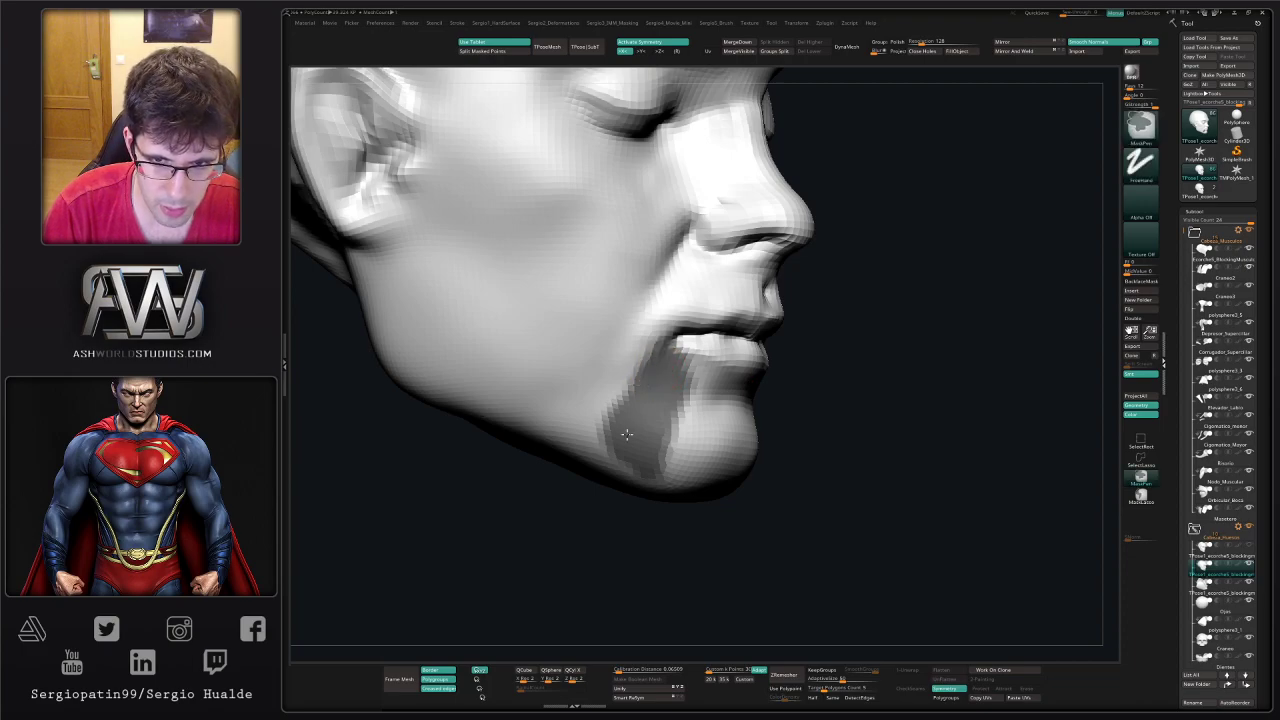
pyautogui.keyDown('ctrl'); pyautogui.moveTo(627, 434); pyautogui.dragTo(611, 458); pyautogui.keyUp('ctrl')
pyautogui.moveTo(696, 348)
pyautogui.keyDown('ctrl'); pyautogui.keyDown('alt'); pyautogui.mouseDown()
pyautogui.moveTo(662, 454)
pyautogui.moveTo(674, 406)
pyautogui.mouseUp(); pyautogui.keyUp('alt'); pyautogui.keyUp('ctrl')
# - Mask a rounded patch on the front of the chin below the lower lip
pyautogui.moveTo(660, 406)
pyautogui.keyDown('alt'); pyautogui.mouseDown(button='right')
pyautogui.moveTo(652, 424)
pyautogui.moveTo(657, 406)
pyautogui.moveTo(691, 417)
pyautogui.mouseUp(button='right'); pyautogui.keyUp('alt')
pyautogui.moveTo(729, 428)
pyautogui.keyDown('ctrl'); pyautogui.mouseDown()
pyautogui.moveTo(726, 446)
pyautogui.moveTo(717, 434)
pyautogui.mouseUp(); pyautogui.keyUp('ctrl')
pyautogui.moveTo(731, 441); pyautogui.dragTo(821, 421, button='right')
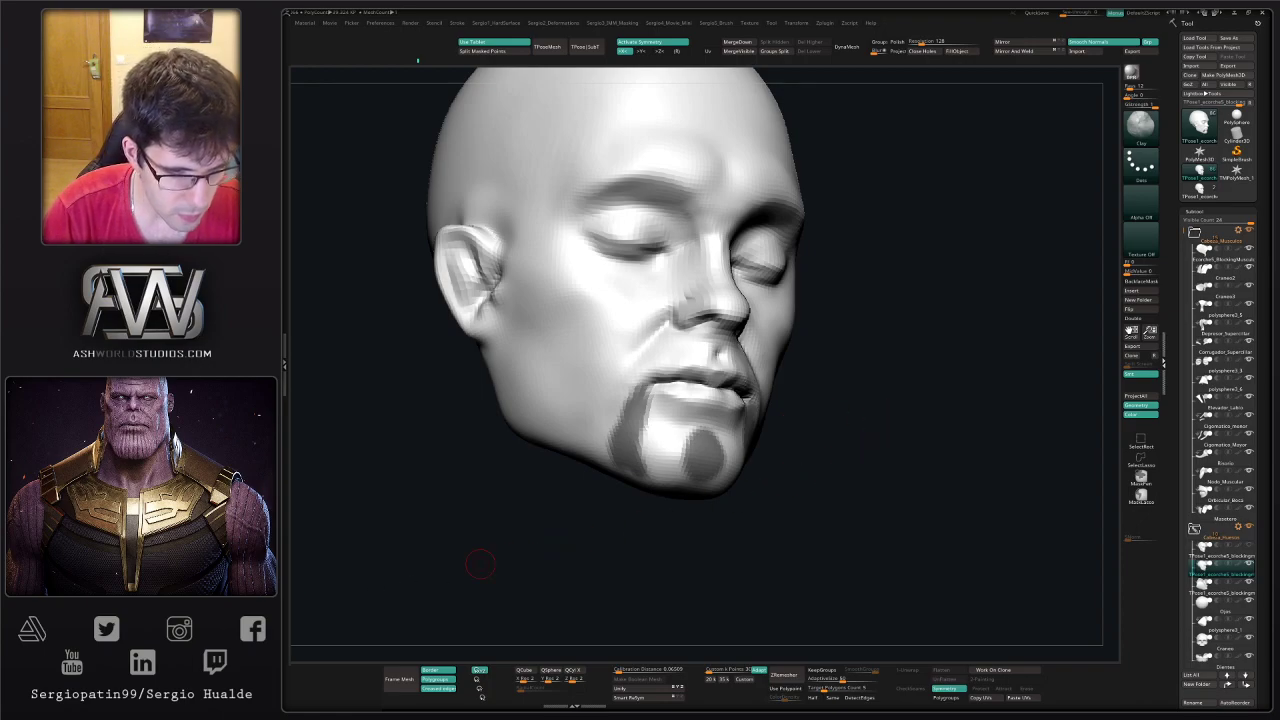
# - Isolate the masked mouth-corner strips and chin patch and delete the rest of the duplicated skin head
pyautogui.hotkey('ctrl', 'e')
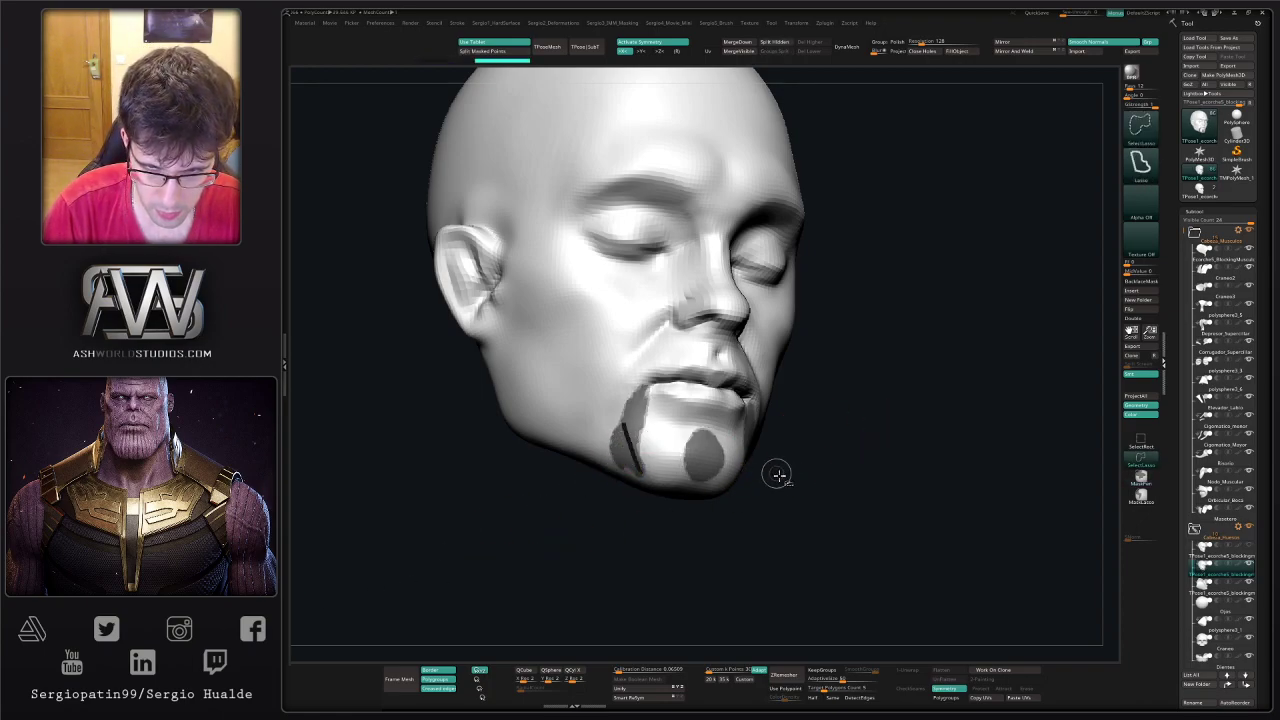
pyautogui.keyDown('ctrl'); pyautogui.keyDown('shift'); pyautogui.click(637, 416); pyautogui.keyUp('shift'); pyautogui.keyUp('ctrl')
pyautogui.press('Delete')
pyautogui.moveTo(609, 434)
pyautogui.mouseDown()
pyautogui.moveTo(666, 466)
pyautogui.moveTo(629, 531)
pyautogui.moveTo(621, 480)
pyautogui.moveTo(632, 480)
pyautogui.moveTo(606, 478)
pyautogui.mouseUp()
# - Smooth the outlines of the strips and chin patch with Polish By Features, with the Move brush chosen for shaping
pyautogui.press('b')
pyautogui.press('m')
pyautogui.press('v')
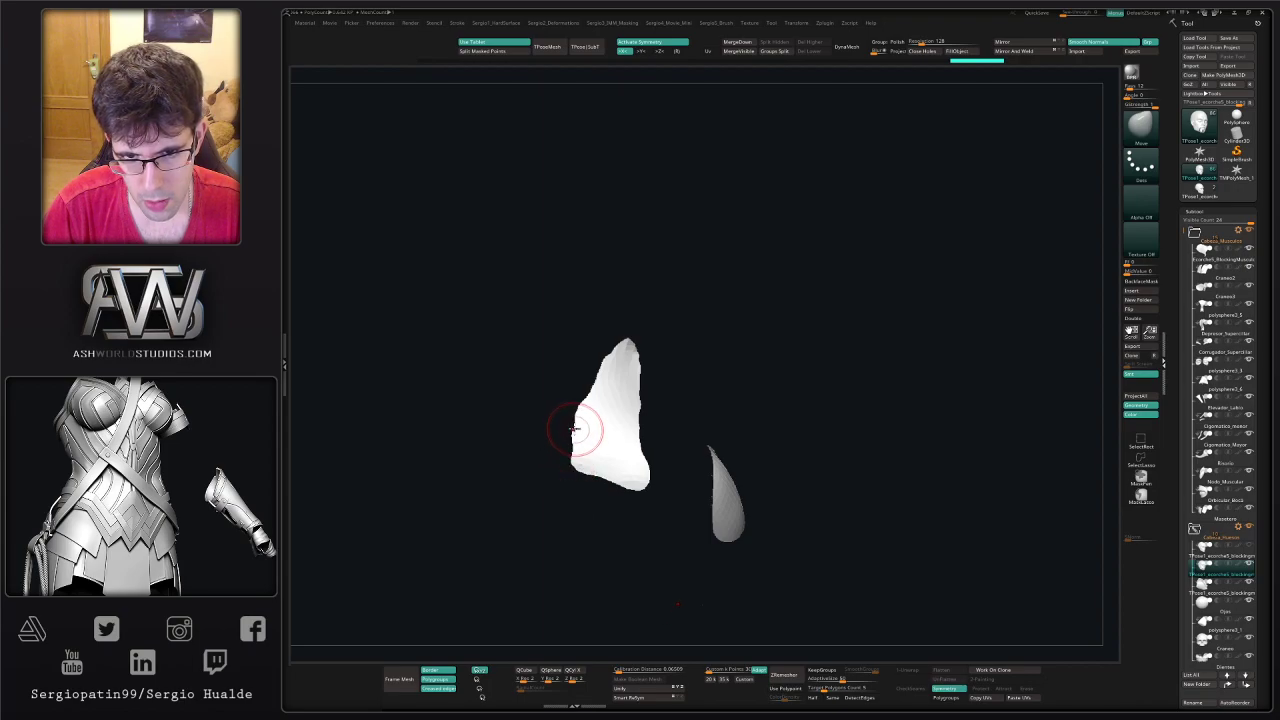
pyautogui.moveTo(614, 449); pyautogui.dragTo(592, 489, button='right')
pyautogui.press('2')
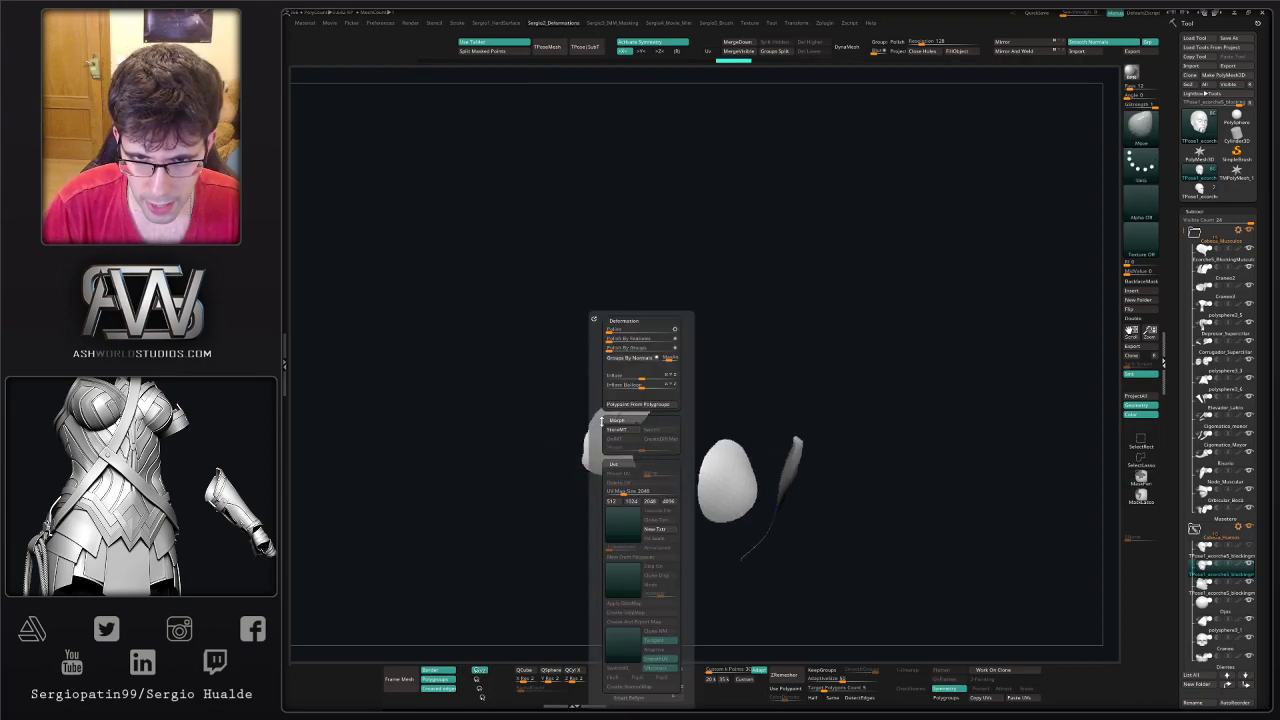
pyautogui.hotkey('shift', 'd')
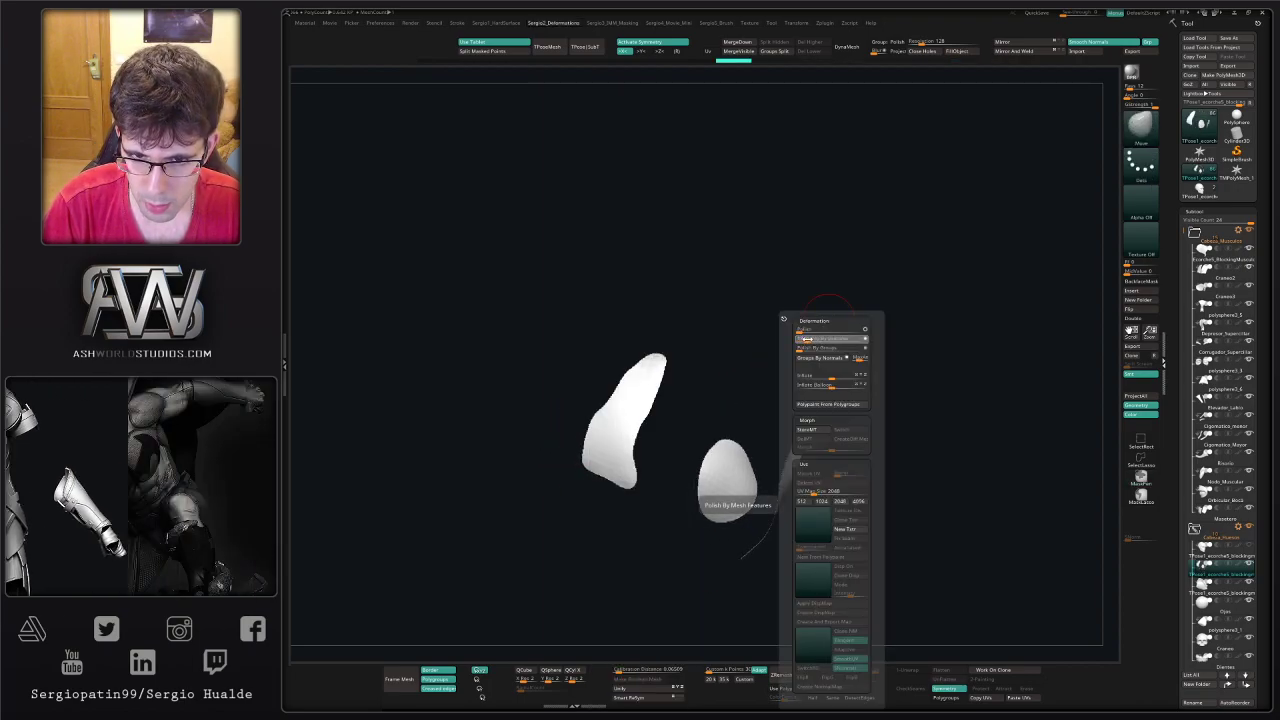
pyautogui.click(808, 339)
pyautogui.click(808, 339)
# - Remesh the strips and chin patch with ZRemesher using the Half option
pyautogui.moveTo(811, 412)
pyautogui.keyDown('alt'); pyautogui.mouseDown(button='right')
pyautogui.moveTo(811, 366)
pyautogui.moveTo(810, 433)
pyautogui.moveTo(846, 551)
pyautogui.moveTo(920, 497)
pyautogui.moveTo(918, 608)
pyautogui.mouseUp(button='right'); pyautogui.keyUp('alt')
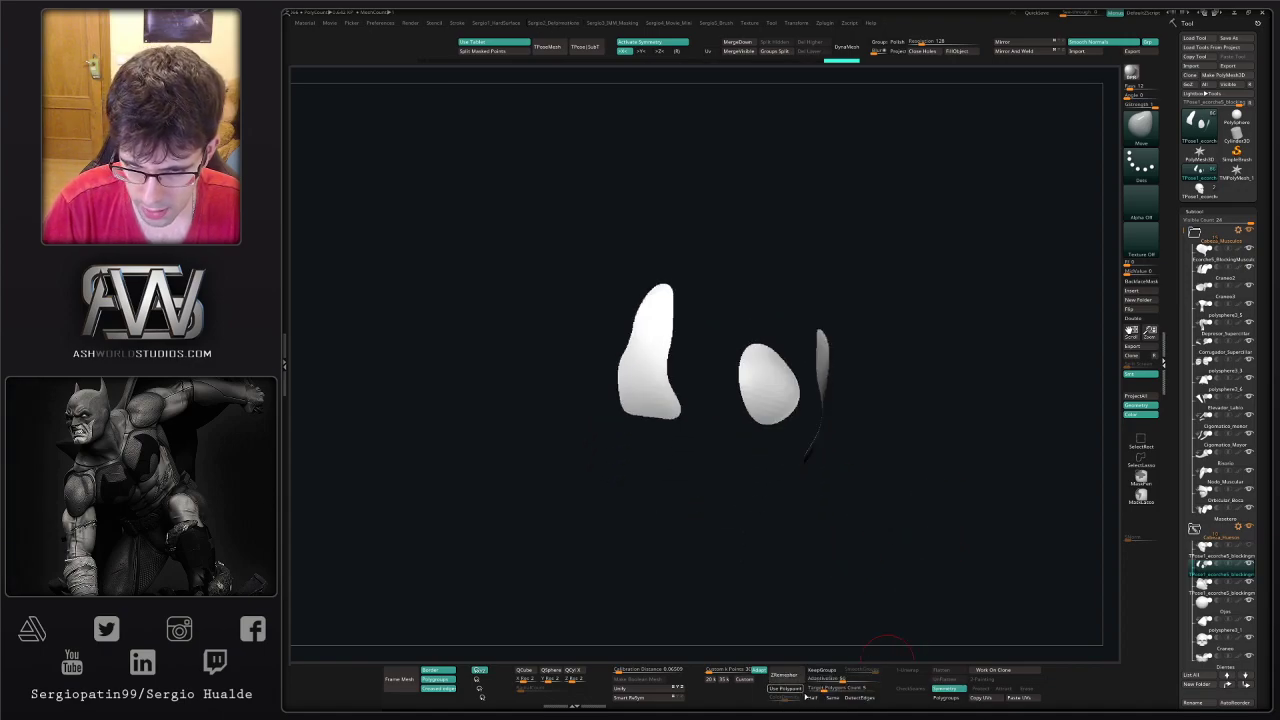
pyautogui.click(813, 697)
pyautogui.click(785, 676)
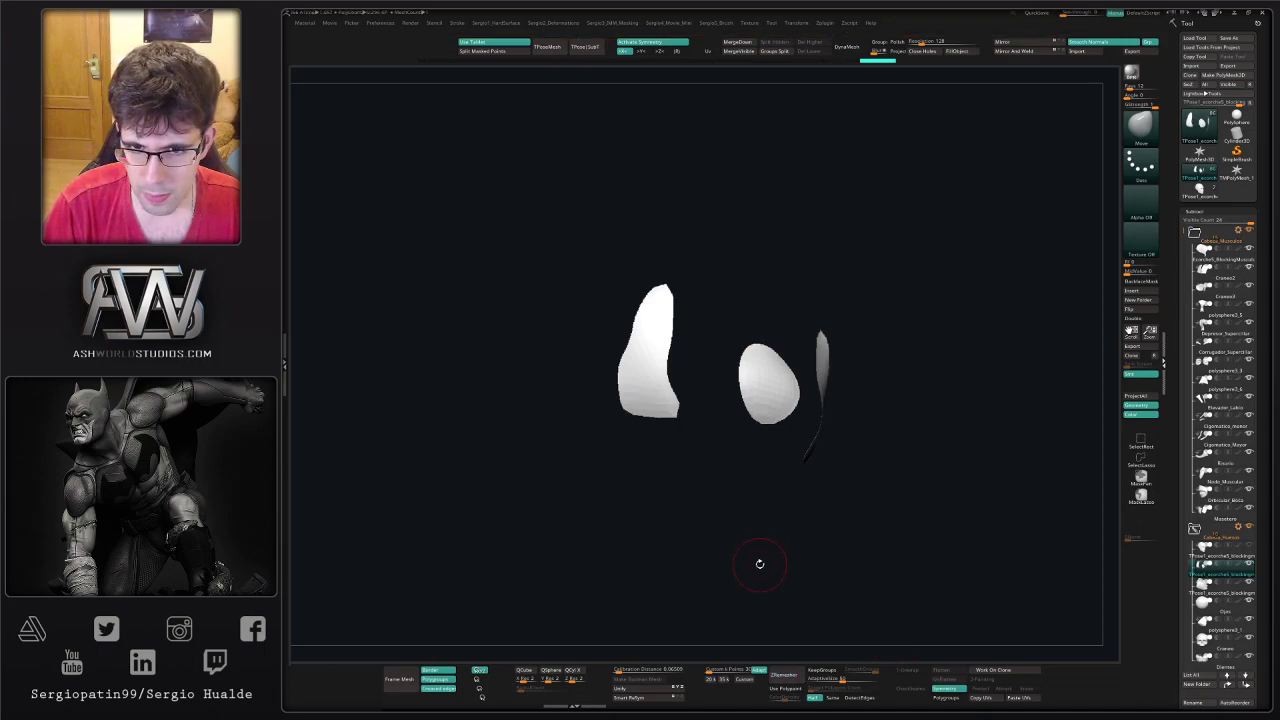
# - Show the wireframe with the other muscles and move the mouth-corner strips to fit between lips and jaw
pyautogui.hotkey('shift', 'f')
pyautogui.hotkey('alt', 's')
pyautogui.moveTo(616, 433)
pyautogui.mouseDown(button='right')
pyautogui.moveTo(591, 426)
pyautogui.moveTo(600, 451)
pyautogui.mouseUp(button='right')
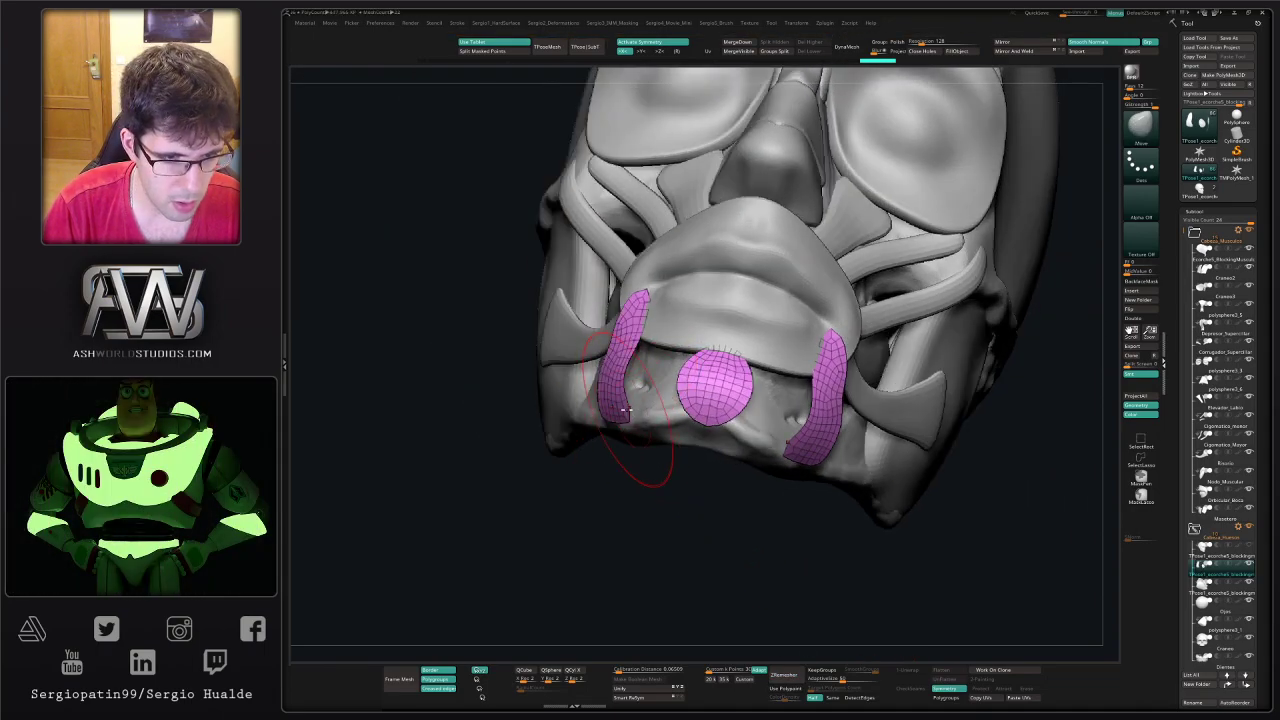
pyautogui.moveTo(606, 402); pyautogui.dragTo(624, 388)
pyautogui.moveTo(632, 306); pyautogui.dragTo(651, 303)
pyautogui.moveTo(651, 303)
pyautogui.mouseDown(button='right')
pyautogui.moveTo(657, 245)
pyautogui.moveTo(612, 375)
pyautogui.moveTo(611, 333)
pyautogui.moveTo(671, 257)
pyautogui.mouseUp(button='right')
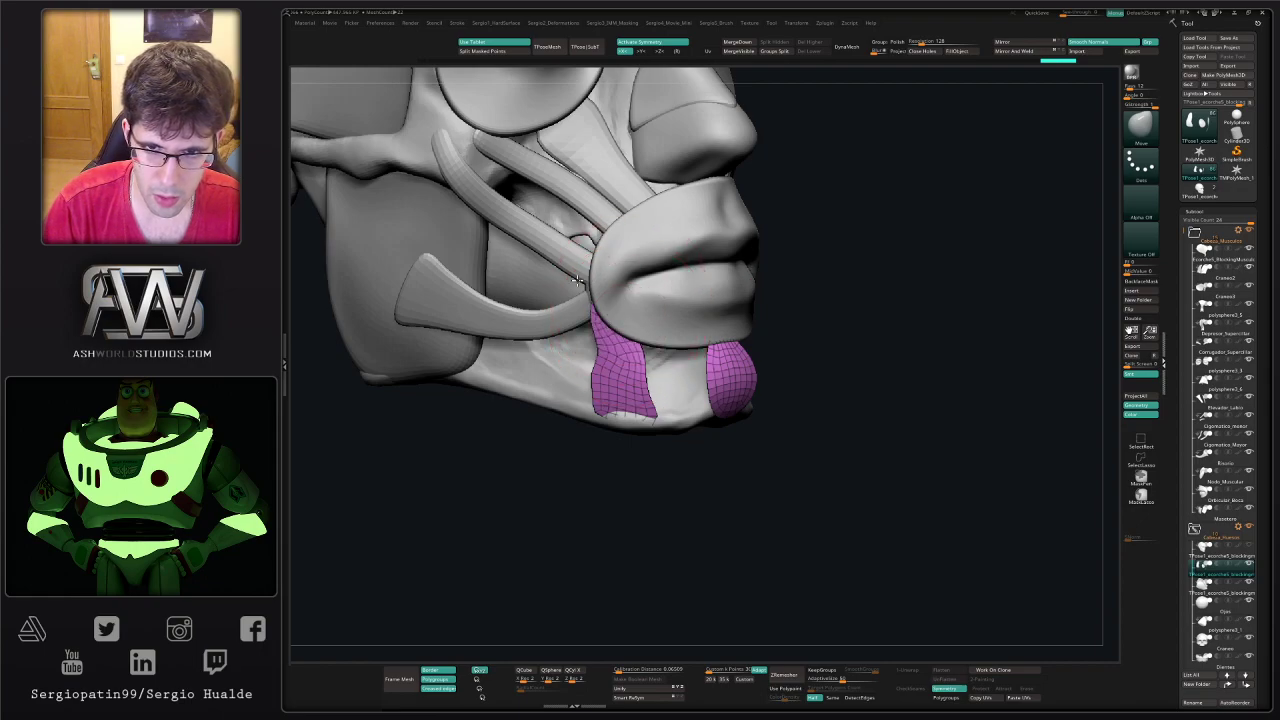
pyautogui.moveTo(594, 351); pyautogui.dragTo(611, 368)
# - Isolate the strips and chin patch and run ZRemesher on them again for a coarser mesh
pyautogui.hotkey('alt', 's')
pyautogui.moveTo(670, 418); pyautogui.dragTo(648, 424, button='right')
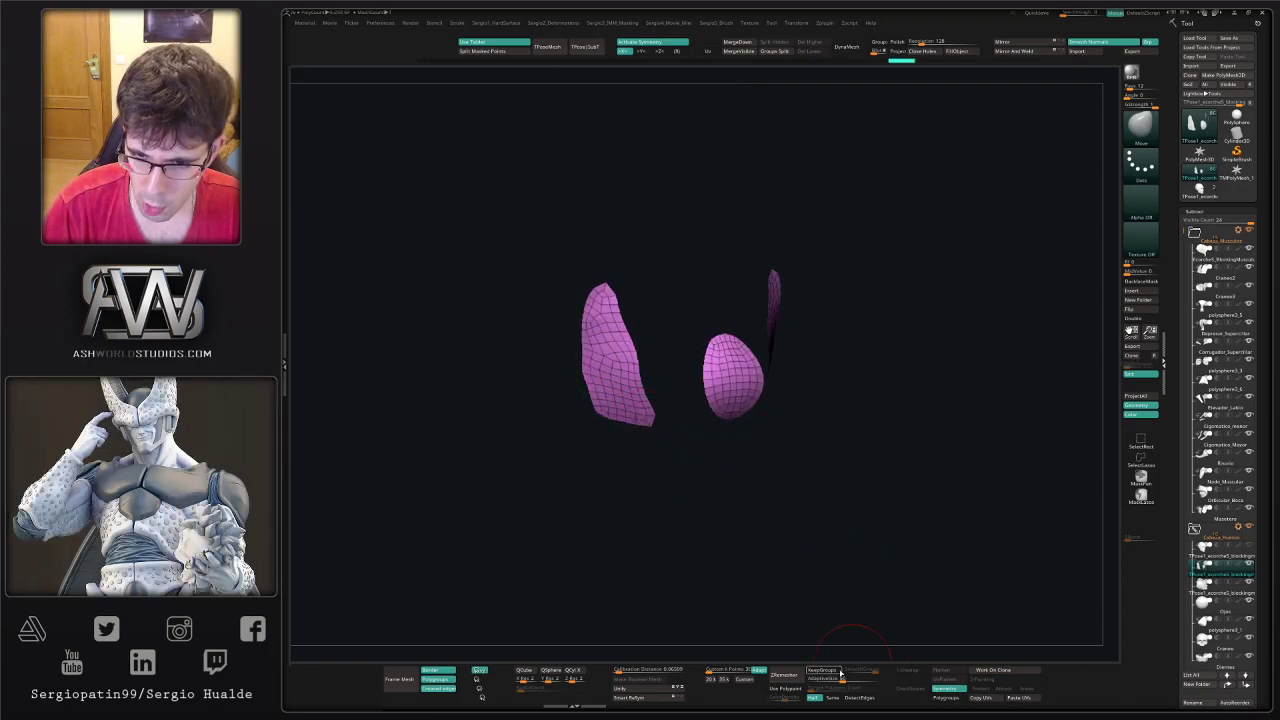
pyautogui.click(789, 674)
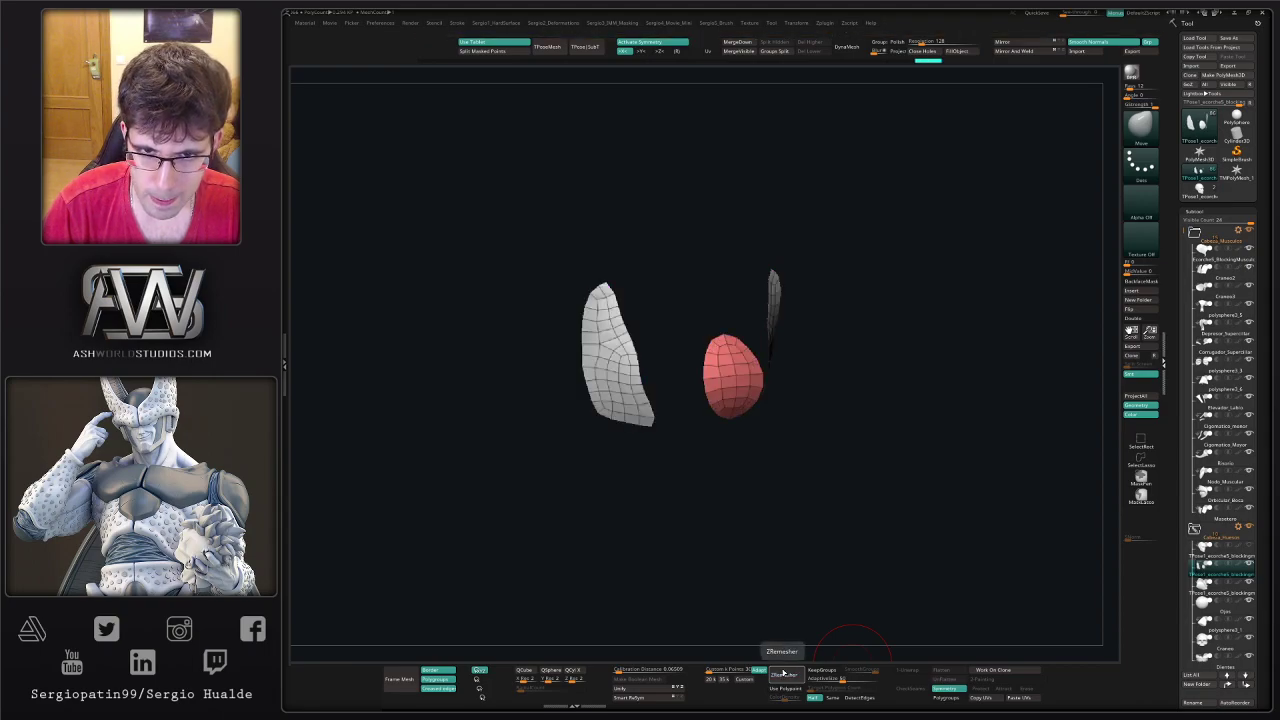
pyautogui.moveTo(634, 494); pyautogui.dragTo(648, 400, button='right')
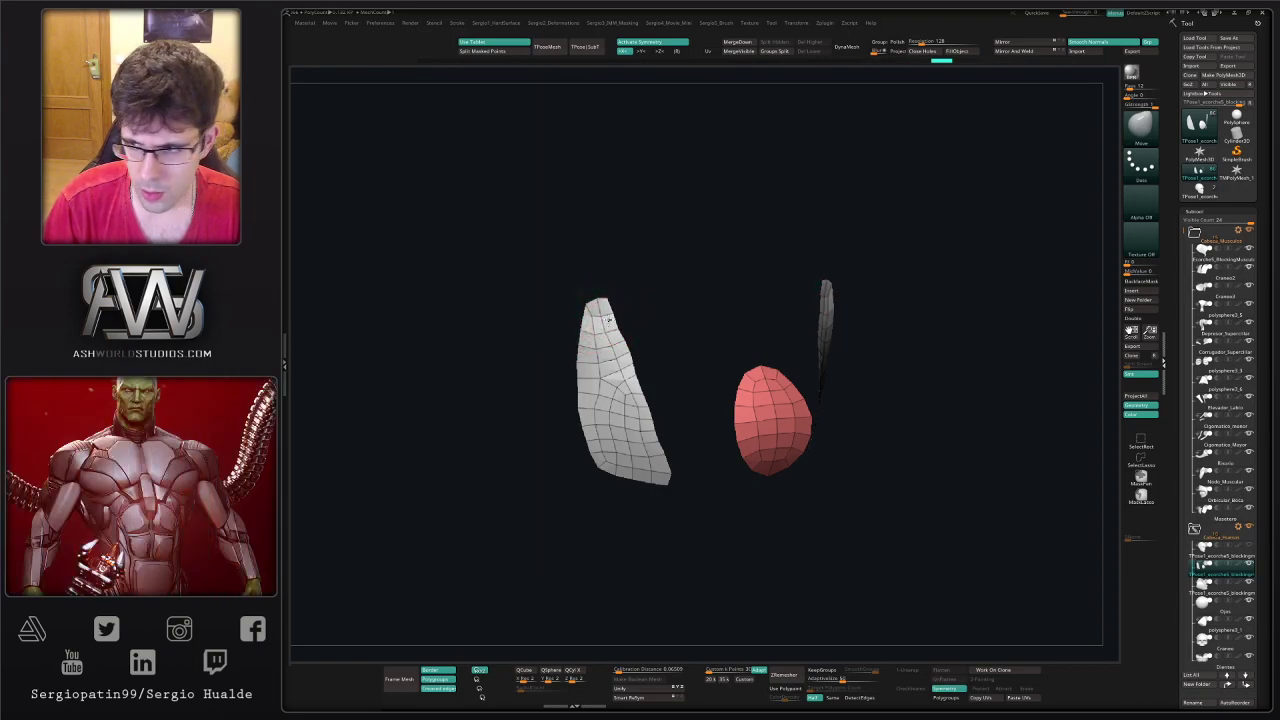
pyautogui.keyDown('ctrl'); pyautogui.moveTo(608, 320); pyautogui.dragTo(600, 362, button='right'); pyautogui.keyUp('ctrl')
# - Bring back the other muscles and pull the lower ends of the strips onto the jaw edge
pyautogui.hotkey('alt', 's')
pyautogui.keyDown('alt'); pyautogui.moveTo(644, 461); pyautogui.dragTo(634, 418, button='right'); pyautogui.keyUp('alt')
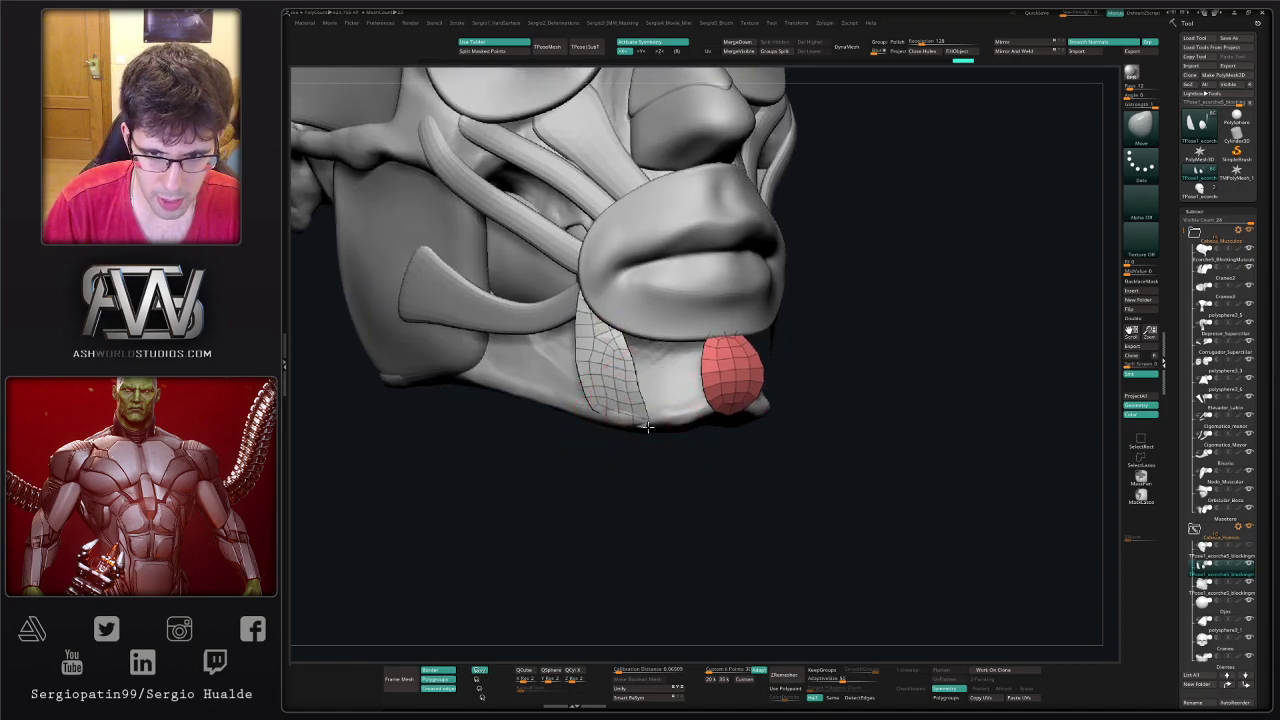
pyautogui.moveTo(648, 427); pyautogui.dragTo(652, 419)
pyautogui.moveTo(664, 426); pyautogui.dragTo(596, 434, button='right')
pyautogui.moveTo(638, 418); pyautogui.dragTo(644, 408)
pyautogui.moveTo(657, 437); pyautogui.dragTo(716, 428, button='right')
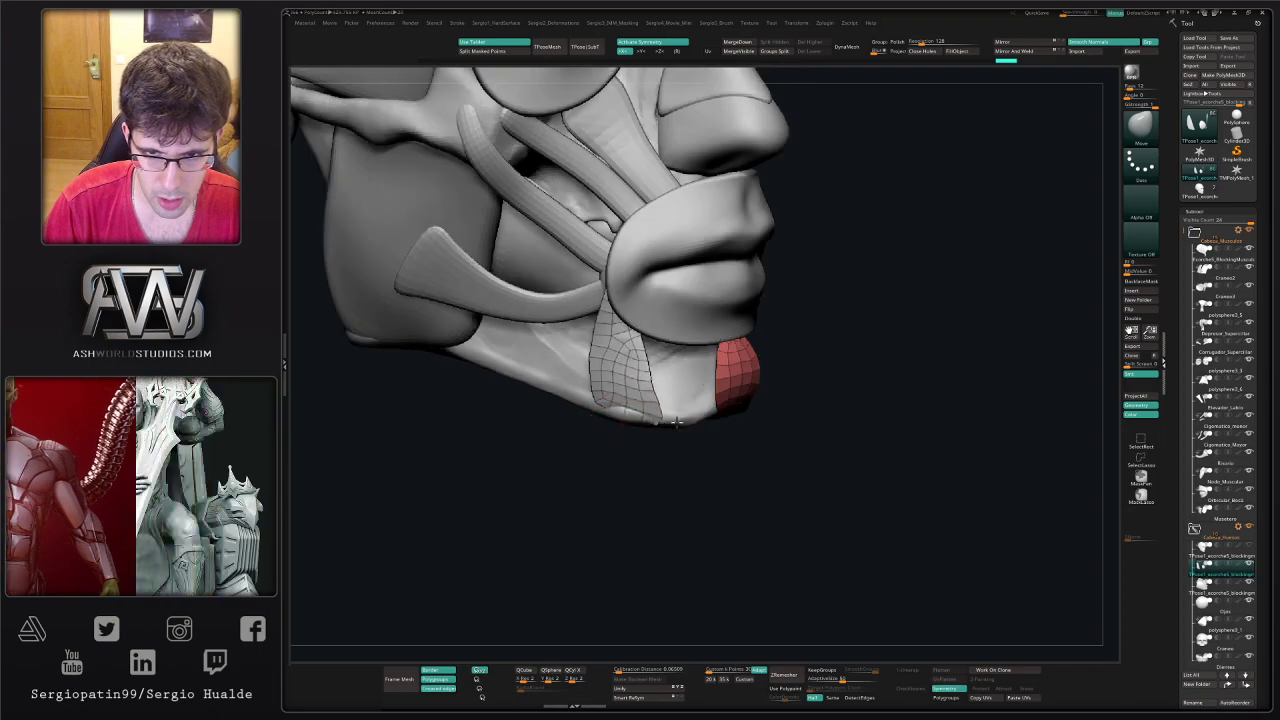
pyautogui.moveTo(634, 423)
pyautogui.mouseDown()
pyautogui.moveTo(594, 414)
pyautogui.moveTo(600, 402)
pyautogui.mouseUp()
# - Reshape and smooth the outer edge of the mouth-corner strip so it tapers towards the lips
pyautogui.press('1')
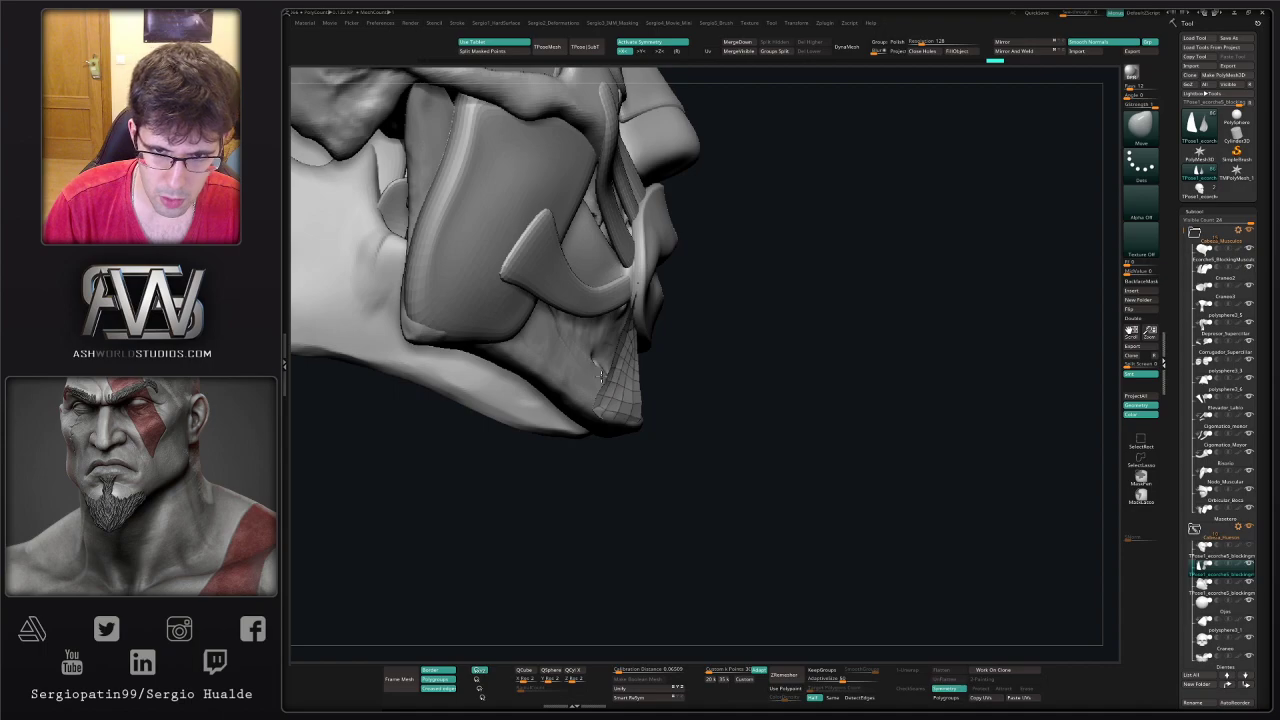
pyautogui.moveTo(640, 360); pyautogui.dragTo(603, 376, button='right')
pyautogui.moveTo(601, 376); pyautogui.dragTo(614, 342)
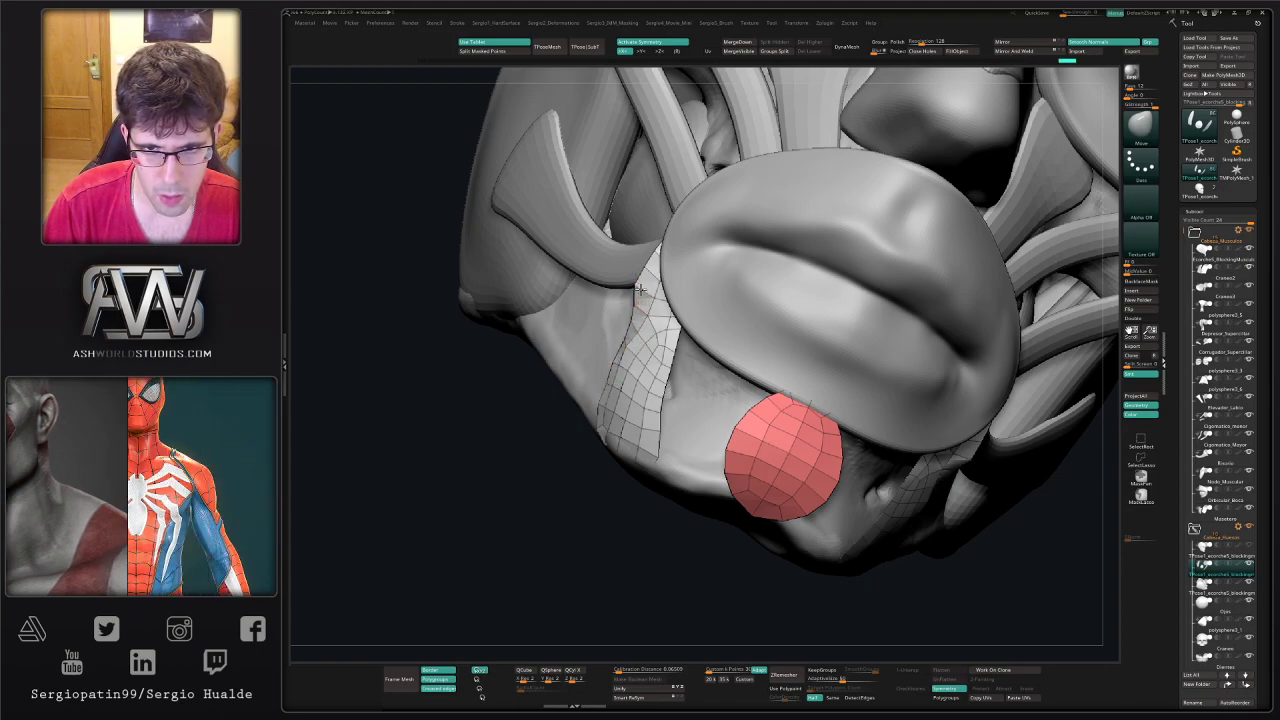
pyautogui.moveTo(636, 340); pyautogui.dragTo(626, 346)
pyautogui.moveTo(606, 352); pyautogui.dragTo(650, 392, button='right')
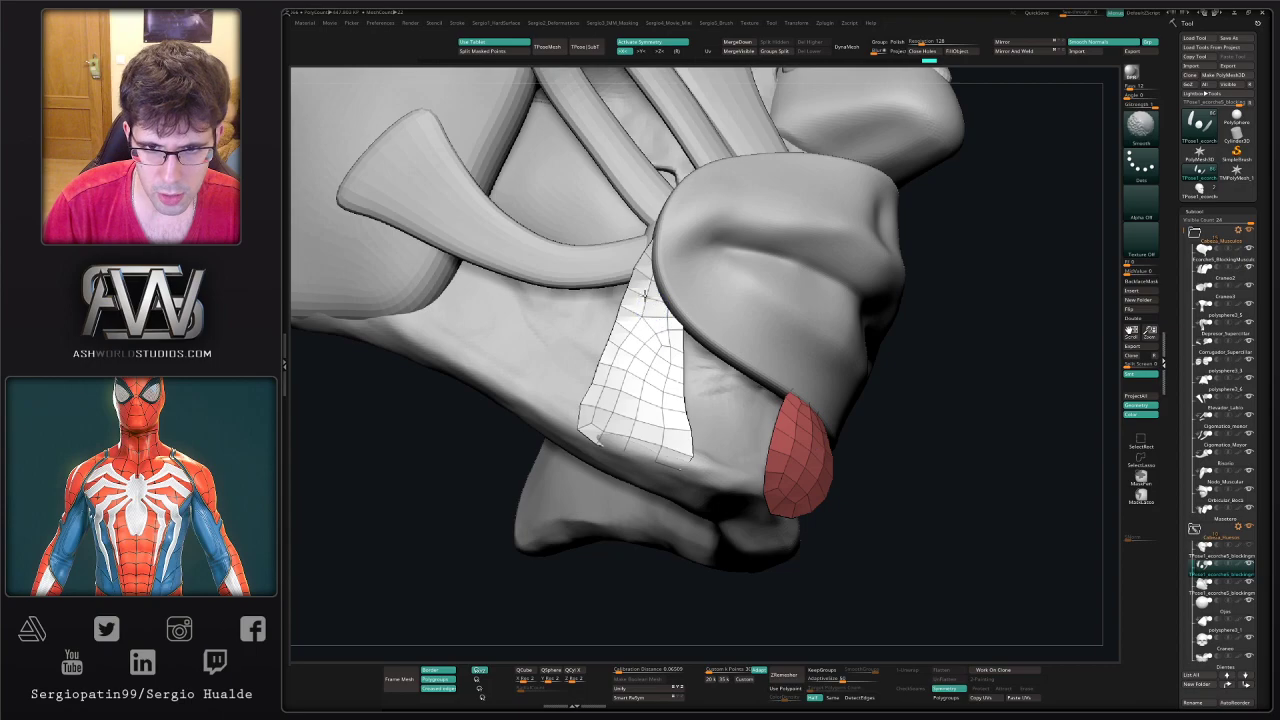
pyautogui.moveTo(623, 407); pyautogui.dragTo(598, 382)
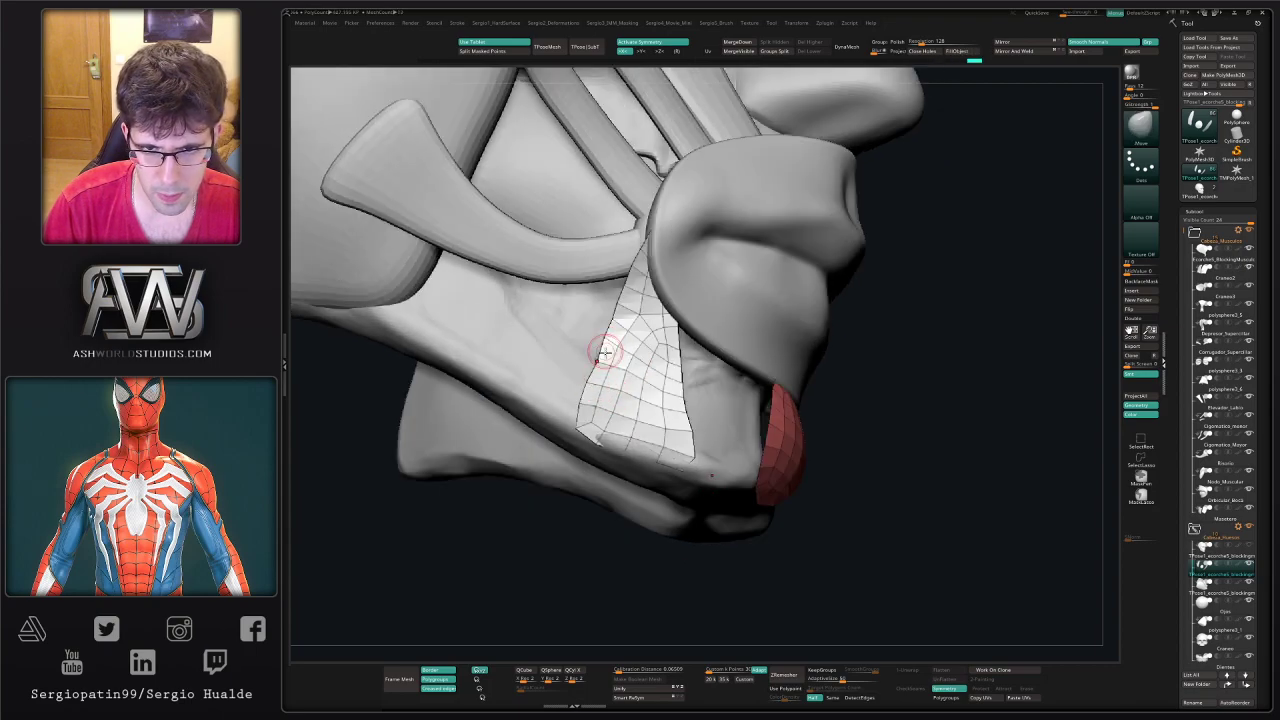
# - Adjust the brush size and refine the strips' position beneath the mouth corners on both sides of the jaw
pyautogui.keyDown('ctrl'); pyautogui.moveTo(622, 370); pyautogui.dragTo(689, 378, button='right'); pyautogui.keyUp('ctrl')
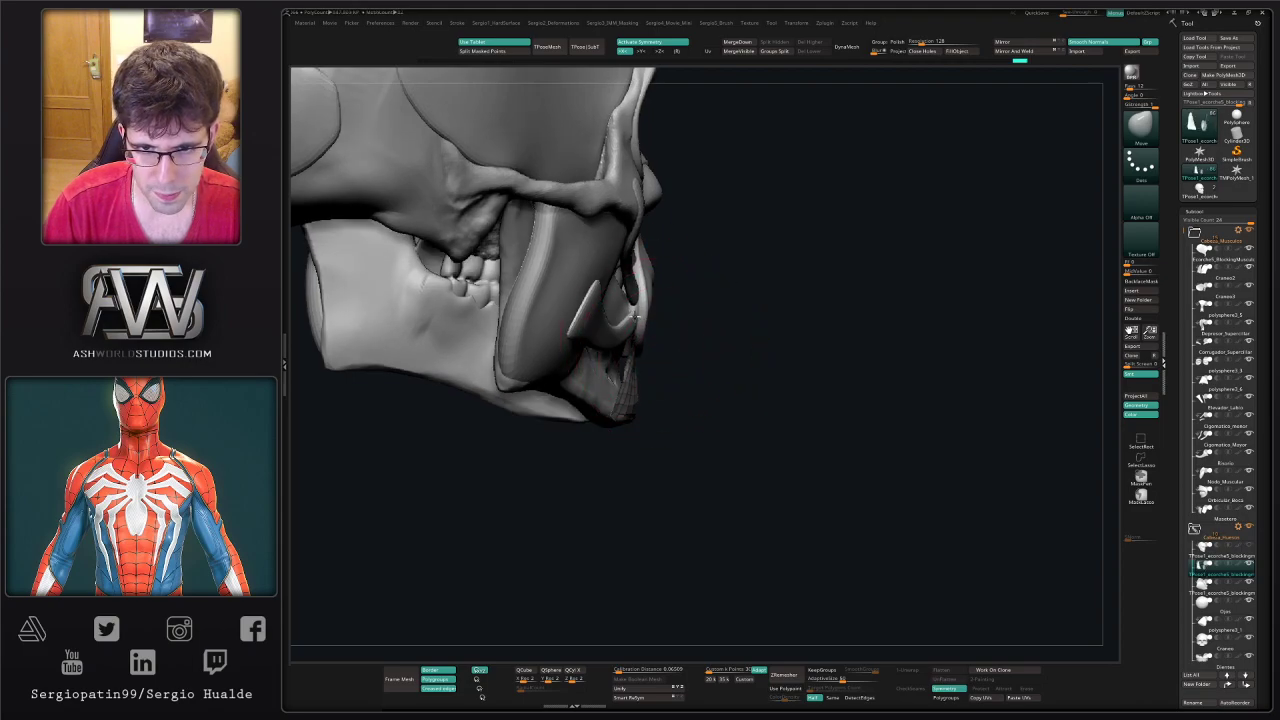
pyautogui.moveTo(644, 417)
pyautogui.mouseDown(button='right')
pyautogui.moveTo(620, 375)
pyautogui.moveTo(640, 402)
pyautogui.moveTo(620, 393)
pyautogui.moveTo(640, 373)
pyautogui.moveTo(688, 408)
pyautogui.mouseUp(button='right')
pyautogui.press('s')
pyautogui.moveTo(693, 410); pyautogui.dragTo(730, 392)
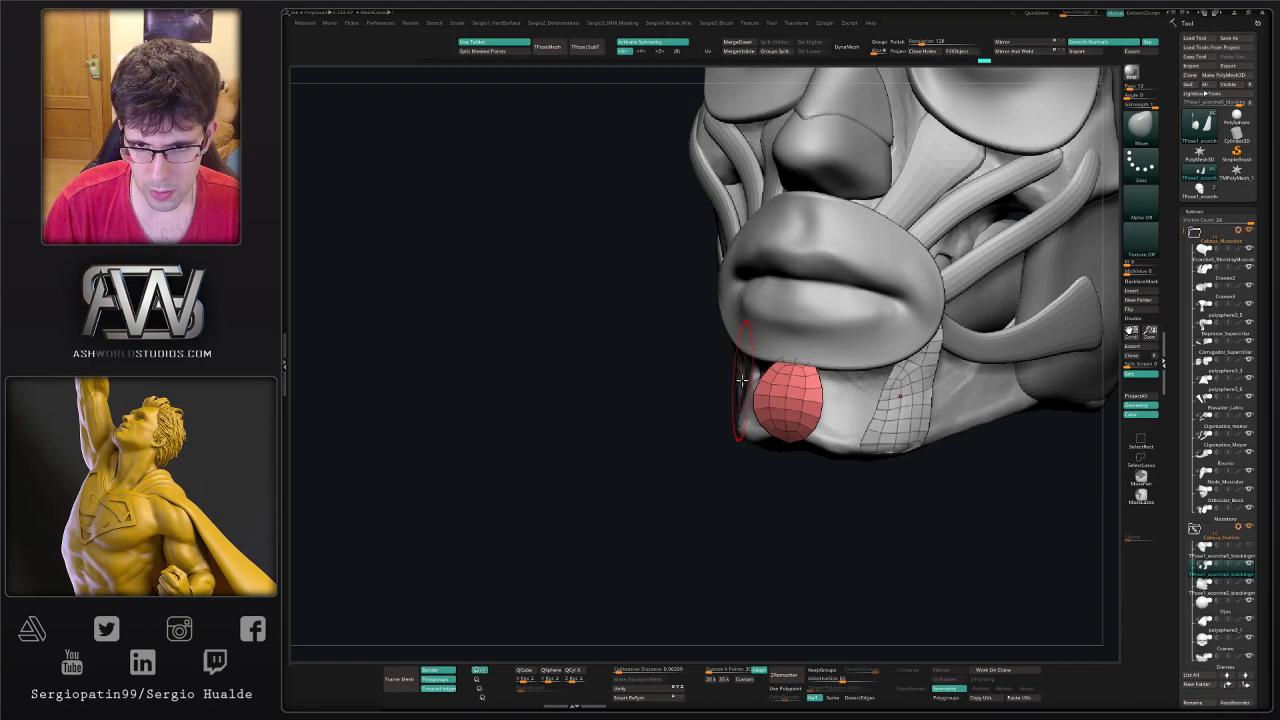
pyautogui.moveTo(946, 339); pyautogui.dragTo(930, 333)
pyautogui.moveTo(940, 355); pyautogui.dragTo(885, 358, button='right')
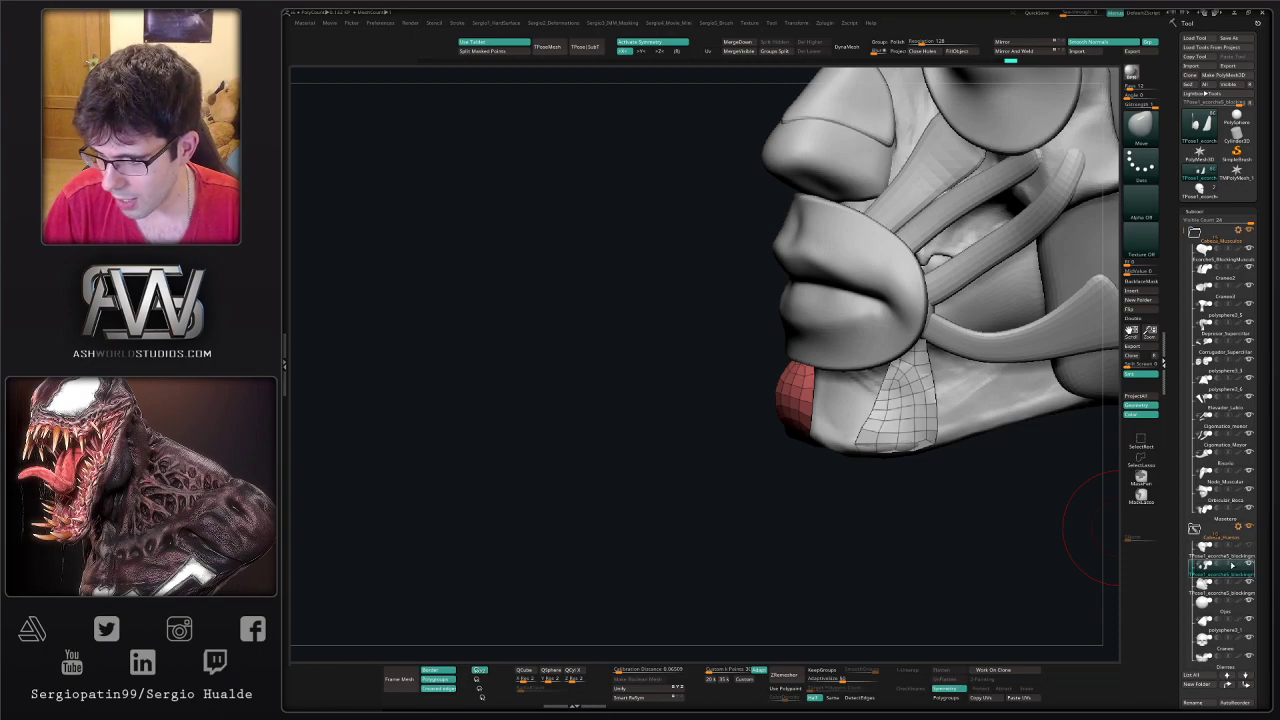
# - Move the new pieces into the facial muscles folder and, with the lip muscle hidden, adjust the strip's upper end
pyautogui.moveTo(1205, 574); pyautogui.dragTo(1221, 515)
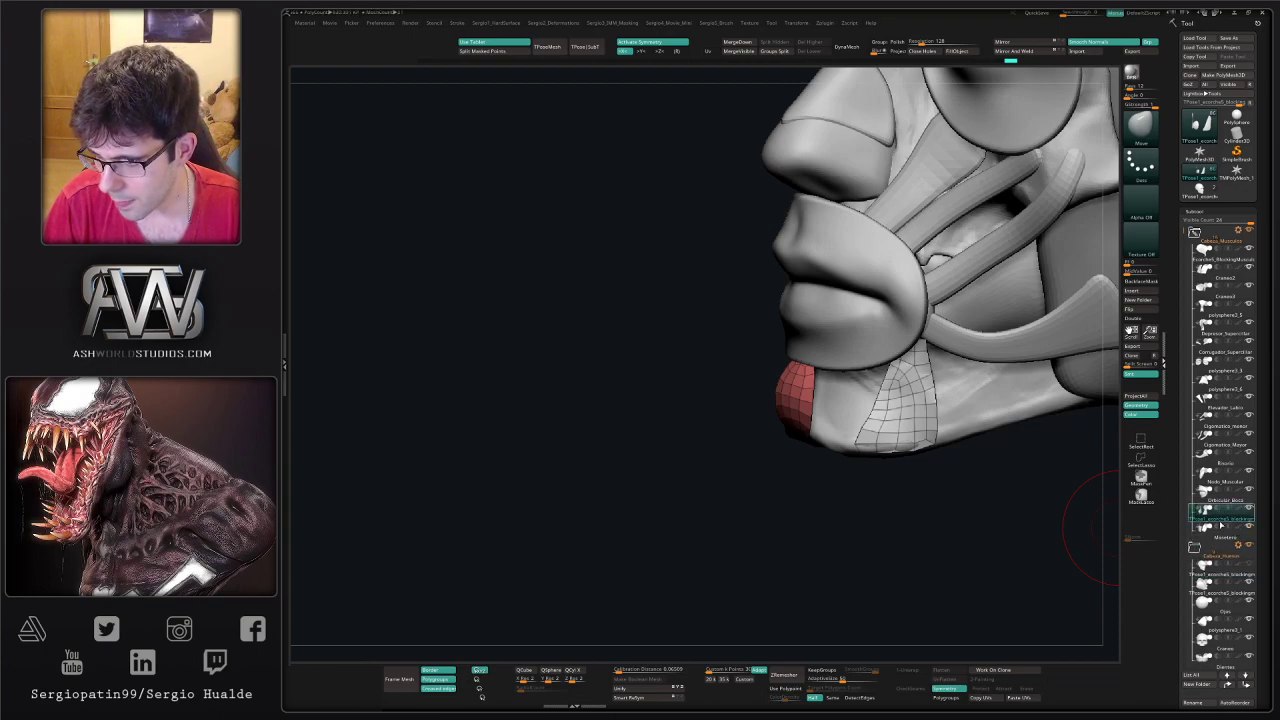
pyautogui.click(1248, 490)
pyautogui.moveTo(893, 354); pyautogui.dragTo(911, 355, button='right')
pyautogui.moveTo(912, 355); pyautogui.dragTo(905, 362)
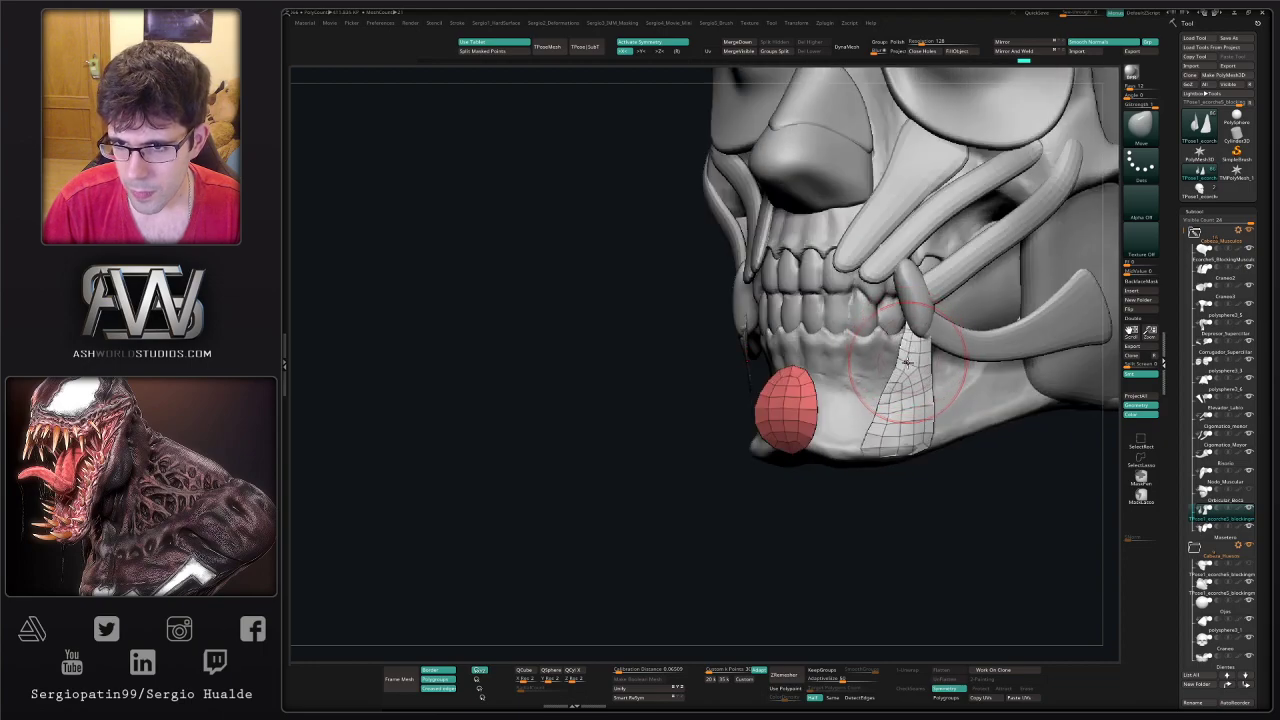
# - Isolate the mouth-corner strips and chin piece, mask the strip's upper tip and smooth the strip with Polish By Groups
pyautogui.hotkey('alt', 'shift', 's')
pyautogui.keyDown('ctrl'); pyautogui.moveTo(927, 446); pyautogui.dragTo(928, 502, button='right'); pyautogui.keyUp('ctrl')
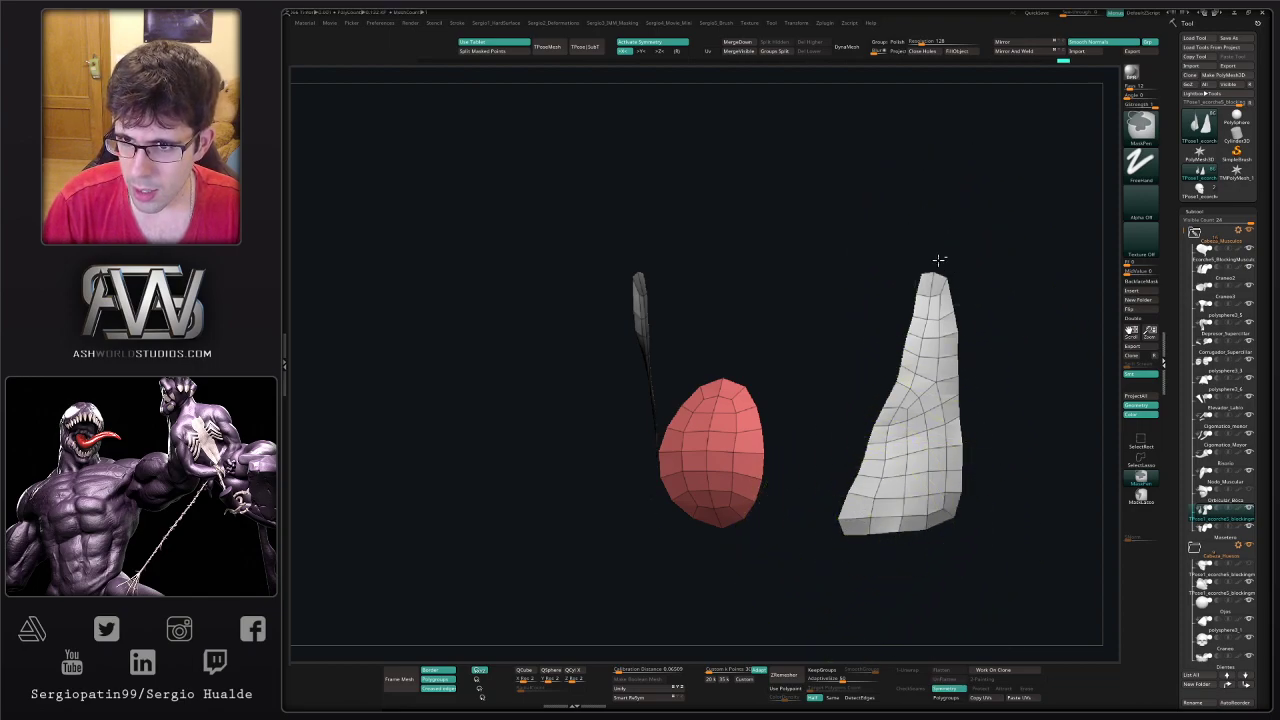
pyautogui.keyDown('ctrl'); pyautogui.moveTo(907, 284); pyautogui.dragTo(908, 288); pyautogui.keyUp('ctrl')
pyautogui.keyDown('alt'); pyautogui.moveTo(982, 355); pyautogui.dragTo(940, 351, button='right'); pyautogui.keyUp('alt')
pyautogui.hotkey('shift', '2')
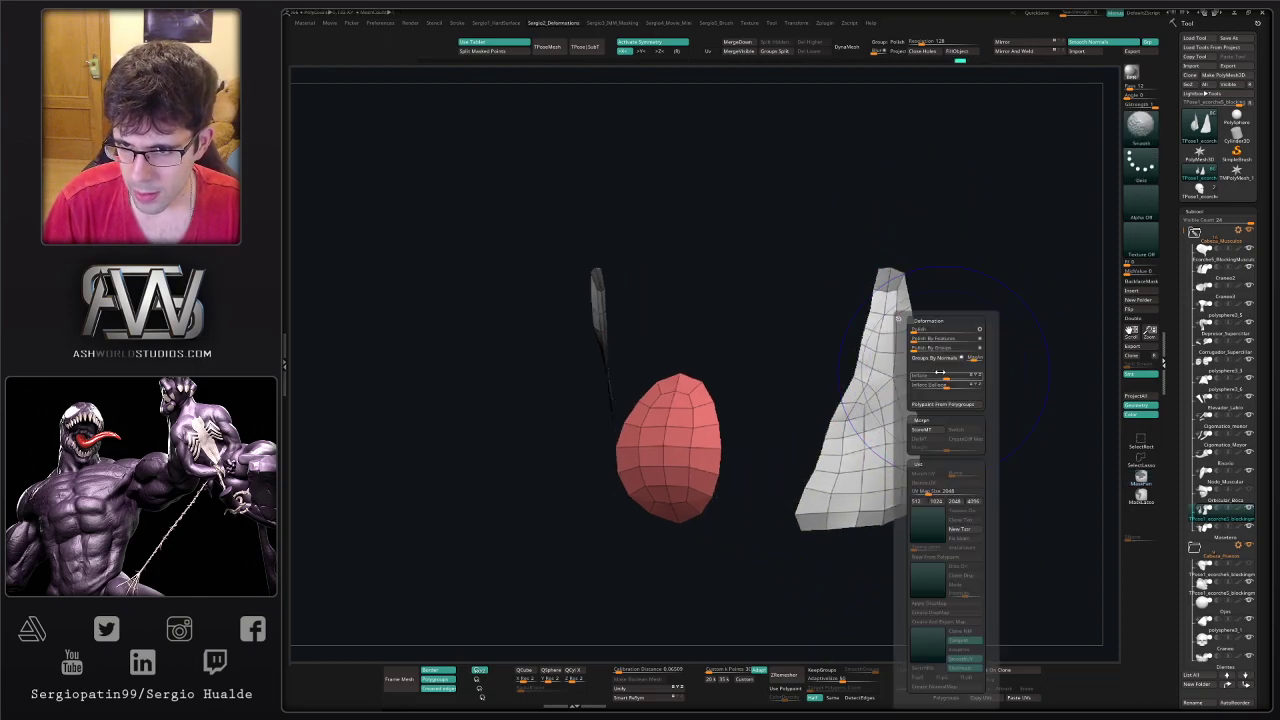
pyautogui.moveTo(925, 348); pyautogui.dragTo(940, 348)
pyautogui.keyDown('ctrl'); pyautogui.moveTo(820, 480); pyautogui.dragTo(911, 403, button='right'); pyautogui.keyUp('ctrl')
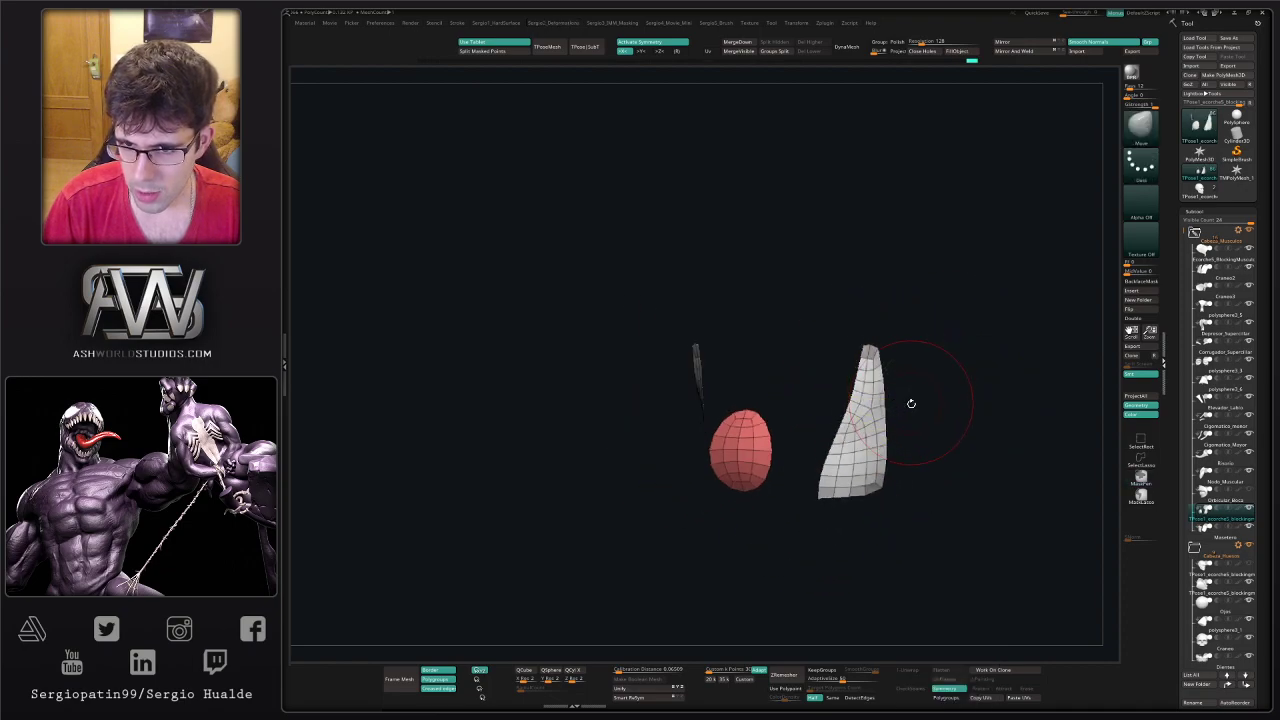
pyautogui.hotkey('shift', 's')
pyautogui.keyDown('ctrl'); pyautogui.moveTo(883, 526); pyautogui.dragTo(900, 545); pyautogui.keyUp('ctrl')
# - Adjust the brush size and move the strips' upper and lower ends to fit between the mouth corners and the jaw edge
pyautogui.moveTo(825, 510); pyautogui.dragTo(892, 455, button='right')
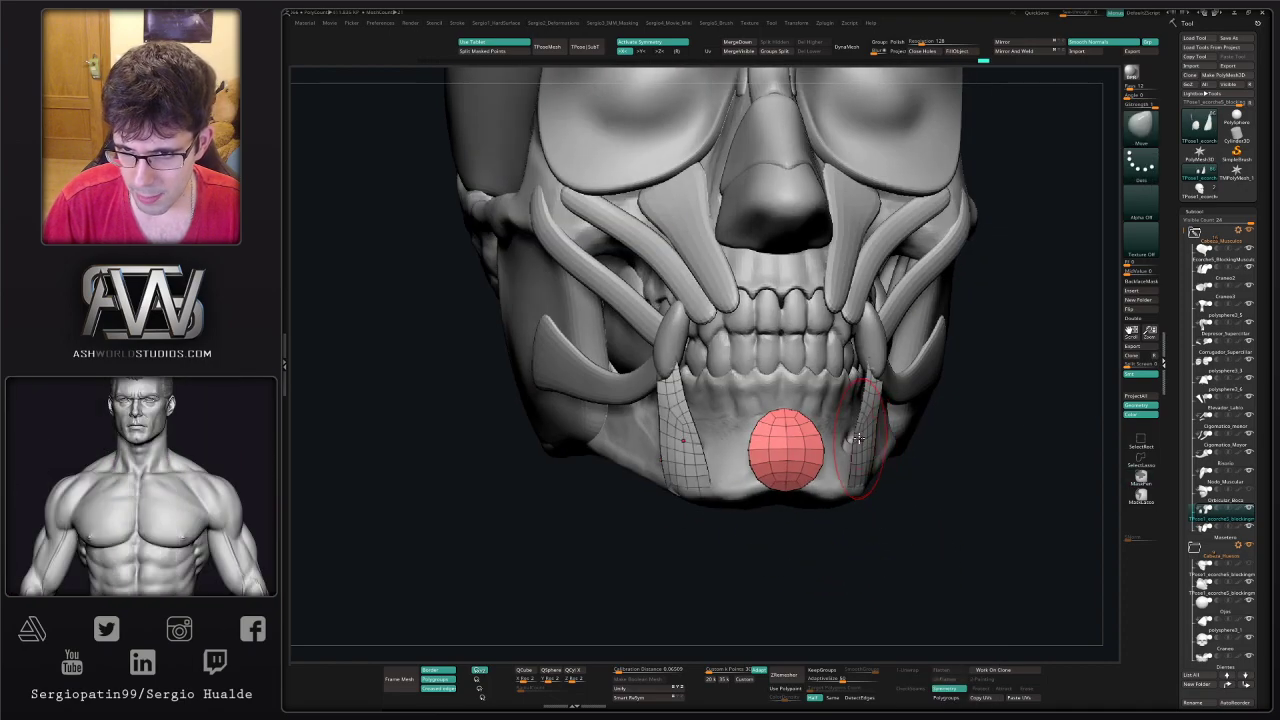
pyautogui.press(']')
pyautogui.moveTo(880, 389); pyautogui.dragTo(869, 404)
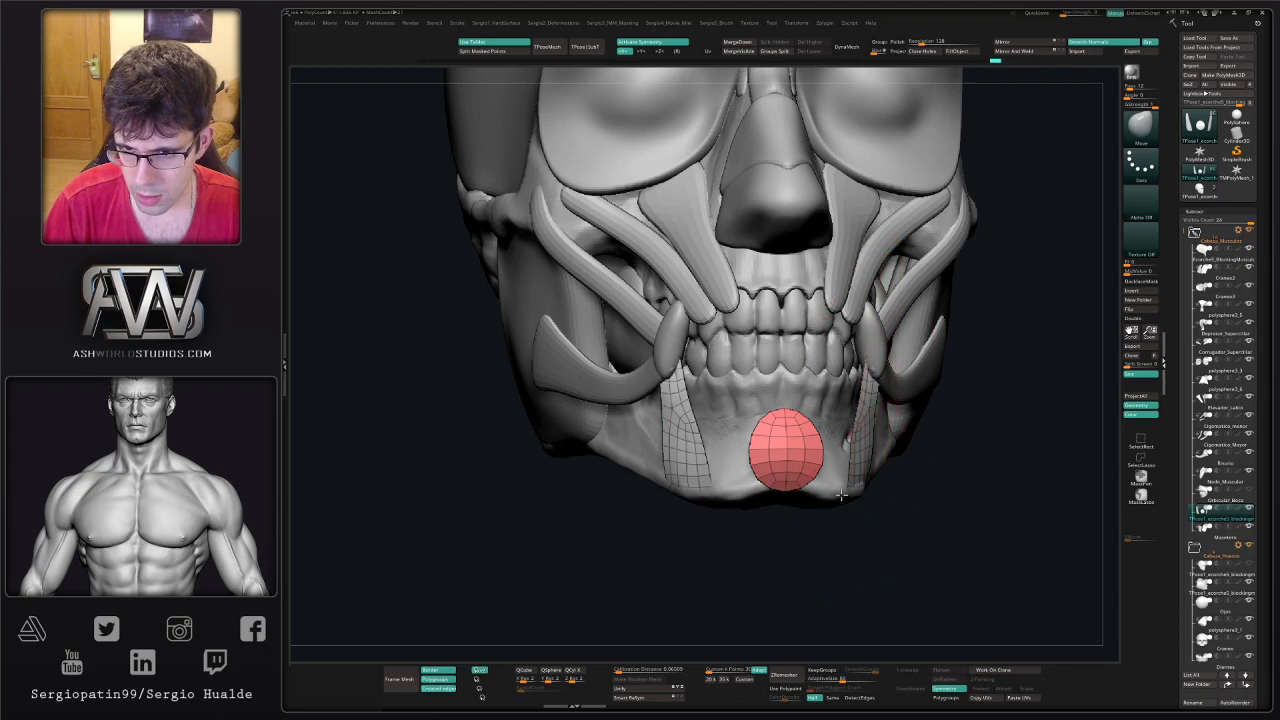
pyautogui.moveTo(901, 565); pyautogui.dragTo(848, 545, button='right')
pyautogui.press('s')
pyautogui.moveTo(850, 484); pyautogui.dragTo(851, 492)
pyautogui.moveTo(875, 497); pyautogui.dragTo(795, 436, button='right')
# - Remove surplus edge loops from the isolated mouth-corner strips with ZModeler, and bring the other muscles back
pyautogui.hotkey('alt', 's')
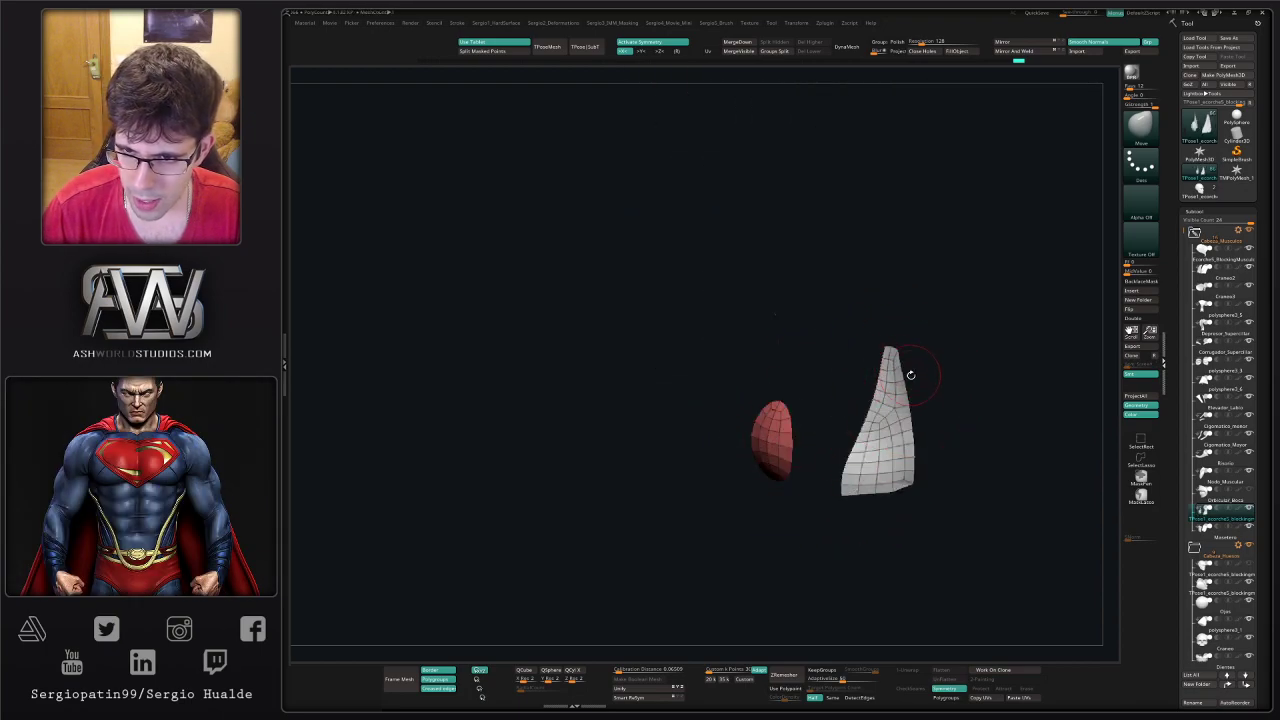
pyautogui.keyDown('ctrl'); pyautogui.moveTo(900, 363); pyautogui.dragTo(903, 389, button='right'); pyautogui.keyUp('ctrl')
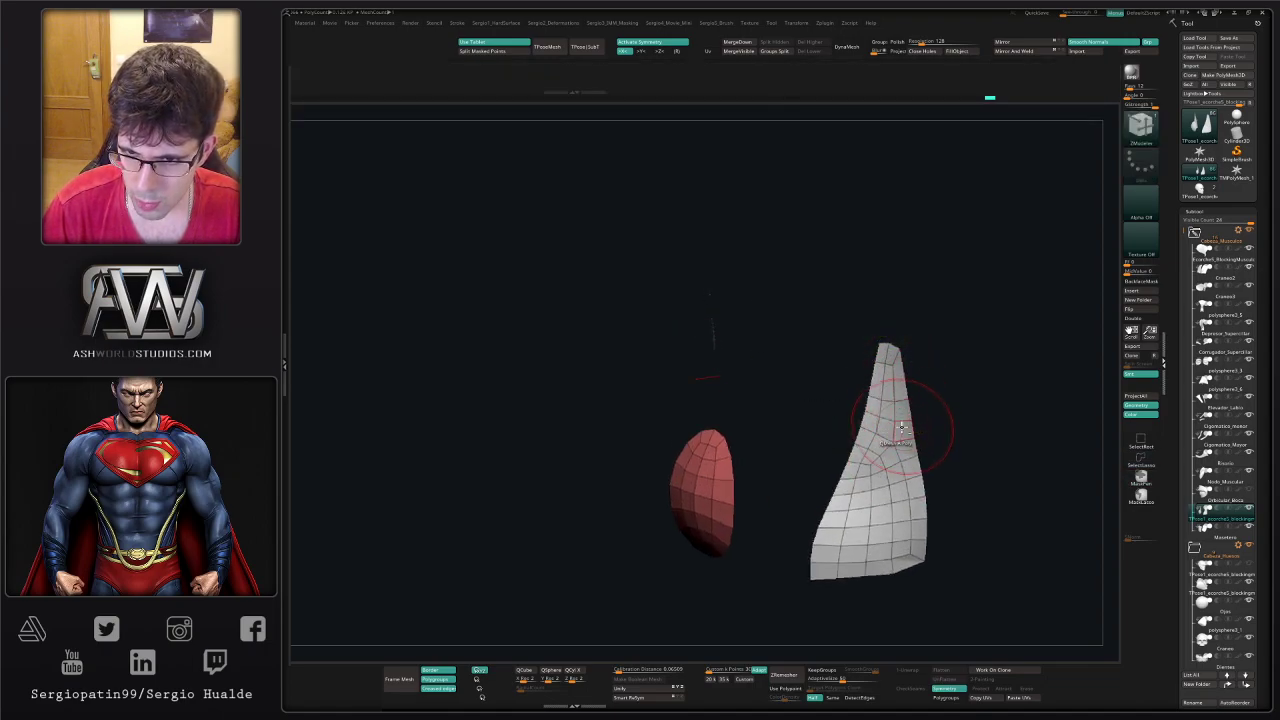
pyautogui.keyDown('alt'); pyautogui.moveTo(898, 471); pyautogui.dragTo(900, 422, button='right'); pyautogui.keyUp('alt')
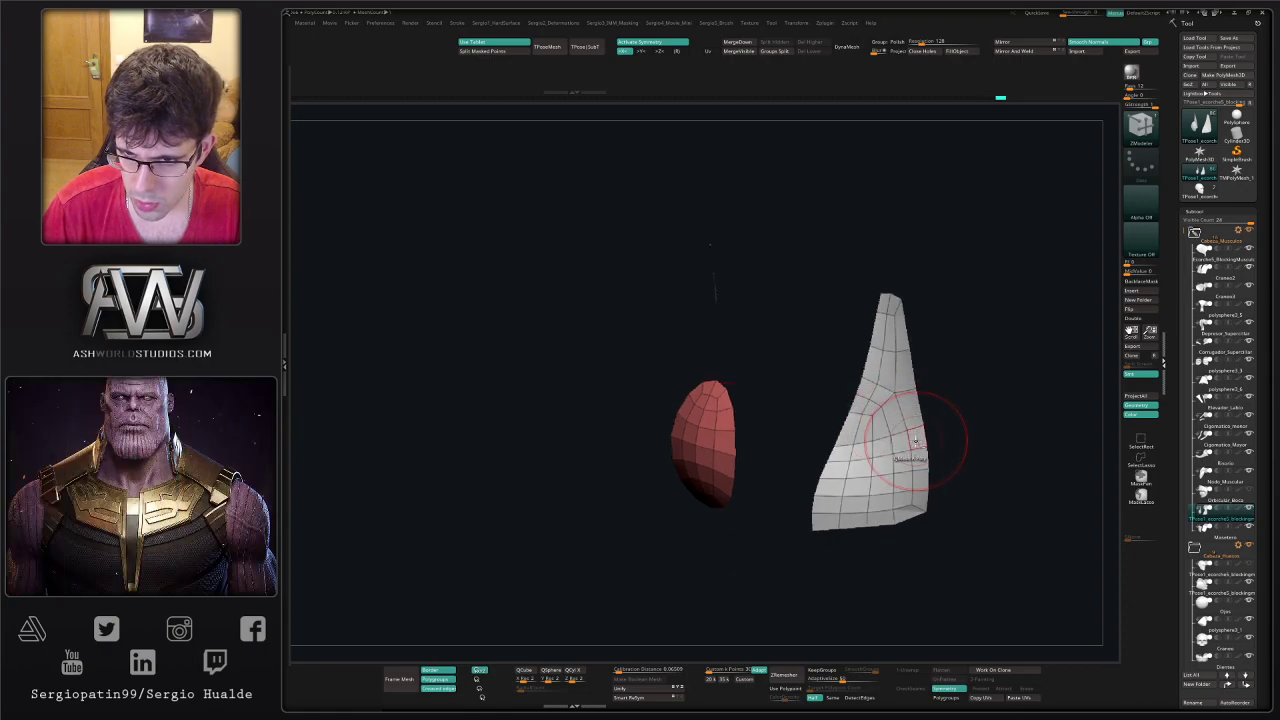
pyautogui.moveTo(892, 501); pyautogui.dragTo(912, 488, button='right')
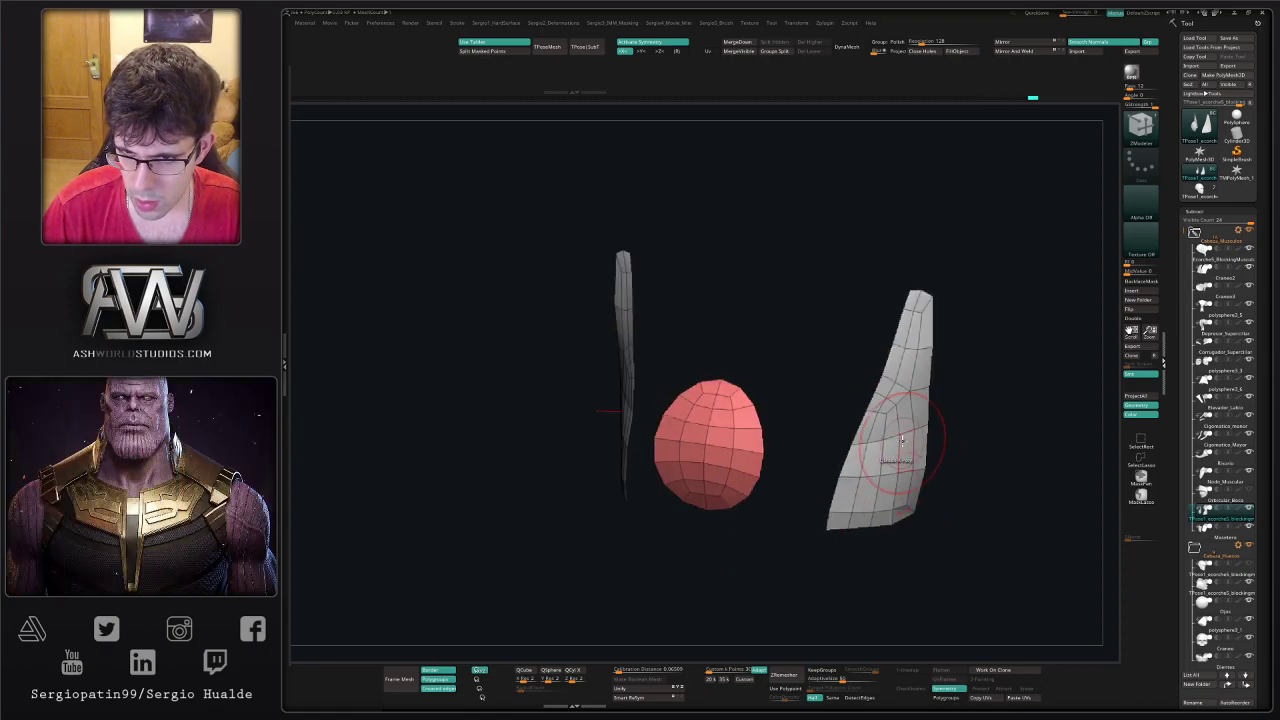
pyautogui.moveTo(908, 424)
pyautogui.mouseDown(button='right')
pyautogui.moveTo(897, 424)
pyautogui.moveTo(925, 425)
pyautogui.moveTo(922, 382)
pyautogui.moveTo(897, 365)
pyautogui.moveTo(877, 373)
pyautogui.moveTo(919, 407)
pyautogui.mouseUp(button='right')
pyautogui.hotkey('alt', 's')
# - Show only the mouth-corner strips of the current piece and split the hidden chin piece off as a separate subtool
pyautogui.hotkey('shift', '1')
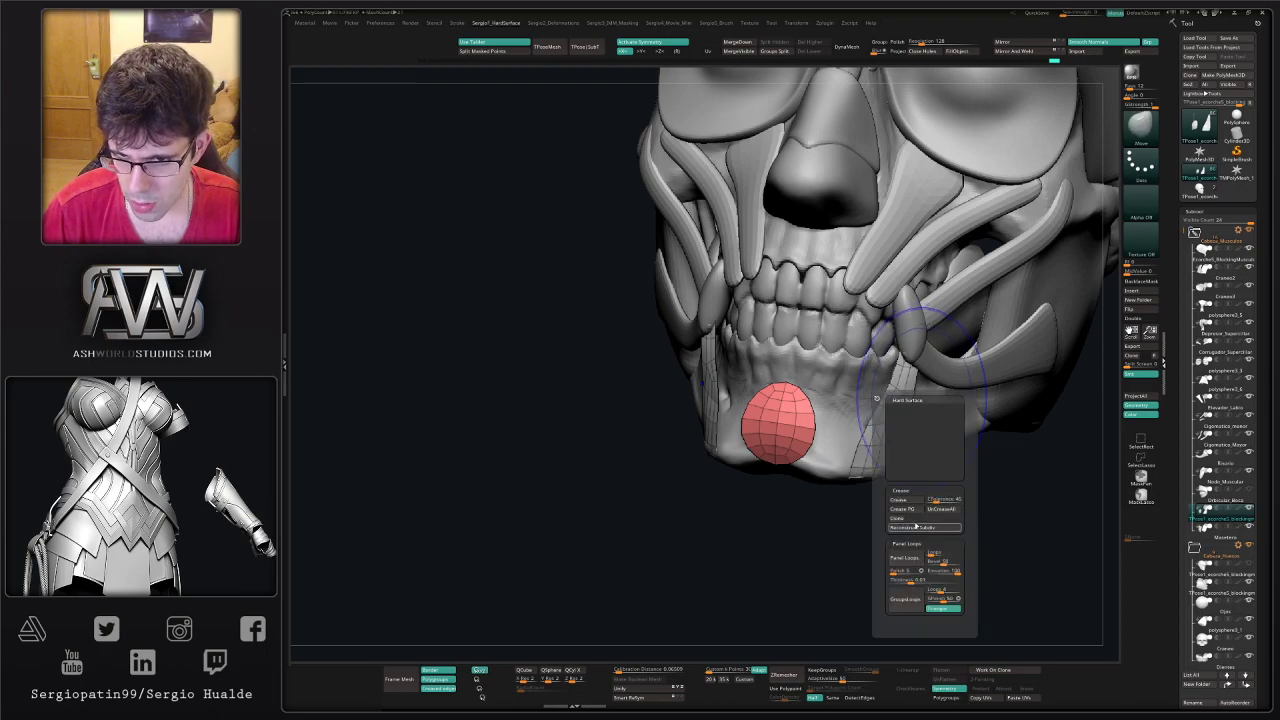
pyautogui.hotkey('ctrl', 'shift')
pyautogui.keyDown('ctrl'); pyautogui.keyDown('shift'); pyautogui.click(898, 403); pyautogui.keyUp('shift'); pyautogui.keyUp('ctrl')
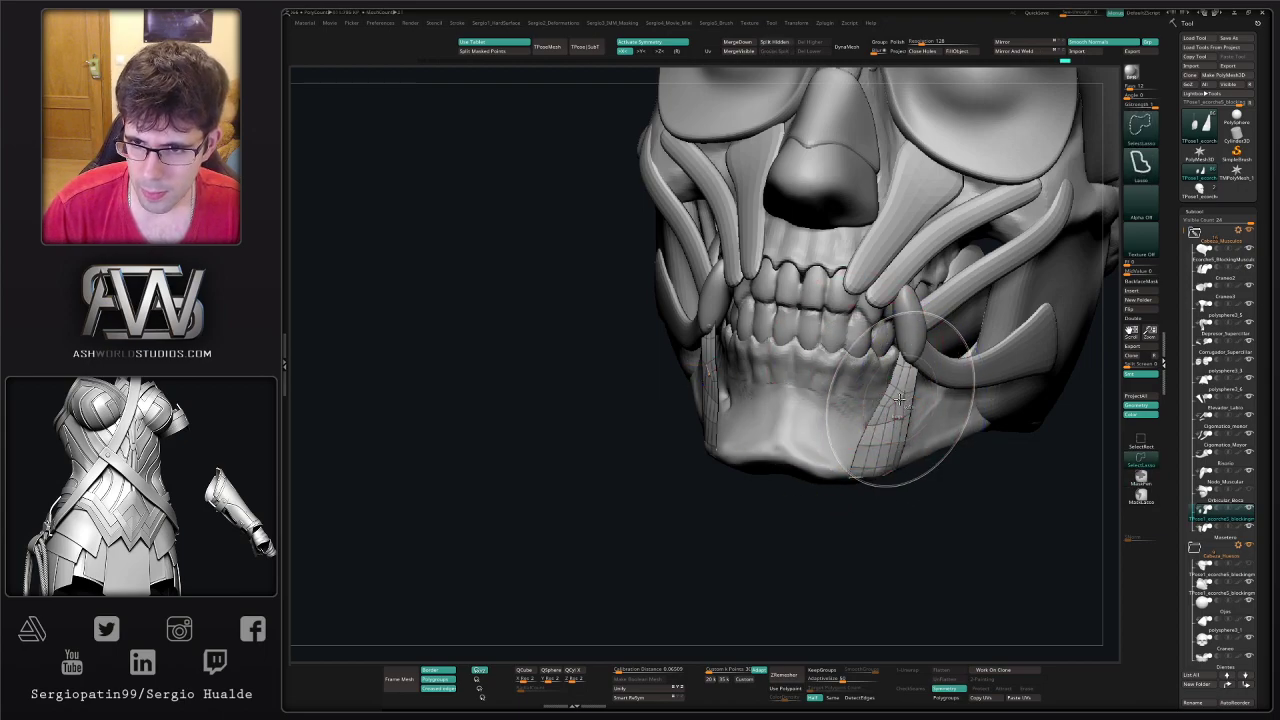
pyautogui.click(774, 43)
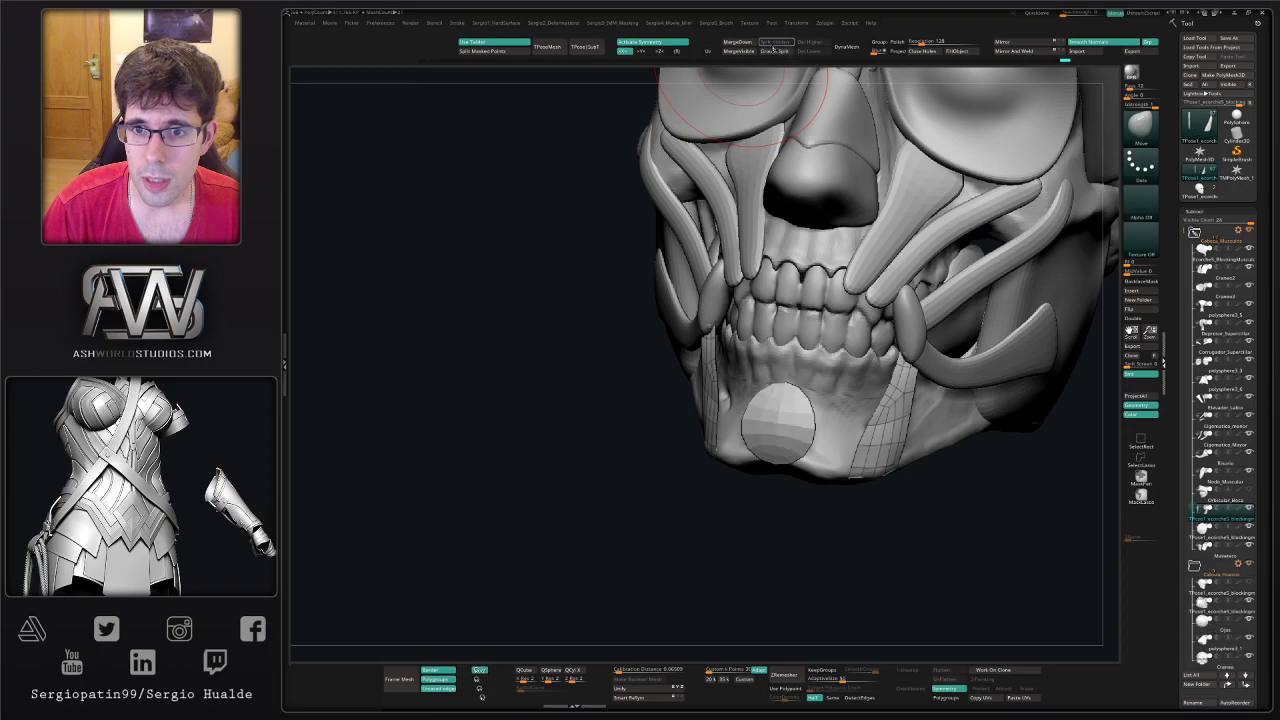
# - Set Panel Loops to Bevel 0 and Elevation -100, try them on the mouth-corner strips, and undo the thickening
pyautogui.moveTo(906, 443); pyautogui.dragTo(898, 415, button='right')
pyautogui.hotkey('shift', '1')
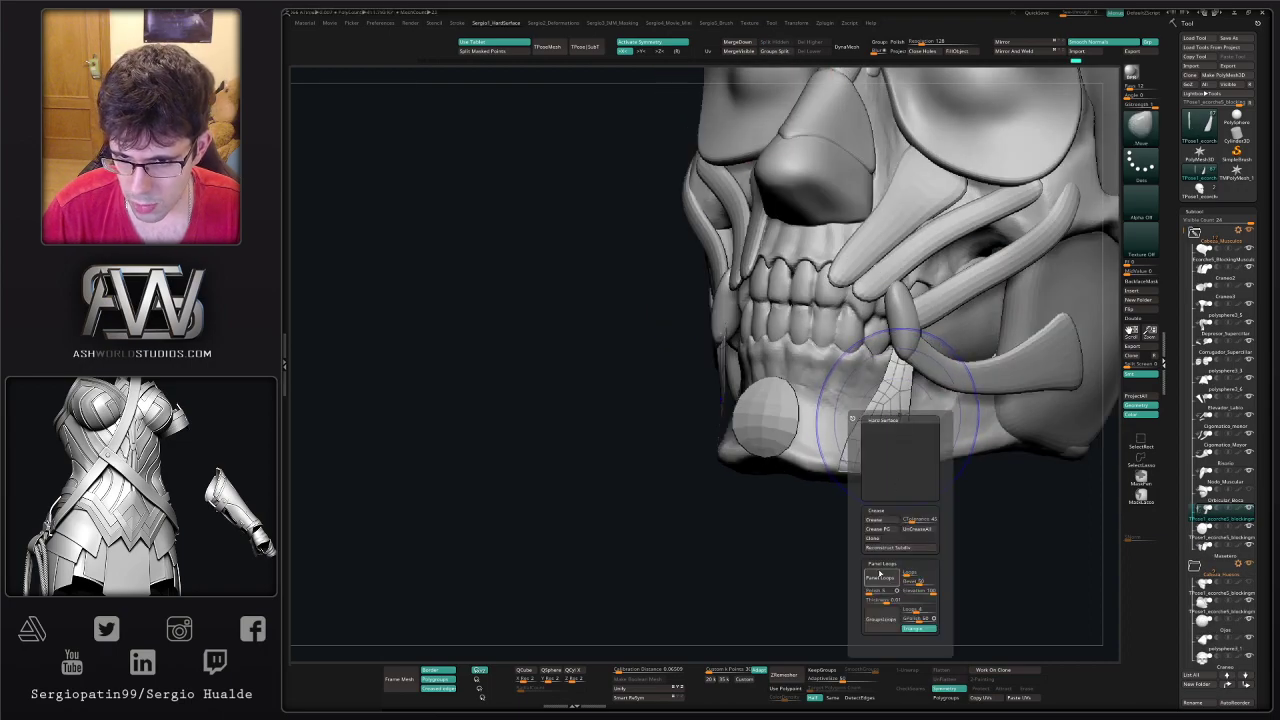
pyautogui.moveTo(920, 591); pyautogui.dragTo(899, 591)
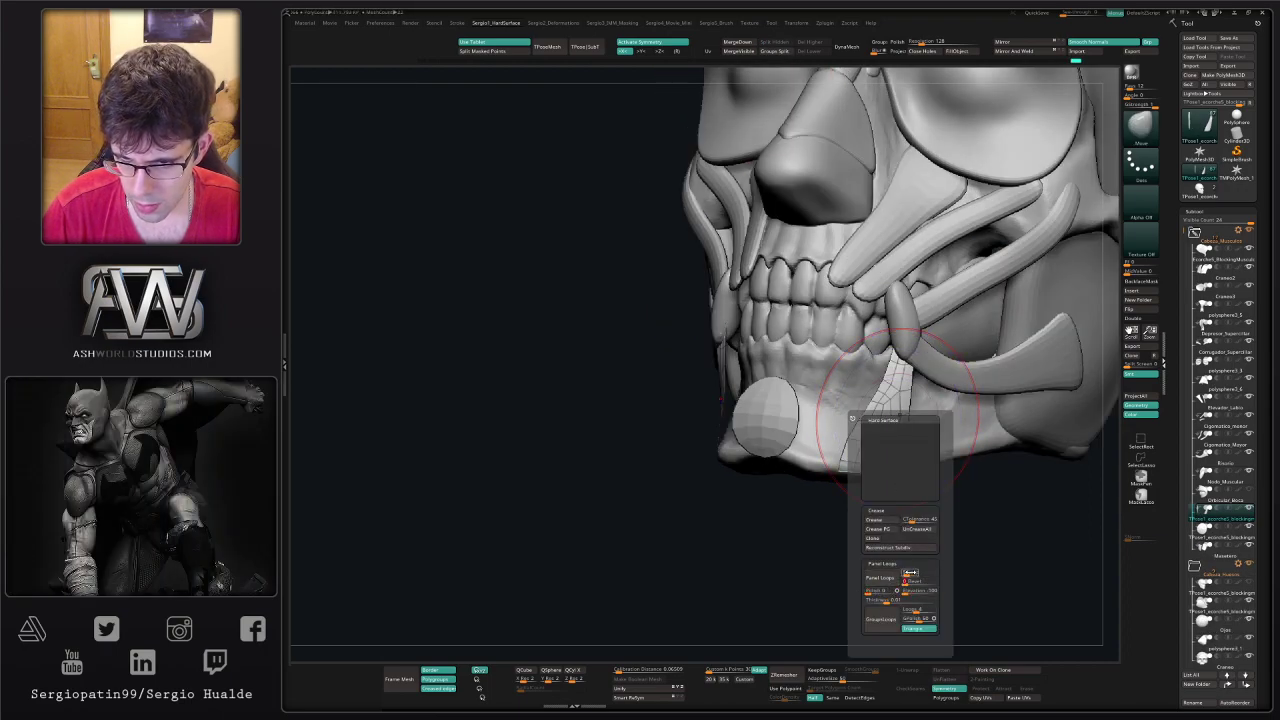
pyautogui.click(881, 578)
pyautogui.press('d')
pyautogui.moveTo(862, 424)
pyautogui.mouseDown(button='right')
pyautogui.moveTo(859, 441)
pyautogui.moveTo(912, 465)
pyautogui.moveTo(890, 488)
pyautogui.mouseUp(button='right')
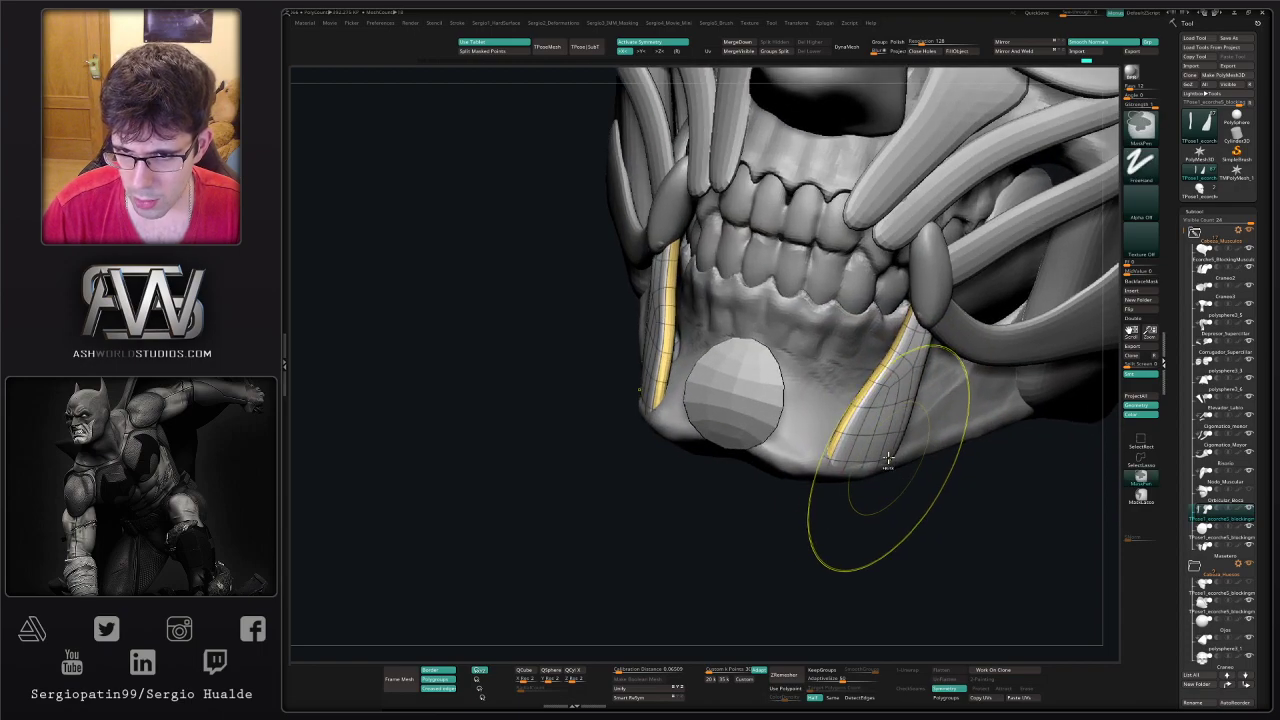
pyautogui.hotkey('ctrl', 'z')
# - Try thickening the mouth-corner strips with a larger Panel Loops thickness
pyautogui.hotkey('shift', '1')
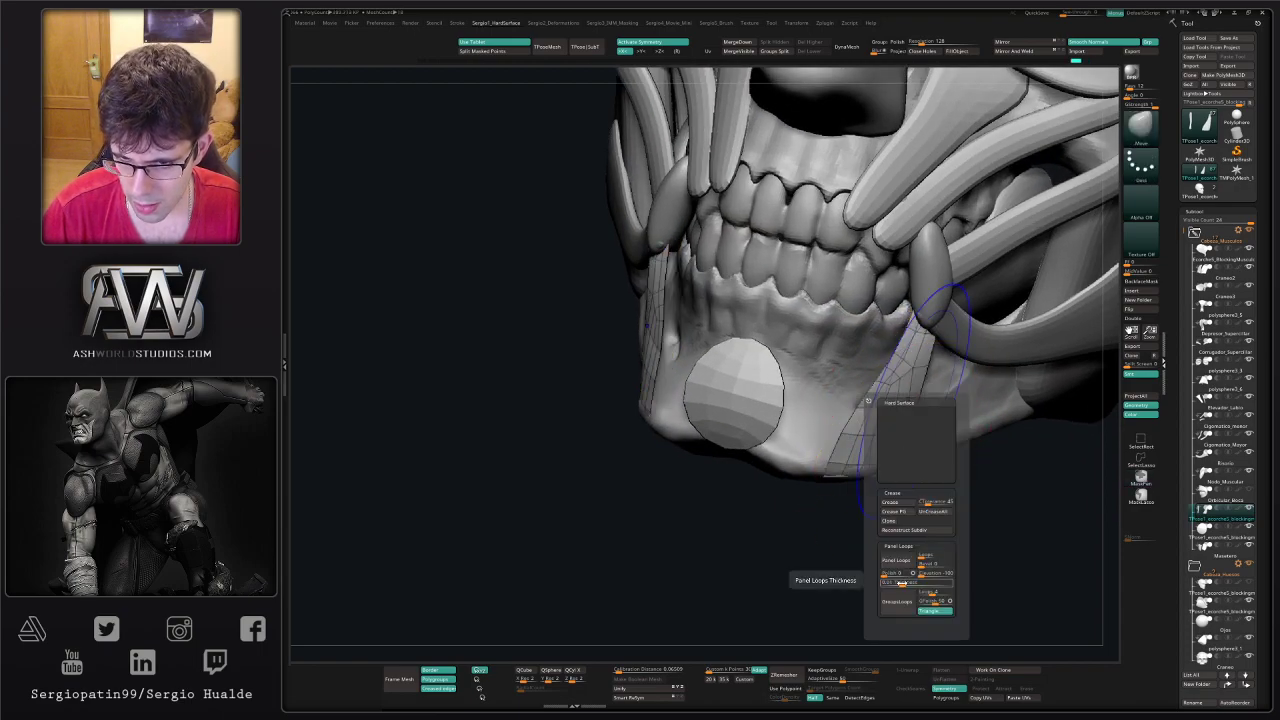
pyautogui.click(904, 582)
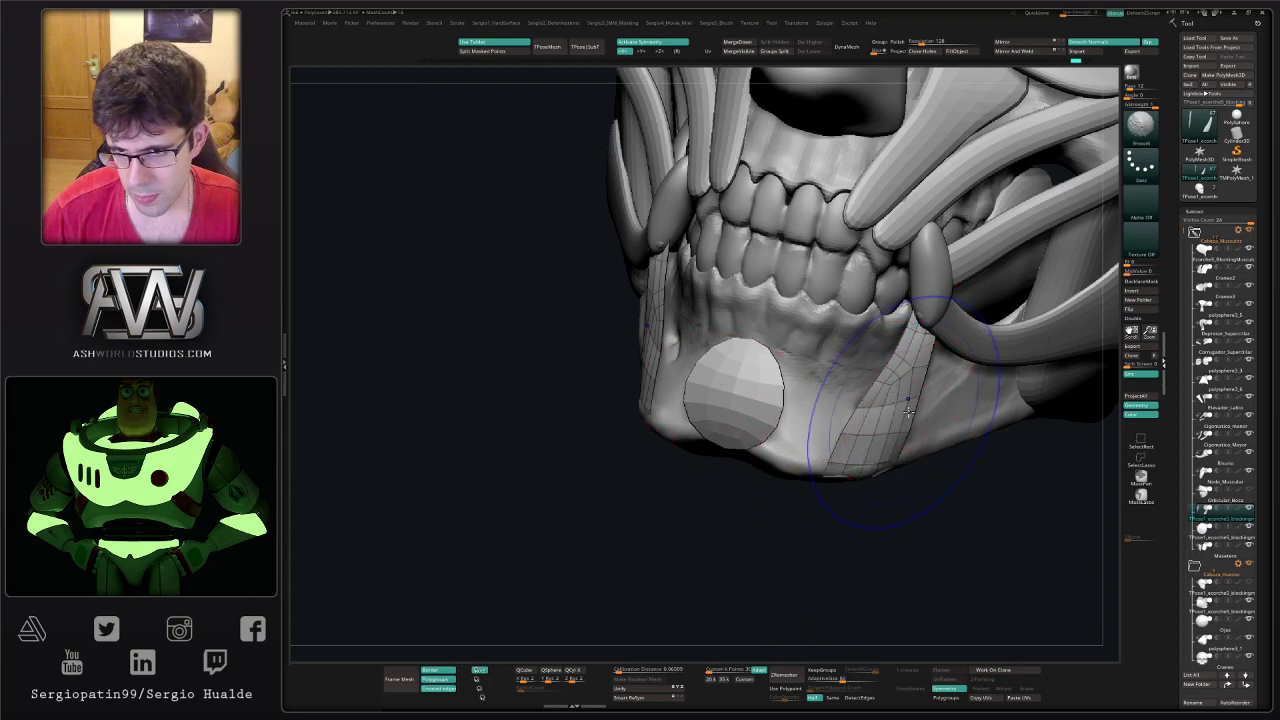
pyautogui.press('h')
pyautogui.click(902, 574)
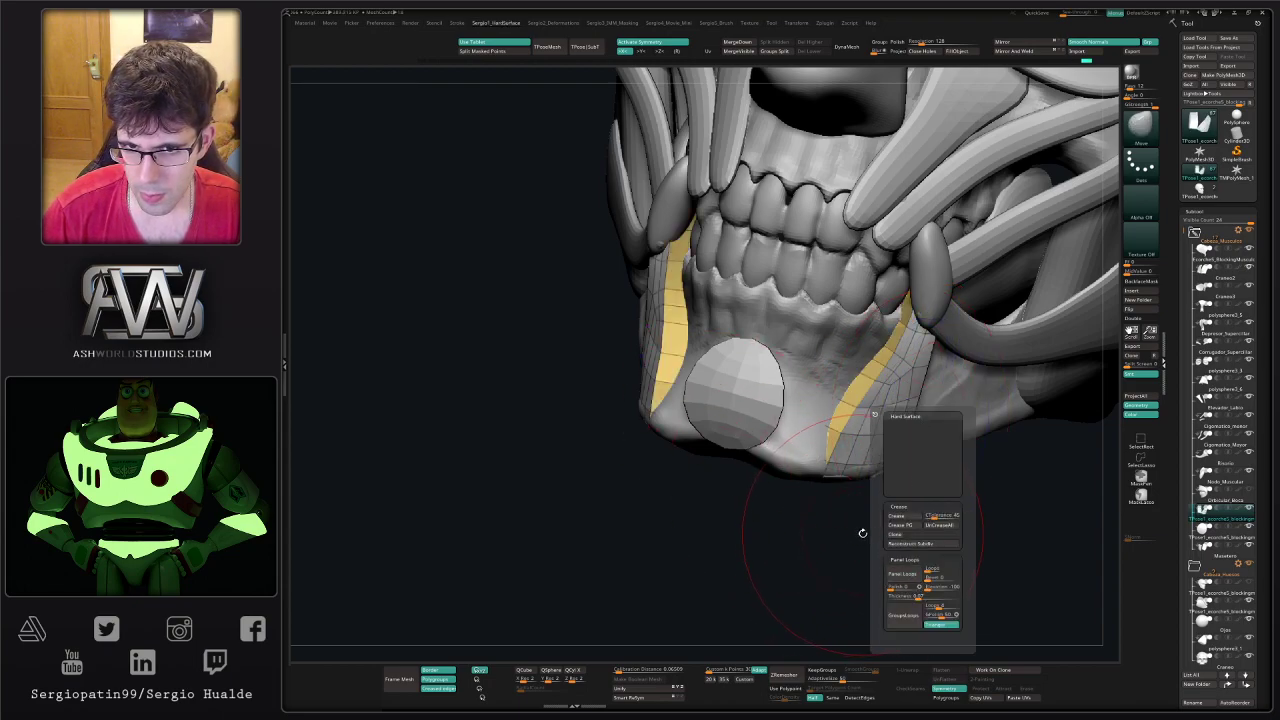
pyautogui.hotkey('ctrl', 'z')
# - Lower the Panel Loops thickness, thicken the mouth-corner strips with it and turn off the wireframe display
pyautogui.press('h')
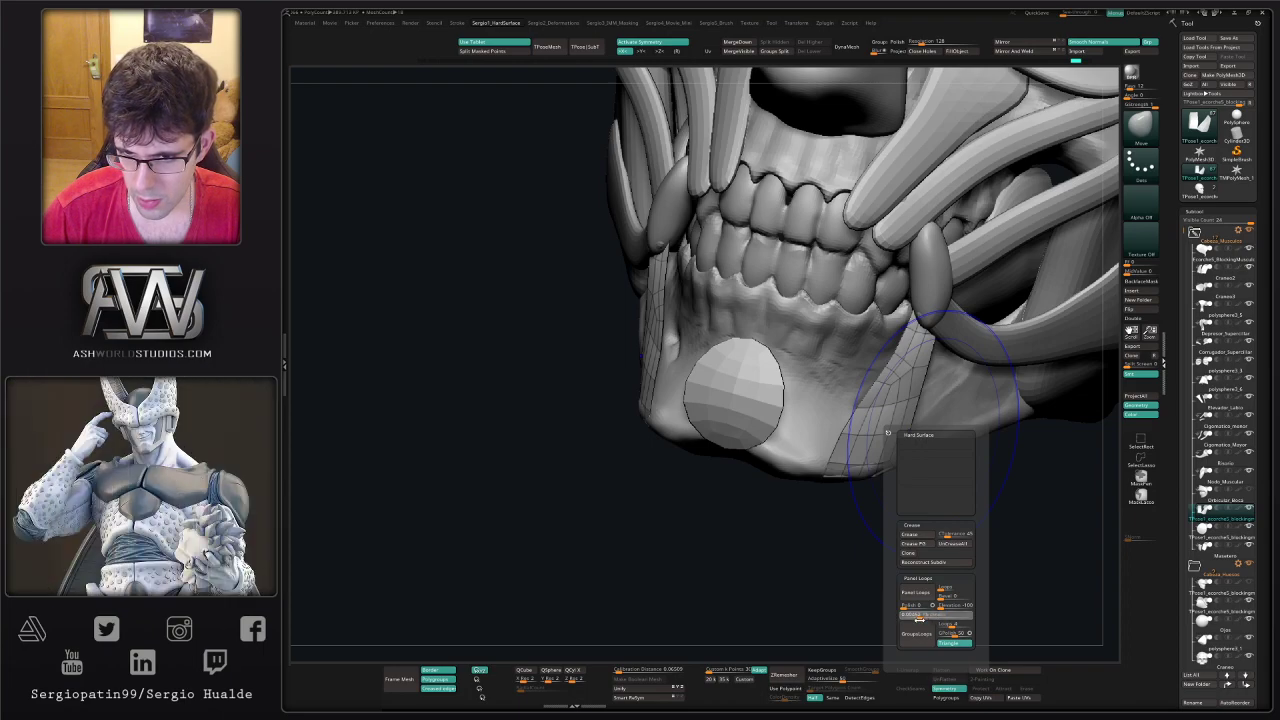
pyautogui.click(920, 619)
pyautogui.click(920, 597)
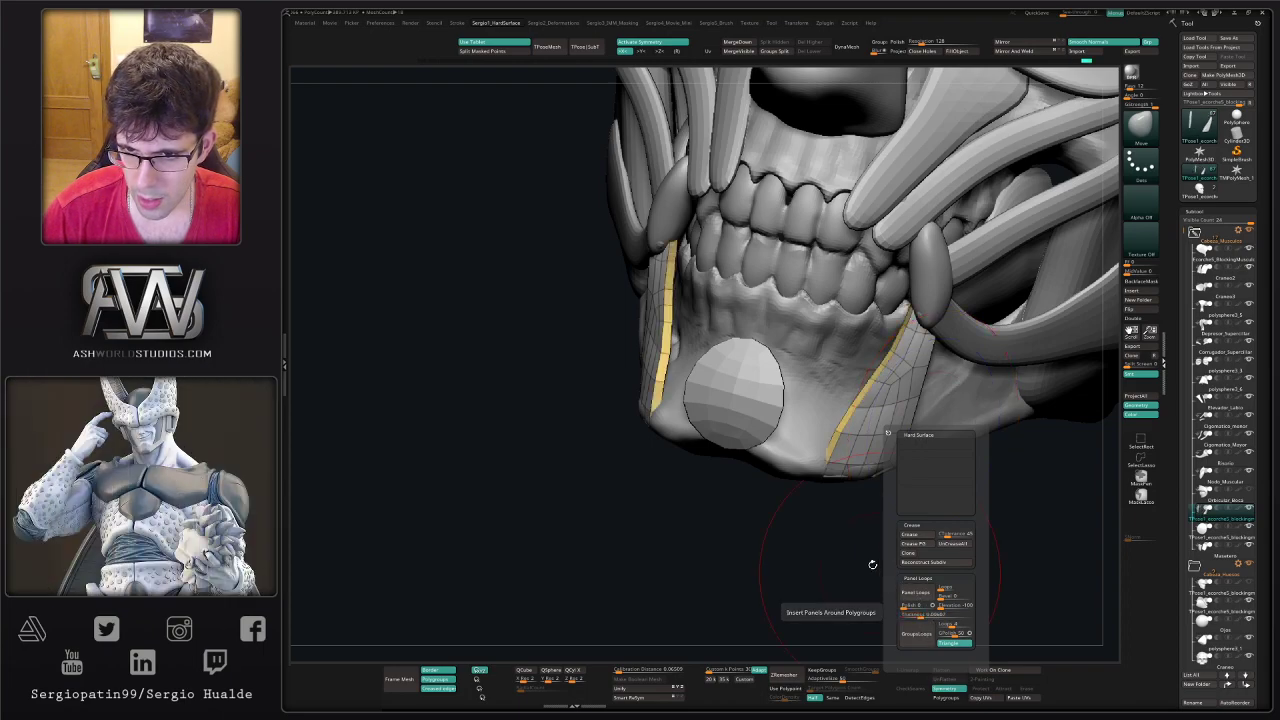
pyautogui.hotkey('shift', 'f')
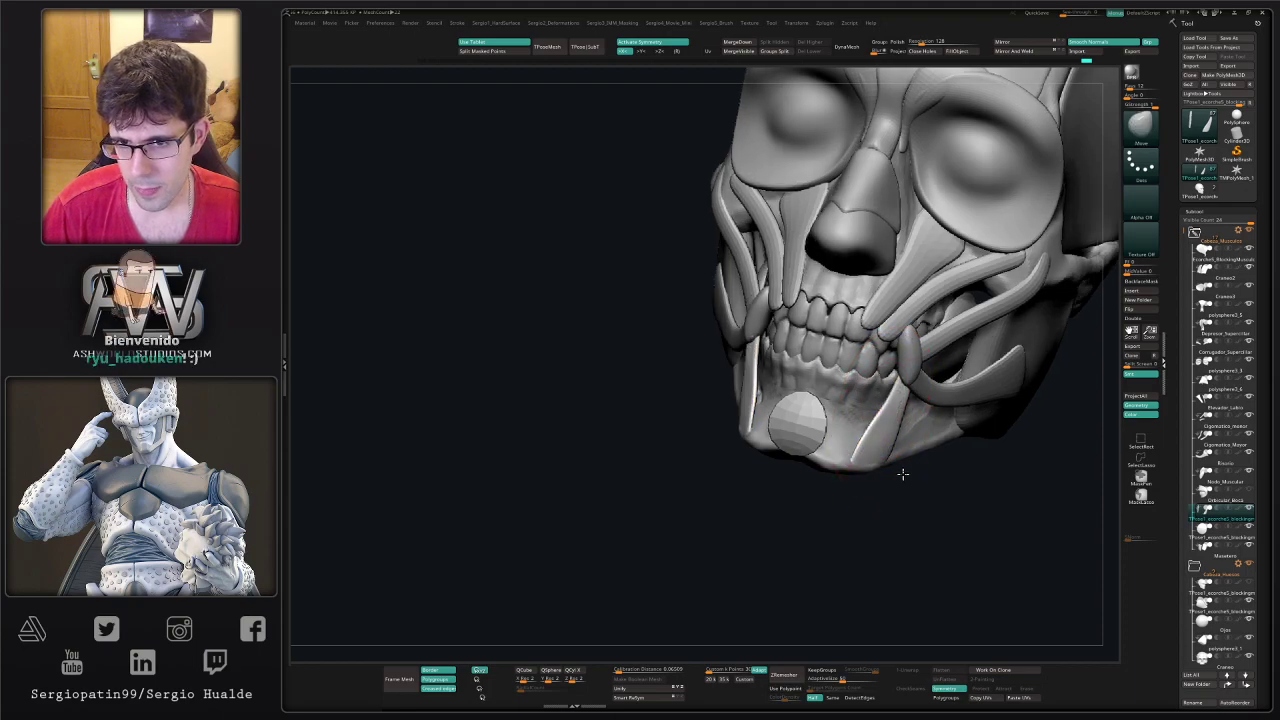
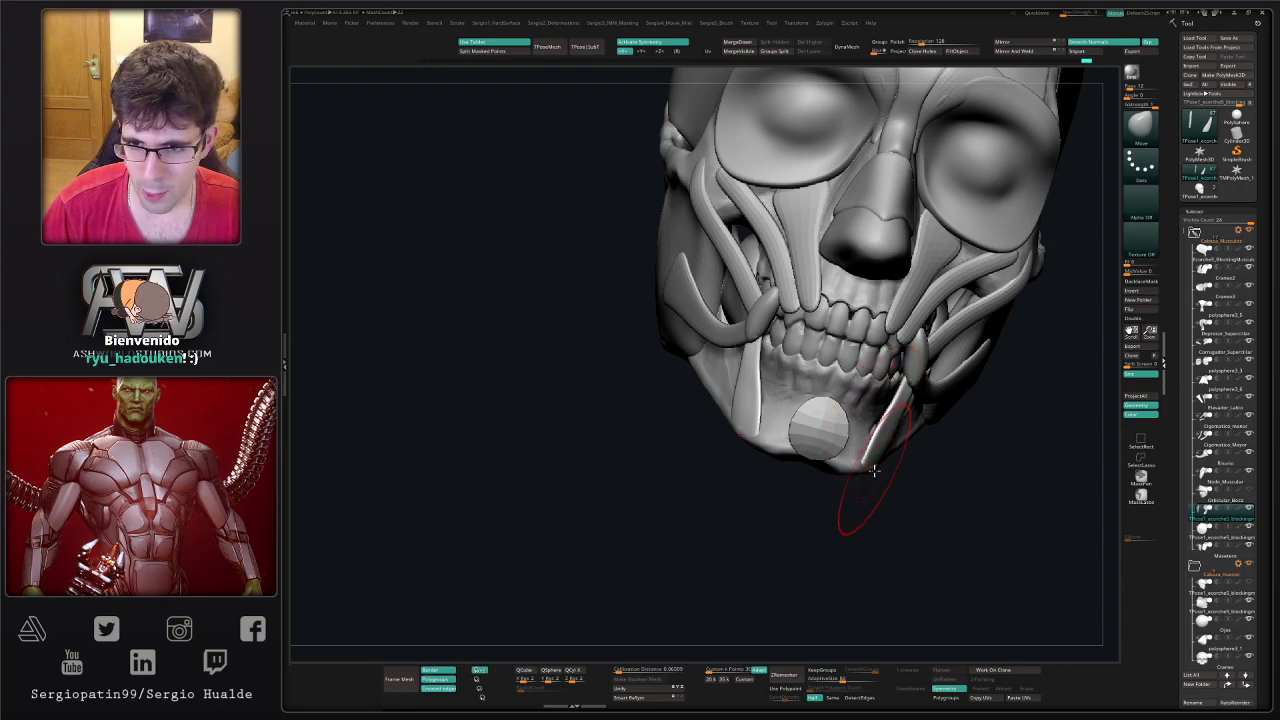
# - Adjust the brush size and reshape the thickened mouth-corner strips so they sit against both sides of the jaw
pyautogui.press('s')
pyautogui.moveTo(903, 486)
pyautogui.mouseDown()
pyautogui.moveTo(857, 486)
pyautogui.moveTo(850, 462)
pyautogui.moveTo(823, 455)
pyautogui.moveTo(897, 440)
pyautogui.mouseUp()
pyautogui.moveTo(905, 390)
pyautogui.mouseDown()
pyautogui.moveTo(868, 406)
pyautogui.moveTo(914, 477)
pyautogui.moveTo(914, 517)
pyautogui.moveTo(897, 529)
pyautogui.moveTo(873, 405)
pyautogui.moveTo(866, 438)
pyautogui.mouseUp()
pyautogui.moveTo(868, 438)
pyautogui.keyDown('ctrl'); pyautogui.mouseDown(button='right')
pyautogui.moveTo(880, 510)
pyautogui.moveTo(886, 462)
pyautogui.mouseUp(button='right'); pyautogui.keyUp('ctrl')
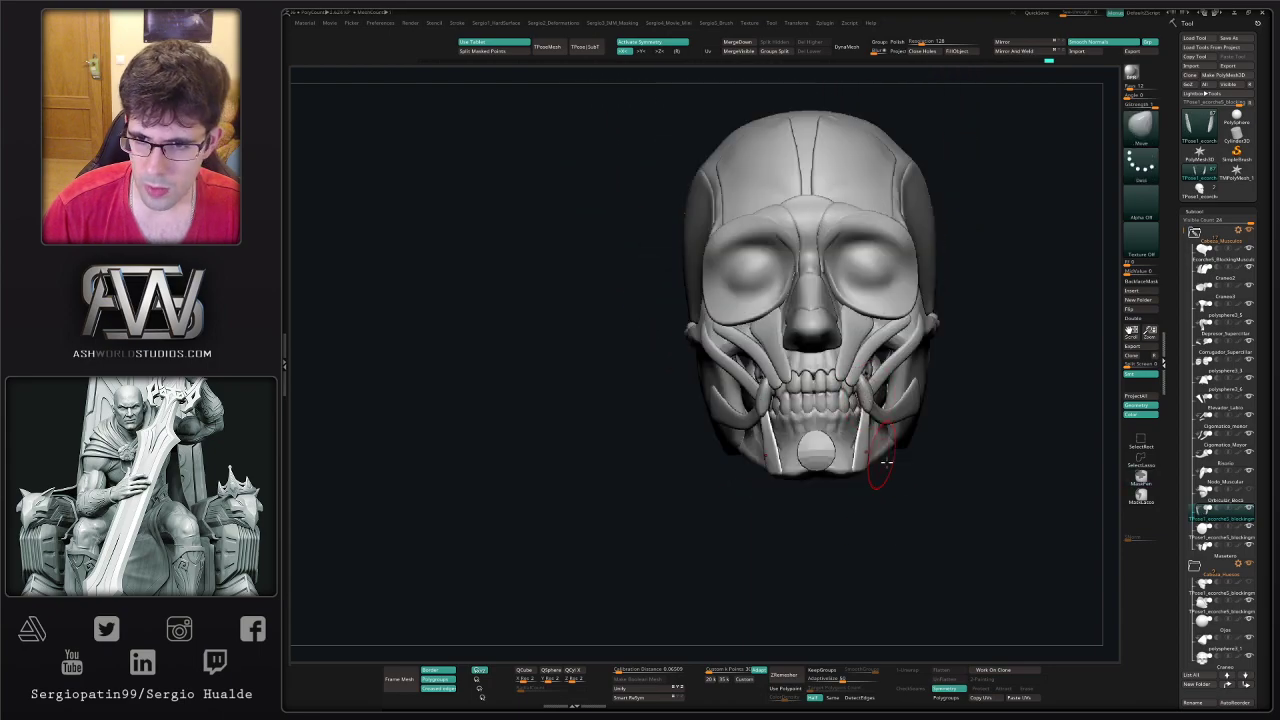
pyautogui.moveTo(886, 462); pyautogui.dragTo(820, 500)
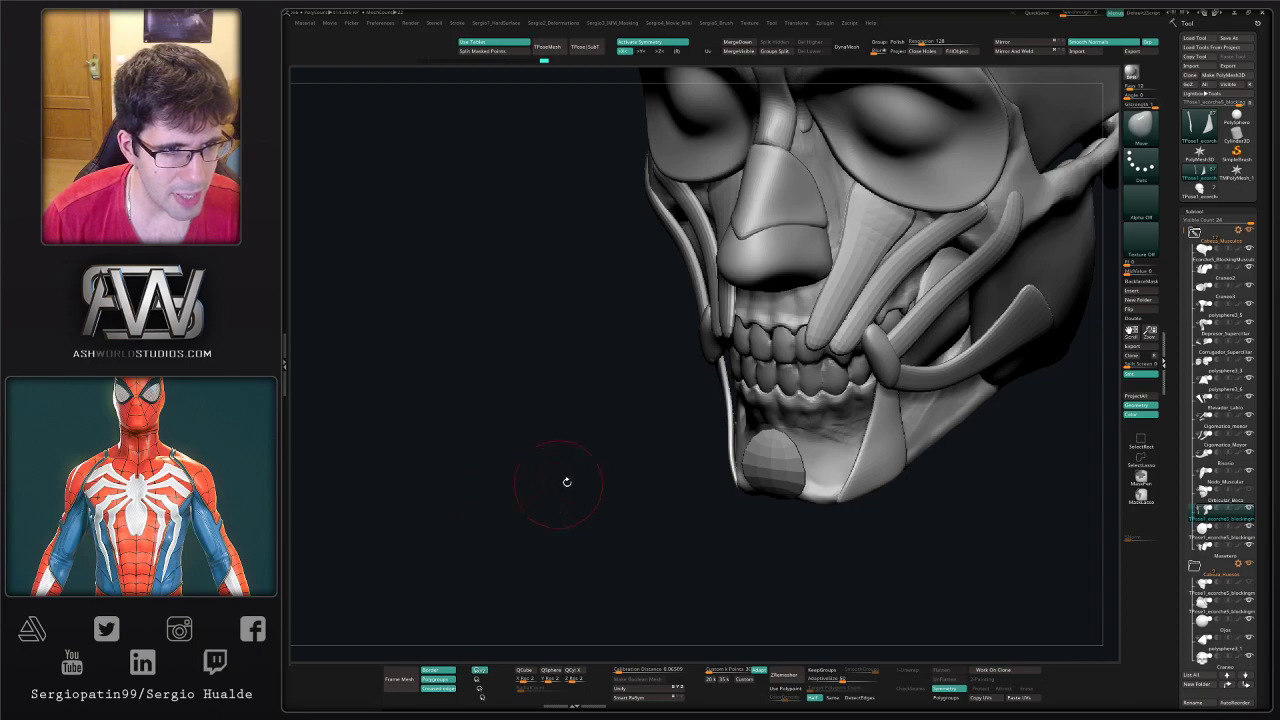
pyautogui.moveTo(585, 489); pyautogui.dragTo(600, 486)
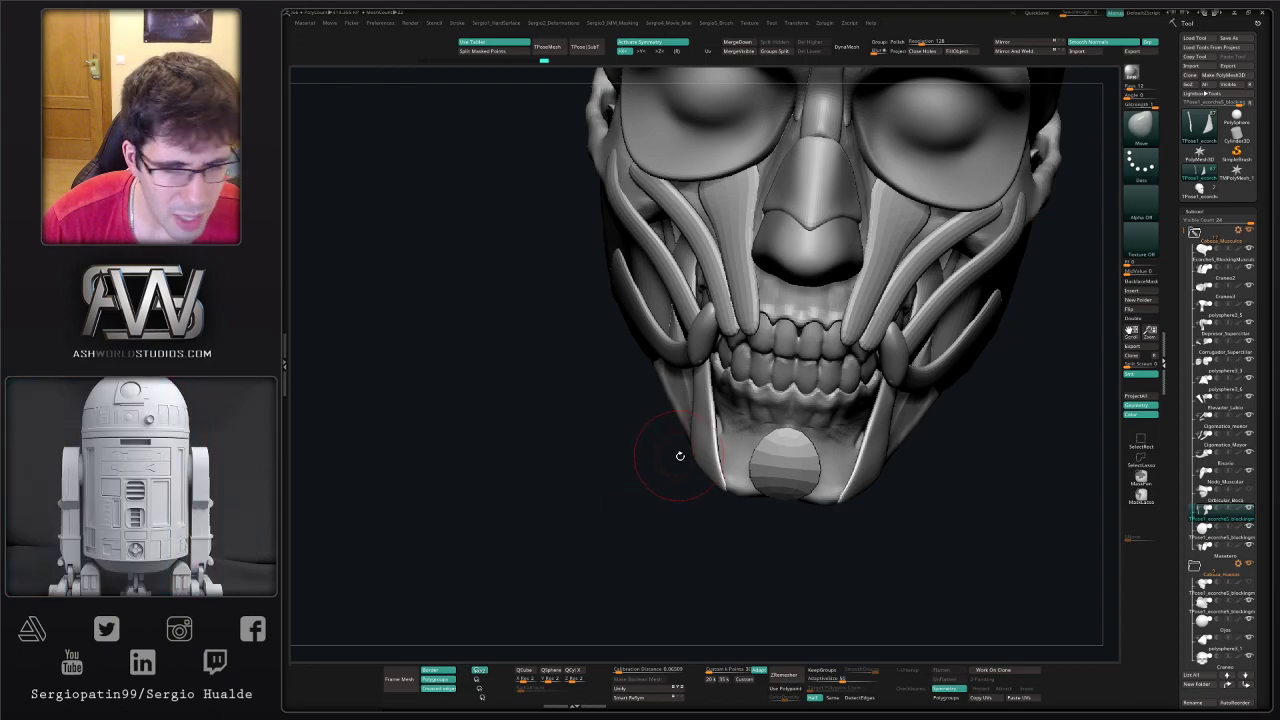
pyautogui.moveTo(677, 452); pyautogui.dragTo(817, 440)
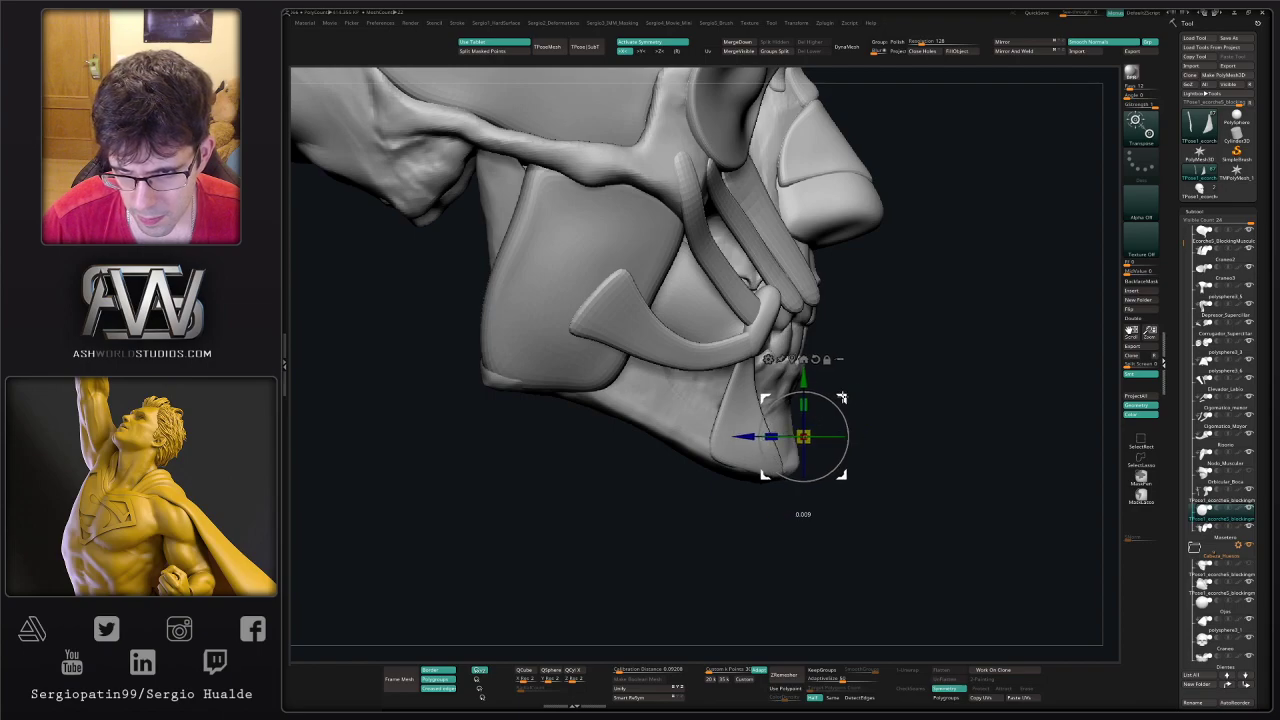
# - Push the chin piece's lower edge upwards with the Move brush to form a shallow central notch
pyautogui.press('q')
pyautogui.moveTo(840, 418)
pyautogui.mouseDown()
pyautogui.moveTo(852, 443)
pyautogui.moveTo(788, 460)
pyautogui.mouseUp()
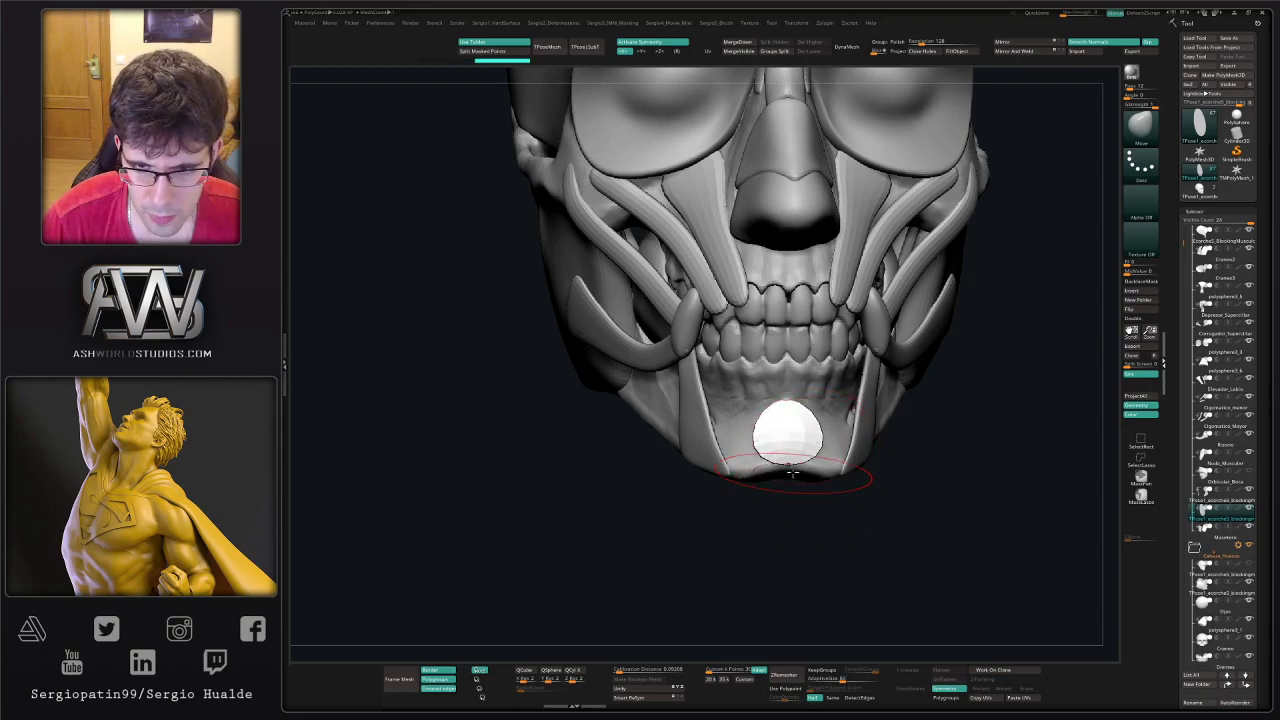
pyautogui.moveTo(791, 470); pyautogui.dragTo(789, 453)
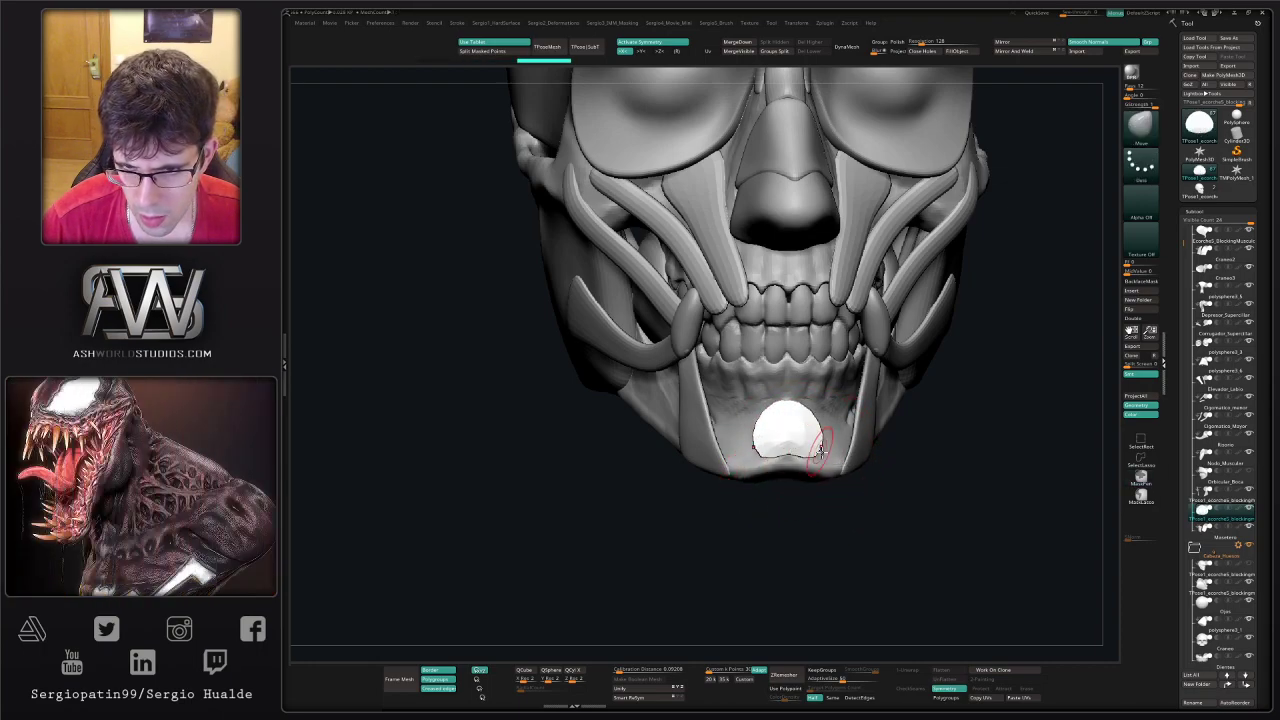
pyautogui.moveTo(820, 452); pyautogui.dragTo(809, 442, button='right')
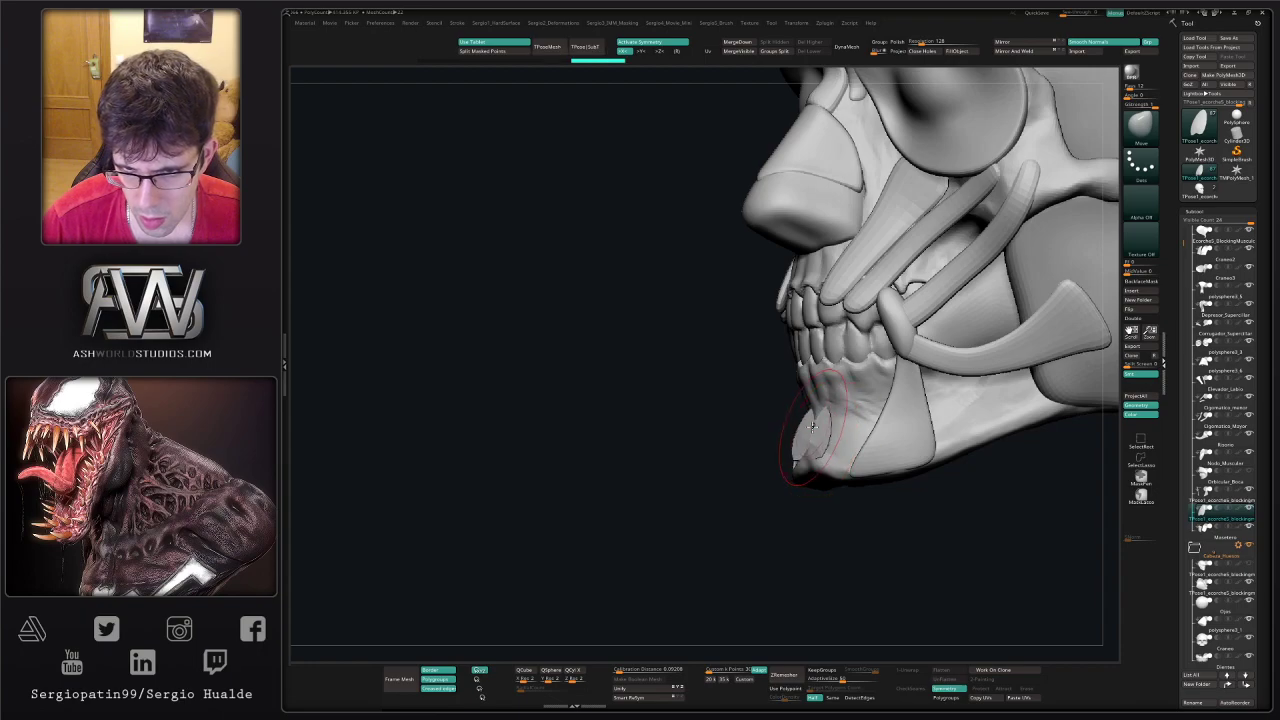
pyautogui.moveTo(812, 468); pyautogui.dragTo(800, 443, button='right')
# - Nudge the chin piece's position against the jaw with the gizmo and reshape its outer sides with the Move brush
pyautogui.press('w')
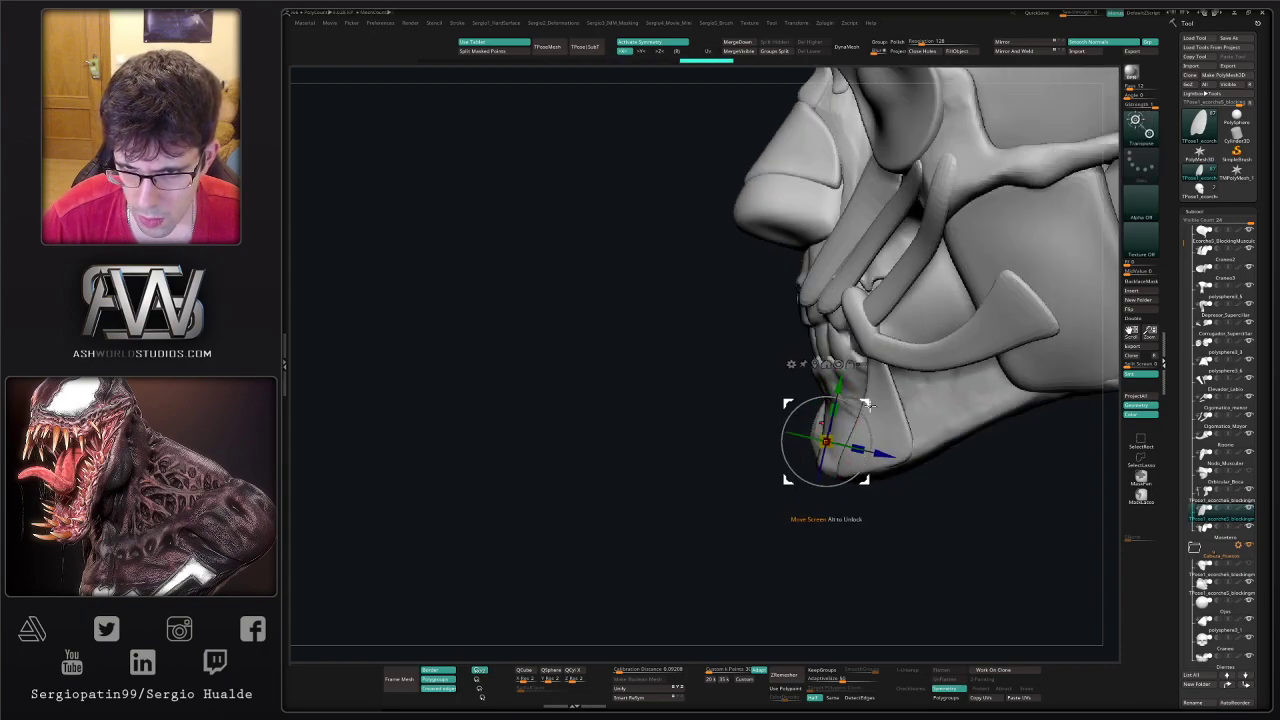
pyautogui.moveTo(868, 404); pyautogui.dragTo(863, 404)
pyautogui.press('q')
pyautogui.moveTo(849, 412); pyautogui.dragTo(904, 420, button='right')
pyautogui.moveTo(815, 435); pyautogui.dragTo(820, 440, button='right')
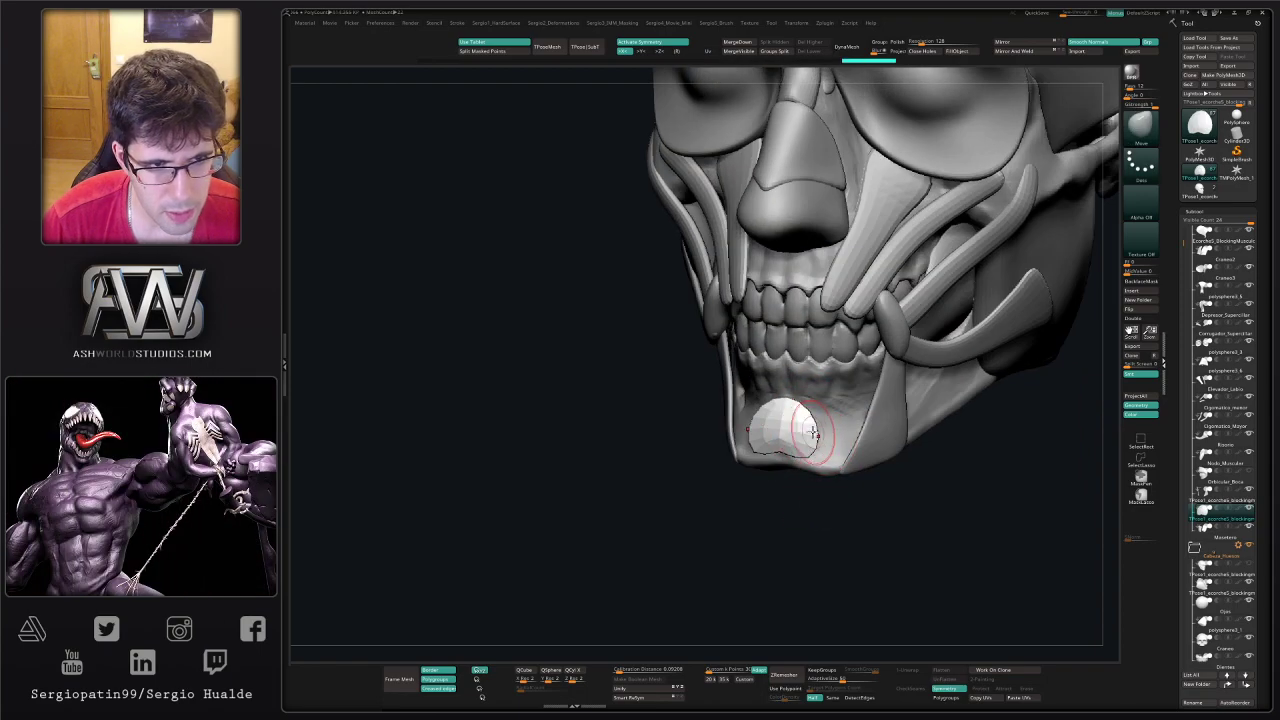
pyautogui.moveTo(812, 437)
pyautogui.mouseDown()
pyautogui.moveTo(807, 458)
pyautogui.moveTo(809, 420)
pyautogui.mouseUp()
pyautogui.moveTo(806, 415); pyautogui.dragTo(868, 422, button='right')
# - Thicken the chin piece with Panel Loops using Bevel 0 and Elevation -100
pyautogui.rightClick(803, 430)
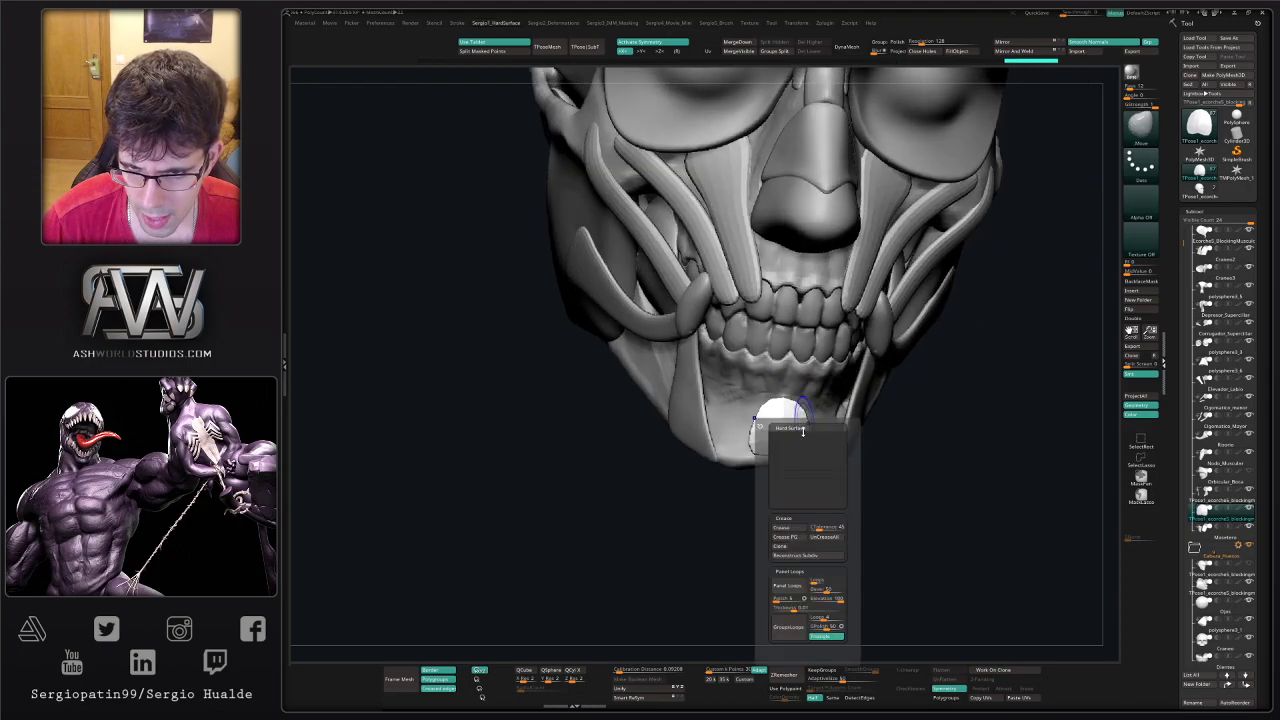
pyautogui.keyDown('ctrl'); pyautogui.moveTo(775, 422); pyautogui.dragTo(823, 447, button='right'); pyautogui.keyUp('ctrl')
pyautogui.hotkey('shift', 'f')
pyautogui.press('1')
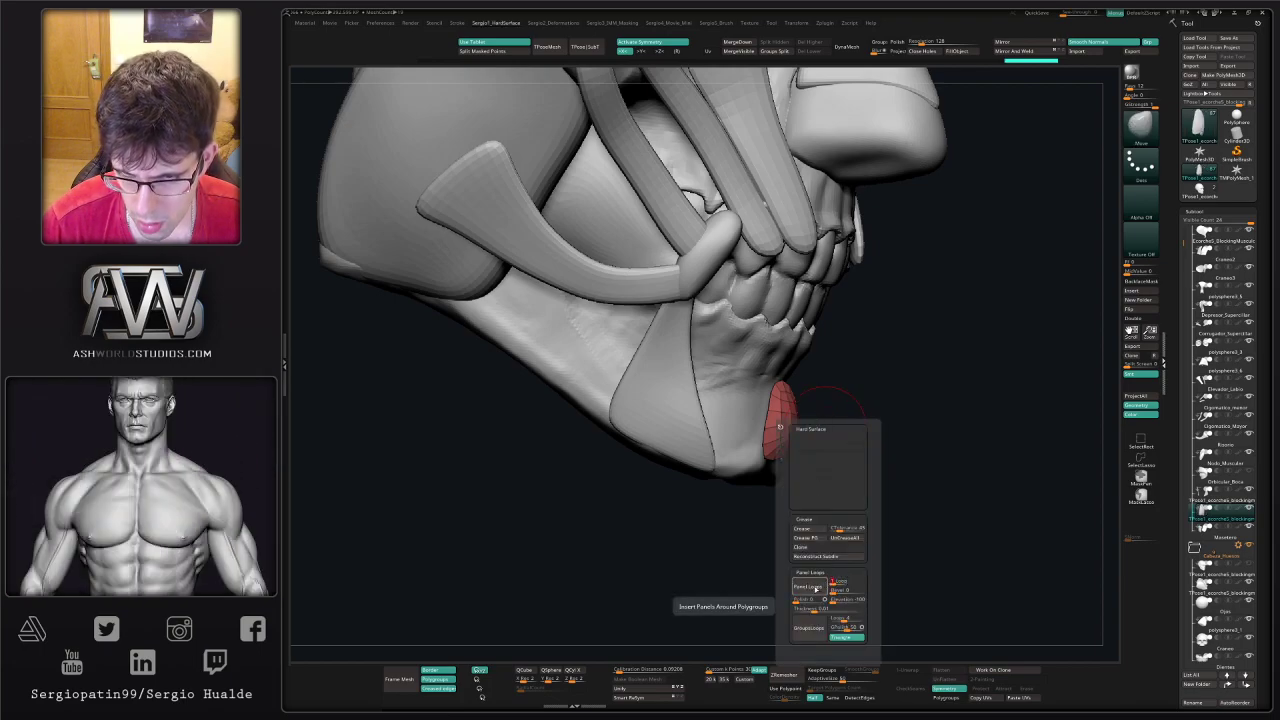
pyautogui.click(808, 587)
# - Isolate the thickened chin piece without its wireframe and recenter the transform gizmo on it
pyautogui.keyDown('ctrl'); pyautogui.moveTo(767, 486); pyautogui.dragTo(770, 428, button='right'); pyautogui.keyUp('ctrl')
pyautogui.hotkey('shift', 'f')
pyautogui.moveTo(770, 428); pyautogui.dragTo(840, 467)
pyautogui.press('w')
pyautogui.keyDown('alt'); pyautogui.click(811, 373); pyautogui.keyUp('alt')
pyautogui.keyDown('alt'); pyautogui.click(701, 444); pyautogui.keyUp('alt')
pyautogui.click(678, 444)
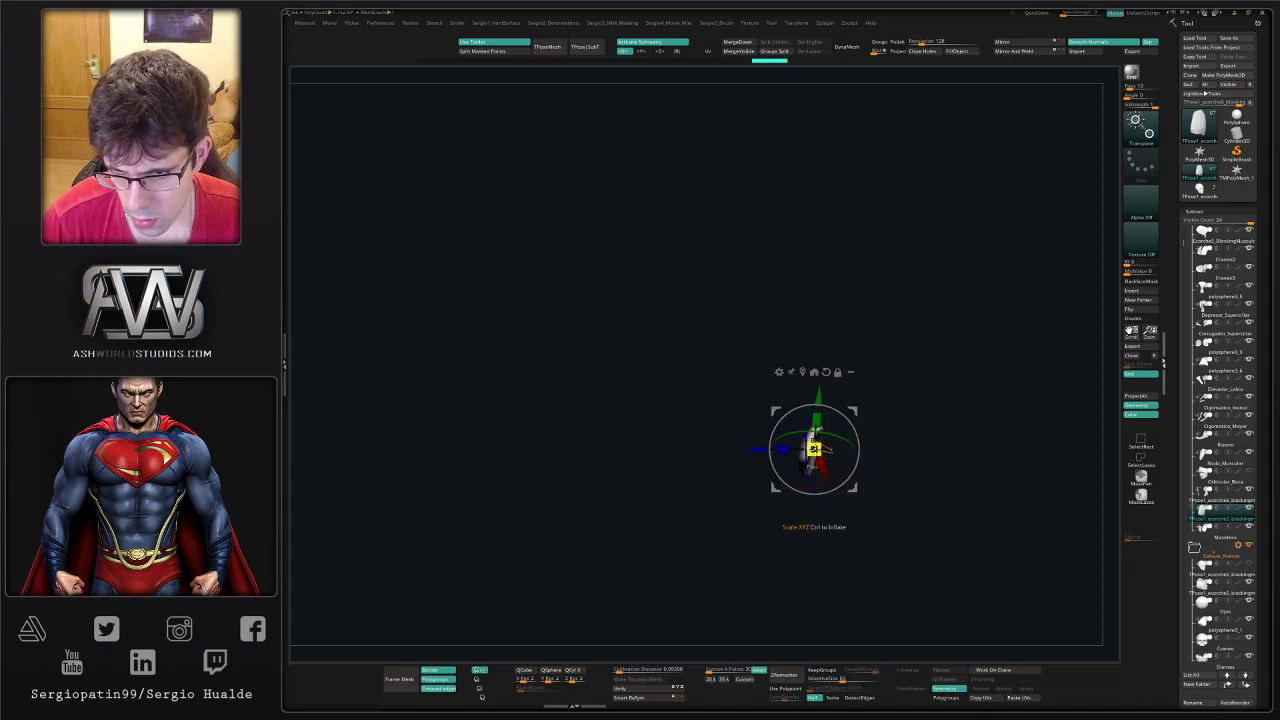
# - Show the whole skull again, clear the mask and refine the chin piece's side against the jaw with the Move brush
pyautogui.press('q')
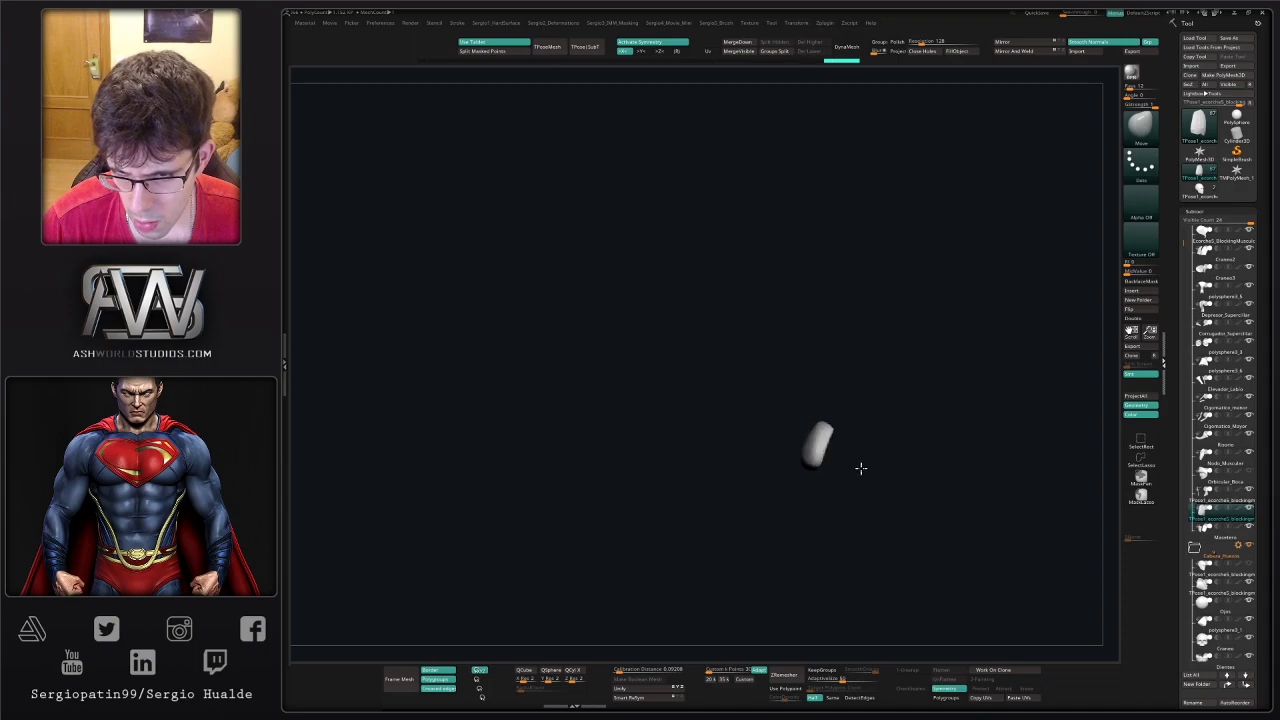
pyautogui.hotkey('alt', 's')
pyautogui.keyDown('ctrl'); pyautogui.moveTo(763, 453); pyautogui.dragTo(745, 465); pyautogui.keyUp('ctrl')
pyautogui.moveTo(846, 472); pyautogui.dragTo(838, 458)
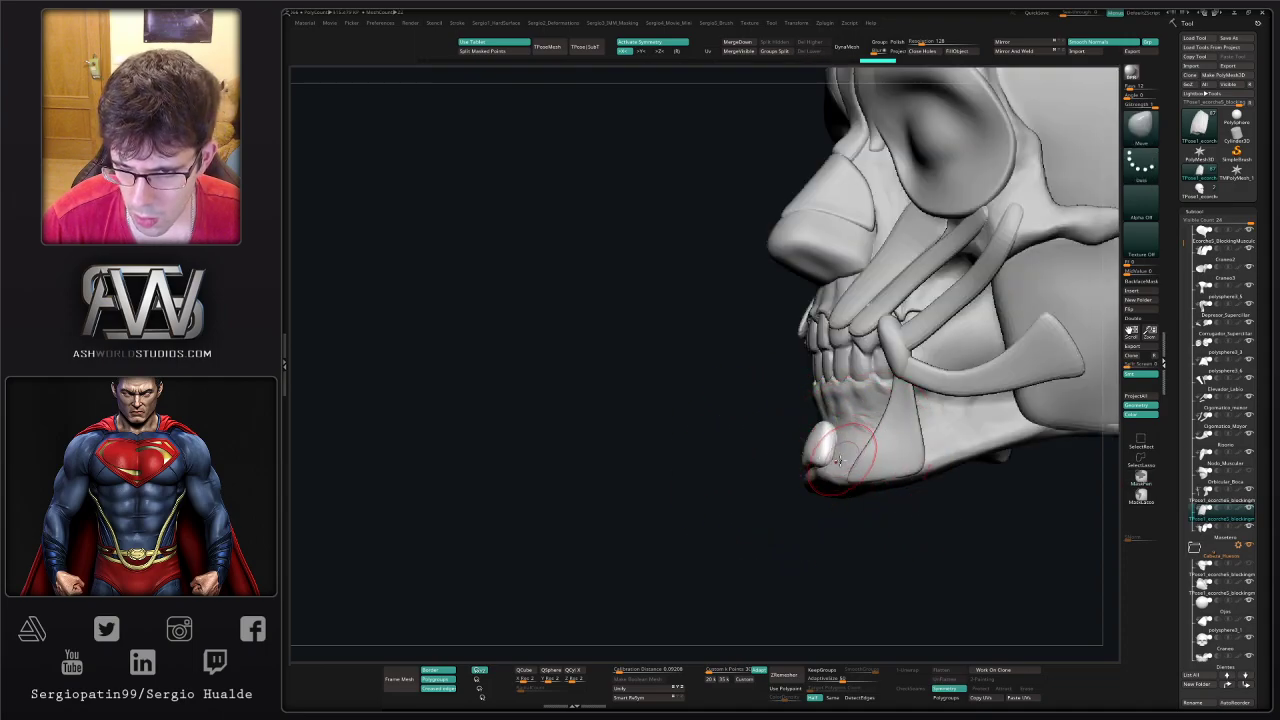
pyautogui.moveTo(862, 455)
pyautogui.mouseDown(button='right')
pyautogui.moveTo(832, 453)
pyautogui.moveTo(866, 474)
pyautogui.moveTo(828, 514)
pyautogui.moveTo(820, 428)
pyautogui.moveTo(826, 472)
pyautogui.moveTo(863, 457)
pyautogui.moveTo(852, 415)
pyautogui.mouseUp(button='right')
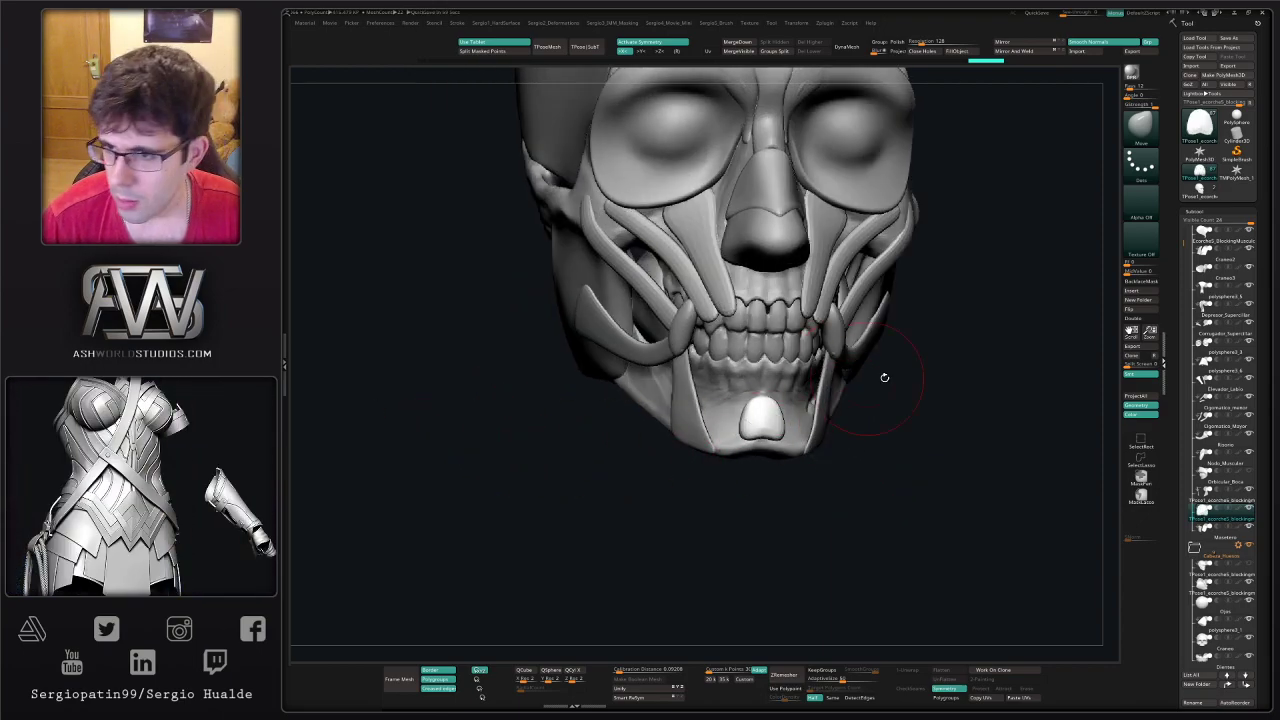
# - Rename the subtool of the mouth-corner strips as Depresor_Anguli_Oris
pyautogui.click(1208, 498)
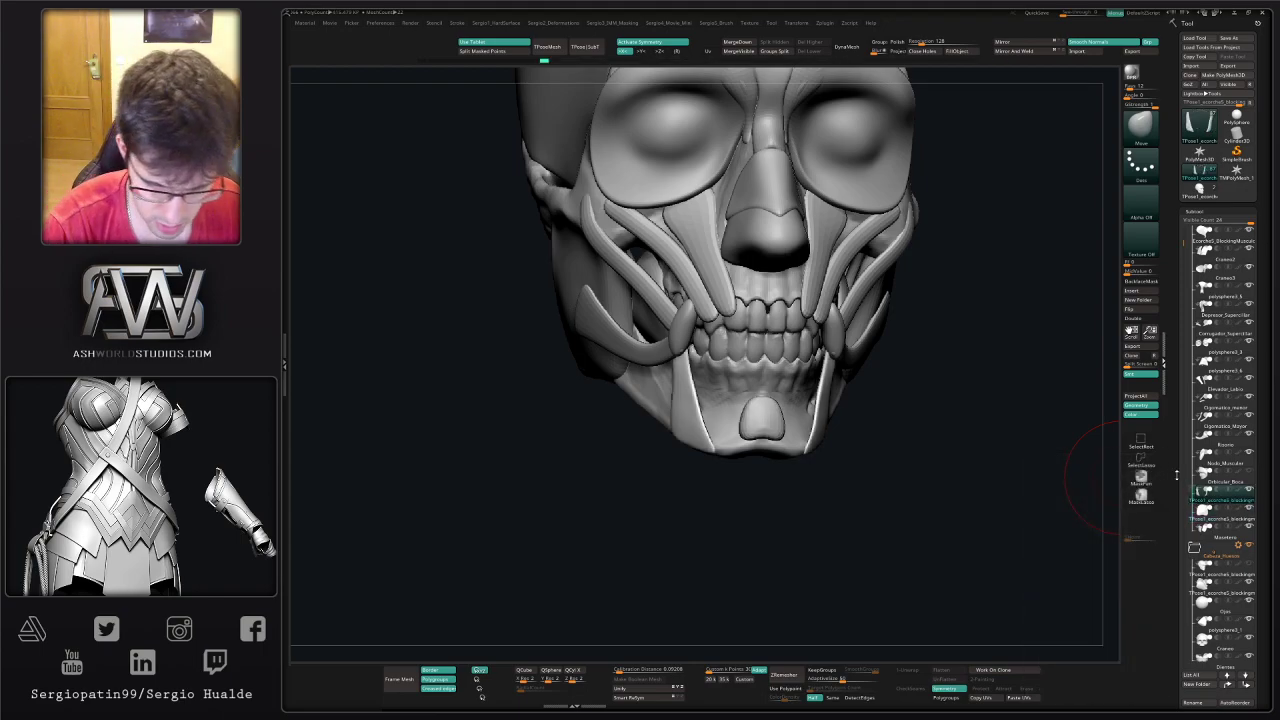
pyautogui.press('F2')
pyautogui.write('Depre')
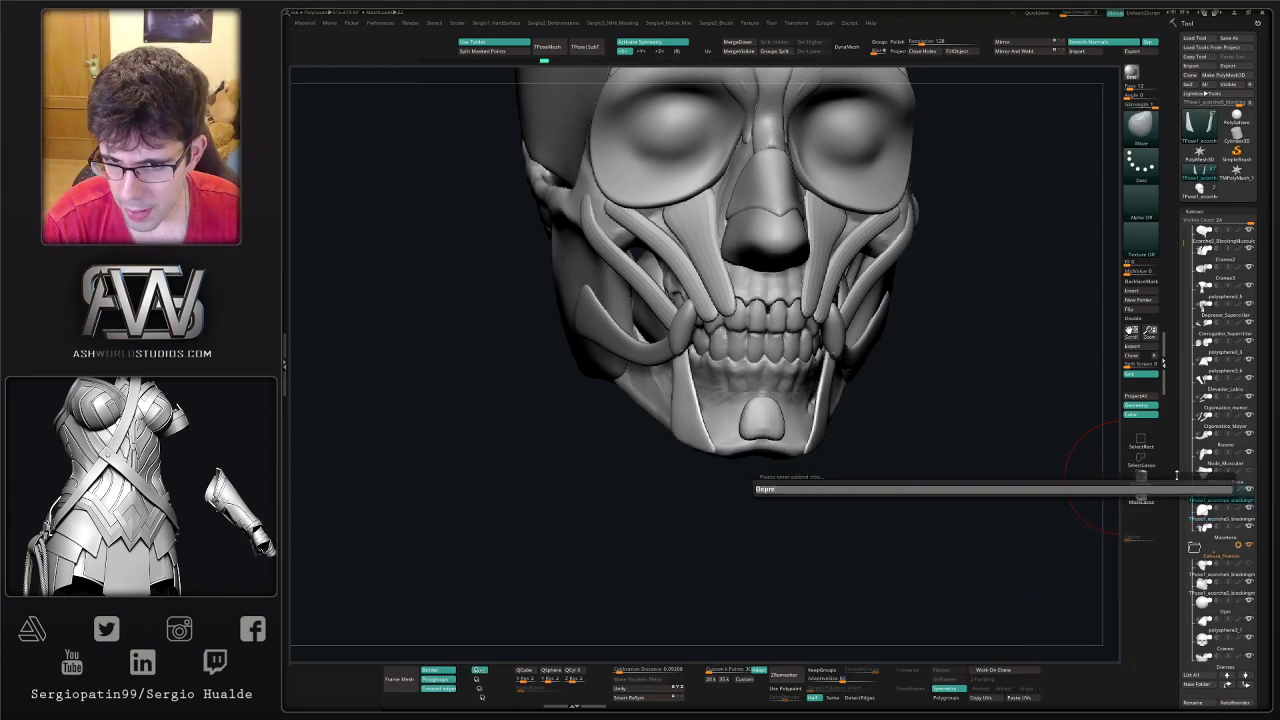
pyautogui.write('sor_A')
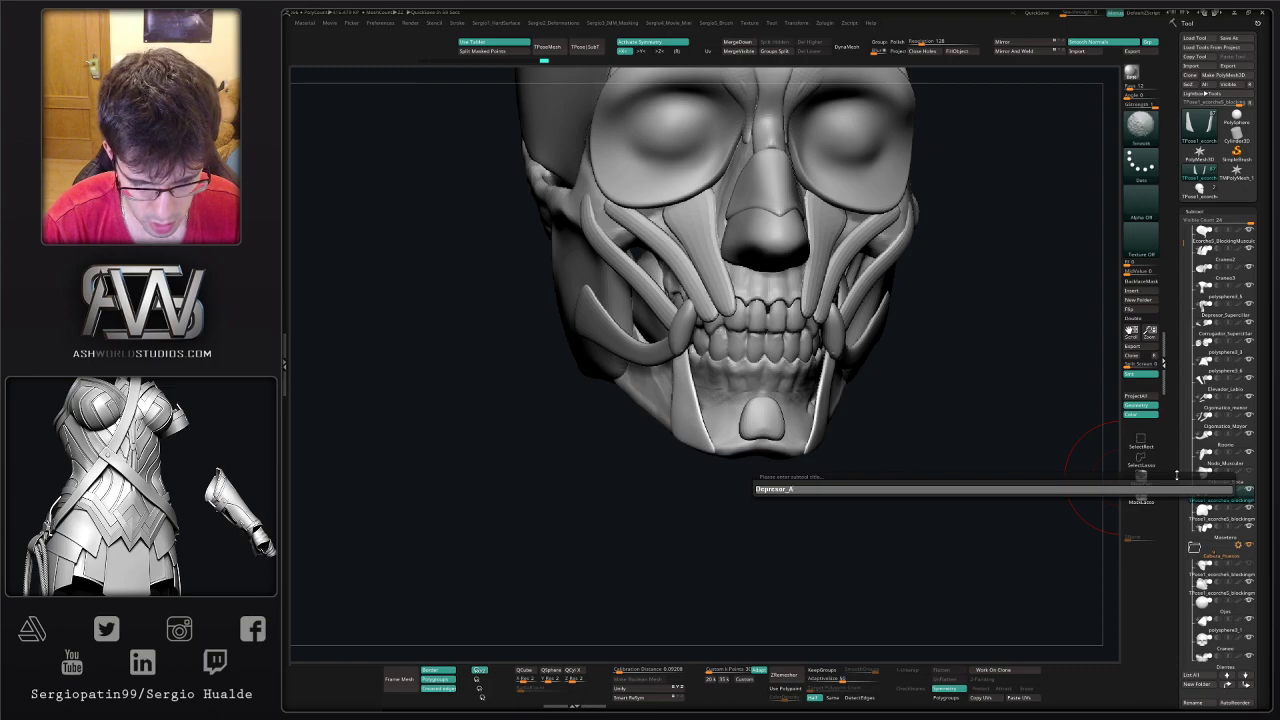
pyautogui.write('Nguli')
pyautogui.press('BackSpace')
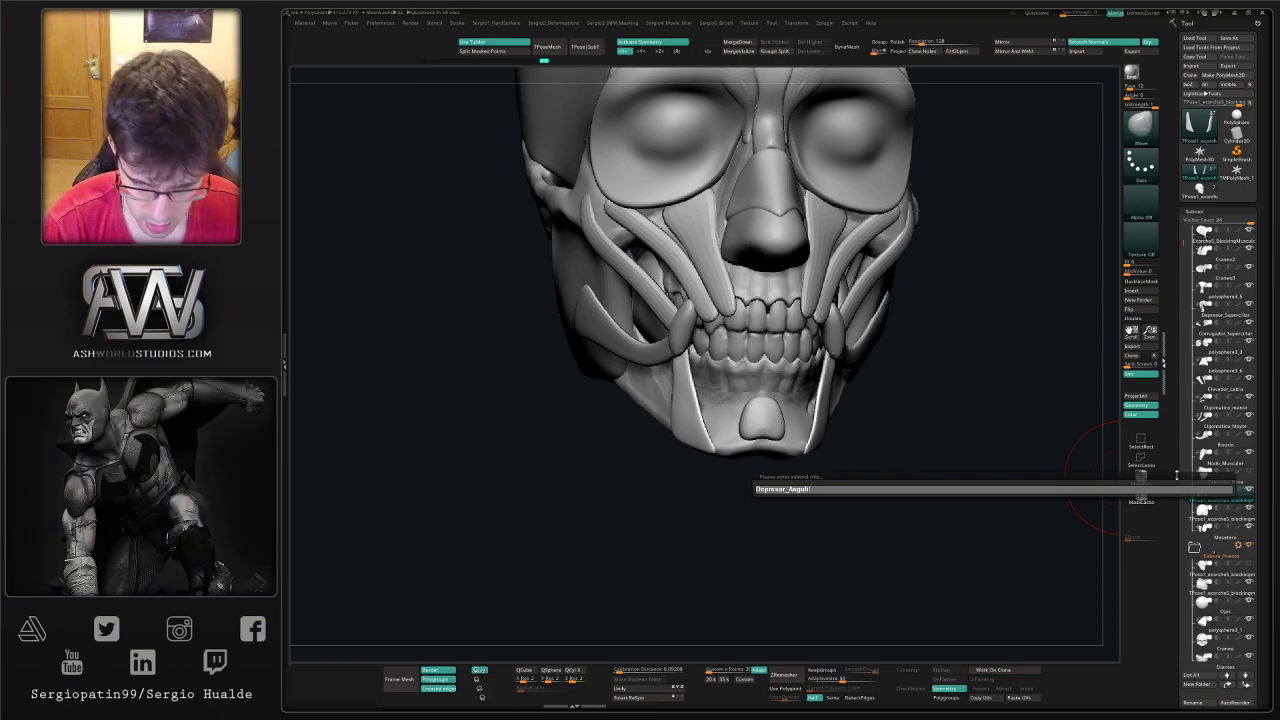
pyautogui.write('_Ori')
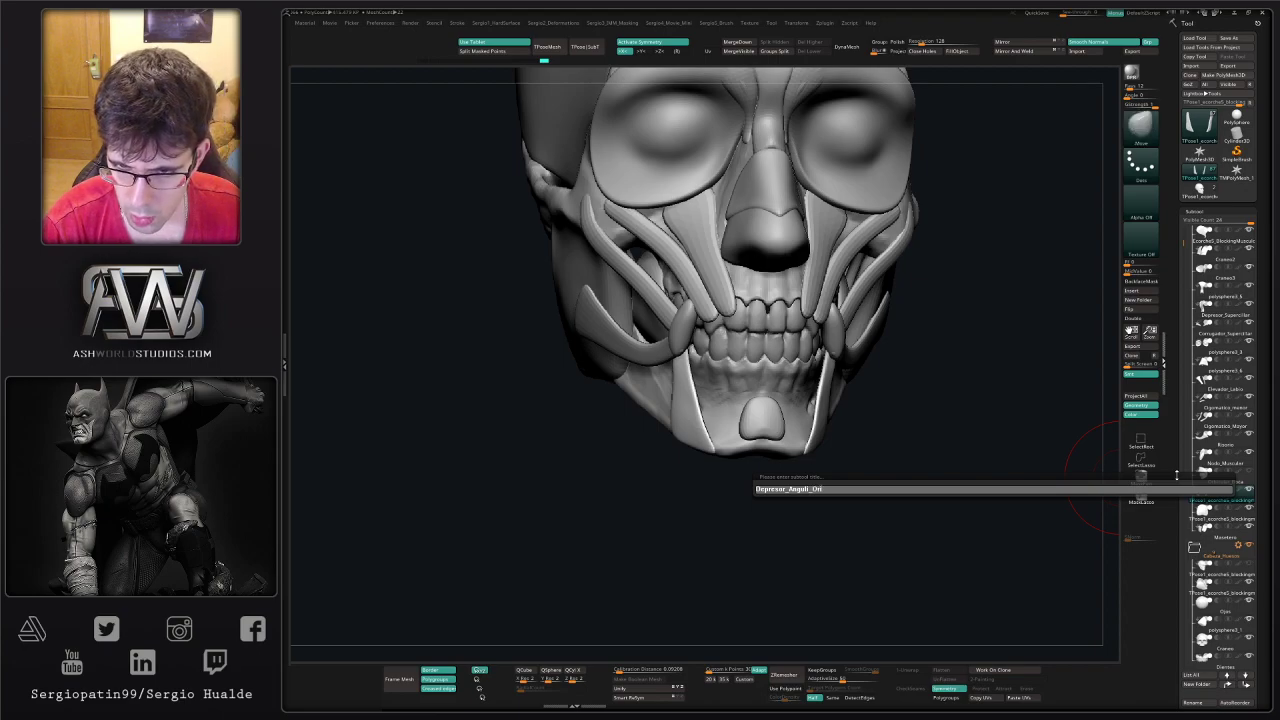
pyautogui.write('s')
pyautogui.press('Return')
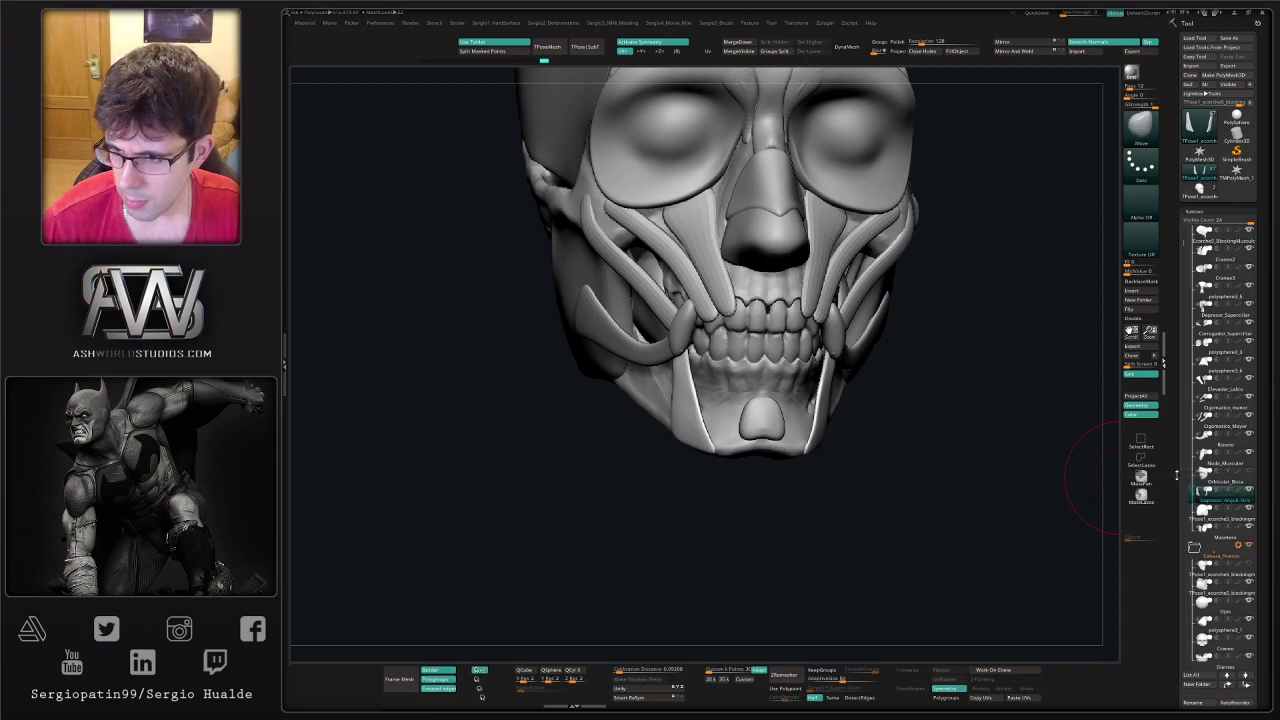
# - Rename the chin piece's subtool as Mentalis
pyautogui.press('Down')
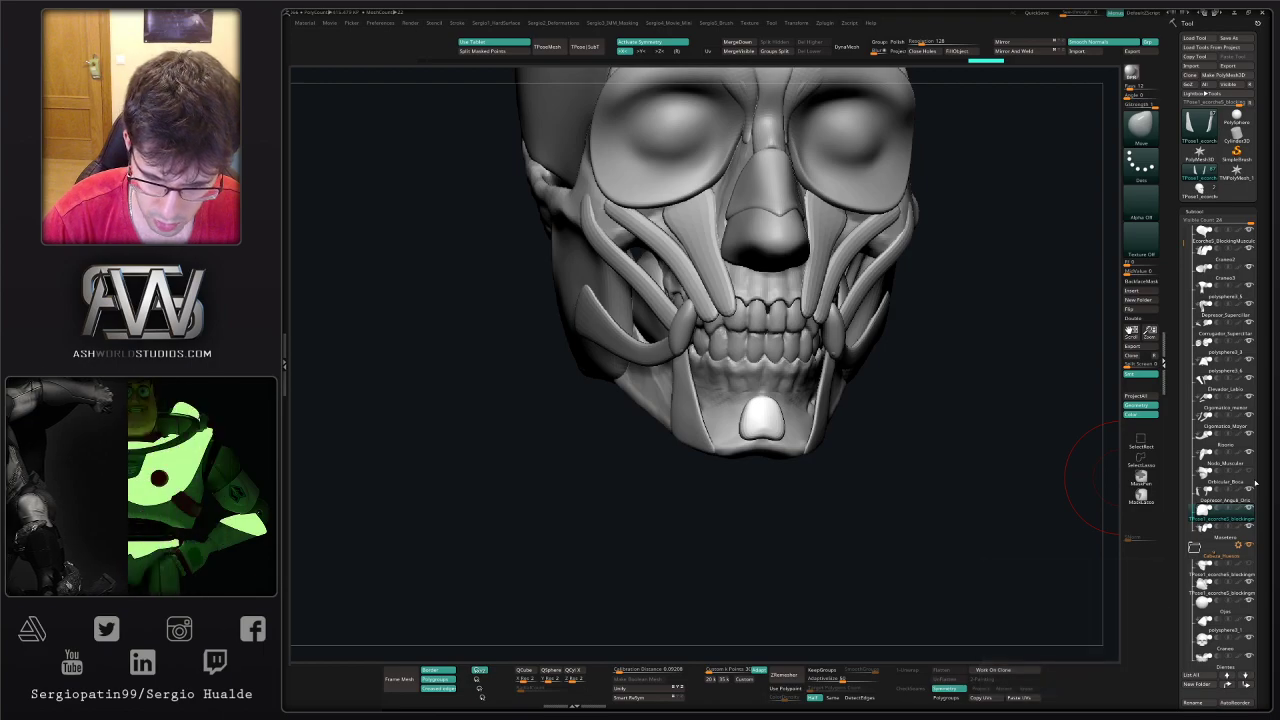
pyautogui.moveTo(1255, 484)
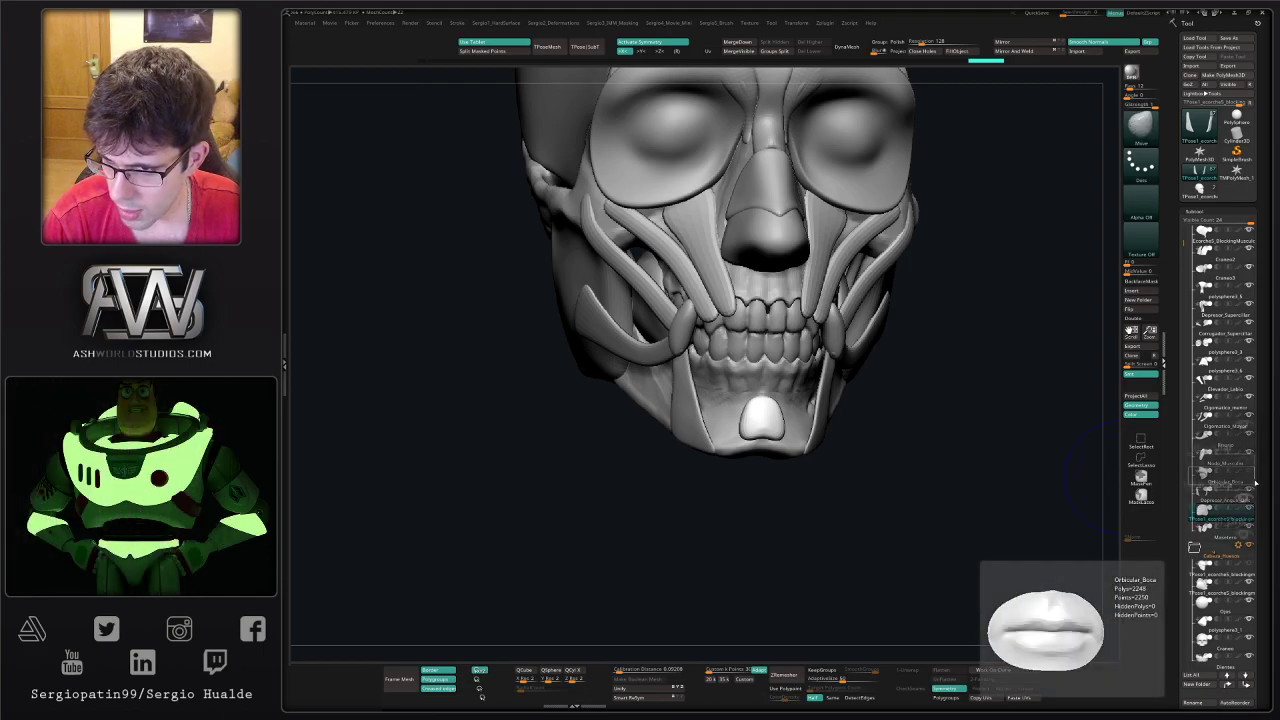
pyautogui.press('F2')
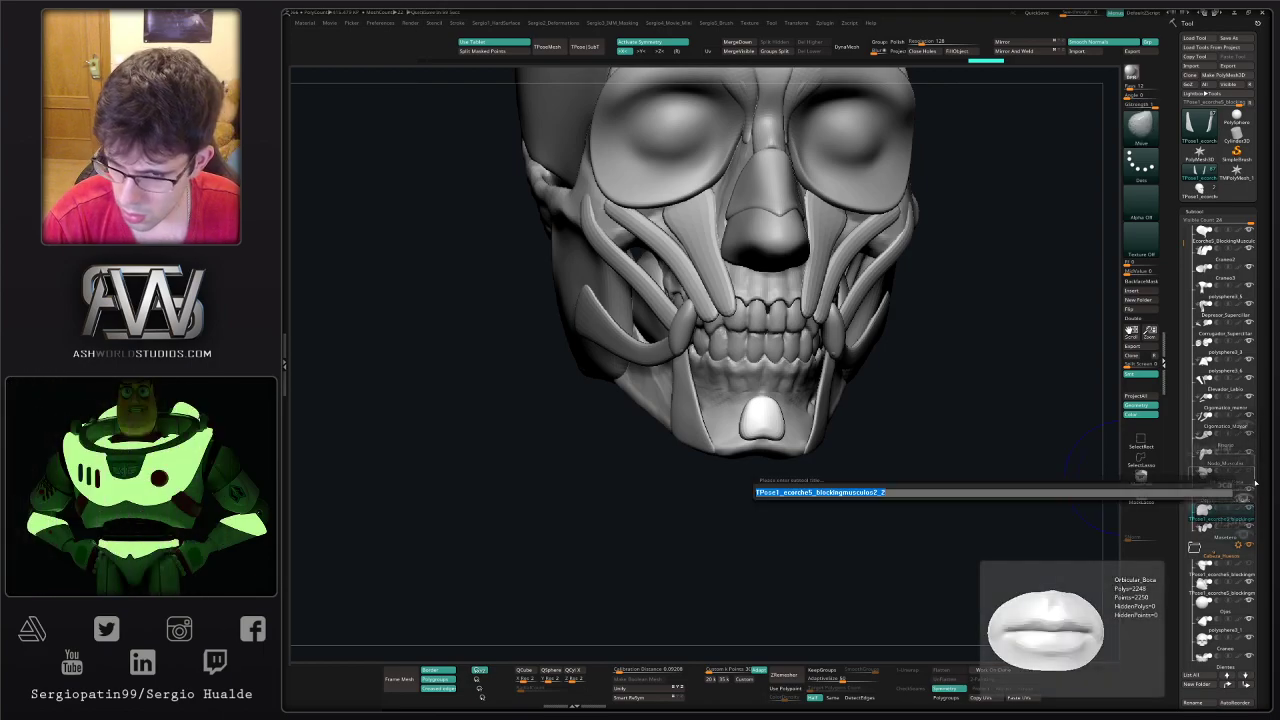
pyautogui.write('Mental')
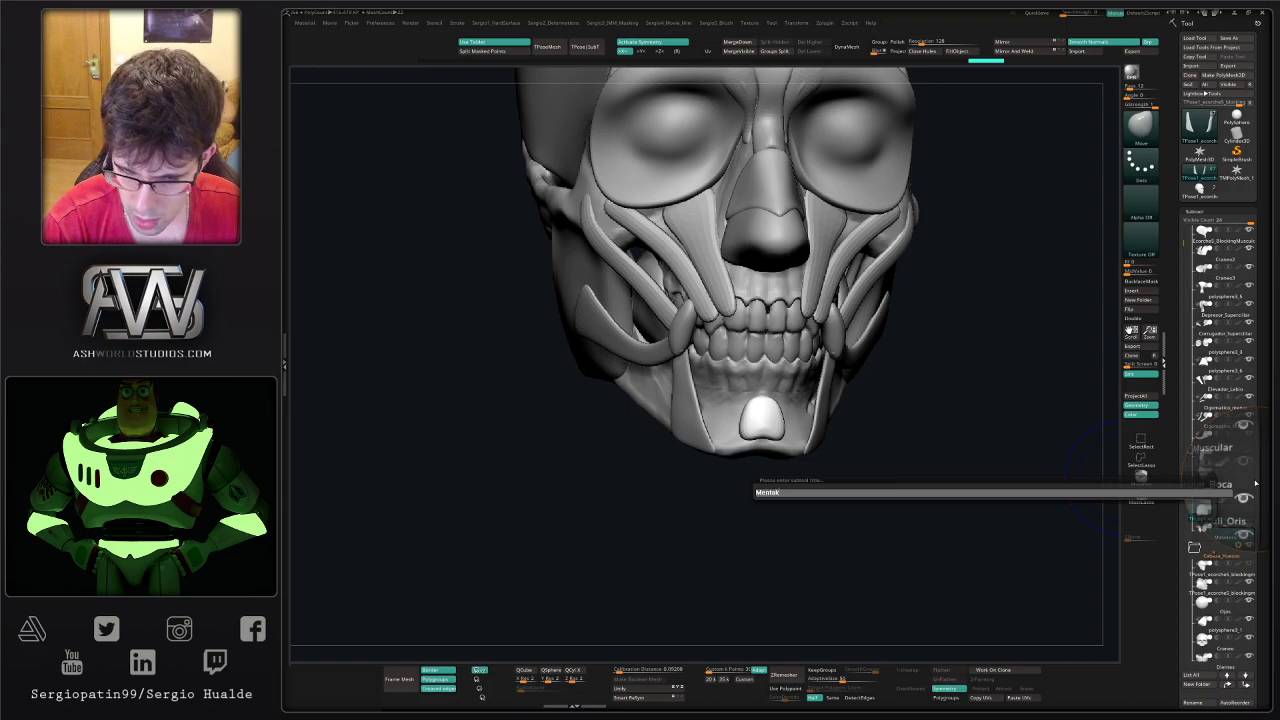
pyautogui.write('nto')
pyautogui.press('Return')
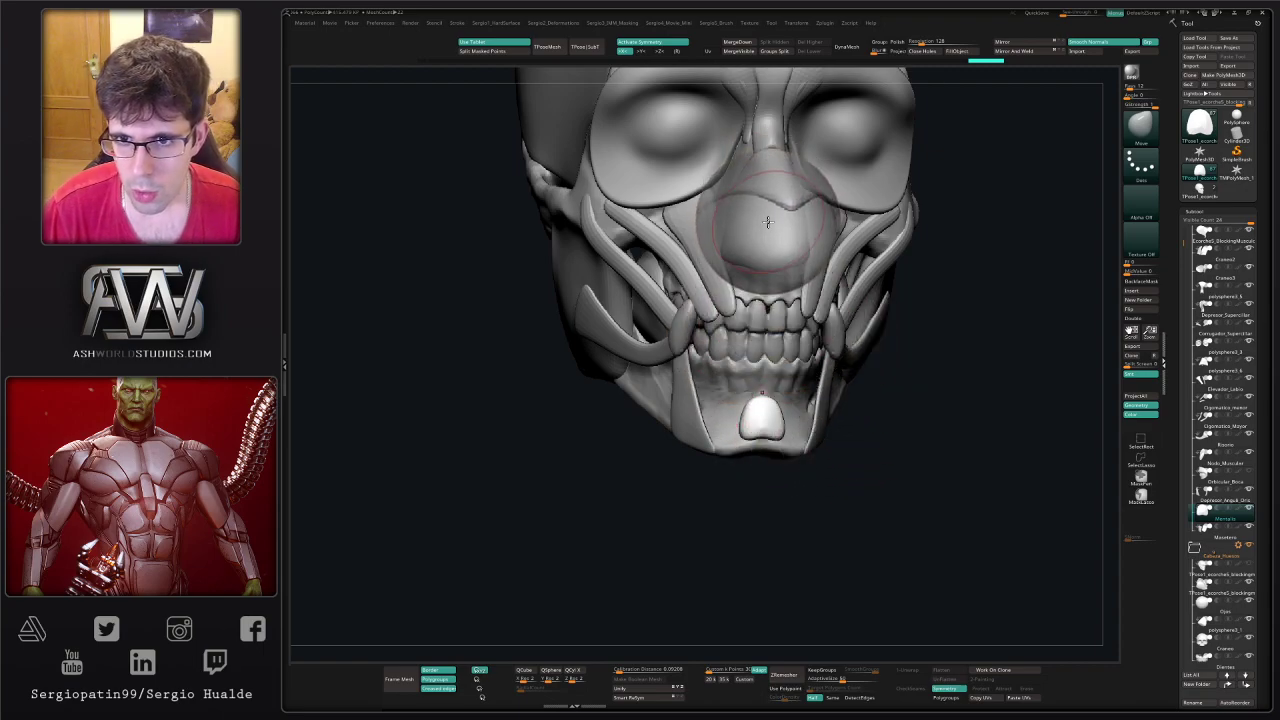
pyautogui.hotkey('ctrl', 'z')
pyautogui.moveTo(894, 363)
pyautogui.mouseDown()
pyautogui.moveTo(929, 414)
pyautogui.moveTo(909, 414)
pyautogui.moveTo(909, 382)
pyautogui.mouseUp()
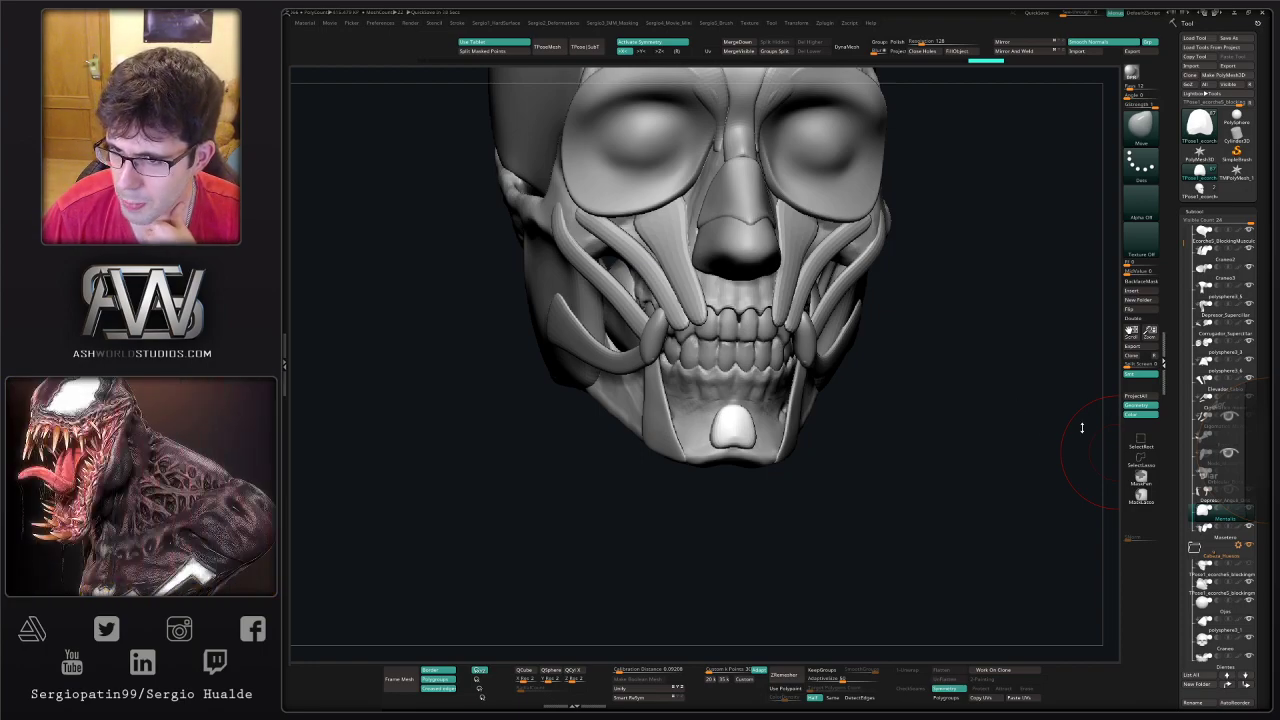
pyautogui.click(1249, 452)
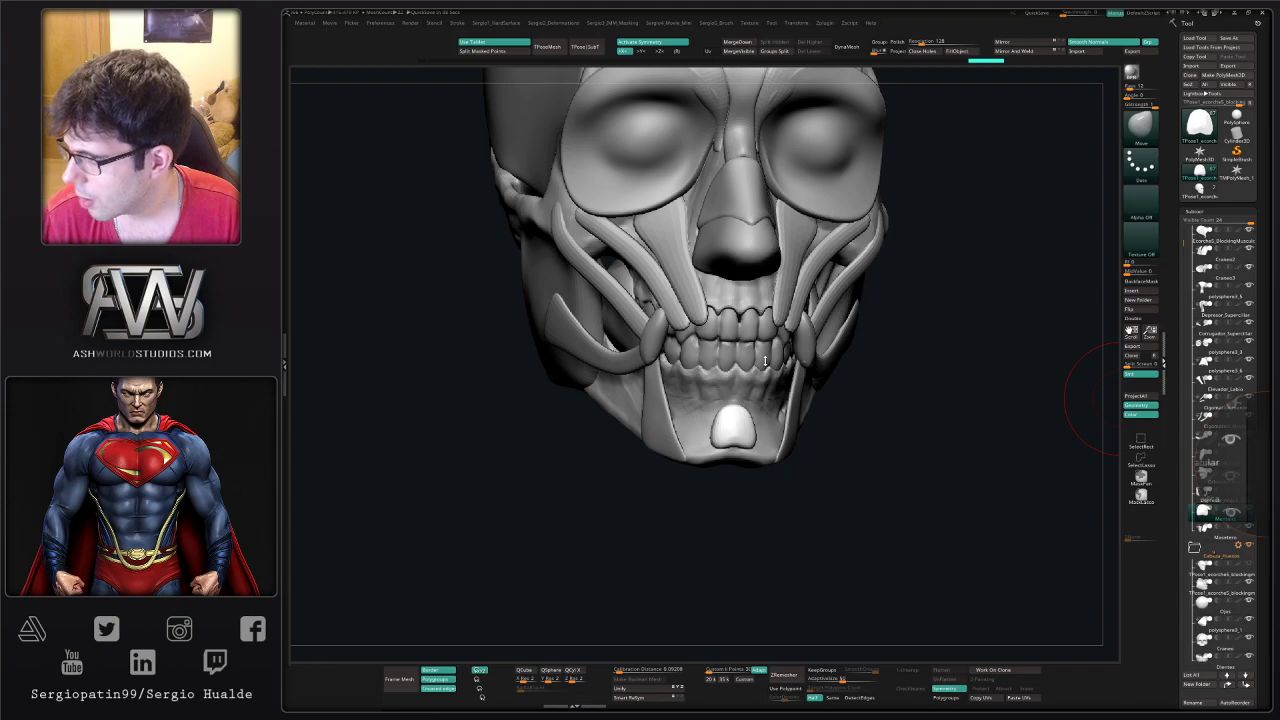
# - Open the Magnify Glass preferences and toggle the magnifier off and on several times, leaving it on
pyautogui.click(383, 22)
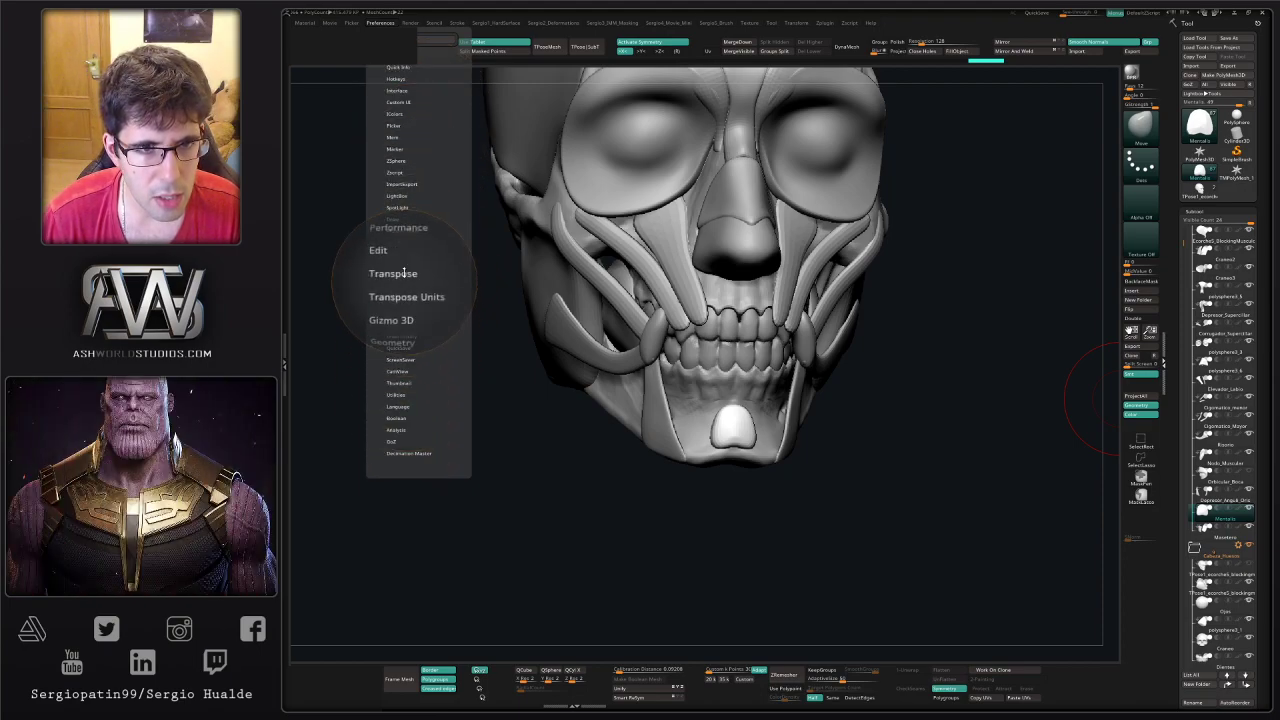
pyautogui.click(407, 231)
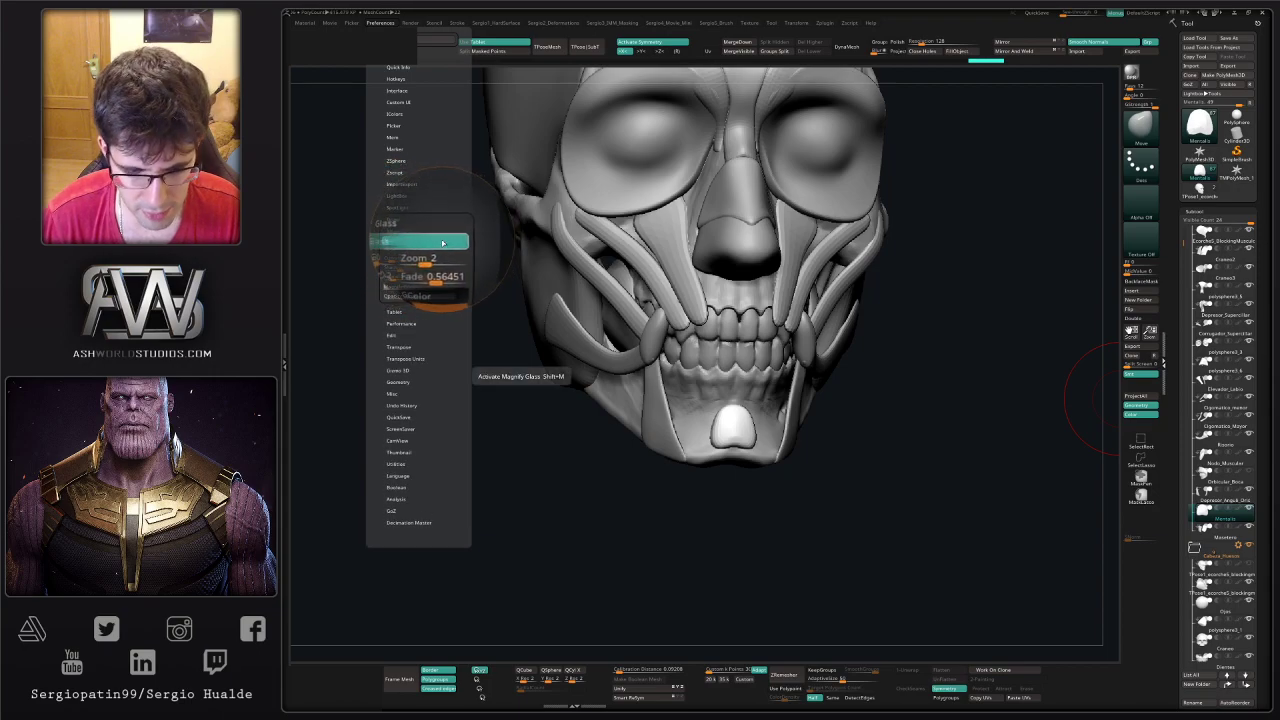
pyautogui.press('ctrl')
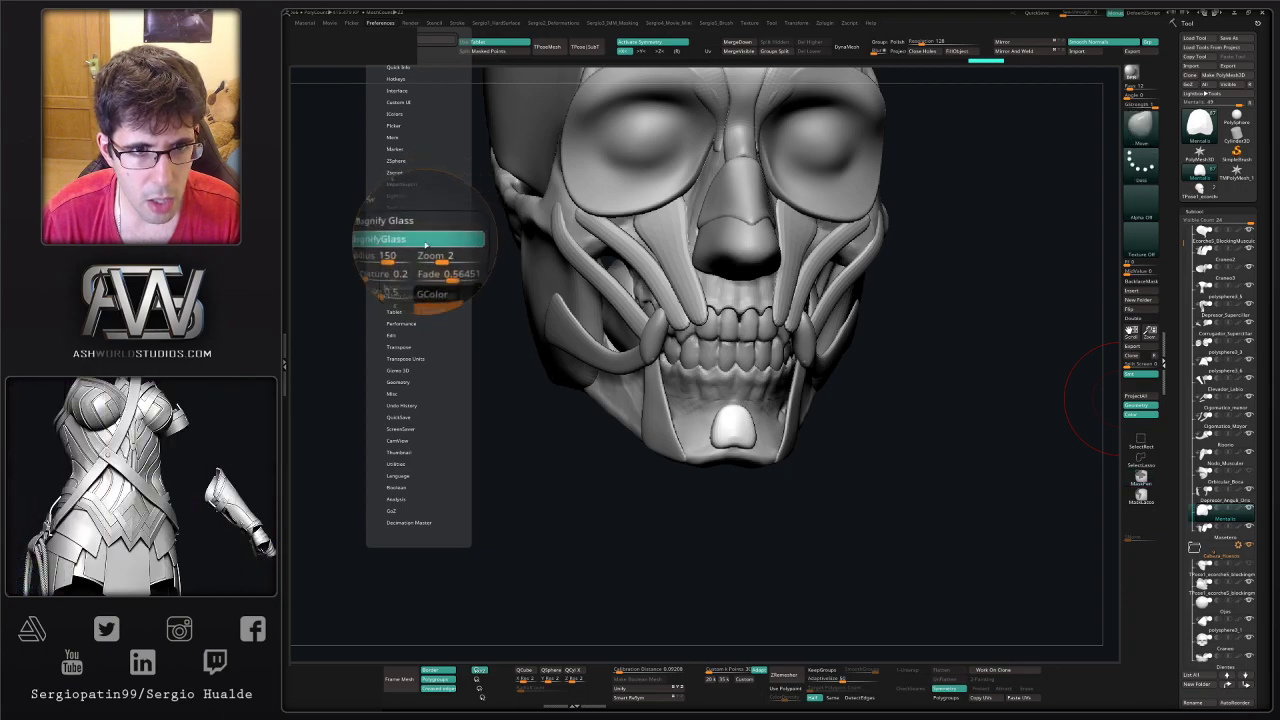
pyautogui.click(426, 244)
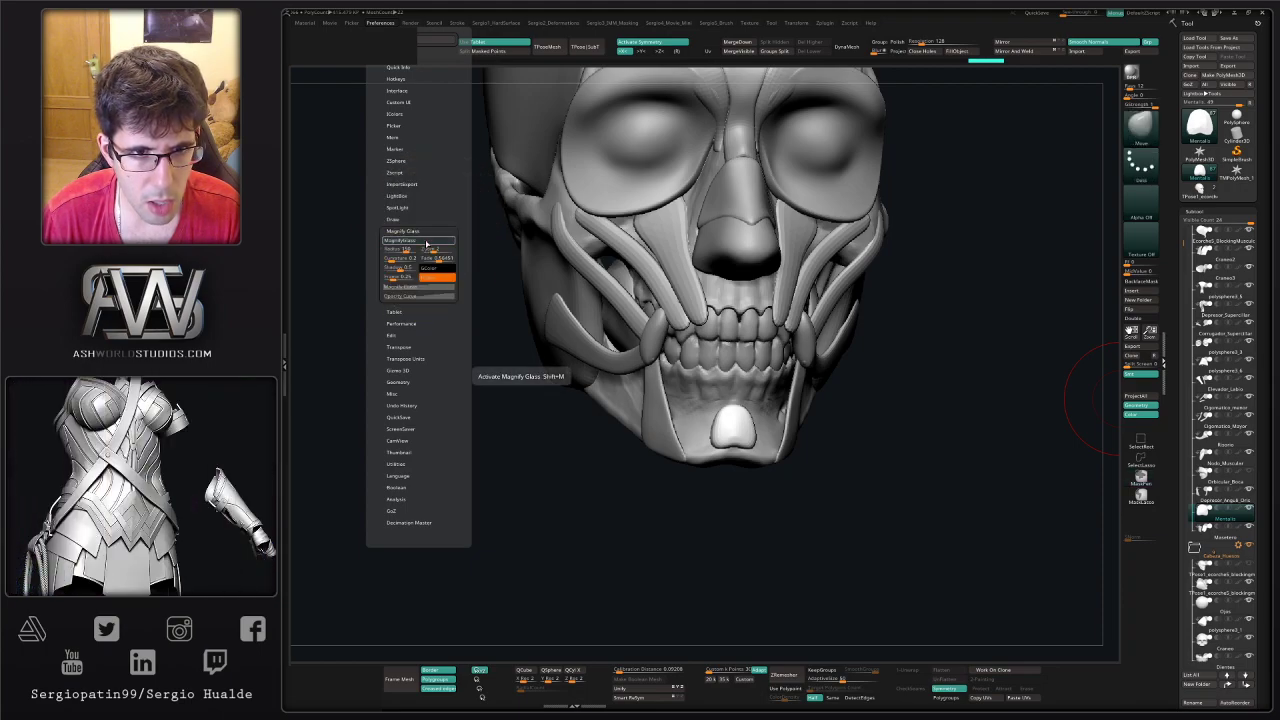
pyautogui.click(426, 244)
pyautogui.click(426, 244)
pyautogui.click(426, 243)
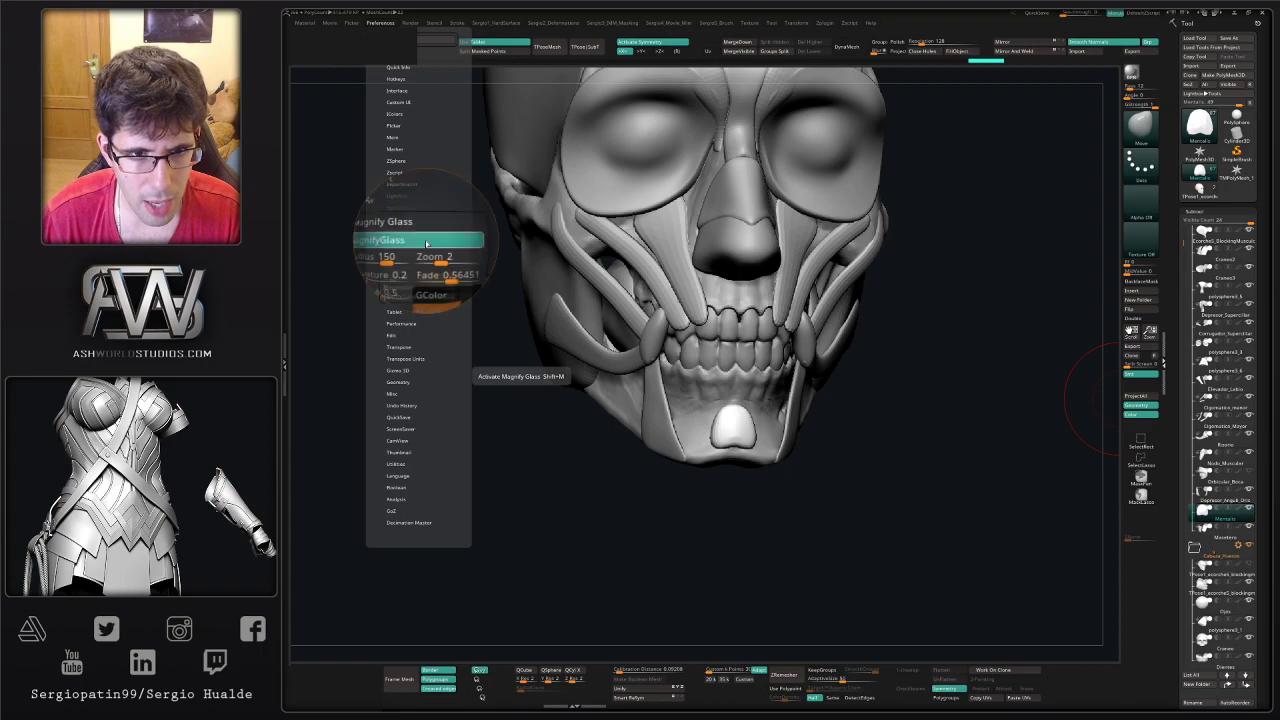
pyautogui.press('ctrl')
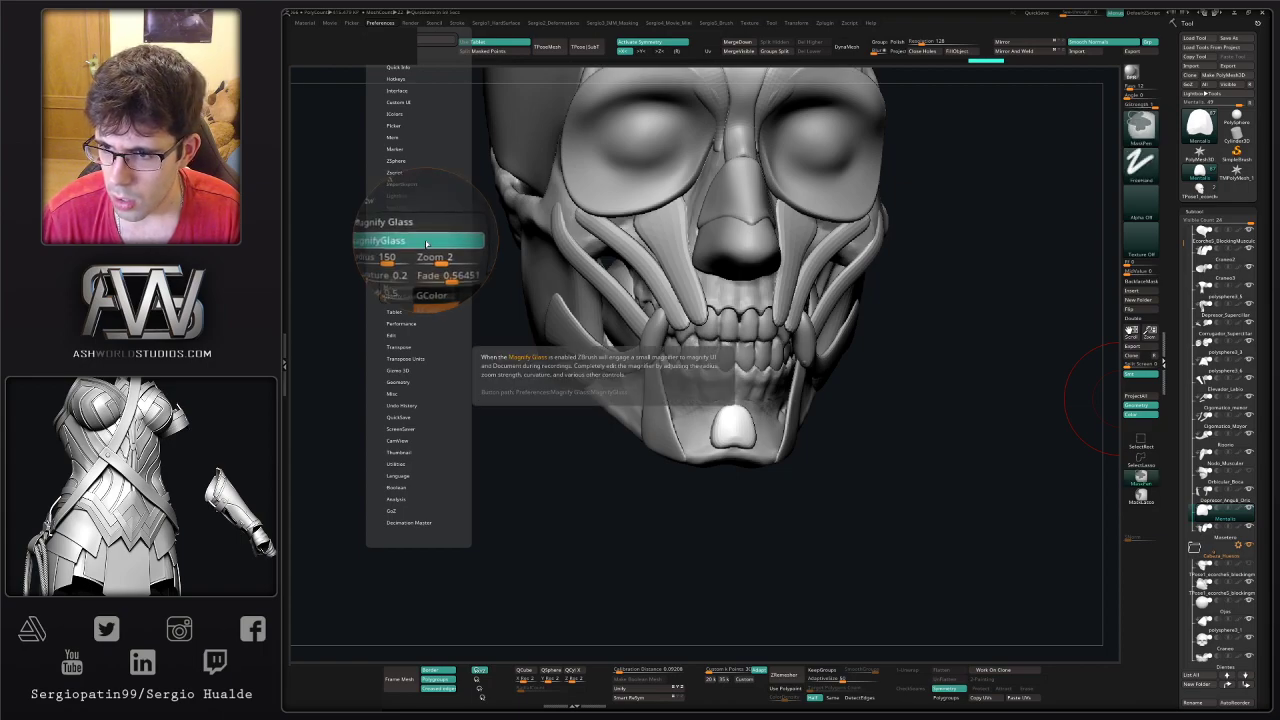
pyautogui.hotkey('shift', 'm')
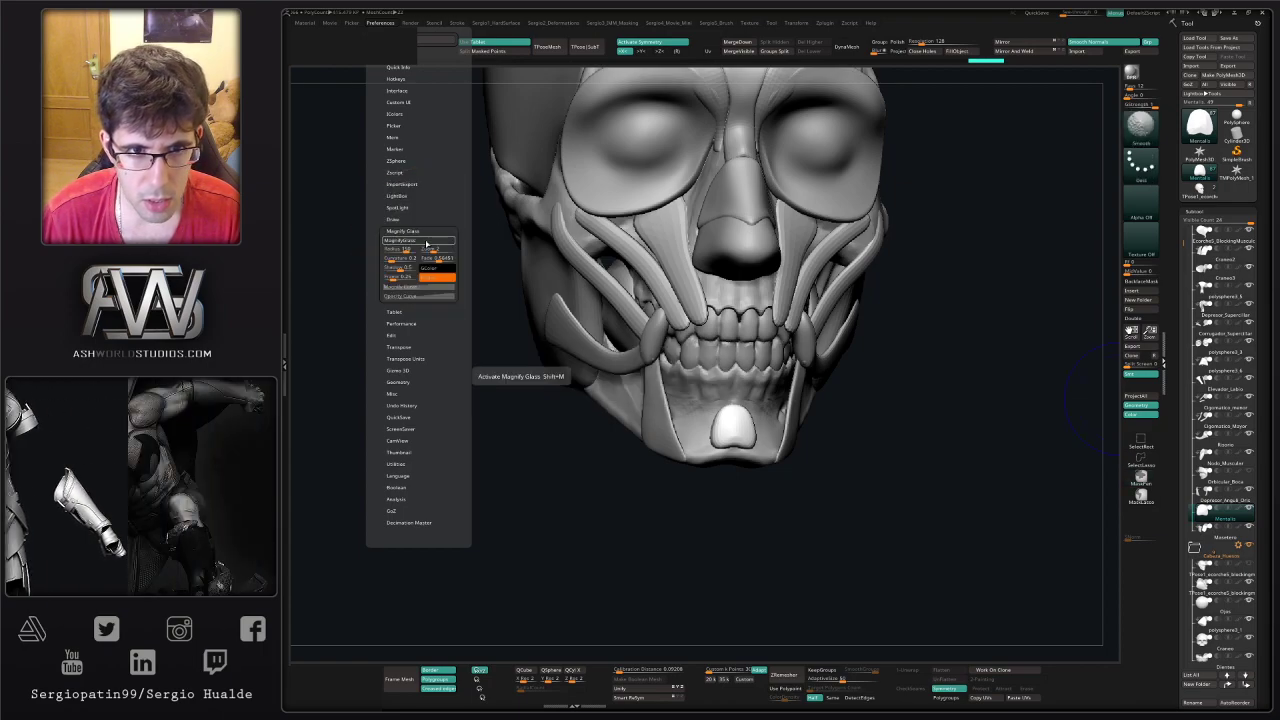
pyautogui.hotkey('shift', 'm')
# - Set the magnifier's Radius to 200, Zoom to about 2, Curvature about 0.29, Fade 0, Shadow about 0.69 and Frame about 0.38
pyautogui.moveTo(403, 250); pyautogui.dragTo(431, 250)
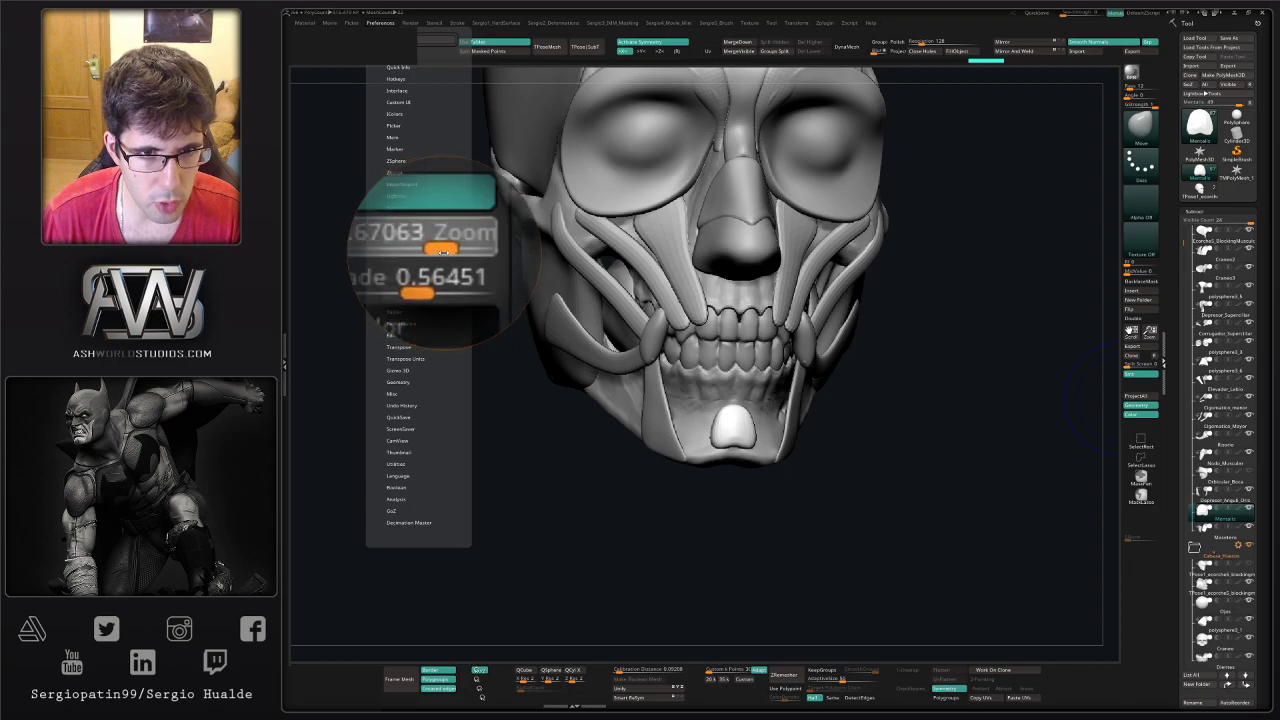
pyautogui.click(433, 252)
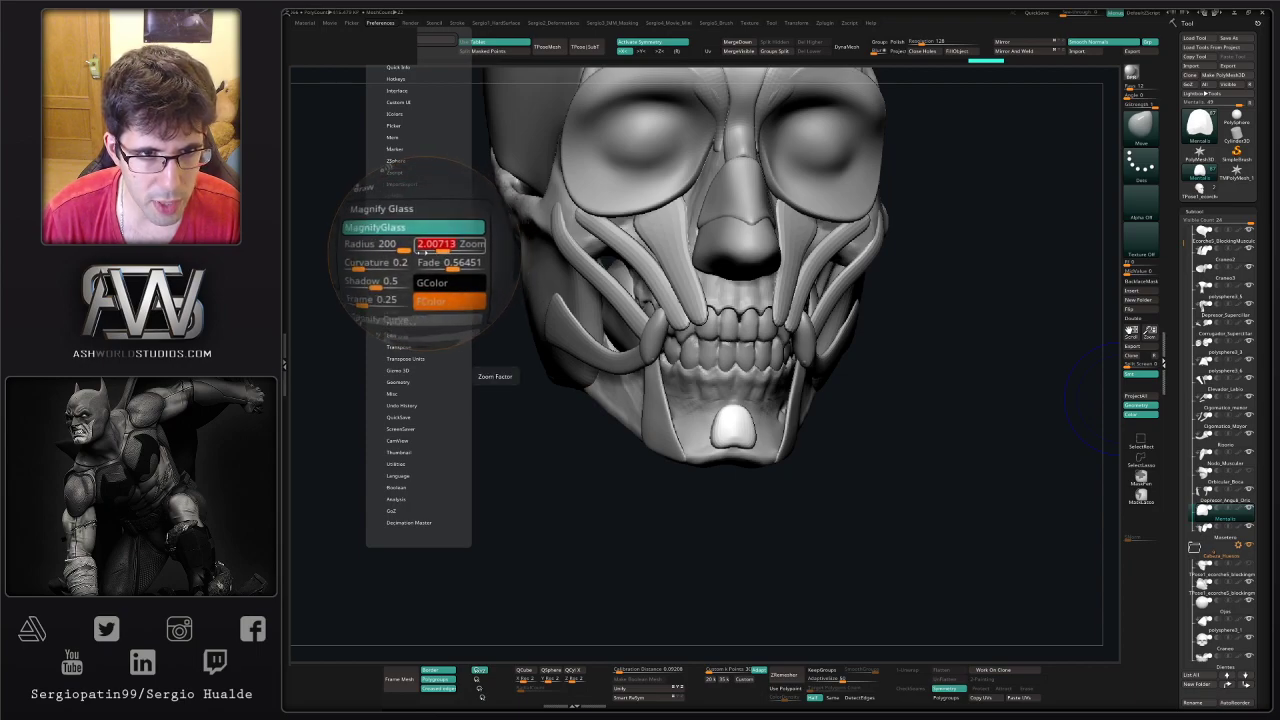
pyautogui.moveTo(390, 260); pyautogui.dragTo(403, 260)
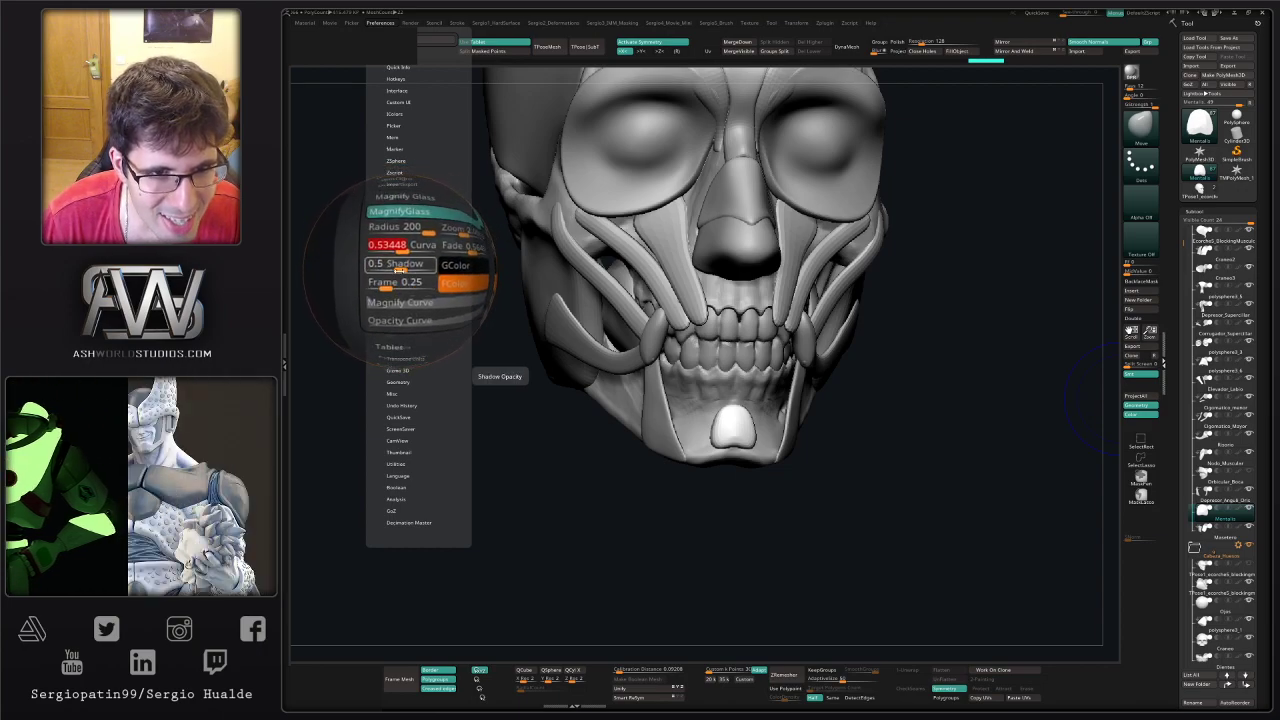
pyautogui.moveTo(401, 268); pyautogui.dragTo(411, 270)
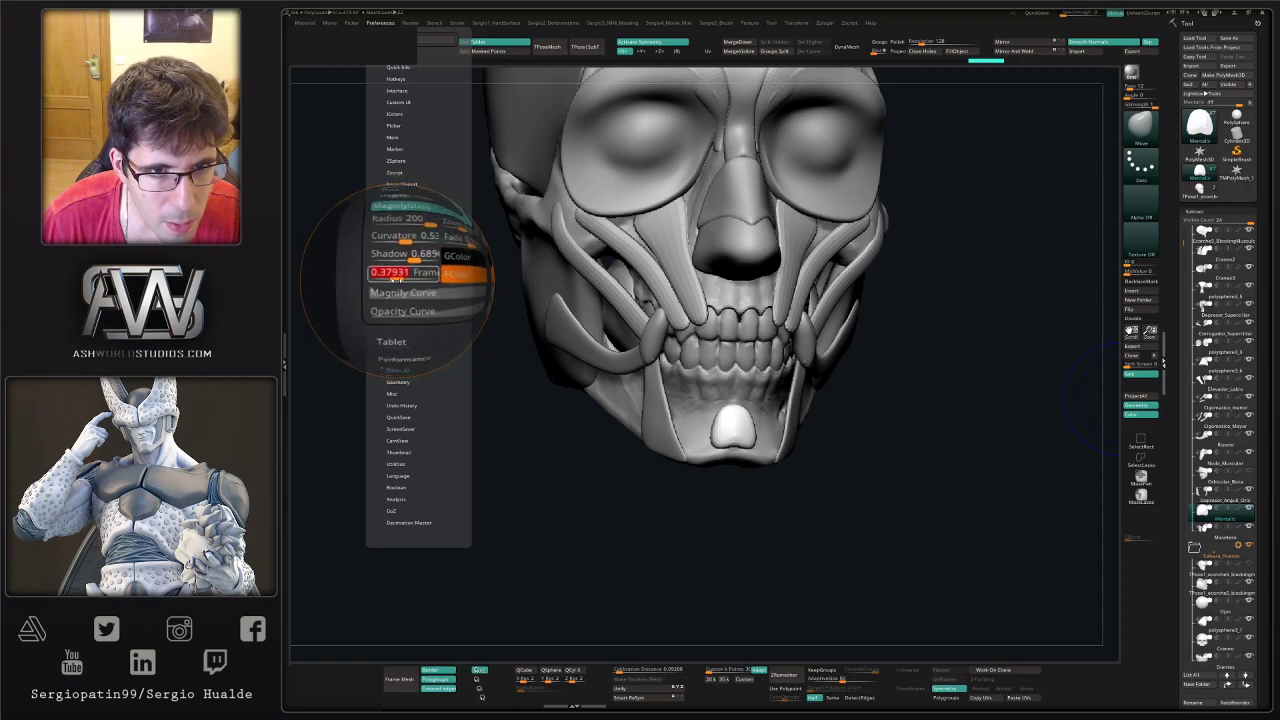
pyautogui.moveTo(446, 259); pyautogui.dragTo(444, 260)
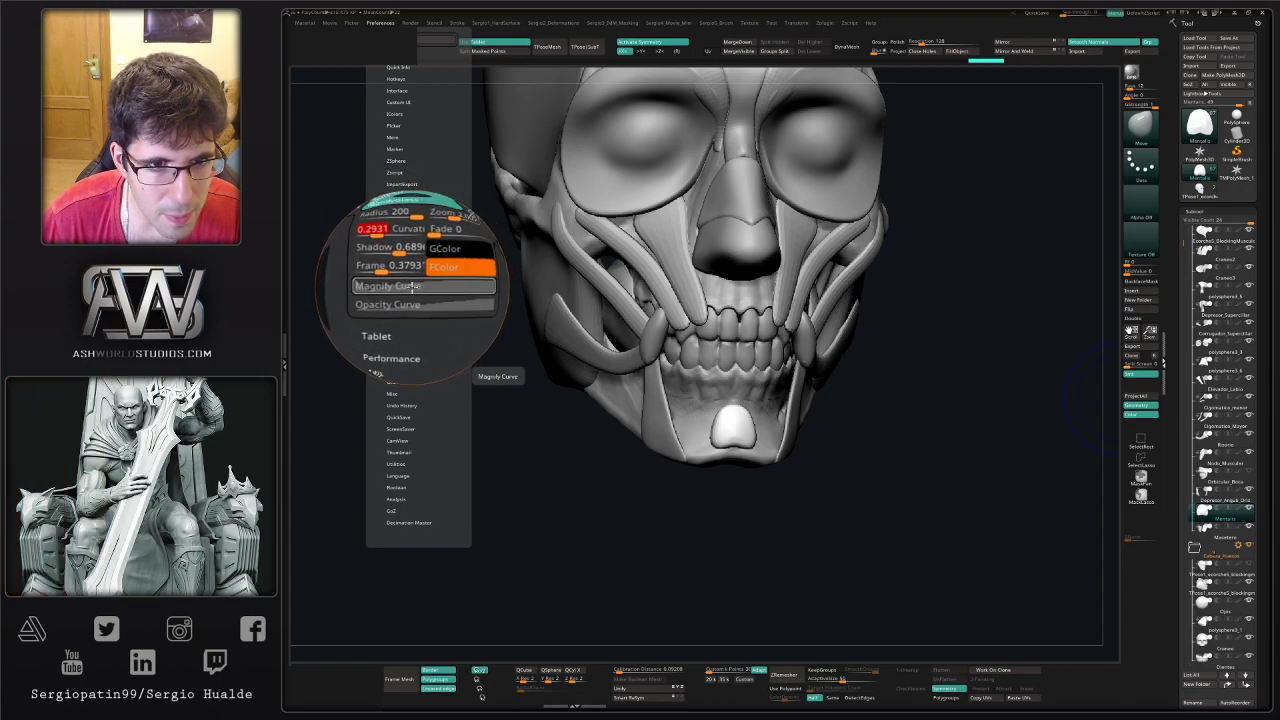
# - Reshape the magnifier's Magnify Curve so it rises steeply near its start, keeping Zoom at about 2
pyautogui.click(413, 286)
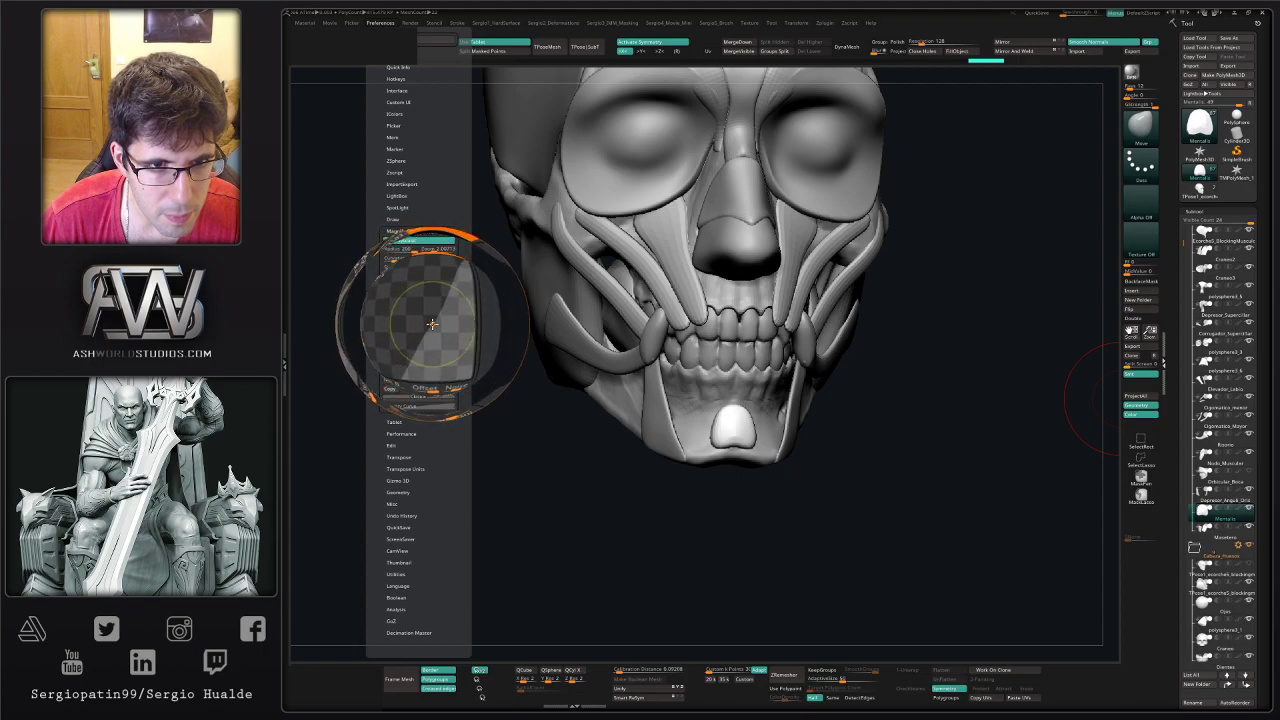
pyautogui.moveTo(430, 324); pyautogui.dragTo(404, 300)
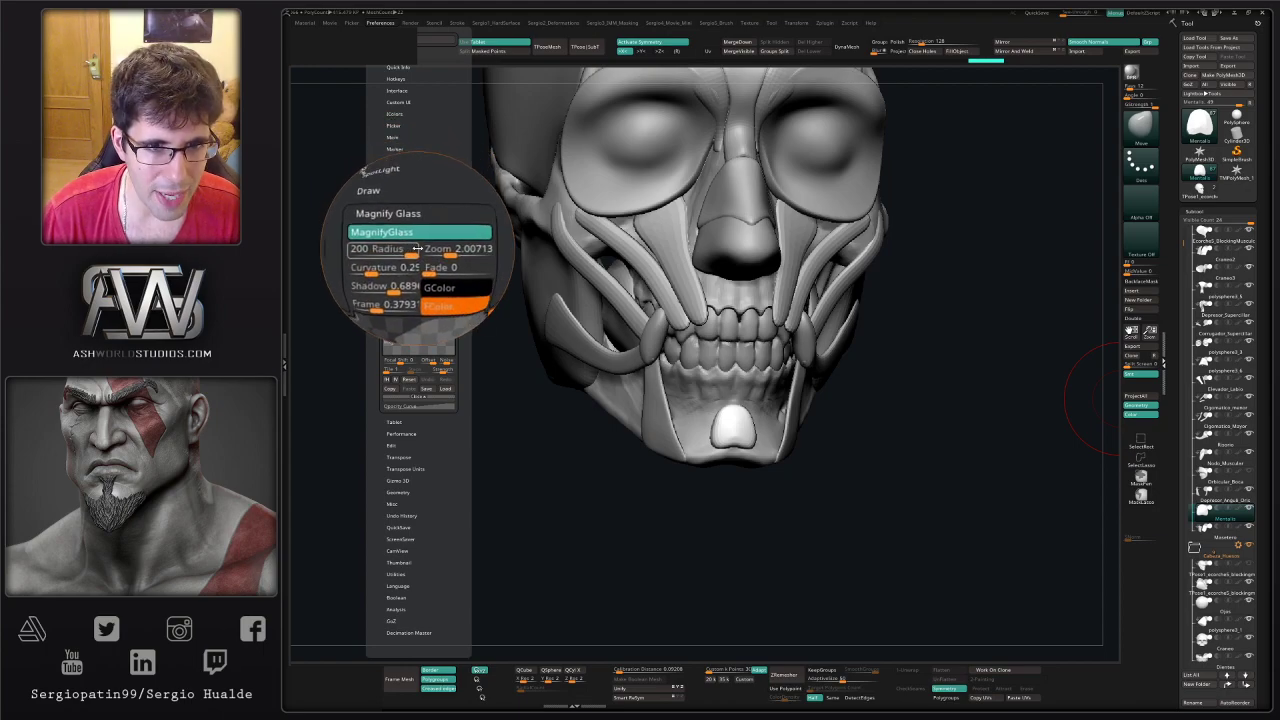
pyautogui.moveTo(440, 249); pyautogui.dragTo(436, 247)
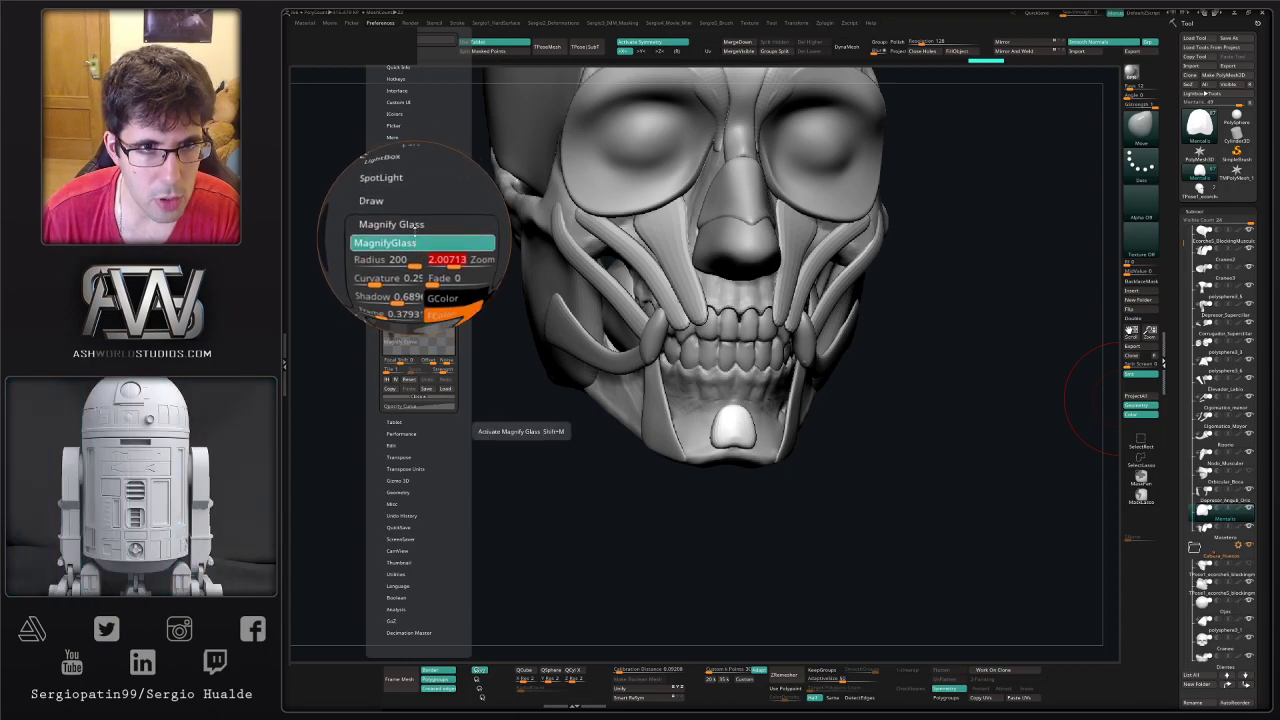
# - Turn off the Magnify Glass and close its preferences to return to the skull
pyautogui.hotkey('shift', 'm')
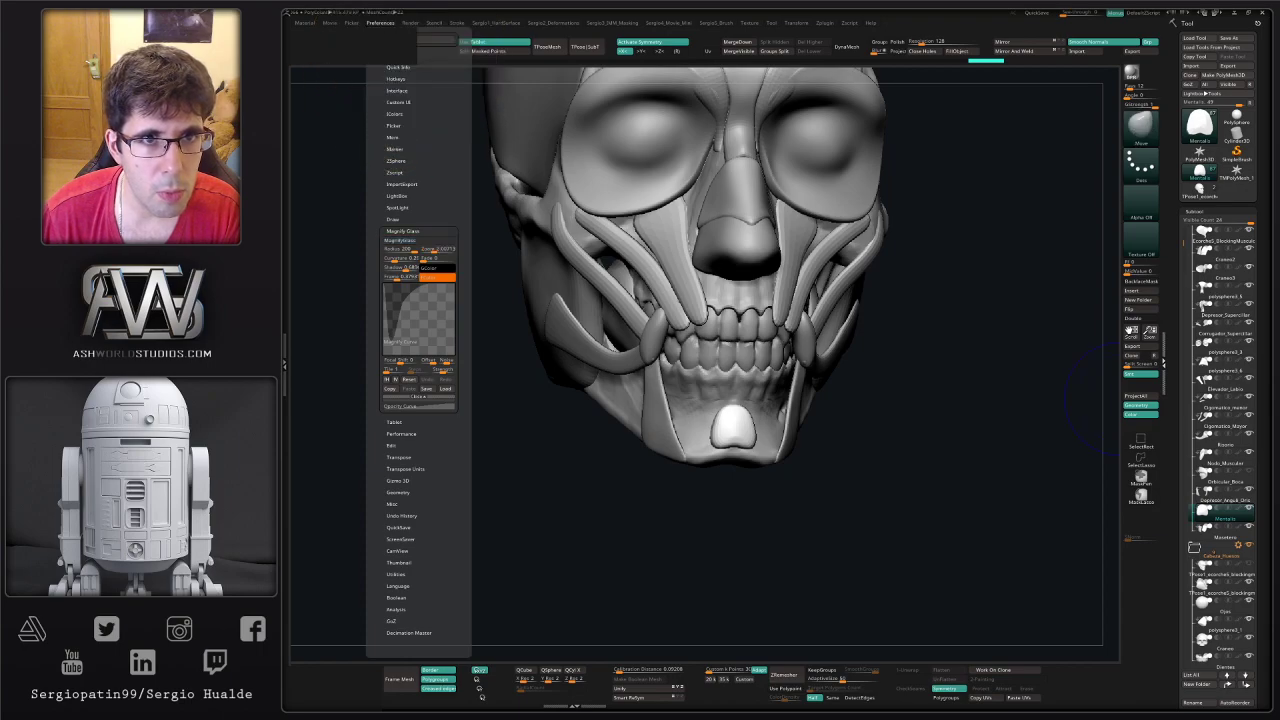
pyautogui.click(404, 231)
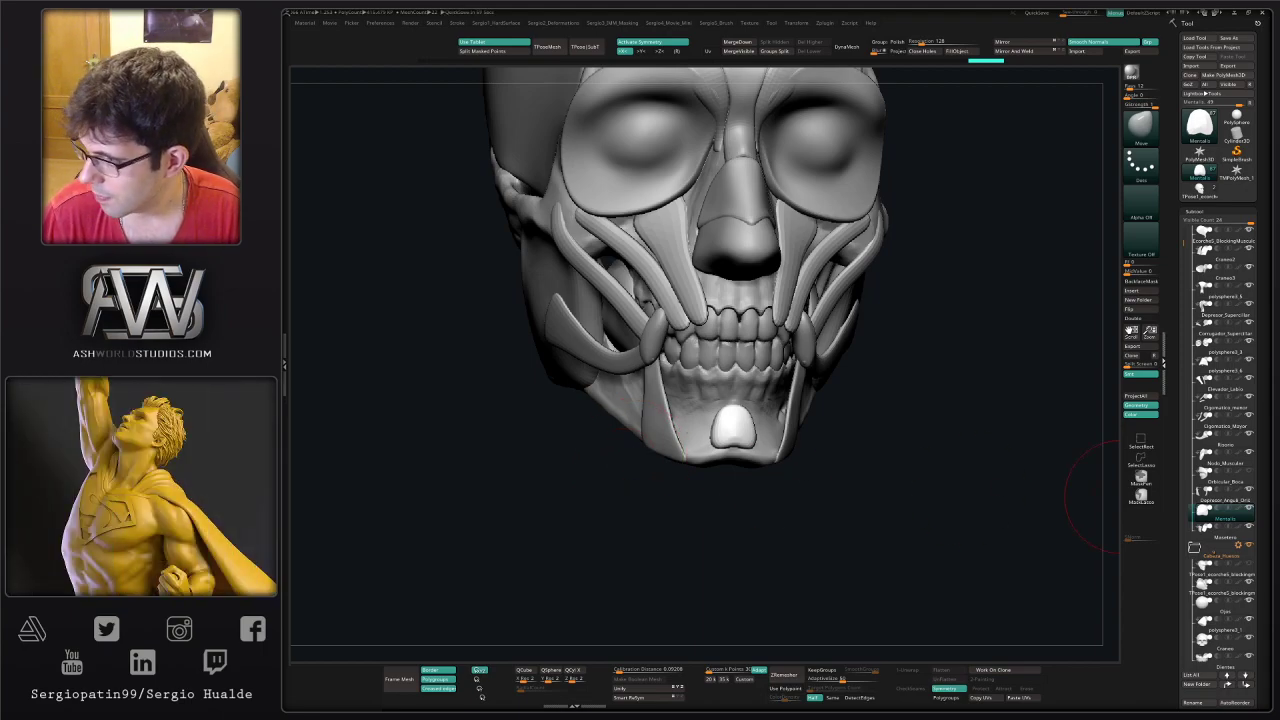
pyautogui.moveTo(1075, 501); pyautogui.dragTo(975, 483)
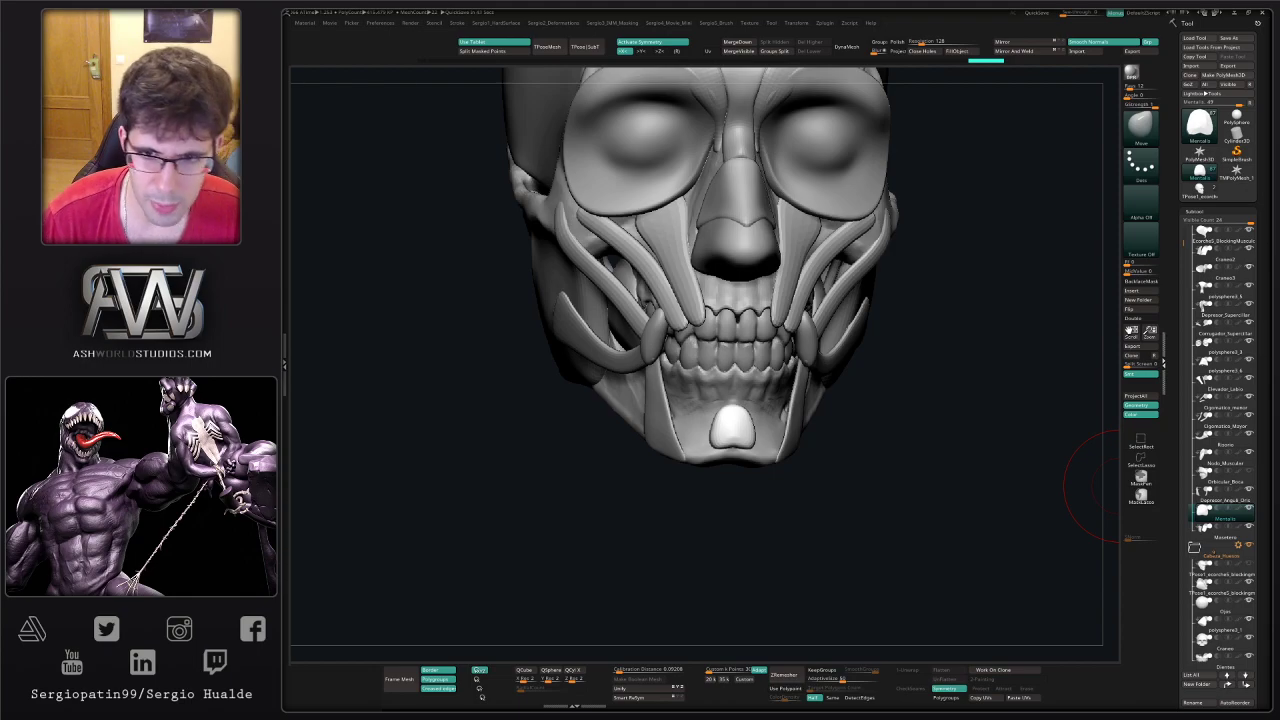
pyautogui.moveTo(909, 437); pyautogui.dragTo(903, 371)
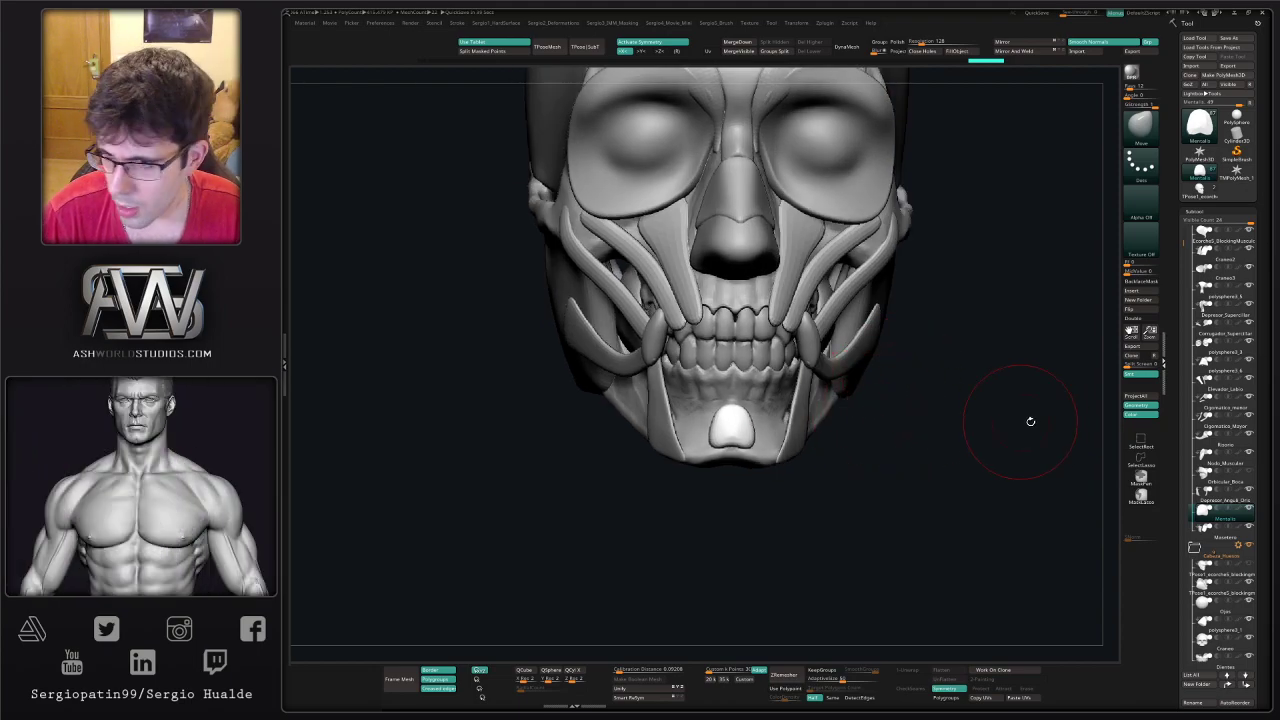
pyautogui.click(1210, 573)
pyautogui.hotkey('ctrl', 'shift', 'd')
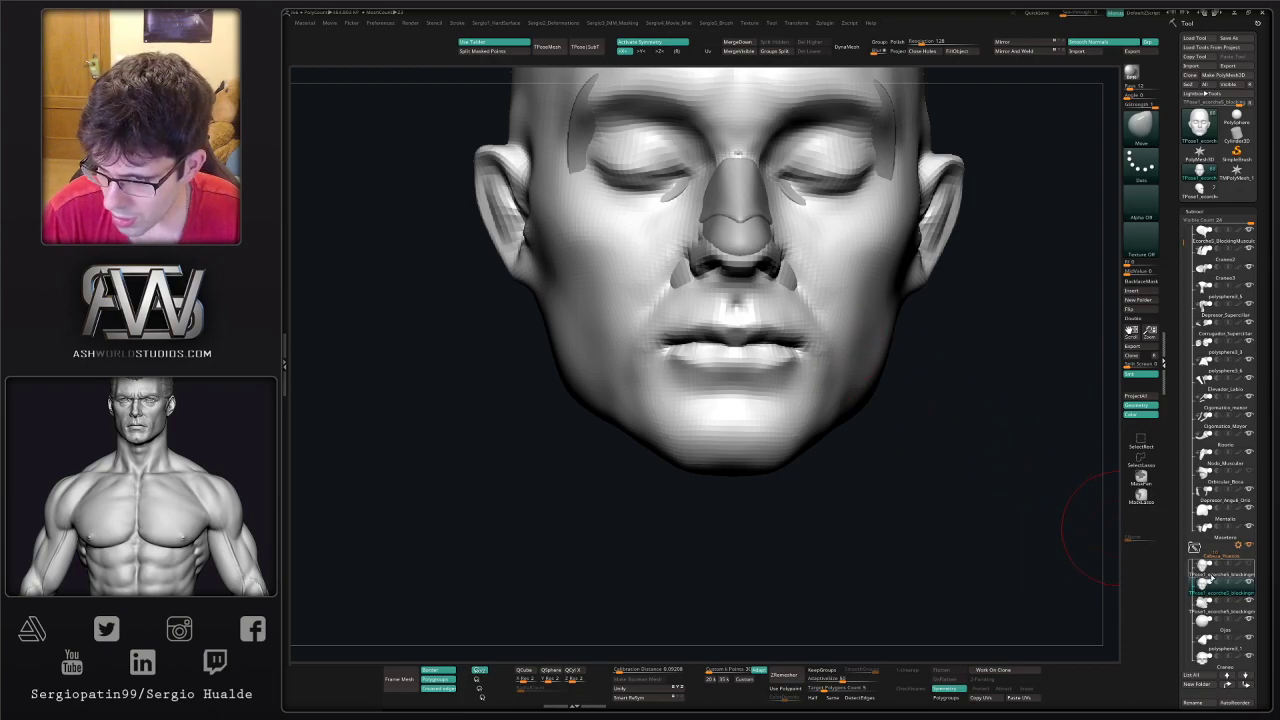
pyautogui.press('Delete')
pyautogui.click(1211, 577)
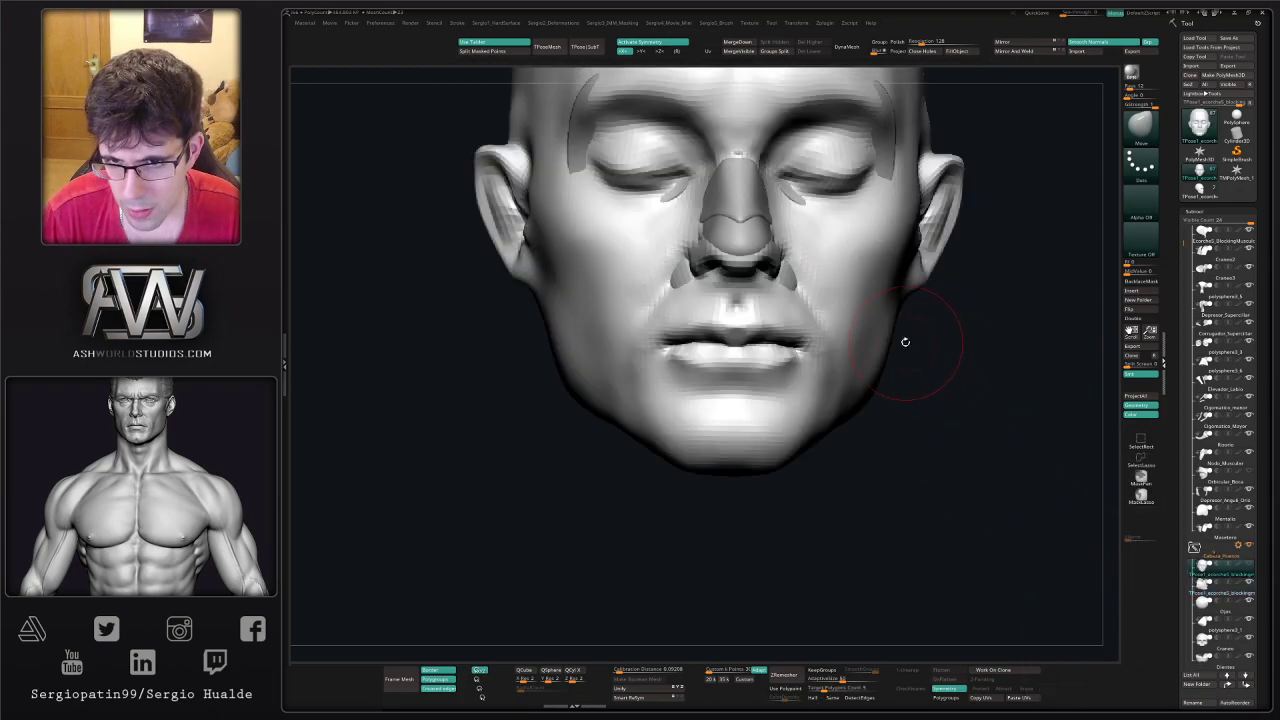
# - Set the Panel Loops Elevation to -100 in the hard-surface settings and duplicate the head subtool
pyautogui.hotkey('shift', '1')
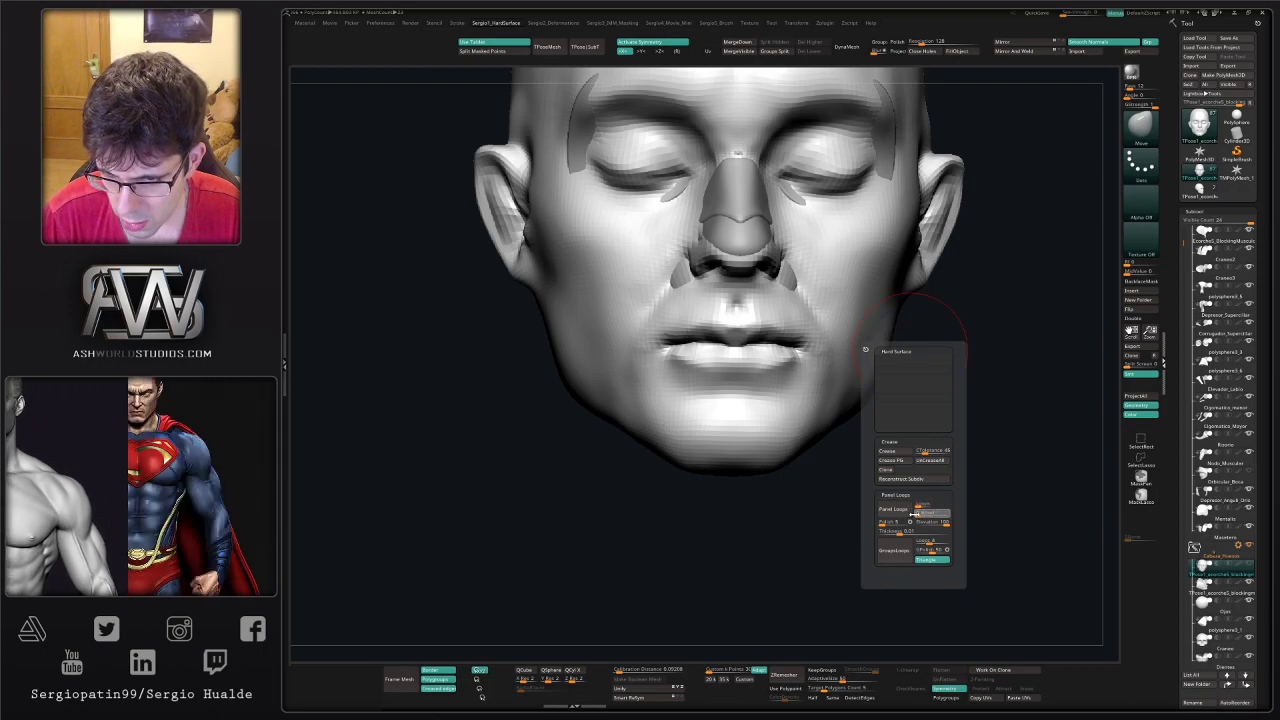
pyautogui.moveTo(918, 522); pyautogui.dragTo(880, 523)
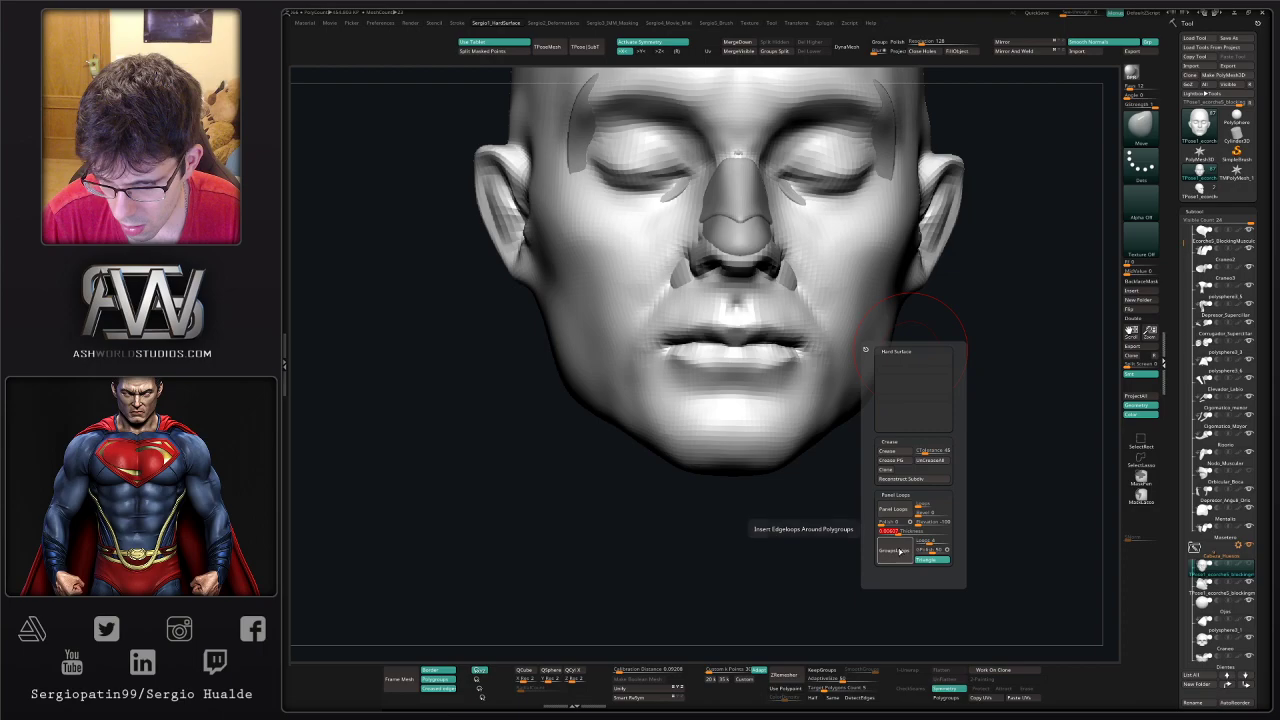
pyautogui.click(1208, 586)
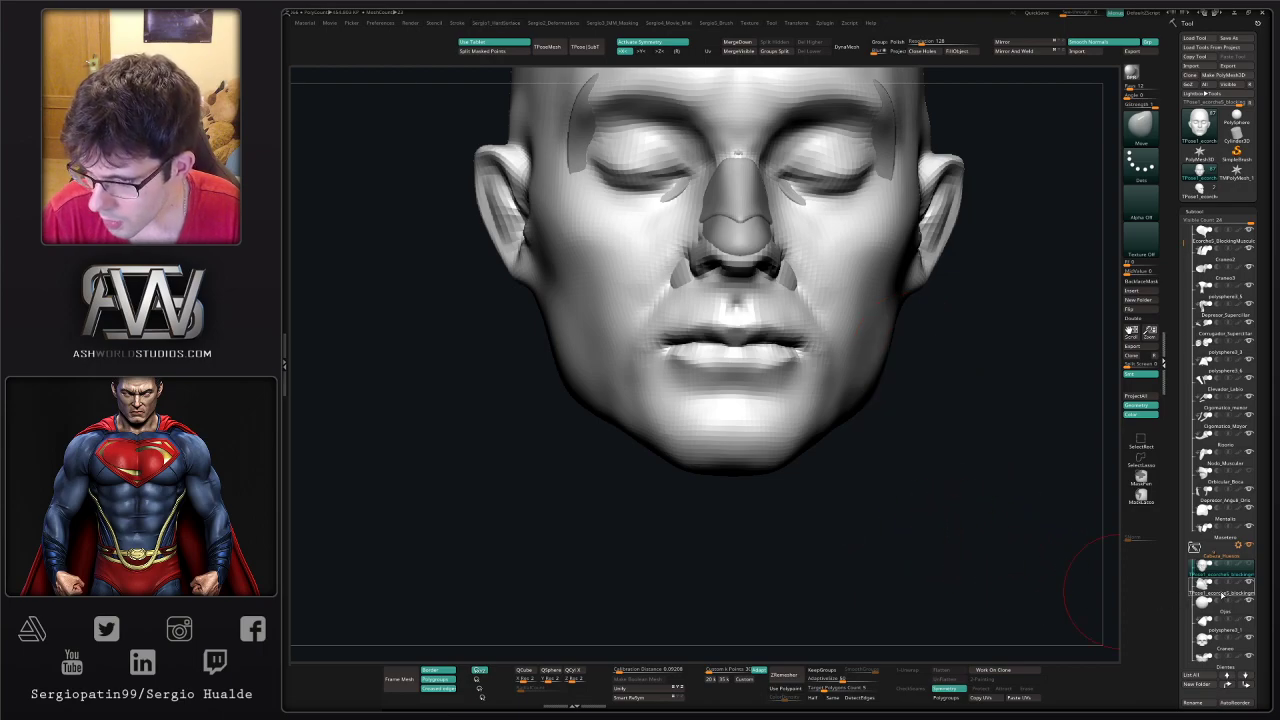
pyautogui.hotkey('ctrl', 'shift', 'd')
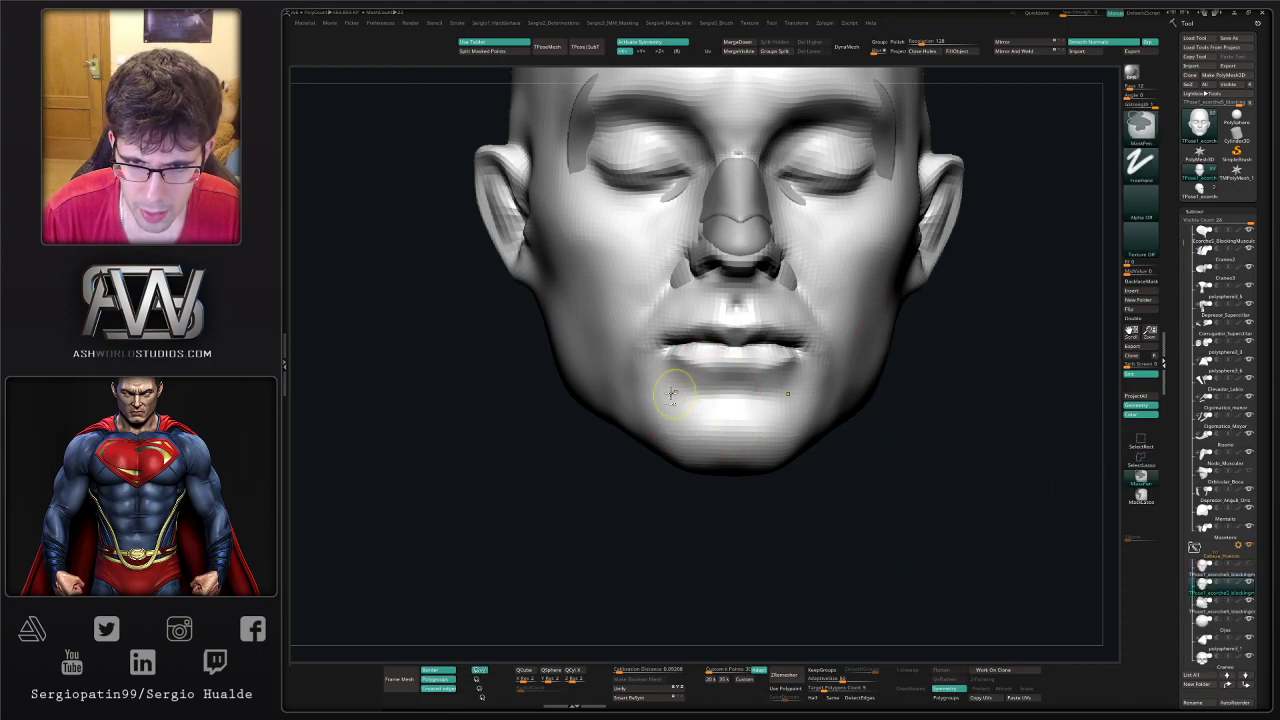
# - Mask a mirrored pair of slanted oval areas on the duplicated head, below the lower lip on both sides of the chin
pyautogui.keyDown('ctrl'); pyautogui.moveTo(674, 378); pyautogui.dragTo(704, 402, button='right'); pyautogui.keyUp('ctrl')
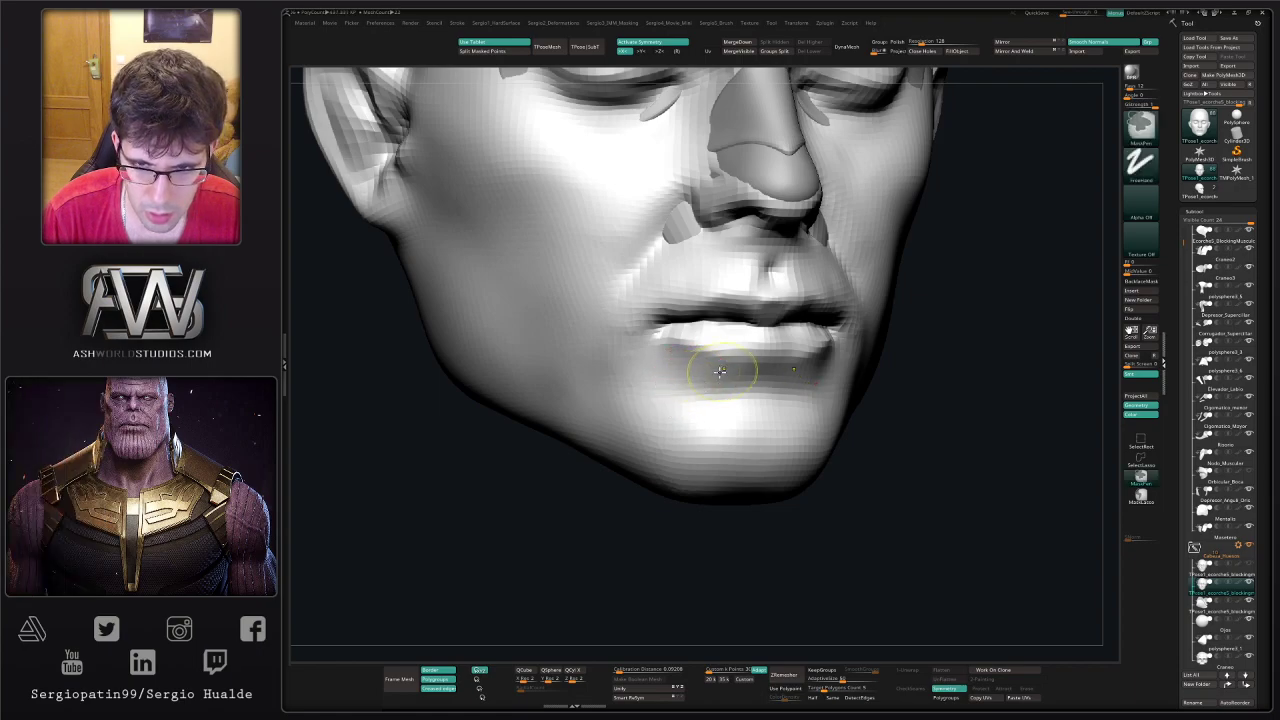
pyautogui.moveTo(690, 384)
pyautogui.keyDown('ctrl'); pyautogui.mouseDown()
pyautogui.moveTo(705, 410)
pyautogui.moveTo(692, 395)
pyautogui.moveTo(666, 418)
pyautogui.moveTo(680, 422)
pyautogui.mouseUp(); pyautogui.keyUp('ctrl')
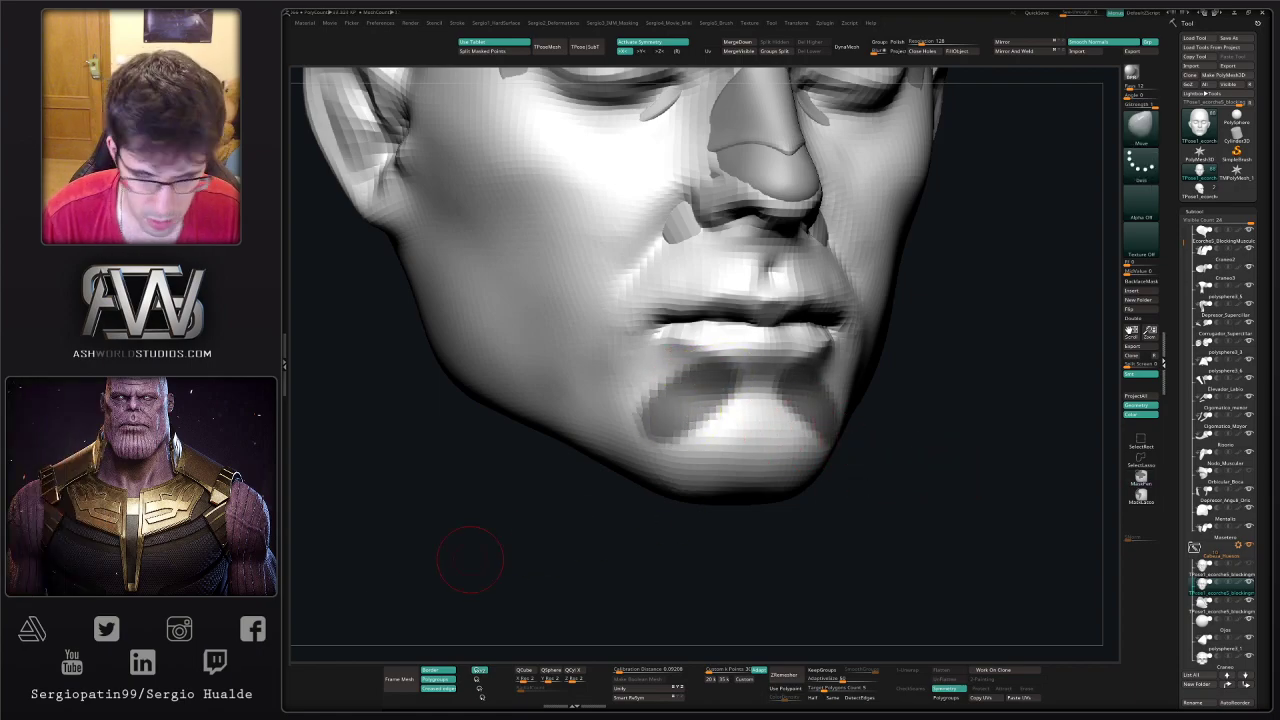
pyautogui.keyDown('ctrl'); pyautogui.moveTo(470, 560); pyautogui.dragTo(496, 578); pyautogui.keyUp('ctrl')
pyautogui.keyDown('ctrl'); pyautogui.moveTo(676, 484); pyautogui.dragTo(743, 417, button='right'); pyautogui.keyUp('ctrl')
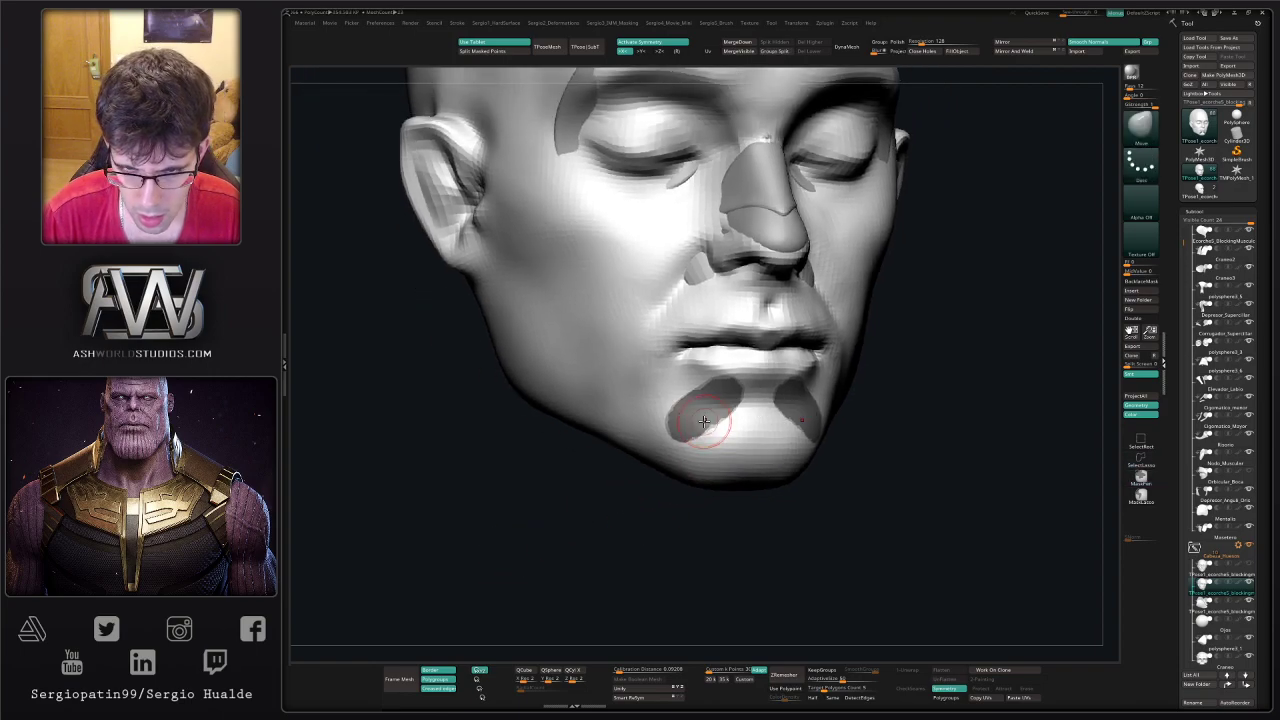
pyautogui.keyDown('ctrl'); pyautogui.moveTo(703, 391); pyautogui.dragTo(706, 430); pyautogui.keyUp('ctrl')
pyautogui.keyDown('ctrl'); pyautogui.moveTo(982, 429); pyautogui.dragTo(1014, 440); pyautogui.keyUp('ctrl')
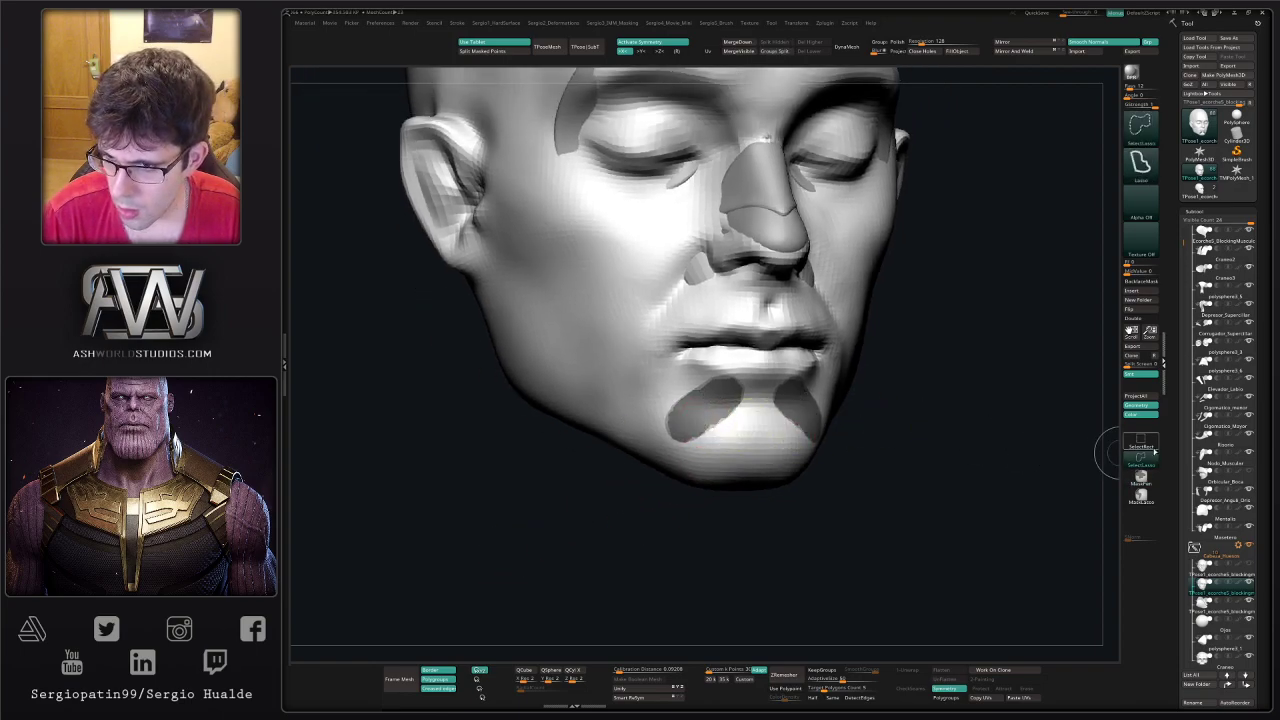
# - Isolate the two chin patches, remove the rest of the duplicated head and ZRemesh the patches twice into a coarse mesh
pyautogui.keyDown('ctrl'); pyautogui.keyDown('shift'); pyautogui.click(800, 417); pyautogui.keyUp('shift'); pyautogui.keyUp('ctrl')
pyautogui.keyDown('shift'); pyautogui.moveTo(829, 420); pyautogui.dragTo(880, 428); pyautogui.keyUp('shift')
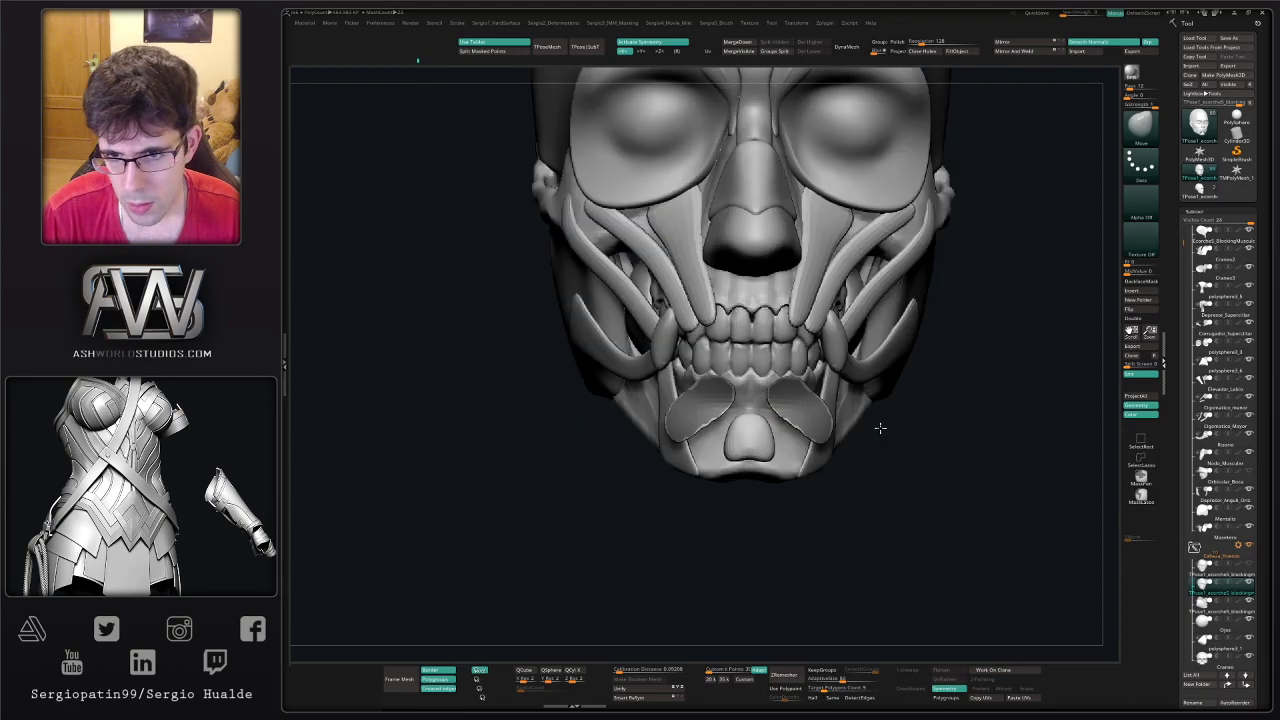
pyautogui.hotkey('ctrl', 'd')
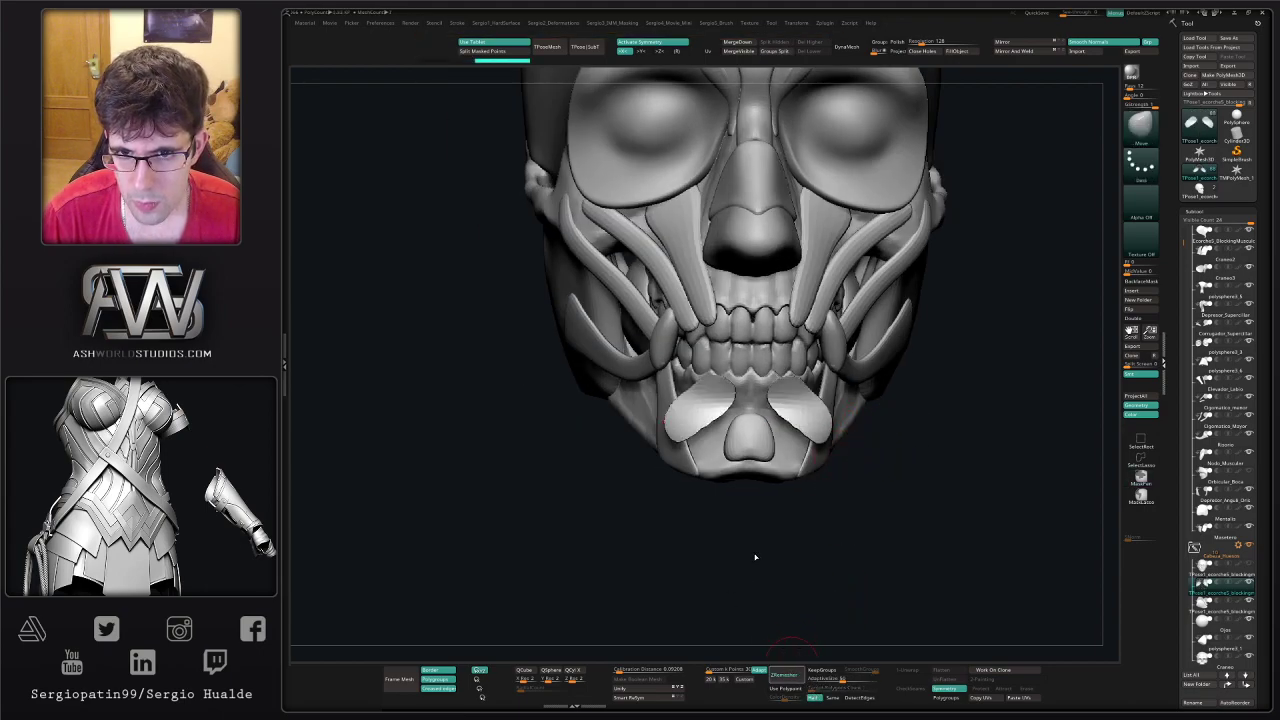
pyautogui.click(787, 677)
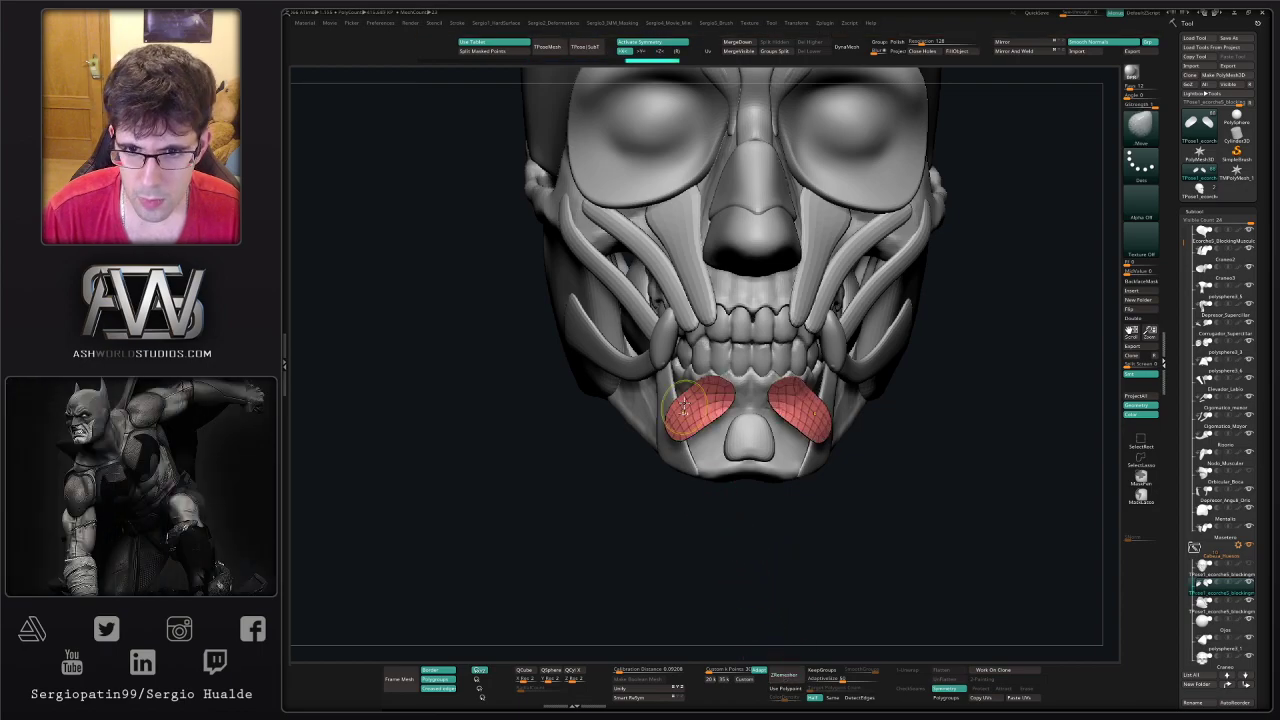
pyautogui.keyDown('ctrl'); pyautogui.moveTo(684, 406); pyautogui.dragTo(684, 435, button='right'); pyautogui.keyUp('ctrl')
pyautogui.moveTo(684, 435); pyautogui.dragTo(706, 446, button='right')
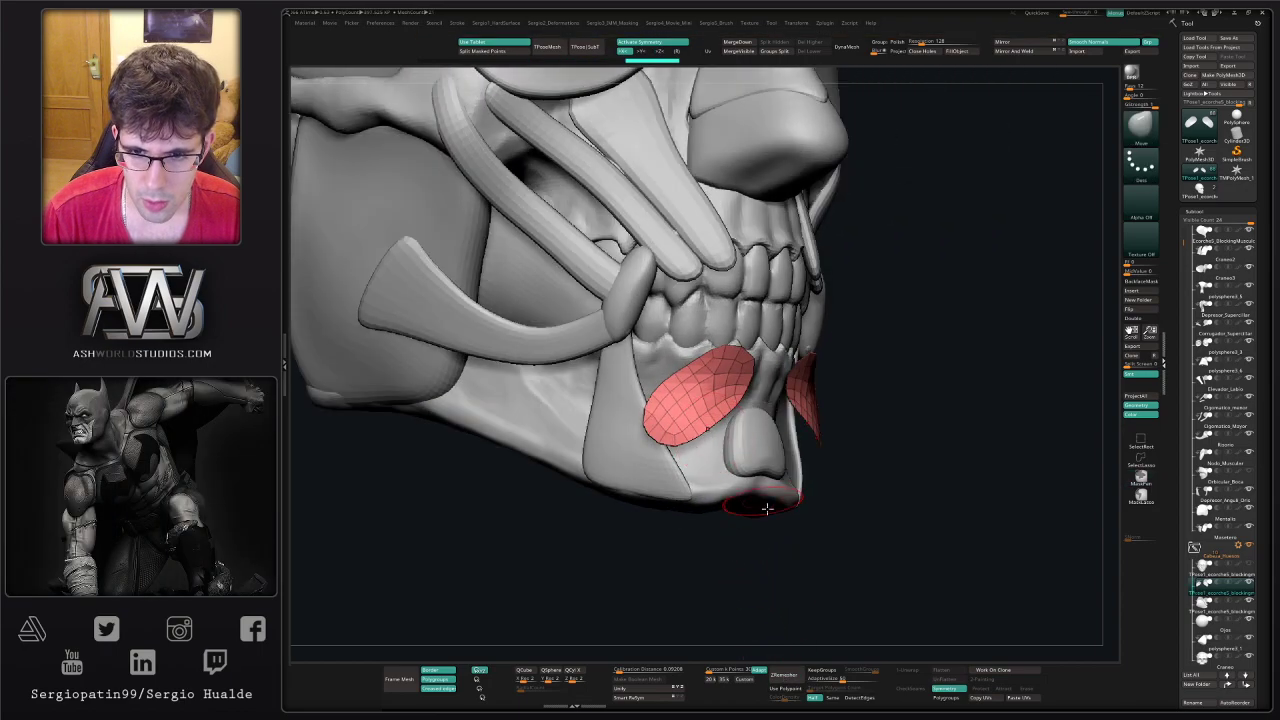
pyautogui.click(787, 677)
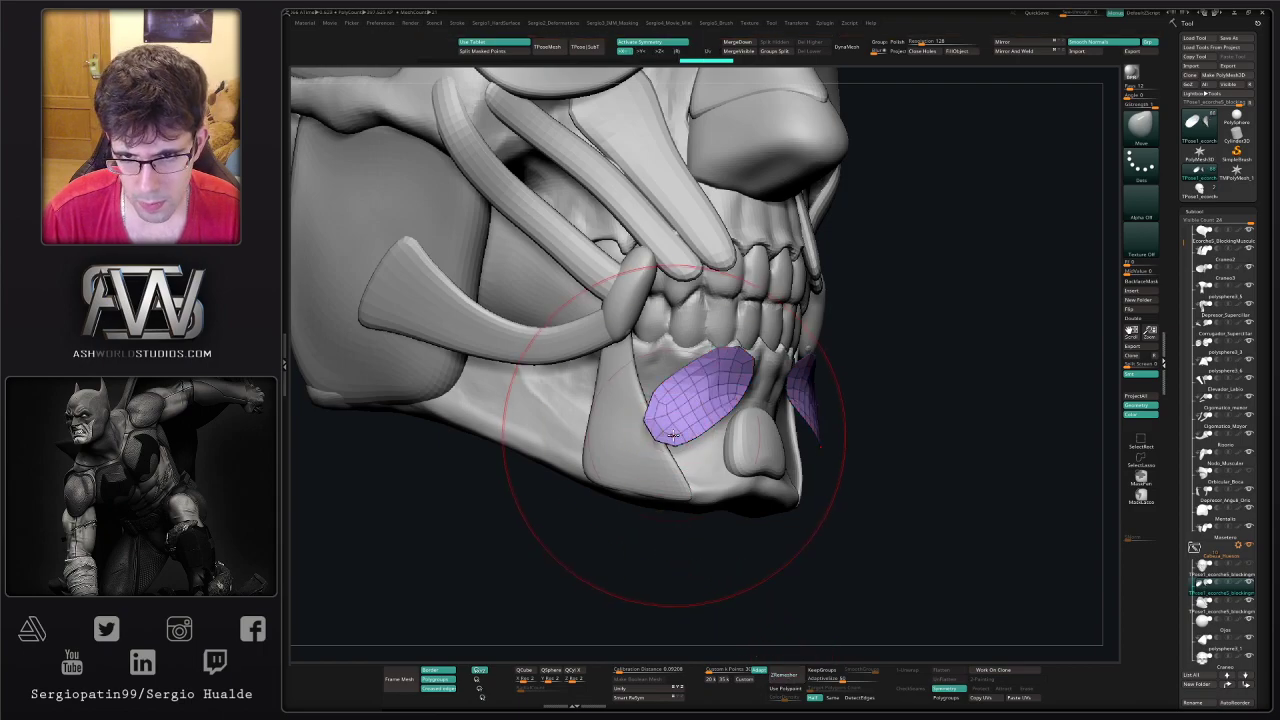
# - Pull the outer lower ends of the chin patches down along the jaw with a smaller Move brush
pyautogui.moveTo(673, 435); pyautogui.dragTo(674, 448)
pyautogui.moveTo(725, 445); pyautogui.dragTo(683, 436, button='right')
pyautogui.press('s')
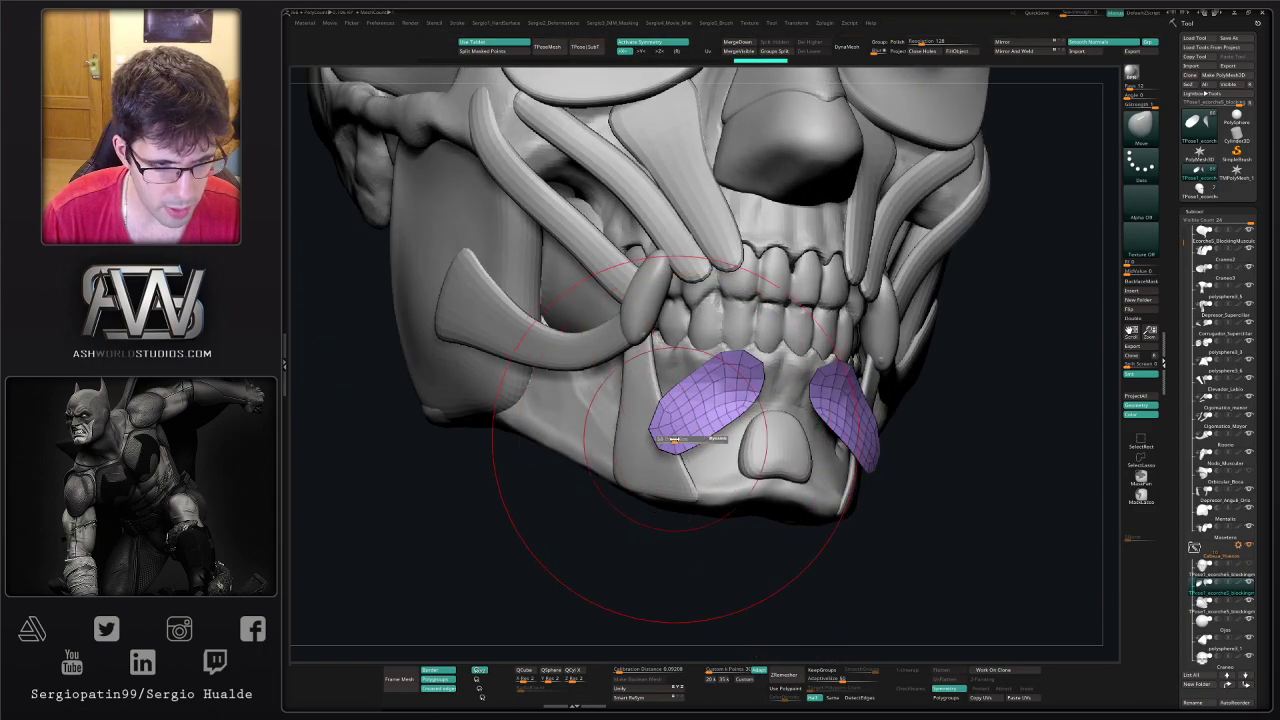
pyautogui.moveTo(674, 439); pyautogui.dragTo(671, 439)
pyautogui.moveTo(677, 434); pyautogui.dragTo(645, 434, button='right')
pyautogui.moveTo(668, 435); pyautogui.dragTo(676, 449)
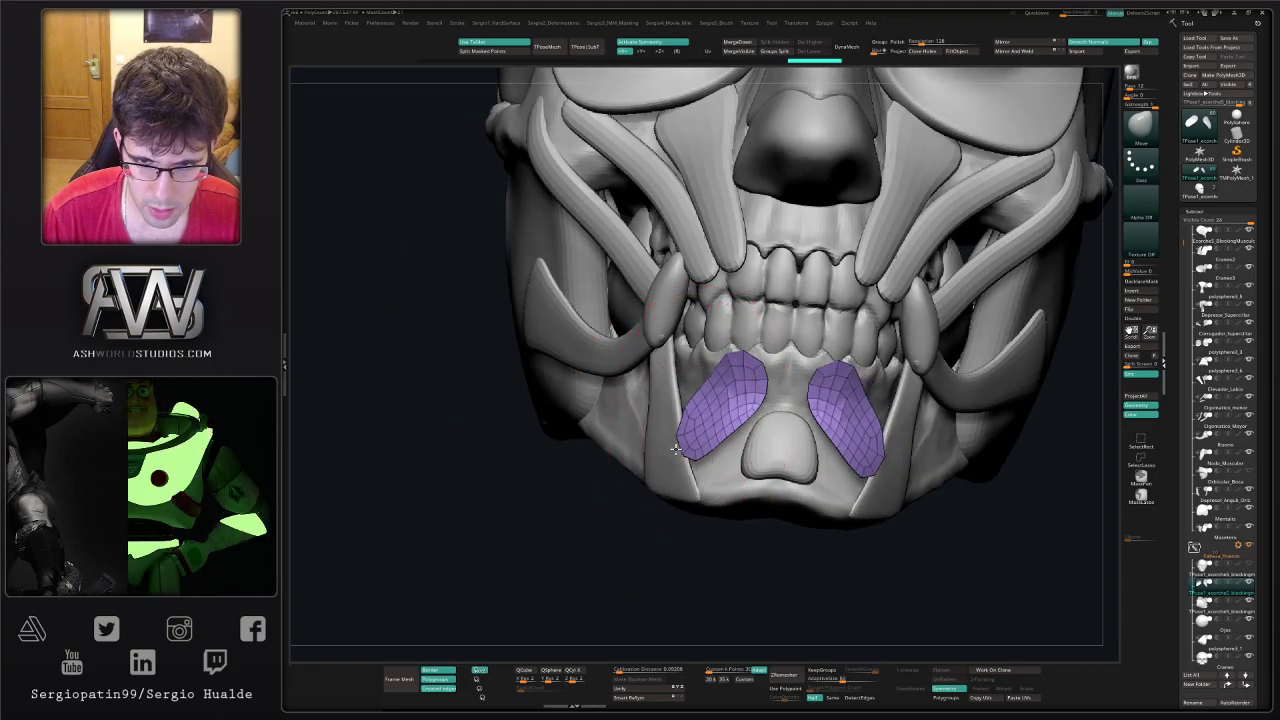
pyautogui.moveTo(757, 600); pyautogui.dragTo(673, 451)
# - Shape both patches into slanted bands running from beneath the lower teeth to the mouth-corner depressor muscles, following the jaw's curve
pyautogui.press('space')
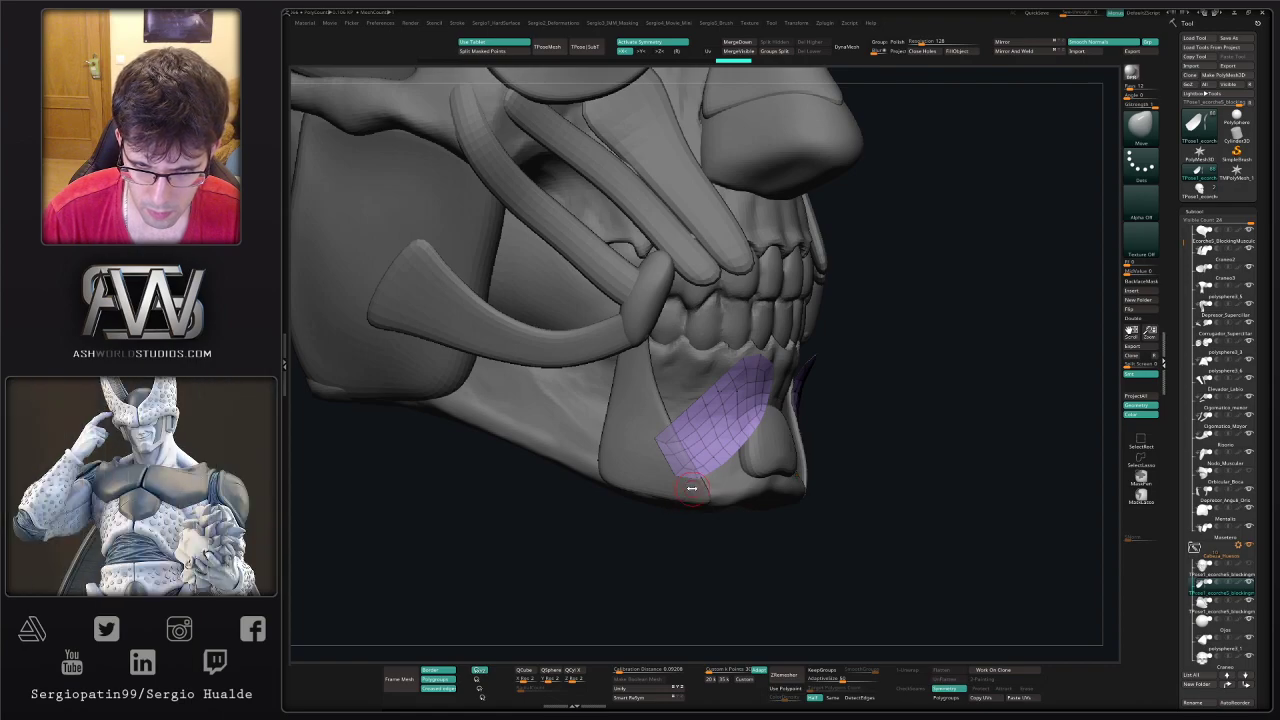
pyautogui.hotkey('alt', 's')
pyautogui.moveTo(717, 441); pyautogui.dragTo(667, 451, button='right')
pyautogui.hotkey('alt', 's')
pyautogui.moveTo(667, 452); pyautogui.dragTo(738, 391)
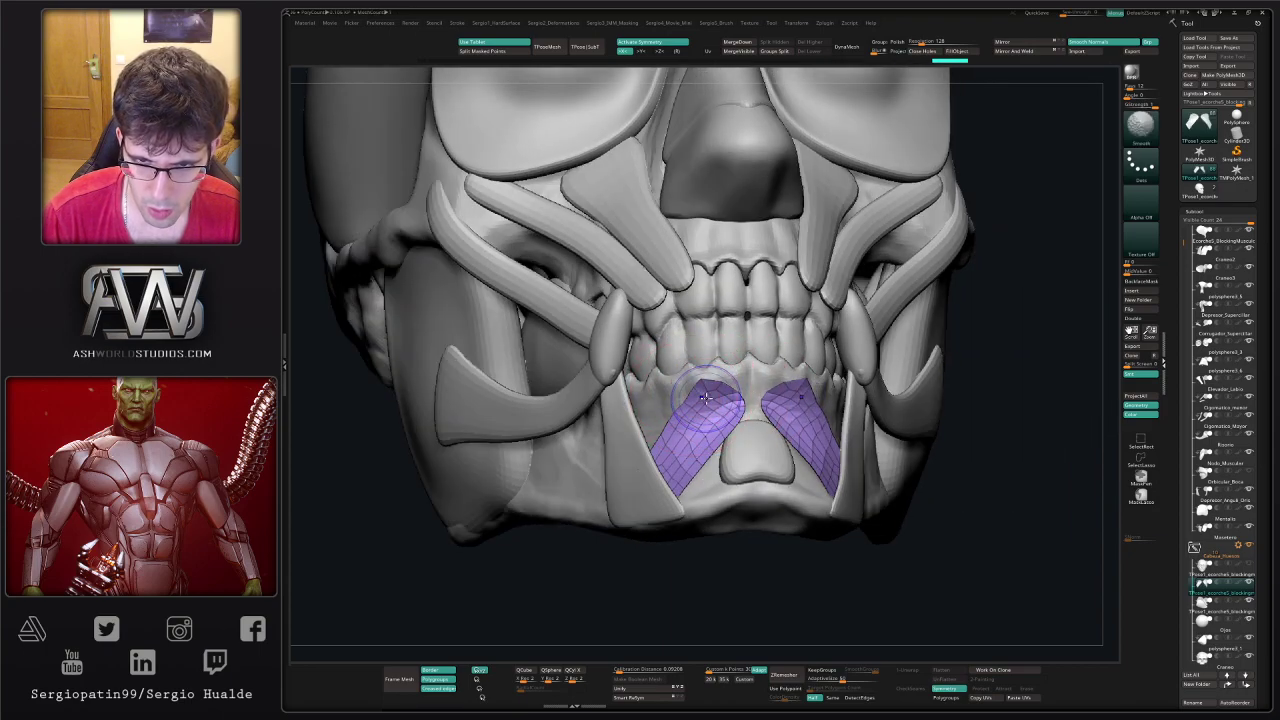
pyautogui.moveTo(706, 398); pyautogui.dragTo(708, 383)
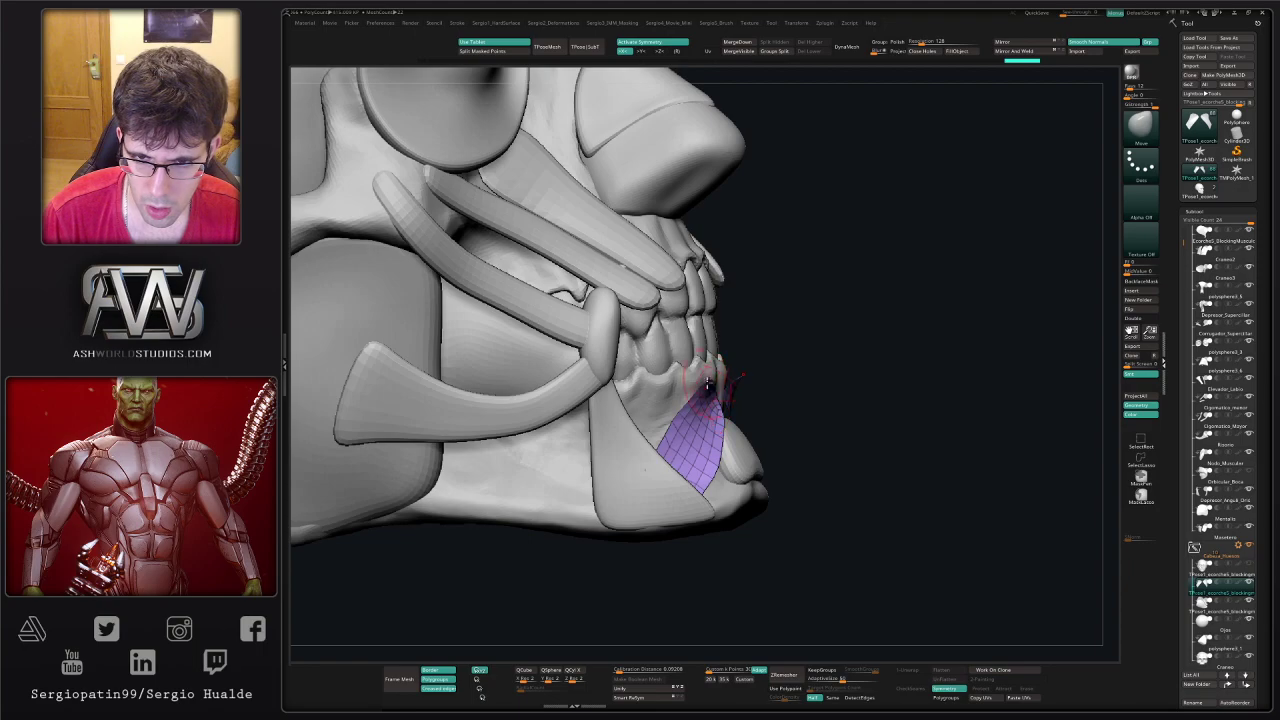
pyautogui.moveTo(710, 382); pyautogui.dragTo(690, 380, button='right')
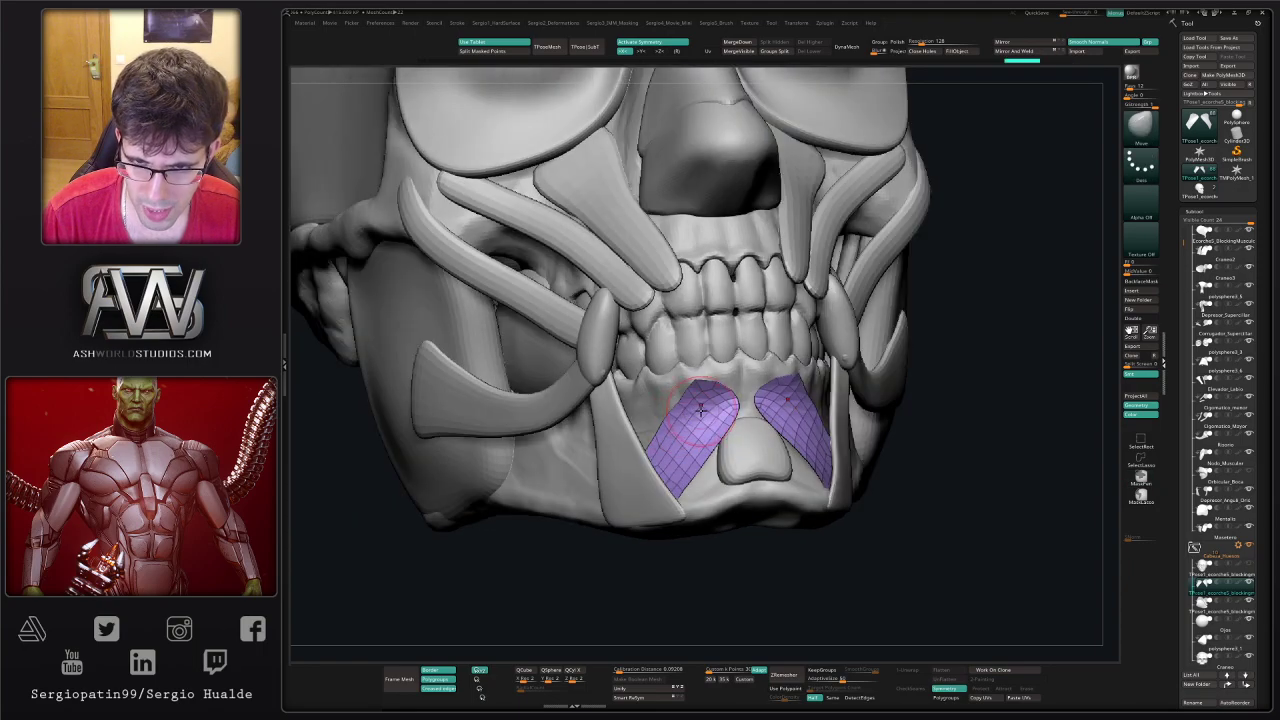
# - Isolate the two bands, square off their upper corners with the Move brush and ZRemesh them again
pyautogui.hotkey('shift', 'f')
pyautogui.hotkey('alt', 's')
pyautogui.hotkey('shift', 'f')
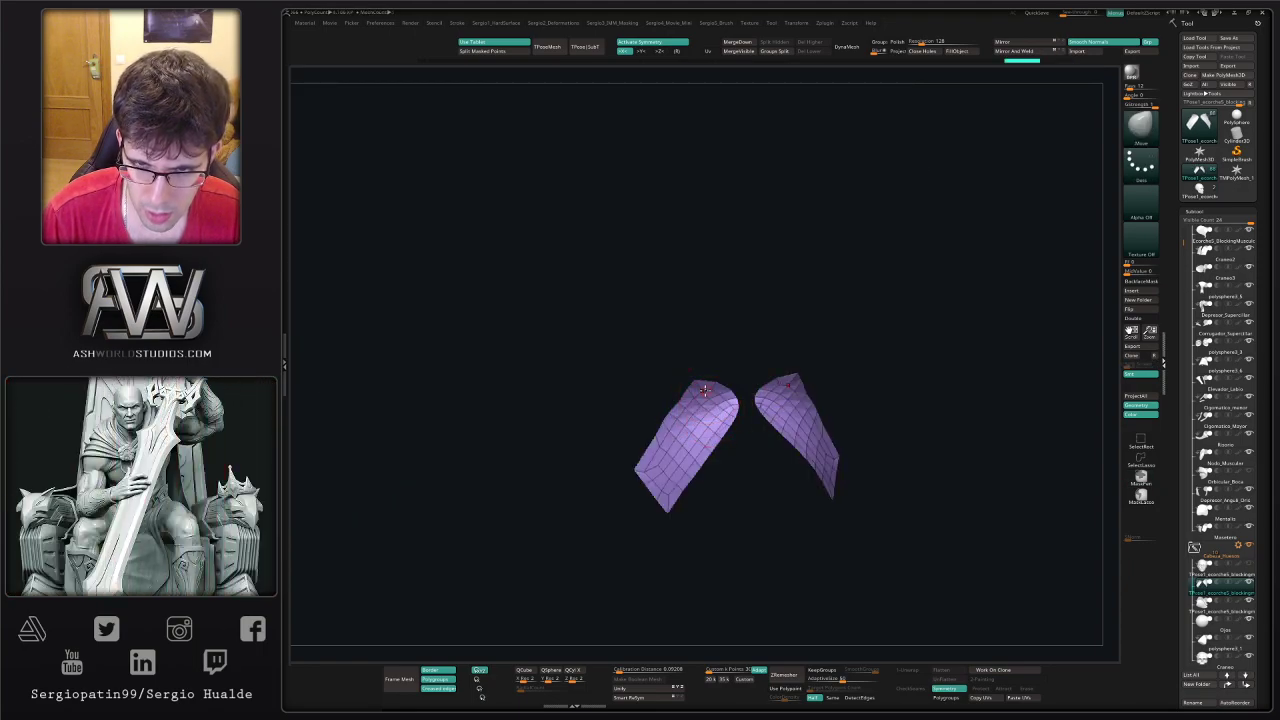
pyautogui.moveTo(697, 376); pyautogui.dragTo(740, 407)
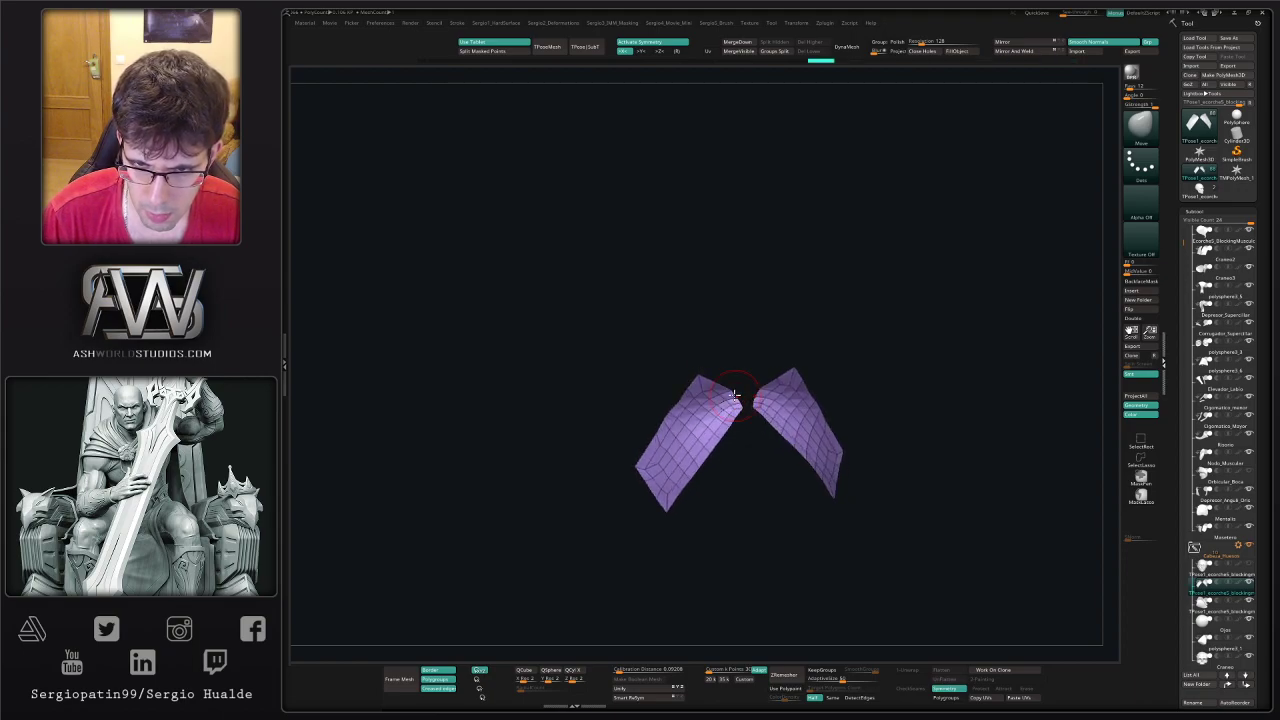
pyautogui.click(782, 682)
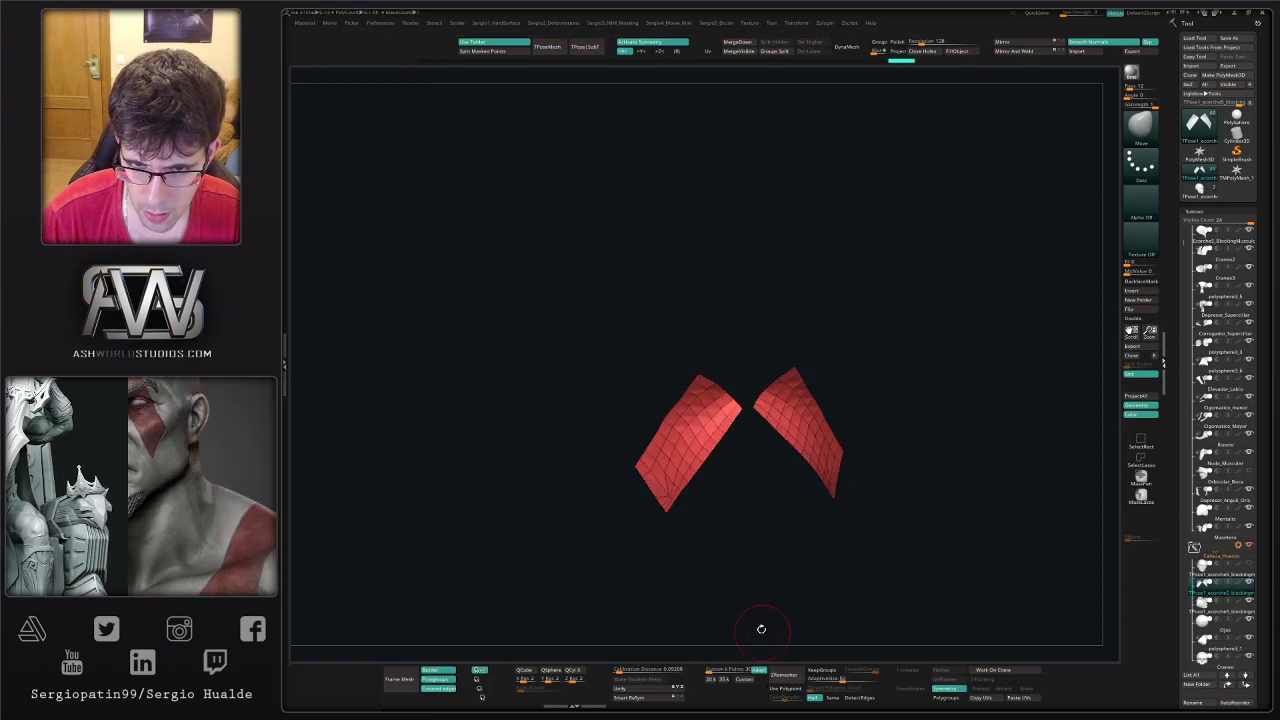
pyautogui.keyDown('ctrl'); pyautogui.moveTo(637, 463); pyautogui.dragTo(673, 499, button='right'); pyautogui.keyUp('ctrl')
pyautogui.moveTo(673, 501)
pyautogui.keyDown('shift'); pyautogui.mouseDown()
pyautogui.moveTo(712, 429)
pyautogui.moveTo(660, 478)
pyautogui.mouseUp(); pyautogui.keyUp('shift')
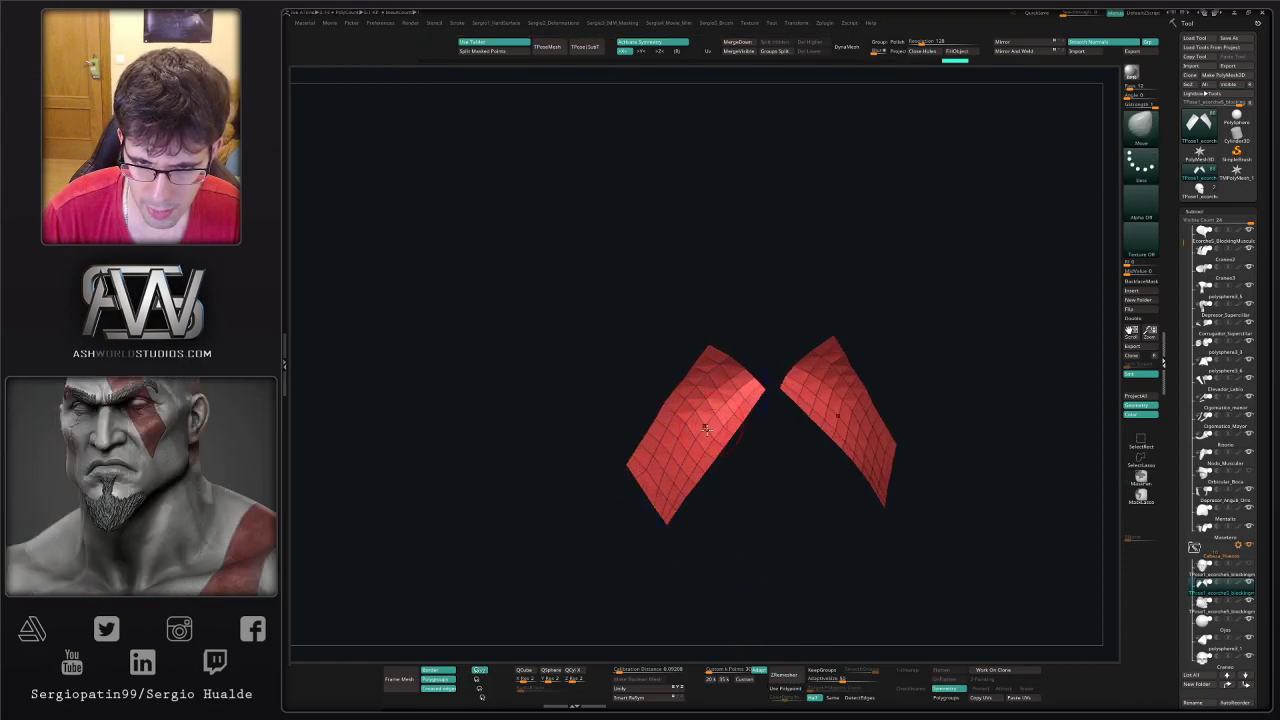
# - Remove the lengthwise edge loops from both bands with the ZModeler brush, leaving each one polygon wide
pyautogui.press('b')
pyautogui.press('z')
pyautogui.press('m')
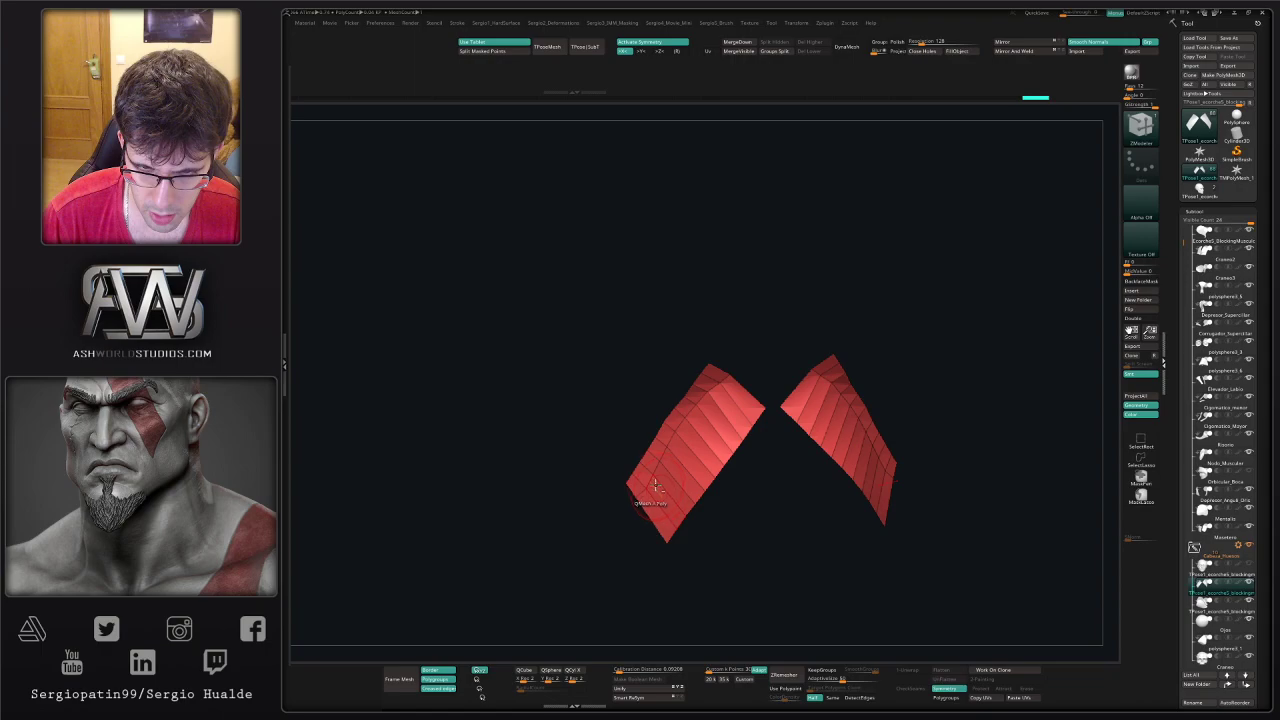
pyautogui.press('ctrl')
pyautogui.keyDown('ctrl'); pyautogui.moveTo(714, 458); pyautogui.dragTo(712, 445, button='right'); pyautogui.keyUp('ctrl')
# - Delete every other crosswise edge loop along the bands with ZModeler, evening out the spacing towards their lower ends
pyautogui.keyDown('alt'); pyautogui.click(729, 406); pyautogui.keyUp('alt')
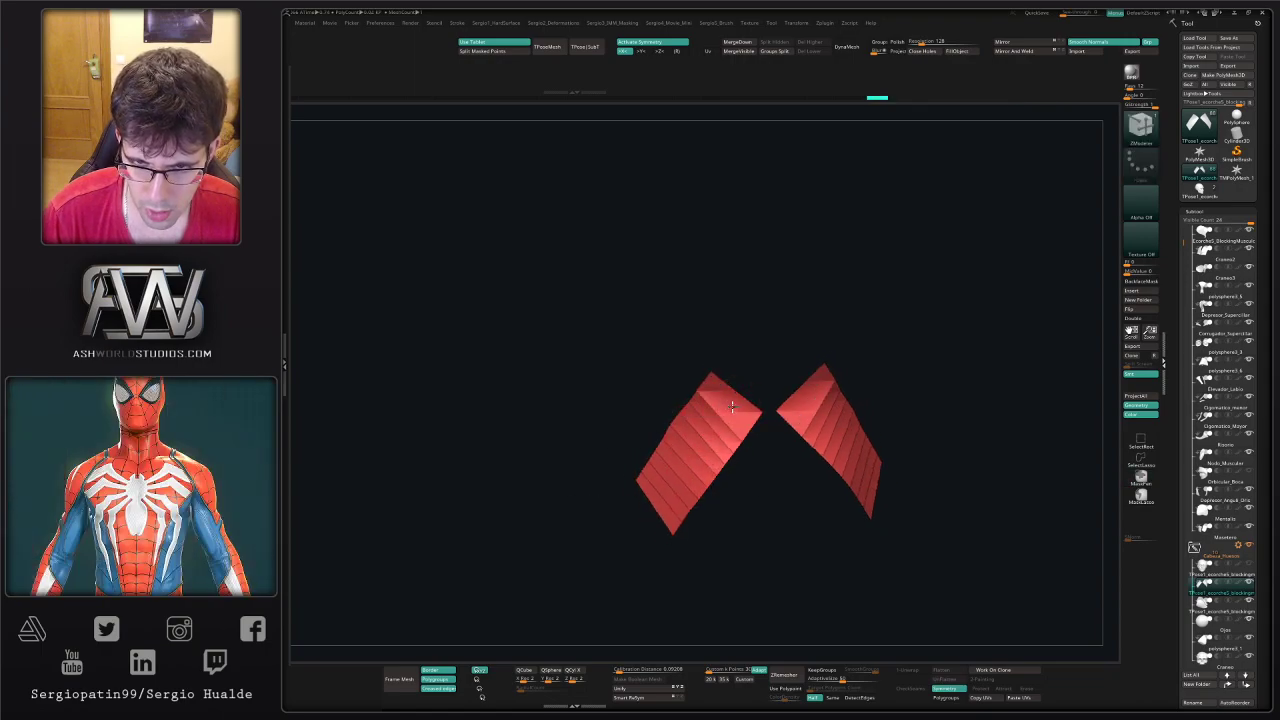
pyautogui.keyDown('alt'); pyautogui.click(714, 424); pyautogui.keyUp('alt')
pyautogui.keyDown('alt'); pyautogui.click(691, 447); pyautogui.keyUp('alt')
pyautogui.keyDown('alt'); pyautogui.click(677, 478); pyautogui.keyUp('alt')
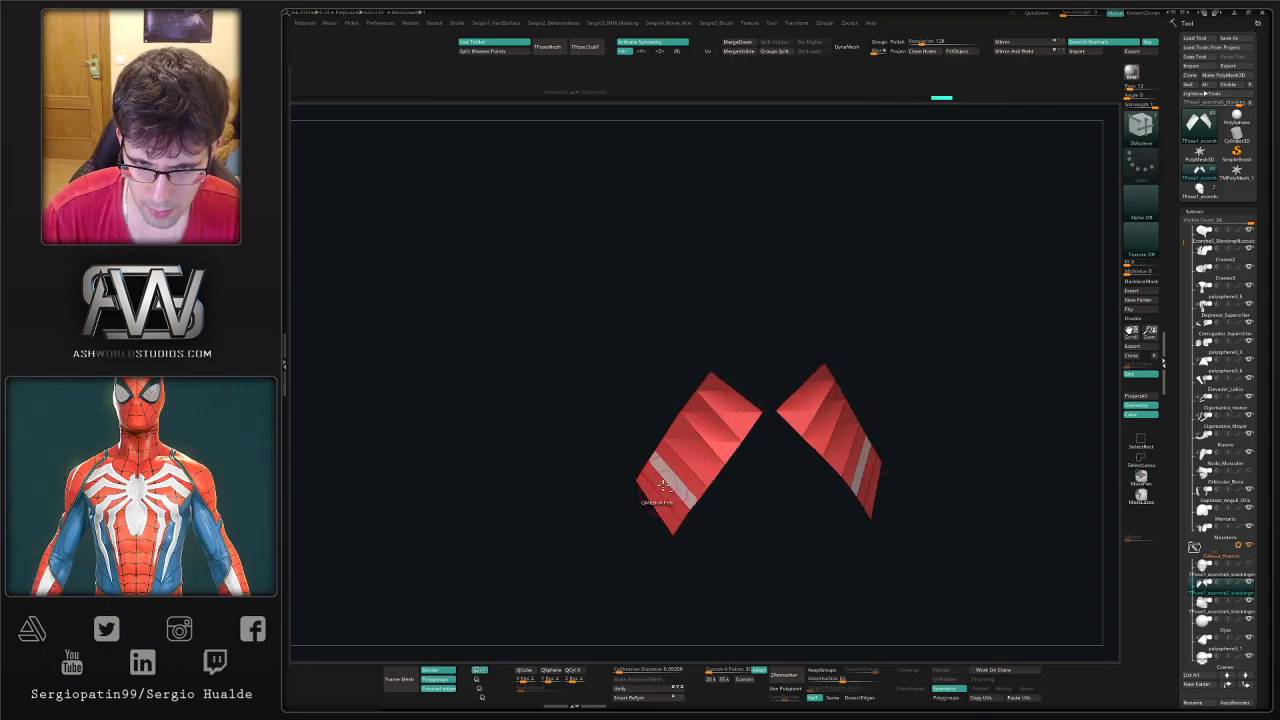
pyautogui.hotkey('ctrl', 'z')
pyautogui.keyDown('alt'); pyautogui.click(678, 477); pyautogui.keyUp('alt')
pyautogui.keyDown('alt'); pyautogui.click(666, 494); pyautogui.keyUp('alt')
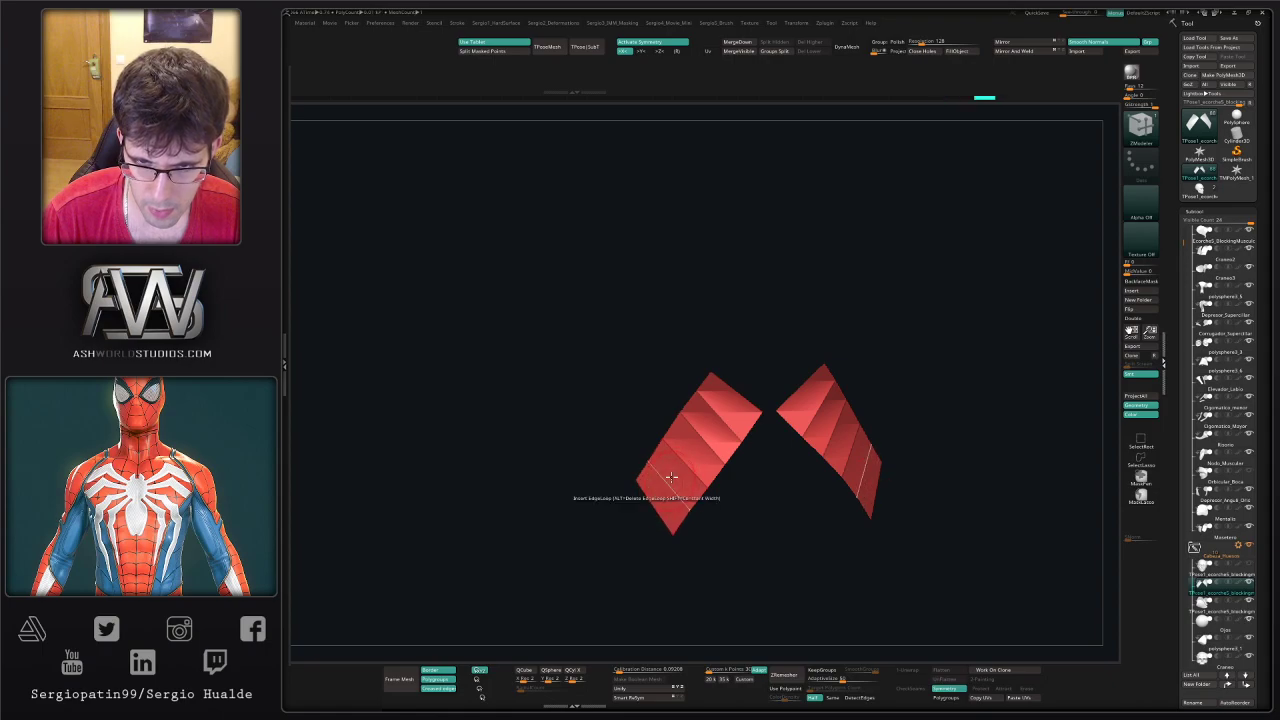
pyautogui.click(705, 421)
# - Switch back to the Move brush, show the skull around the bands and restore its neutral grey colour
pyautogui.press('b')
pyautogui.press('m')
pyautogui.press('v')
pyautogui.hotkey('alt', 's')
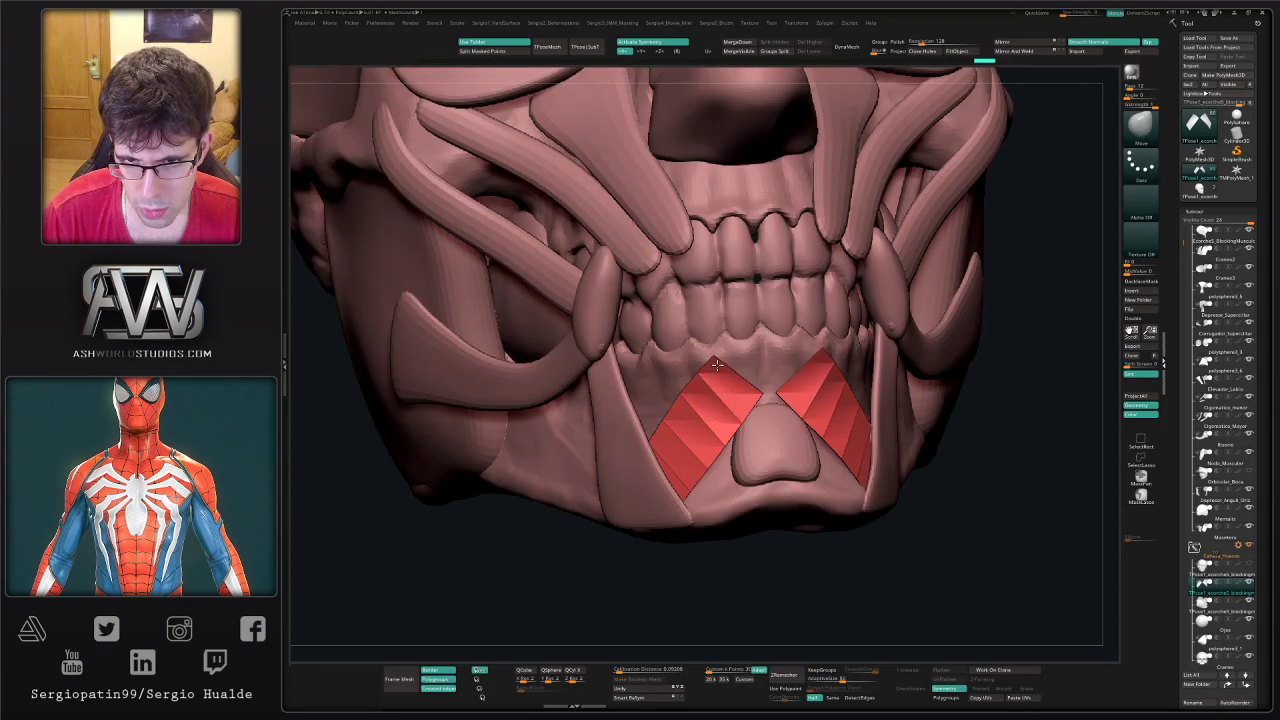
pyautogui.press('space')
pyautogui.click(599, 389)
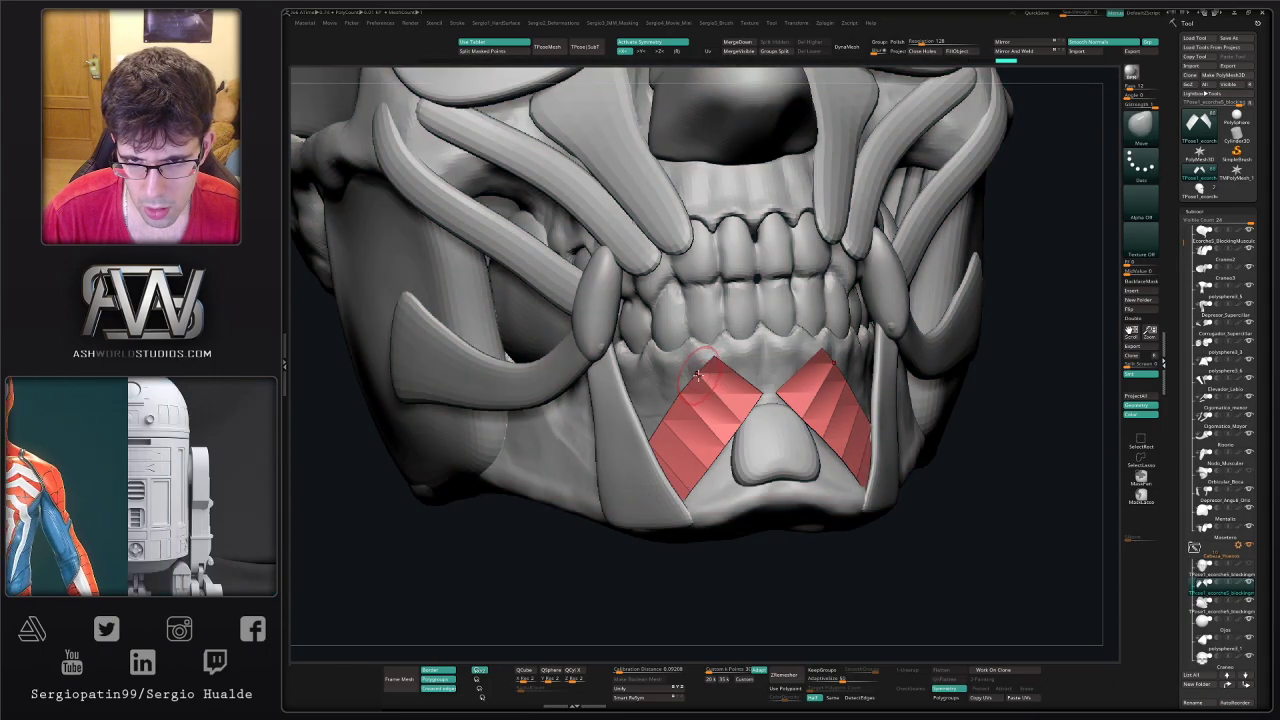
# - Move the bands' upper ends to lie flat beneath the lower front teeth, fitting them to the jaw above the chin muscle
pyautogui.moveTo(679, 420); pyautogui.dragTo(718, 424, button='right')
pyautogui.click(712, 388)
pyautogui.moveTo(735, 386); pyautogui.dragTo(718, 386)
pyautogui.moveTo(745, 385)
pyautogui.mouseDown(button='right')
pyautogui.moveTo(706, 385)
pyautogui.moveTo(700, 365)
pyautogui.mouseUp(button='right')
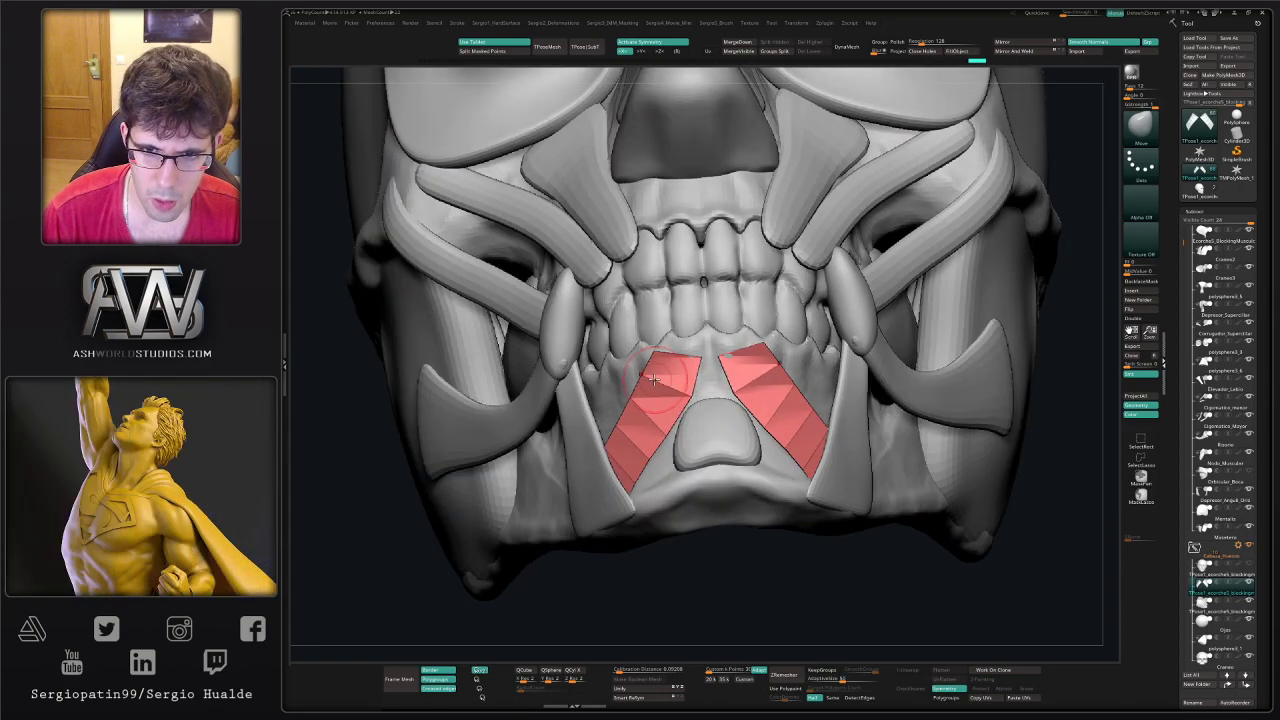
pyautogui.moveTo(652, 365); pyautogui.dragTo(661, 355, button='right')
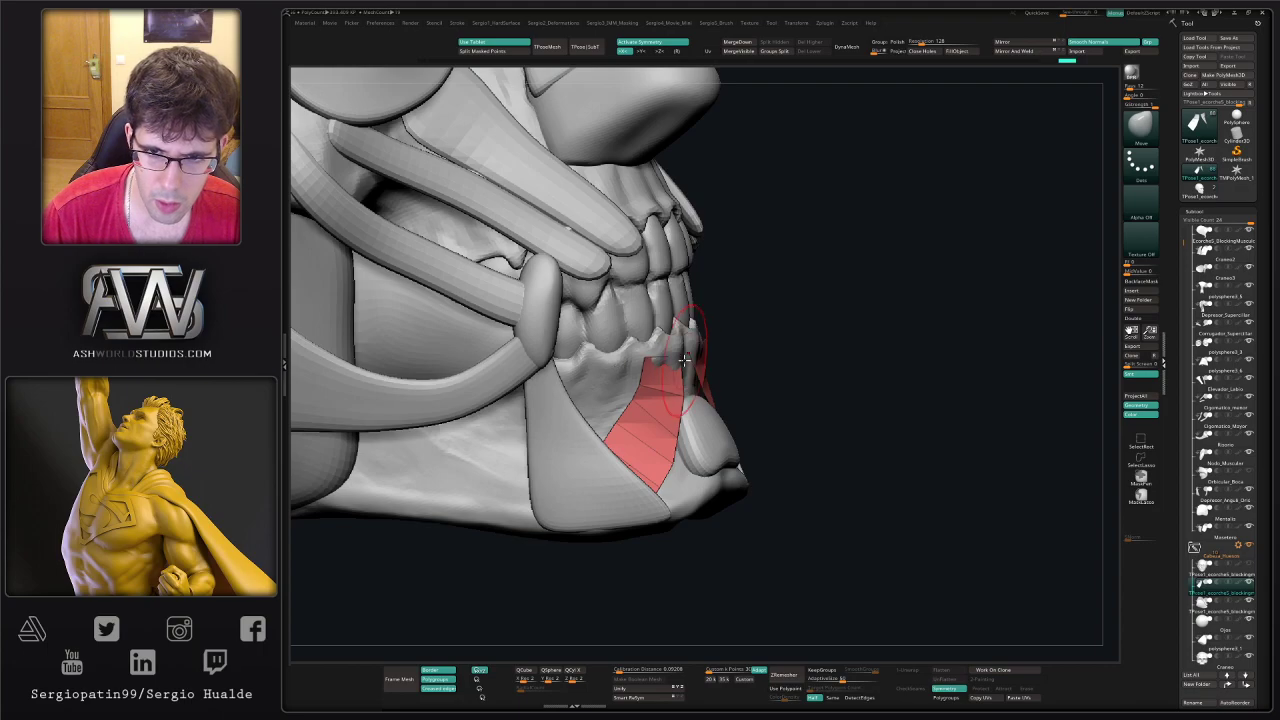
pyautogui.moveTo(636, 397)
pyautogui.mouseDown(button='right')
pyautogui.moveTo(625, 397)
pyautogui.moveTo(652, 379)
pyautogui.moveTo(623, 393)
pyautogui.mouseUp(button='right')
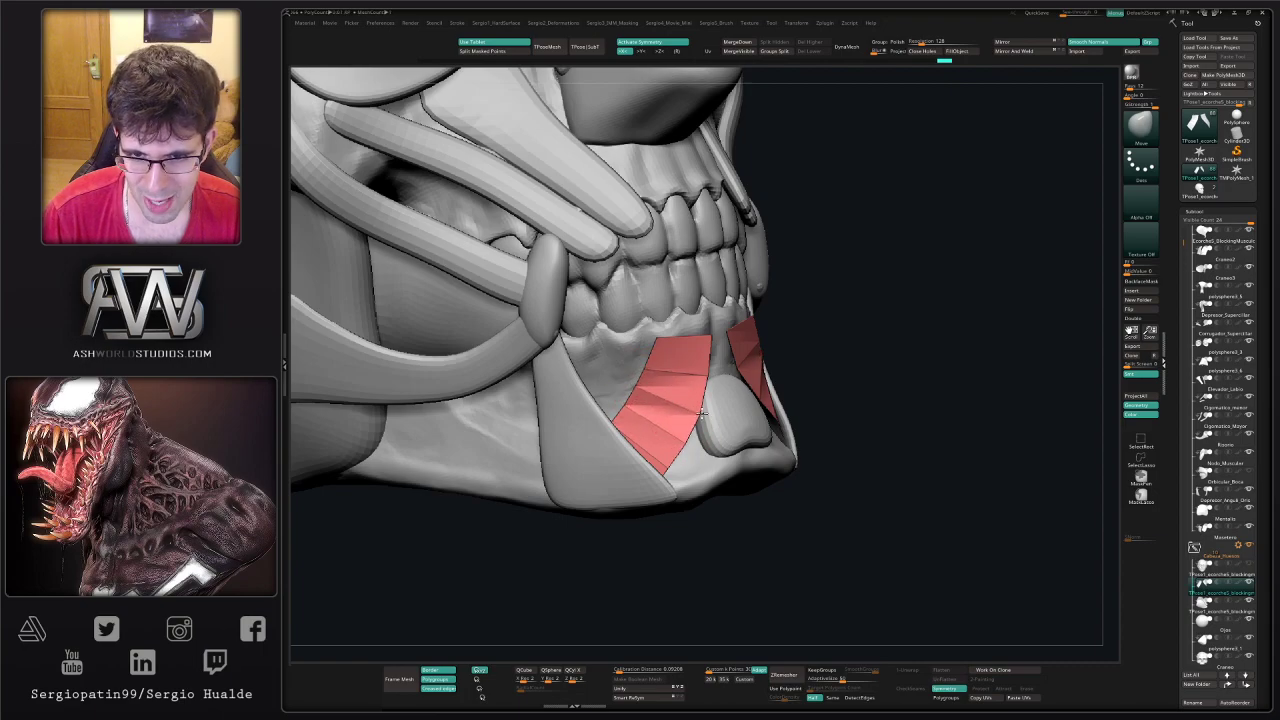
# - Reshape the upper inner corners of both bands with the Move brush, fitting them to the jaw beside the chin muscle
pyautogui.moveTo(713, 398); pyautogui.dragTo(655, 422, button='right')
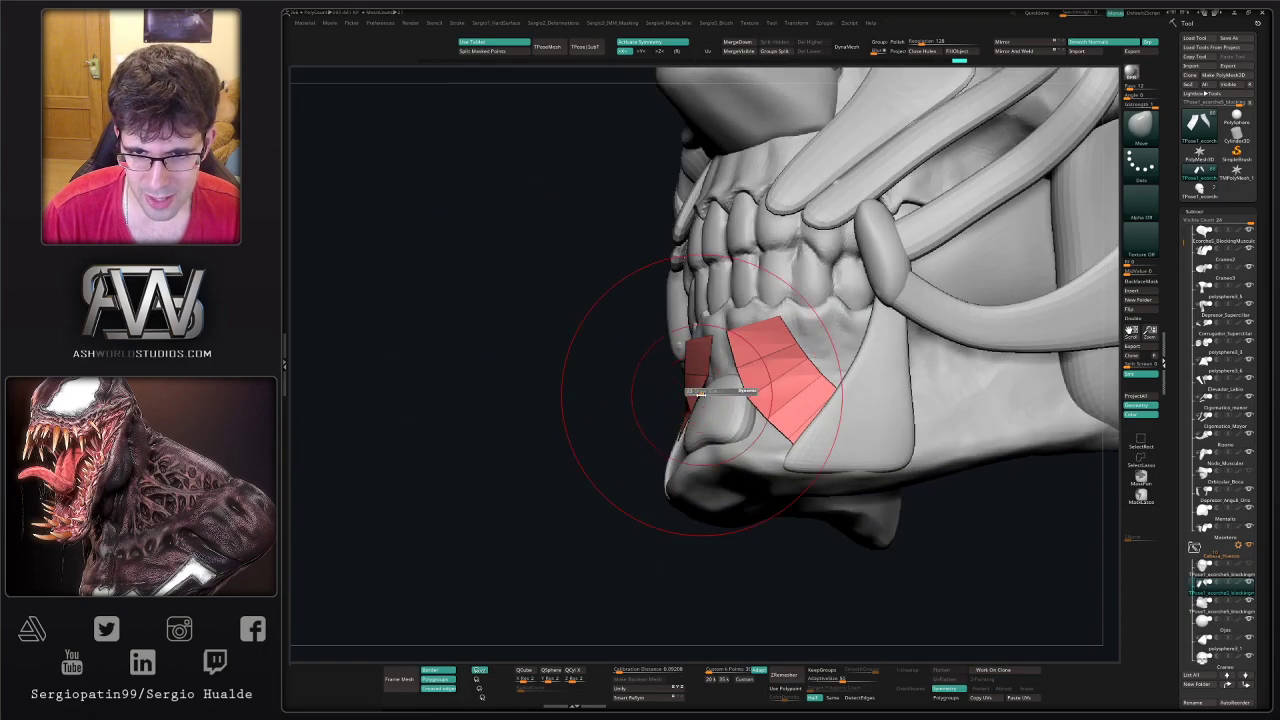
pyautogui.moveTo(709, 380); pyautogui.dragTo(705, 369)
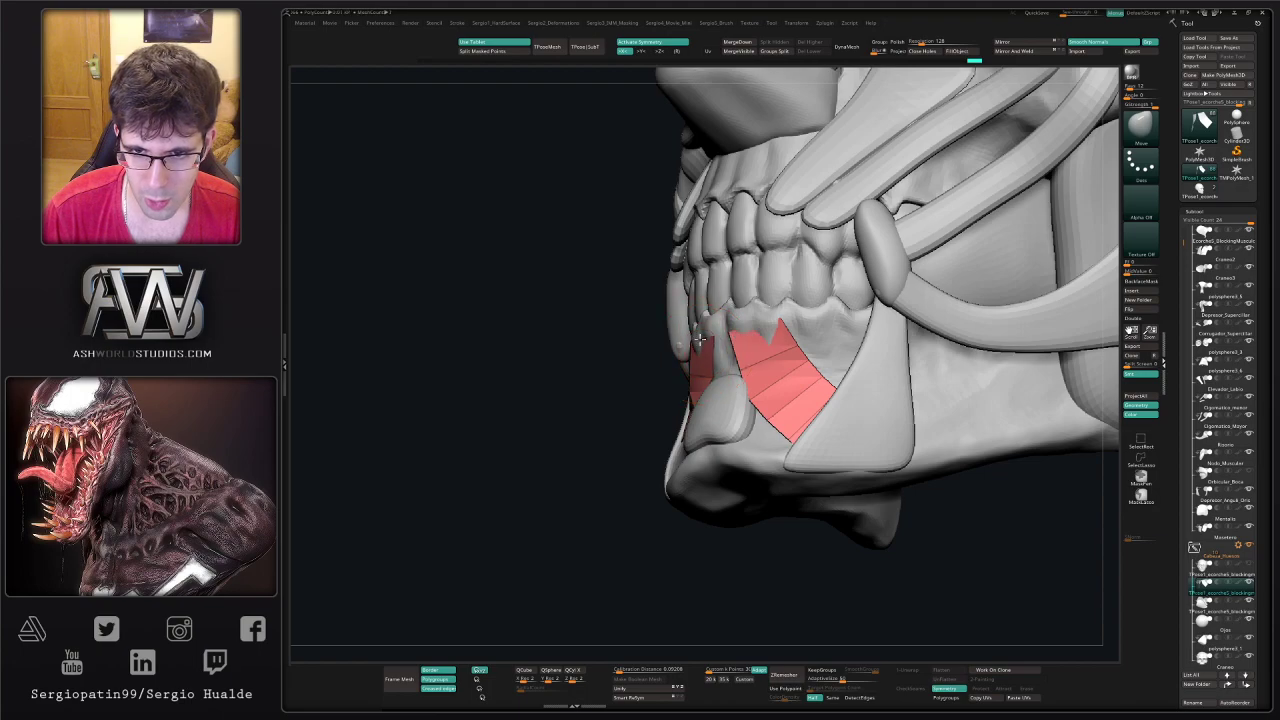
pyautogui.moveTo(686, 339); pyautogui.dragTo(723, 435, button='right')
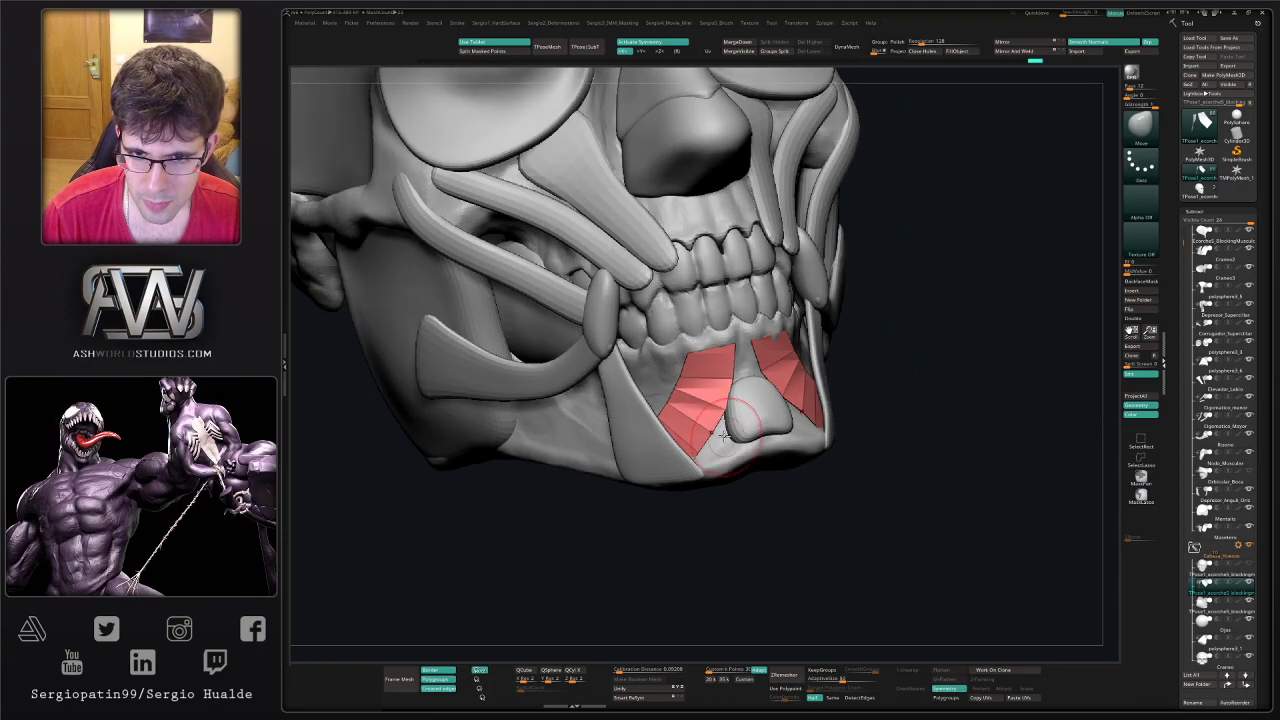
# - Try to smooth the isolated bands' surface, and undo the last strokes
pyautogui.keyDown('ctrl'); pyautogui.keyDown('shift'); pyautogui.click(670, 422); pyautogui.keyUp('shift'); pyautogui.keyUp('ctrl')
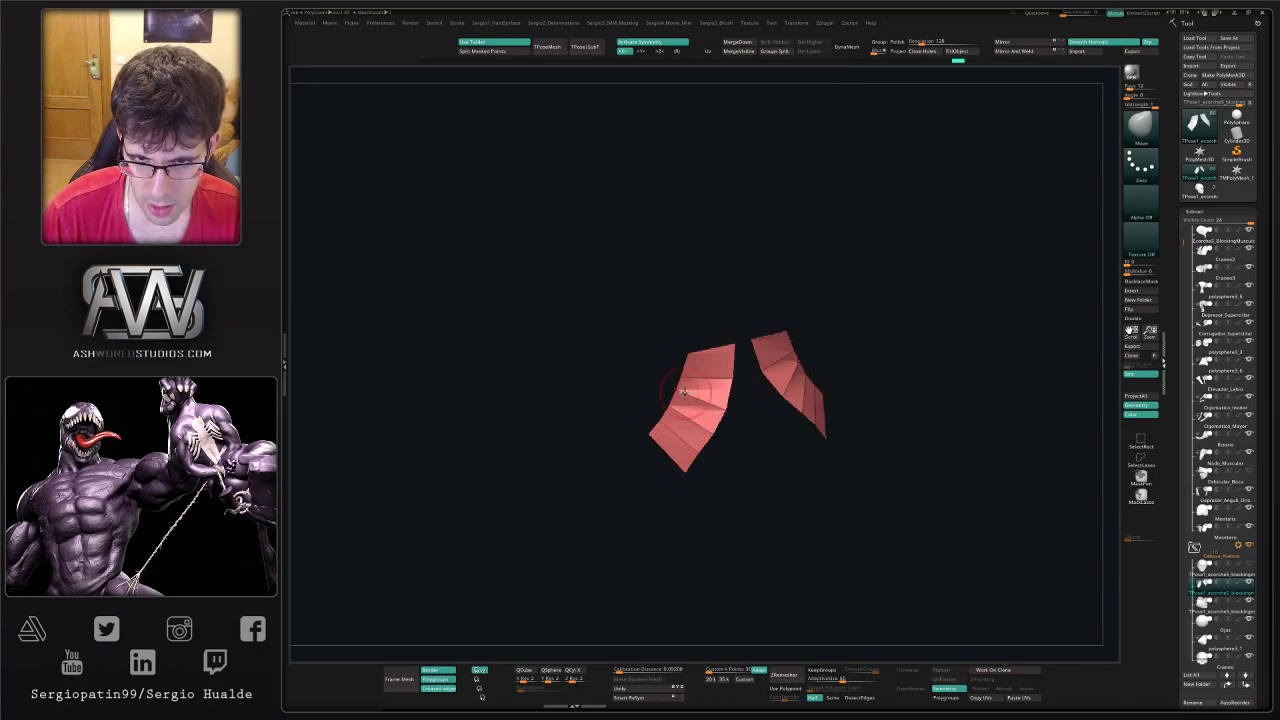
pyautogui.moveTo(684, 394)
pyautogui.keyDown('shift'); pyautogui.mouseDown()
pyautogui.moveTo(698, 396)
pyautogui.moveTo(684, 392)
pyautogui.mouseUp(); pyautogui.keyUp('shift')
pyautogui.moveTo(684, 392); pyautogui.dragTo(737, 389, button='right')
pyautogui.keyDown('shift'); pyautogui.moveTo(694, 387); pyautogui.dragTo(683, 400); pyautogui.keyUp('shift')
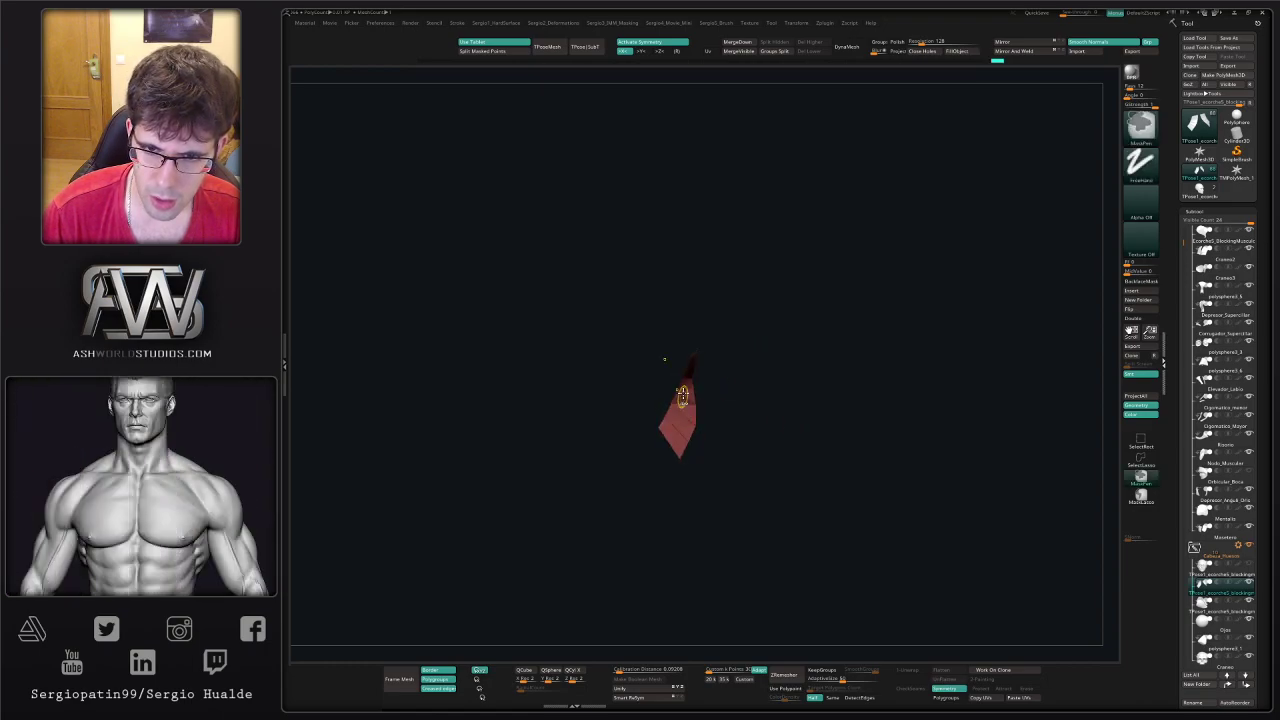
pyautogui.moveTo(683, 400); pyautogui.dragTo(703, 434, button='right')
pyautogui.keyDown('shift'); pyautogui.moveTo(703, 434); pyautogui.dragTo(715, 457); pyautogui.keyUp('shift')
pyautogui.moveTo(715, 457); pyautogui.dragTo(689, 415, button='right')
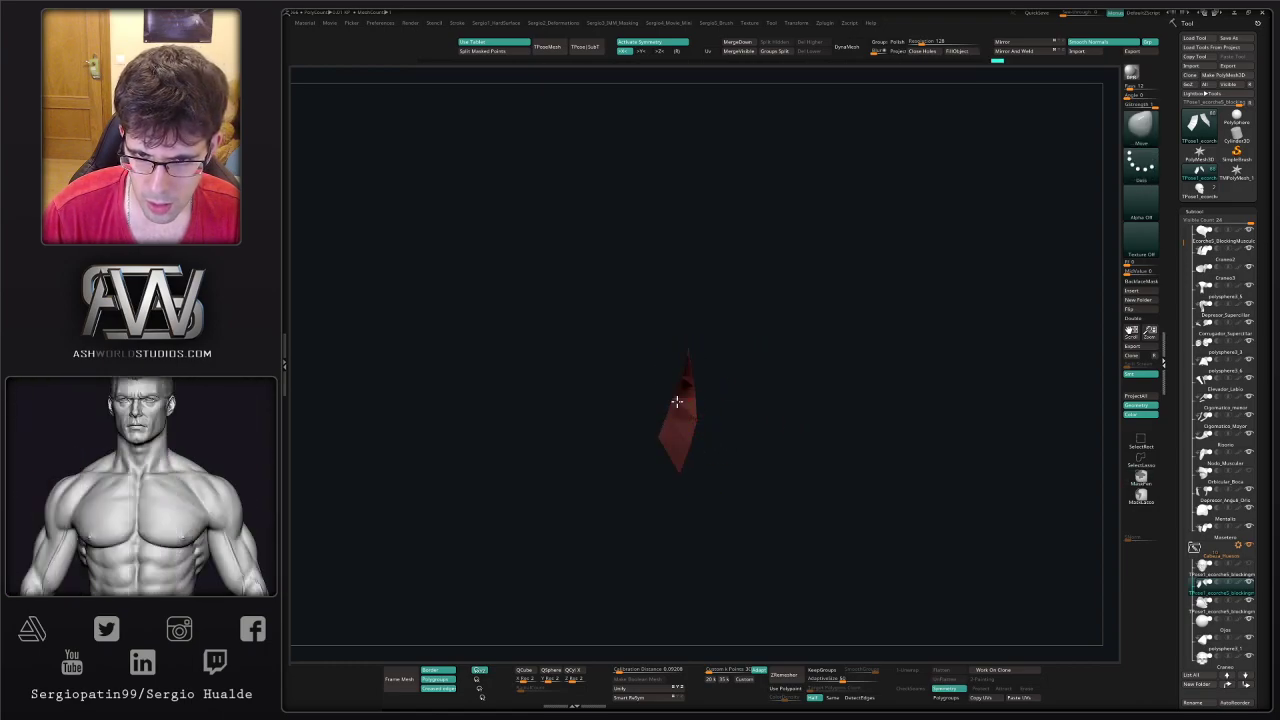
pyautogui.hotkey('ctrl', 'z')
pyautogui.hotkey('ctrl', 'z')
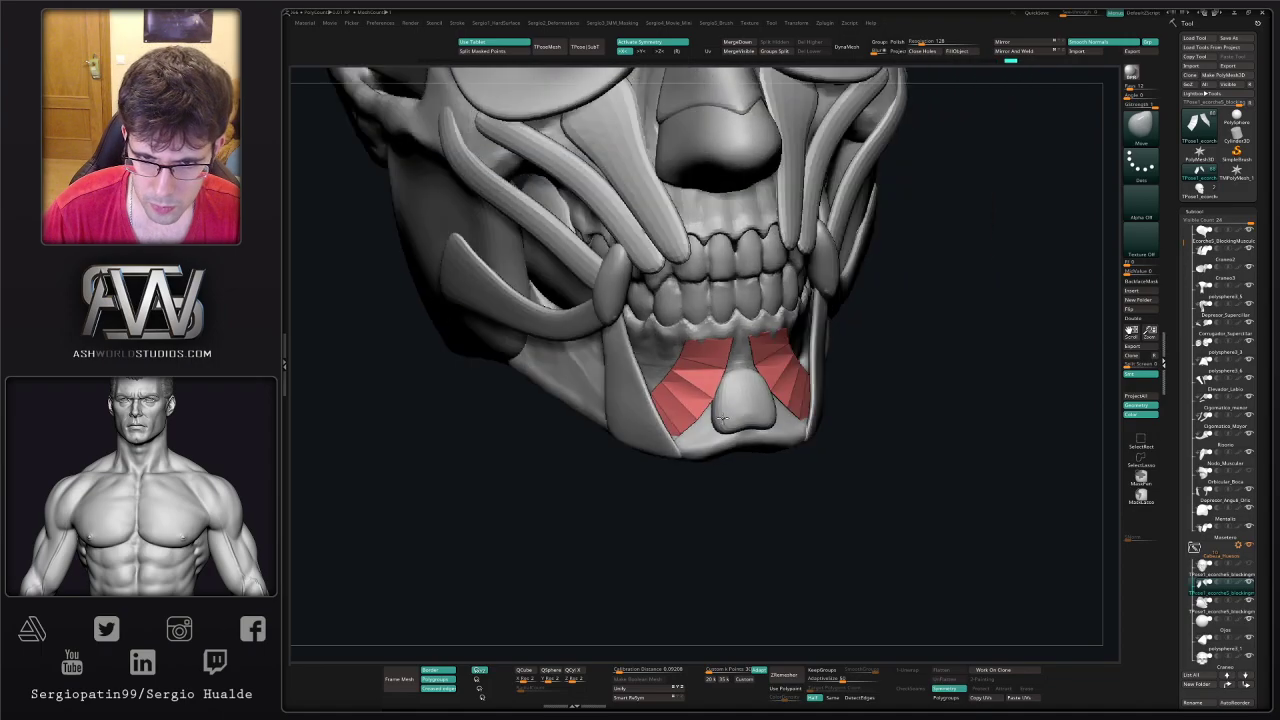
# - Adjust the outer corners of the bands' upper ends beneath the lower teeth with the Move brush
pyautogui.moveTo(723, 418); pyautogui.dragTo(670, 340, button='right')
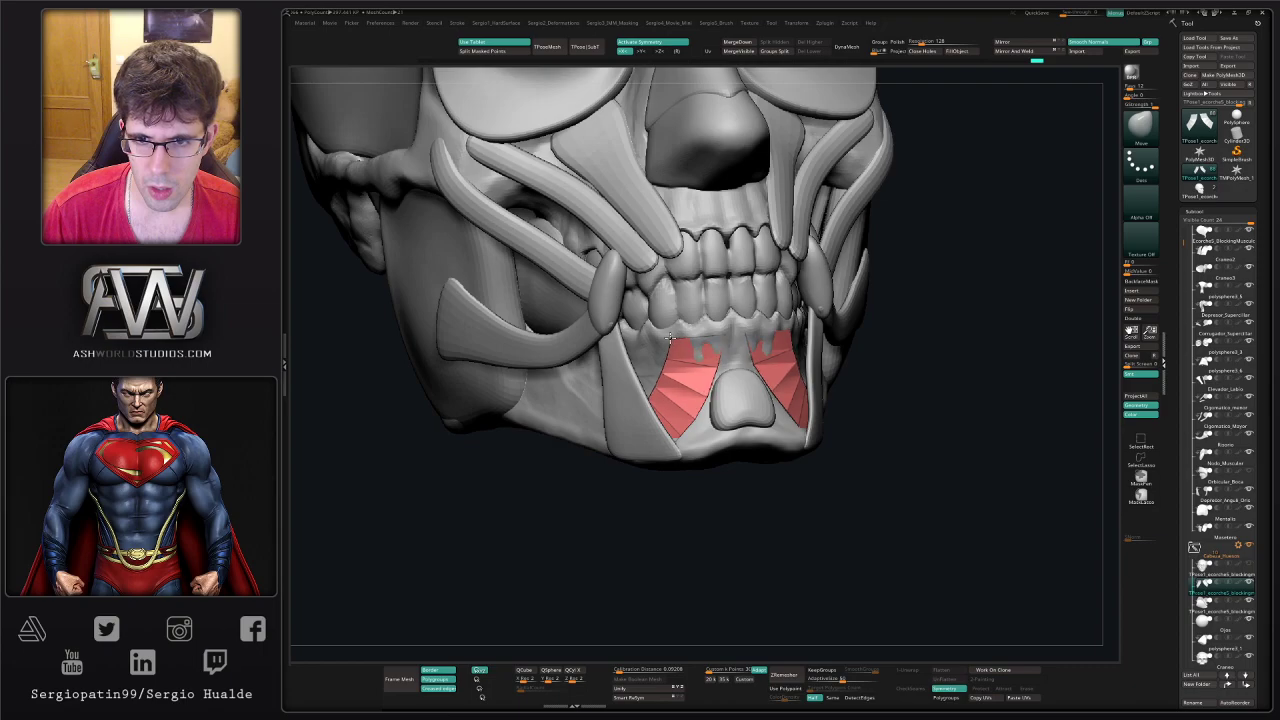
pyautogui.moveTo(670, 338); pyautogui.dragTo(672, 336)
pyautogui.moveTo(712, 340)
pyautogui.mouseDown(button='right')
pyautogui.moveTo(765, 345)
pyautogui.moveTo(655, 347)
pyautogui.moveTo(671, 326)
pyautogui.moveTo(660, 400)
pyautogui.moveTo(691, 390)
pyautogui.mouseUp(button='right')
# - Isolate the bands, insert a central lengthwise edge loop in each with ZModeler, and return to the Move brush
pyautogui.hotkey('alt', 's')
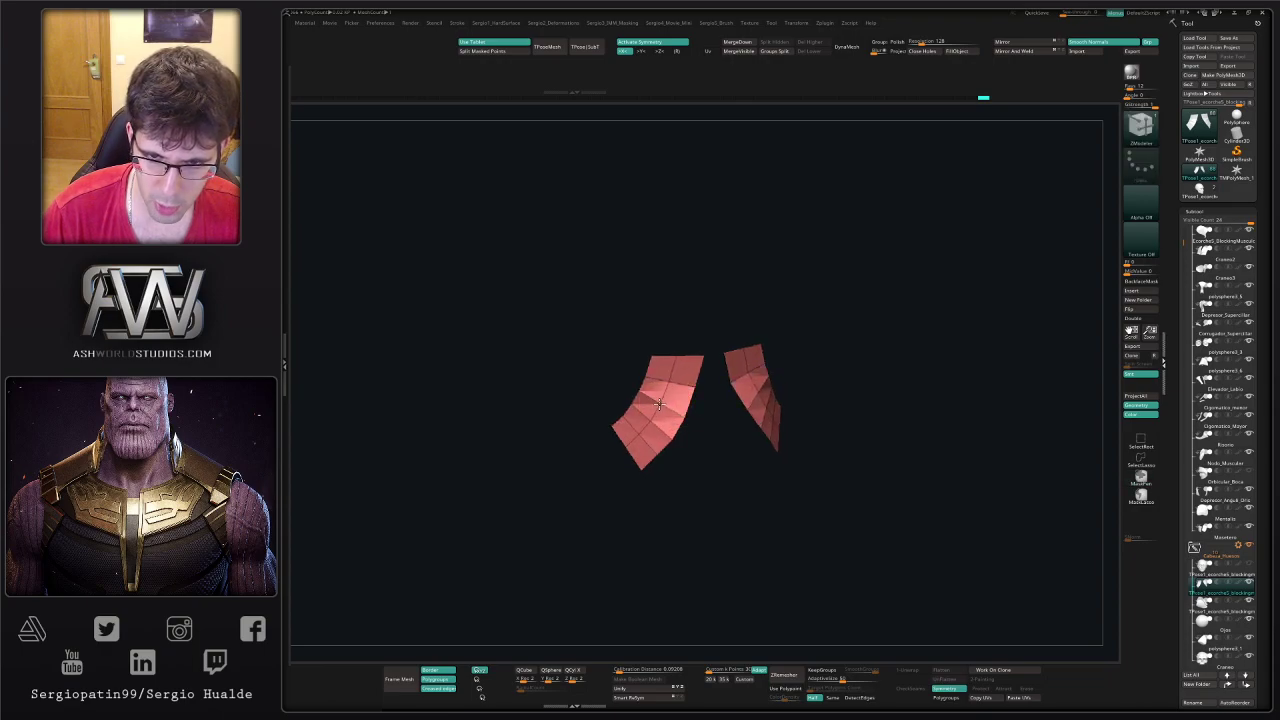
pyautogui.keyDown('ctrl'); pyautogui.moveTo(683, 330); pyautogui.dragTo(645, 384); pyautogui.keyUp('ctrl')
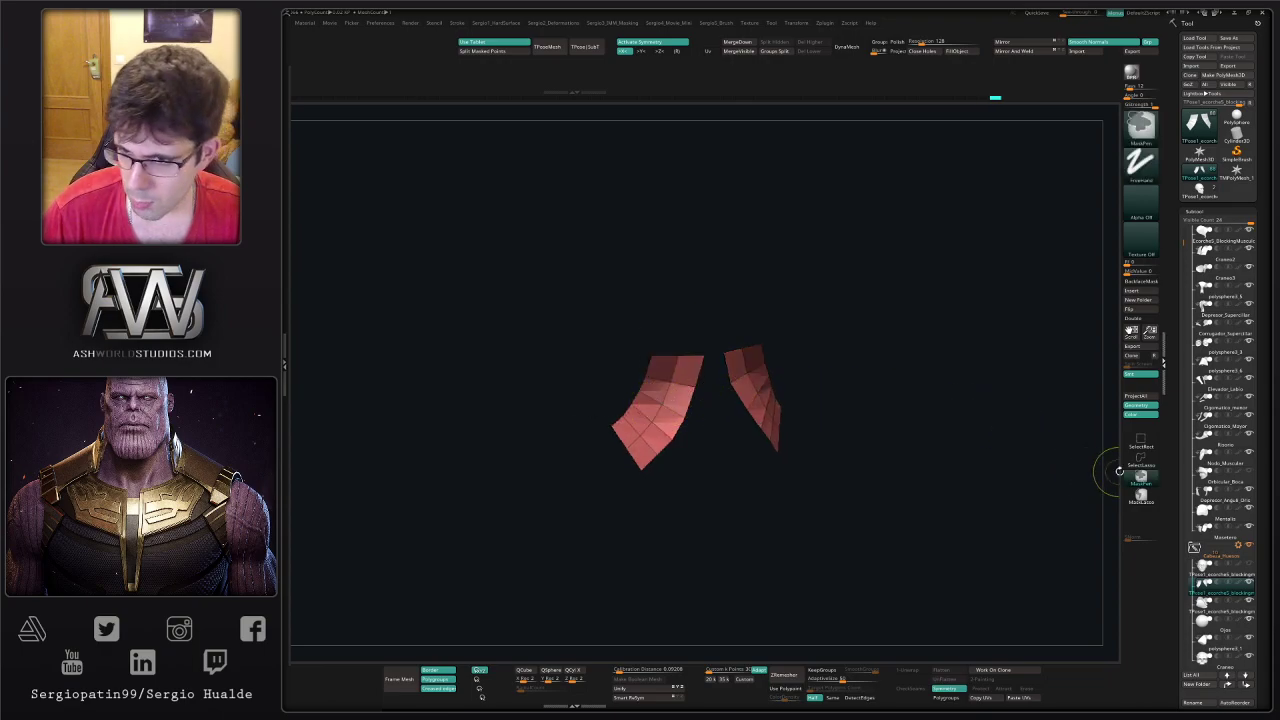
pyautogui.keyDown('ctrl'); pyautogui.click(1141, 495); pyautogui.keyUp('ctrl')
pyautogui.hotkey('ctrl', 'z')
pyautogui.moveTo(670, 341)
pyautogui.keyDown('ctrl'); pyautogui.mouseDown()
pyautogui.moveTo(607, 467)
pyautogui.moveTo(662, 402)
pyautogui.moveTo(672, 340)
pyautogui.mouseUp(); pyautogui.keyUp('ctrl')
pyautogui.moveTo(706, 397); pyautogui.dragTo(677, 421, button='right')
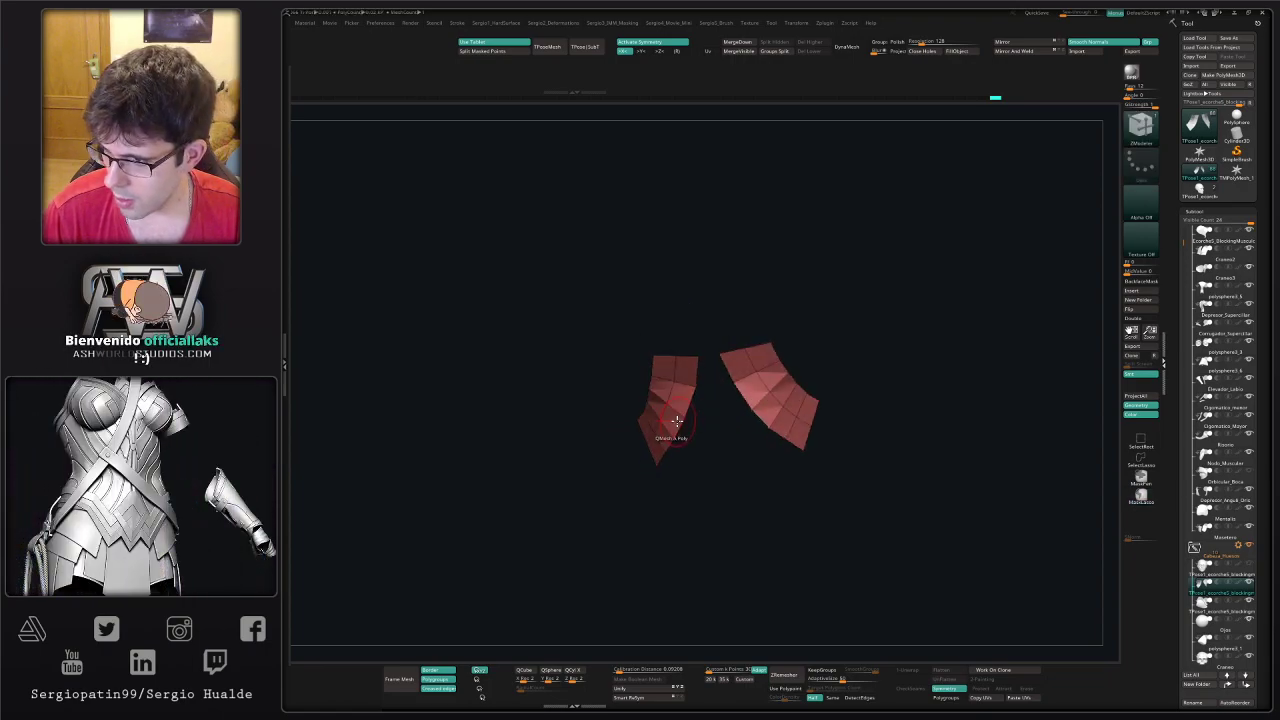
pyautogui.moveTo(676, 422); pyautogui.dragTo(679, 437)
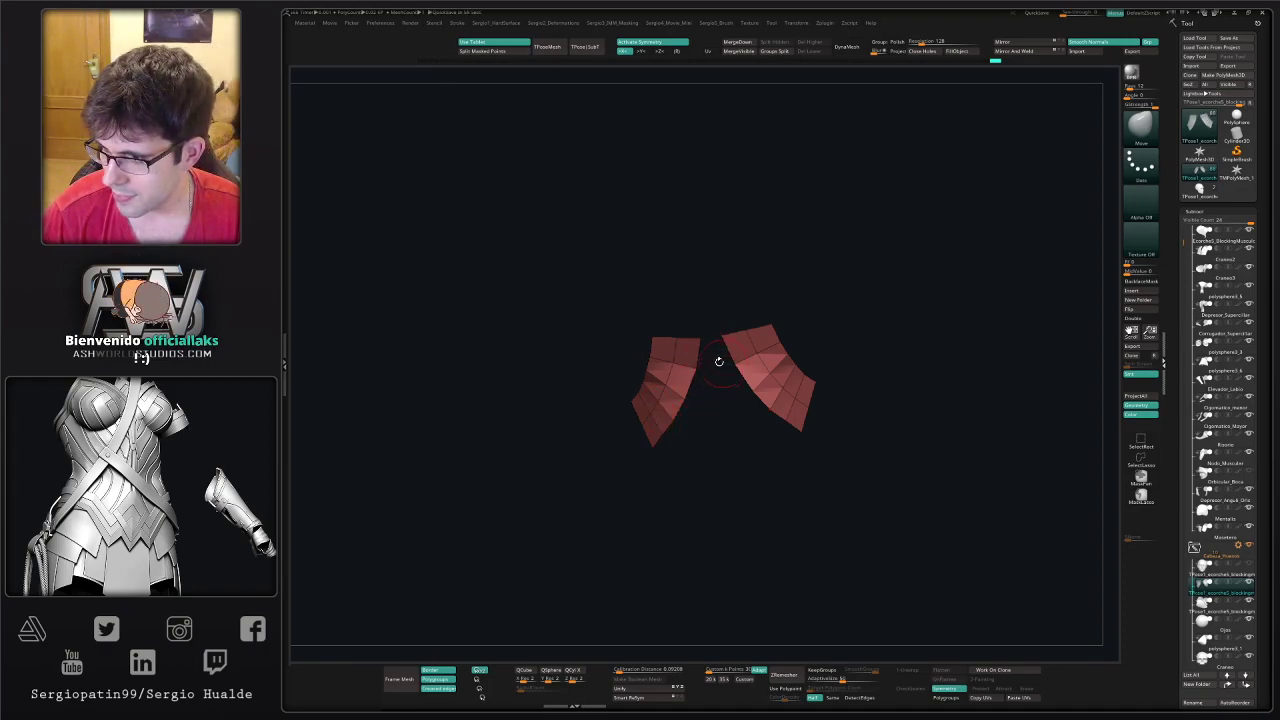
# - Move the bands' subtool directly beneath Depressor_Anguli_Oris in the subtool order and duplicate it
pyautogui.moveTo(718, 361); pyautogui.dragTo(646, 360, button='right')
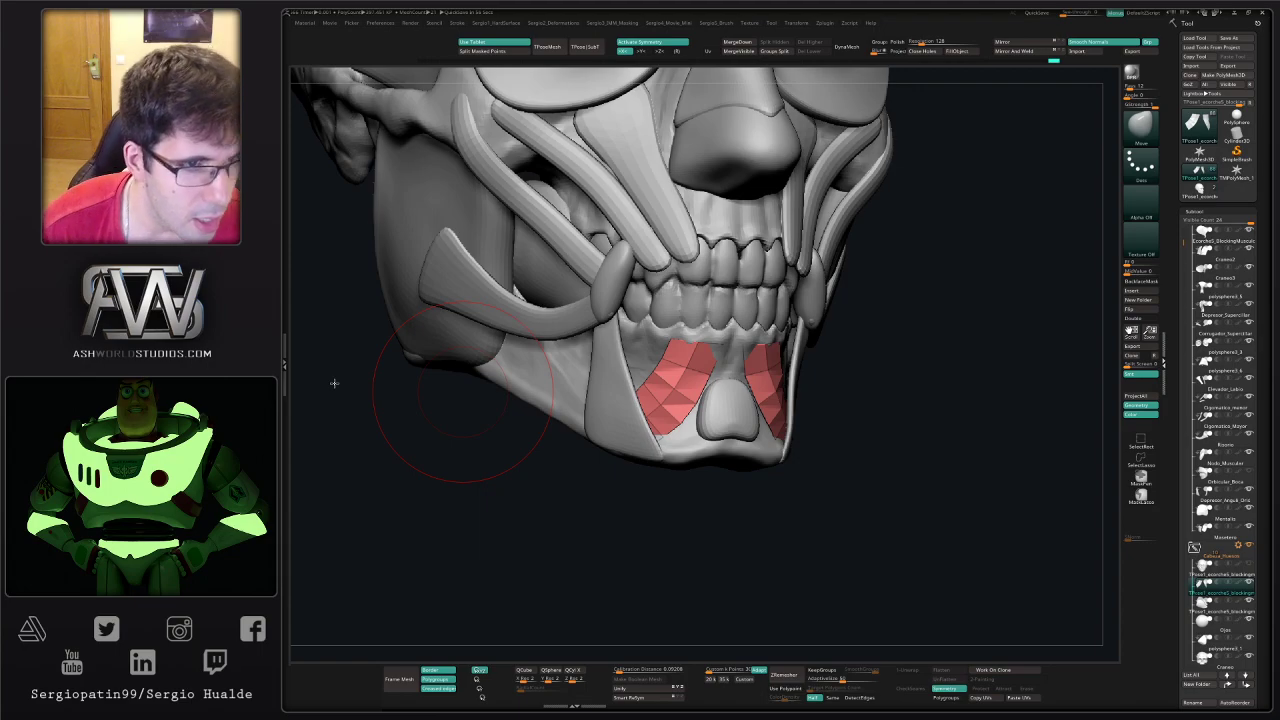
pyautogui.moveTo(543, 457); pyautogui.dragTo(737, 457, button='right')
pyautogui.moveTo(703, 387); pyautogui.dragTo(705, 428, button='right')
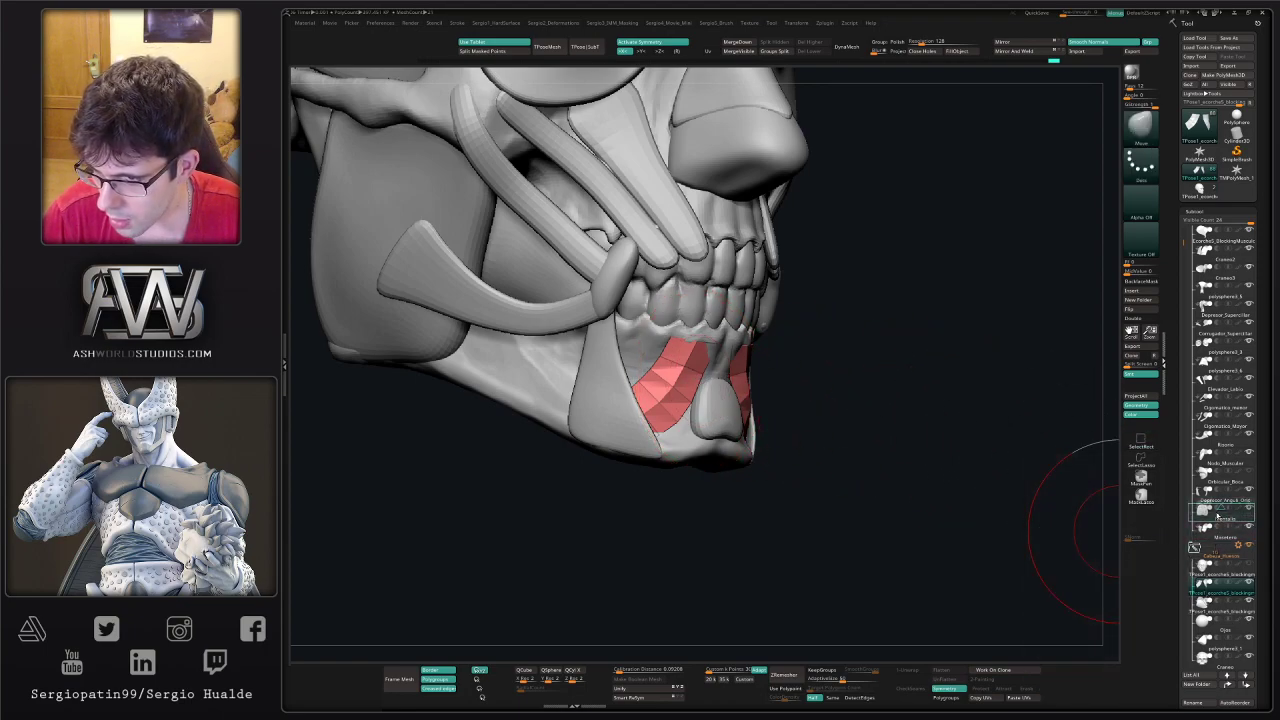
pyautogui.moveTo(1217, 515); pyautogui.dragTo(1216, 508)
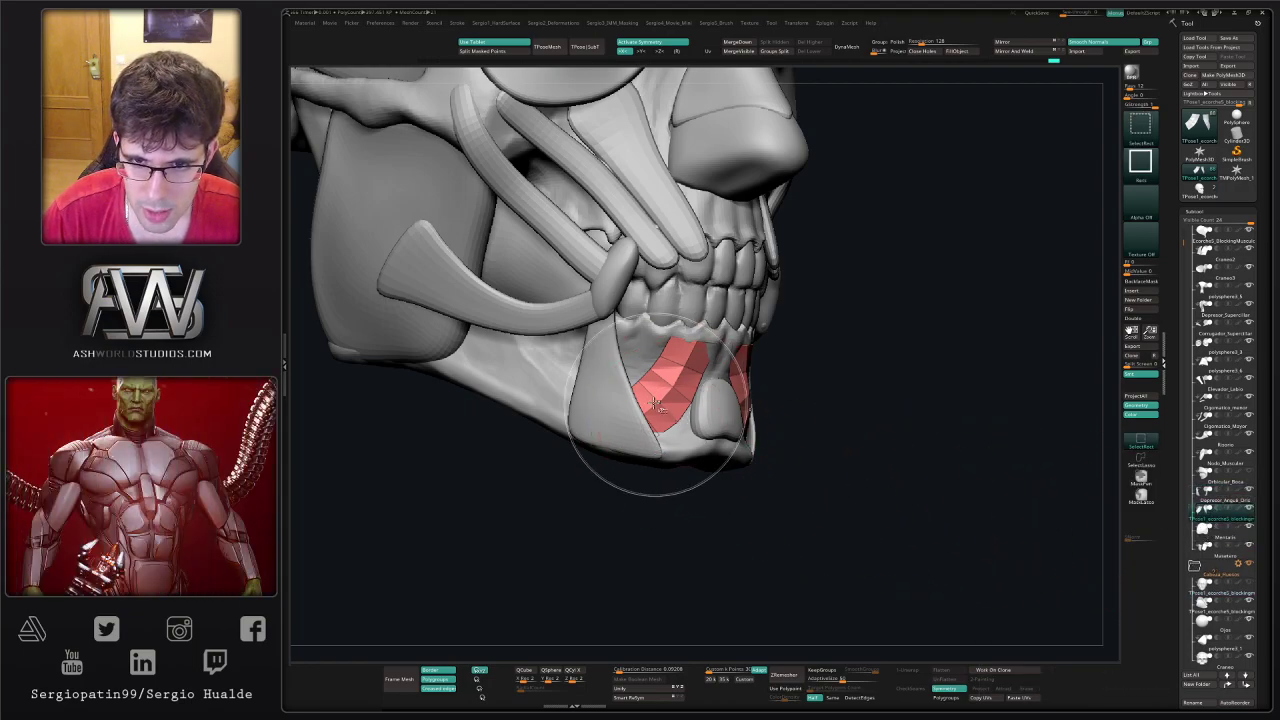
pyautogui.hotkey('ctrl', 'shift', 'd')
pyautogui.moveTo(674, 415); pyautogui.dragTo(676, 398, button='right')
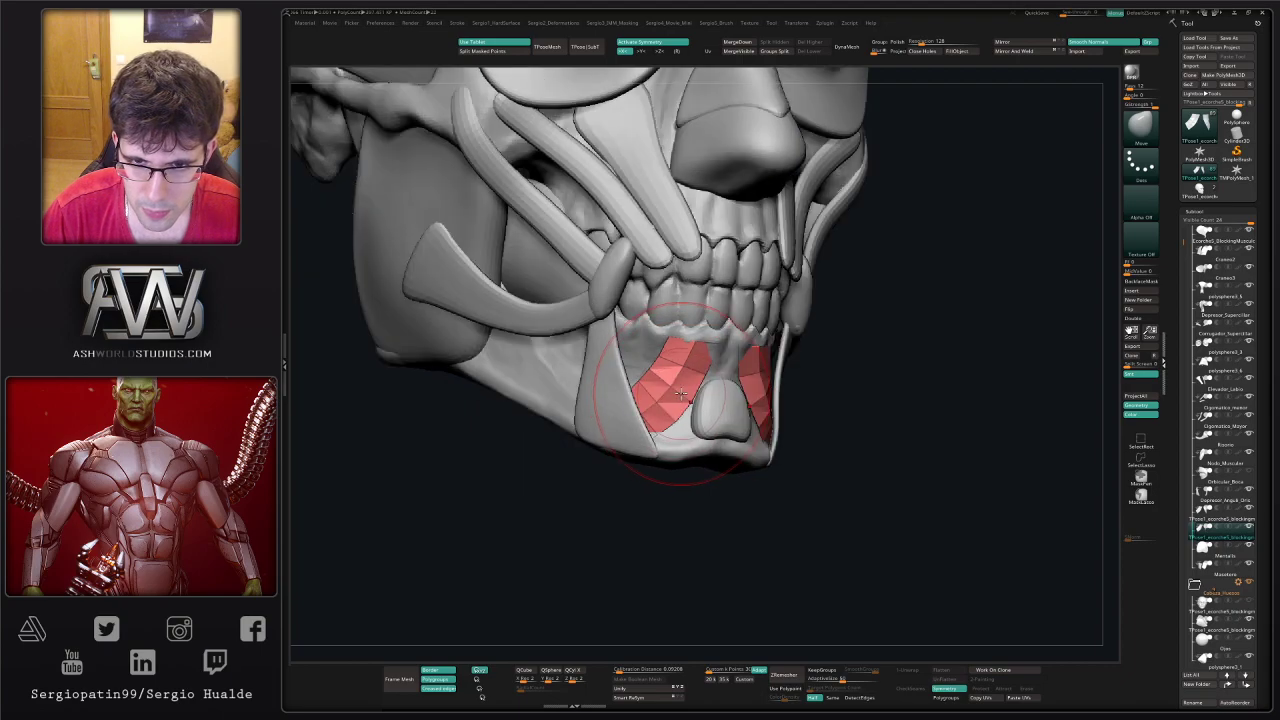
# - Delete the central lengthwise edge loop from the duplicated bands with ZModeler, and return to the Move brush
pyautogui.press('b')
pyautogui.press('z')
pyautogui.press('m')
pyautogui.press('Up')
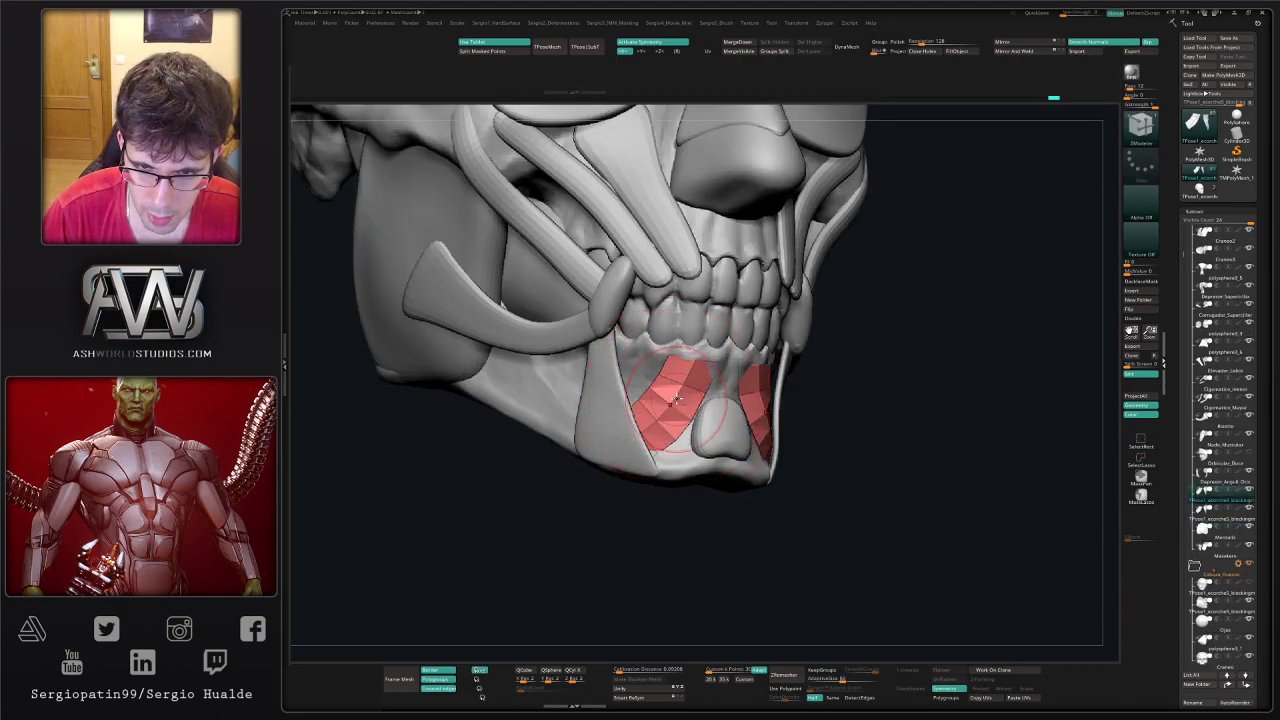
pyautogui.keyDown('ctrl'); pyautogui.keyDown('shift'); pyautogui.click(670, 404); pyautogui.keyUp('shift'); pyautogui.keyUp('ctrl')
pyautogui.press('f')
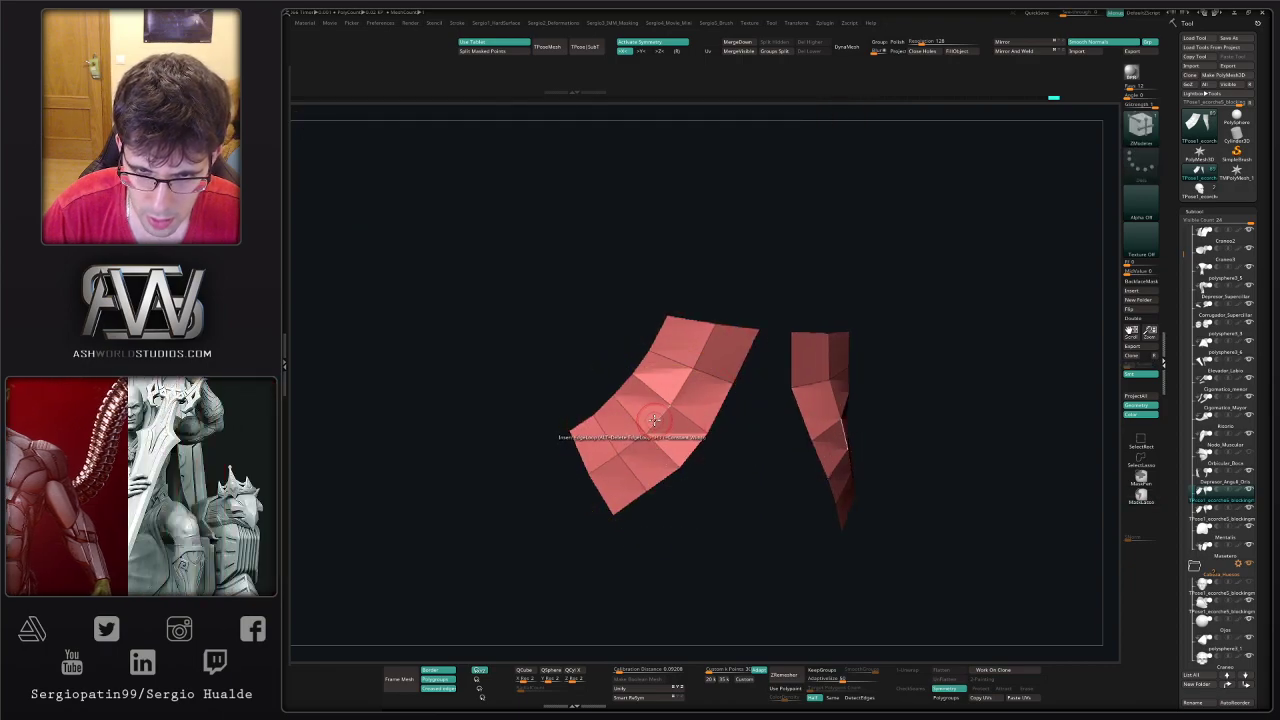
pyautogui.moveTo(655, 449)
pyautogui.keyDown('ctrl'); pyautogui.mouseDown(button='right')
pyautogui.moveTo(662, 418)
pyautogui.moveTo(663, 442)
pyautogui.mouseUp(button='right'); pyautogui.keyUp('ctrl')
pyautogui.press('space')
pyautogui.press('b')
pyautogui.press('m')
pyautogui.press('v')
pyautogui.press('s')
pyautogui.hotkey('shift', 'f')
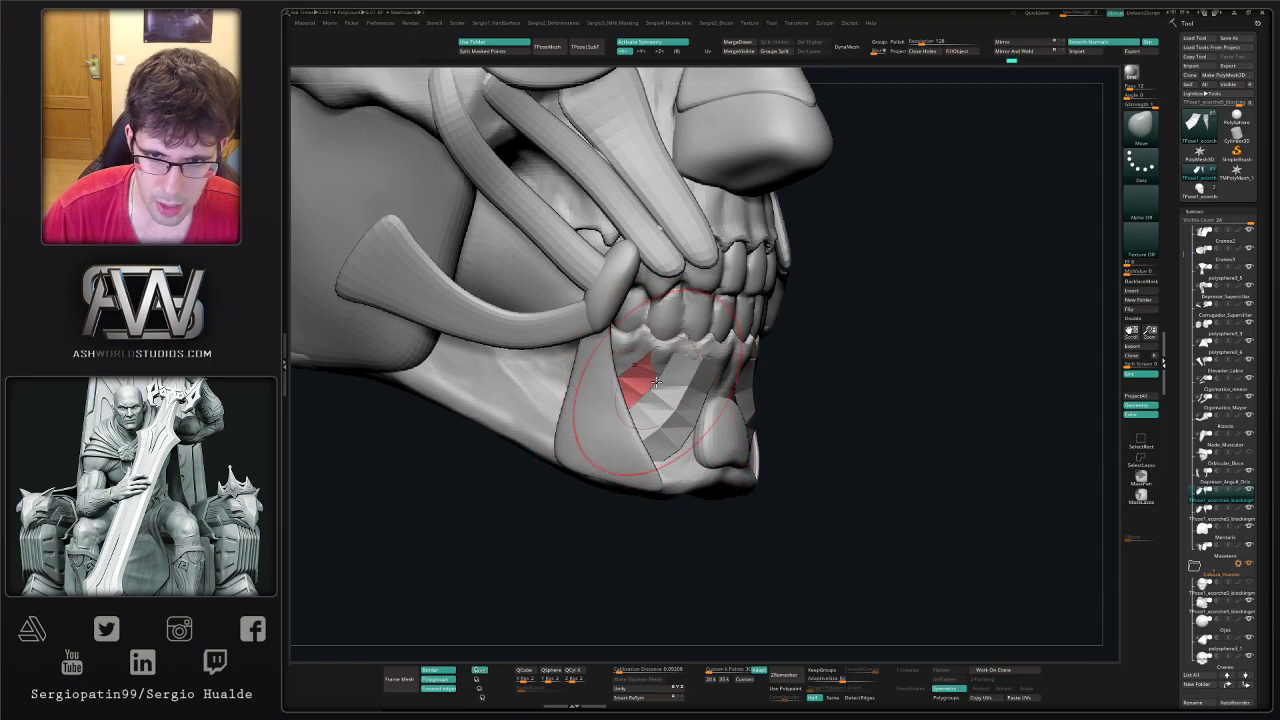
# - Move the duplicated bands outward behind the depressor anguli oris muscles, slanting them from the lower teeth toward the jaw's lower edge
pyautogui.moveTo(648, 372); pyautogui.dragTo(572, 367)
pyautogui.moveTo(700, 372); pyautogui.dragTo(640, 370, button='right')
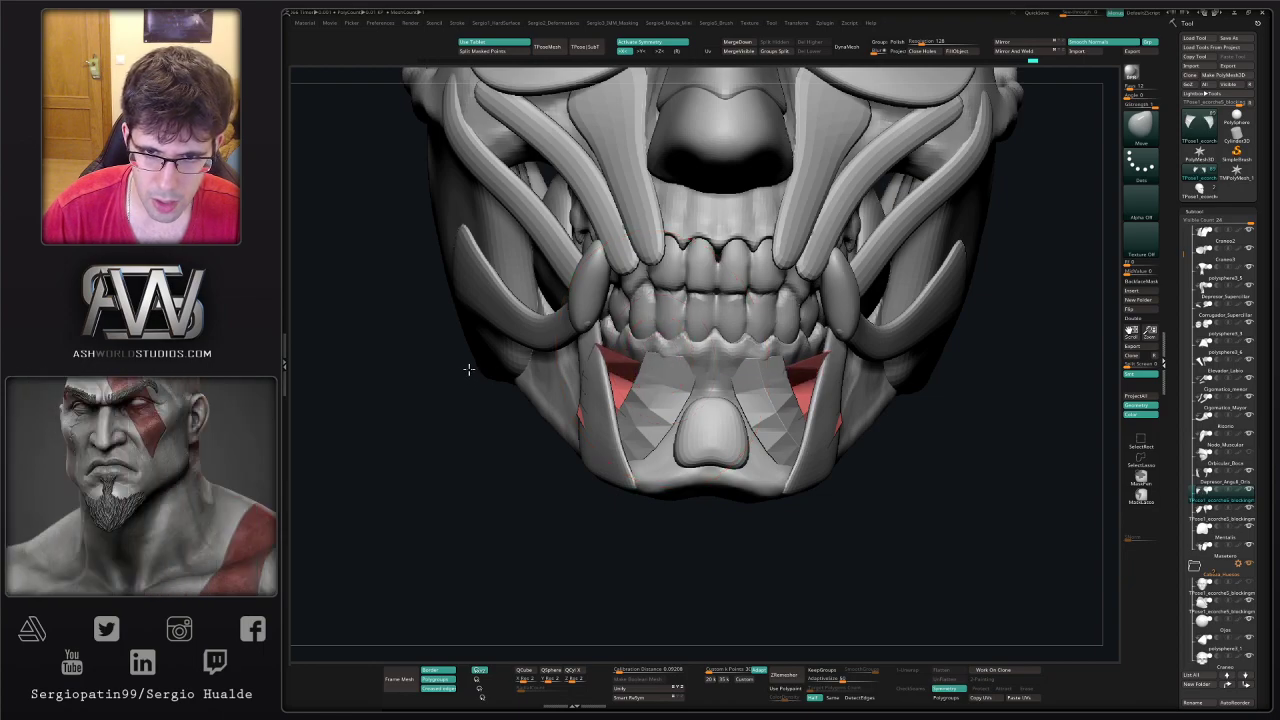
pyautogui.hotkey('alt', 's')
pyautogui.moveTo(669, 391); pyautogui.dragTo(645, 384, button='right')
pyautogui.moveTo(645, 384); pyautogui.dragTo(619, 390)
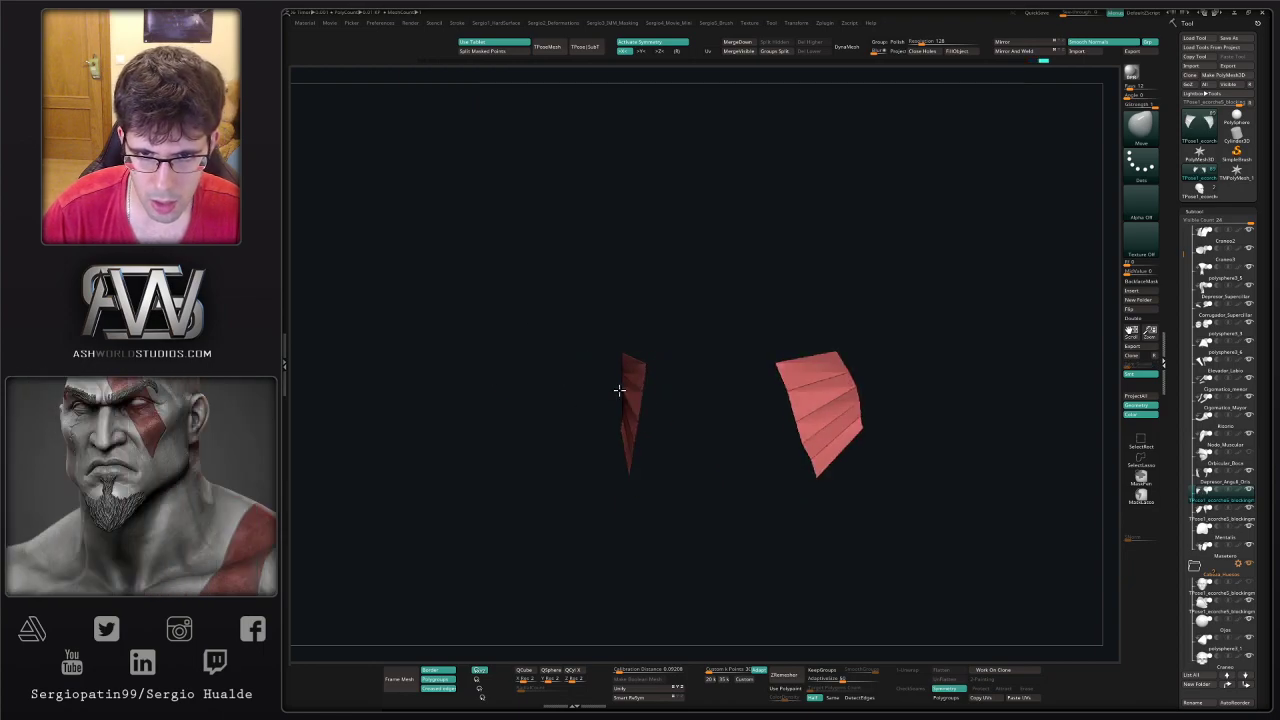
pyautogui.moveTo(619, 390); pyautogui.dragTo(650, 389, button='right')
pyautogui.hotkey('alt', 's')
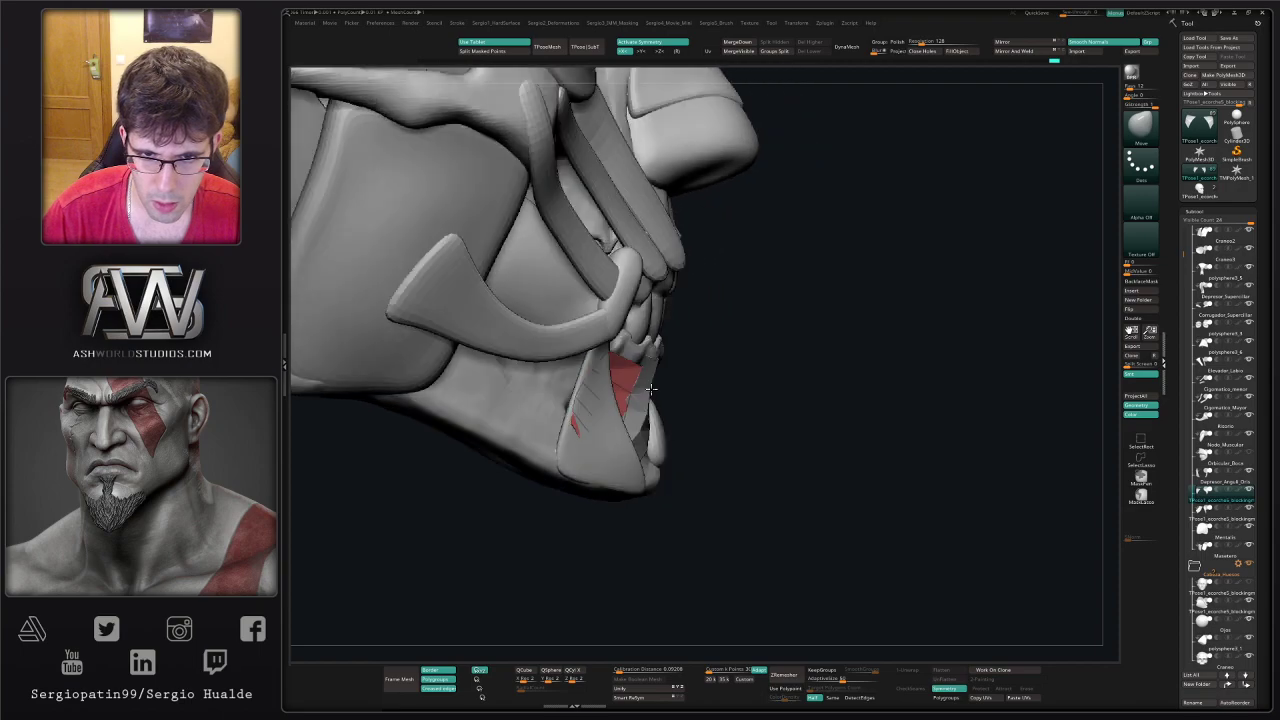
pyautogui.moveTo(651, 389); pyautogui.dragTo(590, 380)
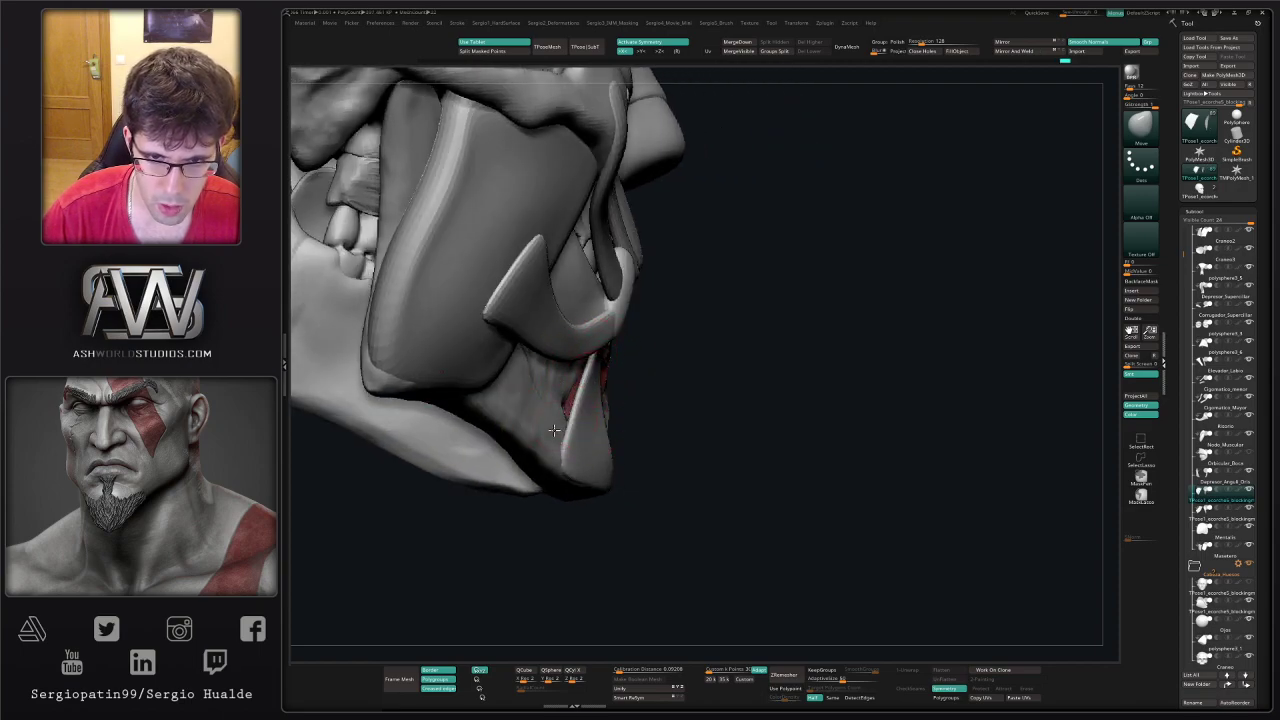
pyautogui.moveTo(567, 425); pyautogui.dragTo(595, 409)
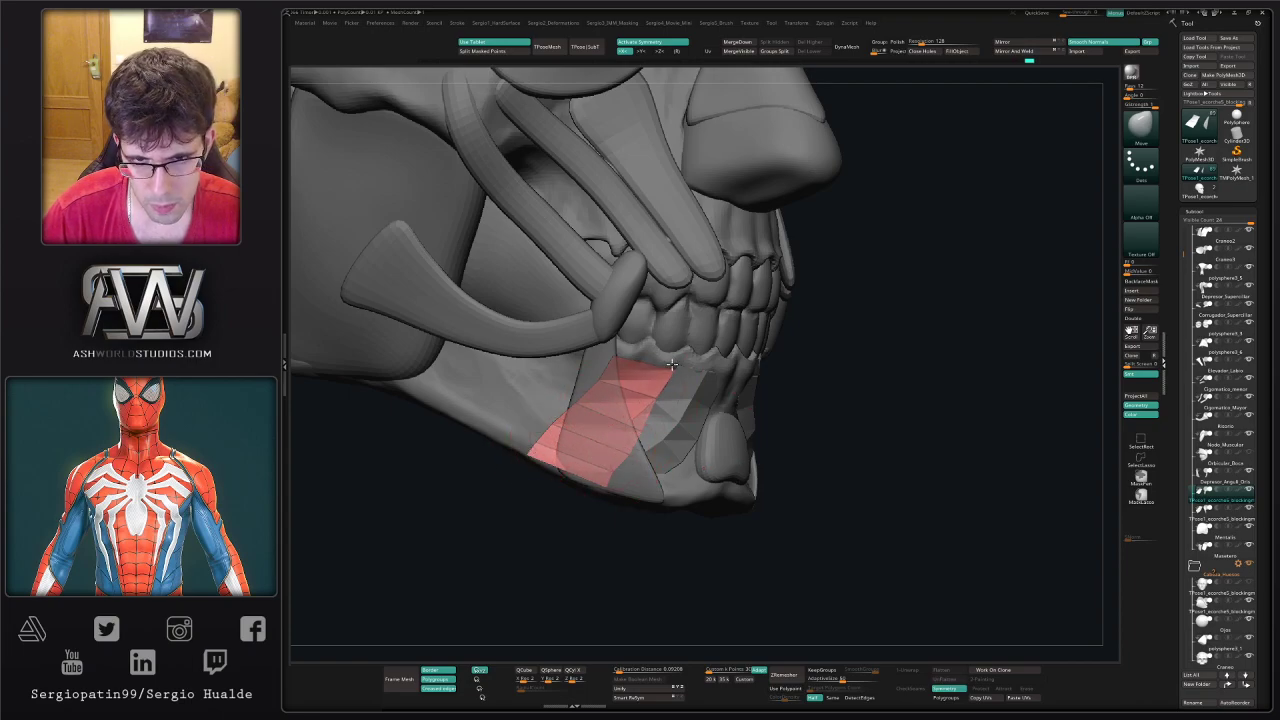
# - Shift the lower ends of the outer bands farther back along the jaw's lower edge, using the transparent display
pyautogui.moveTo(680, 381)
pyautogui.mouseDown(button='right')
pyautogui.moveTo(592, 392)
pyautogui.moveTo(682, 400)
pyautogui.mouseUp(button='right')
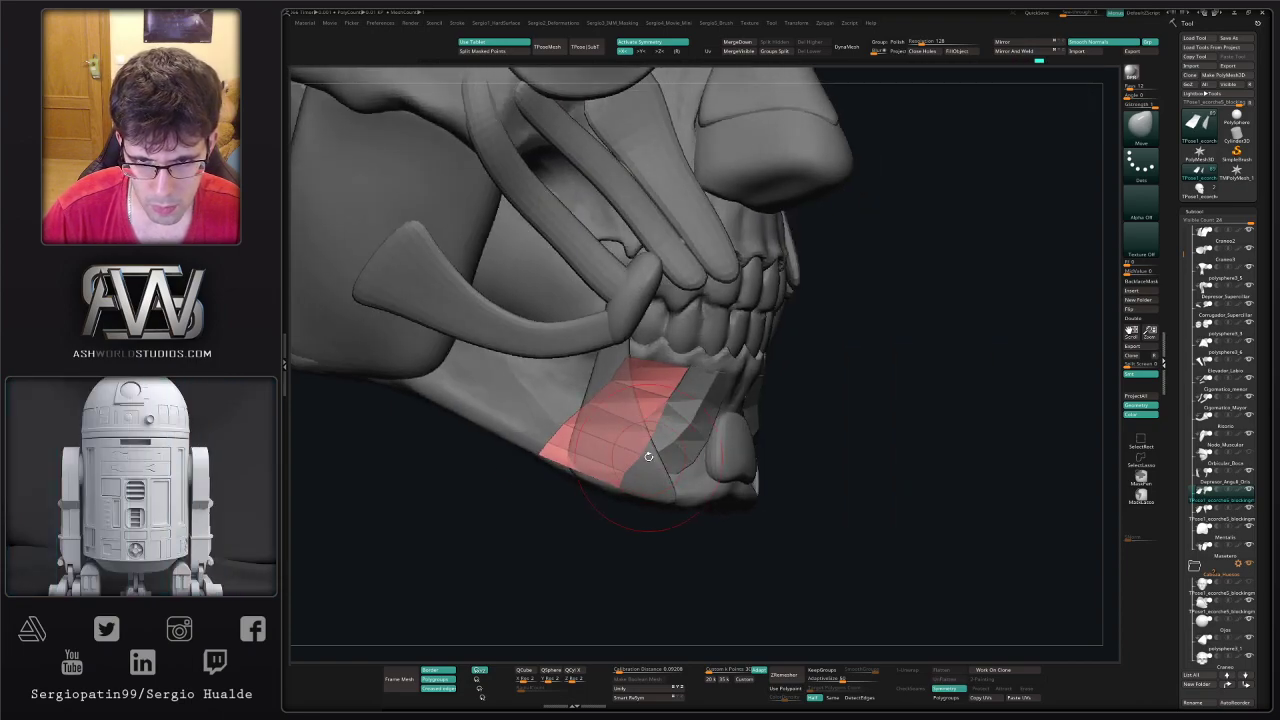
pyautogui.moveTo(668, 490); pyautogui.dragTo(608, 471, button='right')
pyautogui.moveTo(608, 471)
pyautogui.mouseDown()
pyautogui.moveTo(640, 452)
pyautogui.moveTo(611, 462)
pyautogui.mouseUp()
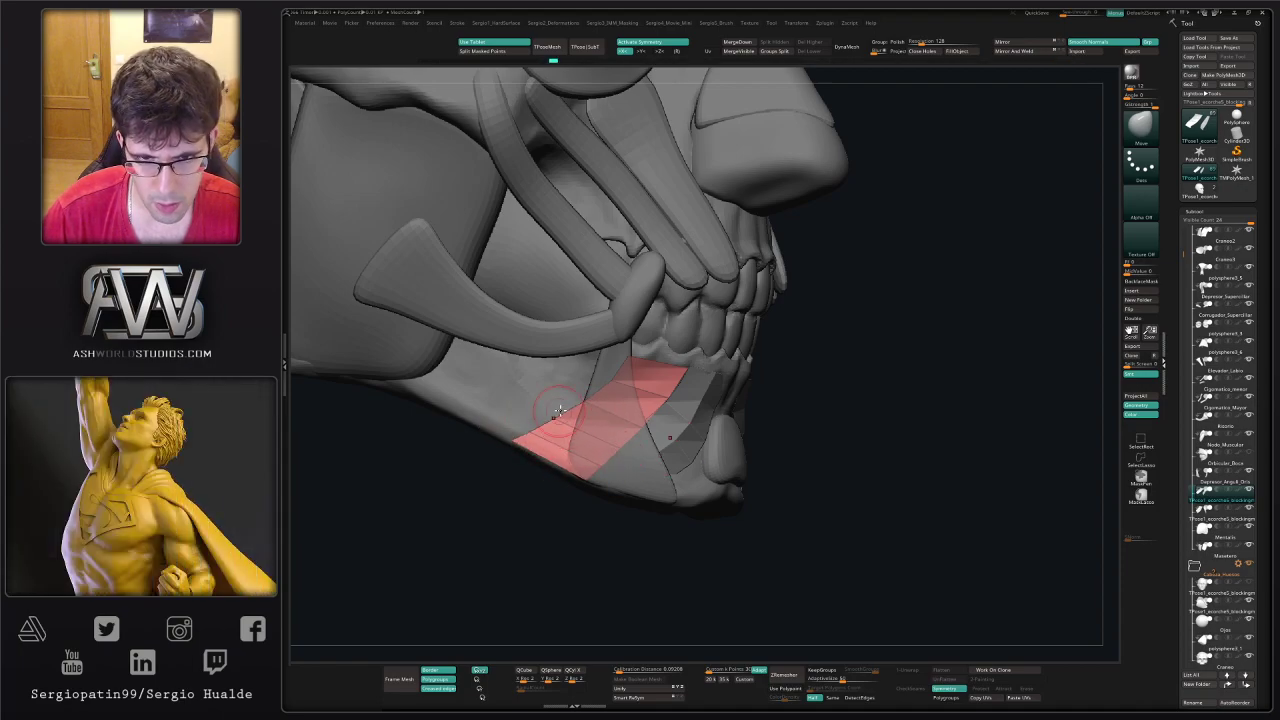
# - Isolate the outer bands, reshape their upper ends with the Move brush, and show the opaque skull again
pyautogui.keyDown('ctrl'); pyautogui.moveTo(599, 380); pyautogui.dragTo(665, 402, button='right'); pyautogui.keyUp('ctrl')
pyautogui.hotkey('alt', 's')
pyautogui.moveTo(743, 394); pyautogui.dragTo(662, 341, button='right')
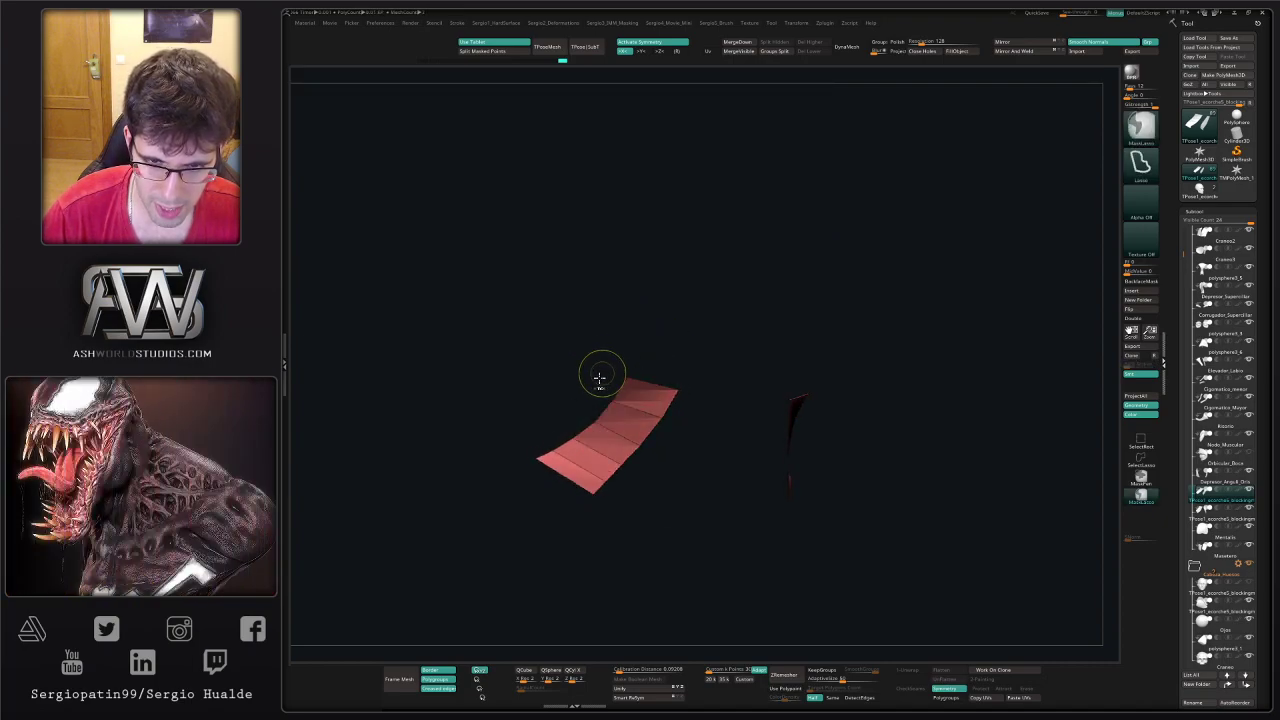
pyautogui.moveTo(599, 395); pyautogui.dragTo(662, 403, button='right')
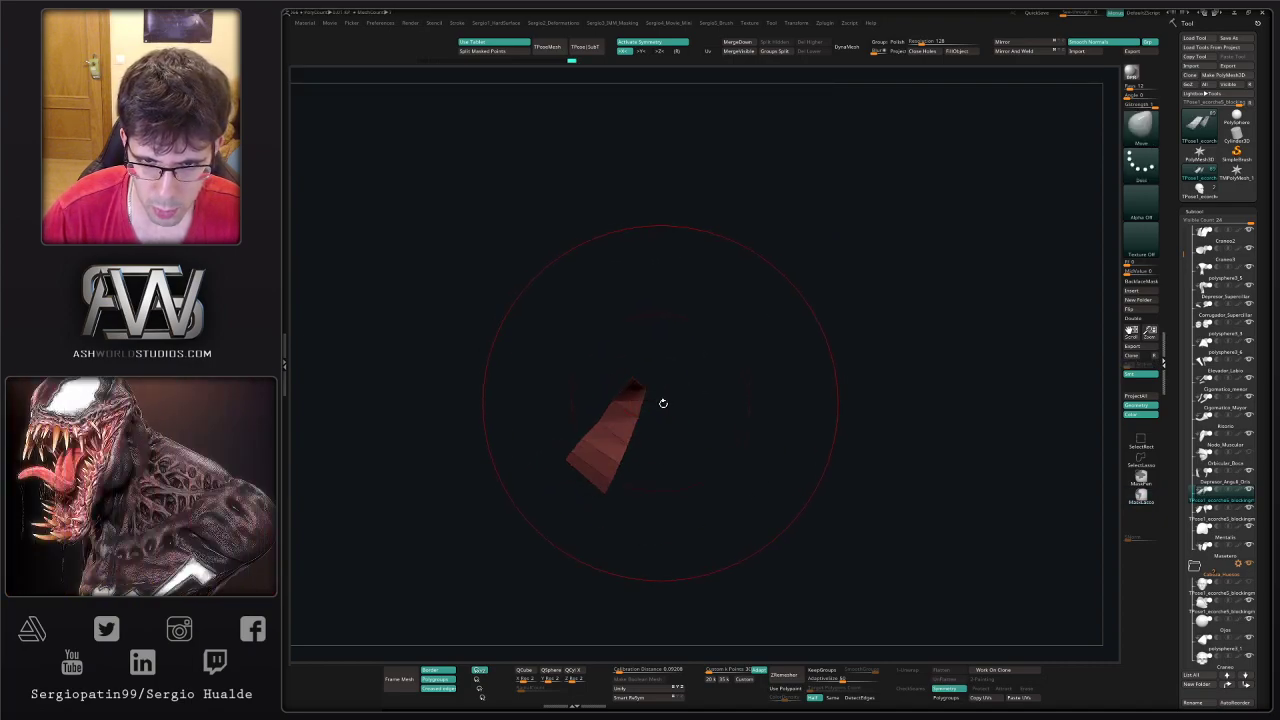
pyautogui.moveTo(622, 381); pyautogui.dragTo(620, 375)
pyautogui.moveTo(604, 373); pyautogui.dragTo(629, 380)
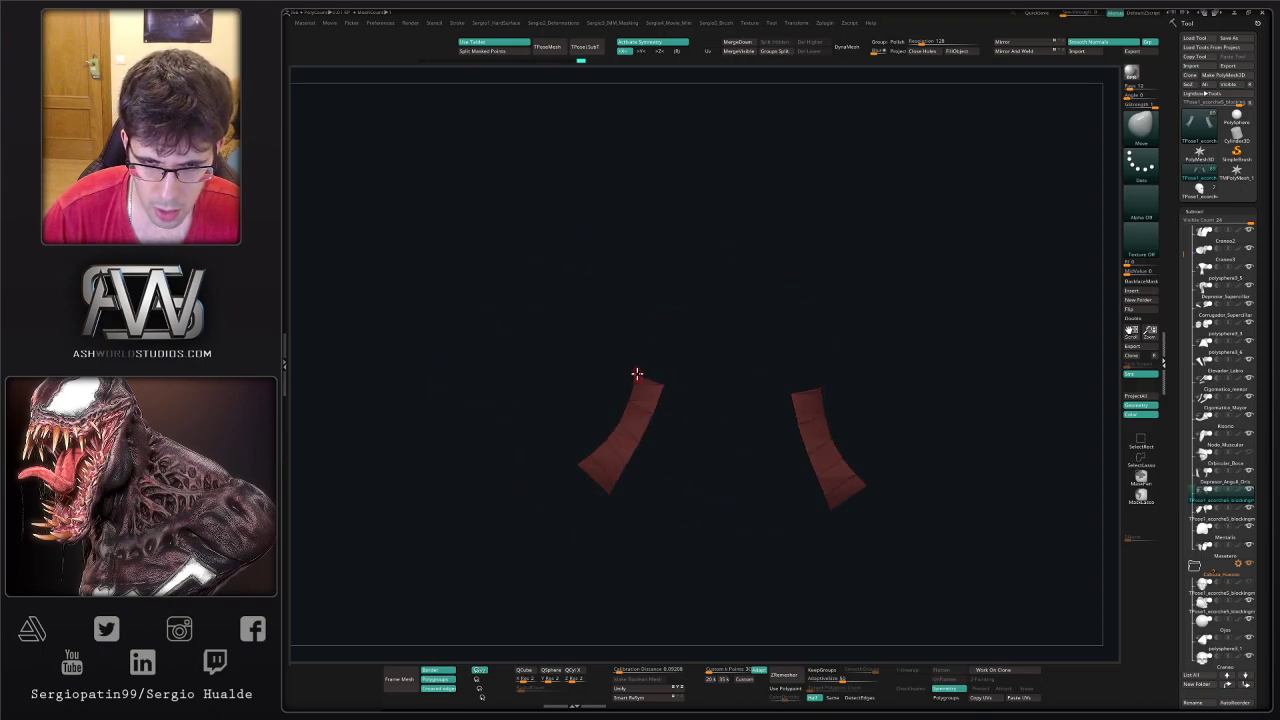
pyautogui.hotkey('alt', 's')
pyautogui.moveTo(640, 375); pyautogui.dragTo(705, 382, button='right')
pyautogui.hotkey('alt', 't')
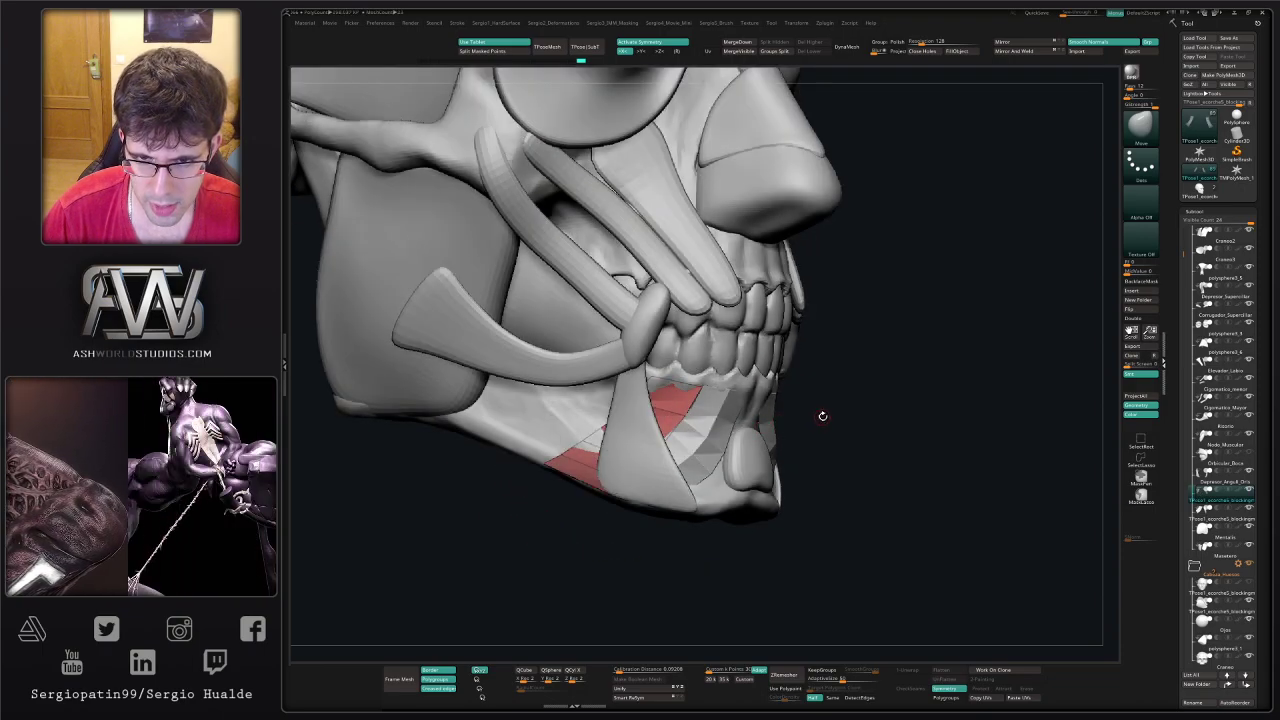
# - Insert a central lengthwise edge loop in each outer band with ZModeler, and return to the Move brush beside the visible skull
pyautogui.hotkey('alt', 's')
pyautogui.press('b')
pyautogui.press('z')
pyautogui.press('m')
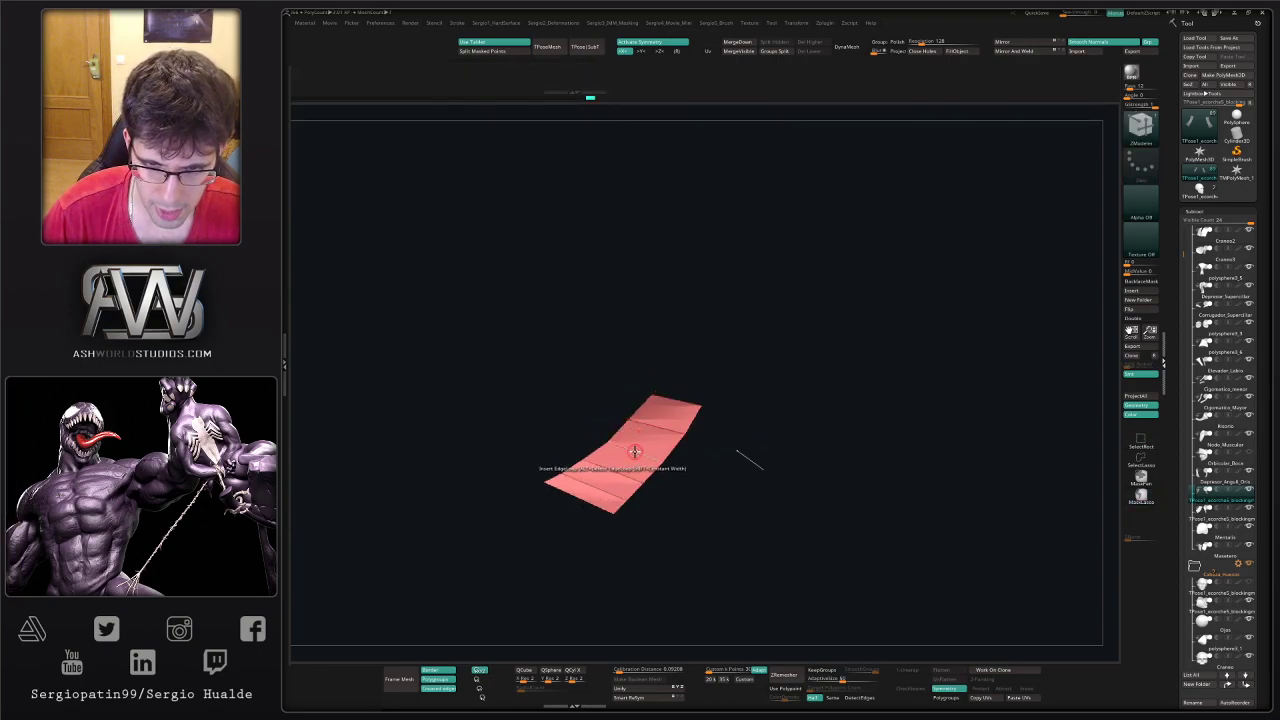
pyautogui.click(635, 452)
pyautogui.moveTo(680, 385)
pyautogui.keyDown('ctrl'); pyautogui.mouseDown()
pyautogui.moveTo(566, 494)
pyautogui.moveTo(640, 456)
pyautogui.moveTo(687, 376)
pyautogui.mouseUp(); pyautogui.keyUp('ctrl')
pyautogui.moveTo(688, 372)
pyautogui.mouseDown(button='right')
pyautogui.moveTo(640, 448)
pyautogui.moveTo(691, 443)
pyautogui.moveTo(679, 442)
pyautogui.mouseUp(button='right')
pyautogui.press('b')
pyautogui.press('m')
pyautogui.press('v')
pyautogui.hotkey('alt', 's')
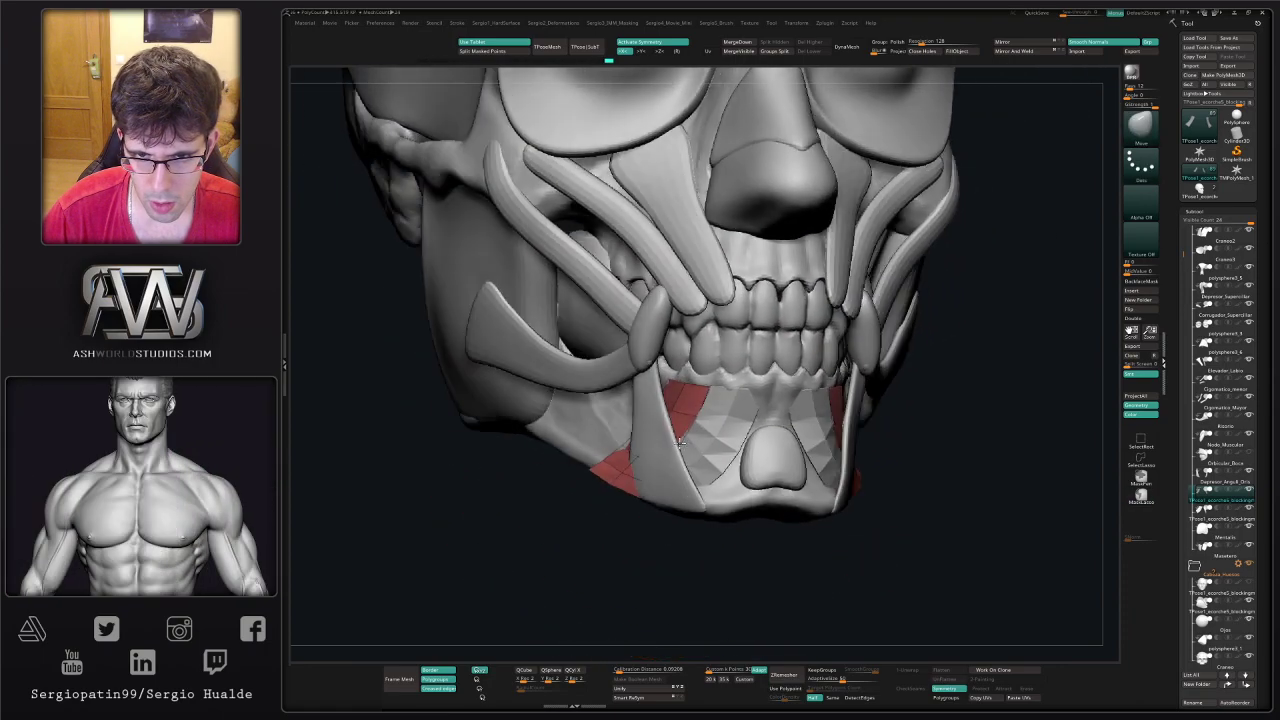
# - Fit the outer bands to the jaw surface with the Move brush, and apply Panel Loops to thicken them
pyautogui.moveTo(679, 443)
pyautogui.mouseDown()
pyautogui.moveTo(609, 529)
pyautogui.moveTo(651, 423)
pyautogui.moveTo(635, 462)
pyautogui.mouseUp()
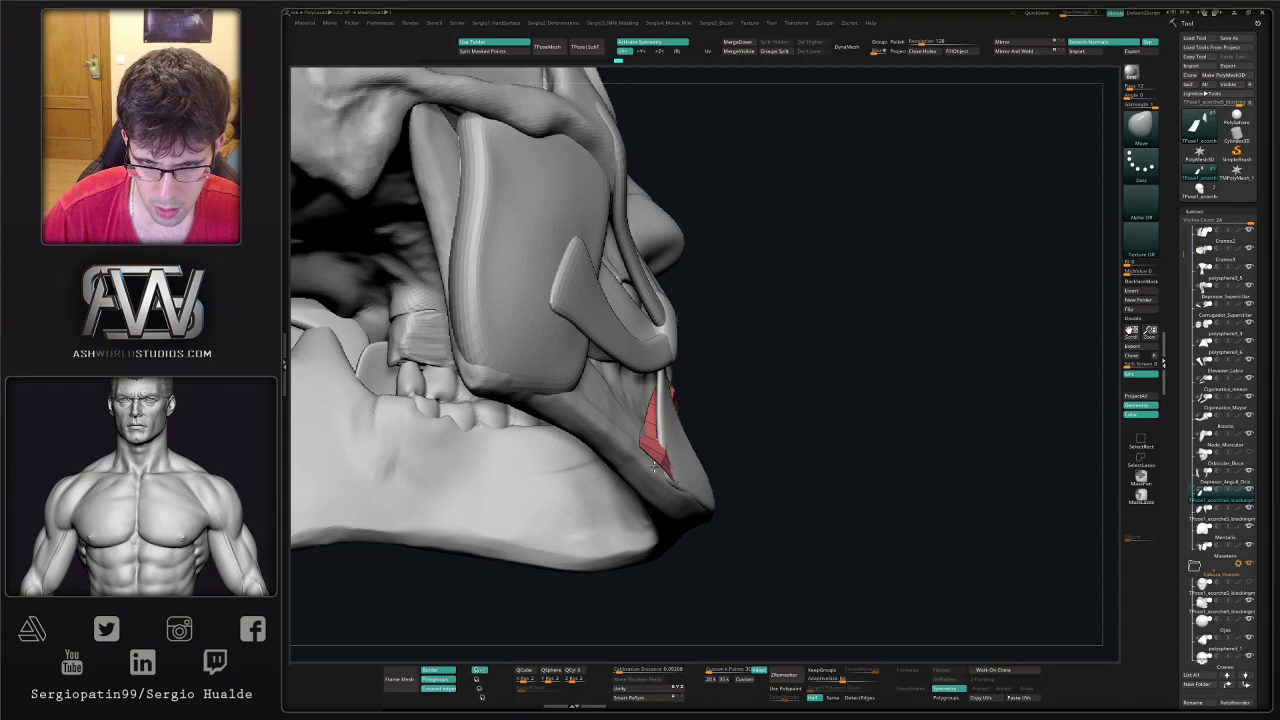
pyautogui.moveTo(651, 467); pyautogui.dragTo(688, 421)
pyautogui.hotkey('alt', 's')
pyautogui.press('1')
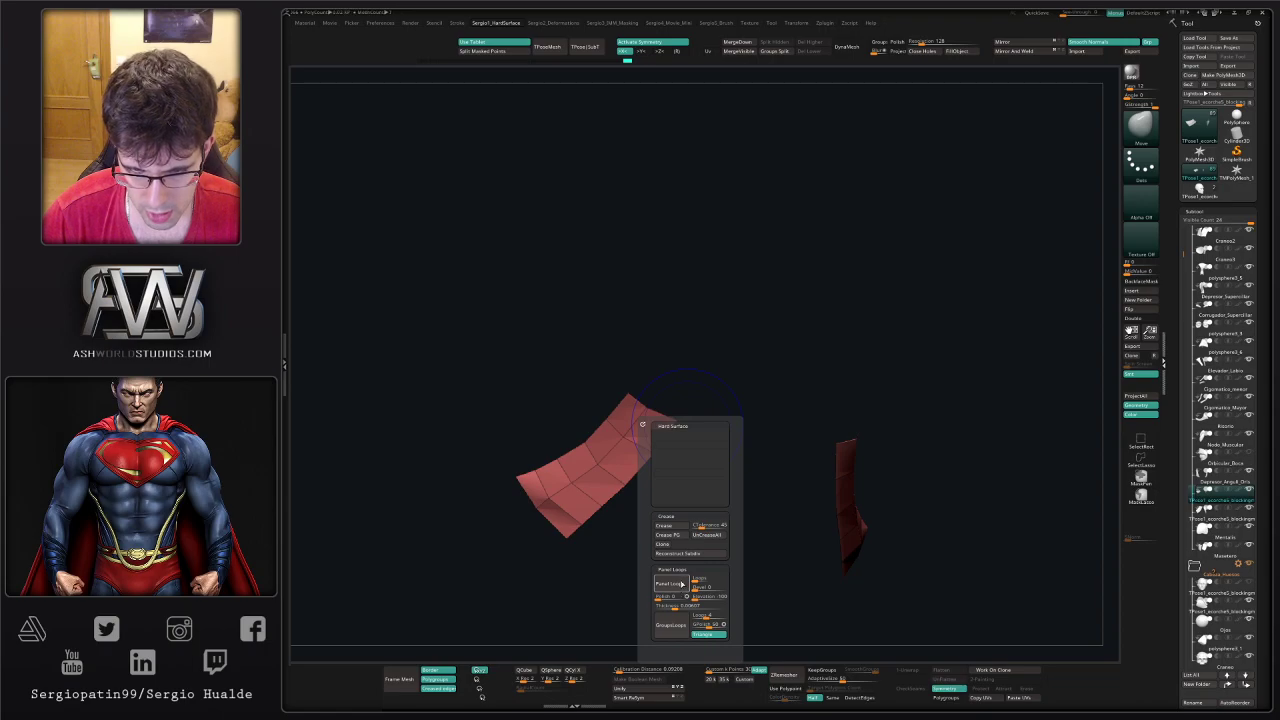
pyautogui.click(682, 584)
pyautogui.hotkey('ctrl', 'shift', 's')
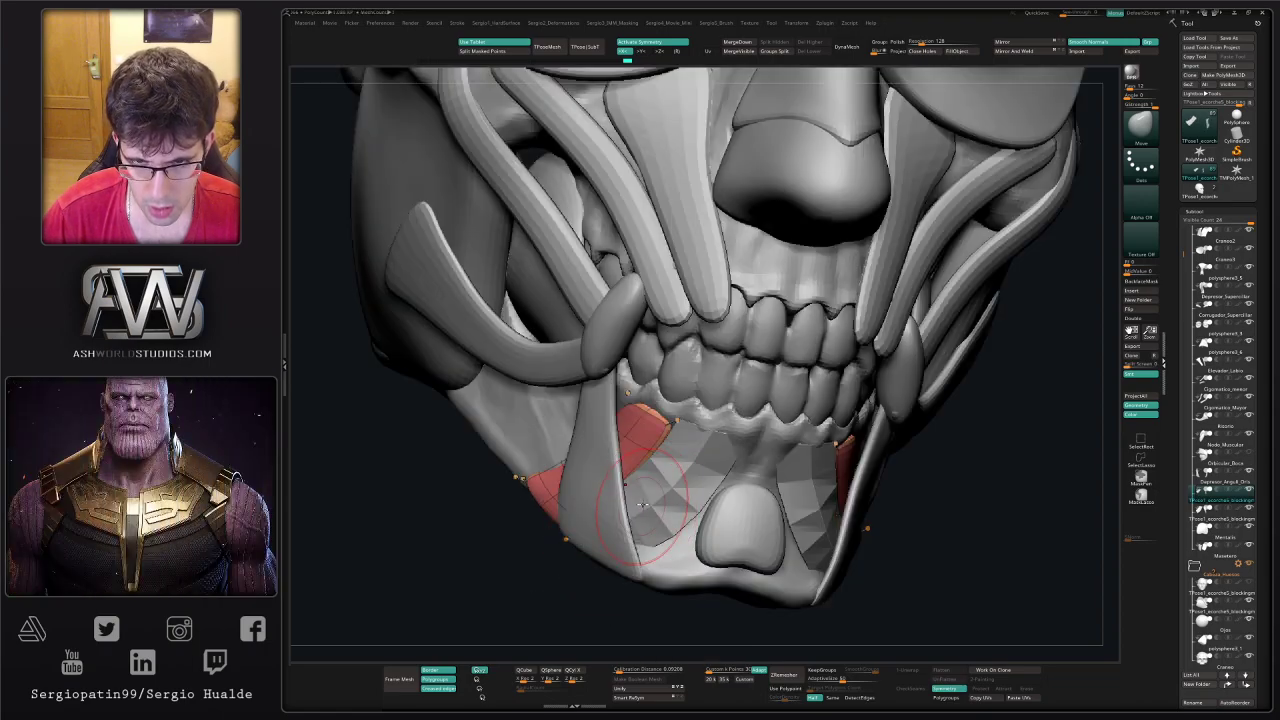
# - Hide the polyframe display, select the inner lower-lip depressors beside the chin muscle, and thicken them with Panel Loops
pyautogui.moveTo(640, 505); pyautogui.dragTo(510, 468)
pyautogui.hotkey('shift', 'f')
pyautogui.moveTo(735, 455)
pyautogui.mouseDown()
pyautogui.moveTo(634, 425)
pyautogui.moveTo(623, 393)
pyautogui.mouseUp()
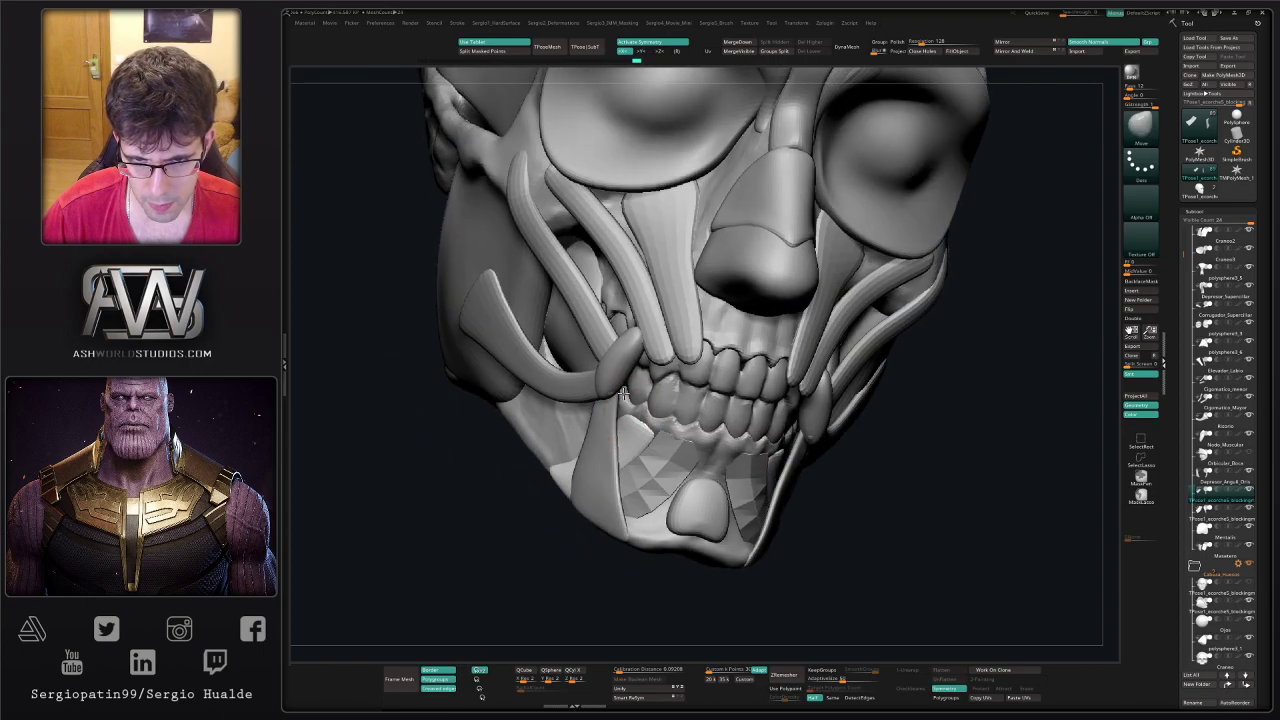
pyautogui.keyDown('alt'); pyautogui.click(657, 475); pyautogui.keyUp('alt')
pyautogui.press('1')
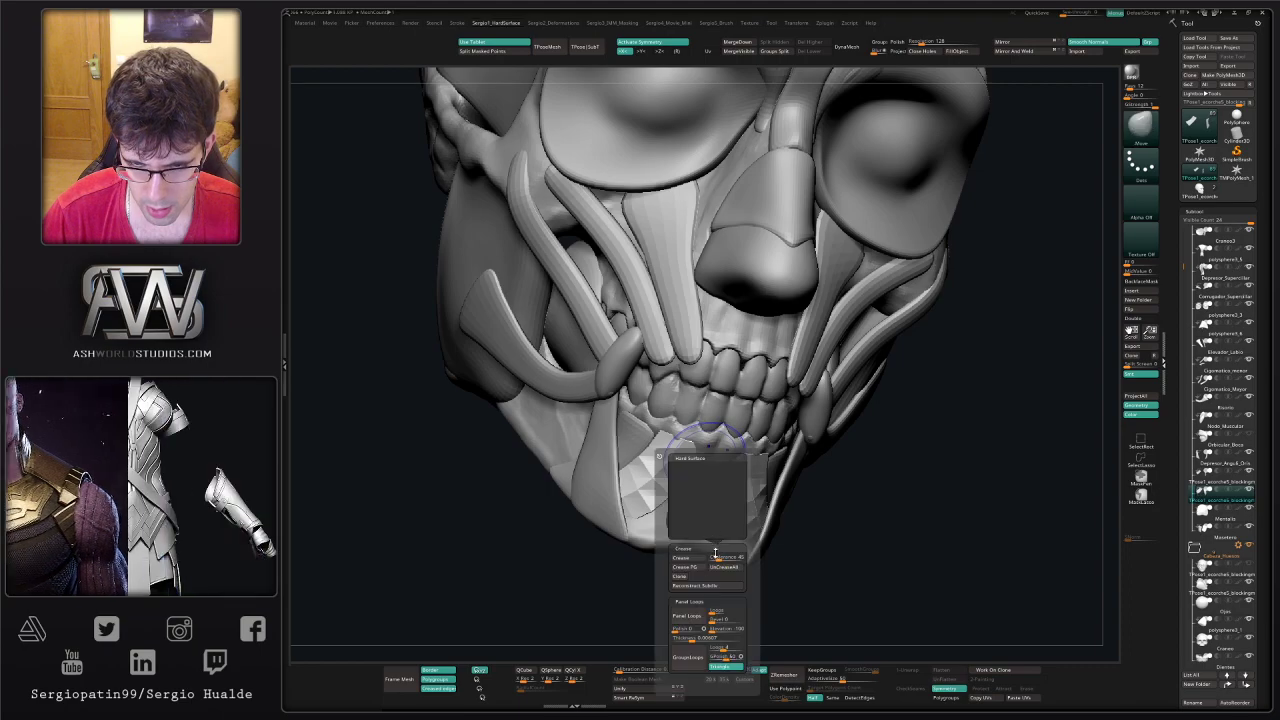
pyautogui.click(688, 614)
# - Fit the thickened lower-lip depressors to the jaw below the teeth with the Move brush, adjusting the brush size
pyautogui.moveTo(705, 447)
pyautogui.mouseDown(button='right')
pyautogui.moveTo(757, 432)
pyautogui.moveTo(690, 446)
pyautogui.moveTo(750, 432)
pyautogui.mouseUp(button='right')
pyautogui.press('s')
pyautogui.moveTo(626, 537); pyautogui.dragTo(610, 532, button='right')
pyautogui.moveTo(610, 532); pyautogui.dragTo(603, 526)
pyautogui.press('s')
pyautogui.moveTo(697, 451); pyautogui.dragTo(691, 433)
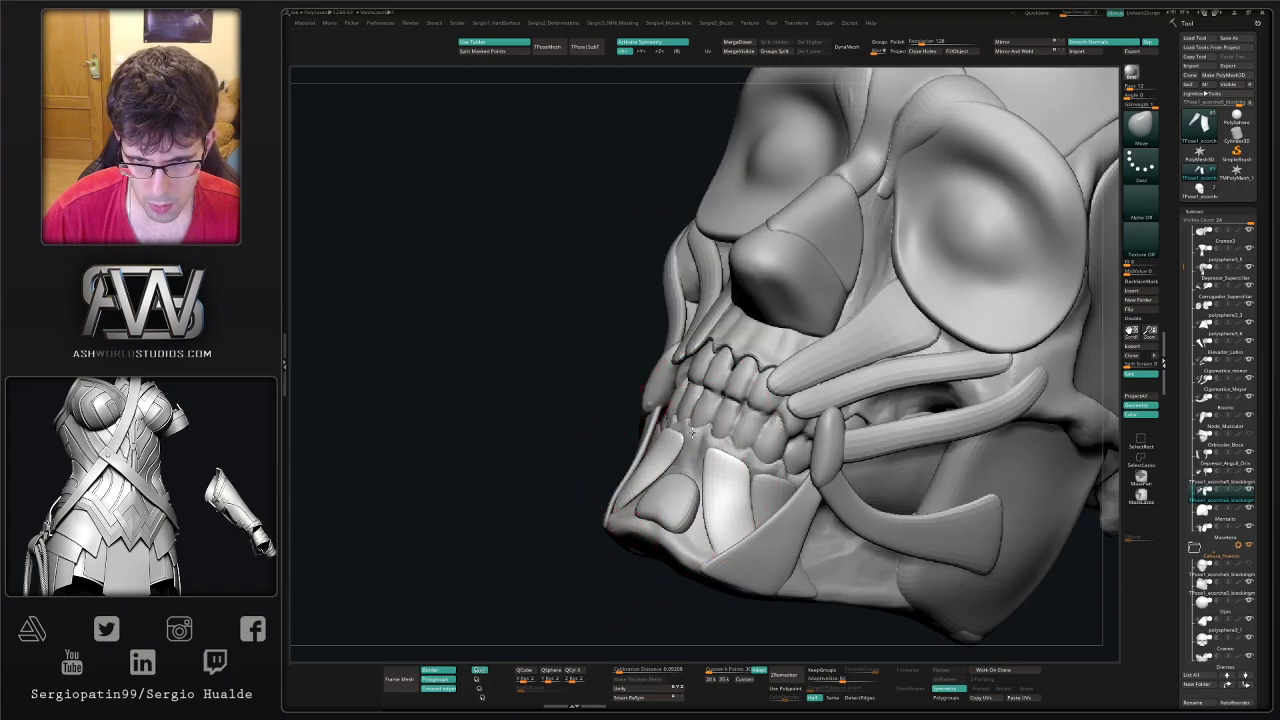
pyautogui.moveTo(690, 435)
pyautogui.mouseDown(button='right')
pyautogui.moveTo(660, 440)
pyautogui.moveTo(686, 443)
pyautogui.mouseUp(button='right')
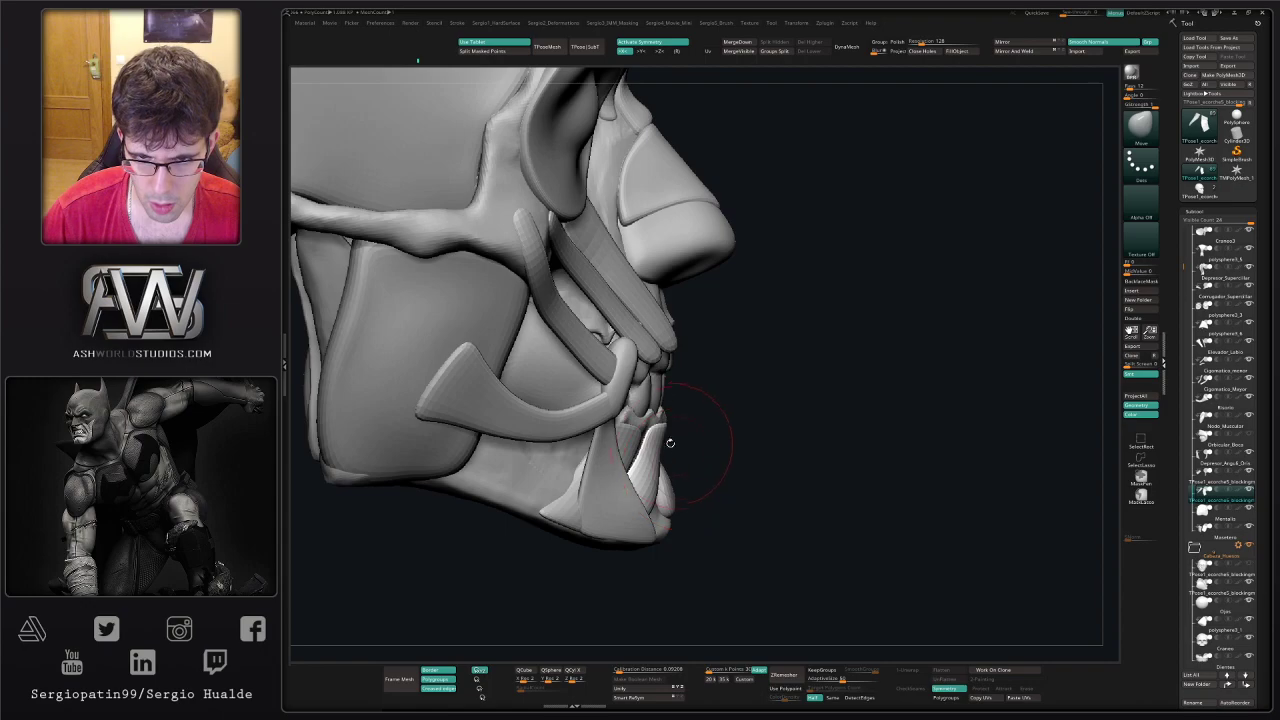
pyautogui.moveTo(664, 425); pyautogui.dragTo(661, 431)
pyautogui.moveTo(646, 485); pyautogui.dragTo(648, 490)
# - Refine the upper edges of the lower-lip depressors near the midline with the Move brush
pyautogui.moveTo(648, 490); pyautogui.dragTo(520, 485, button='right')
pyautogui.moveTo(670, 430)
pyautogui.keyDown('ctrl'); pyautogui.mouseDown(button='right')
pyautogui.moveTo(676, 513)
pyautogui.moveTo(652, 477)
pyautogui.moveTo(664, 480)
pyautogui.mouseUp(button='right'); pyautogui.keyUp('ctrl')
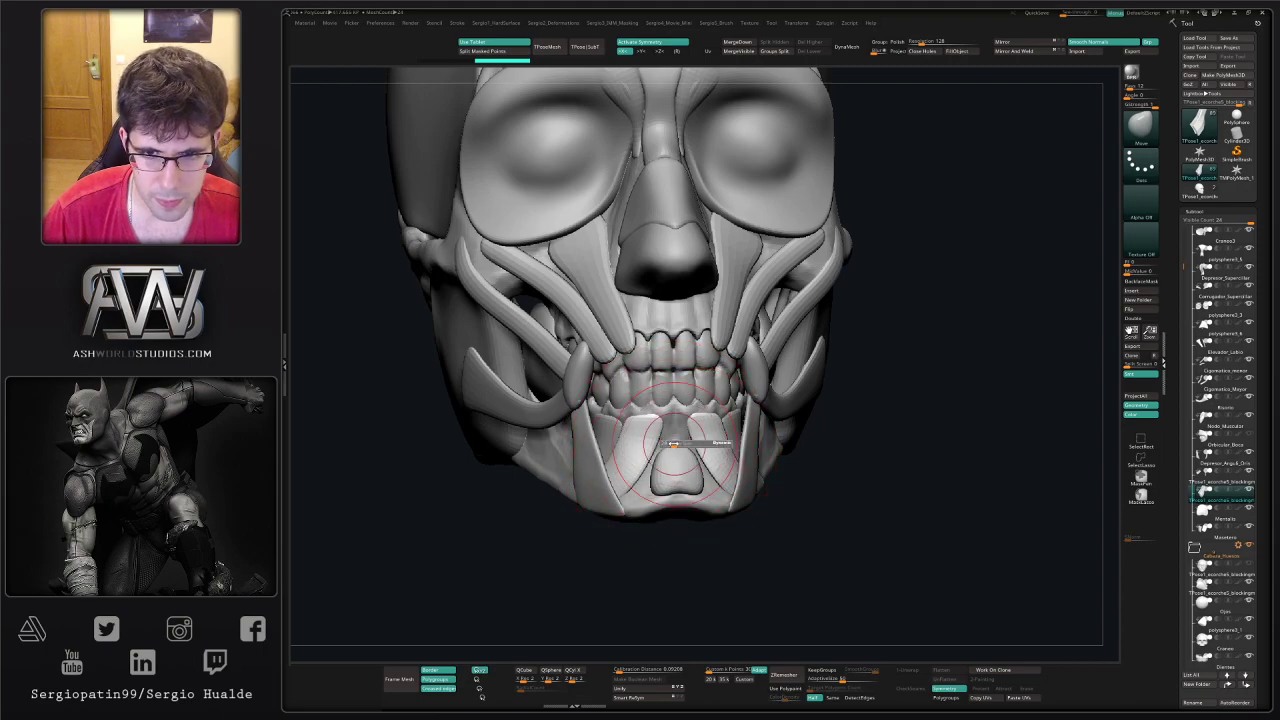
pyautogui.moveTo(673, 443); pyautogui.dragTo(669, 443)
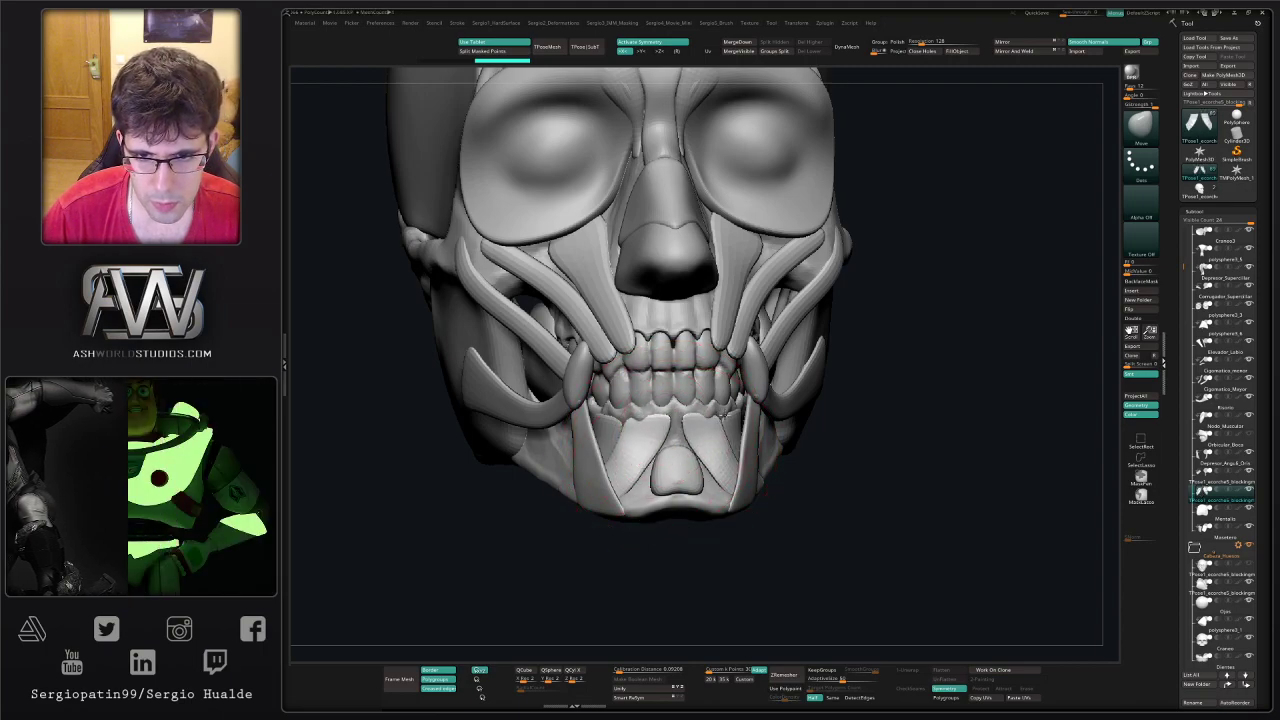
pyautogui.moveTo(684, 416)
pyautogui.mouseDown(button='right')
pyautogui.moveTo(665, 457)
pyautogui.moveTo(648, 437)
pyautogui.mouseUp(button='right')
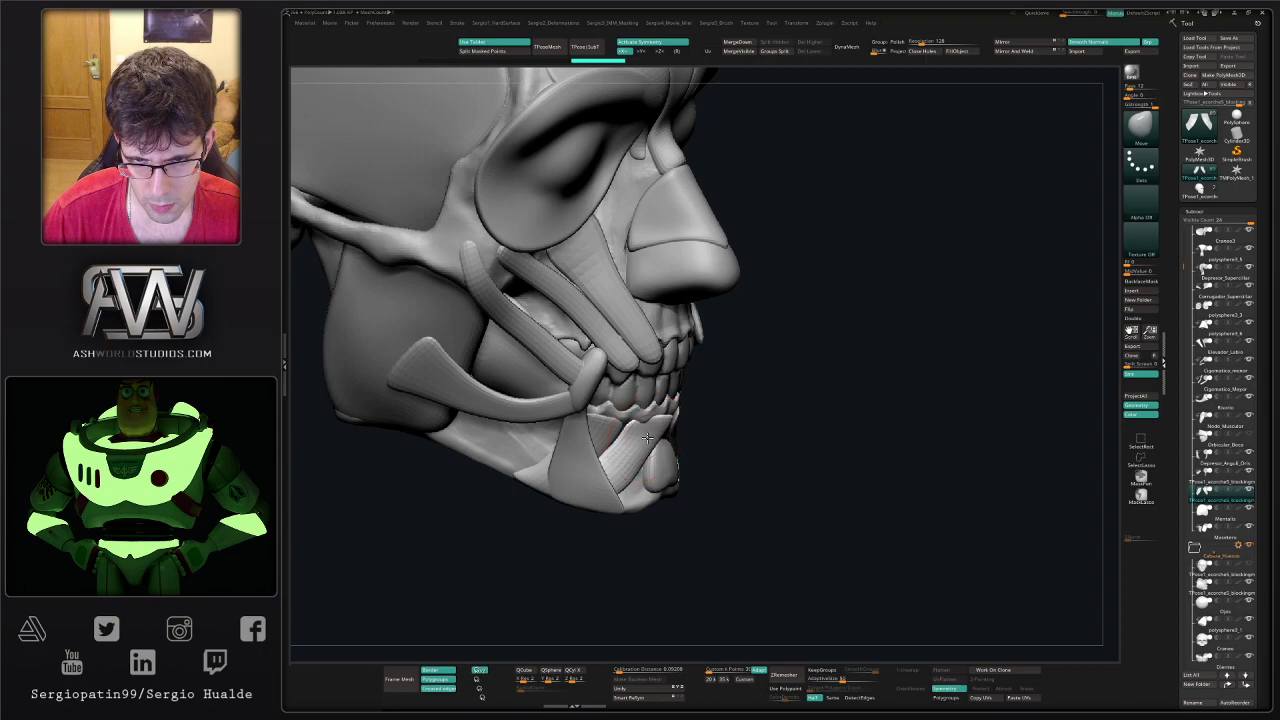
pyautogui.moveTo(674, 428); pyautogui.dragTo(684, 424)
# - Adjust the front contour of the lower-lip depressors in profile with the Move brush, and show their polyframe
pyautogui.moveTo(671, 428)
pyautogui.mouseDown(button='right')
pyautogui.moveTo(662, 447)
pyautogui.moveTo(663, 408)
pyautogui.moveTo(668, 432)
pyautogui.moveTo(686, 418)
pyautogui.moveTo(706, 434)
pyautogui.mouseUp(button='right')
pyautogui.hotkey('alt', 's')
pyautogui.hotkey('alt', 's')
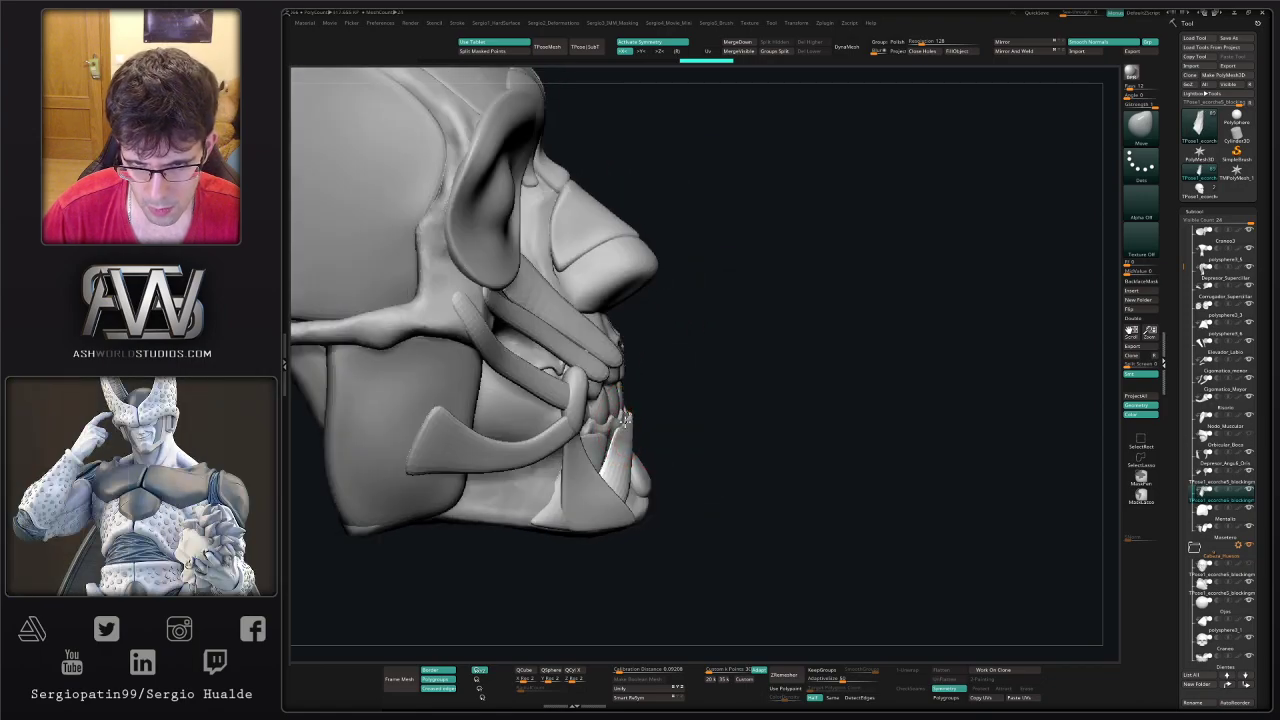
pyautogui.moveTo(625, 421); pyautogui.dragTo(613, 441)
pyautogui.moveTo(625, 438); pyautogui.dragTo(610, 438, button='right')
pyautogui.moveTo(634, 422); pyautogui.dragTo(640, 430)
pyautogui.hotkey('shift', 'f')
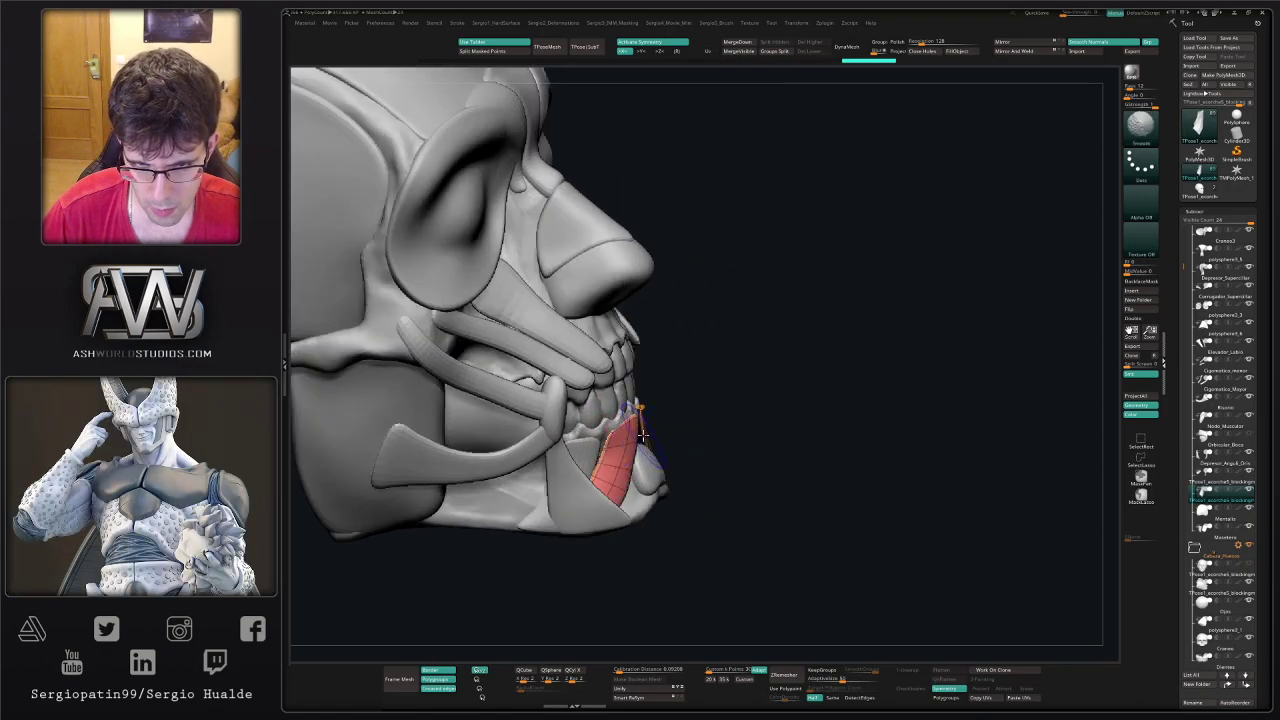
# - Examine the lower-lip depressors against the neighbouring mouth muscles and the upper-lip elevator from several angles
pyautogui.moveTo(641, 424)
pyautogui.mouseDown(button='right')
pyautogui.moveTo(625, 428)
pyautogui.moveTo(622, 492)
pyautogui.mouseUp(button='right')
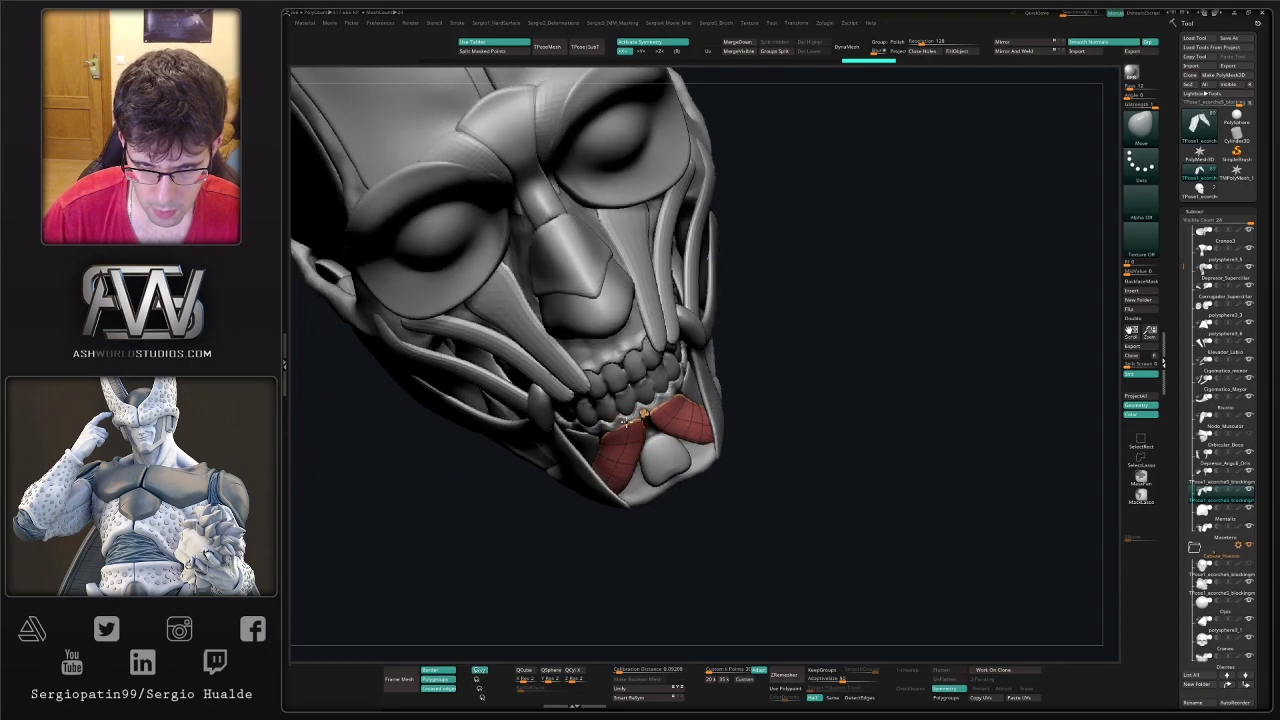
pyautogui.moveTo(597, 437)
pyautogui.mouseDown(button='right')
pyautogui.moveTo(650, 423)
pyautogui.moveTo(632, 468)
pyautogui.moveTo(619, 458)
pyautogui.moveTo(640, 470)
pyautogui.moveTo(603, 452)
pyautogui.mouseUp(button='right')
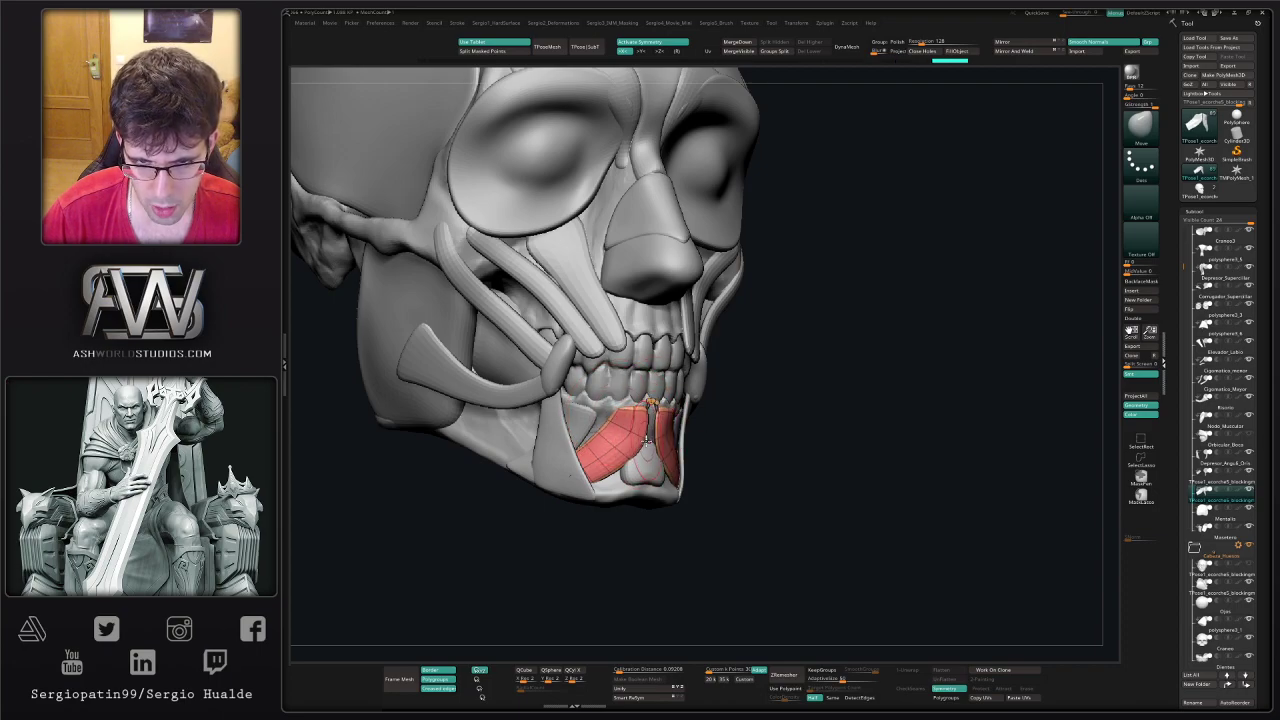
pyautogui.moveTo(638, 440); pyautogui.dragTo(662, 410, button='right')
pyautogui.keyDown('alt'); pyautogui.click(598, 426); pyautogui.keyUp('alt')
pyautogui.moveTo(662, 410); pyautogui.dragTo(896, 506, button='right')
pyautogui.moveTo(652, 368)
pyautogui.keyDown('ctrl'); pyautogui.mouseDown(button='right')
pyautogui.moveTo(656, 407)
pyautogui.moveTo(663, 378)
pyautogui.mouseUp(button='right'); pyautogui.keyUp('ctrl')
pyautogui.keyDown('alt'); pyautogui.click(648, 371); pyautogui.keyUp('alt')
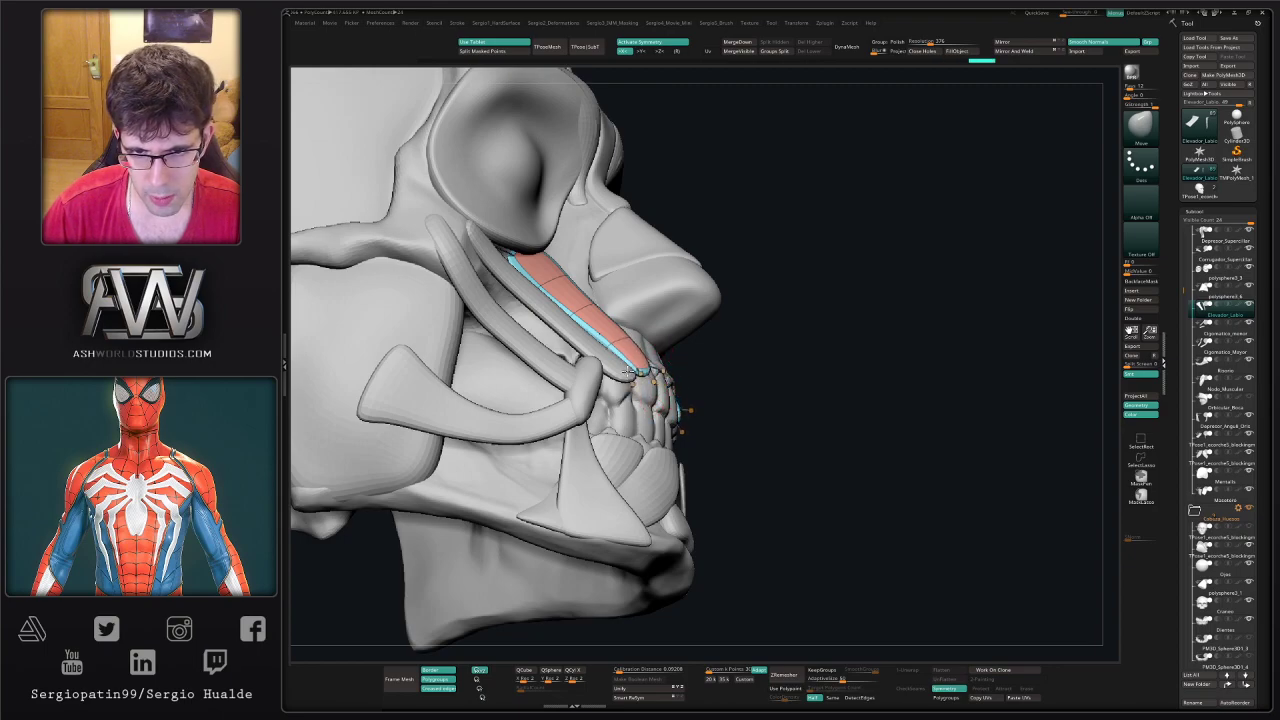
pyautogui.moveTo(628, 372); pyautogui.dragTo(648, 447, button='right')
pyautogui.moveTo(802, 439); pyautogui.dragTo(766, 434, button='right')
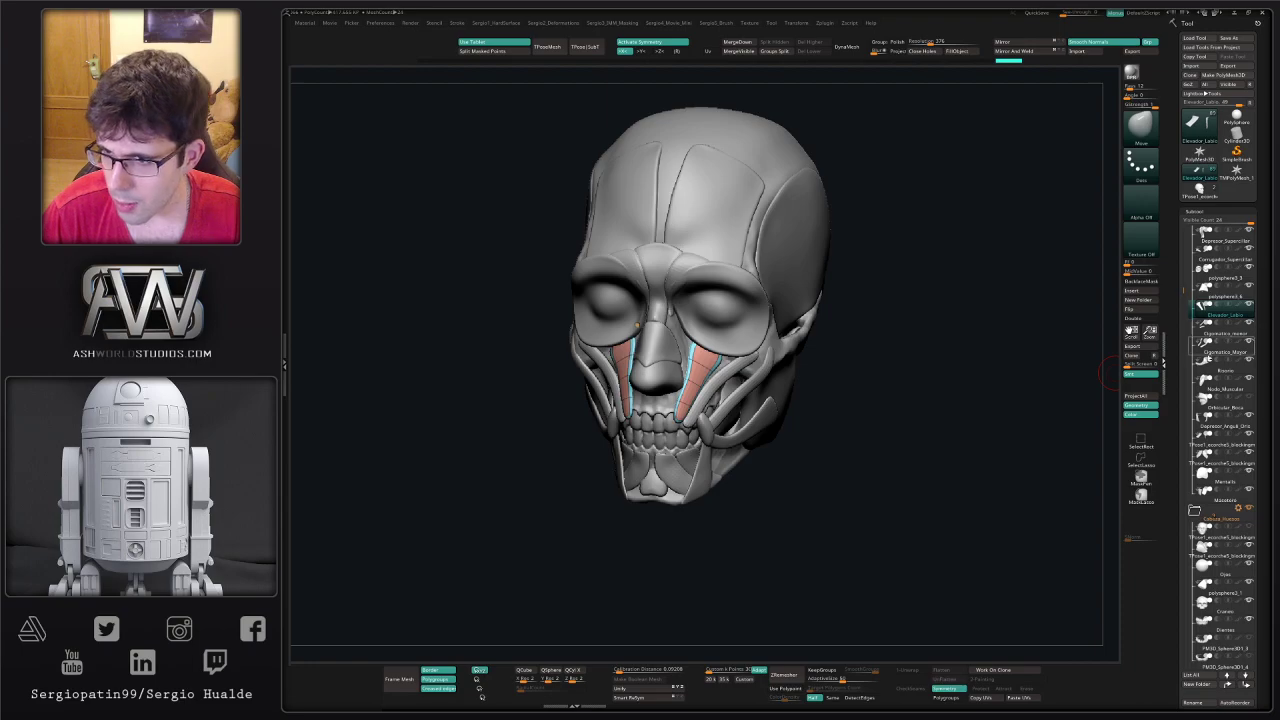
# - Select the inner lower-lip depressors and rename their subtool Depresor_Labio
pyautogui.keyDown('alt'); pyautogui.click(669, 474); pyautogui.keyUp('alt')
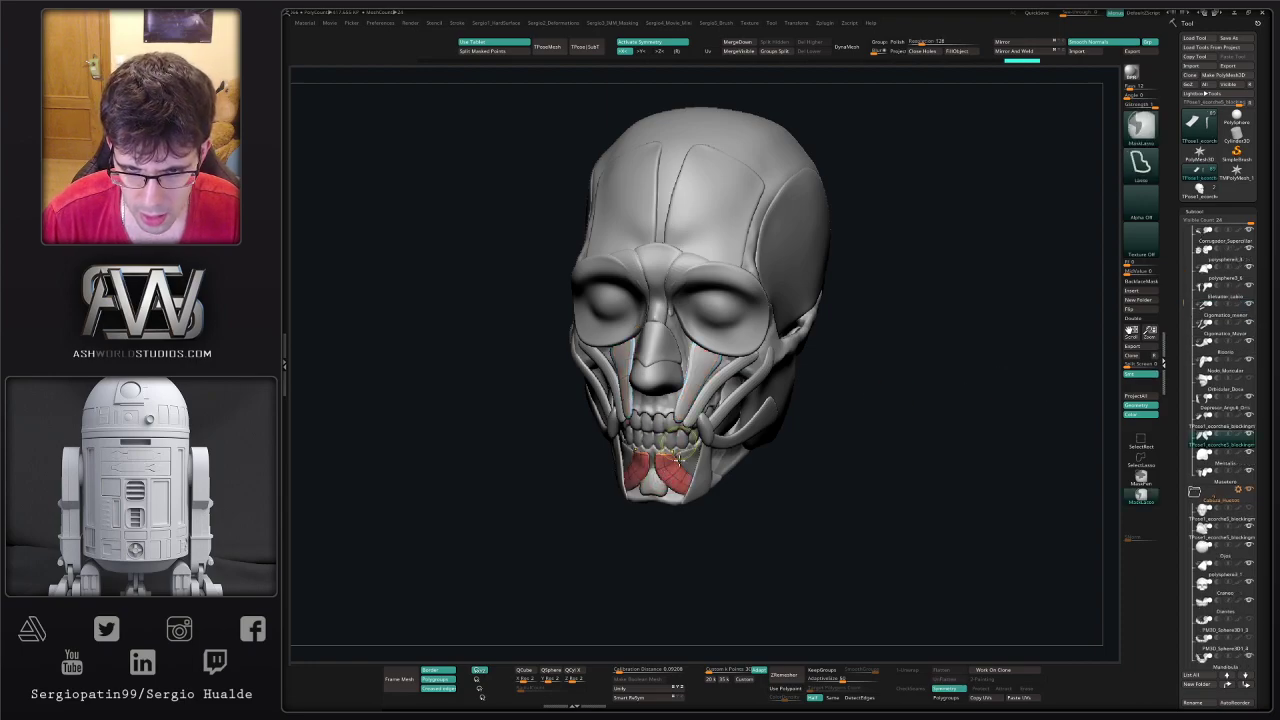
pyautogui.keyDown('ctrl'); pyautogui.moveTo(664, 461); pyautogui.dragTo(650, 496, button='right'); pyautogui.keyUp('ctrl')
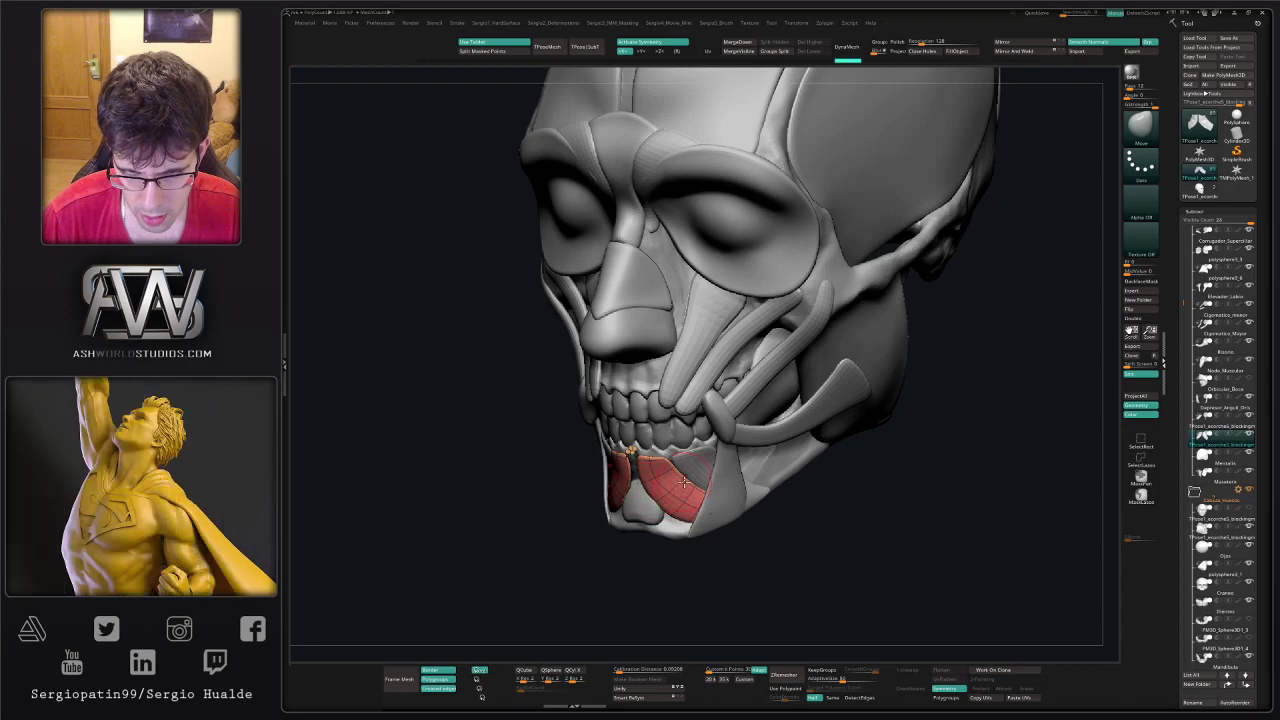
pyautogui.moveTo(688, 484); pyautogui.dragTo(677, 507, button='right')
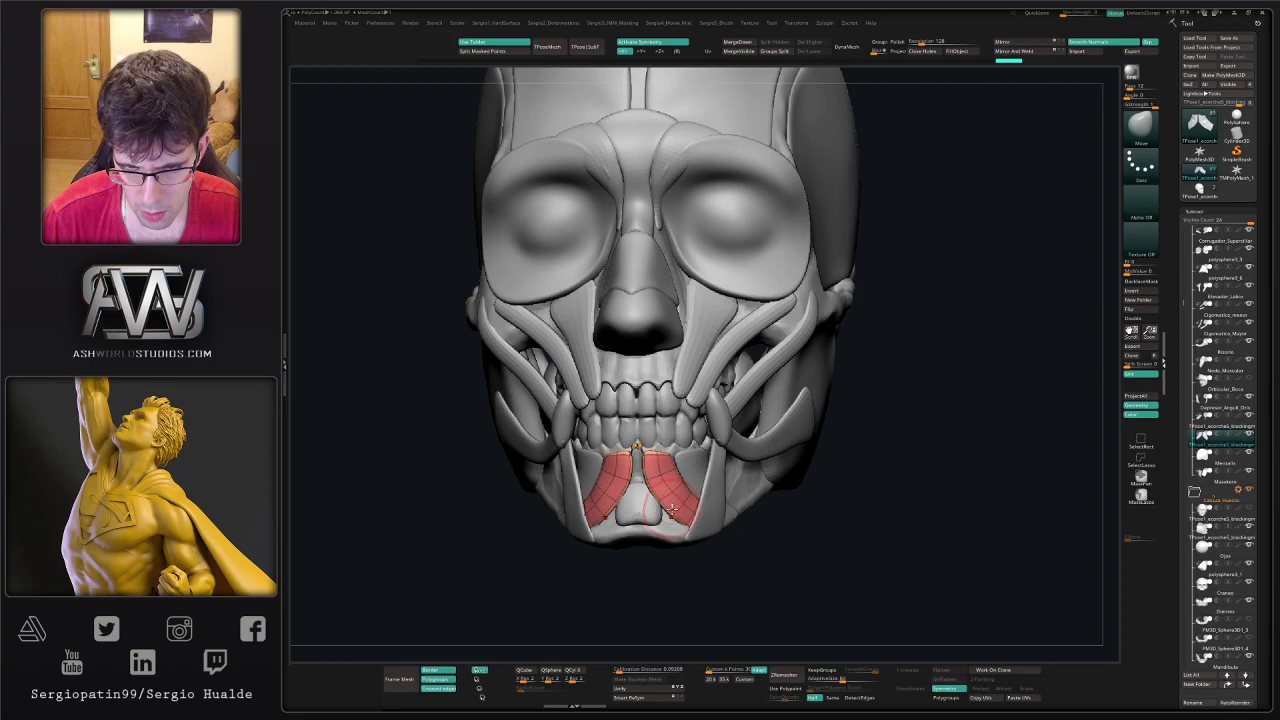
pyautogui.moveTo(643, 520); pyautogui.dragTo(780, 485, button='right')
pyautogui.press('F2')
pyautogui.write('Dp')
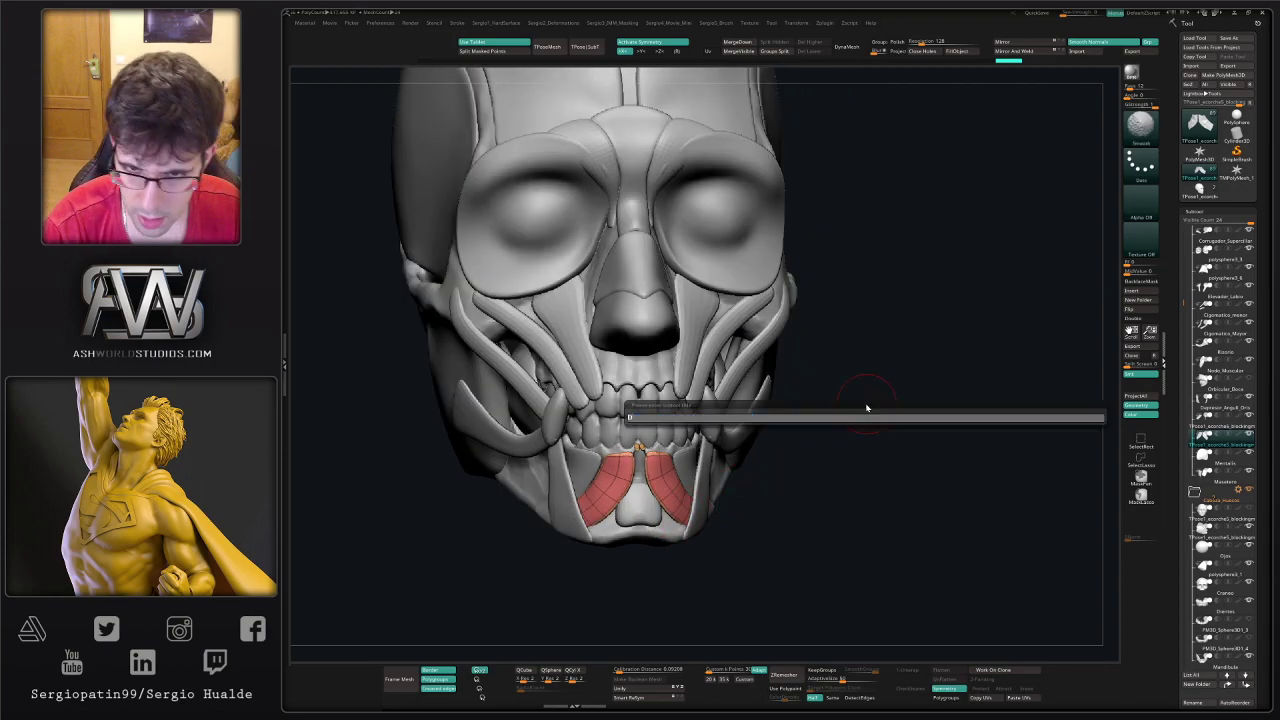
pyautogui.write('presor')
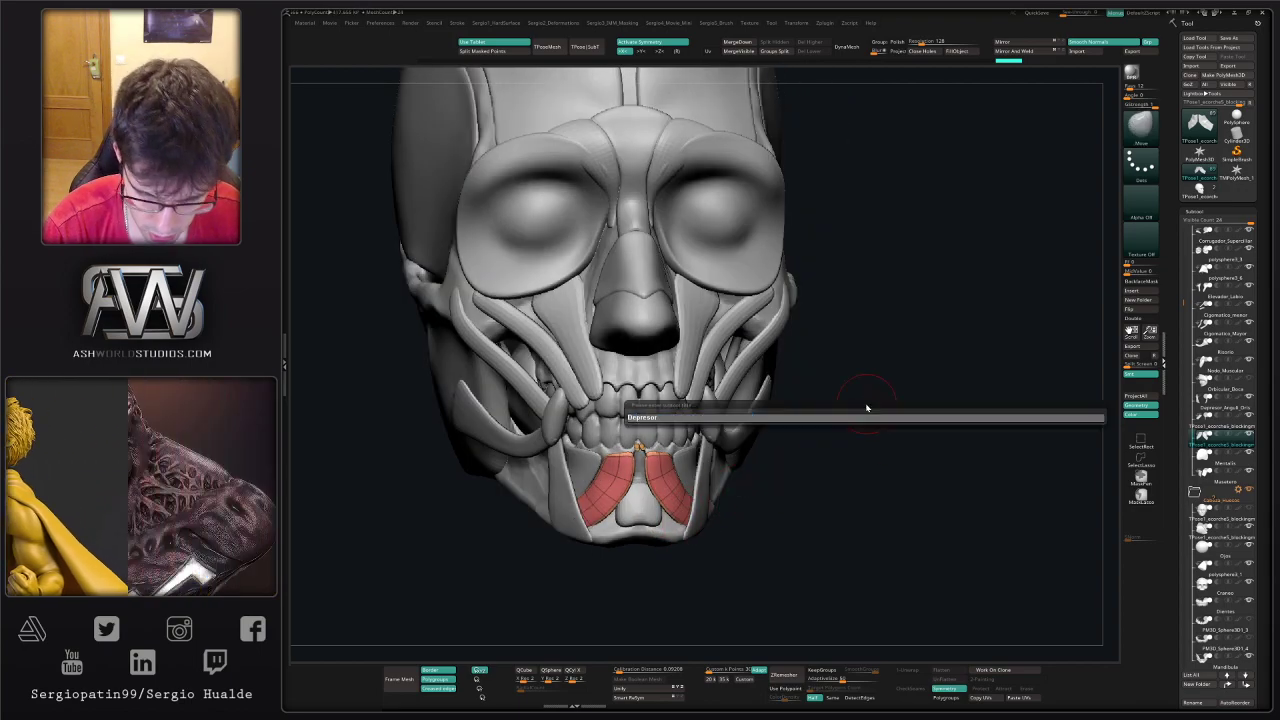
pyautogui.write('_presor_La')
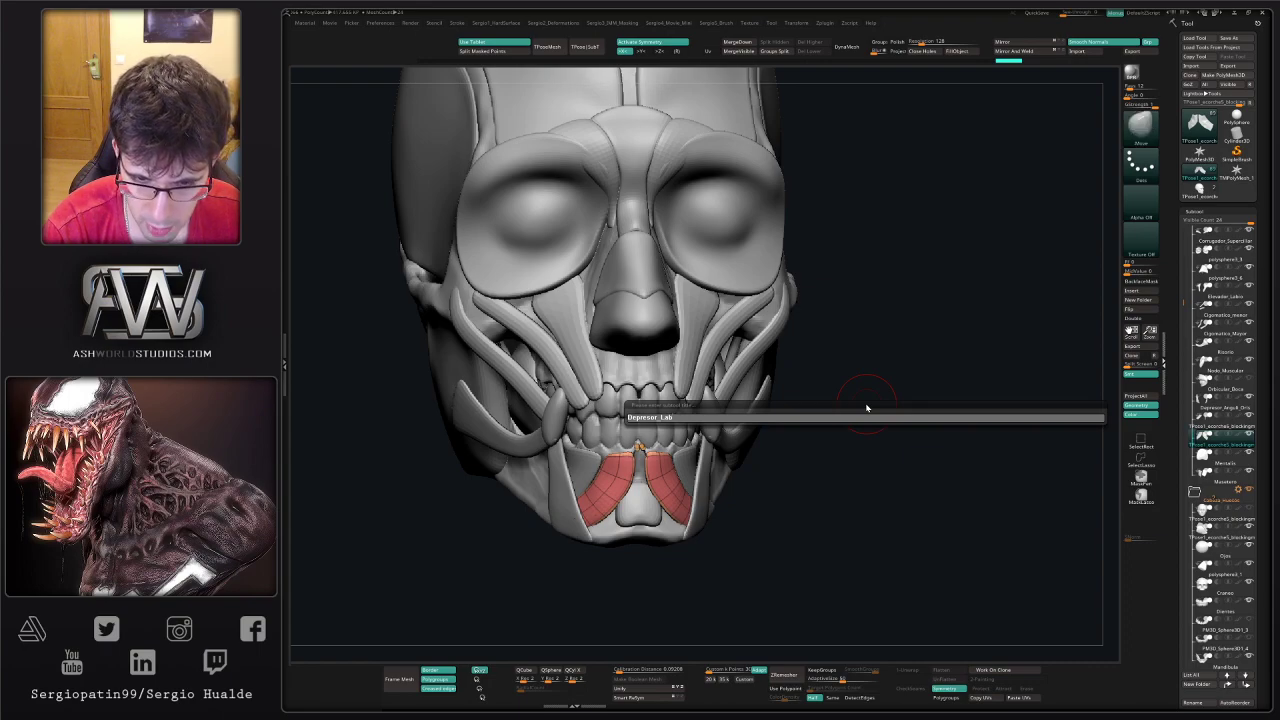
pyautogui.write('bio')
pyautogui.press('Return')
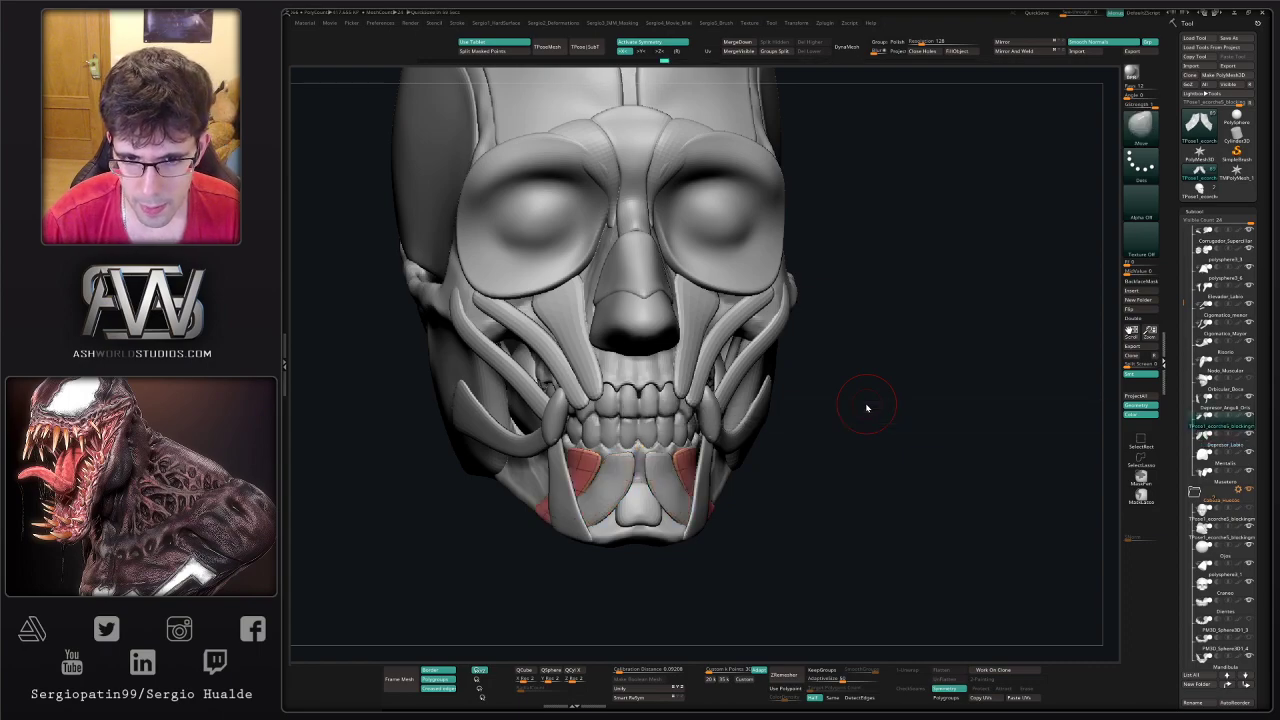
# - Select the outer muscle bands along the jaw and rename their subtool Platysma
pyautogui.press('Down')
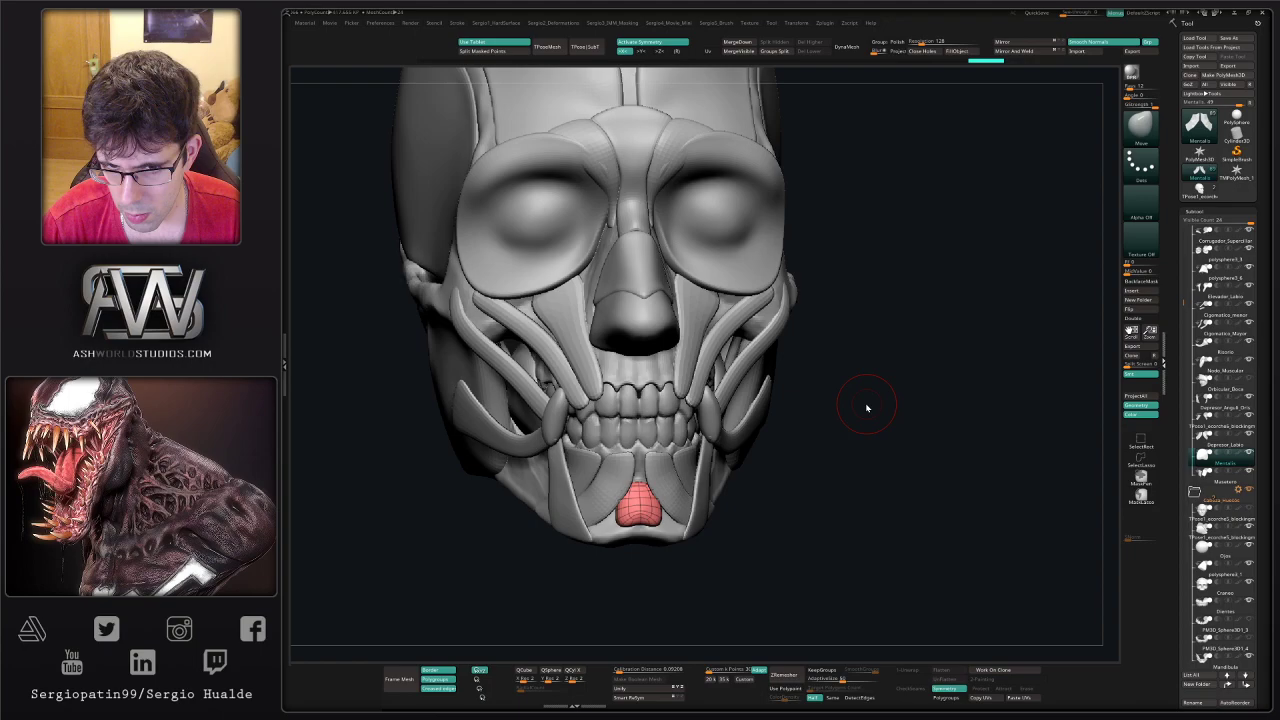
pyautogui.press('Up')
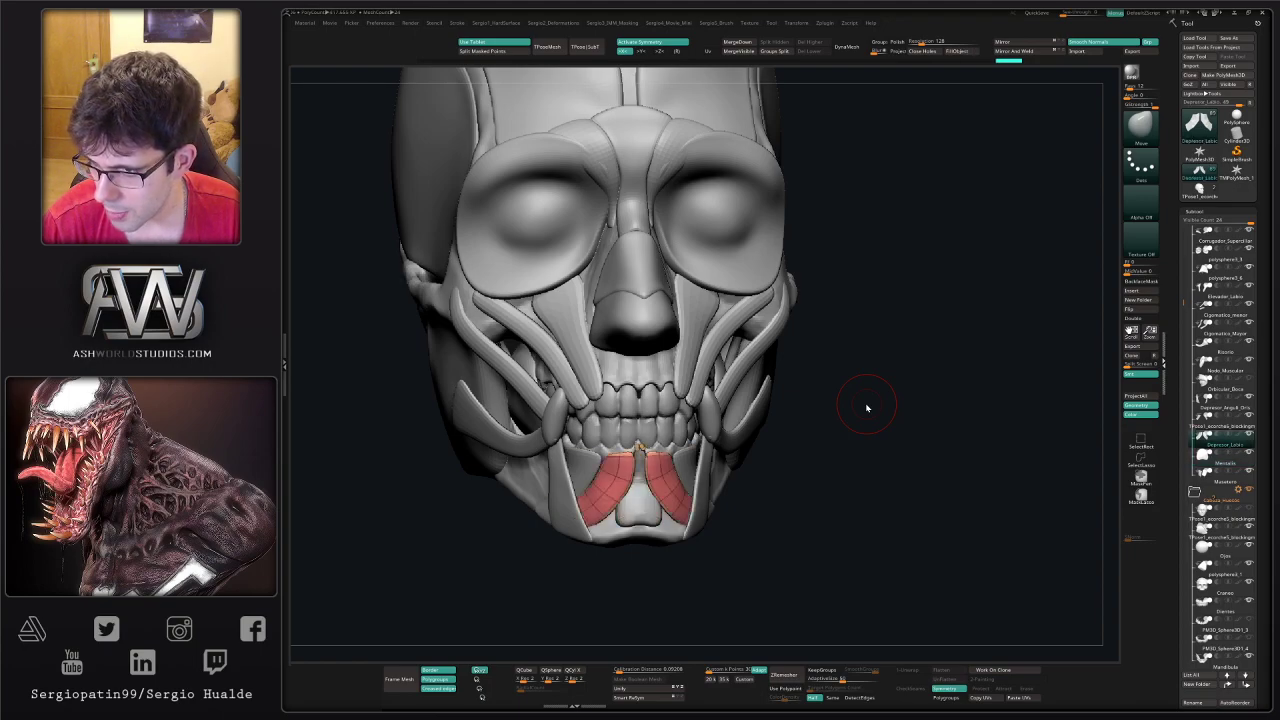
pyautogui.press('Up')
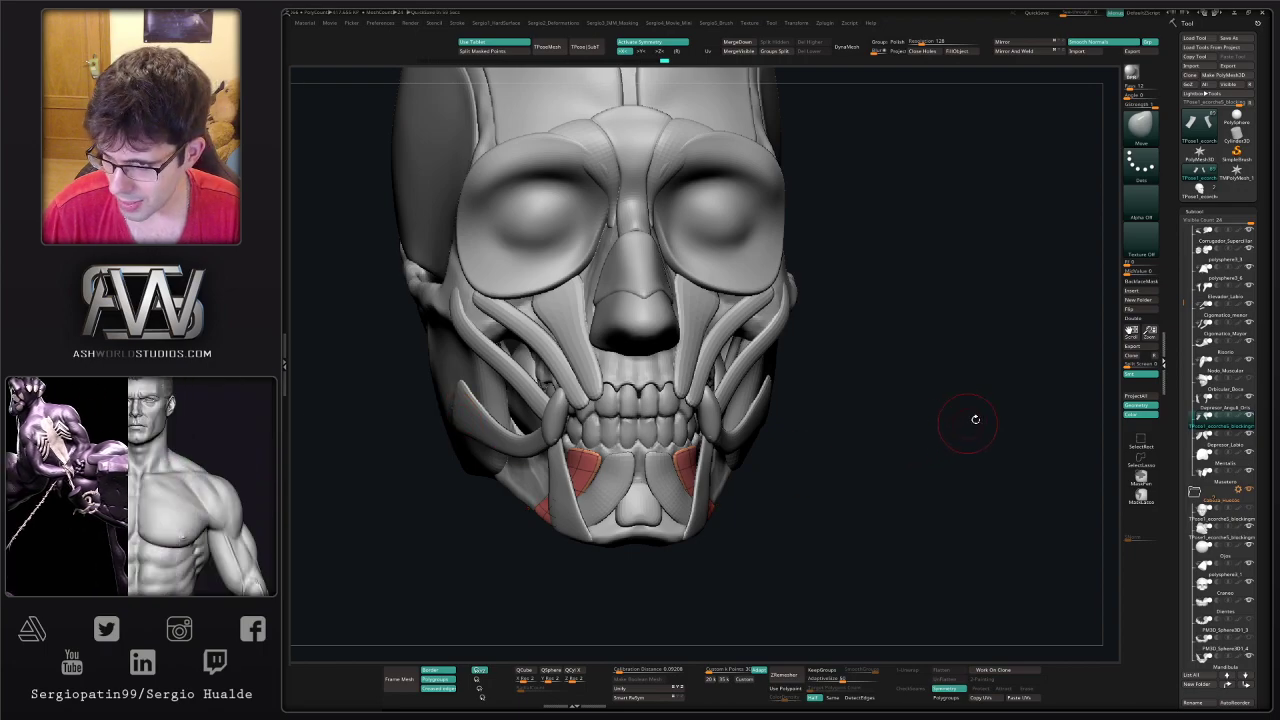
pyautogui.moveTo(820, 406); pyautogui.dragTo(838, 412)
pyautogui.rightClick(838, 412)
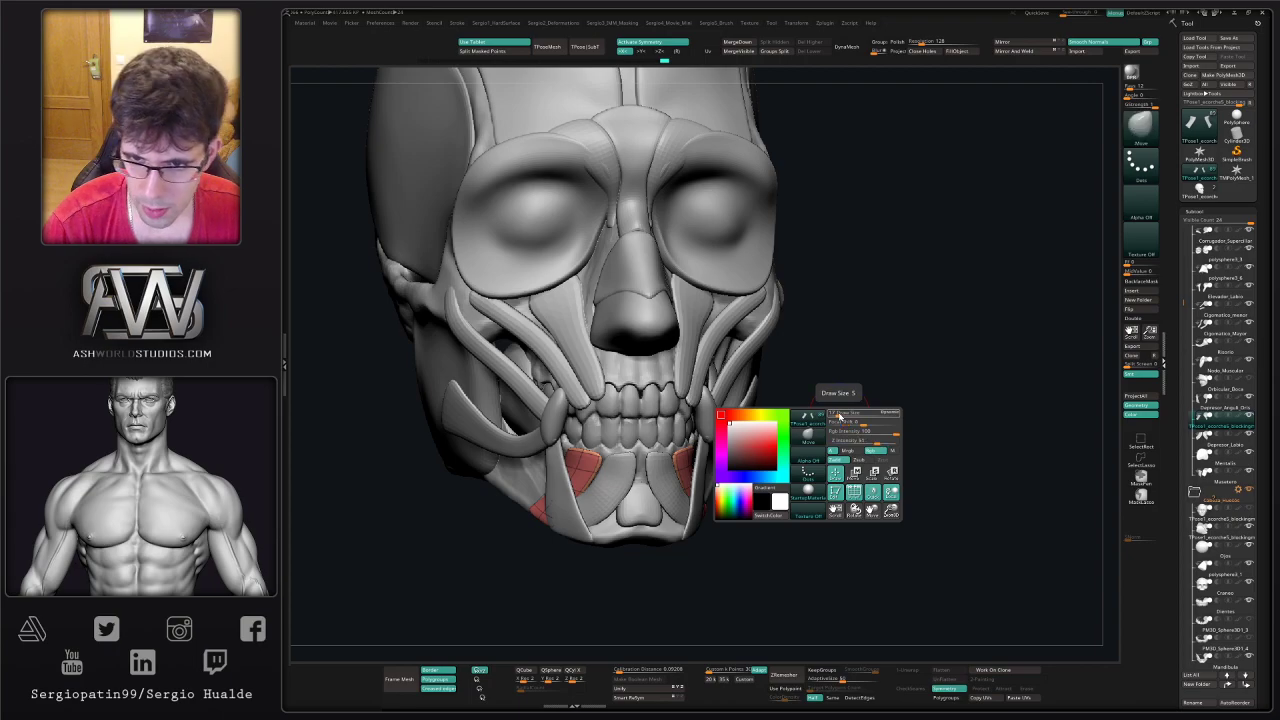
pyautogui.press('F2')
pyautogui.write('P')
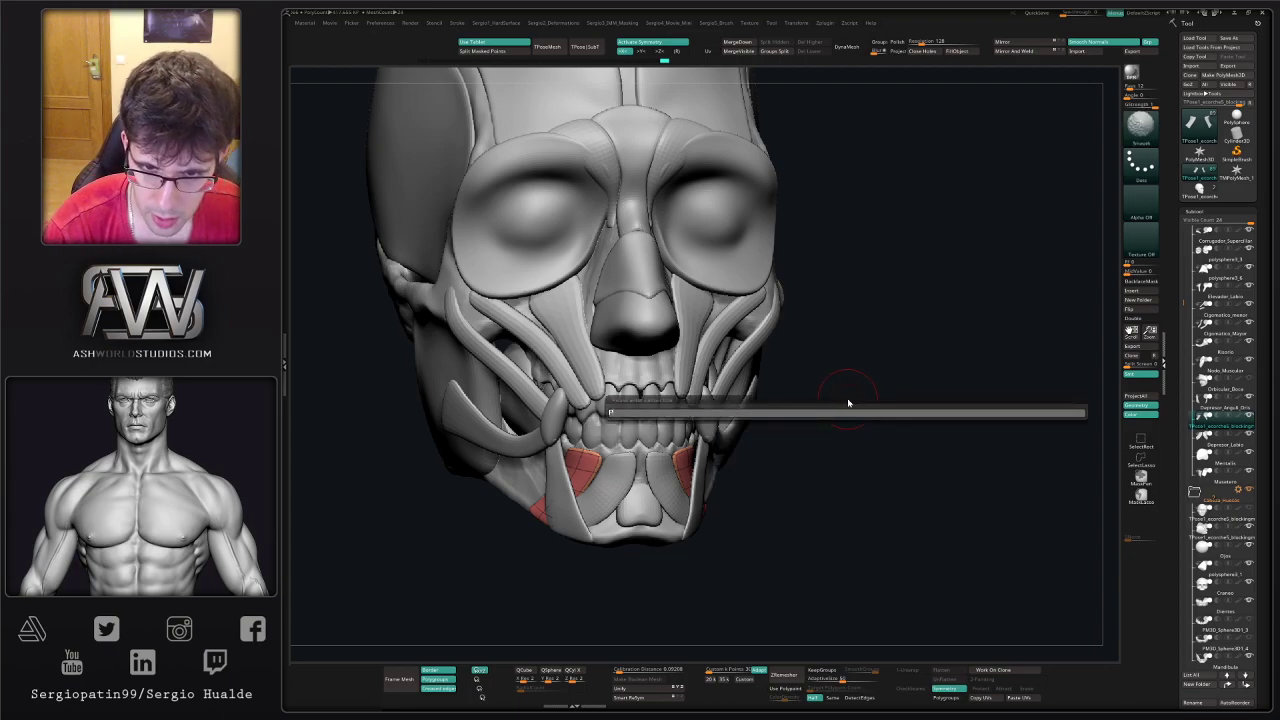
pyautogui.write('latysm')
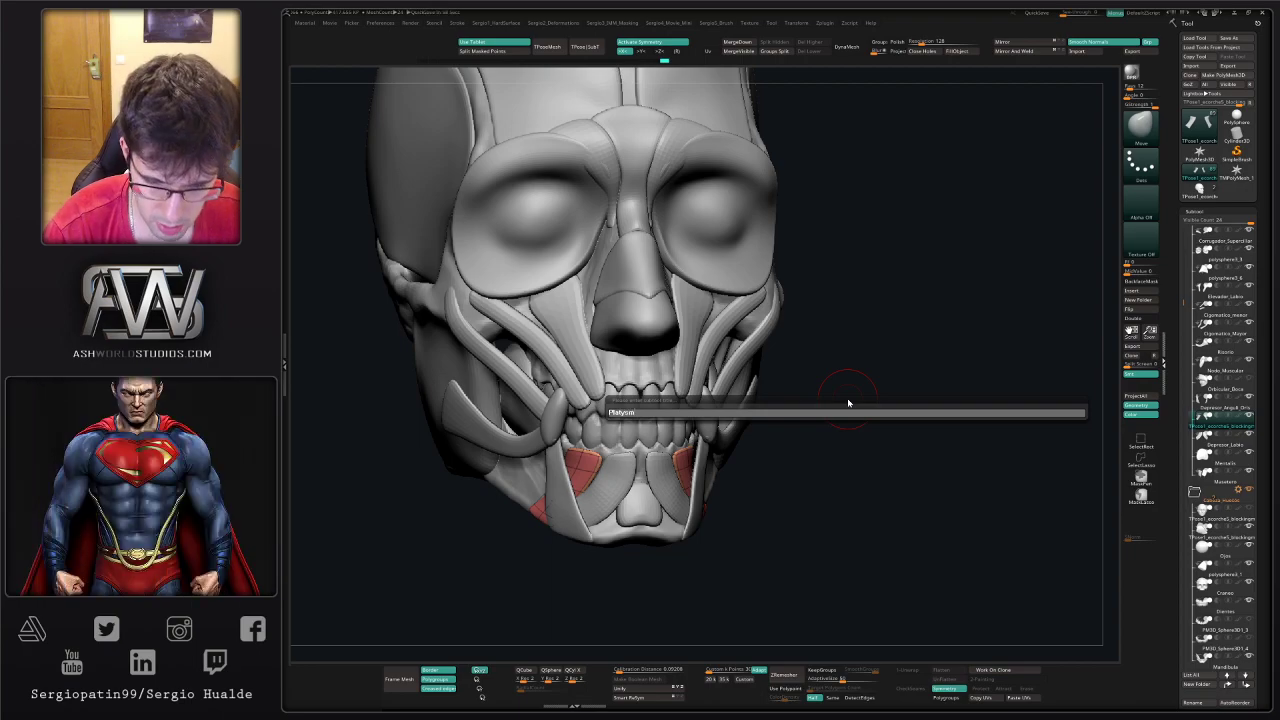
pyautogui.press('Return')
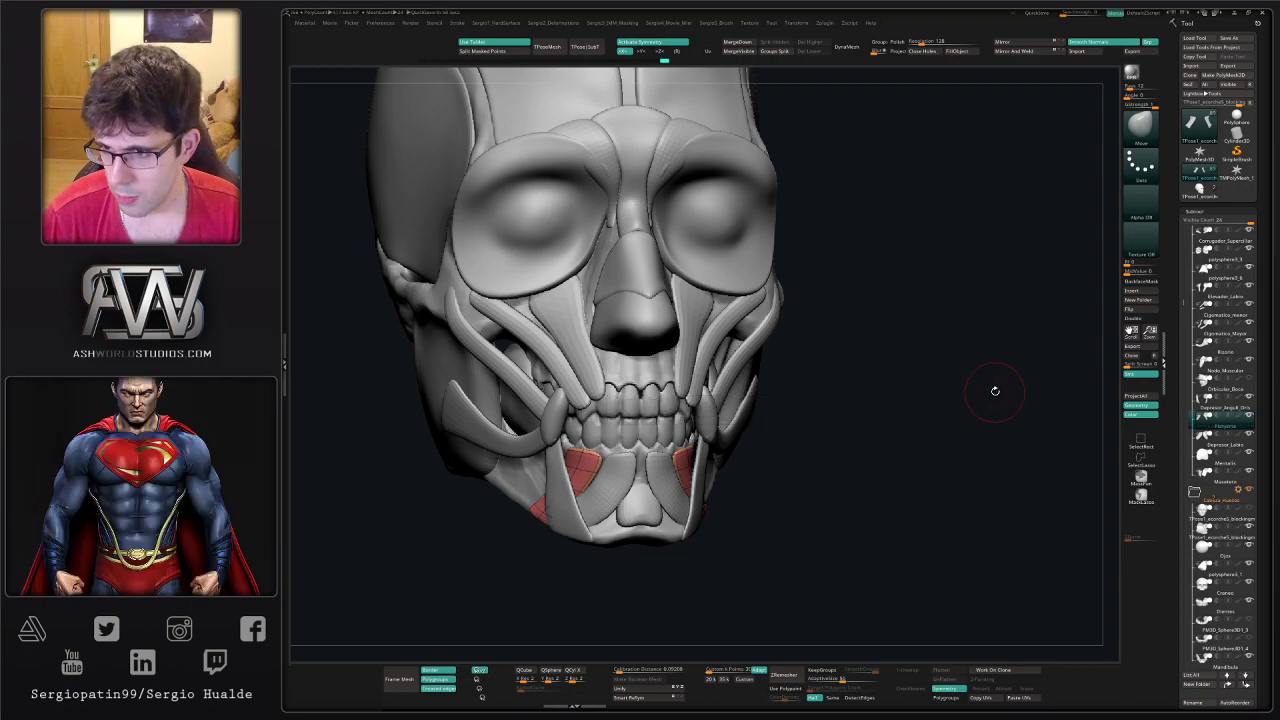
# - Isolate the active subtool, select the nose muscle piece, and rename it Nasalis
pyautogui.moveTo(994, 386); pyautogui.dragTo(934, 405)
pyautogui.keyDown('ctrl'); pyautogui.moveTo(784, 452); pyautogui.dragTo(790, 420, button='right'); pyautogui.keyUp('ctrl')
pyautogui.moveTo(790, 420); pyautogui.dragTo(728, 400, button='right')
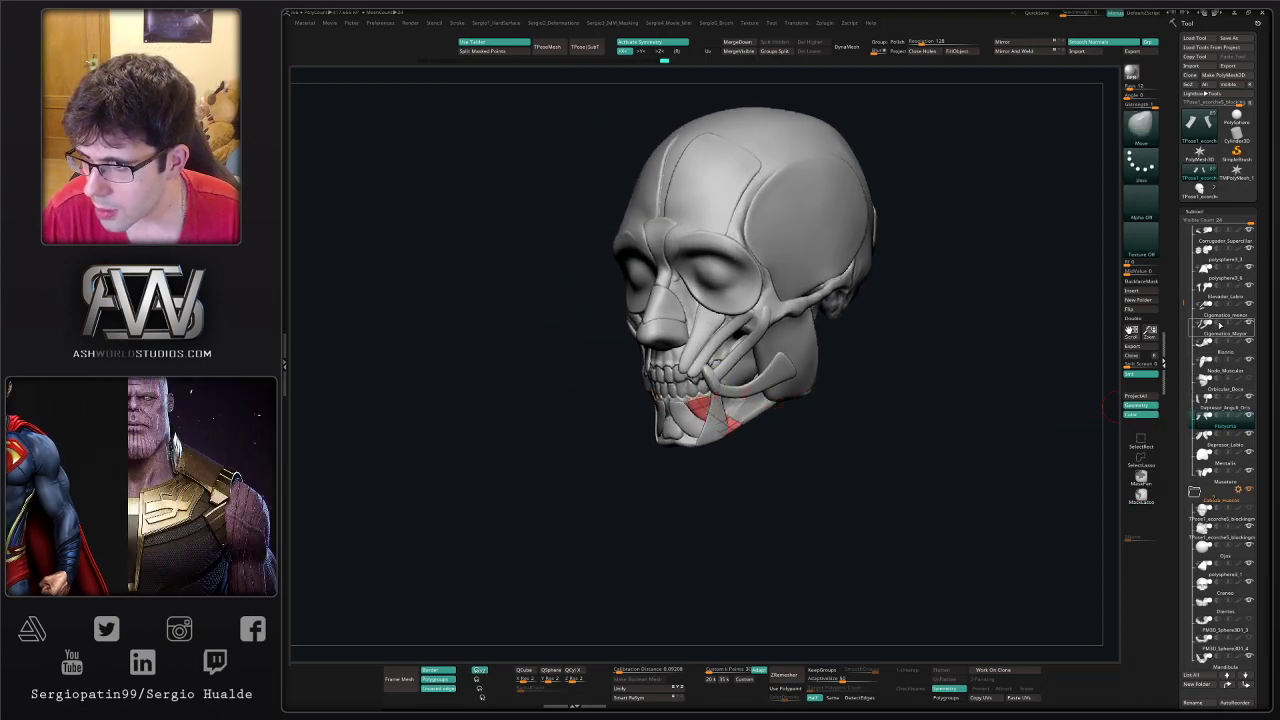
pyautogui.moveTo(1216, 316)
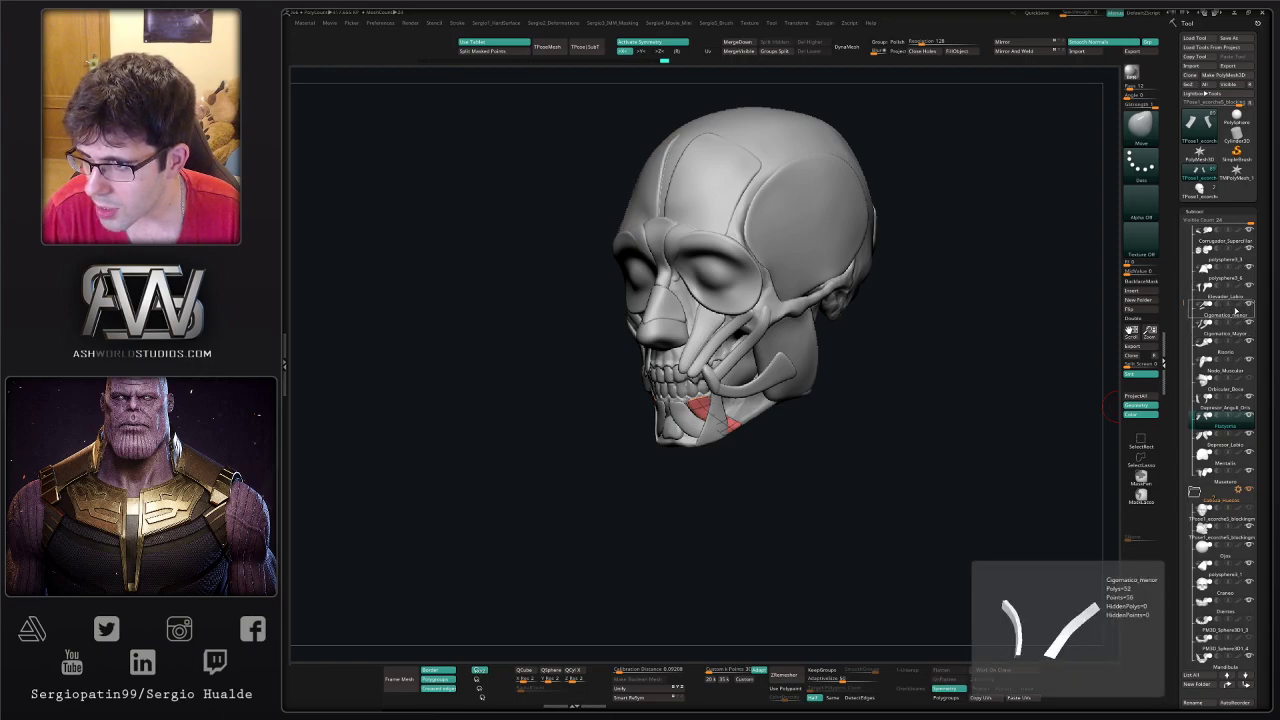
pyautogui.click(1240, 296)
pyautogui.hotkey('alt', 's')
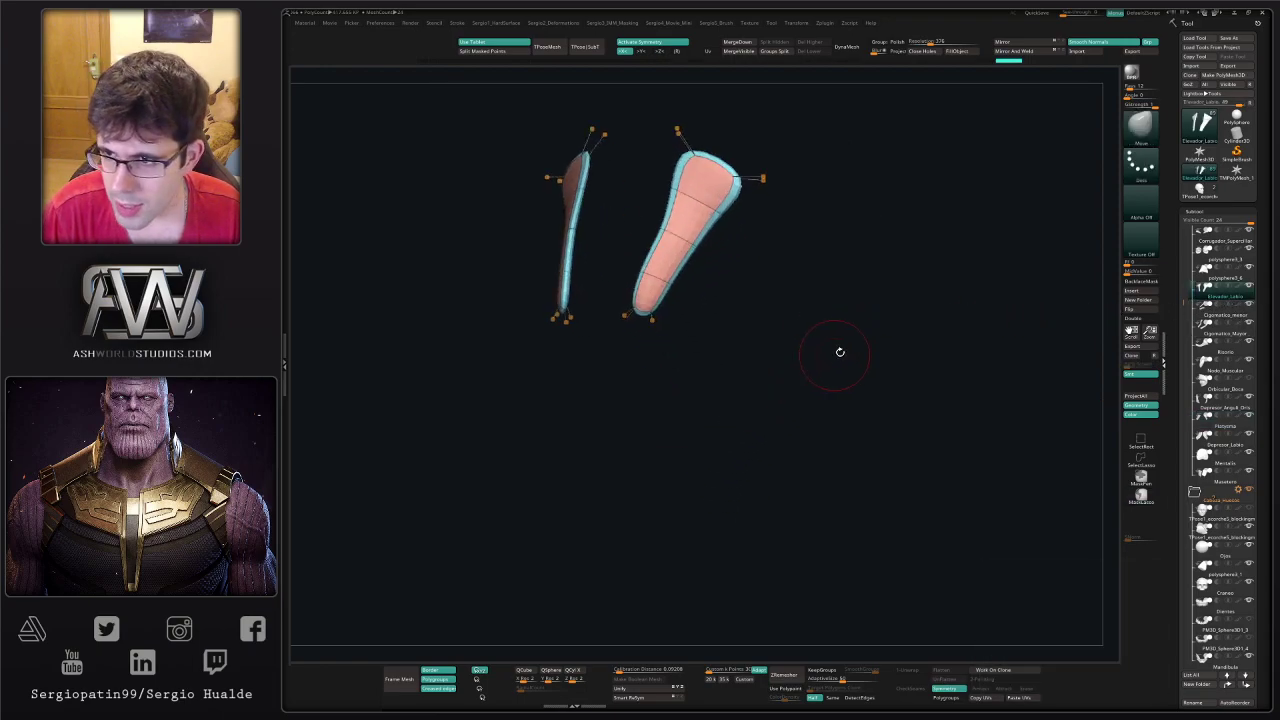
pyautogui.click(1224, 284)
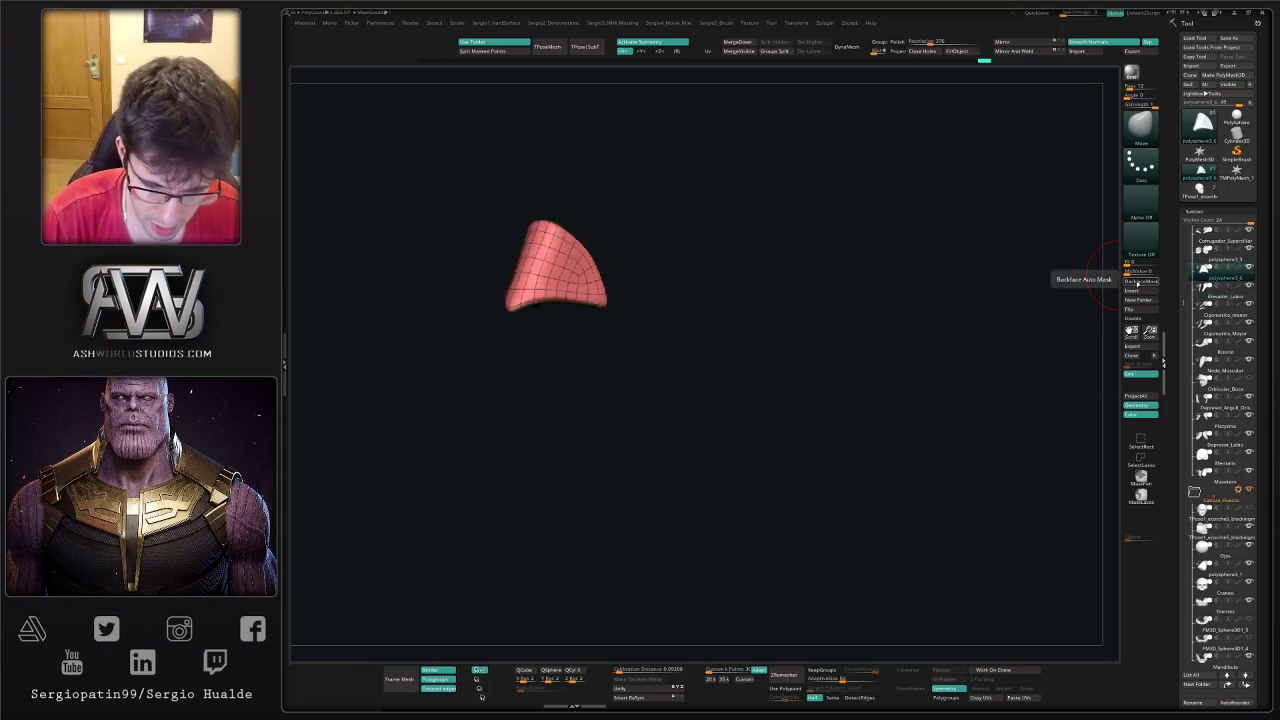
pyautogui.press('F2')
pyautogui.write('Nasal')
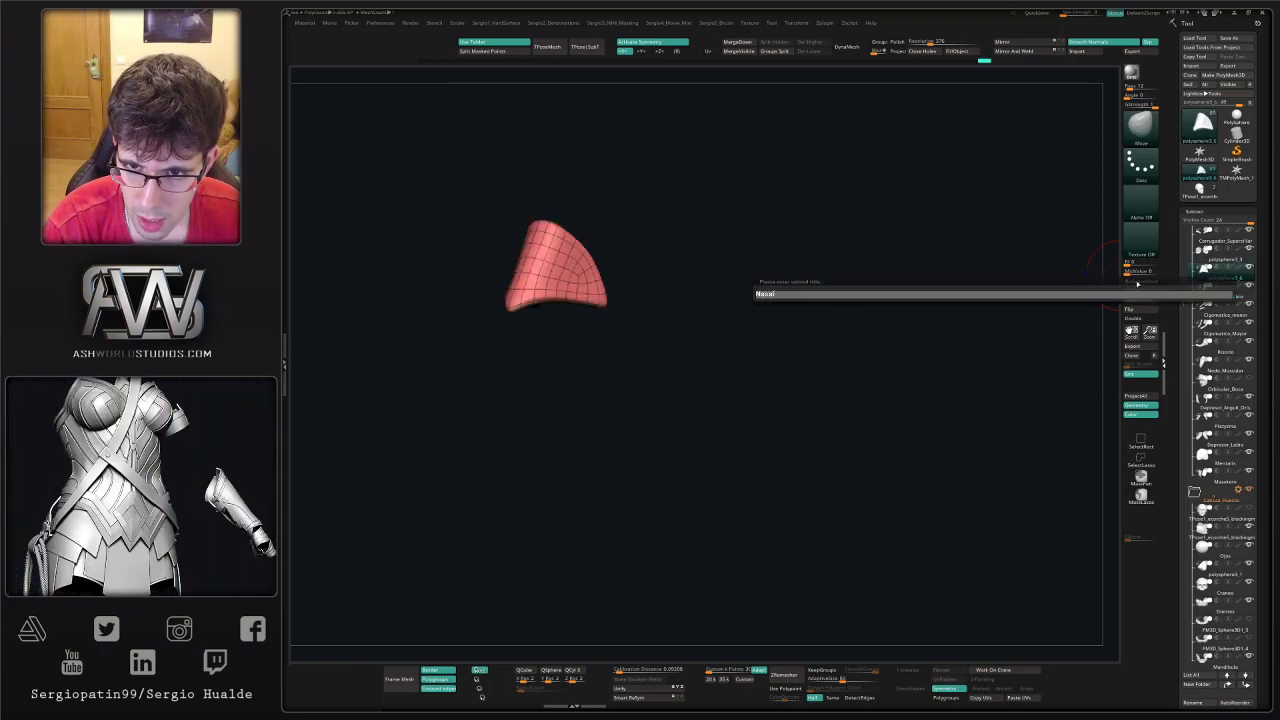
pyautogui.write('i')
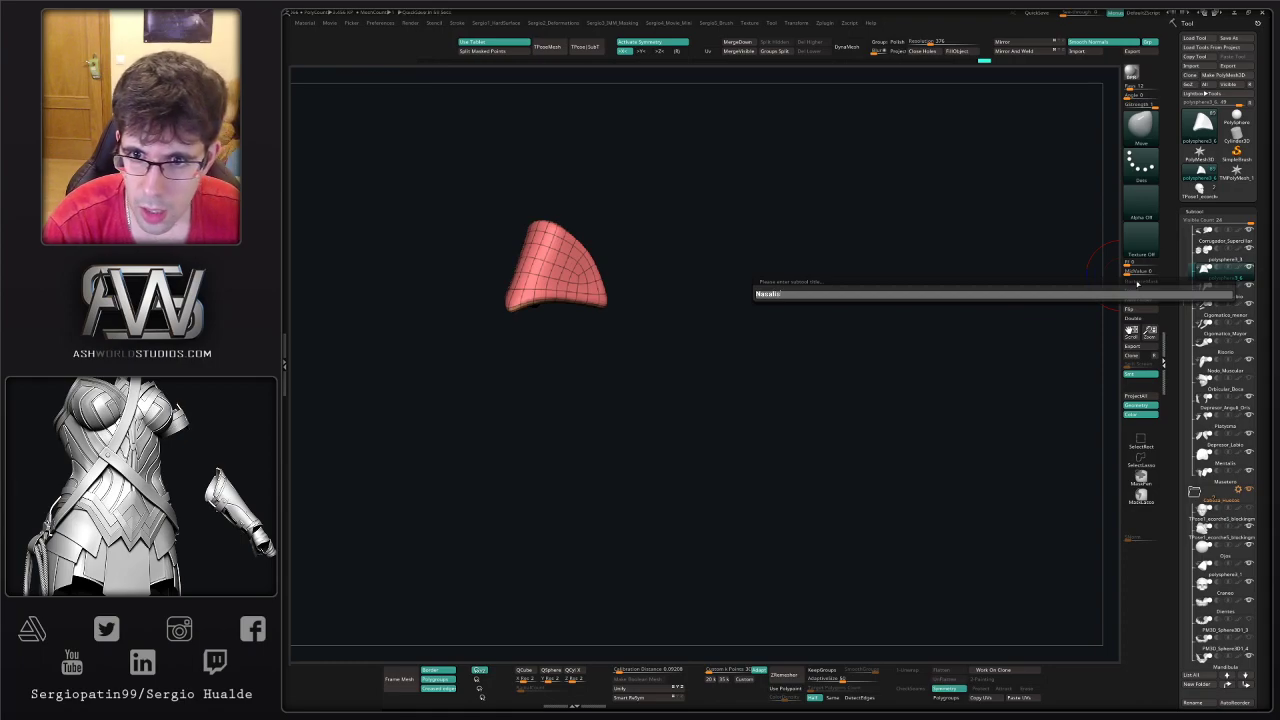
pyautogui.write('s')
pyautogui.press('Return')
# - Select the ring-shaped eye muscles and rename their subtool Orbicular_Ojos
pyautogui.press('Up')
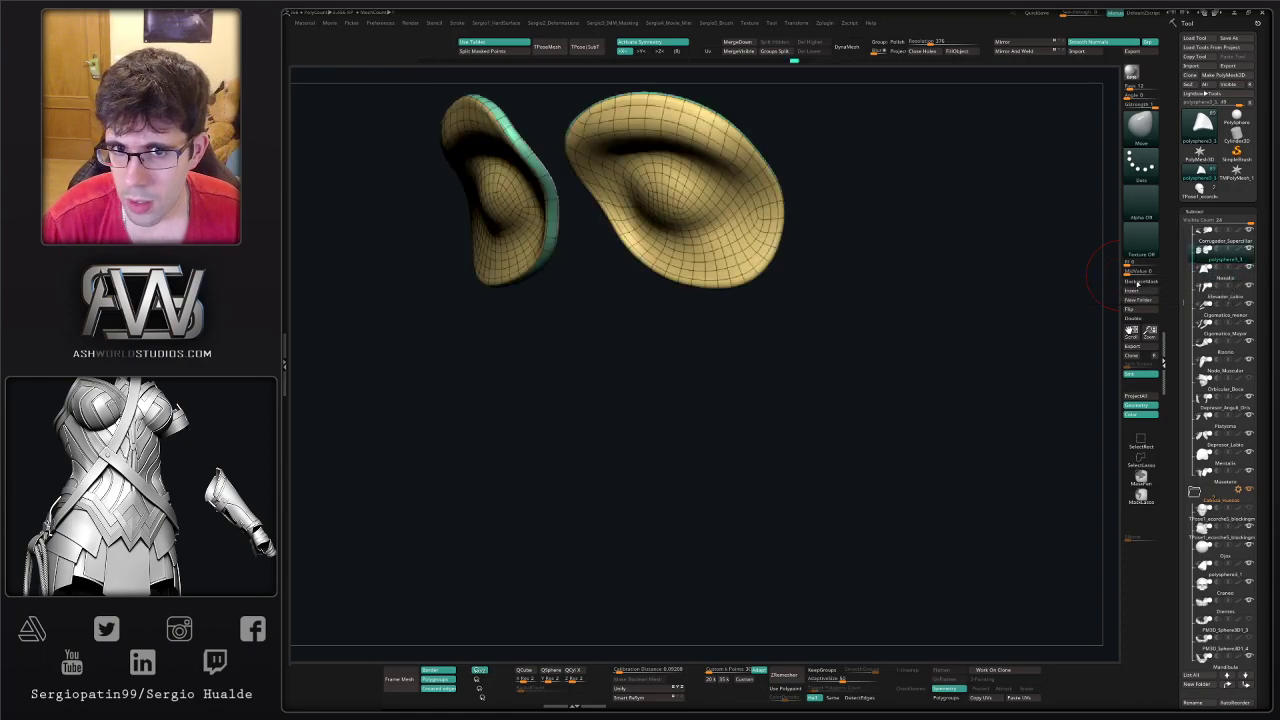
pyautogui.click(1137, 283)
pyautogui.write('Or')
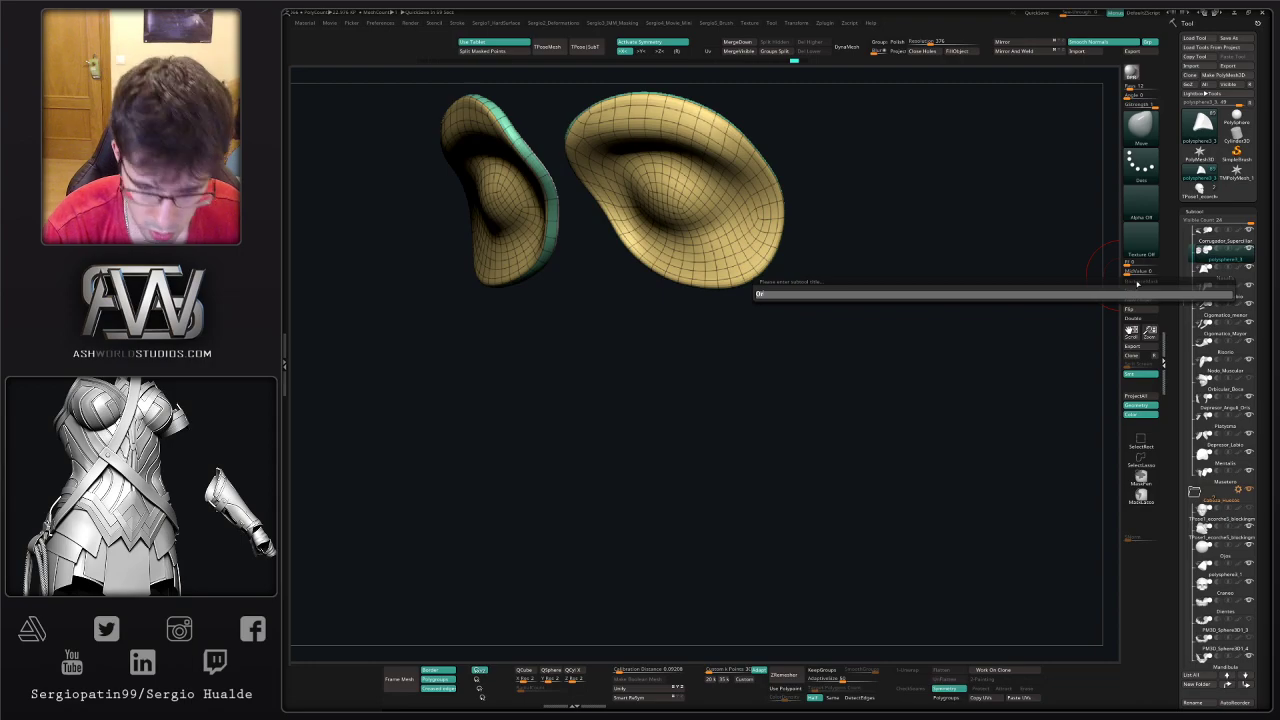
pyautogui.write('bicular')
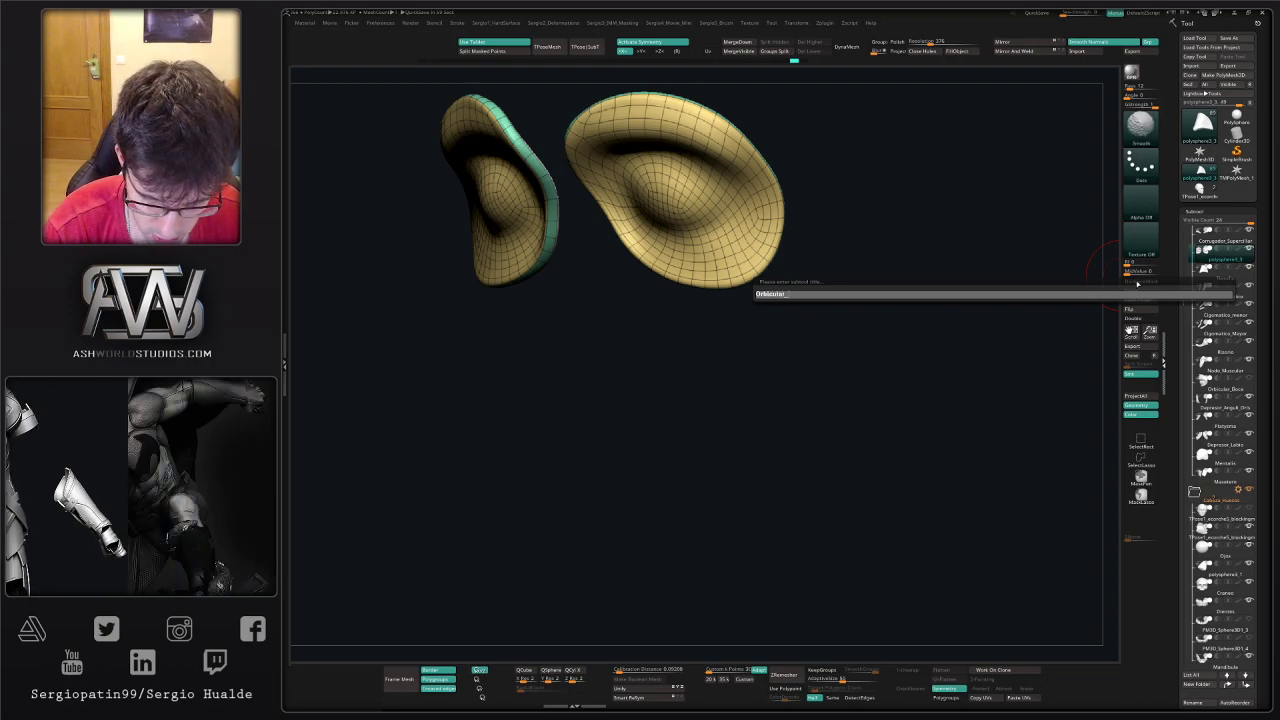
pyautogui.write('_')
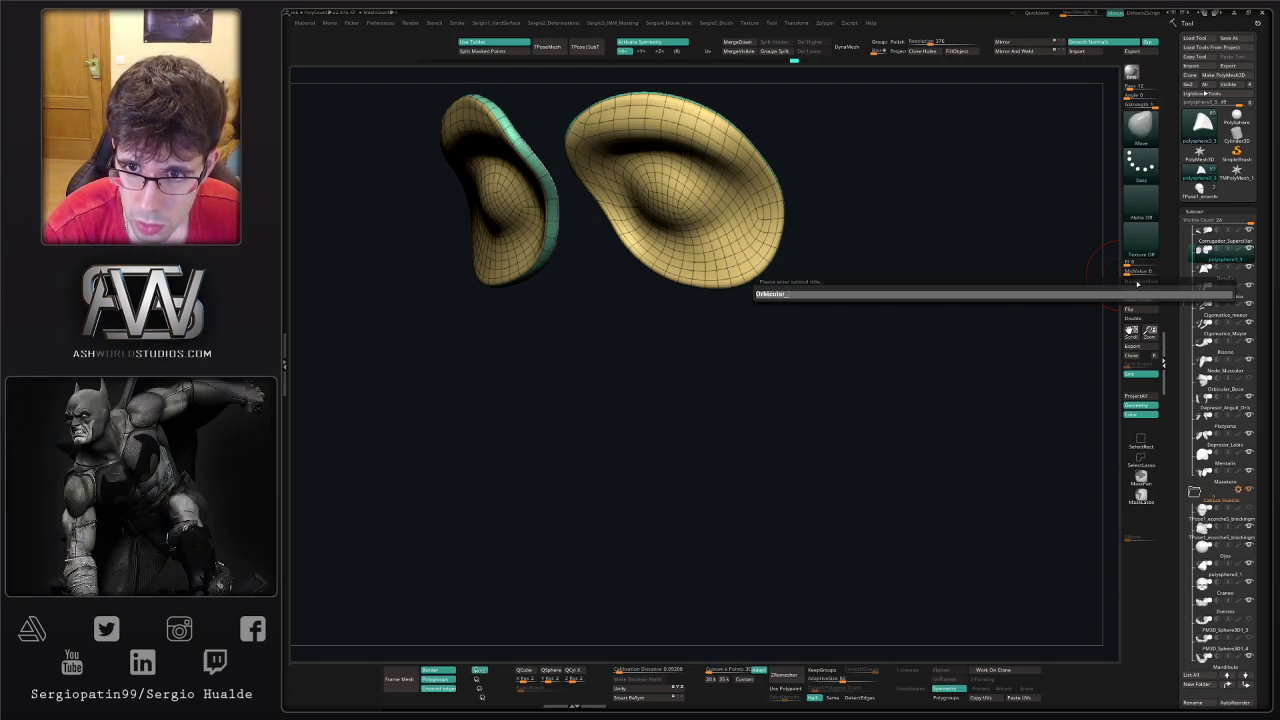
pyautogui.write('Ojos')
pyautogui.press('Return')
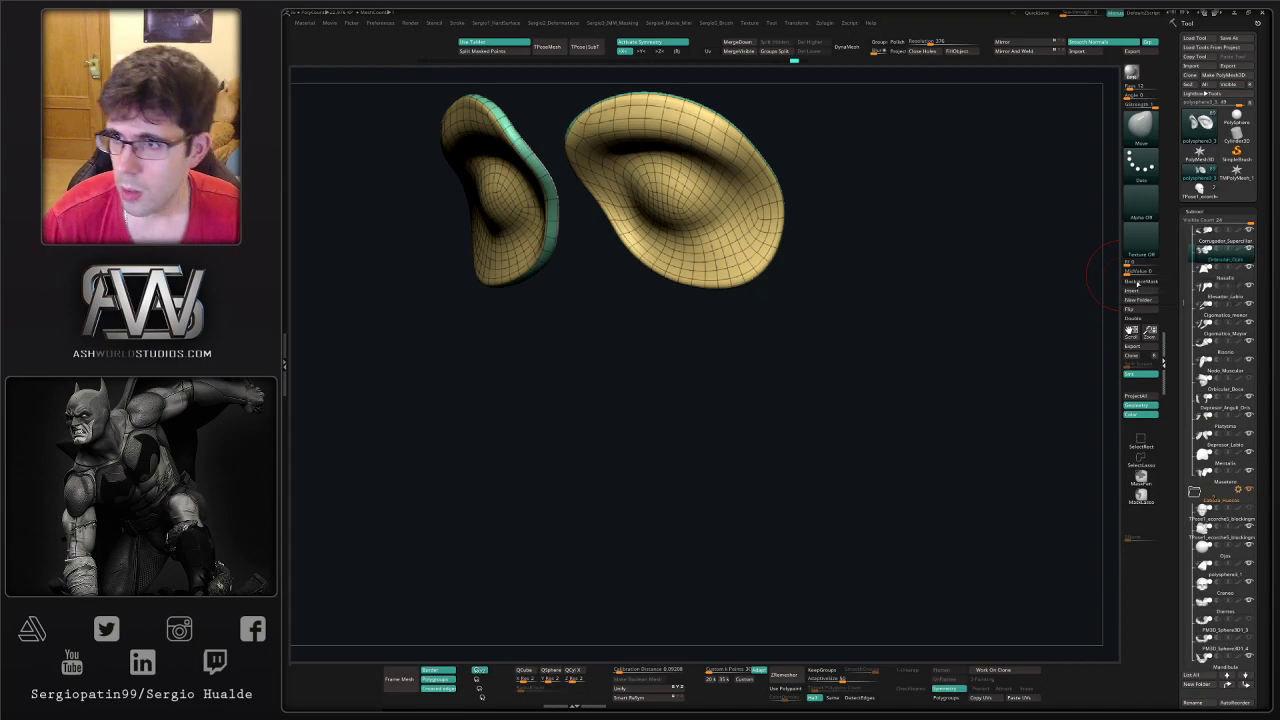
# - Find the narrow muscle piece between the brows in the subtool list and rename it Procerus
pyautogui.press('Up')
pyautogui.press('Up')
pyautogui.press('Up')
pyautogui.press('Up')
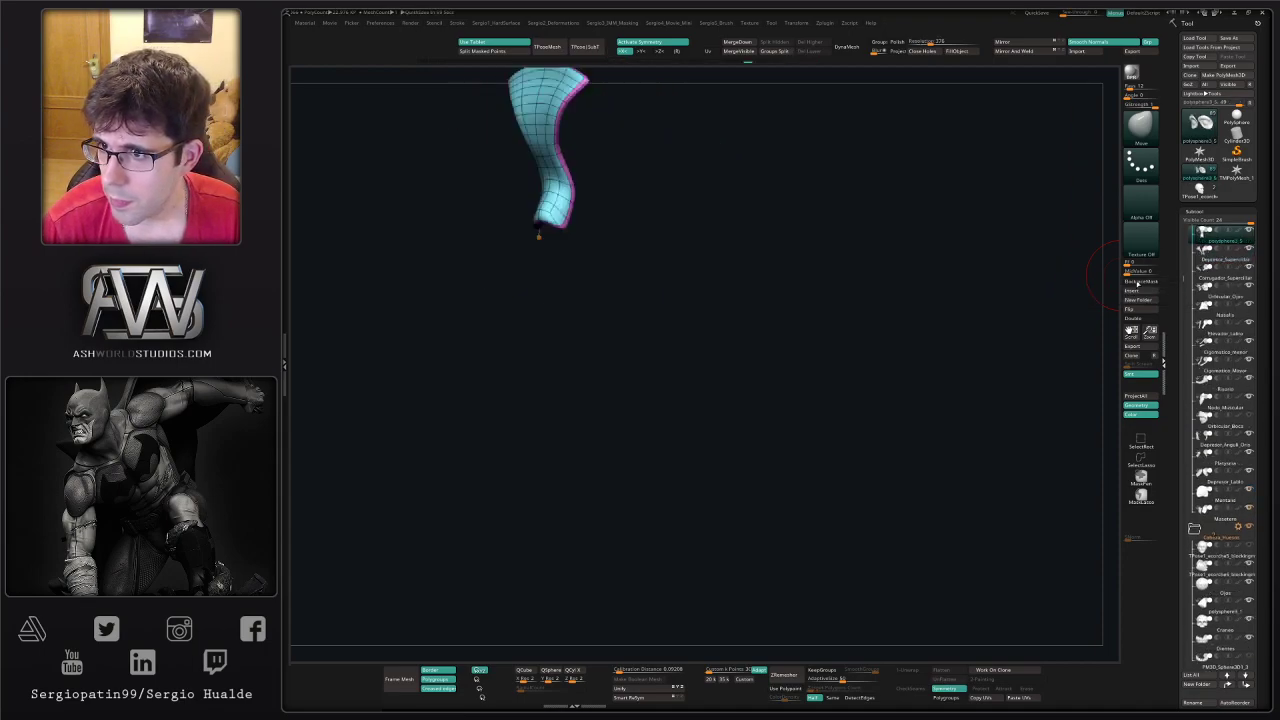
pyautogui.press('Down')
pyautogui.press('Up')
pyautogui.press('Up')
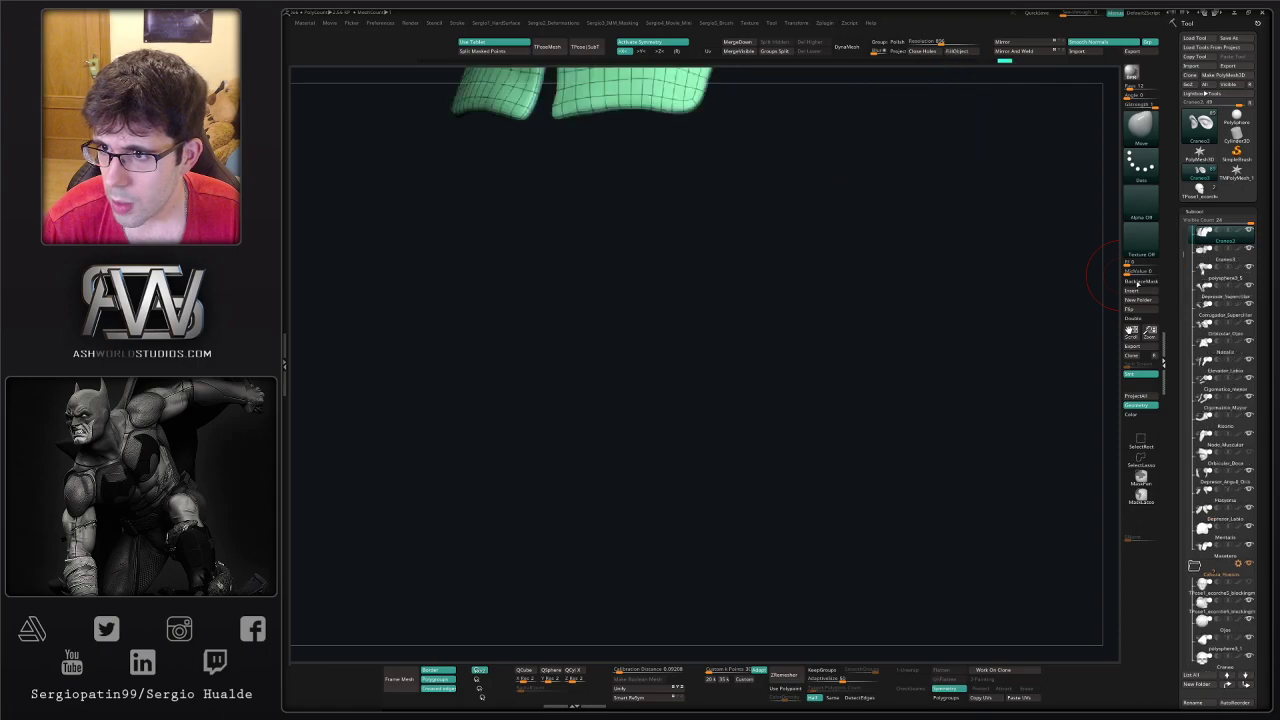
pyautogui.press('Down')
pyautogui.press('Down')
pyautogui.press('F2')
pyautogui.write('P')
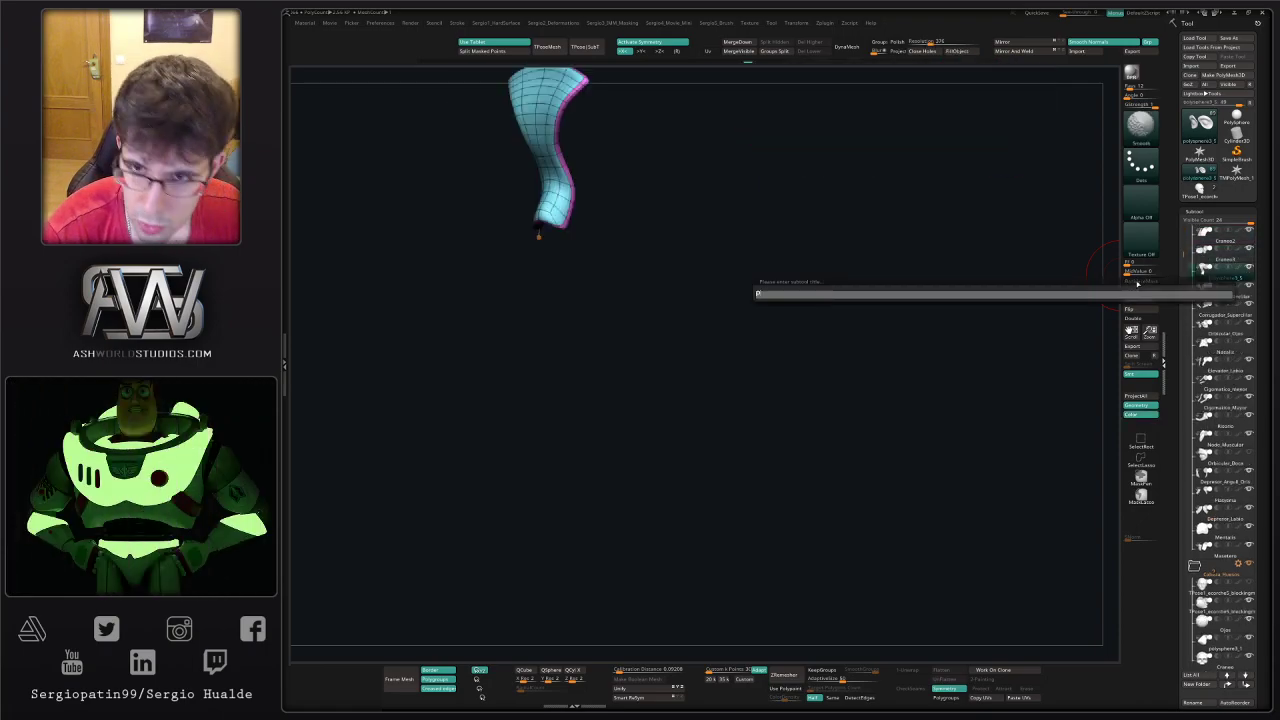
pyautogui.write('roceru')
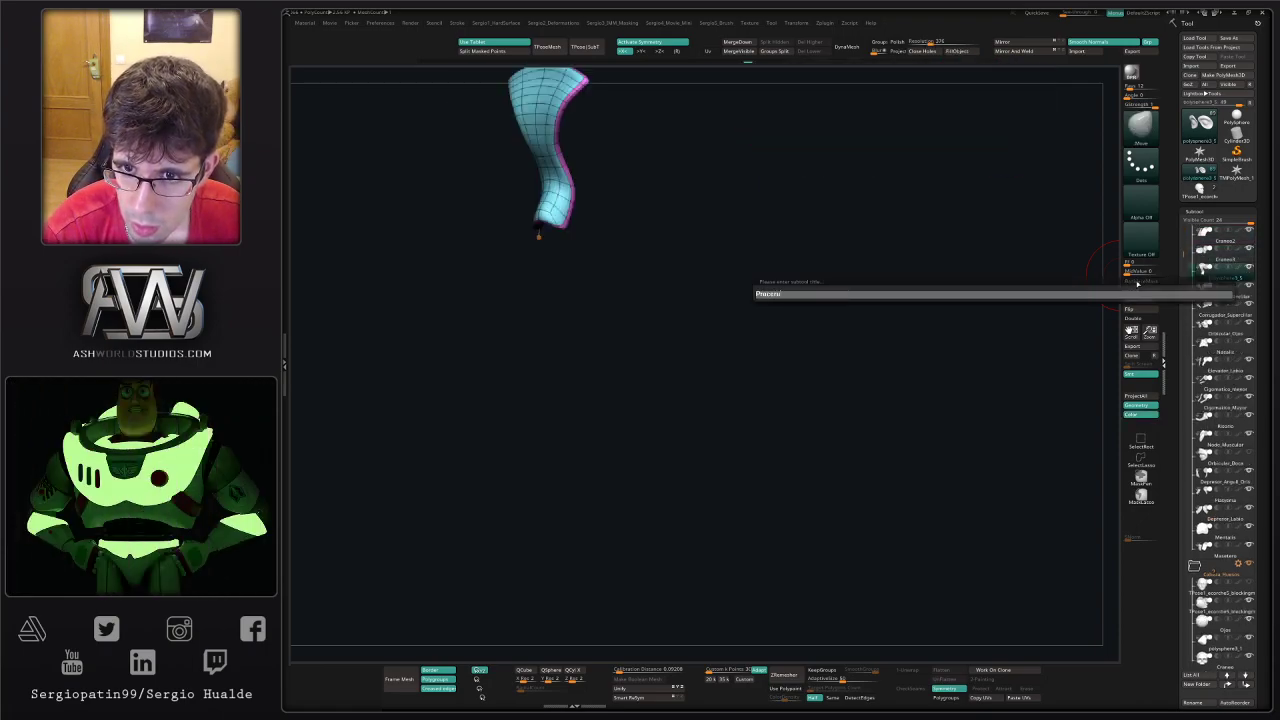
pyautogui.write('s')
pyautogui.press('Return')
# - Select the muscle pieces at the back of the skull and rename their subtool Musculo_Occipital
pyautogui.press('Up')
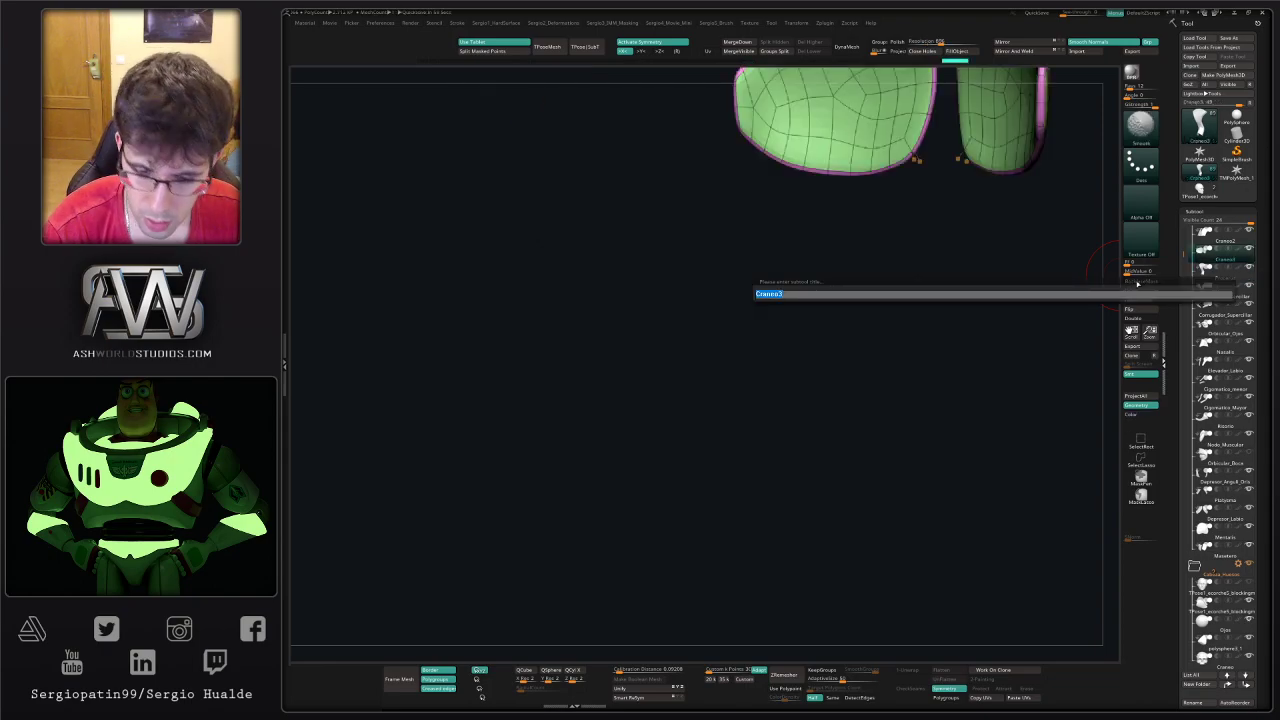
pyautogui.write('Mini')
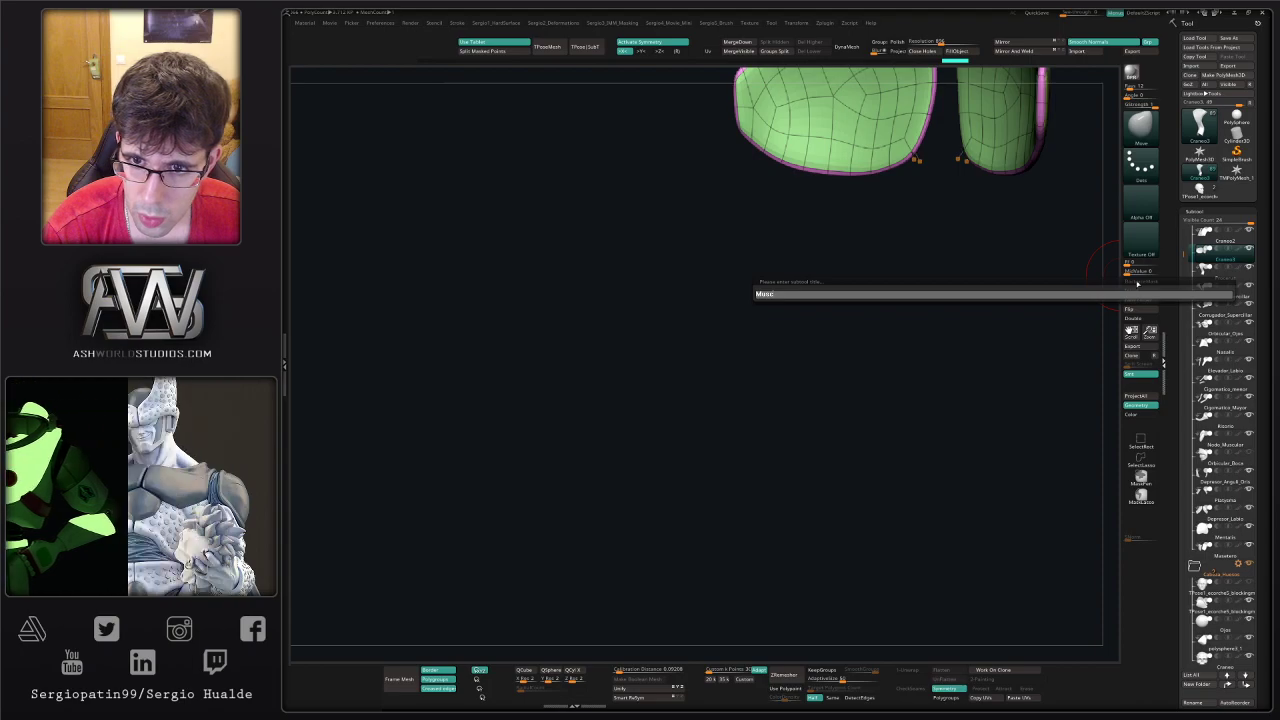
pyautogui.write('ulo_Oc')
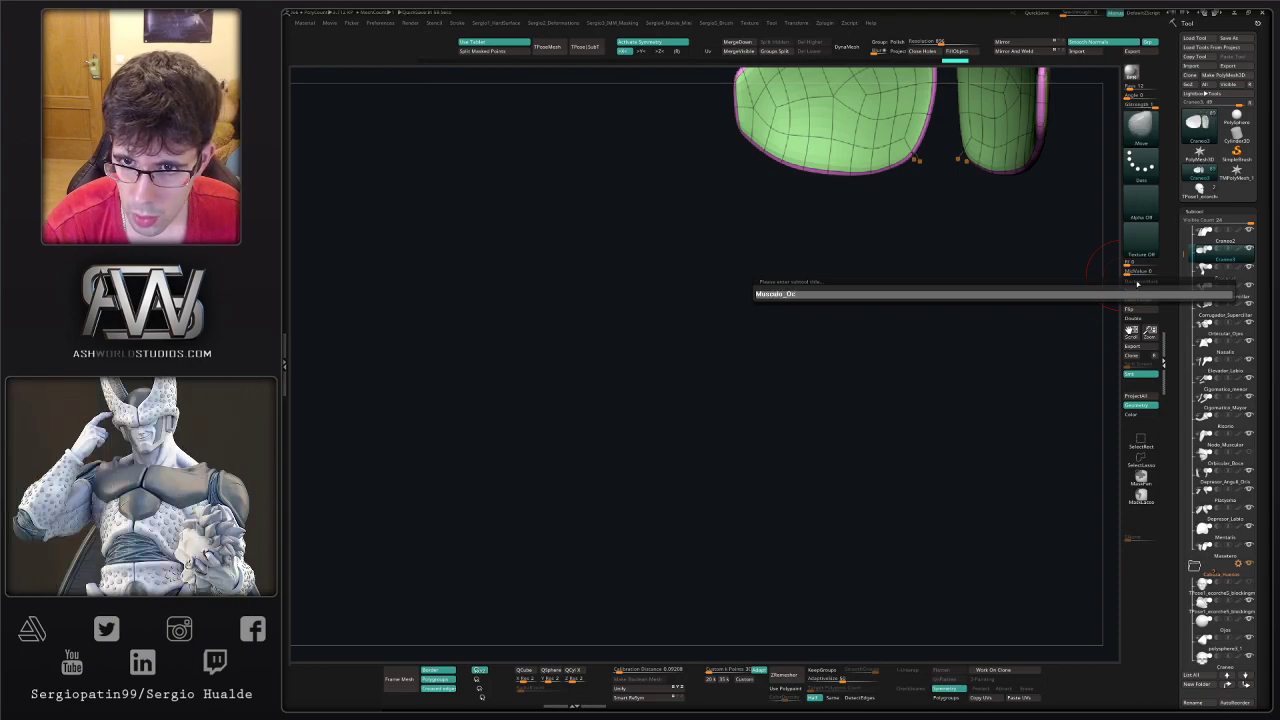
pyautogui.write('cipital')
pyautogui.press('Return')
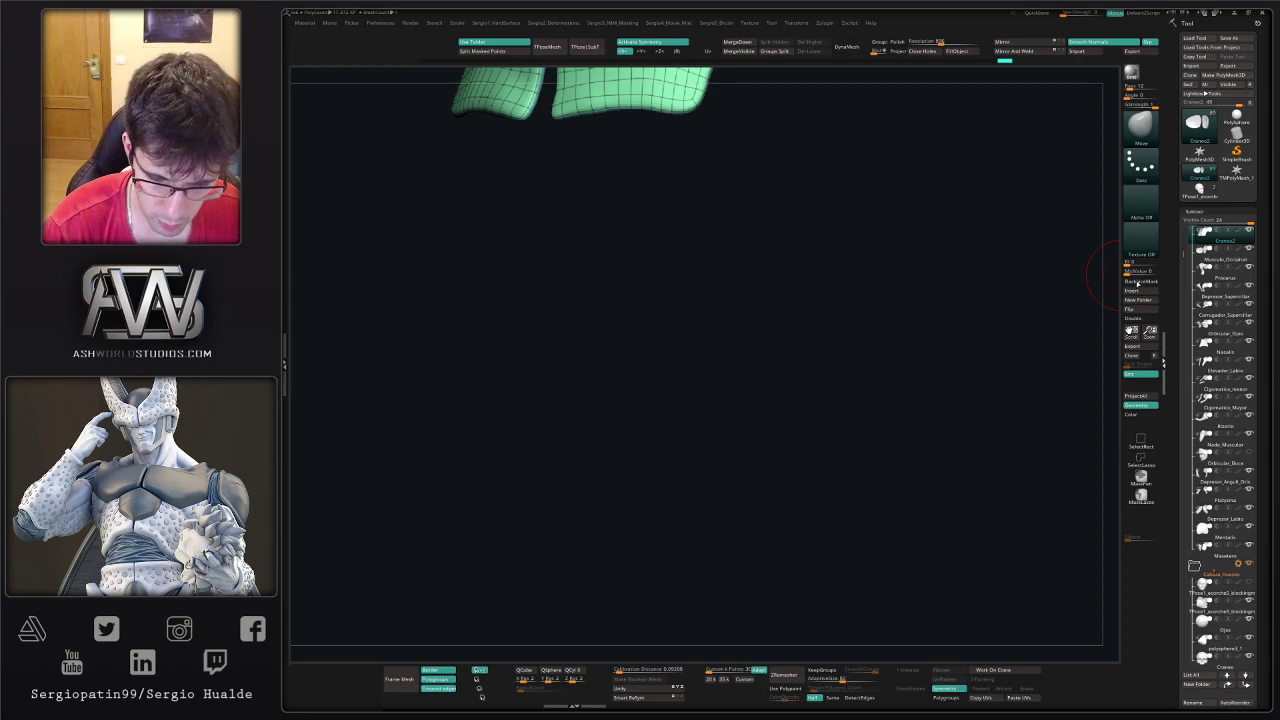
# - Select the forehead muscle plates and rename their subtool Musculo_Frontal
pyautogui.click(1137, 283)
pyautogui.write('Musc')
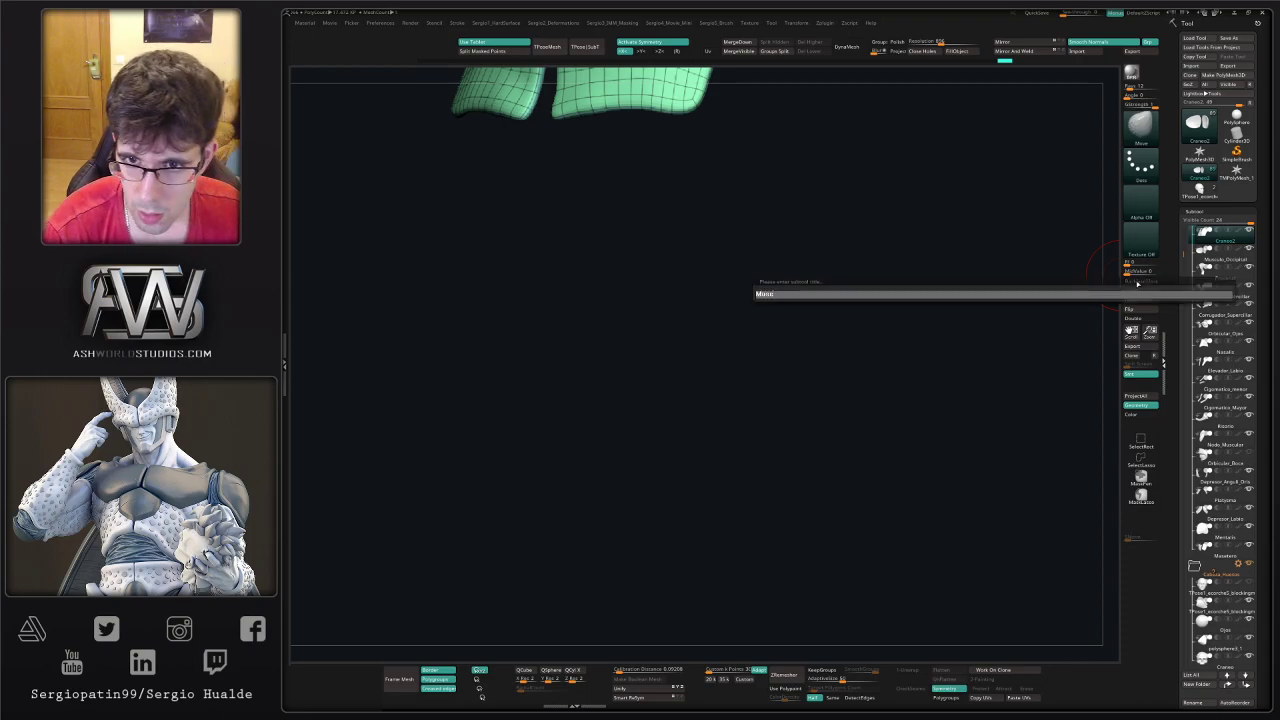
pyautogui.write('ulo_F')
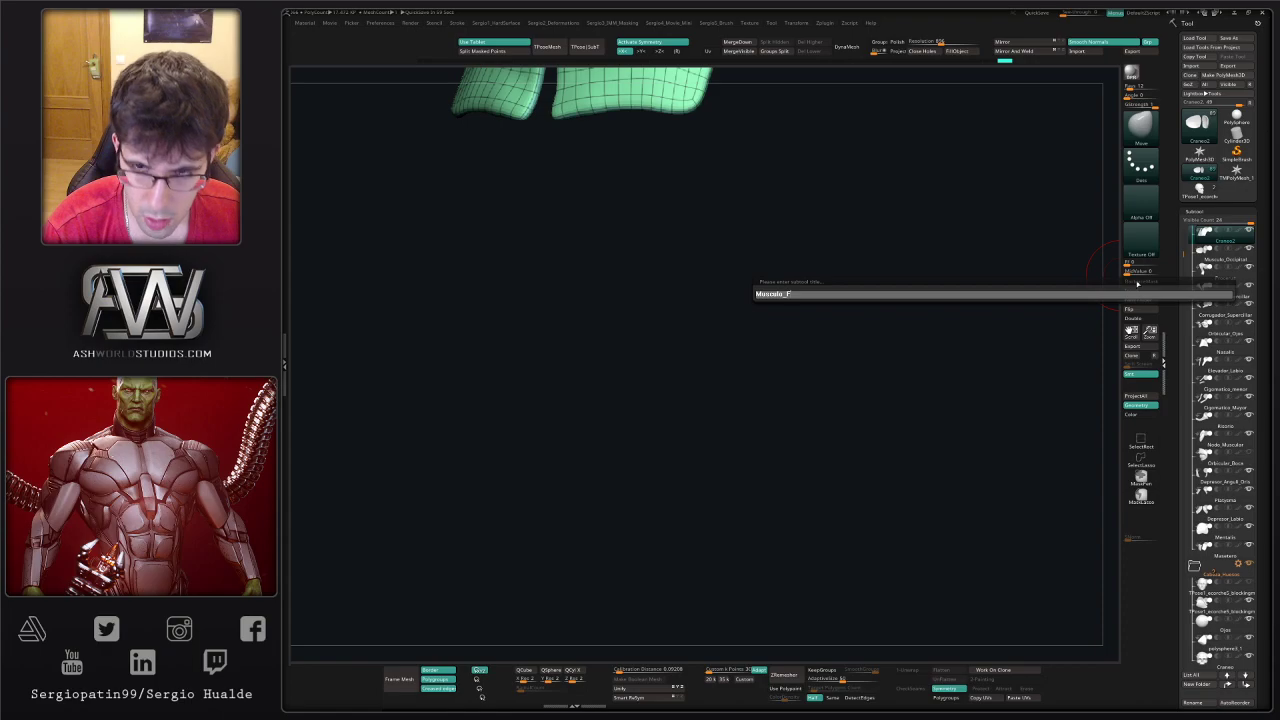
pyautogui.write('rontal')
pyautogui.press('Return')
# - Select the large fan-shaped muscles on the sides of the skull and rename their subtool Musculo_Temporal
pyautogui.press('Up')
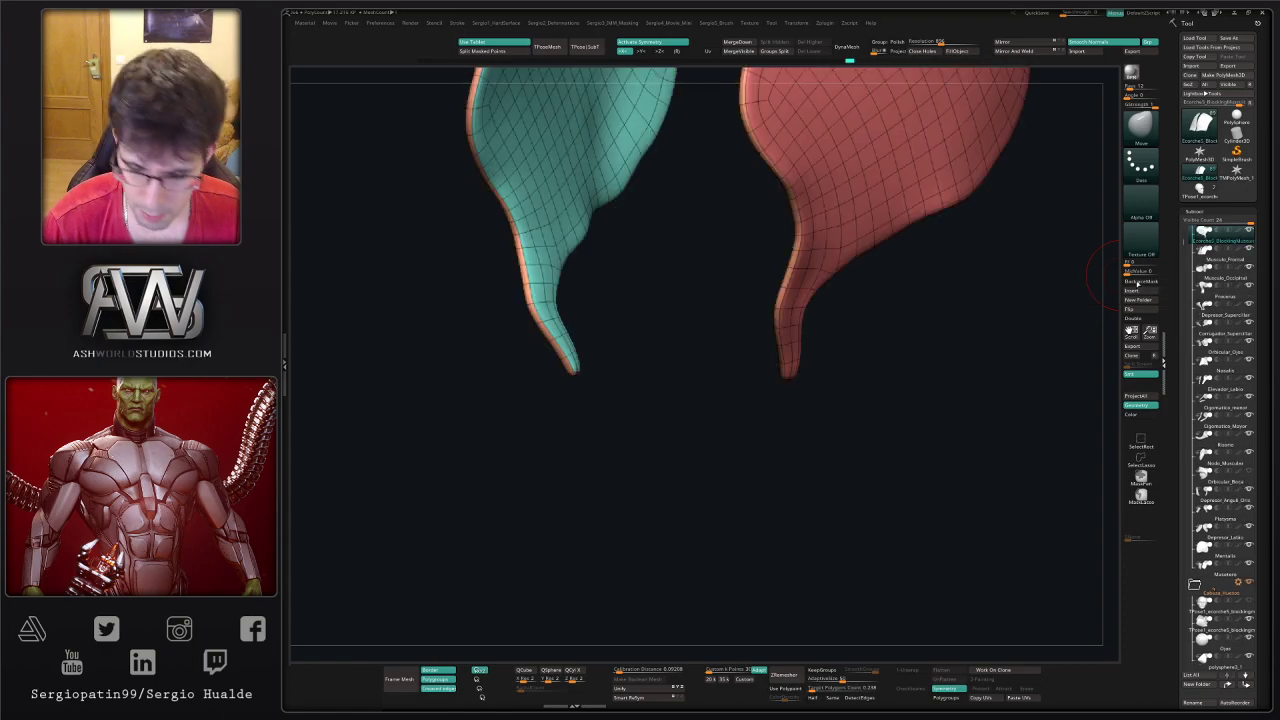
pyautogui.click(1137, 283)
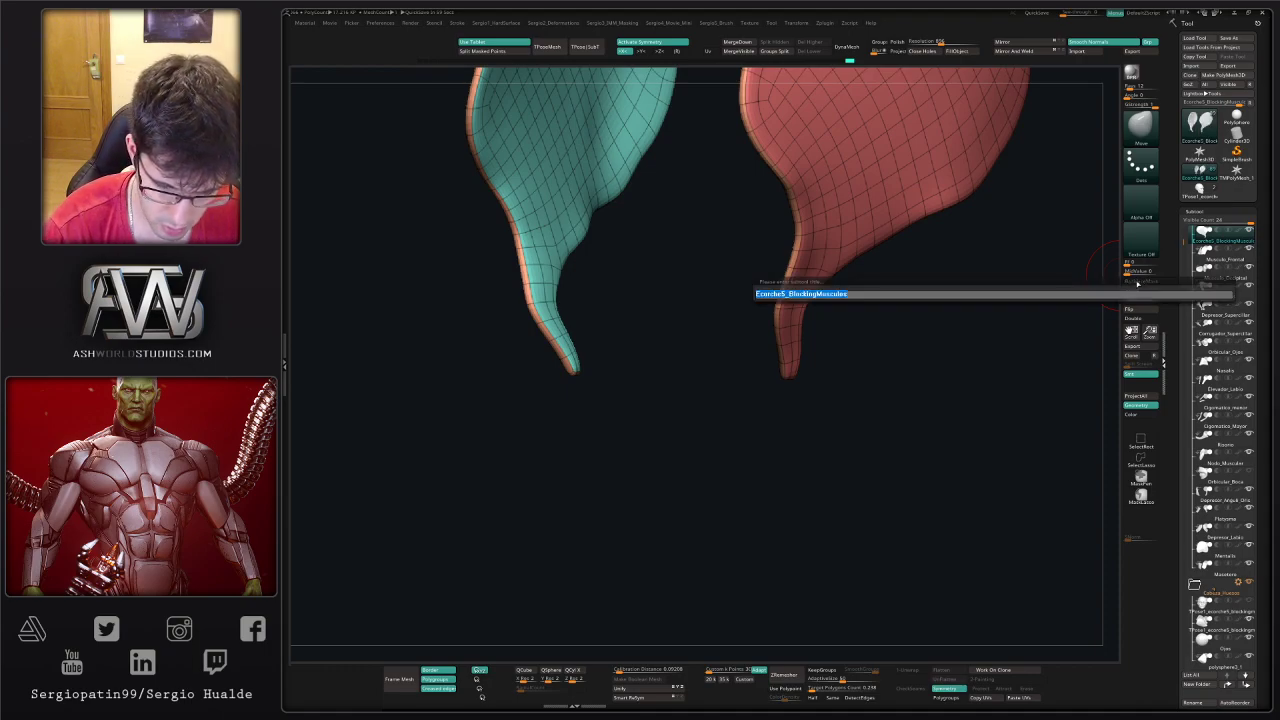
pyautogui.write('Masetlo_Tem')
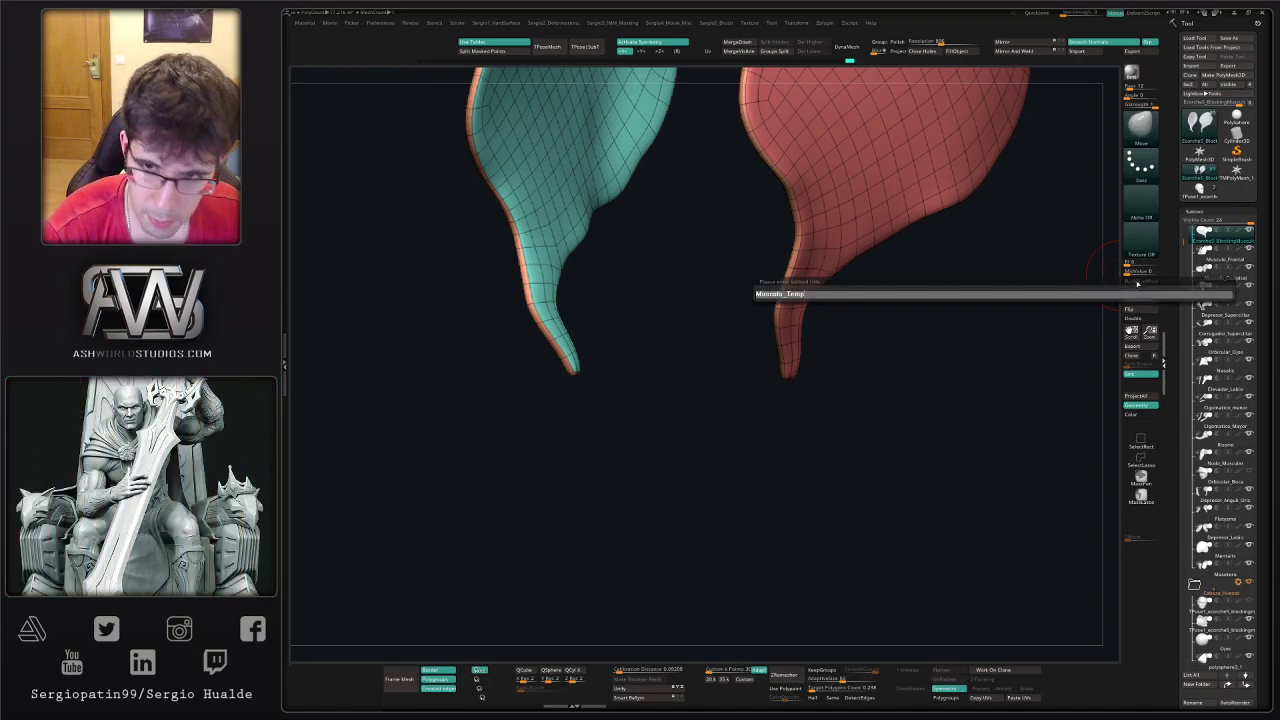
pyautogui.write('pp')
pyautogui.press('BackSpace')
pyautogui.write('oral')
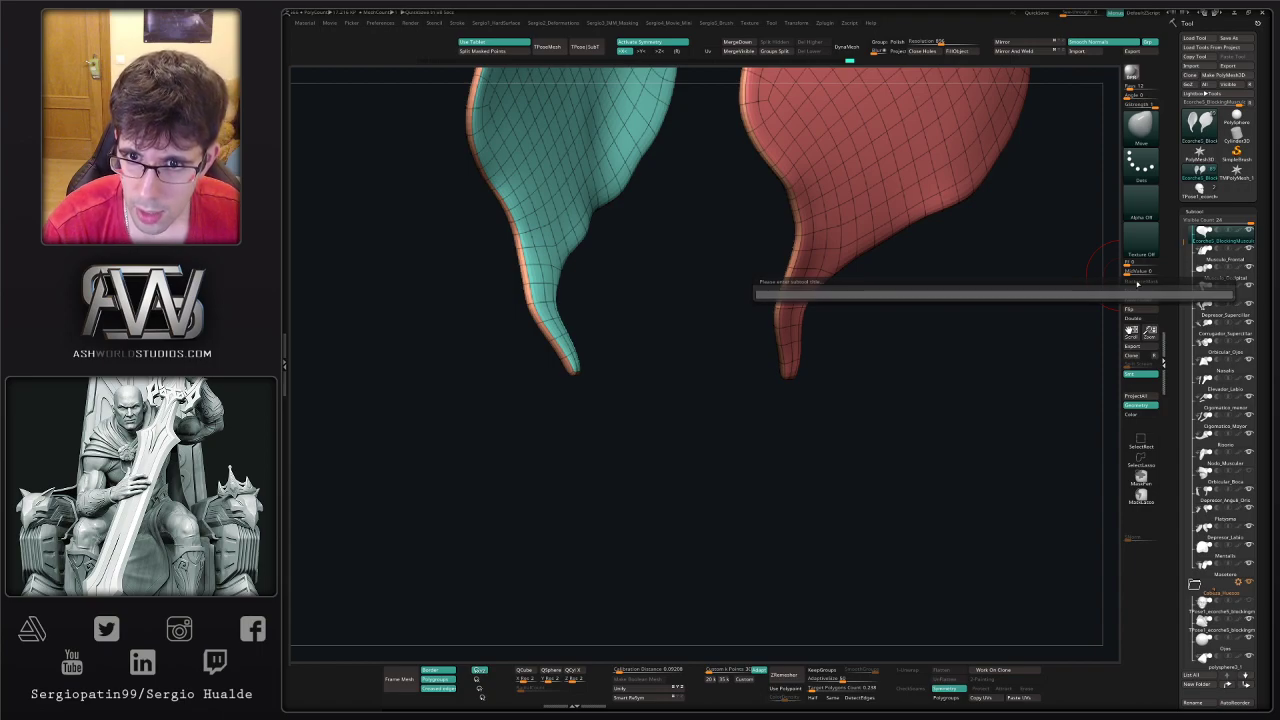
pyautogui.press('Return')
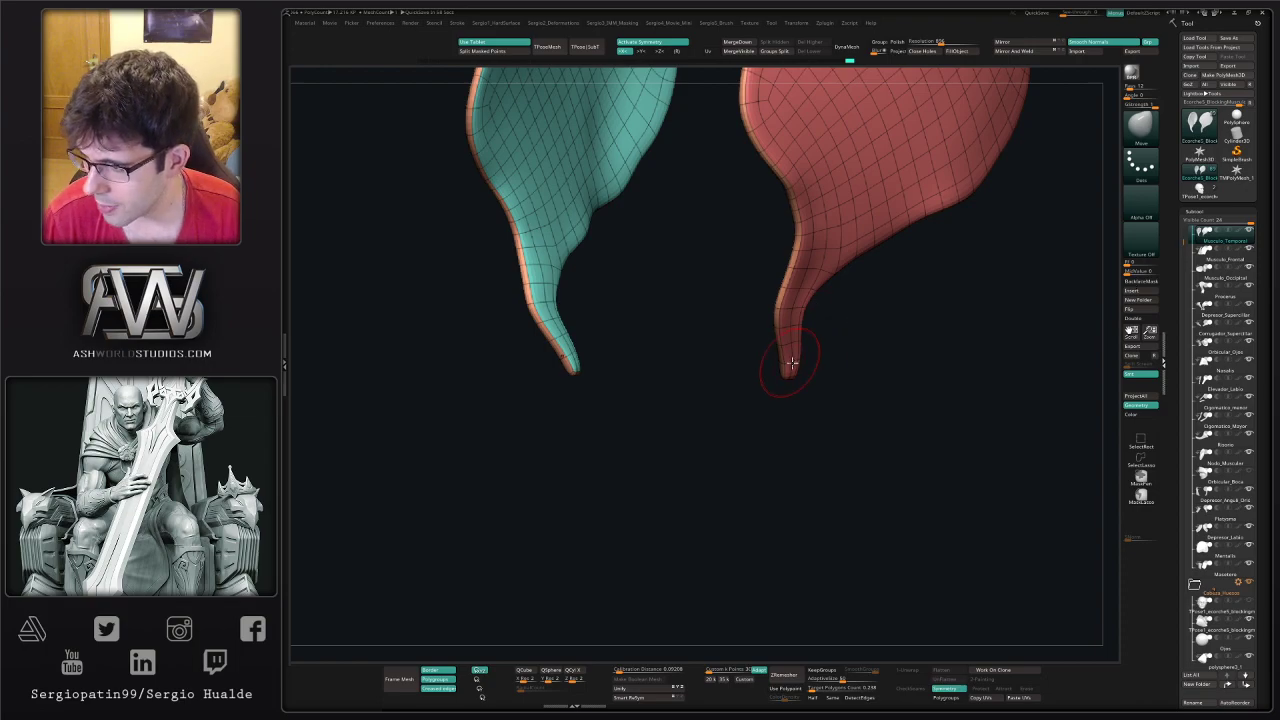
# - Leave solo mode and turn off the polygon wireframe to view the whole skull with its muscles
pyautogui.keyDown('alt'); pyautogui.moveTo(838, 367); pyautogui.dragTo(819, 403); pyautogui.keyUp('alt')
pyautogui.hotkey('alt', 's')
pyautogui.keyDown('alt'); pyautogui.moveTo(819, 403); pyautogui.dragTo(776, 314, button='right'); pyautogui.keyUp('alt')
pyautogui.hotkey('shift', 'f')
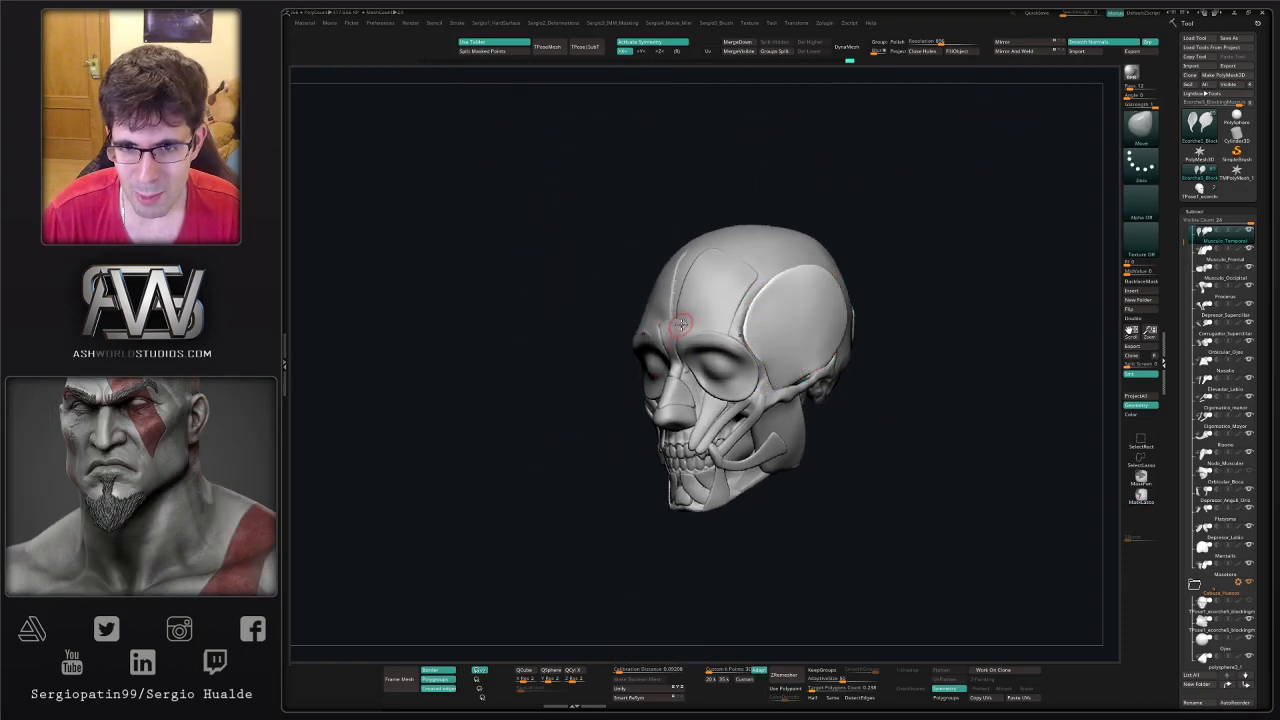
pyautogui.press('ctrl')
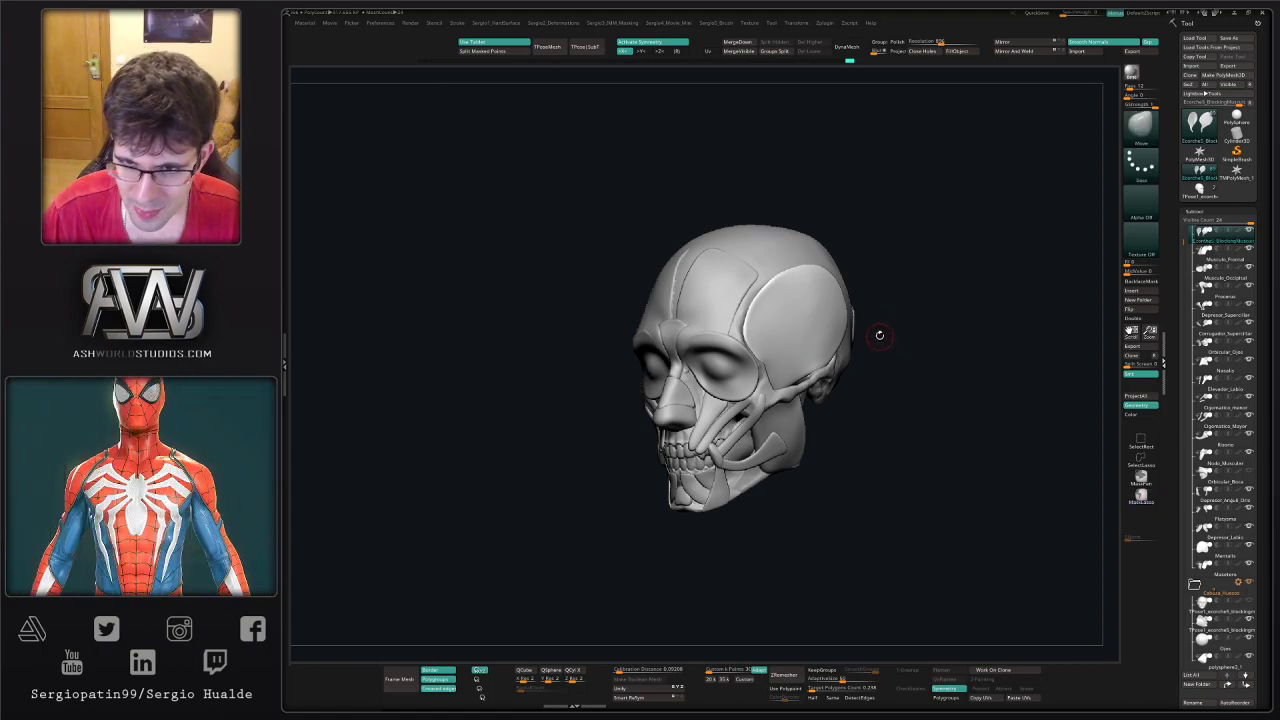
pyautogui.moveTo(880, 334); pyautogui.dragTo(898, 286)
pyautogui.keyDown('ctrl'); pyautogui.moveTo(745, 347); pyautogui.dragTo(746, 405, button='right'); pyautogui.keyUp('ctrl')
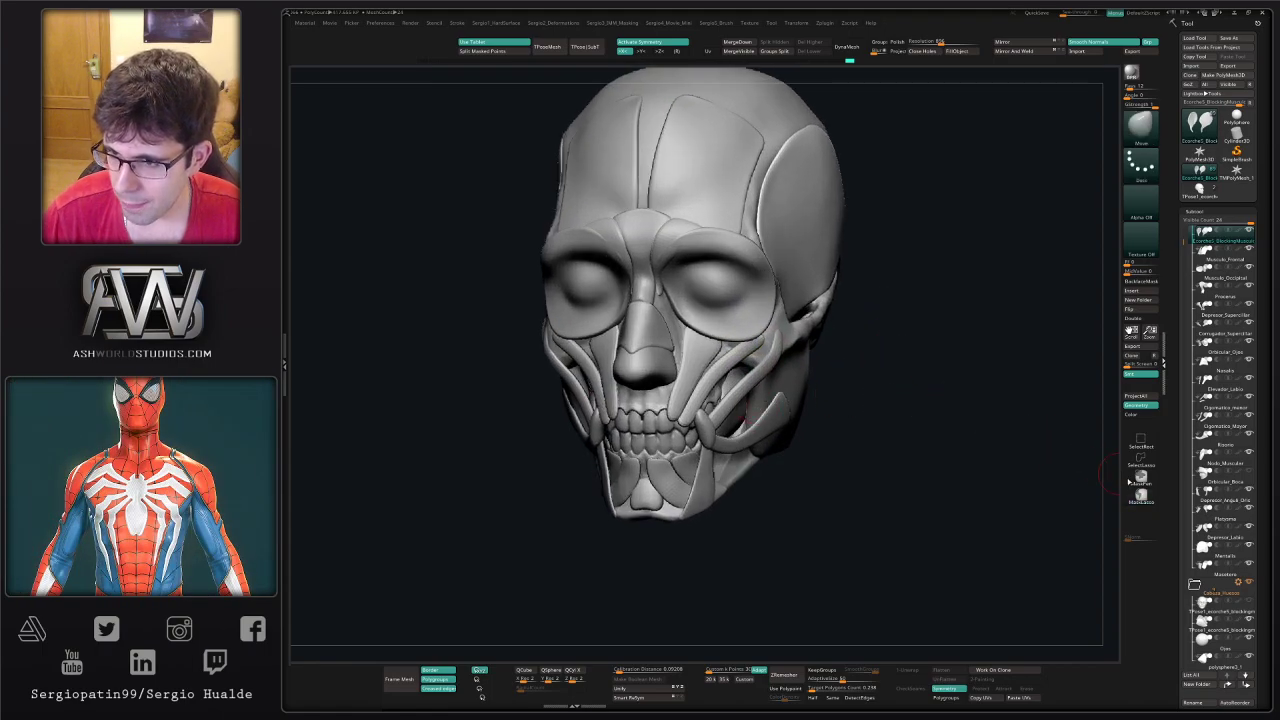
# - Make the Orbicular_Boca mouth muscle visible and view it with the surrounding facial muscles
pyautogui.click(1249, 472)
pyautogui.moveTo(912, 455); pyautogui.dragTo(886, 466, button='right')
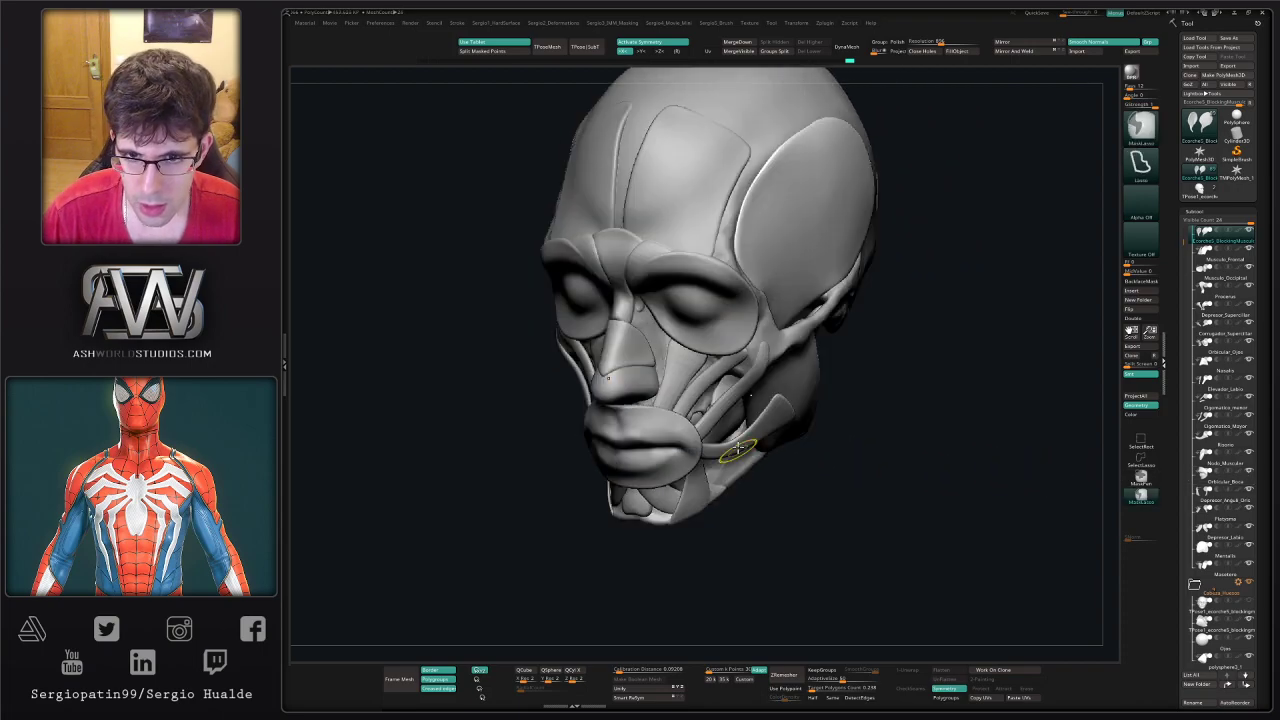
pyautogui.keyDown('ctrl'); pyautogui.moveTo(738, 451); pyautogui.dragTo(736, 408, button='right'); pyautogui.keyUp('ctrl')
pyautogui.moveTo(705, 412); pyautogui.dragTo(817, 433, button='right')
pyautogui.moveTo(816, 432); pyautogui.dragTo(765, 430)
pyautogui.scroll(3, 757, 437)
pyautogui.moveTo(758, 438); pyautogui.dragTo(733, 424, button='right')
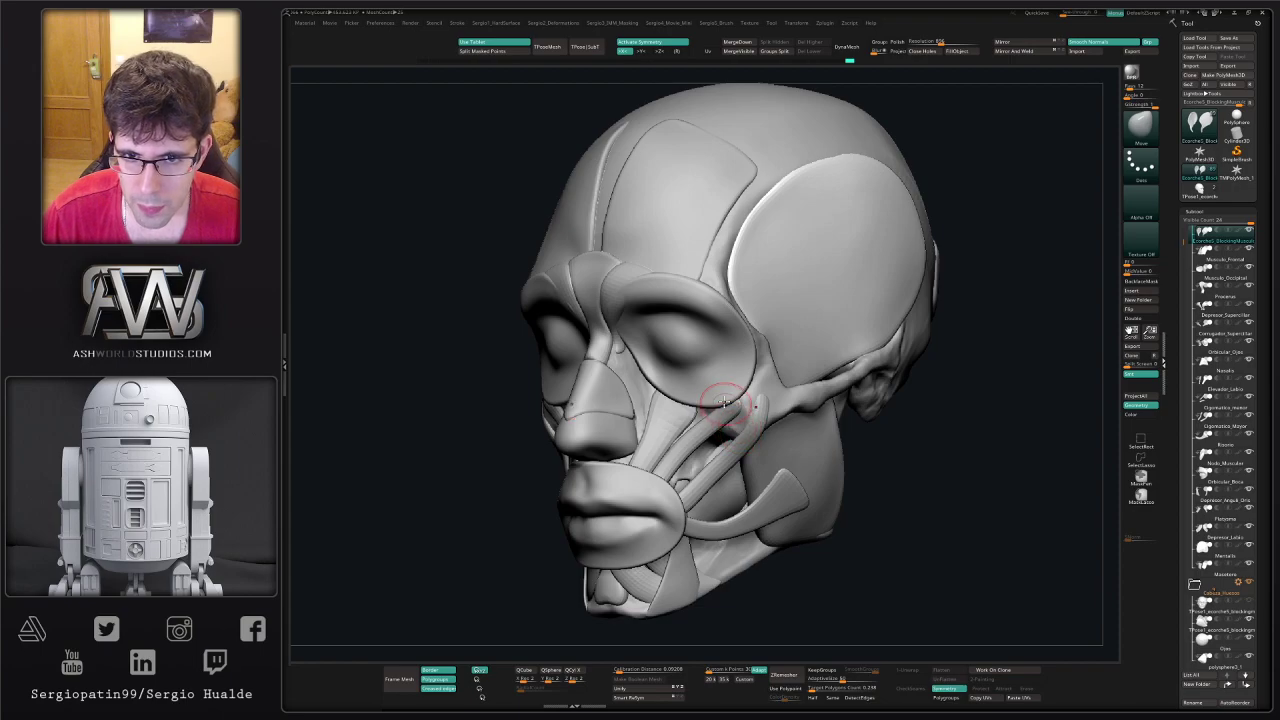
# - Select the Orbicular_Ojos and brow-depressor muscles in turn and examine how they meet around the nose bridge
pyautogui.keyDown('alt'); pyautogui.moveTo(607, 314); pyautogui.dragTo(647, 384, button='right'); pyautogui.keyUp('alt')
pyautogui.moveTo(647, 384)
pyautogui.mouseDown(button='right')
pyautogui.moveTo(650, 348)
pyautogui.moveTo(613, 337)
pyautogui.moveTo(652, 336)
pyautogui.moveTo(631, 323)
pyautogui.mouseUp(button='right')
pyautogui.keyDown('alt'); pyautogui.click(626, 345); pyautogui.keyUp('alt')
pyautogui.moveTo(627, 332)
pyautogui.mouseDown()
pyautogui.moveTo(618, 310)
pyautogui.moveTo(635, 291)
pyautogui.mouseUp()
pyautogui.moveTo(653, 356)
pyautogui.mouseDown(button='right')
pyautogui.moveTo(617, 361)
pyautogui.moveTo(634, 366)
pyautogui.mouseUp(button='right')
pyautogui.moveTo(634, 366); pyautogui.dragTo(630, 354)
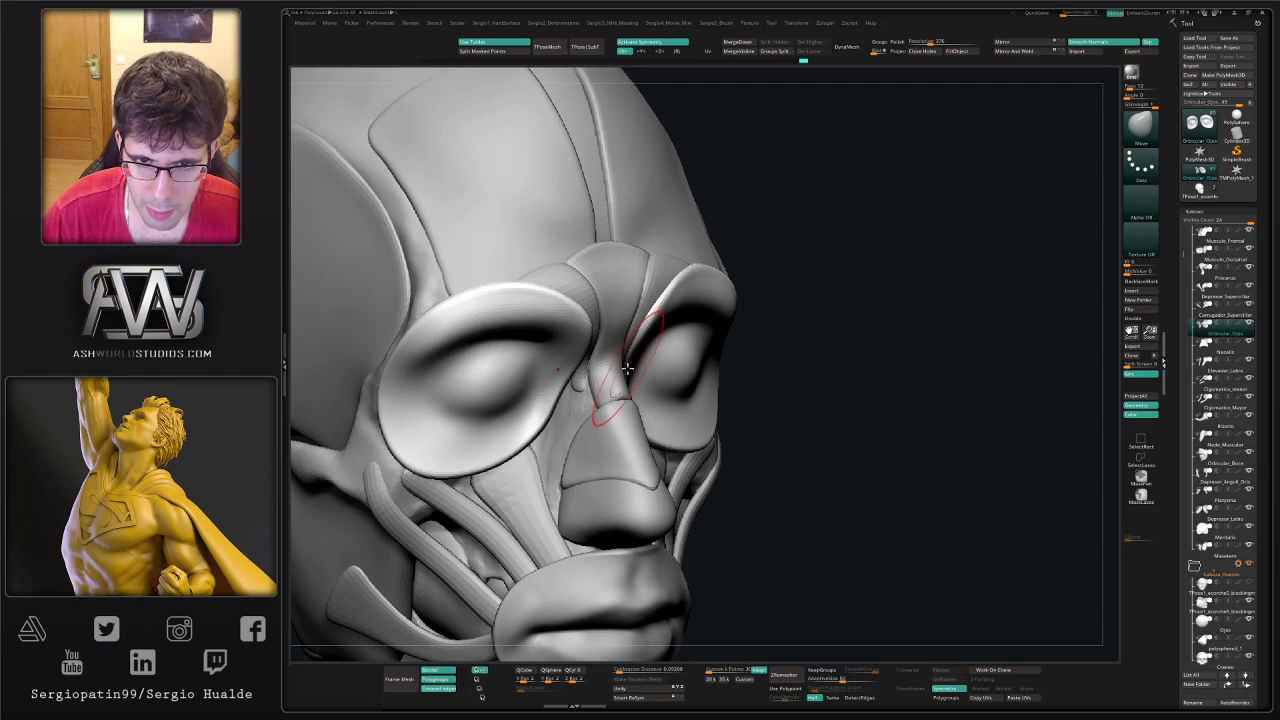
pyautogui.moveTo(628, 368); pyautogui.dragTo(597, 371, button='right')
pyautogui.keyDown('alt'); pyautogui.click(630, 336); pyautogui.keyUp('alt')
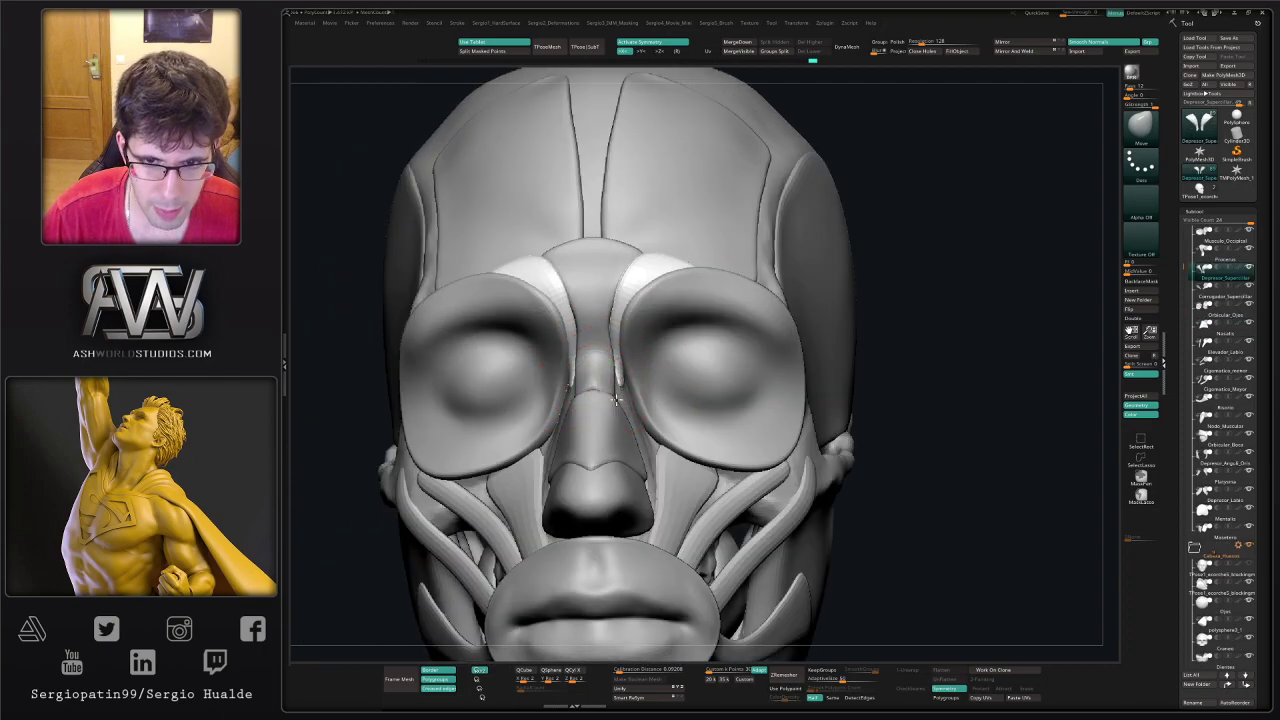
pyautogui.moveTo(623, 372); pyautogui.dragTo(610, 366, button='right')
pyautogui.moveTo(612, 366)
pyautogui.keyDown('ctrl'); pyautogui.mouseDown(button='right')
pyautogui.moveTo(620, 338)
pyautogui.moveTo(607, 366)
pyautogui.moveTo(617, 396)
pyautogui.mouseUp(button='right'); pyautogui.keyUp('ctrl')
pyautogui.press('s')
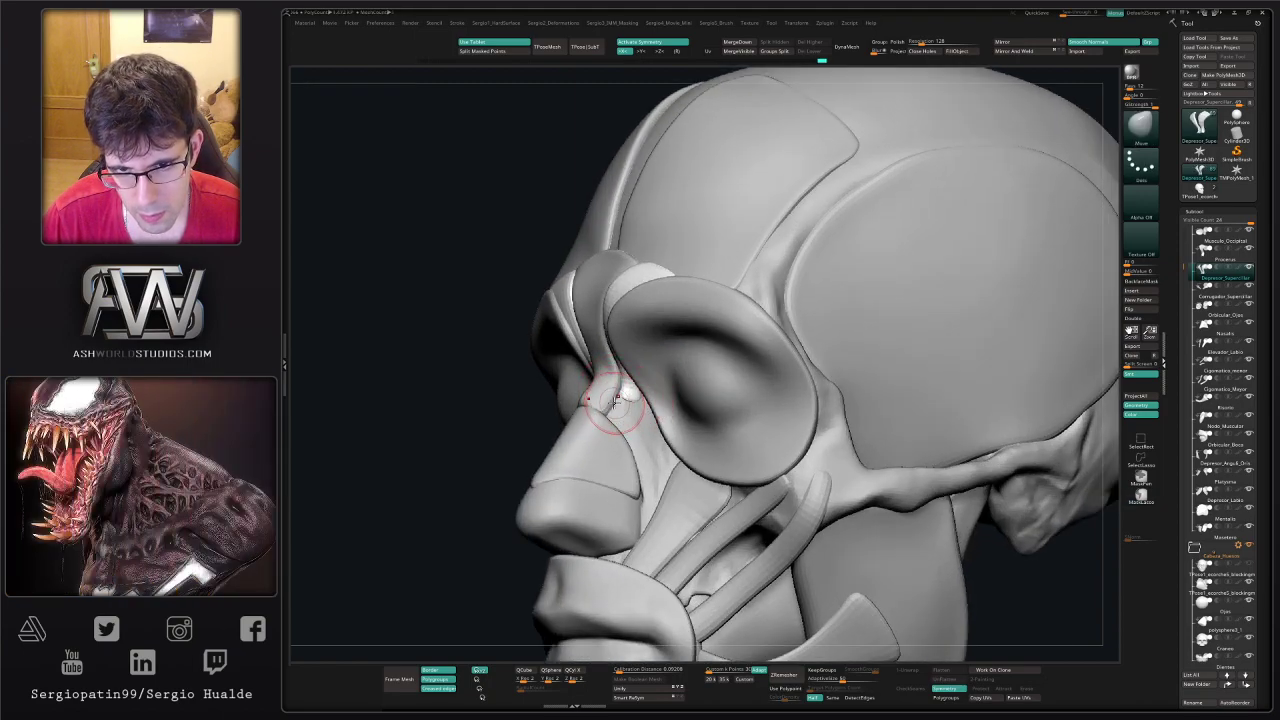
pyautogui.moveTo(614, 414)
pyautogui.keyDown('ctrl'); pyautogui.mouseDown(button='right')
pyautogui.moveTo(621, 400)
pyautogui.moveTo(658, 418)
pyautogui.moveTo(625, 346)
pyautogui.mouseUp(button='right'); pyautogui.keyUp('ctrl')
pyautogui.moveTo(612, 432)
pyautogui.mouseDown(button='right')
pyautogui.moveTo(643, 438)
pyautogui.moveTo(663, 406)
pyautogui.mouseUp(button='right')
pyautogui.keyDown('ctrl'); pyautogui.moveTo(663, 406); pyautogui.dragTo(662, 422, button='right'); pyautogui.keyUp('ctrl')
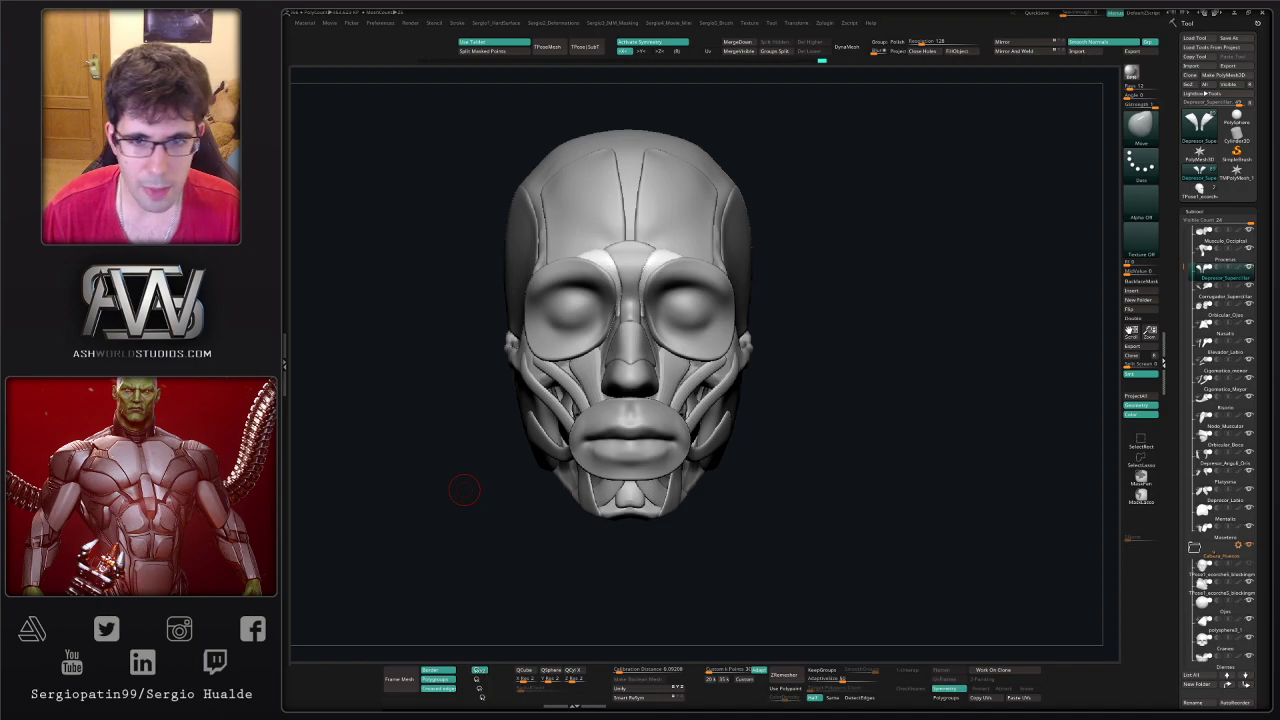
# - Duplicate the Cigomatico_menor cheek muscle and move the copy above the original in the subtool order
pyautogui.moveTo(843, 343); pyautogui.dragTo(661, 357)
pyautogui.keyDown('ctrl'); pyautogui.moveTo(661, 357); pyautogui.dragTo(688, 388, button='right'); pyautogui.keyUp('ctrl')
pyautogui.keyDown('alt'); pyautogui.click(666, 416); pyautogui.keyUp('alt')
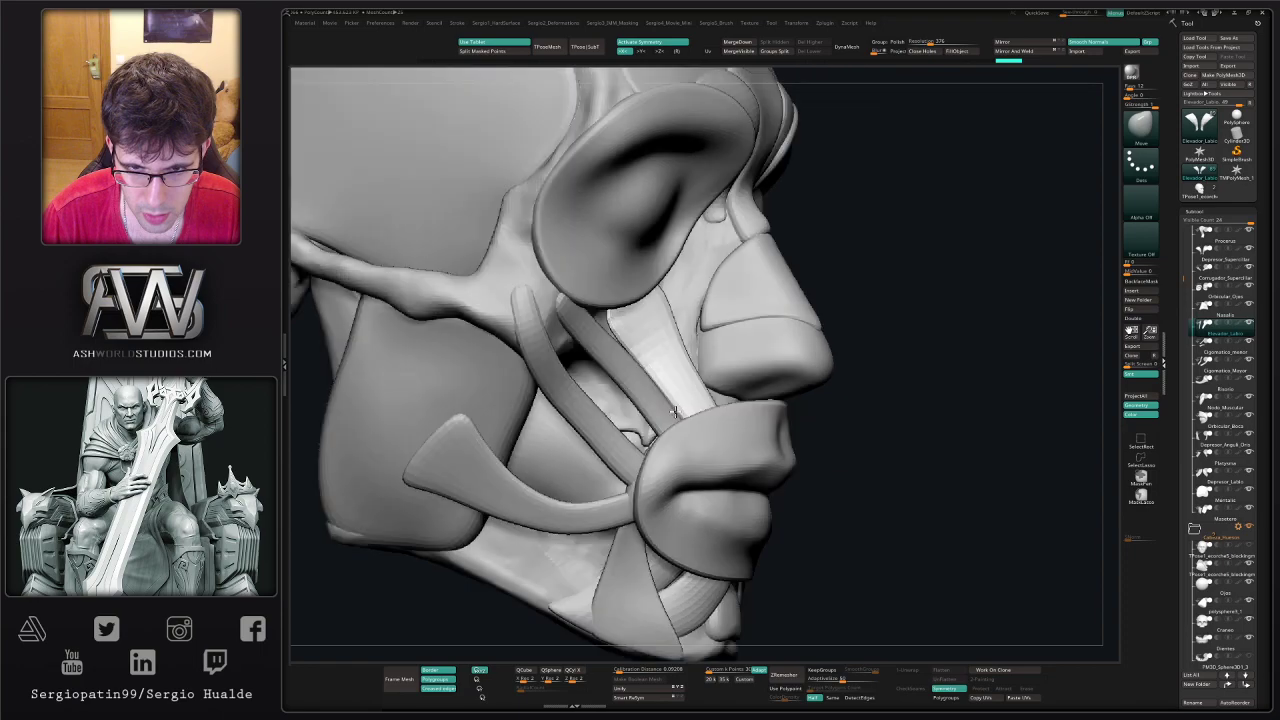
pyautogui.keyDown('alt'); pyautogui.click(661, 410); pyautogui.keyUp('alt')
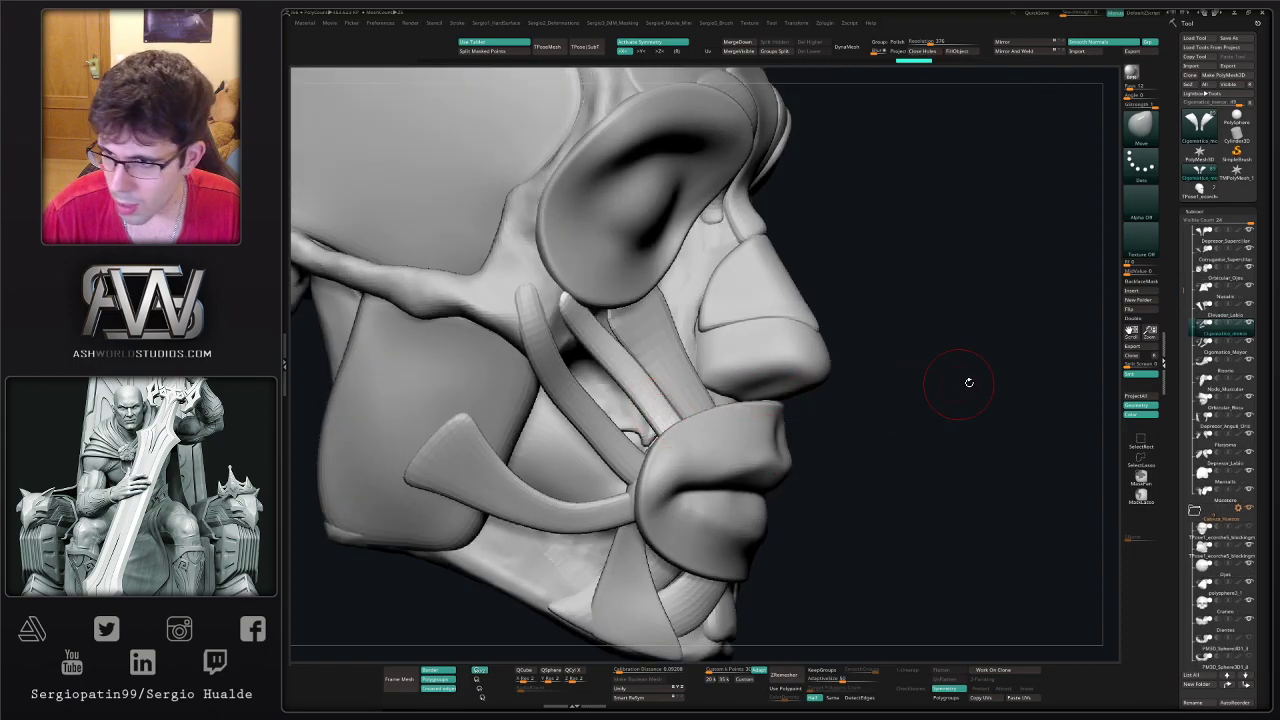
pyautogui.hotkey('ctrl', 'shift')
pyautogui.hotkey('ctrl', 'shift', 'd')
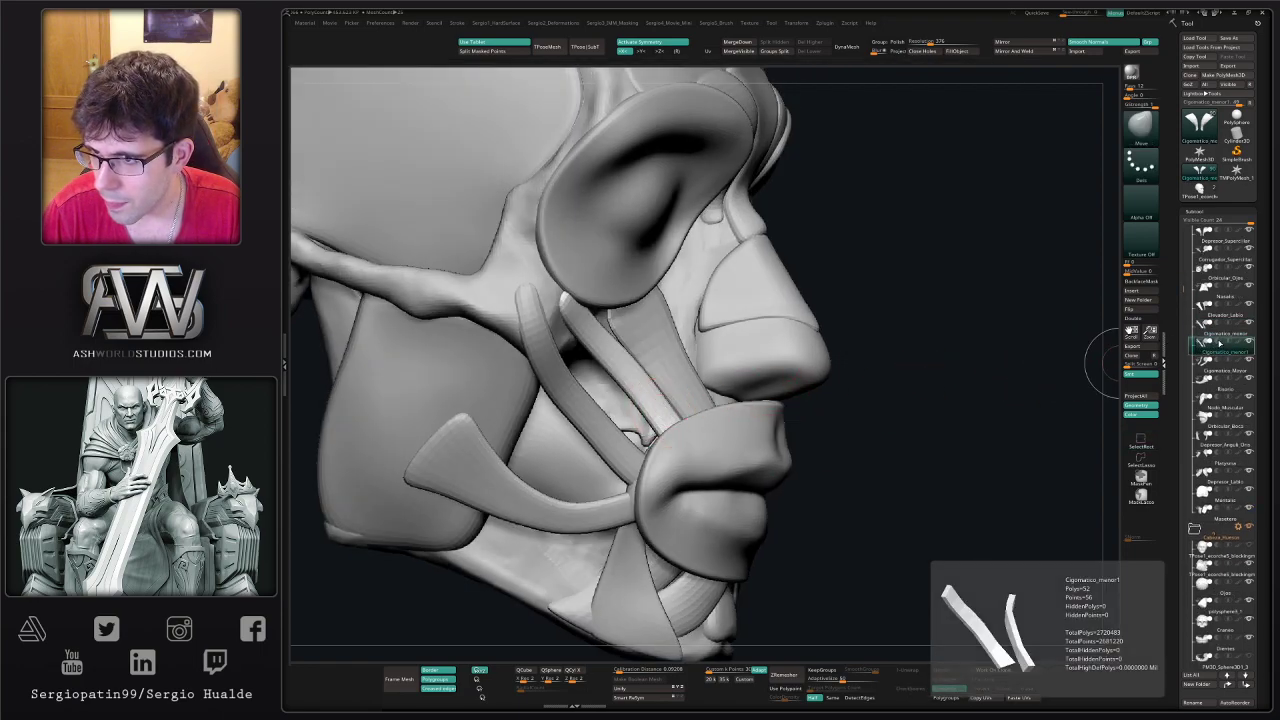
pyautogui.moveTo(1224, 332); pyautogui.dragTo(1226, 342)
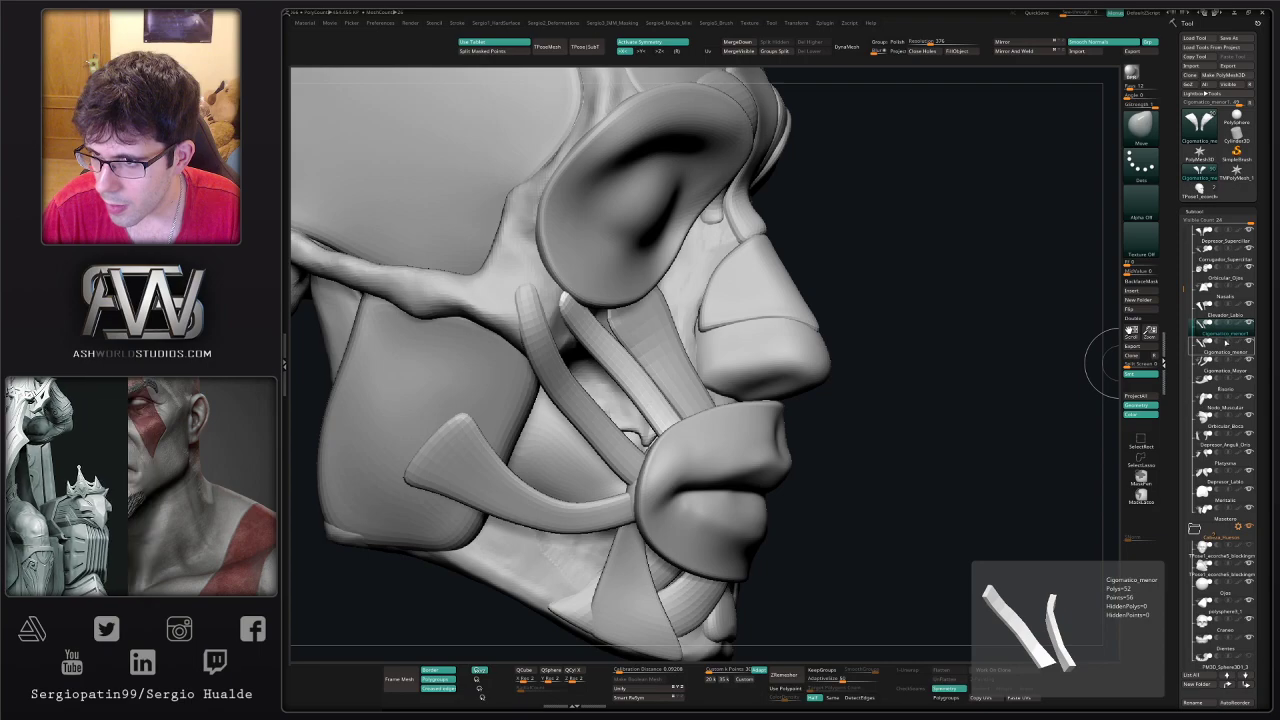
# - Rename the duplicated Cigomatico_menor muscle as Elevador_Anguli_Oris
pyautogui.doubleClick(1222, 330)
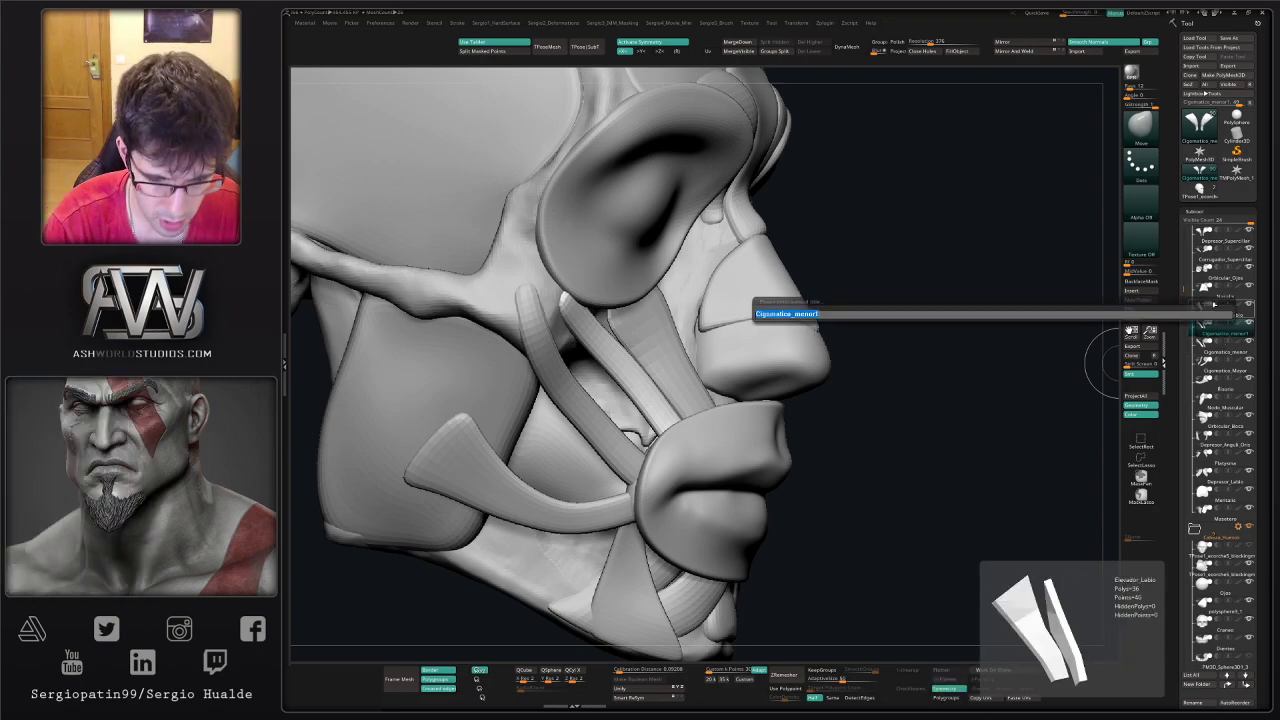
pyautogui.write('Elevador')
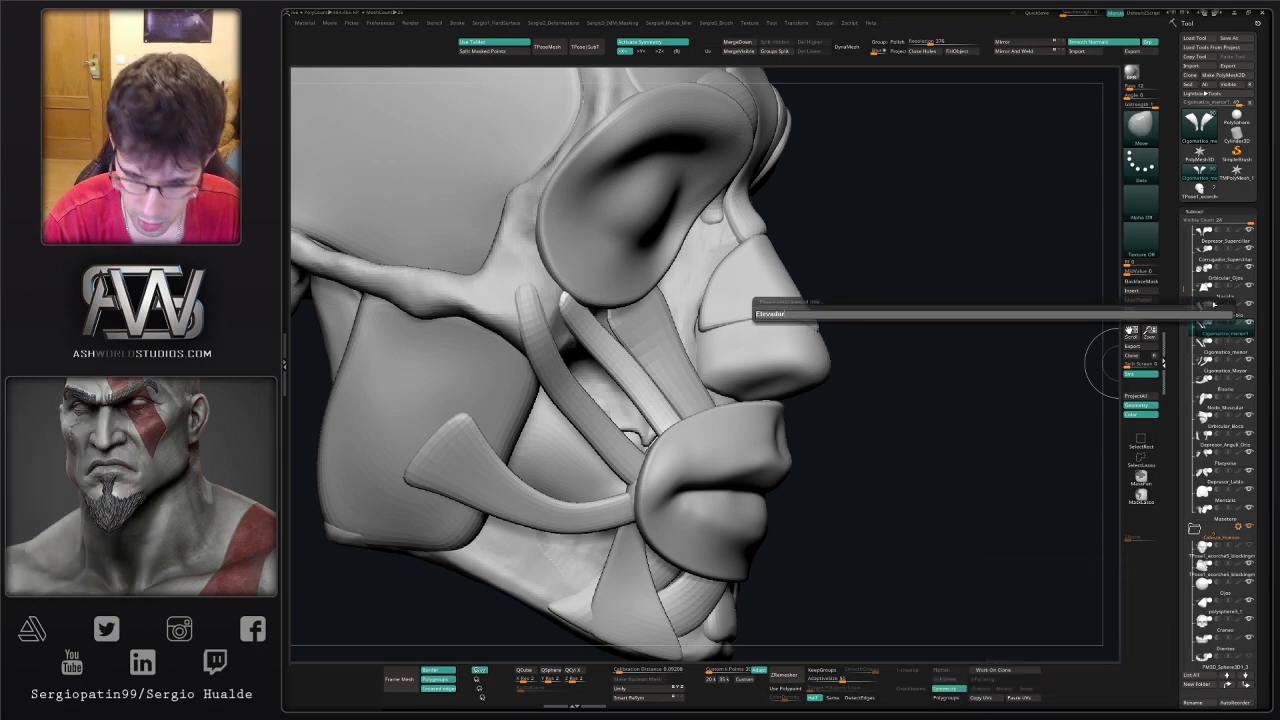
pyautogui.write('_')
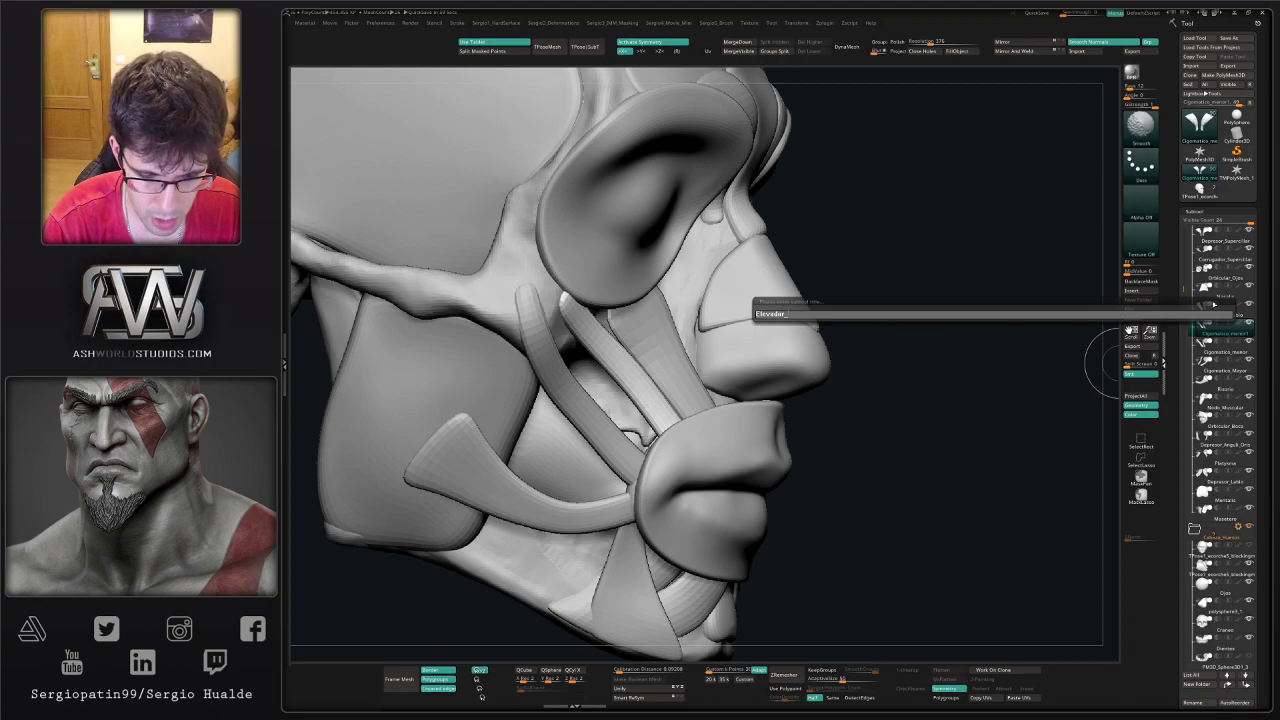
pyautogui.write('Ang')
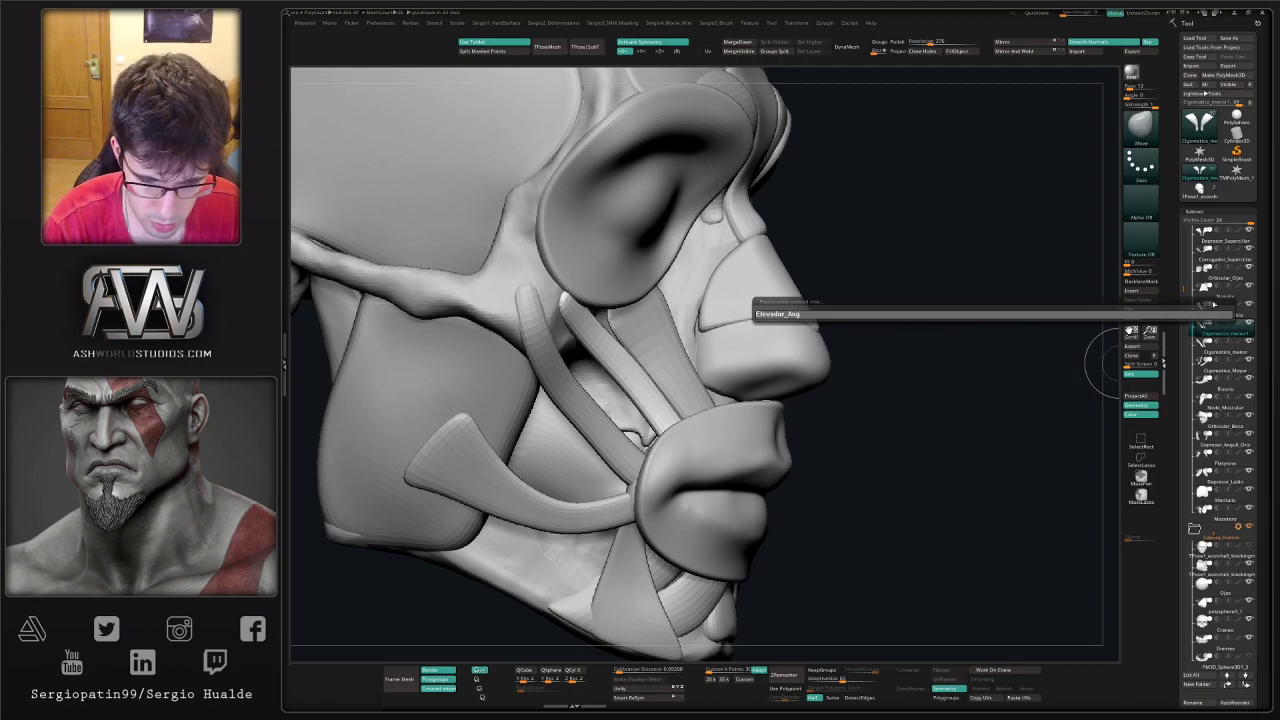
pyautogui.write('uli')
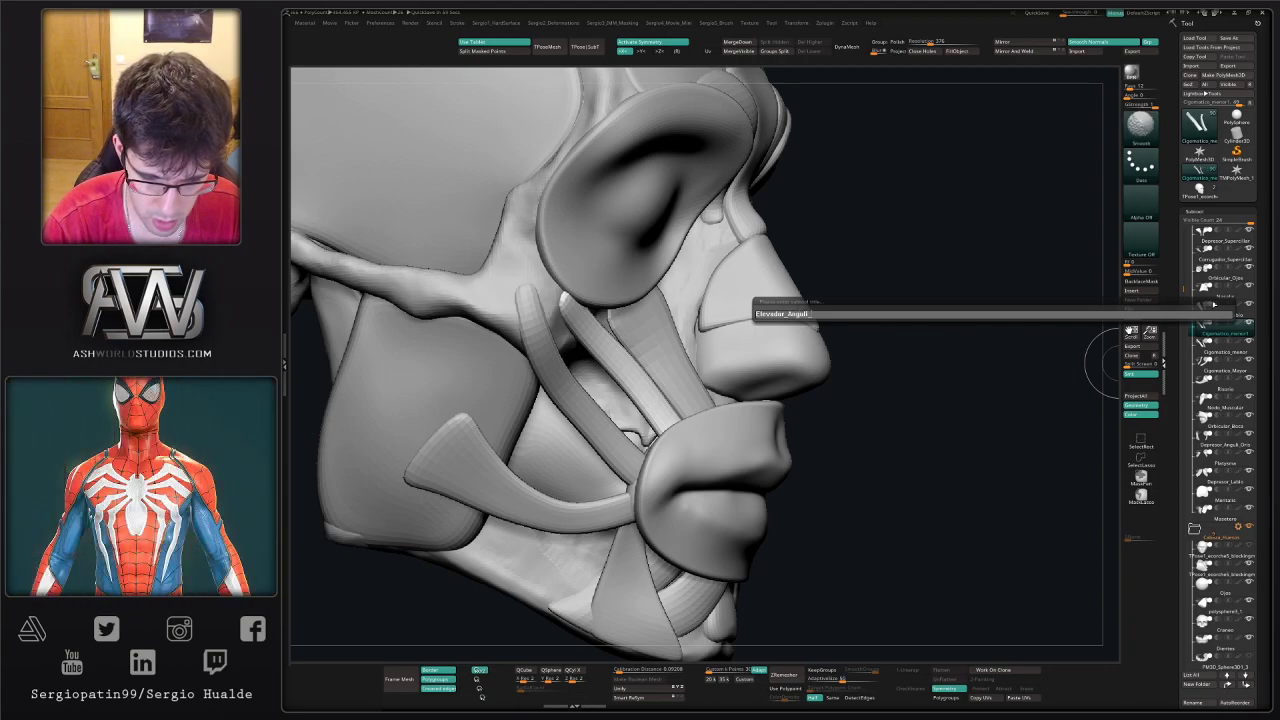
pyautogui.write('_Oris')
pyautogui.press('Return')
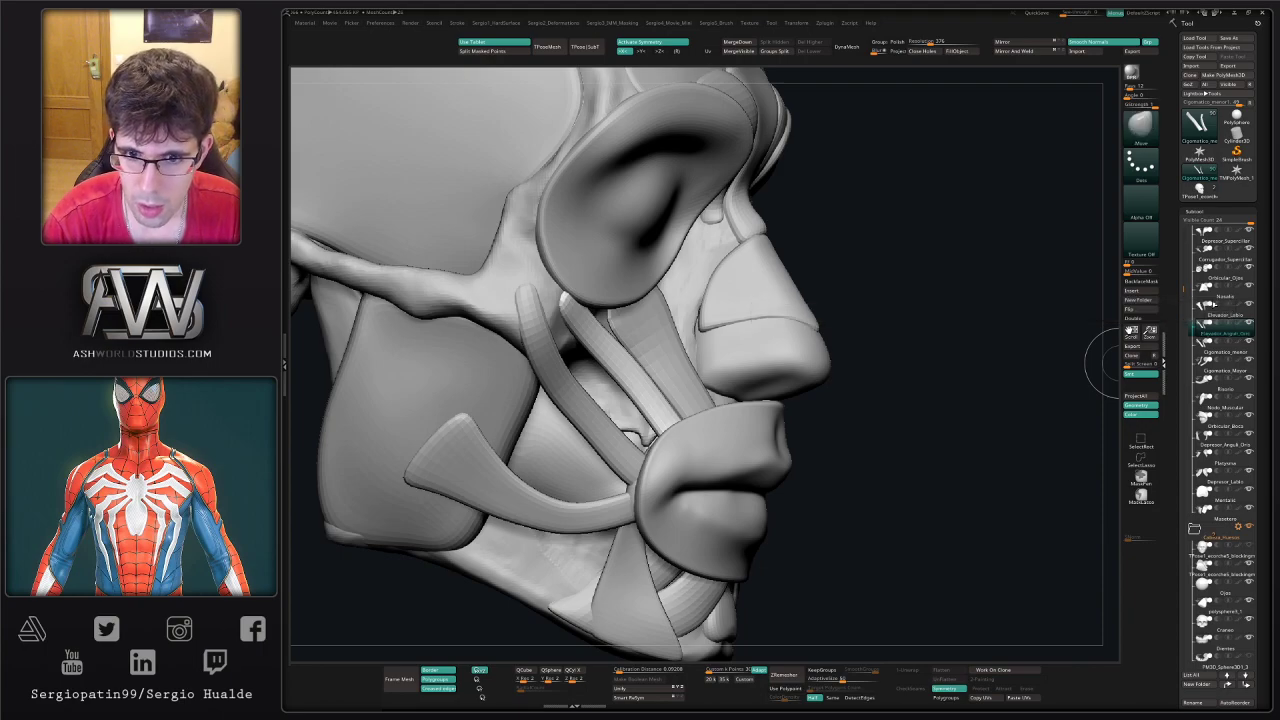
# - Isolate the Elevador_Anguli_Oris muscle and drop it to its lowest subdivision level
pyautogui.moveTo(845, 360)
pyautogui.mouseDown()
pyautogui.moveTo(903, 363)
pyautogui.moveTo(857, 349)
pyautogui.mouseUp()
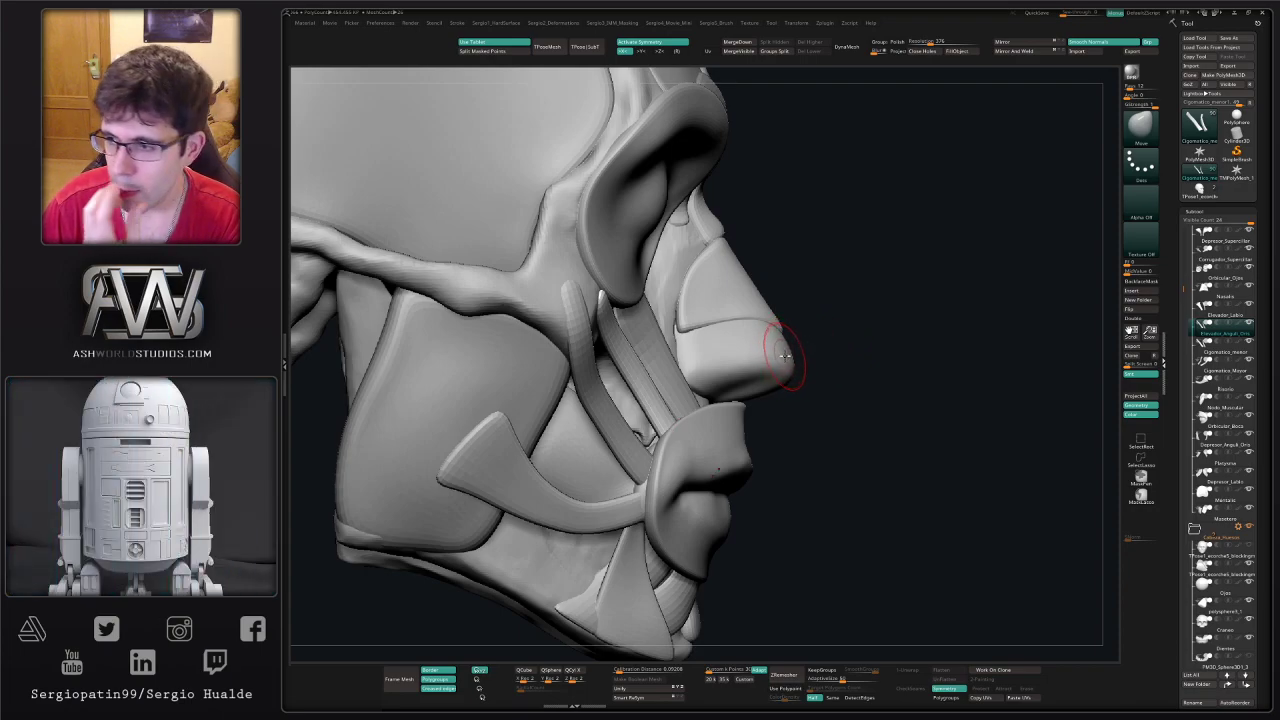
pyautogui.moveTo(857, 330); pyautogui.dragTo(804, 340)
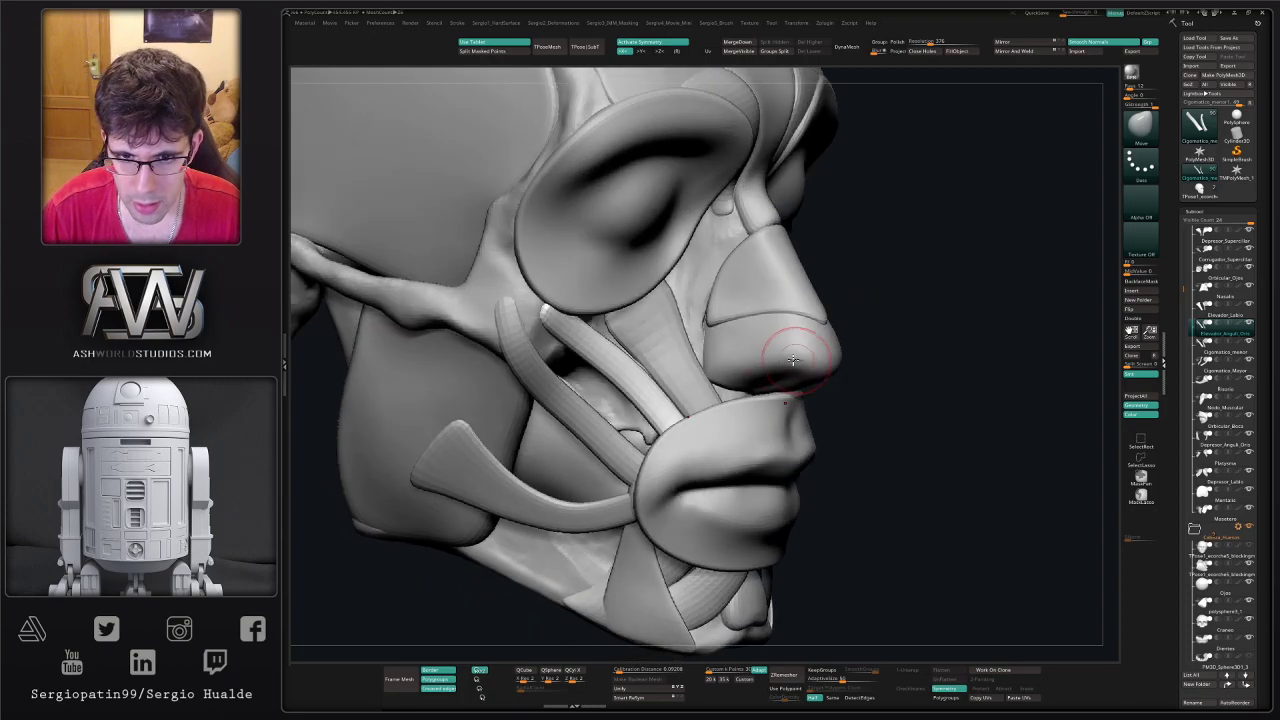
pyautogui.hotkey('alt', 's')
pyautogui.moveTo(708, 386); pyautogui.dragTo(562, 450)
pyautogui.hotkey('shift', 'd')
pyautogui.hotkey('shift', 'd')
pyautogui.keyDown('ctrl'); pyautogui.keyDown('shift'); pyautogui.click(610, 445); pyautogui.keyUp('shift'); pyautogui.keyUp('ctrl')
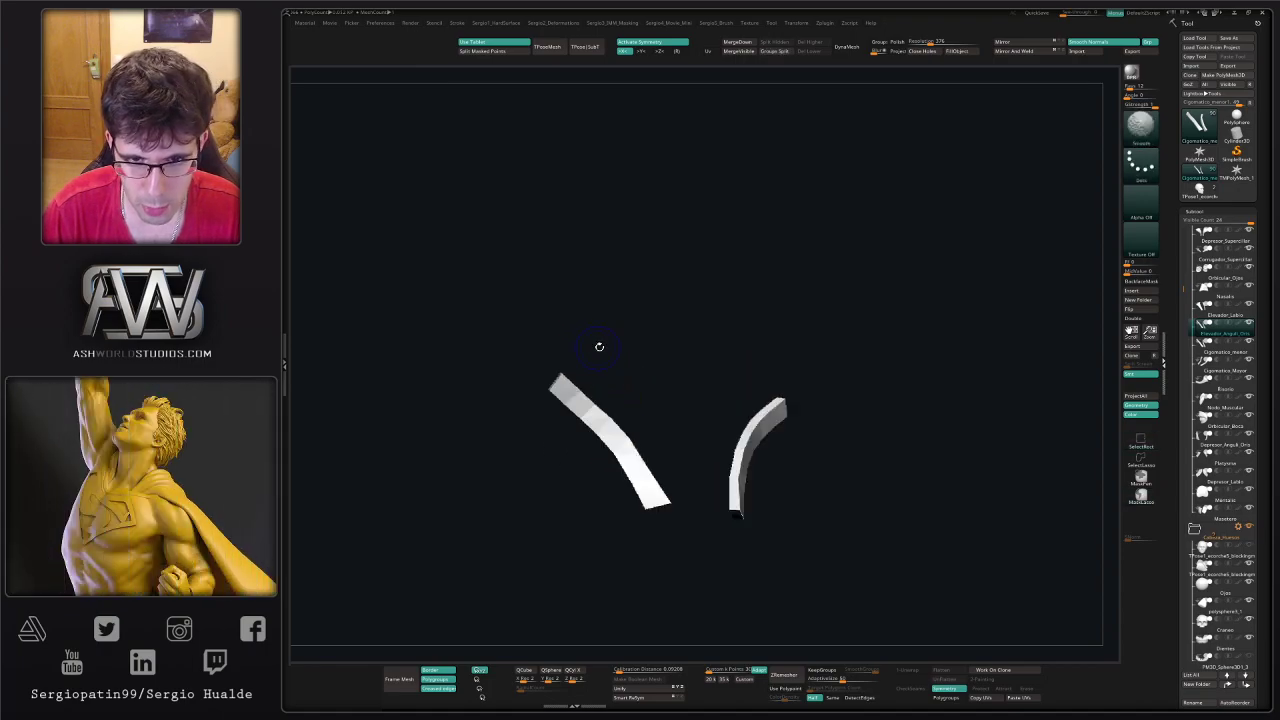
# - Cut away the upper part of the muscle with a lasso selection and close the open holes
pyautogui.click(1140, 457)
pyautogui.moveTo(587, 288)
pyautogui.keyDown('ctrl'); pyautogui.keyDown('shift'); pyautogui.mouseDown()
pyautogui.moveTo(526, 423)
pyautogui.moveTo(660, 429)
pyautogui.moveTo(629, 414)
pyautogui.moveTo(645, 503)
pyautogui.mouseUp(); pyautogui.keyUp('shift'); pyautogui.keyUp('ctrl')
pyautogui.keyDown('ctrl'); pyautogui.moveTo(645, 503); pyautogui.dragTo(645, 475, button='right'); pyautogui.keyUp('ctrl')
pyautogui.moveTo(645, 475); pyautogui.dragTo(639, 448, button='right')
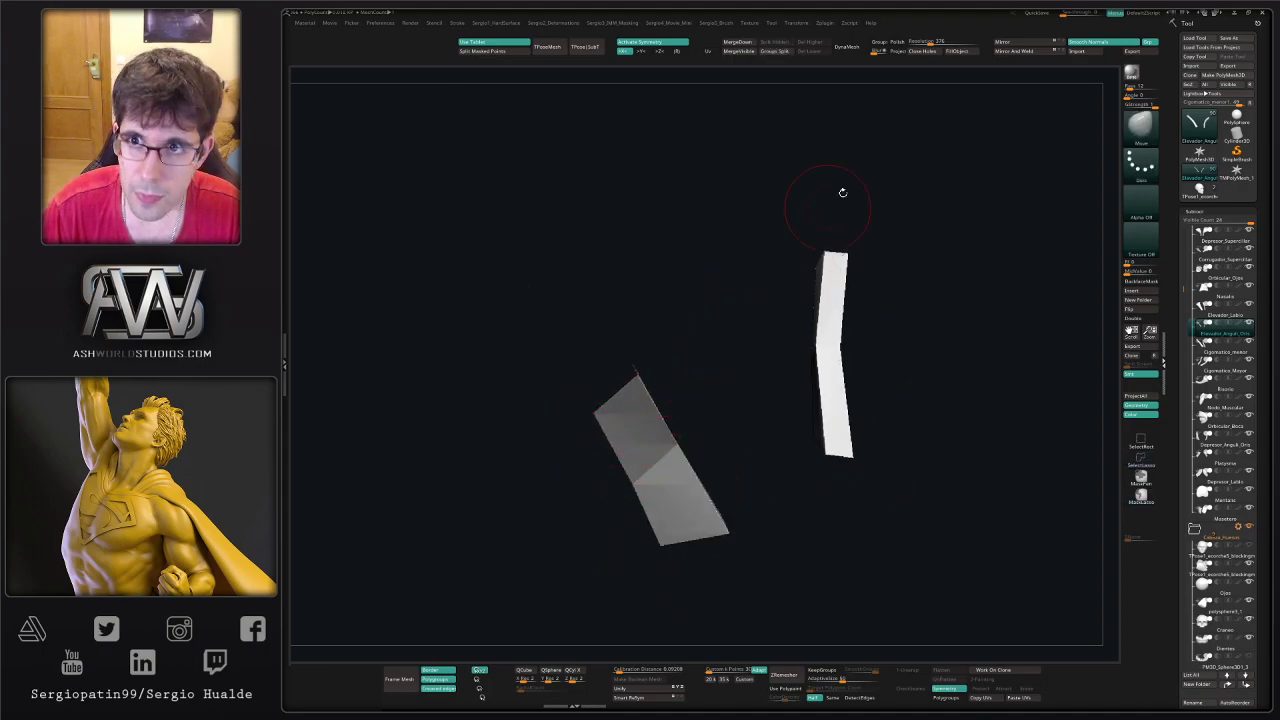
pyautogui.click(929, 51)
# - Set the ZModeler edge action to Delete and remove the extra edge at the muscle's capped upper end
pyautogui.press('b')
pyautogui.press('z')
pyautogui.press('m')
pyautogui.hotkey('ctrl', 'z')
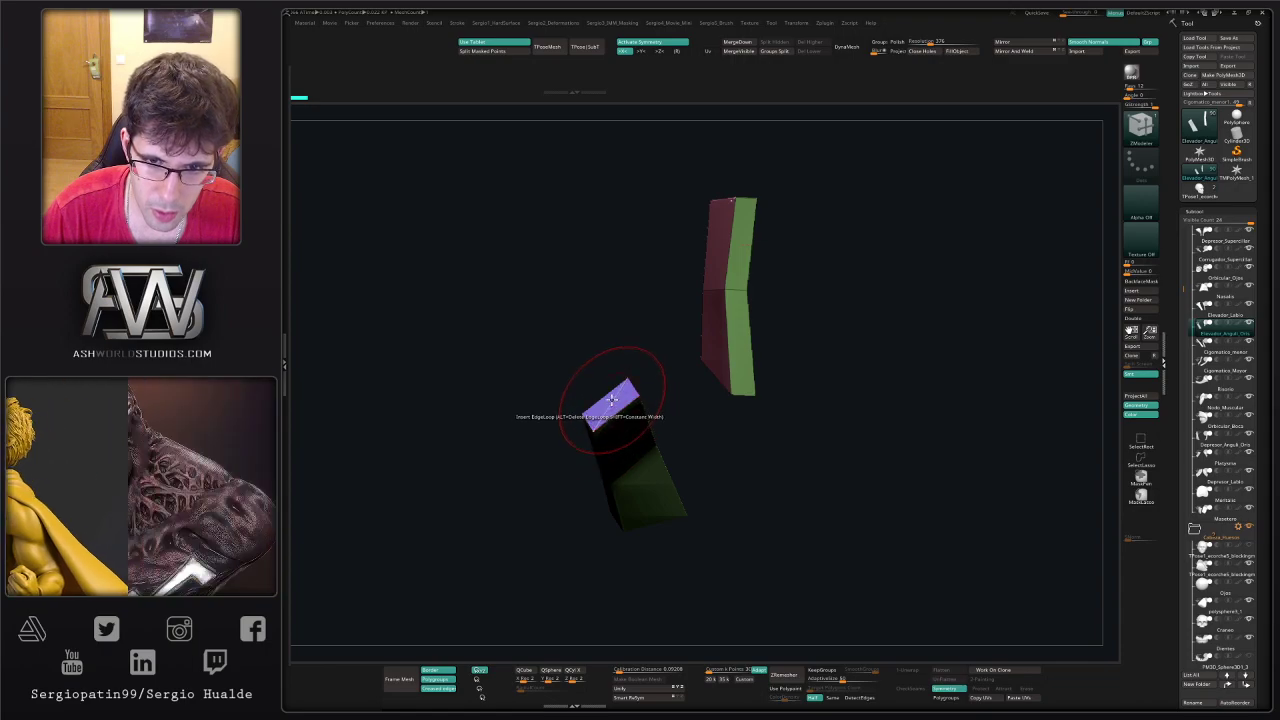
pyautogui.press('space')
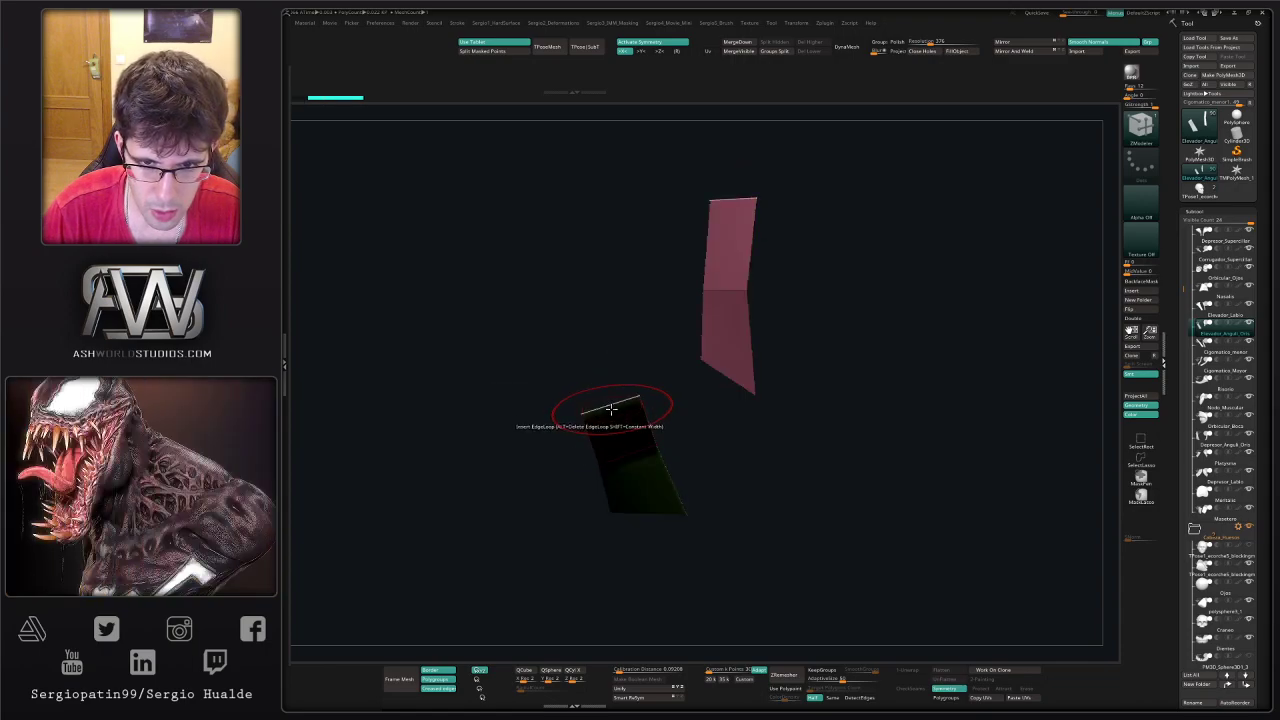
pyautogui.press('space')
pyautogui.click(541, 471)
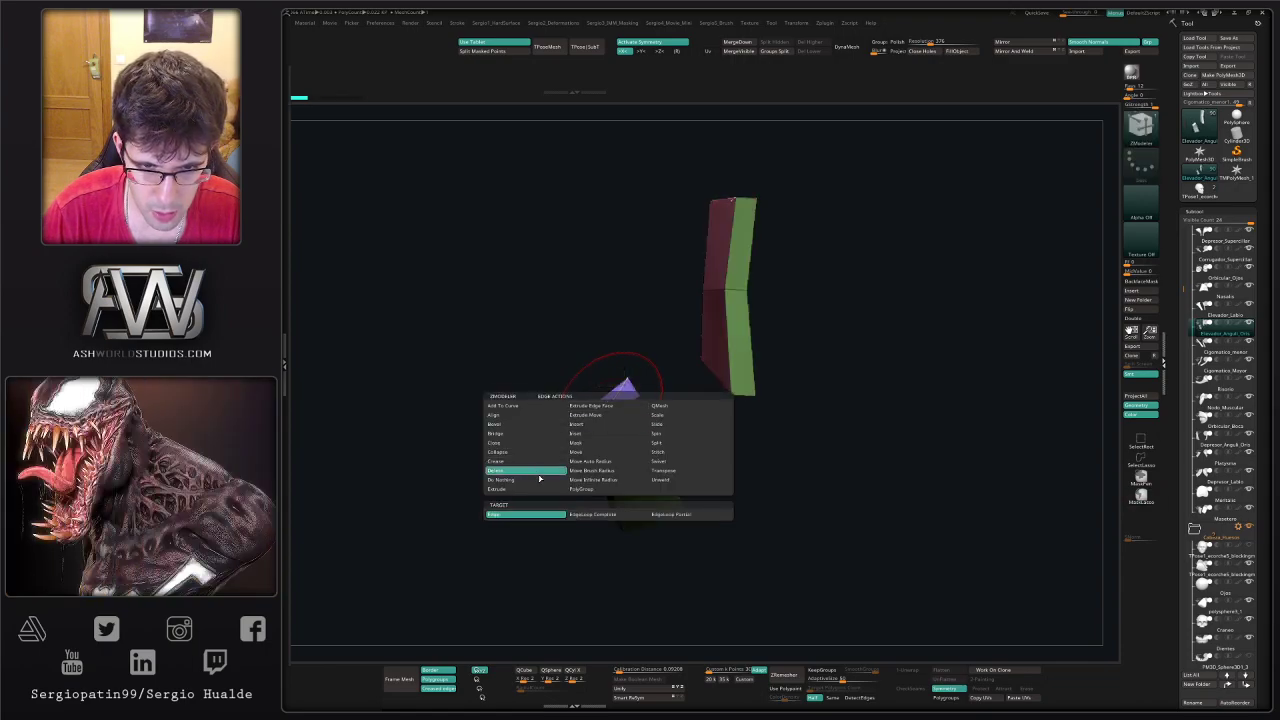
pyautogui.click(607, 424)
# - Bring back the surrounding muscles and move the shortened muscle down to the corner of the mouth with the gizmo
pyautogui.moveTo(623, 463)
pyautogui.keyDown('ctrl'); pyautogui.mouseDown(button='right')
pyautogui.moveTo(627, 342)
pyautogui.moveTo(663, 386)
pyautogui.mouseUp(button='right'); pyautogui.keyUp('ctrl')
pyautogui.hotkey('alt', 's')
pyautogui.press('b')
pyautogui.press('m')
pyautogui.press('v')
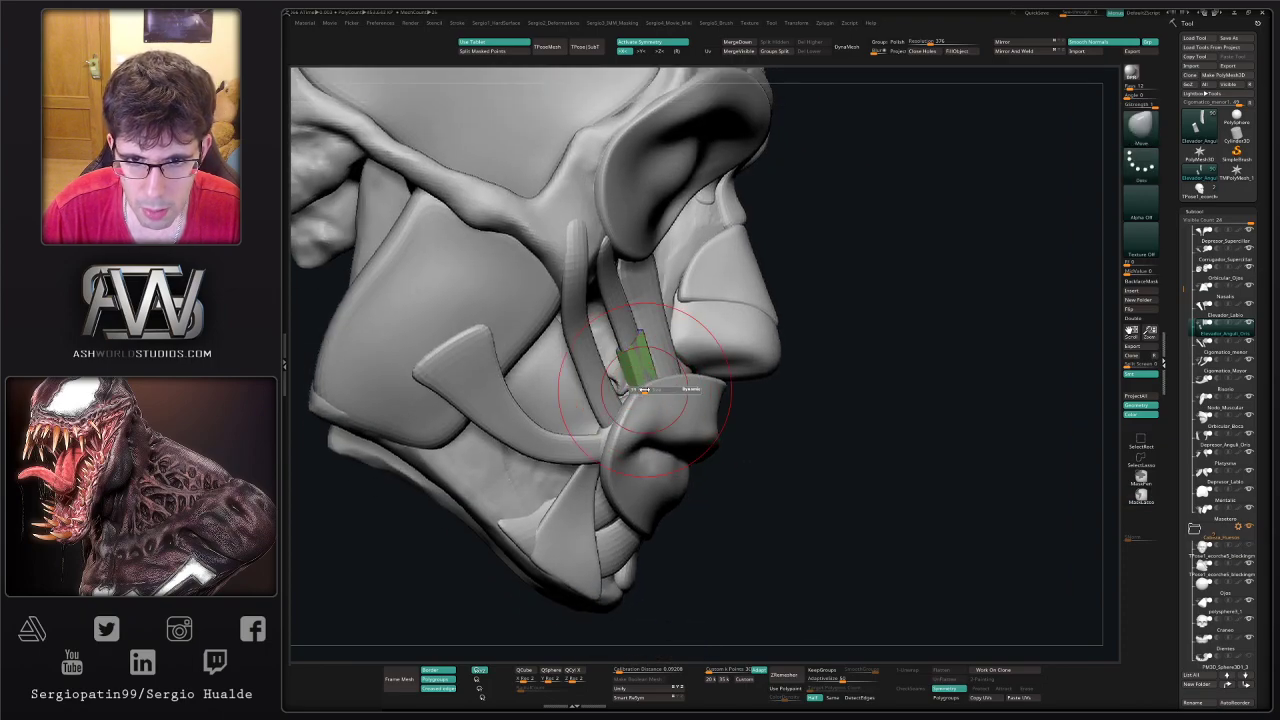
pyautogui.moveTo(645, 390)
pyautogui.mouseDown()
pyautogui.moveTo(645, 412)
pyautogui.moveTo(648, 398)
pyautogui.mouseUp()
pyautogui.press('w')
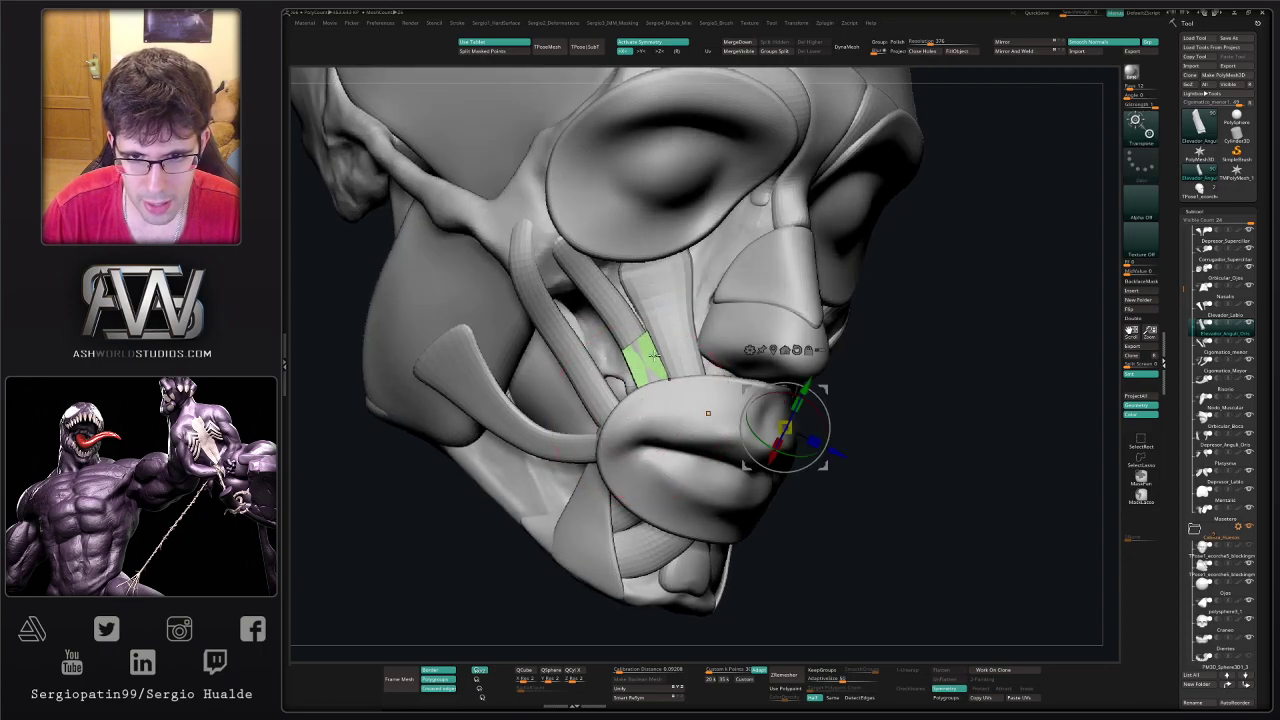
pyautogui.hotkey('alt', 's')
pyautogui.keyDown('alt'); pyautogui.click(648, 347); pyautogui.keyUp('alt')
pyautogui.moveTo(689, 328); pyautogui.dragTo(671, 353)
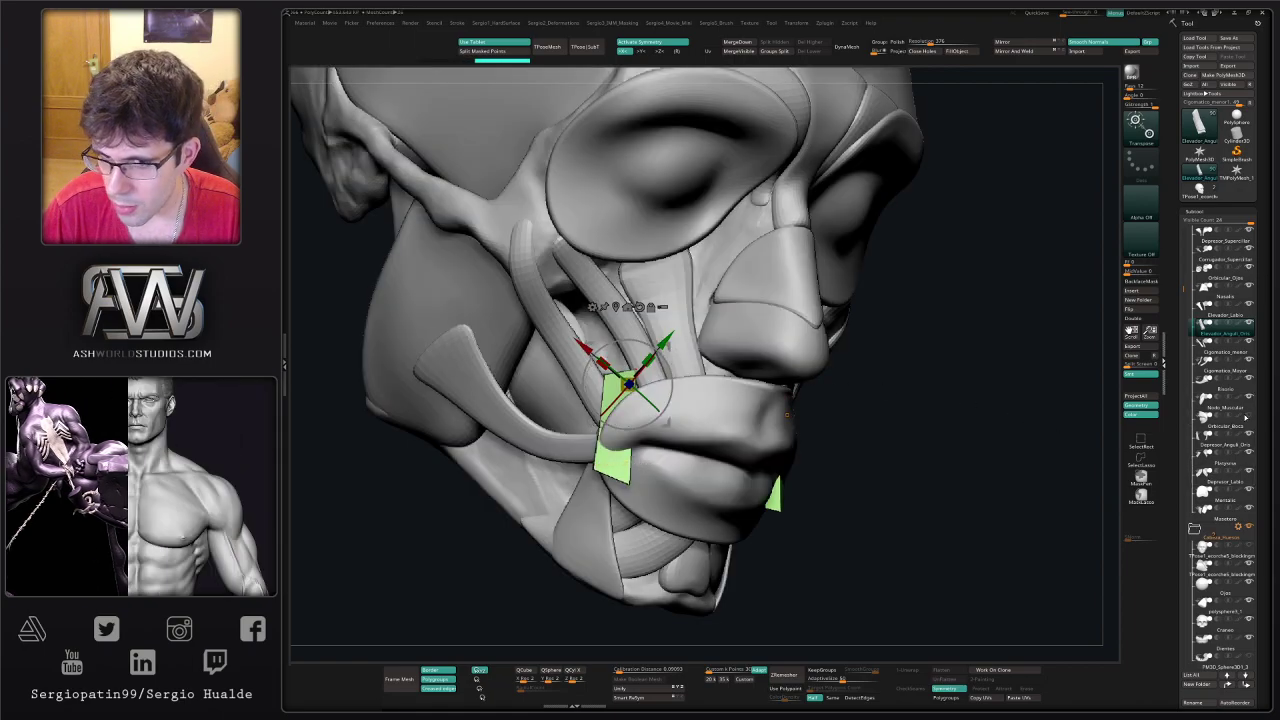
# - Hide Orbicular_Boca, and move and rotate the elevator muscle underneath the cheek muscles, against the upper jaw
pyautogui.click(1246, 417)
pyautogui.moveTo(641, 452); pyautogui.dragTo(597, 420)
pyautogui.moveTo(667, 378); pyautogui.dragTo(662, 401)
pyautogui.keyDown('ctrl'); pyautogui.moveTo(632, 386); pyautogui.dragTo(650, 400, button='right'); pyautogui.keyUp('ctrl')
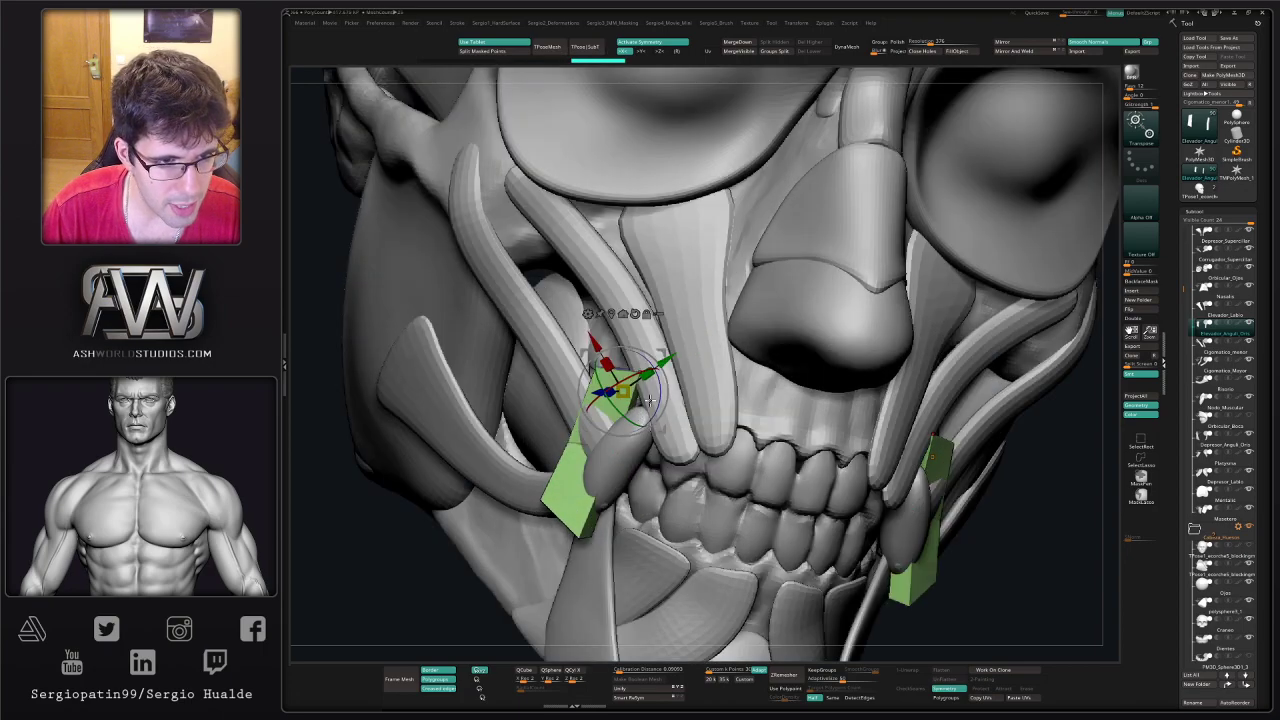
pyautogui.moveTo(665, 350); pyautogui.dragTo(701, 292)
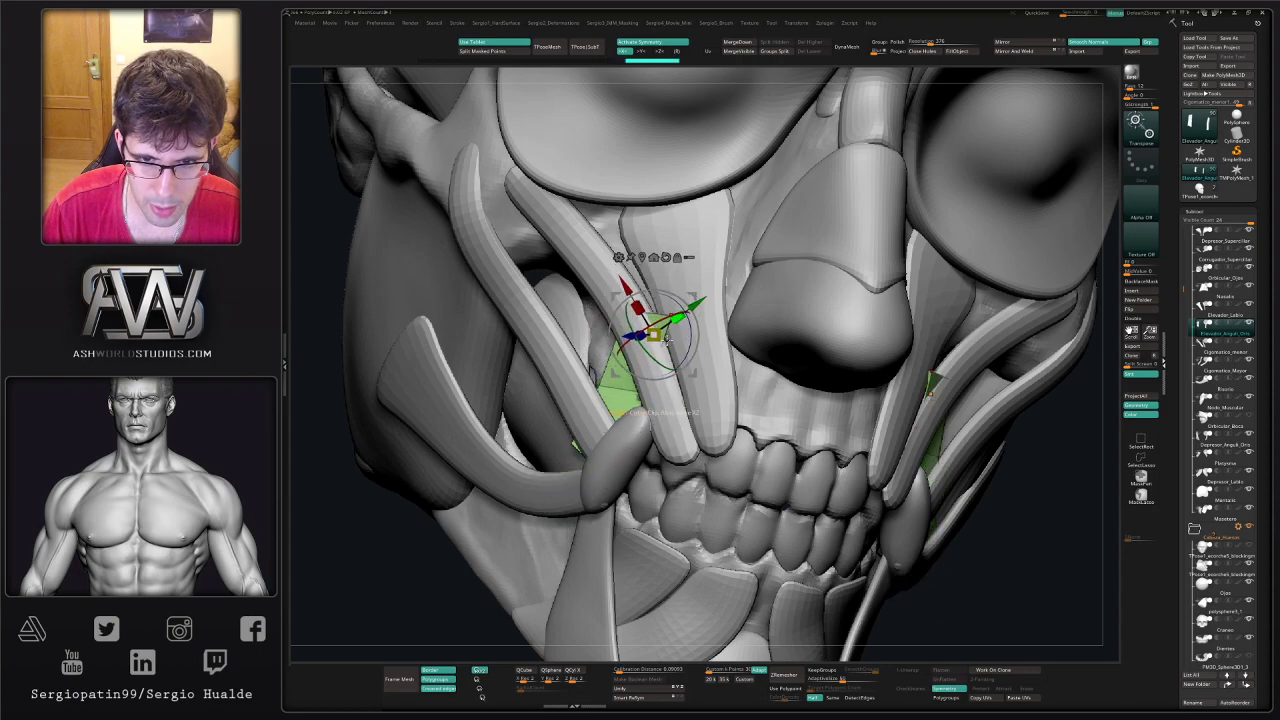
pyautogui.moveTo(590, 392); pyautogui.dragTo(661, 403, button='right')
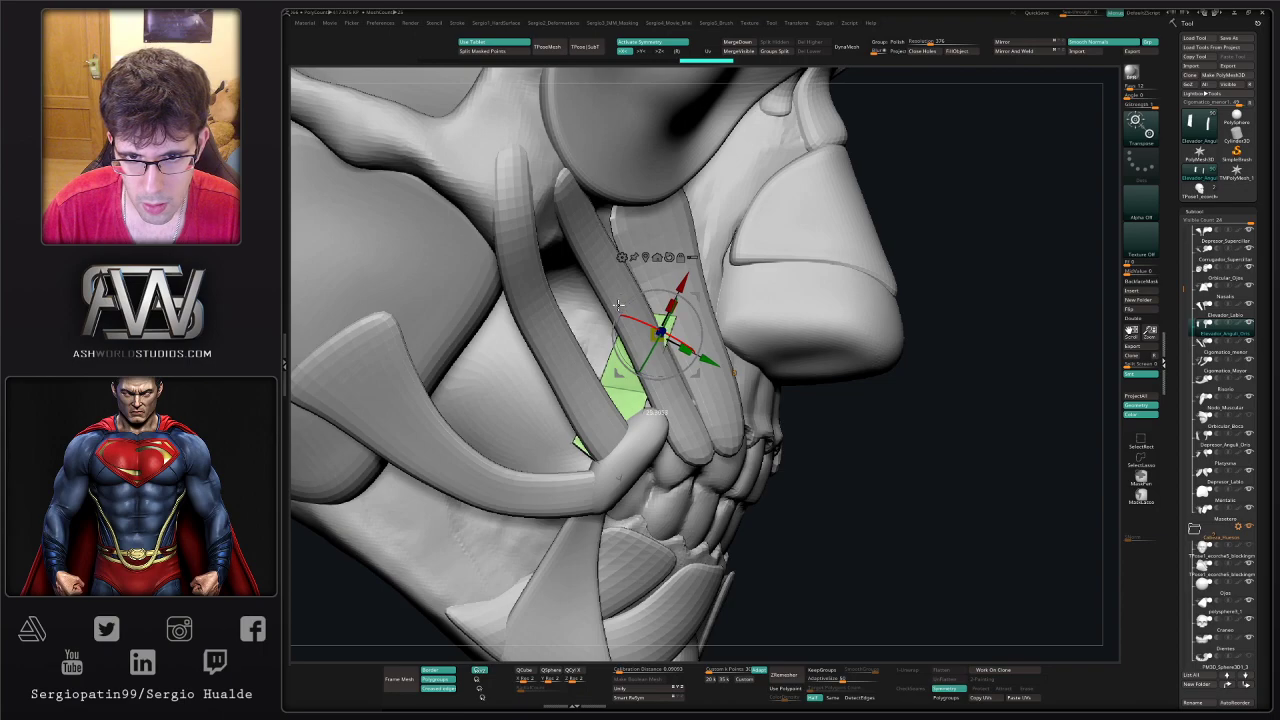
pyautogui.moveTo(672, 374); pyautogui.dragTo(674, 370)
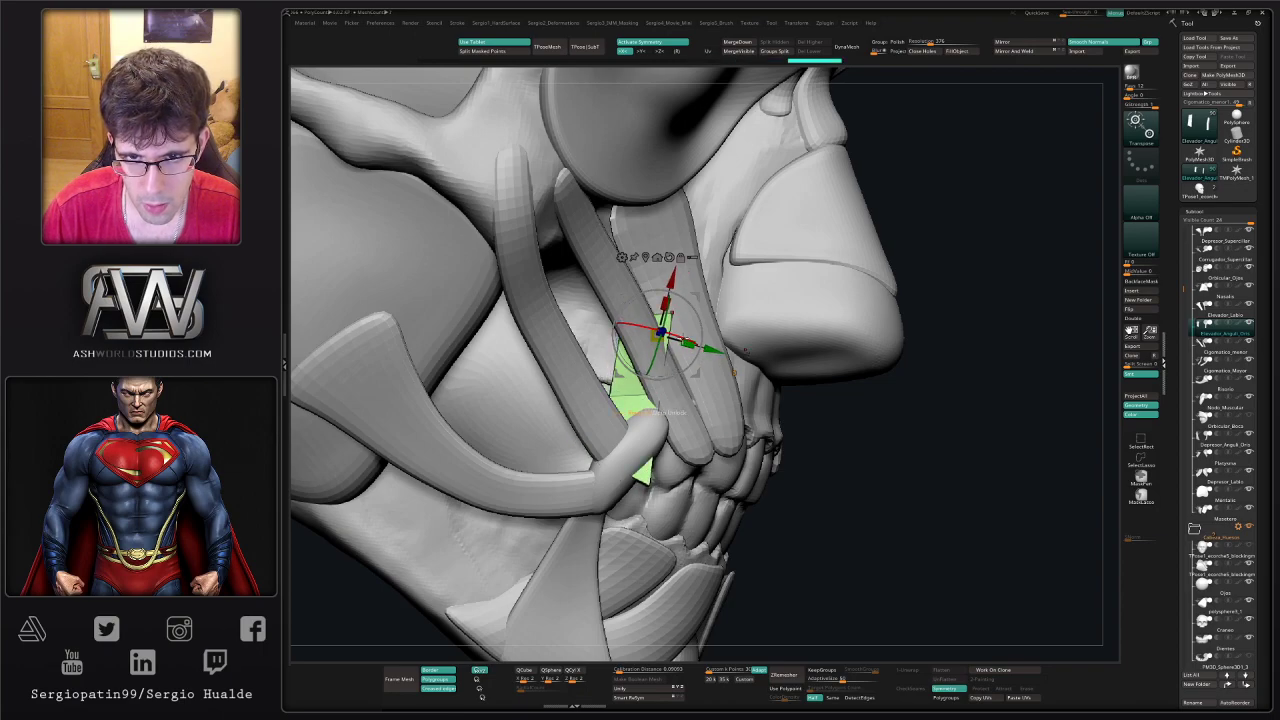
# - Reshape the elevator muscle's upper end with the Move brush so it sits behind the neighbouring cheek muscles
pyautogui.press('q')
pyautogui.hotkey('alt', 's')
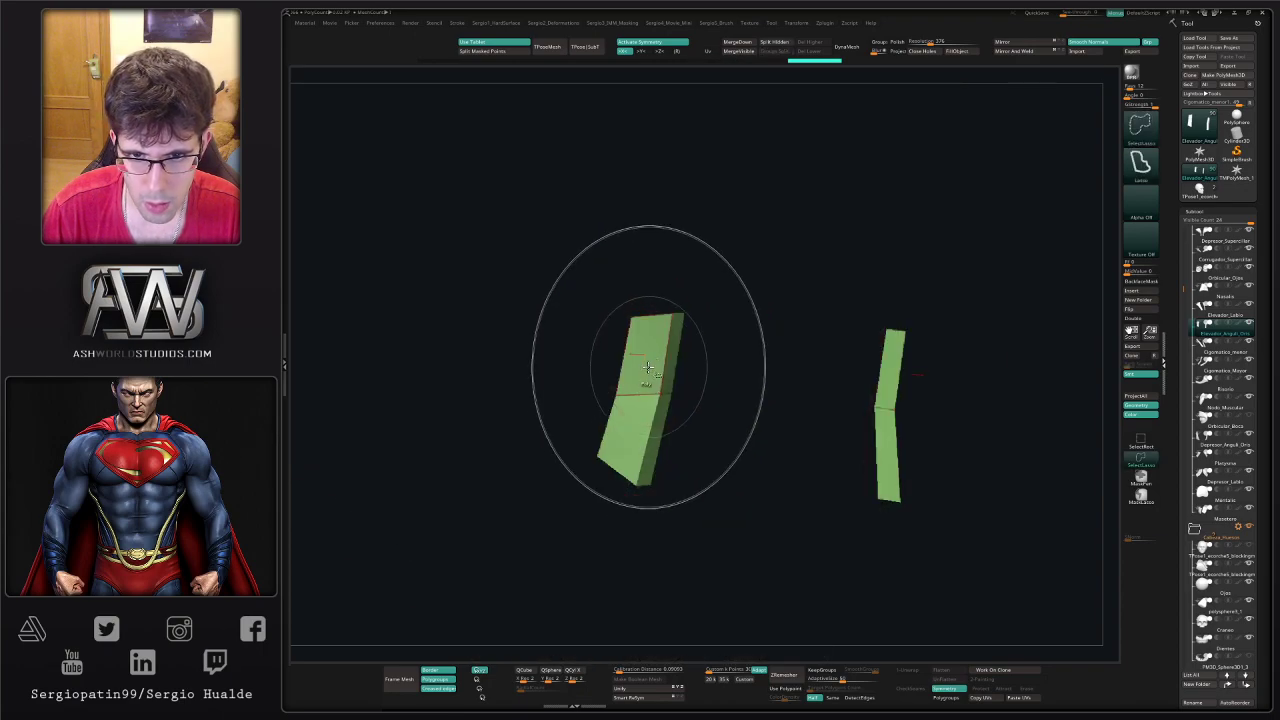
pyautogui.moveTo(677, 380); pyautogui.dragTo(690, 355, button='right')
pyautogui.moveTo(700, 289)
pyautogui.keyDown('ctrl'); pyautogui.keyDown('alt'); pyautogui.keyDown('shift'); pyautogui.mouseDown()
pyautogui.moveTo(675, 341)
pyautogui.moveTo(676, 391)
pyautogui.moveTo(726, 437)
pyautogui.mouseUp(); pyautogui.keyUp('shift'); pyautogui.keyUp('alt'); pyautogui.keyUp('ctrl')
pyautogui.moveTo(726, 437)
pyautogui.mouseDown(button='right')
pyautogui.moveTo(776, 447)
pyautogui.moveTo(717, 449)
pyautogui.moveTo(660, 426)
pyautogui.mouseUp(button='right')
pyautogui.hotkey('alt', 'd')
pyautogui.hotkey('alt', 's')
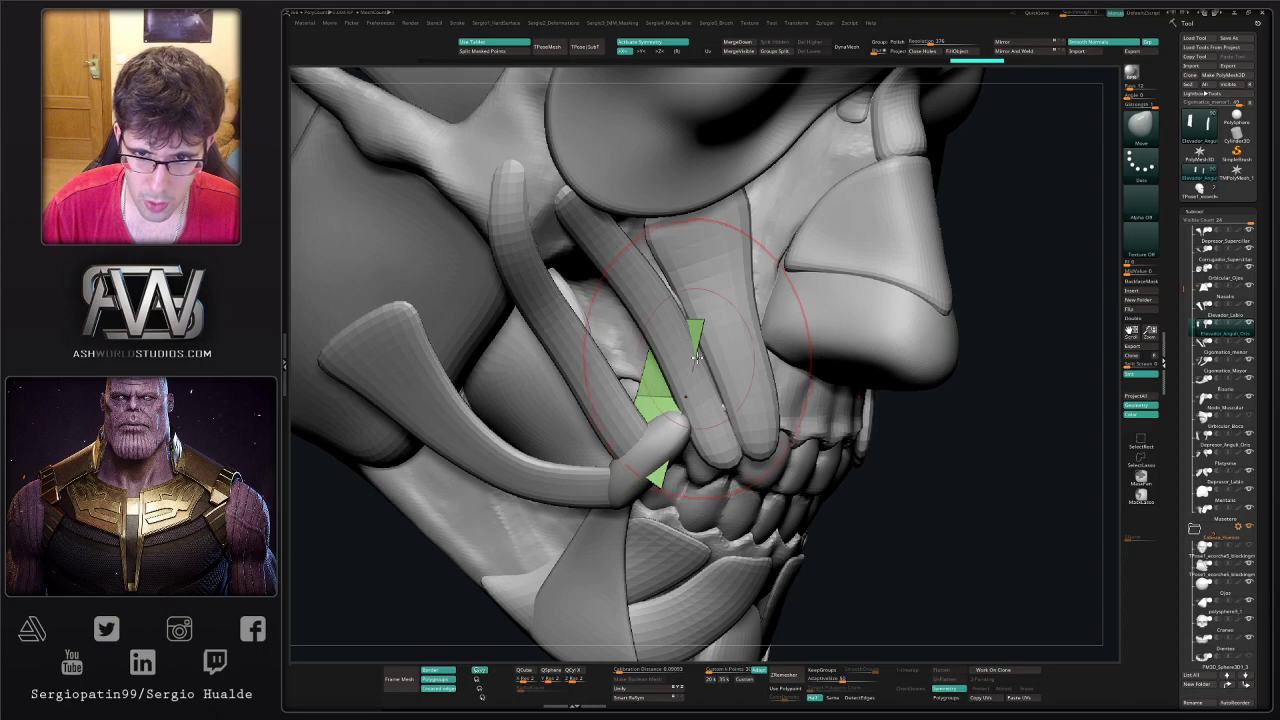
pyautogui.moveTo(632, 345); pyautogui.dragTo(646, 318)
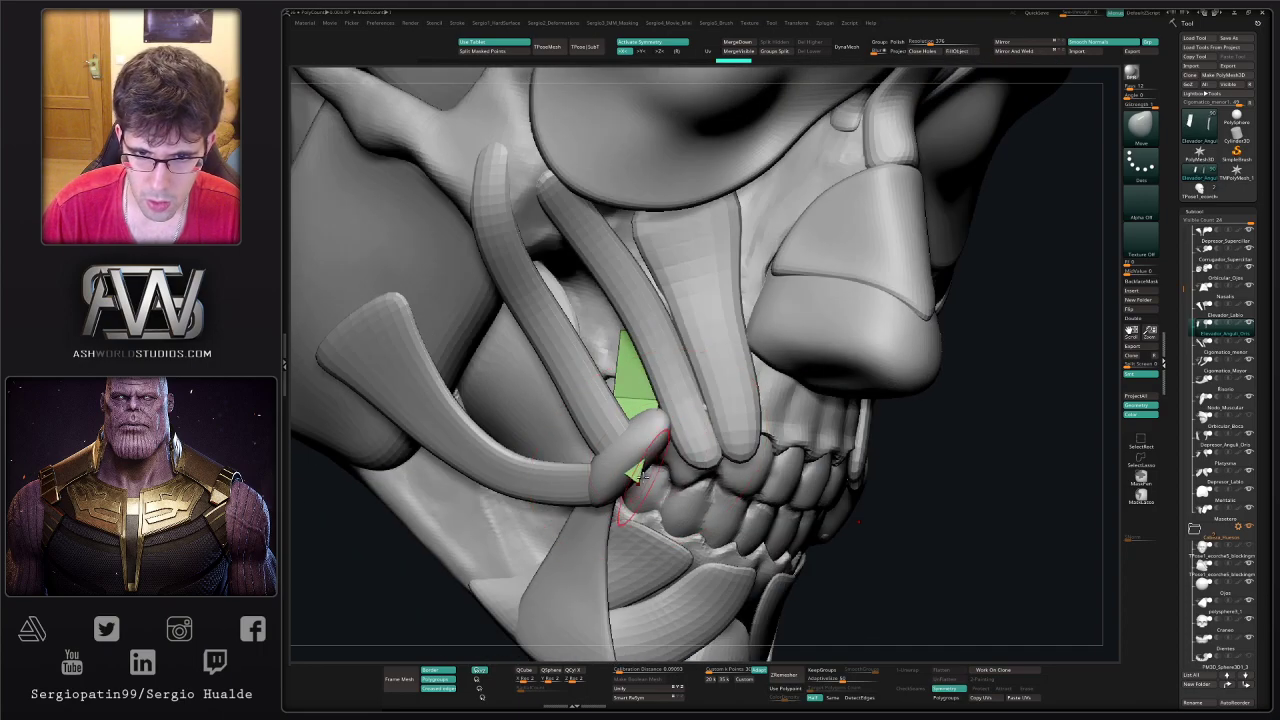
pyautogui.moveTo(689, 430); pyautogui.dragTo(640, 452, button='right')
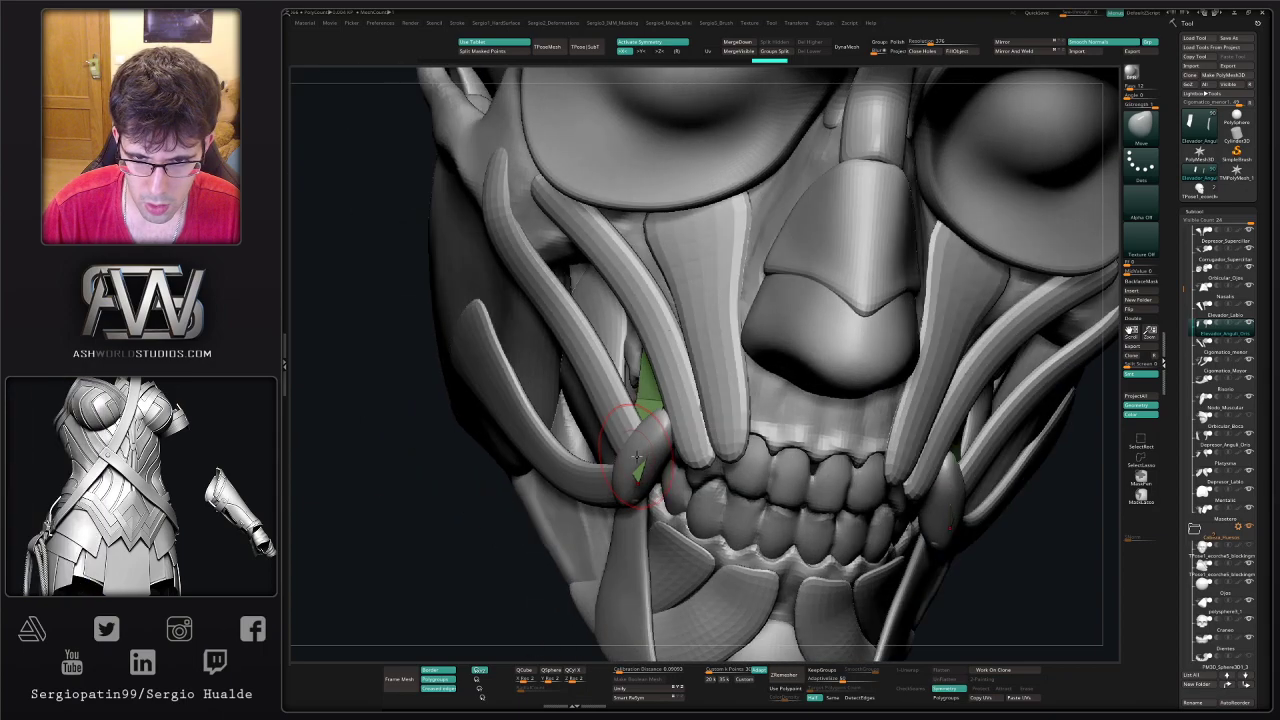
# - Reshape the elevator muscle's lower end with the Move brush so it tucks into the muscle node at the mouth corner
pyautogui.hotkey('alt', 's')
pyautogui.moveTo(641, 478); pyautogui.dragTo(697, 417)
pyautogui.moveTo(622, 452); pyautogui.dragTo(647, 440)
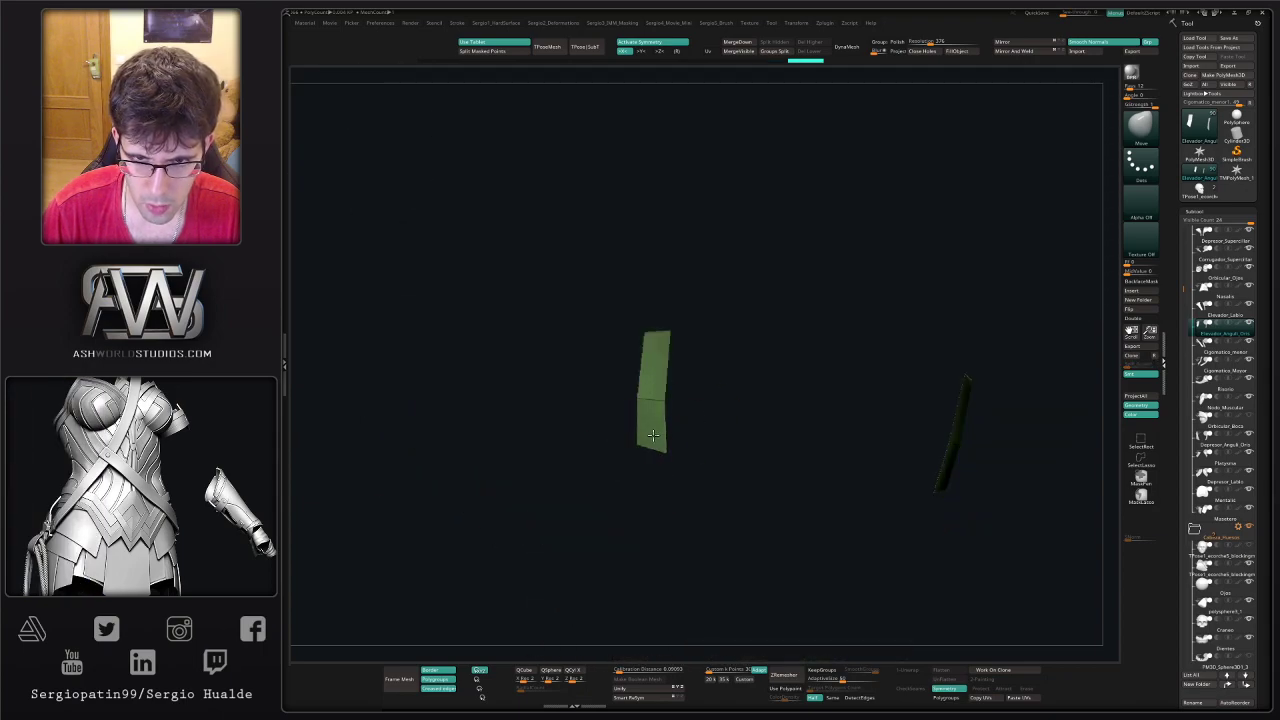
pyautogui.hotkey('alt', 's')
pyautogui.moveTo(645, 392); pyautogui.dragTo(650, 438, button='right')
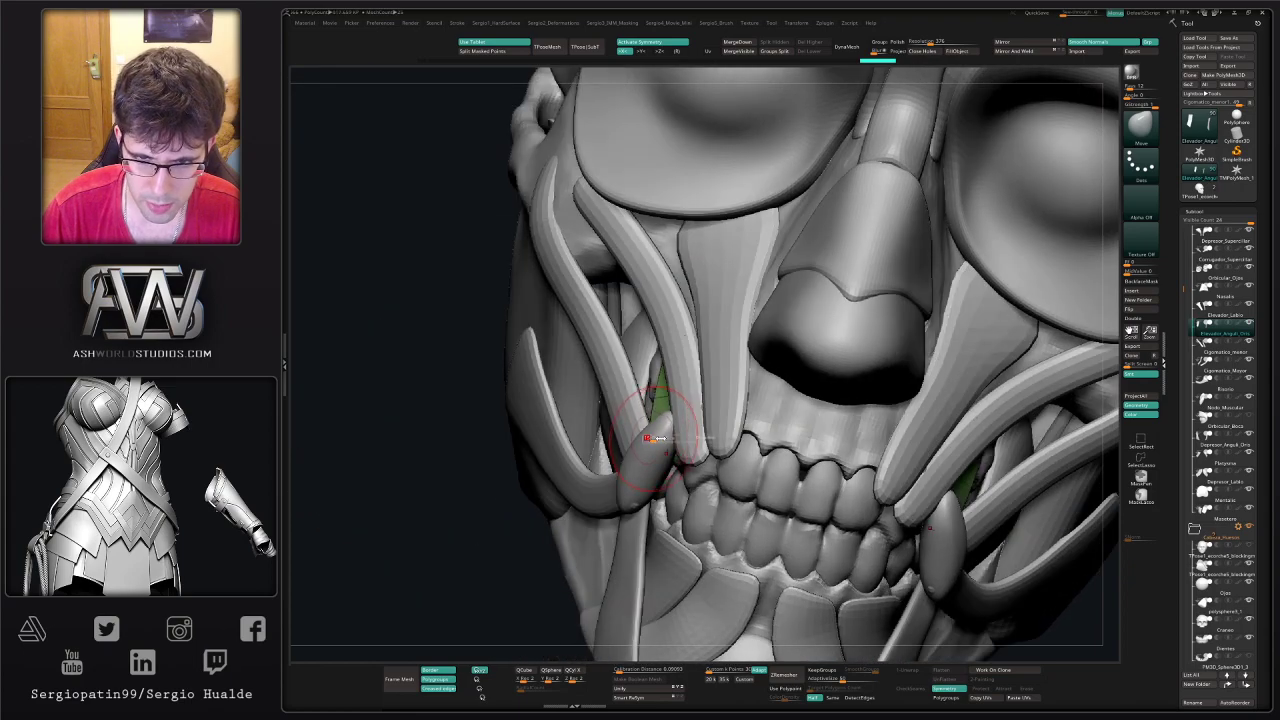
pyautogui.hotkey('alt', 's')
pyautogui.moveTo(667, 448)
pyautogui.mouseDown()
pyautogui.moveTo(632, 442)
pyautogui.moveTo(644, 436)
pyautogui.mouseUp()
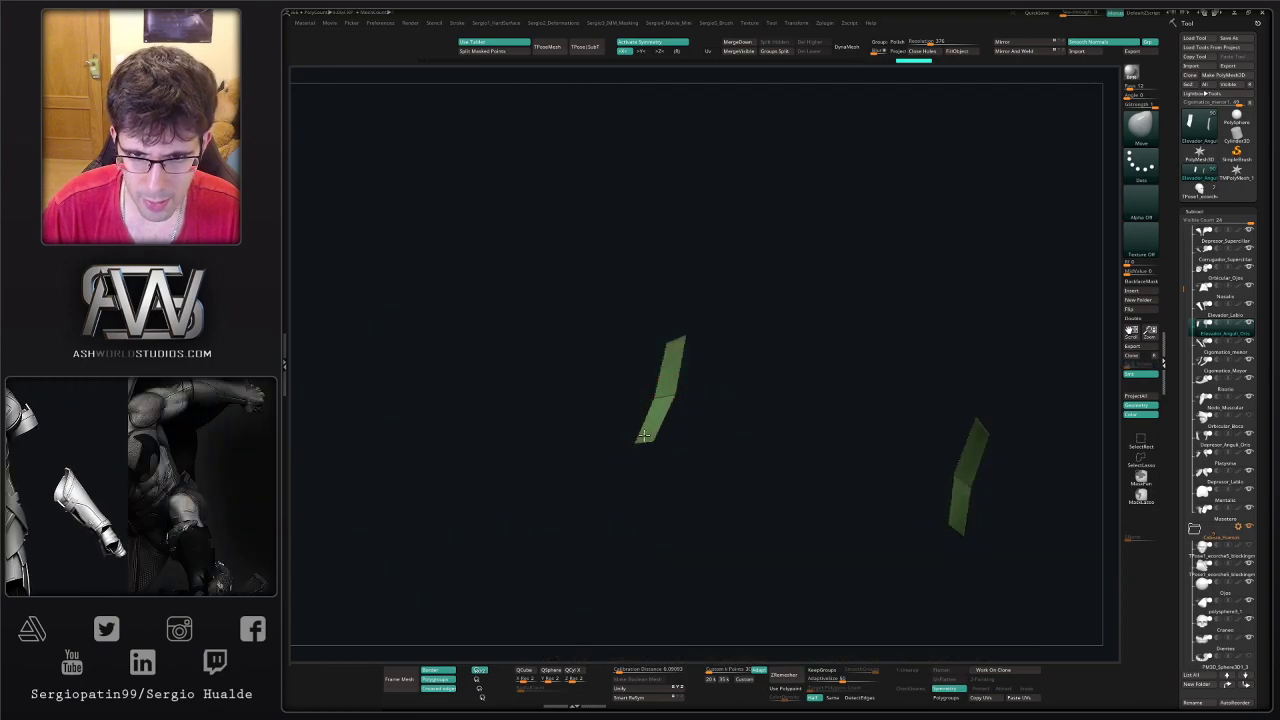
pyautogui.moveTo(644, 438)
pyautogui.mouseDown(button='right')
pyautogui.moveTo(683, 460)
pyautogui.moveTo(657, 432)
pyautogui.moveTo(628, 468)
pyautogui.moveTo(645, 445)
pyautogui.mouseUp(button='right')
pyautogui.hotkey('alt', 's')
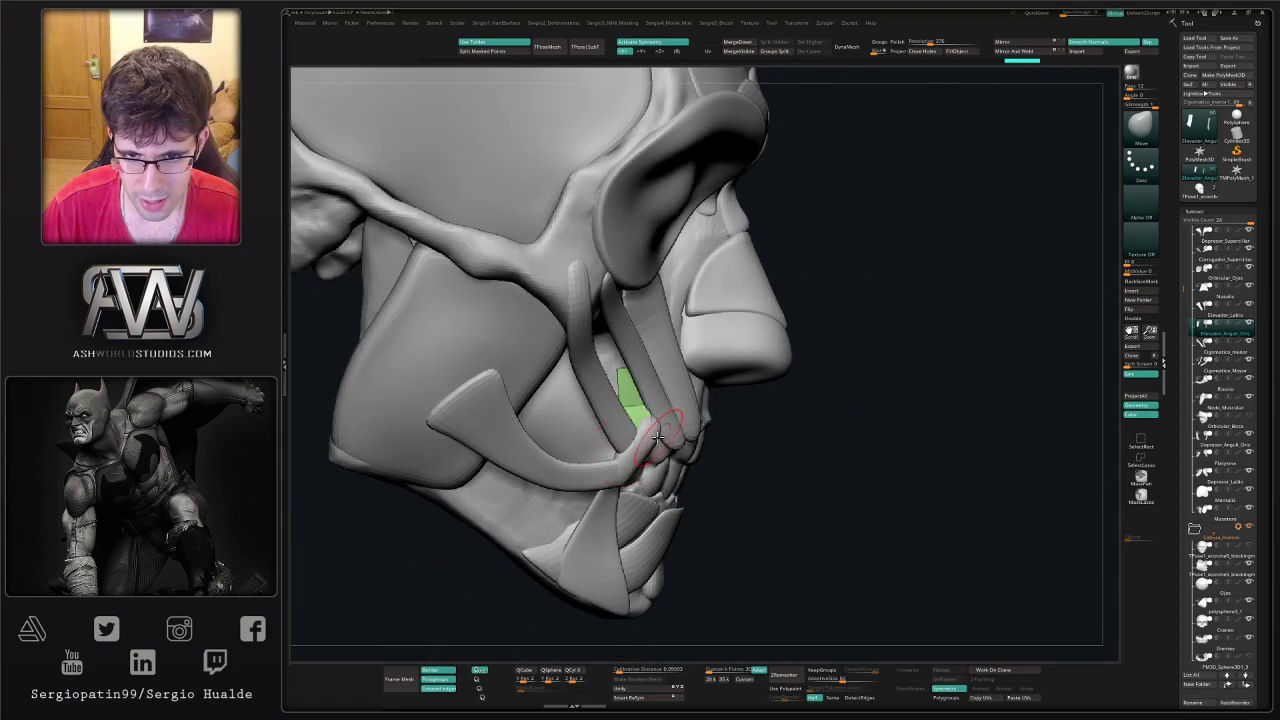
pyautogui.moveTo(665, 438); pyautogui.dragTo(641, 425, button='right')
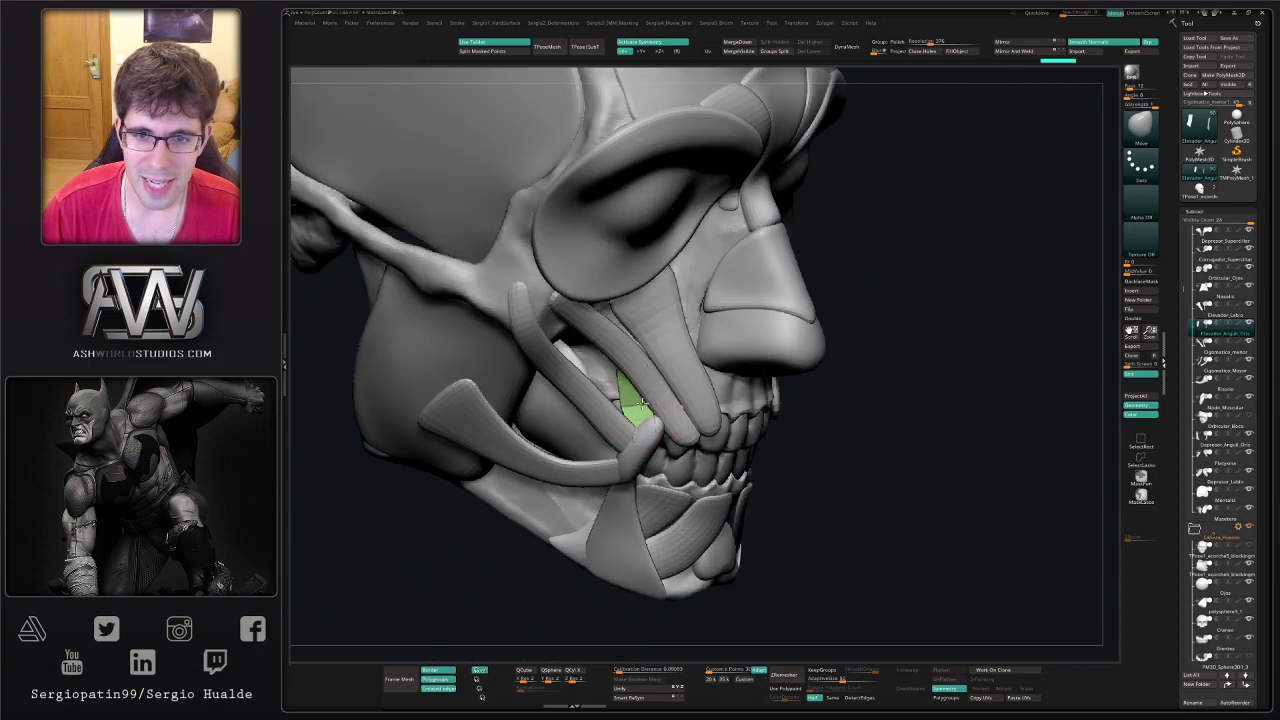
pyautogui.moveTo(635, 378); pyautogui.dragTo(637, 371, button='right')
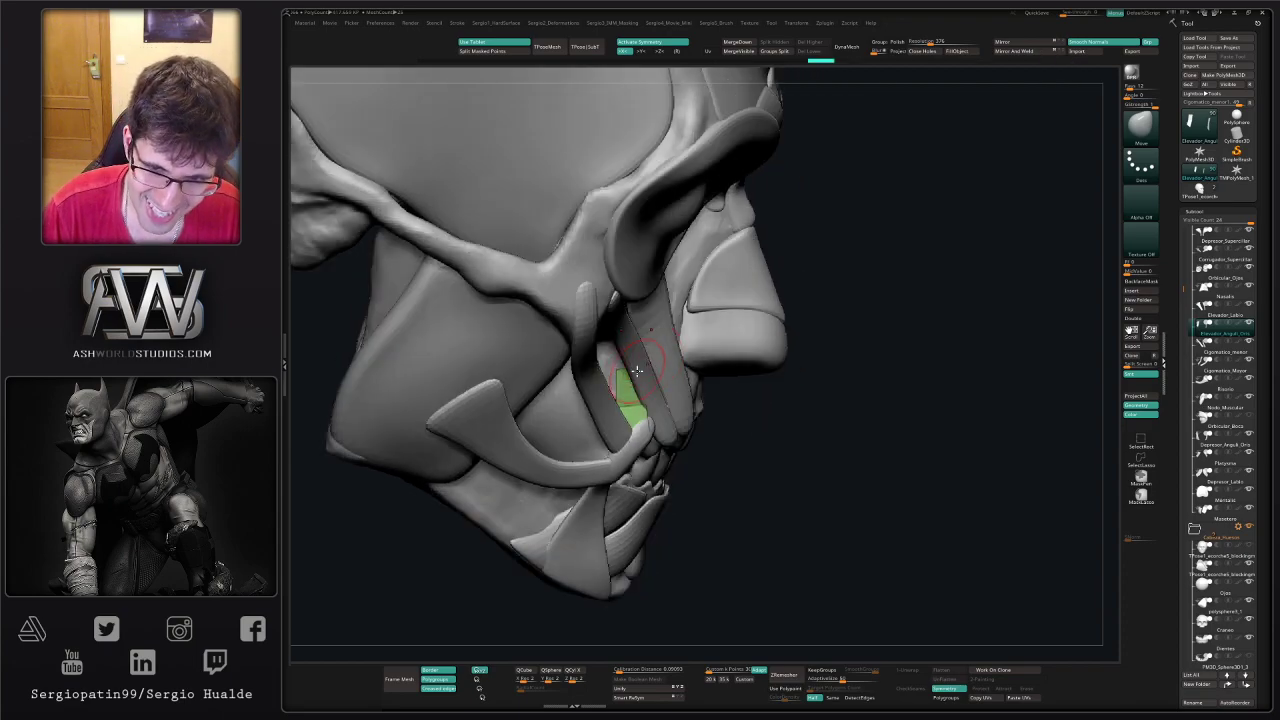
# - Isolate the Elevador_Anguli_Oris muscle, apply Panel Loops to it, and show the whole skull again
pyautogui.keyDown('ctrl'); pyautogui.keyDown('shift'); pyautogui.click(638, 367); pyautogui.keyUp('shift'); pyautogui.keyUp('ctrl')
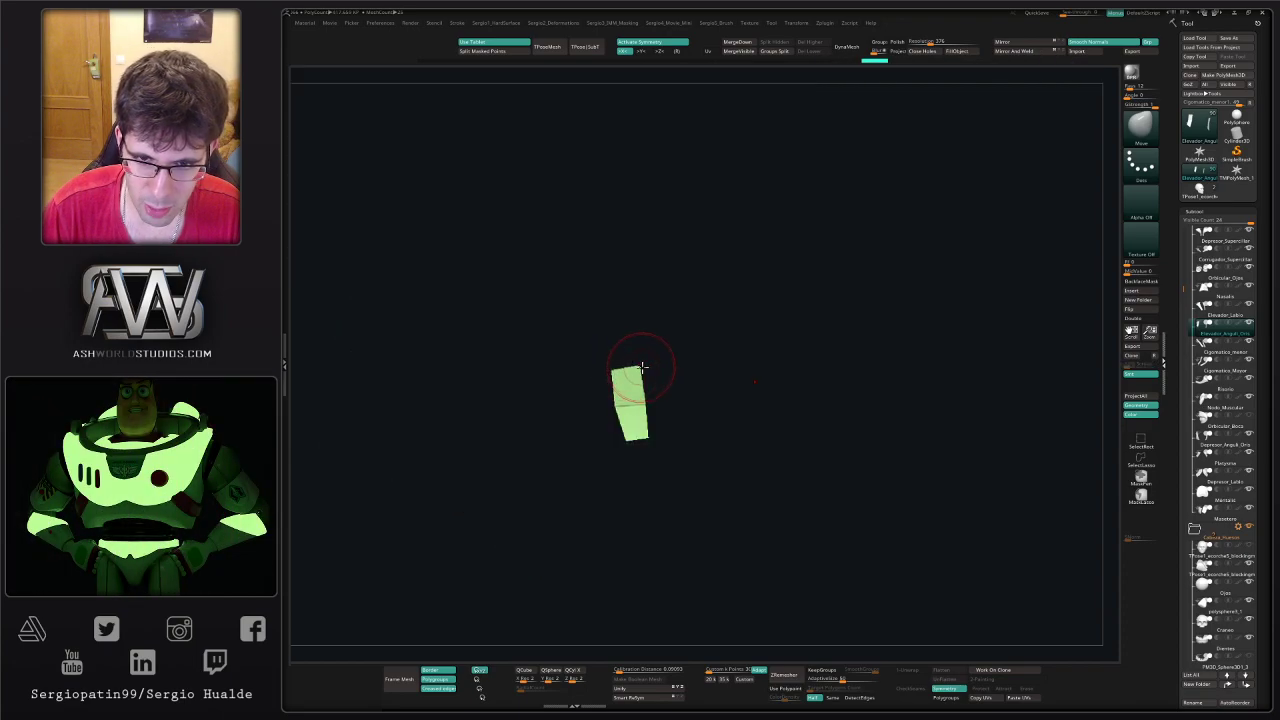
pyautogui.hotkey('shift', '1')
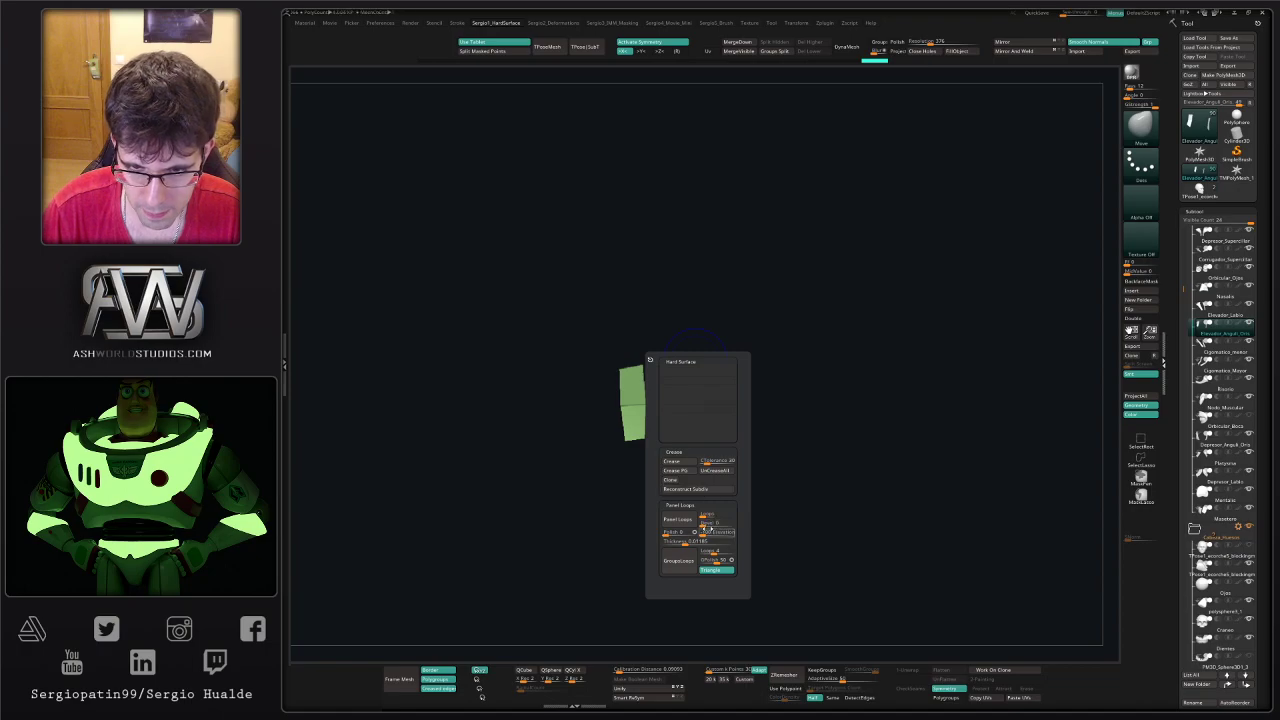
pyautogui.click(678, 519)
pyautogui.keyDown('ctrl'); pyautogui.keyDown('shift'); pyautogui.click(692, 428); pyautogui.keyUp('shift'); pyautogui.keyUp('ctrl')
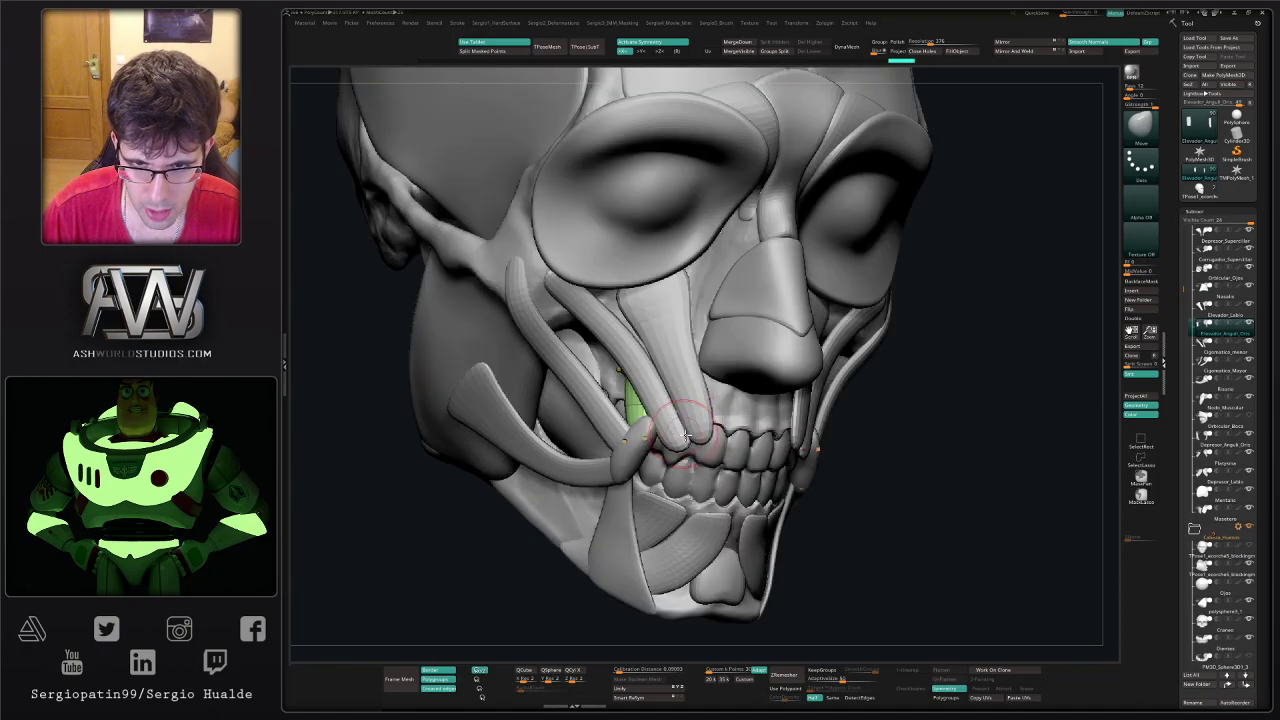
# - Adjust the smoothed elevator muscle beside the mouth corner with the Move brush and check its fit from the front
pyautogui.moveTo(685, 428); pyautogui.dragTo(673, 425, button='right')
pyautogui.moveTo(651, 426)
pyautogui.mouseDown()
pyautogui.moveTo(663, 427)
pyautogui.moveTo(640, 417)
pyautogui.mouseUp()
pyautogui.moveTo(638, 416)
pyautogui.mouseDown(button='right')
pyautogui.moveTo(627, 400)
pyautogui.moveTo(668, 437)
pyautogui.moveTo(634, 437)
pyautogui.moveTo(603, 372)
pyautogui.mouseUp(button='right')
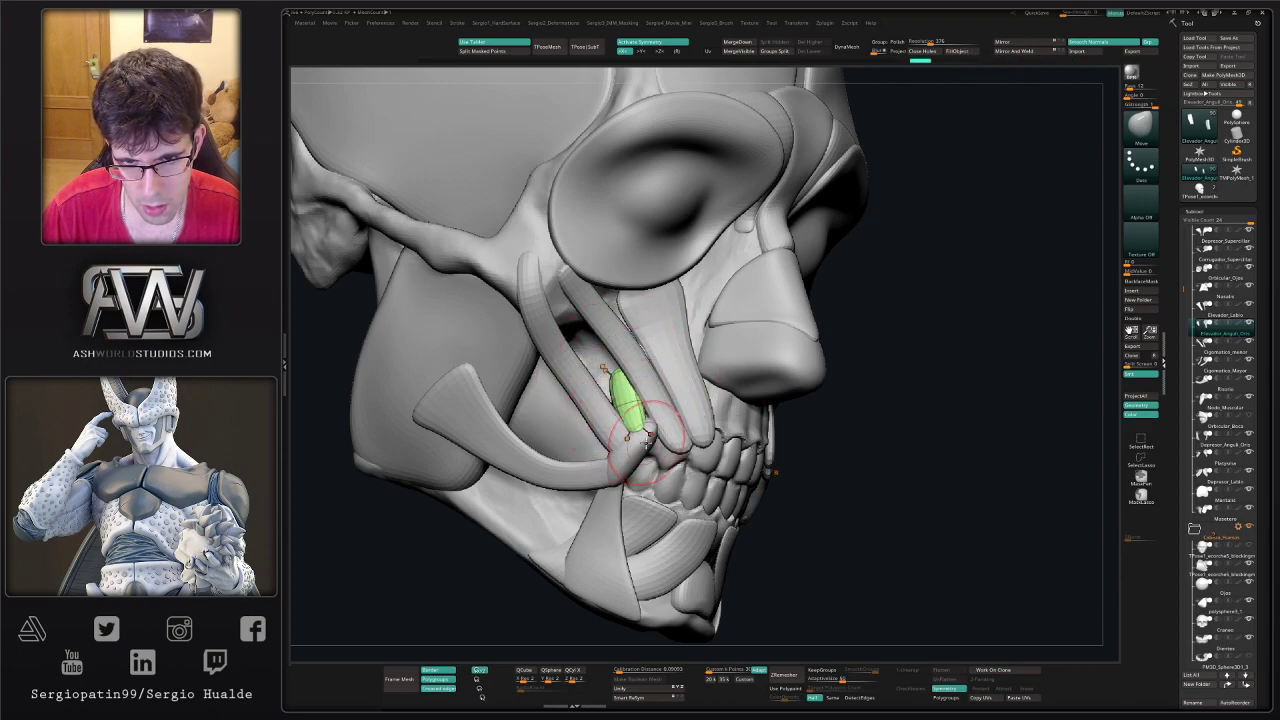
pyautogui.moveTo(648, 440)
pyautogui.mouseDown(button='right')
pyautogui.moveTo(664, 452)
pyautogui.moveTo(634, 423)
pyautogui.mouseUp(button='right')
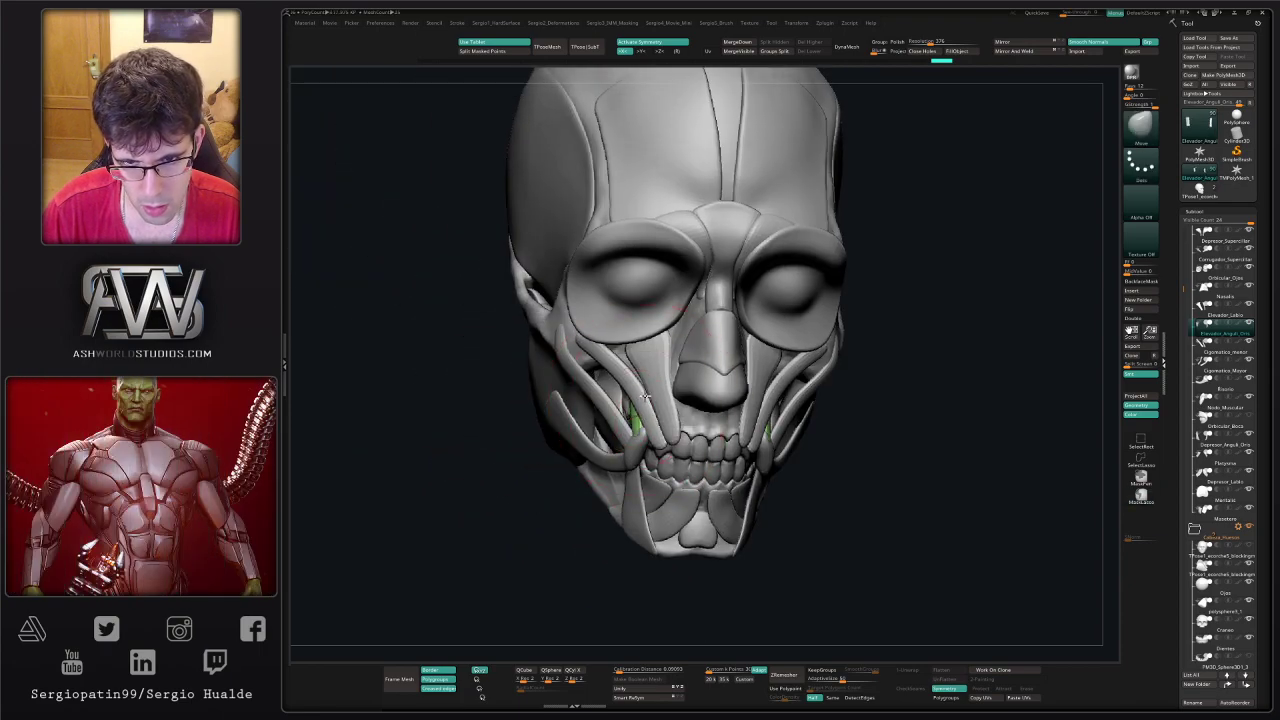
# - Rename the Nodo_Muscular subtool at the mouth corner as Anguli_Oris
pyautogui.keyDown('ctrl'); pyautogui.moveTo(628, 450); pyautogui.dragTo(632, 428, button='right'); pyautogui.keyUp('ctrl')
pyautogui.moveTo(632, 428); pyautogui.dragTo(688, 429, button='right')
pyautogui.moveTo(1228, 418)
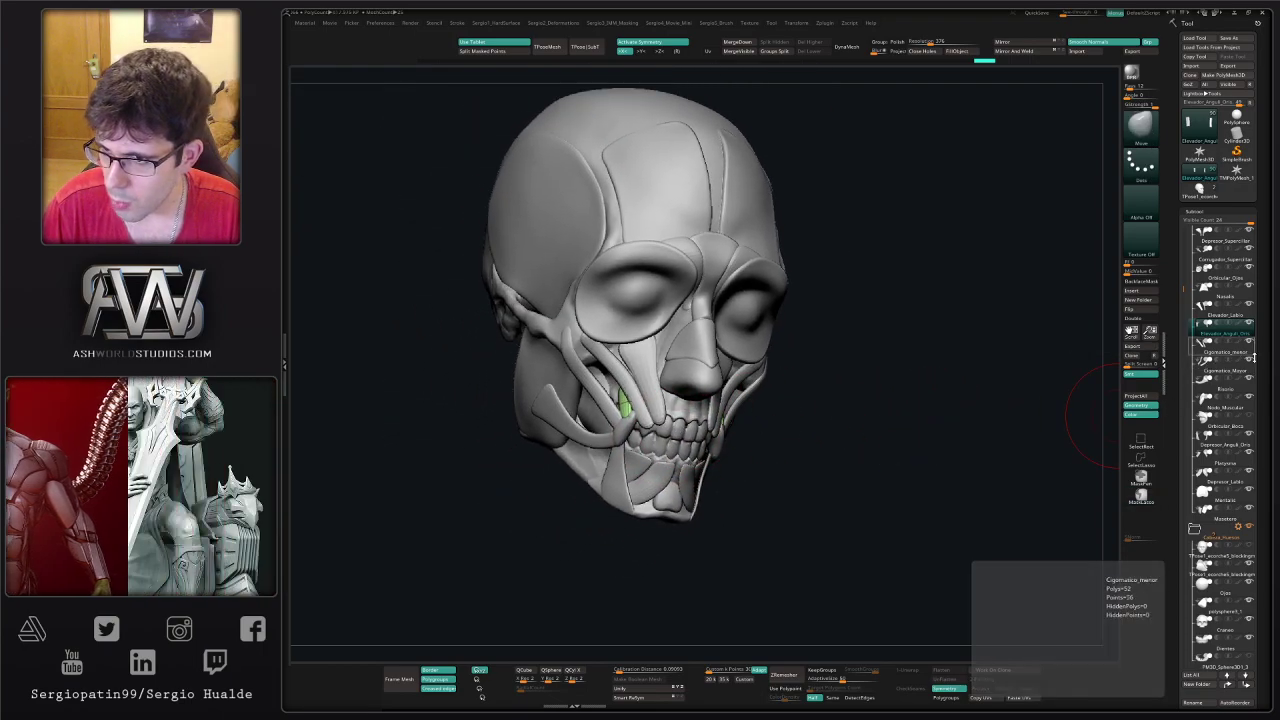
pyautogui.click(1228, 408)
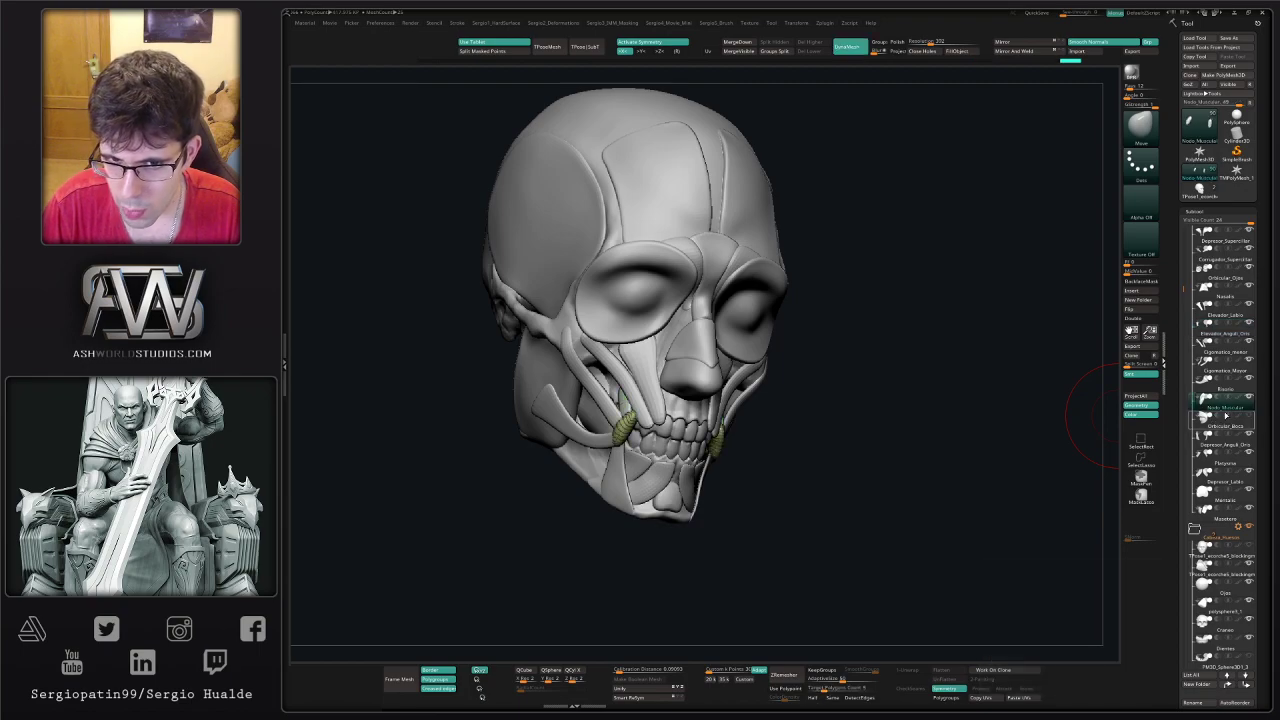
pyautogui.click(1160, 368)
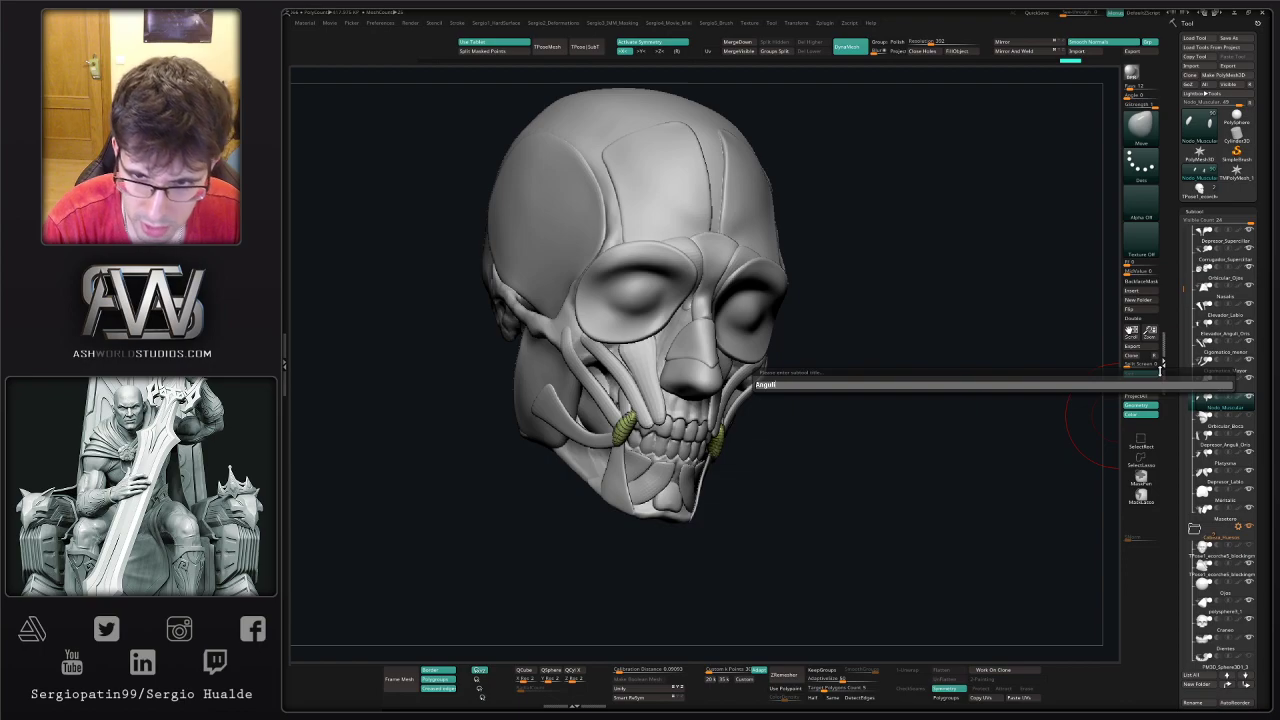
pyautogui.write('Anguli_Oris')
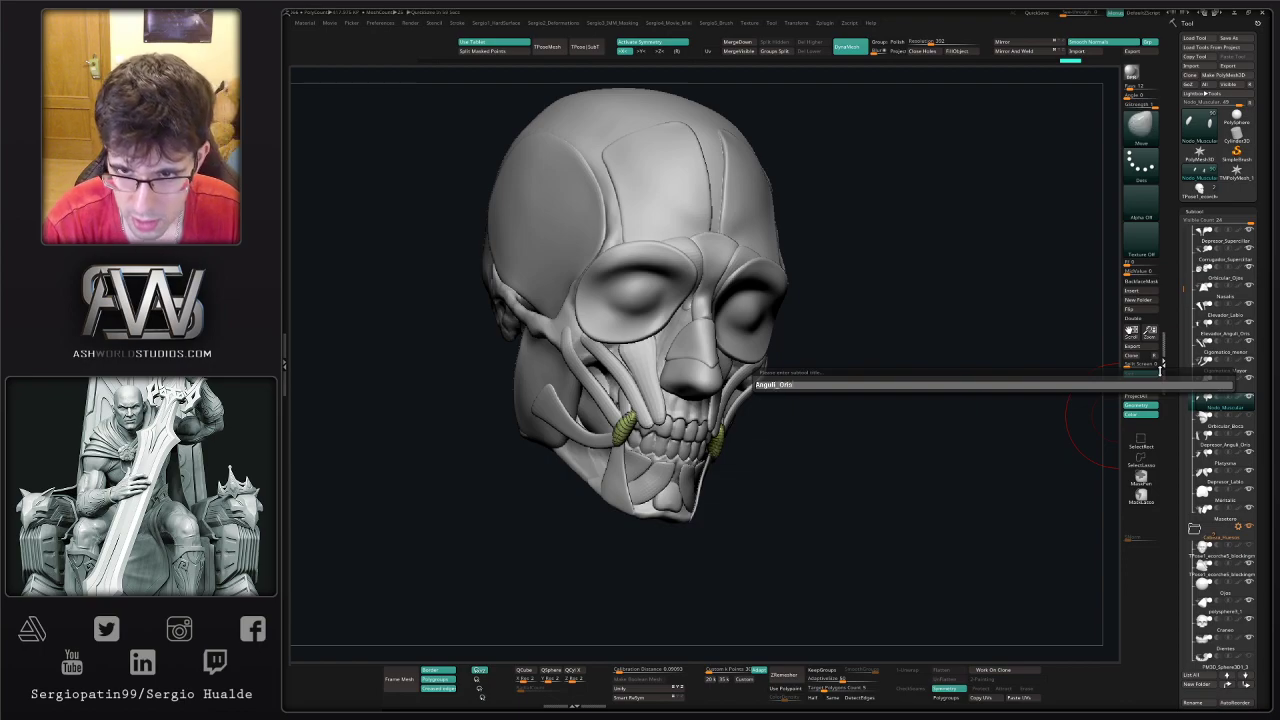
pyautogui.press('Return')
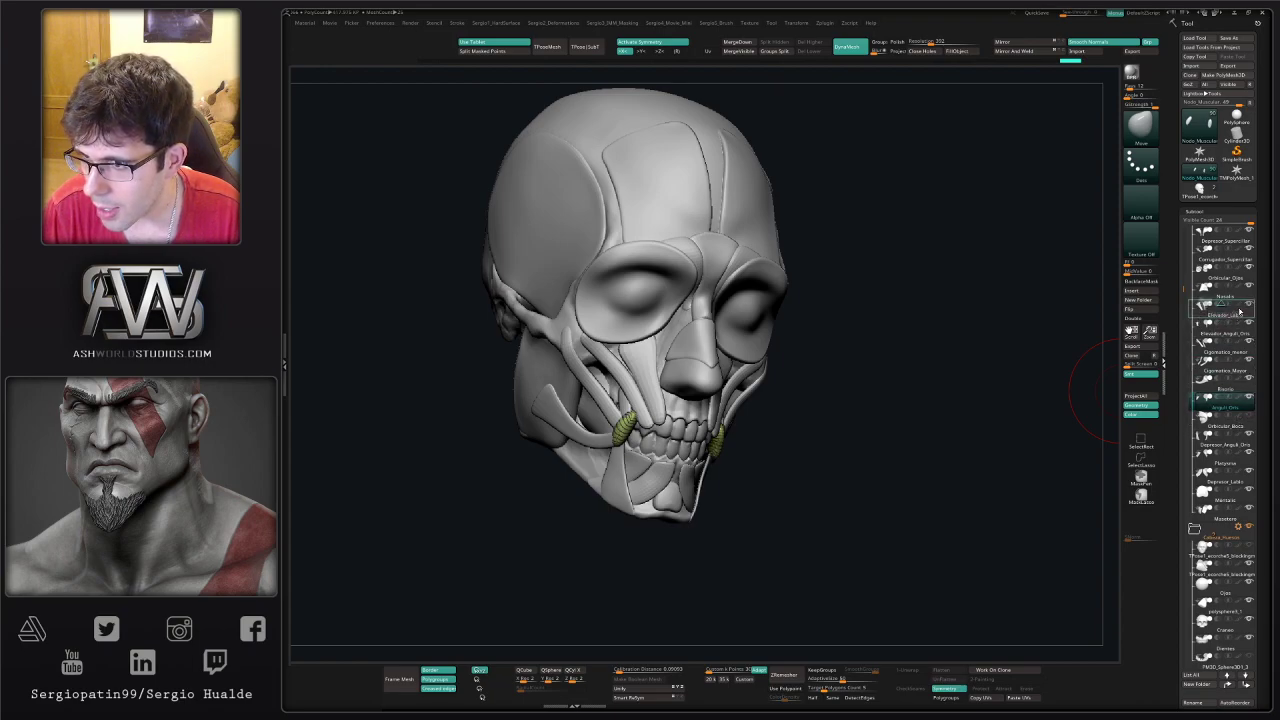
# - Reorder the Orbicular_Boca subtool above Elevador_Labio and make the mouth muscle visible on the skull
pyautogui.moveTo(1238, 311); pyautogui.dragTo(1238, 312)
pyautogui.moveTo(1220, 423)
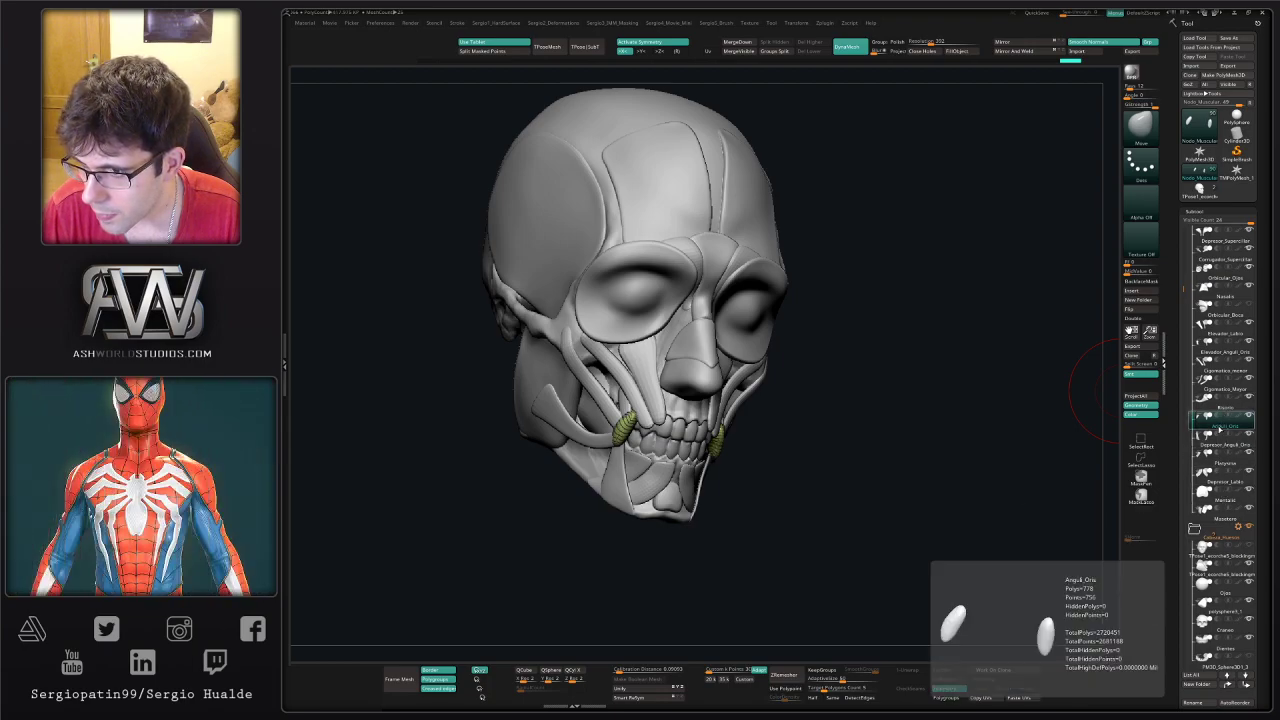
pyautogui.click(1248, 304)
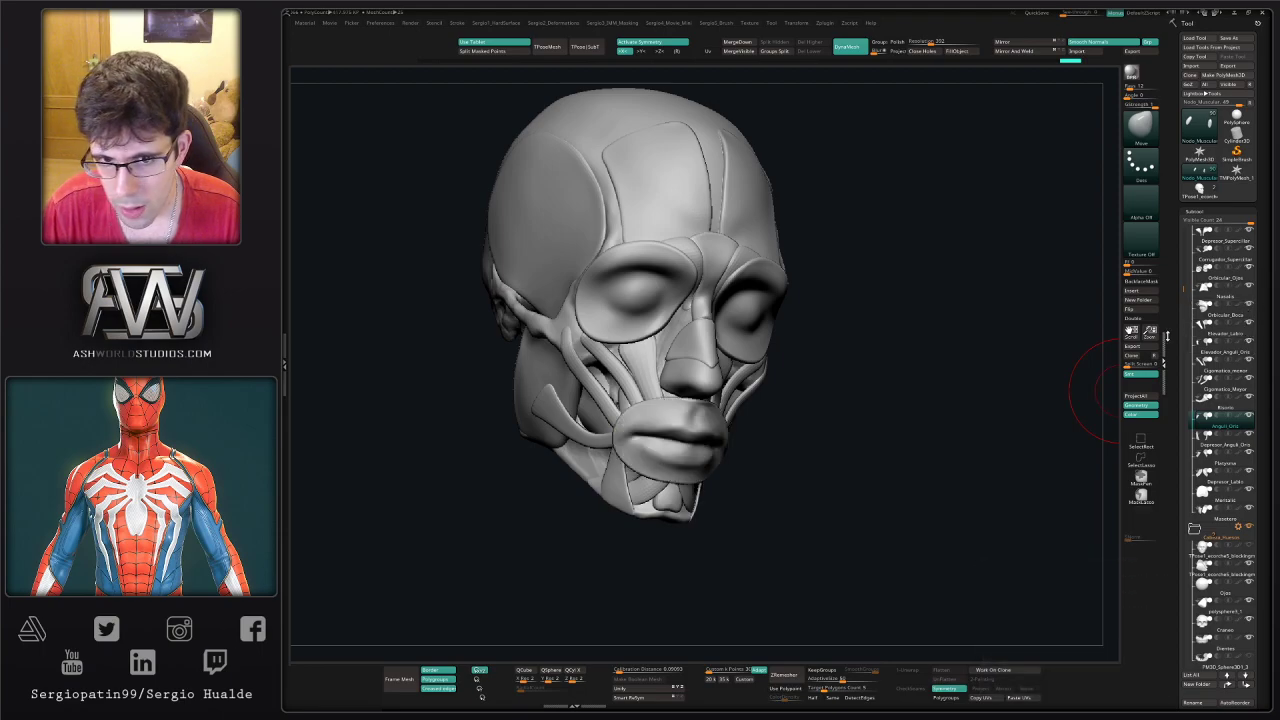
pyautogui.keyDown('ctrl'); pyautogui.moveTo(678, 416); pyautogui.dragTo(768, 390, button='right'); pyautogui.keyUp('ctrl')
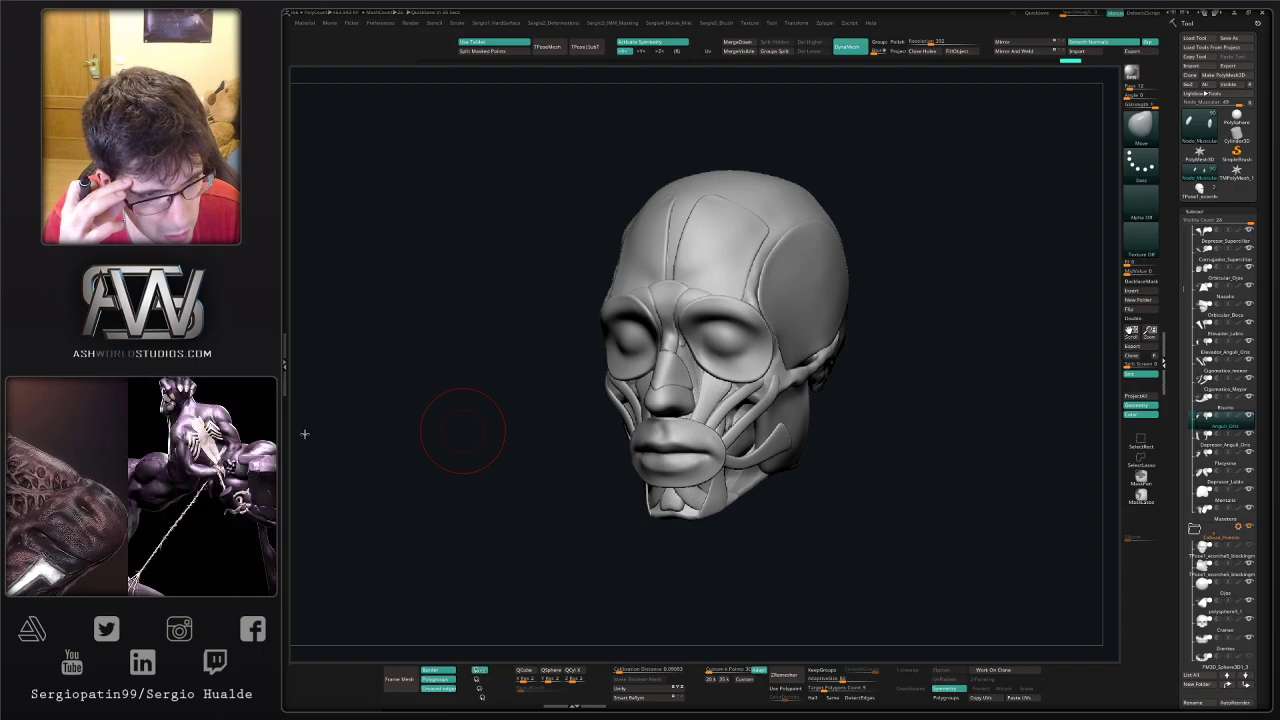
# - Duplicate the Elevador_Anguli_Oris muscle, place the copy above the original in the subtool order, and turn off its dynamic subdivision
pyautogui.moveTo(610, 356)
pyautogui.keyDown('ctrl'); pyautogui.mouseDown(button='right')
pyautogui.moveTo(634, 451)
pyautogui.moveTo(760, 445)
pyautogui.mouseUp(button='right'); pyautogui.keyUp('ctrl')
pyautogui.keyDown('alt'); pyautogui.click(608, 414); pyautogui.keyUp('alt')
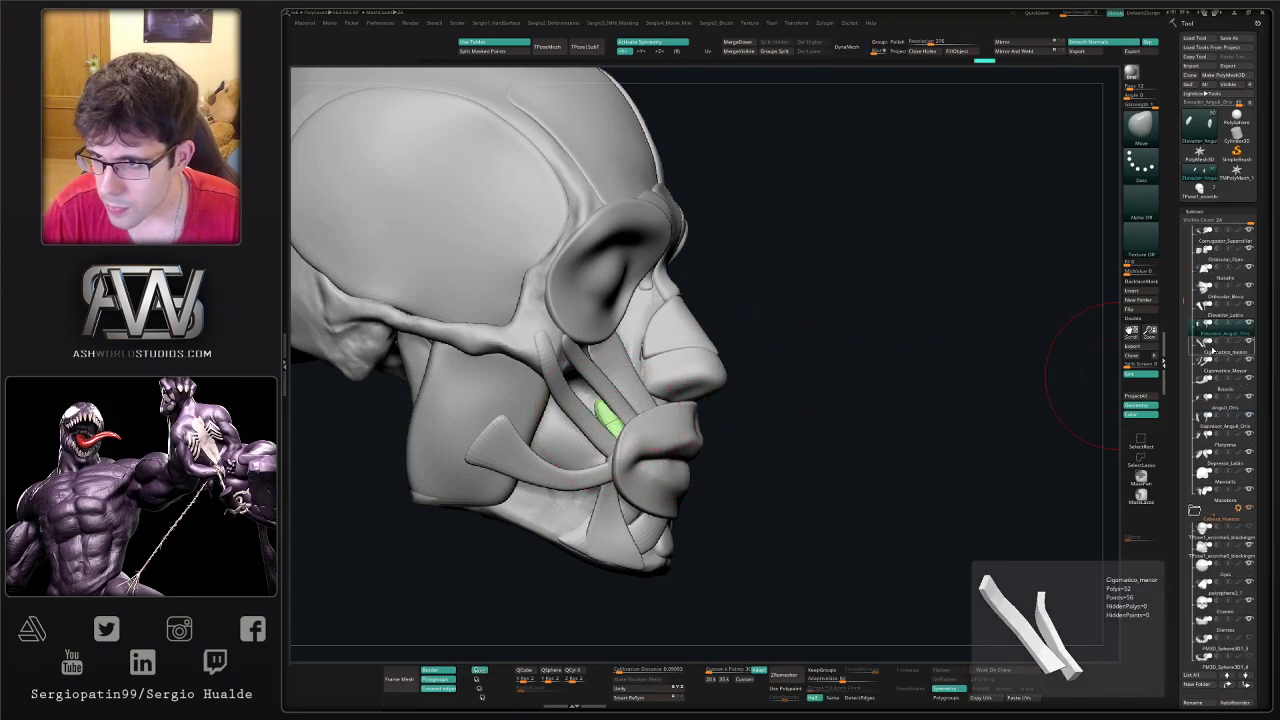
pyautogui.hotkey('ctrl', 'shift', 'd')
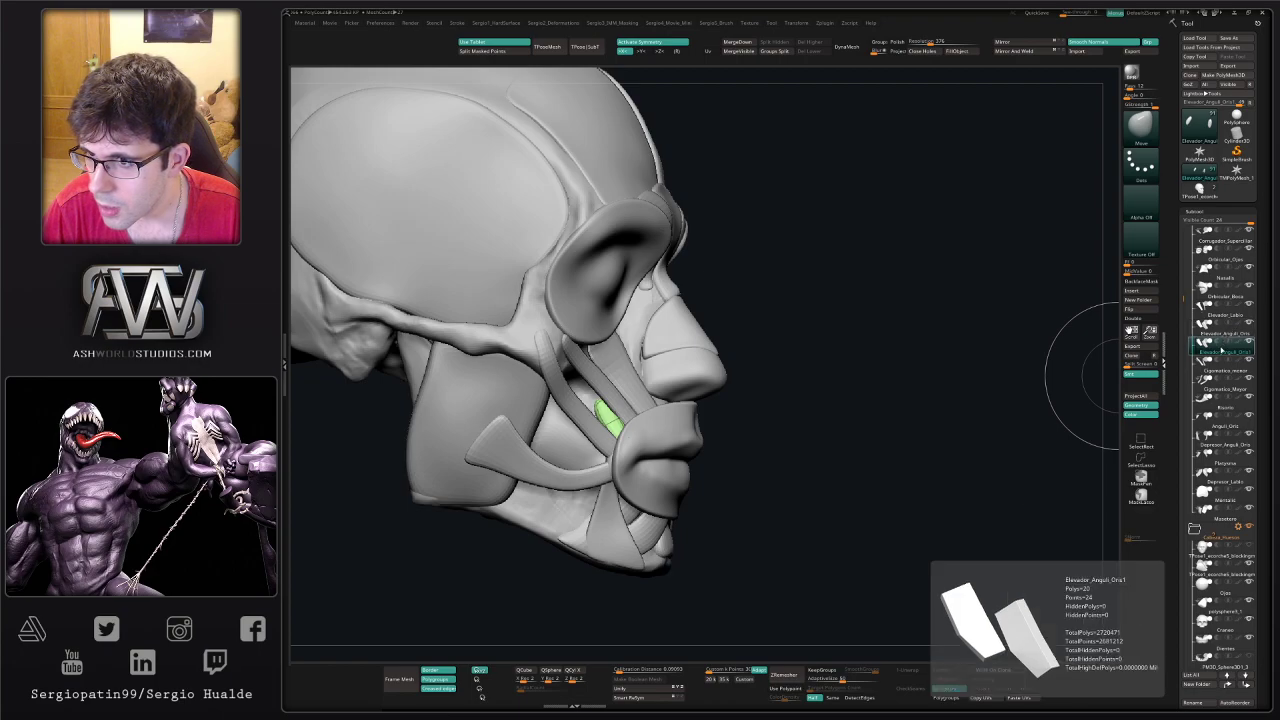
pyautogui.moveTo(1224, 347); pyautogui.dragTo(1225, 330)
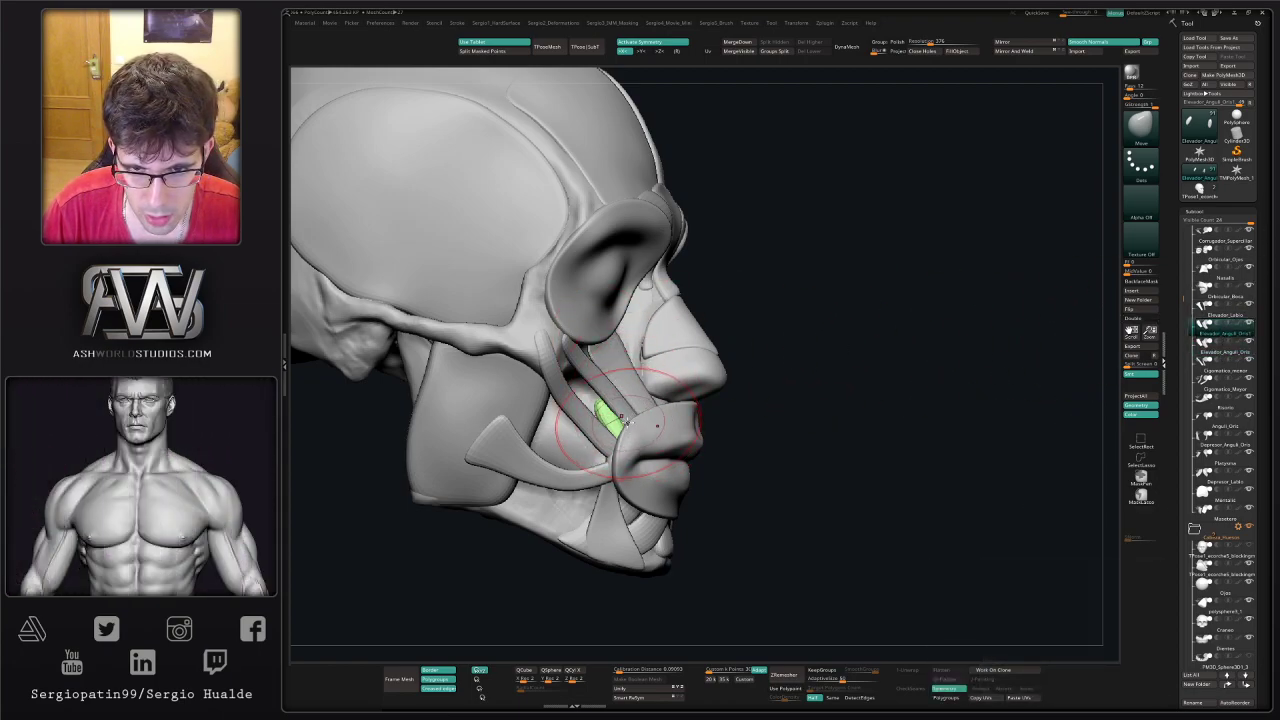
pyautogui.hotkey('shift', 'd')
pyautogui.press(']')
pyautogui.press(']')
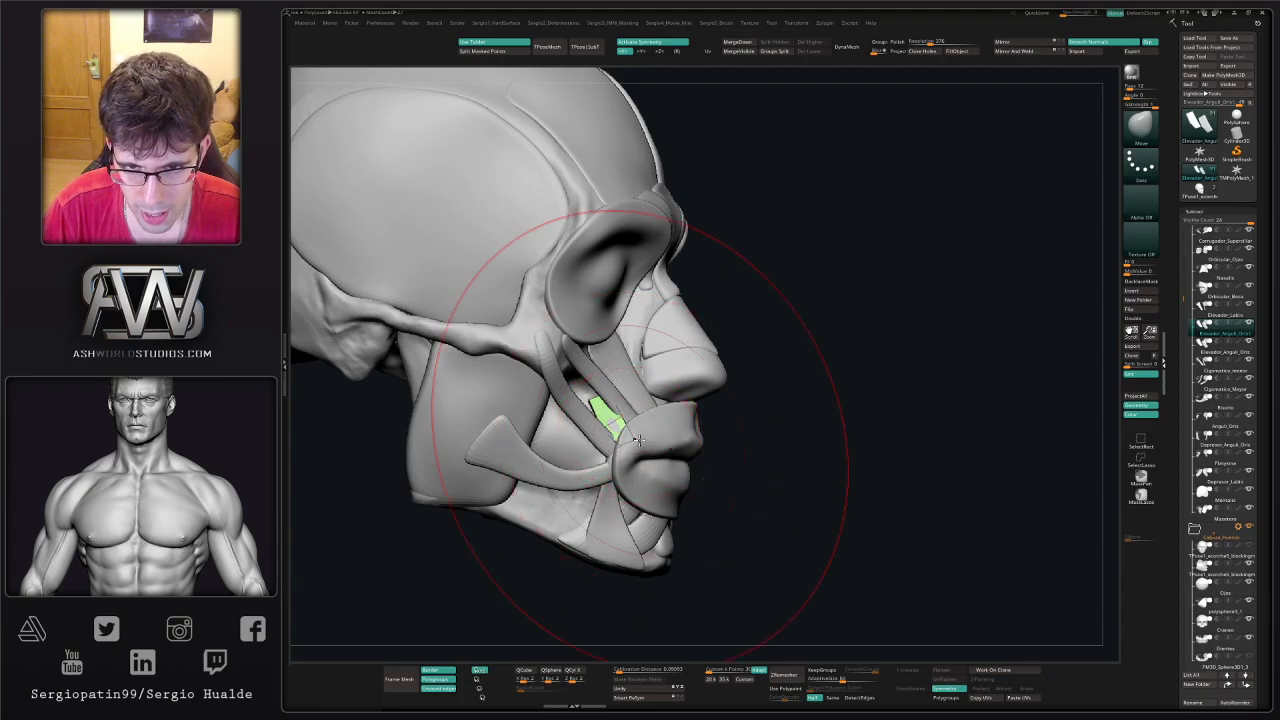
# - Relocate the duplicated elevator muscle beside the nostril, above the upper lip, using the Move brush and the transform gizmo
pyautogui.moveTo(640, 421); pyautogui.dragTo(590, 438, button='right')
pyautogui.moveTo(627, 443); pyautogui.dragTo(685, 410)
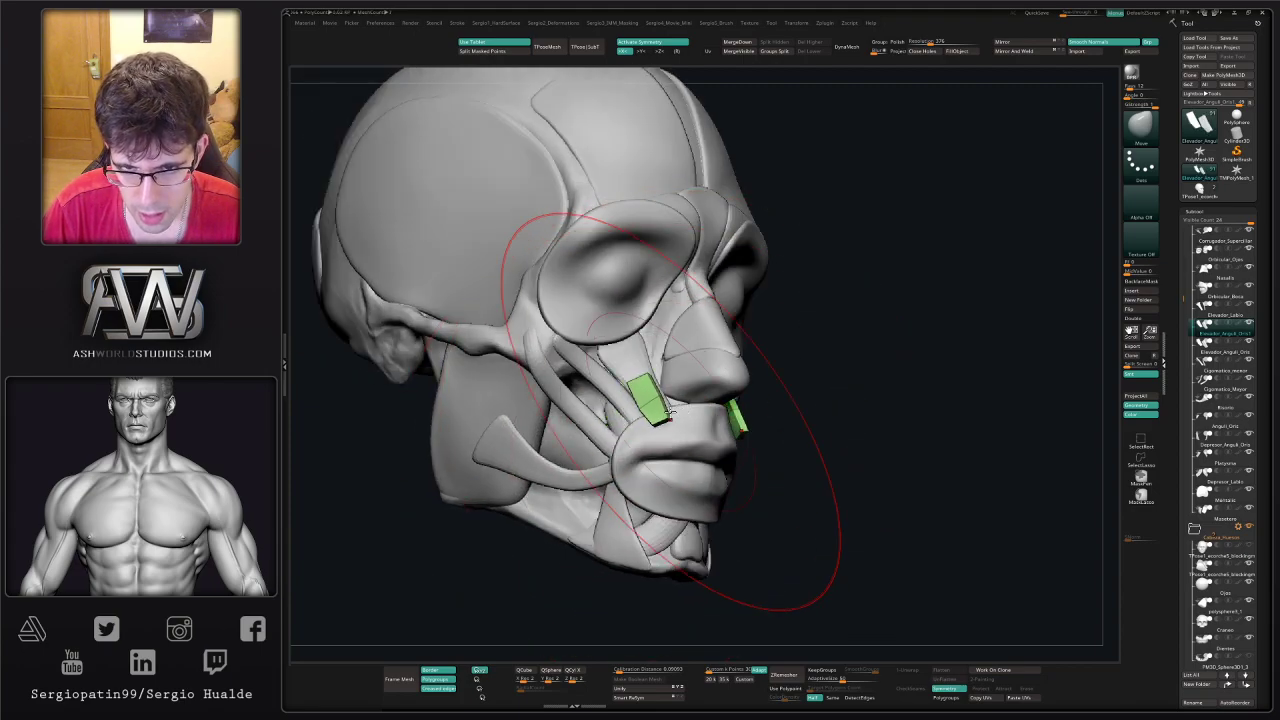
pyautogui.press('w')
pyautogui.moveTo(672, 412); pyautogui.dragTo(669, 362, button='right')
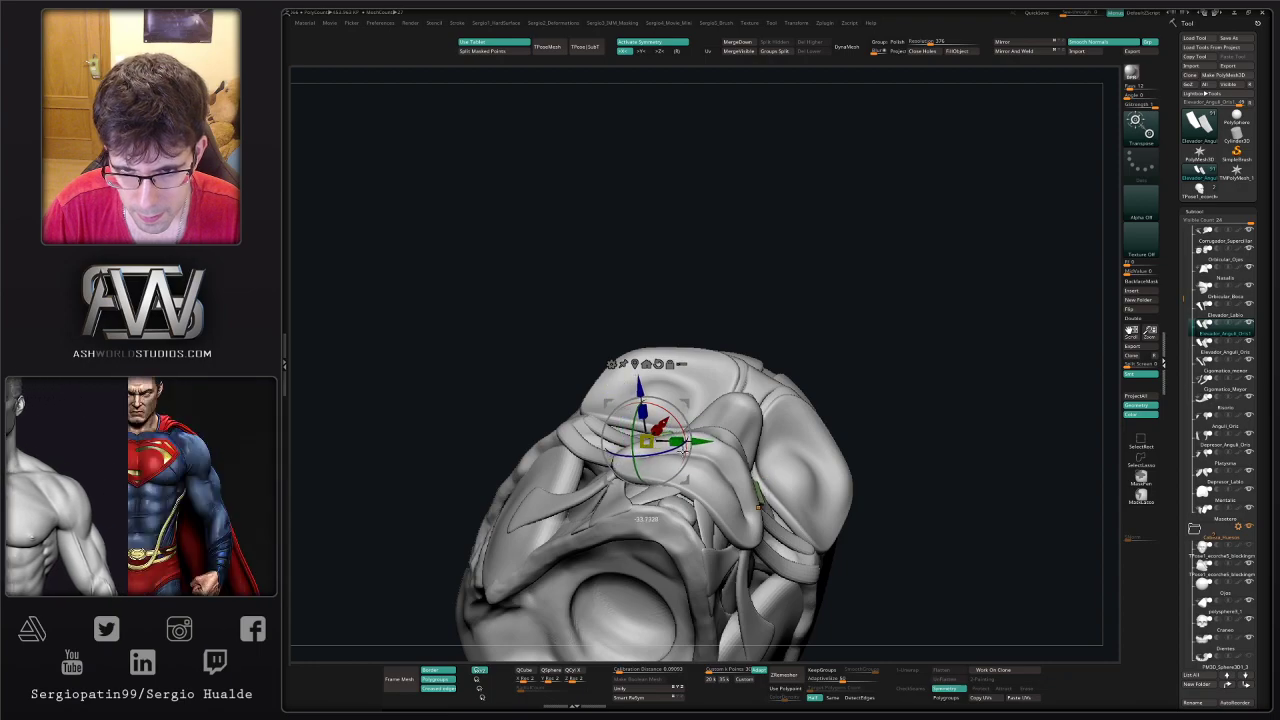
pyautogui.moveTo(680, 429)
pyautogui.mouseDown(button='right')
pyautogui.moveTo(688, 497)
pyautogui.moveTo(677, 448)
pyautogui.mouseUp(button='right')
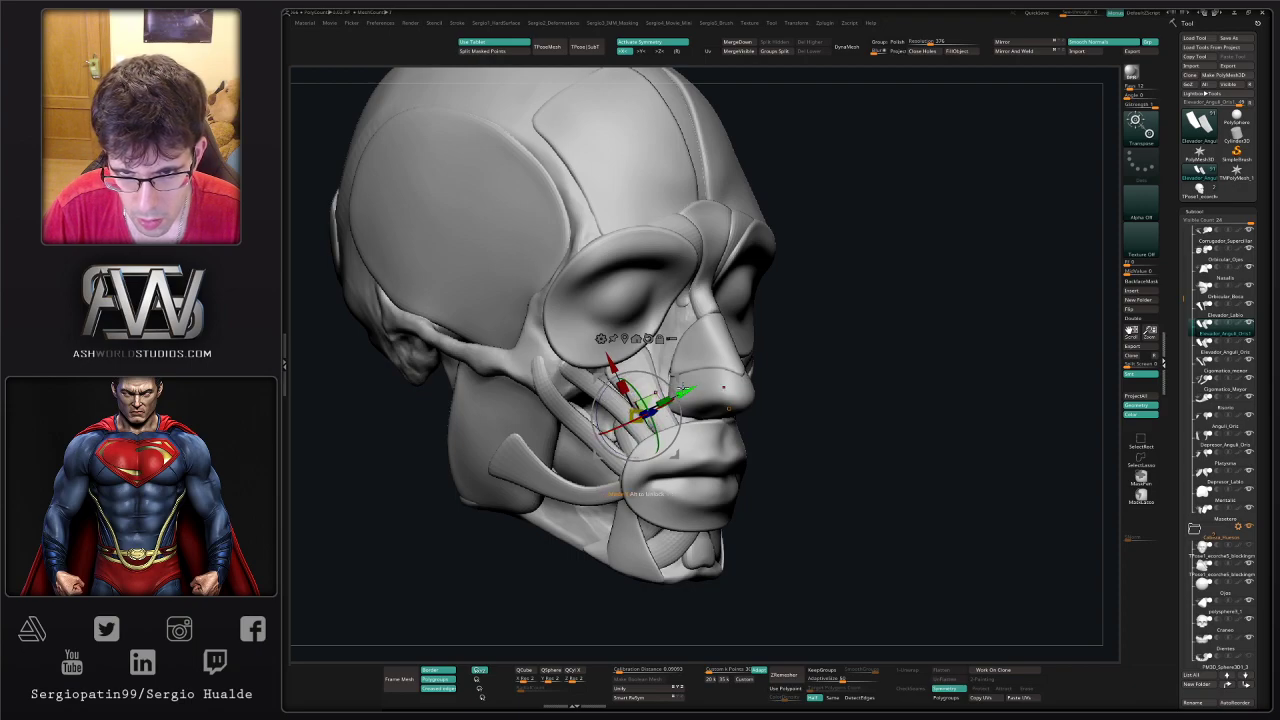
pyautogui.moveTo(688, 389); pyautogui.dragTo(702, 382)
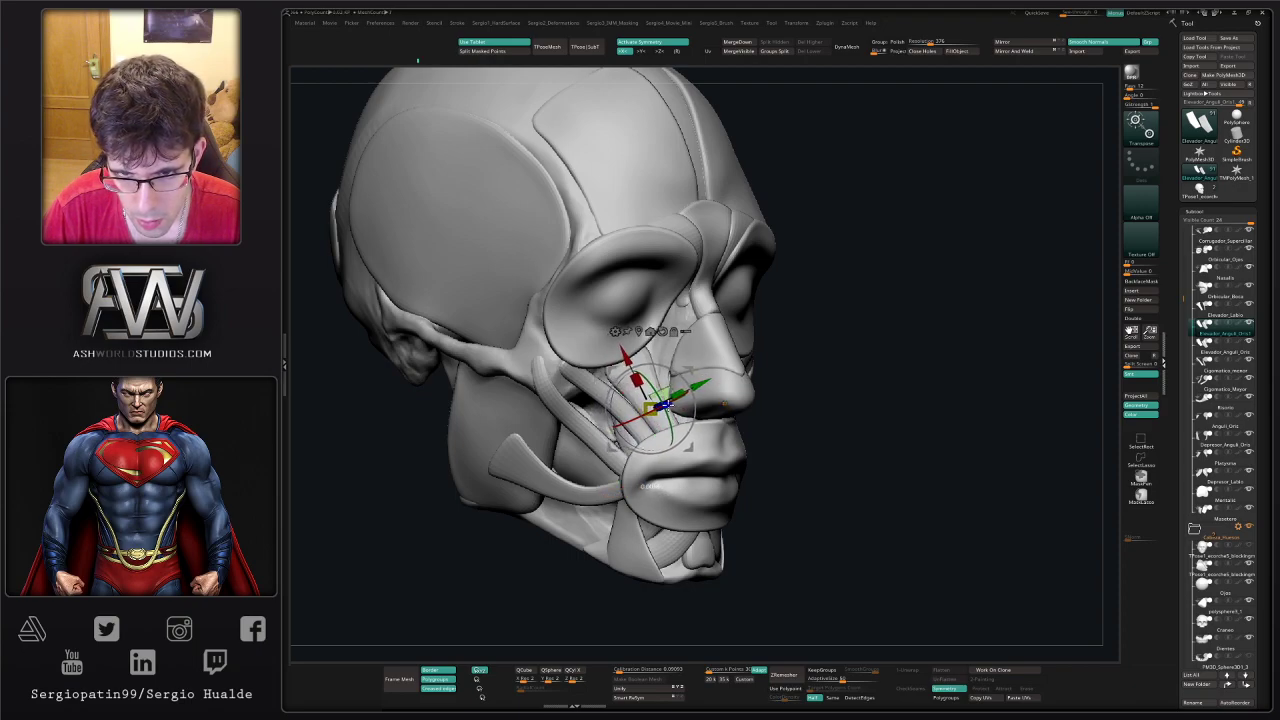
pyautogui.press('q')
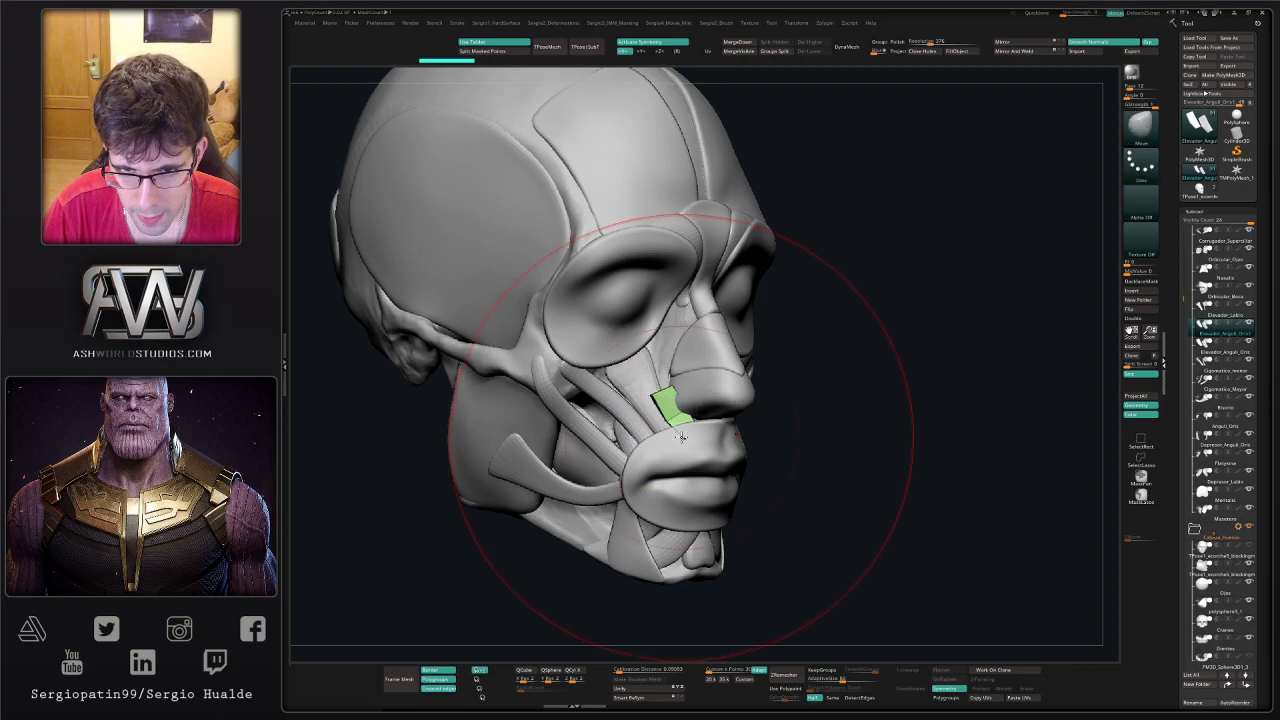
# - Adjust the duplicated muscle between the nostril and the upper lip with the Move brush, working from front and side
pyautogui.keyDown('alt'); pyautogui.moveTo(682, 436); pyautogui.dragTo(681, 505, button='right'); pyautogui.keyUp('alt')
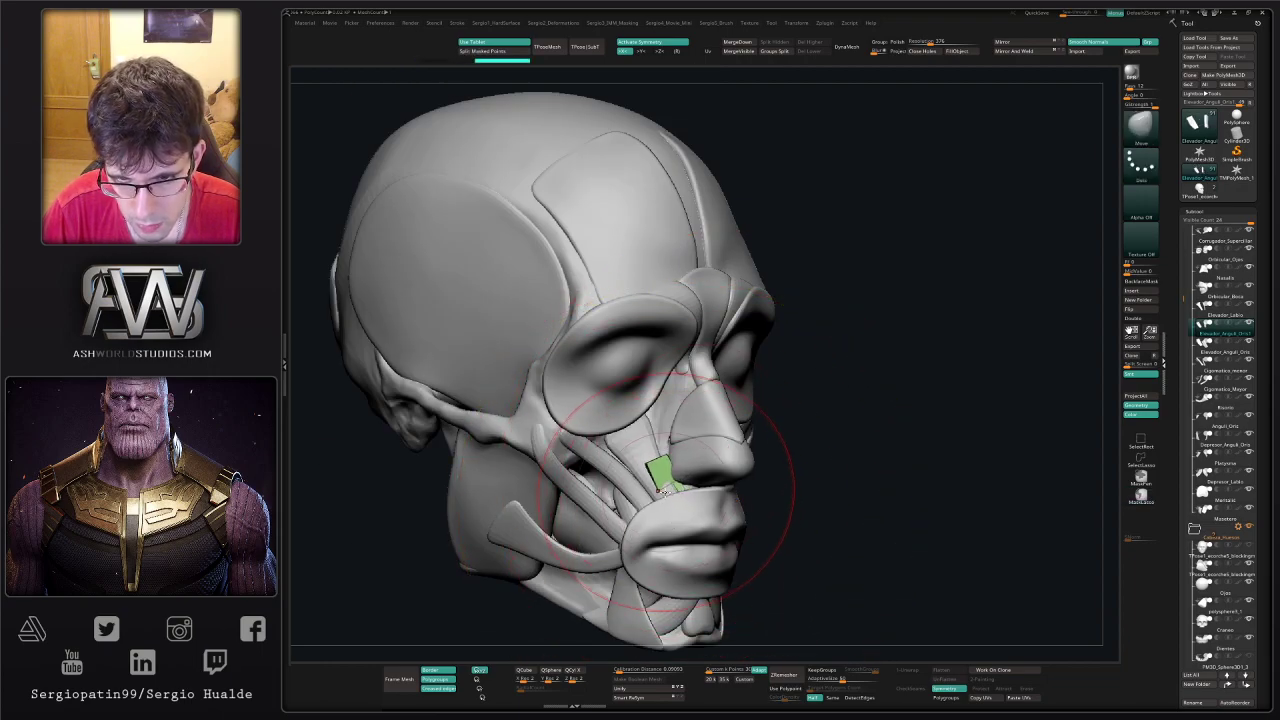
pyautogui.moveTo(666, 492); pyautogui.dragTo(673, 495)
pyautogui.moveTo(673, 497); pyautogui.dragTo(590, 515, button='right')
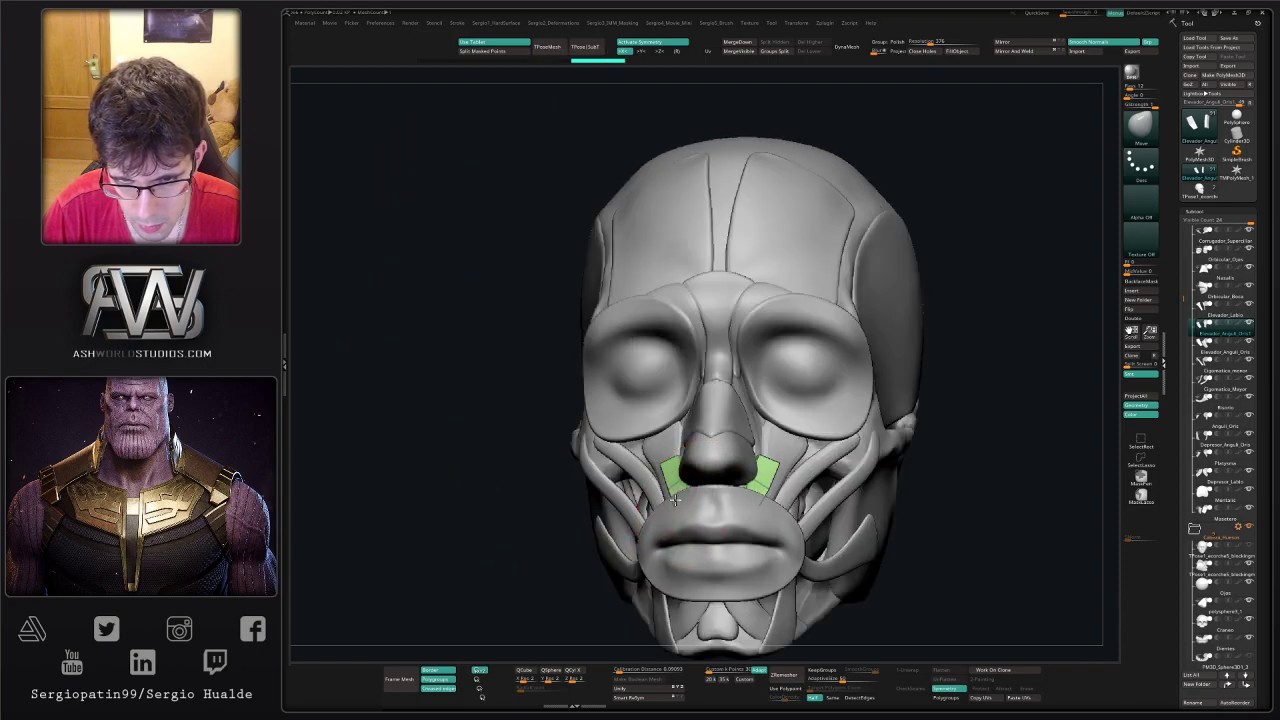
pyautogui.moveTo(674, 500); pyautogui.dragTo(673, 494)
pyautogui.moveTo(673, 494); pyautogui.dragTo(760, 488, button='right')
pyautogui.moveTo(677, 488); pyautogui.dragTo(673, 478)
# - Reshape the duplicated muscle's upper end with a smaller Move brush so it lies against the face beside the nose
pyautogui.press('s')
pyautogui.moveTo(663, 488); pyautogui.dragTo(662, 471, button='right')
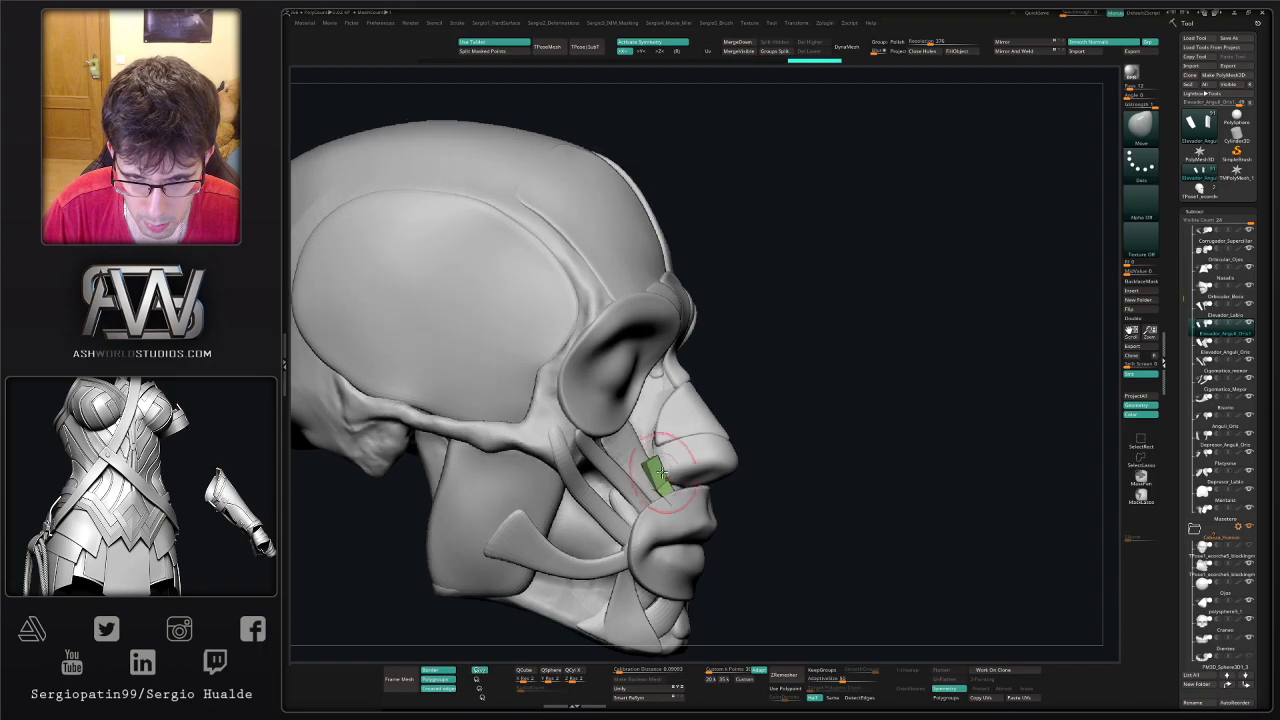
pyautogui.keyDown('ctrl'); pyautogui.moveTo(688, 402); pyautogui.dragTo(666, 457, button='right'); pyautogui.keyUp('ctrl')
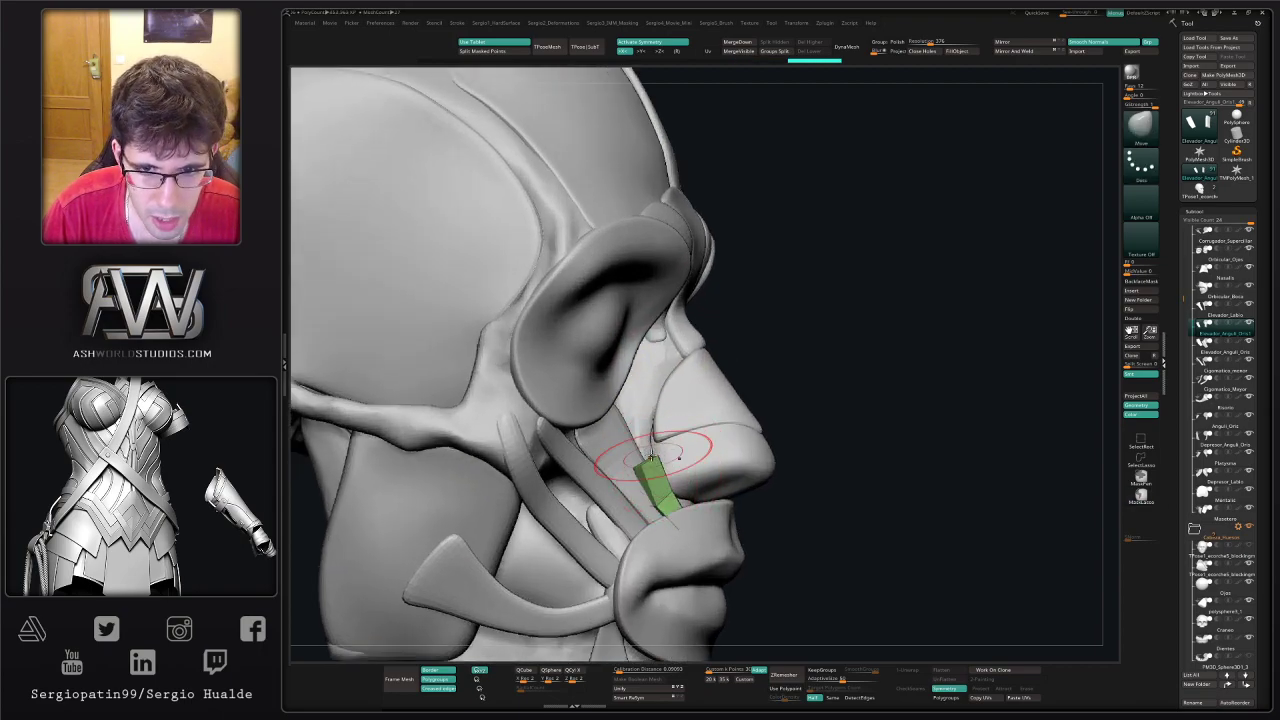
pyautogui.moveTo(660, 466); pyautogui.dragTo(656, 464)
pyautogui.moveTo(656, 464); pyautogui.dragTo(620, 462, button='right')
pyautogui.moveTo(648, 464); pyautogui.dragTo(643, 467)
pyautogui.moveTo(643, 465); pyautogui.dragTo(621, 497, button='right')
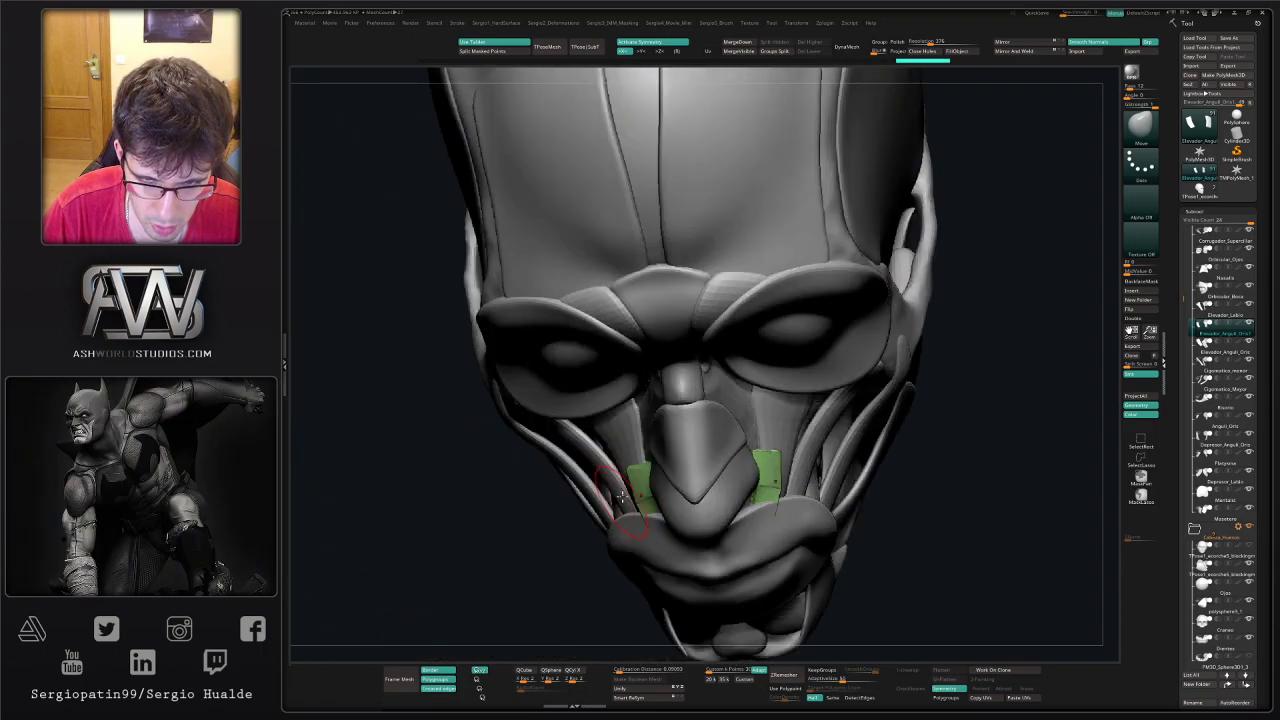
# - Pull the duplicated muscle's outer edge toward the nose with the Move brush, keeping that copy as the active subtool
pyautogui.moveTo(631, 447); pyautogui.dragTo(648, 455, button='right')
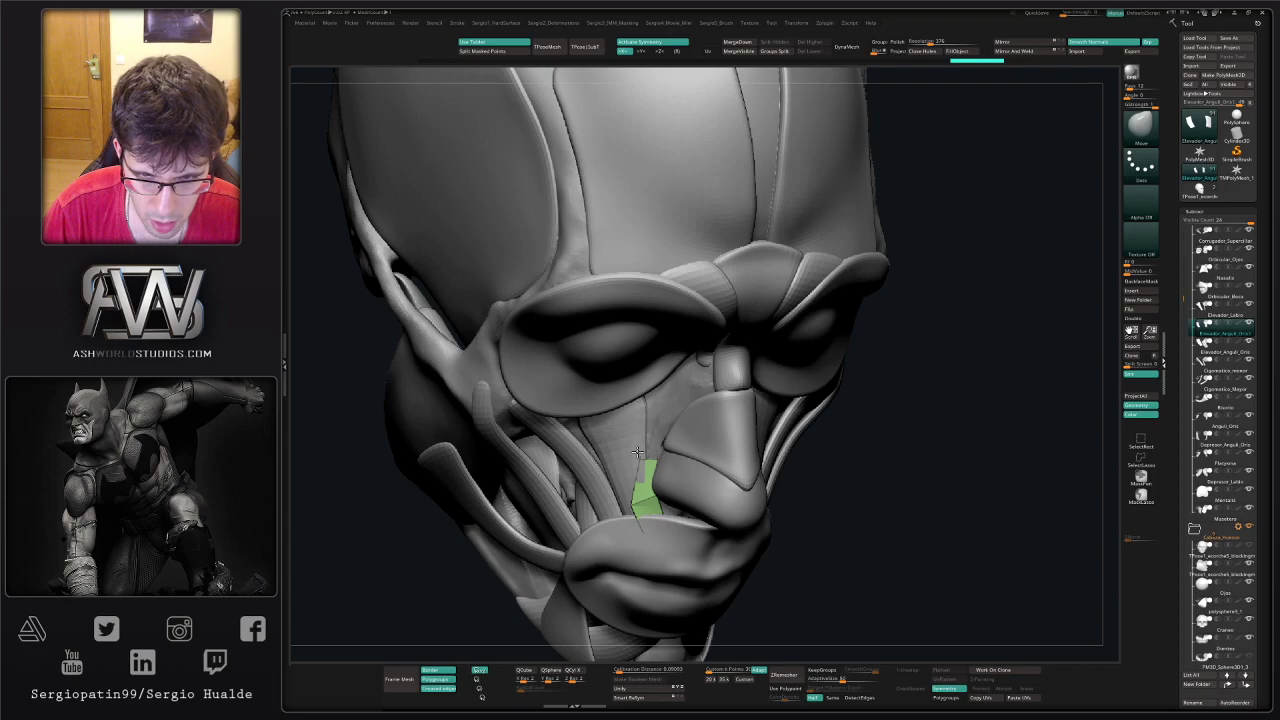
pyautogui.moveTo(631, 501); pyautogui.dragTo(649, 501)
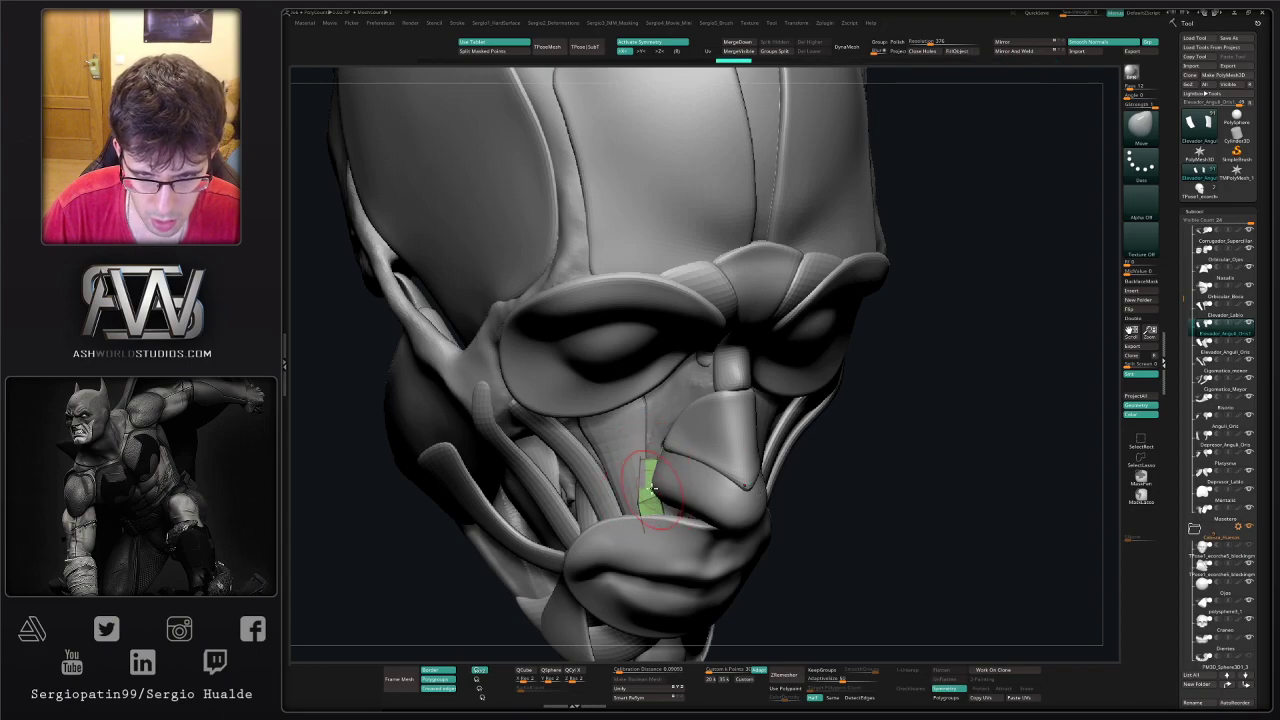
pyautogui.moveTo(657, 462); pyautogui.dragTo(663, 462, button='right')
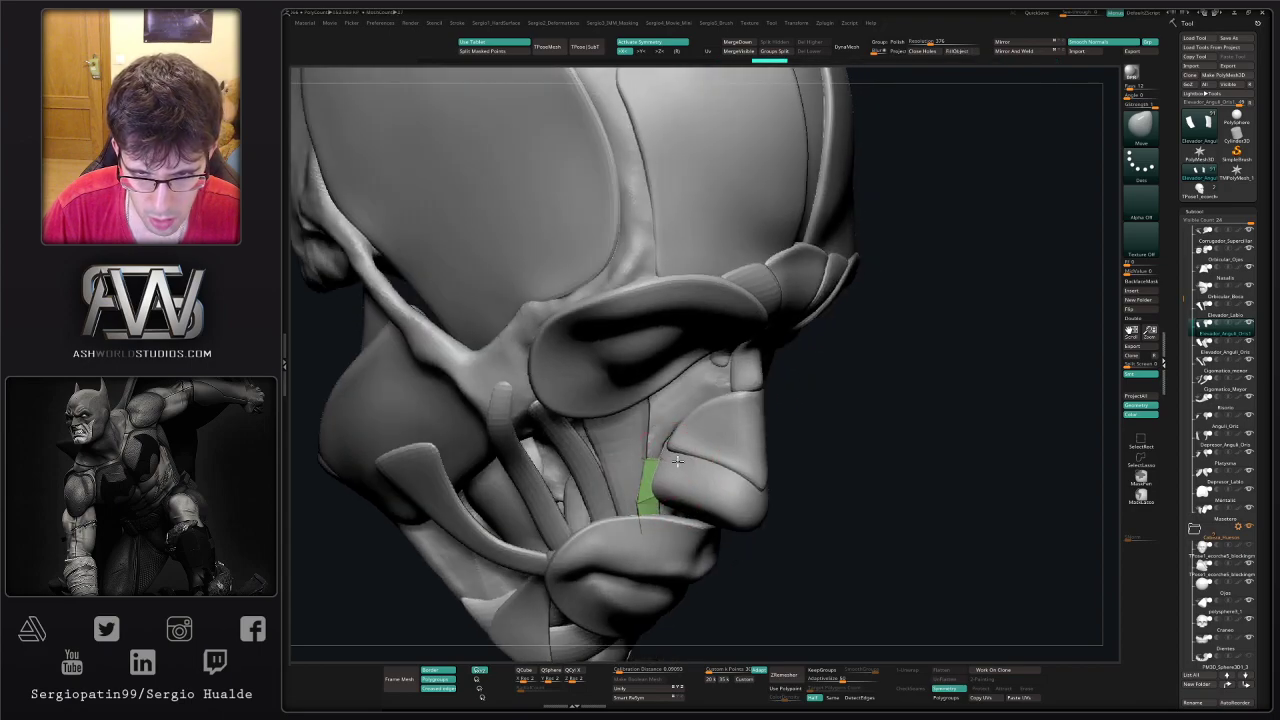
pyautogui.moveTo(663, 449); pyautogui.dragTo(678, 445, button='right')
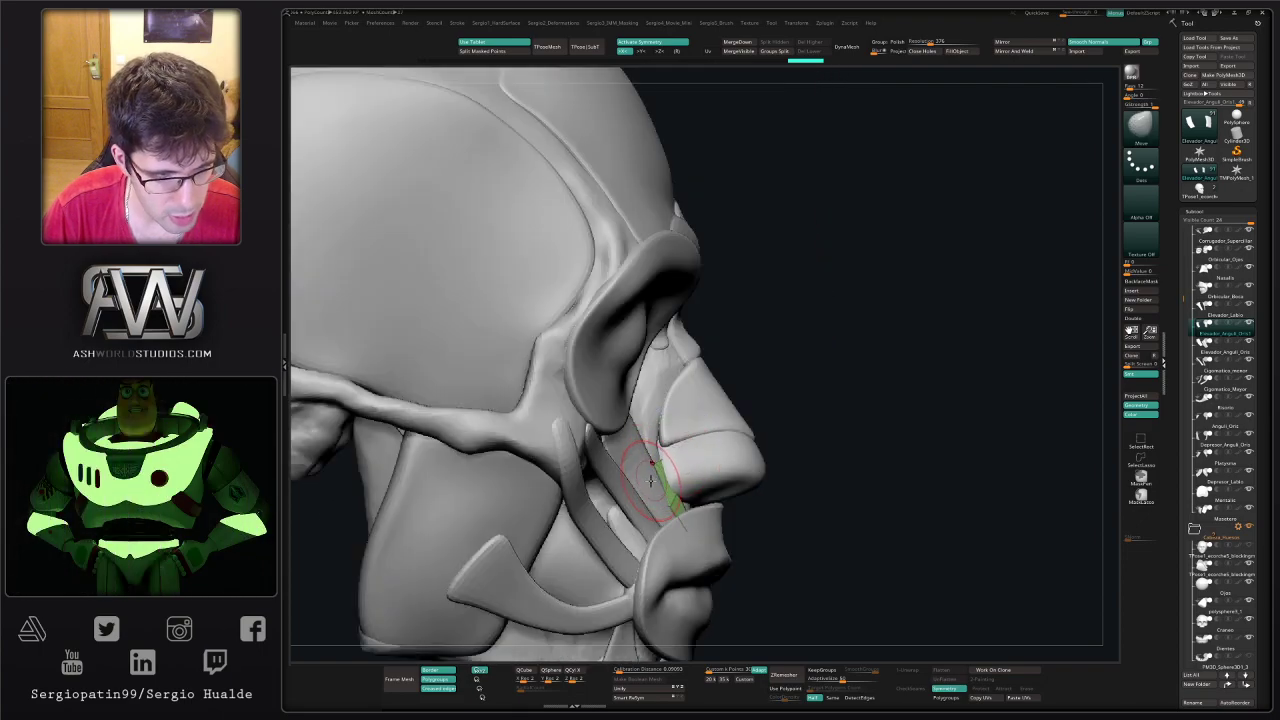
pyautogui.moveTo(632, 469); pyautogui.dragTo(638, 486)
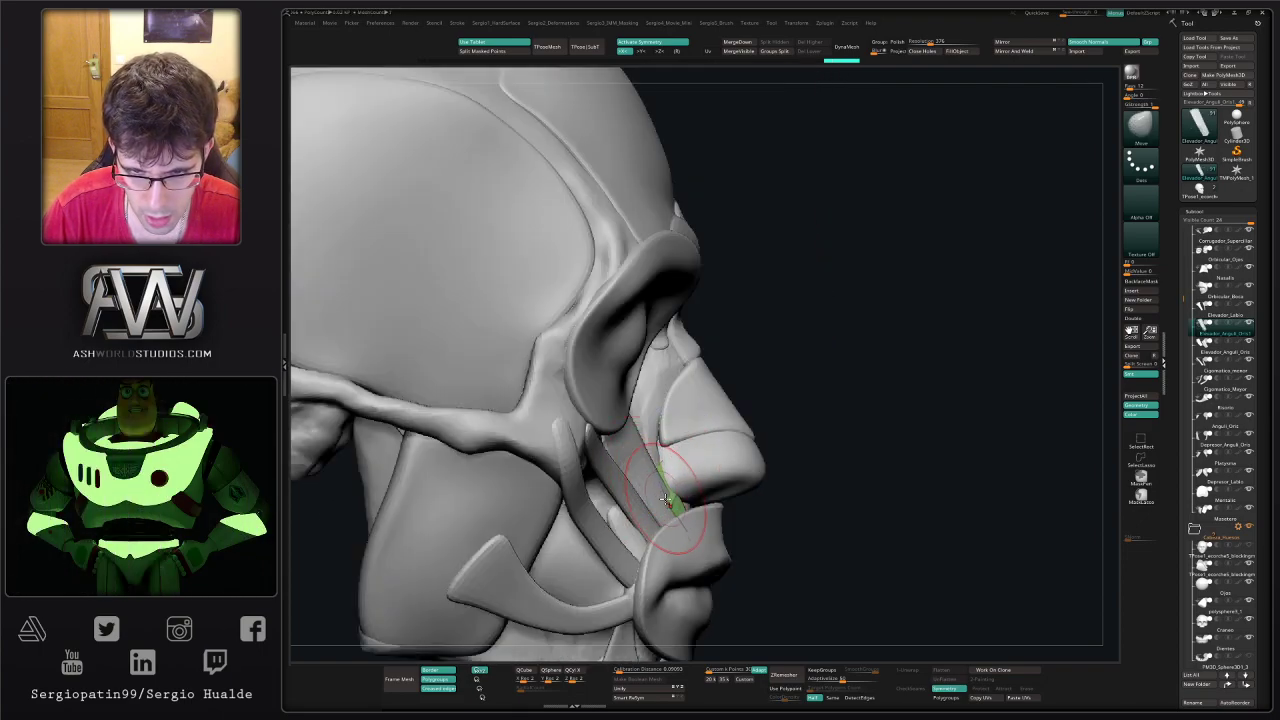
pyautogui.keyDown('alt'); pyautogui.click(667, 497); pyautogui.keyUp('alt')
pyautogui.moveTo(692, 496); pyautogui.dragTo(686, 485, button='right')
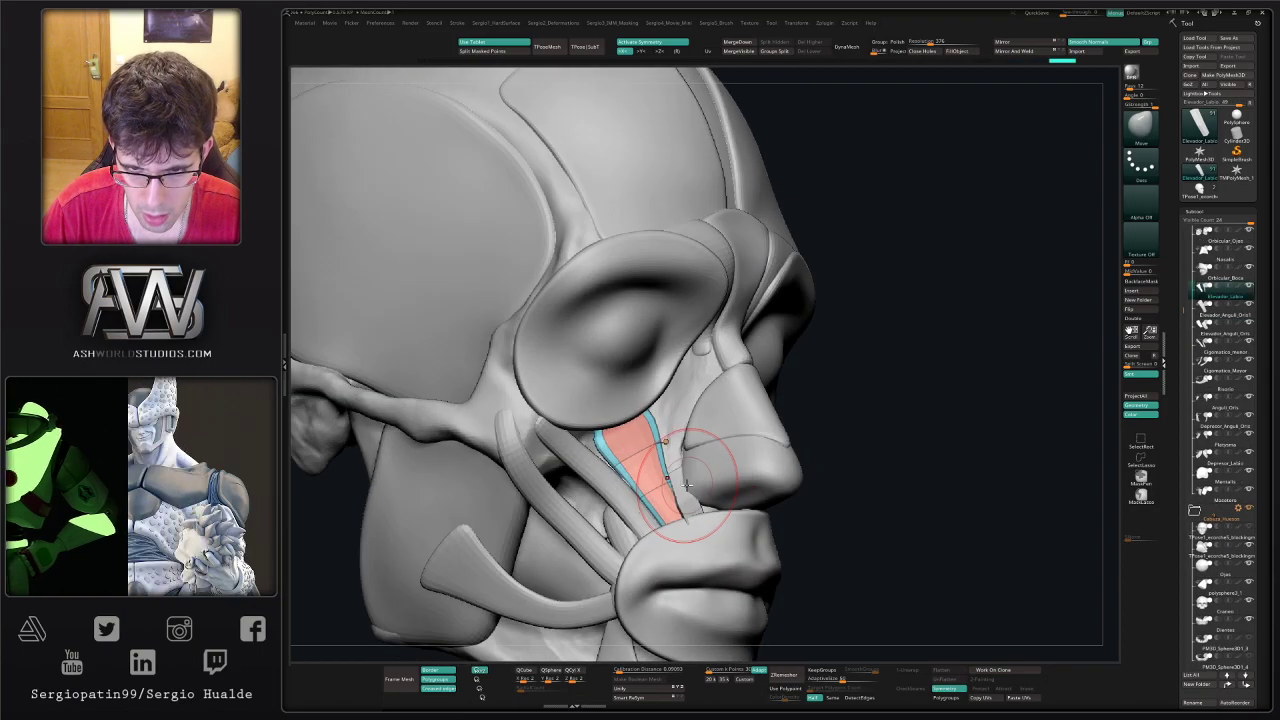
pyautogui.keyDown('alt'); pyautogui.click(677, 490); pyautogui.keyUp('alt')
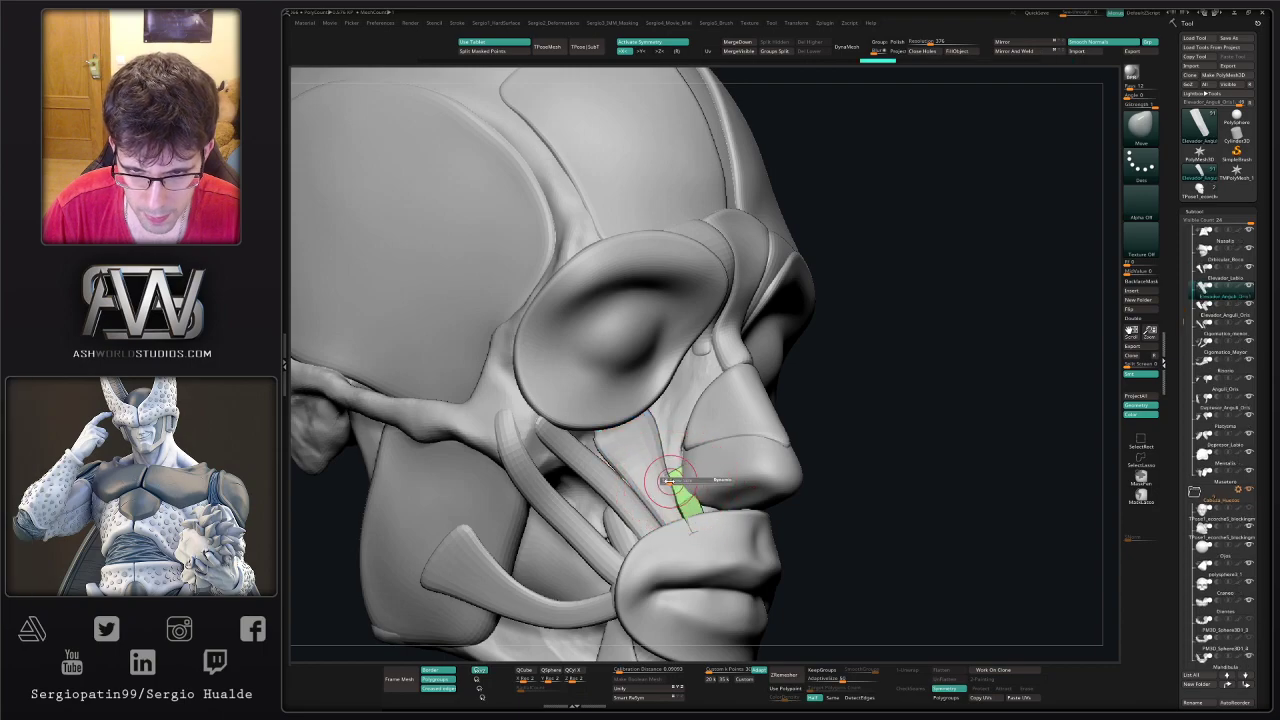
# - Duplicate the small muscle strip beneath the nostril and move the copy upward beside the nose
pyautogui.moveTo(692, 465); pyautogui.dragTo(716, 494, button='right')
pyautogui.keyDown('ctrl'); pyautogui.keyDown('shift'); pyautogui.click(740, 490); pyautogui.keyUp('shift'); pyautogui.keyUp('ctrl')
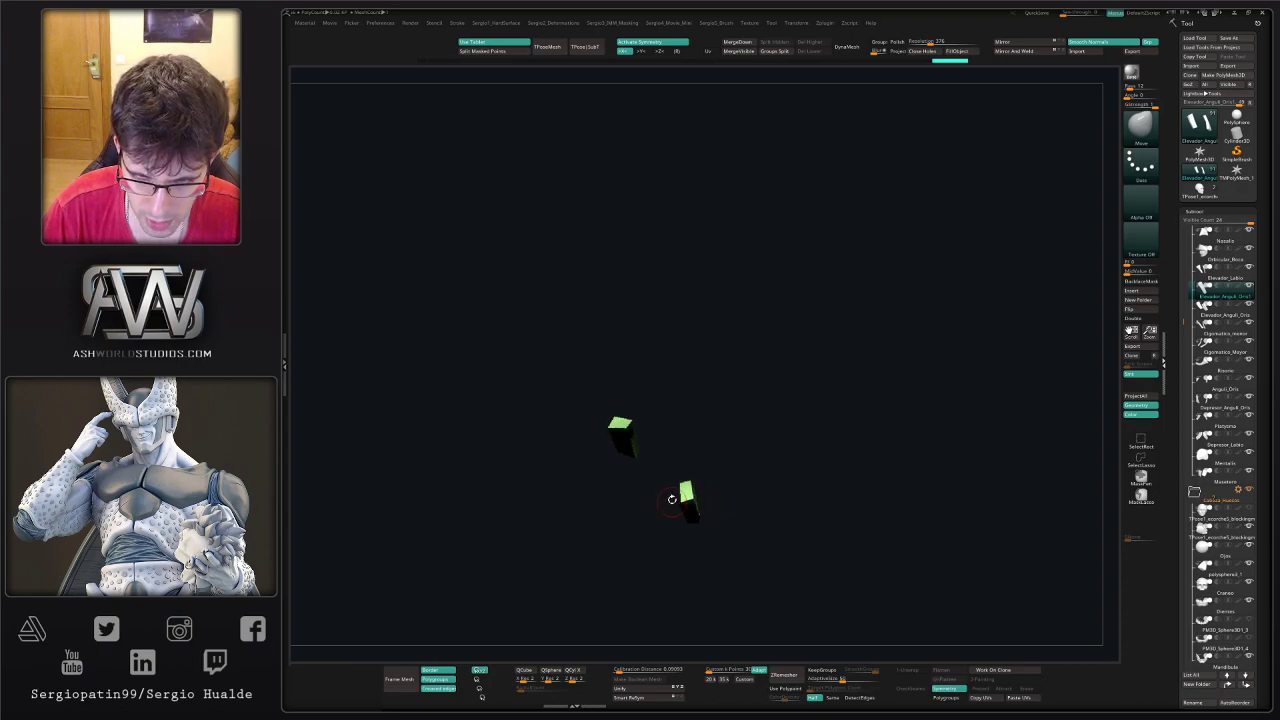
pyautogui.moveTo(672, 498); pyautogui.dragTo(713, 469, button='right')
pyautogui.keyDown('ctrl'); pyautogui.keyDown('shift'); pyautogui.click(708, 523); pyautogui.keyUp('shift'); pyautogui.keyUp('ctrl')
pyautogui.hotkey('alt', 's')
pyautogui.press('w')
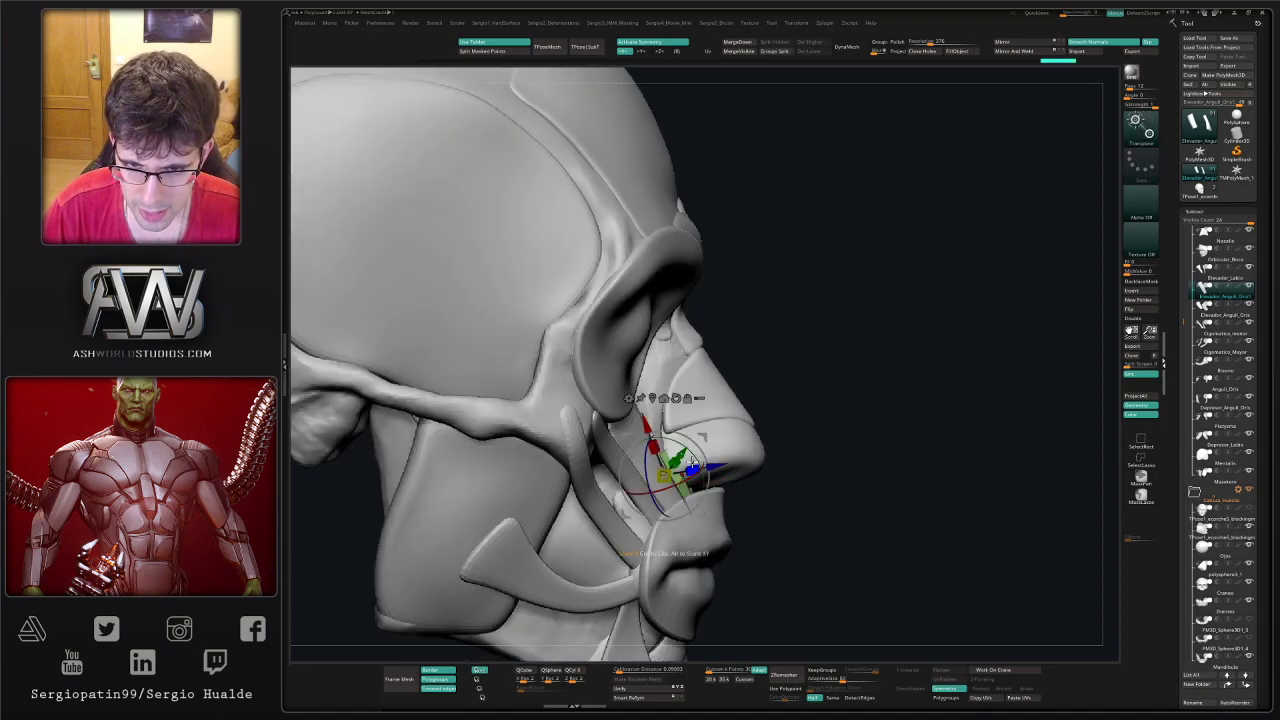
pyautogui.keyDown('ctrl'); pyautogui.moveTo(703, 436); pyautogui.dragTo(697, 329); pyautogui.keyUp('ctrl')
pyautogui.keyDown('alt'); pyautogui.moveTo(760, 399); pyautogui.dragTo(745, 459, button='right'); pyautogui.keyUp('alt')
pyautogui.moveTo(667, 433); pyautogui.dragTo(623, 438)
pyautogui.moveTo(735, 430); pyautogui.dragTo(650, 447, button='right')
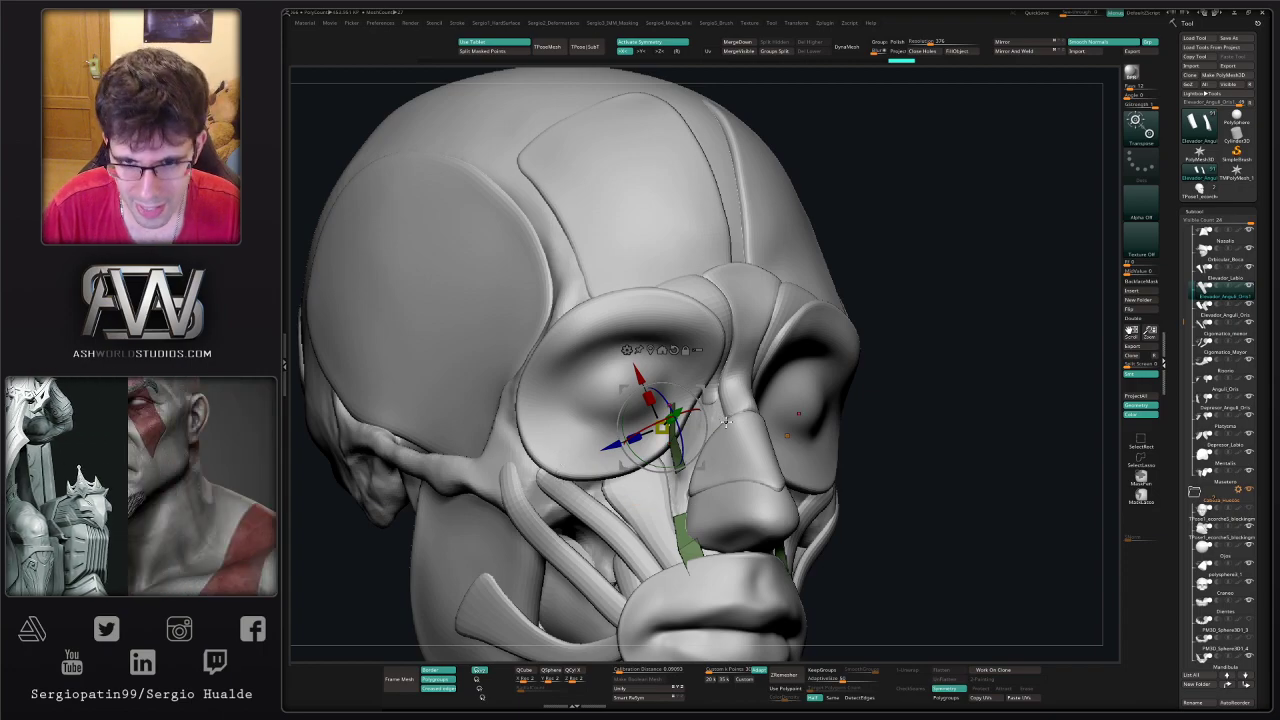
# - Rotate and reposition the duplicated strip so it lies against the side of the nose below the inner eye
pyautogui.moveTo(561, 474); pyautogui.dragTo(600, 475, button='right')
pyautogui.keyDown('alt'); pyautogui.moveTo(705, 389); pyautogui.dragTo(747, 408); pyautogui.keyUp('alt')
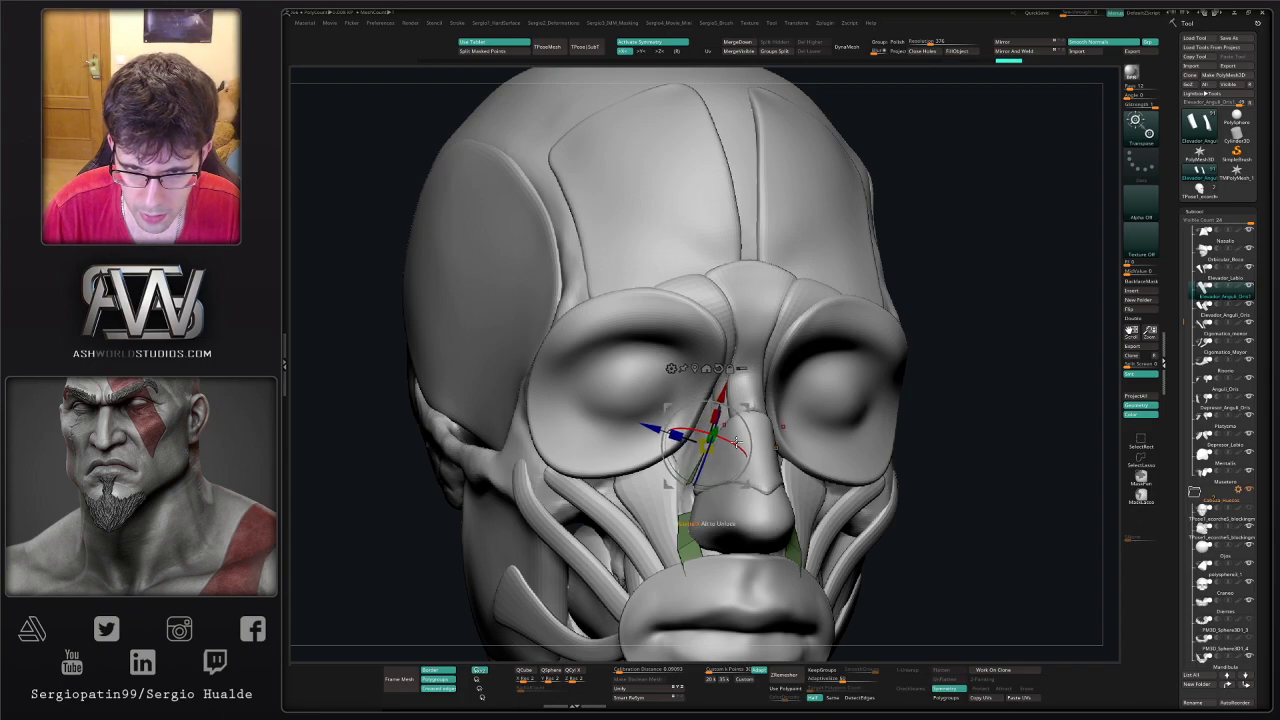
pyautogui.moveTo(736, 442); pyautogui.dragTo(710, 450, button='right')
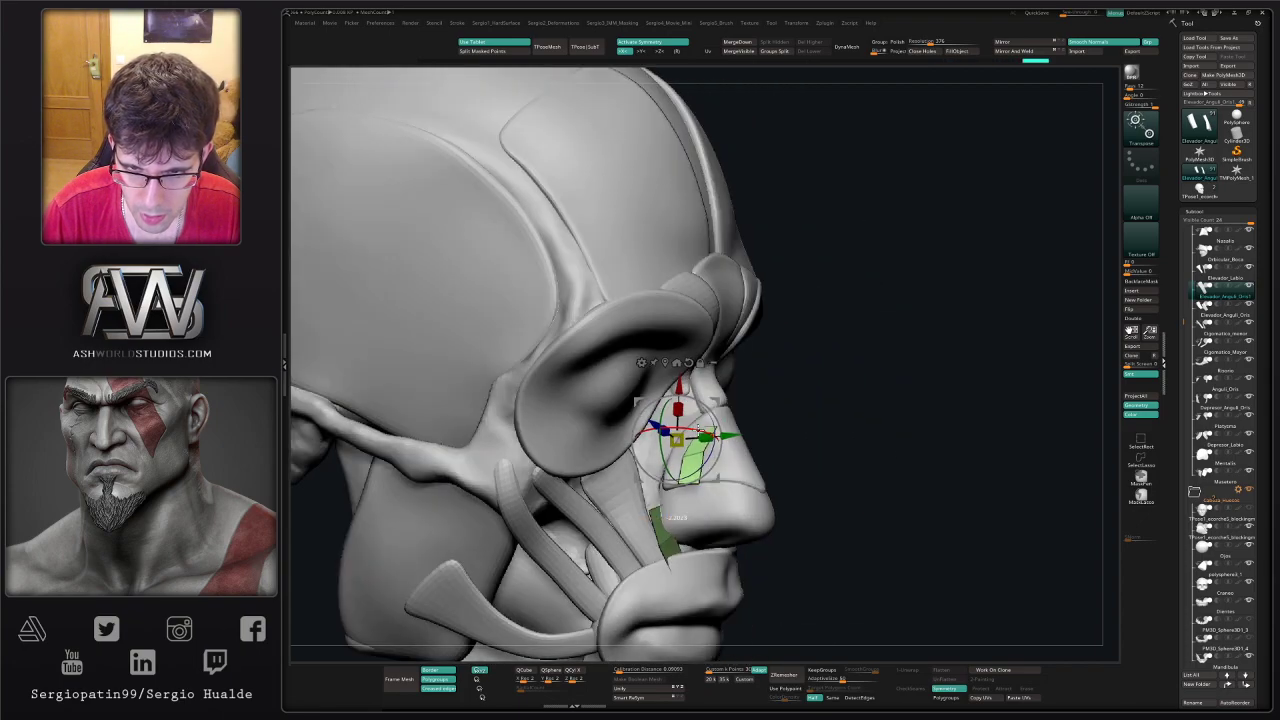
pyautogui.moveTo(674, 470); pyautogui.dragTo(675, 492)
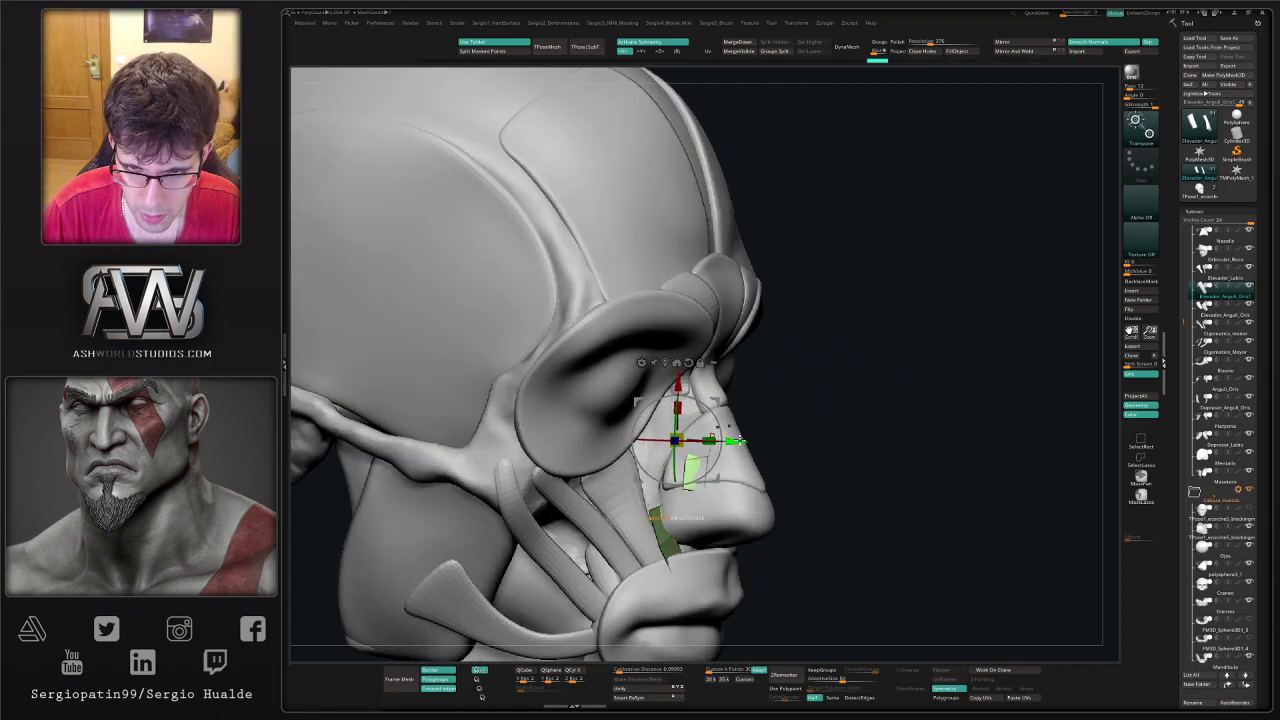
pyautogui.moveTo(736, 441); pyautogui.dragTo(704, 441)
pyautogui.press('q')
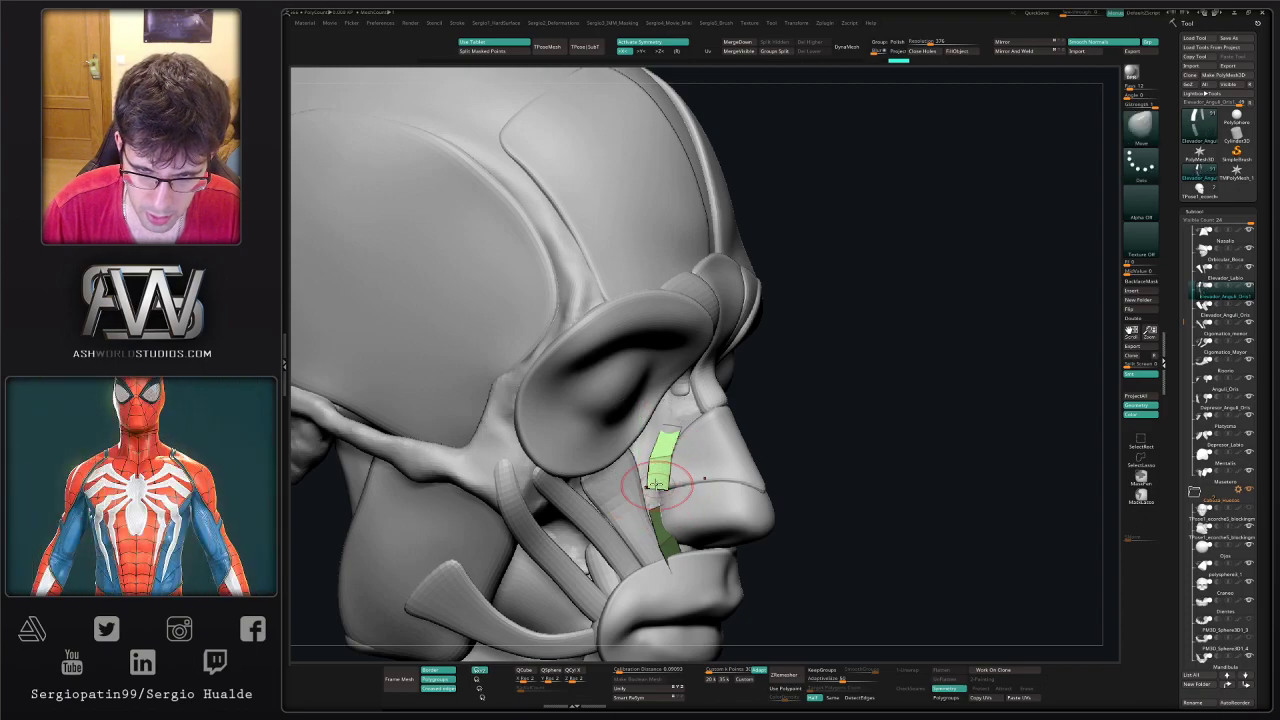
# - Reshape the duplicated Elevador_Anguli_Oris1 strip with the Move brush so it follows the side of the nose
pyautogui.moveTo(682, 494); pyautogui.dragTo(670, 468, button='right')
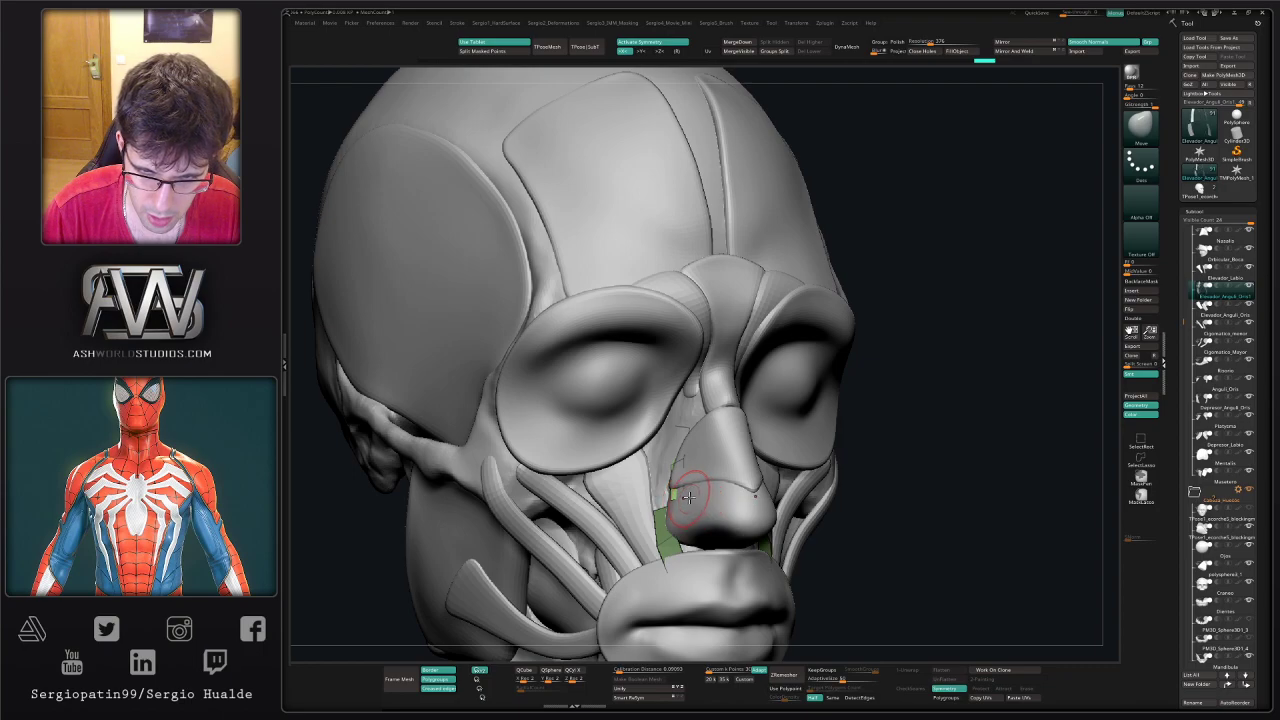
pyautogui.moveTo(686, 480); pyautogui.dragTo(675, 475, button='right')
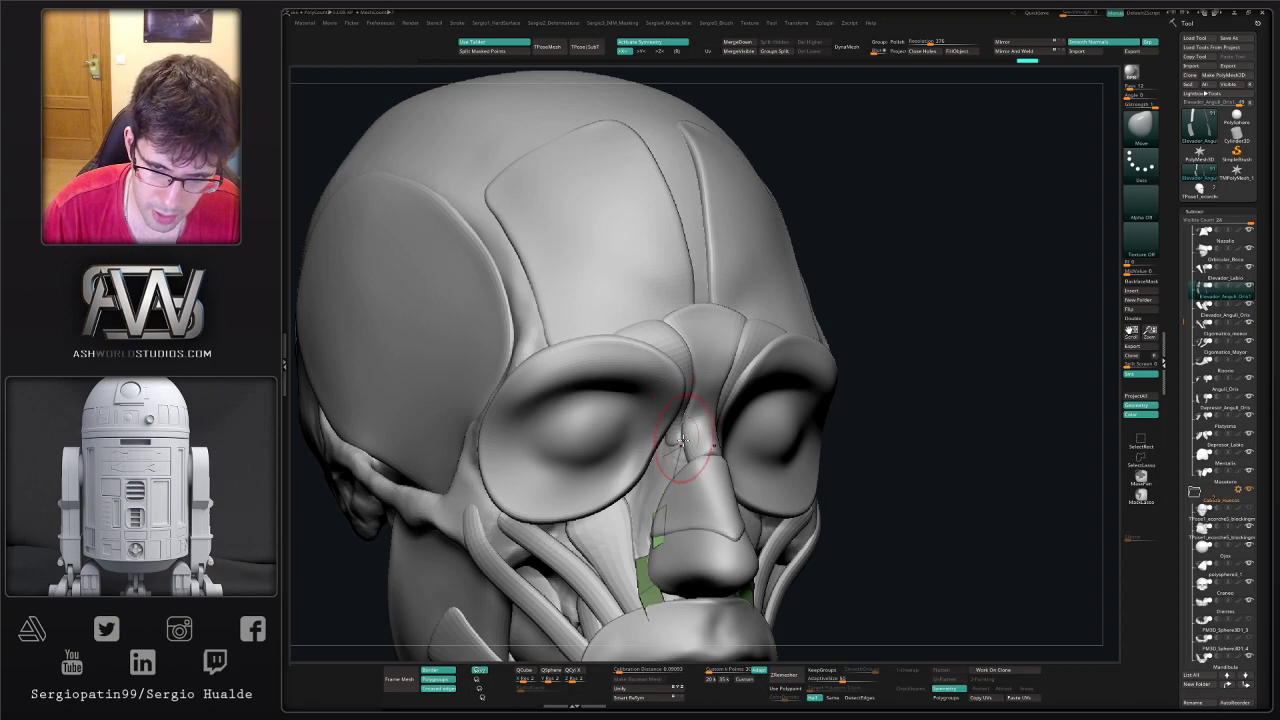
pyautogui.moveTo(671, 474); pyautogui.dragTo(760, 486, button='right')
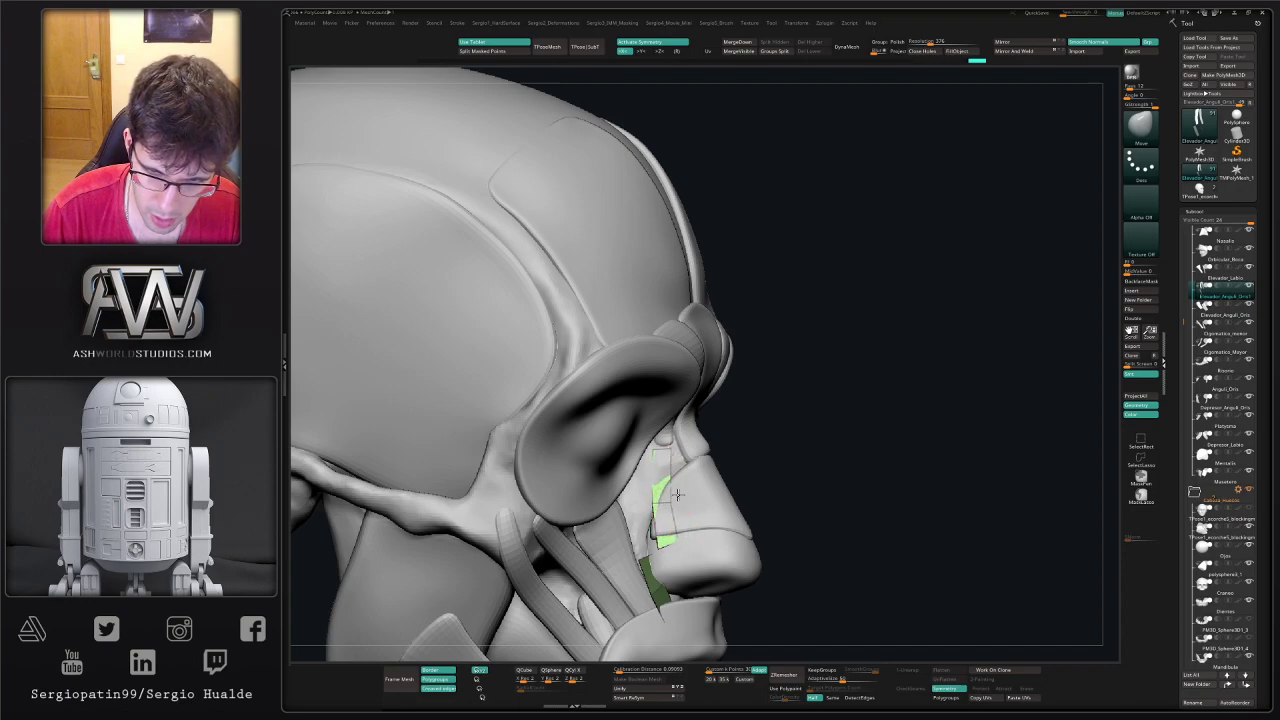
pyautogui.moveTo(681, 523)
pyautogui.mouseDown(button='right')
pyautogui.moveTo(668, 505)
pyautogui.moveTo(696, 484)
pyautogui.moveTo(665, 505)
pyautogui.moveTo(690, 497)
pyautogui.moveTo(682, 518)
pyautogui.moveTo(697, 520)
pyautogui.mouseUp(button='right')
pyautogui.keyDown('alt'); pyautogui.click(694, 486); pyautogui.keyUp('alt')
pyautogui.keyDown('alt'); pyautogui.click(680, 518); pyautogui.keyUp('alt')
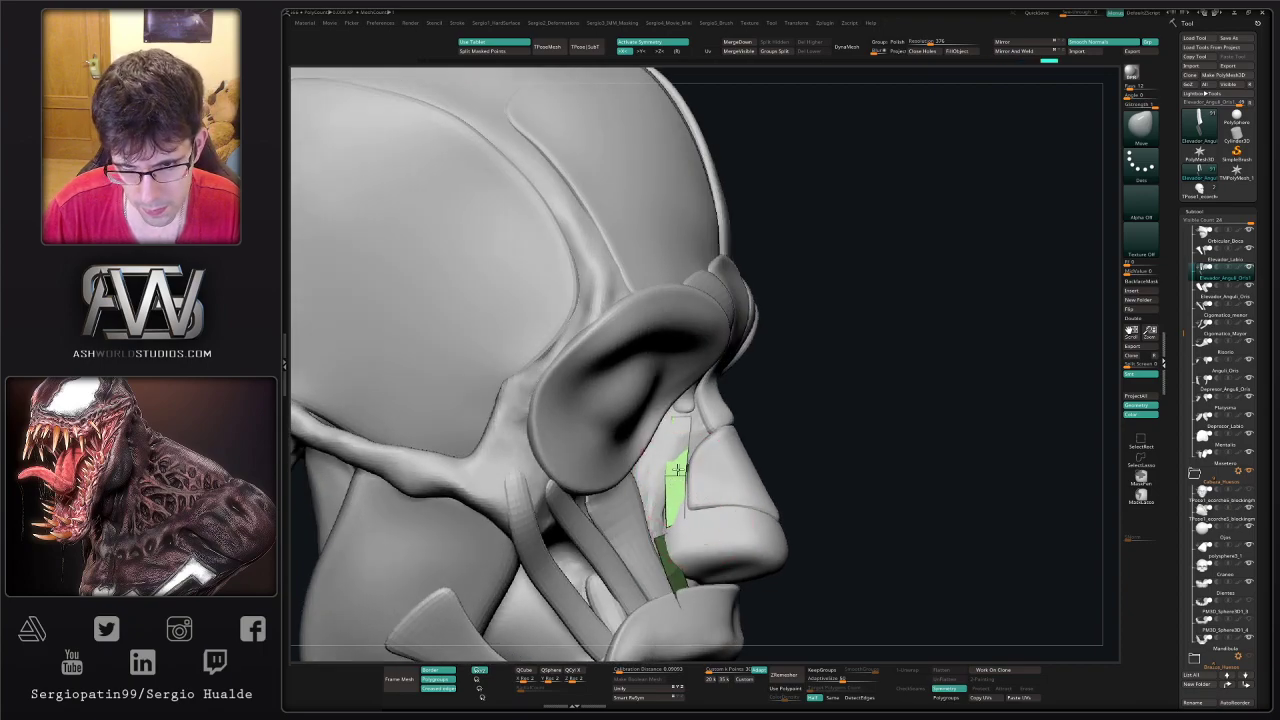
pyautogui.moveTo(670, 478); pyautogui.dragTo(675, 422, button='right')
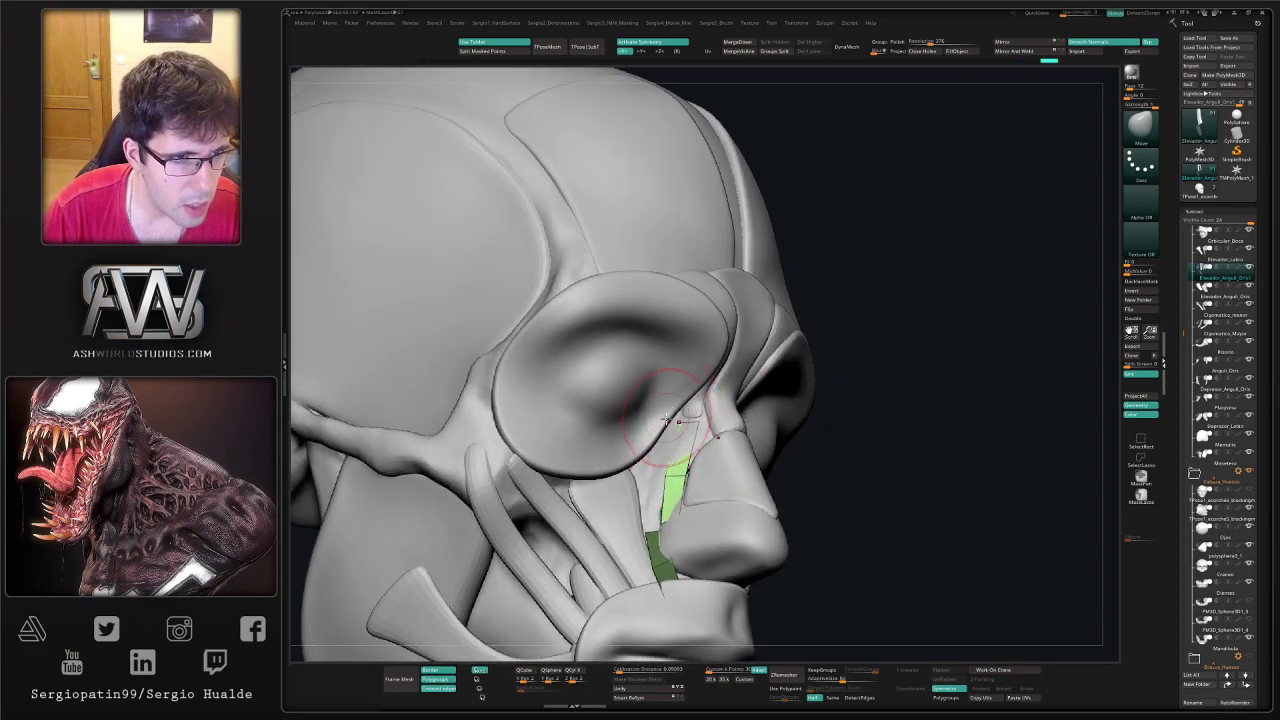
pyautogui.moveTo(670, 432); pyautogui.dragTo(686, 470, button='right')
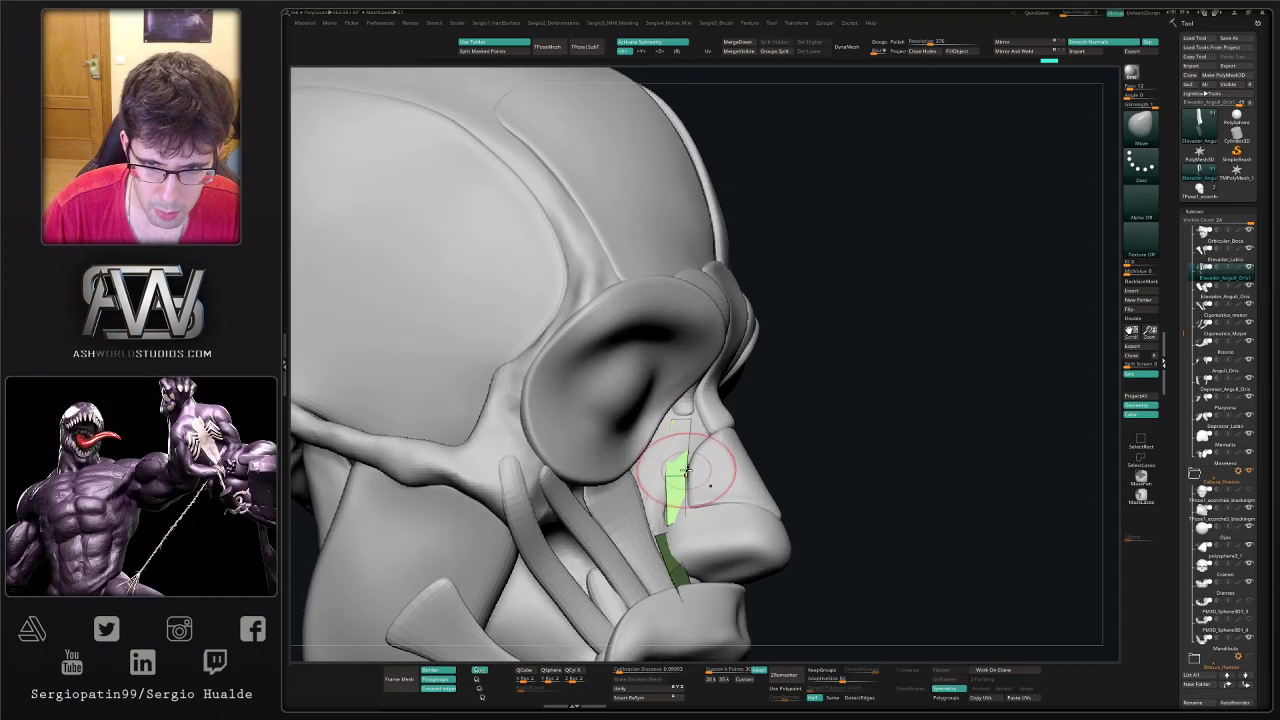
pyautogui.moveTo(686, 520); pyautogui.dragTo(698, 520)
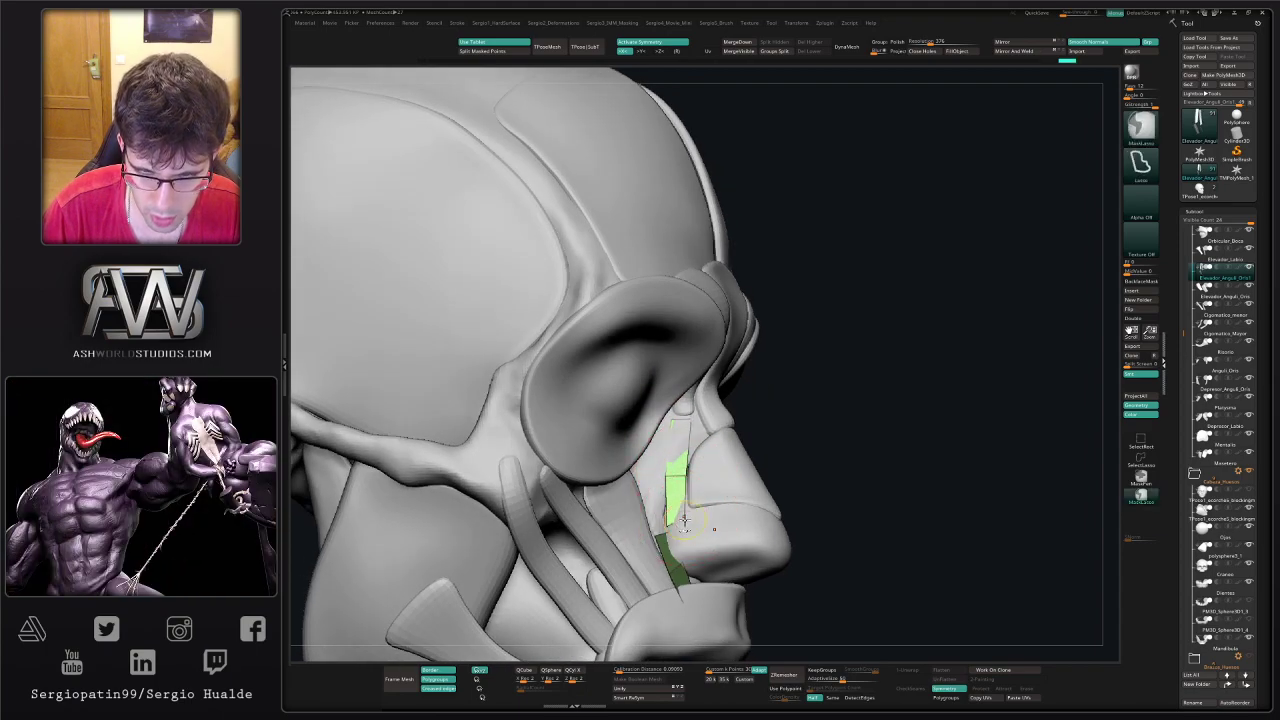
pyautogui.moveTo(690, 517); pyautogui.dragTo(684, 480, button='right')
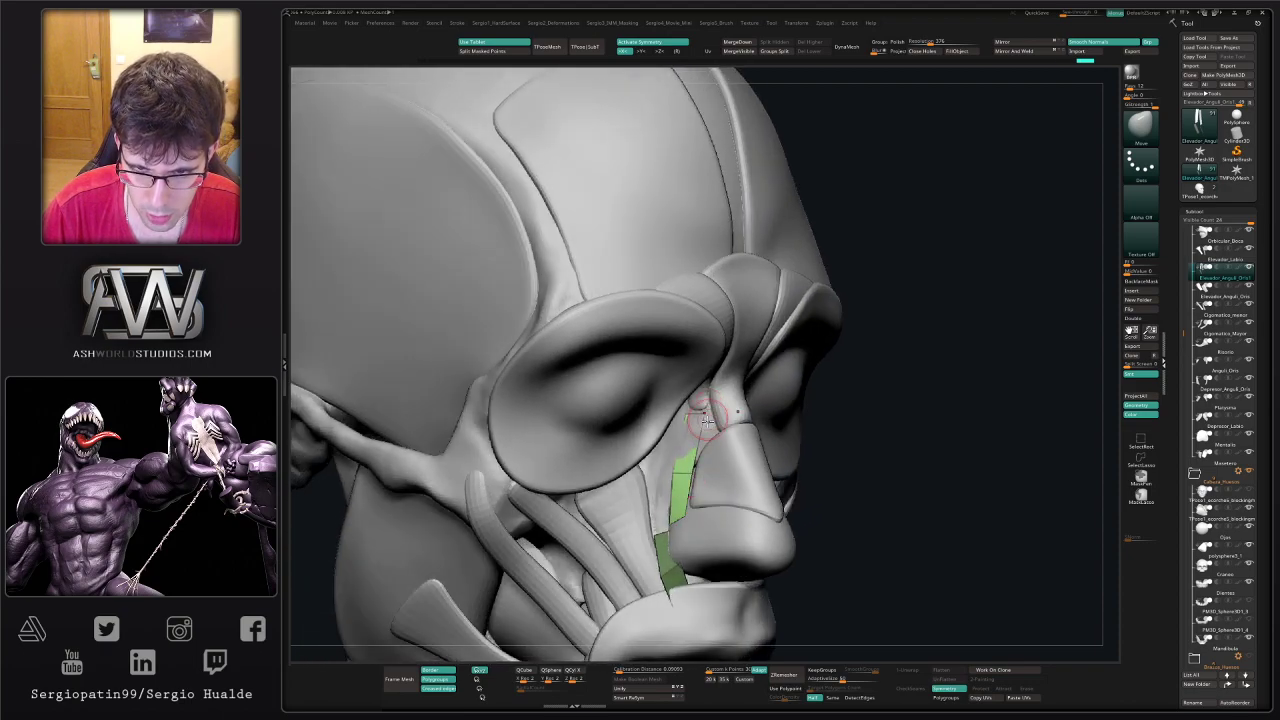
# - Duplicate the upper strip within the same subtool and stretch the copy from the inner eye to the lip strip
pyautogui.press('w')
pyautogui.moveTo(691, 418)
pyautogui.keyDown('ctrl'); pyautogui.mouseDown()
pyautogui.moveTo(665, 430)
pyautogui.moveTo(684, 418)
pyautogui.mouseUp(); pyautogui.keyUp('ctrl')
pyautogui.press('q')
pyautogui.moveTo(677, 551)
pyautogui.mouseDown(button='right')
pyautogui.moveTo(697, 534)
pyautogui.moveTo(634, 543)
pyautogui.moveTo(664, 528)
pyautogui.mouseUp(button='right')
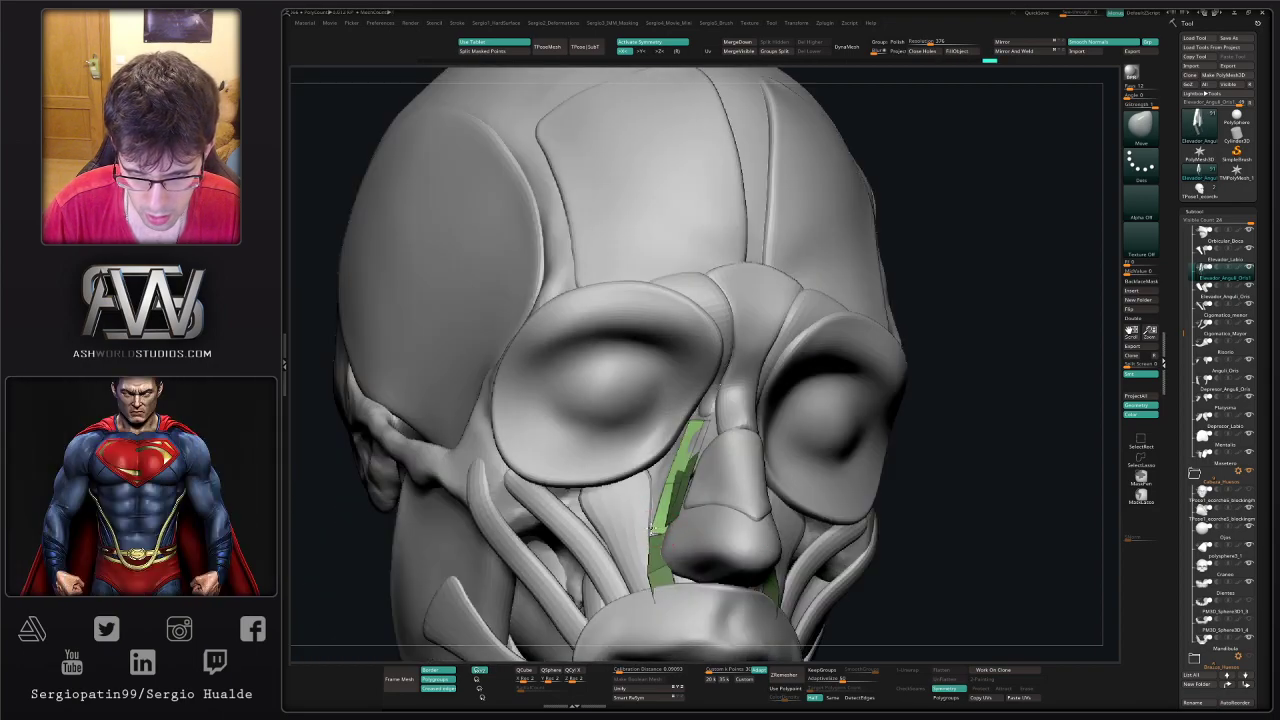
pyautogui.moveTo(652, 530); pyautogui.dragTo(694, 443, button='right')
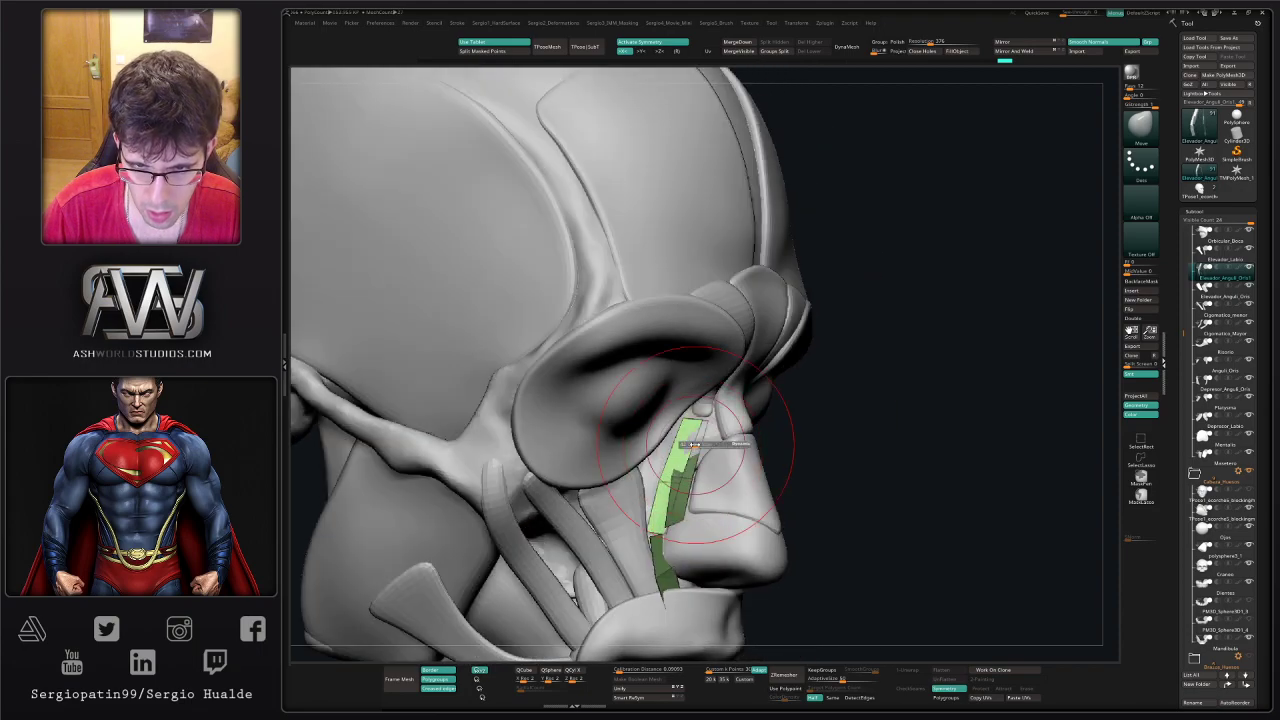
pyautogui.moveTo(680, 464); pyautogui.dragTo(672, 478)
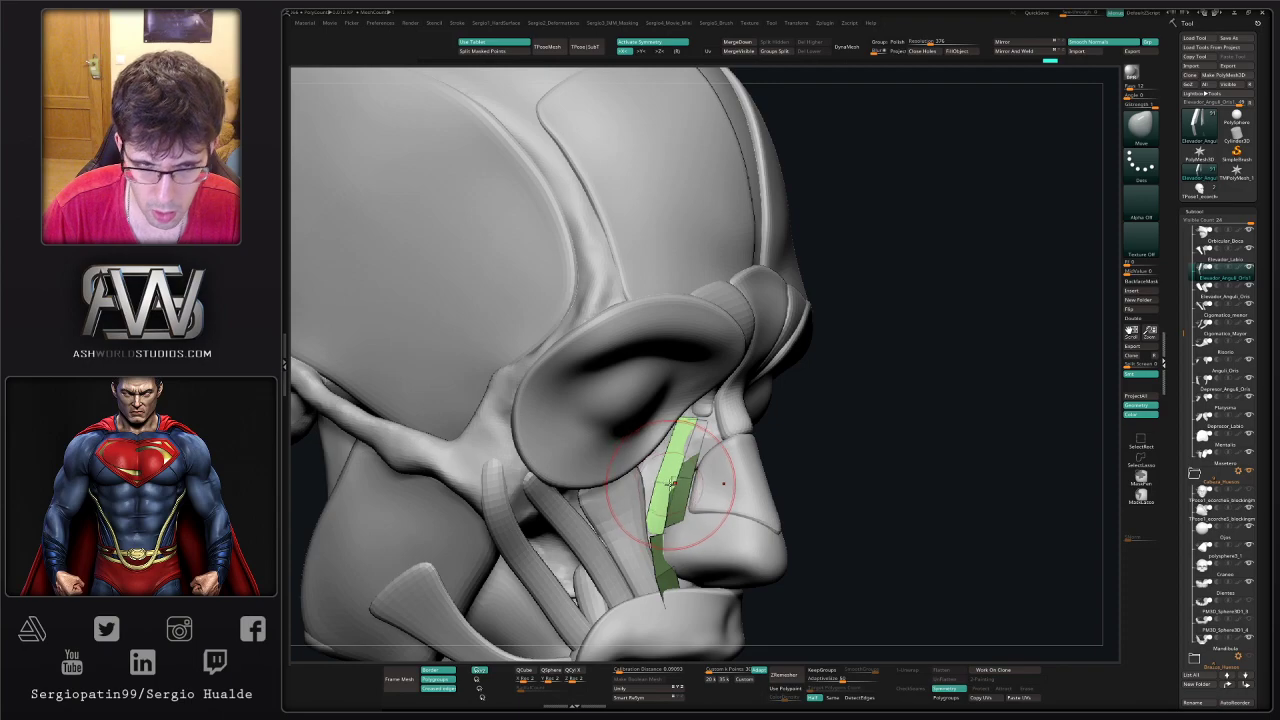
# - Adjust the strip nearest the nose with the Move Topological brush, widening it toward the nose wing
pyautogui.moveTo(805, 450); pyautogui.dragTo(789, 457, button='right')
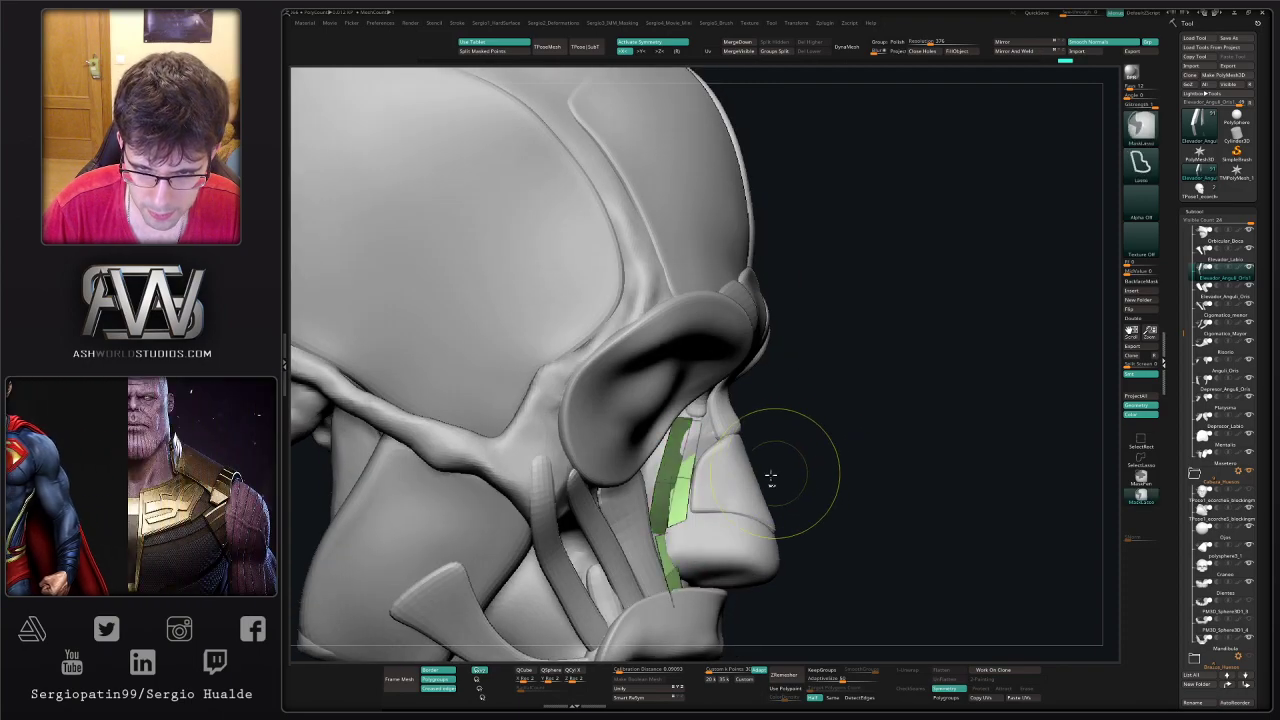
pyautogui.moveTo(757, 514); pyautogui.dragTo(686, 478, button='right')
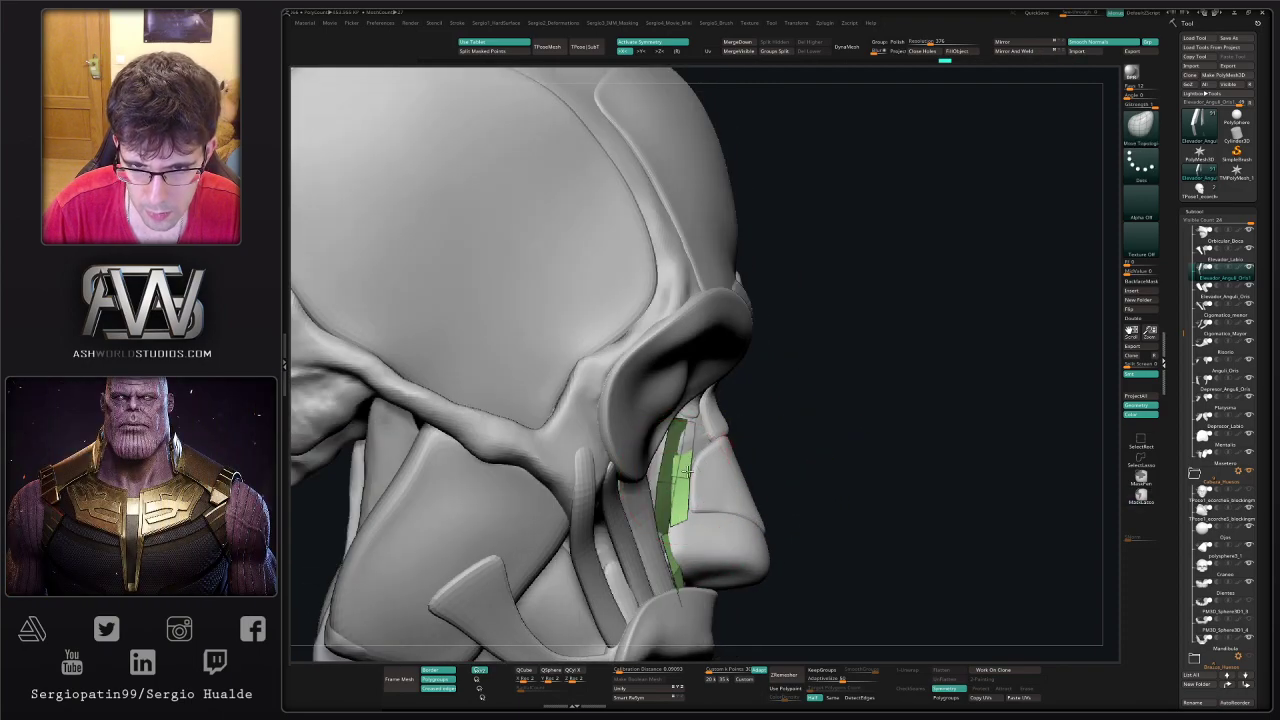
pyautogui.moveTo(693, 471); pyautogui.dragTo(697, 472)
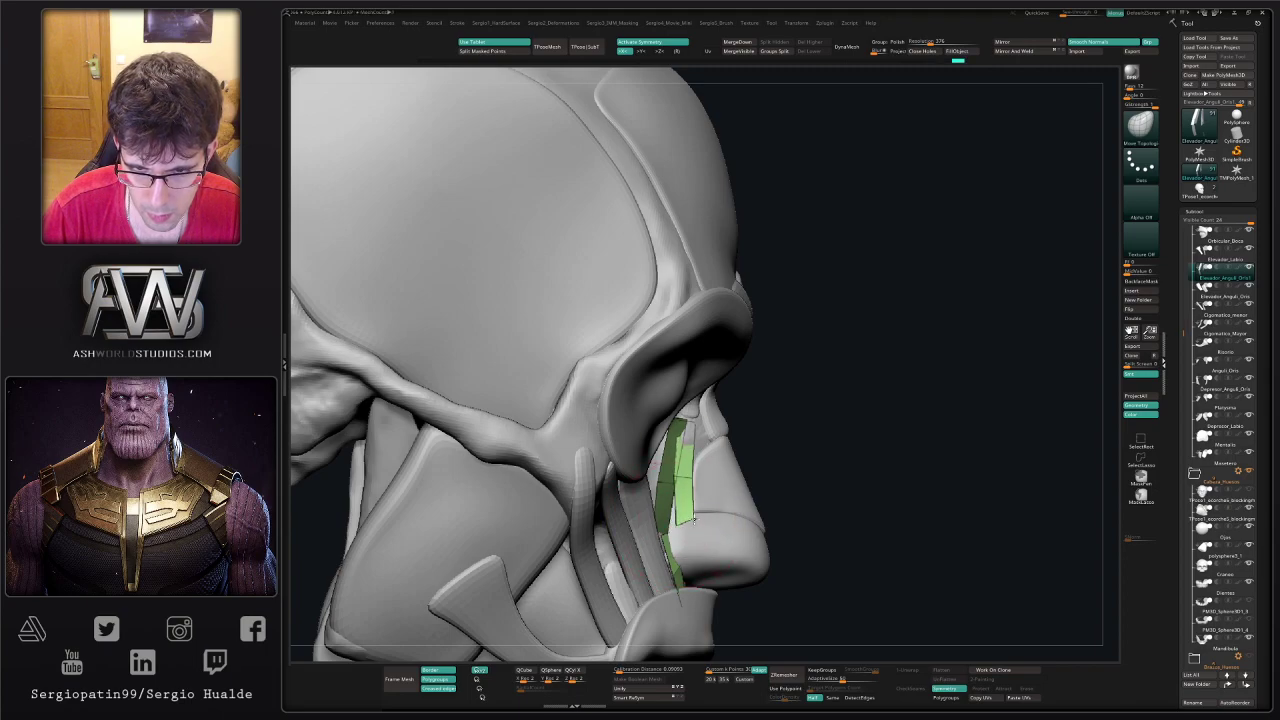
pyautogui.moveTo(686, 478); pyautogui.dragTo(722, 440, button='right')
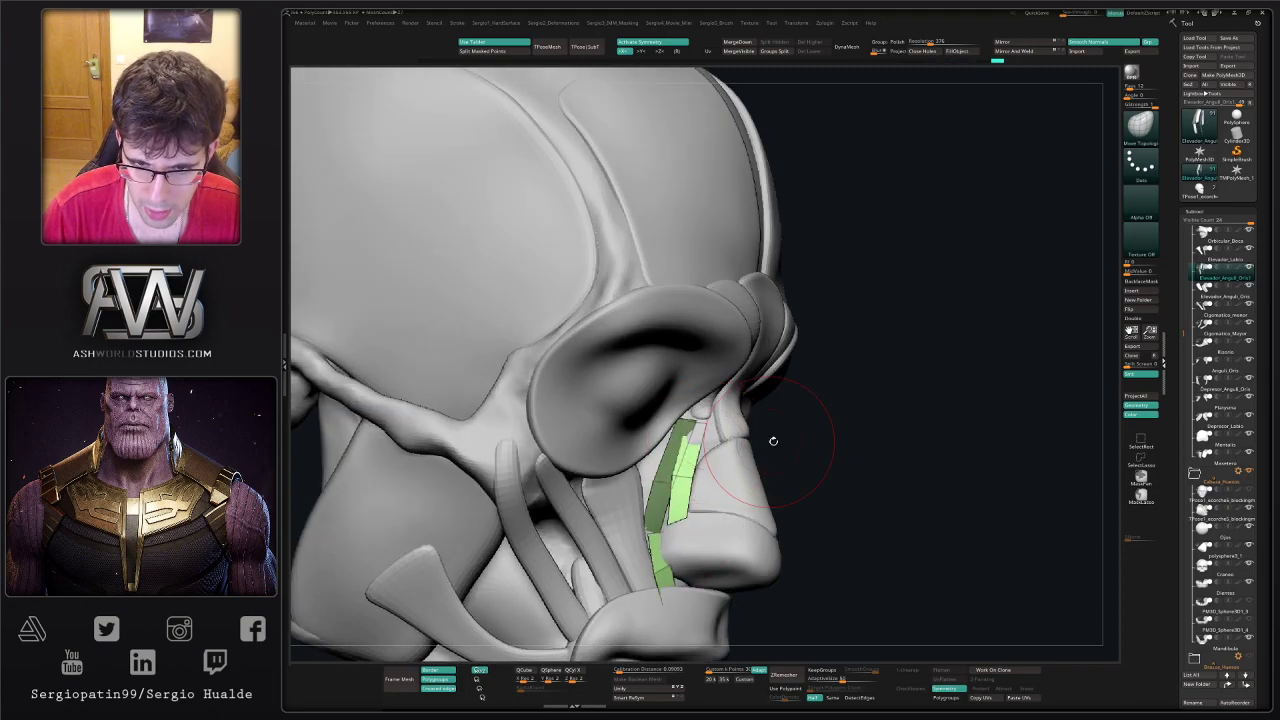
# - Regroup the strips, thicken them with Panel Loops and turn on the dynamic subdivision smoothing
pyautogui.hotkey('ctrl', 'w')
pyautogui.hotkey('shift', '1')
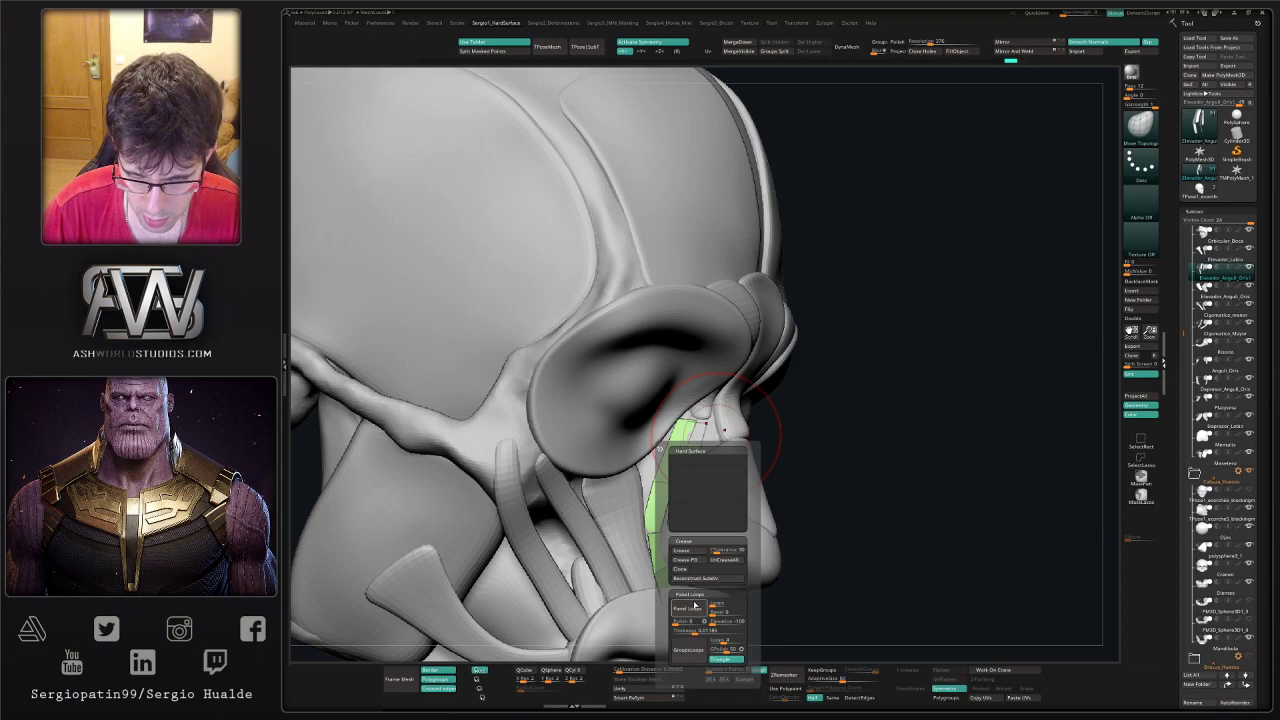
pyautogui.press('d')
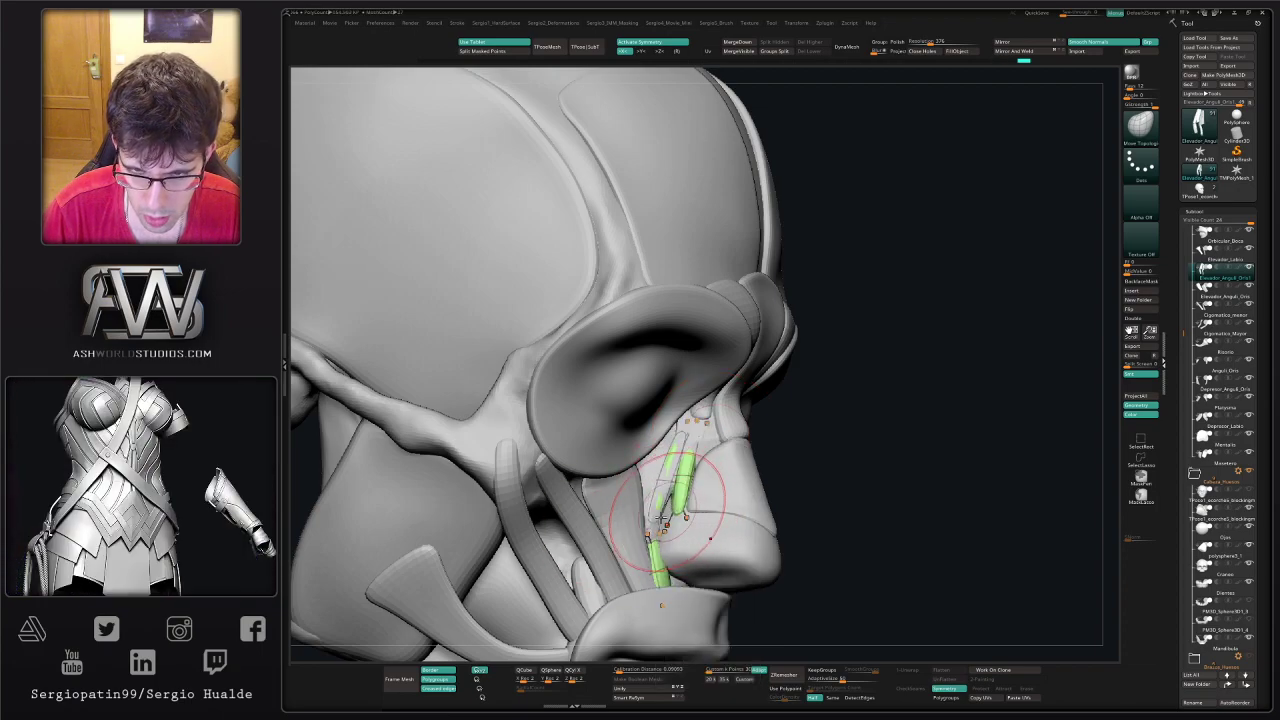
# - Shape the thickened strips with the Move brushes, drawing their upper ends to the inner eye corner and fitting them along the nose
pyautogui.moveTo(661, 518)
pyautogui.mouseDown(button='right')
pyautogui.moveTo(612, 508)
pyautogui.moveTo(678, 472)
pyautogui.mouseUp(button='right')
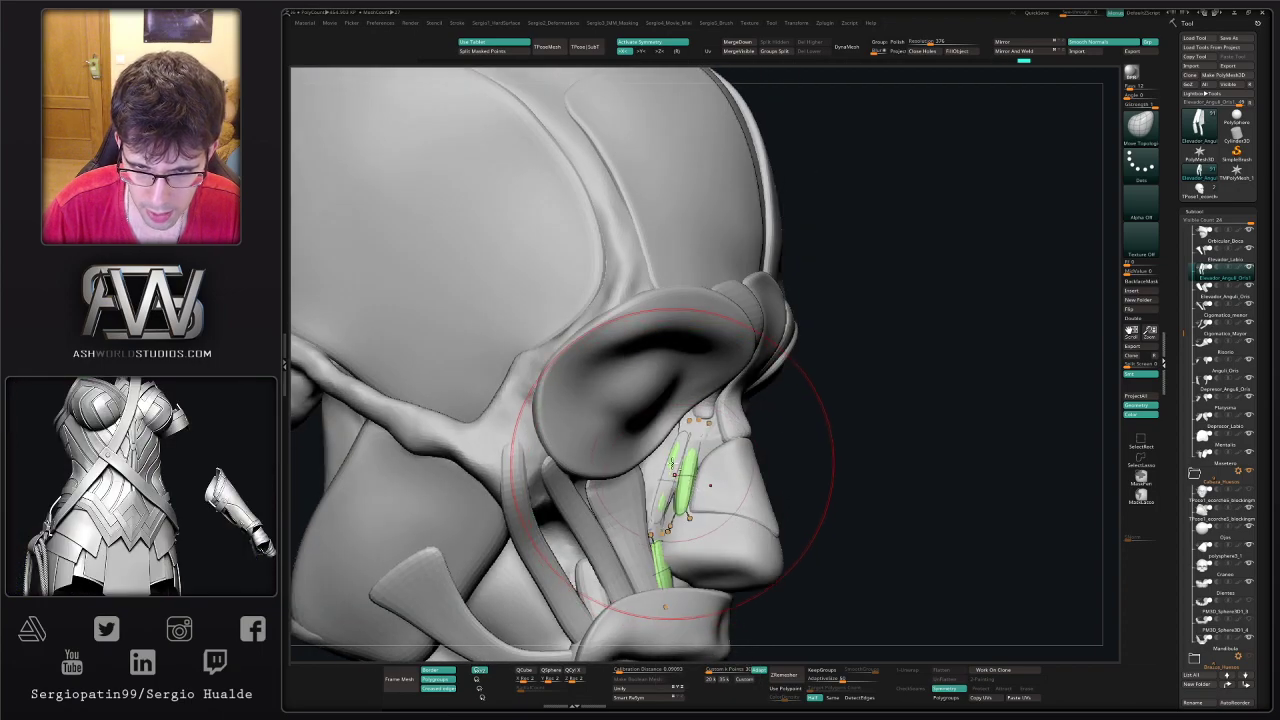
pyautogui.moveTo(672, 463); pyautogui.dragTo(707, 428)
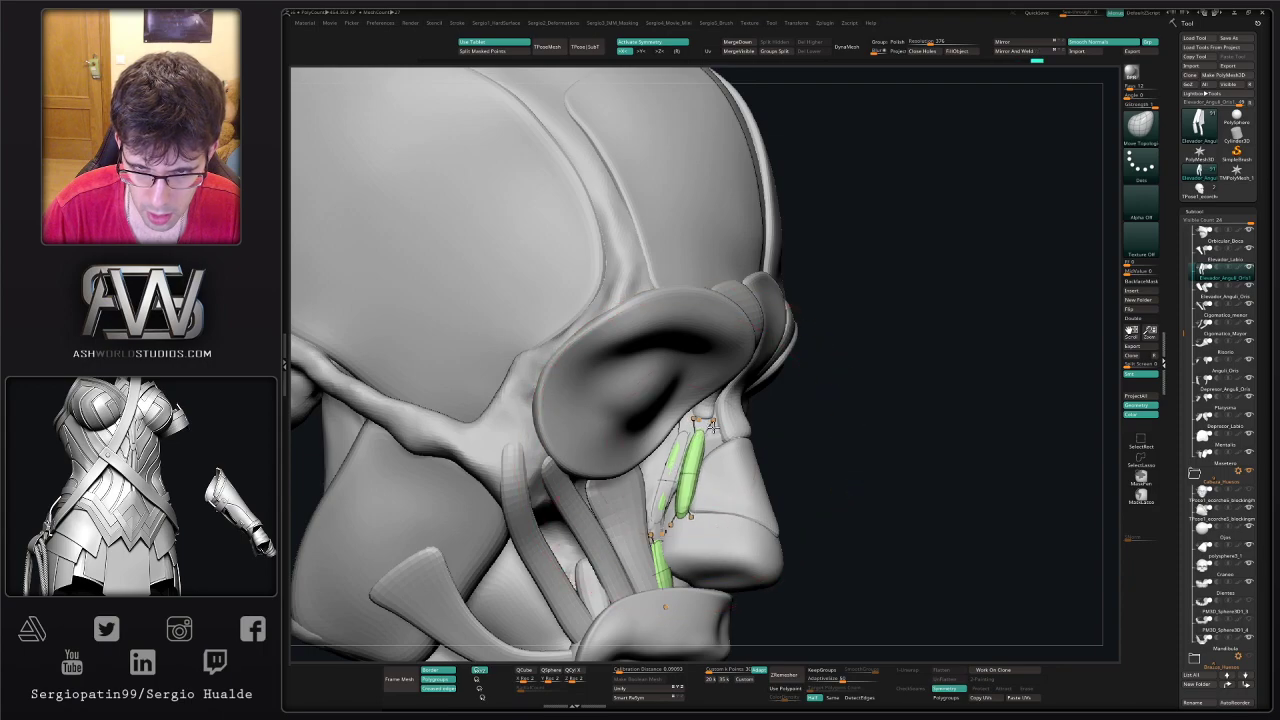
pyautogui.moveTo(712, 425)
pyautogui.mouseDown(button='right')
pyautogui.moveTo(700, 529)
pyautogui.moveTo(662, 515)
pyautogui.mouseUp(button='right')
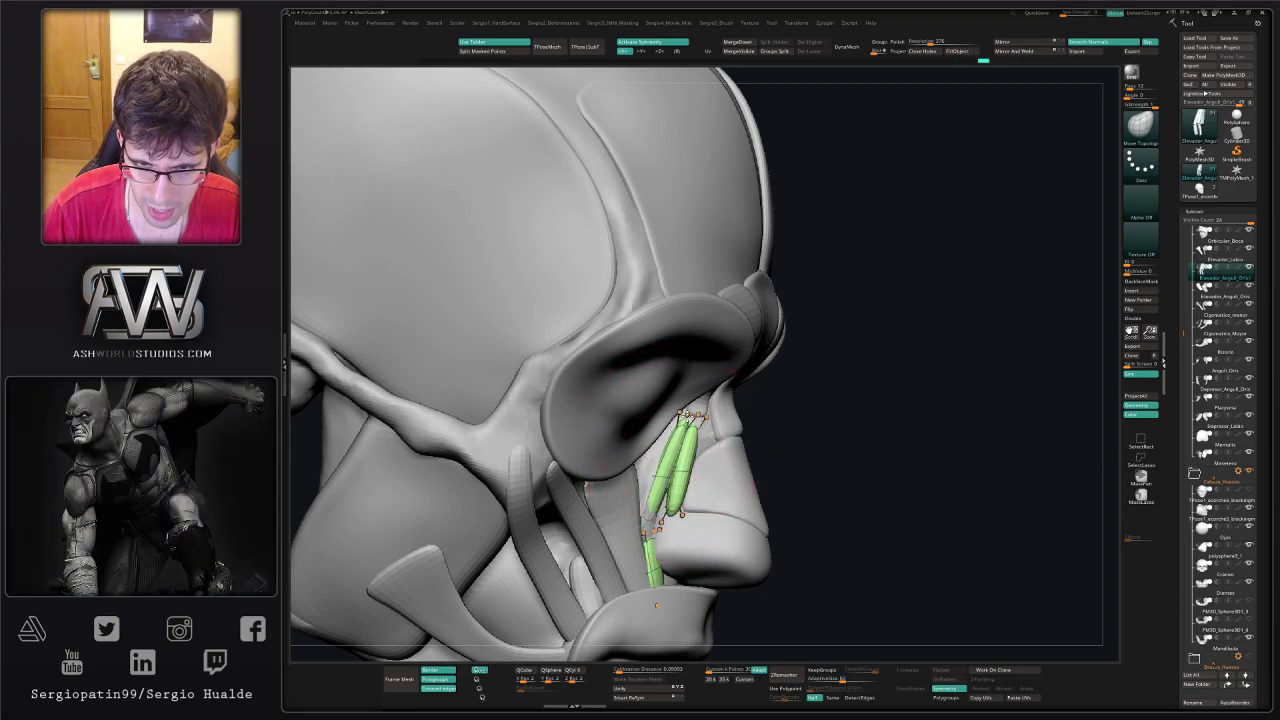
pyautogui.moveTo(680, 476); pyautogui.dragTo(632, 468, button='right')
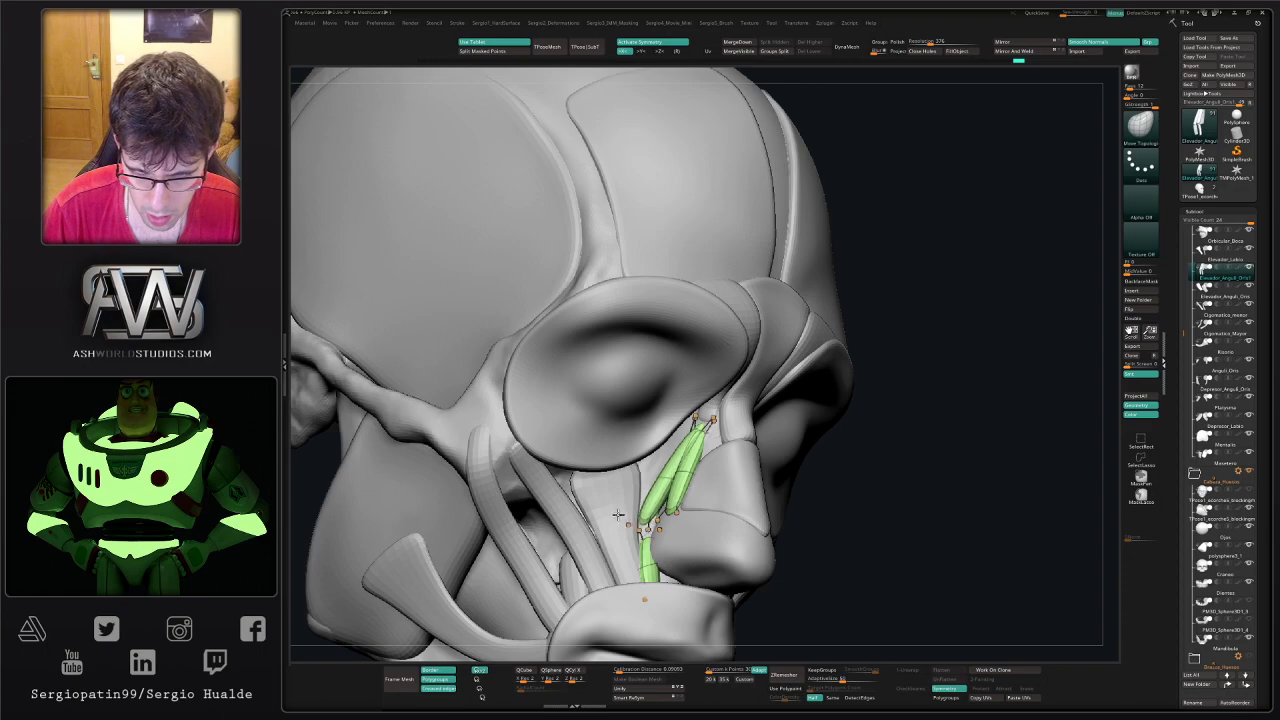
pyautogui.moveTo(620, 530); pyautogui.dragTo(640, 542, button='right')
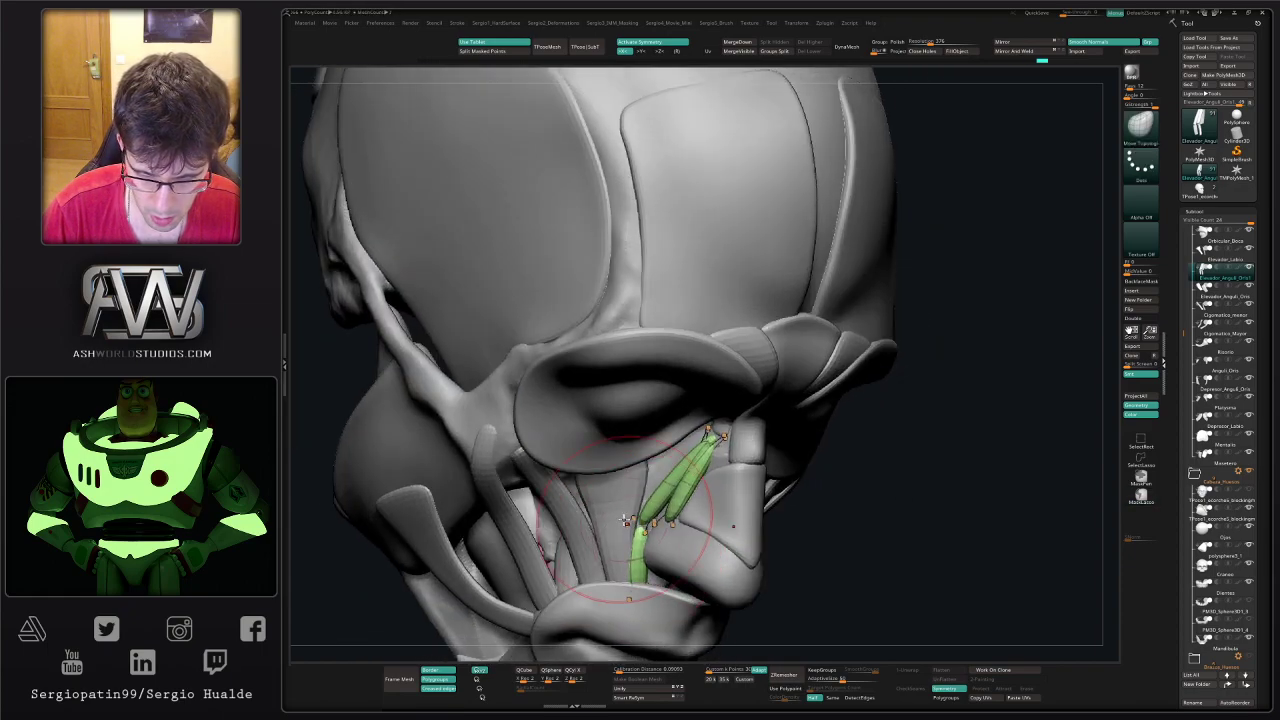
pyautogui.moveTo(628, 600)
pyautogui.mouseDown(button='right')
pyautogui.moveTo(651, 600)
pyautogui.moveTo(660, 520)
pyautogui.moveTo(734, 518)
pyautogui.moveTo(730, 598)
pyautogui.mouseUp(button='right')
pyautogui.moveTo(667, 502); pyautogui.dragTo(668, 490)
pyautogui.moveTo(673, 486); pyautogui.dragTo(657, 486, button='right')
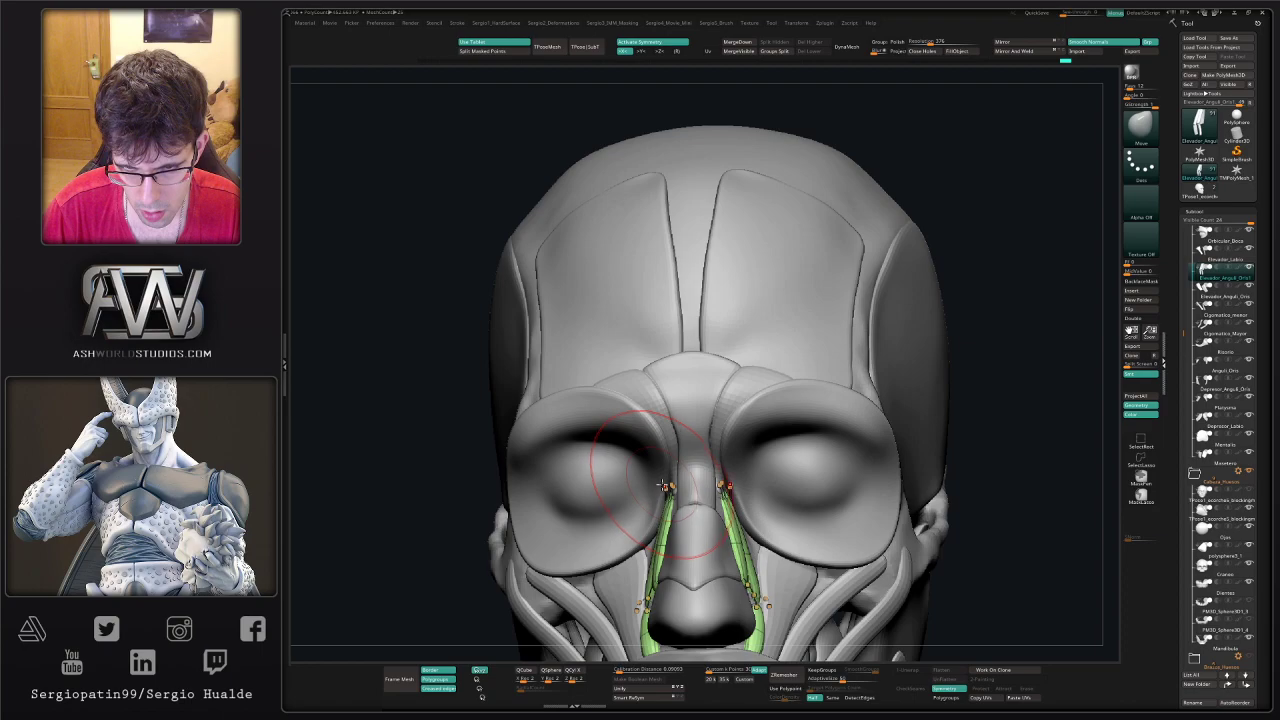
# - Undo the latest strip adjustments and turn off the polyframe display
pyautogui.hotkey('ctrl', 'z')
pyautogui.hotkey('ctrl', 'z')
pyautogui.hotkey('ctrl', 'z')
pyautogui.hotkey('ctrl', 'z')
pyautogui.hotkey('ctrl', 'z')
pyautogui.hotkey('ctrl', 'z')
pyautogui.hotkey('ctrl', 'z')
pyautogui.keyDown('ctrl'); pyautogui.moveTo(694, 590); pyautogui.dragTo(700, 550, button='right'); pyautogui.keyUp('ctrl')
pyautogui.moveTo(700, 550)
pyautogui.mouseDown(button='right')
pyautogui.moveTo(727, 549)
pyautogui.moveTo(711, 509)
pyautogui.moveTo(746, 480)
pyautogui.moveTo(737, 491)
pyautogui.moveTo(665, 428)
pyautogui.moveTo(701, 418)
pyautogui.moveTo(716, 490)
pyautogui.mouseUp(button='right')
pyautogui.moveTo(716, 490)
pyautogui.mouseDown(button='right')
pyautogui.moveTo(688, 506)
pyautogui.moveTo(692, 450)
pyautogui.mouseUp(button='right')
pyautogui.hotkey('shift', 'f')
pyautogui.moveTo(692, 450)
pyautogui.mouseDown(button='right')
pyautogui.moveTo(743, 506)
pyautogui.moveTo(703, 454)
pyautogui.mouseUp(button='right')
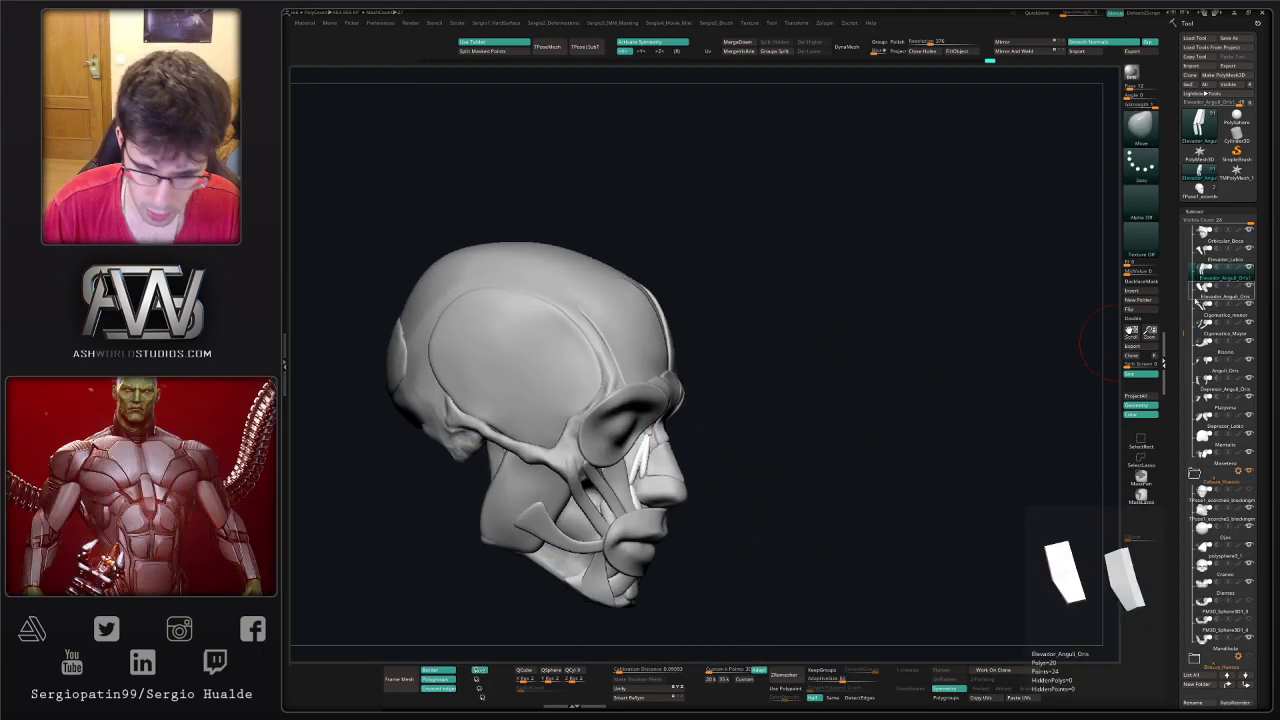
# - Rename the selected nose-side elevator strip's subtool as Elevador_LabioSuperior_AlaNariz
pyautogui.press('F2')
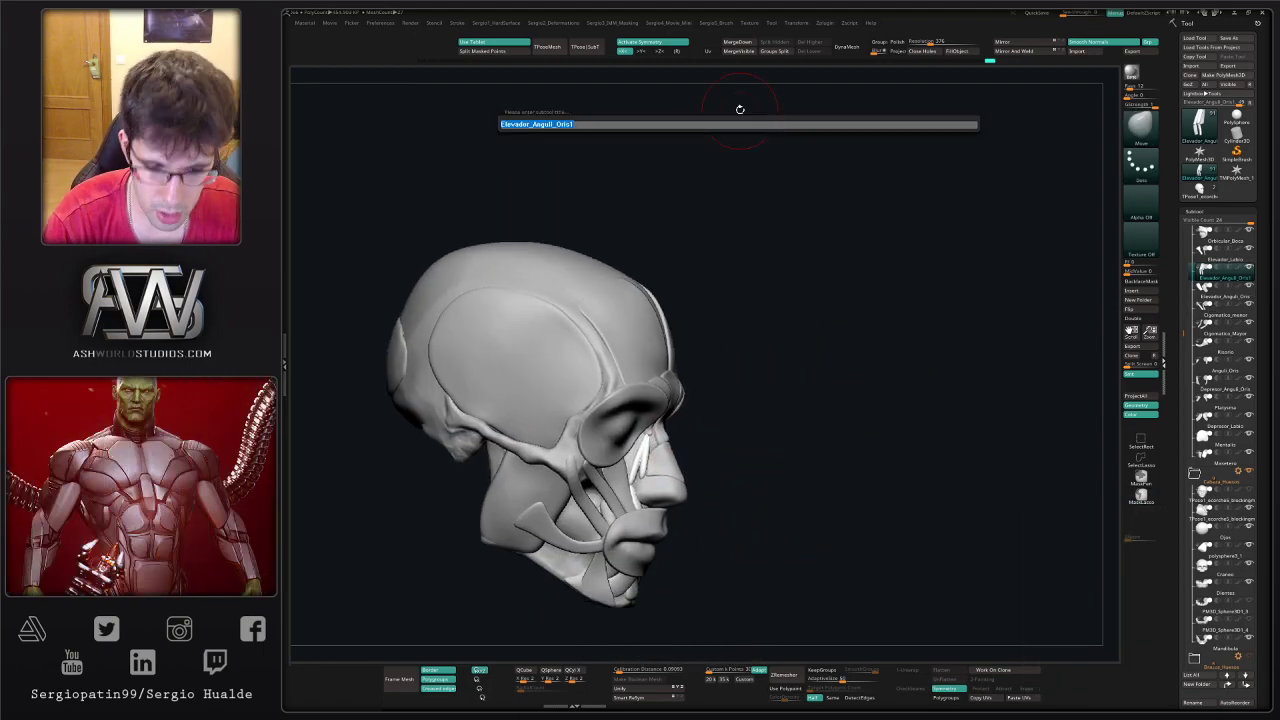
pyautogui.press('End')
pyautogui.press('BackSpace')
pyautogui.press('BackSpace')
pyautogui.press('BackSpace')
pyautogui.press('BackSpace')
pyautogui.press('BackSpace')
pyautogui.press('BackSpace')
pyautogui.press('BackSpace')
pyautogui.press('BackSpace')
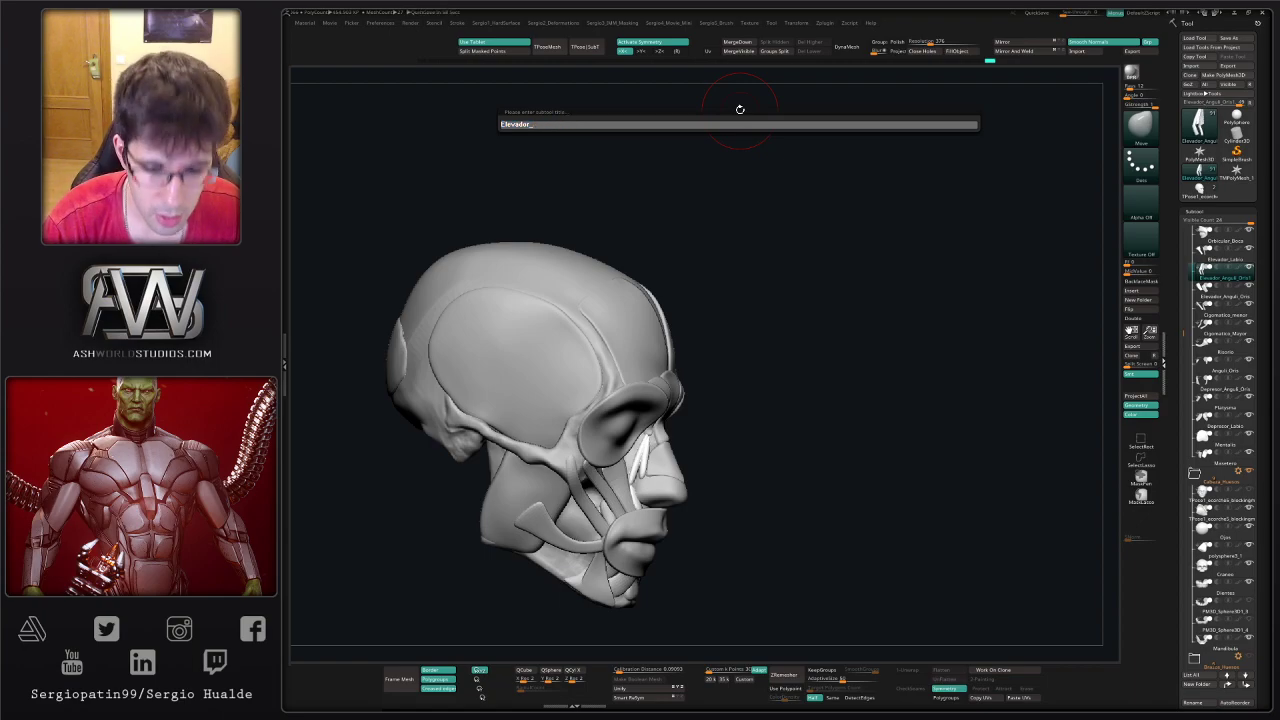
pyautogui.write('Labio')
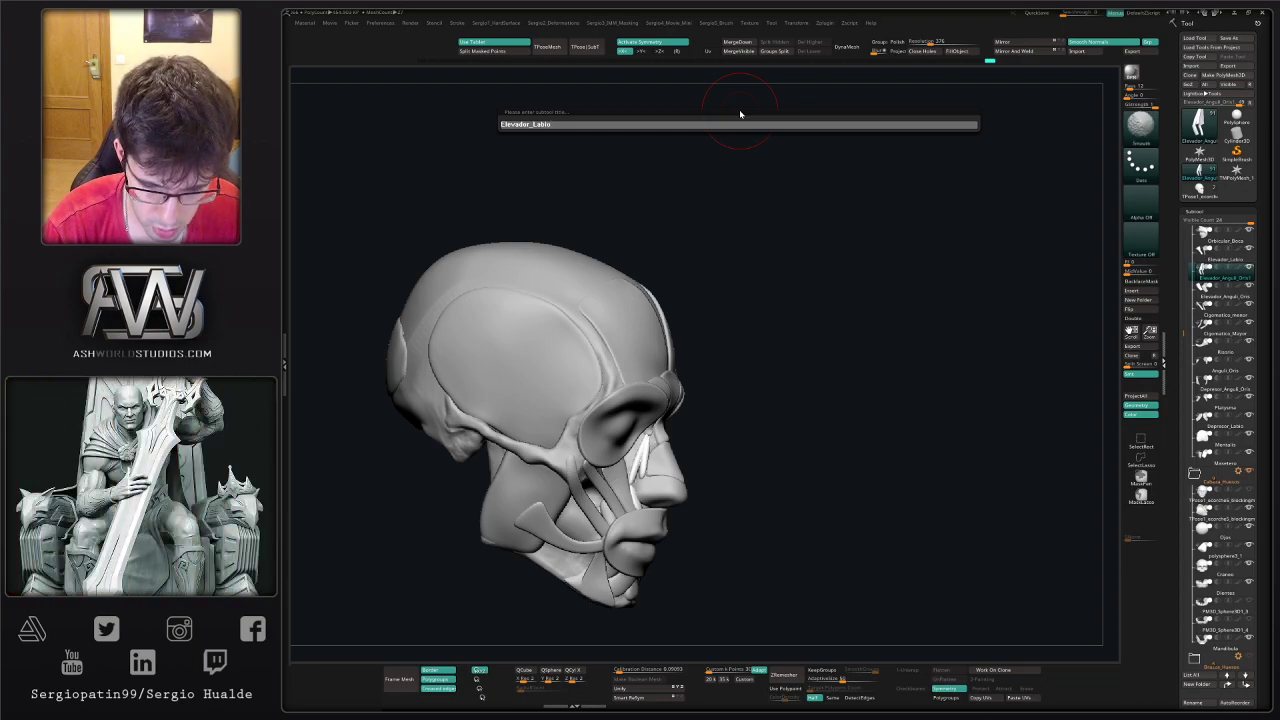
pyautogui.write('Sup')
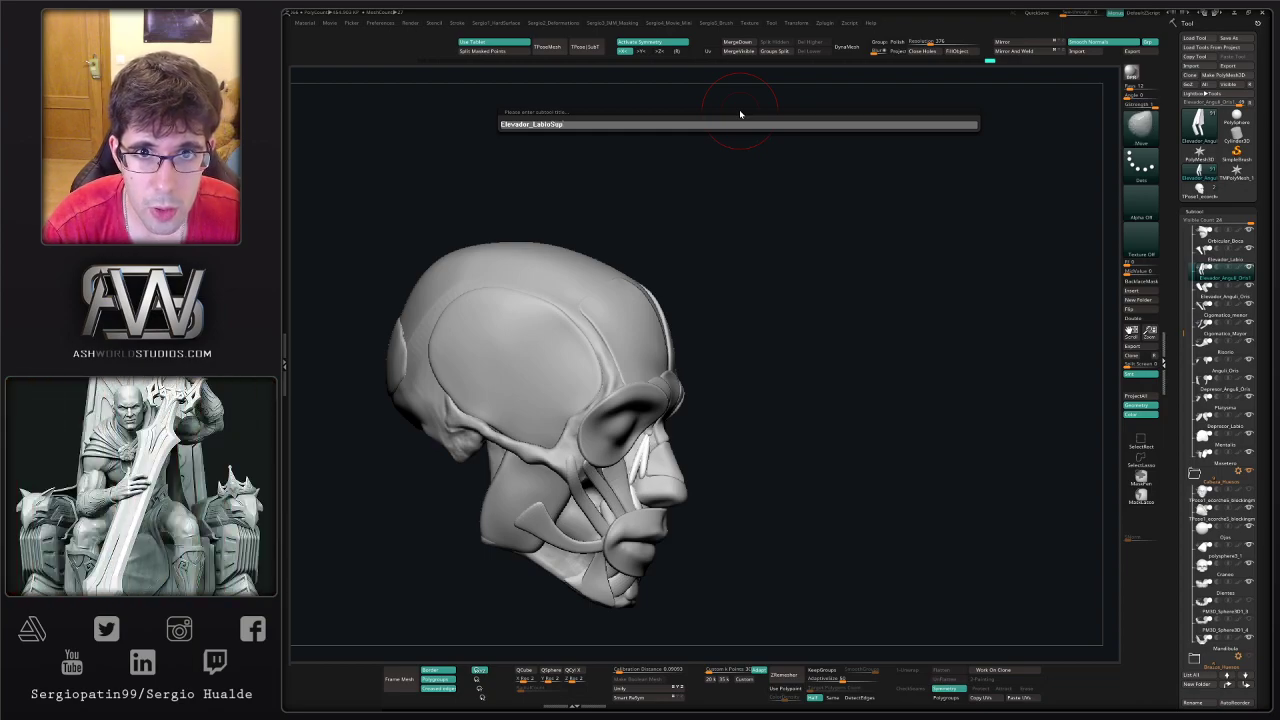
pyautogui.write('erior_AlaNariz')
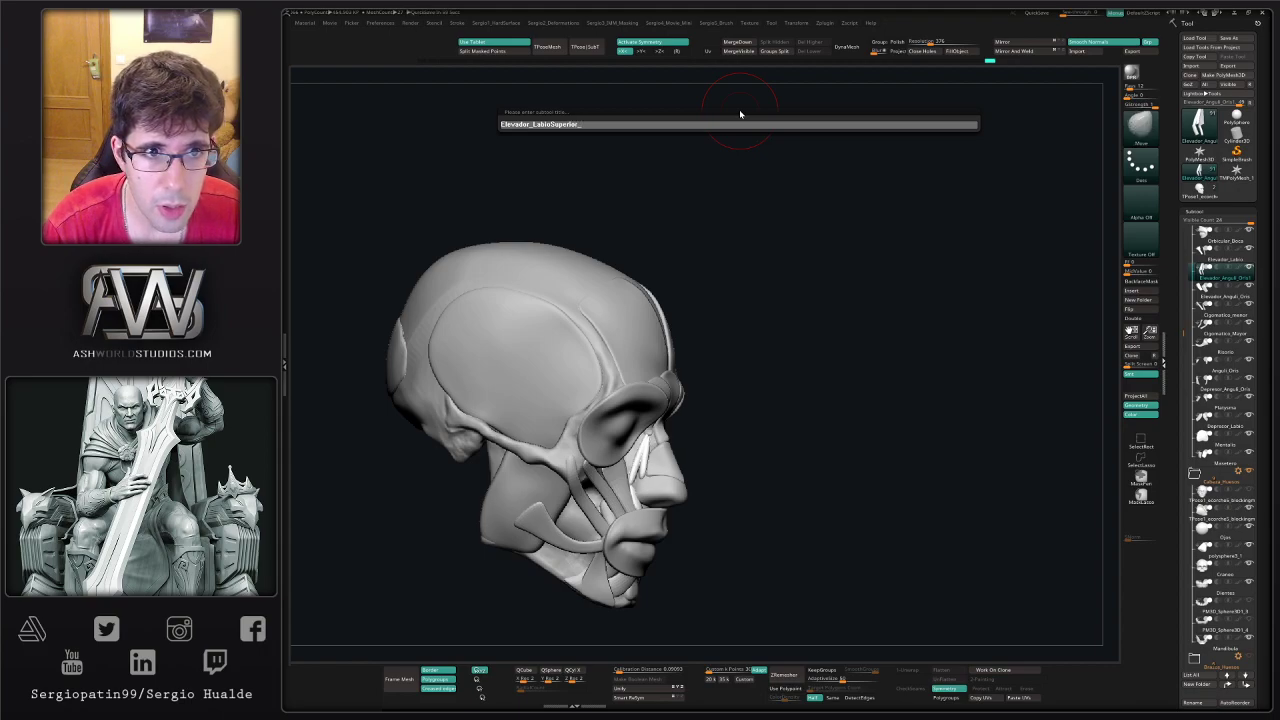
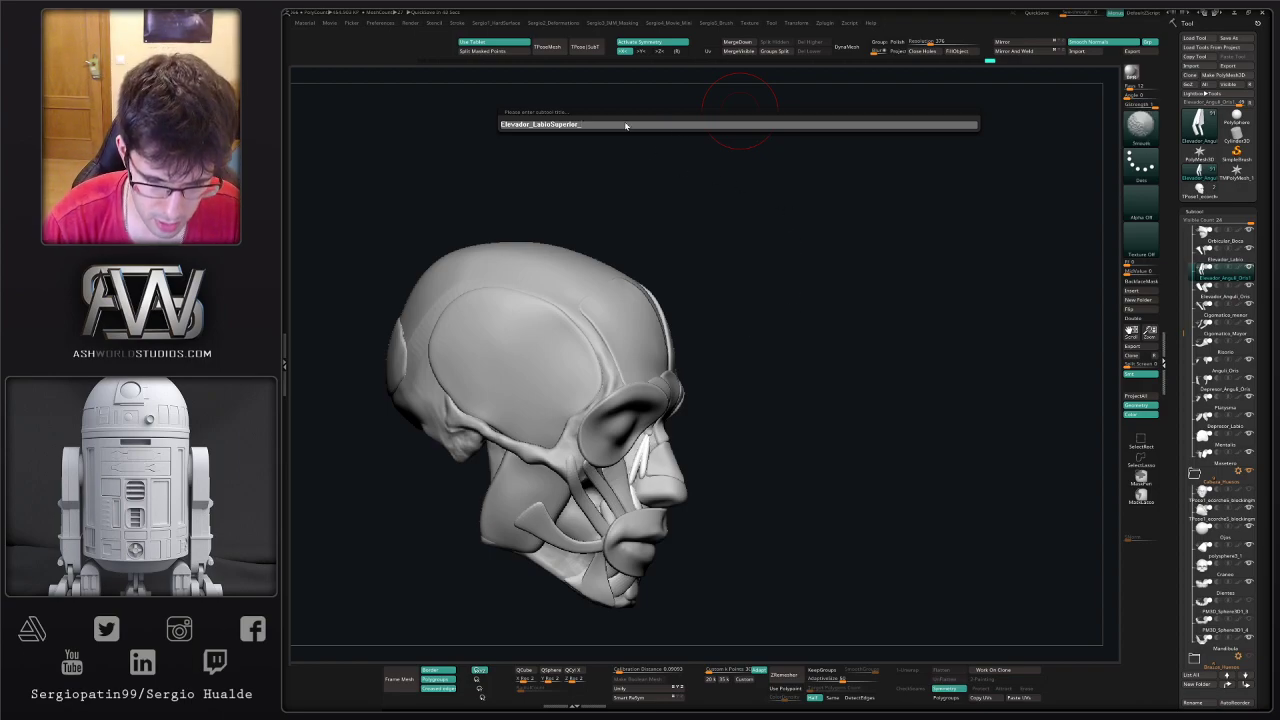
pyautogui.write('AlaNariz')
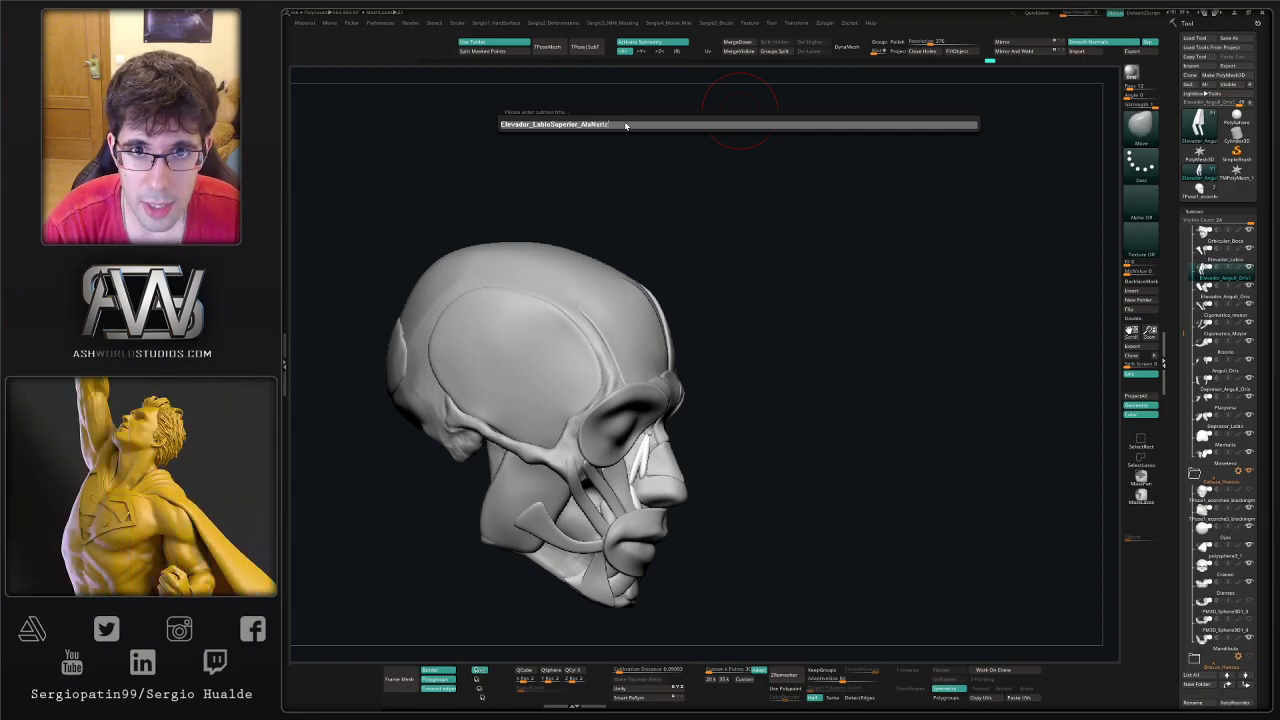
pyautogui.press('Return')
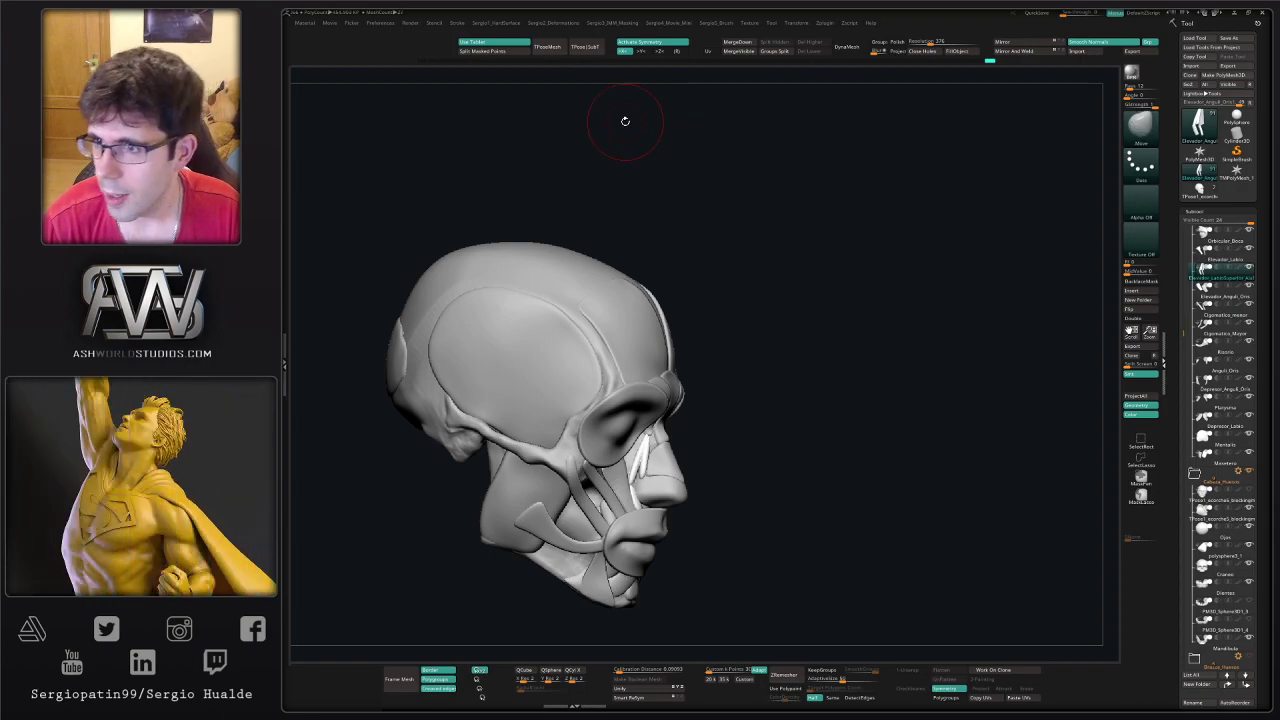
# - Select the Elevador_Labio subtool and rename it as Elevador_LabioSuperior
pyautogui.press('Down')
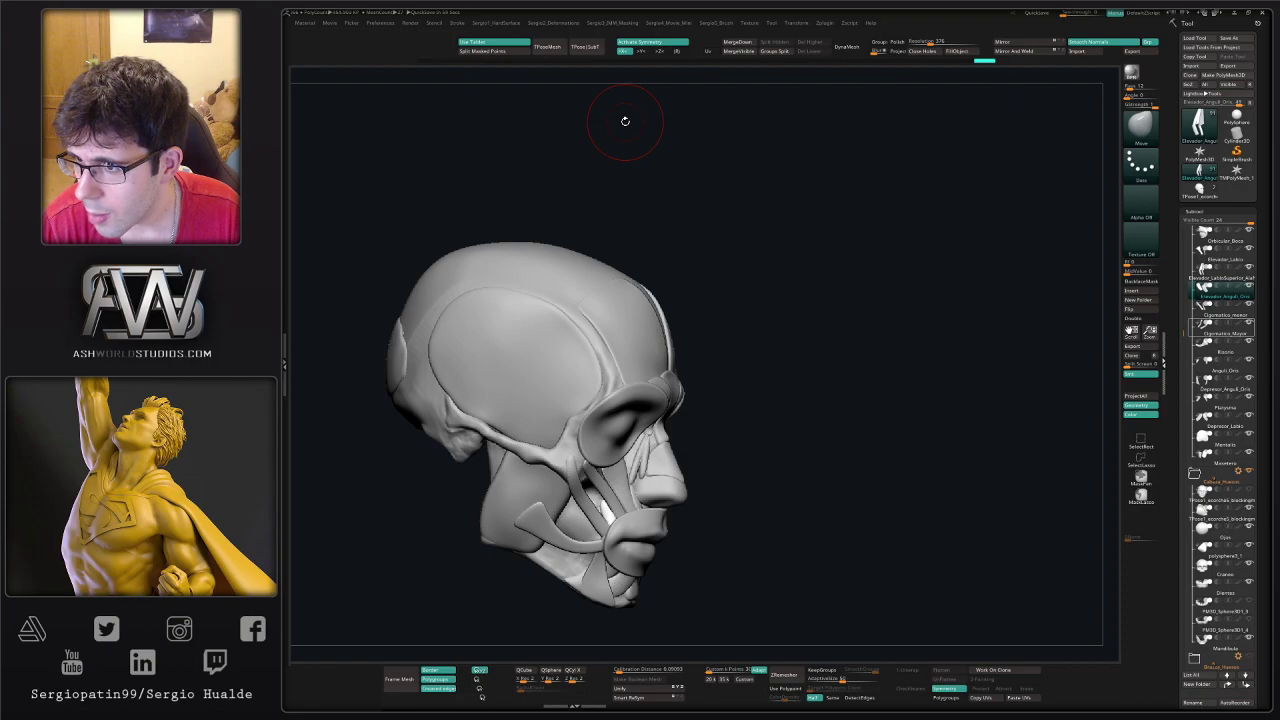
pyautogui.press('Up')
pyautogui.press('Up')
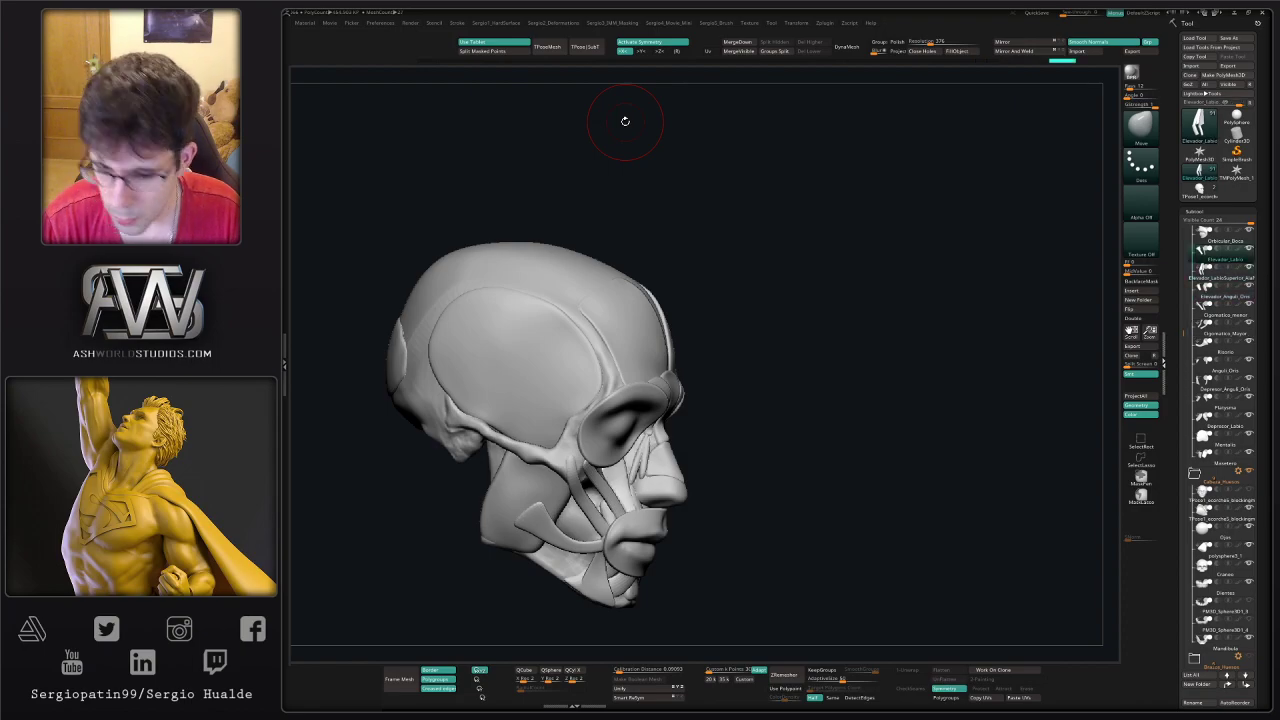
pyautogui.press('F2')
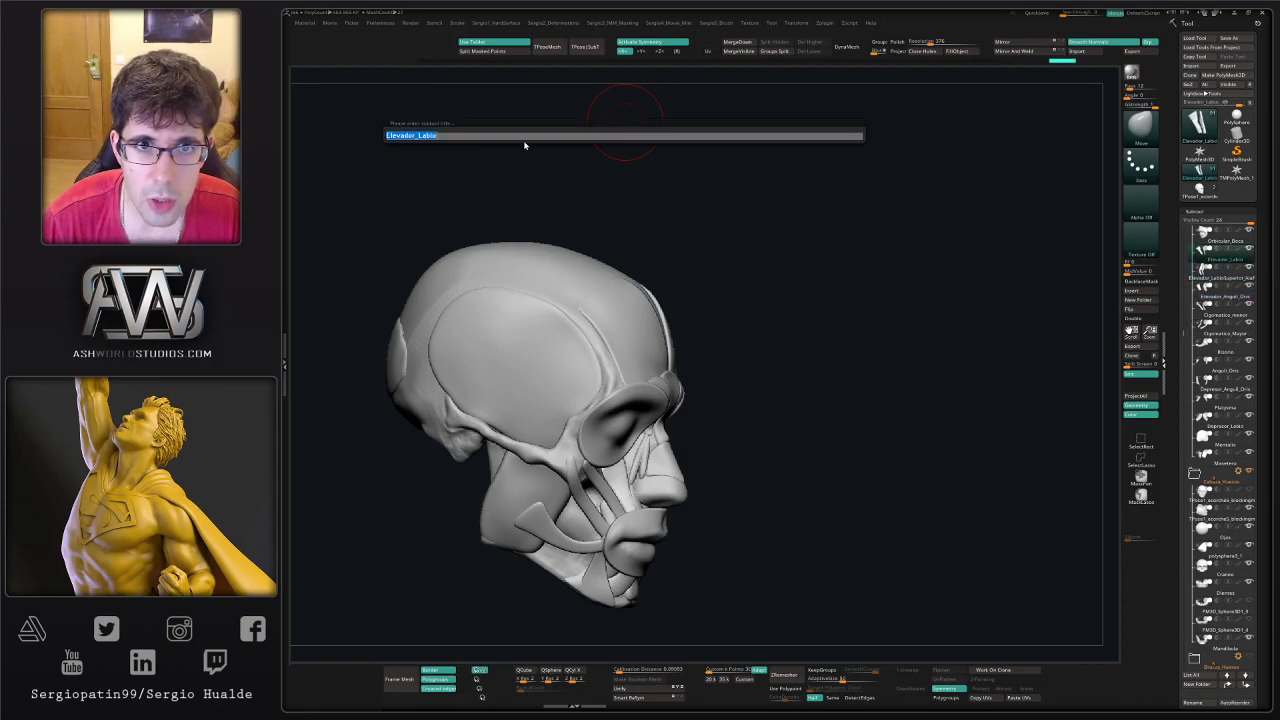
pyautogui.click(532, 138)
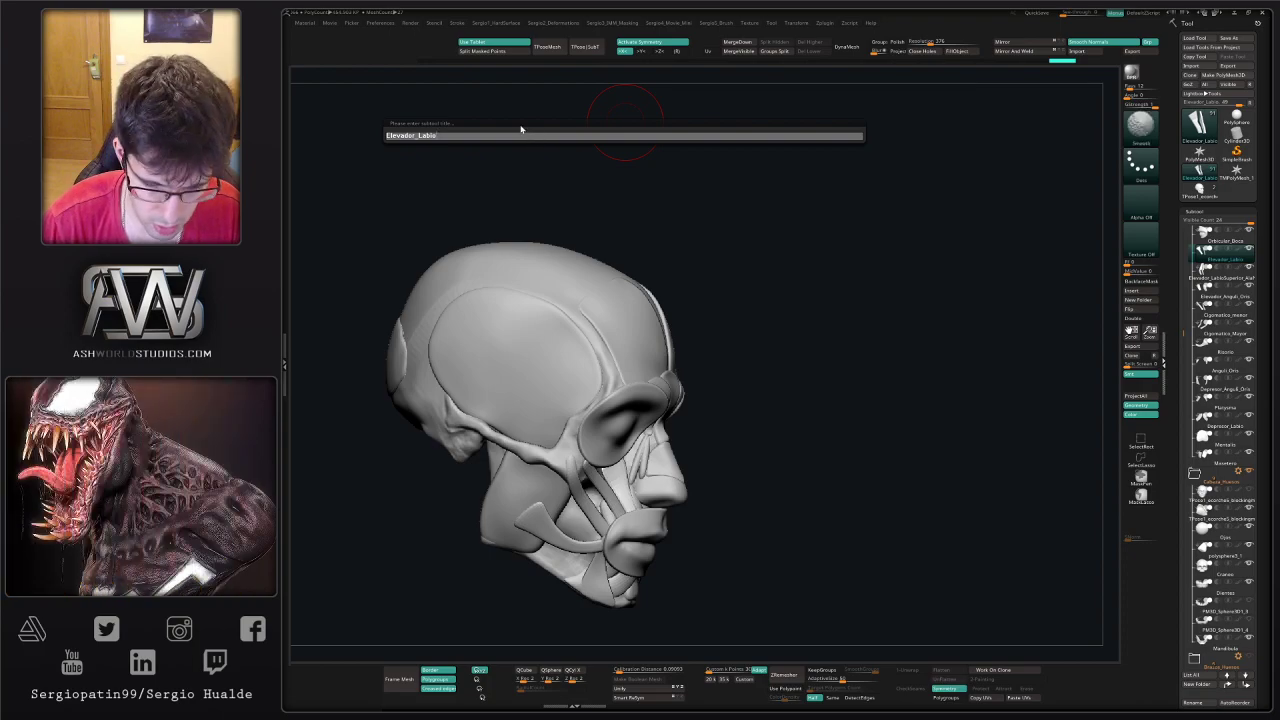
pyautogui.write('Superior')
pyautogui.press('Return')
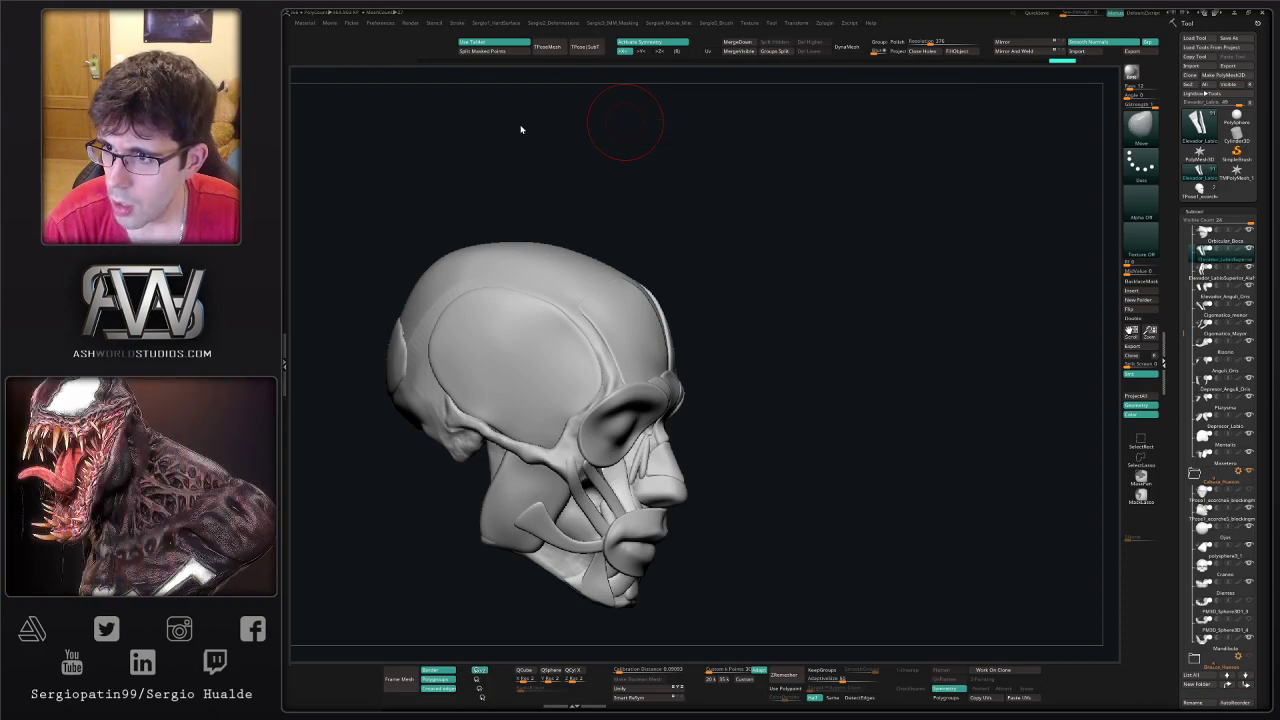
# - Select the Elevador_Anguli_Oris strip beside the mouth and duplicate its subtool
pyautogui.moveTo(796, 324); pyautogui.dragTo(757, 347)
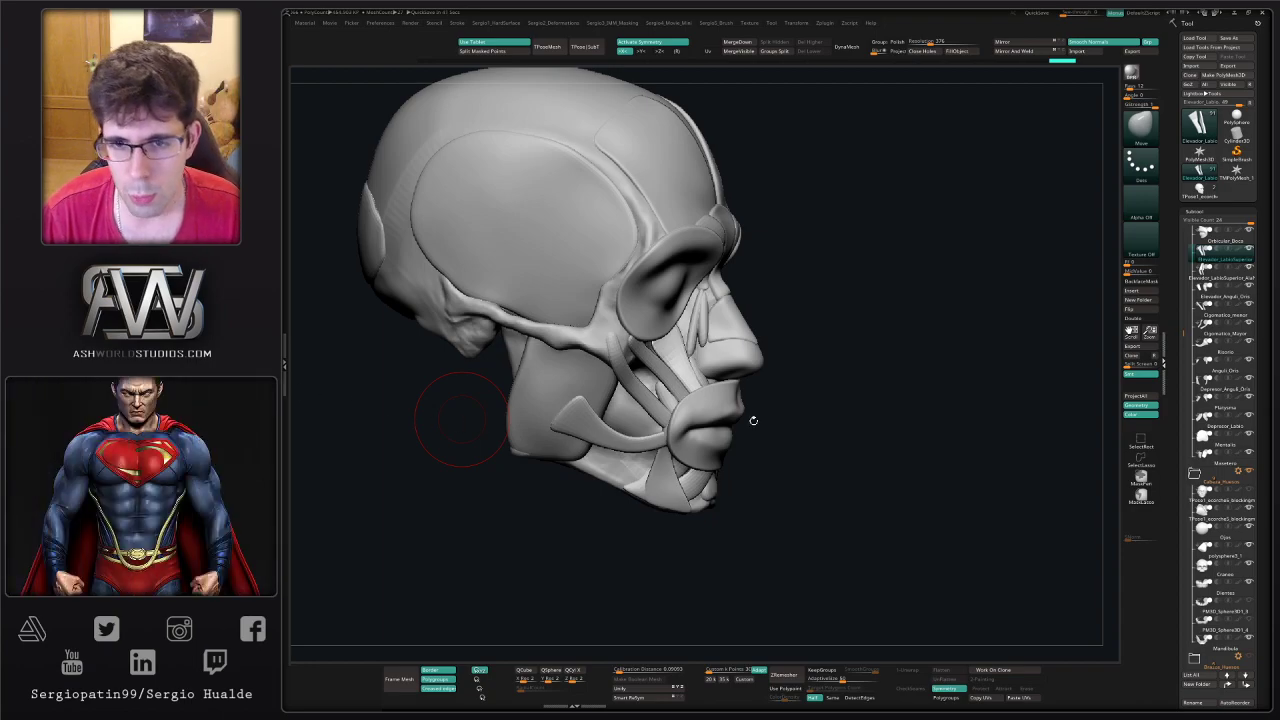
pyautogui.moveTo(753, 420); pyautogui.dragTo(793, 414)
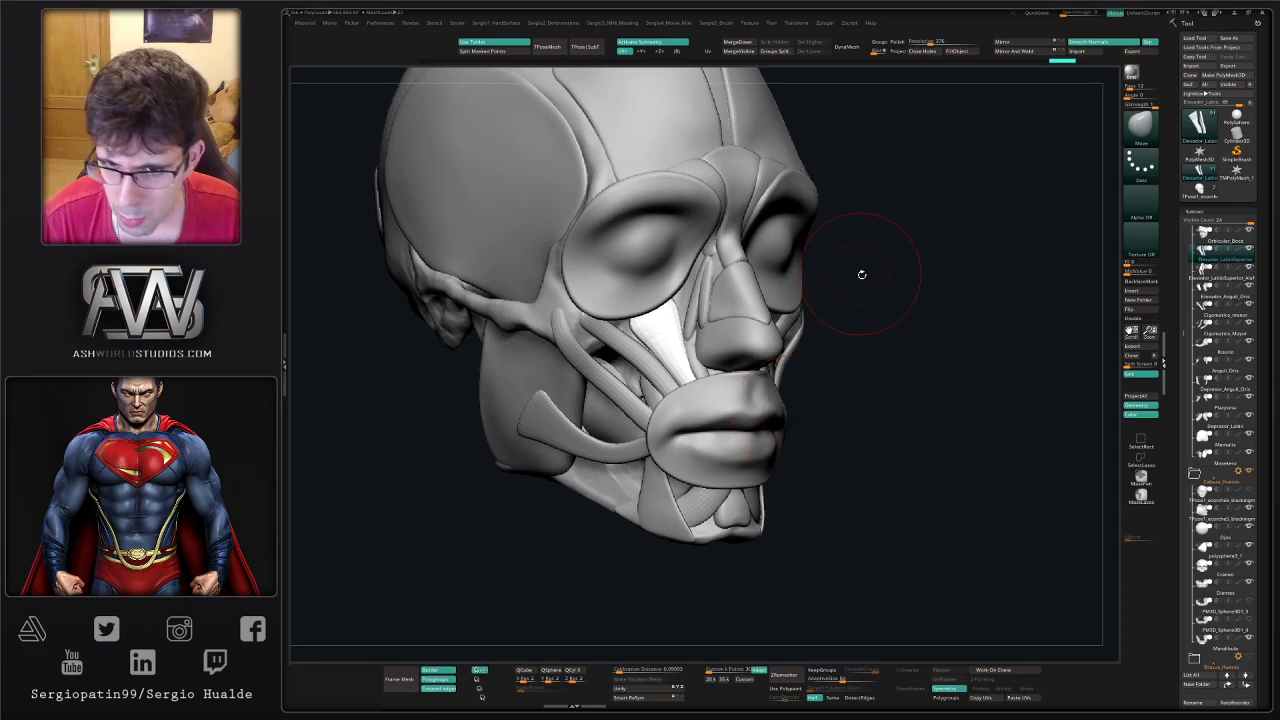
pyautogui.moveTo(861, 274)
pyautogui.mouseDown()
pyautogui.moveTo(854, 374)
pyautogui.moveTo(718, 413)
pyautogui.mouseUp()
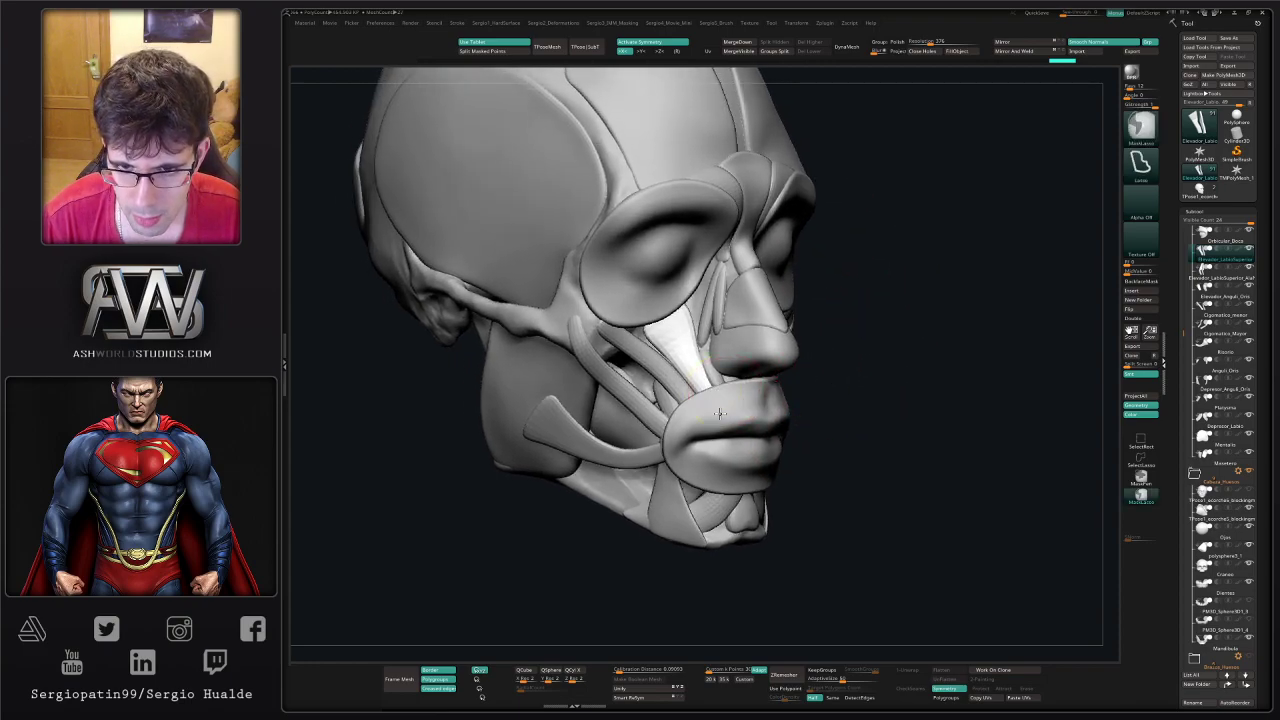
pyautogui.keyDown('ctrl'); pyautogui.moveTo(720, 413); pyautogui.dragTo(688, 398, button='right'); pyautogui.keyUp('ctrl')
pyautogui.keyDown('alt'); pyautogui.click(652, 412); pyautogui.keyUp('alt')
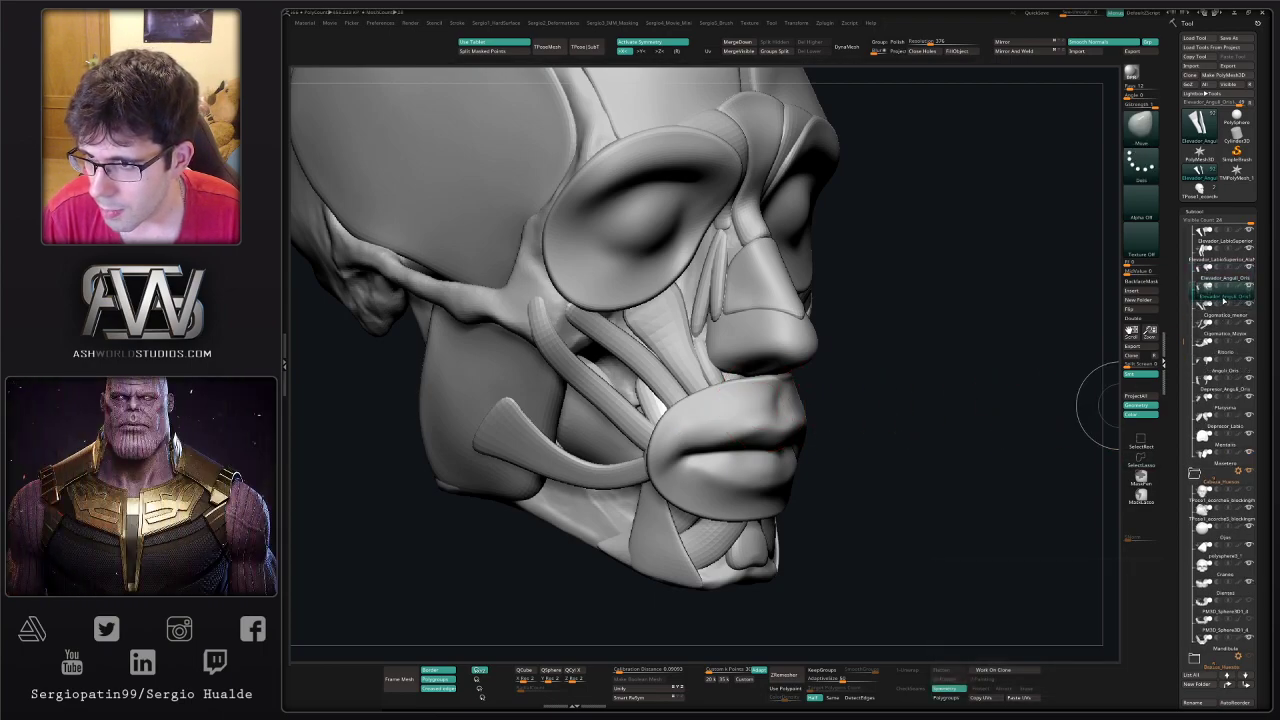
pyautogui.moveTo(1221, 304)
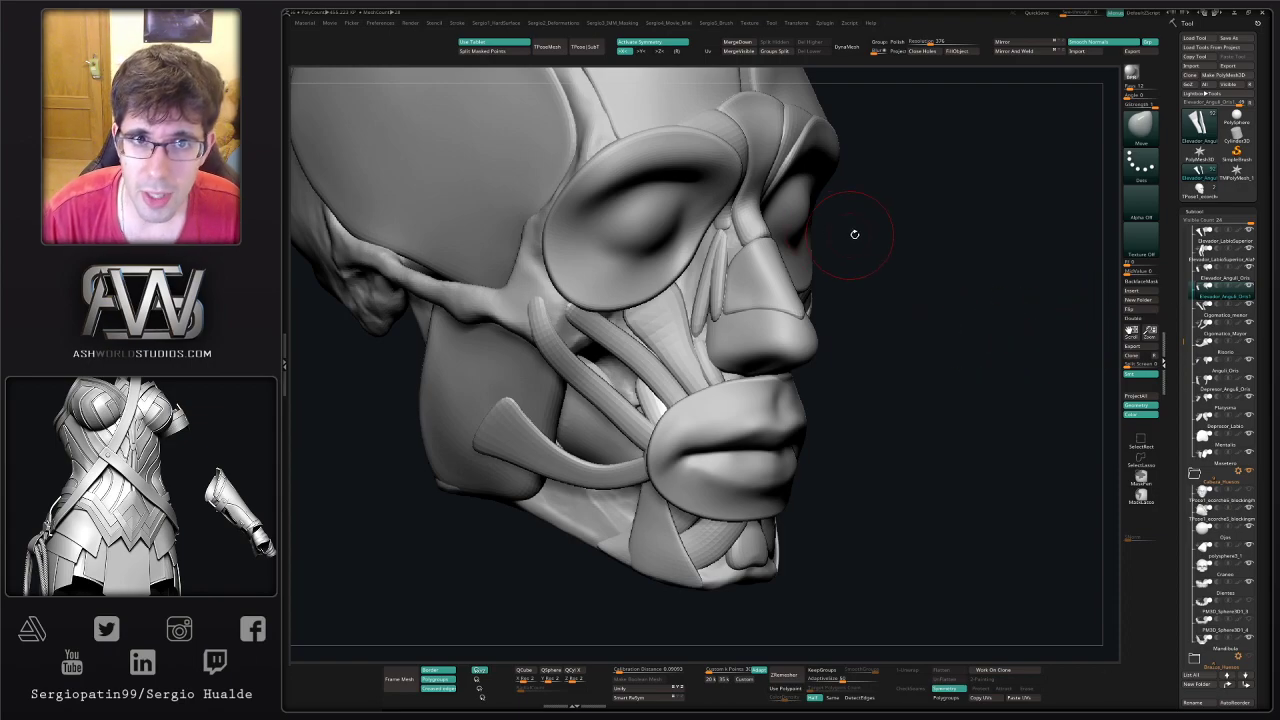
# - Rename the duplicated strip's subtool as Incisivos_Labio_SupInf
pyautogui.press('F2')
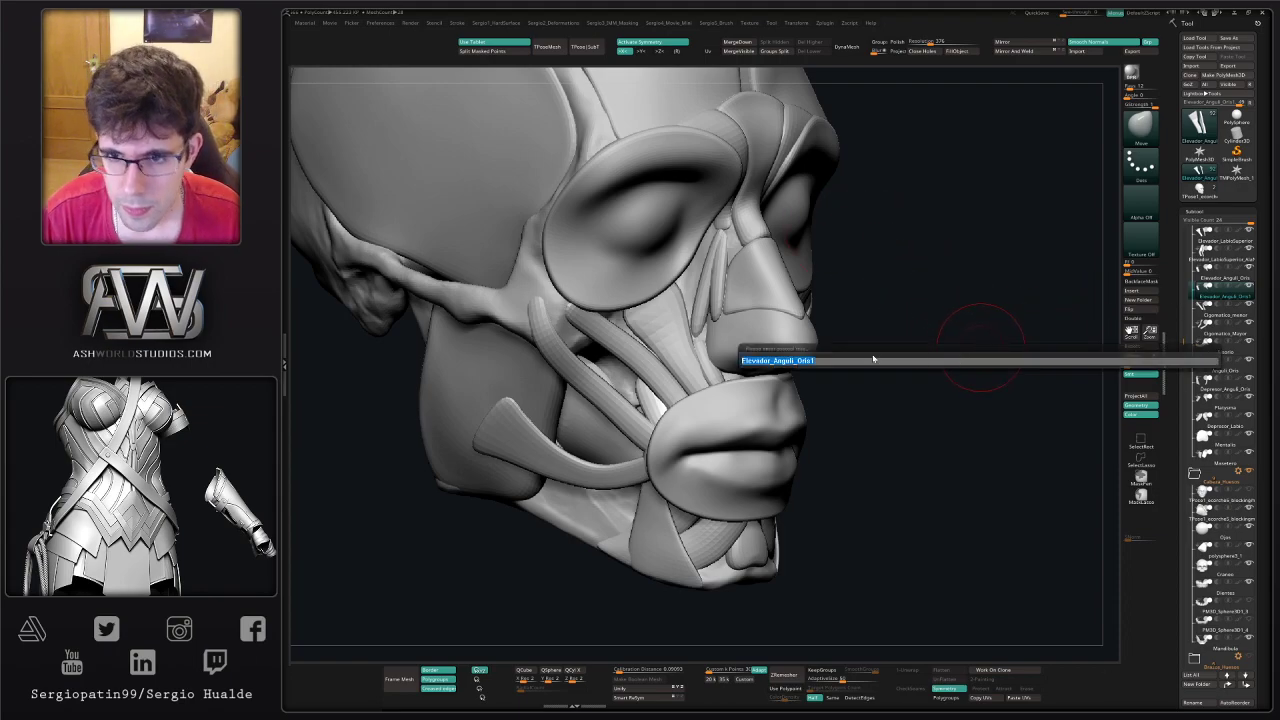
pyautogui.press('BackSpace')
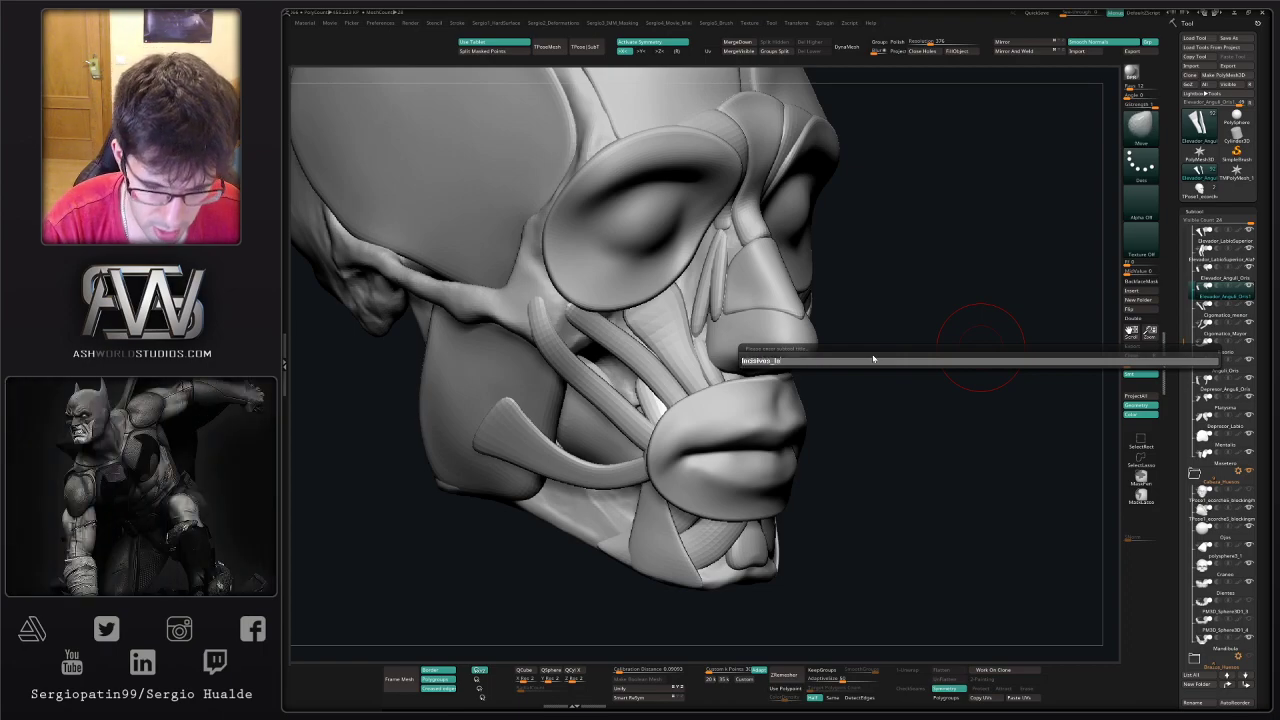
pyautogui.write('Incisivos_labio')
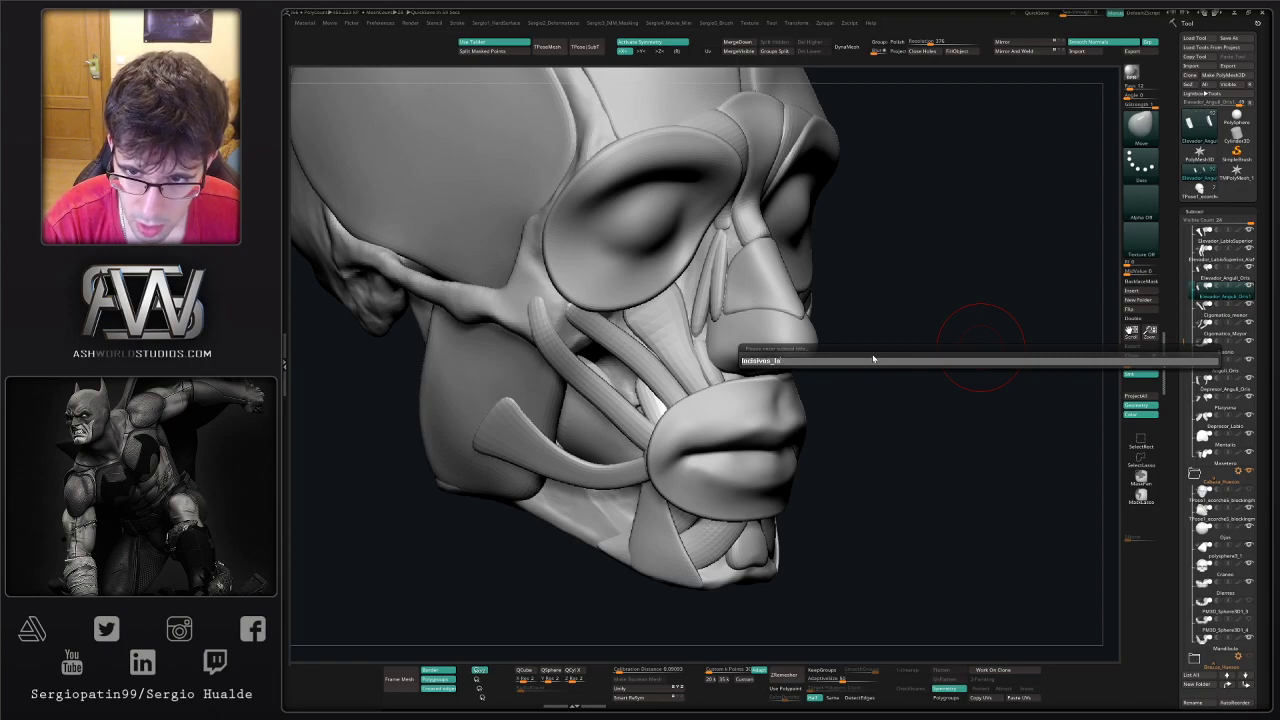
pyautogui.press('BackSpace')
pyautogui.press('BackSpace')
pyautogui.write('Labio')
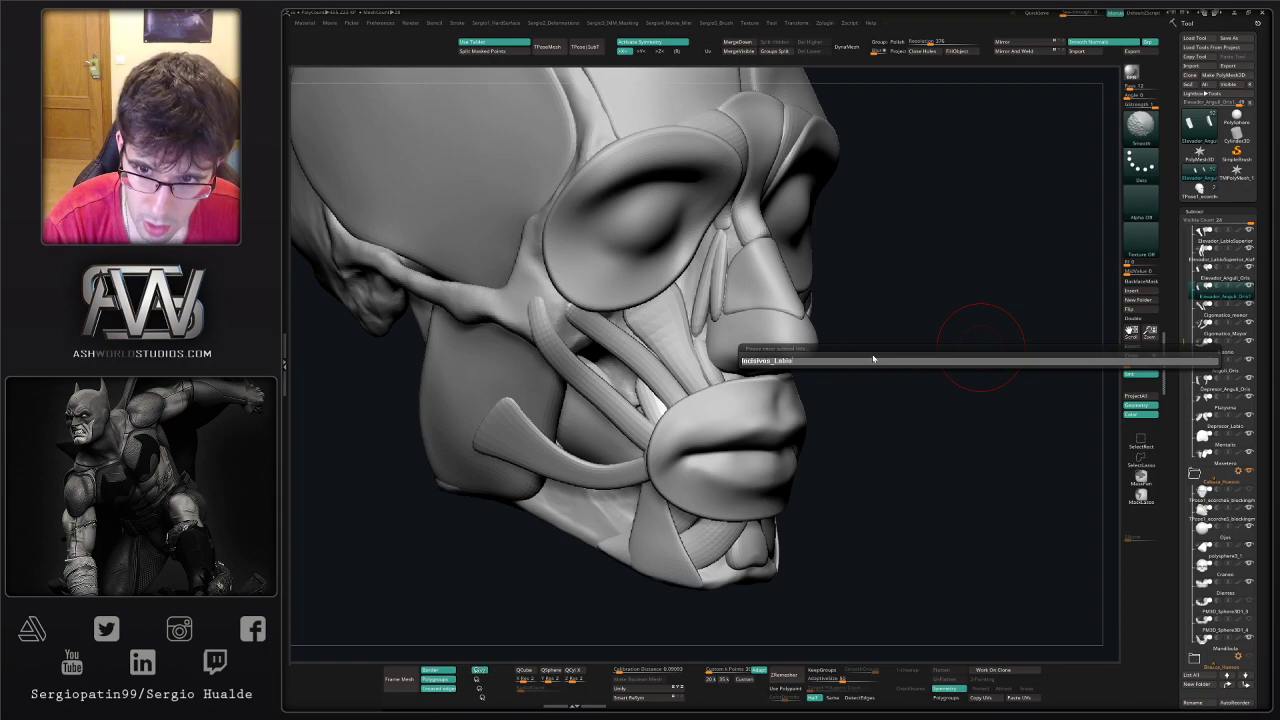
pyautogui.write('_S')
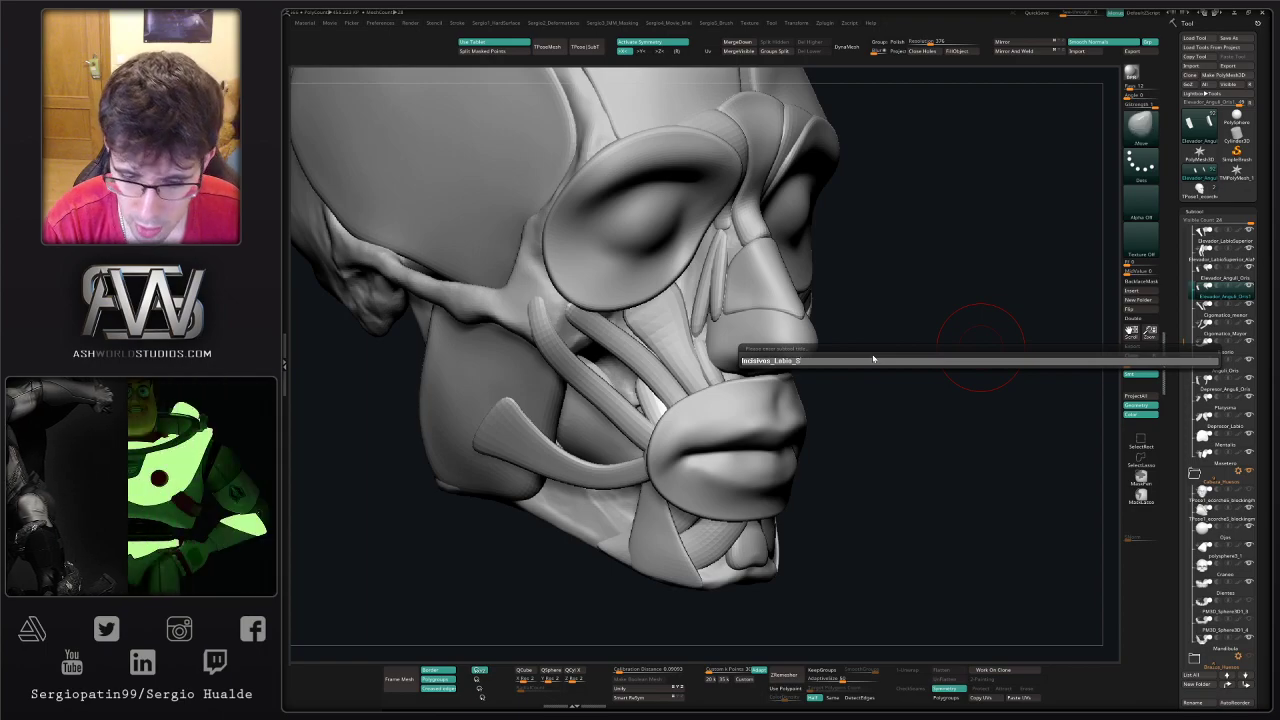
pyautogui.write('upe')
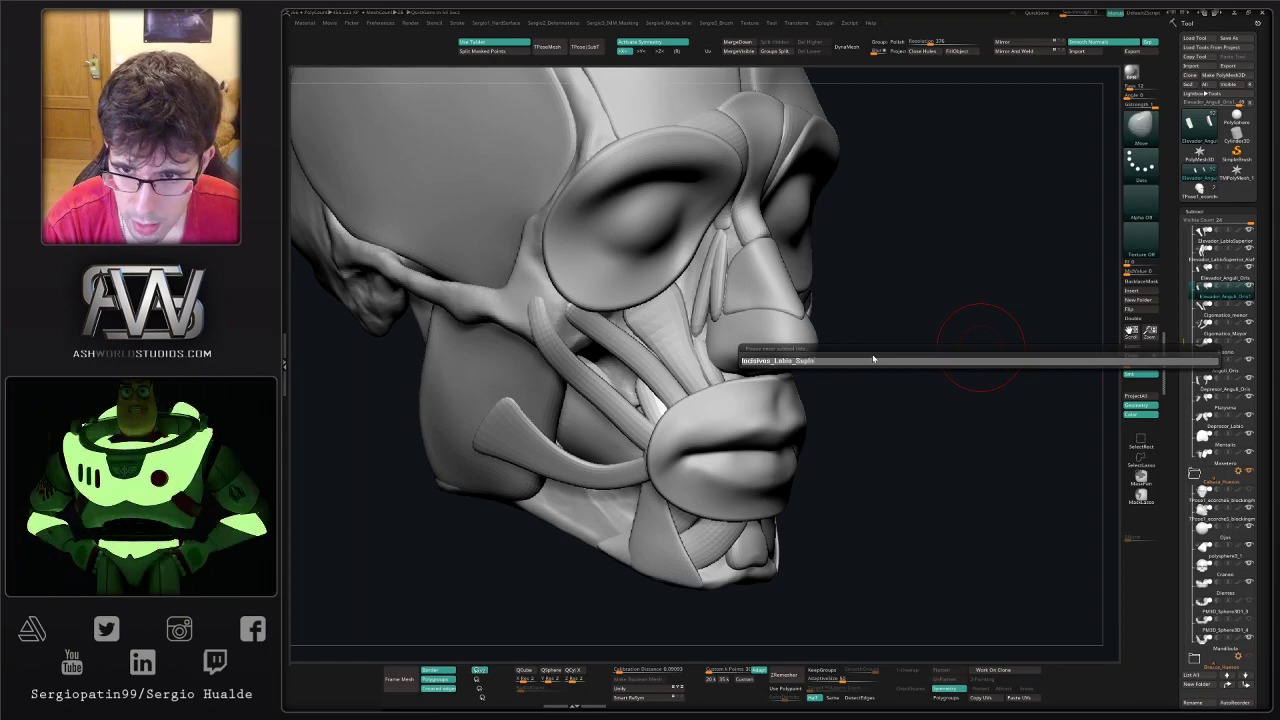
pyautogui.write('ri')
pyautogui.press('Return')
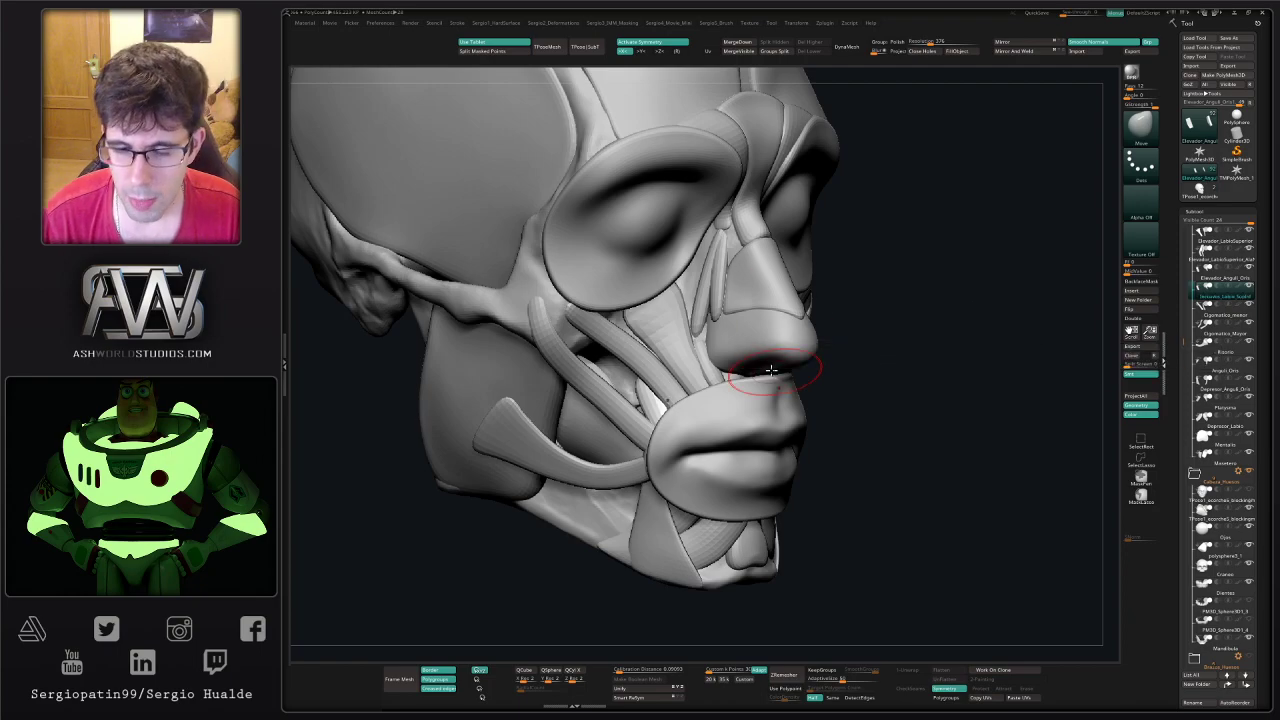
# - Reposition the Incisivos strip with the gizmo and the Move brush, fitting it against the upper lip's outer edge
pyautogui.moveTo(716, 400)
pyautogui.mouseDown(button='right')
pyautogui.moveTo(790, 408)
pyautogui.moveTo(640, 414)
pyautogui.moveTo(712, 416)
pyautogui.mouseUp(button='right')
pyautogui.press('w')
pyautogui.hotkey('alt', 's')
pyautogui.keyDown('alt'); pyautogui.click(672, 432); pyautogui.keyUp('alt')
pyautogui.moveTo(715, 411); pyautogui.dragTo(718, 427)
pyautogui.hotkey('alt', 's')
pyautogui.press('q')
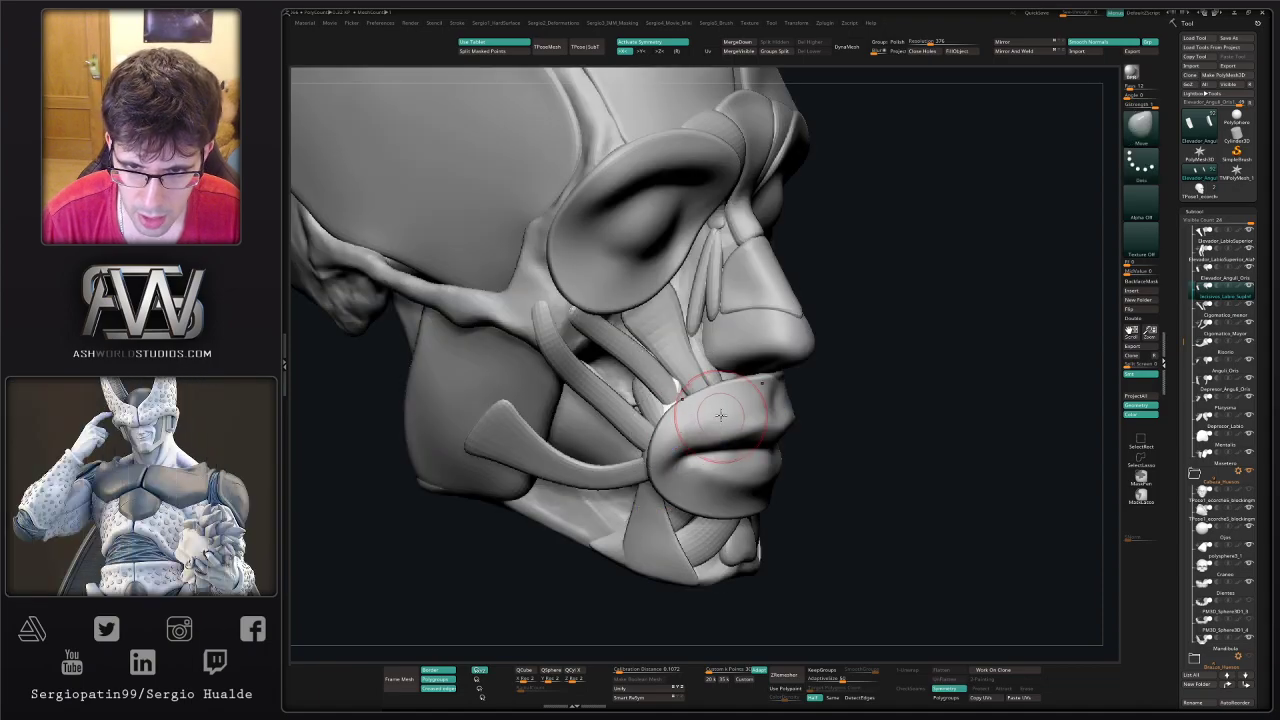
pyautogui.moveTo(721, 415); pyautogui.dragTo(672, 404, button='right')
pyautogui.moveTo(692, 399); pyautogui.dragTo(688, 388)
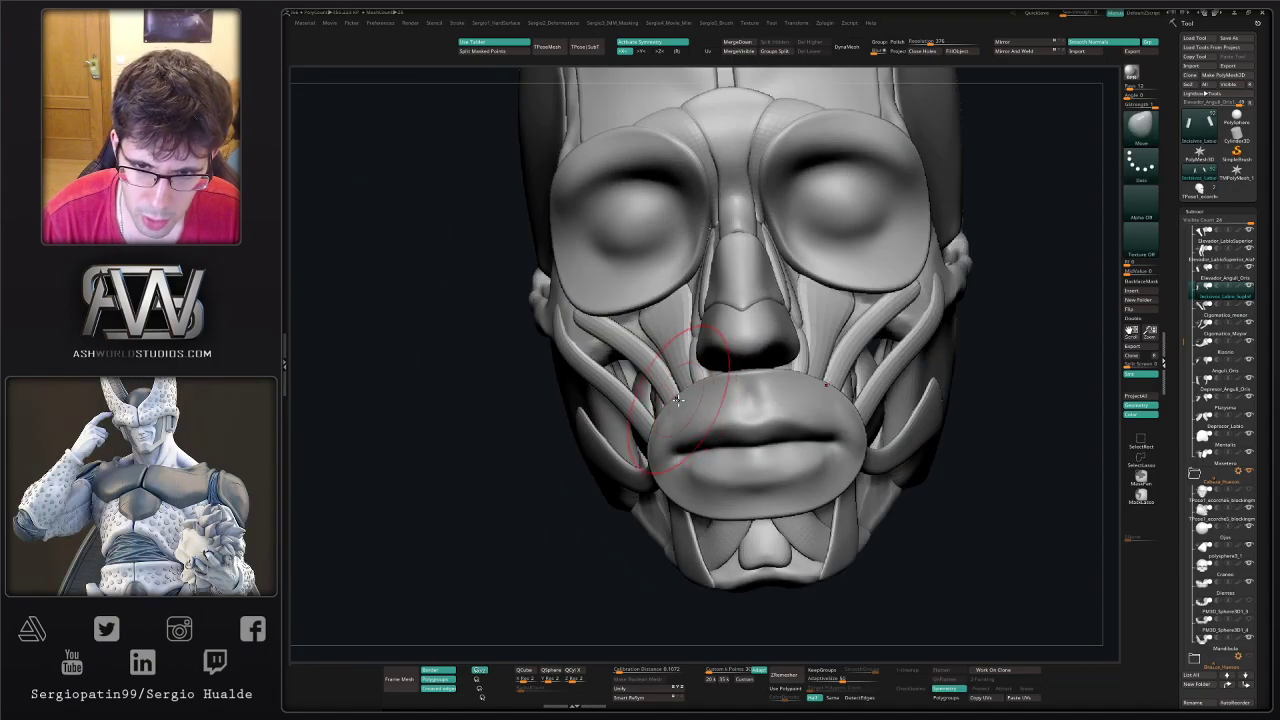
pyautogui.moveTo(678, 400); pyautogui.dragTo(929, 366, button='right')
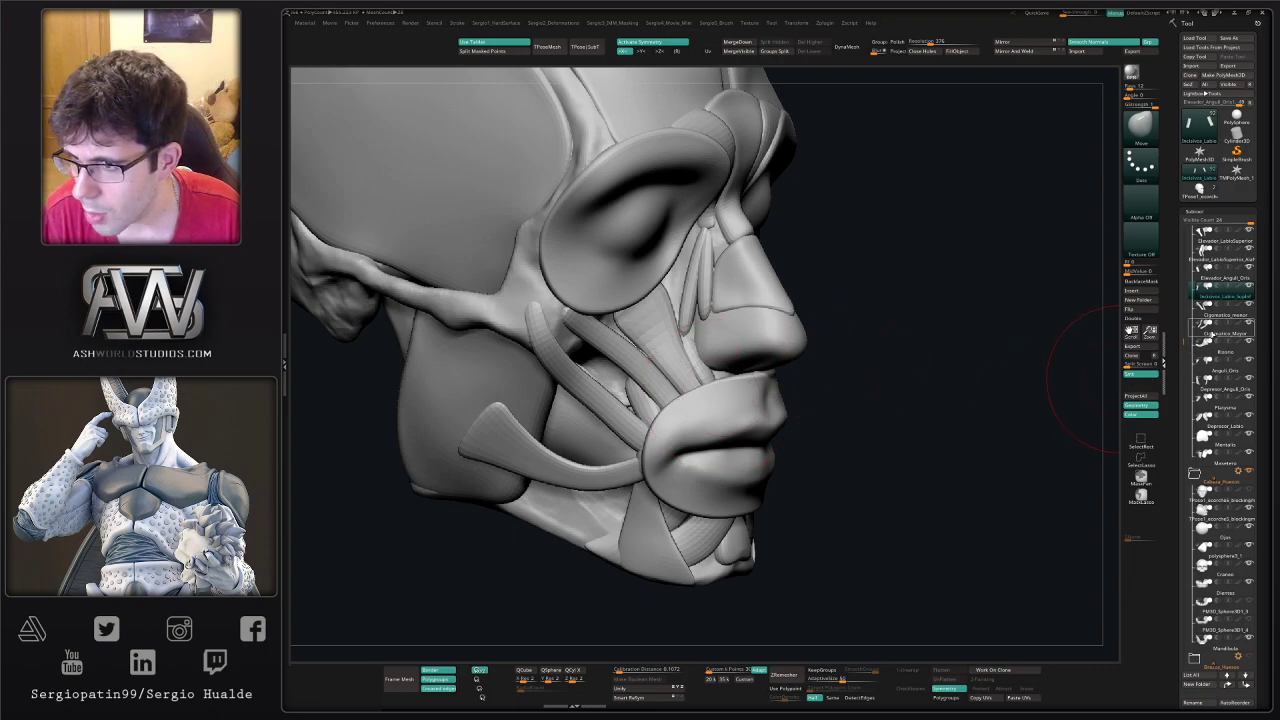
# - Hide both Cigomatico muscles and reorder the subtools, placing the two LabioSuperior elevators above the Cigomatico pair and Elevador_Anguli_Oris
pyautogui.click(1240, 316)
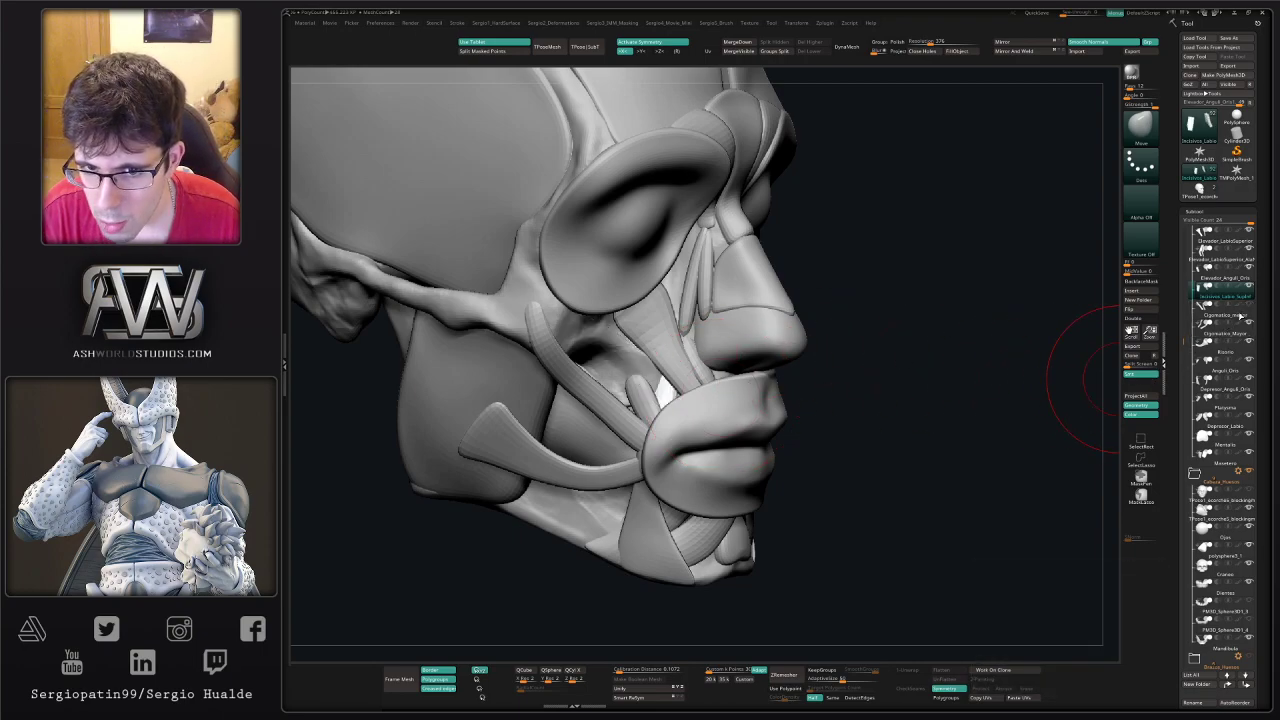
pyautogui.click(1249, 326)
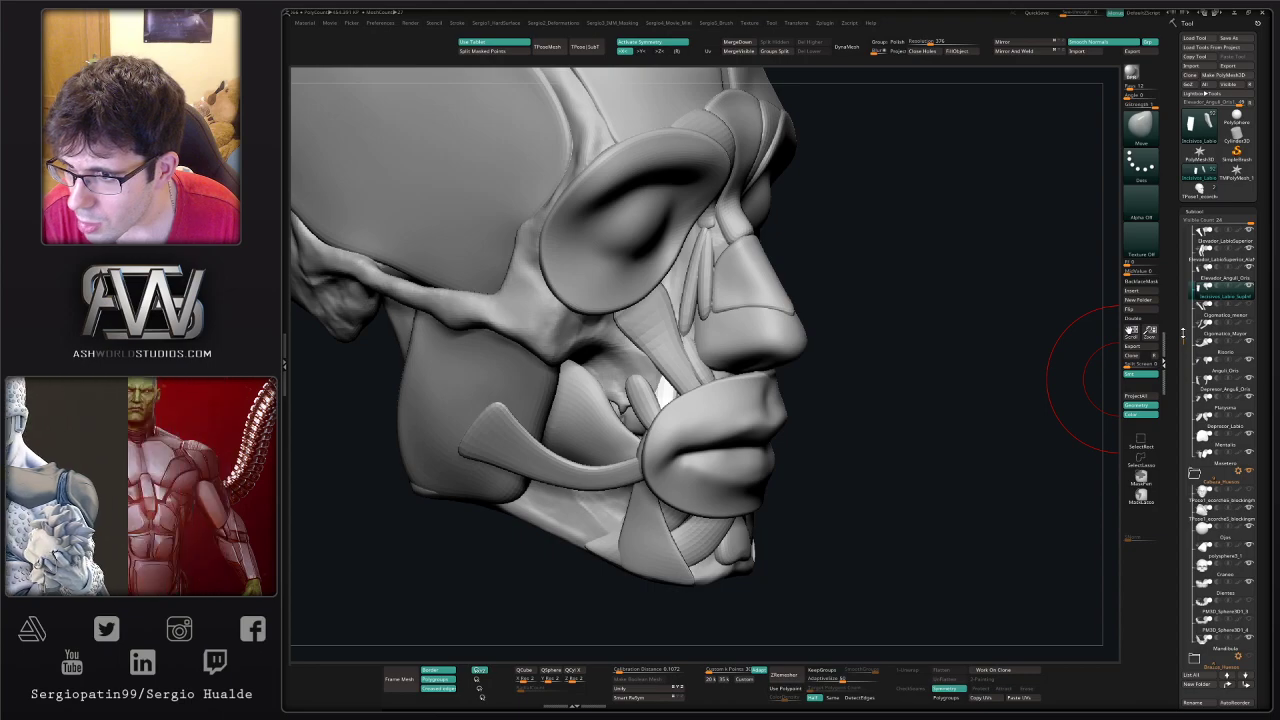
pyautogui.moveTo(1184, 340); pyautogui.dragTo(1185, 314)
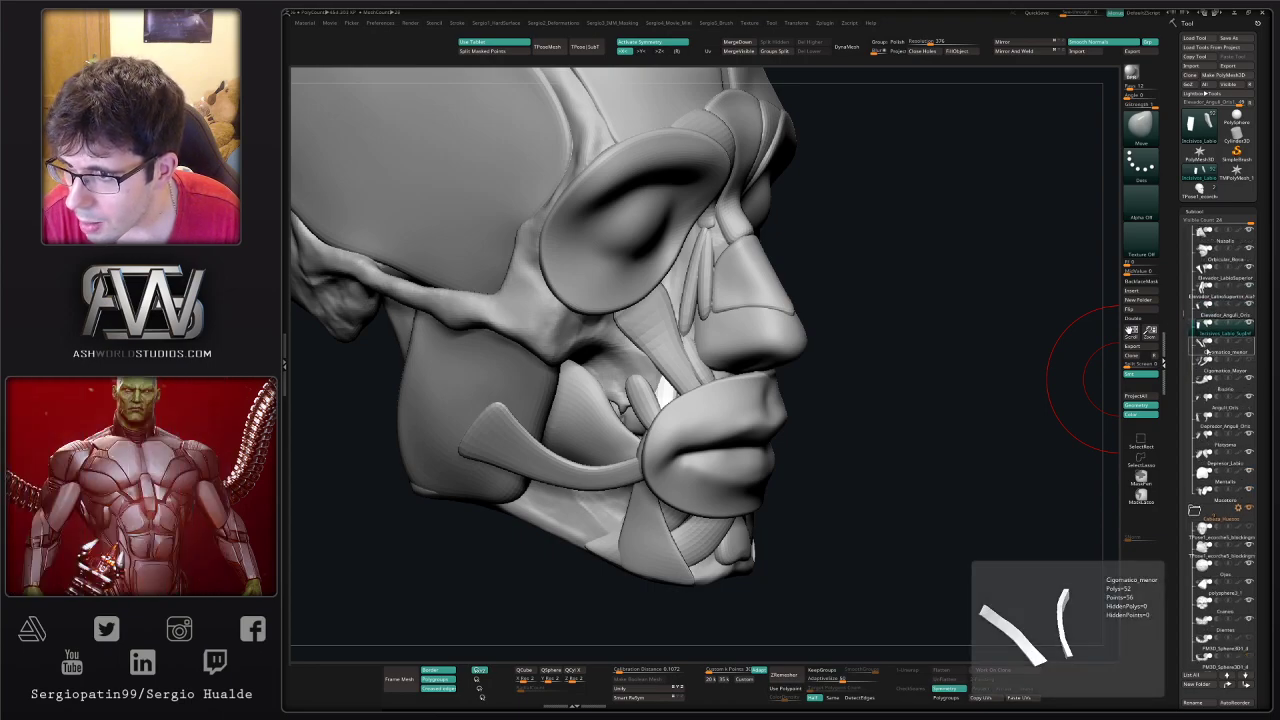
pyautogui.moveTo(1208, 355)
pyautogui.moveTo(1207, 356); pyautogui.dragTo(1212, 272)
pyautogui.moveTo(1205, 379); pyautogui.dragTo(1213, 316)
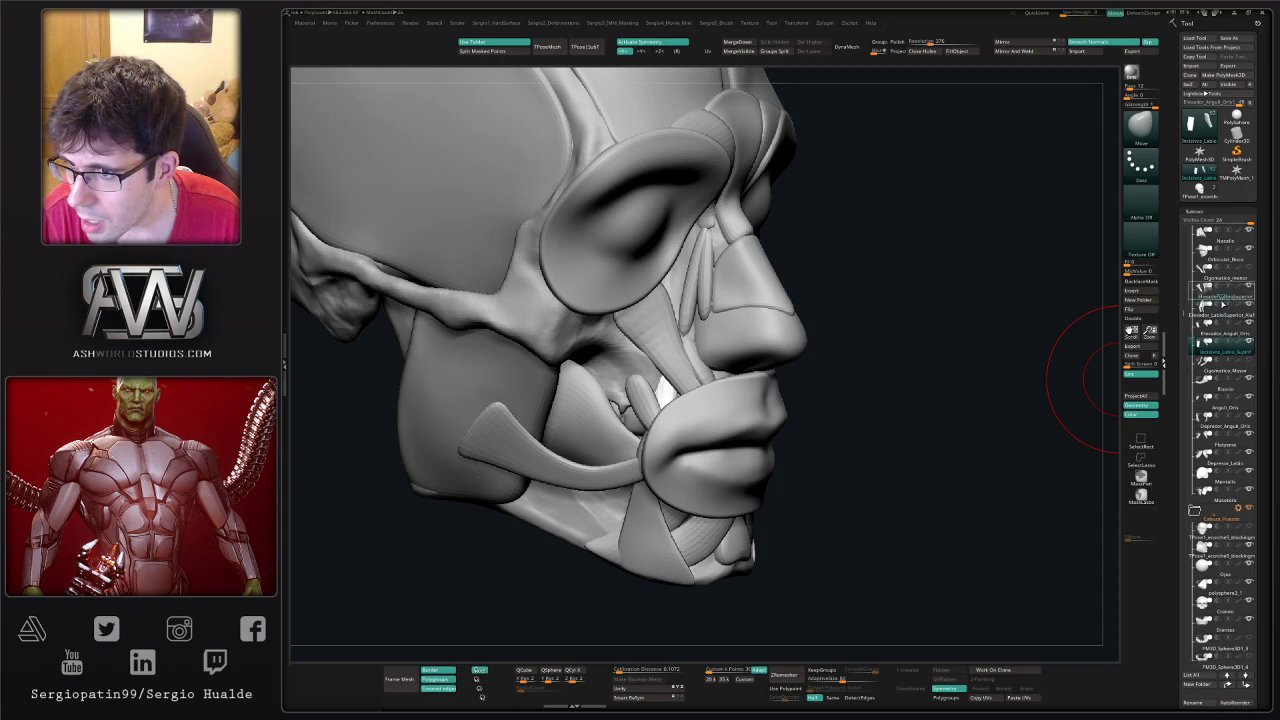
pyautogui.moveTo(1213, 316)
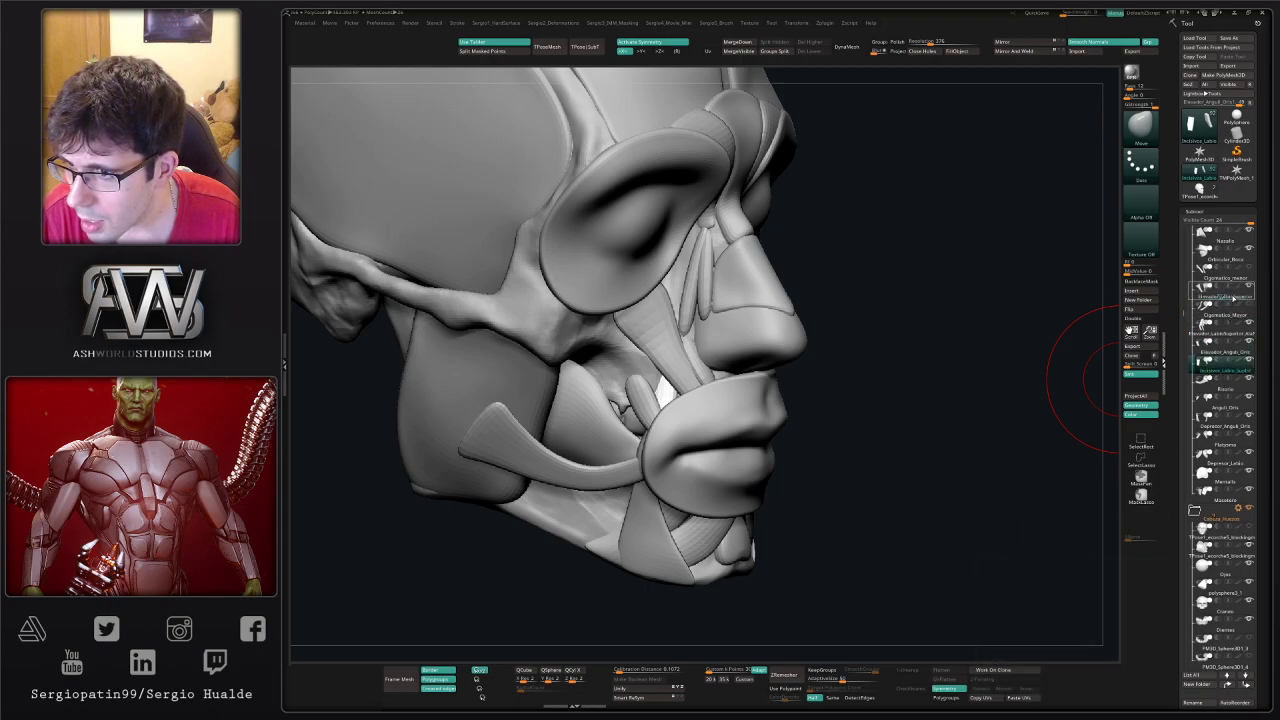
pyautogui.moveTo(1234, 274)
pyautogui.mouseDown()
pyautogui.moveTo(1236, 292)
pyautogui.moveTo(1234, 277)
pyautogui.mouseUp()
pyautogui.moveTo(1228, 333)
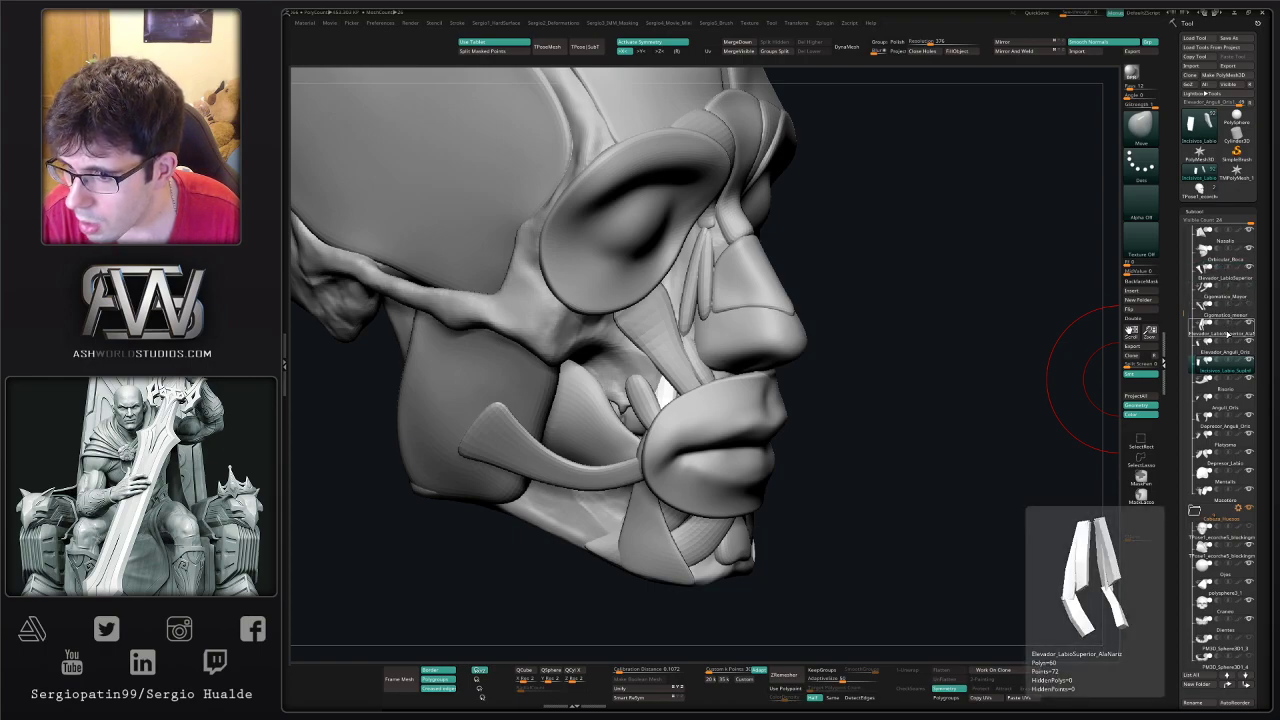
pyautogui.moveTo(1228, 336); pyautogui.dragTo(1232, 298)
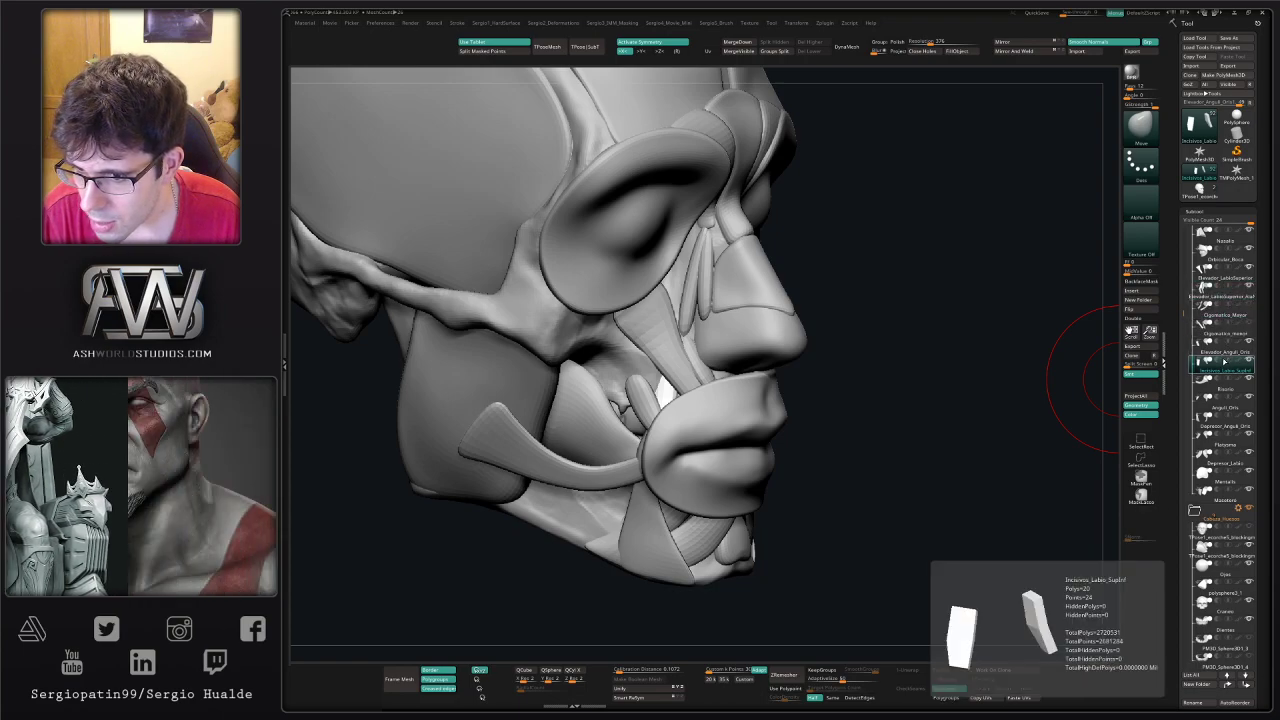
# - Shape the Incisivos strip above the mouth corner with the Move brush, fitting it against the bone behind the upper lip
pyautogui.moveTo(1182, 315); pyautogui.dragTo(1181, 320)
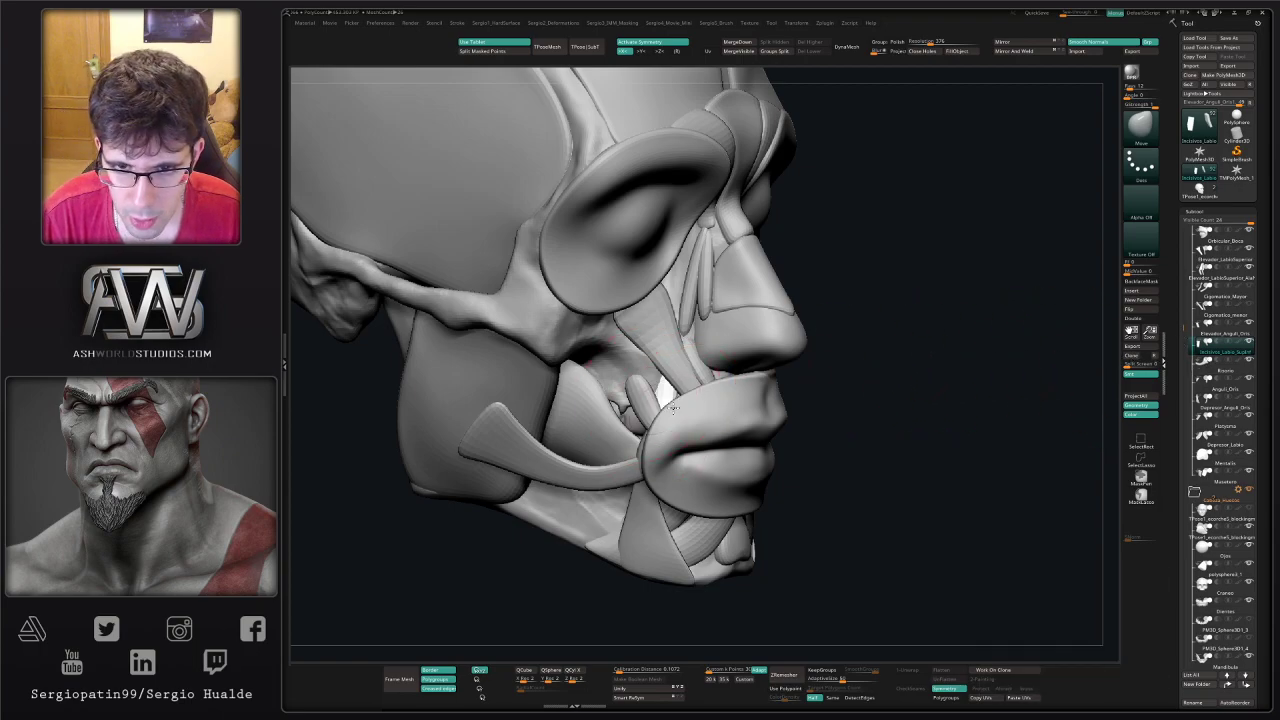
pyautogui.hotkey('alt', 's')
pyautogui.moveTo(682, 395); pyautogui.dragTo(674, 377)
pyautogui.hotkey('alt', 's')
pyautogui.moveTo(664, 394); pyautogui.dragTo(668, 372, button='right')
pyautogui.moveTo(667, 371); pyautogui.dragTo(674, 374)
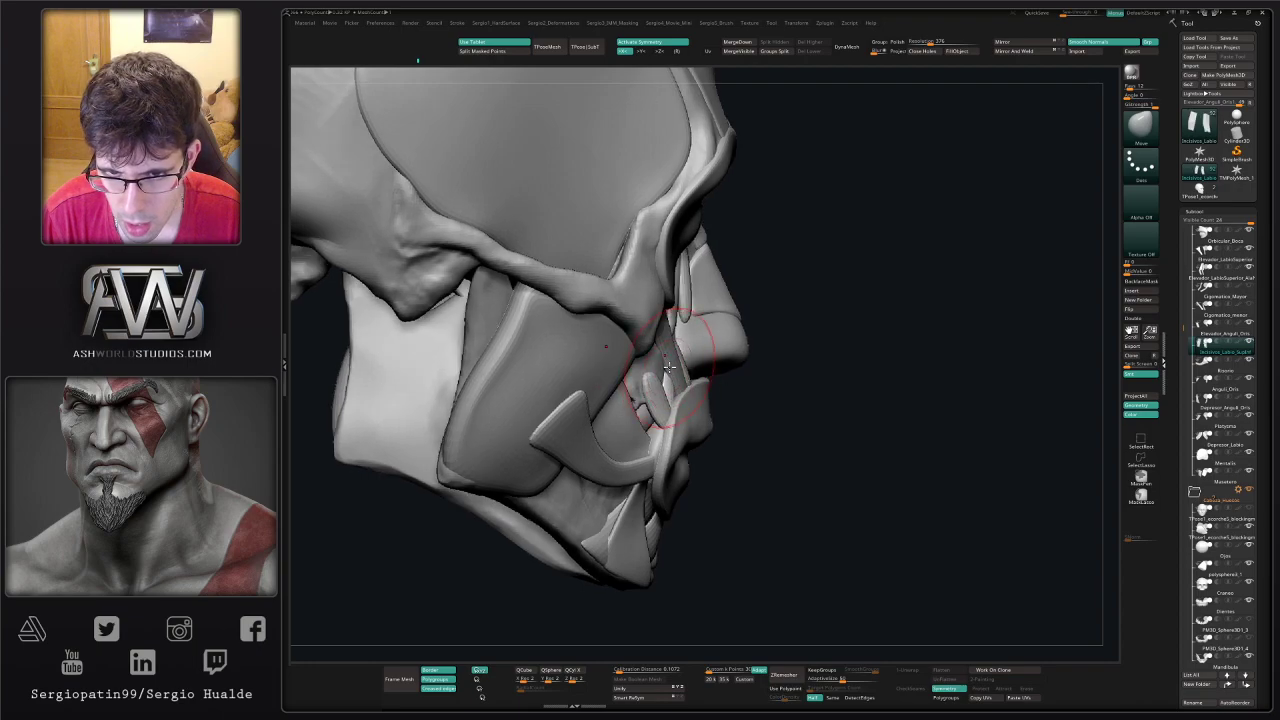
pyautogui.moveTo(674, 375); pyautogui.dragTo(646, 377, button='right')
pyautogui.moveTo(645, 376); pyautogui.dragTo(833, 346)
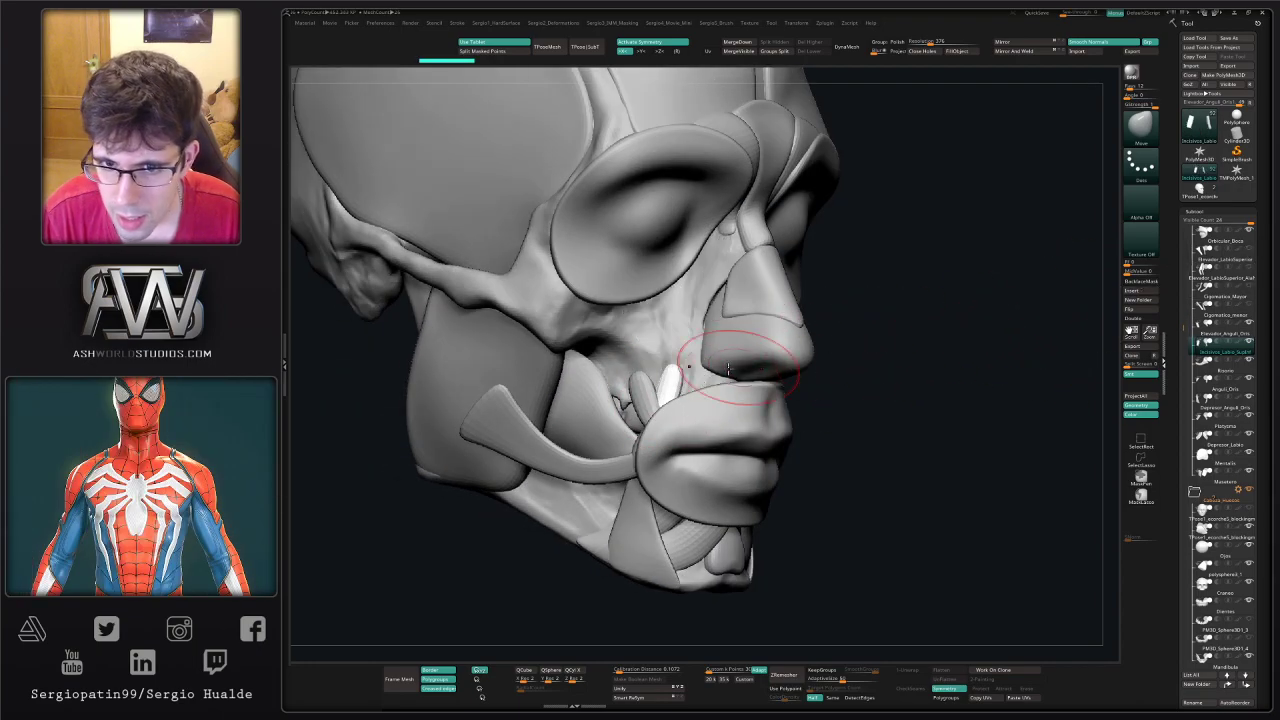
pyautogui.moveTo(729, 368); pyautogui.dragTo(683, 373)
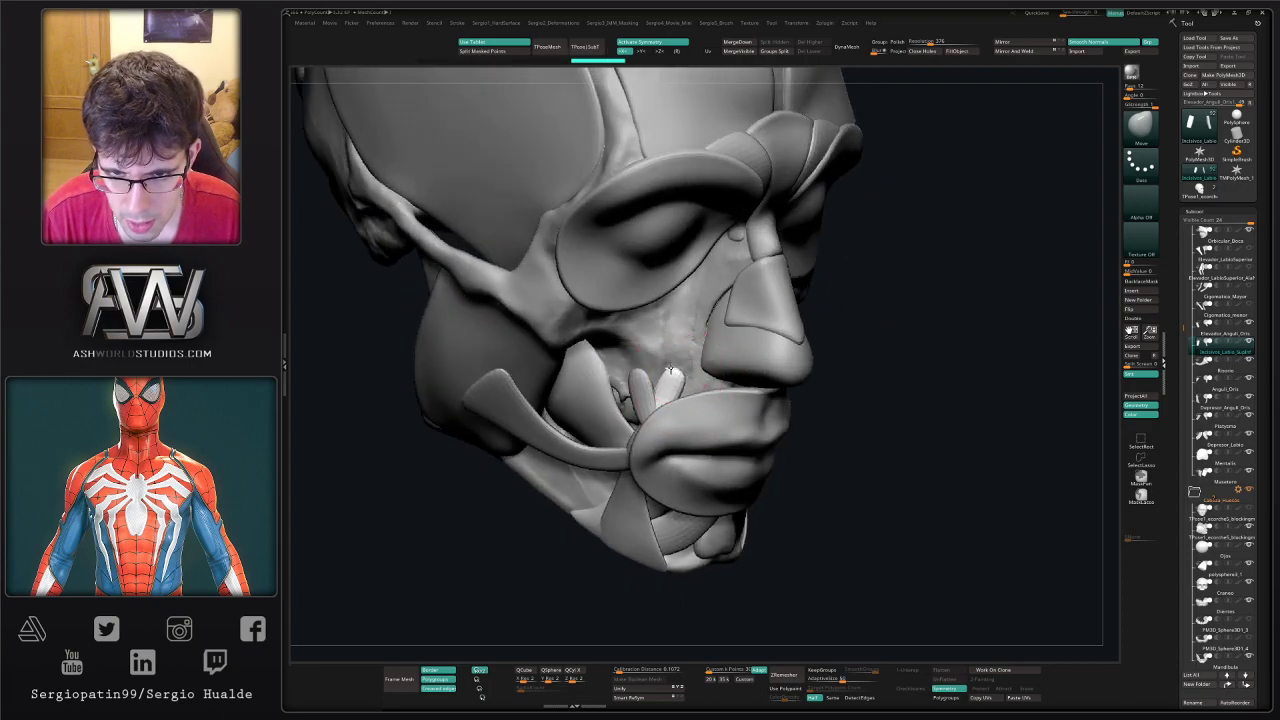
pyautogui.keyDown('ctrl'); pyautogui.moveTo(684, 377); pyautogui.dragTo(688, 430, button='right'); pyautogui.keyUp('ctrl')
pyautogui.moveTo(688, 430)
pyautogui.mouseDown(button='right')
pyautogui.moveTo(668, 374)
pyautogui.moveTo(686, 426)
pyautogui.mouseUp(button='right')
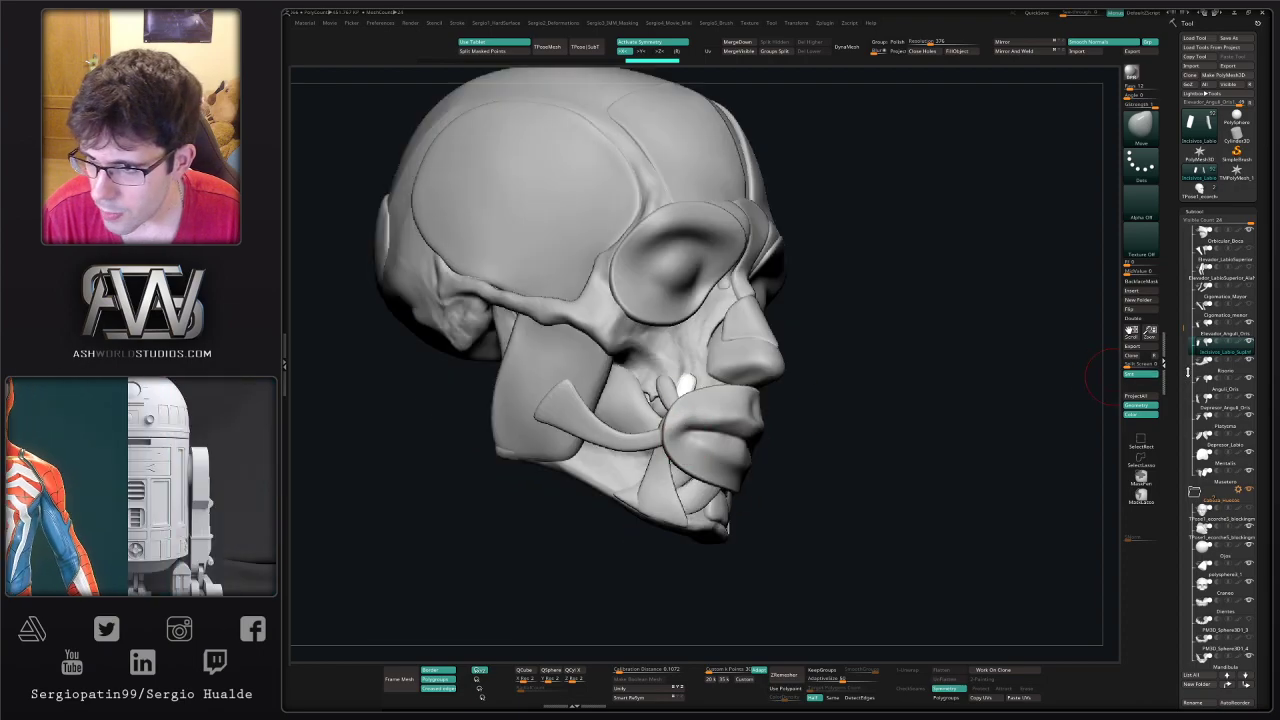
# - Hide the mouth's orbicular muscle and copy the Incisivos strip down beside the lower teeth, rotating the copy into place with the gizmo
pyautogui.click(1248, 231)
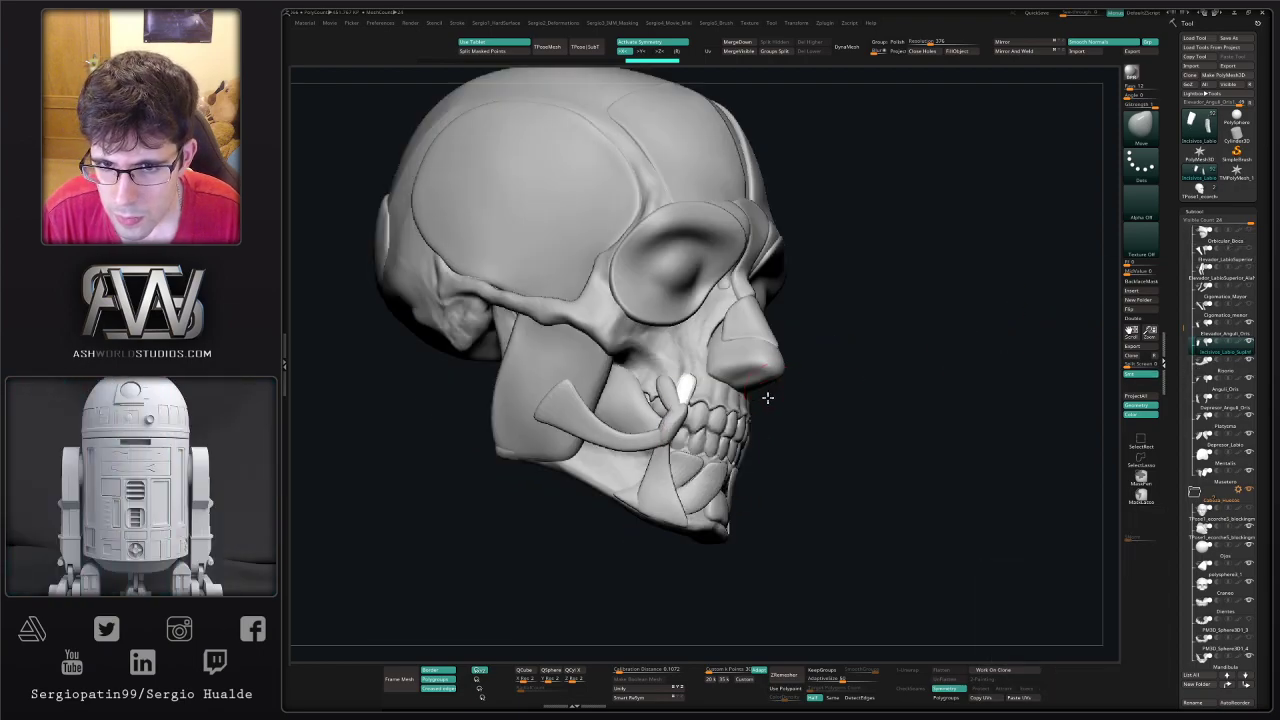
pyautogui.moveTo(766, 397)
pyautogui.mouseDown(button='right')
pyautogui.moveTo(672, 394)
pyautogui.moveTo(765, 385)
pyautogui.moveTo(761, 343)
pyautogui.mouseUp(button='right')
pyautogui.moveTo(761, 343)
pyautogui.mouseDown(button='right')
pyautogui.moveTo(725, 350)
pyautogui.moveTo(772, 362)
pyautogui.moveTo(715, 385)
pyautogui.mouseUp(button='right')
pyautogui.keyDown('ctrl'); pyautogui.moveTo(715, 385); pyautogui.dragTo(711, 364, button='right'); pyautogui.keyUp('ctrl')
pyautogui.press('w')
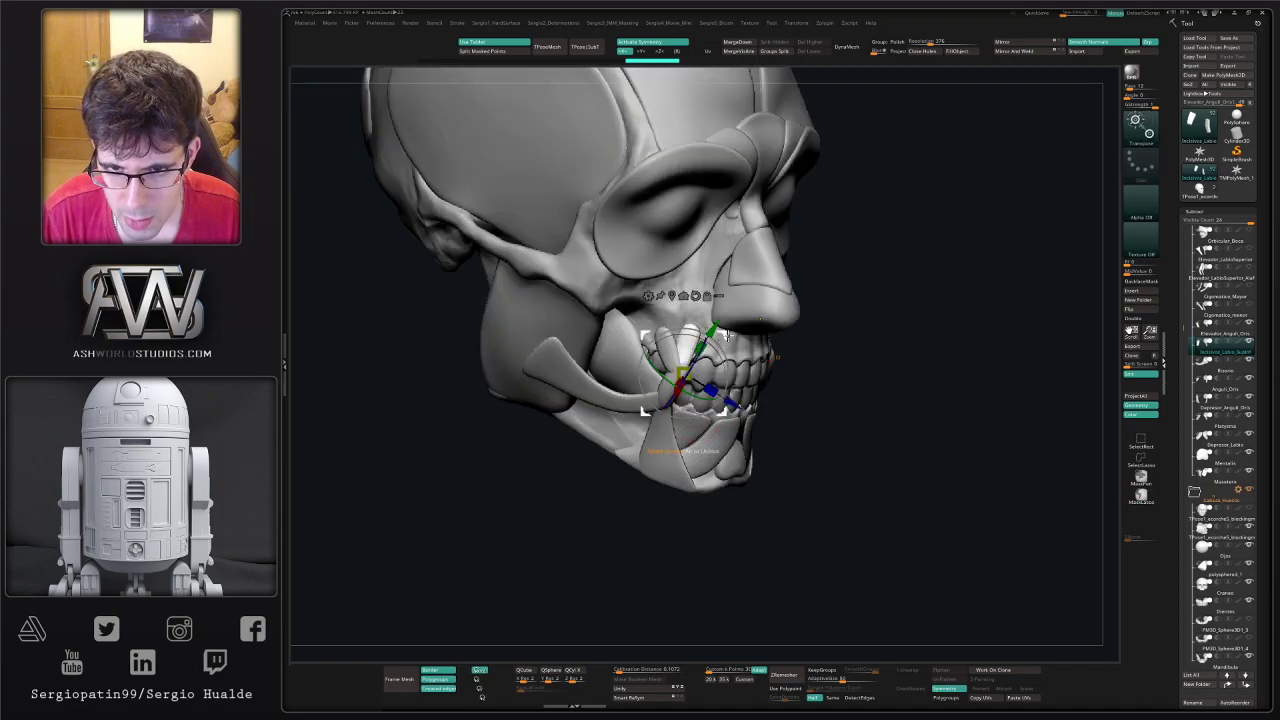
pyautogui.moveTo(728, 336); pyautogui.dragTo(719, 397)
pyautogui.moveTo(717, 453); pyautogui.dragTo(640, 500)
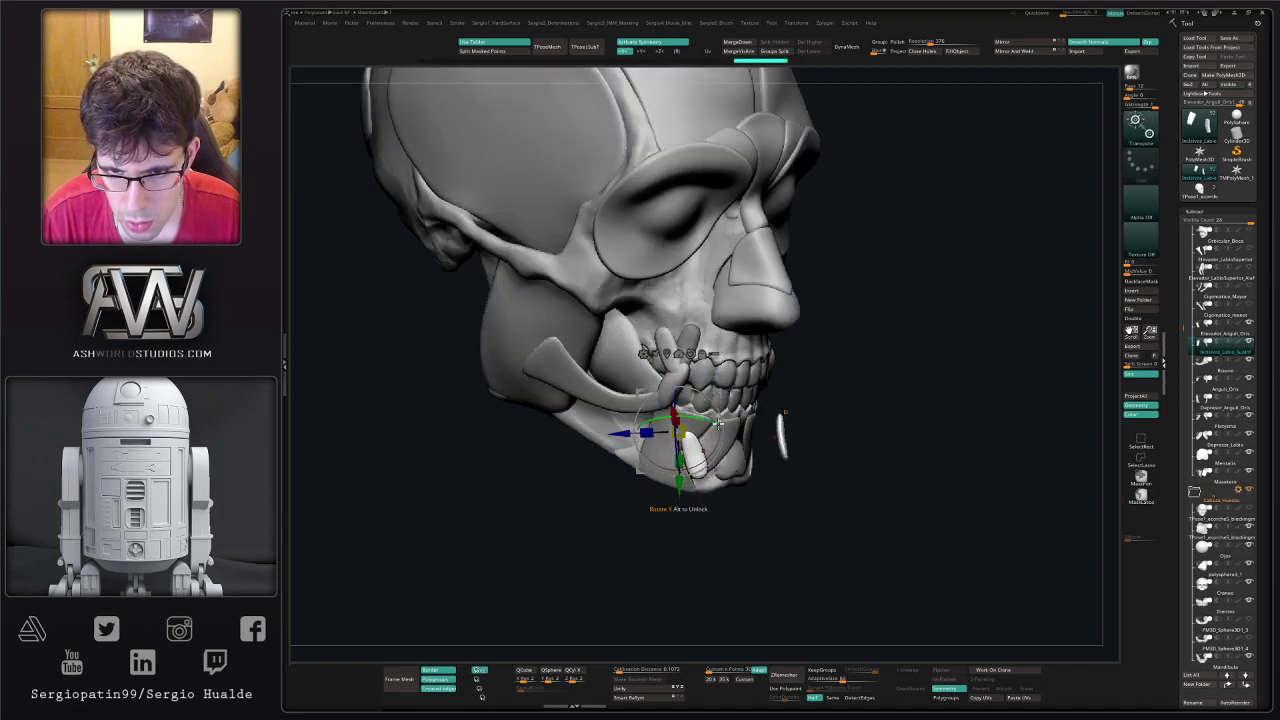
pyautogui.moveTo(722, 393); pyautogui.dragTo(700, 357)
pyautogui.moveTo(700, 357); pyautogui.dragTo(736, 392, button='right')
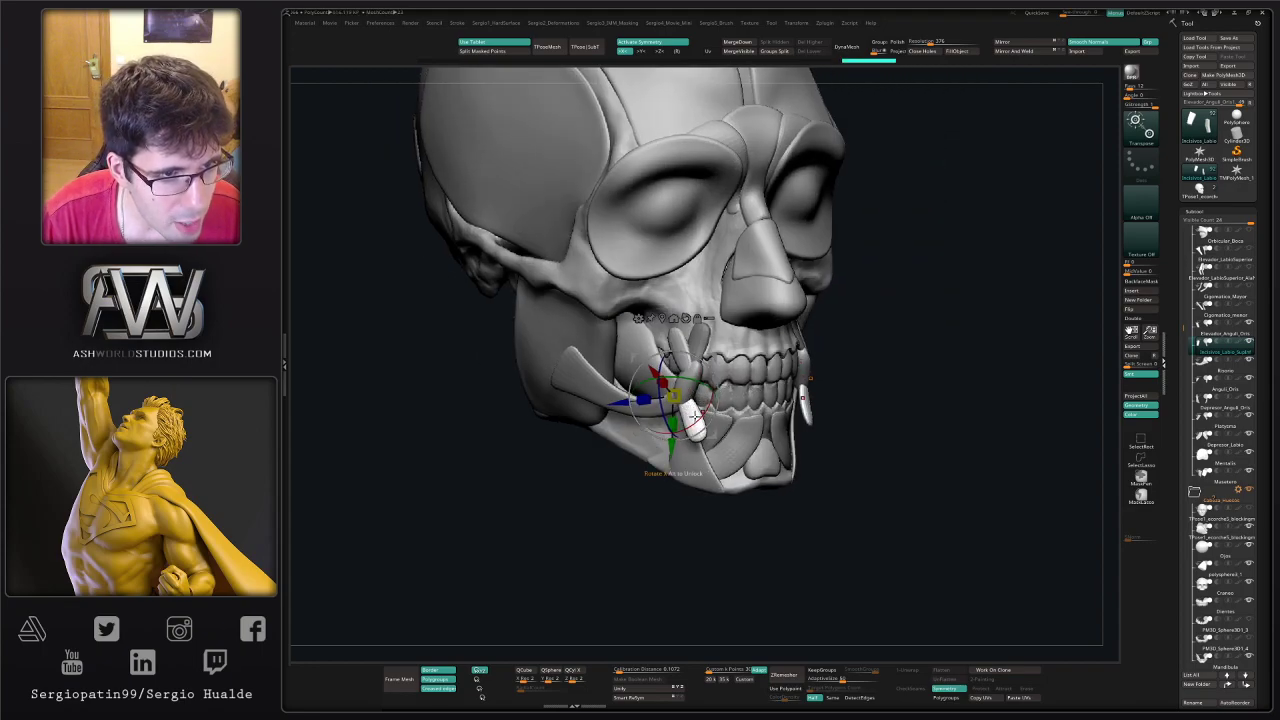
pyautogui.moveTo(696, 430); pyautogui.dragTo(676, 423, button='right')
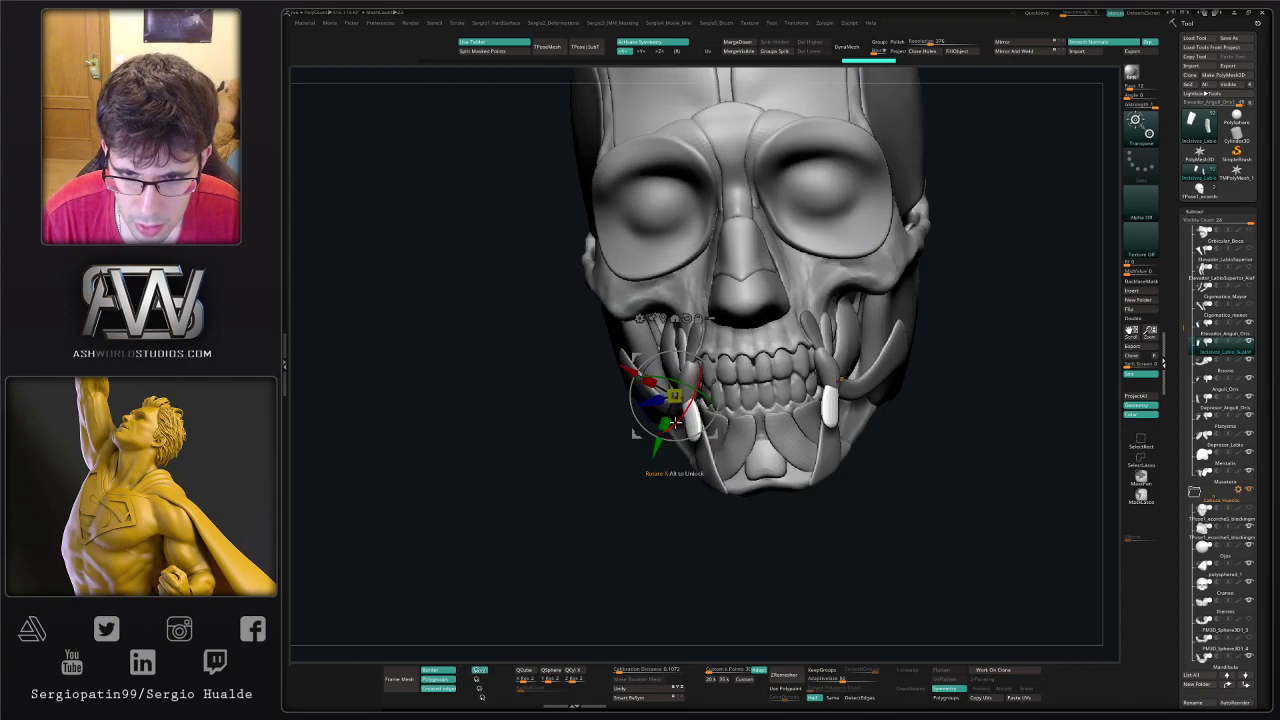
pyautogui.moveTo(678, 433); pyautogui.dragTo(692, 430)
pyautogui.moveTo(692, 430); pyautogui.dragTo(714, 446, button='right')
# - Stretch the lower Incisivos strip inward from the mouth corner towards the chin with the Move brush
pyautogui.press('q')
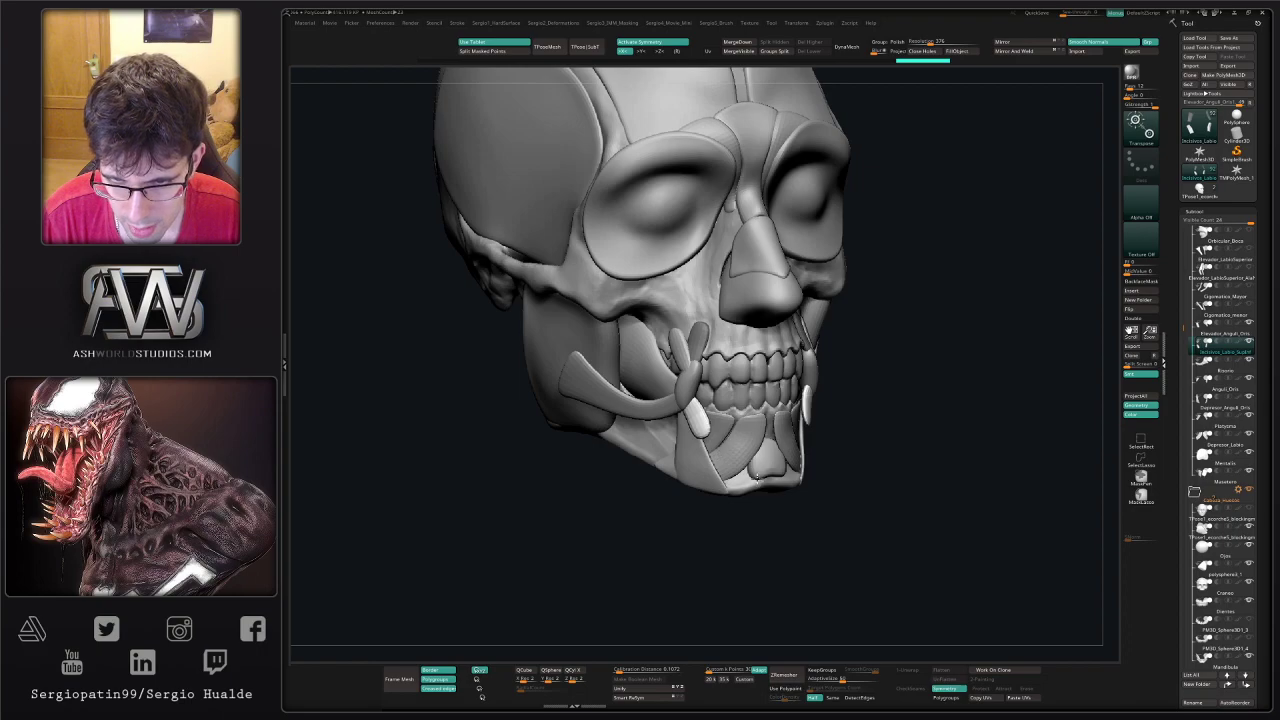
pyautogui.hotkey('ctrl', 'z')
pyautogui.press('q')
pyautogui.moveTo(732, 456); pyautogui.dragTo(751, 473)
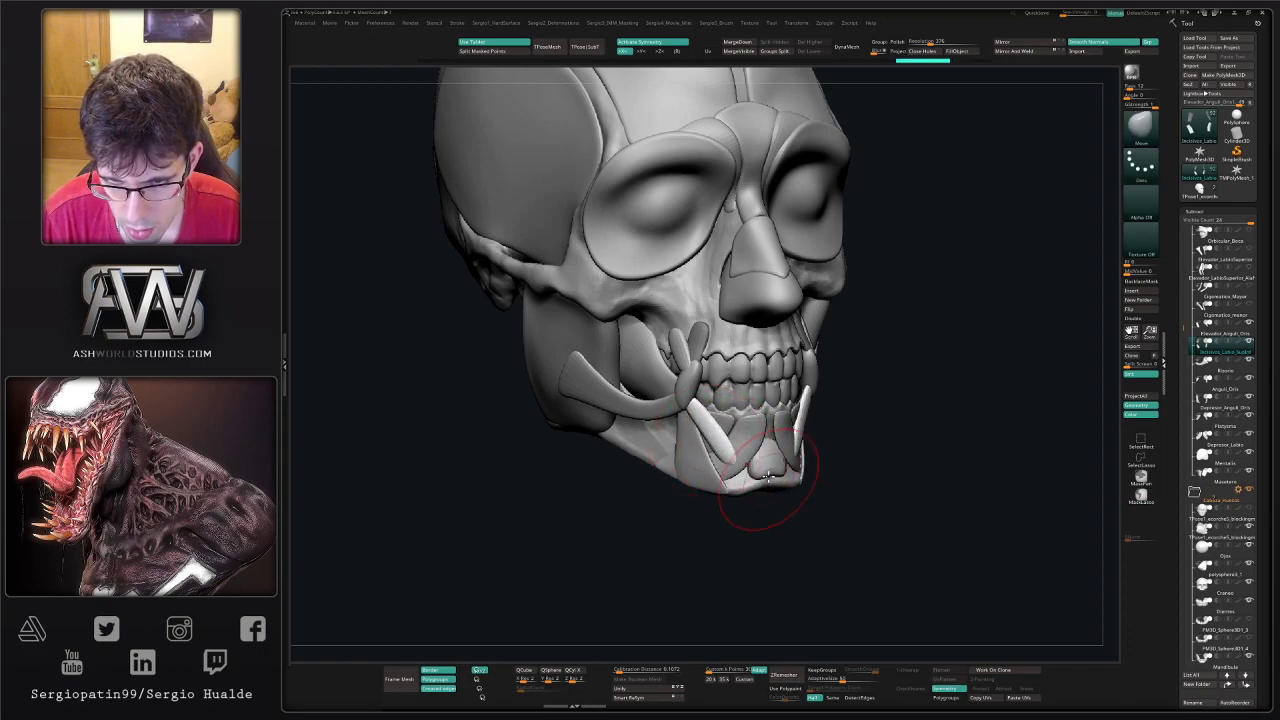
pyautogui.moveTo(768, 476); pyautogui.dragTo(747, 456, button='right')
pyautogui.press('s')
pyautogui.moveTo(747, 455); pyautogui.dragTo(743, 455)
pyautogui.press('q')
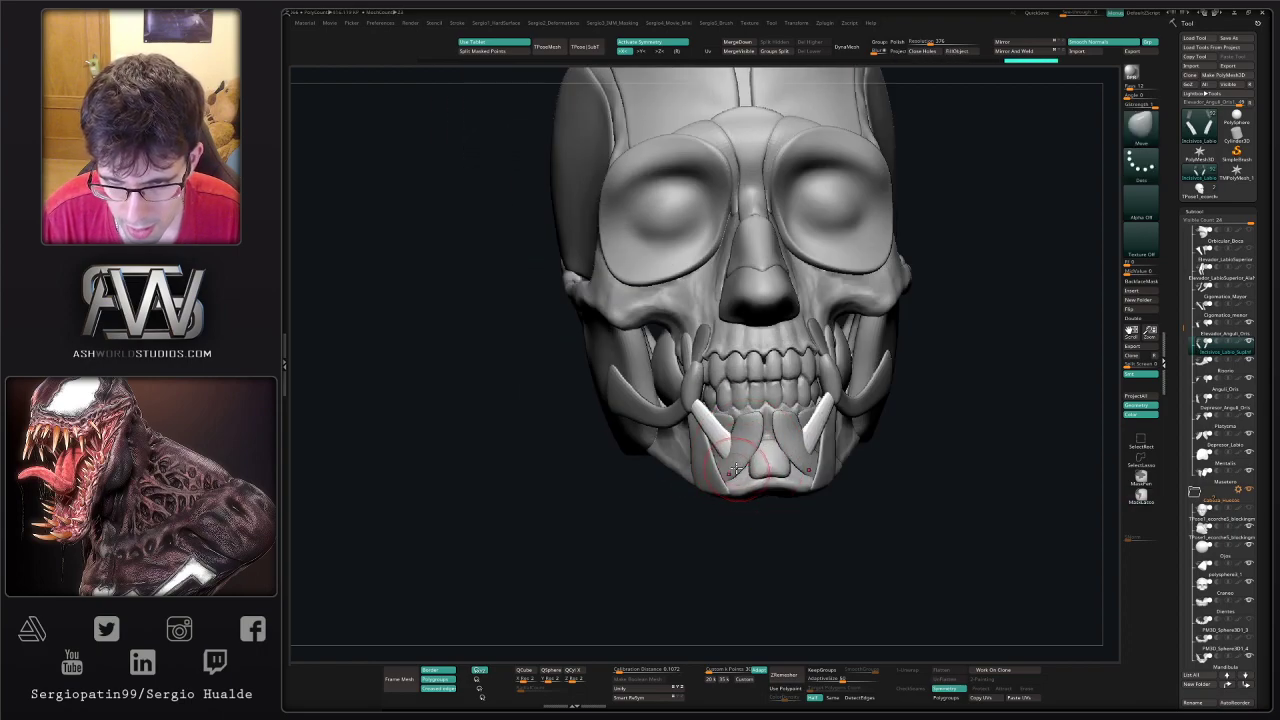
pyautogui.moveTo(735, 468)
pyautogui.mouseDown(button='right')
pyautogui.moveTo(716, 440)
pyautogui.moveTo(708, 468)
pyautogui.mouseUp(button='right')
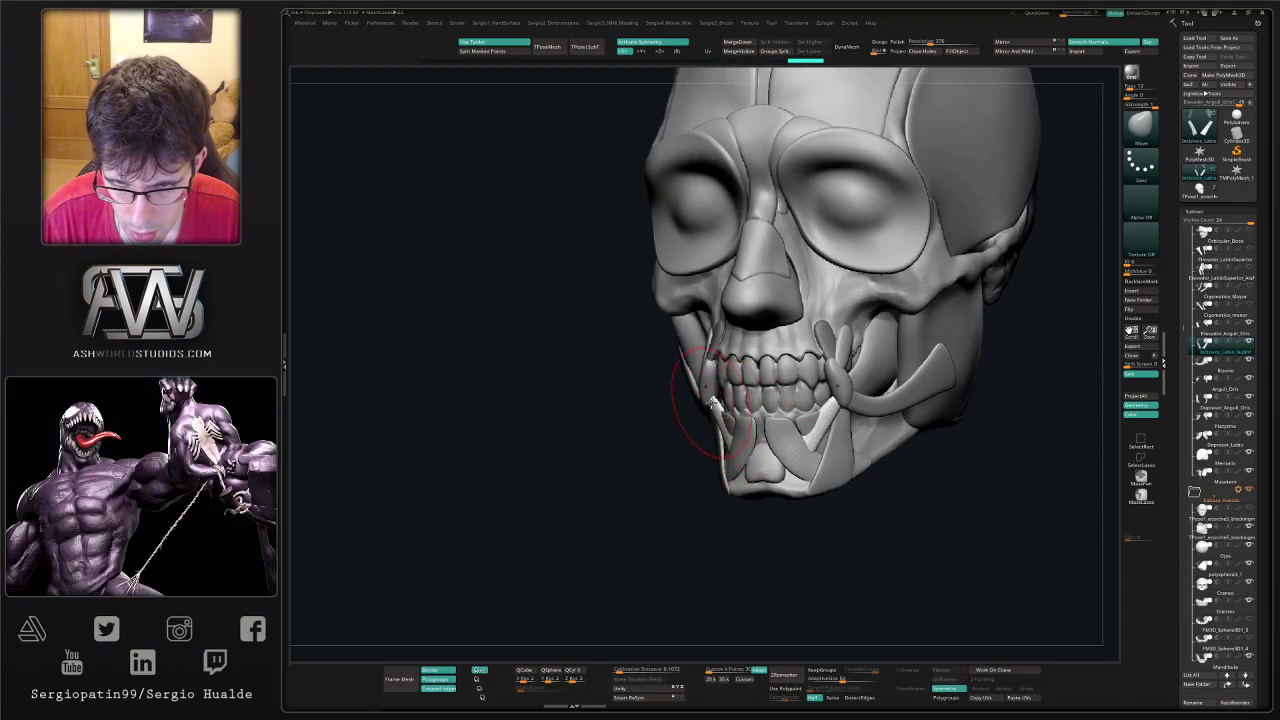
pyautogui.moveTo(713, 403)
pyautogui.mouseDown(button='right')
pyautogui.moveTo(732, 402)
pyautogui.moveTo(713, 434)
pyautogui.moveTo(738, 410)
pyautogui.mouseUp(button='right')
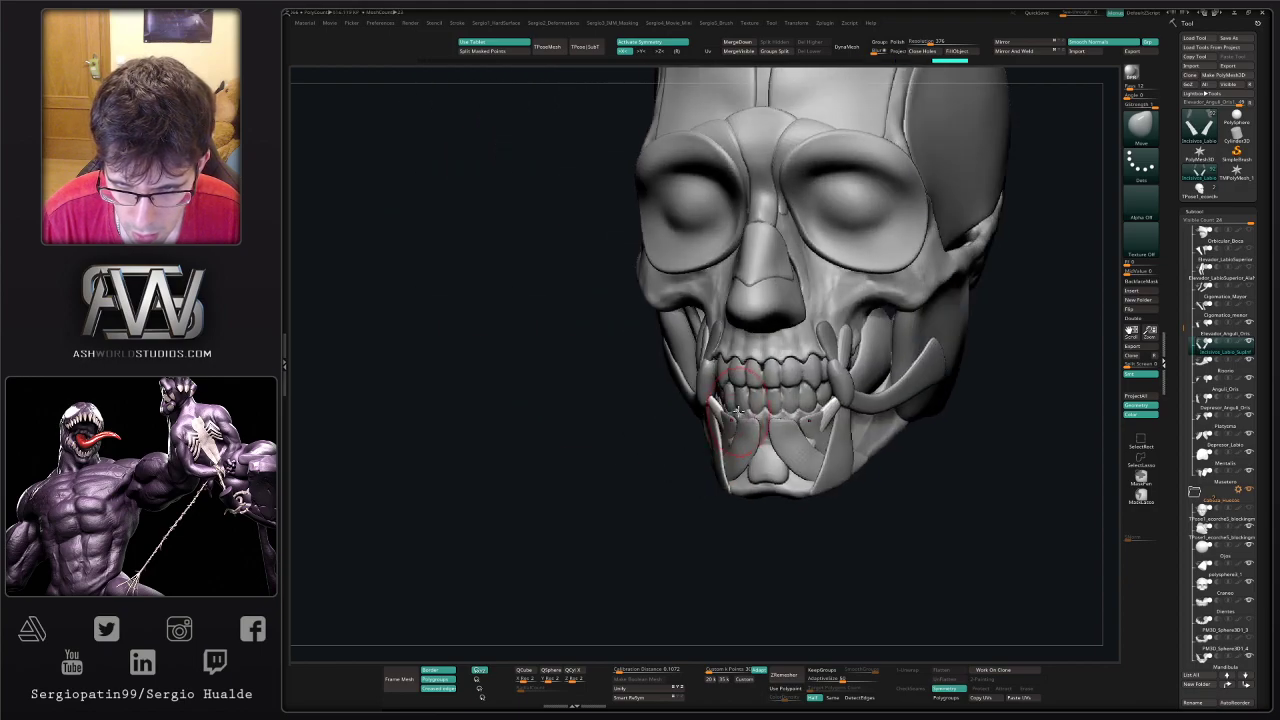
# - Refine the Platysma near the mouth corner and fit the lower Incisivos strip closer to the jaw with the Move brush
pyautogui.keyDown('alt'); pyautogui.click(731, 424); pyautogui.keyUp('alt')
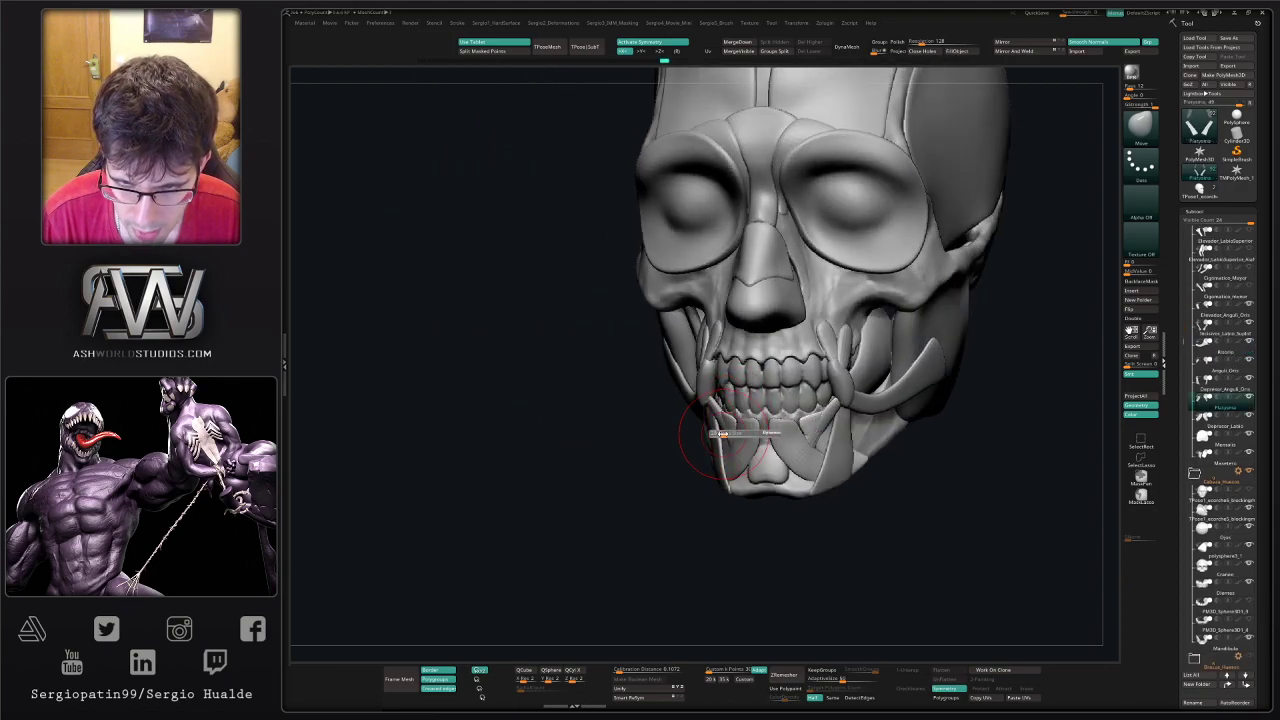
pyautogui.moveTo(718, 425)
pyautogui.mouseDown(button='right')
pyautogui.moveTo(712, 413)
pyautogui.moveTo(733, 402)
pyautogui.moveTo(720, 430)
pyautogui.moveTo(735, 402)
pyautogui.moveTo(714, 476)
pyautogui.moveTo(726, 454)
pyautogui.mouseUp(button='right')
pyautogui.keyDown('alt'); pyautogui.click(733, 412); pyautogui.keyUp('alt')
pyautogui.moveTo(758, 405); pyautogui.dragTo(738, 385, button='right')
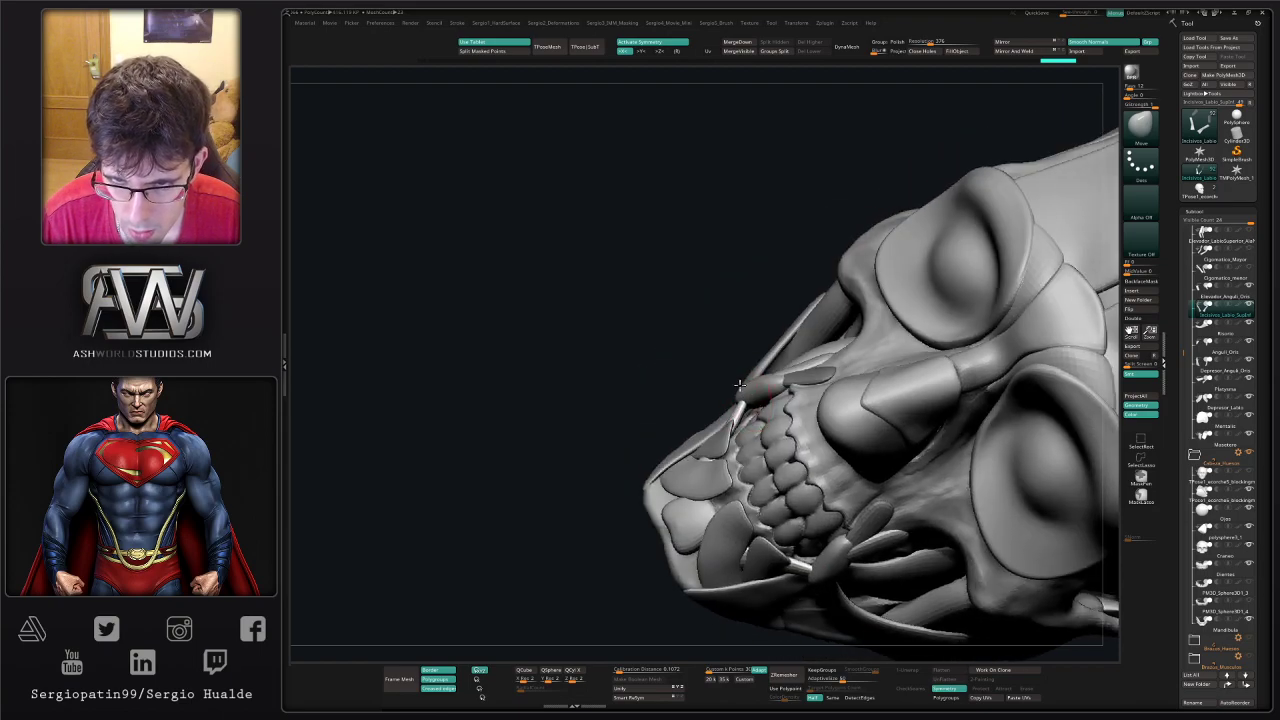
pyautogui.moveTo(739, 384); pyautogui.dragTo(722, 428)
pyautogui.moveTo(720, 473)
pyautogui.mouseDown(button='right')
pyautogui.moveTo(752, 442)
pyautogui.moveTo(698, 446)
pyautogui.mouseUp(button='right')
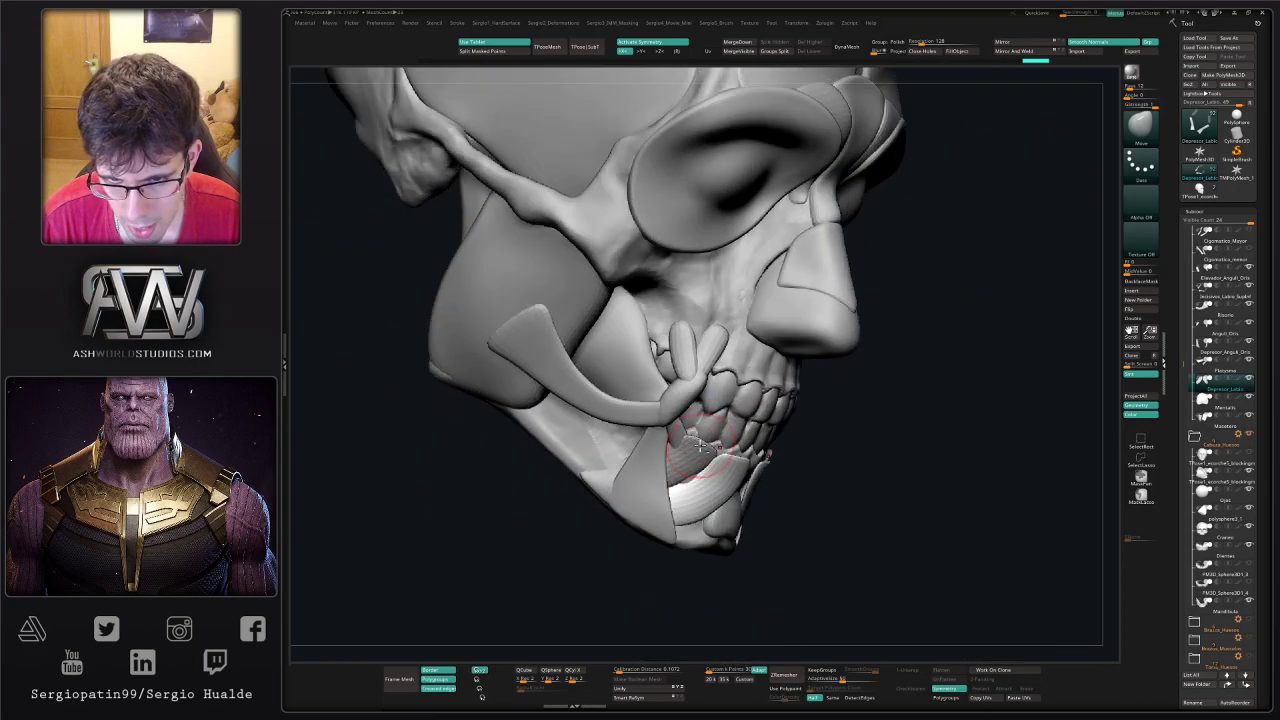
# - Adjust the Platysma and Depresor_Labio strips with the Move brush so they lie over the lower Incisivos strip
pyautogui.keyDown('alt'); pyautogui.click(704, 442); pyautogui.keyUp('alt')
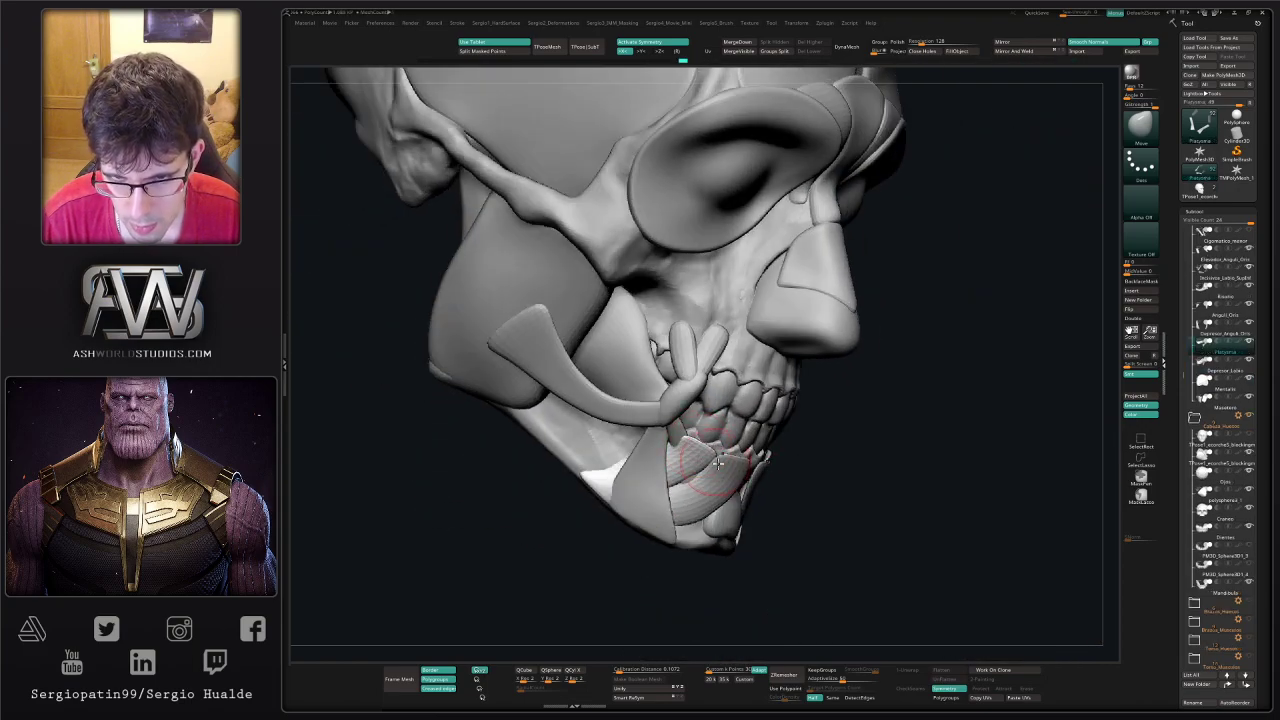
pyautogui.moveTo(718, 462); pyautogui.dragTo(757, 463, button='right')
pyautogui.hotkey('alt', 's')
pyautogui.moveTo(737, 380)
pyautogui.keyDown('ctrl'); pyautogui.mouseDown(button='right')
pyautogui.moveTo(786, 437)
pyautogui.moveTo(786, 389)
pyautogui.moveTo(752, 407)
pyautogui.moveTo(730, 383)
pyautogui.moveTo(780, 440)
pyautogui.moveTo(783, 372)
pyautogui.moveTo(763, 384)
pyautogui.moveTo(809, 387)
pyautogui.moveTo(736, 381)
pyautogui.moveTo(754, 457)
pyautogui.moveTo(766, 423)
pyautogui.mouseUp(button='right'); pyautogui.keyUp('ctrl')
pyautogui.hotkey('alt', 's')
pyautogui.keyDown('alt'); pyautogui.click(724, 372); pyautogui.keyUp('alt')
pyautogui.hotkey('alt', 's')
pyautogui.press('w')
pyautogui.press('q')
pyautogui.hotkey('alt', 'shift', 's')
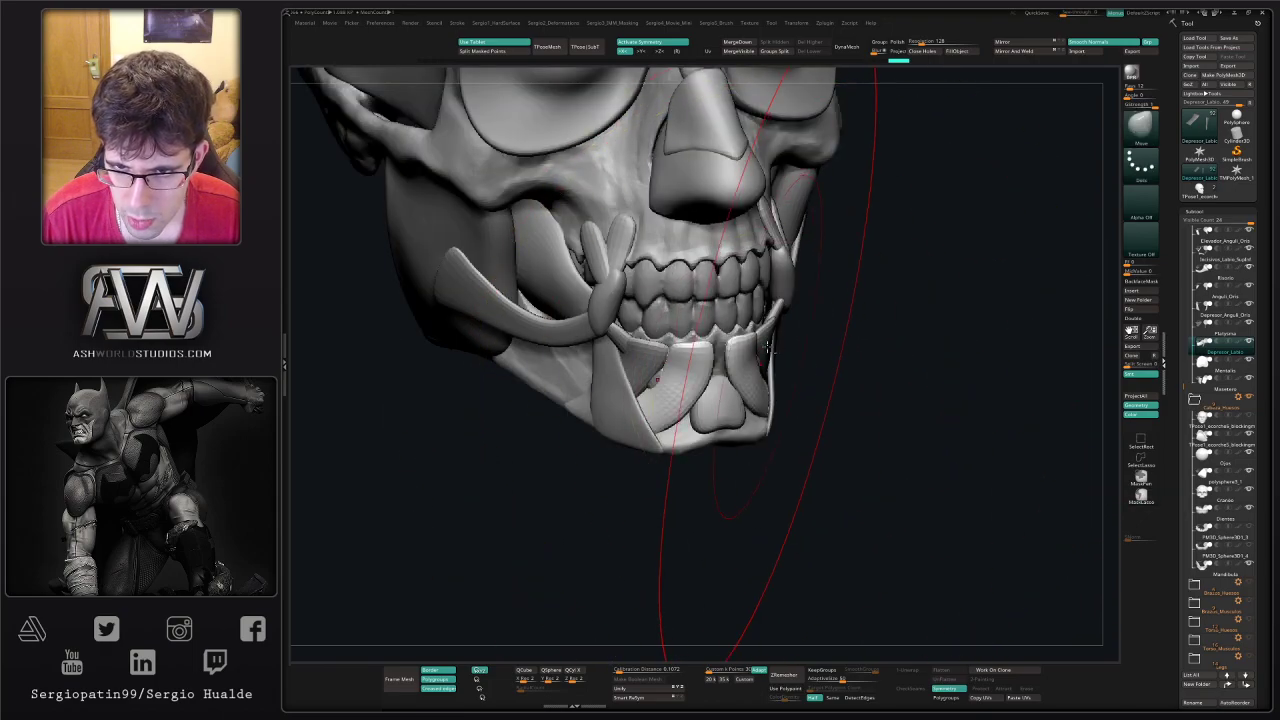
# - Fit the Platysma and Depresor_Anguli_Oris together along the side of the chin with the Move brush
pyautogui.keyDown('alt'); pyautogui.click(772, 358); pyautogui.keyUp('alt')
pyautogui.press('s')
pyautogui.moveTo(806, 397)
pyautogui.mouseDown()
pyautogui.moveTo(755, 398)
pyautogui.moveTo(692, 365)
pyautogui.mouseUp()
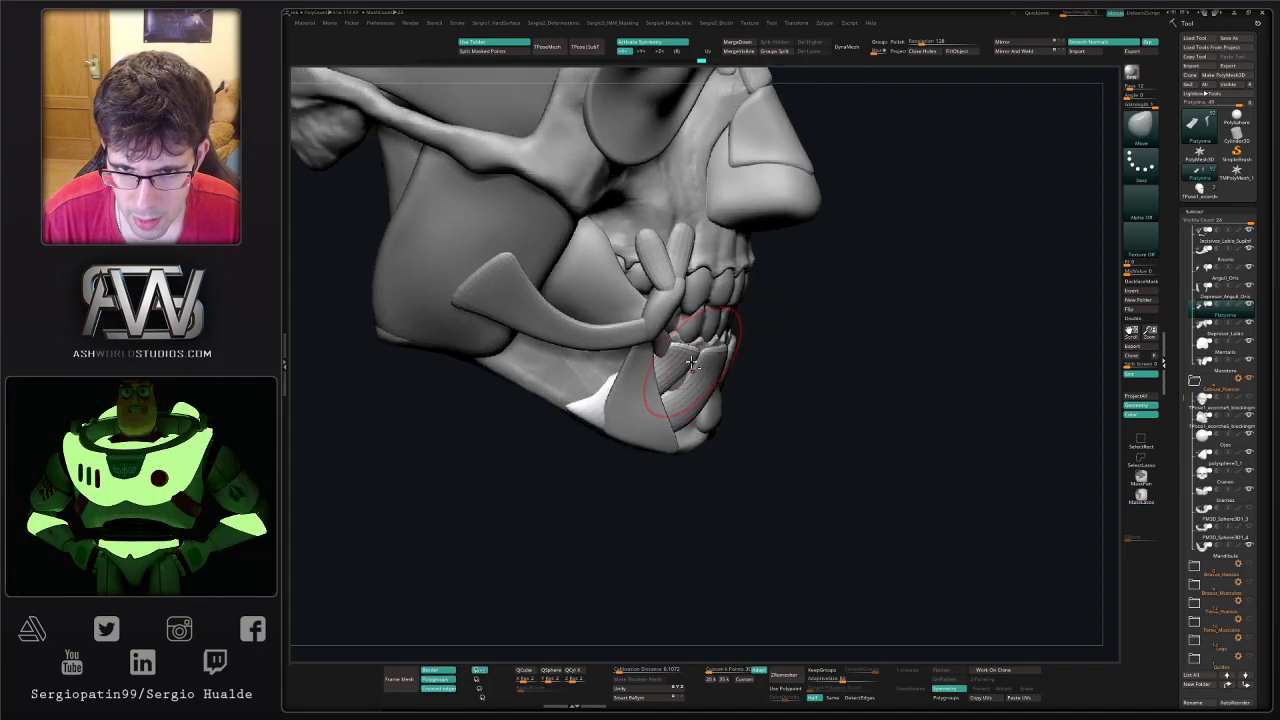
pyautogui.keyDown('alt'); pyautogui.click(648, 383); pyautogui.keyUp('alt')
pyautogui.moveTo(770, 415)
pyautogui.mouseDown()
pyautogui.moveTo(630, 358)
pyautogui.moveTo(641, 371)
pyautogui.mouseUp()
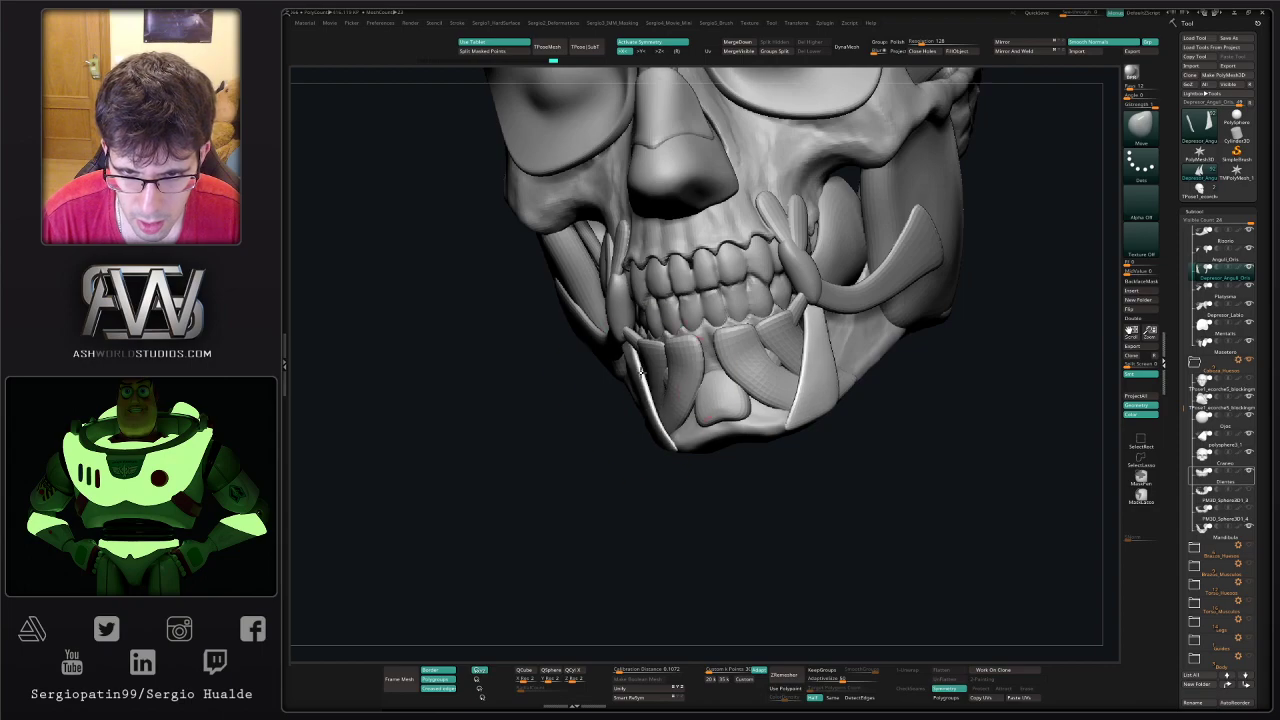
pyautogui.keyDown('alt'); pyautogui.click(646, 366); pyautogui.keyUp('alt')
pyautogui.moveTo(552, 388); pyautogui.dragTo(677, 360)
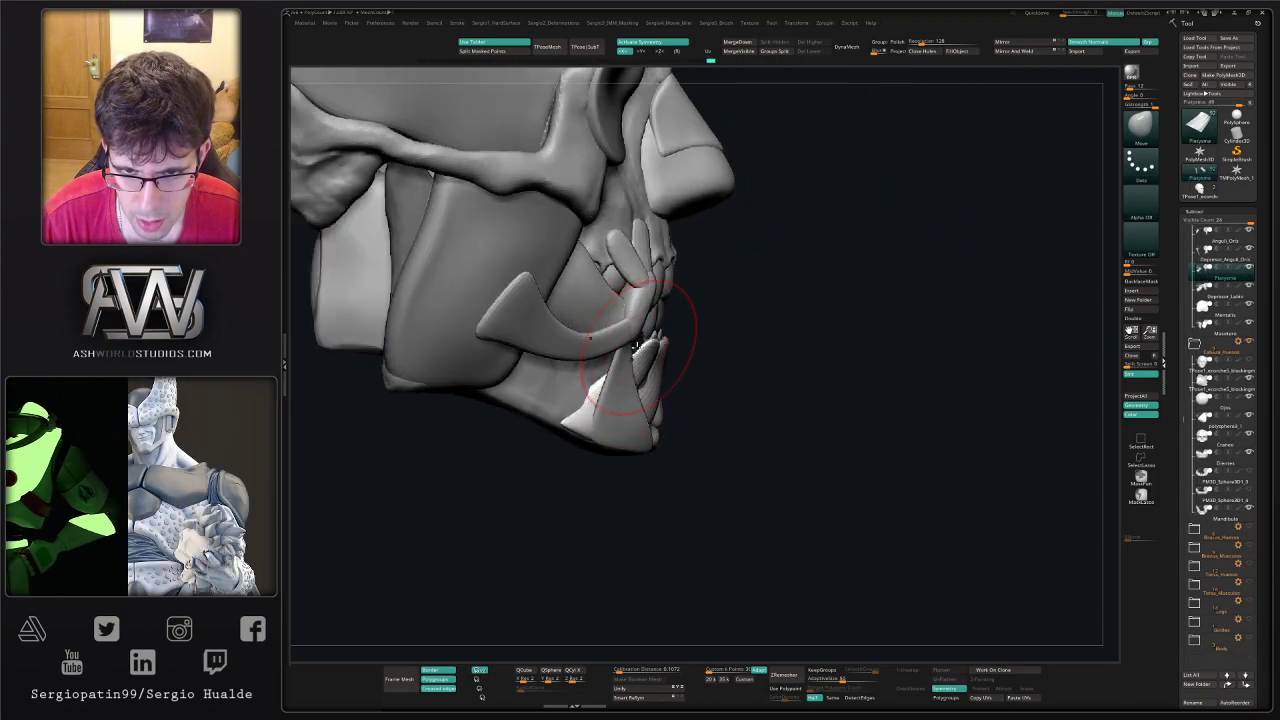
pyautogui.moveTo(623, 337); pyautogui.dragTo(603, 368)
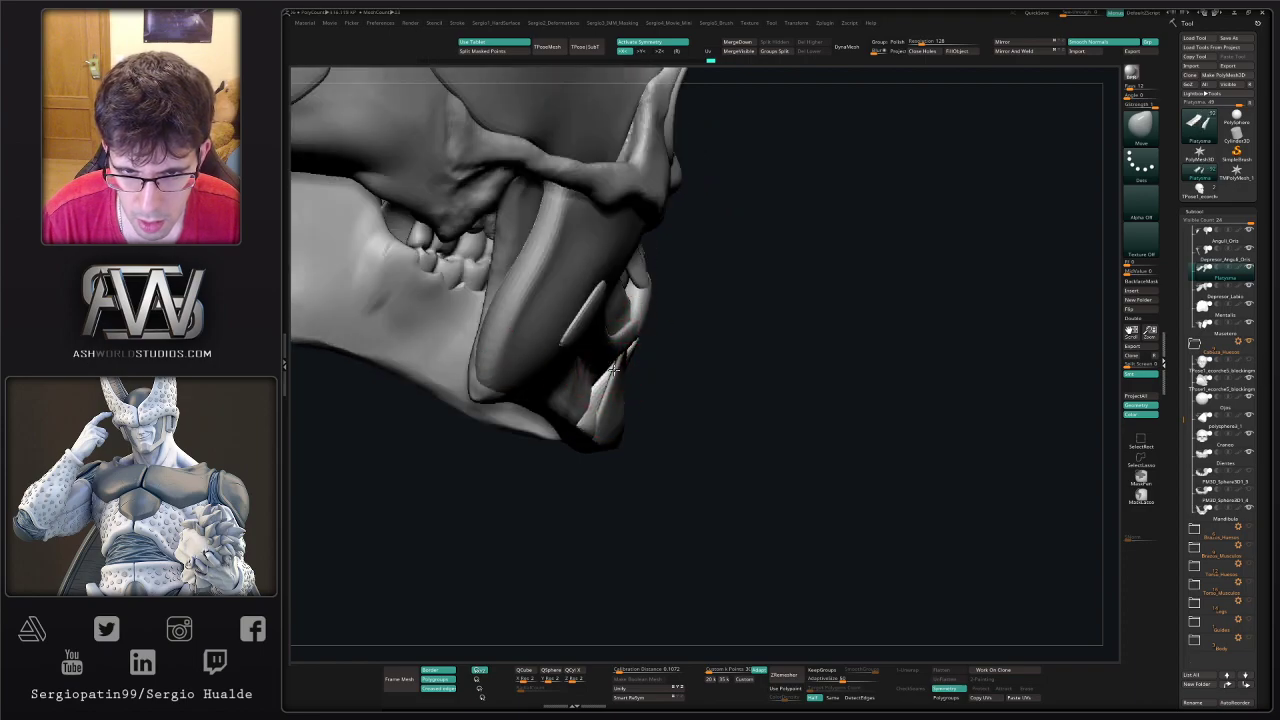
# - Refine the upper ends of the Platysma, Depresor_Labio and lower Incisivos strips below the teeth with the Move brush
pyautogui.moveTo(635, 368); pyautogui.dragTo(632, 341, button='right')
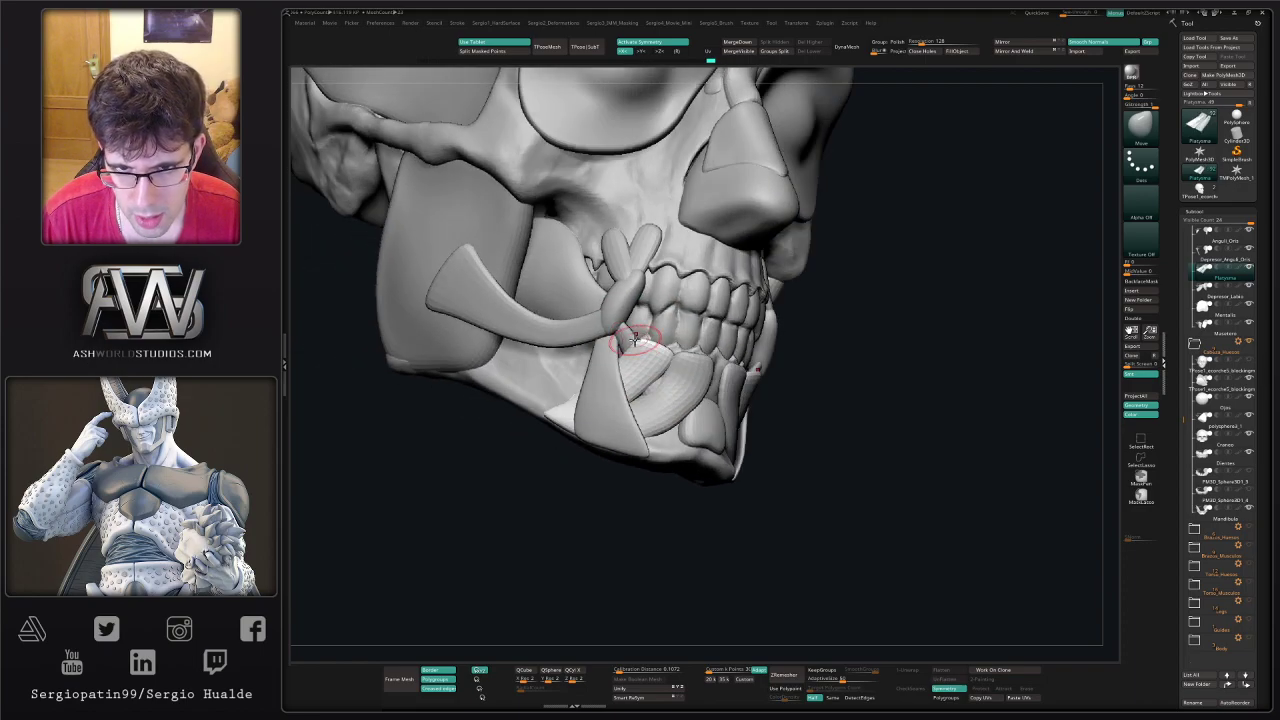
pyautogui.moveTo(653, 388); pyautogui.dragTo(663, 391)
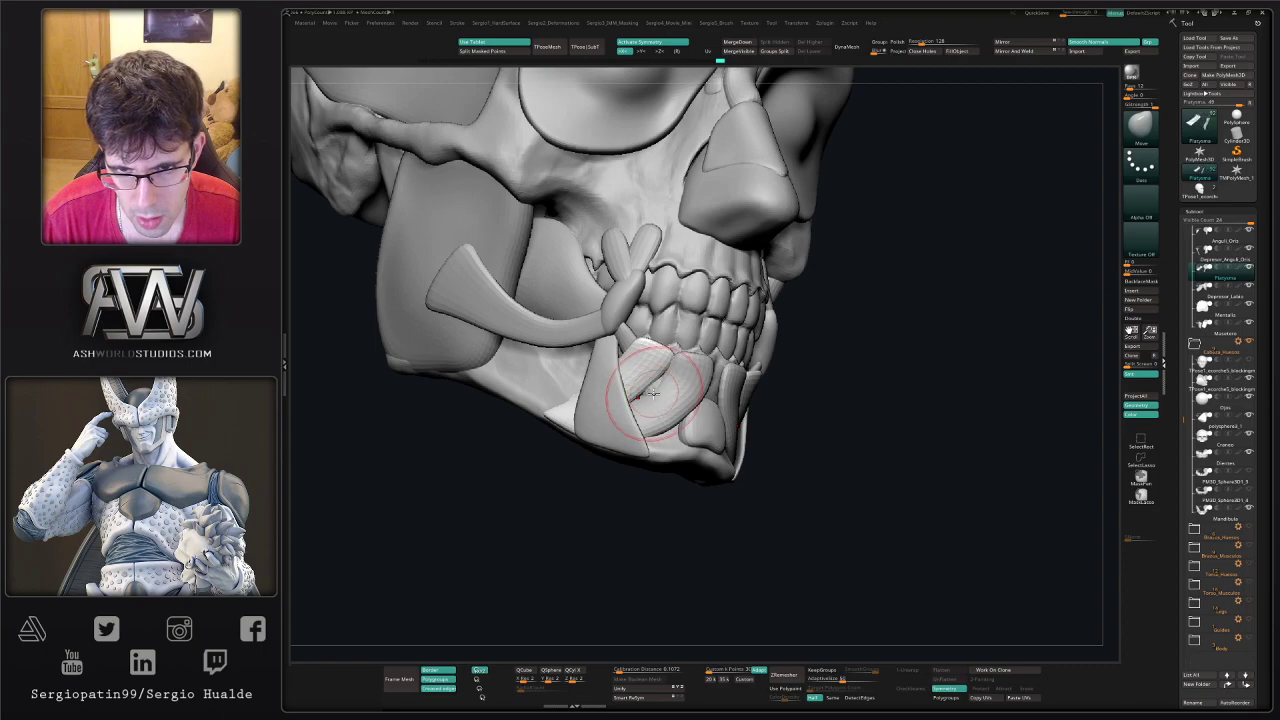
pyautogui.moveTo(645, 392); pyautogui.dragTo(664, 398, button='right')
pyautogui.rightClick(626, 446)
pyautogui.moveTo(675, 382); pyautogui.dragTo(651, 384)
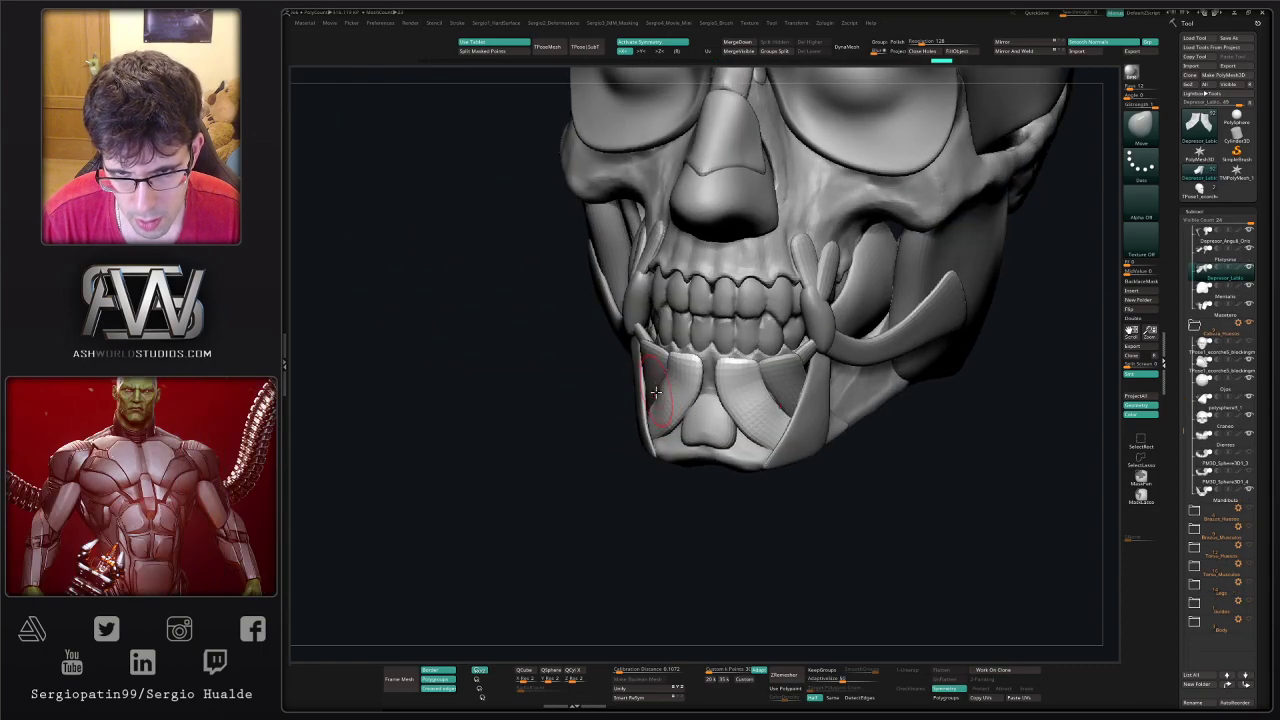
pyautogui.moveTo(651, 384)
pyautogui.mouseDown(button='right')
pyautogui.moveTo(677, 400)
pyautogui.moveTo(654, 389)
pyautogui.mouseUp(button='right')
pyautogui.keyDown('alt'); pyautogui.click(643, 339); pyautogui.keyUp('alt')
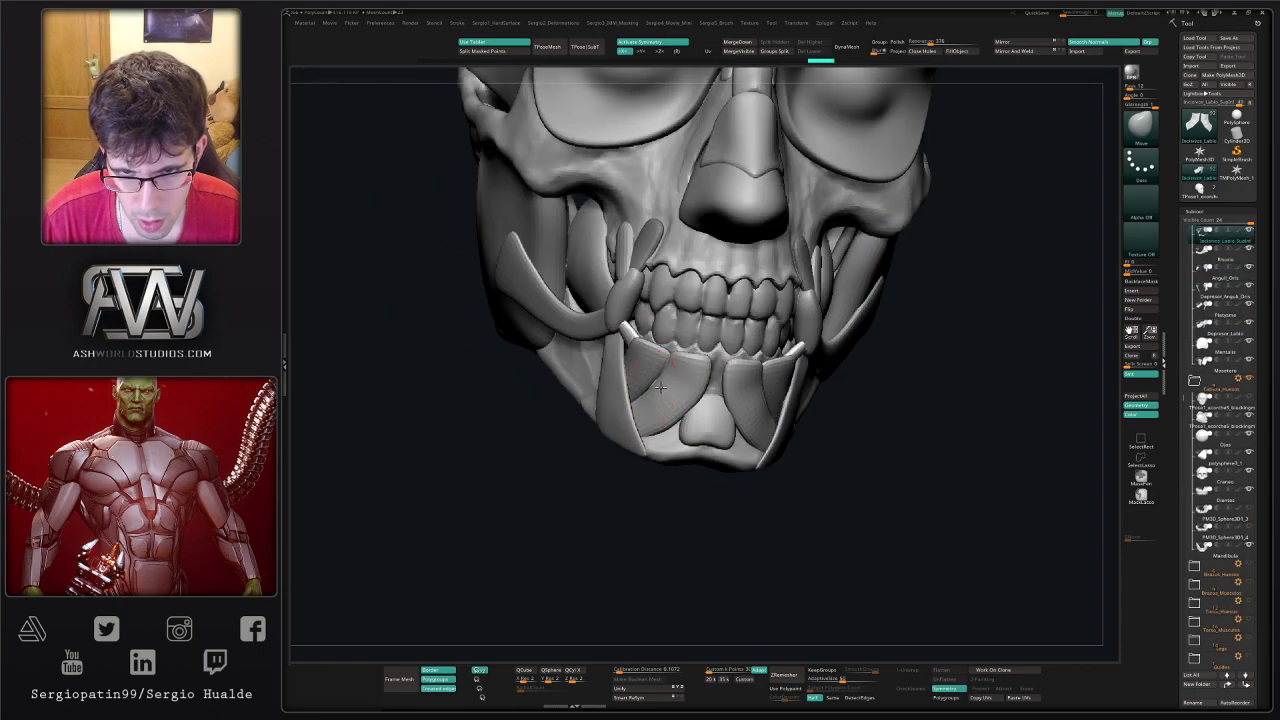
pyautogui.moveTo(656, 389); pyautogui.dragTo(714, 432)
pyautogui.moveTo(715, 432); pyautogui.dragTo(760, 425, button='right')
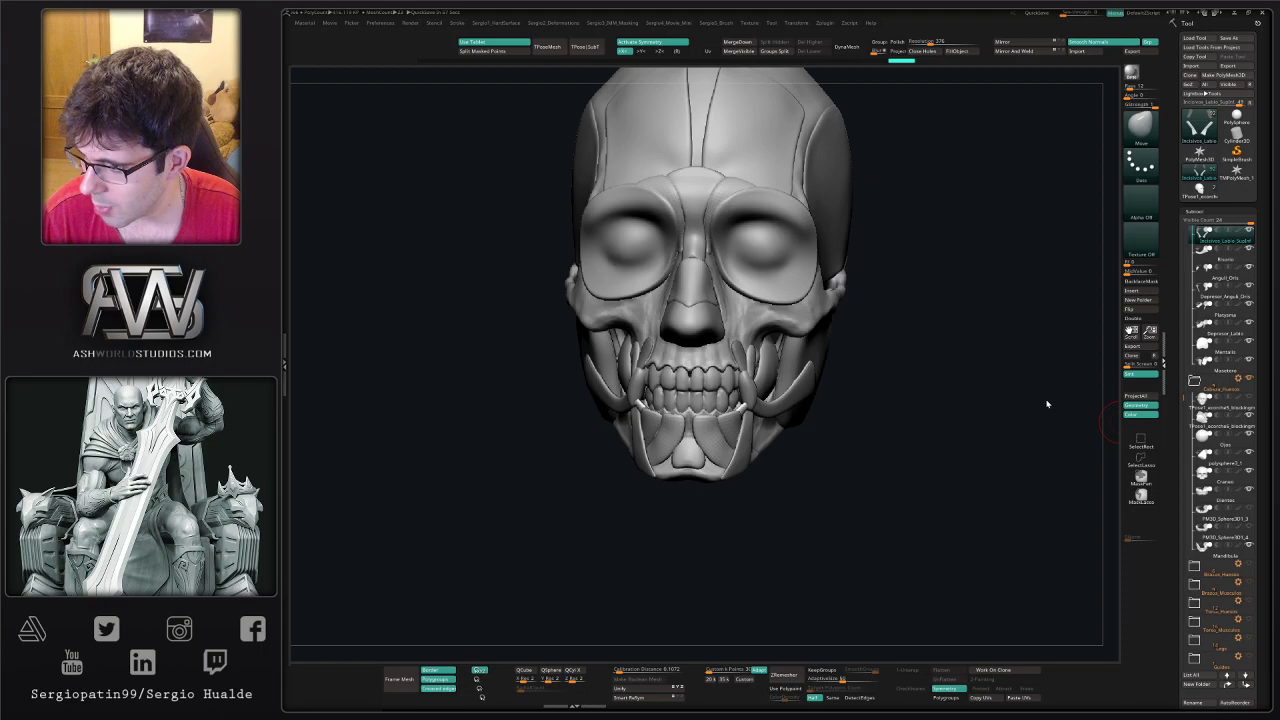
# - Show the hidden mouth orbicular, both LabioSuperior elevators and both Cigomatico muscles again
pyautogui.moveTo(1047, 405); pyautogui.dragTo(848, 371)
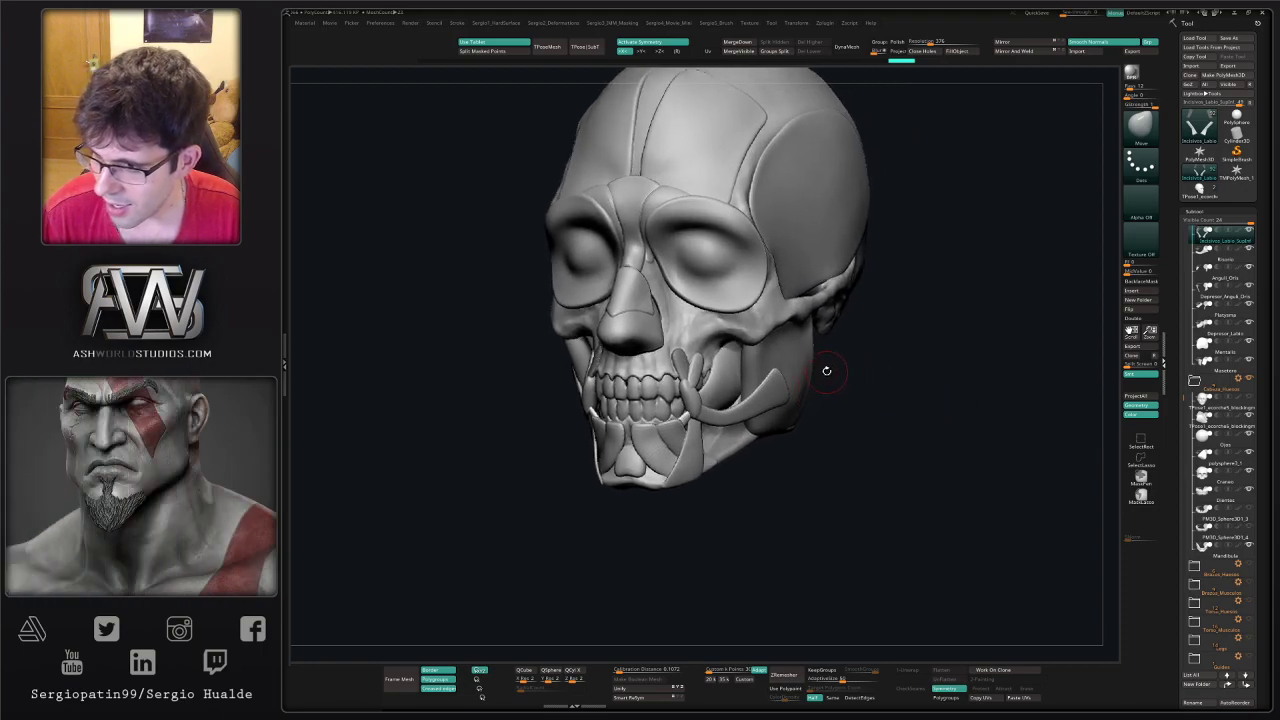
pyautogui.moveTo(790, 352); pyautogui.dragTo(803, 362, button='right')
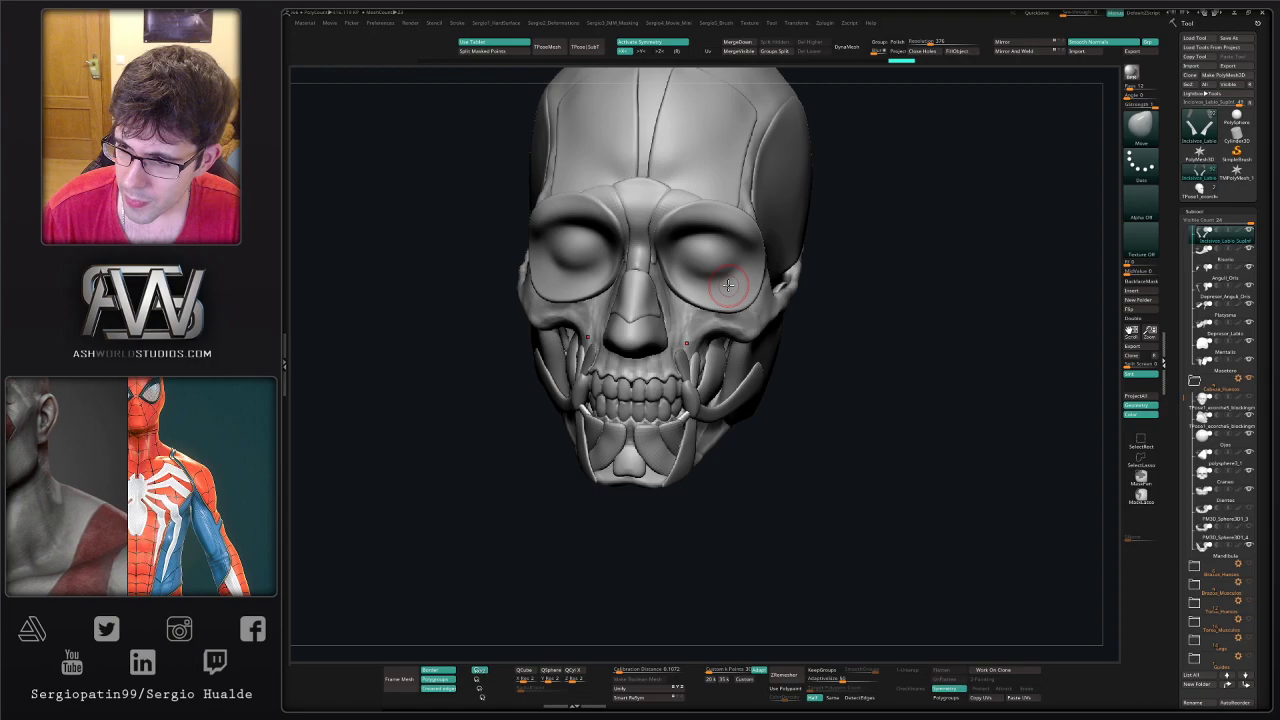
pyautogui.moveTo(798, 385); pyautogui.dragTo(697, 482, button='right')
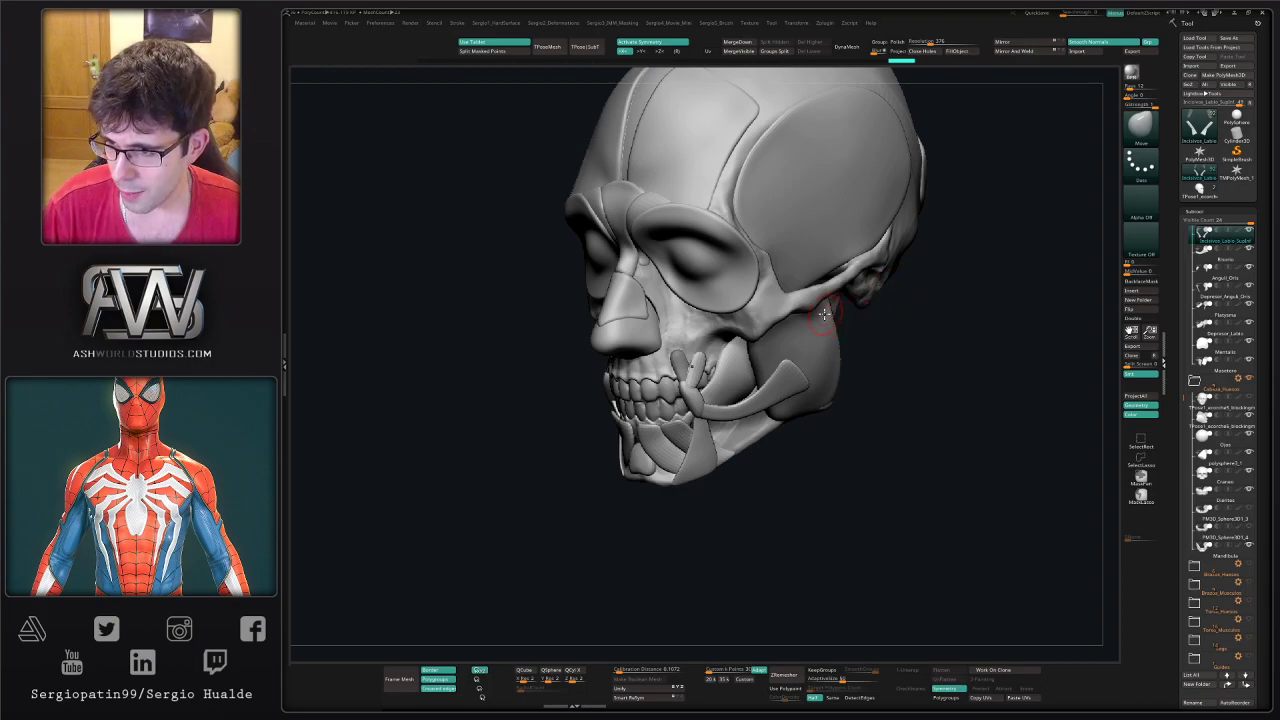
pyautogui.moveTo(800, 305); pyautogui.dragTo(898, 322, button='right')
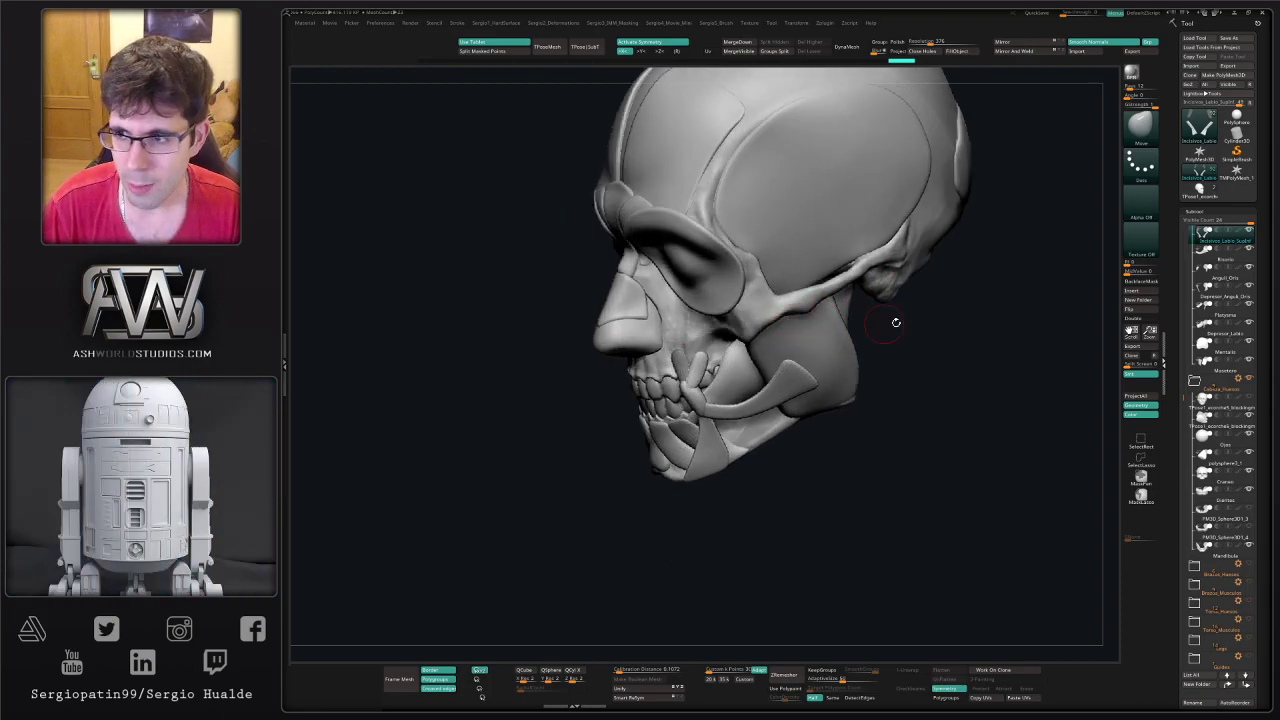
pyautogui.scroll(5, 1222, 400)
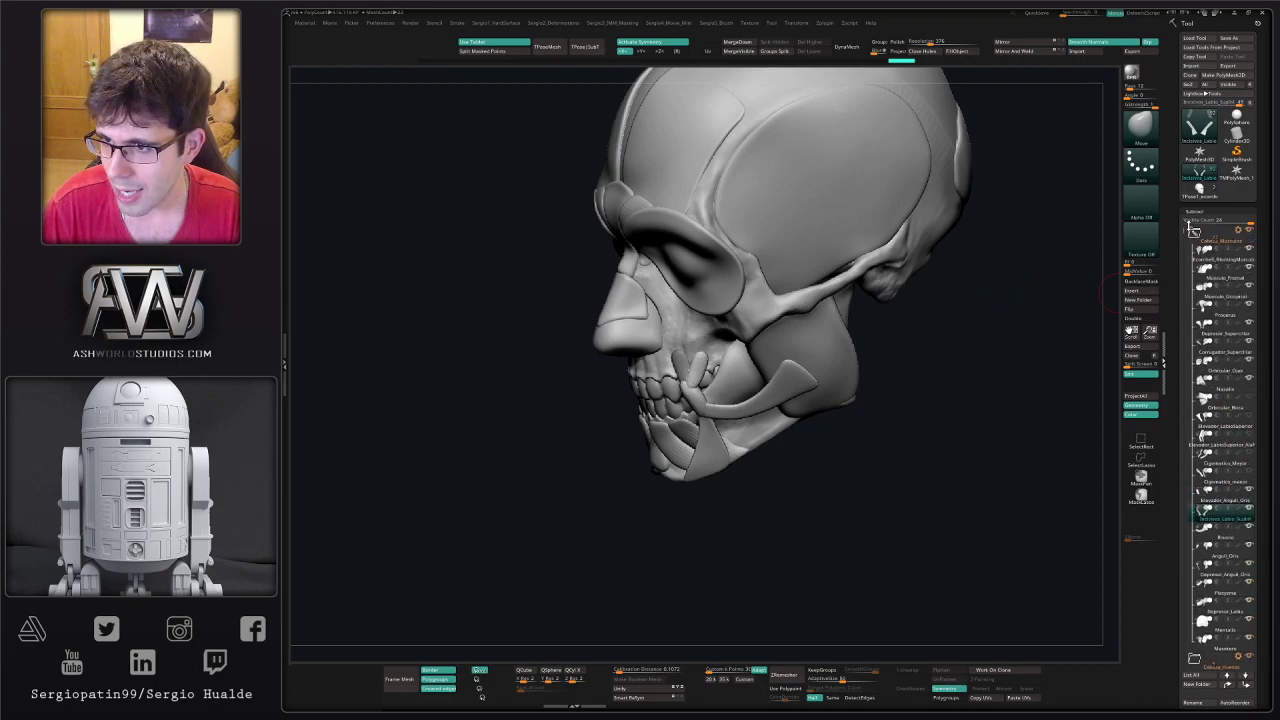
pyautogui.moveTo(1250, 401); pyautogui.dragTo(1250, 463)
pyautogui.click(1250, 470)
pyautogui.keyDown('ctrl'); pyautogui.moveTo(712, 450); pyautogui.dragTo(857, 377, button='right'); pyautogui.keyUp('ctrl')
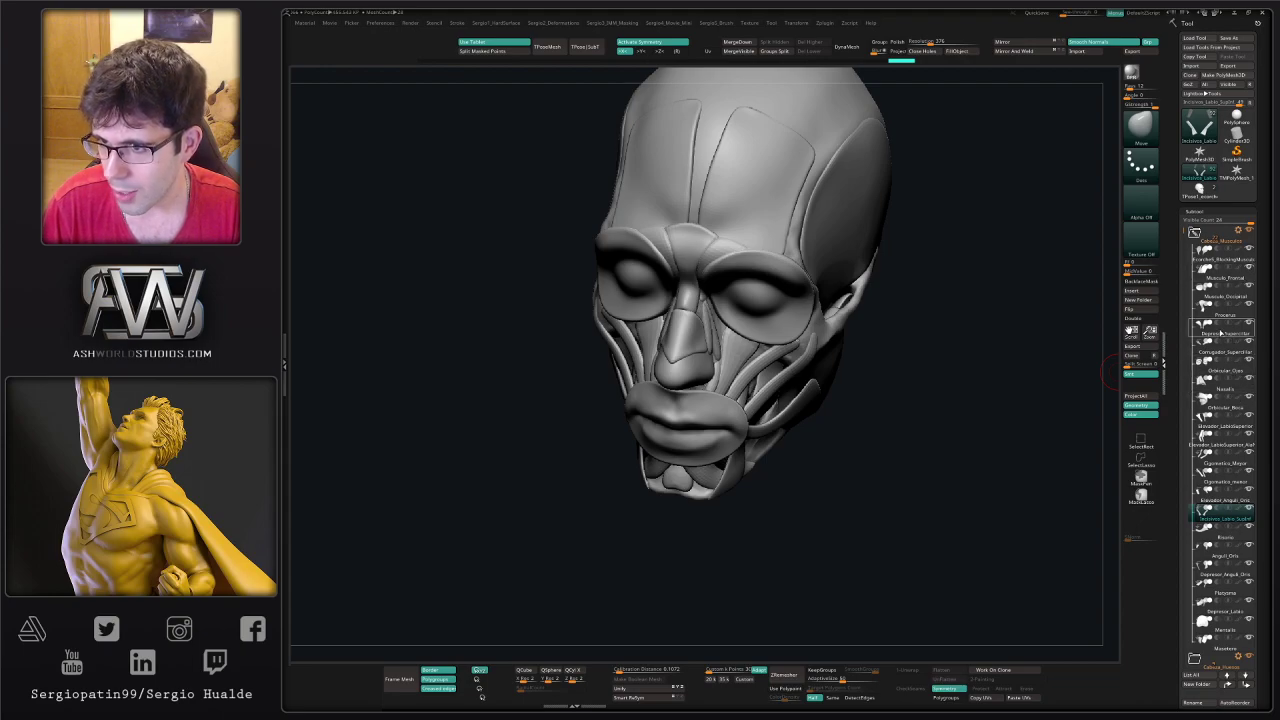
# - Duplicate the nose tip subtool and move the copy between Orbicular_Ojos and Nasalis in the muscle folder
pyautogui.moveTo(1011, 398)
pyautogui.mouseDown(button='right')
pyautogui.moveTo(1017, 346)
pyautogui.moveTo(778, 383)
pyautogui.mouseUp(button='right')
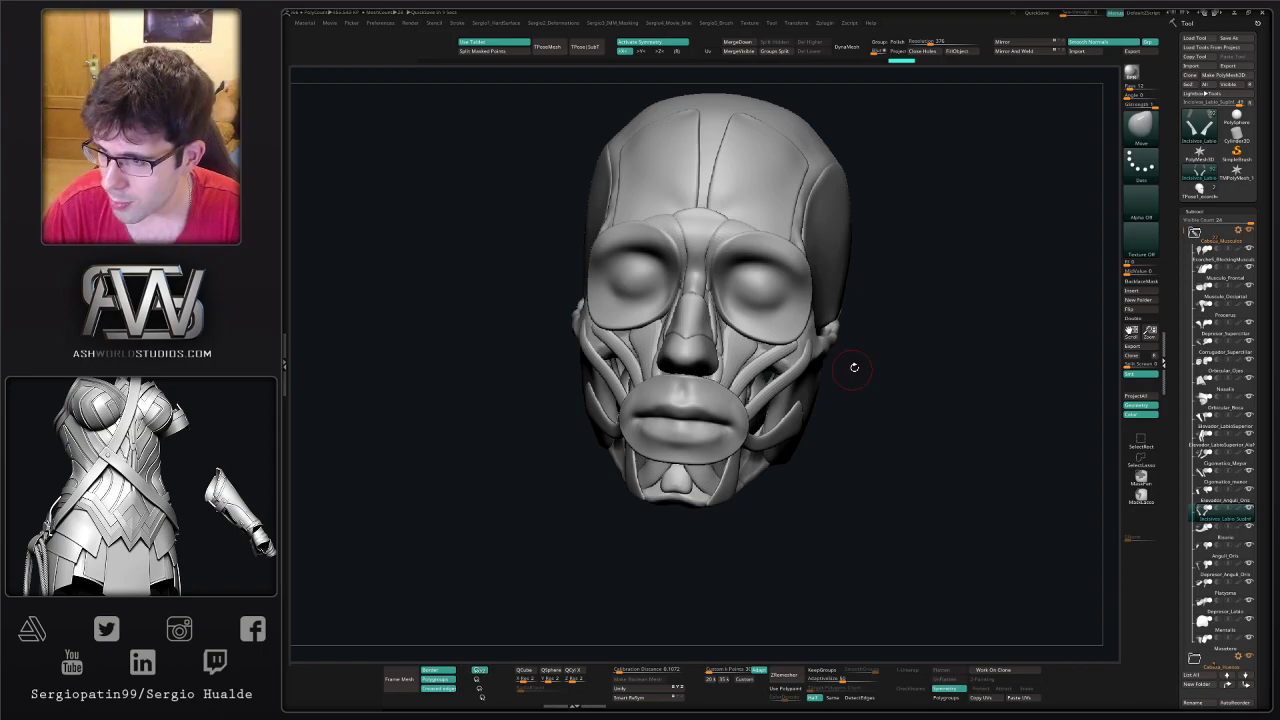
pyautogui.moveTo(945, 373); pyautogui.dragTo(943, 413, button='right')
pyautogui.moveTo(686, 336); pyautogui.dragTo(720, 345, button='right')
pyautogui.keyDown('ctrl'); pyautogui.moveTo(720, 345); pyautogui.dragTo(690, 400, button='right'); pyautogui.keyUp('ctrl')
pyautogui.scroll(3, 690, 365)
pyautogui.keyDown('alt'); pyautogui.click(714, 366); pyautogui.keyUp('alt')
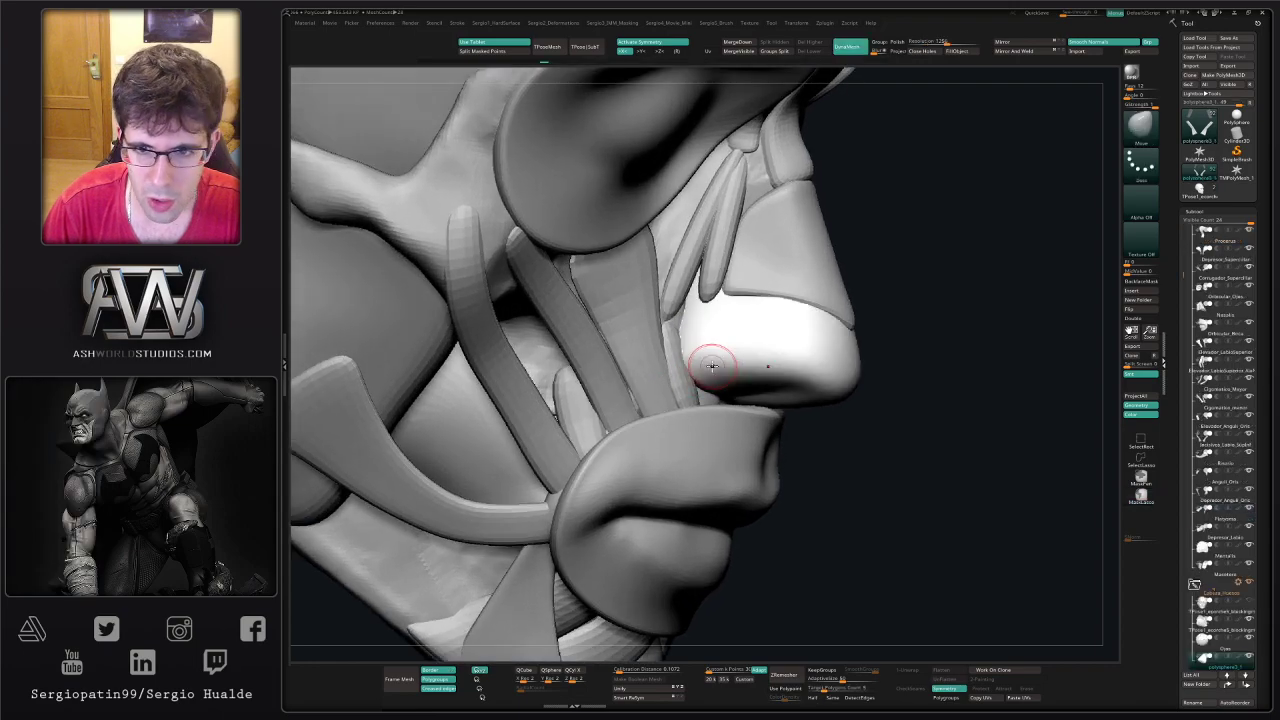
pyautogui.moveTo(963, 386); pyautogui.dragTo(1003, 442)
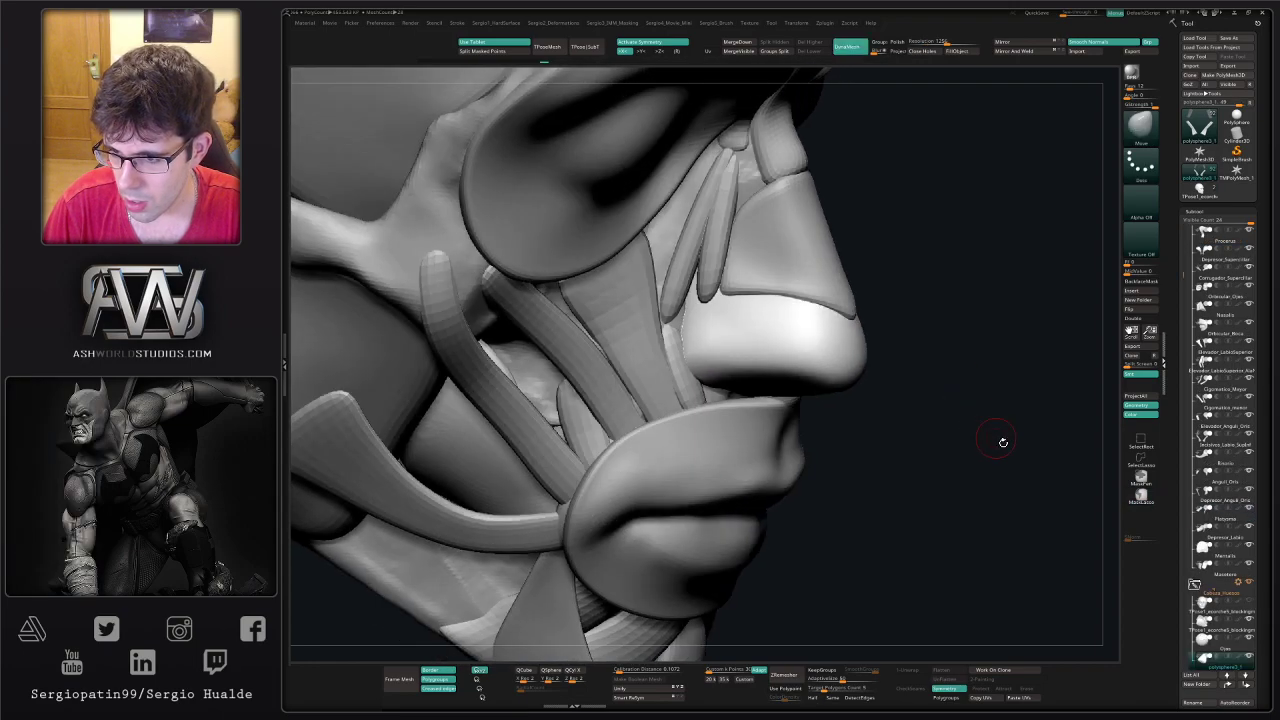
pyautogui.hotkey('ctrl', 'shift', 'd')
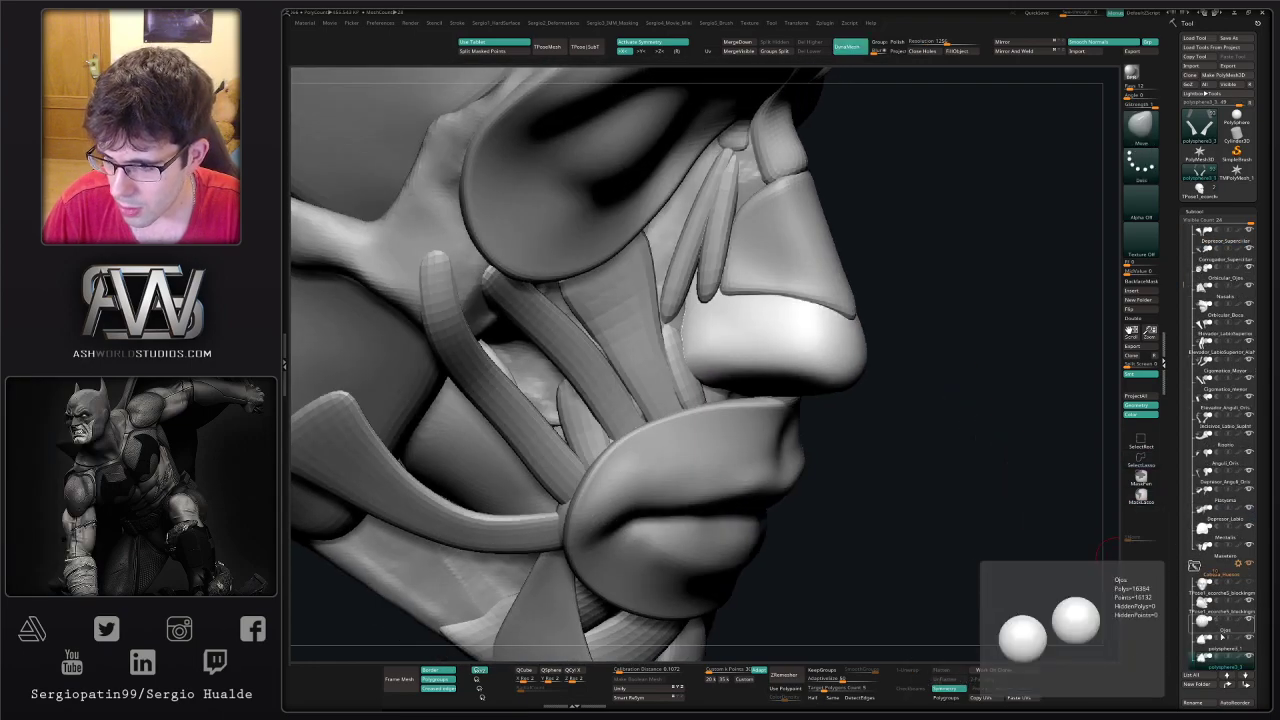
pyautogui.moveTo(1208, 664); pyautogui.dragTo(1212, 289)
# - Mask a rounded patch over the nostril wing on the duplicated nose
pyautogui.keyDown('alt'); pyautogui.moveTo(766, 332); pyautogui.dragTo(711, 409, button='right'); pyautogui.keyUp('alt')
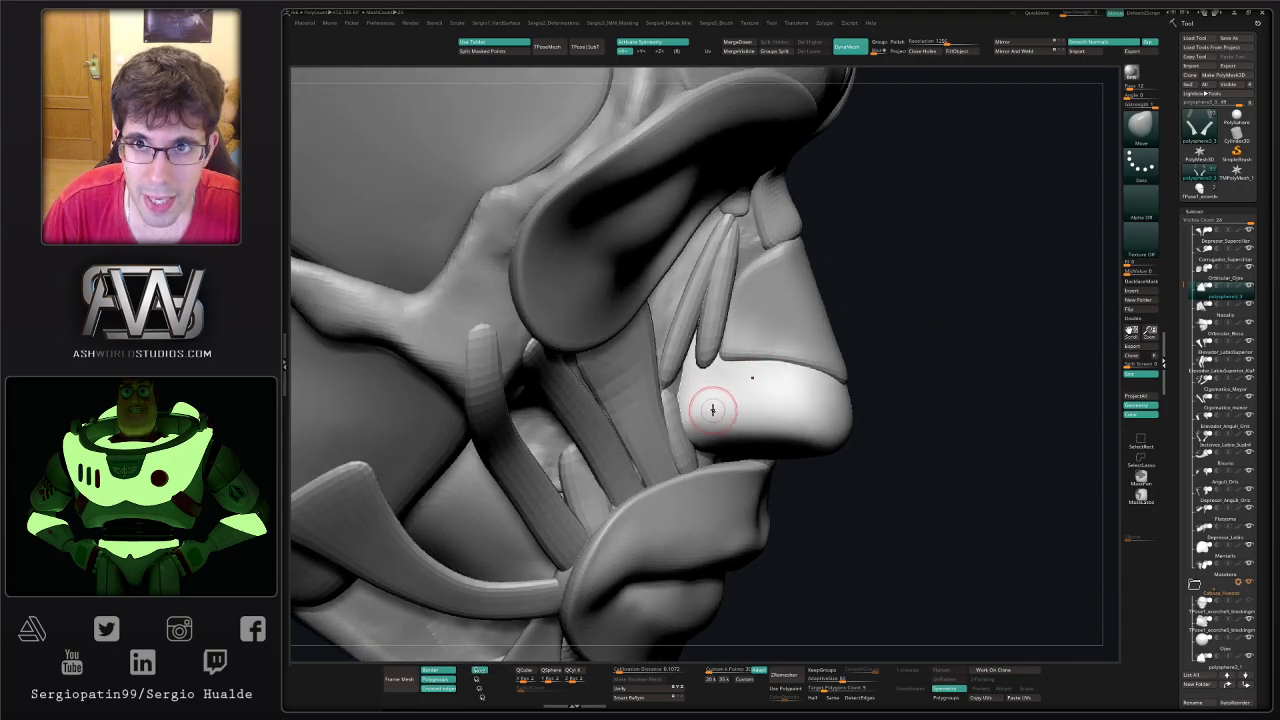
pyautogui.press('ctrl')
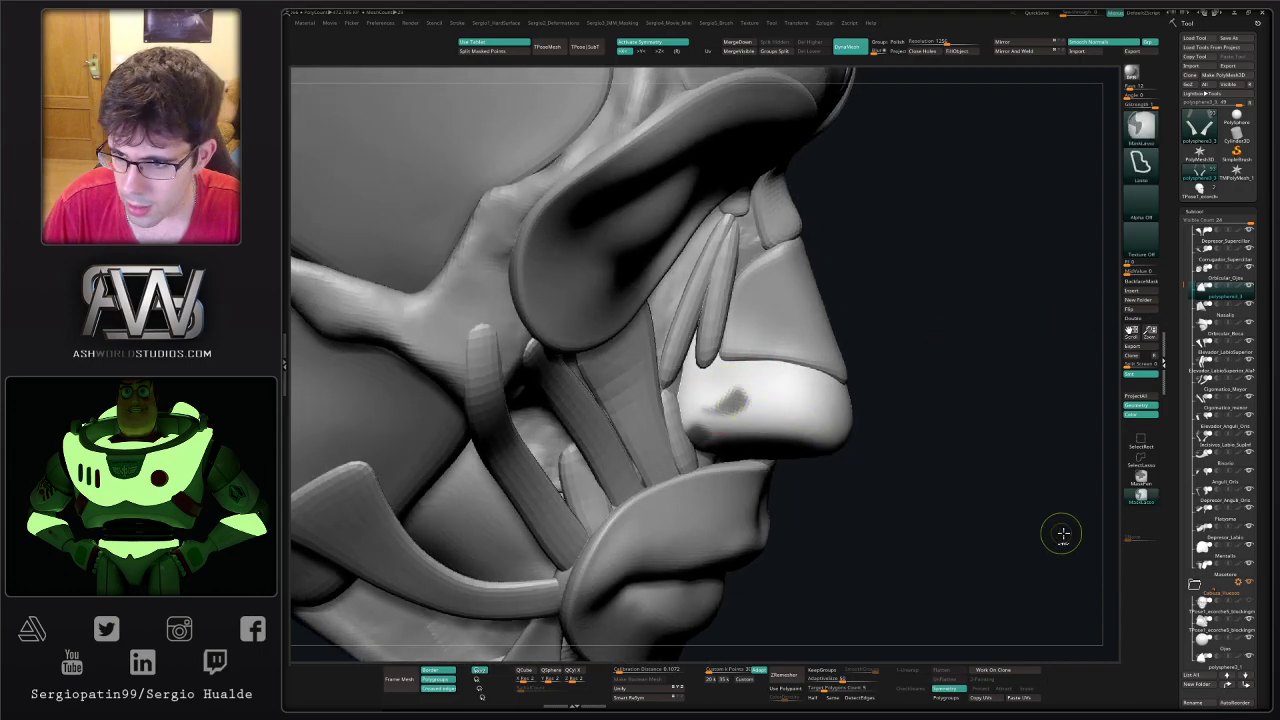
pyautogui.click(1141, 490)
pyautogui.moveTo(707, 408)
pyautogui.keyDown('ctrl'); pyautogui.mouseDown()
pyautogui.moveTo(724, 398)
pyautogui.moveTo(704, 406)
pyautogui.mouseUp(); pyautogui.keyUp('ctrl')
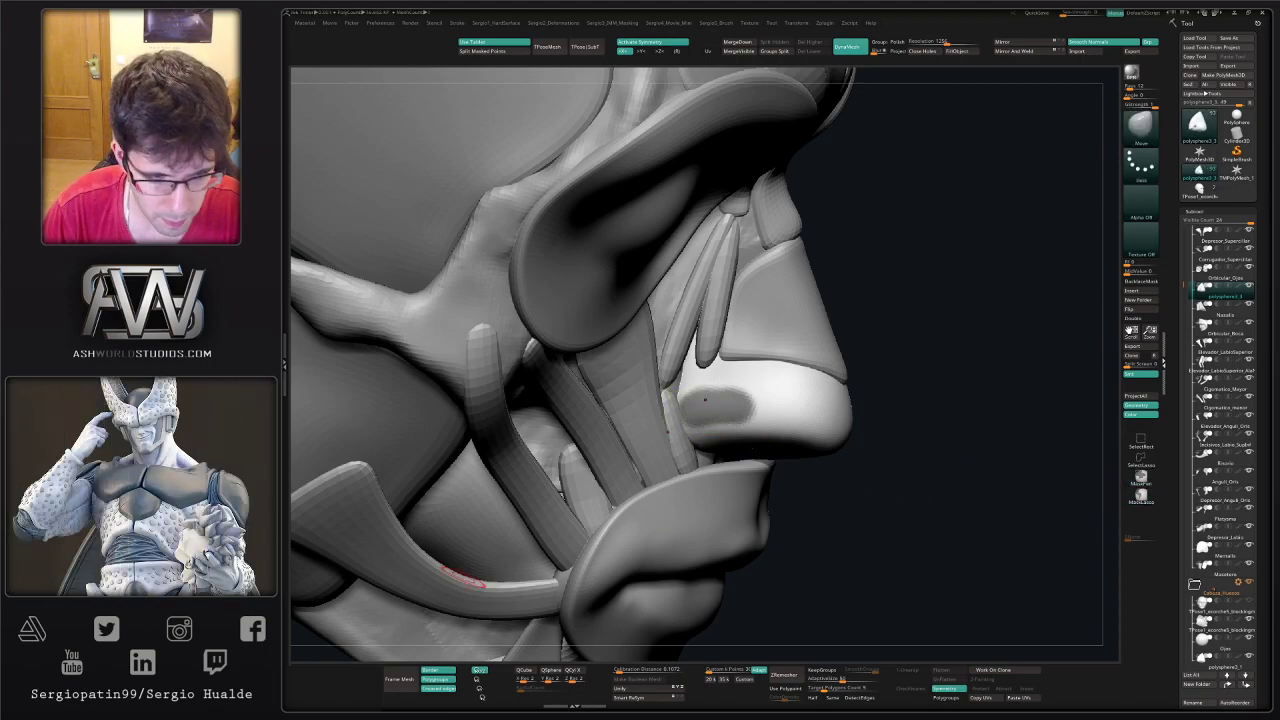
pyautogui.hotkey('ctrl', 'z')
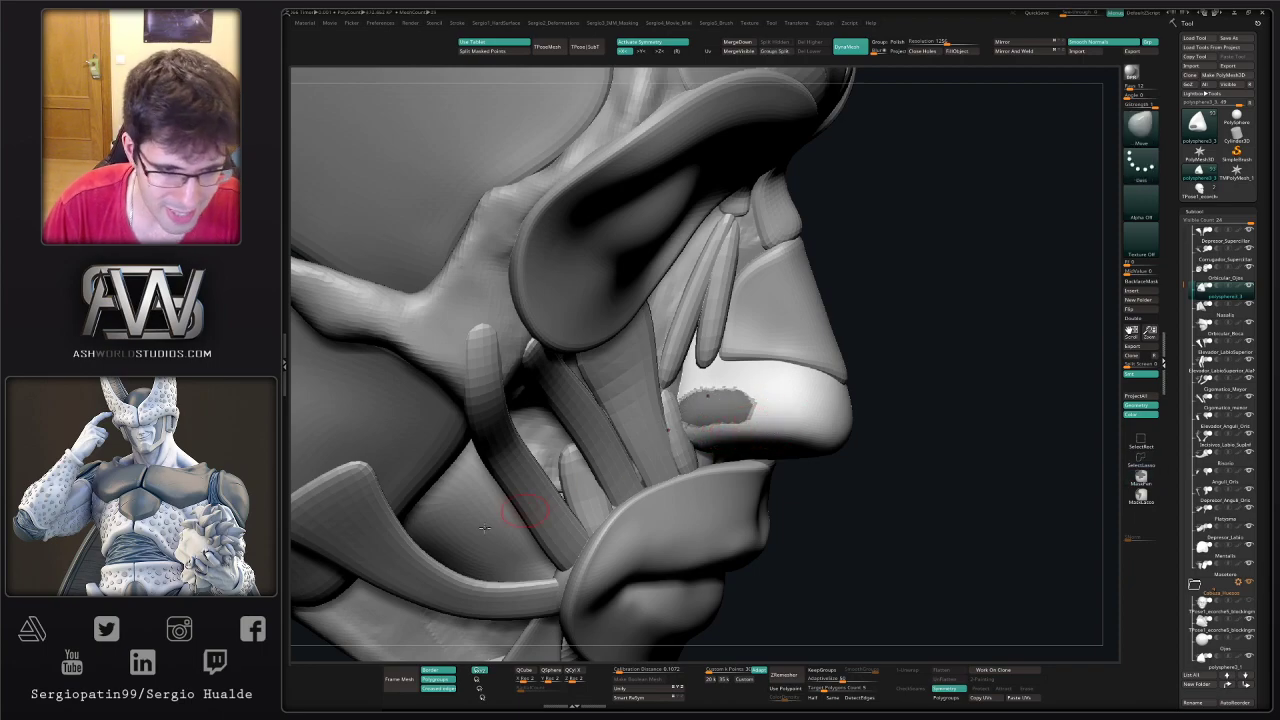
pyautogui.hotkey('shift', 'f')
pyautogui.hotkey('shift', 'f')
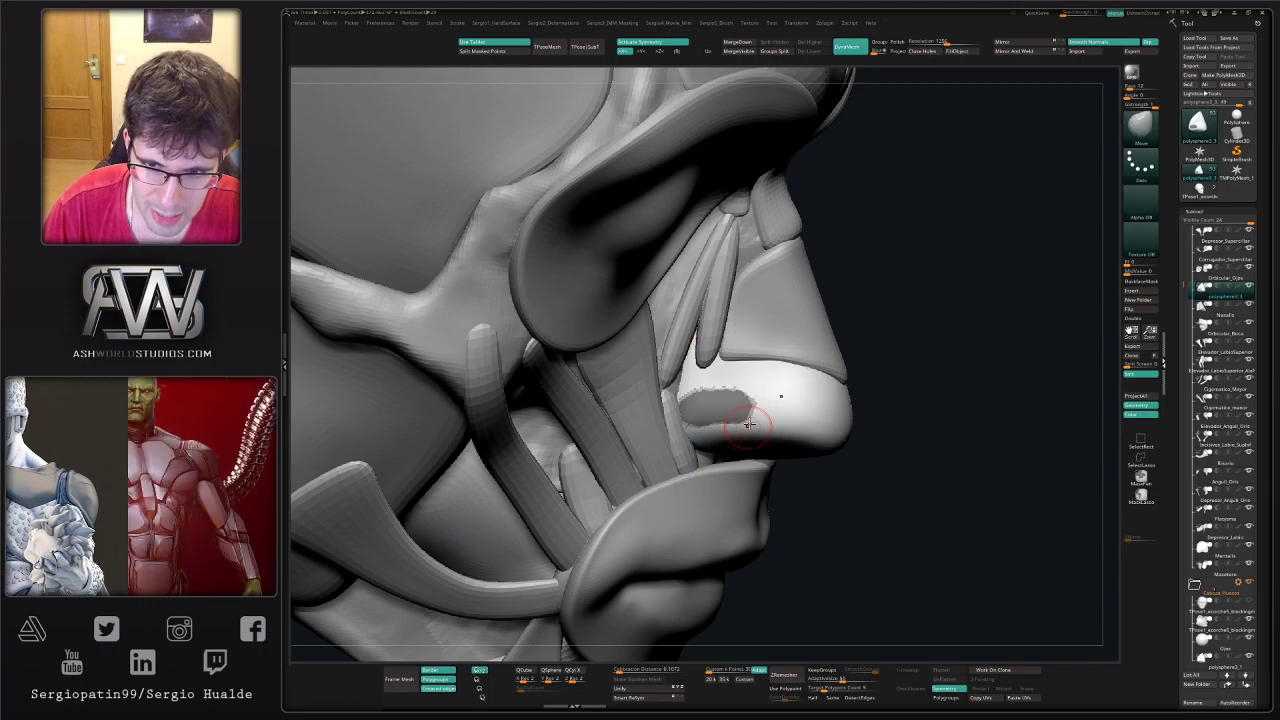
# - Reduce the duplicated nose to the masked nostril patch, clear its mask and remesh it with ZRemesher
pyautogui.keyDown('ctrl'); pyautogui.keyDown('shift'); pyautogui.click(738, 411); pyautogui.keyUp('shift'); pyautogui.keyUp('ctrl')
pyautogui.hotkey('alt', 's')
pyautogui.hotkey('alt', 'd')
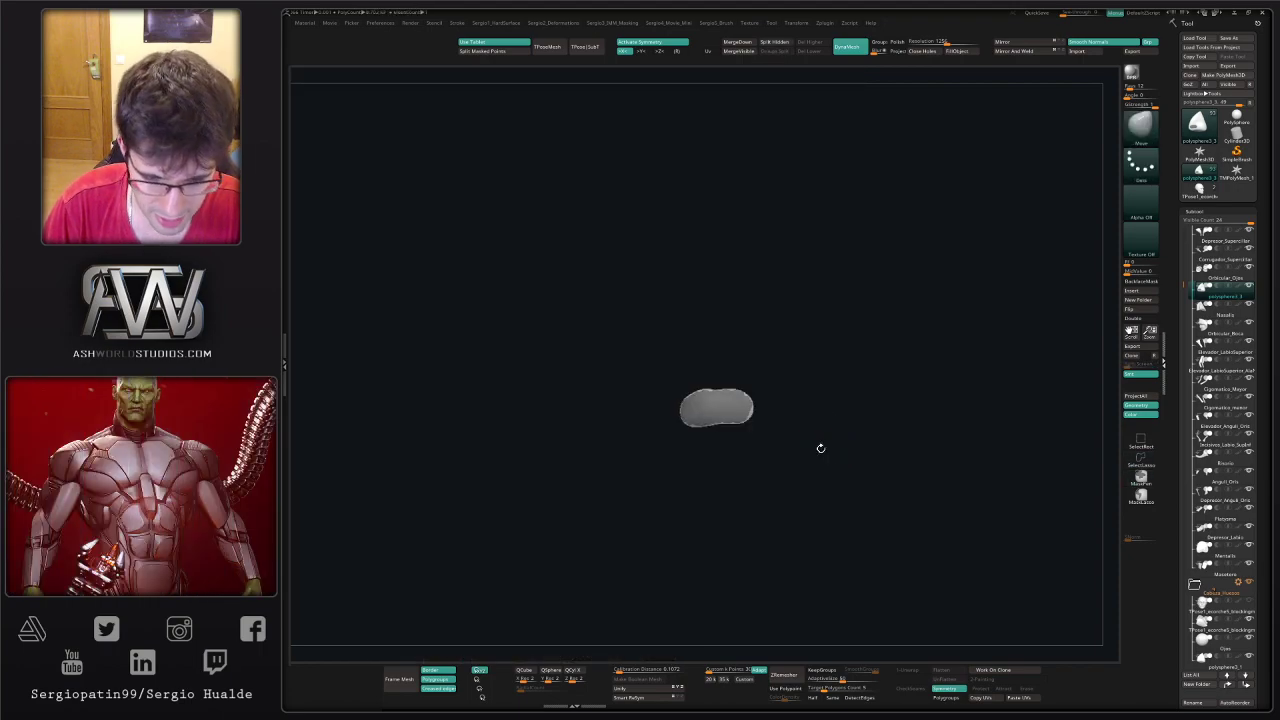
pyautogui.keyDown('ctrl'); pyautogui.moveTo(880, 520); pyautogui.dragTo(887, 577); pyautogui.keyUp('ctrl')
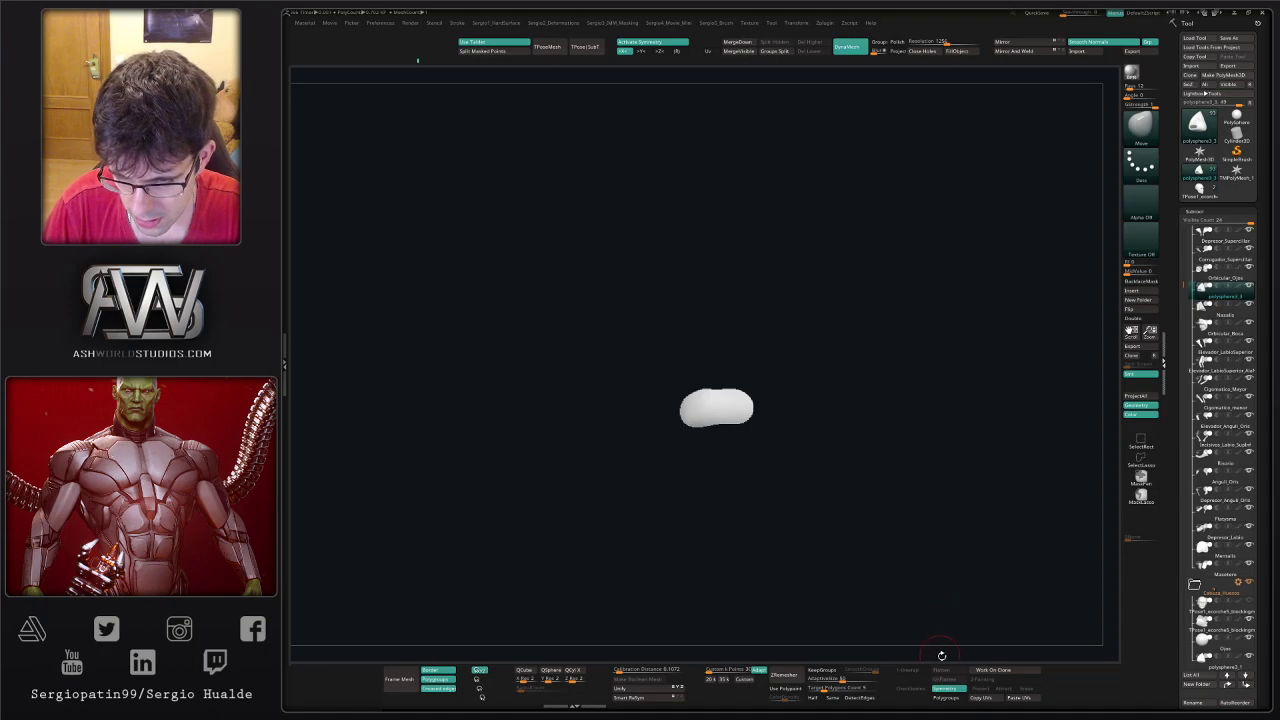
pyautogui.click(786, 676)
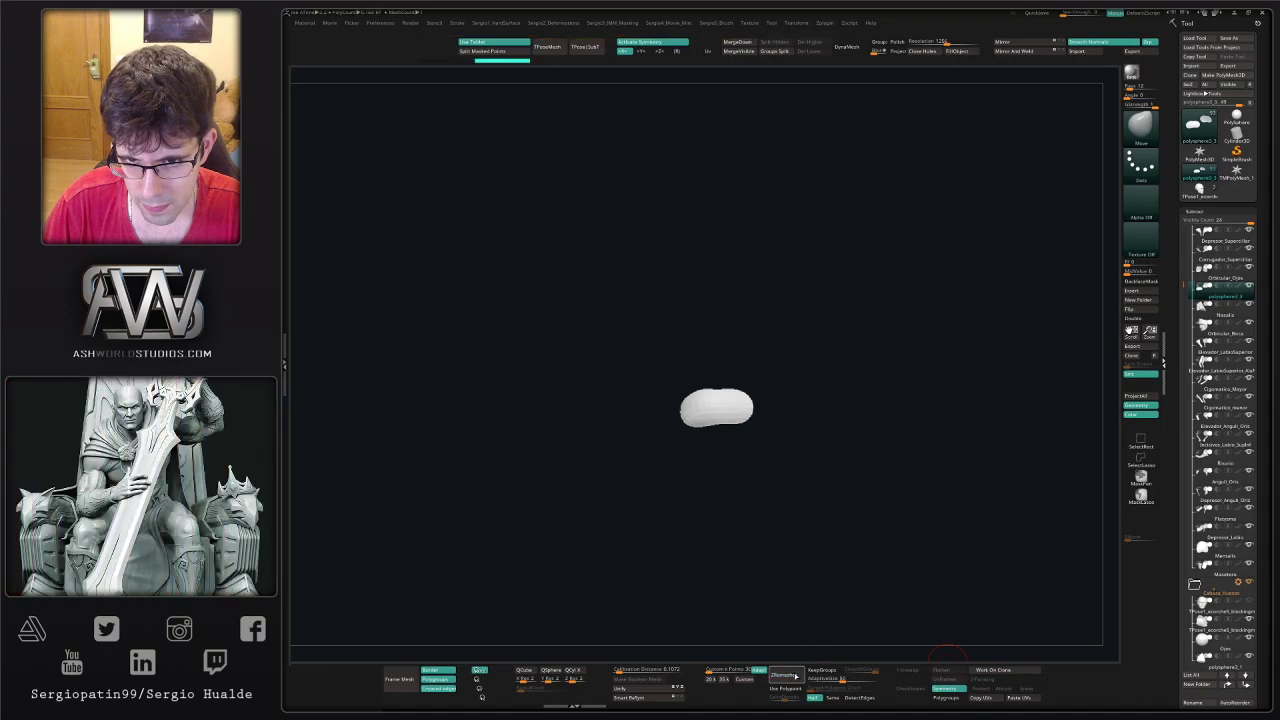
# - Delete the surplus edge loops of the nostril patch with ZModeler to leave a few large faces
pyautogui.hotkey('shift', 'f')
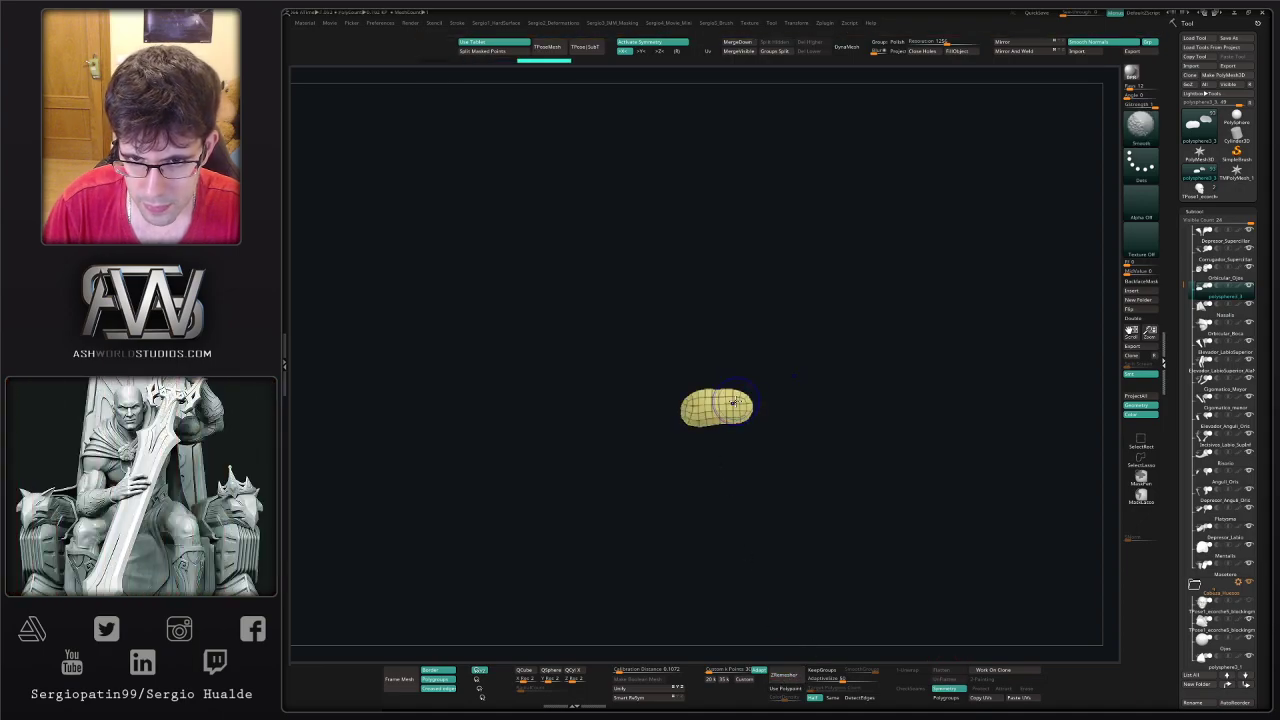
pyautogui.keyDown('ctrl'); pyautogui.moveTo(731, 400); pyautogui.dragTo(746, 485, button='right'); pyautogui.keyUp('ctrl')
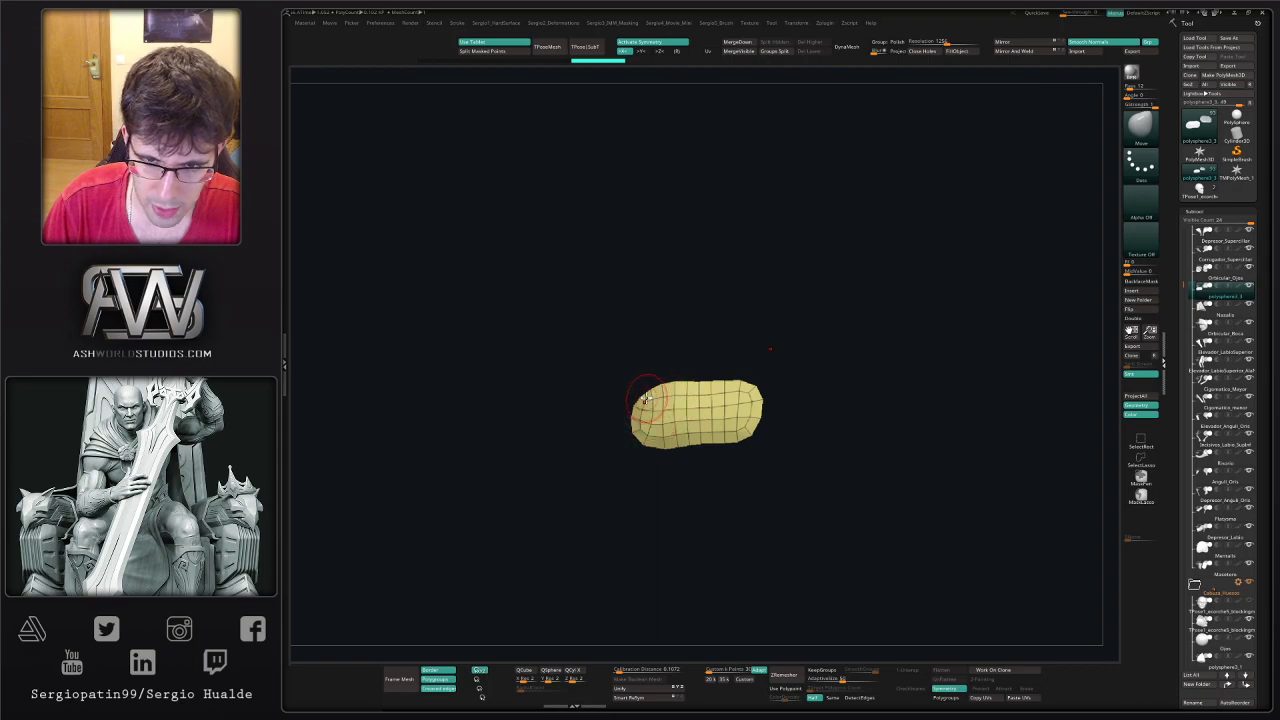
pyautogui.press('b')
pyautogui.press('z')
pyautogui.press('m')
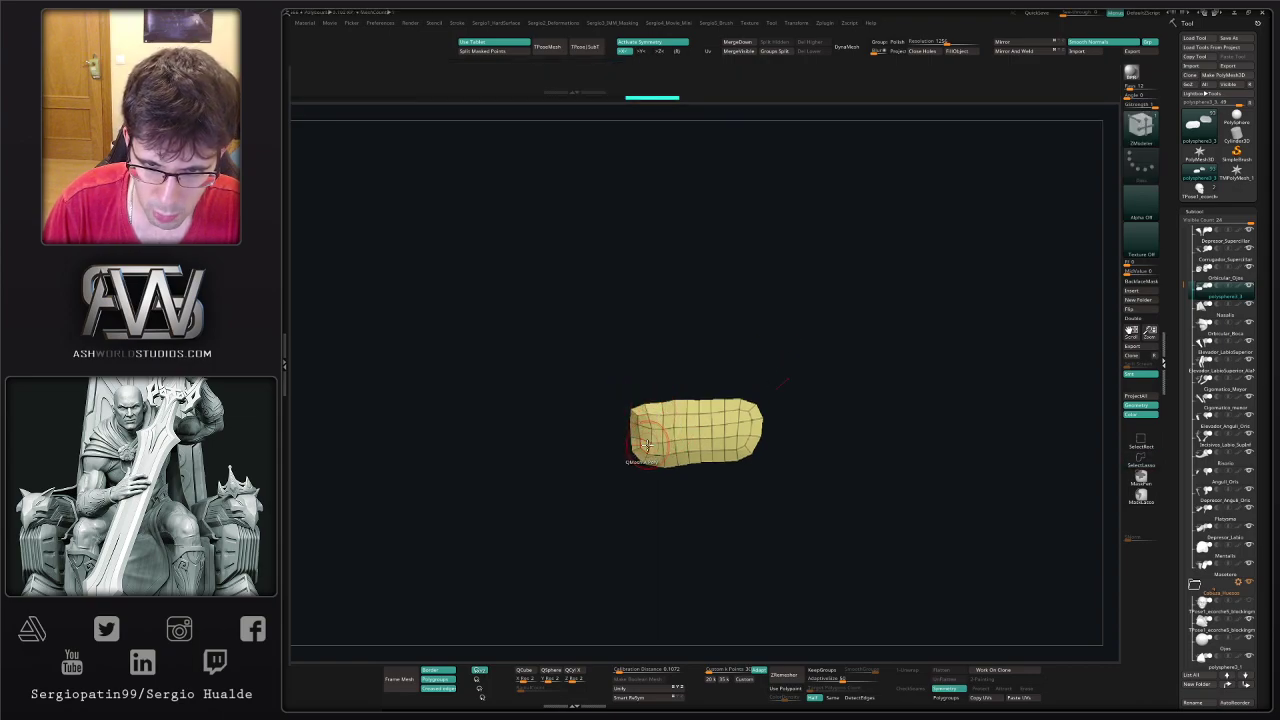
pyautogui.press('space')
pyautogui.click(650, 448)
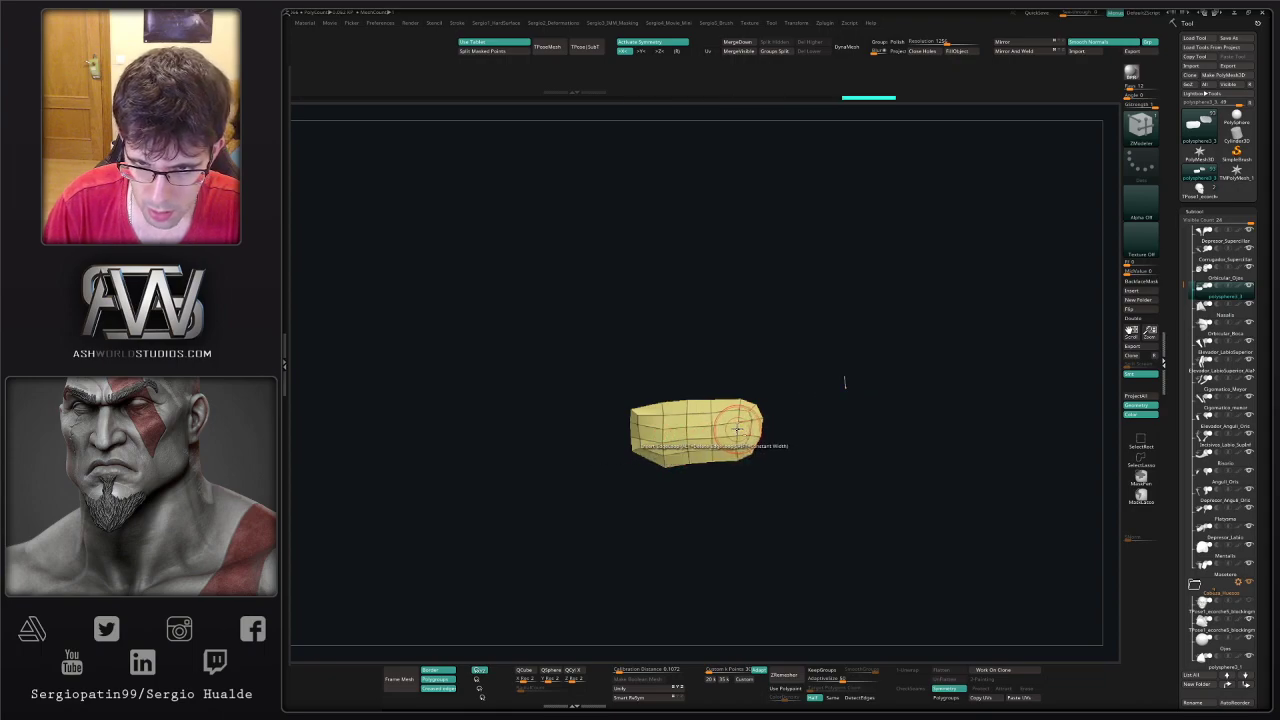
pyautogui.keyDown('alt'); pyautogui.click(729, 437); pyautogui.keyUp('alt')
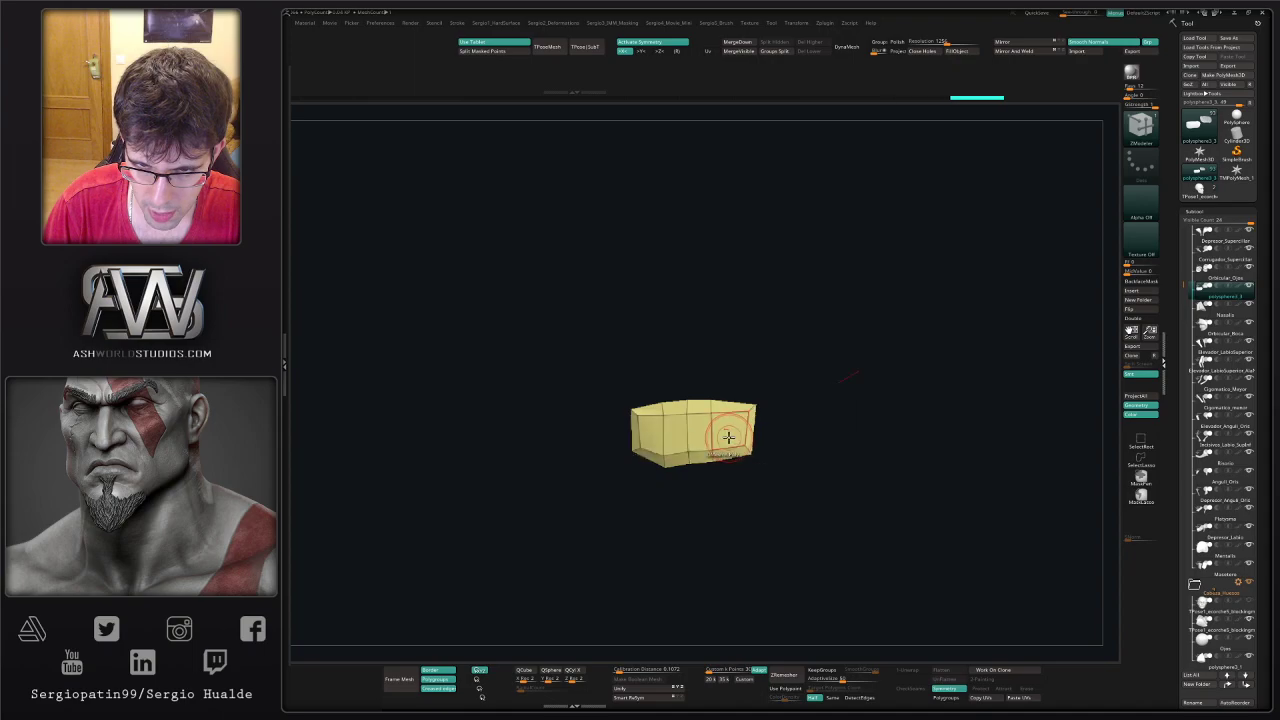
# - Adjust the cheek-side end of the nostril patch with the Move brush and delete another edge loop with ZModeler
pyautogui.press('b')
pyautogui.press('m')
pyautogui.press('v')
pyautogui.moveTo(662, 446); pyautogui.dragTo(658, 449)
pyautogui.press('b')
pyautogui.press('z')
pyautogui.press('m')
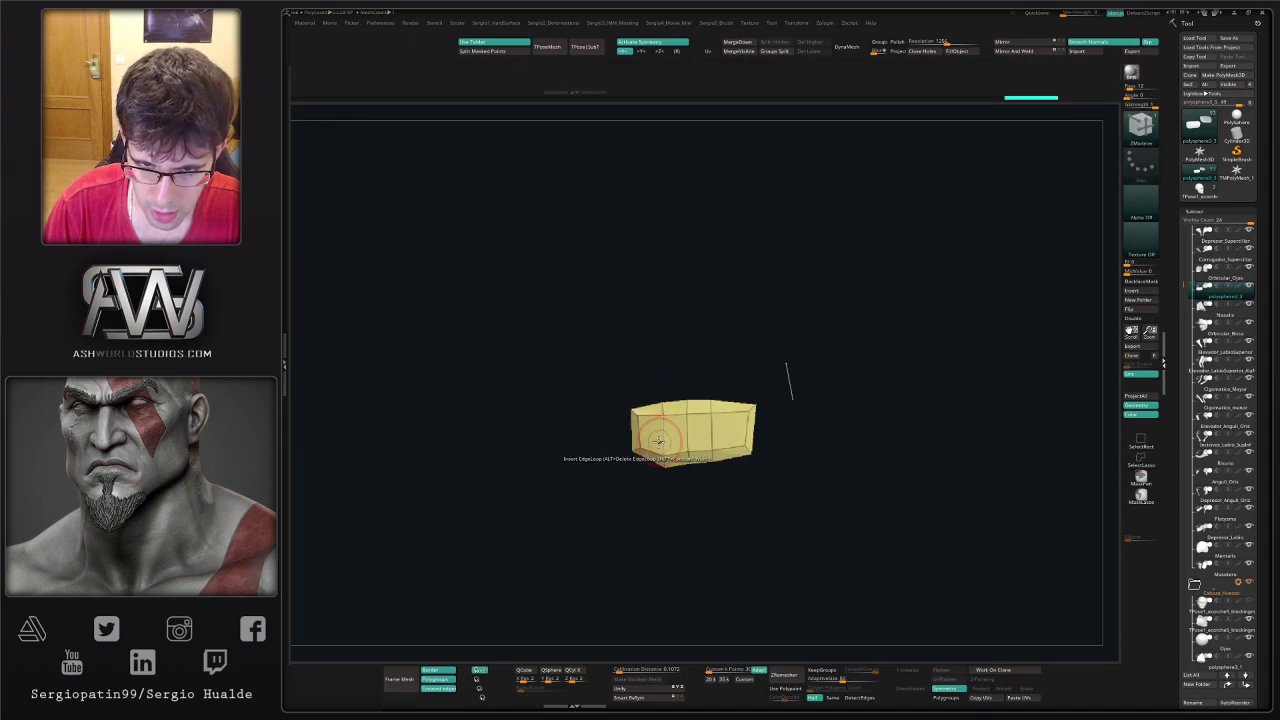
pyautogui.keyDown('alt'); pyautogui.click(656, 446); pyautogui.keyUp('alt')
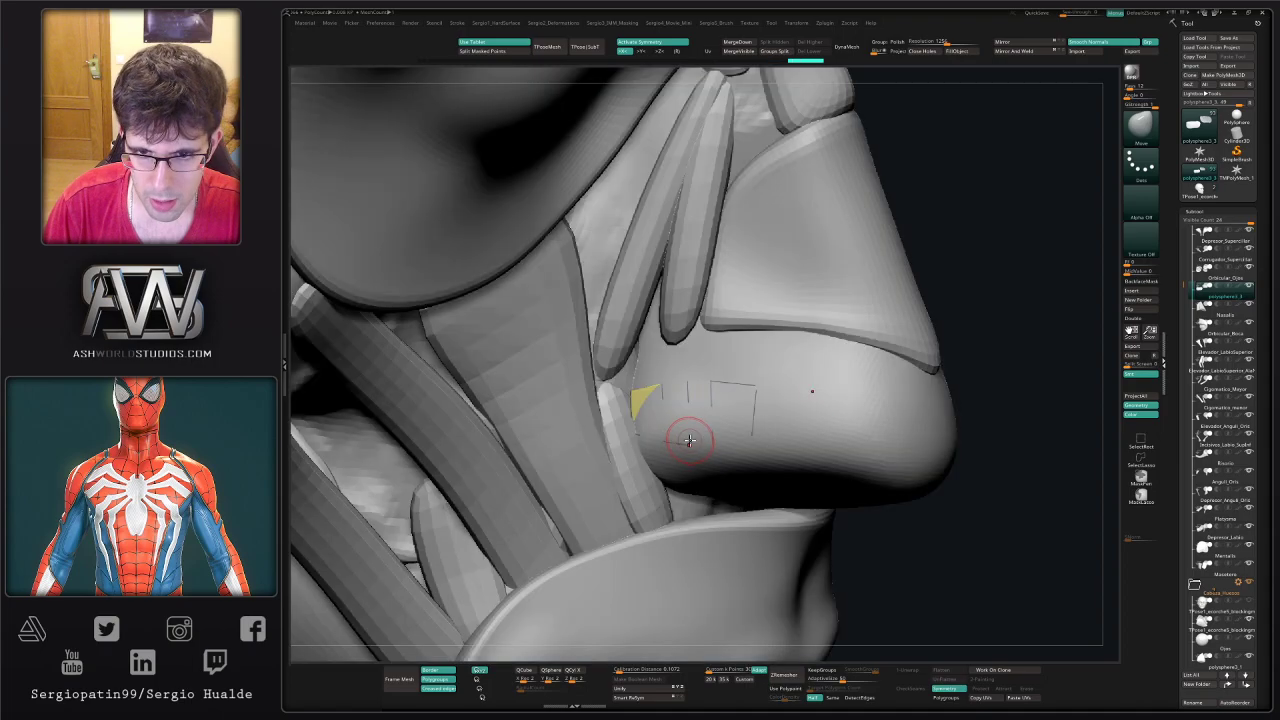
# - Shape the low-poly patch with the Move brush so it spreads over the nostril wing from the cheek side
pyautogui.moveTo(690, 440)
pyautogui.mouseDown(button='right')
pyautogui.moveTo(682, 400)
pyautogui.moveTo(695, 418)
pyautogui.mouseUp(button='right')
pyautogui.press(']')
pyautogui.keyDown('alt'); pyautogui.moveTo(706, 420); pyautogui.dragTo(774, 370); pyautogui.keyUp('alt')
pyautogui.moveTo(756, 424); pyautogui.dragTo(775, 422)
pyautogui.moveTo(696, 393)
pyautogui.mouseDown(button='right')
pyautogui.moveTo(691, 408)
pyautogui.moveTo(675, 390)
pyautogui.mouseUp(button='right')
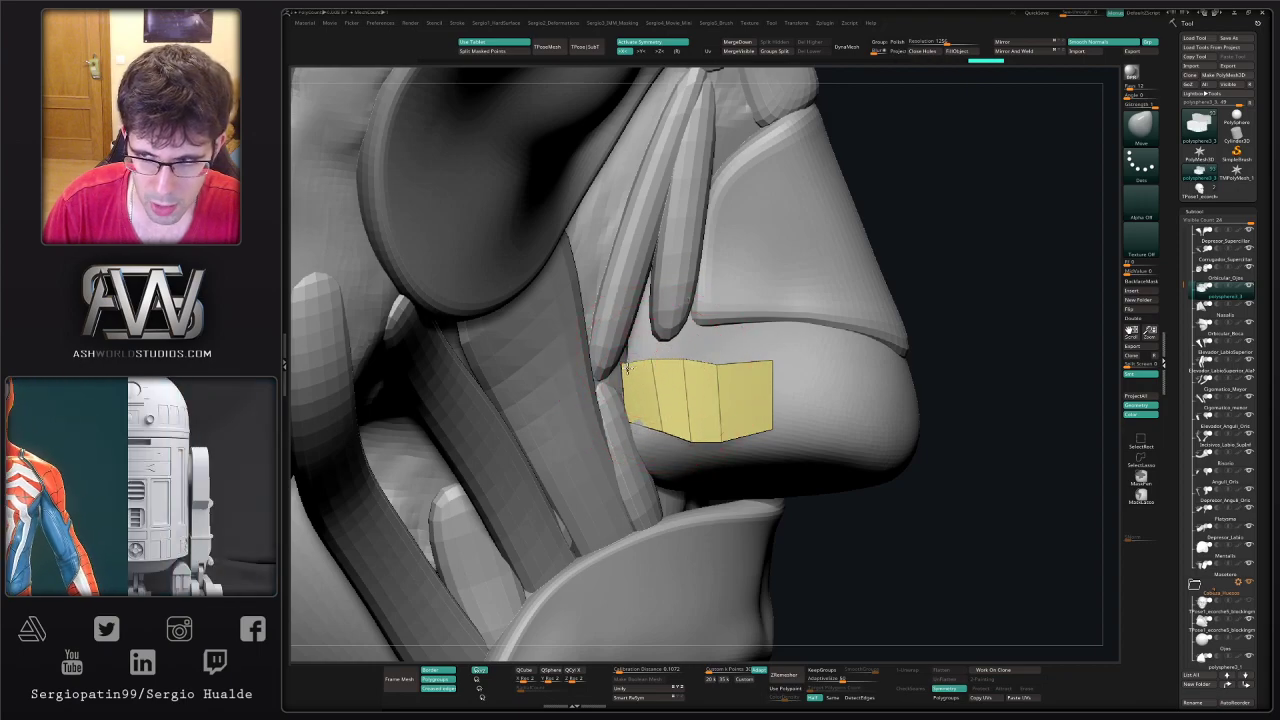
pyautogui.moveTo(663, 438); pyautogui.dragTo(666, 473)
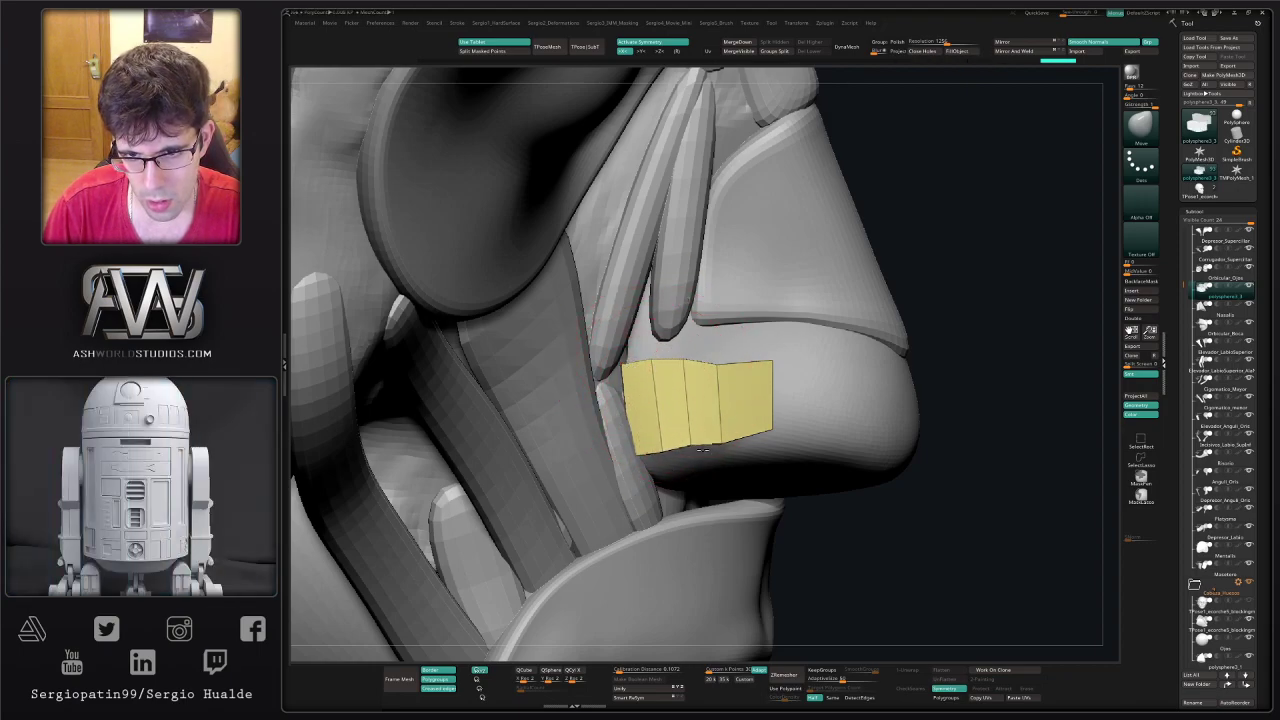
pyautogui.moveTo(717, 364); pyautogui.dragTo(654, 366)
# - Isolate the nostril strip and adjust its cheek-side end with the Move brush and the transform gizmo
pyautogui.moveTo(654, 366)
pyautogui.mouseDown(button='right')
pyautogui.moveTo(646, 374)
pyautogui.moveTo(631, 300)
pyautogui.mouseUp(button='right')
pyautogui.hotkey('alt', 's')
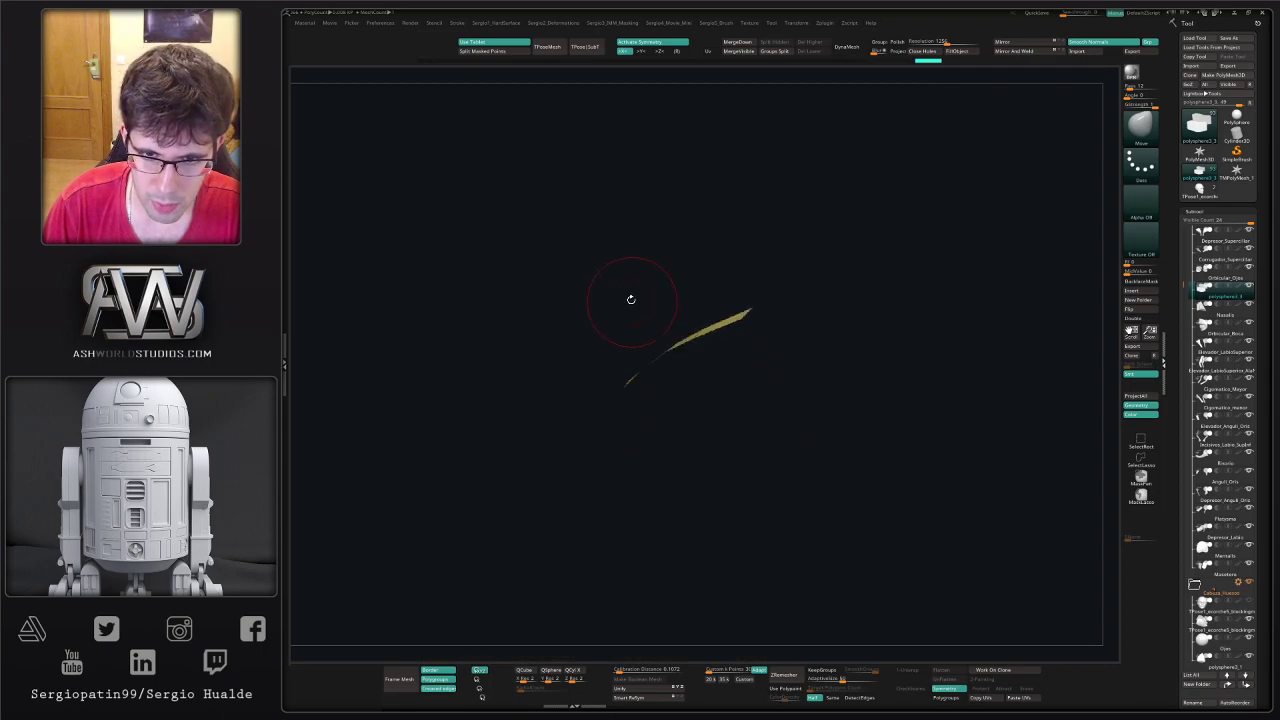
pyautogui.moveTo(643, 425)
pyautogui.mouseDown()
pyautogui.moveTo(677, 431)
pyautogui.moveTo(665, 411)
pyautogui.mouseUp()
pyautogui.press('w')
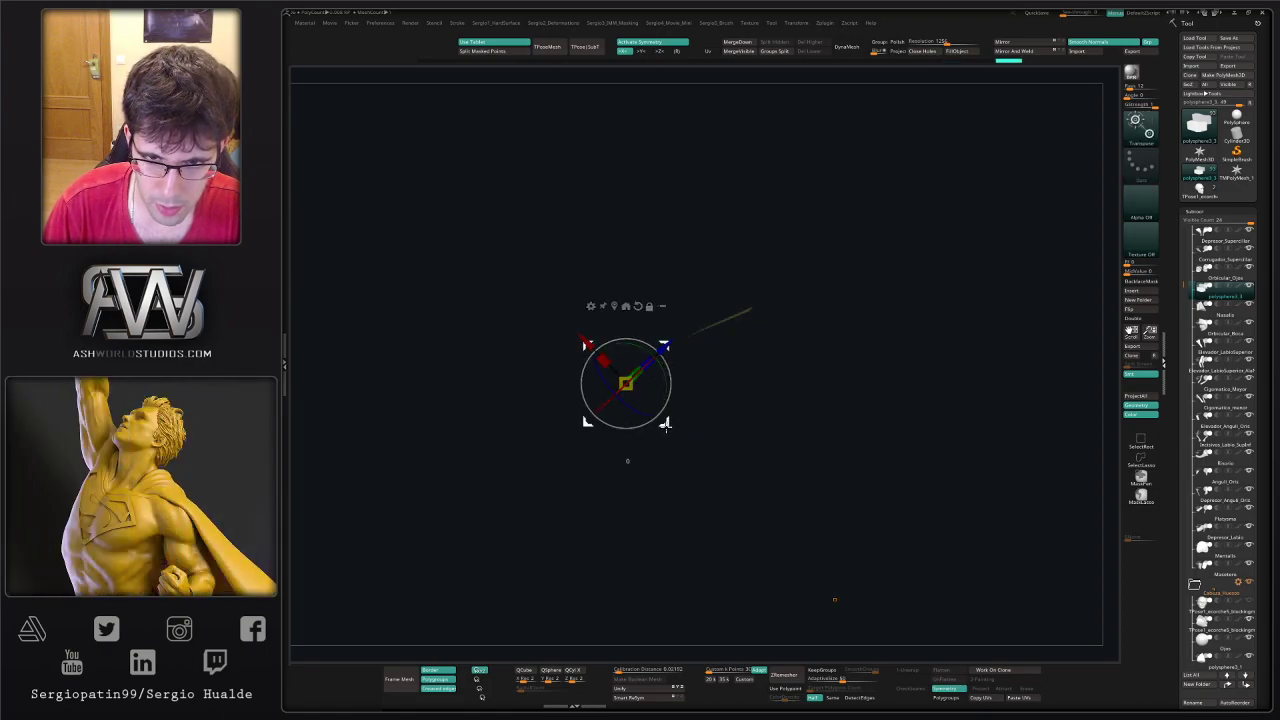
pyautogui.moveTo(667, 428)
pyautogui.mouseDown()
pyautogui.moveTo(692, 434)
pyautogui.moveTo(688, 415)
pyautogui.moveTo(683, 453)
pyautogui.moveTo(677, 409)
pyautogui.moveTo(660, 431)
pyautogui.moveTo(657, 403)
pyautogui.moveTo(666, 443)
pyautogui.moveTo(626, 364)
pyautogui.moveTo(643, 428)
pyautogui.moveTo(686, 429)
pyautogui.moveTo(680, 451)
pyautogui.mouseUp()
pyautogui.press('q')
pyautogui.press('s')
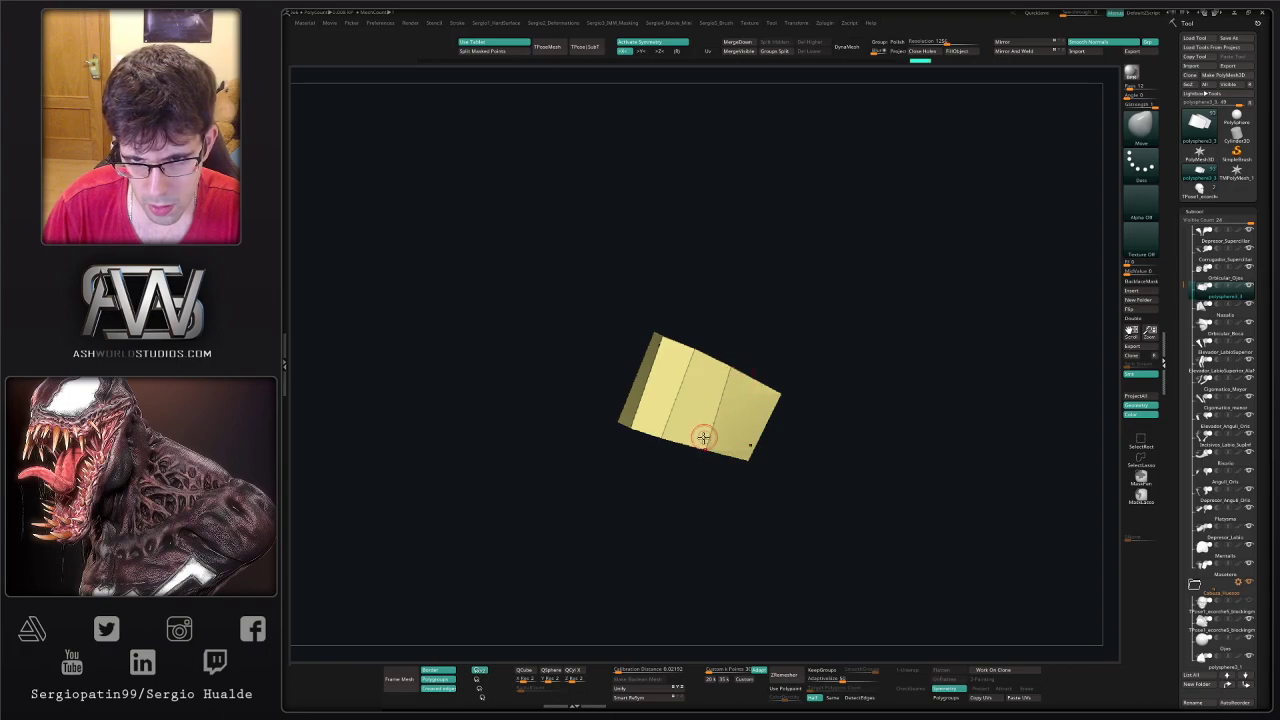
# - Bevel the bend edge near the cheek-side end of the nostril strip with ZModeler
pyautogui.press('b')
pyautogui.press('z')
pyautogui.press('m')
pyautogui.press('space')
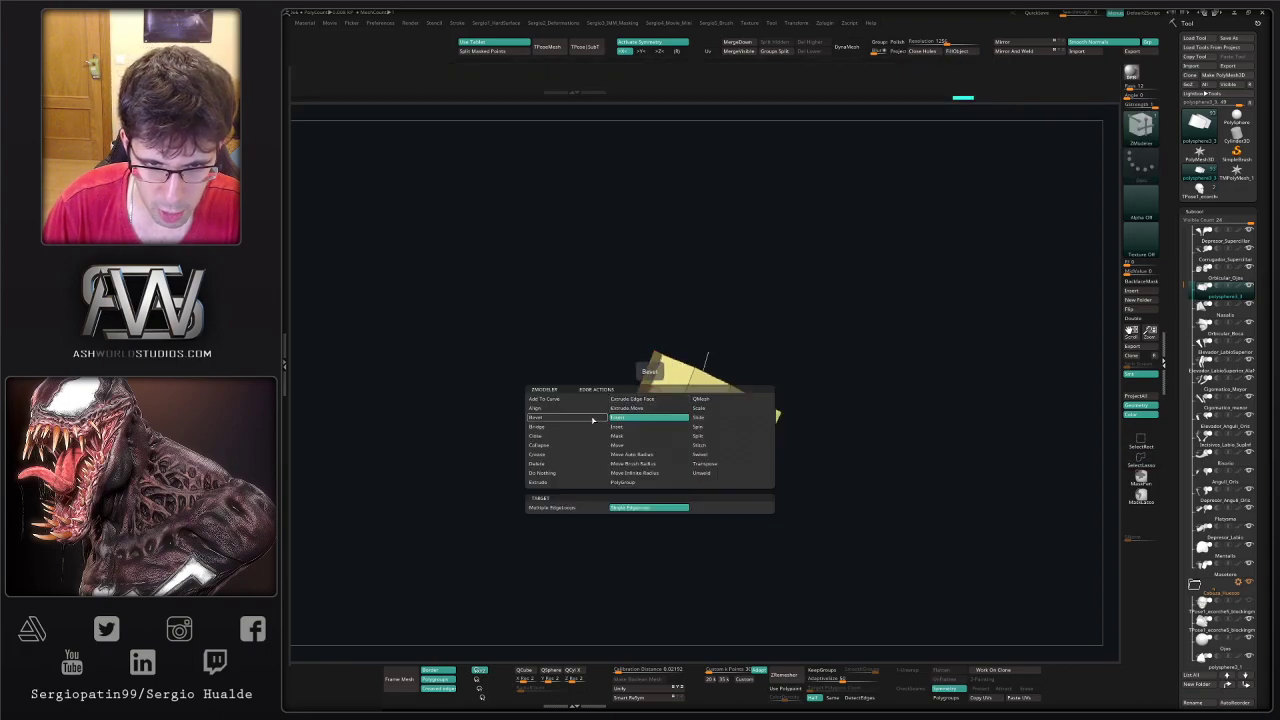
pyautogui.click(595, 420)
pyautogui.moveTo(612, 421); pyautogui.dragTo(571, 428)
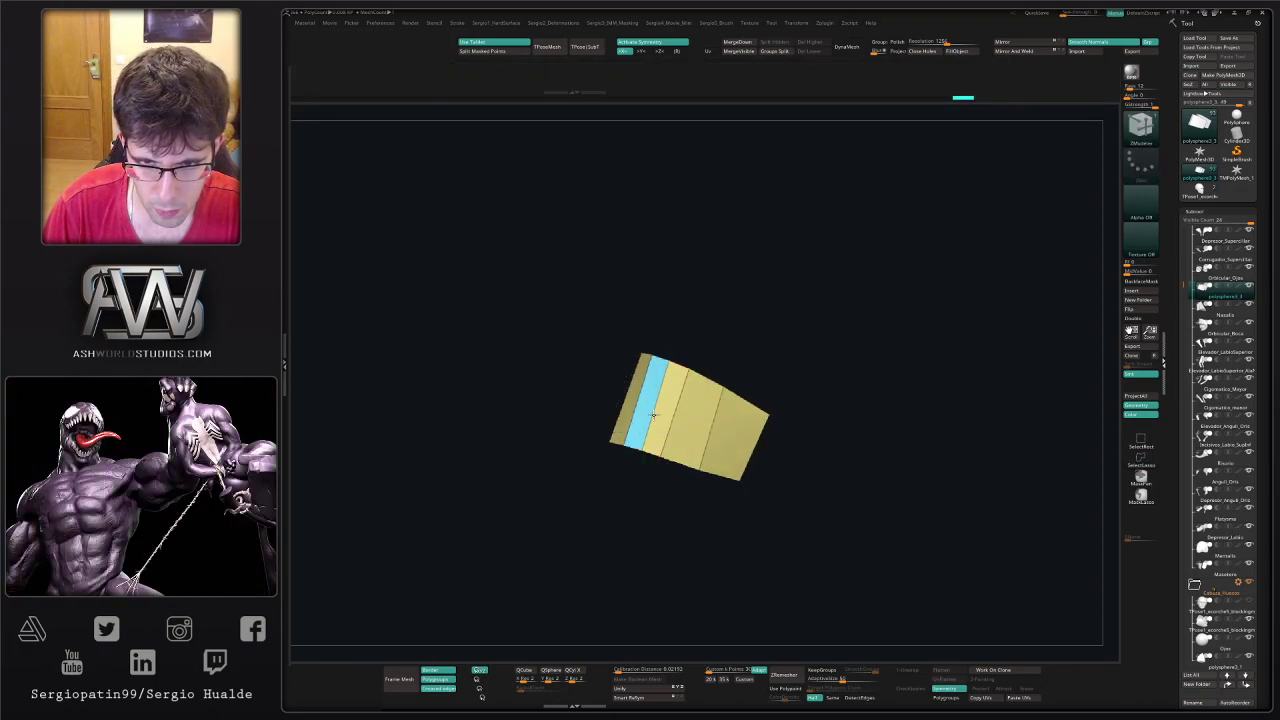
pyautogui.moveTo(653, 414); pyautogui.dragTo(651, 416)
pyautogui.hotkey('shift', 'f')
pyautogui.moveTo(657, 474); pyautogui.dragTo(712, 478)
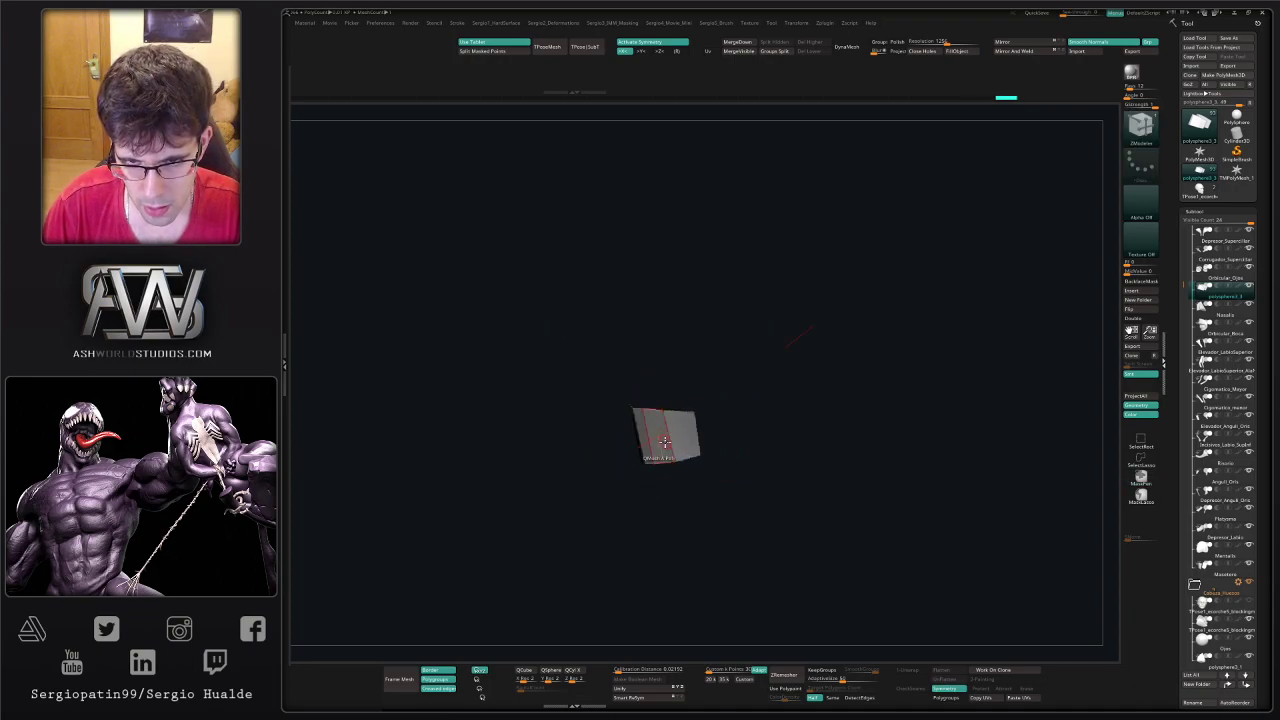
pyautogui.keyDown('ctrl'); pyautogui.moveTo(697, 436); pyautogui.dragTo(680, 466, button='right'); pyautogui.keyUp('ctrl')
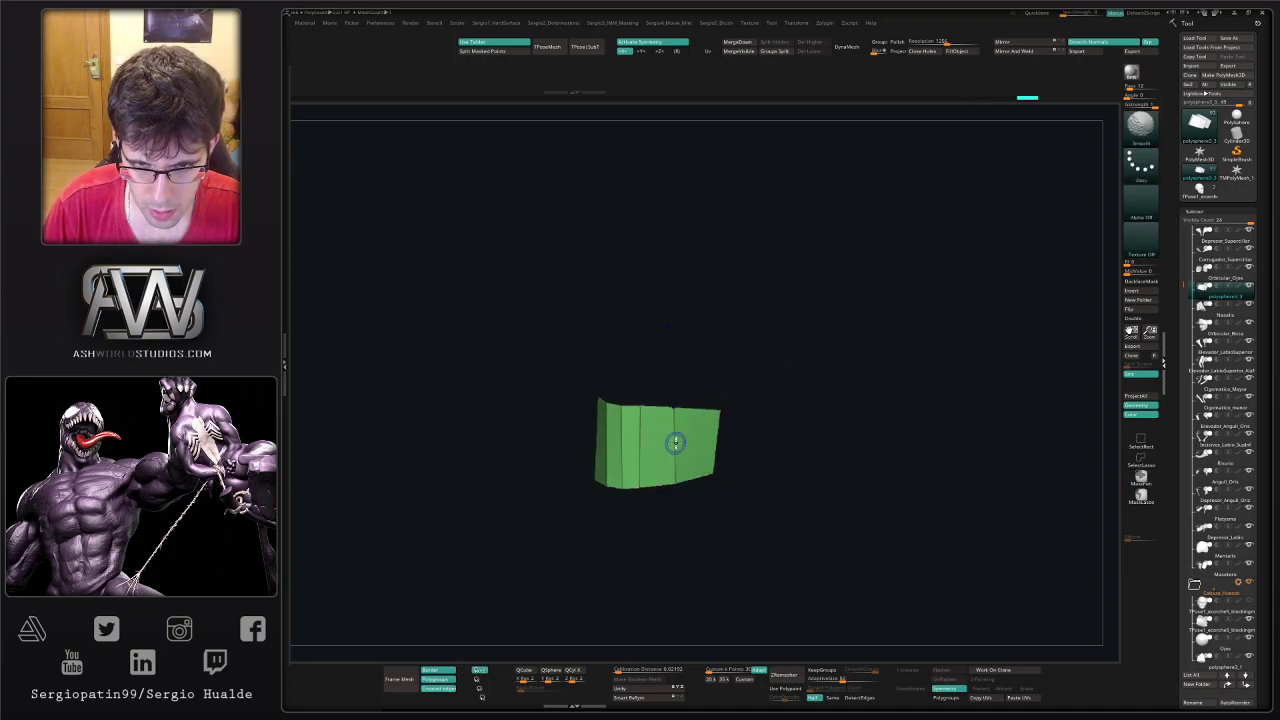
# - Thicken the nostril strip with Panel Loops and turn on its smooth subdivision preview
pyautogui.hotkey('shift', '1')
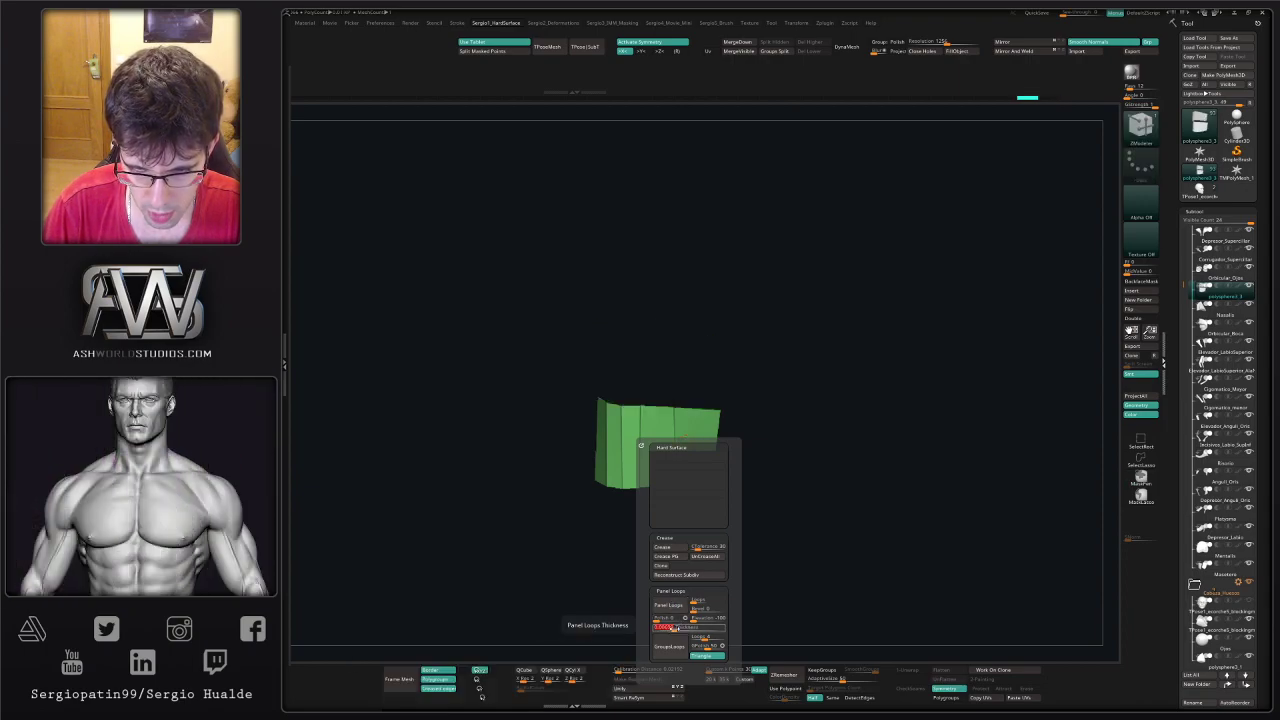
pyautogui.click(669, 605)
pyautogui.press('d')
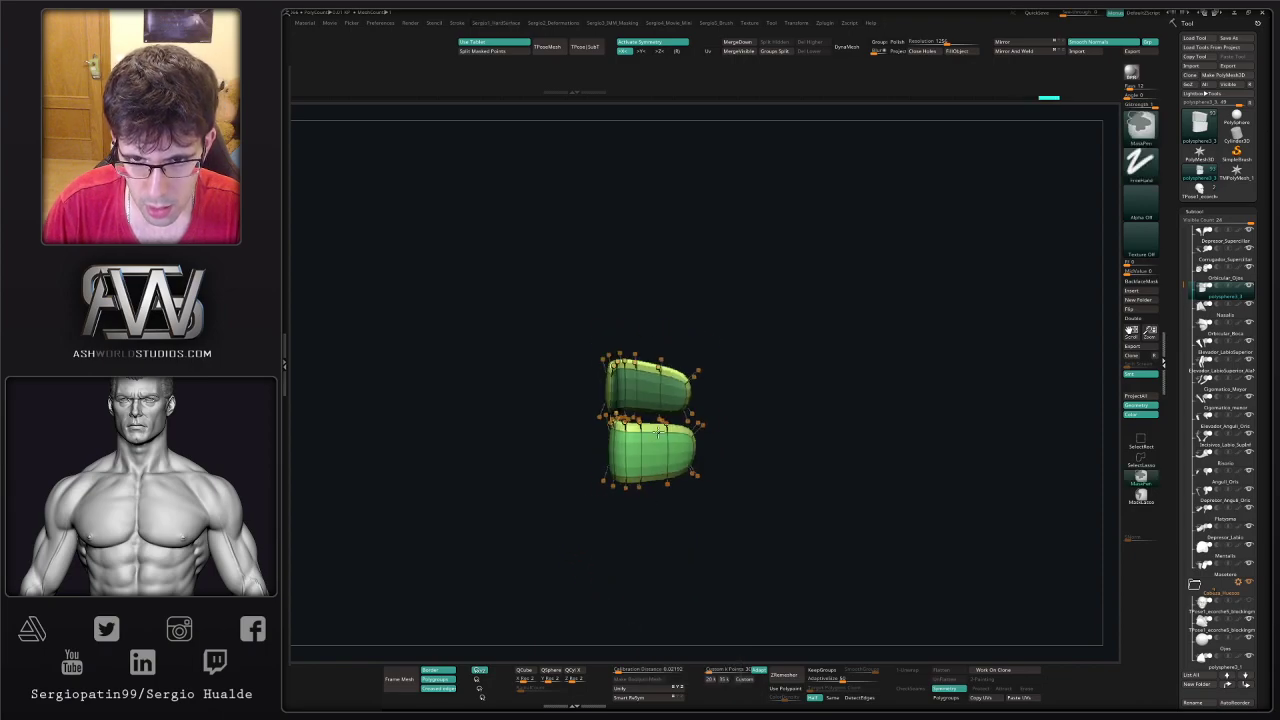
pyautogui.hotkey('shift', 's')
# - Fit the thickened strip onto the side of the nostril with the Move brush
pyautogui.moveTo(615, 512); pyautogui.dragTo(655, 474, button='right')
pyautogui.press('b')
pyautogui.press('m')
pyautogui.press('v')
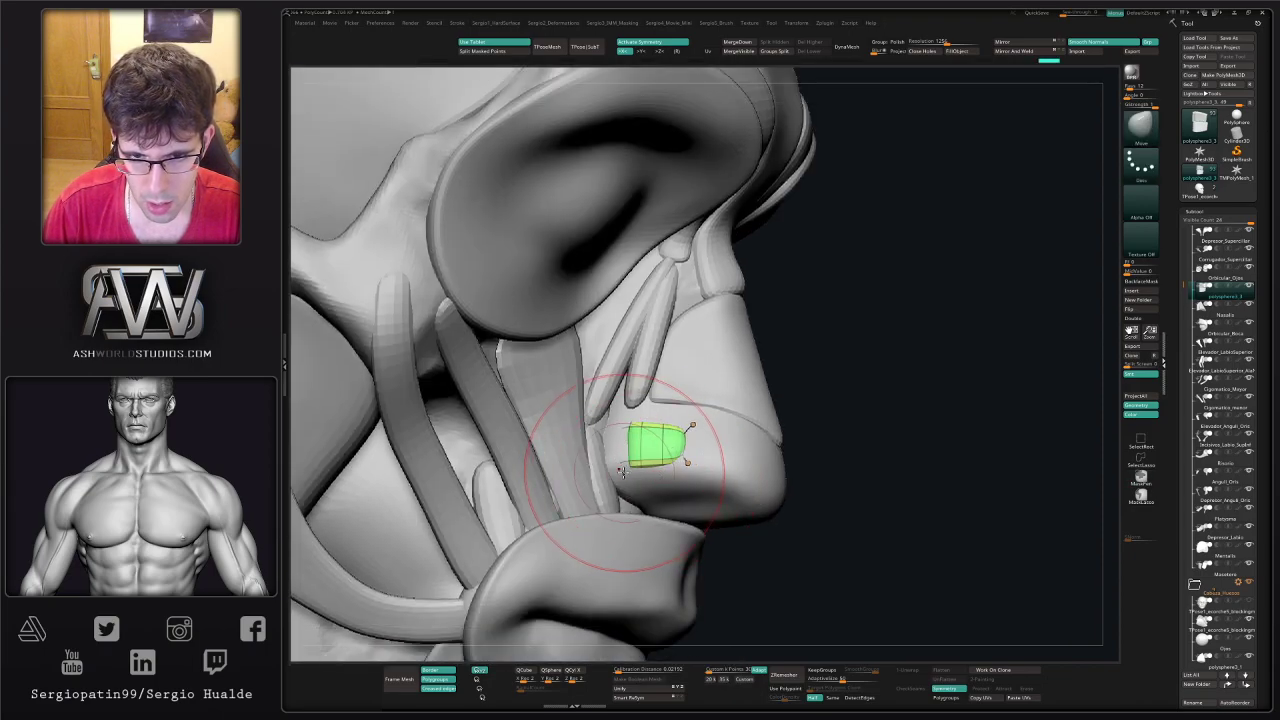
pyautogui.moveTo(574, 454)
pyautogui.mouseDown(button='right')
pyautogui.moveTo(677, 457)
pyautogui.moveTo(645, 455)
pyautogui.moveTo(662, 465)
pyautogui.mouseUp(button='right')
pyautogui.moveTo(697, 463); pyautogui.dragTo(717, 468)
pyautogui.press('s')
pyautogui.moveTo(643, 486)
pyautogui.mouseDown(button='right')
pyautogui.moveTo(612, 500)
pyautogui.moveTo(577, 452)
pyautogui.mouseUp(button='right')
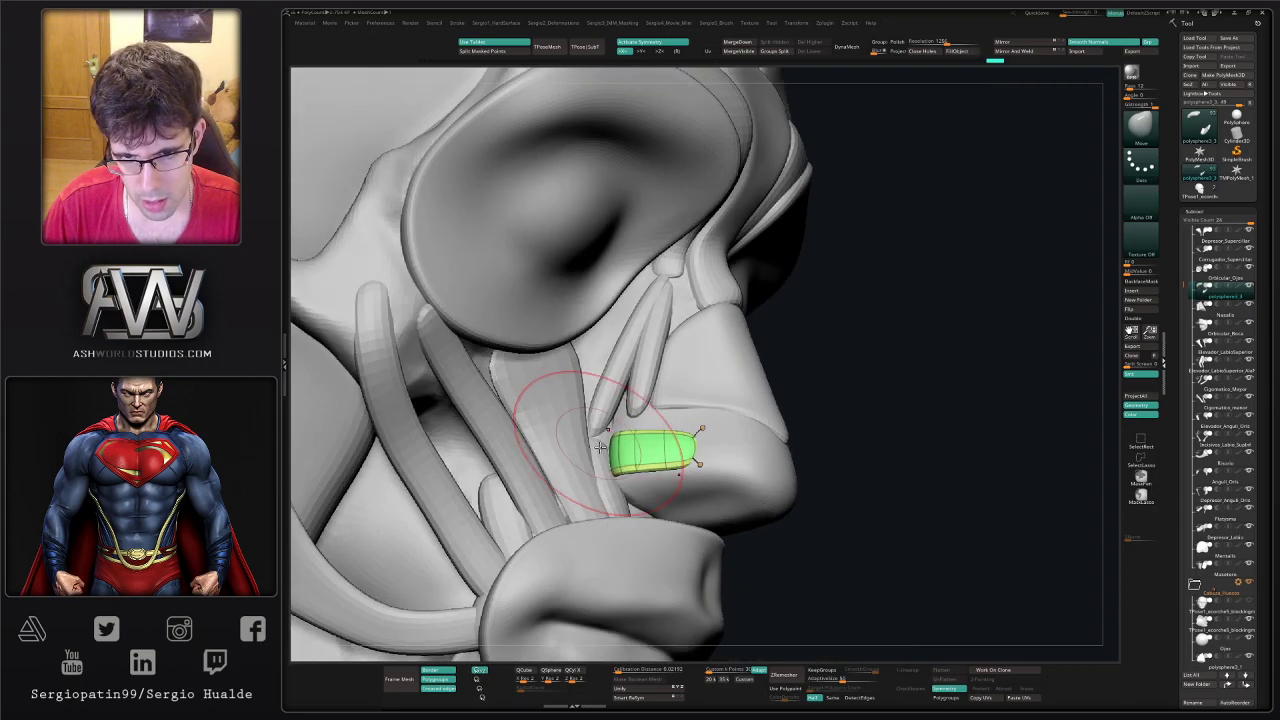
pyautogui.moveTo(686, 452); pyautogui.dragTo(700, 471, button='right')
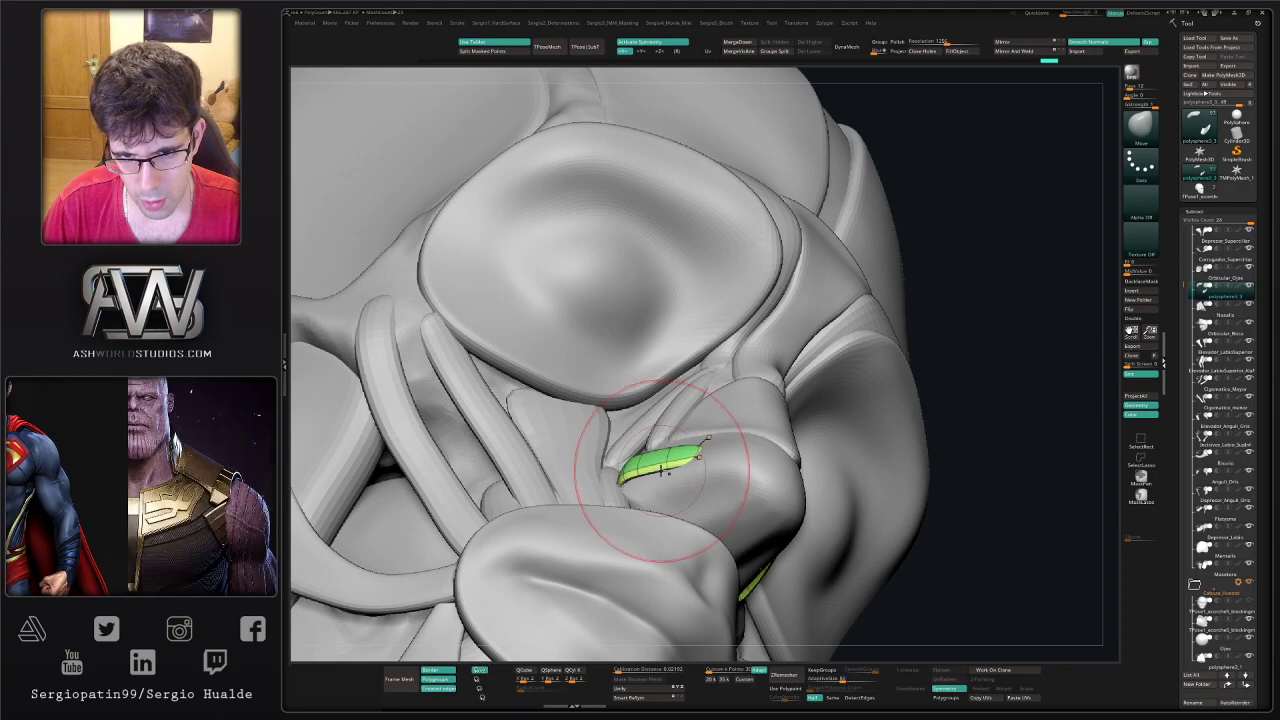
# - Rename the nostril strip subtool as Dilator_Nariz
pyautogui.moveTo(1054, 328); pyautogui.dragTo(993, 320, button='right')
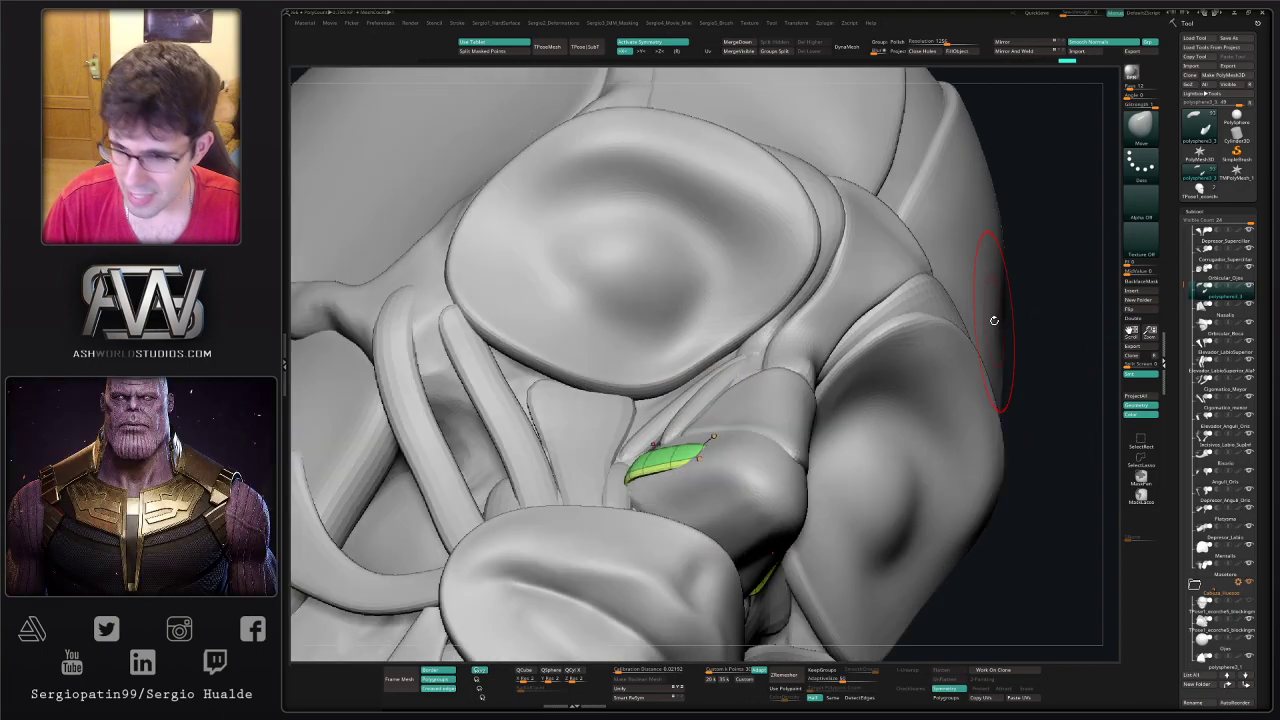
pyautogui.press('F2')
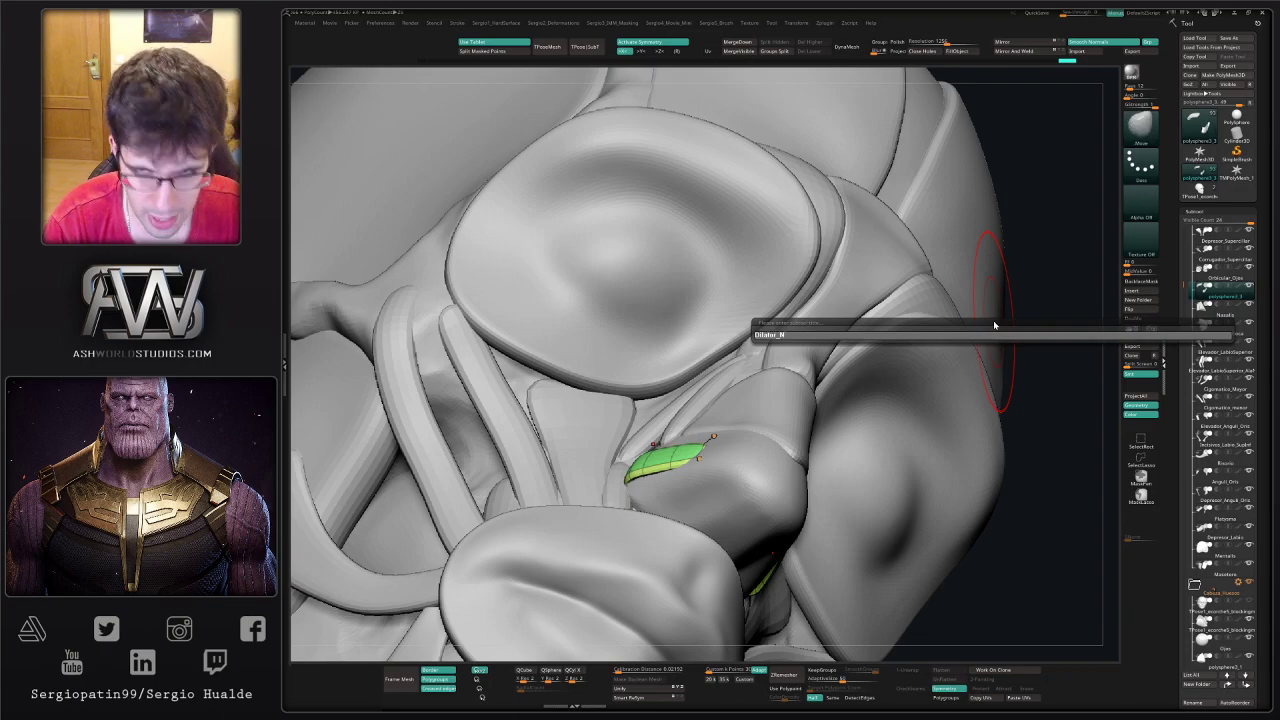
pyautogui.press('Return')
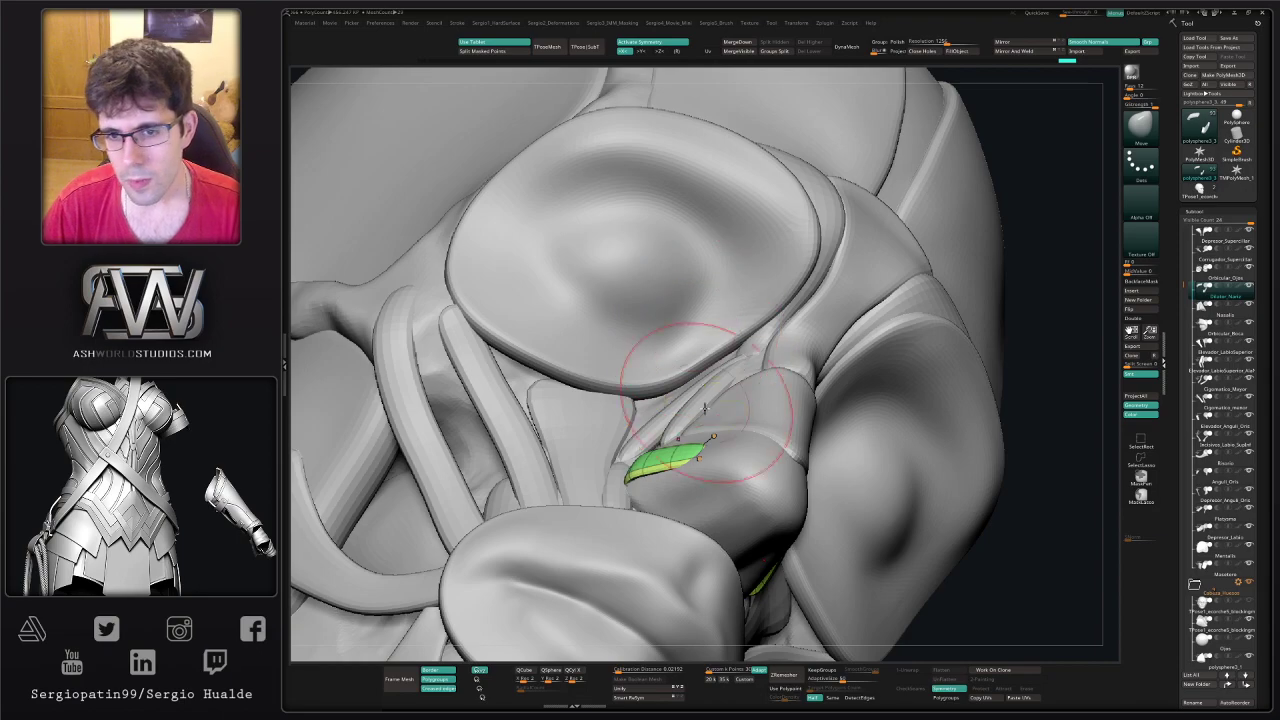
# - Turn off the wireframe display and examine the nostril strip on the whole head from the front and both sides
pyautogui.press('f')
pyautogui.hotkey('shift', 'f')
pyautogui.moveTo(706, 413); pyautogui.dragTo(795, 450, button='right')
pyautogui.moveTo(795, 450)
pyautogui.mouseDown()
pyautogui.moveTo(760, 420)
pyautogui.moveTo(727, 340)
pyautogui.mouseUp()
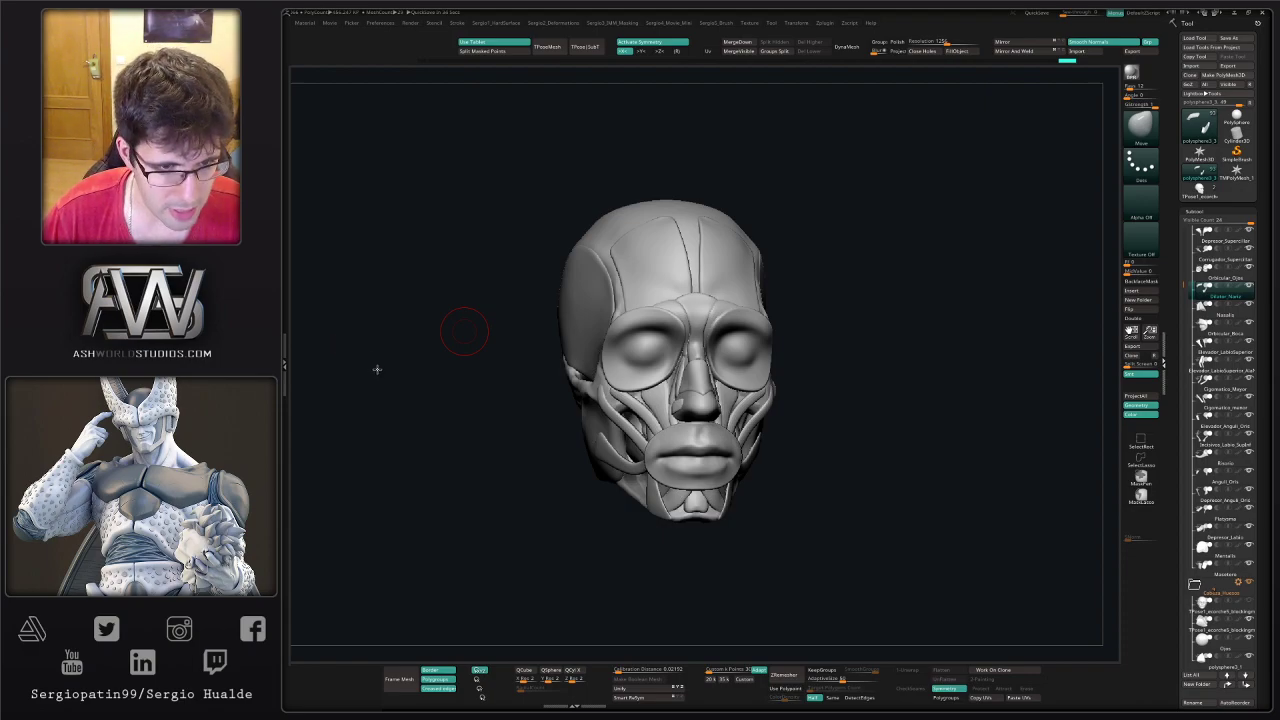
pyautogui.moveTo(650, 461); pyautogui.dragTo(681, 468, button='right')
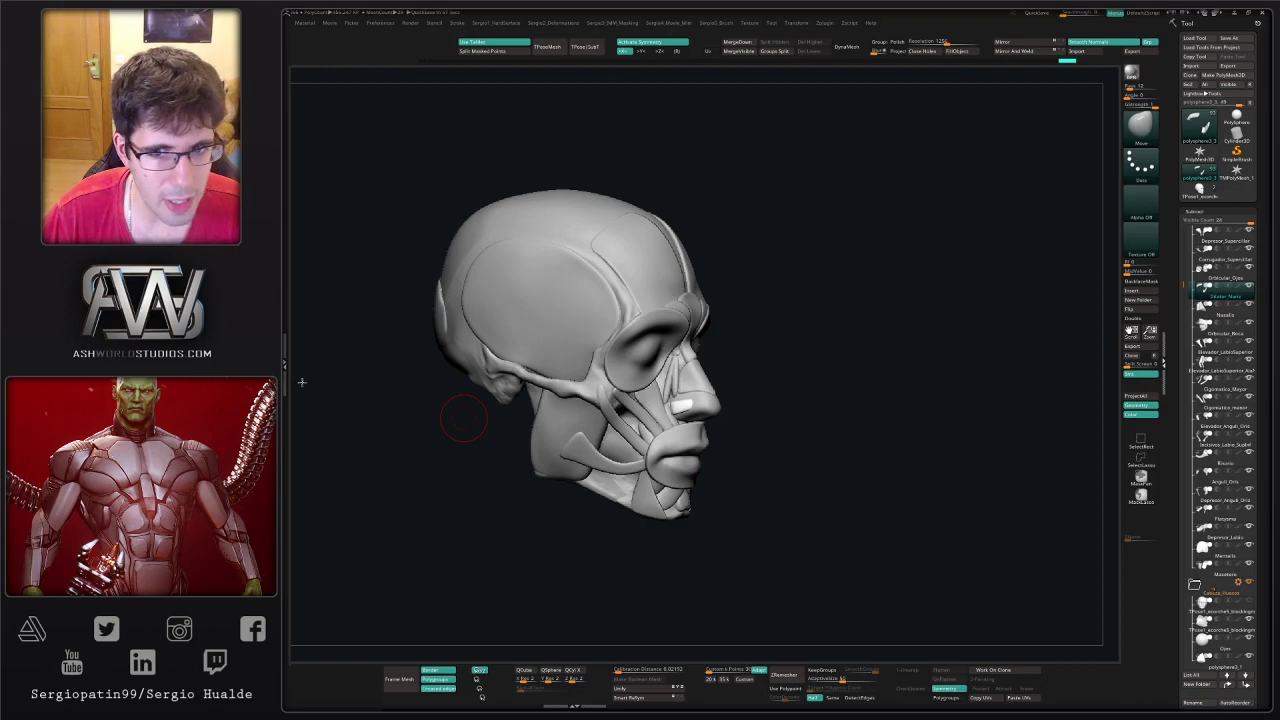
pyautogui.moveTo(827, 409); pyautogui.dragTo(797, 440, button='right')
pyautogui.moveTo(797, 440); pyautogui.dragTo(825, 440, button='right')
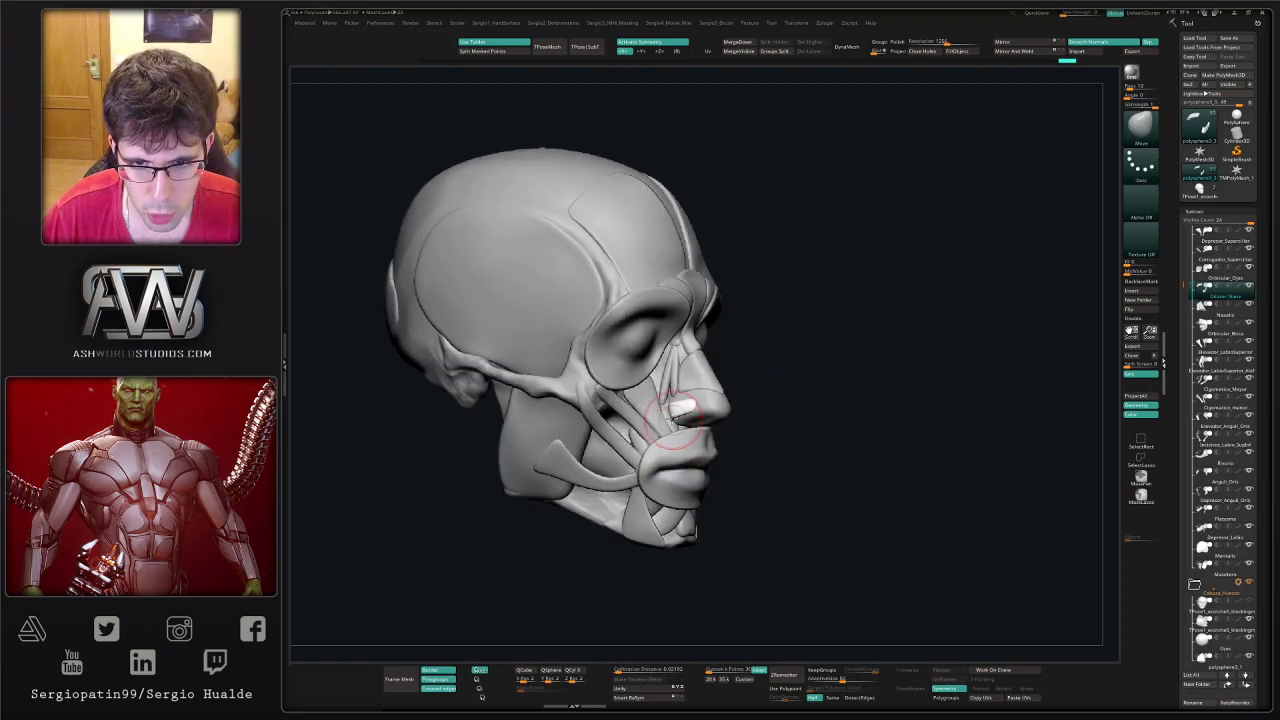
pyautogui.moveTo(673, 415)
pyautogui.keyDown('alt'); pyautogui.mouseDown(button='right')
pyautogui.moveTo(703, 373)
pyautogui.moveTo(705, 388)
pyautogui.moveTo(684, 398)
pyautogui.moveTo(723, 404)
pyautogui.moveTo(771, 456)
pyautogui.mouseUp(button='right'); pyautogui.keyUp('alt')
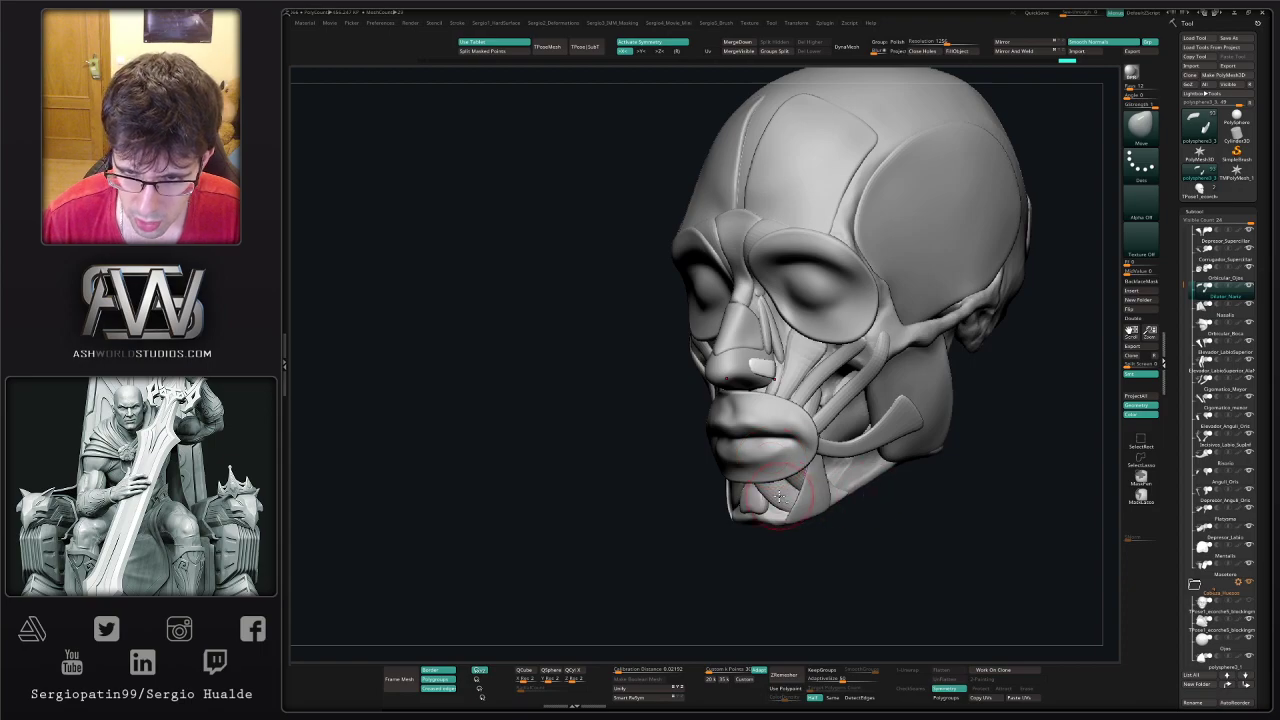
# - Select the Depresor_Labio muscle and nudge its lower corner on the chin with the Move brush
pyautogui.keyDown('alt'); pyautogui.click(779, 496); pyautogui.keyUp('alt')
pyautogui.moveTo(808, 501)
pyautogui.mouseDown(button='right')
pyautogui.moveTo(780, 528)
pyautogui.moveTo(800, 517)
pyautogui.moveTo(783, 520)
pyautogui.moveTo(800, 498)
pyautogui.mouseUp(button='right')
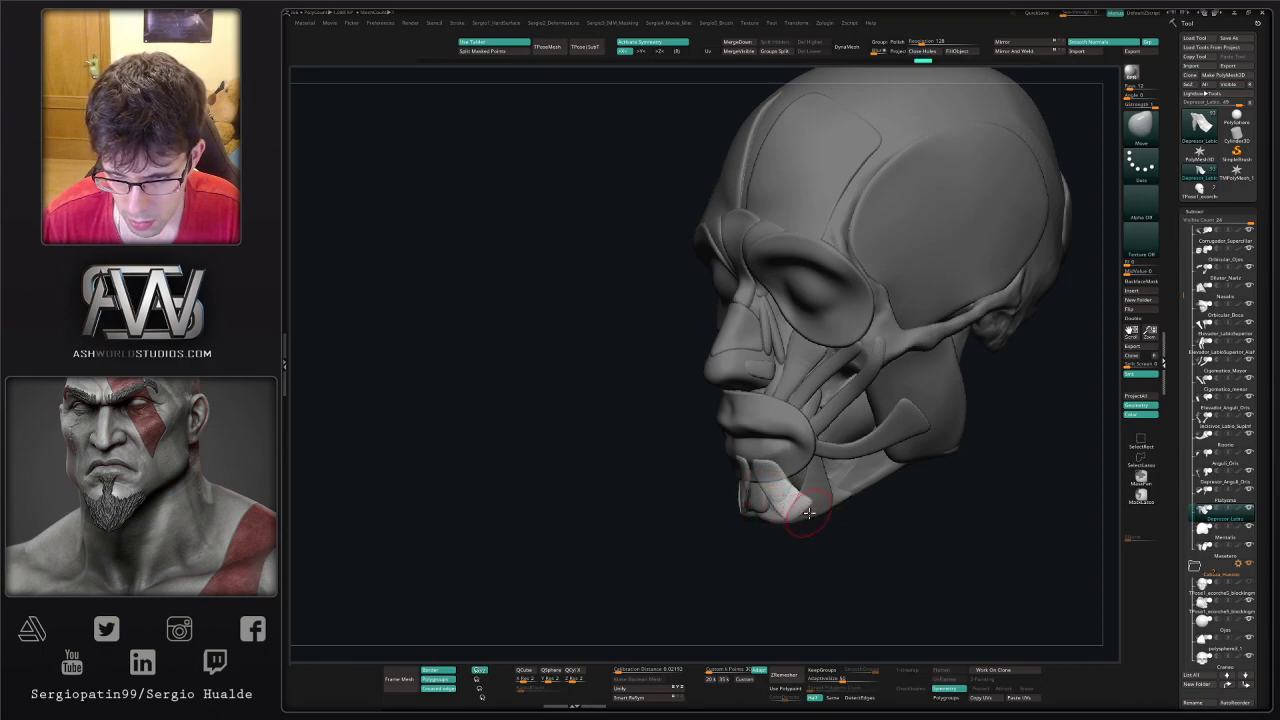
pyautogui.moveTo(809, 513); pyautogui.dragTo(846, 494, button='right')
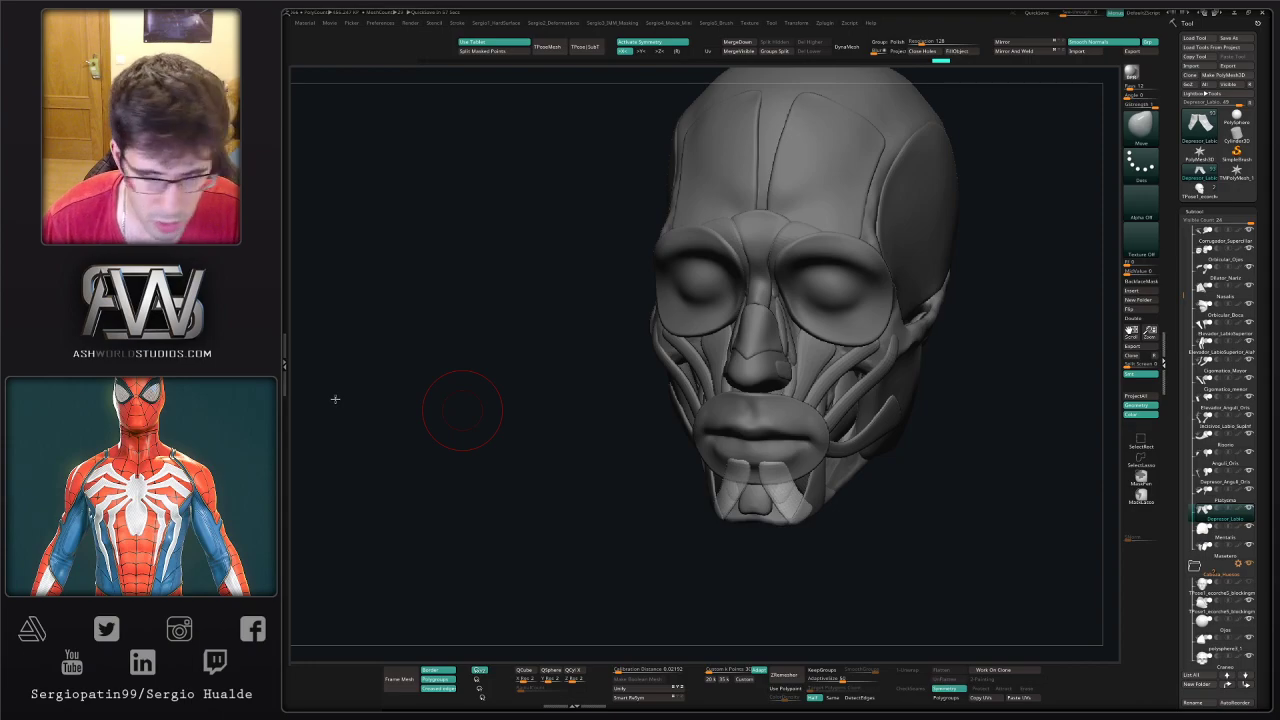
pyautogui.moveTo(934, 566)
pyautogui.mouseDown(button='right')
pyautogui.moveTo(803, 528)
pyautogui.moveTo(816, 543)
pyautogui.moveTo(783, 518)
pyautogui.moveTo(814, 546)
pyautogui.mouseUp(button='right')
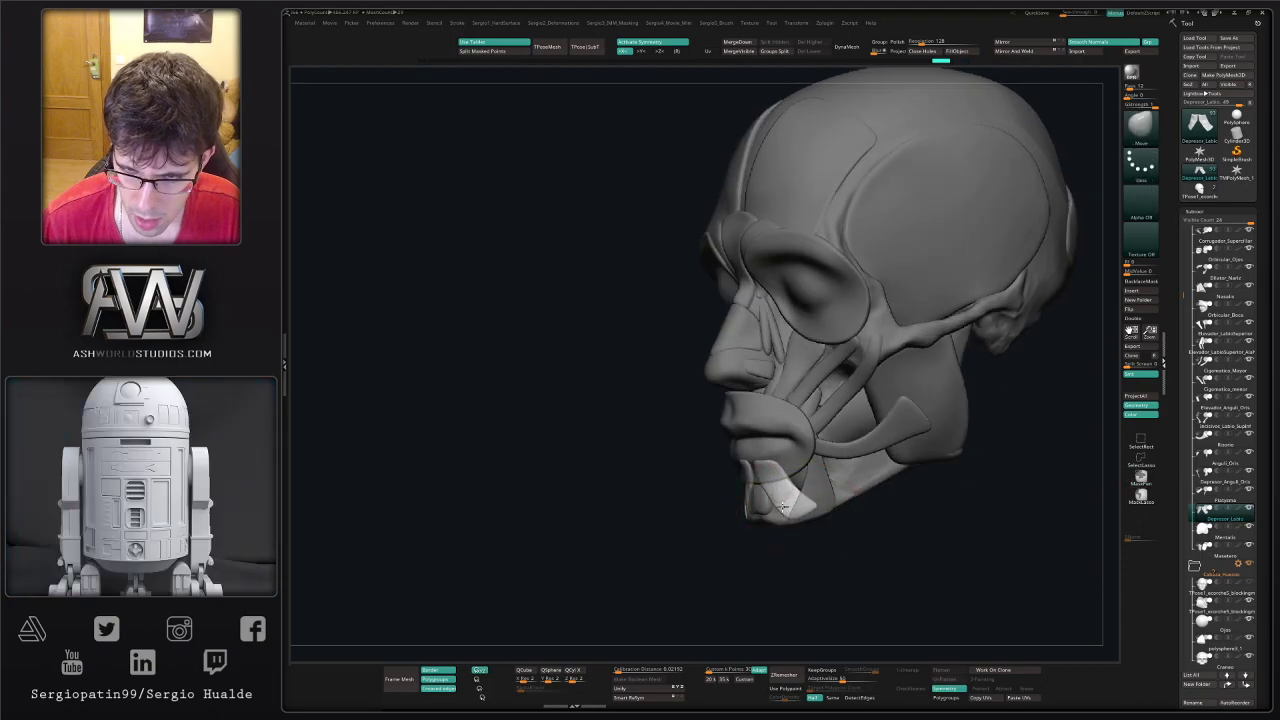
pyautogui.moveTo(777, 503)
pyautogui.mouseDown(button='right')
pyautogui.moveTo(794, 529)
pyautogui.moveTo(837, 517)
pyautogui.moveTo(800, 522)
pyautogui.mouseUp(button='right')
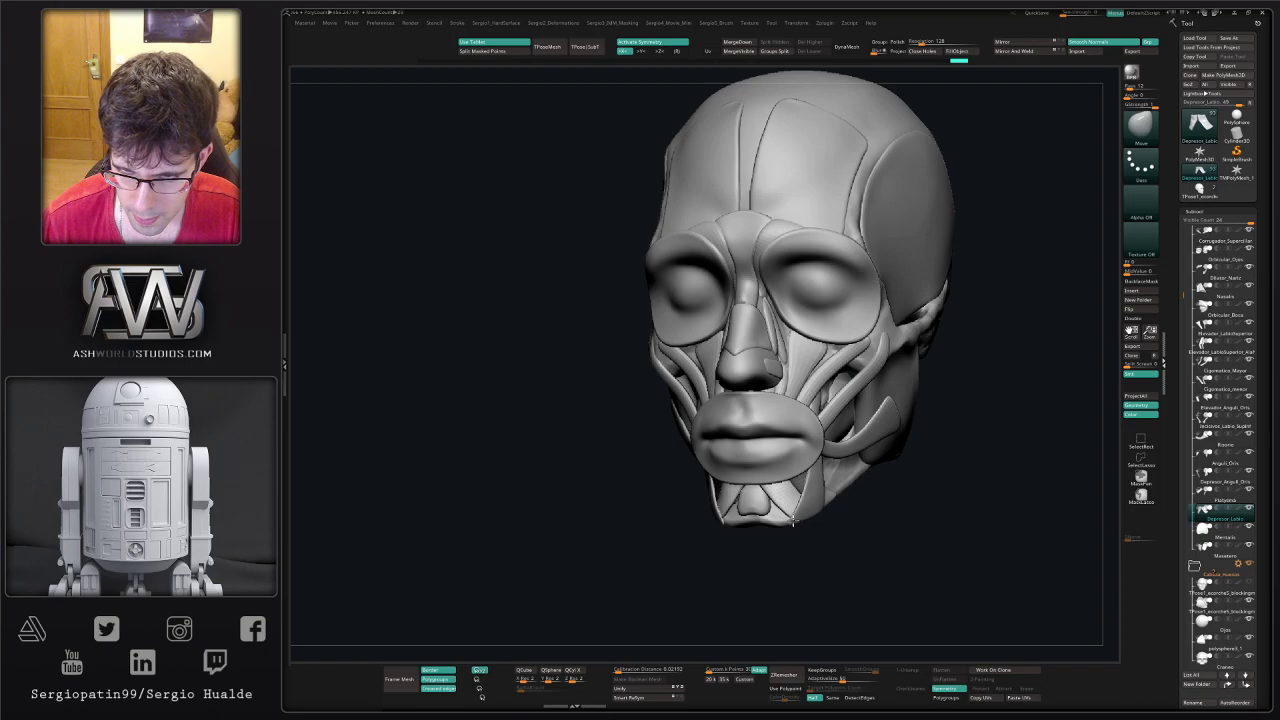
pyautogui.moveTo(793, 521); pyautogui.dragTo(795, 519)
pyautogui.moveTo(799, 519)
pyautogui.keyDown('ctrl'); pyautogui.mouseDown(button='right')
pyautogui.moveTo(916, 542)
pyautogui.moveTo(907, 554)
pyautogui.mouseUp(button='right'); pyautogui.keyUp('ctrl')
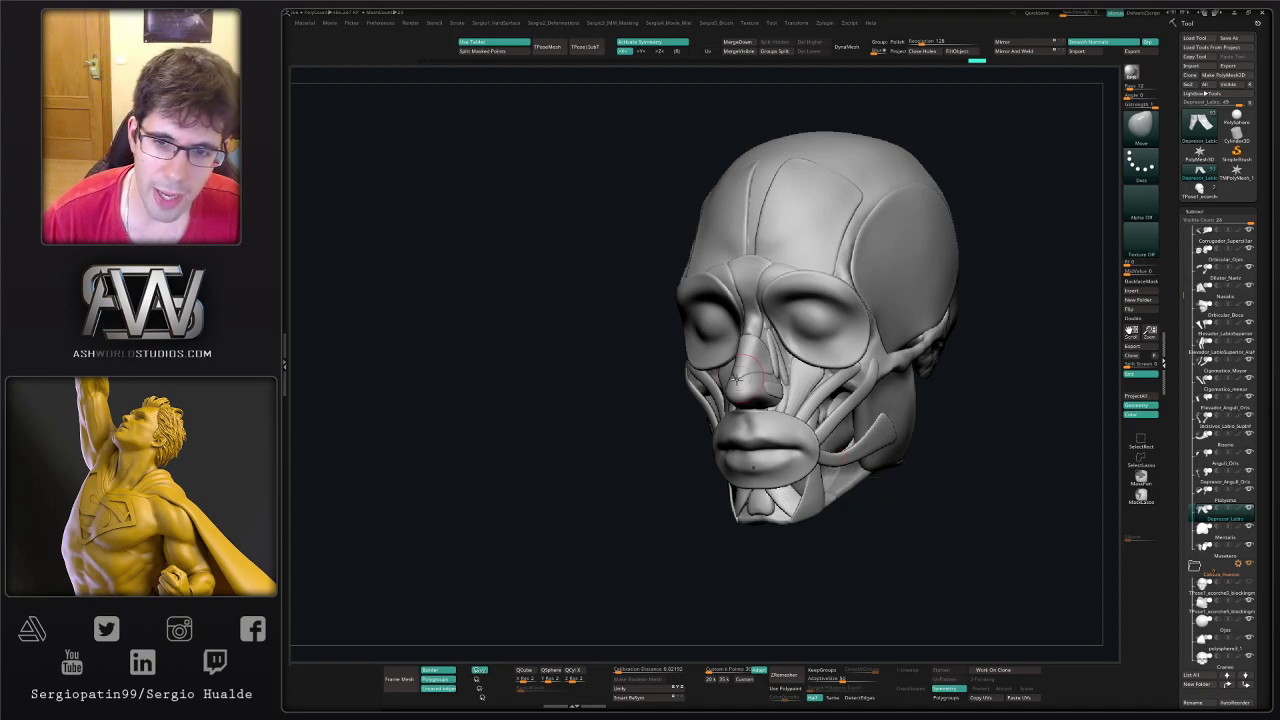
# - Isolate the Platysma strips beside the chin to inspect them, and bring the whole head back into view
pyautogui.moveTo(672, 478)
pyautogui.mouseDown(button='right')
pyautogui.moveTo(757, 456)
pyautogui.moveTo(716, 421)
pyautogui.moveTo(673, 462)
pyautogui.moveTo(592, 468)
pyautogui.mouseUp(button='right')
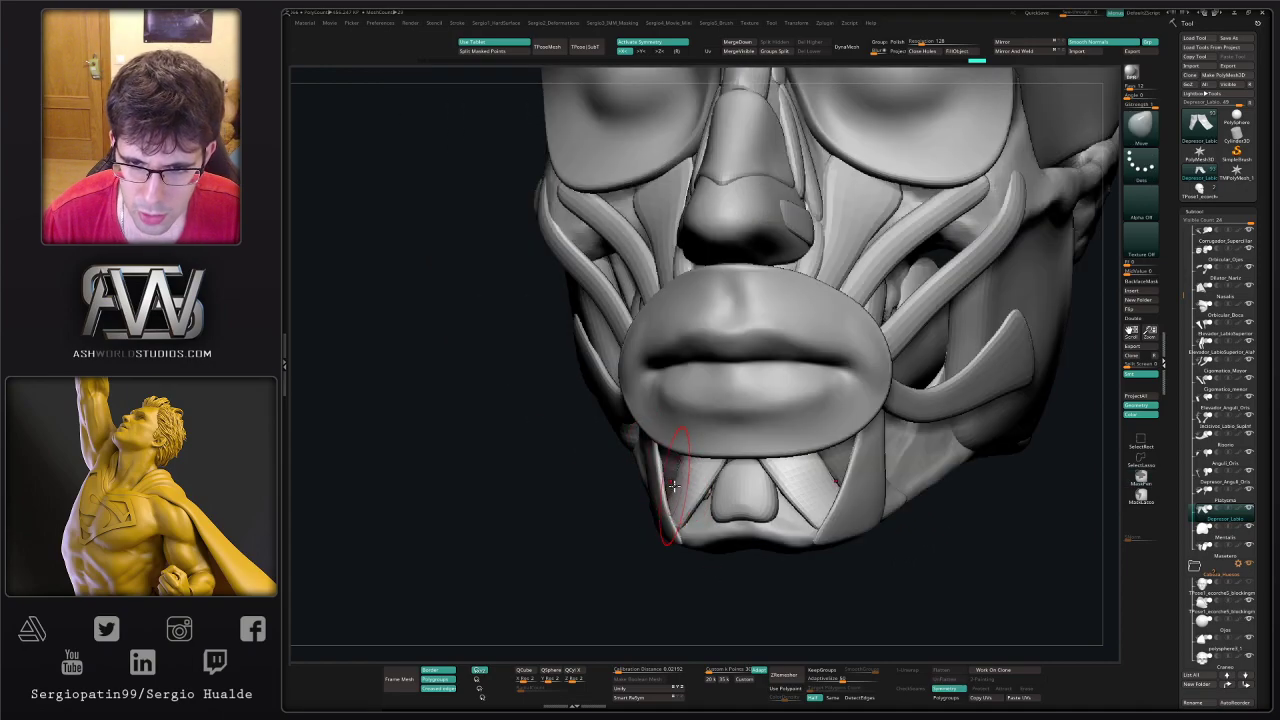
pyautogui.moveTo(673, 514); pyautogui.dragTo(673, 489, button='right')
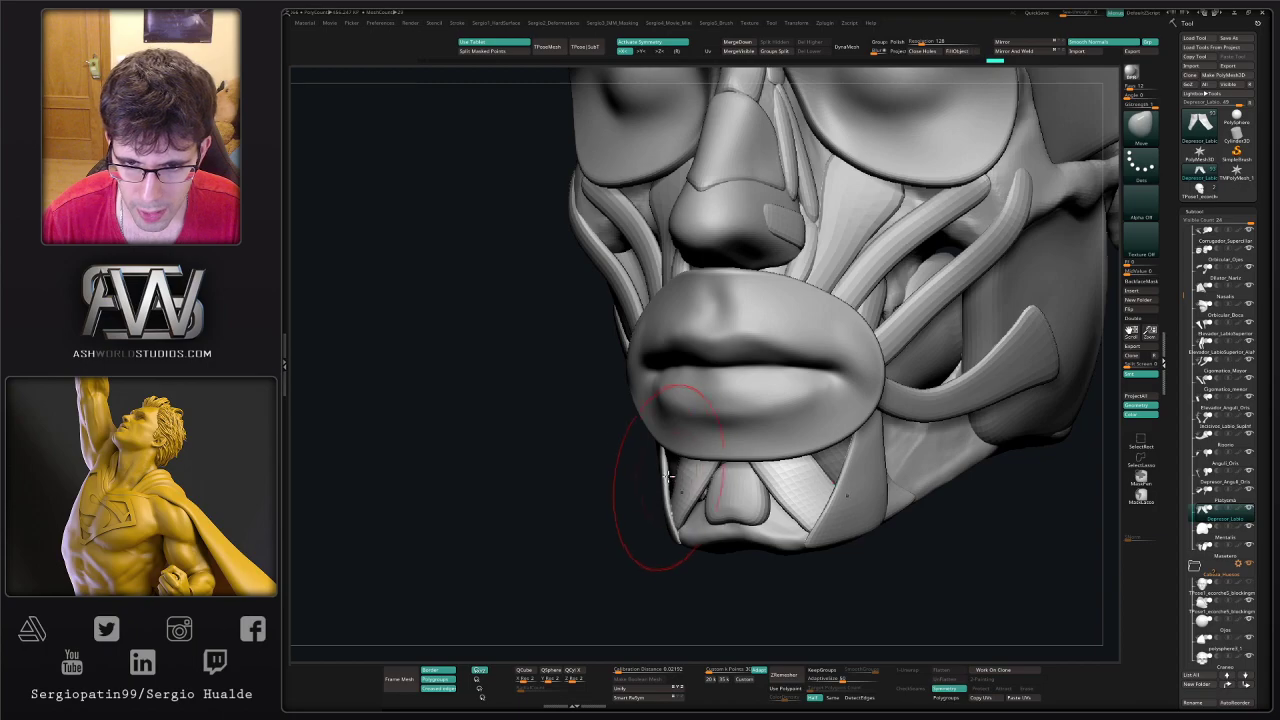
pyautogui.keyDown('alt'); pyautogui.click(672, 485); pyautogui.keyUp('alt')
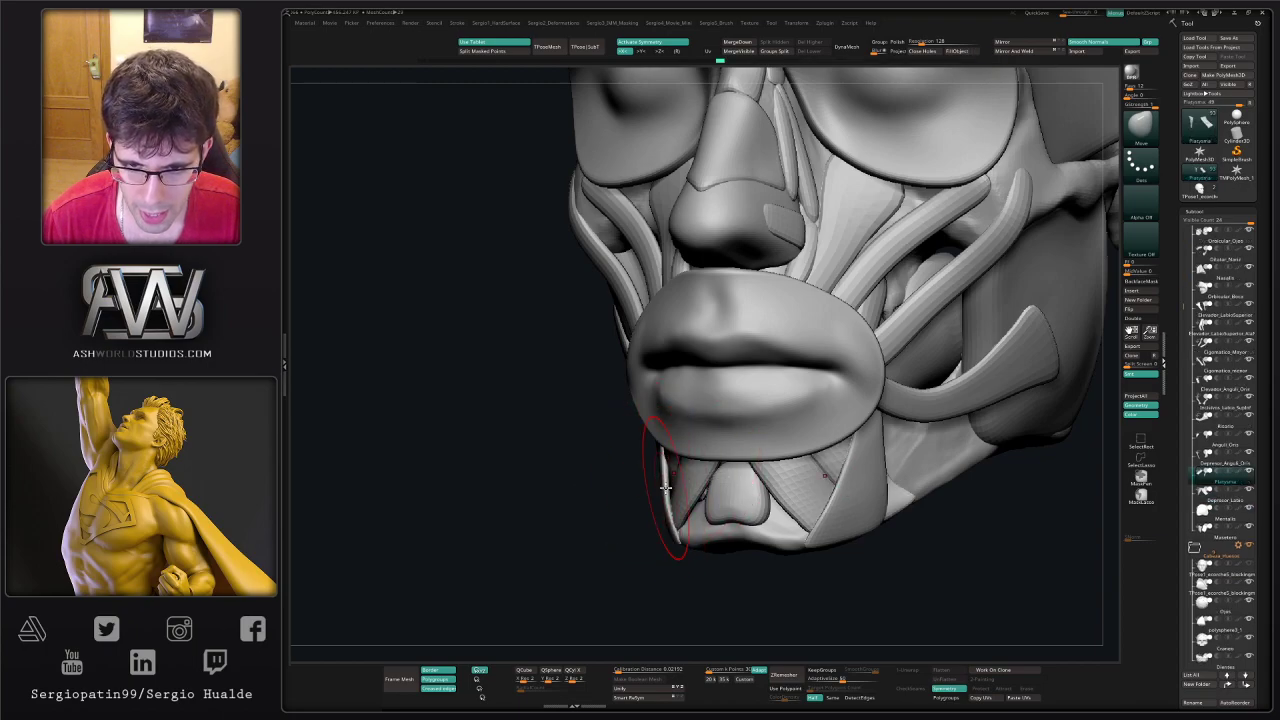
pyautogui.hotkey('alt', 's')
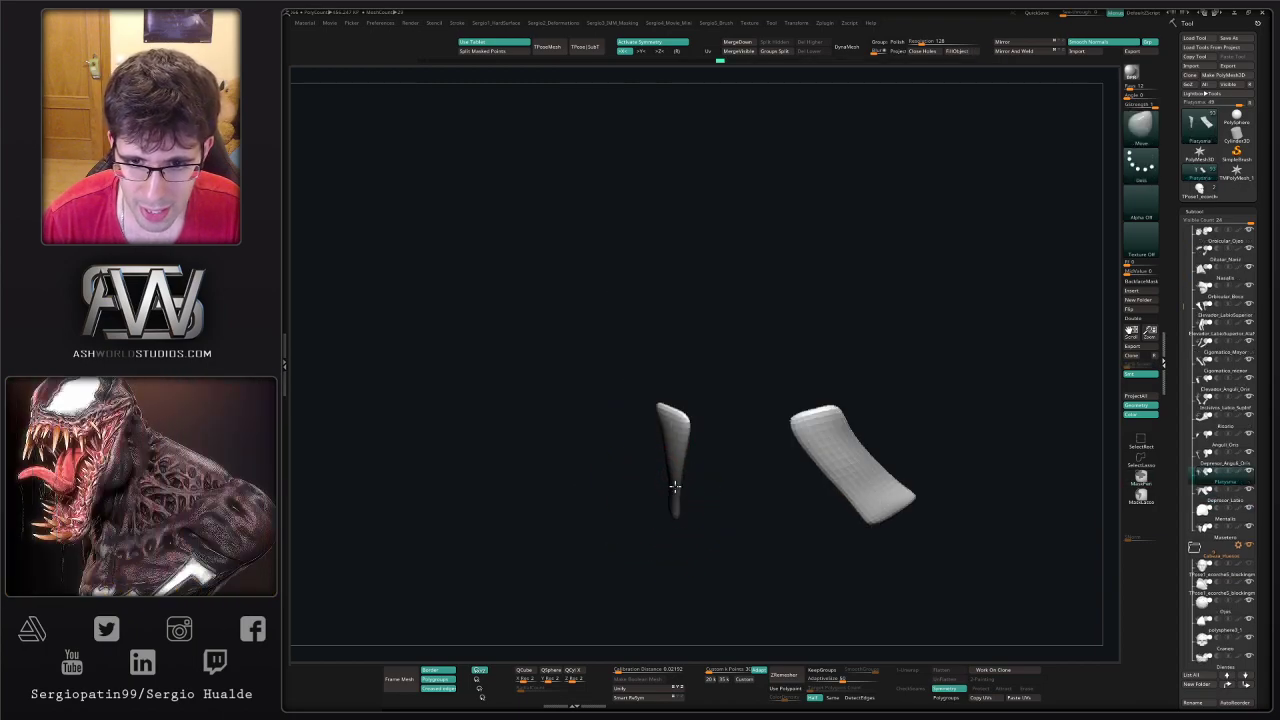
pyautogui.moveTo(674, 486)
pyautogui.mouseDown(button='right')
pyautogui.moveTo(650, 481)
pyautogui.moveTo(665, 480)
pyautogui.moveTo(655, 465)
pyautogui.moveTo(686, 429)
pyautogui.moveTo(700, 494)
pyautogui.moveTo(677, 514)
pyautogui.moveTo(686, 540)
pyautogui.moveTo(684, 490)
pyautogui.moveTo(761, 496)
pyautogui.moveTo(690, 470)
pyautogui.mouseUp(button='right')
pyautogui.press('w')
pyautogui.click(680, 457)
pyautogui.press('q')
pyautogui.hotkey('shift', 's')
pyautogui.keyDown('ctrl'); pyautogui.moveTo(690, 470); pyautogui.dragTo(650, 495, button='right'); pyautogui.keyUp('ctrl')
pyautogui.keyDown('alt'); pyautogui.moveTo(650, 495); pyautogui.dragTo(709, 517, button='right'); pyautogui.keyUp('alt')
pyautogui.moveTo(709, 517)
pyautogui.keyDown('ctrl'); pyautogui.mouseDown(button='right')
pyautogui.moveTo(712, 430)
pyautogui.moveTo(716, 445)
pyautogui.moveTo(714, 430)
pyautogui.moveTo(776, 412)
pyautogui.mouseUp(button='right'); pyautogui.keyUp('ctrl')
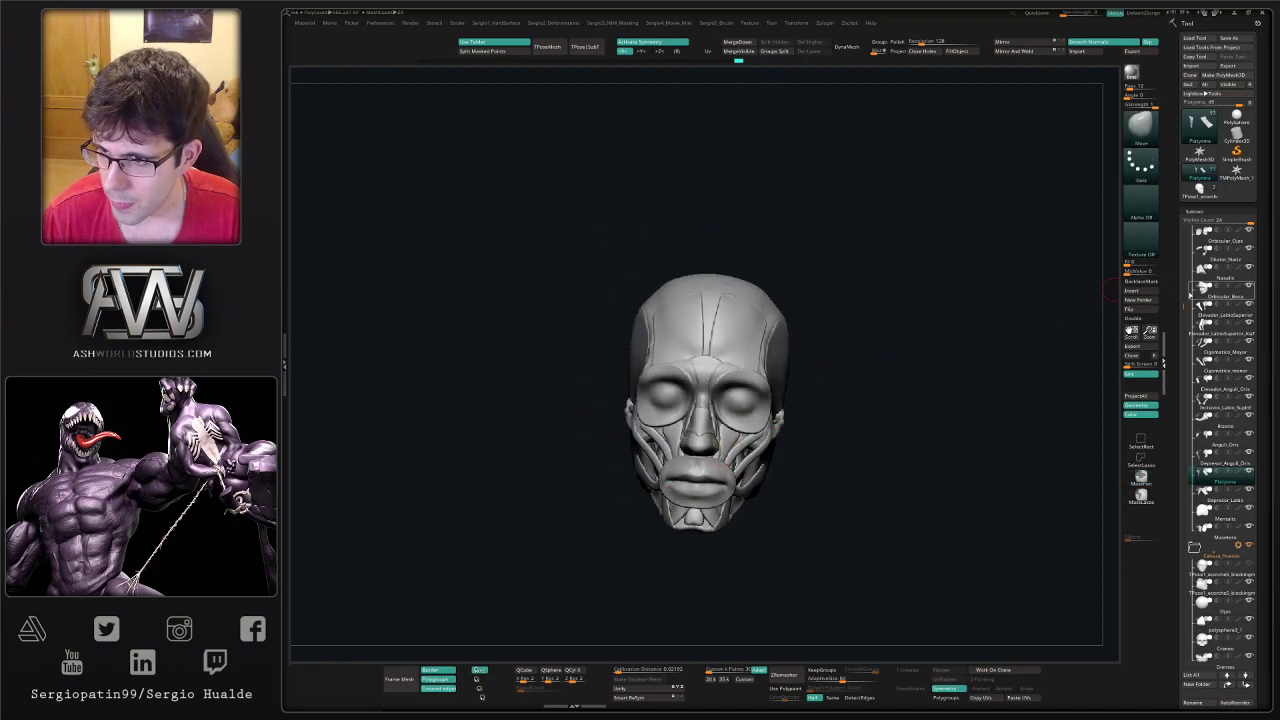
# - Collapse the head muscles folder, select the cheek blocking muscle stored with the head bones, and isolate it to check its shape
pyautogui.moveTo(1182, 302); pyautogui.dragTo(1193, 228)
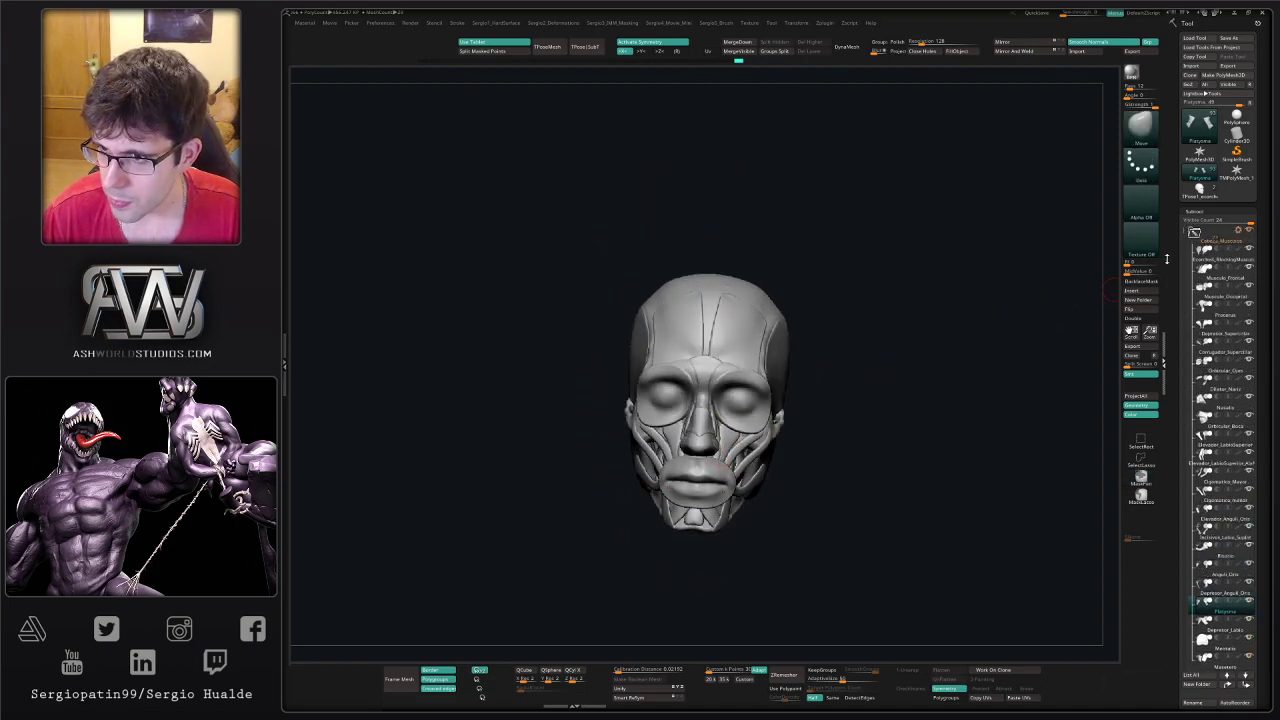
pyautogui.moveTo(843, 390)
pyautogui.mouseDown(button='right')
pyautogui.moveTo(863, 397)
pyautogui.moveTo(821, 422)
pyautogui.mouseUp(button='right')
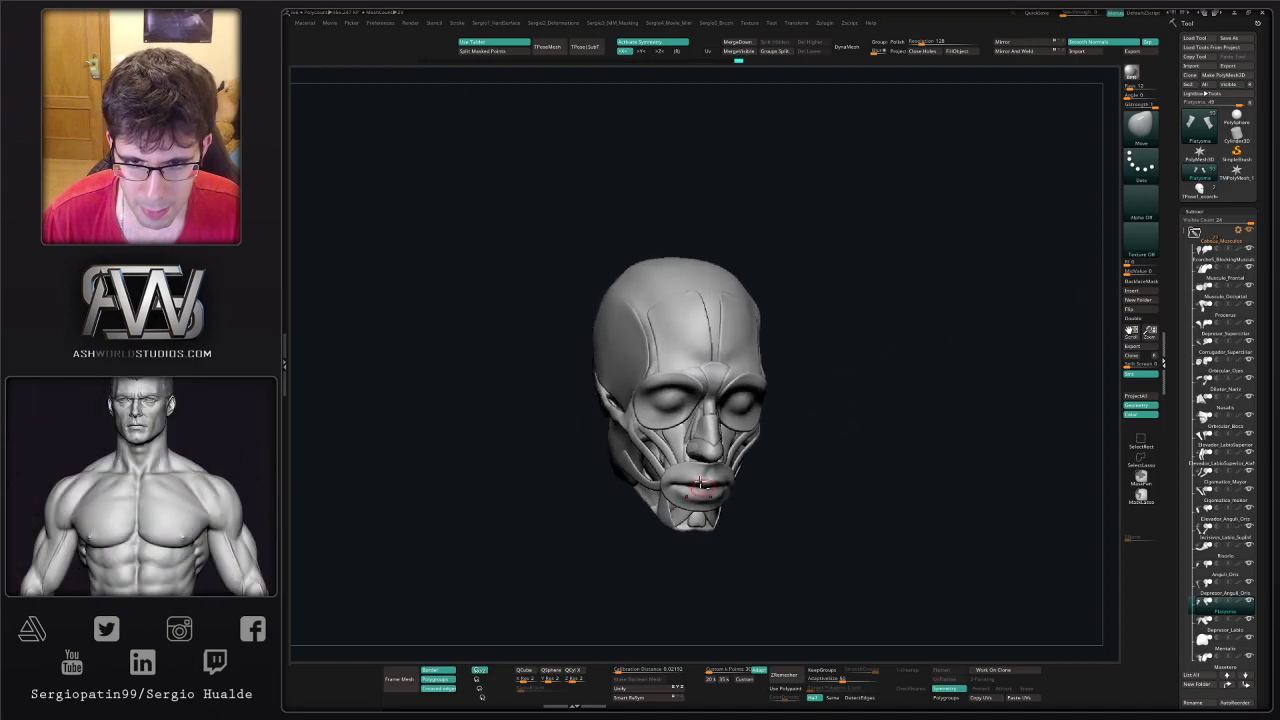
pyautogui.keyDown('alt'); pyautogui.moveTo(701, 487); pyautogui.dragTo(703, 421, button='right'); pyautogui.keyUp('alt')
pyautogui.keyDown('ctrl'); pyautogui.moveTo(703, 421); pyautogui.dragTo(715, 538, button='right'); pyautogui.keyUp('ctrl')
pyautogui.keyDown('alt'); pyautogui.click(740, 338); pyautogui.keyUp('alt')
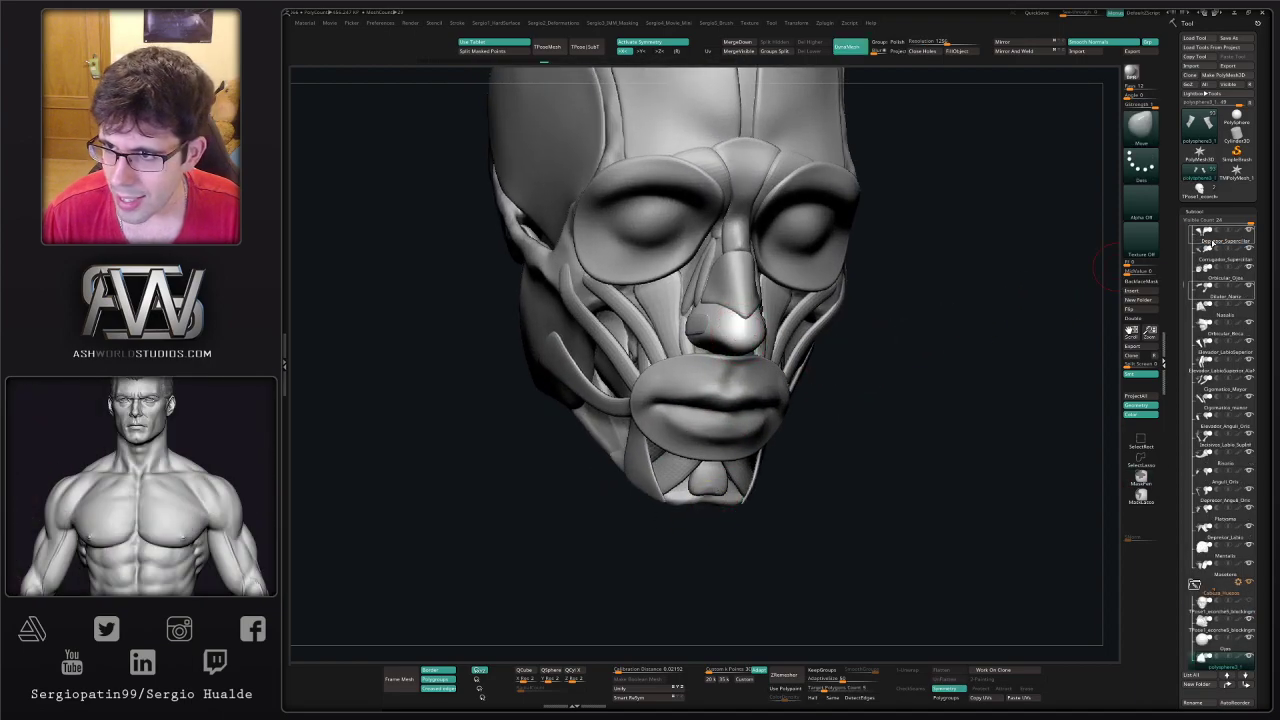
pyautogui.moveTo(1187, 256); pyautogui.dragTo(1188, 222)
pyautogui.click(1194, 233)
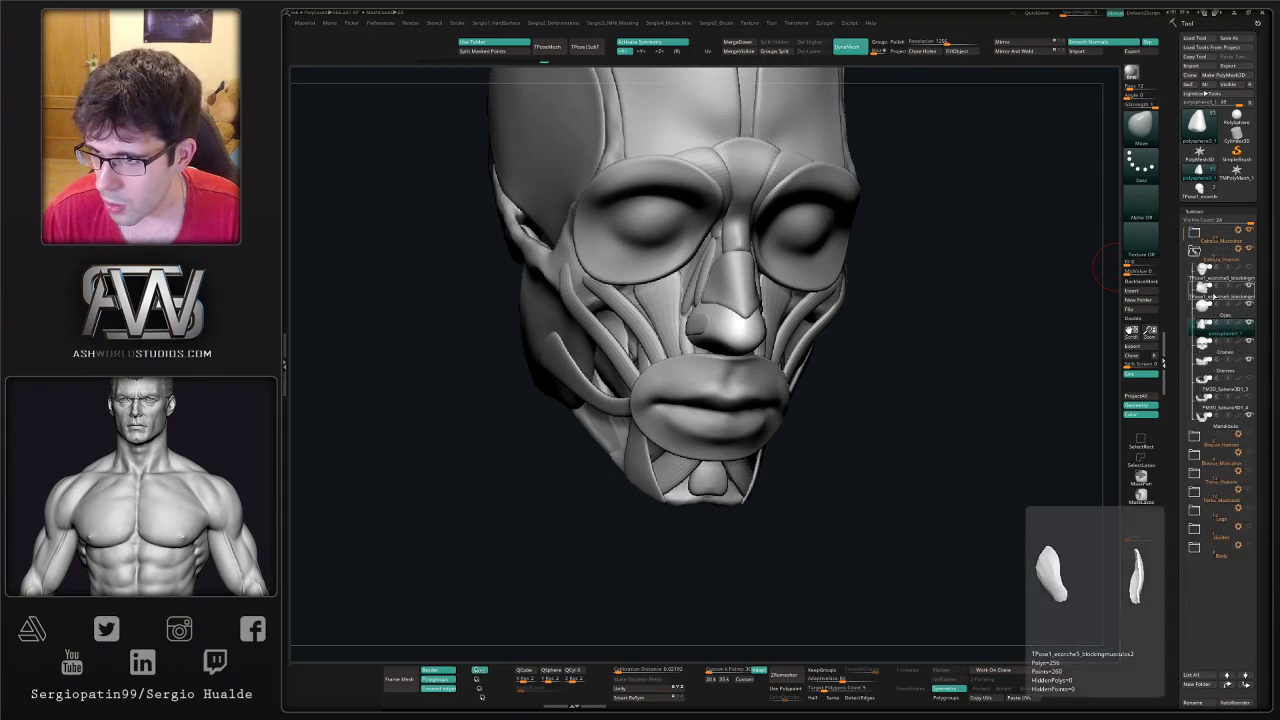
pyautogui.click(1216, 299)
pyautogui.hotkey('shift', 's')
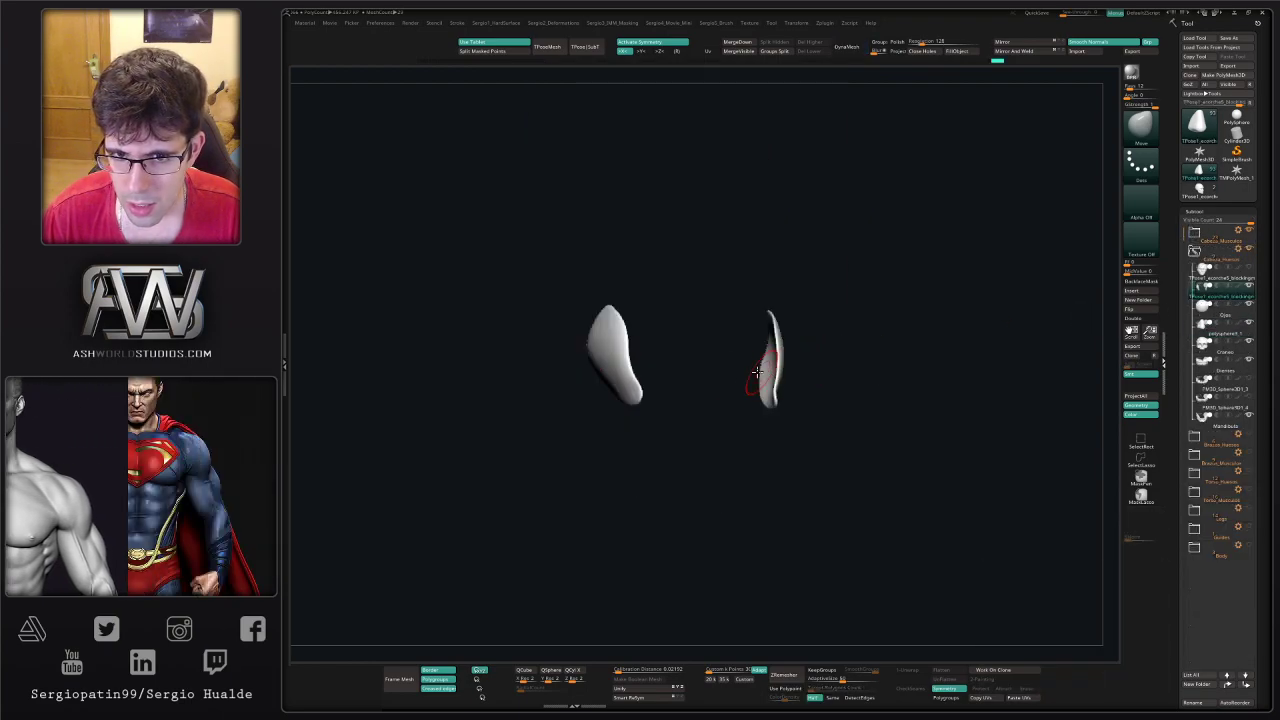
pyautogui.moveTo(765, 373); pyautogui.dragTo(717, 394, button='right')
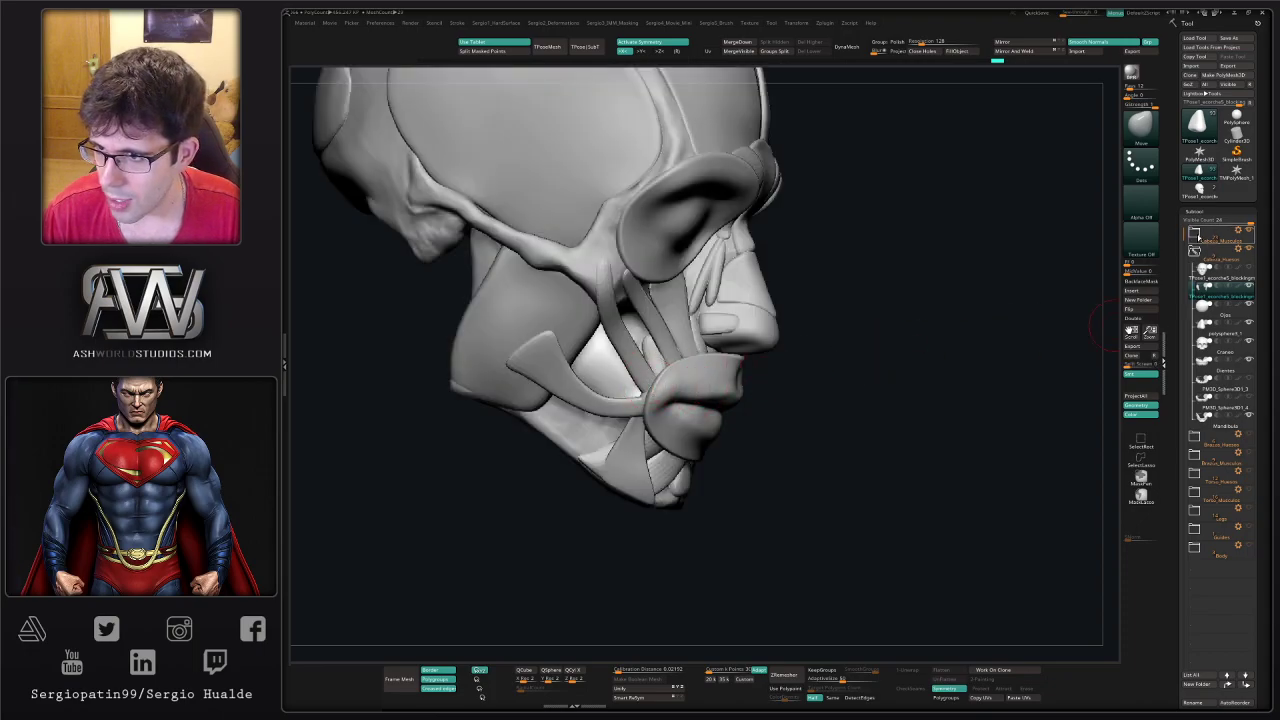
# - Move the cheek blocking muscle into the head muscles folder, between Mentalis and the masseter
pyautogui.click(1194, 233)
pyautogui.moveTo(1181, 297); pyautogui.dragTo(1187, 407)
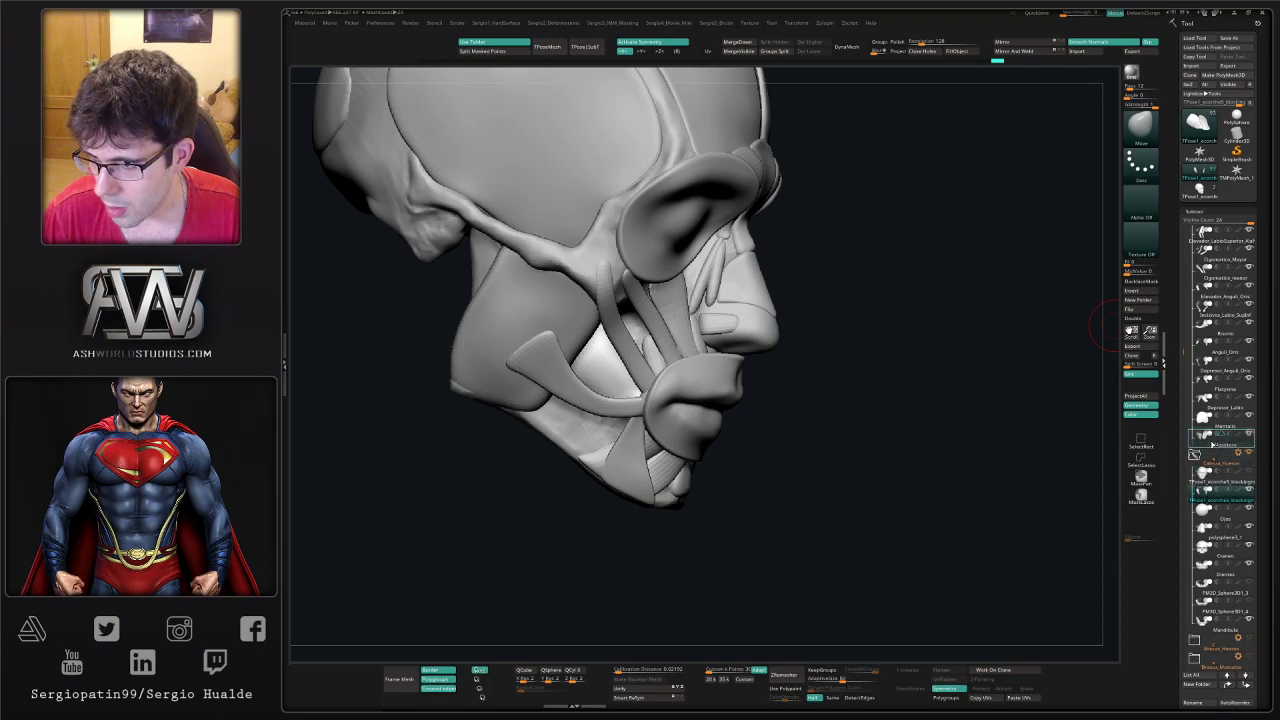
pyautogui.moveTo(1214, 440)
pyautogui.mouseDown()
pyautogui.moveTo(1214, 424)
pyautogui.moveTo(1217, 439)
pyautogui.mouseUp()
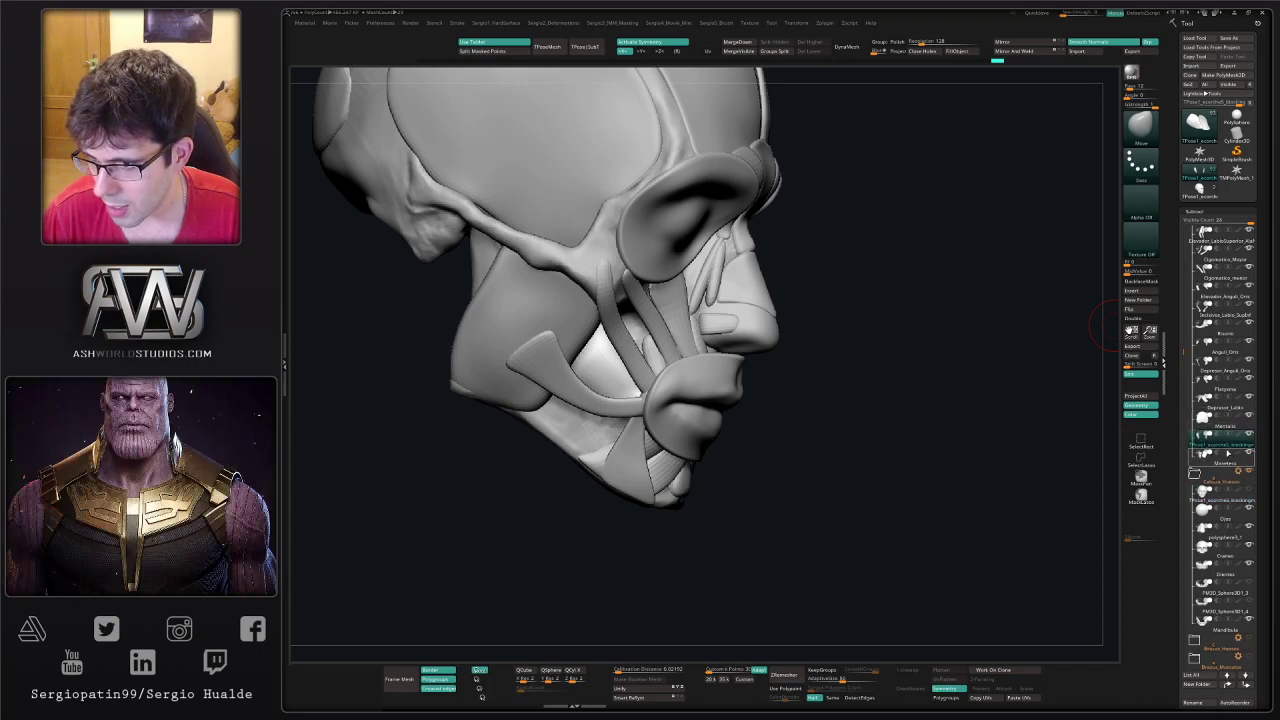
pyautogui.hotkey('alt', 's')
pyautogui.hotkey('alt', 's')
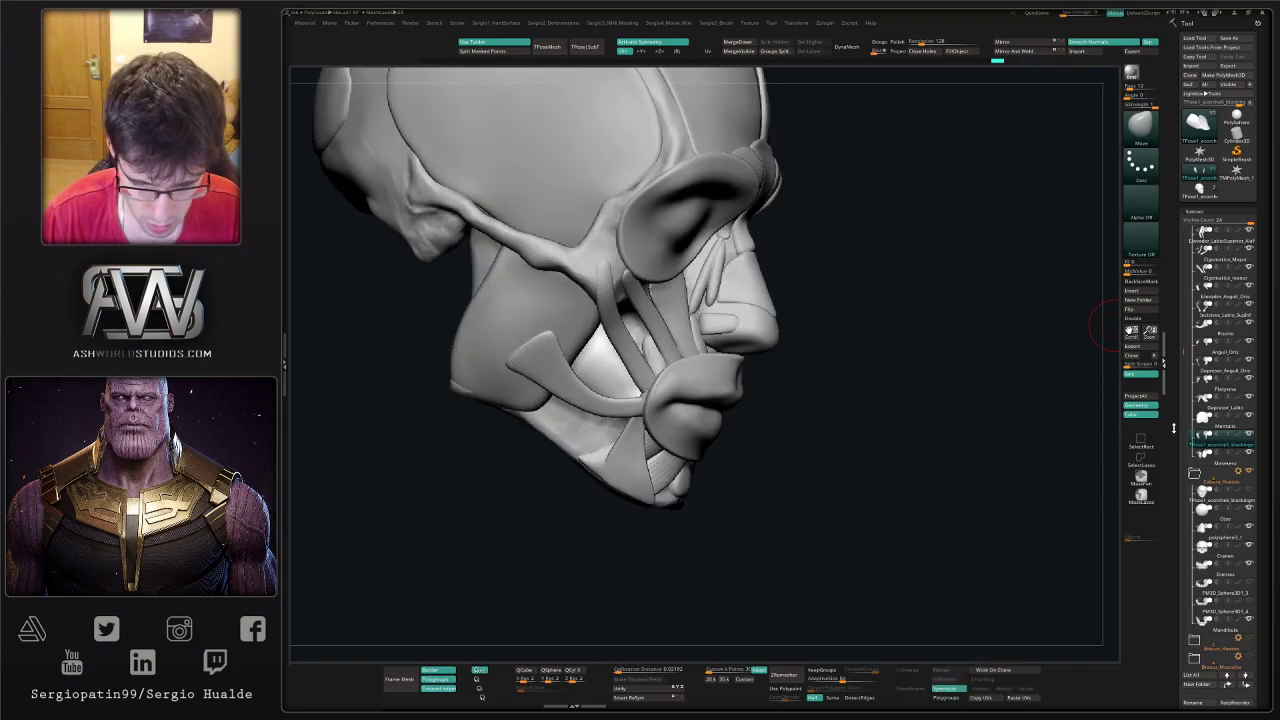
# - Rename the cheek blocking muscle subtool as Buccinador
pyautogui.press('F2')
pyautogui.write('Buccinador')
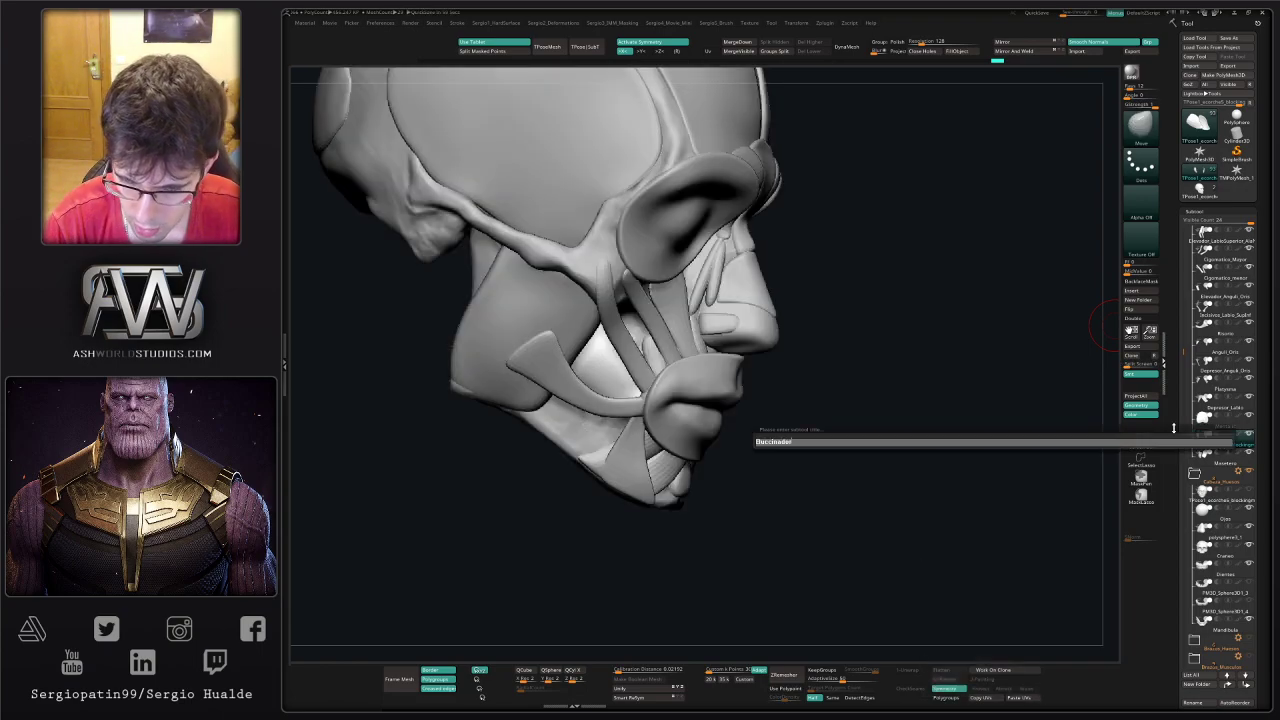
pyautogui.press('Return')
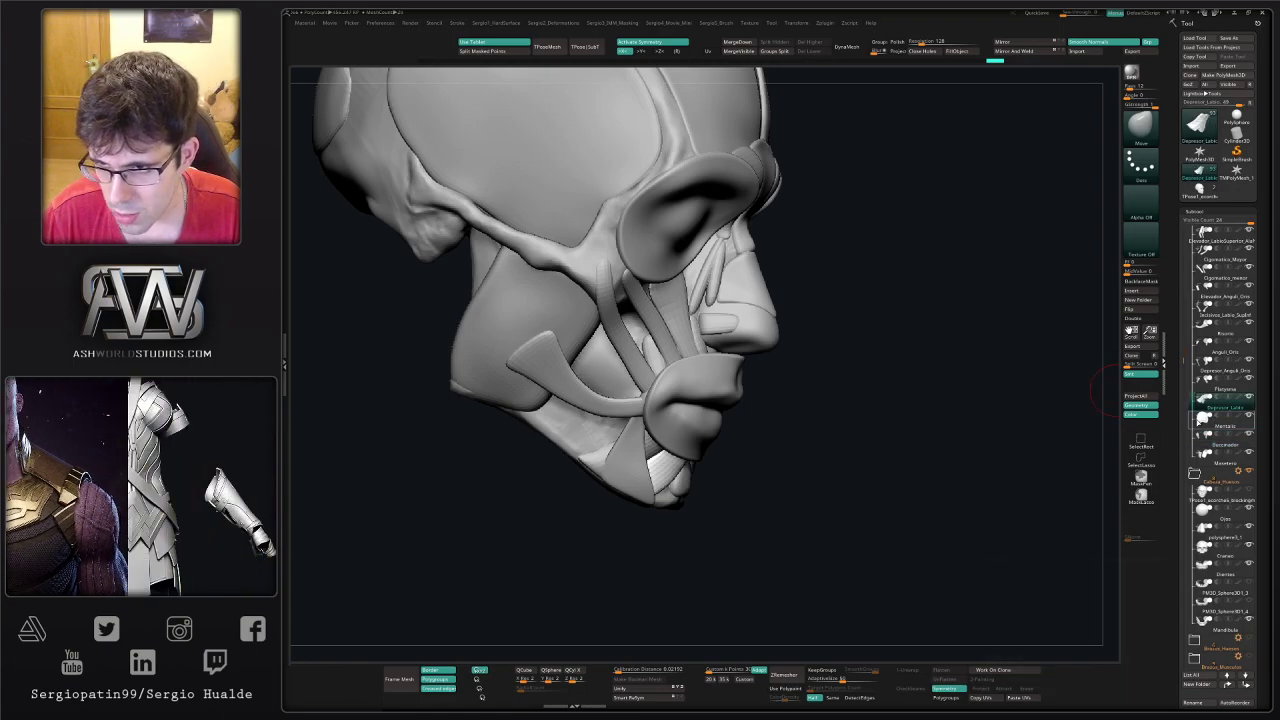
# - Reorder Depresor_Anguli_Oris so it sits directly above Anguli_Oris among the subtools, and select Anguli_Oris
pyautogui.click(1216, 390)
pyautogui.click(1219, 375)
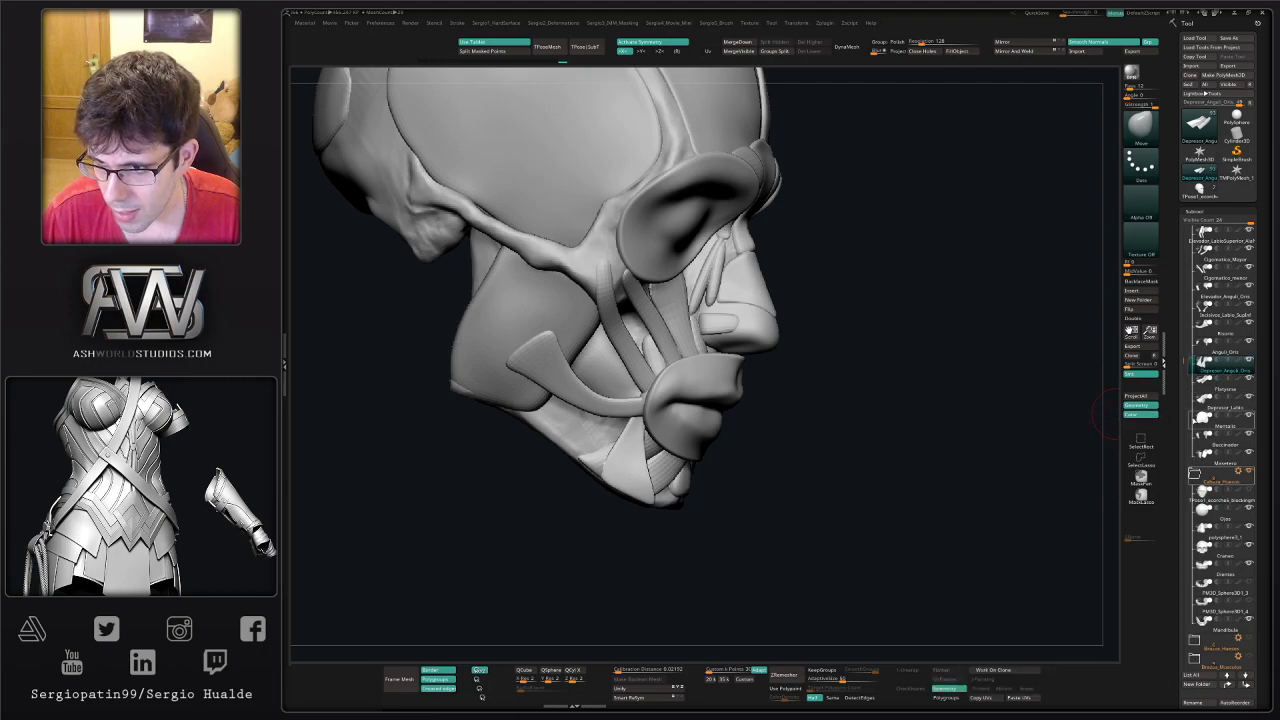
pyautogui.moveTo(1020, 434); pyautogui.dragTo(1077, 406)
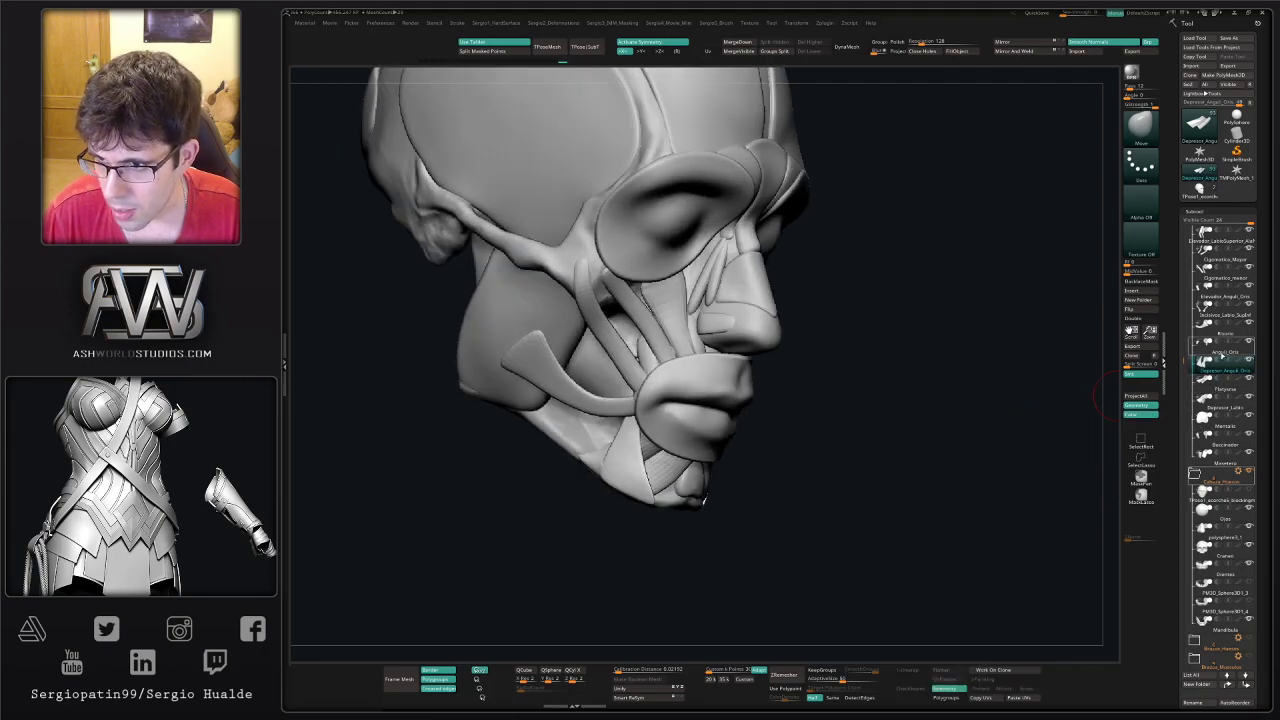
pyautogui.click(1223, 353)
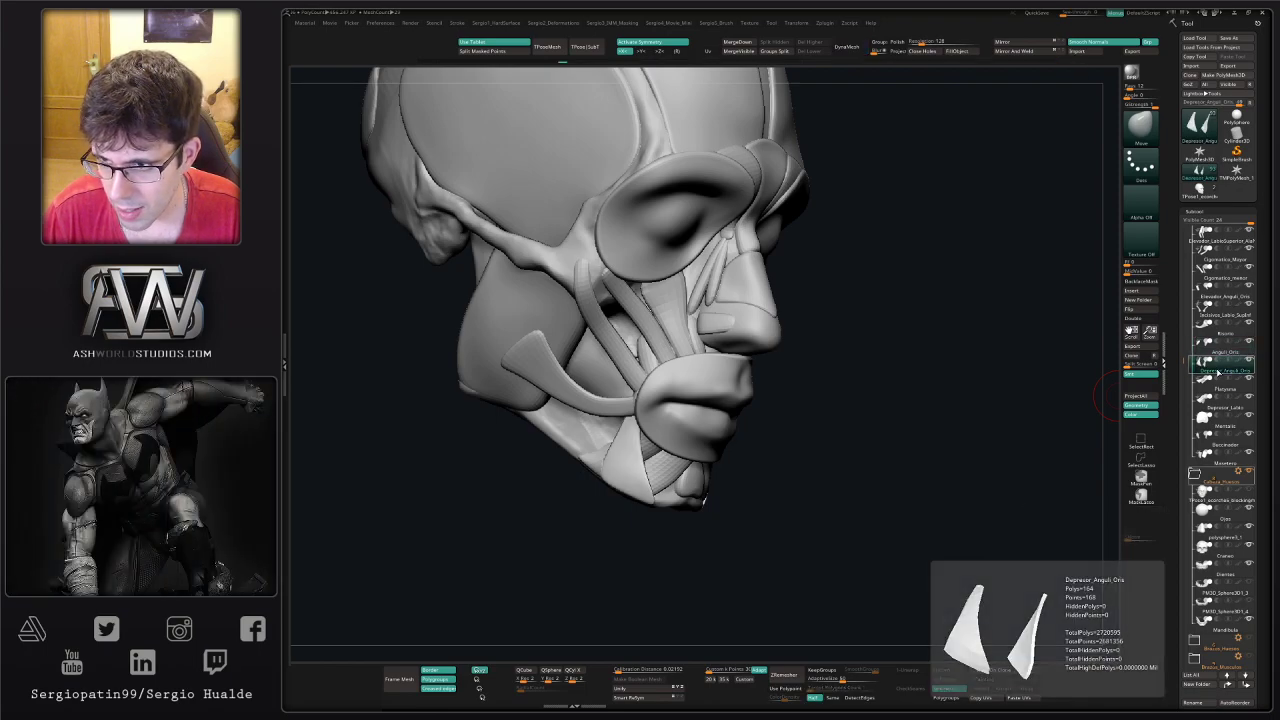
pyautogui.click(1203, 398)
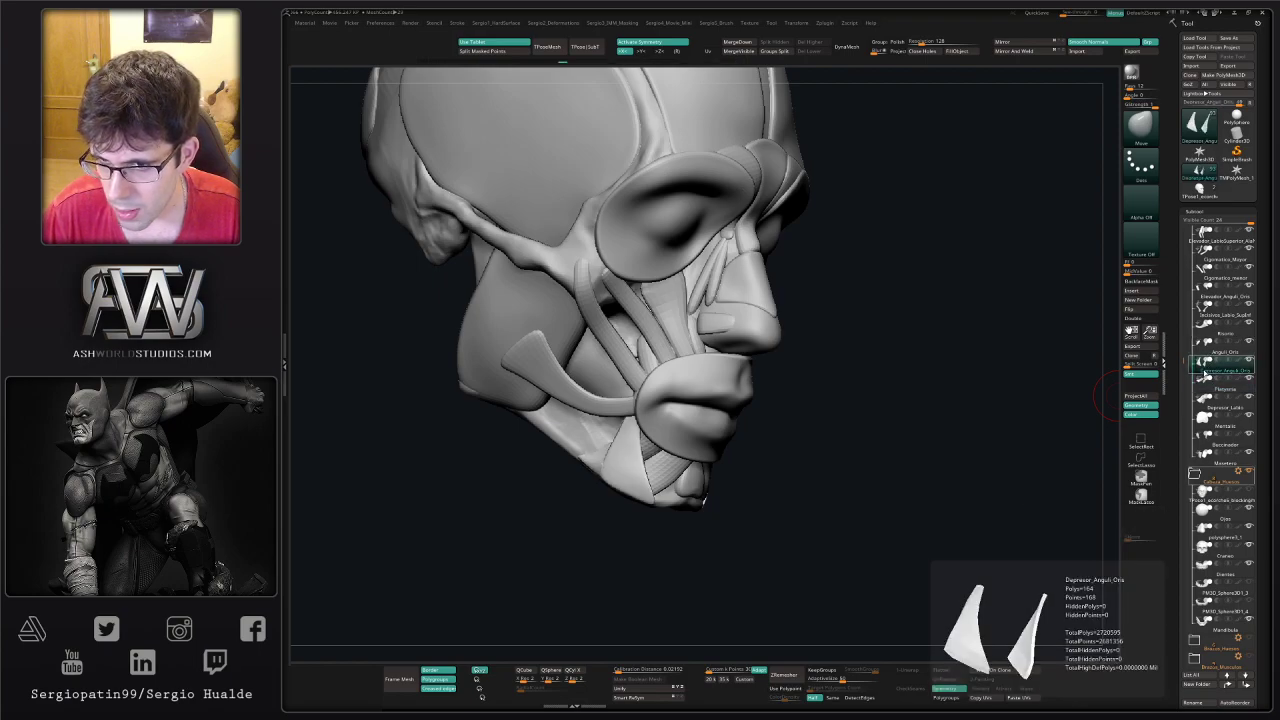
pyautogui.click(1209, 370)
pyautogui.scroll(1, 1183, 338)
pyautogui.moveTo(1206, 408)
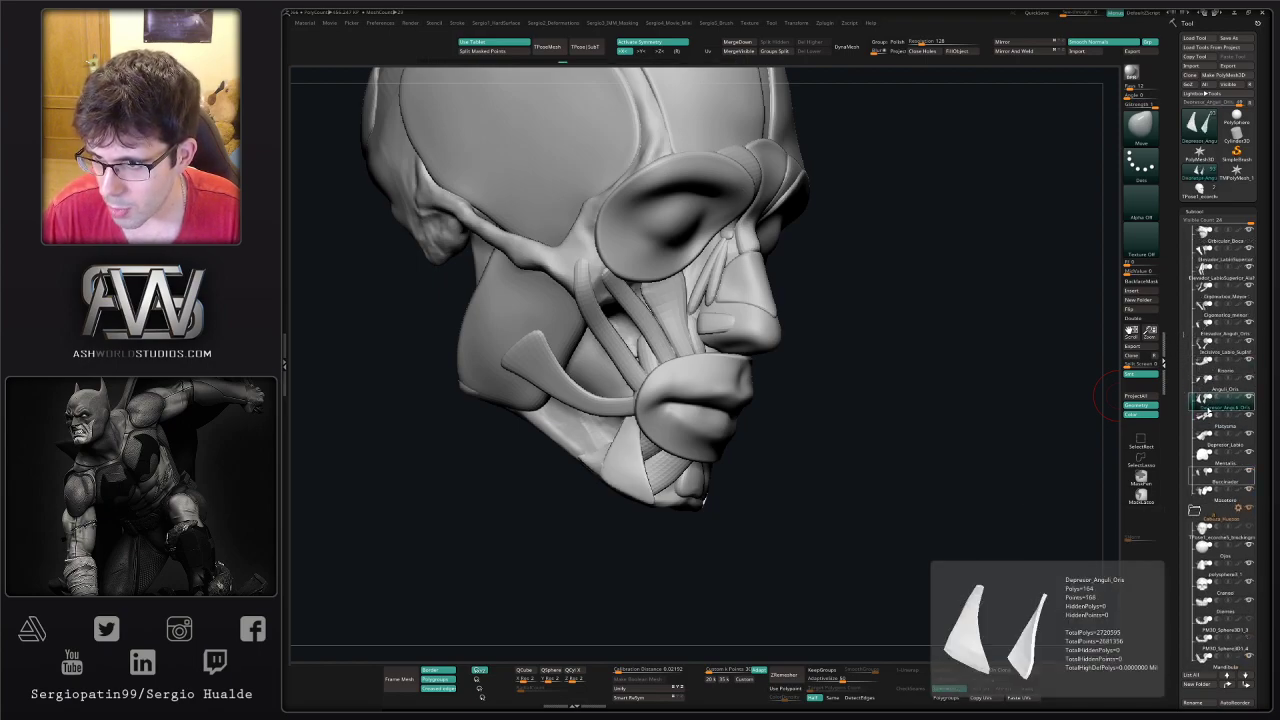
pyautogui.moveTo(1212, 411)
pyautogui.mouseDown()
pyautogui.moveTo(1224, 371)
pyautogui.moveTo(1222, 392)
pyautogui.mouseUp()
pyautogui.click(1226, 390)
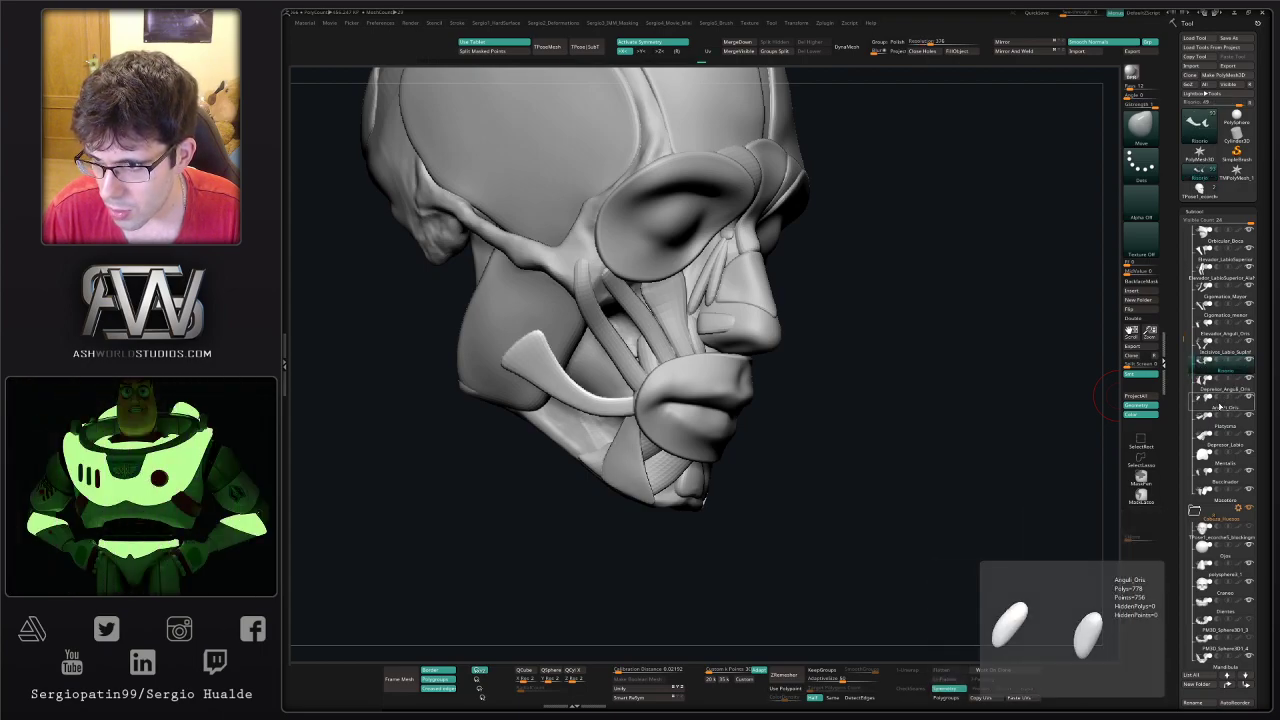
pyautogui.click(1219, 407)
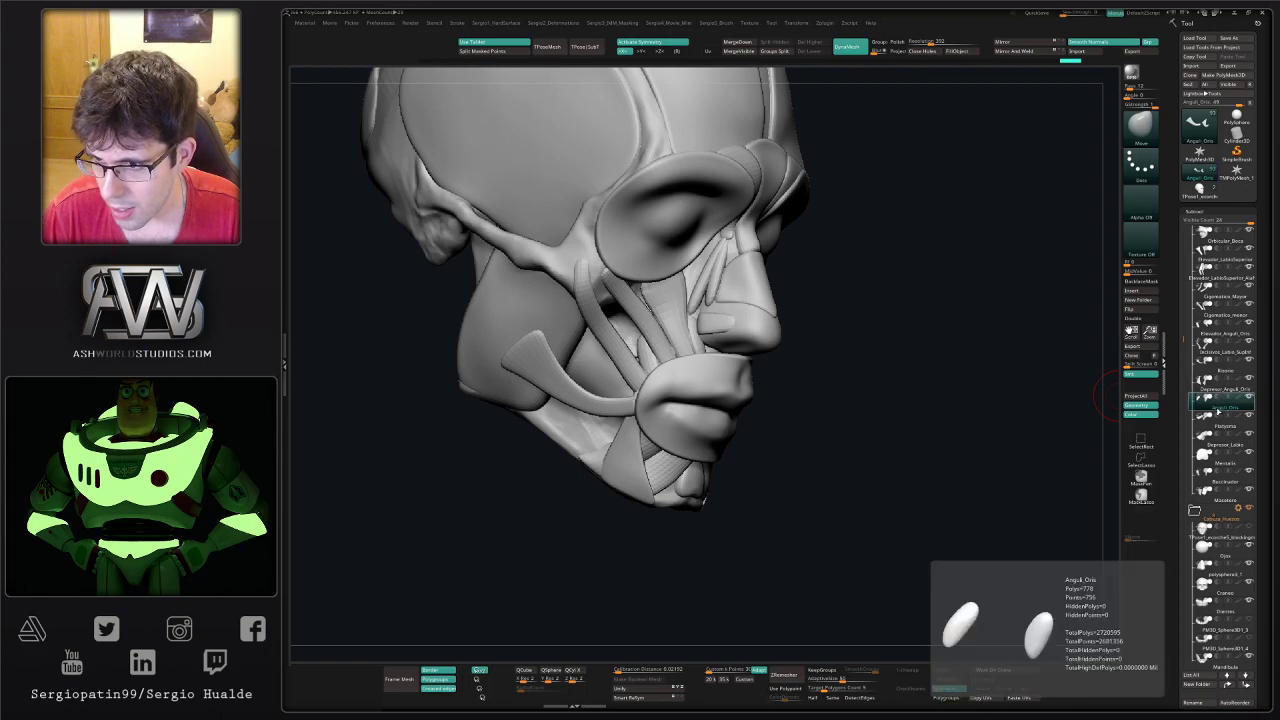
# - Select Platysma, Elevador_LabioSuperior_AlaNariz, Cigomatico_Mayor, Elevador_Anguli_Oris and Incisivos_Labio_SupInf in turn to identify each muscle on the face
pyautogui.click(1218, 424)
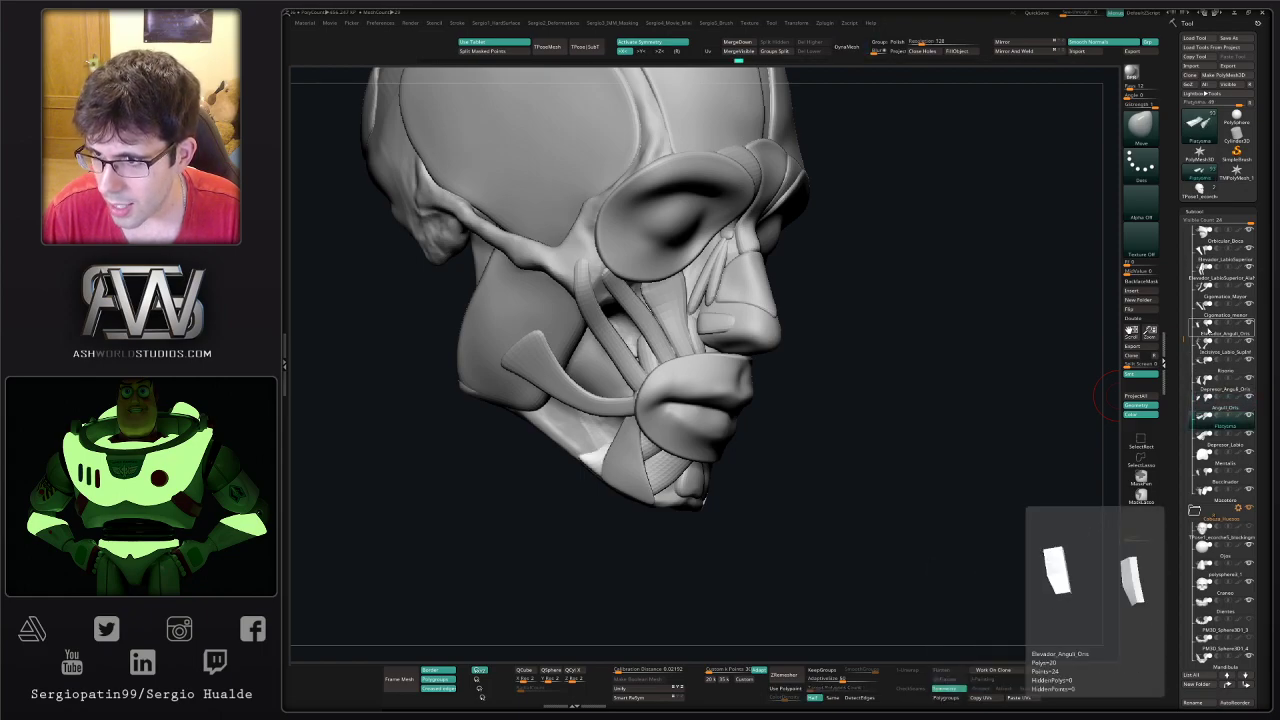
pyautogui.moveTo(1184, 338); pyautogui.dragTo(1185, 311)
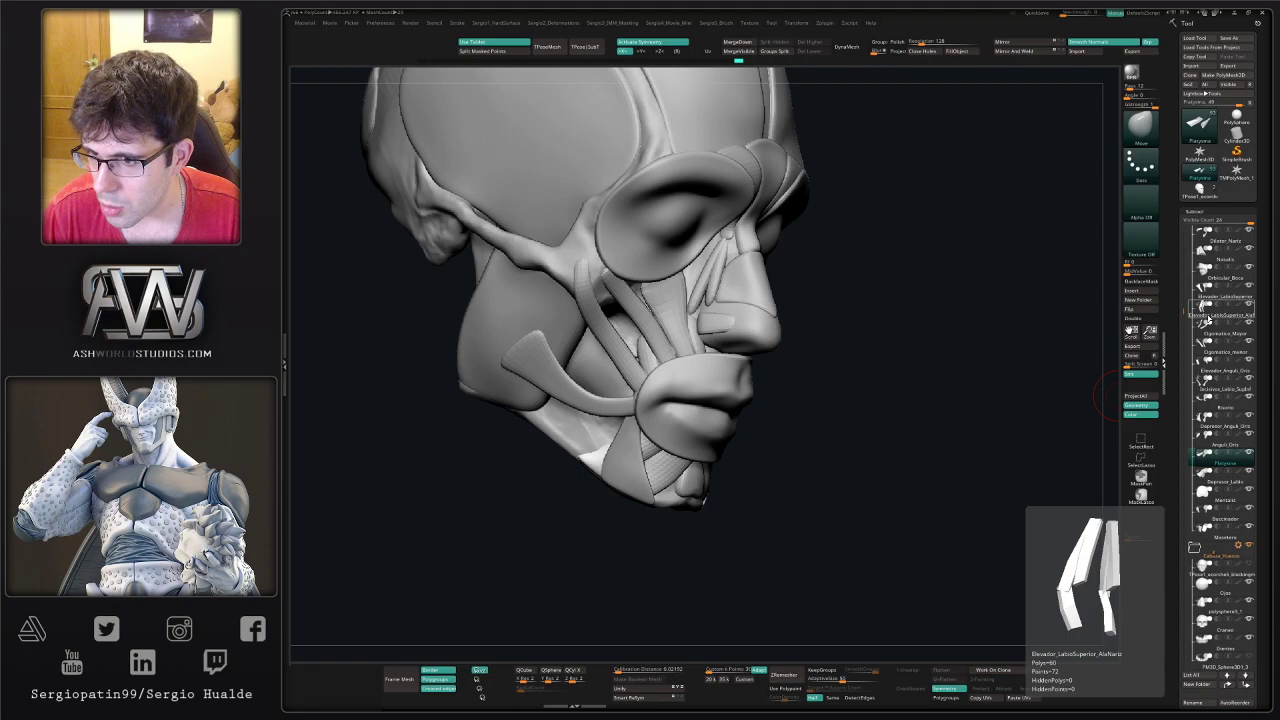
pyautogui.click(1192, 314)
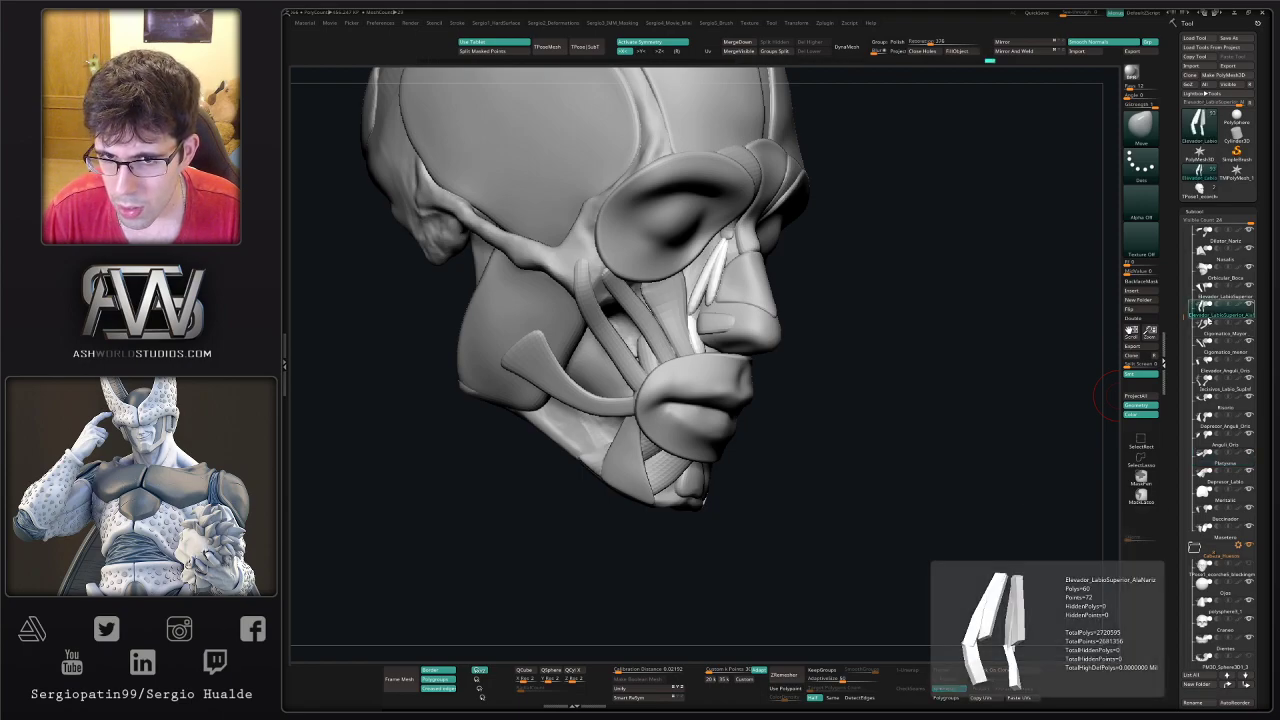
pyautogui.click(1200, 352)
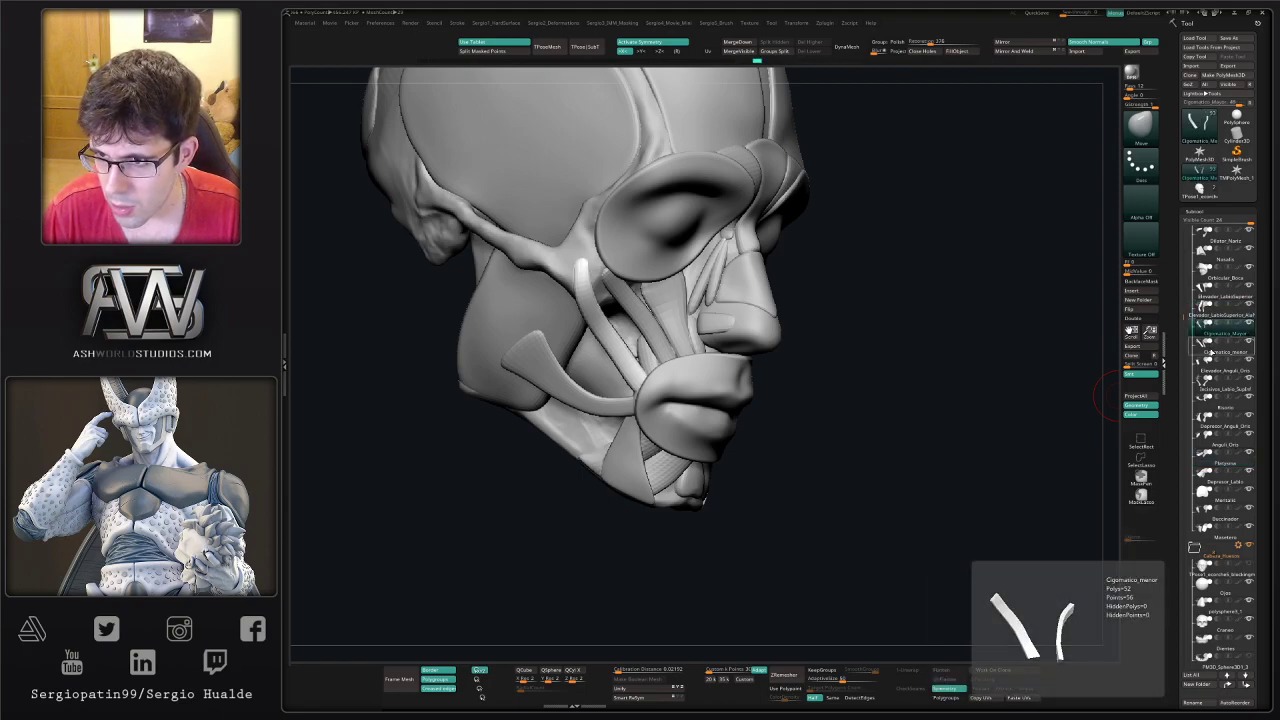
pyautogui.click(1214, 374)
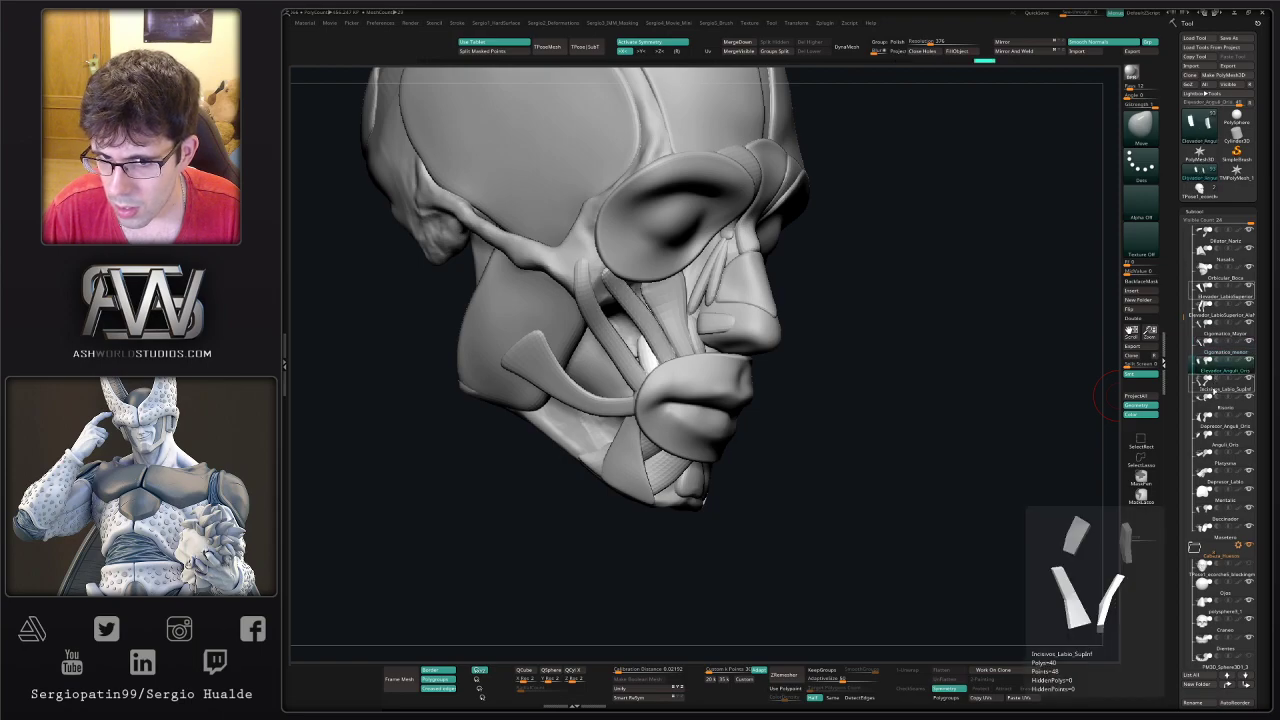
pyautogui.click(1221, 393)
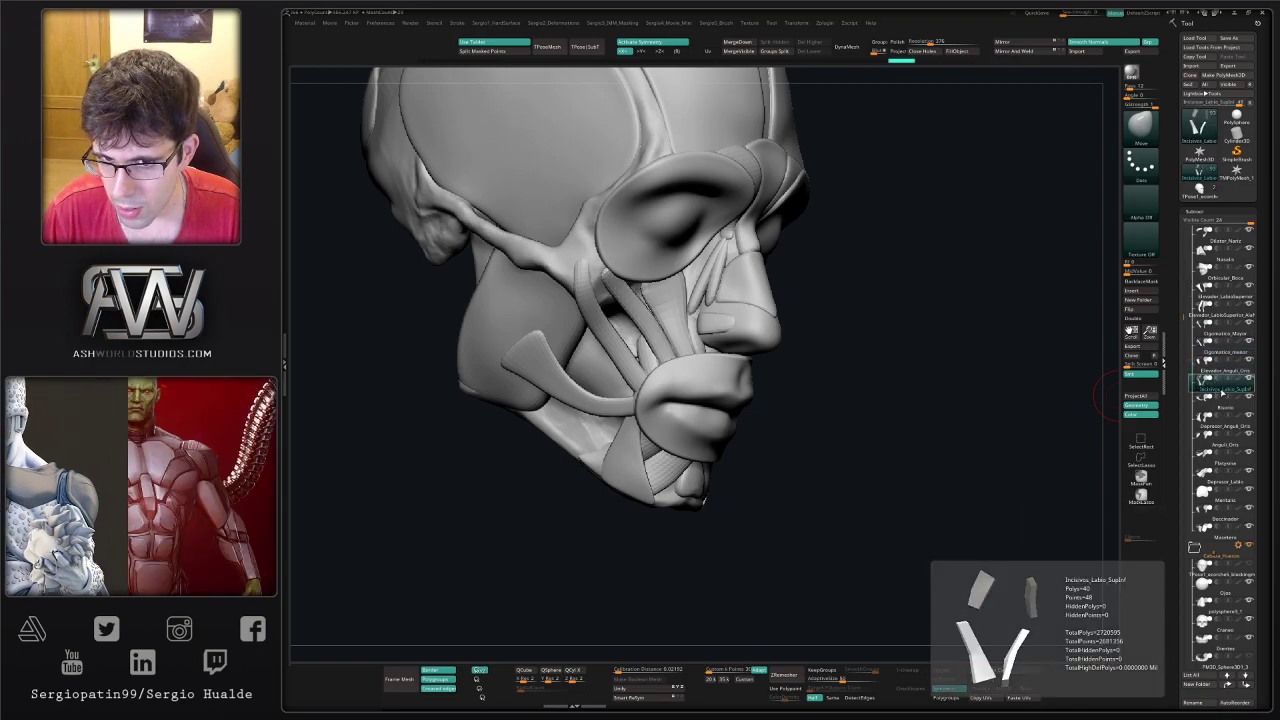
pyautogui.hotkey('alt', 's')
pyautogui.hotkey('alt', 's')
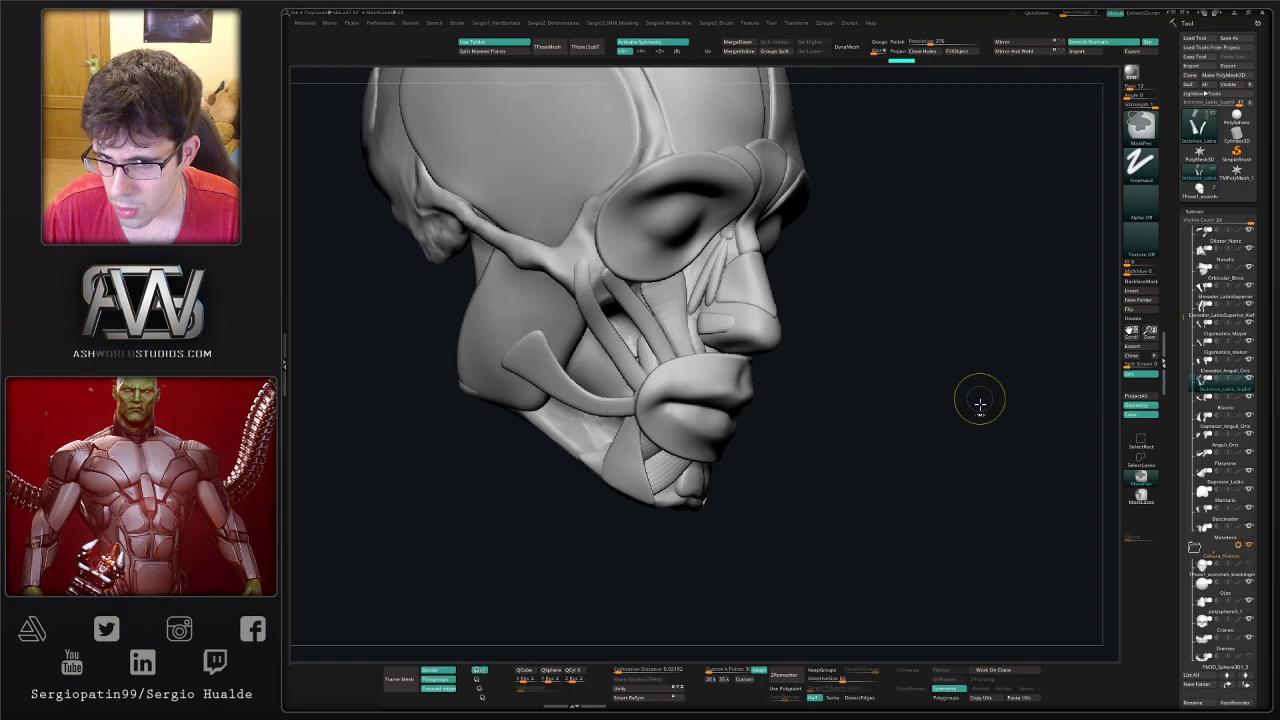
pyautogui.keyDown('ctrl'); pyautogui.moveTo(979, 400); pyautogui.dragTo(1002, 446); pyautogui.keyUp('ctrl')
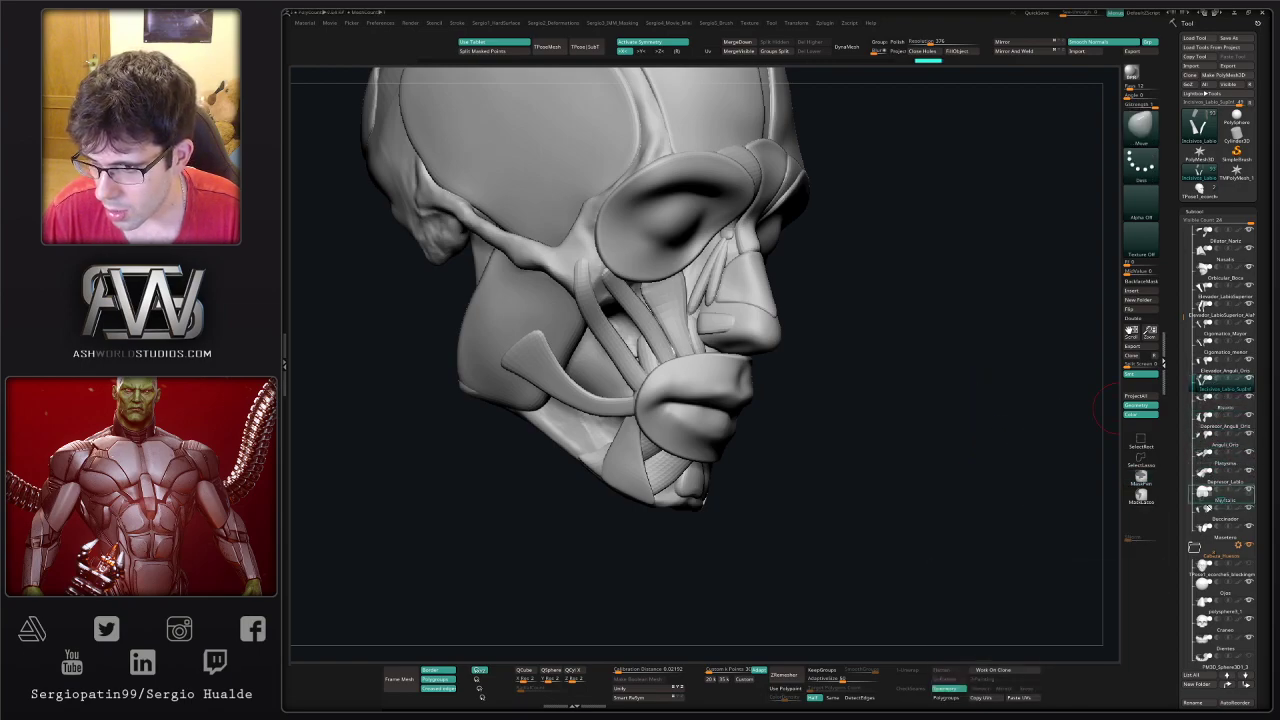
# - Move Elevador_Anguli_Oris and Incisivos_Labio_SupInf directly below Anguli_Oris, with Platysma between them and the lower-lip depressor
pyautogui.moveTo(1224, 516); pyautogui.dragTo(1232, 461)
pyautogui.moveTo(1230, 372); pyautogui.dragTo(1216, 456)
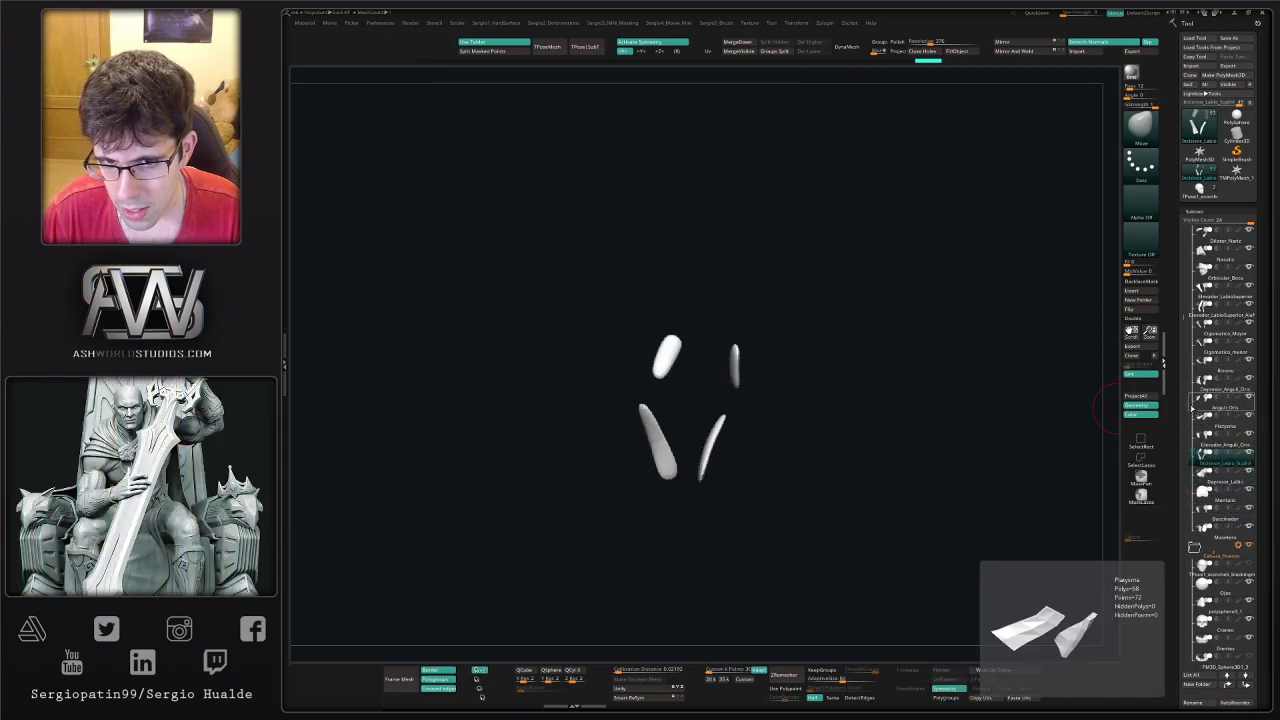
pyautogui.click(1225, 444)
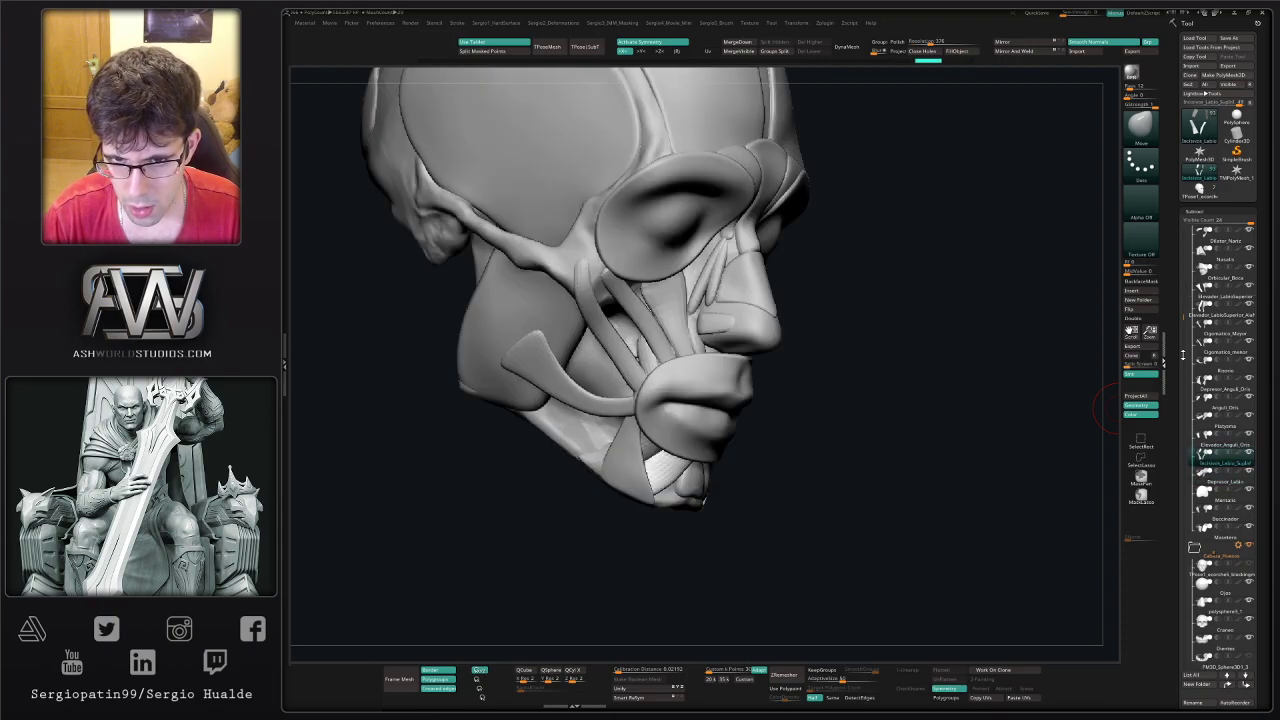
pyautogui.click(1225, 426)
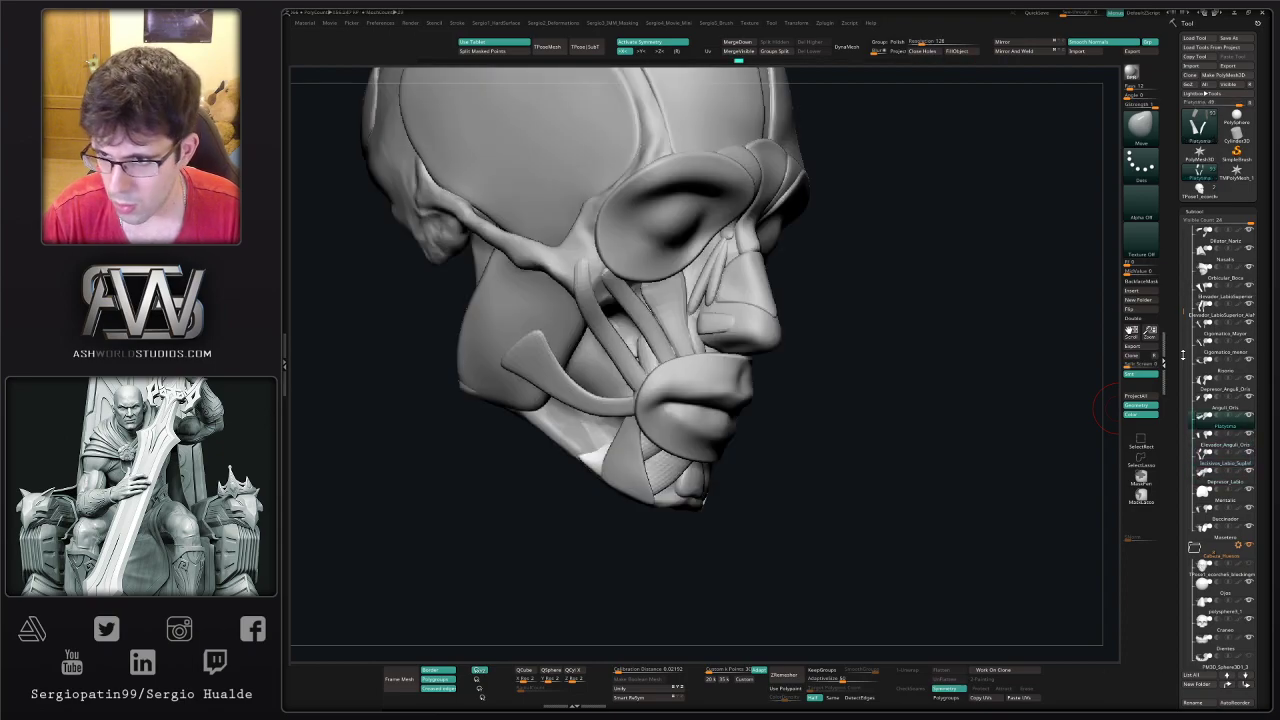
pyautogui.moveTo(1220, 426); pyautogui.dragTo(1215, 473)
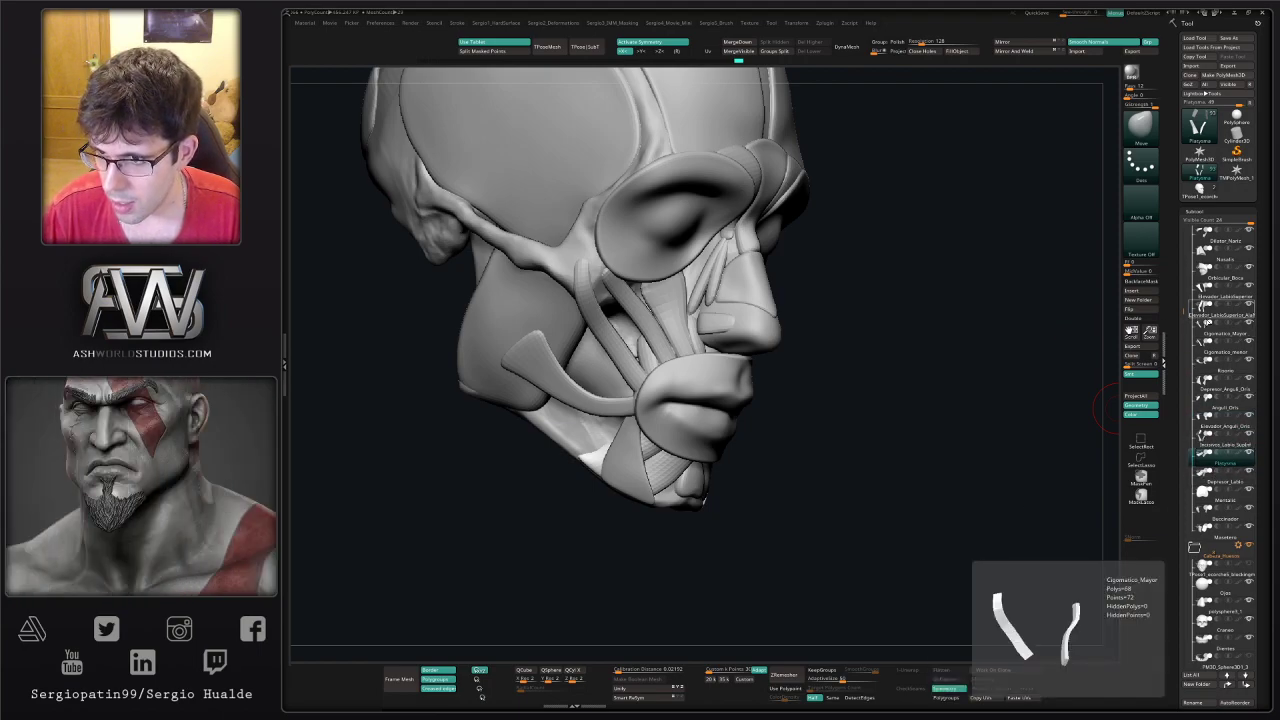
# - Move Cigomatico_menor directly above Cigomatico_Mayor among the muscle subtools
pyautogui.click(1212, 315)
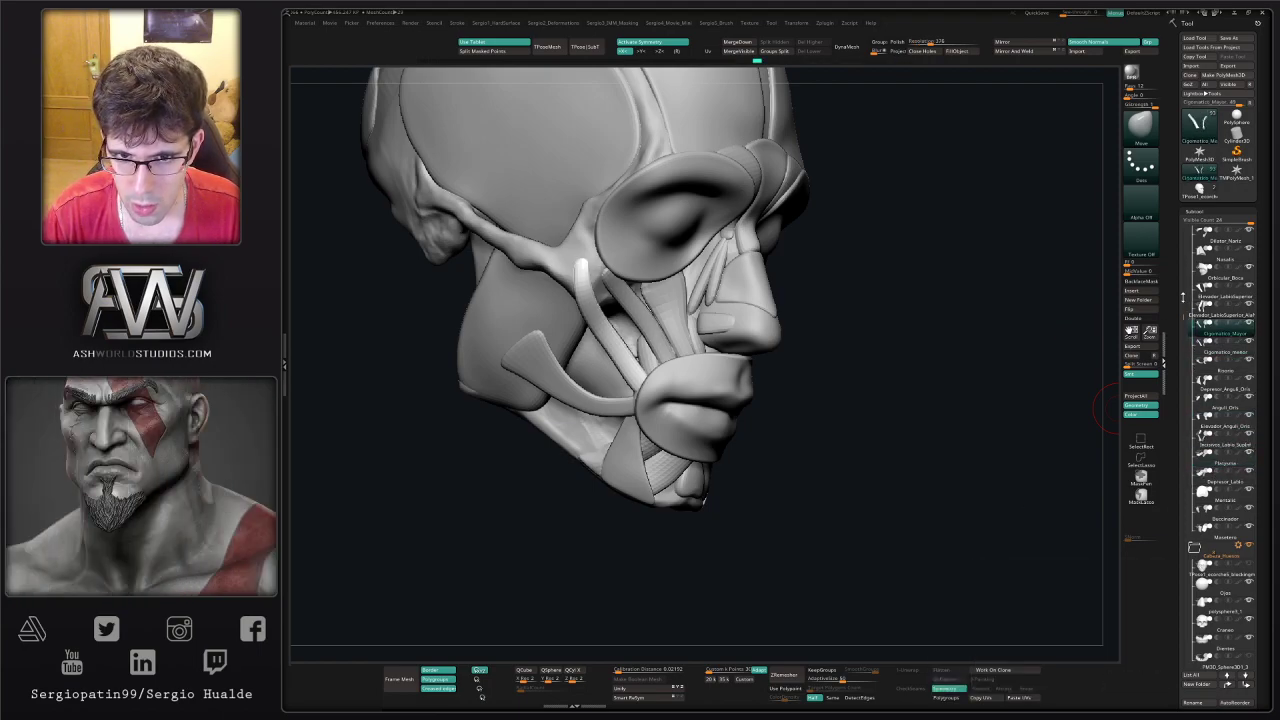
pyautogui.click(1183, 297)
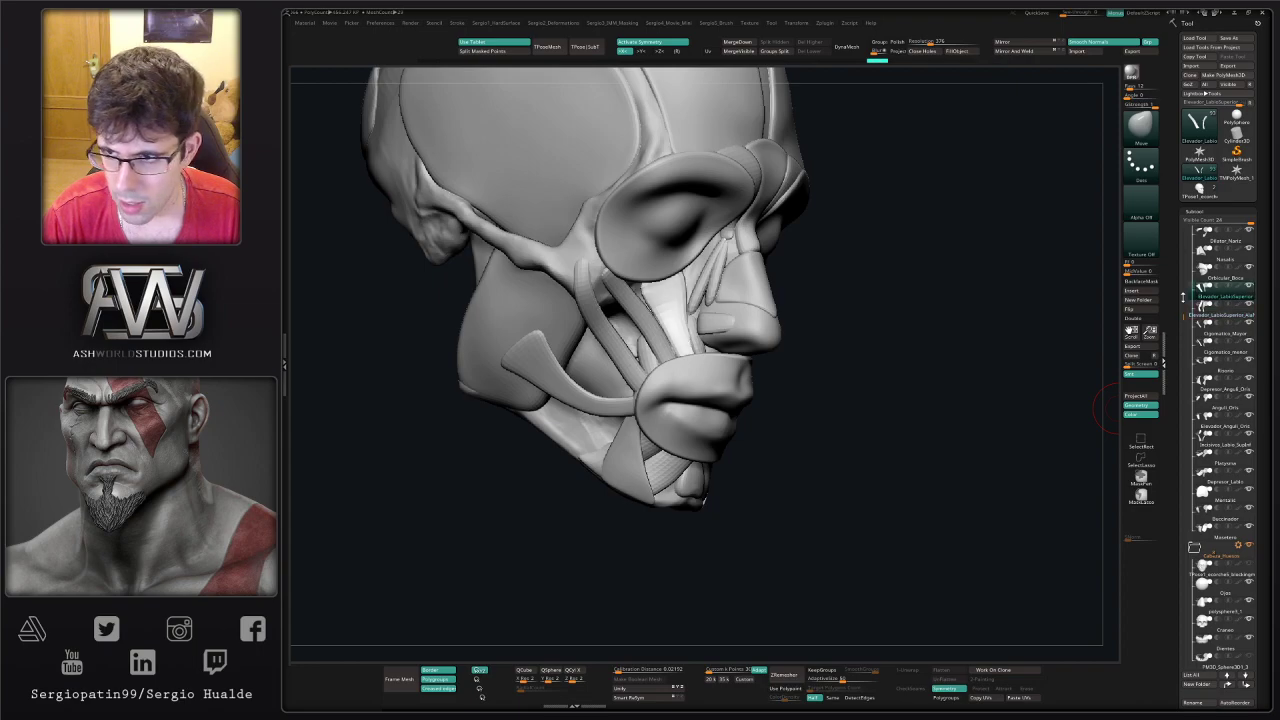
pyautogui.press('Down')
pyautogui.press('Down')
pyautogui.press('Down')
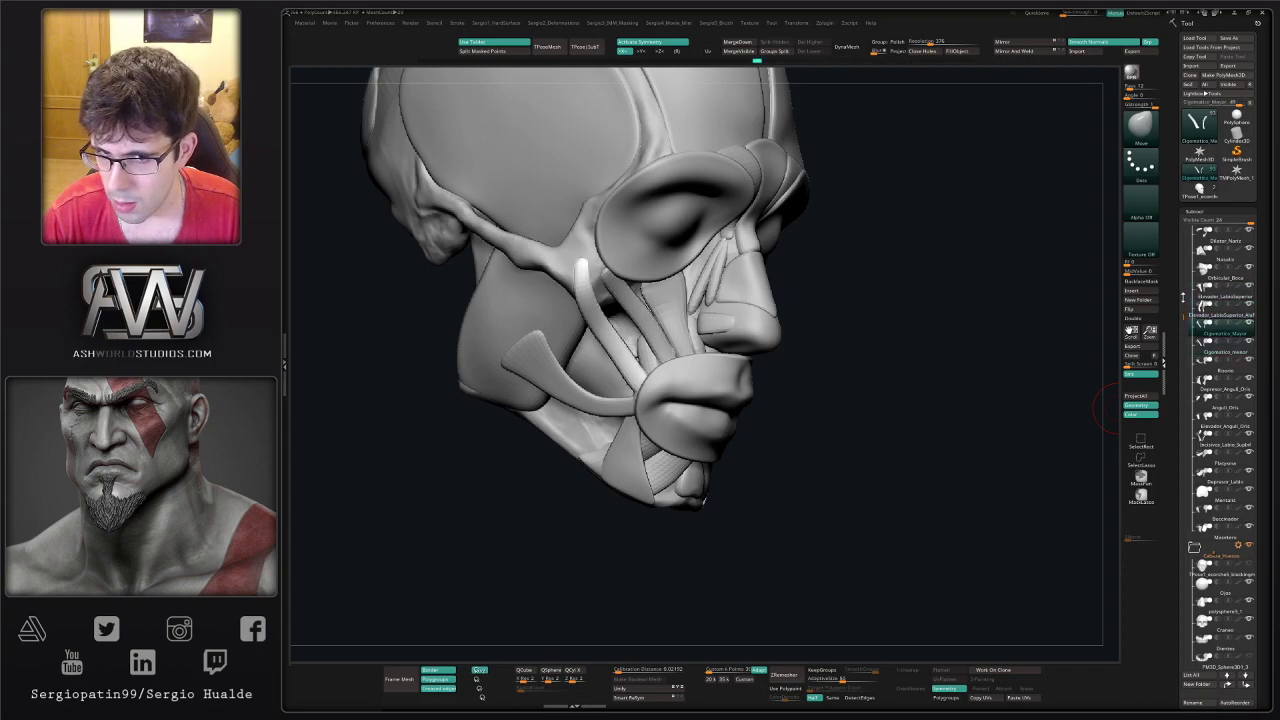
pyautogui.press('Up')
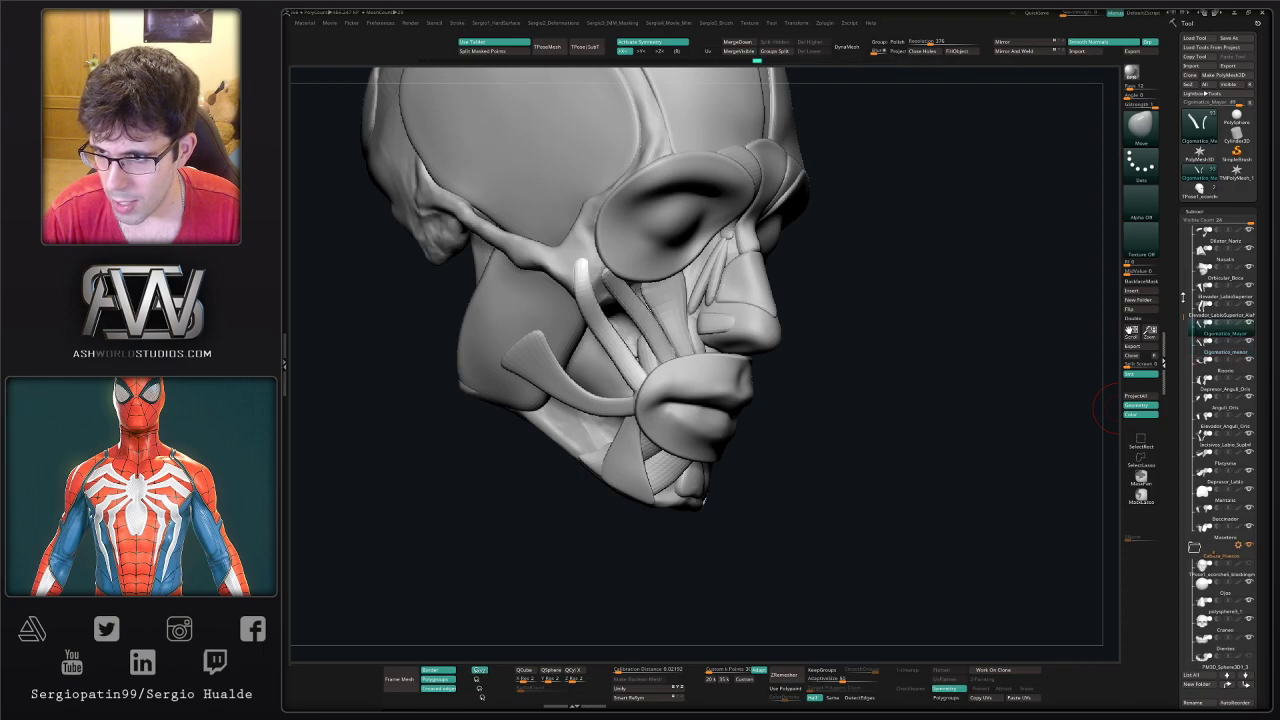
pyautogui.press('Down')
pyautogui.hotkey('ctrl', 'Up')
pyautogui.press('Down')
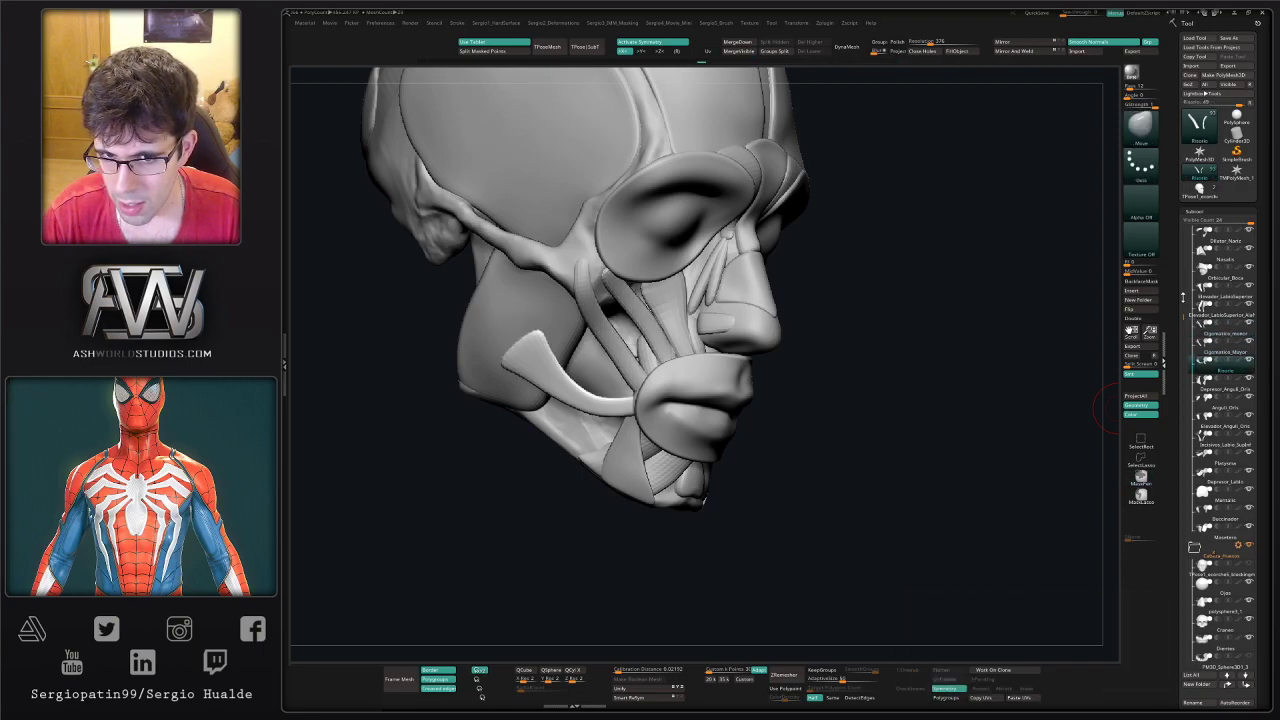
pyautogui.press('Up')
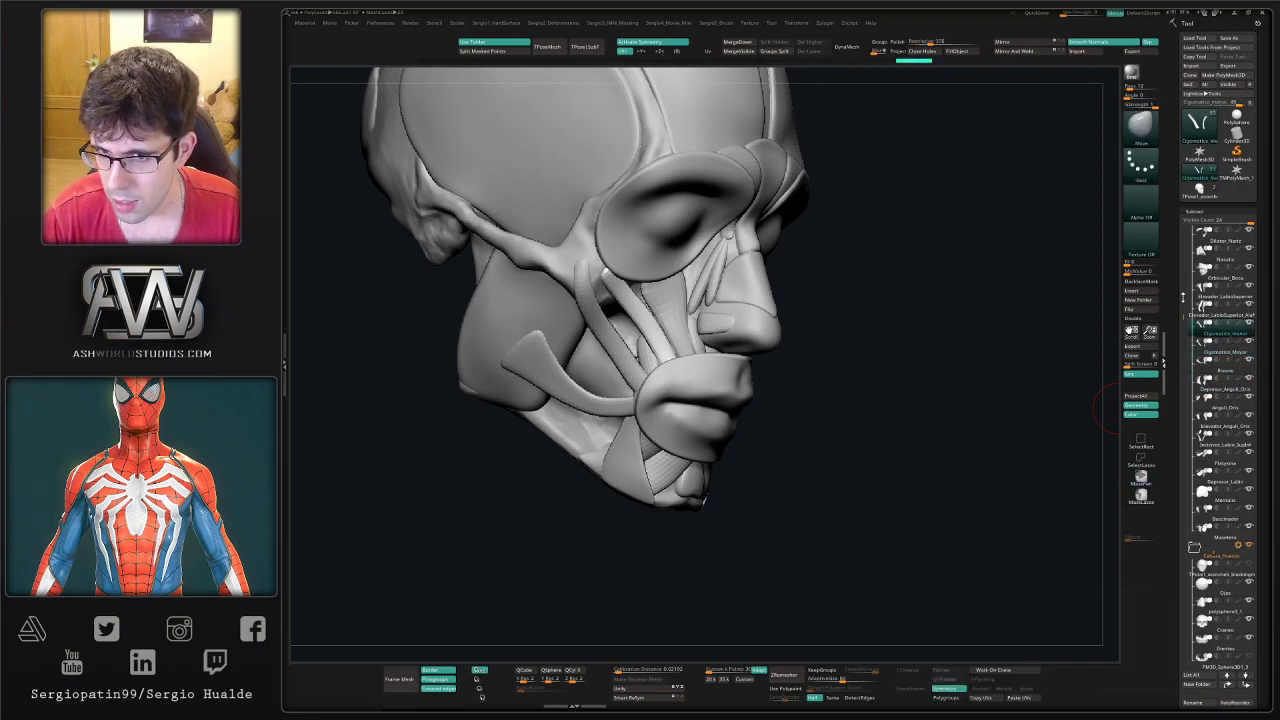
# - Move Elevador_LabioSuperior_AlaNariz up the subtool order to sit between Dilator_Nariz and Nasalis
pyautogui.press('Up')
pyautogui.press('Up')
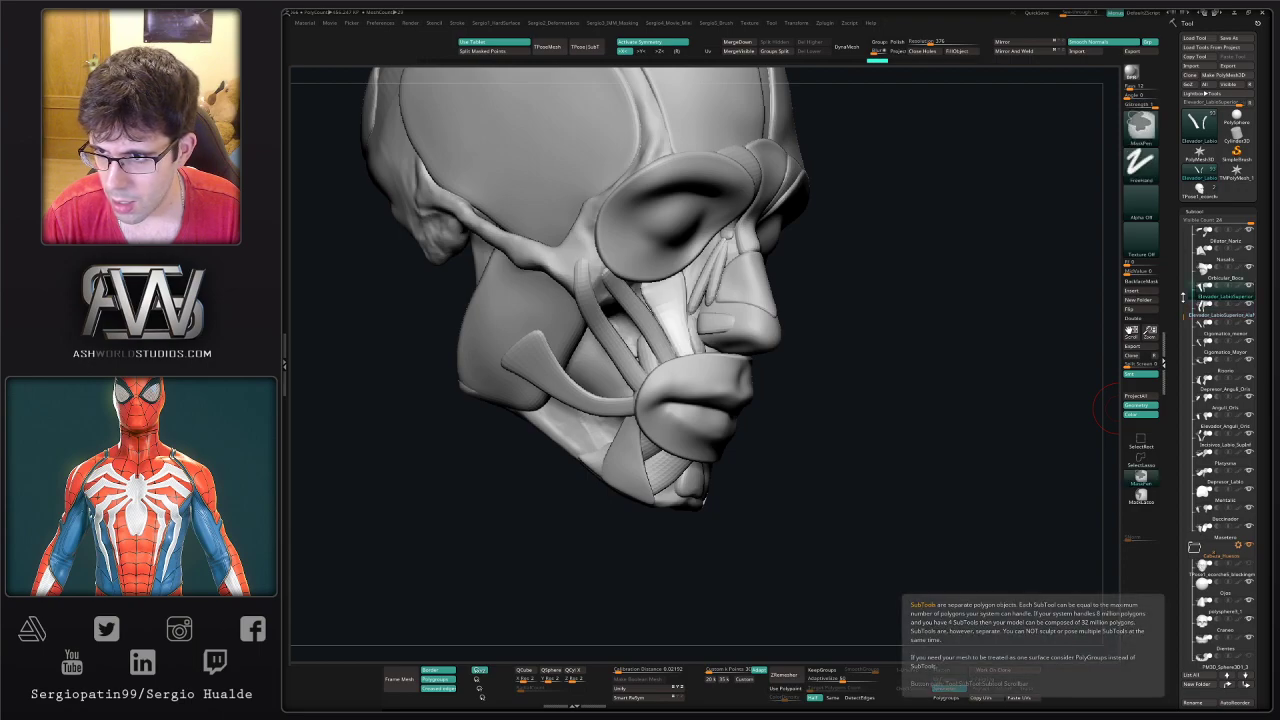
pyautogui.press('Up')
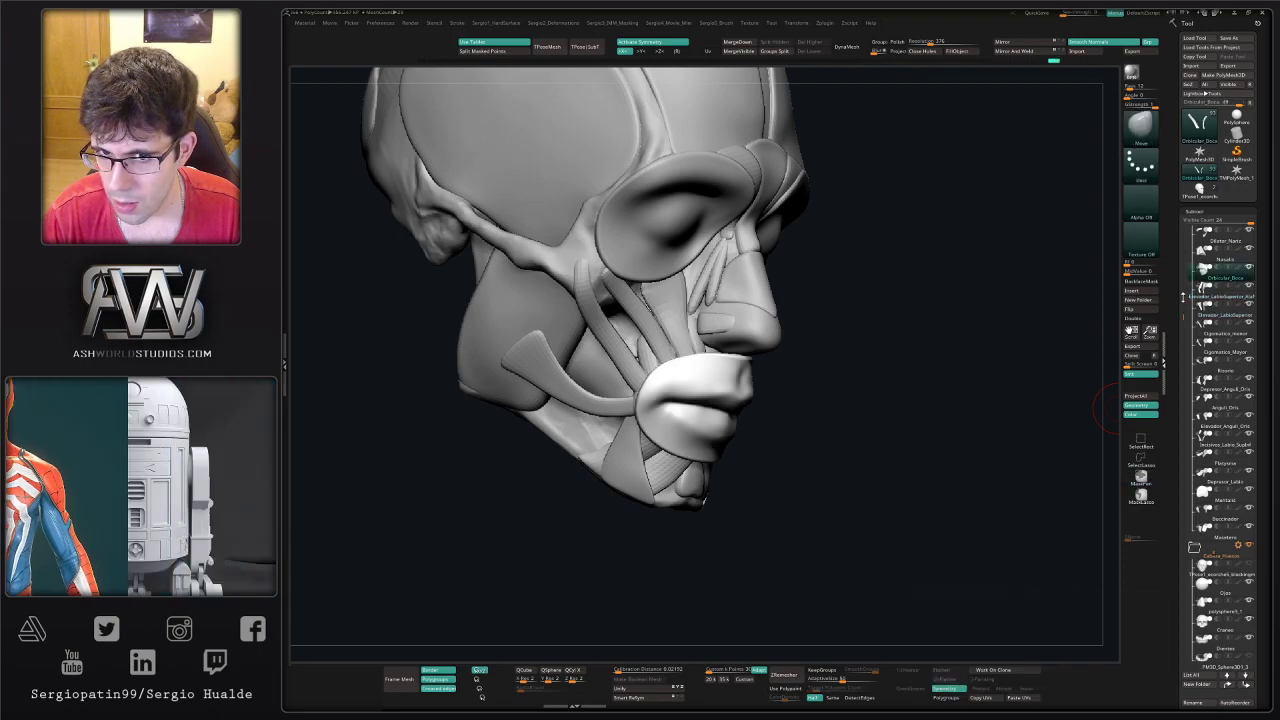
pyautogui.press('Up')
pyautogui.press('Down')
pyautogui.press('Down')
pyautogui.hotkey('ctrl', 'Up')
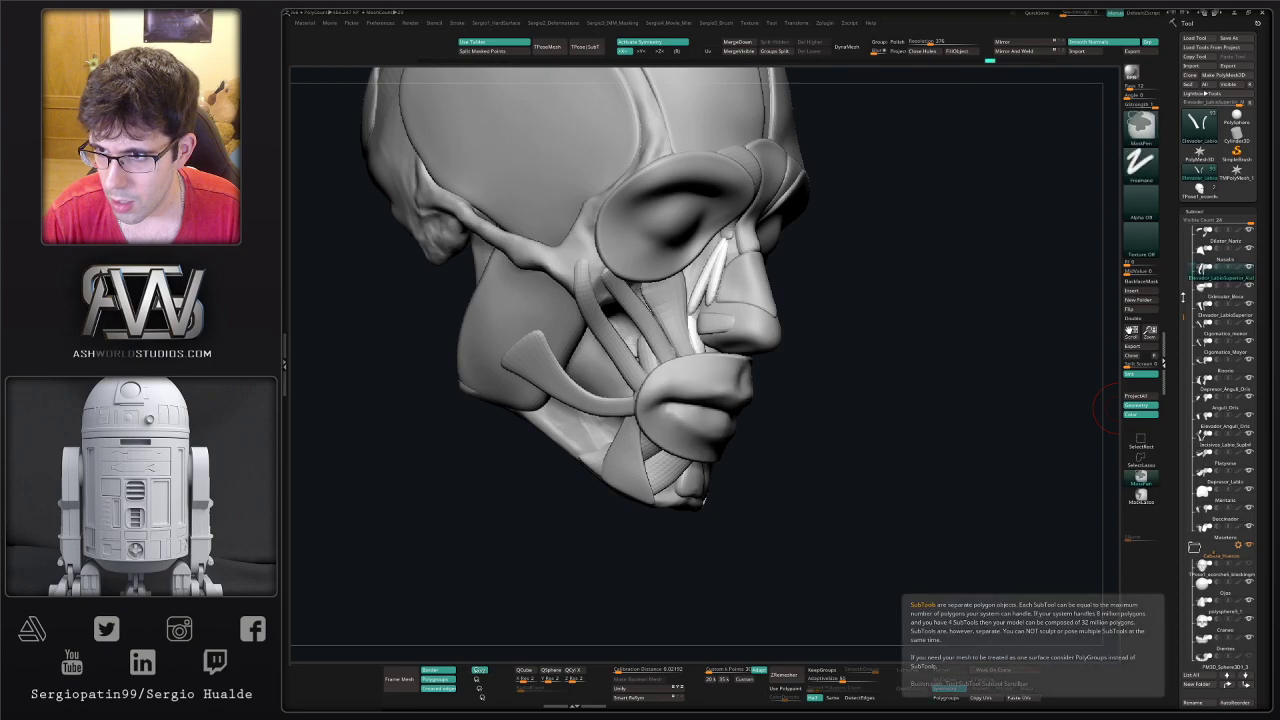
pyautogui.hotkey('ctrl', 'Down')
pyautogui.press('Down')
pyautogui.press('Up')
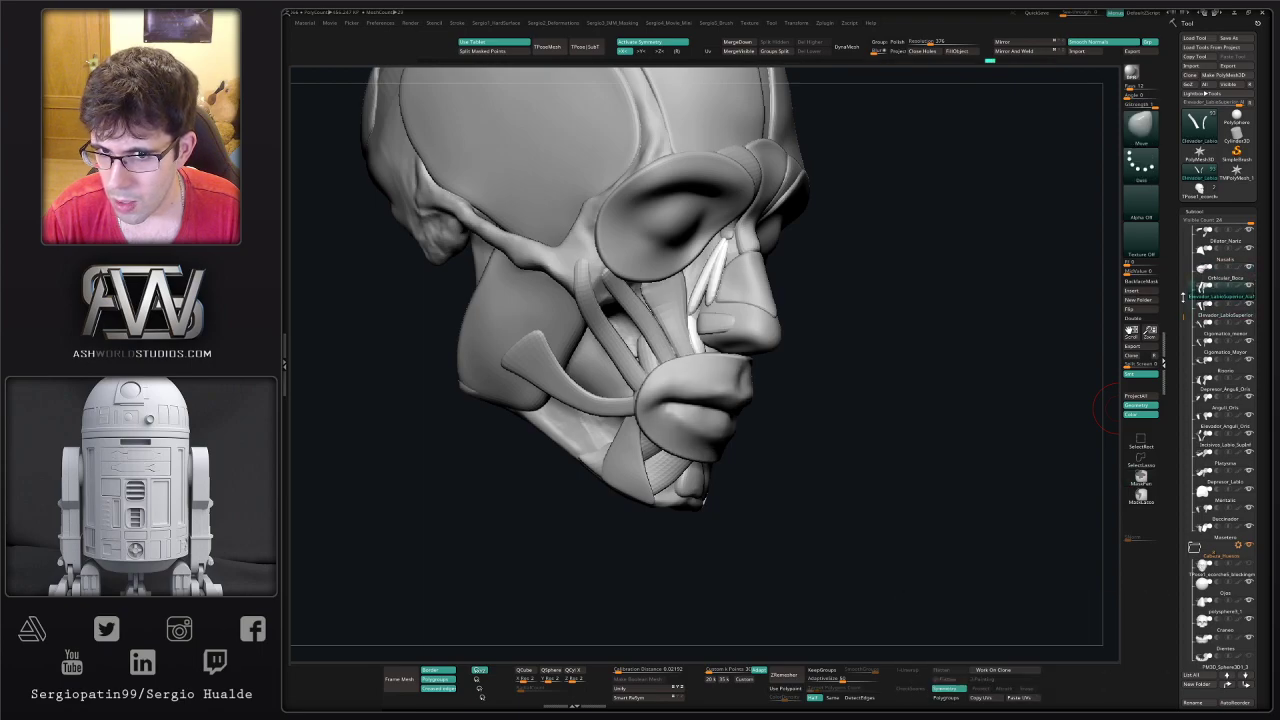
pyautogui.hotkey('ctrl', 'Up')
pyautogui.press('ctrl')
pyautogui.hotkey('ctrl', 'Up')
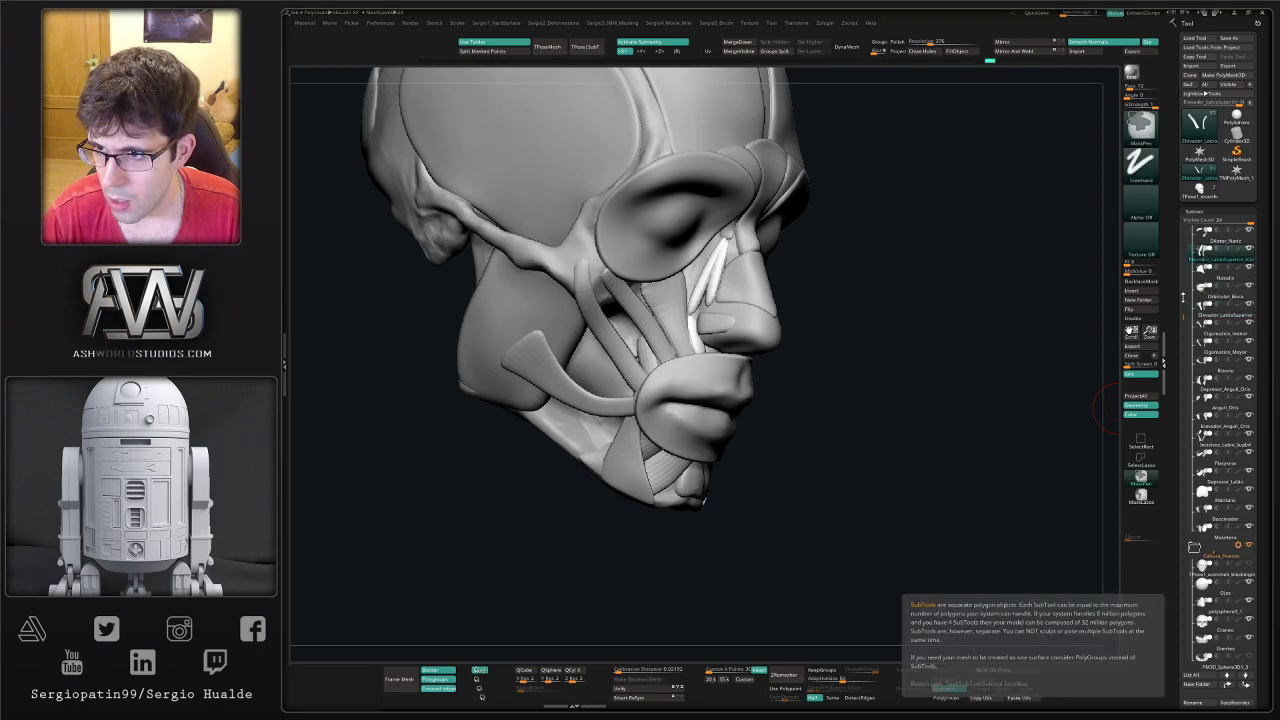
pyautogui.press('Up')
pyautogui.press('Down')
pyautogui.press('Up')
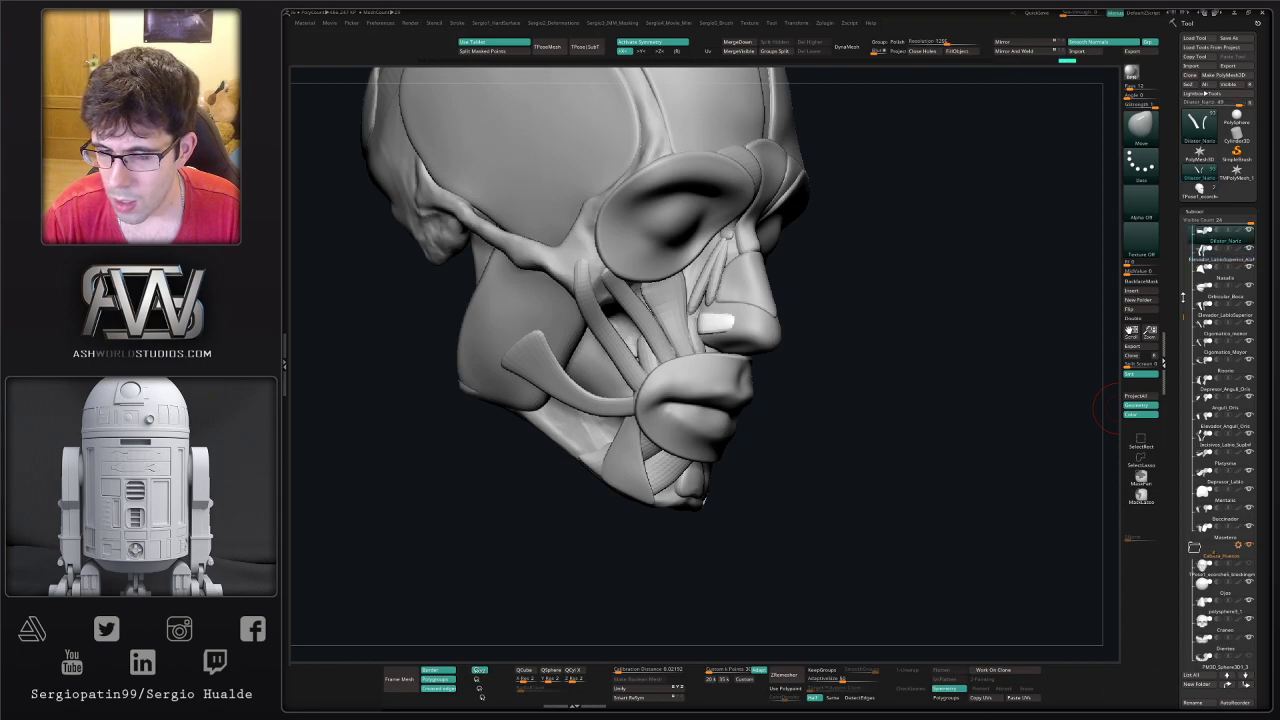
# - Move the Nasalis subtool up to sit directly above Dilator_Nariz and below Orbicular_Ojos
pyautogui.press('Down')
pyautogui.press('Up')
pyautogui.press('Up')
pyautogui.press('Down')
pyautogui.press('Down')
pyautogui.press('Down')
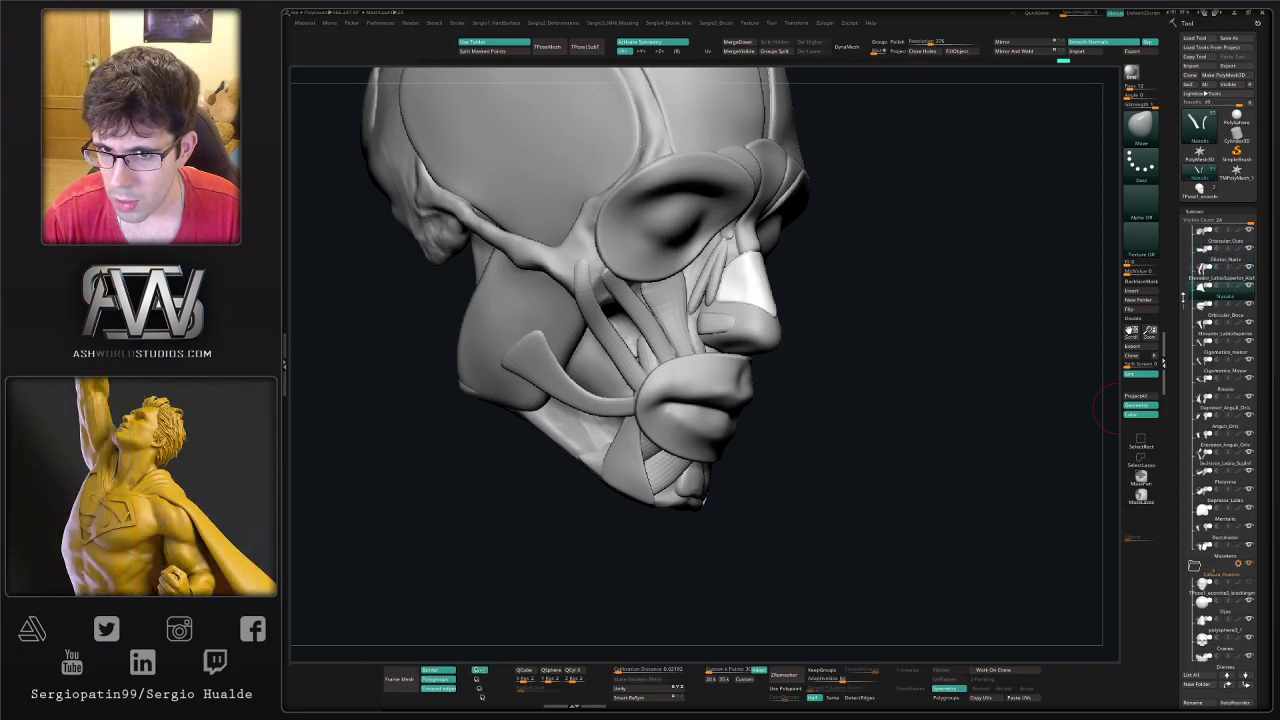
pyautogui.hotkey('ctrl', 'Up')
pyautogui.hotkey('ctrl', 'Up')
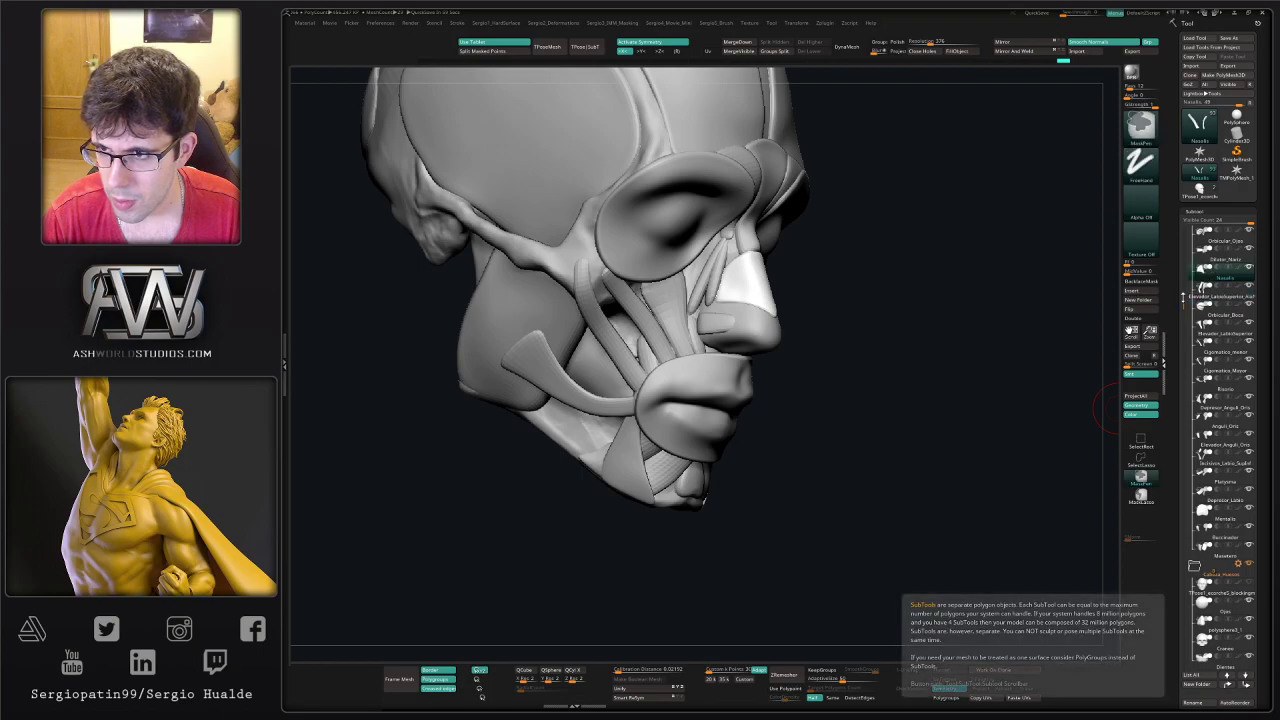
# - Move Elevador_LabioSuperior_AlaNariz above Dilator_Nariz, directly below Nasalis
pyautogui.press('Down')
pyautogui.press('Down')
pyautogui.press('Up')
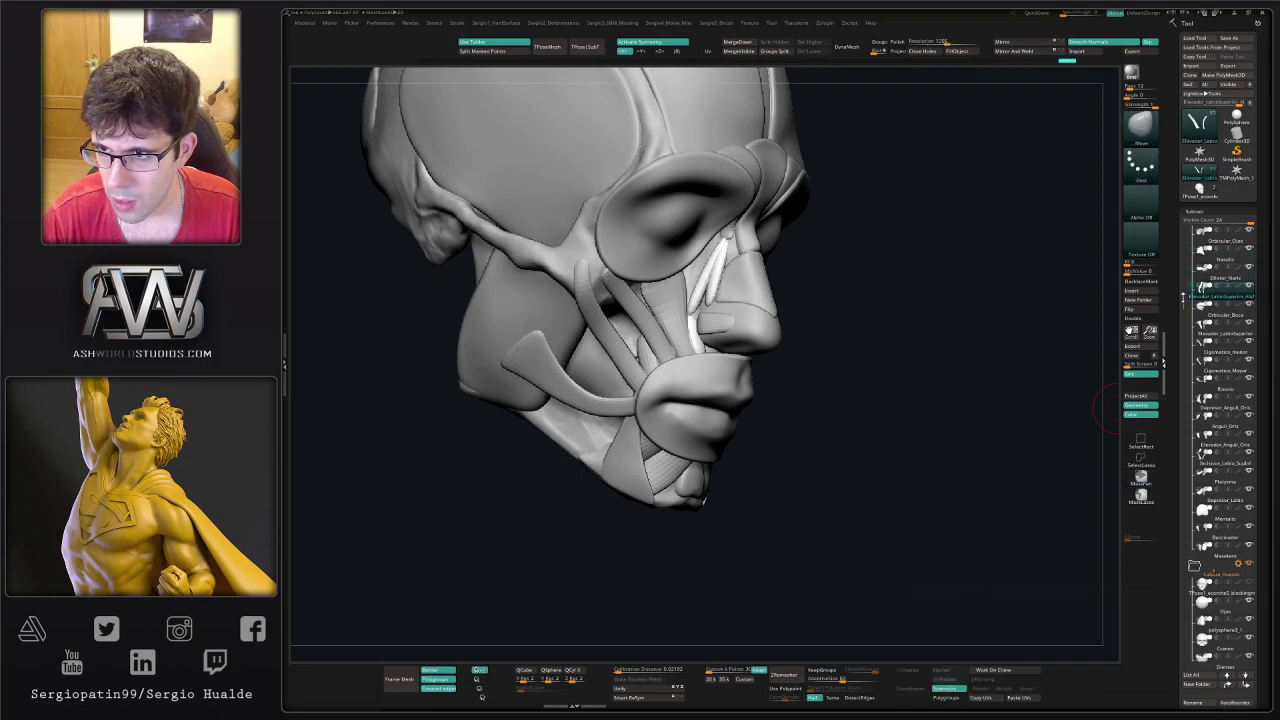
pyautogui.press('Down')
pyautogui.hotkey('ctrl', 'Up')
pyautogui.press('Down')
pyautogui.press('Down')
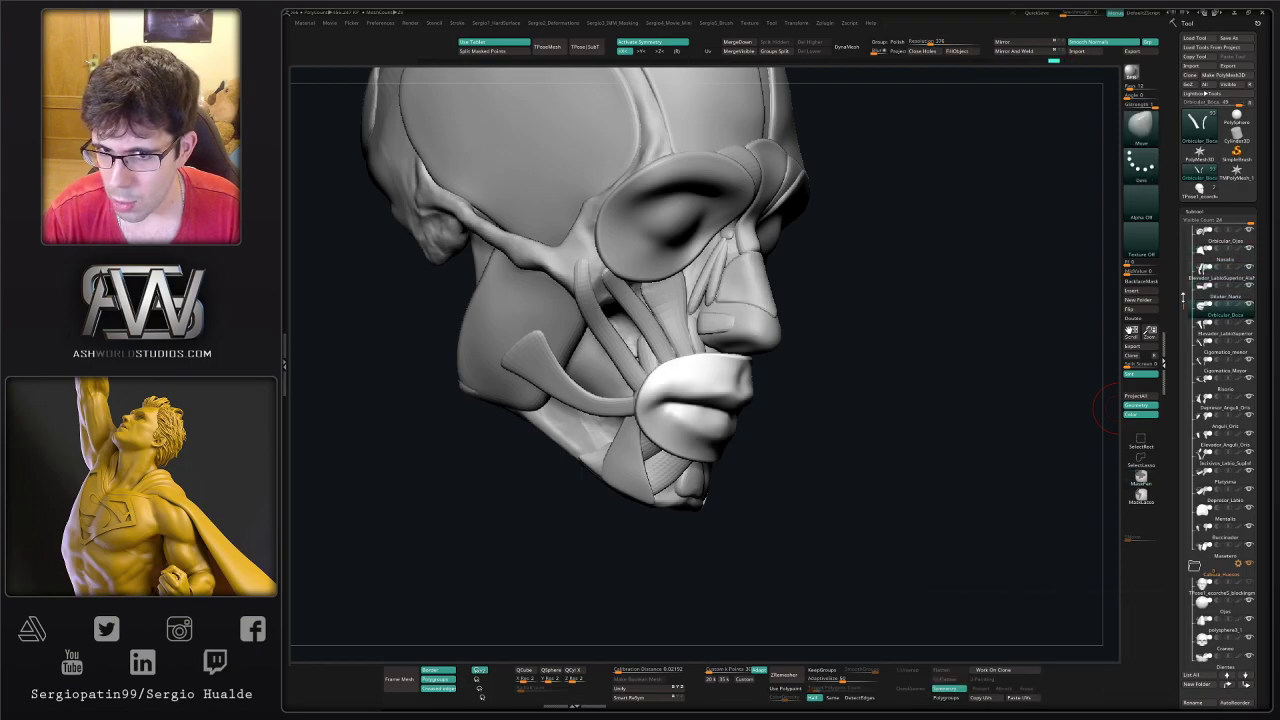
# - Step through the subtools from Orbicular_Boca up to the occipital muscle and back to Orbicular_Ojos to review their order
pyautogui.press('Up')
pyautogui.press('Up')
pyautogui.press('Up')
pyautogui.press('Up')
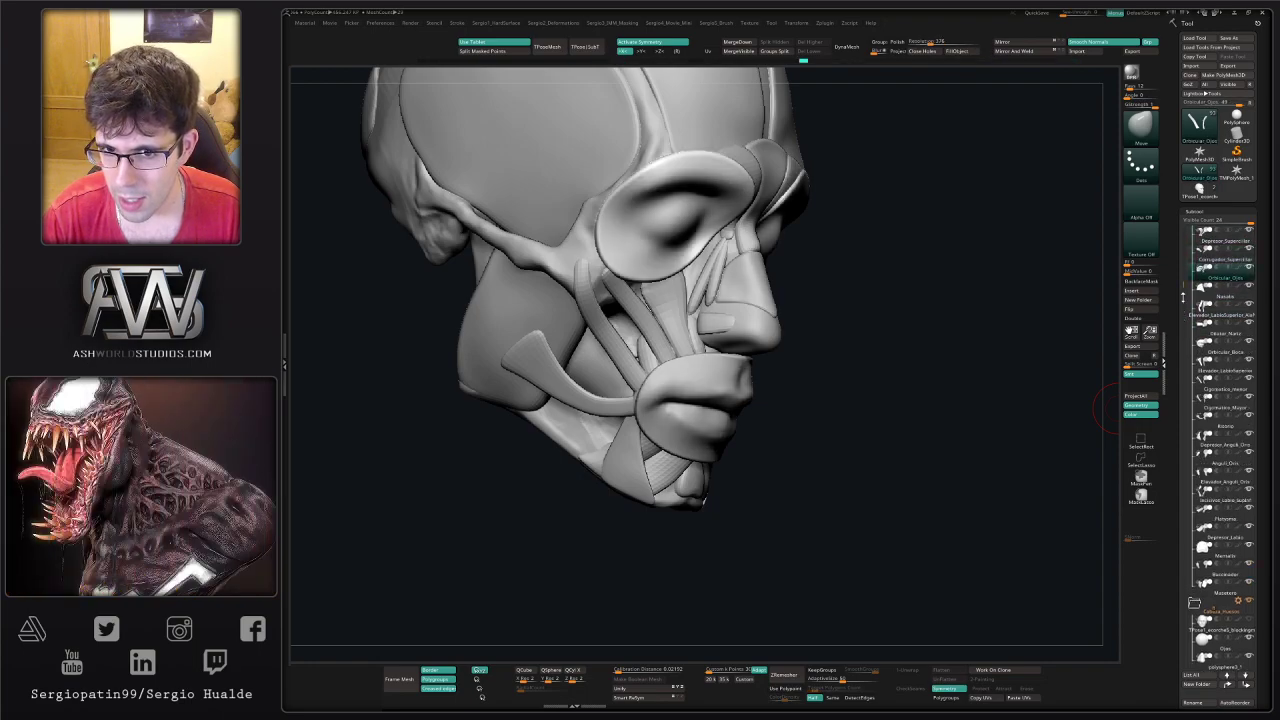
pyautogui.press('Down')
pyautogui.press('Down')
pyautogui.press('Up')
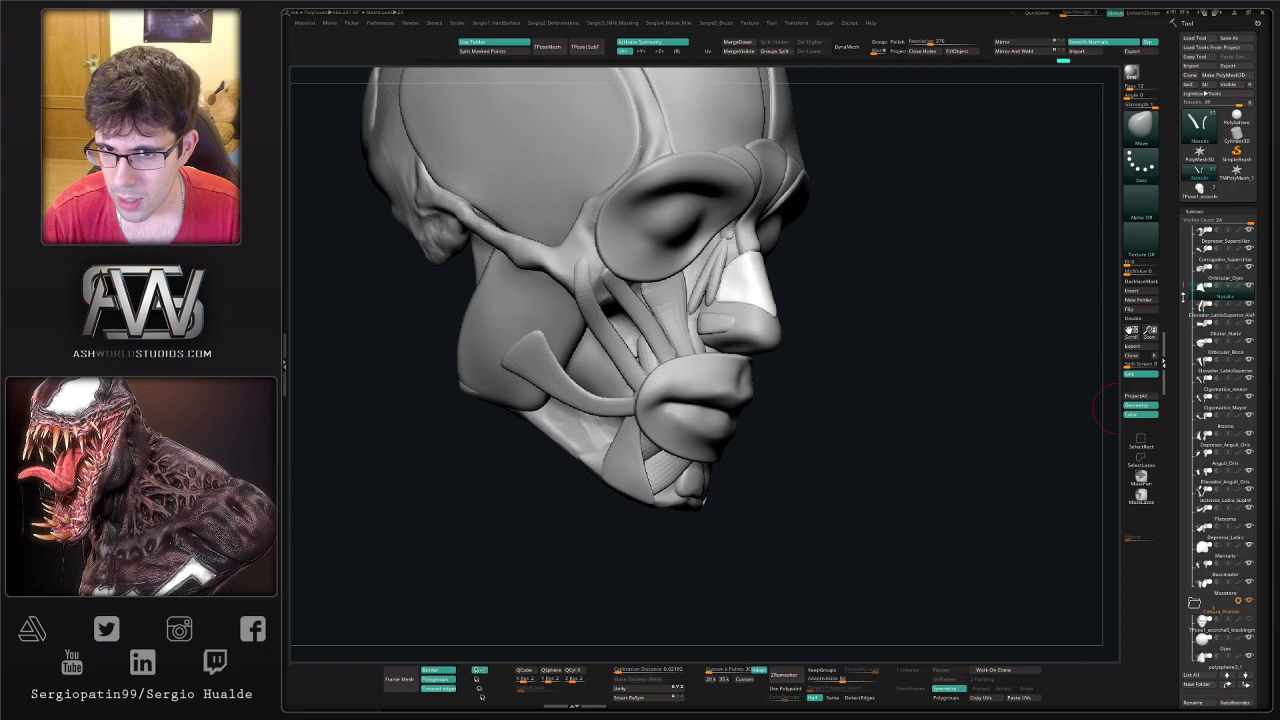
pyautogui.press('Up')
pyautogui.press('Up')
pyautogui.press('Up')
pyautogui.press('Up')
pyautogui.press('Up')
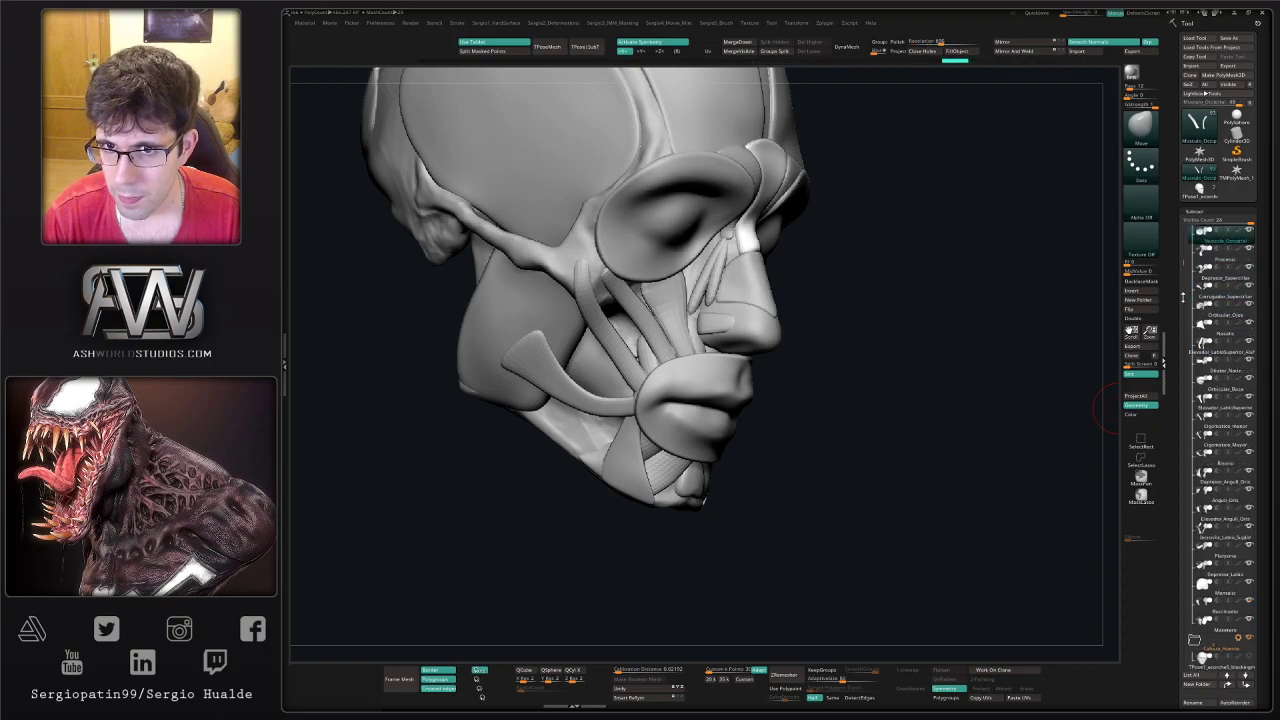
pyautogui.press('Down')
pyautogui.press('Down')
pyautogui.press('Down')
pyautogui.press('Down')
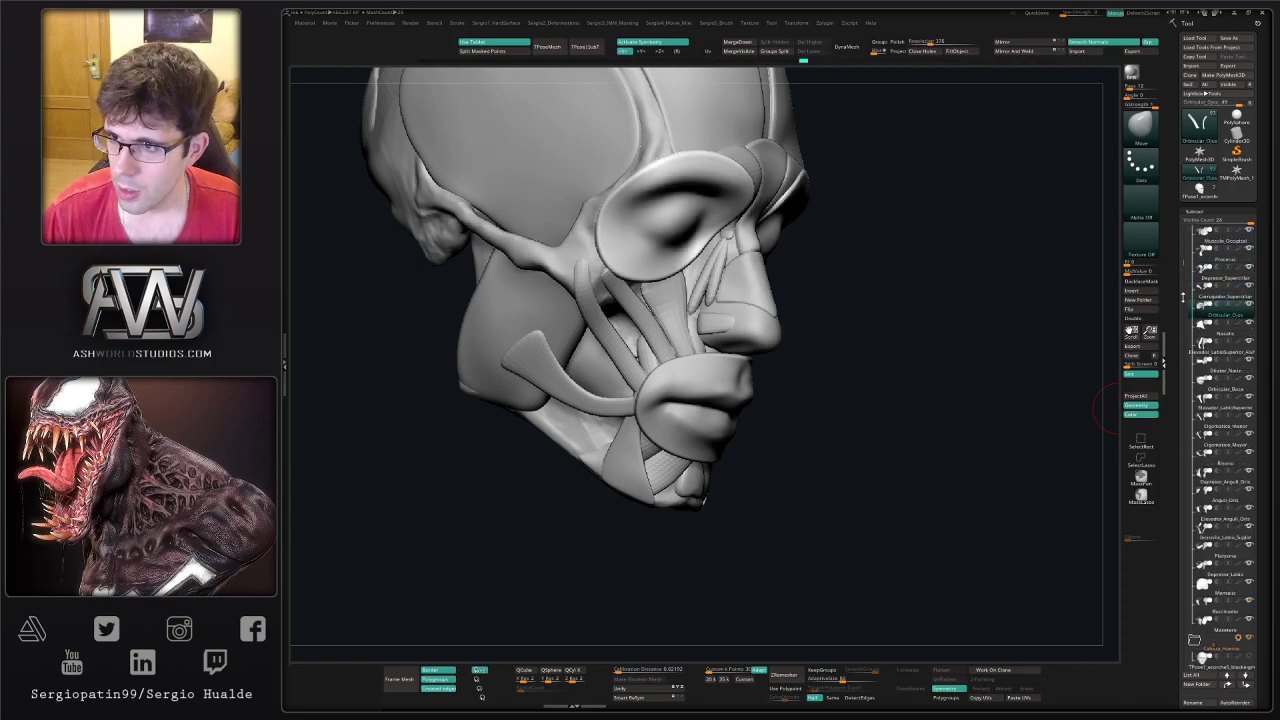
# - Inspect the facial muscles from the front and from the opposite side of the head
pyautogui.moveTo(921, 346); pyautogui.dragTo(976, 351)
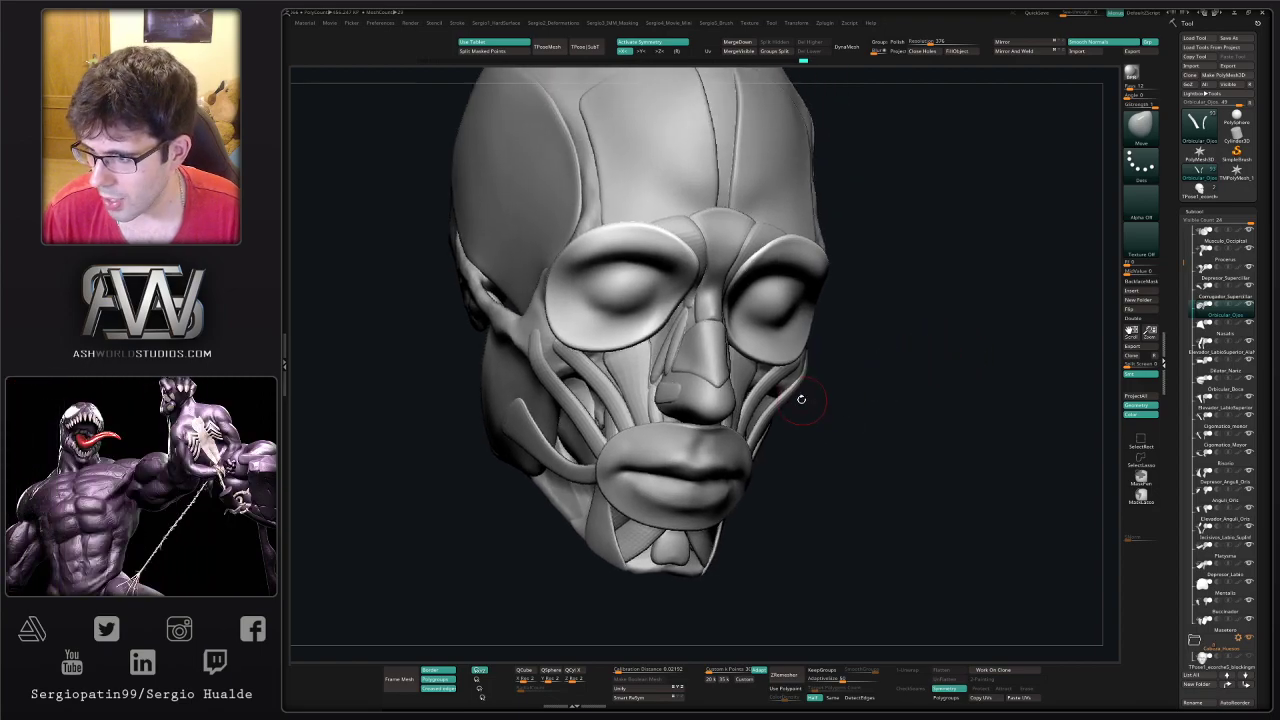
pyautogui.keyDown('ctrl'); pyautogui.moveTo(803, 388); pyautogui.dragTo(752, 398, button='right'); pyautogui.keyUp('ctrl')
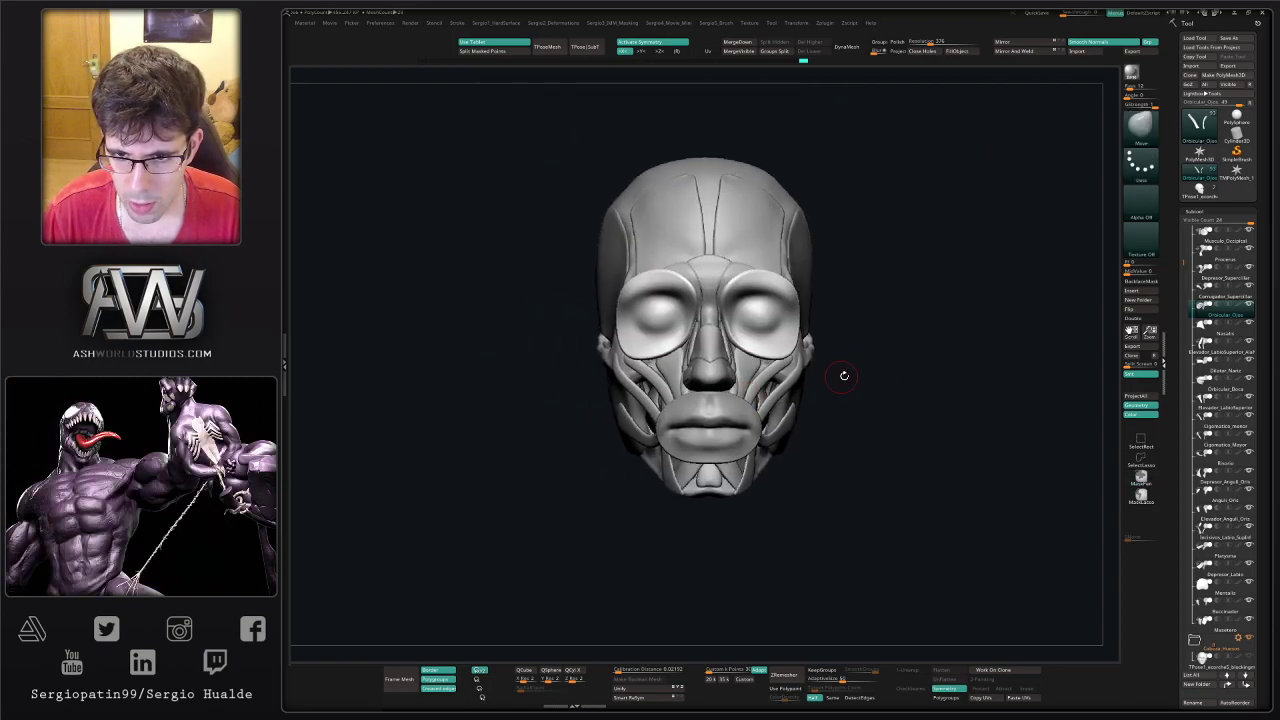
pyautogui.moveTo(844, 376); pyautogui.dragTo(774, 342, button='right')
pyautogui.keyDown('ctrl'); pyautogui.moveTo(774, 342); pyautogui.dragTo(693, 433, button='right'); pyautogui.keyUp('ctrl')
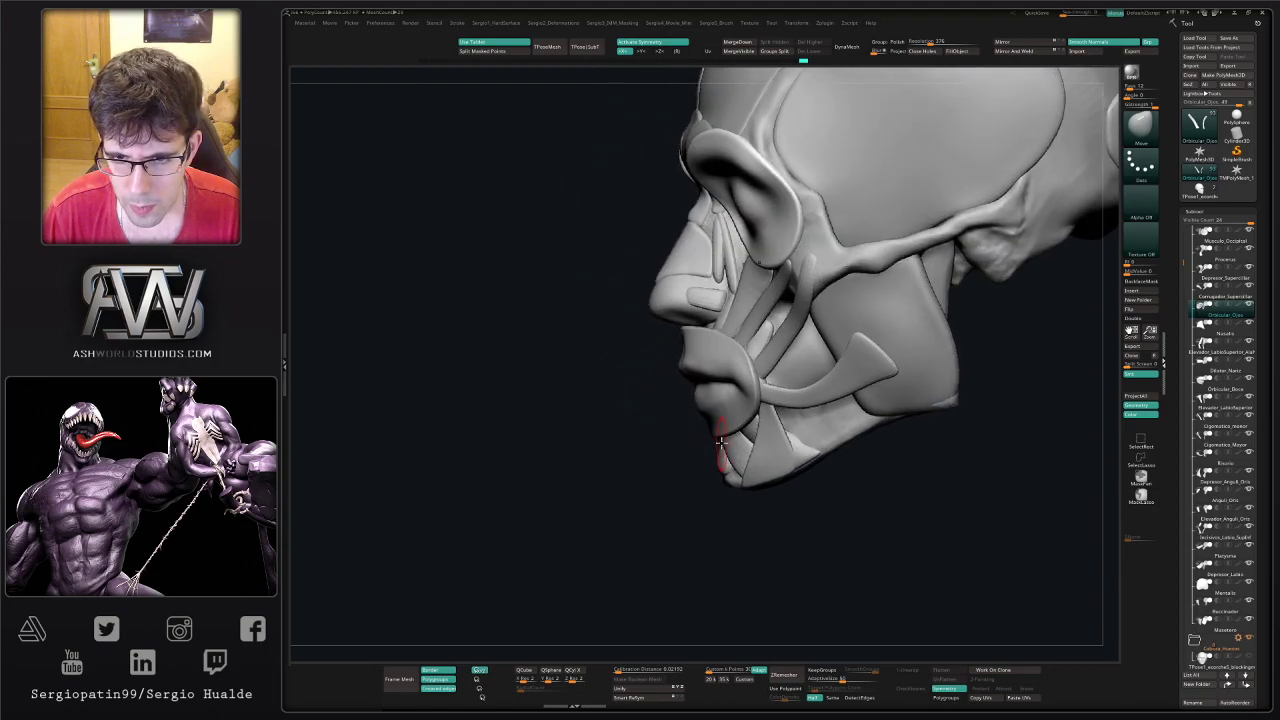
# - Select the Orbicular_Boca subtool and refine the lower lip's shape with the Move, Smooth and Standard brushes
pyautogui.keyDown('alt'); pyautogui.click(720, 441); pyautogui.keyUp('alt')
pyautogui.moveTo(716, 434); pyautogui.dragTo(720, 434)
pyautogui.moveTo(702, 440); pyautogui.dragTo(718, 432, button='right')
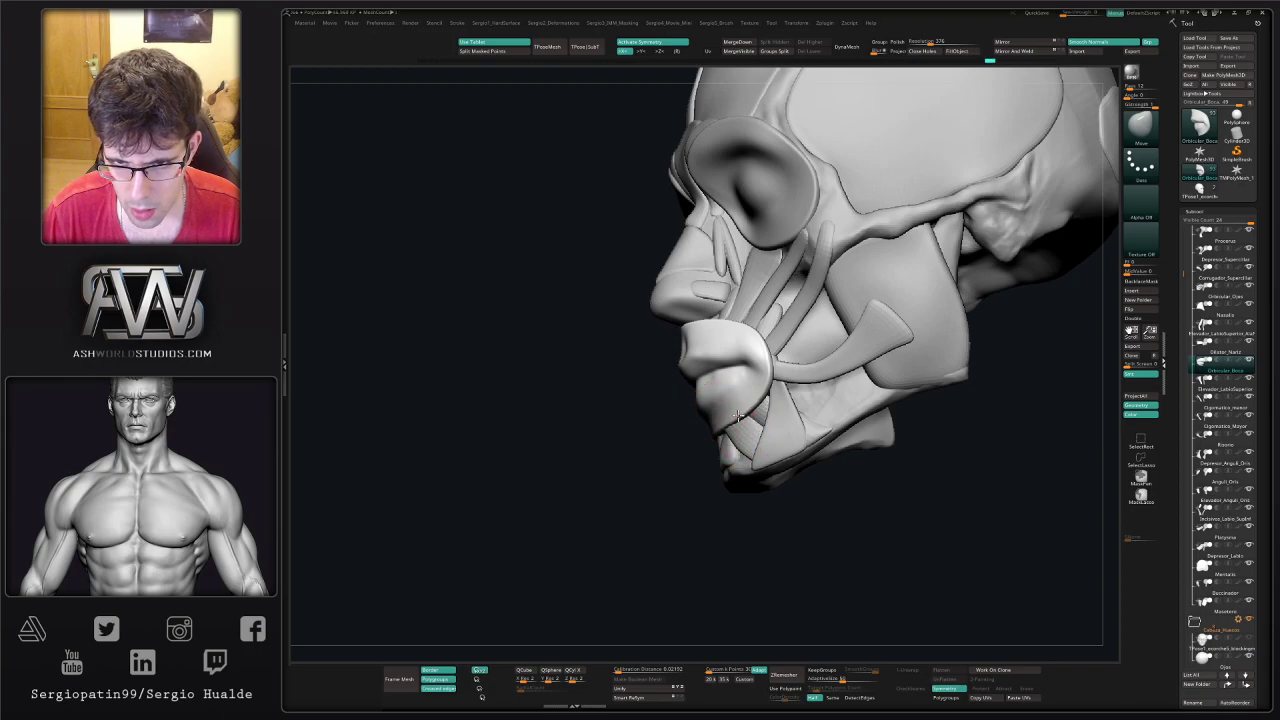
pyautogui.moveTo(723, 422)
pyautogui.mouseDown()
pyautogui.moveTo(740, 385)
pyautogui.moveTo(690, 412)
pyautogui.moveTo(691, 388)
pyautogui.mouseUp()
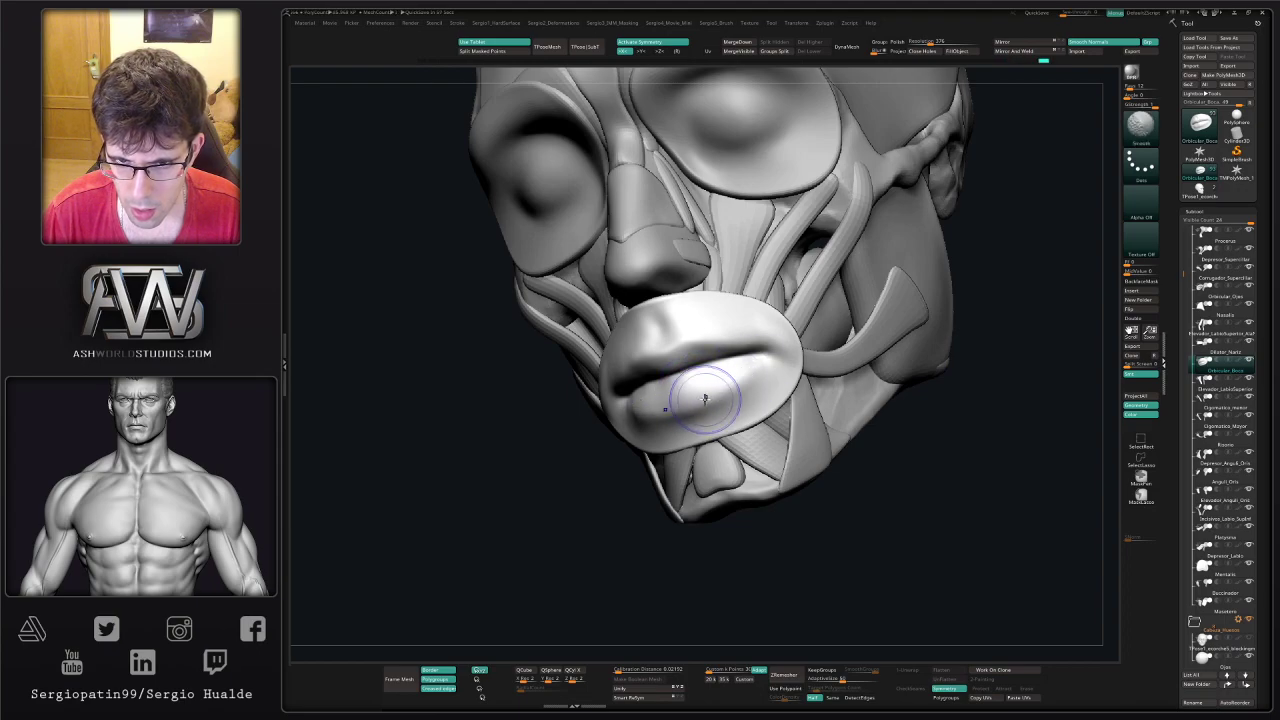
pyautogui.moveTo(706, 402); pyautogui.dragTo(690, 405)
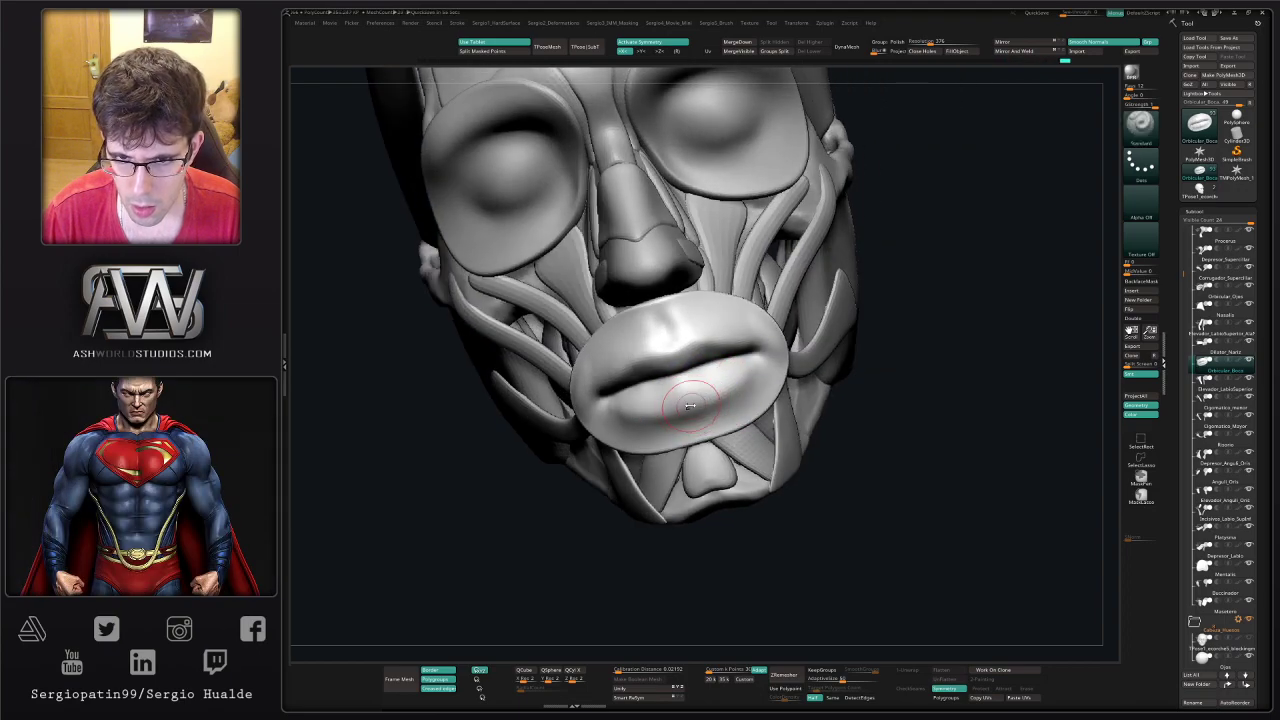
pyautogui.moveTo(760, 365)
pyautogui.mouseDown()
pyautogui.moveTo(750, 390)
pyautogui.moveTo(772, 362)
pyautogui.moveTo(730, 407)
pyautogui.moveTo(680, 428)
pyautogui.moveTo(706, 429)
pyautogui.mouseUp()
pyautogui.moveTo(748, 400)
pyautogui.keyDown('ctrl'); pyautogui.mouseDown(button='right')
pyautogui.moveTo(714, 392)
pyautogui.moveTo(822, 408)
pyautogui.moveTo(729, 411)
pyautogui.moveTo(727, 360)
pyautogui.mouseUp(button='right'); pyautogui.keyUp('ctrl')
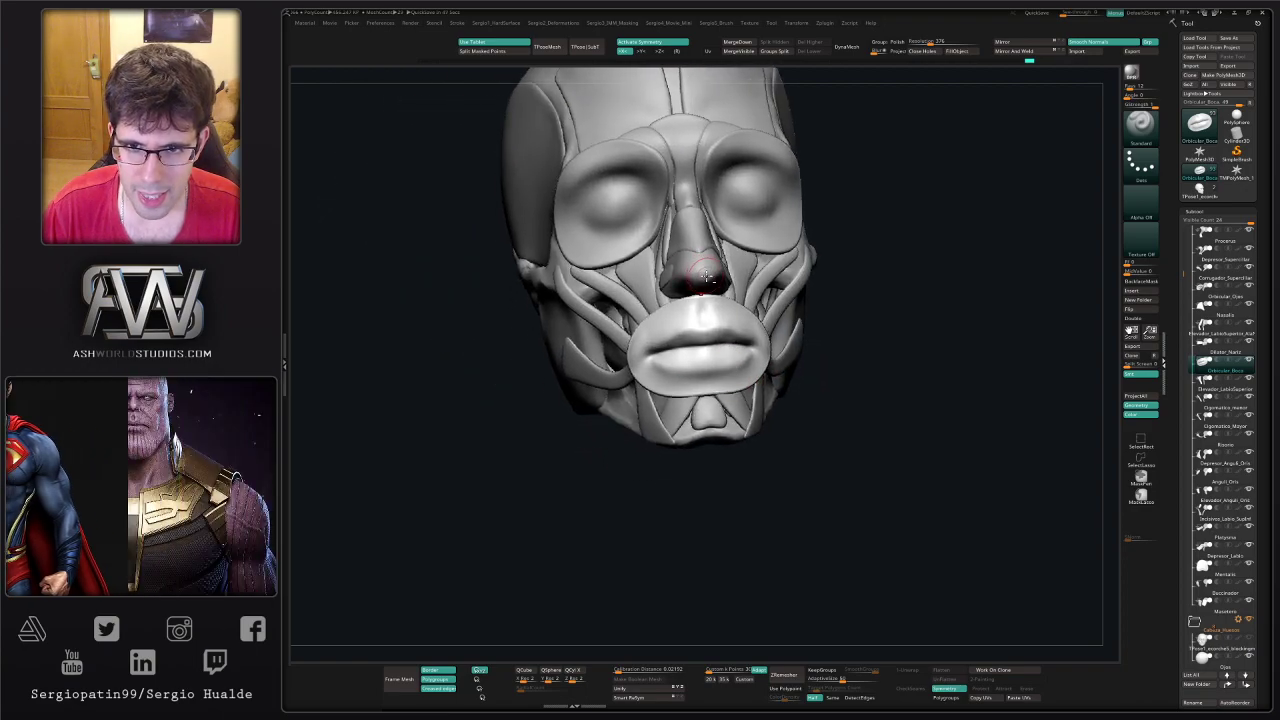
# - Move the nose subtool polysphere3_1 into the head muscles folder between Orbicular_Ojos and Nasalis, and collapse the Cabeza_Huesos folder
pyautogui.keyDown('alt'); pyautogui.click(720, 272); pyautogui.keyUp('alt')
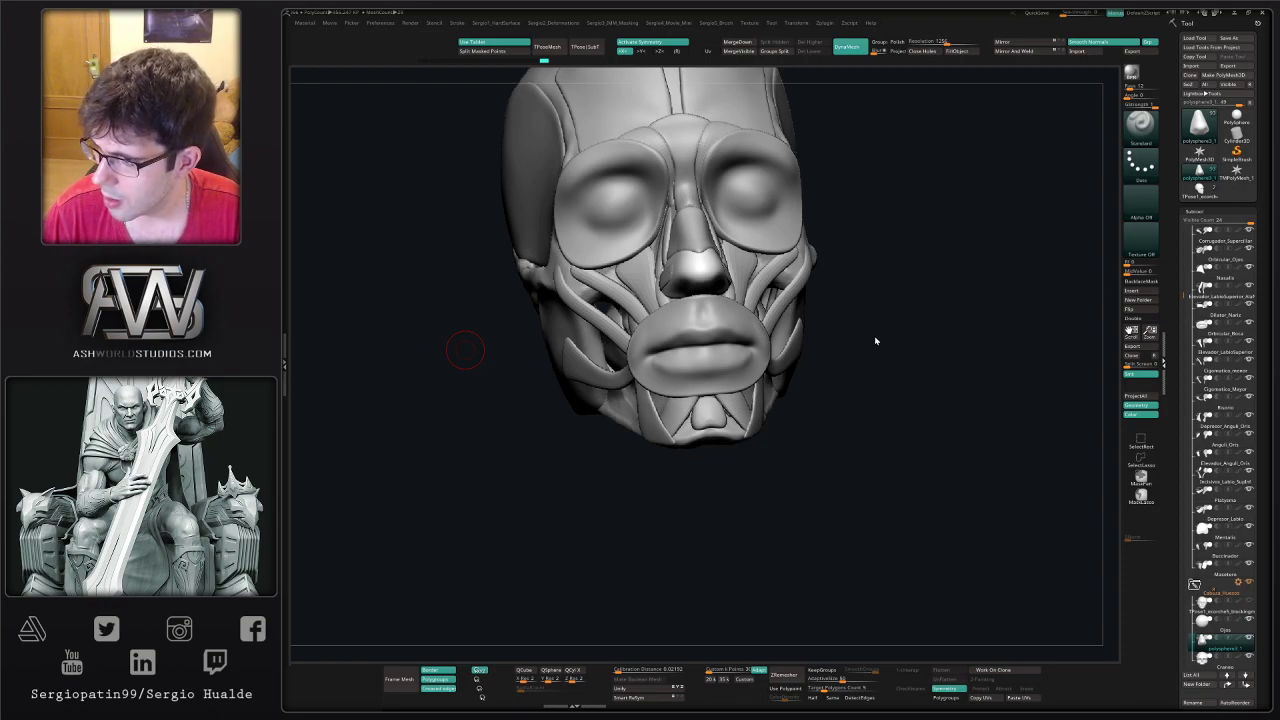
pyautogui.moveTo(939, 340); pyautogui.dragTo(868, 334)
pyautogui.moveTo(709, 257); pyautogui.dragTo(701, 278)
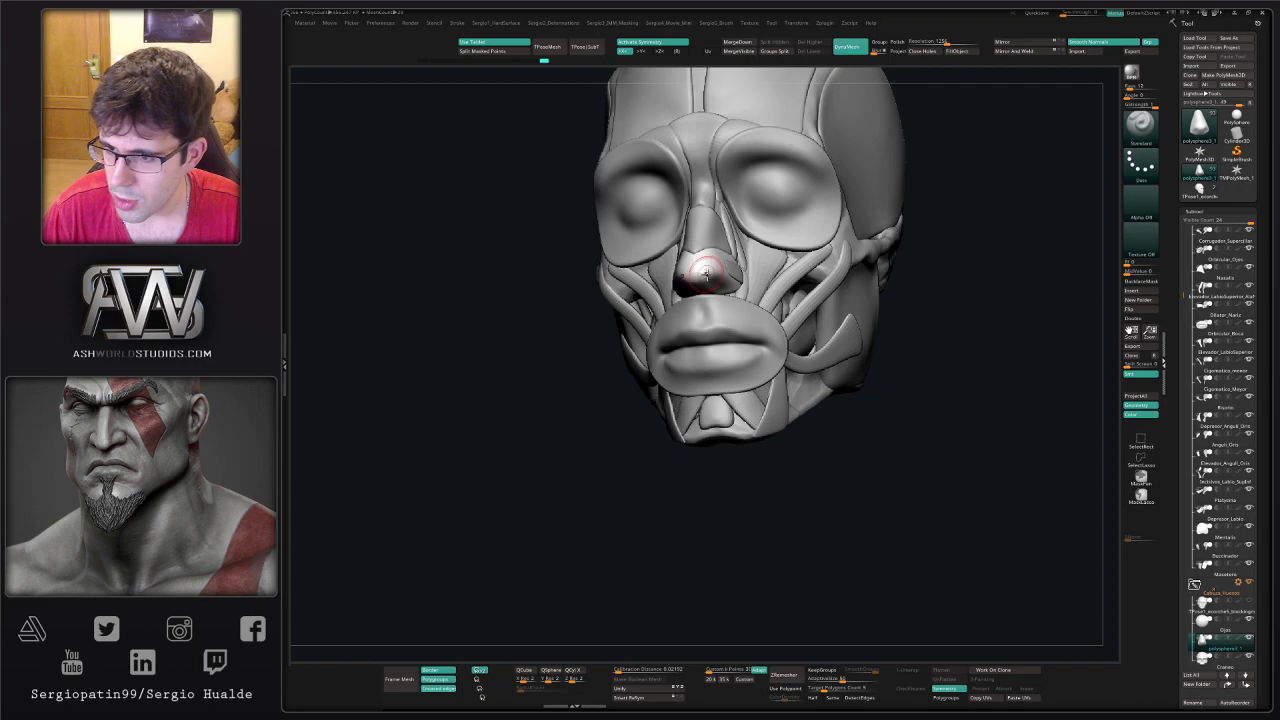
pyautogui.moveTo(1177, 280); pyautogui.dragTo(1183, 300)
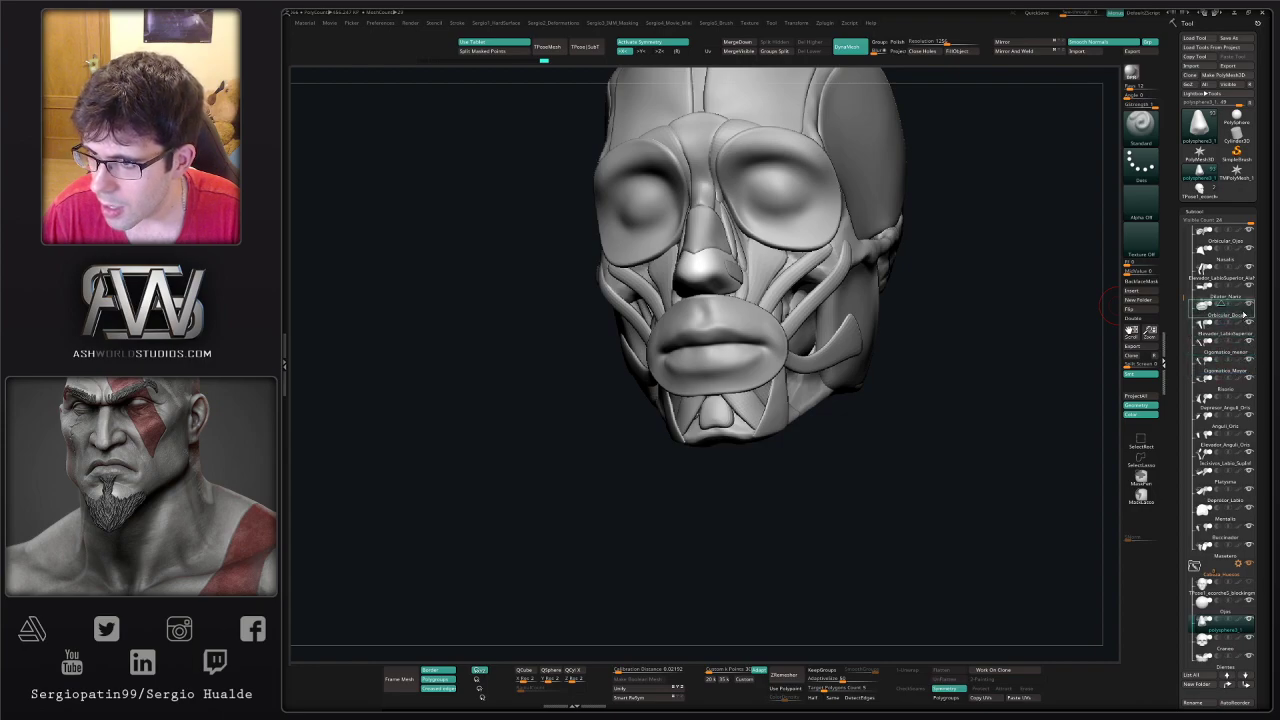
pyautogui.moveTo(1244, 313); pyautogui.dragTo(1245, 261)
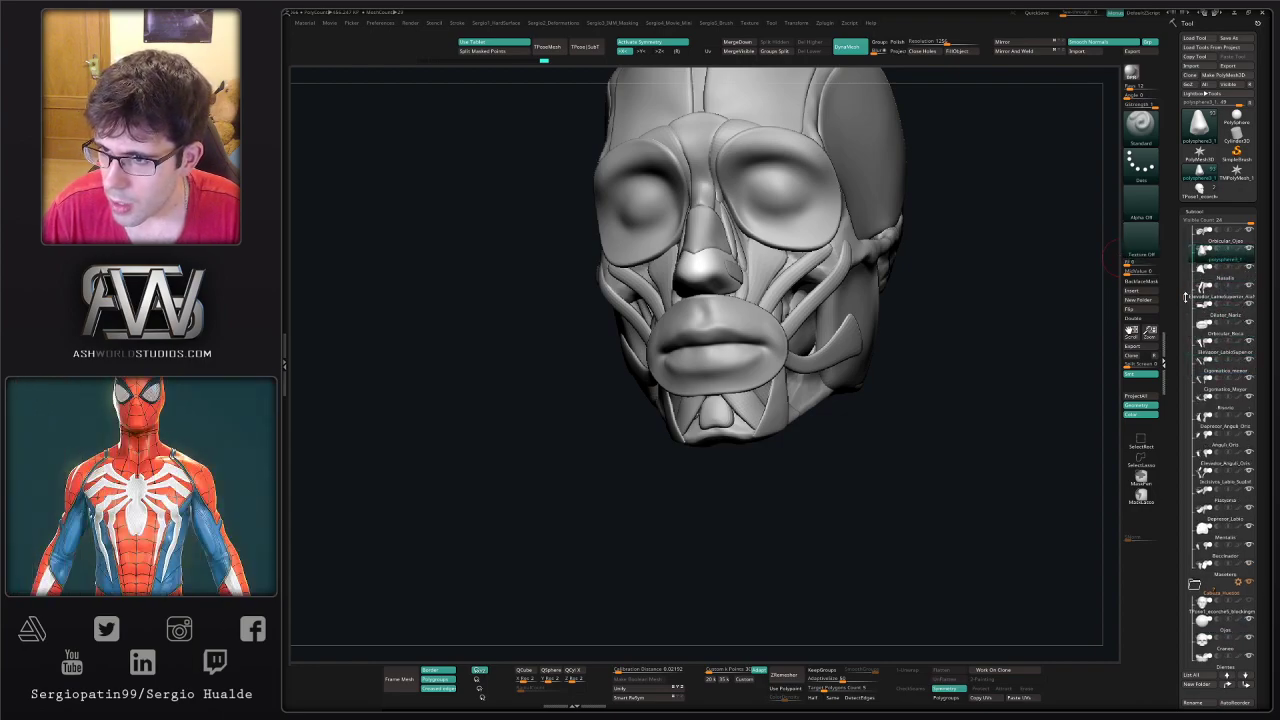
pyautogui.click(1194, 585)
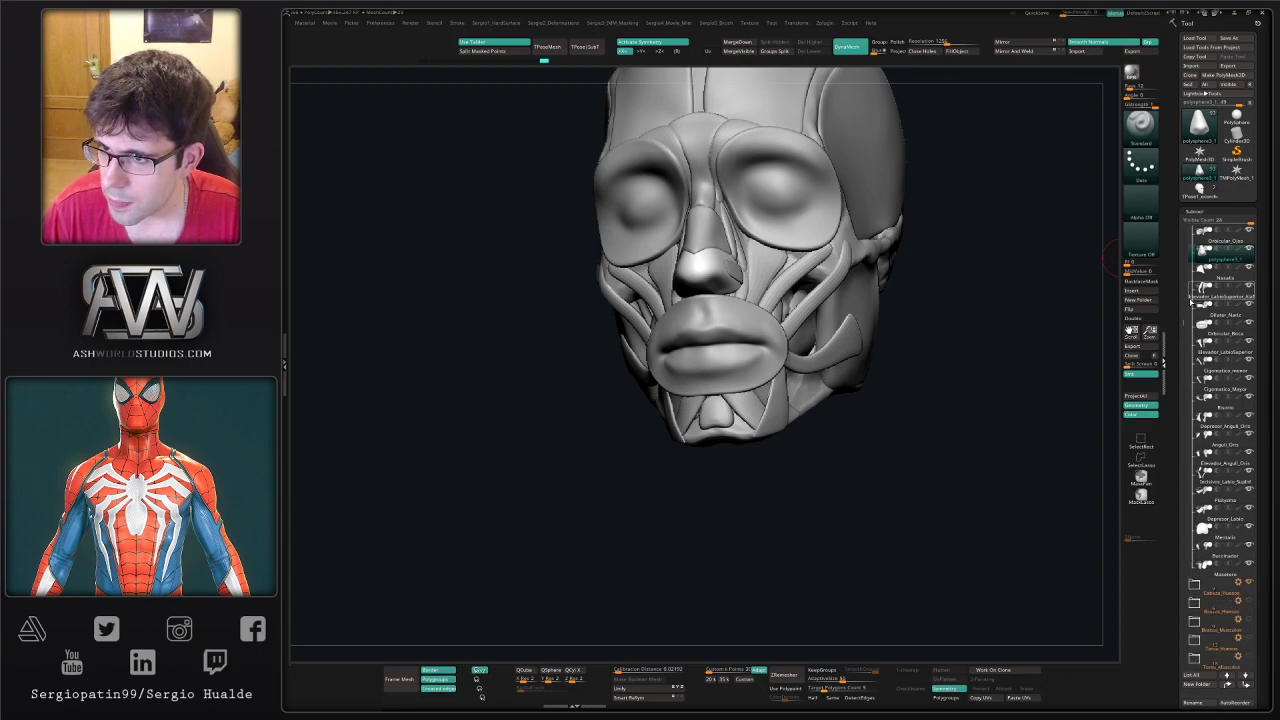
pyautogui.moveTo(1184, 319); pyautogui.dragTo(1188, 213)
# - Isolate the nose mesh, subdivide it once and delete its lower subdivision level, with the DamStandard brush selected
pyautogui.moveTo(914, 390); pyautogui.dragTo(790, 480, button='right')
pyautogui.press('s')
pyautogui.moveTo(742, 355)
pyautogui.mouseDown(button='right')
pyautogui.moveTo(730, 376)
pyautogui.moveTo(748, 338)
pyautogui.moveTo(763, 346)
pyautogui.moveTo(724, 397)
pyautogui.mouseUp(button='right')
pyautogui.press('b')
pyautogui.press('d')
pyautogui.press('s')
pyautogui.hotkey('ctrl', 'd')
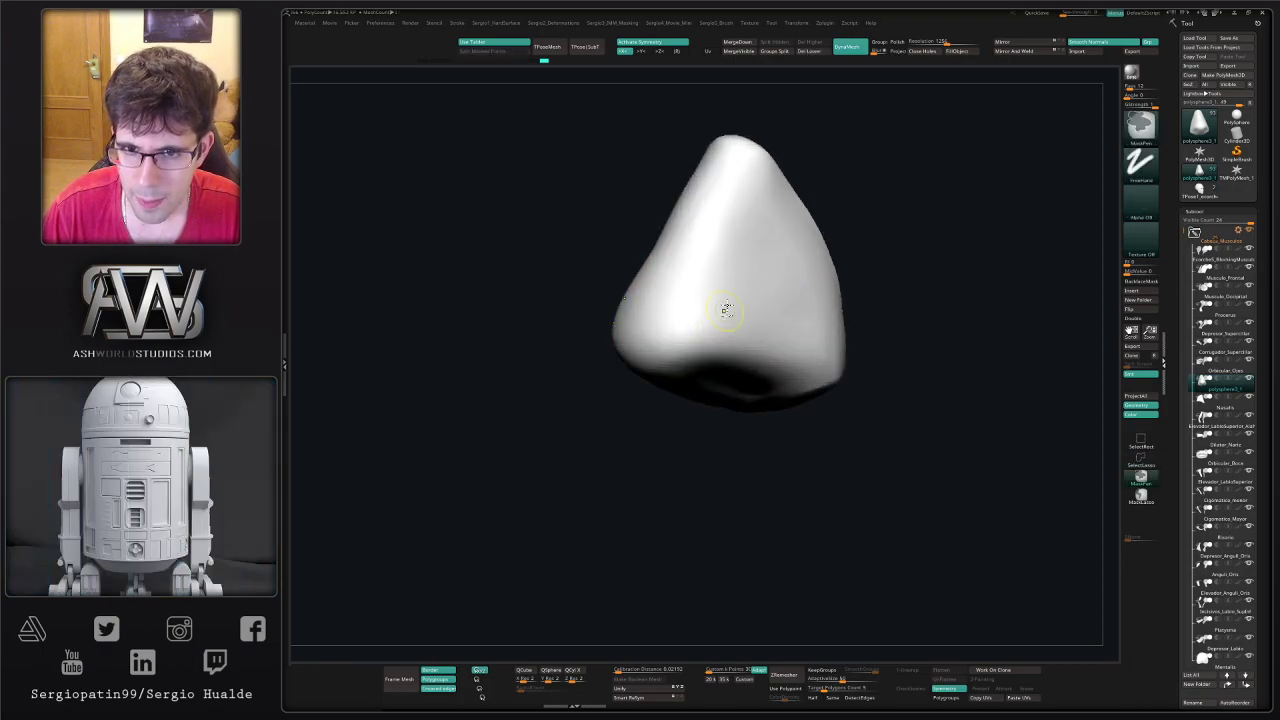
pyautogui.click(812, 52)
pyautogui.keyDown('ctrl'); pyautogui.moveTo(752, 313); pyautogui.dragTo(748, 318, button='right'); pyautogui.keyUp('ctrl')
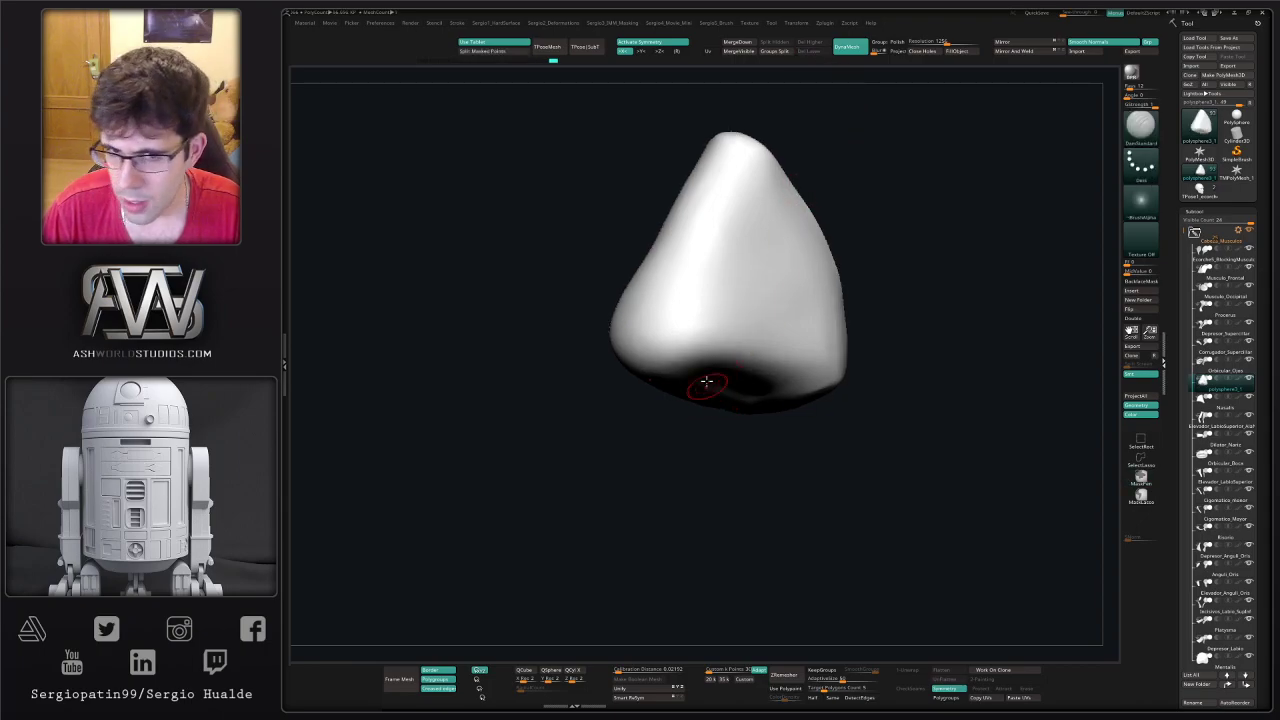
# - Carve a central groove over the nose tip and down along its underside with the DamStandard brush
pyautogui.keyDown('ctrl'); pyautogui.moveTo(708, 383); pyautogui.dragTo(708, 420, button='right'); pyautogui.keyUp('ctrl')
pyautogui.moveTo(708, 420); pyautogui.dragTo(615, 408, button='right')
pyautogui.moveTo(630, 398); pyautogui.dragTo(625, 466)
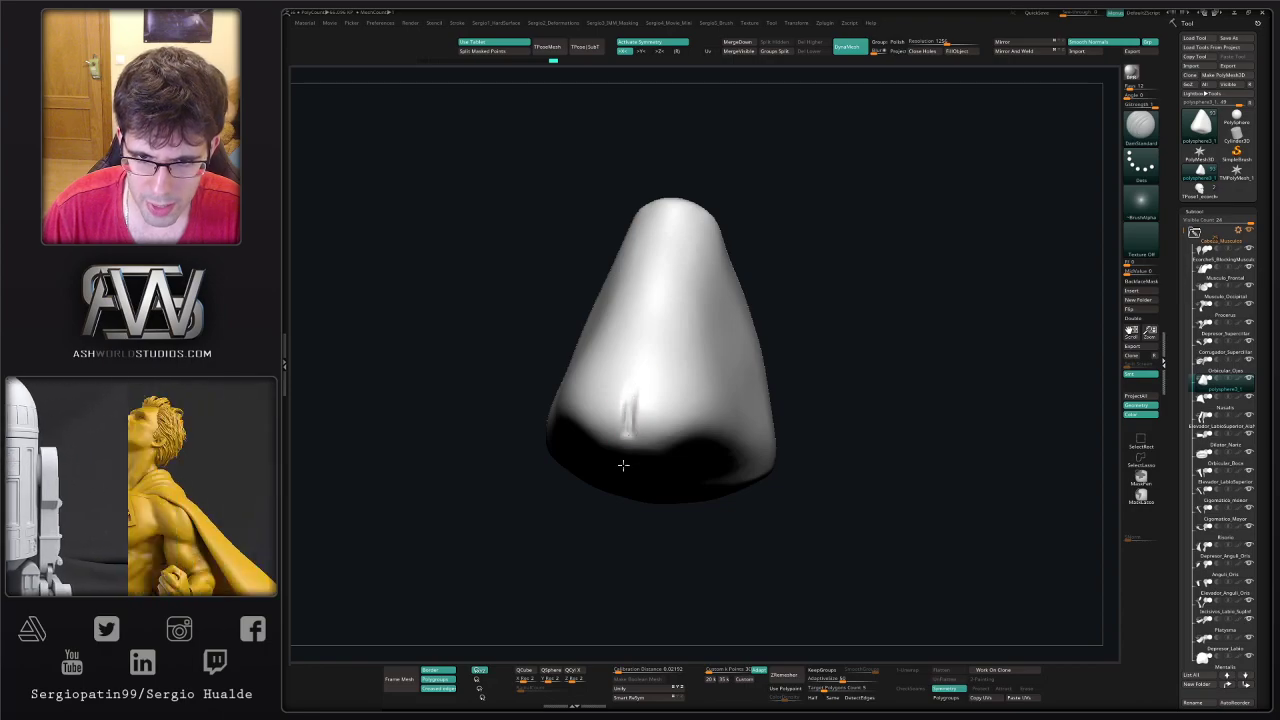
pyautogui.moveTo(625, 466); pyautogui.dragTo(626, 431, button='right')
pyautogui.moveTo(625, 428); pyautogui.dragTo(620, 462)
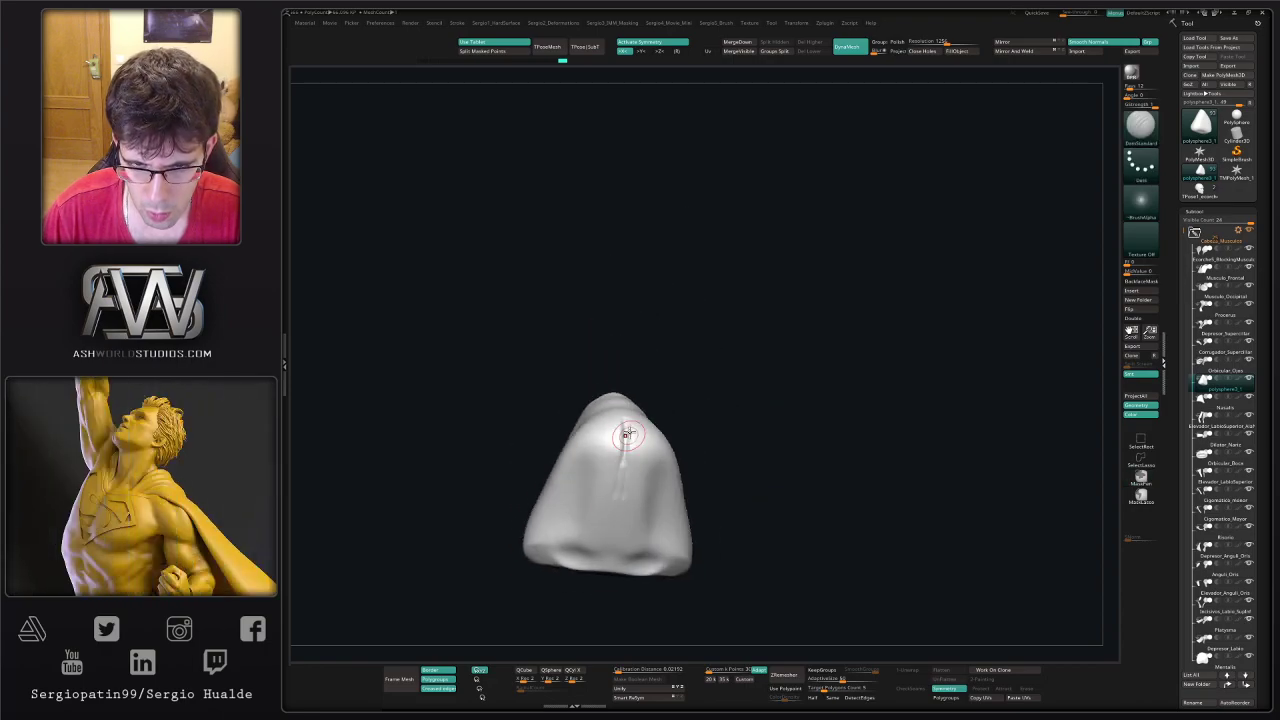
pyautogui.moveTo(609, 486); pyautogui.dragTo(632, 401, button='right')
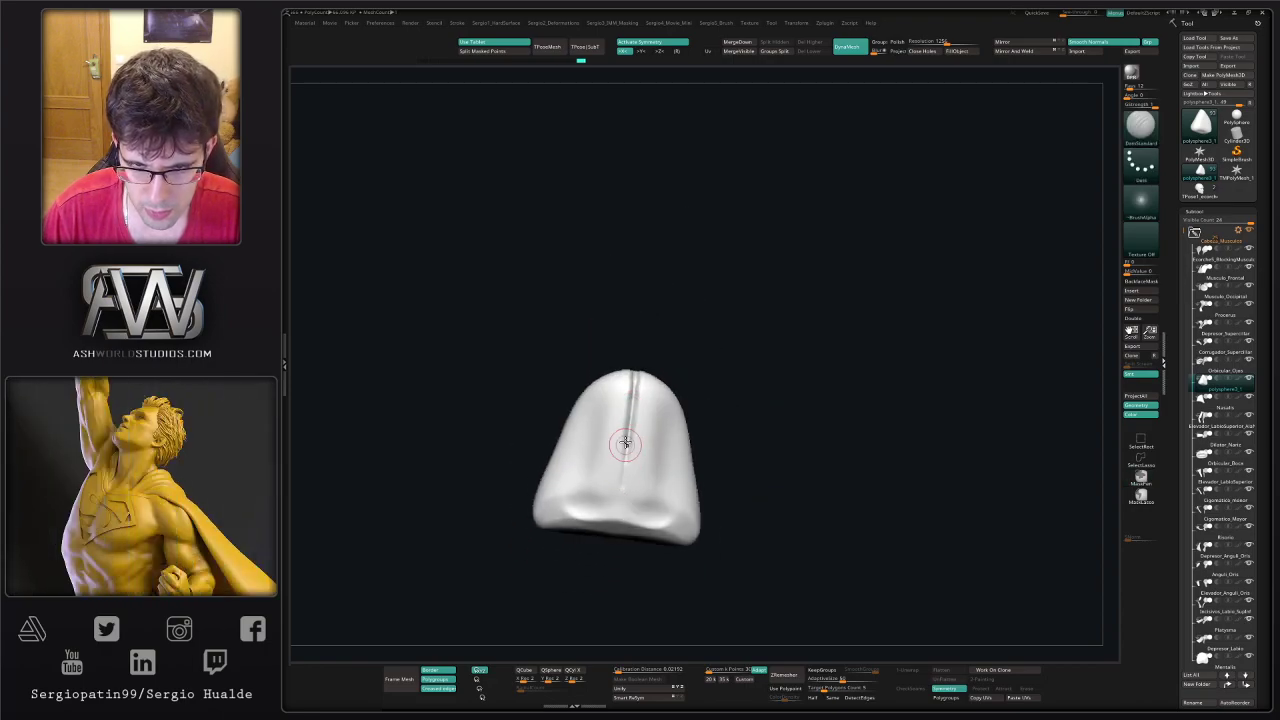
pyautogui.moveTo(627, 460)
pyautogui.mouseDown(button='right')
pyautogui.moveTo(643, 449)
pyautogui.moveTo(633, 440)
pyautogui.mouseUp(button='right')
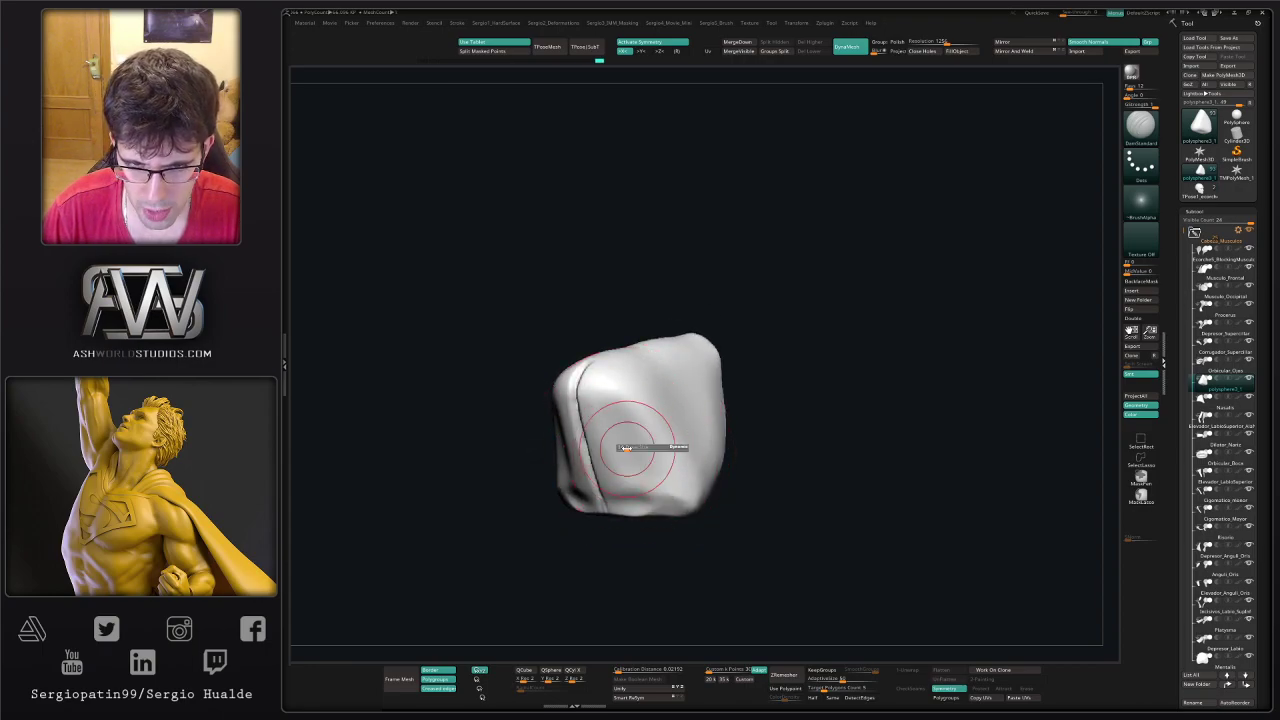
# - Carve the nostril cavities into the nose's underside with the ClayBuildup brush and smooth them
pyautogui.press('b')
pyautogui.press('c')
pyautogui.press('b')
pyautogui.moveTo(636, 460); pyautogui.dragTo(638, 459)
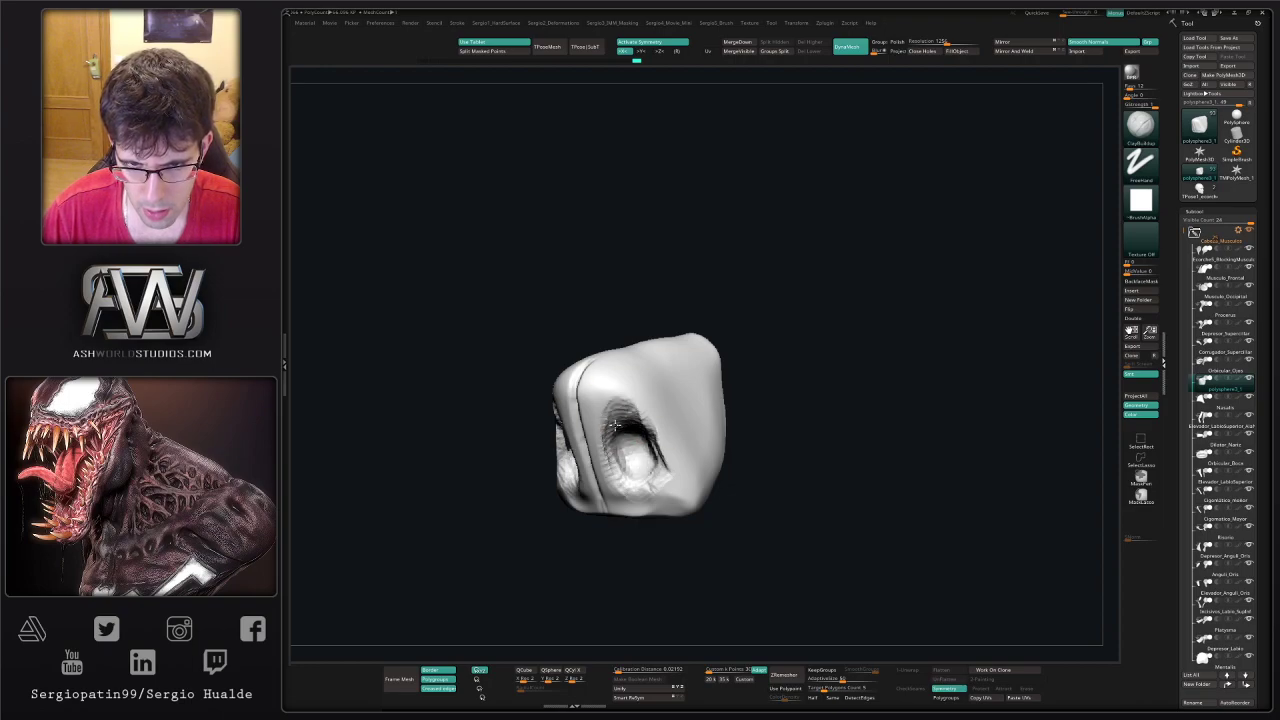
pyautogui.moveTo(622, 435)
pyautogui.keyDown('shift'); pyautogui.mouseDown()
pyautogui.moveTo(638, 462)
pyautogui.moveTo(630, 450)
pyautogui.mouseUp(); pyautogui.keyUp('shift')
pyautogui.moveTo(660, 445); pyautogui.dragTo(613, 440, button='right')
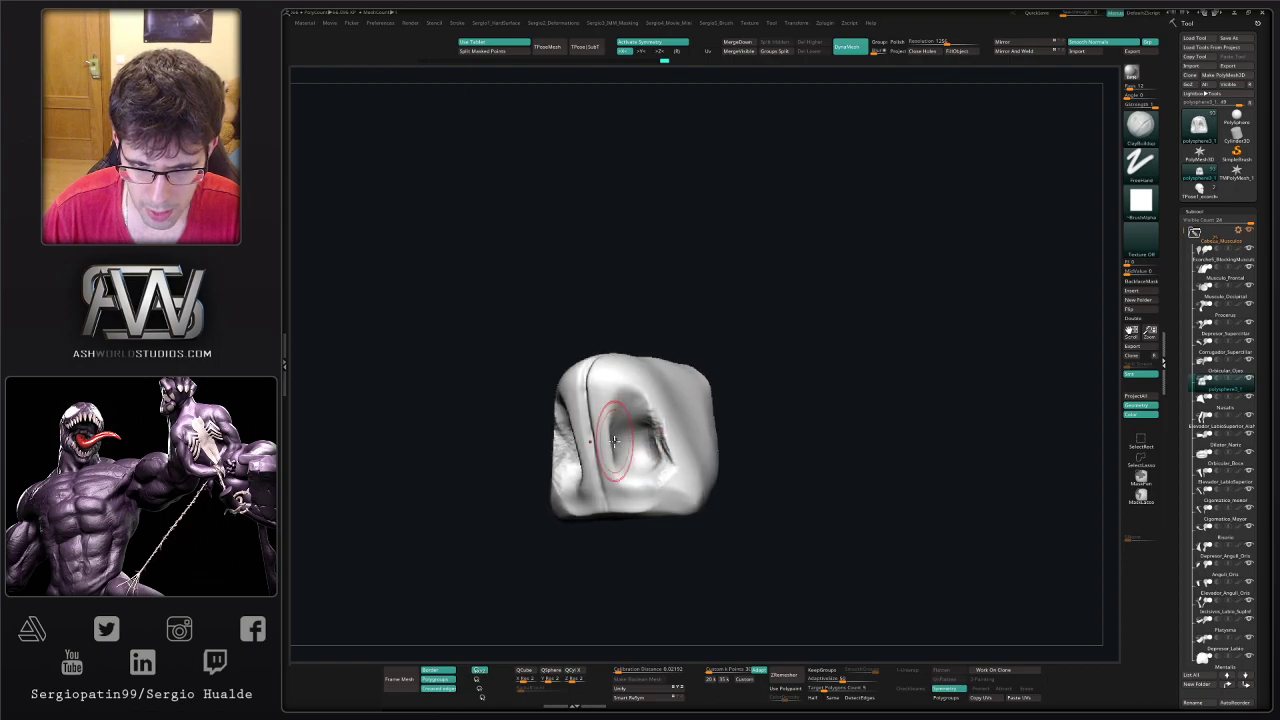
pyautogui.press('shift')
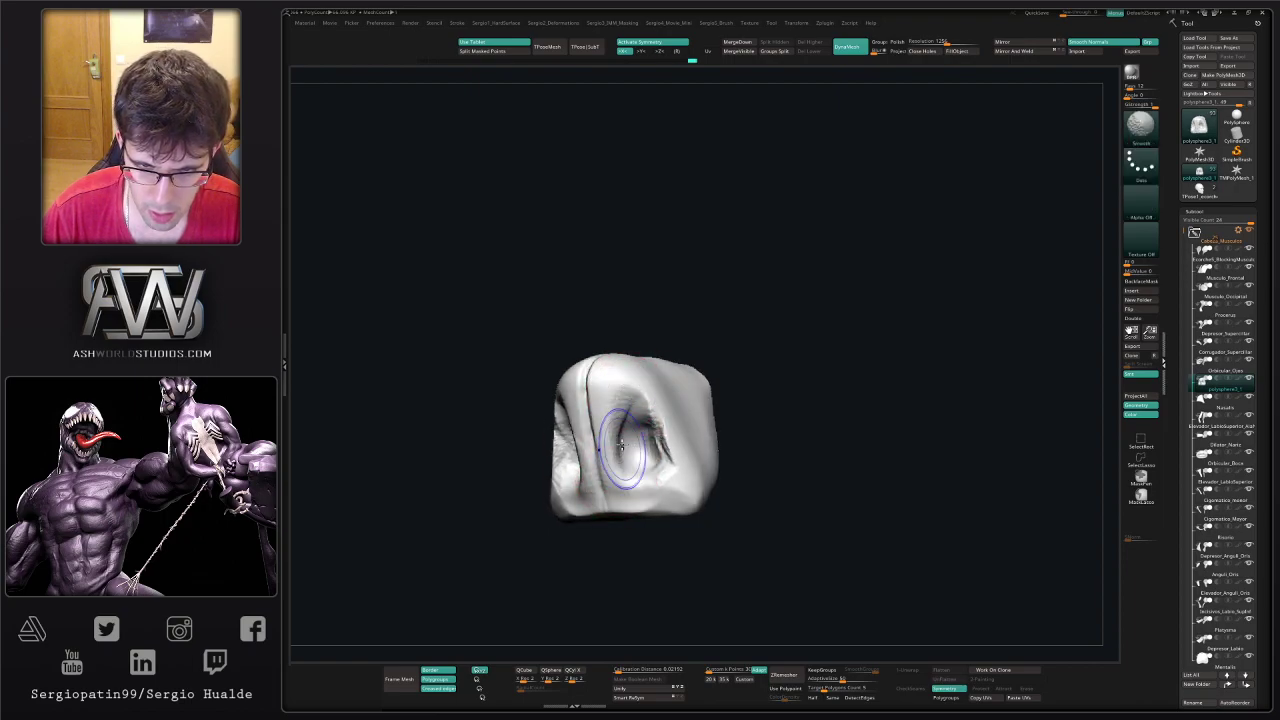
# - Carve and soften a crease across the side of the nose above the wing with the DamStandard brush
pyautogui.moveTo(630, 444)
pyautogui.mouseDown(button='right')
pyautogui.moveTo(617, 437)
pyautogui.moveTo(626, 416)
pyautogui.moveTo(588, 393)
pyautogui.moveTo(611, 394)
pyautogui.moveTo(601, 375)
pyautogui.moveTo(700, 380)
pyautogui.moveTo(707, 369)
pyautogui.mouseUp(button='right')
pyautogui.press('b')
pyautogui.press('d')
pyautogui.press('s')
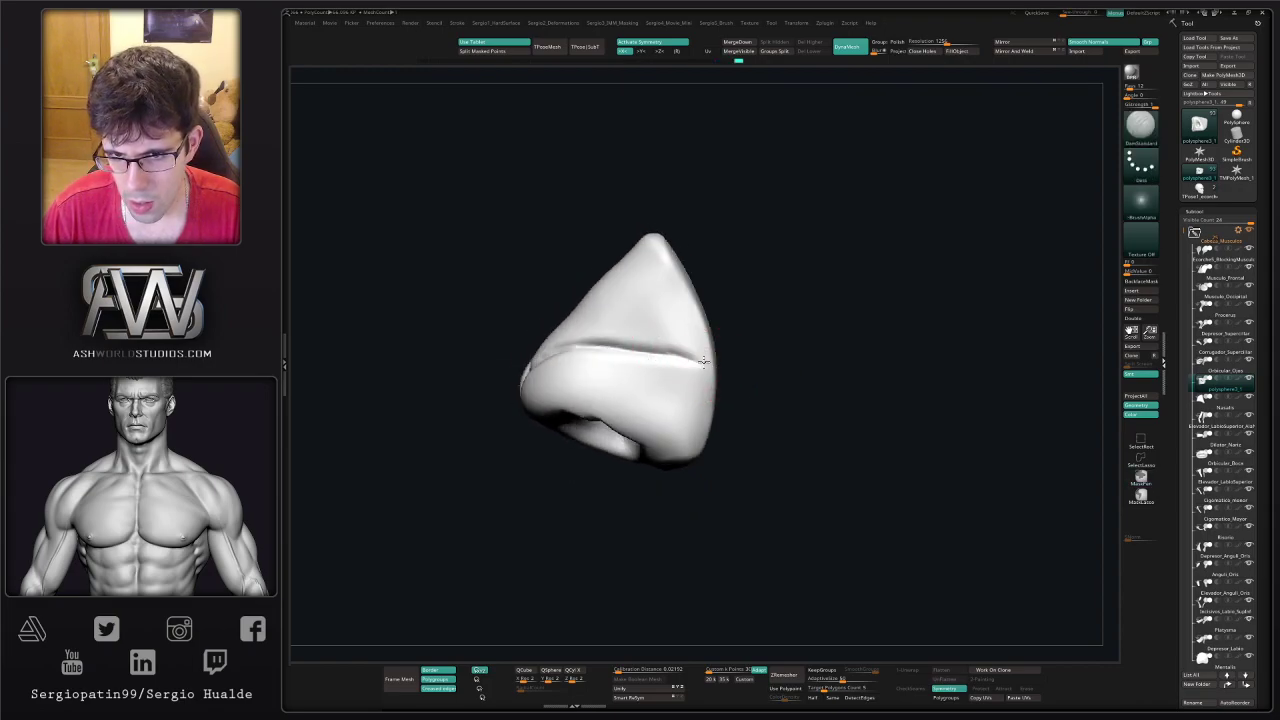
pyautogui.moveTo(623, 403)
pyautogui.mouseDown(button='right')
pyautogui.moveTo(651, 371)
pyautogui.moveTo(665, 392)
pyautogui.moveTo(663, 414)
pyautogui.moveTo(581, 386)
pyautogui.moveTo(640, 400)
pyautogui.moveTo(646, 380)
pyautogui.moveTo(642, 424)
pyautogui.moveTo(660, 428)
pyautogui.mouseUp(button='right')
pyautogui.press('shift')
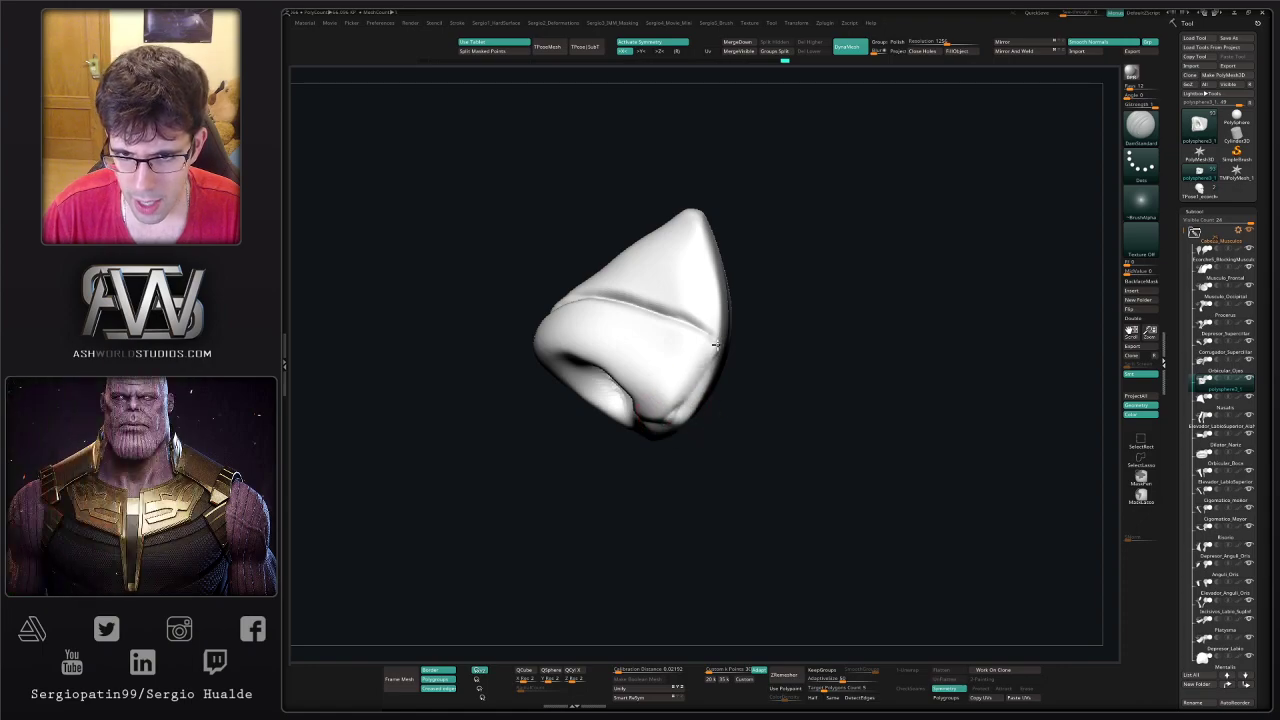
# - Adjust the nose wing's outline with the Move brush and shape its lower outer edge with ClayBuildup
pyautogui.press('b')
pyautogui.press('m')
pyautogui.press('v')
pyautogui.moveTo(707, 375)
pyautogui.mouseDown(button='right')
pyautogui.moveTo(692, 390)
pyautogui.moveTo(688, 374)
pyautogui.mouseUp(button='right')
pyautogui.press('b')
pyautogui.press('c')
pyautogui.press('b')
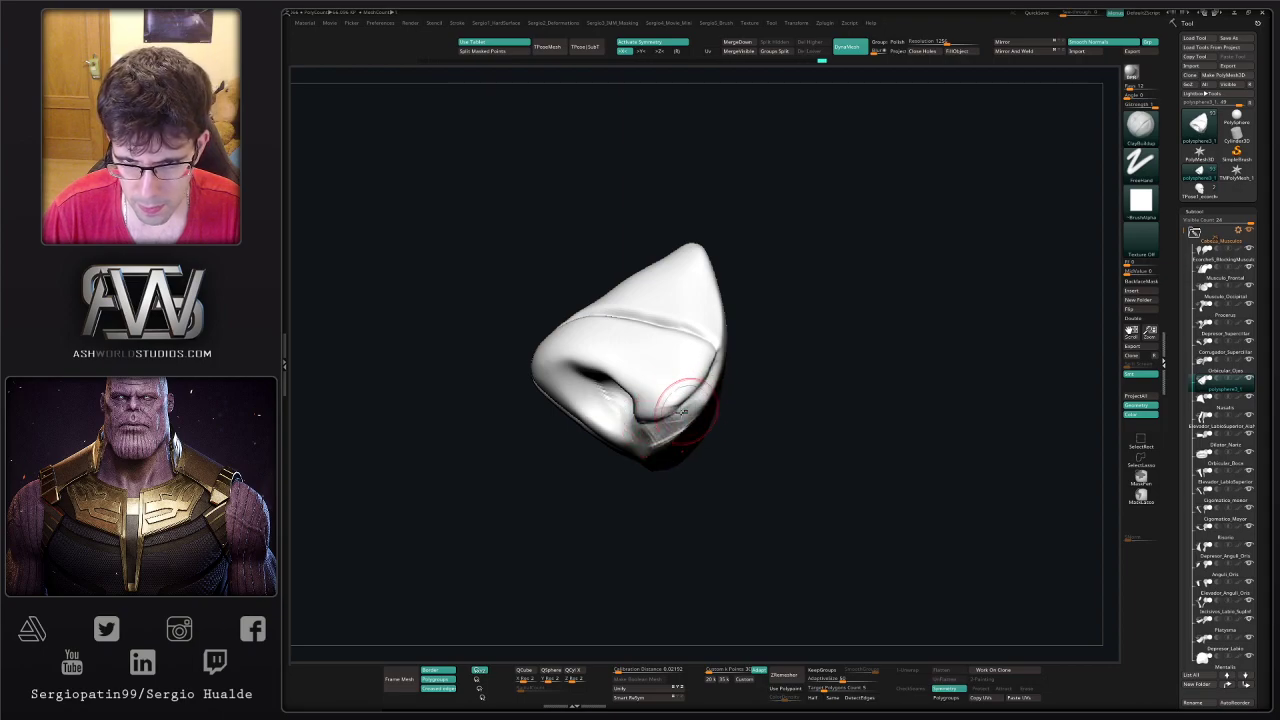
# - Deepen the upper rim of the nostril with DamStandard and adjust the opening's shape with the Move brush
pyautogui.moveTo(732, 369)
pyautogui.mouseDown(button='right')
pyautogui.moveTo(682, 372)
pyautogui.moveTo(686, 385)
pyautogui.moveTo(620, 430)
pyautogui.moveTo(586, 414)
pyautogui.moveTo(580, 388)
pyautogui.moveTo(591, 466)
pyautogui.moveTo(613, 427)
pyautogui.moveTo(592, 395)
pyautogui.mouseUp(button='right')
pyautogui.press('b')
pyautogui.press('d')
pyautogui.press('s')
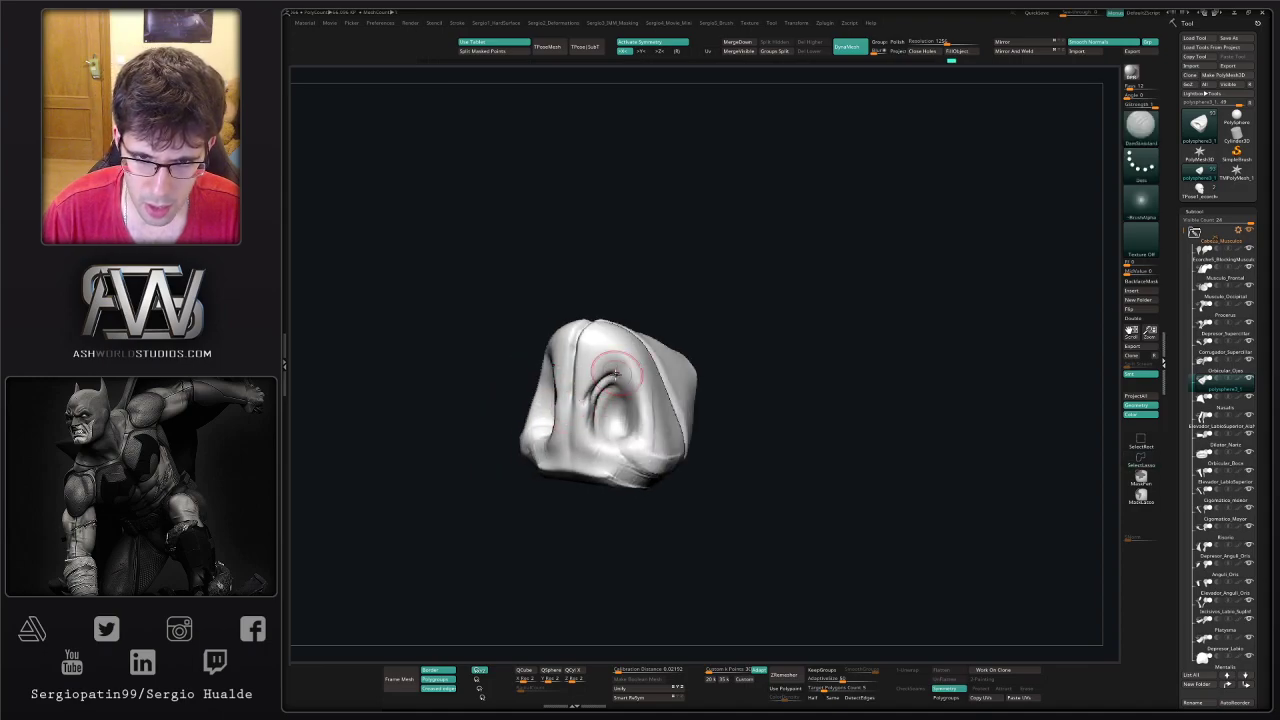
pyautogui.press('b')
pyautogui.press('m')
pyautogui.press('v')
pyautogui.moveTo(598, 388)
pyautogui.mouseDown(button='right')
pyautogui.moveTo(594, 375)
pyautogui.moveTo(588, 412)
pyautogui.mouseUp(button='right')
# - Flatten and clean up the surfaces in and around the nostril with the TrimDynamic brush
pyautogui.press('b')
pyautogui.press('t')
pyautogui.press('d')
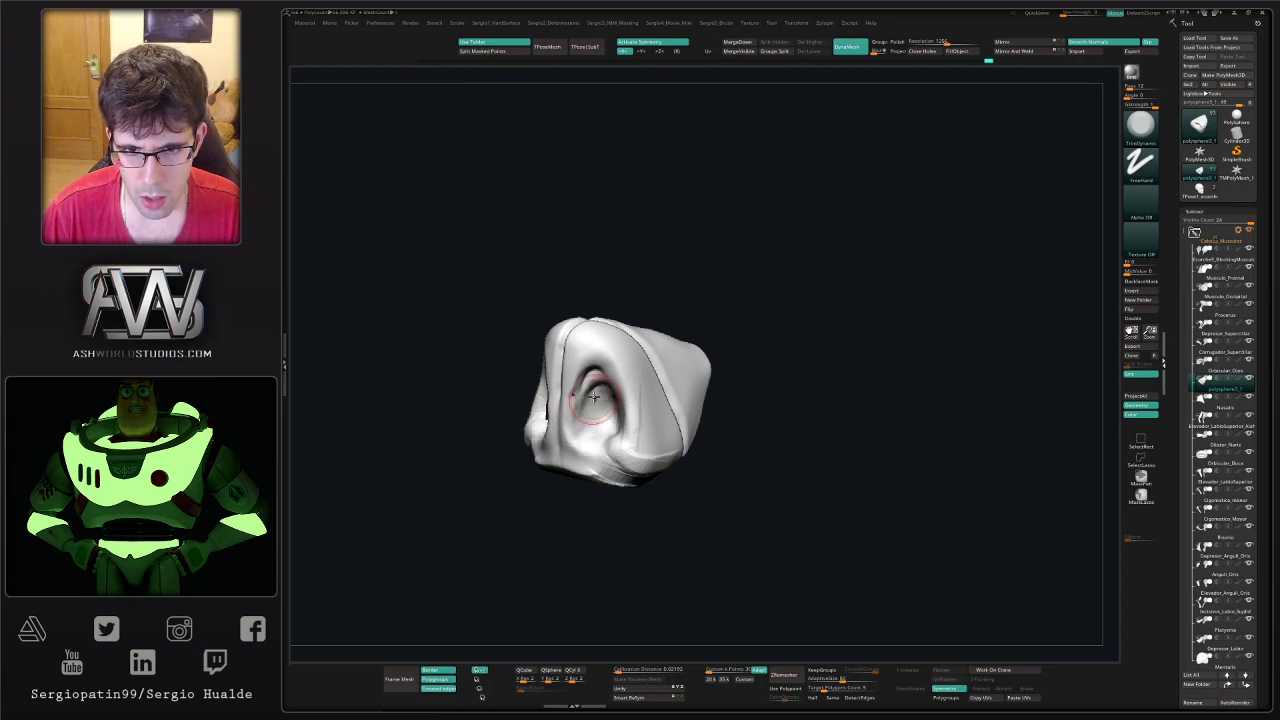
pyautogui.moveTo(601, 405); pyautogui.dragTo(609, 383, button='right')
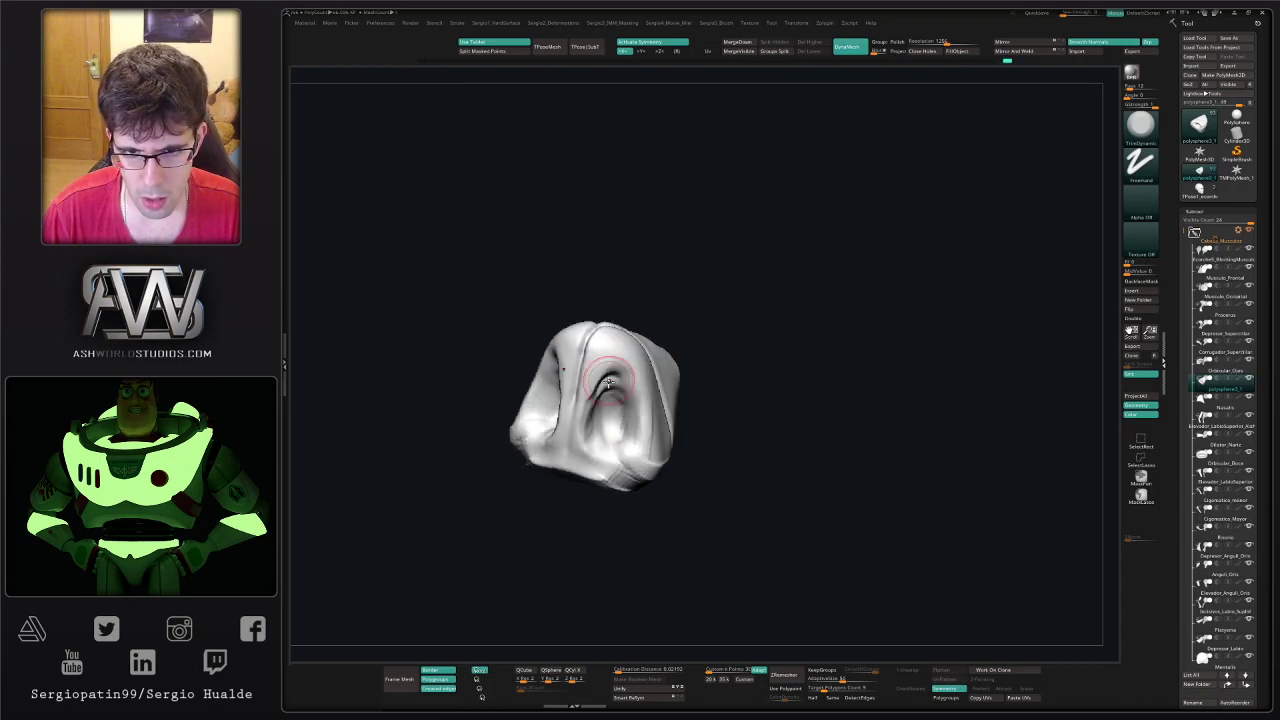
pyautogui.moveTo(600, 377)
pyautogui.mouseDown()
pyautogui.moveTo(615, 370)
pyautogui.moveTo(600, 378)
pyautogui.mouseUp()
pyautogui.moveTo(590, 375); pyautogui.dragTo(619, 404, button='right')
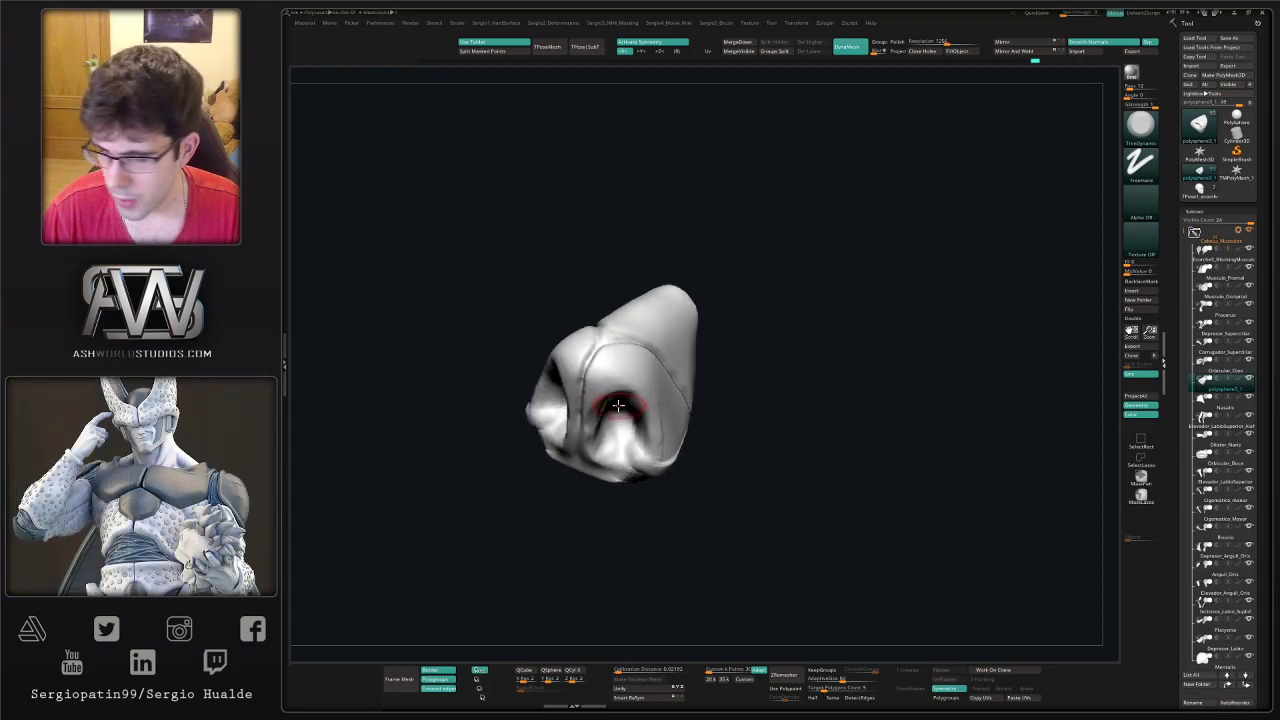
pyautogui.moveTo(612, 388)
pyautogui.mouseDown()
pyautogui.moveTo(646, 394)
pyautogui.moveTo(645, 458)
pyautogui.moveTo(634, 456)
pyautogui.mouseUp()
# - Extend the crease above the nose wing to the nose's outer back edge with the DamStandard brush
pyautogui.moveTo(655, 456)
pyautogui.mouseDown(button='right')
pyautogui.moveTo(663, 470)
pyautogui.moveTo(723, 418)
pyautogui.moveTo(706, 354)
pyautogui.moveTo(703, 383)
pyautogui.mouseUp(button='right')
pyautogui.press('s')
pyautogui.press('s')
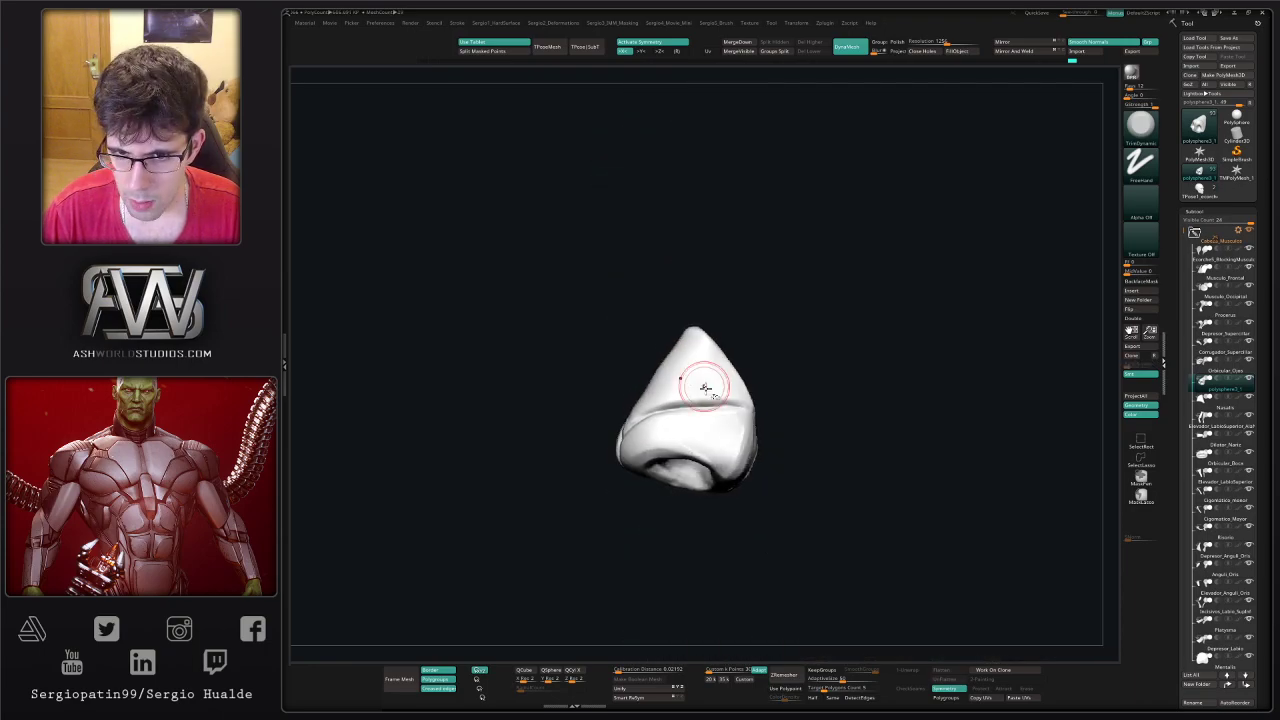
pyautogui.press('b')
pyautogui.press('d')
pyautogui.press('s')
pyautogui.moveTo(724, 400); pyautogui.dragTo(744, 380)
pyautogui.keyDown('alt'); pyautogui.moveTo(740, 382); pyautogui.dragTo(710, 427, button='right'); pyautogui.keyUp('alt')
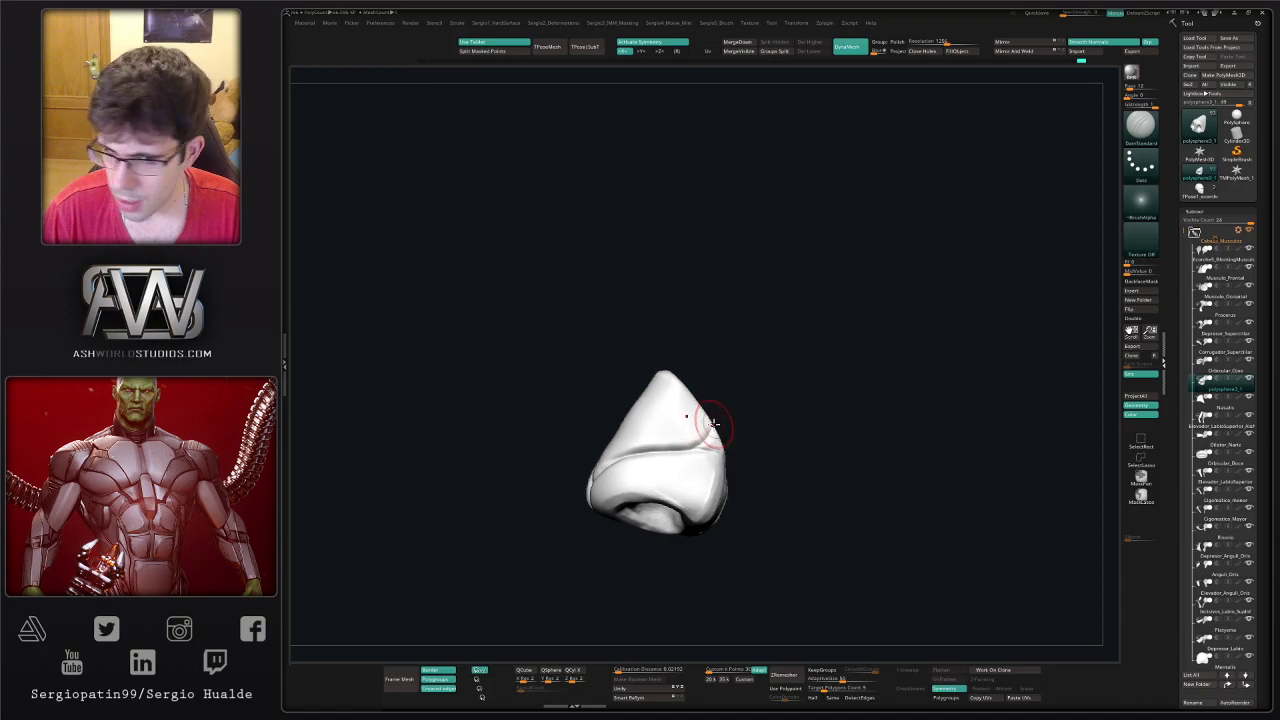
pyautogui.moveTo(697, 441); pyautogui.dragTo(705, 402)
# - Reshape the upper side edge and the top of the nose with the Move brush
pyautogui.press('b')
pyautogui.press('m')
pyautogui.press('v')
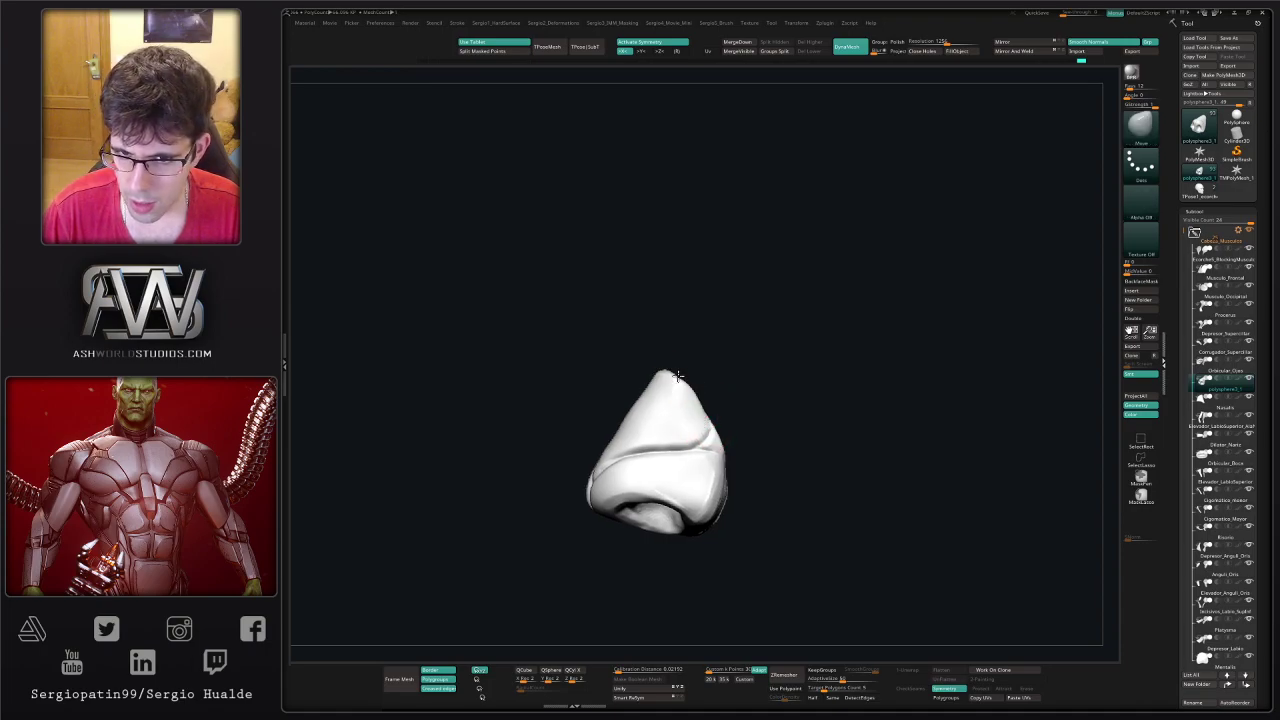
pyautogui.moveTo(672, 374); pyautogui.dragTo(677, 402, button='right')
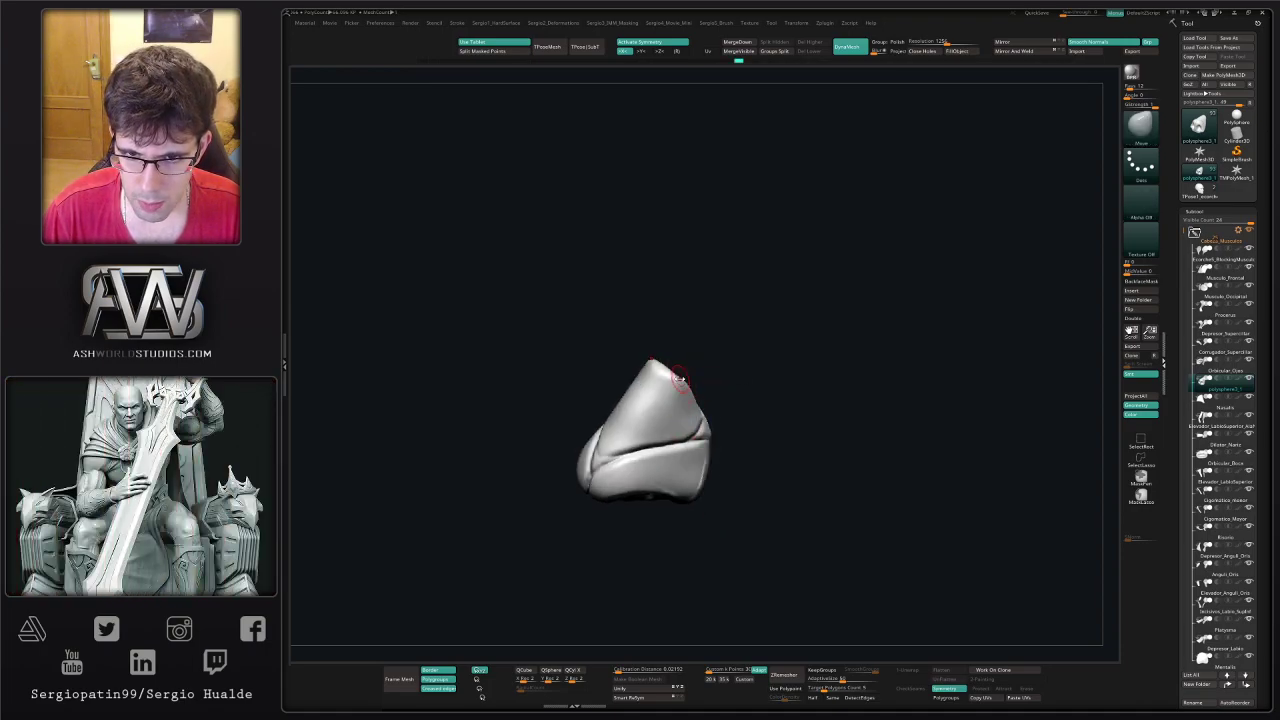
pyautogui.moveTo(678, 378); pyautogui.dragTo(670, 389)
pyautogui.moveTo(668, 383); pyautogui.dragTo(652, 371, button='right')
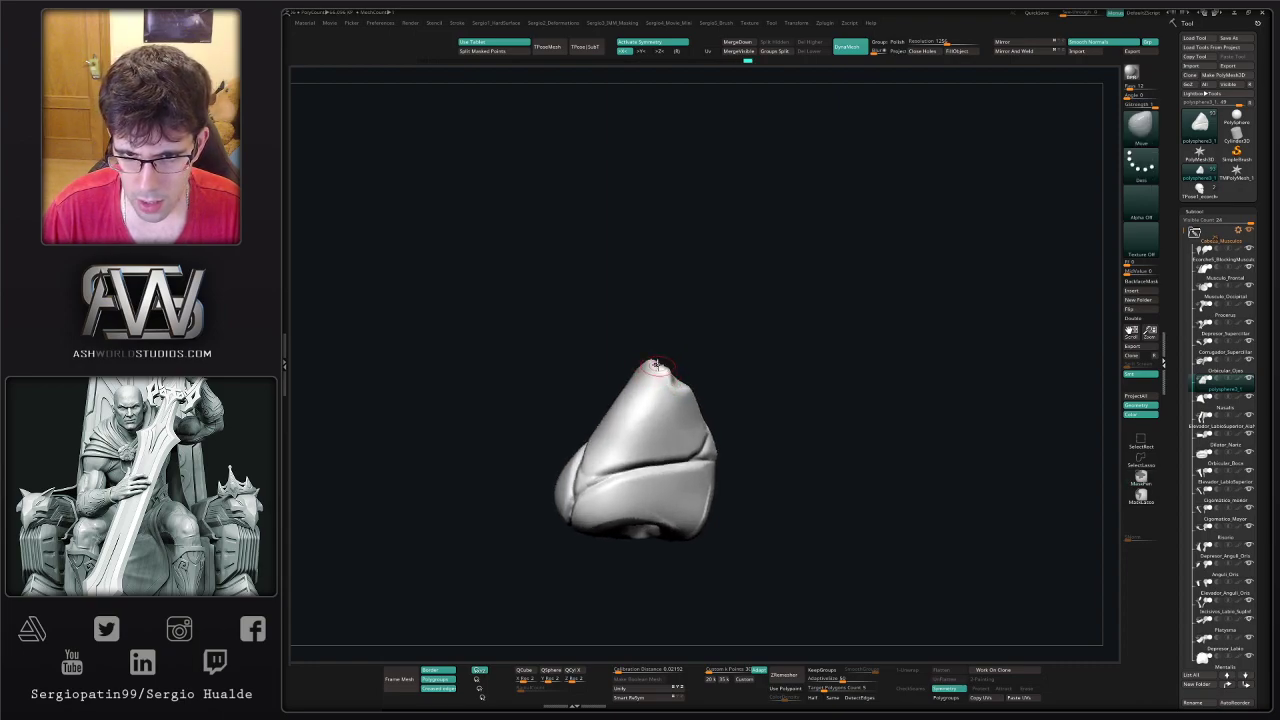
# - Build up the nose's back and outer back corner with the ClayBuildup brush and smooth the surfaces
pyautogui.moveTo(660, 367); pyautogui.dragTo(672, 404, button='right')
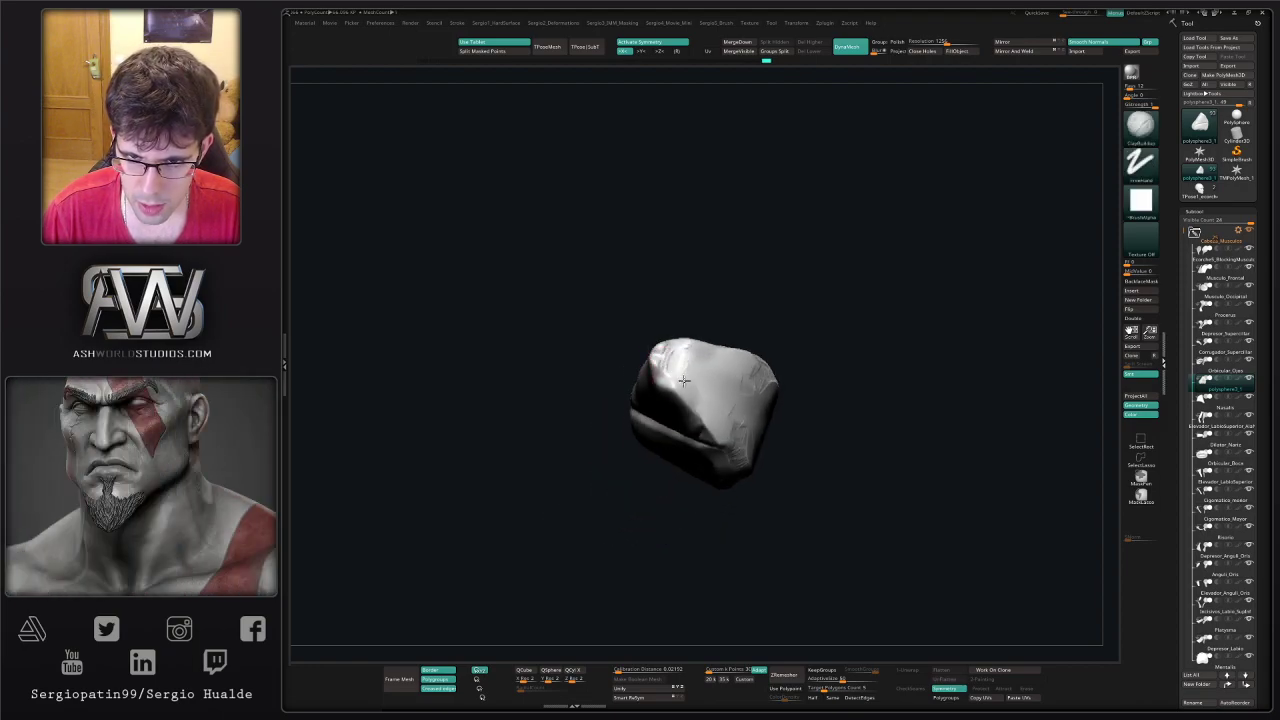
pyautogui.keyDown('shift'); pyautogui.moveTo(679, 367); pyautogui.dragTo(670, 365); pyautogui.keyUp('shift')
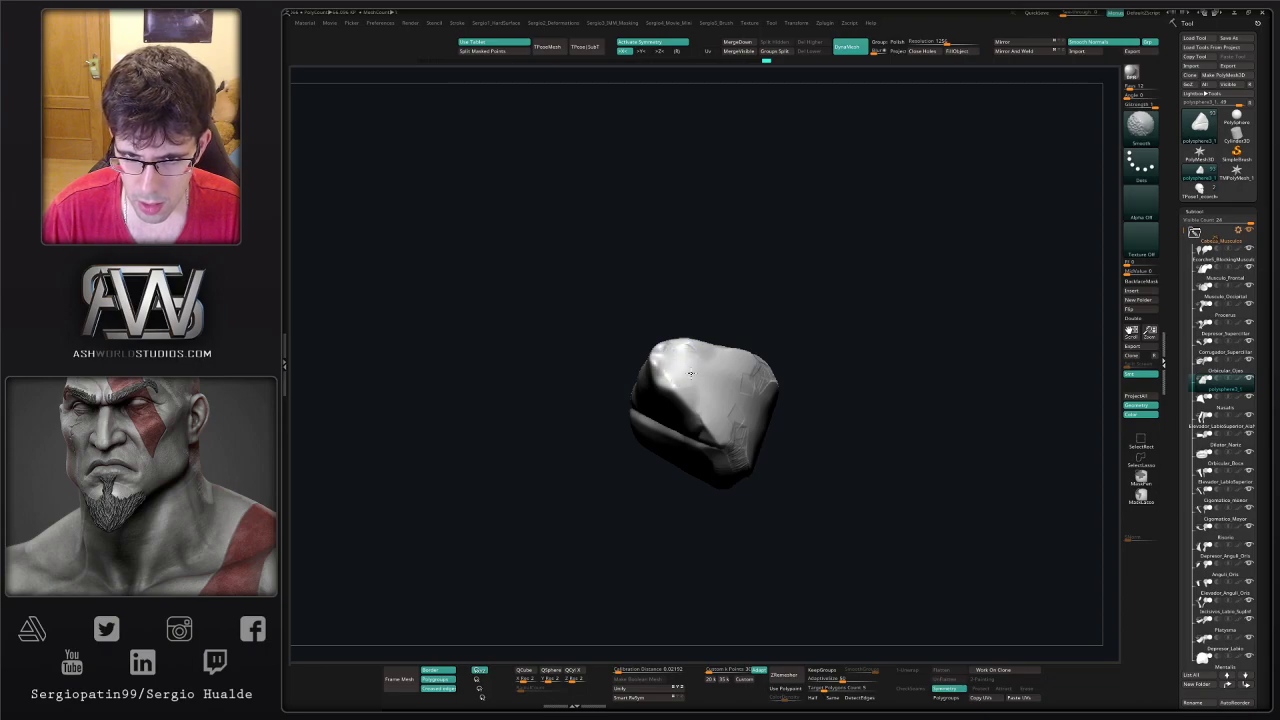
pyautogui.moveTo(691, 373)
pyautogui.mouseDown(button='right')
pyautogui.moveTo(706, 394)
pyautogui.moveTo(726, 383)
pyautogui.moveTo(717, 423)
pyautogui.mouseUp(button='right')
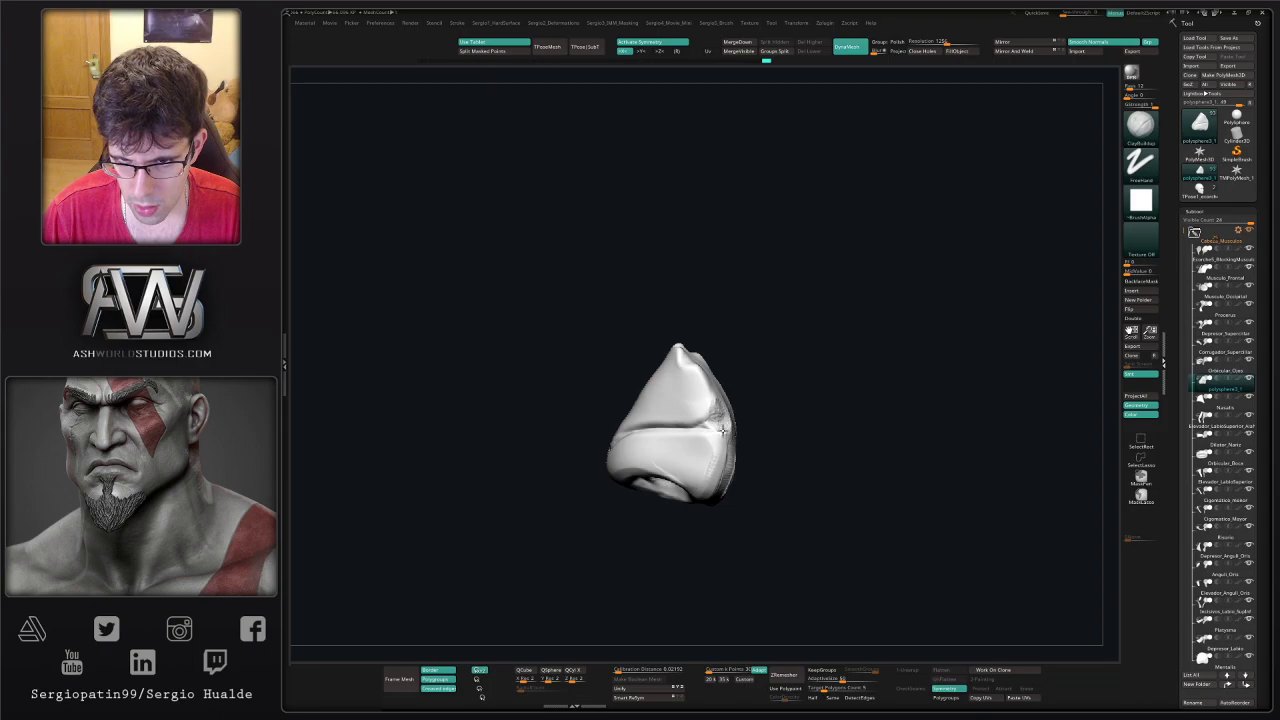
pyautogui.moveTo(724, 401); pyautogui.dragTo(734, 421, button='right')
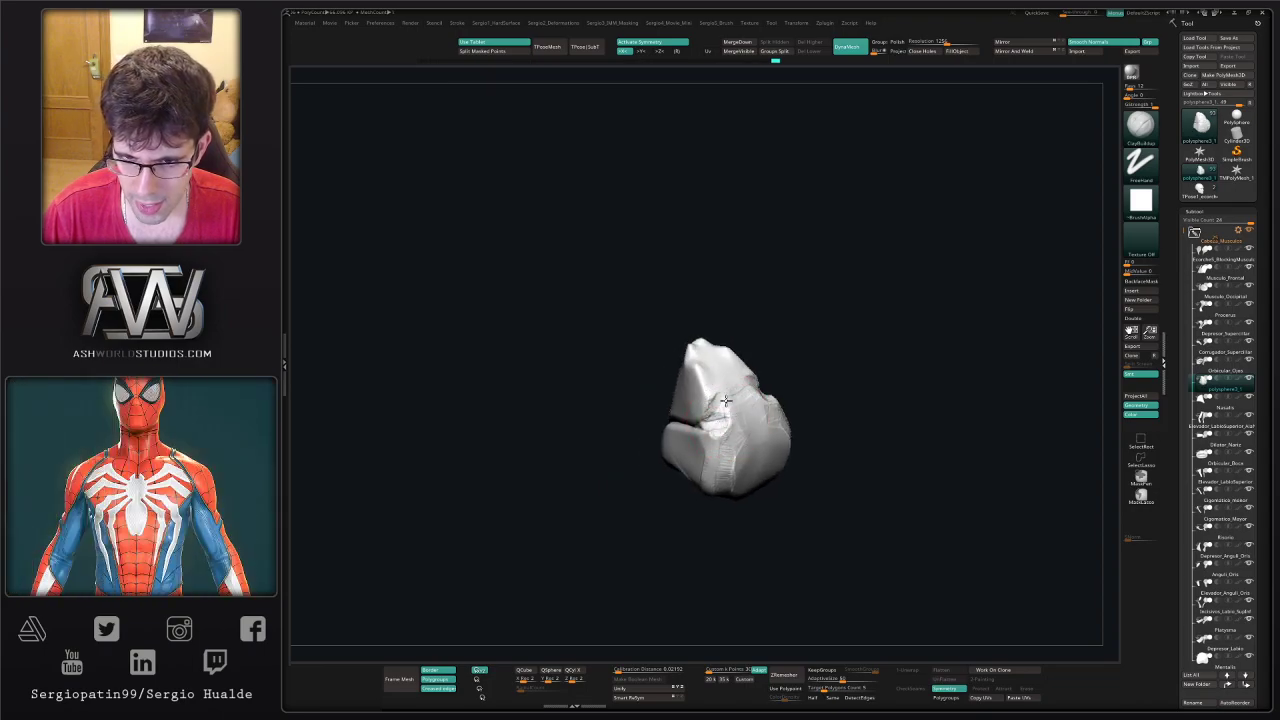
pyautogui.moveTo(753, 386)
pyautogui.mouseDown()
pyautogui.moveTo(743, 457)
pyautogui.moveTo(752, 408)
pyautogui.moveTo(738, 411)
pyautogui.moveTo(740, 440)
pyautogui.mouseUp()
pyautogui.keyDown('ctrl'); pyautogui.moveTo(728, 398); pyautogui.dragTo(690, 422, button='right'); pyautogui.keyUp('ctrl')
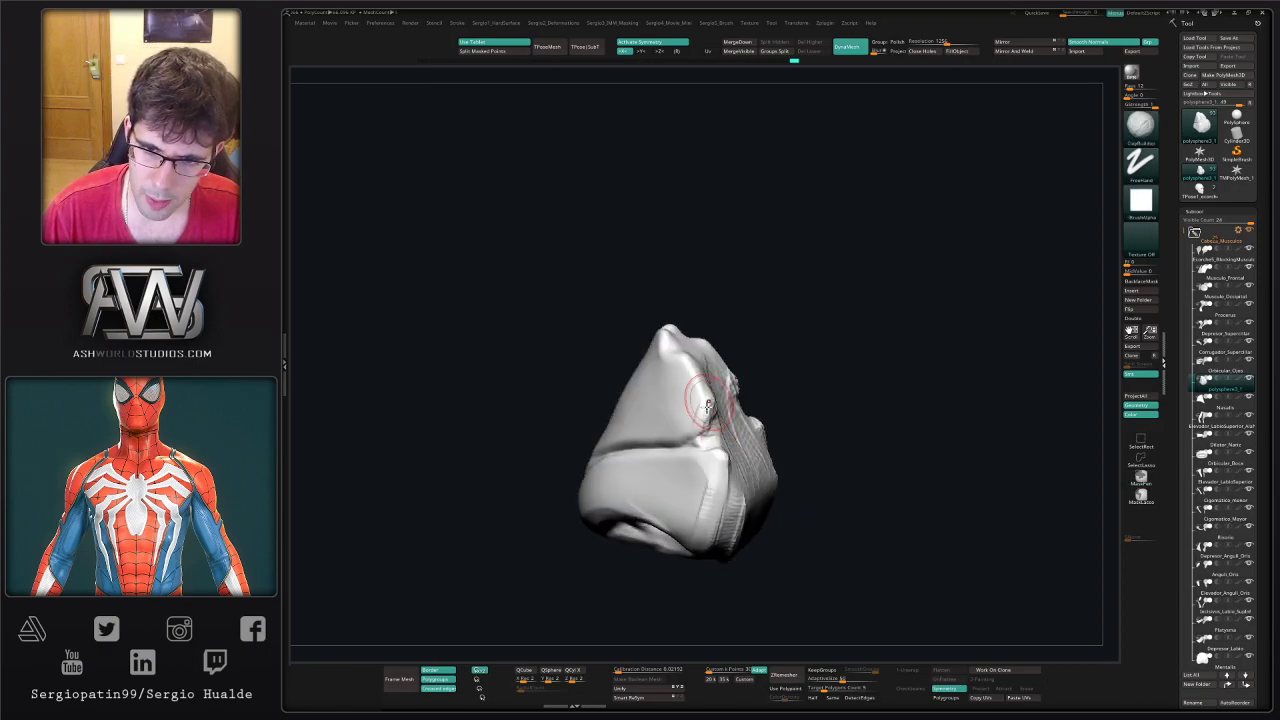
pyautogui.moveTo(691, 422)
pyautogui.keyDown('shift'); pyautogui.mouseDown()
pyautogui.moveTo(714, 401)
pyautogui.moveTo(708, 430)
pyautogui.mouseUp(); pyautogui.keyUp('shift')
# - Sharpen the crease above the nose wing and extend it toward the nose tip with the DamStandard brush
pyautogui.press('b')
pyautogui.press('d')
pyautogui.press('s')
pyautogui.moveTo(706, 440)
pyautogui.mouseDown(button='right')
pyautogui.moveTo(721, 432)
pyautogui.moveTo(707, 443)
pyautogui.mouseUp(button='right')
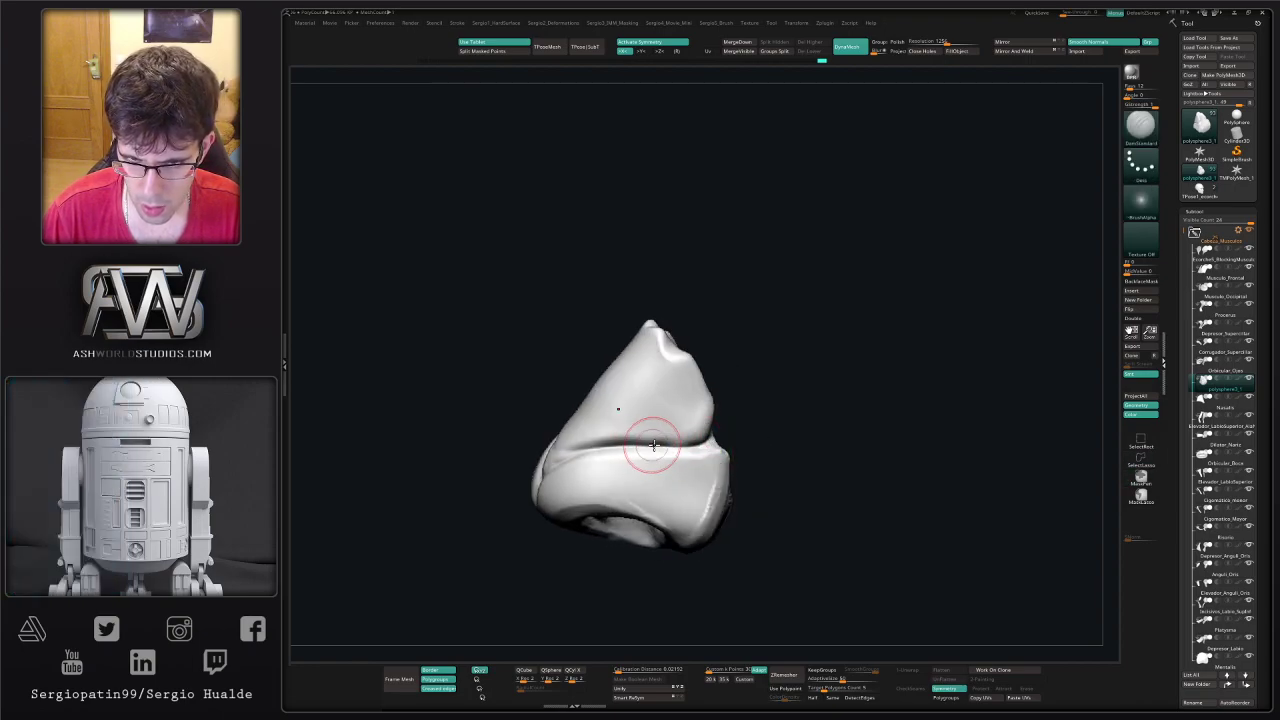
pyautogui.moveTo(577, 449); pyautogui.dragTo(551, 482)
pyautogui.keyDown('alt'); pyautogui.moveTo(605, 468); pyautogui.dragTo(706, 445, button='right'); pyautogui.keyUp('alt')
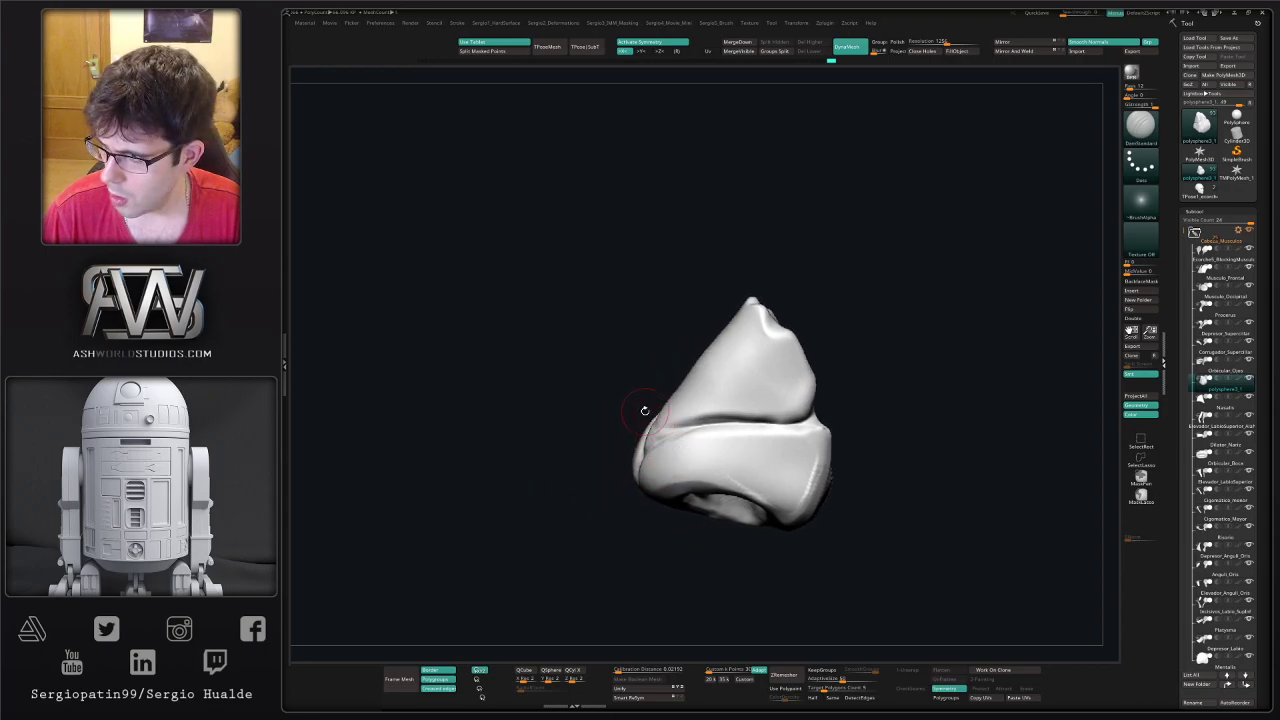
# - Adjust the nose profile at the front end of the crease with the Move brush
pyautogui.moveTo(645, 411); pyautogui.dragTo(643, 426, button='right')
pyautogui.press('b')
pyautogui.press('m')
pyautogui.press('v')
pyautogui.moveTo(651, 442); pyautogui.dragTo(656, 434)
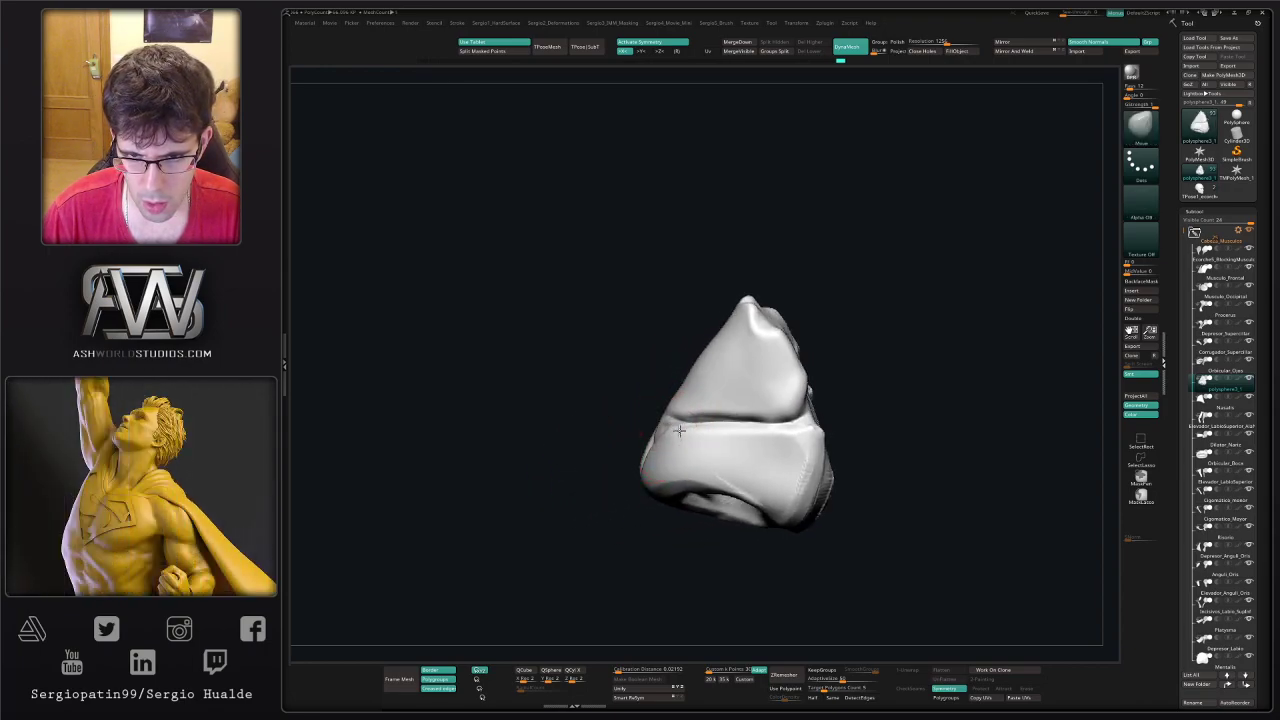
# - Add volume along the nose bridge from the tip upward with the ClayBuildup brush and smooth it
pyautogui.moveTo(679, 431)
pyautogui.keyDown('ctrl'); pyautogui.mouseDown(button='right')
pyautogui.moveTo(685, 421)
pyautogui.moveTo(670, 450)
pyautogui.moveTo(645, 446)
pyautogui.moveTo(665, 430)
pyautogui.mouseUp(button='right'); pyautogui.keyUp('ctrl')
pyautogui.press('b')
pyautogui.press('c')
pyautogui.press('b')
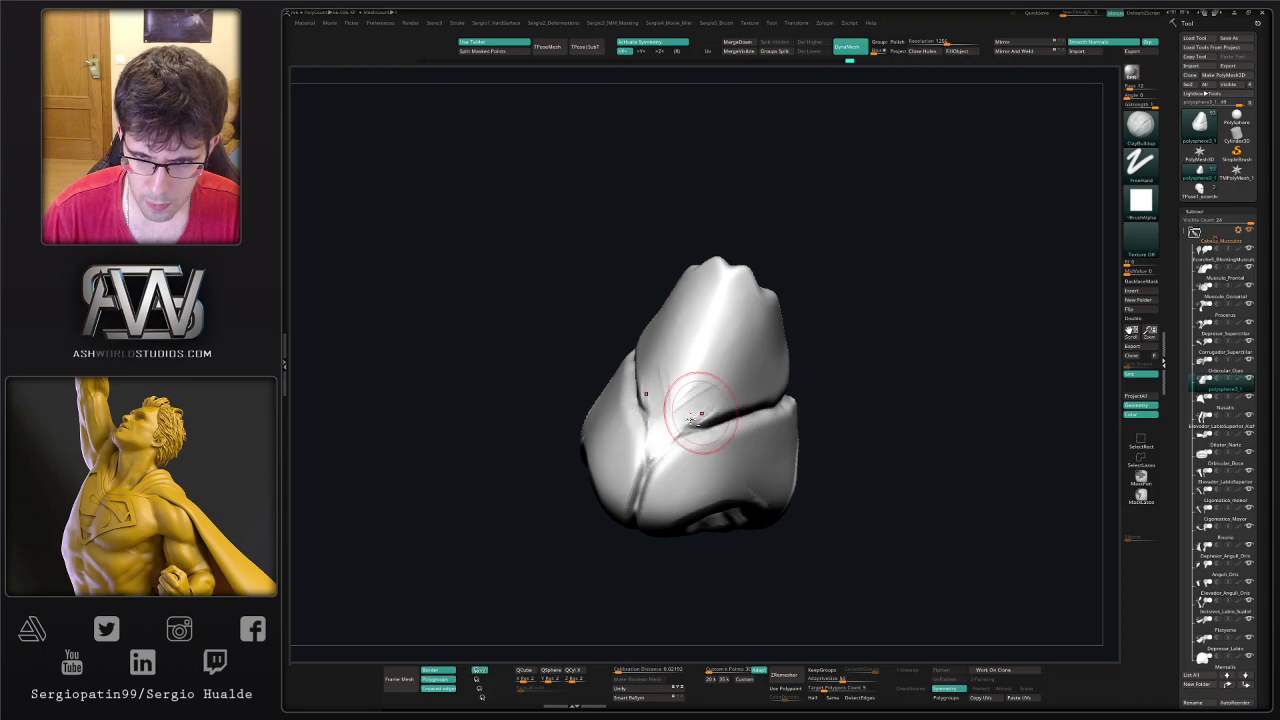
pyautogui.moveTo(679, 418)
pyautogui.mouseDown()
pyautogui.moveTo(737, 304)
pyautogui.moveTo(729, 328)
pyautogui.moveTo(757, 366)
pyautogui.moveTo(765, 341)
pyautogui.mouseUp()
pyautogui.press('shift')
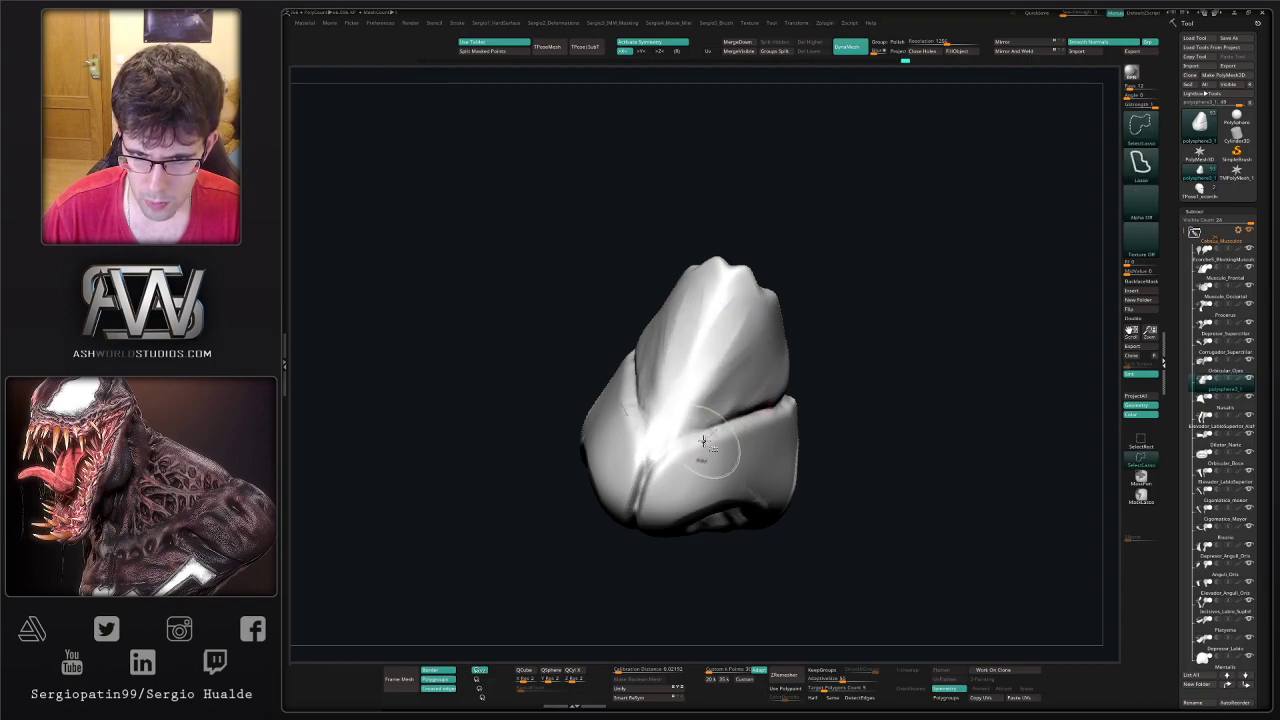
# - Carve the crease between the nose bridge and the tip with the DamStandard brush
pyautogui.press('b')
pyautogui.press('d')
pyautogui.press('s')
pyautogui.moveTo(646, 476); pyautogui.dragTo(640, 420)
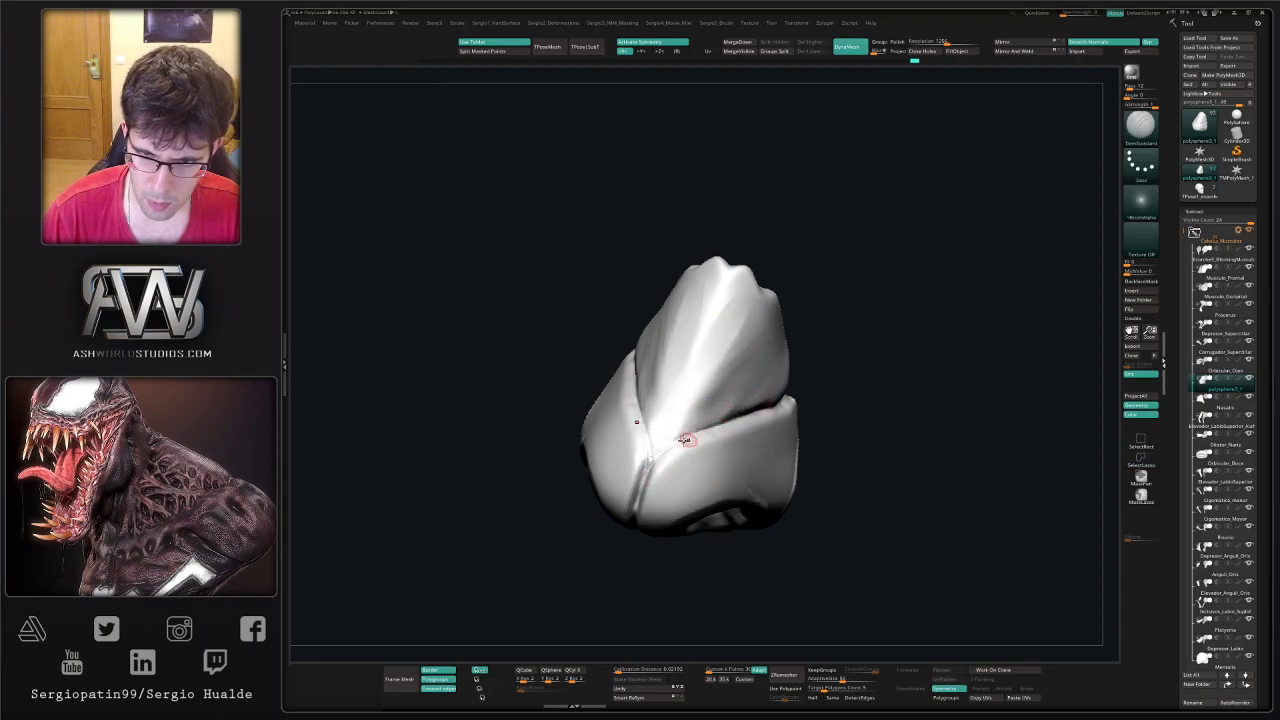
pyautogui.moveTo(640, 402)
pyautogui.keyDown('ctrl'); pyautogui.mouseDown(button='right')
pyautogui.moveTo(645, 320)
pyautogui.moveTo(741, 469)
pyautogui.mouseUp(button='right'); pyautogui.keyUp('ctrl')
# - Compare the nose with the surrounding face muscles and adjust its upper bridge profile with the Move brush
pyautogui.hotkey('alt', 'shift', 's')
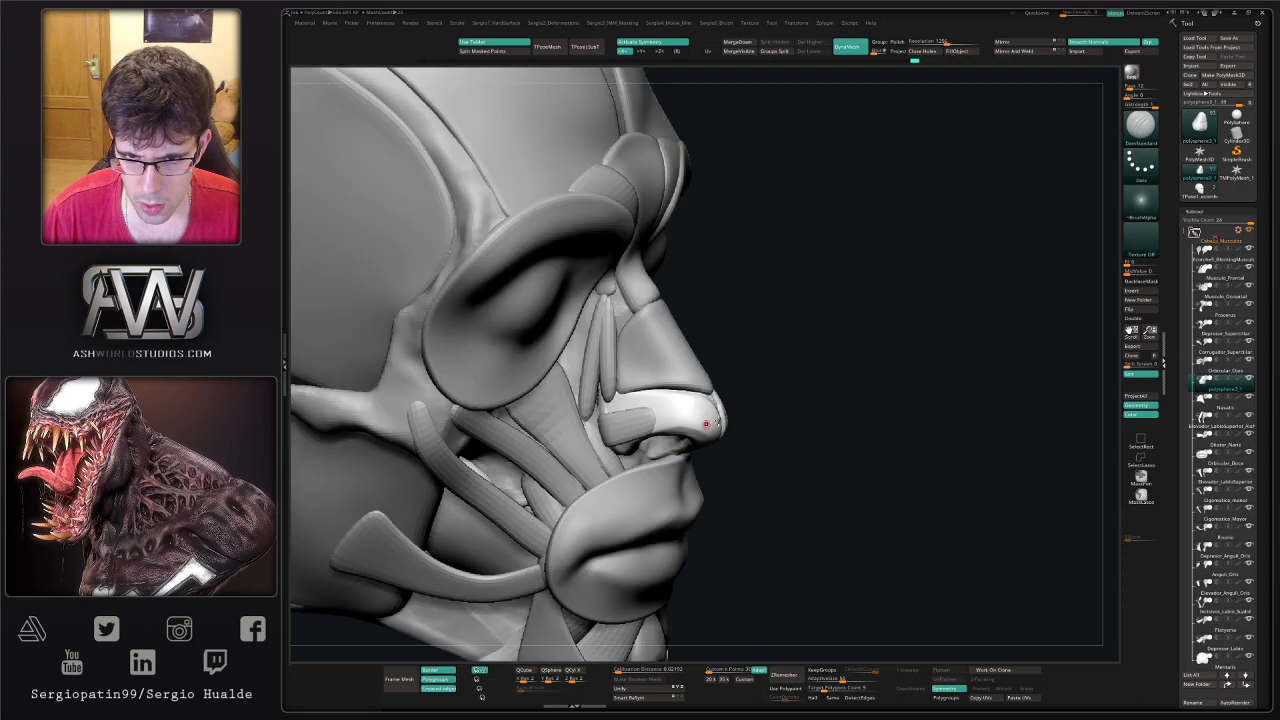
pyautogui.moveTo(706, 425)
pyautogui.mouseDown(button='right')
pyautogui.moveTo(664, 446)
pyautogui.moveTo(714, 426)
pyautogui.moveTo(682, 449)
pyautogui.moveTo(734, 486)
pyautogui.mouseUp(button='right')
pyautogui.press('b')
pyautogui.press('m')
pyautogui.press('v')
pyautogui.hotkey('alt', 'shift', 's')
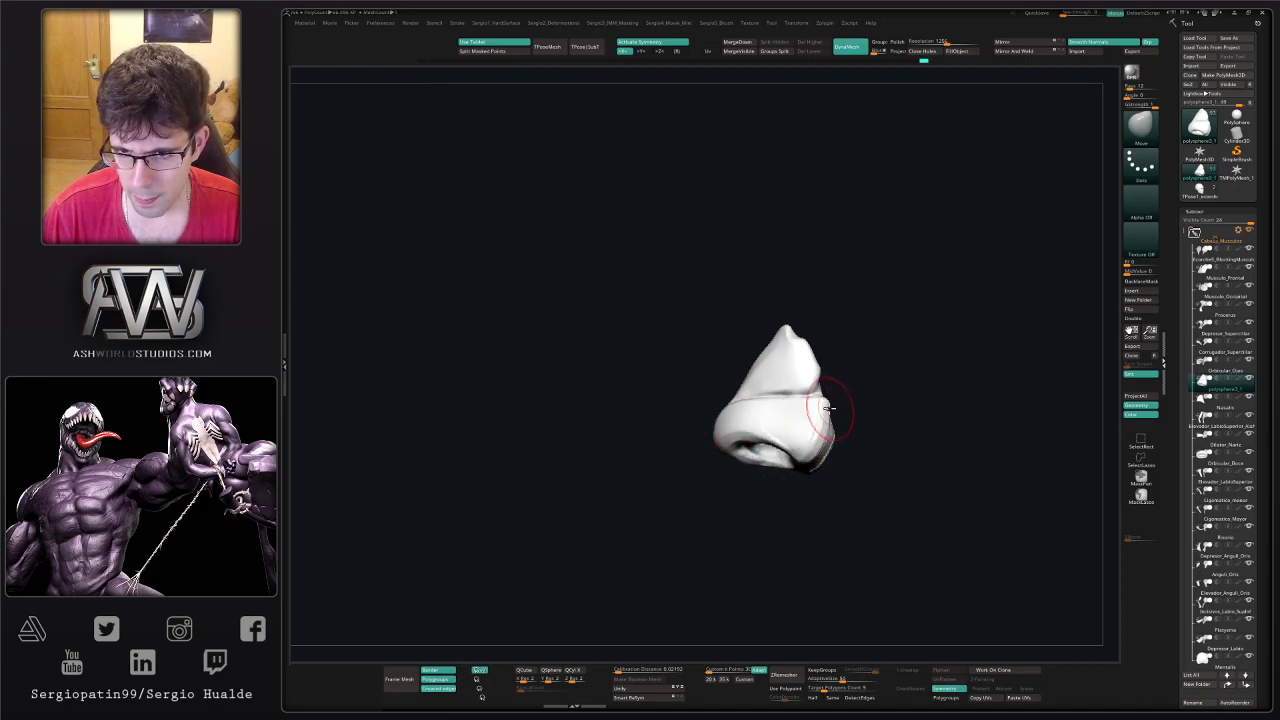
pyautogui.moveTo(820, 410)
pyautogui.mouseDown(button='right')
pyautogui.moveTo(840, 396)
pyautogui.moveTo(757, 404)
pyautogui.mouseUp(button='right')
pyautogui.press('s')
pyautogui.press('s')
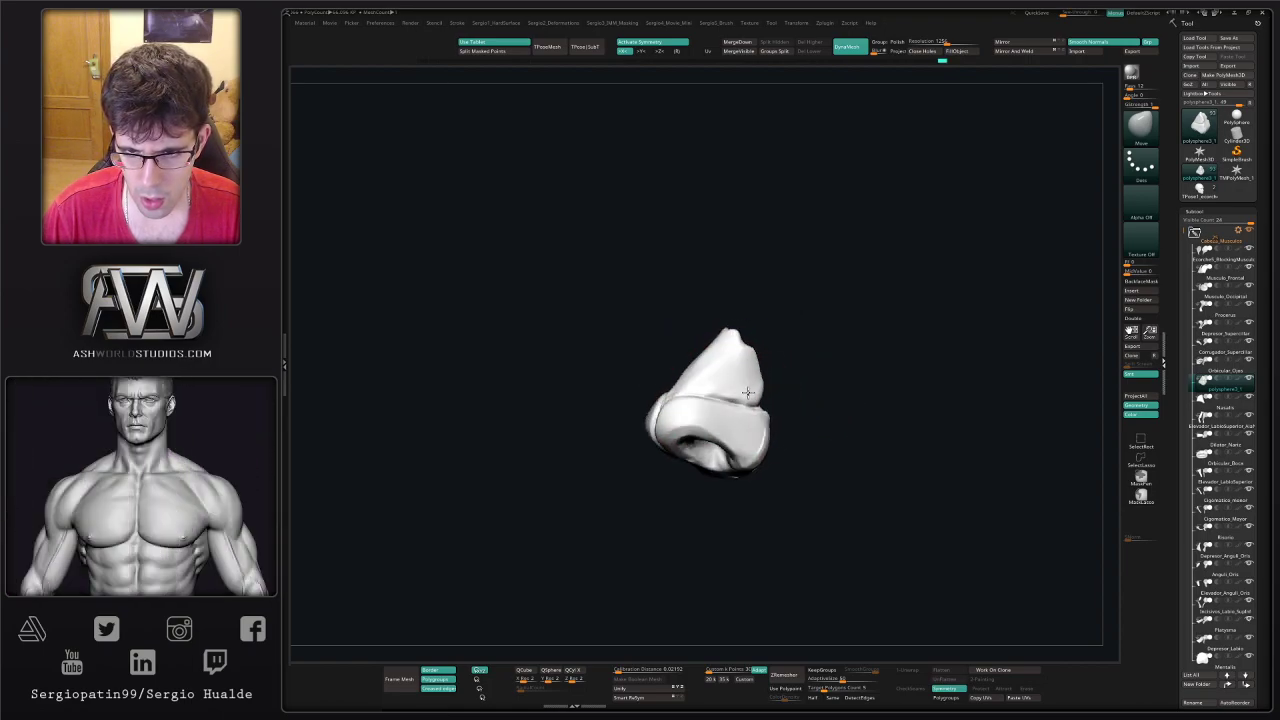
pyautogui.moveTo(767, 405); pyautogui.dragTo(740, 414, button='right')
pyautogui.hotkey('alt', 'shift', 's')
pyautogui.moveTo(768, 347)
pyautogui.mouseDown(button='right')
pyautogui.moveTo(738, 354)
pyautogui.moveTo(753, 350)
pyautogui.mouseUp(button='right')
pyautogui.hotkey('alt', 'shift', 's')
pyautogui.moveTo(750, 328); pyautogui.dragTo(740, 325)
pyautogui.hotkey('alt', 'shift', 's')
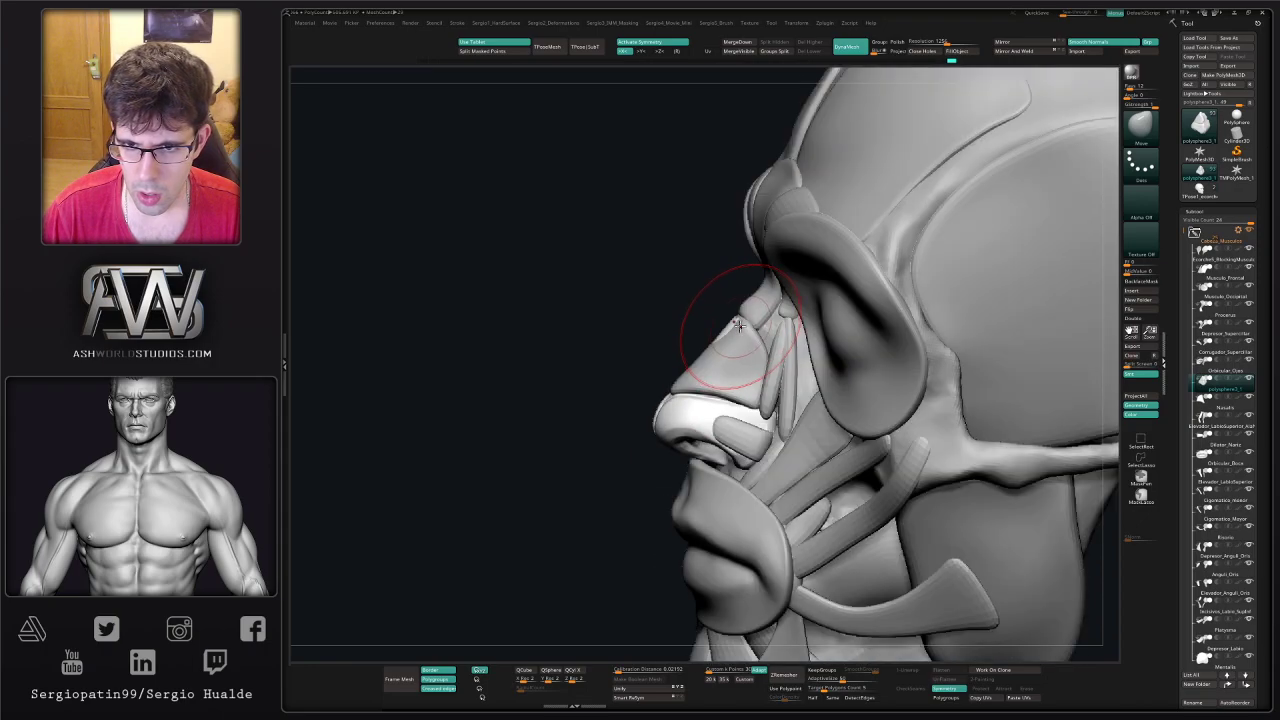
# - Split the nose part below the crease into its own subtool and remesh the upper part with DynaMesh
pyautogui.moveTo(740, 327); pyautogui.dragTo(747, 382, button='right')
pyautogui.moveTo(801, 343)
pyautogui.mouseDown(button='right')
pyautogui.moveTo(709, 363)
pyautogui.moveTo(726, 340)
pyautogui.moveTo(726, 420)
pyautogui.moveTo(677, 366)
pyautogui.moveTo(643, 403)
pyautogui.mouseUp(button='right')
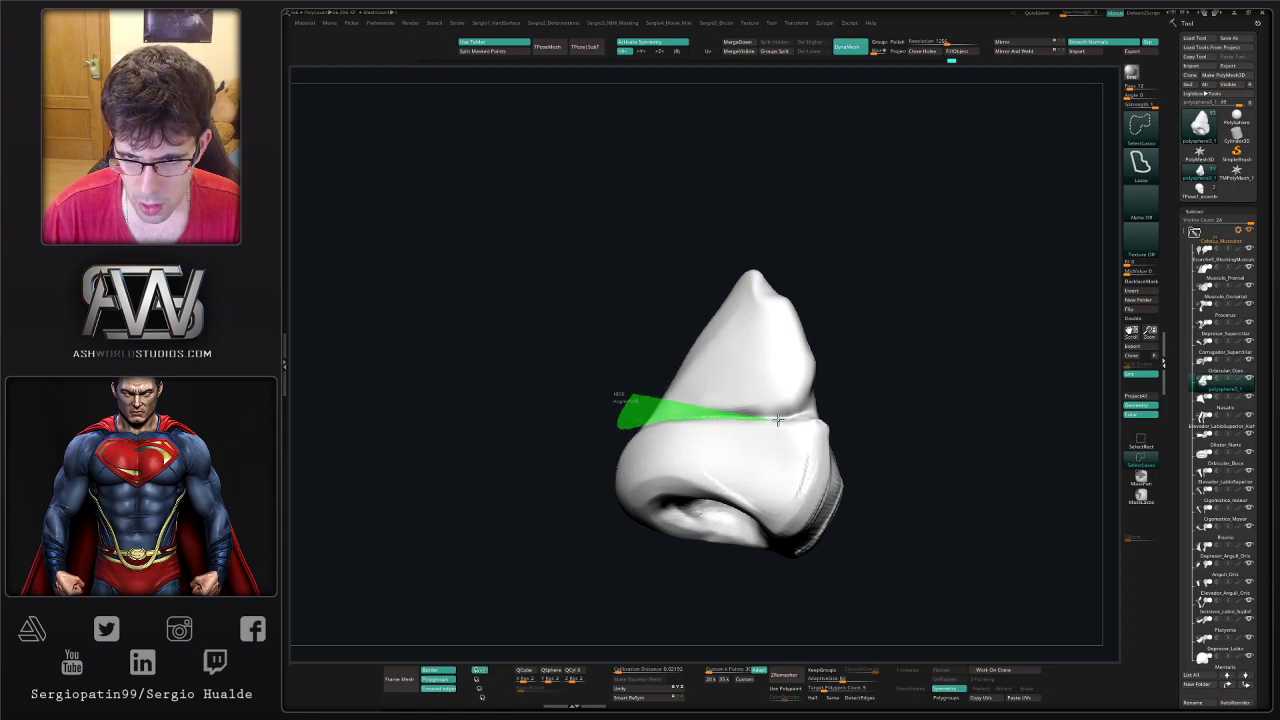
pyautogui.moveTo(778, 420)
pyautogui.keyDown('ctrl'); pyautogui.keyDown('shift'); pyautogui.mouseDown()
pyautogui.moveTo(900, 317)
pyautogui.moveTo(740, 150)
pyautogui.mouseUp(); pyautogui.keyUp('shift'); pyautogui.keyUp('ctrl')
pyautogui.moveTo(694, 349)
pyautogui.mouseDown(button='right')
pyautogui.moveTo(754, 442)
pyautogui.moveTo(740, 454)
pyautogui.moveTo(798, 372)
pyautogui.mouseUp(button='right')
pyautogui.moveTo(690, 428)
pyautogui.mouseDown(button='right')
pyautogui.moveTo(755, 441)
pyautogui.moveTo(726, 411)
pyautogui.moveTo(749, 380)
pyautogui.moveTo(740, 340)
pyautogui.moveTo(708, 408)
pyautogui.moveTo(674, 405)
pyautogui.mouseUp(button='right')
pyautogui.click(774, 43)
pyautogui.hotkey('alt', 's')
pyautogui.hotkey('alt', 's')
pyautogui.keyDown('ctrl'); pyautogui.moveTo(585, 427); pyautogui.dragTo(613, 487); pyautogui.keyUp('ctrl')
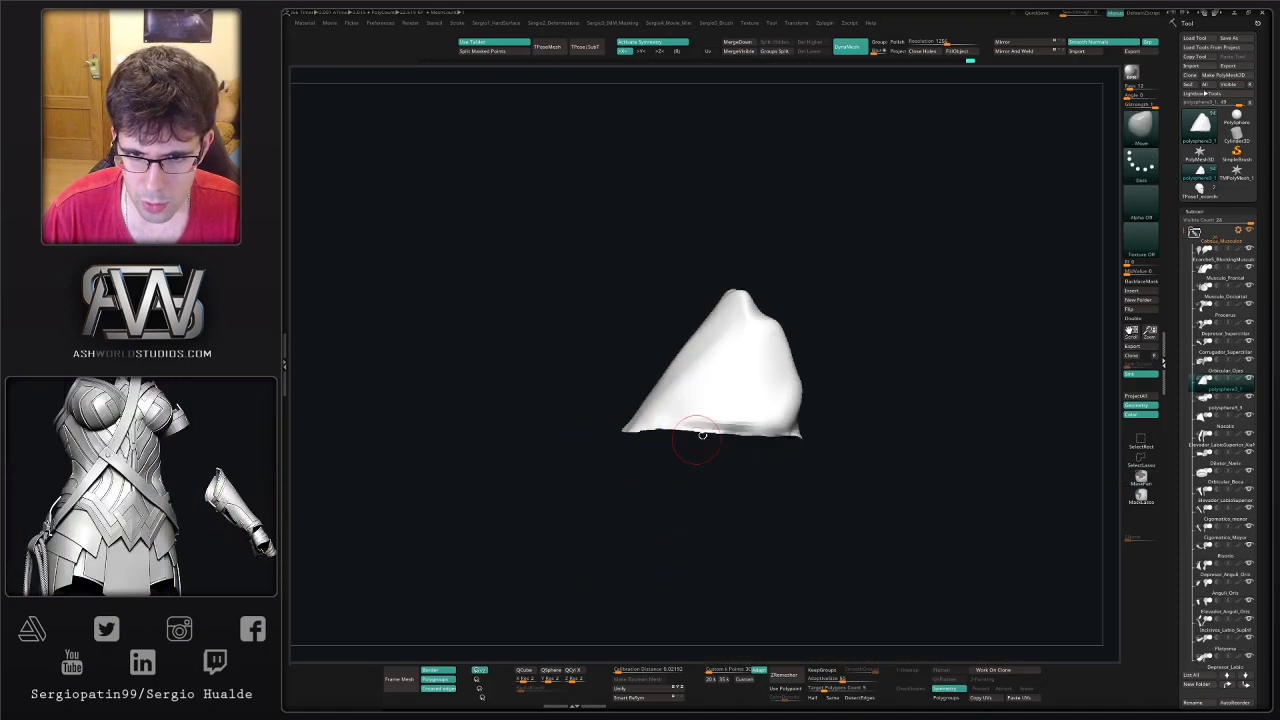
# - Hide the nasalis and the levator beside the nose, and remesh the upper nose piece at DynaMesh resolution 2152
pyautogui.hotkey('alt', 's')
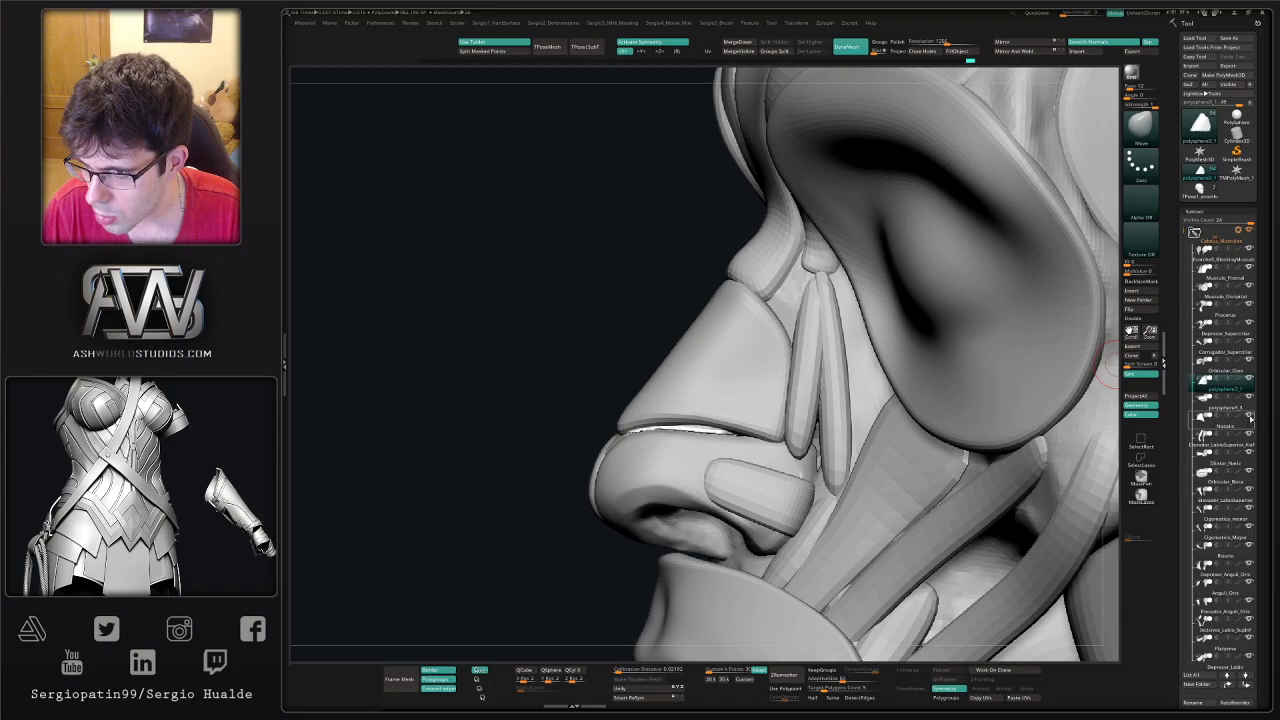
pyautogui.click(1250, 417)
pyautogui.click(1250, 435)
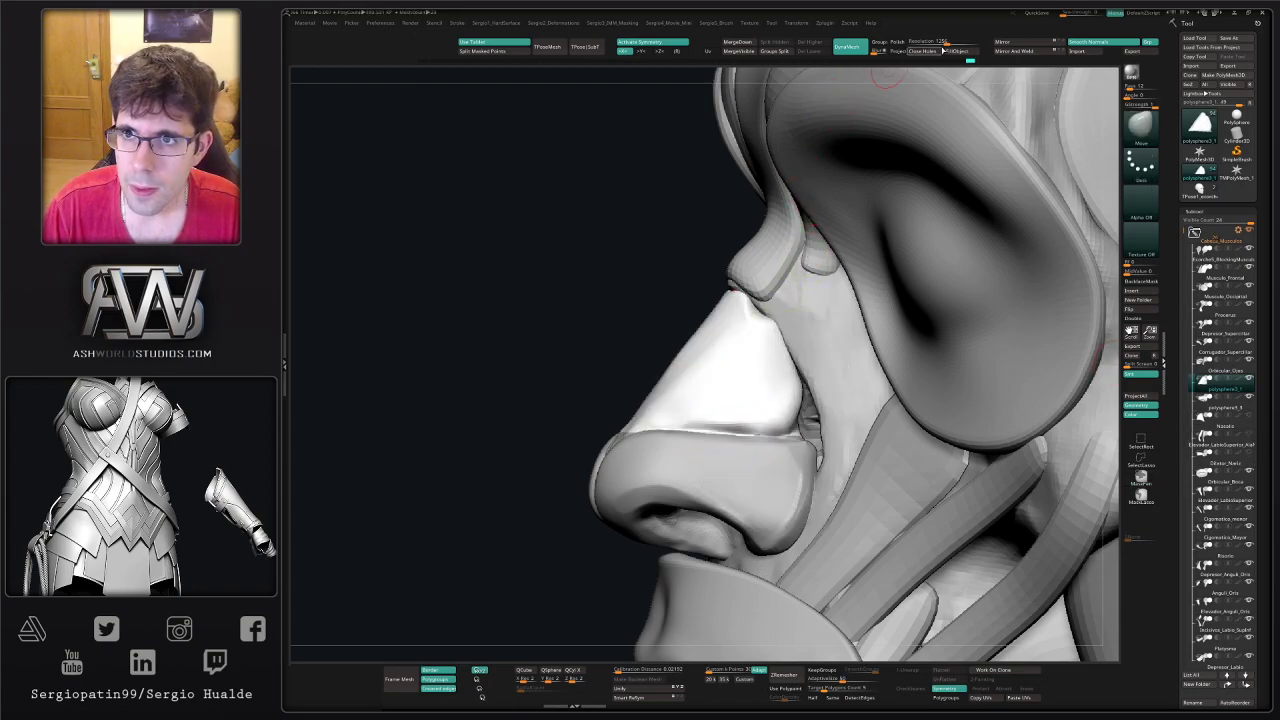
pyautogui.moveTo(947, 43); pyautogui.dragTo(958, 43)
pyautogui.keyDown('ctrl'); pyautogui.moveTo(660, 240); pyautogui.dragTo(628, 284); pyautogui.keyUp('ctrl')
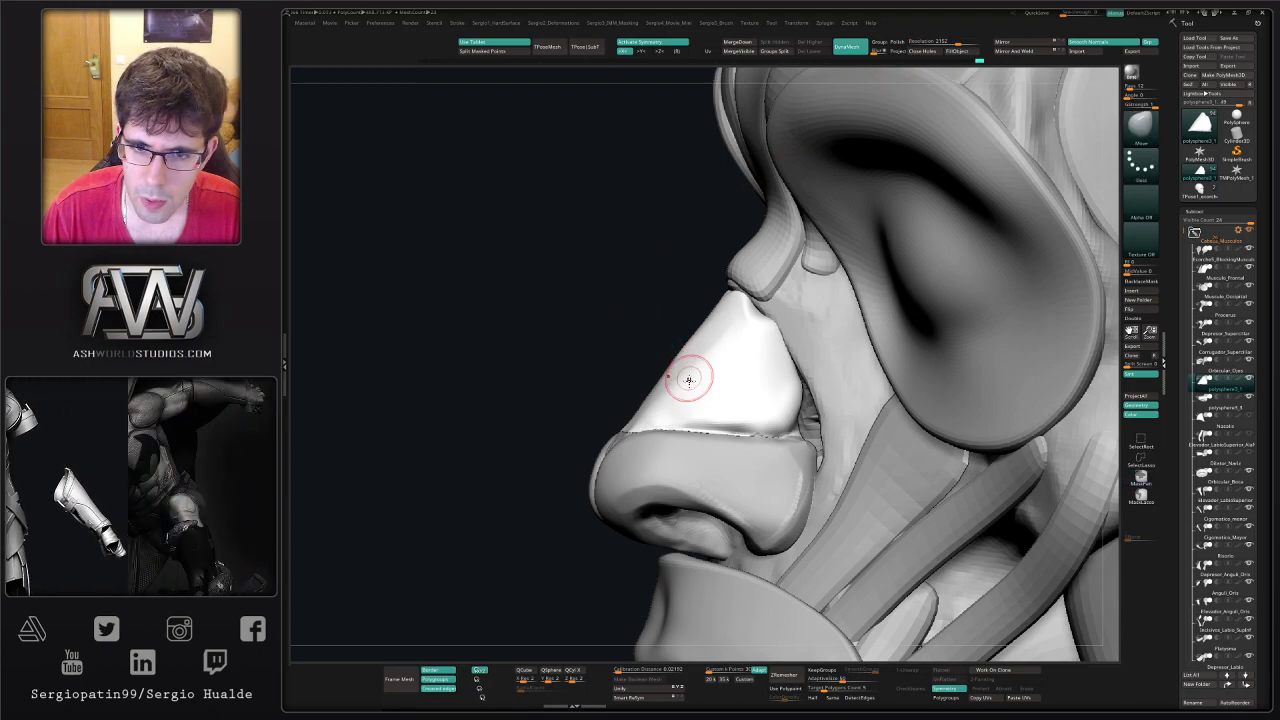
# - Isolate the upper nose piece and smooth its cut lower edge and back corner
pyautogui.hotkey('alt', 's')
pyautogui.moveTo(728, 430); pyautogui.dragTo(710, 409, button='right')
pyautogui.moveTo(710, 409)
pyautogui.keyDown('shift'); pyautogui.mouseDown()
pyautogui.moveTo(674, 440)
pyautogui.moveTo(731, 457)
pyautogui.mouseUp(); pyautogui.keyUp('shift')
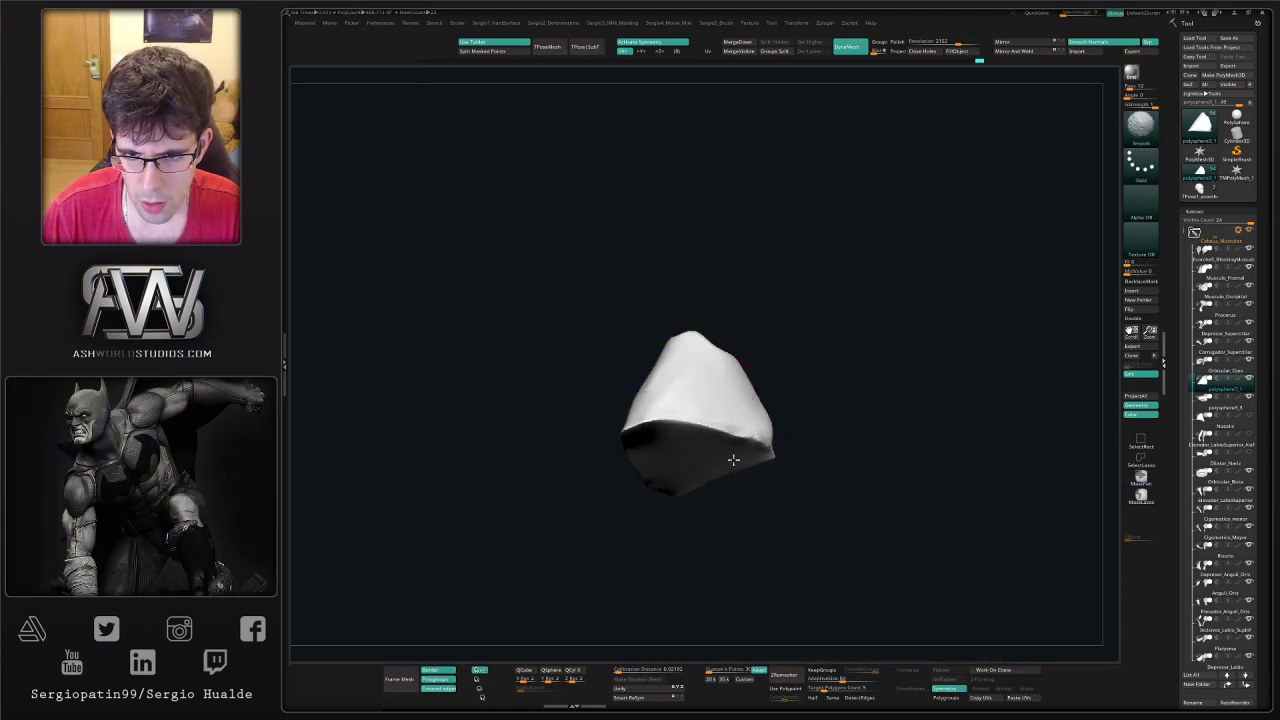
pyautogui.moveTo(682, 412); pyautogui.dragTo(714, 466, button='right')
pyautogui.keyDown('shift'); pyautogui.moveTo(786, 456); pyautogui.dragTo(796, 452); pyautogui.keyUp('shift')
pyautogui.moveTo(812, 446); pyautogui.dragTo(794, 443, button='right')
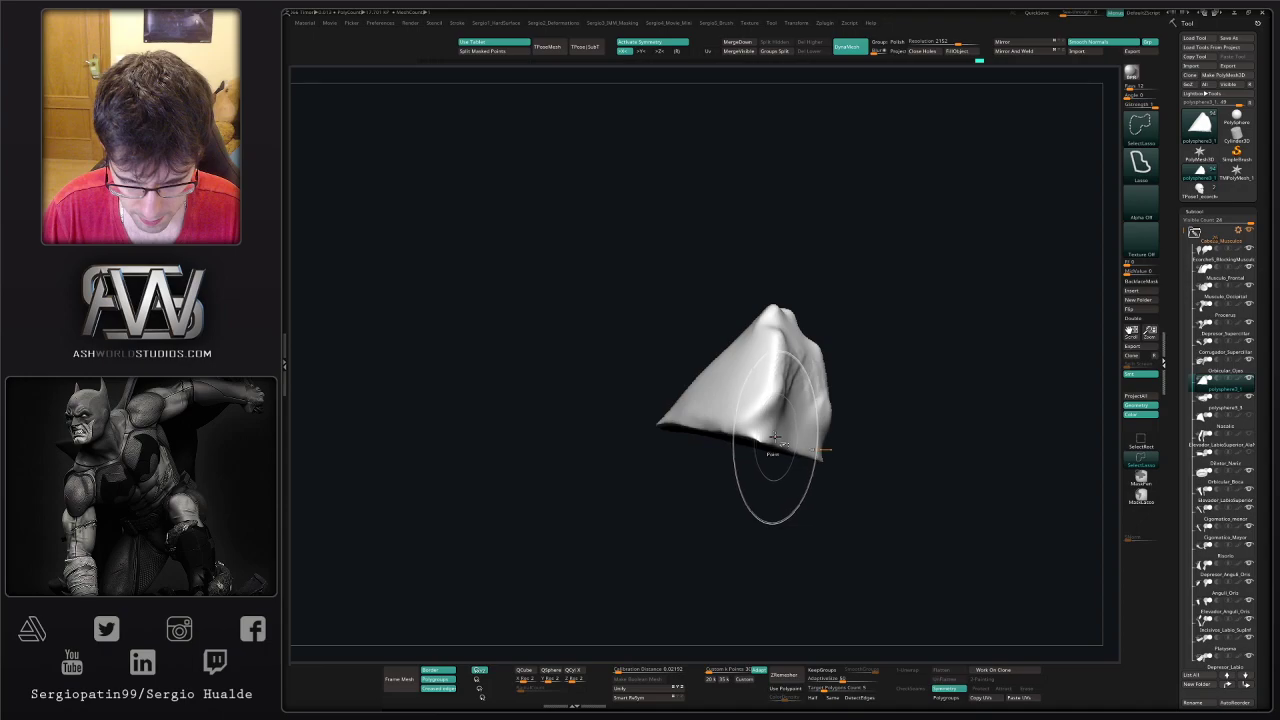
# - Flatten the back surface of the upper nose piece with the TrimDynamic brush
pyautogui.press('b')
pyautogui.press('t')
pyautogui.press('d')
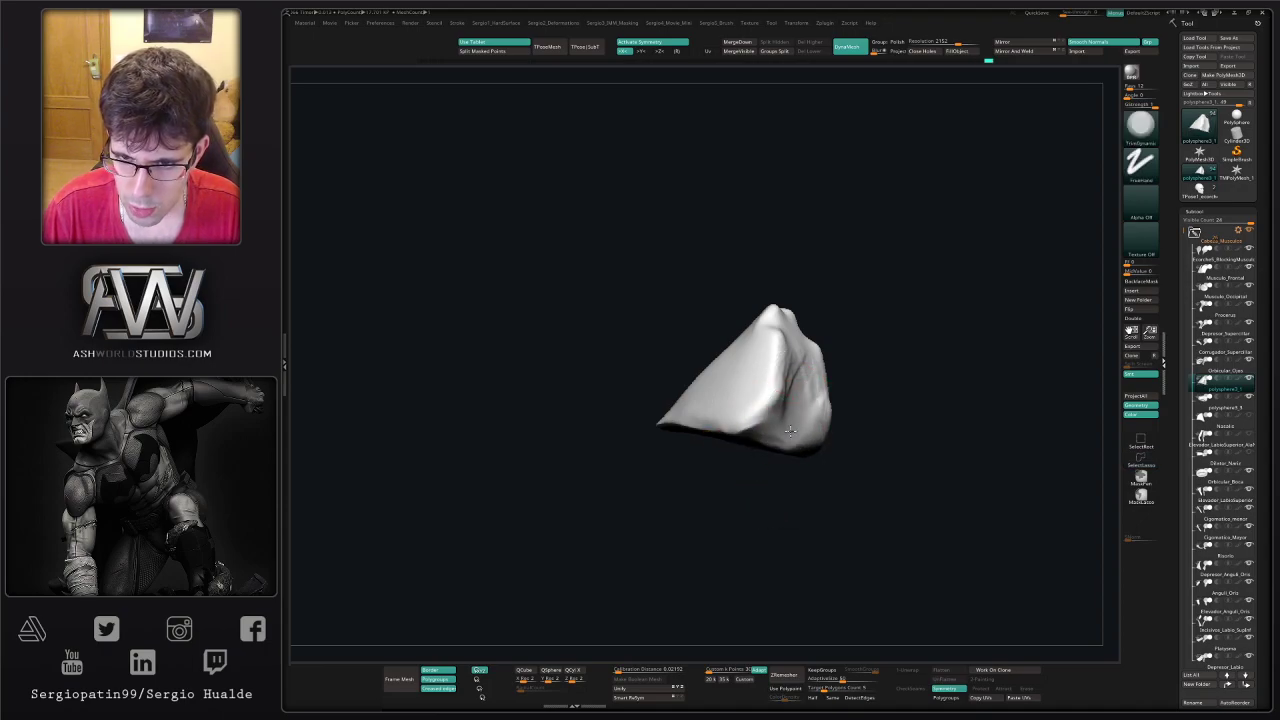
pyautogui.moveTo(811, 371); pyautogui.dragTo(768, 380, button='right')
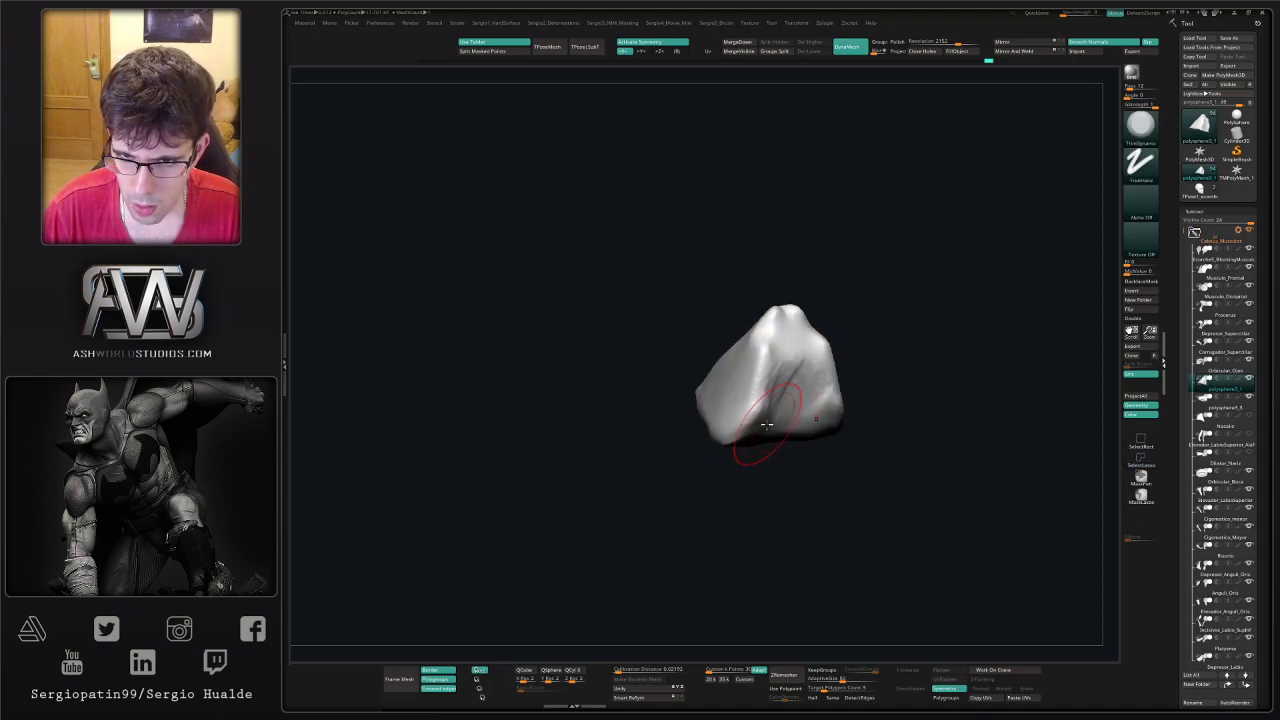
pyautogui.moveTo(786, 357); pyautogui.dragTo(767, 415)
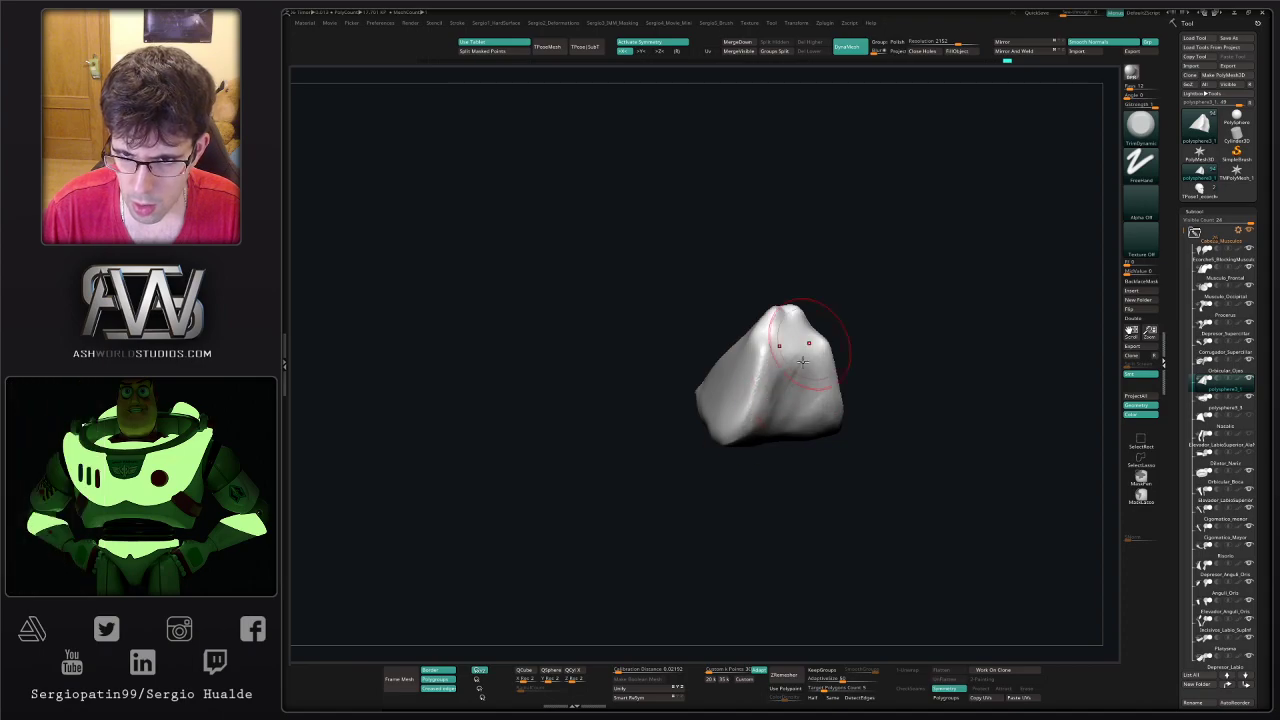
# - Trim the underside and lower front rim of the upper nose piece with the TrimDynamic brush
pyautogui.moveTo(771, 449)
pyautogui.mouseDown(button='right')
pyautogui.moveTo(771, 371)
pyautogui.moveTo(774, 408)
pyautogui.mouseUp(button='right')
pyautogui.moveTo(775, 408)
pyautogui.mouseDown()
pyautogui.moveTo(785, 412)
pyautogui.moveTo(731, 391)
pyautogui.mouseUp()
pyautogui.moveTo(730, 410); pyautogui.dragTo(717, 397, button='right')
pyautogui.moveTo(665, 398); pyautogui.dragTo(675, 394)
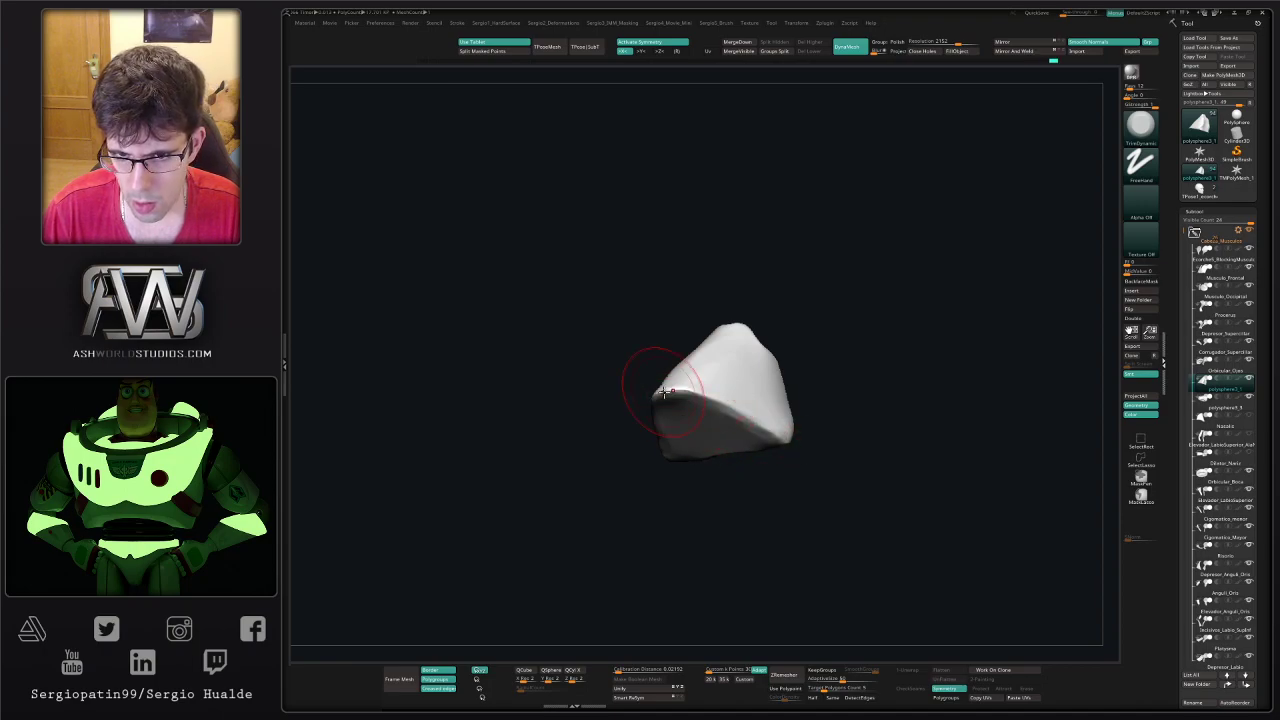
pyautogui.moveTo(686, 391); pyautogui.dragTo(697, 343, button='right')
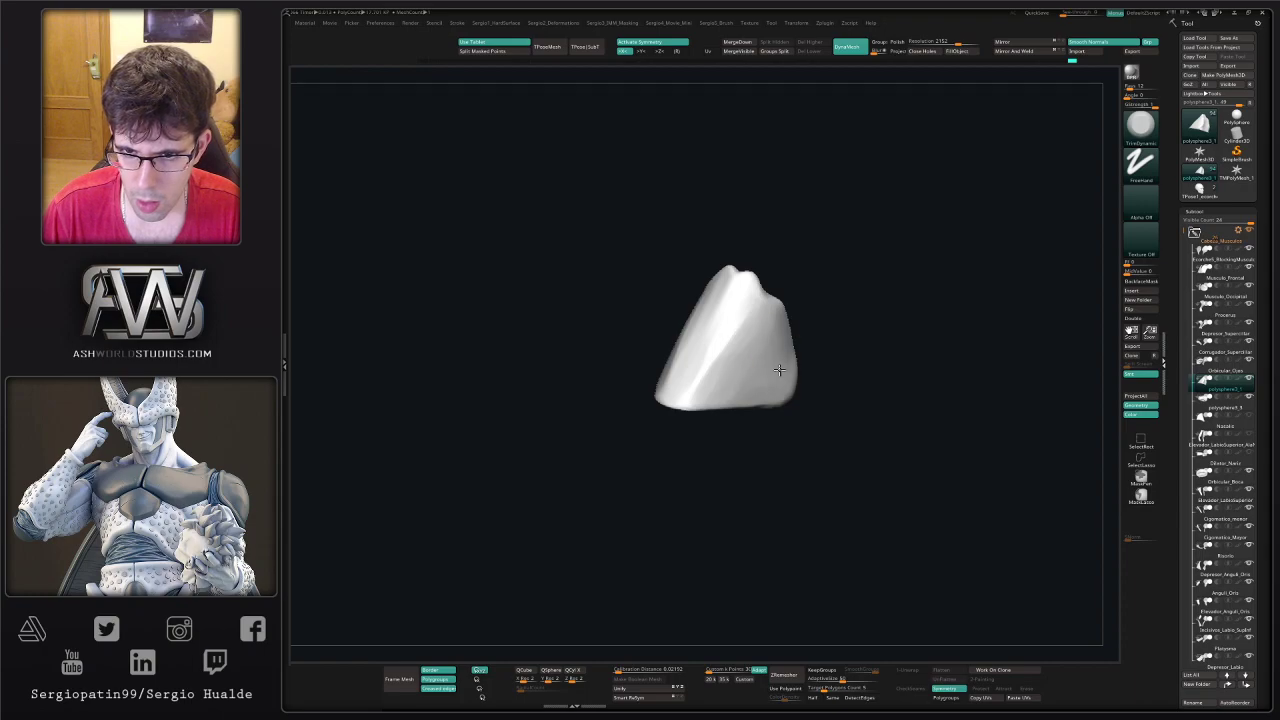
pyautogui.moveTo(779, 370)
pyautogui.mouseDown(button='right')
pyautogui.moveTo(766, 420)
pyautogui.moveTo(751, 394)
pyautogui.moveTo(773, 373)
pyautogui.mouseUp(button='right')
# - Show the whole head and fit the upper nose piece's side and lower edges against the lower cartilage with the Move brush
pyautogui.hotkey('alt', 's')
pyautogui.press('b')
pyautogui.press('m')
pyautogui.press('v')
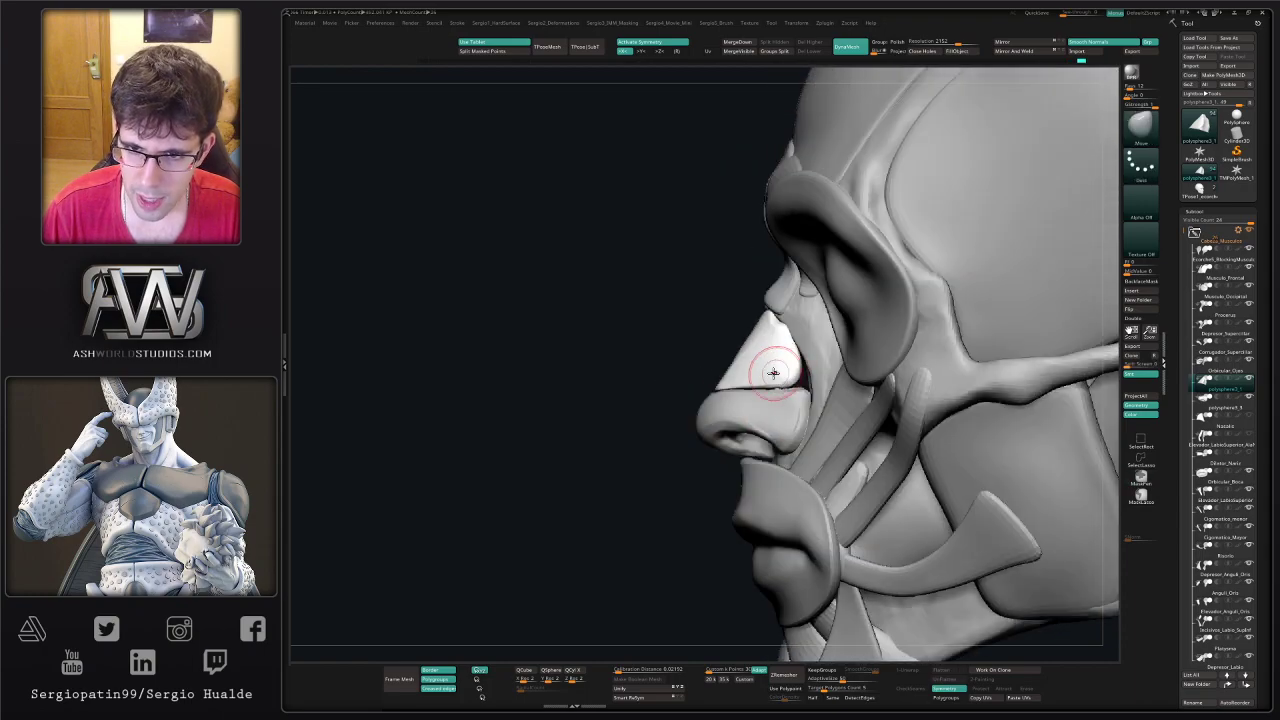
pyautogui.moveTo(773, 373); pyautogui.dragTo(755, 388)
pyautogui.moveTo(780, 345); pyautogui.dragTo(758, 343)
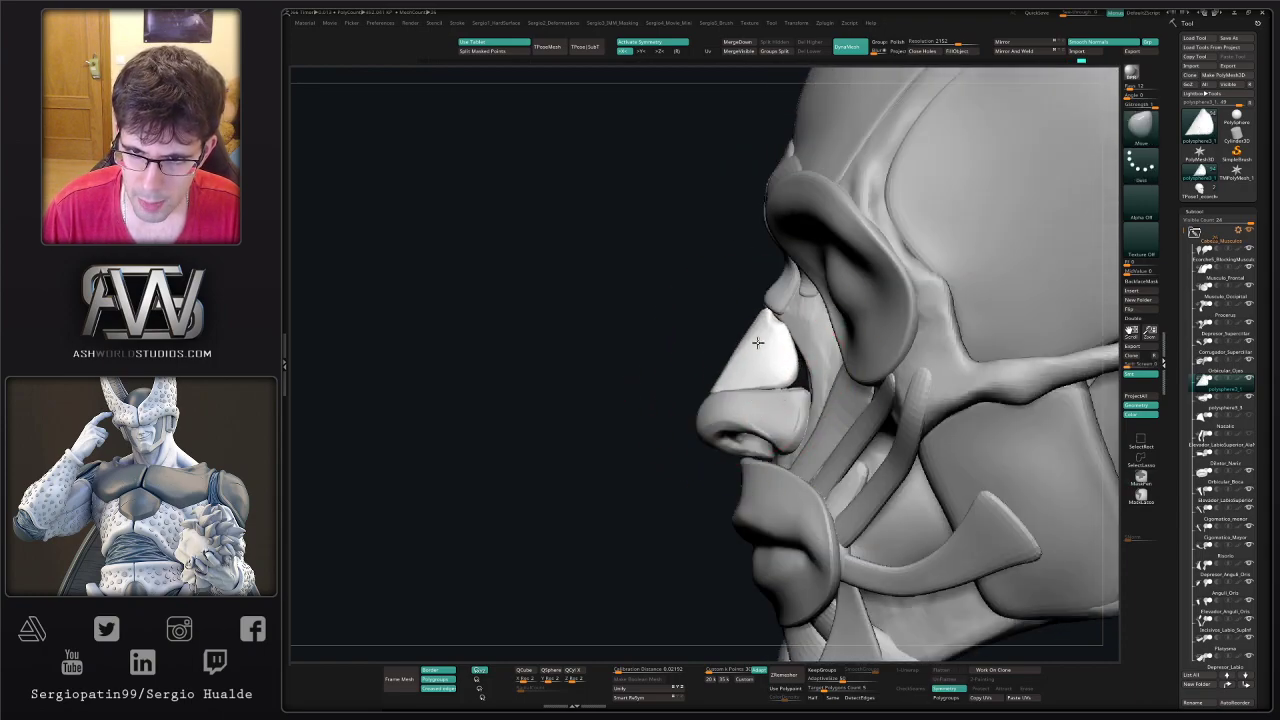
pyautogui.moveTo(740, 390); pyautogui.dragTo(728, 386)
# - Isolate the upper nose piece and refine its underside with the Clay brush and smoothing
pyautogui.moveTo(727, 388)
pyautogui.keyDown('ctrl'); pyautogui.mouseDown(button='right')
pyautogui.moveTo(690, 402)
pyautogui.moveTo(712, 400)
pyautogui.mouseUp(button='right'); pyautogui.keyUp('ctrl')
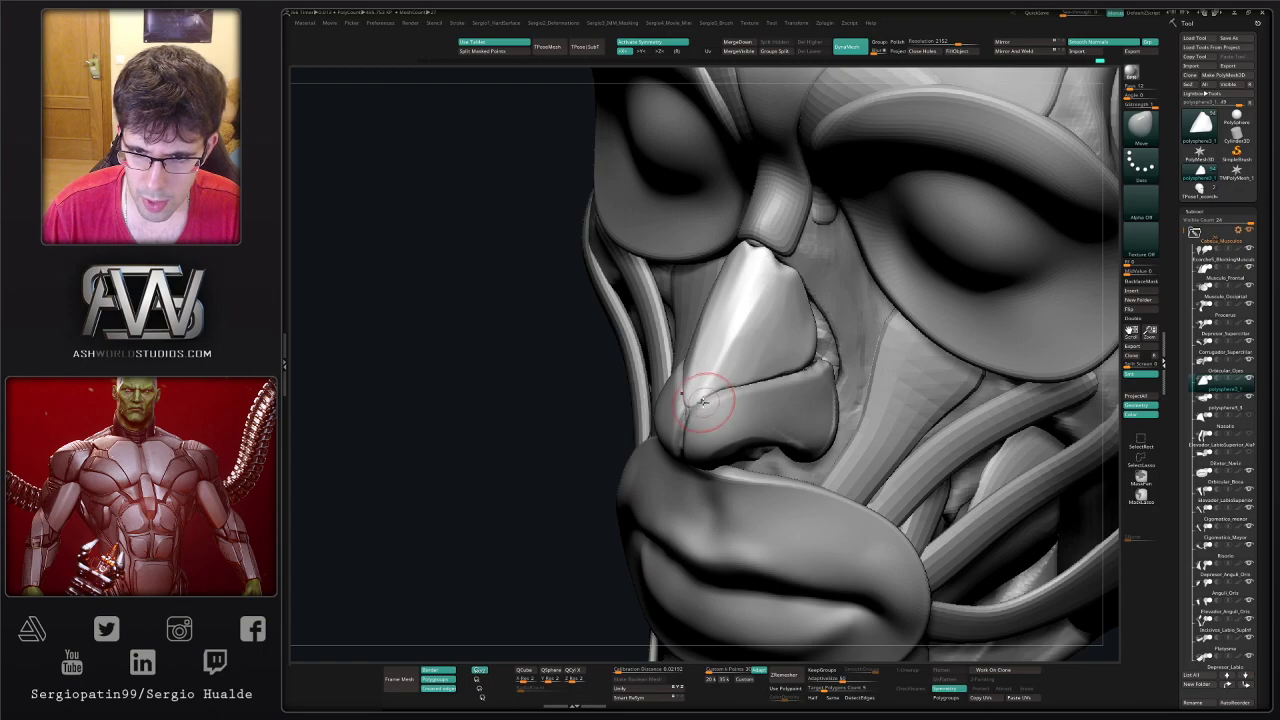
pyautogui.hotkey('alt', 's')
pyautogui.moveTo(696, 415); pyautogui.dragTo(726, 312, button='right')
pyautogui.press('b')
pyautogui.press('c')
pyautogui.press('l')
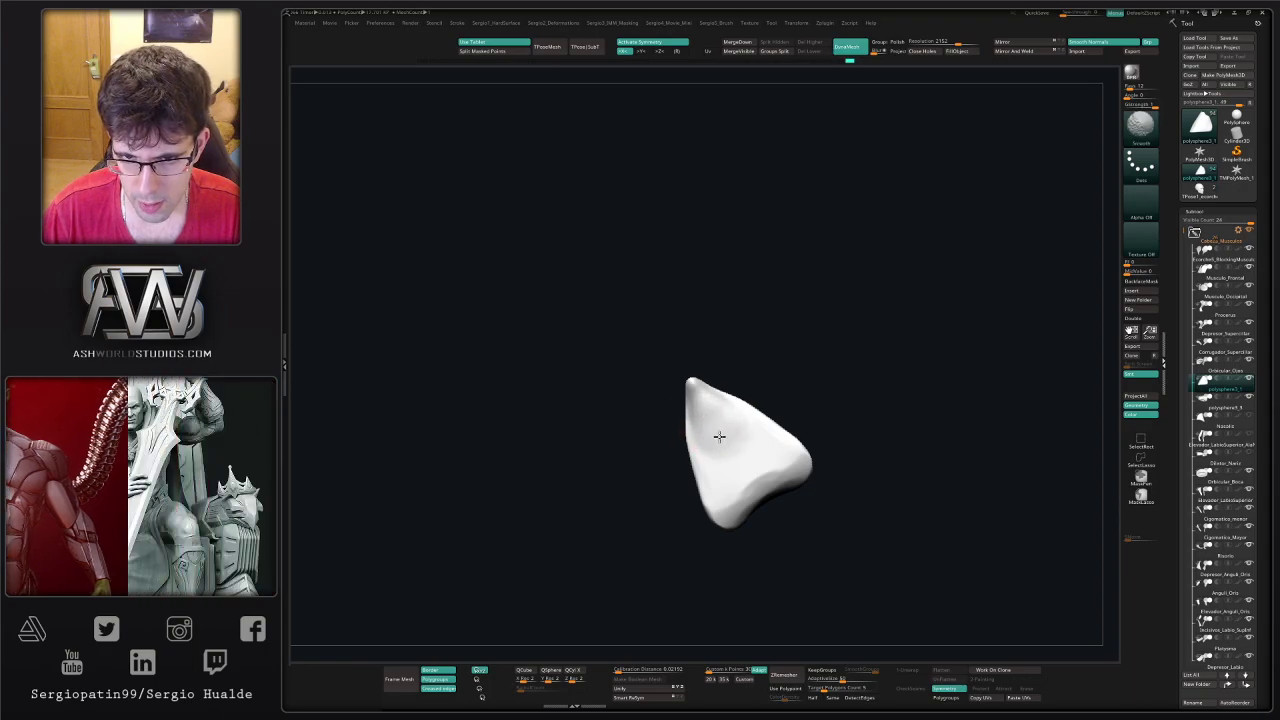
pyautogui.moveTo(716, 451)
pyautogui.mouseDown(button='right')
pyautogui.moveTo(711, 520)
pyautogui.moveTo(719, 482)
pyautogui.moveTo(729, 522)
pyautogui.moveTo(708, 428)
pyautogui.moveTo(772, 452)
pyautogui.moveTo(702, 438)
pyautogui.mouseUp(button='right')
# - Select and isolate the lower nose piece, adjust its DynaMesh resolution and remesh it to close the cut
pyautogui.hotkey('shift', 's')
pyautogui.keyDown('alt'); pyautogui.click(734, 428); pyautogui.keyUp('alt')
pyautogui.hotkey('shift', 's')
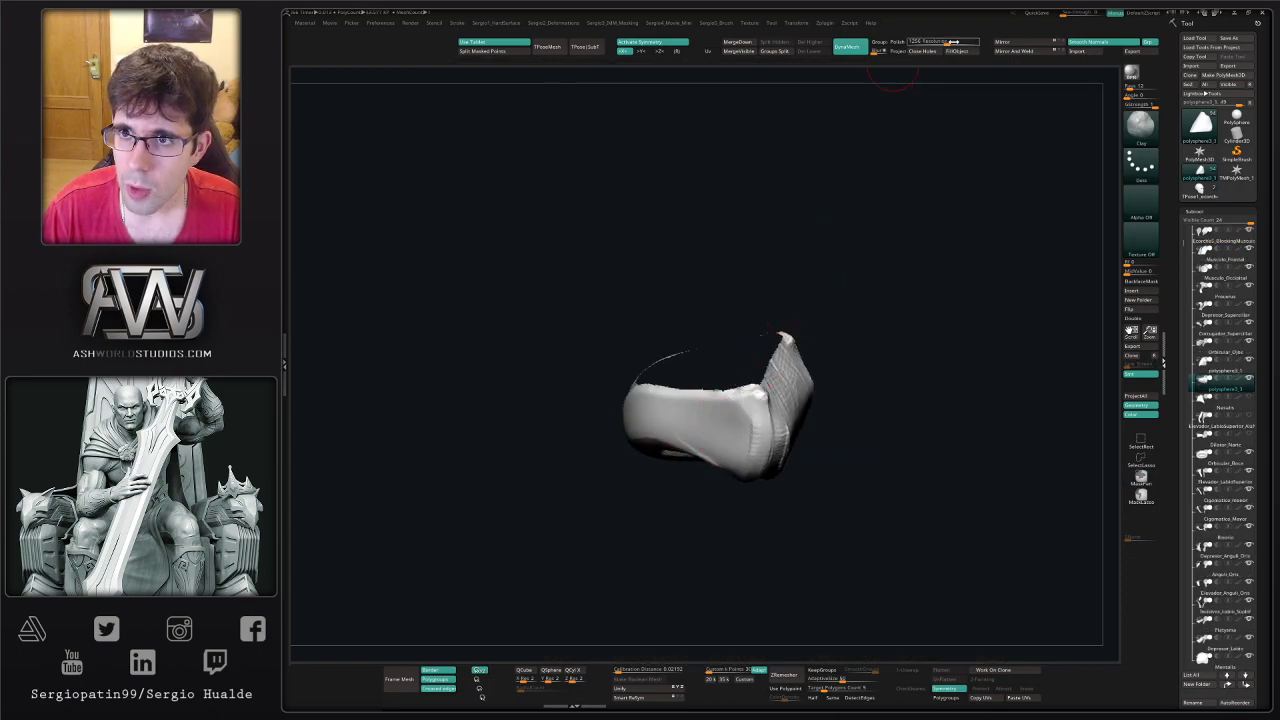
pyautogui.click(955, 41)
pyautogui.keyDown('ctrl'); pyautogui.moveTo(850, 384); pyautogui.dragTo(866, 402); pyautogui.keyUp('ctrl')
pyautogui.moveTo(866, 402); pyautogui.dragTo(777, 394, button='right')
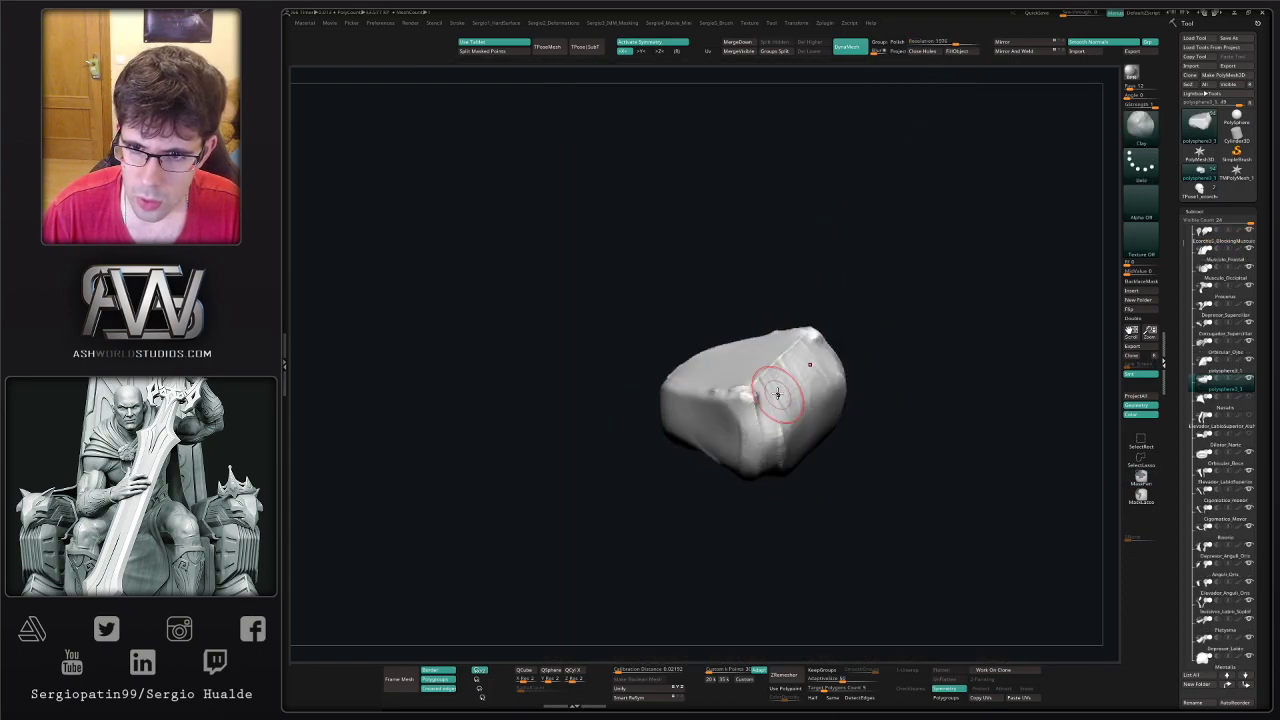
# - Smooth the lower nose piece's back edge and flatten its upper cut surface with the TrimDynamic brush
pyautogui.keyDown('shift'); pyautogui.moveTo(777, 394); pyautogui.dragTo(784, 371); pyautogui.keyUp('shift')
pyautogui.moveTo(789, 386)
pyautogui.mouseDown(button='right')
pyautogui.moveTo(717, 373)
pyautogui.moveTo(758, 416)
pyautogui.mouseUp(button='right')
pyautogui.moveTo(642, 343); pyautogui.dragTo(698, 318)
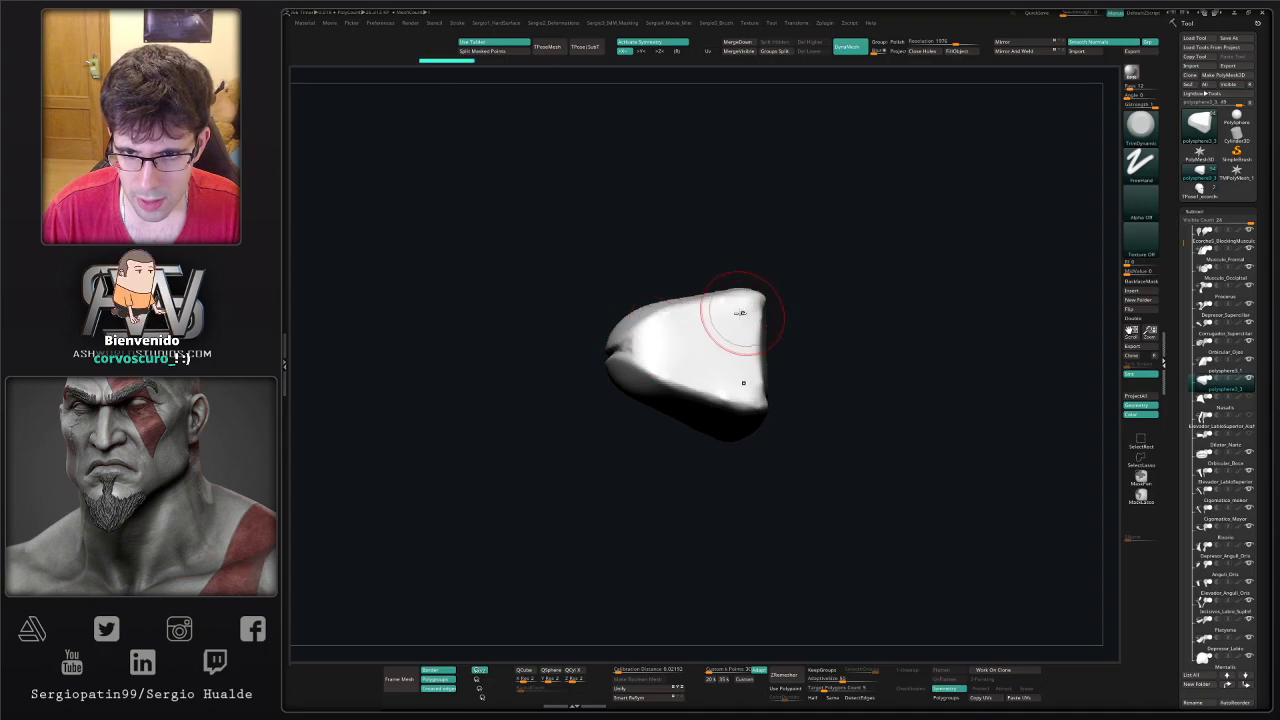
pyautogui.moveTo(755, 341); pyautogui.dragTo(746, 348, button='right')
pyautogui.moveTo(748, 343)
pyautogui.mouseDown()
pyautogui.moveTo(759, 328)
pyautogui.moveTo(742, 343)
pyautogui.mouseUp()
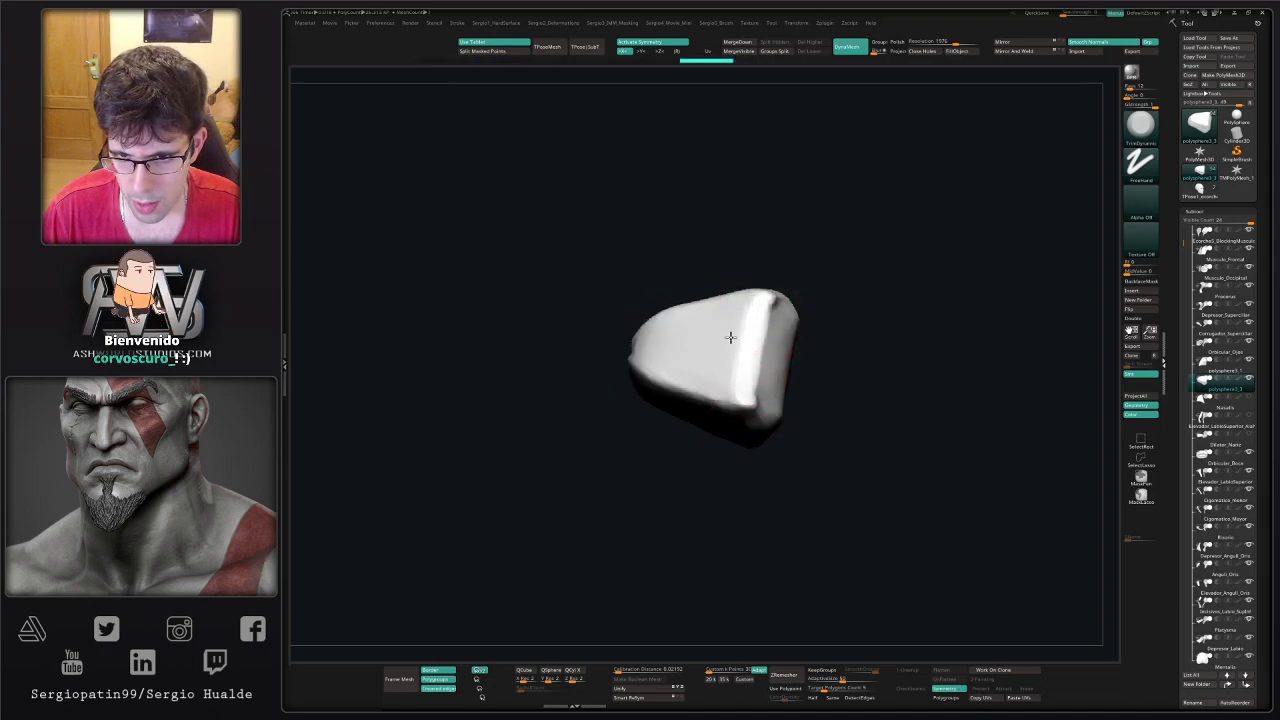
# - Flatten the lower nose piece's side surfaces and the outer edge around its nostril with the TrimDynamic brush
pyautogui.moveTo(731, 336); pyautogui.dragTo(757, 380, button='right')
pyautogui.moveTo(757, 380)
pyautogui.mouseDown()
pyautogui.moveTo(720, 363)
pyautogui.moveTo(742, 358)
pyautogui.mouseUp()
pyautogui.moveTo(742, 358); pyautogui.dragTo(749, 351, button='right')
pyautogui.moveTo(676, 424); pyautogui.dragTo(700, 400)
pyautogui.moveTo(700, 400); pyautogui.dragTo(694, 446, button='right')
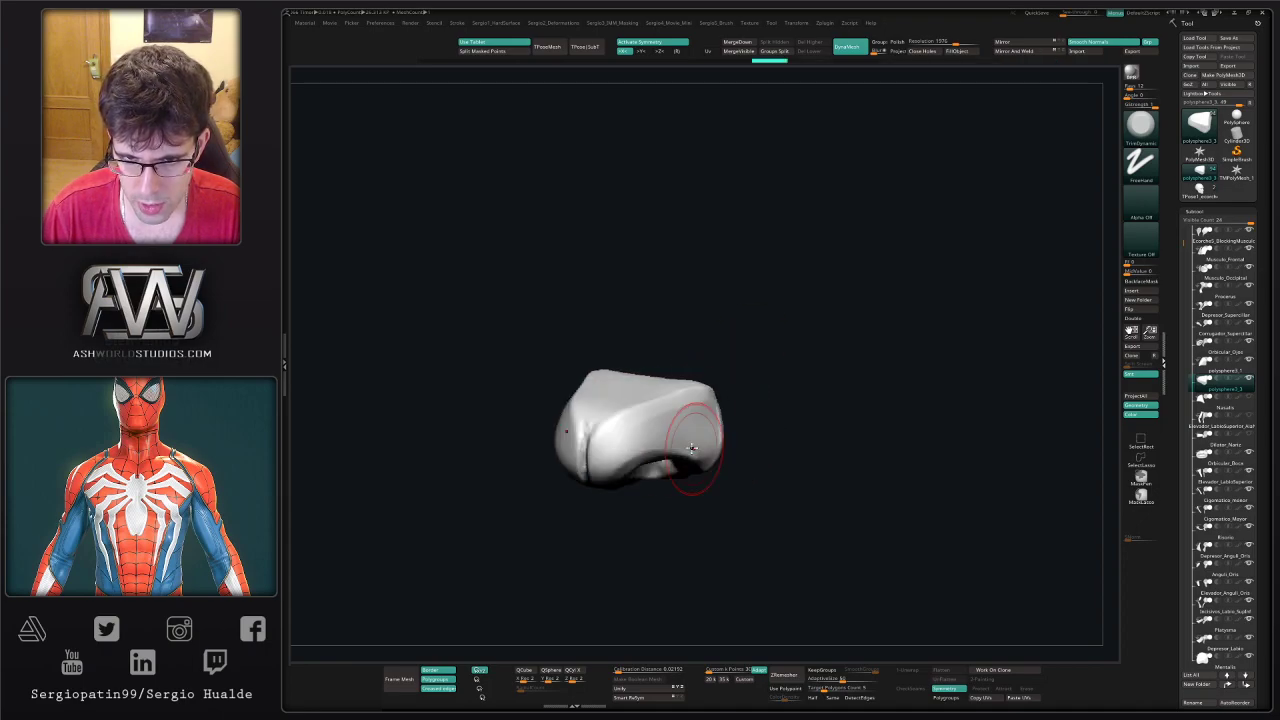
pyautogui.moveTo(694, 446)
pyautogui.mouseDown()
pyautogui.moveTo(618, 426)
pyautogui.moveTo(606, 446)
pyautogui.moveTo(679, 413)
pyautogui.moveTo(700, 438)
pyautogui.mouseUp()
pyautogui.moveTo(702, 442); pyautogui.dragTo(690, 352, button='right')
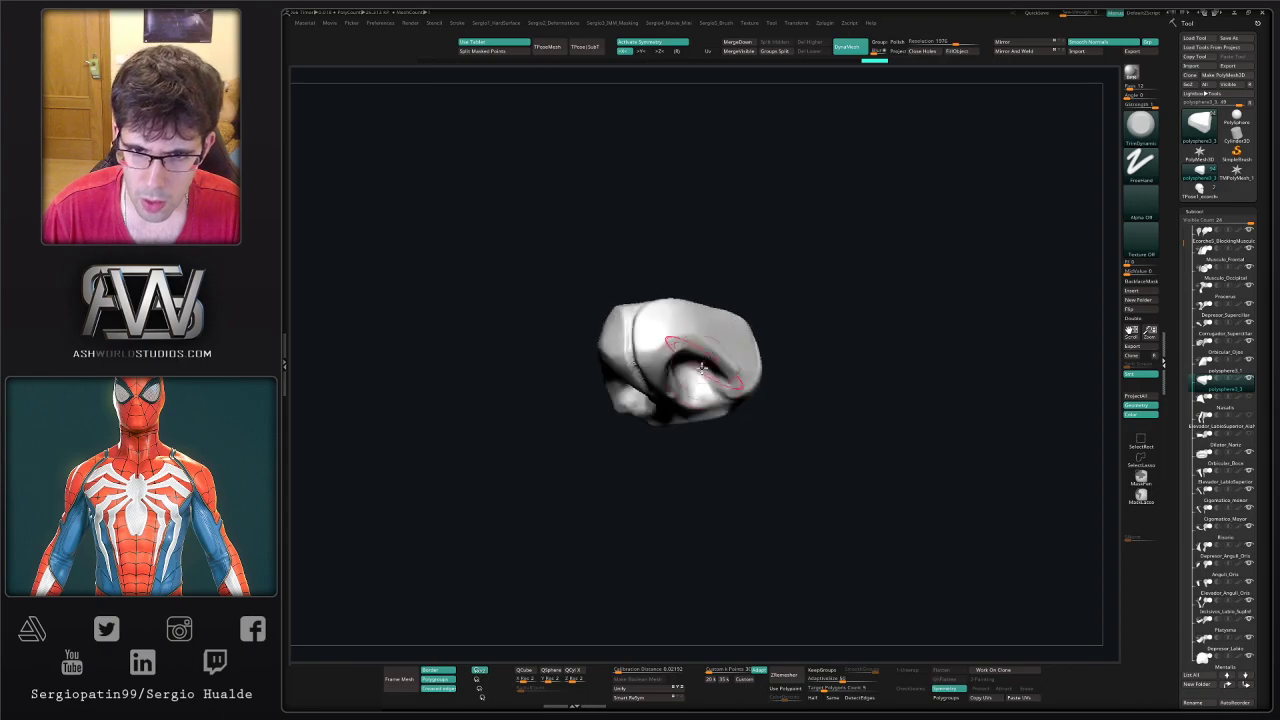
pyautogui.moveTo(690, 352); pyautogui.dragTo(698, 362)
# - Even out the underside of the lower nose piece around the nostril openings and along its rear base with TrimDynamic
pyautogui.moveTo(698, 362); pyautogui.dragTo(664, 342, button='right')
pyautogui.moveTo(664, 342)
pyautogui.mouseDown()
pyautogui.moveTo(658, 355)
pyautogui.moveTo(663, 343)
pyautogui.mouseUp()
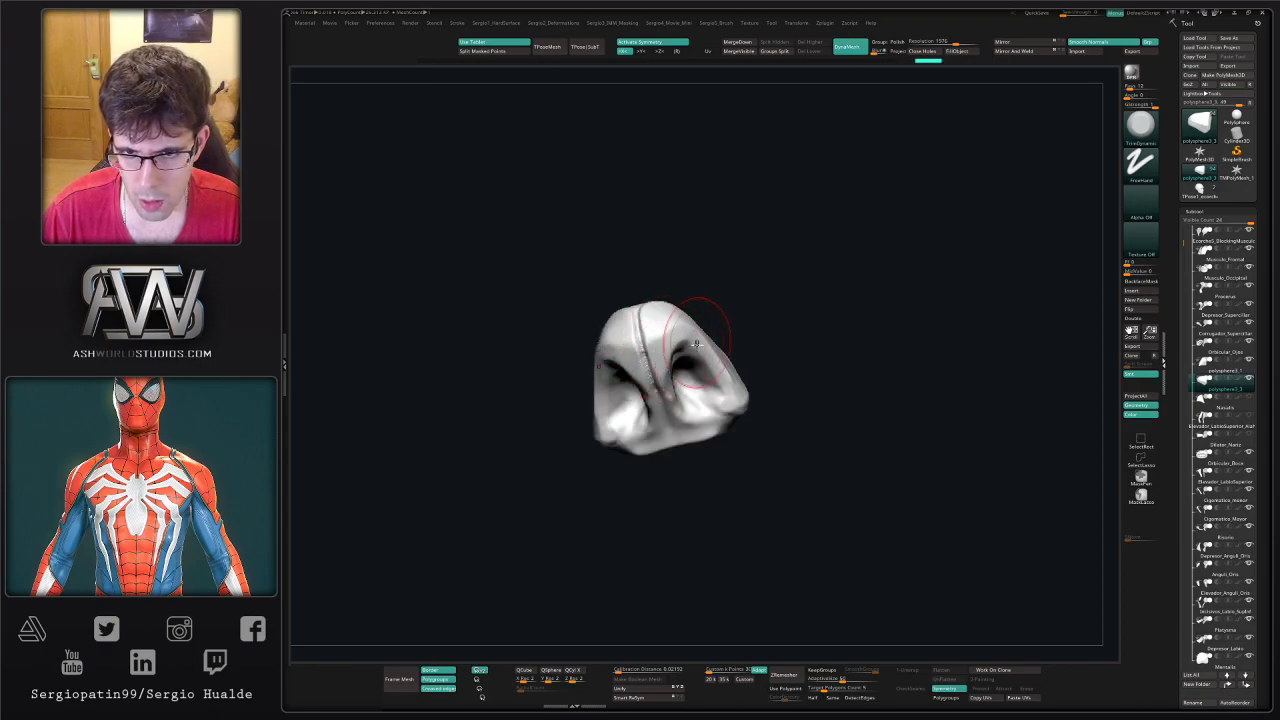
pyautogui.moveTo(700, 334); pyautogui.dragTo(672, 342, button='right')
pyautogui.moveTo(672, 342); pyautogui.dragTo(649, 367)
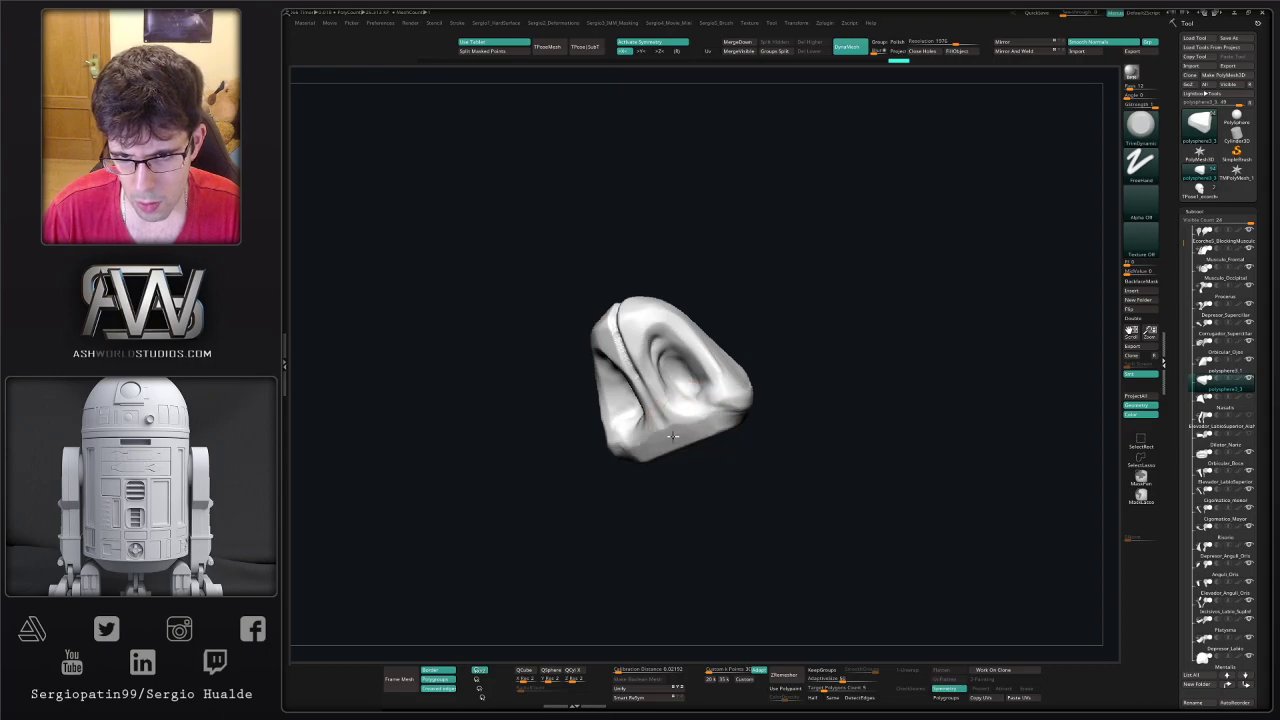
pyautogui.moveTo(720, 427); pyautogui.dragTo(731, 401, button='right')
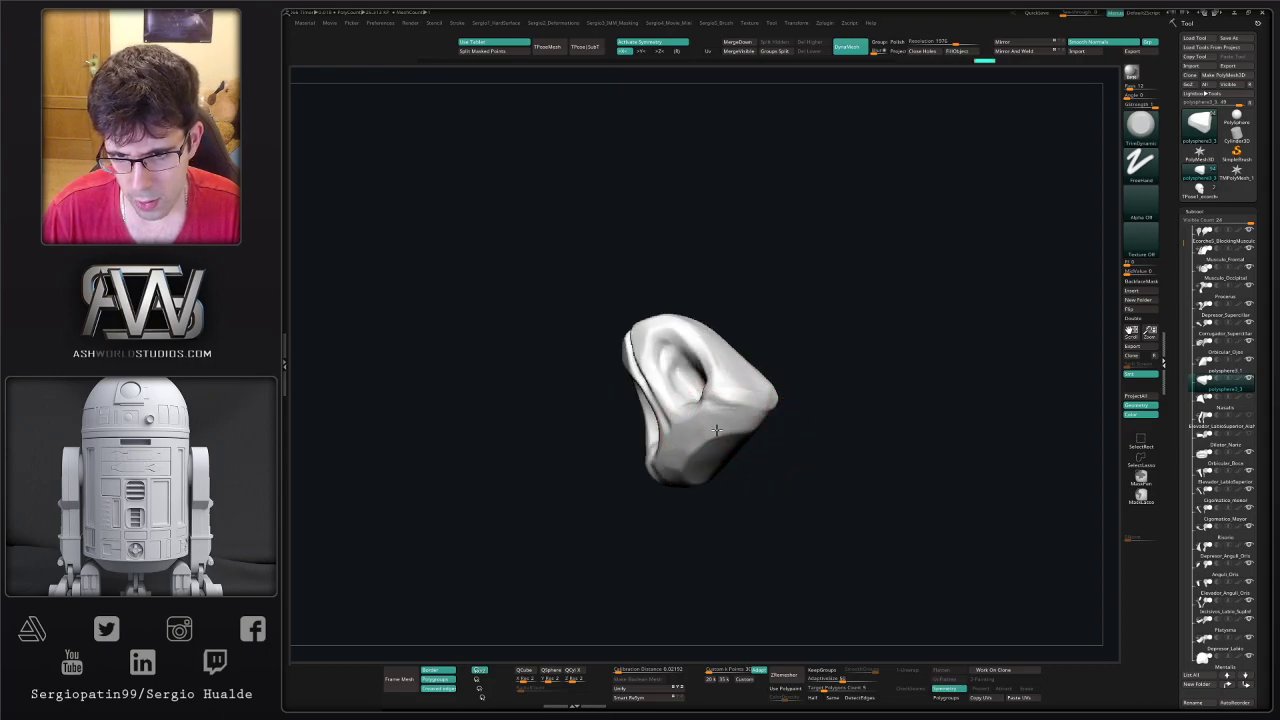
pyautogui.moveTo(684, 476); pyautogui.dragTo(735, 443, button='right')
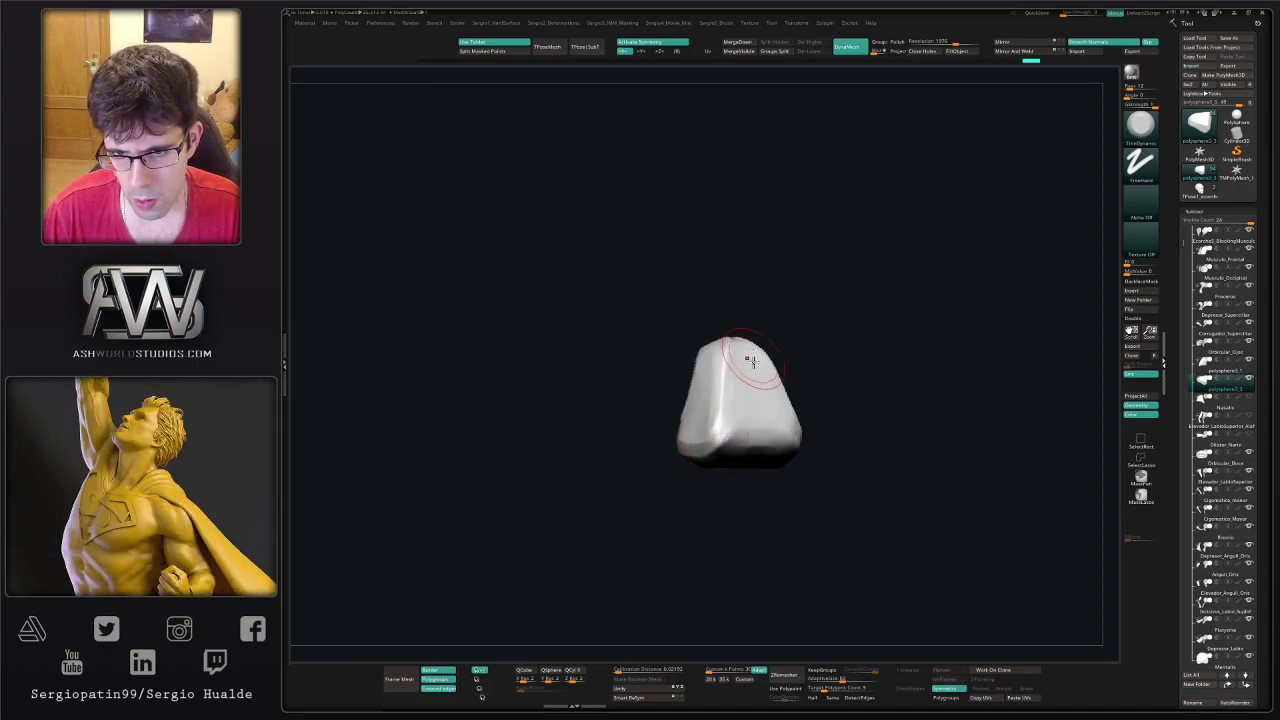
# - Show the whole head again and reshape the outer nostril wings from beneath with a resized Move brush
pyautogui.hotkey('shift', 's')
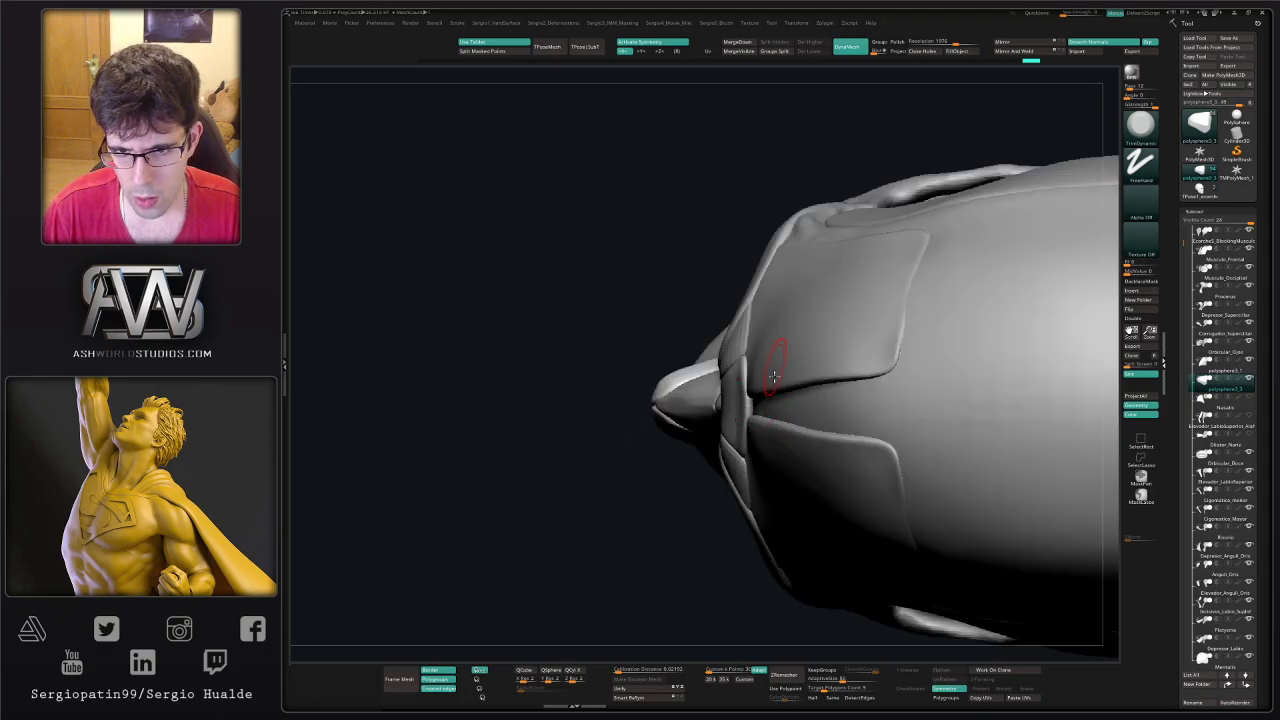
pyautogui.moveTo(777, 360)
pyautogui.mouseDown(button='right')
pyautogui.moveTo(757, 423)
pyautogui.moveTo(712, 390)
pyautogui.moveTo(713, 324)
pyautogui.moveTo(748, 386)
pyautogui.moveTo(707, 358)
pyautogui.moveTo(700, 320)
pyautogui.mouseUp(button='right')
pyautogui.press('b')
pyautogui.press('m')
pyautogui.press('v')
pyautogui.press('s')
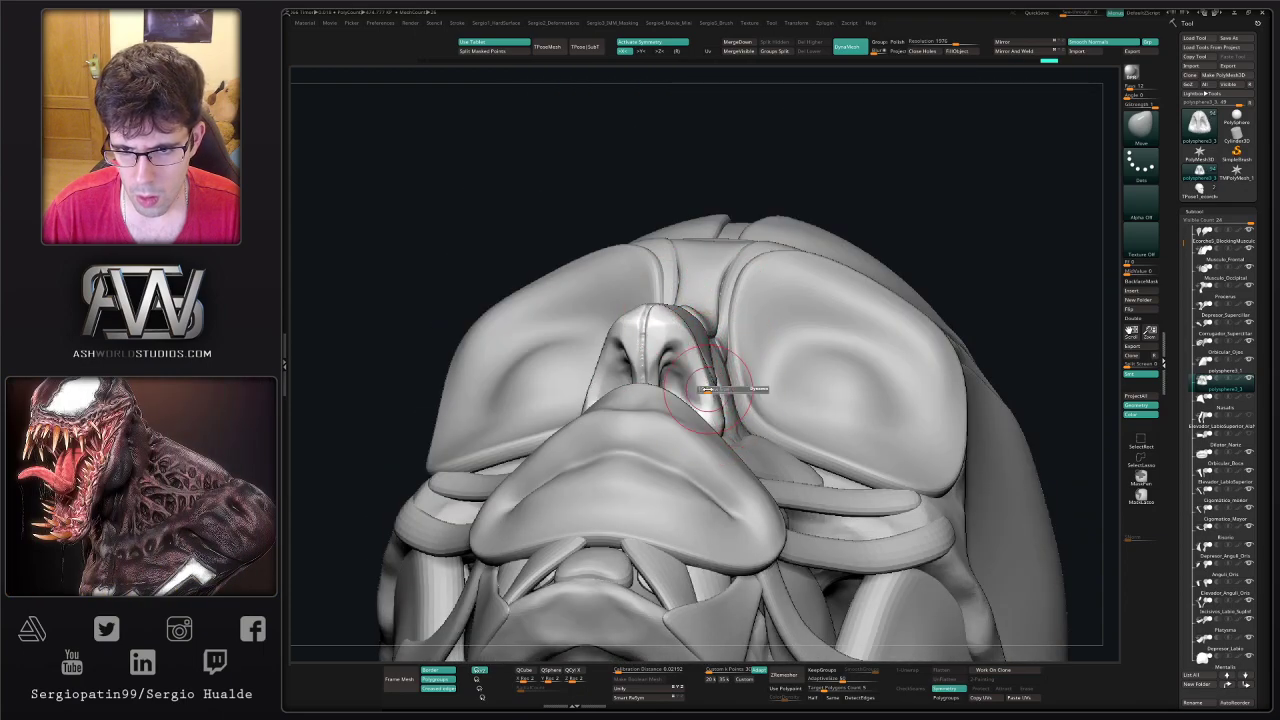
pyautogui.moveTo(705, 388); pyautogui.dragTo(716, 386)
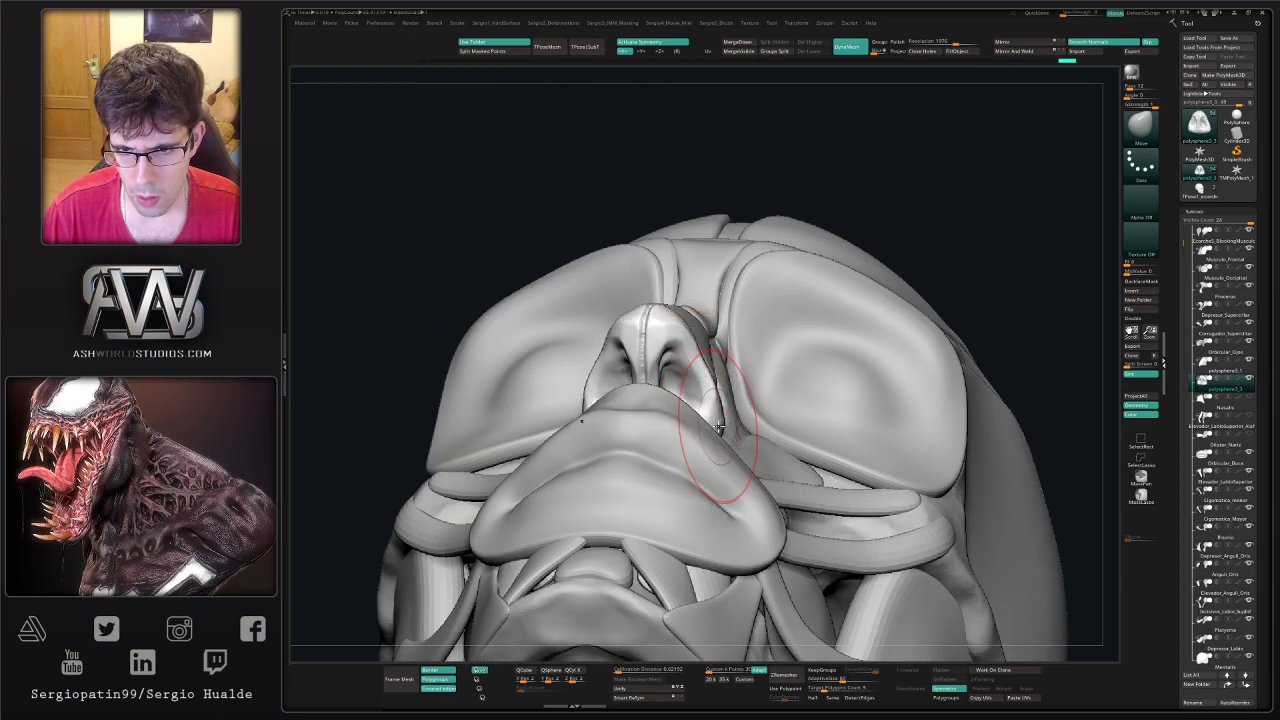
pyautogui.moveTo(729, 414)
pyautogui.mouseDown(button='right')
pyautogui.moveTo(731, 445)
pyautogui.moveTo(722, 432)
pyautogui.mouseUp(button='right')
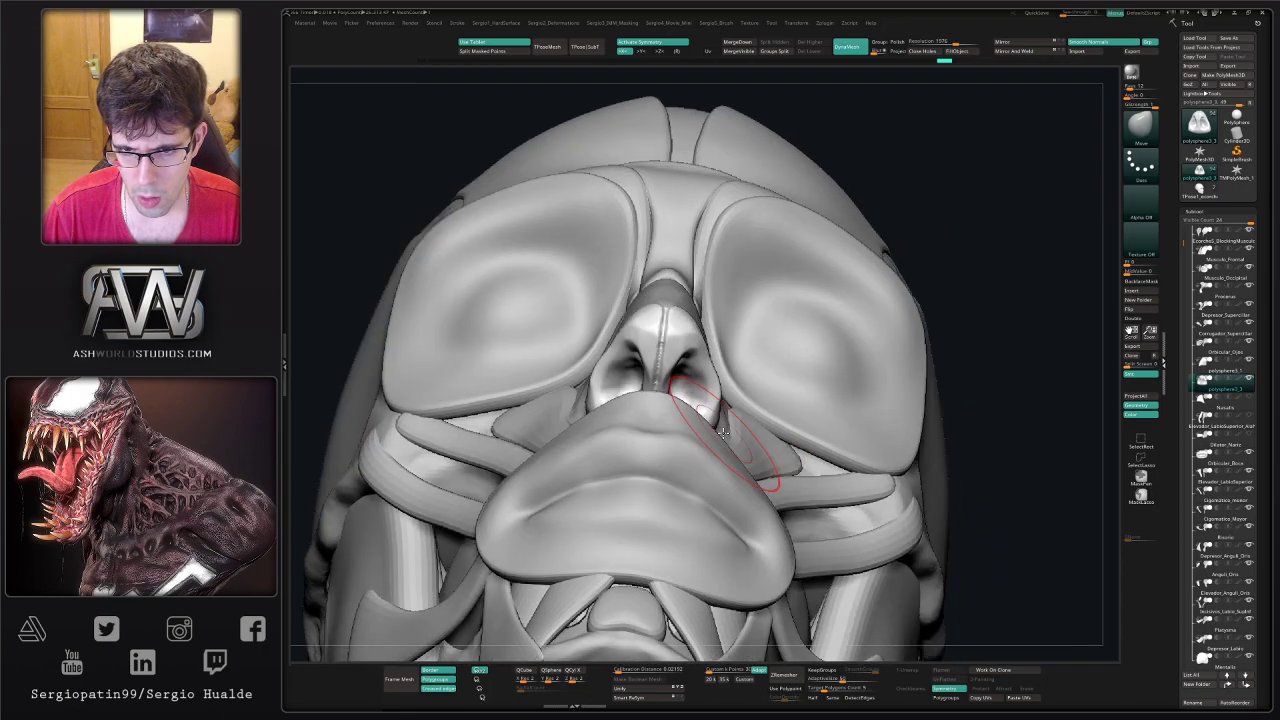
pyautogui.moveTo(711, 418); pyautogui.dragTo(714, 418)
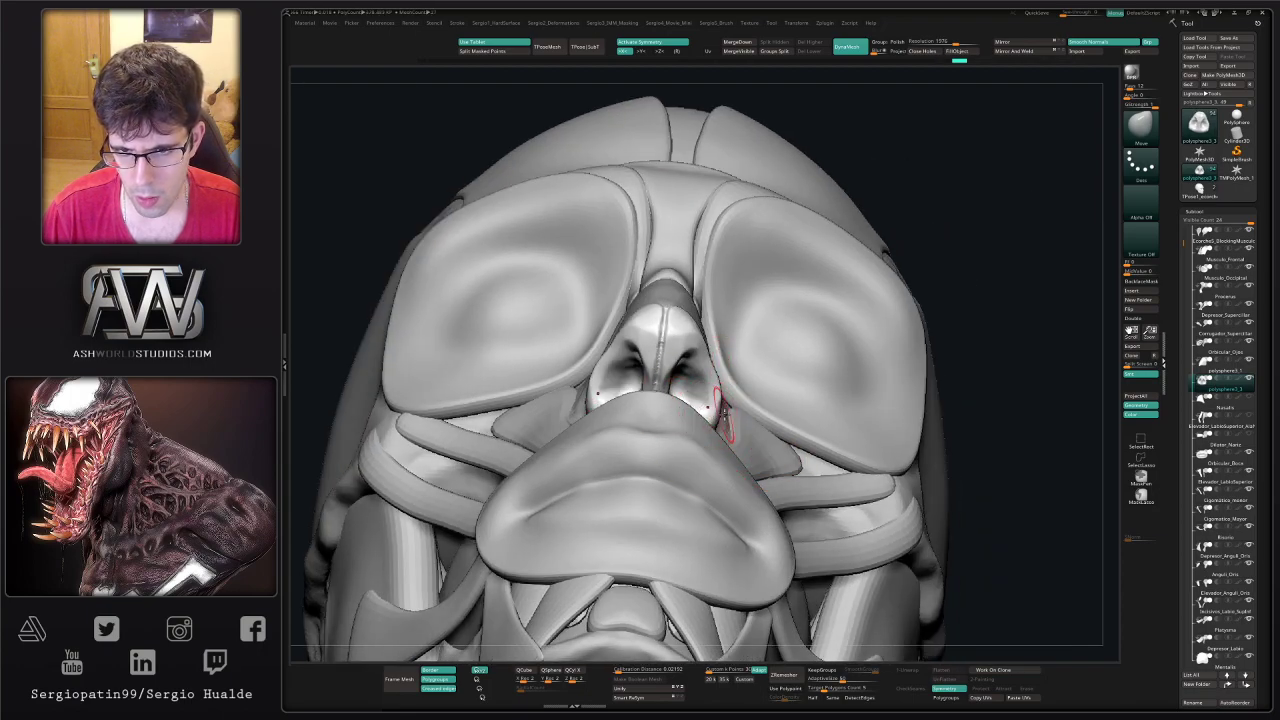
# - Raise the lower back edge of the nostril wing in profile with the Move brush
pyautogui.moveTo(714, 418)
pyautogui.mouseDown(button='right')
pyautogui.moveTo(700, 414)
pyautogui.moveTo(718, 458)
pyautogui.moveTo(702, 425)
pyautogui.mouseUp(button='right')
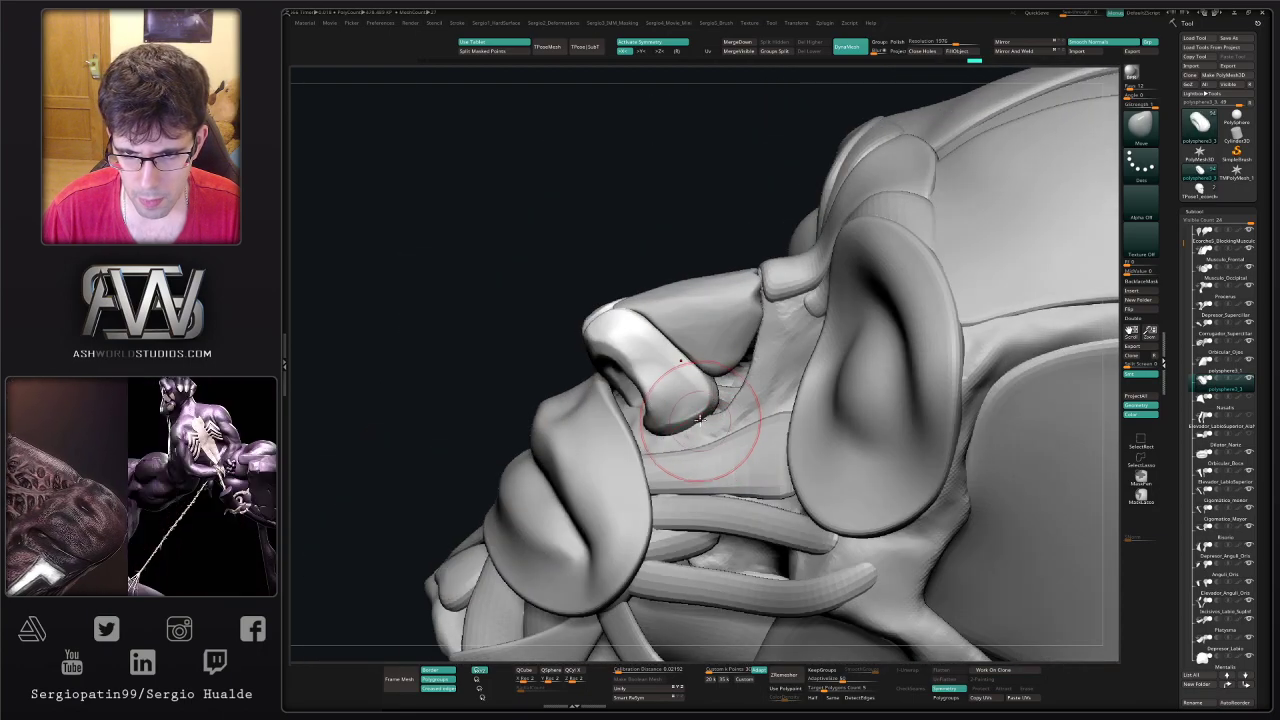
pyautogui.moveTo(692, 426); pyautogui.dragTo(697, 402)
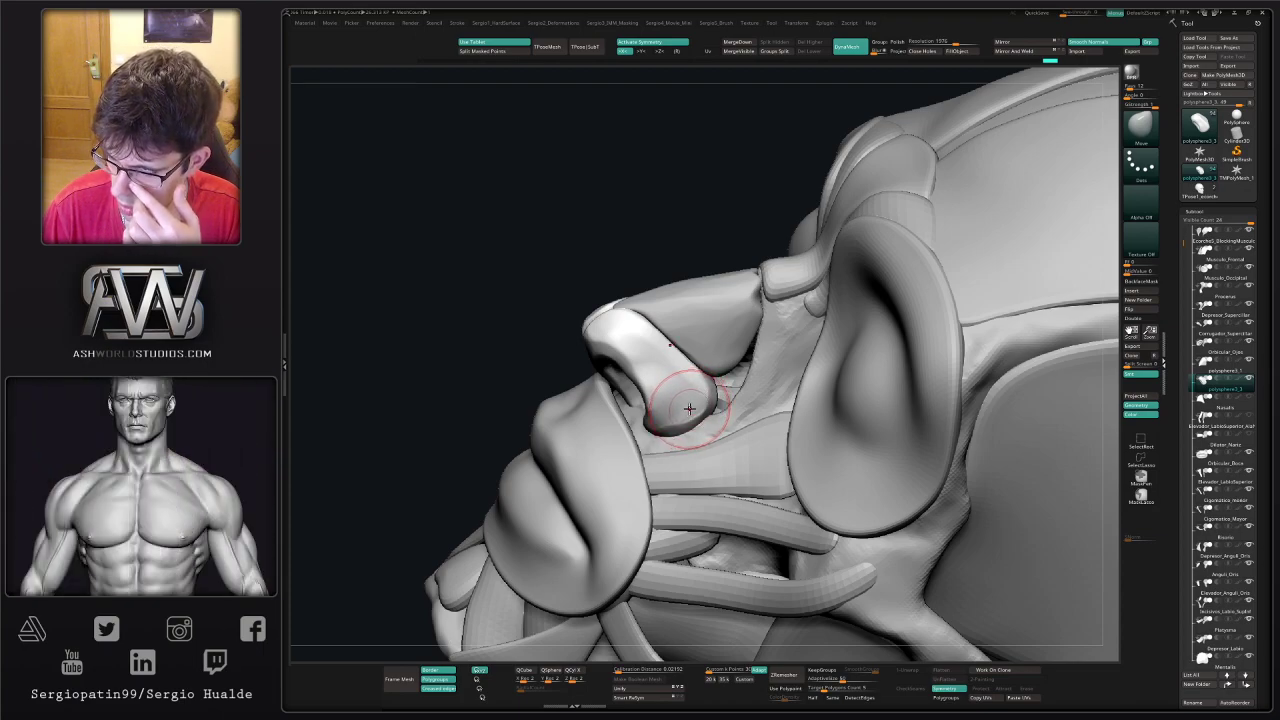
pyautogui.moveTo(765, 386)
pyautogui.mouseDown(button='right')
pyautogui.moveTo(742, 376)
pyautogui.moveTo(738, 291)
pyautogui.mouseUp(button='right')
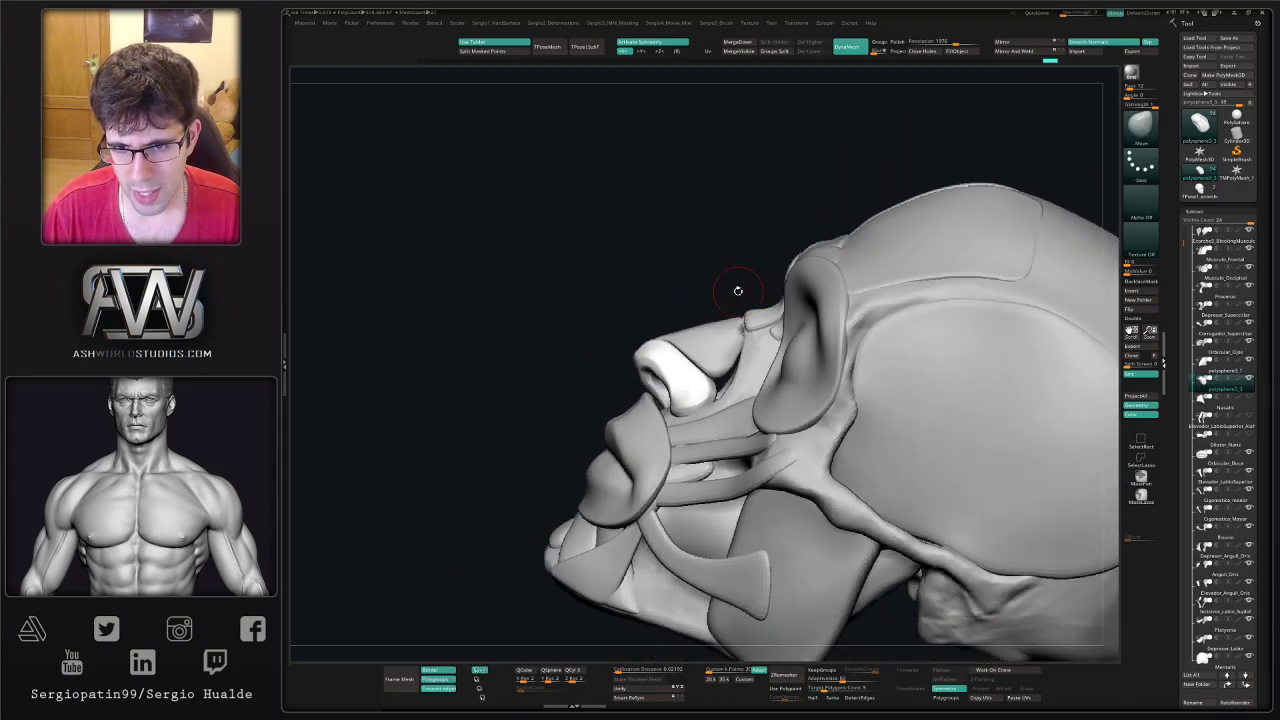
pyautogui.moveTo(737, 290); pyautogui.dragTo(736, 358)
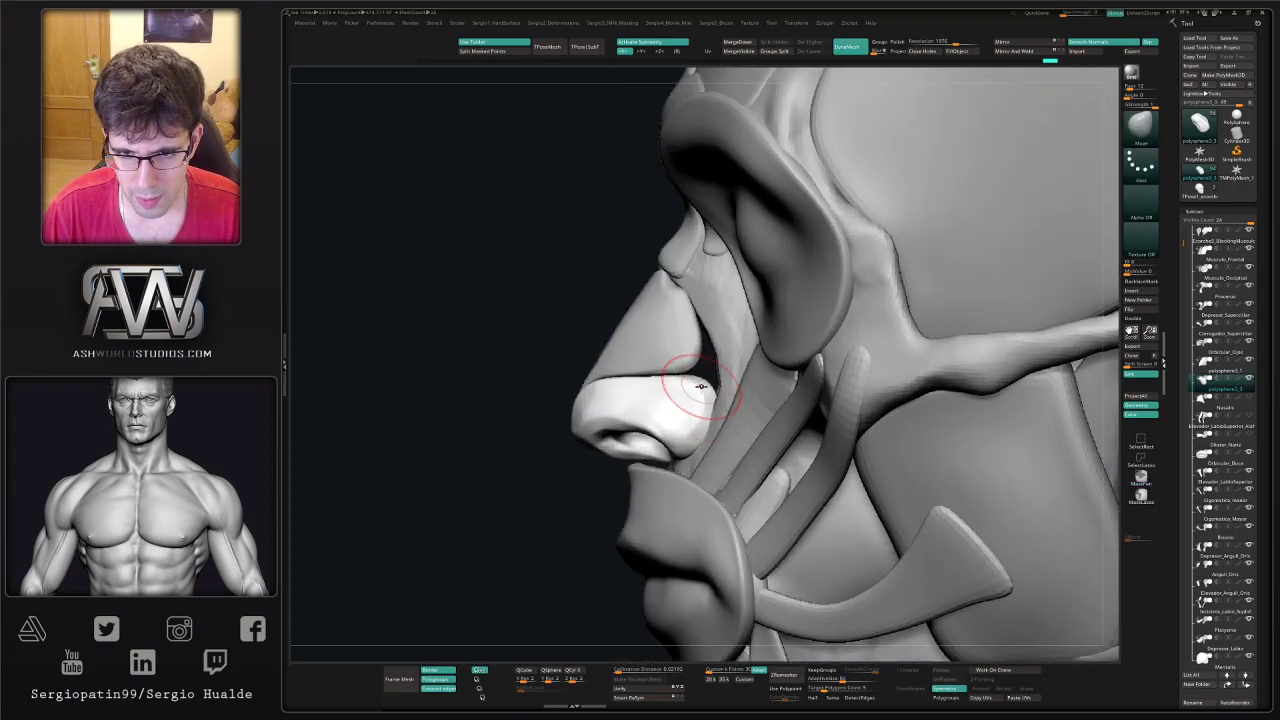
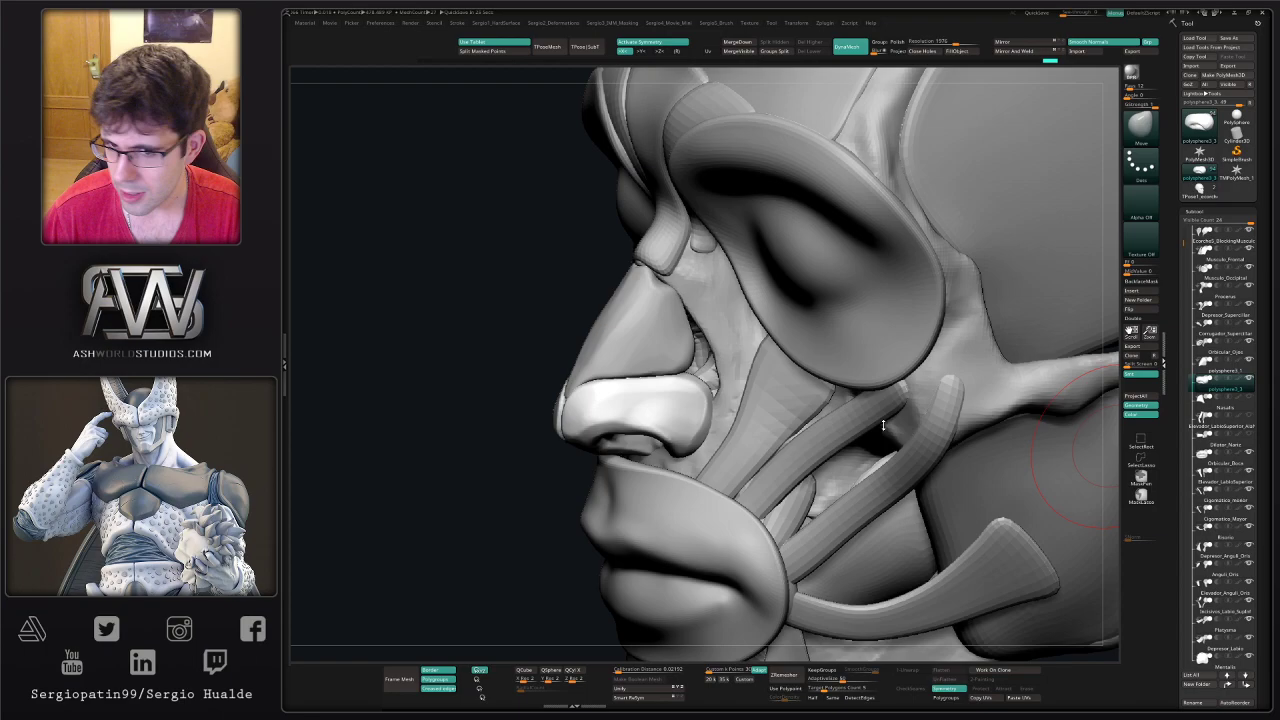
pyautogui.moveTo(546, 322); pyautogui.dragTo(582, 324)
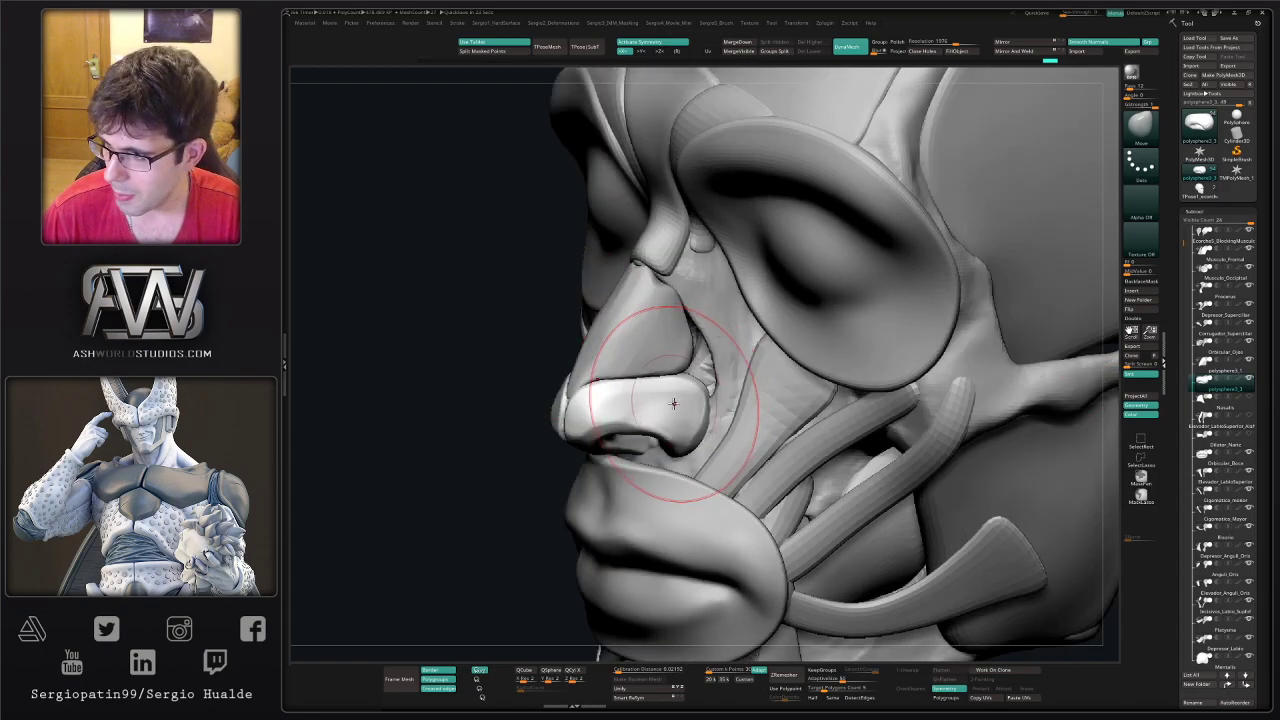
# - Adjust the nostril wing's side and lower contour above the upper lip with the Move brush
pyautogui.press('p')
pyautogui.moveTo(641, 384)
pyautogui.mouseDown()
pyautogui.moveTo(626, 378)
pyautogui.moveTo(658, 375)
pyautogui.moveTo(692, 405)
pyautogui.mouseUp()
pyautogui.moveTo(540, 405); pyautogui.dragTo(502, 400)
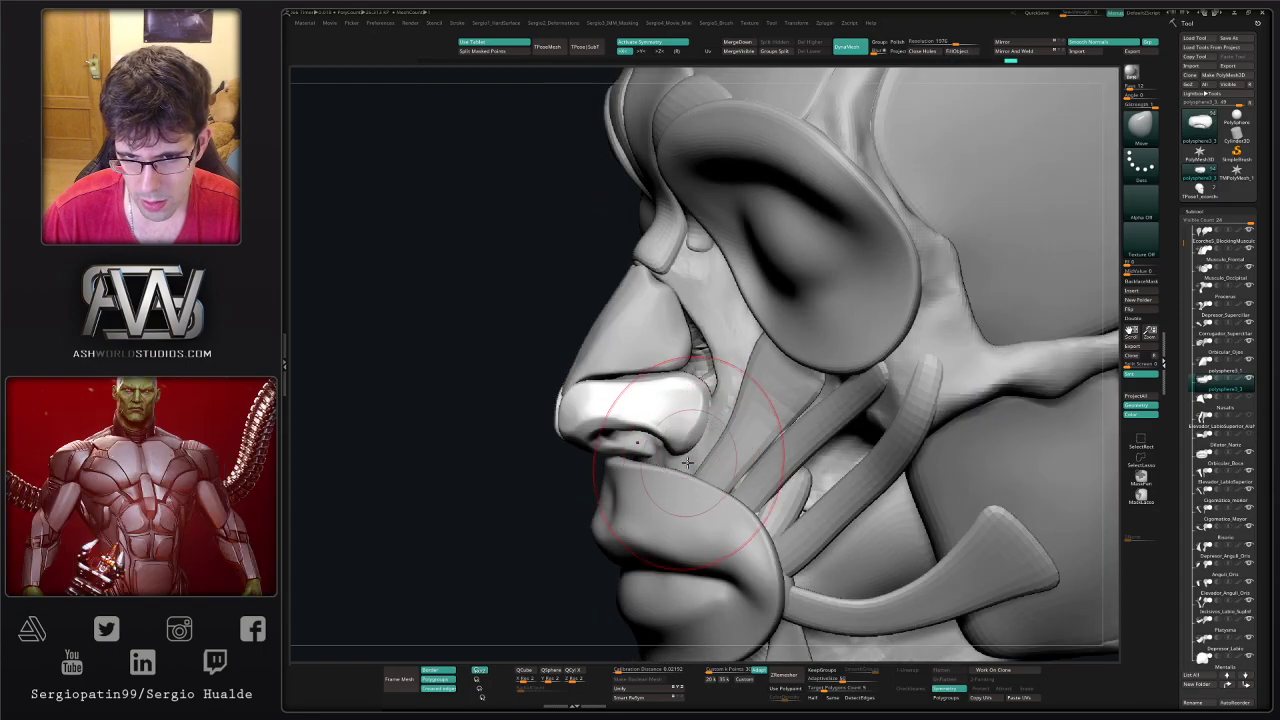
pyautogui.moveTo(690, 452)
pyautogui.mouseDown()
pyautogui.moveTo(678, 459)
pyautogui.moveTo(702, 413)
pyautogui.mouseUp()
pyautogui.moveTo(697, 421); pyautogui.dragTo(663, 385, button='right')
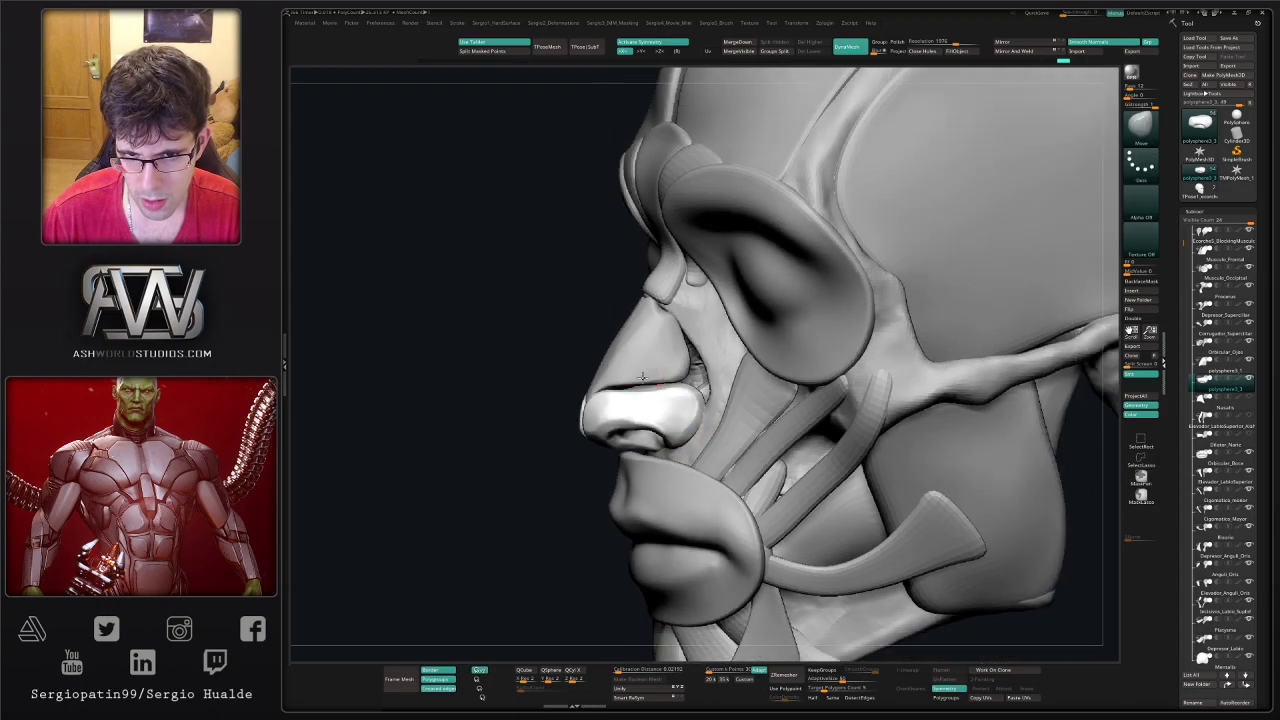
# - Reselect the lower nose piece after the upper one and work the side of its nostril wing with the Clay brush
pyautogui.keyDown('alt'); pyautogui.click(628, 388); pyautogui.keyUp('alt')
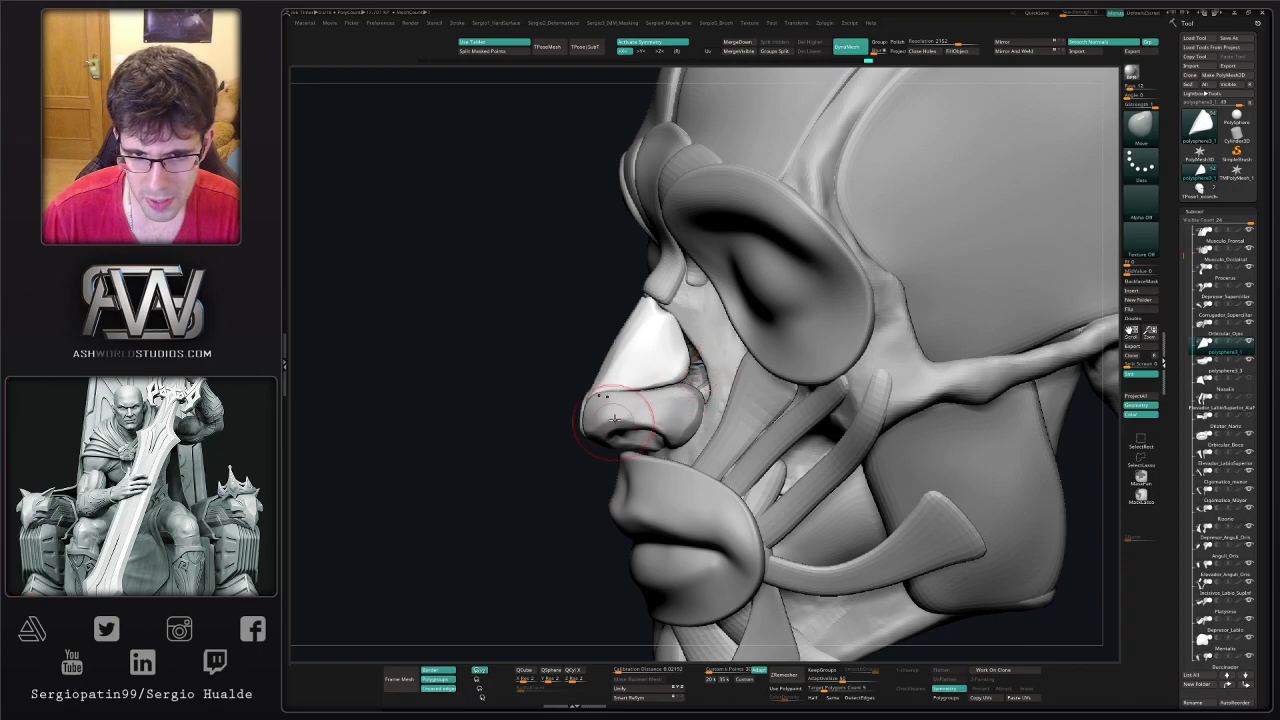
pyautogui.moveTo(614, 418)
pyautogui.mouseDown(button='right')
pyautogui.moveTo(588, 403)
pyautogui.moveTo(672, 400)
pyautogui.moveTo(618, 408)
pyautogui.moveTo(540, 385)
pyautogui.moveTo(606, 409)
pyautogui.mouseUp(button='right')
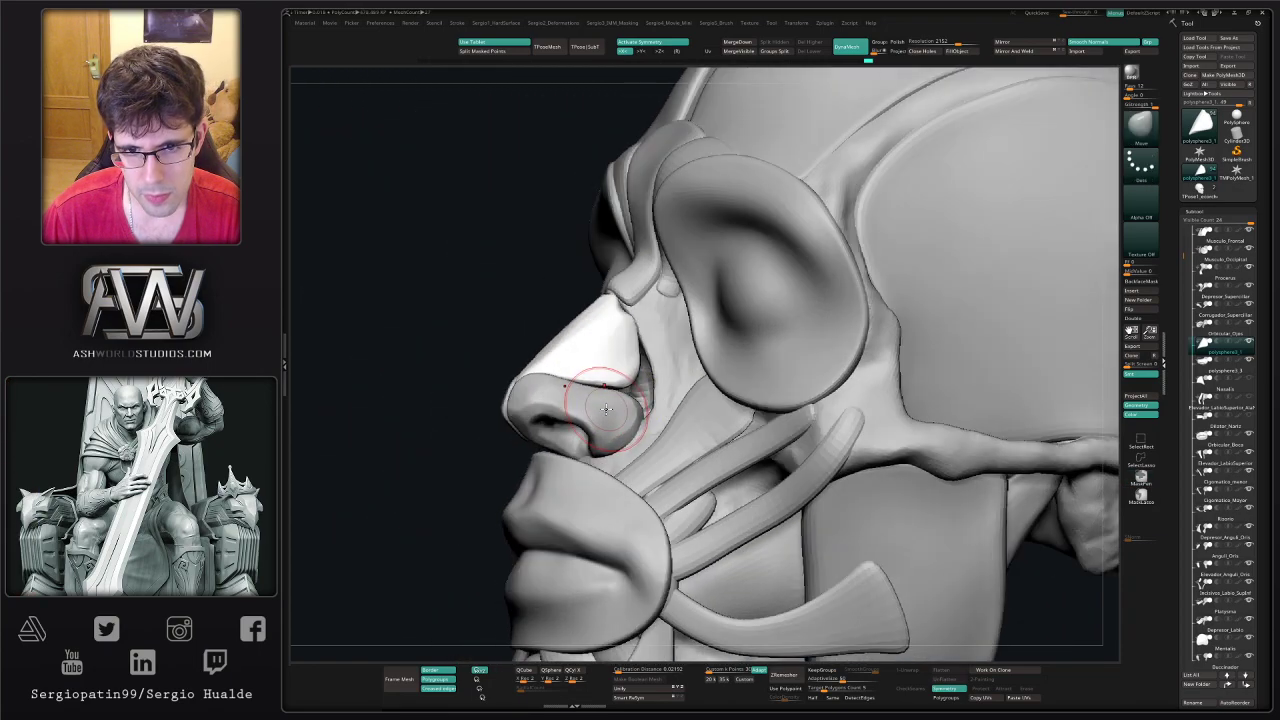
pyautogui.keyDown('alt'); pyautogui.click(606, 409); pyautogui.keyUp('alt')
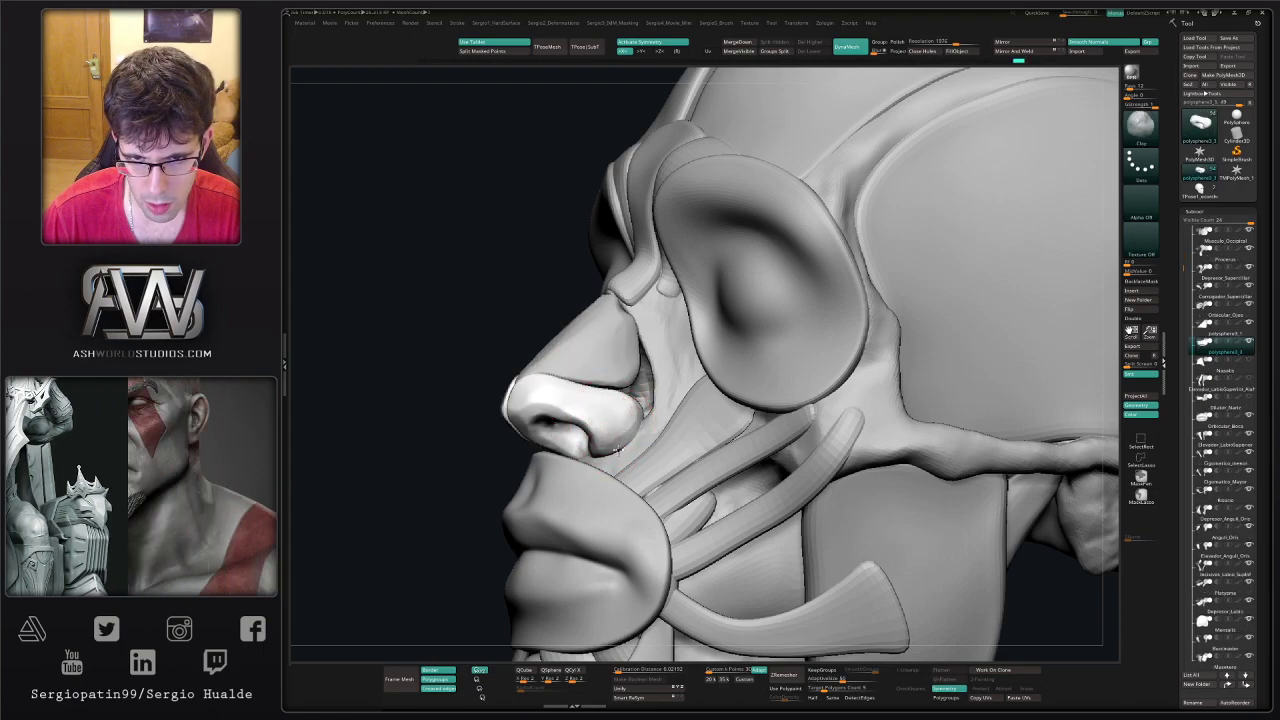
pyautogui.moveTo(609, 444); pyautogui.dragTo(632, 408, button='right')
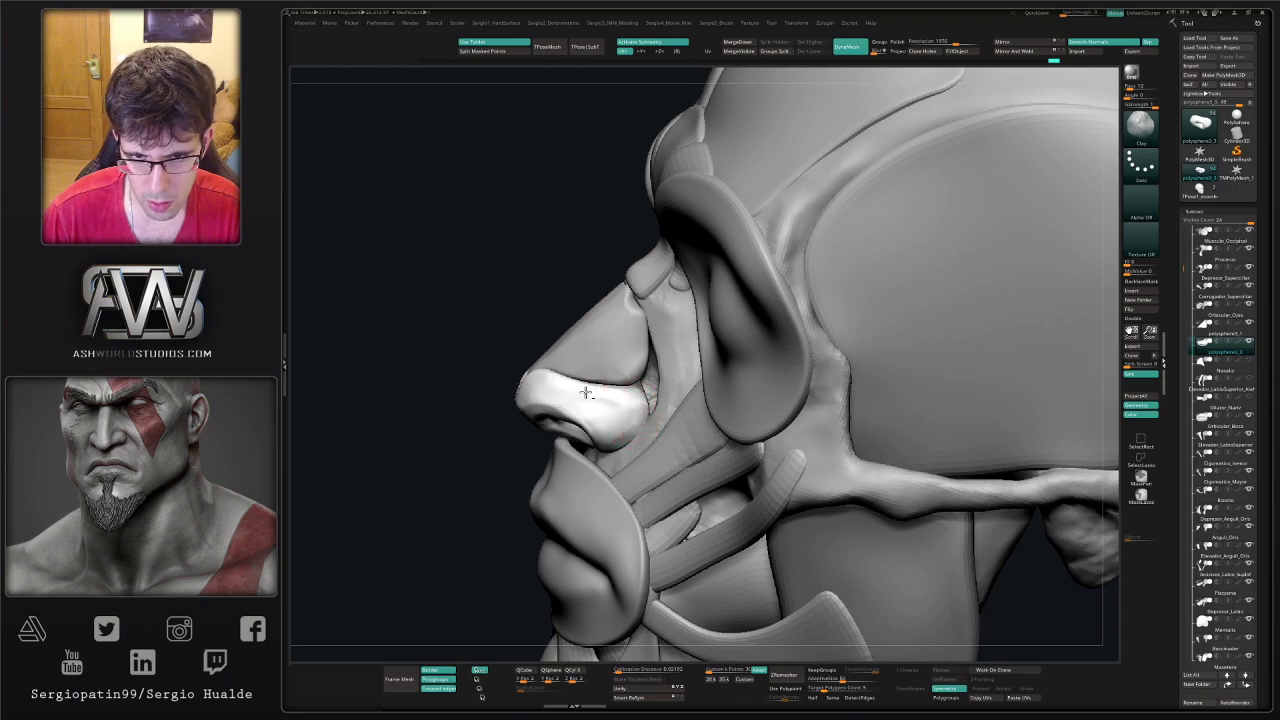
pyautogui.moveTo(627, 420); pyautogui.dragTo(623, 423)
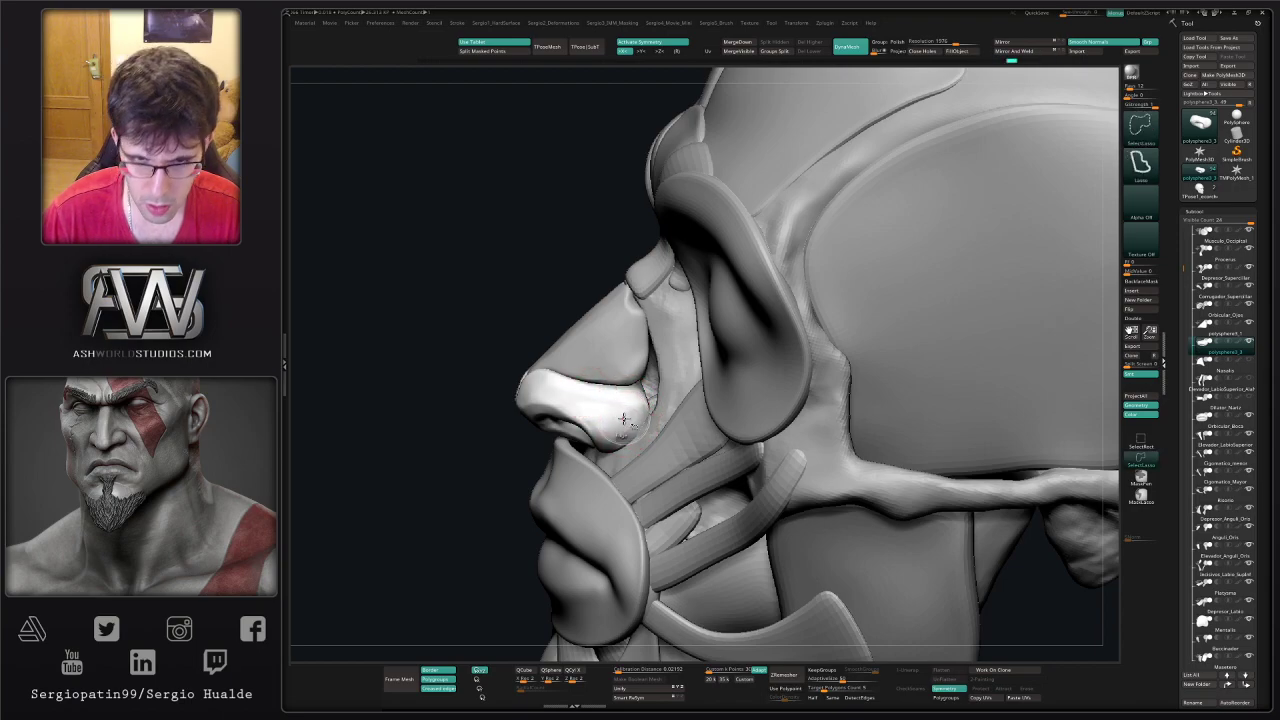
# - Flatten the underside of the nostril wing and open the nostril's lower rim with the TrimDynamic brush
pyautogui.press('b')
pyautogui.press('t')
pyautogui.press('d')
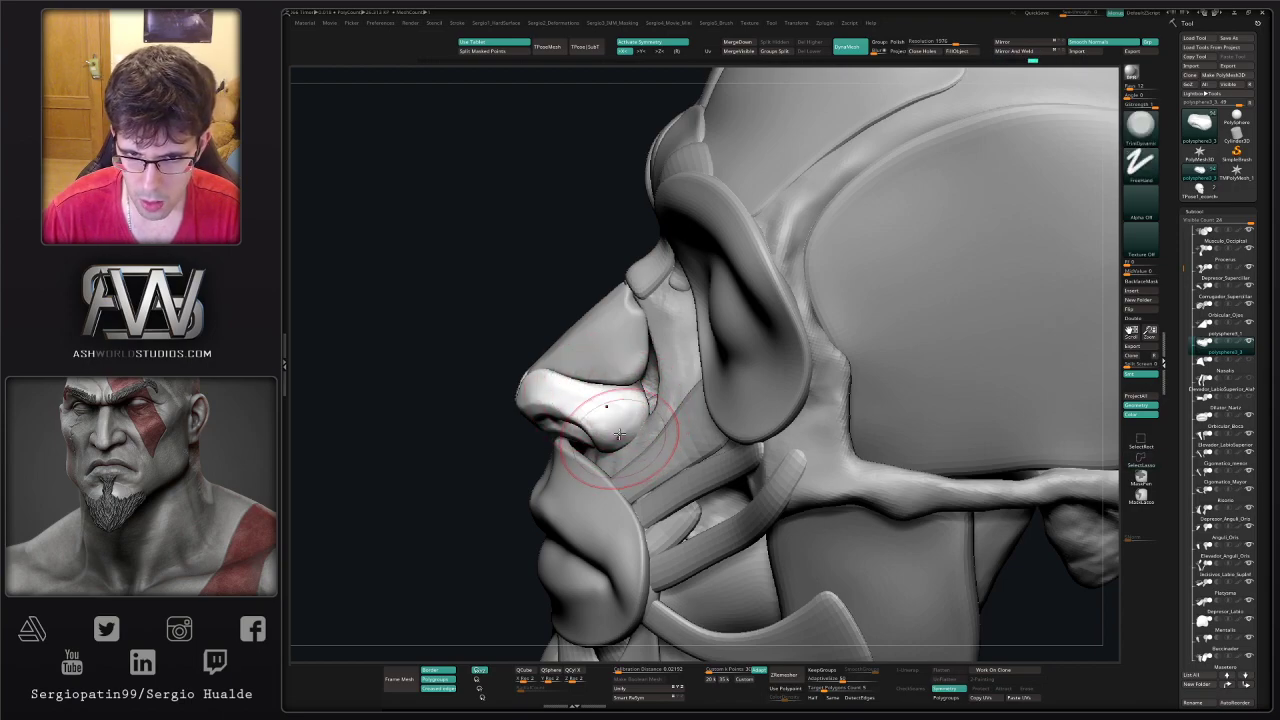
pyautogui.moveTo(605, 458)
pyautogui.mouseDown(button='right')
pyautogui.moveTo(596, 416)
pyautogui.moveTo(580, 438)
pyautogui.moveTo(543, 406)
pyautogui.moveTo(557, 443)
pyautogui.mouseUp(button='right')
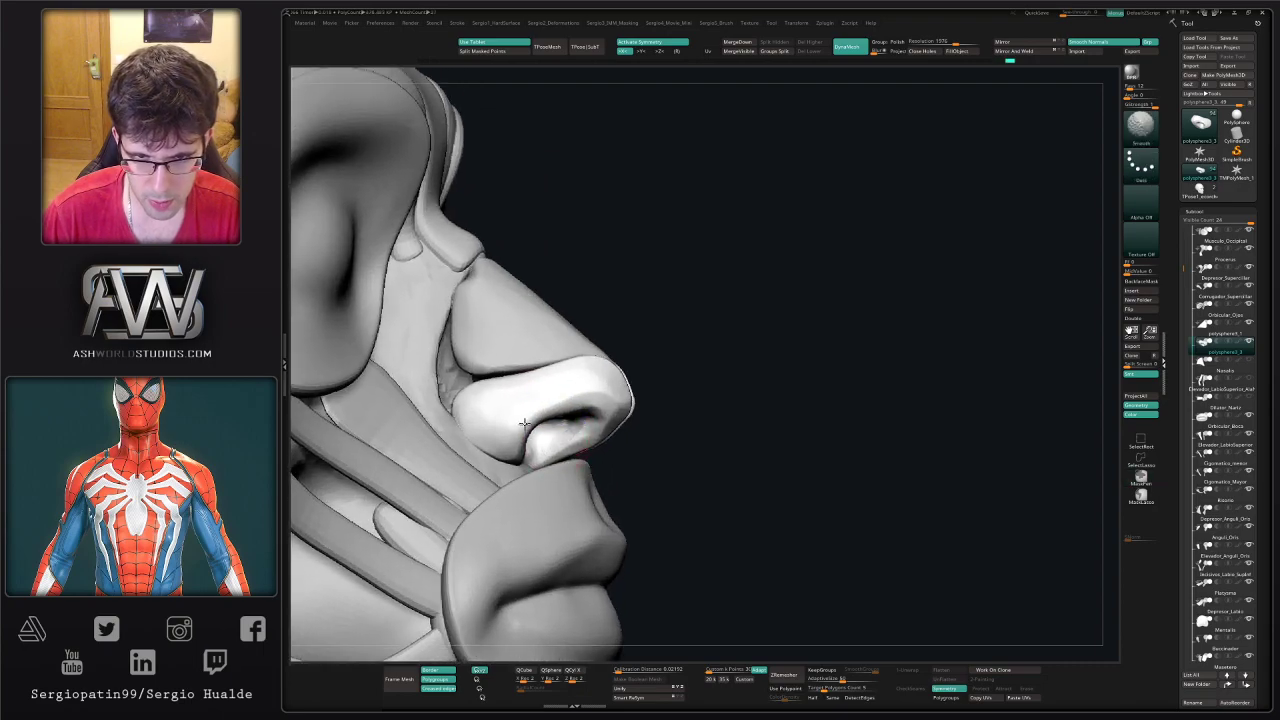
pyautogui.moveTo(543, 394); pyautogui.dragTo(548, 400, button='right')
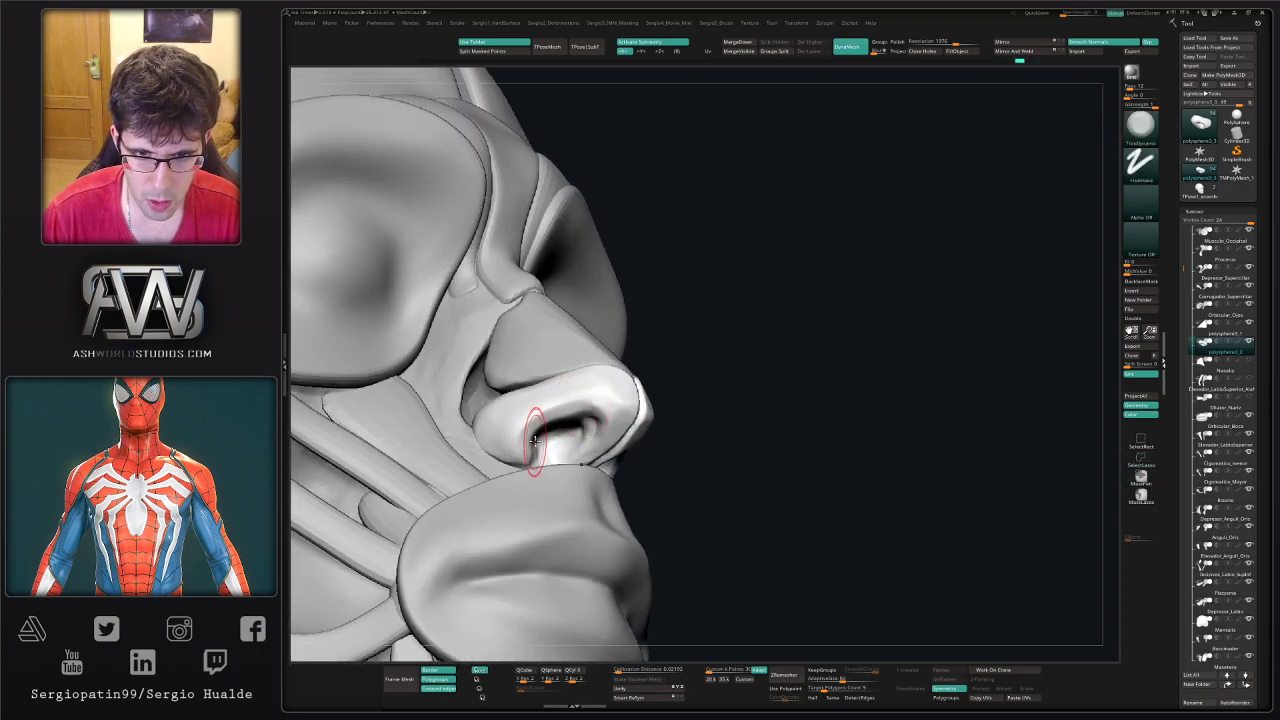
pyautogui.moveTo(534, 437)
pyautogui.mouseDown()
pyautogui.moveTo(596, 422)
pyautogui.moveTo(590, 448)
pyautogui.moveTo(597, 440)
pyautogui.mouseUp()
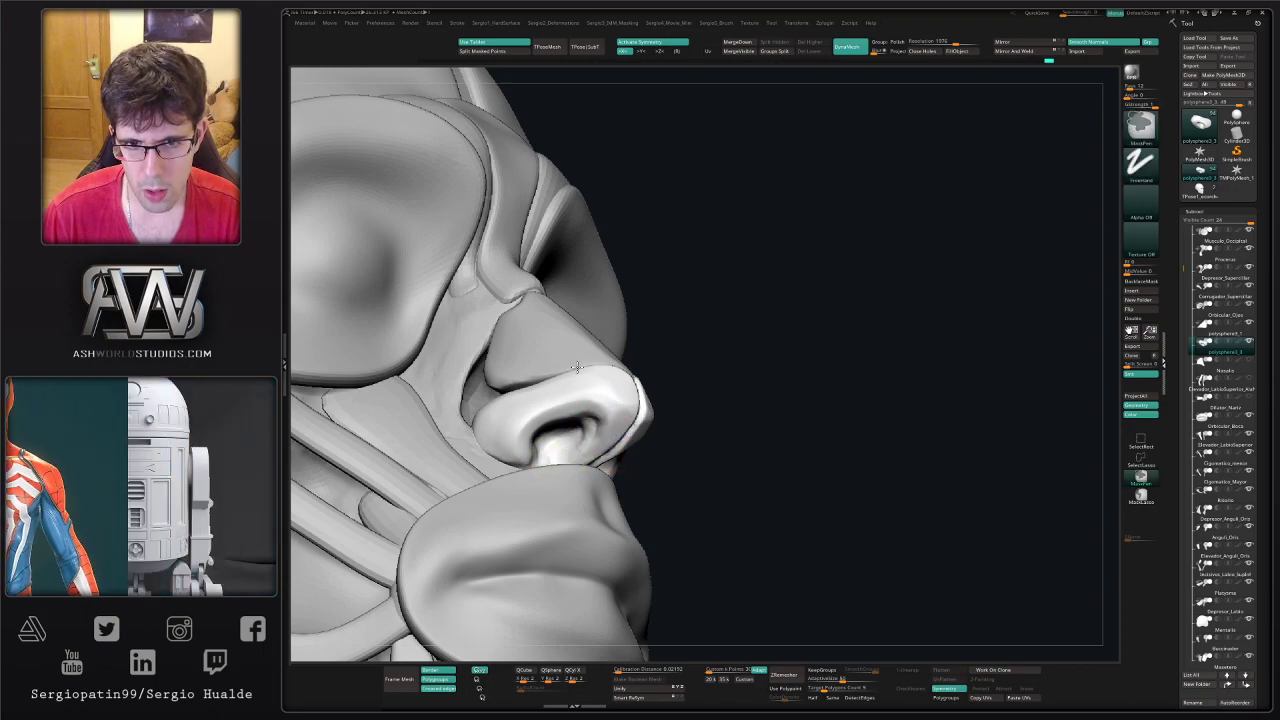
# - Shape the nostril's lower rim from the front and in profile with the Move brush
pyautogui.moveTo(690, 436)
pyautogui.mouseDown(button='right')
pyautogui.moveTo(591, 451)
pyautogui.moveTo(597, 419)
pyautogui.moveTo(602, 468)
pyautogui.mouseUp(button='right')
pyautogui.moveTo(602, 468)
pyautogui.mouseDown(button='right')
pyautogui.moveTo(560, 455)
pyautogui.moveTo(671, 434)
pyautogui.mouseUp(button='right')
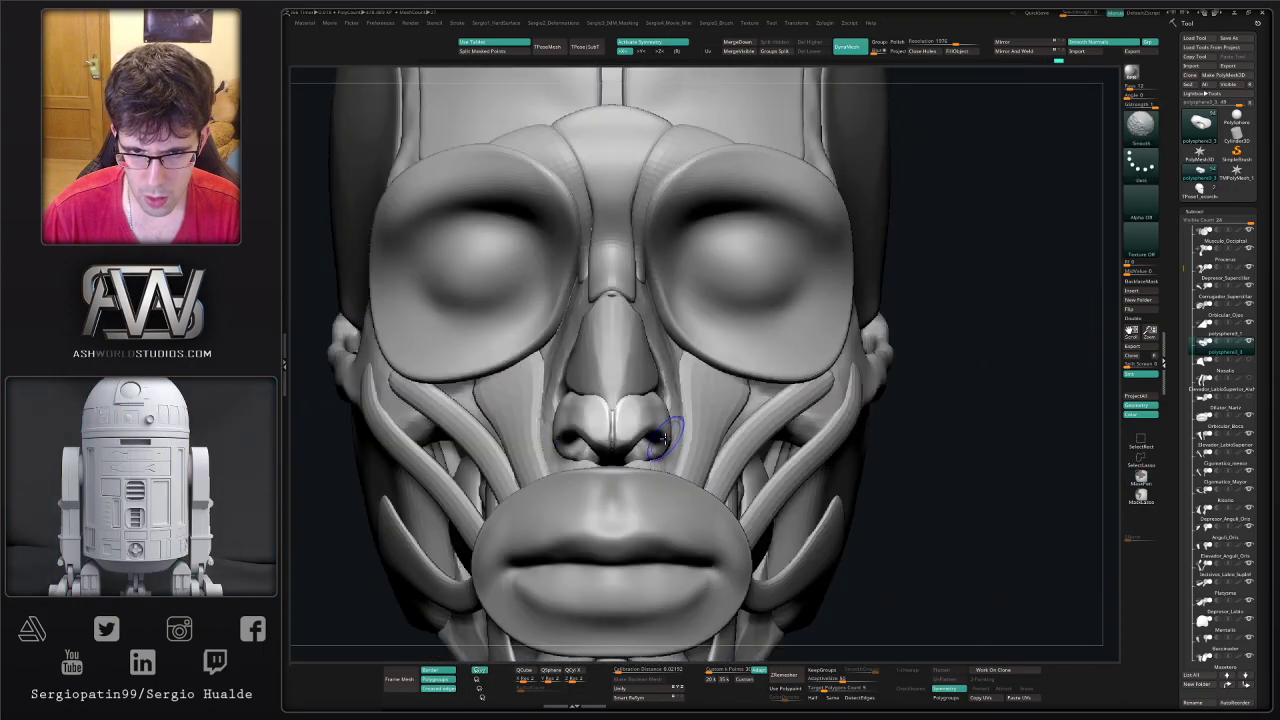
pyautogui.press('b')
pyautogui.press('m')
pyautogui.press('v')
pyautogui.moveTo(654, 437); pyautogui.dragTo(652, 455)
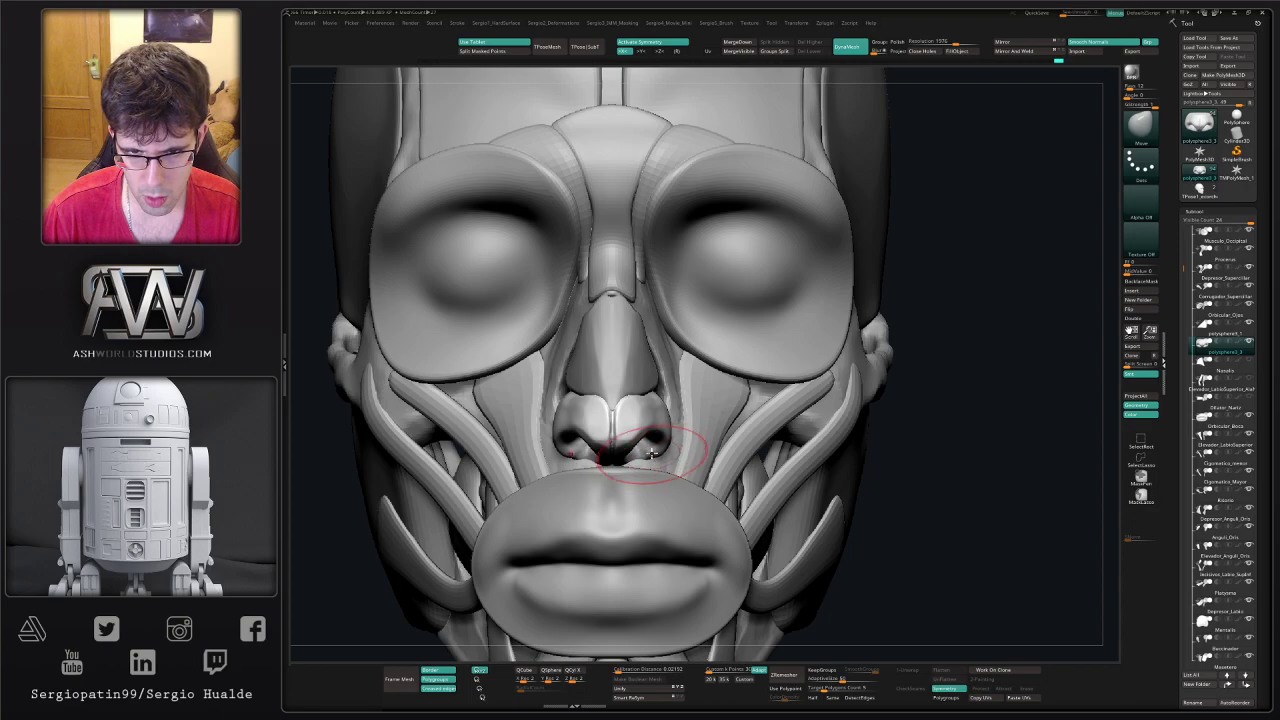
pyautogui.moveTo(661, 438); pyautogui.dragTo(628, 438, button='right')
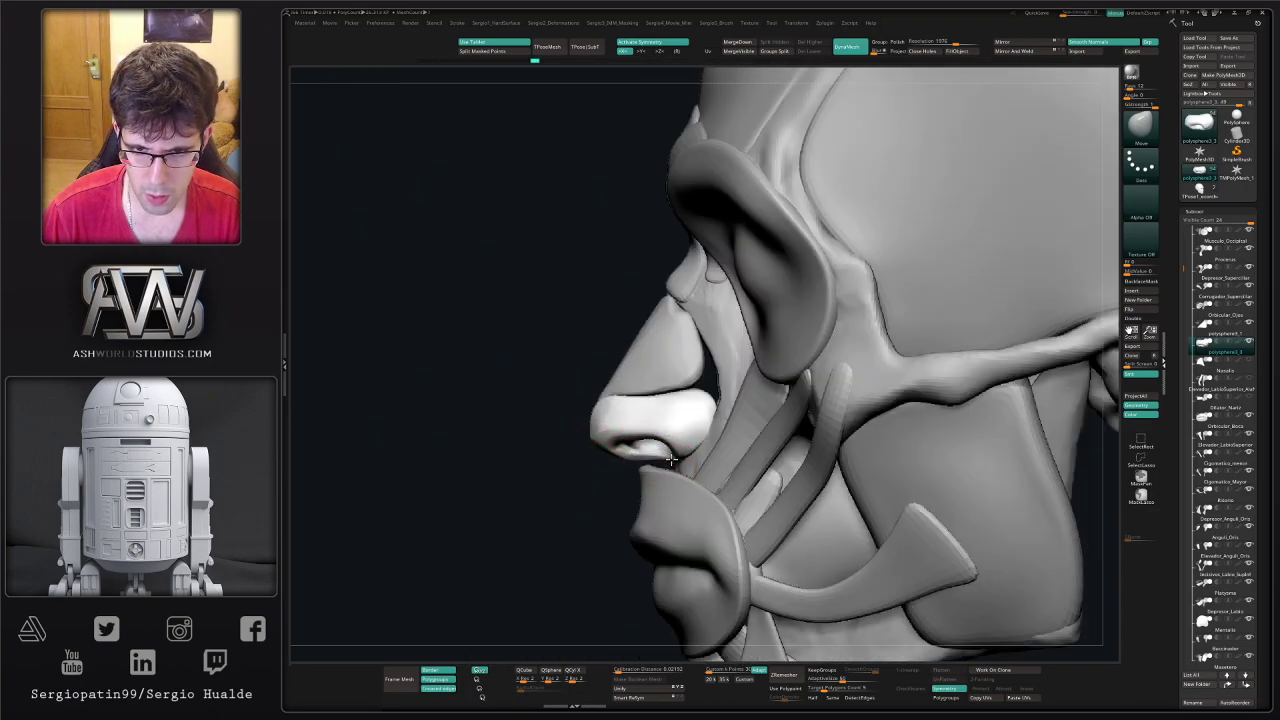
pyautogui.moveTo(652, 460); pyautogui.dragTo(660, 453)
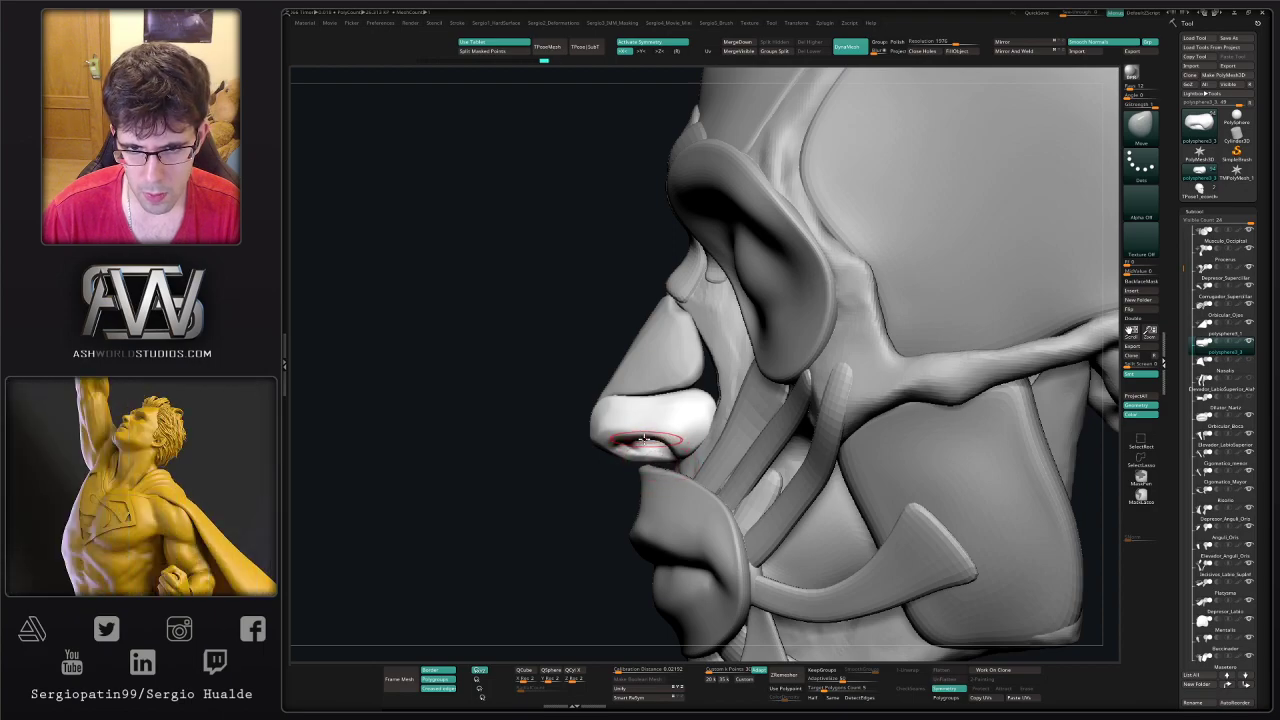
pyautogui.moveTo(591, 425)
pyautogui.mouseDown(button='right')
pyautogui.moveTo(597, 410)
pyautogui.moveTo(648, 426)
pyautogui.moveTo(596, 362)
pyautogui.mouseUp(button='right')
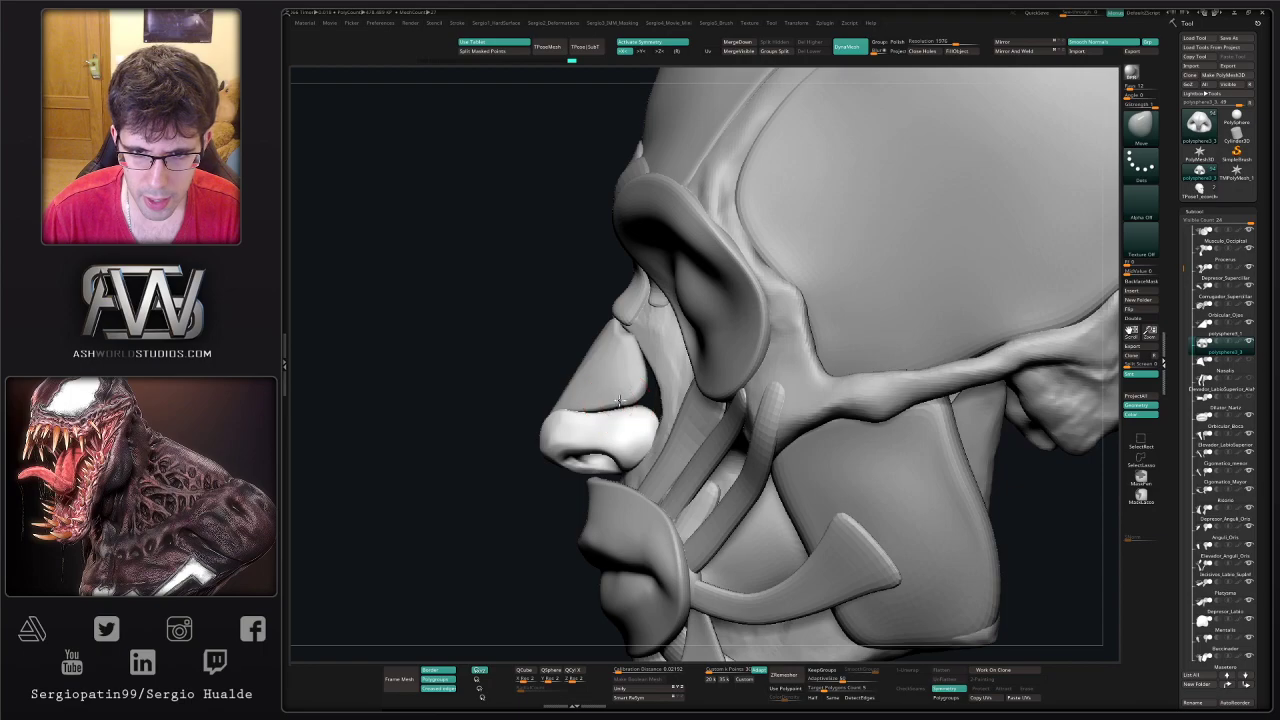
# - Select the upper nose piece, switch back to the lower one and isolate it
pyautogui.keyDown('alt'); pyautogui.click(620, 401); pyautogui.keyUp('alt')
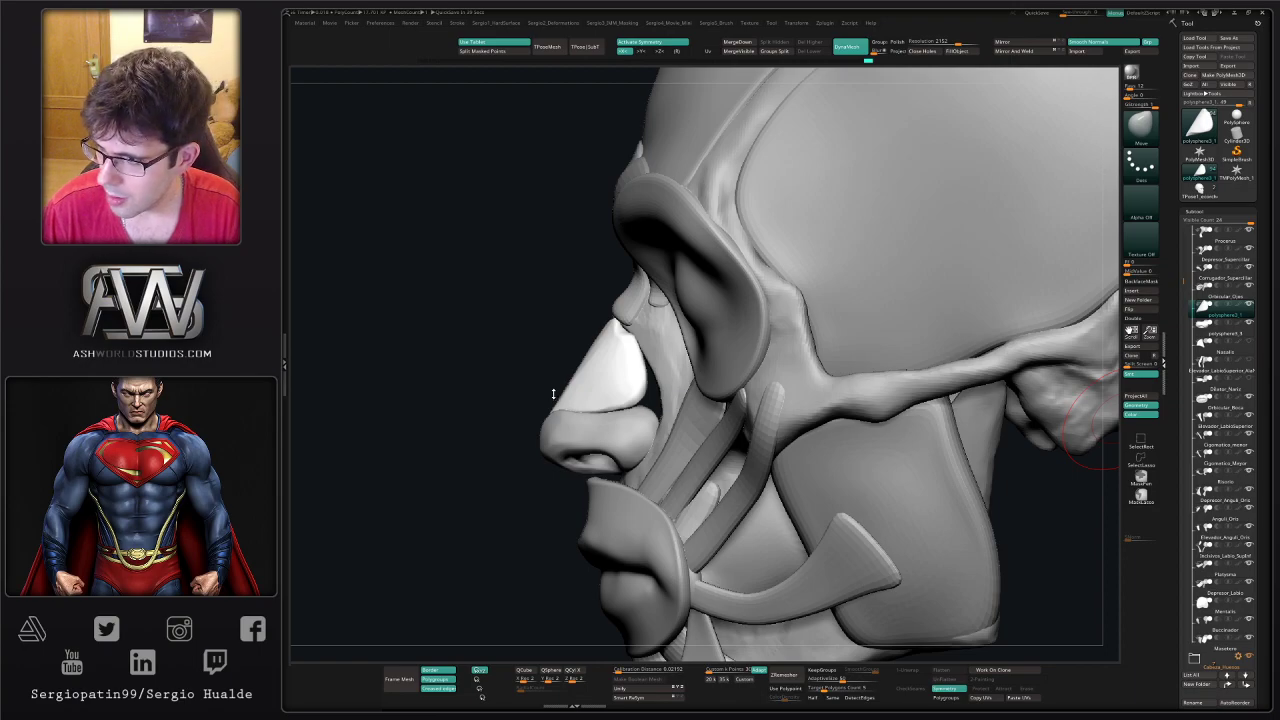
pyautogui.moveTo(551, 373)
pyautogui.mouseDown(button='right')
pyautogui.moveTo(560, 430)
pyautogui.moveTo(650, 430)
pyautogui.moveTo(593, 449)
pyautogui.moveTo(557, 429)
pyautogui.moveTo(586, 471)
pyautogui.moveTo(602, 468)
pyautogui.mouseUp(button='right')
pyautogui.keyDown('alt'); pyautogui.click(575, 436); pyautogui.keyUp('alt')
pyautogui.hotkey('alt', 's')
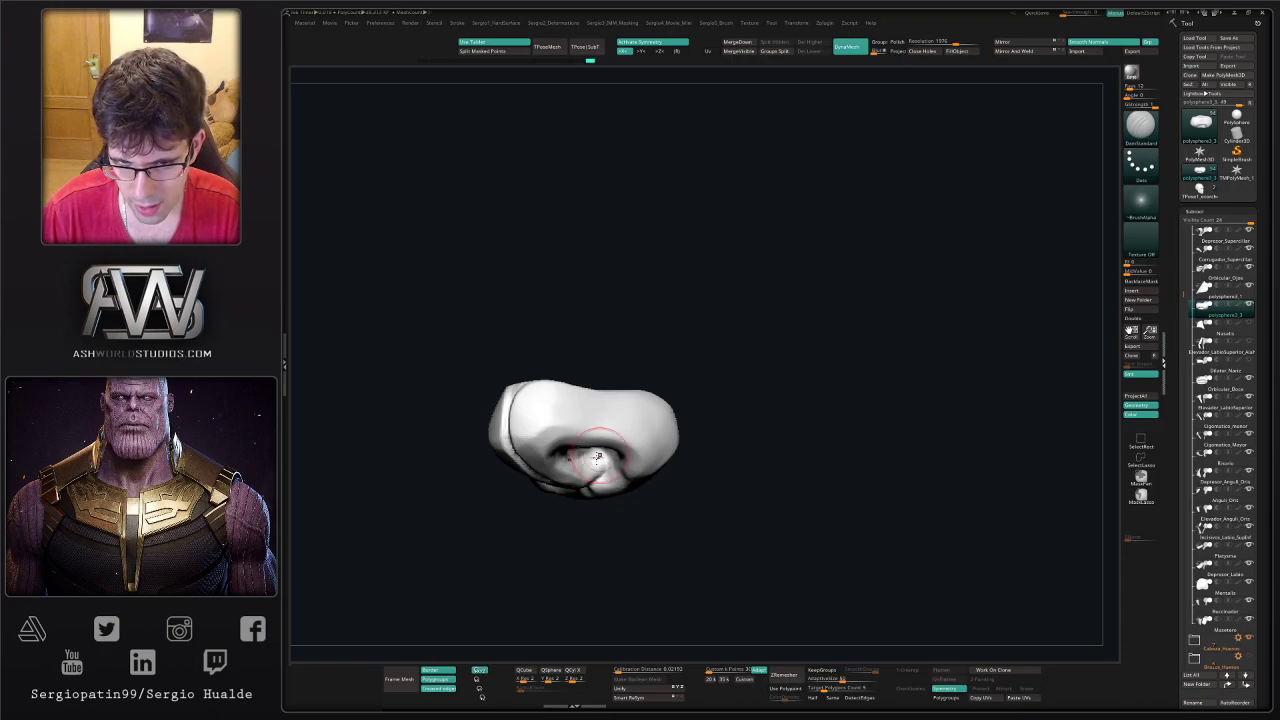
# - Carve the crease between the nostril wing and the nose tip on the lower nose piece with the DamStandard brush
pyautogui.moveTo(598, 456); pyautogui.dragTo(604, 460, button='right')
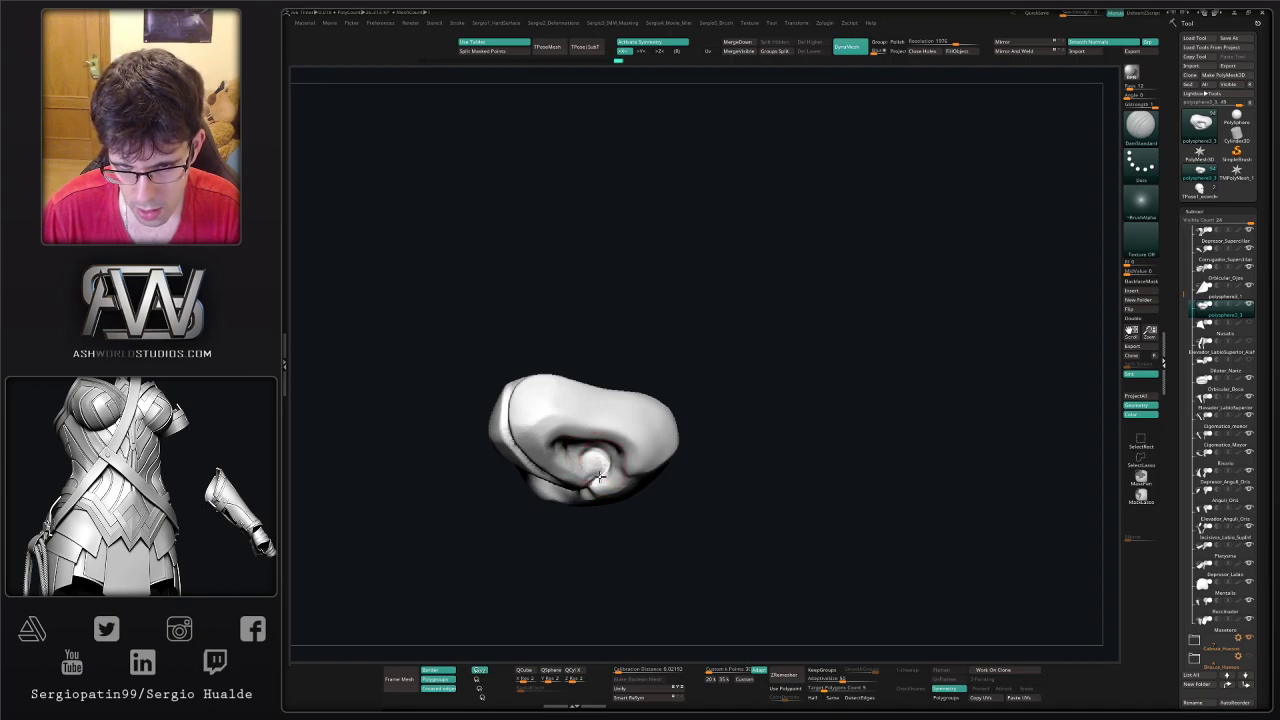
pyautogui.moveTo(605, 480); pyautogui.dragTo(569, 466, button='right')
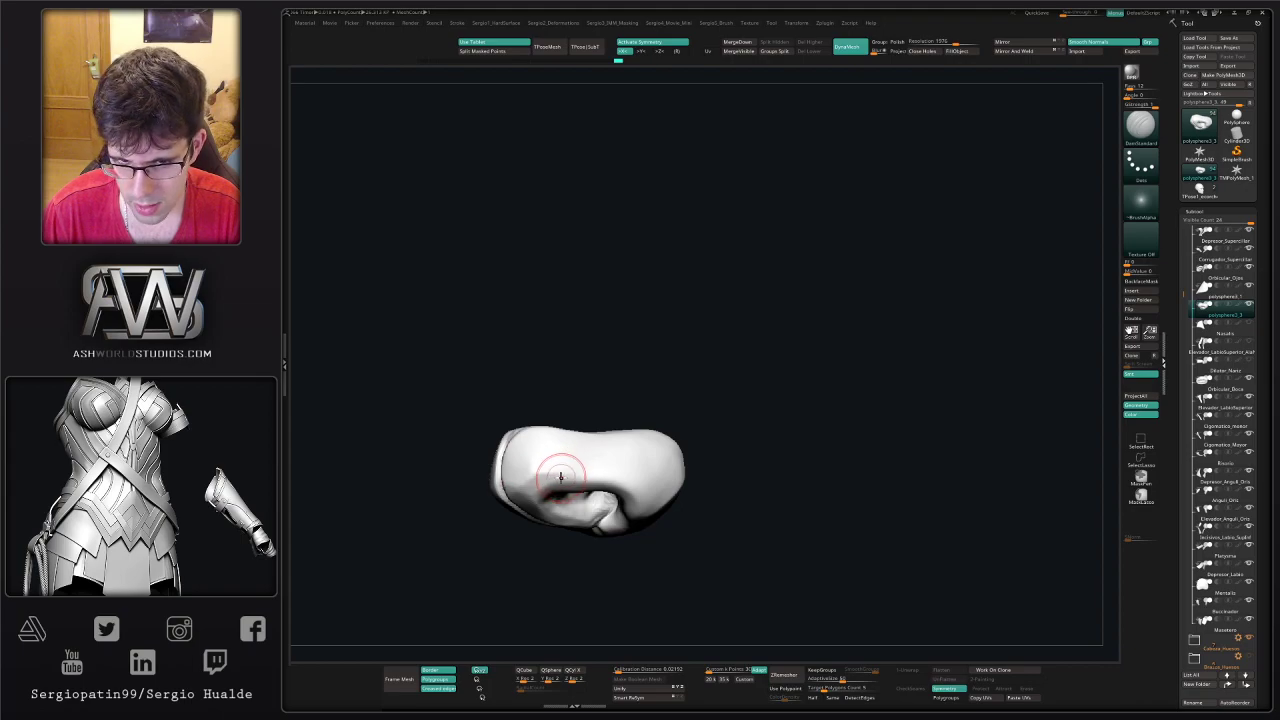
pyautogui.moveTo(597, 462); pyautogui.dragTo(591, 463, button='right')
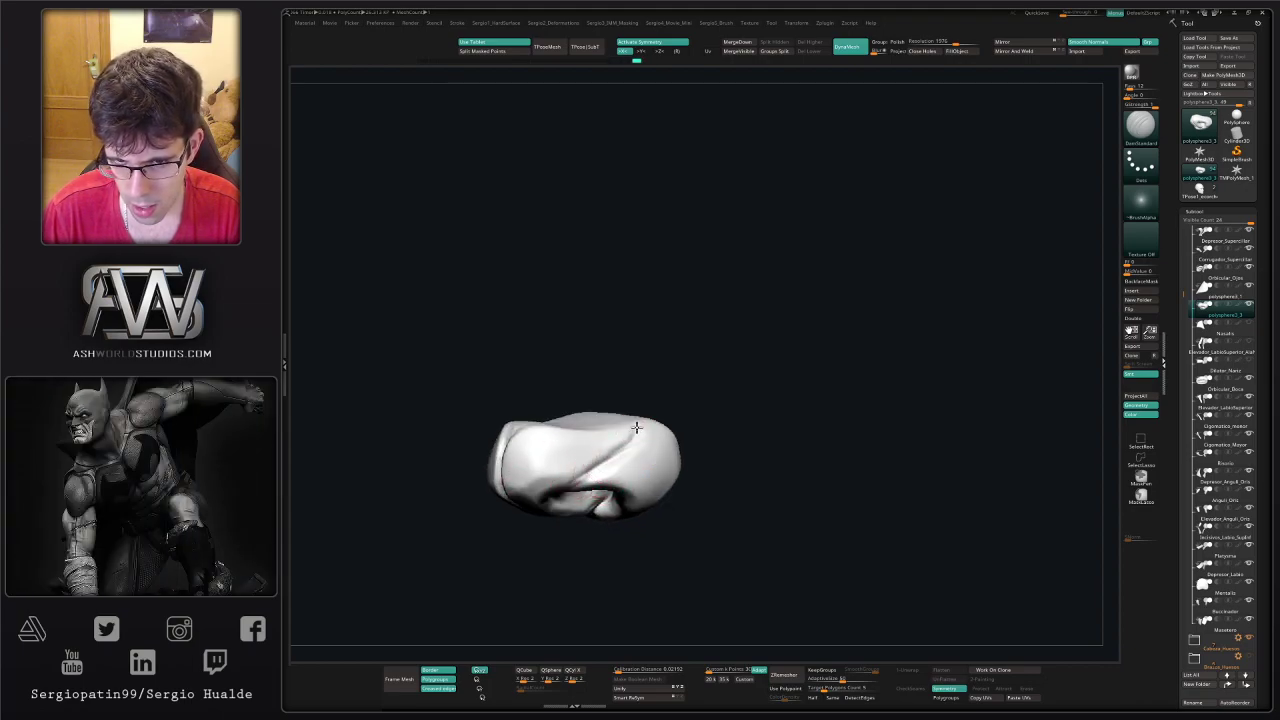
pyautogui.moveTo(636, 427); pyautogui.dragTo(631, 434, button='right')
pyautogui.moveTo(631, 434); pyautogui.dragTo(634, 429)
pyautogui.moveTo(633, 446); pyautogui.dragTo(634, 437, button='right')
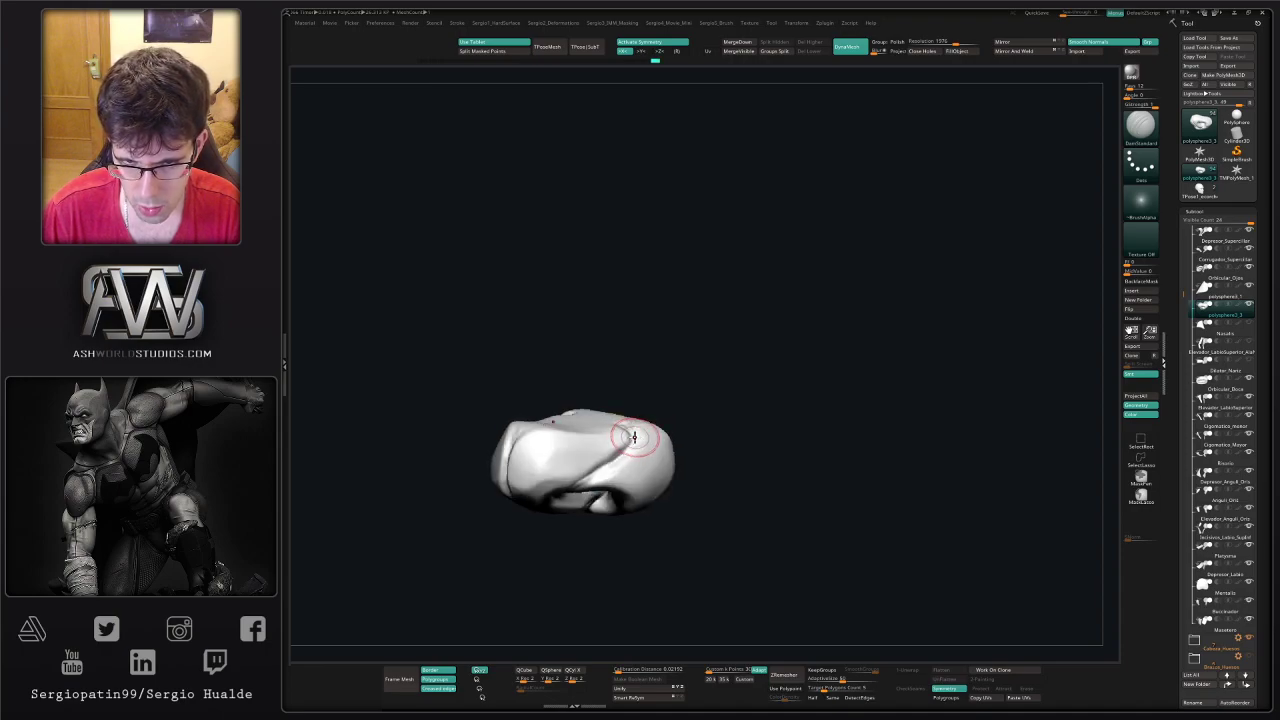
pyautogui.moveTo(566, 496)
pyautogui.mouseDown(button='right')
pyautogui.moveTo(589, 476)
pyautogui.moveTo(586, 457)
pyautogui.moveTo(588, 527)
pyautogui.moveTo(606, 497)
pyautogui.moveTo(582, 467)
pyautogui.moveTo(594, 506)
pyautogui.moveTo(651, 449)
pyautogui.moveTo(629, 454)
pyautogui.mouseUp(button='right')
# - Hide the nostril wing along the carved crease with a lasso selection and split the hidden part into a separate subtool
pyautogui.moveTo(610, 467)
pyautogui.keyDown('ctrl'); pyautogui.keyDown('shift'); pyautogui.mouseDown()
pyautogui.moveTo(528, 506)
pyautogui.moveTo(523, 576)
pyautogui.moveTo(674, 543)
pyautogui.moveTo(673, 518)
pyautogui.mouseUp(); pyautogui.keyUp('shift'); pyautogui.keyUp('ctrl')
pyautogui.moveTo(654, 483)
pyautogui.mouseDown(button='right')
pyautogui.moveTo(597, 509)
pyautogui.moveTo(605, 590)
pyautogui.moveTo(663, 503)
pyautogui.moveTo(665, 470)
pyautogui.moveTo(728, 417)
pyautogui.mouseUp(button='right')
pyautogui.click(779, 43)
pyautogui.keyDown('shift'); pyautogui.moveTo(644, 450); pyautogui.dragTo(650, 450, button='right'); pyautogui.keyUp('shift')
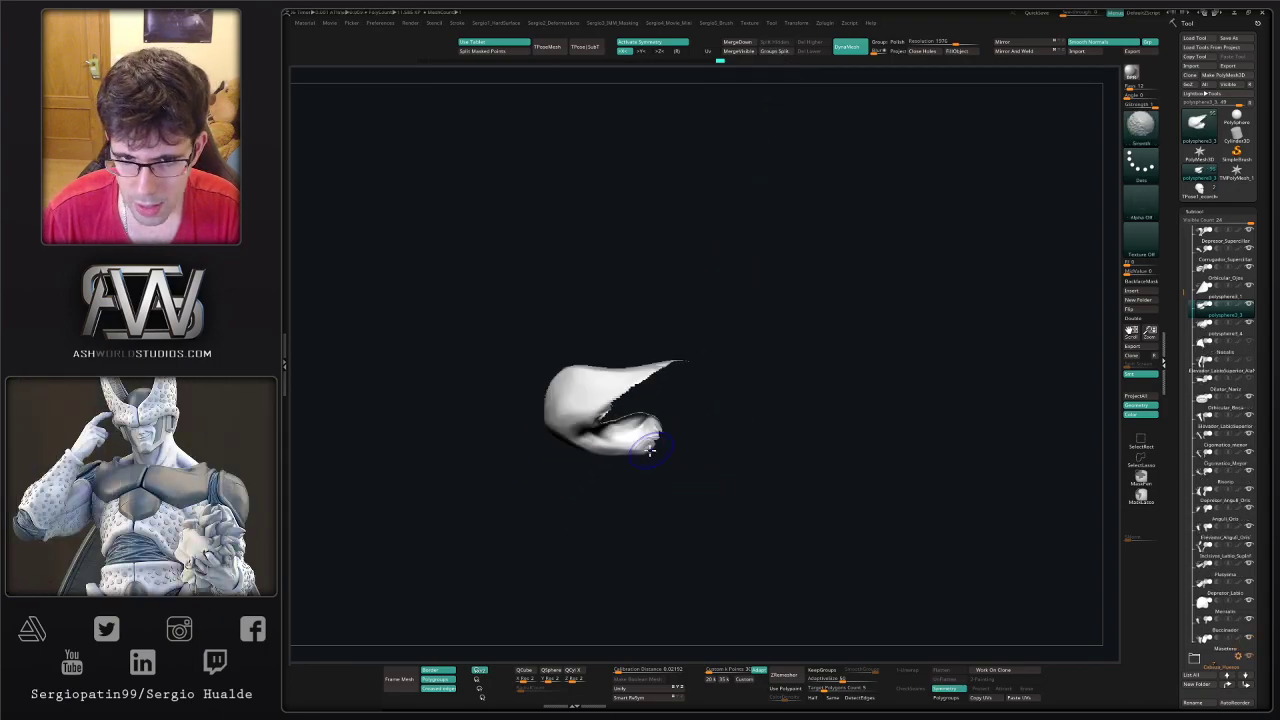
# - Hide the stray mesh fragments at the back of the nose tip piece with lasso selections
pyautogui.moveTo(690, 396); pyautogui.dragTo(711, 429, button='right')
pyautogui.keyDown('ctrl'); pyautogui.keyDown('alt'); pyautogui.keyDown('shift'); pyautogui.moveTo(690, 388); pyautogui.dragTo(677, 449); pyautogui.keyUp('shift'); pyautogui.keyUp('alt'); pyautogui.keyUp('ctrl')
pyautogui.moveTo(677, 449)
pyautogui.mouseDown(button='right')
pyautogui.moveTo(645, 415)
pyautogui.moveTo(718, 441)
pyautogui.mouseUp(button='right')
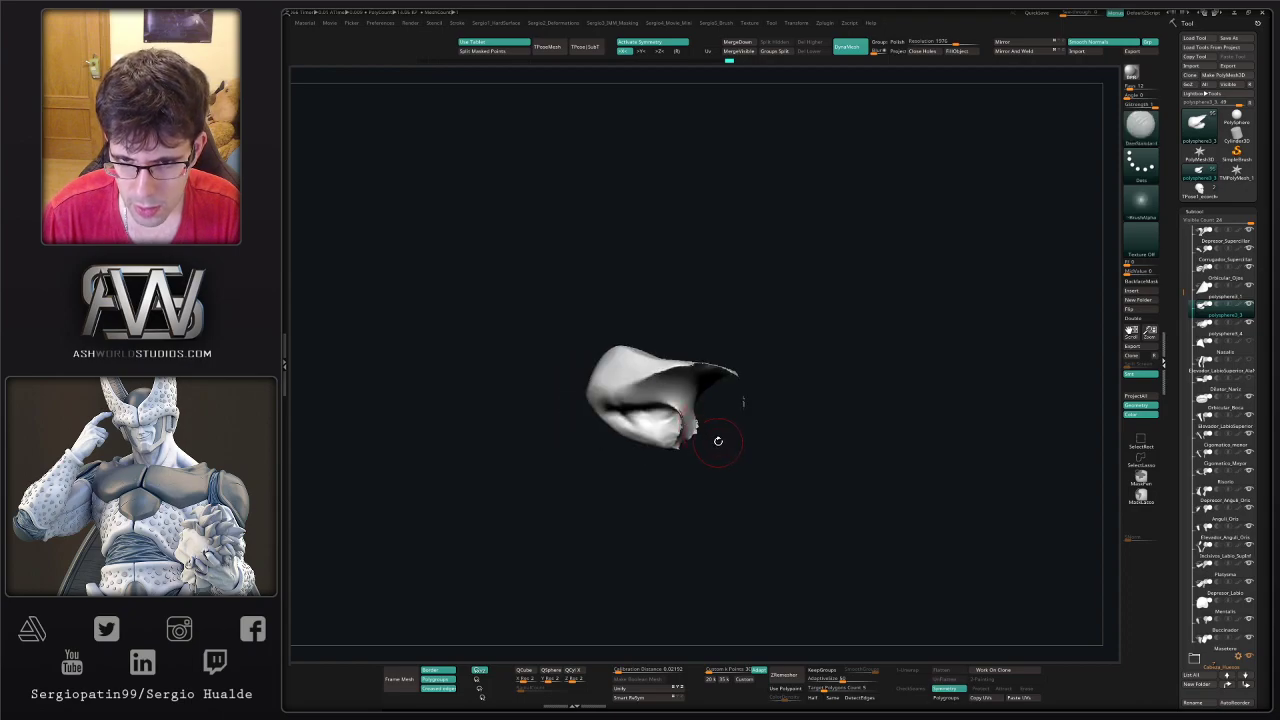
pyautogui.keyDown('ctrl'); pyautogui.keyDown('alt'); pyautogui.keyDown('shift'); pyautogui.moveTo(764, 391); pyautogui.dragTo(765, 437); pyautogui.keyUp('shift'); pyautogui.keyUp('alt'); pyautogui.keyUp('ctrl')
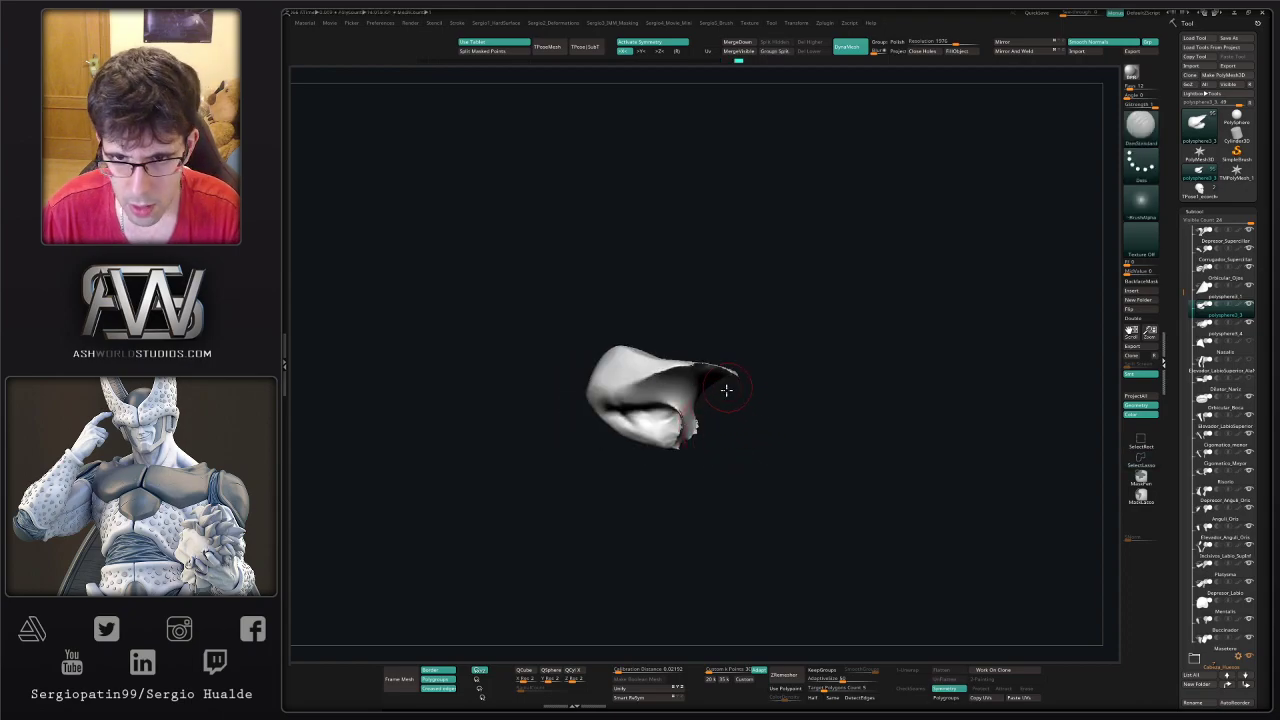
# - Smooth the ragged cut edges of the nose tip piece and remesh it with DynaMesh
pyautogui.moveTo(727, 390); pyautogui.dragTo(738, 400, button='right')
pyautogui.keyDown('shift'); pyautogui.moveTo(732, 374); pyautogui.dragTo(724, 375); pyautogui.keyUp('shift')
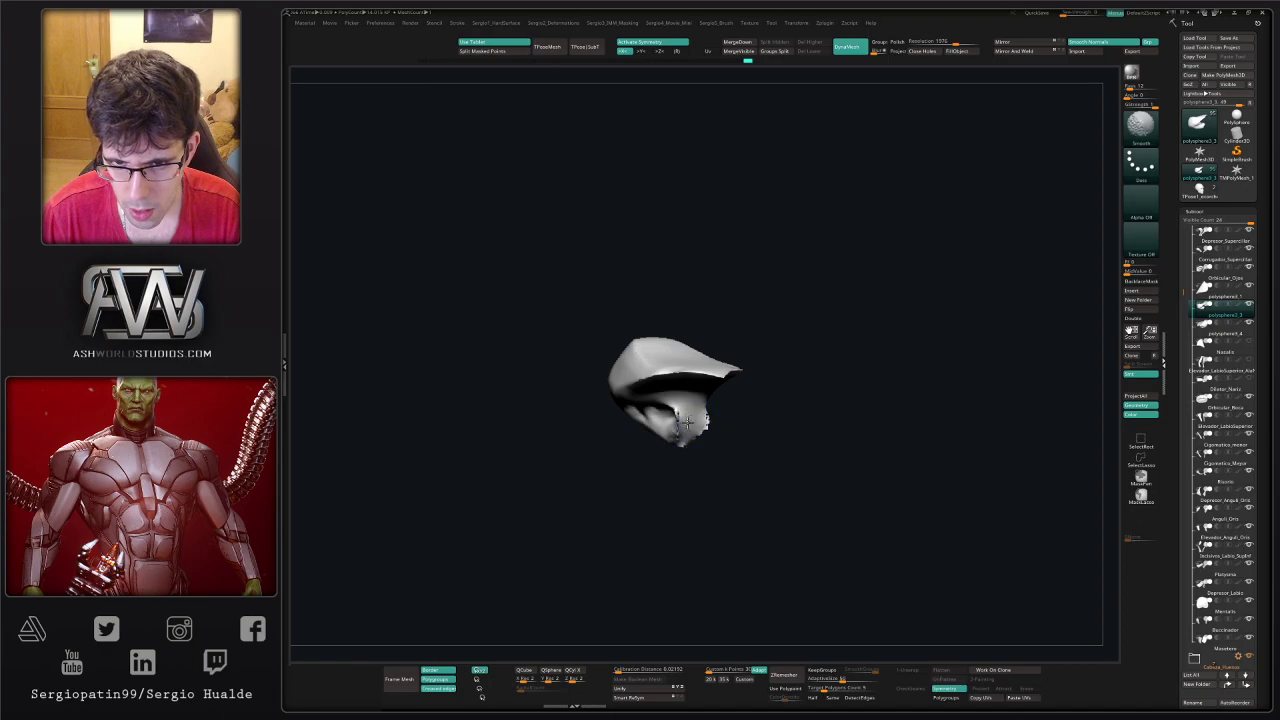
pyautogui.keyDown('shift'); pyautogui.moveTo(688, 422); pyautogui.dragTo(671, 396); pyautogui.keyUp('shift')
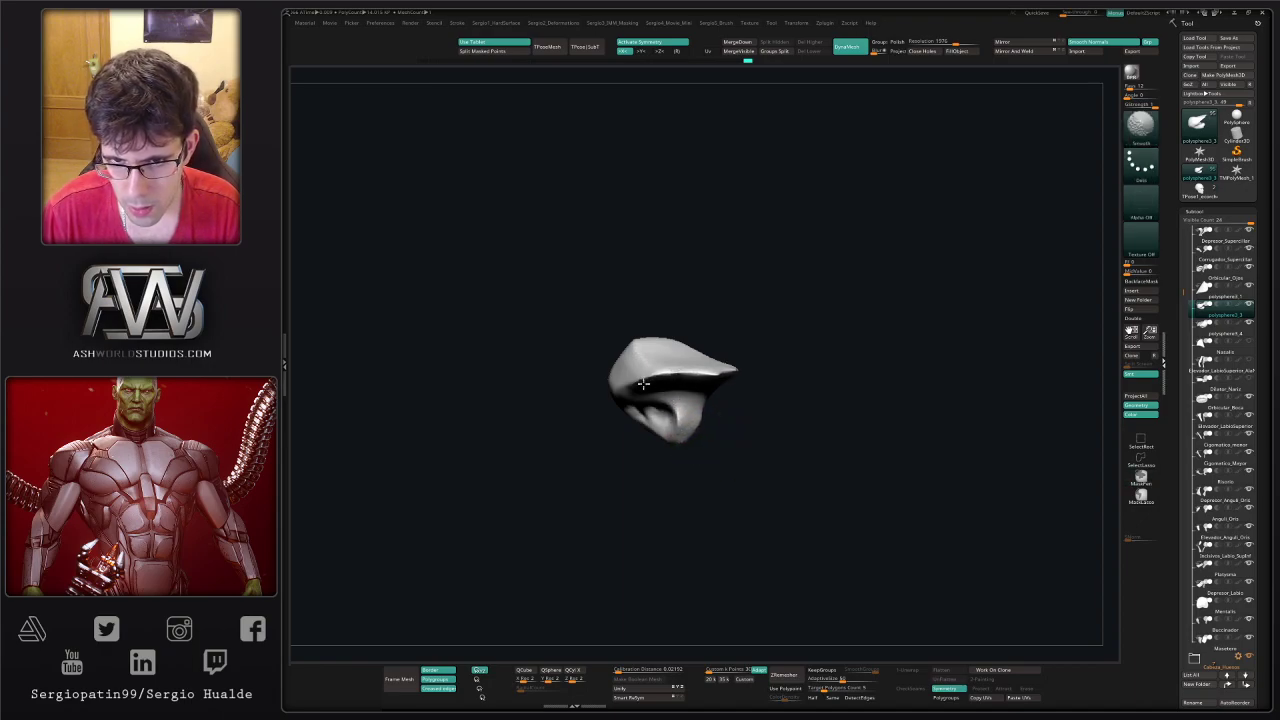
pyautogui.keyDown('ctrl'); pyautogui.moveTo(763, 449); pyautogui.dragTo(774, 460); pyautogui.keyUp('ctrl')
# - Select the split-off nostril wing piece, isolate it and close its open cut by remeshing with DynaMesh
pyautogui.moveTo(740, 432); pyautogui.dragTo(763, 429, button='right')
pyautogui.hotkey('alt', 's')
pyautogui.moveTo(677, 420); pyautogui.dragTo(686, 405, button='right')
pyautogui.keyDown('alt'); pyautogui.click(686, 405); pyautogui.keyUp('alt')
pyautogui.hotkey('alt', 's')
pyautogui.moveTo(648, 352); pyautogui.dragTo(668, 440, button='right')
pyautogui.keyDown('ctrl'); pyautogui.moveTo(675, 493); pyautogui.dragTo(686, 504); pyautogui.keyUp('ctrl')
pyautogui.moveTo(684, 430); pyautogui.dragTo(689, 394, button='right')
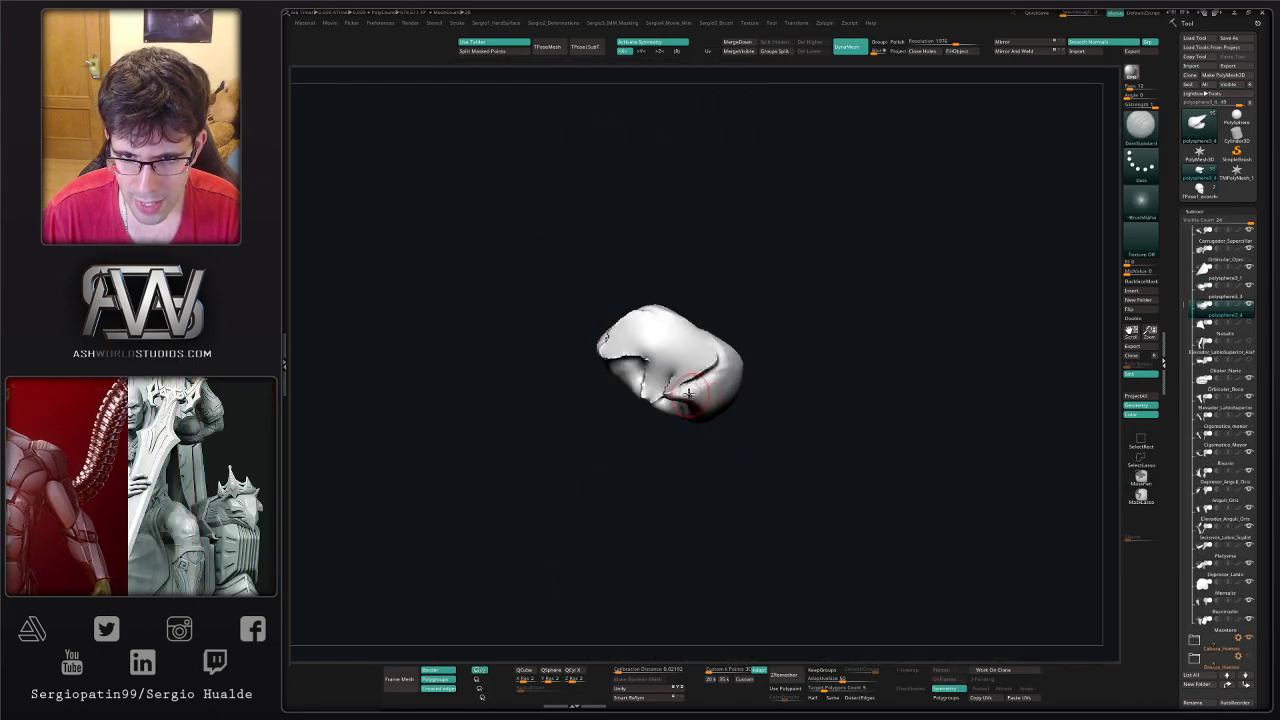
# - Smooth the nostril wing piece's cut edges and flatten its cut faces with the TrimDynamic brush
pyautogui.keyDown('shift'); pyautogui.moveTo(689, 394); pyautogui.dragTo(692, 381); pyautogui.keyUp('shift')
pyautogui.moveTo(690, 373); pyautogui.dragTo(697, 404, button='right')
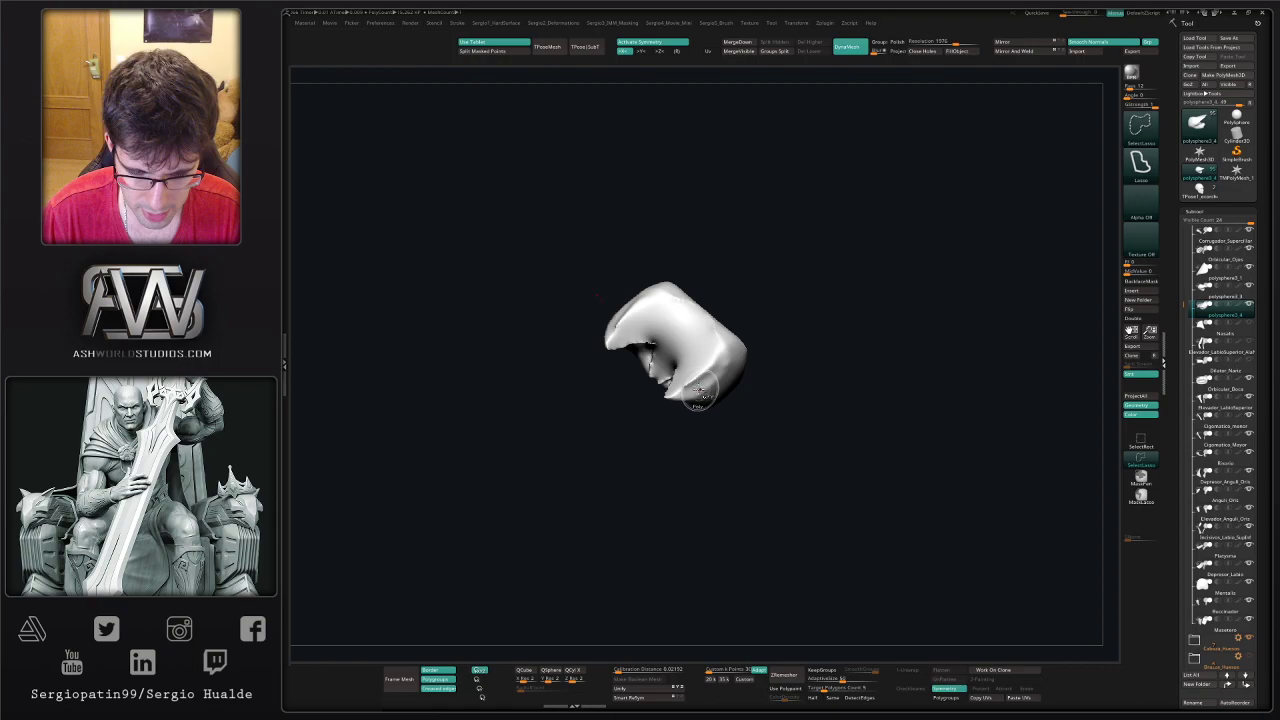
pyautogui.hotkey('ctrl', '2')
pyautogui.press('s')
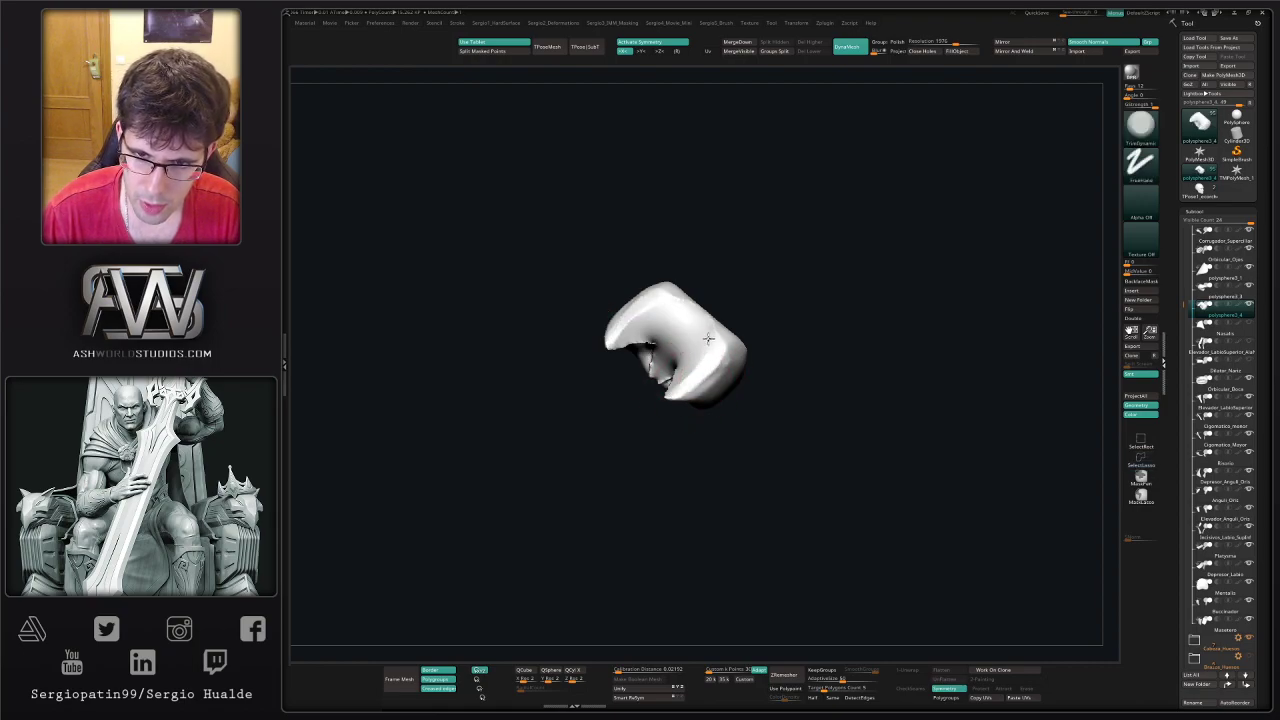
pyautogui.moveTo(651, 412); pyautogui.dragTo(672, 392, button='right')
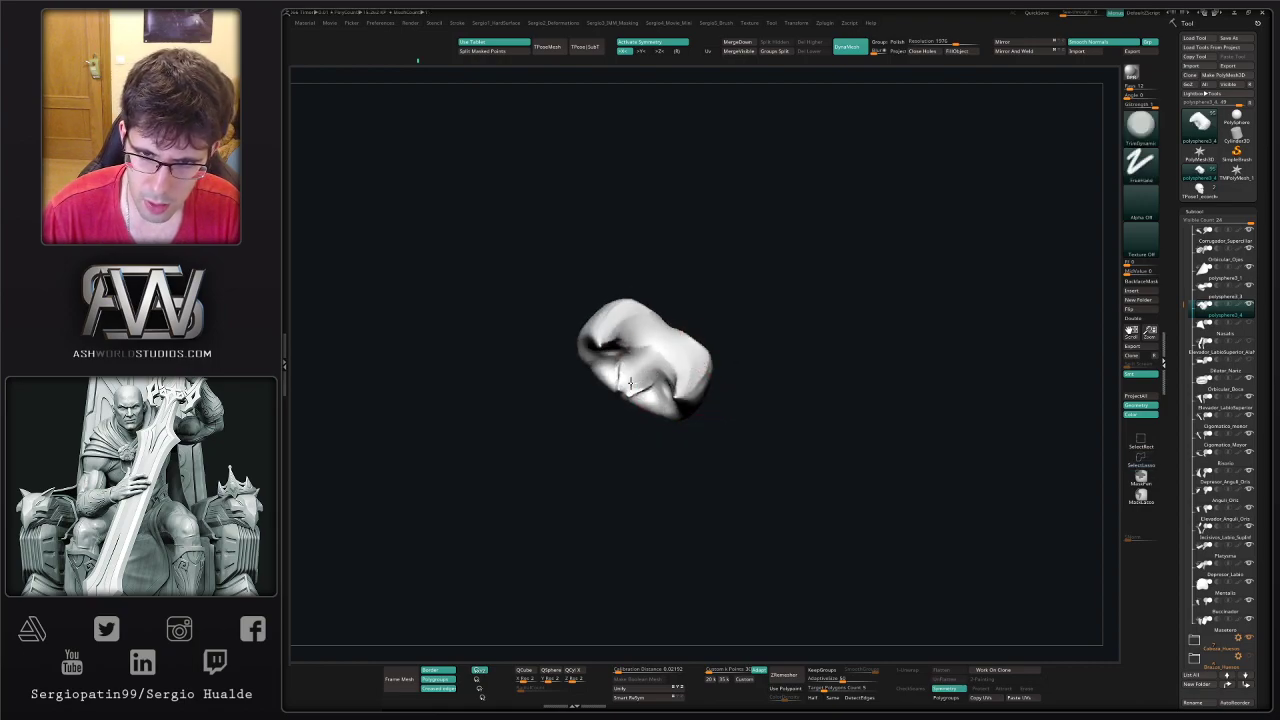
pyautogui.moveTo(649, 346); pyautogui.dragTo(682, 388)
pyautogui.moveTo(686, 391); pyautogui.dragTo(676, 376, button='right')
pyautogui.keyDown('shift'); pyautogui.moveTo(676, 376); pyautogui.dragTo(688, 396); pyautogui.keyUp('shift')
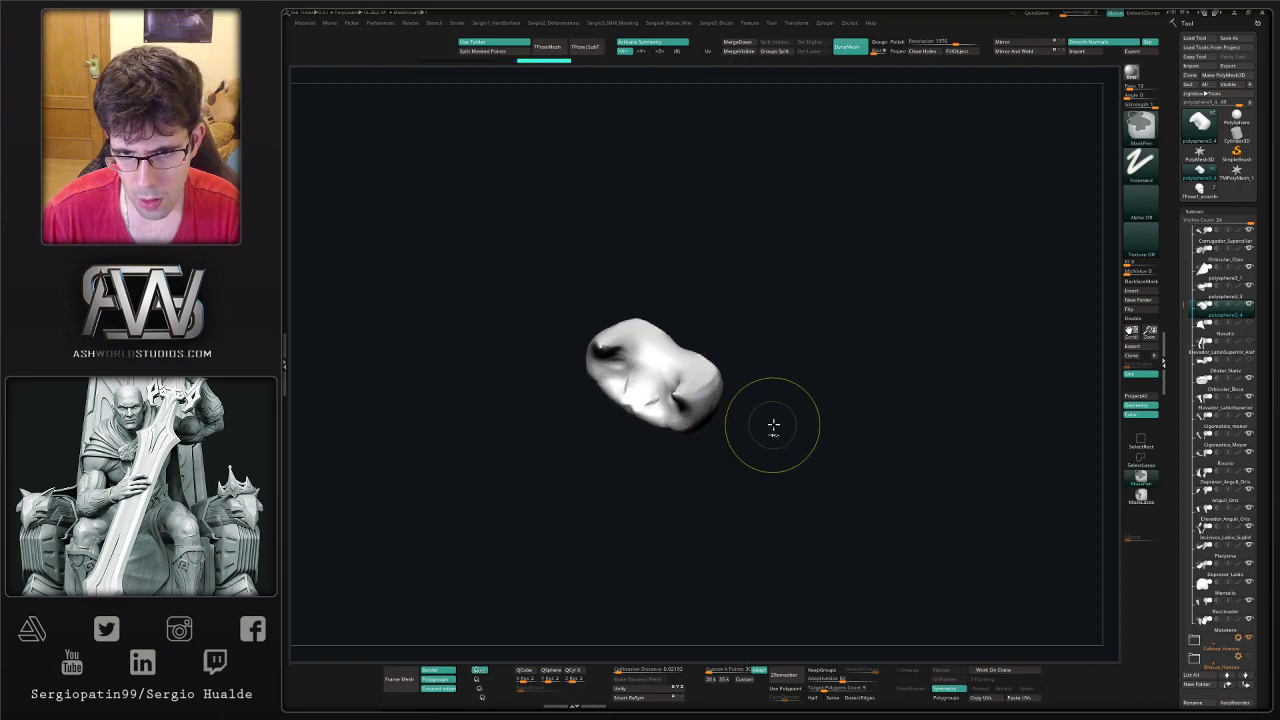
# - Show the whole head again and adjust the front edge of the nostril wing with the Move brush
pyautogui.moveTo(772, 426); pyautogui.dragTo(718, 346, button='right')
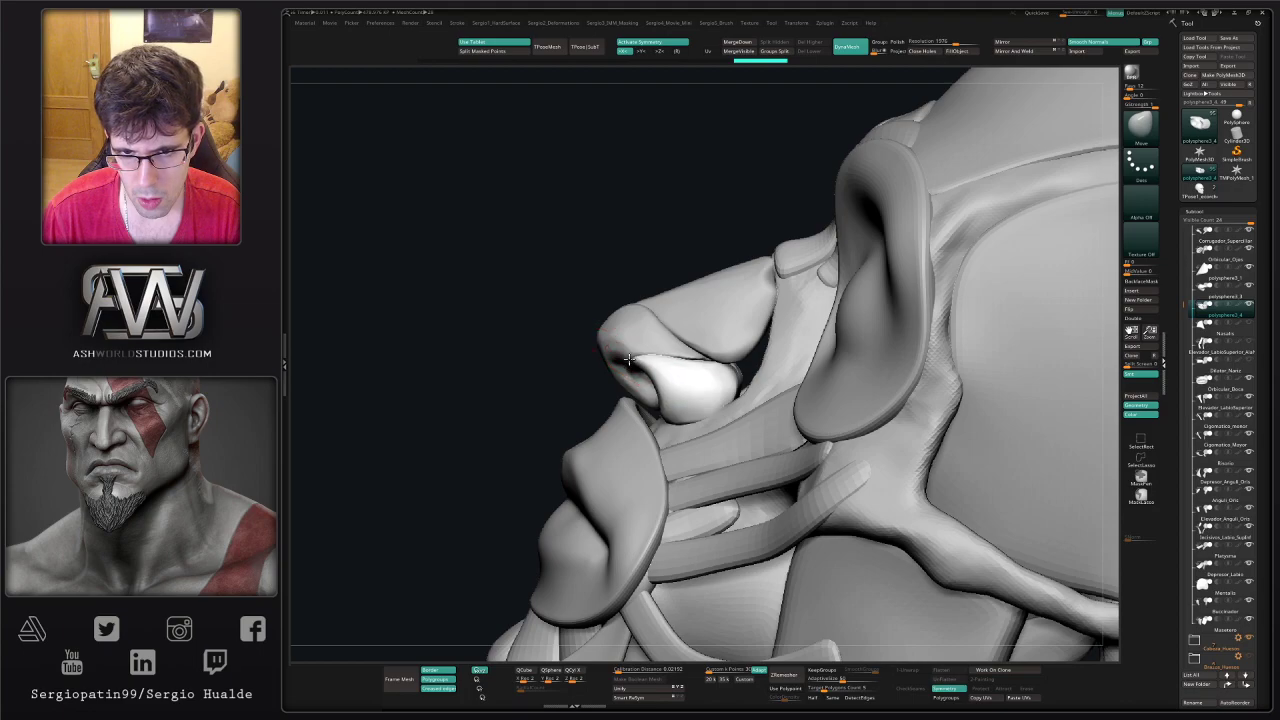
pyautogui.moveTo(629, 359); pyautogui.dragTo(632, 360)
pyautogui.moveTo(672, 371); pyautogui.dragTo(712, 376, button='right')
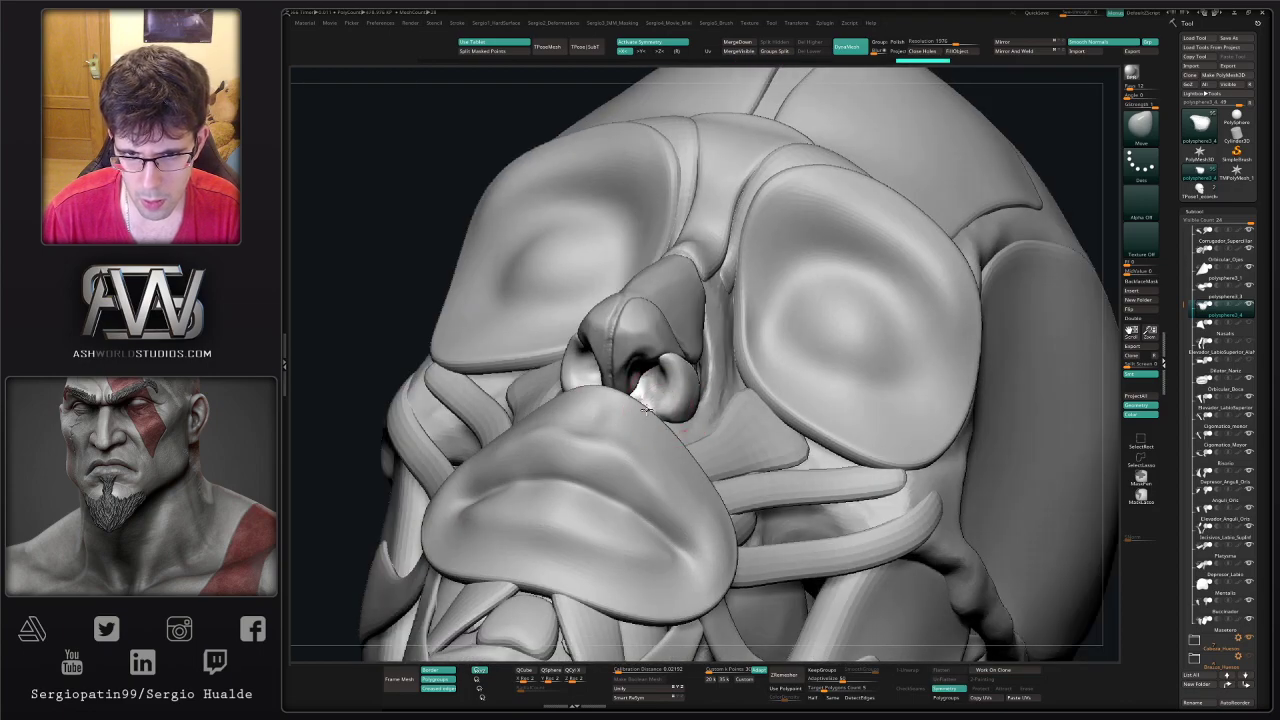
# - Build up the underside of the nostril wing with the Clay brush and smooth it with the piece isolated
pyautogui.moveTo(580, 420)
pyautogui.mouseDown(button='right')
pyautogui.moveTo(651, 423)
pyautogui.moveTo(651, 468)
pyautogui.mouseUp(button='right')
pyautogui.press('b')
pyautogui.press('c')
pyautogui.press('l')
pyautogui.moveTo(644, 406); pyautogui.dragTo(648, 404)
pyautogui.hotkey('alt', 's')
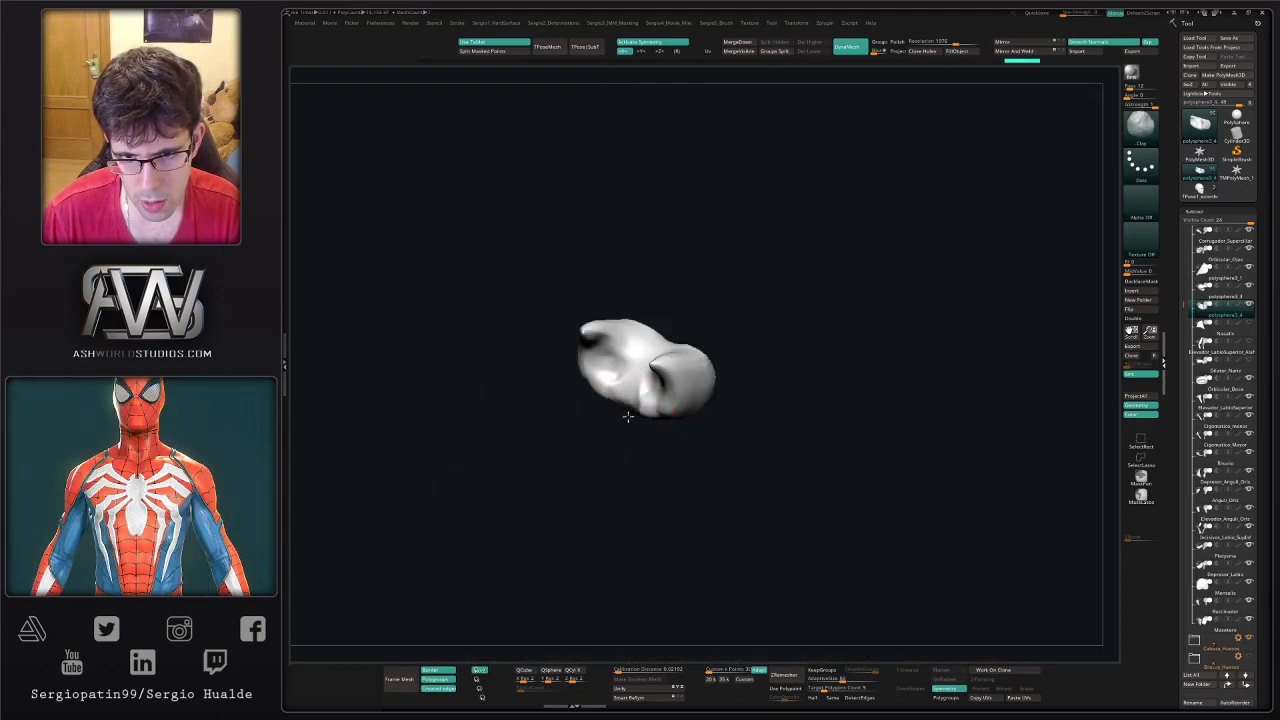
pyautogui.keyDown('shift'); pyautogui.moveTo(645, 412); pyautogui.dragTo(648, 402); pyautogui.keyUp('shift')
pyautogui.hotkey('alt', 's')
pyautogui.moveTo(651, 431); pyautogui.dragTo(632, 396, button='right')
# - Reshape the lower front edge of the nostril wing with the Move brush, checking it in profile and from the front
pyautogui.press('b')
pyautogui.press('m')
pyautogui.press('v')
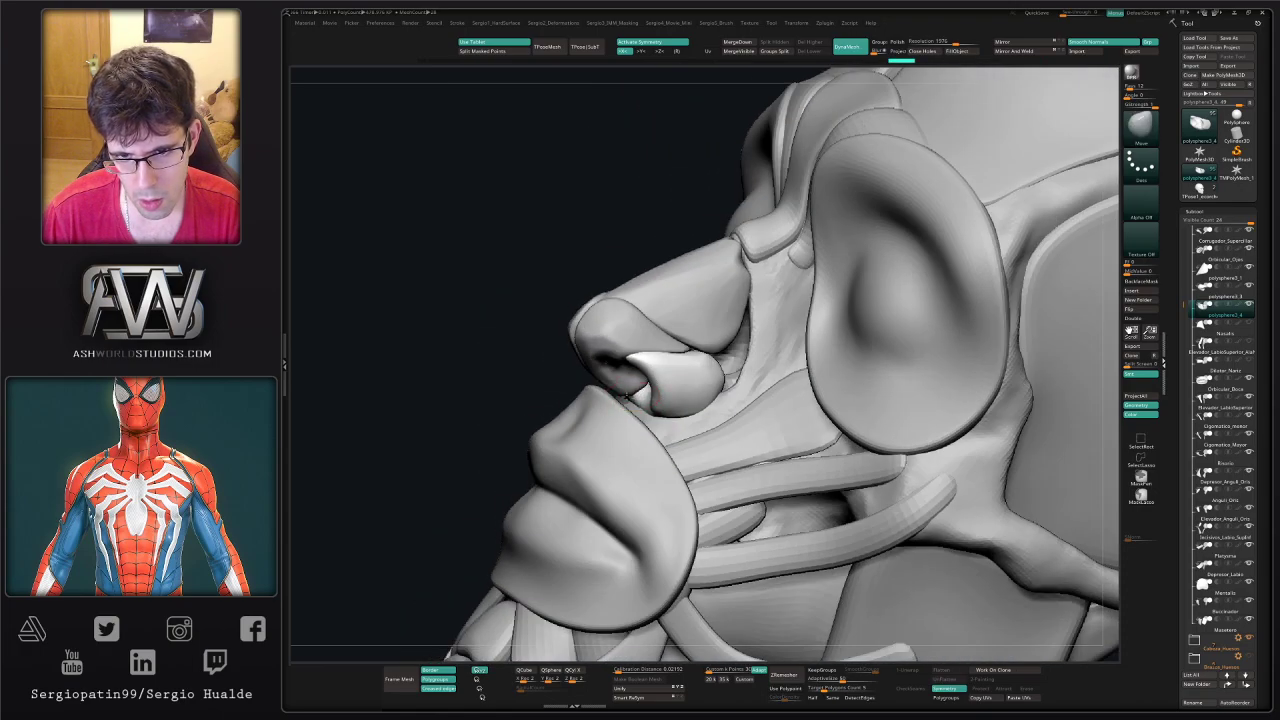
pyautogui.moveTo(629, 398); pyautogui.dragTo(638, 408)
pyautogui.moveTo(638, 408)
pyautogui.mouseDown(button='right')
pyautogui.moveTo(668, 400)
pyautogui.moveTo(650, 407)
pyautogui.mouseUp(button='right')
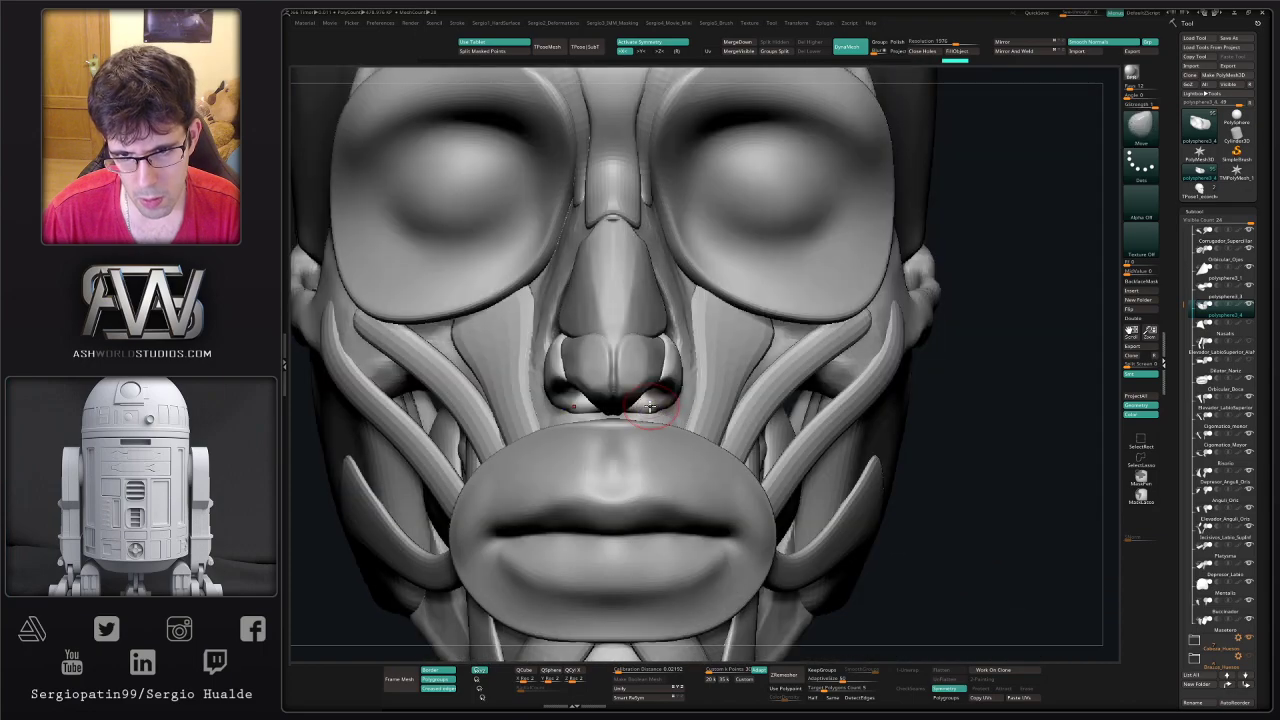
pyautogui.press('s')
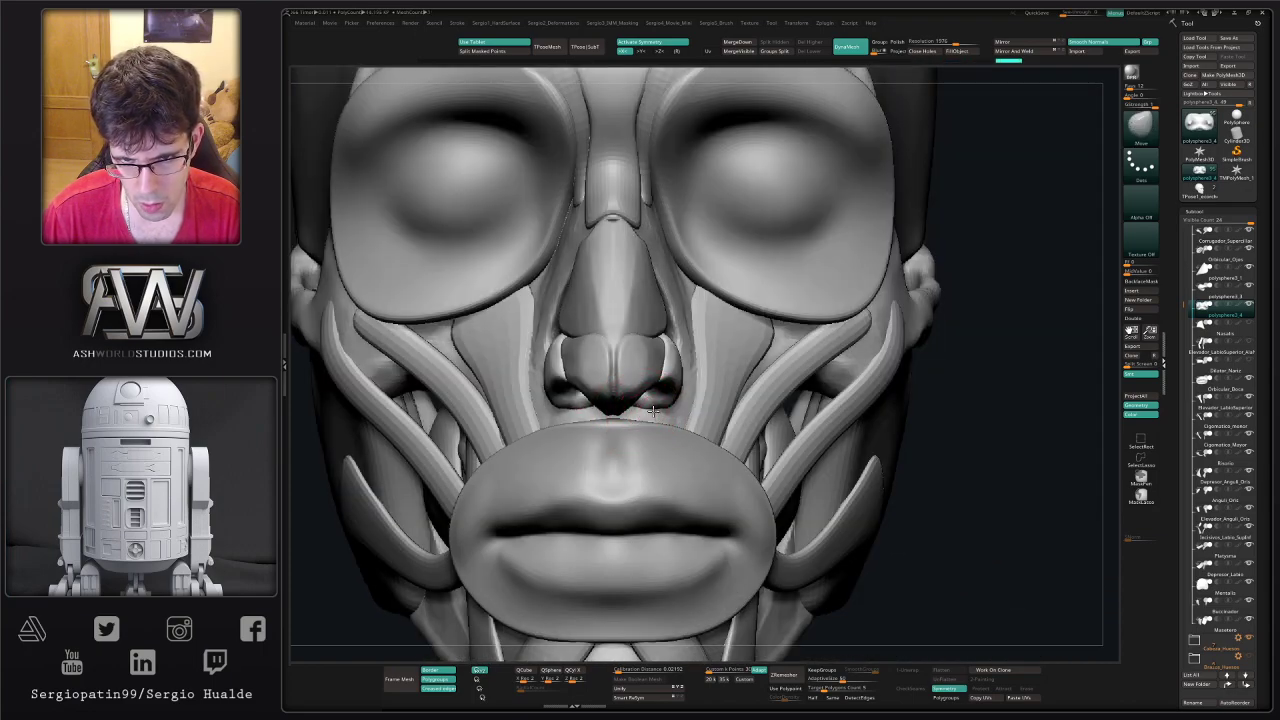
pyautogui.press('shift')
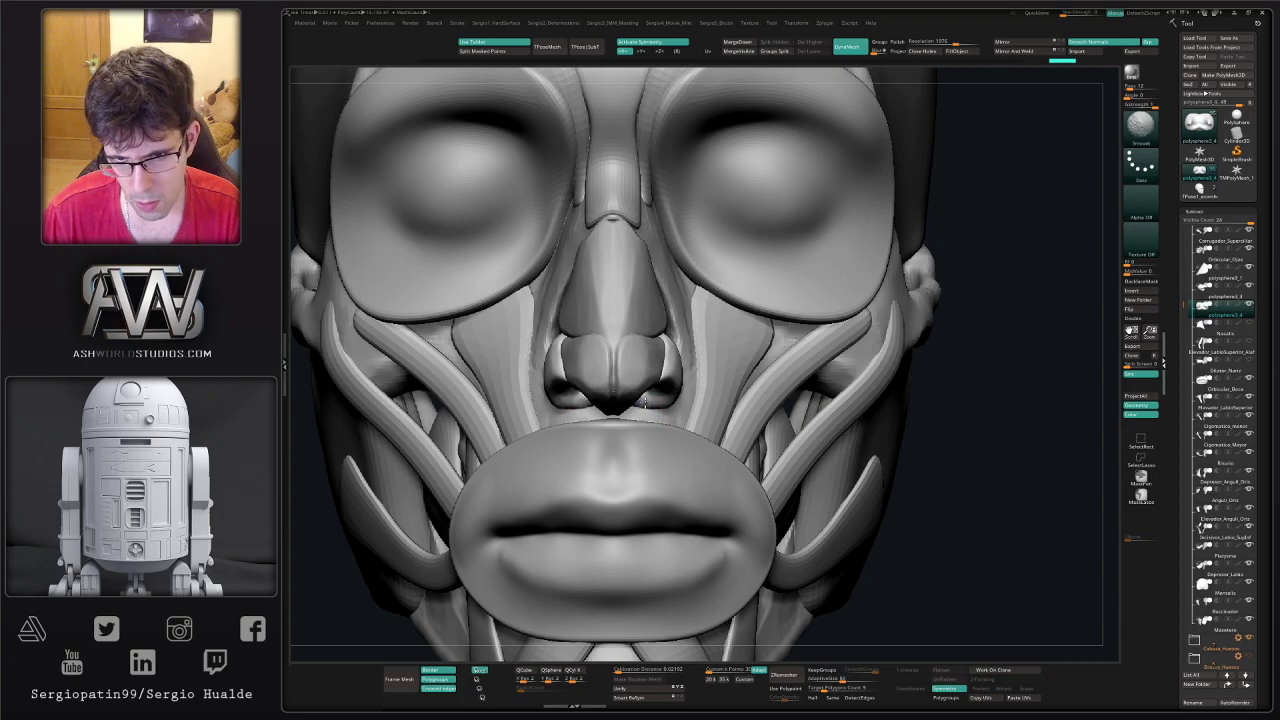
pyautogui.moveTo(671, 414)
pyautogui.mouseDown(button='right')
pyautogui.moveTo(650, 378)
pyautogui.moveTo(673, 394)
pyautogui.mouseUp(button='right')
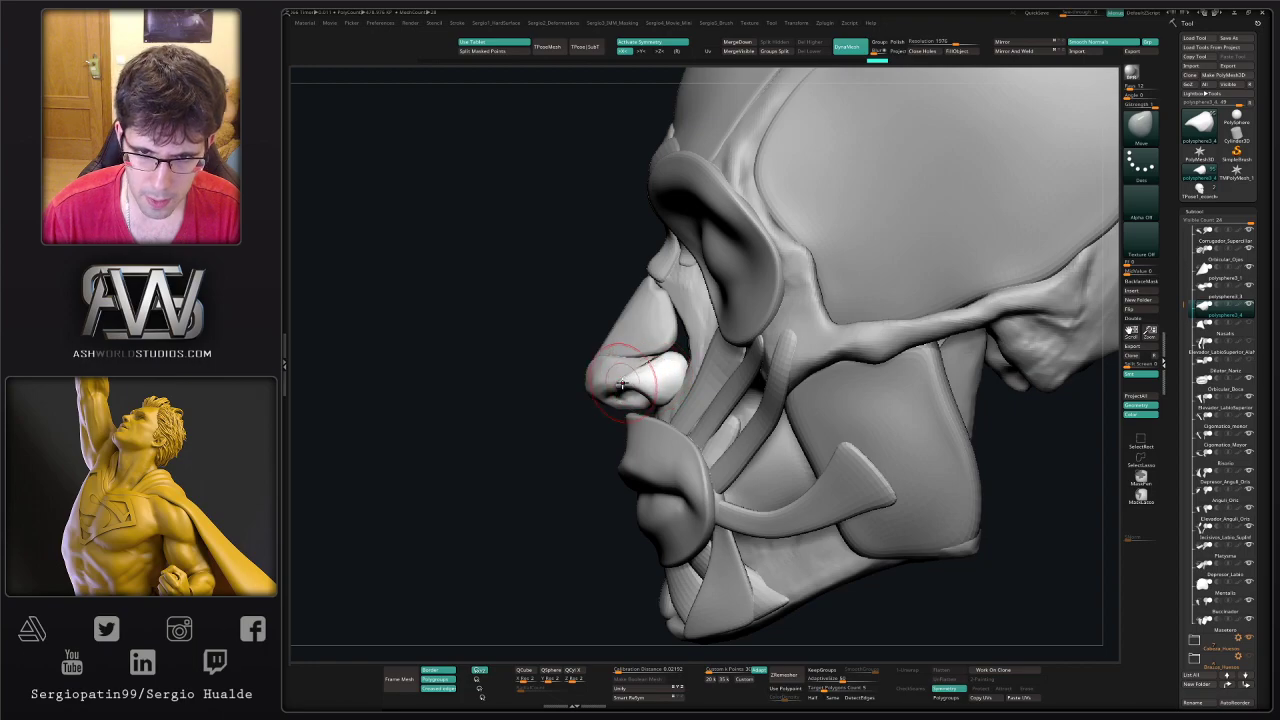
# - Refine the upper contour of the nostril wing with the Move brush in profile and three-quarter view
pyautogui.moveTo(649, 355); pyautogui.dragTo(653, 357)
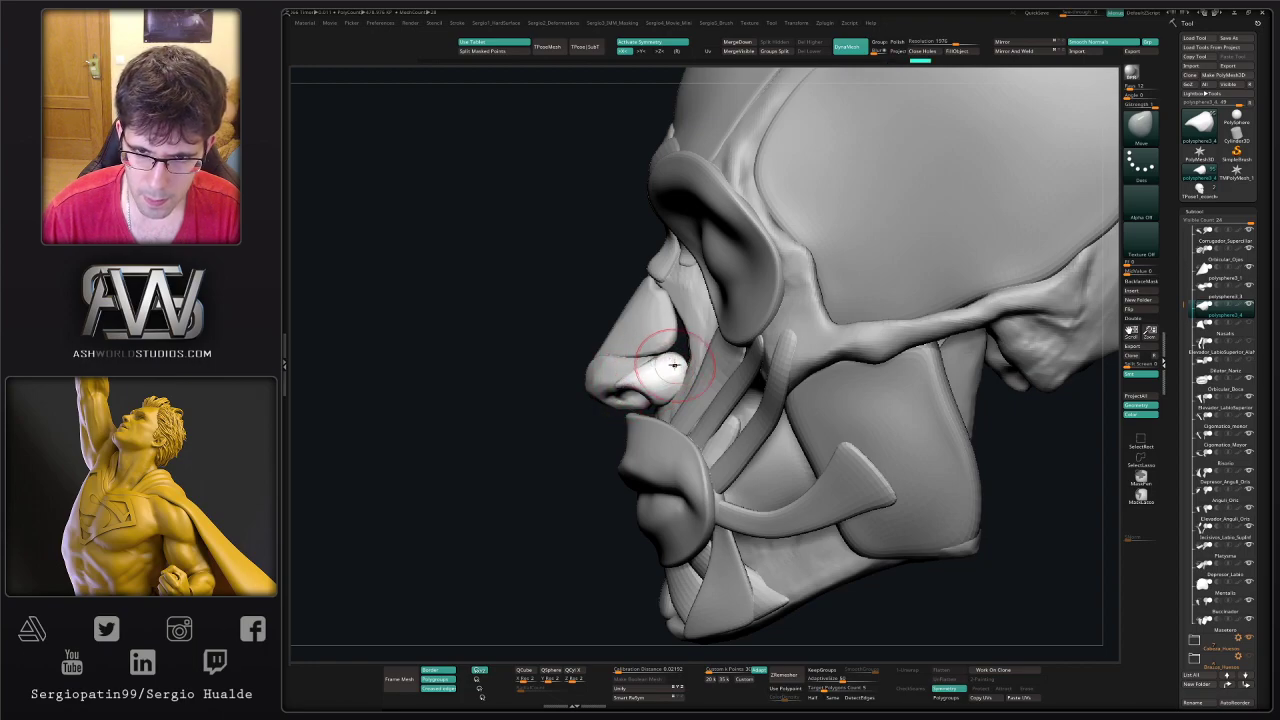
pyautogui.moveTo(674, 365); pyautogui.dragTo(760, 388, button='right')
pyautogui.moveTo(660, 365); pyautogui.dragTo(668, 362)
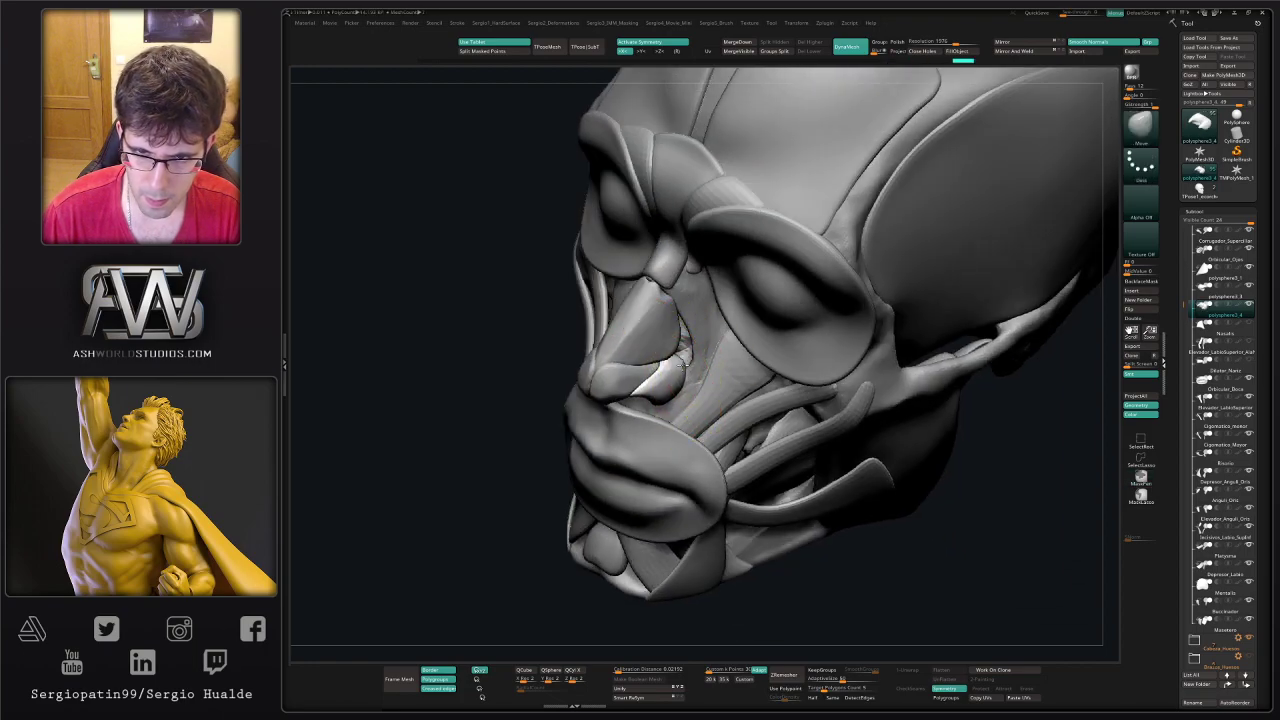
pyautogui.keyDown('ctrl'); pyautogui.moveTo(677, 410); pyautogui.dragTo(676, 345, button='right'); pyautogui.keyUp('ctrl')
pyautogui.moveTo(676, 345); pyautogui.dragTo(755, 345, button='right')
pyautogui.keyDown('ctrl'); pyautogui.moveTo(672, 365); pyautogui.dragTo(662, 485, button='right'); pyautogui.keyUp('ctrl')
pyautogui.moveTo(662, 485); pyautogui.dragTo(585, 462, button='right')
# - Select the nose tip piece, isolate it and shape its underside around the nostrils with the Move brush
pyautogui.keyDown('alt'); pyautogui.click(662, 372); pyautogui.keyUp('alt')
pyautogui.moveTo(660, 365)
pyautogui.mouseDown(button='right')
pyautogui.moveTo(682, 415)
pyautogui.moveTo(662, 295)
pyautogui.moveTo(650, 300)
pyautogui.mouseUp(button='right')
pyautogui.press('s')
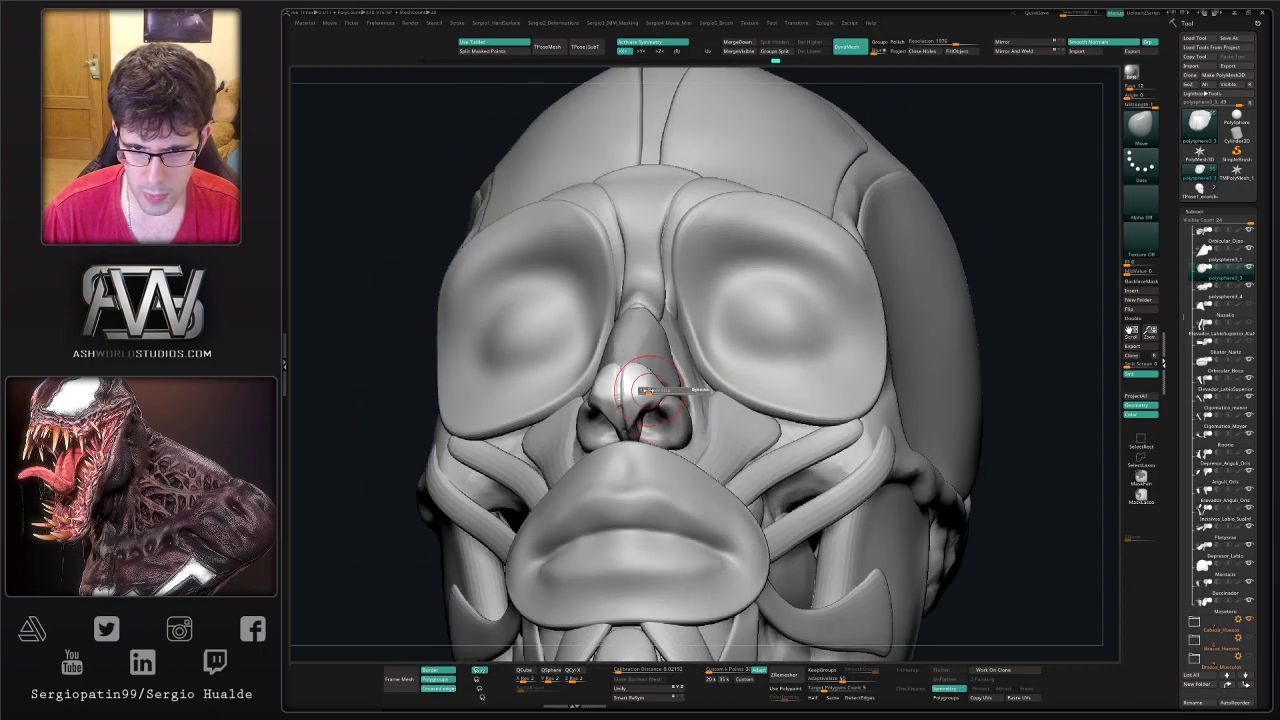
pyautogui.moveTo(648, 391); pyautogui.dragTo(651, 389)
pyautogui.keyDown('ctrl'); pyautogui.keyDown('shift'); pyautogui.click(632, 414); pyautogui.keyUp('shift'); pyautogui.keyUp('ctrl')
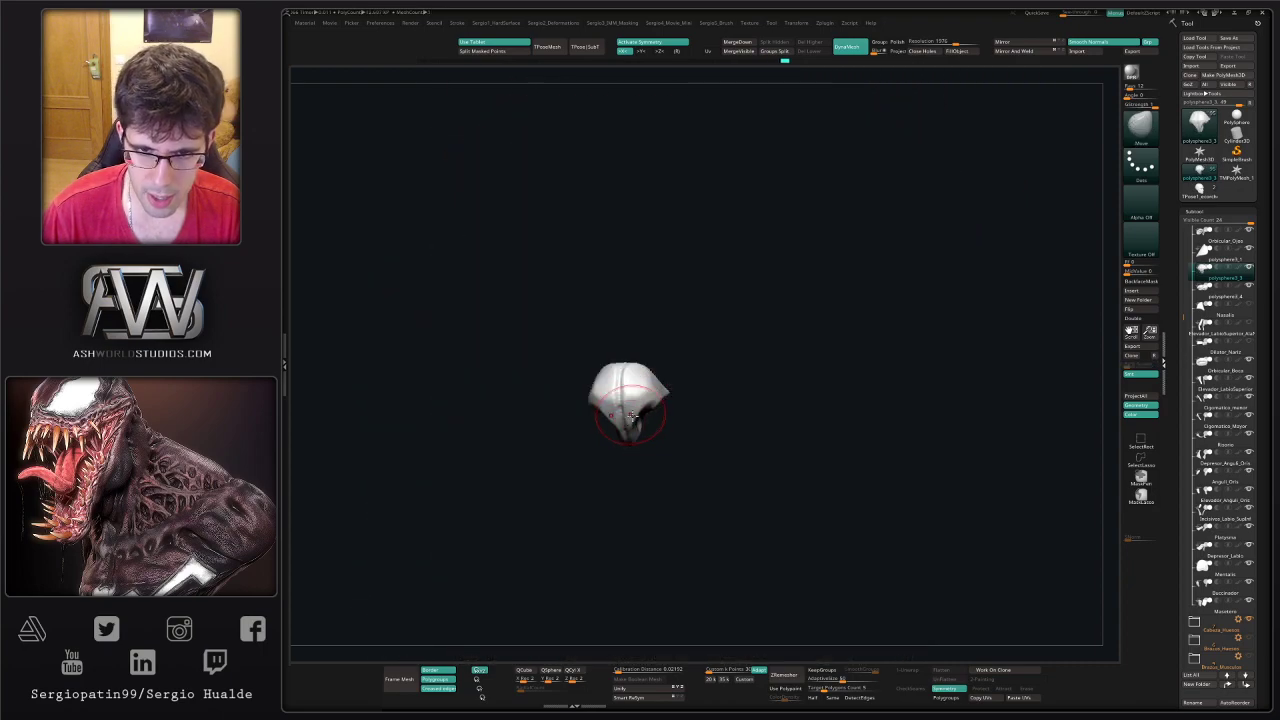
pyautogui.moveTo(676, 398)
pyautogui.mouseDown(button='right')
pyautogui.moveTo(640, 415)
pyautogui.moveTo(636, 440)
pyautogui.mouseUp(button='right')
pyautogui.press('s')
pyautogui.moveTo(634, 402); pyautogui.dragTo(629, 400)
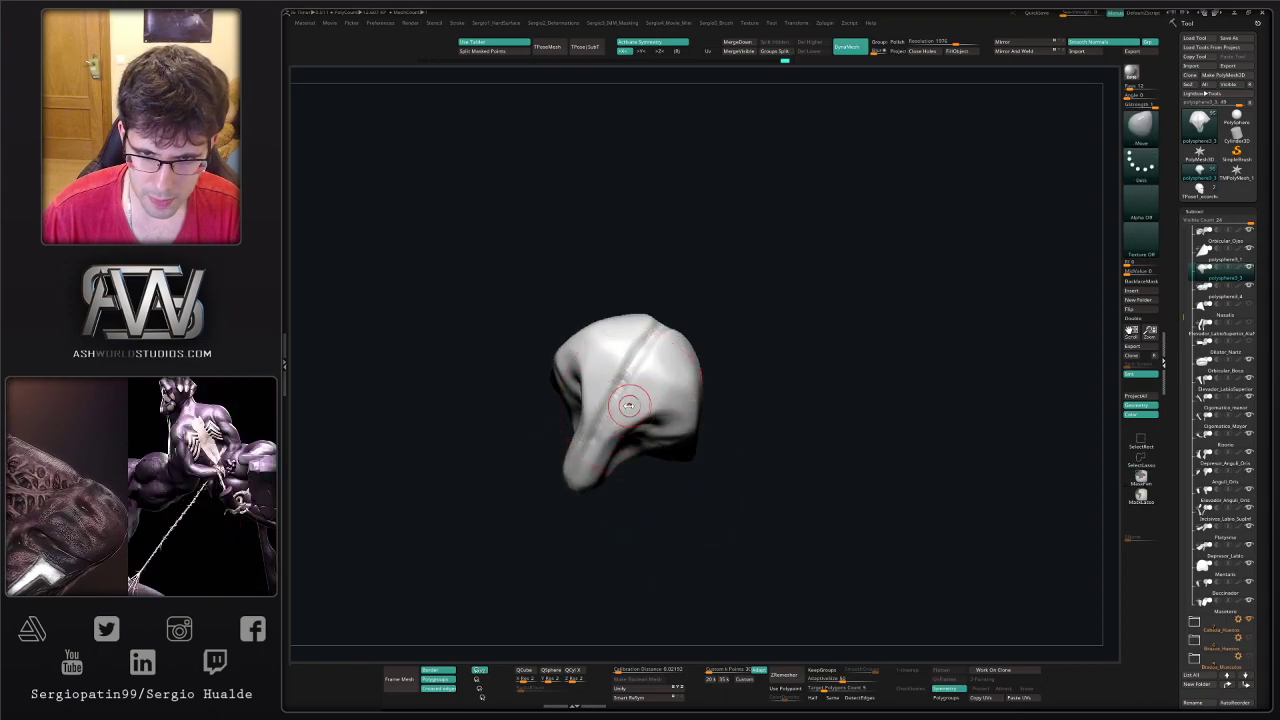
# - Deepen the midline groove of the nose tip piece on its underside and back with the DamStandard brush
pyautogui.moveTo(632, 369); pyautogui.dragTo(592, 432, button='right')
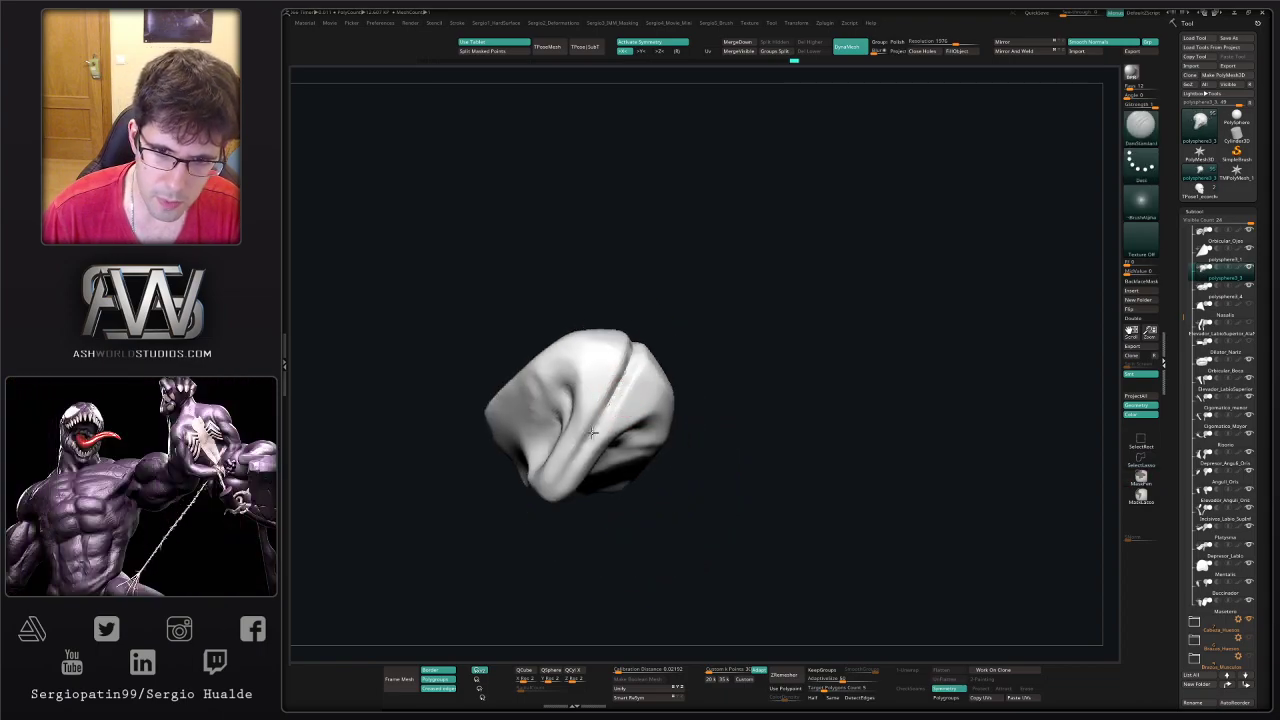
pyautogui.moveTo(542, 500)
pyautogui.mouseDown(button='right')
pyautogui.moveTo(614, 449)
pyautogui.moveTo(632, 413)
pyautogui.mouseUp(button='right')
pyautogui.moveTo(574, 477); pyautogui.dragTo(642, 426, button='right')
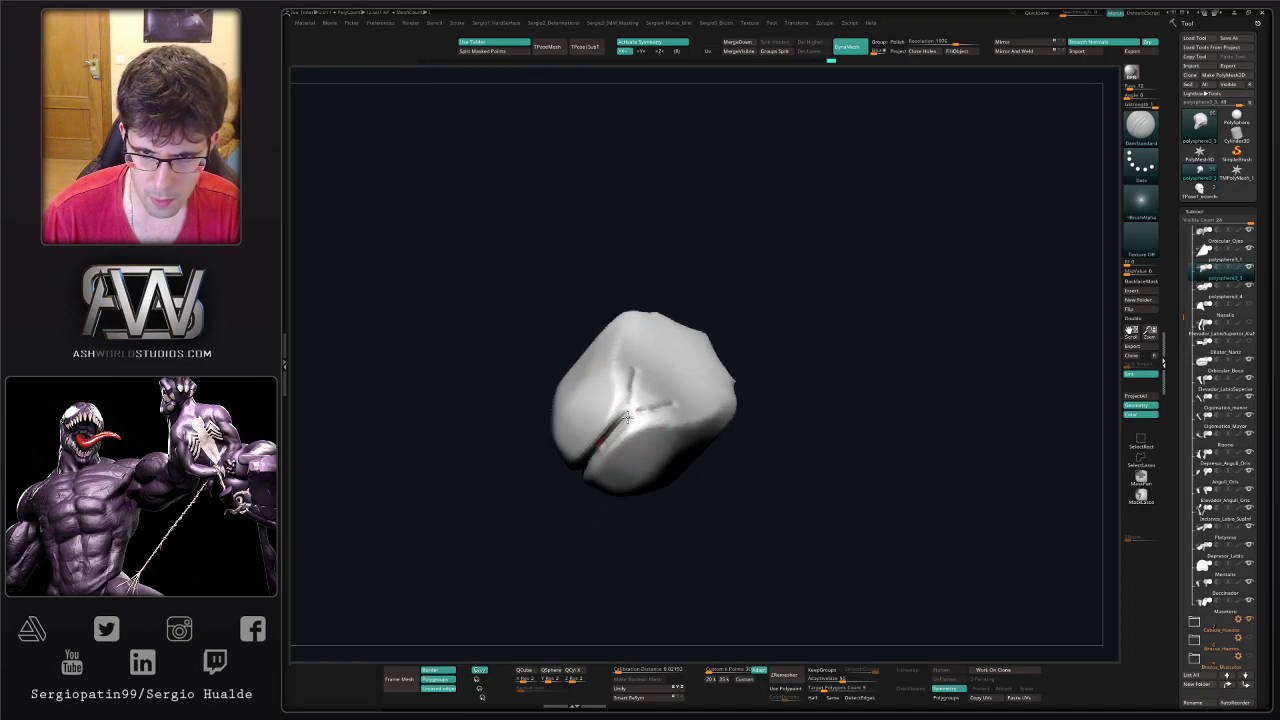
# - Fill the creases at the back of the nose tip piece with the ClayBuildup brush and smooth them
pyautogui.press('b')
pyautogui.press('c')
pyautogui.press('b')
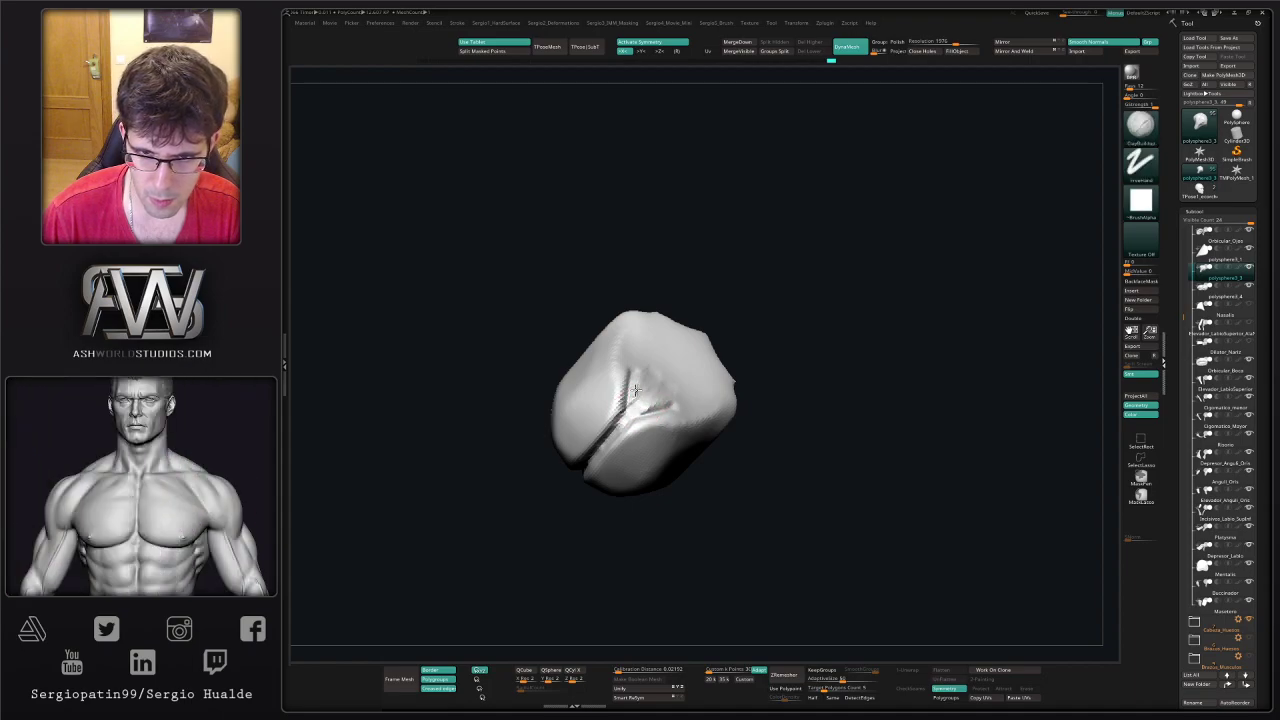
pyautogui.moveTo(643, 381); pyautogui.dragTo(652, 396)
pyautogui.keyDown('shift'); pyautogui.moveTo(652, 396); pyautogui.dragTo(643, 415); pyautogui.keyUp('shift')
pyautogui.moveTo(643, 443); pyautogui.dragTo(646, 426, button='right')
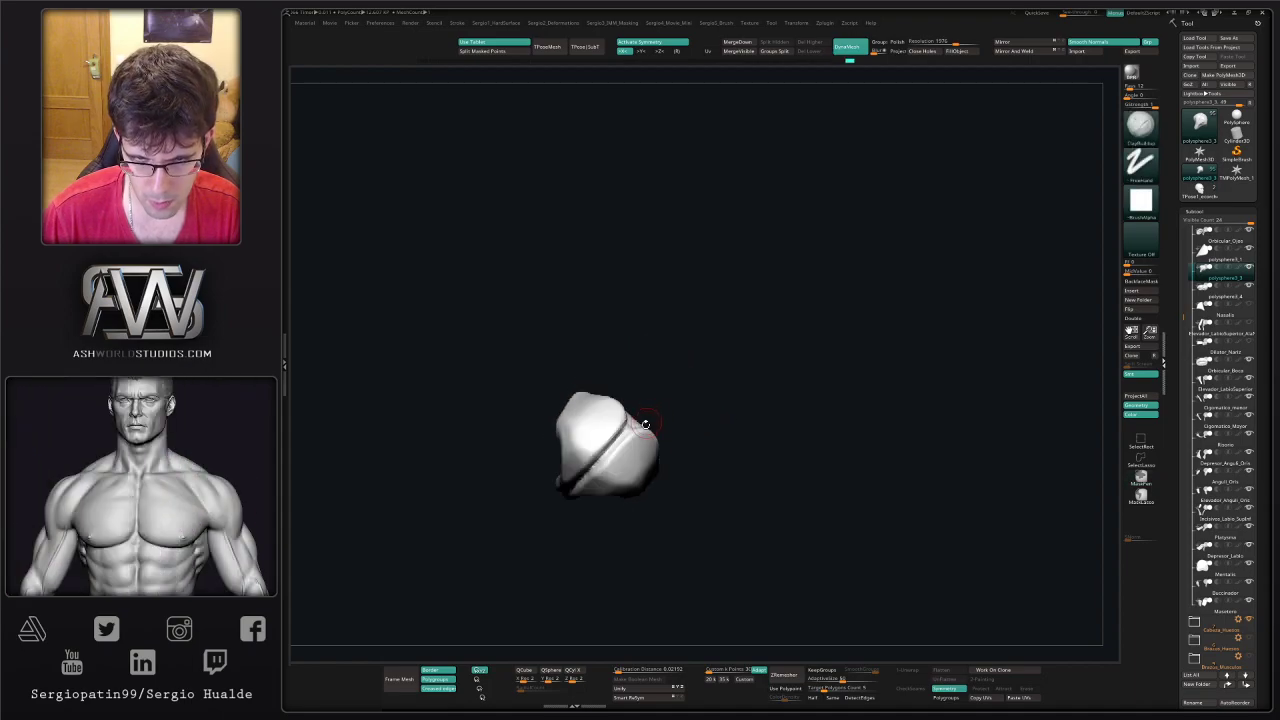
# - Tighten the midline groove of the nose tip piece with the Pinch brush and show the whole head again
pyautogui.press('b')
pyautogui.press('p')
pyautogui.press('i')
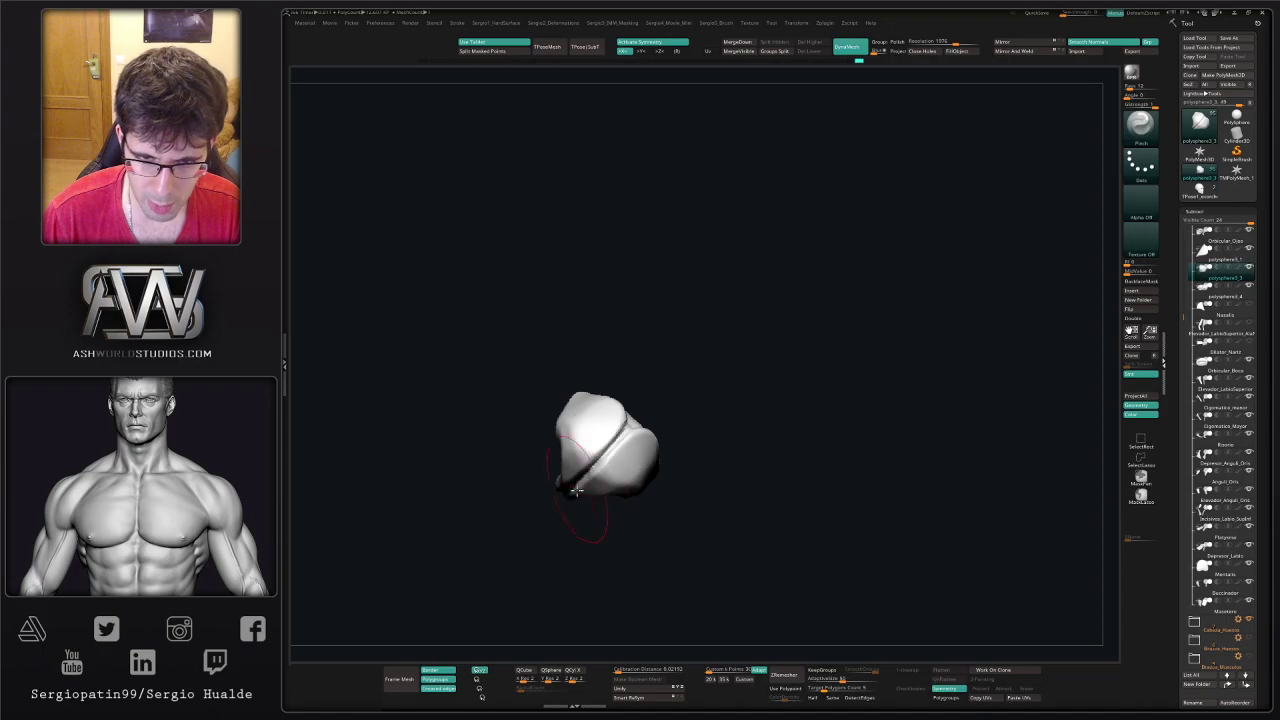
pyautogui.moveTo(577, 490); pyautogui.dragTo(588, 425, button='right')
pyautogui.moveTo(588, 440); pyautogui.dragTo(548, 525)
pyautogui.hotkey('shift', 's')
pyautogui.moveTo(617, 411)
pyautogui.mouseDown(button='right')
pyautogui.moveTo(623, 509)
pyautogui.moveTo(640, 409)
pyautogui.moveTo(632, 440)
pyautogui.moveTo(615, 433)
pyautogui.moveTo(630, 421)
pyautogui.mouseUp(button='right')
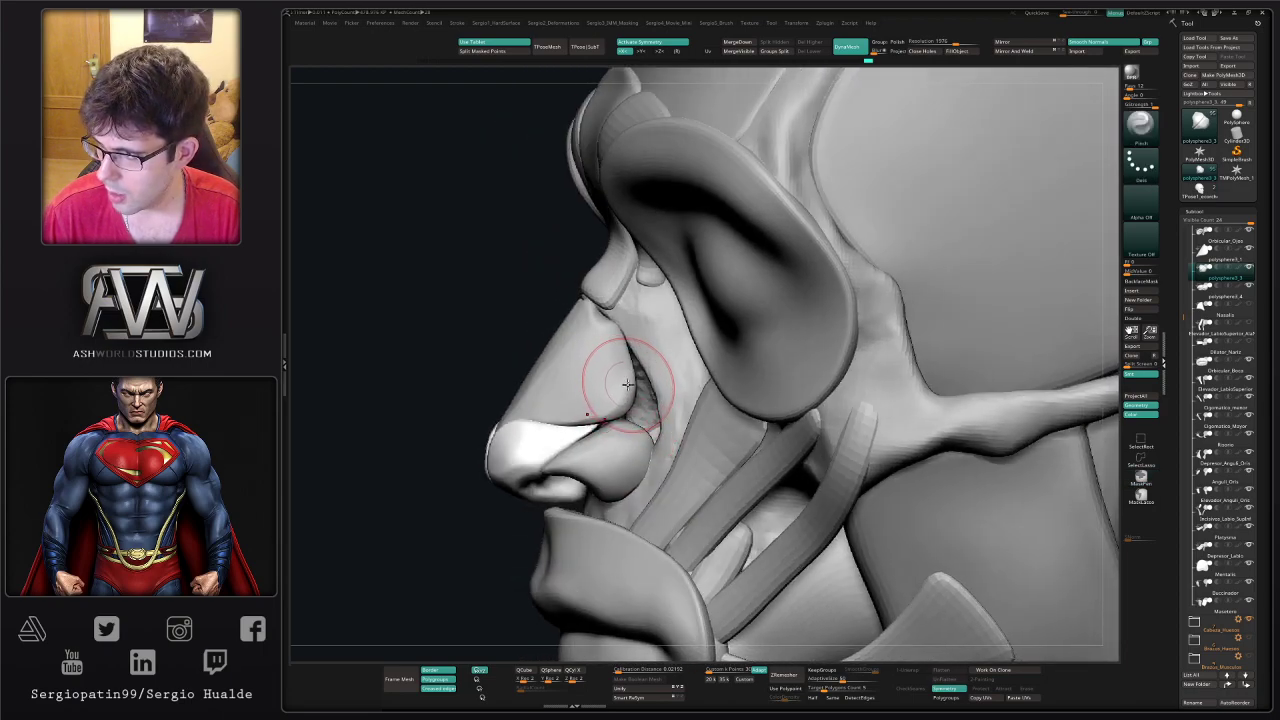
# - Select the upper nose piece and pull its rear lower corner back towards the cheek with the Move brush
pyautogui.keyDown('alt'); pyautogui.click(618, 395); pyautogui.keyUp('alt')
pyautogui.press('b')
pyautogui.press('m')
pyautogui.press('v')
pyautogui.moveTo(622, 404); pyautogui.dragTo(648, 422)
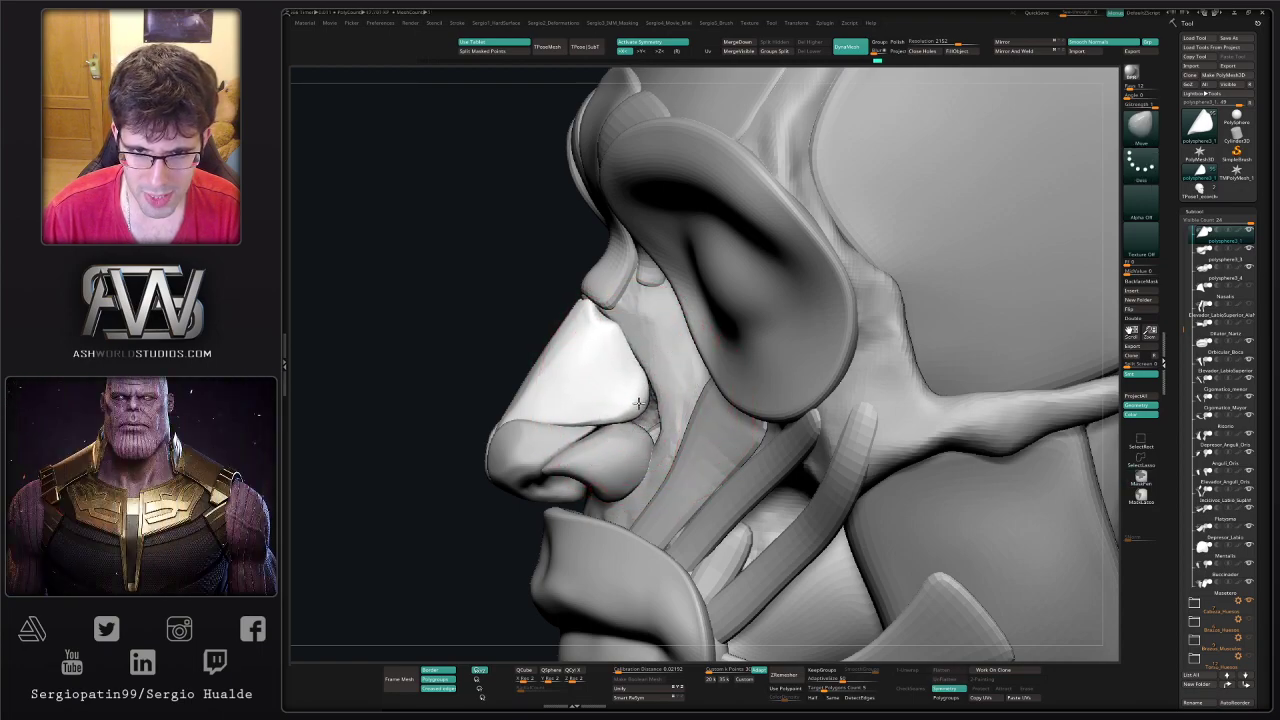
pyautogui.moveTo(628, 417)
pyautogui.keyDown('ctrl'); pyautogui.mouseDown(button='right')
pyautogui.moveTo(650, 392)
pyautogui.moveTo(627, 412)
pyautogui.mouseUp(button='right'); pyautogui.keyUp('ctrl')
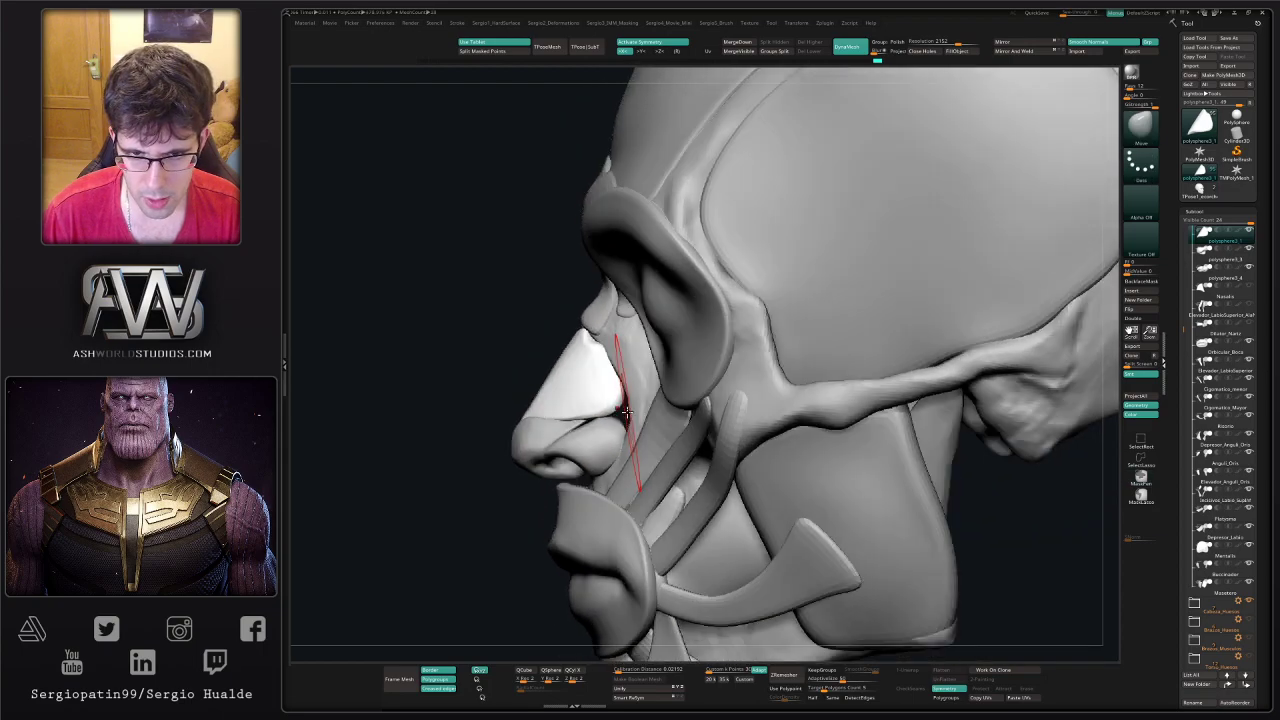
# - Duplicate the upper nose piece, isolate the copy and shrink it with the transform gizmo
pyautogui.hotkey('ctrl', 'shift', 'd')
pyautogui.press('w')
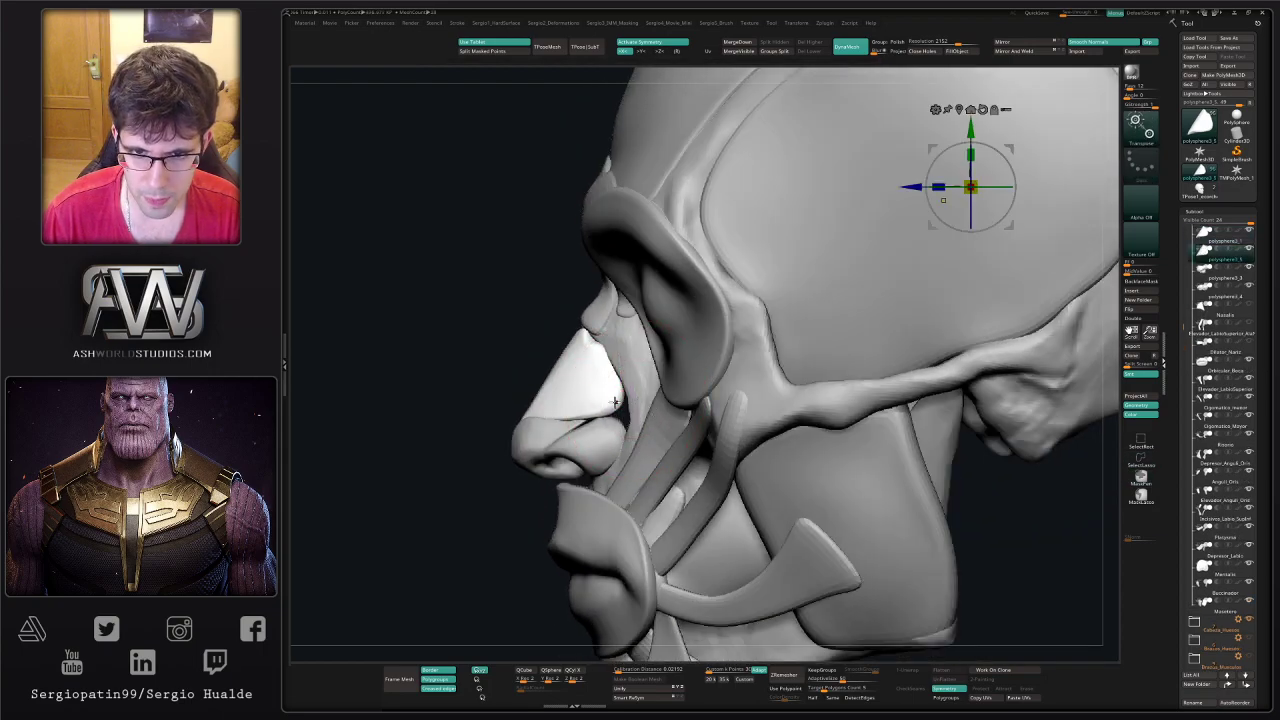
pyautogui.keyDown('alt'); pyautogui.click(615, 402); pyautogui.keyUp('alt')
pyautogui.hotkey('alt', 's')
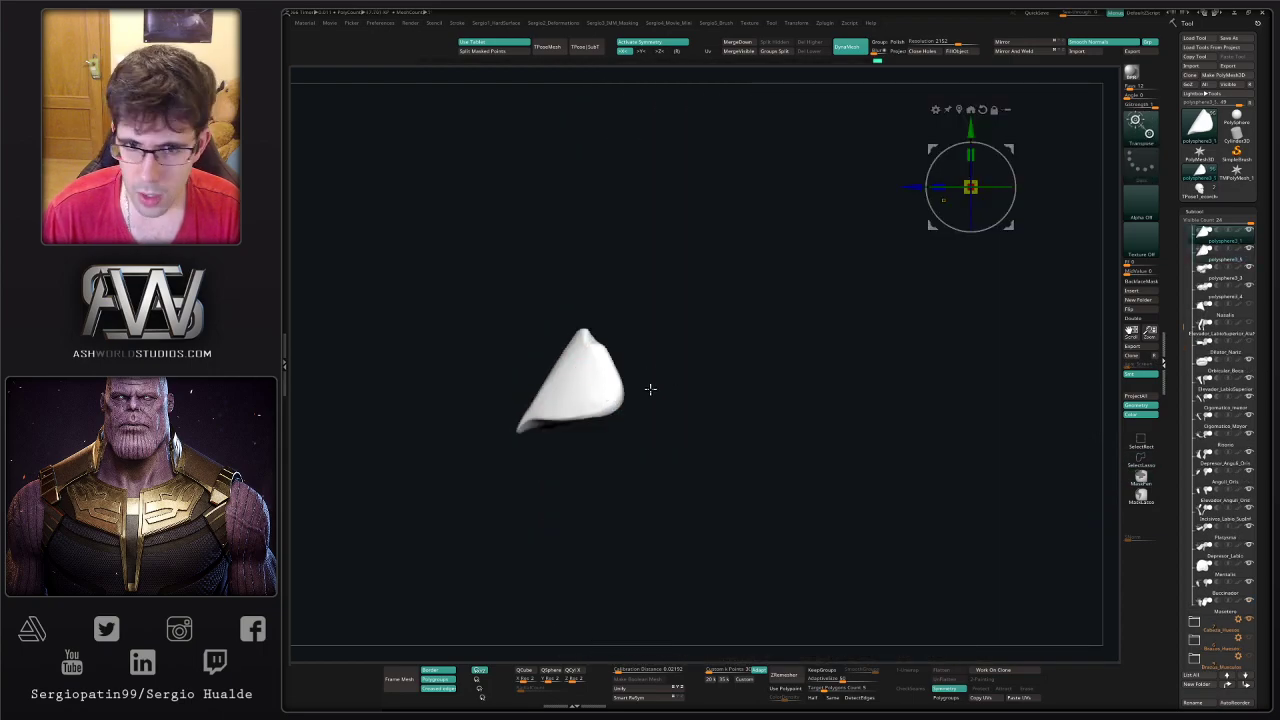
pyautogui.click(590, 390)
pyautogui.moveTo(682, 383); pyautogui.dragTo(681, 383)
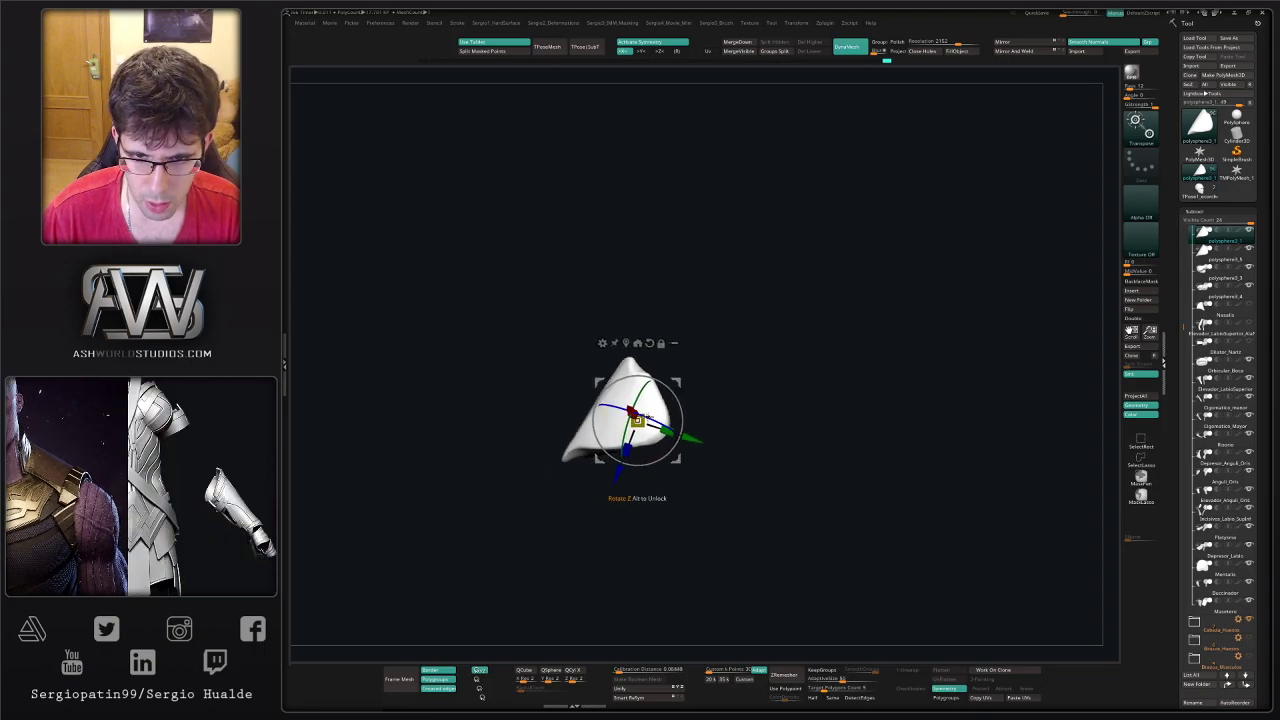
pyautogui.moveTo(638, 421); pyautogui.dragTo(631, 410)
pyautogui.press('q')
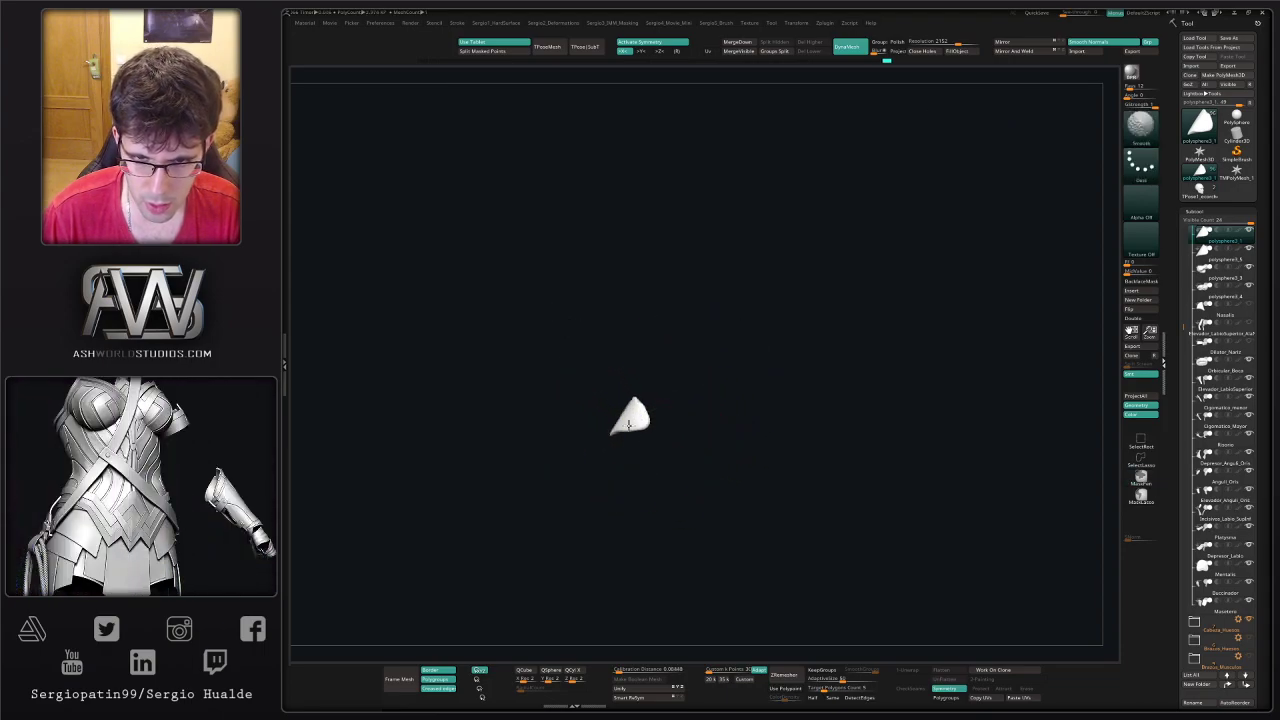
# - Round the copy into a small dome with the Move brush and fit it behind the upper nose piece with the gizmo
pyautogui.press('b')
pyautogui.press('m')
pyautogui.press('v')
pyautogui.moveTo(668, 446); pyautogui.dragTo(675, 440)
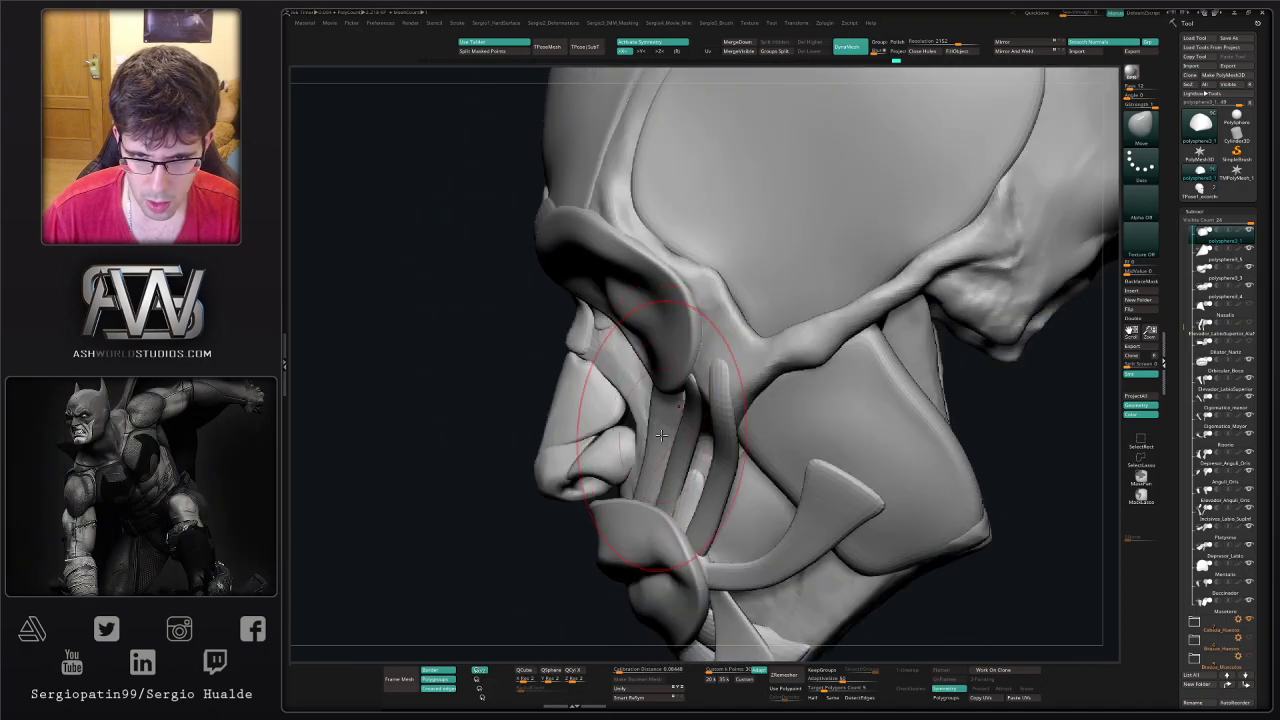
pyautogui.moveTo(661, 435); pyautogui.dragTo(684, 414, button='right')
pyautogui.press('w')
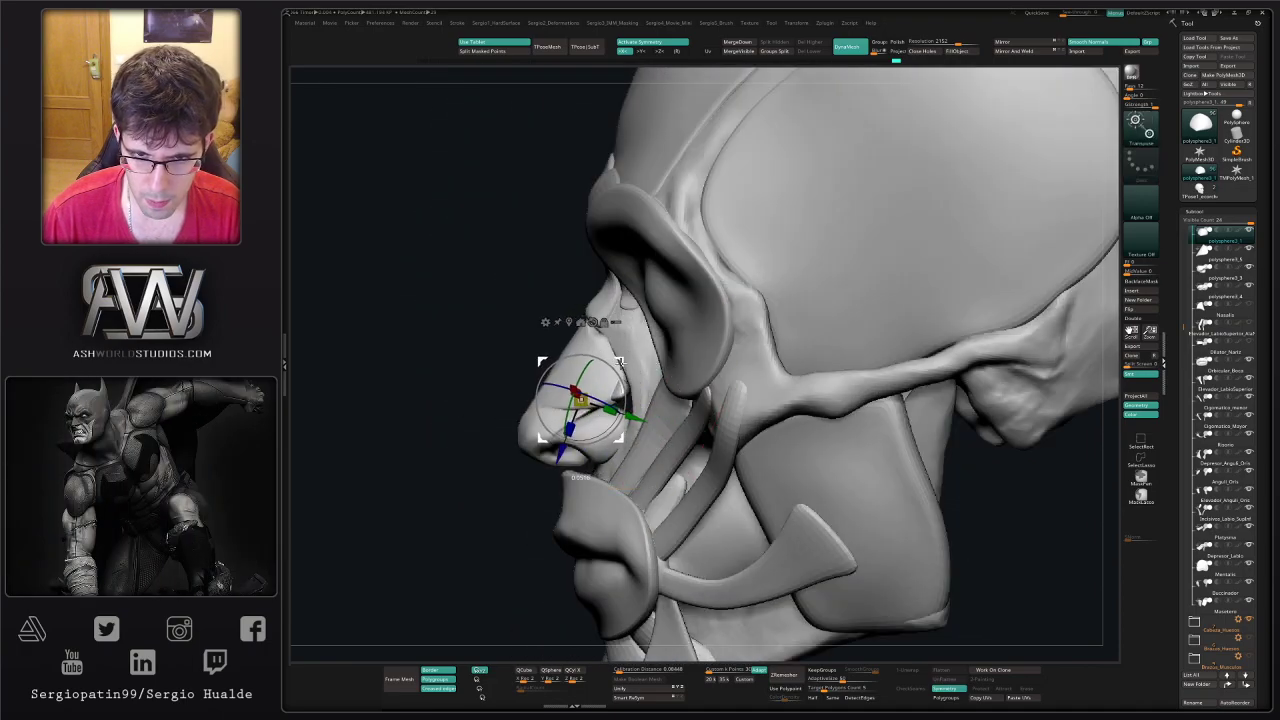
pyautogui.press('q')
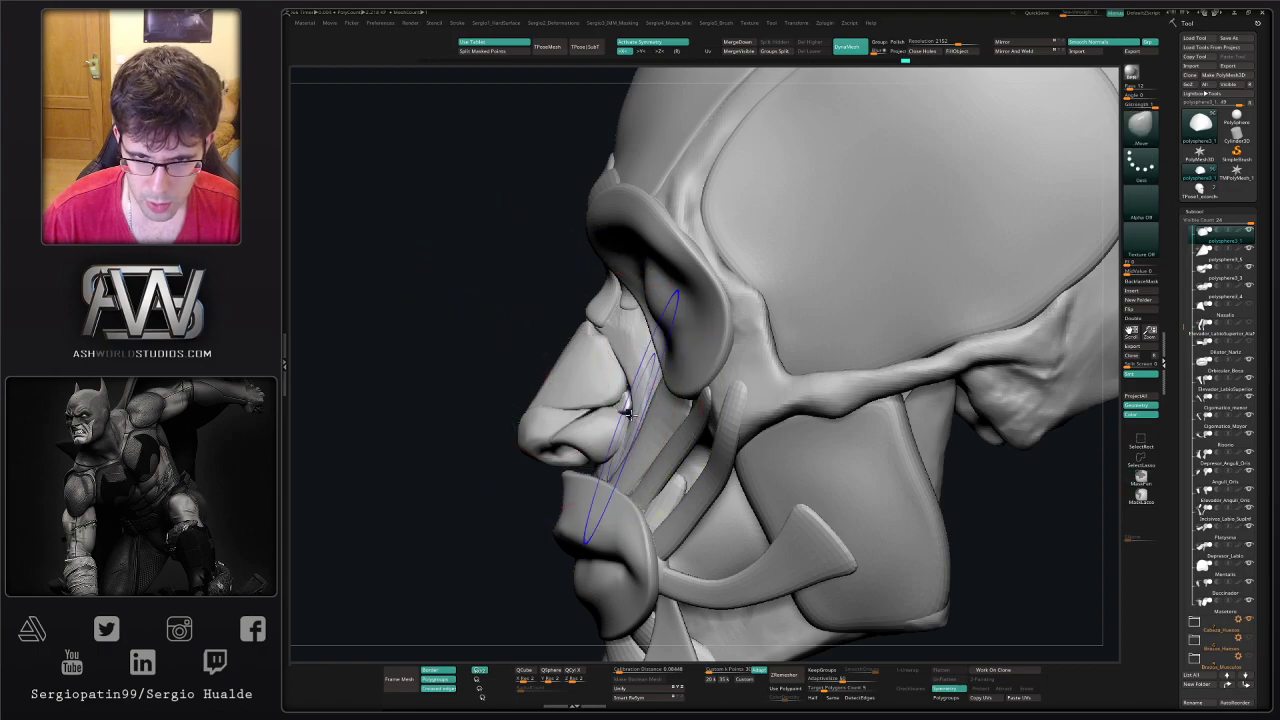
# - Isolate the small copy and swell its outer ends with the Inflat brush
pyautogui.keyDown('ctrl'); pyautogui.keyDown('shift'); pyautogui.click(628, 412); pyautogui.keyUp('shift'); pyautogui.keyUp('ctrl')
pyautogui.press('b')
pyautogui.press('i')
pyautogui.press('n')
pyautogui.moveTo(616, 414)
pyautogui.mouseDown(button='right')
pyautogui.moveTo(636, 414)
pyautogui.moveTo(627, 392)
pyautogui.mouseUp(button='right')
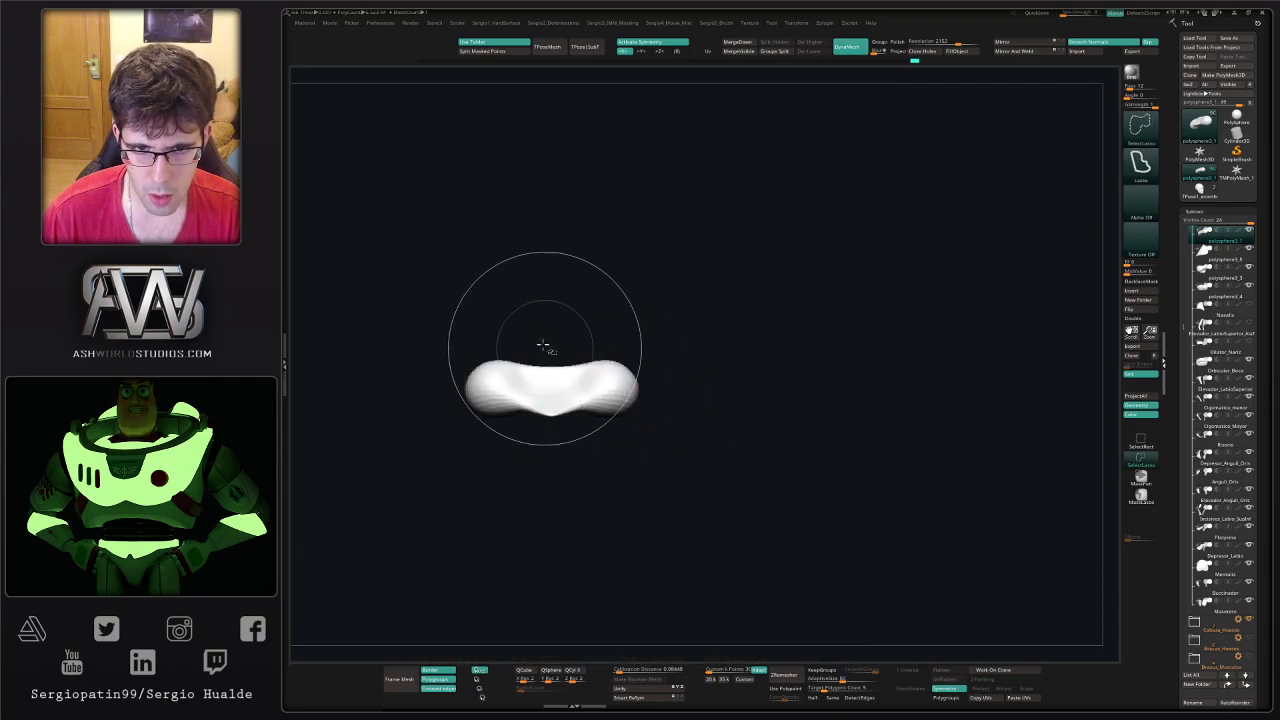
# - Cut the middle section out of the copy, then remesh and smooth the two remaining side lumps
pyautogui.moveTo(543, 349)
pyautogui.keyDown('ctrl'); pyautogui.keyDown('alt'); pyautogui.keyDown('shift'); pyautogui.mouseDown()
pyautogui.moveTo(586, 449)
pyautogui.moveTo(603, 343)
pyautogui.mouseUp(); pyautogui.keyUp('shift'); pyautogui.keyUp('alt'); pyautogui.keyUp('ctrl')
pyautogui.press('Delete')
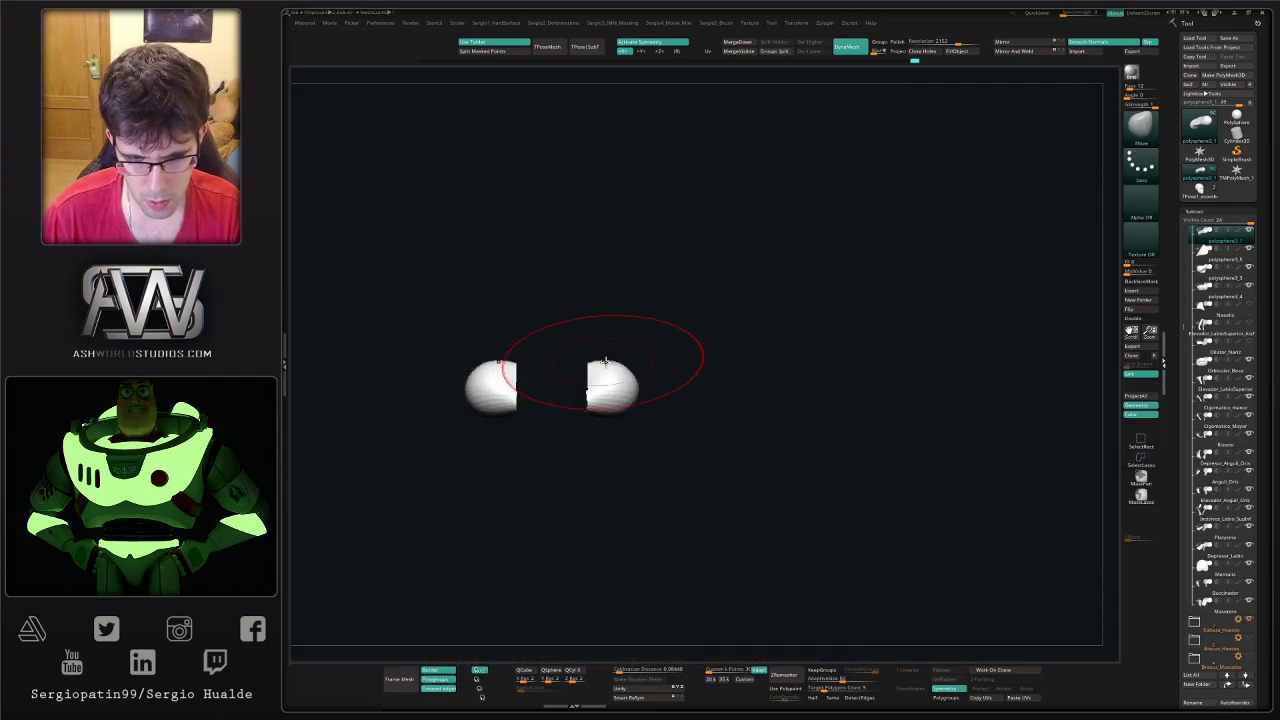
pyautogui.keyDown('ctrl'); pyautogui.moveTo(643, 434); pyautogui.dragTo(660, 450); pyautogui.keyUp('ctrl')
pyautogui.moveTo(612, 407)
pyautogui.keyDown('shift'); pyautogui.mouseDown()
pyautogui.moveTo(604, 388)
pyautogui.moveTo(624, 396)
pyautogui.mouseUp(); pyautogui.keyUp('shift')
# - Show the whole head again and fit the two small lumps behind the sides of the nose with the Move brush
pyautogui.hotkey('alt', 's')
pyautogui.press('s')
pyautogui.moveTo(690, 410)
pyautogui.mouseDown(button='right')
pyautogui.moveTo(617, 420)
pyautogui.moveTo(636, 418)
pyautogui.moveTo(620, 385)
pyautogui.mouseUp(button='right')
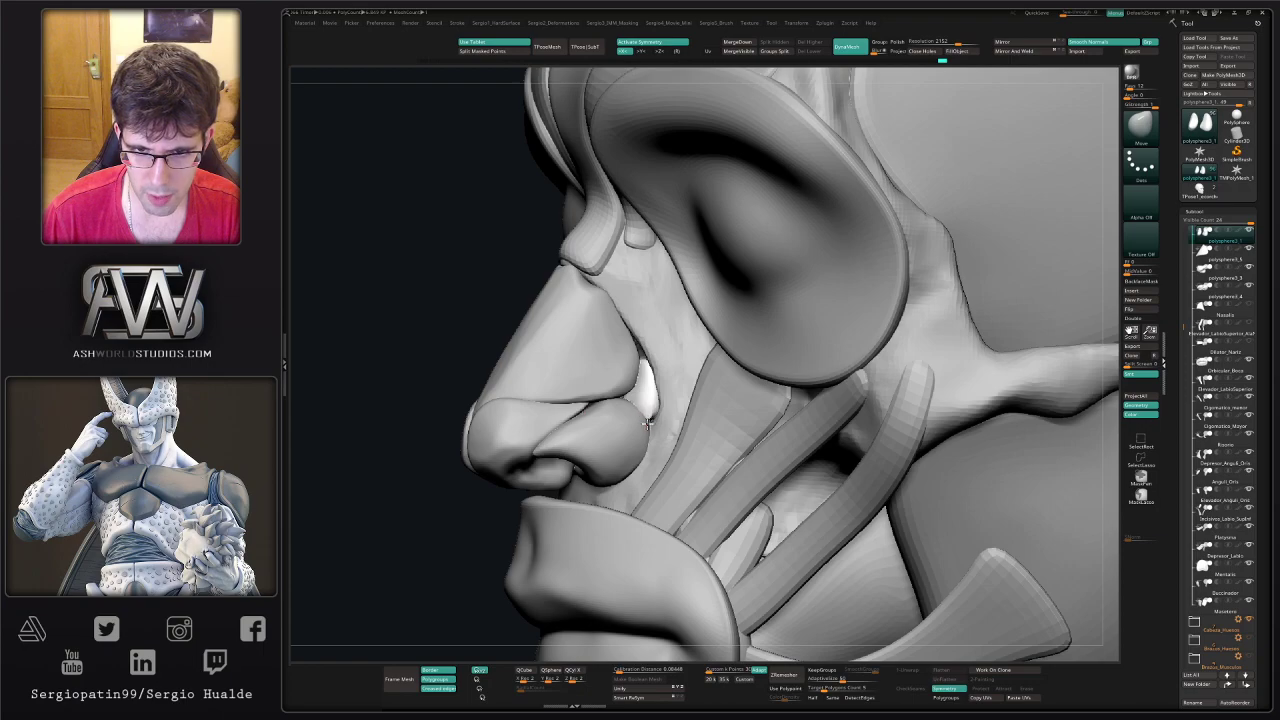
pyautogui.moveTo(648, 415); pyautogui.dragTo(651, 406, button='right')
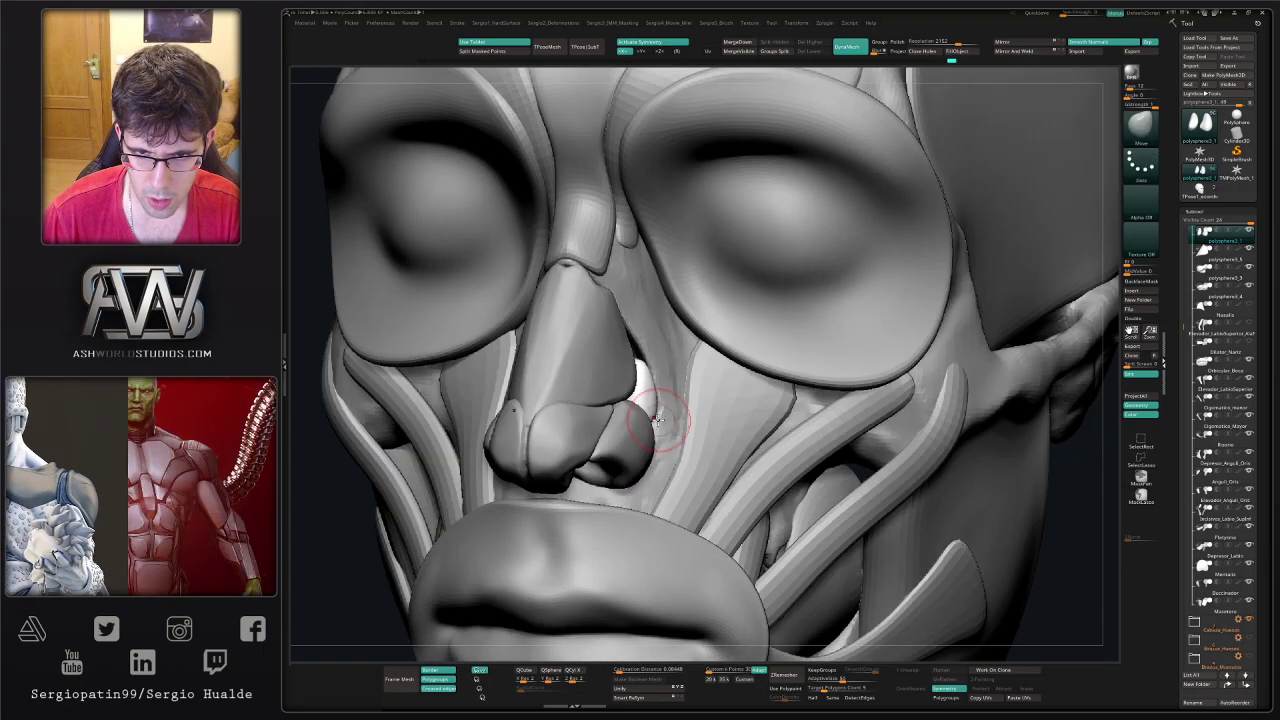
pyautogui.moveTo(641, 363)
pyautogui.mouseDown(button='right')
pyautogui.moveTo(626, 348)
pyautogui.moveTo(616, 362)
pyautogui.moveTo(636, 366)
pyautogui.mouseUp(button='right')
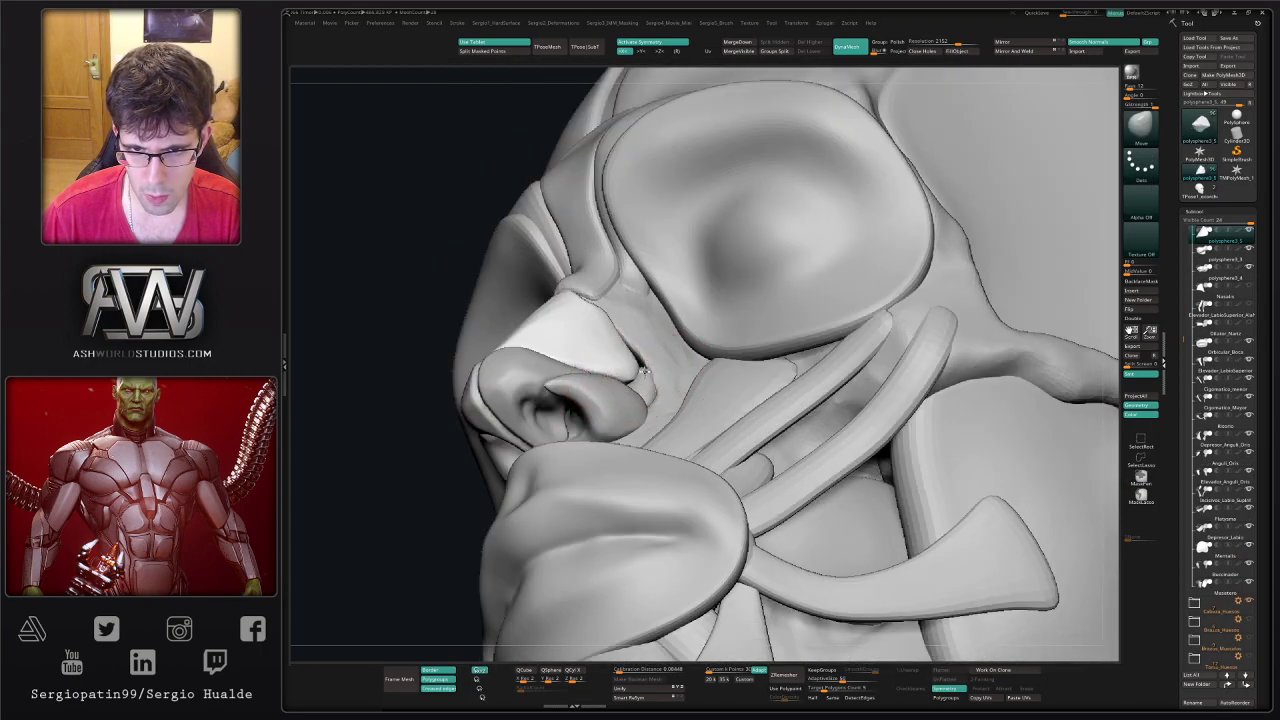
# - Select the upper nose piece and adjust its lower rear edge next to the small side lumps with the Move brush
pyautogui.moveTo(633, 348); pyautogui.dragTo(614, 386, button='right')
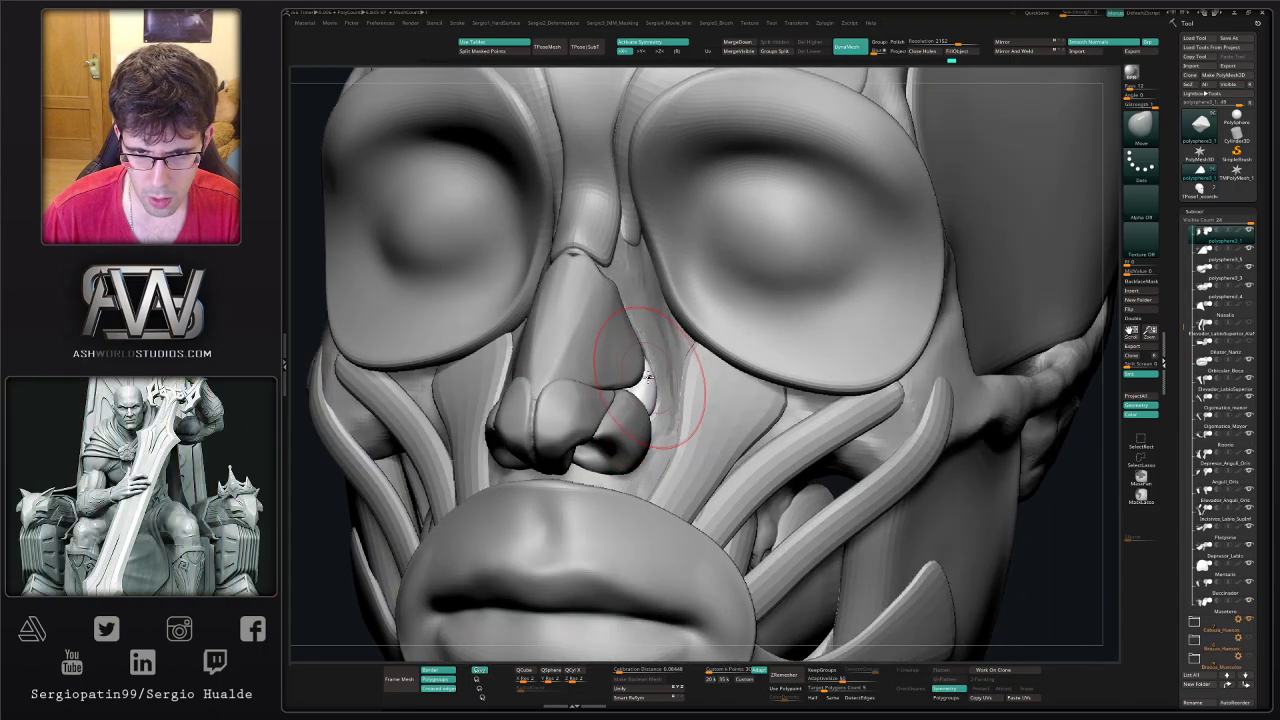
pyautogui.keyDown('alt'); pyautogui.click(636, 382); pyautogui.keyUp('alt')
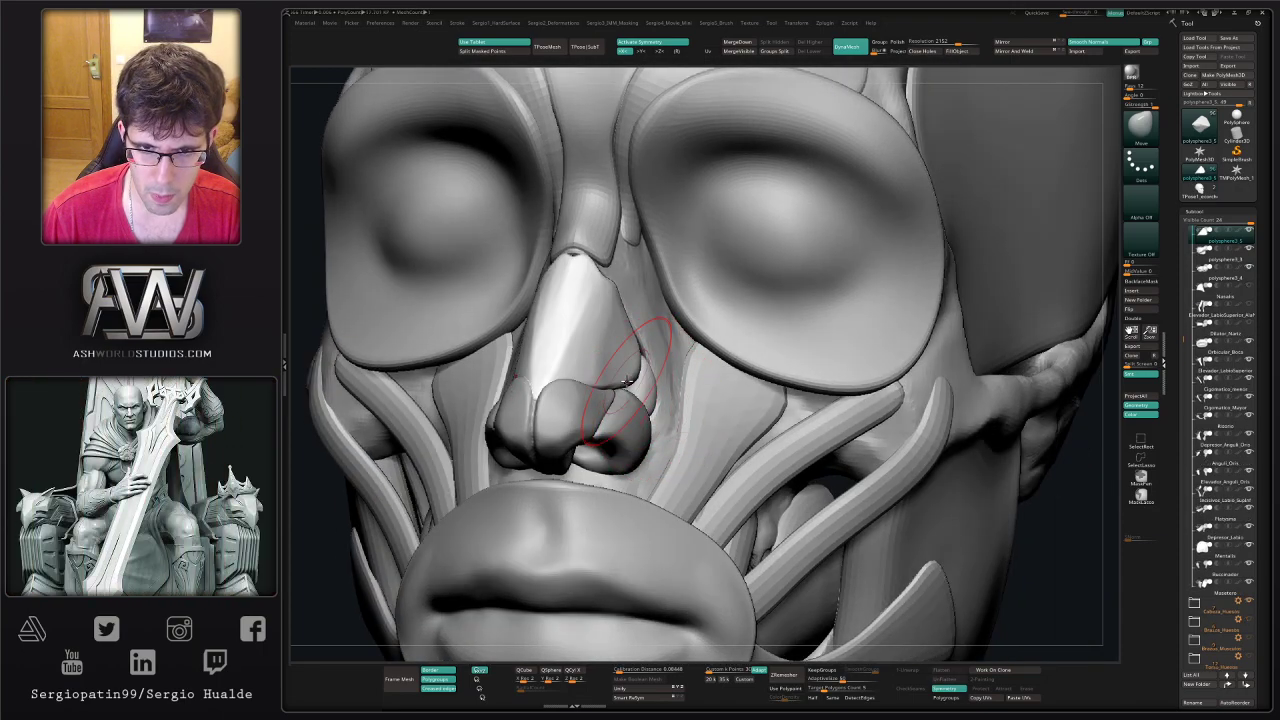
pyautogui.moveTo(627, 381)
pyautogui.keyDown('ctrl'); pyautogui.mouseDown(button='right')
pyautogui.moveTo(660, 408)
pyautogui.moveTo(620, 416)
pyautogui.moveTo(622, 380)
pyautogui.moveTo(591, 371)
pyautogui.moveTo(594, 394)
pyautogui.moveTo(640, 398)
pyautogui.moveTo(674, 376)
pyautogui.moveTo(631, 371)
pyautogui.mouseUp(button='right'); pyautogui.keyUp('ctrl')
pyautogui.moveTo(931, 364); pyautogui.dragTo(930, 350, button='right')
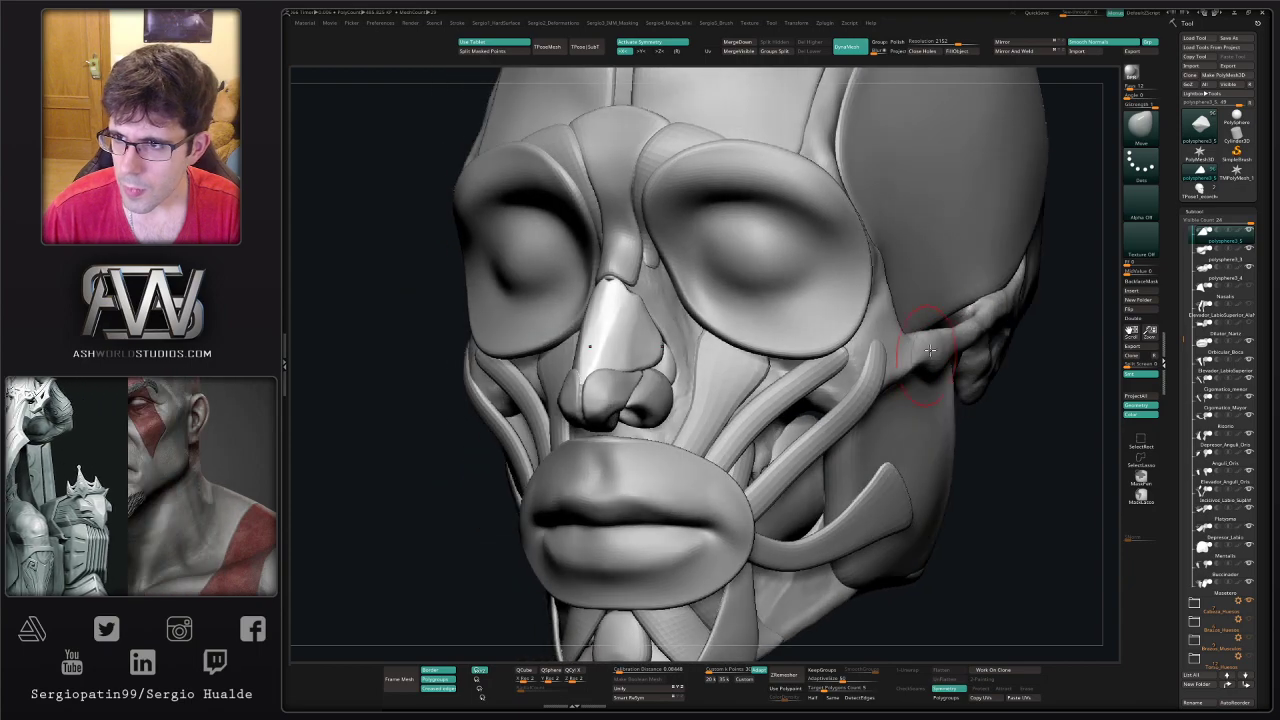
# - Check the nose subtools in isolation and merge the small side lumps, upper, tip and wing pieces into one subtool
pyautogui.moveTo(1183, 287); pyautogui.dragTo(1183, 266)
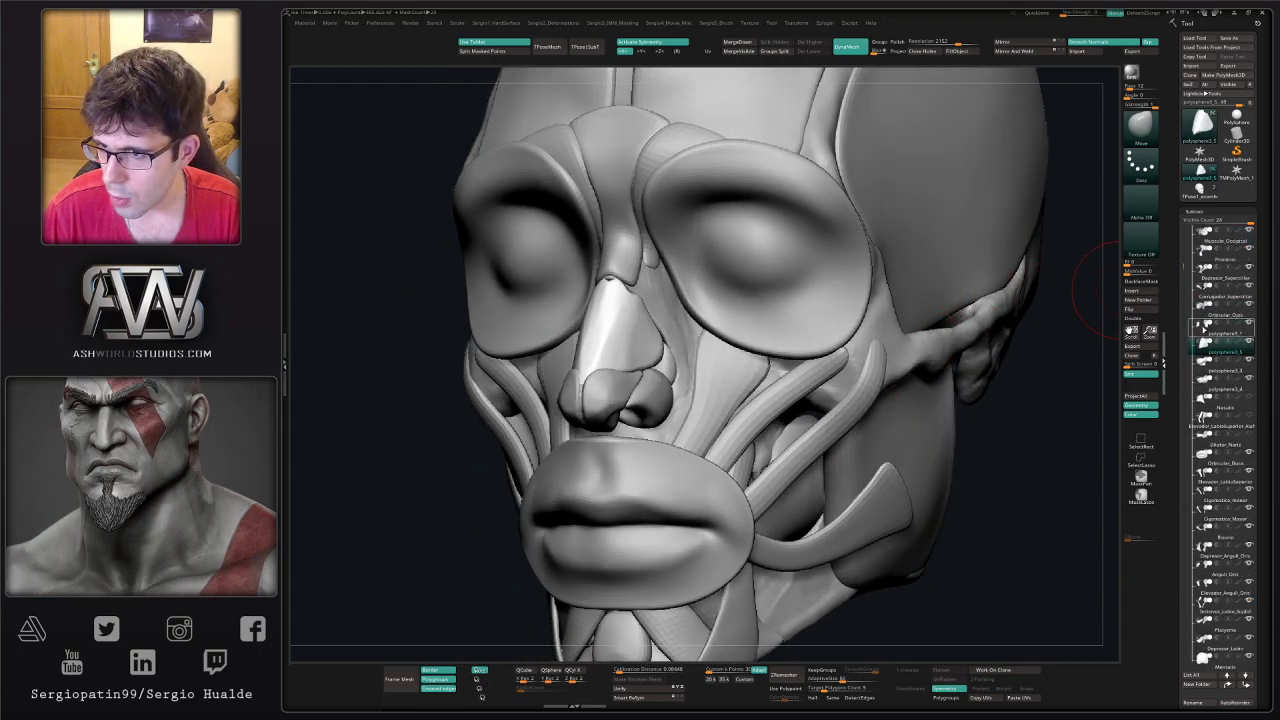
pyautogui.click(1210, 335)
pyautogui.hotkey('alt', 's')
pyautogui.press('Up')
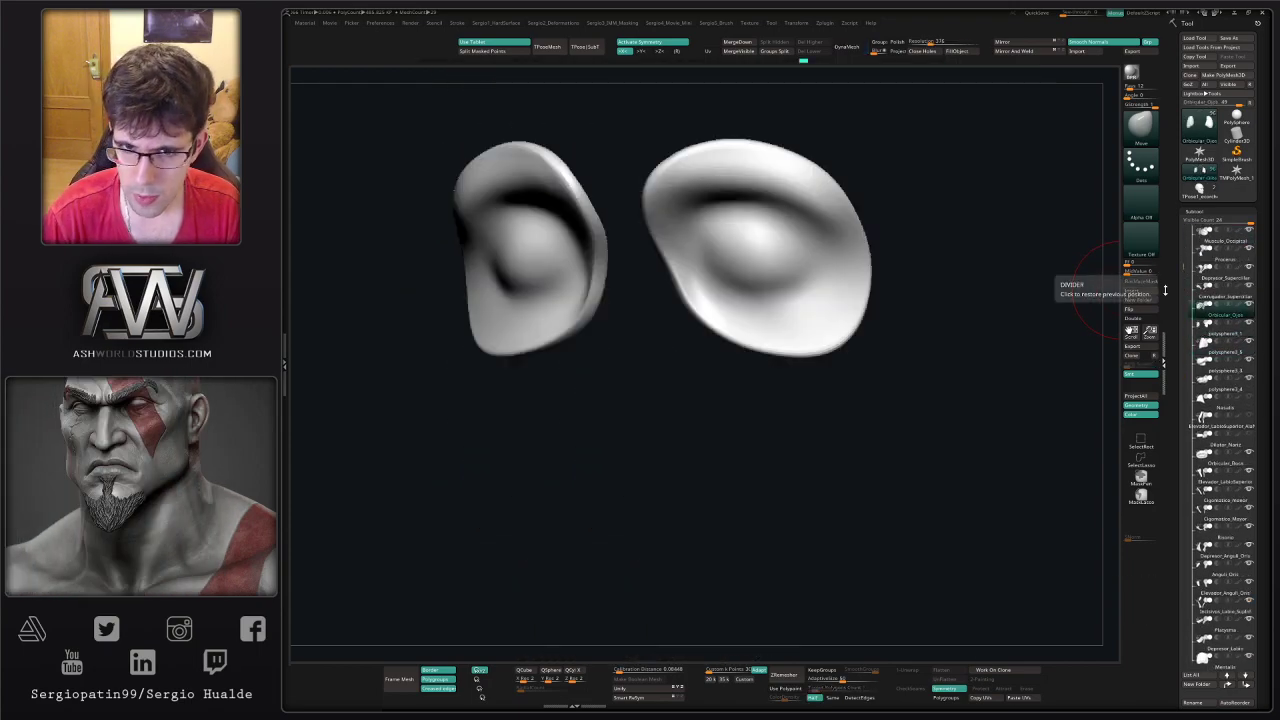
pyautogui.press('Down')
pyautogui.press('Down')
pyautogui.press('Down')
pyautogui.press('Down')
pyautogui.press('Up')
pyautogui.press('Up')
pyautogui.press('Up')
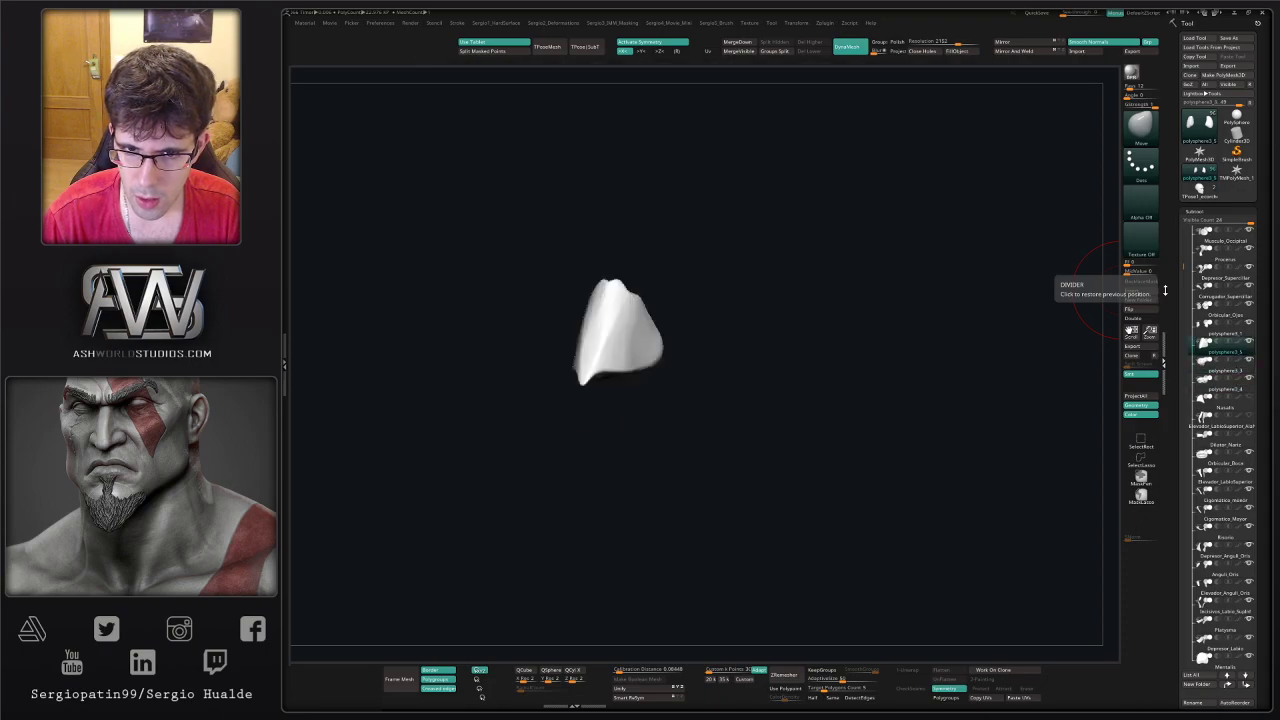
pyautogui.click(740, 42)
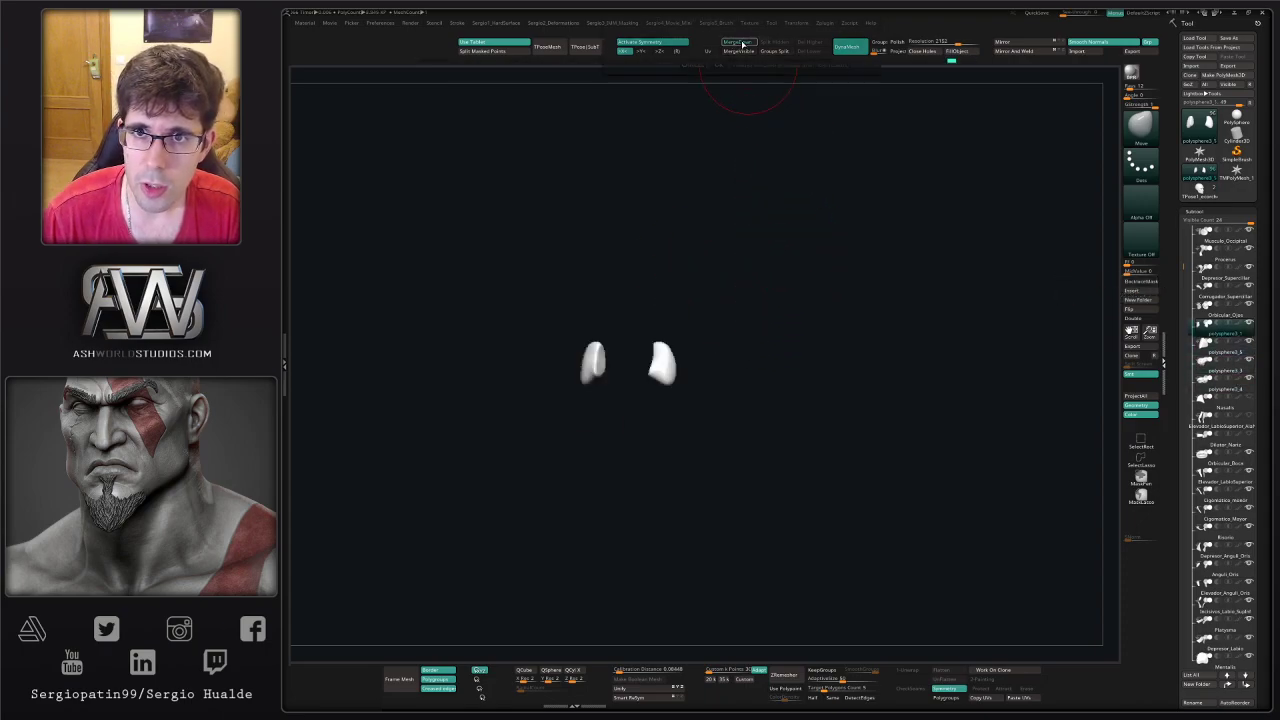
pyautogui.click(750, 60)
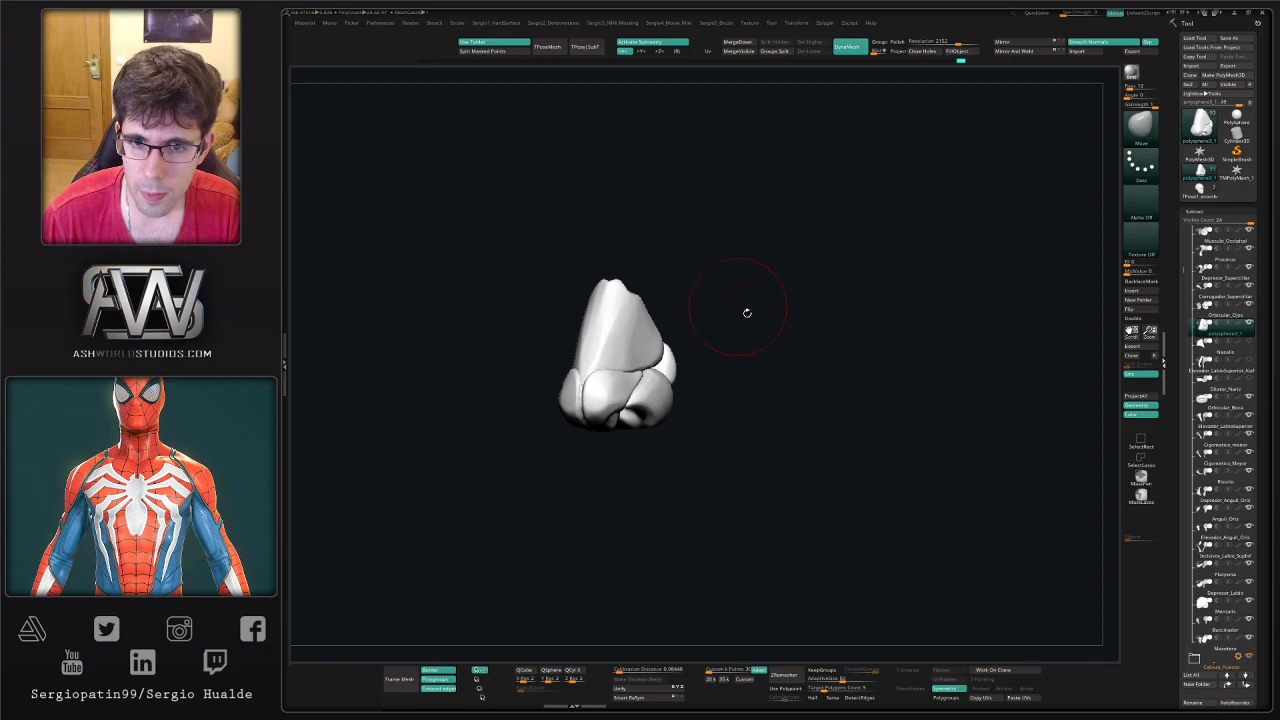
# - Show the whole head, select the Nasalis muscle and fit its sides over the nose, undoing the last adjustment
pyautogui.click(1136, 373)
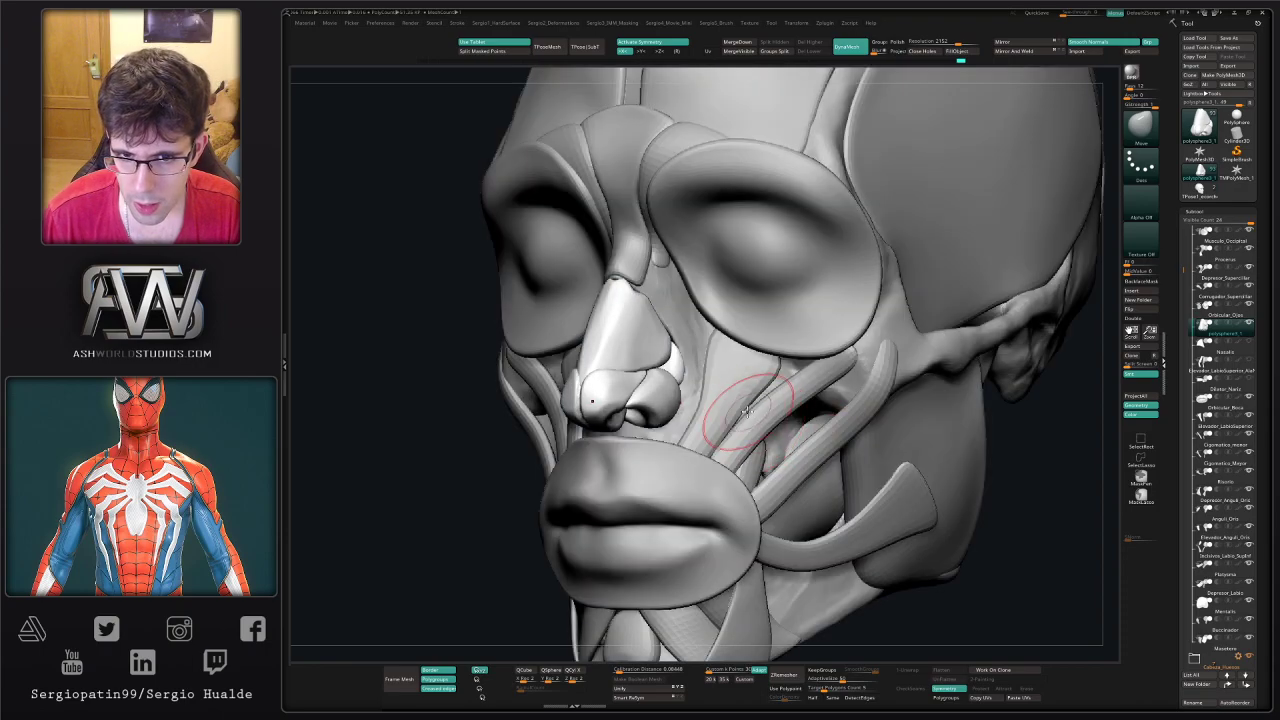
pyautogui.click(1216, 355)
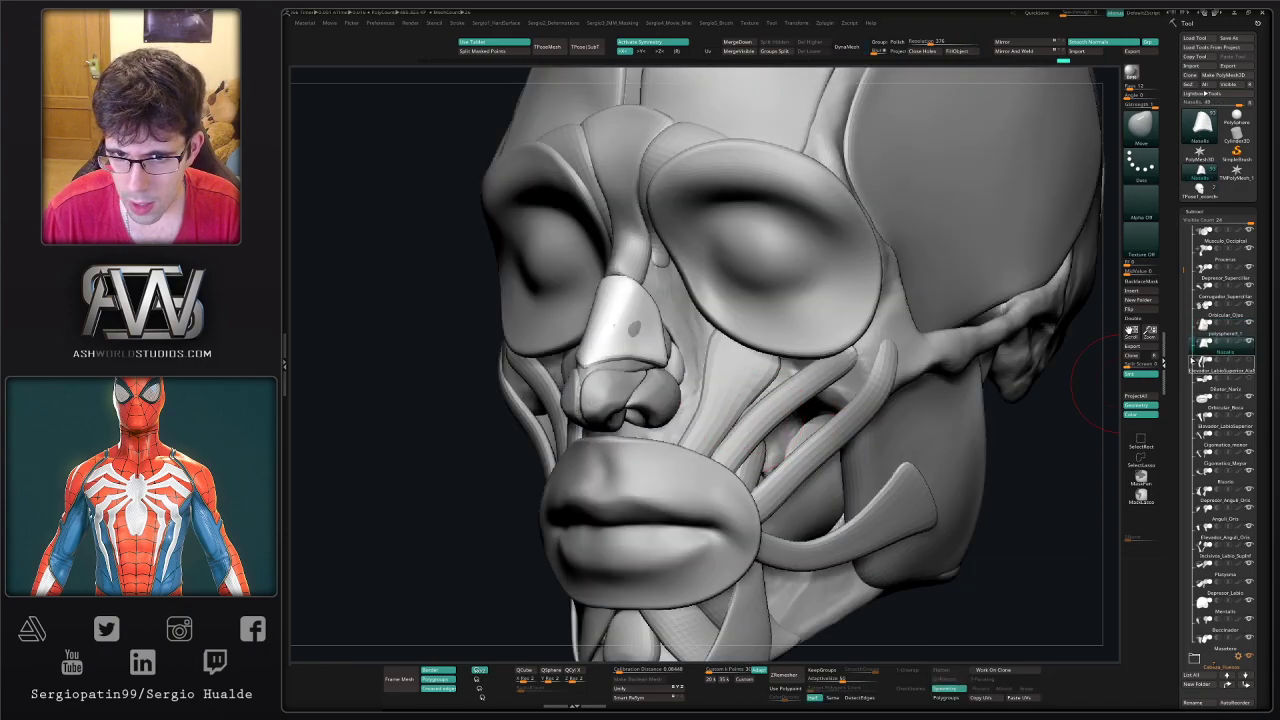
pyautogui.keyDown('shift'); pyautogui.moveTo(618, 342); pyautogui.dragTo(638, 334, button='right'); pyautogui.keyUp('shift')
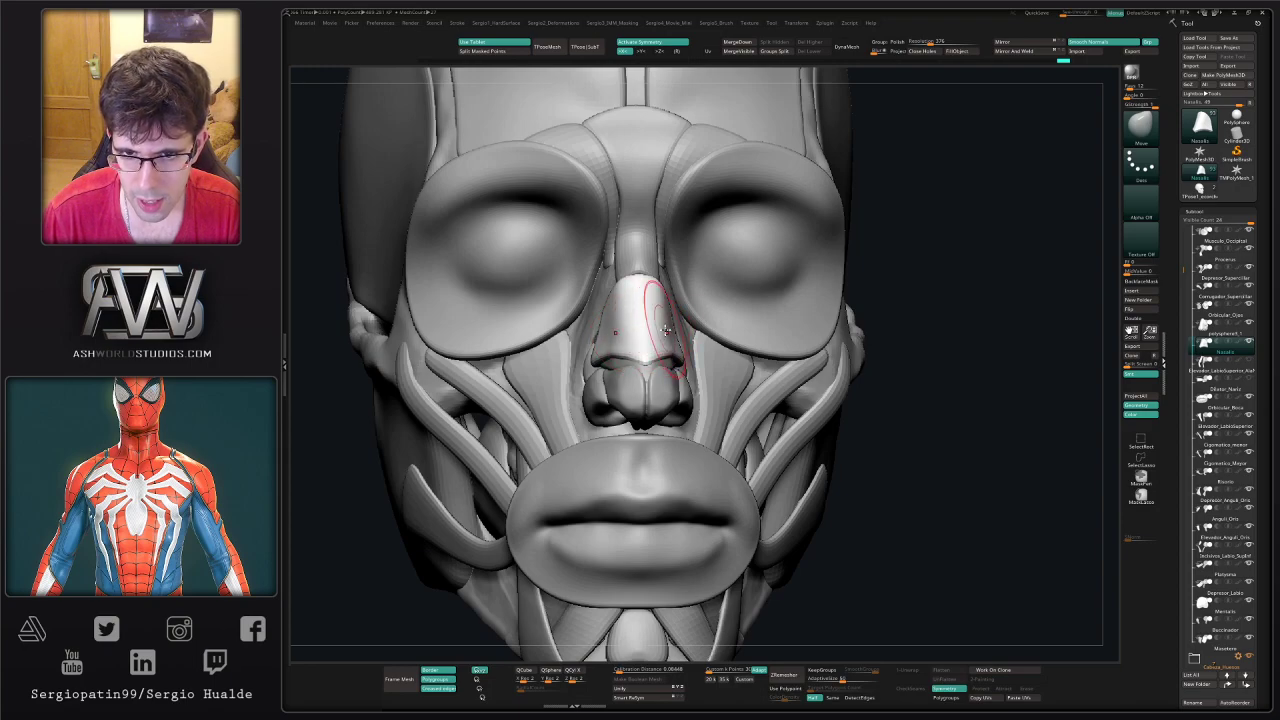
pyautogui.hotkey('ctrl', 'z')
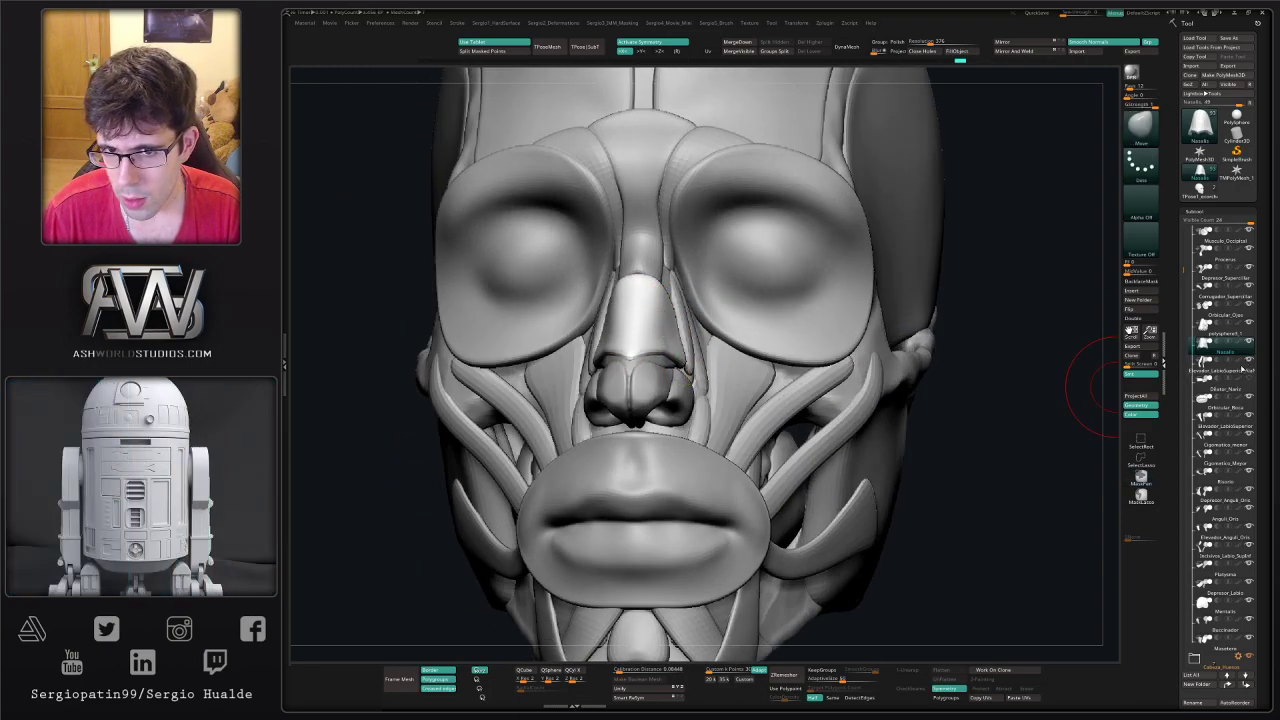
# - Show the hidden muscles beside the nose, select Dilator_Nariz and pull it onto the nostril wing with the Move brush
pyautogui.click(1249, 381)
pyautogui.moveTo(775, 405); pyautogui.dragTo(650, 397, button='right')
pyautogui.keyDown('alt'); pyautogui.click(665, 394); pyautogui.keyUp('alt')
pyautogui.moveTo(662, 397); pyautogui.dragTo(655, 398)
pyautogui.moveTo(655, 400); pyautogui.dragTo(669, 402, button='right')
pyautogui.press('s')
pyautogui.moveTo(667, 403); pyautogui.dragTo(655, 402)
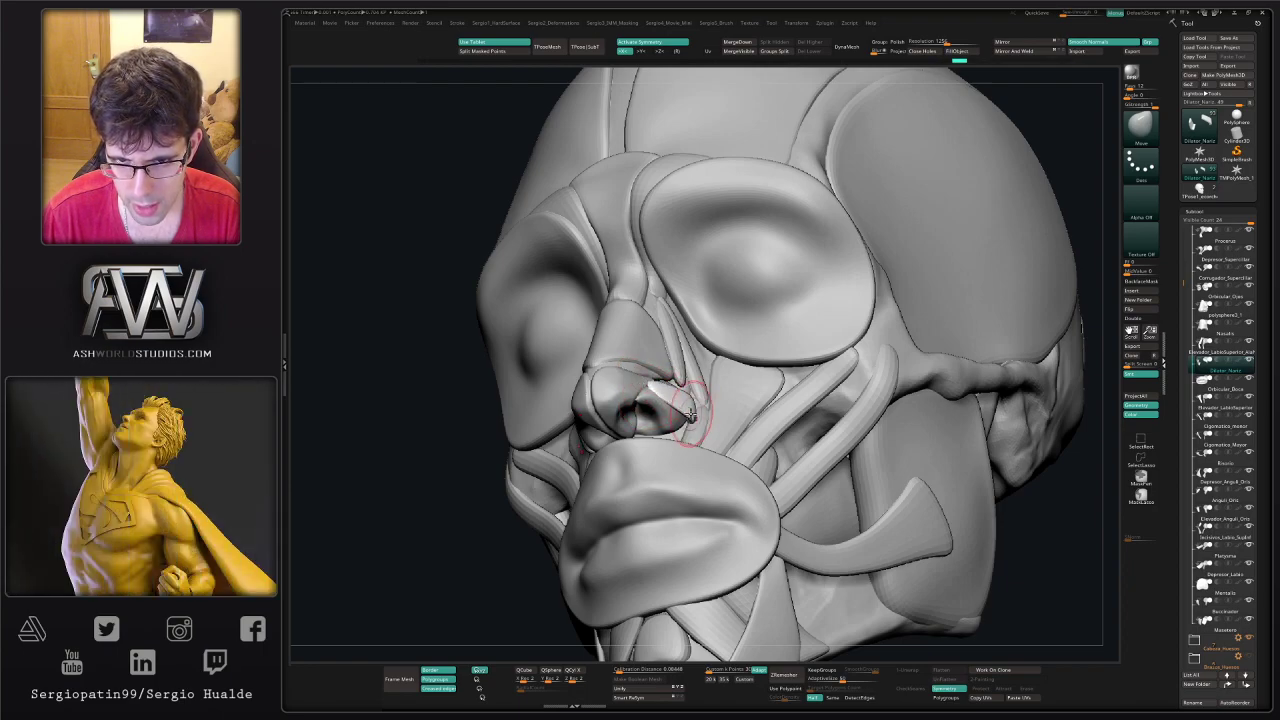
# - Shape Dilator_Nariz from the front and side so it wraps over the nostril wing
pyautogui.moveTo(690, 410); pyautogui.dragTo(679, 408)
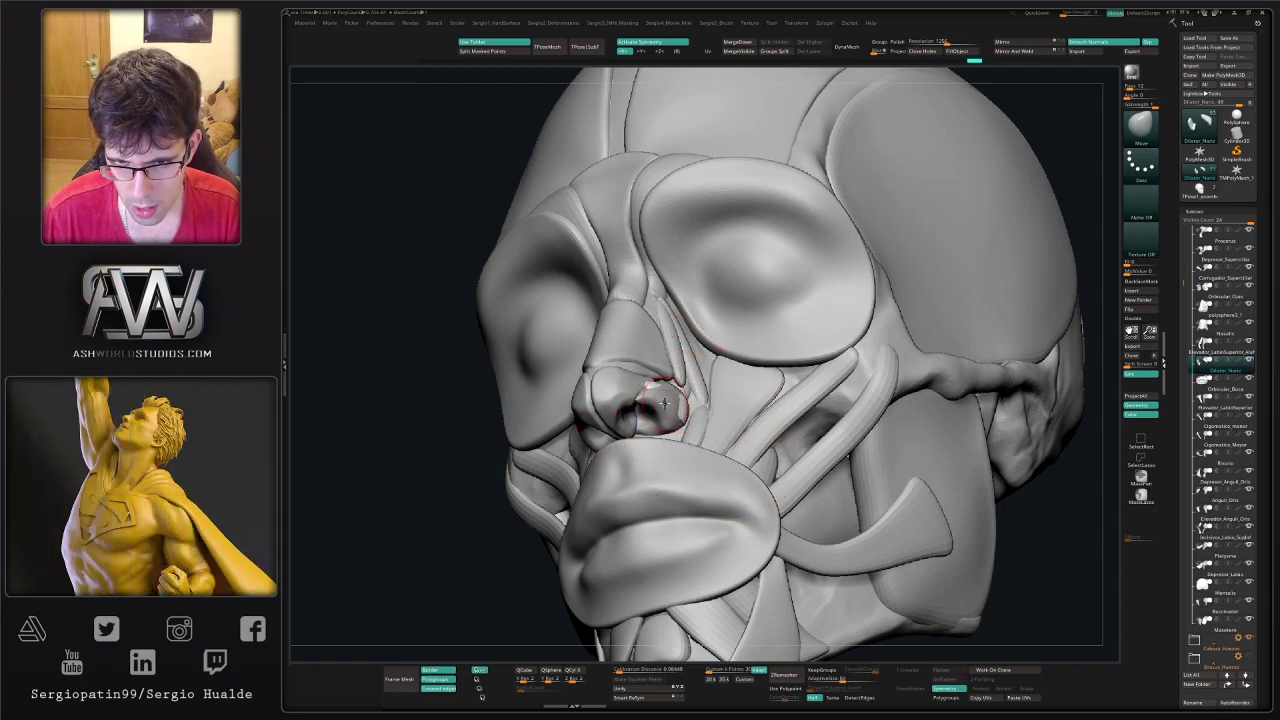
pyautogui.moveTo(681, 419)
pyautogui.mouseDown(button='right')
pyautogui.moveTo(657, 406)
pyautogui.moveTo(660, 426)
pyautogui.mouseUp(button='right')
pyautogui.moveTo(643, 386)
pyautogui.mouseDown()
pyautogui.moveTo(637, 376)
pyautogui.moveTo(645, 386)
pyautogui.mouseUp()
pyautogui.moveTo(640, 385)
pyautogui.mouseDown(button='right')
pyautogui.moveTo(633, 394)
pyautogui.moveTo(665, 436)
pyautogui.moveTo(656, 404)
pyautogui.mouseUp(button='right')
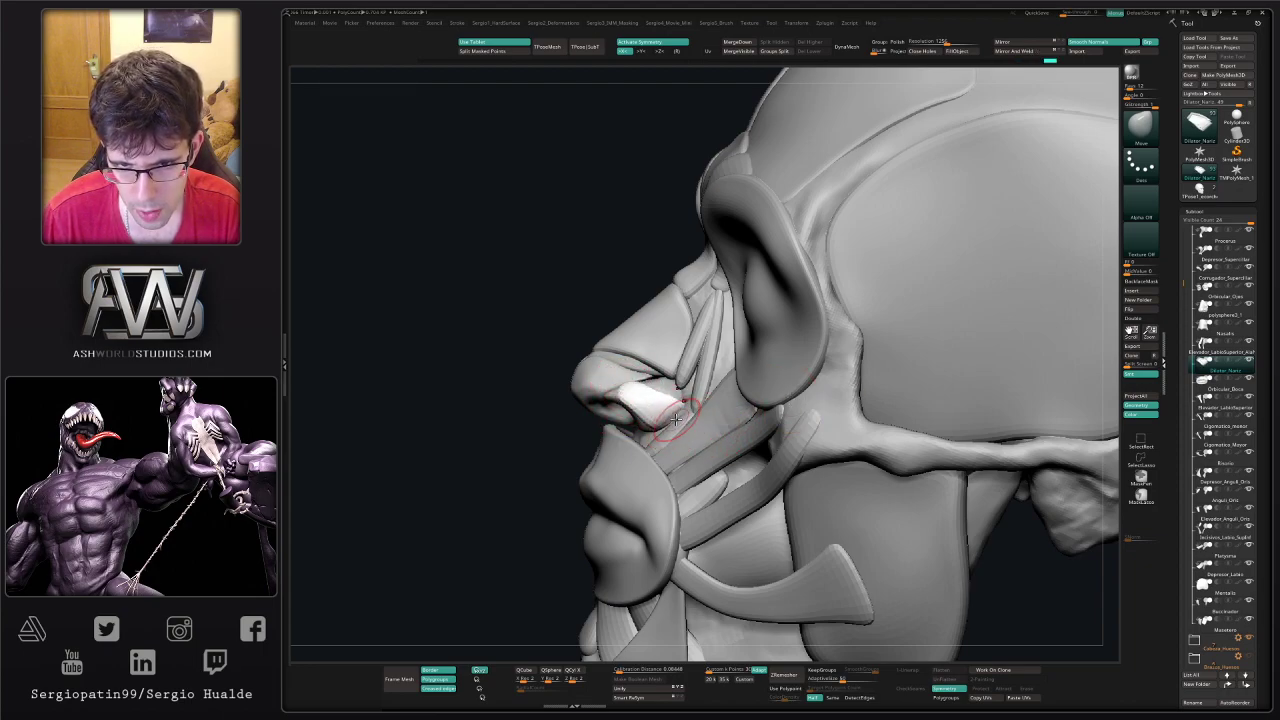
# - Isolate Dilator_Nariz, choose the ZModeler edge action Extrude Move, and return to the Move brush with the whole head shown
pyautogui.hotkey('alt', 's')
pyautogui.press('f')
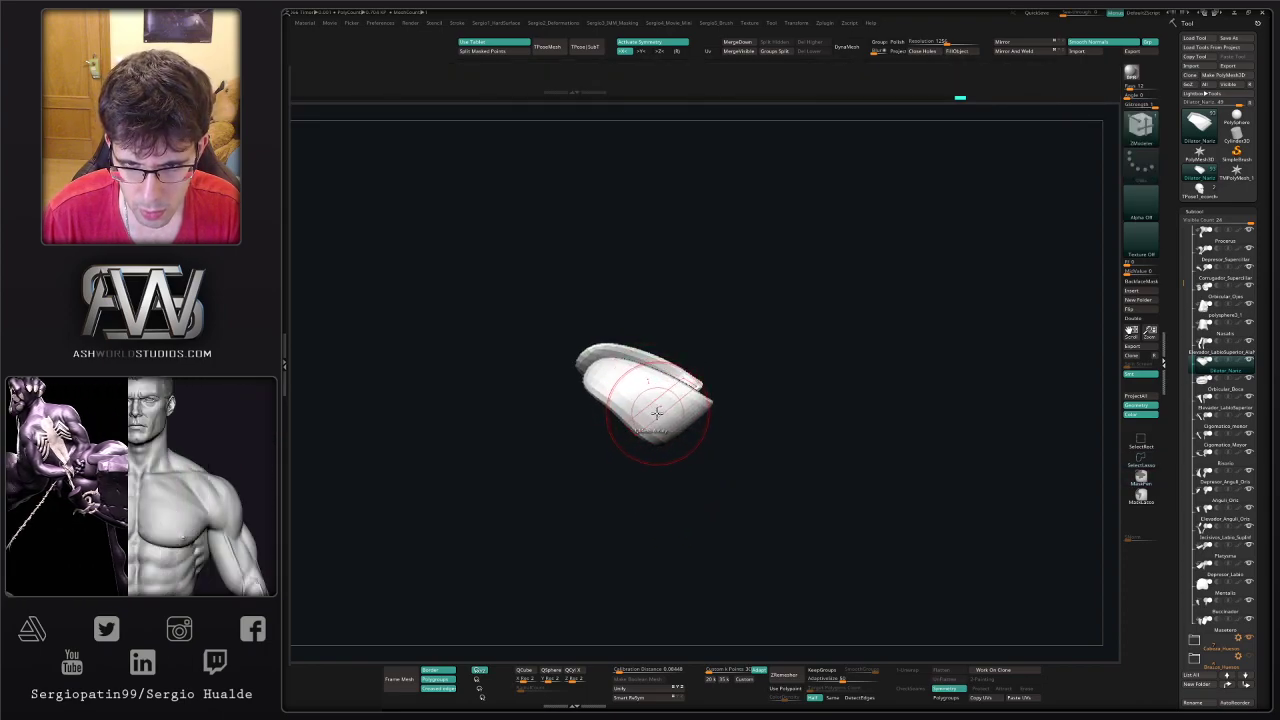
pyautogui.press('space')
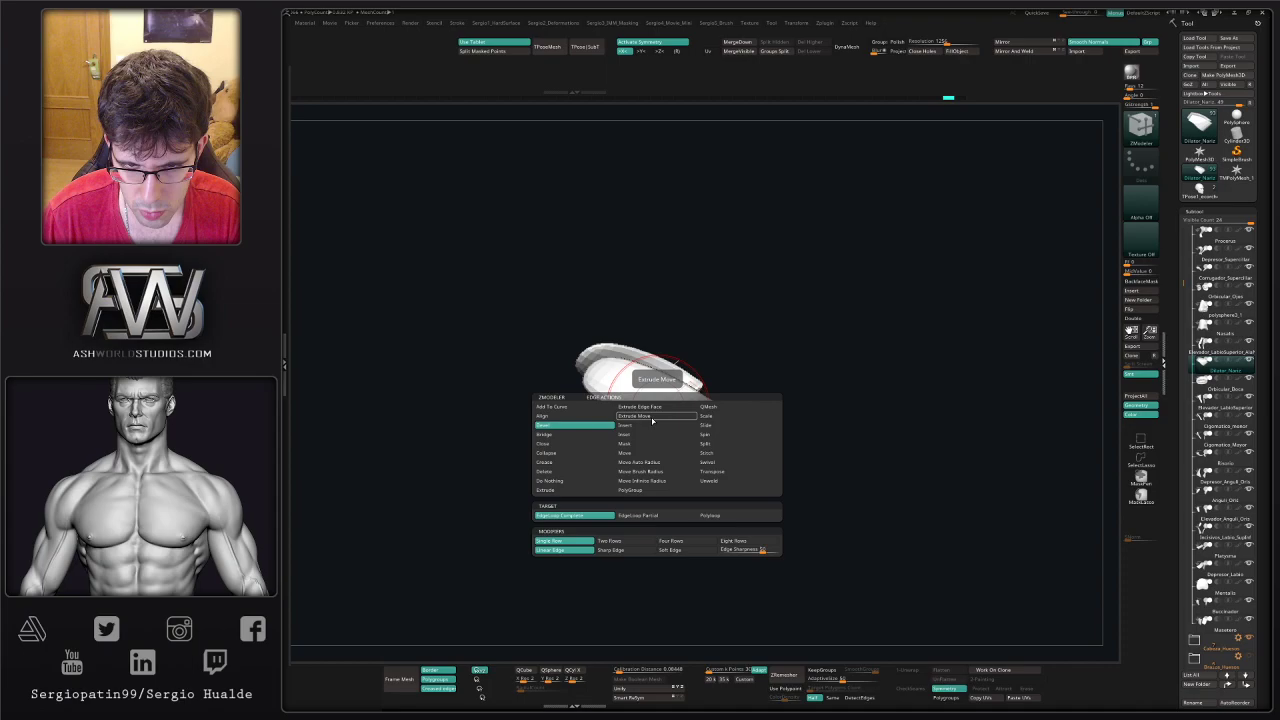
pyautogui.click(651, 417)
pyautogui.press('b')
pyautogui.press('m')
pyautogui.press('v')
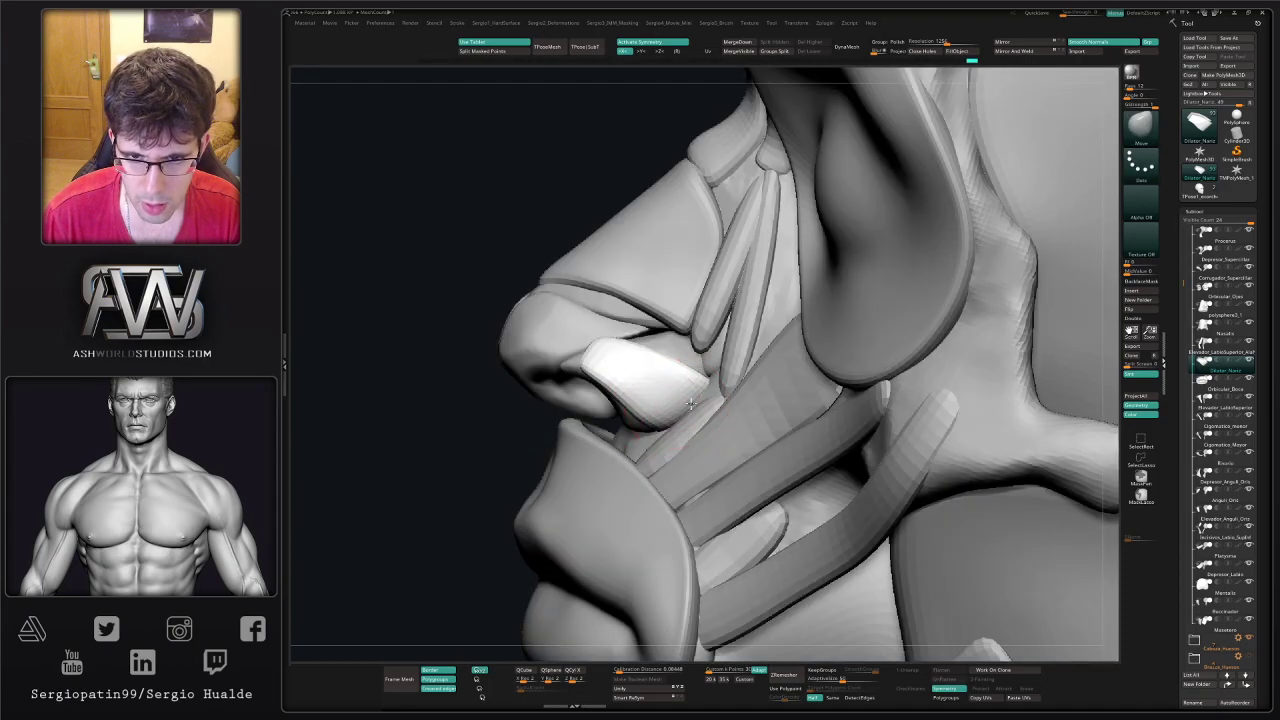
# - Refine the front and outer edges of Dilator_Nariz around the nostril wing with the Move brush
pyautogui.moveTo(693, 412); pyautogui.dragTo(677, 405, button='right')
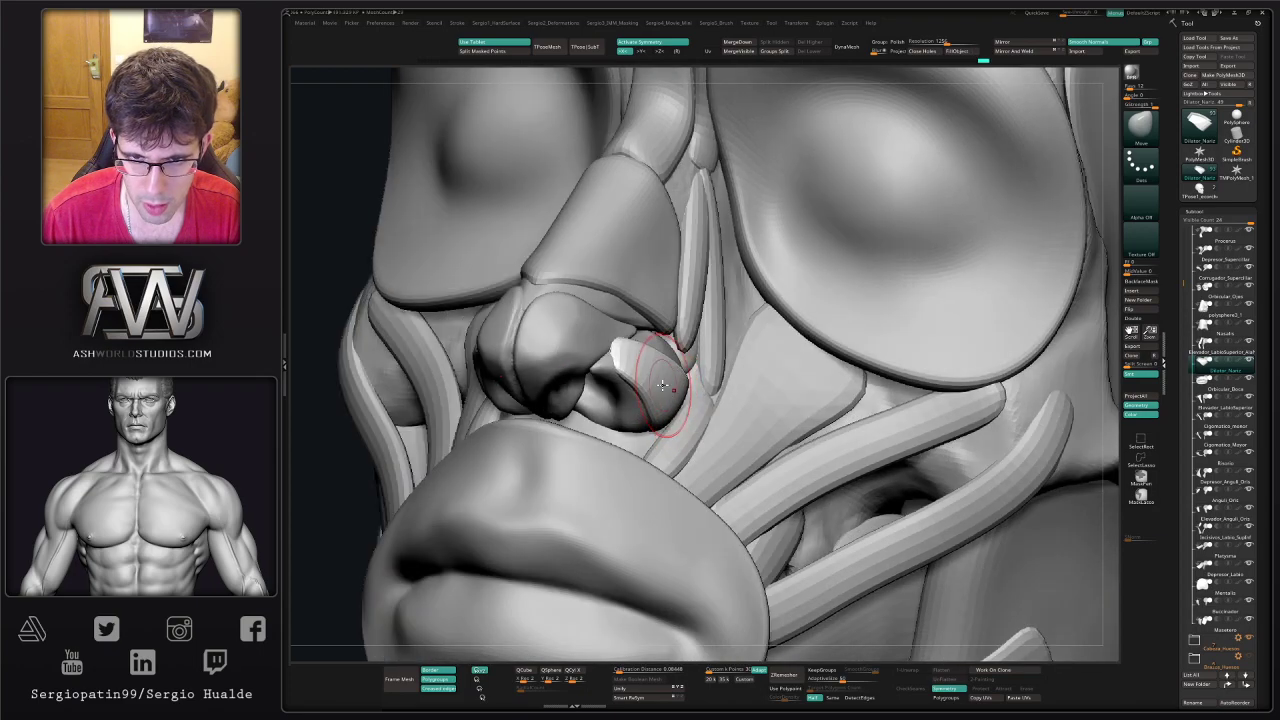
pyautogui.moveTo(662, 385); pyautogui.dragTo(668, 386)
pyautogui.moveTo(706, 396); pyautogui.dragTo(689, 397, button='right')
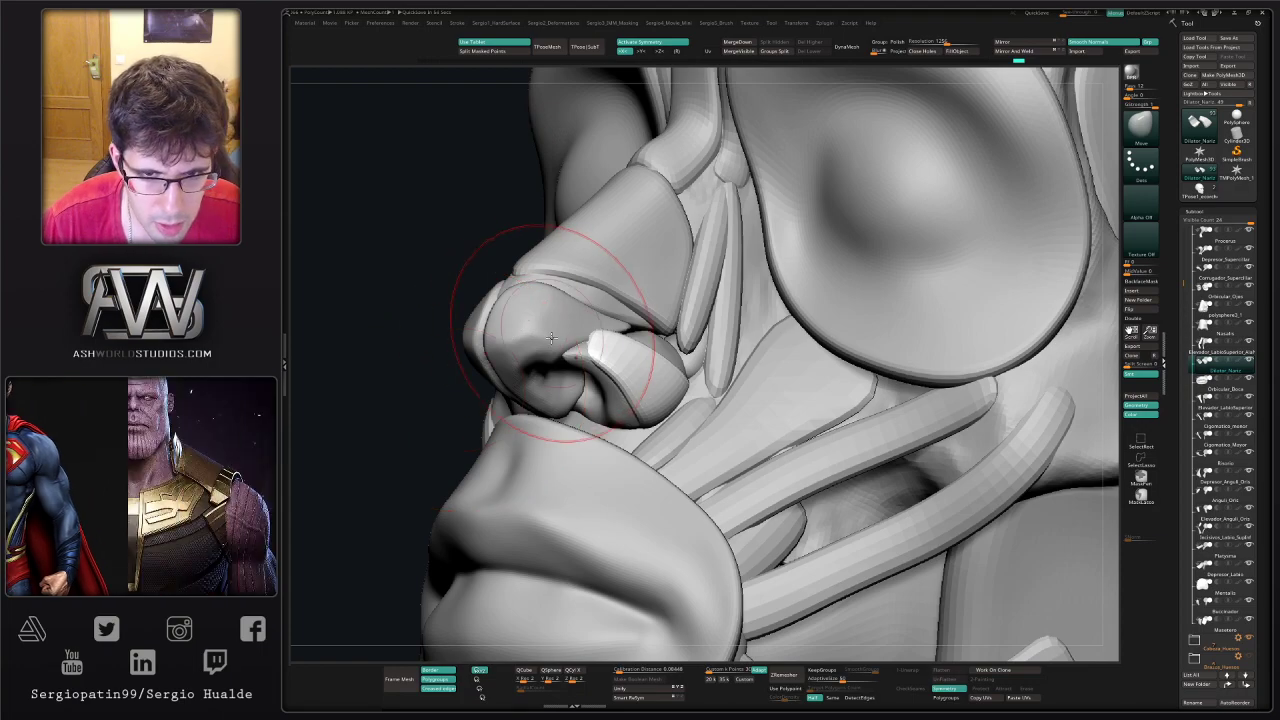
# - Reshape the Dilator Naris muscle around the nostril with the Move brush, adjusting it from side and front angles
pyautogui.moveTo(557, 343)
pyautogui.mouseDown(button='right')
pyautogui.moveTo(529, 457)
pyautogui.moveTo(571, 371)
pyautogui.mouseUp(button='right')
pyautogui.moveTo(598, 360); pyautogui.dragTo(592, 364)
pyautogui.keyDown('ctrl'); pyautogui.keyDown('shift'); pyautogui.click(602, 366); pyautogui.keyUp('shift'); pyautogui.keyUp('ctrl')
pyautogui.moveTo(603, 366); pyautogui.dragTo(597, 346, button='right')
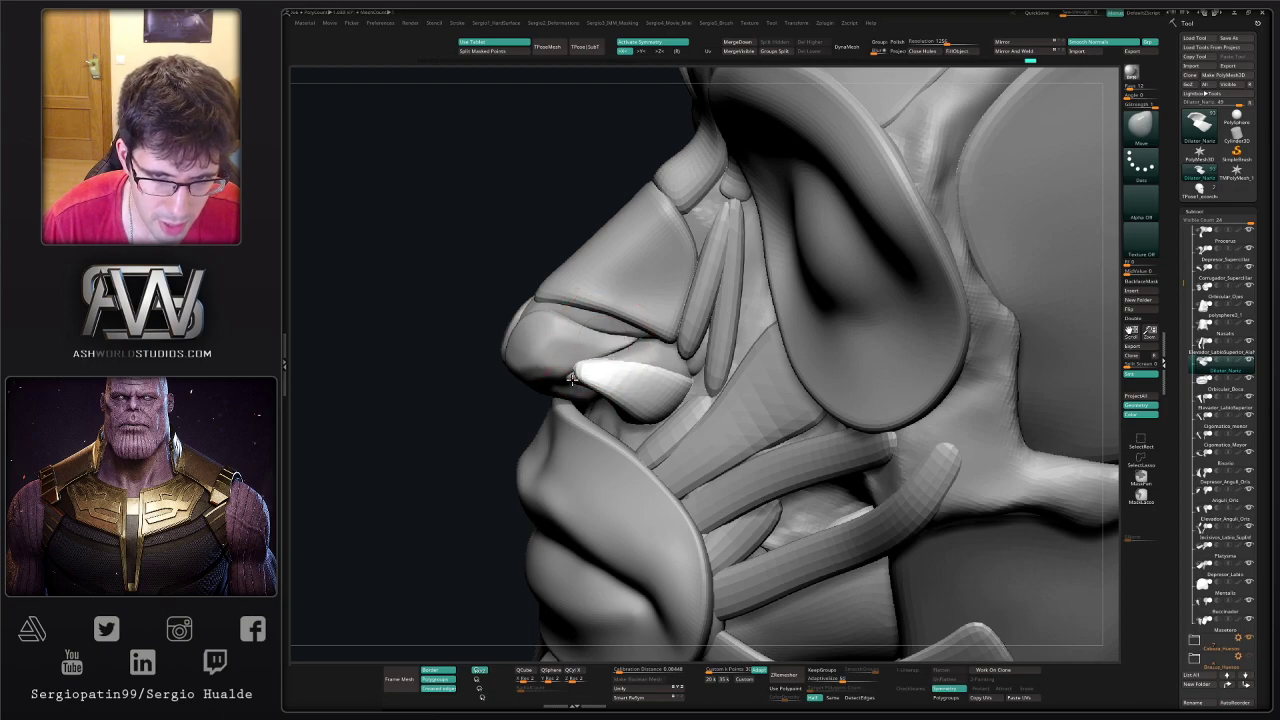
pyautogui.moveTo(658, 398); pyautogui.dragTo(652, 390, button='right')
pyautogui.moveTo(652, 390); pyautogui.dragTo(659, 388)
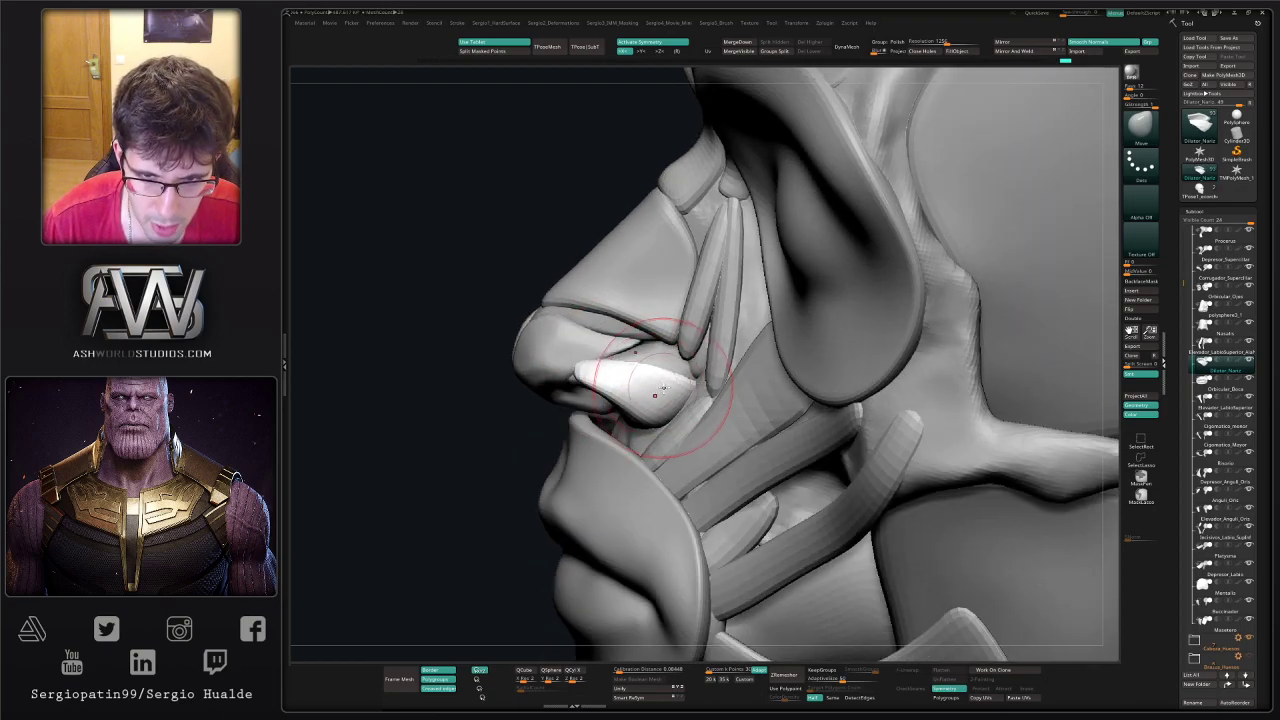
pyautogui.moveTo(676, 386); pyautogui.dragTo(665, 369, button='right')
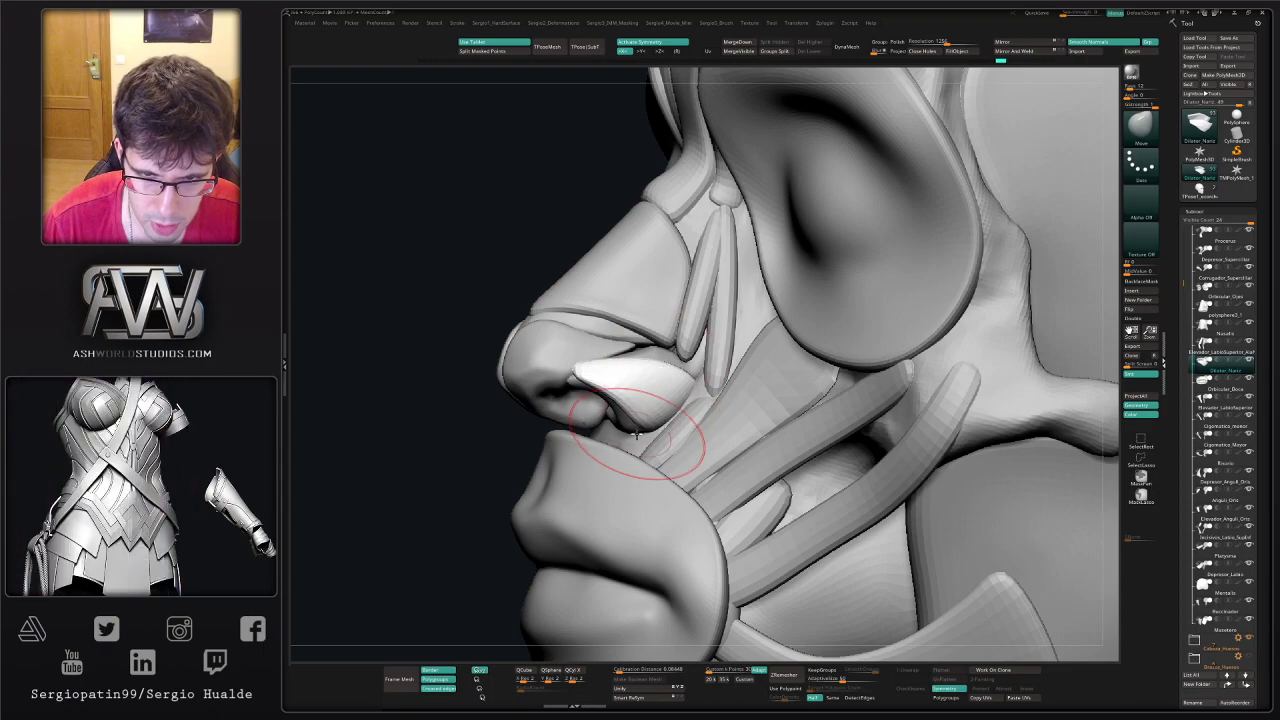
pyautogui.moveTo(622, 455); pyautogui.dragTo(657, 392, button='right')
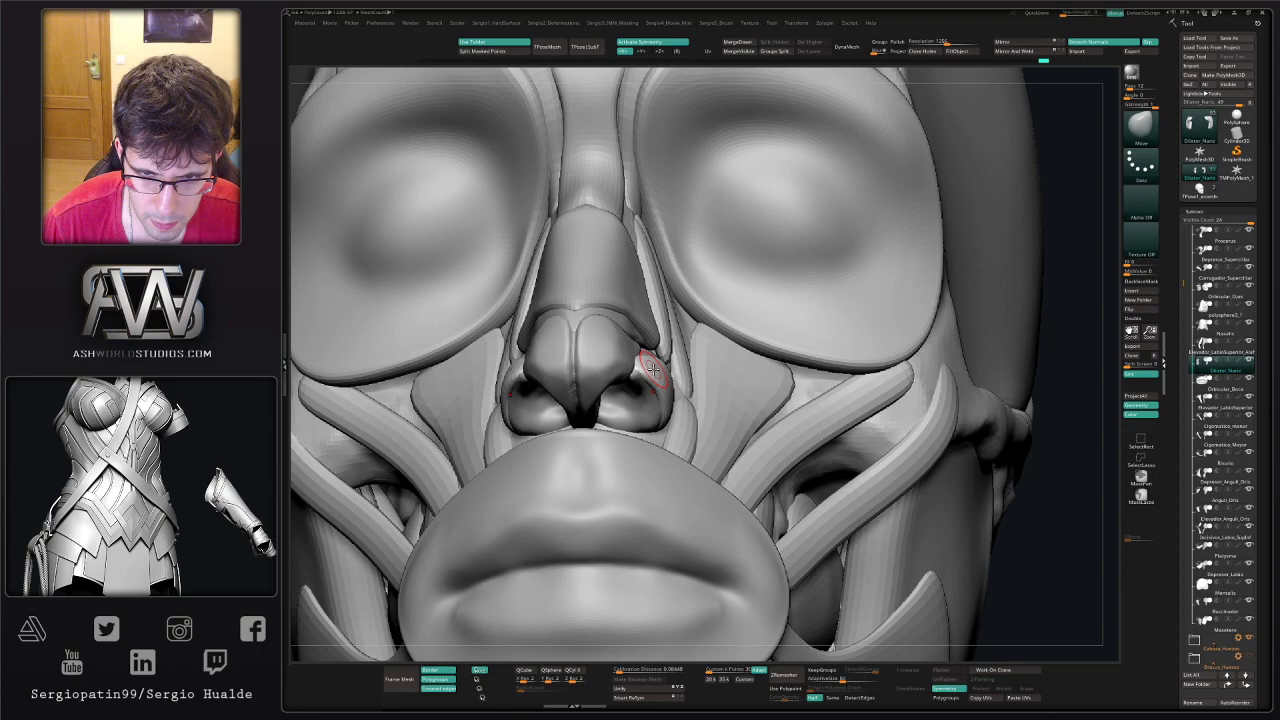
pyautogui.moveTo(666, 371)
pyautogui.mouseDown(button='right')
pyautogui.moveTo(673, 395)
pyautogui.moveTo(608, 363)
pyautogui.moveTo(601, 422)
pyautogui.moveTo(589, 391)
pyautogui.mouseUp(button='right')
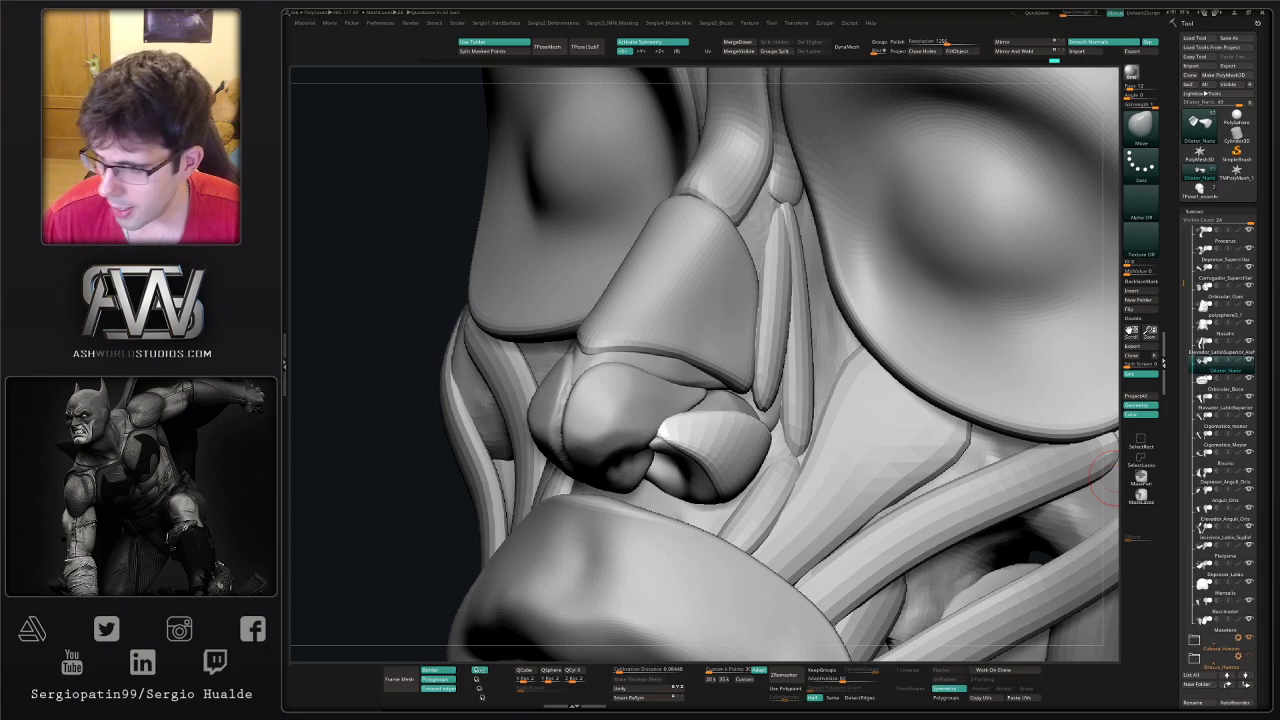
# - Isolate the nose cartilage subtool, mask a diagonal strip across each side of the nose tip and make the masked strips a polygroup
pyautogui.moveTo(594, 397); pyautogui.dragTo(606, 408, button='right')
pyautogui.keyDown('ctrl'); pyautogui.keyDown('shift'); pyautogui.click(606, 408); pyautogui.keyUp('shift'); pyautogui.keyUp('ctrl')
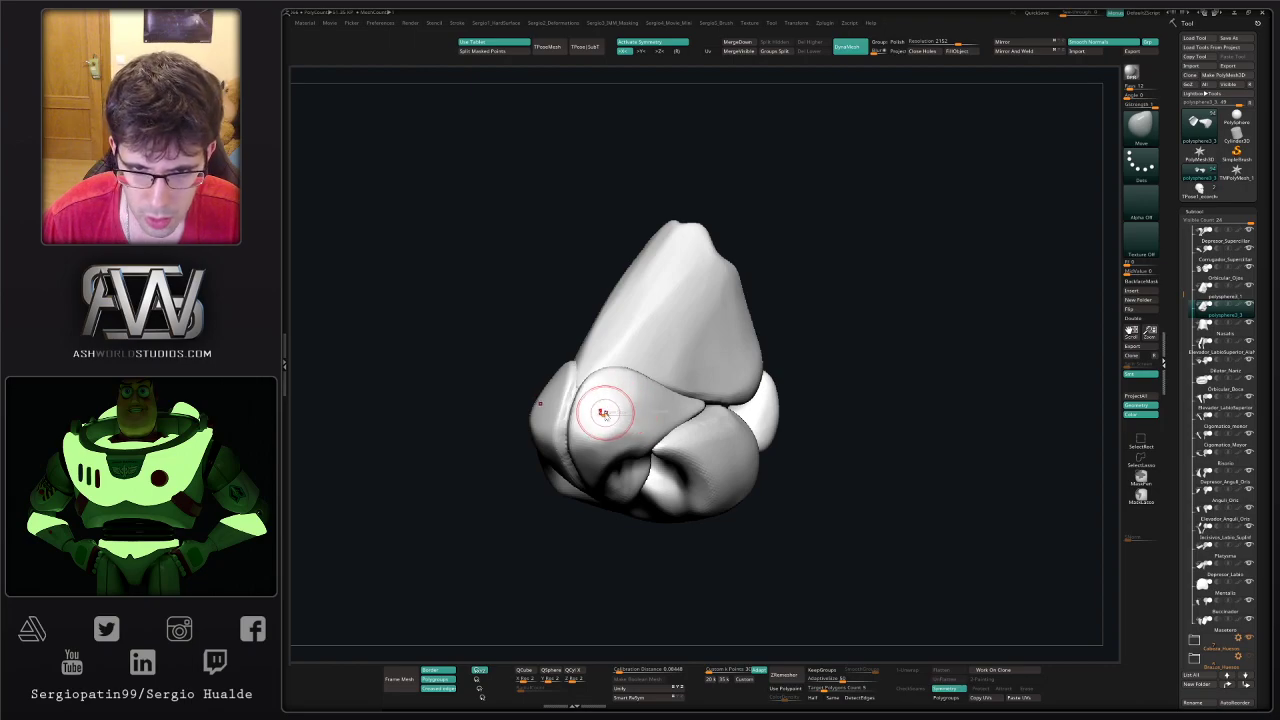
pyautogui.press('ctrl')
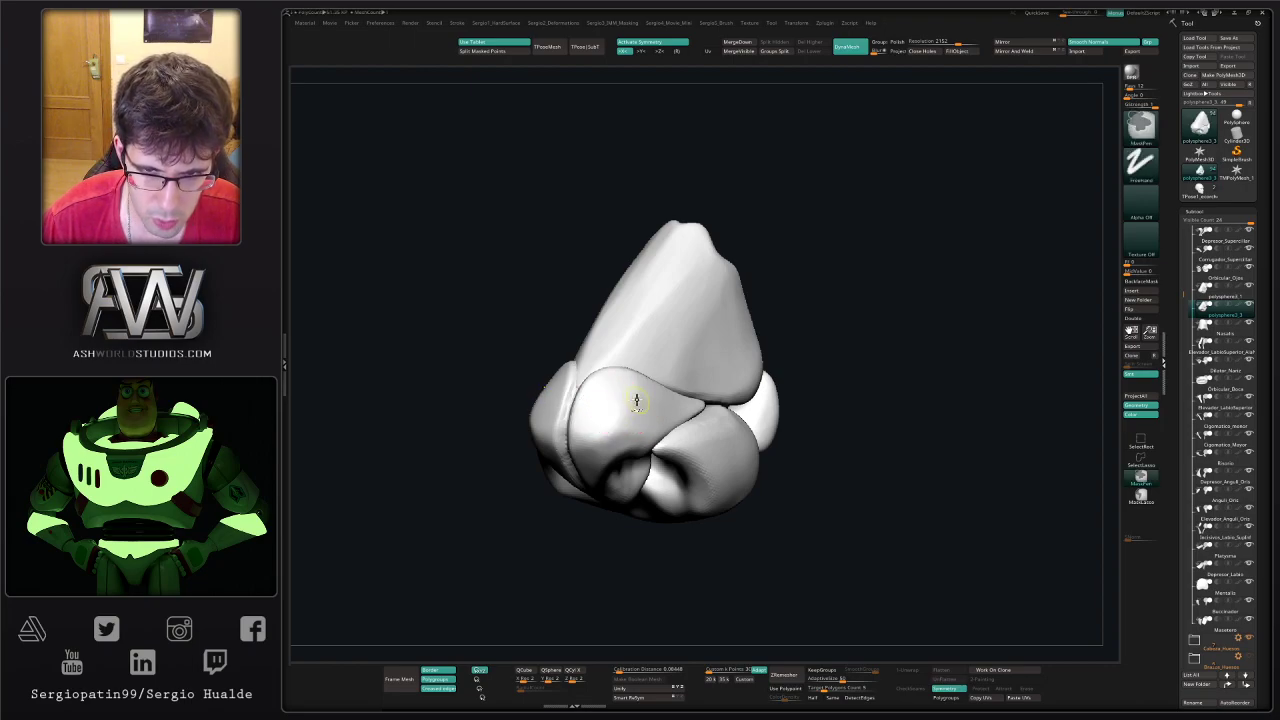
pyautogui.moveTo(585, 410)
pyautogui.keyDown('ctrl'); pyautogui.mouseDown()
pyautogui.moveTo(638, 380)
pyautogui.moveTo(616, 402)
pyautogui.moveTo(613, 390)
pyautogui.moveTo(614, 407)
pyautogui.moveTo(672, 384)
pyautogui.moveTo(645, 403)
pyautogui.mouseUp(); pyautogui.keyUp('ctrl')
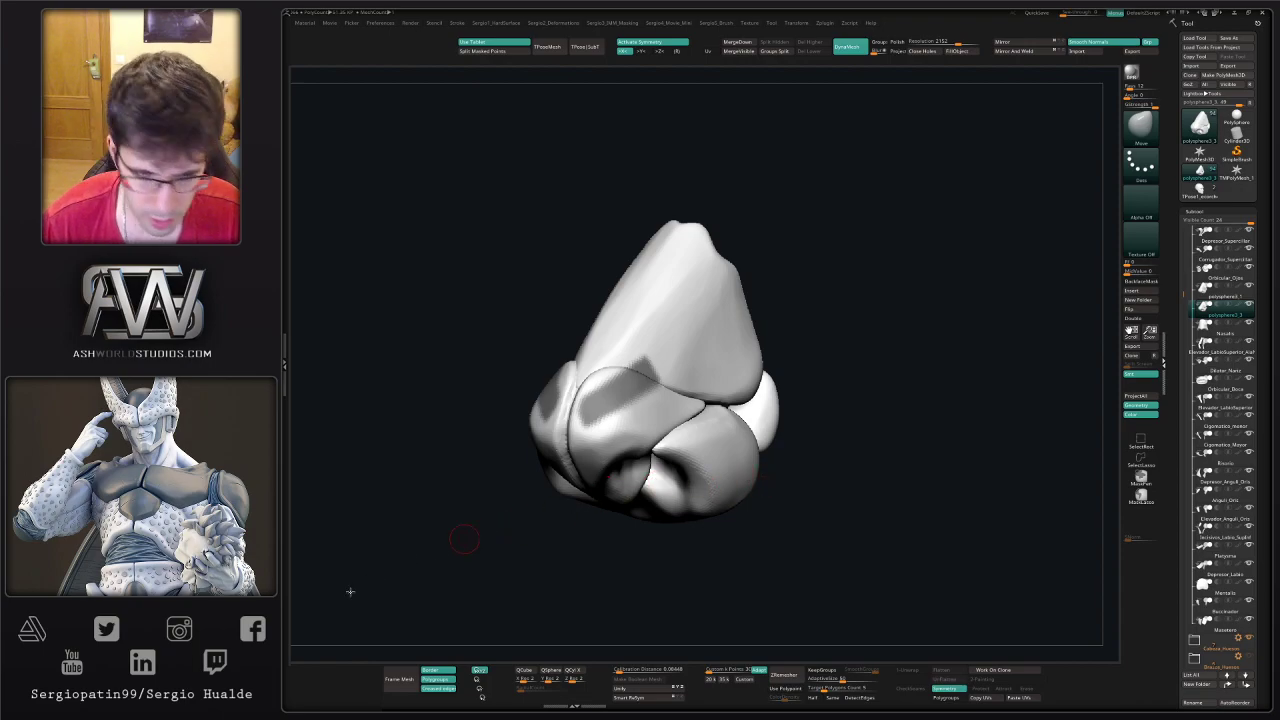
pyautogui.hotkey('ctrl', 'w')
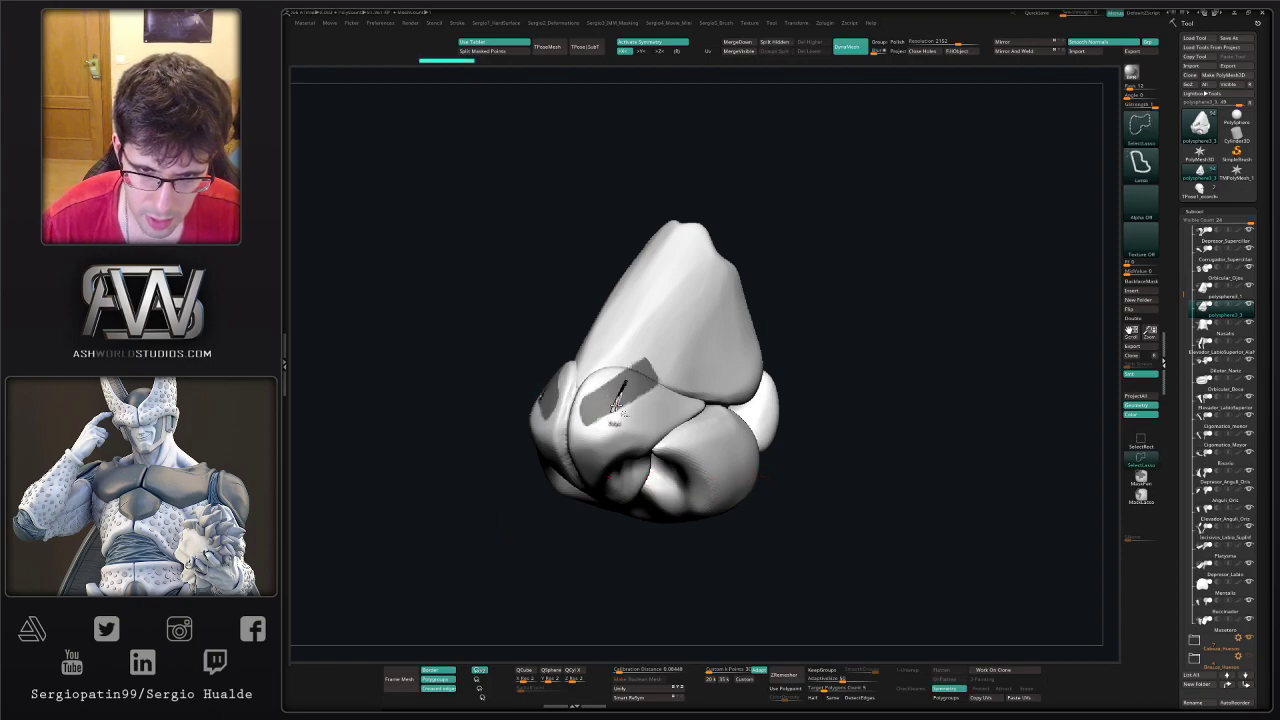
# - Keep only the strip polygroup by deleting the rest of the nose mesh, and ZRemesh the strips with the Half option
pyautogui.keyDown('ctrl'); pyautogui.keyDown('shift'); pyautogui.click(630, 398); pyautogui.keyUp('shift'); pyautogui.keyUp('ctrl')
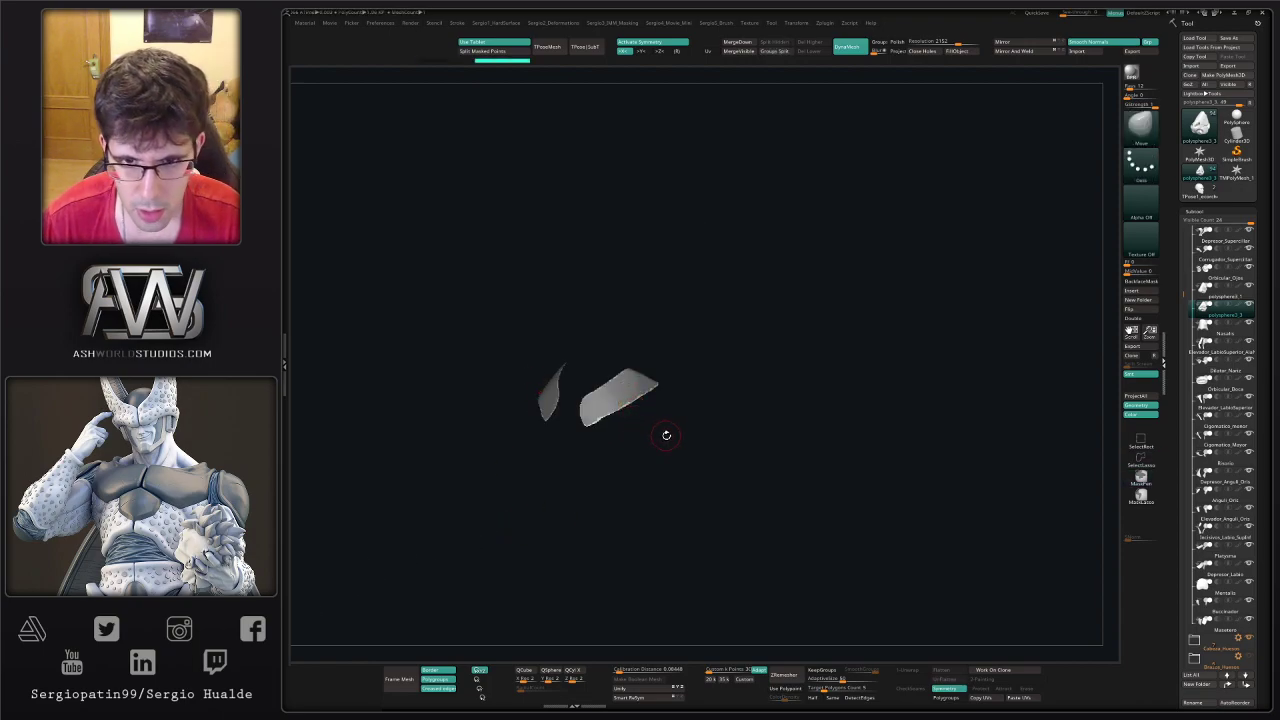
pyautogui.moveTo(666, 434)
pyautogui.mouseDown()
pyautogui.moveTo(674, 466)
pyautogui.moveTo(653, 501)
pyautogui.moveTo(663, 386)
pyautogui.moveTo(640, 354)
pyautogui.moveTo(706, 372)
pyautogui.moveTo(685, 368)
pyautogui.mouseUp()
pyautogui.press('Delete')
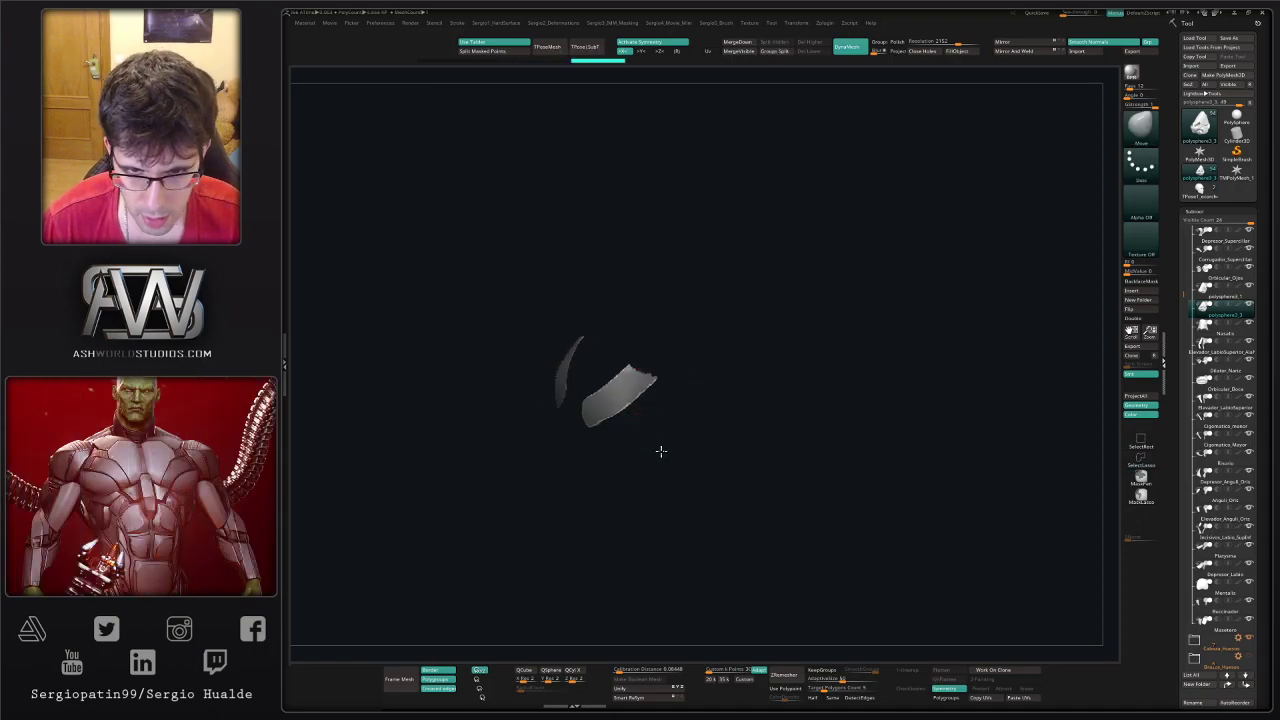
pyautogui.moveTo(660, 451); pyautogui.dragTo(799, 473)
pyautogui.click(813, 697)
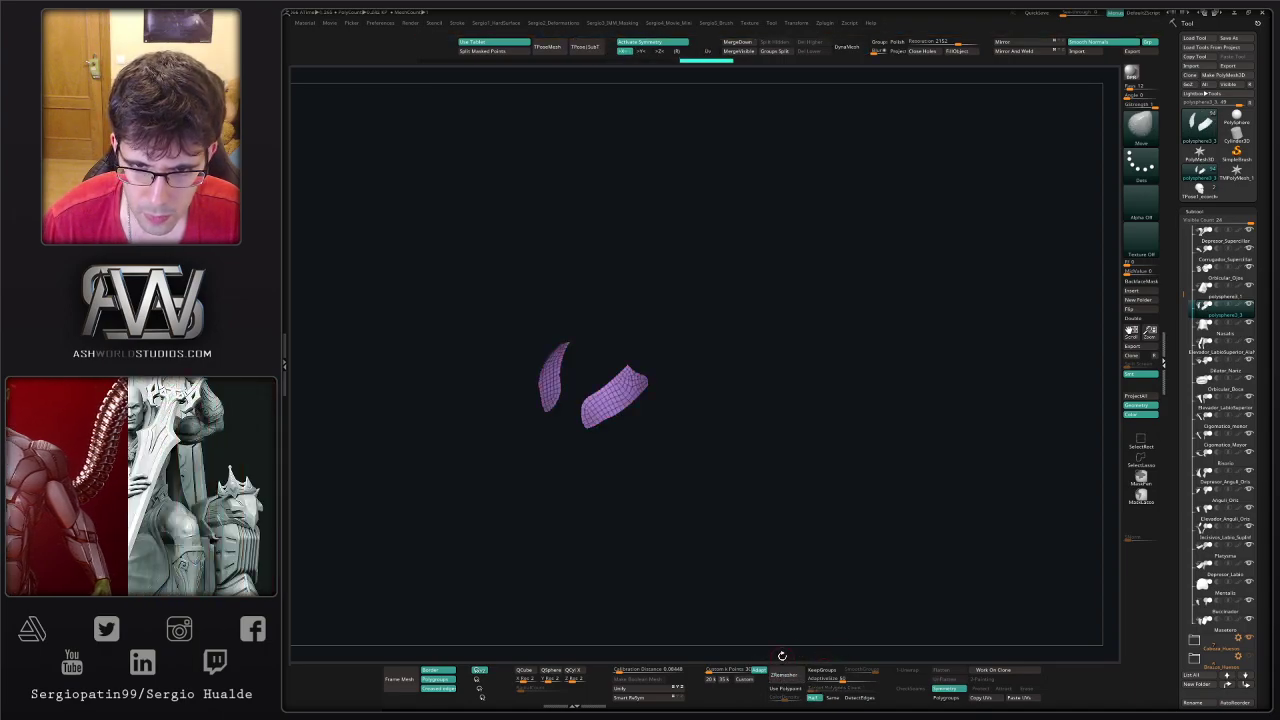
pyautogui.hotkey('ctrl', 'shift')
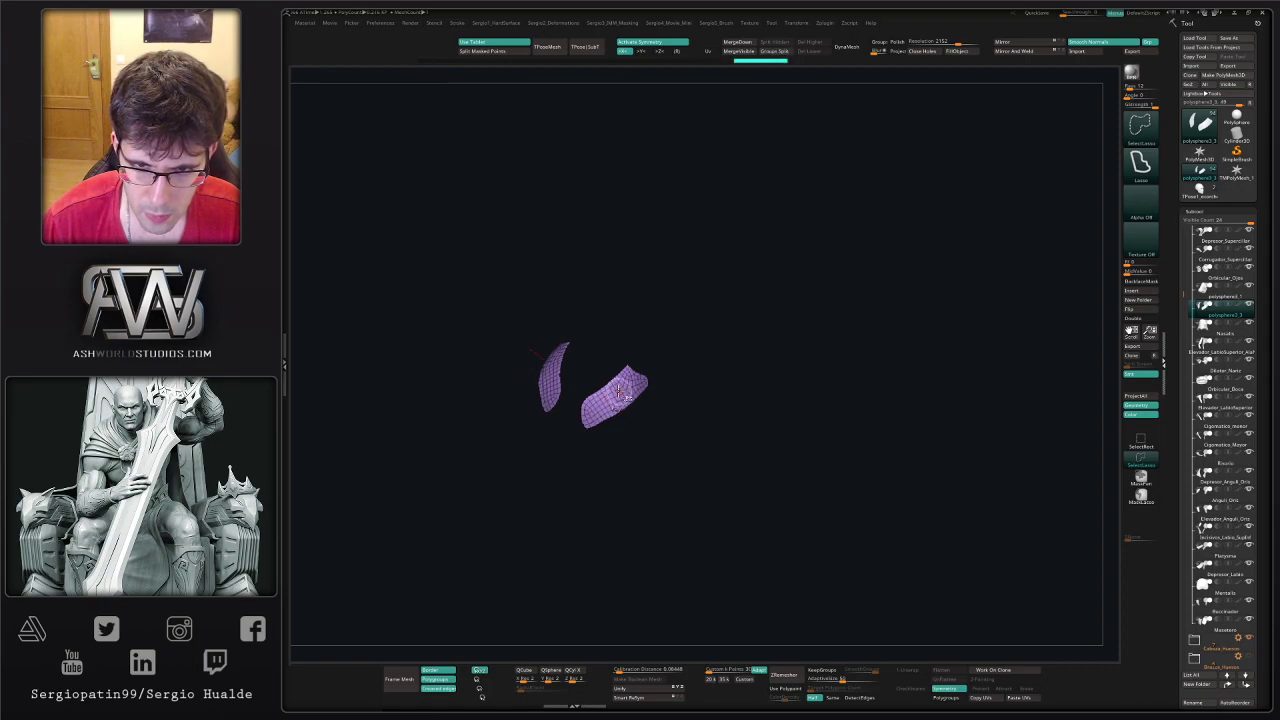
pyautogui.moveTo(630, 408); pyautogui.dragTo(680, 514, button='right')
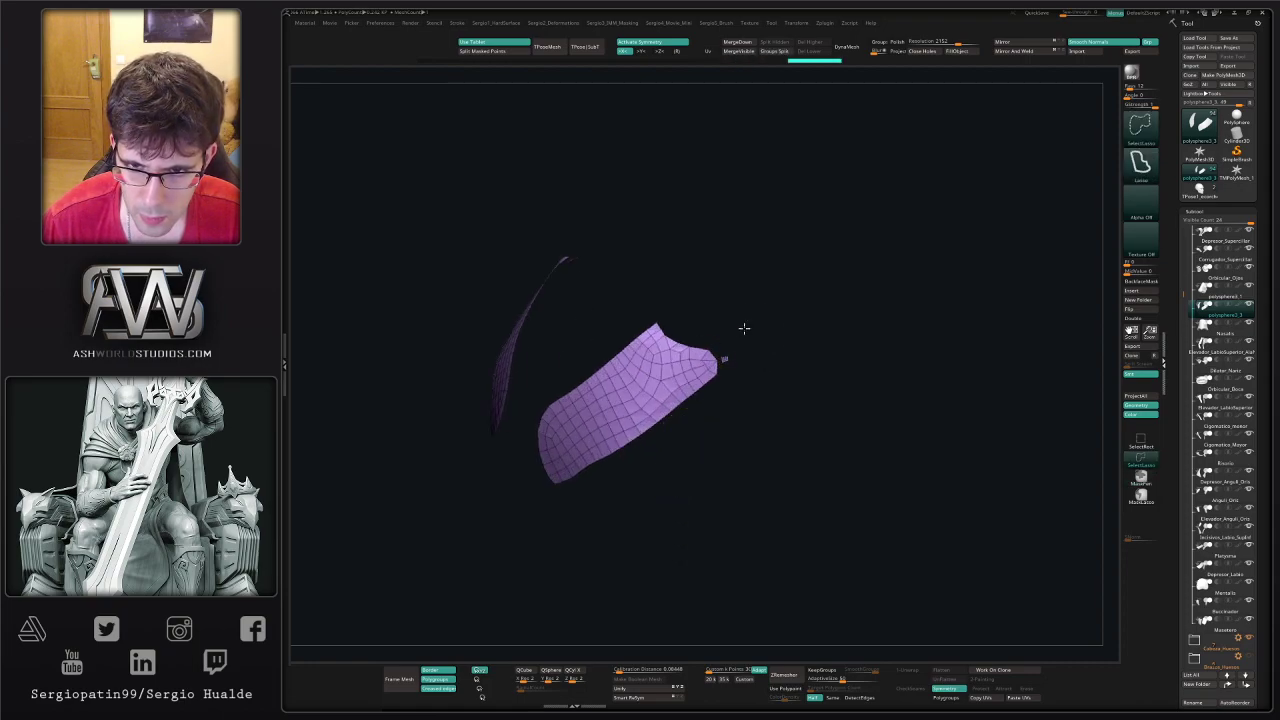
pyautogui.keyDown('ctrl'); pyautogui.keyDown('alt'); pyautogui.keyDown('shift'); pyautogui.moveTo(743, 329); pyautogui.dragTo(722, 372); pyautogui.keyUp('shift'); pyautogui.keyUp('alt'); pyautogui.keyUp('ctrl')
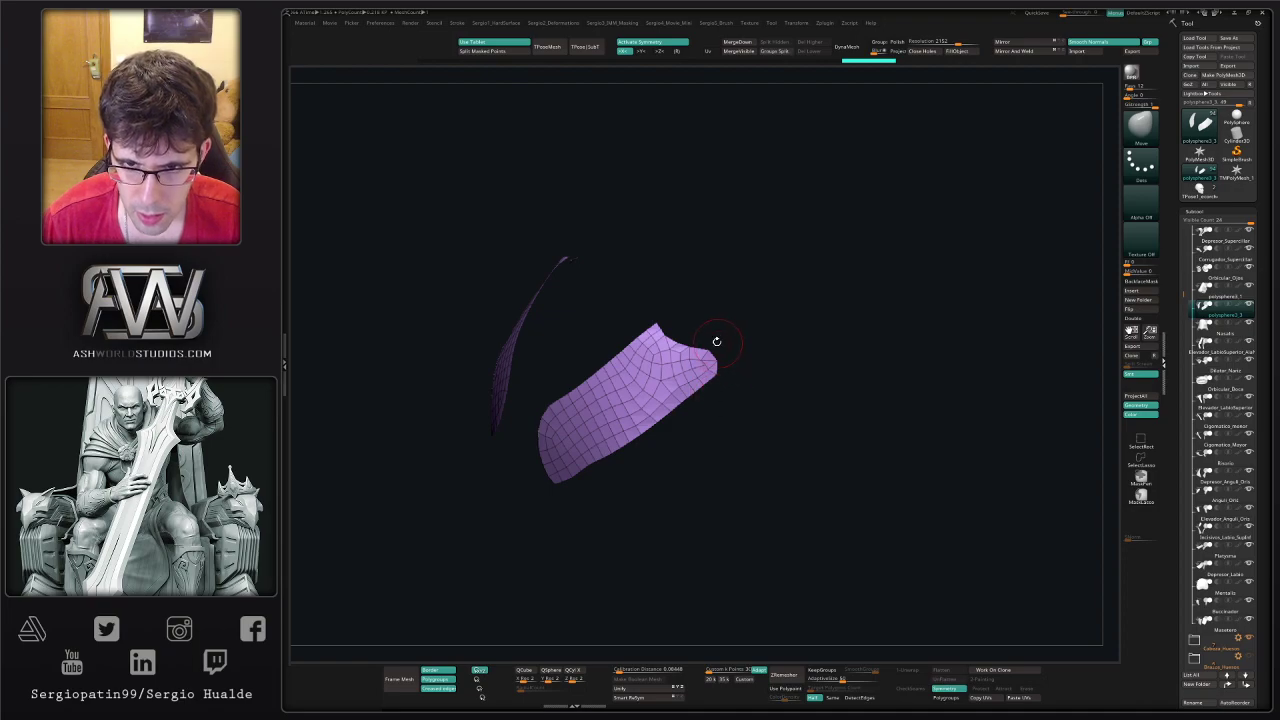
pyautogui.moveTo(651, 304)
pyautogui.keyDown('ctrl'); pyautogui.keyDown('alt'); pyautogui.keyDown('shift'); pyautogui.mouseDown()
pyautogui.moveTo(791, 366)
pyautogui.moveTo(749, 343)
pyautogui.mouseUp(); pyautogui.keyUp('shift'); pyautogui.keyUp('alt'); pyautogui.keyUp('ctrl')
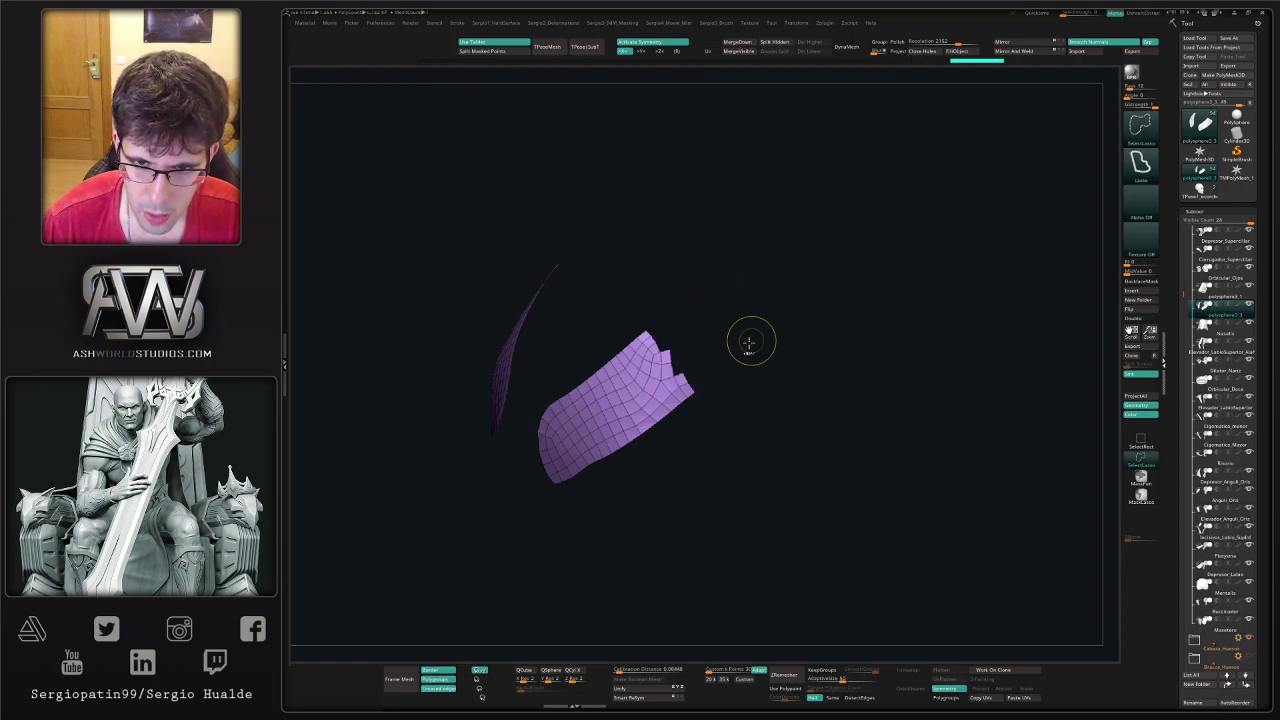
pyautogui.hotkey('ctrl', 'z')
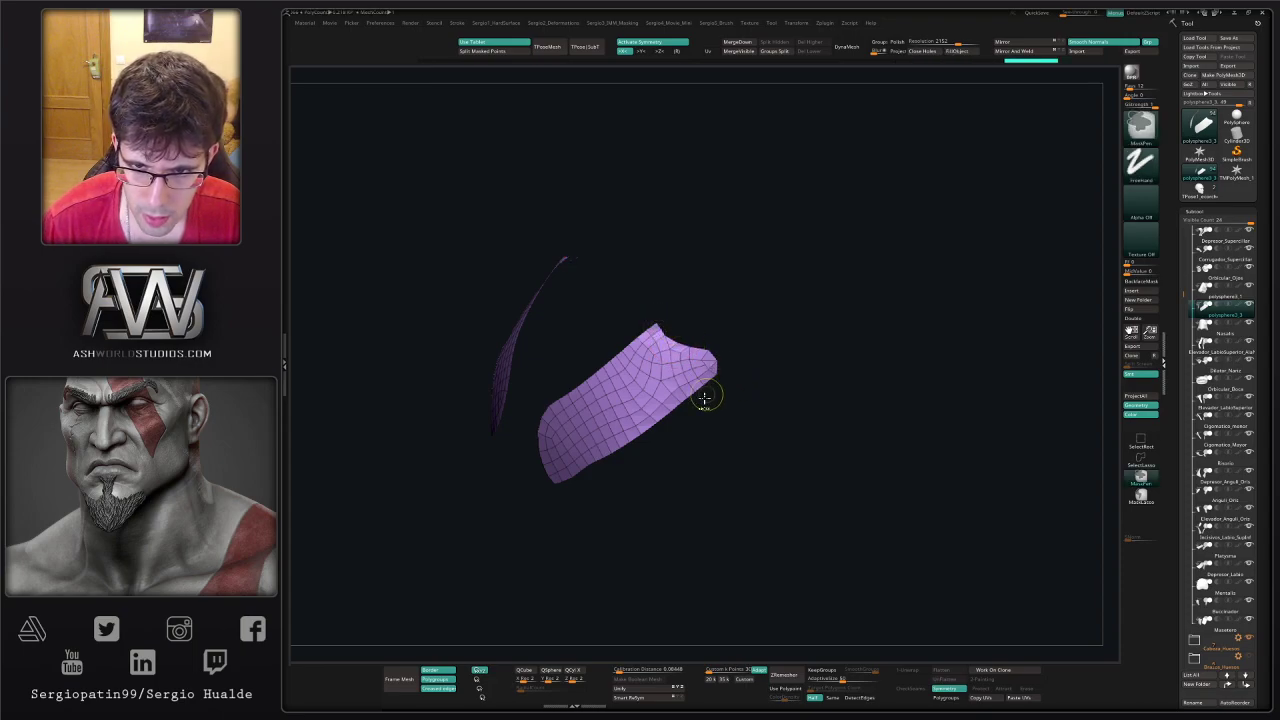
pyautogui.hotkey('ctrl', 'z')
# - Square off the corners at both ends of the mirrored strips with the Move brush and ZRemesh them again
pyautogui.moveTo(556, 457)
pyautogui.mouseDown(button='right')
pyautogui.moveTo(546, 428)
pyautogui.moveTo(510, 437)
pyautogui.moveTo(530, 433)
pyautogui.mouseUp(button='right')
pyautogui.moveTo(530, 433); pyautogui.dragTo(514, 441)
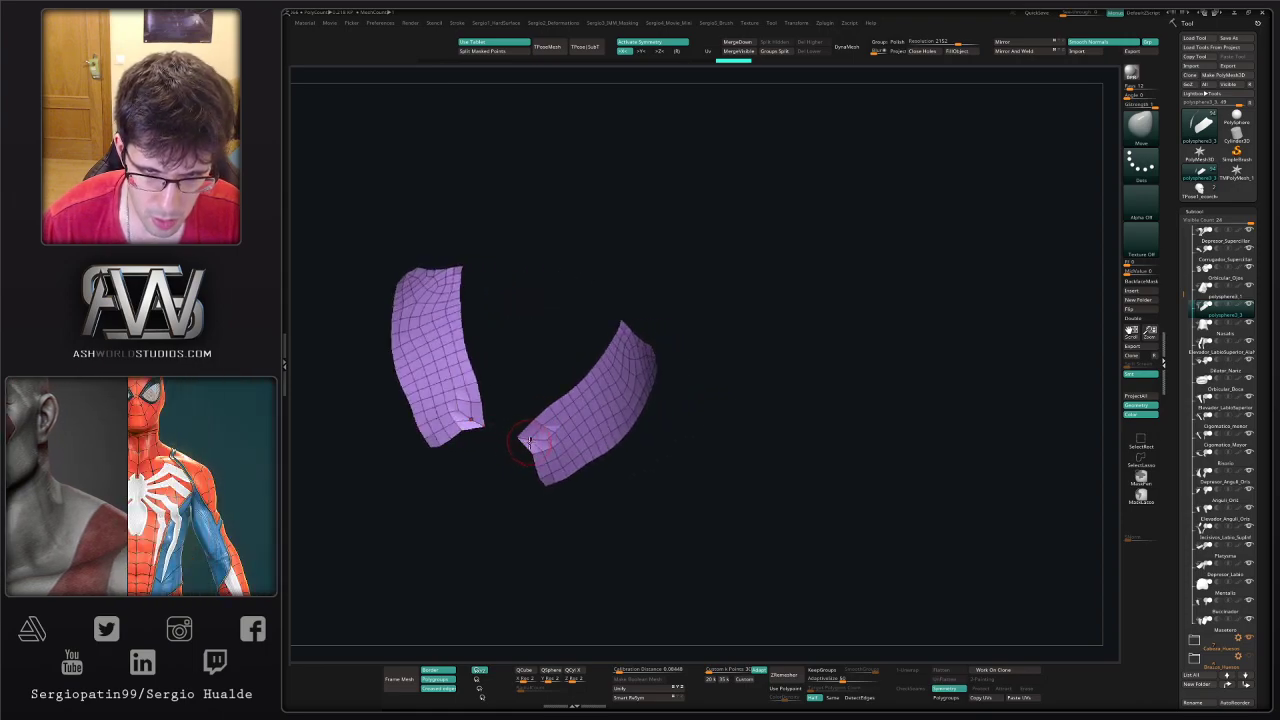
pyautogui.moveTo(517, 441); pyautogui.dragTo(535, 436, button='right')
pyautogui.moveTo(535, 436); pyautogui.dragTo(510, 436)
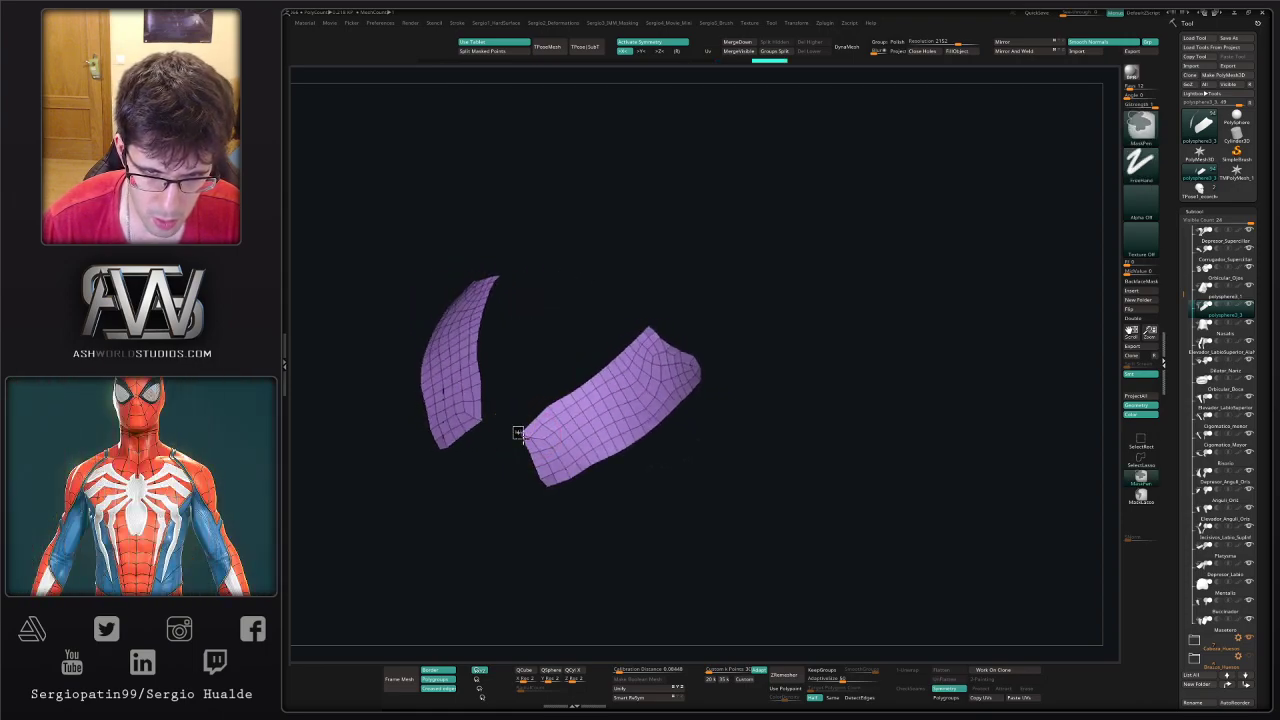
pyautogui.press('2')
pyautogui.click(732, 340)
pyautogui.moveTo(732, 337); pyautogui.dragTo(726, 357)
pyautogui.press('space')
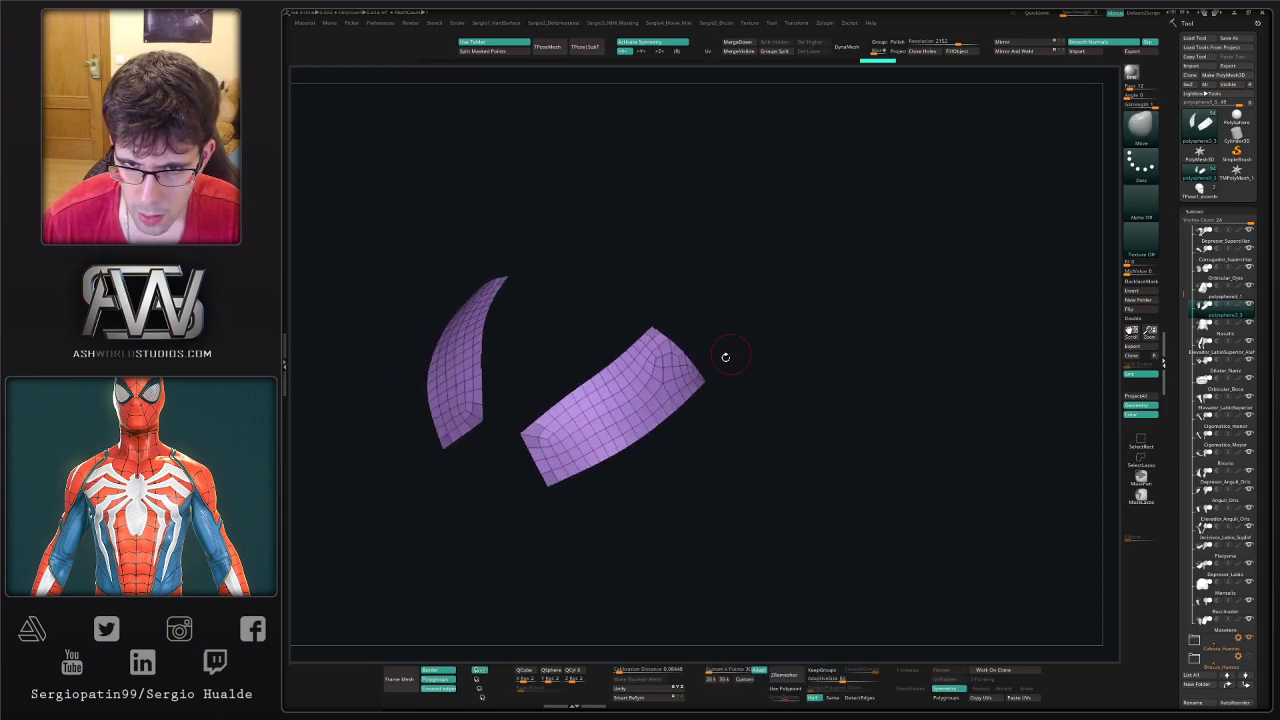
pyautogui.click(794, 678)
# - Smooth the strips and fit them over the nose-tip cartilage with the Move brush, with the surrounding face muscles shown
pyautogui.keyDown('shift'); pyautogui.moveTo(610, 415); pyautogui.dragTo(660, 398); pyautogui.keyUp('shift')
pyautogui.hotkey('alt', 's')
pyautogui.moveTo(679, 390); pyautogui.dragTo(620, 430, button='right')
pyautogui.moveTo(611, 440); pyautogui.dragTo(609, 466)
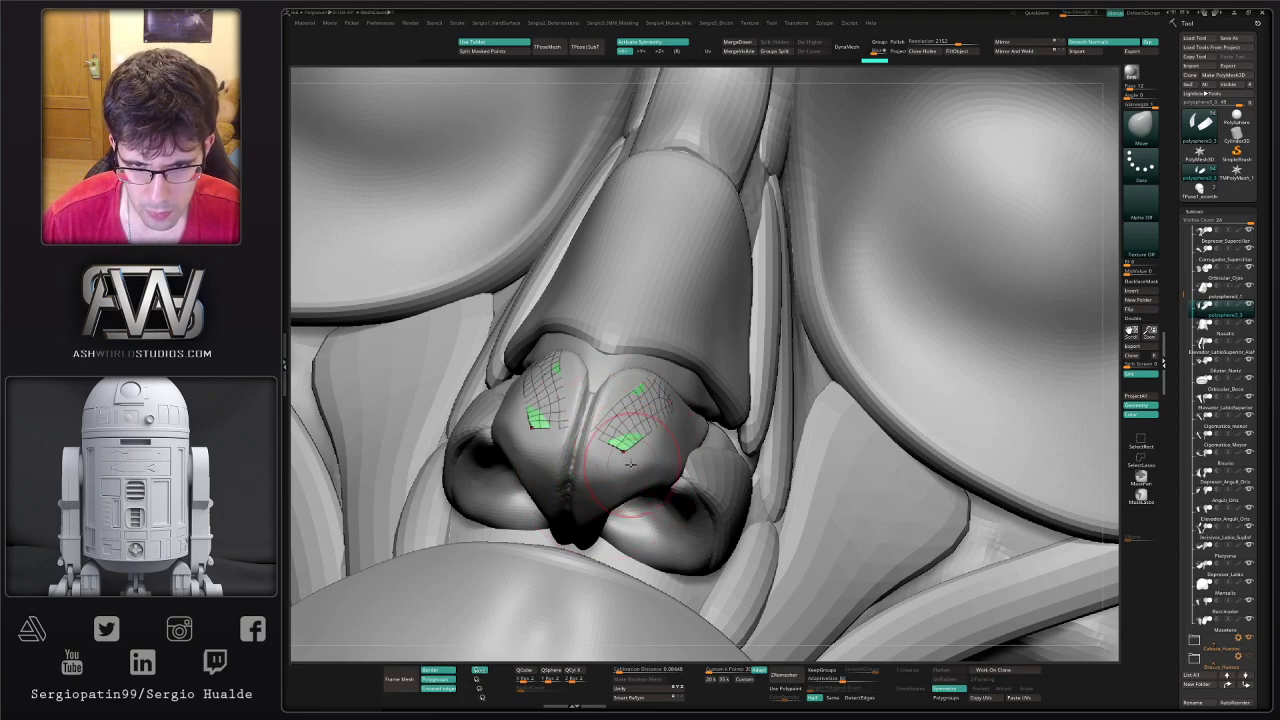
pyautogui.moveTo(640, 427)
pyautogui.mouseDown(button='right')
pyautogui.moveTo(688, 410)
pyautogui.moveTo(702, 386)
pyautogui.mouseUp(button='right')
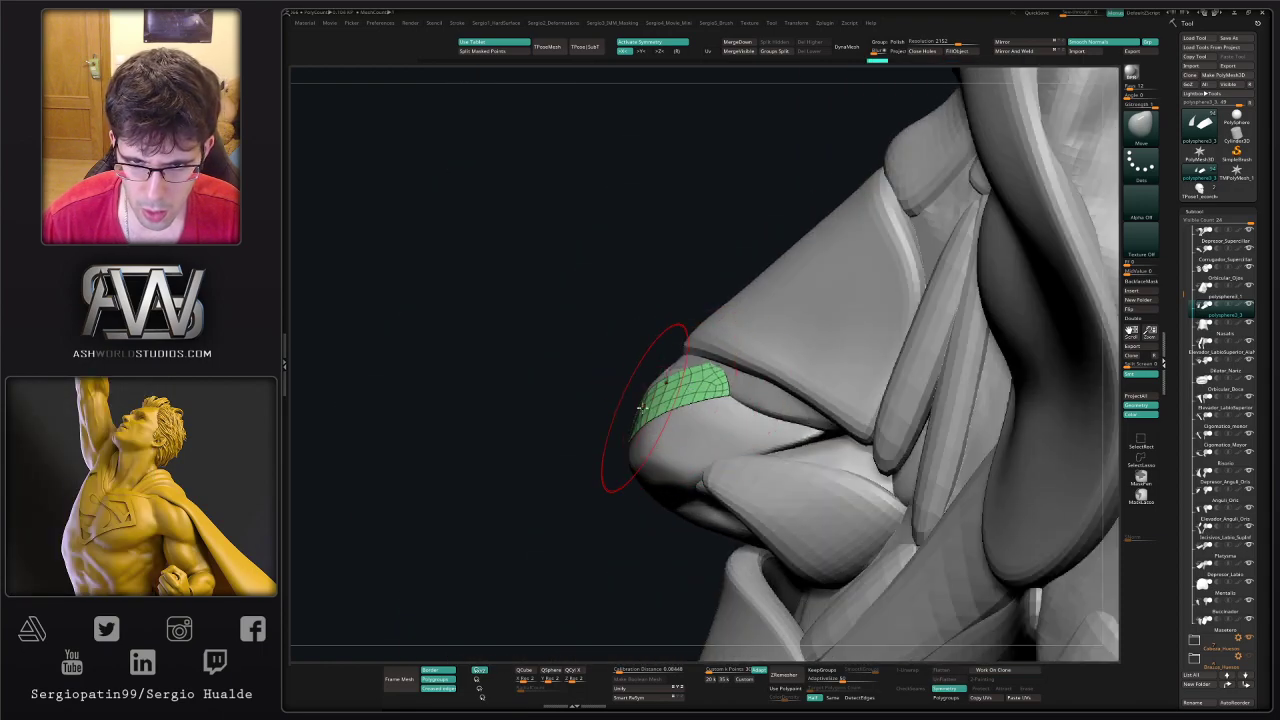
pyautogui.moveTo(658, 410); pyautogui.dragTo(600, 422, button='right')
pyautogui.moveTo(602, 423); pyautogui.dragTo(600, 431)
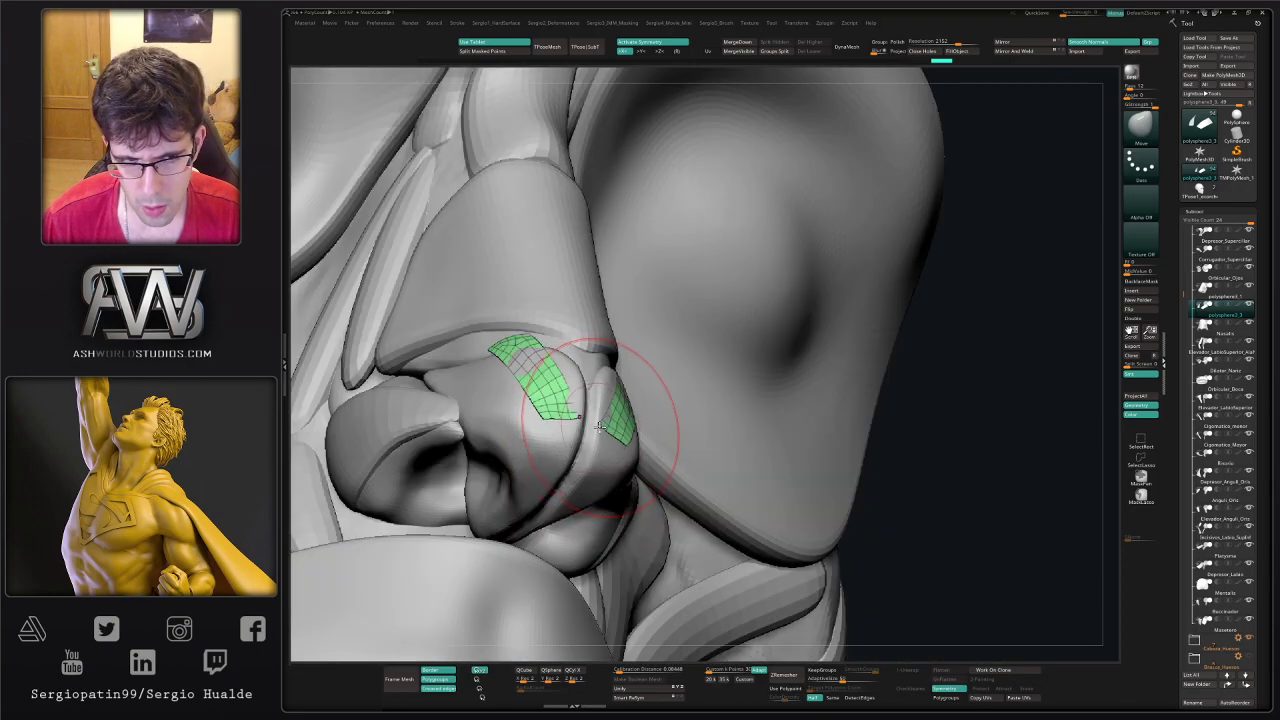
pyautogui.moveTo(627, 450); pyautogui.dragTo(601, 411, button='right')
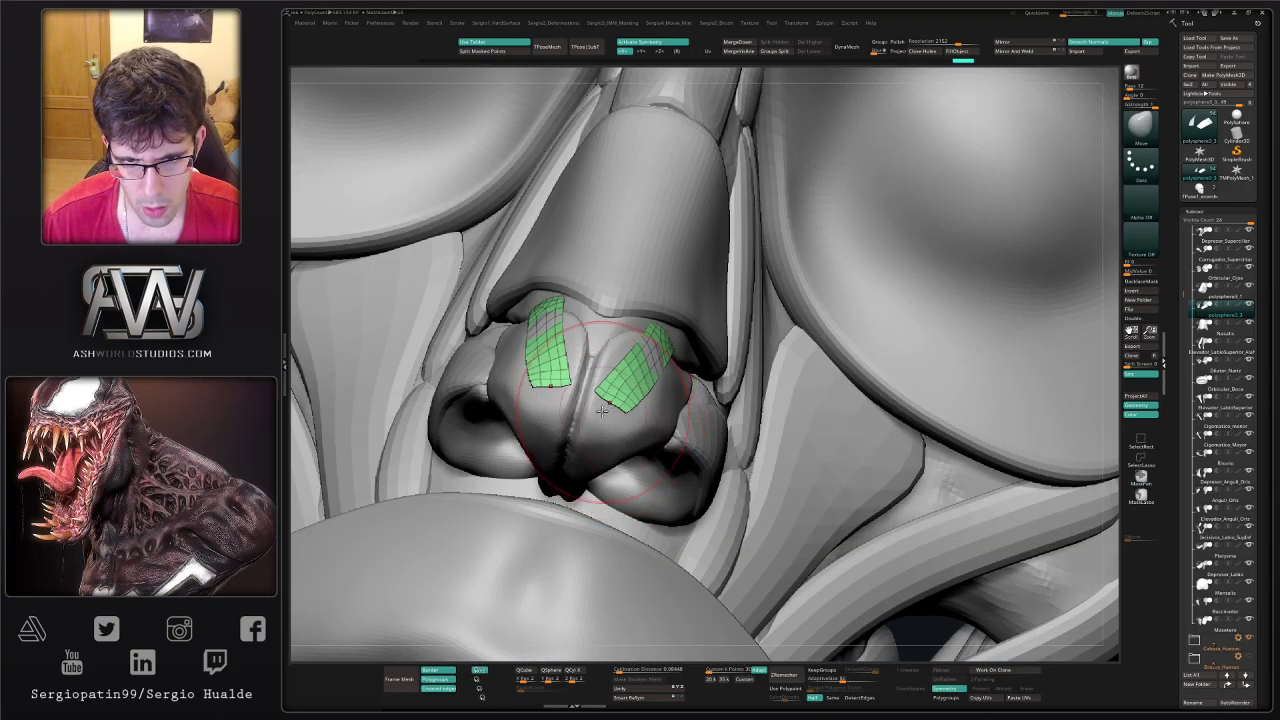
pyautogui.moveTo(630, 422); pyautogui.dragTo(637, 417)
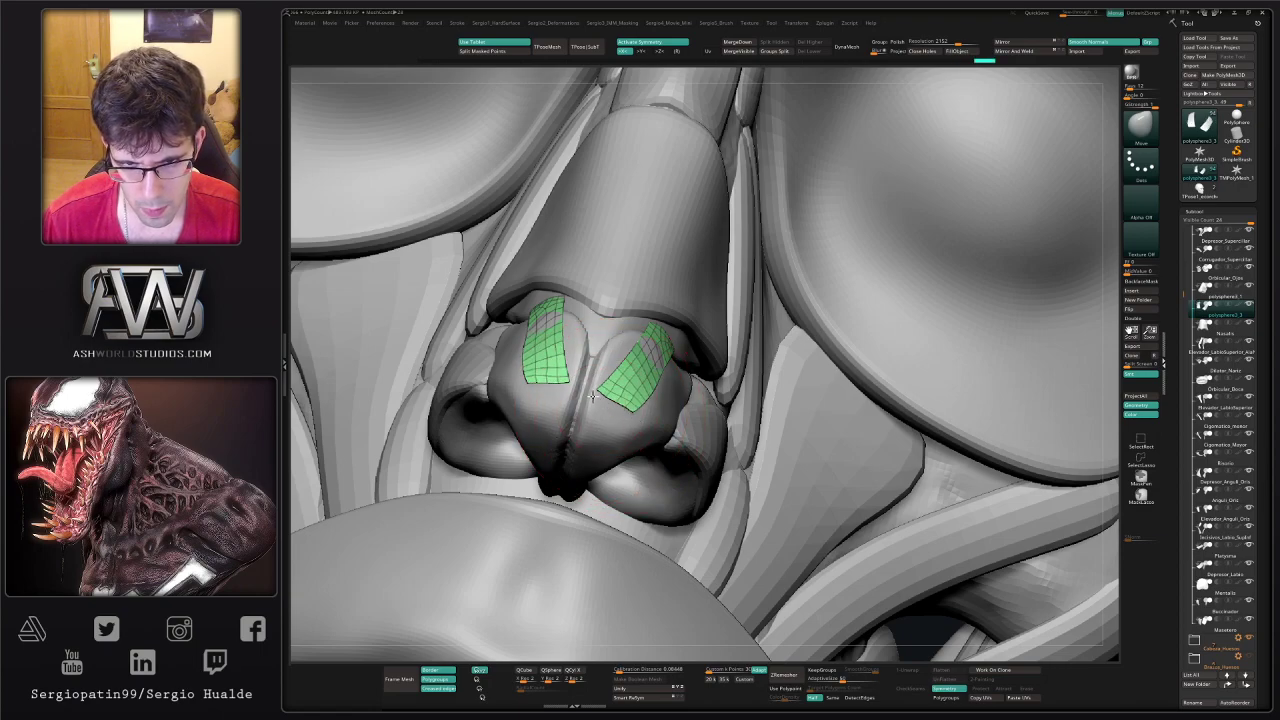
pyautogui.moveTo(594, 396); pyautogui.dragTo(790, 395, button='right')
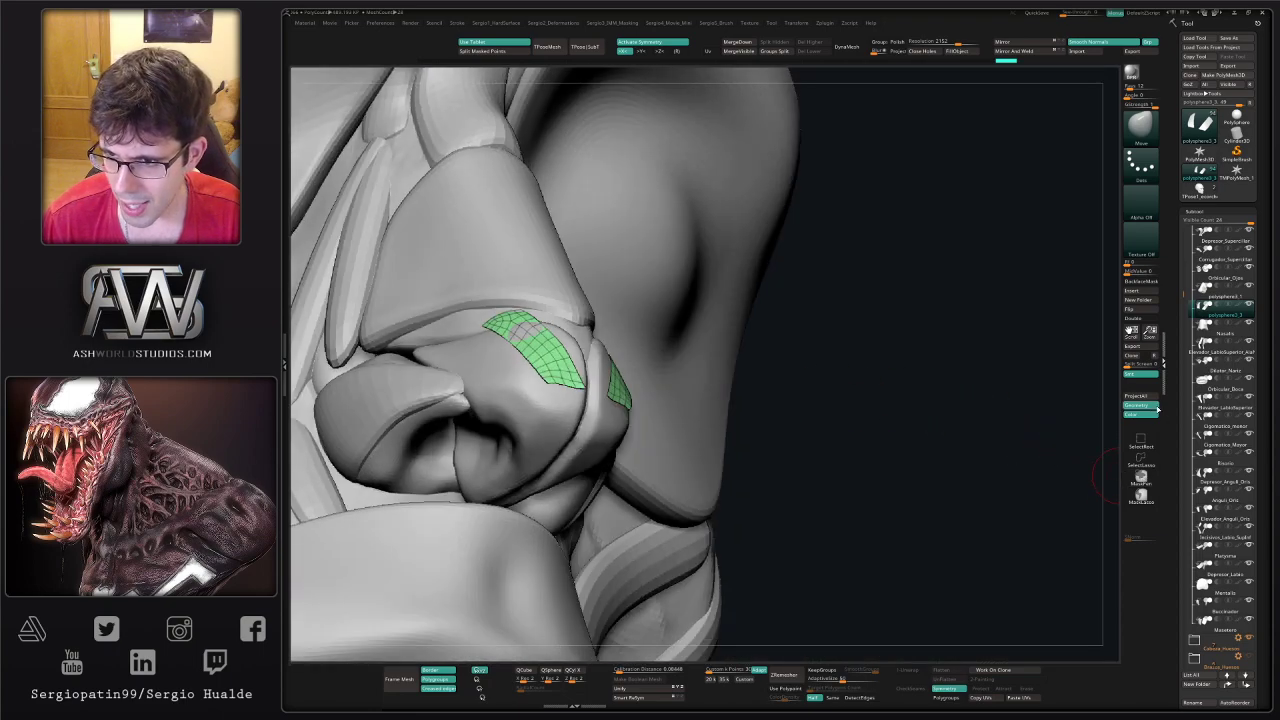
# - Project the strips onto the nose surface with ProjectAll and smooth them in isolation
pyautogui.click(1141, 397)
pyautogui.moveTo(703, 397); pyautogui.dragTo(614, 403, button='right')
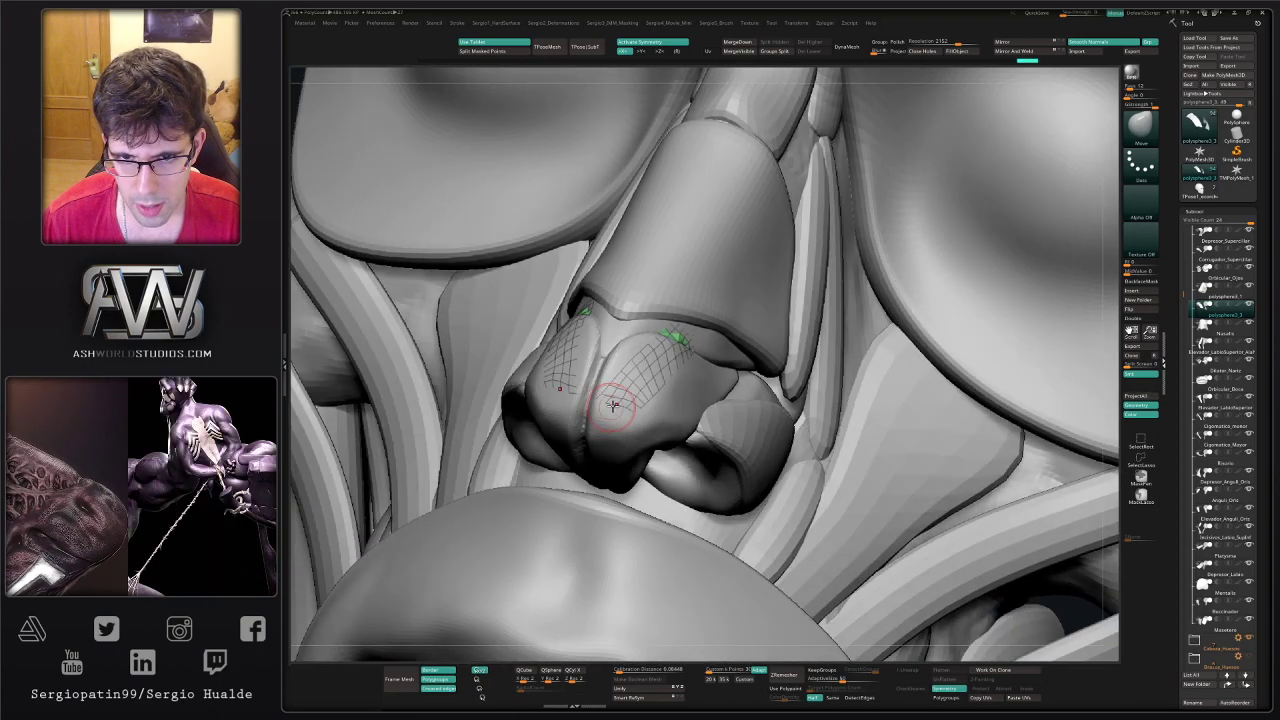
pyautogui.hotkey('alt', 's')
pyautogui.keyDown('ctrl'); pyautogui.moveTo(678, 350); pyautogui.dragTo(680, 347, button='right'); pyautogui.keyUp('ctrl')
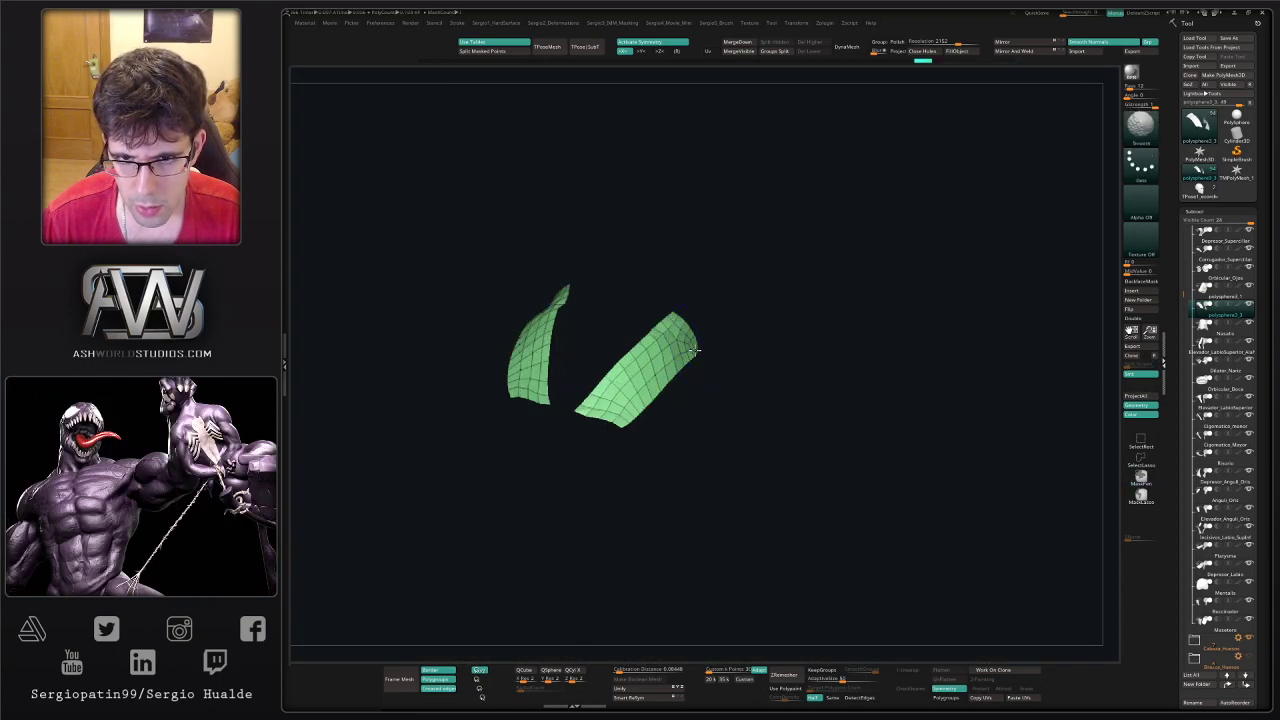
pyautogui.moveTo(620, 430)
pyautogui.mouseDown(button='right')
pyautogui.moveTo(641, 427)
pyautogui.moveTo(630, 394)
pyautogui.moveTo(614, 405)
pyautogui.mouseUp(button='right')
# - Switch to the ZModeler brush and delete excess edge loops along the strips to lower their polygon density
pyautogui.keyDown('ctrl'); pyautogui.keyDown('shift'); pyautogui.click(626, 430); pyautogui.keyUp('shift'); pyautogui.keyUp('ctrl')
pyautogui.press('b')
pyautogui.press('z')
pyautogui.press('m')
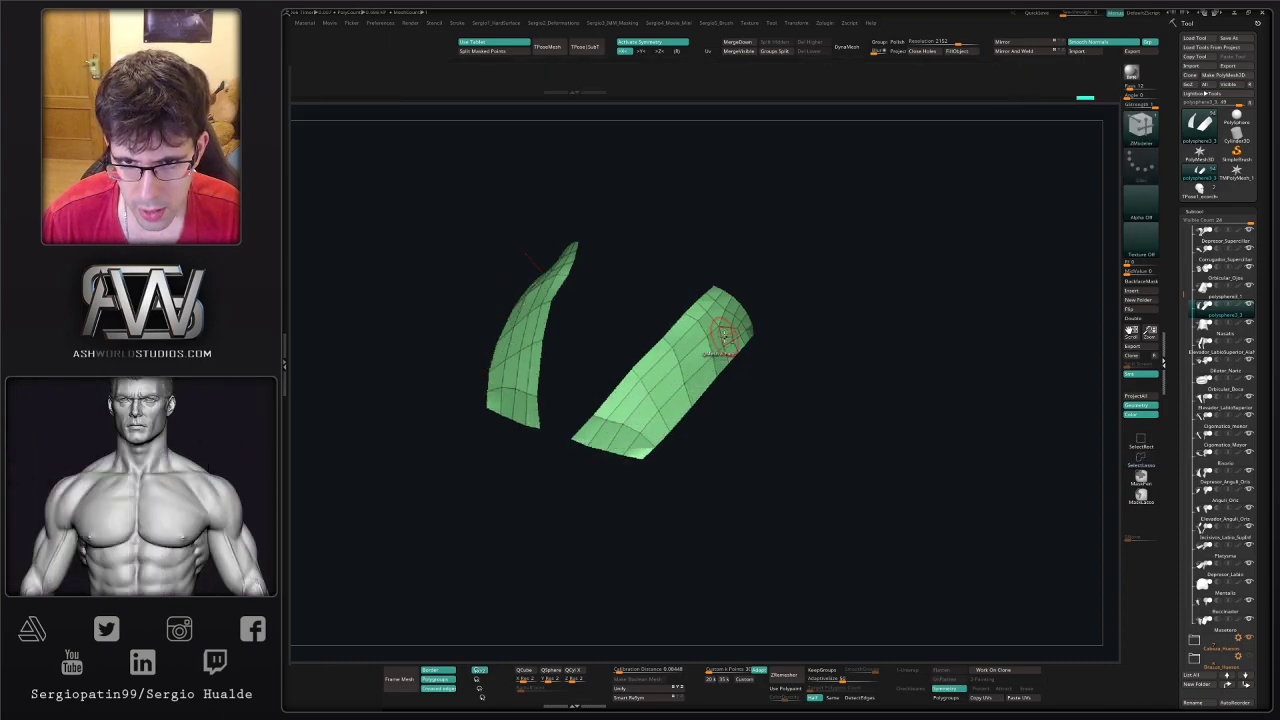
pyautogui.moveTo(706, 342); pyautogui.dragTo(705, 356, button='right')
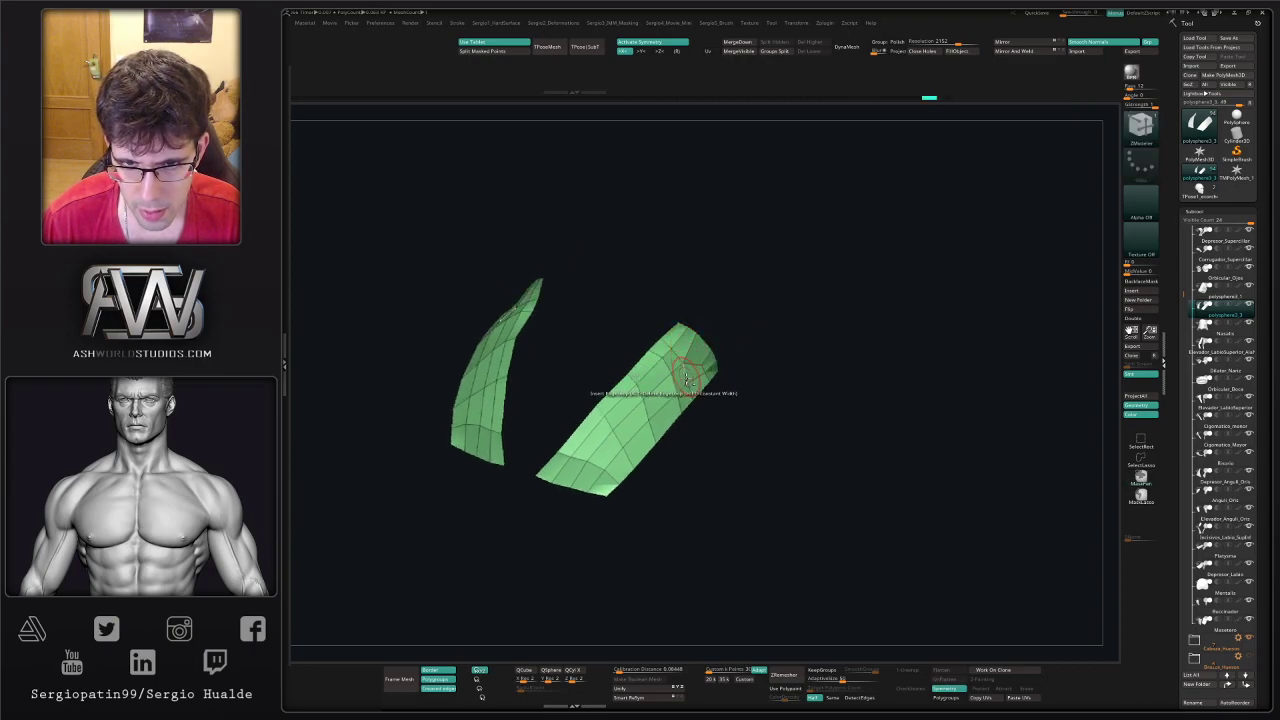
pyautogui.keyDown('alt'); pyautogui.click(652, 410); pyautogui.keyUp('alt')
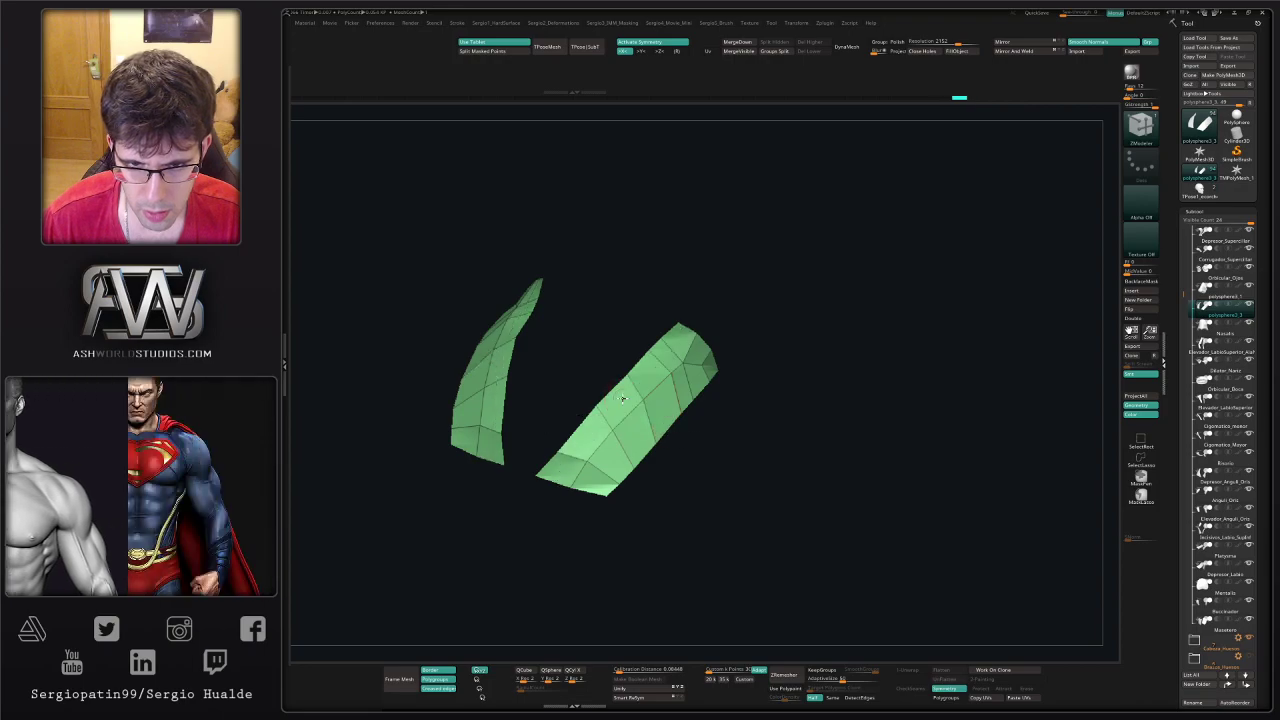
pyautogui.keyDown('ctrl'); pyautogui.moveTo(624, 420); pyautogui.dragTo(682, 460, button='right'); pyautogui.keyUp('ctrl')
pyautogui.moveTo(682, 460); pyautogui.dragTo(664, 450, button='right')
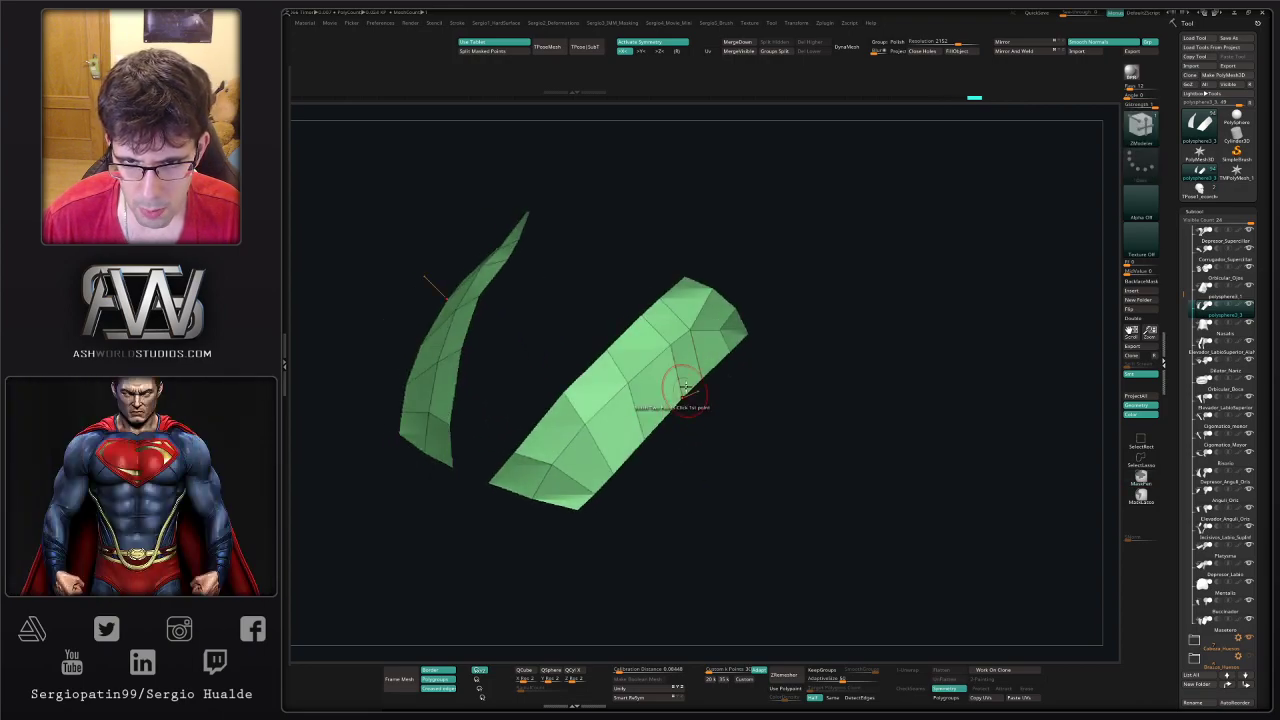
# - Rework the edges at the upper end of the strips with ZModeler and adjust its corners with the Move brush
pyautogui.click(732, 313)
pyautogui.click(738, 331)
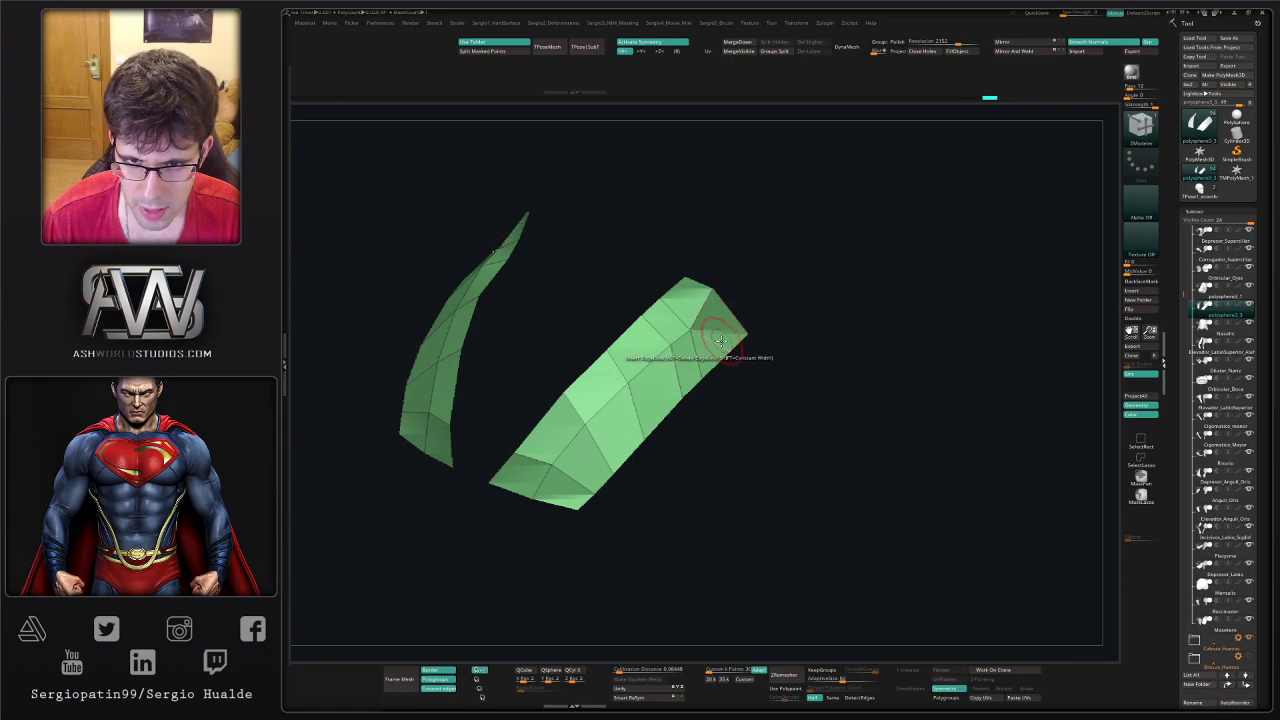
pyautogui.click(727, 345)
pyautogui.moveTo(724, 343); pyautogui.dragTo(710, 303, button='right')
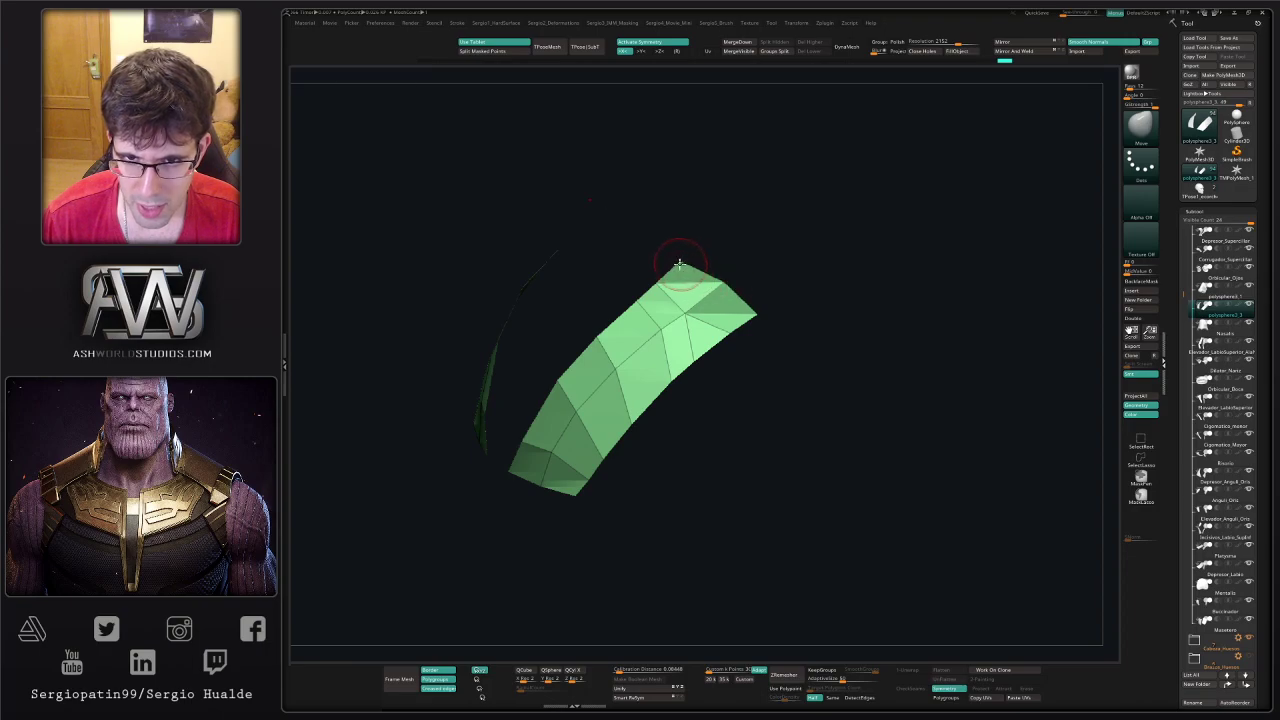
pyautogui.moveTo(679, 263); pyautogui.dragTo(712, 252, button='right')
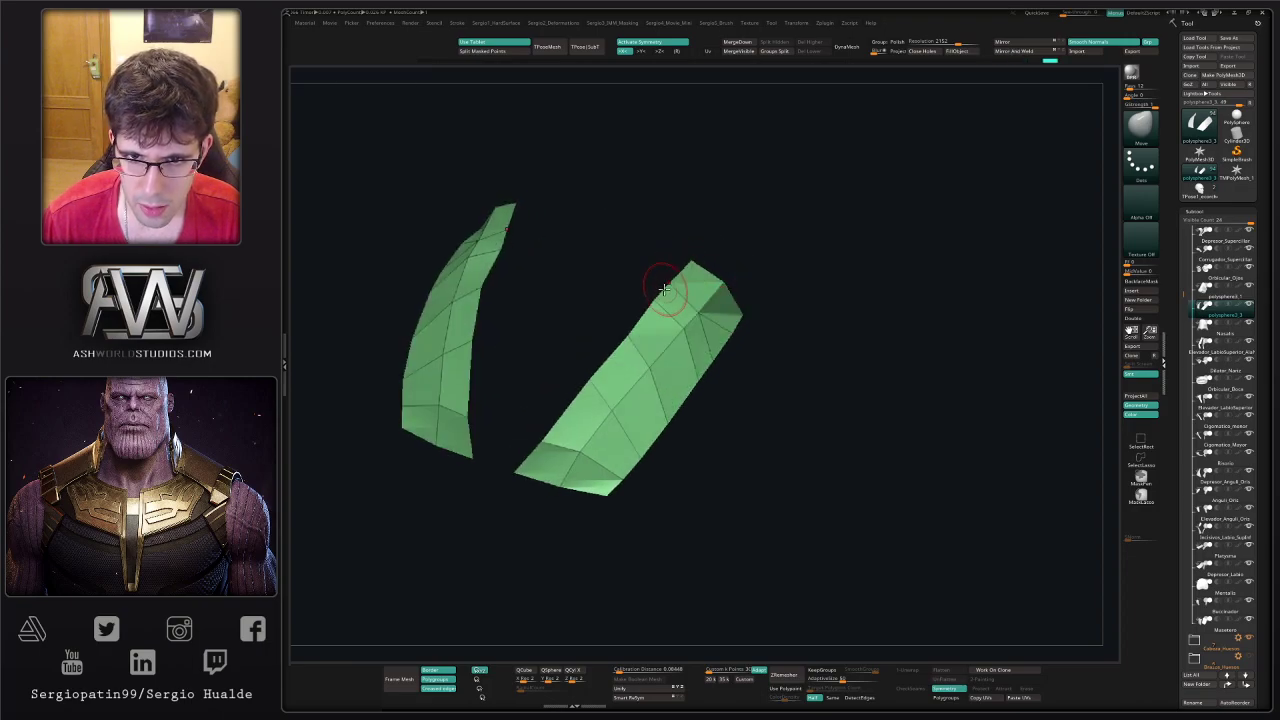
# - Clean up the edges near the upper end of the strips with ZModeler and smooth their lower corners
pyautogui.press('b')
pyautogui.press('z')
pyautogui.press('m')
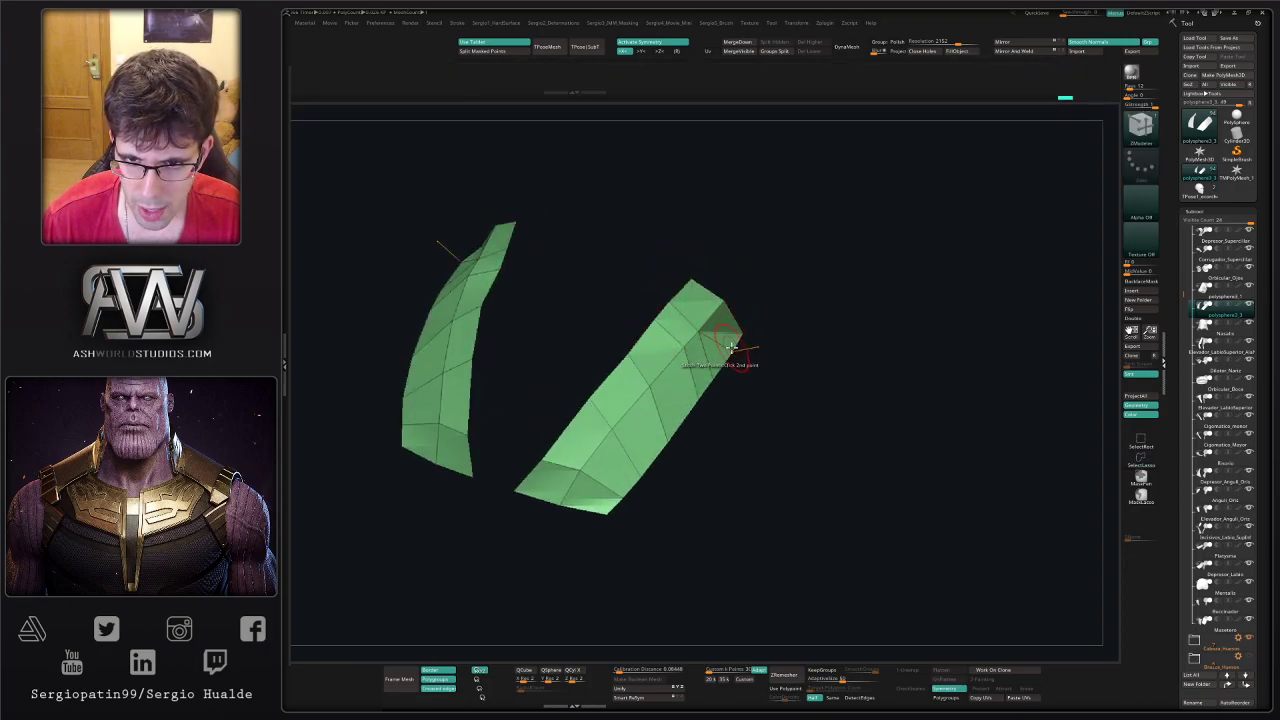
pyautogui.press('space')
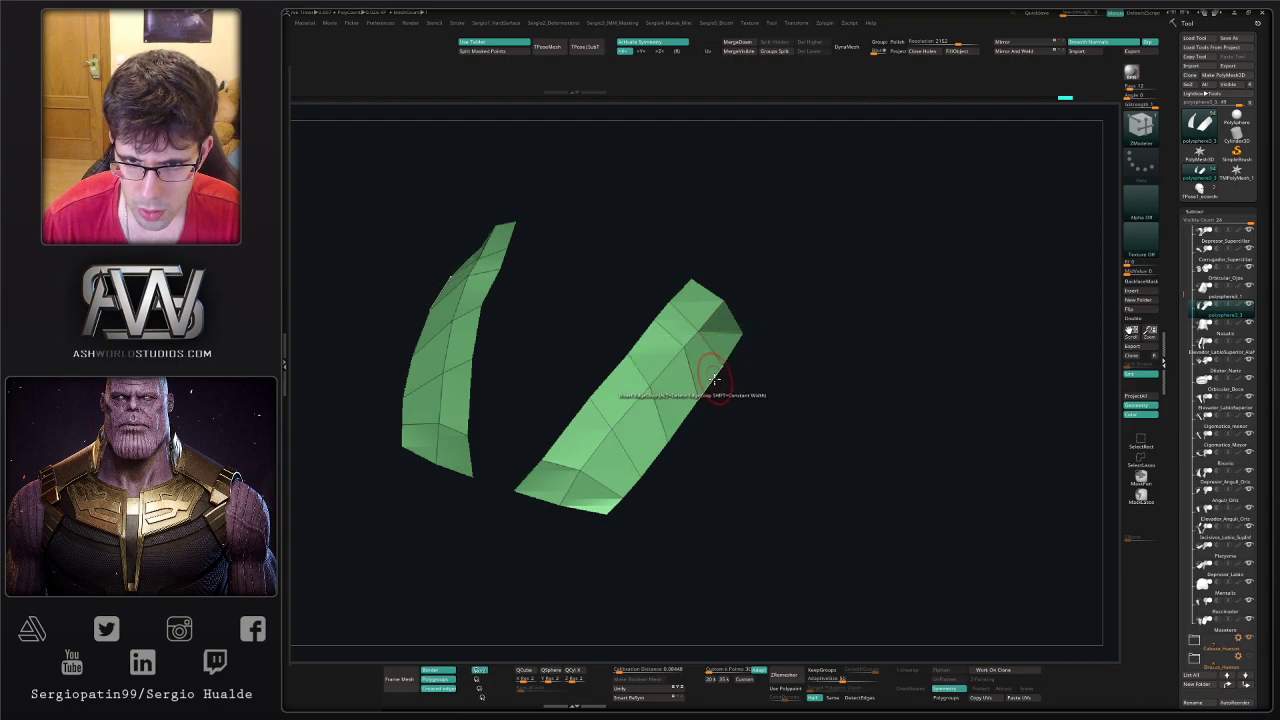
pyautogui.moveTo(722, 391); pyautogui.dragTo(660, 437, button='right')
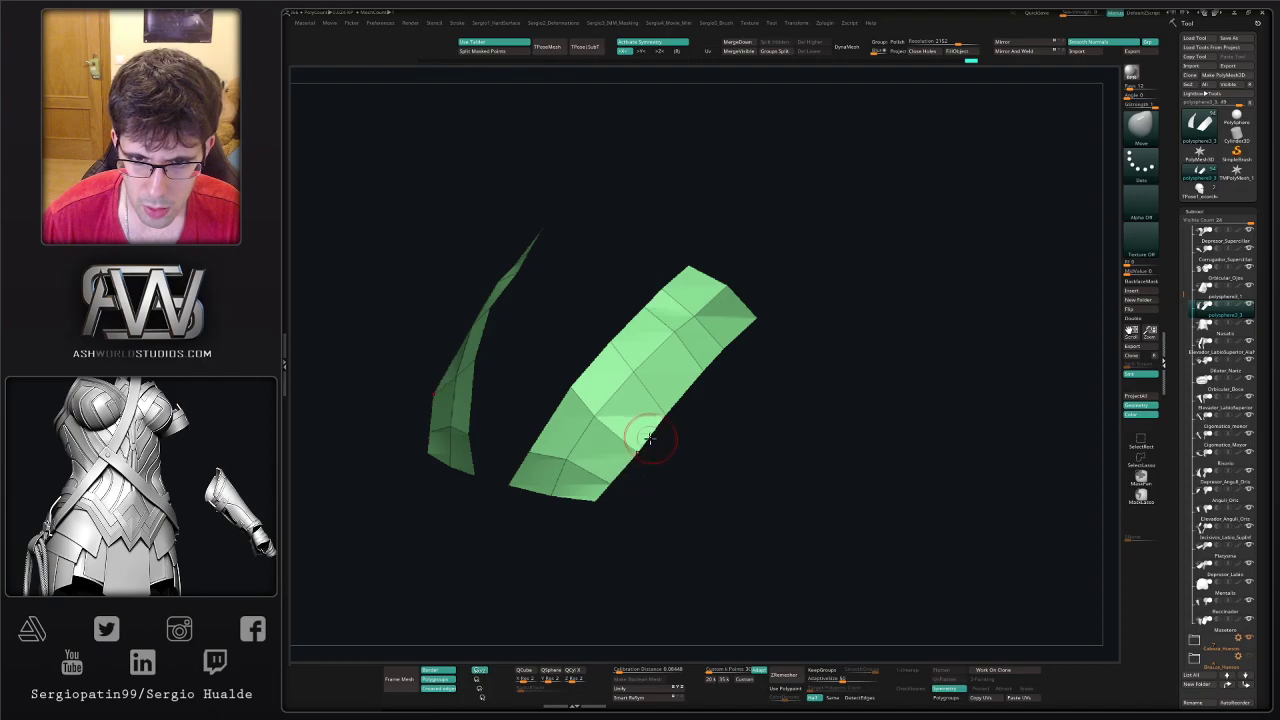
pyautogui.moveTo(595, 492); pyautogui.dragTo(585, 516, button='right')
pyautogui.keyDown('shift'); pyautogui.moveTo(592, 494); pyautogui.dragTo(611, 486); pyautogui.keyUp('shift')
# - Show the surrounding face muscles and adjust the strips against the nose-tip cartilage with the Move brush
pyautogui.hotkey('shift', 's')
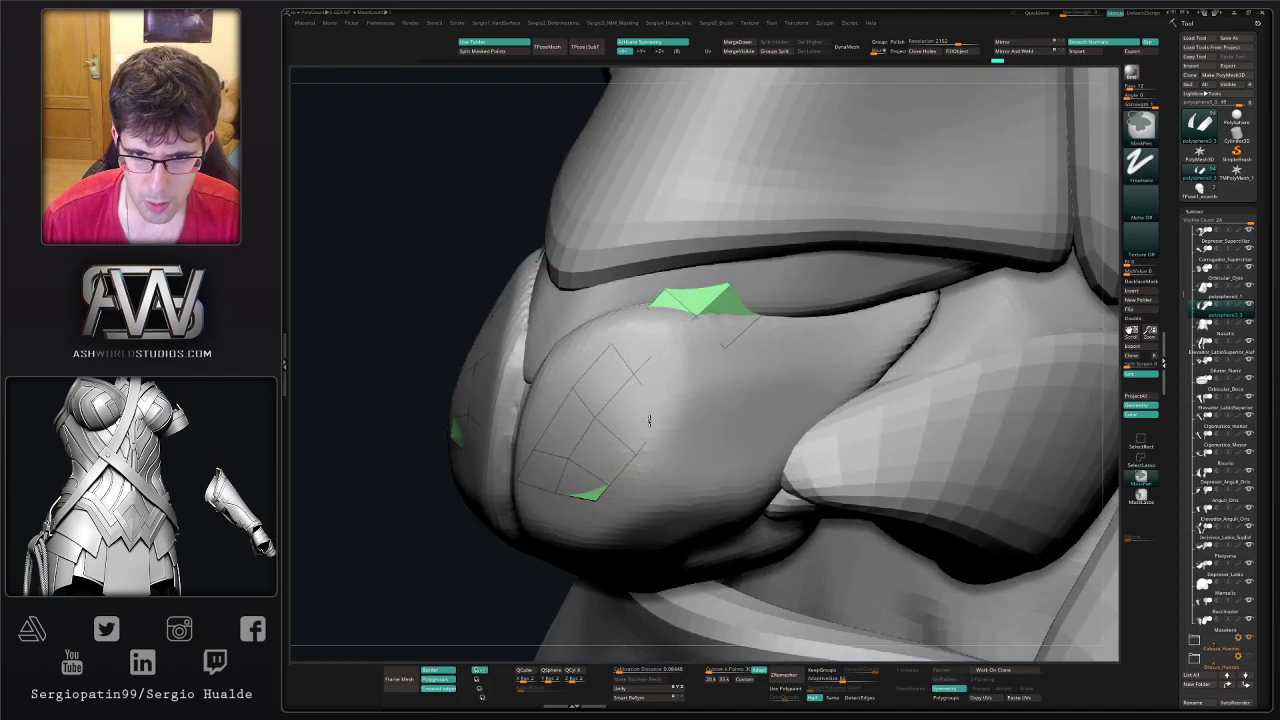
pyautogui.moveTo(648, 423)
pyautogui.keyDown('ctrl'); pyautogui.mouseDown(button='right')
pyautogui.moveTo(654, 406)
pyautogui.moveTo(634, 420)
pyautogui.mouseUp(button='right'); pyautogui.keyUp('ctrl')
pyautogui.moveTo(634, 420)
pyautogui.mouseDown()
pyautogui.moveTo(655, 420)
pyautogui.moveTo(583, 425)
pyautogui.mouseUp()
pyautogui.moveTo(598, 473)
pyautogui.mouseDown()
pyautogui.moveTo(634, 453)
pyautogui.moveTo(608, 453)
pyautogui.mouseUp()
pyautogui.press('s')
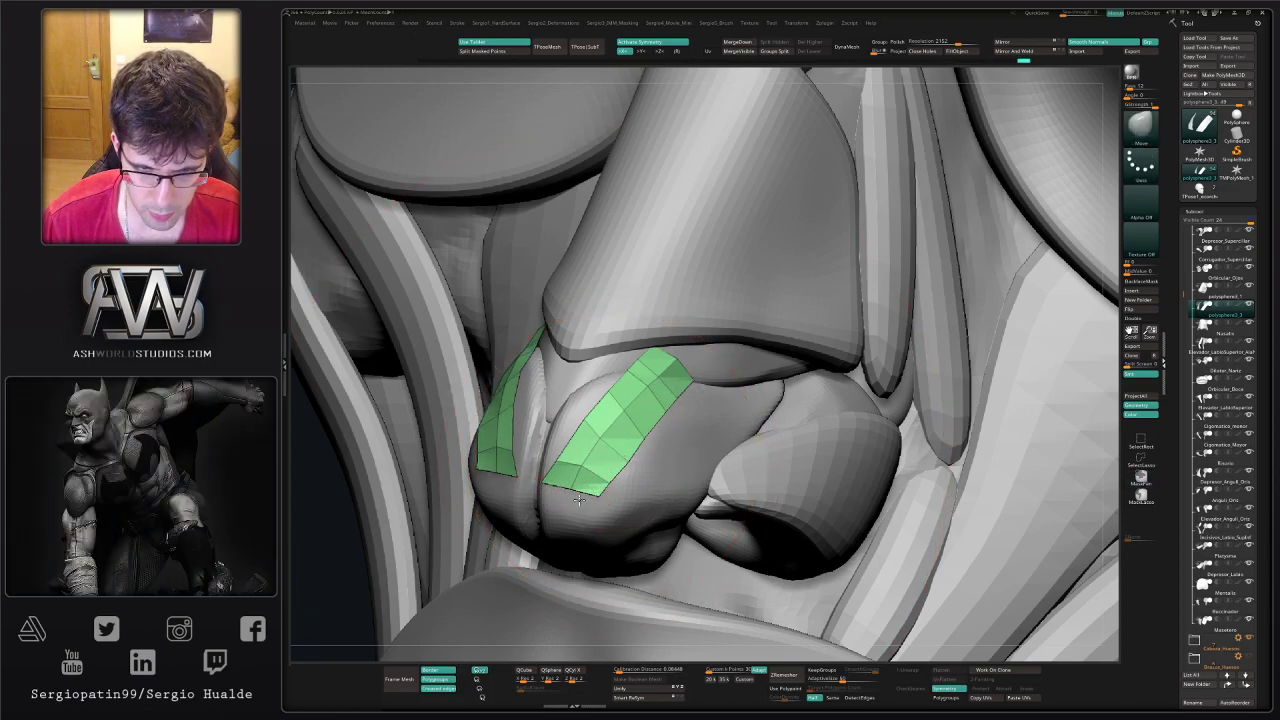
pyautogui.moveTo(579, 499); pyautogui.dragTo(645, 497, button='right')
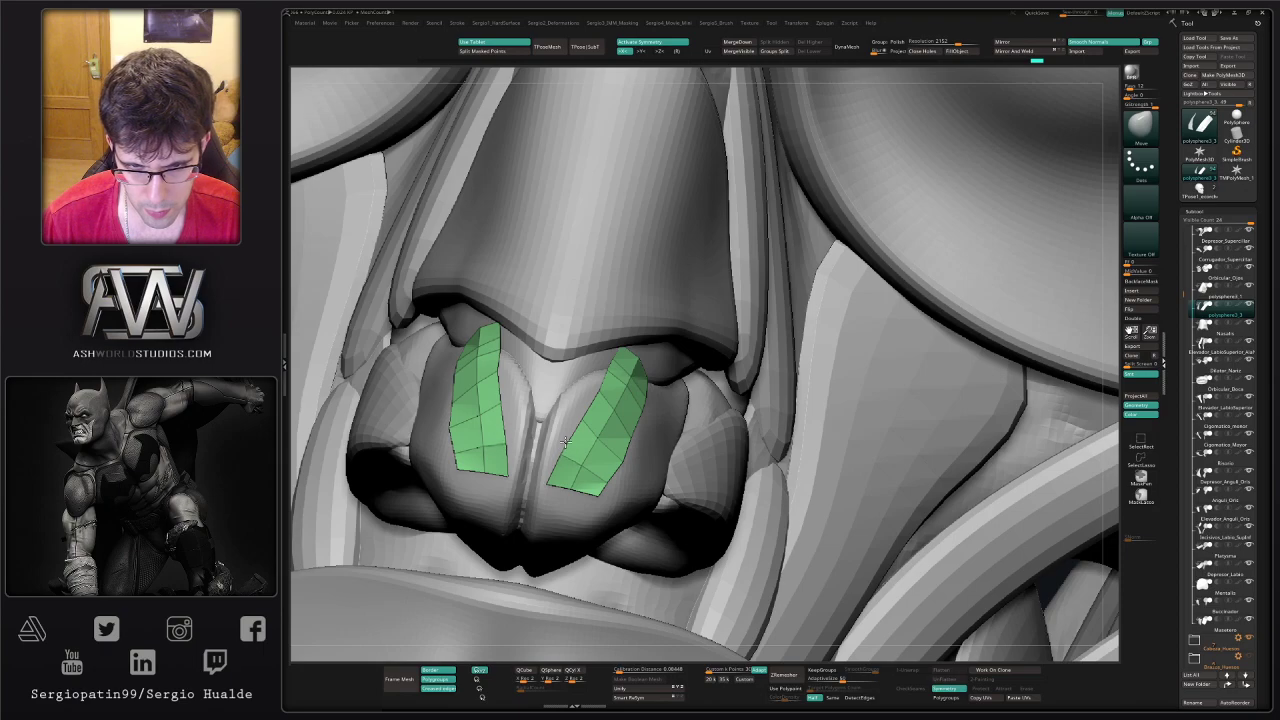
# - Isolate the strips, mask their end corners, even out the remaining unmasked polygons and clear the mask
pyautogui.hotkey('alt', 's')
pyautogui.keyDown('ctrl'); pyautogui.moveTo(538, 469); pyautogui.dragTo(567, 498); pyautogui.keyUp('ctrl')
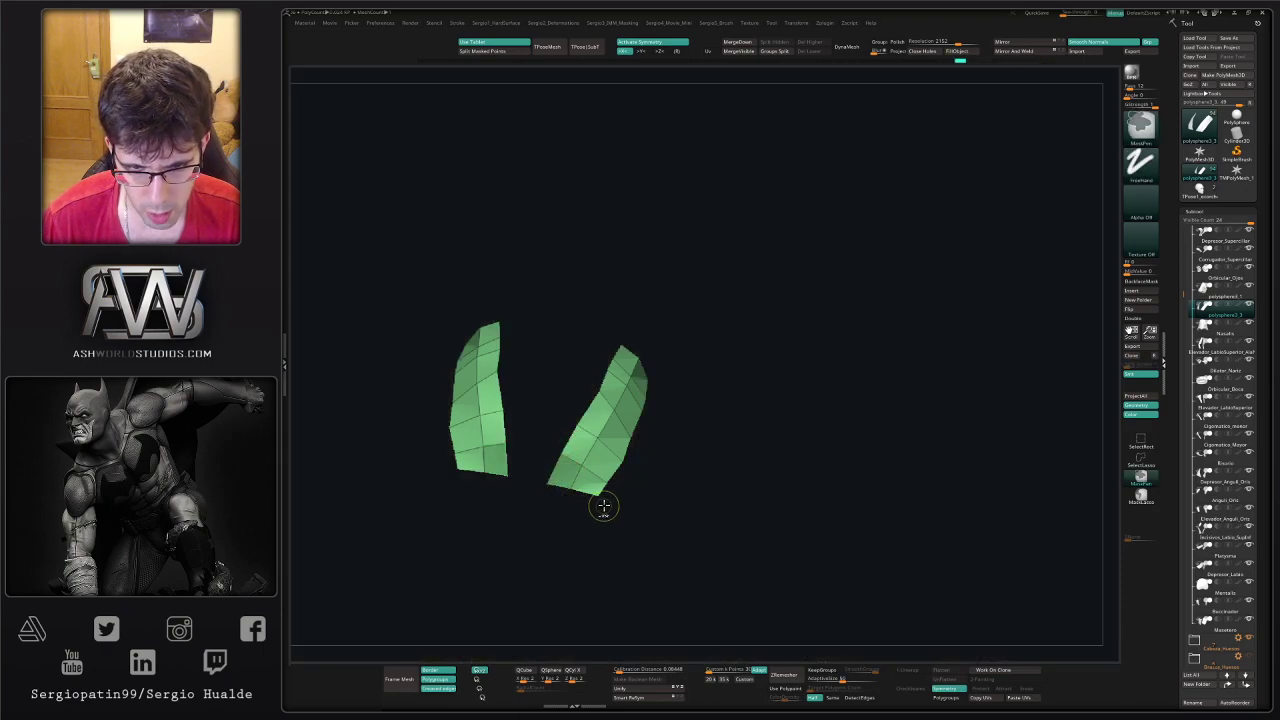
pyautogui.moveTo(680, 380); pyautogui.dragTo(714, 354, button='right')
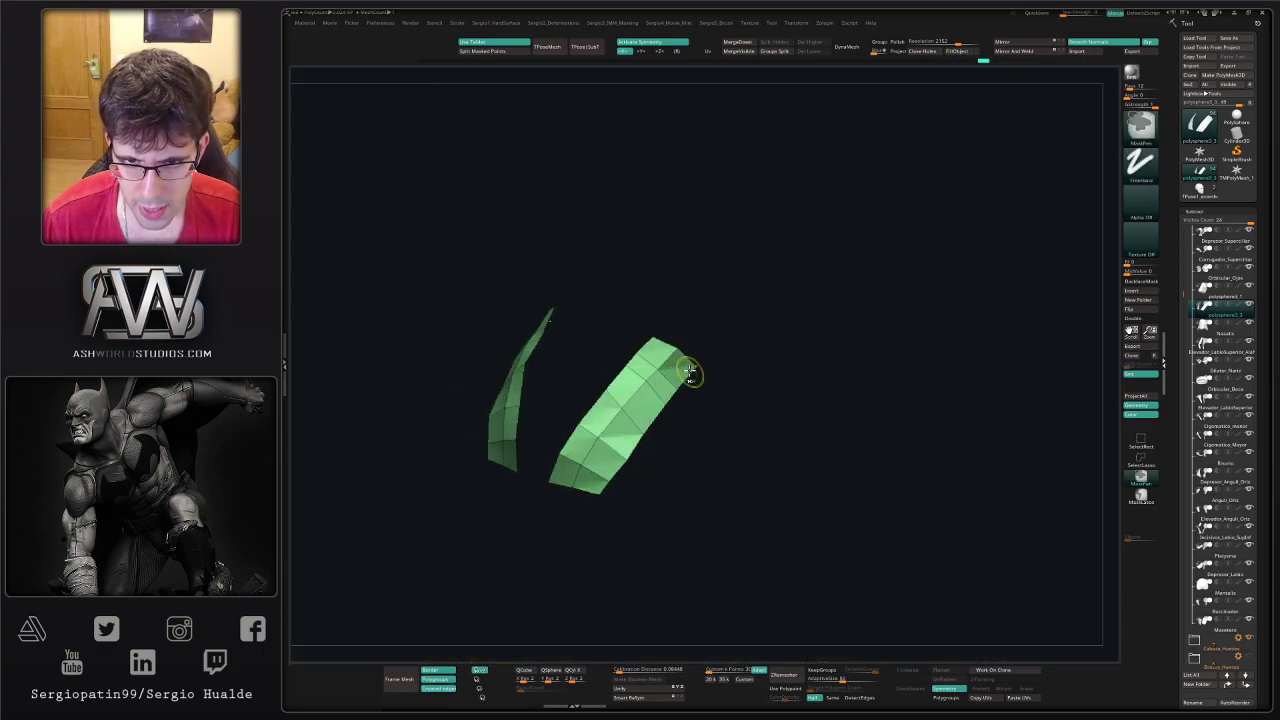
pyautogui.keyDown('ctrl'); pyautogui.moveTo(645, 346); pyautogui.dragTo(662, 328); pyautogui.keyUp('ctrl')
pyautogui.press('2')
pyautogui.click(751, 323)
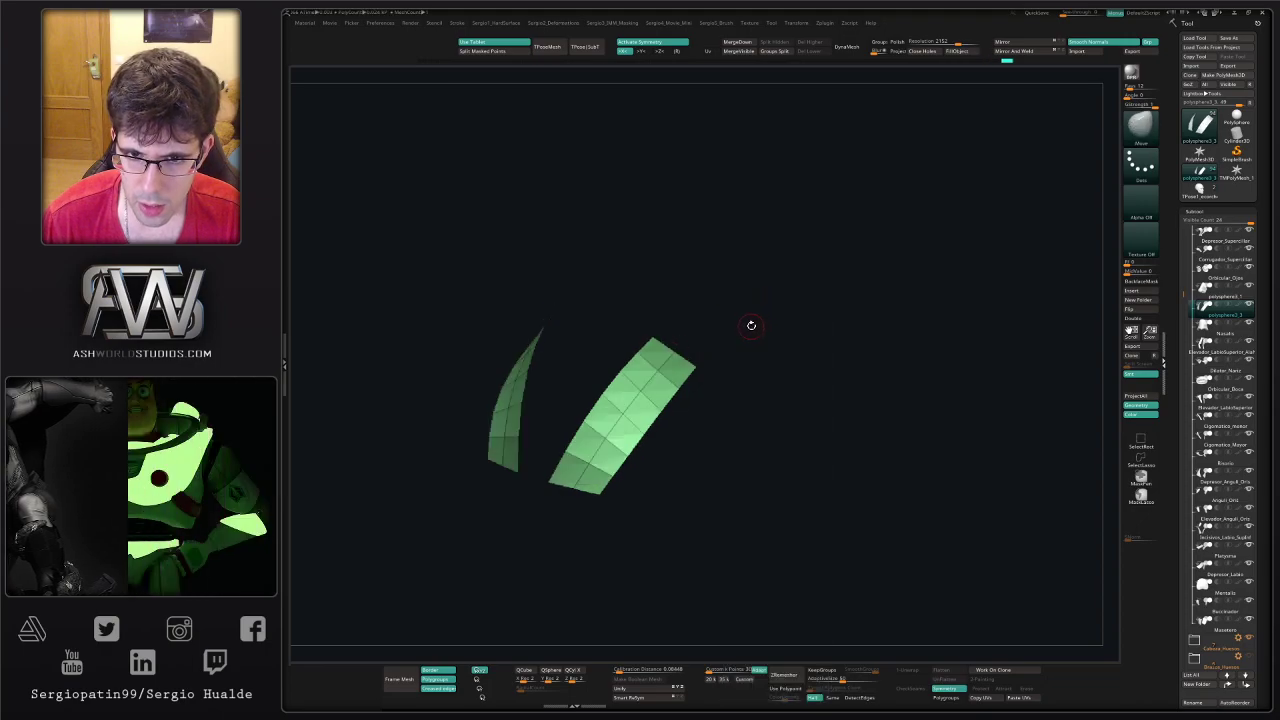
pyautogui.keyDown('ctrl'); pyautogui.moveTo(713, 420); pyautogui.dragTo(701, 432); pyautogui.keyUp('ctrl')
pyautogui.moveTo(657, 437); pyautogui.dragTo(663, 411, button='right')
# - Try to thicken the strips with Panel Loops, with the surrounding face muscles shown
pyautogui.hotkey('alt', 's')
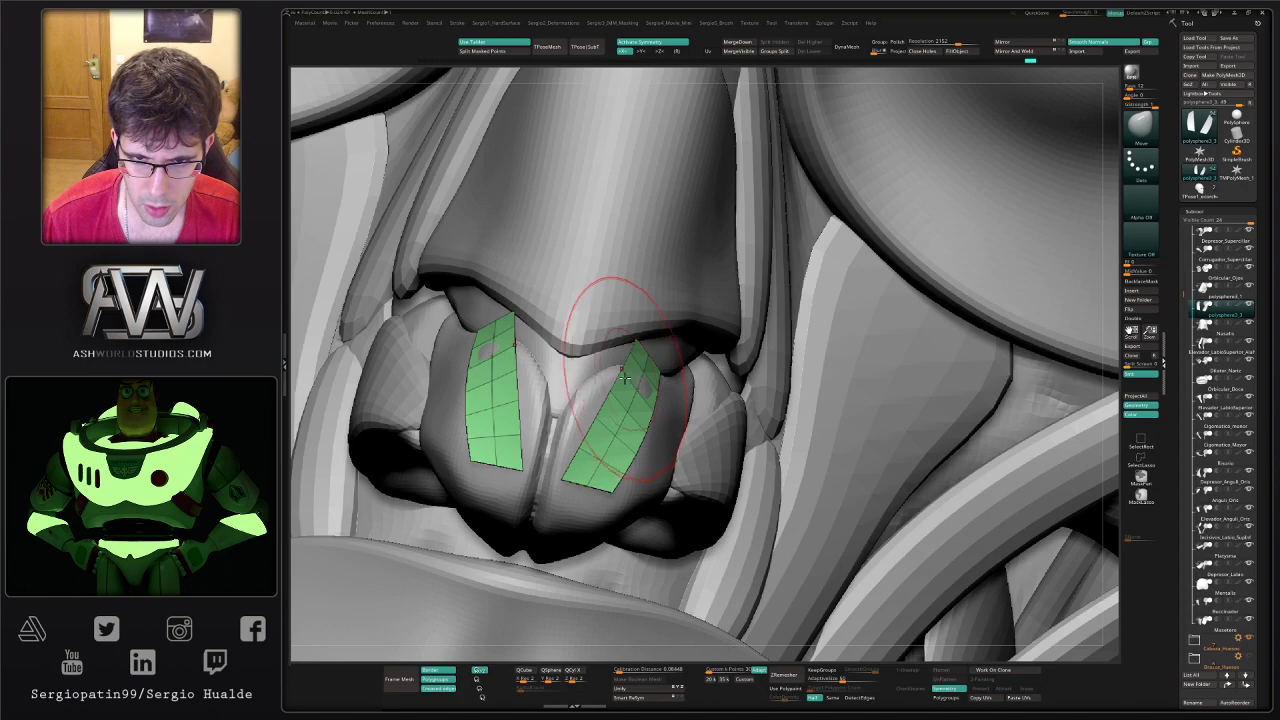
pyautogui.moveTo(611, 297); pyautogui.dragTo(656, 362, button='right')
pyautogui.moveTo(627, 355); pyautogui.dragTo(635, 363)
pyautogui.moveTo(635, 363); pyautogui.dragTo(550, 374, button='right')
pyautogui.hotkey('ctrl', 'z')
pyautogui.hotkey('shift', '1')
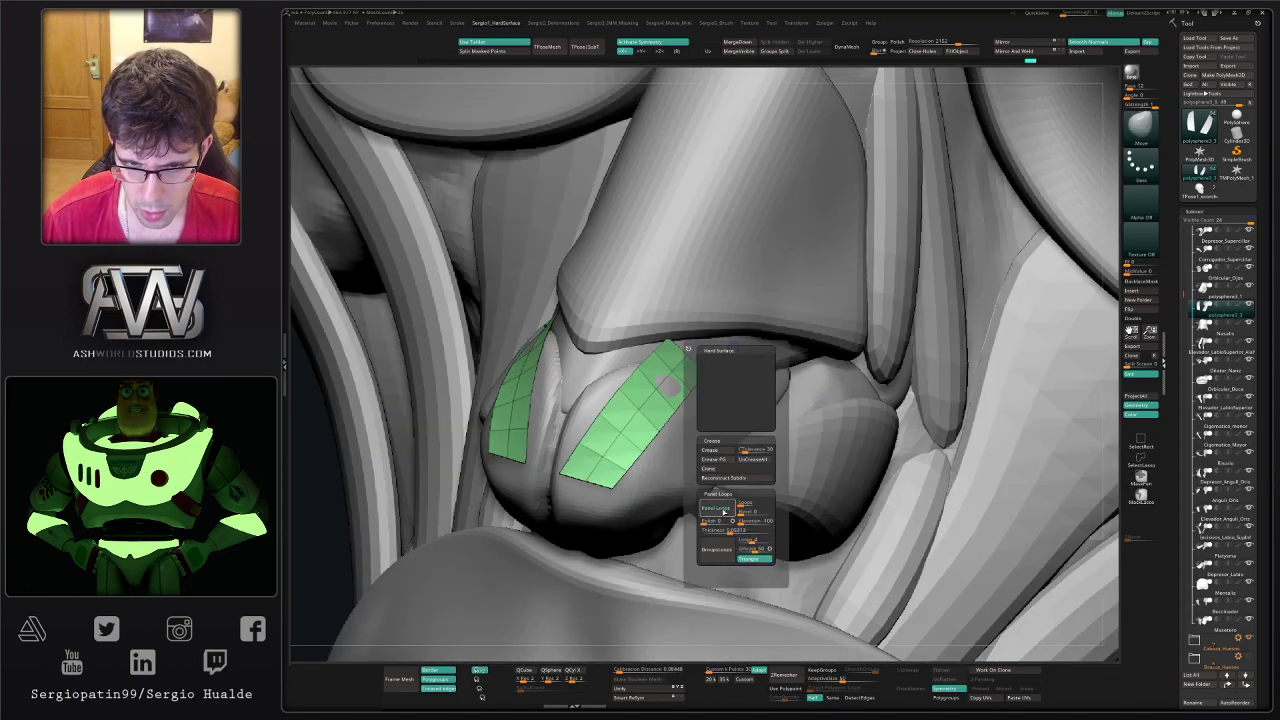
pyautogui.click(722, 510)
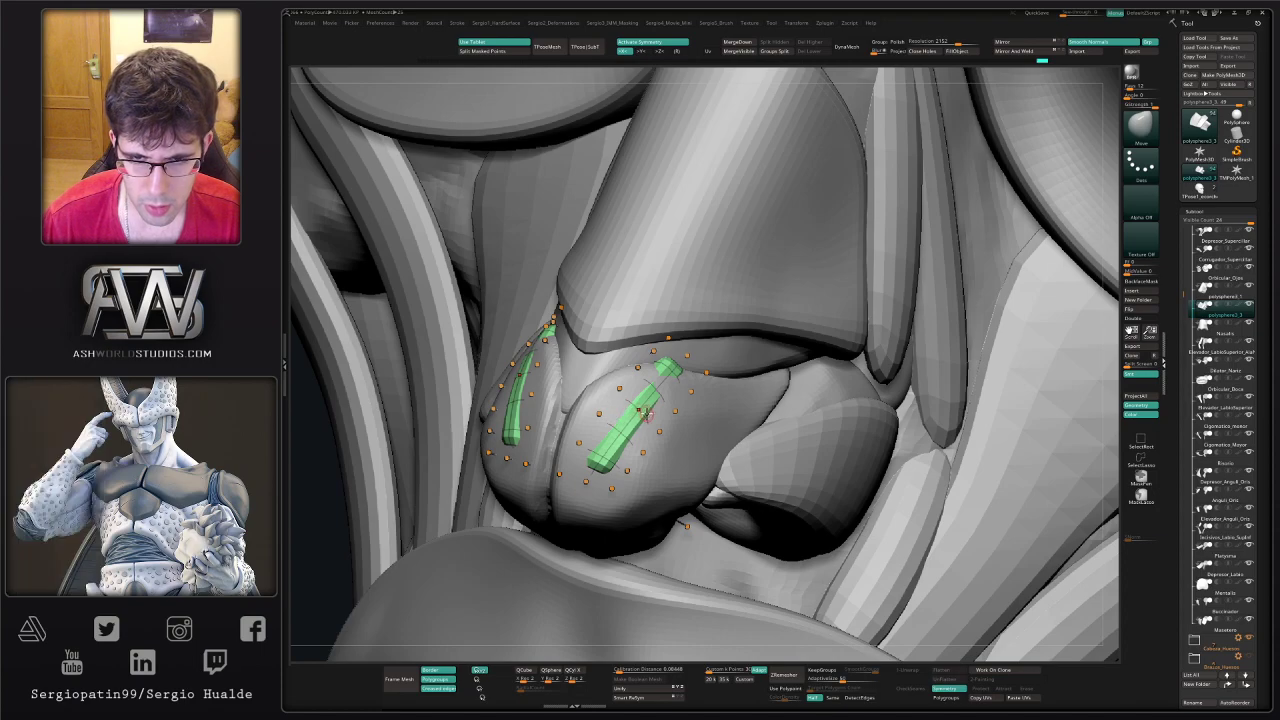
pyautogui.moveTo(647, 415)
pyautogui.keyDown('ctrl'); pyautogui.mouseDown(button='right')
pyautogui.moveTo(677, 397)
pyautogui.moveTo(641, 430)
pyautogui.moveTo(660, 415)
pyautogui.mouseUp(button='right'); pyautogui.keyUp('ctrl')
# - Set a new Panel Loops thickness, thicken the strips with Panel Loops and preview them with Dynamic Subdiv
pyautogui.press('1')
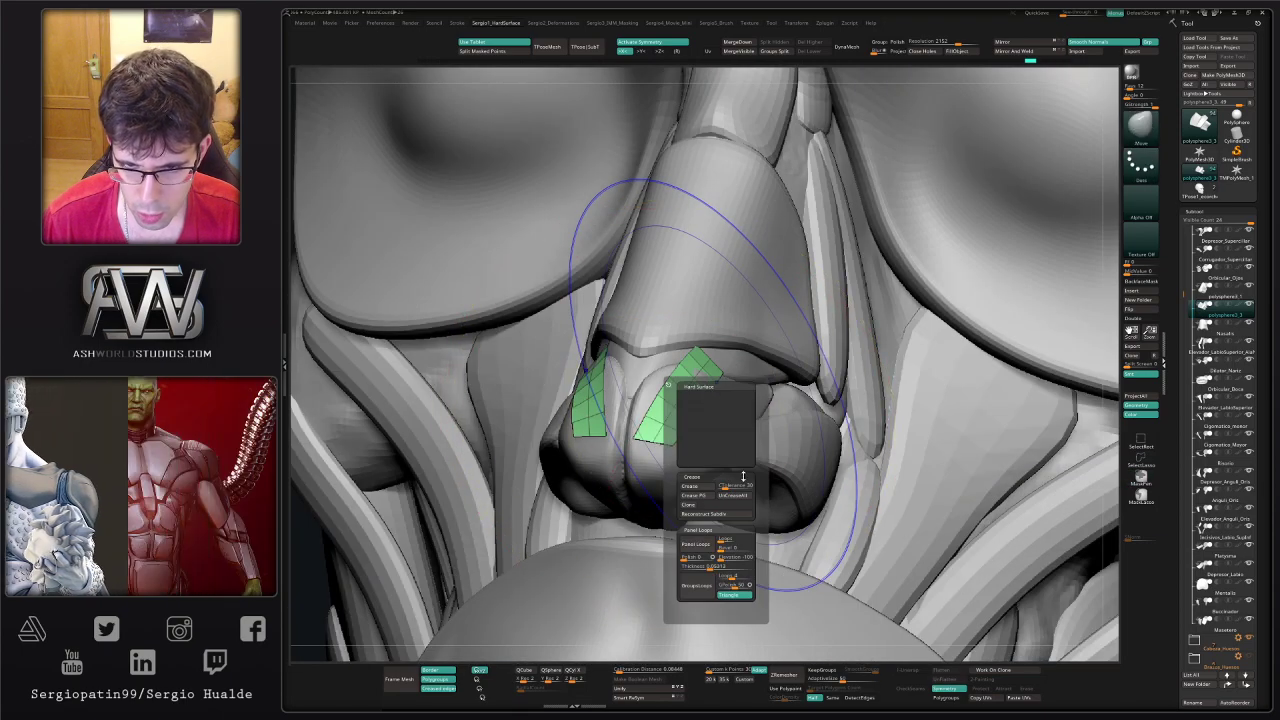
pyautogui.click(709, 566)
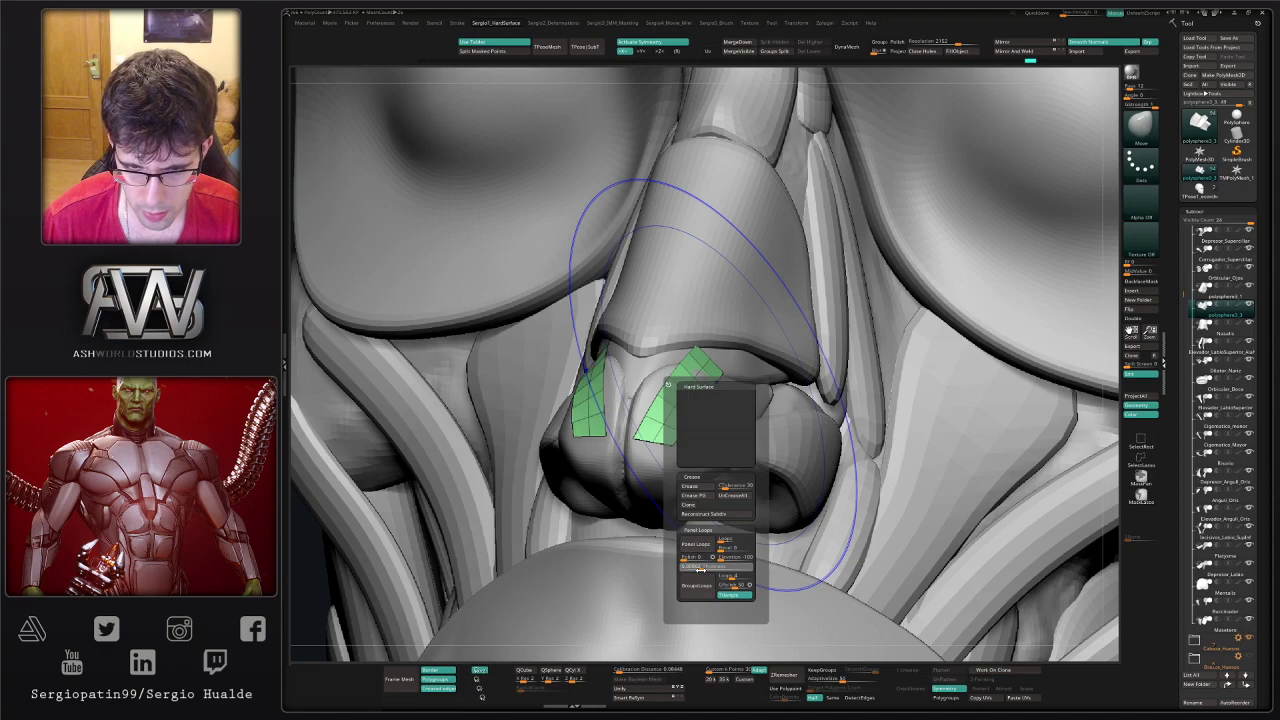
pyautogui.press('Return')
pyautogui.hotkey('alt', 's')
pyautogui.press('d')
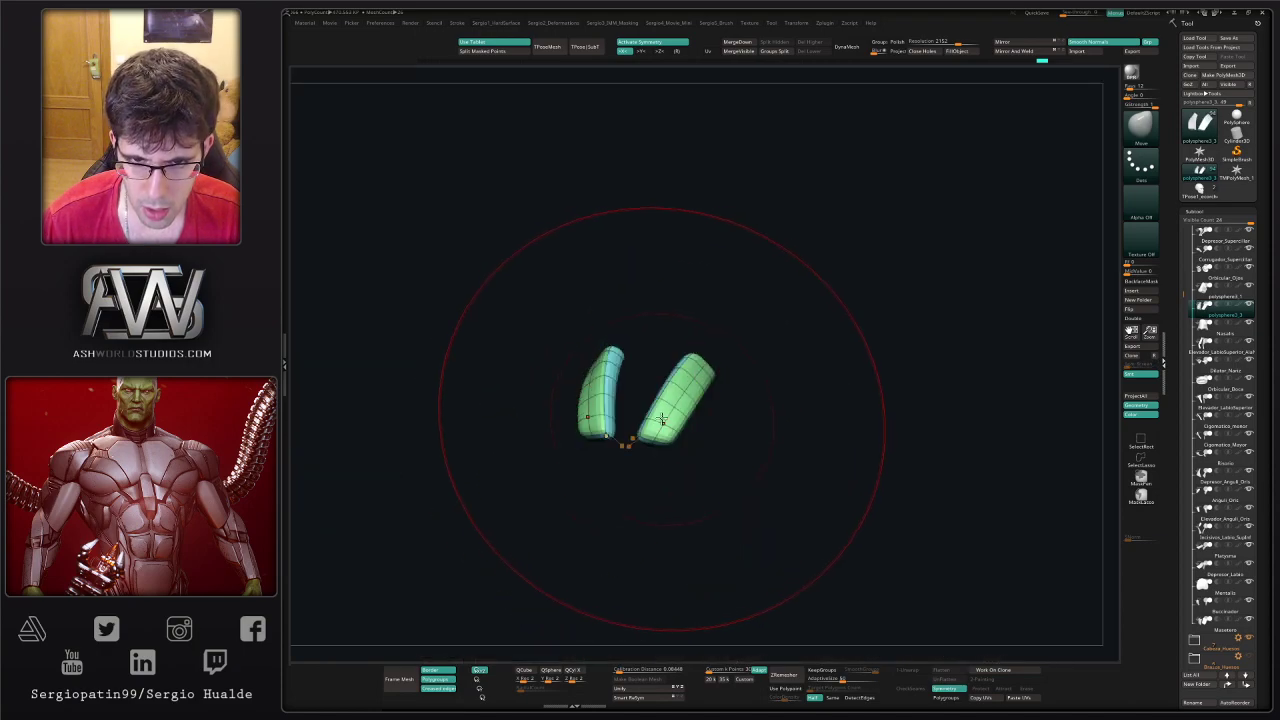
# - Show the face muscles and fit the thickened strips onto the nose tip with the Move brush
pyautogui.hotkey('alt', 's')
pyautogui.moveTo(661, 421)
pyautogui.mouseDown(button='right')
pyautogui.moveTo(673, 433)
pyautogui.moveTo(735, 368)
pyautogui.moveTo(686, 457)
pyautogui.moveTo(657, 429)
pyautogui.moveTo(672, 444)
pyautogui.mouseUp(button='right')
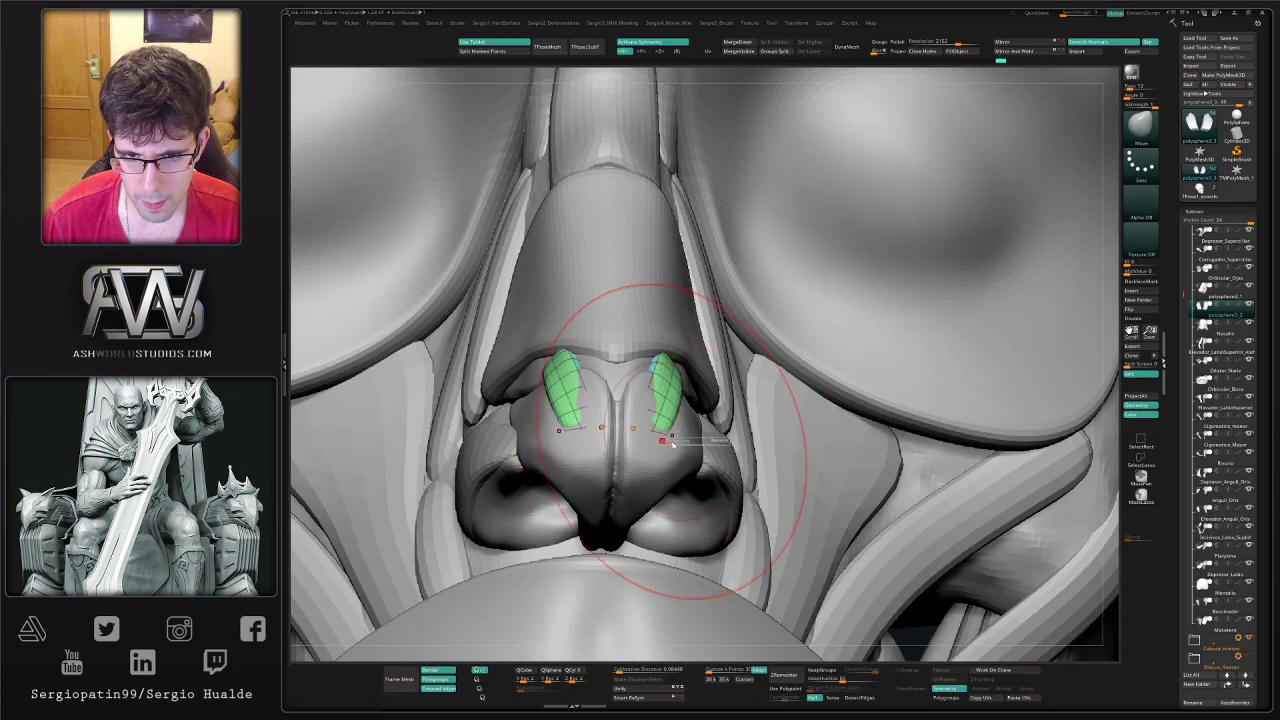
pyautogui.moveTo(677, 442); pyautogui.dragTo(657, 444)
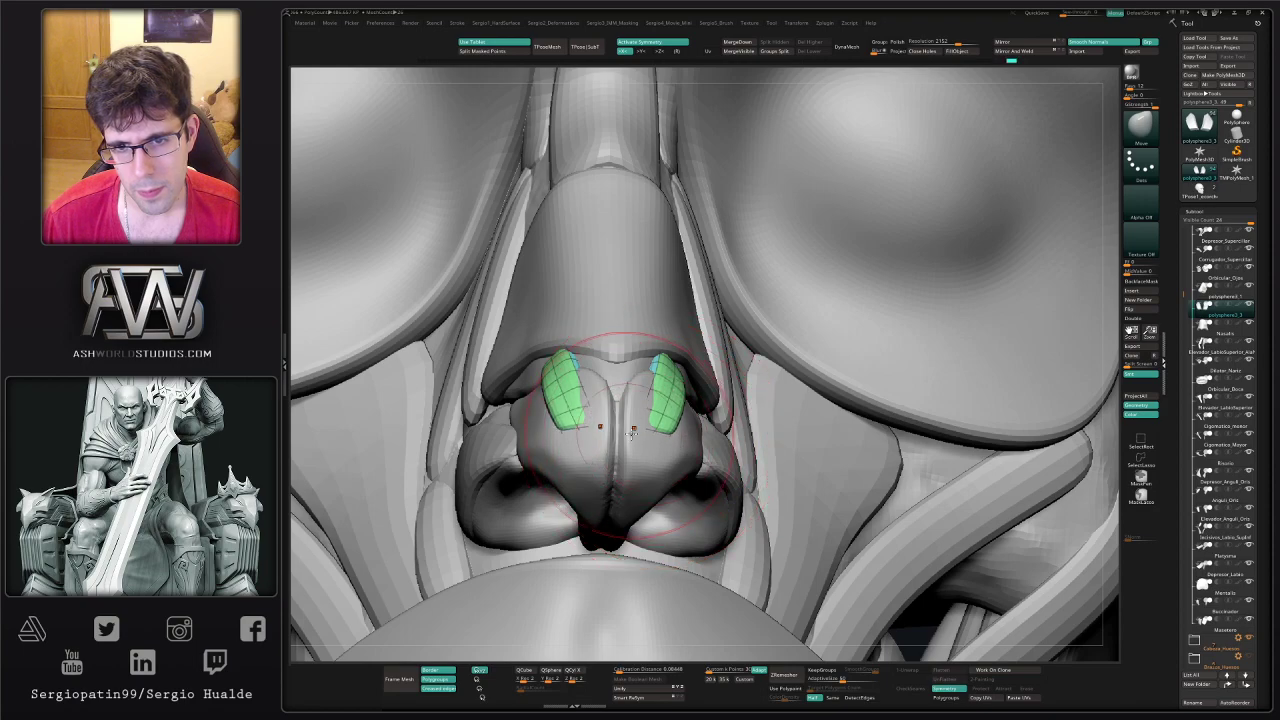
pyautogui.moveTo(654, 393); pyautogui.dragTo(663, 387, button='right')
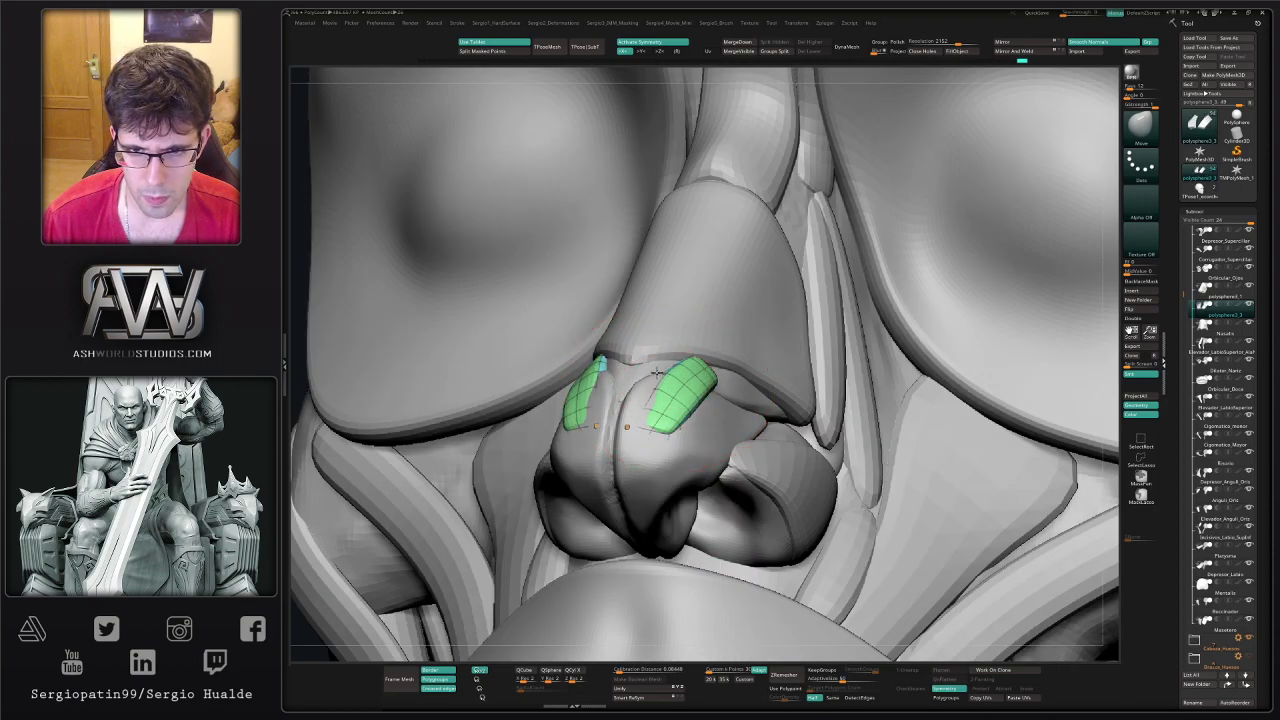
pyautogui.moveTo(628, 424); pyautogui.dragTo(622, 420, button='right')
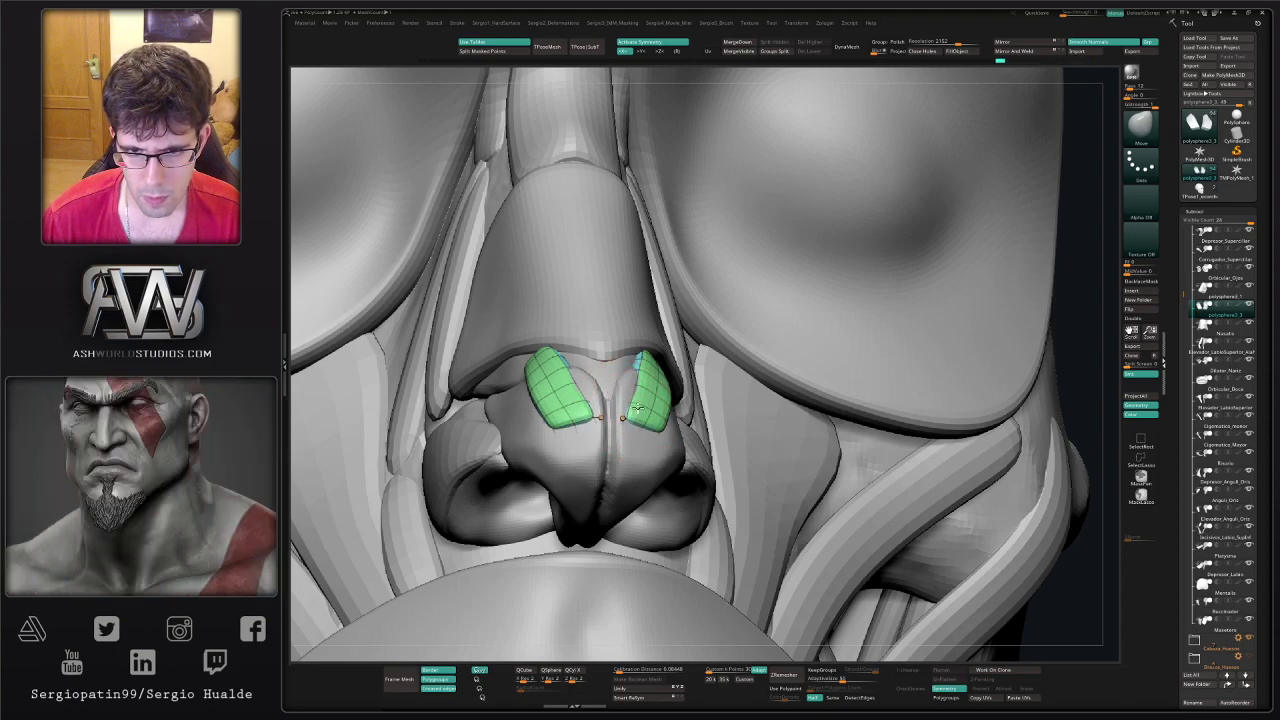
pyautogui.moveTo(637, 408)
pyautogui.mouseDown(button='right')
pyautogui.moveTo(637, 420)
pyautogui.moveTo(681, 418)
pyautogui.mouseUp(button='right')
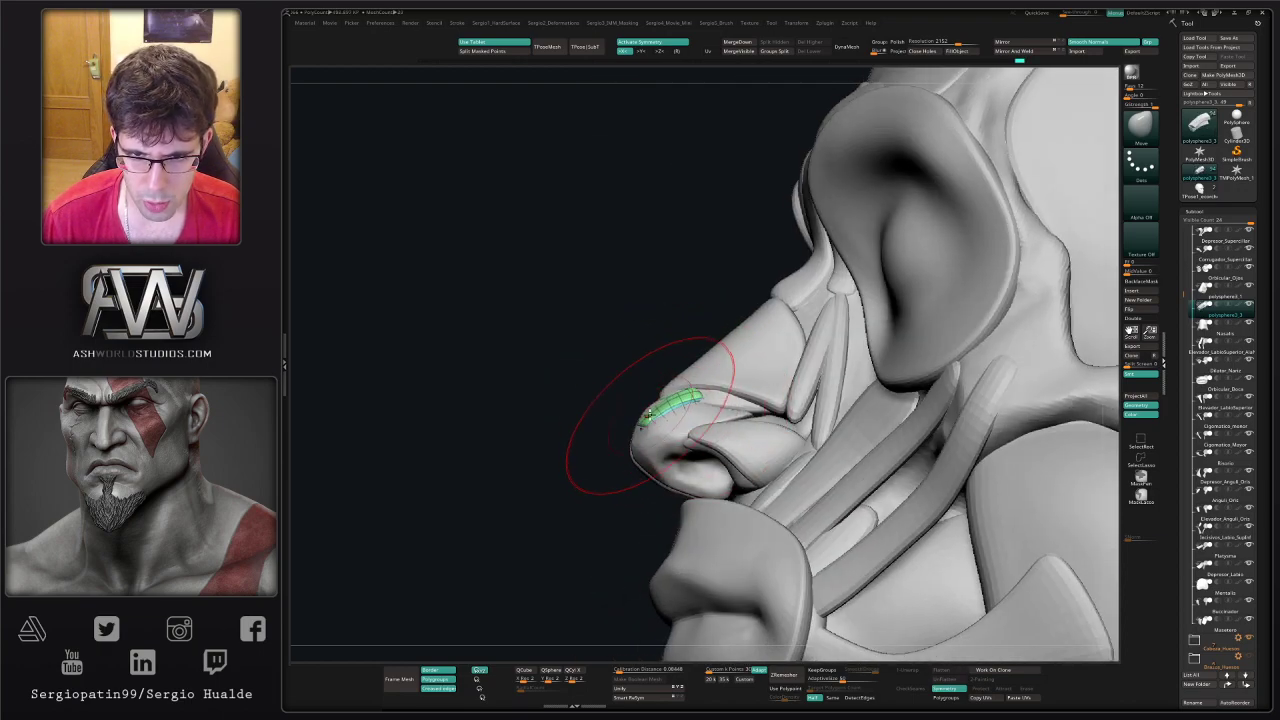
pyautogui.moveTo(672, 427); pyautogui.dragTo(666, 426, button='right')
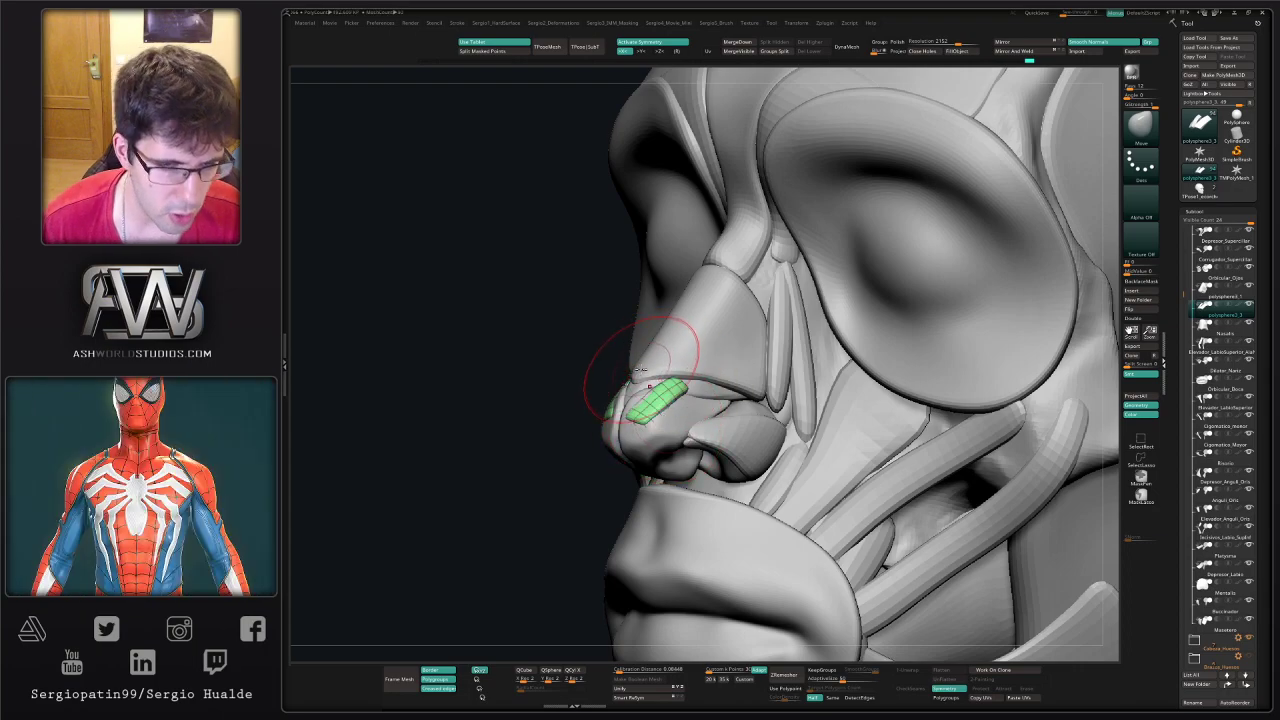
# - Duplicate the thickened strips and use the gizmo to rotate and move the copies onto the outer sides of the nose tip
pyautogui.moveTo(676, 427); pyautogui.dragTo(651, 409, button='right')
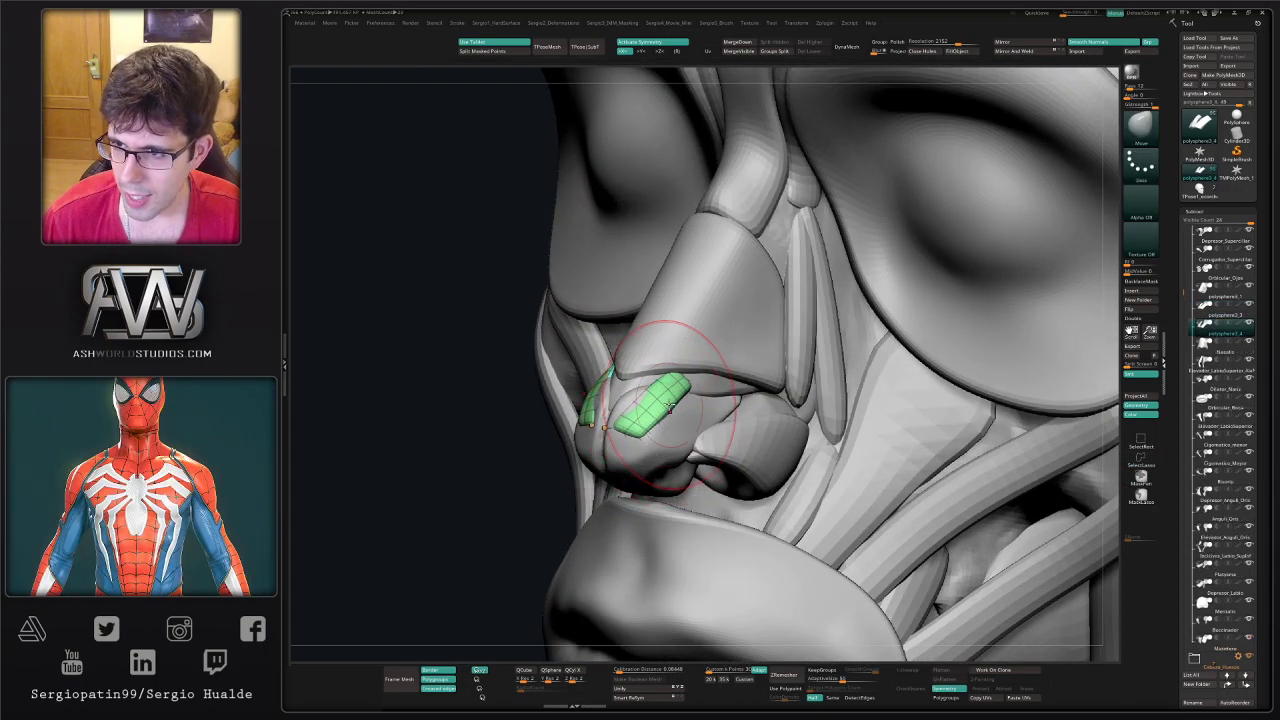
pyautogui.press('w')
pyautogui.keyDown('alt'); pyautogui.click(665, 411); pyautogui.keyUp('alt')
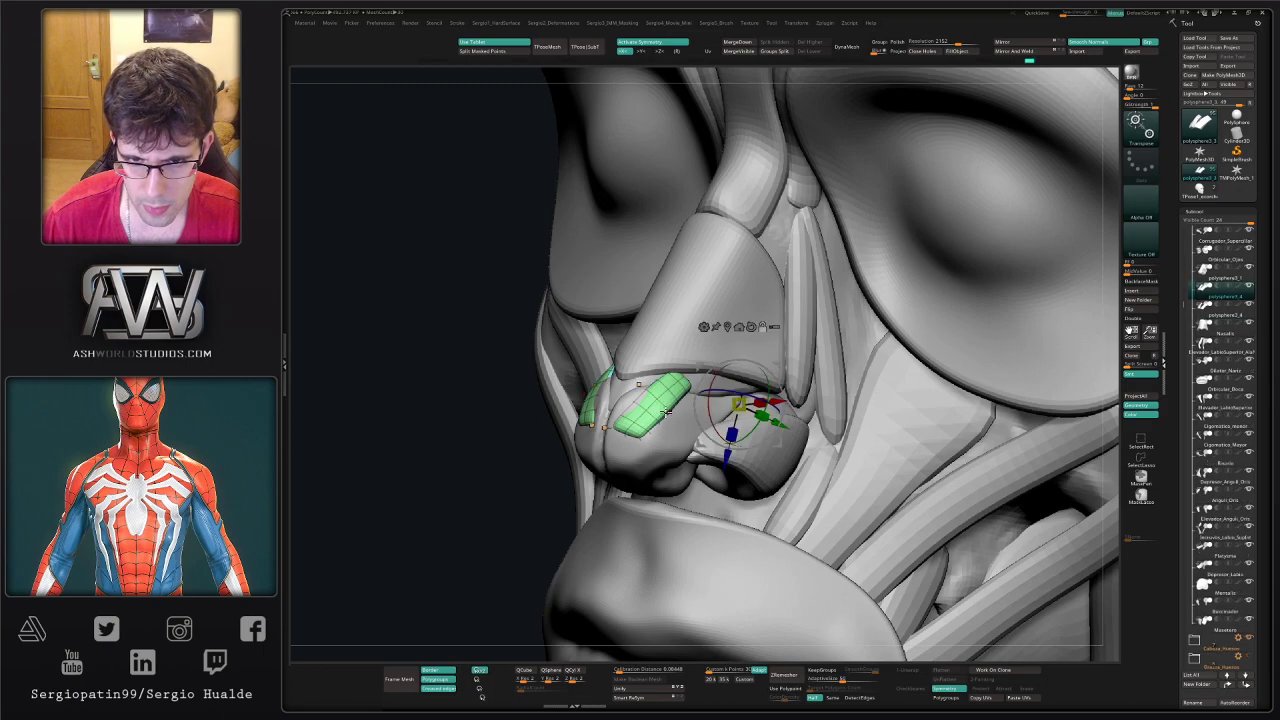
pyautogui.keyDown('ctrl'); pyautogui.keyDown('shift'); pyautogui.click(666, 411); pyautogui.keyUp('shift'); pyautogui.keyUp('ctrl')
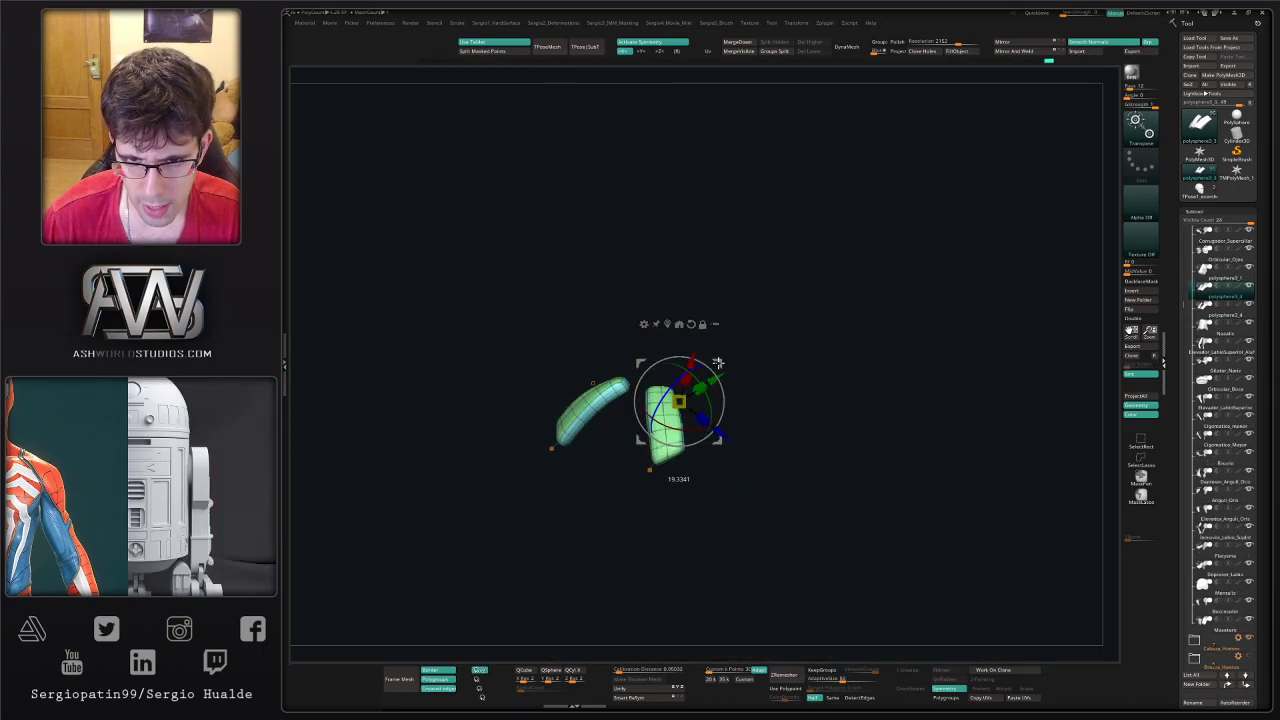
pyautogui.keyDown('ctrl'); pyautogui.keyDown('shift'); pyautogui.click(722, 362); pyautogui.keyUp('shift'); pyautogui.keyUp('ctrl')
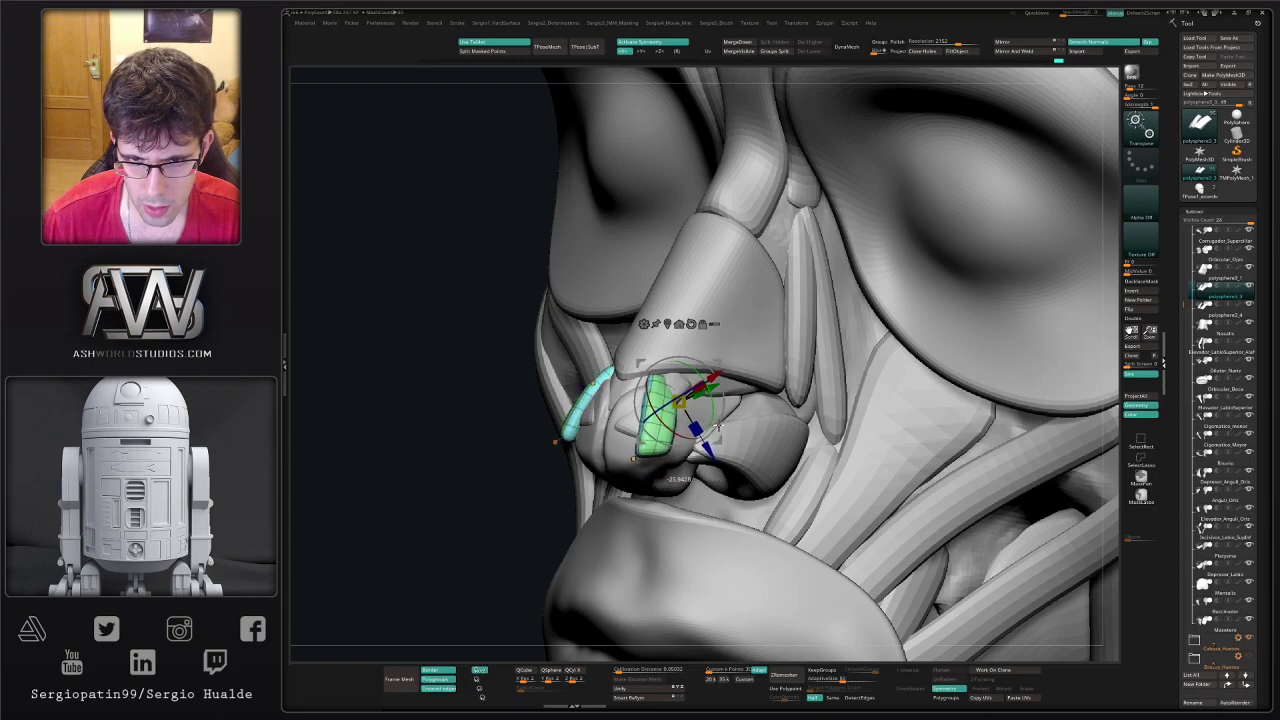
pyautogui.moveTo(717, 372); pyautogui.dragTo(728, 343)
pyautogui.moveTo(724, 386); pyautogui.dragTo(812, 370, button='right')
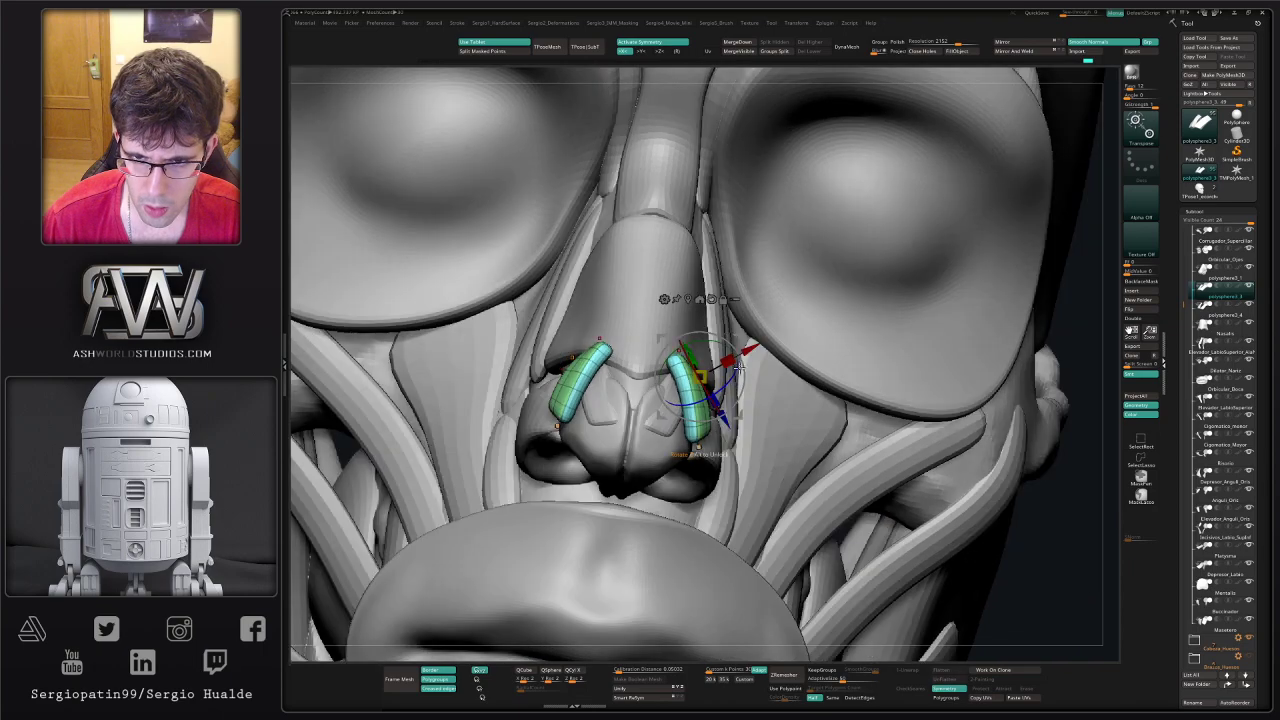
pyautogui.moveTo(728, 360); pyautogui.dragTo(700, 405)
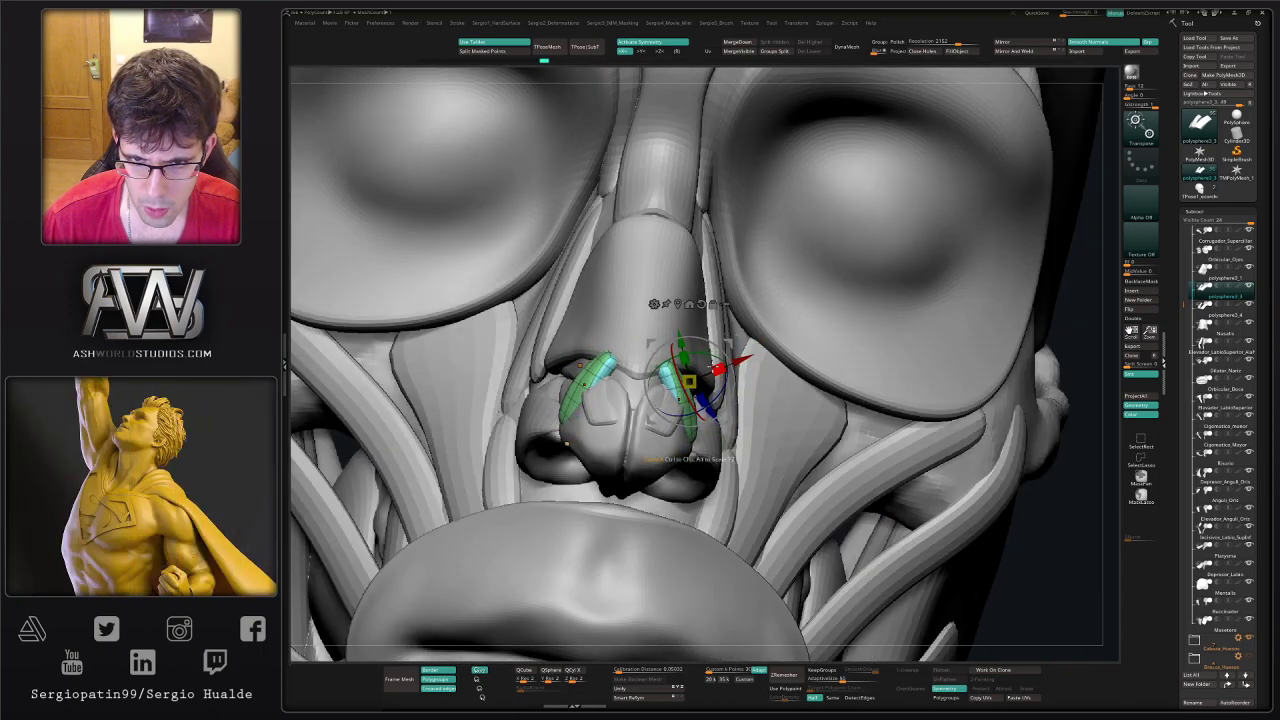
pyautogui.moveTo(708, 354); pyautogui.dragTo(700, 355)
pyautogui.press('q')
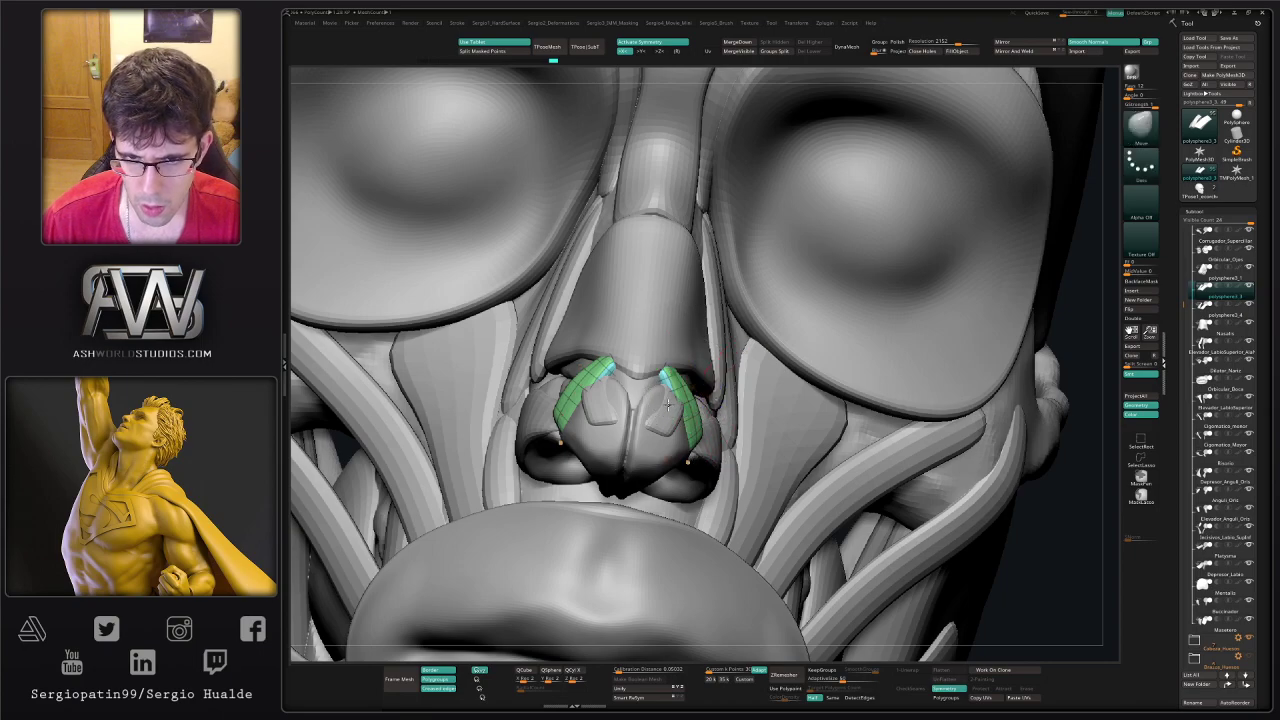
# - Bend the copied strips along the side of the nose-tip cartilage with the Move brush
pyautogui.moveTo(668, 405); pyautogui.dragTo(585, 406, button='right')
pyautogui.moveTo(680, 414); pyautogui.dragTo(682, 432)
pyautogui.moveTo(682, 432)
pyautogui.mouseDown(button='right')
pyautogui.moveTo(664, 437)
pyautogui.moveTo(698, 440)
pyautogui.moveTo(671, 453)
pyautogui.moveTo(680, 432)
pyautogui.moveTo(737, 420)
pyautogui.moveTo(690, 435)
pyautogui.moveTo(651, 406)
pyautogui.moveTo(712, 437)
pyautogui.moveTo(711, 457)
pyautogui.mouseUp(button='right')
# - Isolate the copied strips, remove edge loops with ZModeler and reduce each copy to its green front-surface polygroup without Dynamic Subdiv
pyautogui.hotkey('alt', 's')
pyautogui.press('b')
pyautogui.press('z')
pyautogui.press('m')
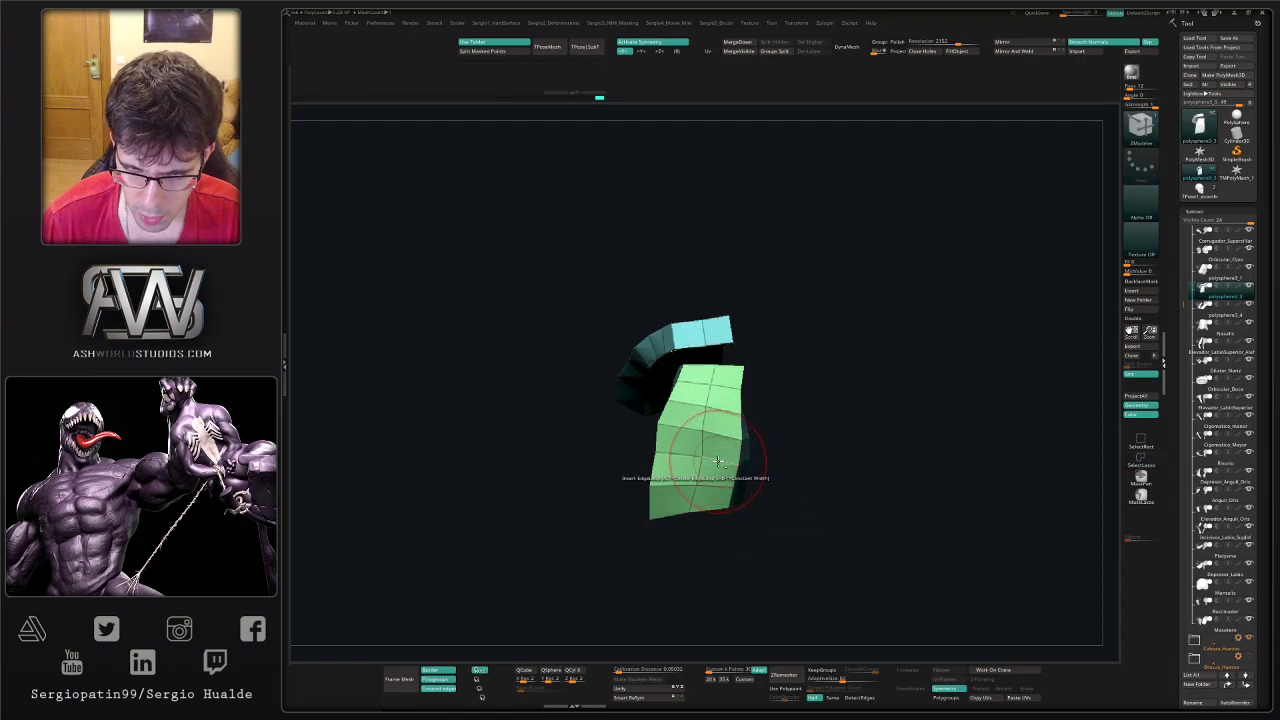
pyautogui.press('d')
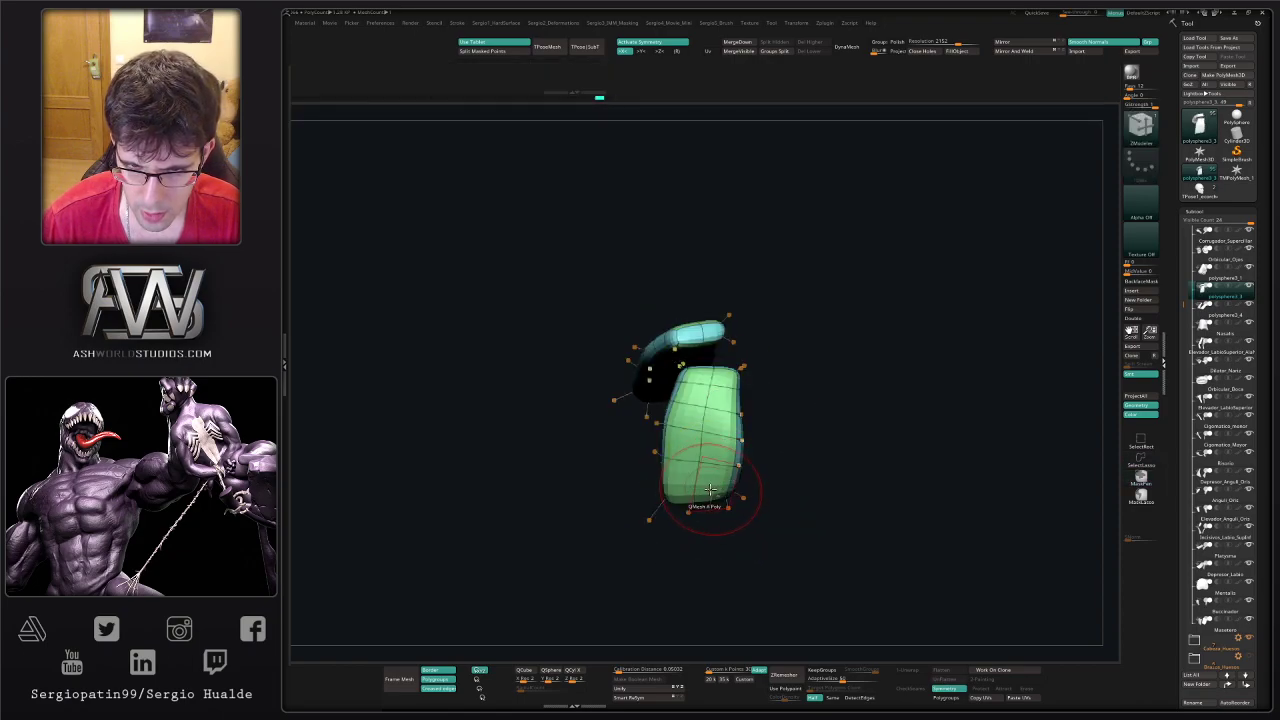
pyautogui.moveTo(722, 386); pyautogui.dragTo(702, 438, button='right')
pyautogui.hotkey('shift', 'd')
pyautogui.moveTo(714, 493)
pyautogui.keyDown('ctrl'); pyautogui.mouseDown(button='right')
pyautogui.moveTo(694, 441)
pyautogui.moveTo(714, 437)
pyautogui.mouseUp(button='right'); pyautogui.keyUp('ctrl')
pyautogui.keyDown('ctrl'); pyautogui.keyDown('shift'); pyautogui.click(716, 448); pyautogui.keyUp('shift'); pyautogui.keyUp('ctrl')
# - Shape the low-poly patches over the outer nose-tip cartilage with the Move brush and thicken them with Panel Loops
pyautogui.press('b')
pyautogui.press('m')
pyautogui.press('v')
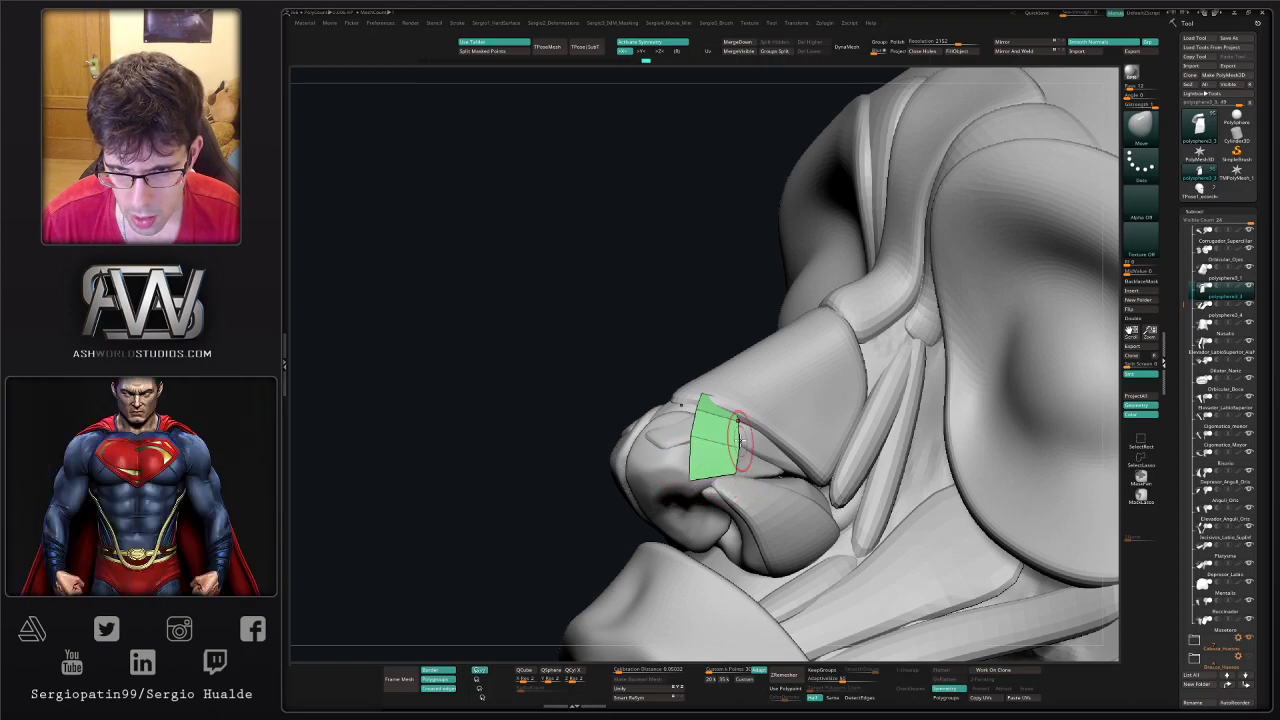
pyautogui.moveTo(762, 438); pyautogui.dragTo(709, 400, button='right')
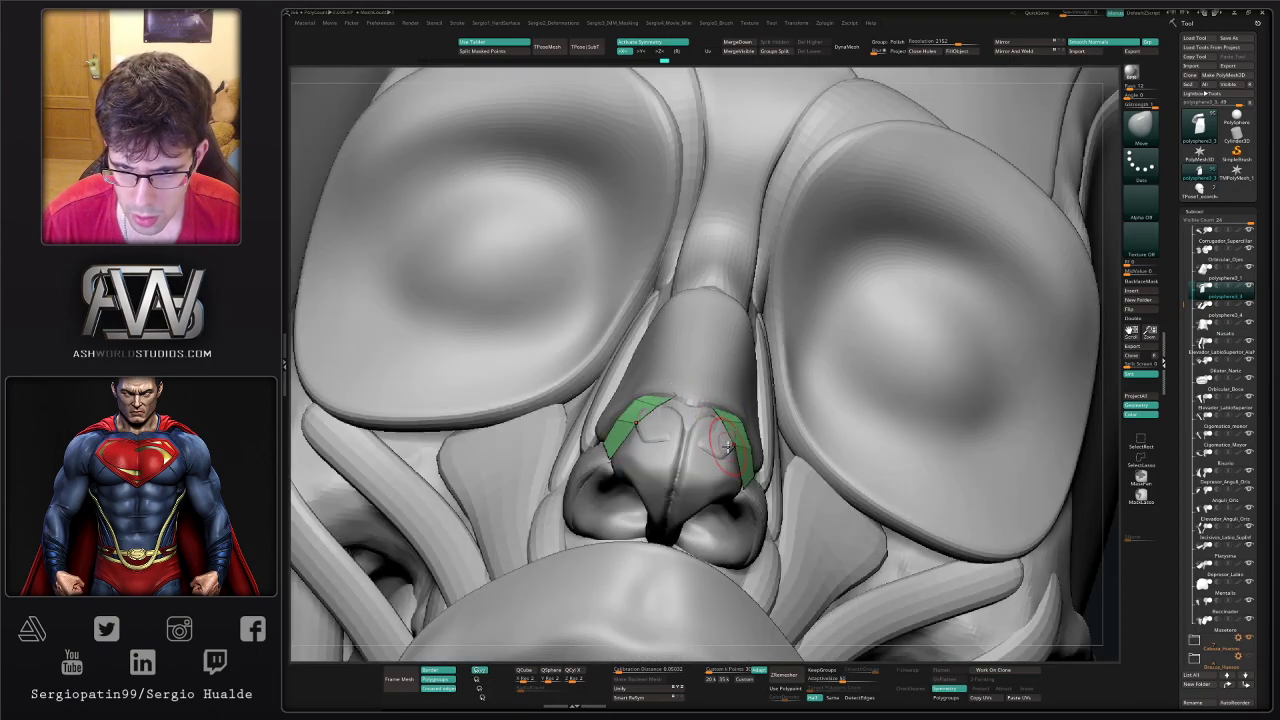
pyautogui.moveTo(727, 446); pyautogui.dragTo(813, 413, button='right')
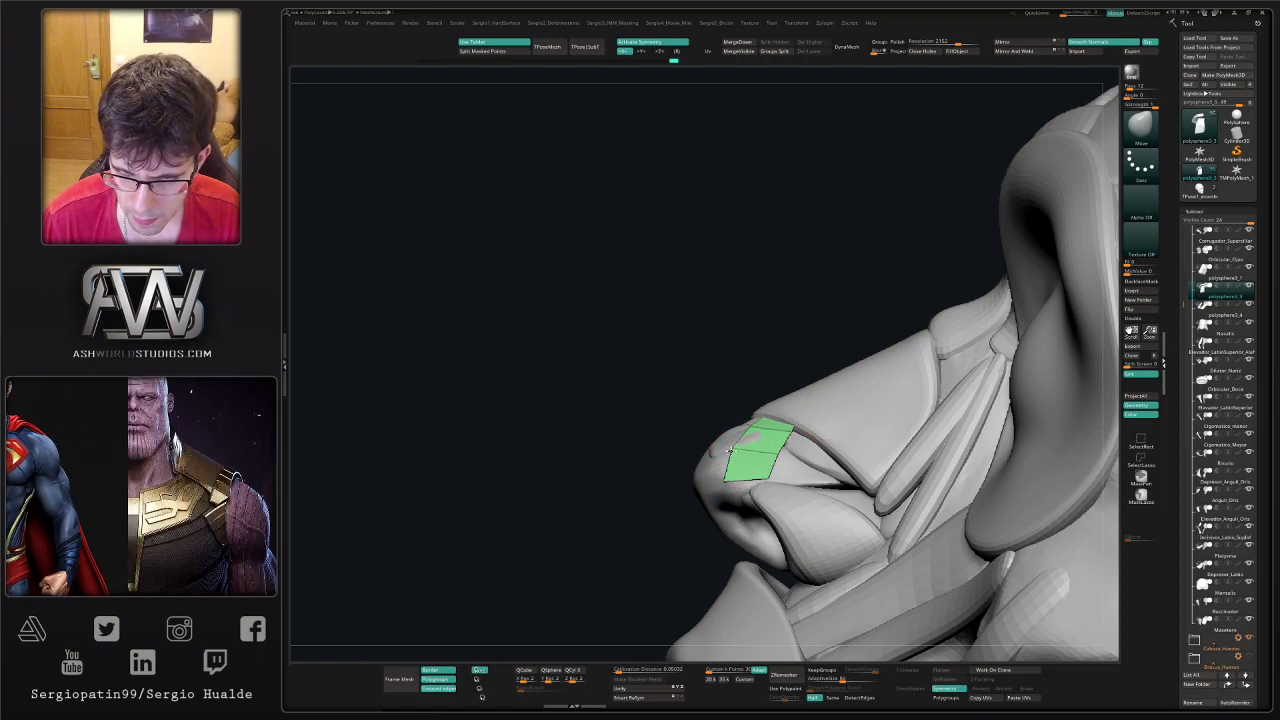
pyautogui.moveTo(727, 468); pyautogui.dragTo(789, 443, button='right')
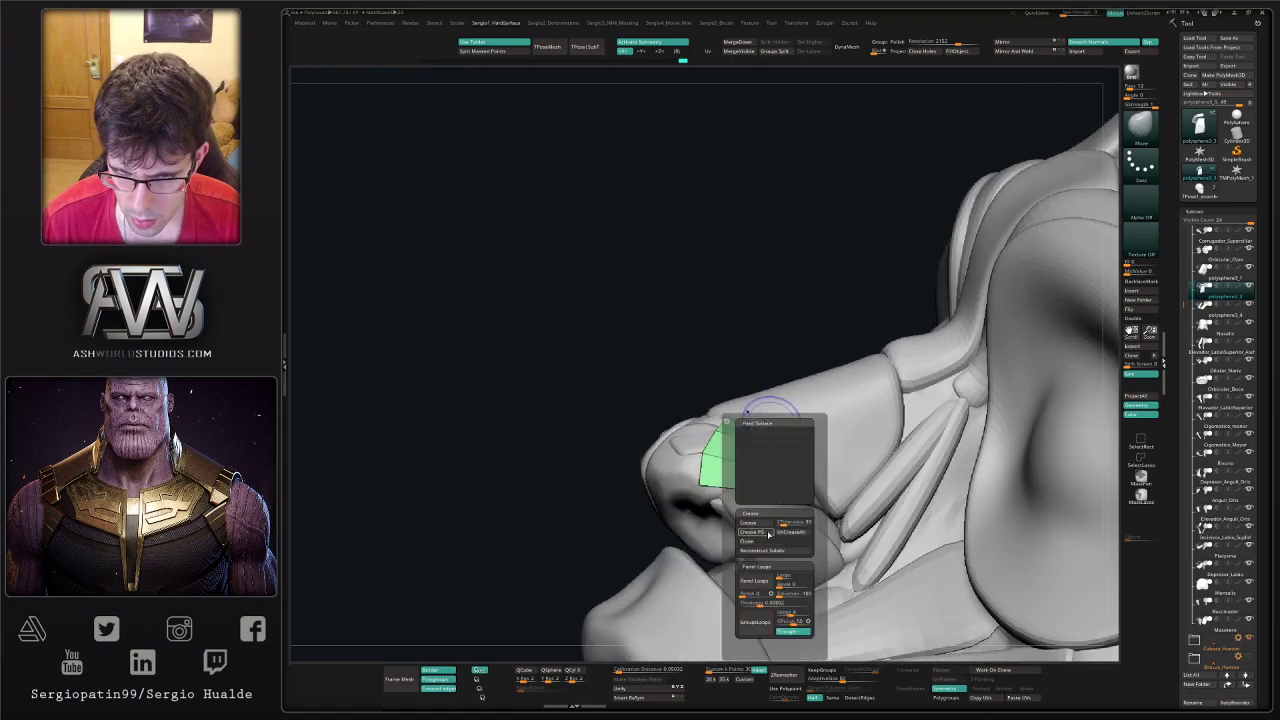
pyautogui.click(759, 585)
pyautogui.moveTo(692, 436)
pyautogui.mouseDown(button='right')
pyautogui.moveTo(730, 470)
pyautogui.moveTo(700, 448)
pyautogui.mouseUp(button='right')
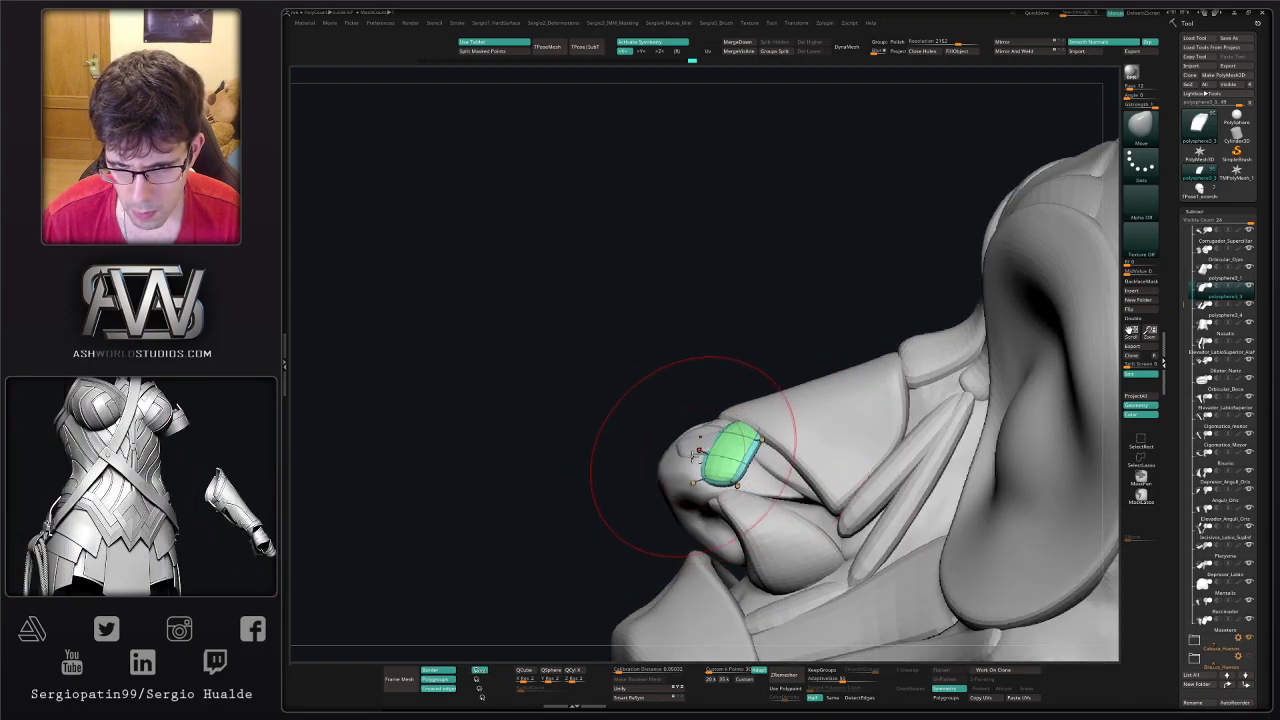
# - Fine-tune the outer nose-tip patches with the Move brush, turn on their Dynamic Subdiv smoothing and touch up the neighbouring strips over the tip
pyautogui.moveTo(701, 454); pyautogui.dragTo(704, 461)
pyautogui.moveTo(704, 461)
pyautogui.mouseDown(button='right')
pyautogui.moveTo(720, 477)
pyautogui.moveTo(688, 460)
pyautogui.moveTo(720, 482)
pyautogui.moveTo(697, 484)
pyautogui.moveTo(725, 470)
pyautogui.moveTo(708, 460)
pyautogui.moveTo(791, 491)
pyautogui.mouseUp(button='right')
pyautogui.hotkey('shift', 'd')
pyautogui.press('d')
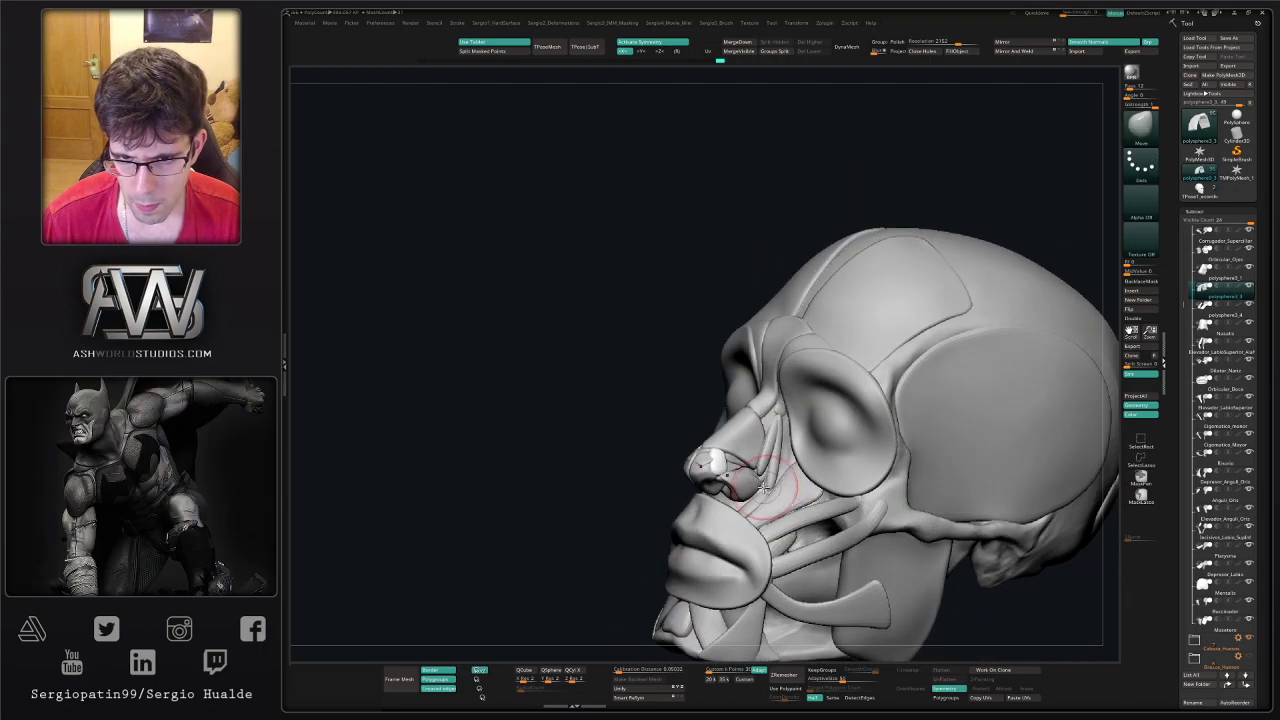
pyautogui.keyDown('ctrl'); pyautogui.moveTo(708, 449); pyautogui.dragTo(733, 452, button='right'); pyautogui.keyUp('ctrl')
pyautogui.keyDown('alt'); pyautogui.click(708, 457); pyautogui.keyUp('alt')
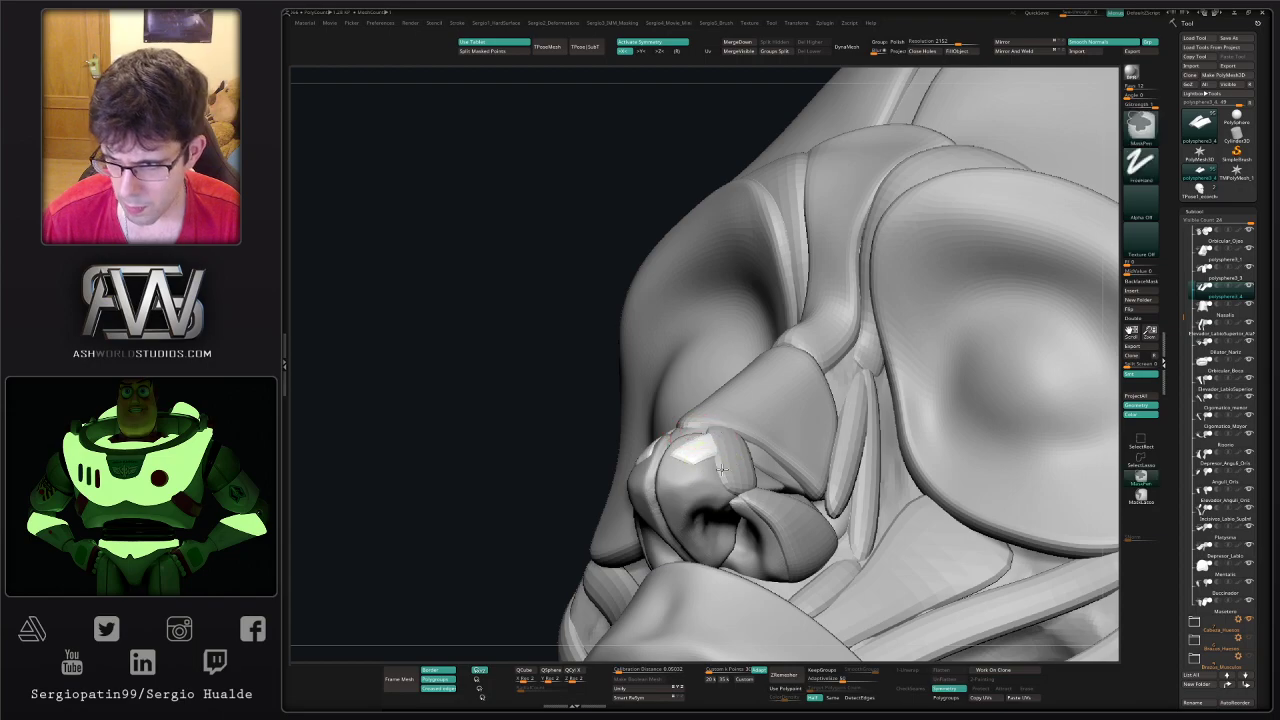
pyautogui.moveTo(697, 440)
pyautogui.keyDown('ctrl'); pyautogui.mouseDown(button='right')
pyautogui.moveTo(734, 477)
pyautogui.moveTo(715, 420)
pyautogui.moveTo(737, 472)
pyautogui.moveTo(726, 492)
pyautogui.moveTo(696, 460)
pyautogui.moveTo(755, 480)
pyautogui.moveTo(746, 463)
pyautogui.mouseUp(button='right'); pyautogui.keyUp('ctrl')
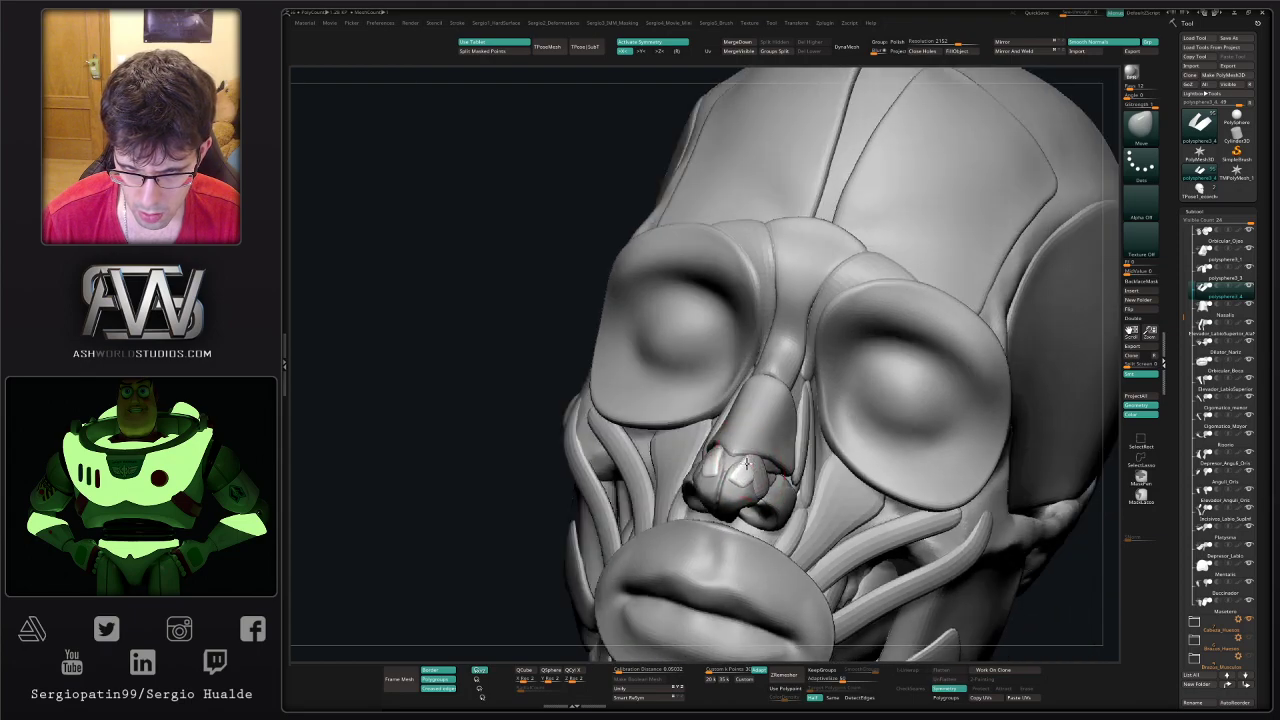
pyautogui.moveTo(745, 464); pyautogui.dragTo(748, 460)
pyautogui.moveTo(749, 484)
pyautogui.keyDown('ctrl'); pyautogui.mouseDown(button='right')
pyautogui.moveTo(753, 452)
pyautogui.moveTo(789, 498)
pyautogui.moveTo(817, 477)
pyautogui.moveTo(800, 403)
pyautogui.moveTo(786, 431)
pyautogui.moveTo(837, 457)
pyautogui.moveTo(754, 440)
pyautogui.moveTo(794, 421)
pyautogui.moveTo(731, 461)
pyautogui.moveTo(789, 466)
pyautogui.moveTo(783, 480)
pyautogui.moveTo(849, 420)
pyautogui.mouseUp(button='right'); pyautogui.keyUp('ctrl')
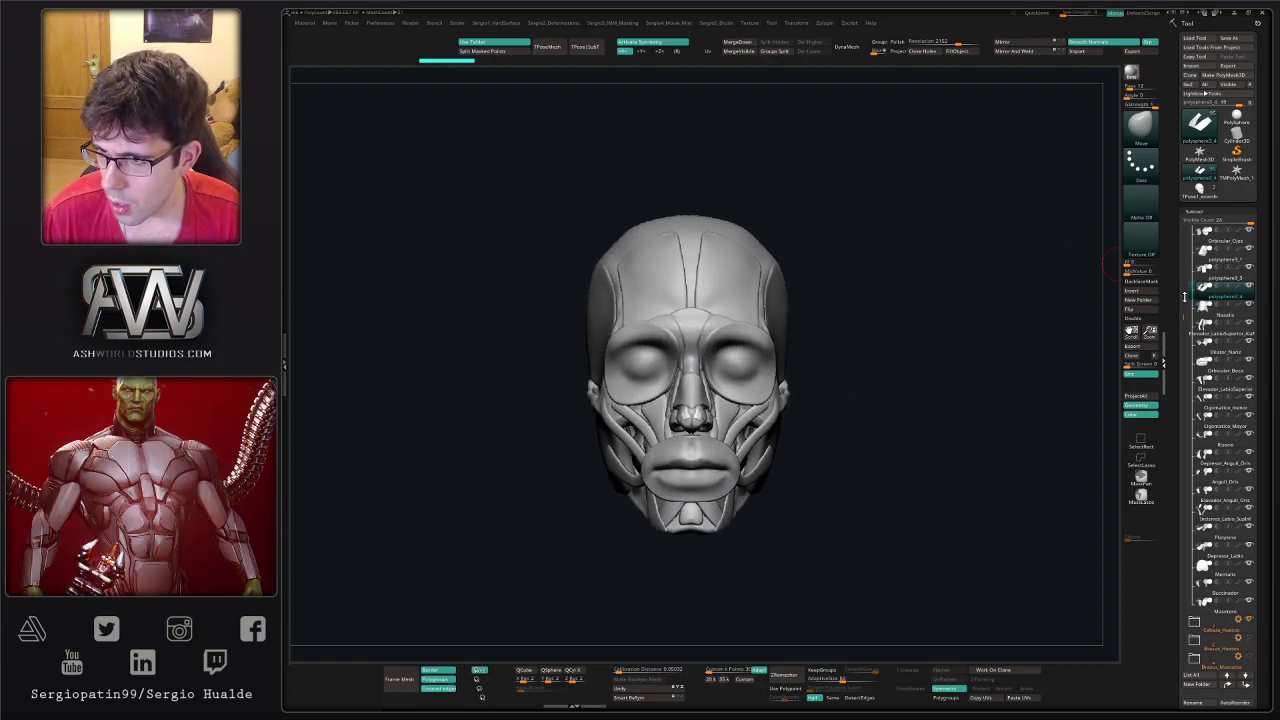
# - Reorder the subtools so that the Dilator_Nariz muscle sits directly below the two unnamed nose-tip strip subtools
pyautogui.moveTo(1185, 314)
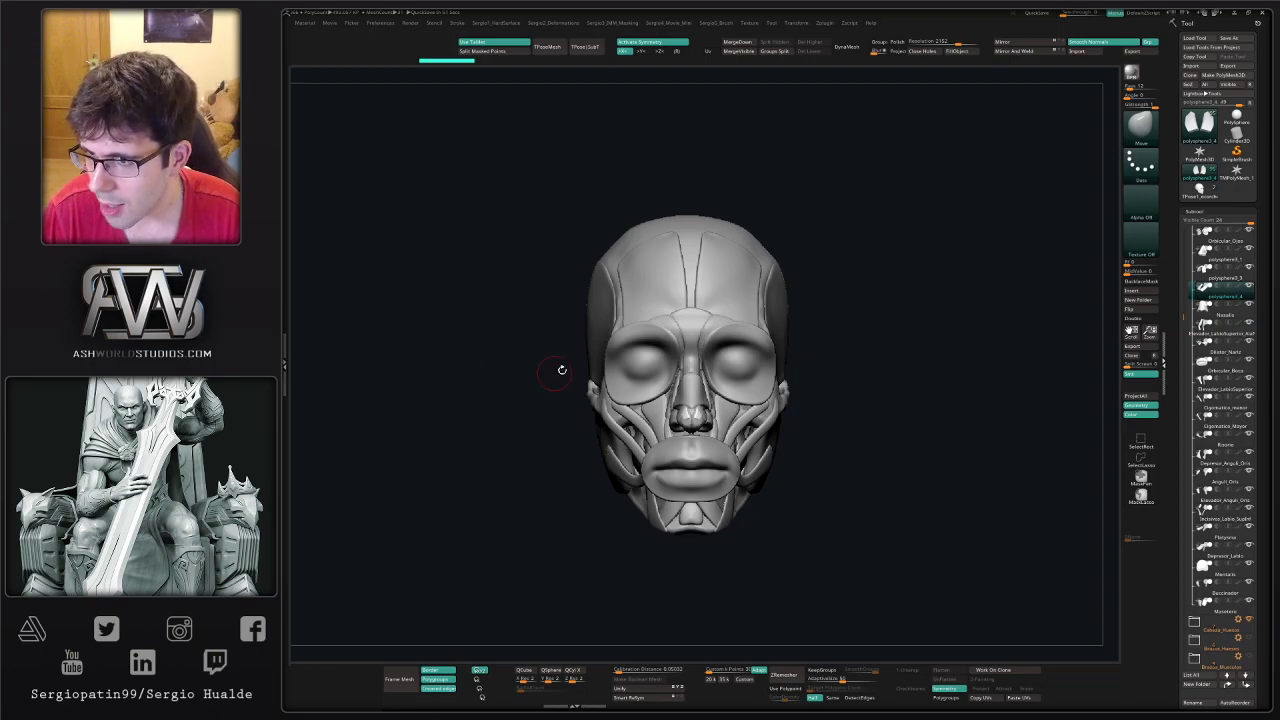
pyautogui.click(1222, 274)
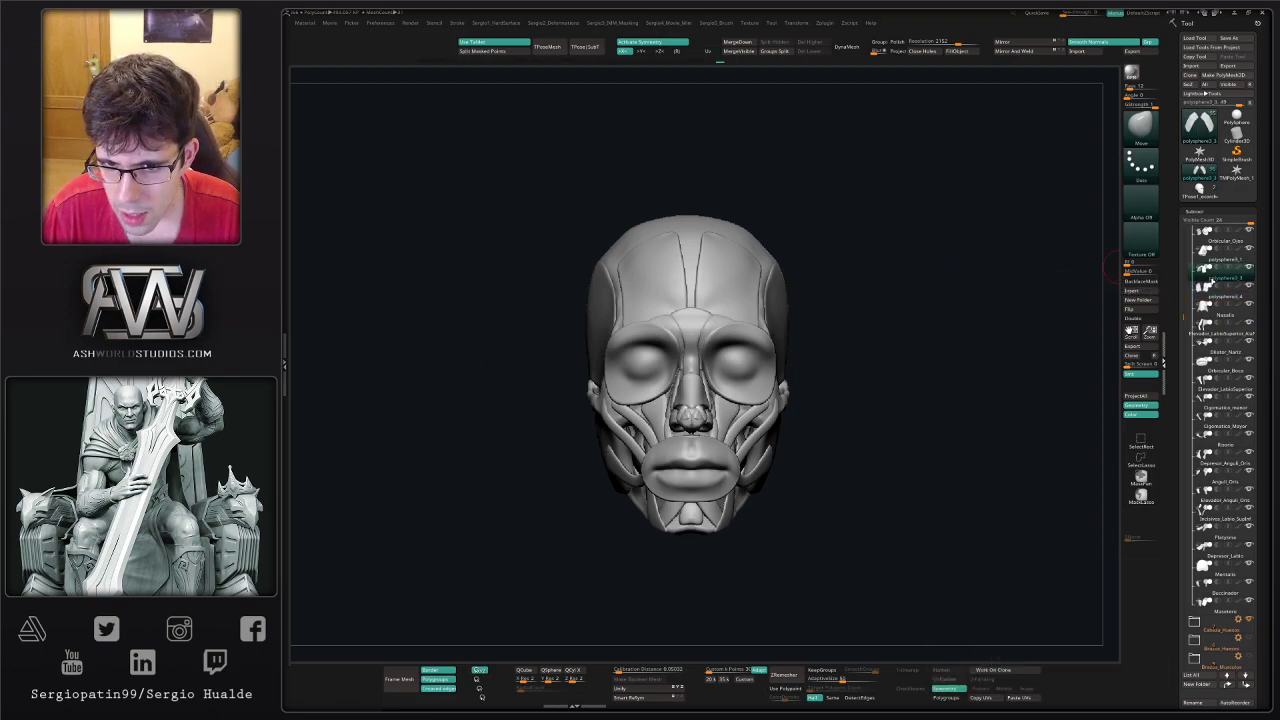
pyautogui.moveTo(915, 377); pyautogui.dragTo(884, 380)
pyautogui.click(1235, 259)
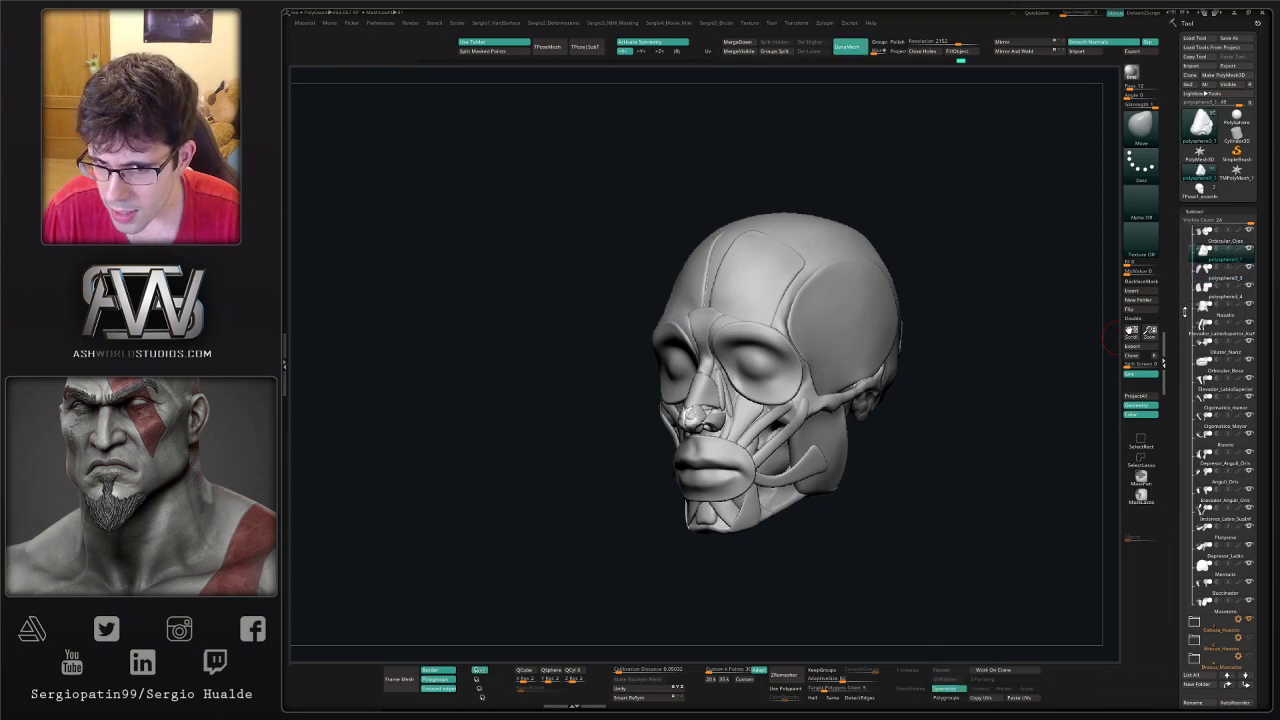
pyautogui.keyDown('alt'); pyautogui.click(738, 418); pyautogui.keyUp('alt')
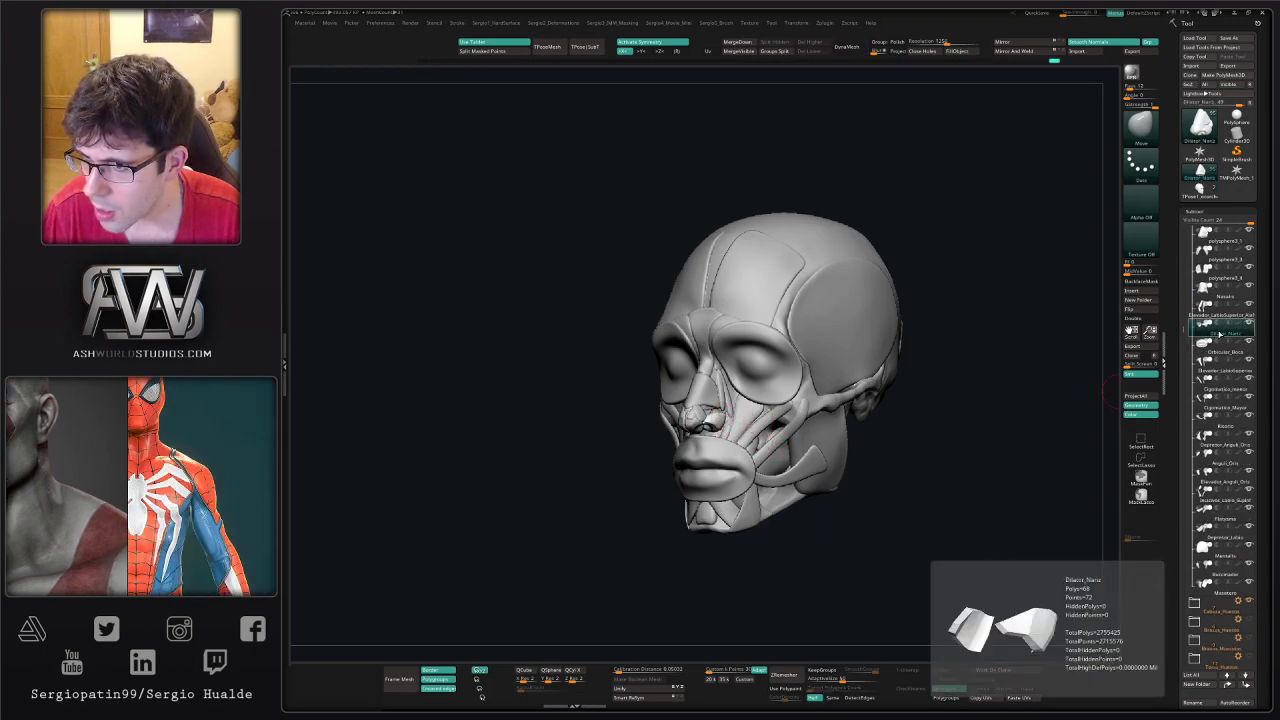
pyautogui.moveTo(1215, 328); pyautogui.dragTo(1215, 303)
pyautogui.moveTo(1216, 303)
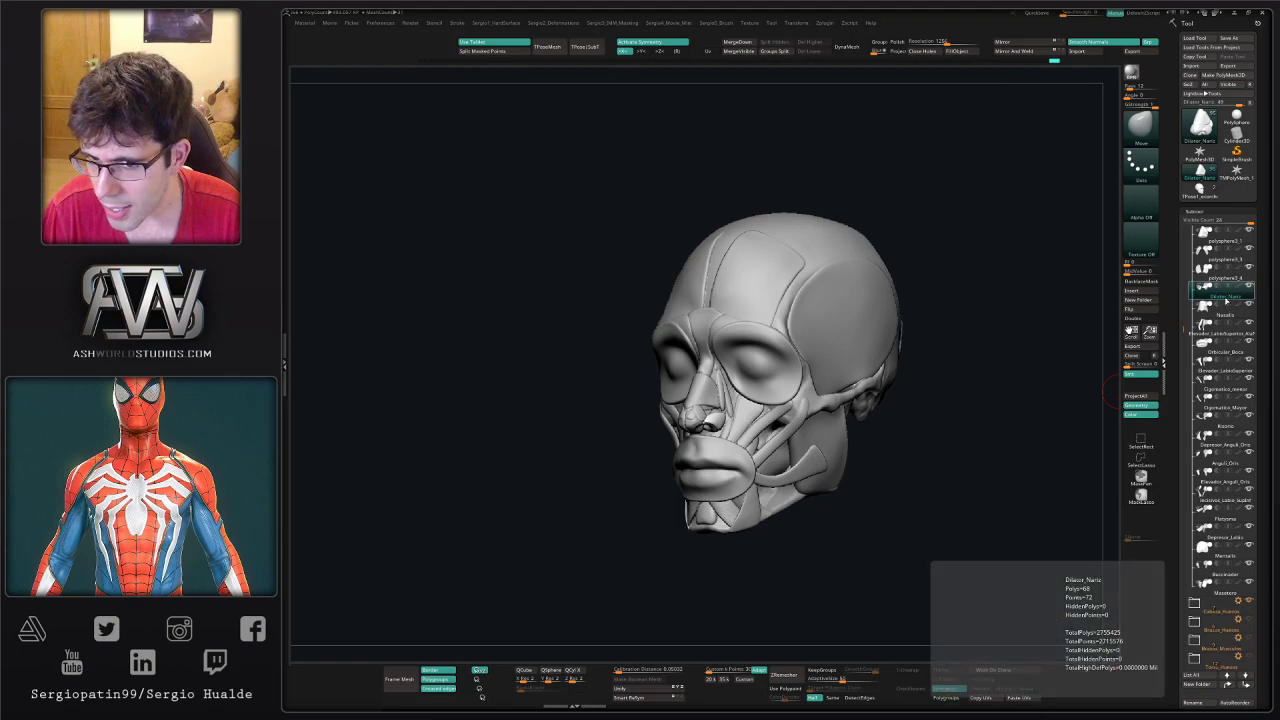
# - Rename the strip subtool over the nose tip, polysphere3_4, as Compresor_Nariz_menor
pyautogui.click(1226, 281)
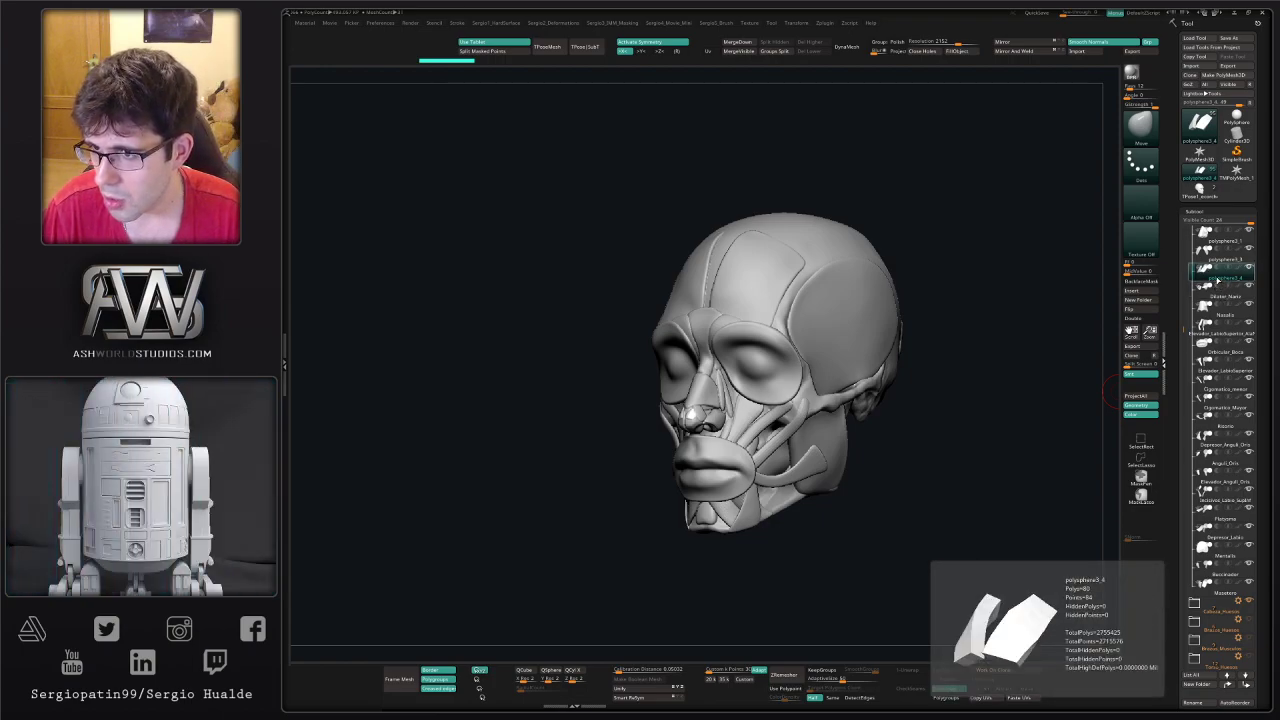
pyautogui.moveTo(1213, 343)
pyautogui.press('F2')
pyautogui.write('Com')
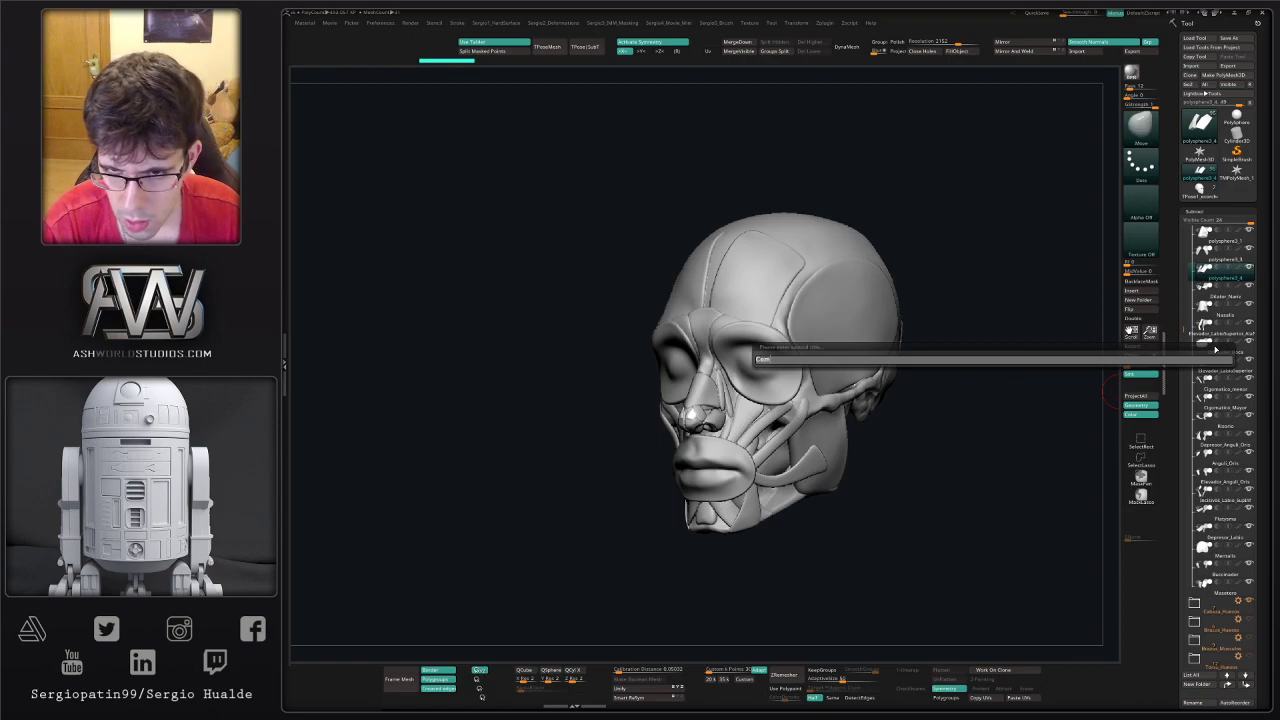
pyautogui.write('presor')
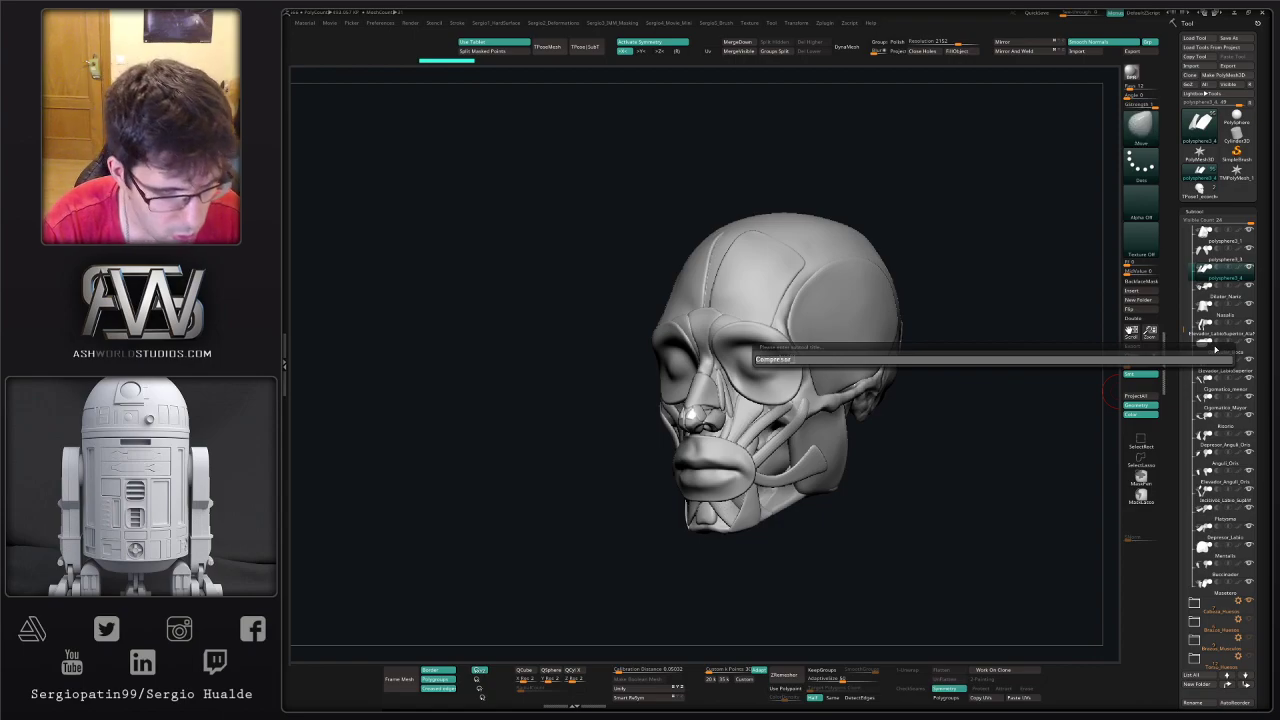
pyautogui.write('_Nariz_menor')
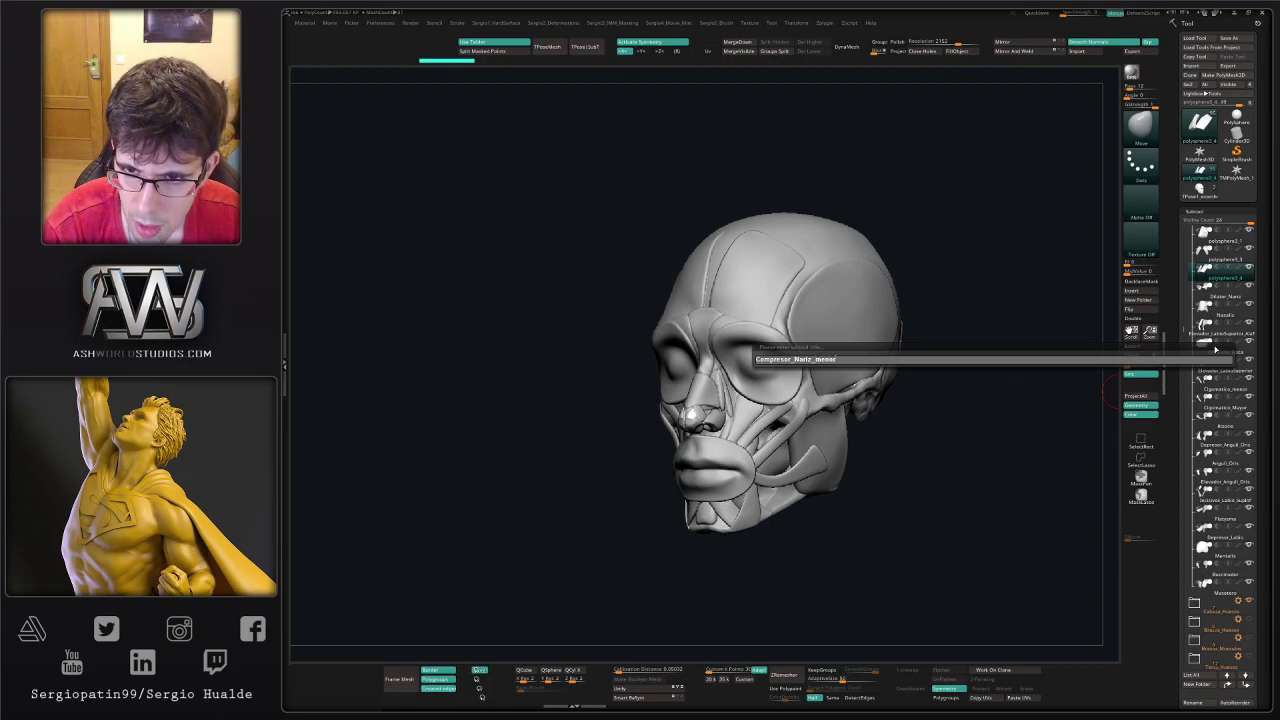
pyautogui.press('Return')
# - Rename the subtool of the outer nose-tip patches as Dilatador_Nariz_Anterior
pyautogui.press('Up')
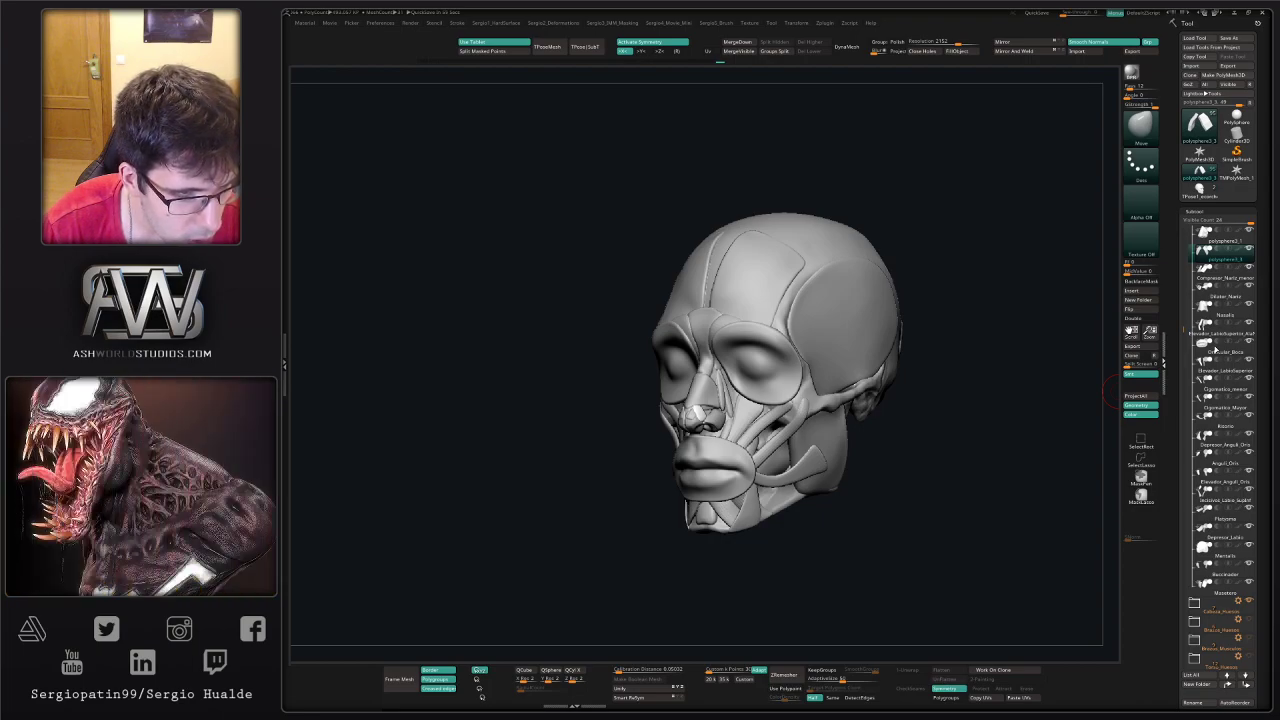
pyautogui.press('F2')
pyautogui.write('Dilatador_Nariz_Anterior')
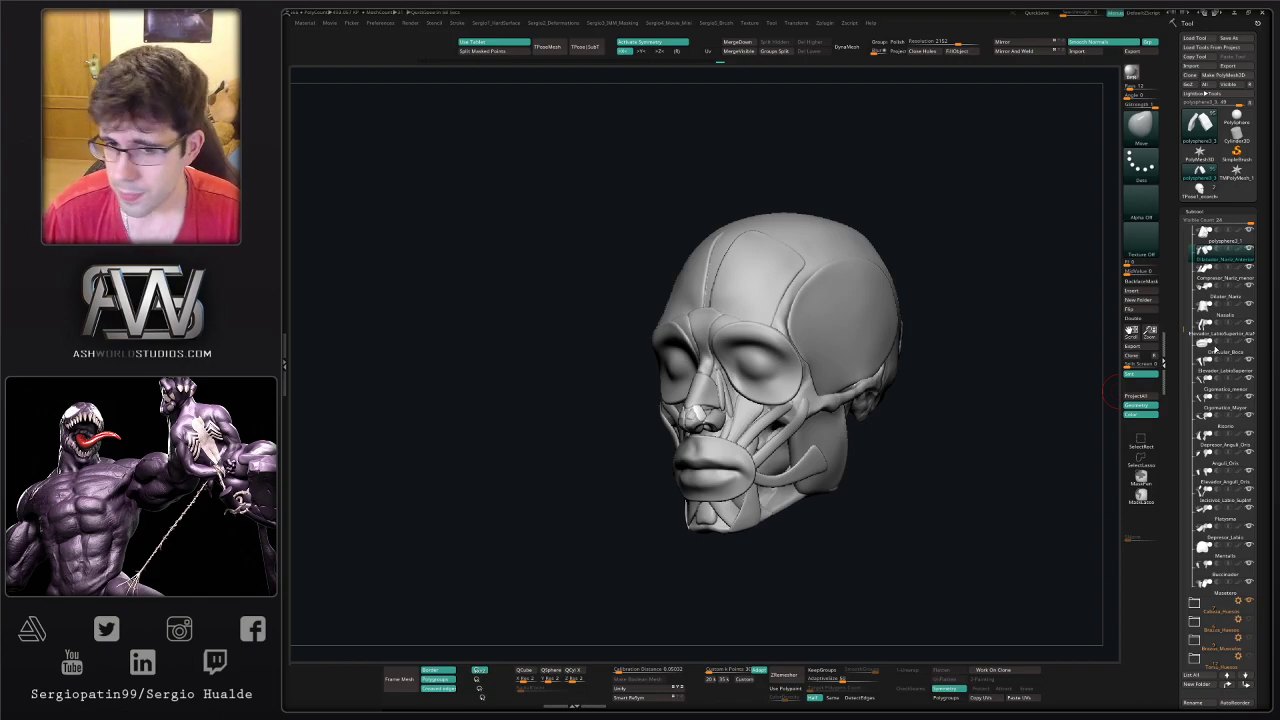
# - Select the Elevador_Anguli_Oris strips above the mouth corners and adjust their shape with an enlarged Move brush
pyautogui.moveTo(870, 386); pyautogui.dragTo(763, 469, button='right')
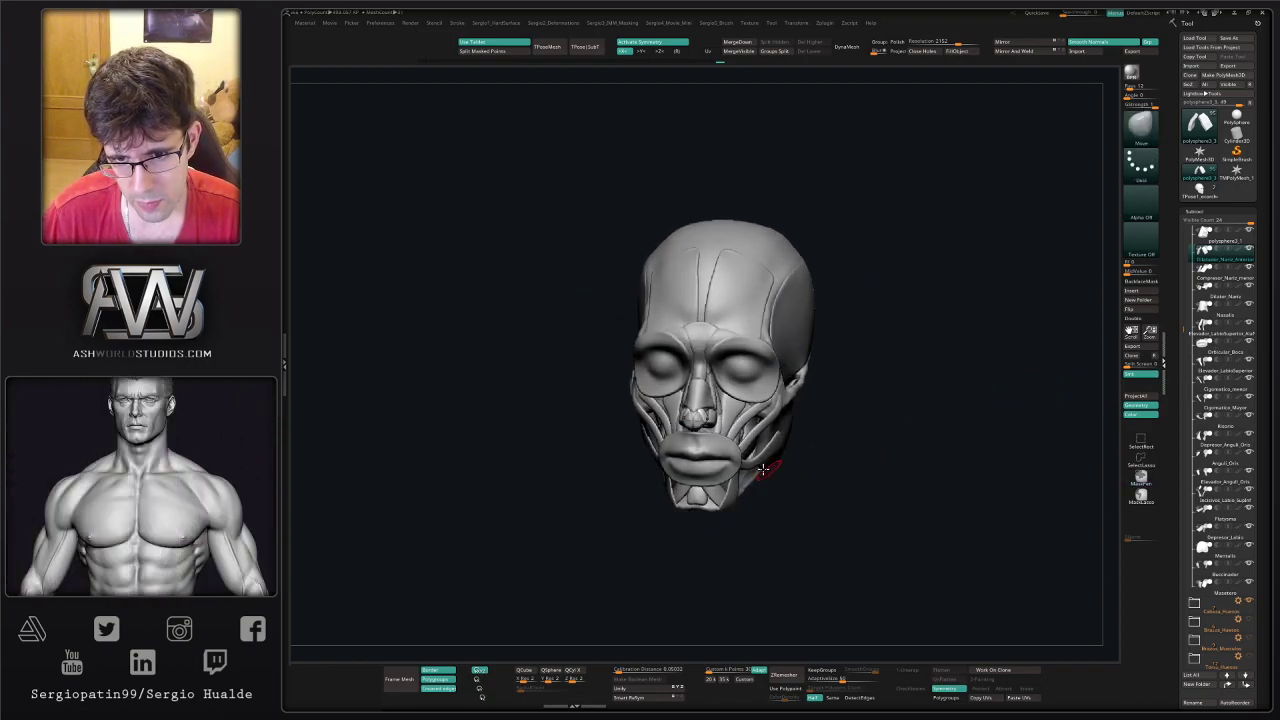
pyautogui.moveTo(757, 382); pyautogui.dragTo(755, 410, button='right')
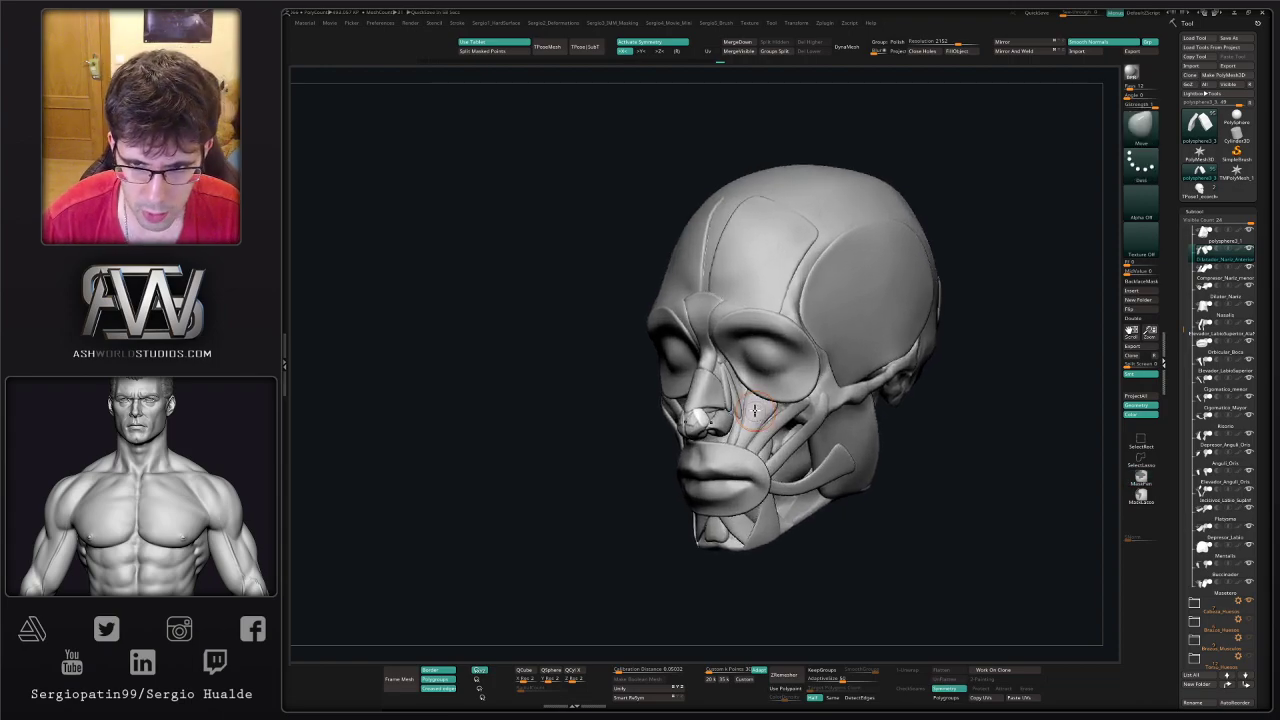
pyautogui.moveTo(589, 457)
pyautogui.mouseDown()
pyautogui.moveTo(563, 449)
pyautogui.moveTo(608, 446)
pyautogui.moveTo(559, 431)
pyautogui.mouseUp()
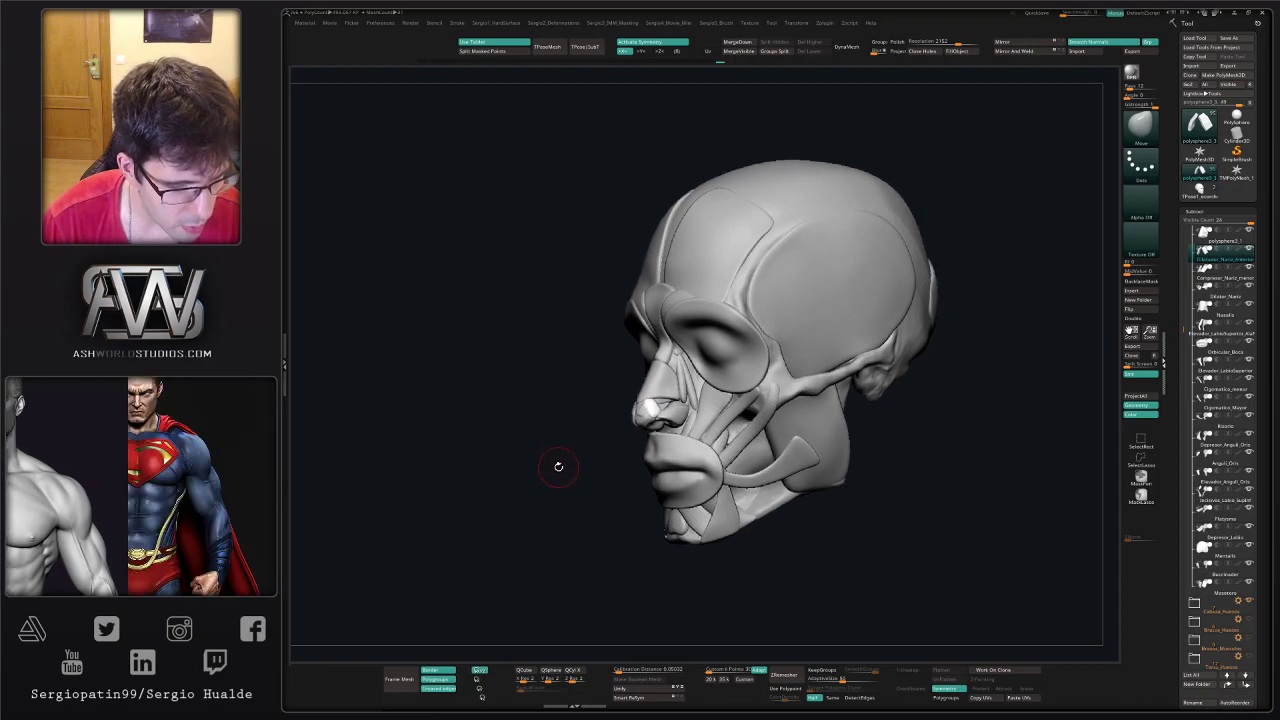
pyautogui.moveTo(557, 480); pyautogui.dragTo(577, 481)
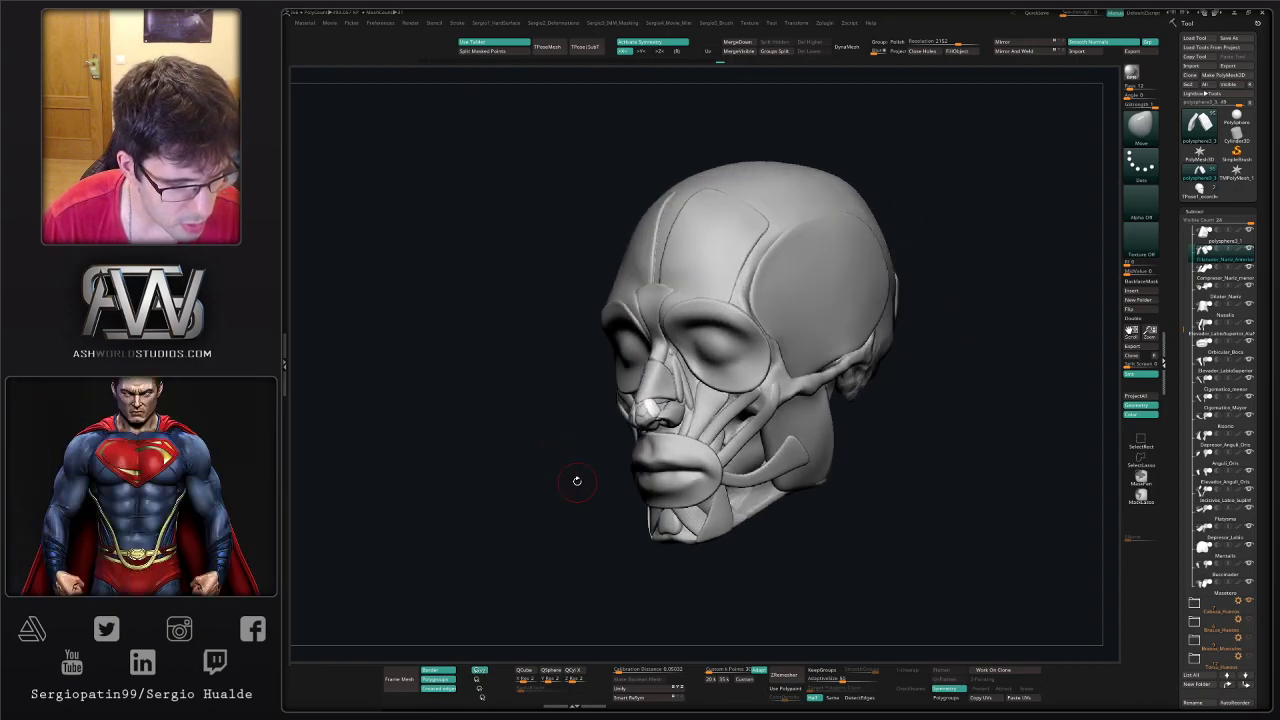
pyautogui.keyDown('alt'); pyautogui.click(716, 441); pyautogui.keyUp('alt')
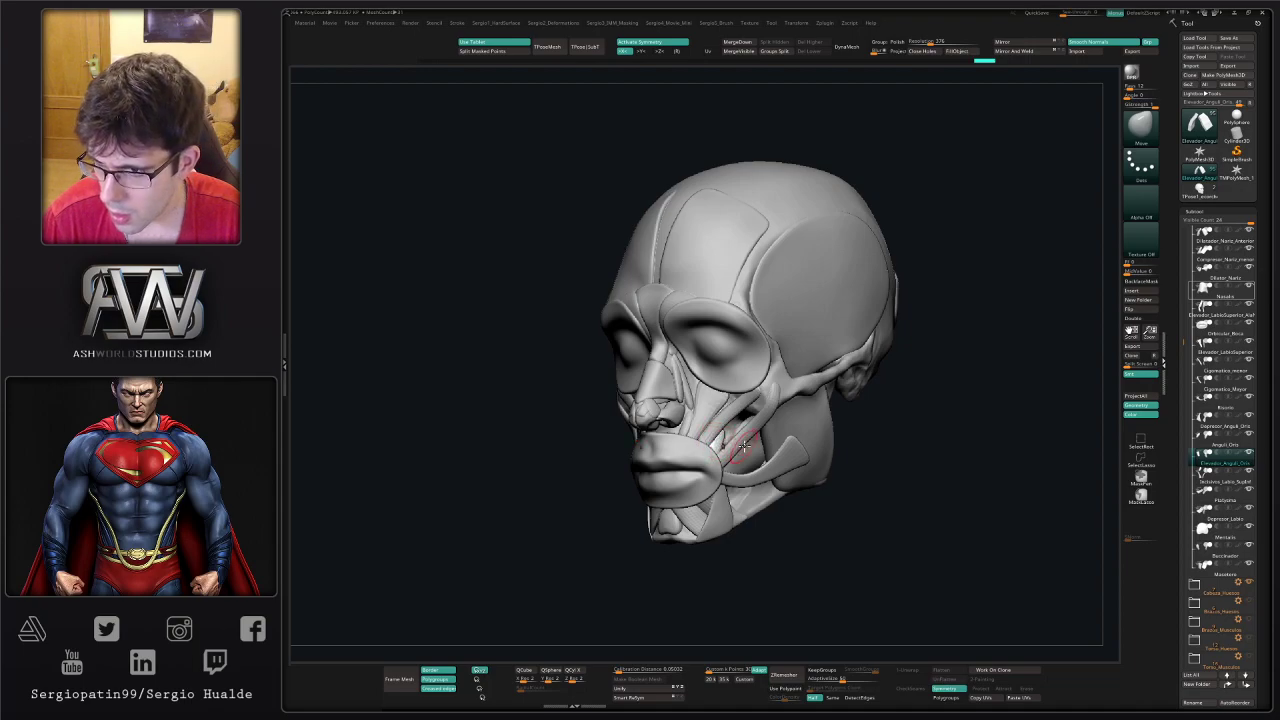
pyautogui.hotkey('alt', 's')
pyautogui.moveTo(724, 434)
pyautogui.keyDown('ctrl'); pyautogui.mouseDown(button='right')
pyautogui.moveTo(728, 454)
pyautogui.moveTo(717, 434)
pyautogui.mouseUp(button='right'); pyautogui.keyUp('ctrl')
pyautogui.press('s')
pyautogui.moveTo(717, 428); pyautogui.dragTo(732, 426)
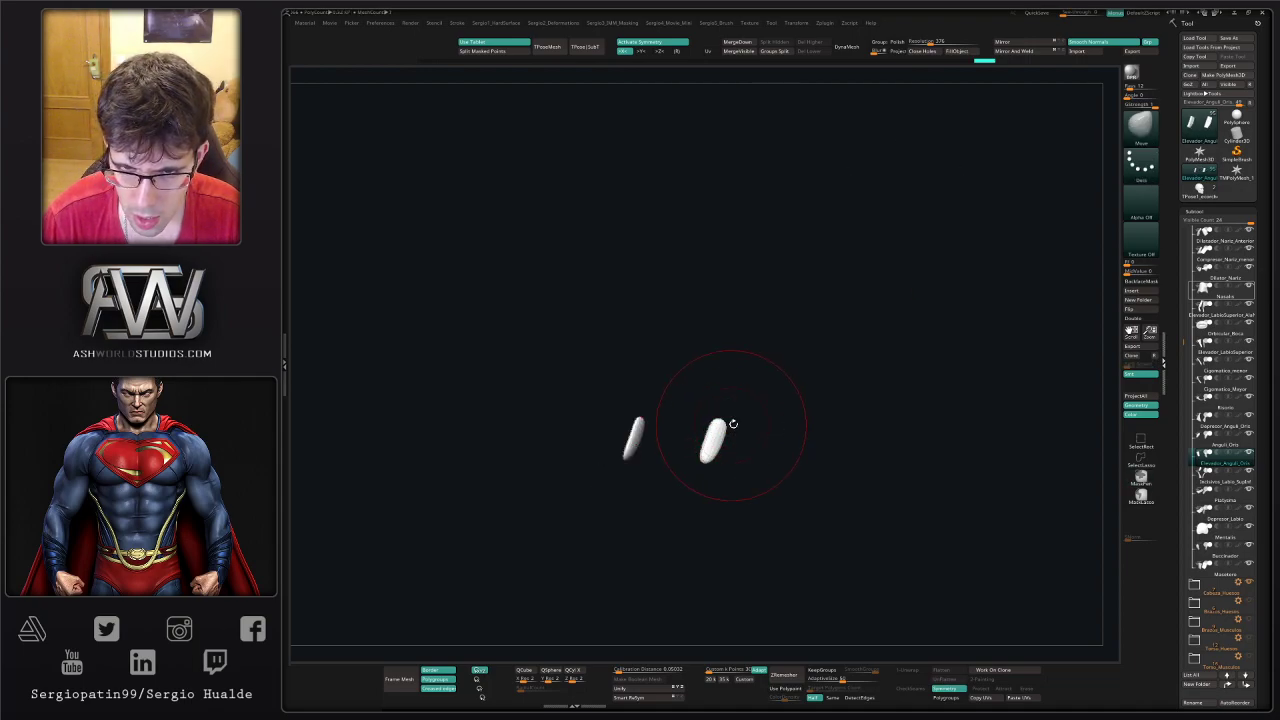
pyautogui.hotkey('alt', 's')
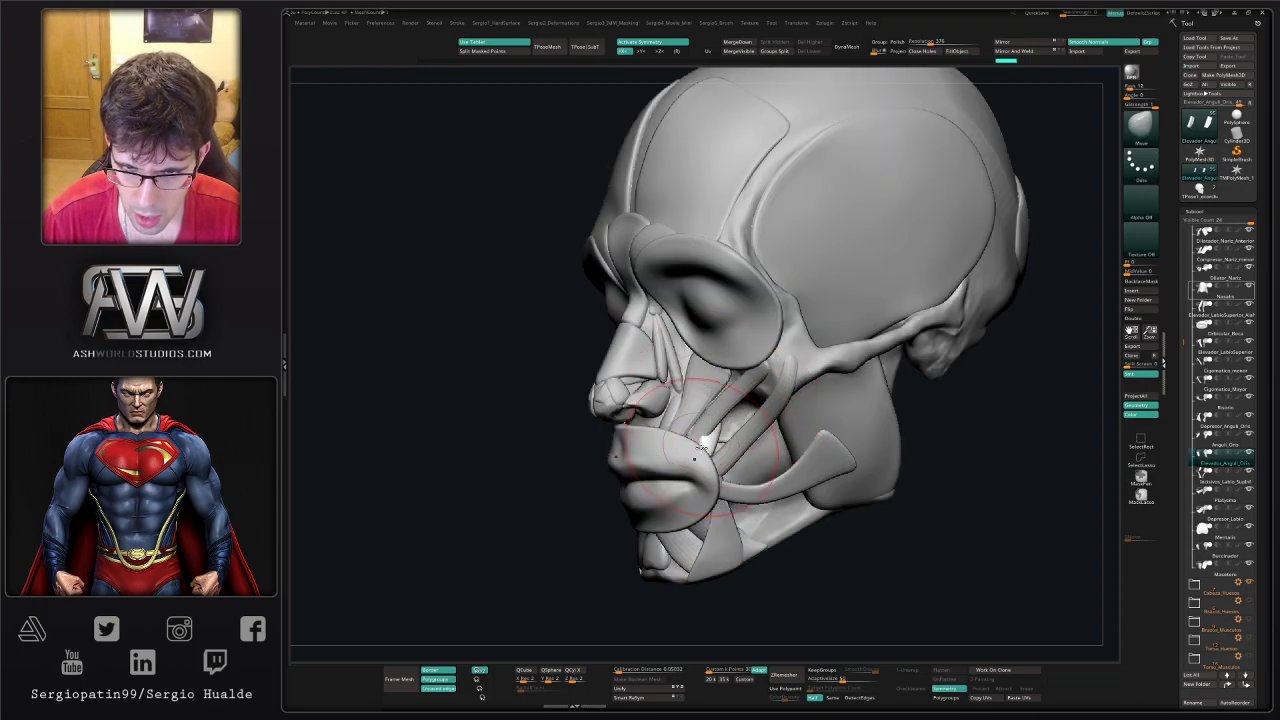
pyautogui.moveTo(688, 428); pyautogui.dragTo(706, 441, button='right')
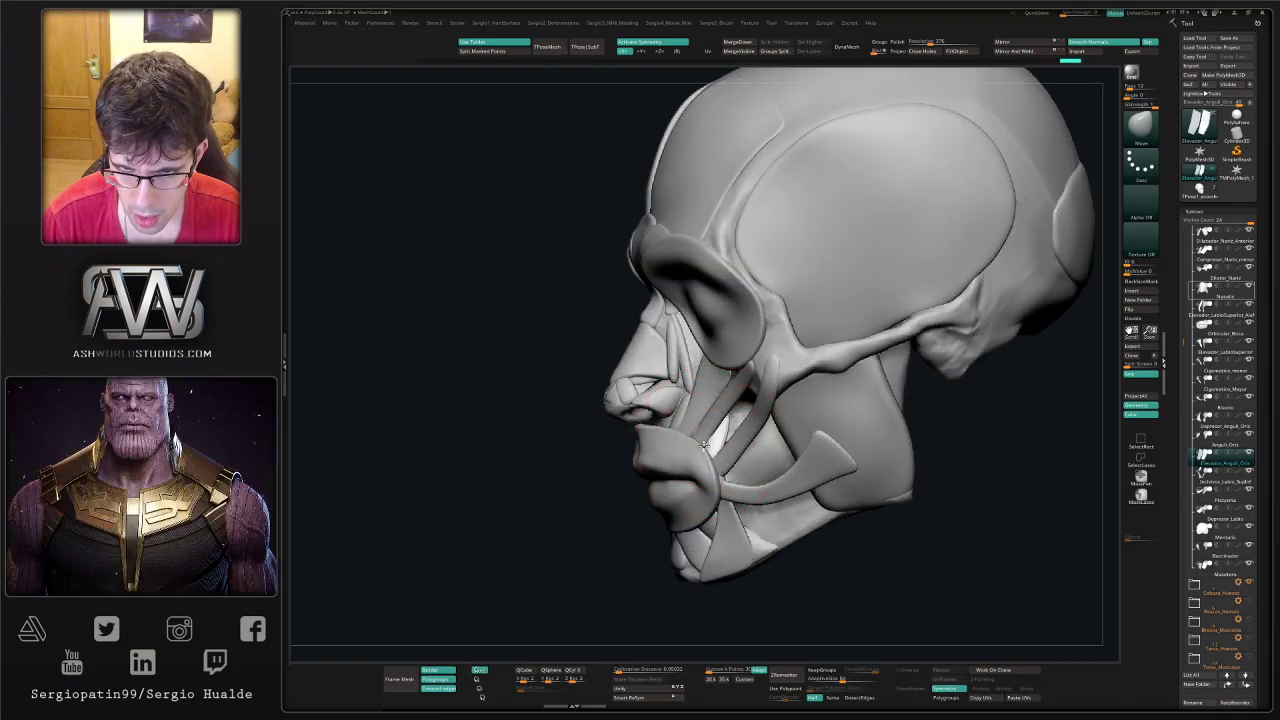
pyautogui.moveTo(706, 443)
pyautogui.mouseDown(button='right')
pyautogui.moveTo(851, 431)
pyautogui.moveTo(777, 443)
pyautogui.moveTo(777, 383)
pyautogui.moveTo(822, 384)
pyautogui.mouseUp(button='right')
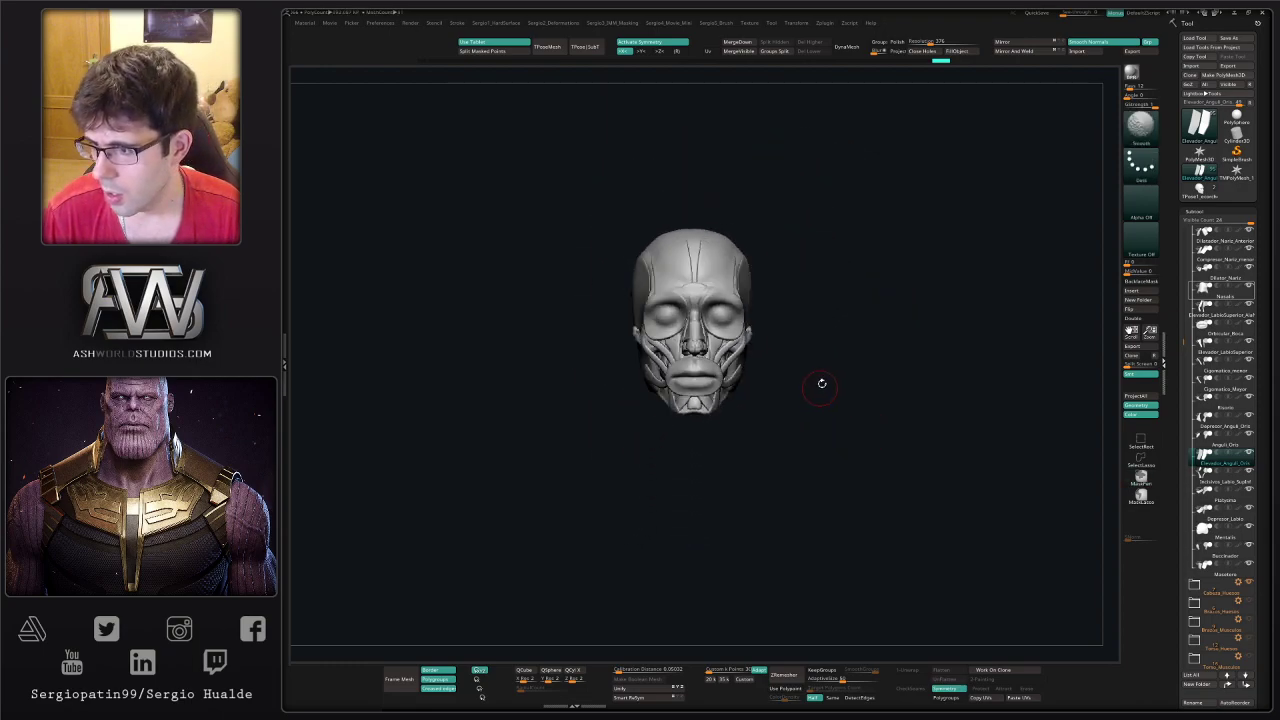
# - Collapse the Cabeza_Musculos folder and show the bone and muscle folders of the arms and torso
pyautogui.moveTo(1183, 276); pyautogui.dragTo(1184, 222)
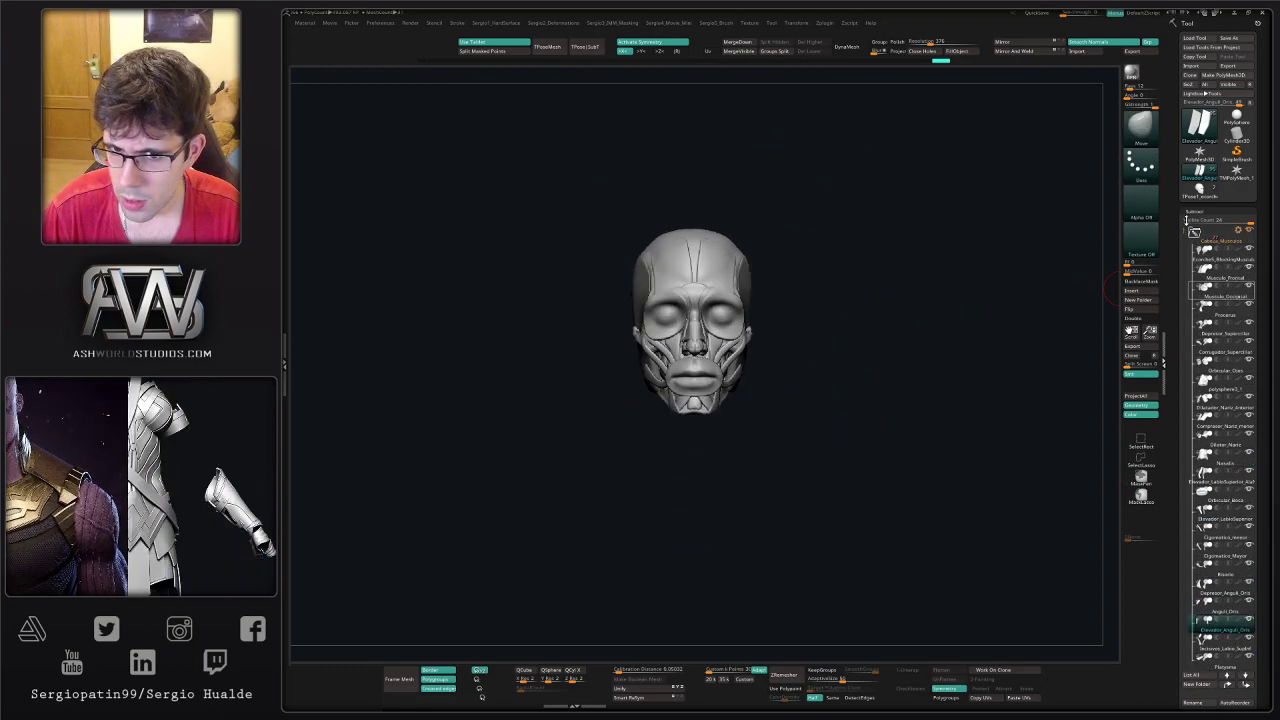
pyautogui.moveTo(982, 319); pyautogui.dragTo(1006, 303, button='right')
pyautogui.click(1194, 232)
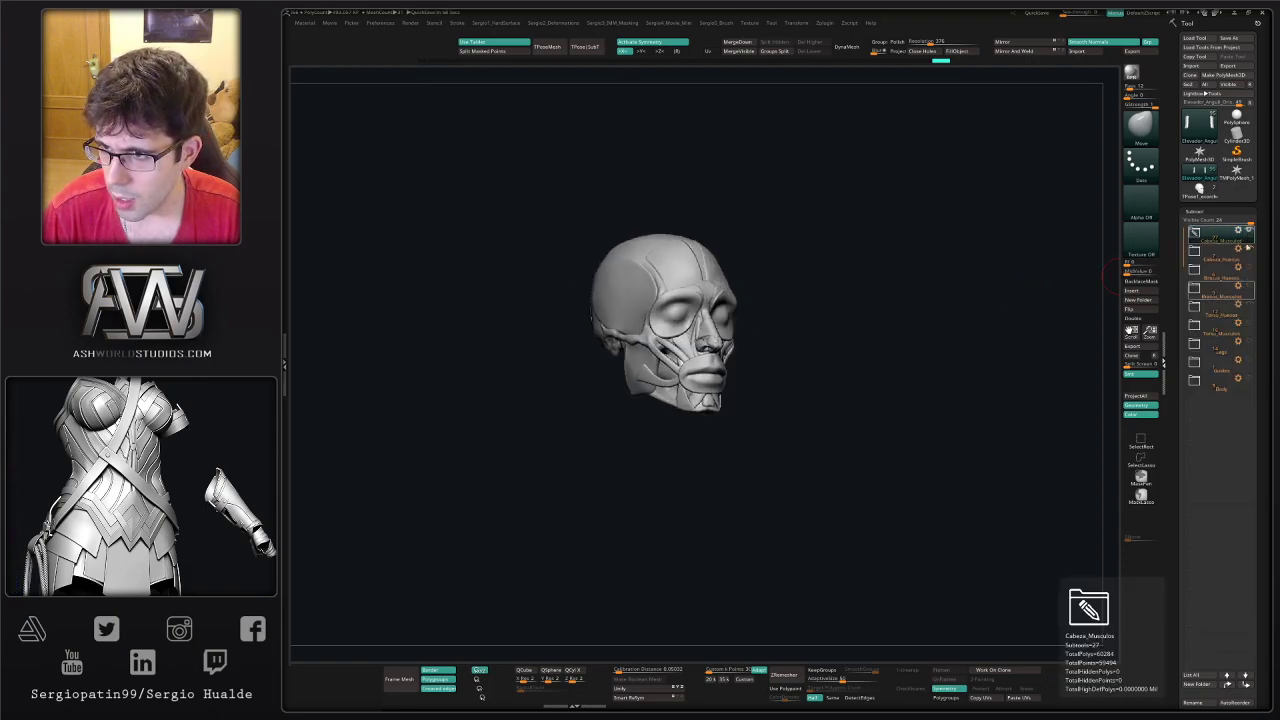
pyautogui.click(1248, 266)
pyautogui.click(1249, 285)
pyautogui.click(1249, 304)
pyautogui.click(1249, 322)
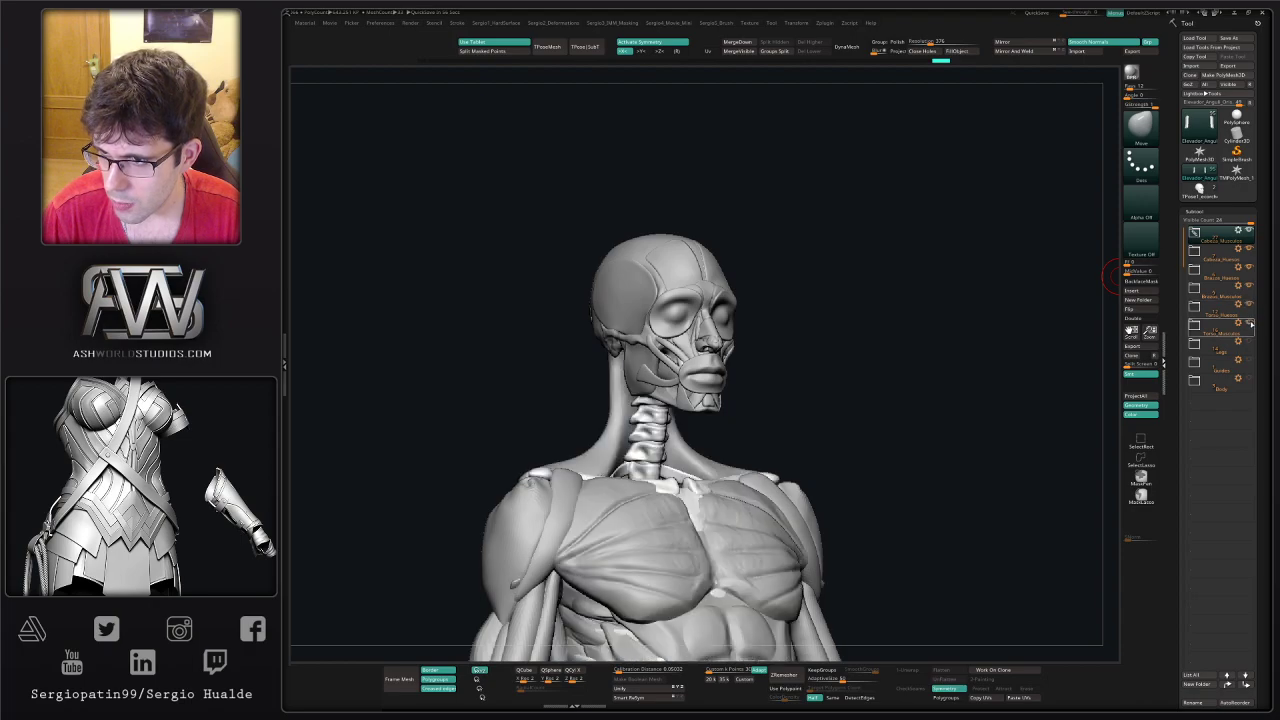
pyautogui.click(1249, 341)
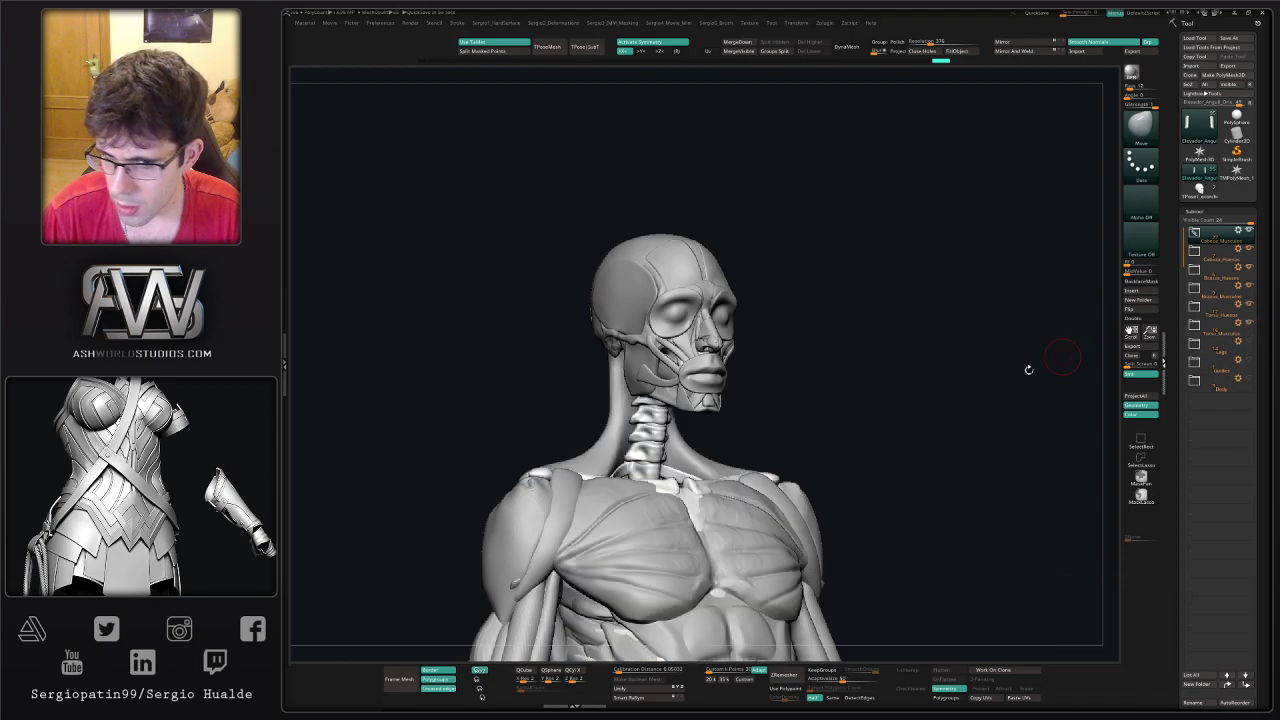
pyautogui.moveTo(820, 385)
pyautogui.keyDown('ctrl'); pyautogui.mouseDown(button='right')
pyautogui.moveTo(737, 397)
pyautogui.moveTo(830, 395)
pyautogui.mouseUp(button='right'); pyautogui.keyUp('ctrl')
pyautogui.moveTo(840, 370); pyautogui.dragTo(780, 366, button='right')
pyautogui.keyDown('ctrl'); pyautogui.moveTo(840, 375); pyautogui.dragTo(811, 403, button='right'); pyautogui.keyUp('ctrl')
pyautogui.keyDown('ctrl'); pyautogui.moveTo(811, 403); pyautogui.dragTo(783, 346, button='right'); pyautogui.keyUp('ctrl')
pyautogui.keyDown('alt'); pyautogui.moveTo(783, 346); pyautogui.dragTo(784, 308, button='right'); pyautogui.keyUp('alt')
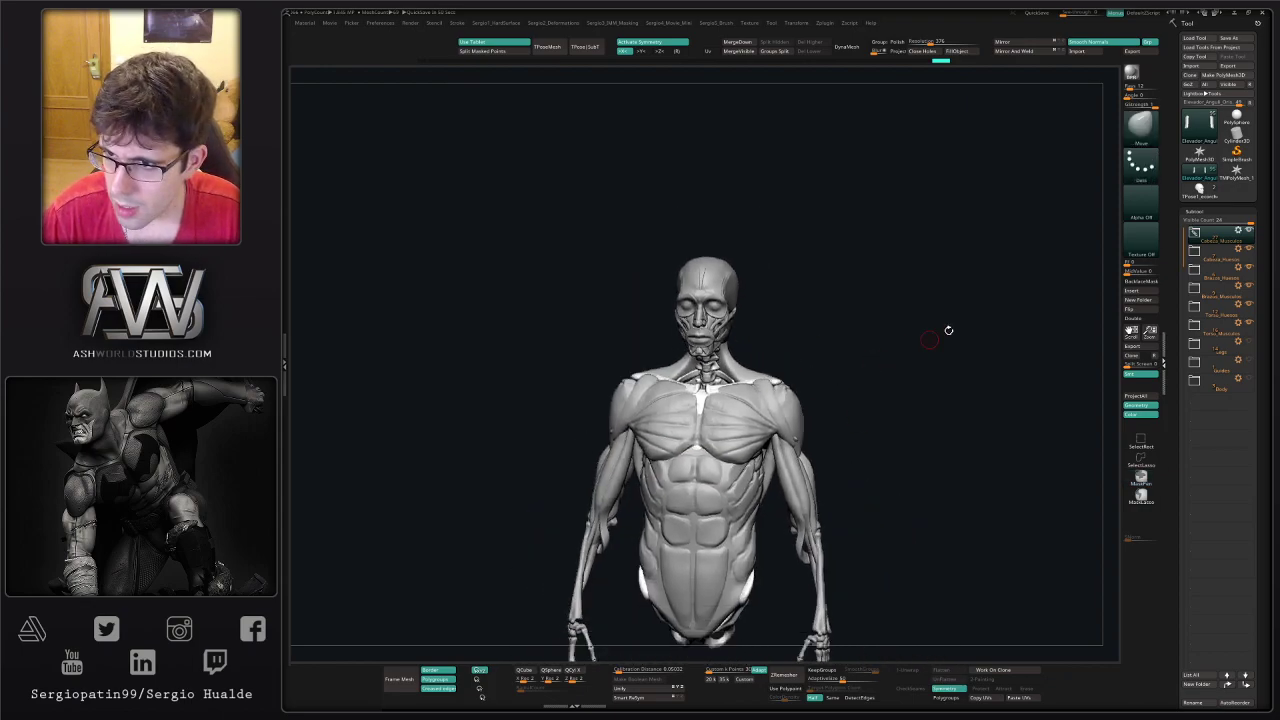
# - Hide the Torso_Musculos and Brazos_Musculos folders so only the skeleton is shown below the muscled head
pyautogui.click(1248, 324)
pyautogui.moveTo(926, 371); pyautogui.dragTo(850, 440, button='right')
pyautogui.keyDown('alt'); pyautogui.moveTo(850, 440); pyautogui.dragTo(981, 359, button='right'); pyautogui.keyUp('alt')
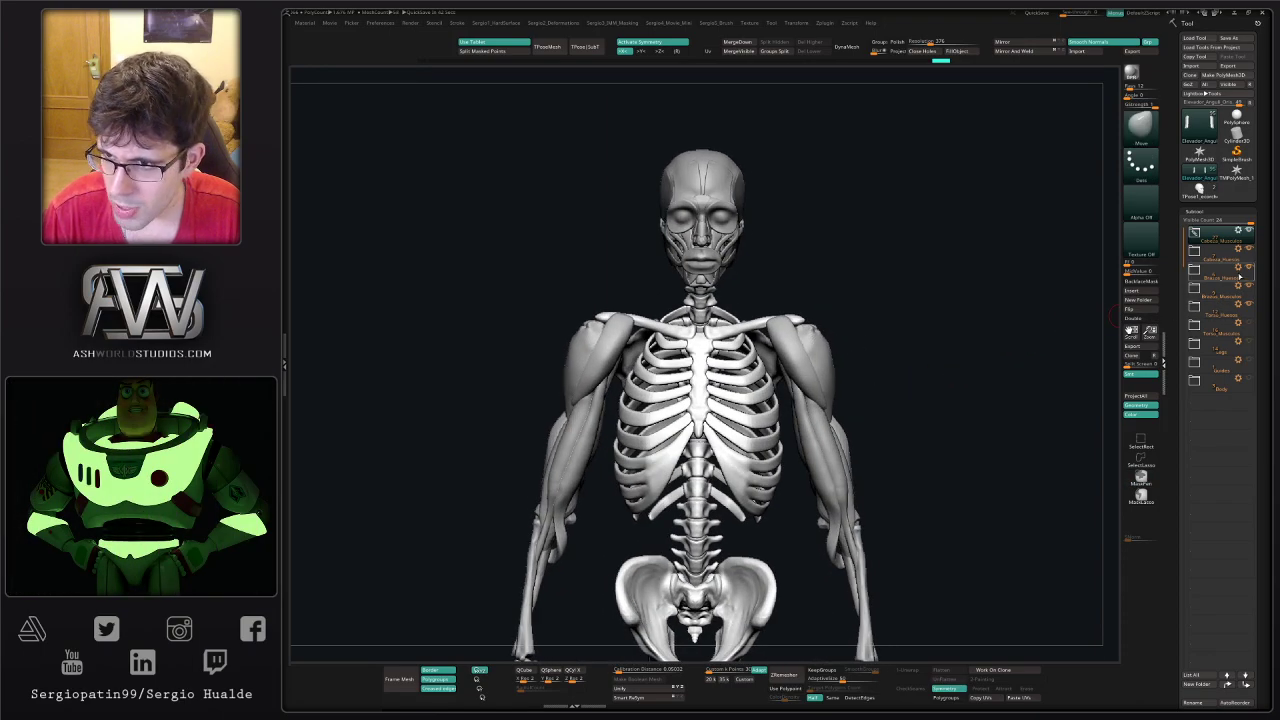
pyautogui.moveTo(1248, 259)
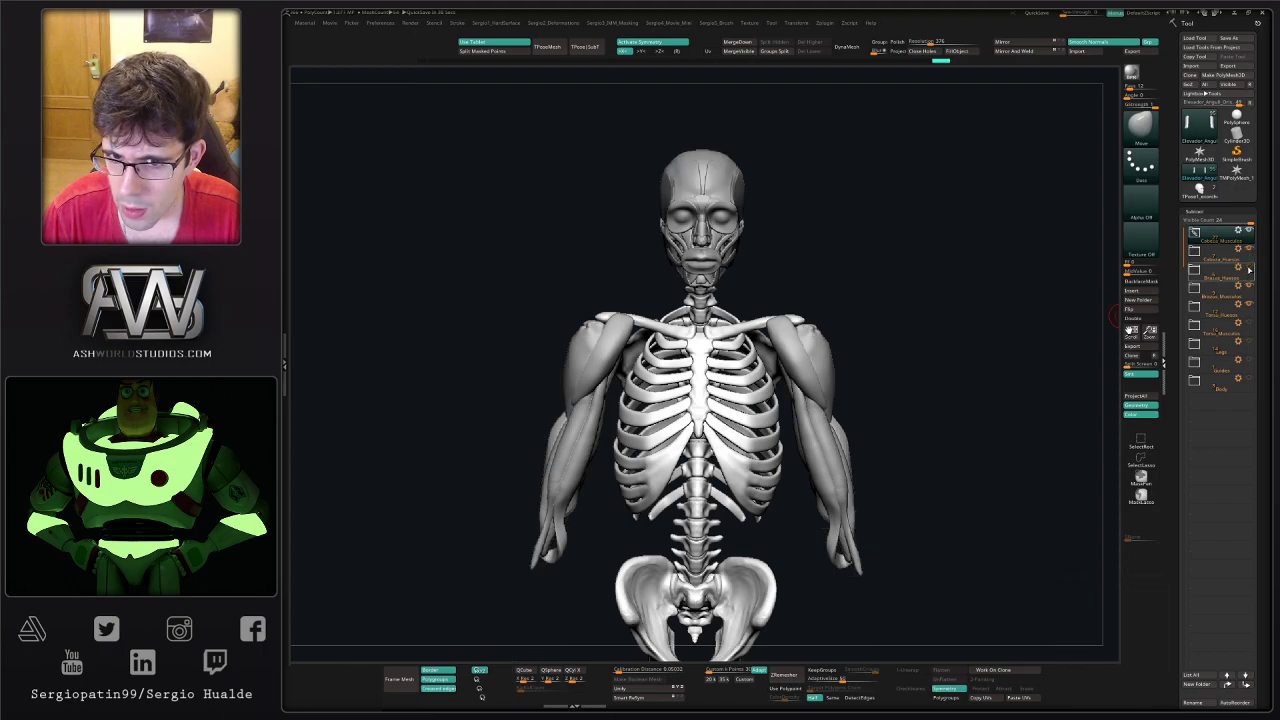
pyautogui.click(1249, 288)
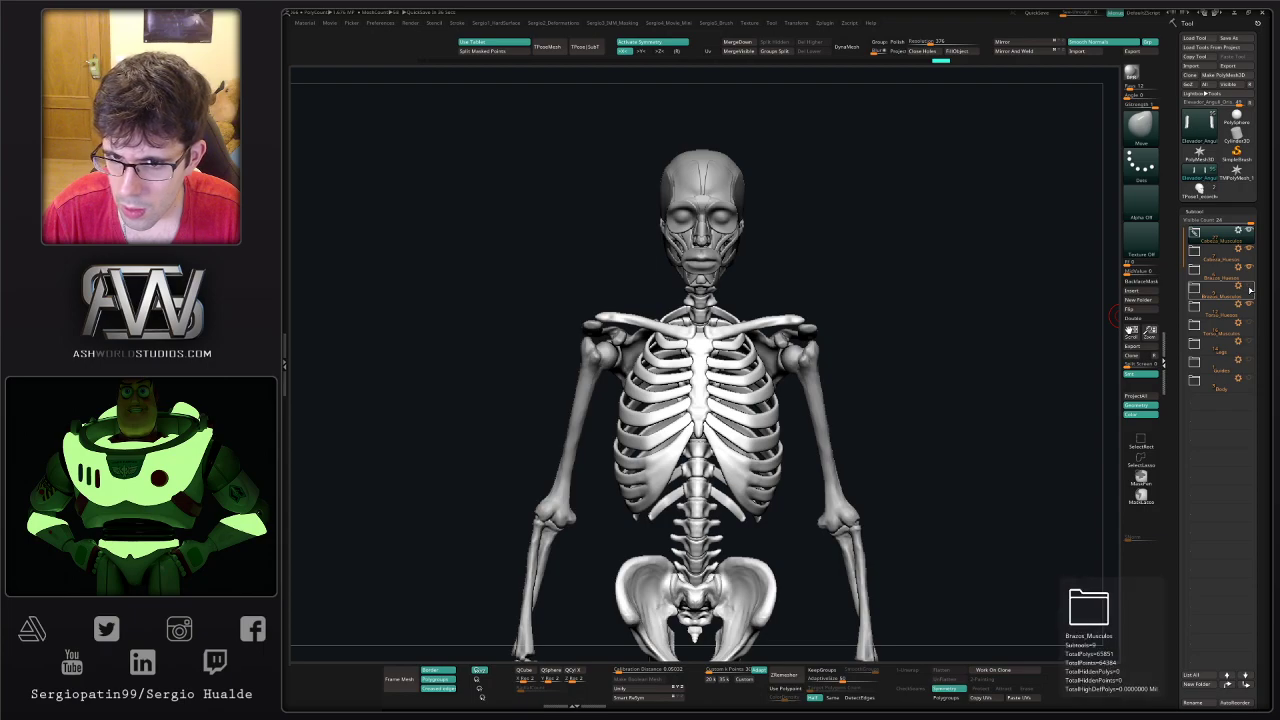
pyautogui.moveTo(914, 364); pyautogui.dragTo(863, 376)
pyautogui.keyDown('ctrl'); pyautogui.moveTo(863, 376); pyautogui.dragTo(750, 334, button='right'); pyautogui.keyUp('ctrl')
# - Draw a Transpose measuring line from the top of the head to the chin and set its calibration distance to 1
pyautogui.press('w')
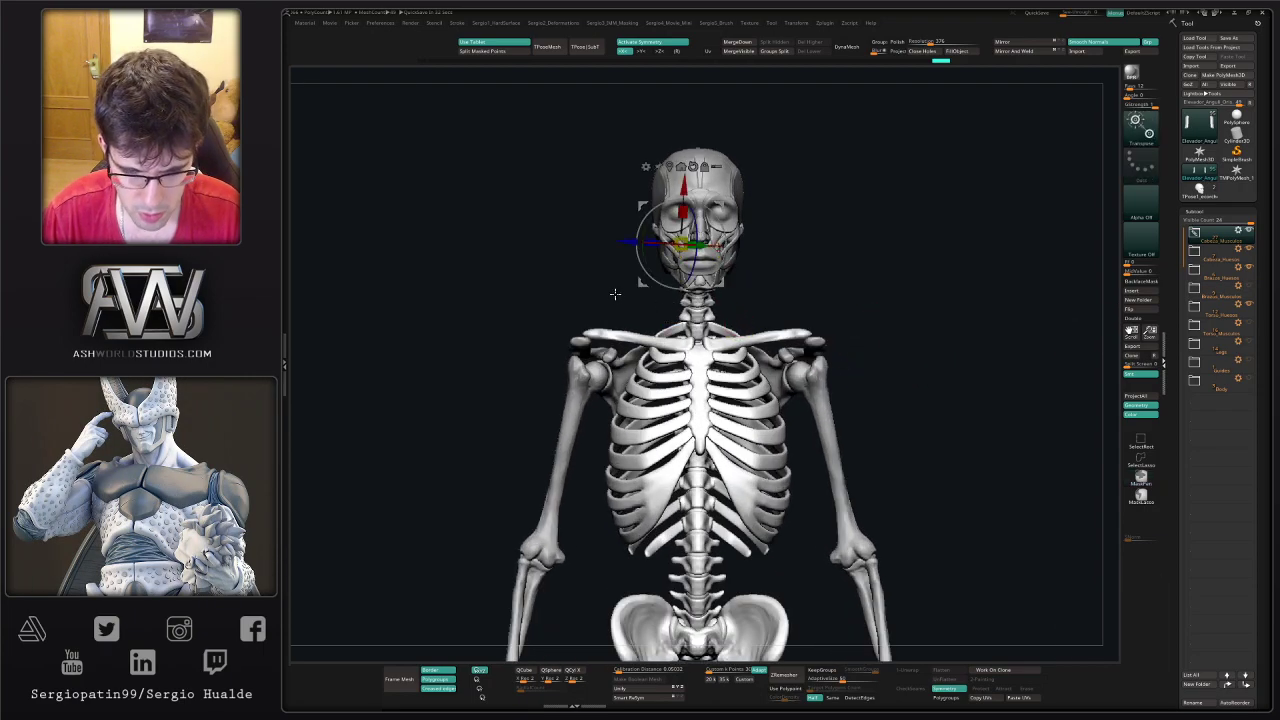
pyautogui.press('y')
pyautogui.moveTo(707, 148); pyautogui.dragTo(701, 258)
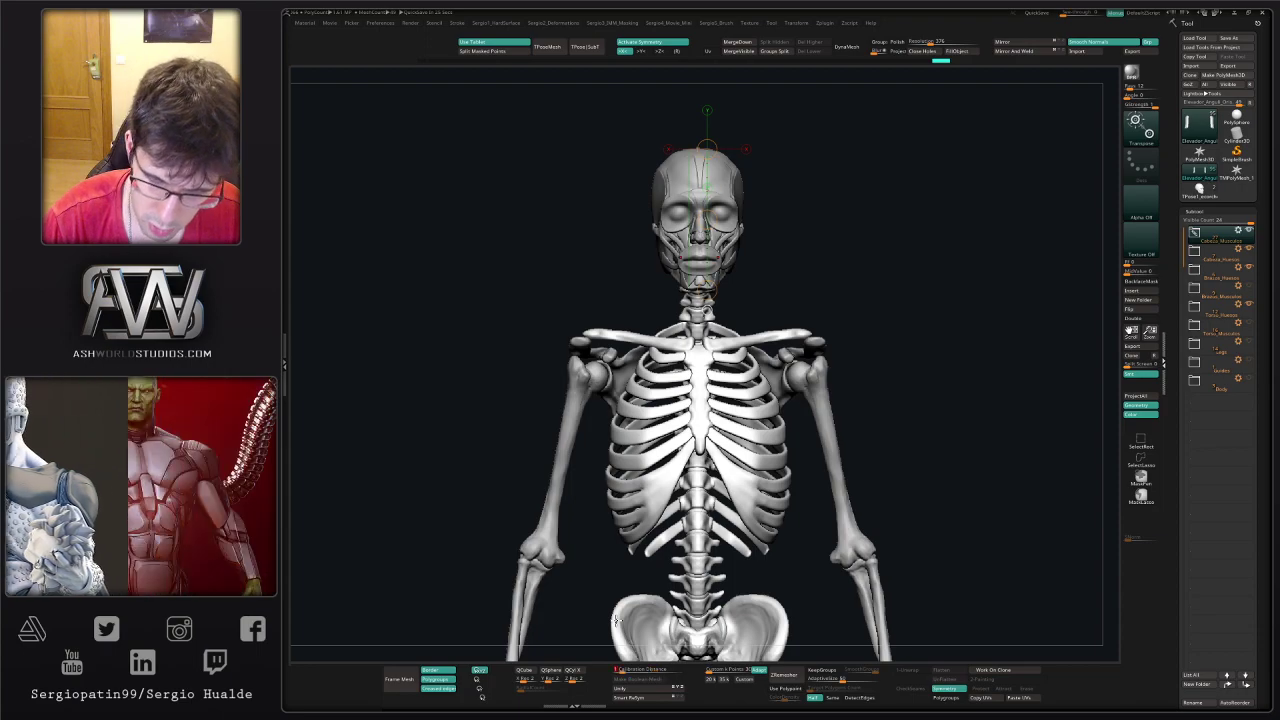
pyautogui.keyDown('ctrl'); pyautogui.moveTo(785, 419); pyautogui.dragTo(768, 356, button='right'); pyautogui.keyUp('ctrl')
pyautogui.keyDown('alt'); pyautogui.moveTo(768, 356); pyautogui.dragTo(760, 324, button='right'); pyautogui.keyUp('alt')
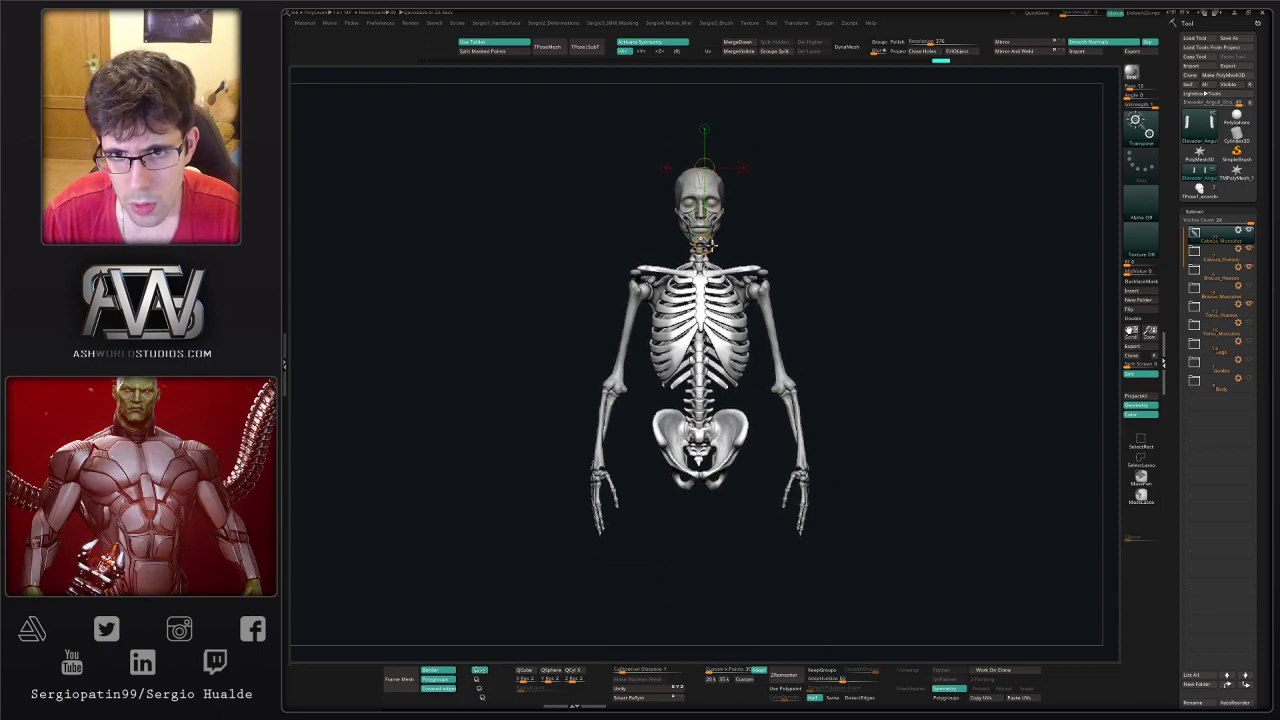
# - Extend the Transpose measuring line from the chin to below the pelvis to check the body in head lengths, then return to the Move brush
pyautogui.moveTo(705, 258); pyautogui.dragTo(704, 603)
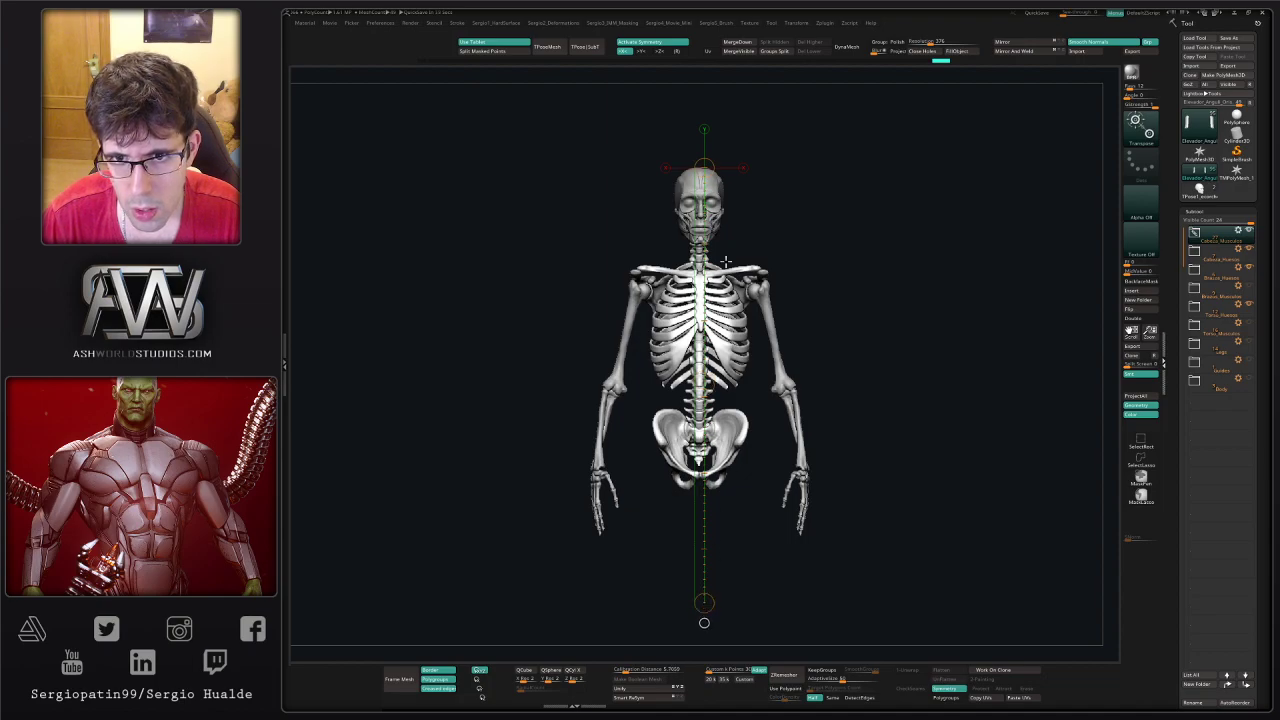
pyautogui.moveTo(816, 395); pyautogui.dragTo(781, 400, button='right')
pyautogui.keyDown('ctrl'); pyautogui.moveTo(721, 265); pyautogui.dragTo(723, 340, button='right'); pyautogui.keyUp('ctrl')
pyautogui.press('q')
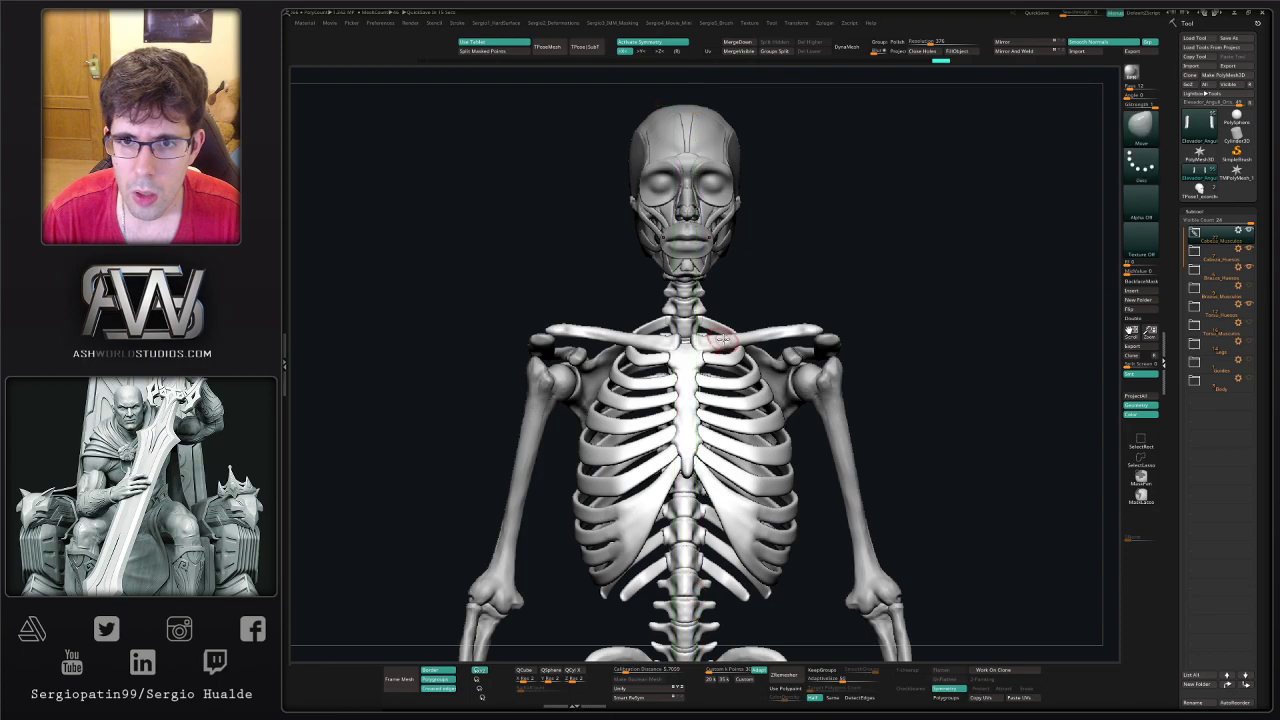
# - Show the Brazos_Musculos and Torso_Musculos folders again so the arm and torso muscles cover the skeleton
pyautogui.moveTo(785, 277); pyautogui.dragTo(748, 232, button='right')
pyautogui.keyDown('alt'); pyautogui.moveTo(830, 395); pyautogui.dragTo(893, 333, button='right'); pyautogui.keyUp('alt')
pyautogui.click(1247, 287)
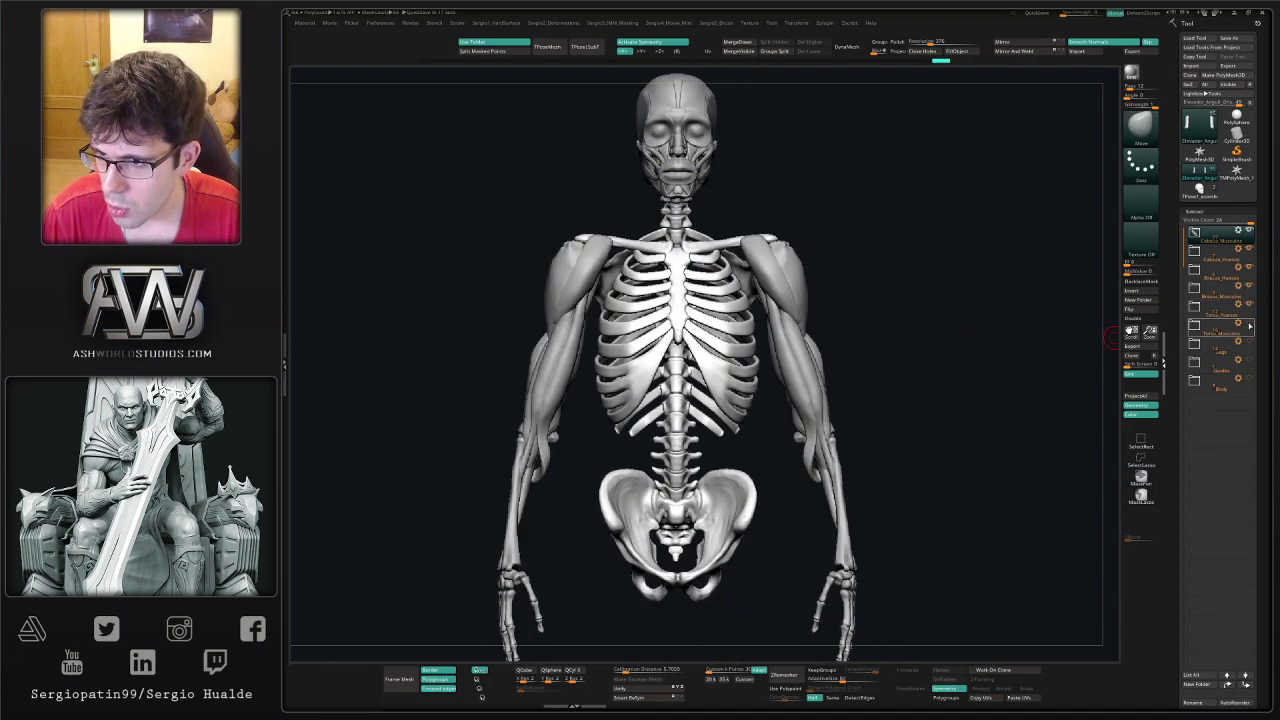
pyautogui.click(1248, 323)
pyautogui.moveTo(991, 346); pyautogui.dragTo(906, 379, button='right')
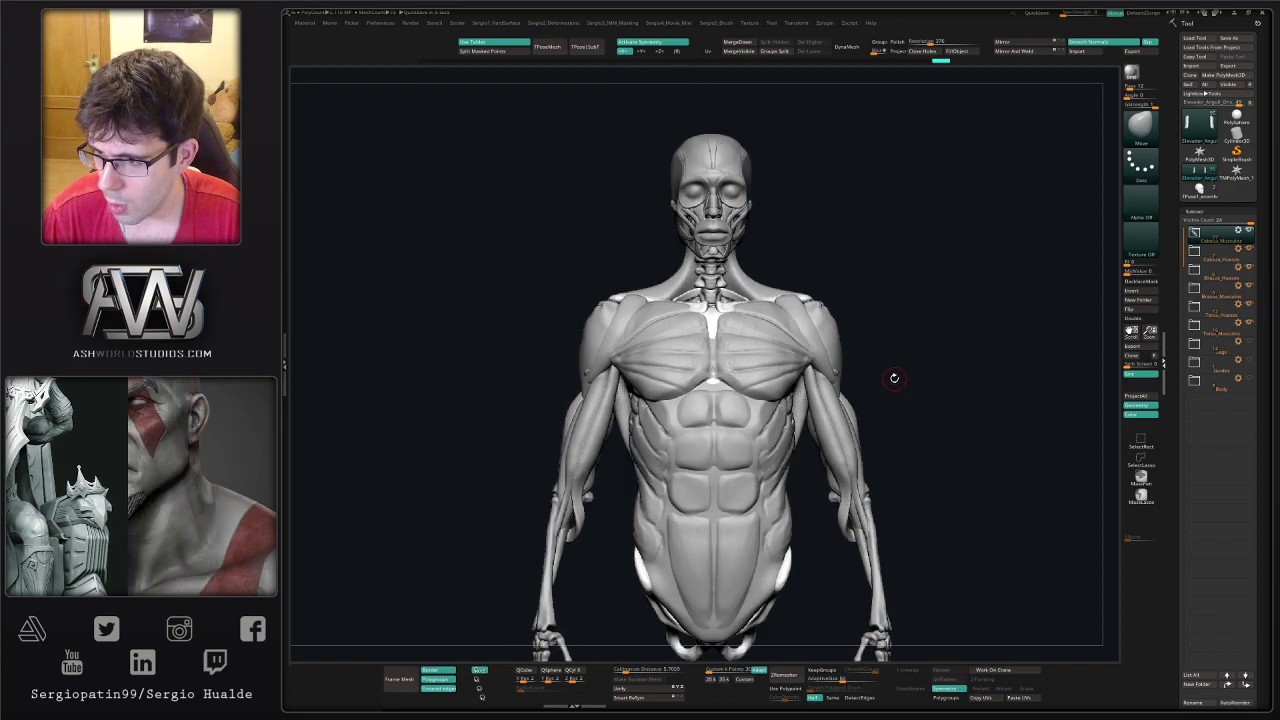
pyautogui.press('ctrl')
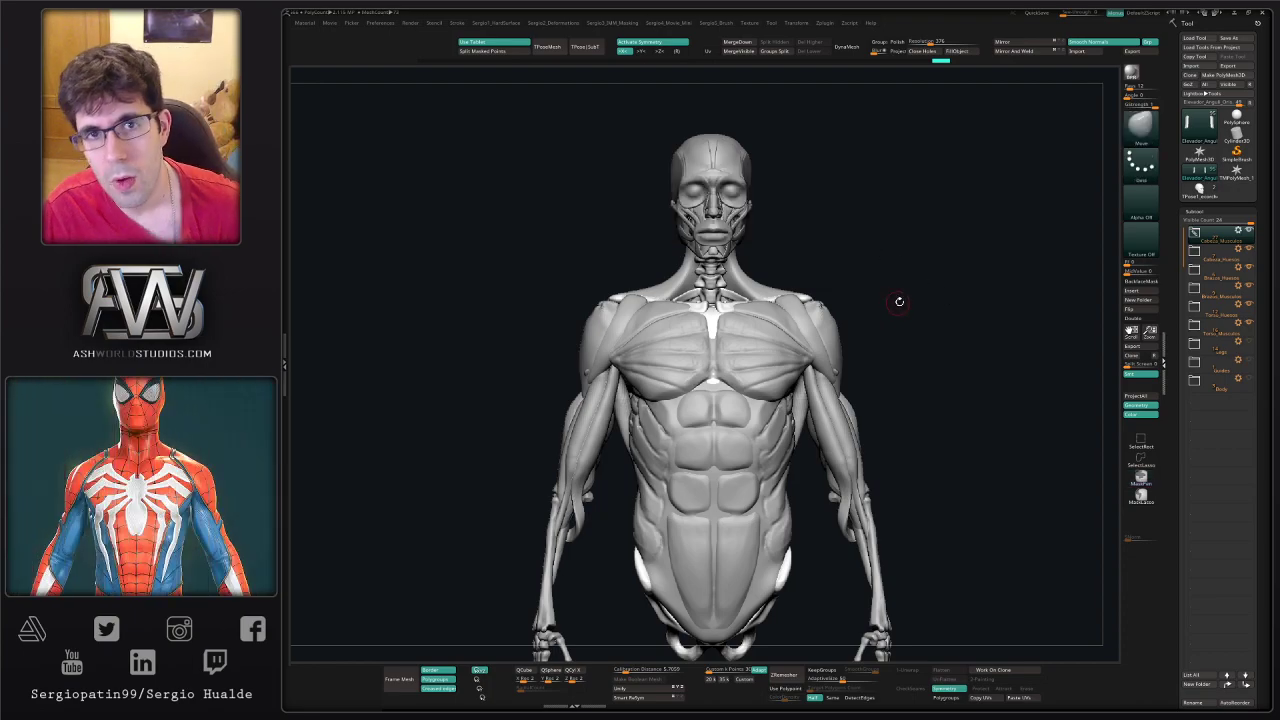
pyautogui.moveTo(899, 301); pyautogui.dragTo(908, 311)
pyautogui.moveTo(882, 283); pyautogui.dragTo(751, 356, button='right')
pyautogui.hotkey('alt', 's')
pyautogui.hotkey('alt', 's')
pyautogui.keyDown('alt'); pyautogui.click(742, 343); pyautogui.keyUp('alt')
pyautogui.hotkey('alt', 's')
pyautogui.hotkey('alt', 's')
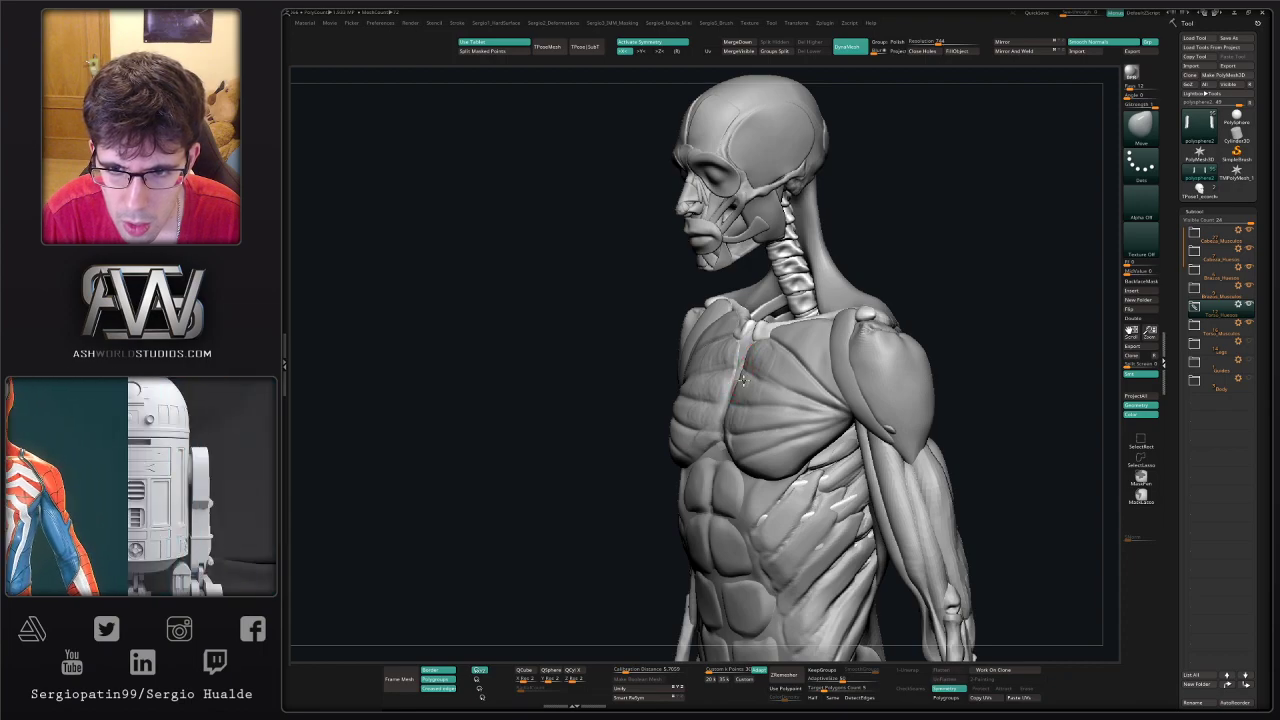
# - Select the pectoral muscle and try the Move Topological brush at a larger size near the sternum
pyautogui.keyDown('alt'); pyautogui.click(745, 383); pyautogui.keyUp('alt')
pyautogui.press('b')
pyautogui.press('m')
pyautogui.press('t')
pyautogui.press(']')
pyautogui.press(']')
pyautogui.press(']')
pyautogui.press(']')
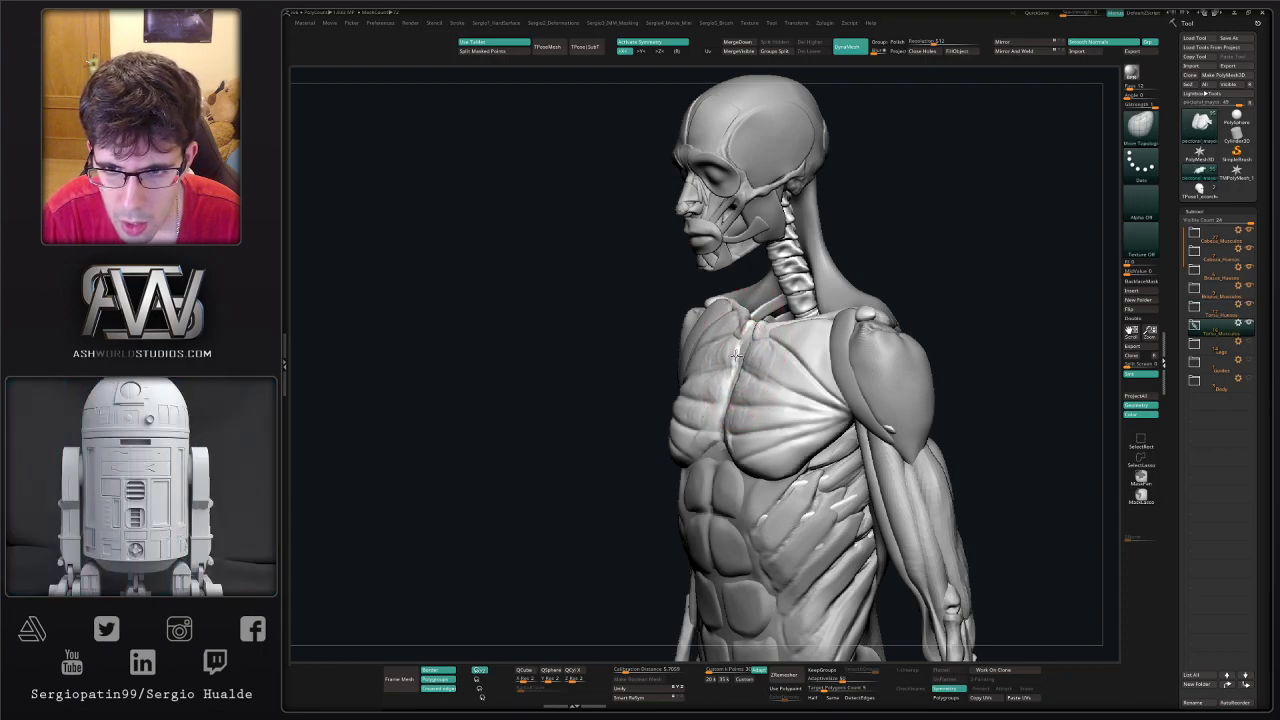
pyautogui.moveTo(728, 369)
pyautogui.mouseDown()
pyautogui.moveTo(709, 367)
pyautogui.moveTo(713, 384)
pyautogui.mouseUp()
pyautogui.moveTo(713, 384)
pyautogui.mouseDown(button='right')
pyautogui.moveTo(757, 394)
pyautogui.moveTo(775, 448)
pyautogui.mouseUp(button='right')
pyautogui.moveTo(775, 448)
pyautogui.keyDown('alt'); pyautogui.mouseDown(button='right')
pyautogui.moveTo(752, 382)
pyautogui.moveTo(791, 397)
pyautogui.moveTo(756, 385)
pyautogui.mouseUp(button='right'); pyautogui.keyUp('alt')
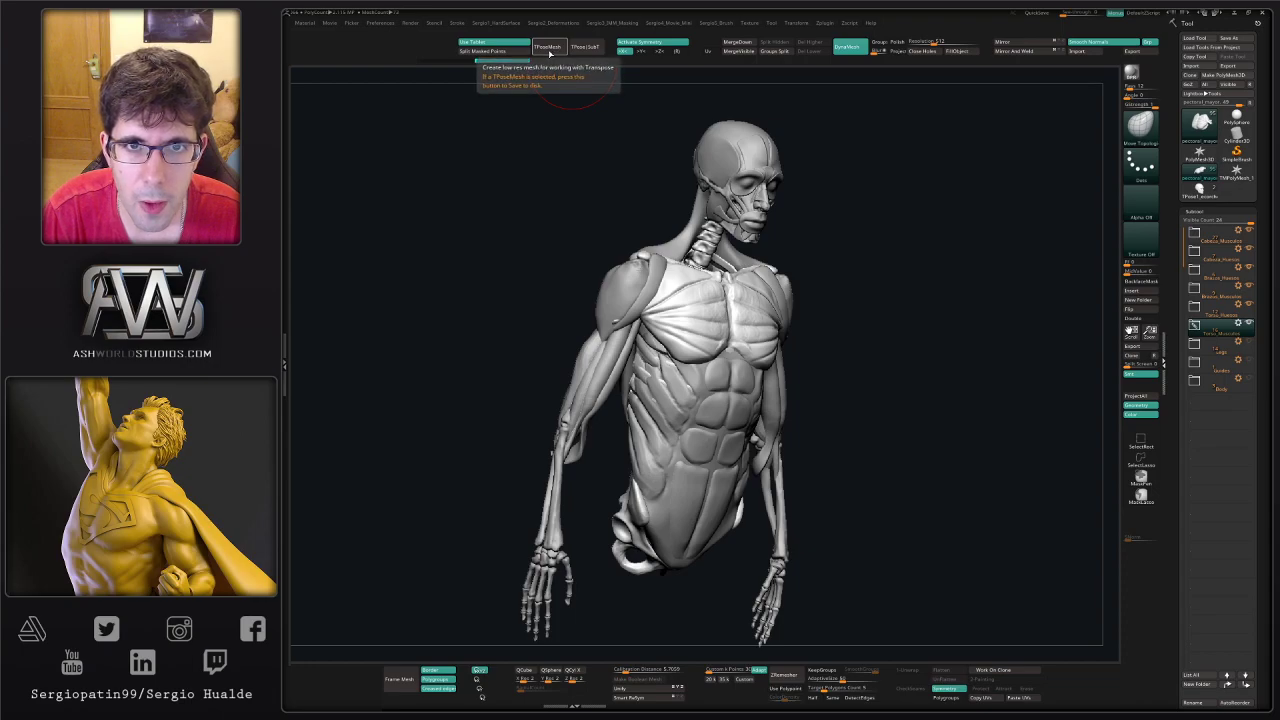
# - Combine all visible subtools into a single posing mesh with Transpose Master's TPoseMesh
pyautogui.click(549, 52)
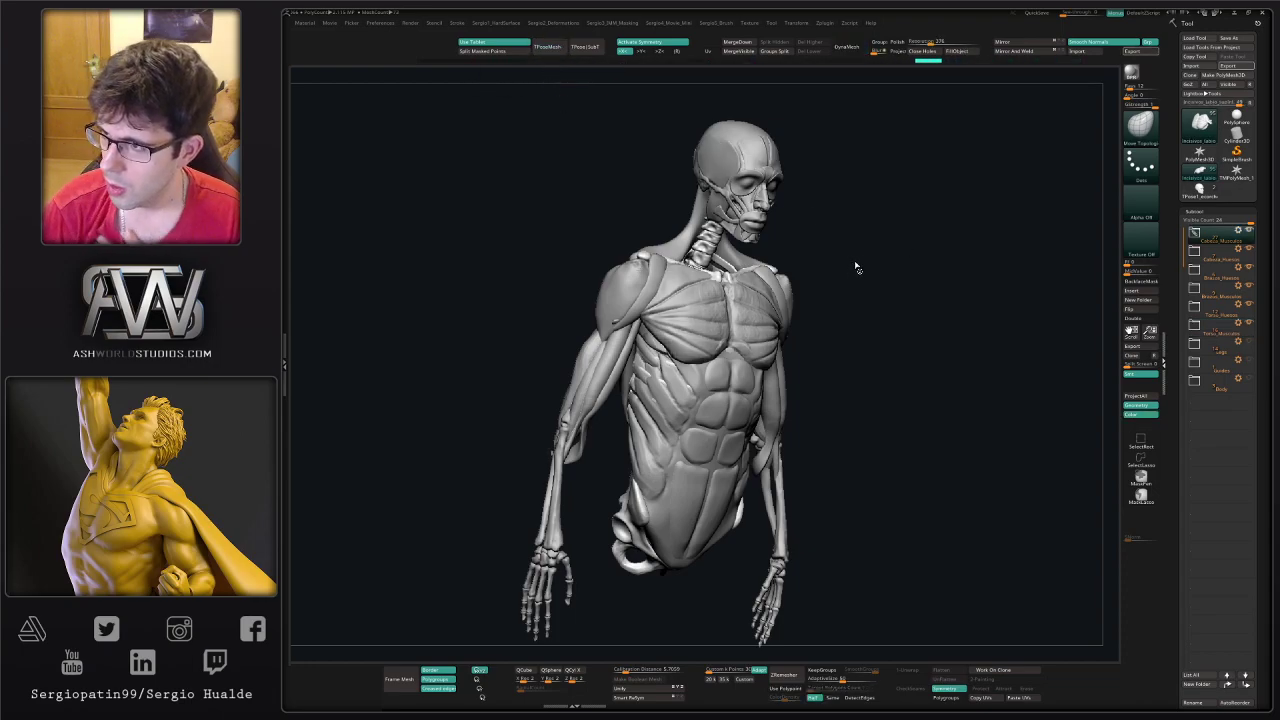
pyautogui.hotkey('alt', 'Down')
pyautogui.hotkey('alt', 'Down')
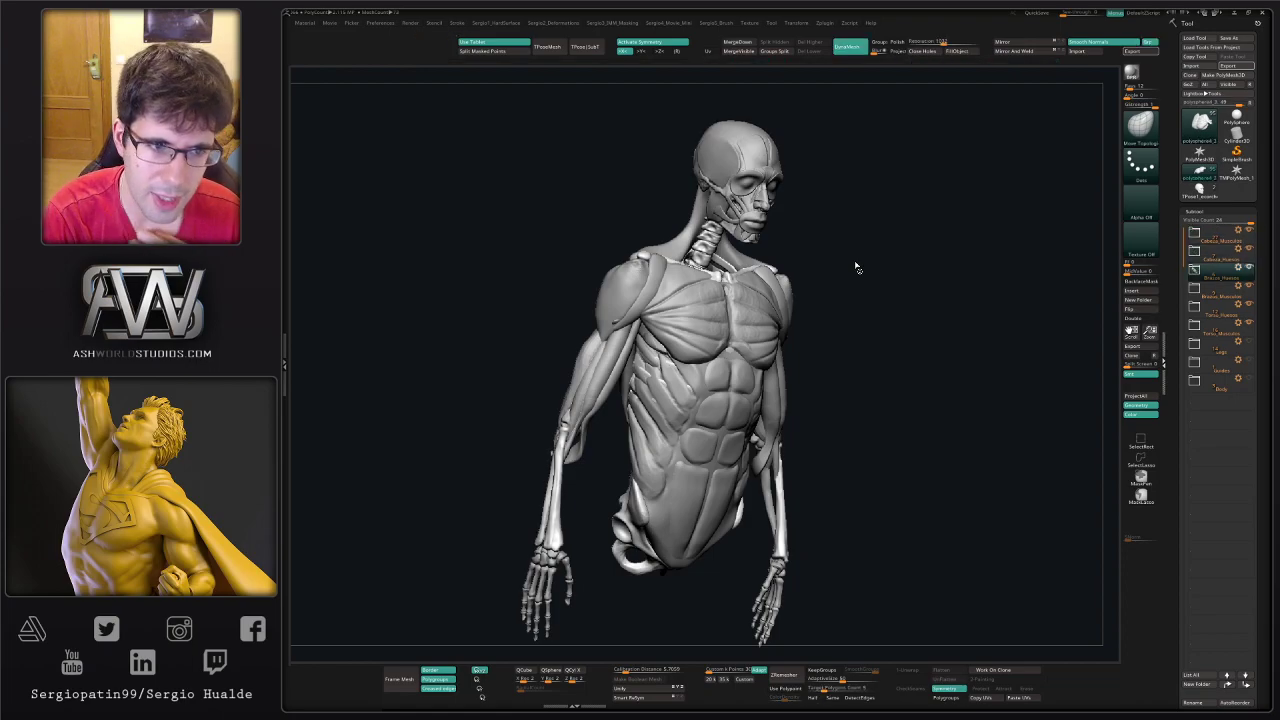
pyautogui.hotkey('alt', 'Down')
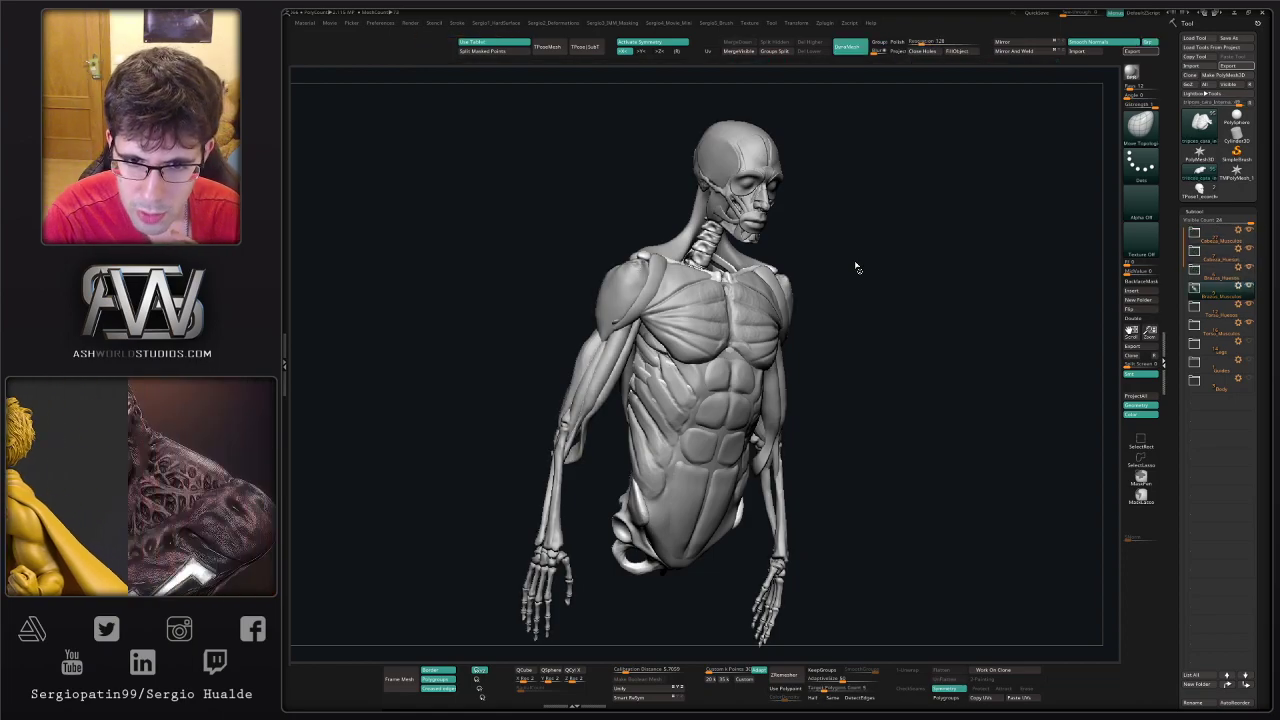
pyautogui.hotkey('alt', 'Down')
pyautogui.hotkey('alt', 'Down')
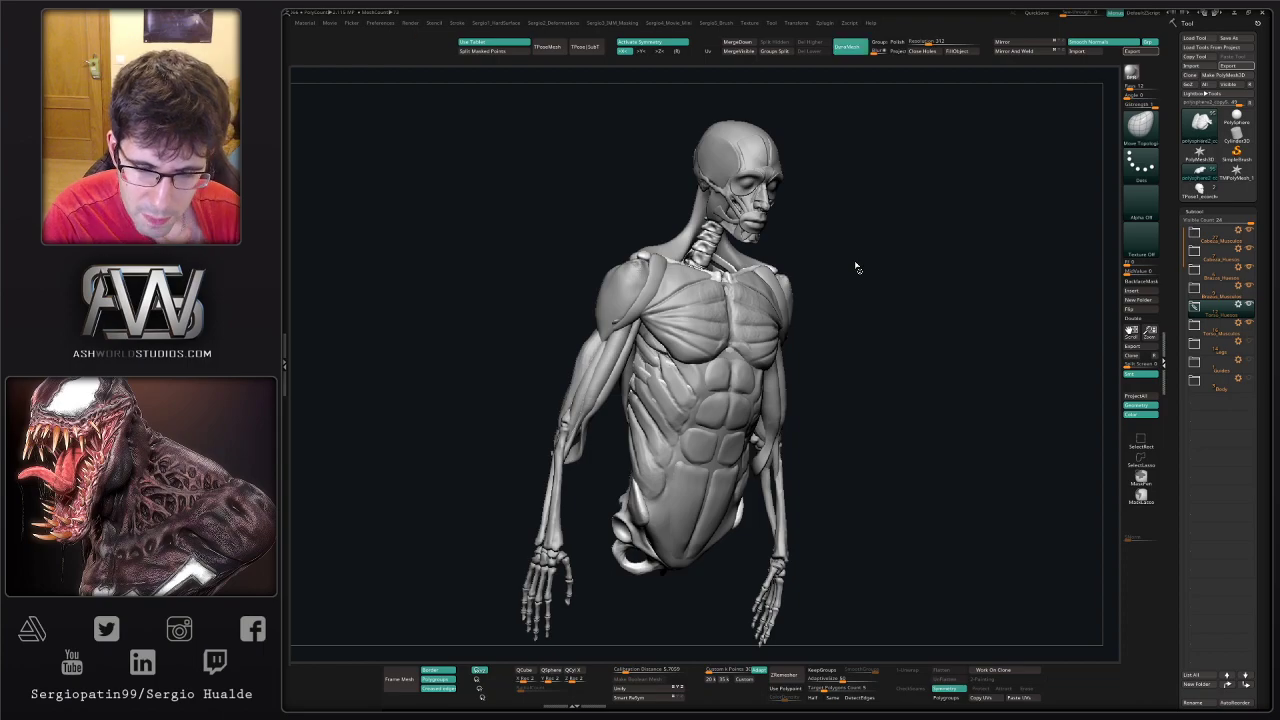
pyautogui.press('Down')
pyautogui.press('Down')
pyautogui.press('Down')
pyautogui.press('Down')
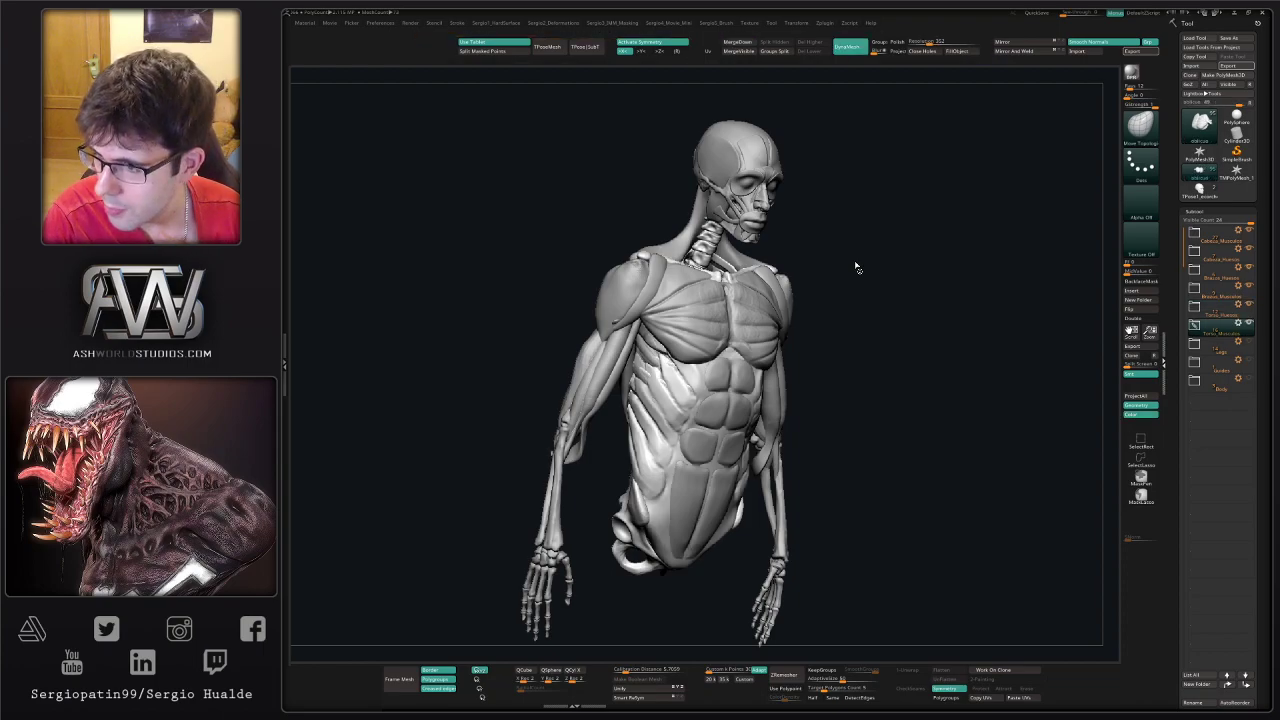
pyautogui.hotkey('alt', 'Down')
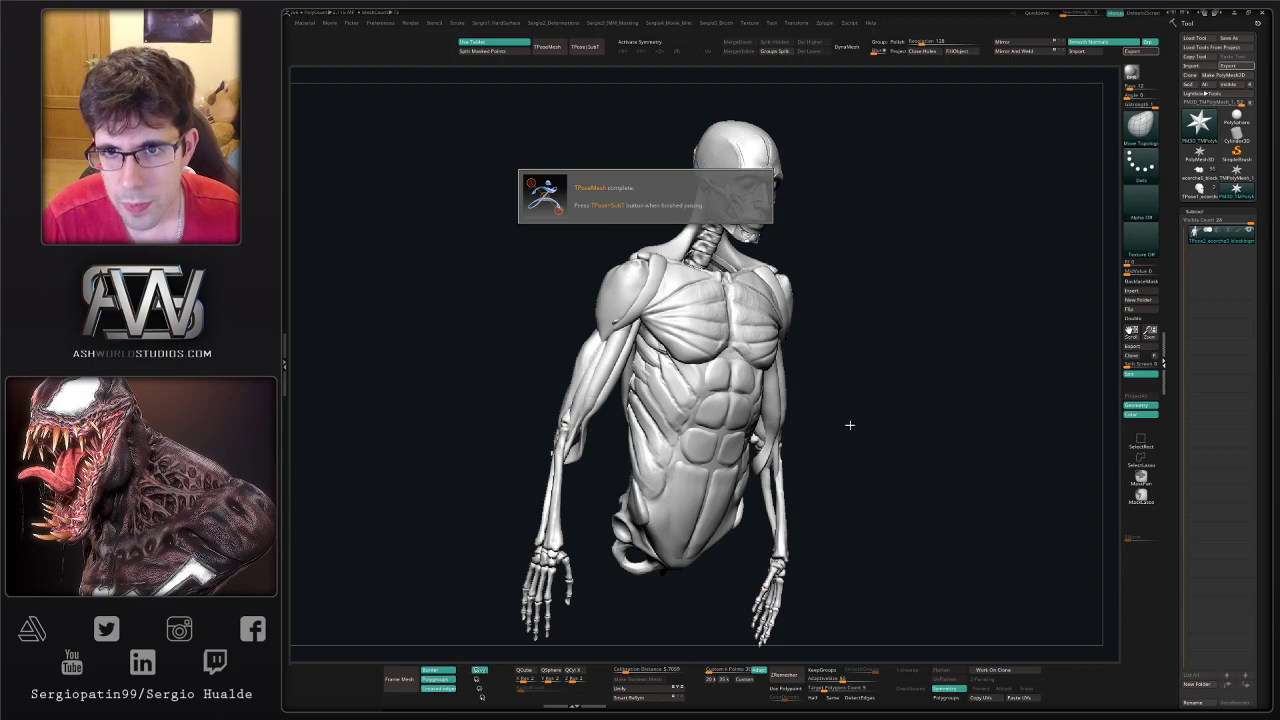
# - Set the selection brush to SelectRect and try hiding the vertebrae at the front of the neck
pyautogui.moveTo(863, 331); pyautogui.dragTo(718, 340)
pyautogui.keyDown('ctrl'); pyautogui.moveTo(718, 340); pyautogui.dragTo(690, 346, button='right'); pyautogui.keyUp('ctrl')
pyautogui.keyDown('ctrl'); pyautogui.keyDown('shift'); pyautogui.click(678, 294); pyautogui.keyUp('shift'); pyautogui.keyUp('ctrl')
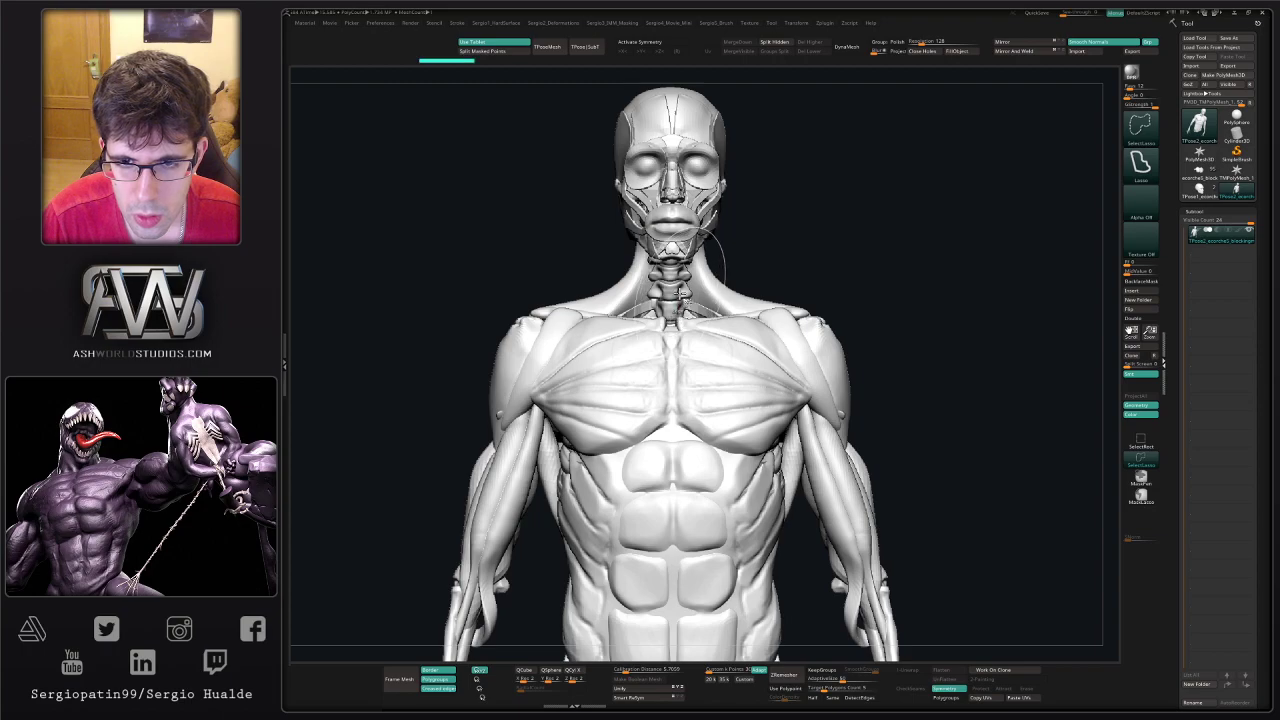
pyautogui.click(1141, 440)
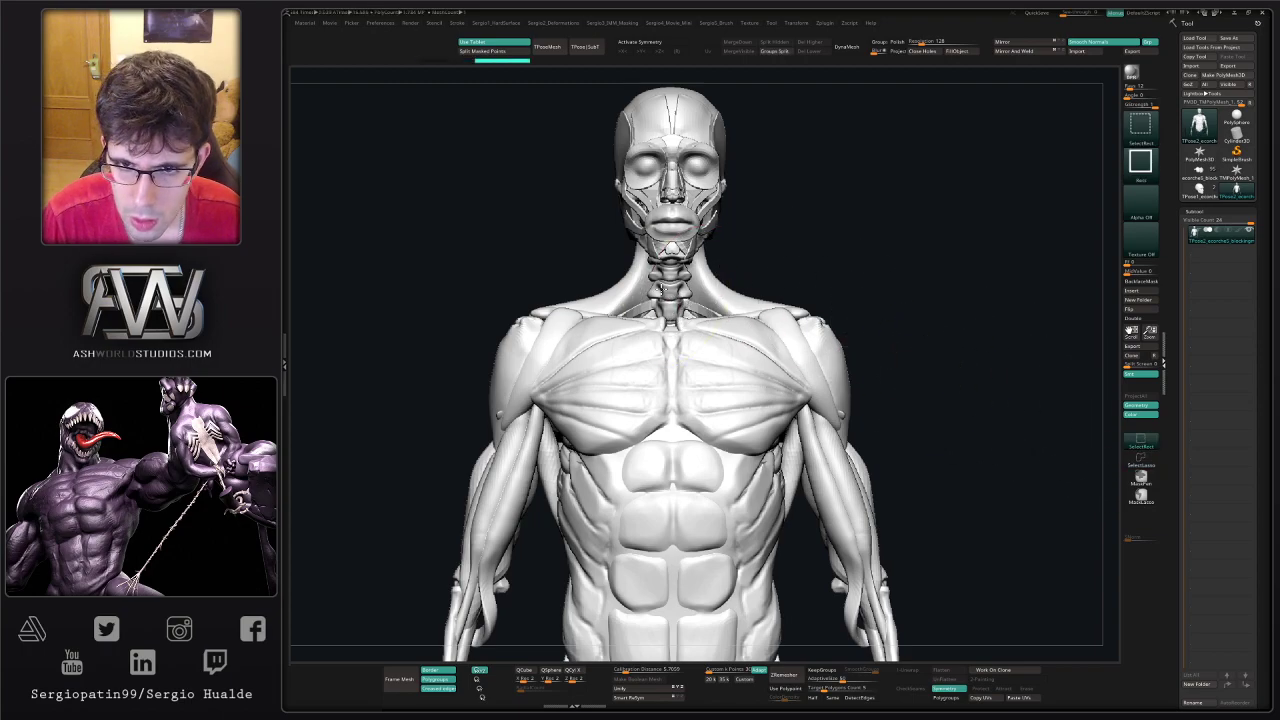
pyautogui.keyDown('ctrl'); pyautogui.keyDown('shift'); pyautogui.click(663, 288); pyautogui.keyUp('shift'); pyautogui.keyUp('ctrl')
pyautogui.keyDown('ctrl'); pyautogui.keyDown('shift'); pyautogui.click(680, 310); pyautogui.keyUp('shift'); pyautogui.keyUp('ctrl')
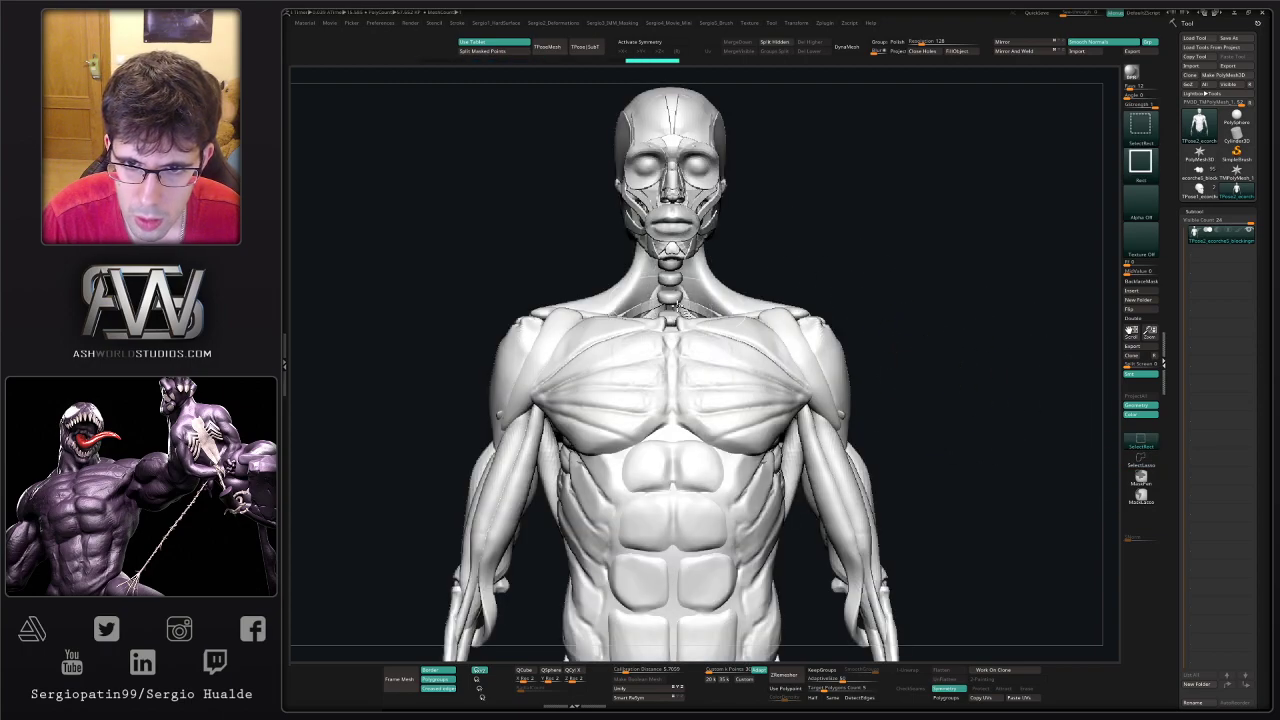
pyautogui.scroll(-2, 733, 378)
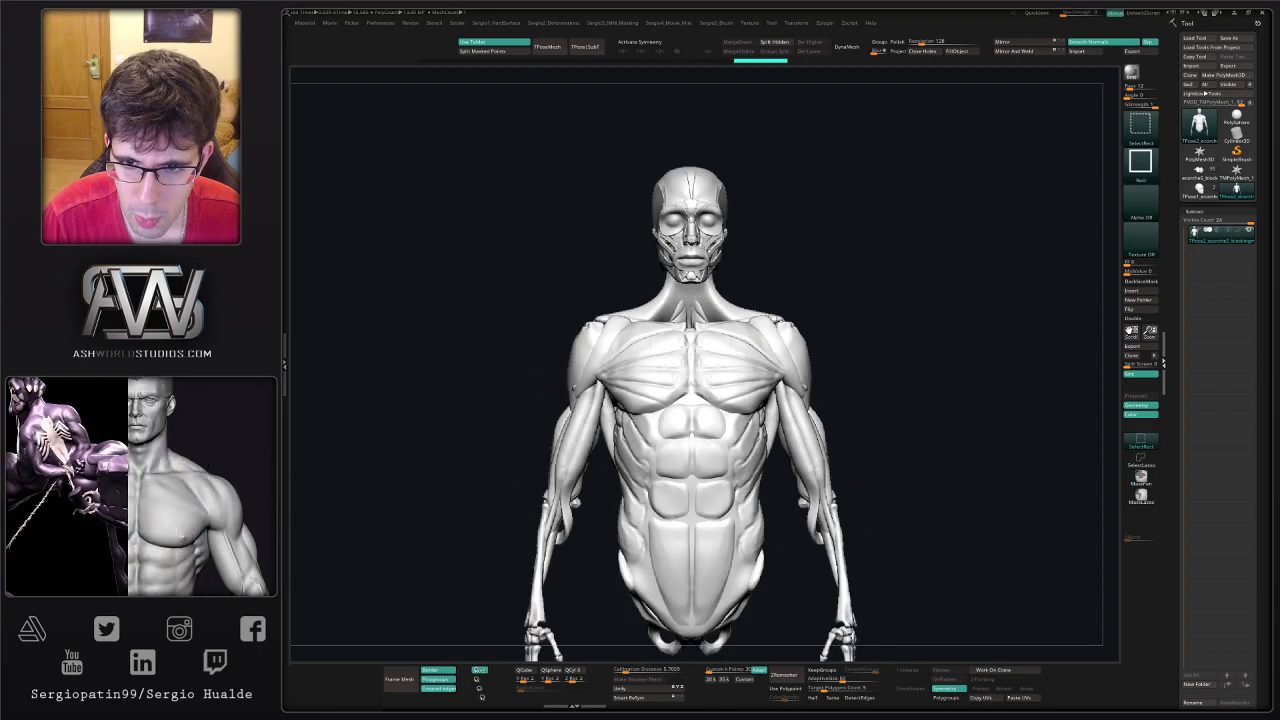
# - Hide the pectoral and deltoid muscles of the combined mesh to expose the ribs and shoulders
pyautogui.keyDown('ctrl'); pyautogui.keyDown('shift'); pyautogui.click(733, 378); pyautogui.keyUp('shift'); pyautogui.keyUp('ctrl')
pyautogui.keyDown('ctrl'); pyautogui.keyDown('shift'); pyautogui.click(762, 364); pyautogui.keyUp('shift'); pyautogui.keyUp('ctrl')
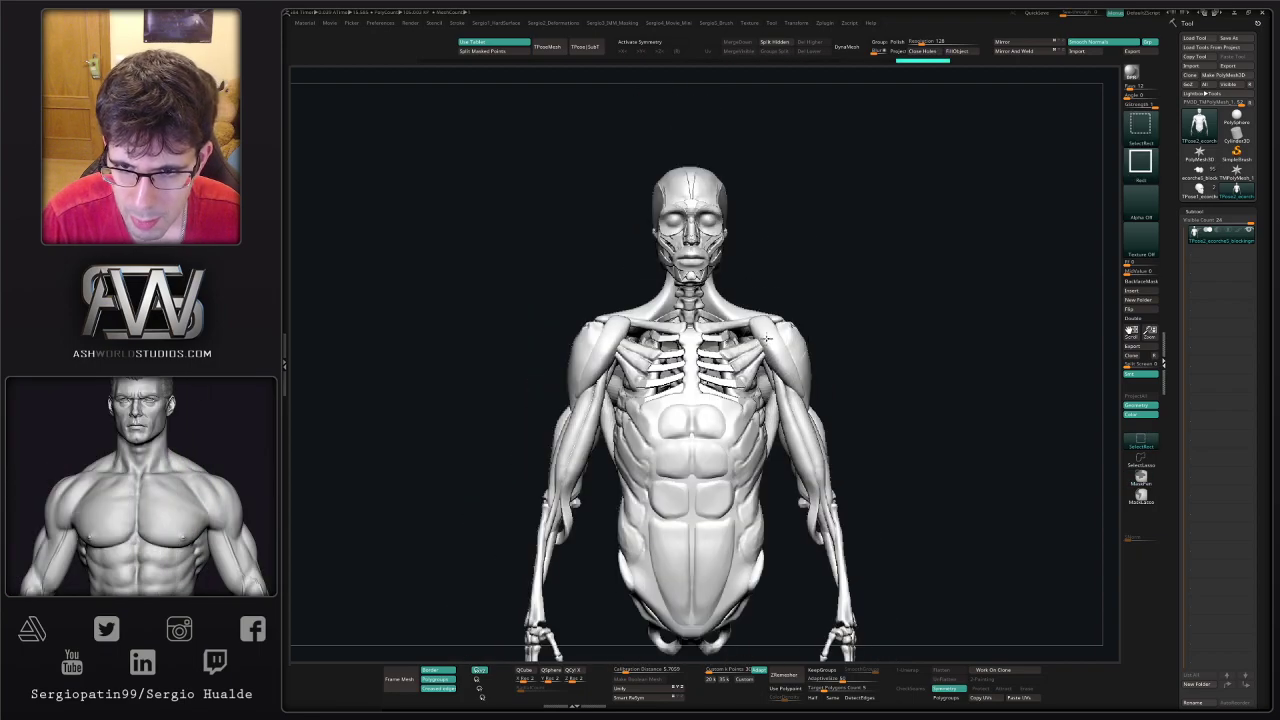
pyautogui.keyDown('ctrl'); pyautogui.keyDown('shift'); pyautogui.click(784, 351); pyautogui.keyUp('shift'); pyautogui.keyUp('ctrl')
pyautogui.keyDown('ctrl'); pyautogui.keyDown('shift'); pyautogui.click(797, 357); pyautogui.keyUp('shift'); pyautogui.keyUp('ctrl')
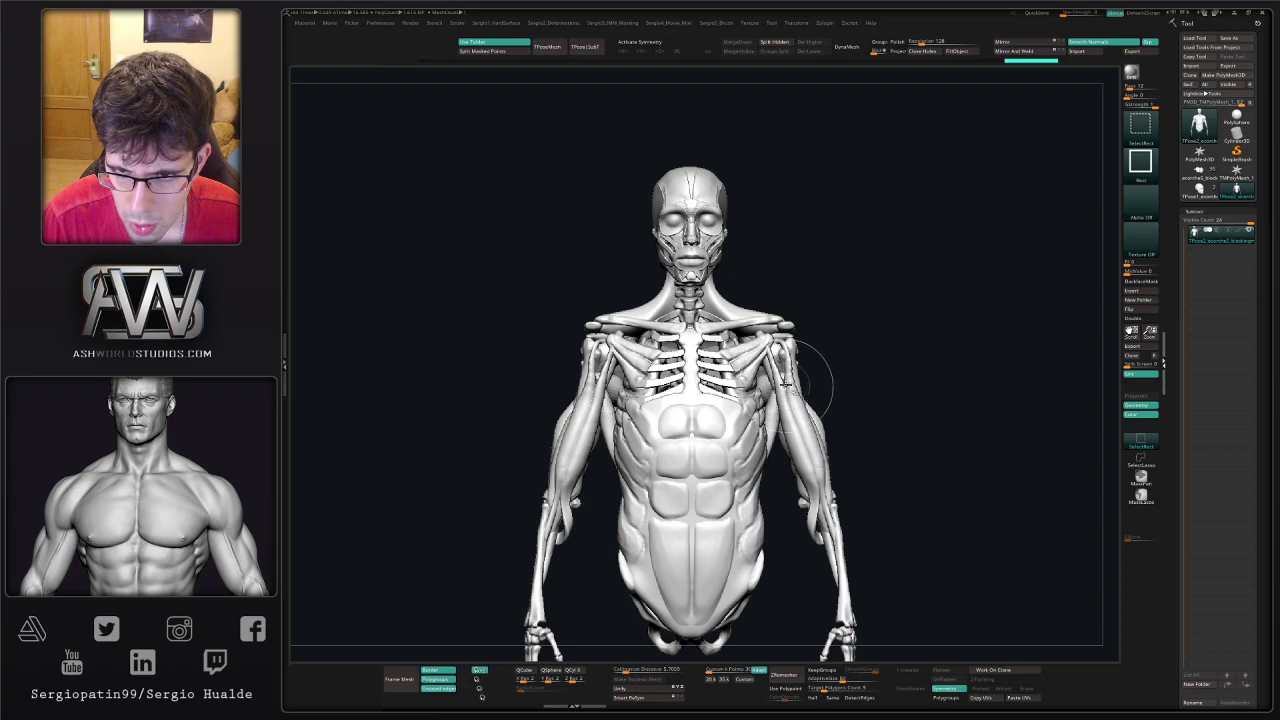
# - Hide the trapezius, the broad back muscles and the remaining abdominal muscles to expose the spine and rib cage
pyautogui.moveTo(785, 385); pyautogui.dragTo(728, 409, button='right')
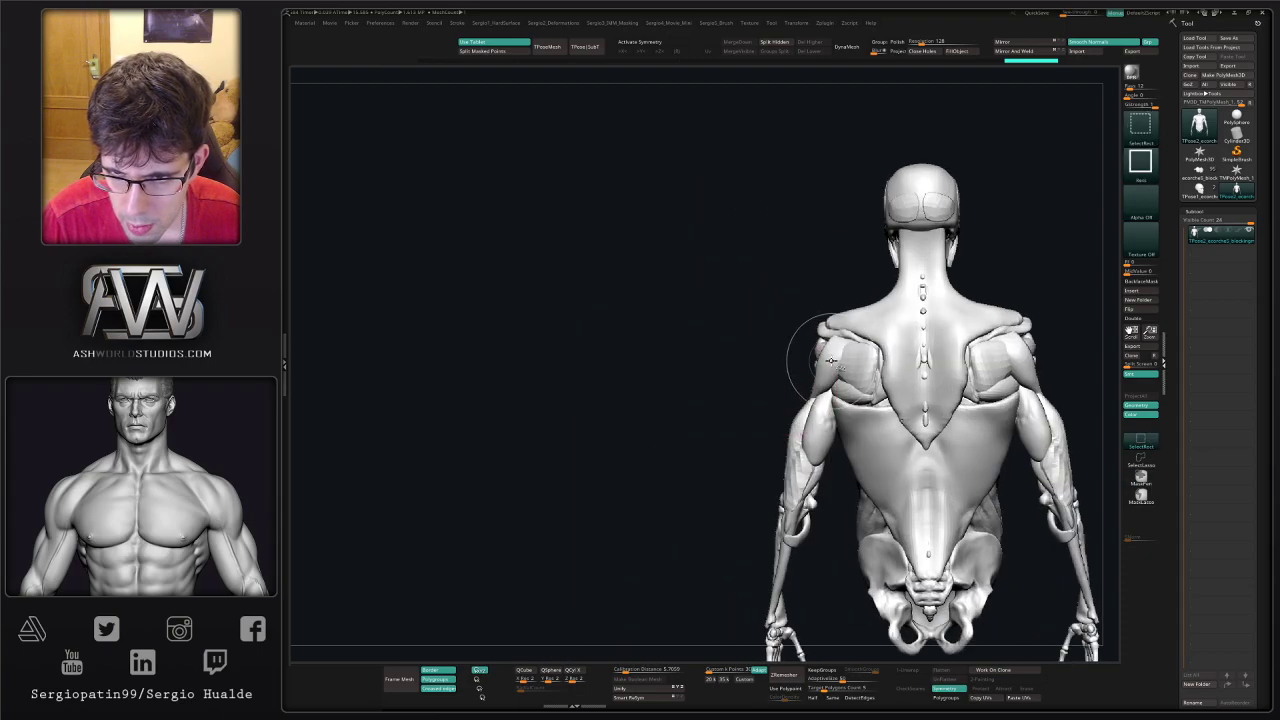
pyautogui.moveTo(831, 362); pyautogui.dragTo(840, 340)
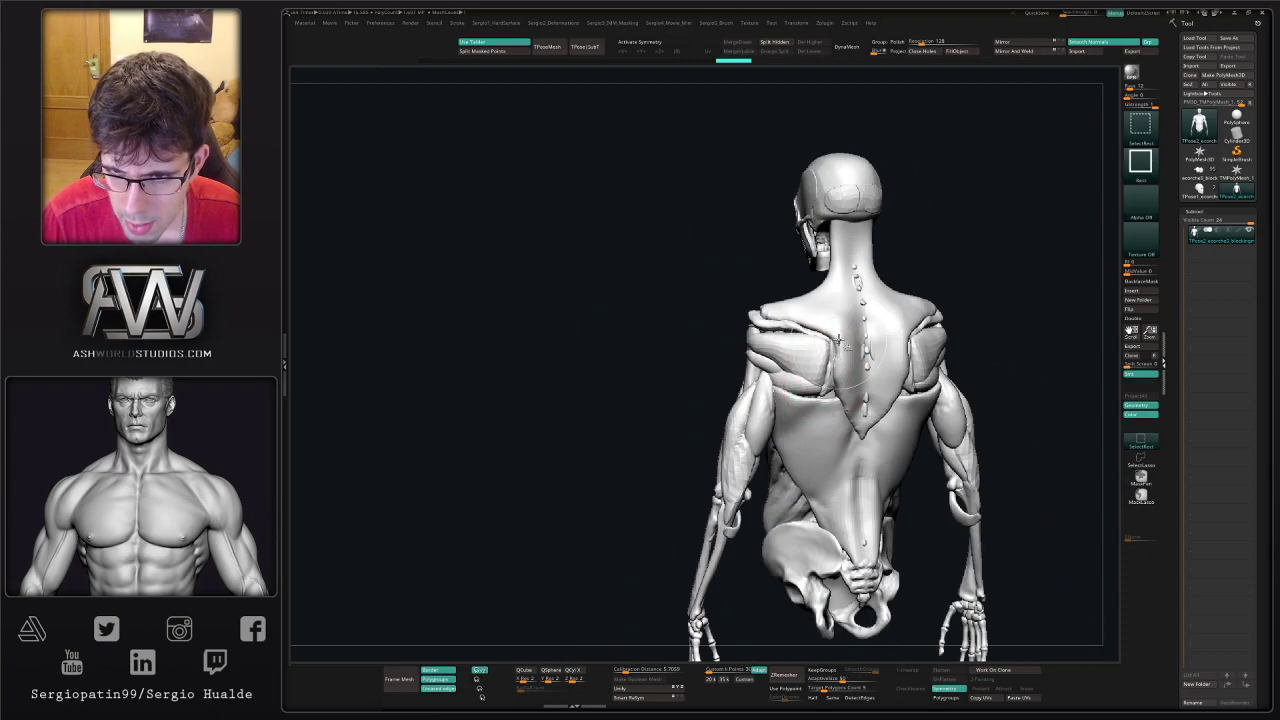
pyautogui.keyDown('ctrl'); pyautogui.keyDown('alt'); pyautogui.keyDown('shift'); pyautogui.click(849, 384); pyautogui.keyUp('shift'); pyautogui.keyUp('alt'); pyautogui.keyUp('ctrl')
pyautogui.keyDown('ctrl'); pyautogui.keyDown('alt'); pyautogui.keyDown('shift'); pyautogui.click(786, 490); pyautogui.keyUp('shift'); pyautogui.keyUp('alt'); pyautogui.keyUp('ctrl')
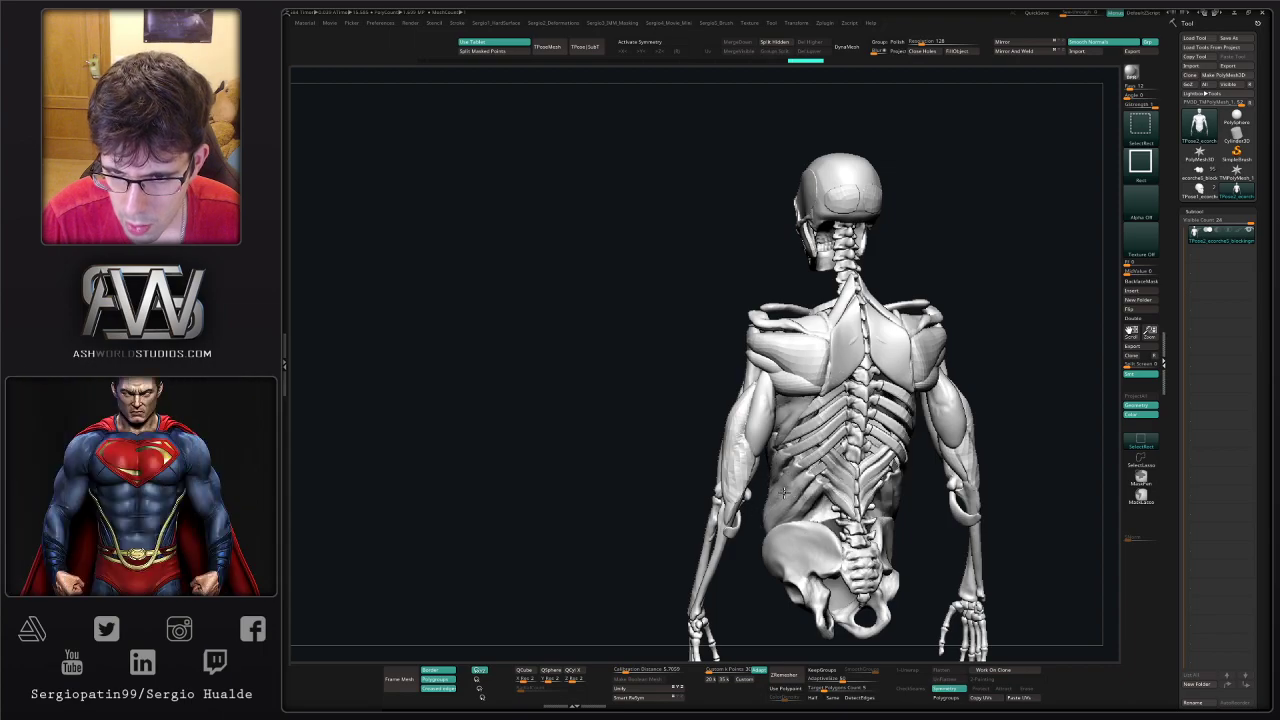
pyautogui.moveTo(784, 491); pyautogui.dragTo(776, 430, button='right')
pyautogui.keyDown('ctrl'); pyautogui.keyDown('alt'); pyautogui.keyDown('shift'); pyautogui.click(748, 467); pyautogui.keyUp('shift'); pyautogui.keyUp('alt'); pyautogui.keyUp('ctrl')
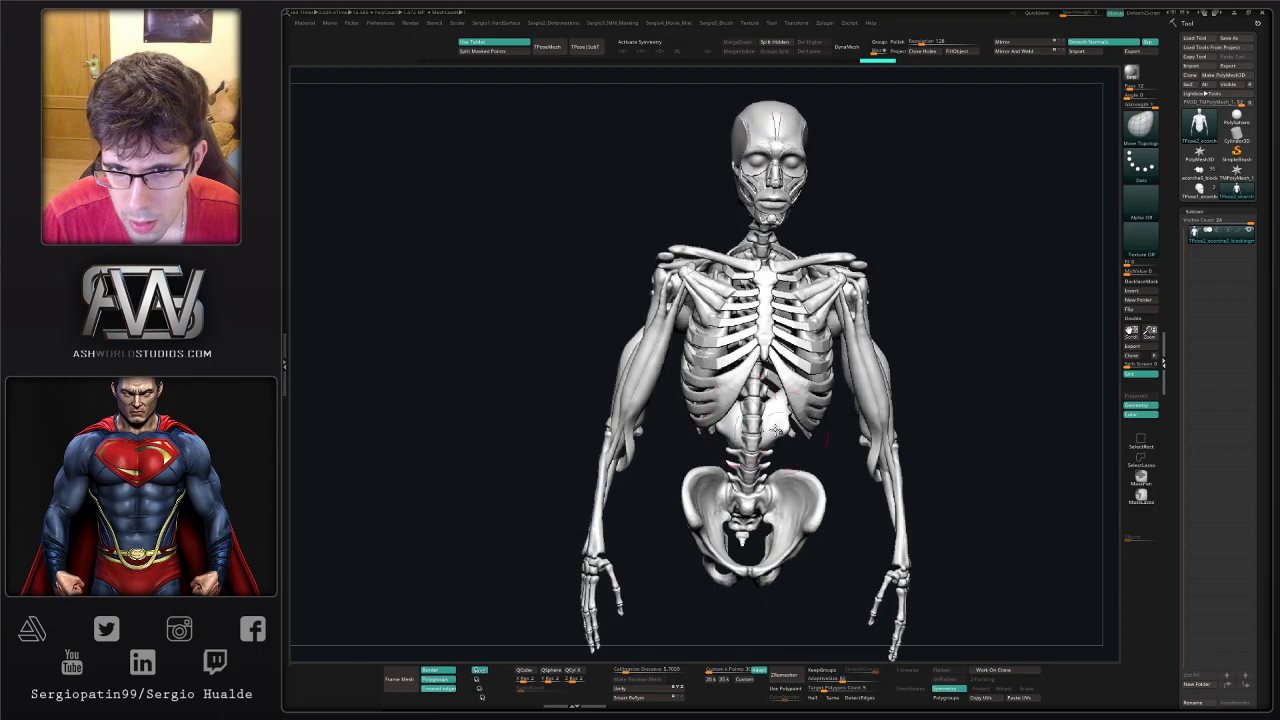
# - Hide the remaining upper arm and forearm muscles so only the arm bones are shown
pyautogui.keyDown('ctrl'); pyautogui.keyDown('alt'); pyautogui.keyDown('shift'); pyautogui.click(862, 382); pyautogui.keyUp('shift'); pyautogui.keyUp('alt'); pyautogui.keyUp('ctrl')
pyautogui.keyDown('ctrl'); pyautogui.keyDown('alt'); pyautogui.keyDown('shift'); pyautogui.click(869, 390); pyautogui.keyUp('shift'); pyautogui.keyUp('alt'); pyautogui.keyUp('ctrl')
pyautogui.keyDown('ctrl'); pyautogui.keyDown('alt'); pyautogui.keyDown('shift'); pyautogui.click(871, 384); pyautogui.keyUp('shift'); pyautogui.keyUp('alt'); pyautogui.keyUp('ctrl')
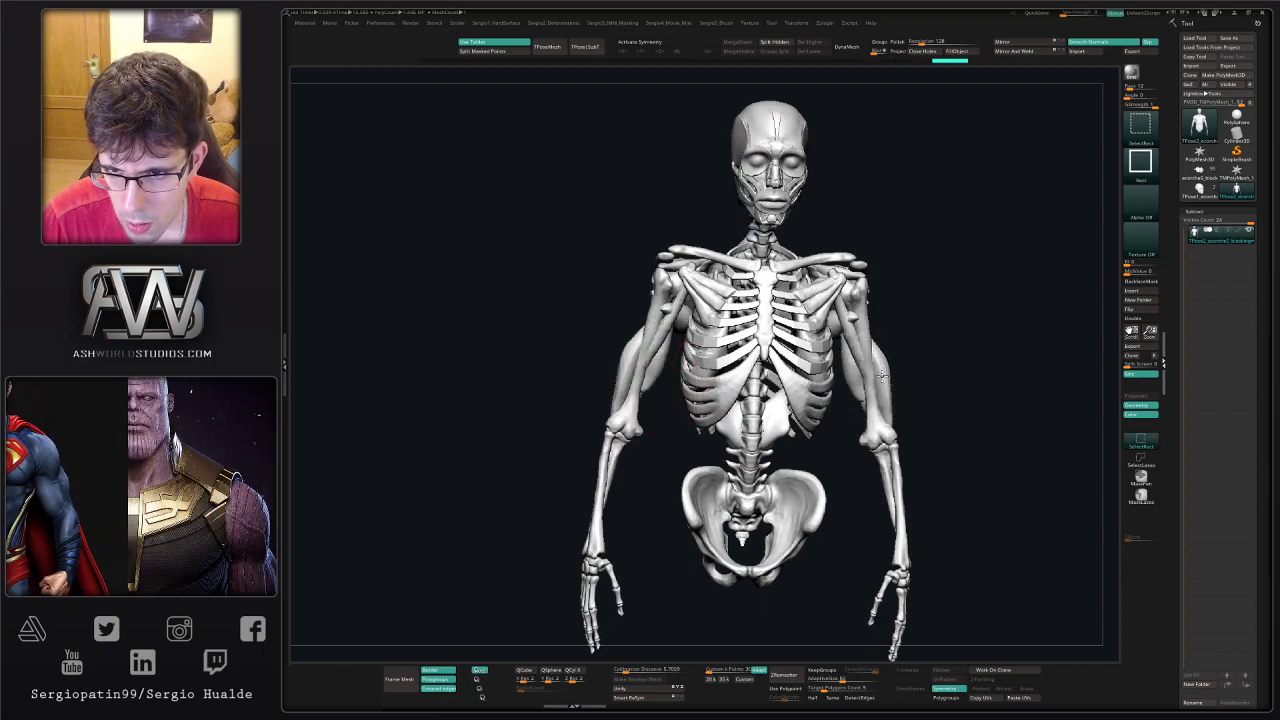
pyautogui.keyDown('ctrl'); pyautogui.keyDown('alt'); pyautogui.keyDown('shift'); pyautogui.click(862, 382); pyautogui.keyUp('shift'); pyautogui.keyUp('alt'); pyautogui.keyUp('ctrl')
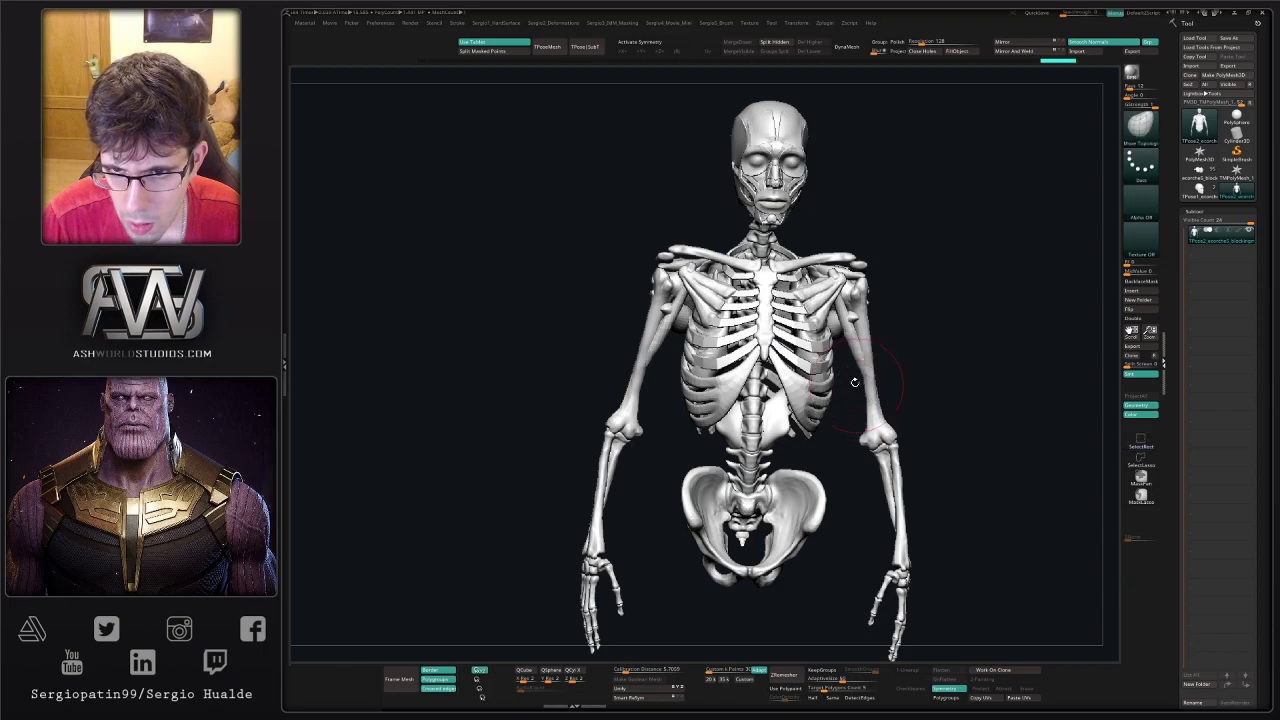
# - Mask the visible head and skeleton, show the hidden muscles again, turn on symmetry and undo the trial change at the torso's sides
pyautogui.moveTo(841, 347); pyautogui.dragTo(869, 340)
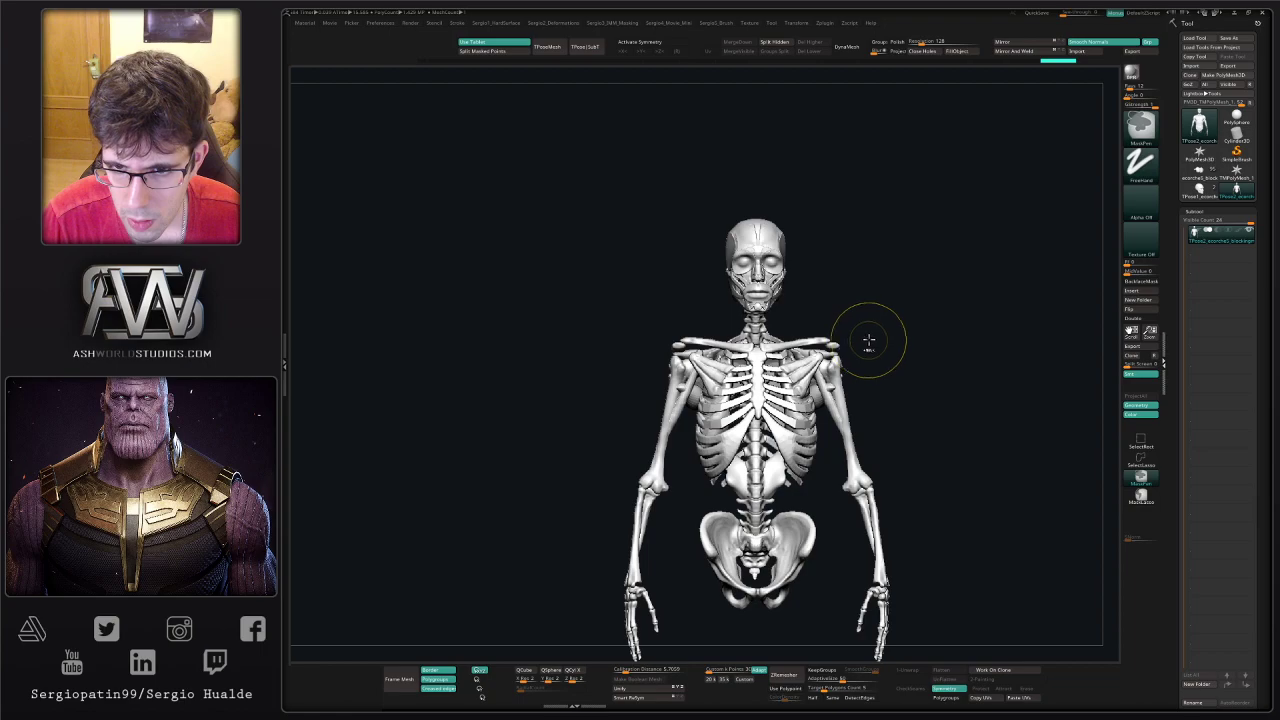
pyautogui.keyDown('ctrl'); pyautogui.keyDown('shift'); pyautogui.click(874, 348); pyautogui.keyUp('shift'); pyautogui.keyUp('ctrl')
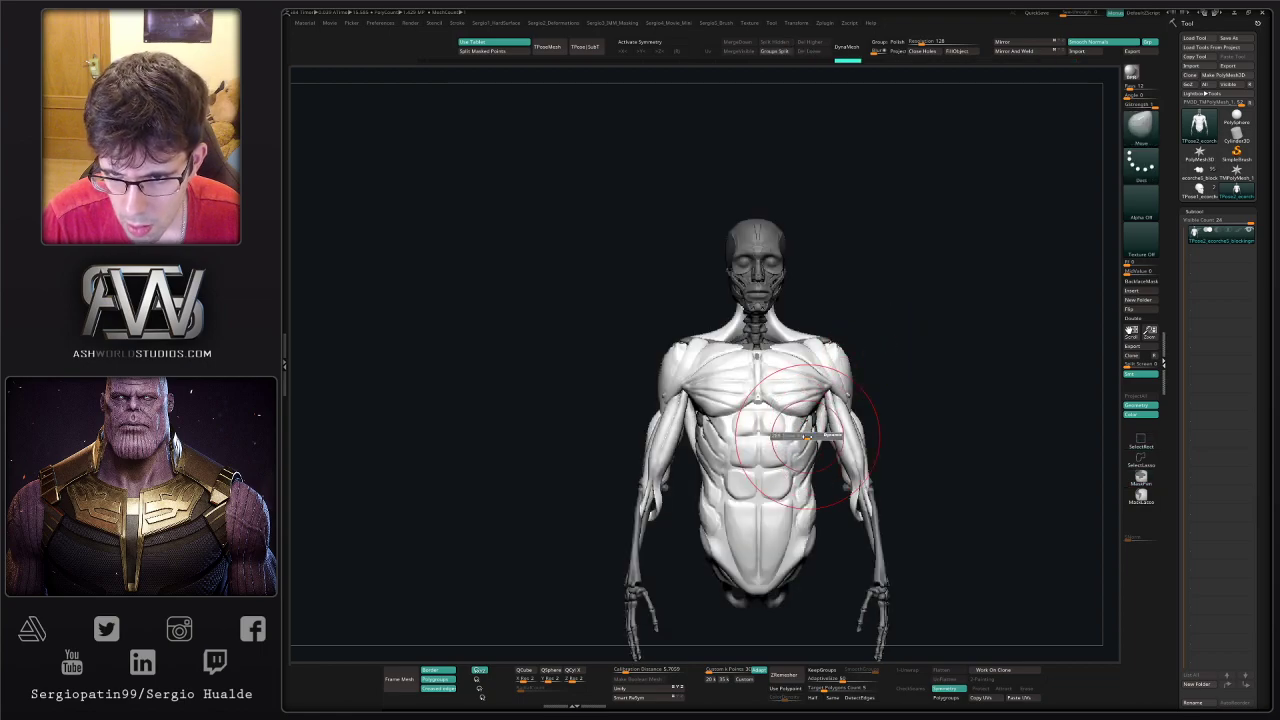
pyautogui.press('x')
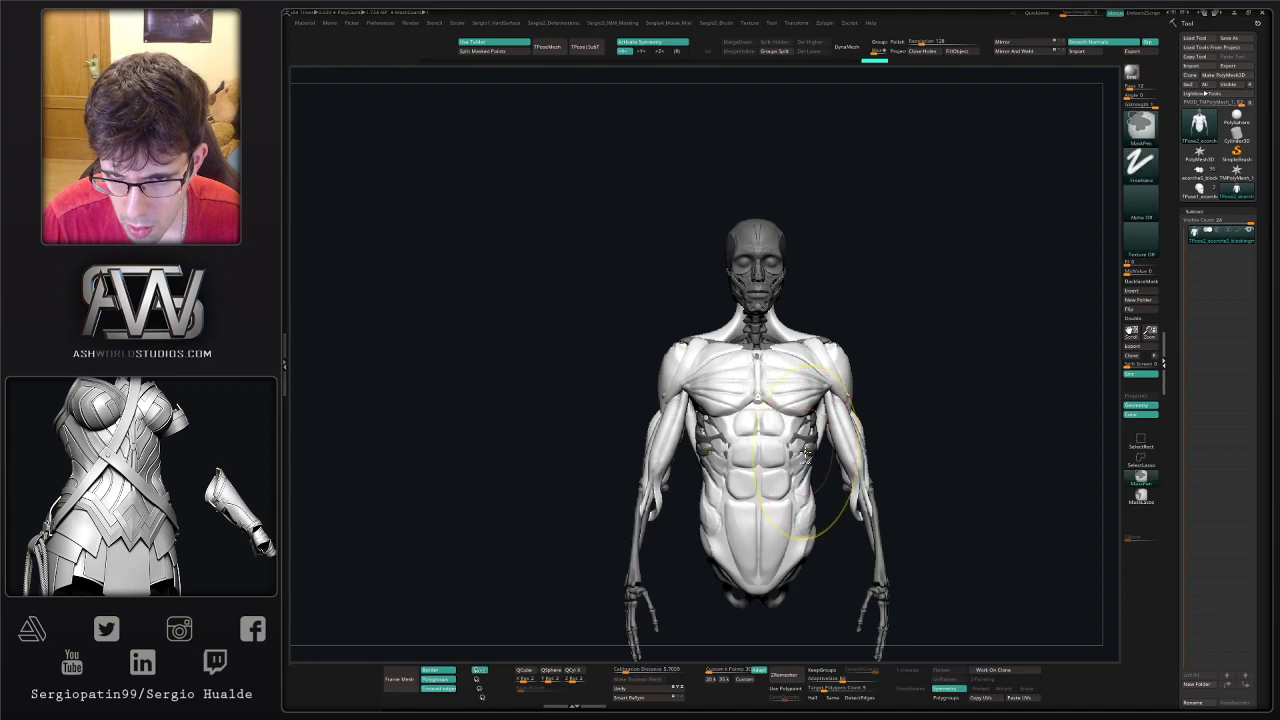
pyautogui.hotkey('ctrl', 'z')
# - Isolate the masked head and skeleton, make them one polygroup, mask them again and show the full figure
pyautogui.moveTo(808, 450)
pyautogui.mouseDown(button='right')
pyautogui.moveTo(714, 403)
pyautogui.moveTo(704, 440)
pyautogui.moveTo(757, 438)
pyautogui.moveTo(700, 434)
pyautogui.mouseUp(button='right')
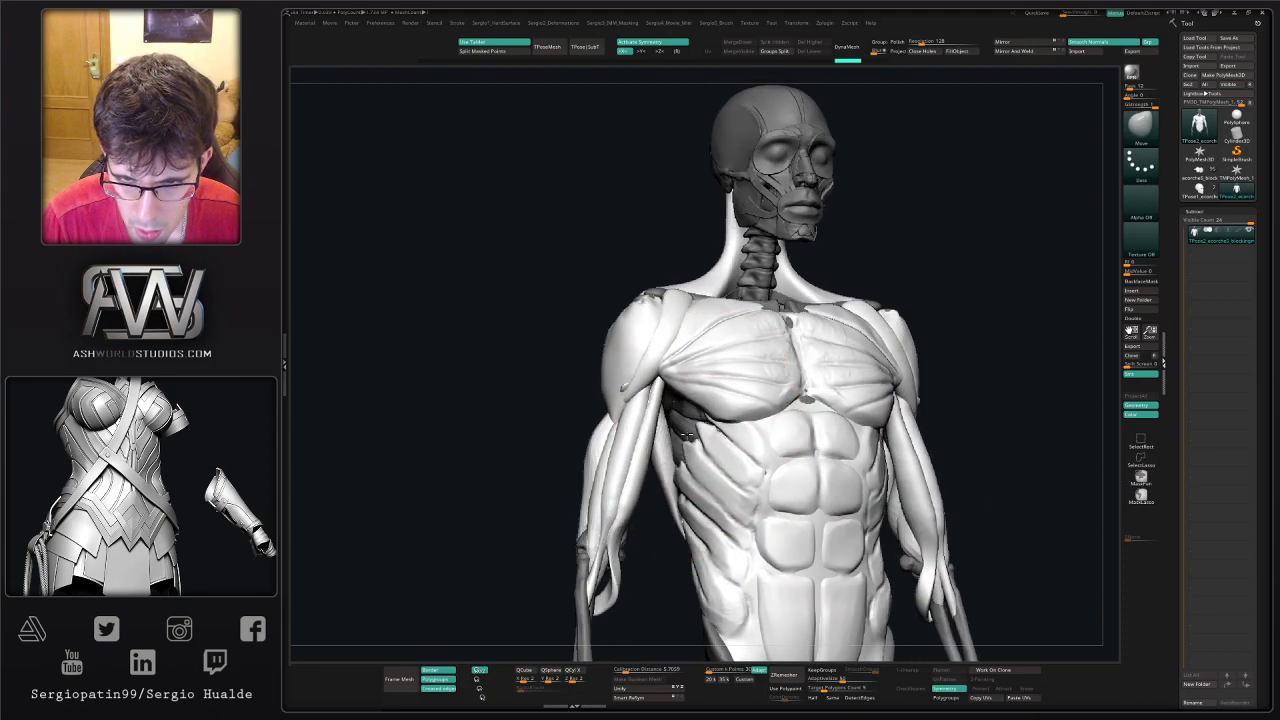
pyautogui.keyDown('ctrl'); pyautogui.keyDown('shift'); pyautogui.click(688, 437); pyautogui.keyUp('shift'); pyautogui.keyUp('ctrl')
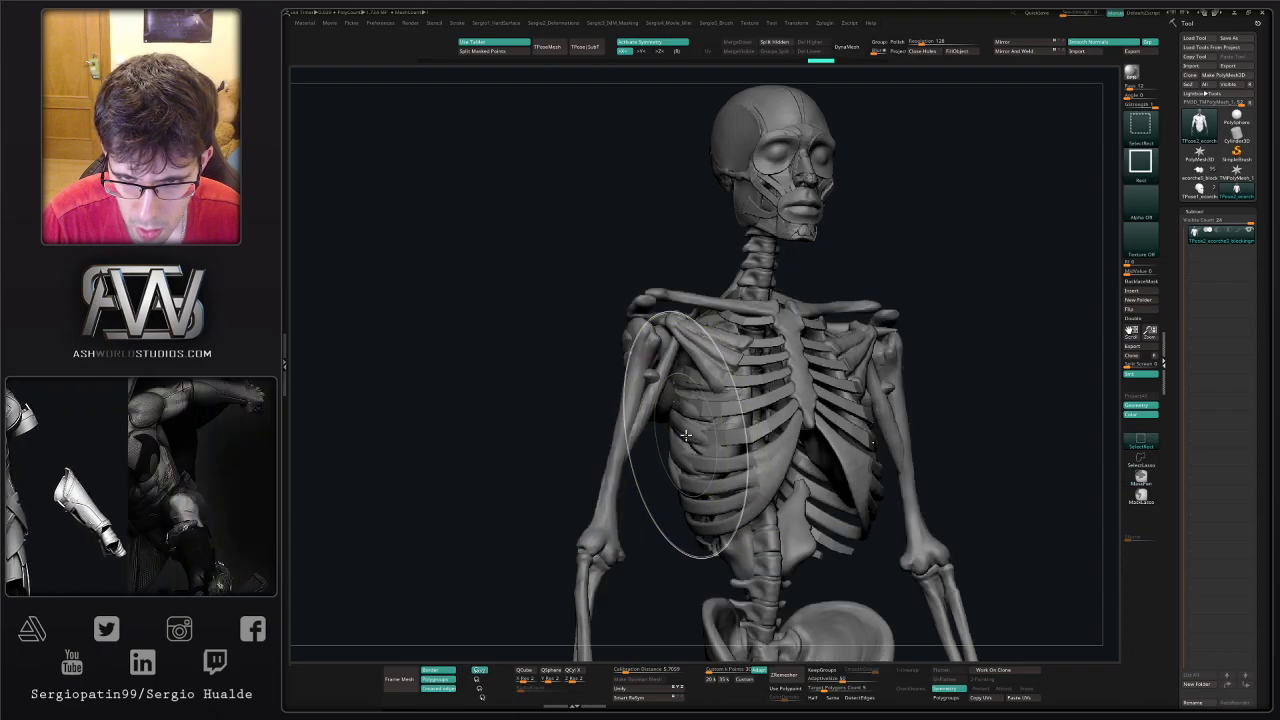
pyautogui.hotkey('ctrl', 'w')
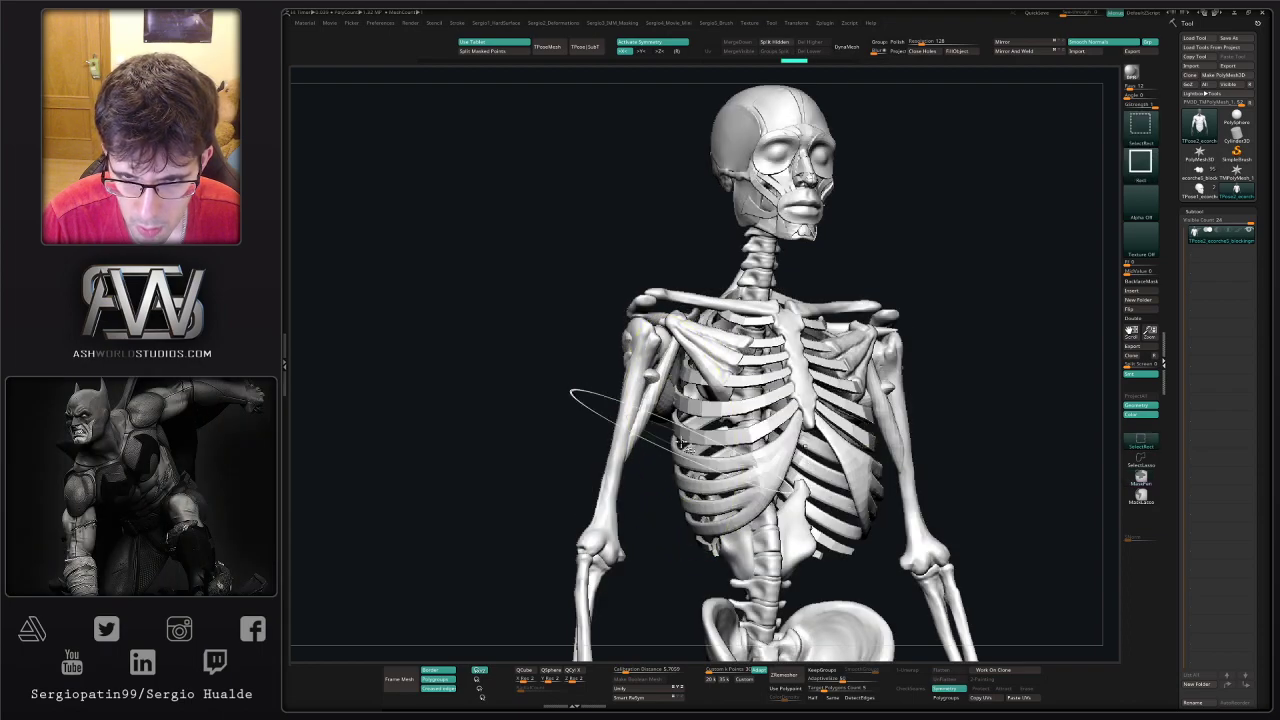
pyautogui.keyDown('ctrl'); pyautogui.click(660, 465); pyautogui.keyUp('ctrl')
pyautogui.keyDown('ctrl'); pyautogui.keyDown('shift'); pyautogui.click(660, 476); pyautogui.keyUp('shift'); pyautogui.keyUp('ctrl')
pyautogui.keyDown('alt'); pyautogui.moveTo(662, 486); pyautogui.dragTo(709, 427); pyautogui.keyUp('alt')
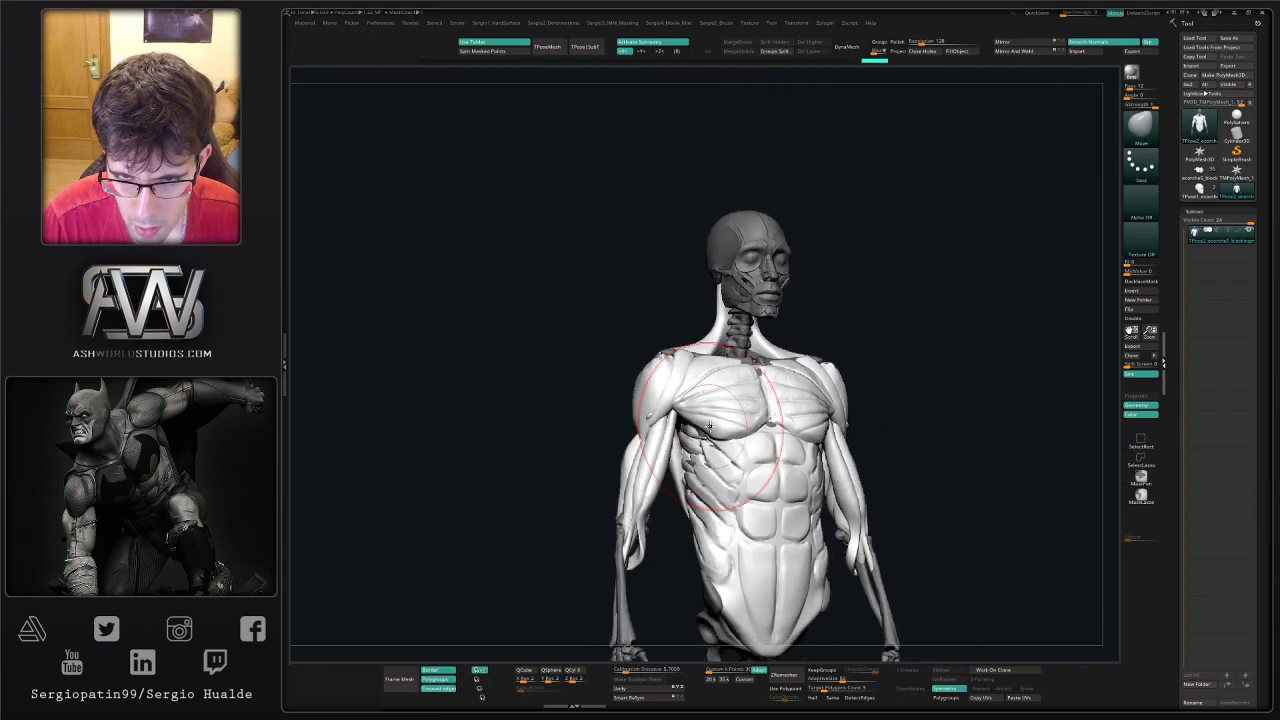
pyautogui.moveTo(708, 426)
pyautogui.mouseDown(button='right')
pyautogui.moveTo(699, 420)
pyautogui.moveTo(683, 452)
pyautogui.moveTo(766, 449)
pyautogui.moveTo(700, 390)
pyautogui.mouseUp(button='right')
pyautogui.press('s')
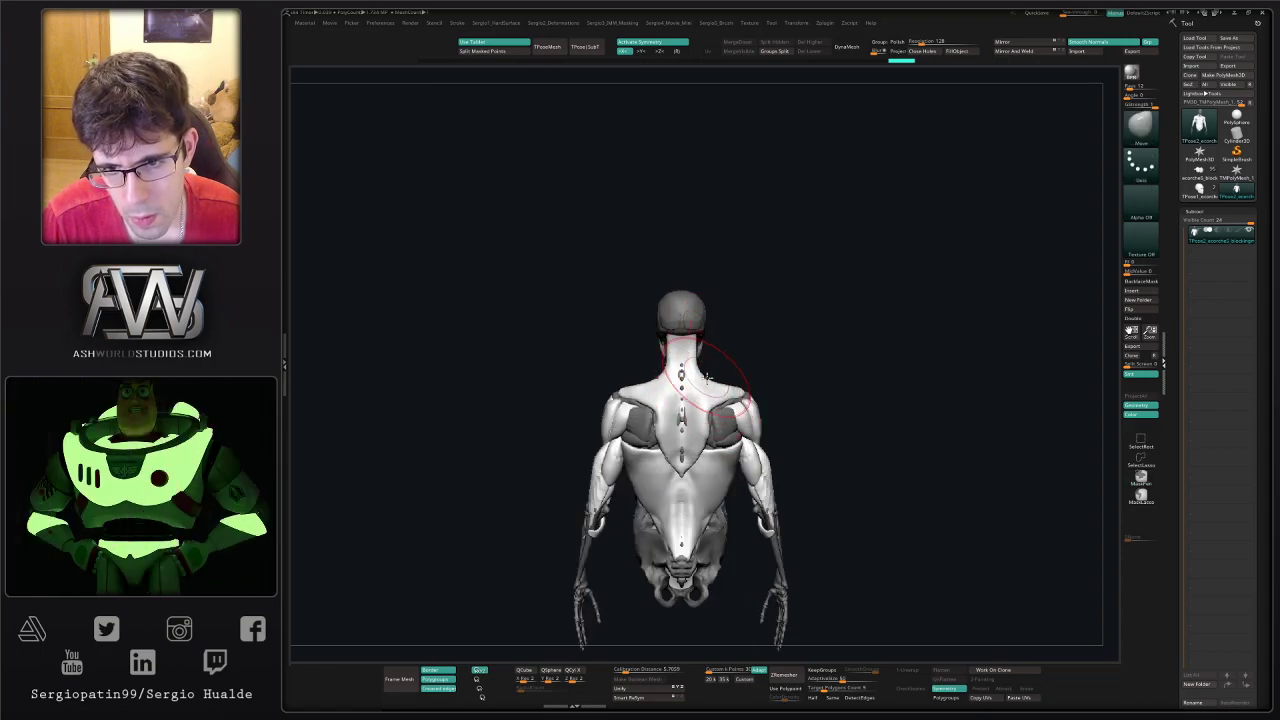
pyautogui.moveTo(727, 394); pyautogui.dragTo(702, 400, button='right')
pyautogui.keyDown('ctrl'); pyautogui.moveTo(702, 400); pyautogui.dragTo(738, 448, button='right'); pyautogui.keyUp('ctrl')
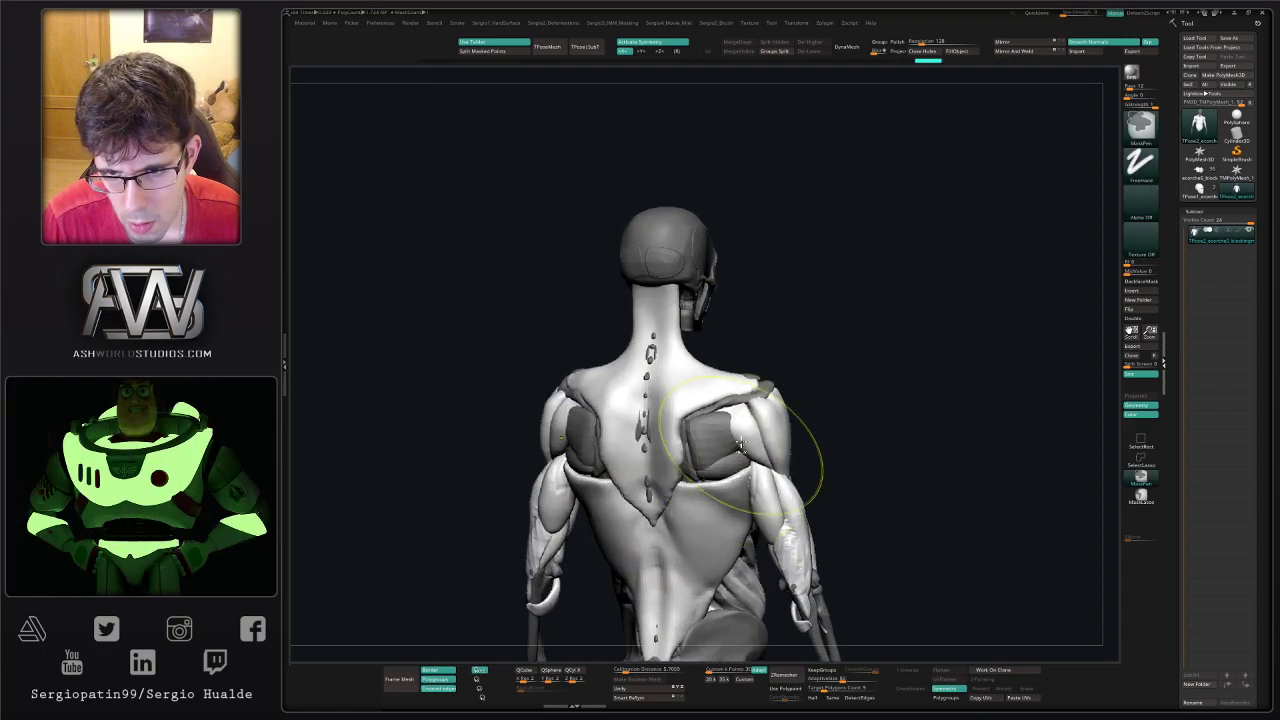
pyautogui.moveTo(744, 401); pyautogui.dragTo(762, 400, button='right')
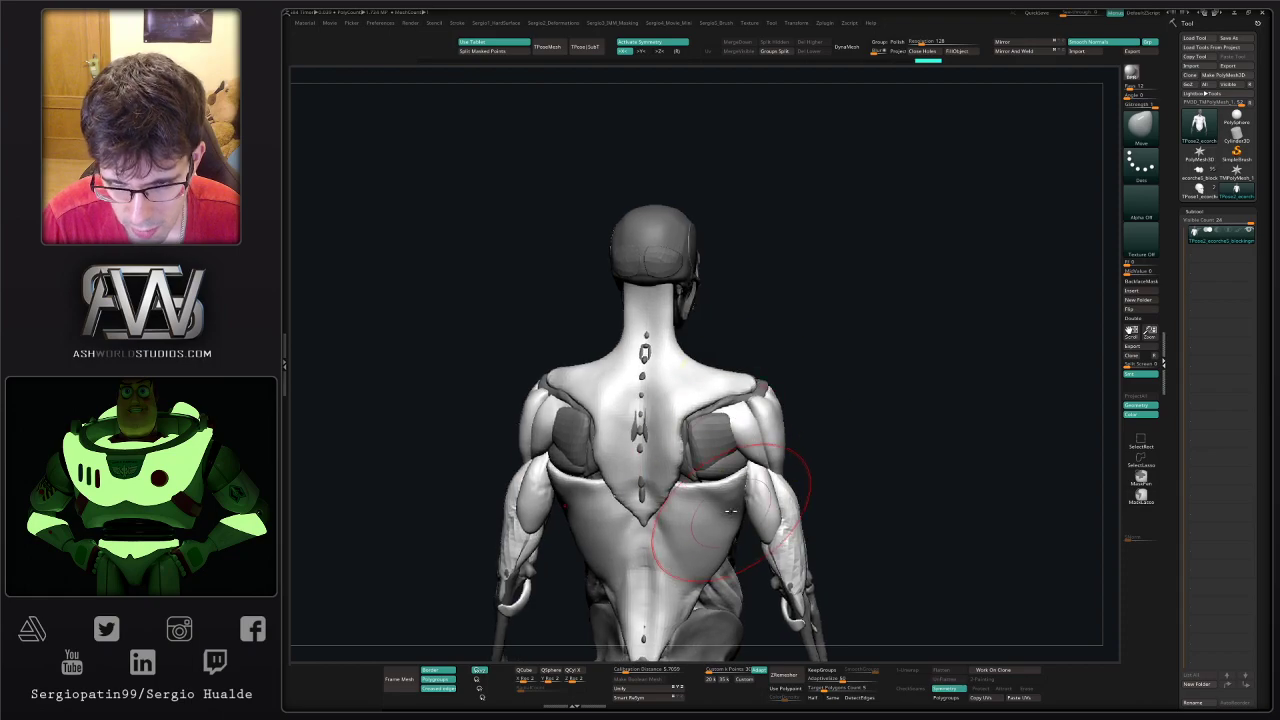
pyautogui.moveTo(734, 491); pyautogui.dragTo(1080, 289, button='right')
# - Insert a cylinder as a new subtool, then raise, shrink and tilt it to fill the figure's neck between skull and chest
pyautogui.click(1140, 290)
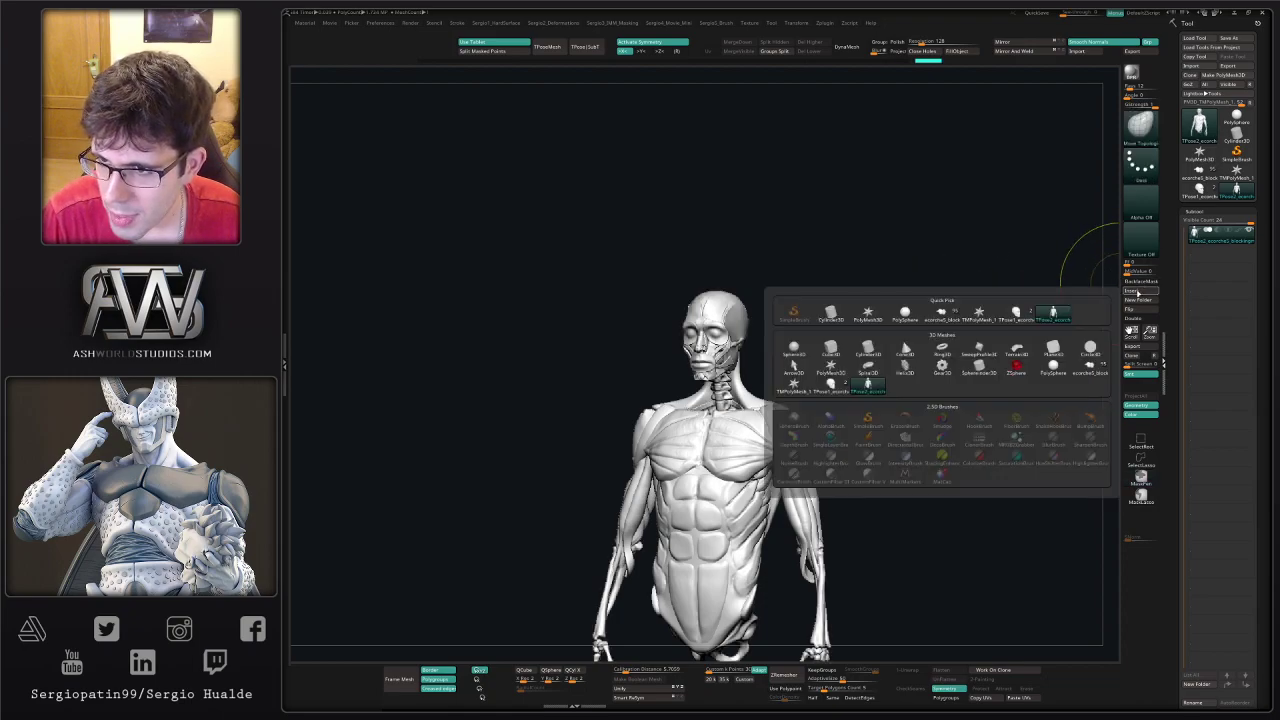
pyautogui.click(830, 313)
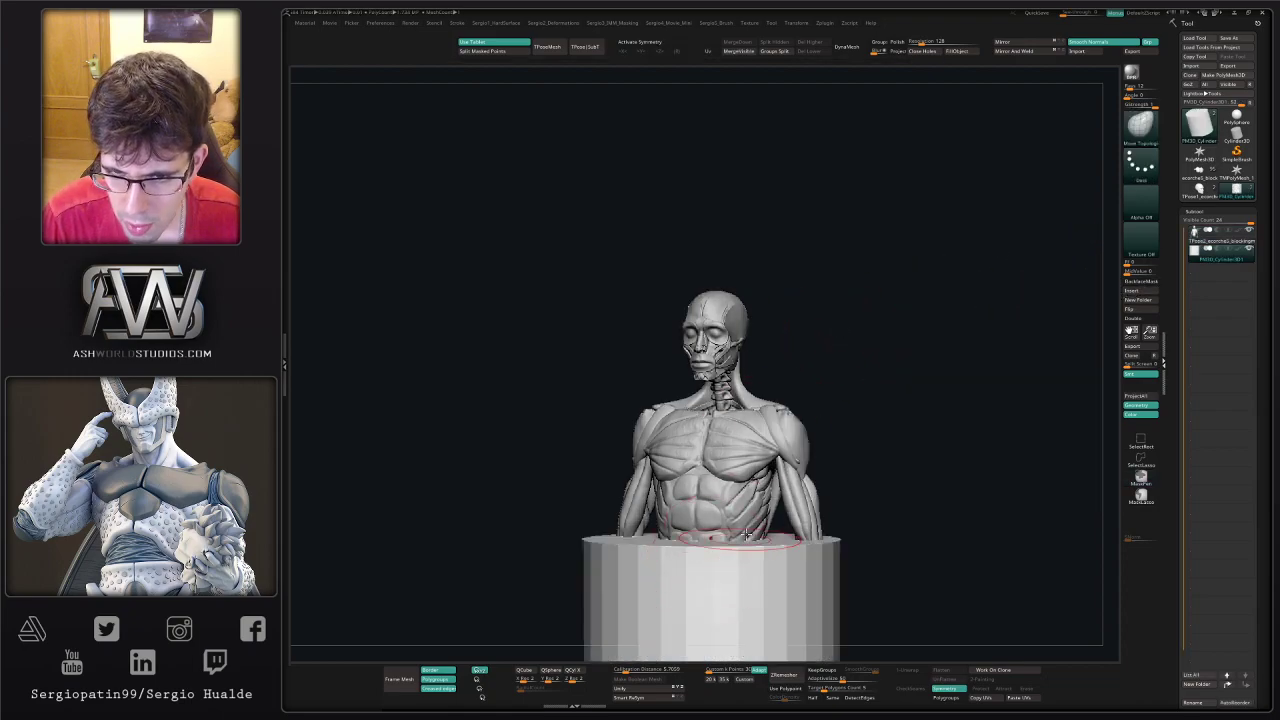
pyautogui.moveTo(748, 534); pyautogui.dragTo(790, 432, button='right')
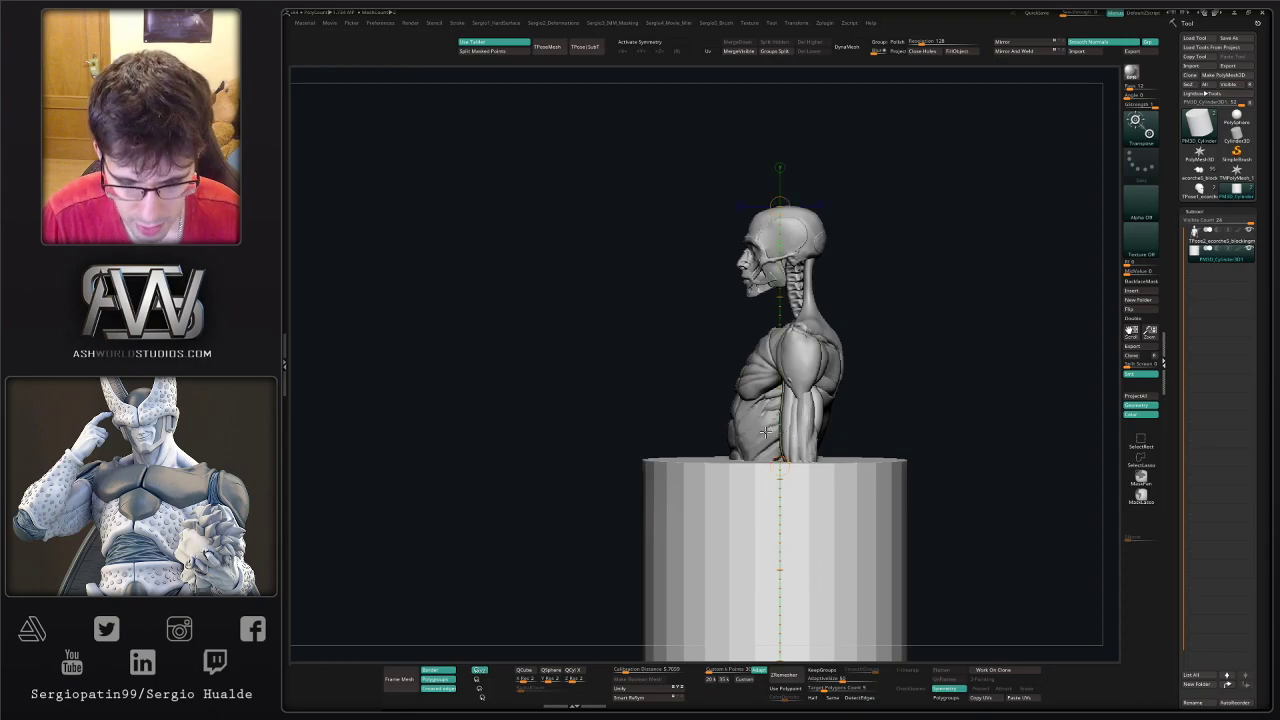
pyautogui.press('y')
pyautogui.moveTo(776, 534); pyautogui.dragTo(774, 246)
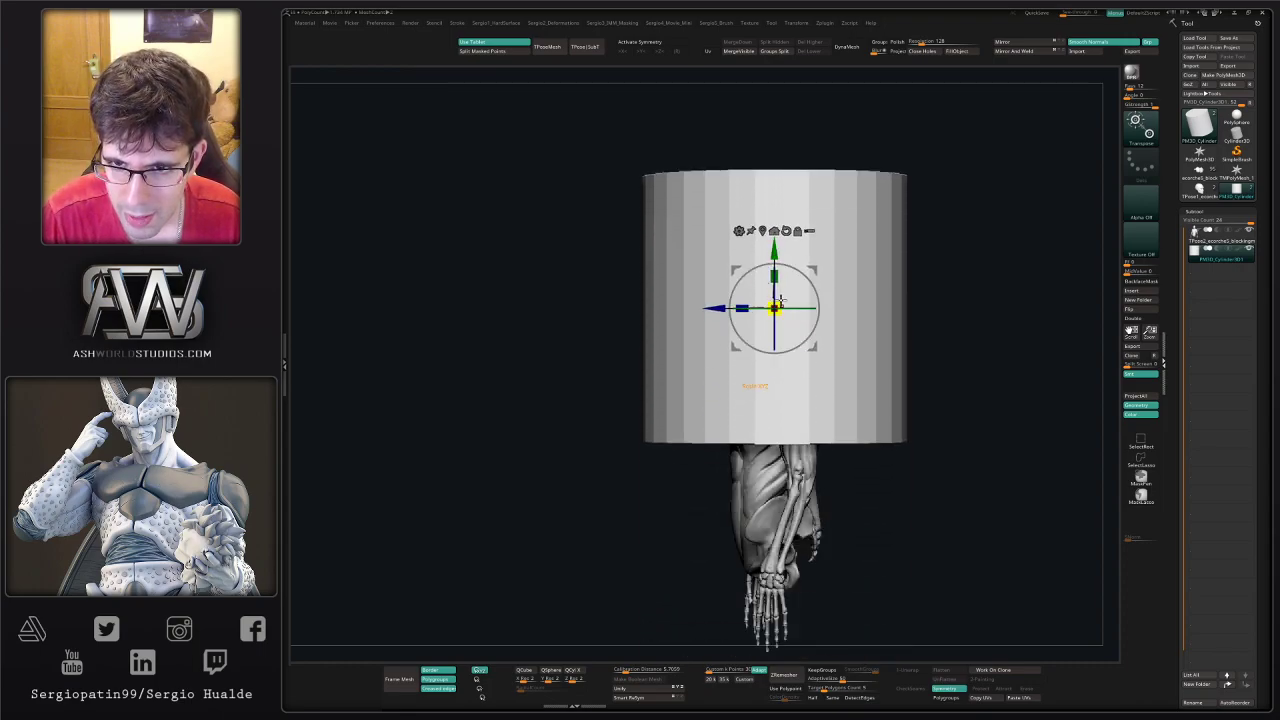
pyautogui.moveTo(776, 306); pyautogui.dragTo(689, 366)
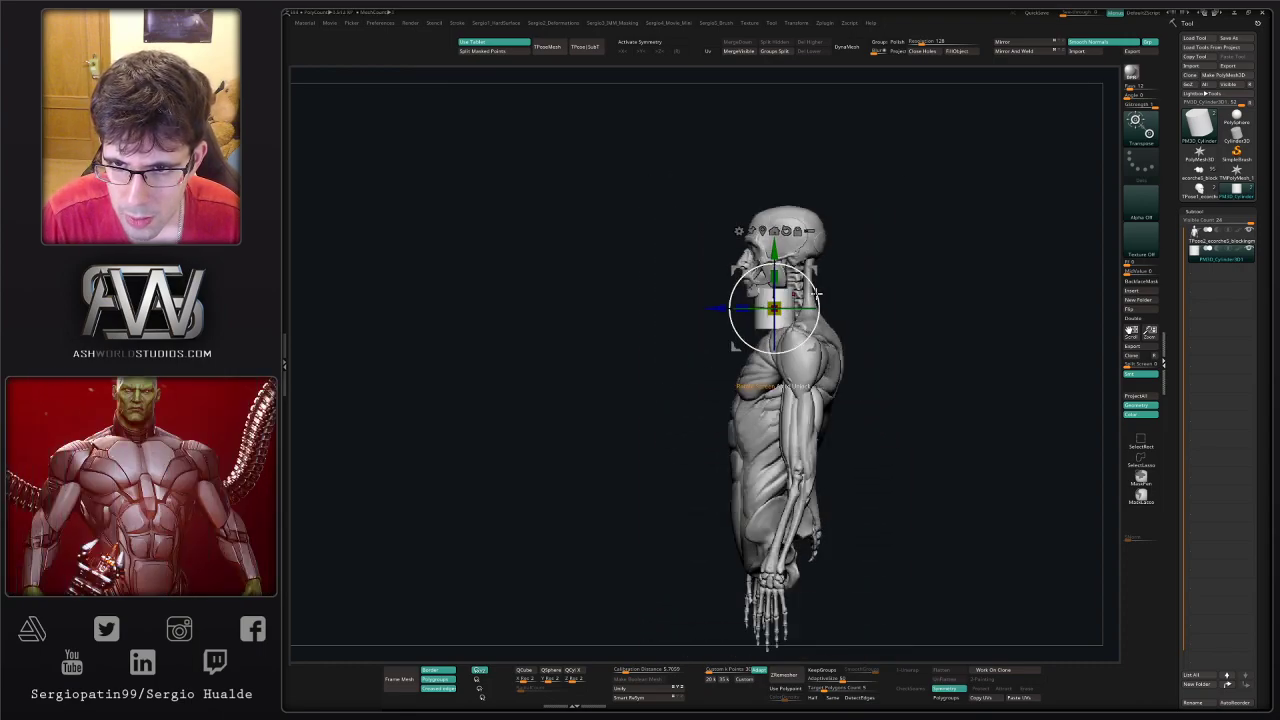
pyautogui.moveTo(820, 275); pyautogui.dragTo(840, 267)
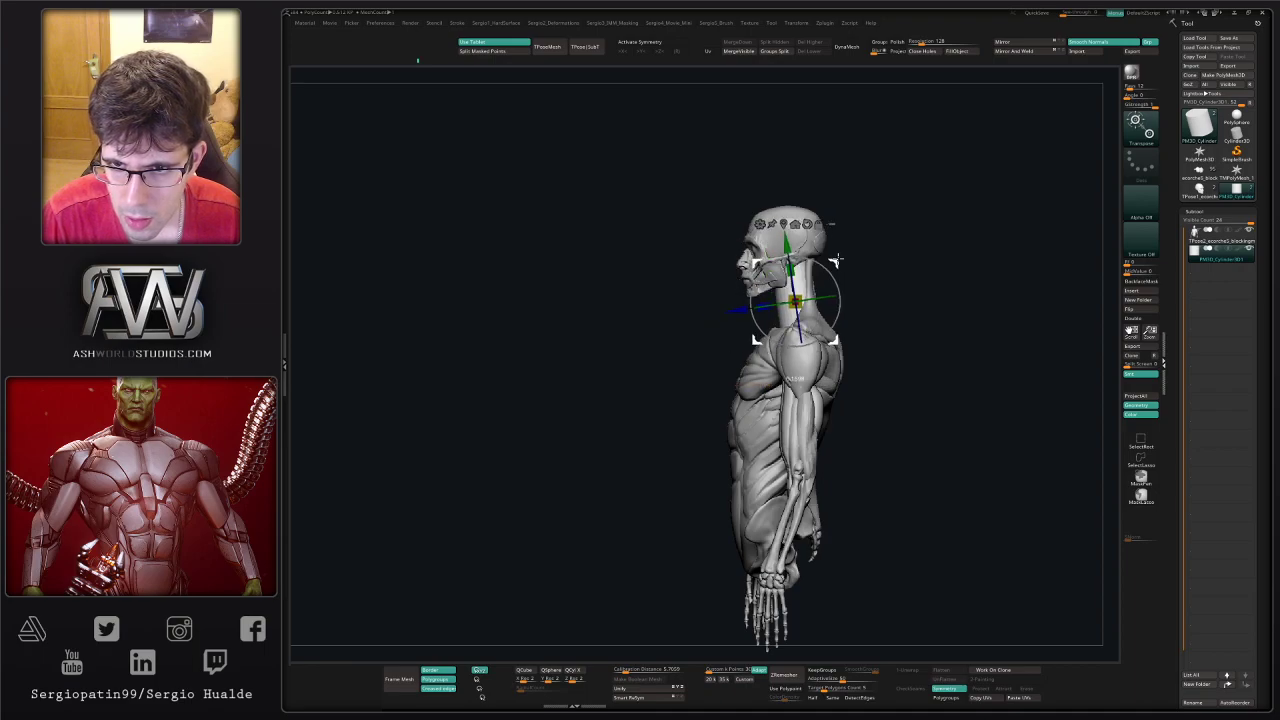
pyautogui.press('q')
pyautogui.moveTo(851, 289)
pyautogui.mouseDown(button='right')
pyautogui.moveTo(894, 292)
pyautogui.moveTo(824, 338)
pyautogui.mouseUp(button='right')
# - Turn on symmetry and use the Move brush to widen the neck cylinder and pull its front forward under the jaw
pyautogui.press('b')
pyautogui.press('m')
pyautogui.press('v')
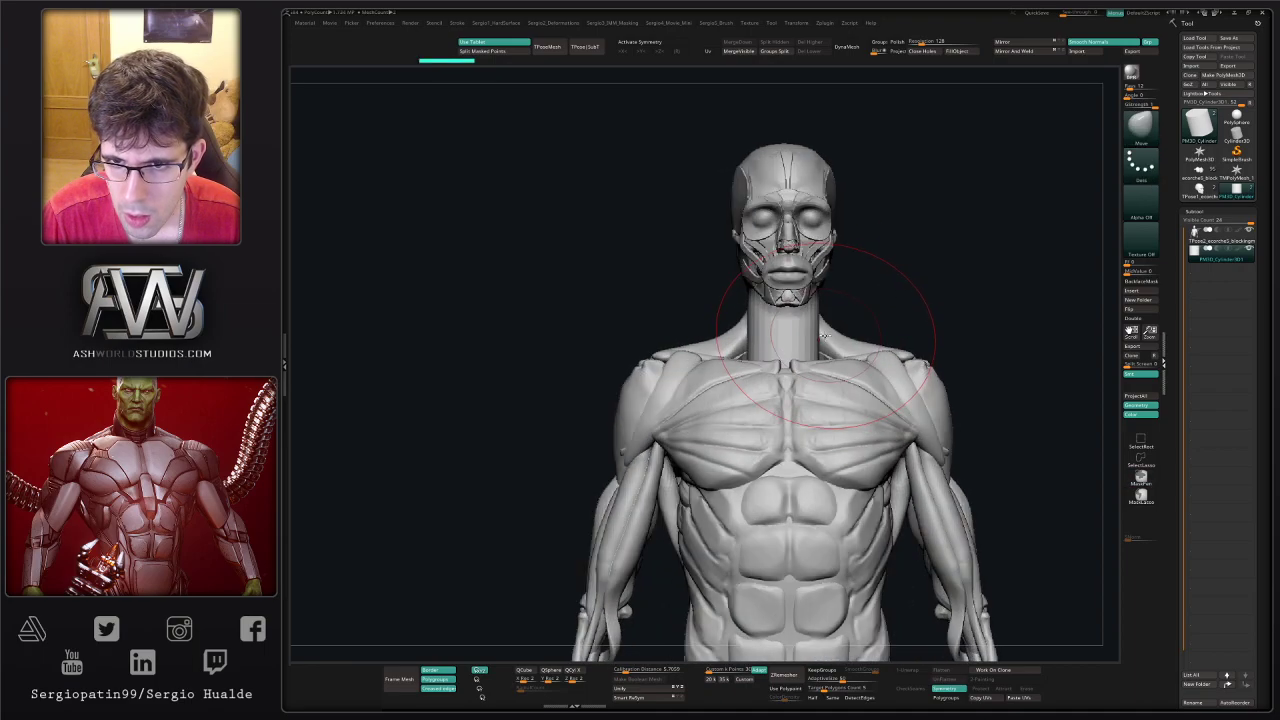
pyautogui.hotkey('ctrl', 'z')
pyautogui.press('x')
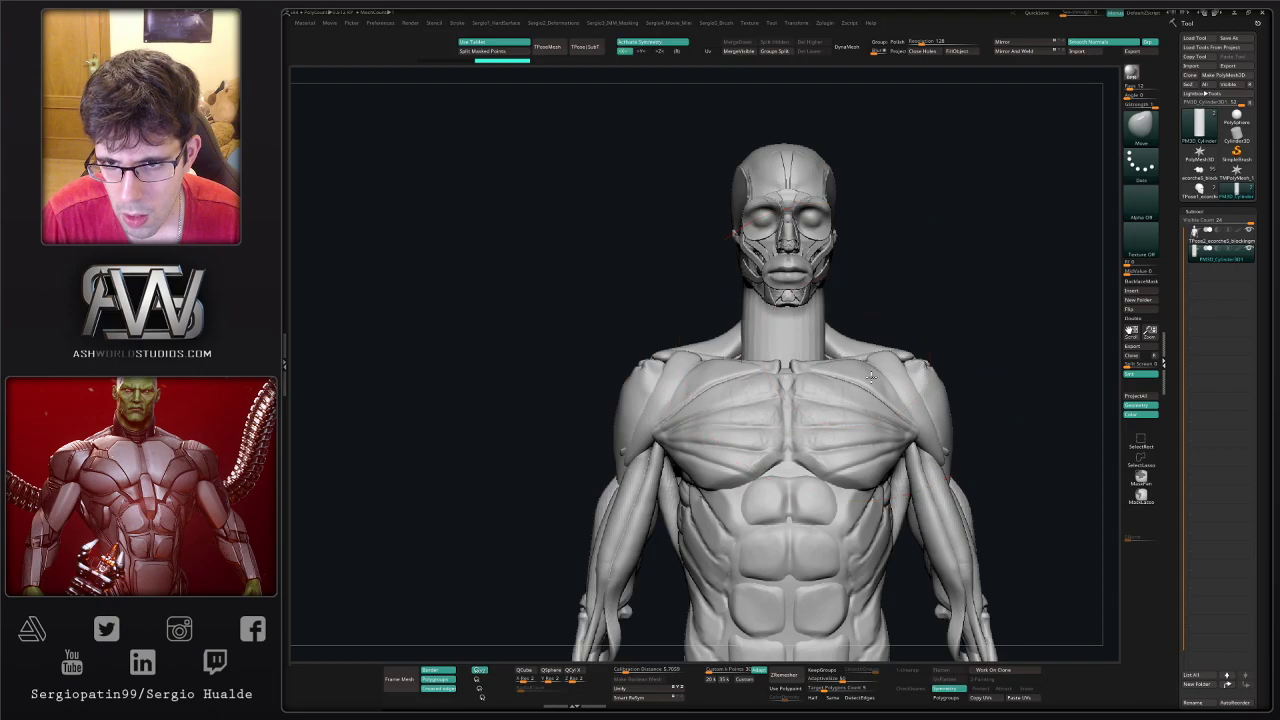
pyautogui.moveTo(889, 378)
pyautogui.mouseDown(button='right')
pyautogui.moveTo(886, 314)
pyautogui.moveTo(843, 314)
pyautogui.mouseUp(button='right')
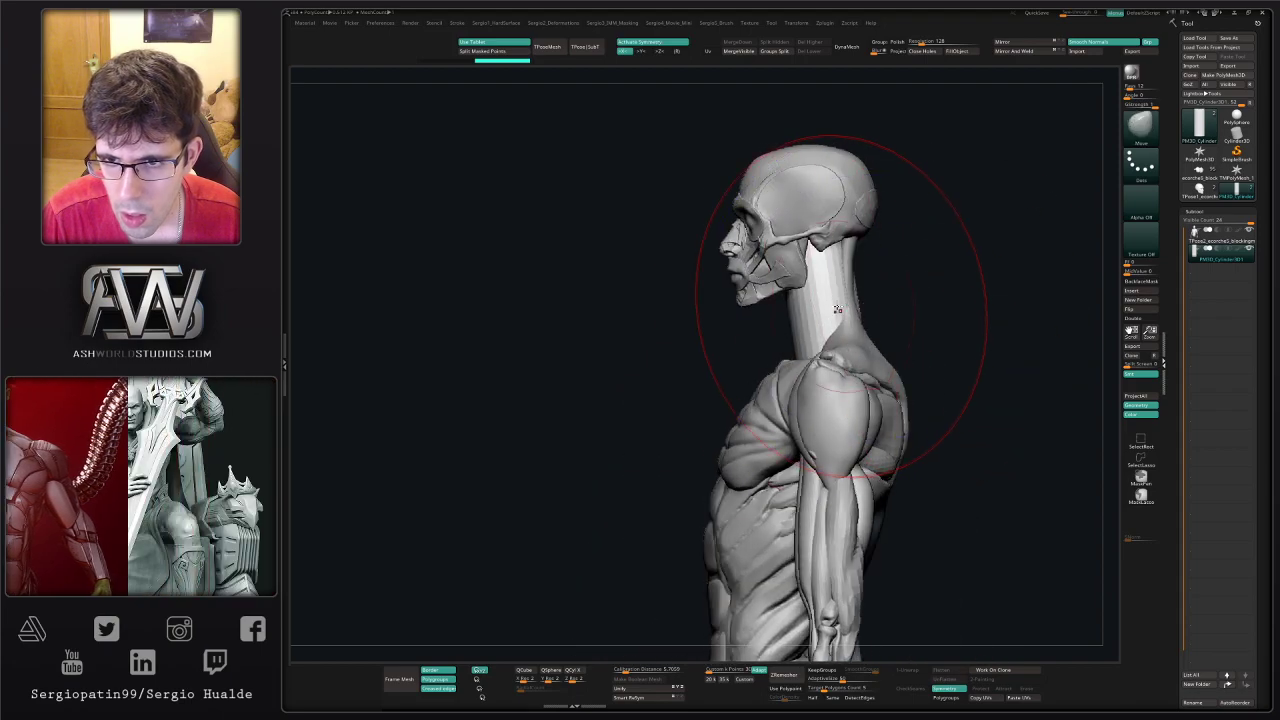
pyautogui.moveTo(790, 332); pyautogui.dragTo(773, 293)
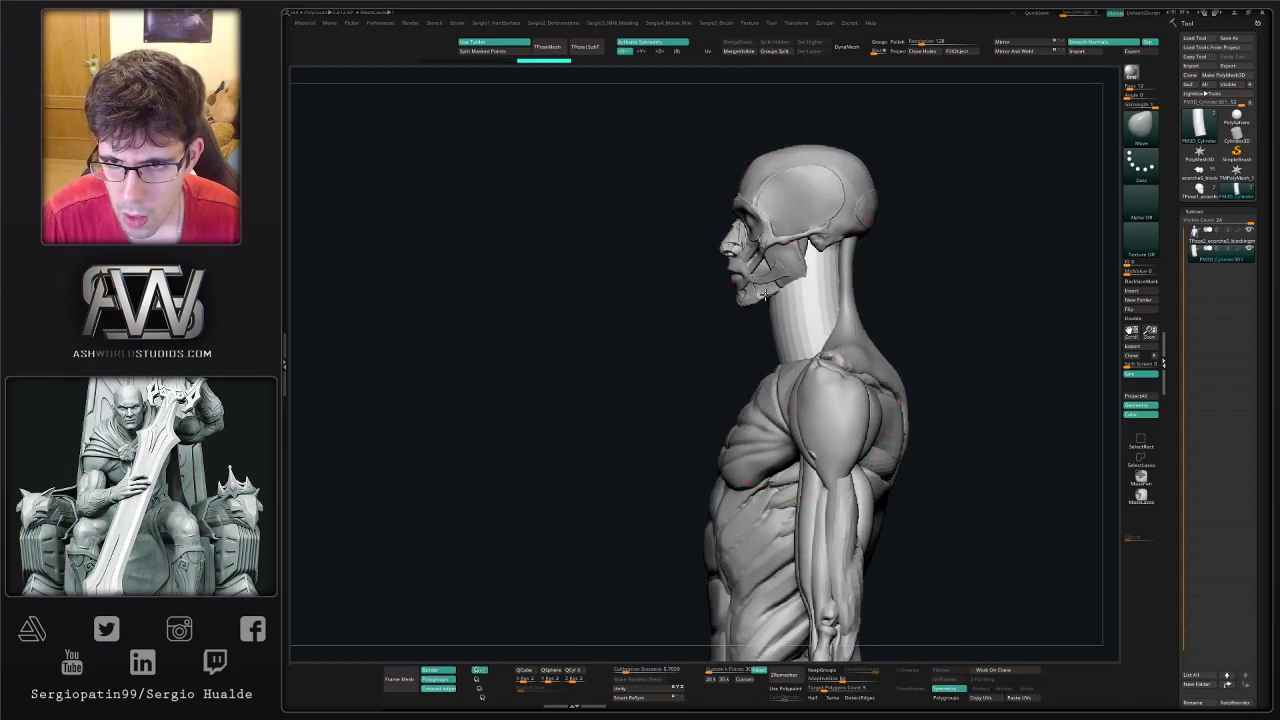
pyautogui.moveTo(778, 323); pyautogui.dragTo(812, 352, button='right')
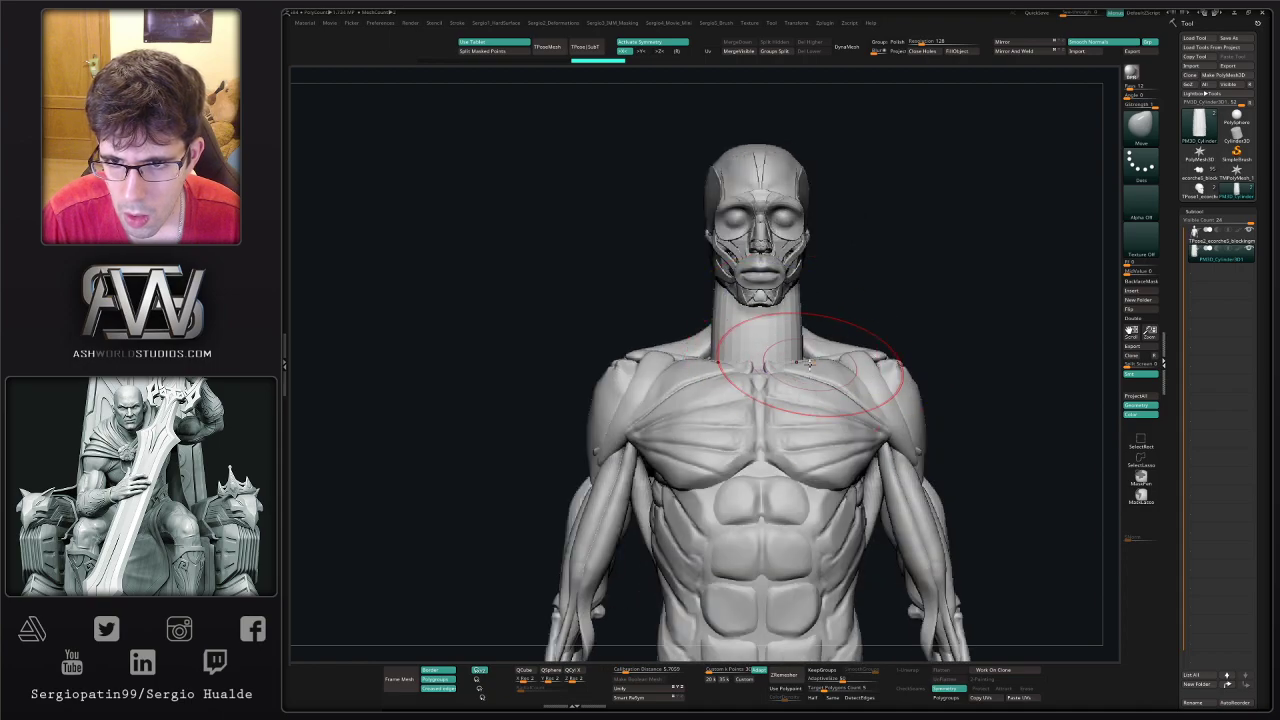
# - Flare the base of the neck cylinder outward toward the shoulders and collarbones with the Move brush
pyautogui.hotkey('alt', 's')
pyautogui.hotkey('alt', 'shift', 's')
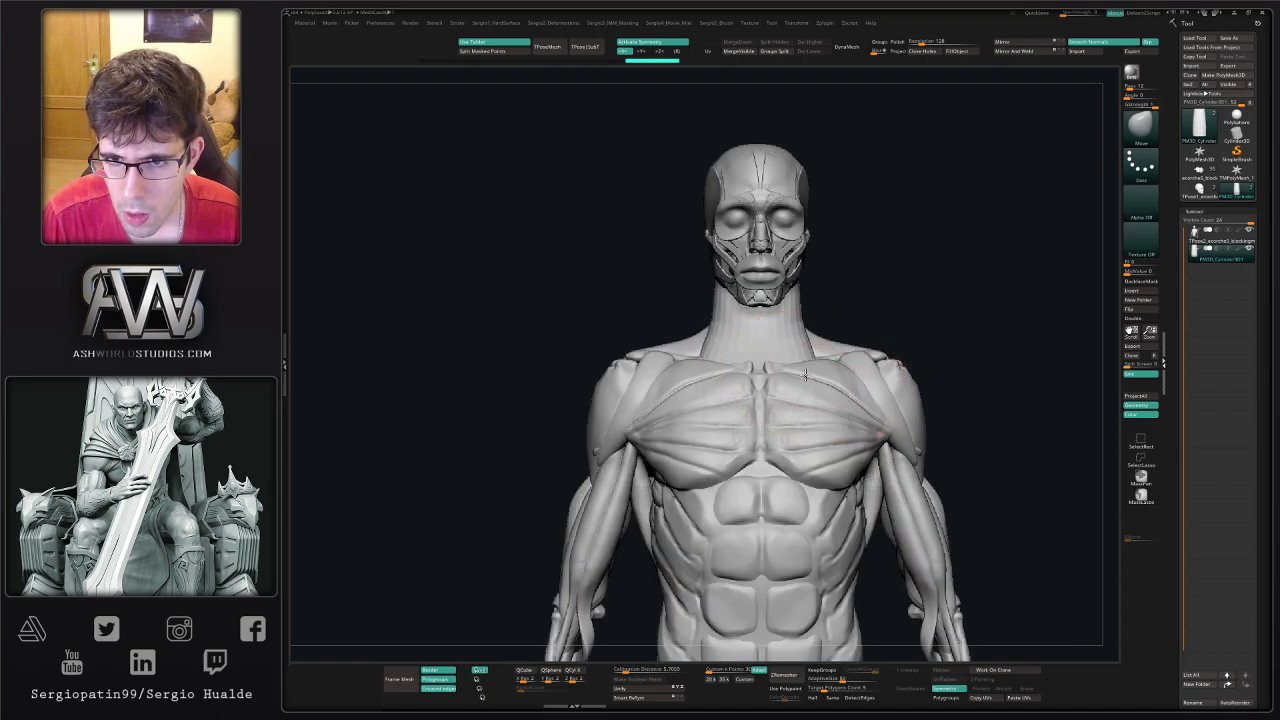
pyautogui.moveTo(796, 358); pyautogui.dragTo(765, 385, button='right')
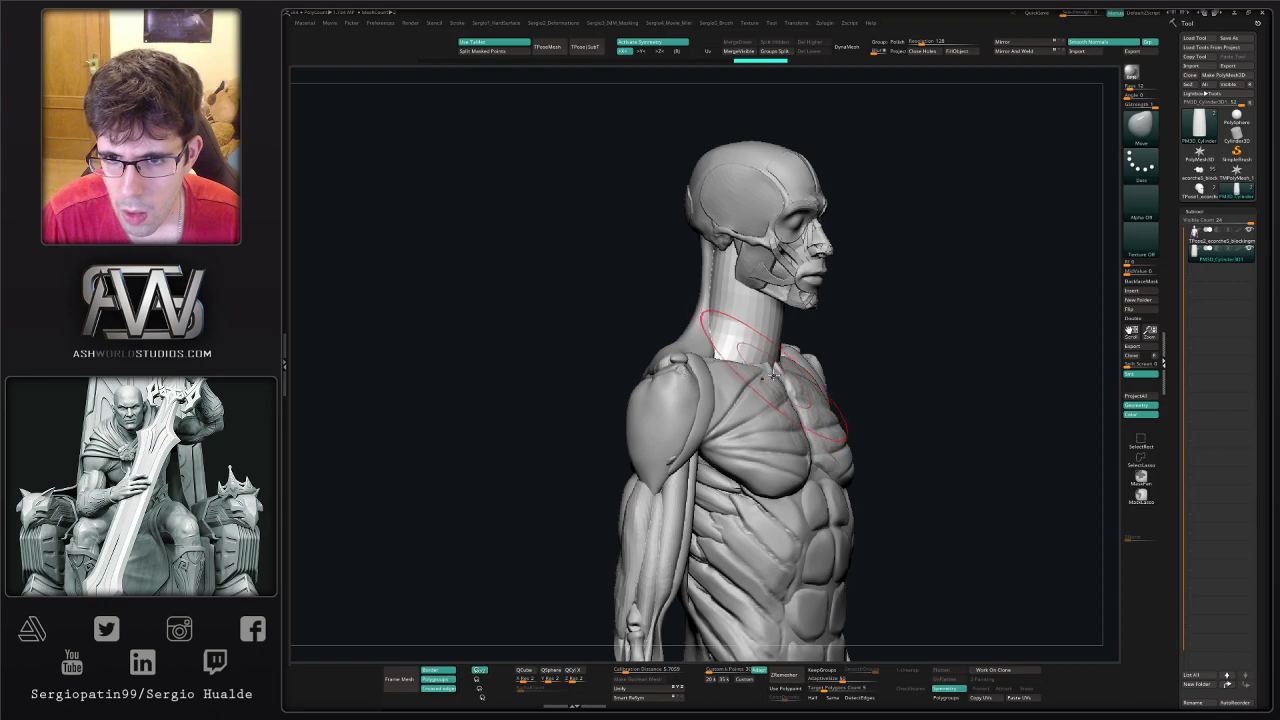
pyautogui.hotkey('alt', 'shift', 's')
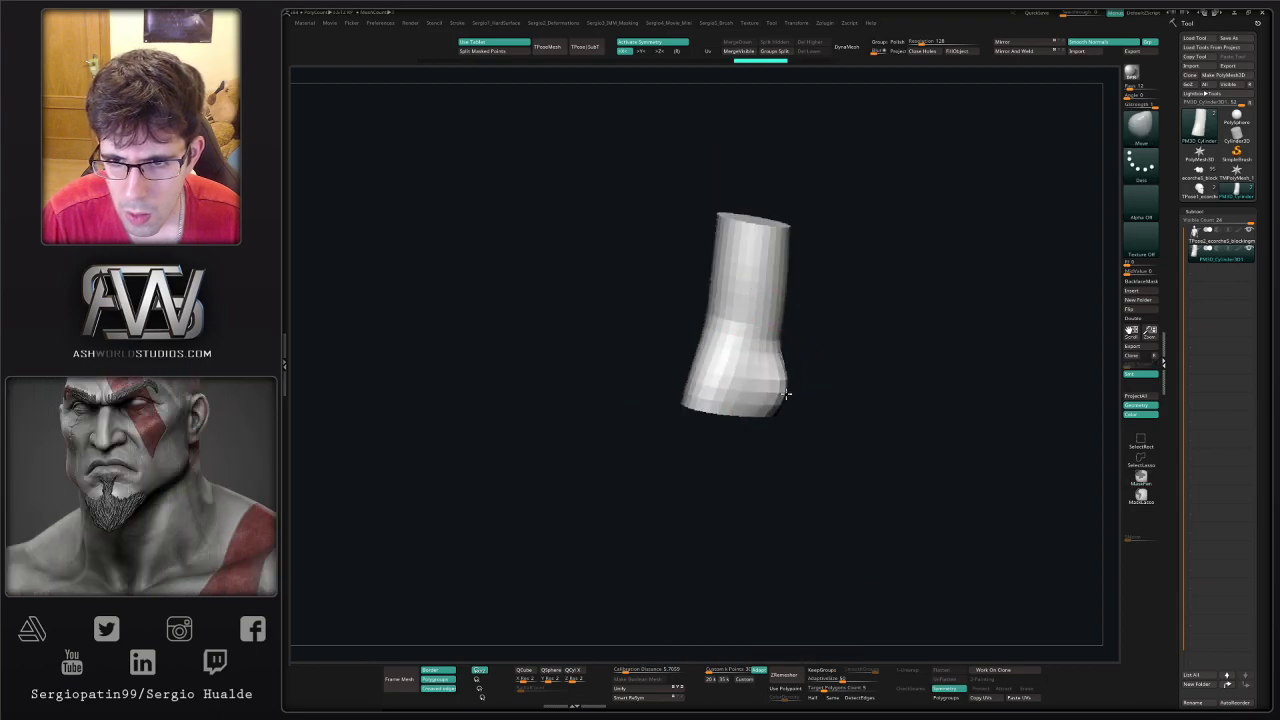
pyautogui.moveTo(776, 362); pyautogui.dragTo(755, 385, button='right')
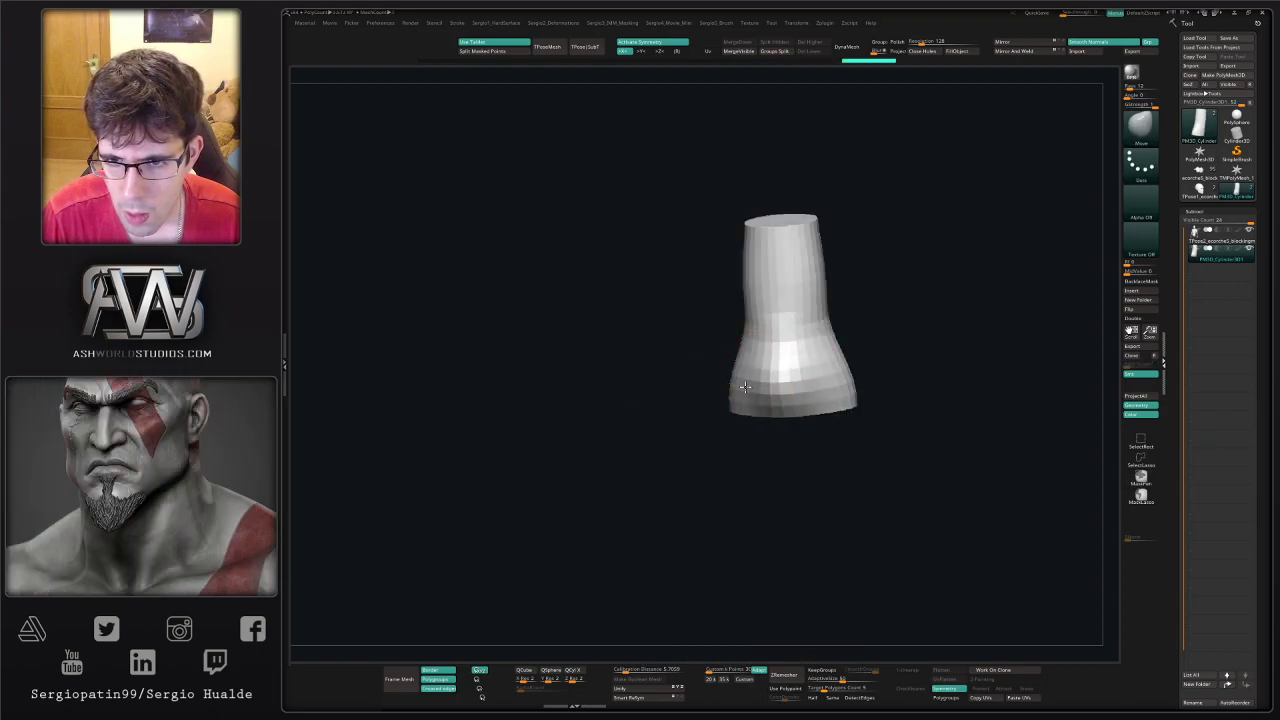
pyautogui.hotkey('alt', 'shift', 's')
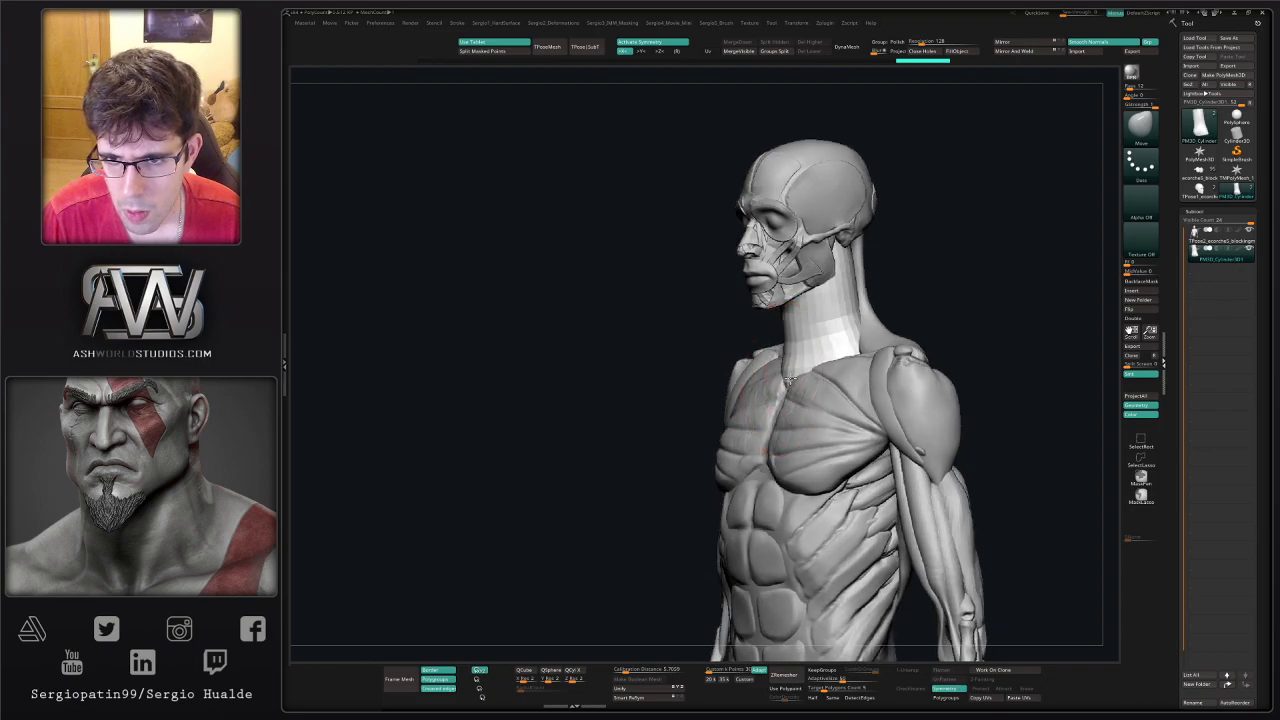
pyautogui.press('ctrl')
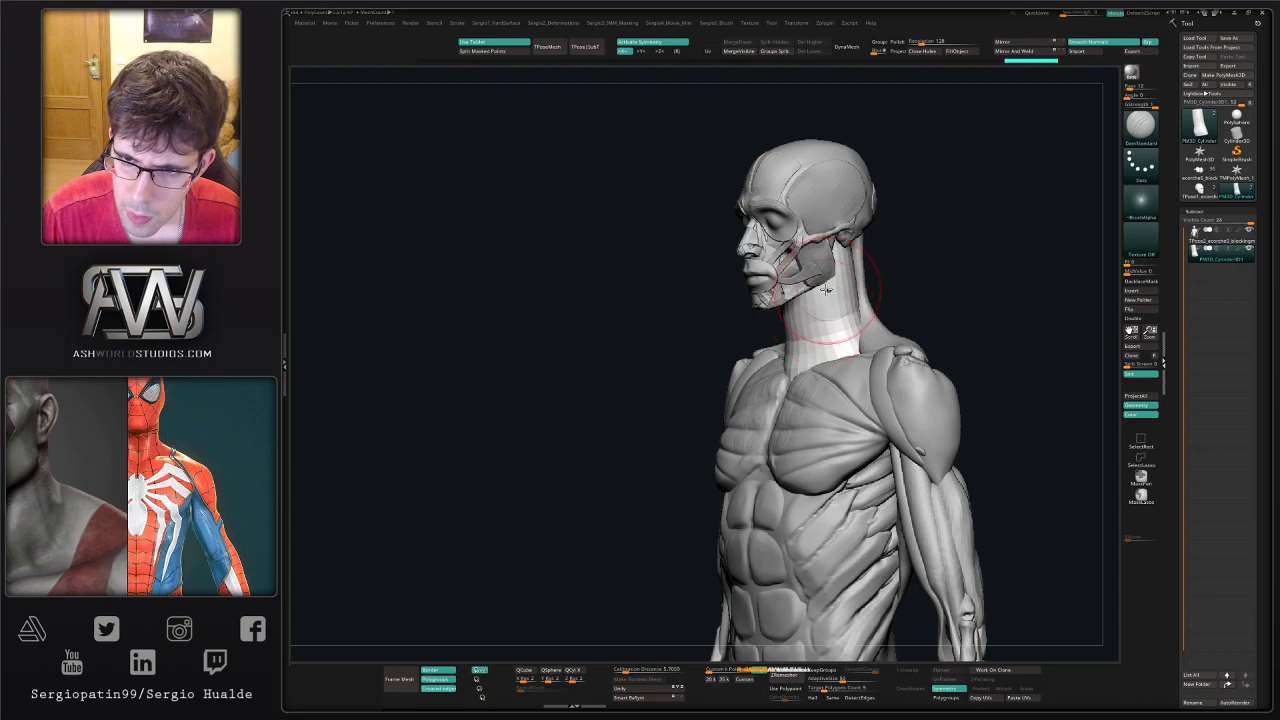
pyautogui.keyDown('ctrl'); pyautogui.moveTo(849, 371); pyautogui.dragTo(800, 340, button='right'); pyautogui.keyUp('ctrl')
pyautogui.moveTo(800, 340); pyautogui.dragTo(854, 375, button='right')
pyautogui.moveTo(900, 372)
pyautogui.mouseDown()
pyautogui.moveTo(917, 371)
pyautogui.moveTo(936, 333)
pyautogui.moveTo(985, 345)
pyautogui.mouseUp()
pyautogui.keyDown('ctrl'); pyautogui.moveTo(815, 345); pyautogui.dragTo(857, 379, button='right'); pyautogui.keyUp('ctrl')
pyautogui.moveTo(855, 380)
pyautogui.mouseDown()
pyautogui.moveTo(942, 388)
pyautogui.moveTo(906, 391)
pyautogui.moveTo(963, 331)
pyautogui.mouseUp()
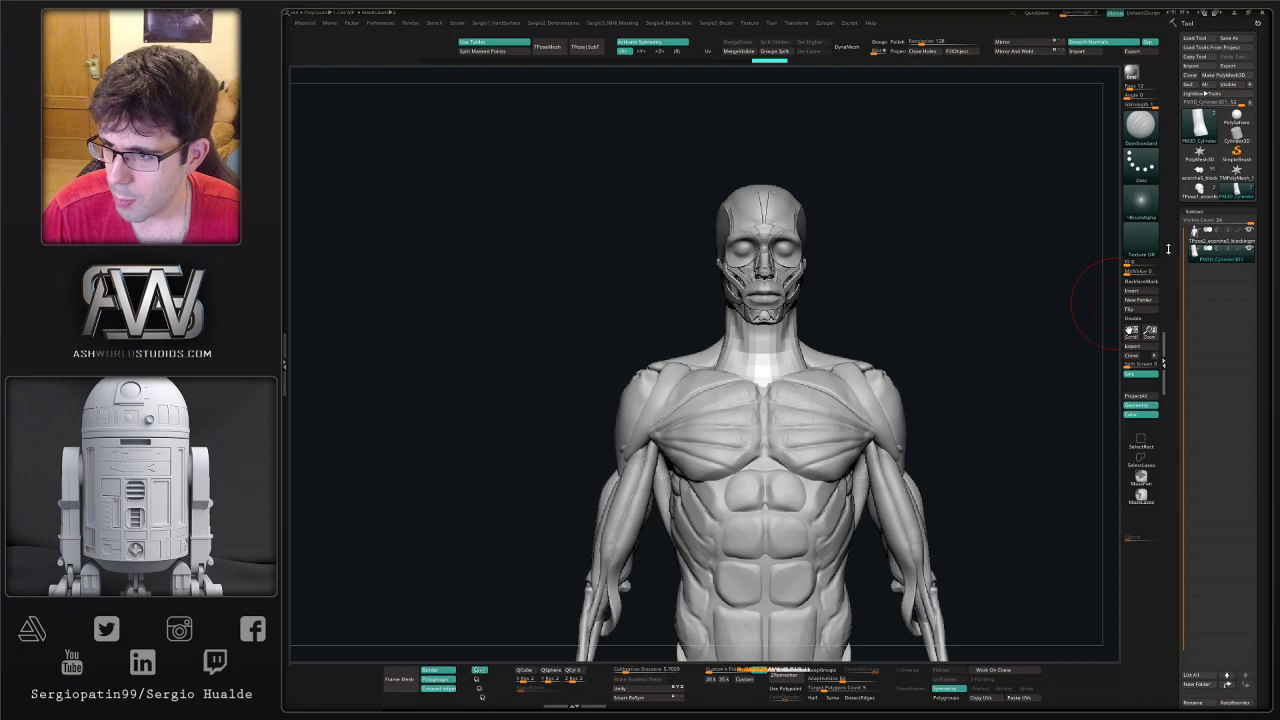
# - Switch to the original anatomical figure with subtool folders and insert the shaped neck cylinder into it
pyautogui.click(1201, 192)
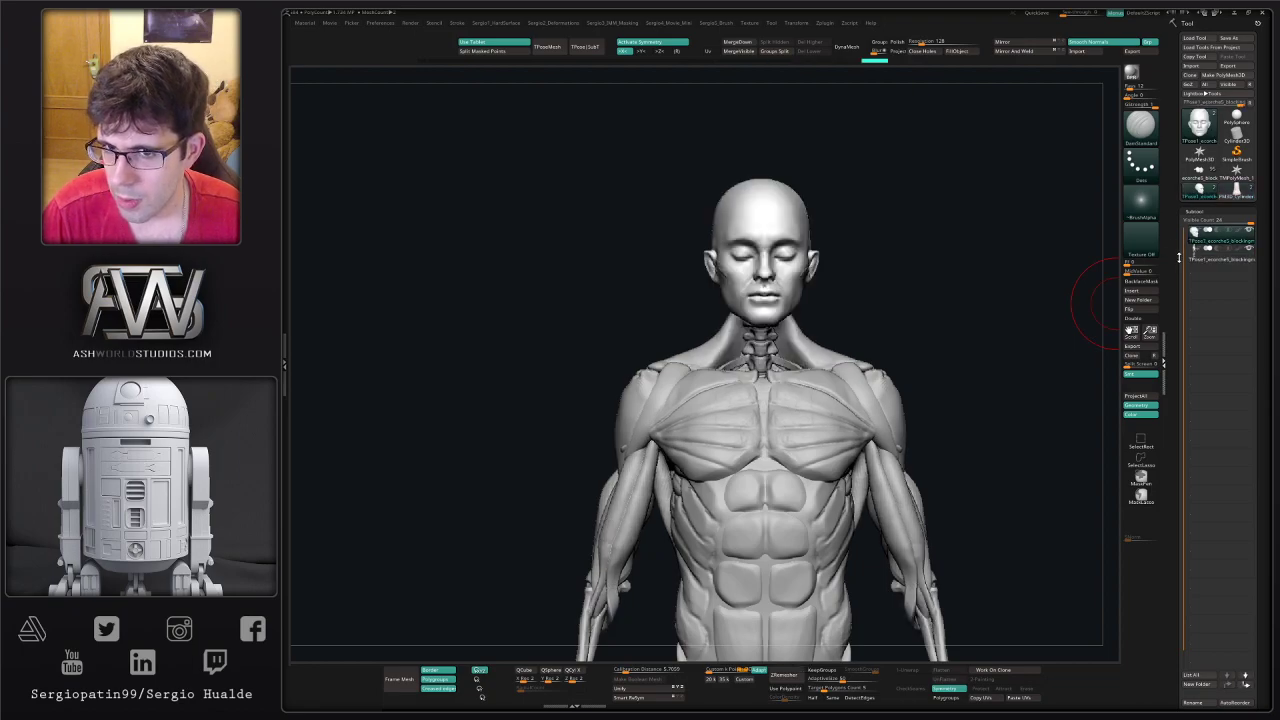
pyautogui.click(1200, 187)
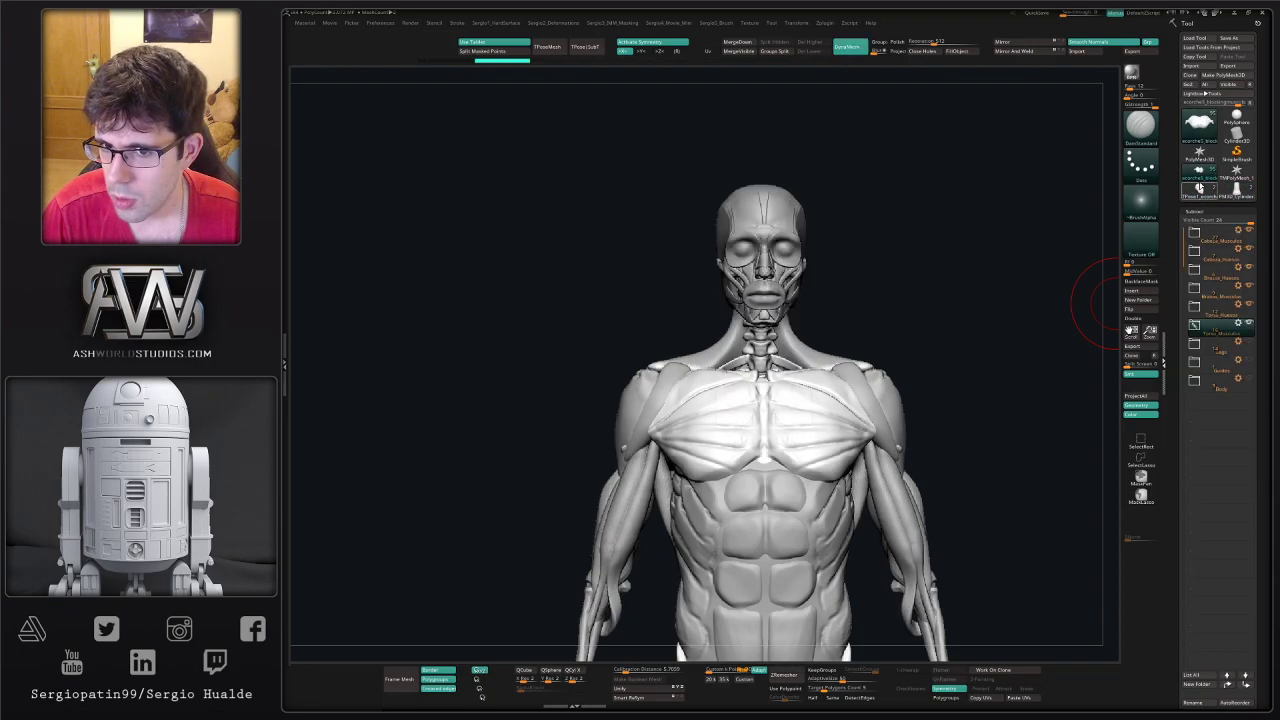
pyautogui.click(1144, 292)
pyautogui.click(1052, 313)
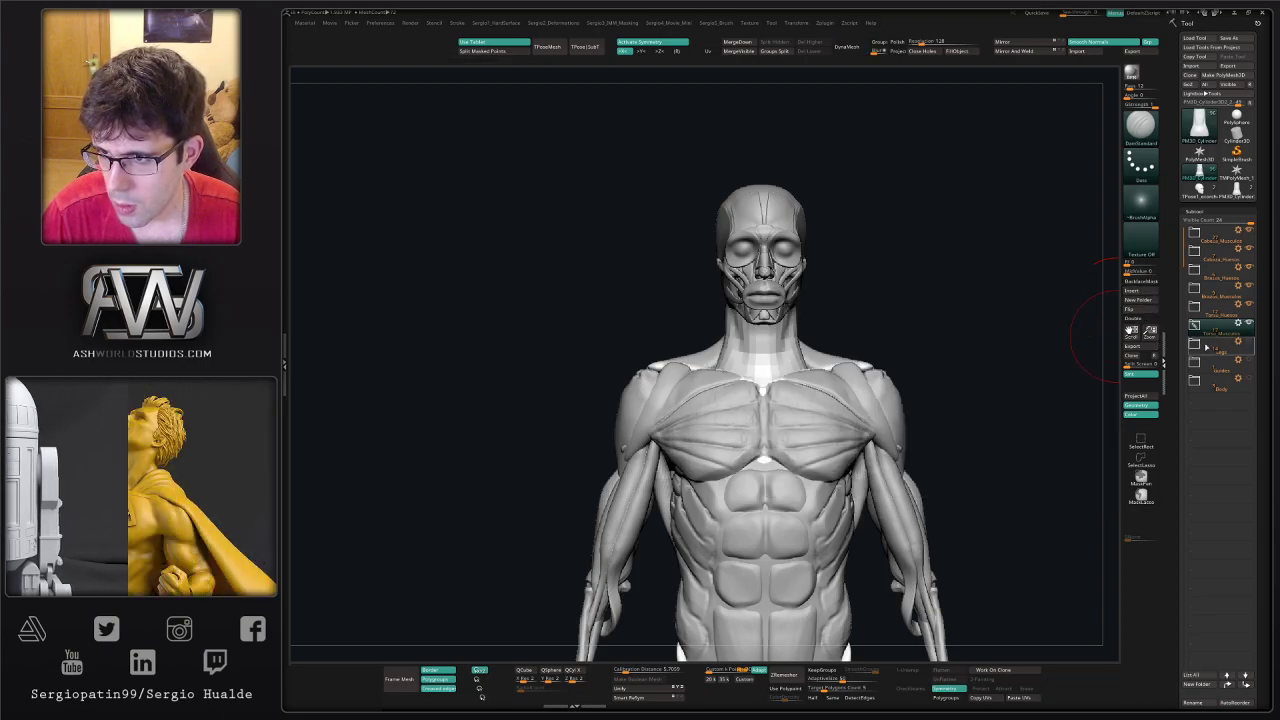
# - Move the inserted neck cylinder out of the torso muscles folder into the arm bones folder
pyautogui.moveTo(1208, 396)
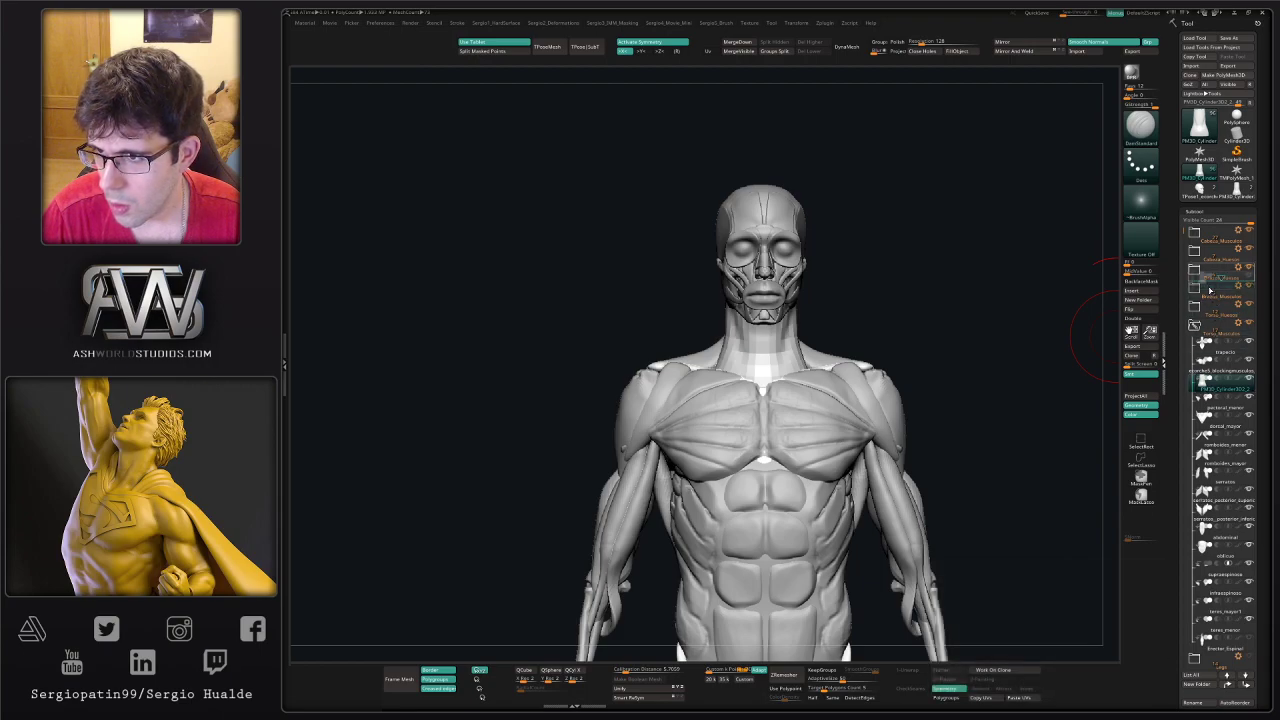
pyautogui.moveTo(1208, 290); pyautogui.dragTo(1205, 305)
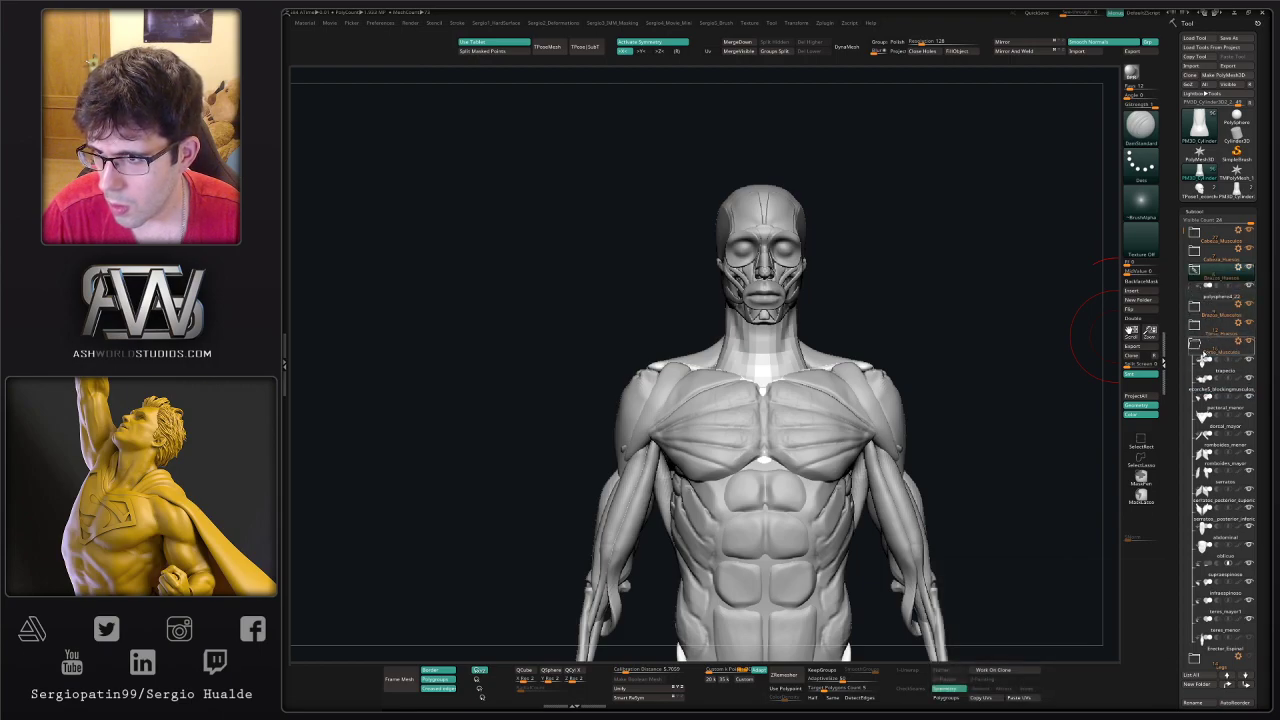
pyautogui.click(1199, 350)
pyautogui.moveTo(1210, 296)
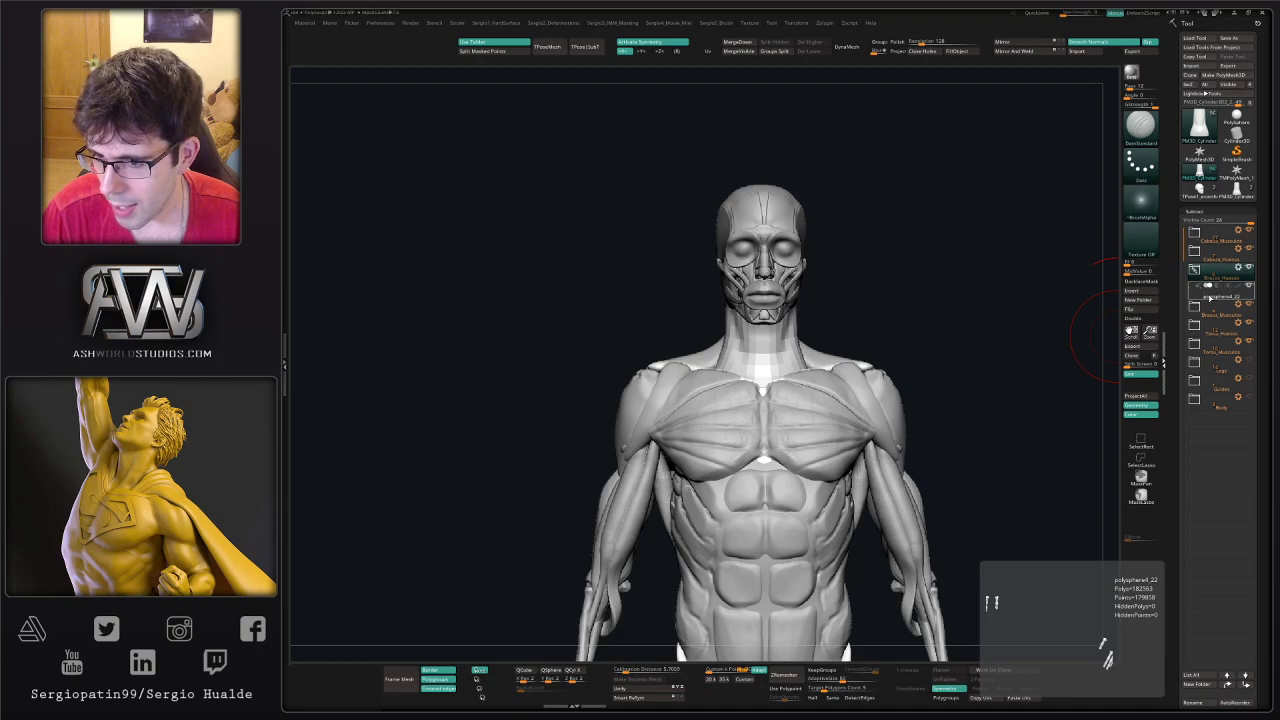
pyautogui.click(1195, 270)
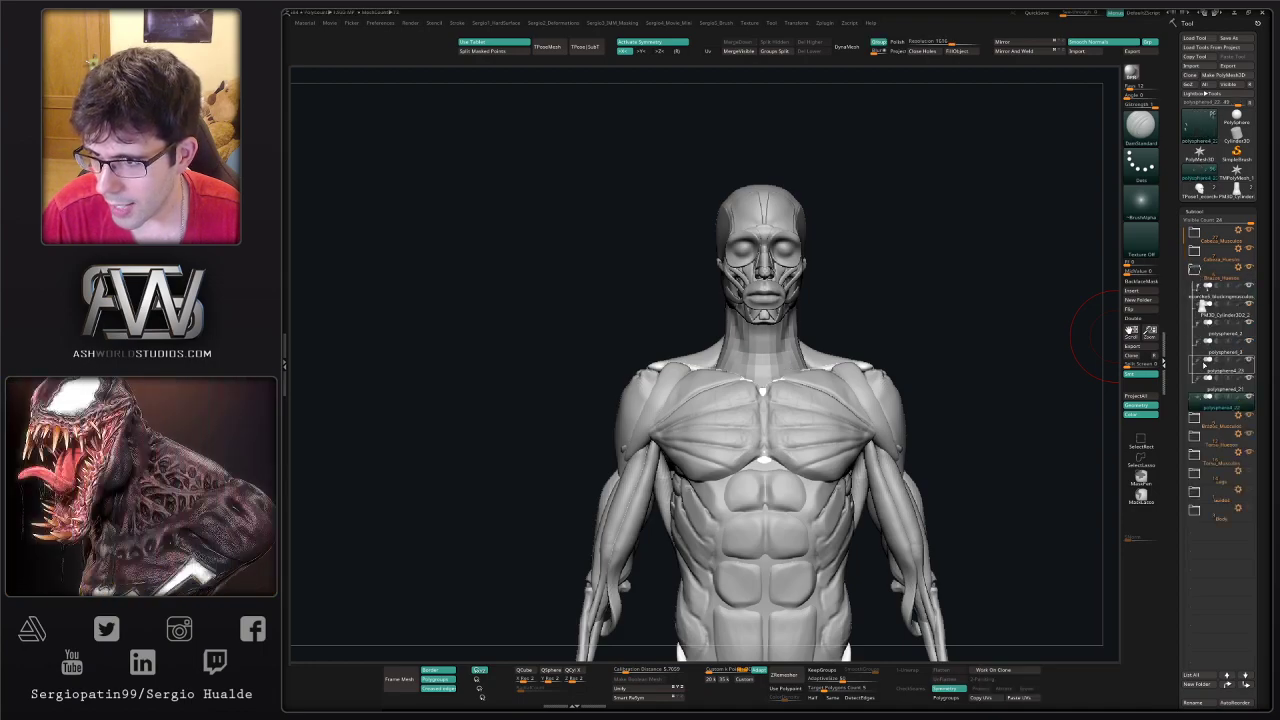
# - Isolate and select the neck cylinder, move it into the head bones folder, and show the whole figure again
pyautogui.moveTo(1206, 392)
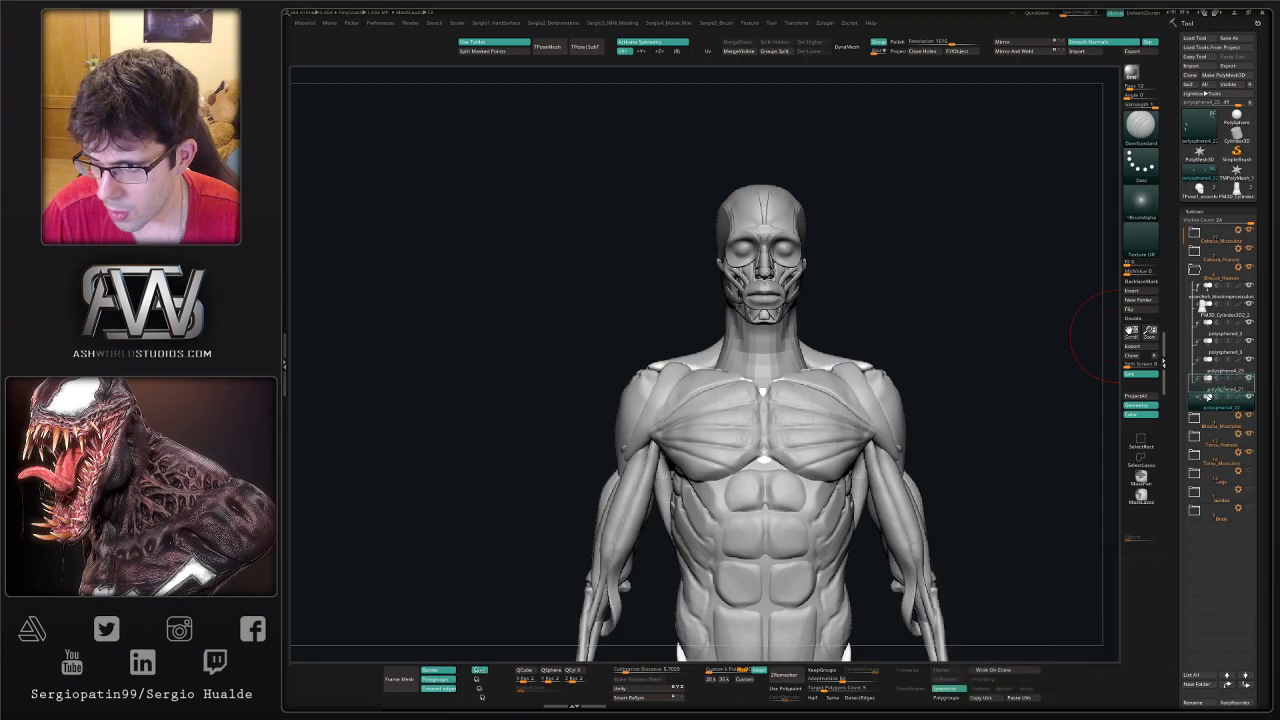
pyautogui.keyDown('alt'); pyautogui.moveTo(1062, 420); pyautogui.dragTo(1104, 201); pyautogui.keyUp('alt')
pyautogui.hotkey('alt', 's')
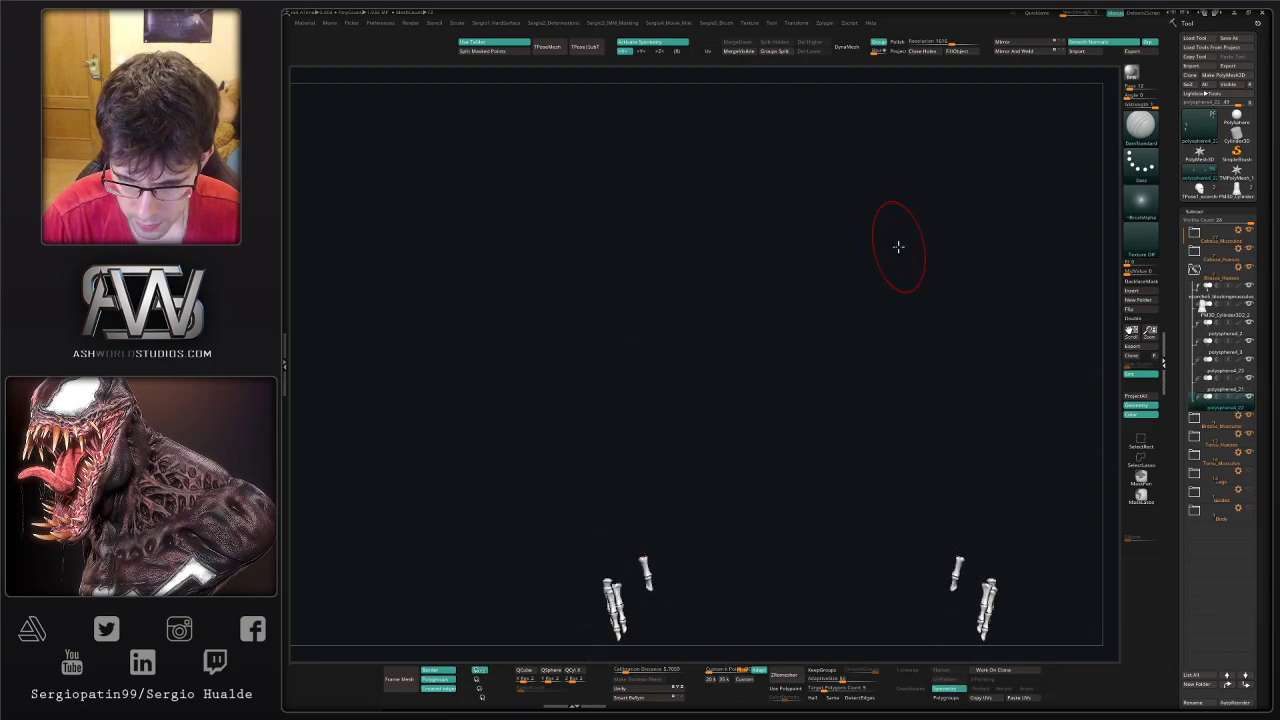
pyautogui.press('Up')
pyautogui.press('Up')
pyautogui.press('Up')
pyautogui.press('Up')
pyautogui.press('Up')
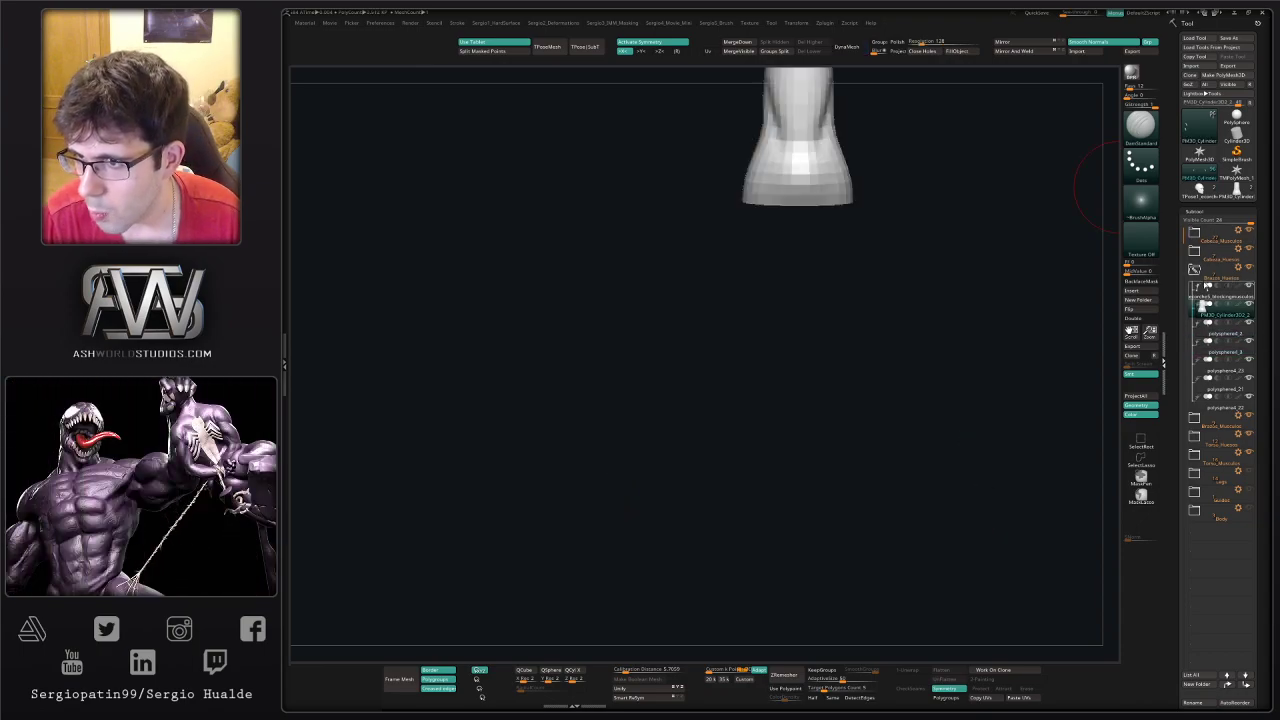
pyautogui.click(1205, 260)
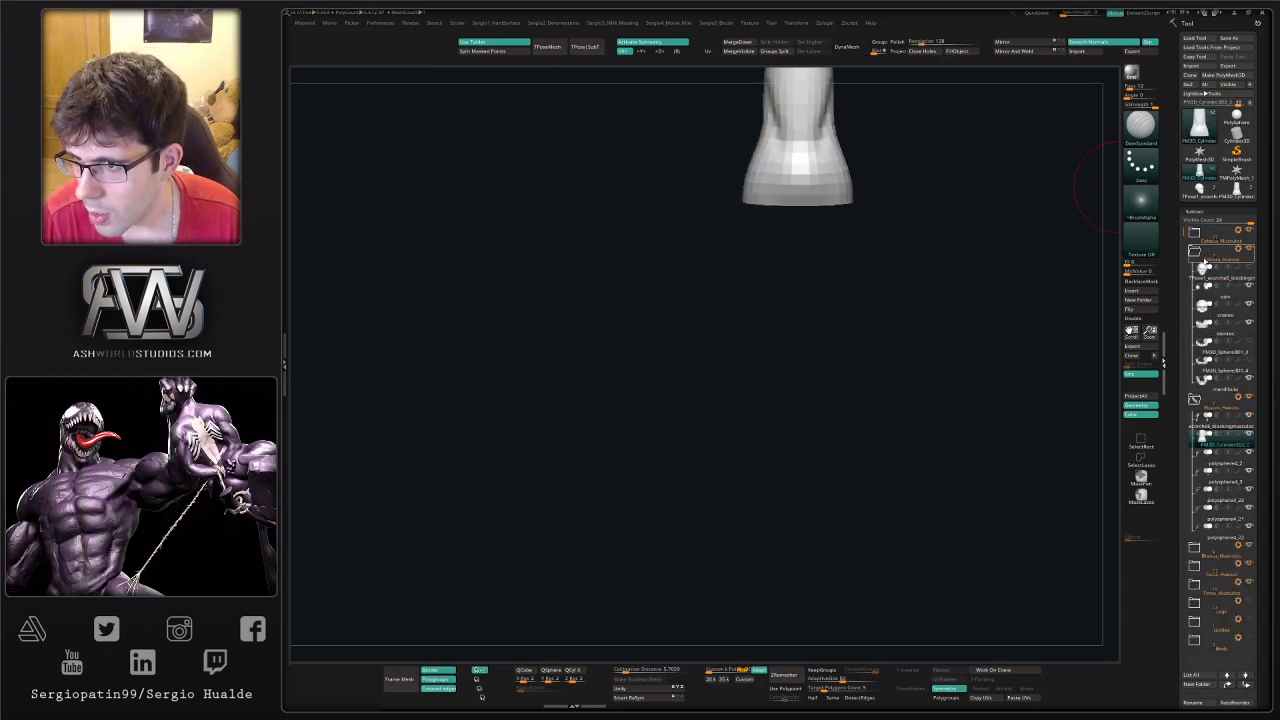
pyautogui.moveTo(1210, 433); pyautogui.dragTo(1212, 396)
pyautogui.click(1196, 427)
pyautogui.hotkey('alt', 's')
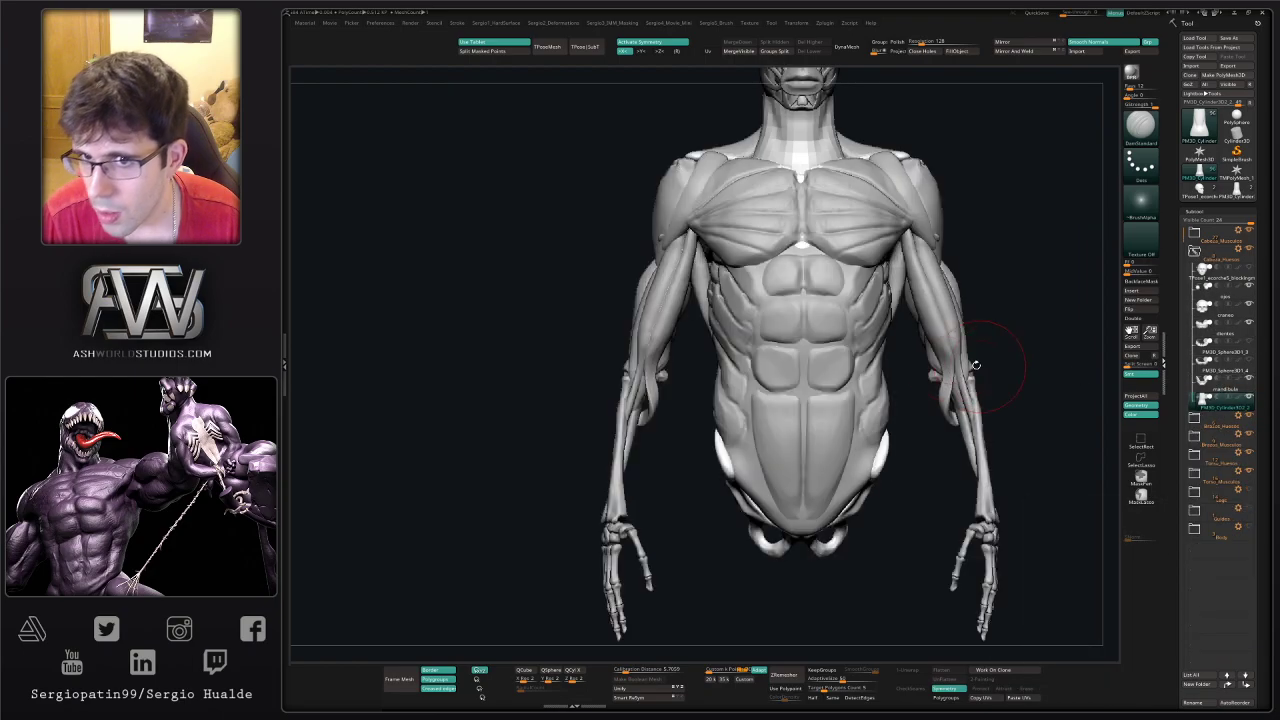
# - Adjust the base of the neck near the collarbone with the Move brush
pyautogui.keyDown('ctrl'); pyautogui.moveTo(970, 362); pyautogui.dragTo(863, 430, button='right'); pyautogui.keyUp('ctrl')
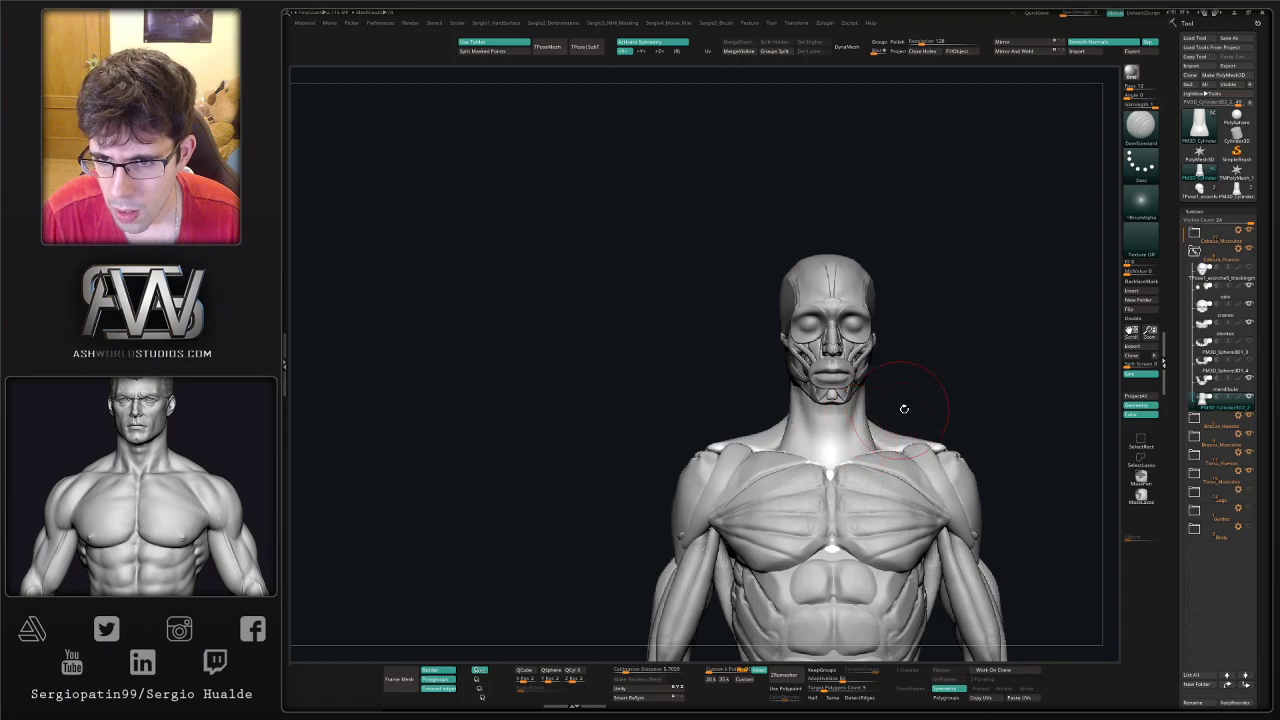
pyautogui.press('b')
pyautogui.press('m')
pyautogui.press('v')
pyautogui.moveTo(876, 449); pyautogui.dragTo(868, 456)
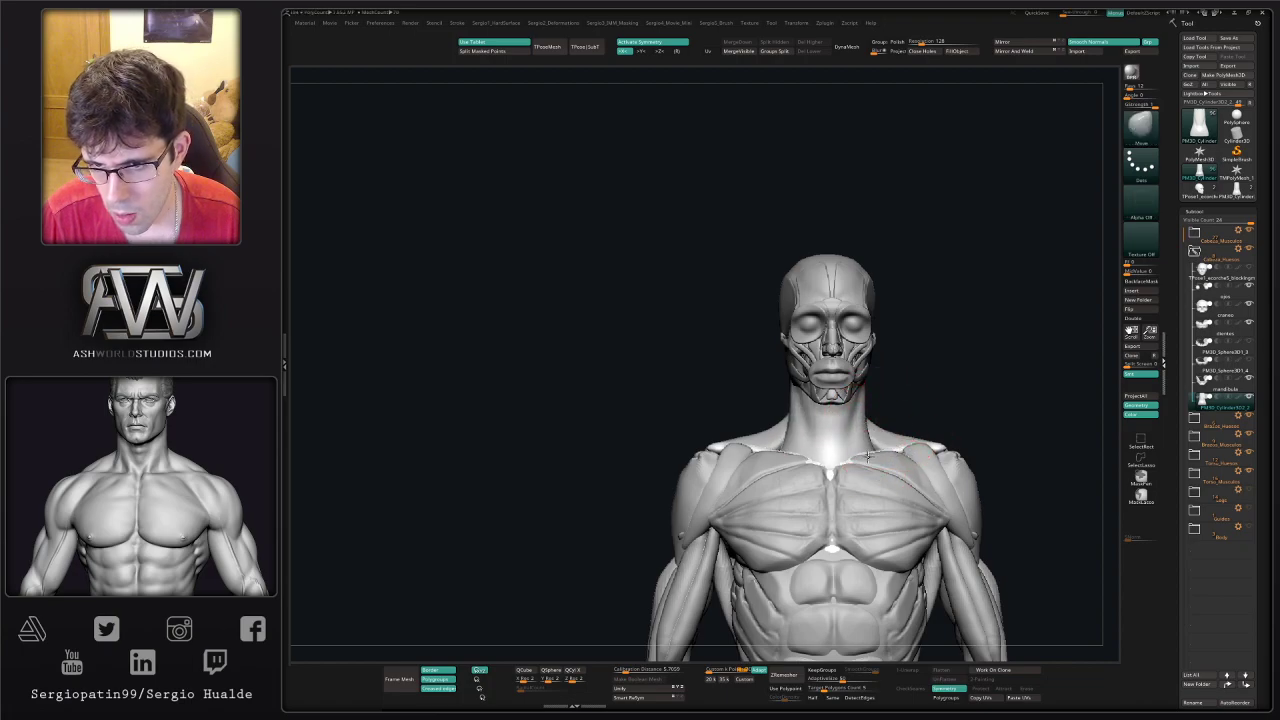
# - Hide the torso muscles folder to expose the rib cage and place the head muscles folder below the head bones folder
pyautogui.moveTo(877, 457); pyautogui.dragTo(881, 453, button='right')
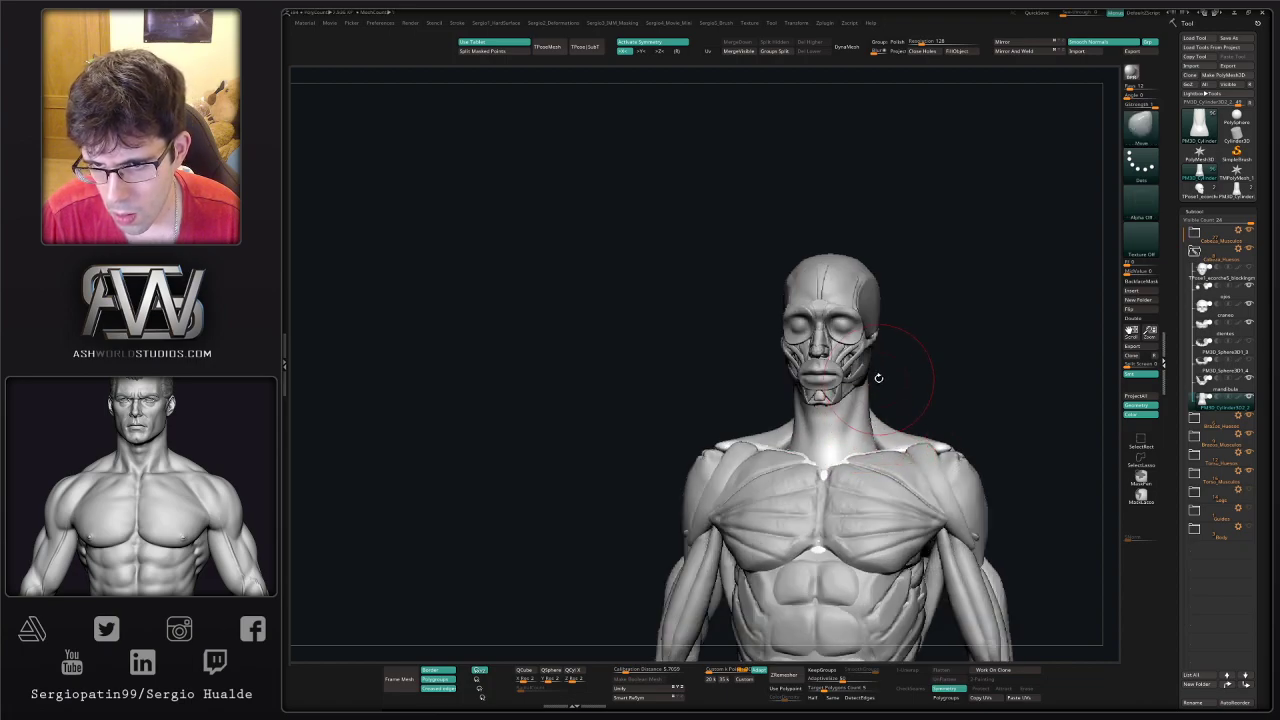
pyautogui.moveTo(904, 368); pyautogui.dragTo(865, 375, button='right')
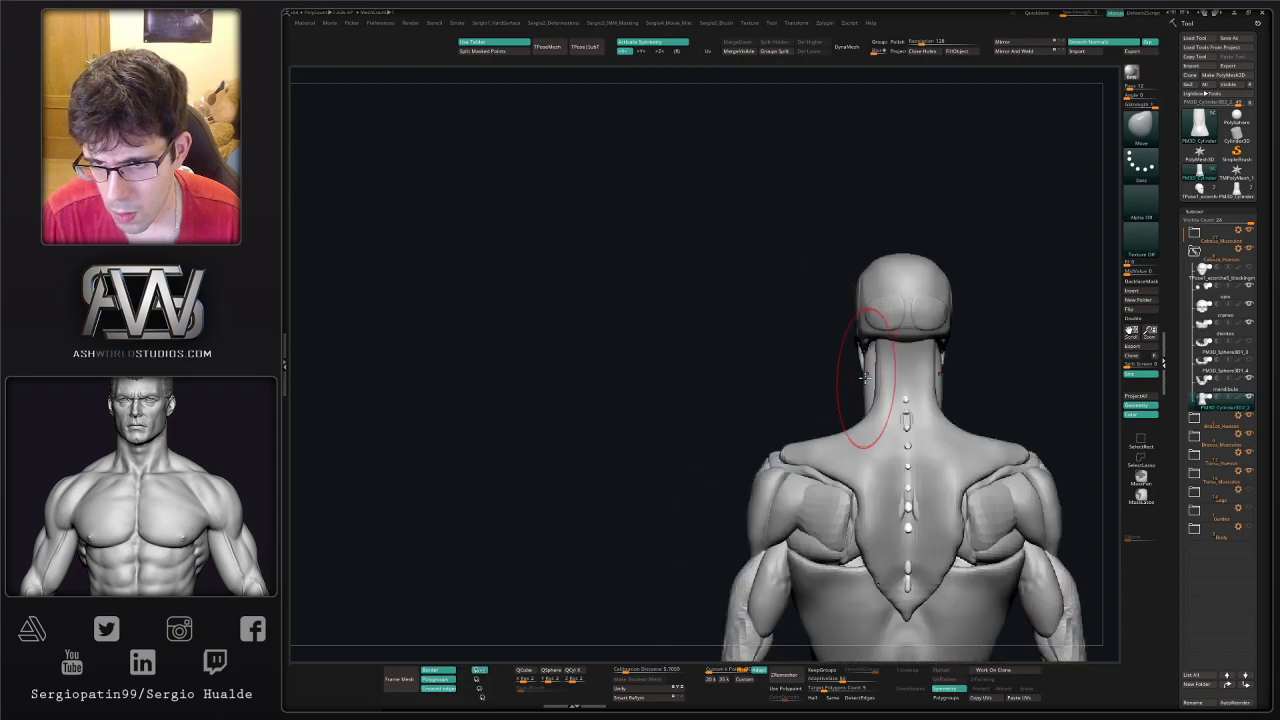
pyautogui.moveTo(864, 421)
pyautogui.mouseDown(button='right')
pyautogui.moveTo(931, 389)
pyautogui.moveTo(877, 333)
pyautogui.moveTo(823, 346)
pyautogui.moveTo(824, 430)
pyautogui.moveTo(880, 357)
pyautogui.moveTo(929, 329)
pyautogui.moveTo(904, 374)
pyautogui.moveTo(862, 380)
pyautogui.moveTo(909, 357)
pyautogui.moveTo(940, 362)
pyautogui.mouseUp(button='right')
pyautogui.moveTo(879, 354); pyautogui.dragTo(753, 376)
pyautogui.moveTo(753, 376); pyautogui.dragTo(757, 615, button='right')
pyautogui.keyDown('alt'); pyautogui.moveTo(757, 615); pyautogui.dragTo(733, 401, button='right'); pyautogui.keyUp('alt')
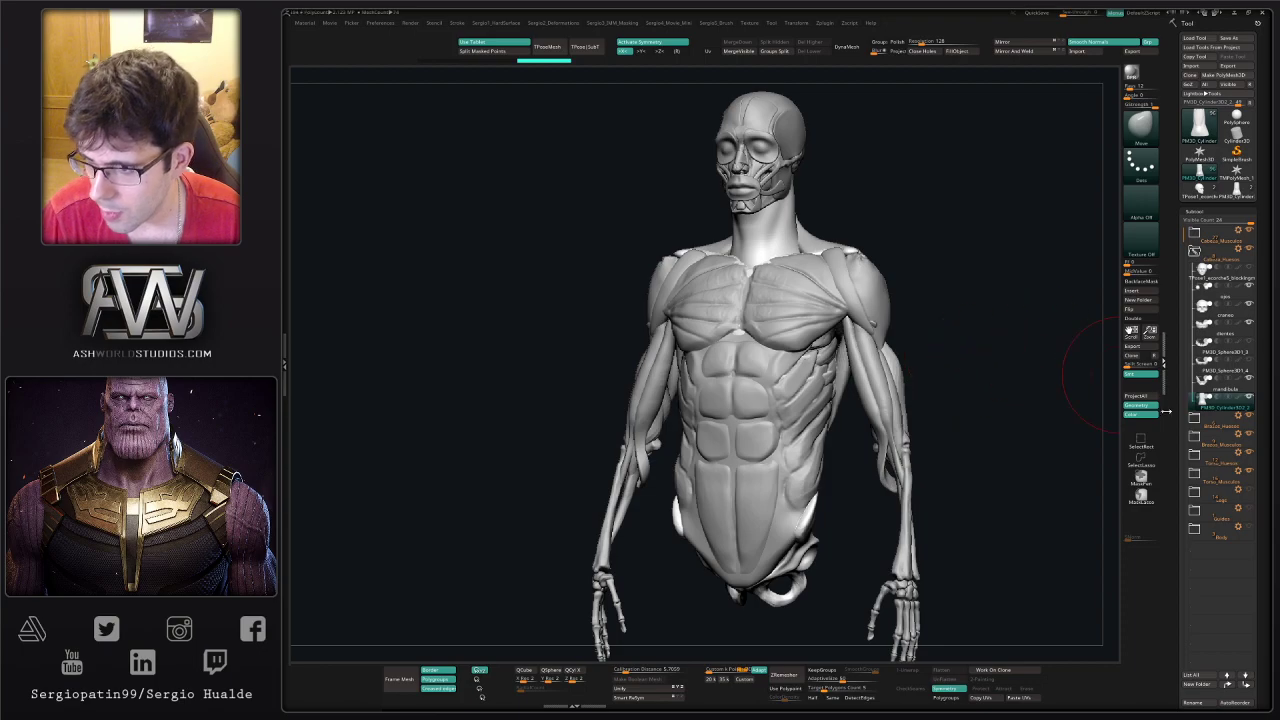
pyautogui.moveTo(1249, 452)
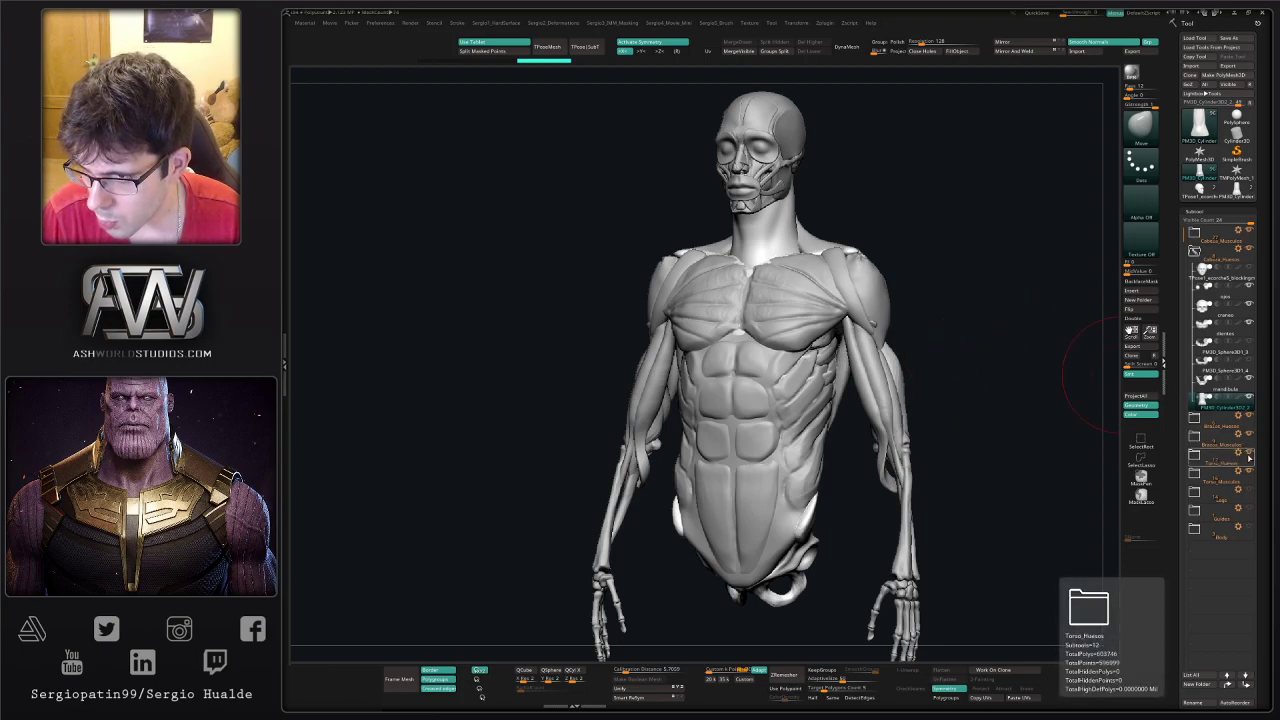
pyautogui.moveTo(1248, 430)
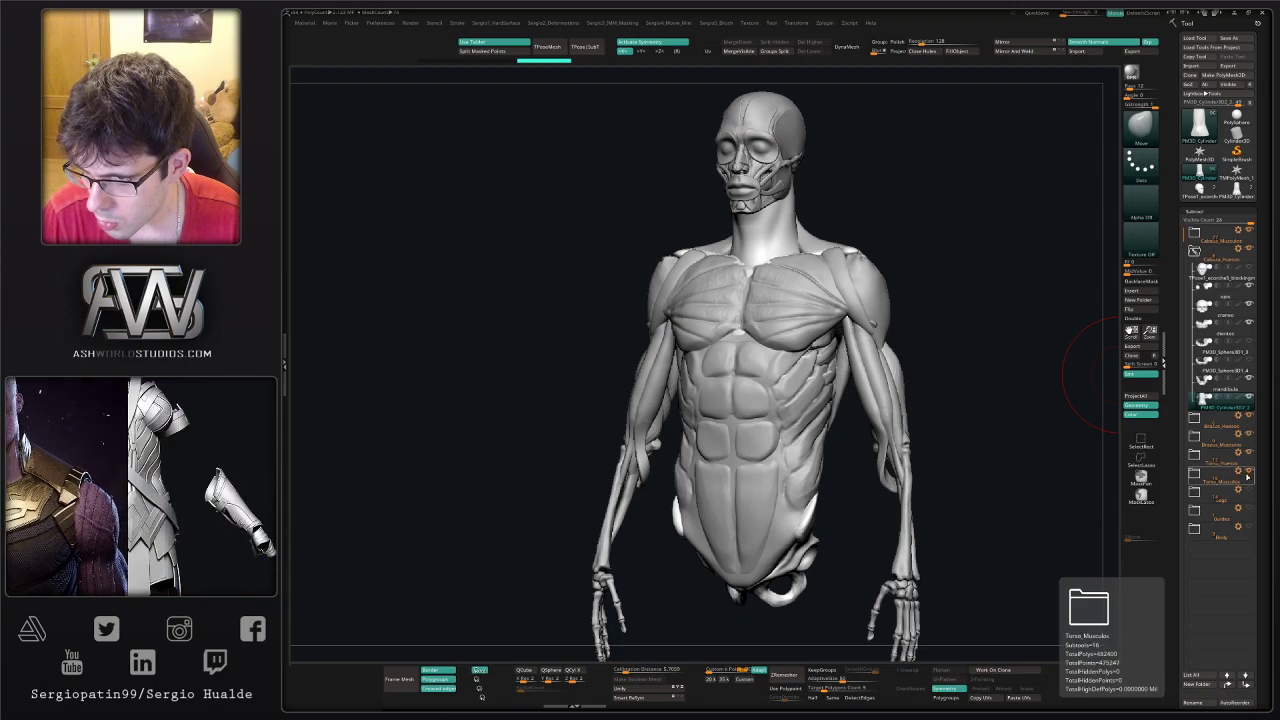
pyautogui.click(1249, 474)
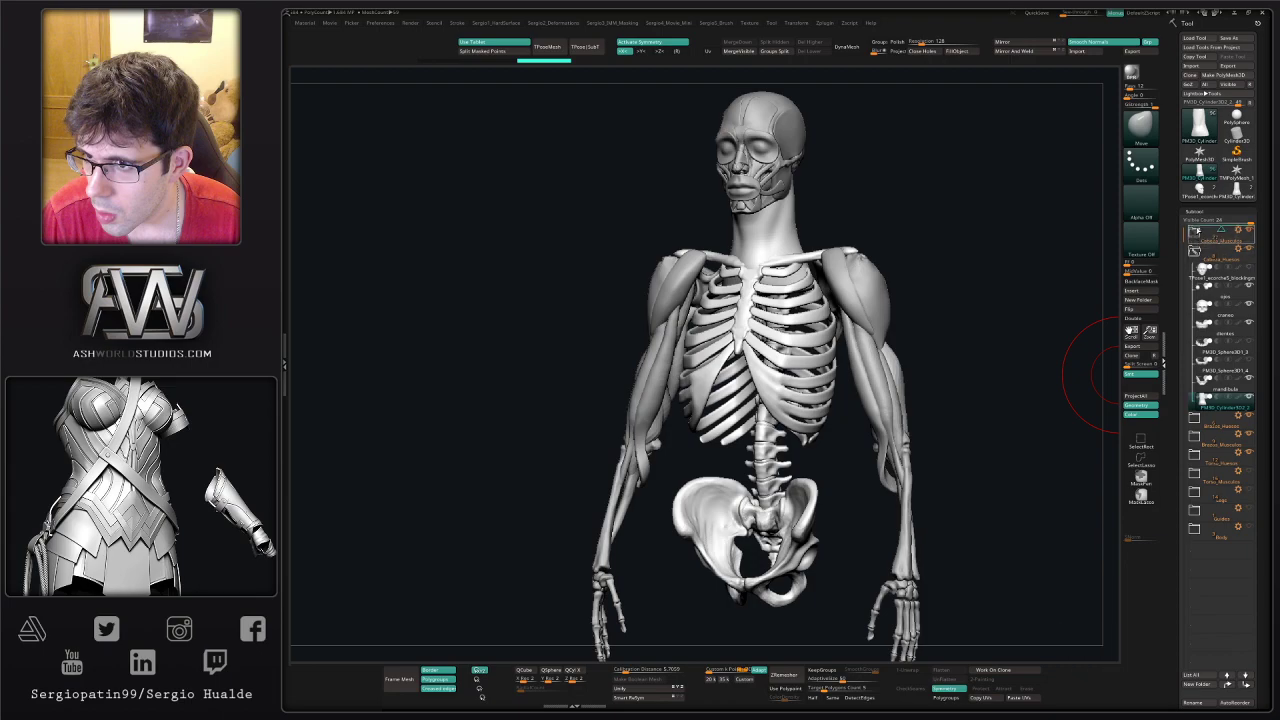
pyautogui.click(1195, 231)
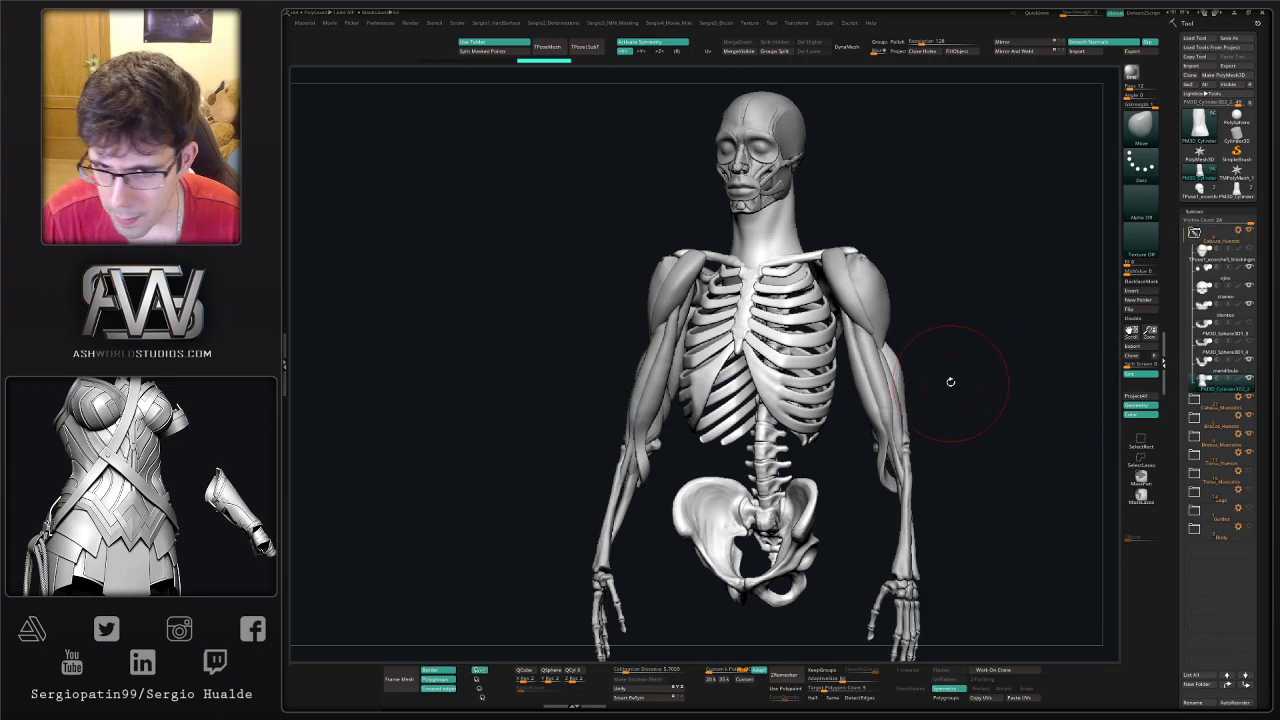
pyautogui.moveTo(950, 381); pyautogui.dragTo(952, 380)
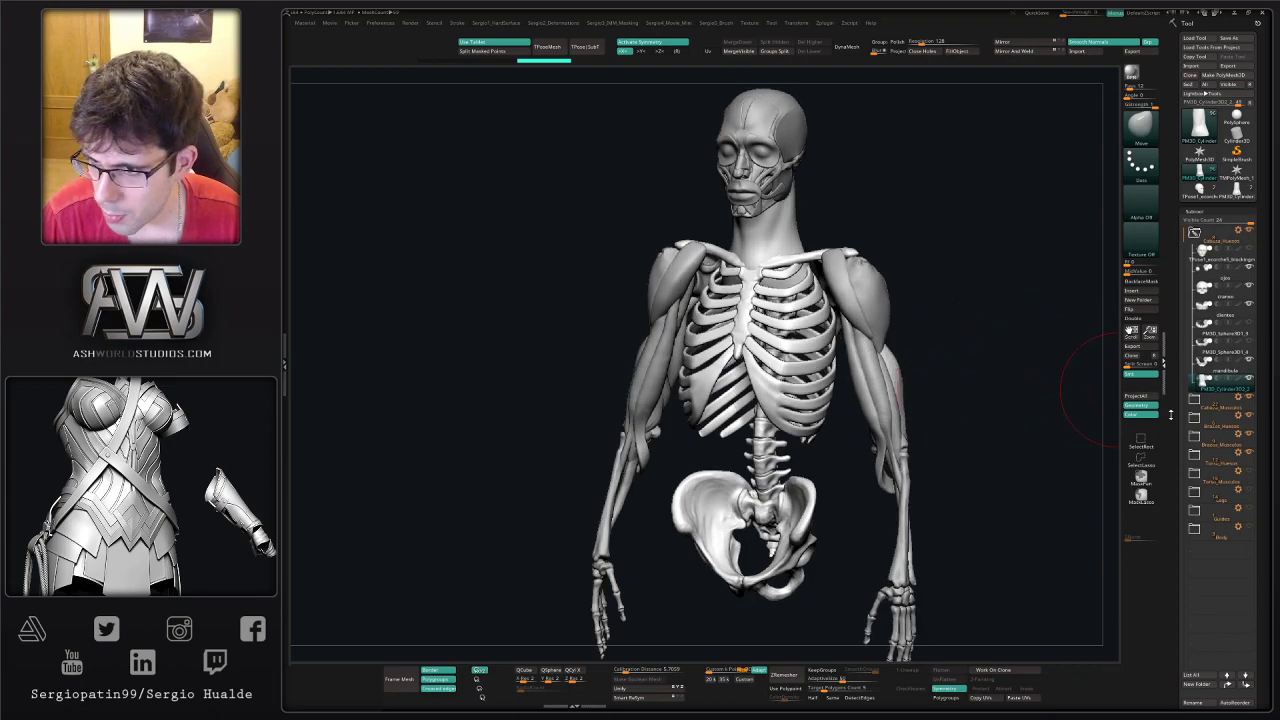
# - Show the full body volume from the body folder, move it out below the folder, and collapse the folder
pyautogui.click(1195, 529)
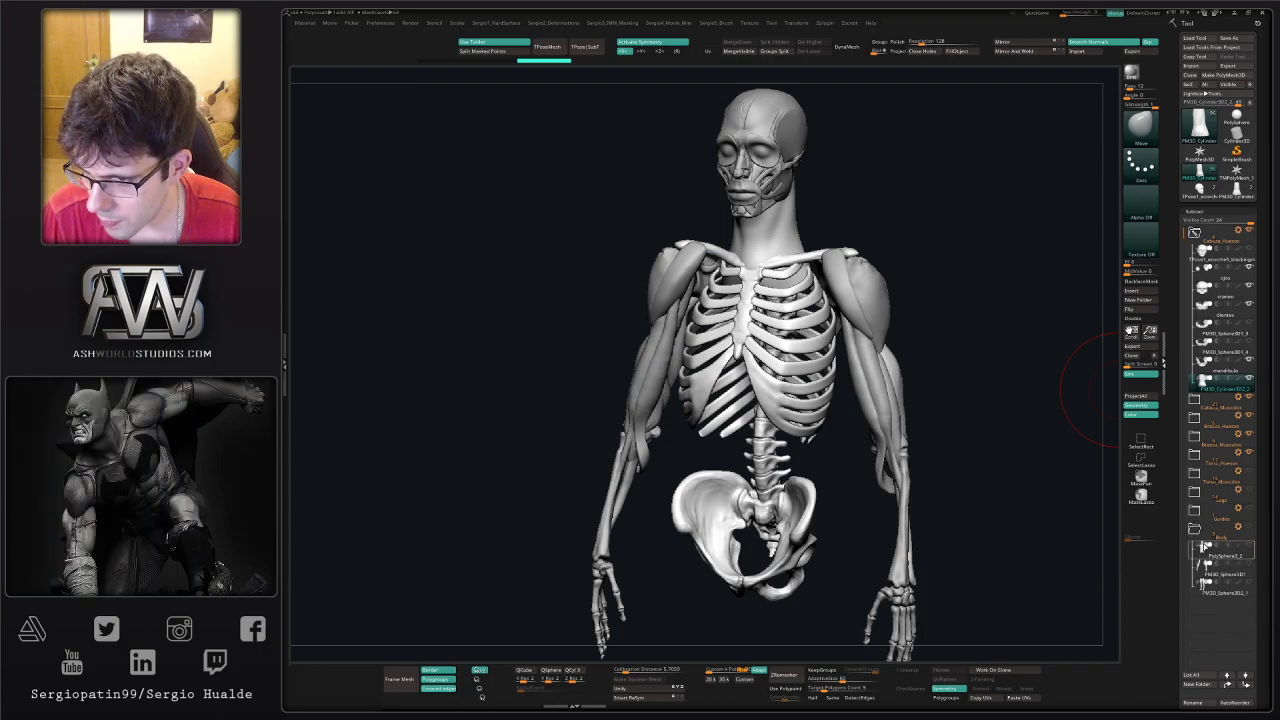
pyautogui.click(1205, 564)
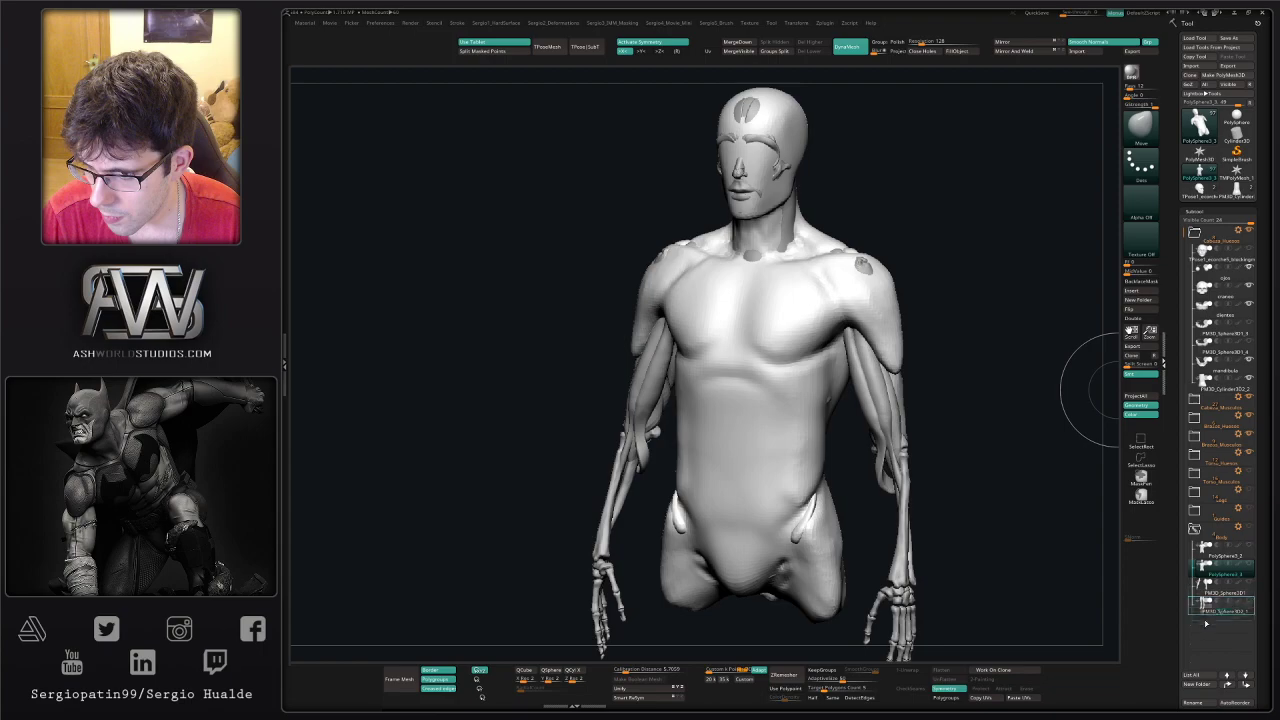
pyautogui.click(1200, 538)
pyautogui.click(1196, 530)
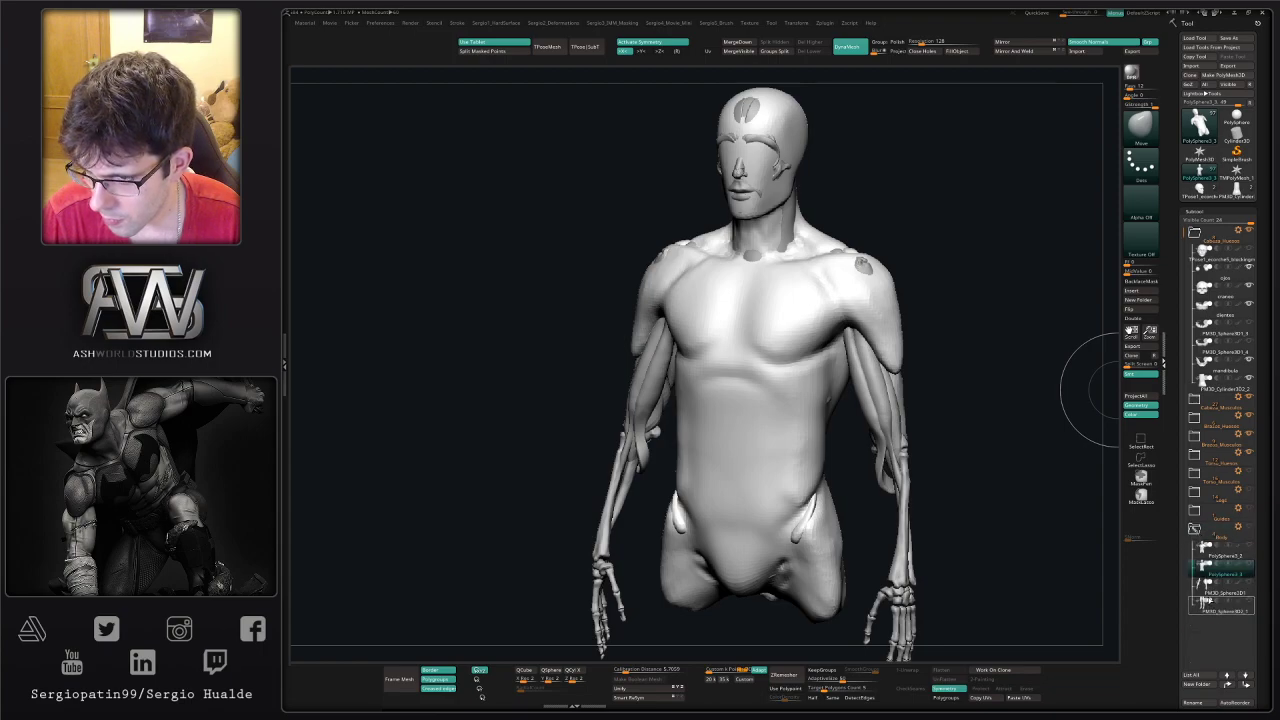
pyautogui.moveTo(1217, 595); pyautogui.dragTo(1218, 620)
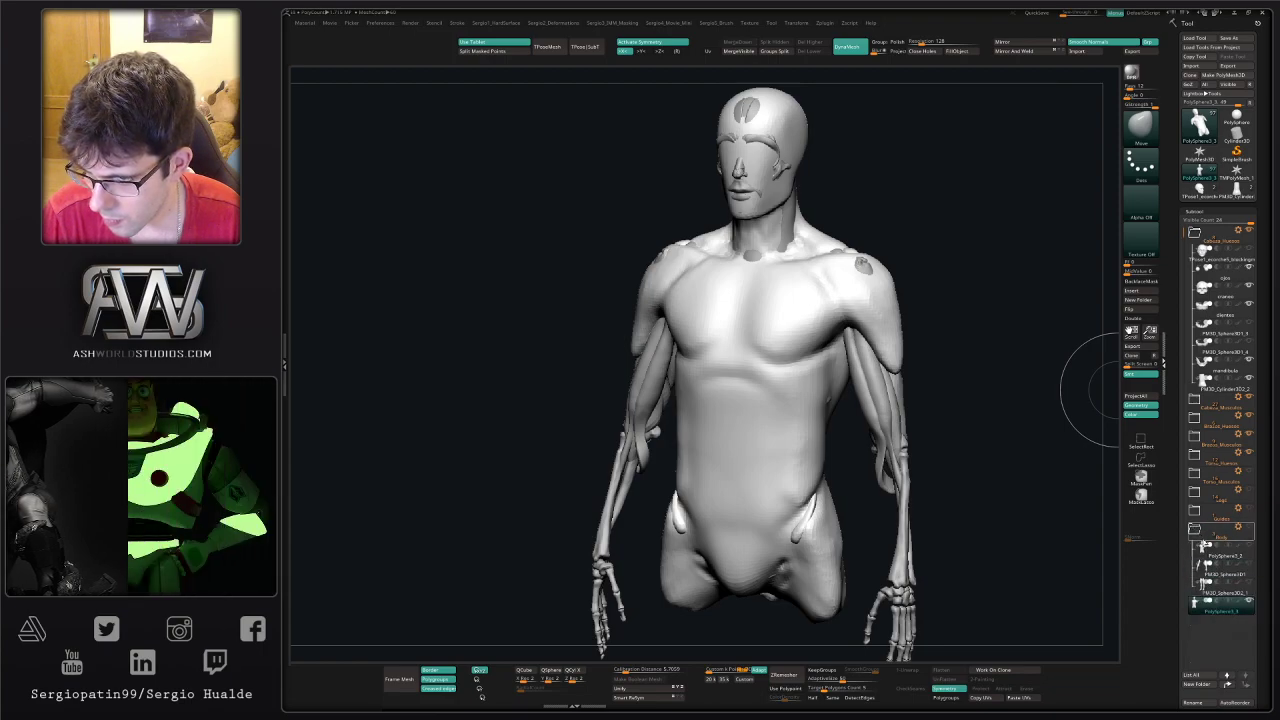
pyautogui.click(1195, 529)
# - Smooth the body volume's head, chest and abdomen until its facial and surface details are gone and the ribs emerge
pyautogui.keyDown('ctrl'); pyautogui.moveTo(921, 409); pyautogui.dragTo(832, 358, button='right'); pyautogui.keyUp('ctrl')
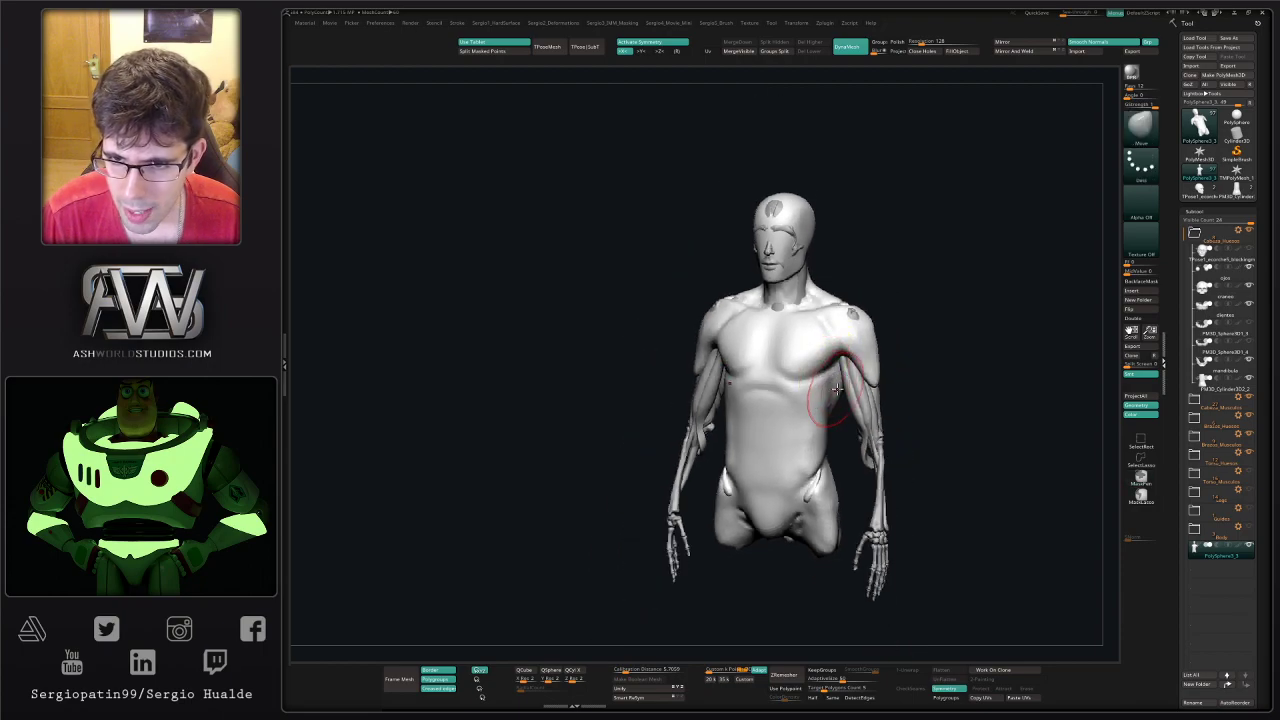
pyautogui.keyDown('shift'); pyautogui.moveTo(812, 402); pyautogui.dragTo(838, 396, button='right'); pyautogui.keyUp('shift')
pyautogui.press('s')
pyautogui.moveTo(836, 400)
pyautogui.keyDown('shift'); pyautogui.mouseDown()
pyautogui.moveTo(800, 325)
pyautogui.moveTo(831, 322)
pyautogui.moveTo(762, 299)
pyautogui.moveTo(785, 265)
pyautogui.mouseUp(); pyautogui.keyUp('shift')
pyautogui.moveTo(829, 314)
pyautogui.keyDown('ctrl'); pyautogui.mouseDown(button='right')
pyautogui.moveTo(823, 386)
pyautogui.moveTo(780, 392)
pyautogui.mouseUp(button='right'); pyautogui.keyUp('ctrl')
pyautogui.moveTo(790, 385)
pyautogui.mouseDown()
pyautogui.moveTo(802, 370)
pyautogui.moveTo(818, 380)
pyautogui.mouseUp()
pyautogui.moveTo(785, 465); pyautogui.dragTo(795, 470)
pyautogui.moveTo(780, 473)
pyautogui.mouseDown(button='right')
pyautogui.moveTo(838, 471)
pyautogui.moveTo(829, 314)
pyautogui.mouseUp(button='right')
pyautogui.moveTo(817, 391); pyautogui.dragTo(812, 357, button='right')
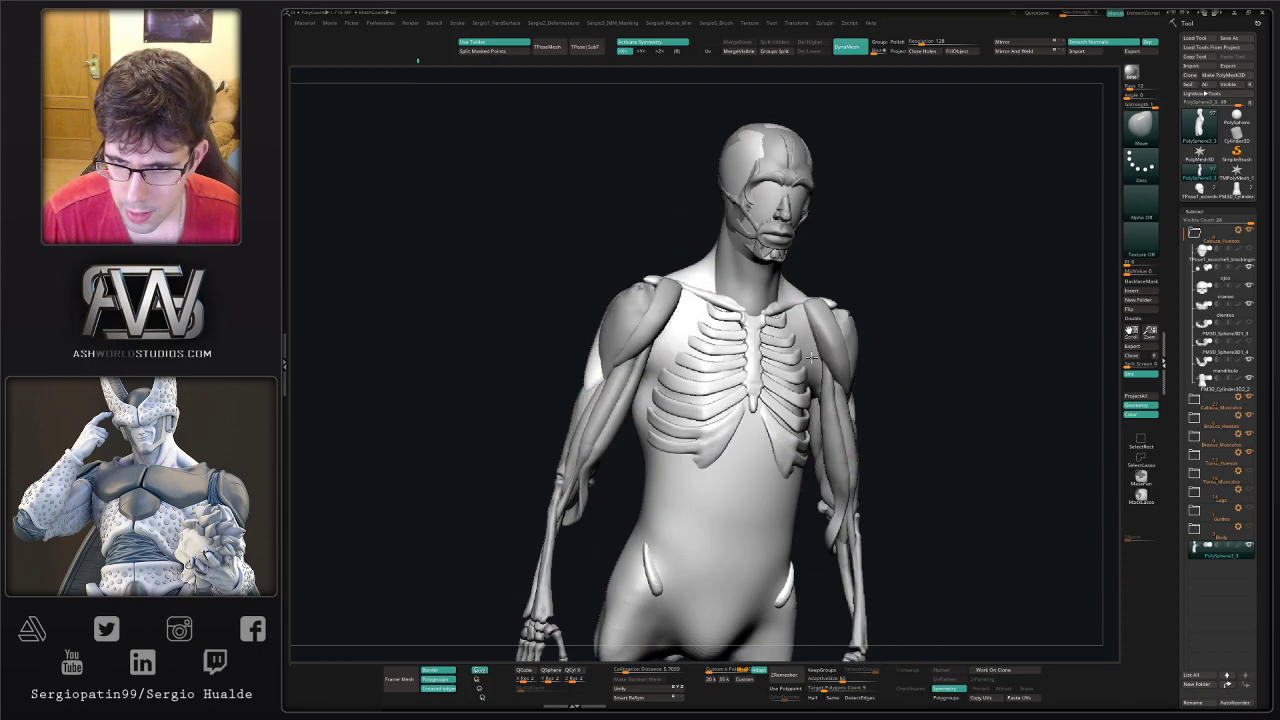
pyautogui.moveTo(801, 404)
pyautogui.mouseDown(button='right')
pyautogui.moveTo(900, 378)
pyautogui.moveTo(863, 383)
pyautogui.moveTo(863, 406)
pyautogui.moveTo(869, 300)
pyautogui.mouseUp(button='right')
# - Isolate the body volume and cut away its arms, head and pelvis, keeping only the trunk around the rib cage
pyautogui.hotkey('shift', 's')
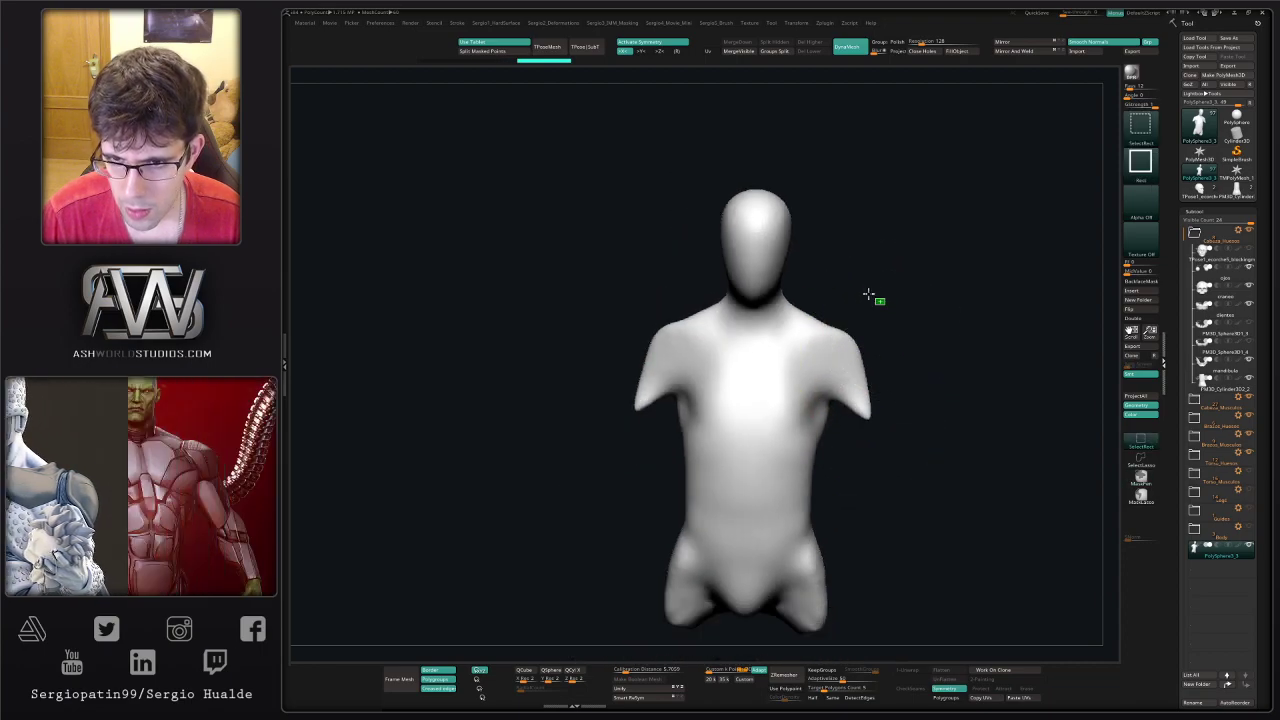
pyautogui.keyDown('ctrl'); pyautogui.keyDown('shift'); pyautogui.moveTo(886, 306); pyautogui.dragTo(838, 445); pyautogui.keyUp('shift'); pyautogui.keyUp('ctrl')
pyautogui.keyDown('ctrl'); pyautogui.keyDown('shift'); pyautogui.click(894, 334); pyautogui.keyUp('shift'); pyautogui.keyUp('ctrl')
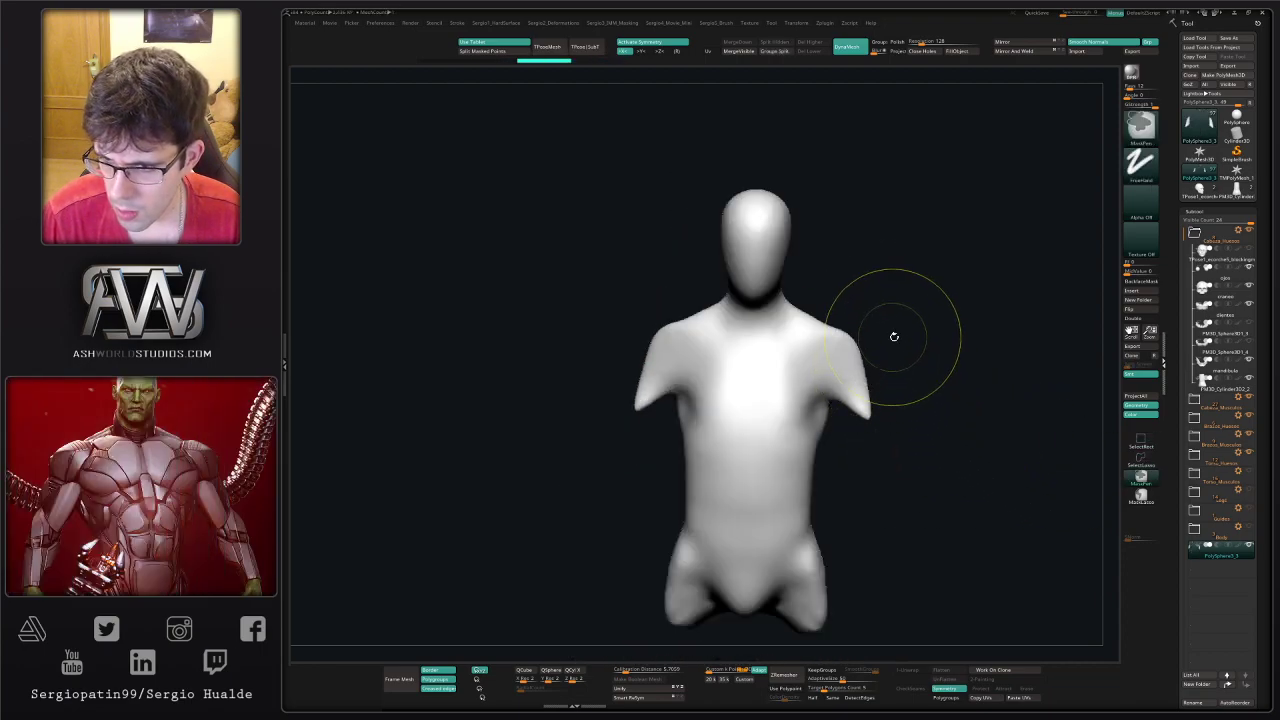
pyautogui.keyDown('ctrl'); pyautogui.keyDown('shift'); pyautogui.moveTo(870, 286); pyautogui.dragTo(820, 283); pyautogui.keyUp('shift'); pyautogui.keyUp('ctrl')
pyautogui.keyDown('ctrl'); pyautogui.keyDown('alt'); pyautogui.keyDown('shift'); pyautogui.moveTo(901, 440); pyautogui.dragTo(905, 425); pyautogui.keyUp('shift'); pyautogui.keyUp('alt'); pyautogui.keyUp('ctrl')
pyautogui.moveTo(823, 285); pyautogui.dragTo(735, 290, button='right')
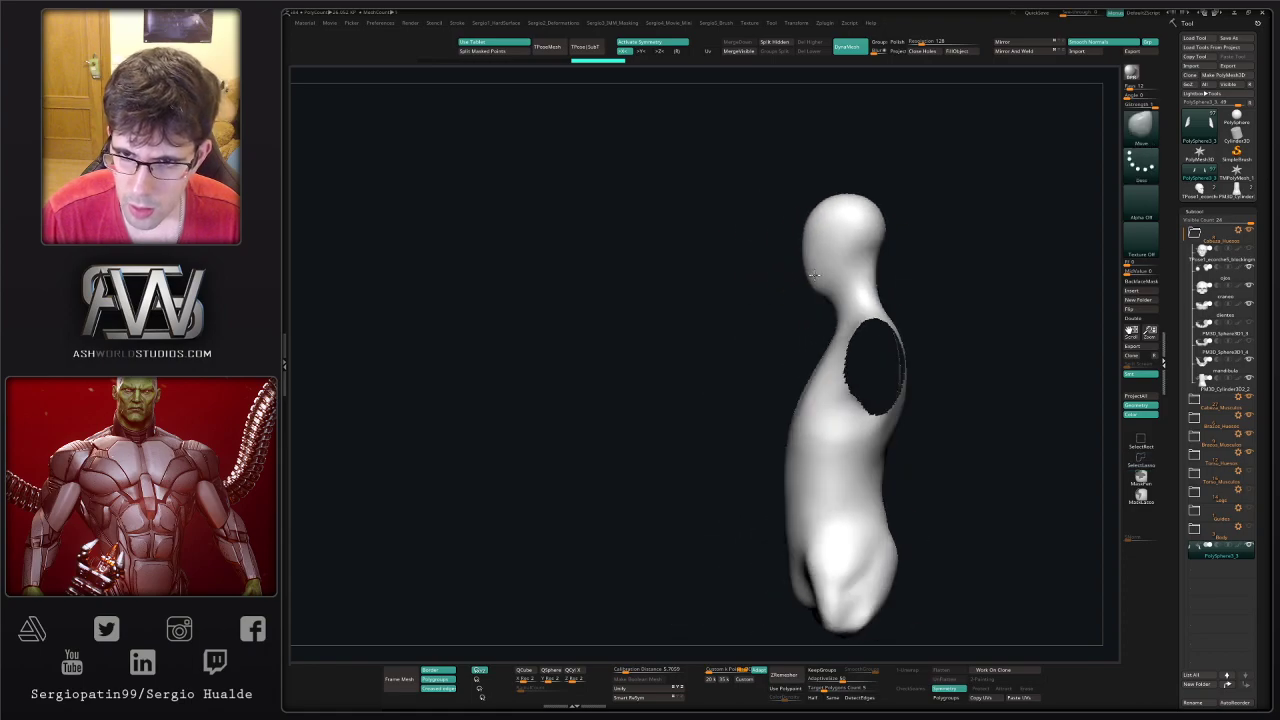
pyautogui.moveTo(939, 263)
pyautogui.keyDown('ctrl'); pyautogui.keyDown('alt'); pyautogui.keyDown('shift'); pyautogui.mouseDown()
pyautogui.moveTo(774, 180)
pyautogui.moveTo(950, 250)
pyautogui.mouseUp(); pyautogui.keyUp('shift'); pyautogui.keyUp('alt'); pyautogui.keyUp('ctrl')
pyautogui.keyDown('alt'); pyautogui.moveTo(886, 389); pyautogui.dragTo(823, 332, button='right'); pyautogui.keyUp('alt')
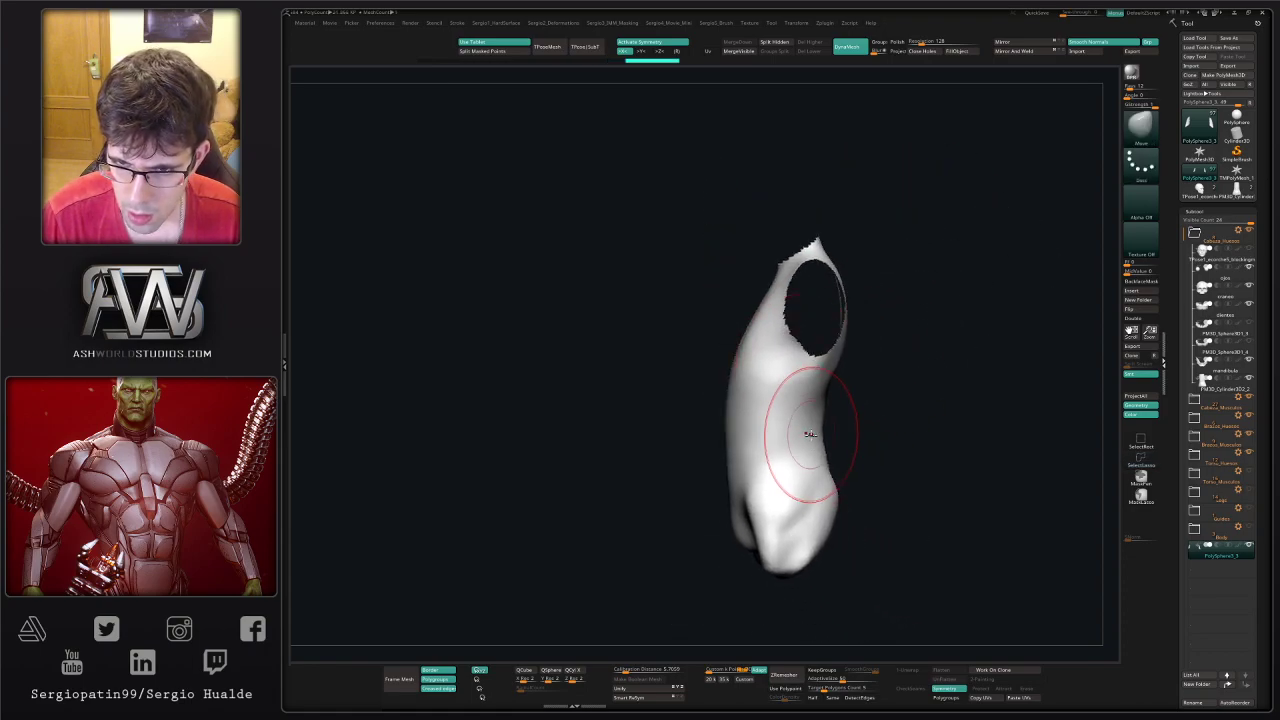
pyautogui.hotkey('shift', 's')
pyautogui.moveTo(806, 431)
pyautogui.keyDown('ctrl'); pyautogui.keyDown('alt'); pyautogui.keyDown('shift'); pyautogui.mouseDown()
pyautogui.moveTo(700, 428)
pyautogui.moveTo(986, 391)
pyautogui.moveTo(960, 400)
pyautogui.mouseUp(); pyautogui.keyUp('shift'); pyautogui.keyUp('alt'); pyautogui.keyUp('ctrl')
pyautogui.keyDown('shift'); pyautogui.moveTo(800, 440); pyautogui.dragTo(889, 394, button='right'); pyautogui.keyUp('shift')
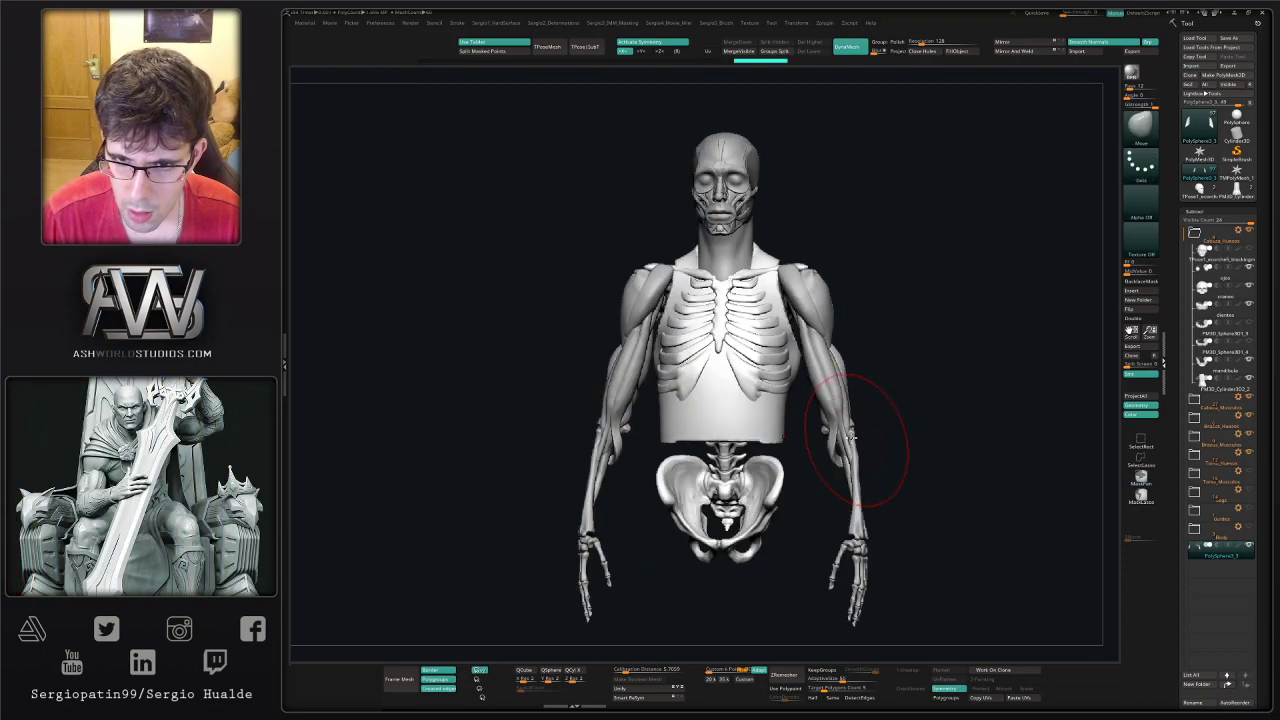
# - Fit the trunk volume inside the rib cage and below the collarbones with the Move brush
pyautogui.moveTo(803, 300)
pyautogui.mouseDown(button='right')
pyautogui.moveTo(754, 366)
pyautogui.moveTo(791, 363)
pyautogui.moveTo(828, 296)
pyautogui.mouseUp(button='right')
pyautogui.moveTo(827, 292)
pyautogui.mouseDown()
pyautogui.moveTo(784, 290)
pyautogui.moveTo(814, 301)
pyautogui.mouseUp()
pyautogui.moveTo(744, 347); pyautogui.dragTo(741, 342)
pyautogui.moveTo(744, 345); pyautogui.dragTo(682, 320, button='right')
pyautogui.moveTo(650, 302); pyautogui.dragTo(660, 300)
pyautogui.moveTo(657, 298)
pyautogui.mouseDown(button='right')
pyautogui.moveTo(586, 286)
pyautogui.moveTo(620, 370)
pyautogui.mouseUp(button='right')
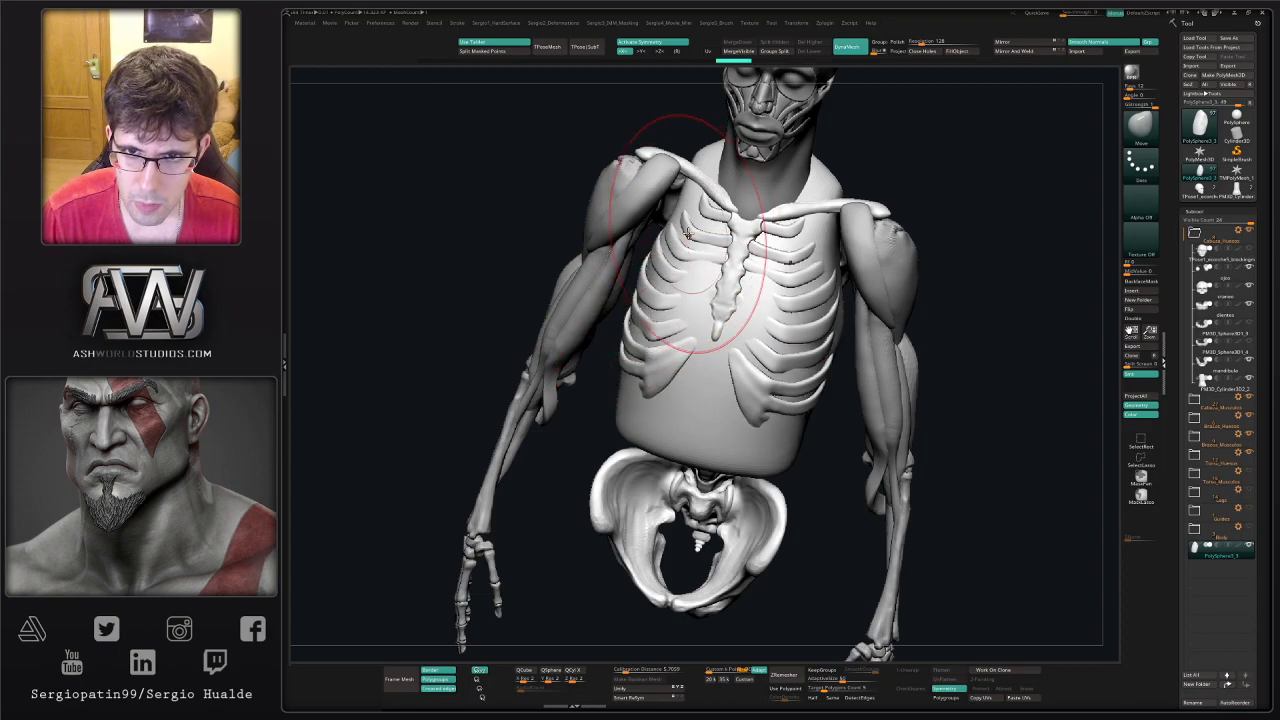
pyautogui.moveTo(688, 175); pyautogui.dragTo(714, 181)
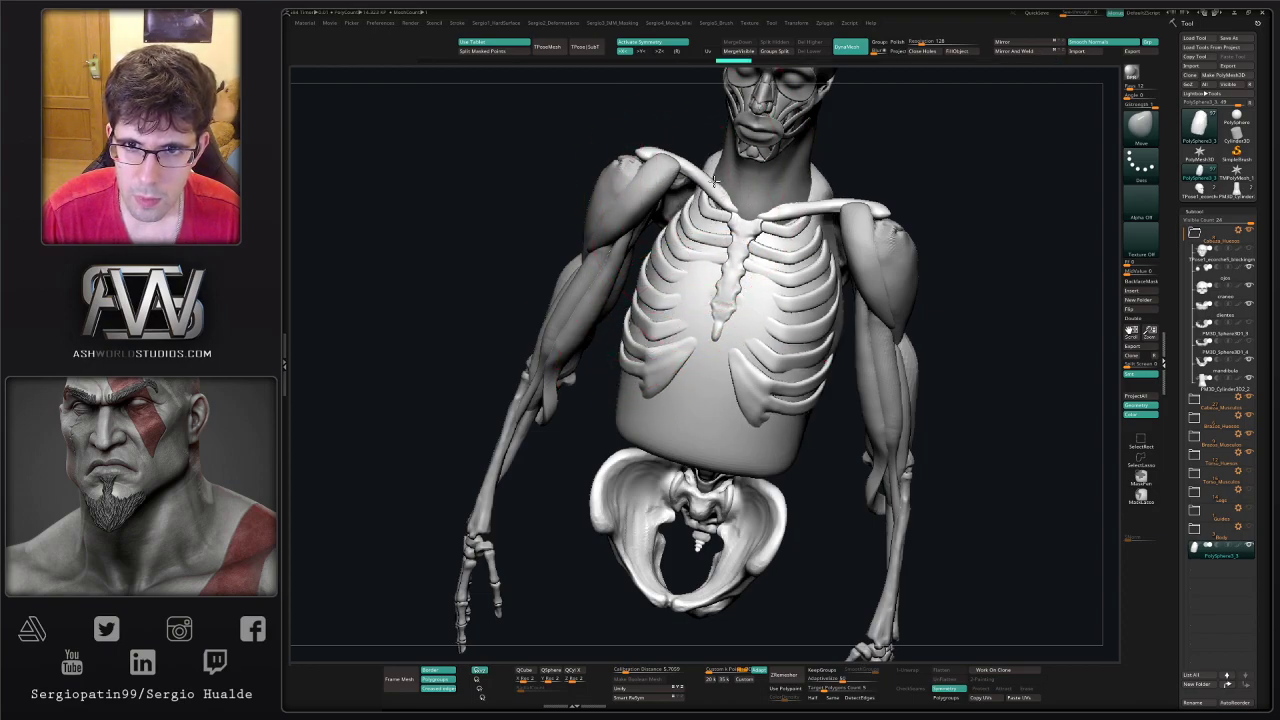
# - Flatten the upper end of the trunk volume at the base of the neck with the TrimDynamic brush
pyautogui.moveTo(714, 180)
pyautogui.mouseDown(button='right')
pyautogui.moveTo(690, 190)
pyautogui.moveTo(669, 229)
pyautogui.moveTo(697, 378)
pyautogui.moveTo(697, 345)
pyautogui.moveTo(763, 374)
pyautogui.mouseUp(button='right')
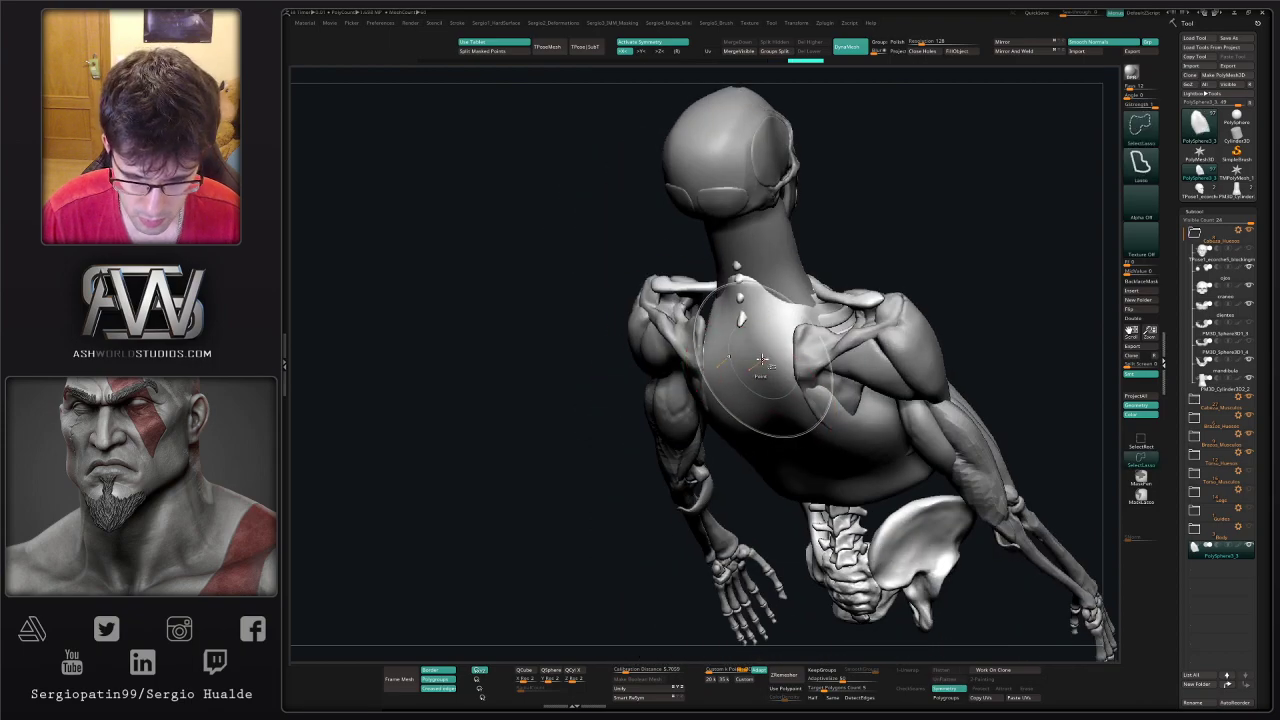
pyautogui.hotkey('ctrl', 't')
pyautogui.hotkey('shift', 's')
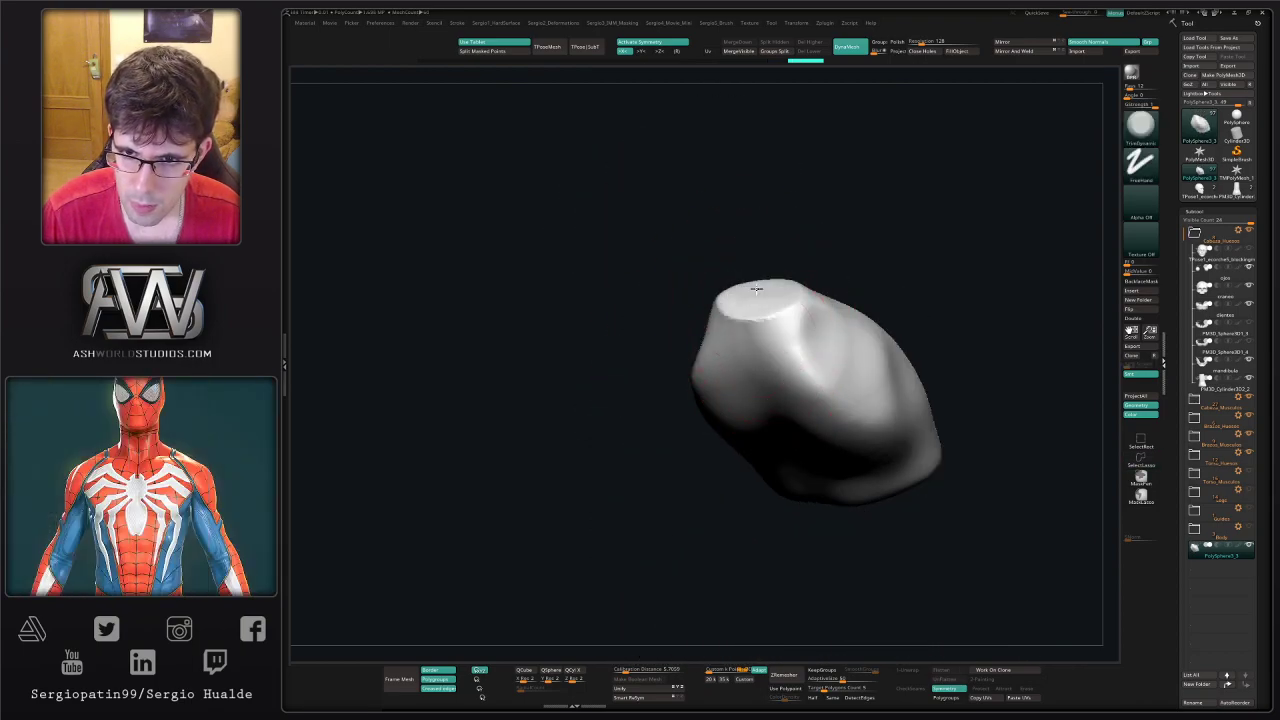
pyautogui.hotkey('shift', 's')
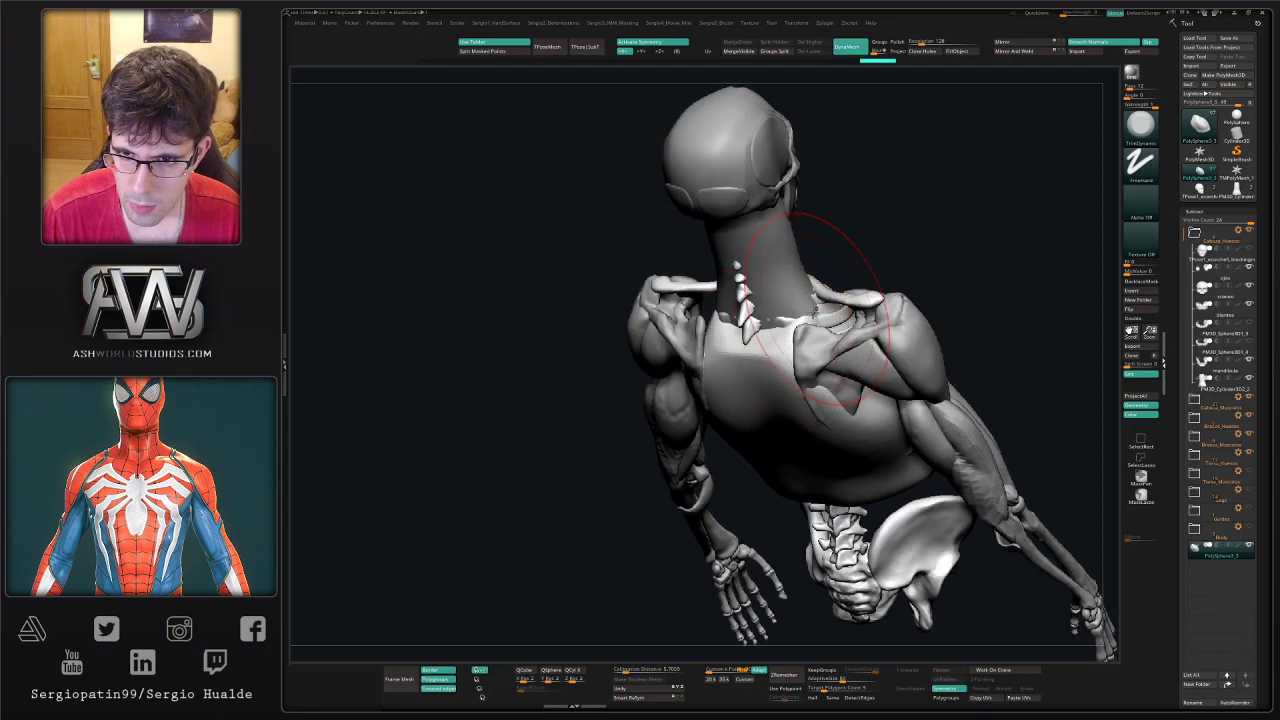
# - Trim down the back and sides of the trunk volume with TrimDynamic so the spine and ribs stand out
pyautogui.moveTo(804, 345); pyautogui.dragTo(772, 348, button='right')
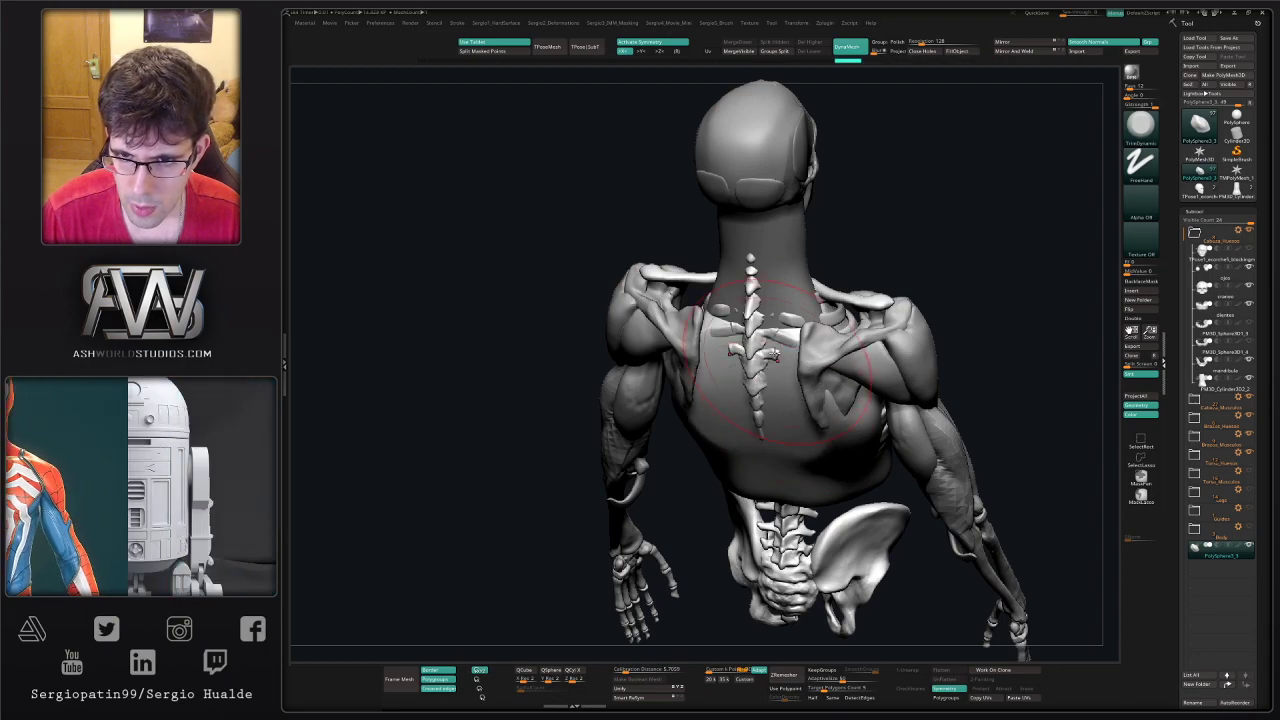
pyautogui.moveTo(788, 395); pyautogui.dragTo(776, 324, button='right')
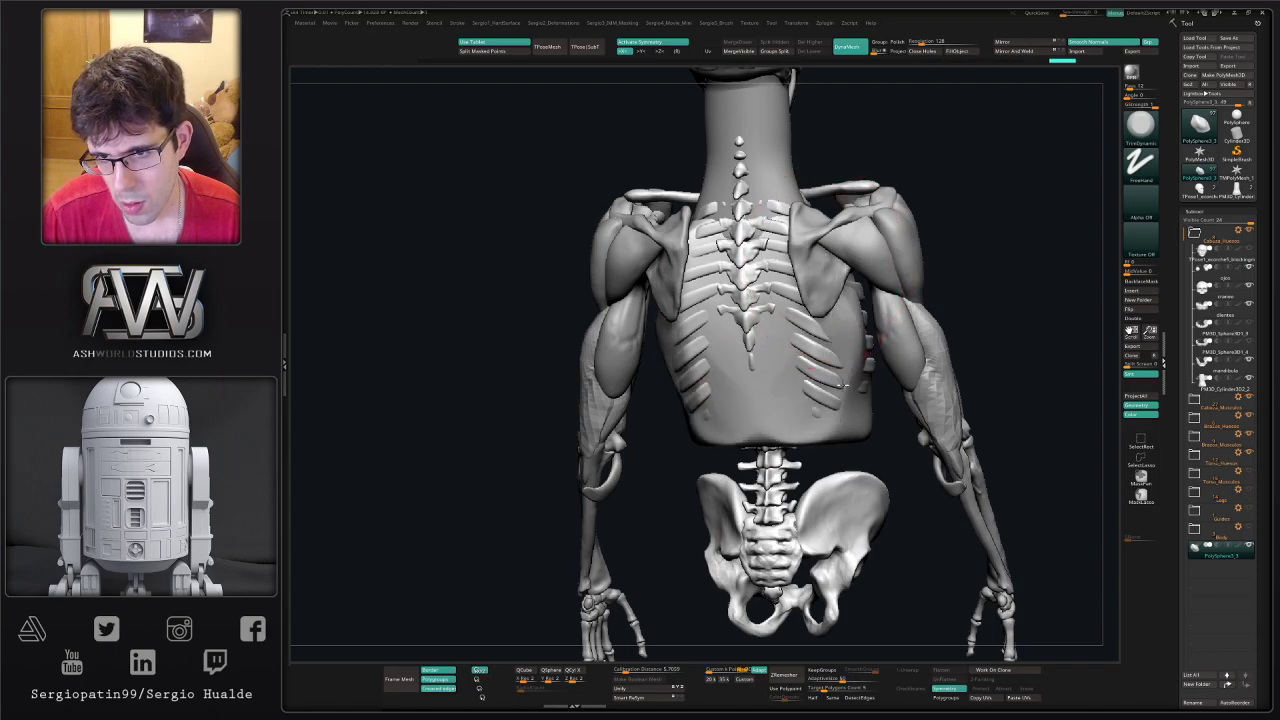
pyautogui.moveTo(832, 377)
pyautogui.mouseDown(button='right')
pyautogui.moveTo(825, 293)
pyautogui.moveTo(805, 470)
pyautogui.moveTo(814, 451)
pyautogui.moveTo(800, 425)
pyautogui.moveTo(842, 403)
pyautogui.mouseUp(button='right')
pyautogui.hotkey('alt', 's')
pyautogui.hotkey('alt', 's')
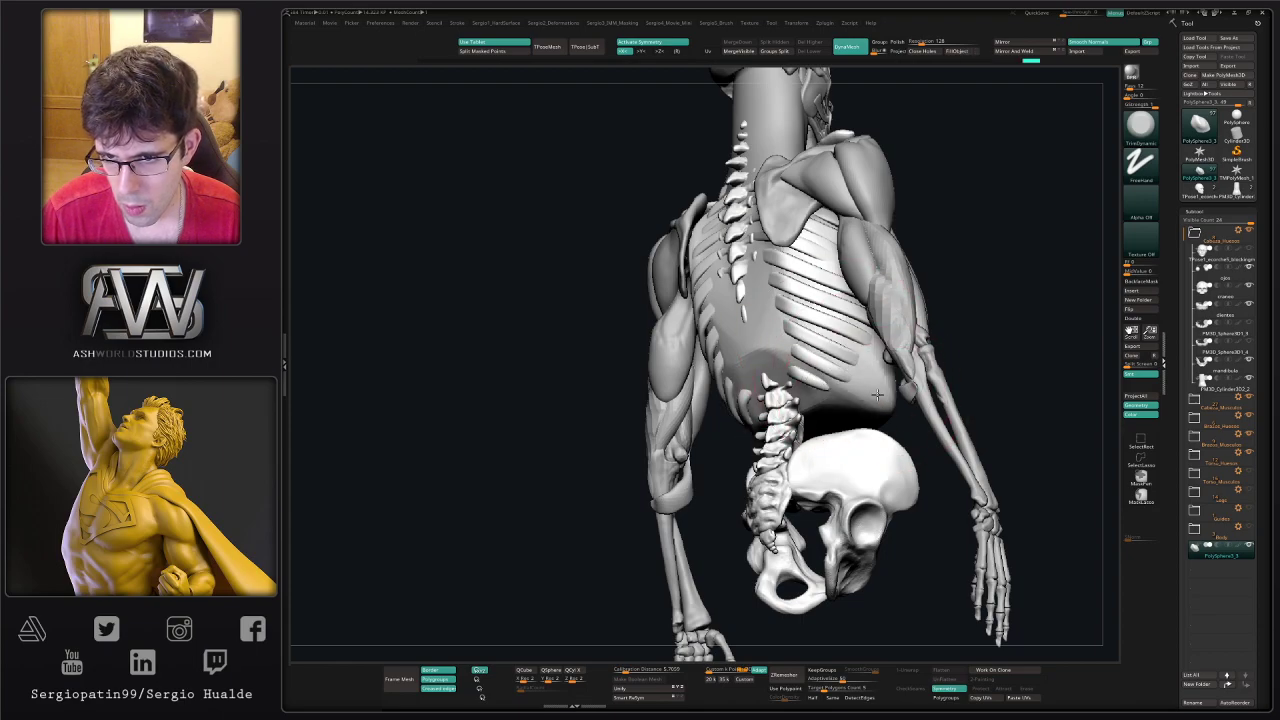
pyautogui.moveTo(860, 470); pyautogui.dragTo(884, 378, button='right')
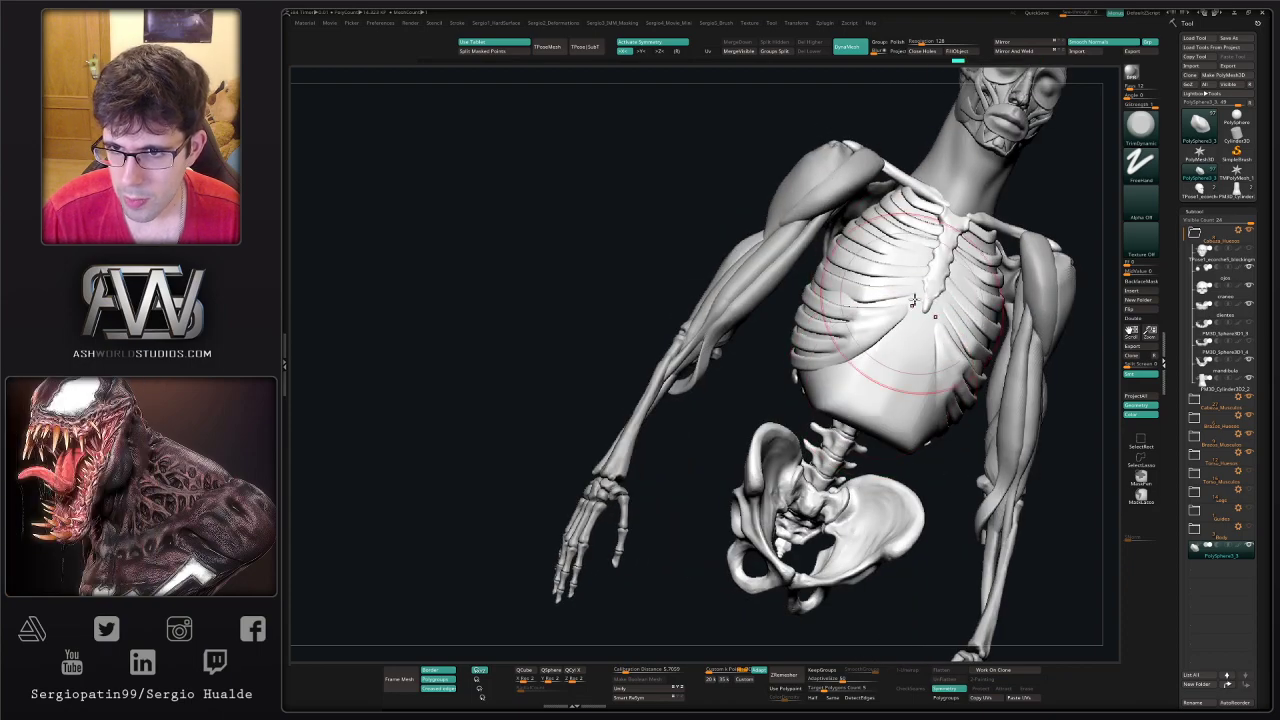
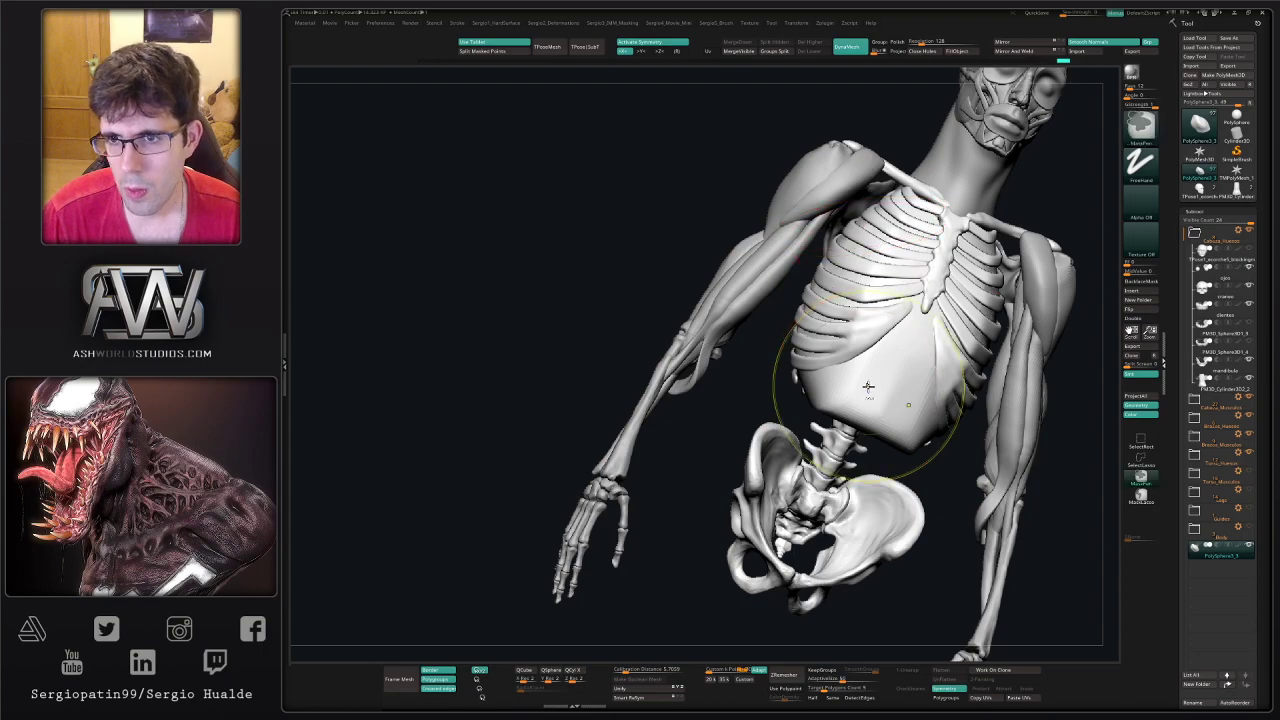
# - Carve a smooth hollow under the front rib arch of the trunk volume with the ClayBuildup brush
pyautogui.moveTo(843, 305)
pyautogui.mouseDown(button='right')
pyautogui.moveTo(873, 347)
pyautogui.moveTo(905, 360)
pyautogui.moveTo(909, 411)
pyautogui.mouseUp(button='right')
pyautogui.press('b')
pyautogui.press('c')
pyautogui.press('b')
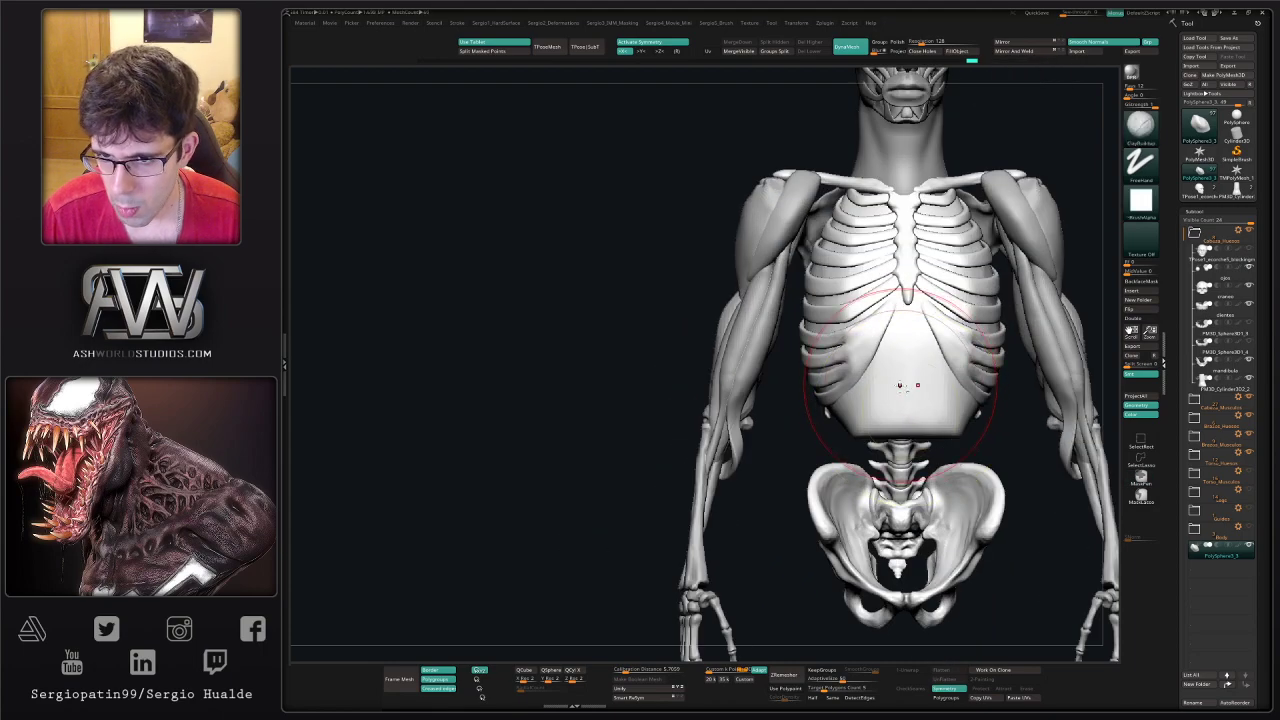
pyautogui.moveTo(907, 373); pyautogui.dragTo(907, 335)
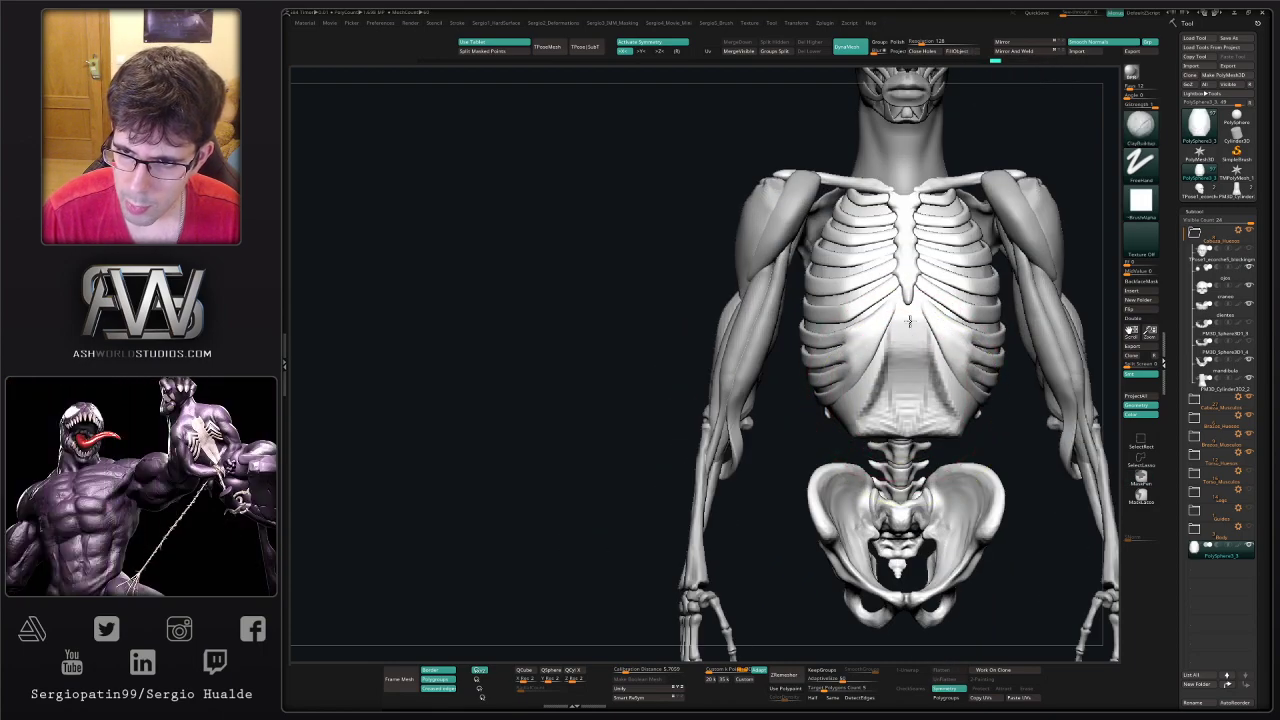
pyautogui.moveTo(889, 428); pyautogui.dragTo(884, 412, button='right')
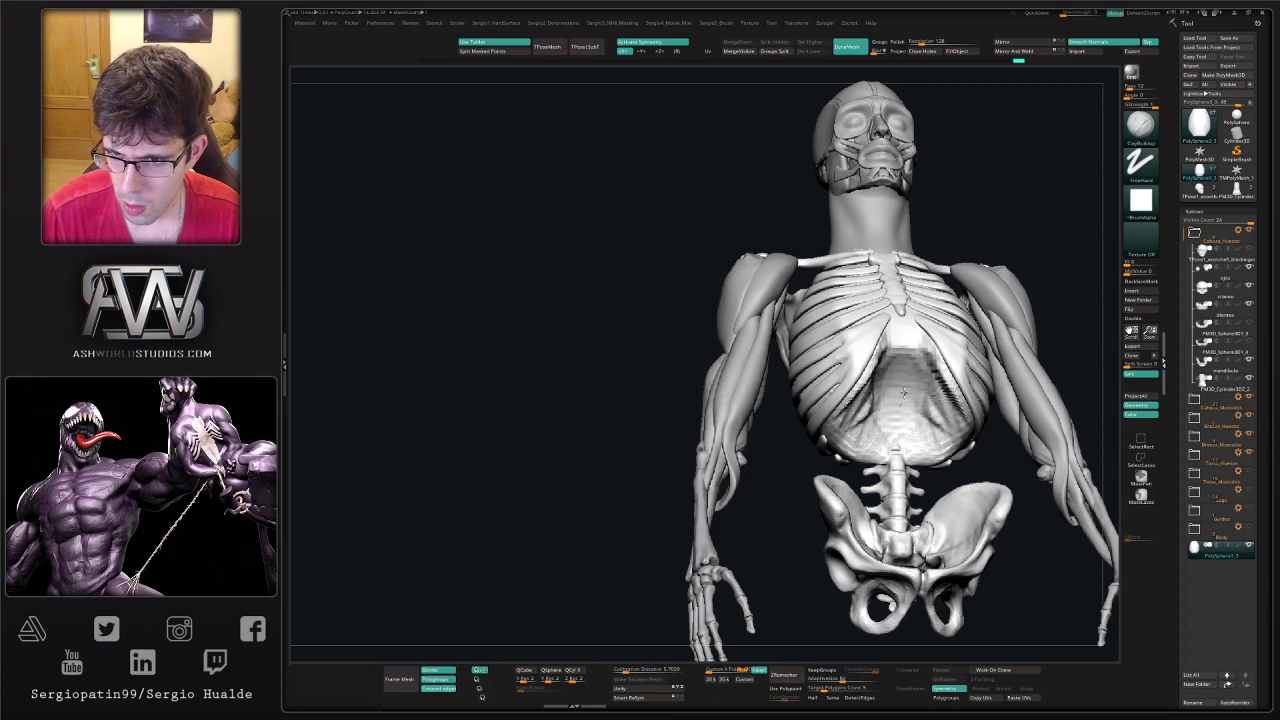
pyautogui.moveTo(897, 385); pyautogui.dragTo(911, 352, button='right')
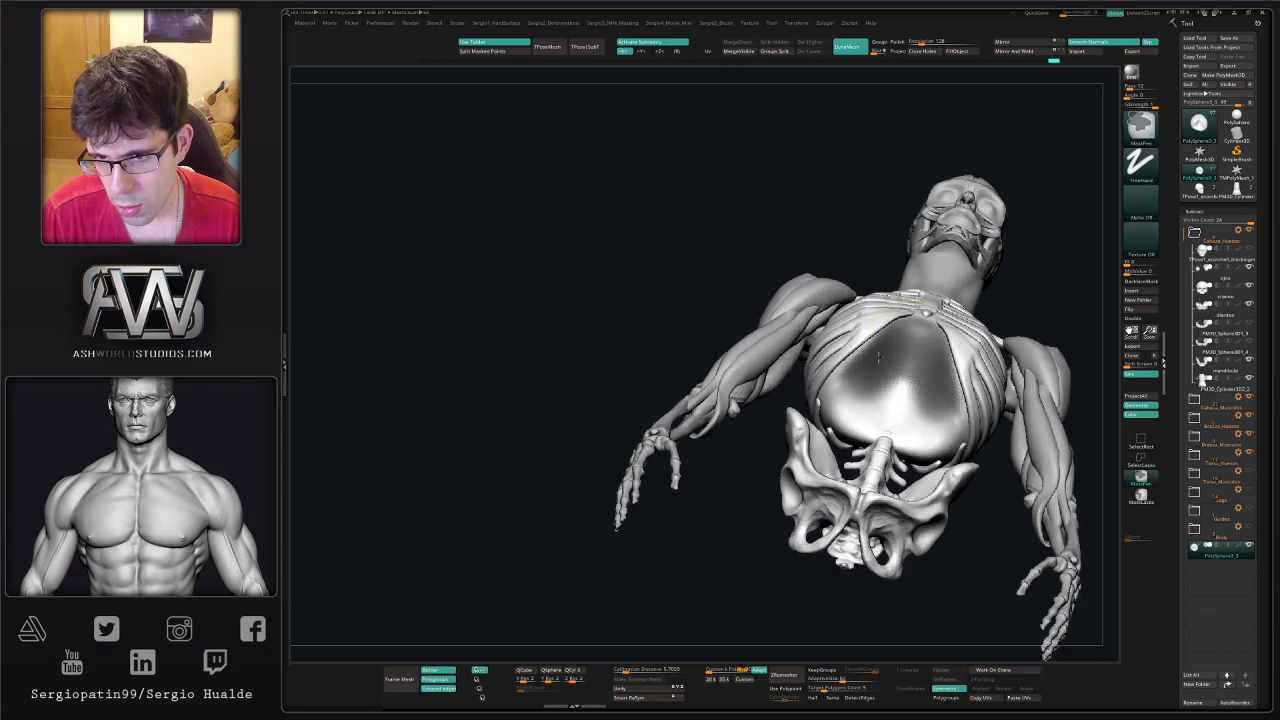
pyautogui.hotkey('ctrl', 'shift', 'z')
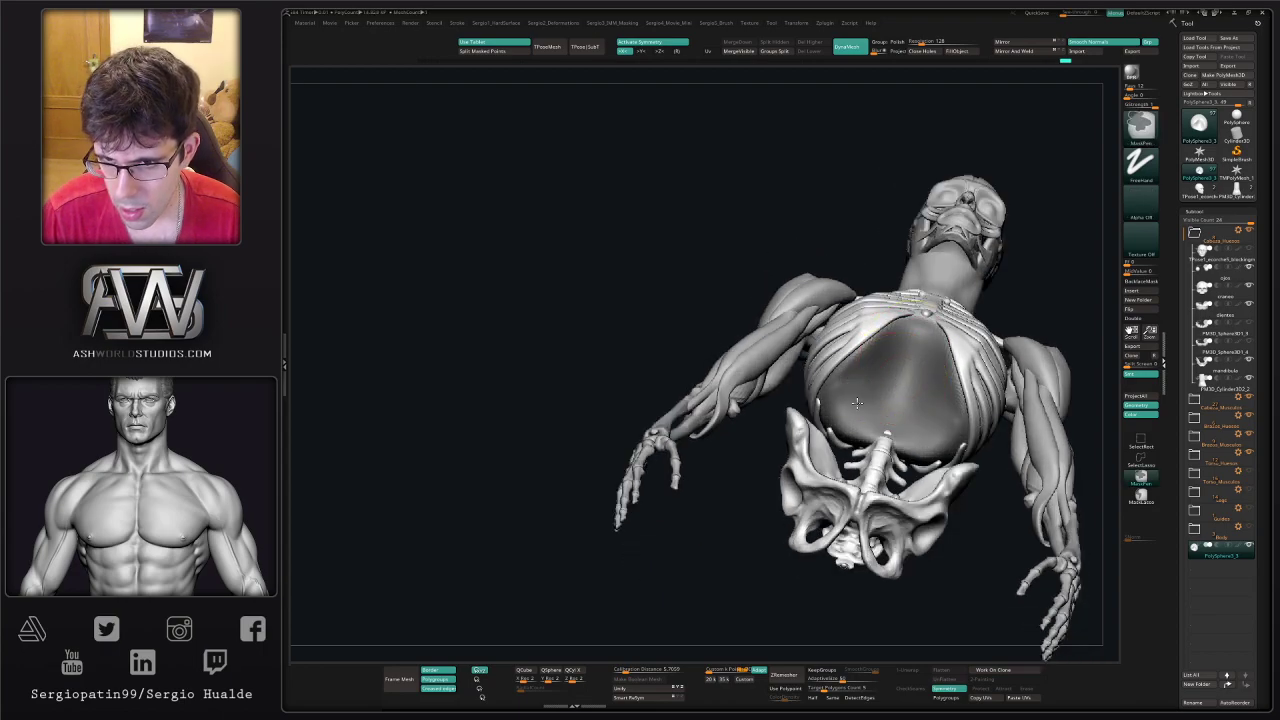
pyautogui.hotkey('ctrl', 'z')
# - Carve the back of the trunk volume along the spine with ClayBuildup to expose more of the ribs and vertebrae
pyautogui.moveTo(899, 405)
pyautogui.mouseDown(button='right')
pyautogui.moveTo(927, 370)
pyautogui.moveTo(825, 455)
pyautogui.mouseUp(button='right')
pyautogui.moveTo(837, 385)
pyautogui.mouseDown(button='right')
pyautogui.moveTo(893, 350)
pyautogui.moveTo(929, 277)
pyautogui.mouseUp(button='right')
pyautogui.hotkey('alt', 's')
pyautogui.press('s')
pyautogui.hotkey('alt', 's')
pyautogui.moveTo(935, 405); pyautogui.dragTo(1034, 388, button='right')
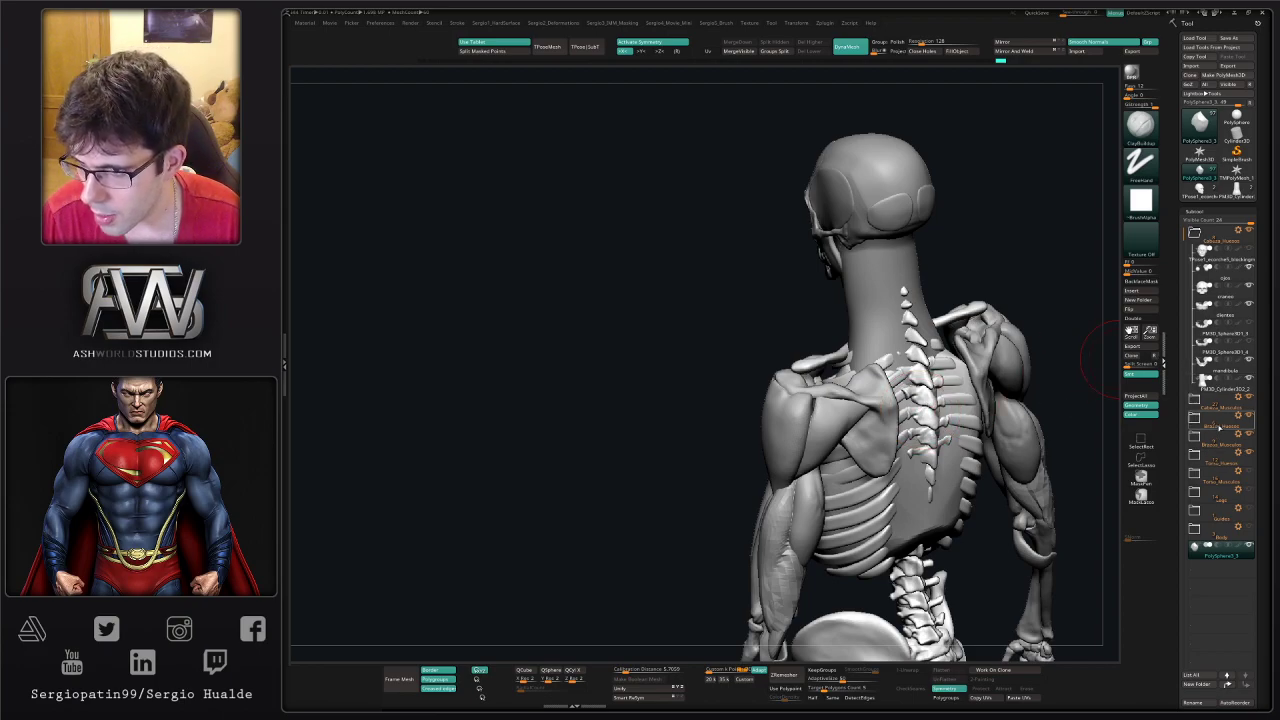
# - Expand the torso bones folder, collapse the head bones folder and hide the shoulder blades covering the back ribs
pyautogui.click(1206, 465)
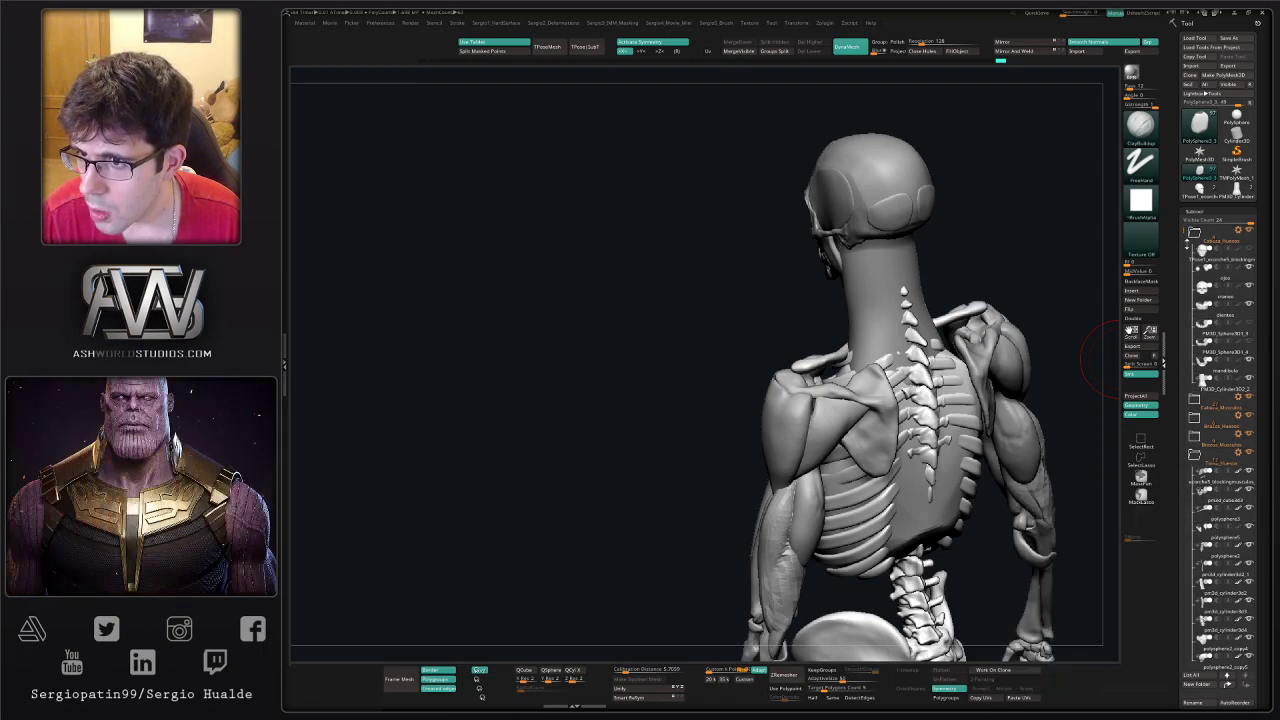
pyautogui.click(1194, 233)
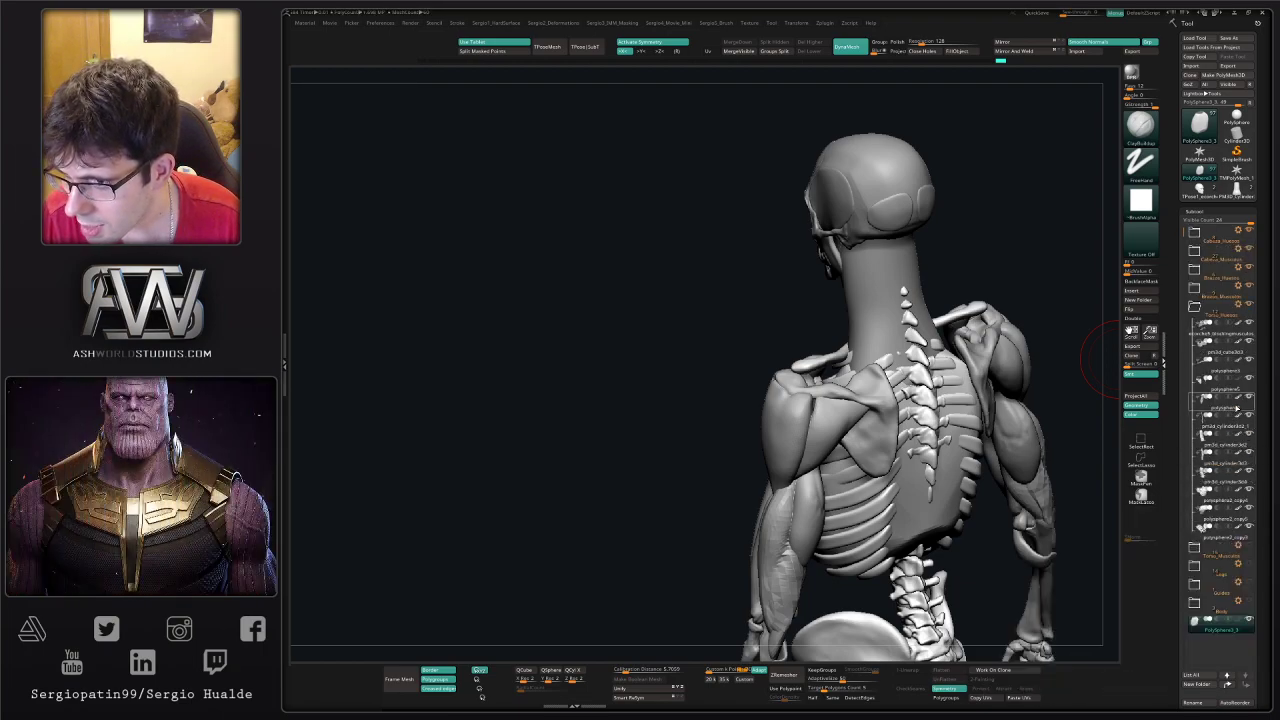
pyautogui.click(1251, 380)
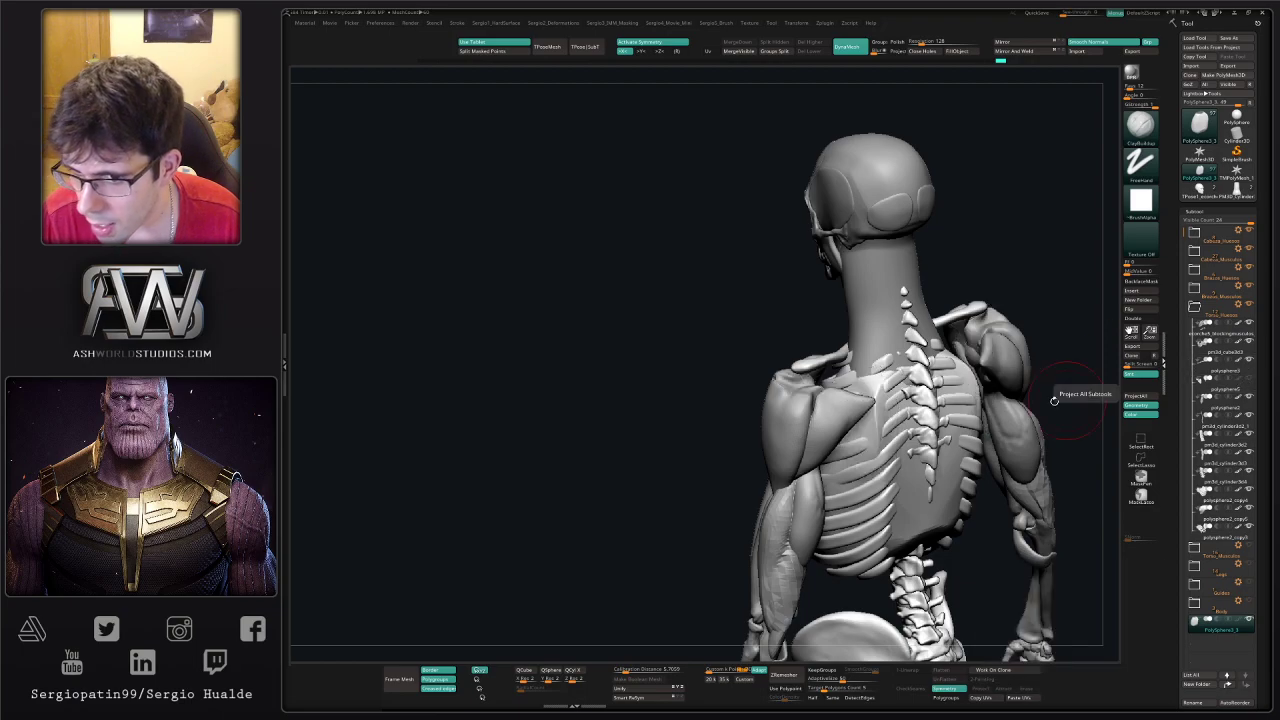
# - Trim and smooth the upper and middle back of the trunk volume with the TrimDynamic brush to expose the ribs
pyautogui.moveTo(880, 400); pyautogui.dragTo(898, 408, button='right')
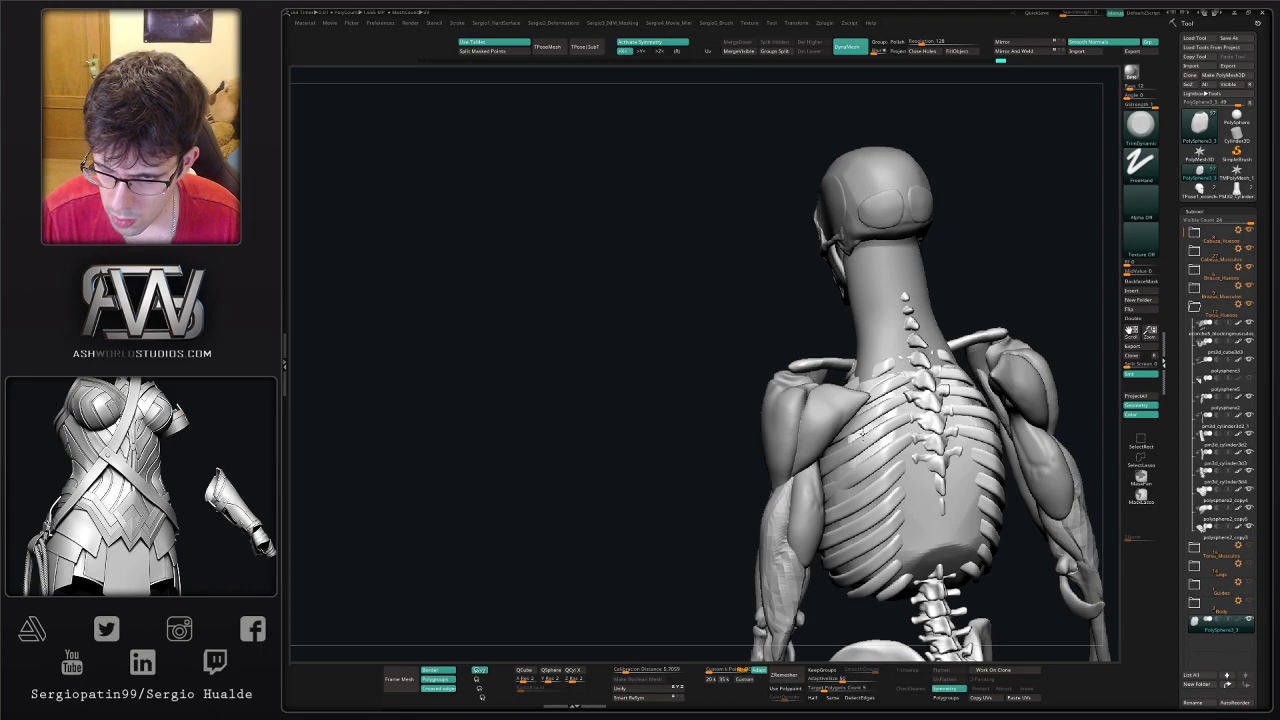
pyautogui.moveTo(886, 406); pyautogui.dragTo(901, 400, button='right')
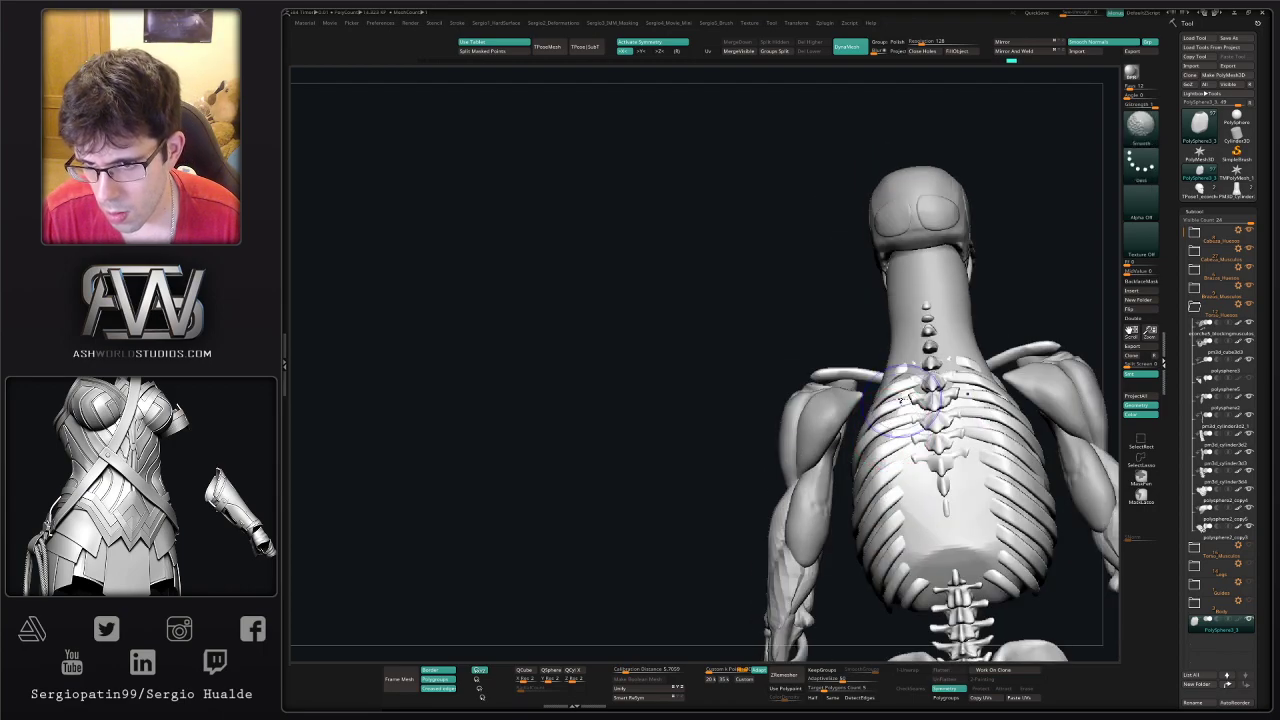
pyautogui.keyDown('alt'); pyautogui.moveTo(923, 548); pyautogui.dragTo(893, 462, button='right'); pyautogui.keyUp('alt')
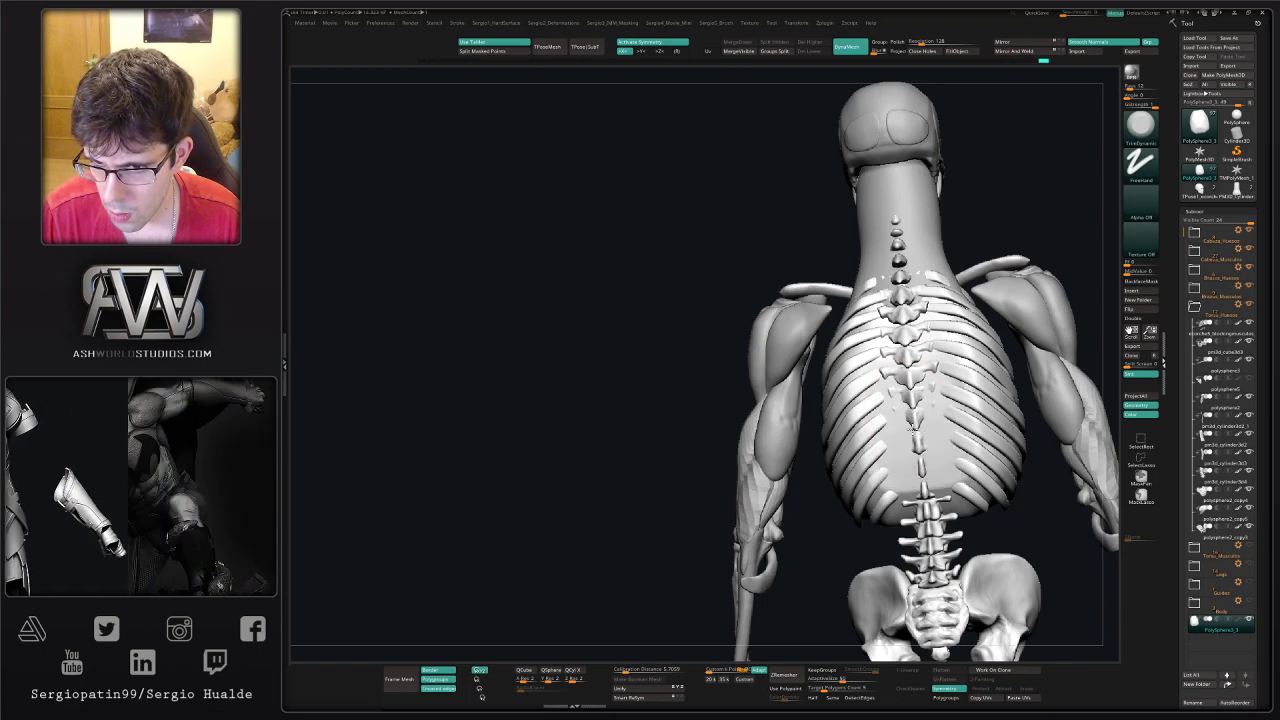
# - Rework the lower back of the trunk volume along the spine with the Clay brush, smoothing and Move to fit behind the ribs
pyautogui.press('b')
pyautogui.press('c')
pyautogui.press('l')
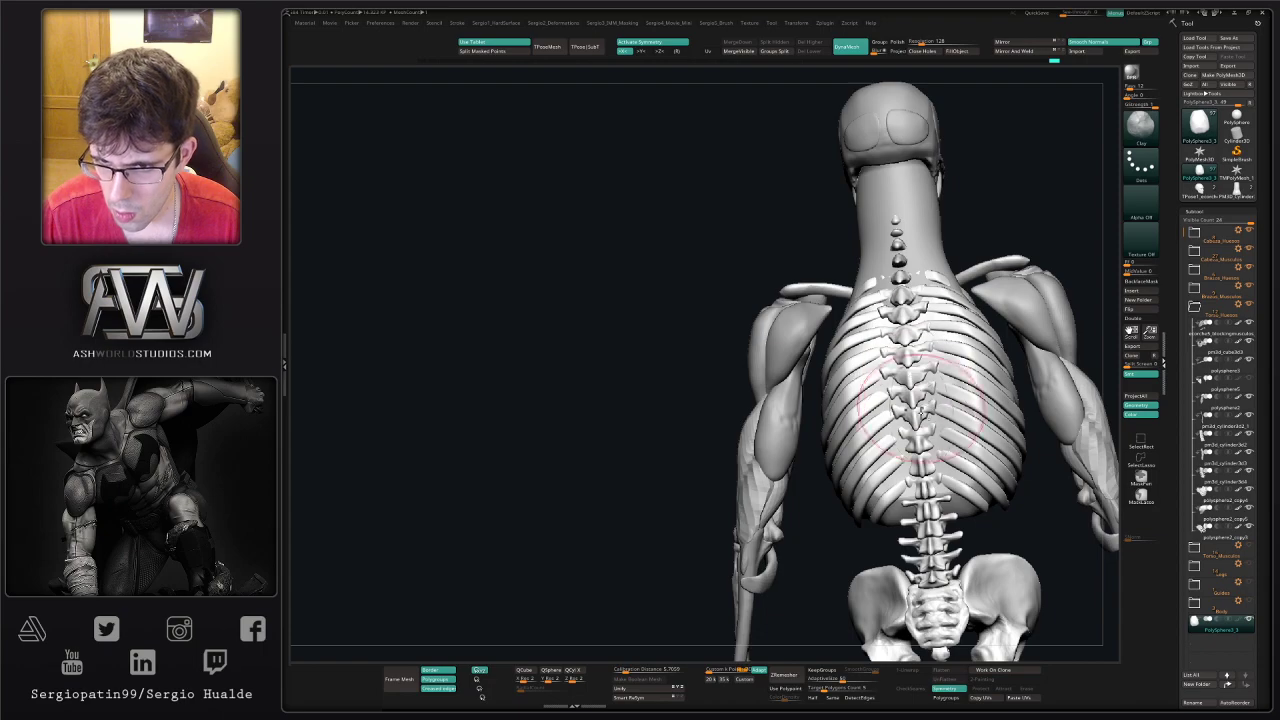
pyautogui.moveTo(912, 346)
pyautogui.keyDown('shift'); pyautogui.mouseDown()
pyautogui.moveTo(943, 405)
pyautogui.moveTo(930, 410)
pyautogui.mouseUp(); pyautogui.keyUp('shift')
pyautogui.moveTo(985, 405); pyautogui.dragTo(925, 428, button='right')
pyautogui.moveTo(944, 418)
pyautogui.mouseDown()
pyautogui.moveTo(918, 391)
pyautogui.moveTo(910, 350)
pyautogui.mouseUp()
pyautogui.moveTo(910, 350); pyautogui.dragTo(920, 335, button='right')
pyautogui.moveTo(885, 325); pyautogui.dragTo(868, 322)
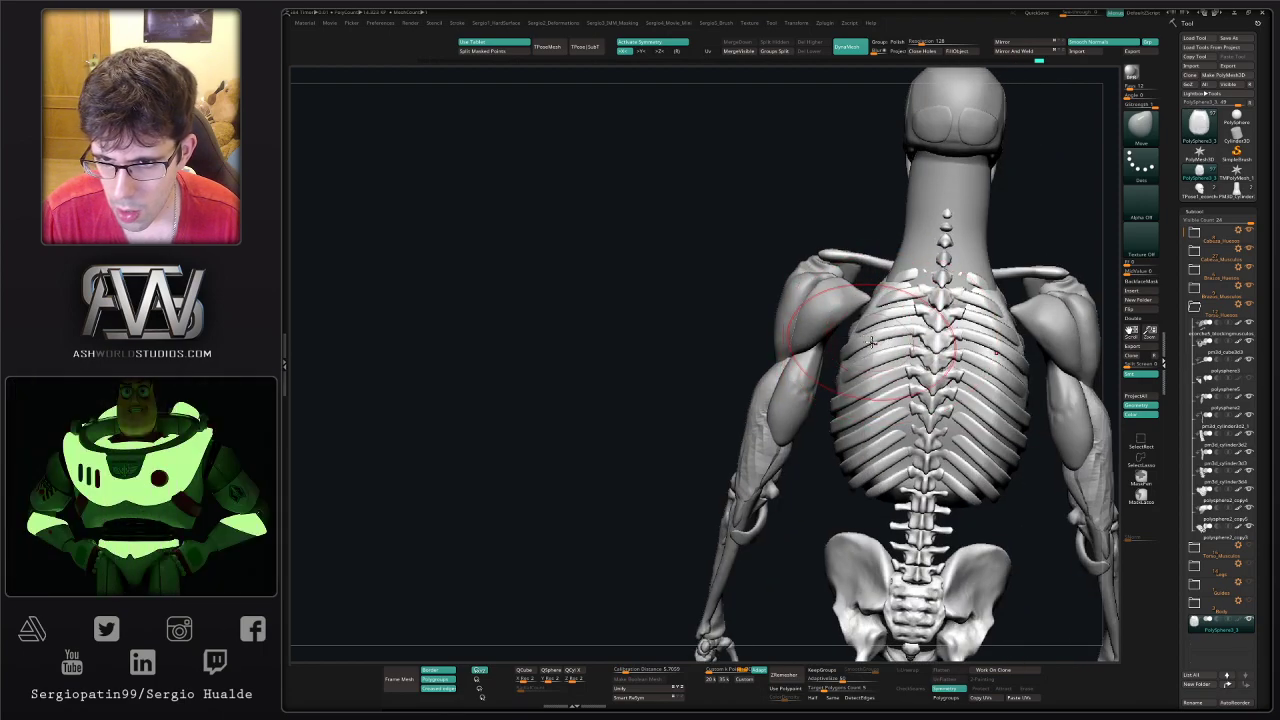
# - Isolate the trunk volume and check its polygroups by hiding and restoring the regions around the front hollow and upper end
pyautogui.moveTo(880, 348)
pyautogui.mouseDown(button='right')
pyautogui.moveTo(886, 293)
pyautogui.moveTo(831, 316)
pyautogui.mouseUp(button='right')
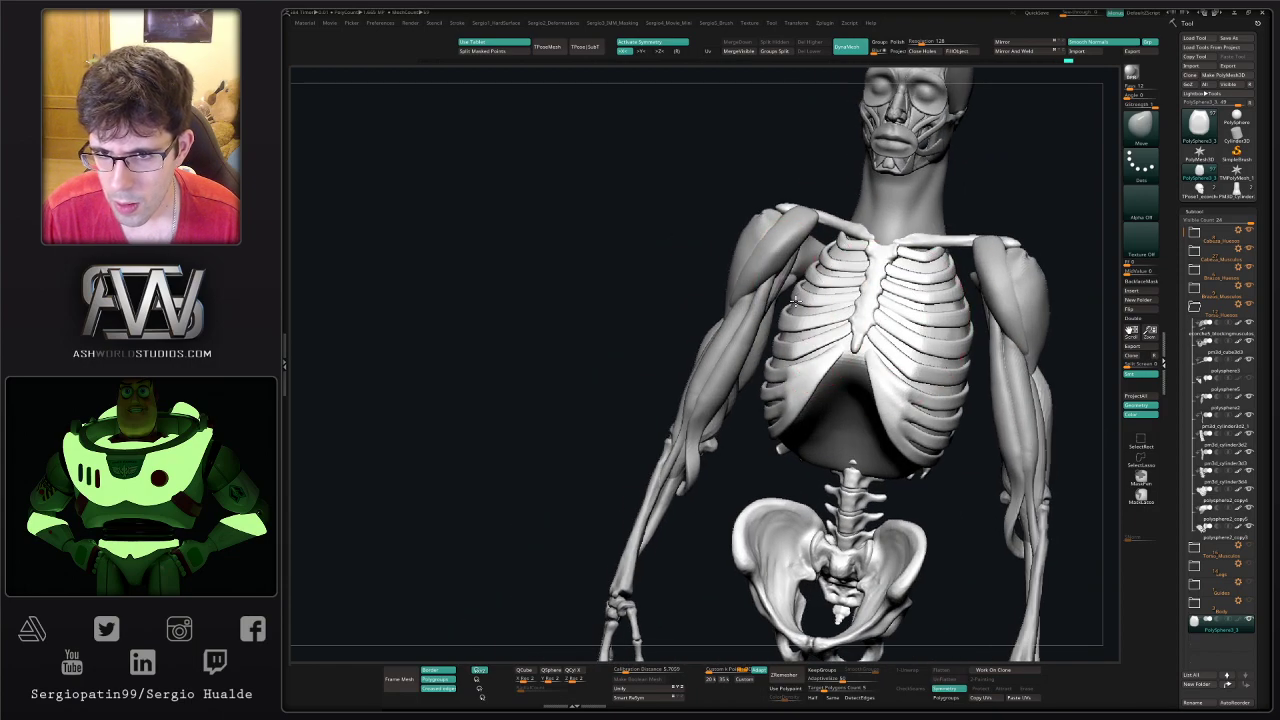
pyautogui.moveTo(886, 393); pyautogui.dragTo(880, 362, button='right')
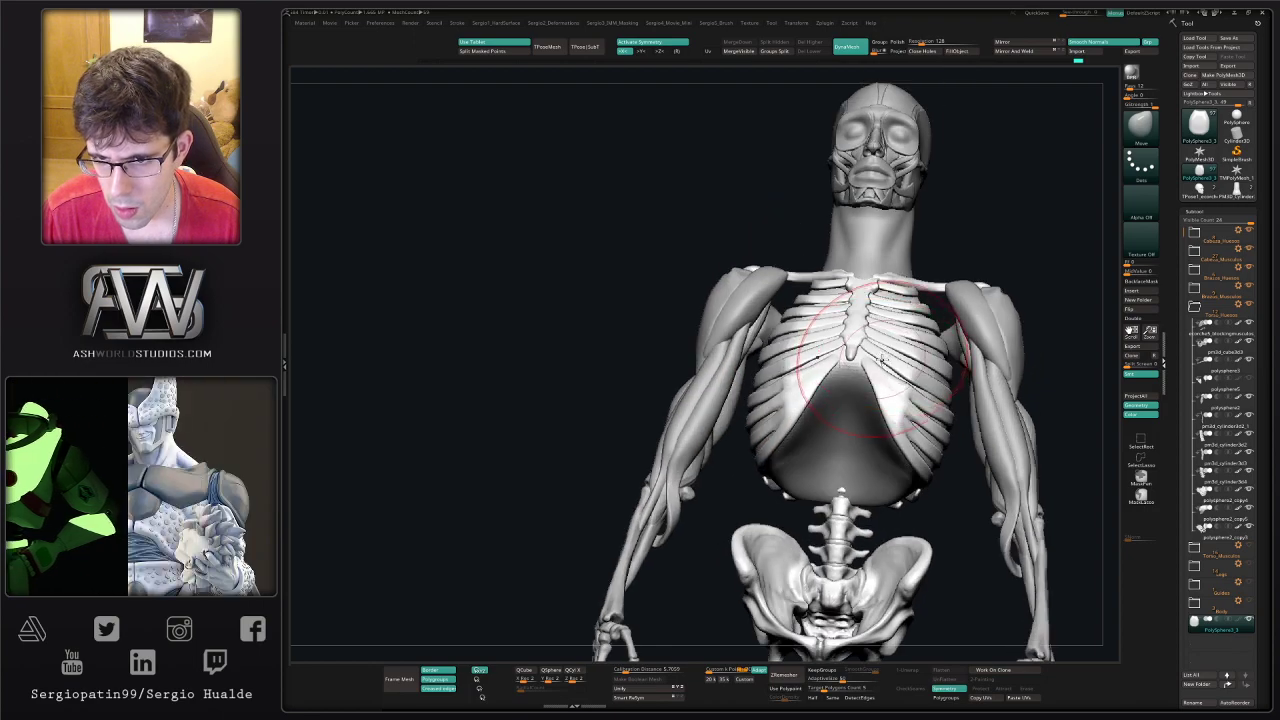
pyautogui.hotkey('alt', 's')
pyautogui.keyDown('ctrl'); pyautogui.keyDown('alt'); pyautogui.click(796, 400); pyautogui.keyUp('alt'); pyautogui.keyUp('ctrl')
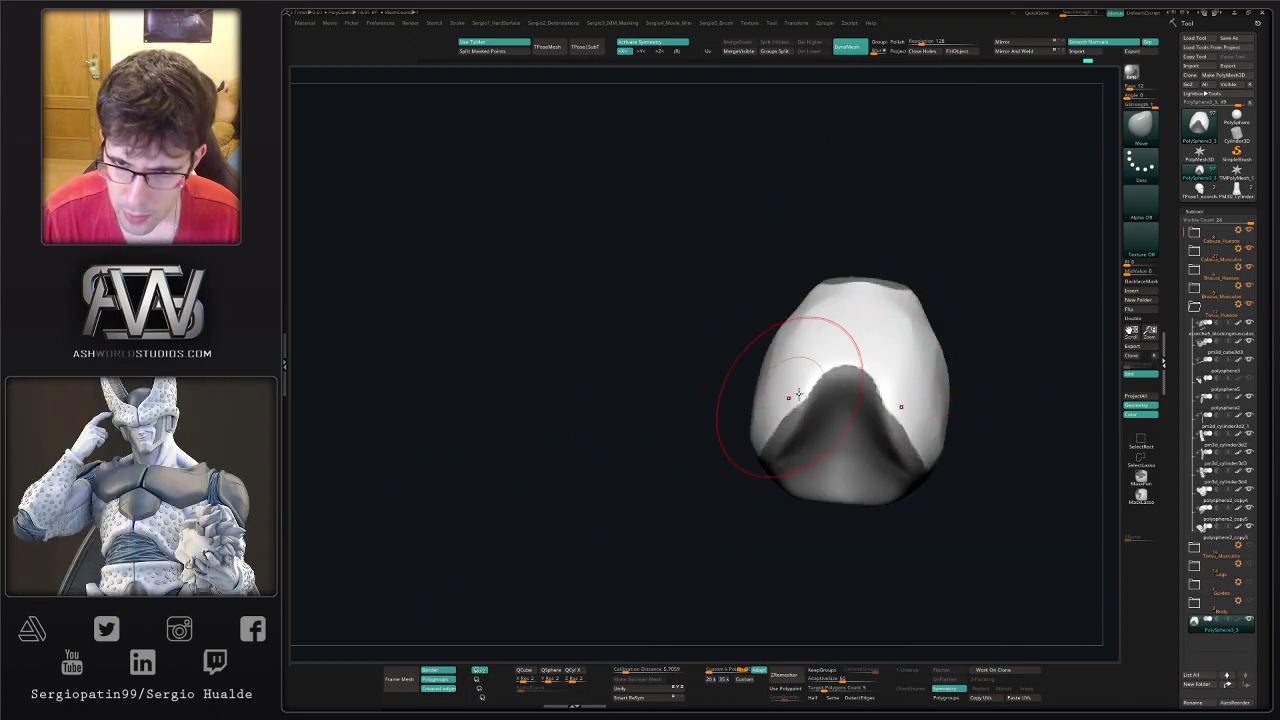
pyautogui.keyDown('ctrl'); pyautogui.keyDown('shift'); pyautogui.click(976, 382); pyautogui.keyUp('shift'); pyautogui.keyUp('ctrl')
pyautogui.keyDown('ctrl'); pyautogui.keyDown('shift'); pyautogui.click(948, 376); pyautogui.keyUp('shift'); pyautogui.keyUp('ctrl')
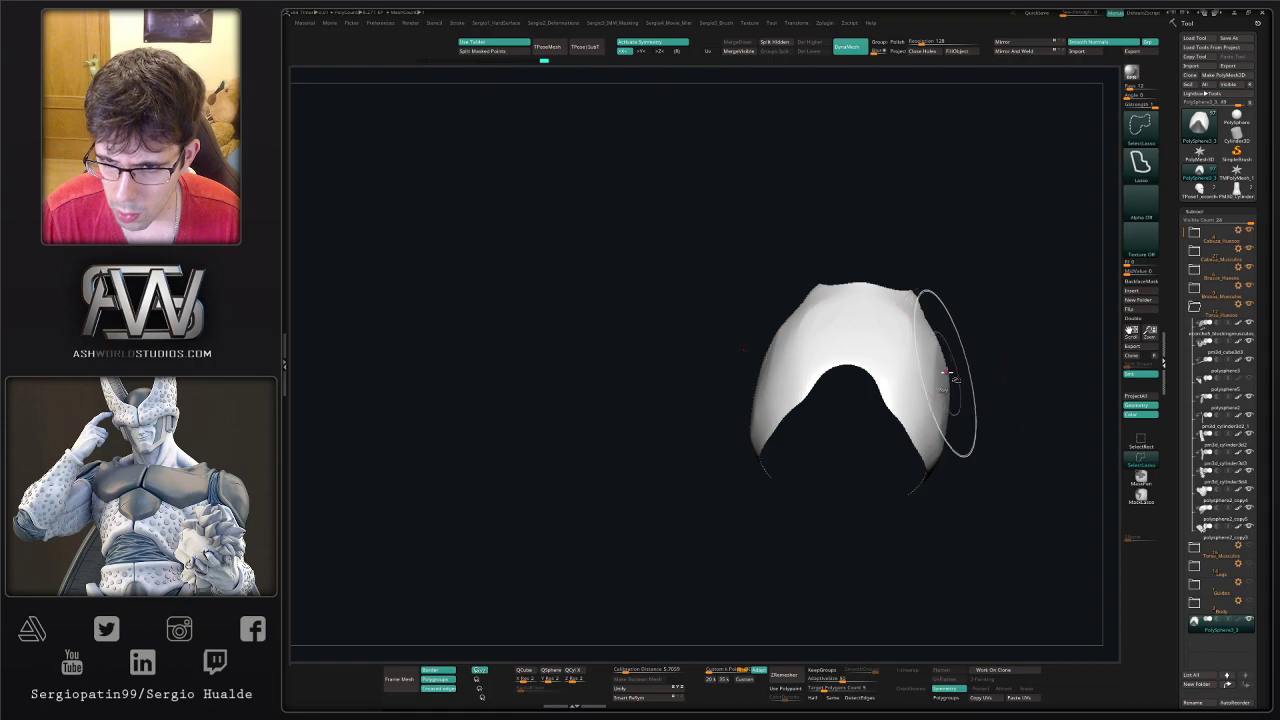
pyautogui.moveTo(951, 376); pyautogui.dragTo(978, 400, button='right')
pyautogui.moveTo(932, 348); pyautogui.dragTo(913, 397, button='right')
pyautogui.keyDown('ctrl'); pyautogui.keyDown('shift'); pyautogui.click(986, 349); pyautogui.keyUp('shift'); pyautogui.keyUp('ctrl')
pyautogui.hotkey('alt', 's')
pyautogui.keyDown('ctrl'); pyautogui.keyDown('shift'); pyautogui.click(913, 397); pyautogui.keyUp('shift'); pyautogui.keyUp('ctrl')
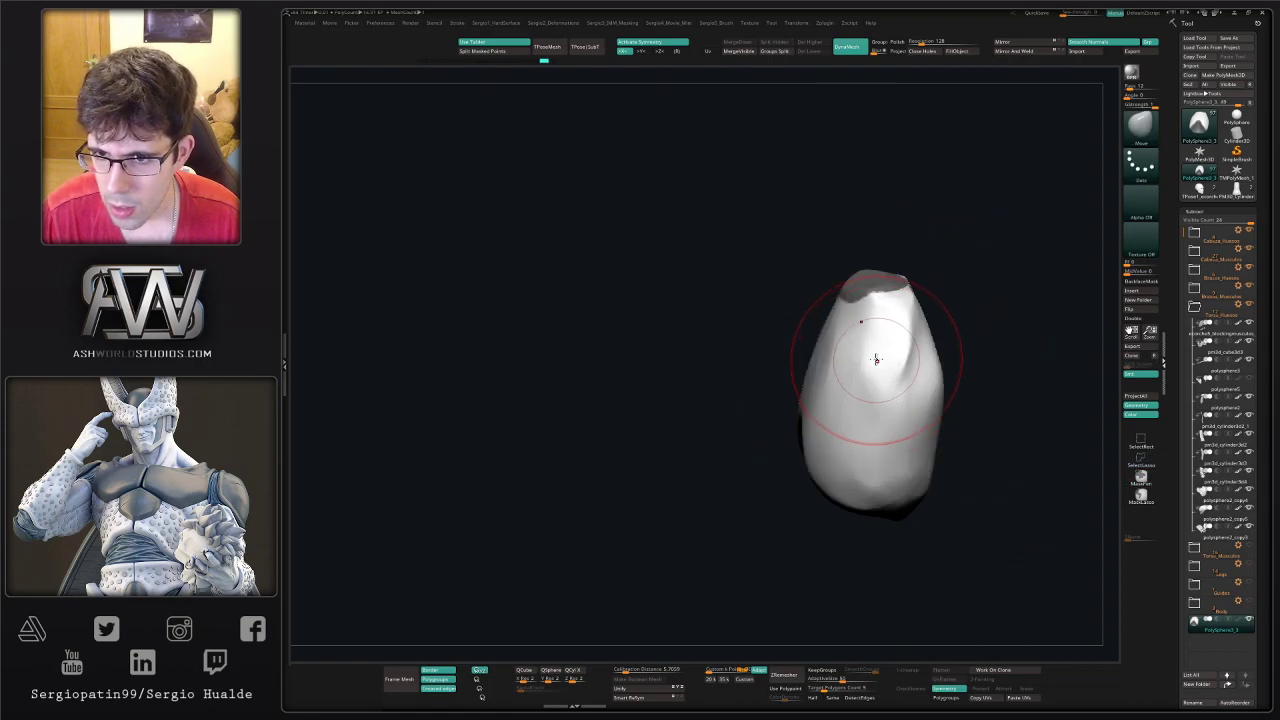
# - Show the polyframe, regroup the trunk volume and keep only its outer rib cage wall visible
pyautogui.hotkey('shift', 'f')
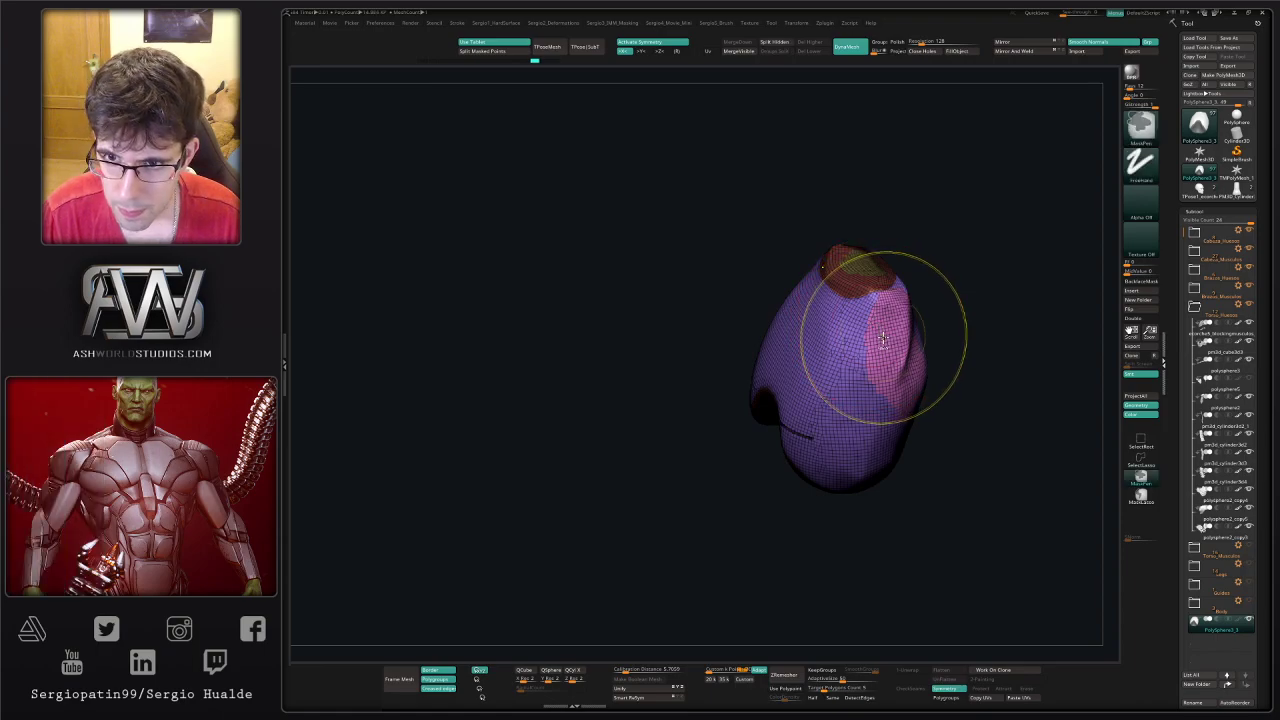
pyautogui.hotkey('ctrl', 'w')
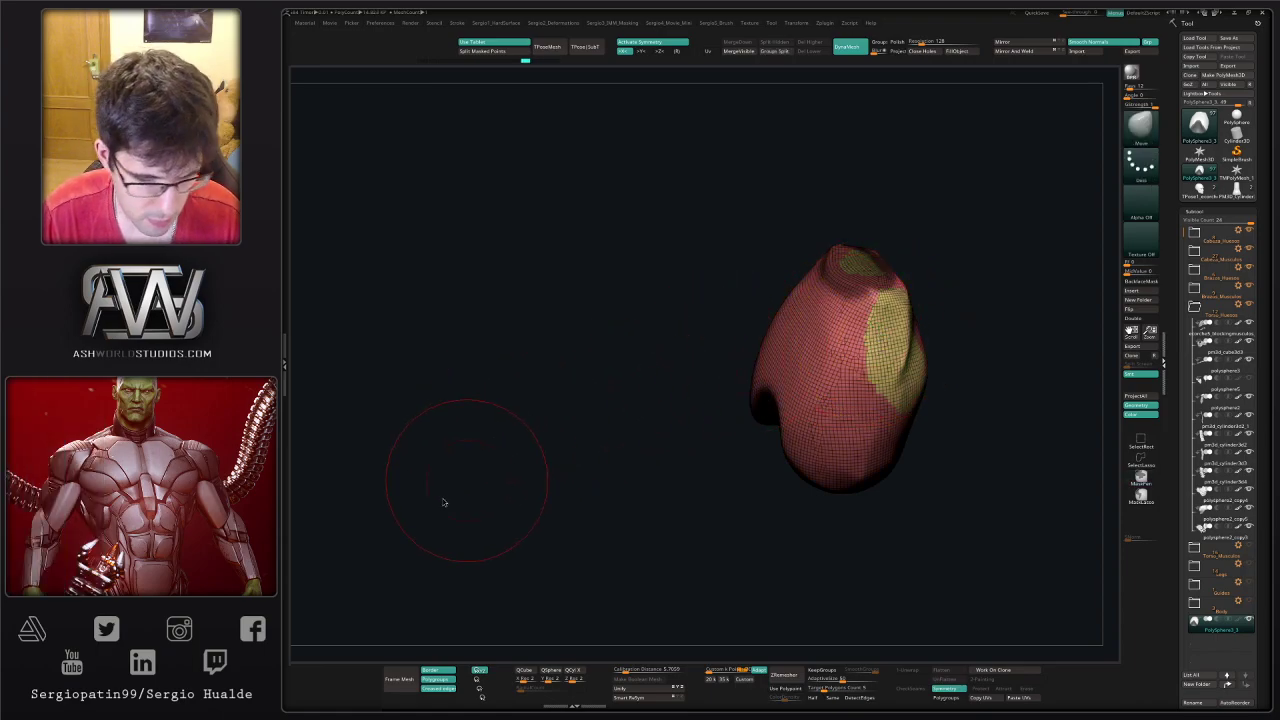
pyautogui.moveTo(467, 480)
pyautogui.mouseDown()
pyautogui.moveTo(943, 371)
pyautogui.moveTo(880, 386)
pyautogui.moveTo(838, 375)
pyautogui.mouseUp()
pyautogui.moveTo(906, 456); pyautogui.dragTo(943, 414)
# - Polish the visible rib cage wall with Polish By Features to even out its surface and open edges
pyautogui.press('2')
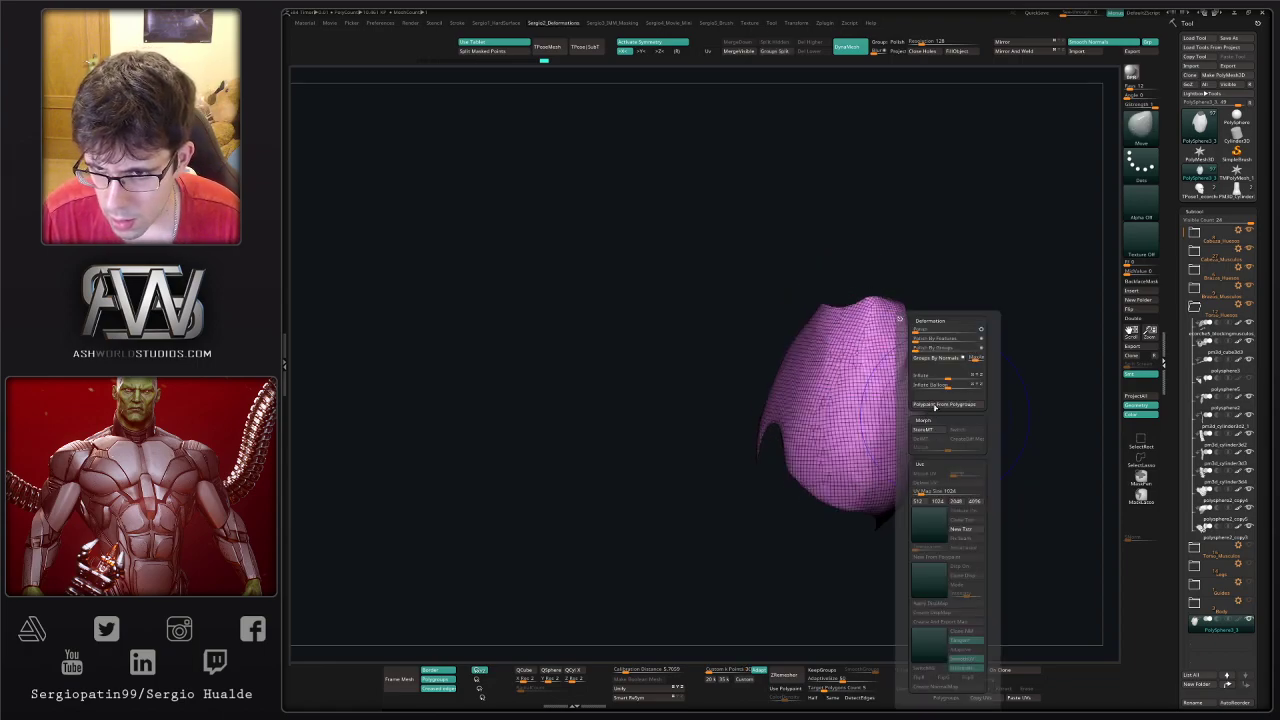
pyautogui.click(981, 339)
pyautogui.moveTo(915, 340); pyautogui.dragTo(922, 340)
pyautogui.moveTo(735, 392); pyautogui.dragTo(866, 390)
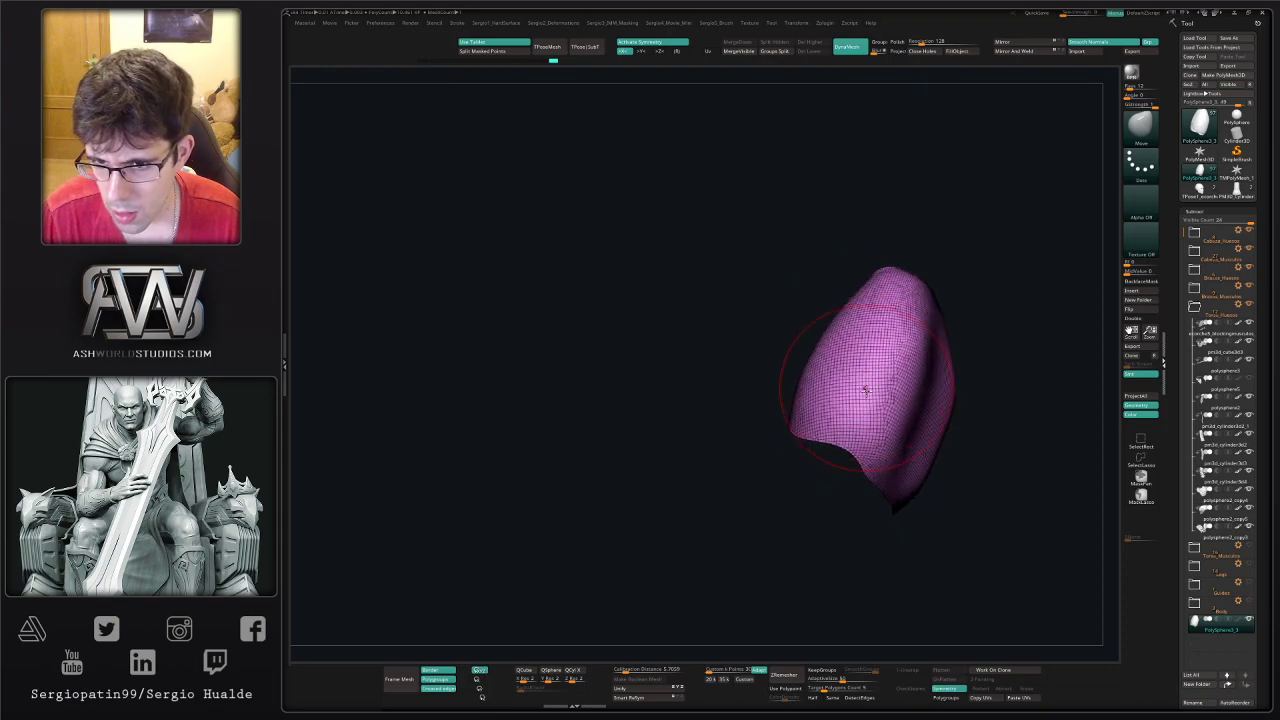
# - Bring back the skeleton and adjust the lower back of the rib cage wall with Move and Smooth to sit inside the ribs
pyautogui.hotkey('alt', 's')
pyautogui.moveTo(1036, 452)
pyautogui.mouseDown()
pyautogui.moveTo(893, 474)
pyautogui.moveTo(900, 486)
pyautogui.moveTo(940, 473)
pyautogui.moveTo(895, 467)
pyautogui.mouseUp()
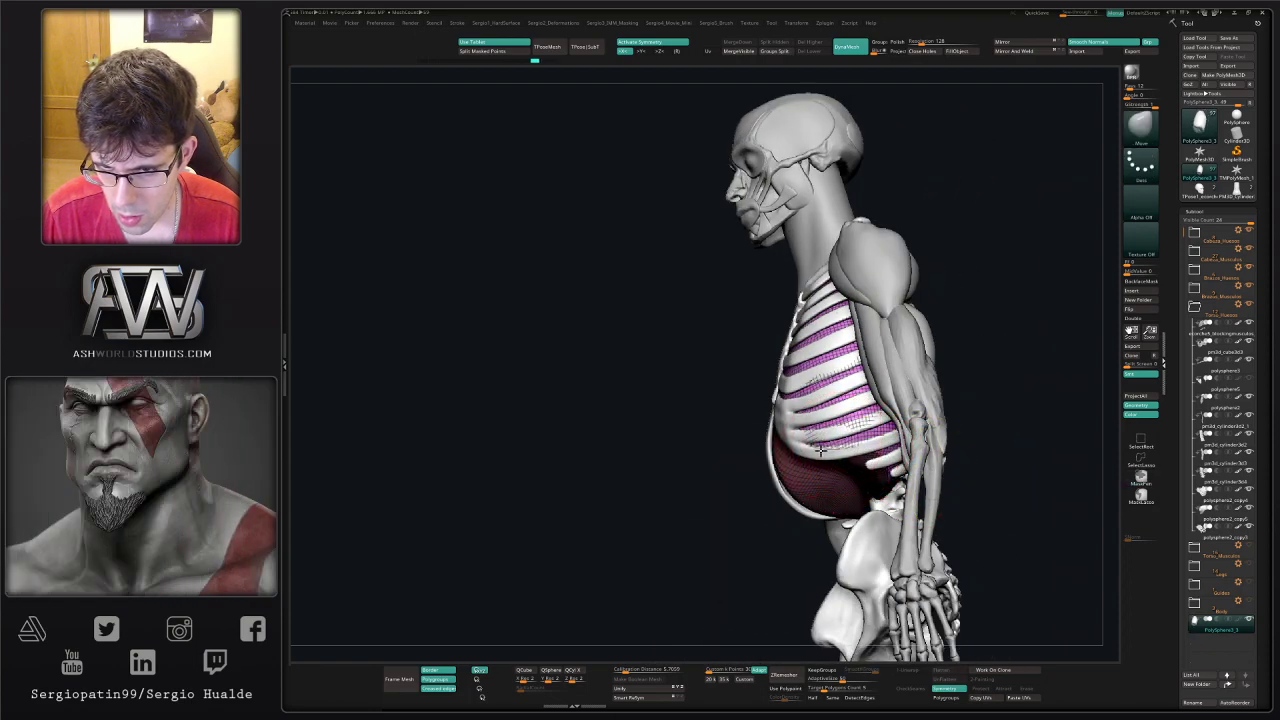
pyautogui.moveTo(828, 453); pyautogui.dragTo(705, 440, button='right')
pyautogui.moveTo(915, 475); pyautogui.dragTo(953, 424)
pyautogui.moveTo(947, 452); pyautogui.dragTo(928, 446, button='right')
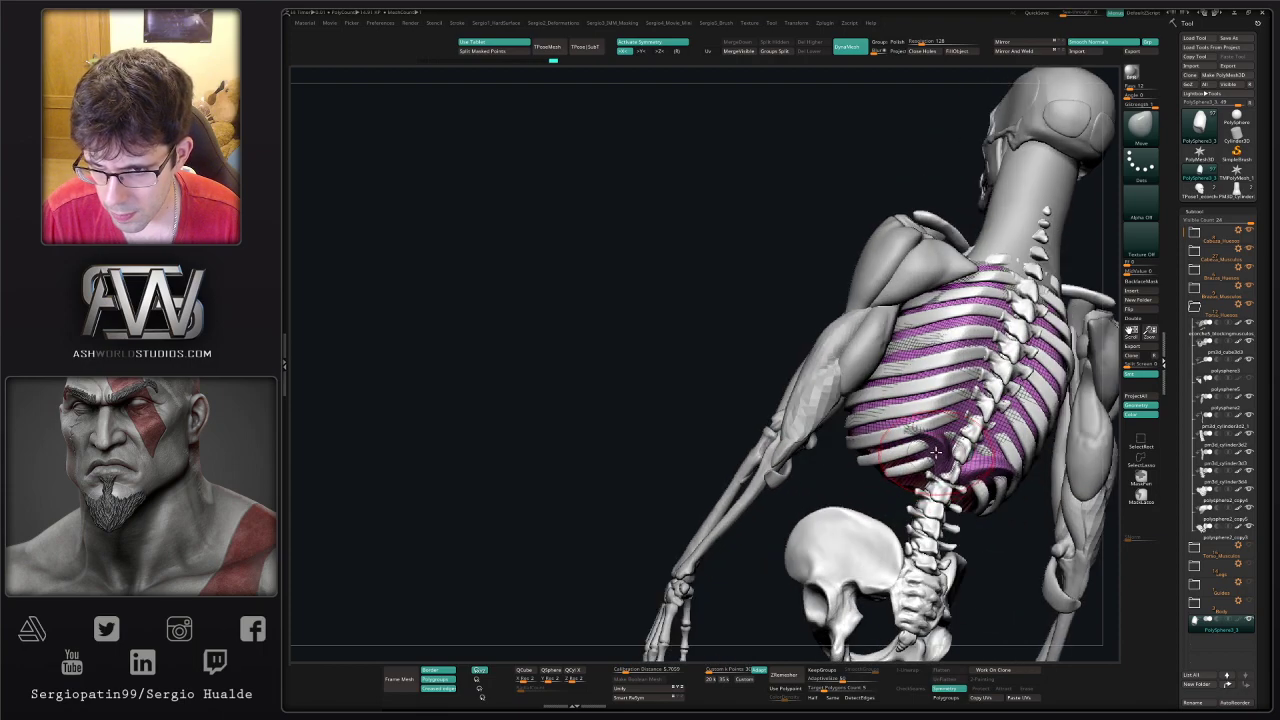
pyautogui.keyDown('shift'); pyautogui.moveTo(936, 452); pyautogui.dragTo(962, 458); pyautogui.keyUp('shift')
# - Isolate the trunk volume again and assign its outer wall a polygroup separate from the underside
pyautogui.hotkey('alt', 's')
pyautogui.keyDown('ctrl'); pyautogui.keyDown('shift'); pyautogui.click(921, 451); pyautogui.keyUp('shift'); pyautogui.keyUp('ctrl')
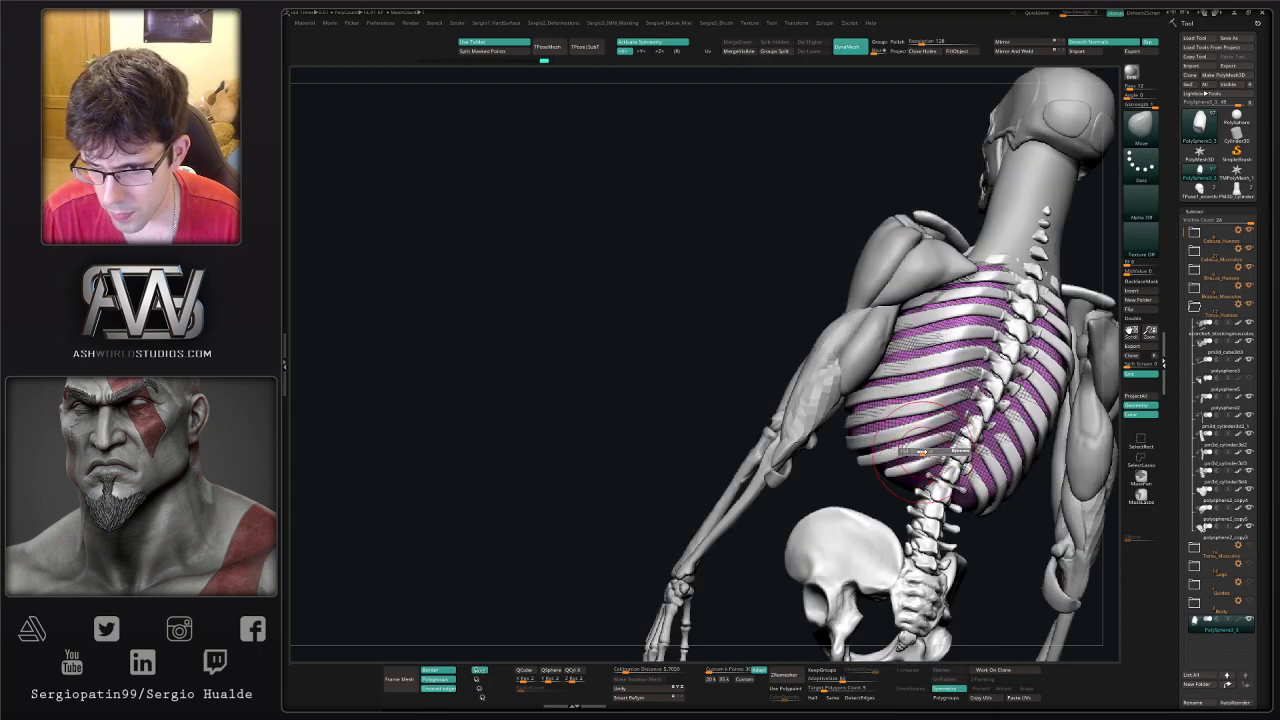
pyautogui.press('ctrl')
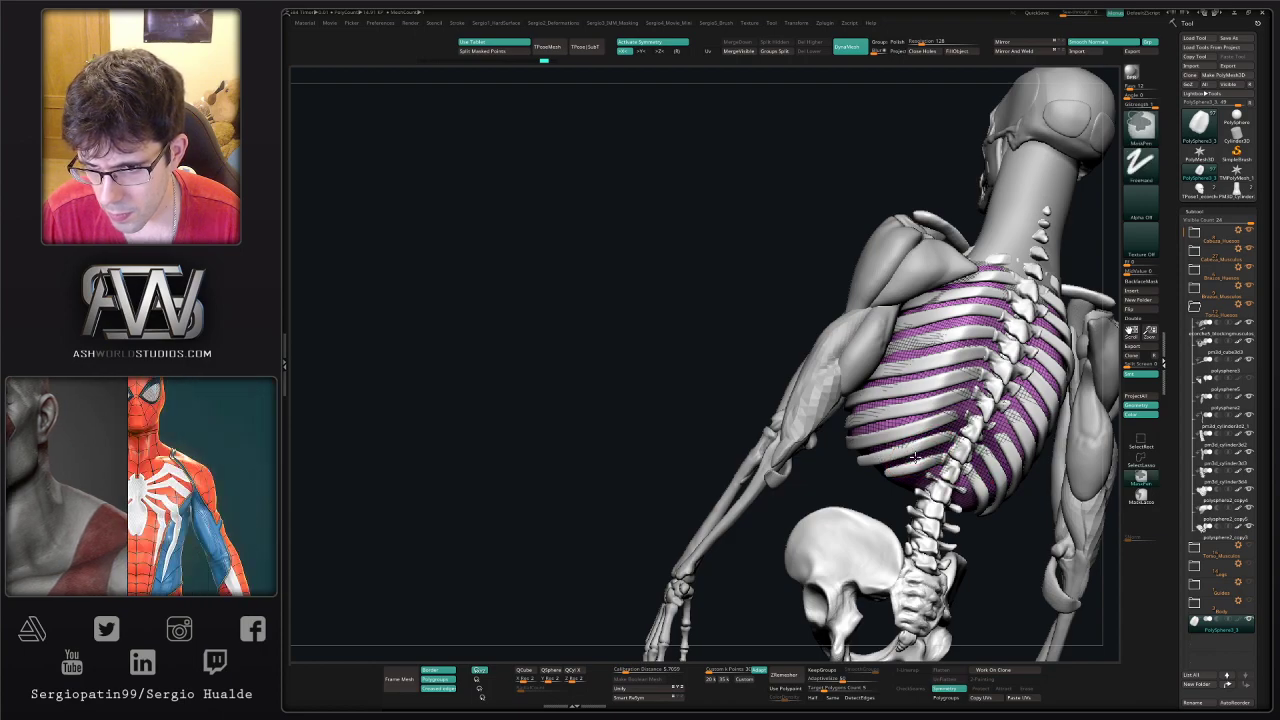
pyautogui.keyDown('ctrl'); pyautogui.keyDown('shift'); pyautogui.click(940, 480); pyautogui.keyUp('shift'); pyautogui.keyUp('ctrl')
pyautogui.moveTo(940, 480)
pyautogui.mouseDown(button='right')
pyautogui.moveTo(944, 448)
pyautogui.moveTo(843, 418)
pyautogui.moveTo(864, 341)
pyautogui.mouseUp(button='right')
pyautogui.press('ctrl')
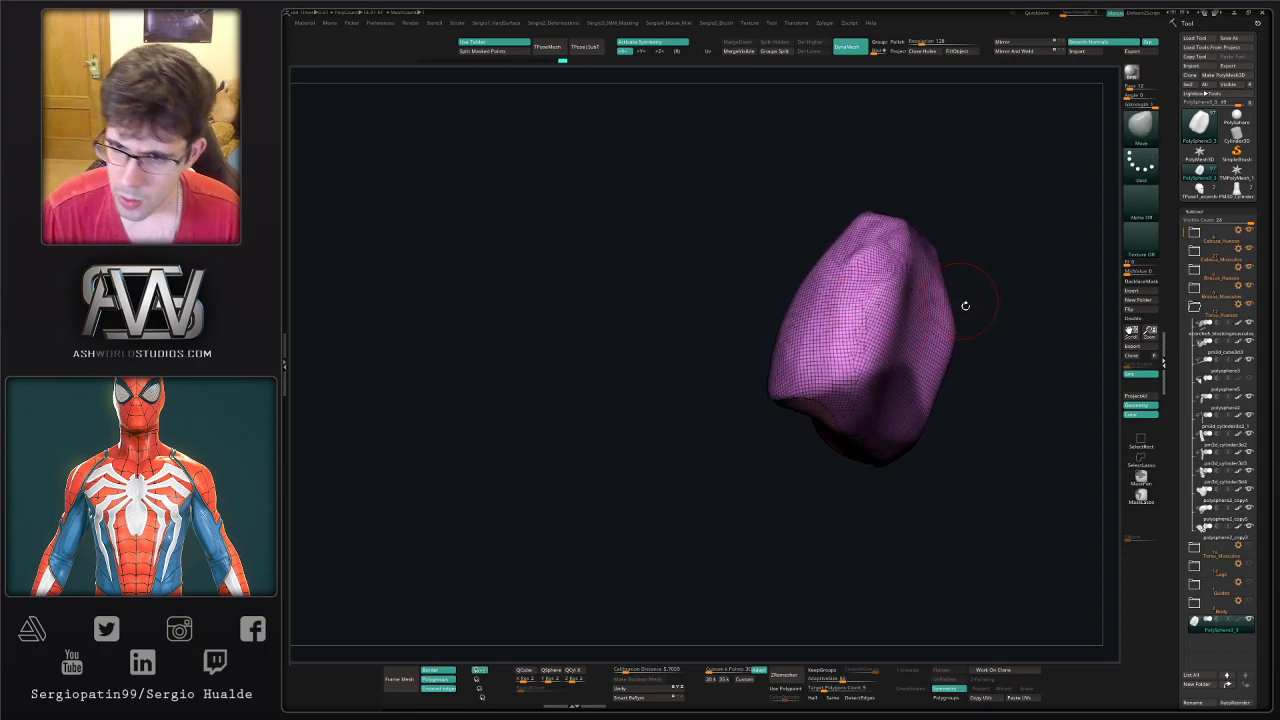
pyautogui.moveTo(965, 305); pyautogui.dragTo(993, 370, button='right')
pyautogui.hotkey('ctrl', 'w')
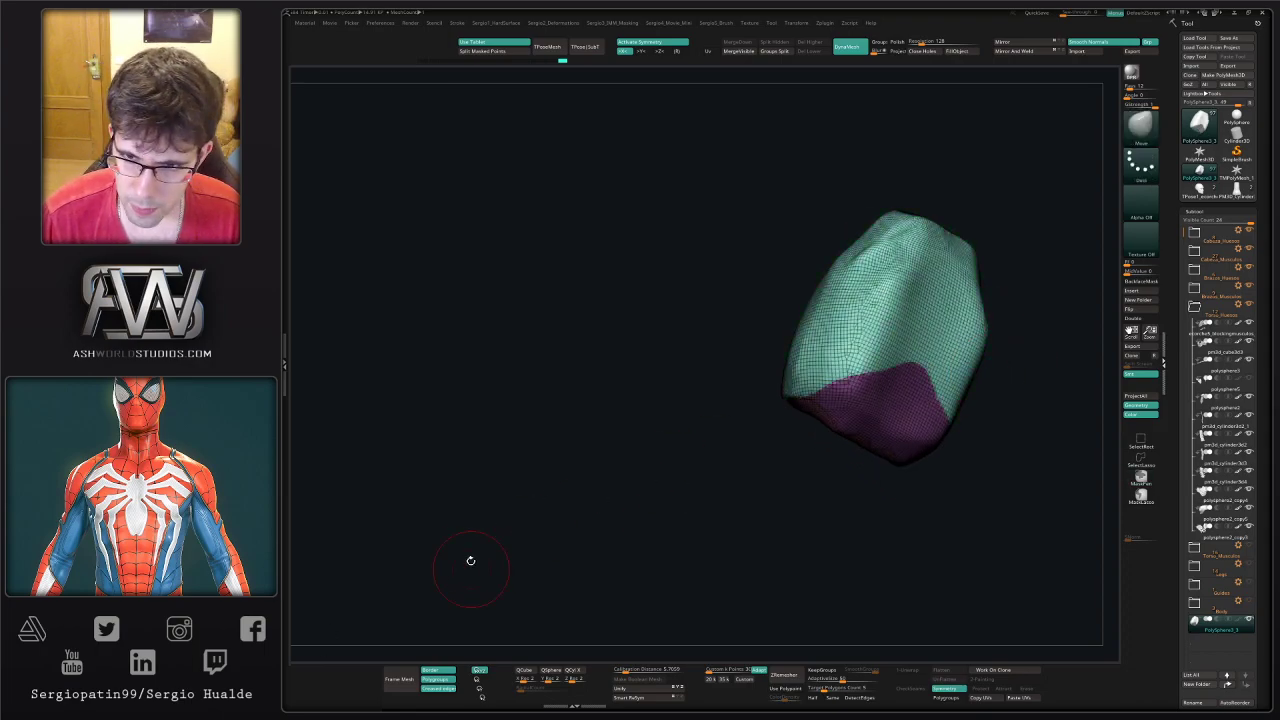
# - Isolate the outer wall polygroup of the trunk volume, hiding the underside
pyautogui.moveTo(471, 565); pyautogui.dragTo(480, 480, button='right')
pyautogui.keyDown('ctrl'); pyautogui.moveTo(790, 272); pyautogui.dragTo(868, 376); pyautogui.keyUp('ctrl')
pyautogui.hotkey('ctrl', 'z')
pyautogui.keyDown('ctrl'); pyautogui.keyDown('shift'); pyautogui.click(870, 335); pyautogui.keyUp('shift'); pyautogui.keyUp('ctrl')
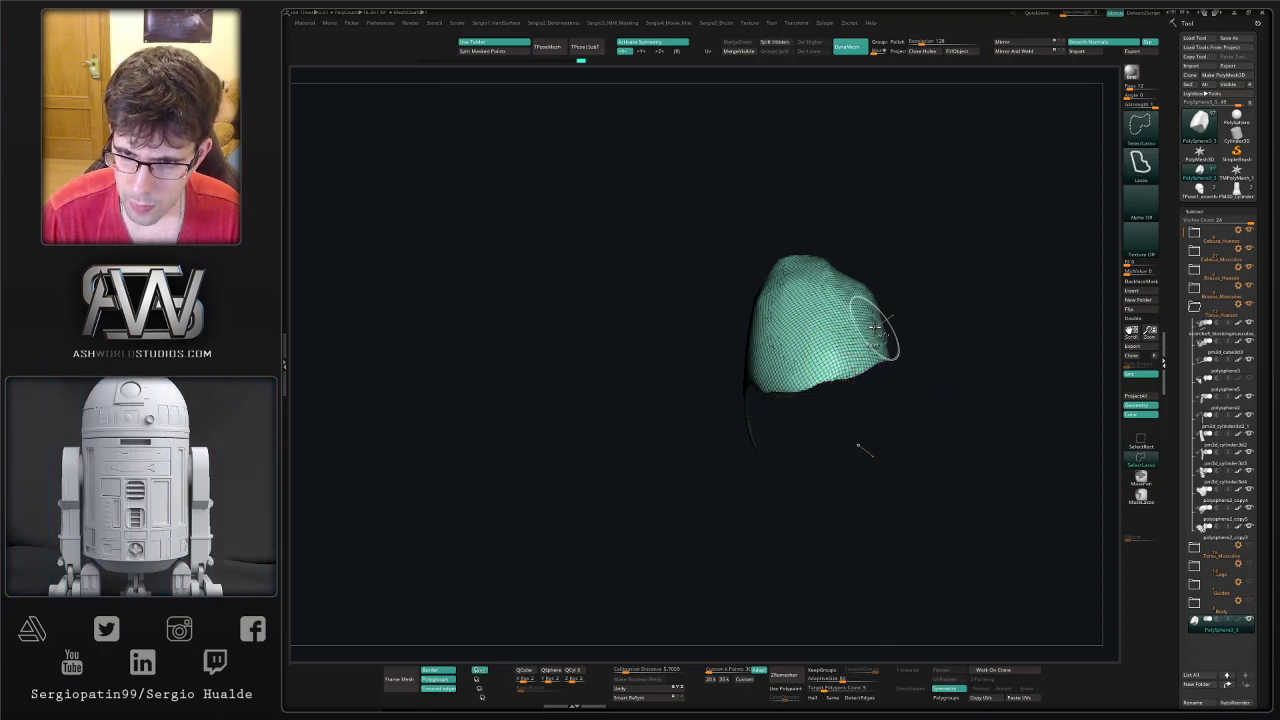
# - Smooth the back and upper edge of the isolated rib cage wall
pyautogui.moveTo(857, 449)
pyautogui.mouseDown(button='right')
pyautogui.moveTo(934, 429)
pyautogui.moveTo(893, 375)
pyautogui.mouseUp(button='right')
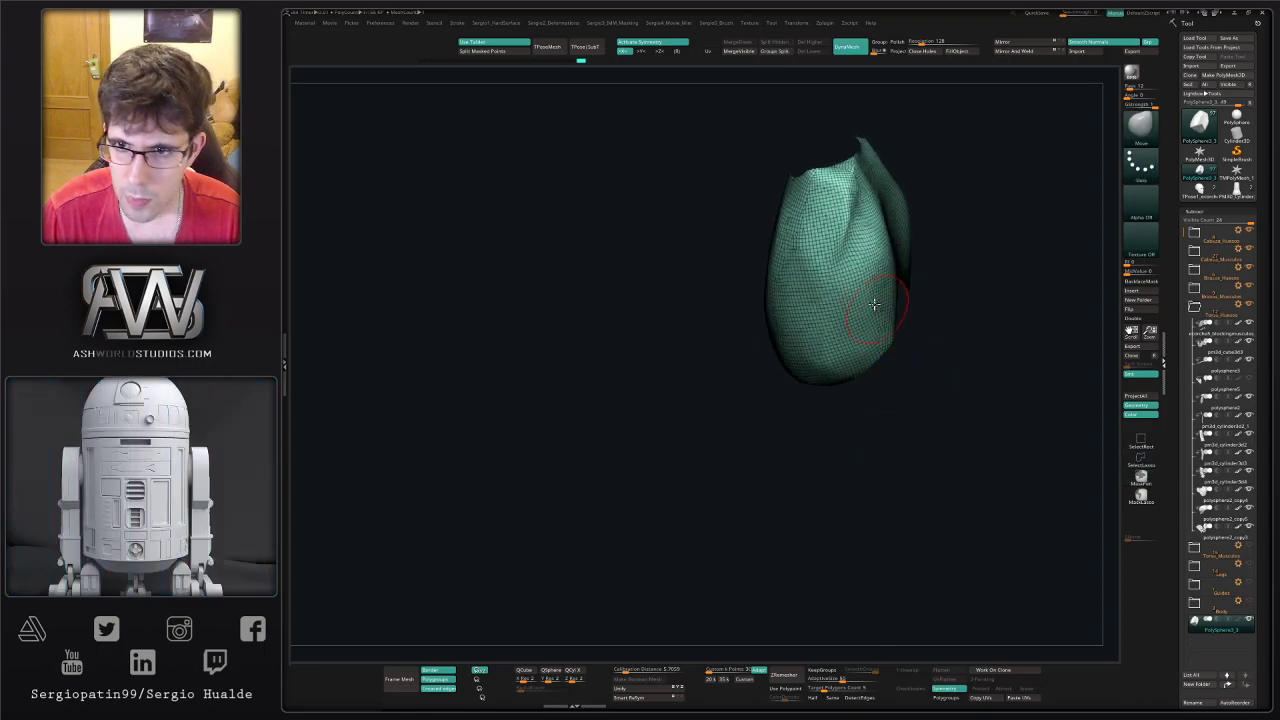
pyautogui.keyDown('alt'); pyautogui.moveTo(874, 304); pyautogui.dragTo(850, 432, button='right'); pyautogui.keyUp('alt')
pyautogui.moveTo(826, 385)
pyautogui.keyDown('shift'); pyautogui.mouseDown()
pyautogui.moveTo(826, 335)
pyautogui.moveTo(833, 407)
pyautogui.mouseUp(); pyautogui.keyUp('shift')
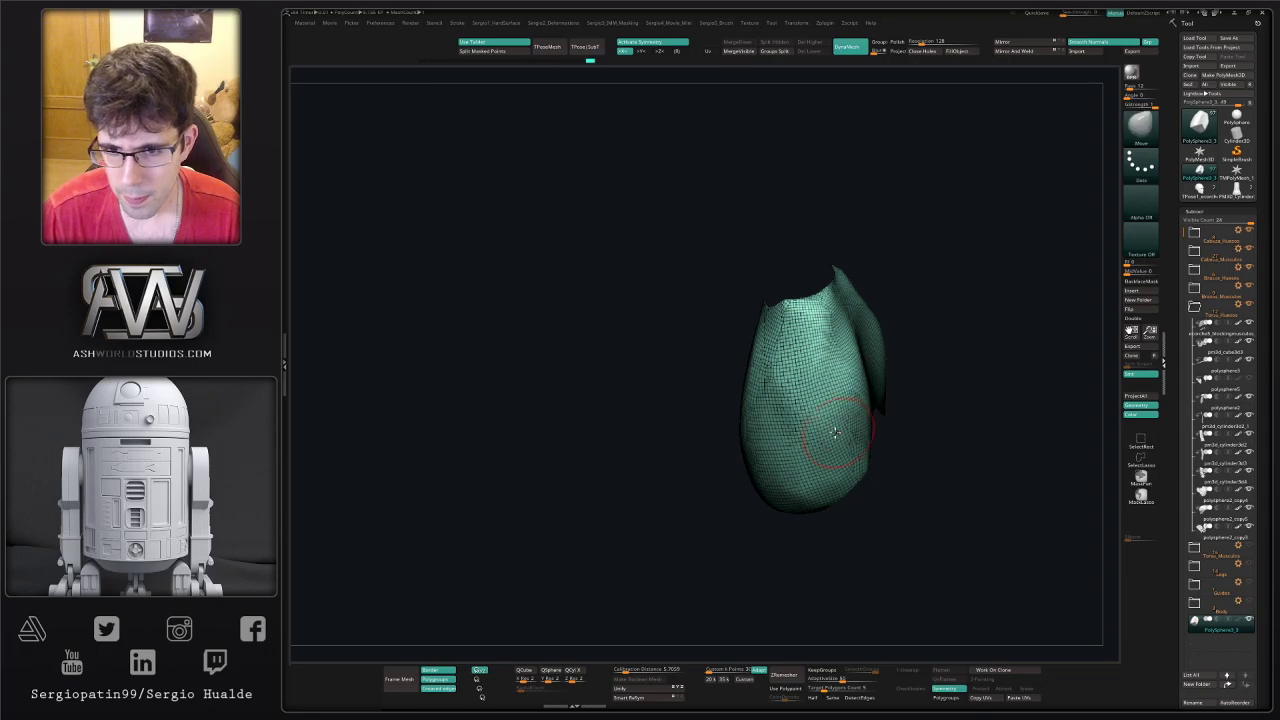
pyautogui.keyDown('alt'); pyautogui.moveTo(835, 432); pyautogui.dragTo(806, 380, button='right'); pyautogui.keyUp('alt')
pyautogui.moveTo(749, 480); pyautogui.dragTo(804, 415, button='right')
pyautogui.keyDown('alt'); pyautogui.moveTo(804, 415); pyautogui.dragTo(786, 508, button='right'); pyautogui.keyUp('alt')
pyautogui.keyDown('shift'); pyautogui.moveTo(781, 348); pyautogui.dragTo(773, 364); pyautogui.keyUp('shift')
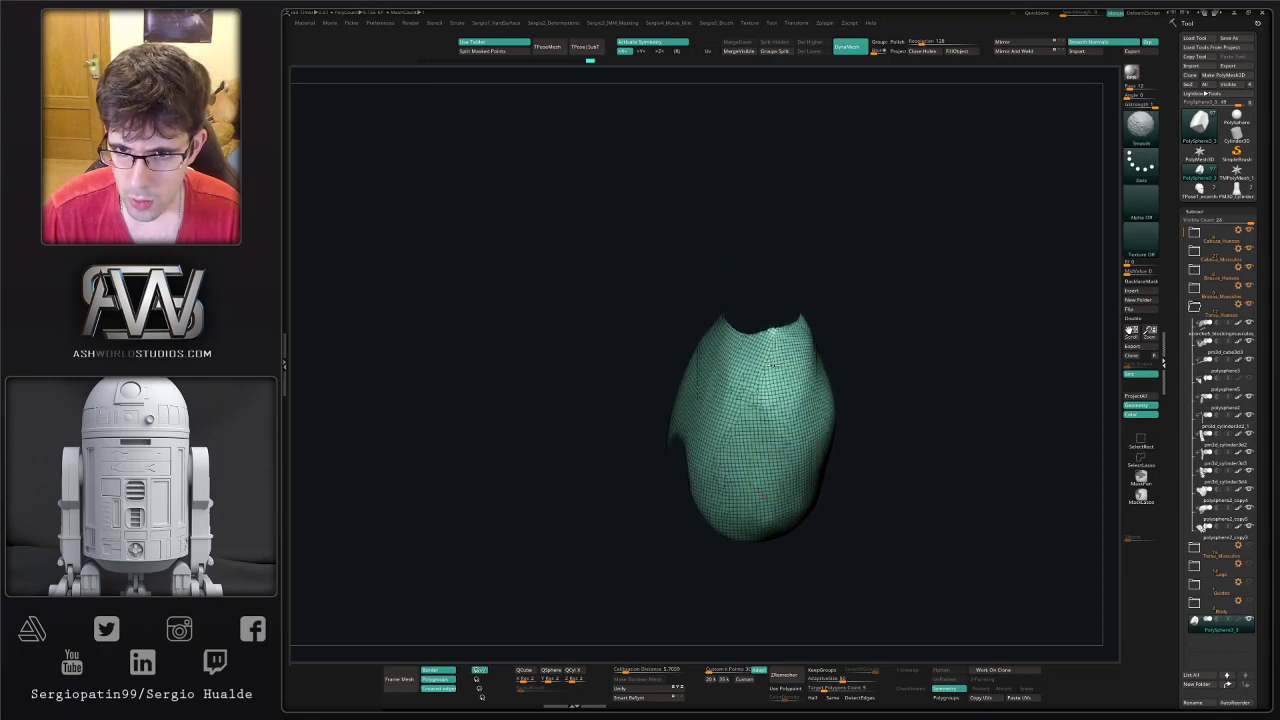
# - Polish the rib cage wall by features and show it together with the skeleton again
pyautogui.press('2')
pyautogui.click(950, 338)
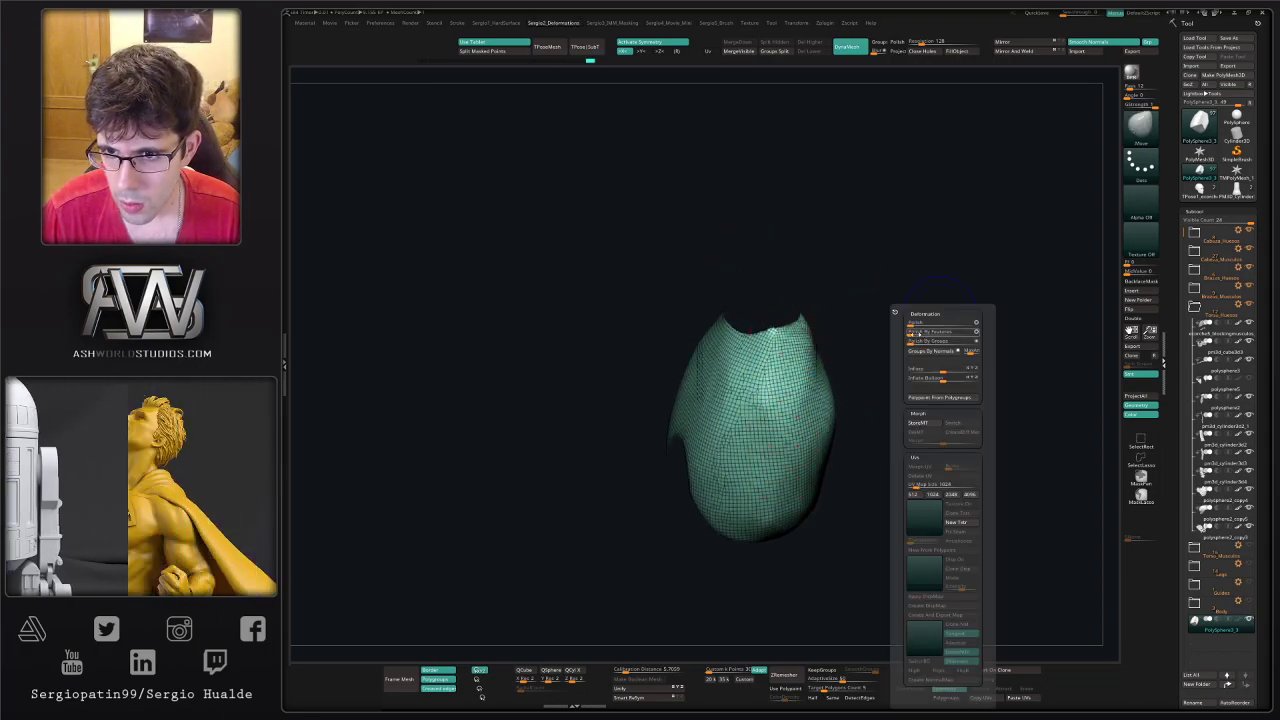
pyautogui.moveTo(862, 448); pyautogui.dragTo(930, 428, button='right')
pyautogui.moveTo(930, 428); pyautogui.dragTo(890, 426)
# - Fit the front and sides of the rib cage wall between the ribs with a resized Move brush
pyautogui.press('s')
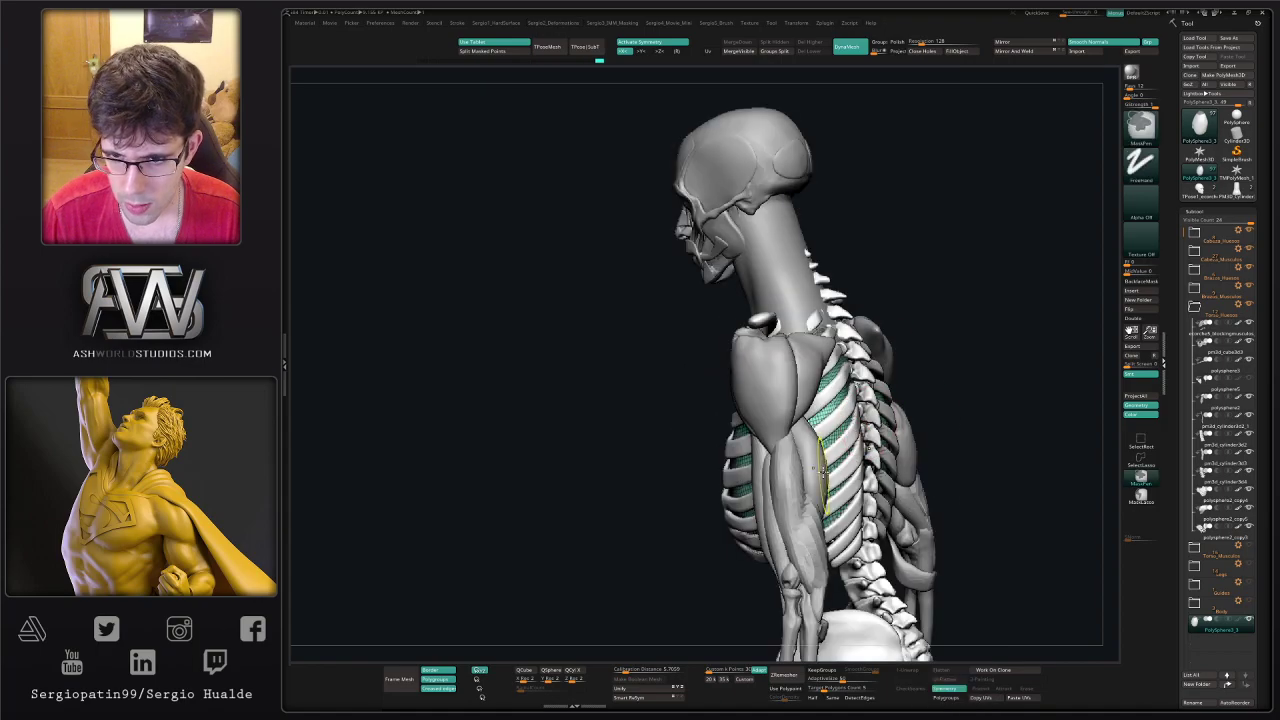
pyautogui.keyDown('ctrl'); pyautogui.moveTo(890, 428); pyautogui.dragTo(880, 400, button='right'); pyautogui.keyUp('ctrl')
pyautogui.moveTo(880, 400); pyautogui.dragTo(829, 452, button='right')
pyautogui.moveTo(757, 480); pyautogui.dragTo(862, 455, button='right')
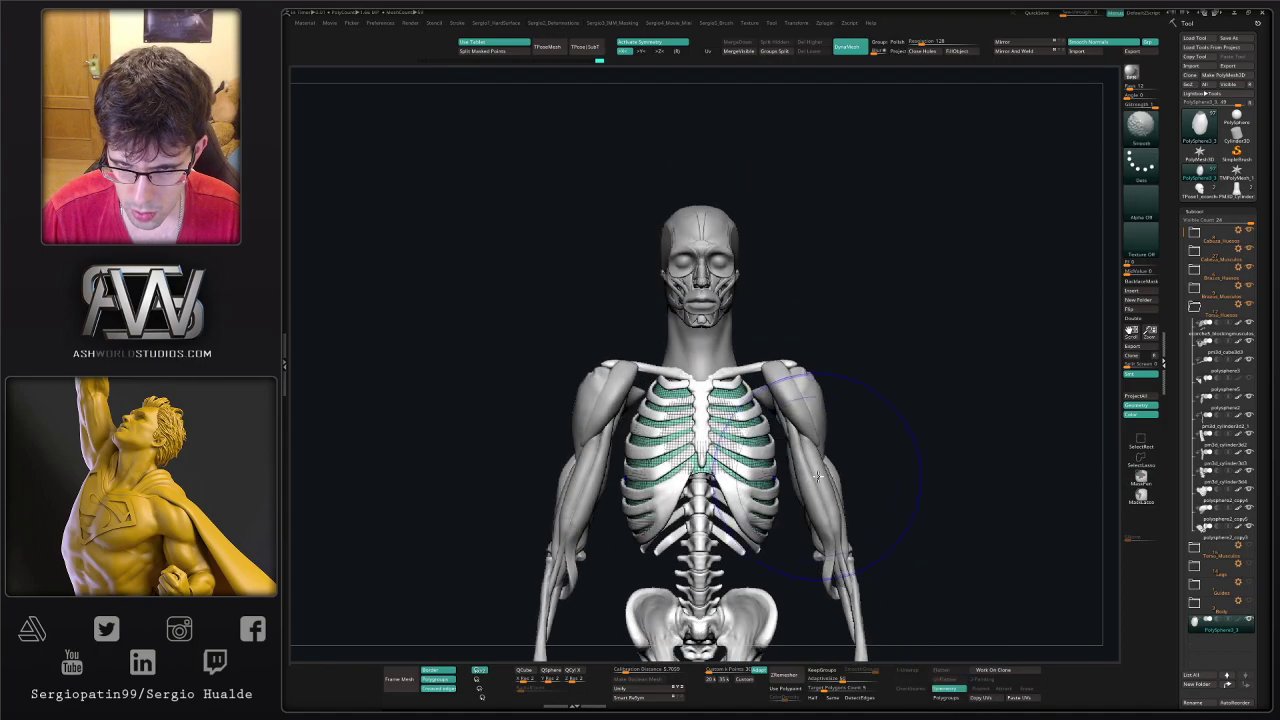
pyautogui.keyDown('alt'); pyautogui.moveTo(800, 482); pyautogui.dragTo(797, 434, button='right'); pyautogui.keyUp('alt')
pyautogui.keyDown('ctrl'); pyautogui.moveTo(719, 423); pyautogui.dragTo(760, 503, button='right'); pyautogui.keyUp('ctrl')
pyautogui.press('s')
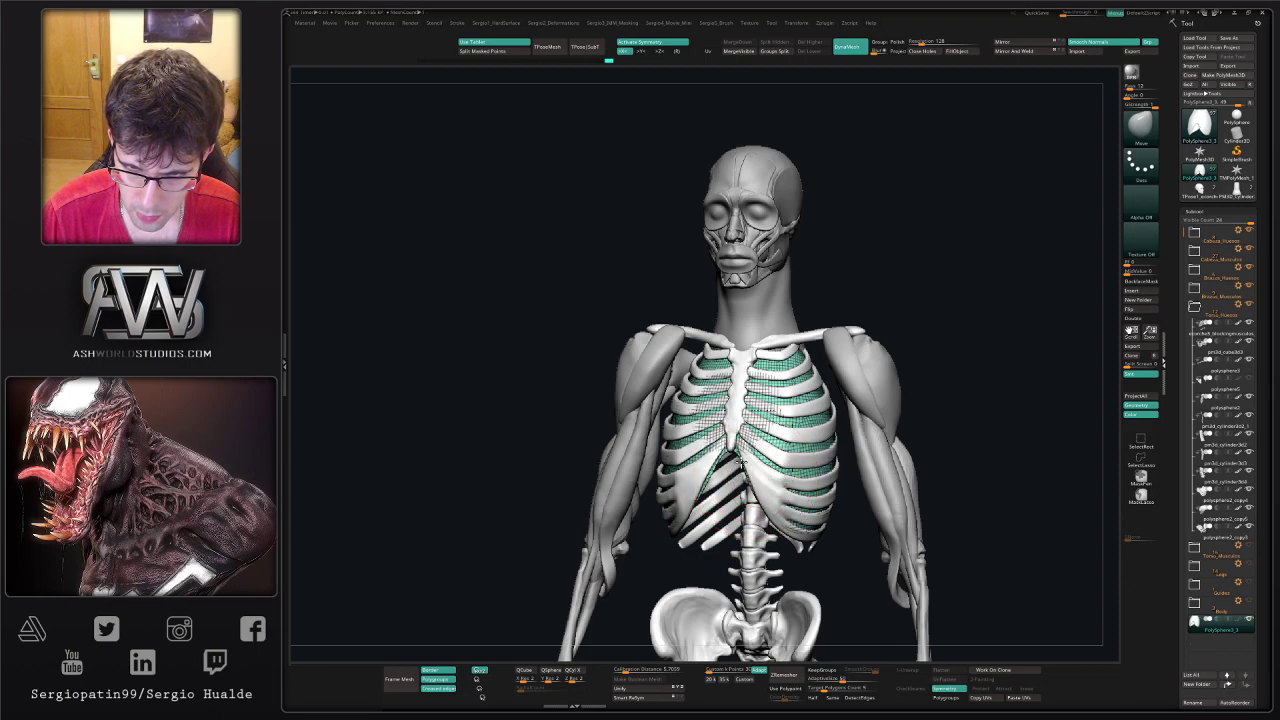
pyautogui.keyDown('alt'); pyautogui.moveTo(765, 450); pyautogui.dragTo(759, 351, button='right'); pyautogui.keyUp('alt')
pyautogui.press('s')
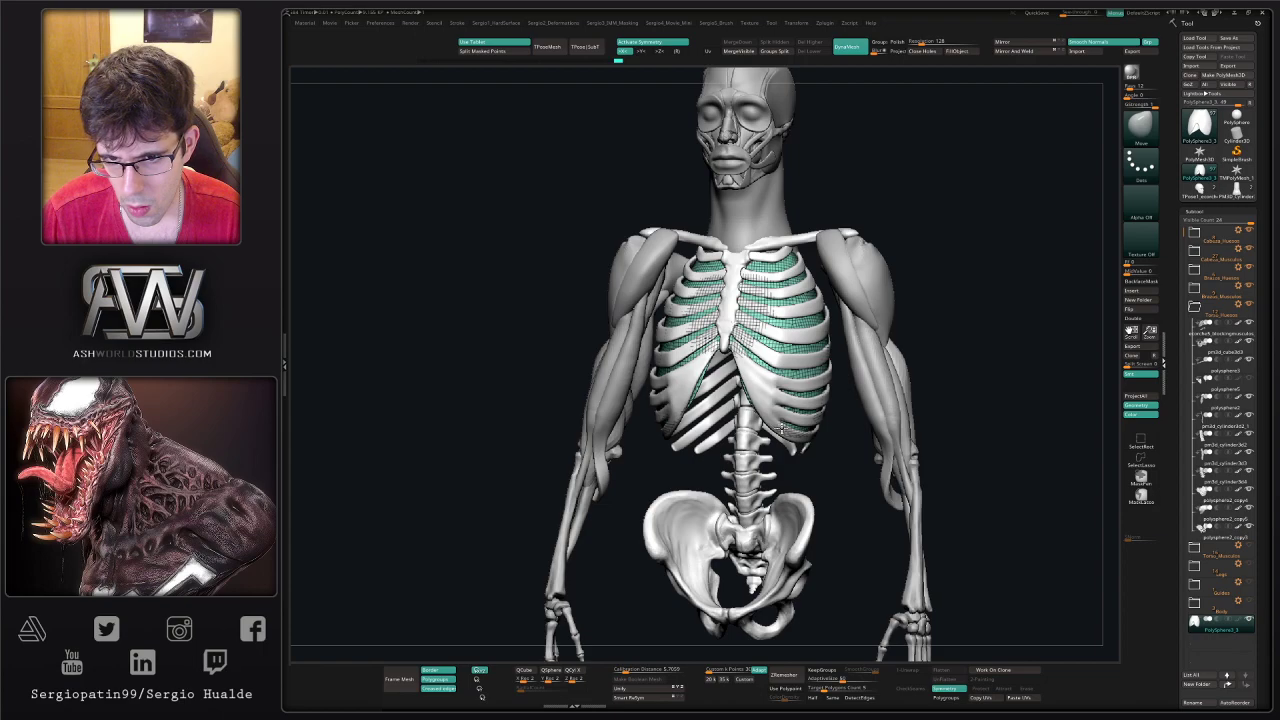
pyautogui.moveTo(810, 447)
pyautogui.mouseDown(button='right')
pyautogui.moveTo(808, 420)
pyautogui.moveTo(826, 449)
pyautogui.moveTo(785, 400)
pyautogui.moveTo(766, 322)
pyautogui.moveTo(696, 328)
pyautogui.moveTo(690, 305)
pyautogui.moveTo(700, 288)
pyautogui.moveTo(743, 443)
pyautogui.moveTo(599, 312)
pyautogui.moveTo(673, 318)
pyautogui.mouseUp(button='right')
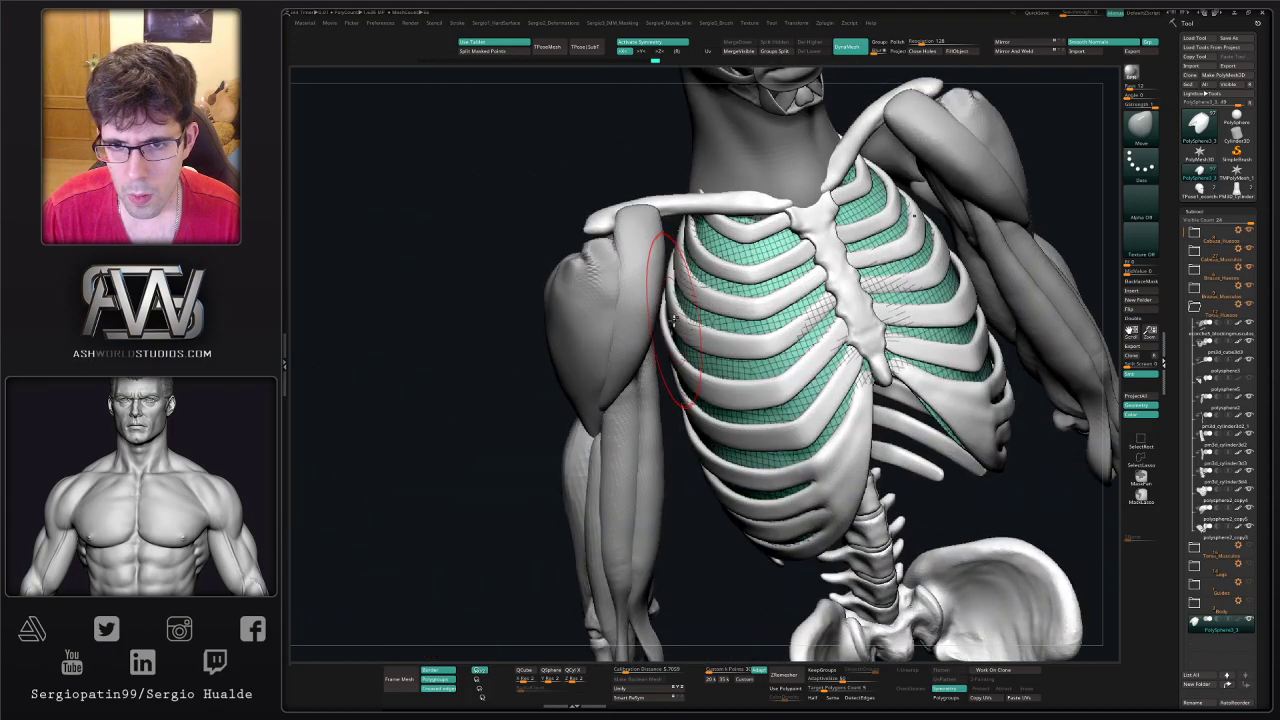
# - Isolate the rib cage wall, smooth its side near the armpit and restore the skeleton to check the back
pyautogui.keyDown('ctrl'); pyautogui.keyDown('shift'); pyautogui.click(668, 321); pyautogui.keyUp('shift'); pyautogui.keyUp('ctrl')
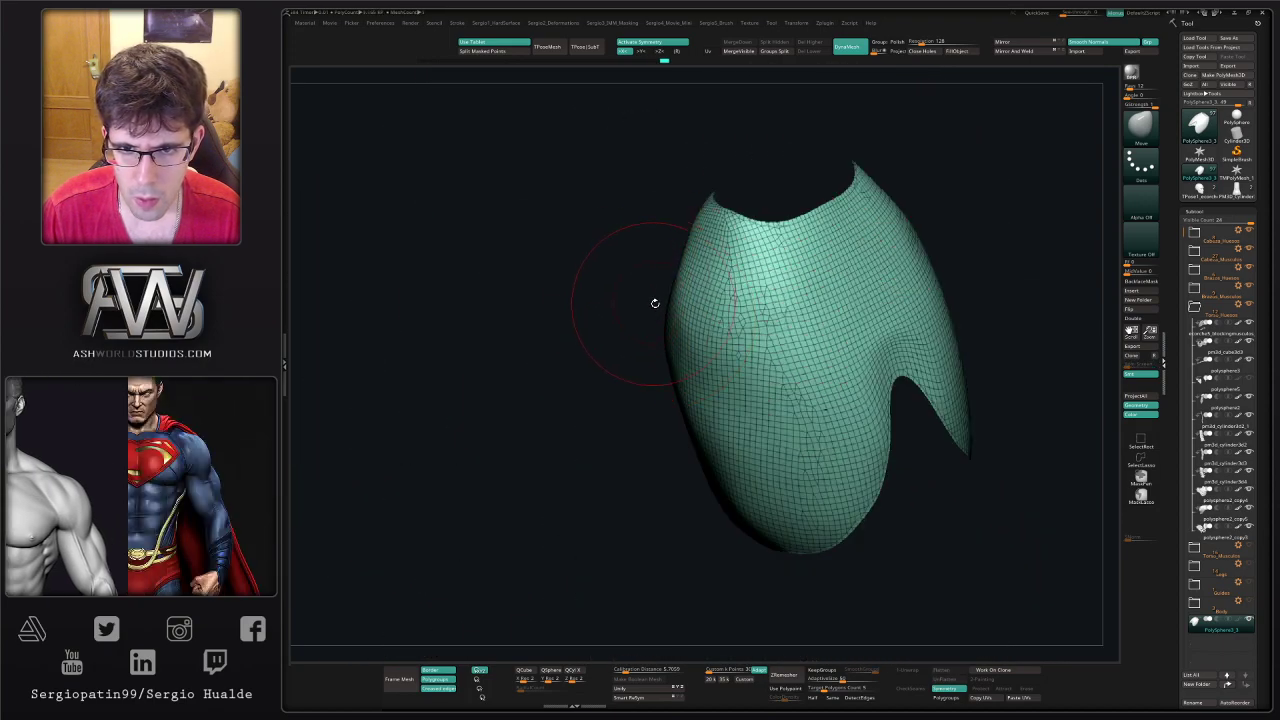
pyautogui.keyDown('shift'); pyautogui.moveTo(664, 310); pyautogui.dragTo(662, 373); pyautogui.keyUp('shift')
pyautogui.hotkey('alt', 's')
pyautogui.moveTo(668, 360); pyautogui.dragTo(780, 368, button='right')
pyautogui.moveTo(700, 400)
pyautogui.keyDown('ctrl'); pyautogui.mouseDown(button='right')
pyautogui.moveTo(660, 367)
pyautogui.moveTo(676, 345)
pyautogui.moveTo(680, 380)
pyautogui.moveTo(665, 400)
pyautogui.mouseUp(button='right'); pyautogui.keyUp('ctrl')
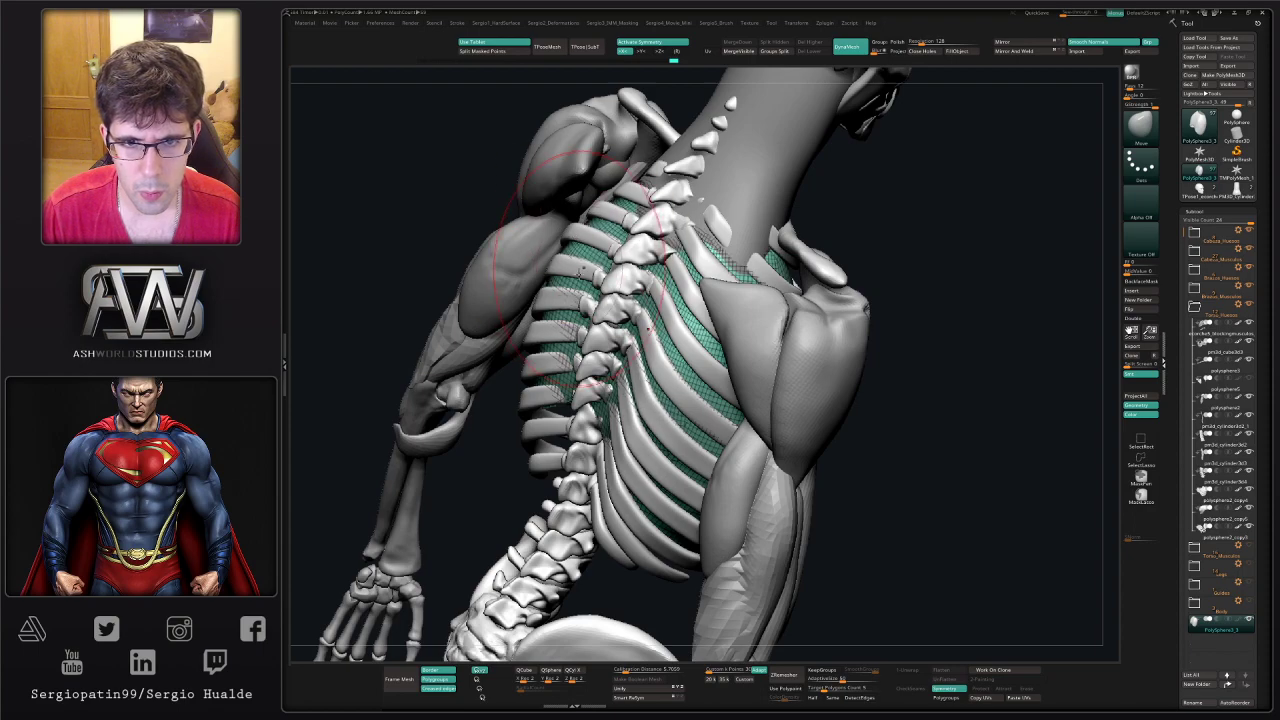
# - Isolate the rib cage wall, remesh it into a lighter grid with ZRemesher set to Half, and show the skeleton again
pyautogui.moveTo(530, 395)
pyautogui.mouseDown(button='right')
pyautogui.moveTo(570, 383)
pyautogui.moveTo(520, 408)
pyautogui.moveTo(530, 388)
pyautogui.mouseUp(button='right')
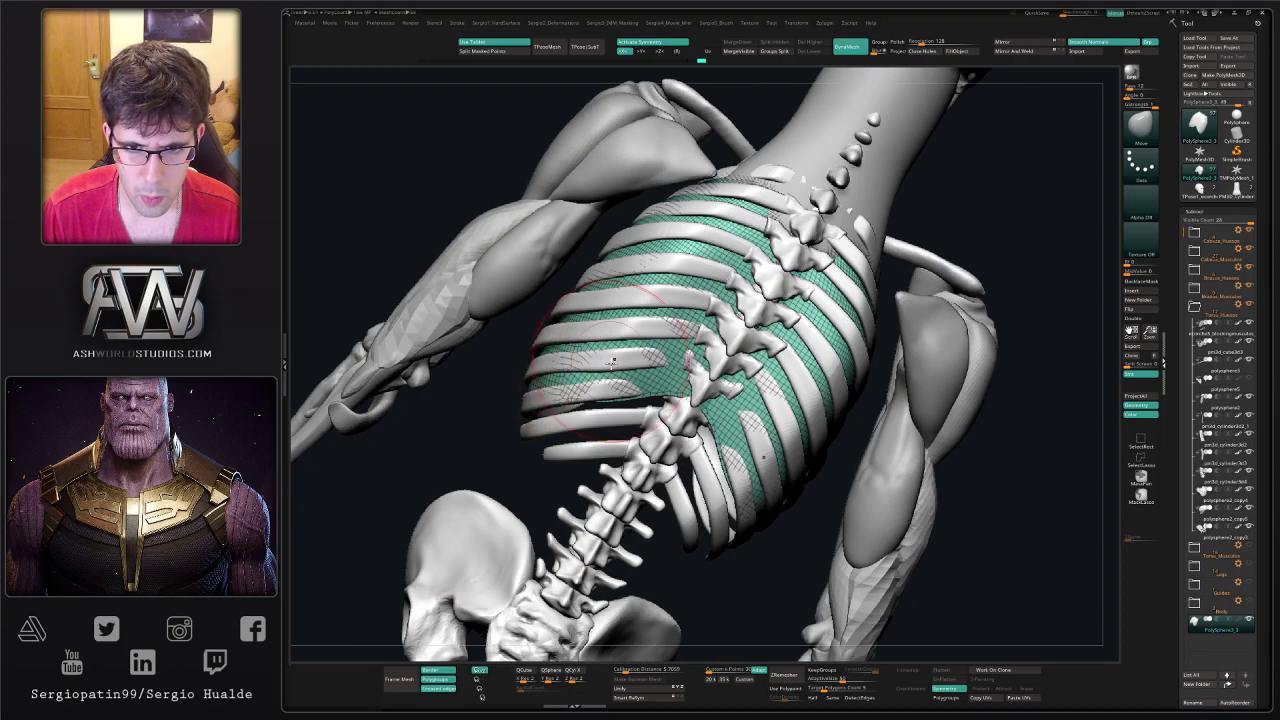
pyautogui.moveTo(612, 362); pyautogui.dragTo(720, 388, button='right')
pyautogui.hotkey('alt', 's')
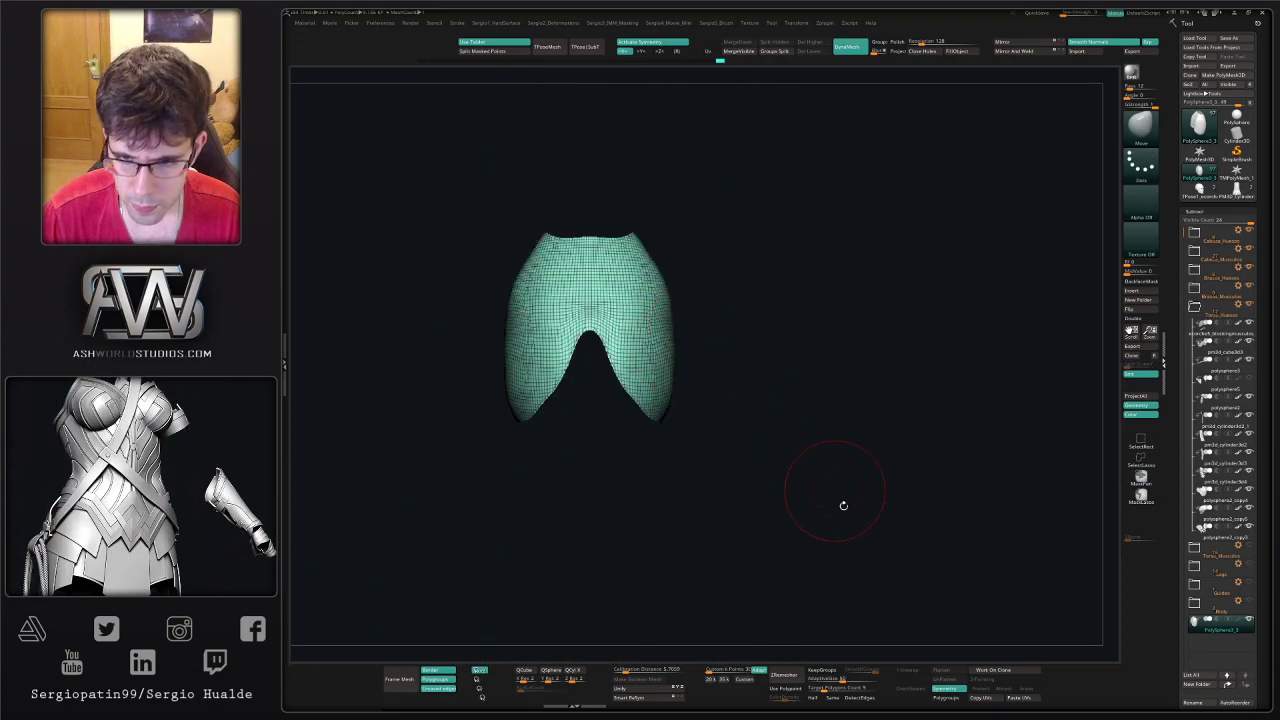
pyautogui.click(789, 680)
pyautogui.moveTo(860, 633)
pyautogui.mouseDown(button='right')
pyautogui.moveTo(686, 443)
pyautogui.moveTo(797, 409)
pyautogui.moveTo(716, 282)
pyautogui.mouseUp(button='right')
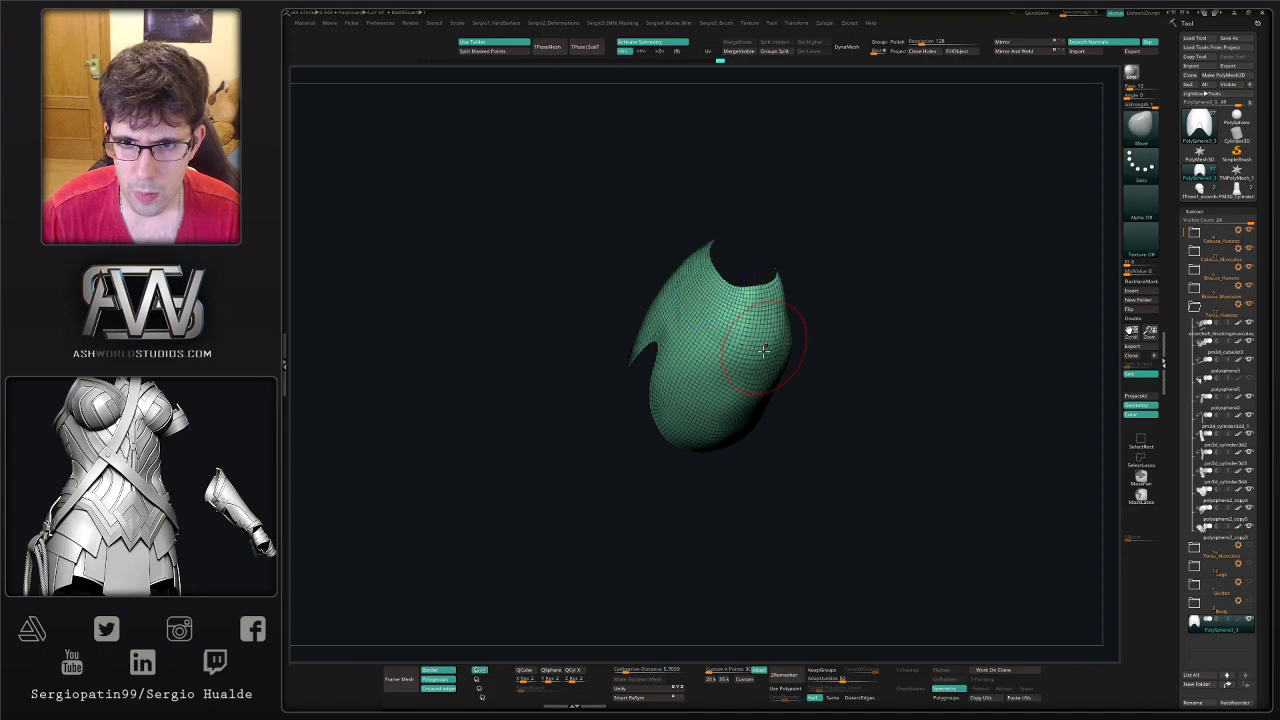
pyautogui.moveTo(764, 350); pyautogui.dragTo(752, 315, button='right')
pyautogui.click(783, 680)
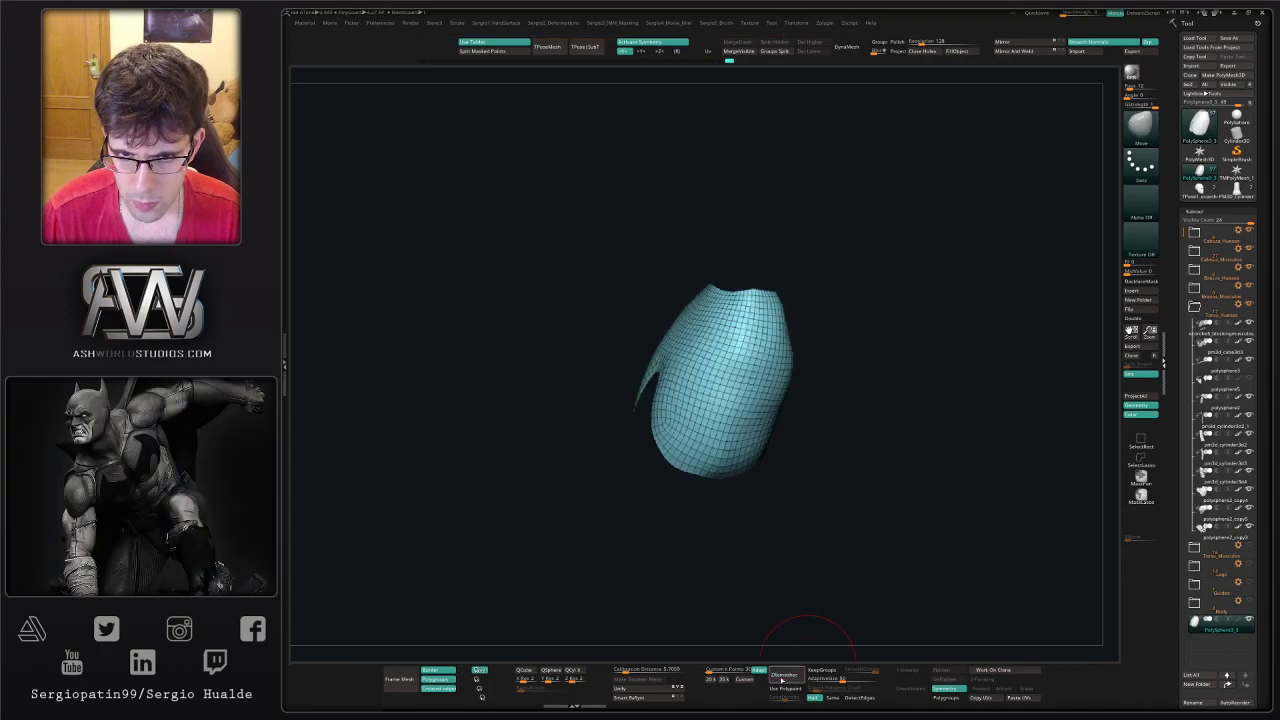
pyautogui.click(782, 680)
pyautogui.hotkey('alt', 's')
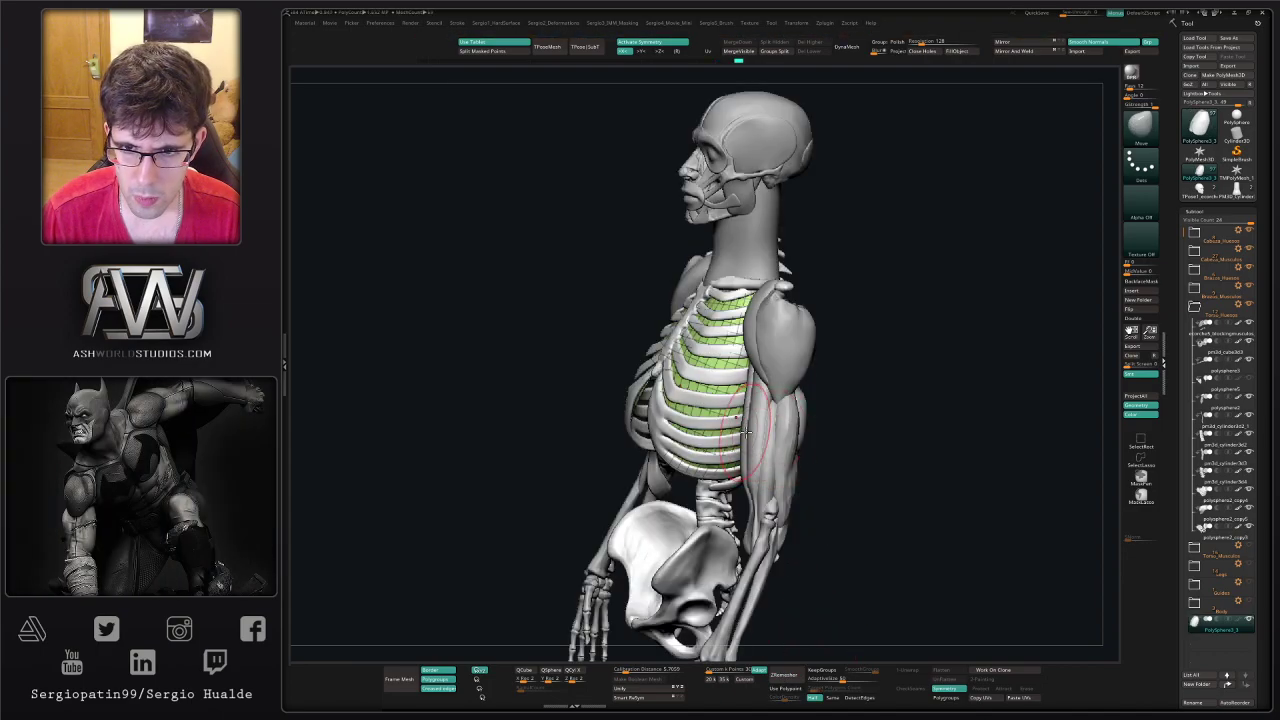
# - Smooth the remeshed rib cage wall, adjust the Panel Loops thickness and apply Panel Loops to give the wall thickness
pyautogui.moveTo(746, 432); pyautogui.dragTo(788, 428, button='right')
pyautogui.hotkey('alt', 's')
pyautogui.hotkey('shift', '1')
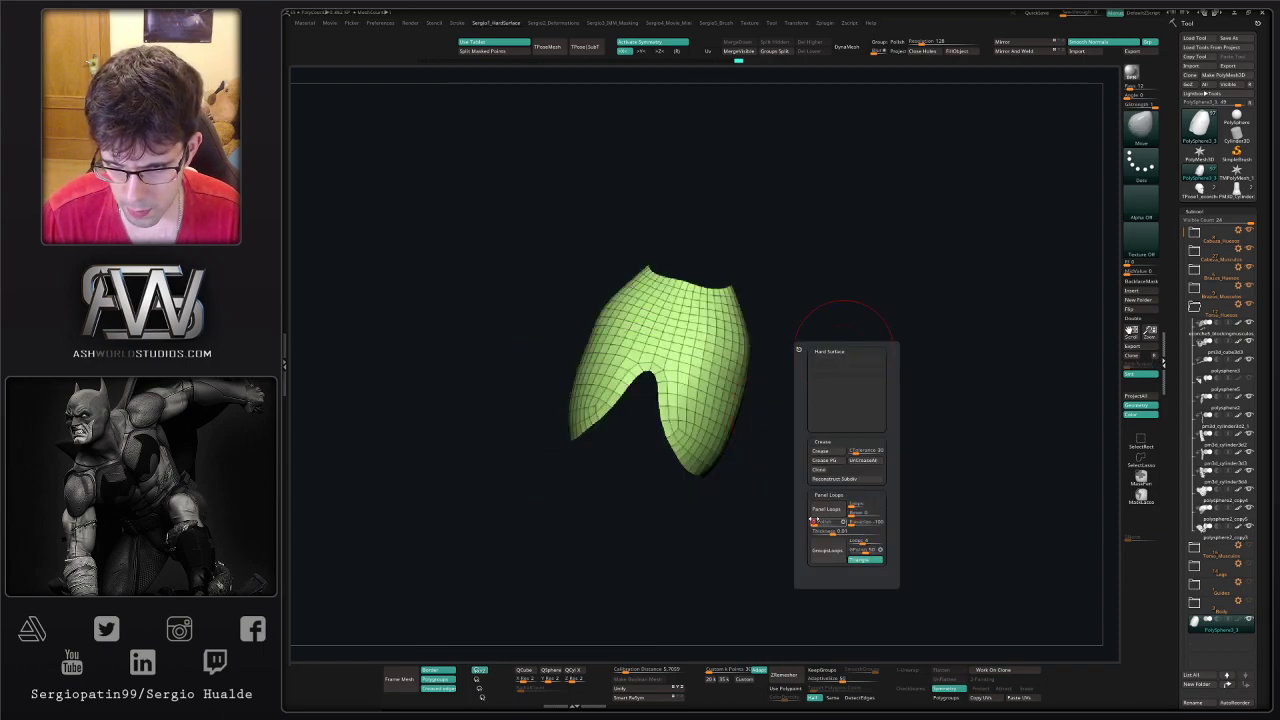
pyautogui.moveTo(813, 522); pyautogui.dragTo(715, 408, button='right')
pyautogui.hotkey('ctrl', 'shift', 's')
pyautogui.keyDown('ctrl'); pyautogui.keyDown('shift'); pyautogui.click(715, 412); pyautogui.keyUp('shift'); pyautogui.keyUp('ctrl')
pyautogui.hotkey('shift', '1')
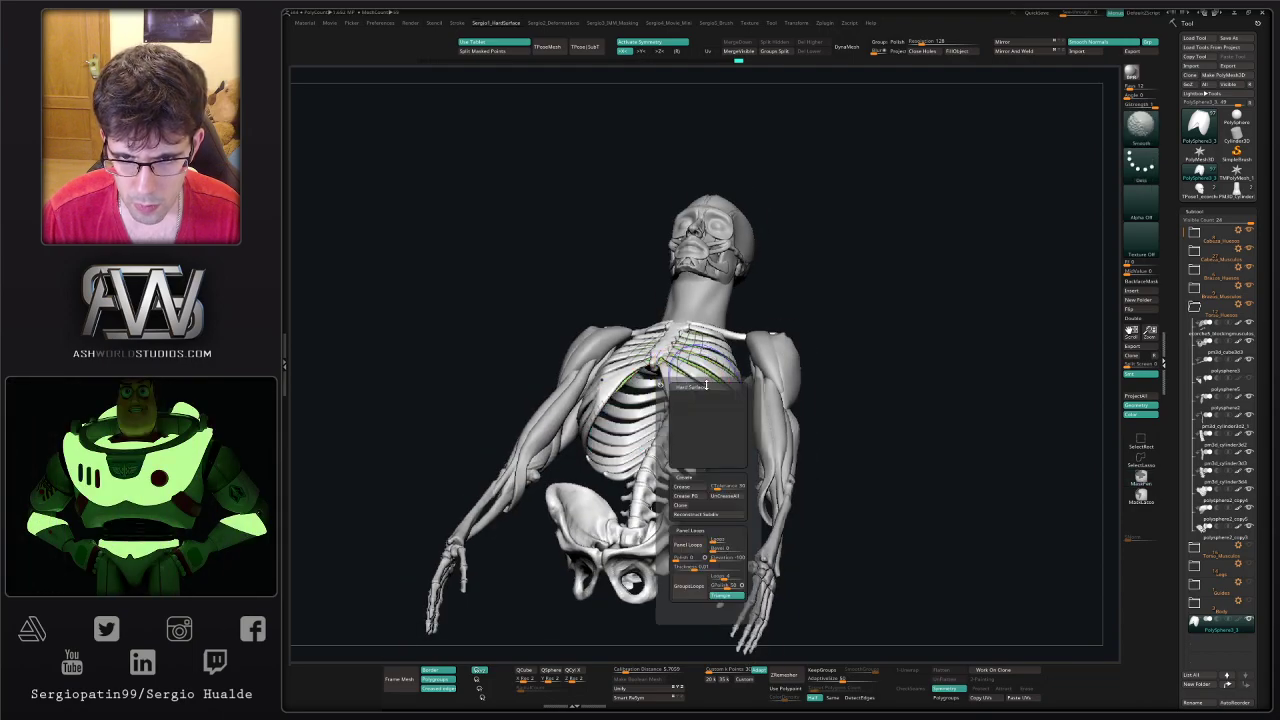
pyautogui.click(693, 566)
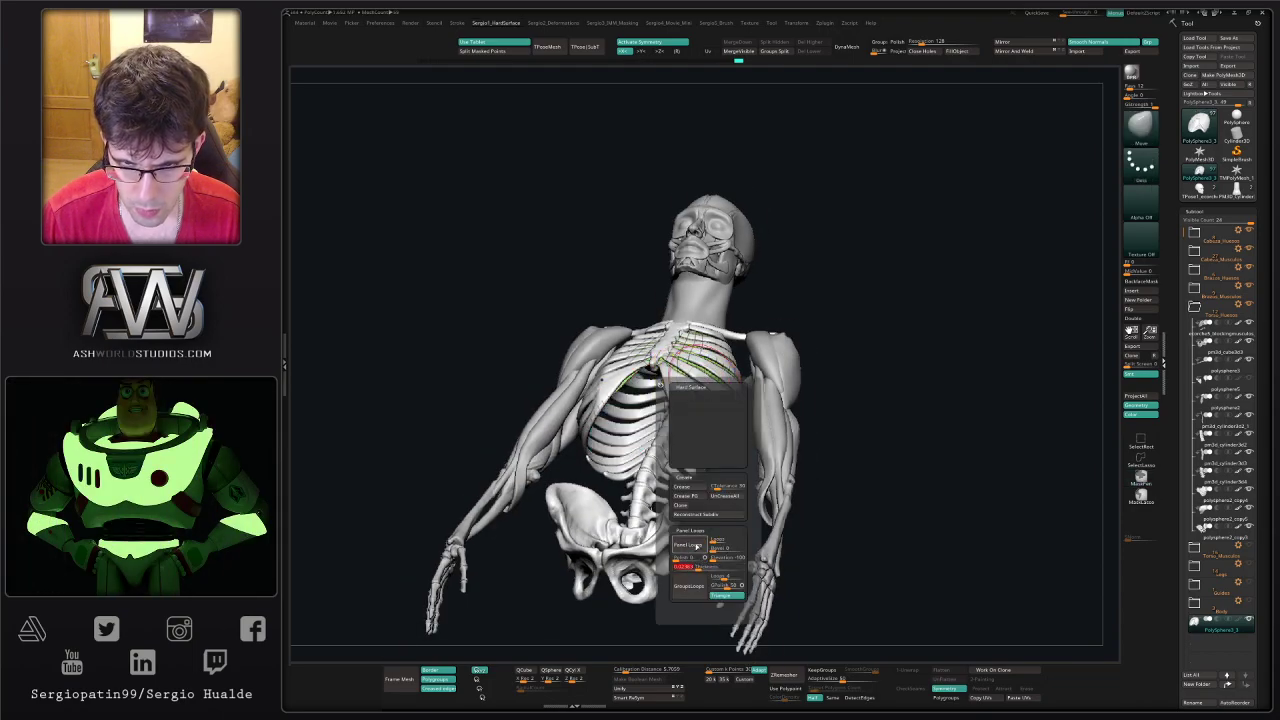
pyautogui.click(697, 546)
# - Check the thickened rib cage wall in isolation, hide the polygon wireframe and show it with the skeleton from the front
pyautogui.hotkey('ctrl', 'shift', 's')
pyautogui.moveTo(686, 410); pyautogui.dragTo(699, 477, button='right')
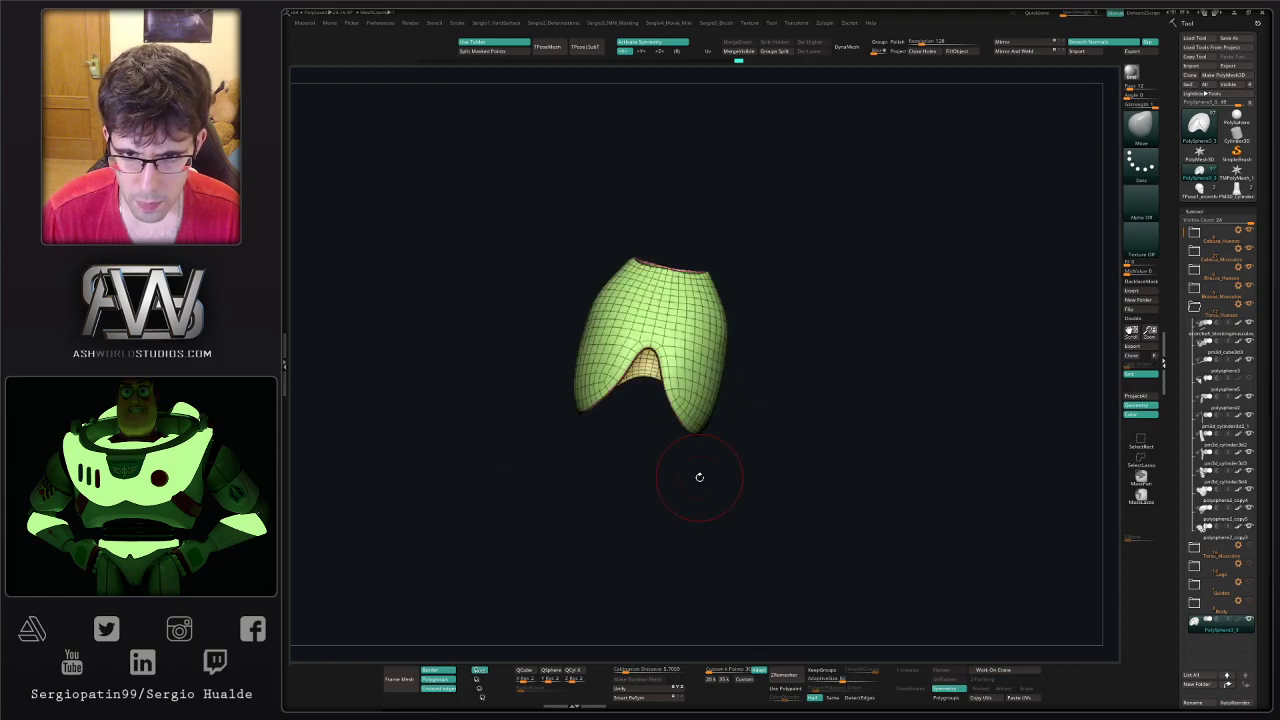
pyautogui.hotkey('ctrl', 'shift', 's')
pyautogui.hotkey('shift', 'f')
pyautogui.keyDown('ctrl'); pyautogui.moveTo(714, 434); pyautogui.dragTo(680, 423, button='right'); pyautogui.keyUp('ctrl')
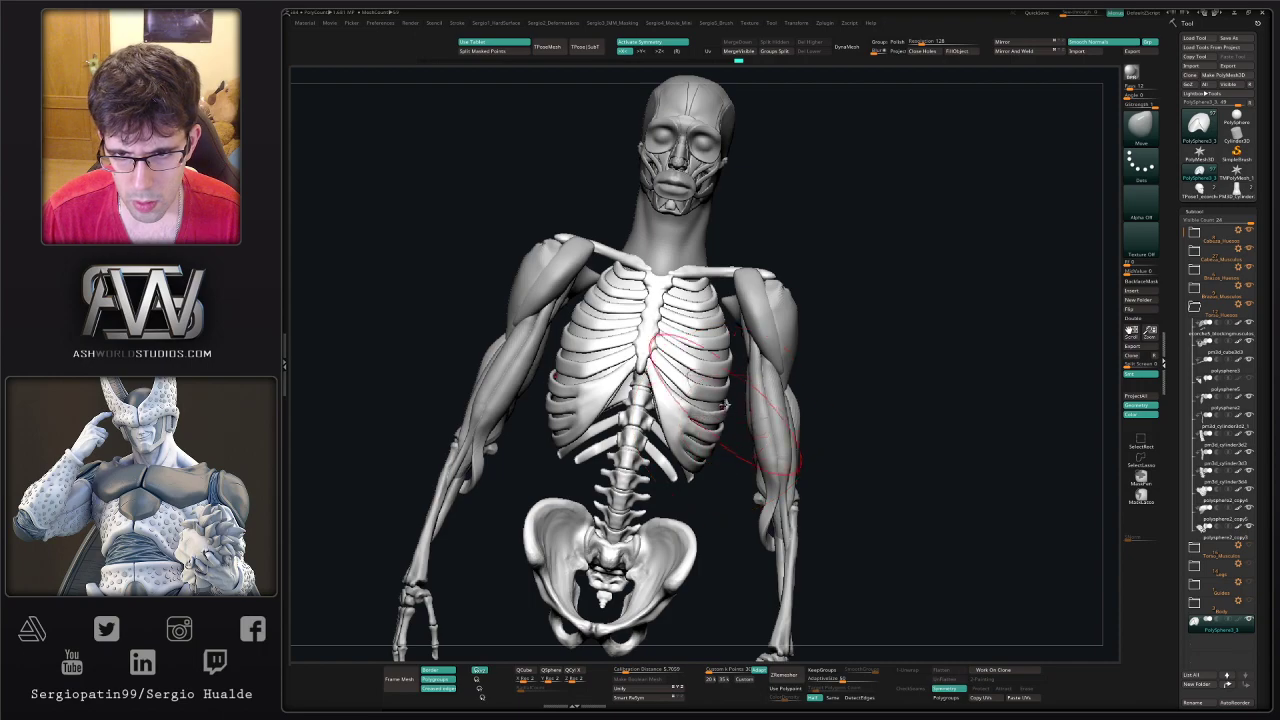
pyautogui.moveTo(702, 424); pyautogui.dragTo(650, 405, button='right')
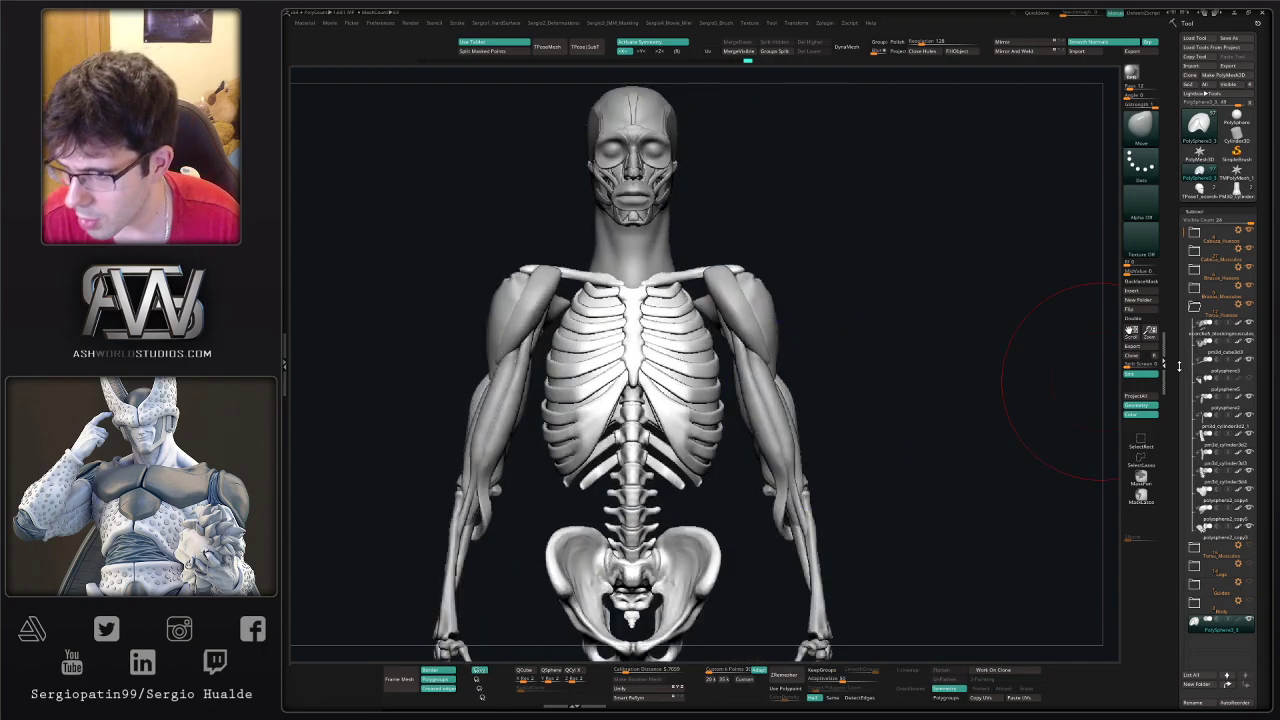
# - Move the rib cage wall subtool into the Torso_Musculos folder just above Erector_Espinal, leaving the torso folders collapsed
pyautogui.click(1198, 313)
pyautogui.click(1197, 310)
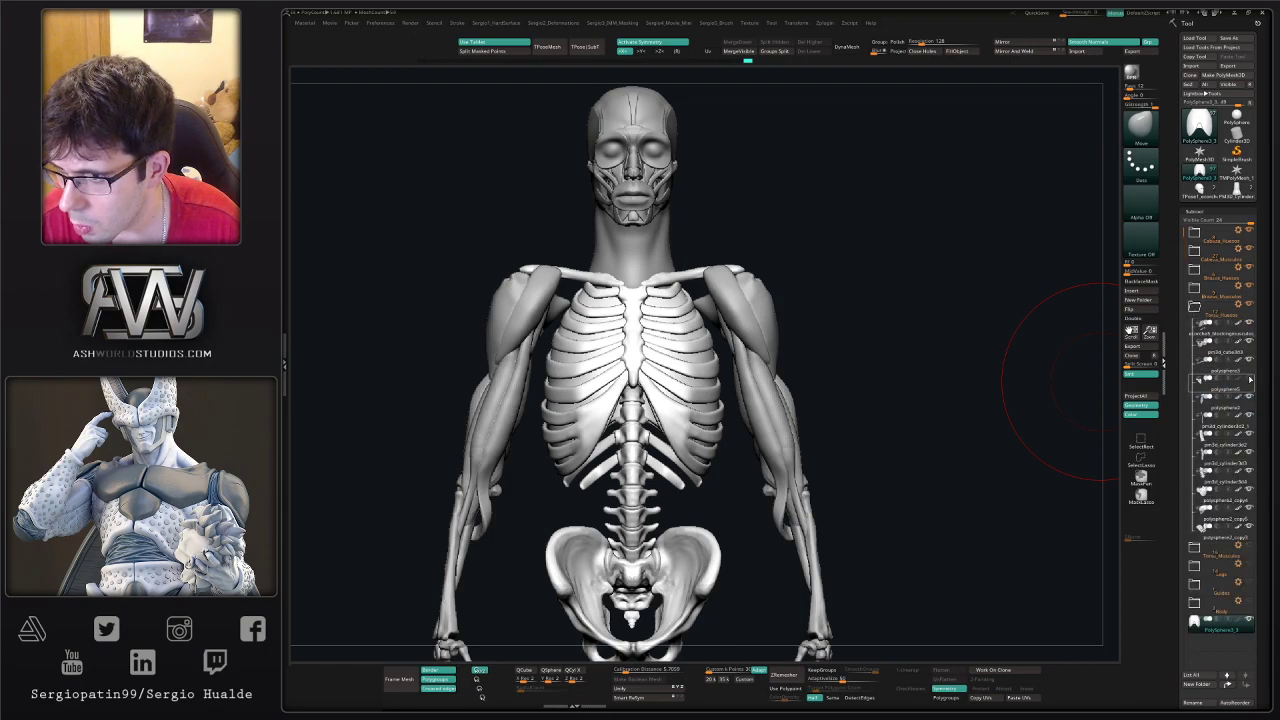
pyautogui.click(1203, 326)
pyautogui.click(1196, 329)
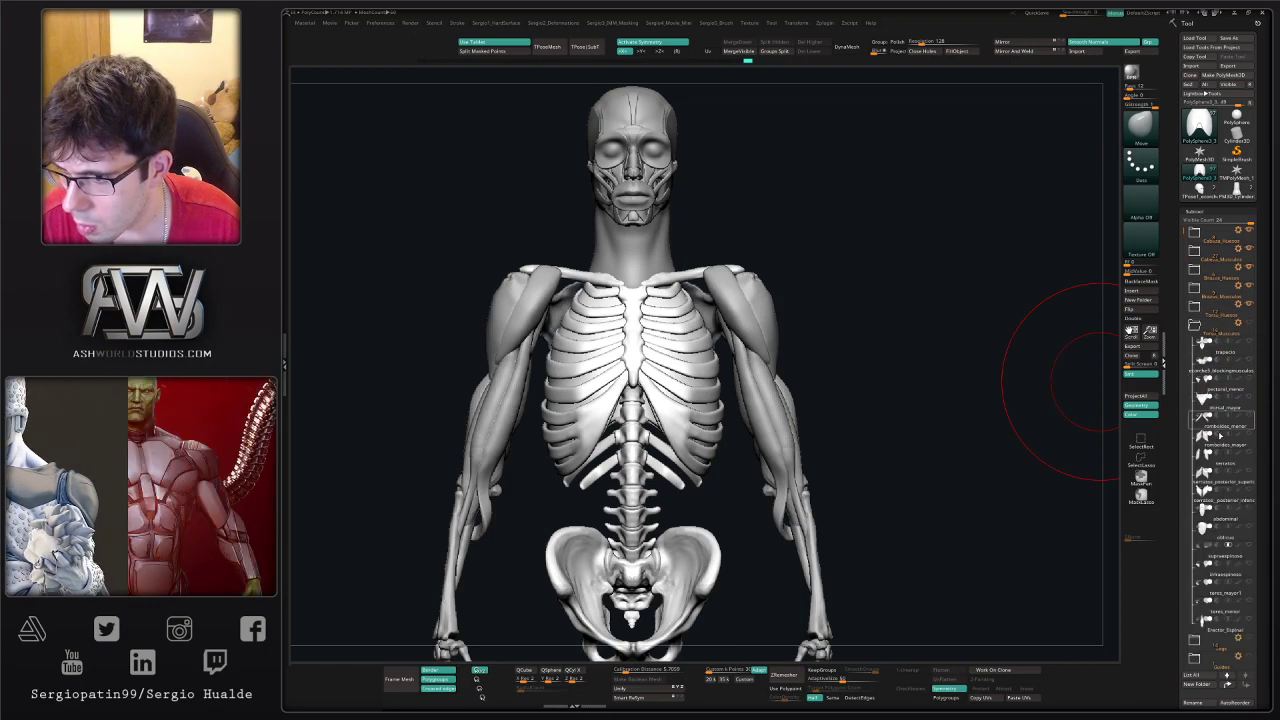
pyautogui.moveTo(1184, 335); pyautogui.dragTo(1183, 500)
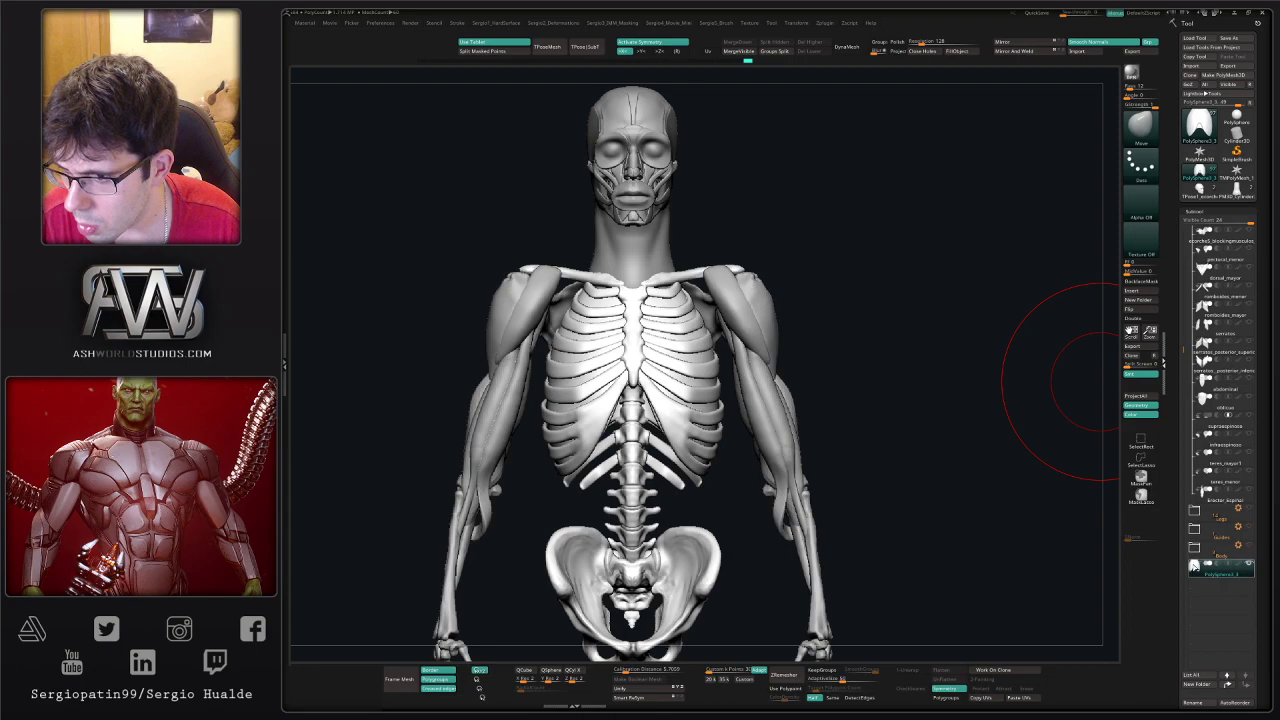
pyautogui.moveTo(1195, 566)
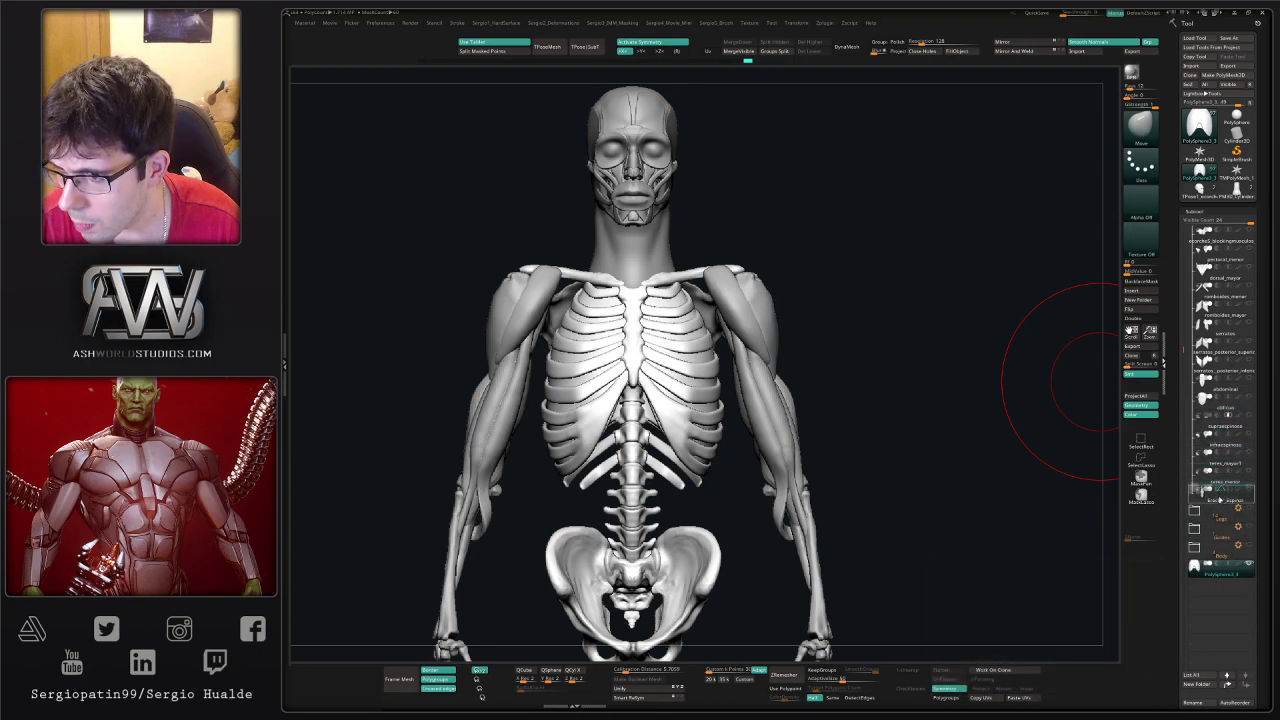
pyautogui.moveTo(1219, 495); pyautogui.dragTo(1219, 497)
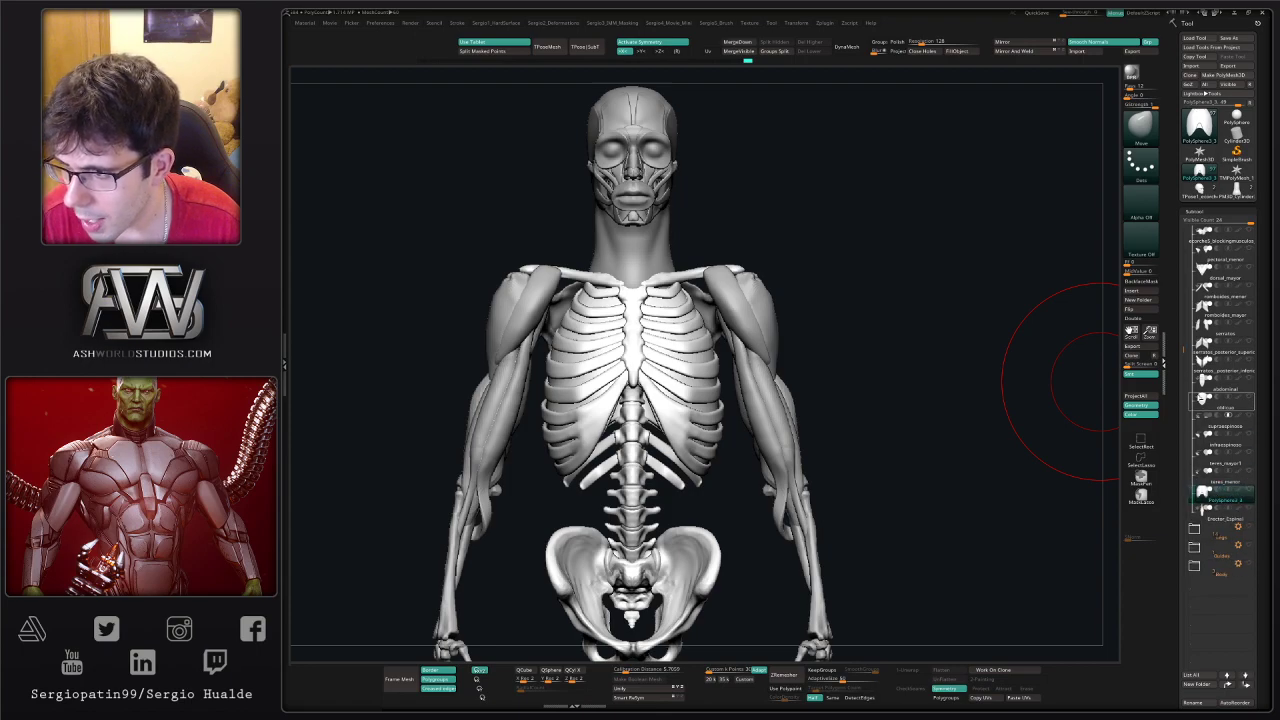
pyautogui.moveTo(1180, 321); pyautogui.dragTo(1180, 228)
pyautogui.click(1193, 269)
pyautogui.moveTo(837, 399)
pyautogui.keyDown('alt'); pyautogui.mouseDown(button='right')
pyautogui.moveTo(902, 361)
pyautogui.moveTo(871, 340)
pyautogui.moveTo(883, 355)
pyautogui.mouseUp(button='right'); pyautogui.keyUp('alt')
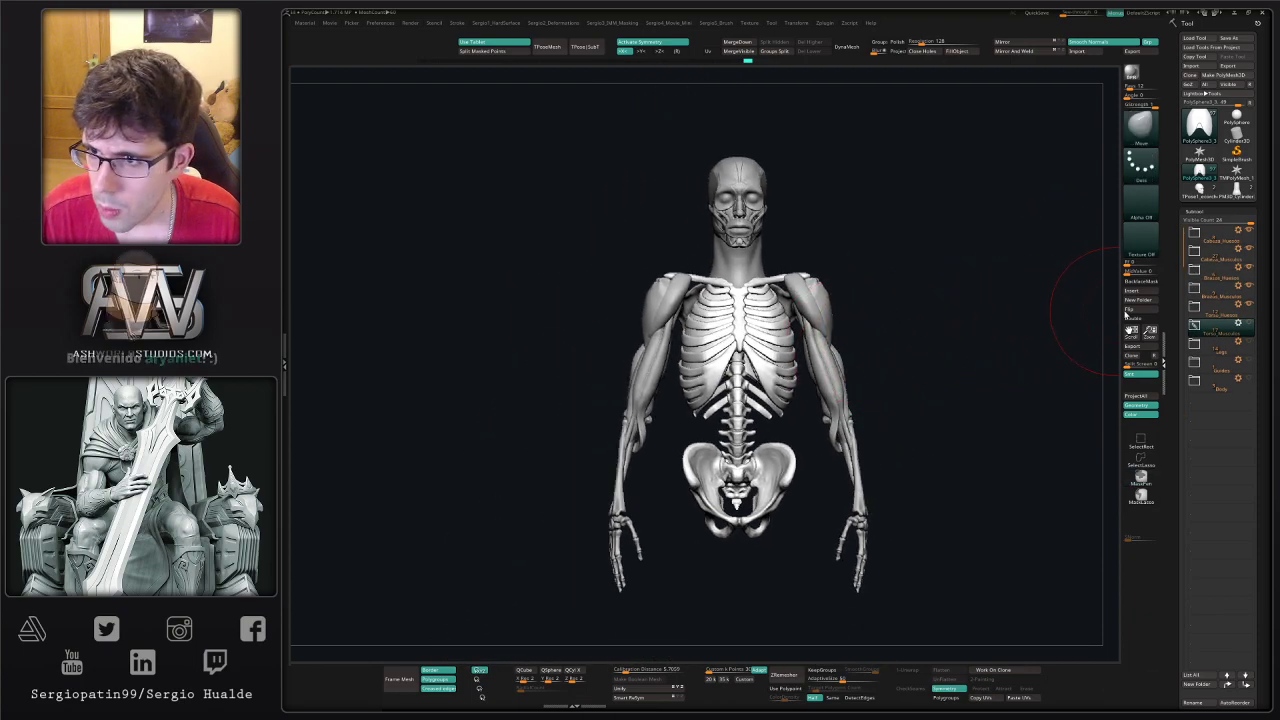
# - Show the Torso_Musculos folder and examine the torso from the front and back, checking the gap below the shoulder blade
pyautogui.click(1248, 322)
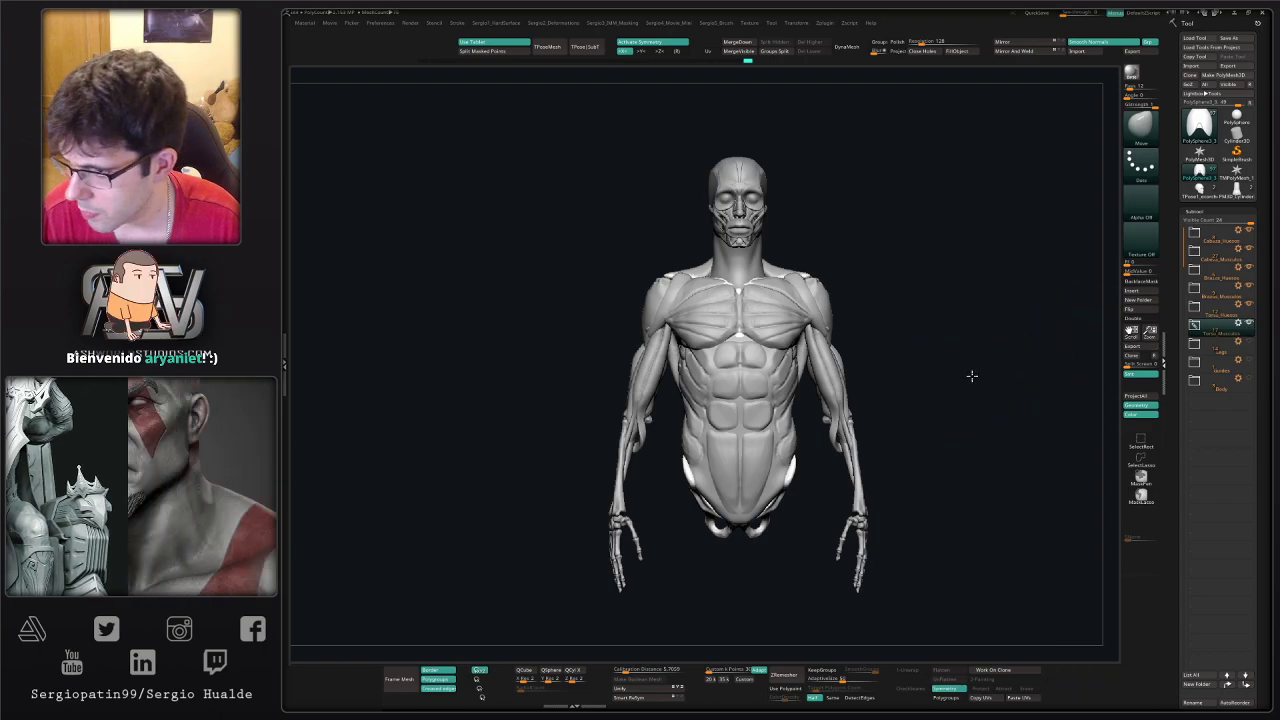
pyautogui.moveTo(768, 368); pyautogui.dragTo(776, 412, button='right')
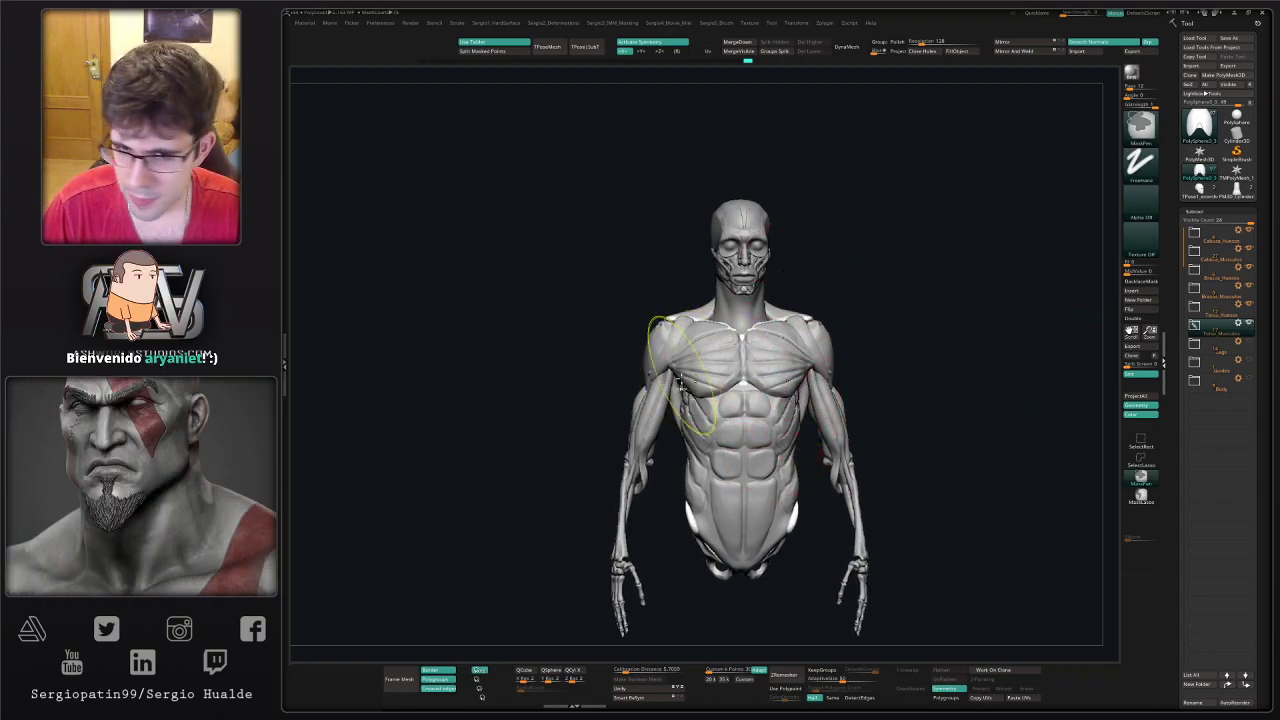
pyautogui.keyDown('ctrl'); pyautogui.moveTo(634, 432); pyautogui.dragTo(776, 464, button='right'); pyautogui.keyUp('ctrl')
pyautogui.keyDown('ctrl'); pyautogui.moveTo(749, 342); pyautogui.dragTo(757, 506, button='right'); pyautogui.keyUp('ctrl')
pyautogui.hotkey('alt', 's')
pyautogui.hotkey('alt', 's')
pyautogui.moveTo(757, 377); pyautogui.dragTo(728, 384, button='right')
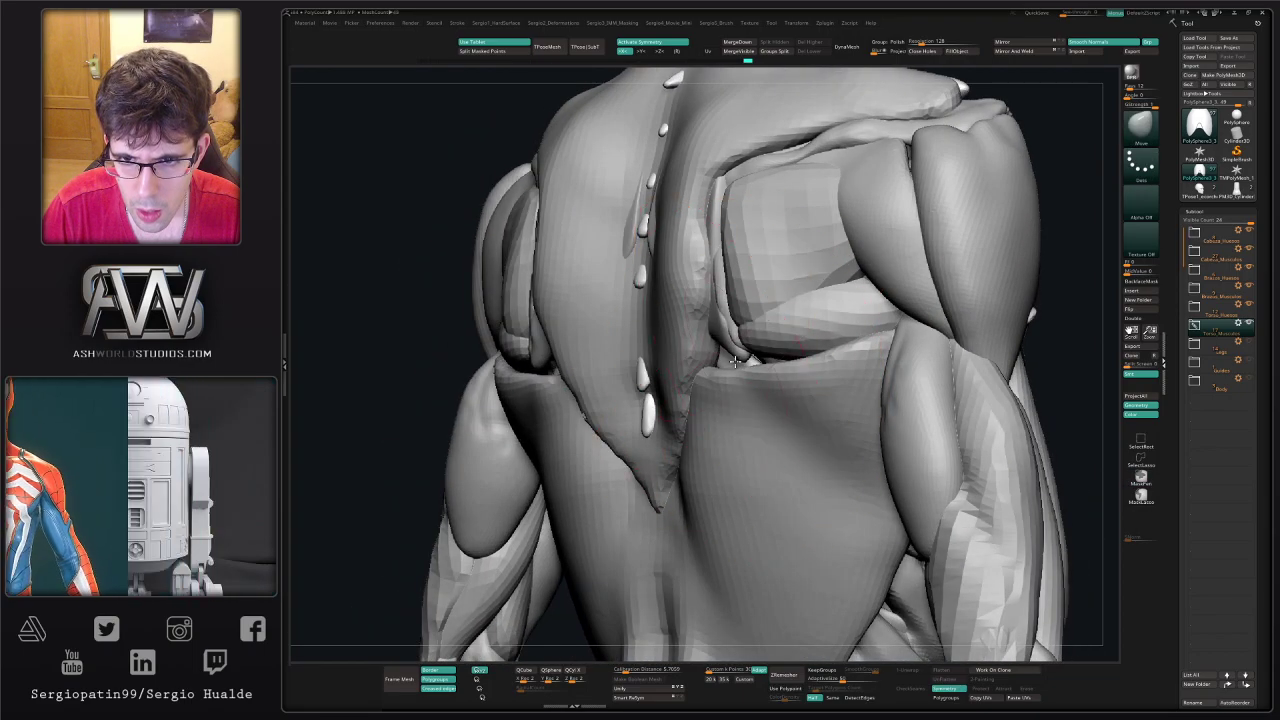
pyautogui.keyDown('alt'); pyautogui.click(738, 366); pyautogui.keyUp('alt')
pyautogui.hotkey('alt', 's')
pyautogui.hotkey('alt', 's')
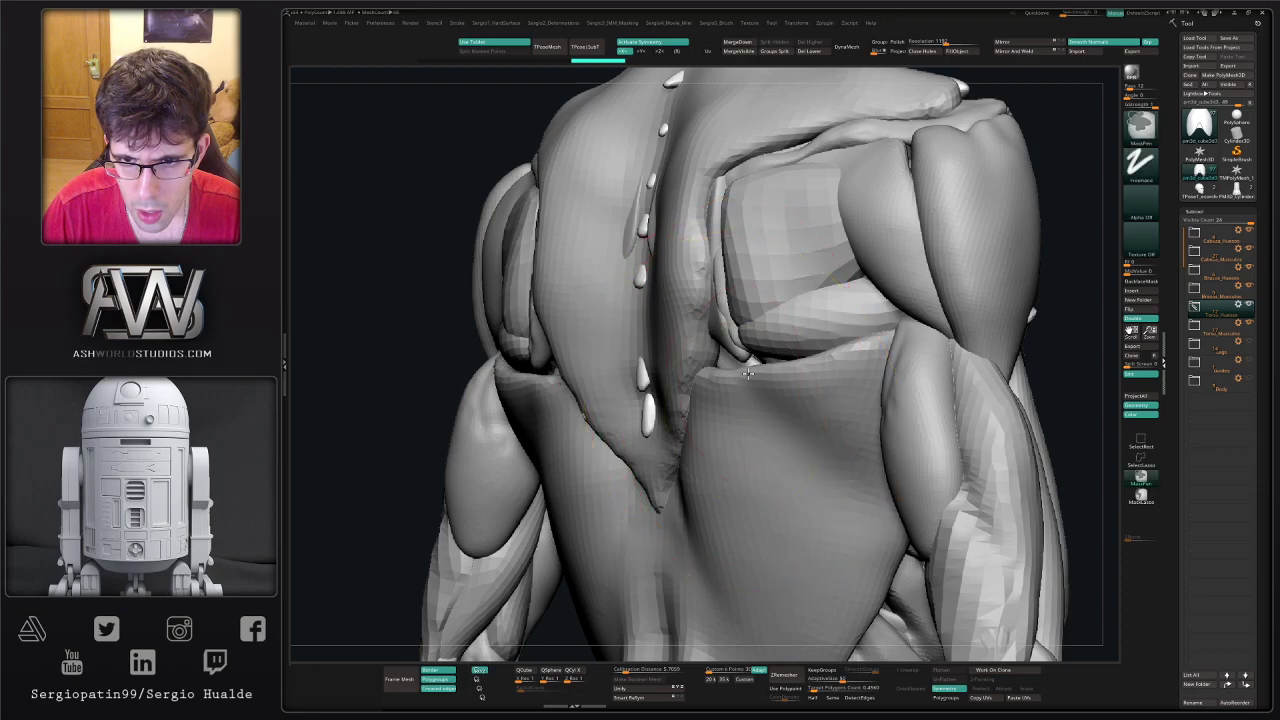
pyautogui.moveTo(740, 394)
pyautogui.keyDown('ctrl'); pyautogui.mouseDown(button='right')
pyautogui.moveTo(738, 342)
pyautogui.moveTo(764, 351)
pyautogui.moveTo(729, 404)
pyautogui.moveTo(702, 400)
pyautogui.mouseUp(button='right'); pyautogui.keyUp('ctrl')
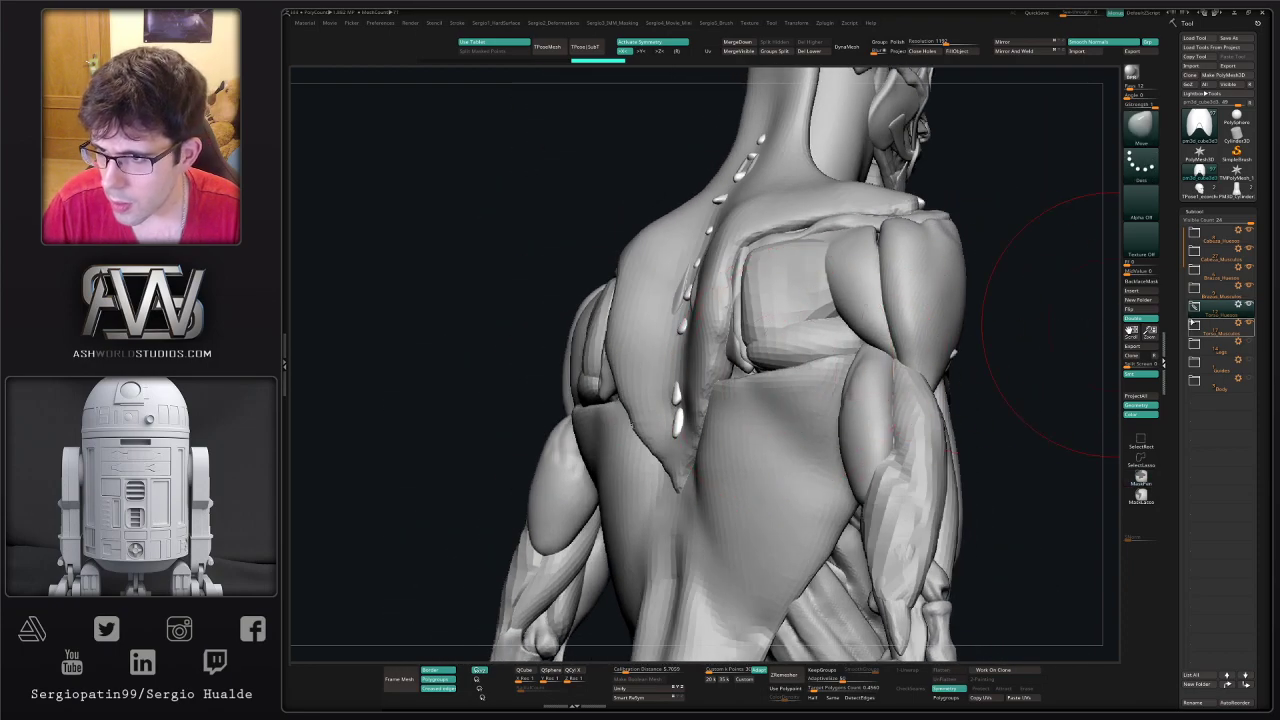
# - Expand the Torso_Musculos folder, hide dorsal_mayor and select the greater rhomboid to inspect the layers of the back
pyautogui.click(1194, 325)
pyautogui.click(1248, 398)
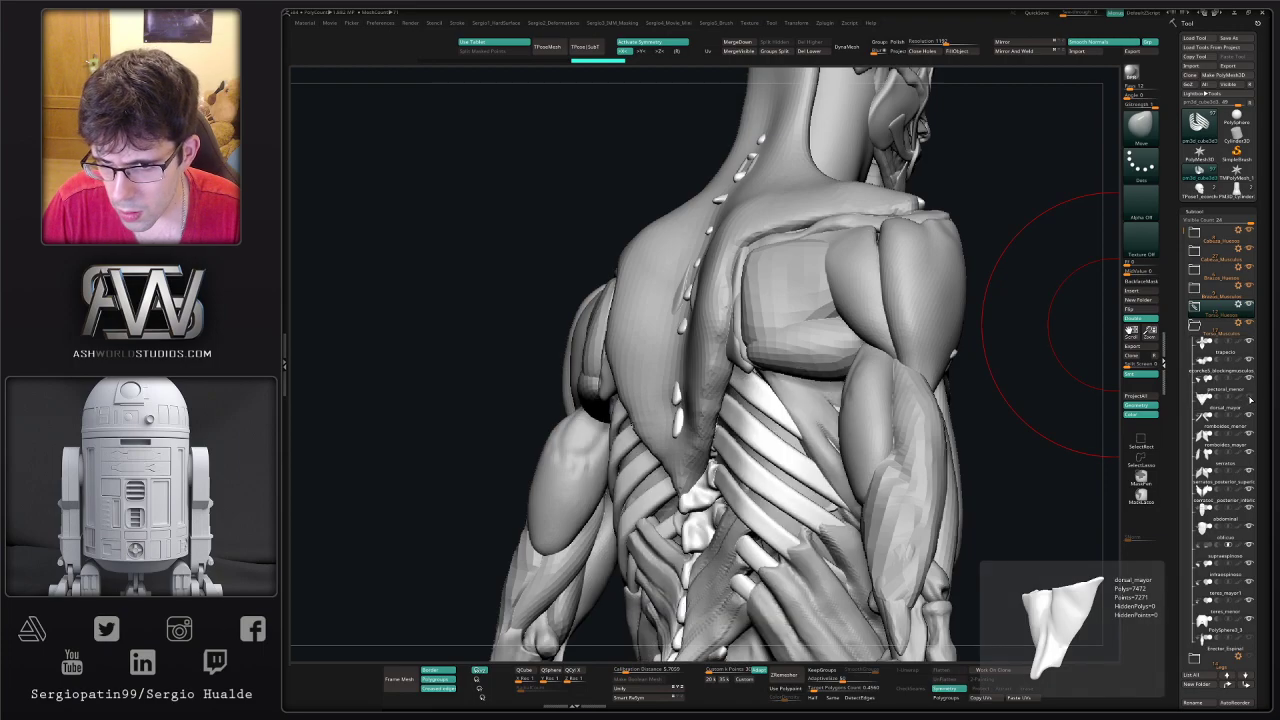
pyautogui.moveTo(788, 454)
pyautogui.mouseDown(button='right')
pyautogui.moveTo(785, 381)
pyautogui.moveTo(743, 395)
pyautogui.moveTo(791, 394)
pyautogui.mouseUp(button='right')
pyautogui.keyDown('alt'); pyautogui.click(750, 387); pyautogui.keyUp('alt')
pyautogui.press('s')
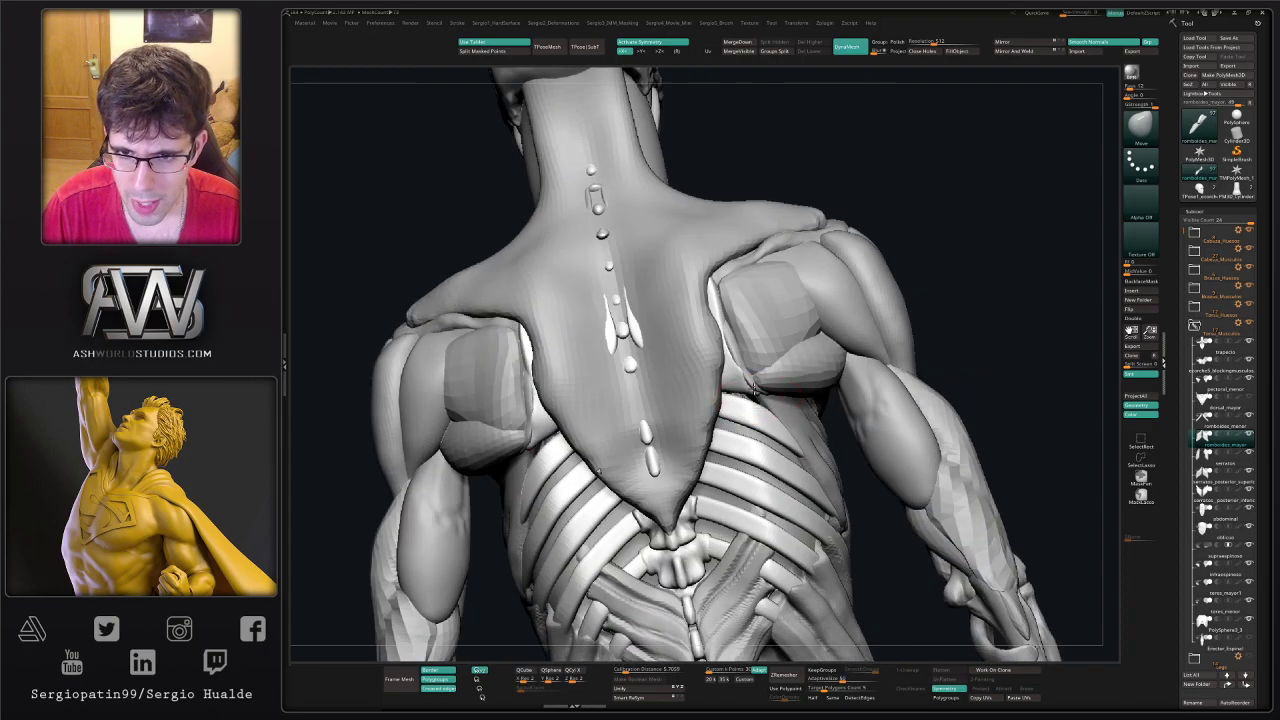
pyautogui.keyDown('ctrl'); pyautogui.moveTo(778, 440); pyautogui.dragTo(772, 422, button='right'); pyautogui.keyUp('ctrl')
pyautogui.moveTo(772, 422); pyautogui.dragTo(796, 400, button='right')
pyautogui.moveTo(892, 371); pyautogui.dragTo(812, 368, button='right')
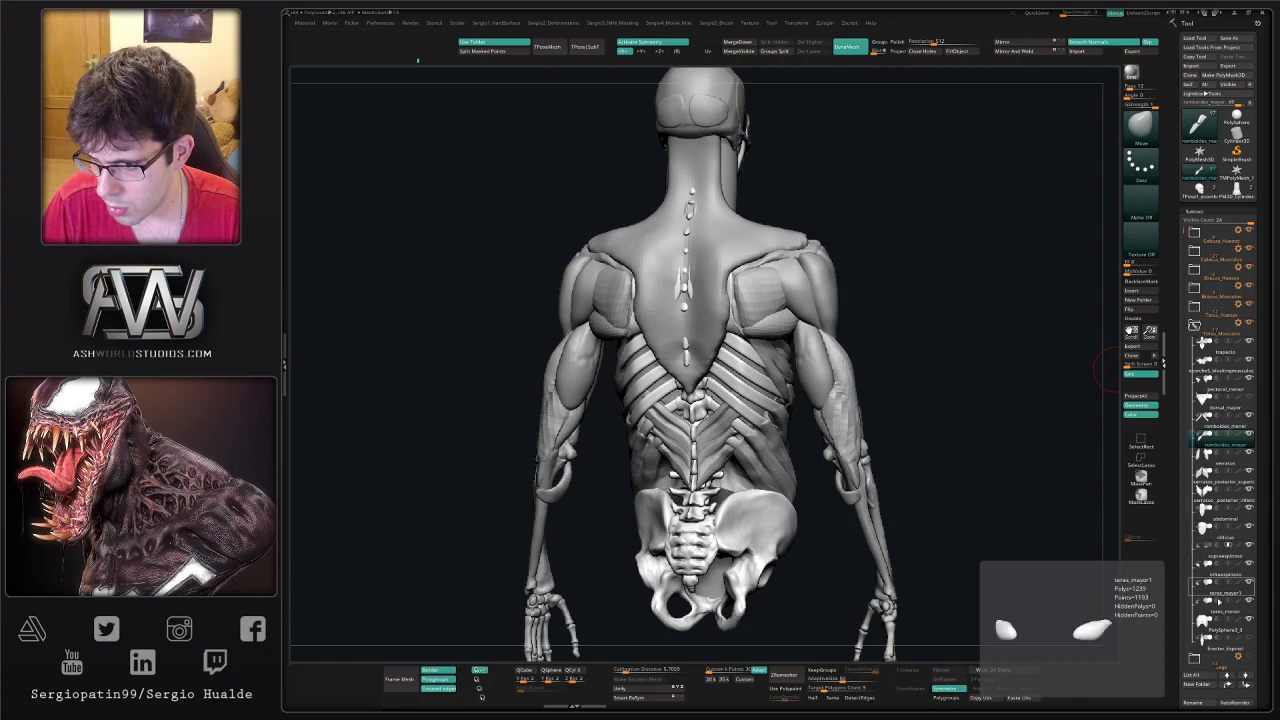
# - Show Erector_Espinal and reshape it with the Move brush along the middle and lower spine
pyautogui.click(1245, 641)
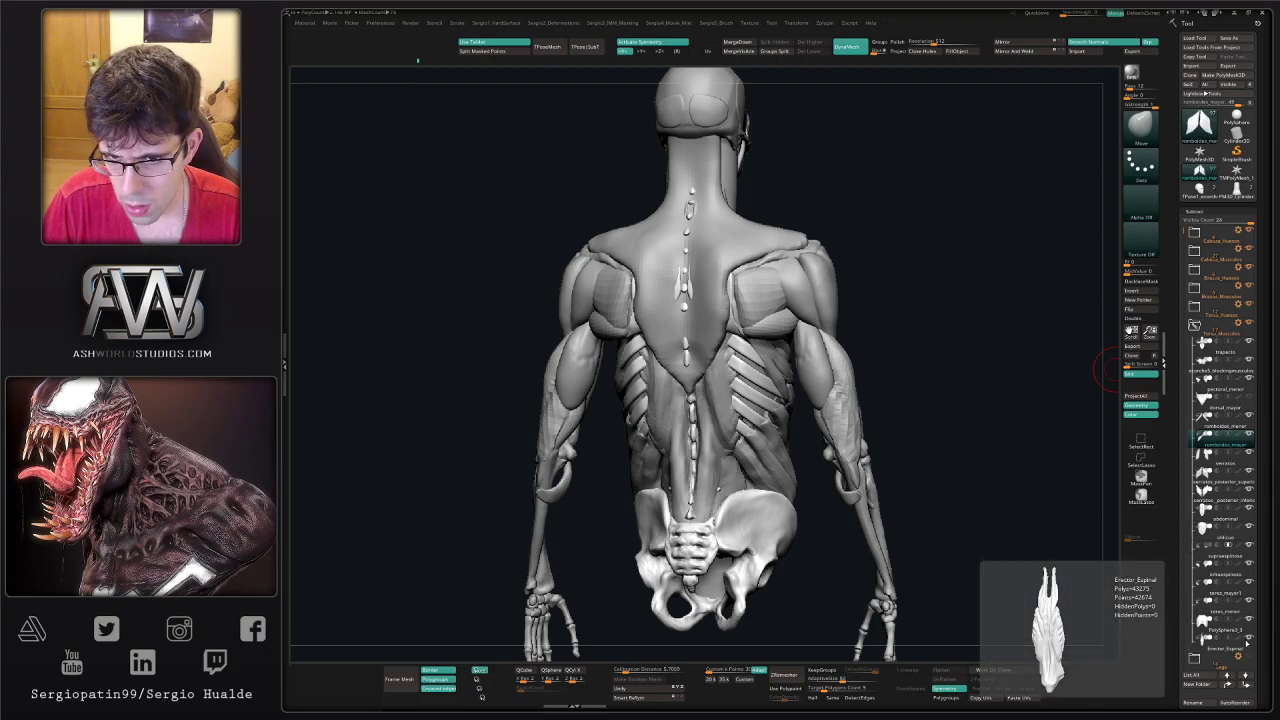
pyautogui.keyDown('alt'); pyautogui.click(723, 424); pyautogui.keyUp('alt')
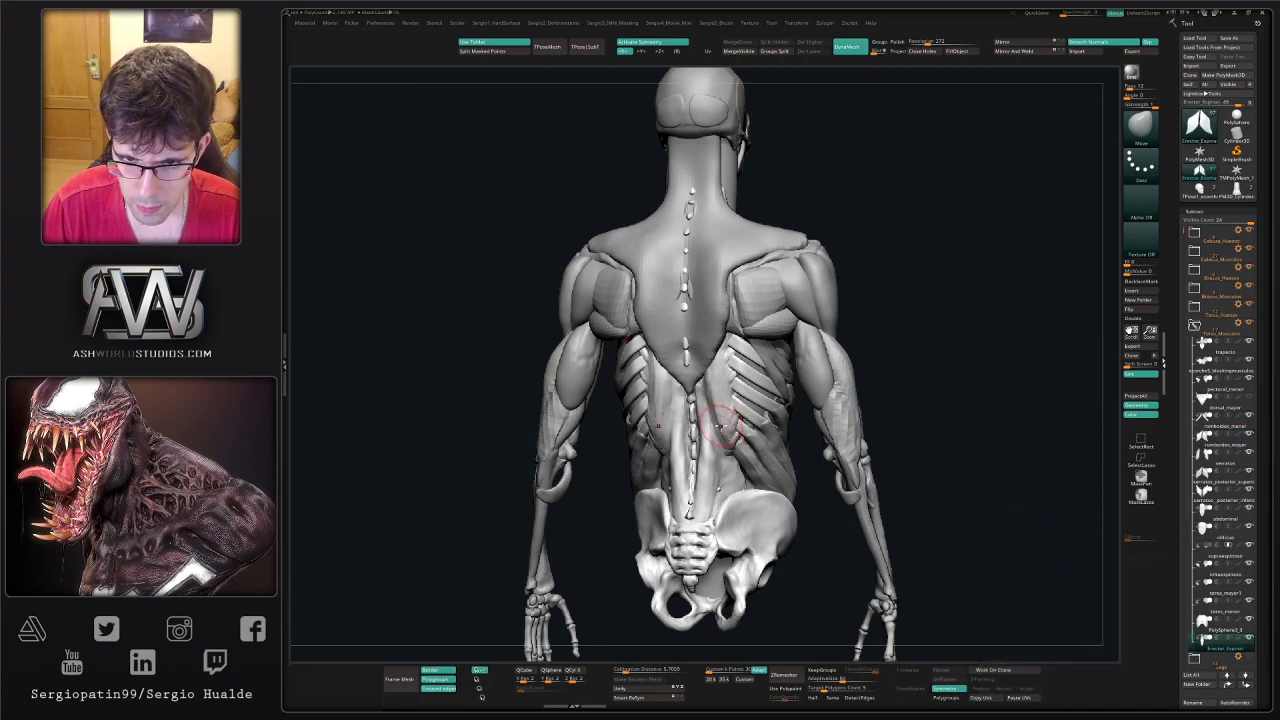
pyautogui.moveTo(721, 426)
pyautogui.keyDown('ctrl'); pyautogui.mouseDown(button='right')
pyautogui.moveTo(770, 465)
pyautogui.moveTo(716, 428)
pyautogui.mouseUp(button='right'); pyautogui.keyUp('ctrl')
pyautogui.press('s')
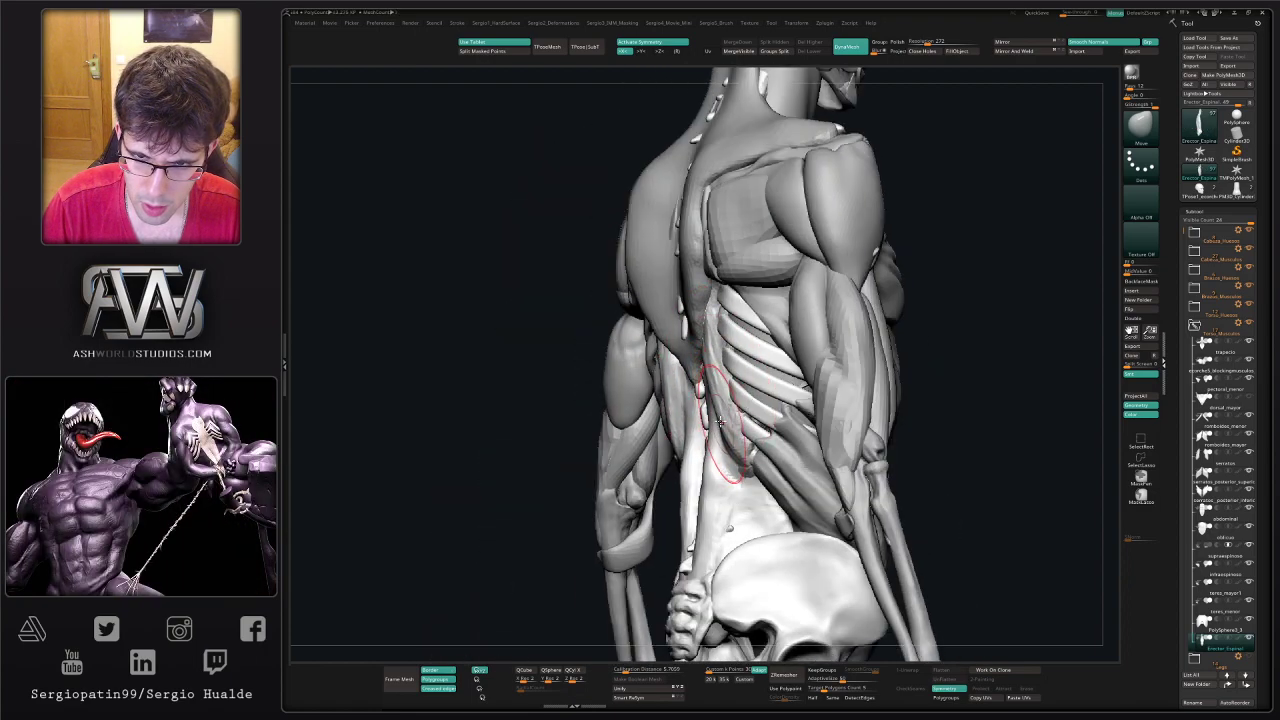
pyautogui.moveTo(708, 366); pyautogui.dragTo(738, 360, button='right')
pyautogui.moveTo(716, 336); pyautogui.dragTo(704, 352)
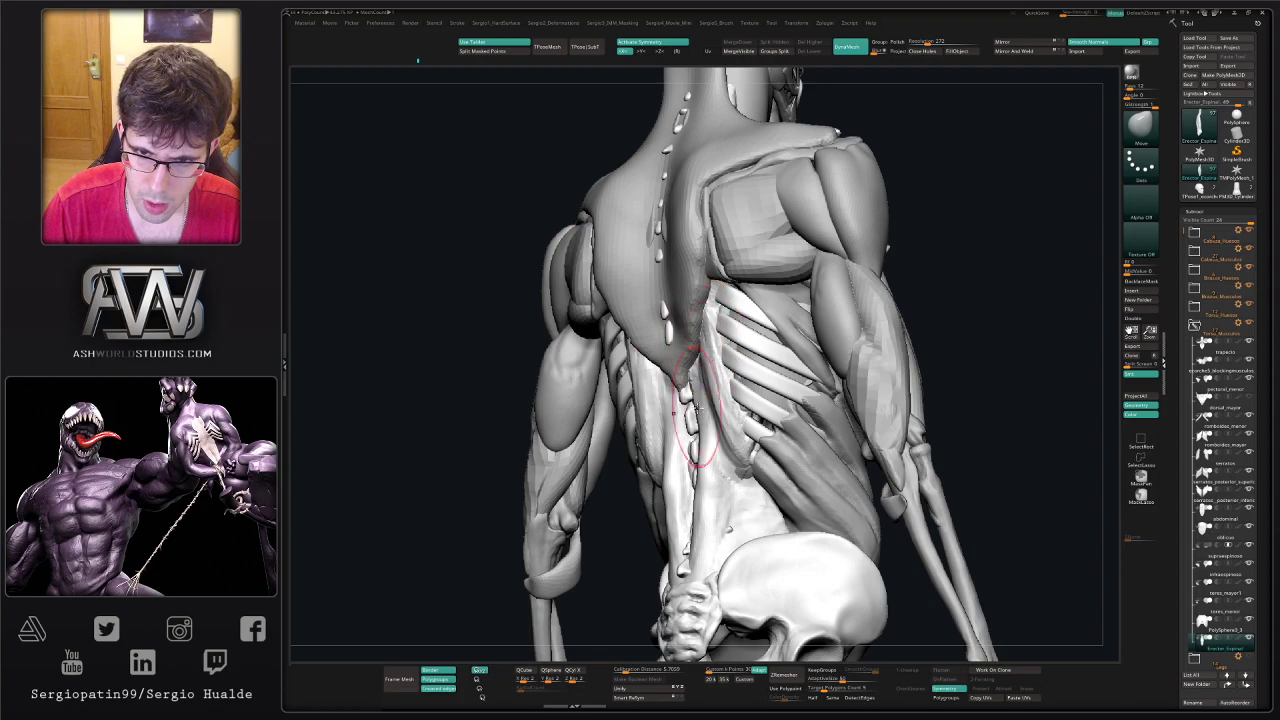
pyautogui.moveTo(702, 408); pyautogui.dragTo(735, 437, button='right')
pyautogui.moveTo(706, 471); pyautogui.dragTo(696, 486)
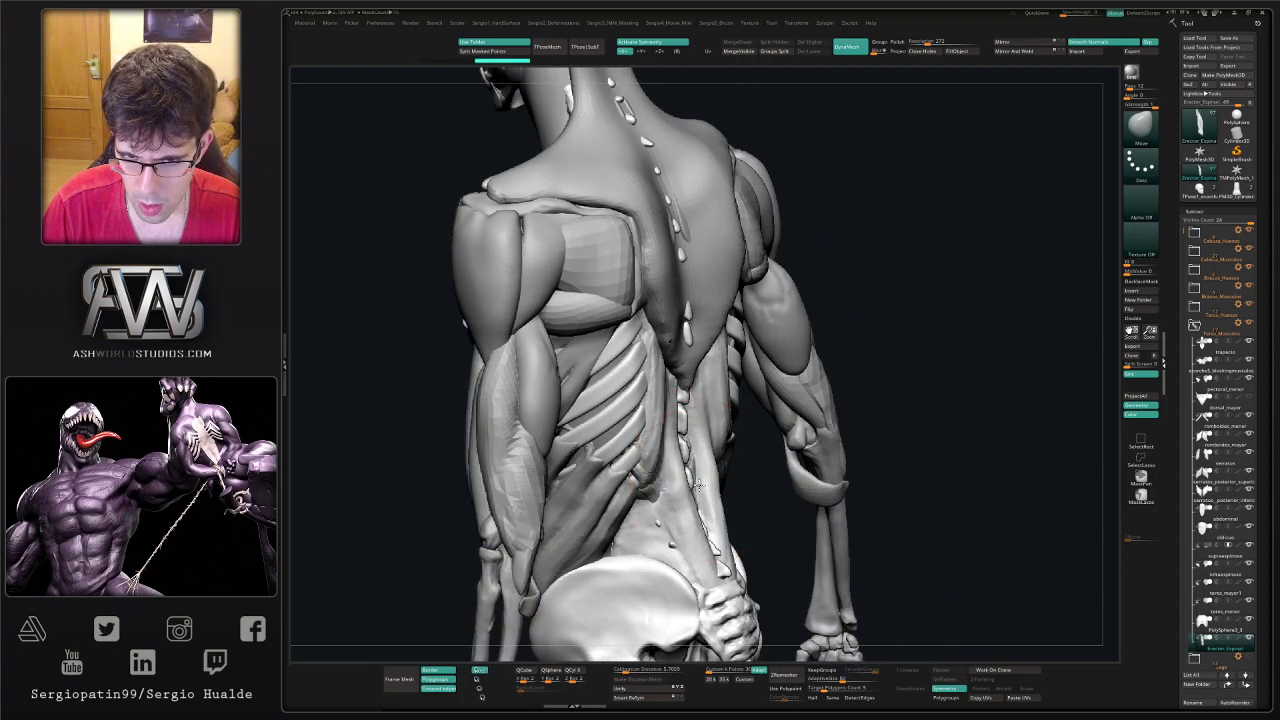
# - Select the lower posterior serratus and refine its inner part beside the lumbar spine with Smooth and Move strokes
pyautogui.keyDown('alt'); pyautogui.click(651, 485); pyautogui.keyUp('alt')
pyautogui.moveTo(688, 474)
pyautogui.mouseDown(button='right')
pyautogui.moveTo(716, 451)
pyautogui.moveTo(670, 424)
pyautogui.moveTo(714, 418)
pyautogui.moveTo(720, 402)
pyautogui.moveTo(707, 432)
pyautogui.mouseUp(button='right')
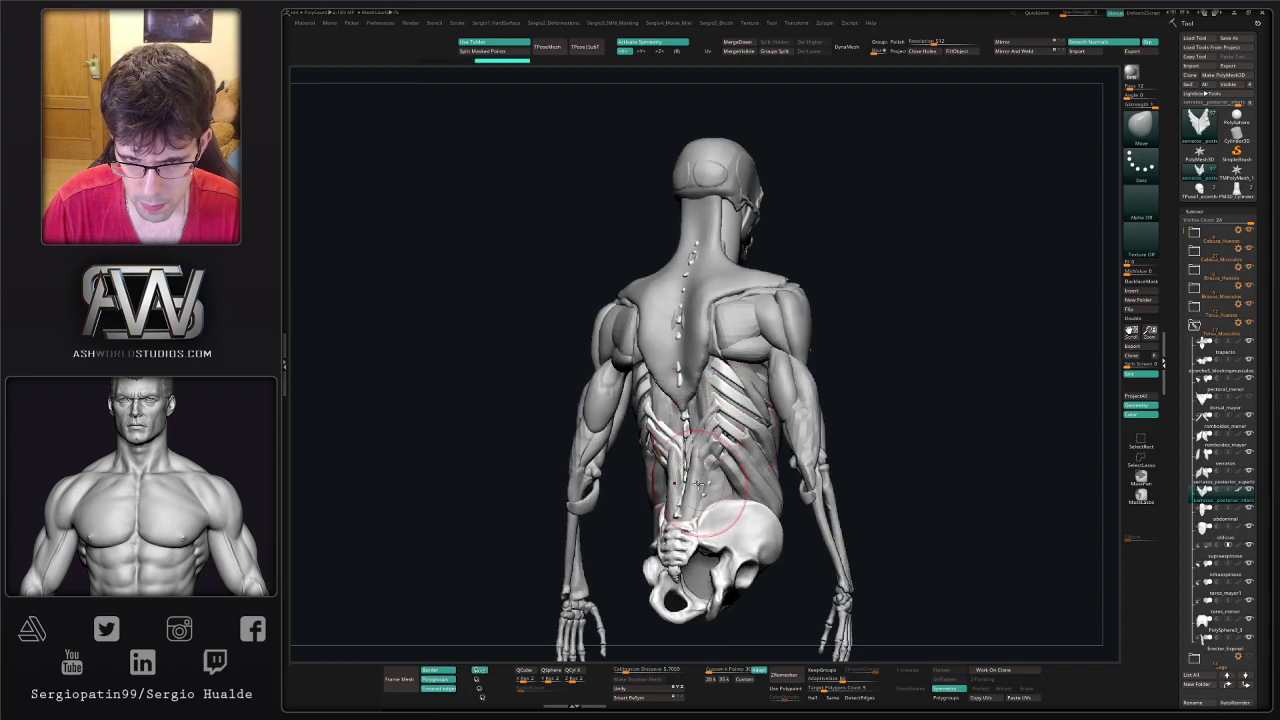
pyautogui.keyDown('alt'); pyautogui.click(683, 474); pyautogui.keyUp('alt')
pyautogui.keyDown('shift'); pyautogui.moveTo(683, 474); pyautogui.dragTo(694, 473, button='right'); pyautogui.keyUp('shift')
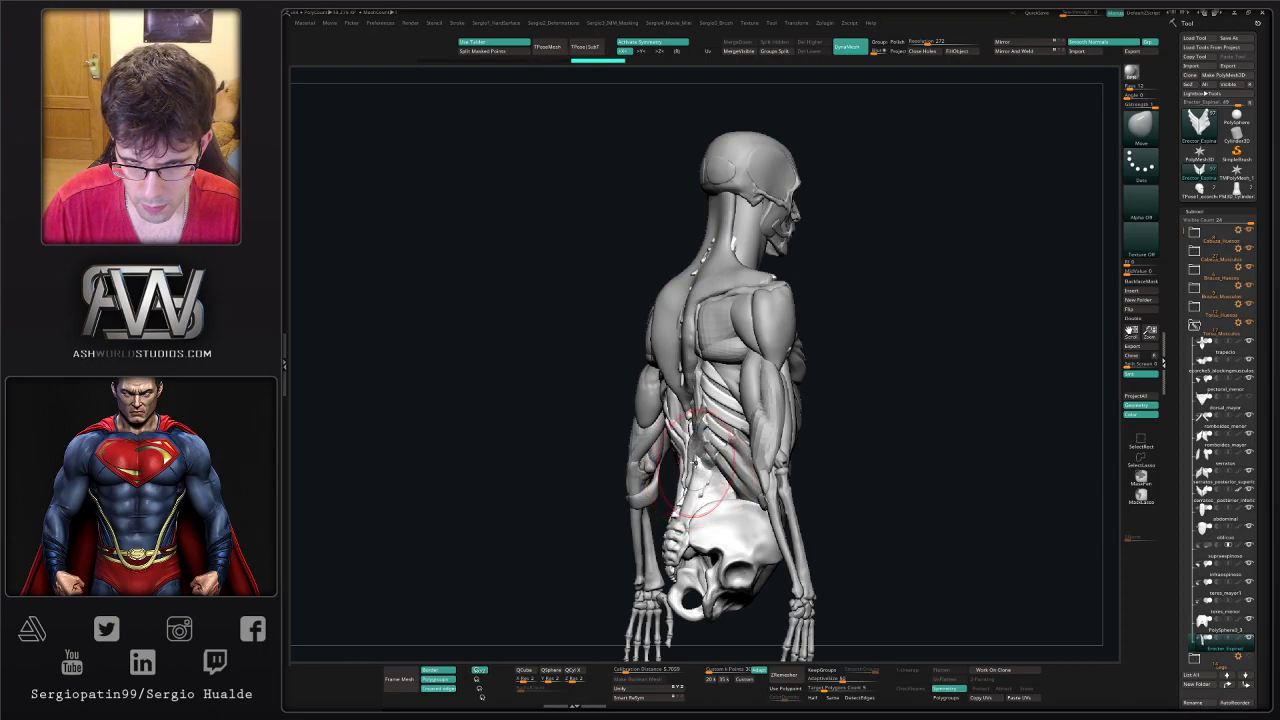
pyautogui.keyDown('alt'); pyautogui.click(705, 466); pyautogui.keyUp('alt')
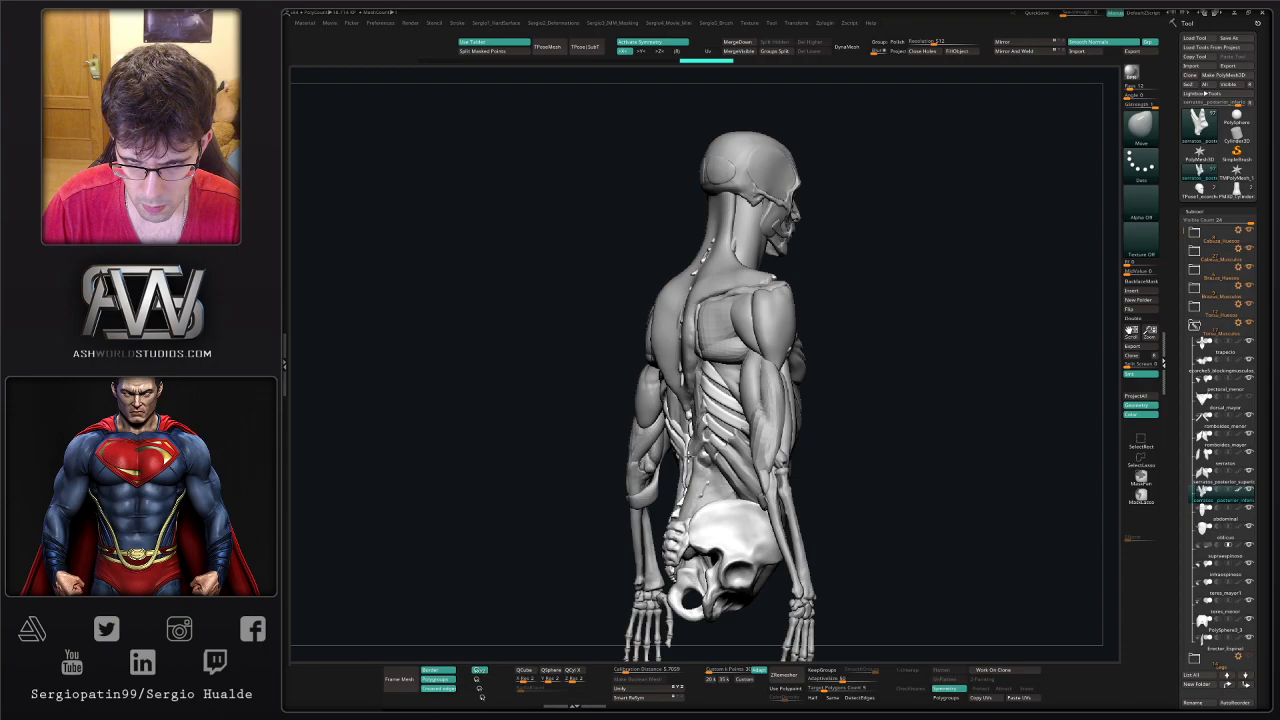
pyautogui.moveTo(689, 456); pyautogui.dragTo(717, 462, button='right')
pyautogui.keyDown('shift'); pyautogui.moveTo(717, 462); pyautogui.dragTo(725, 482); pyautogui.keyUp('shift')
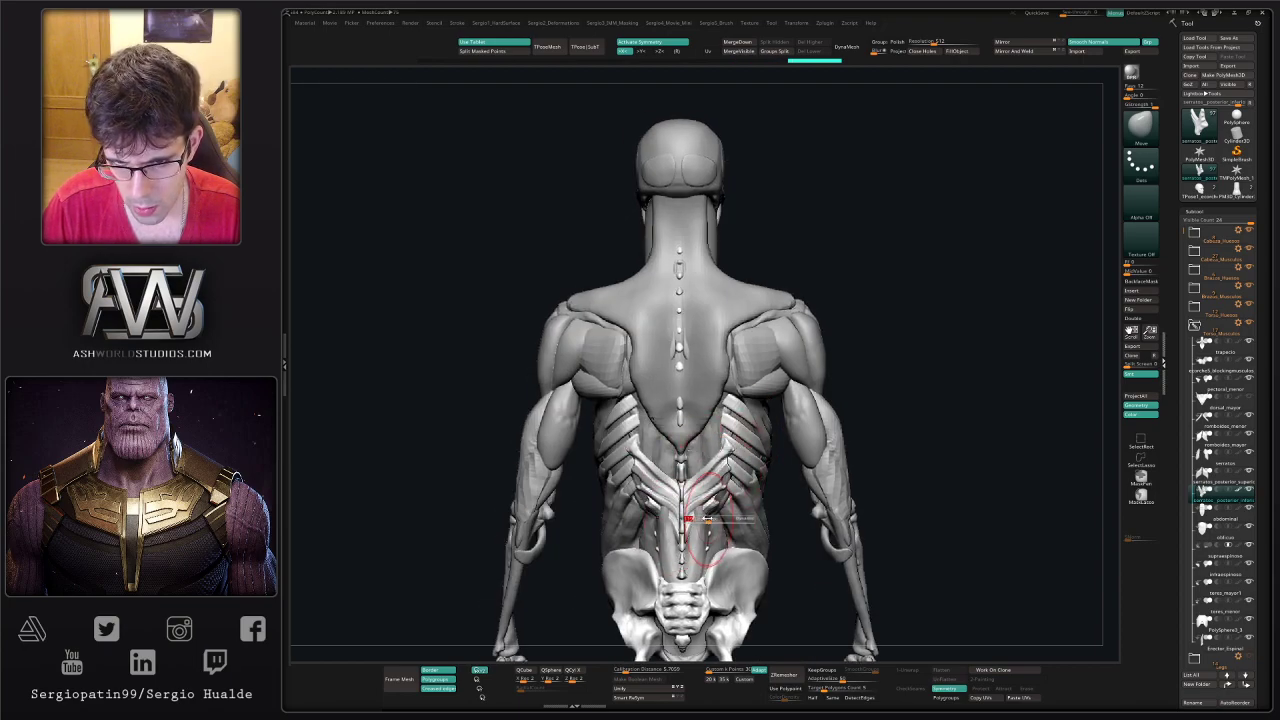
pyautogui.moveTo(688, 524); pyautogui.dragTo(692, 541)
pyautogui.moveTo(905, 502); pyautogui.dragTo(875, 495)
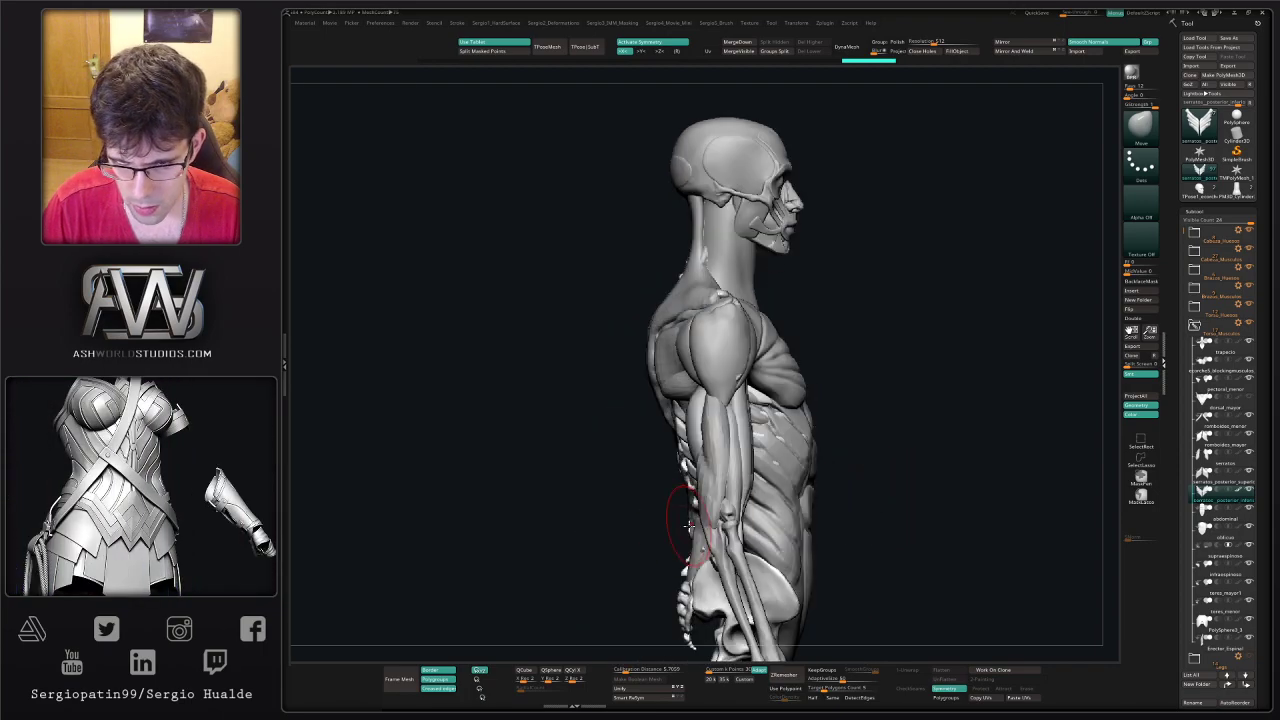
# - Hide the trapezius on the upper back to expose the muscle layers beneath it
pyautogui.moveTo(690, 516)
pyautogui.mouseDown(button='right')
pyautogui.moveTo(714, 521)
pyautogui.moveTo(695, 540)
pyautogui.mouseUp(button='right')
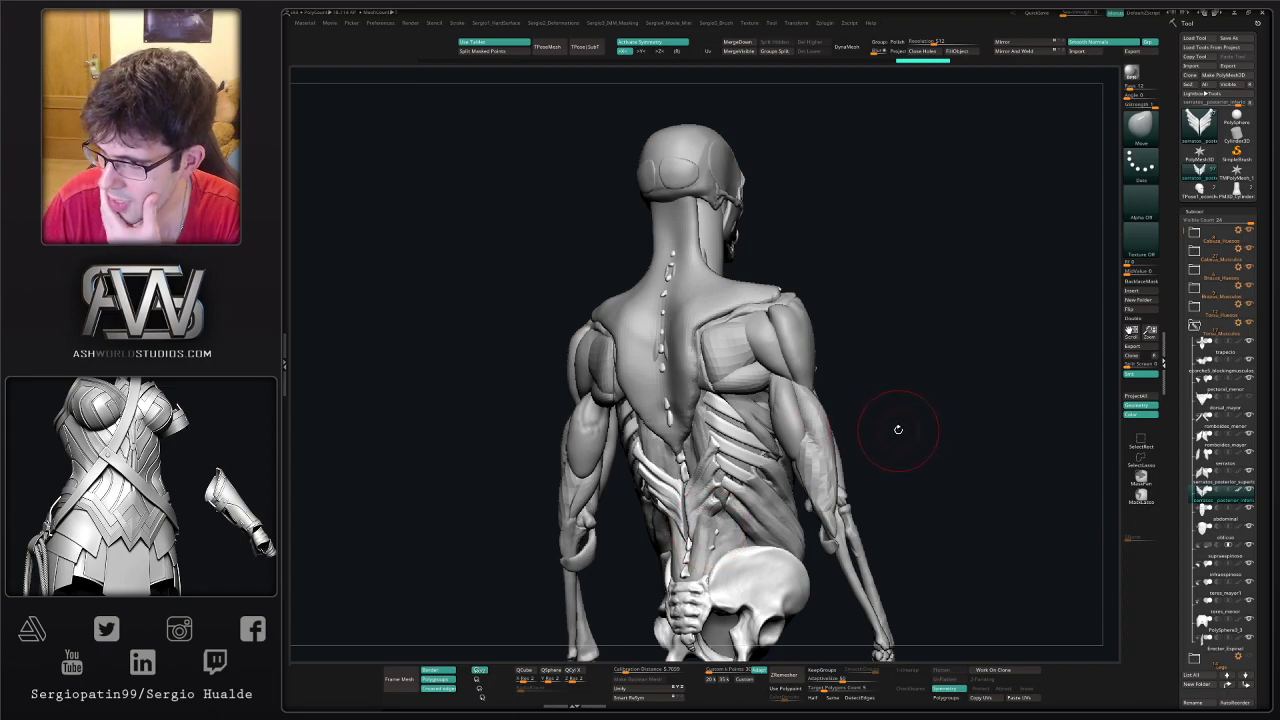
pyautogui.keyDown('shift'); pyautogui.moveTo(934, 434); pyautogui.dragTo(929, 443); pyautogui.keyUp('shift')
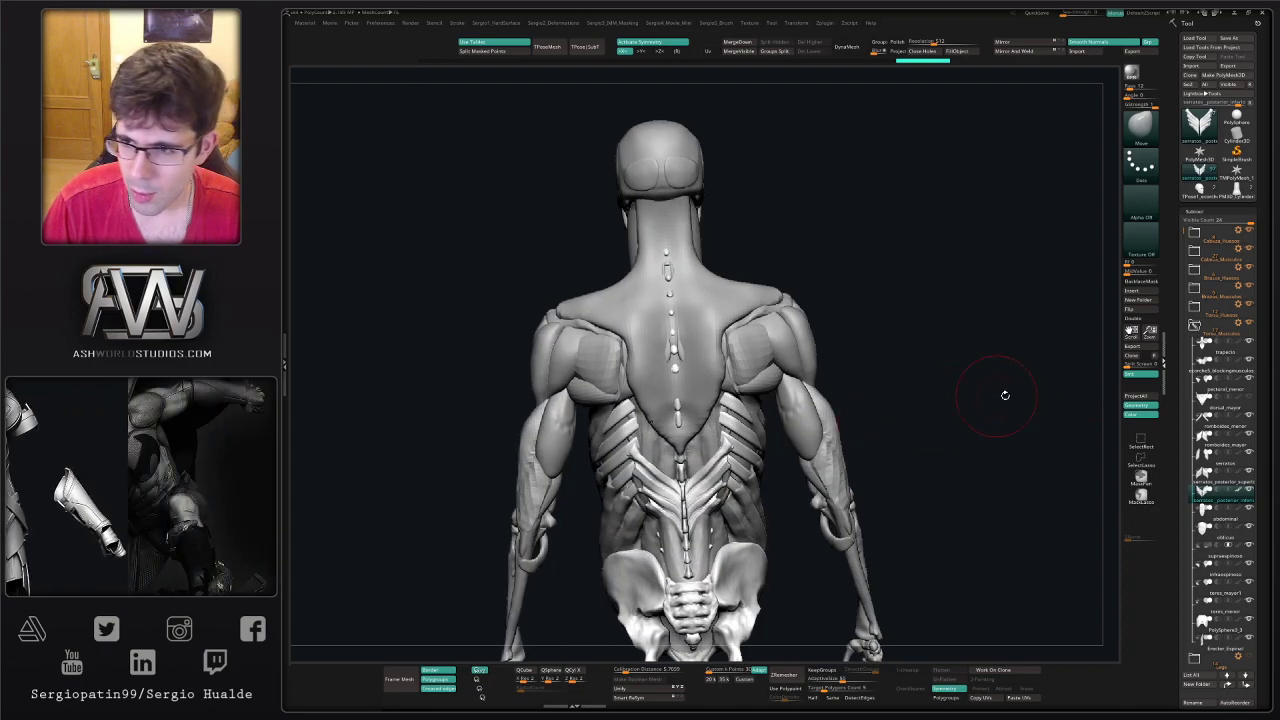
pyautogui.moveTo(1234, 426)
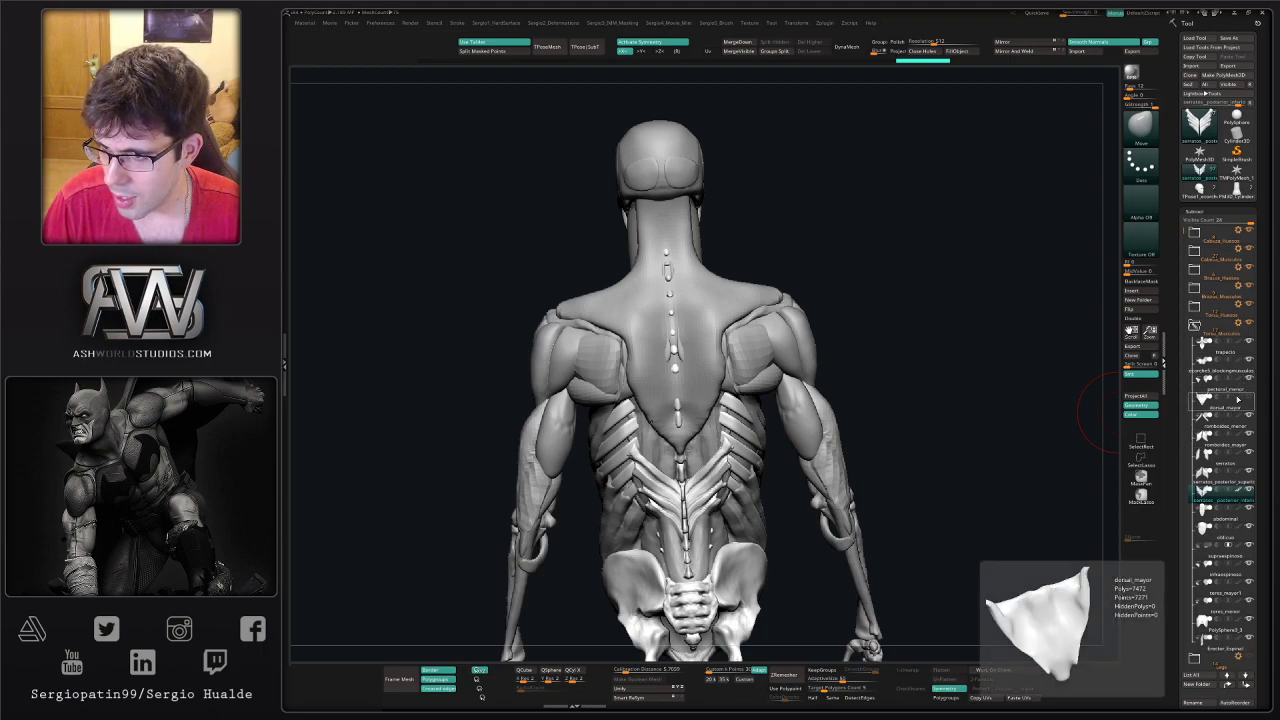
pyautogui.moveTo(1192, 372)
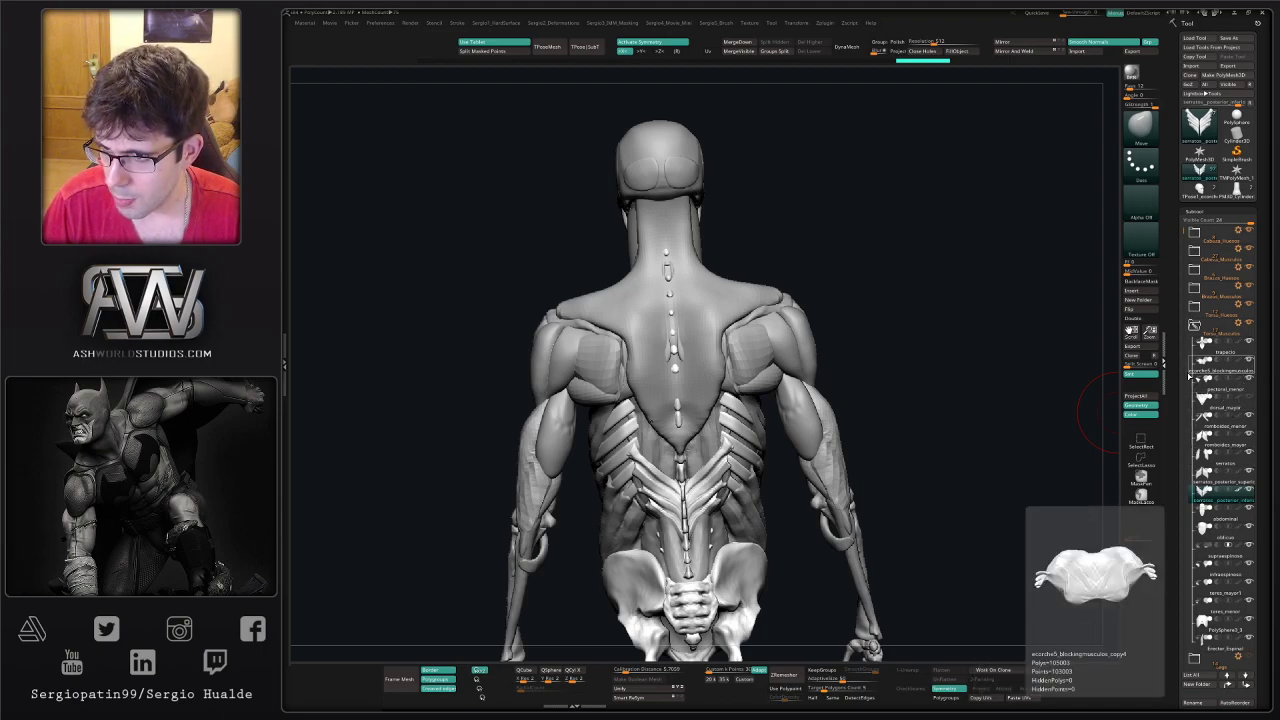
pyautogui.click(1249, 342)
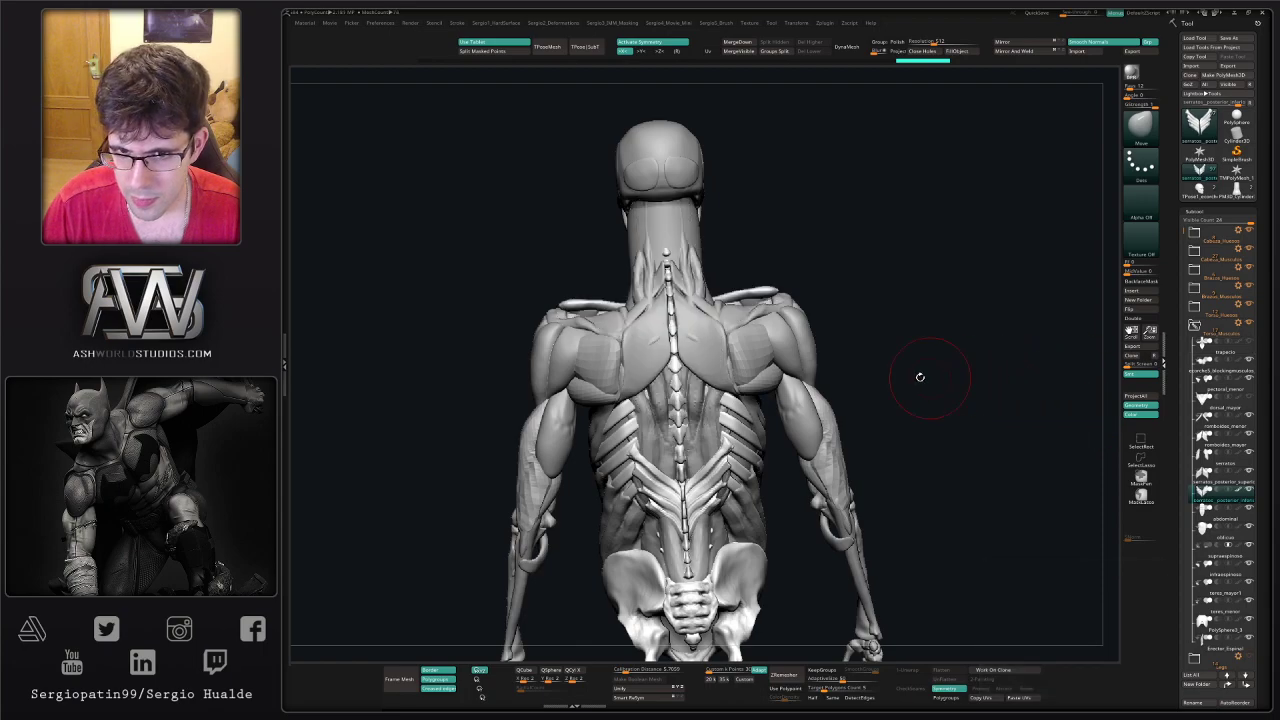
# - Select Erector_Espinal and adjust its strands at the base of the neck with the Move brush
pyautogui.keyDown('ctrl'); pyautogui.moveTo(736, 380); pyautogui.dragTo(708, 412, button='right'); pyautogui.keyUp('ctrl')
pyautogui.moveTo(707, 412); pyautogui.dragTo(1006, 374)
pyautogui.keyDown('alt'); pyautogui.click(687, 296); pyautogui.keyUp('alt')
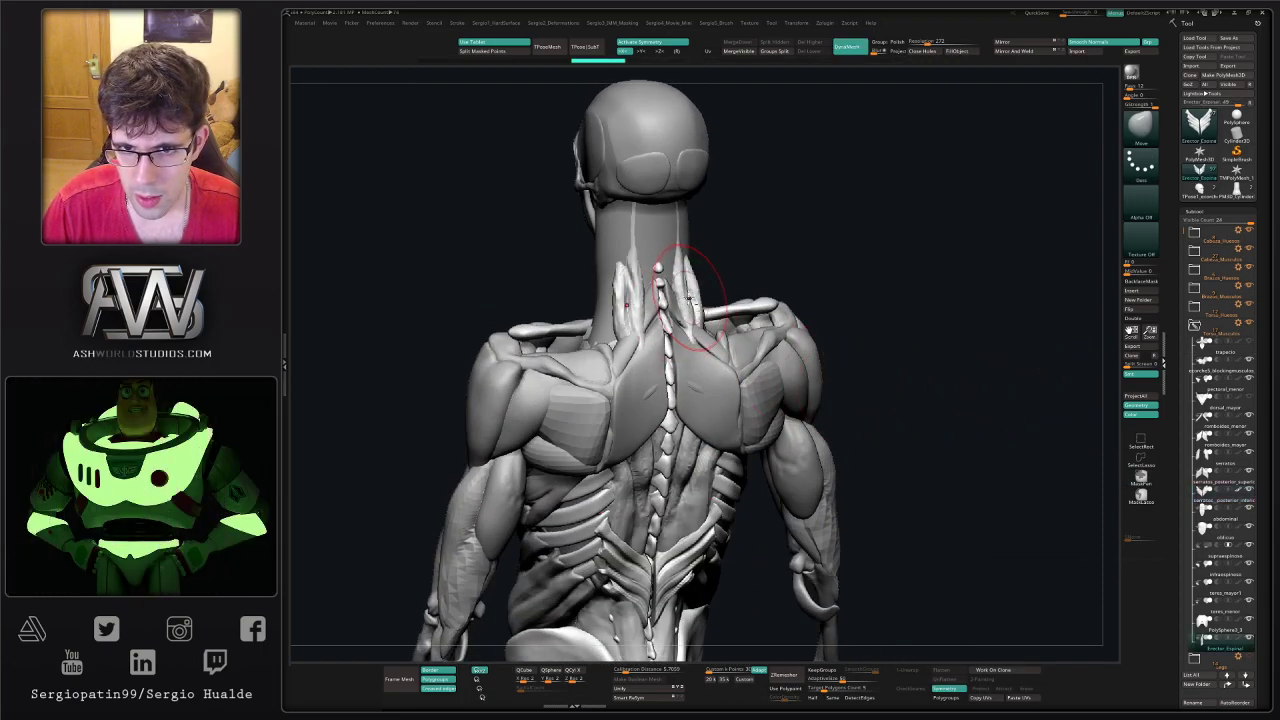
pyautogui.moveTo(702, 297); pyautogui.dragTo(677, 298)
pyautogui.moveTo(676, 296); pyautogui.dragTo(983, 317, button='right')
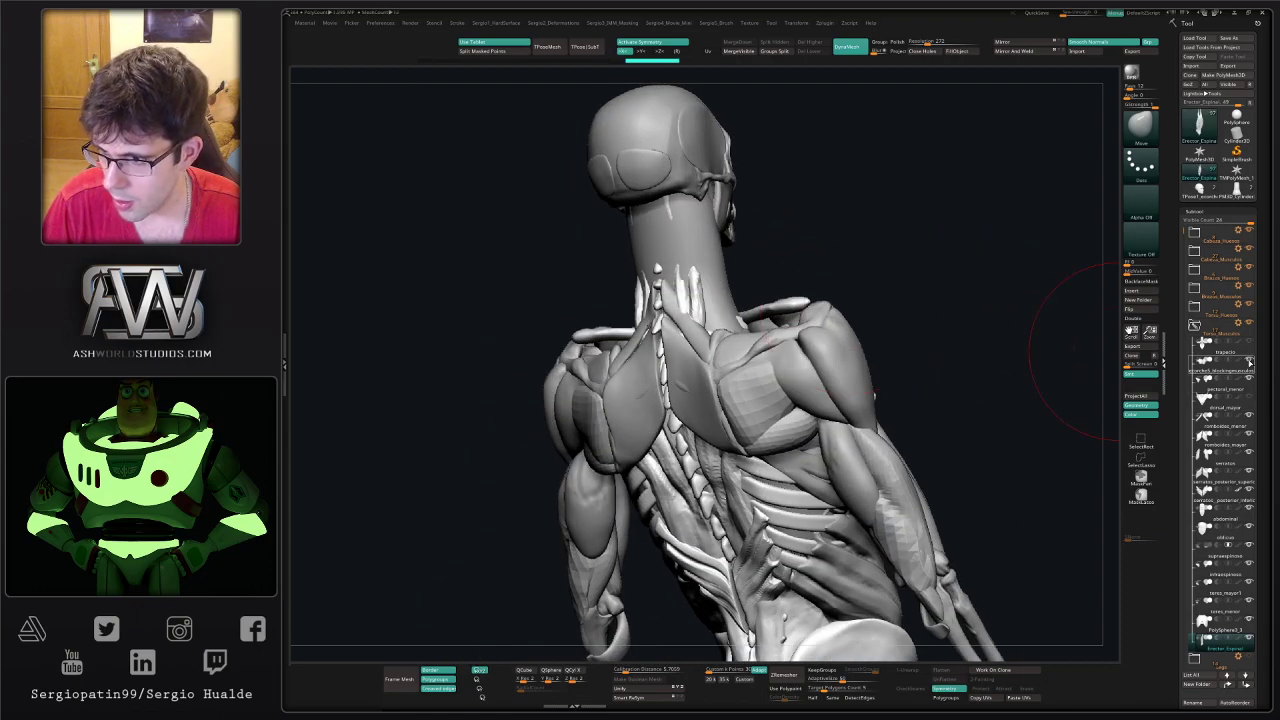
# - Hide romboides_mayor, adjust Erector_Espinal between the shoulder blades with the Move brush, and select the upper posterior serratus
pyautogui.moveTo(1249, 366)
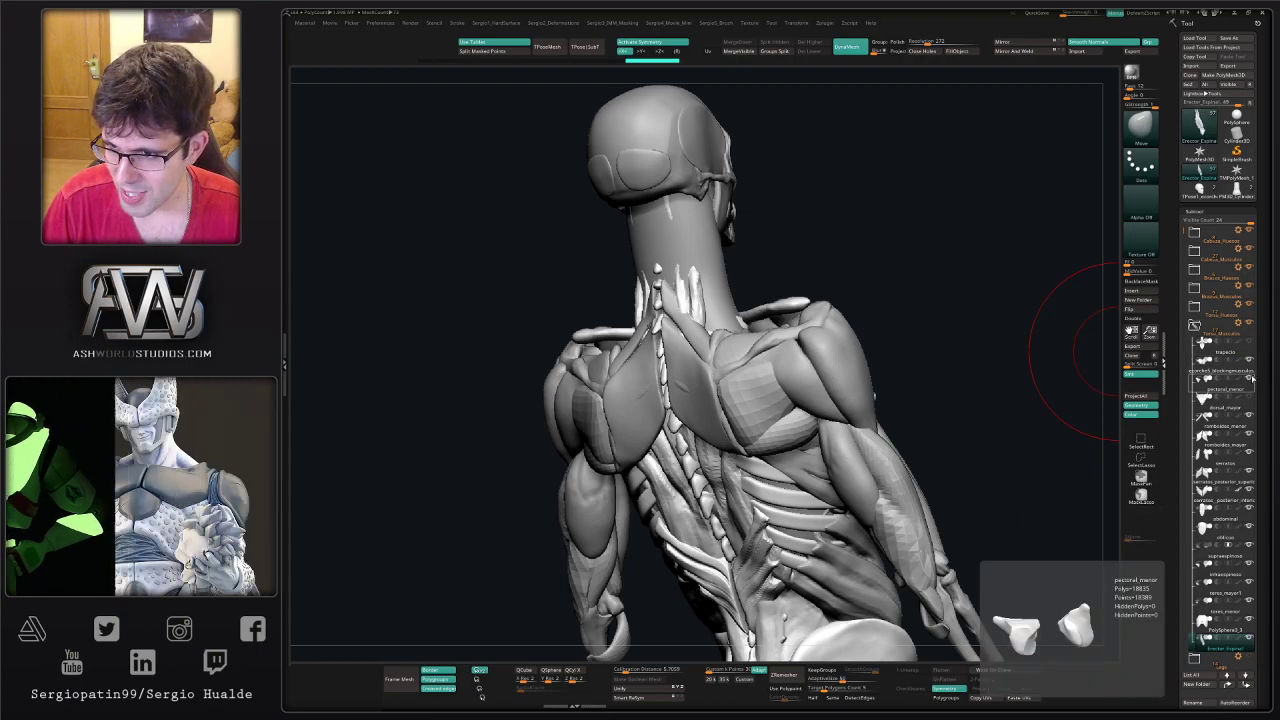
pyautogui.moveTo(1249, 437)
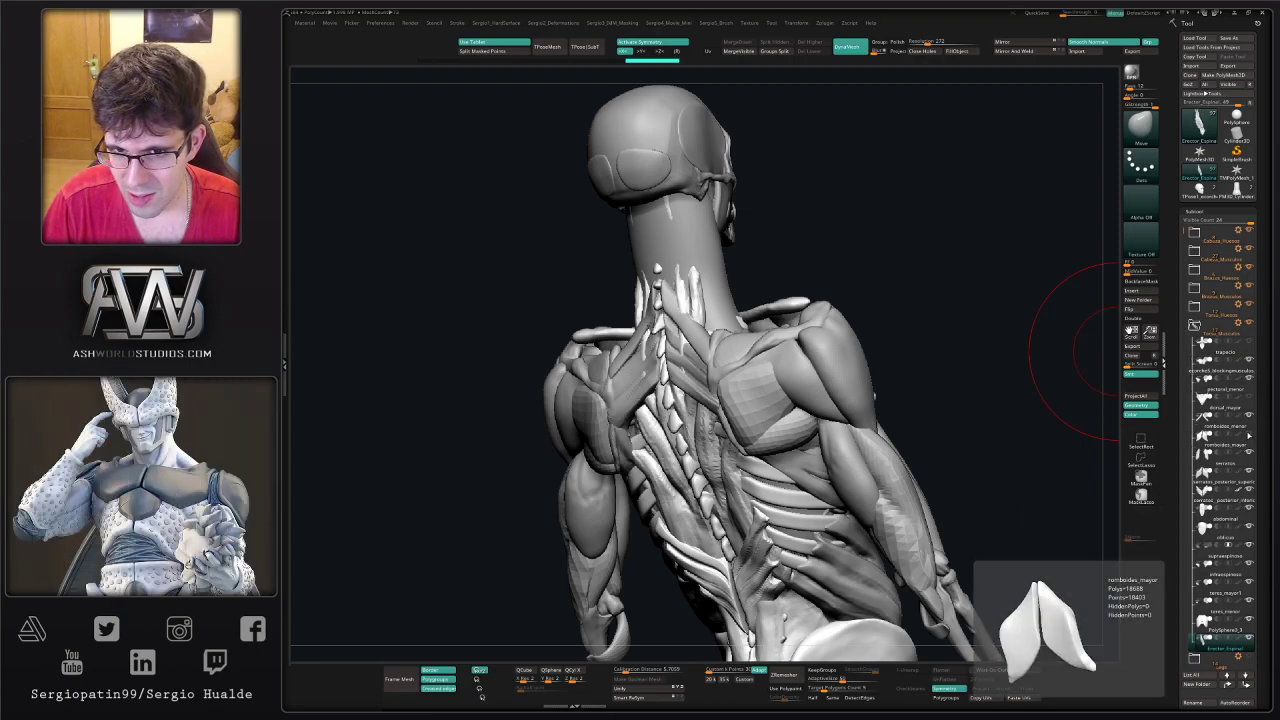
pyautogui.moveTo(806, 354)
pyautogui.mouseDown(button='right')
pyautogui.moveTo(697, 386)
pyautogui.moveTo(760, 394)
pyautogui.mouseUp(button='right')
pyautogui.press('s')
pyautogui.moveTo(694, 392); pyautogui.dragTo(688, 388)
pyautogui.keyDown('alt'); pyautogui.click(688, 442); pyautogui.keyUp('alt')
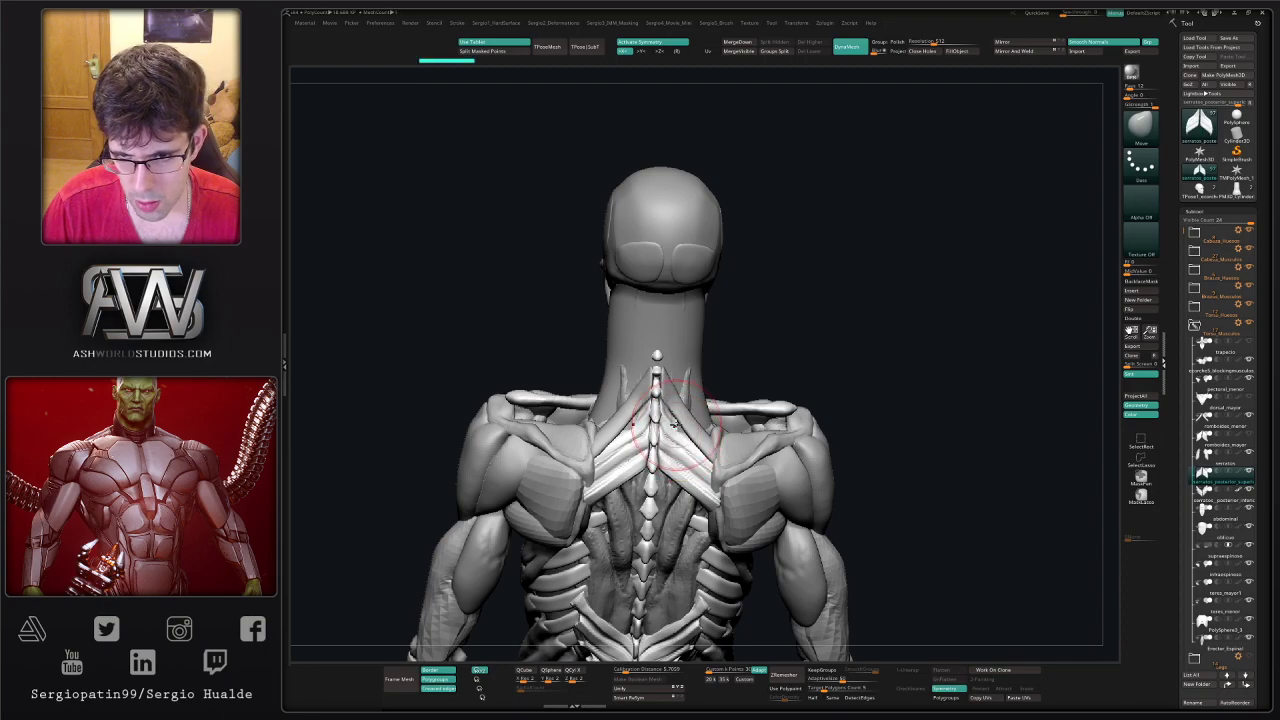
pyautogui.keyDown('ctrl'); pyautogui.moveTo(678, 423); pyautogui.dragTo(690, 385, button='right'); pyautogui.keyUp('ctrl')
# - Show romboides_mayor, dorsal_mayor and the trapezius again
pyautogui.click(1248, 435)
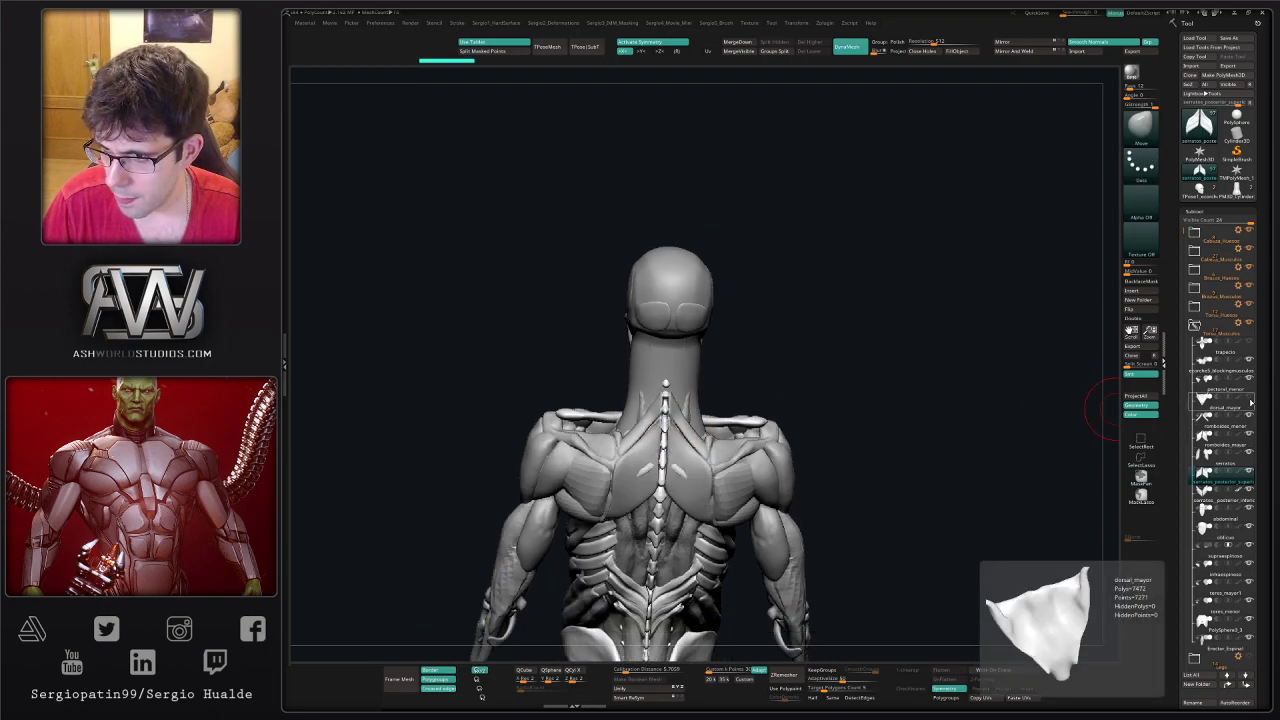
pyautogui.click(1249, 398)
pyautogui.click(1249, 345)
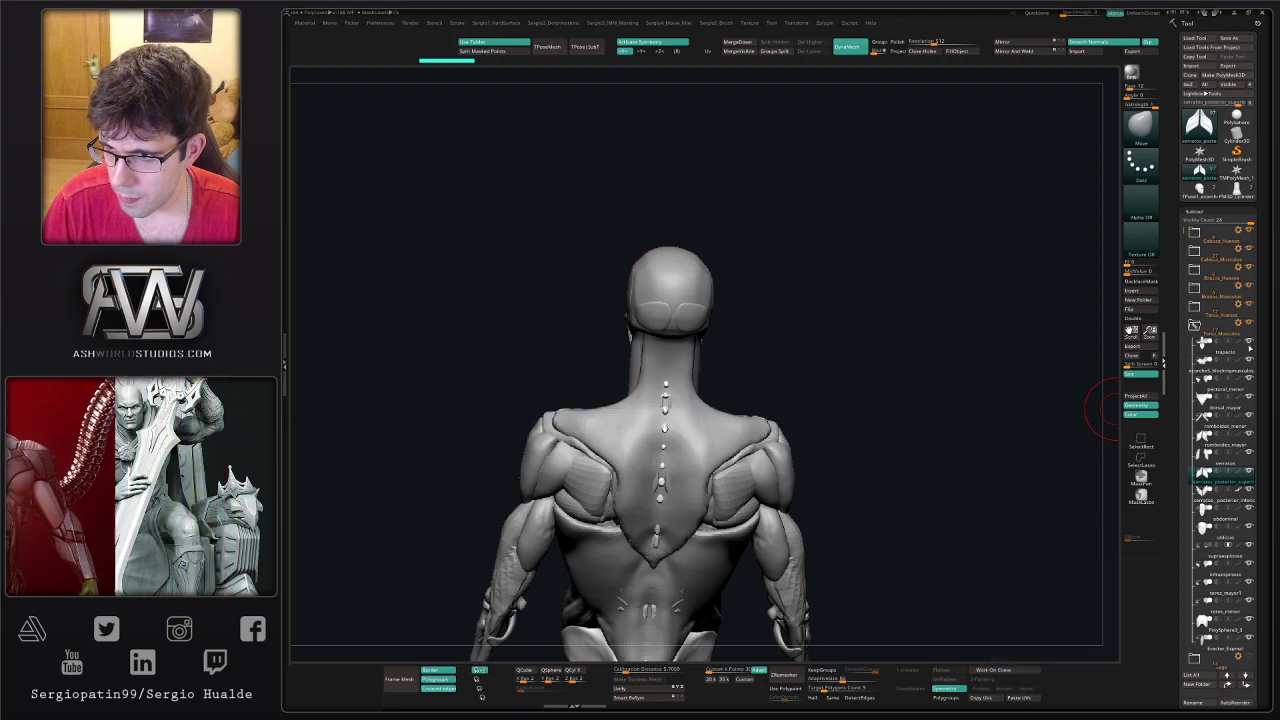
# - Select dorsal_mayor and adjust its shape along the lower back with the Move brush
pyautogui.moveTo(688, 645)
pyautogui.keyDown('alt'); pyautogui.mouseDown(button='right')
pyautogui.moveTo(696, 443)
pyautogui.moveTo(640, 443)
pyautogui.mouseUp(button='right'); pyautogui.keyUp('alt')
pyautogui.keyDown('ctrl'); pyautogui.moveTo(640, 443); pyautogui.dragTo(655, 490, button='right'); pyautogui.keyUp('ctrl')
pyautogui.keyDown('alt'); pyautogui.click(697, 457); pyautogui.keyUp('alt')
pyautogui.press('s')
pyautogui.moveTo(687, 486); pyautogui.dragTo(672, 500)
pyautogui.keyDown('ctrl'); pyautogui.moveTo(680, 504); pyautogui.dragTo(684, 470, button='right'); pyautogui.keyUp('ctrl')
pyautogui.moveTo(684, 470)
pyautogui.mouseDown(button='right')
pyautogui.moveTo(722, 495)
pyautogui.moveTo(760, 470)
pyautogui.mouseUp(button='right')
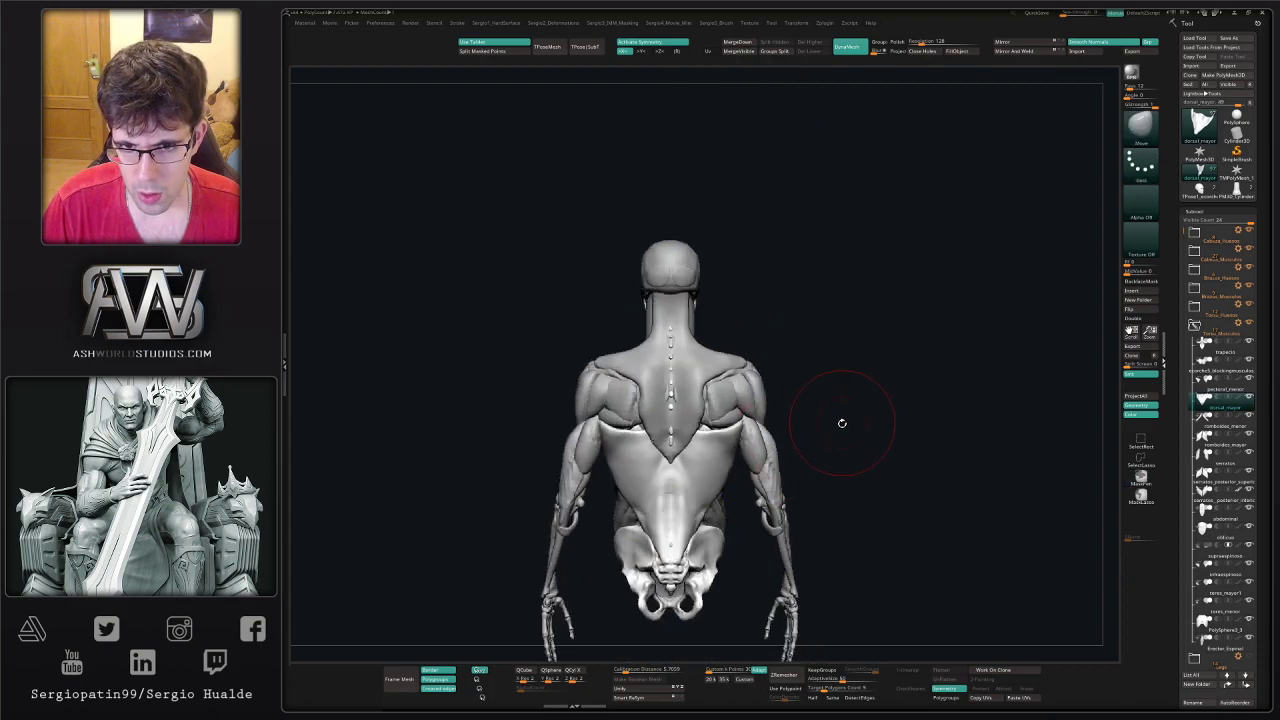
# - Examine the torso from the front and back, checking how dorsal_mayor meets the pelvis and flank
pyautogui.moveTo(840, 423); pyautogui.dragTo(757, 385, button='right')
pyautogui.keyDown('ctrl'); pyautogui.moveTo(757, 385); pyautogui.dragTo(715, 470, button='right'); pyautogui.keyUp('ctrl')
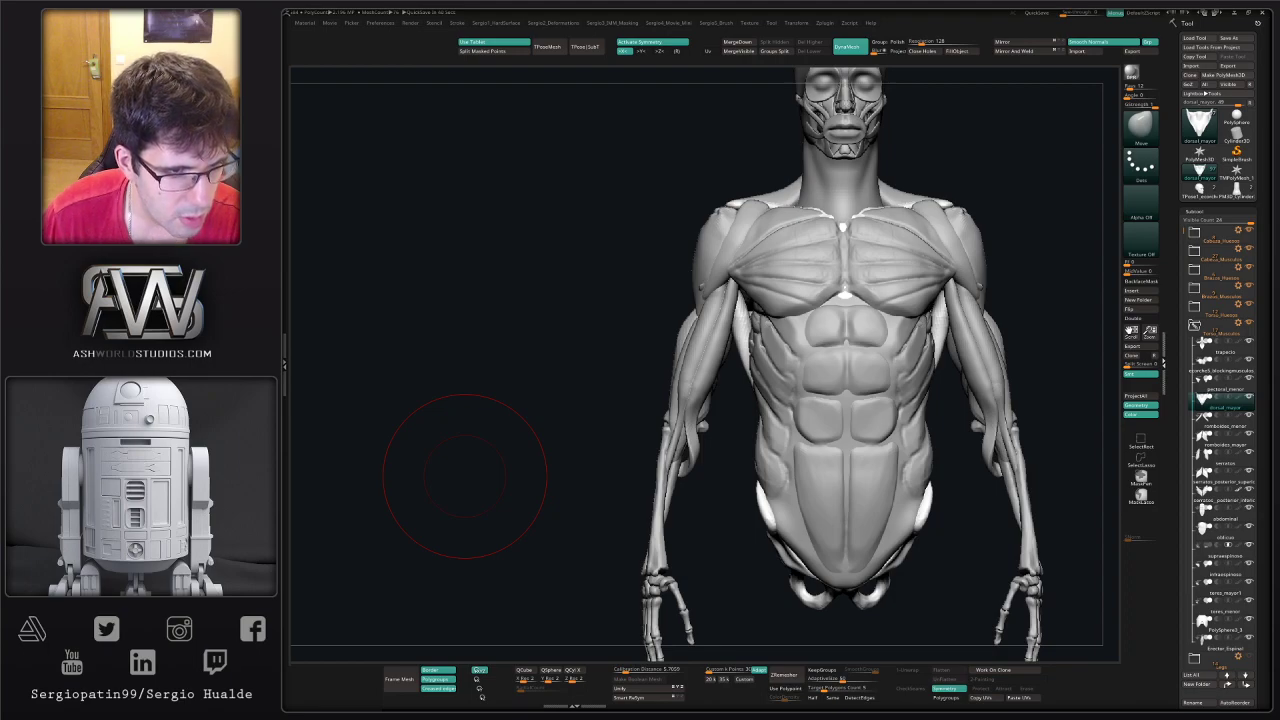
pyautogui.moveTo(632, 434); pyautogui.dragTo(756, 457)
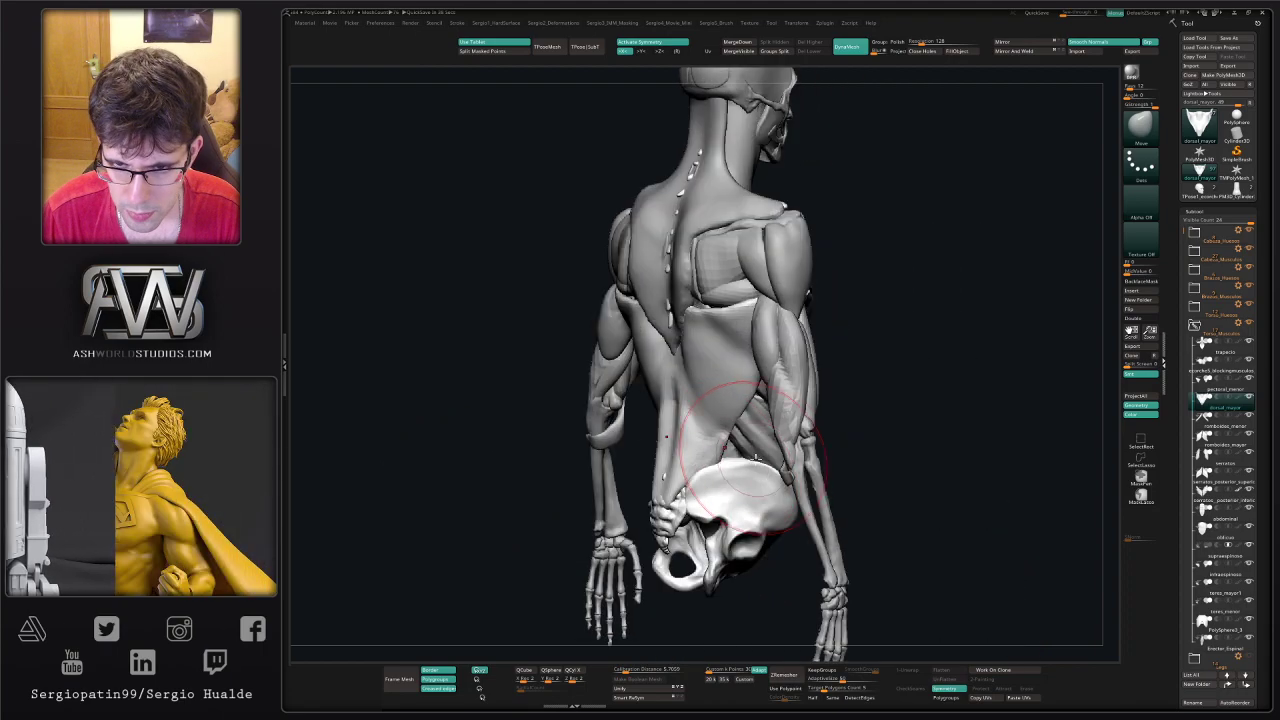
pyautogui.moveTo(808, 457); pyautogui.dragTo(667, 415, button='right')
pyautogui.moveTo(774, 411); pyautogui.dragTo(733, 428, button='right')
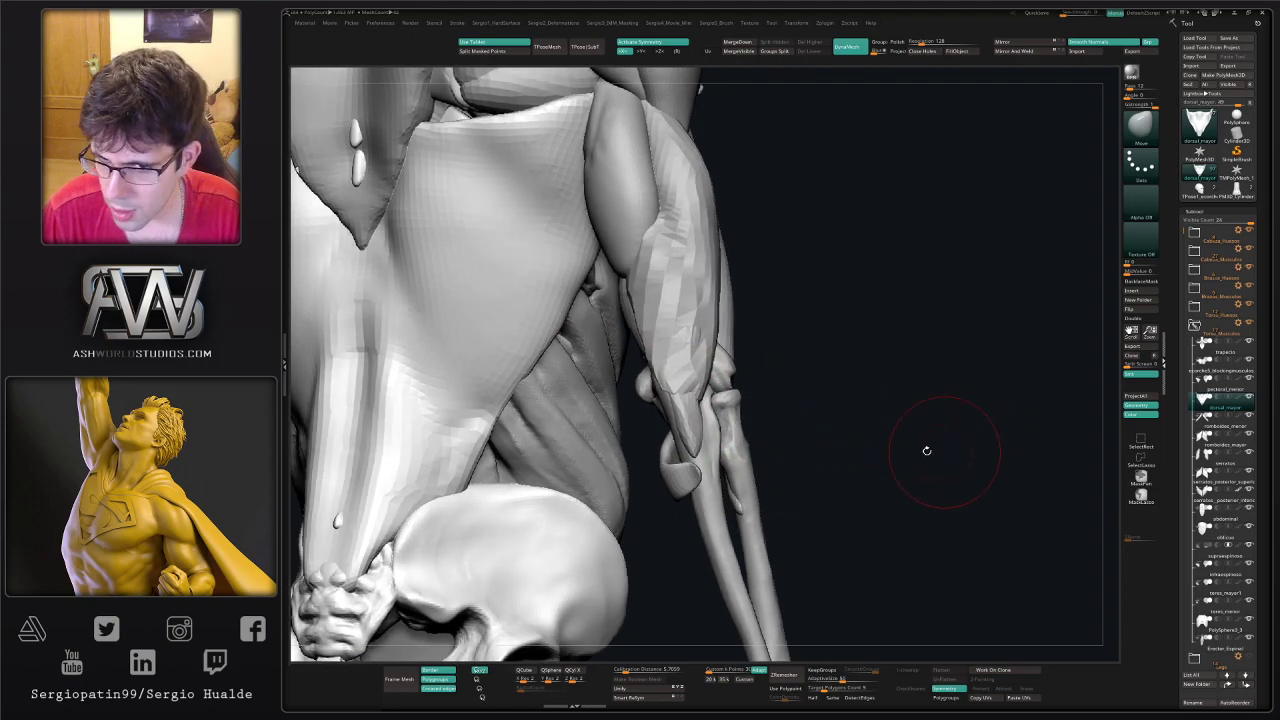
# - Select the inner head of the triceps above the elbow and save the project
pyautogui.keyDown('alt'); pyautogui.click(687, 428); pyautogui.keyUp('alt')
pyautogui.hotkey('alt', 'shift', 's')
pyautogui.hotkey('alt', 'shift', 's')
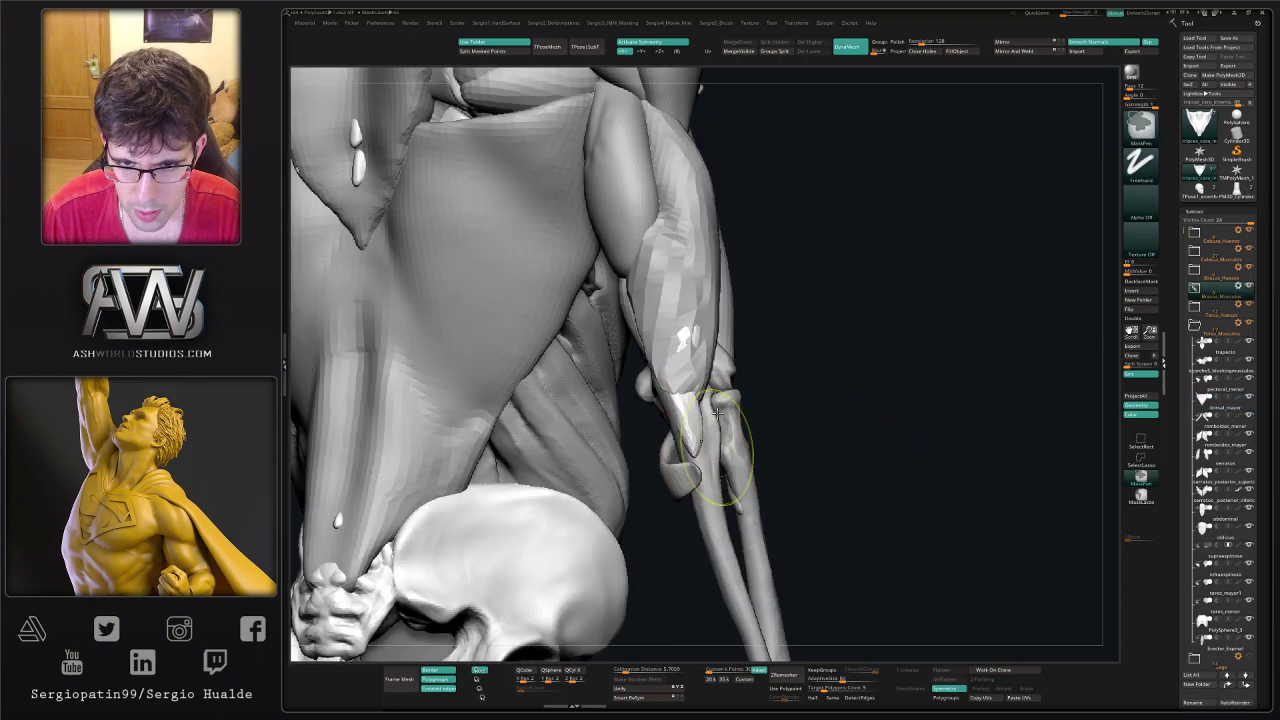
pyautogui.keyDown('ctrl'); pyautogui.moveTo(717, 413); pyautogui.dragTo(708, 392, button='right'); pyautogui.keyUp('ctrl')
pyautogui.moveTo(777, 429); pyautogui.dragTo(687, 441, button='right')
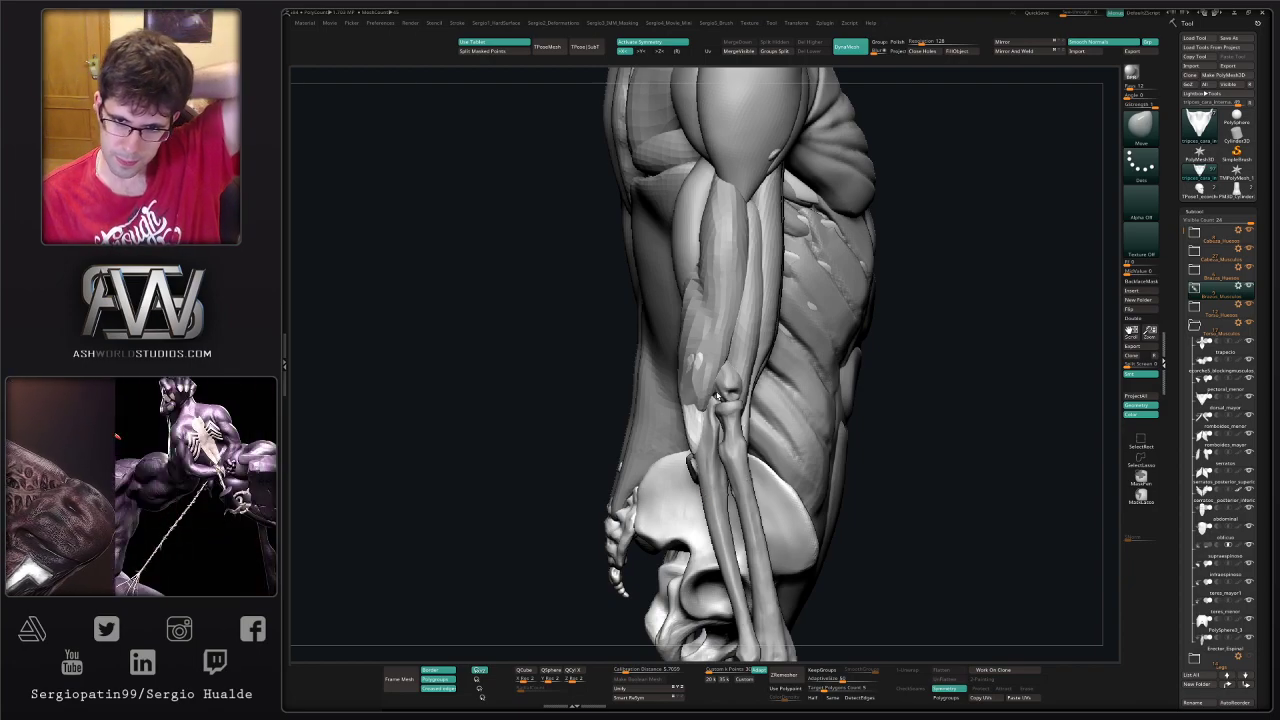
pyautogui.hotkey('ctrl', 's')
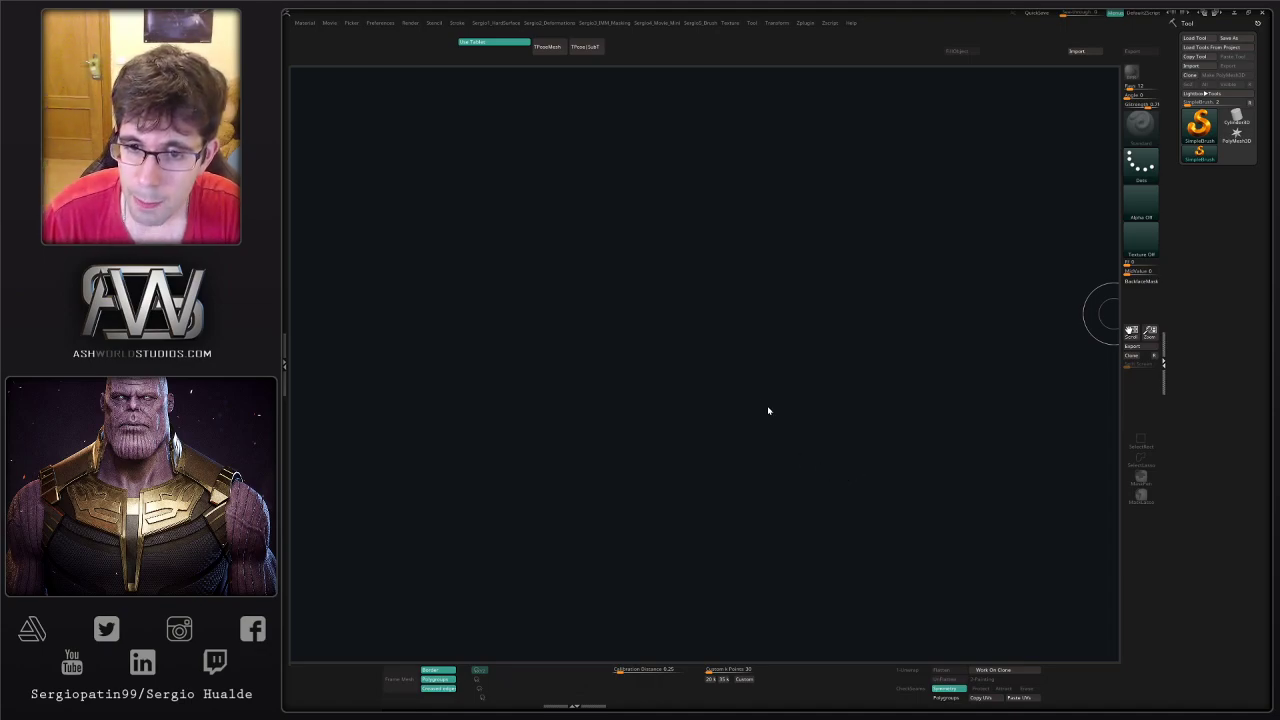
# - Place the recovered figure on the canvas in Edit mode and frame its torso
pyautogui.press(',')
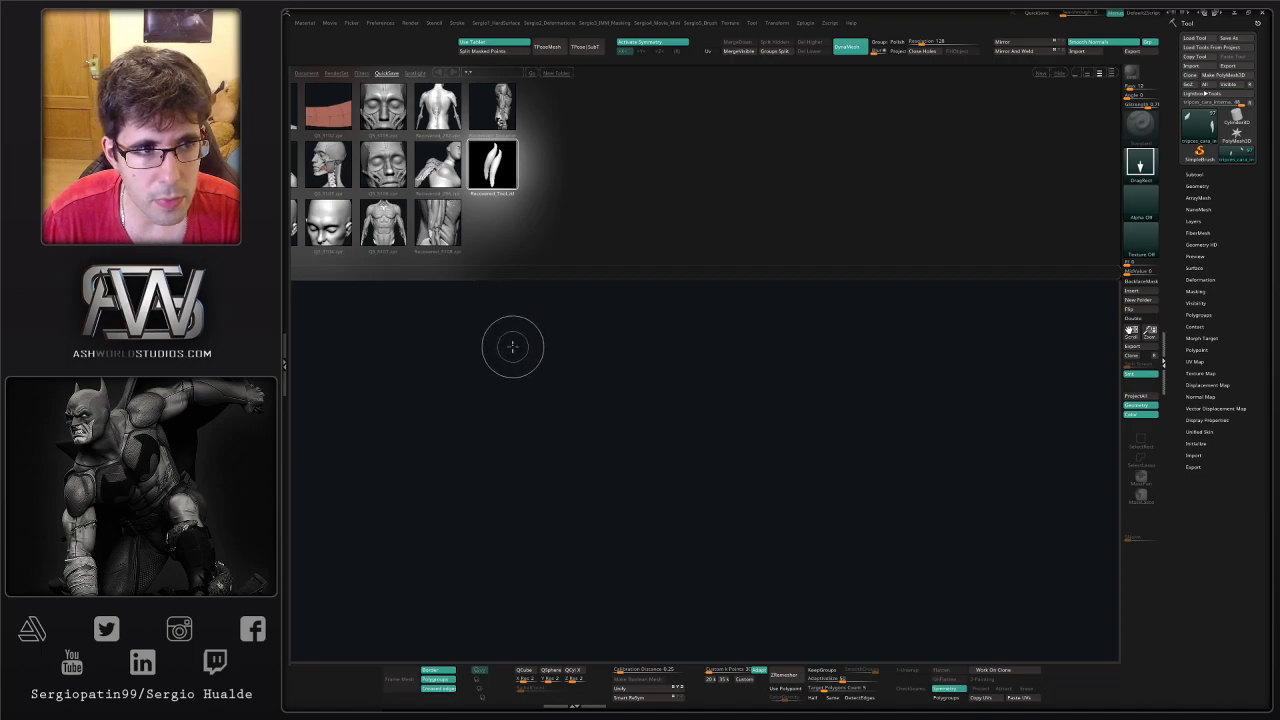
pyautogui.moveTo(512, 346); pyautogui.dragTo(534, 489)
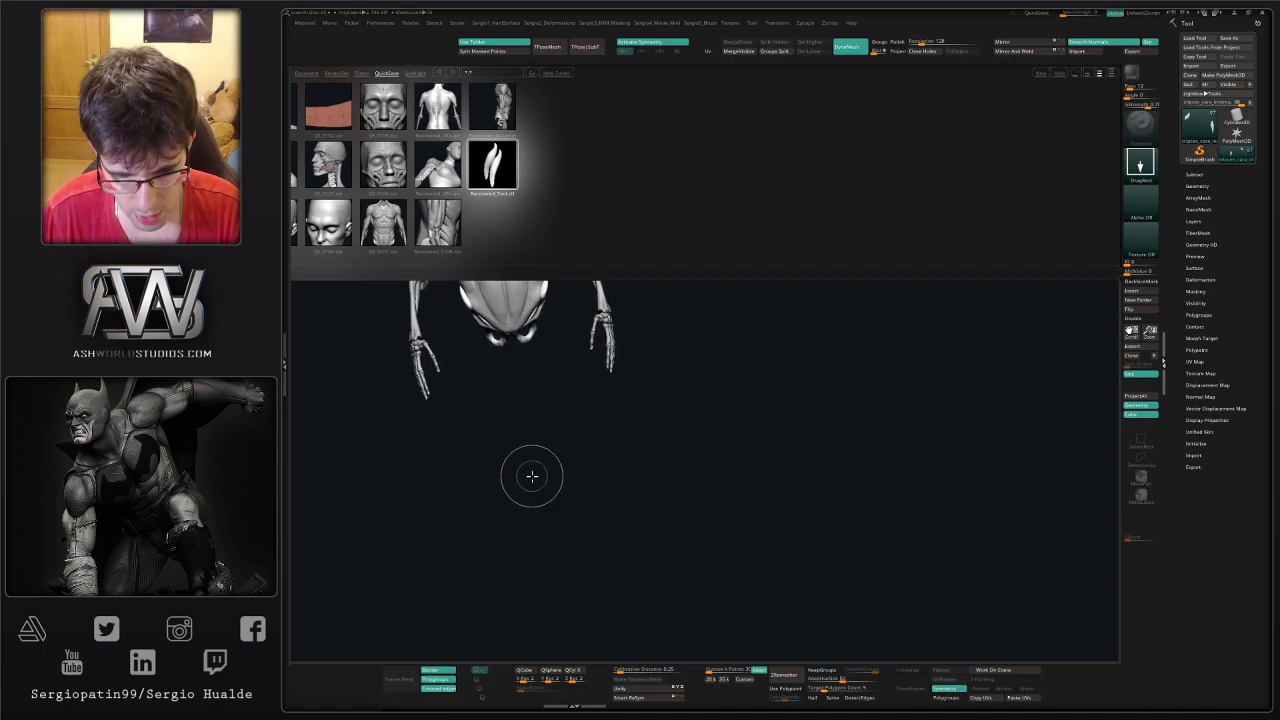
pyautogui.press('t')
pyautogui.press(',')
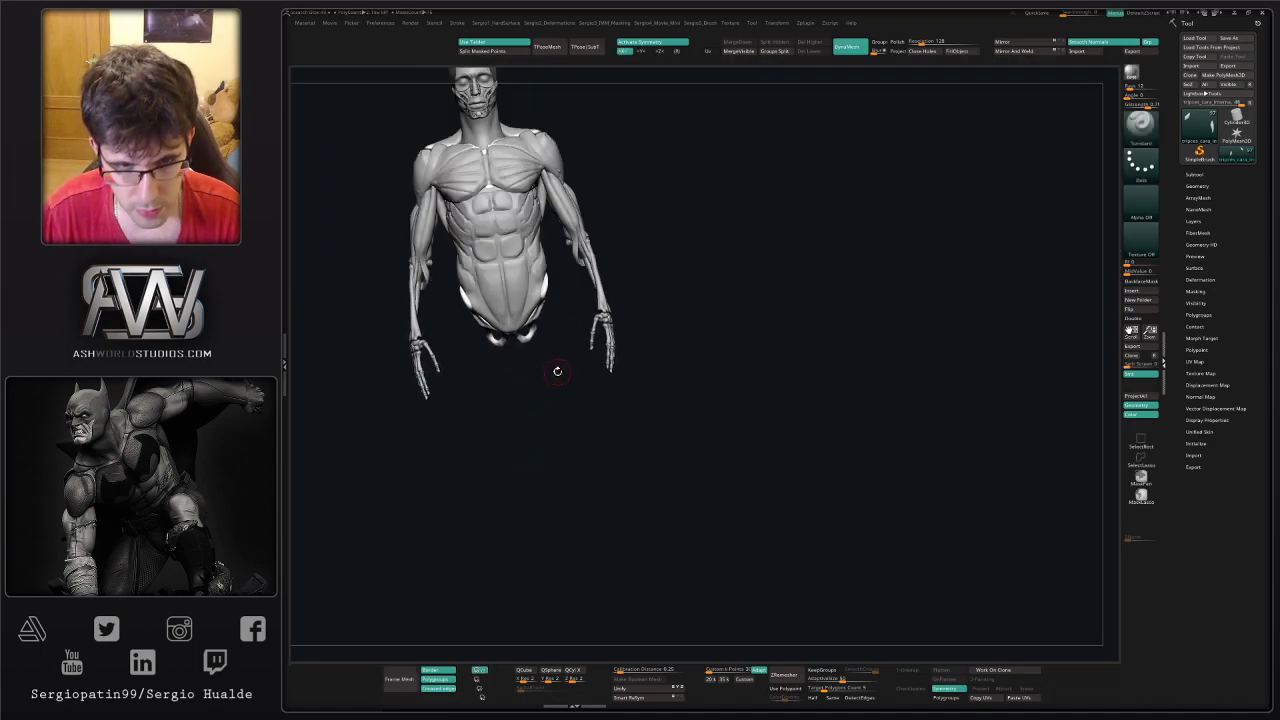
pyautogui.keyDown('shift'); pyautogui.moveTo(557, 371); pyautogui.dragTo(650, 445, button='right'); pyautogui.keyUp('shift')
pyautogui.keyDown('ctrl'); pyautogui.moveTo(620, 337); pyautogui.dragTo(636, 384, button='right'); pyautogui.keyUp('ctrl')
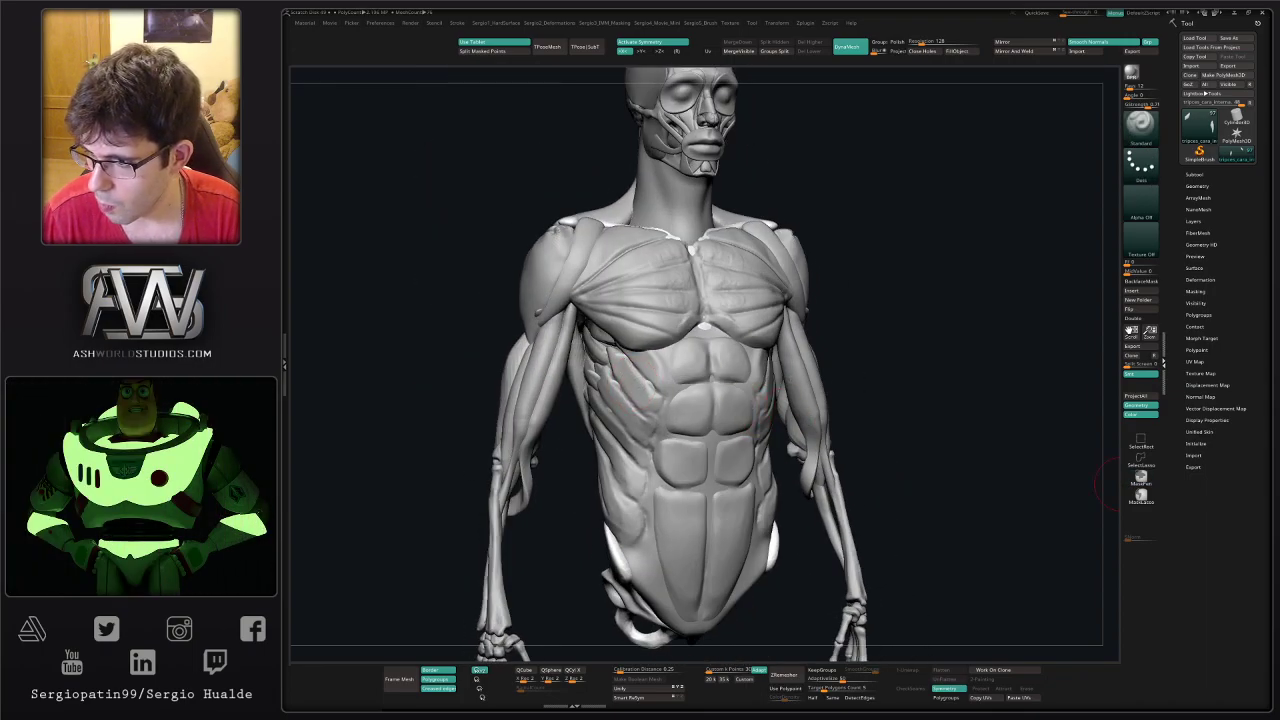
pyautogui.moveTo(672, 388)
pyautogui.keyDown('shift'); pyautogui.mouseDown(button='right')
pyautogui.moveTo(650, 390)
pyautogui.moveTo(640, 345)
pyautogui.moveTo(632, 378)
pyautogui.moveTo(700, 410)
pyautogui.mouseUp(button='right'); pyautogui.keyUp('shift')
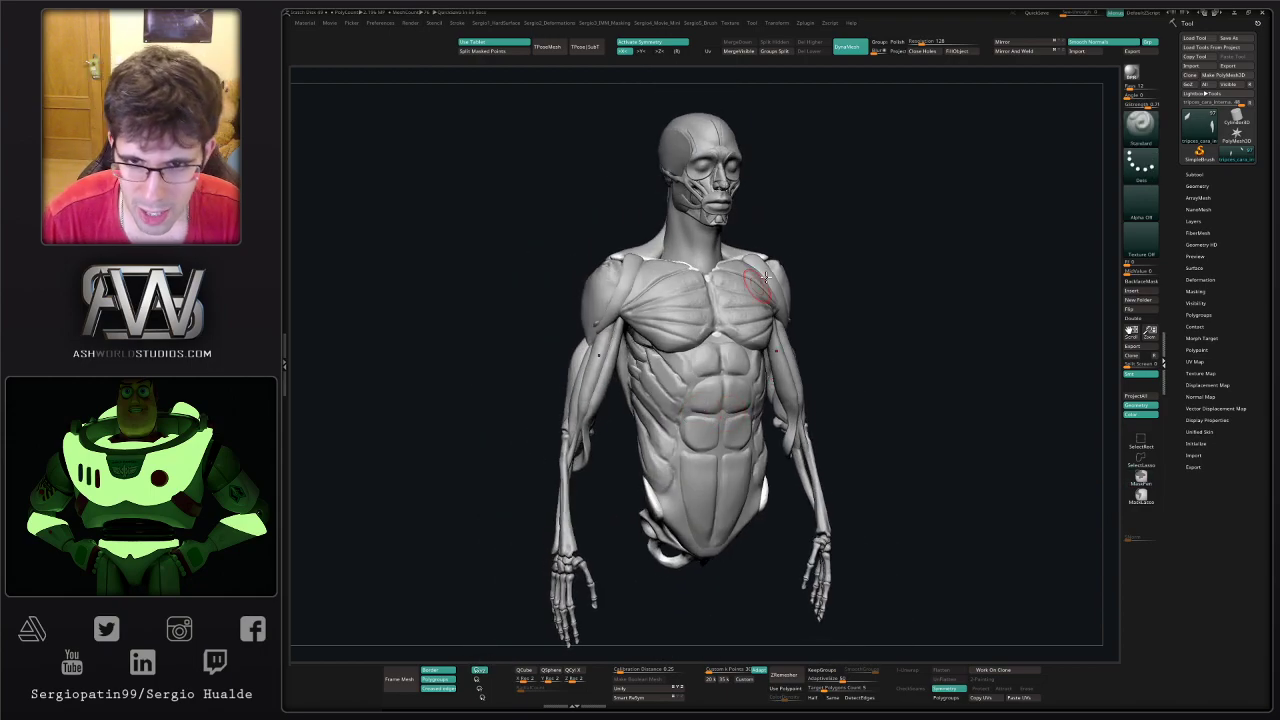
# - Isolate the inner head of the triceps at the elbow and open the subtool list
pyautogui.moveTo(849, 294); pyautogui.dragTo(690, 388, button='right')
pyautogui.moveTo(690, 388)
pyautogui.keyDown('ctrl'); pyautogui.mouseDown(button='right')
pyautogui.moveTo(687, 427)
pyautogui.moveTo(690, 405)
pyautogui.mouseUp(button='right'); pyautogui.keyUp('ctrl')
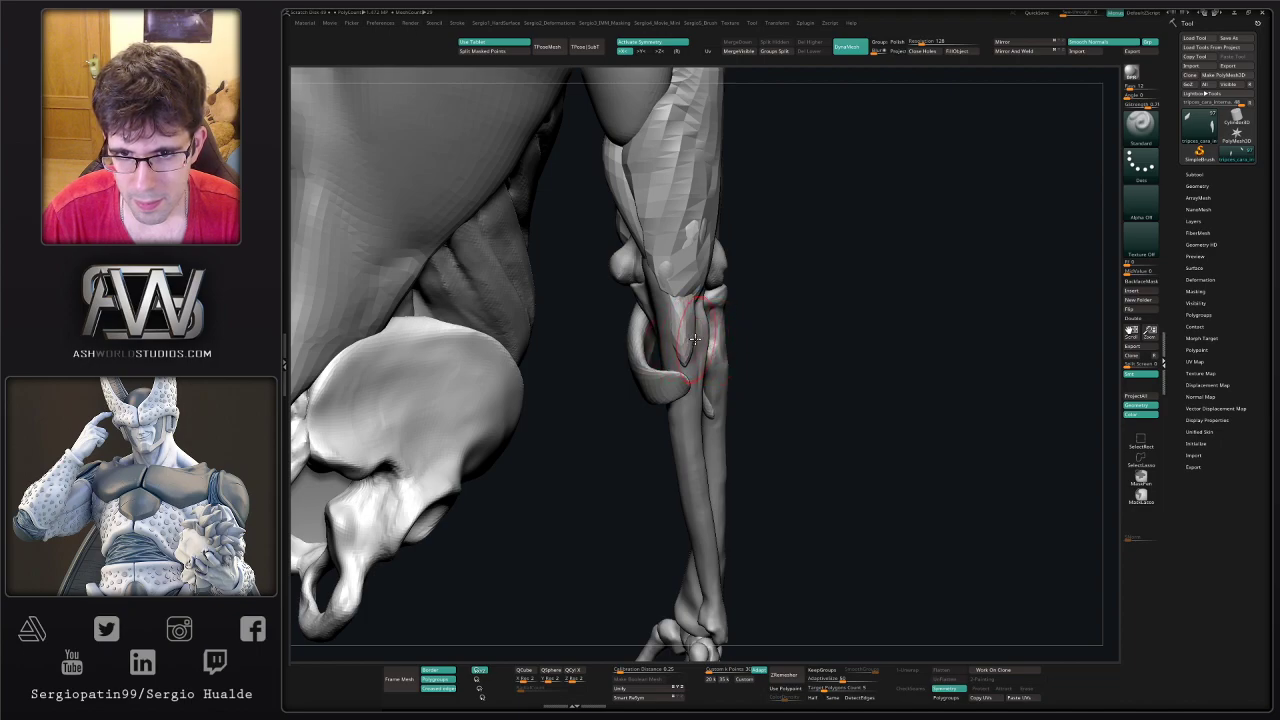
pyautogui.keyDown('ctrl'); pyautogui.keyDown('shift'); pyautogui.click(696, 342); pyautogui.keyUp('shift'); pyautogui.keyUp('ctrl')
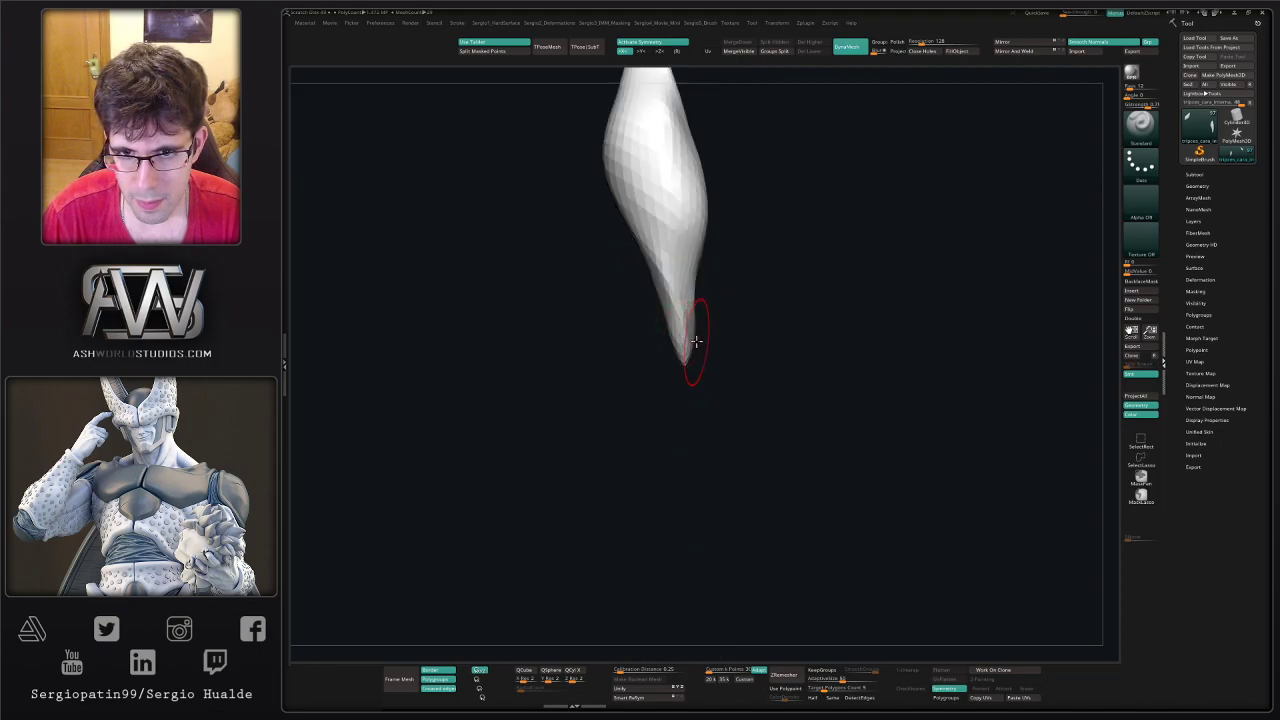
pyautogui.click(1197, 174)
pyautogui.moveTo(937, 271); pyautogui.dragTo(1023, 271)
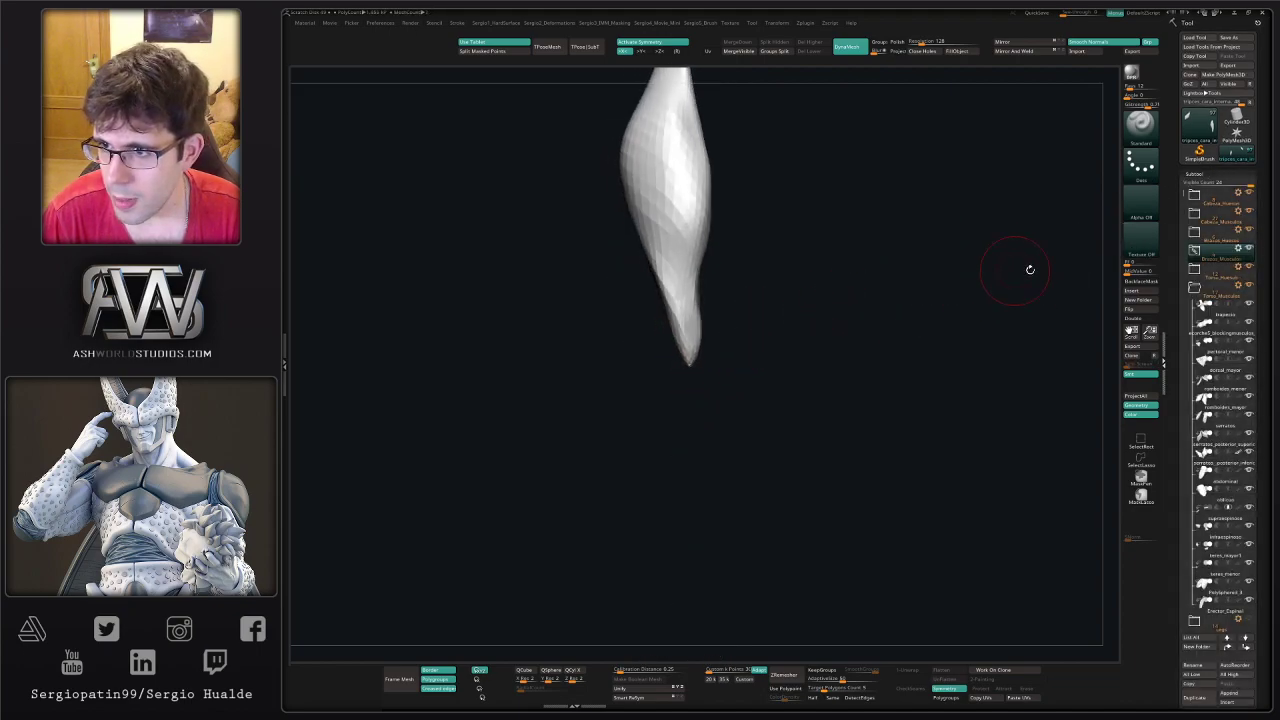
# - Expand the Brazos_Musculos folder, duplicate the inner triceps head and rename the copy as Anconeo
pyautogui.click(1195, 252)
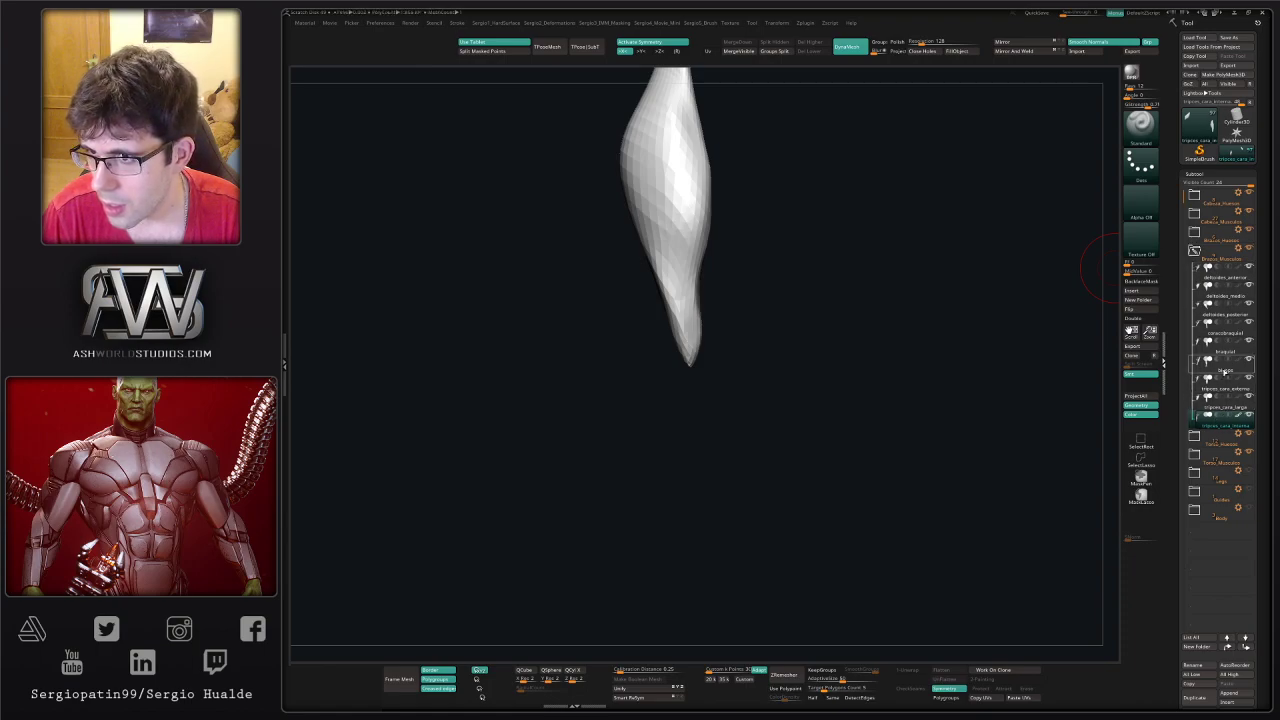
pyautogui.moveTo(1230, 436)
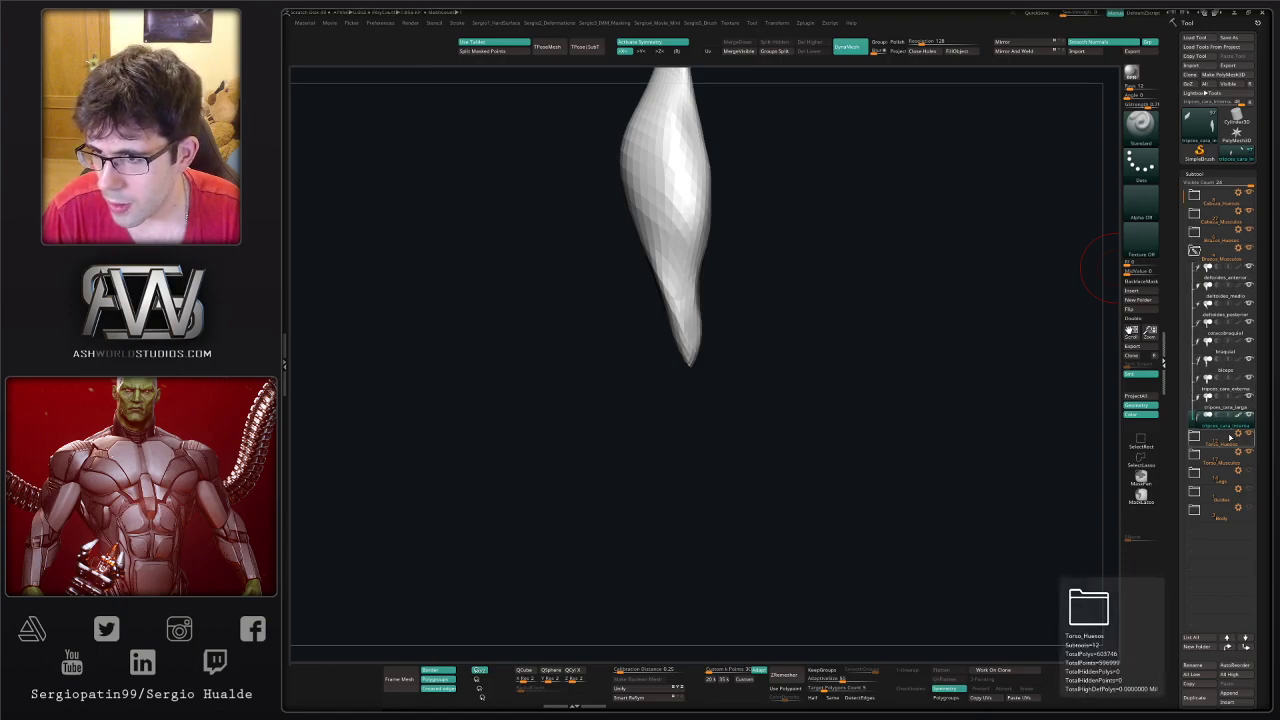
pyautogui.hotkey('ctrl', 'shift', 'd')
pyautogui.moveTo(846, 351)
pyautogui.mouseDown()
pyautogui.moveTo(846, 390)
pyautogui.moveTo(866, 412)
pyautogui.mouseUp()
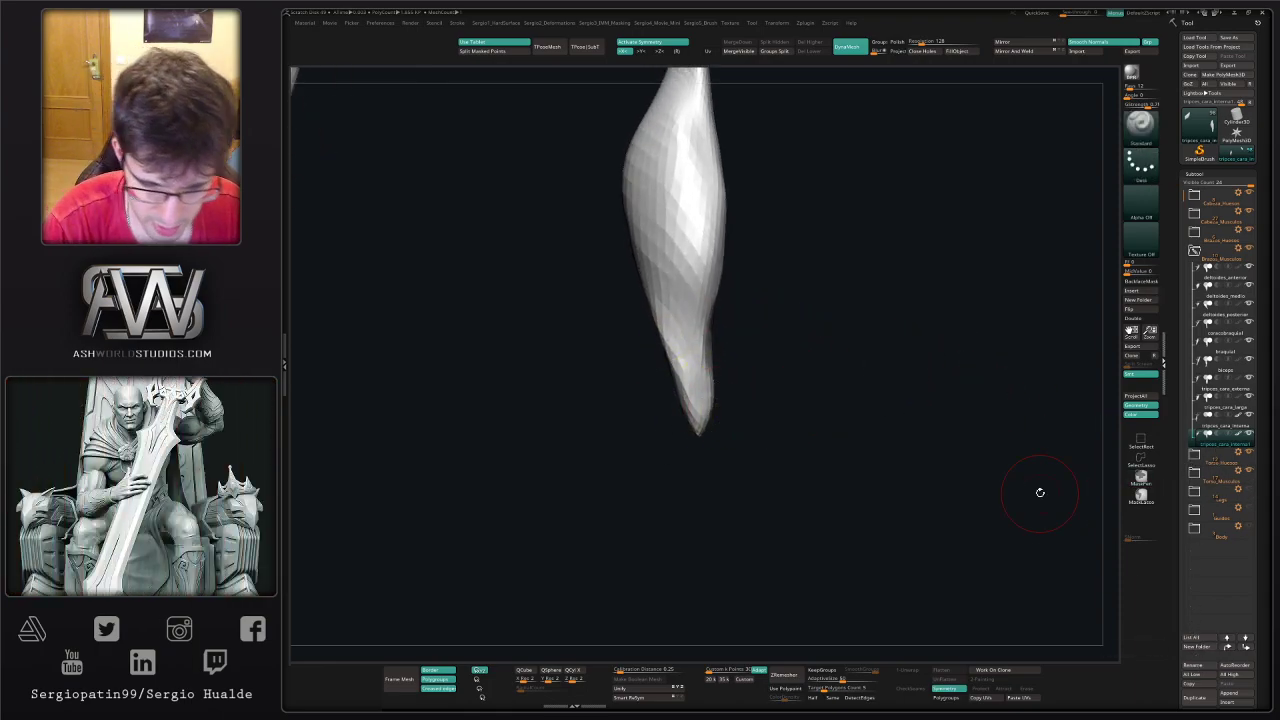
pyautogui.press('F2')
pyautogui.write('Anconeo')
pyautogui.press('Return')
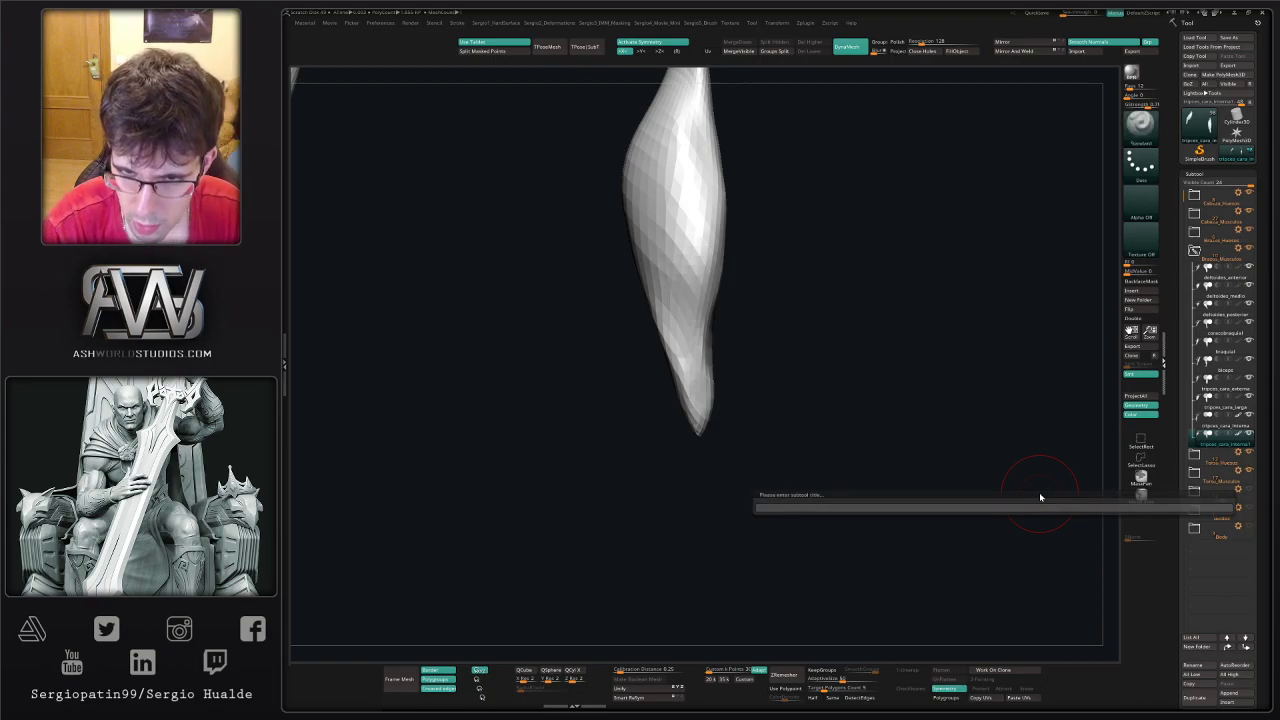
# - Bring back the whole figure and choose the Move brush to work on Anconeo behind the elbow
pyautogui.keyDown('ctrl'); pyautogui.moveTo(773, 279); pyautogui.dragTo(758, 295, button='right'); pyautogui.keyUp('ctrl')
pyautogui.click(776, 356)
pyautogui.press('b')
pyautogui.press('m')
pyautogui.press('v')
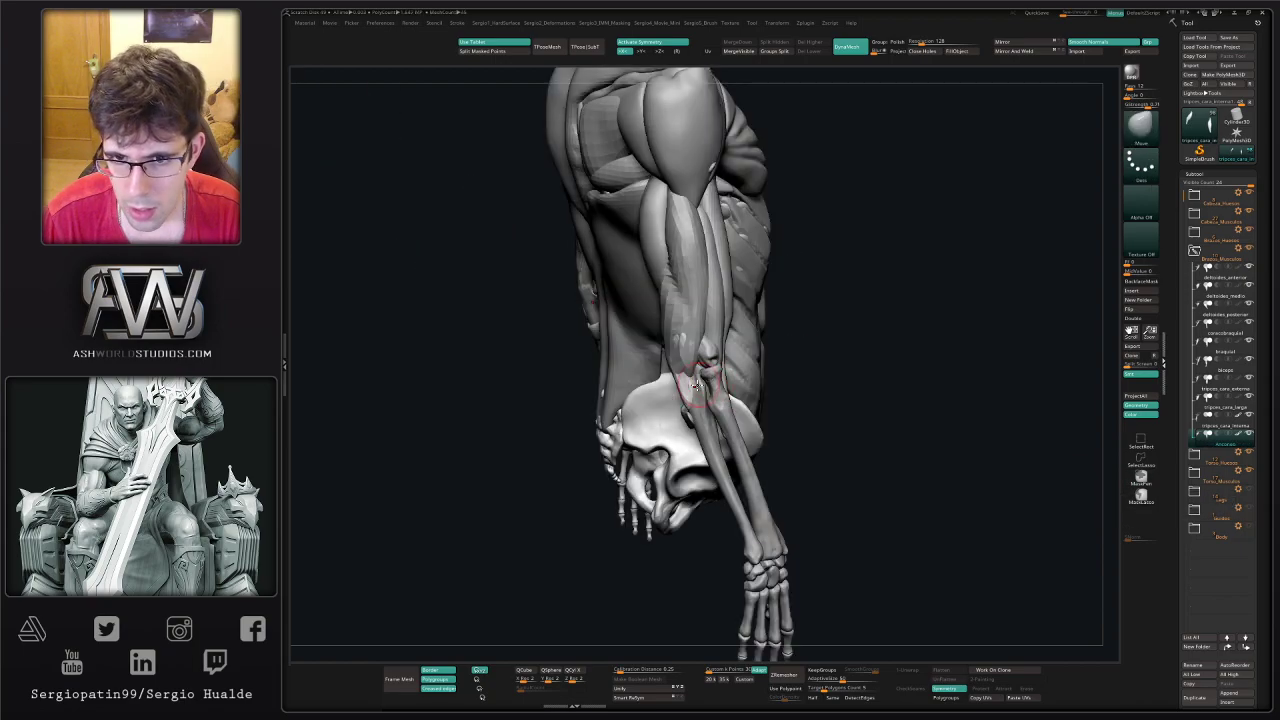
pyautogui.moveTo(701, 401)
pyautogui.mouseDown(button='right')
pyautogui.moveTo(721, 413)
pyautogui.moveTo(670, 408)
pyautogui.moveTo(718, 387)
pyautogui.mouseUp(button='right')
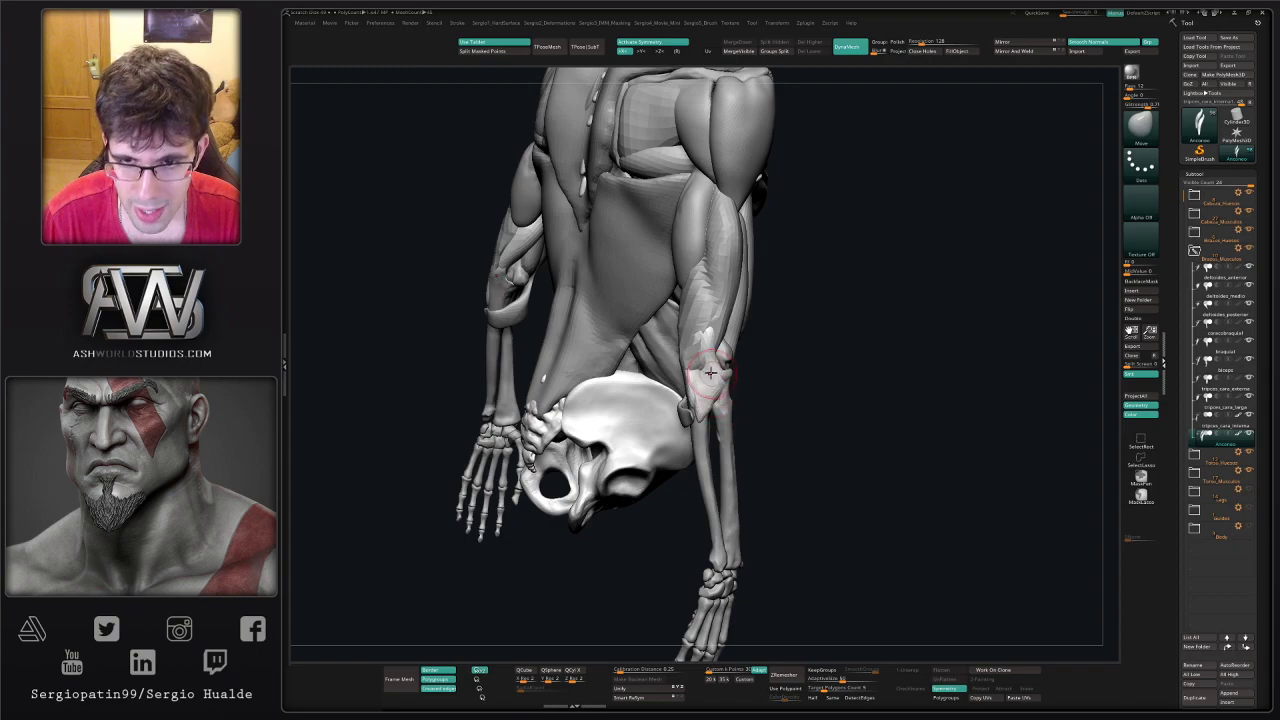
# - Isolate Anconeo, cut away its long upper part to keep only the lower tip, and show the full figure again
pyautogui.keyDown('ctrl'); pyautogui.keyDown('shift'); pyautogui.click(710, 373); pyautogui.keyUp('shift'); pyautogui.keyUp('ctrl')
pyautogui.keyDown('ctrl'); pyautogui.keyDown('alt'); pyautogui.keyDown('shift'); pyautogui.moveTo(610, 368); pyautogui.dragTo(609, 363); pyautogui.keyUp('shift'); pyautogui.keyUp('alt'); pyautogui.keyUp('ctrl')
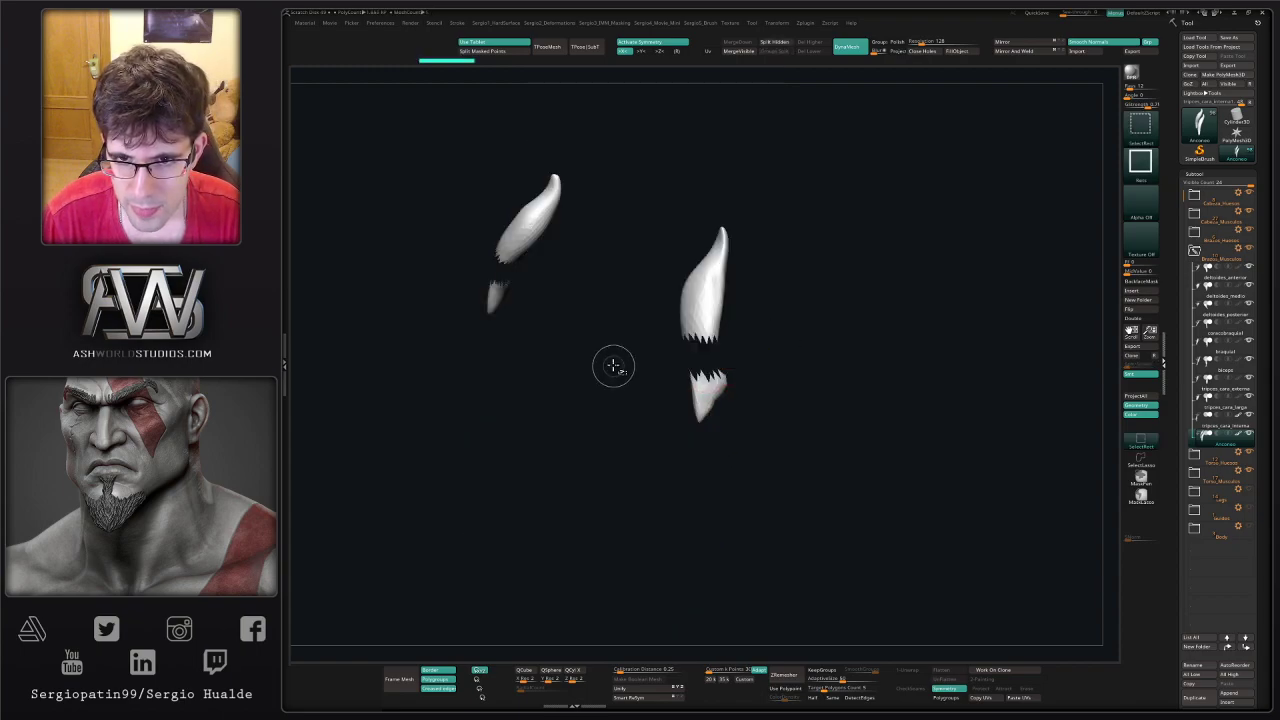
pyautogui.keyDown('ctrl'); pyautogui.keyDown('alt'); pyautogui.keyDown('shift'); pyautogui.moveTo(814, 152); pyautogui.dragTo(702, 387); pyautogui.keyUp('shift'); pyautogui.keyUp('alt'); pyautogui.keyUp('ctrl')
pyautogui.press('Delete')
pyautogui.keyDown('ctrl'); pyautogui.keyDown('shift'); pyautogui.click(686, 386); pyautogui.keyUp('shift'); pyautogui.keyUp('ctrl')
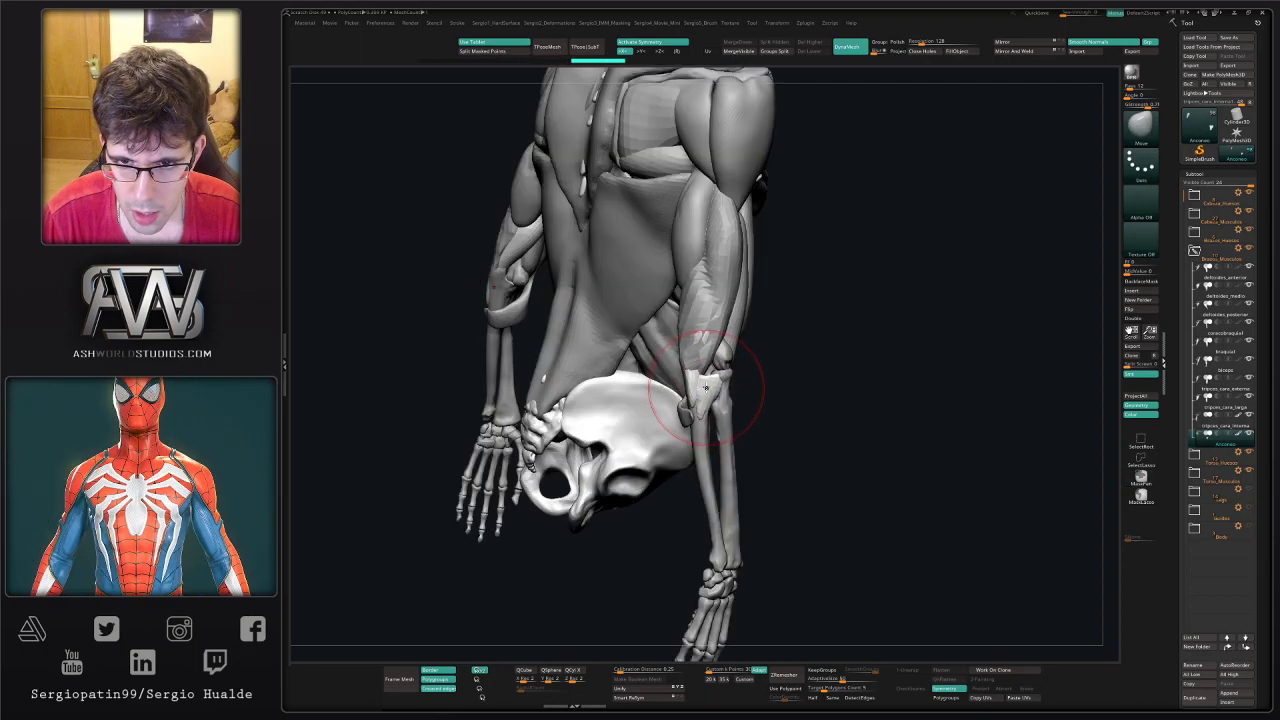
# - Reshape Anconeo with the Move brush so it sits against the back of the elbow between the triceps and the ulna
pyautogui.moveTo(678, 390); pyautogui.dragTo(693, 420, button='right')
pyautogui.moveTo(690, 376); pyautogui.dragTo(686, 372)
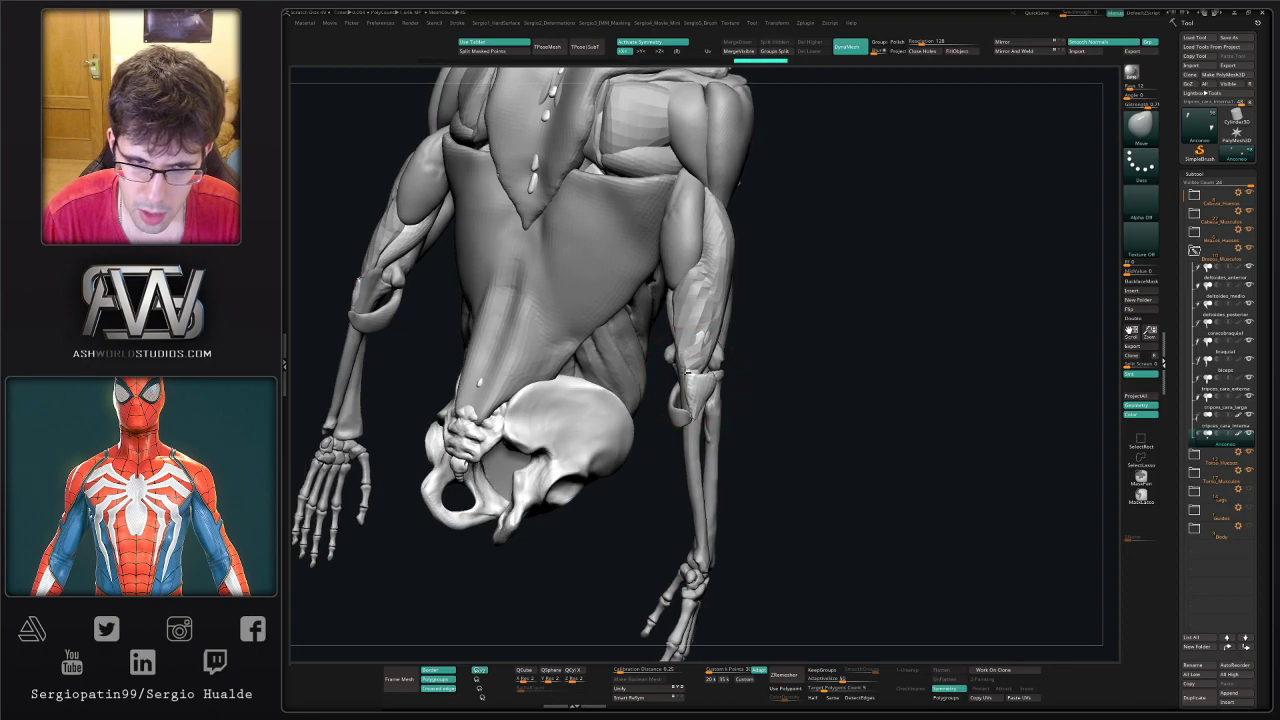
pyautogui.moveTo(688, 372)
pyautogui.mouseDown(button='right')
pyautogui.moveTo(684, 362)
pyautogui.moveTo(697, 378)
pyautogui.mouseUp(button='right')
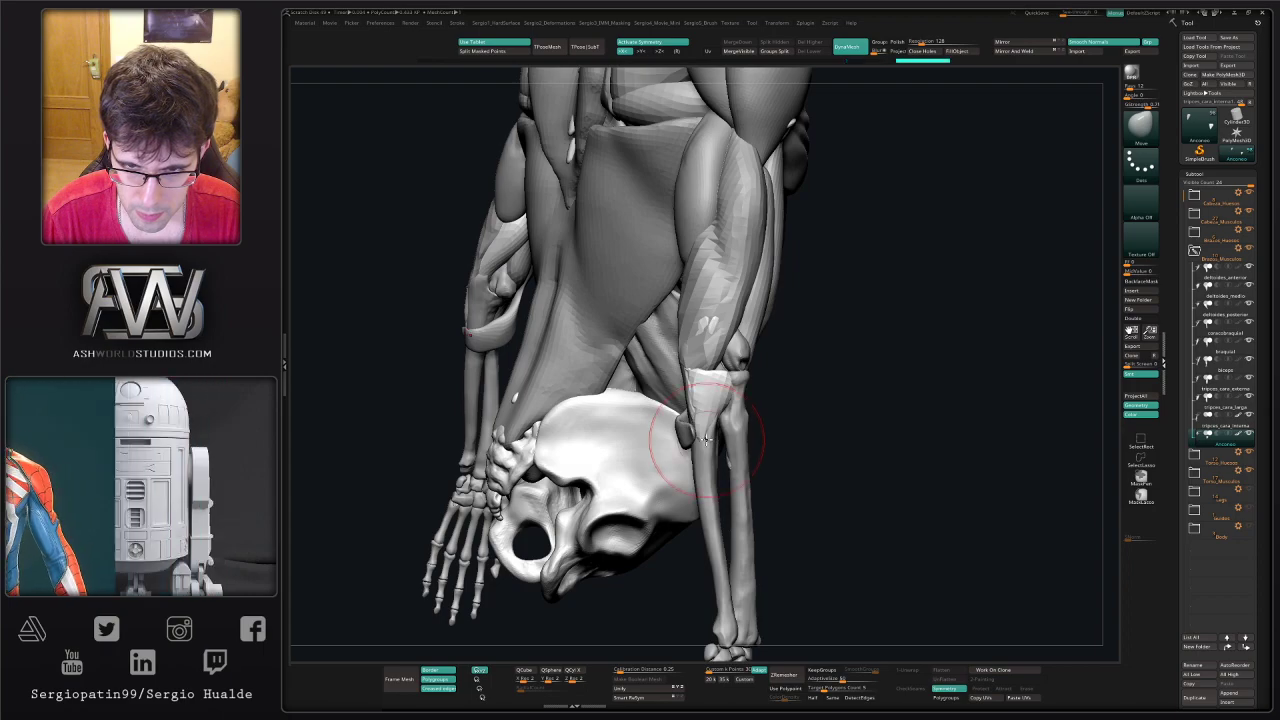
pyautogui.moveTo(677, 407); pyautogui.dragTo(718, 366, button='right')
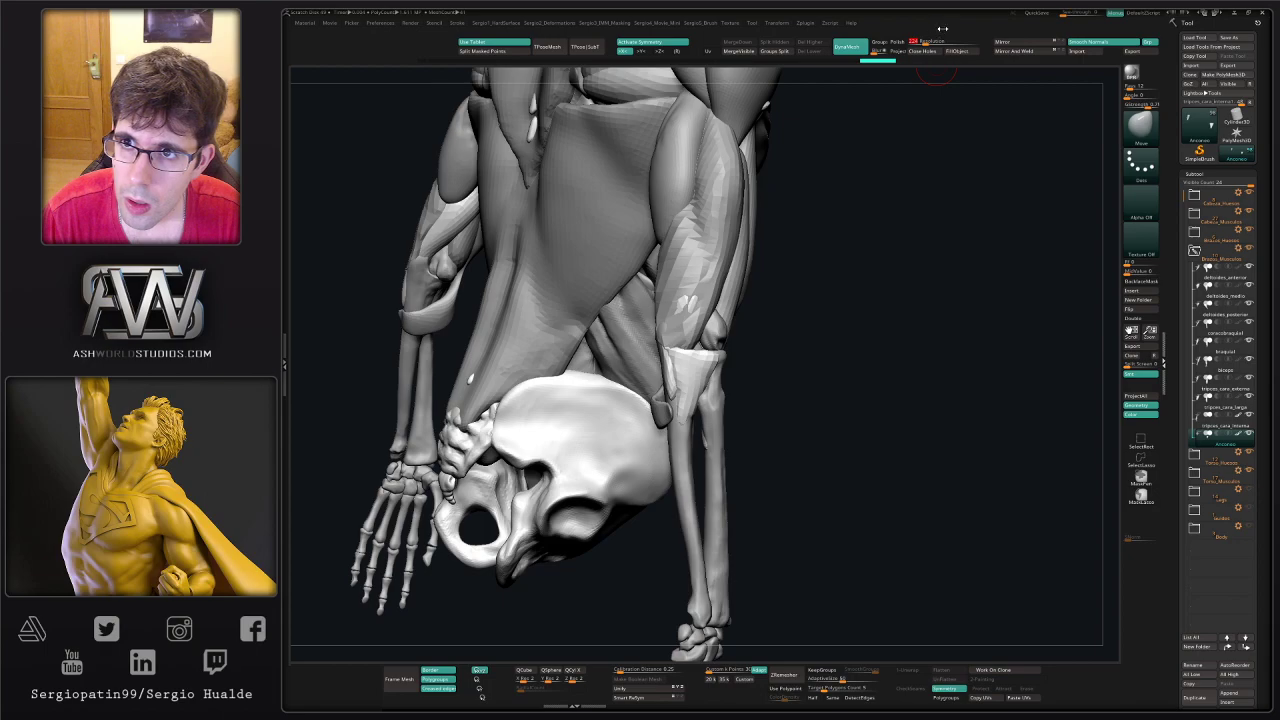
# - Remesh Anconeo with DynaMesh at resolution 408 and smooth its upper edge at the elbow
pyautogui.moveTo(934, 41); pyautogui.dragTo(931, 42)
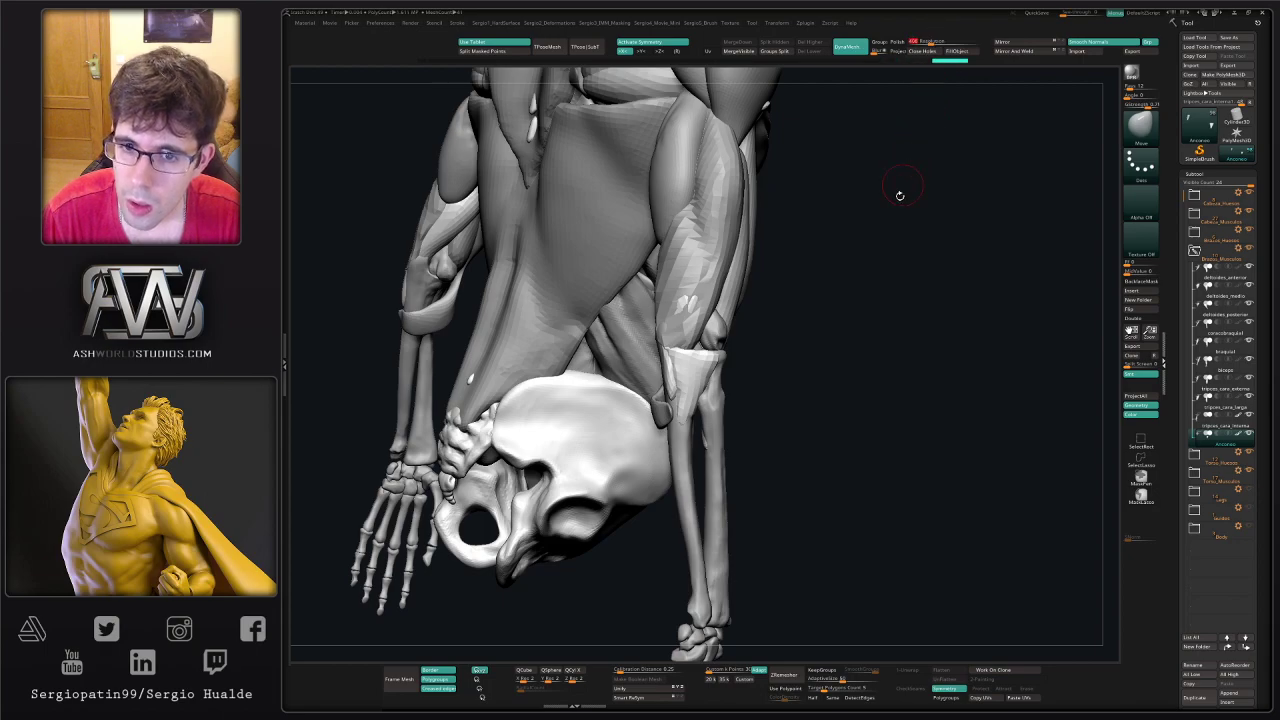
pyautogui.keyDown('ctrl'); pyautogui.moveTo(909, 241); pyautogui.dragTo(897, 302); pyautogui.keyUp('ctrl')
pyautogui.moveTo(690, 370)
pyautogui.keyDown('shift'); pyautogui.mouseDown()
pyautogui.moveTo(672, 346)
pyautogui.moveTo(700, 360)
pyautogui.mouseUp(); pyautogui.keyUp('shift')
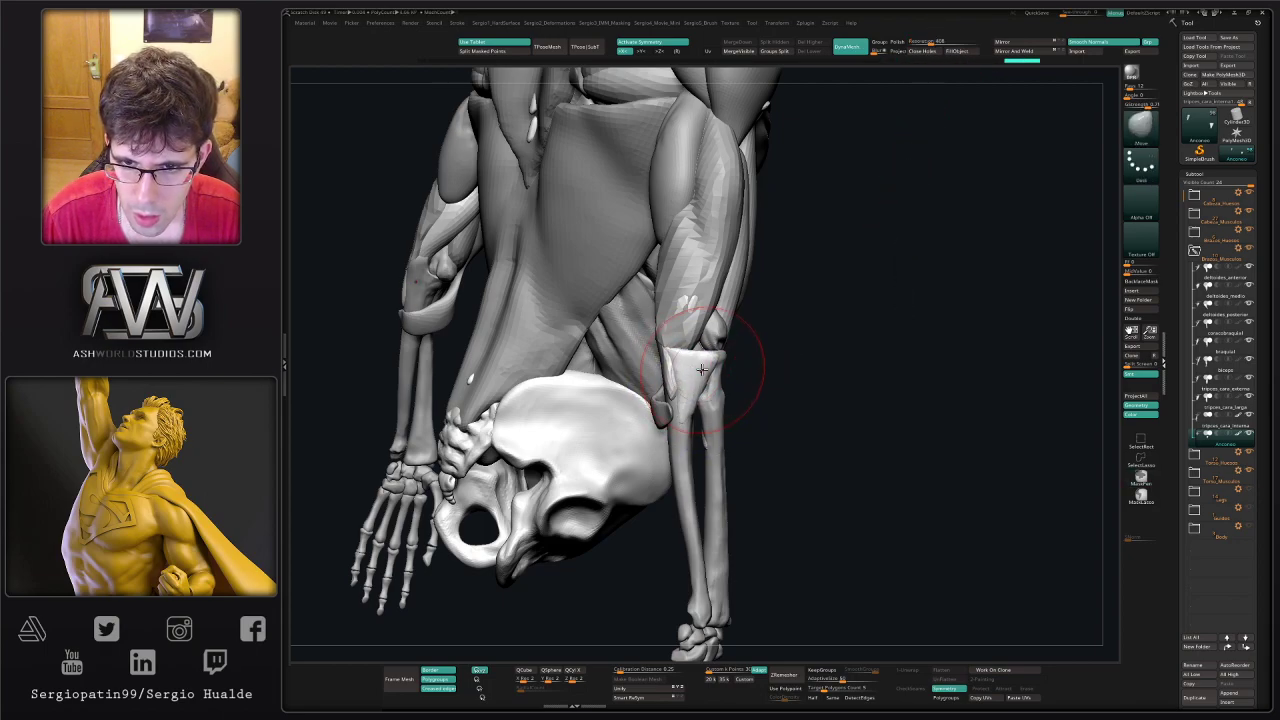
pyautogui.moveTo(858, 568); pyautogui.dragTo(805, 579)
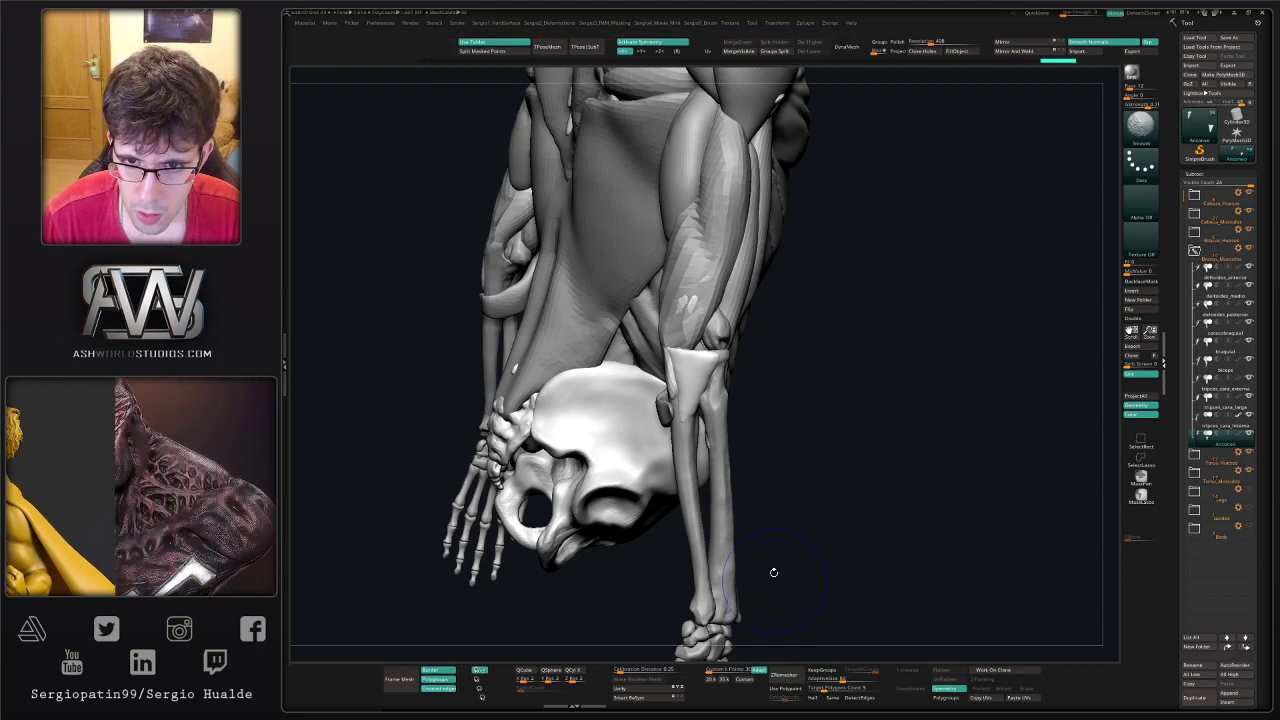
# - Retopologize Anconeo with ZRemesher using the Half option
pyautogui.keyDown('ctrl'); pyautogui.moveTo(680, 352); pyautogui.dragTo(692, 378); pyautogui.keyUp('ctrl')
pyautogui.keyDown('ctrl'); pyautogui.moveTo(693, 378); pyautogui.dragTo(729, 423, button='right'); pyautogui.keyUp('ctrl')
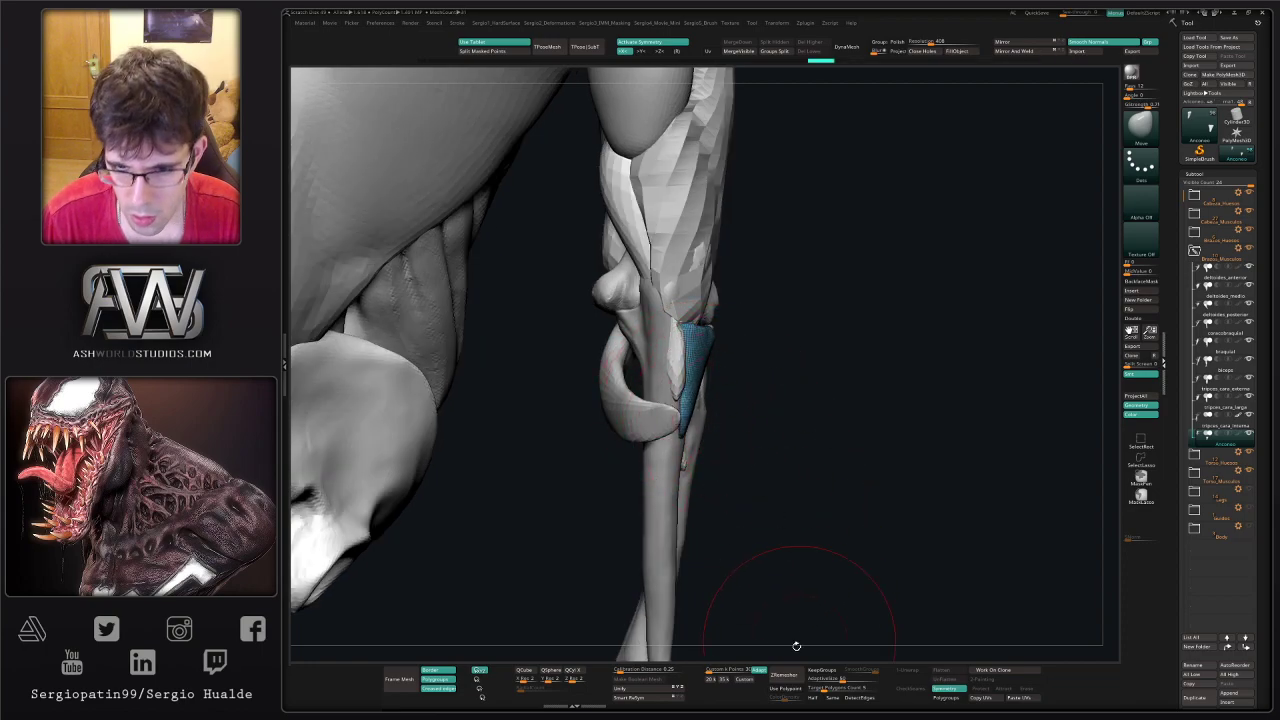
pyautogui.click(816, 698)
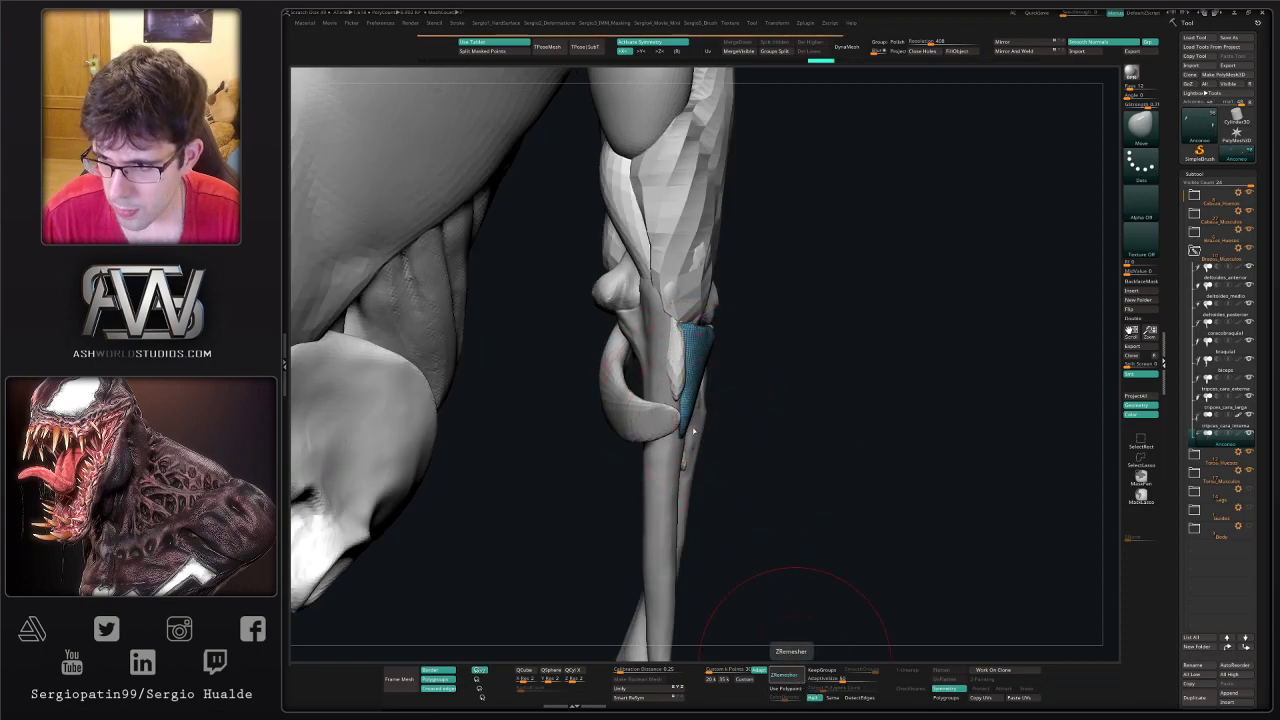
pyautogui.moveTo(722, 392); pyautogui.dragTo(687, 383, button='right')
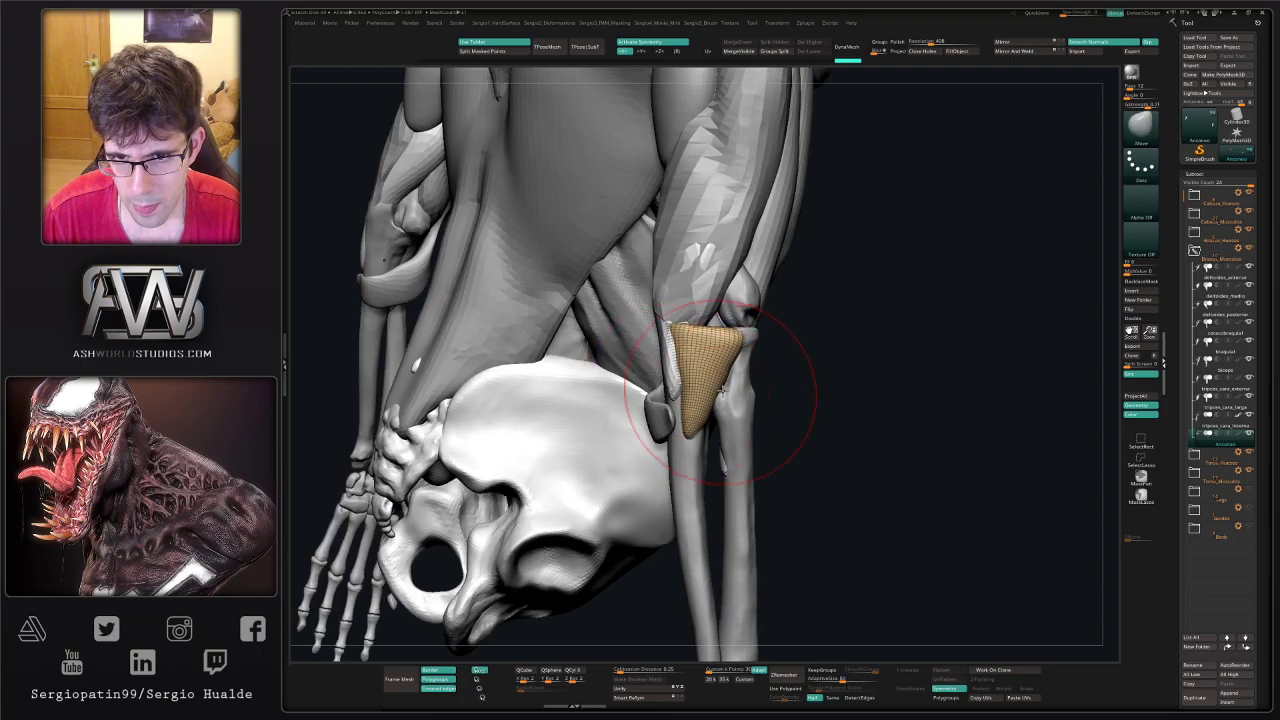
# - Shape Anconeo's edges and tip with a smaller Move brush so the triangle fits over the elbow and upper ulna
pyautogui.press('s')
pyautogui.press('s')
pyautogui.moveTo(750, 388); pyautogui.dragTo(735, 389)
pyautogui.moveTo(760, 393); pyautogui.dragTo(733, 387, button='right')
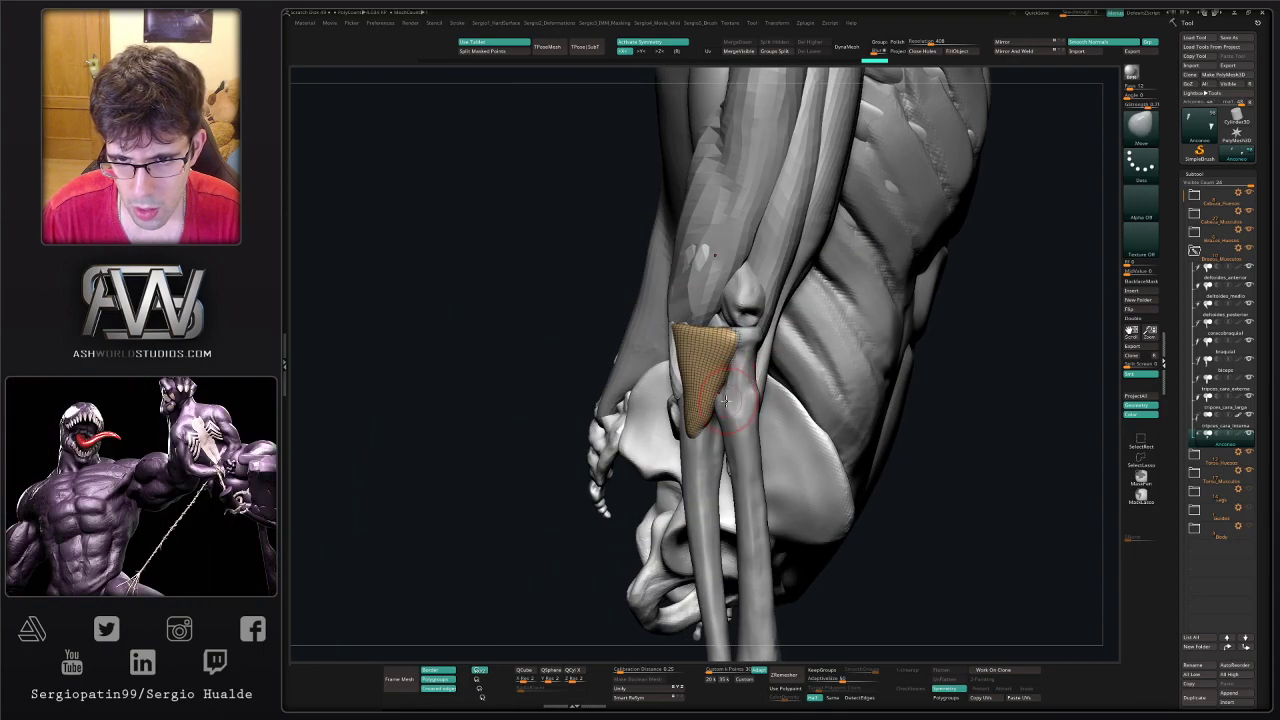
pyautogui.moveTo(724, 400); pyautogui.dragTo(702, 419)
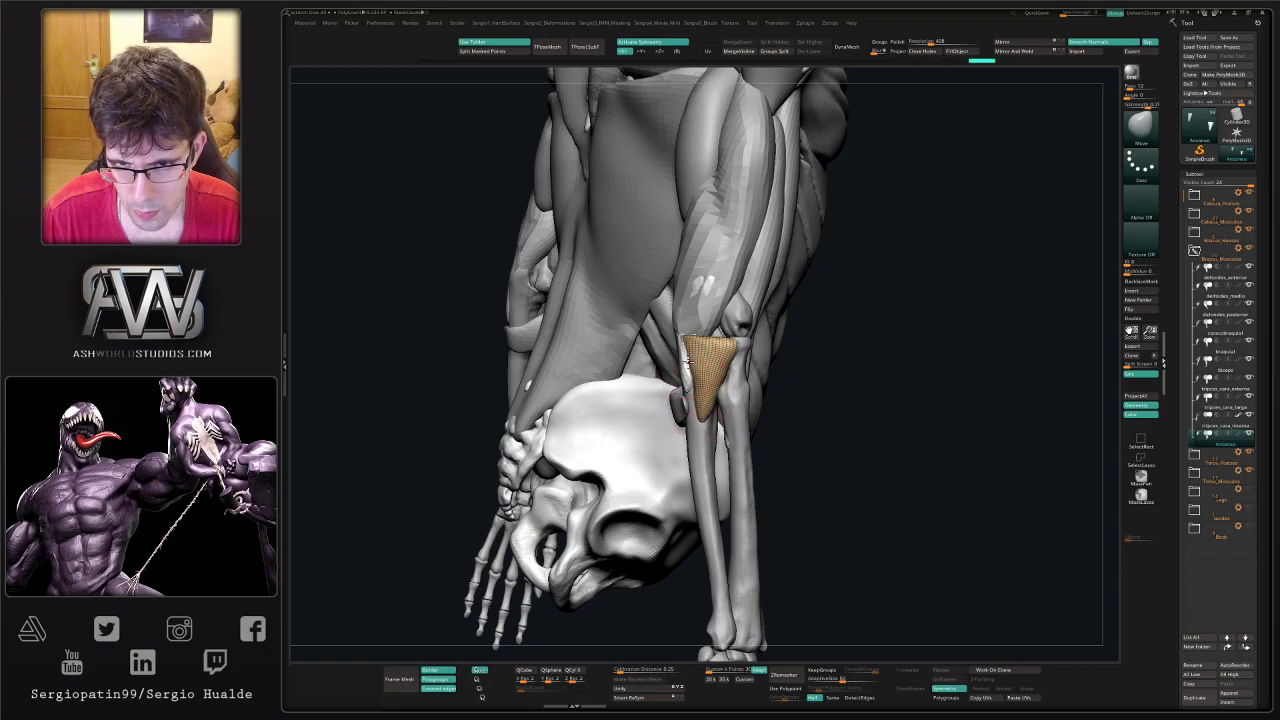
pyautogui.moveTo(688, 366); pyautogui.dragTo(744, 344)
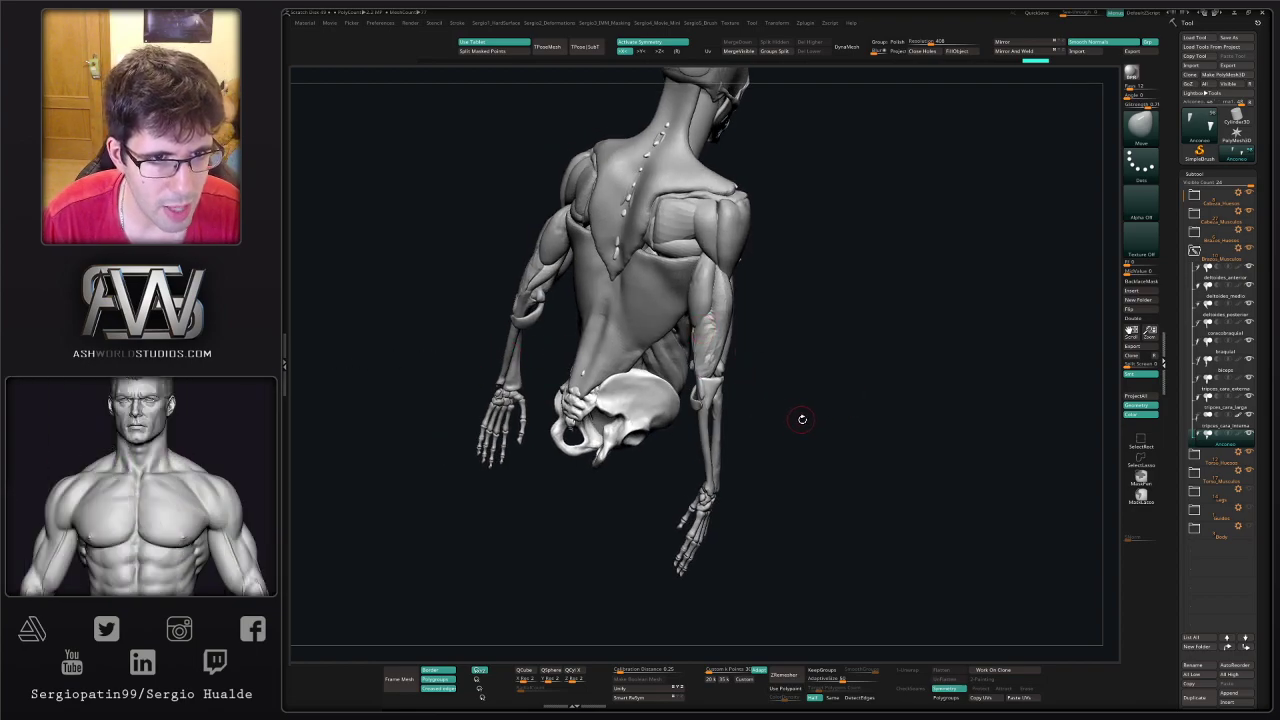
# - Select the brachialis, duplicate it and place the copy below Anconeo in the Brazos_Musculos folder
pyautogui.moveTo(802, 419); pyautogui.dragTo(674, 358)
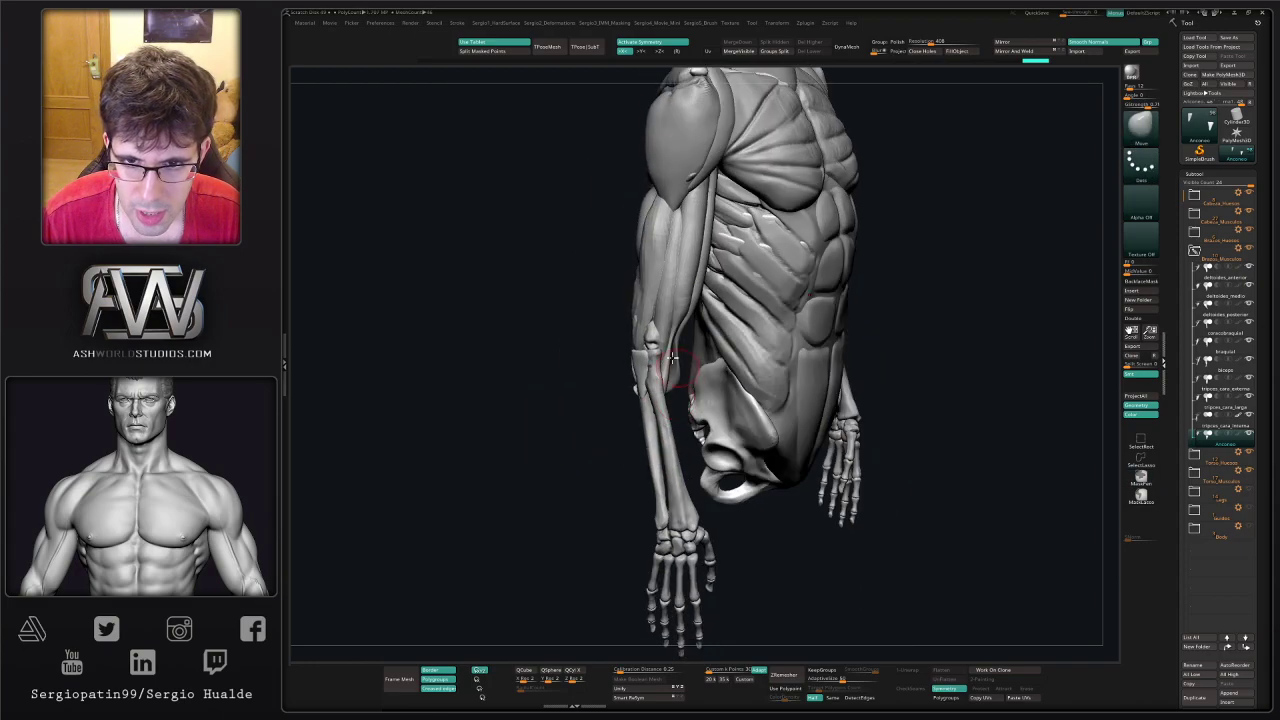
pyautogui.keyDown('alt'); pyautogui.click(655, 316); pyautogui.keyUp('alt')
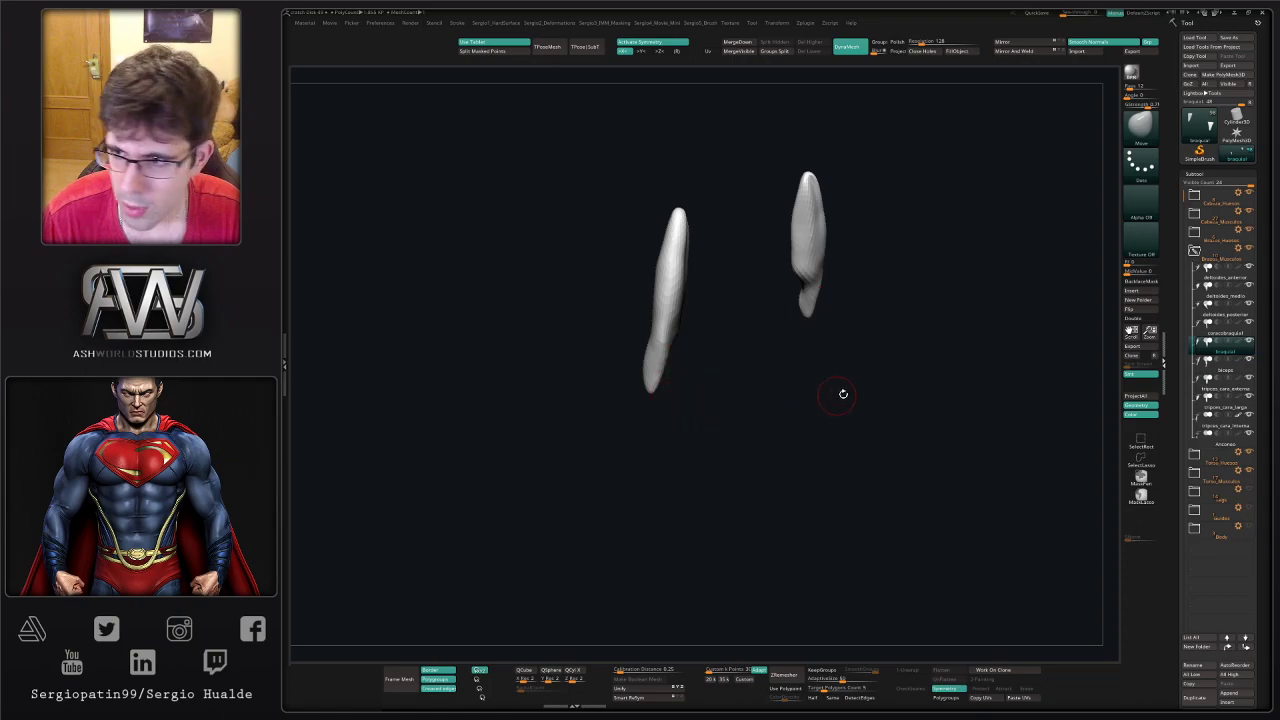
pyautogui.click(1005, 401)
pyautogui.hotkey('ctrl', 'shift', 'd')
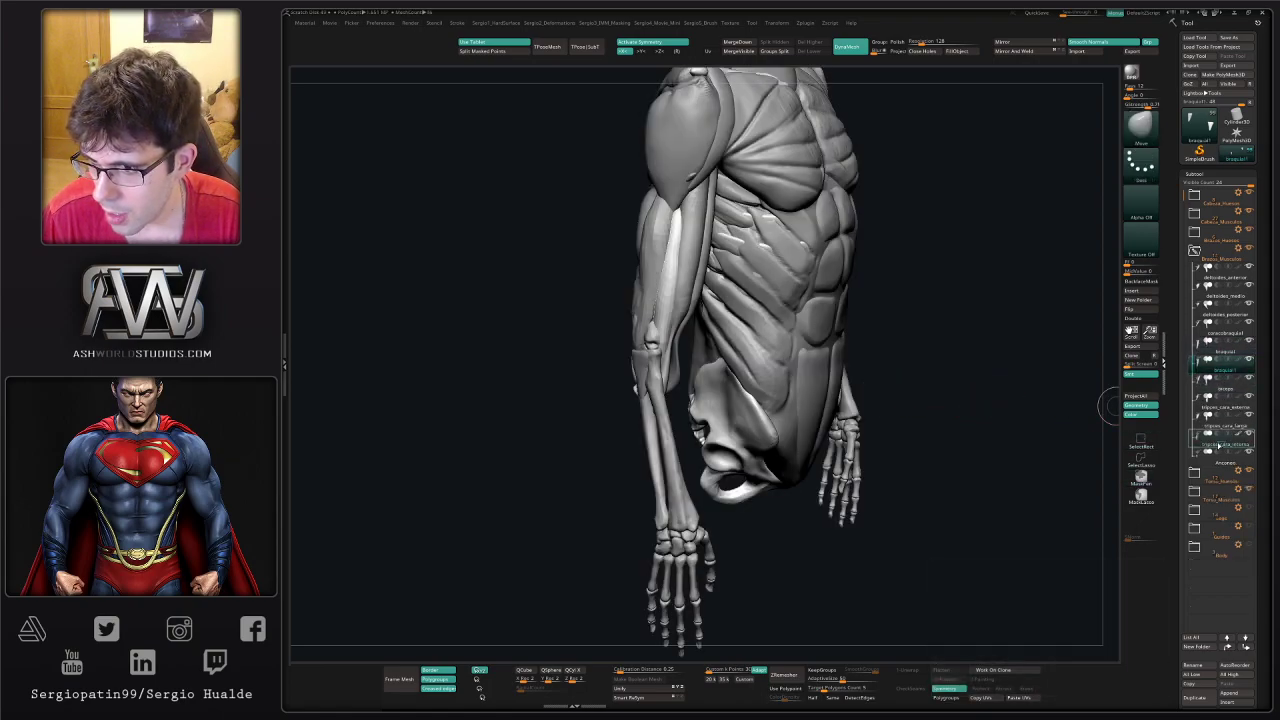
pyautogui.moveTo(1218, 446); pyautogui.dragTo(1222, 467)
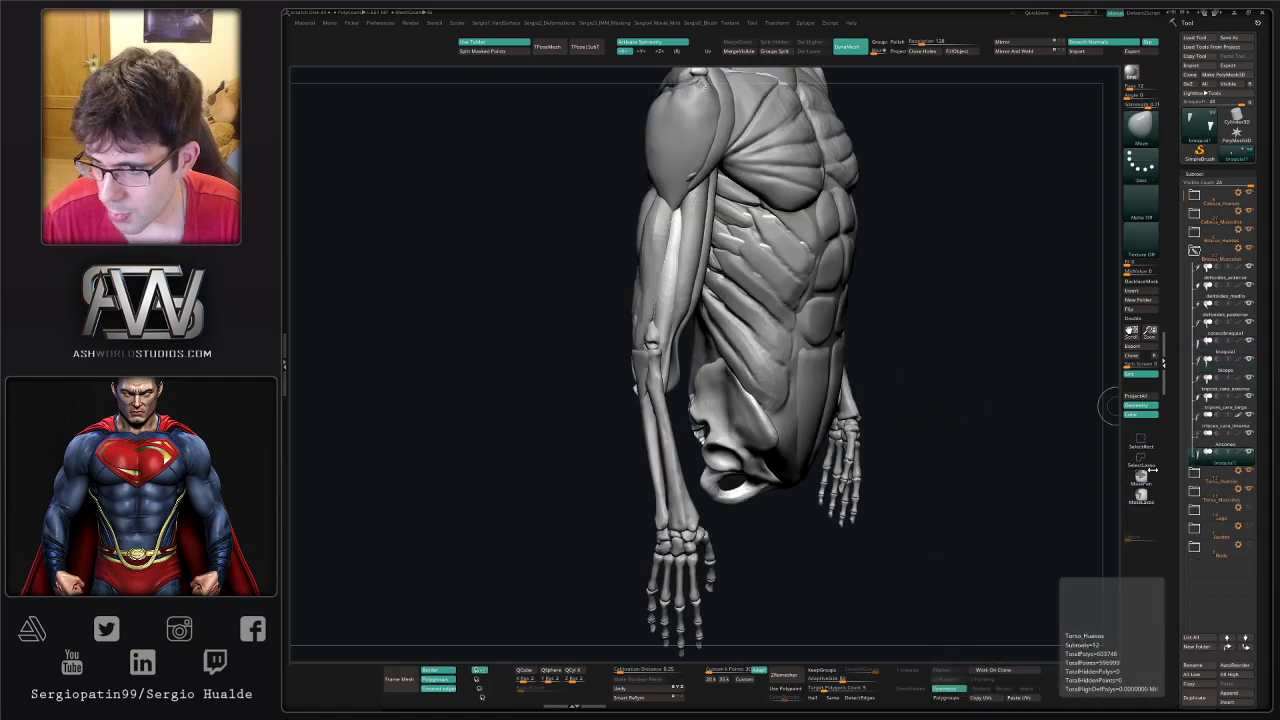
# - Move the brachialis copy down from the upper arm onto the forearm below the elbow
pyautogui.moveTo(751, 406)
pyautogui.keyDown('ctrl'); pyautogui.mouseDown(button='right')
pyautogui.moveTo(748, 350)
pyautogui.moveTo(701, 381)
pyautogui.moveTo(684, 334)
pyautogui.mouseUp(button='right'); pyautogui.keyUp('ctrl')
pyautogui.press('w')
pyautogui.moveTo(612, 280); pyautogui.dragTo(592, 384)
pyautogui.press('q')
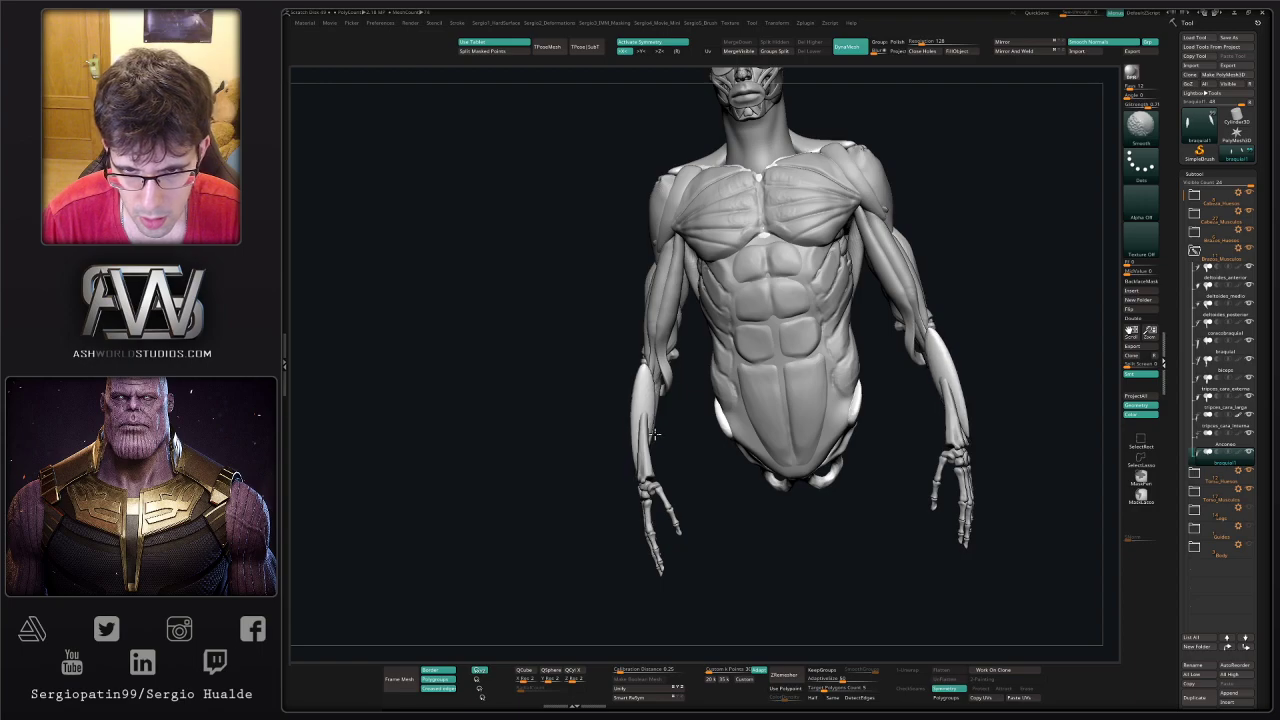
pyautogui.moveTo(642, 446)
pyautogui.mouseDown()
pyautogui.moveTo(638, 425)
pyautogui.moveTo(623, 428)
pyautogui.mouseUp()
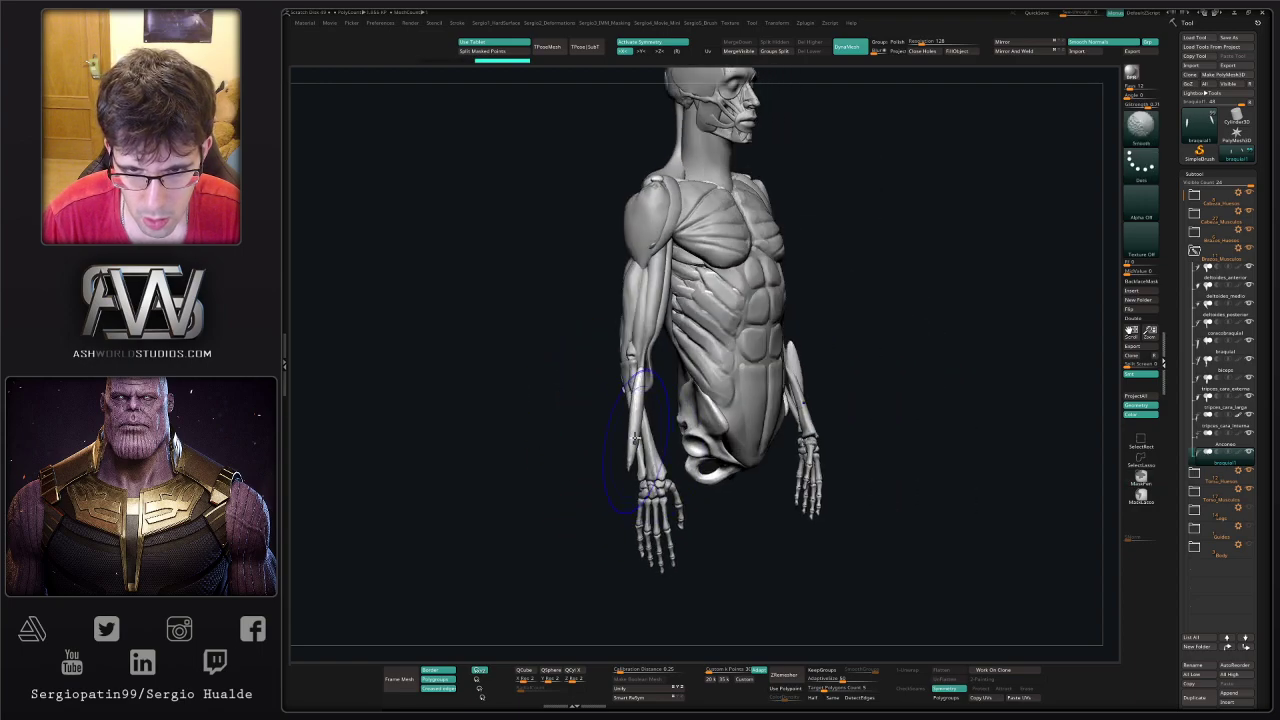
pyautogui.hotkey('ctrl', 'z')
pyautogui.hotkey('ctrl', 'shift', 'z')
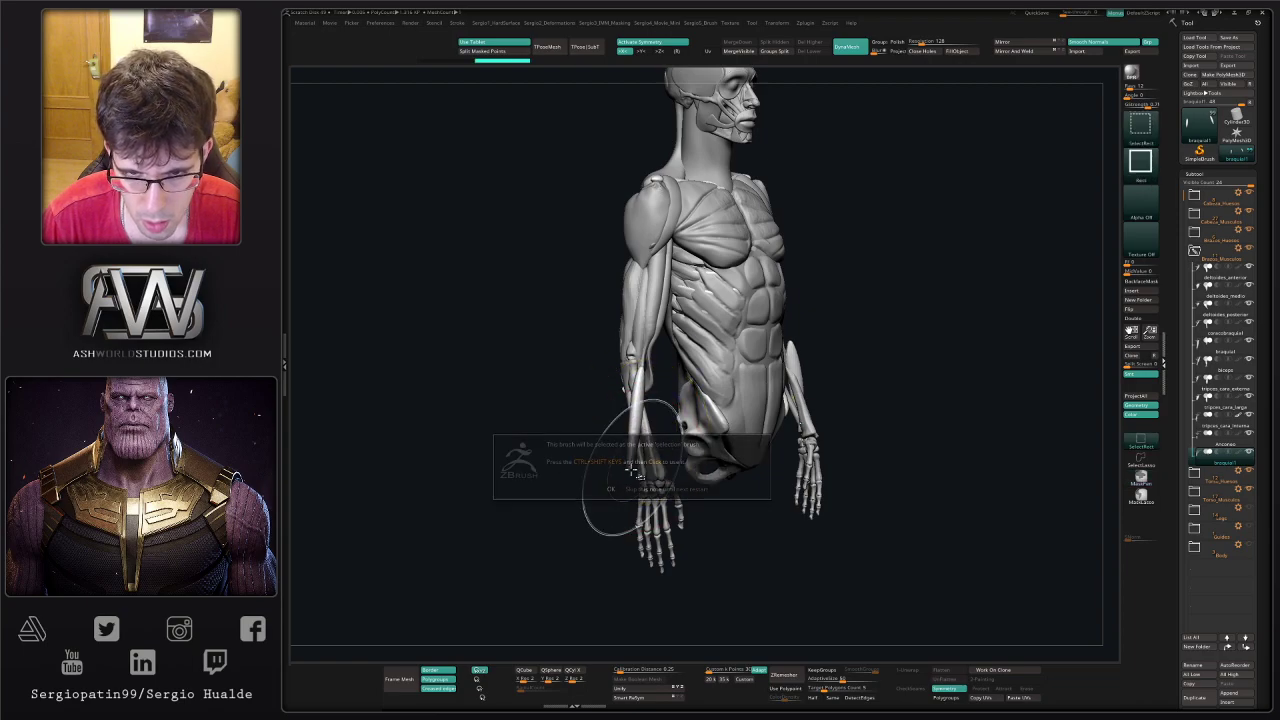
pyautogui.moveTo(633, 460)
pyautogui.mouseDown()
pyautogui.moveTo(632, 446)
pyautogui.moveTo(614, 472)
pyautogui.moveTo(633, 446)
pyautogui.moveTo(600, 465)
pyautogui.moveTo(690, 422)
pyautogui.mouseUp()
# - Center the transform gizmo at the brachialis copy's elbow end and tilt the copy to follow the forearm
pyautogui.press('w')
pyautogui.keyDown('alt'); pyautogui.click(636, 377); pyautogui.keyUp('alt')
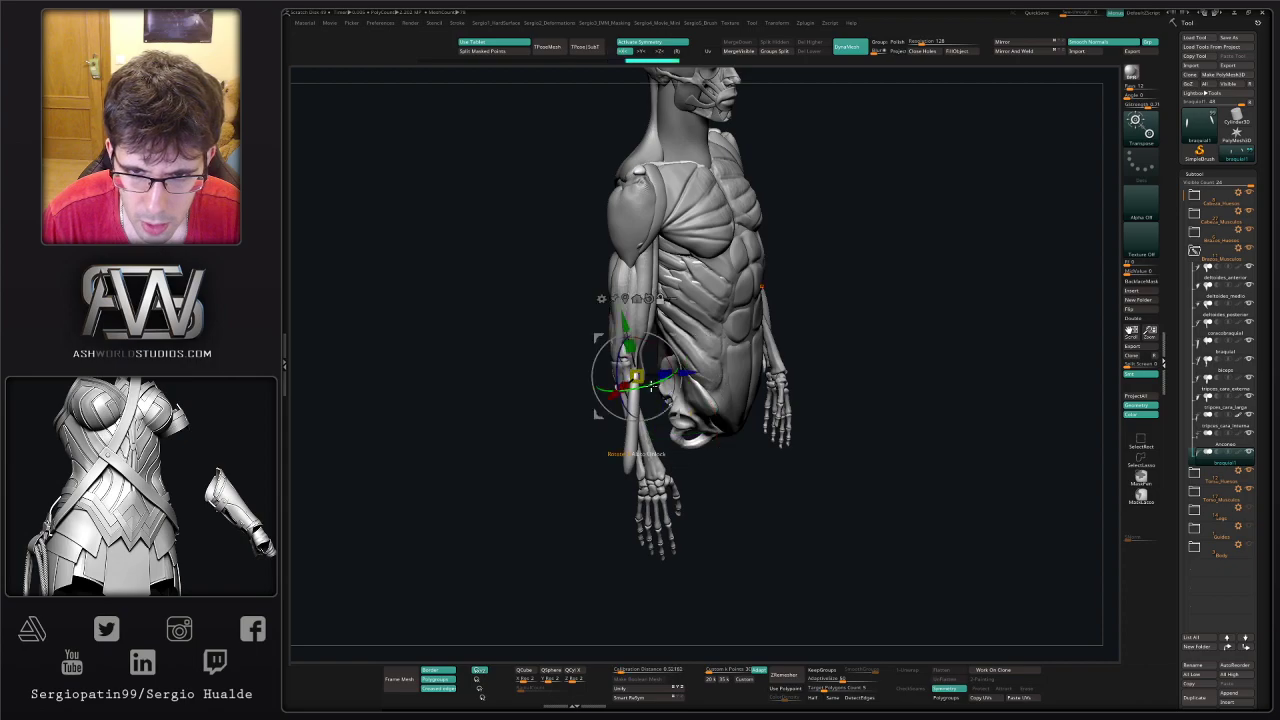
pyautogui.moveTo(676, 358); pyautogui.dragTo(666, 342)
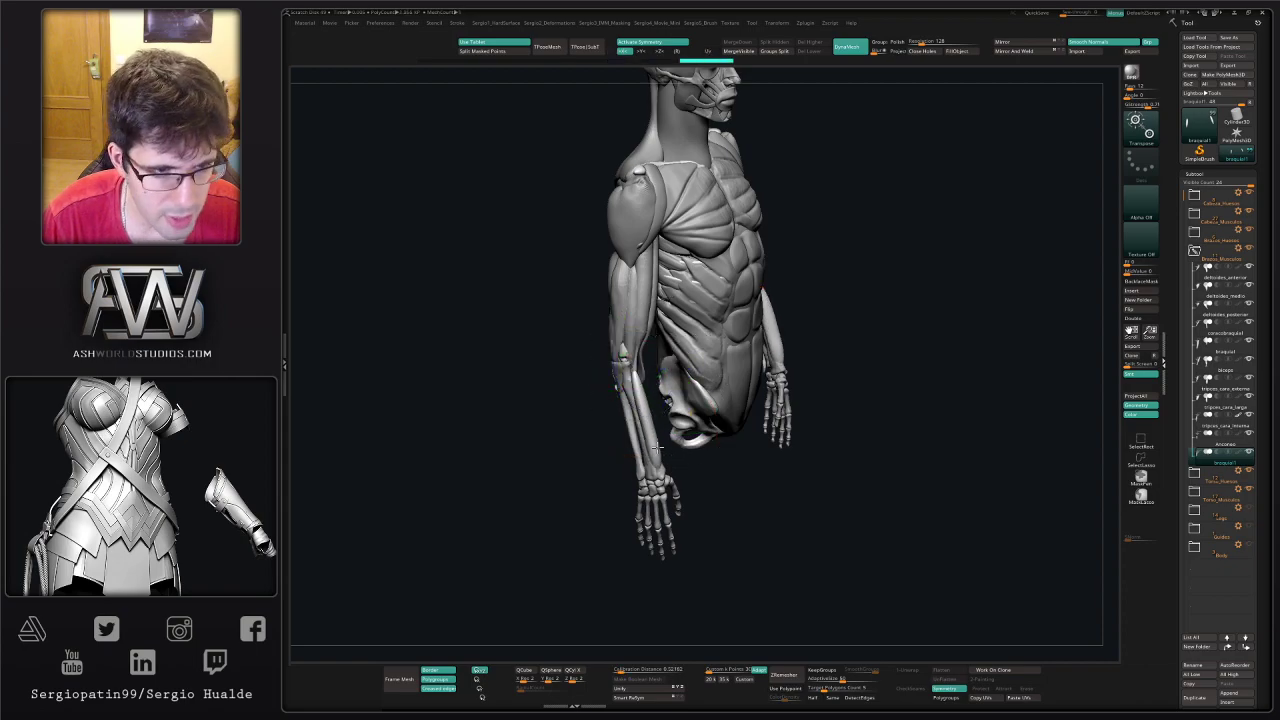
pyautogui.keyDown('alt'); pyautogui.moveTo(676, 480); pyautogui.dragTo(800, 458); pyautogui.keyUp('alt')
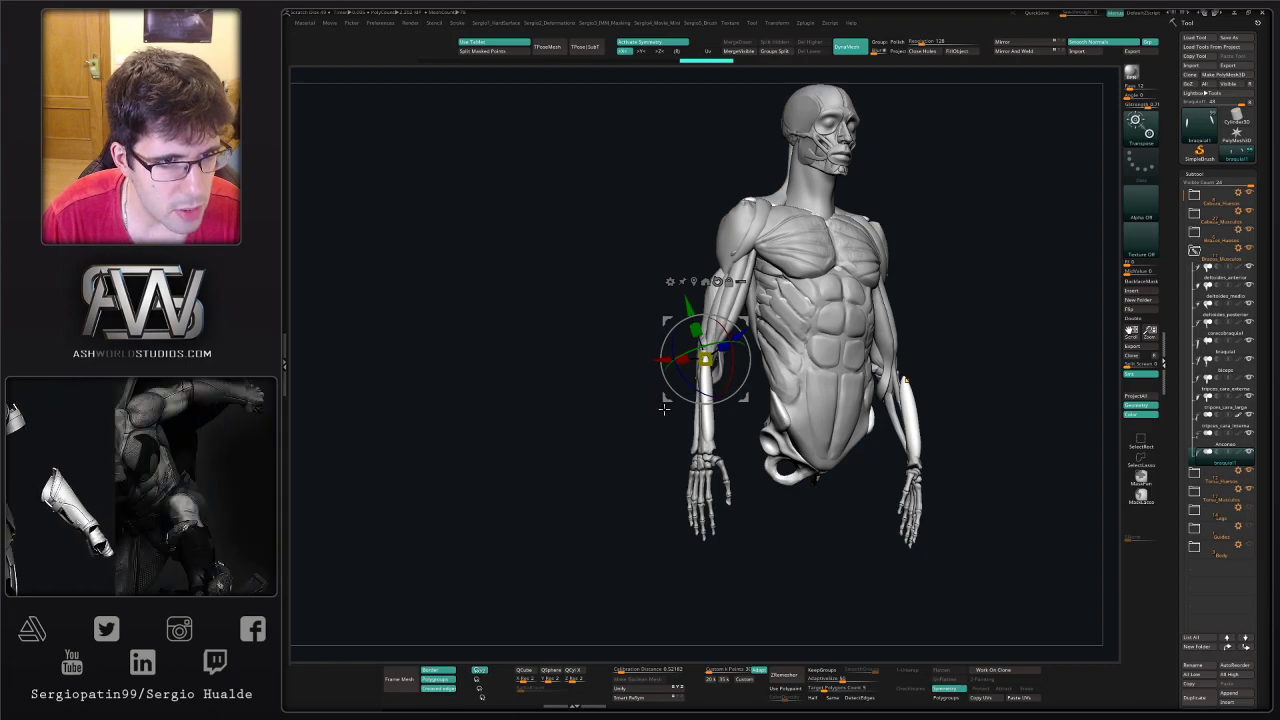
# - Rotate and raise the brachialis copy so it starts at the outer elbow and runs along the radius towards the wrist
pyautogui.keyDown('ctrl'); pyautogui.moveTo(666, 408); pyautogui.dragTo(696, 505, button='right'); pyautogui.keyUp('ctrl')
pyautogui.keyDown('ctrl'); pyautogui.moveTo(704, 424); pyautogui.dragTo(710, 470, button='right'); pyautogui.keyUp('ctrl')
pyautogui.moveTo(710, 470); pyautogui.dragTo(655, 440, button='right')
pyautogui.moveTo(748, 300); pyautogui.dragTo(793, 342)
pyautogui.moveTo(781, 330); pyautogui.dragTo(714, 320, button='right')
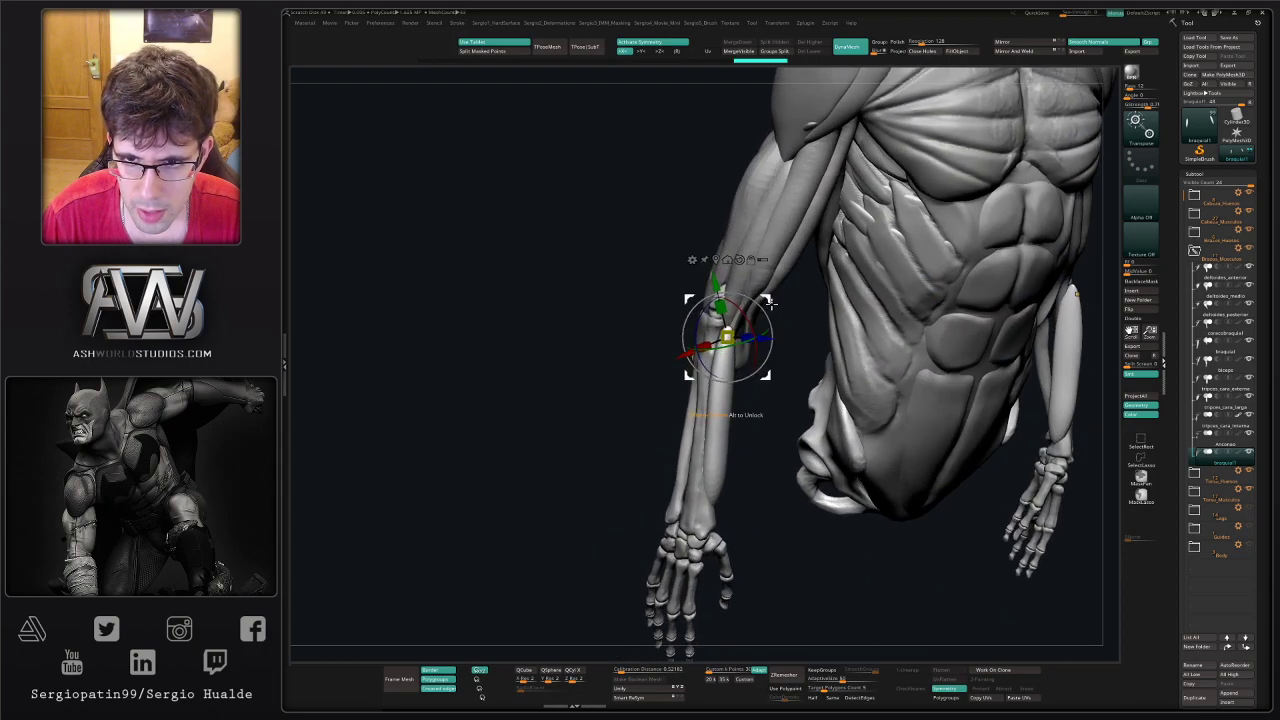
pyautogui.moveTo(766, 297)
pyautogui.mouseDown()
pyautogui.moveTo(783, 394)
pyautogui.moveTo(766, 274)
pyautogui.moveTo(761, 288)
pyautogui.mouseUp()
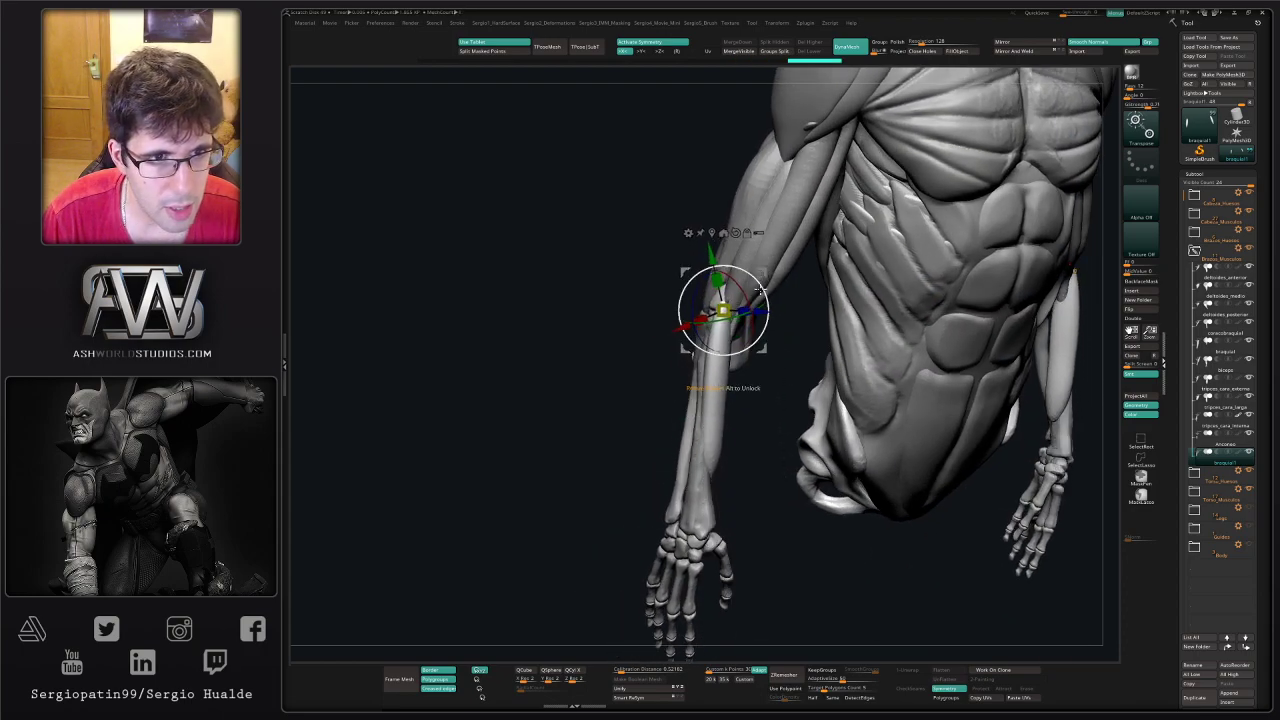
pyautogui.moveTo(750, 338)
pyautogui.mouseDown()
pyautogui.moveTo(691, 495)
pyautogui.moveTo(670, 460)
pyautogui.mouseUp()
pyautogui.keyDown('shift'); pyautogui.moveTo(674, 436); pyautogui.dragTo(658, 440, button='right'); pyautogui.keyUp('shift')
pyautogui.press('q')
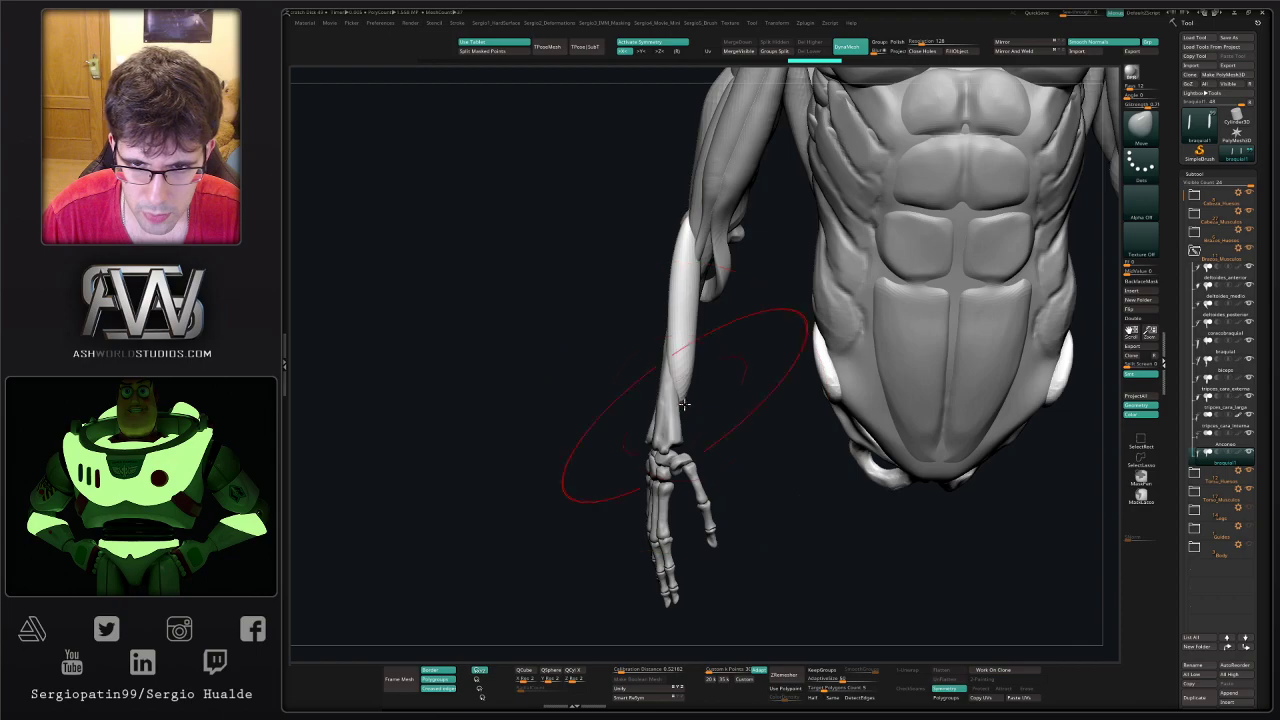
# - Pull the lower half of the forearm muscle with the Move brush so its end lies along the radius at the wrist
pyautogui.moveTo(631, 637); pyautogui.dragTo(645, 505)
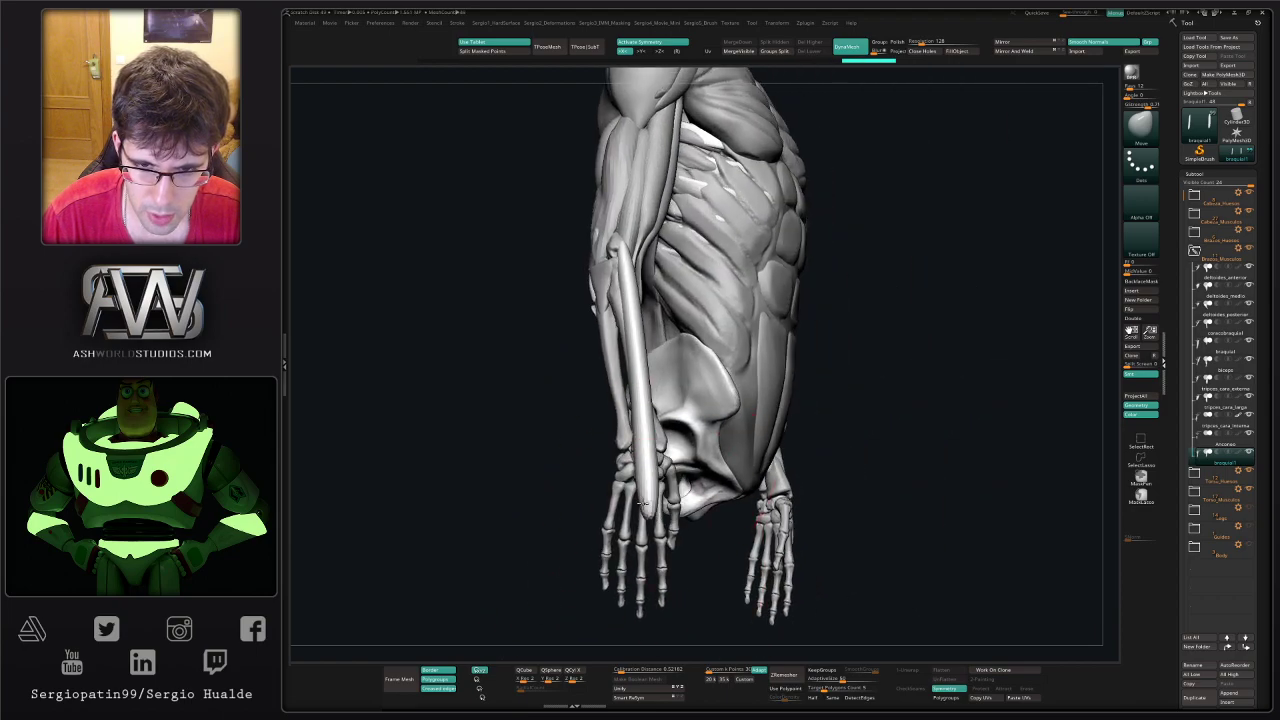
pyautogui.moveTo(639, 450); pyautogui.dragTo(641, 458)
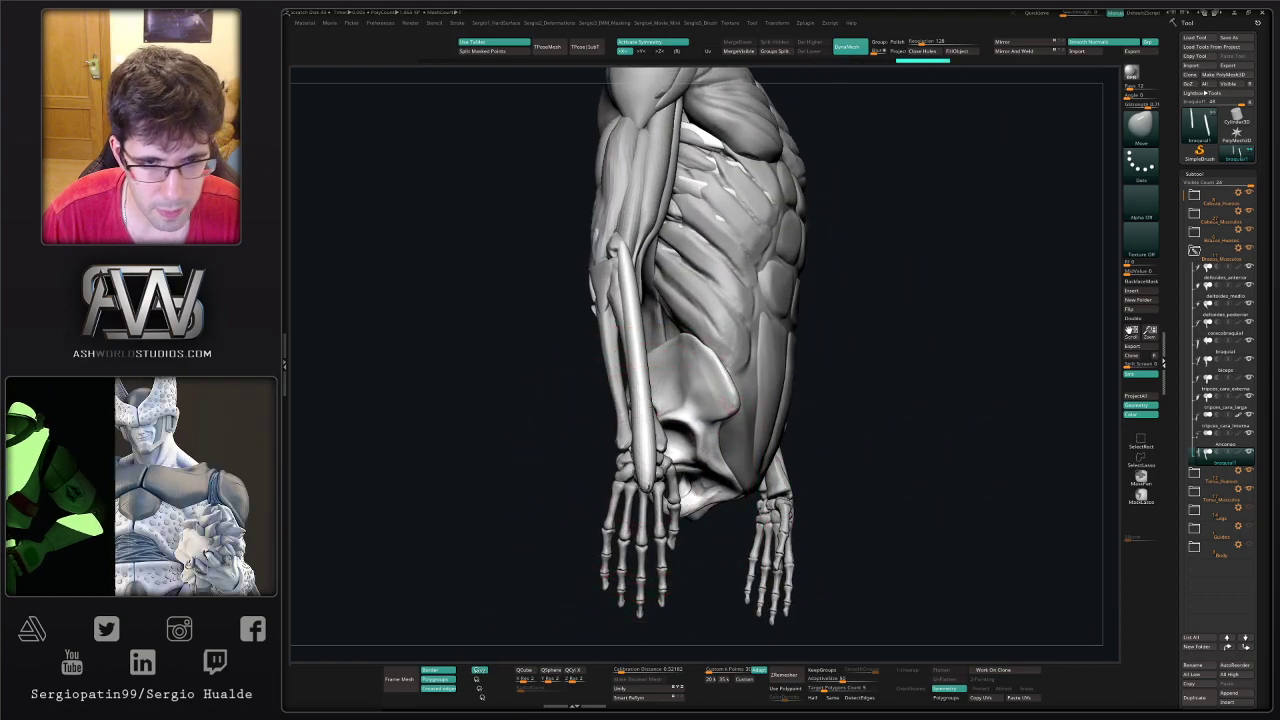
pyautogui.moveTo(666, 448); pyautogui.dragTo(646, 490, button='right')
pyautogui.moveTo(646, 493); pyautogui.dragTo(643, 396)
pyautogui.moveTo(638, 338); pyautogui.dragTo(631, 325, button='right')
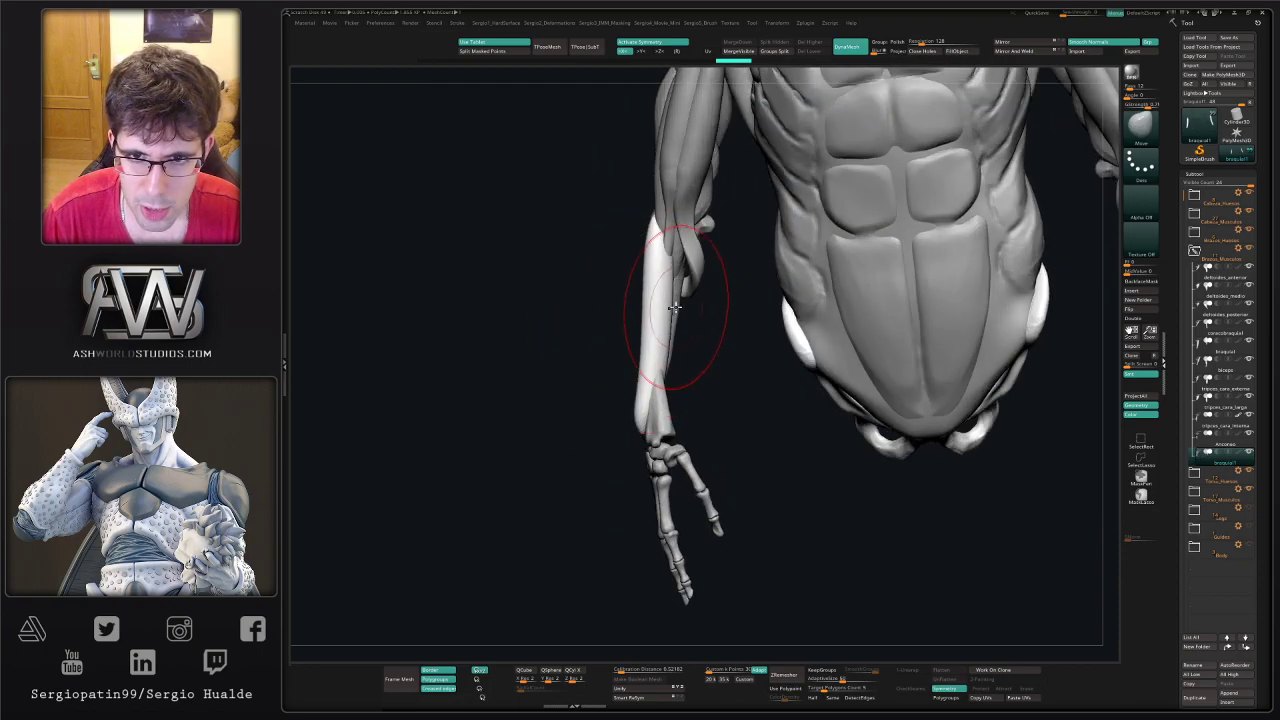
pyautogui.moveTo(666, 389); pyautogui.dragTo(648, 391, button='right')
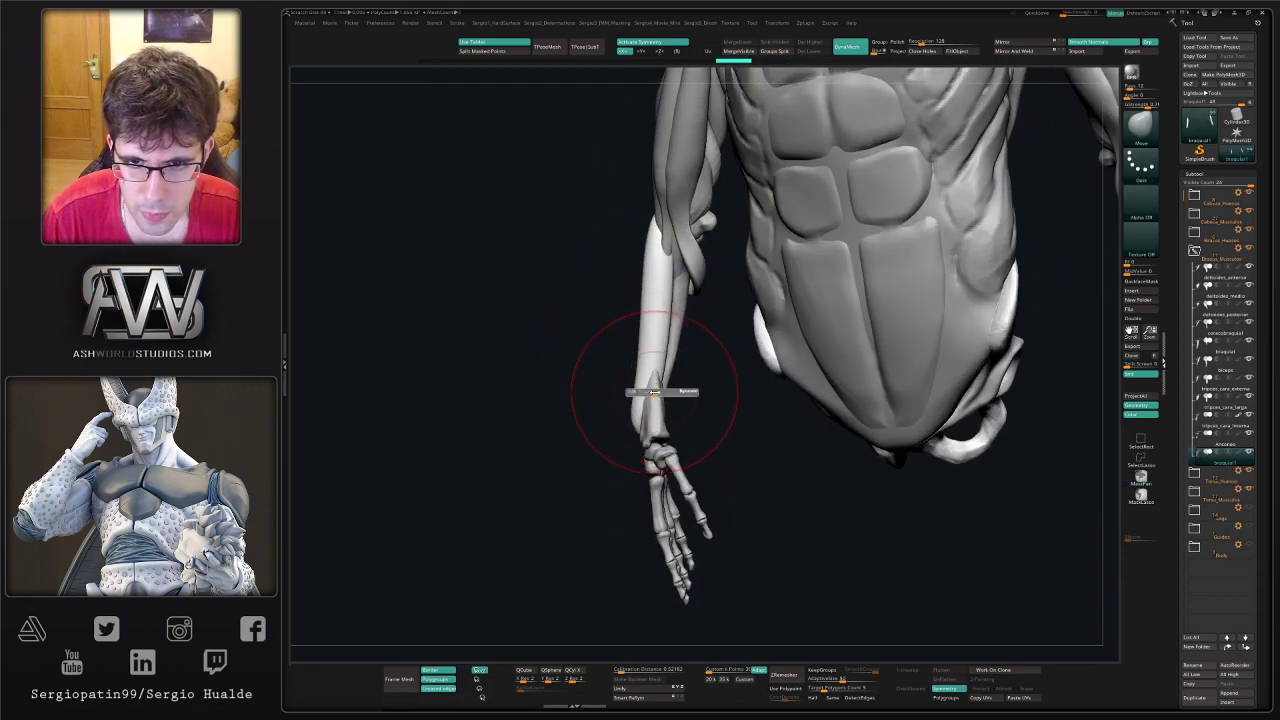
pyautogui.moveTo(661, 358)
pyautogui.keyDown('shift'); pyautogui.mouseDown()
pyautogui.moveTo(660, 376)
pyautogui.moveTo(653, 352)
pyautogui.mouseUp(); pyautogui.keyUp('shift')
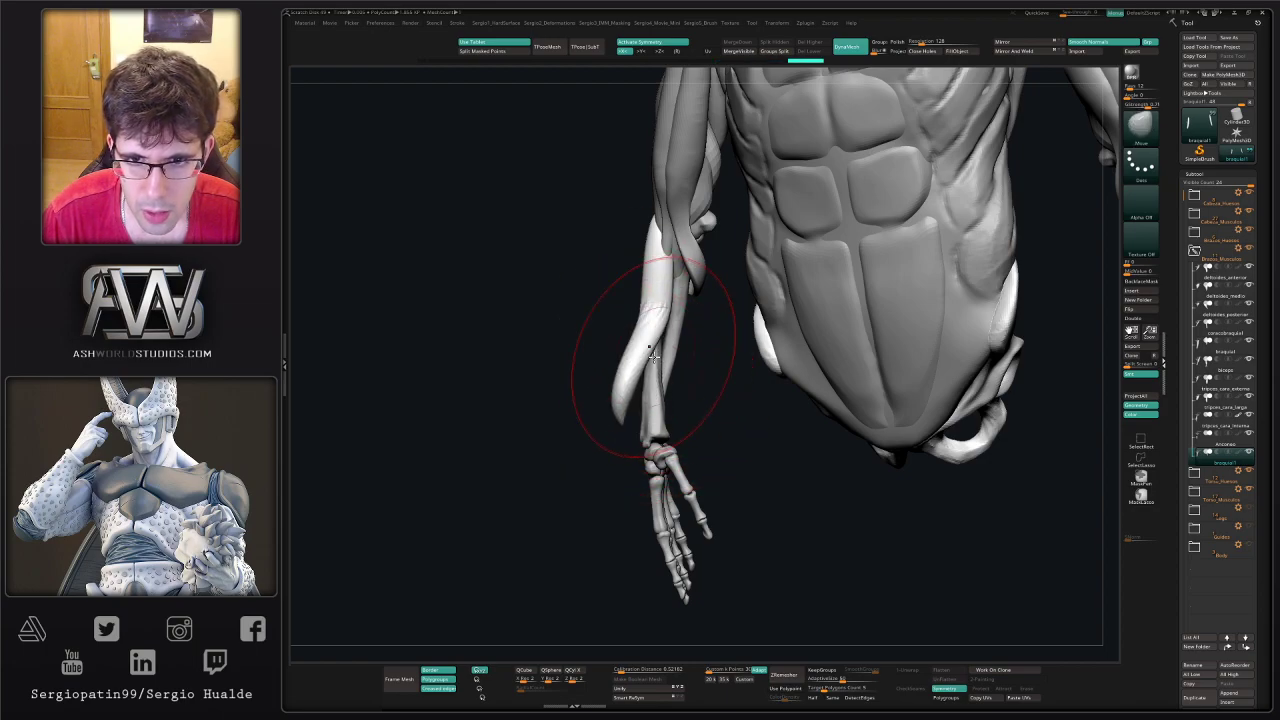
# - Isolate the forearm muscle, slim and smooth it into a thin strap, and show the full figure again
pyautogui.keyDown('ctrl'); pyautogui.keyDown('shift'); pyautogui.click(652, 355); pyautogui.keyUp('shift'); pyautogui.keyUp('ctrl')
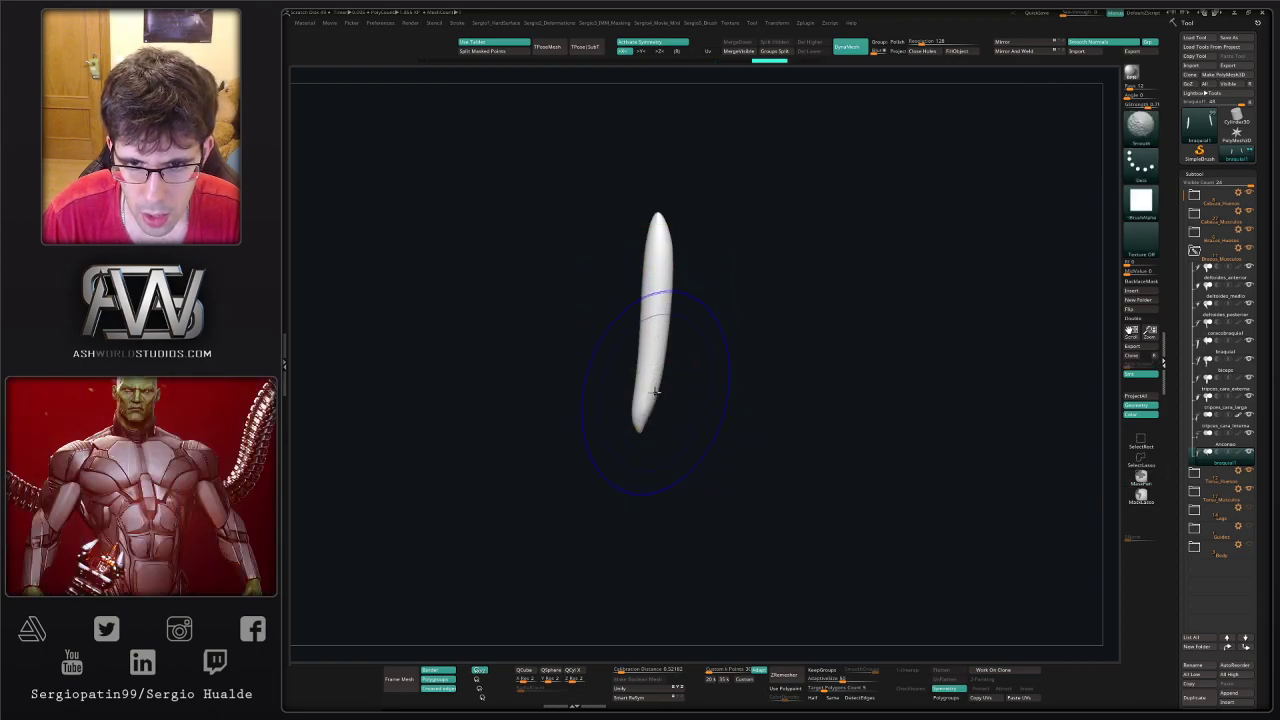
pyautogui.moveTo(655, 386); pyautogui.dragTo(659, 360)
pyautogui.hotkey('ctrl', 'z')
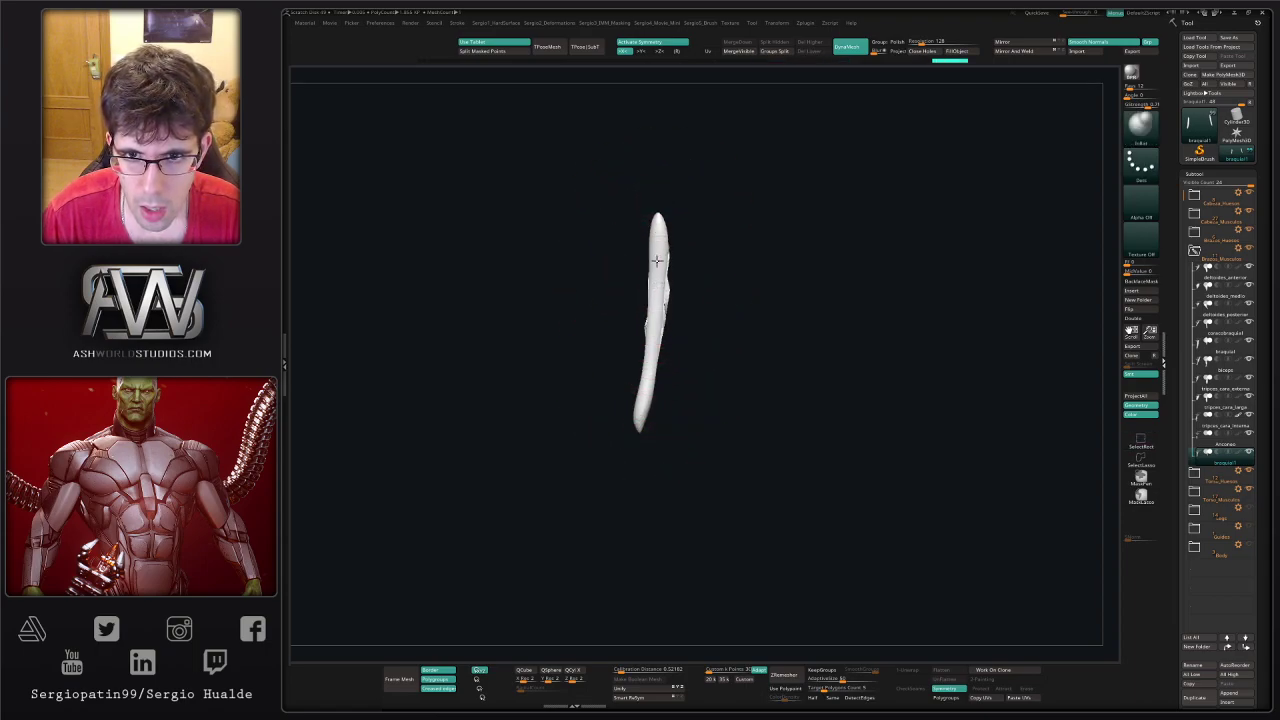
pyautogui.keyDown('shift'); pyautogui.moveTo(656, 260); pyautogui.dragTo(652, 332); pyautogui.keyUp('shift')
pyautogui.press('s')
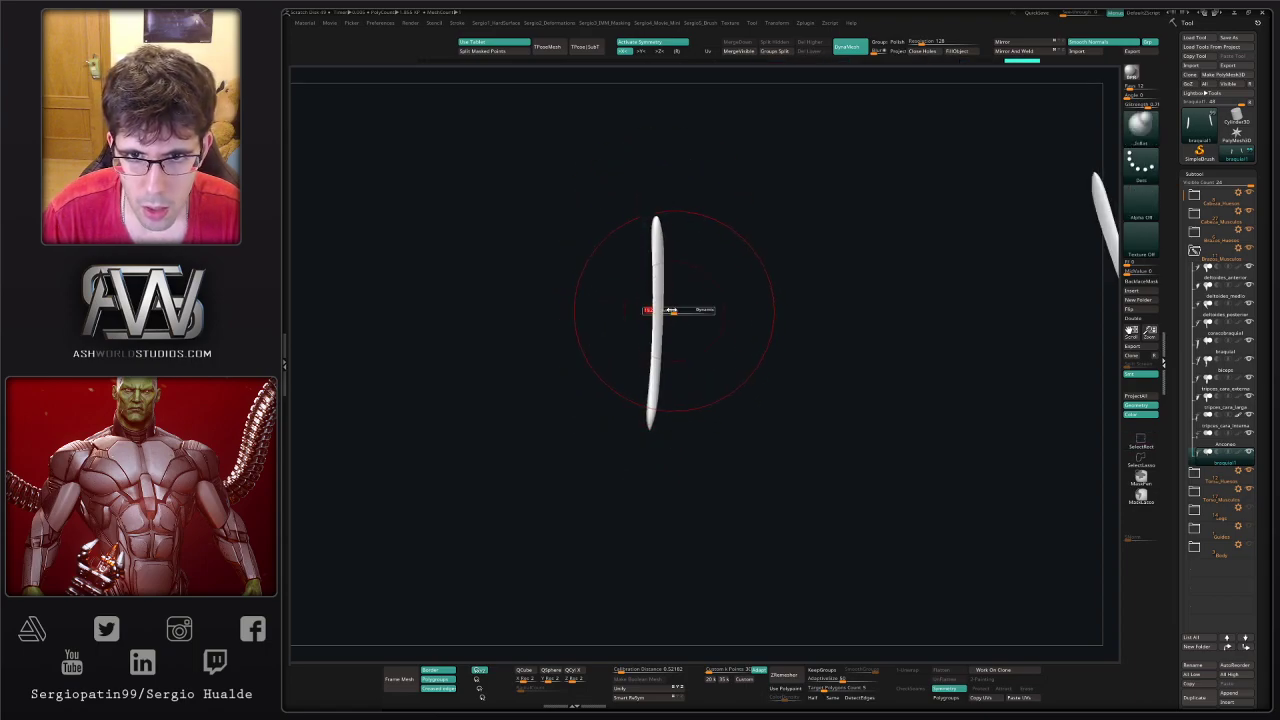
pyautogui.moveTo(660, 309)
pyautogui.mouseDown()
pyautogui.moveTo(654, 383)
pyautogui.moveTo(662, 246)
pyautogui.mouseUp()
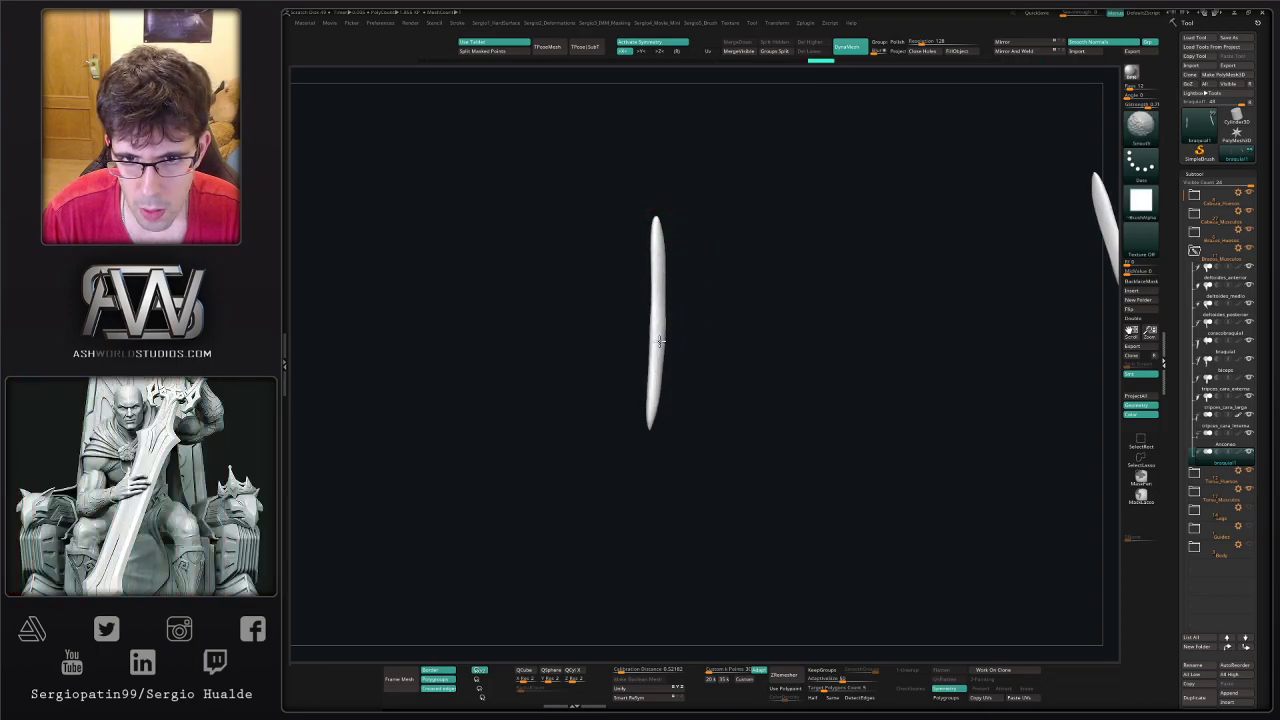
pyautogui.moveTo(660, 341)
pyautogui.mouseDown(button='right')
pyautogui.moveTo(671, 323)
pyautogui.moveTo(663, 339)
pyautogui.mouseUp(button='right')
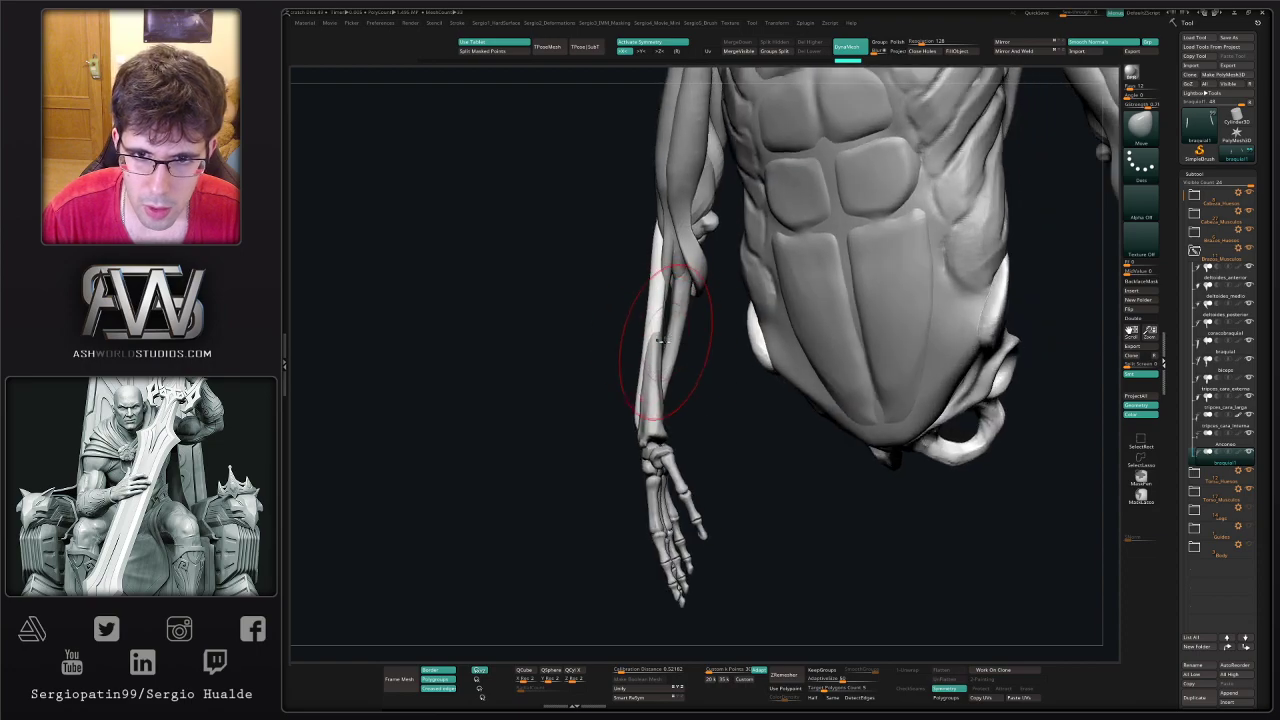
# - Thicken the belly of the strap-like forearm muscle between the elbow and wrist with the Inflate brush
pyautogui.moveTo(636, 257); pyautogui.dragTo(660, 268, button='right')
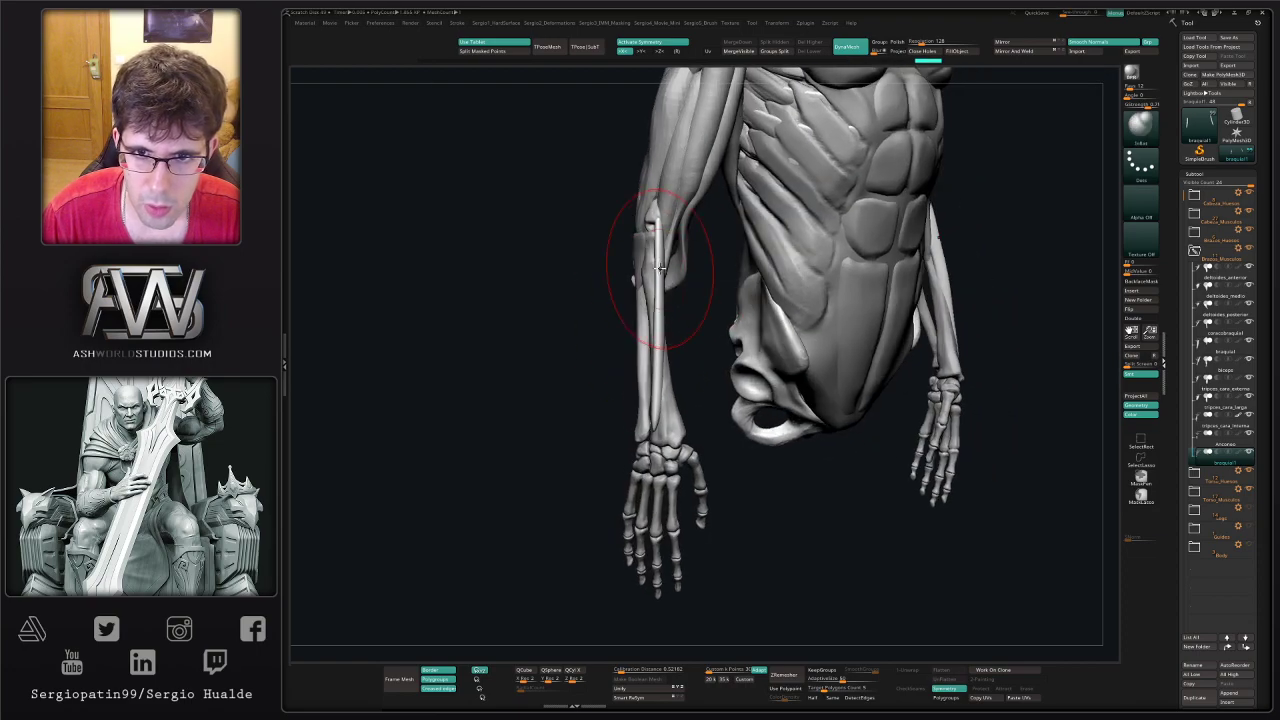
pyautogui.moveTo(655, 268); pyautogui.dragTo(656, 371)
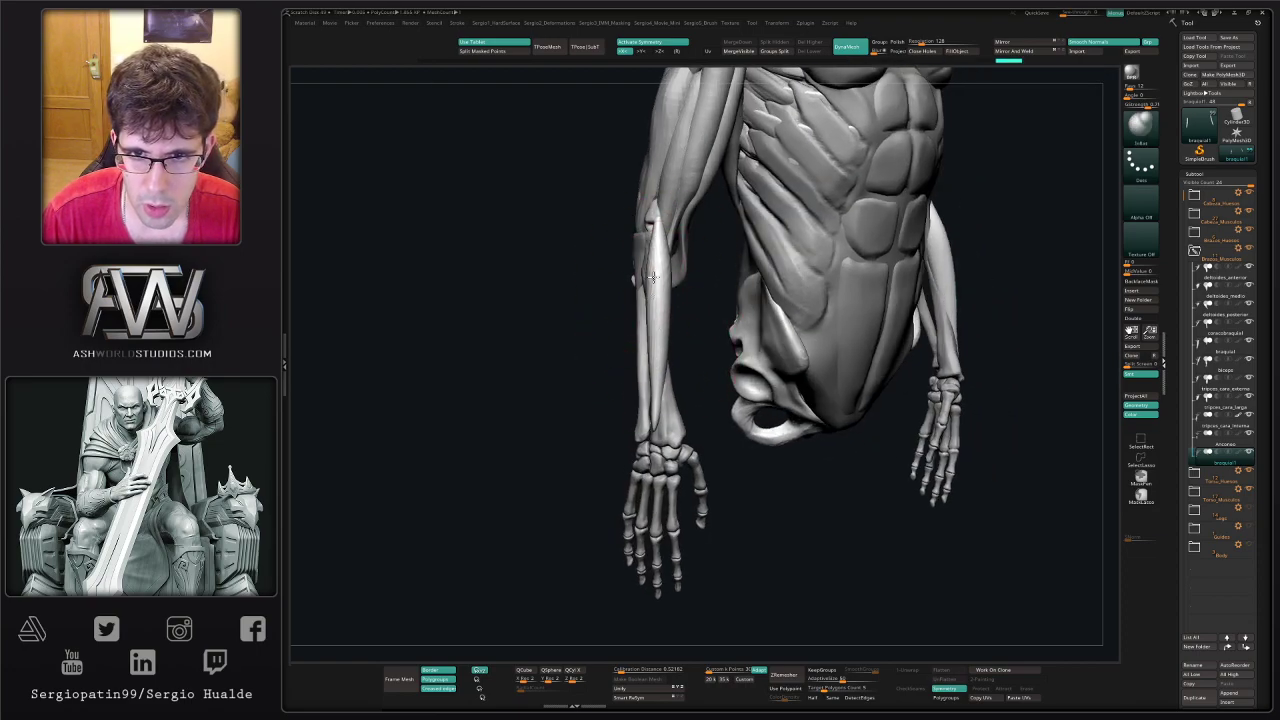
pyautogui.moveTo(653, 277); pyautogui.dragTo(661, 345)
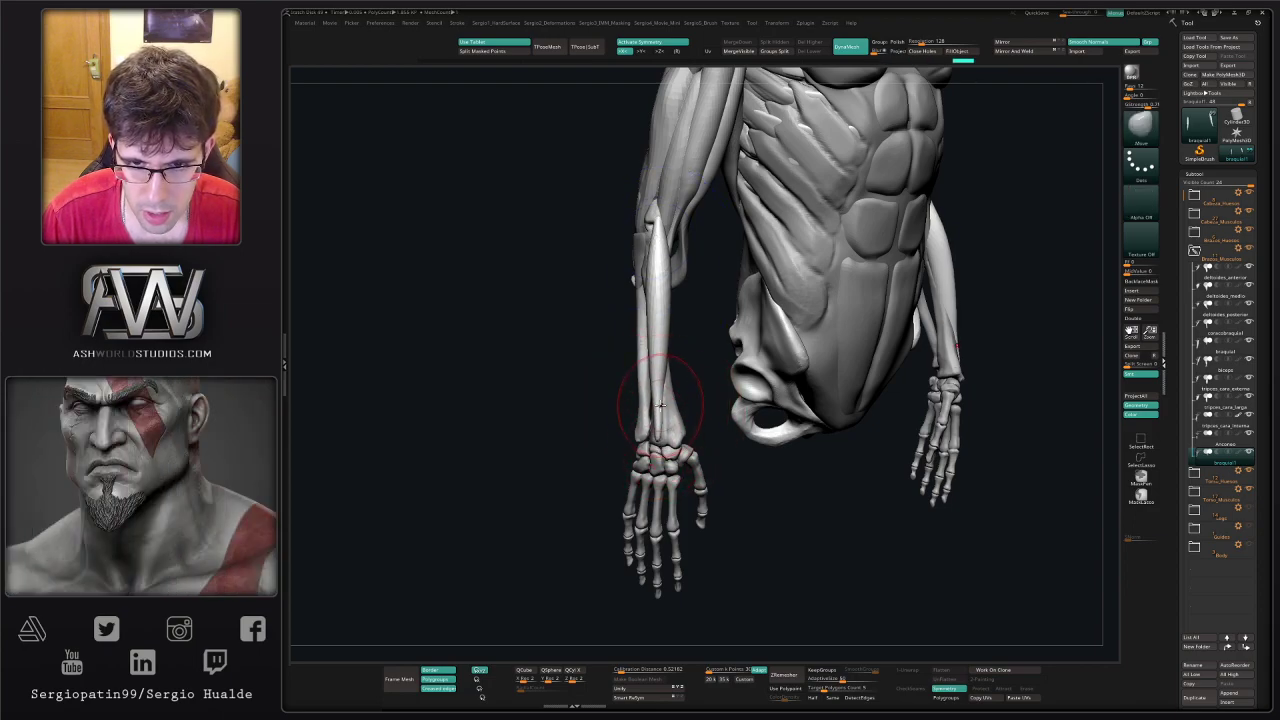
pyautogui.press('b')
pyautogui.press('i')
pyautogui.press('n')
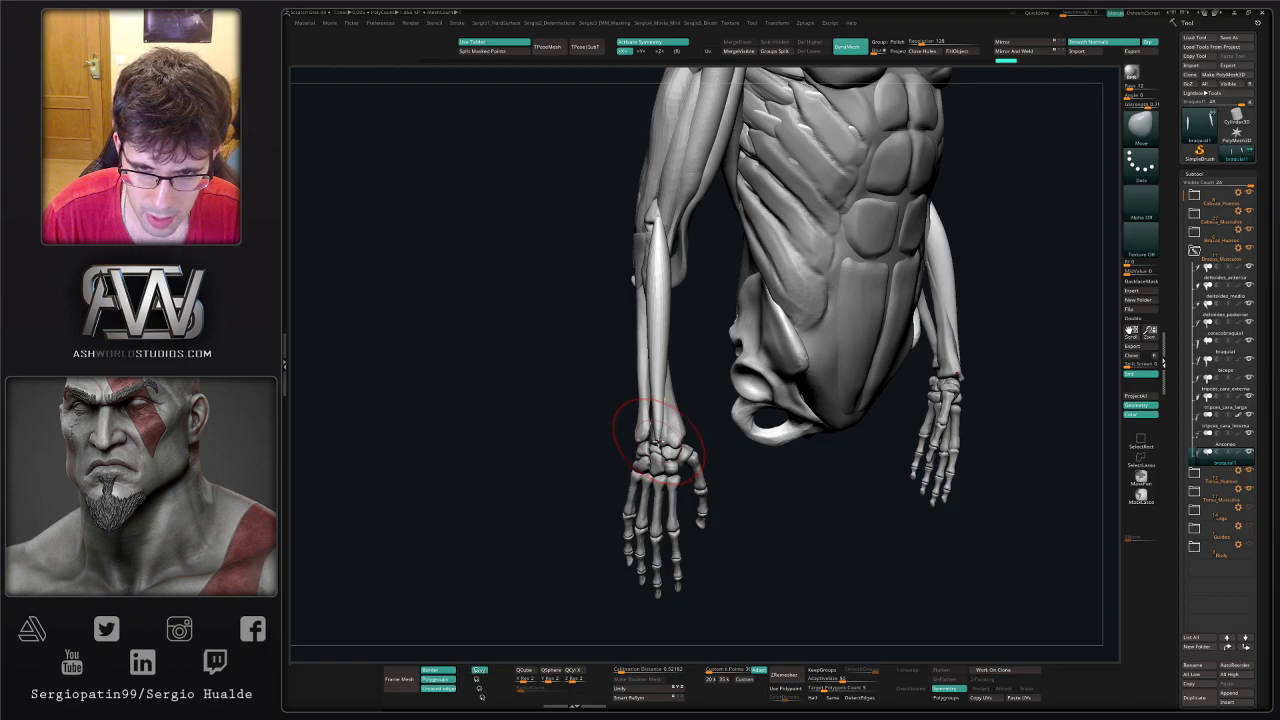
# - Isolate the thickened forearm muscle, refine its outline with the Move brush, and bring back the rest of the figure
pyautogui.moveTo(562, 415); pyautogui.dragTo(696, 386)
pyautogui.press('s')
pyautogui.moveTo(659, 341); pyautogui.dragTo(663, 337)
pyautogui.hotkey('shift', 's')
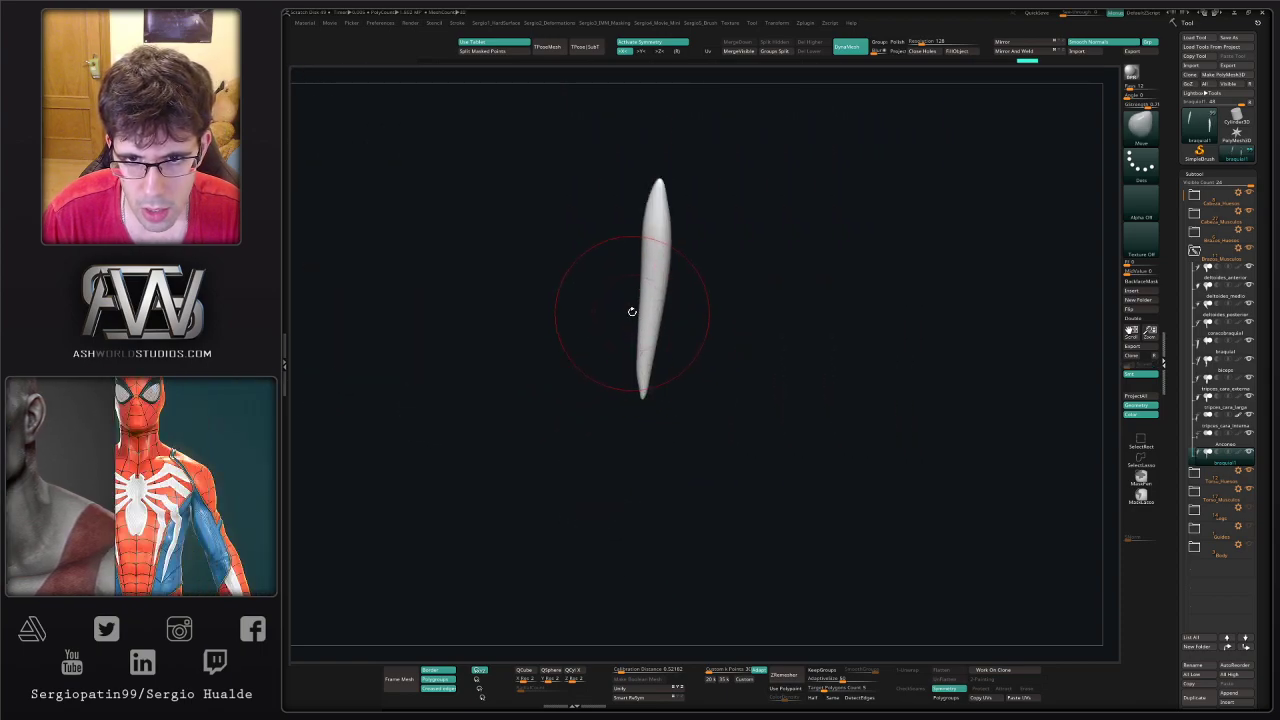
pyautogui.press('s')
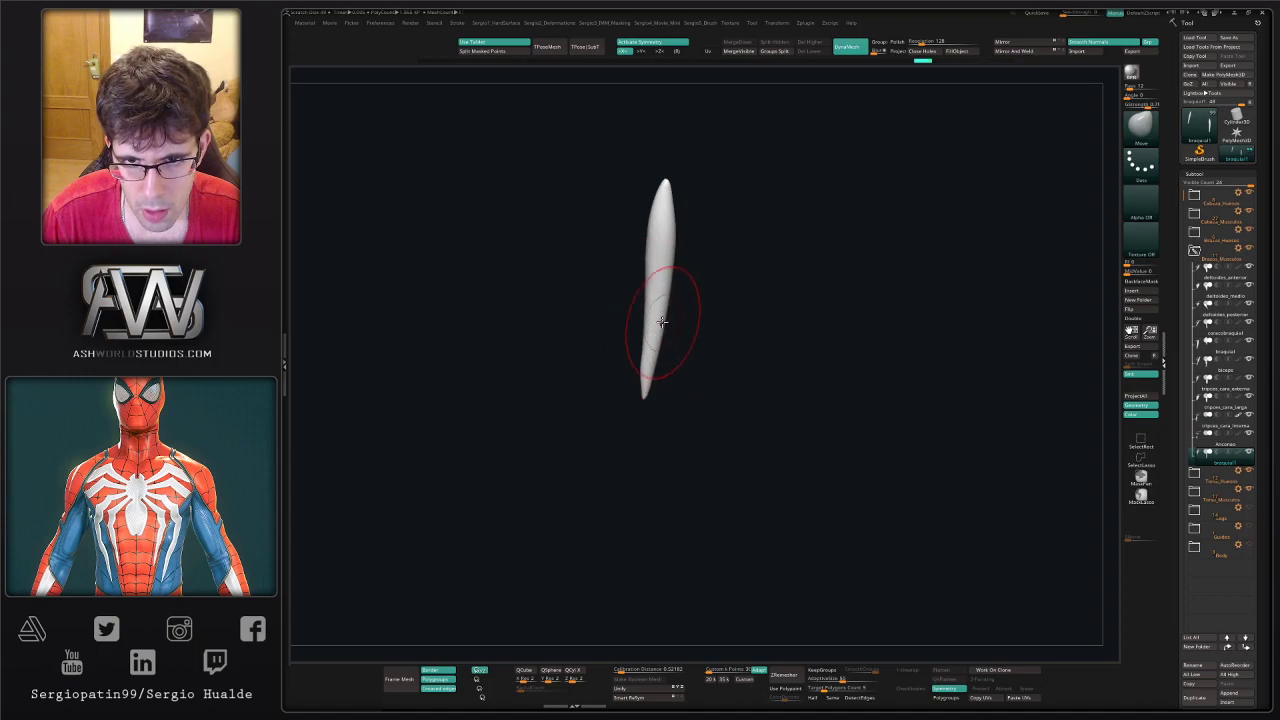
pyautogui.moveTo(654, 357); pyautogui.dragTo(651, 361, button='right')
pyautogui.hotkey('shift', 's')
pyautogui.moveTo(655, 412)
pyautogui.keyDown('alt'); pyautogui.mouseDown(button='right')
pyautogui.moveTo(647, 392)
pyautogui.moveTo(668, 311)
pyautogui.mouseUp(button='right'); pyautogui.keyUp('alt')
# - Duplicate the forearm muscle within its subtool, move the copy down to the wrist, and shrink it into a small strand
pyautogui.press('w')
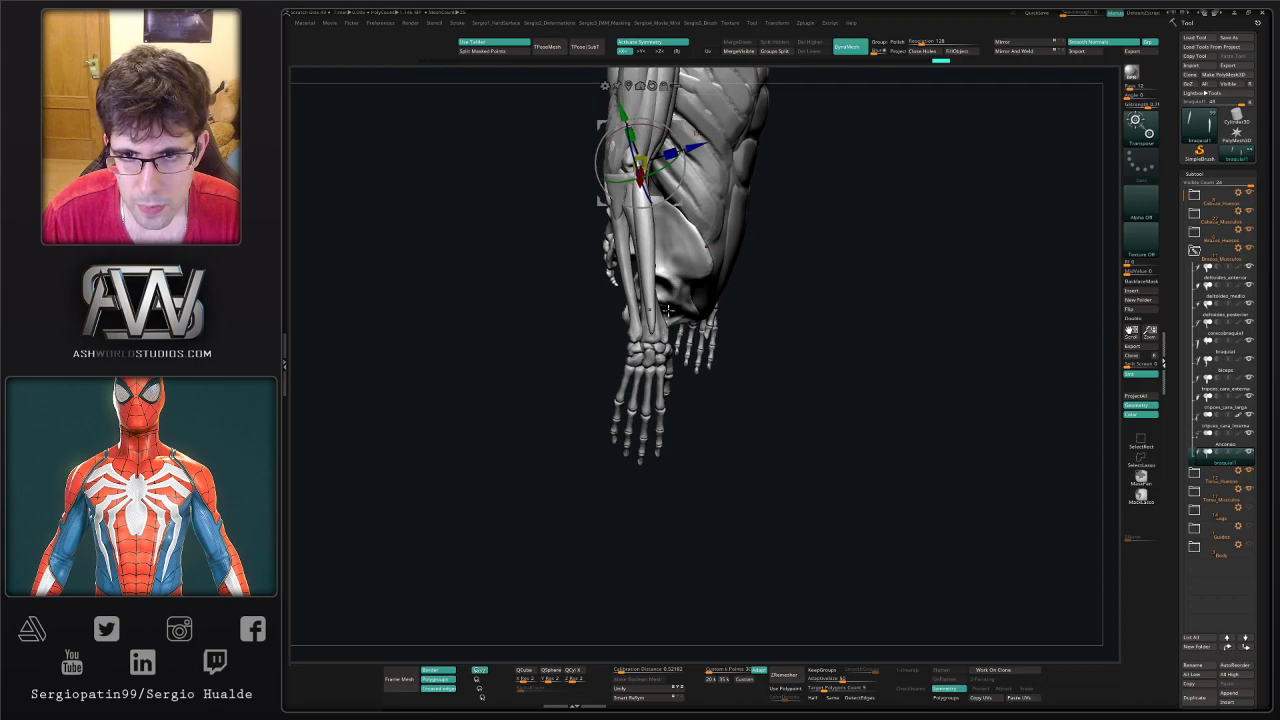
pyautogui.keyDown('ctrl'); pyautogui.moveTo(672, 205); pyautogui.dragTo(581, 486); pyautogui.keyUp('ctrl')
pyautogui.moveTo(597, 465); pyautogui.dragTo(735, 361, button='right')
pyautogui.moveTo(677, 313); pyautogui.dragTo(528, 324)
pyautogui.moveTo(528, 324); pyautogui.dragTo(677, 314)
pyautogui.moveTo(570, 390); pyautogui.dragTo(678, 444, button='right')
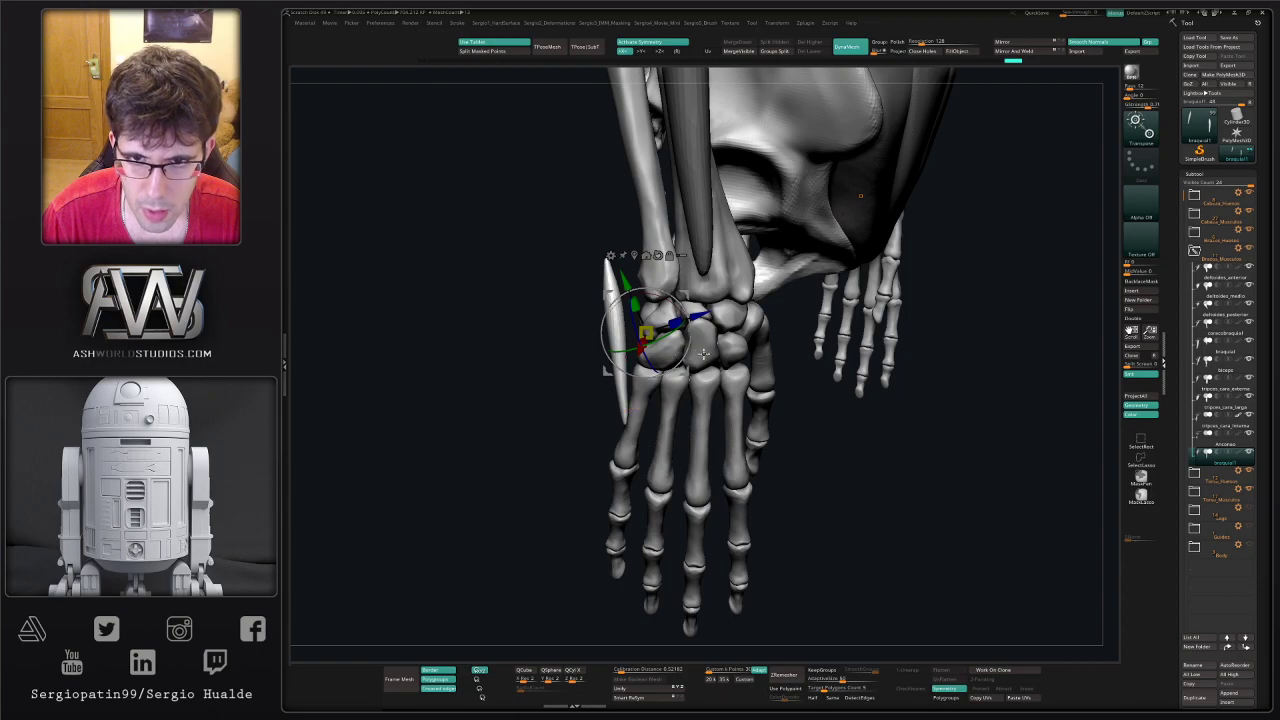
pyautogui.moveTo(620, 370); pyautogui.dragTo(688, 349, button='right')
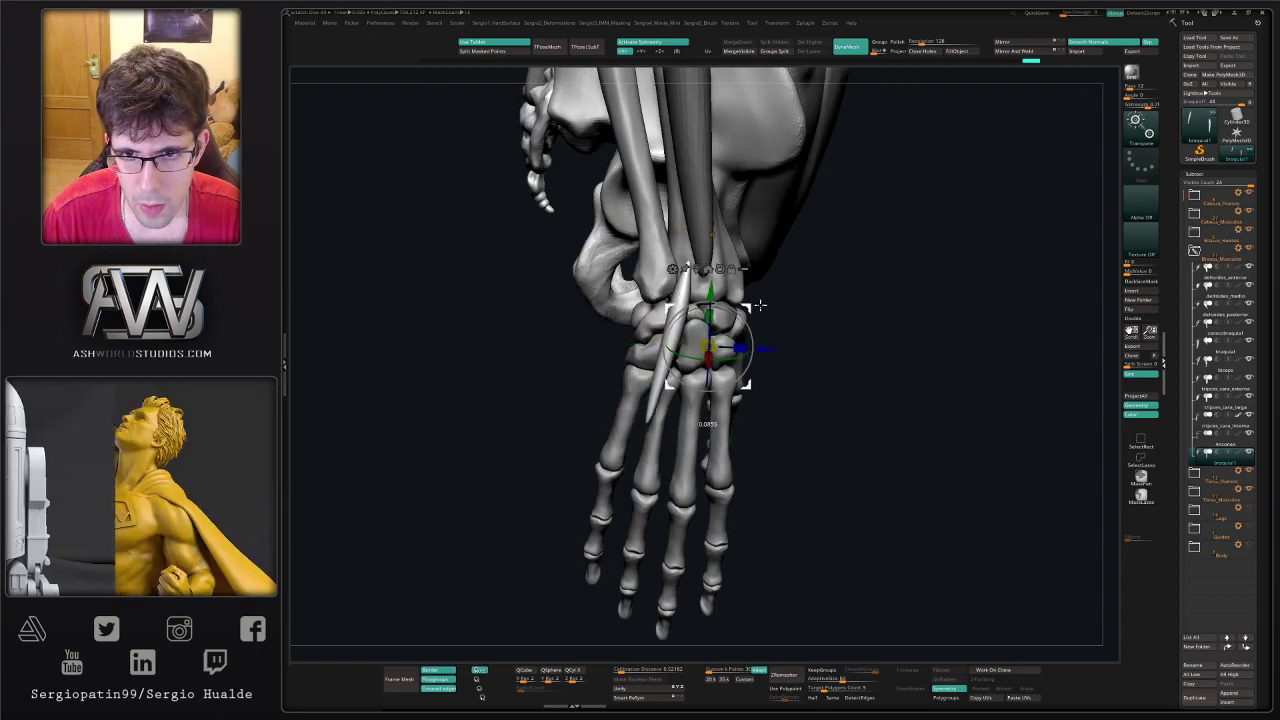
# - Stretch the small strand with the Move brush into a thin tendon running from the wrist to the little finger
pyautogui.press('q')
pyautogui.moveTo(771, 271); pyautogui.dragTo(668, 415)
pyautogui.press('s')
pyautogui.moveTo(698, 418)
pyautogui.mouseDown(button='right')
pyautogui.moveTo(630, 444)
pyautogui.moveTo(644, 432)
pyautogui.mouseUp(button='right')
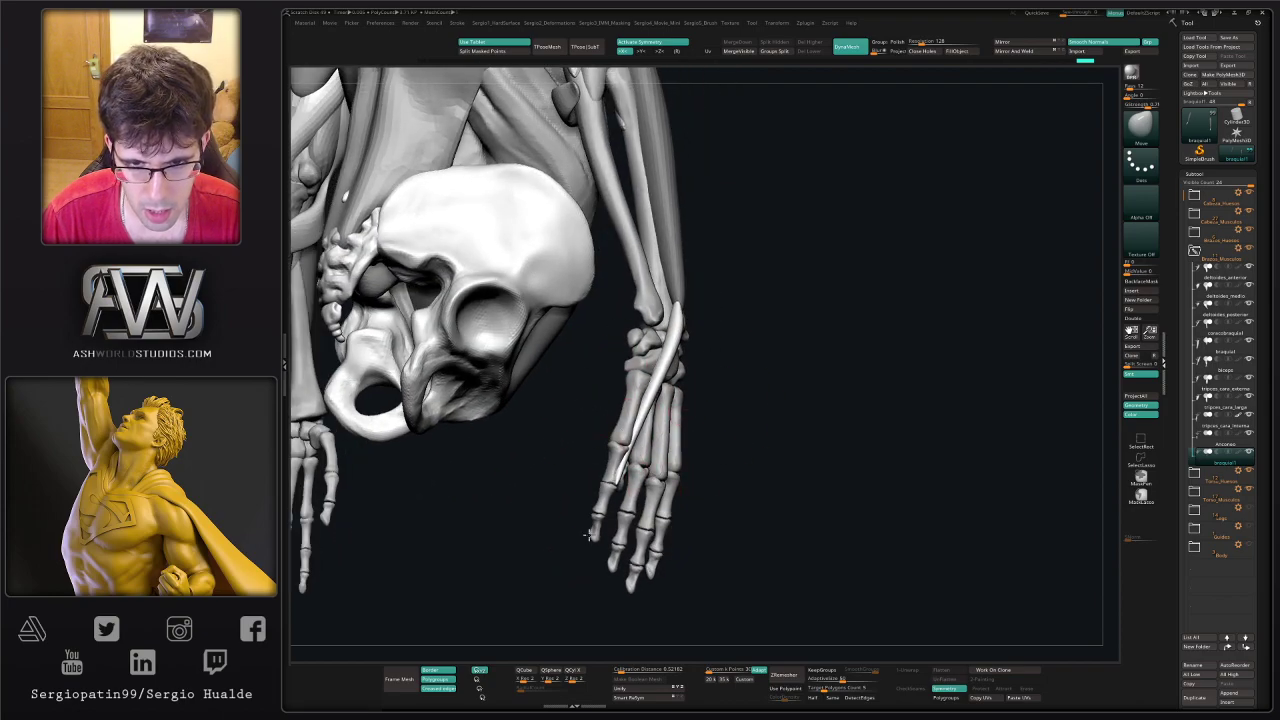
pyautogui.moveTo(628, 447); pyautogui.dragTo(636, 432)
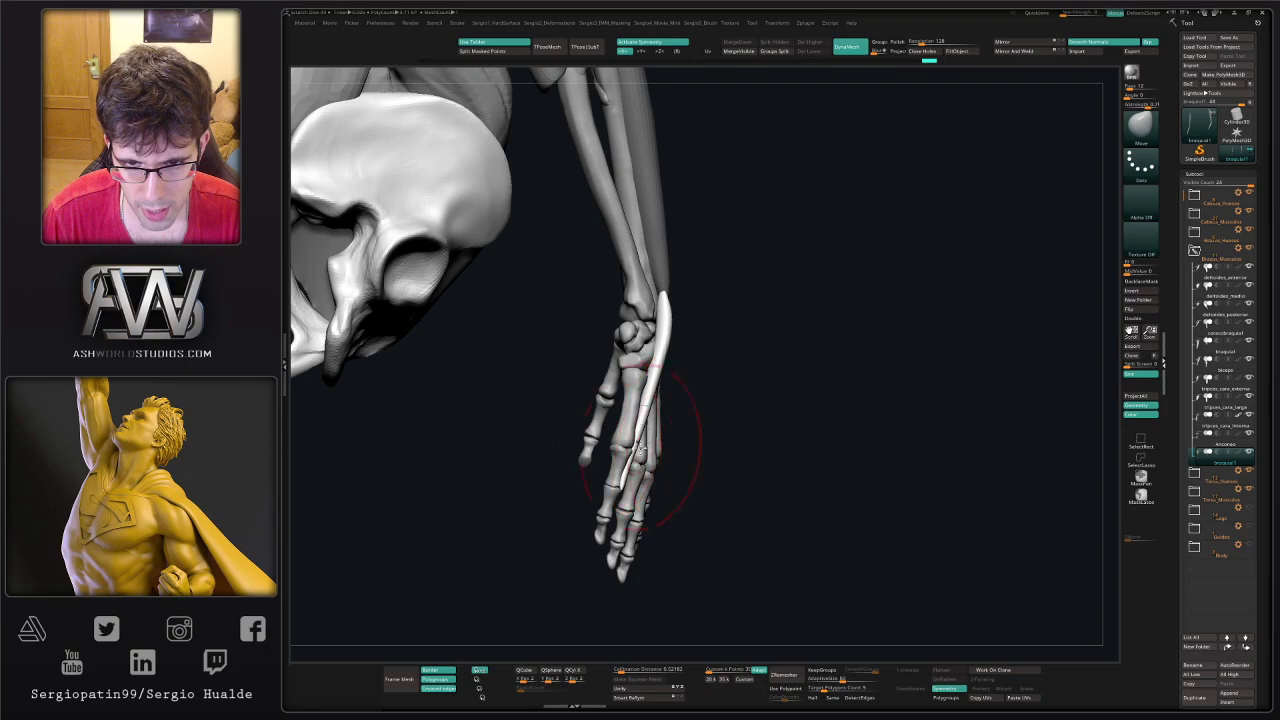
pyautogui.moveTo(624, 488); pyautogui.dragTo(545, 472, button='right')
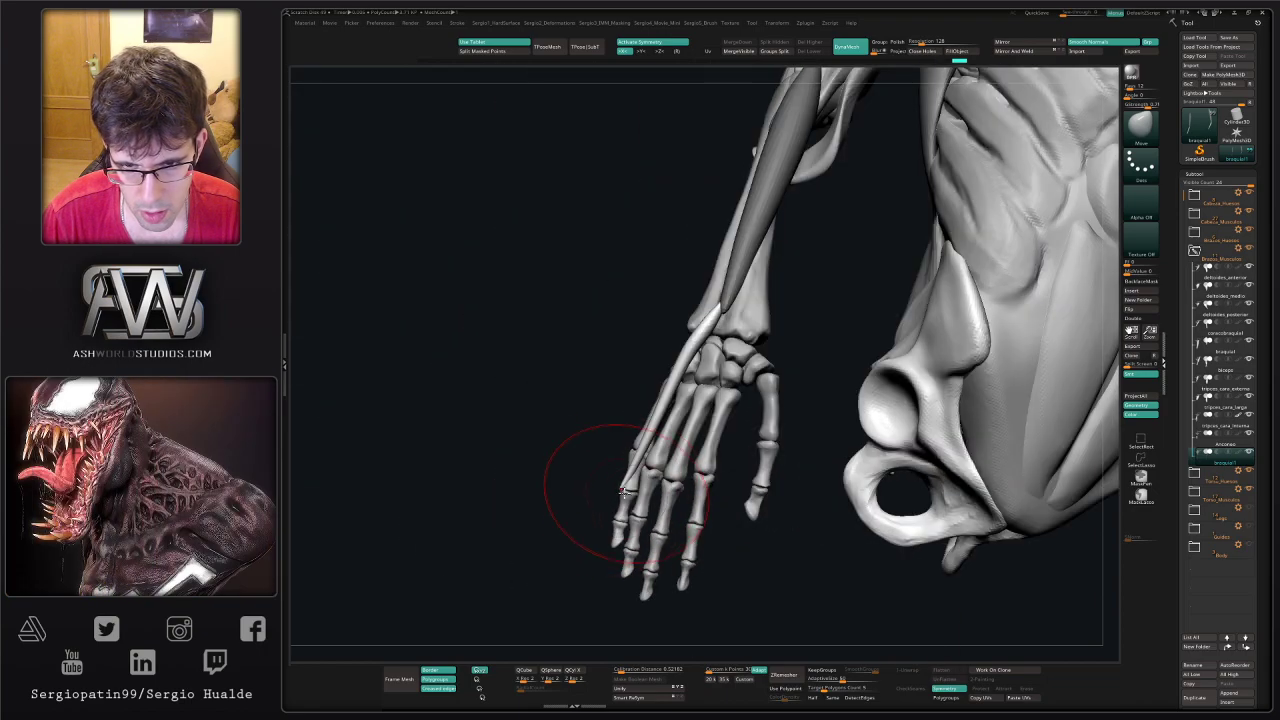
pyautogui.moveTo(643, 459); pyautogui.dragTo(668, 432)
pyautogui.moveTo(690, 328)
pyautogui.mouseDown()
pyautogui.moveTo(729, 366)
pyautogui.moveTo(695, 338)
pyautogui.moveTo(710, 326)
pyautogui.mouseUp()
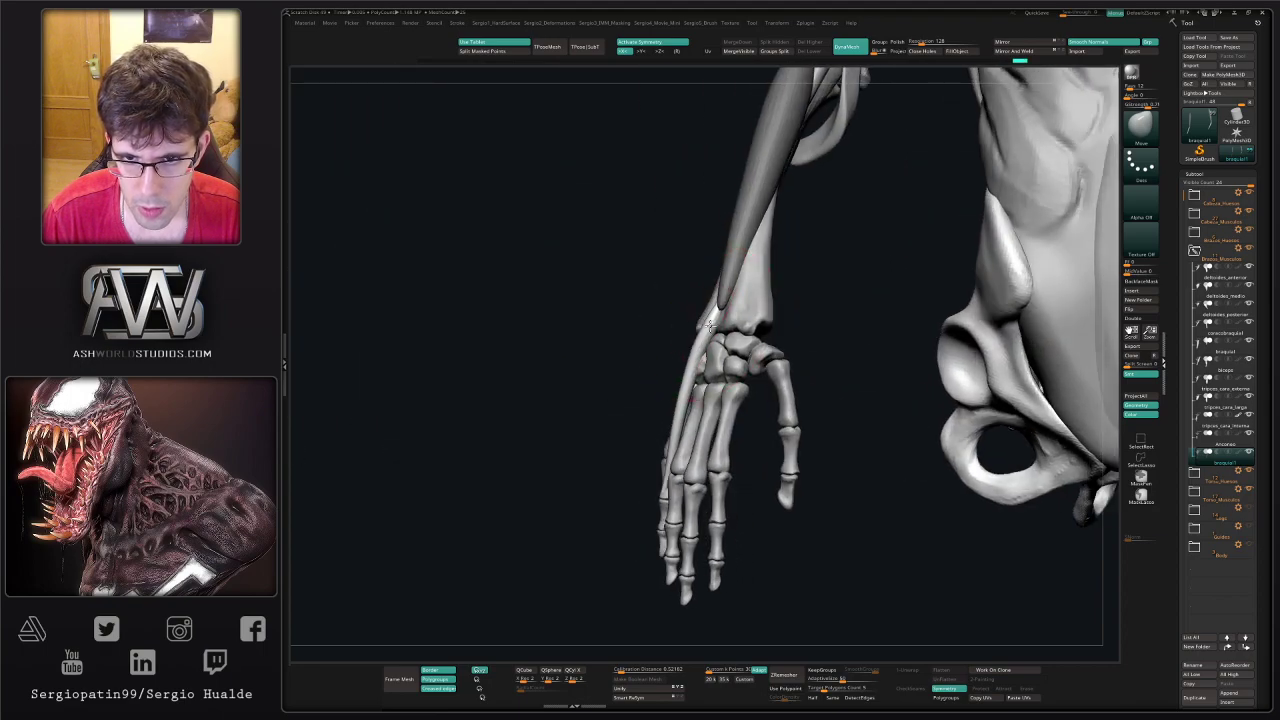
pyautogui.moveTo(735, 390)
pyautogui.mouseDown(button='right')
pyautogui.moveTo(731, 489)
pyautogui.moveTo(695, 345)
pyautogui.moveTo(757, 340)
pyautogui.mouseUp(button='right')
# - Duplicate the hand tendon and shape the copy along the back of the hand to the index finger
pyautogui.press('w')
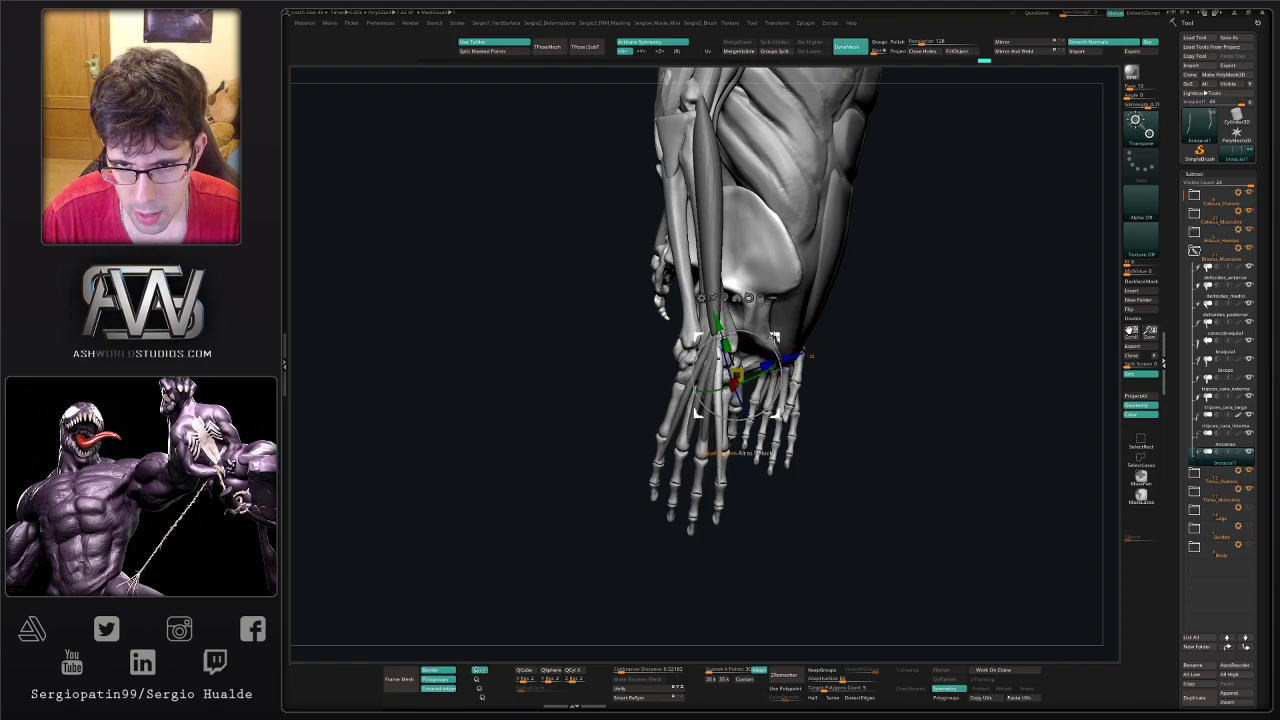
pyautogui.press('q')
pyautogui.moveTo(734, 526)
pyautogui.mouseDown(button='right')
pyautogui.moveTo(723, 486)
pyautogui.moveTo(708, 488)
pyautogui.moveTo(727, 486)
pyautogui.mouseUp(button='right')
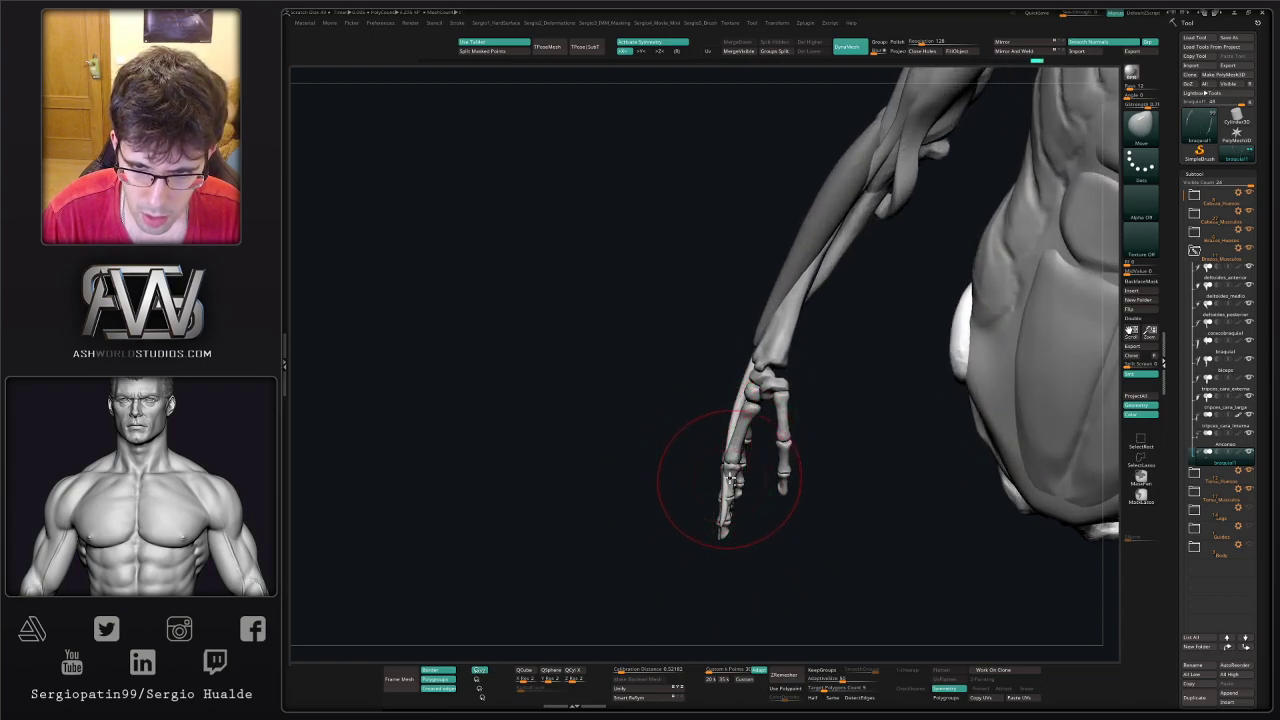
pyautogui.moveTo(749, 520); pyautogui.dragTo(815, 522)
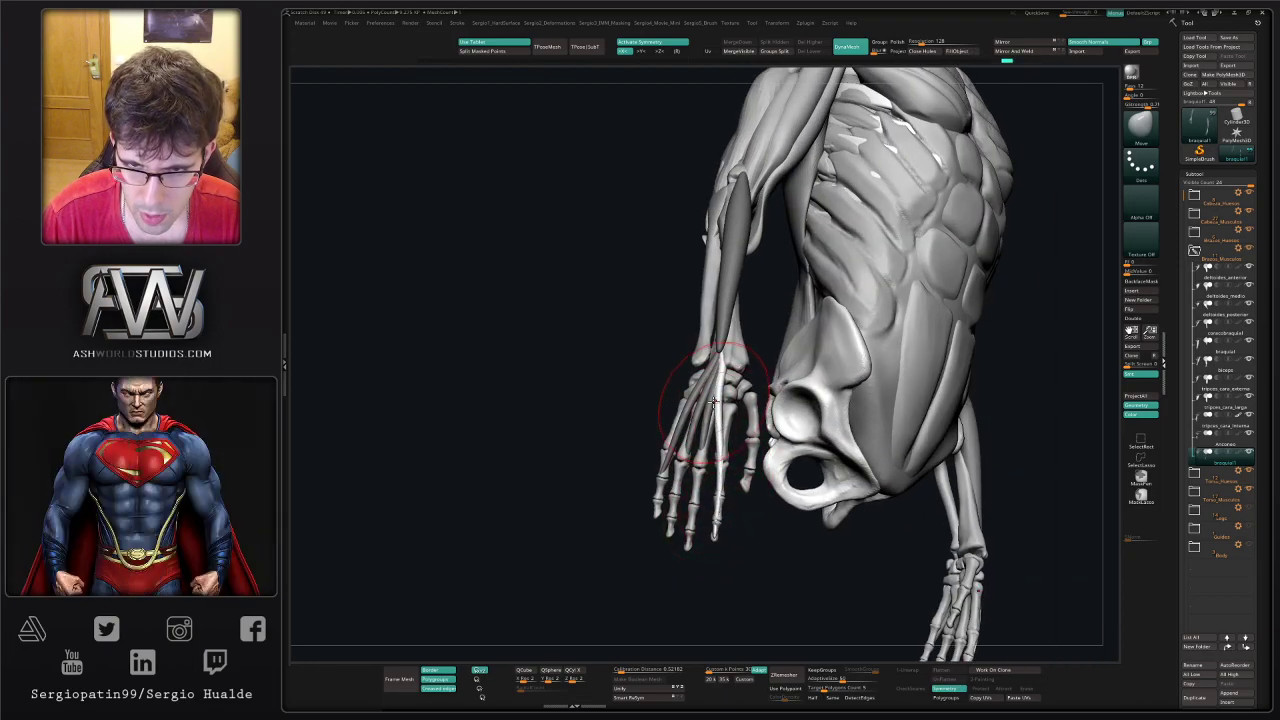
# - Pull the index tendon's upper end up to the forearm muscle at the wrist and apply Mirror And Weld
pyautogui.moveTo(719, 355); pyautogui.dragTo(685, 357, button='right')
pyautogui.moveTo(726, 356); pyautogui.dragTo(727, 340)
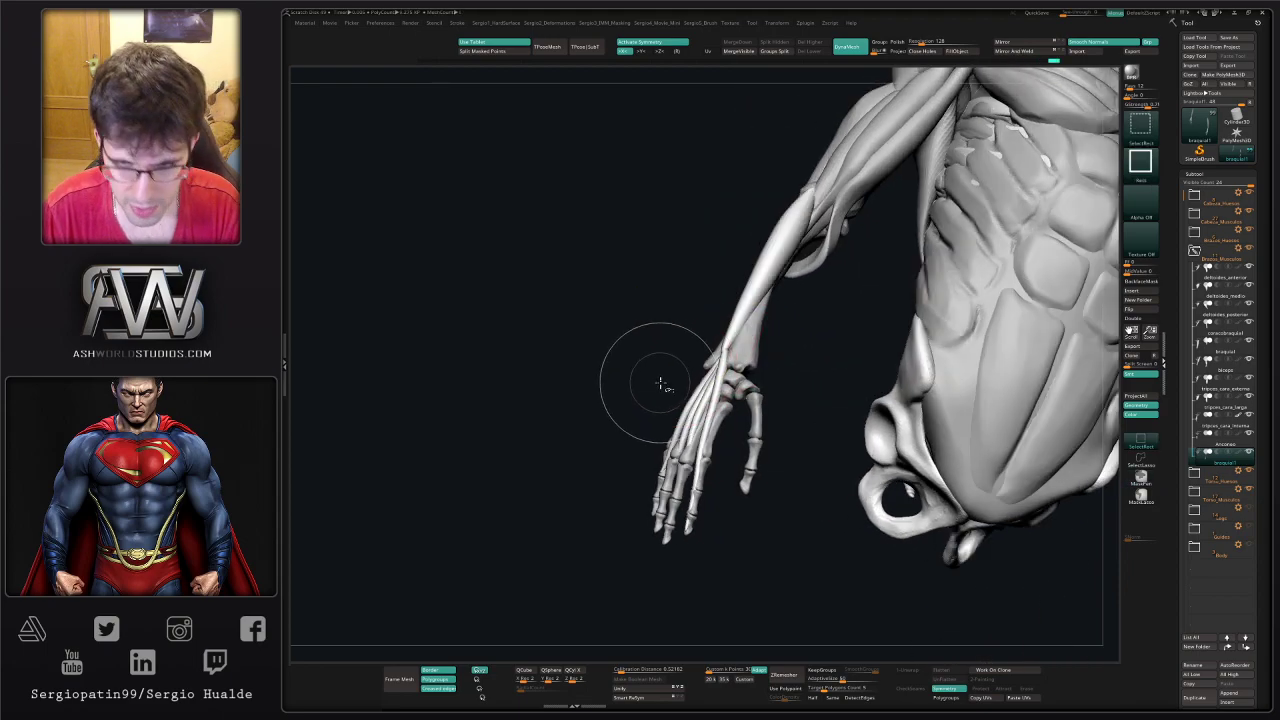
pyautogui.click(1014, 54)
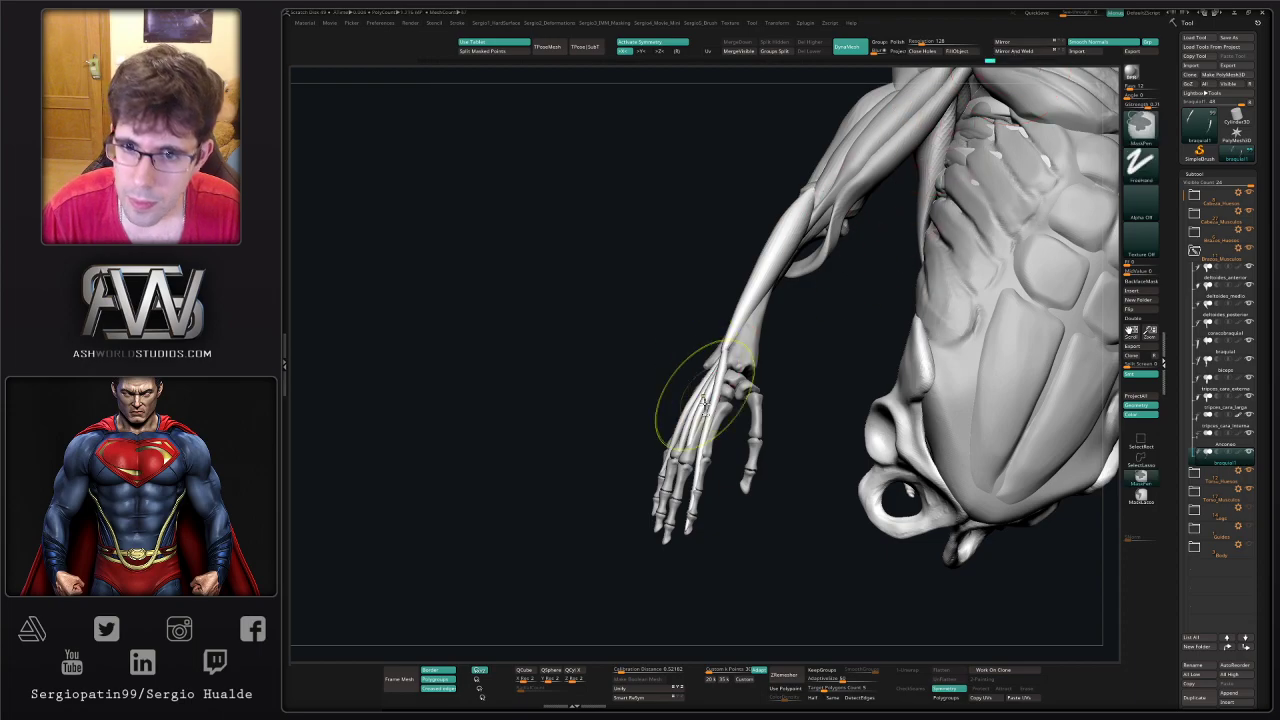
# - Mask the existing tendons and place a new tendon copy between the little and index finger tendons
pyautogui.keyDown('ctrl'); pyautogui.moveTo(702, 389); pyautogui.dragTo(702, 440, button='right'); pyautogui.keyUp('ctrl')
pyautogui.press('w')
pyautogui.keyDown('ctrl'); pyautogui.click(690, 440); pyautogui.keyUp('ctrl')
pyautogui.press('q')
pyautogui.keyDown('alt'); pyautogui.moveTo(672, 513); pyautogui.dragTo(666, 402, button='right'); pyautogui.keyUp('alt')
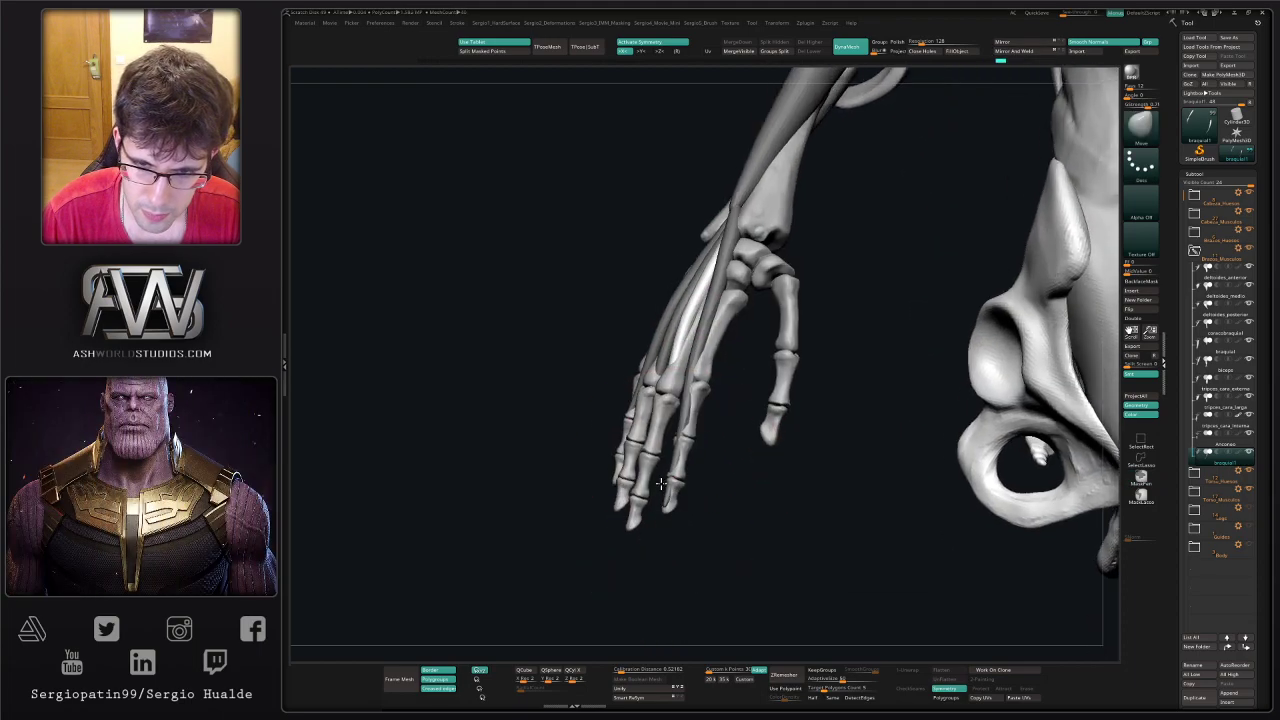
# - Extend the new tendon with the Move brush so it follows the bones of the middle finger
pyautogui.moveTo(715, 484); pyautogui.dragTo(667, 494, button='right')
pyautogui.moveTo(655, 490); pyautogui.dragTo(642, 476)
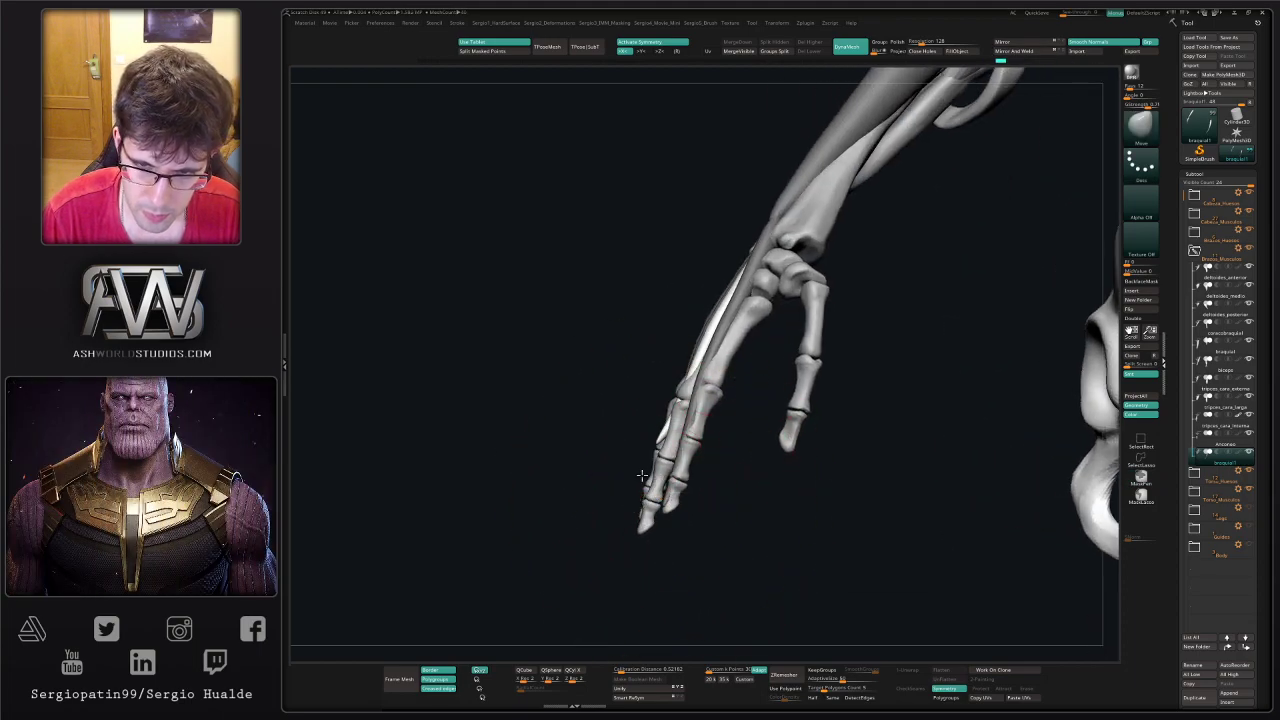
pyautogui.moveTo(624, 525); pyautogui.dragTo(601, 658)
pyautogui.moveTo(651, 523); pyautogui.dragTo(679, 540, button='right')
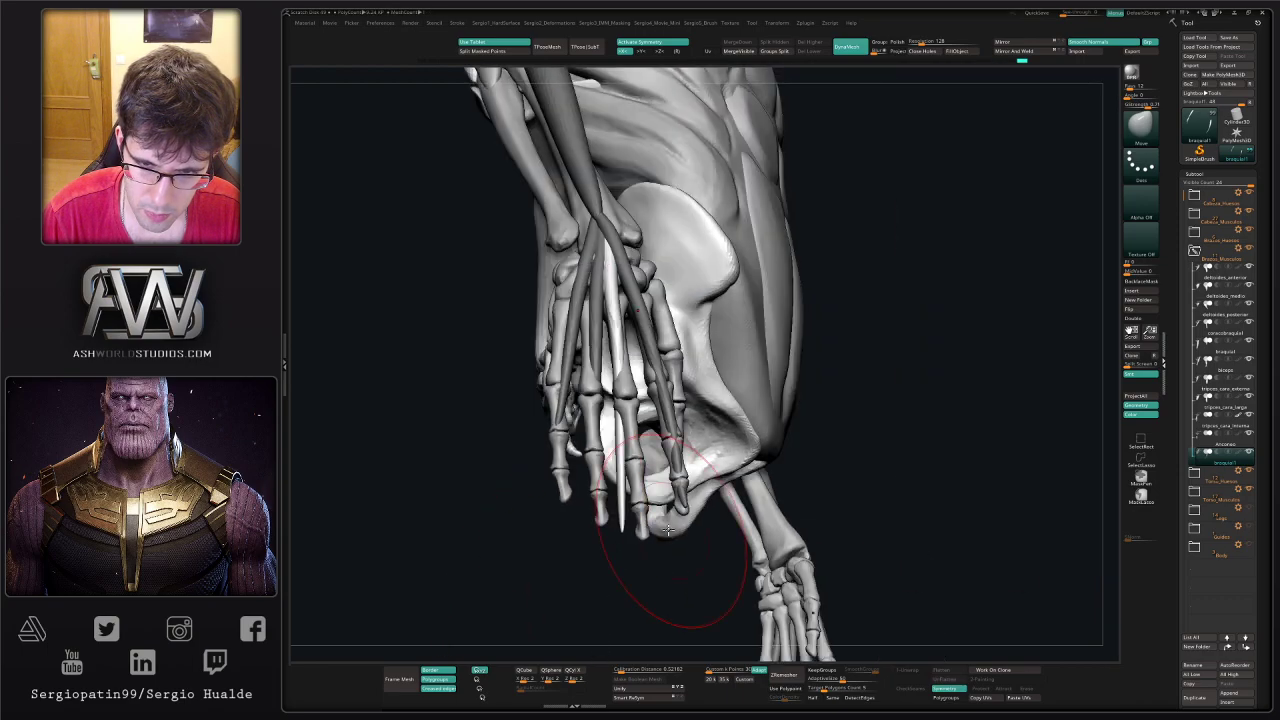
pyautogui.moveTo(621, 528)
pyautogui.mouseDown()
pyautogui.moveTo(632, 448)
pyautogui.moveTo(586, 460)
pyautogui.mouseUp()
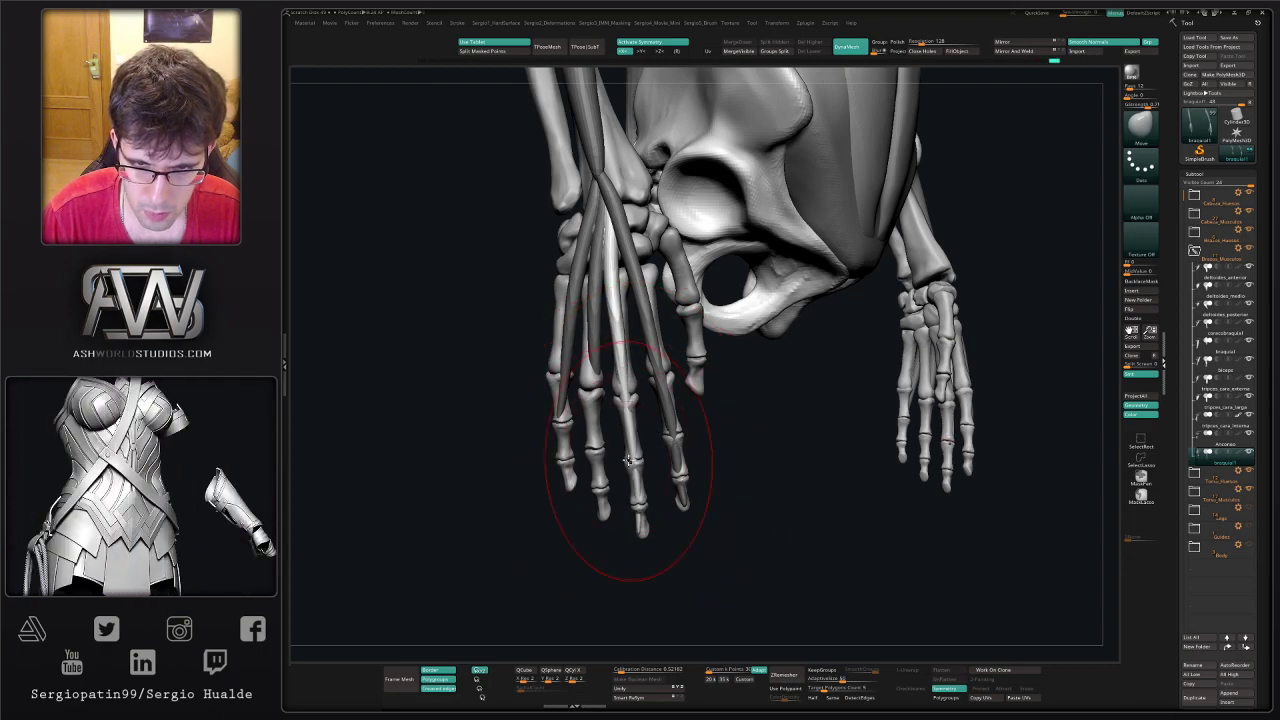
# - Duplicate the middle finger's tendon and lay the copy along the ring finger
pyautogui.moveTo(629, 500)
pyautogui.mouseDown()
pyautogui.moveTo(612, 314)
pyautogui.moveTo(627, 308)
pyautogui.moveTo(608, 288)
pyautogui.mouseUp()
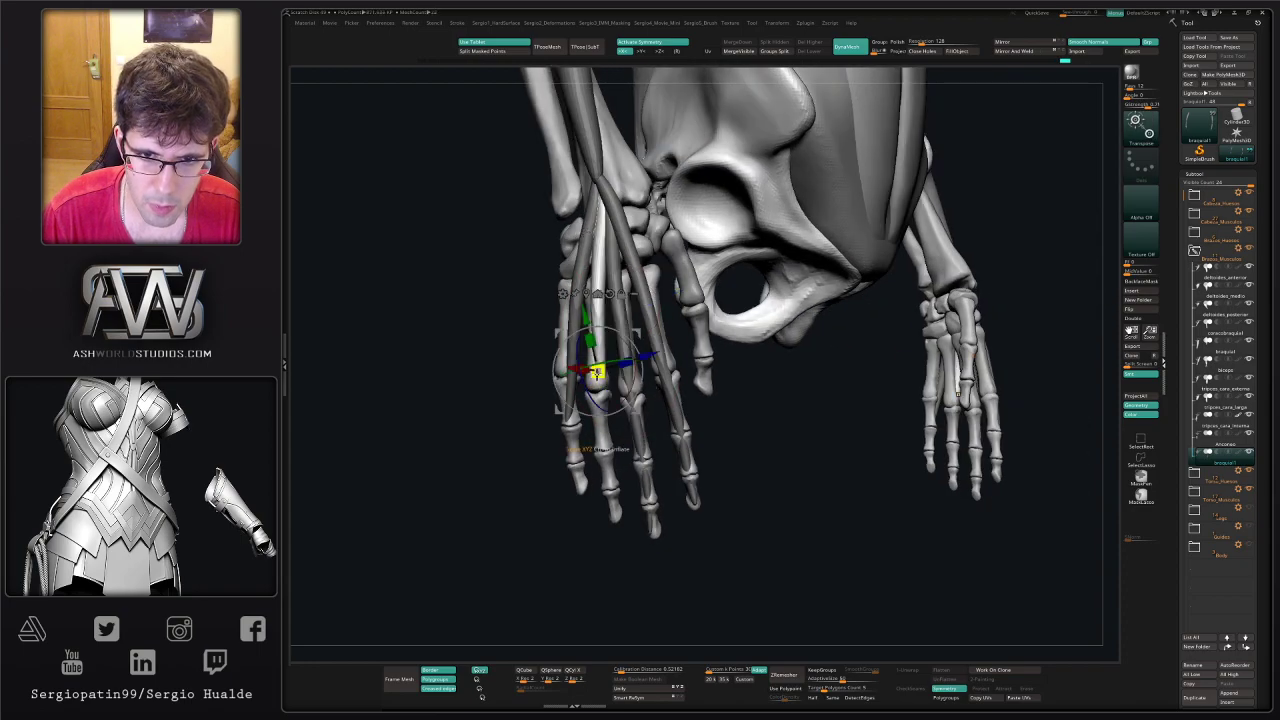
pyautogui.moveTo(593, 385); pyautogui.dragTo(606, 455)
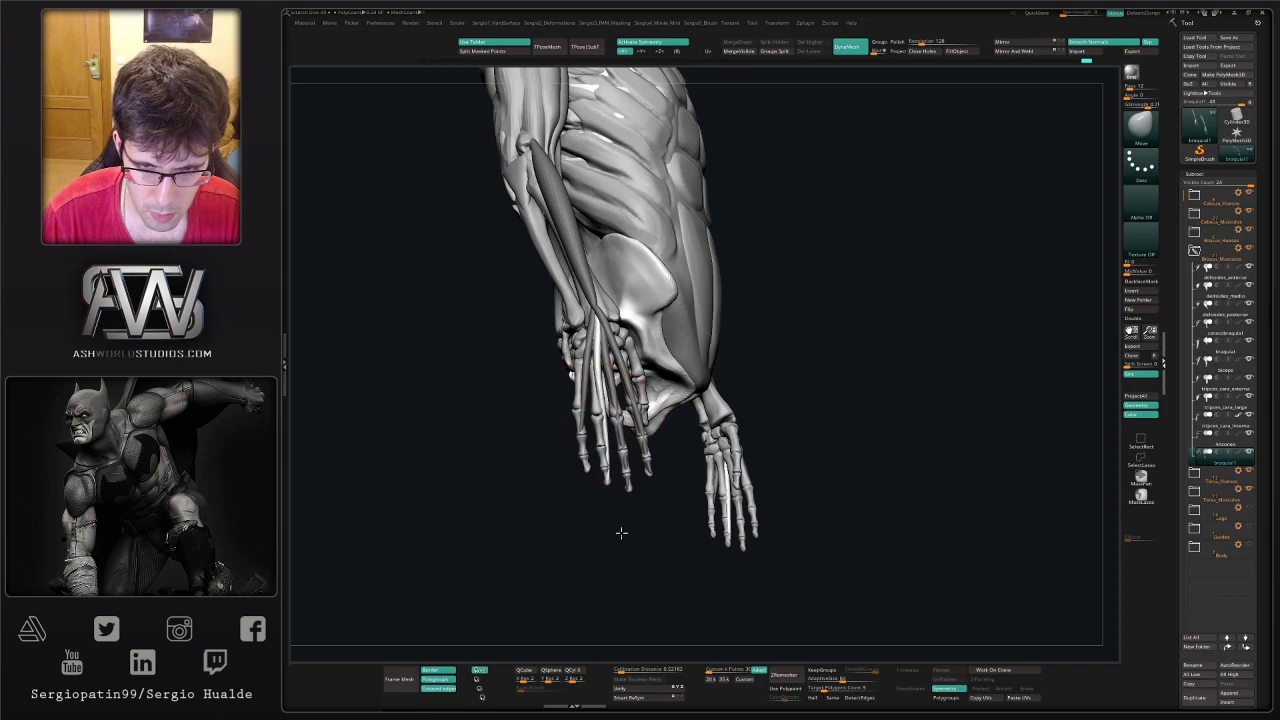
# - Shape the forearm extensor muscle's four finger tendons over the back of the hand with the Move and Smooth brushes
pyautogui.moveTo(596, 451)
pyautogui.mouseDown()
pyautogui.moveTo(596, 423)
pyautogui.moveTo(630, 380)
pyautogui.moveTo(607, 362)
pyautogui.moveTo(569, 403)
pyautogui.moveTo(607, 412)
pyautogui.moveTo(620, 468)
pyautogui.mouseUp()
pyautogui.moveTo(613, 472)
pyautogui.mouseDown(button='right')
pyautogui.moveTo(600, 462)
pyautogui.moveTo(608, 412)
pyautogui.moveTo(612, 472)
pyautogui.moveTo(611, 456)
pyautogui.moveTo(597, 459)
pyautogui.moveTo(615, 503)
pyautogui.mouseUp(button='right')
pyautogui.press('w')
pyautogui.keyDown('alt'); pyautogui.click(604, 382); pyautogui.keyUp('alt')
pyautogui.press('q')
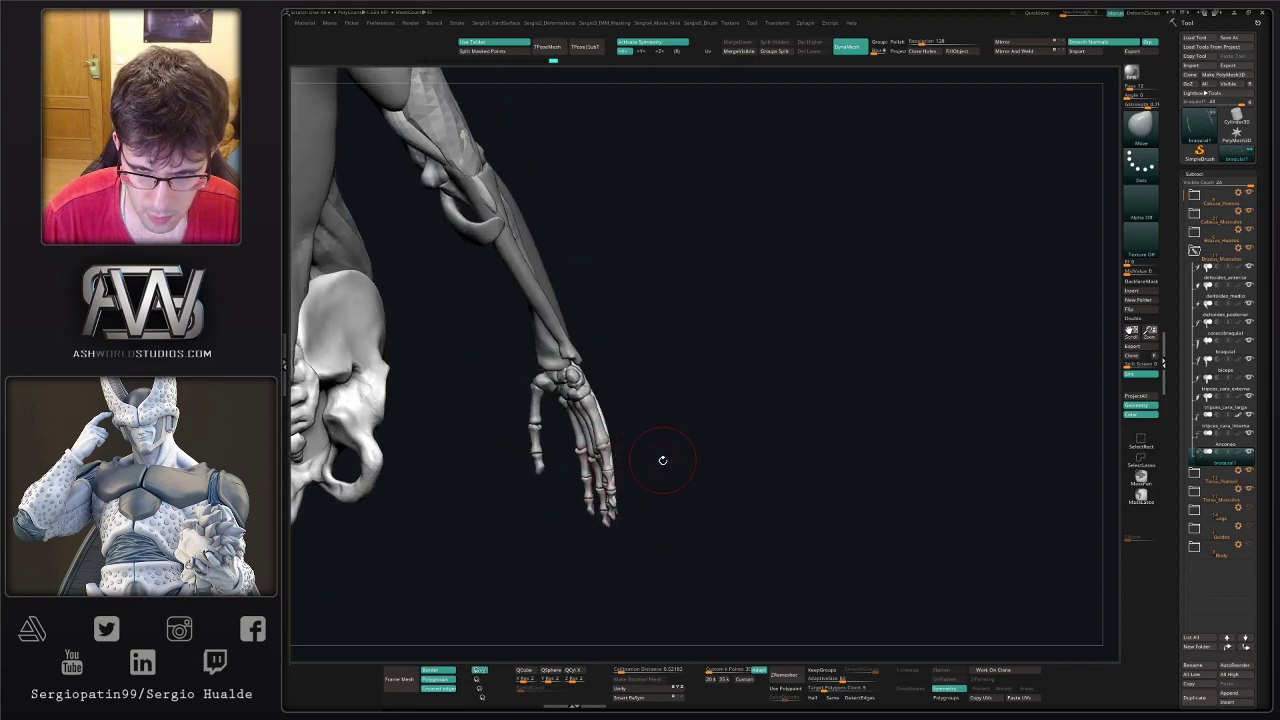
pyautogui.moveTo(662, 460); pyautogui.dragTo(607, 428, button='right')
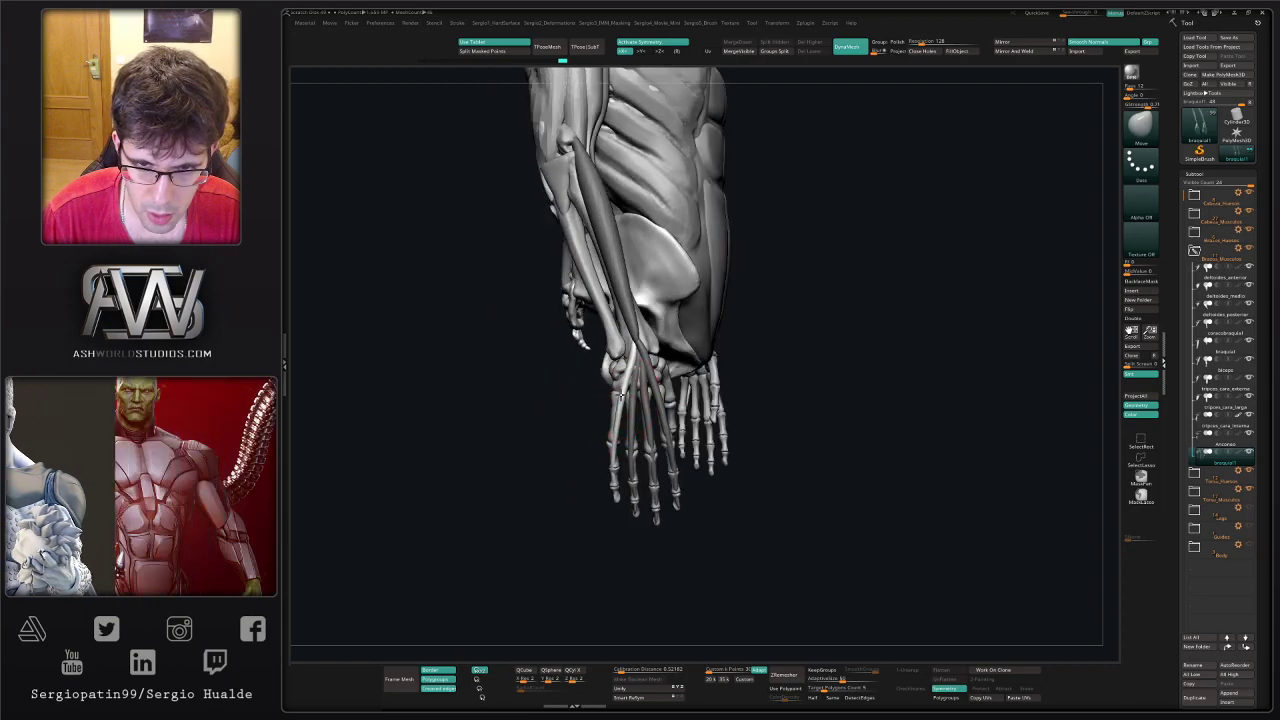
pyautogui.press('shift')
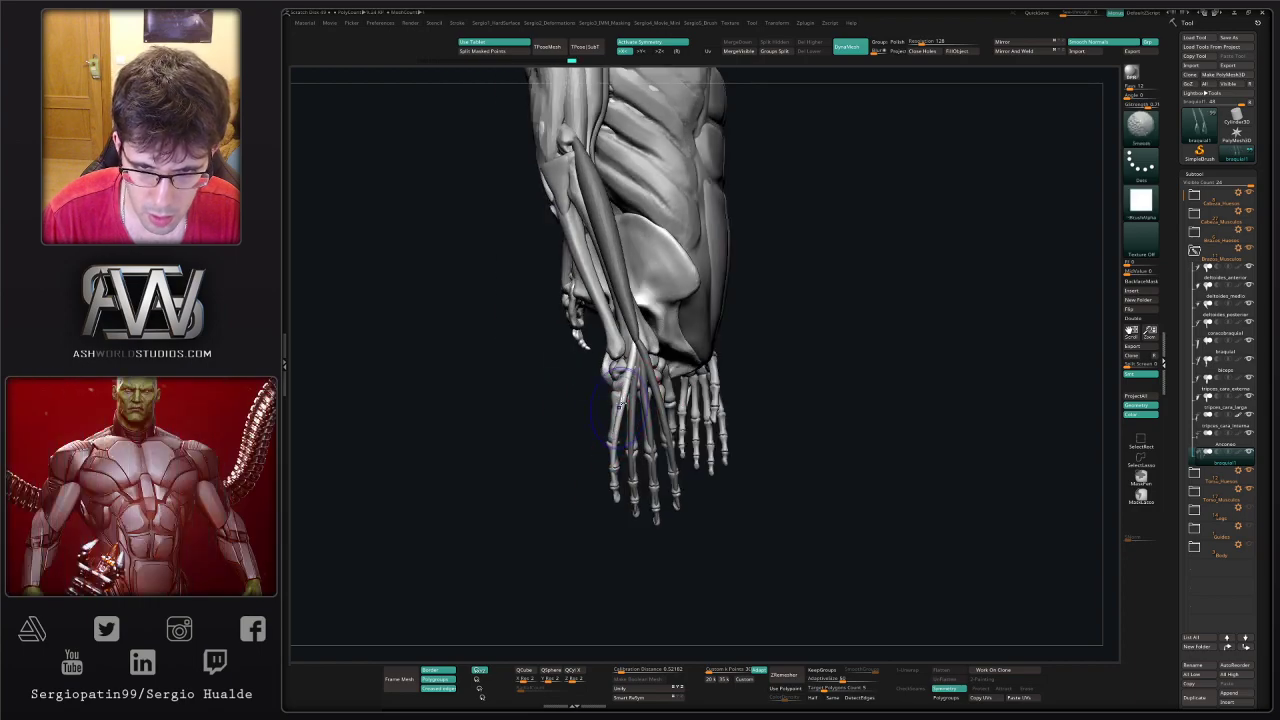
pyautogui.keyDown('alt'); pyautogui.moveTo(612, 430); pyautogui.dragTo(620, 483, button='right'); pyautogui.keyUp('alt')
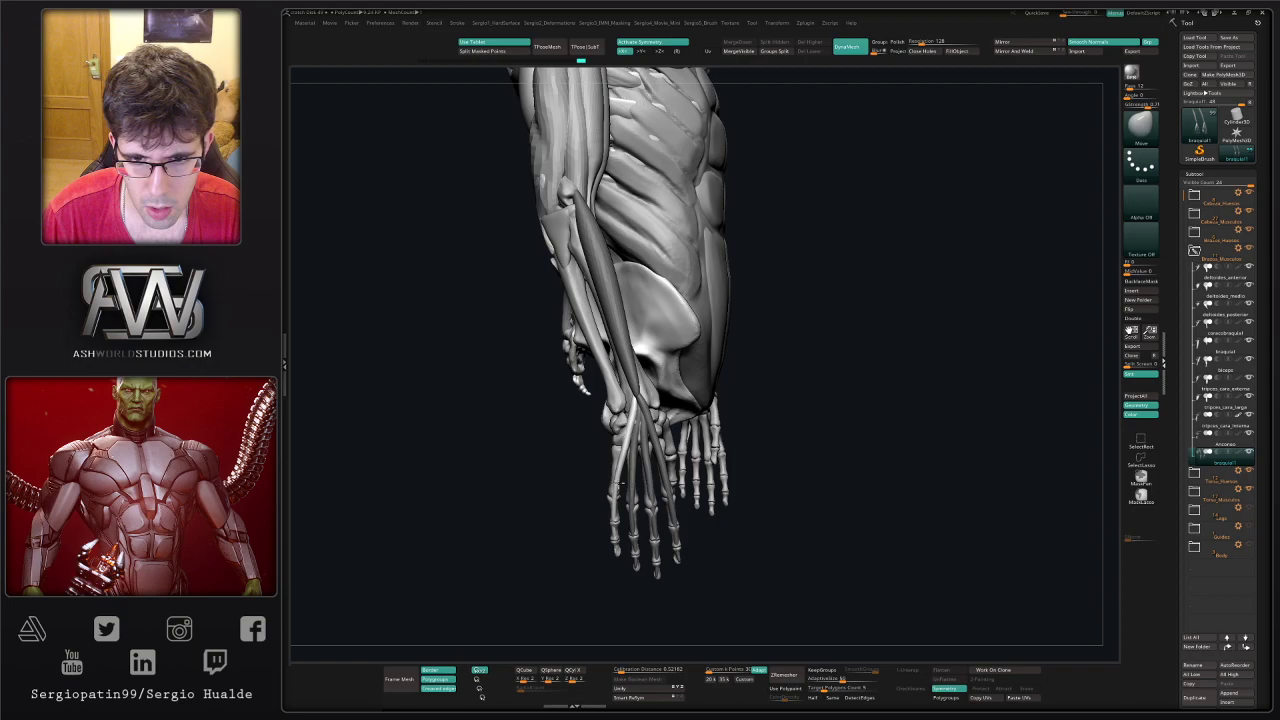
pyautogui.moveTo(627, 430); pyautogui.dragTo(636, 462, button='right')
pyautogui.moveTo(637, 463); pyautogui.dragTo(649, 461)
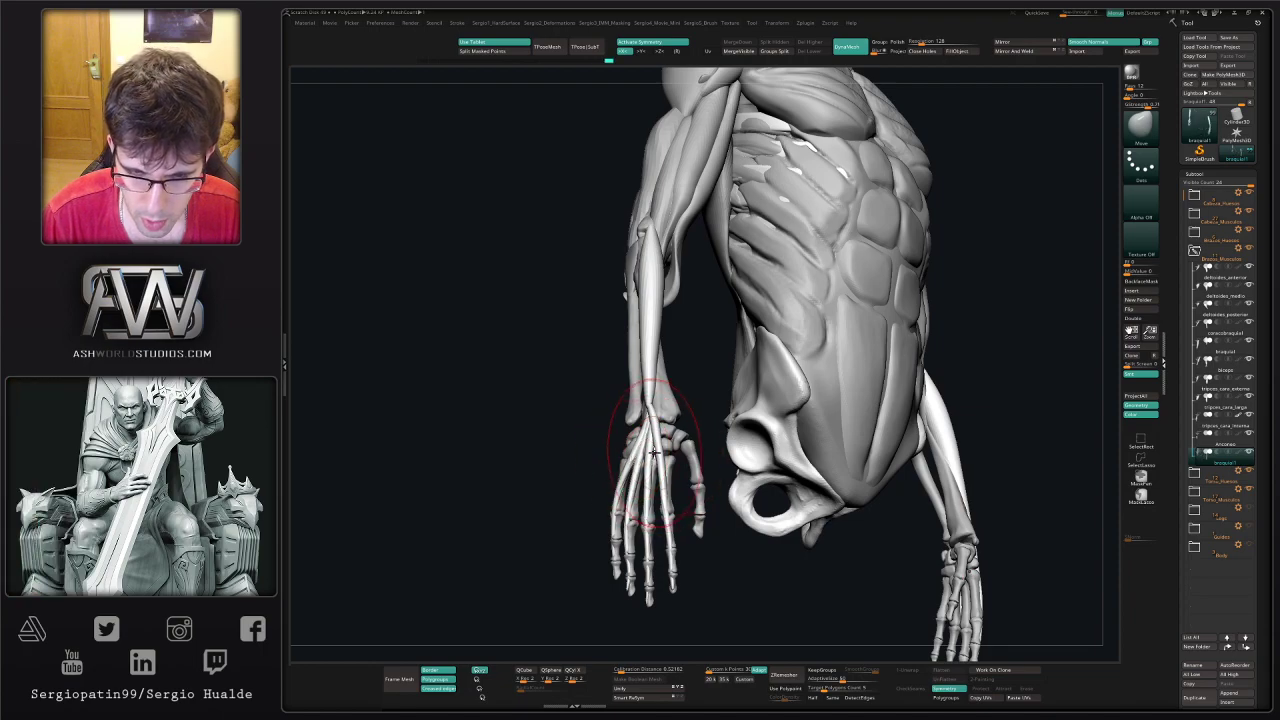
# - Smooth and inflate the tendons where they converge at the wrist, and adjust them with the Move Topological brush
pyautogui.hotkey('ctrl', 'shift', 'i')
pyautogui.press('shift')
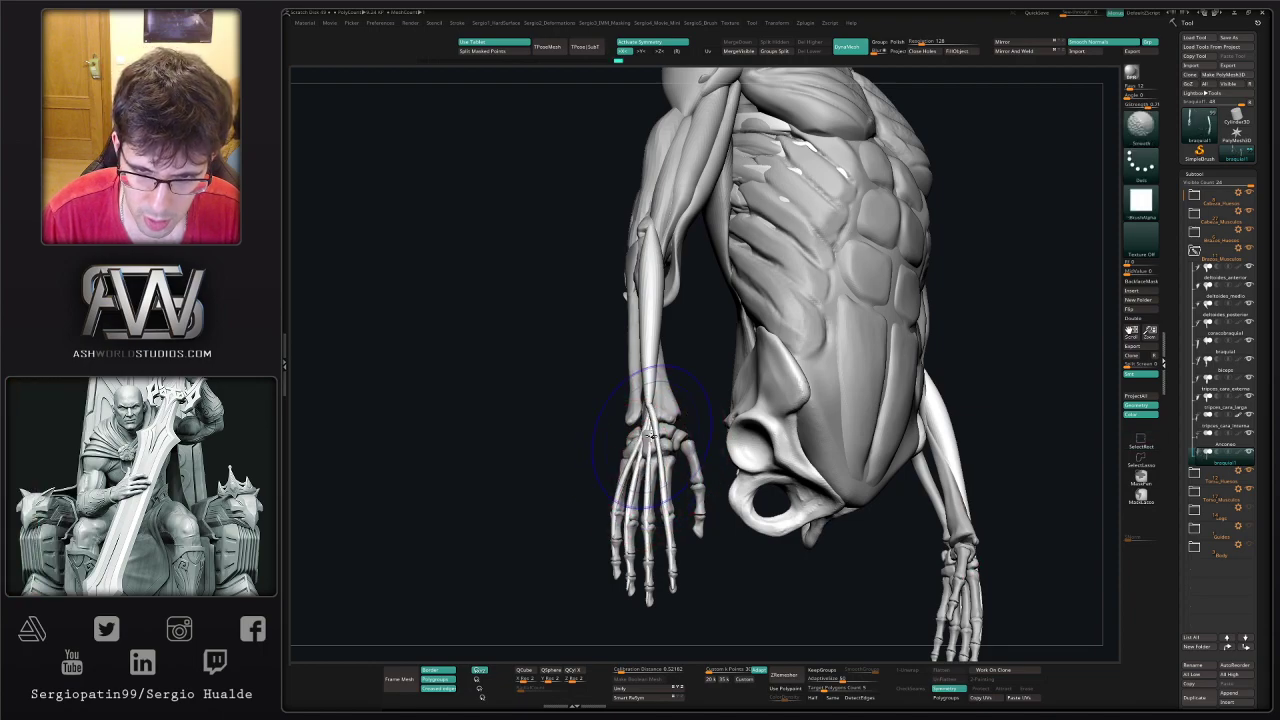
pyautogui.moveTo(450, 425); pyautogui.dragTo(675, 430)
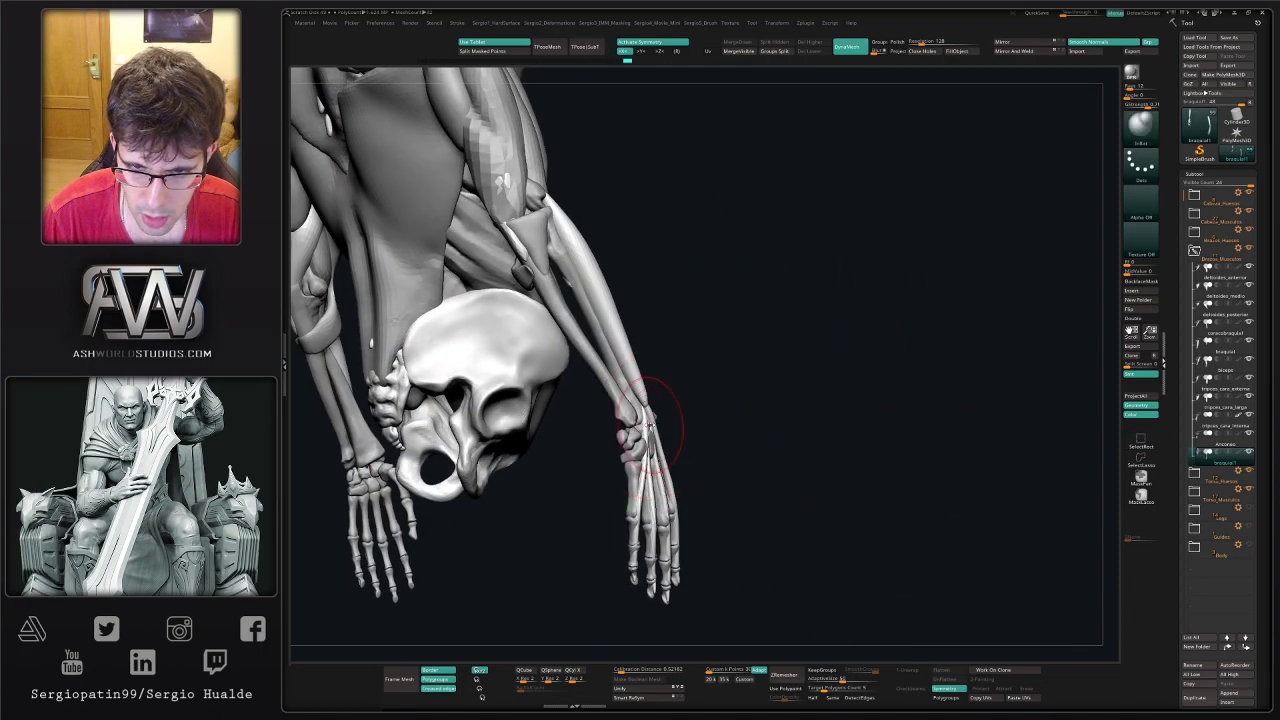
pyautogui.moveTo(712, 427)
pyautogui.mouseDown(button='right')
pyautogui.moveTo(580, 426)
pyautogui.moveTo(657, 423)
pyautogui.moveTo(623, 457)
pyautogui.moveTo(636, 430)
pyautogui.mouseUp(button='right')
pyautogui.press('b')
pyautogui.press('m')
pyautogui.press('t')
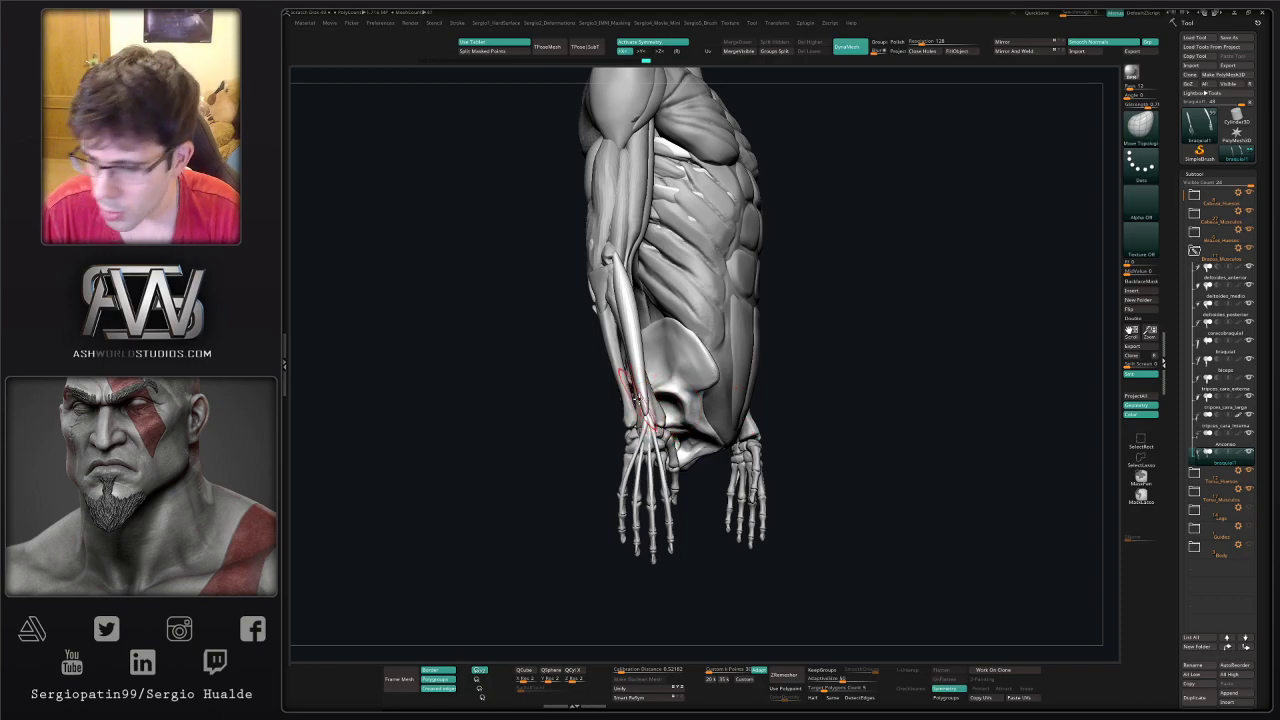
# - Display the polygroup wireframe, duplicate the extensor muscle subtool and reselect the original
pyautogui.hotkey('shift', 'f')
pyautogui.moveTo(642, 418)
pyautogui.keyDown('ctrl'); pyautogui.mouseDown(button='right')
pyautogui.moveTo(632, 478)
pyautogui.moveTo(656, 475)
pyautogui.moveTo(663, 423)
pyautogui.mouseUp(button='right'); pyautogui.keyUp('ctrl')
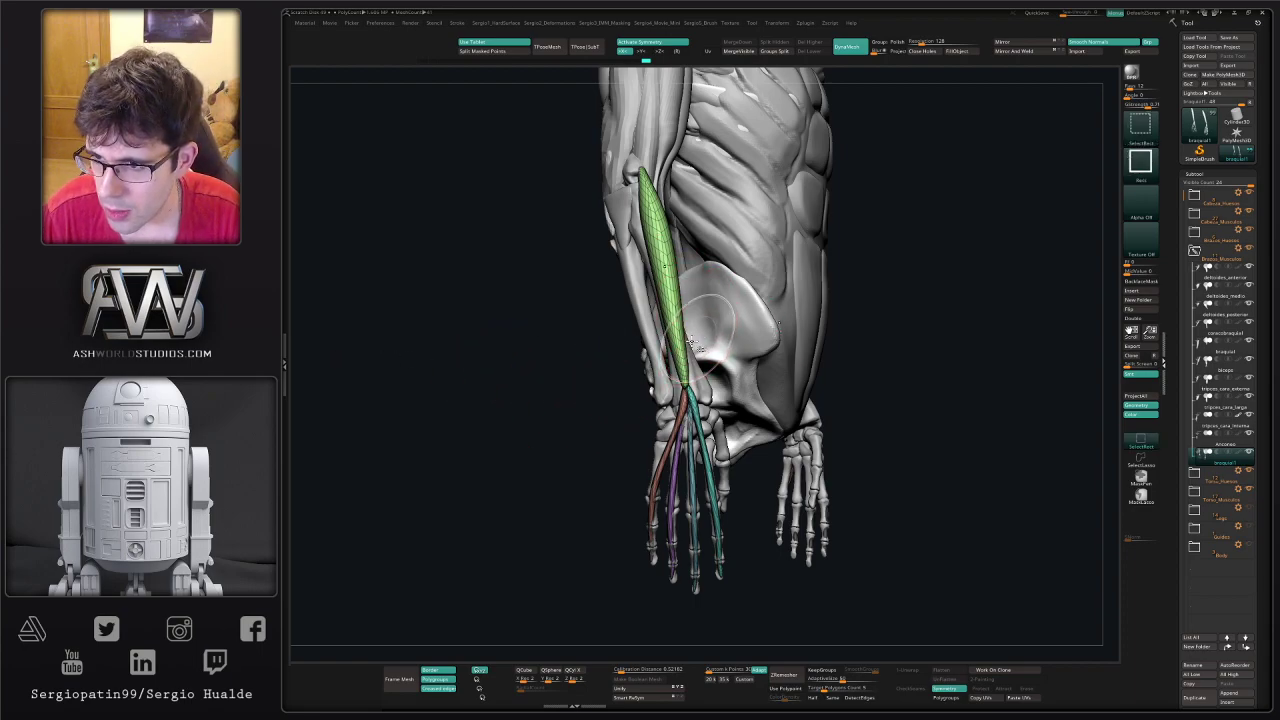
pyautogui.hotkey('ctrl', 'shift', 'd')
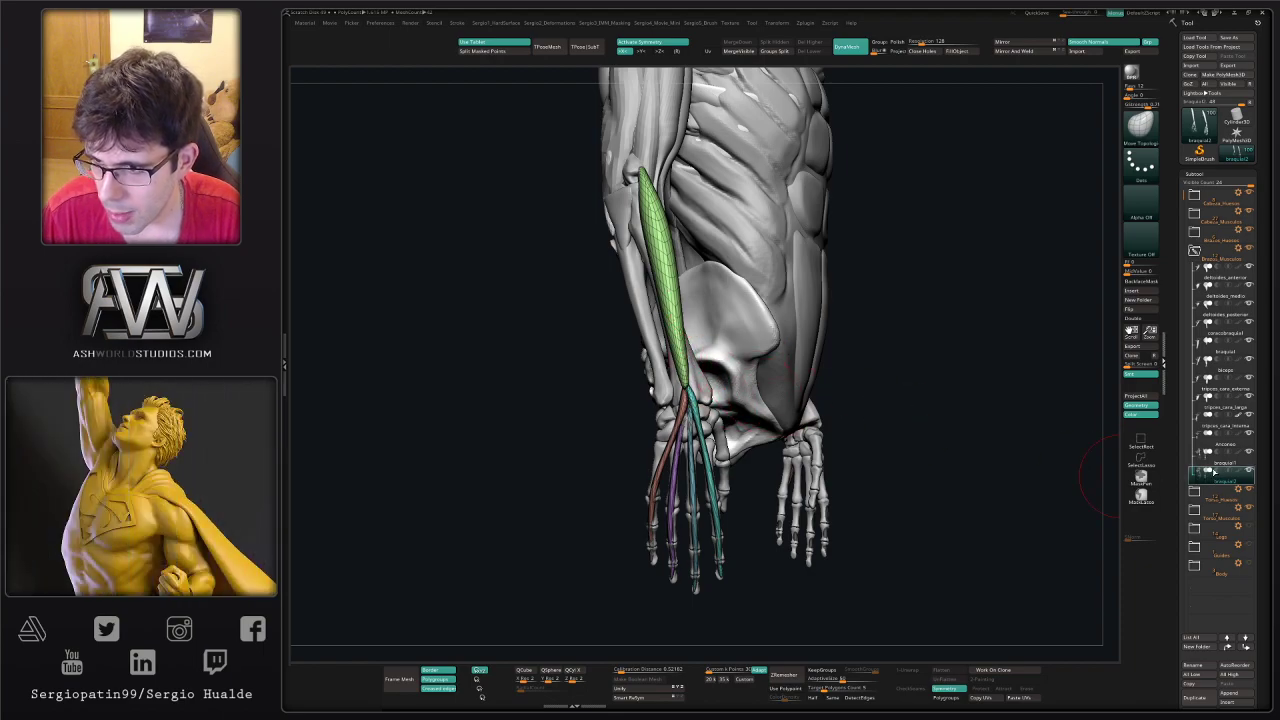
pyautogui.click(1215, 455)
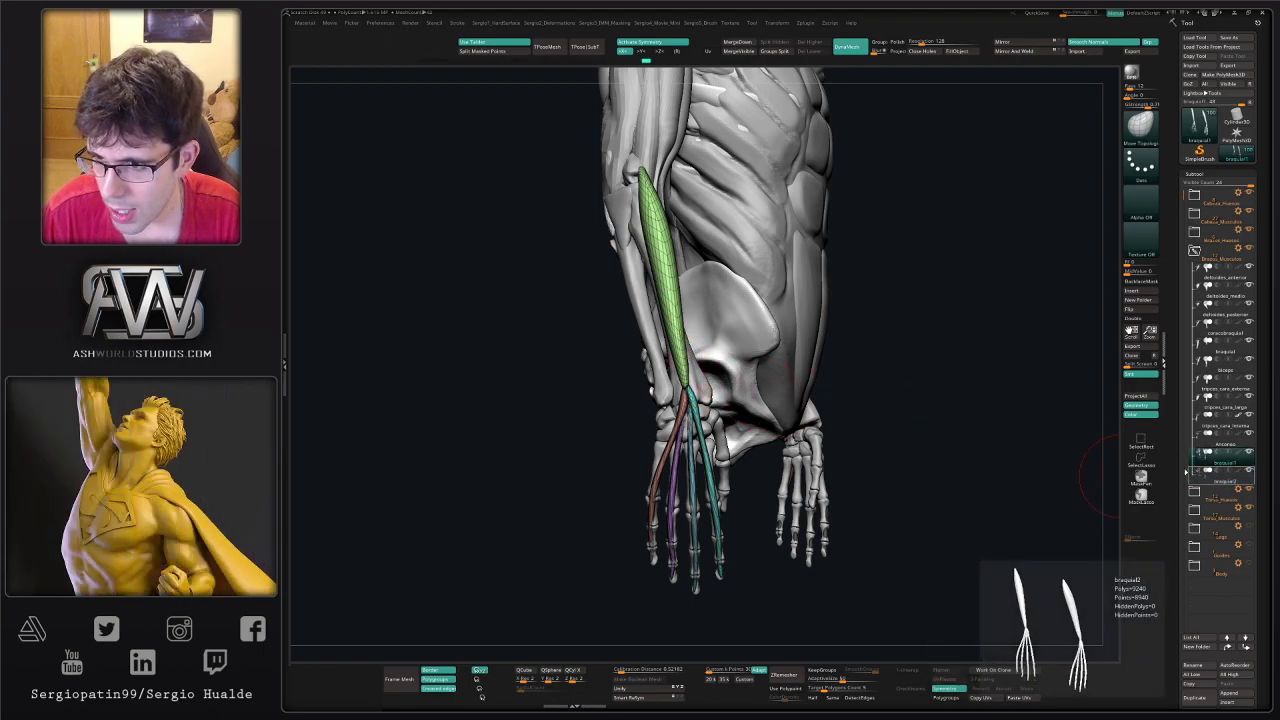
# - Isolate the muscle belly polygroup in the original subtool, delete the hidden tendons and bring the other subtools back into view
pyautogui.hotkey('alt', 's')
pyautogui.keyDown('ctrl'); pyautogui.keyDown('shift'); pyautogui.click(666, 268); pyautogui.keyUp('shift'); pyautogui.keyUp('ctrl')
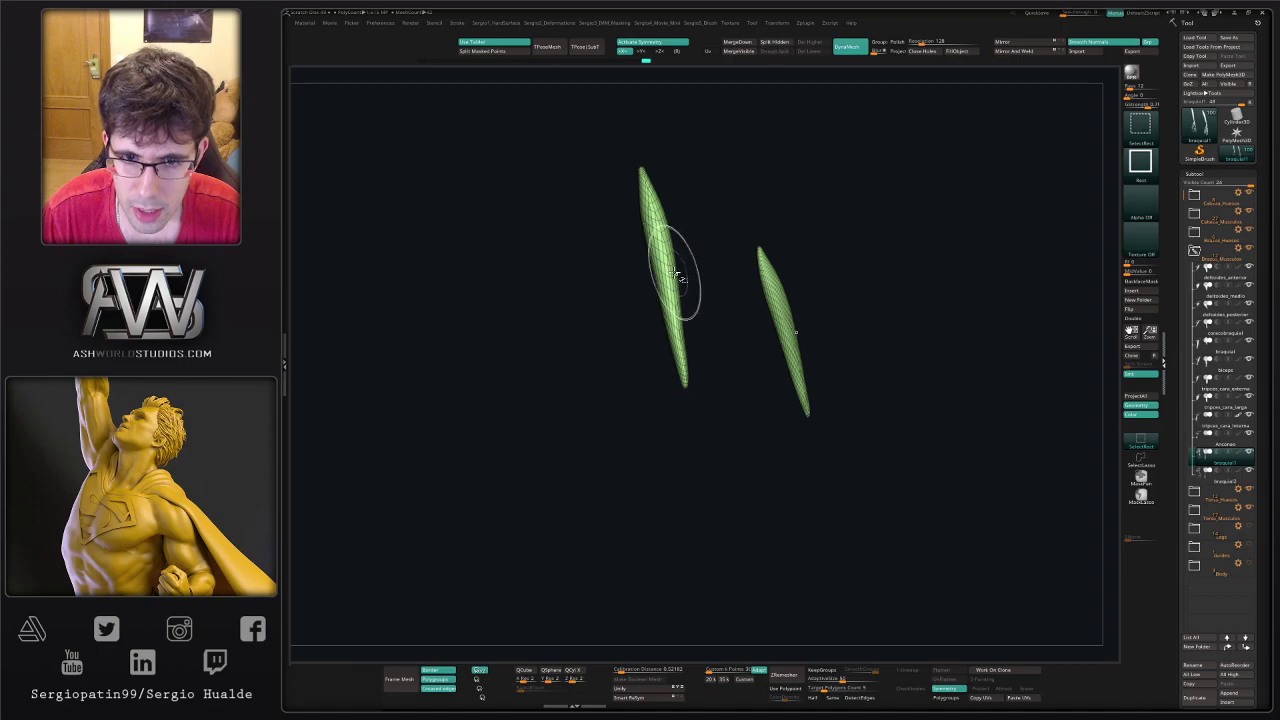
pyautogui.press('Delete')
pyautogui.keyDown('ctrl'); pyautogui.moveTo(669, 285); pyautogui.dragTo(677, 405, button='right'); pyautogui.keyUp('ctrl')
pyautogui.moveTo(677, 405); pyautogui.dragTo(694, 414, button='right')
pyautogui.hotkey('alt', 's')
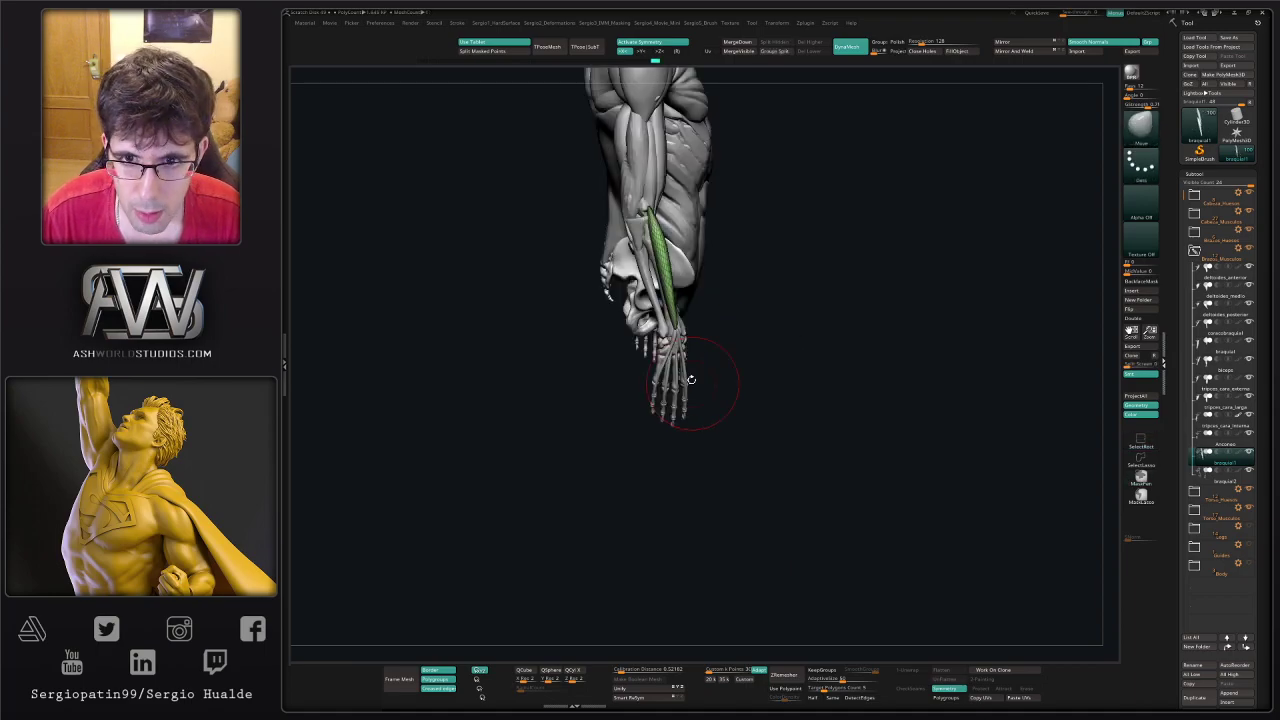
# - Reshape the muscle belly with a large Move brush into a thin strip running from the outer elbow to the little finger
pyautogui.press('s')
pyautogui.moveTo(690, 372); pyautogui.dragTo(697, 371)
pyautogui.moveTo(688, 374)
pyautogui.mouseDown(button='right')
pyautogui.moveTo(656, 361)
pyautogui.moveTo(690, 368)
pyautogui.mouseUp(button='right')
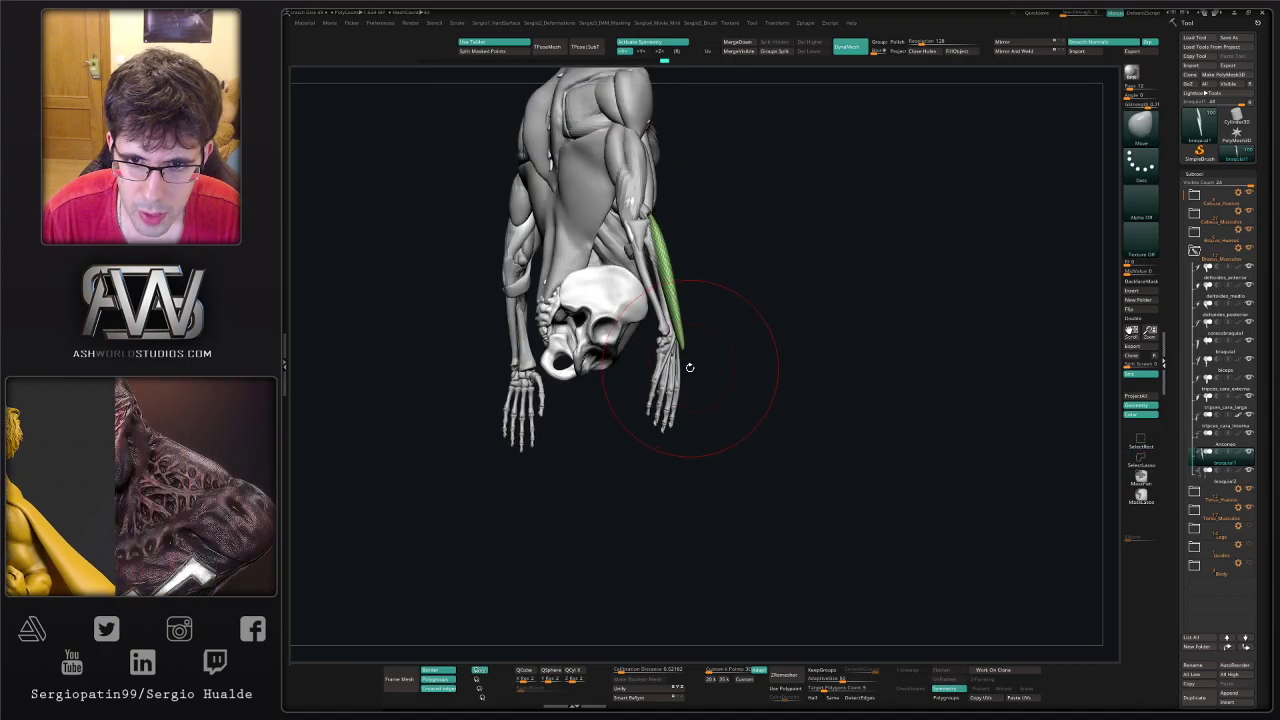
pyautogui.moveTo(688, 362); pyautogui.dragTo(640, 438)
pyautogui.press('s')
pyautogui.moveTo(658, 405)
pyautogui.mouseDown(button='right')
pyautogui.moveTo(704, 413)
pyautogui.moveTo(674, 400)
pyautogui.moveTo(645, 418)
pyautogui.moveTo(639, 315)
pyautogui.moveTo(669, 370)
pyautogui.mouseUp(button='right')
pyautogui.moveTo(620, 277); pyautogui.dragTo(636, 344)
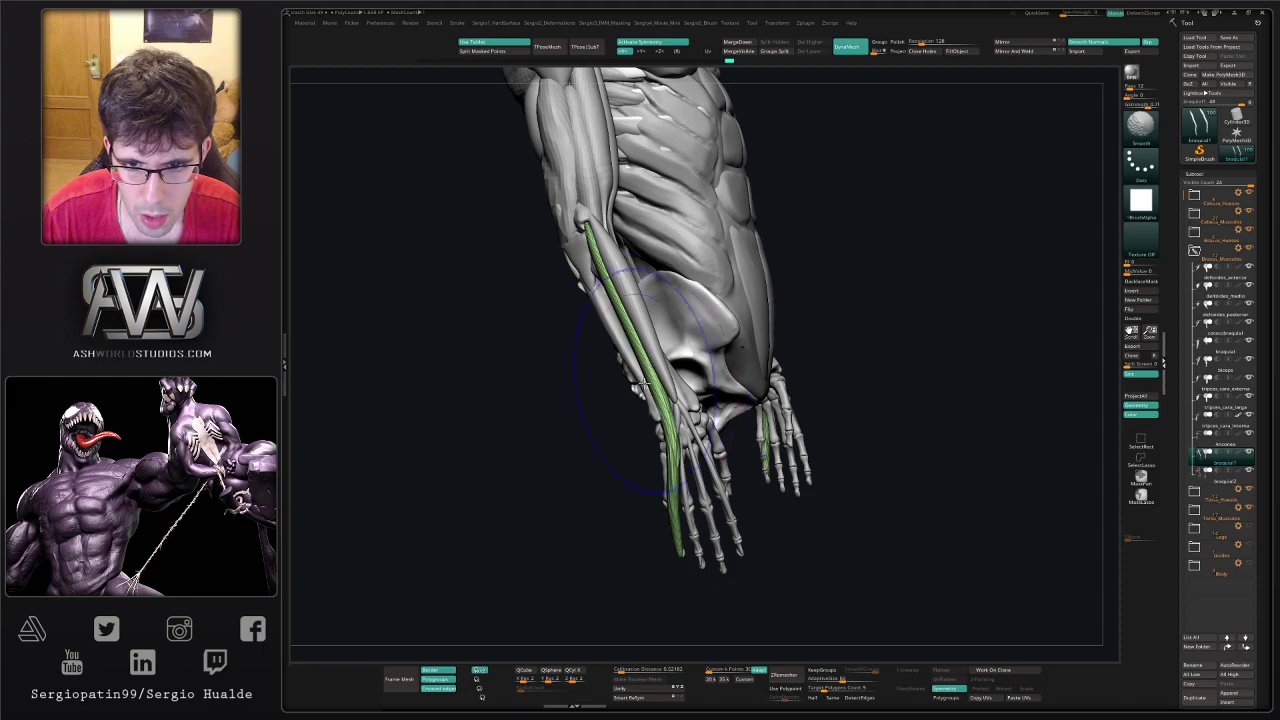
# - Refine the thin muscle's fit along the forearm, wrist and little finger using masking, smoothing and Move strokes
pyautogui.moveTo(600, 425)
pyautogui.keyDown('ctrl'); pyautogui.mouseDown()
pyautogui.moveTo(612, 450)
pyautogui.moveTo(680, 478)
pyautogui.mouseUp(); pyautogui.keyUp('ctrl')
pyautogui.moveTo(641, 371)
pyautogui.mouseDown(button='right')
pyautogui.moveTo(614, 334)
pyautogui.moveTo(663, 343)
pyautogui.moveTo(645, 358)
pyautogui.moveTo(565, 335)
pyautogui.mouseUp(button='right')
pyautogui.moveTo(600, 264)
pyautogui.mouseDown(button='right')
pyautogui.moveTo(672, 352)
pyautogui.moveTo(686, 434)
pyautogui.mouseUp(button='right')
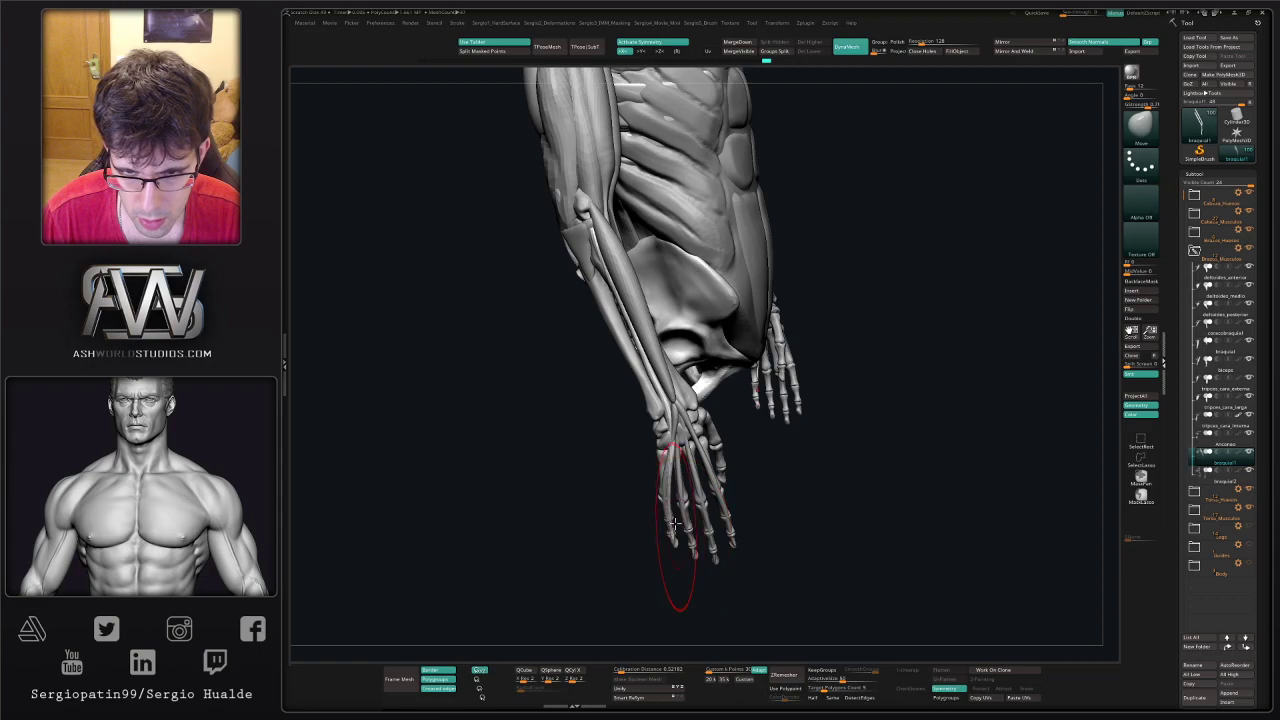
pyautogui.moveTo(677, 524)
pyautogui.mouseDown(button='right')
pyautogui.moveTo(680, 472)
pyautogui.moveTo(660, 500)
pyautogui.moveTo(668, 493)
pyautogui.mouseUp(button='right')
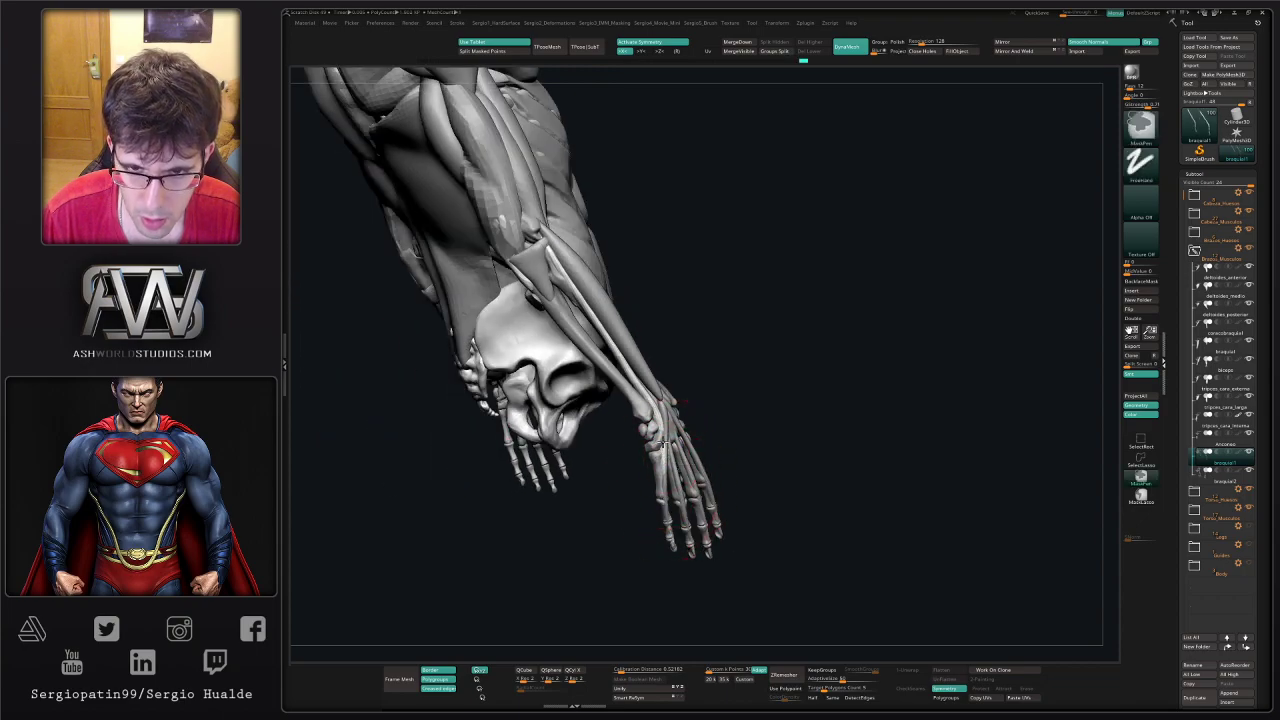
pyautogui.moveTo(661, 457)
pyautogui.mouseDown(button='right')
pyautogui.moveTo(677, 414)
pyautogui.moveTo(673, 473)
pyautogui.mouseUp(button='right')
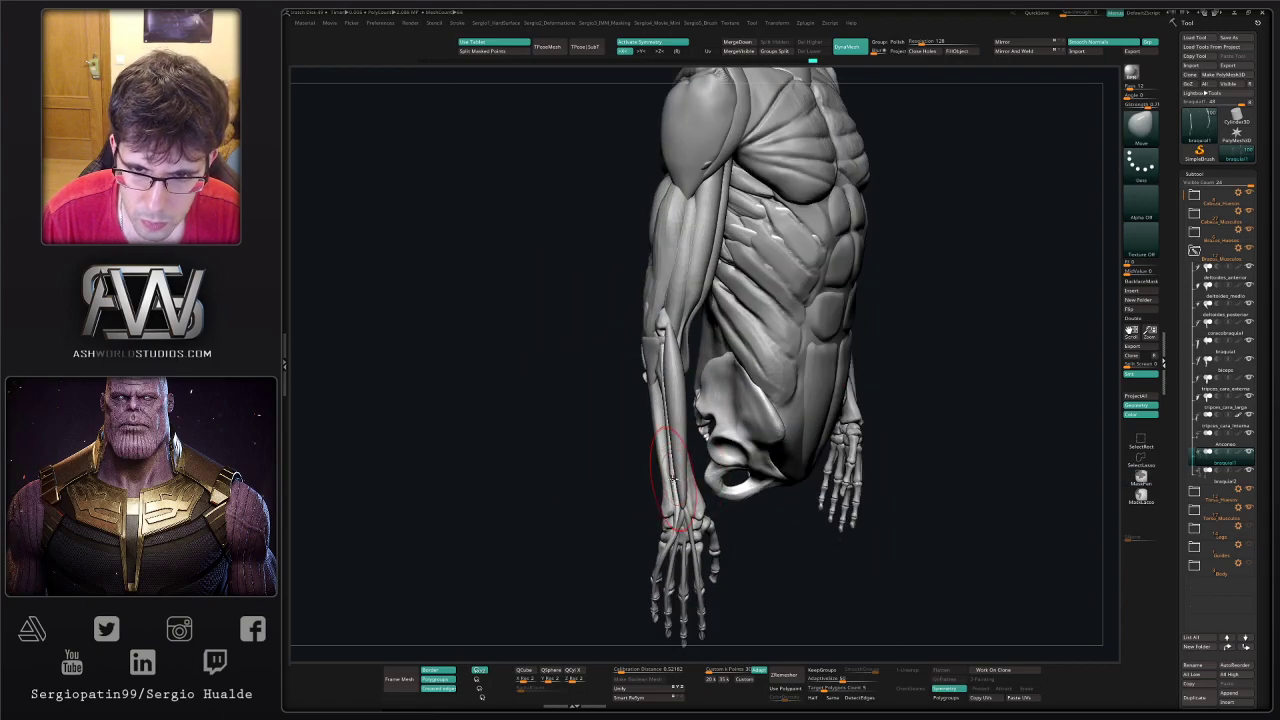
pyautogui.moveTo(667, 423); pyautogui.dragTo(666, 433)
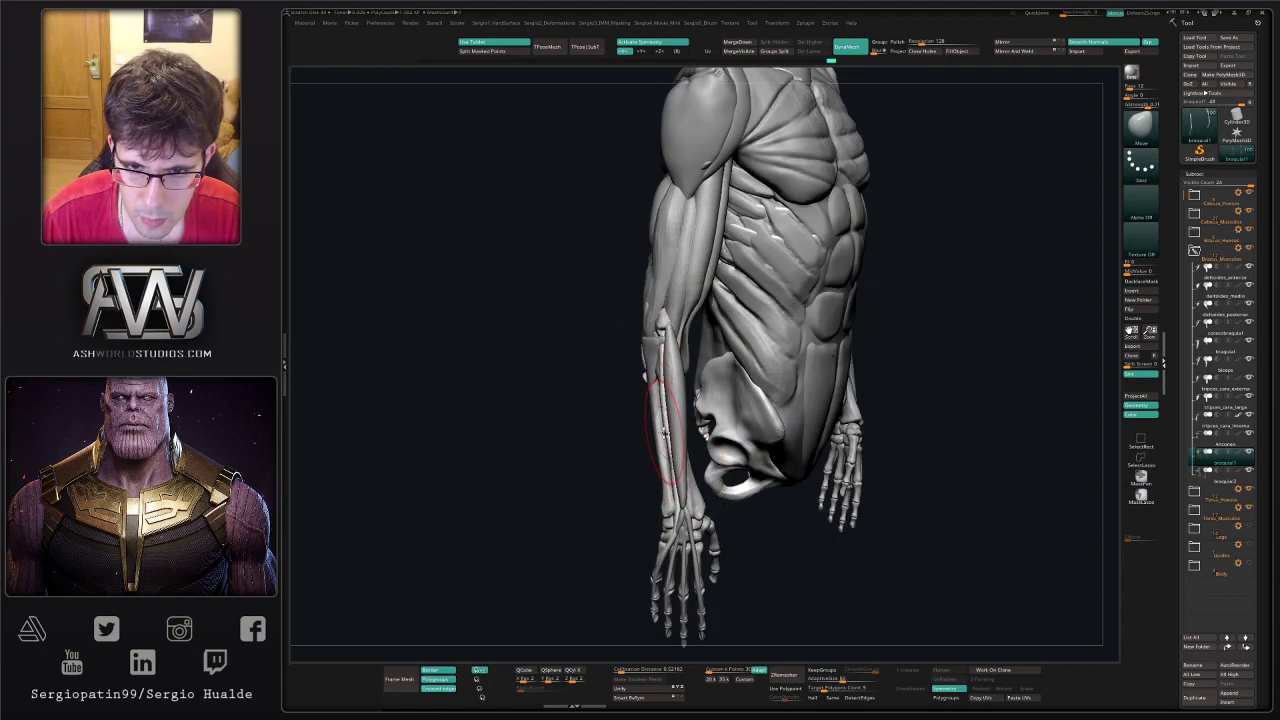
pyautogui.moveTo(670, 424)
pyautogui.mouseDown(button='right')
pyautogui.moveTo(655, 388)
pyautogui.moveTo(749, 429)
pyautogui.moveTo(808, 477)
pyautogui.moveTo(710, 430)
pyautogui.mouseUp(button='right')
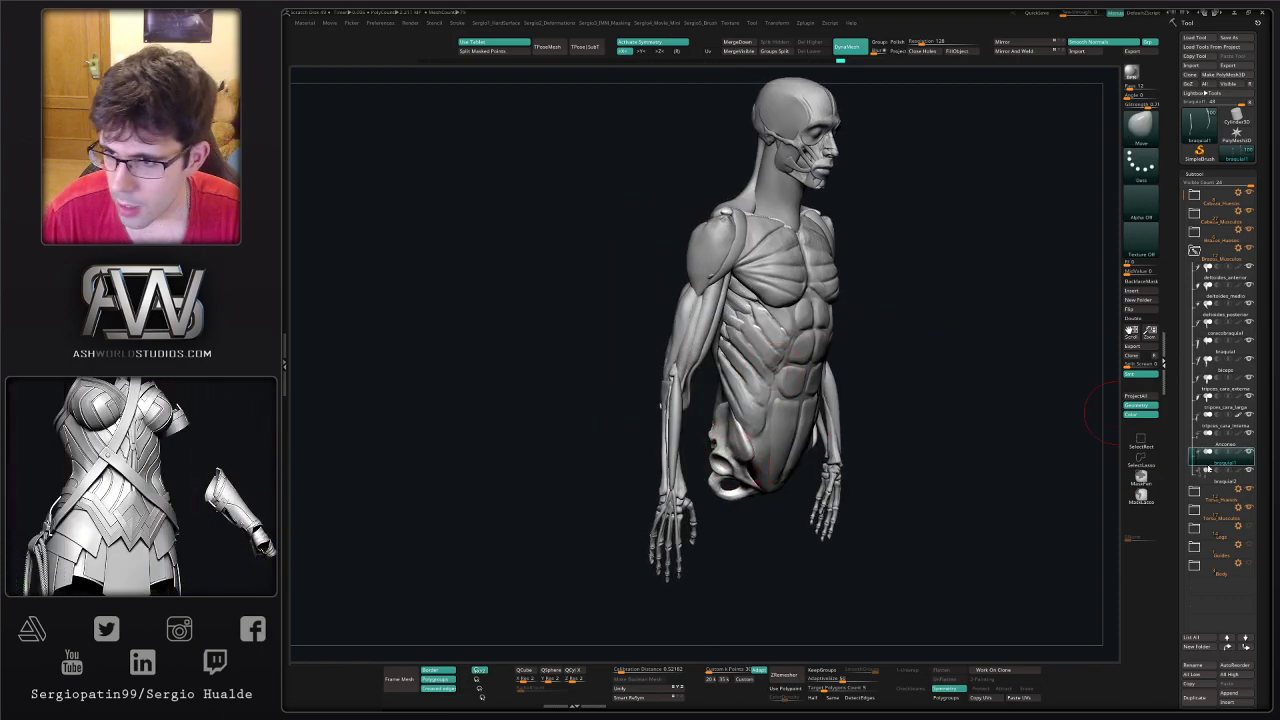
# - Rename the thin muscle's subtool as Extensor_Digiti_Minimi
pyautogui.doubleClick(1244, 464)
pyautogui.write('Extenda')
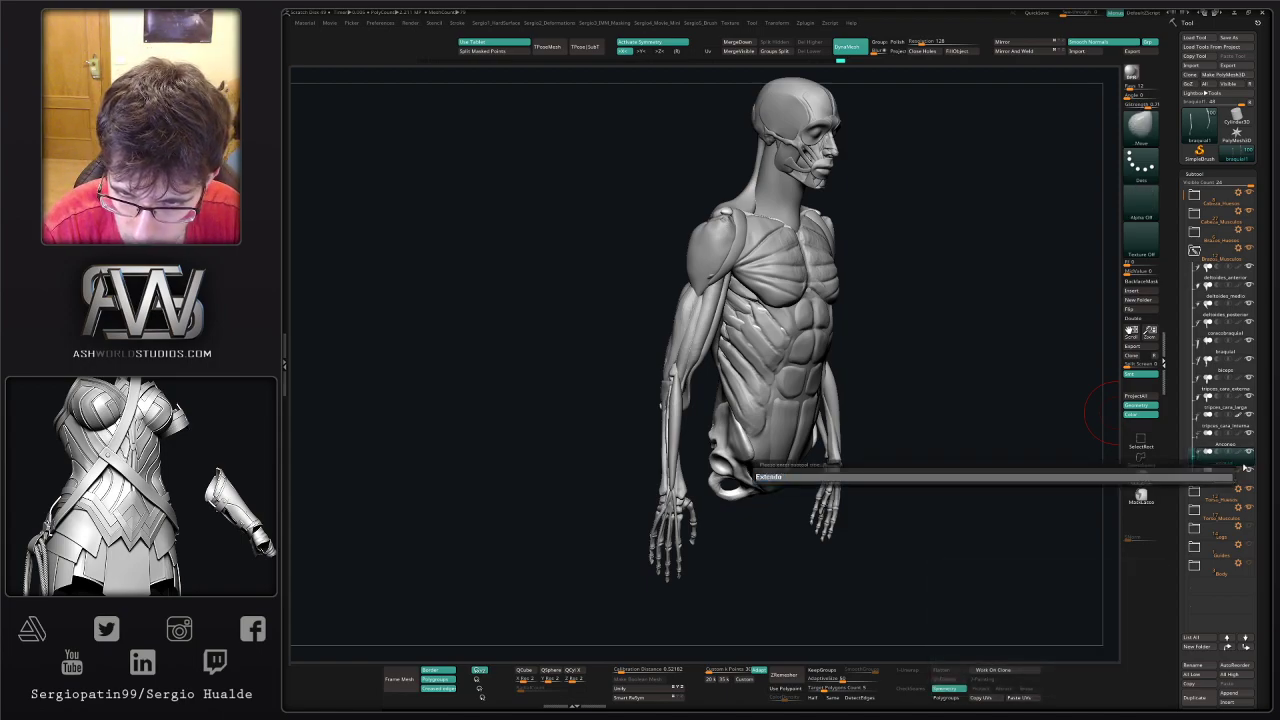
pyautogui.write('or_')
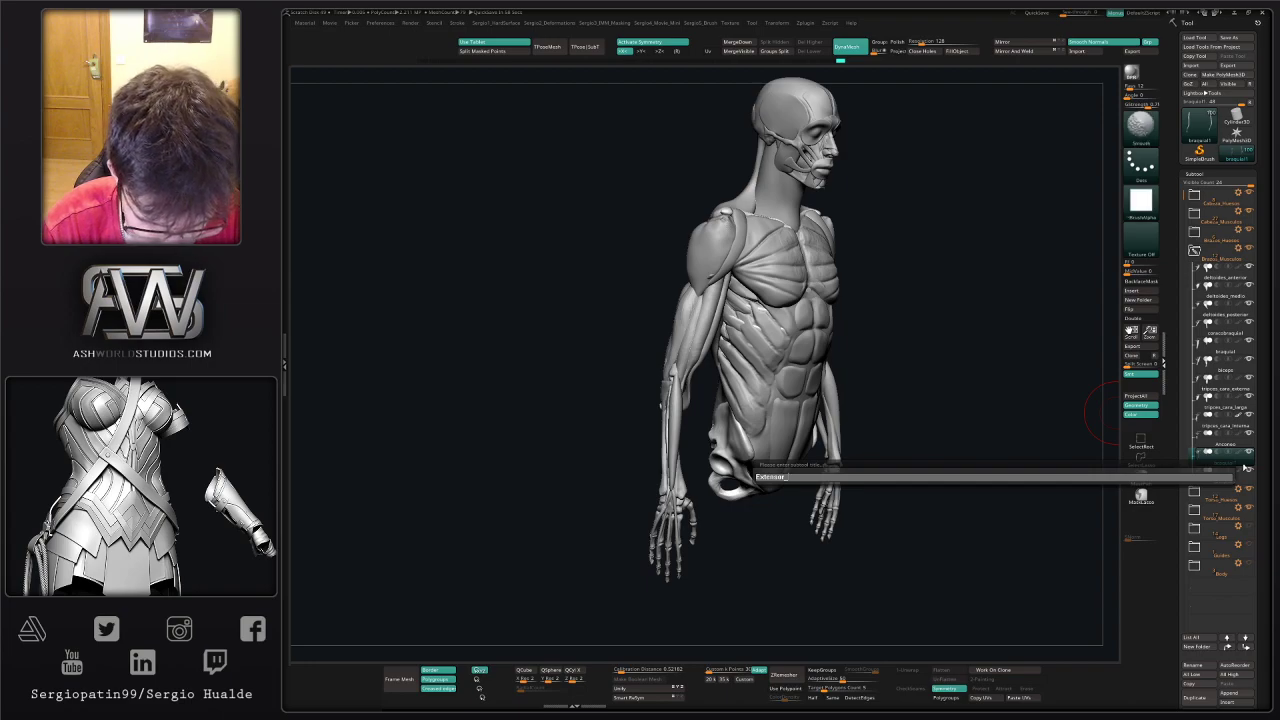
pyautogui.write('DEgit')
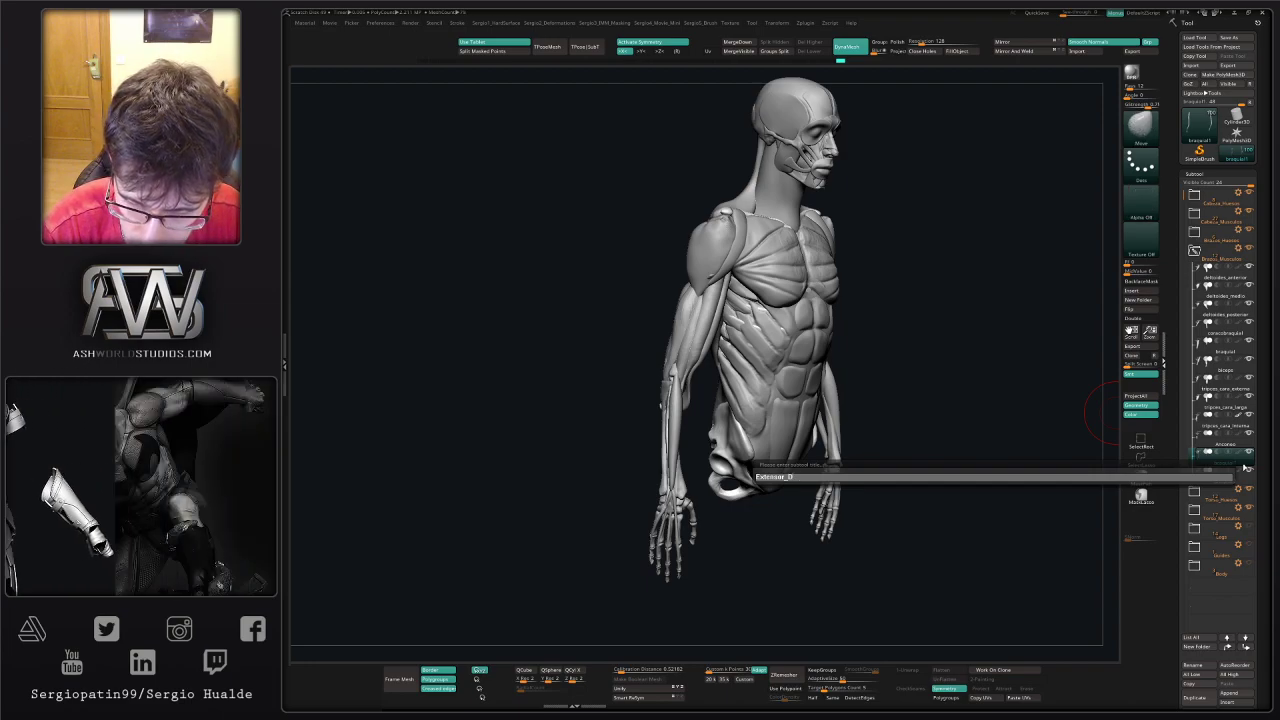
pyautogui.press('shift')
pyautogui.write('i_M')
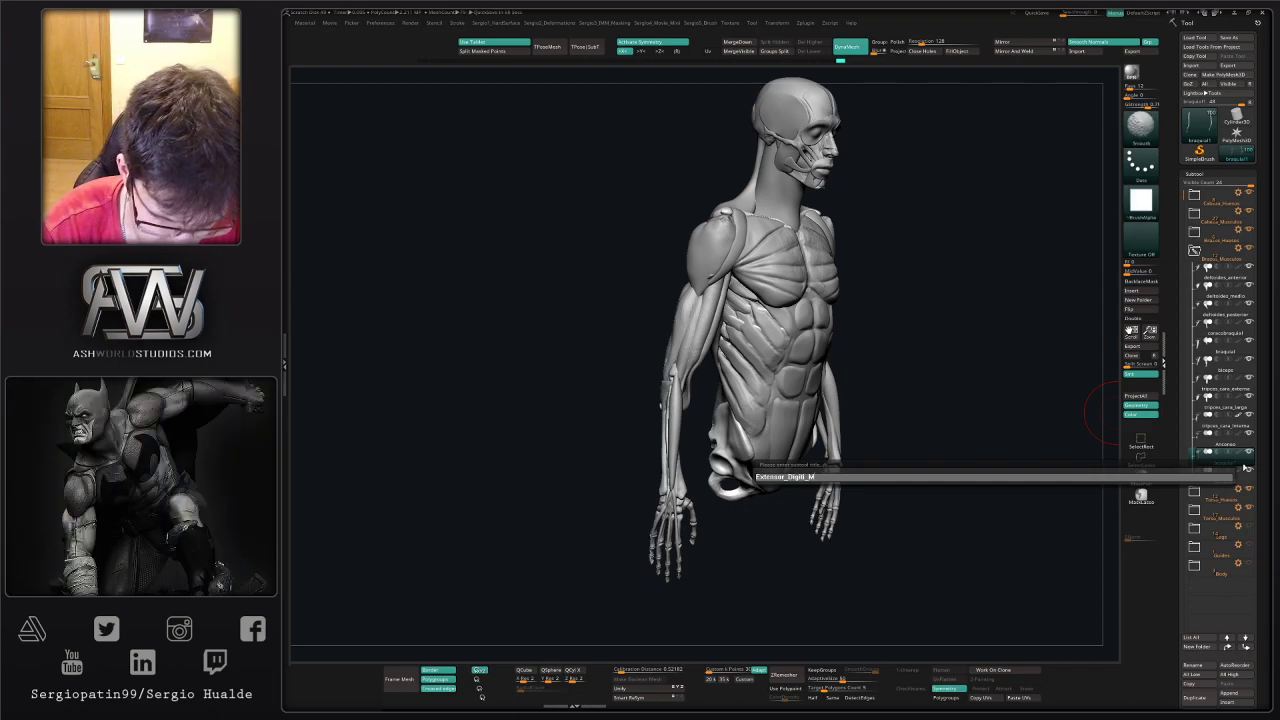
pyautogui.write('inimi')
pyautogui.press('Return')
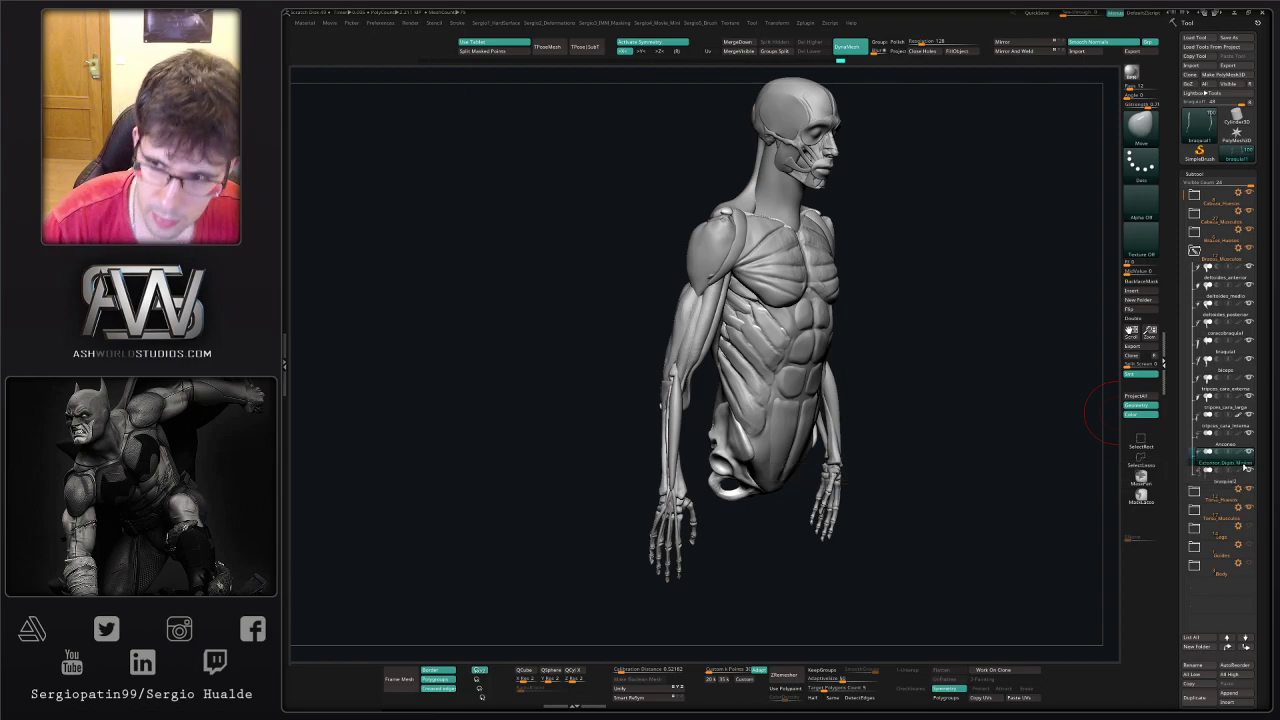
# - Rename the duplicated four-tendon muscle subtool as Extensor_Digitorum
pyautogui.press('Down')
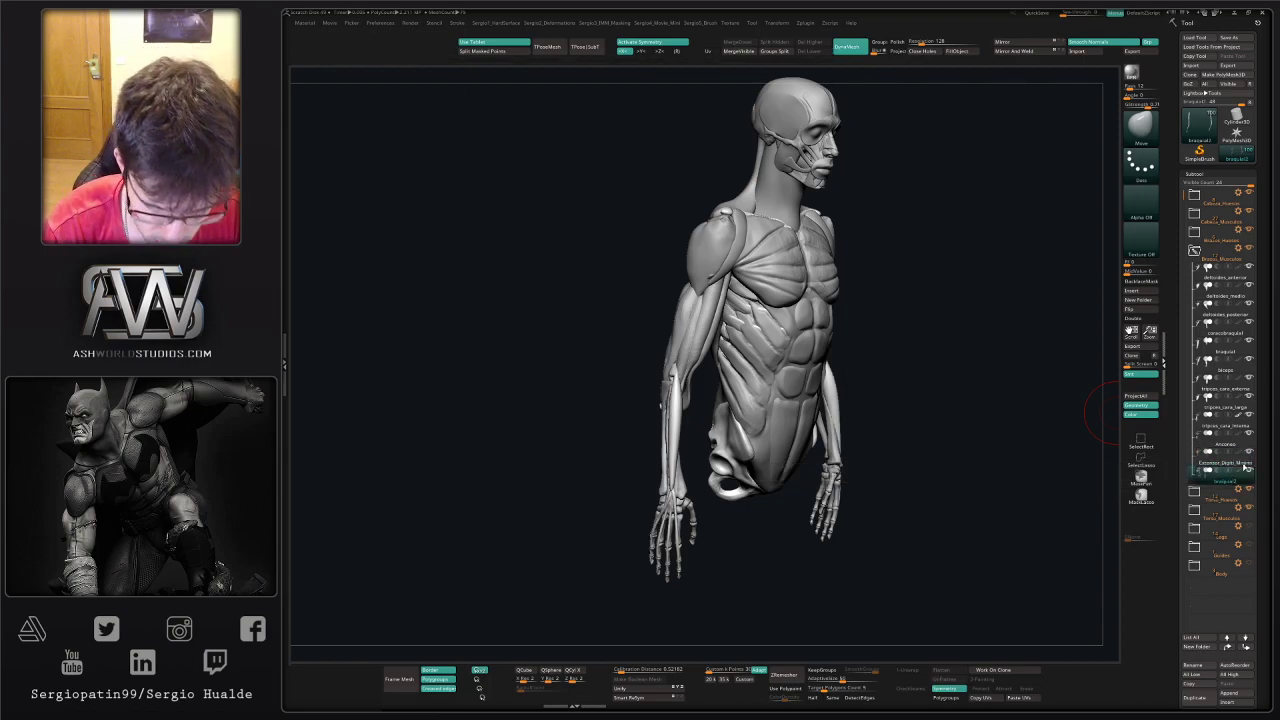
pyautogui.press('F2')
pyautogui.write('Exte')
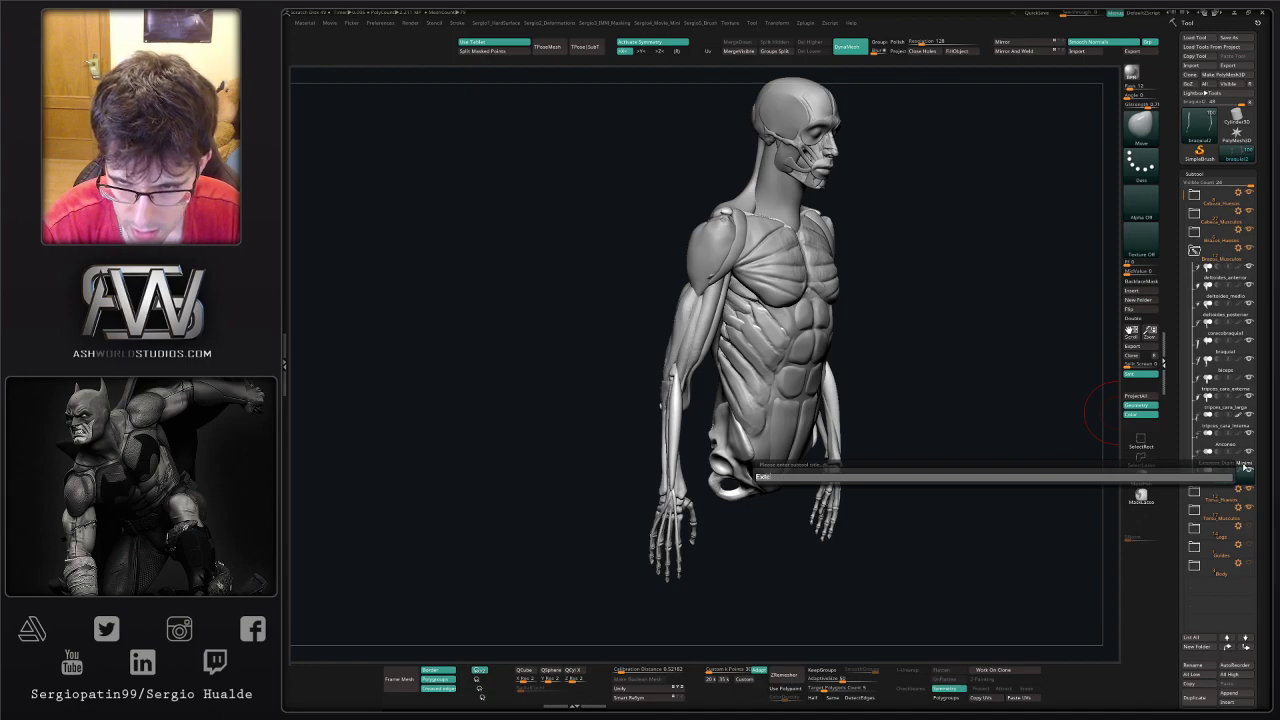
pyautogui.write('nsor_D')
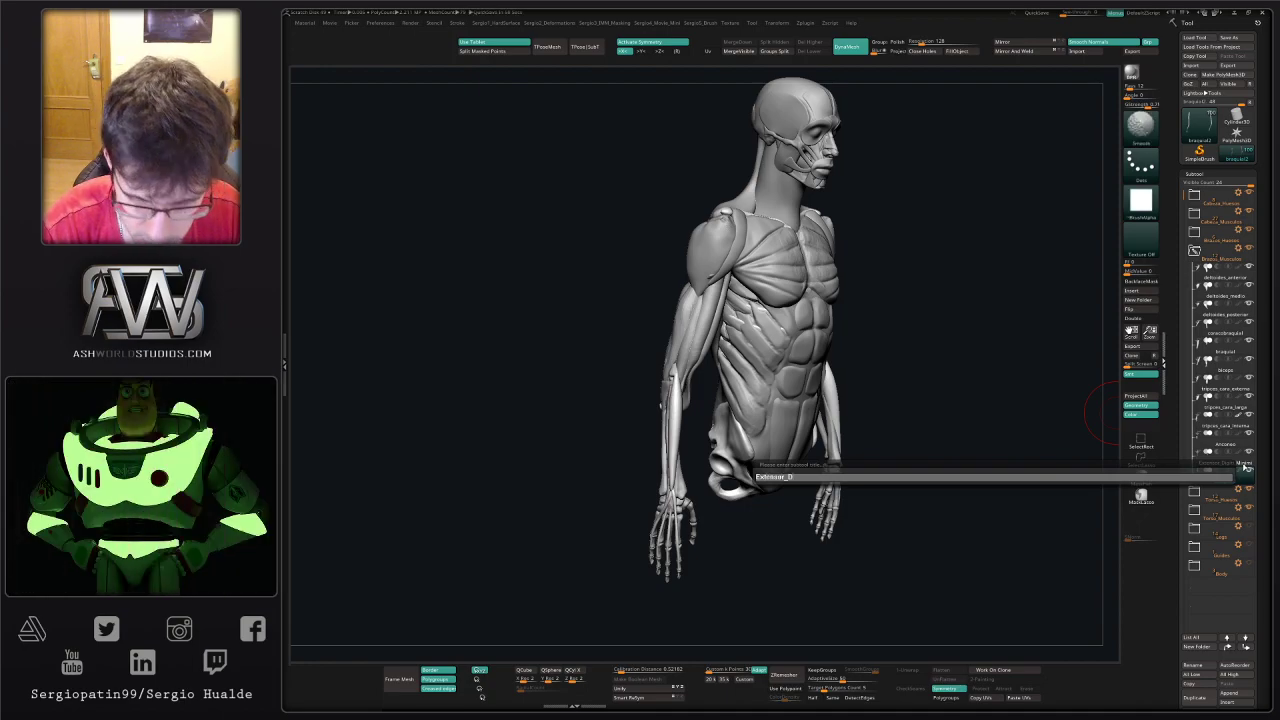
pyautogui.write('igit')
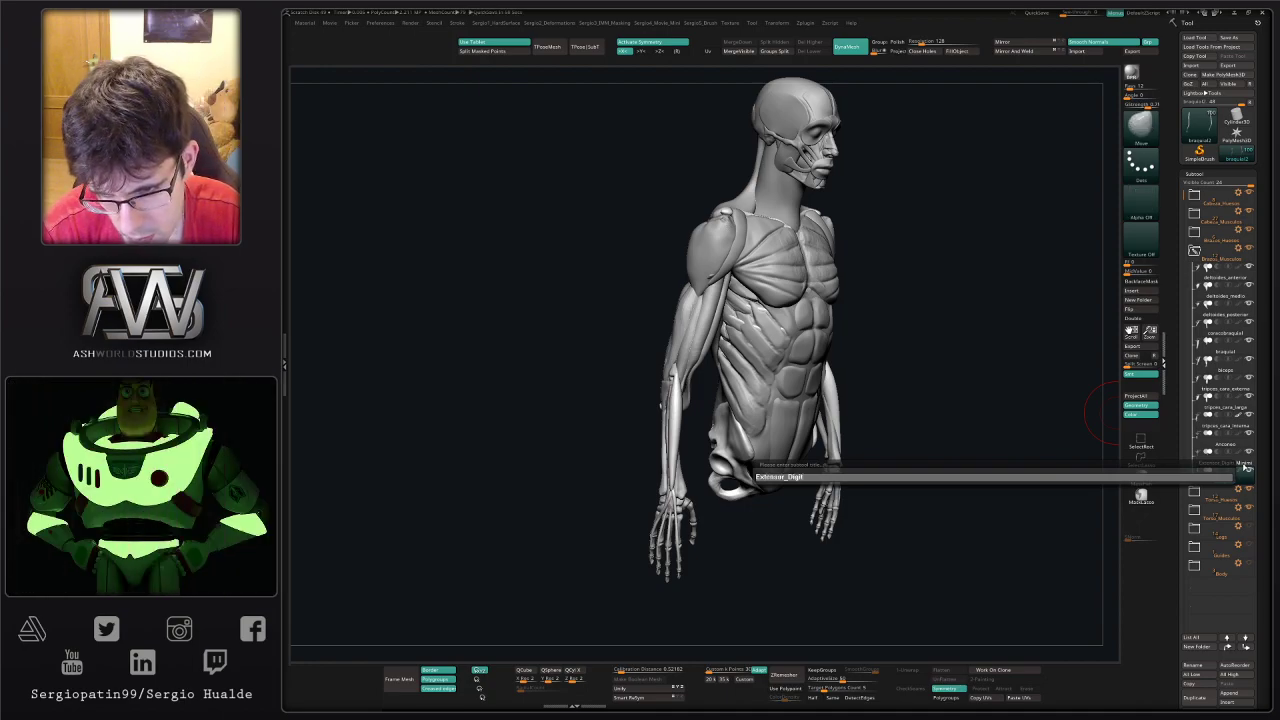
pyautogui.write('orum')
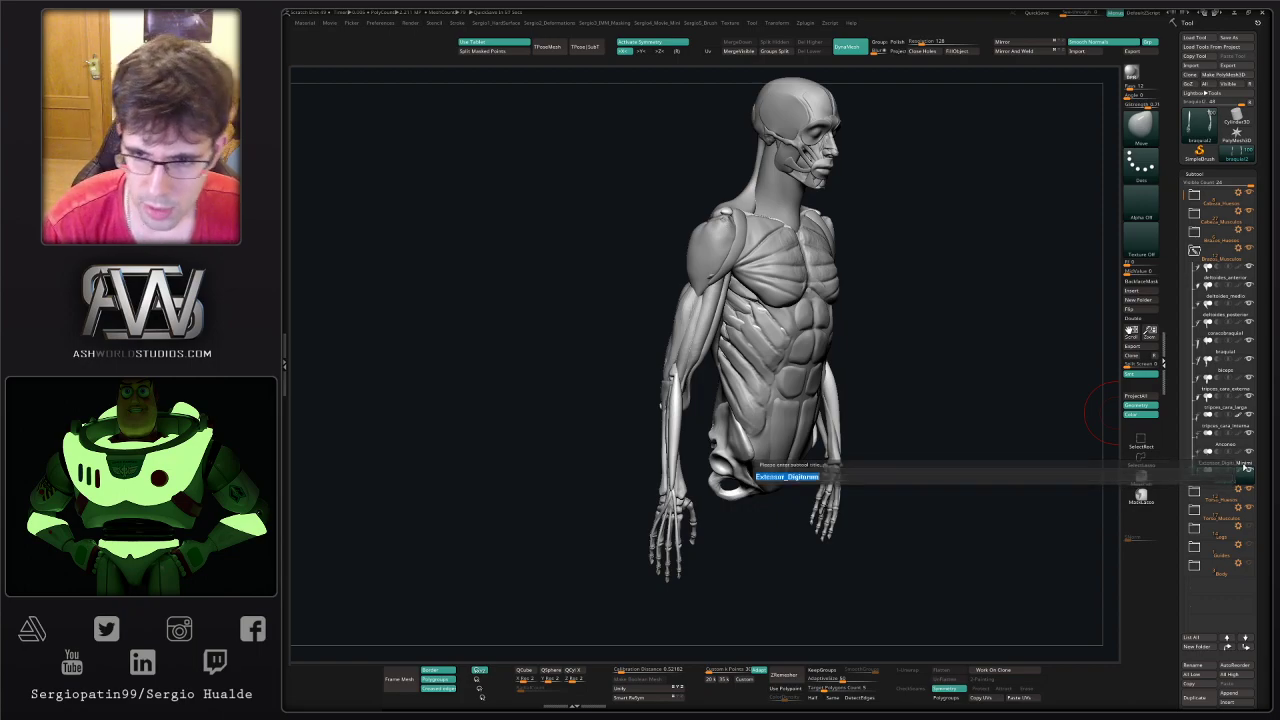
pyautogui.press('Return')
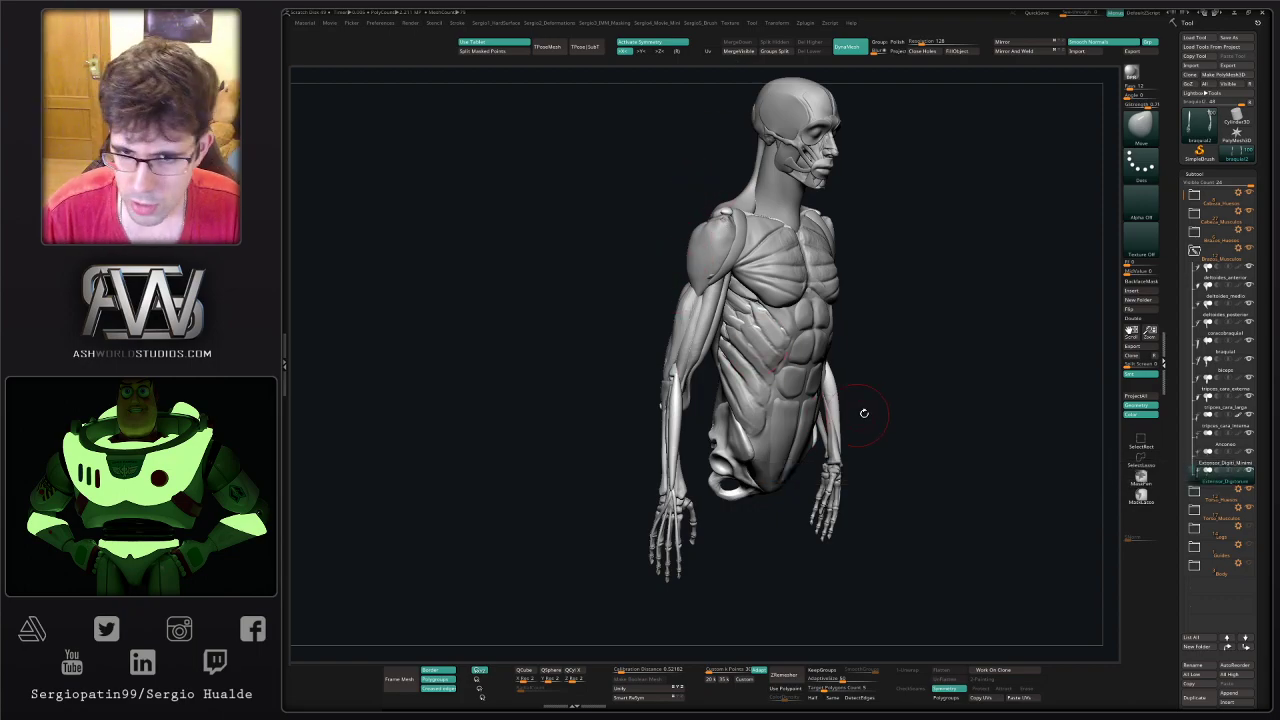
# - Check the forearm from the side and duplicate the Extensor_Digitorum subtool
pyautogui.moveTo(864, 413); pyautogui.dragTo(651, 371)
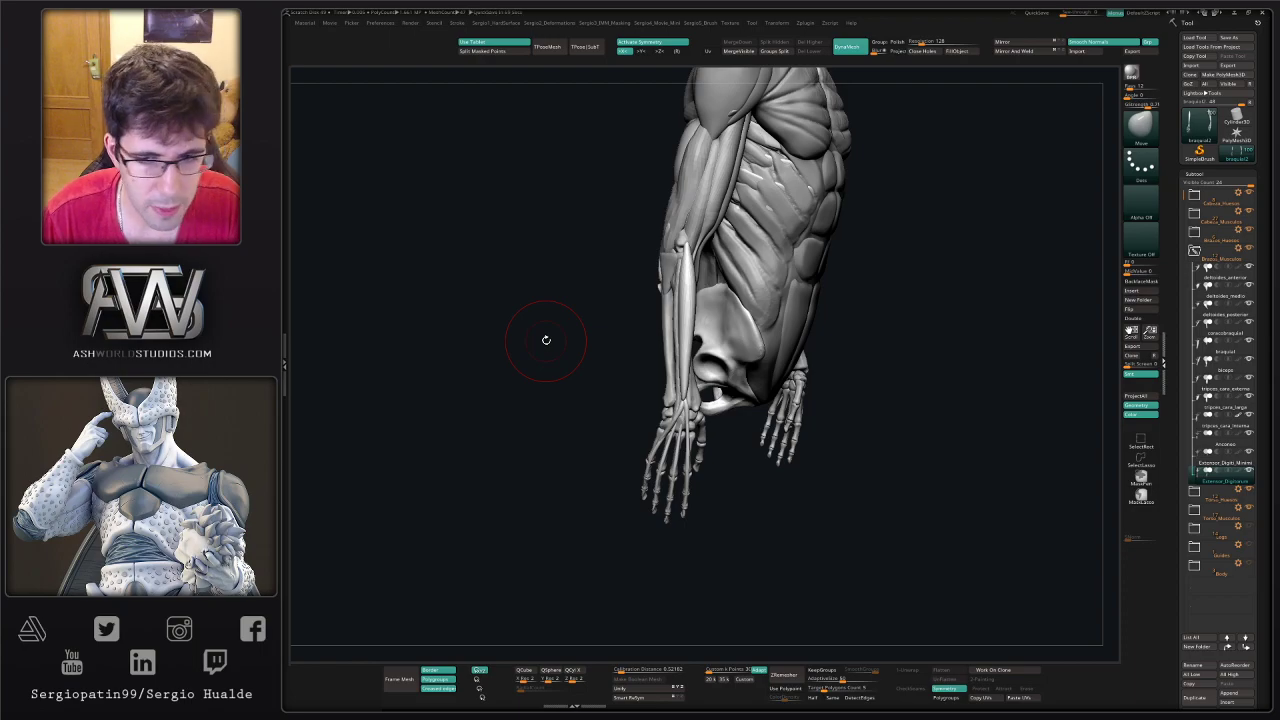
pyautogui.moveTo(740, 491); pyautogui.dragTo(819, 424)
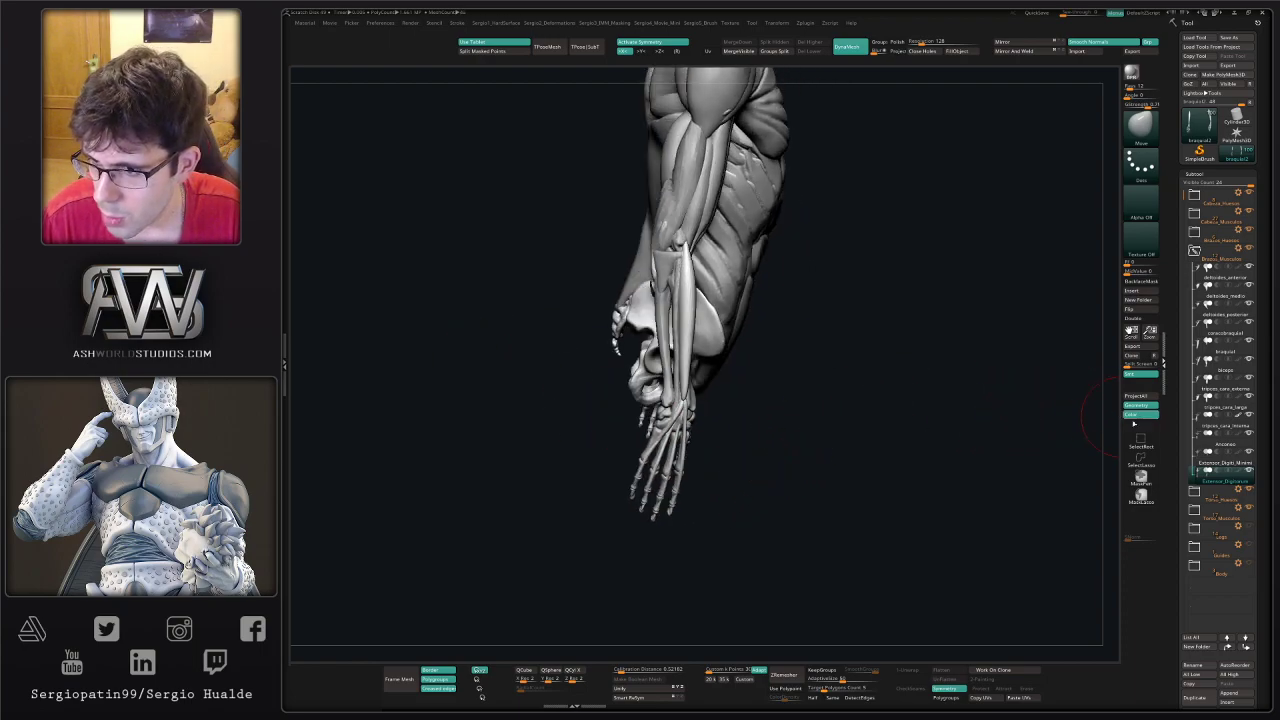
pyautogui.moveTo(1229, 466)
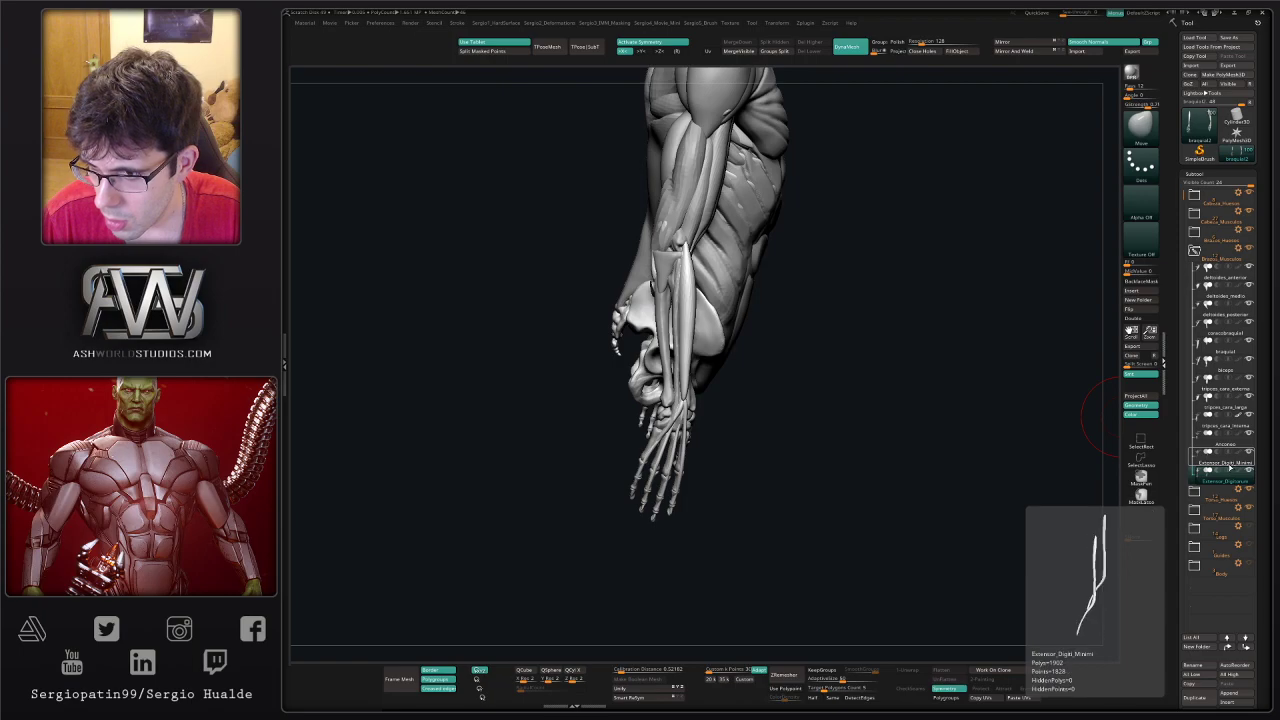
pyautogui.hotkey('ctrl', 'shift', 'd')
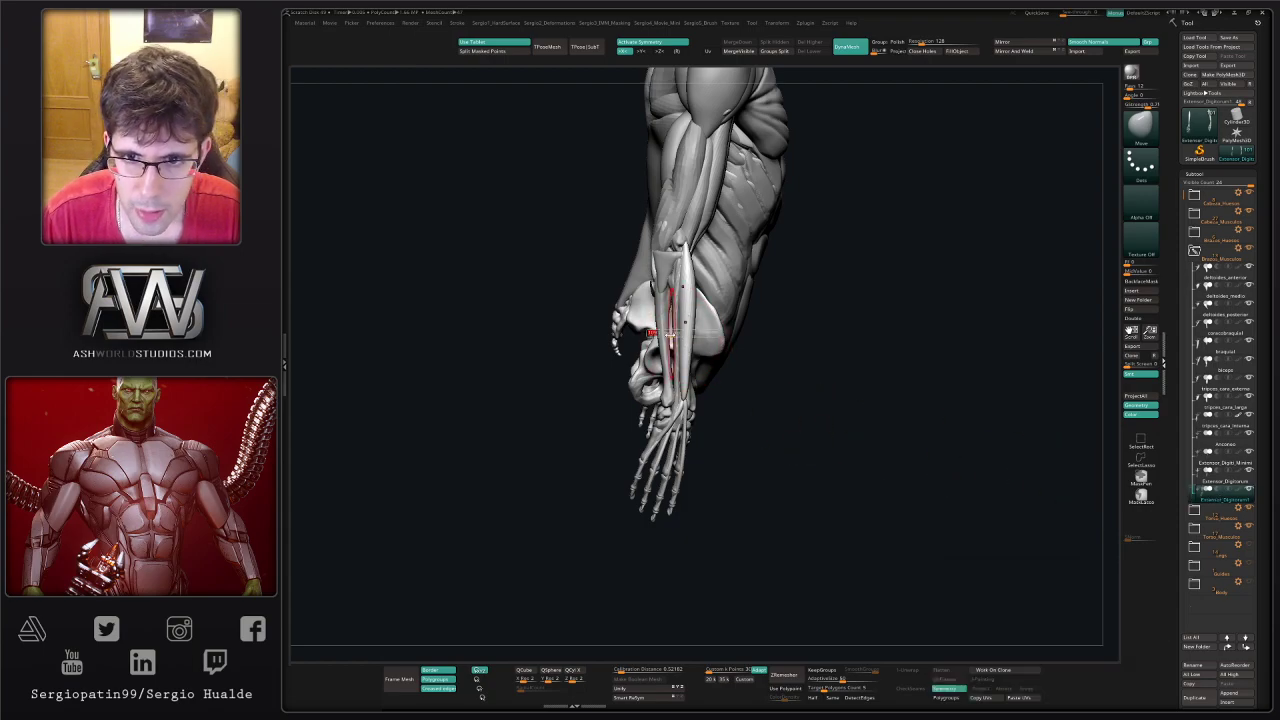
# - Shift the duplicated muscle across the forearm and remove its finger tendons from view, keeping only the long muscle belly
pyautogui.press('w')
pyautogui.keyDown('alt'); pyautogui.click(687, 243); pyautogui.keyUp('alt')
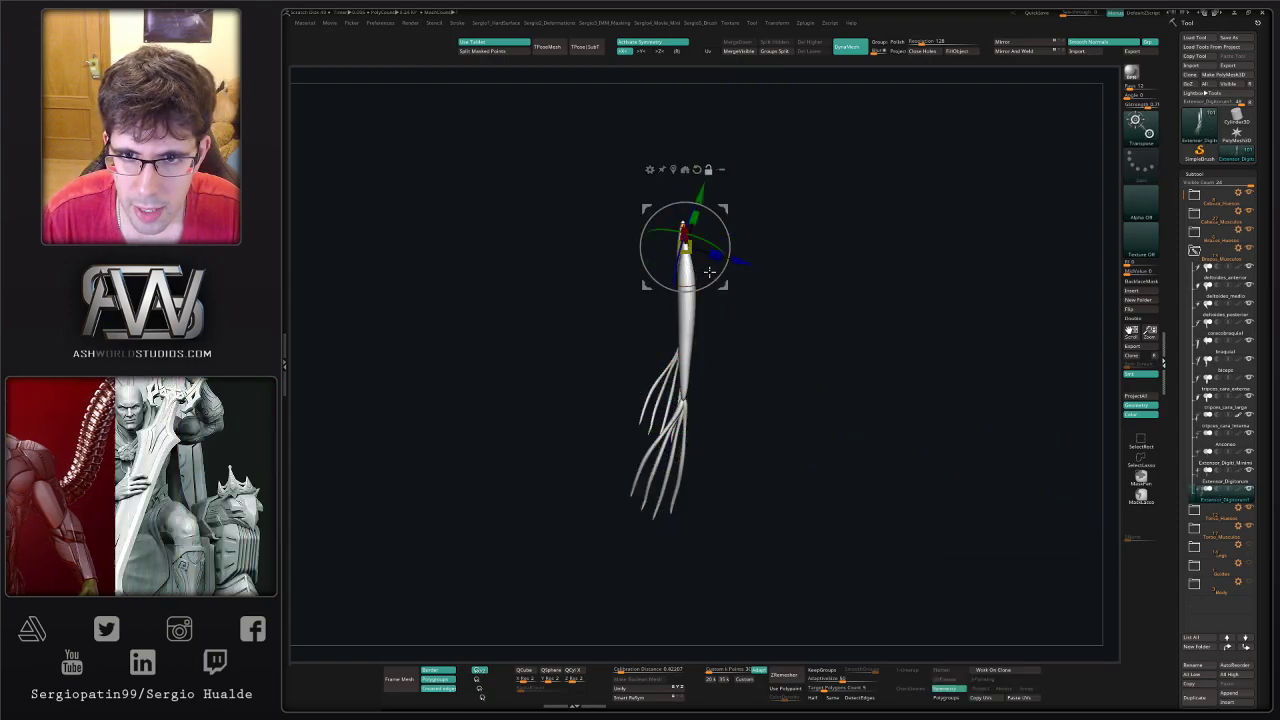
pyautogui.hotkey('alt', 's')
pyautogui.moveTo(728, 241); pyautogui.dragTo(726, 251)
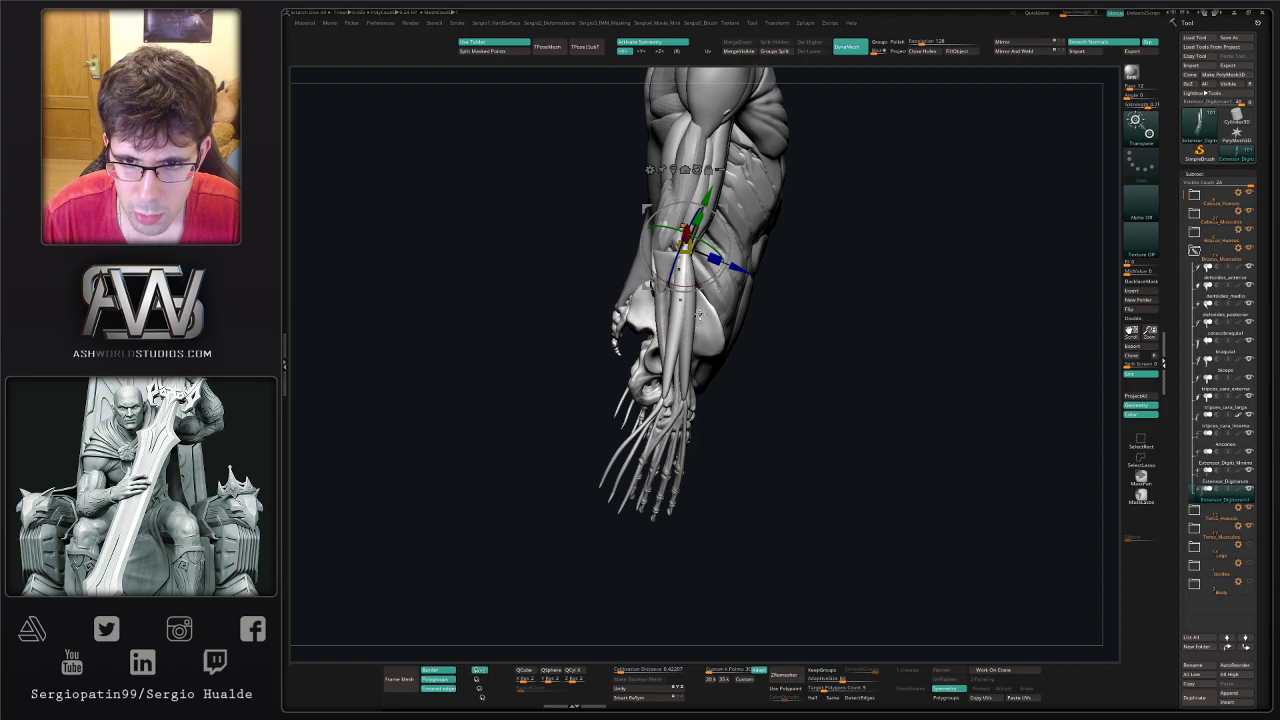
pyautogui.press('q')
pyautogui.keyDown('ctrl'); pyautogui.keyDown('shift'); pyautogui.click(670, 291); pyautogui.keyUp('shift'); pyautogui.keyUp('ctrl')
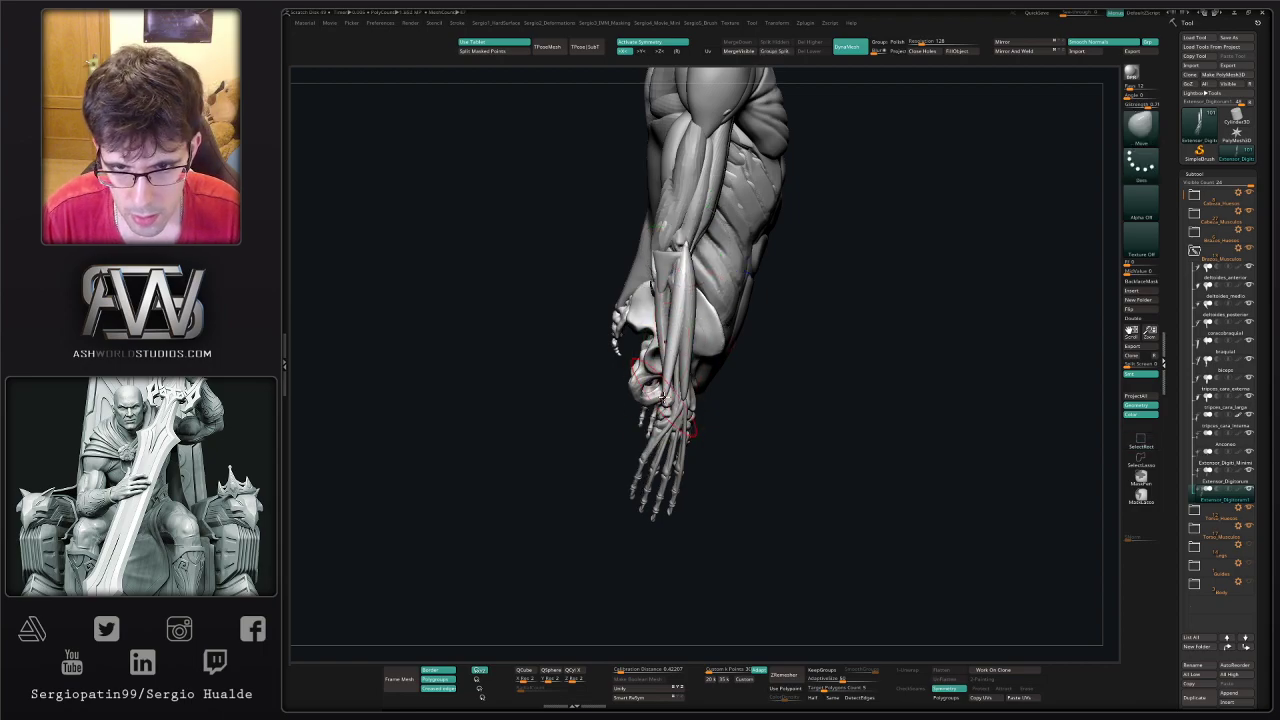
# - Reshape the duplicated muscle belly along the ulnar side of the forearm toward the wrist with Move strokes and smoothing
pyautogui.moveTo(600, 430)
pyautogui.mouseDown()
pyautogui.moveTo(667, 400)
pyautogui.moveTo(680, 463)
pyautogui.moveTo(678, 435)
pyautogui.moveTo(655, 432)
pyautogui.moveTo(646, 412)
pyautogui.mouseUp()
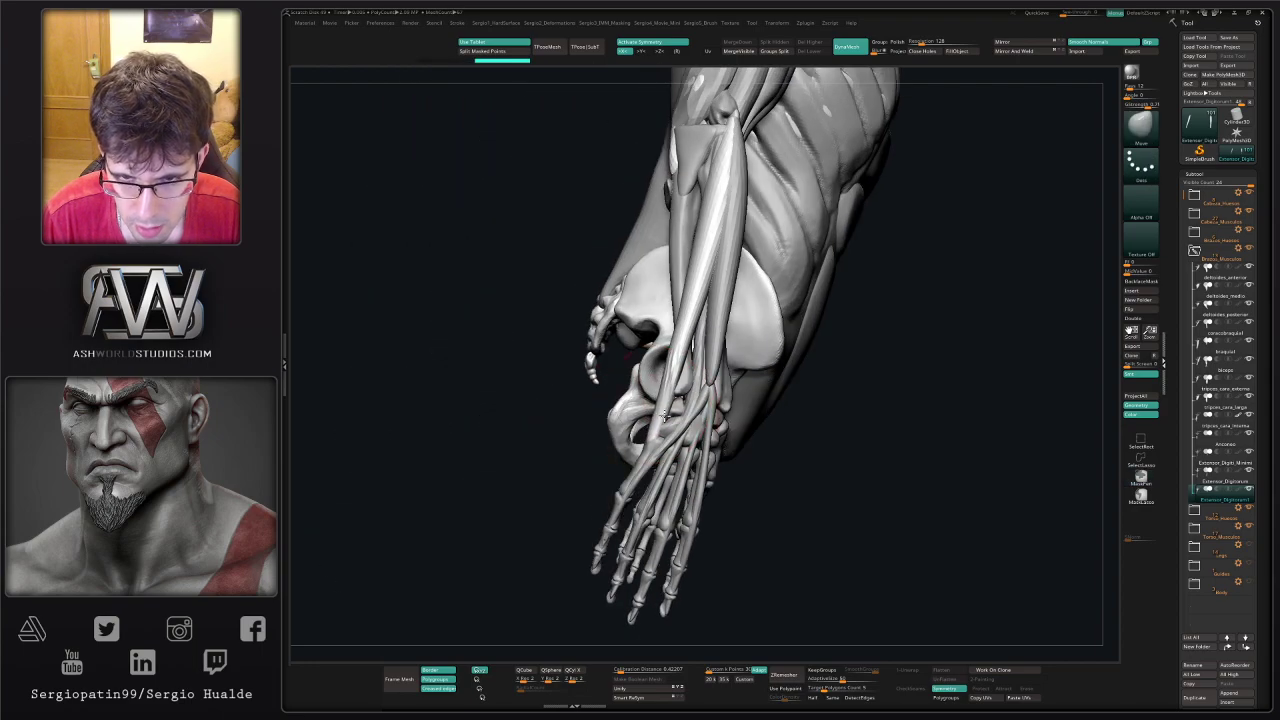
pyautogui.moveTo(572, 462); pyautogui.dragTo(660, 444)
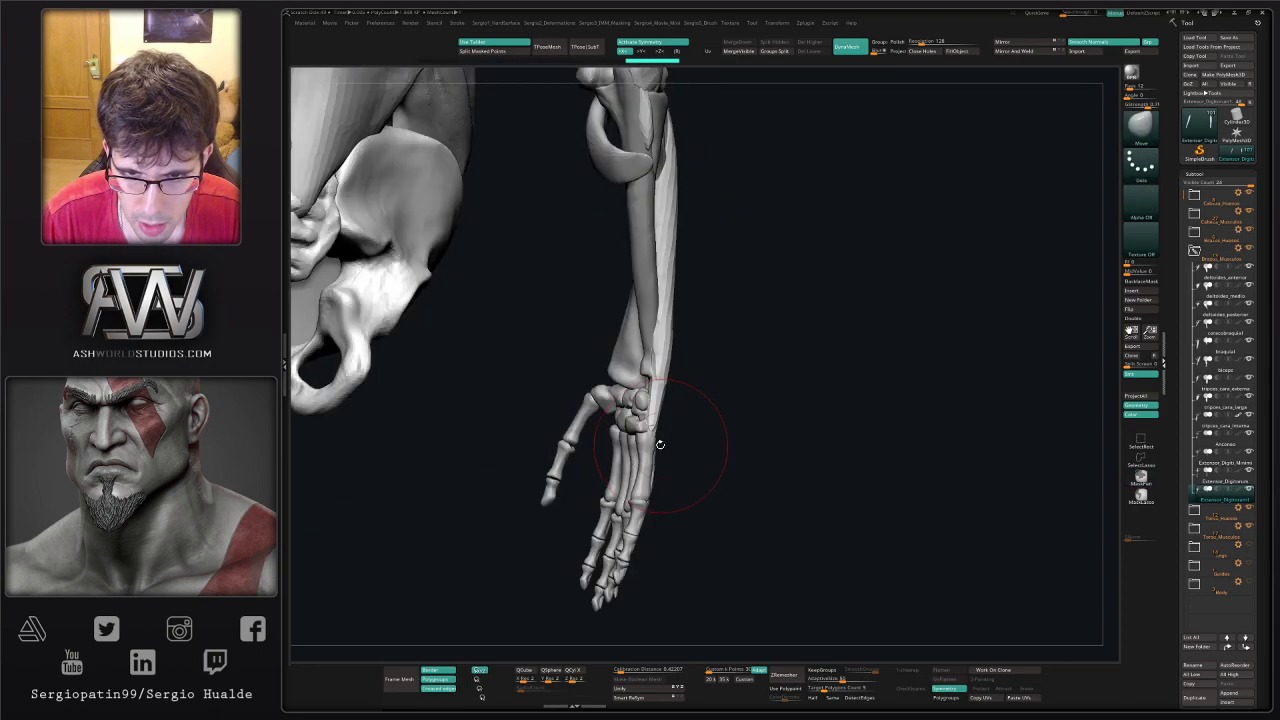
pyautogui.press('shift')
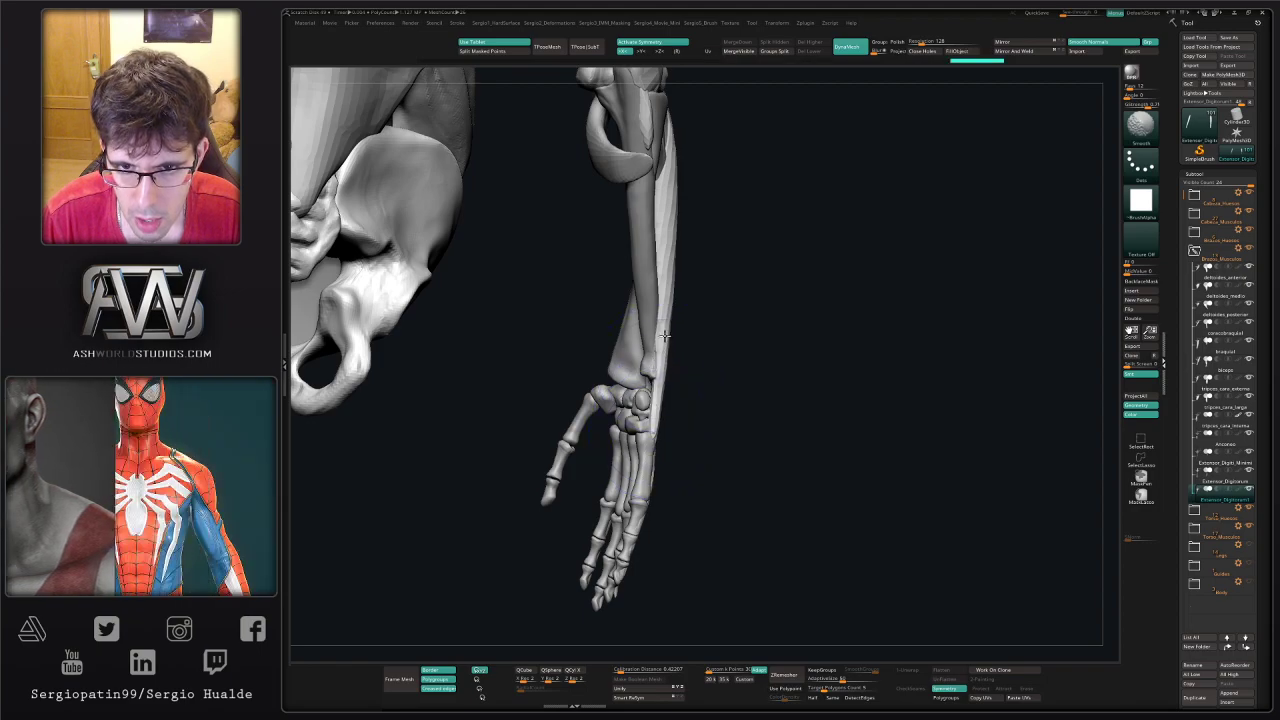
pyautogui.moveTo(660, 368); pyautogui.dragTo(672, 370)
pyautogui.moveTo(664, 388)
pyautogui.mouseDown(button='right')
pyautogui.moveTo(610, 396)
pyautogui.moveTo(662, 380)
pyautogui.moveTo(652, 403)
pyautogui.mouseUp(button='right')
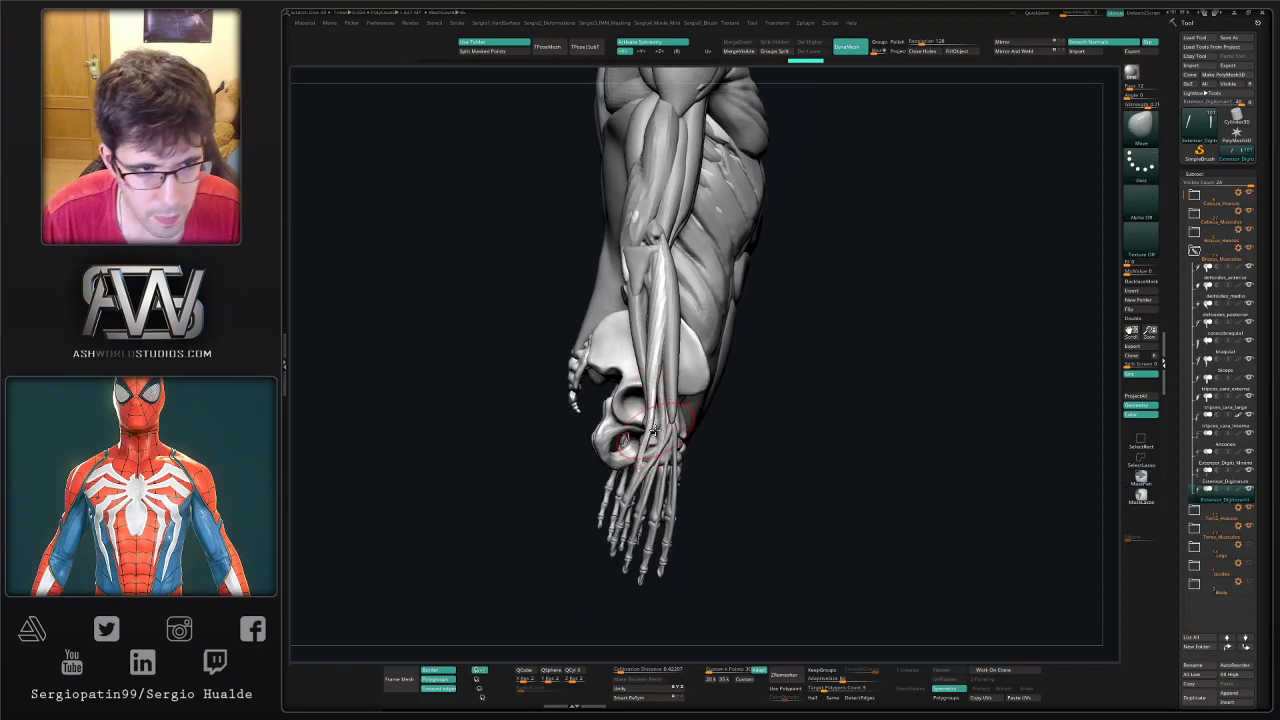
# - Refine the new ulnar muscle's belly and wrist tendon with masking and Move strokes
pyautogui.keyDown('alt'); pyautogui.moveTo(649, 426); pyautogui.dragTo(656, 364); pyautogui.keyUp('alt')
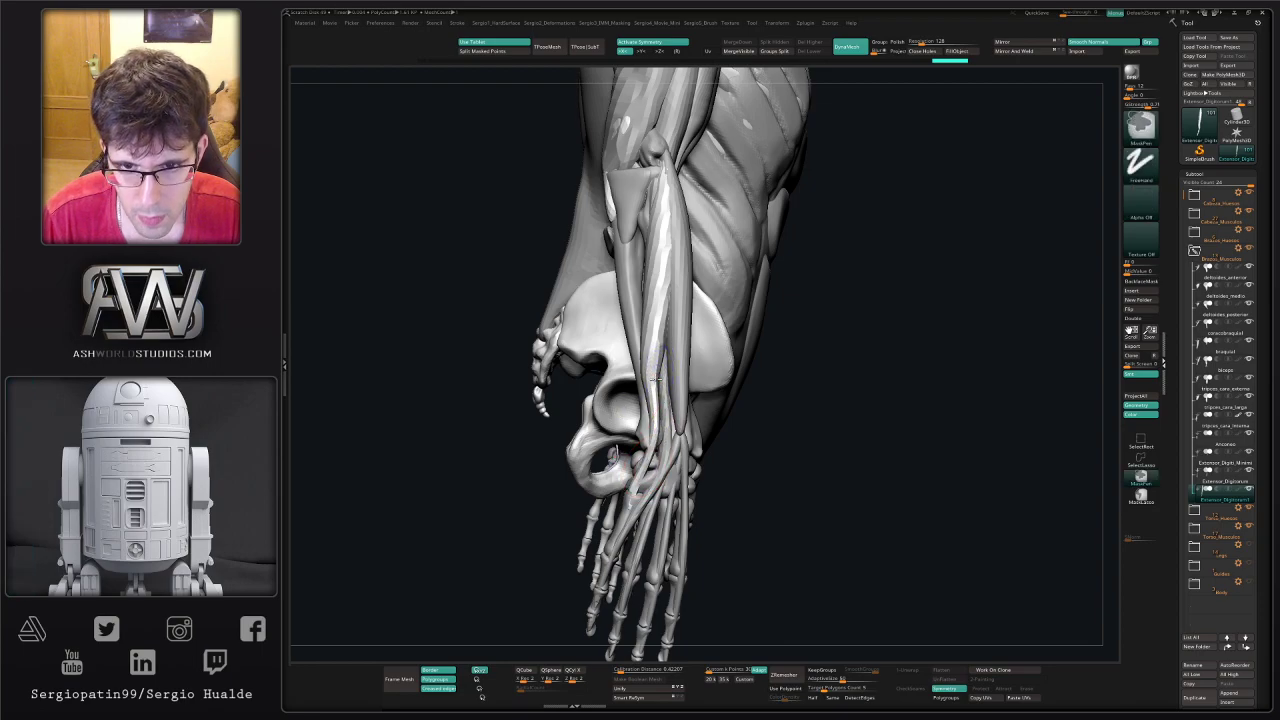
pyautogui.keyDown('ctrl'); pyautogui.moveTo(652, 436); pyautogui.dragTo(653, 401, button='right'); pyautogui.keyUp('ctrl')
pyautogui.press('s')
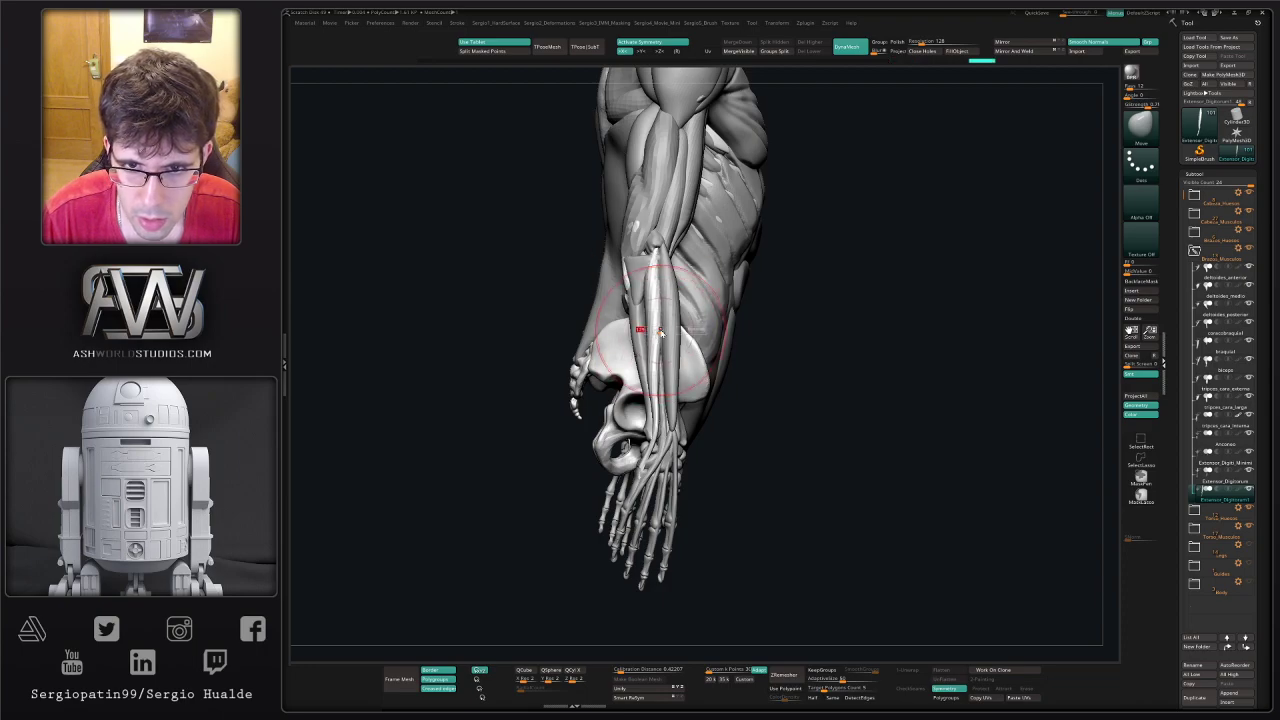
pyautogui.moveTo(648, 331)
pyautogui.mouseDown(button='right')
pyautogui.moveTo(702, 336)
pyautogui.moveTo(657, 362)
pyautogui.moveTo(650, 388)
pyautogui.moveTo(623, 380)
pyautogui.moveTo(626, 320)
pyautogui.mouseUp(button='right')
pyautogui.press('shift')
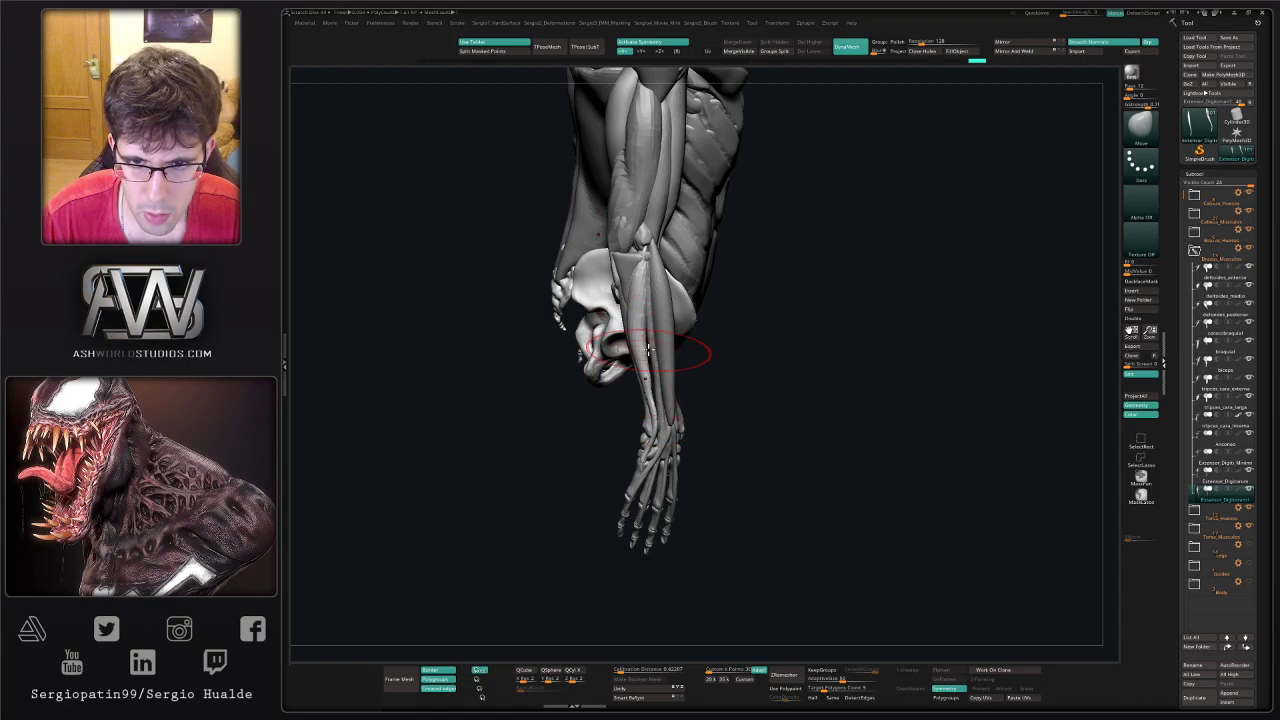
pyautogui.moveTo(656, 367); pyautogui.dragTo(660, 372, button='right')
# - Adjust the fit between Extensor_Digiti_Minimi, Extensor_Digitorum and the new ulnar muscle along the back of the forearm
pyautogui.keyDown('alt'); pyautogui.click(656, 365); pyautogui.keyUp('alt')
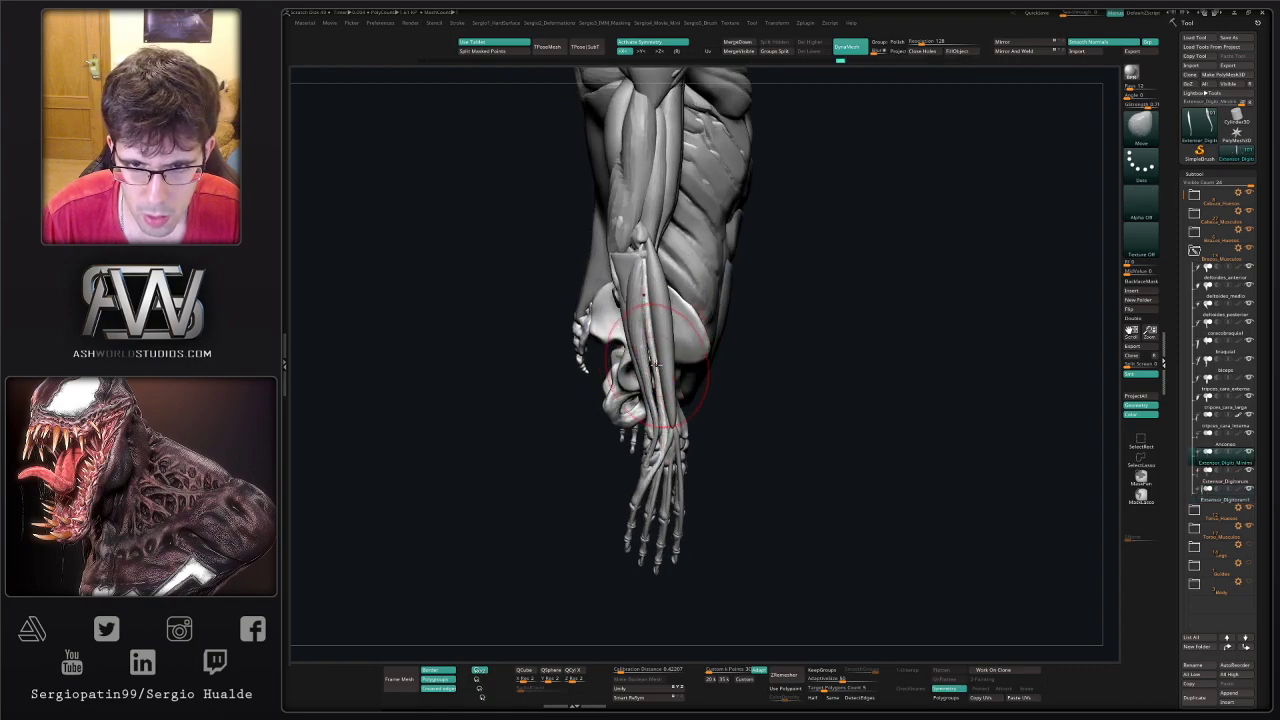
pyautogui.keyDown('alt'); pyautogui.click(655, 347); pyautogui.keyUp('alt')
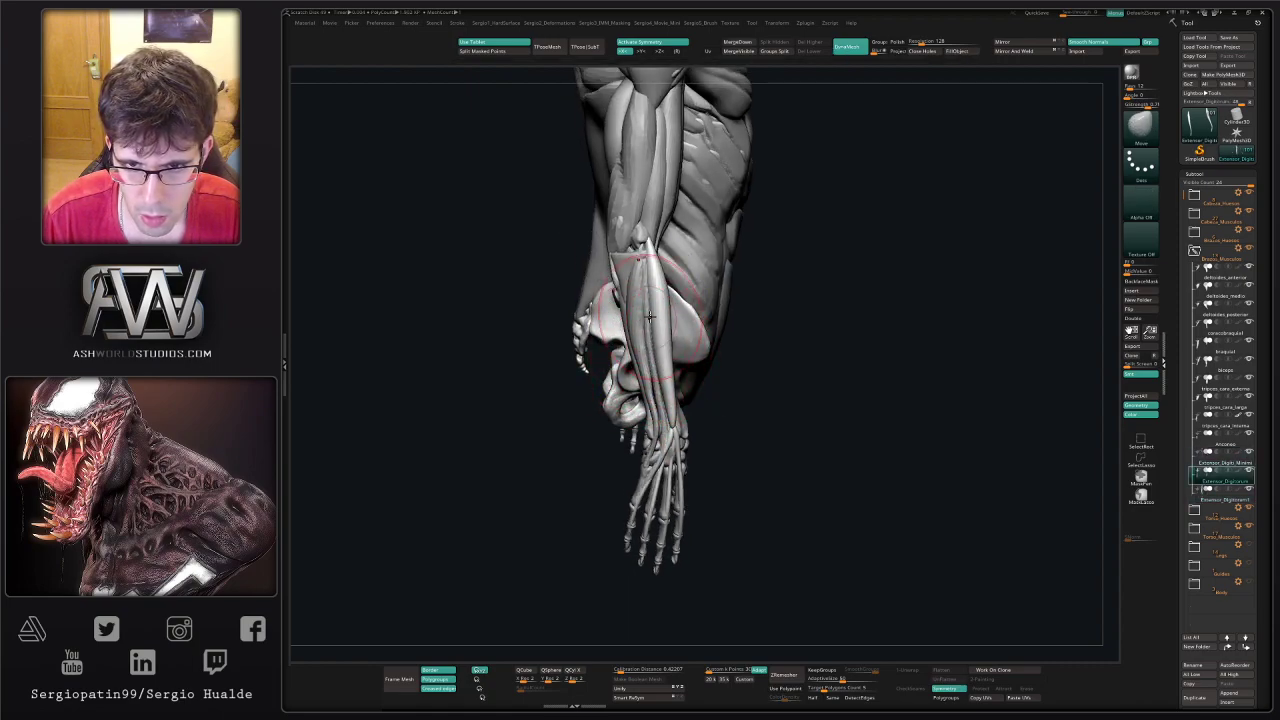
pyautogui.moveTo(657, 349); pyautogui.dragTo(704, 350, button='right')
pyautogui.moveTo(704, 350)
pyautogui.keyDown('ctrl'); pyautogui.mouseDown(button='right')
pyautogui.moveTo(706, 326)
pyautogui.moveTo(683, 340)
pyautogui.moveTo(664, 330)
pyautogui.mouseUp(button='right'); pyautogui.keyUp('ctrl')
pyautogui.keyDown('ctrl'); pyautogui.moveTo(664, 330); pyautogui.dragTo(647, 347, button='right'); pyautogui.keyUp('ctrl')
pyautogui.keyDown('alt'); pyautogui.click(655, 347); pyautogui.keyUp('alt')
pyautogui.keyDown('alt'); pyautogui.click(647, 348); pyautogui.keyUp('alt')
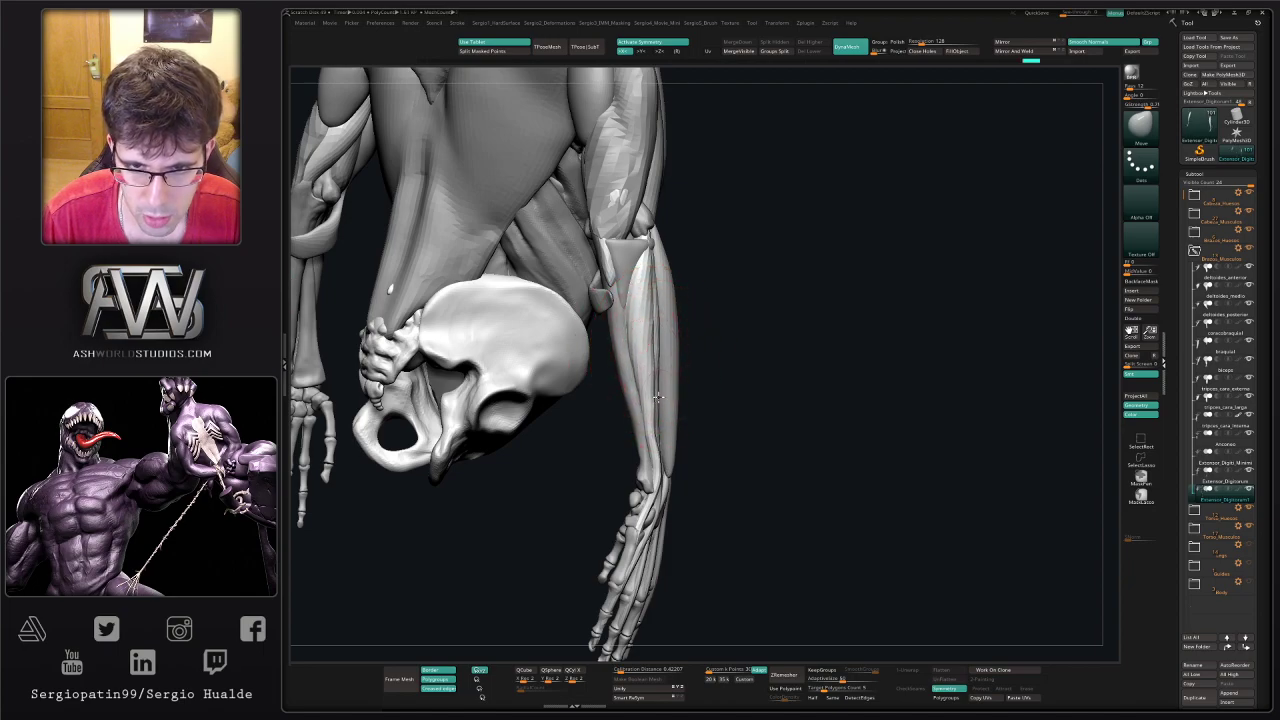
# - Refine Extensor_Digitorum's contour along the outer forearm with the Move Topological brush
pyautogui.moveTo(657, 398)
pyautogui.mouseDown(button='right')
pyautogui.moveTo(657, 447)
pyautogui.moveTo(634, 400)
pyautogui.moveTo(649, 425)
pyautogui.mouseUp(button='right')
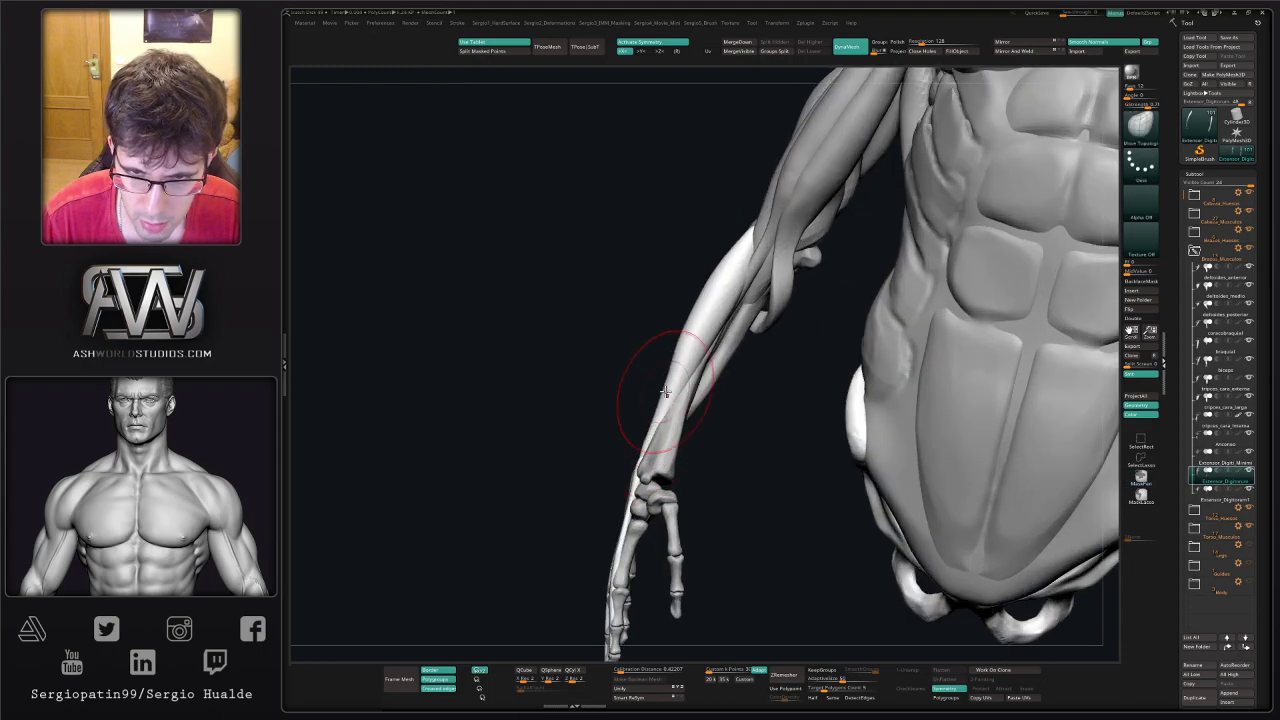
pyautogui.moveTo(669, 372); pyautogui.dragTo(681, 395)
pyautogui.moveTo(680, 395)
pyautogui.mouseDown(button='right')
pyautogui.moveTo(663, 374)
pyautogui.moveTo(680, 423)
pyautogui.moveTo(666, 429)
pyautogui.moveTo(683, 433)
pyautogui.moveTo(660, 415)
pyautogui.moveTo(679, 404)
pyautogui.mouseUp(button='right')
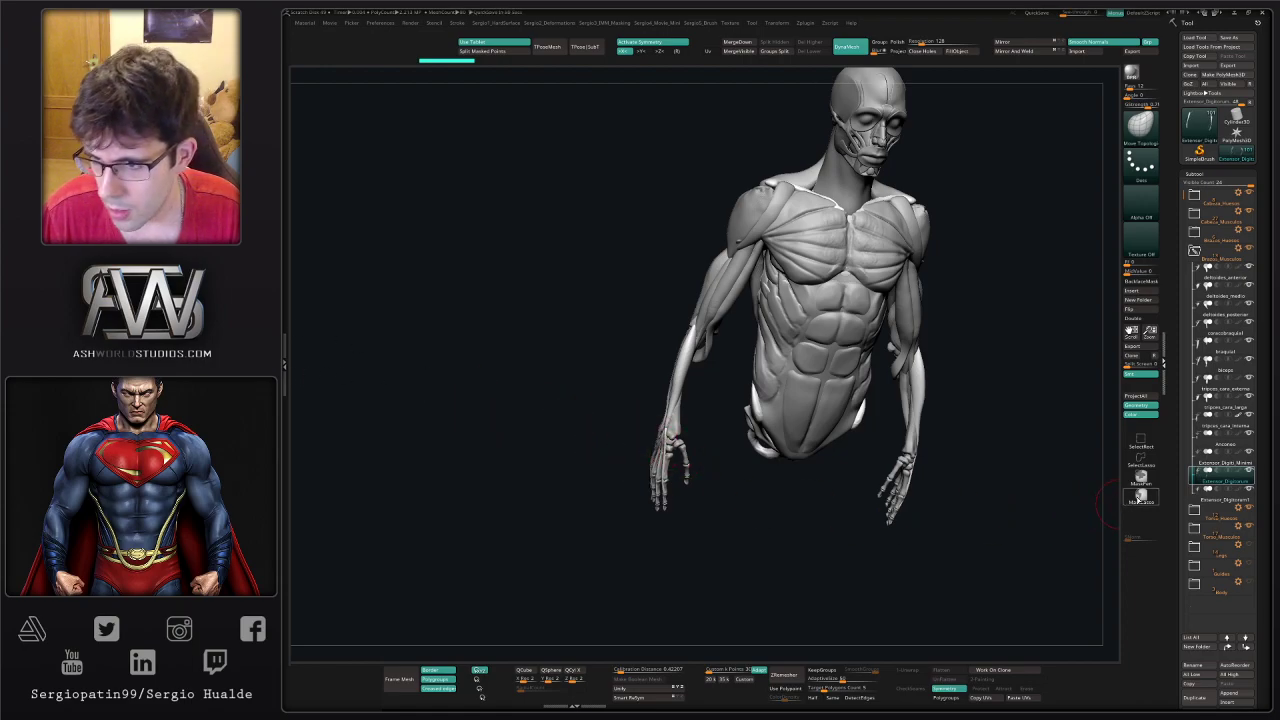
# - Isolate the duplicated ulnar muscle and rename its subtool as Extensor_CarpoUlnar
pyautogui.click(1222, 497)
pyautogui.hotkey('alt', 'shift', 's')
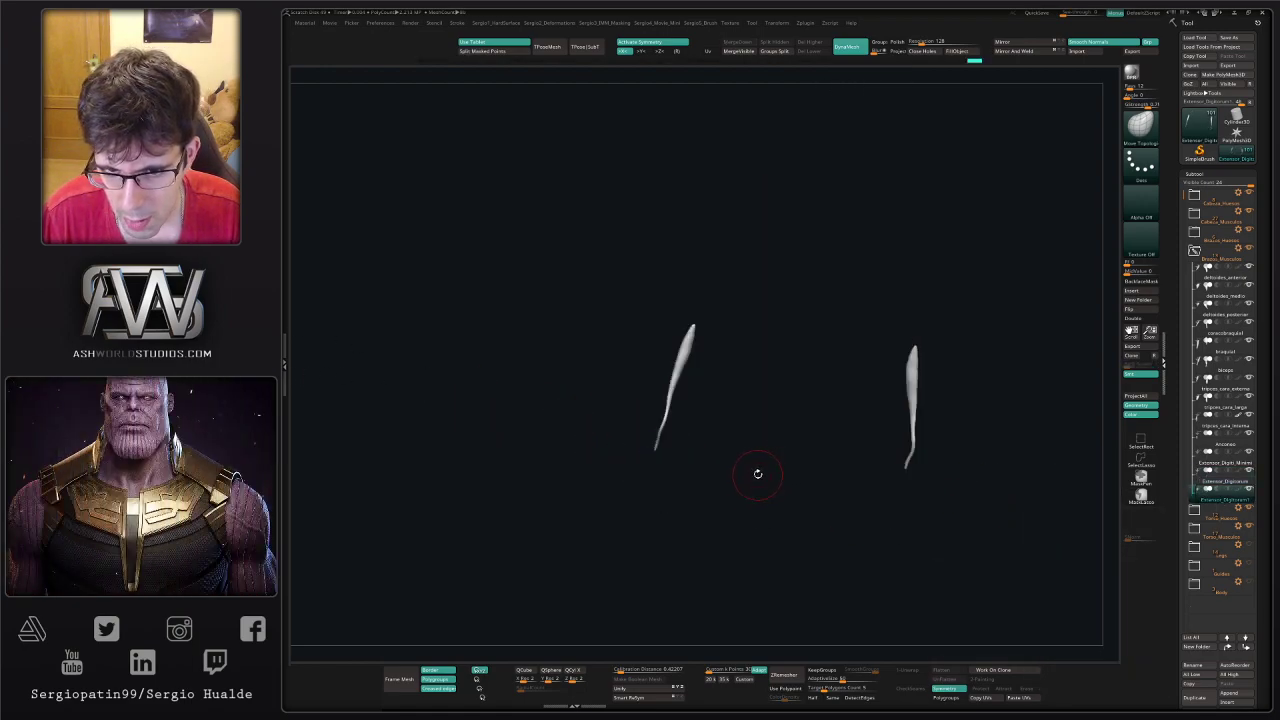
pyautogui.moveTo(758, 473); pyautogui.dragTo(780, 484, button='right')
pyautogui.hotkey('ctrl', 'shift', 'r')
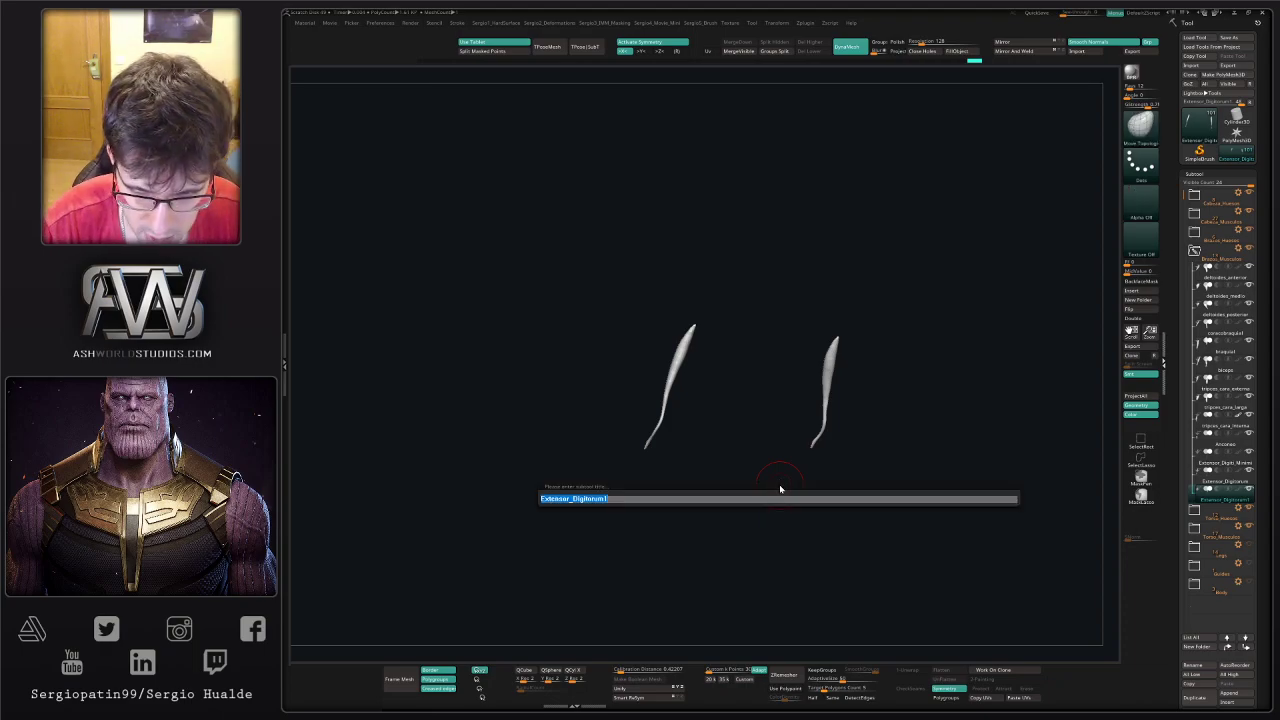
pyautogui.press('Right')
pyautogui.press('Right')
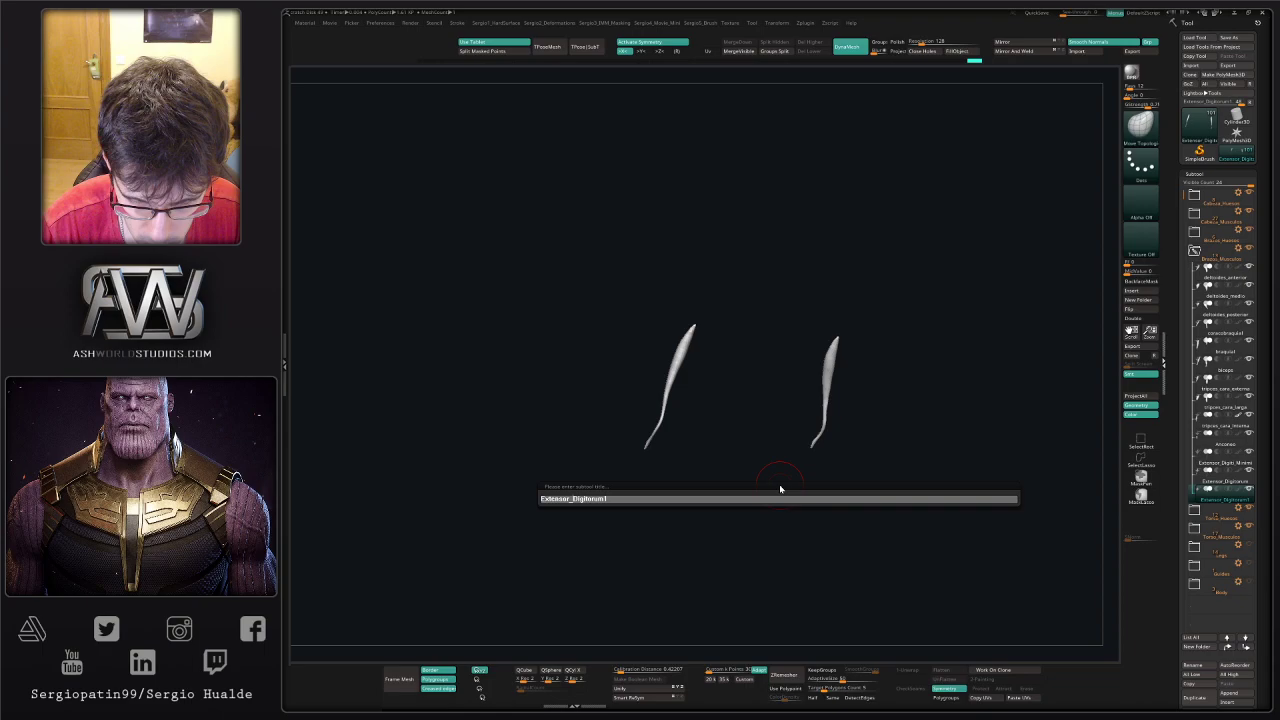
pyautogui.hotkey('shift', 'Left')
pyautogui.hotkey('shift', 'Left')
pyautogui.hotkey('shift', 'Left')
pyautogui.hotkey('shift', 'Left')
pyautogui.hotkey('shift', 'Left')
pyautogui.hotkey('shift', 'Left')
pyautogui.hotkey('shift', 'Left')
pyautogui.hotkey('shift', 'Left')
pyautogui.hotkey('shift', 'Left')
pyautogui.hotkey('shift', 'Left')
pyautogui.write('Ca')
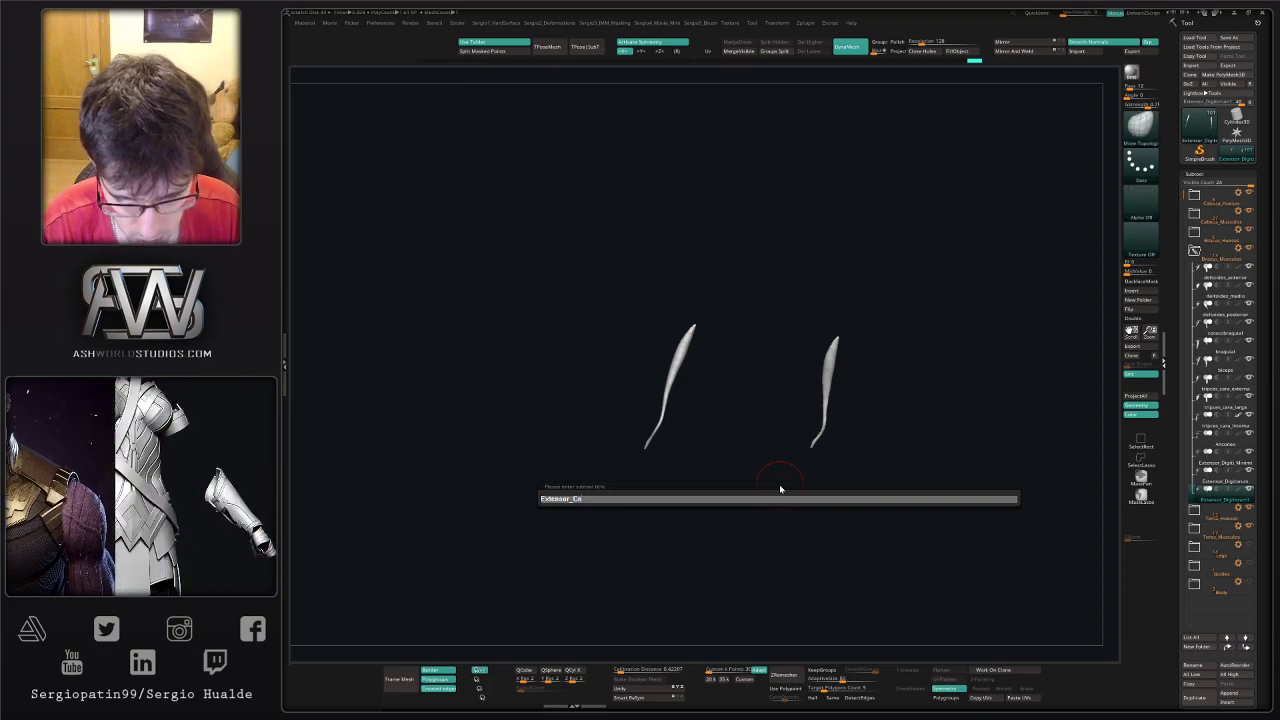
pyautogui.write('rpi1lnar')
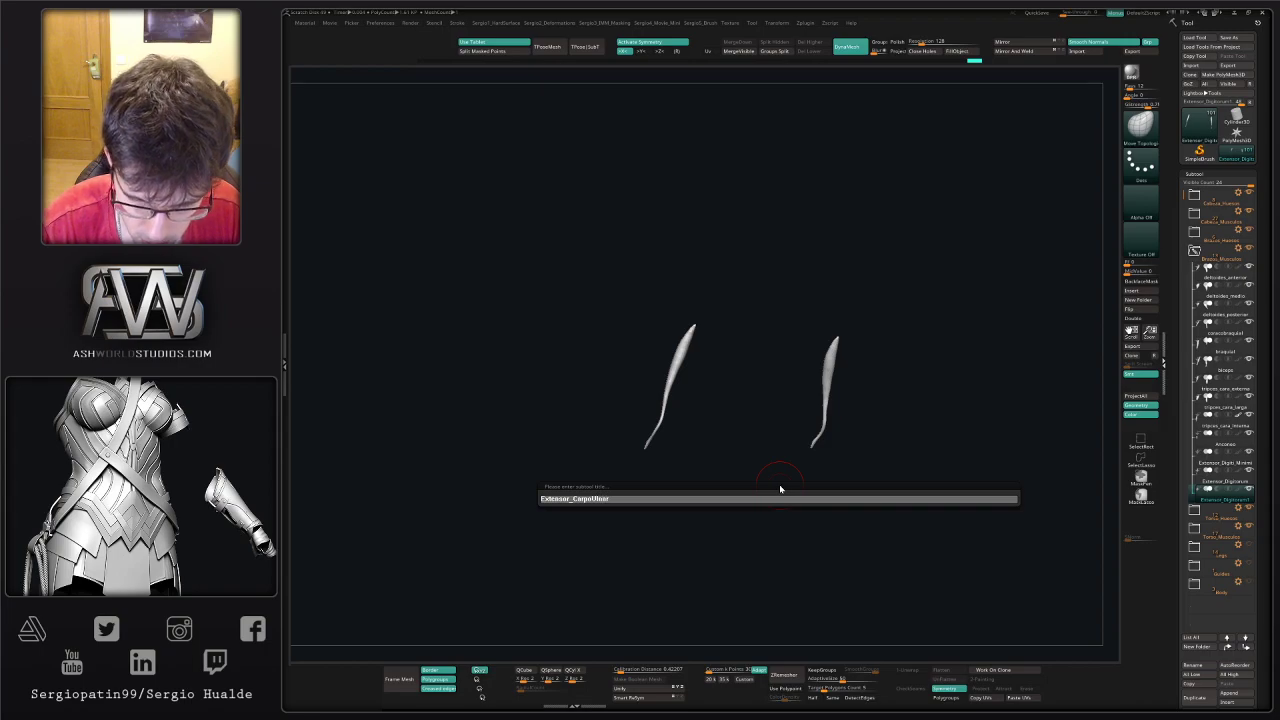
pyautogui.press('Return')
# - Duplicate Extensor_CarpoUlnar, place the copy above Extensor_Digiti_Minimi in the subtool order and rename it Extensor_CarpoRadial_Breve
pyautogui.hotkey('ctrl', 'shift', 'd')
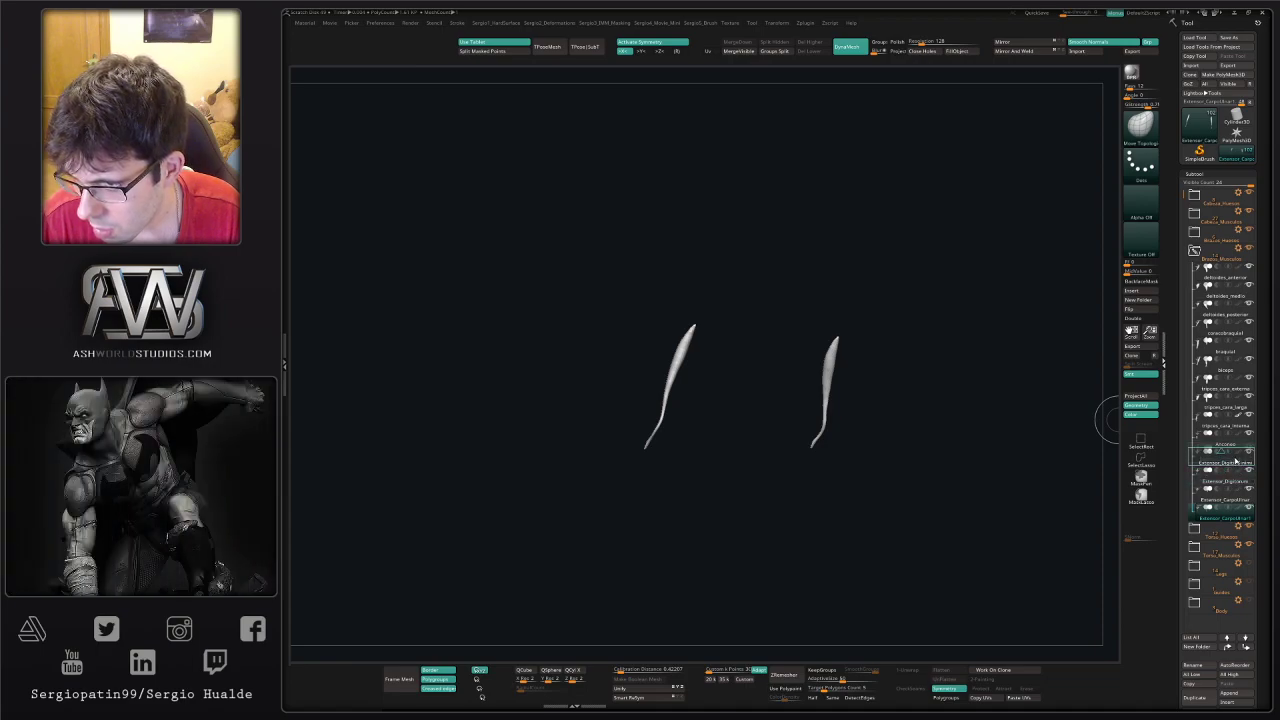
pyautogui.moveTo(1236, 461); pyautogui.dragTo(1236, 463)
pyautogui.press('F2')
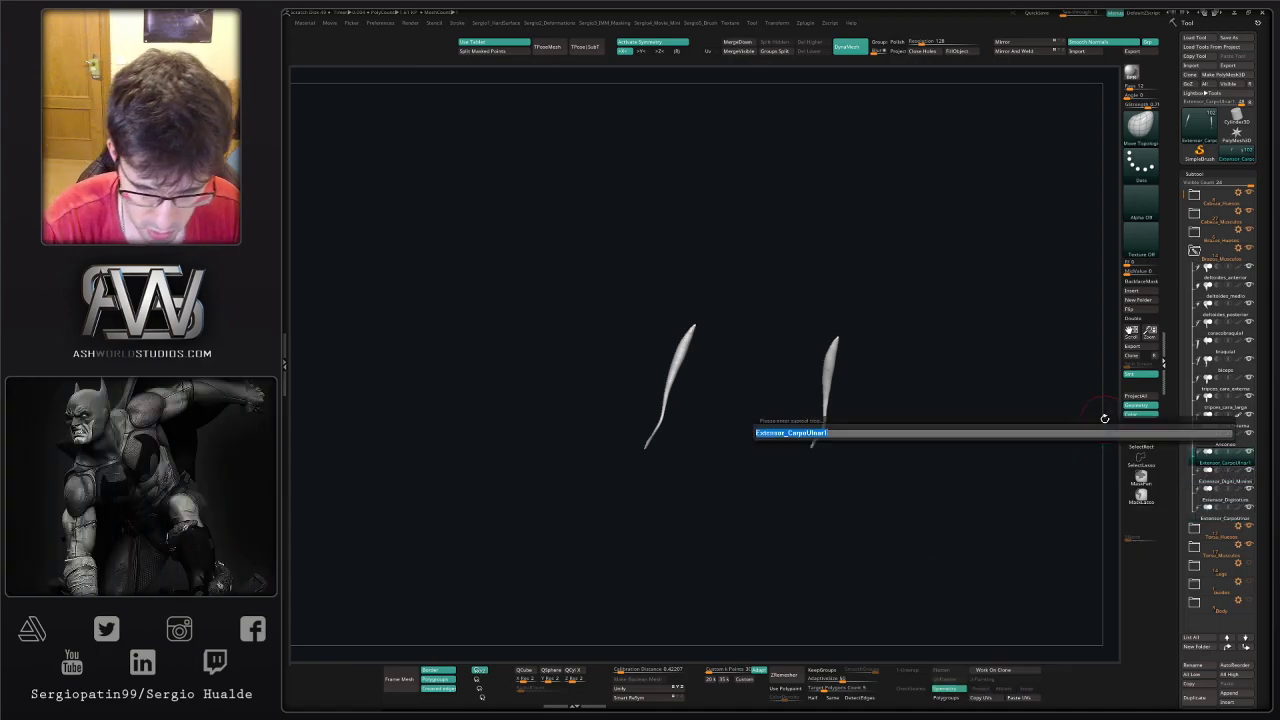
pyautogui.press('Right')
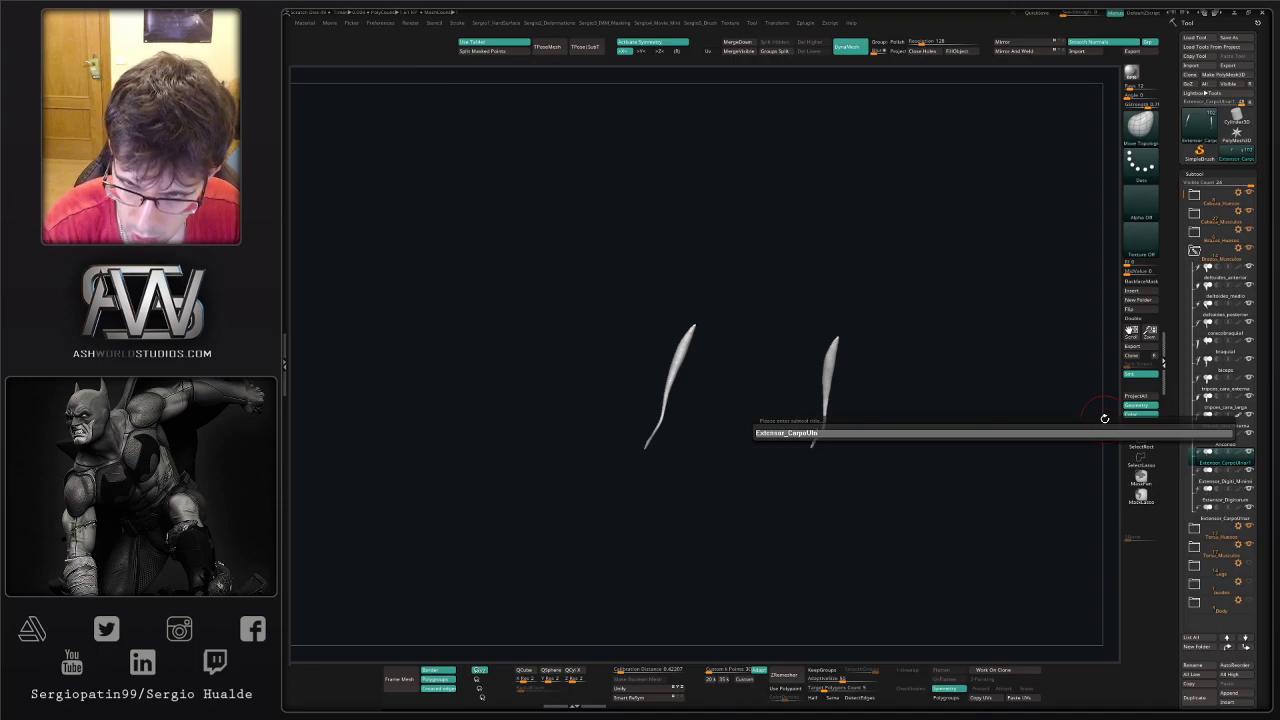
pyautogui.write('Ra')
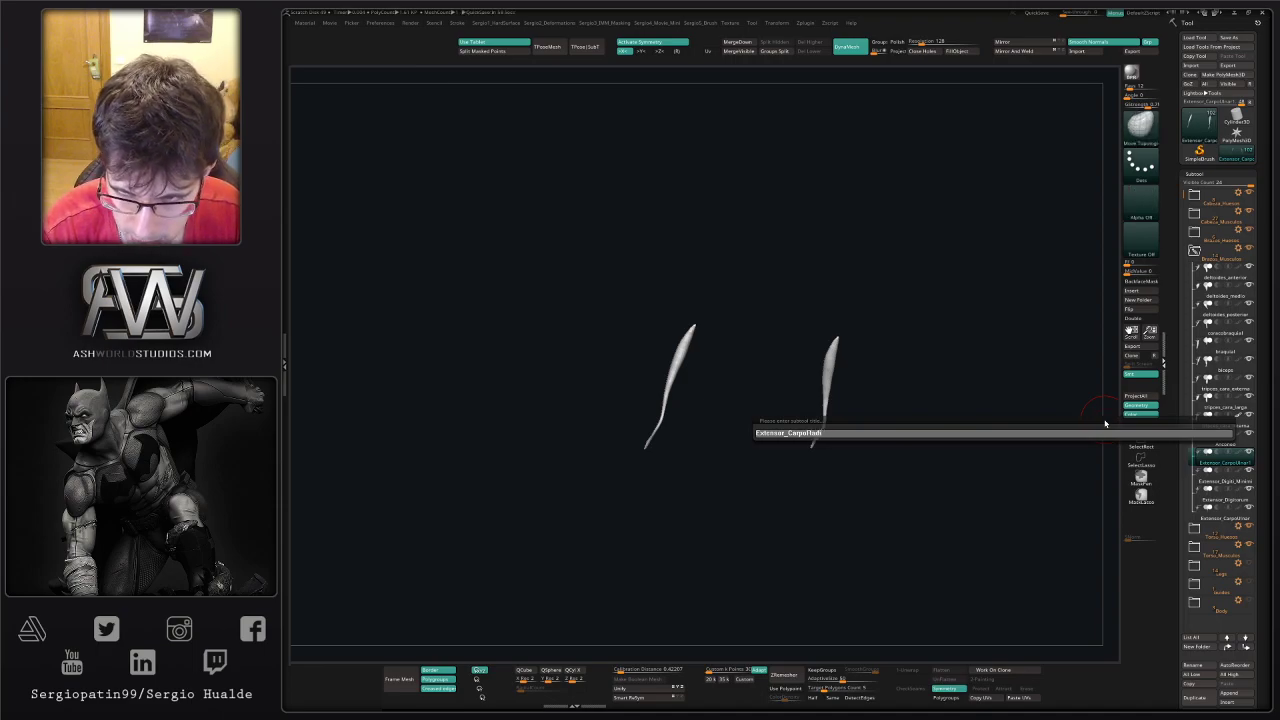
pyautogui.write('dial_Breve')
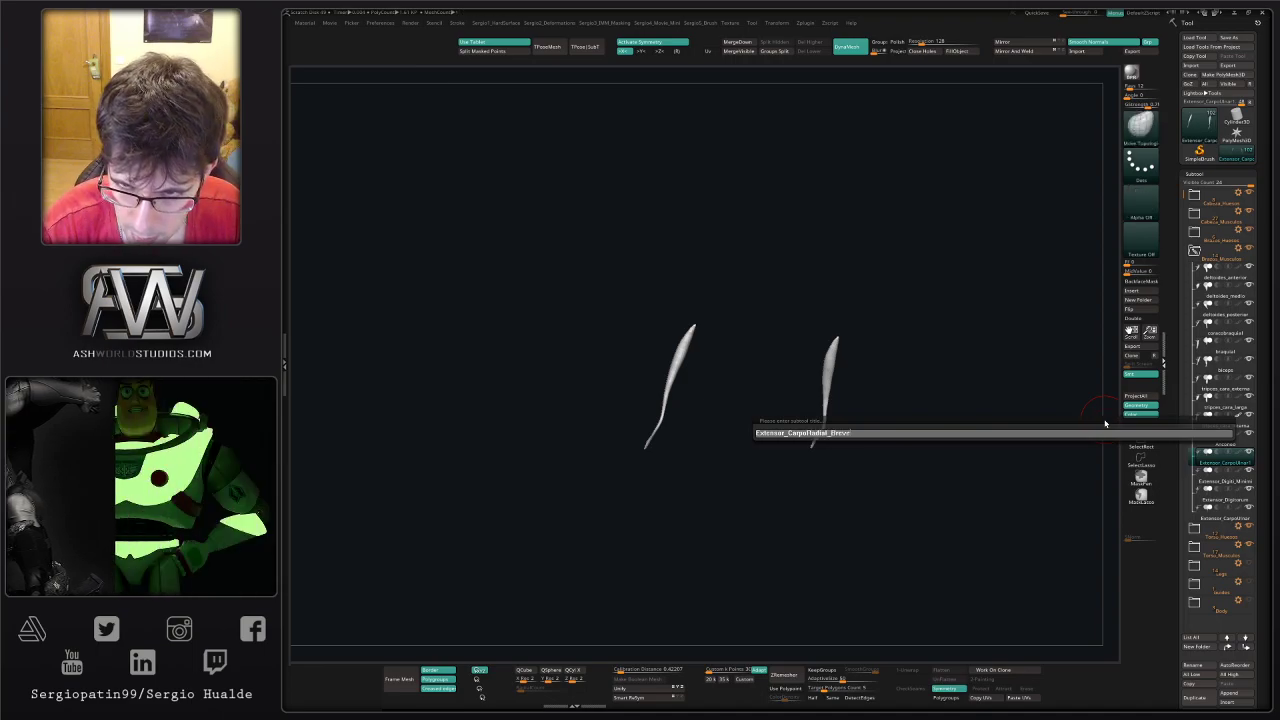
pyautogui.press('Return')
# - Show the whole figure again and reposition Extensor_CarpoRadial_Breve at the elbow with the transform gizmo
pyautogui.keyDown('ctrl'); pyautogui.moveTo(669, 325); pyautogui.dragTo(689, 366, button='right'); pyautogui.keyUp('ctrl')
pyautogui.hotkey('alt', 's')
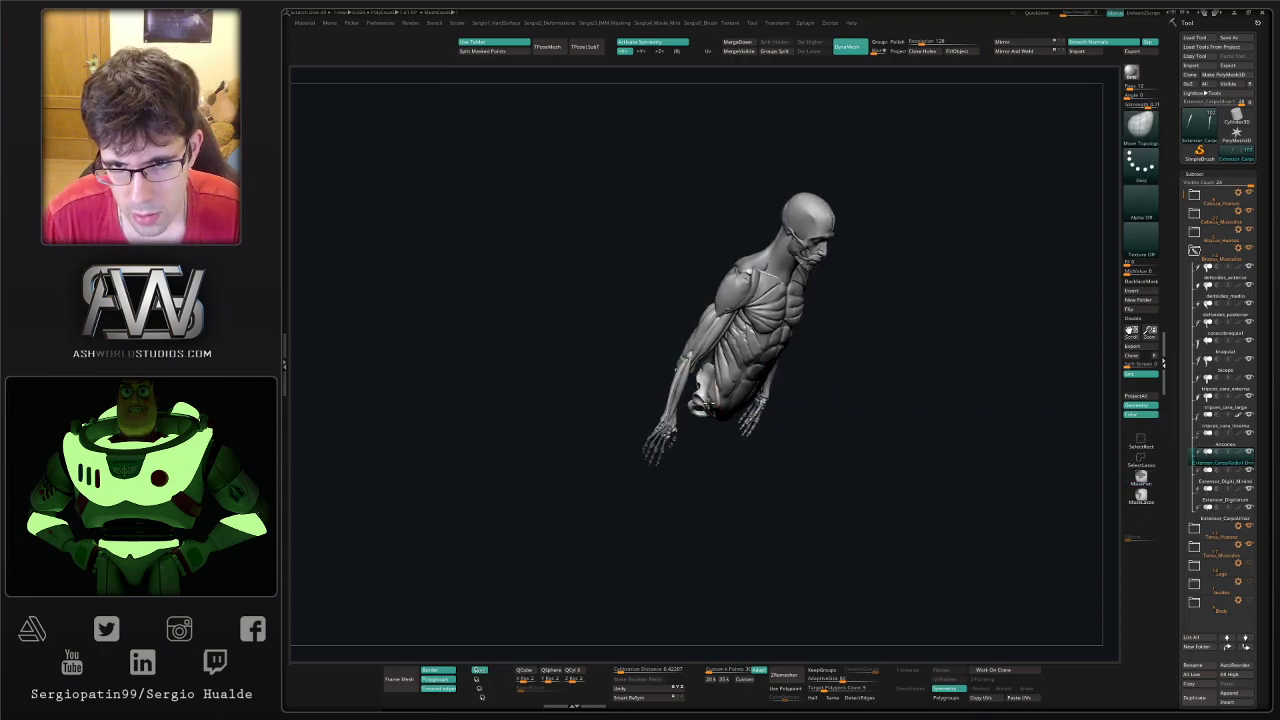
pyautogui.keyDown('ctrl'); pyautogui.moveTo(686, 428); pyautogui.dragTo(700, 370, button='right'); pyautogui.keyUp('ctrl')
pyautogui.press('w')
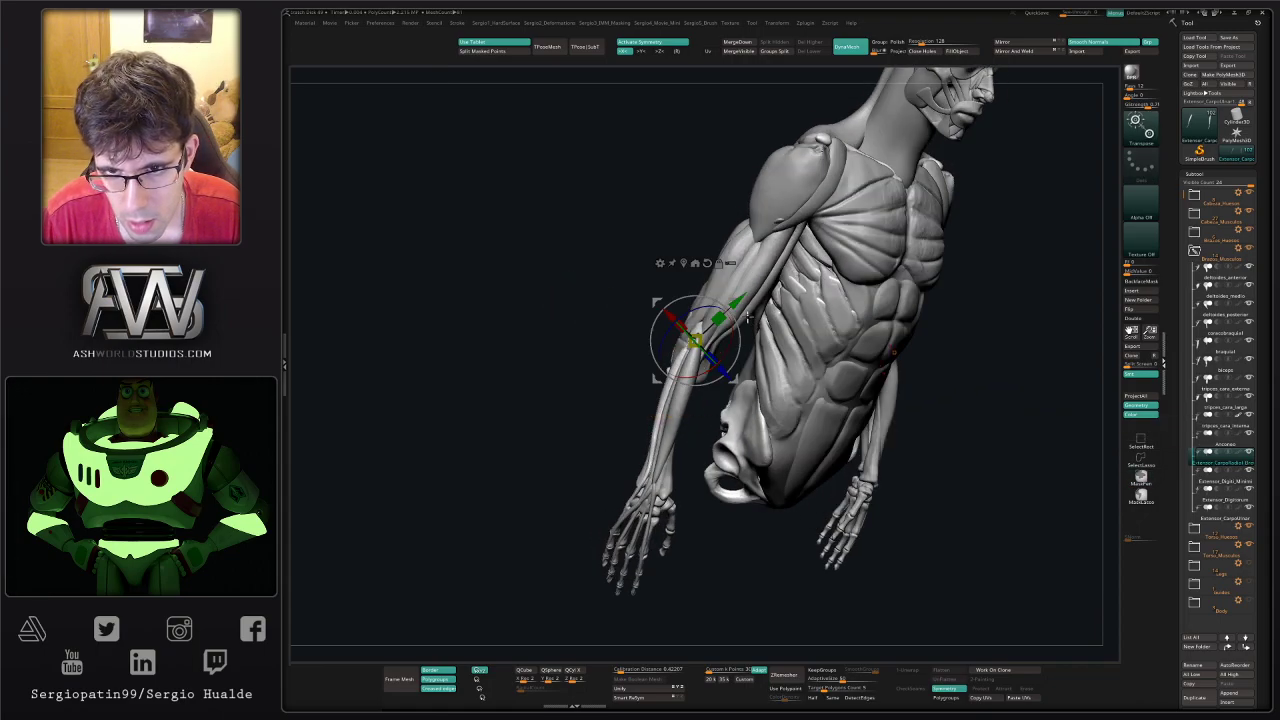
pyautogui.moveTo(738, 322); pyautogui.dragTo(745, 348)
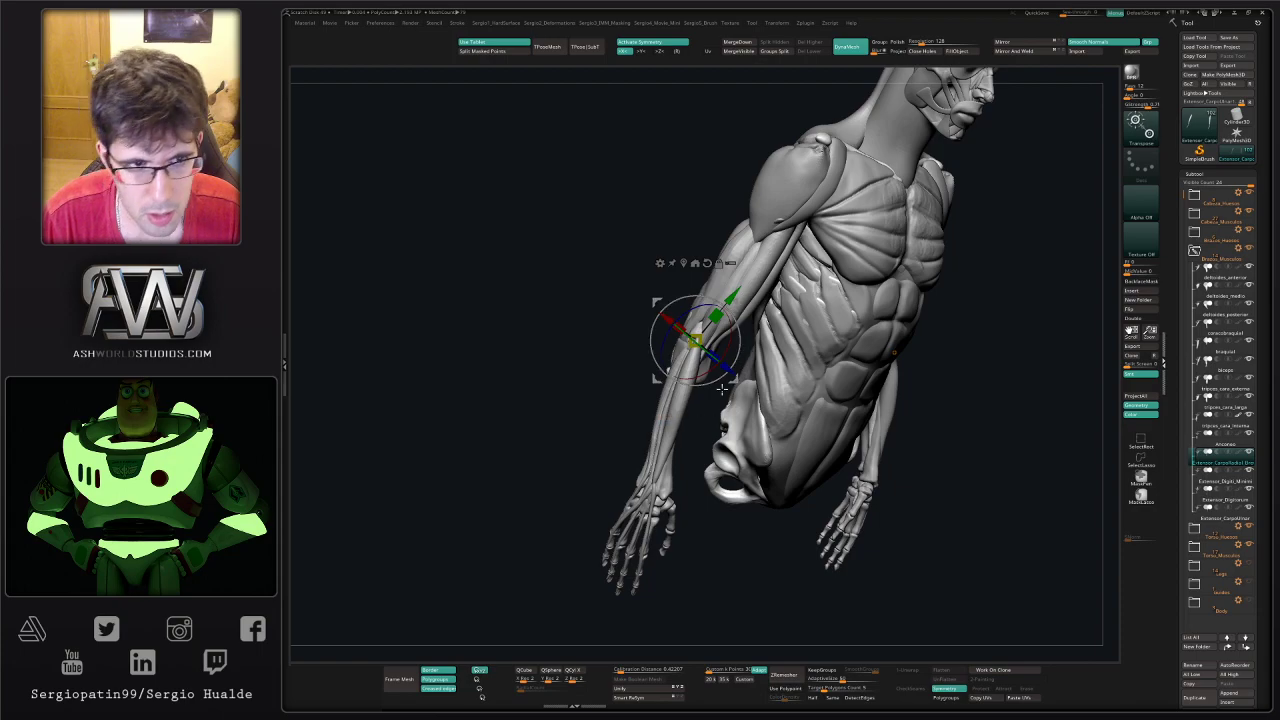
pyautogui.press('q')
# - Shape Extensor_CarpoRadial_Breve along the thumb side of the forearm with large Move strokes
pyautogui.moveTo(722, 389); pyautogui.dragTo(690, 386, button='right')
pyautogui.press('s')
pyautogui.moveTo(690, 389); pyautogui.dragTo(708, 400)
pyautogui.moveTo(736, 386)
pyautogui.mouseDown(button='right')
pyautogui.moveTo(690, 386)
pyautogui.moveTo(705, 404)
pyautogui.mouseUp(button='right')
pyautogui.moveTo(692, 405); pyautogui.dragTo(668, 370)
pyautogui.moveTo(686, 400); pyautogui.dragTo(704, 406, button='right')
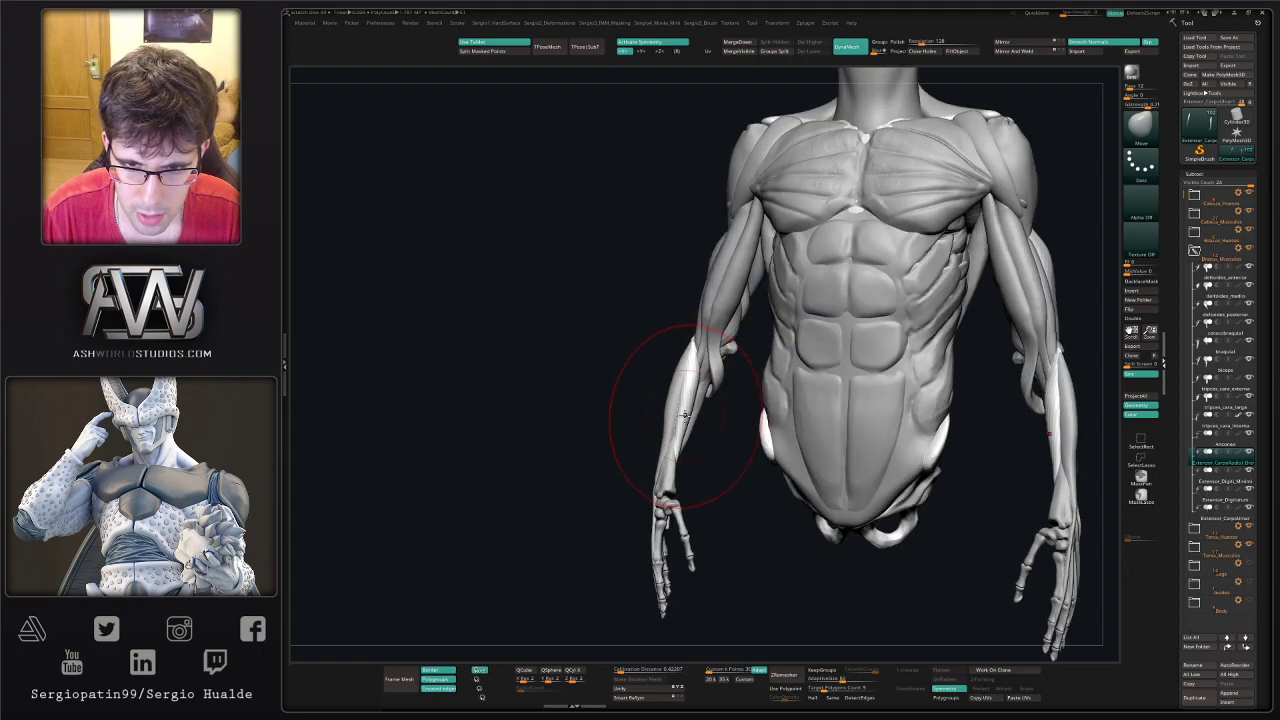
# - Fit Extensor_CarpoRadial_Breve's lower tendon to the wrist on the thumb side, undoing an unwanted stroke
pyautogui.moveTo(680, 460)
pyautogui.mouseDown(button='right')
pyautogui.moveTo(663, 437)
pyautogui.moveTo(638, 470)
pyautogui.moveTo(640, 435)
pyautogui.moveTo(622, 422)
pyautogui.moveTo(603, 427)
pyautogui.moveTo(621, 424)
pyautogui.moveTo(603, 457)
pyautogui.moveTo(605, 425)
pyautogui.mouseUp(button='right')
pyautogui.hotkey('ctrl', 'z')
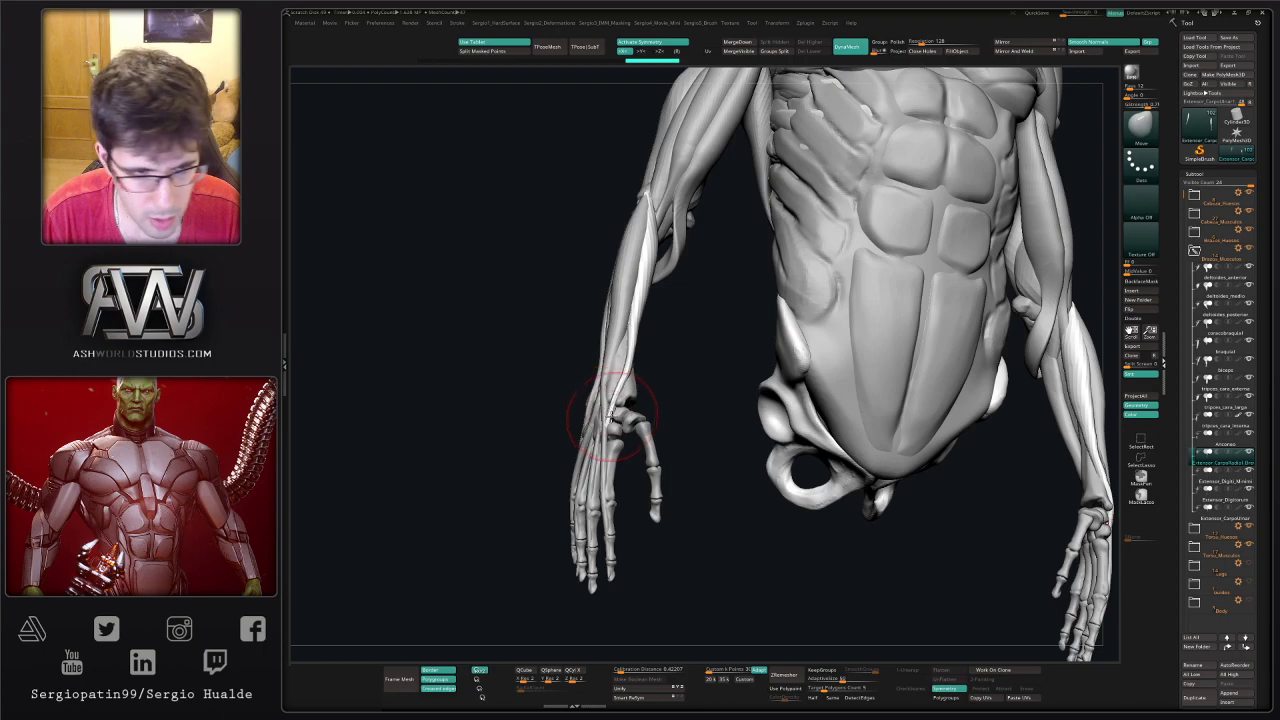
pyautogui.moveTo(608, 386)
pyautogui.mouseDown(button='right')
pyautogui.moveTo(622, 378)
pyautogui.moveTo(604, 382)
pyautogui.moveTo(613, 395)
pyautogui.mouseUp(button='right')
pyautogui.moveTo(605, 393); pyautogui.dragTo(613, 385)
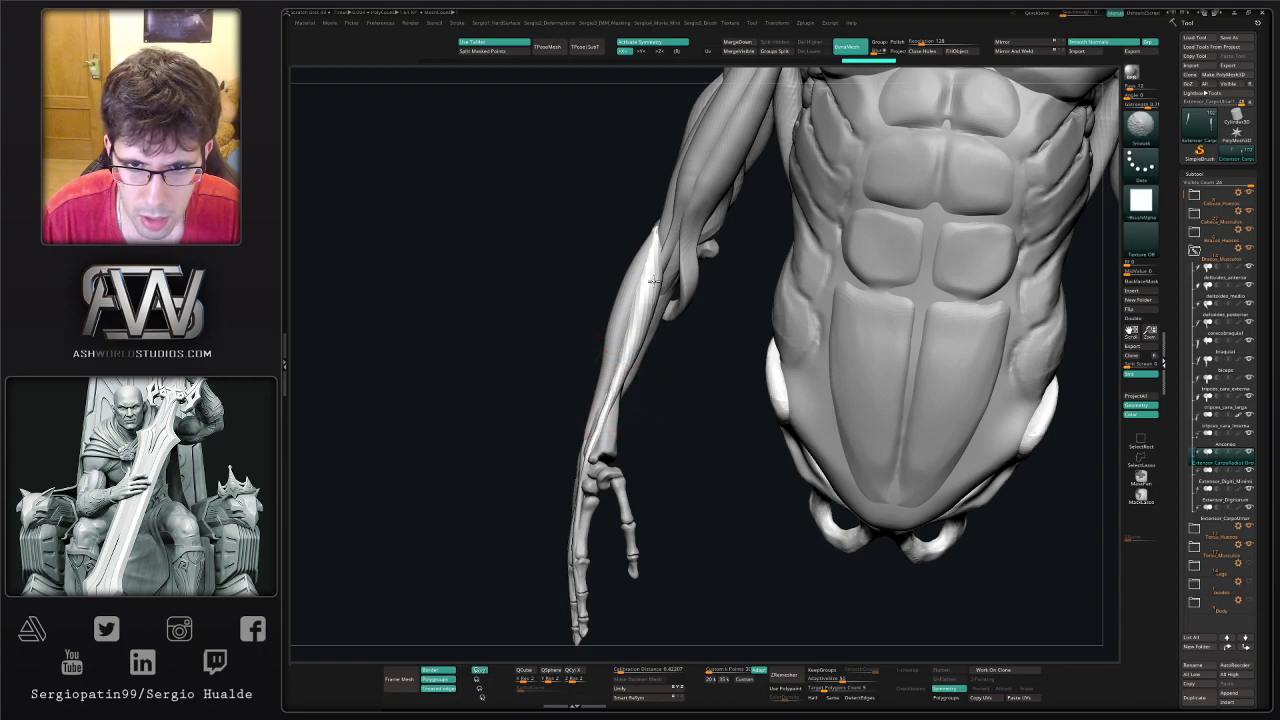
# - Add volume to Extensor_CarpoRadial_Breve's belly below the elbow with the Inflat brush and check it from several angles
pyautogui.hotkey('ctrl', 'shift', 'i')
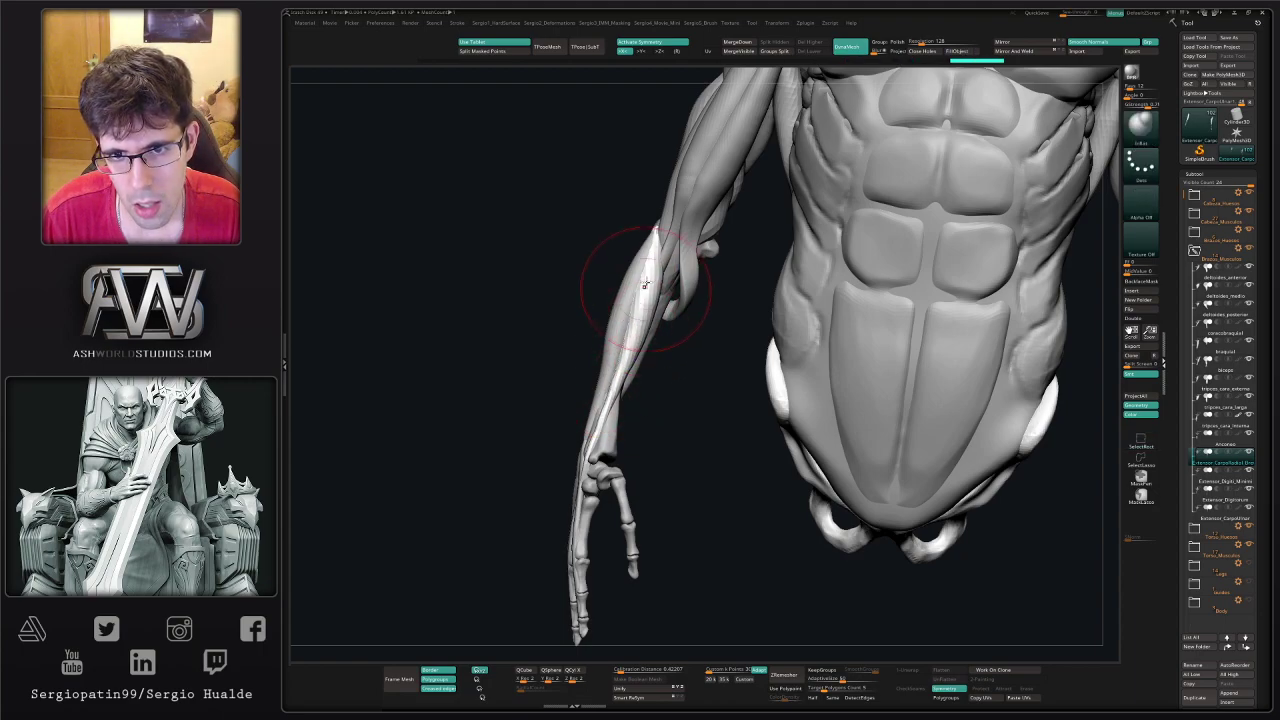
pyautogui.moveTo(643, 414); pyautogui.dragTo(612, 400, button='right')
pyautogui.moveTo(612, 400)
pyautogui.mouseDown(button='right')
pyautogui.moveTo(633, 377)
pyautogui.moveTo(618, 317)
pyautogui.mouseUp(button='right')
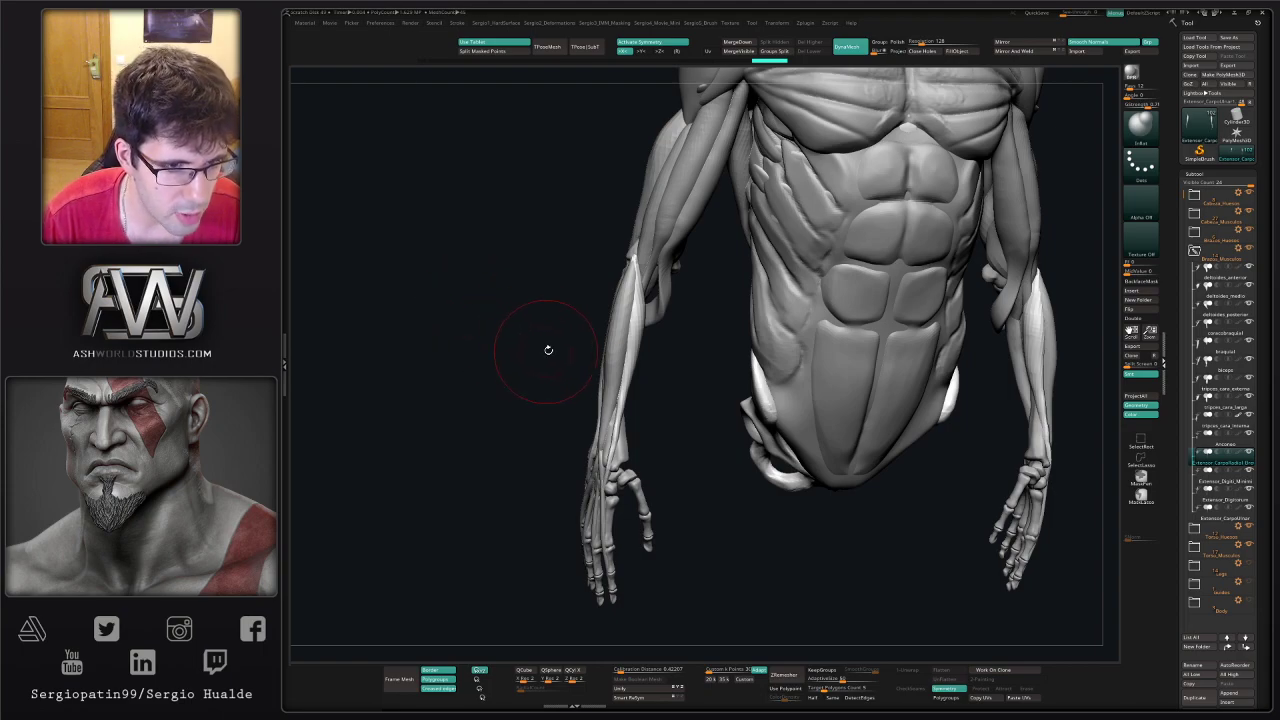
pyautogui.moveTo(548, 349)
pyautogui.mouseDown(button='right')
pyautogui.moveTo(560, 343)
pyautogui.moveTo(555, 352)
pyautogui.mouseUp(button='right')
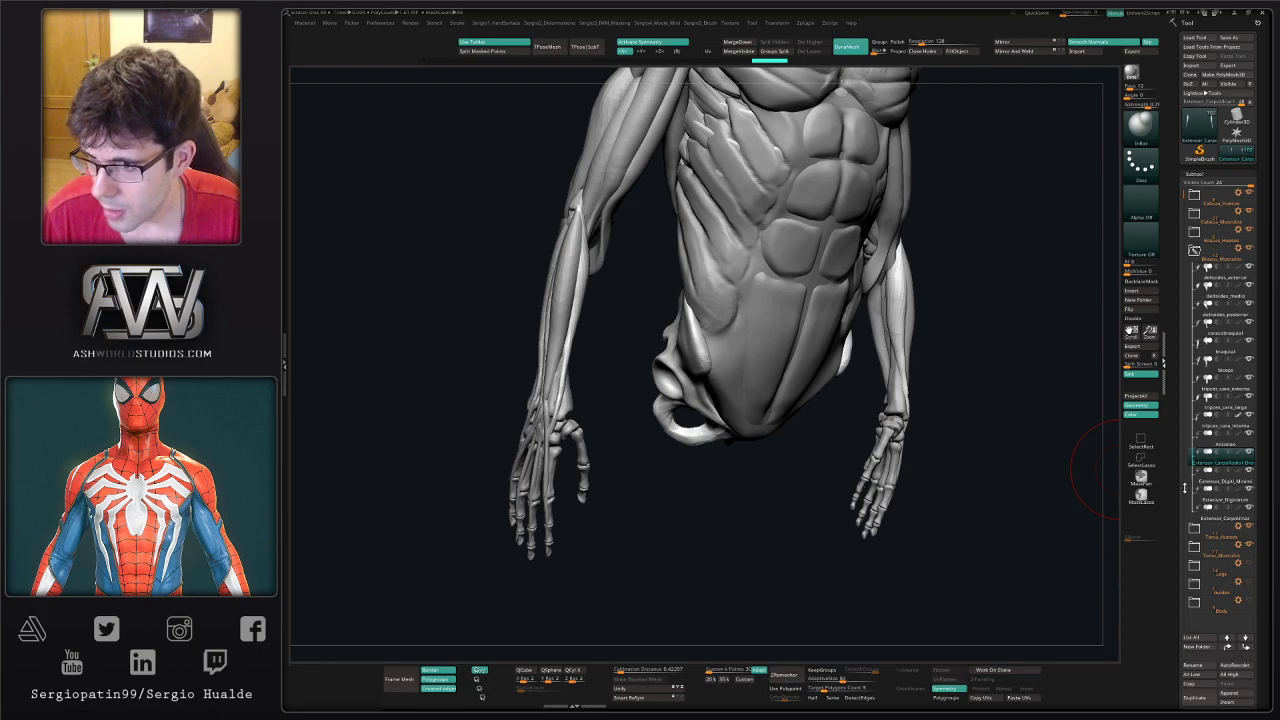
# - Duplicate the Extensor_CarpoRadial_Breve subtool as the base for another forearm muscle
pyautogui.hotkey('ctrl', 'shift', 'd')
pyautogui.moveTo(1221, 461); pyautogui.dragTo(1215, 535)
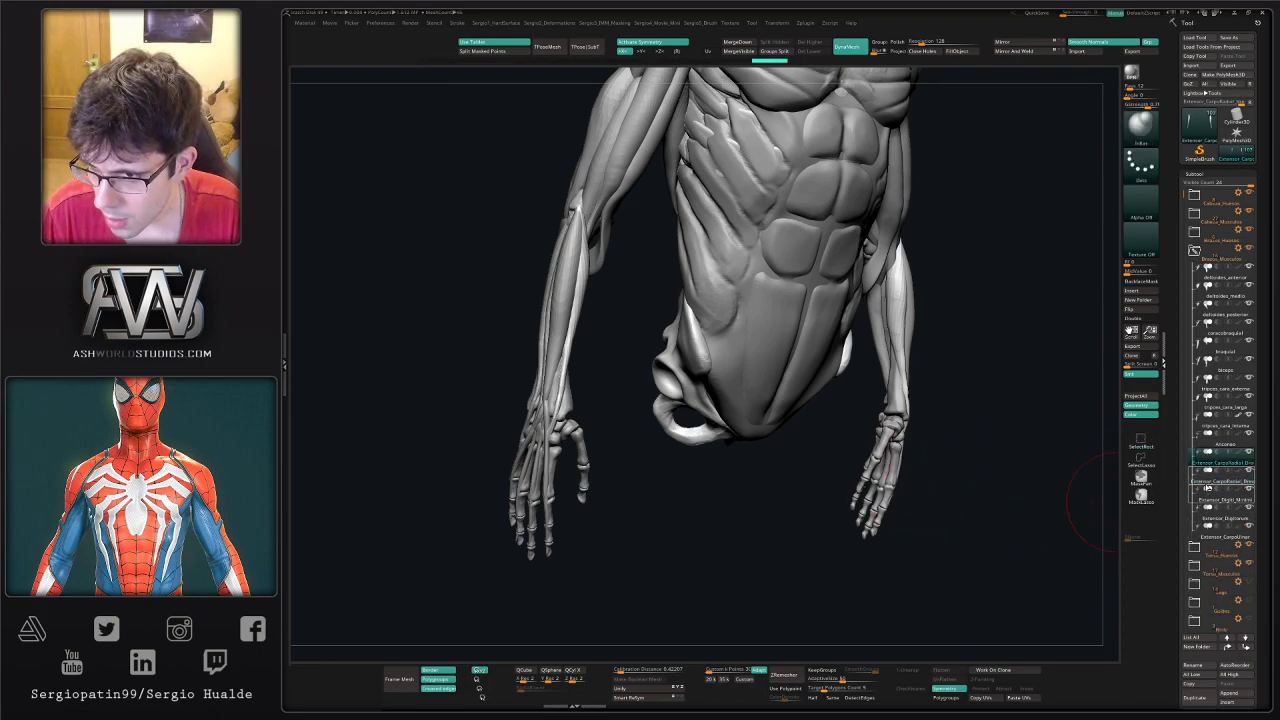
# - Rename the duplicated forearm muscle subtool as Extensor_CarpoRadial_Largo
pyautogui.click(1210, 476)
pyautogui.click(1194, 665)
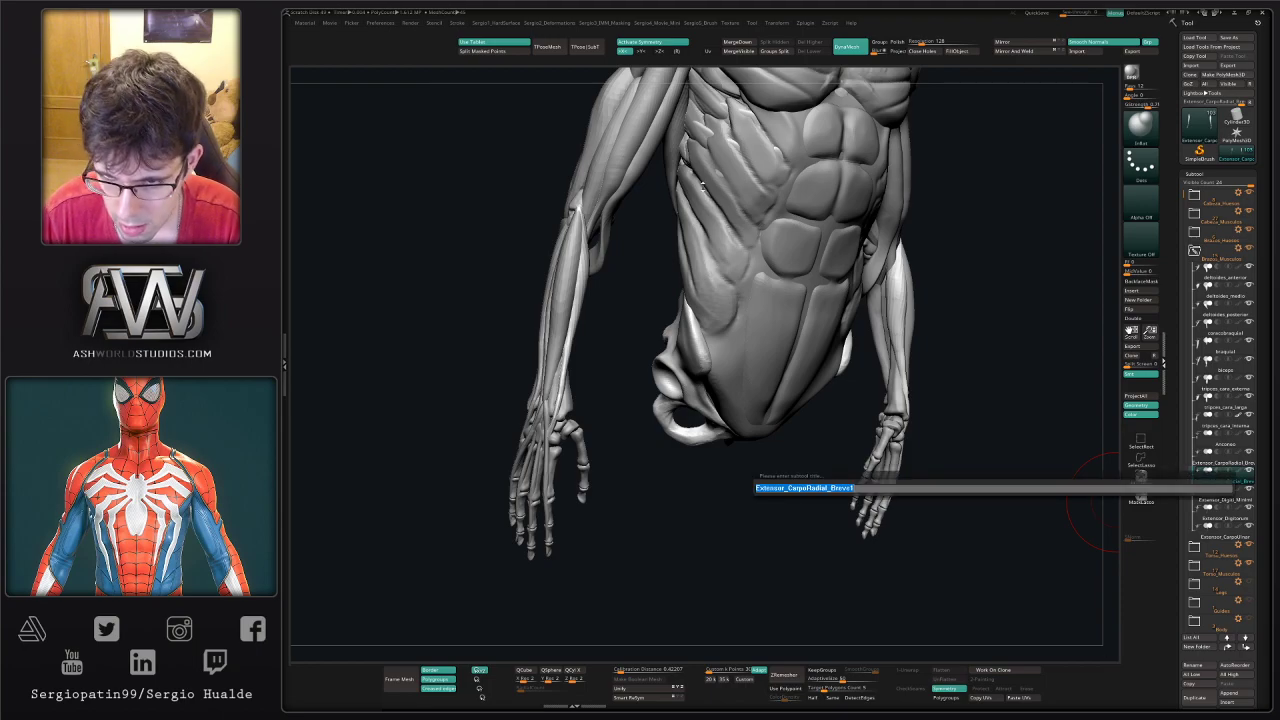
pyautogui.press('Return')
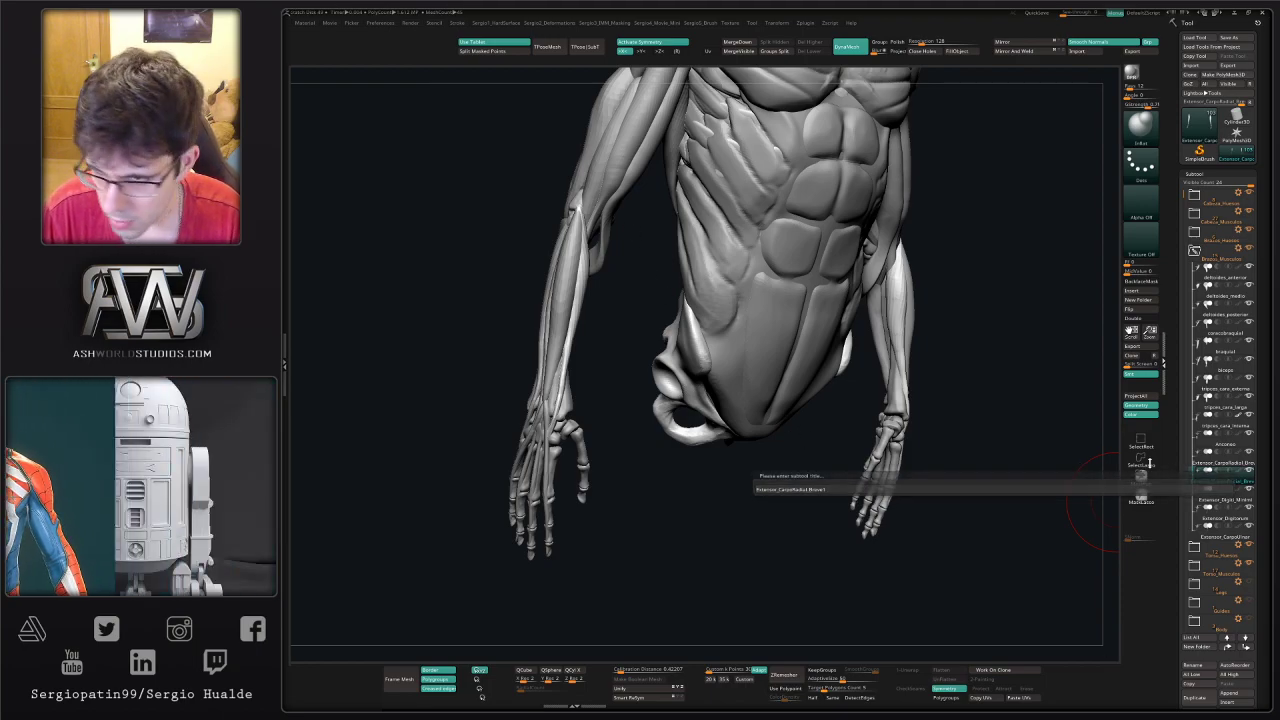
pyautogui.click(1214, 465)
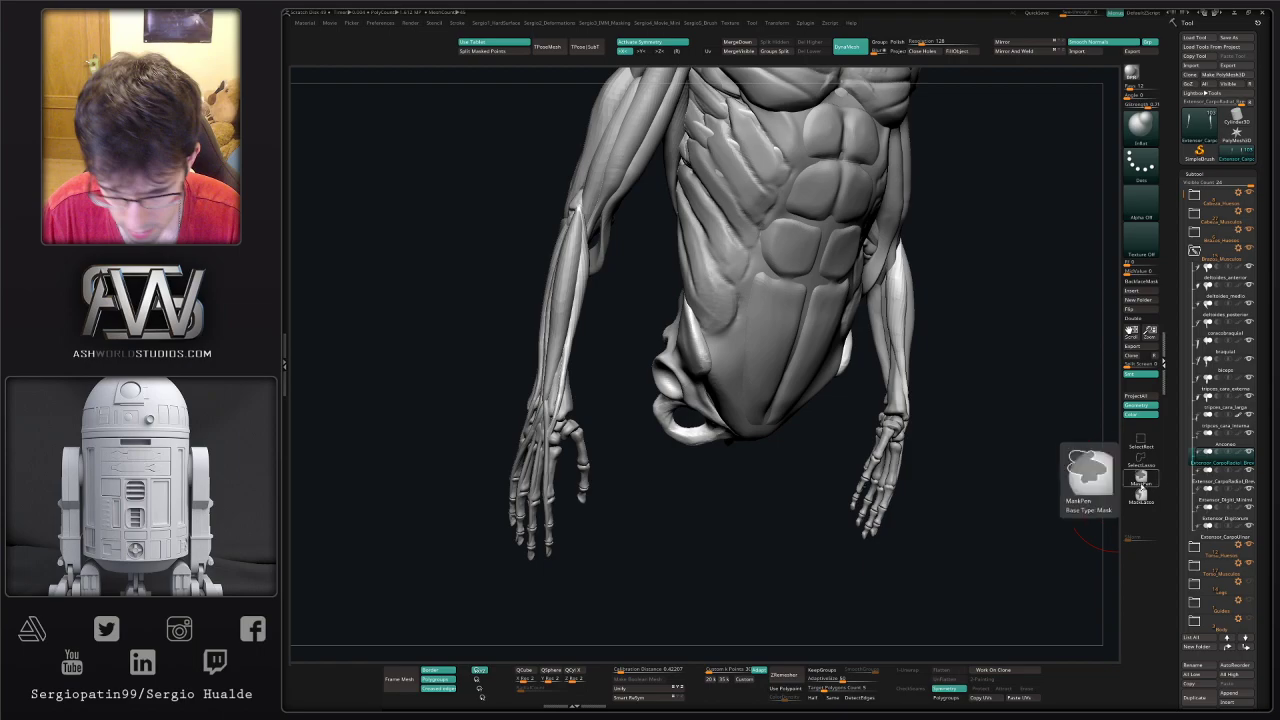
pyautogui.doubleClick(1214, 464)
pyautogui.click(838, 504)
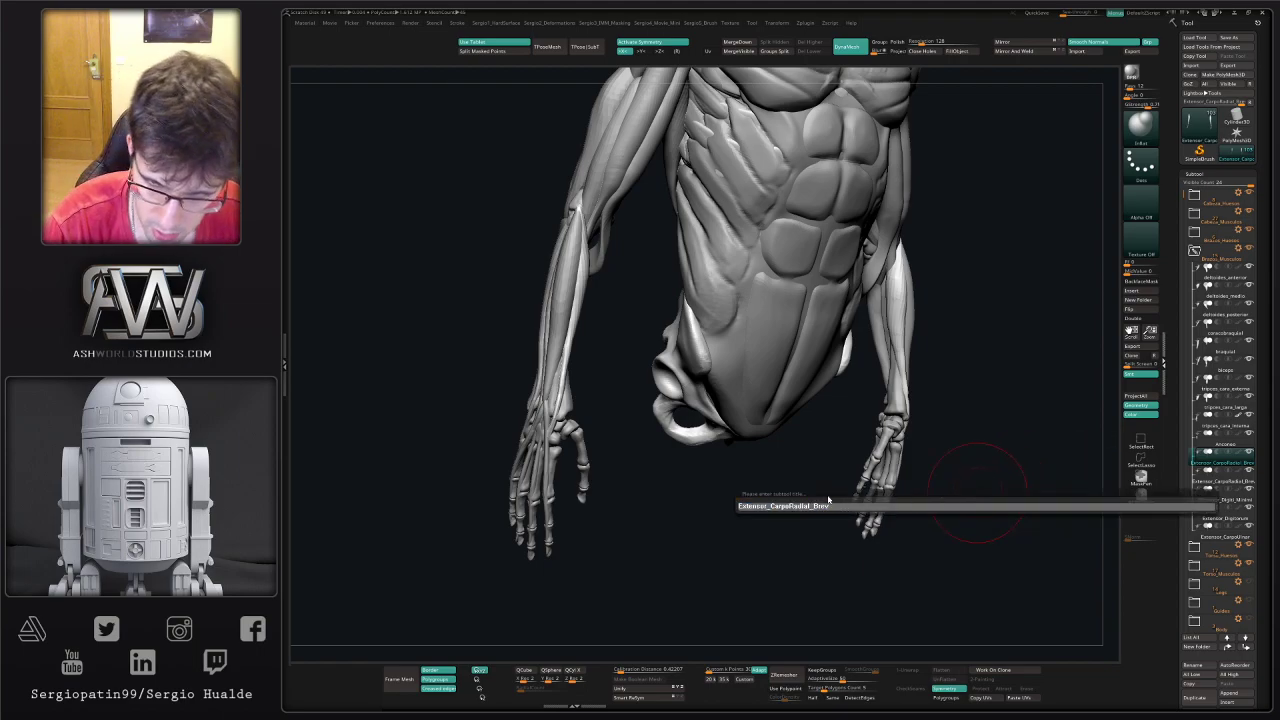
pyautogui.press('BackSpace')
pyautogui.write('La')
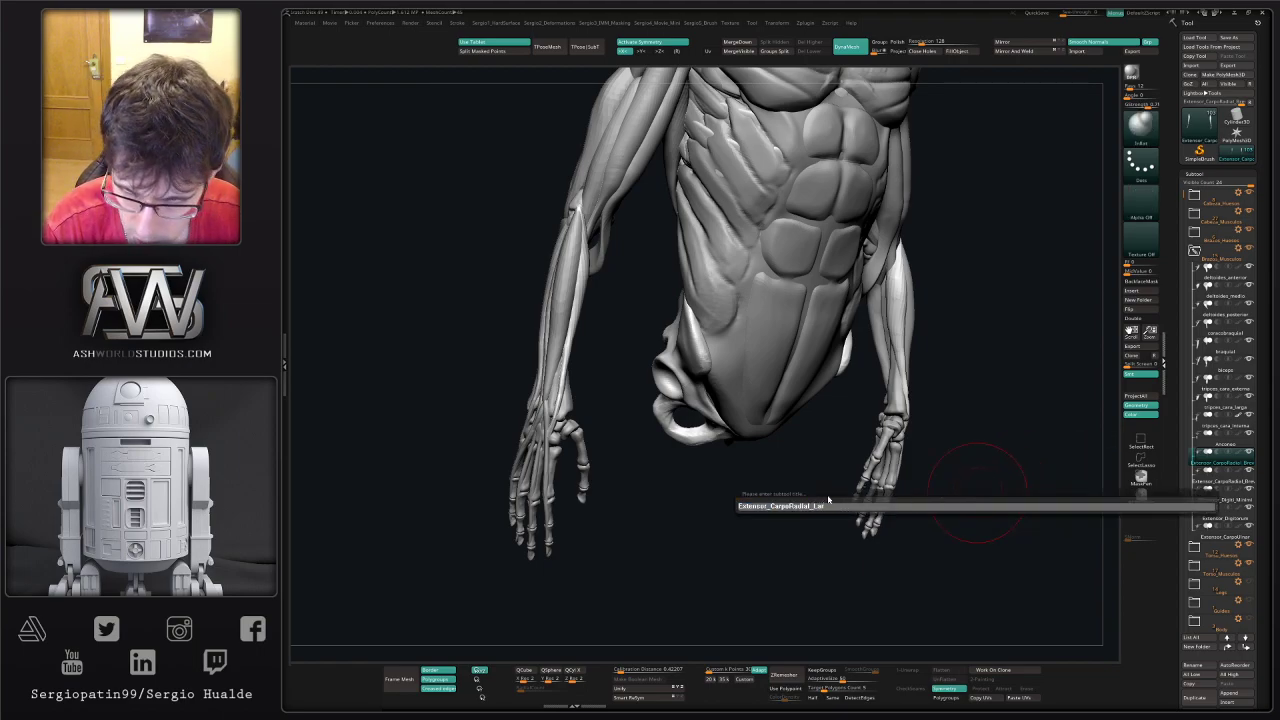
pyautogui.write('rgo')
pyautogui.press('Return')
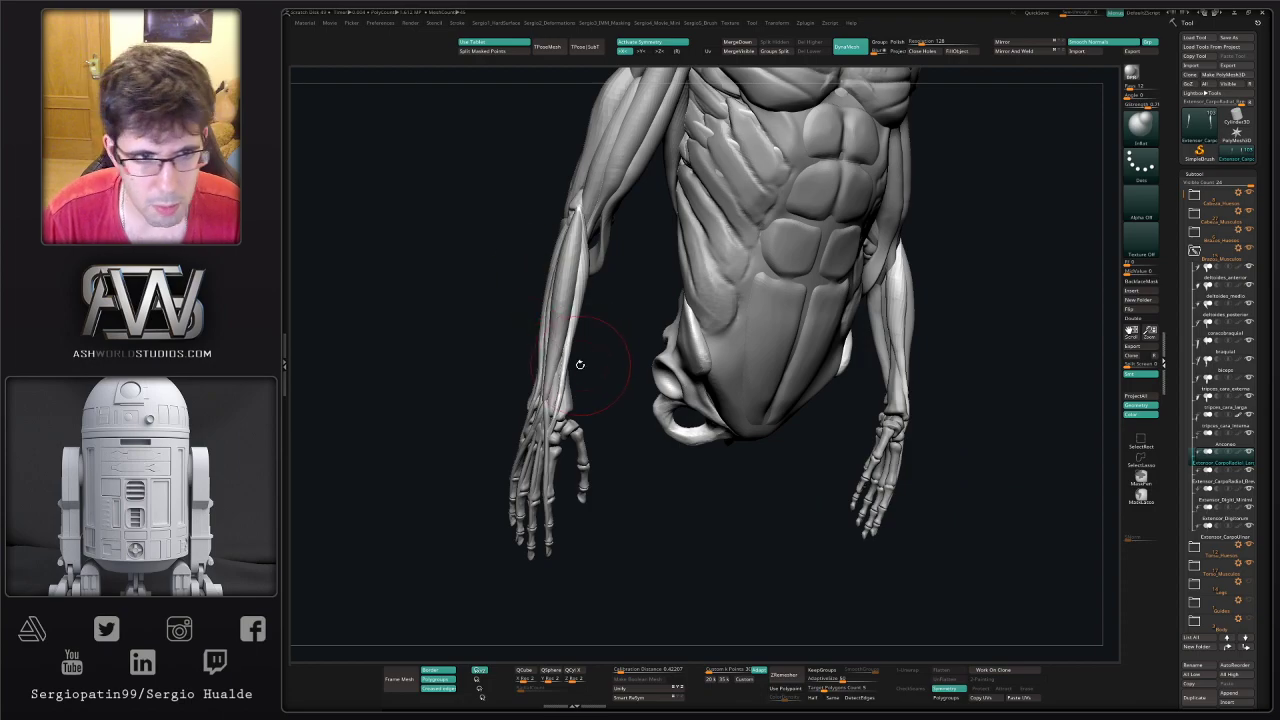
# - Pull the upper end of Extensor_CarpoRadial_Largo up past the elbow onto the humerus with the Move brush
pyautogui.moveTo(582, 360); pyautogui.dragTo(551, 277, button='right')
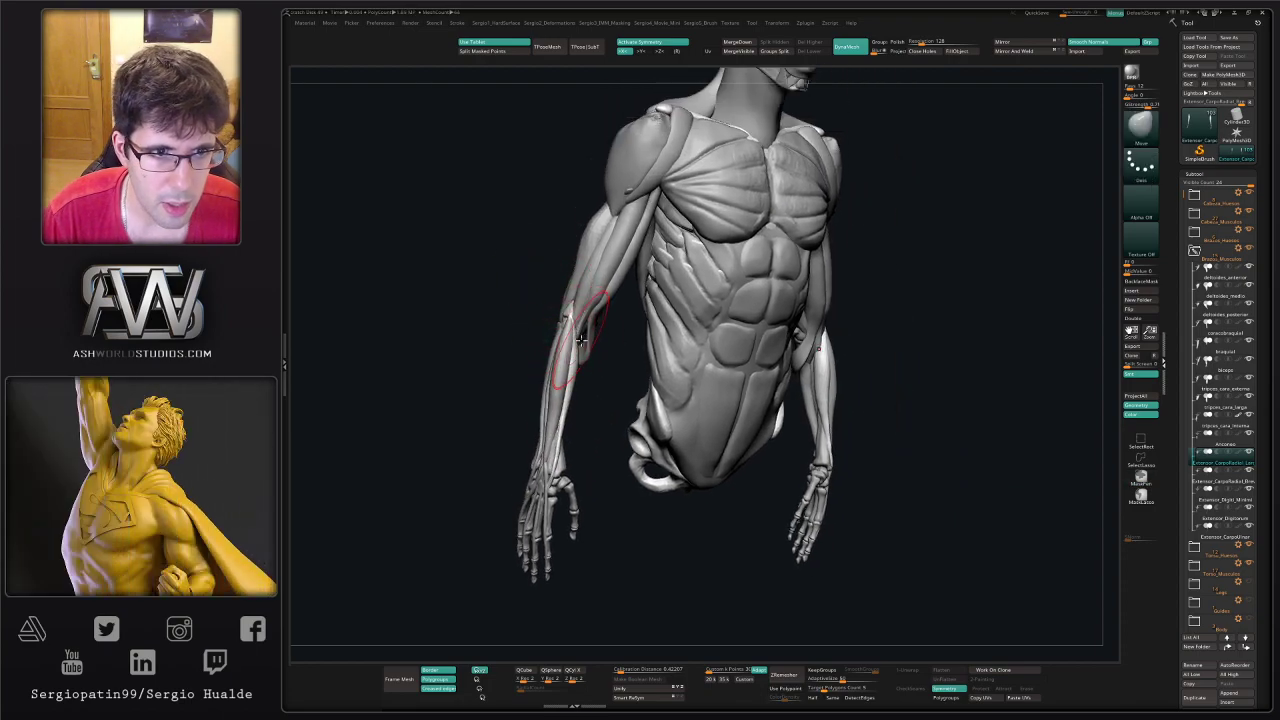
pyautogui.moveTo(576, 334); pyautogui.dragTo(582, 335, button='right')
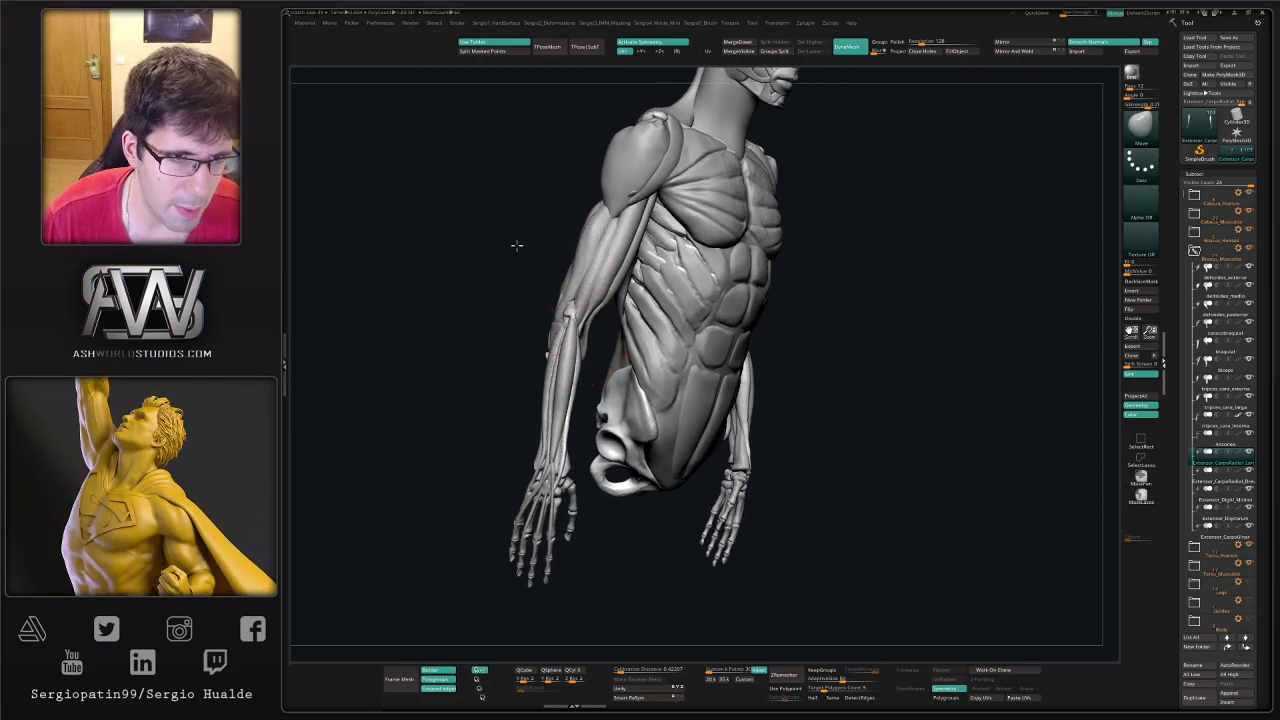
pyautogui.moveTo(516, 245); pyautogui.dragTo(531, 250, button='right')
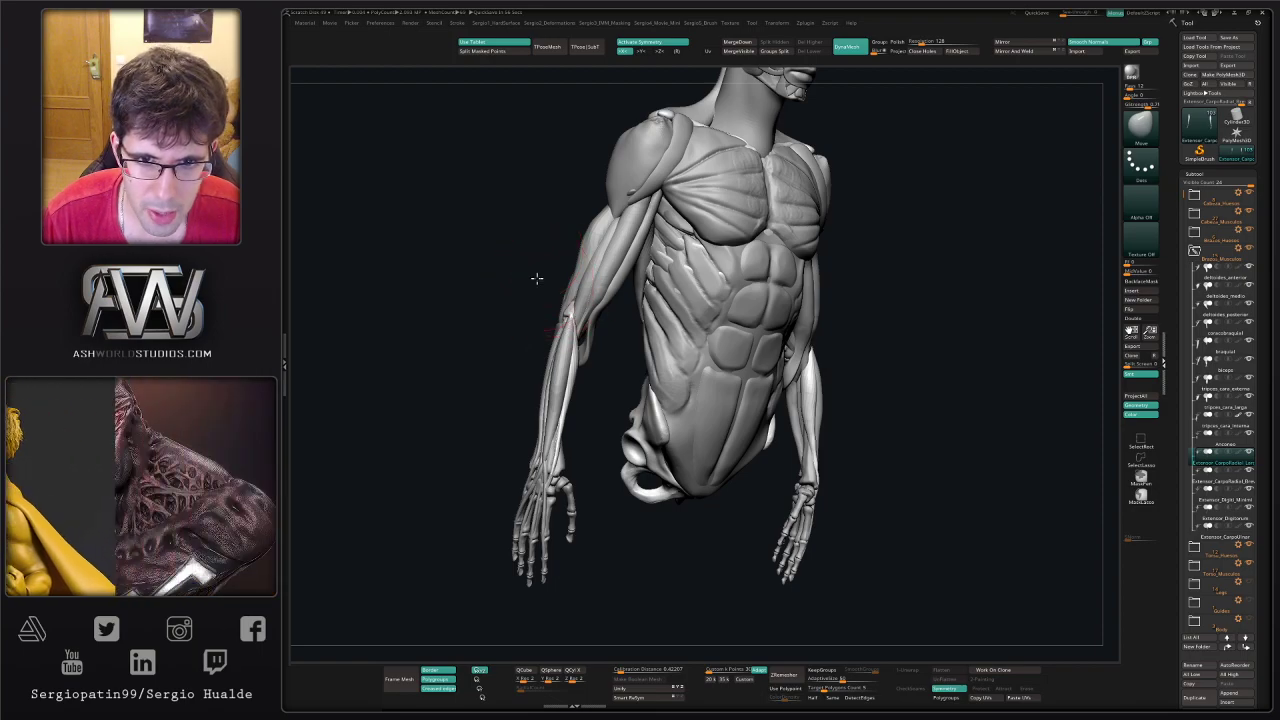
pyautogui.moveTo(534, 277); pyautogui.dragTo(578, 337, button='right')
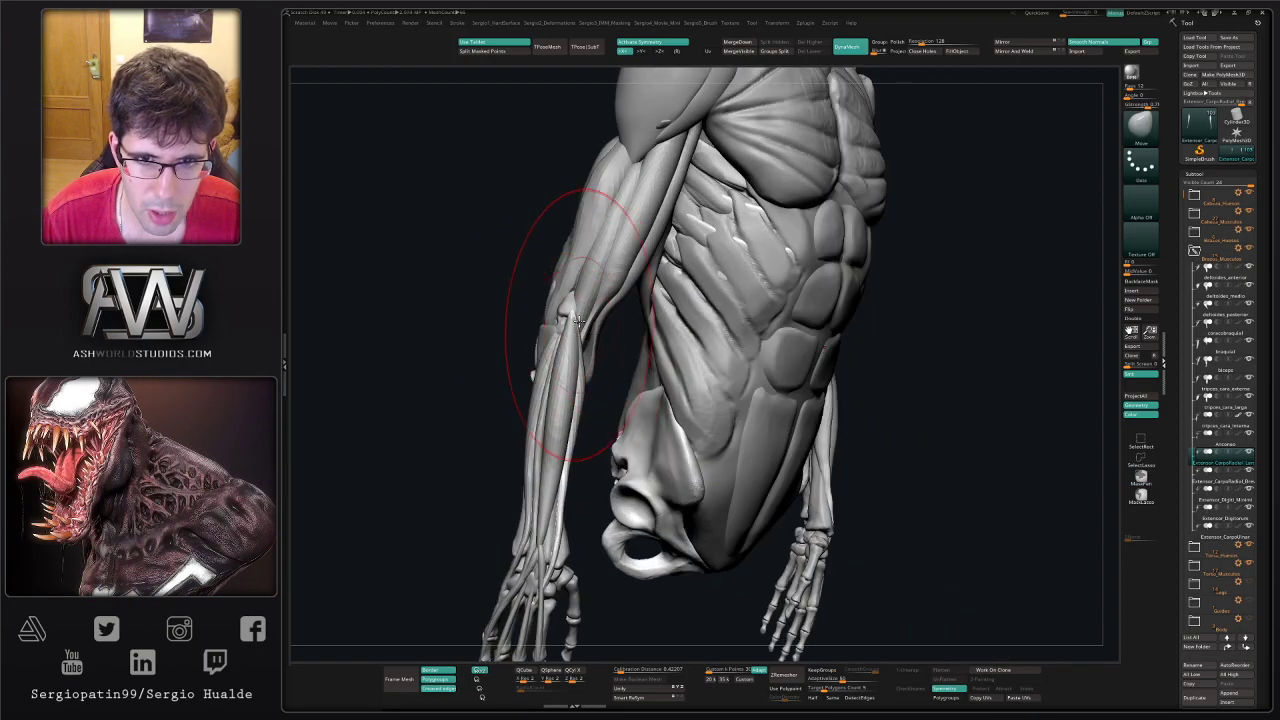
pyautogui.moveTo(580, 326); pyautogui.dragTo(594, 292)
pyautogui.moveTo(594, 292)
pyautogui.mouseDown(button='right')
pyautogui.moveTo(629, 346)
pyautogui.moveTo(650, 345)
pyautogui.mouseUp(button='right')
pyautogui.moveTo(585, 325); pyautogui.dragTo(591, 288)
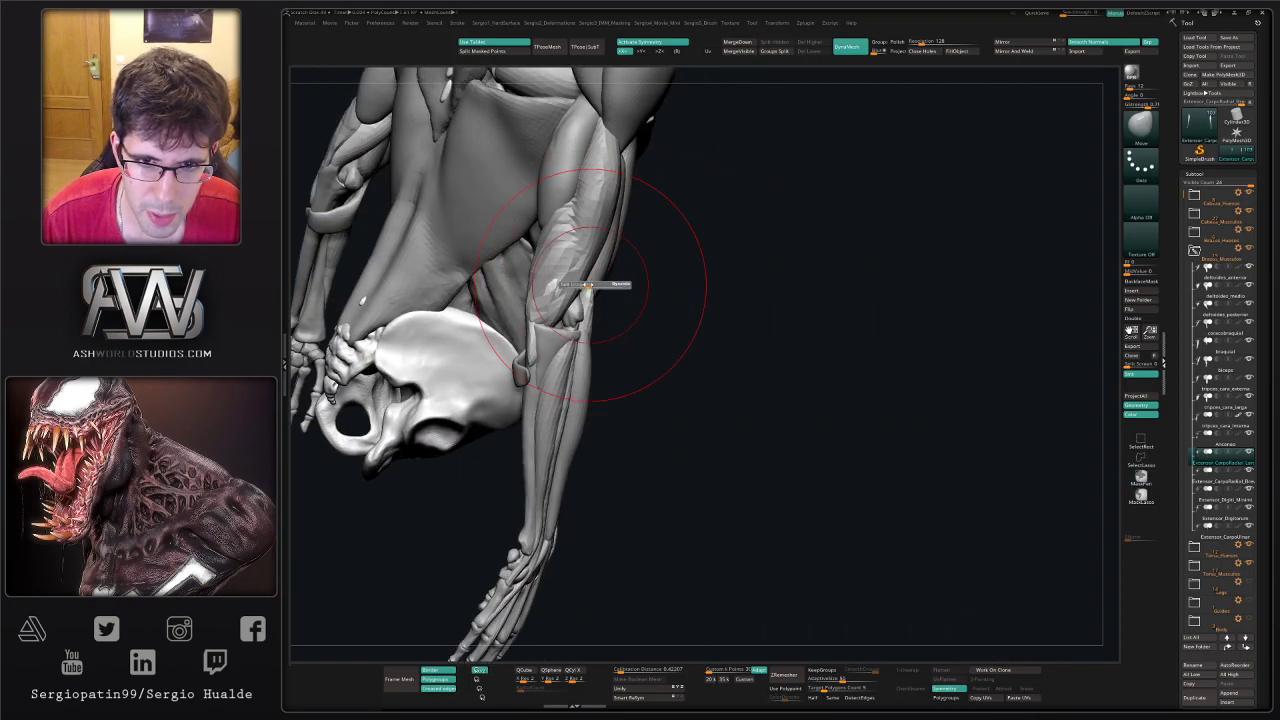
pyautogui.moveTo(586, 314)
pyautogui.mouseDown(button='right')
pyautogui.moveTo(568, 318)
pyautogui.moveTo(591, 329)
pyautogui.mouseUp(button='right')
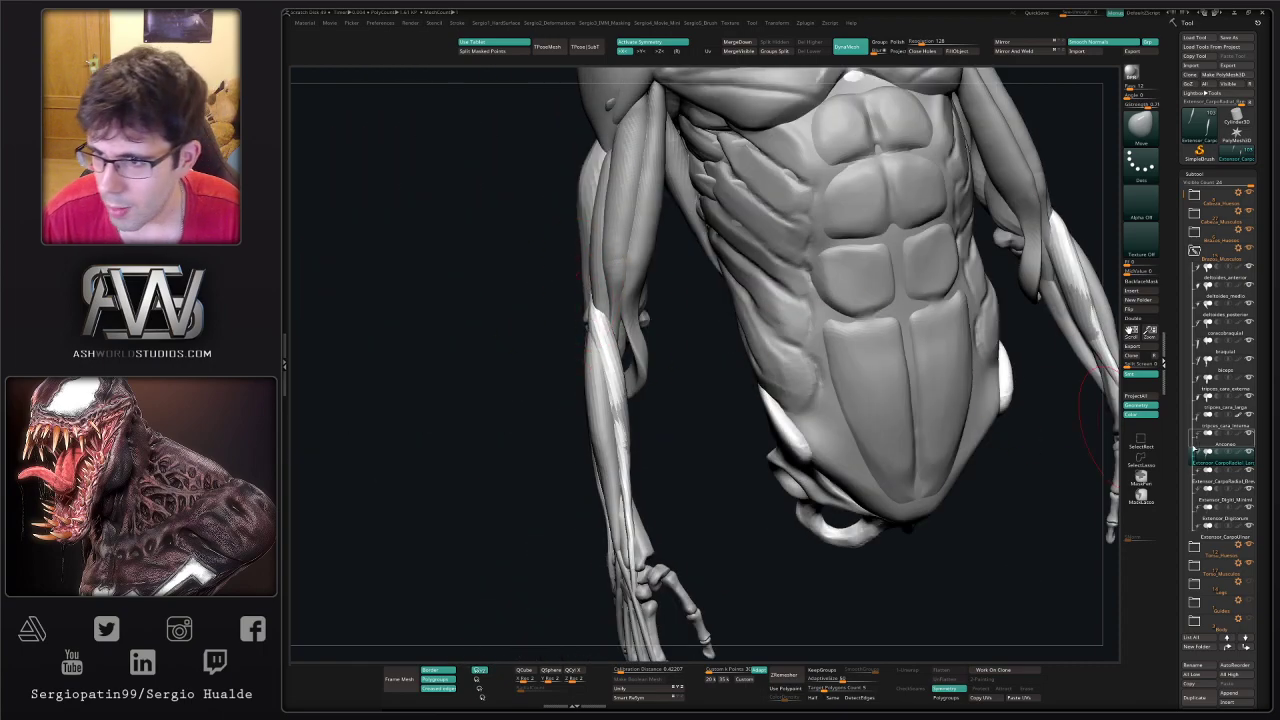
# - Hide the biceps, brachialis and three triceps subtools to expose the humerus
pyautogui.click(1249, 359)
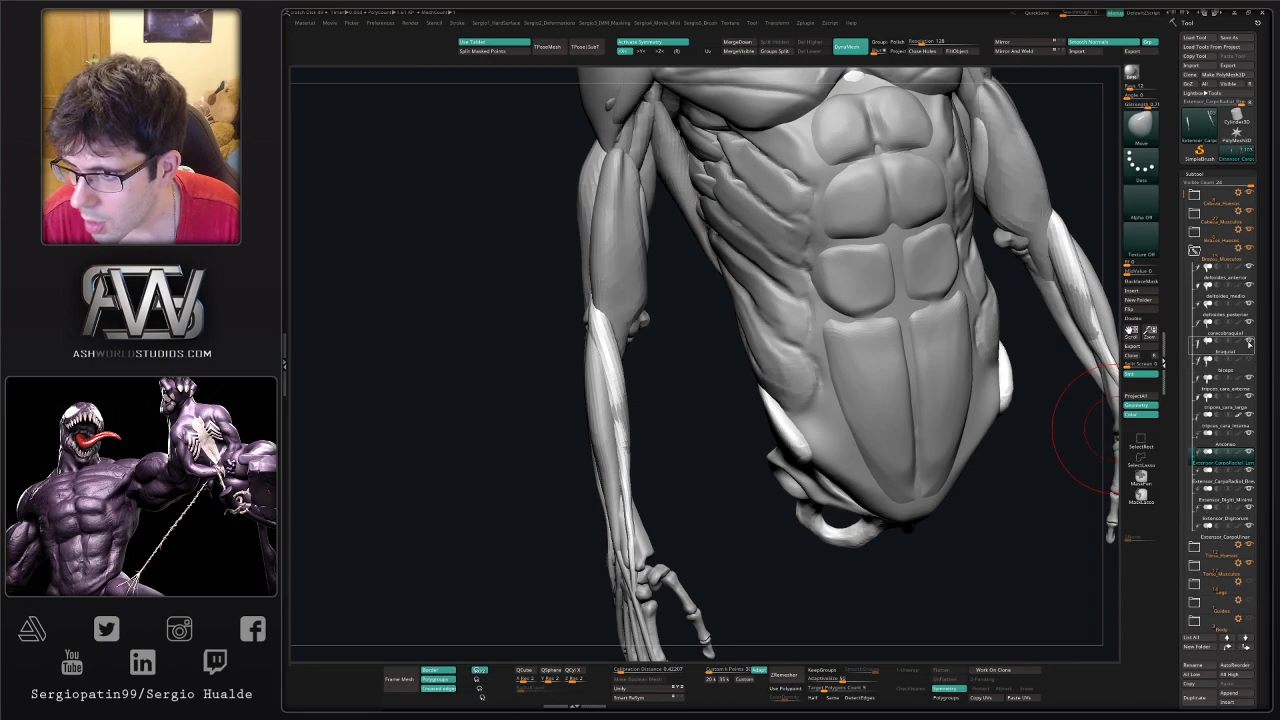
pyautogui.click(1248, 343)
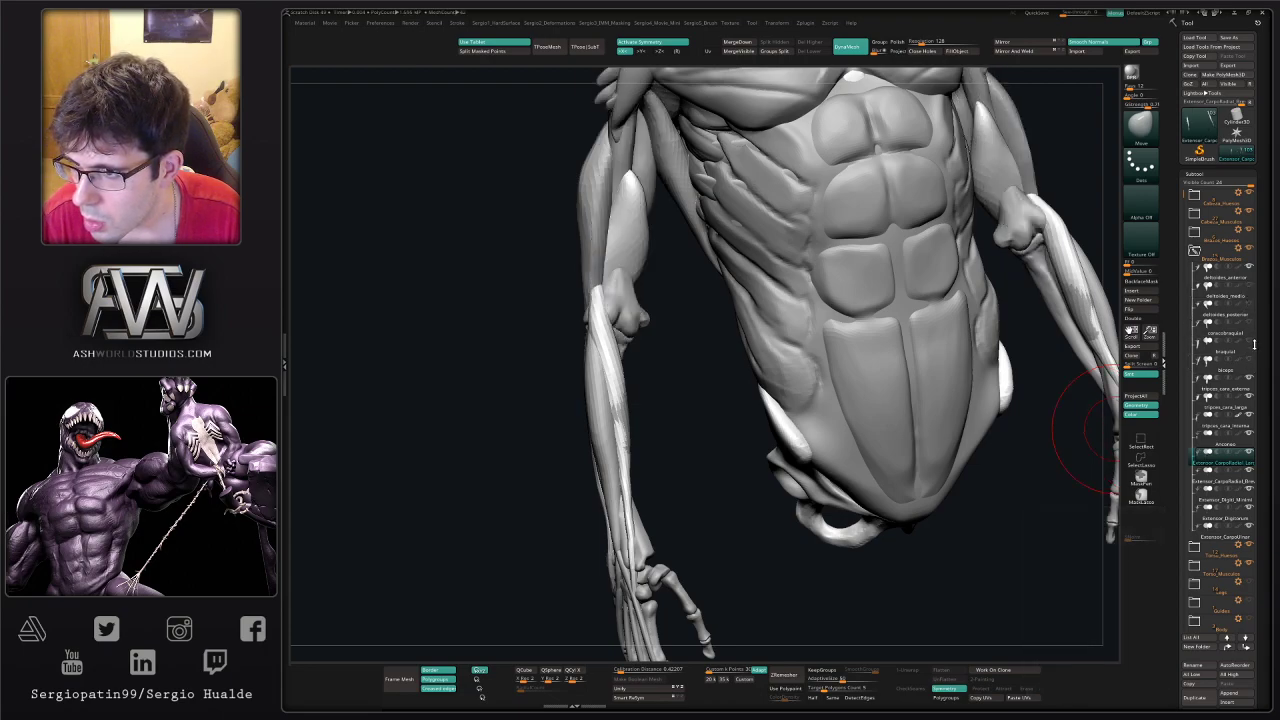
pyautogui.click(1250, 383)
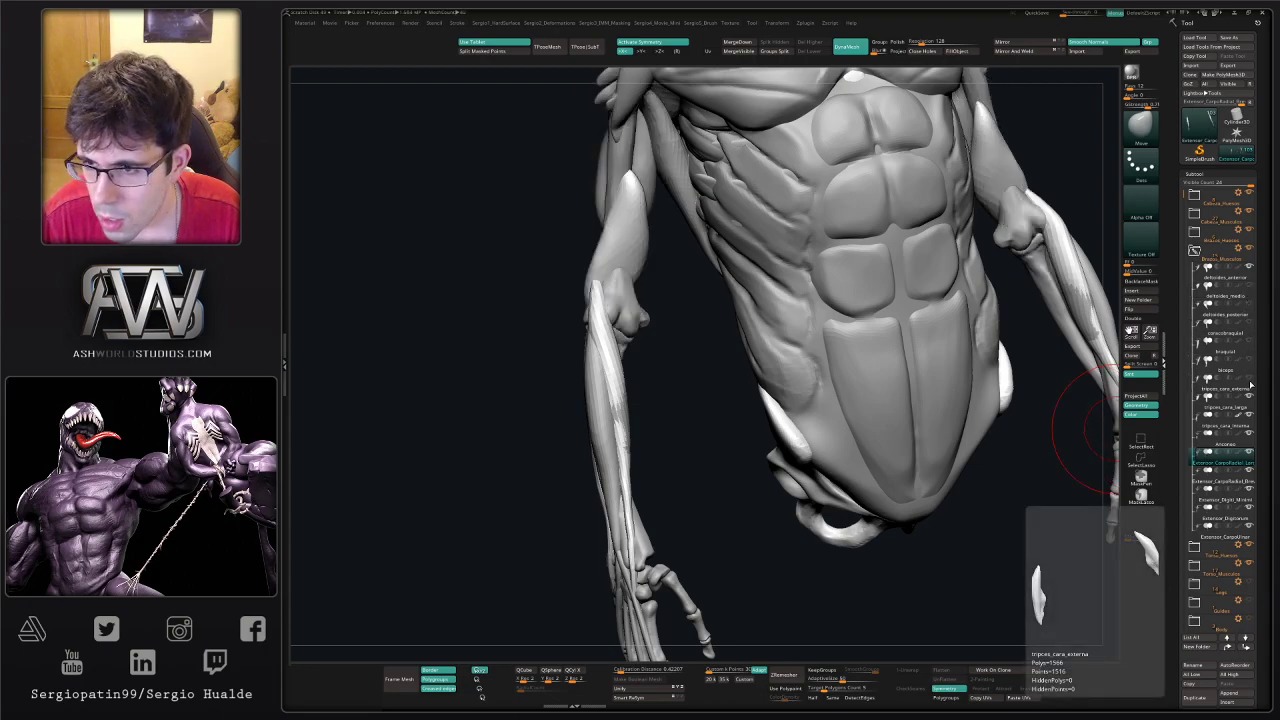
pyautogui.click(1250, 402)
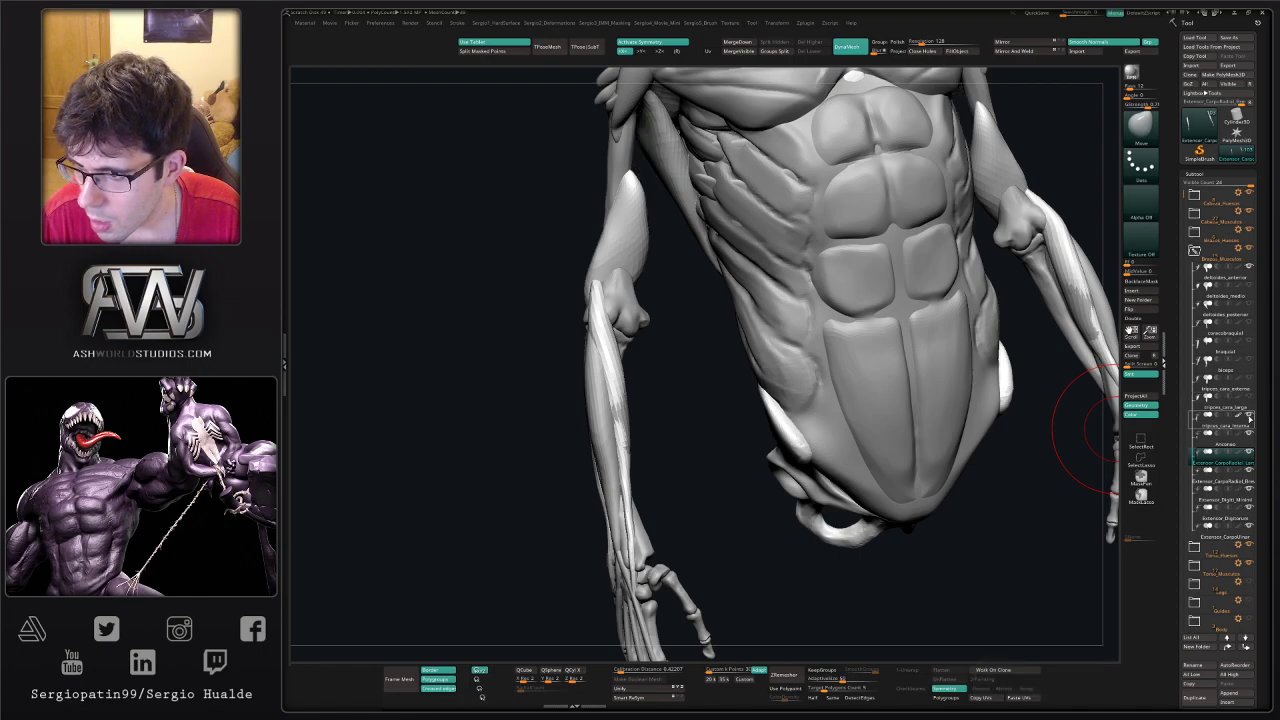
pyautogui.click(1249, 418)
# - Fit the upper attachment of Extensor_CarpoRadial_Largo to the outer edge of the humerus above the elbow
pyautogui.moveTo(626, 375); pyautogui.dragTo(770, 365, button='right')
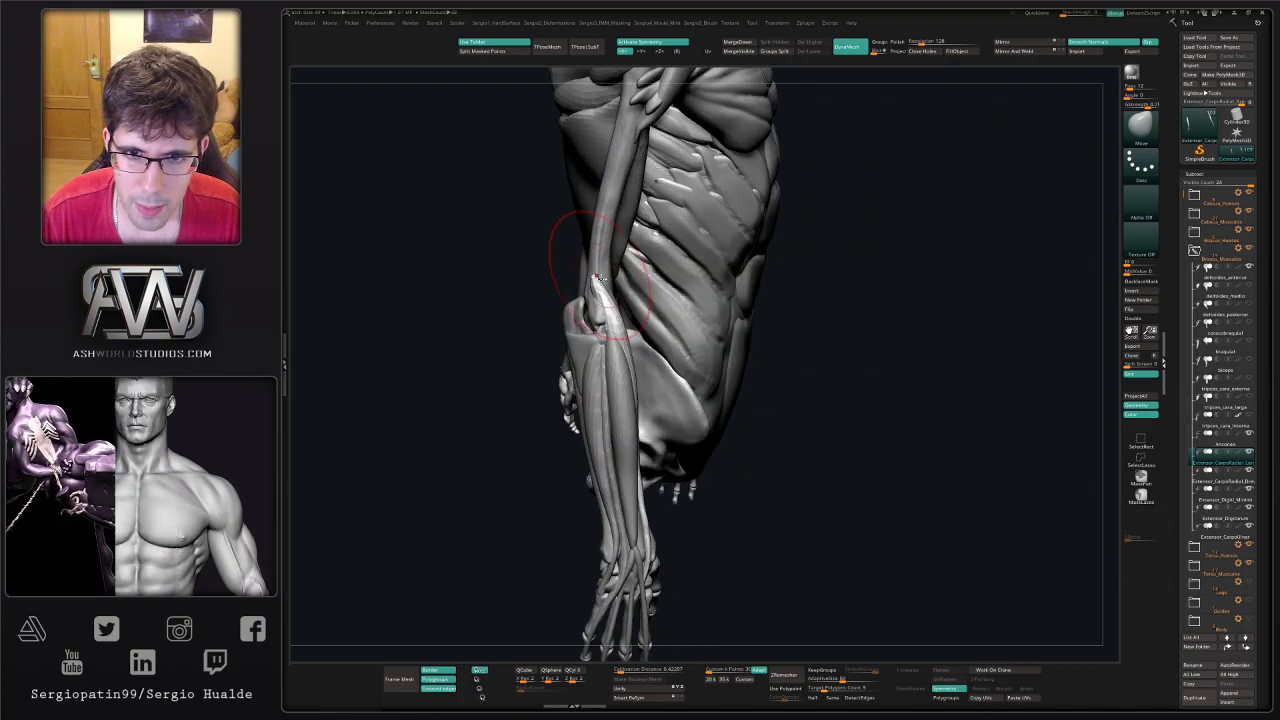
pyautogui.moveTo(598, 278); pyautogui.dragTo(618, 292, button='right')
pyautogui.moveTo(594, 219)
pyautogui.mouseDown(button='right')
pyautogui.moveTo(590, 258)
pyautogui.moveTo(608, 252)
pyautogui.mouseUp(button='right')
pyautogui.moveTo(606, 252); pyautogui.dragTo(612, 283)
pyautogui.moveTo(612, 284); pyautogui.dragTo(614, 319, button='right')
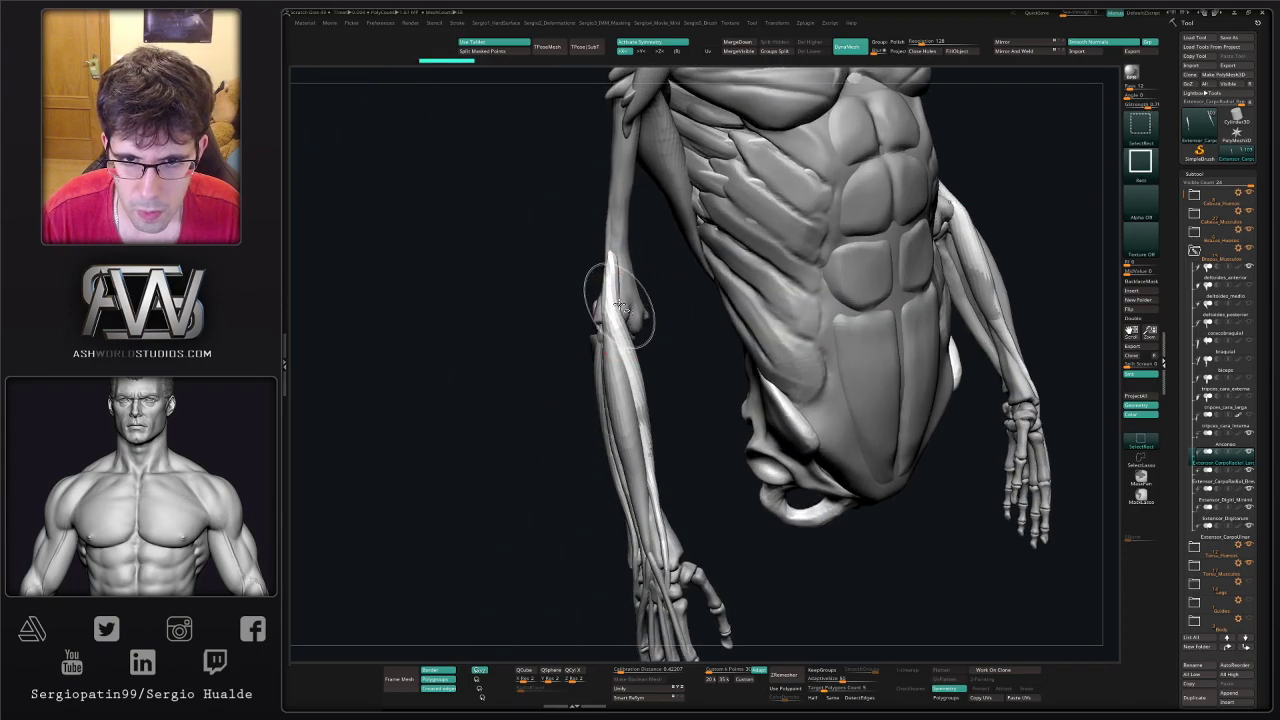
pyautogui.hotkey('ctrl', 'shift', 'i')
pyautogui.moveTo(614, 303); pyautogui.dragTo(622, 292)
pyautogui.moveTo(632, 298); pyautogui.dragTo(615, 295, button='right')
# - Add volume to Extensor_CarpoRadial_Largo near the elbow with the Inflat brush and smooth its surface
pyautogui.press('f')
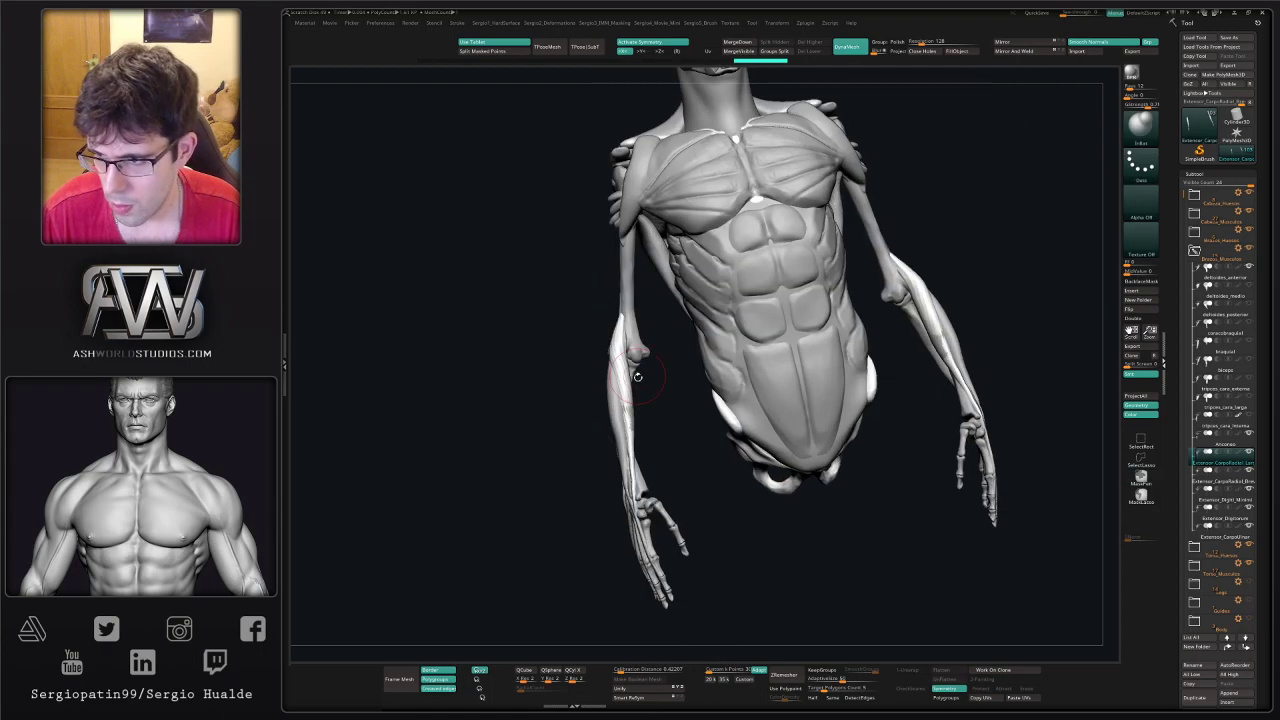
pyautogui.moveTo(634, 414); pyautogui.dragTo(608, 366, button='right')
pyautogui.moveTo(629, 412); pyautogui.dragTo(638, 480, button='right')
pyautogui.moveTo(617, 360)
pyautogui.keyDown('shift'); pyautogui.mouseDown()
pyautogui.moveTo(622, 402)
pyautogui.moveTo(617, 320)
pyautogui.moveTo(621, 402)
pyautogui.mouseUp(); pyautogui.keyUp('shift')
pyautogui.hotkey('ctrl', 'shift', 'i')
pyautogui.press('s')
pyautogui.moveTo(623, 416)
pyautogui.mouseDown(button='right')
pyautogui.moveTo(633, 397)
pyautogui.moveTo(632, 443)
pyautogui.moveTo(627, 420)
pyautogui.moveTo(651, 436)
pyautogui.moveTo(608, 400)
pyautogui.moveTo(630, 465)
pyautogui.moveTo(614, 424)
pyautogui.moveTo(648, 434)
pyautogui.moveTo(549, 425)
pyautogui.moveTo(563, 423)
pyautogui.moveTo(548, 368)
pyautogui.moveTo(566, 398)
pyautogui.moveTo(557, 366)
pyautogui.moveTo(610, 344)
pyautogui.moveTo(603, 330)
pyautogui.mouseUp(button='right')
# - Refine Extensor_CarpoRadial_Largo's course from the elbow to the wrist with the Move brush, working from front and side
pyautogui.press('b')
pyautogui.press('m')
pyautogui.press('v')
pyautogui.press('s')
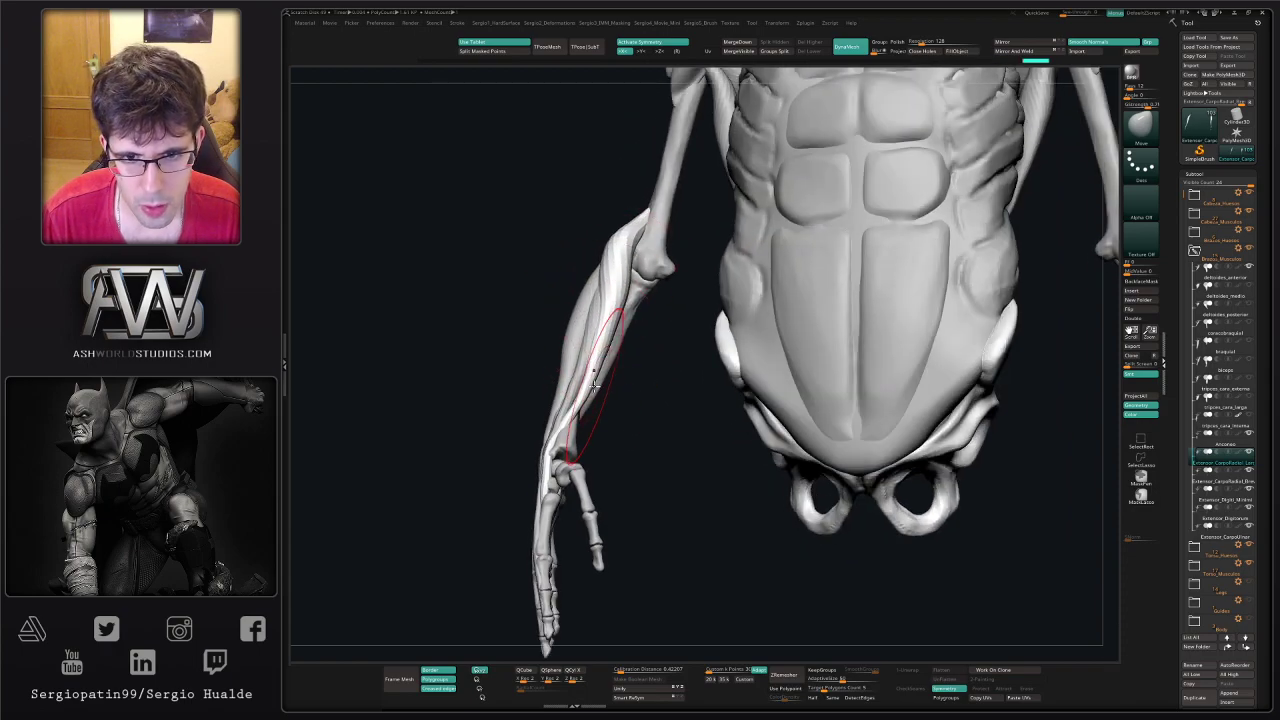
pyautogui.moveTo(574, 392); pyautogui.dragTo(600, 259, button='right')
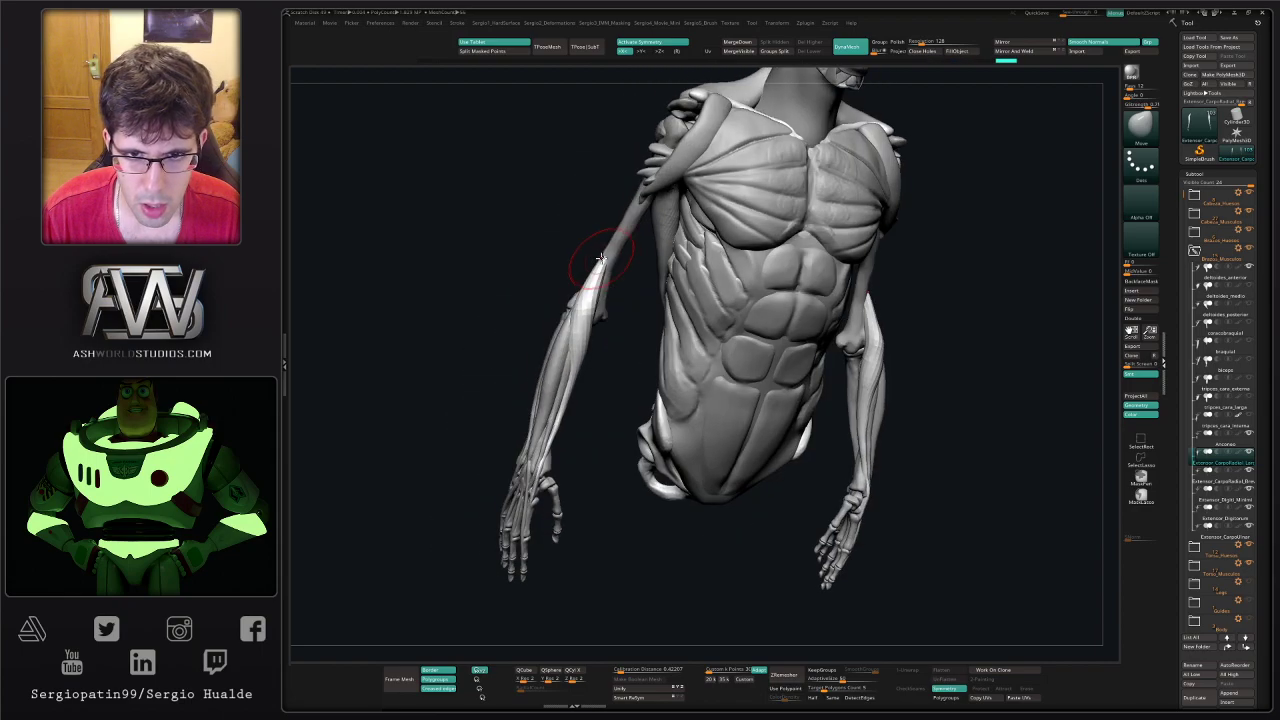
pyautogui.moveTo(573, 394); pyautogui.dragTo(551, 374, button='right')
pyautogui.moveTo(572, 442); pyautogui.dragTo(535, 428, button='right')
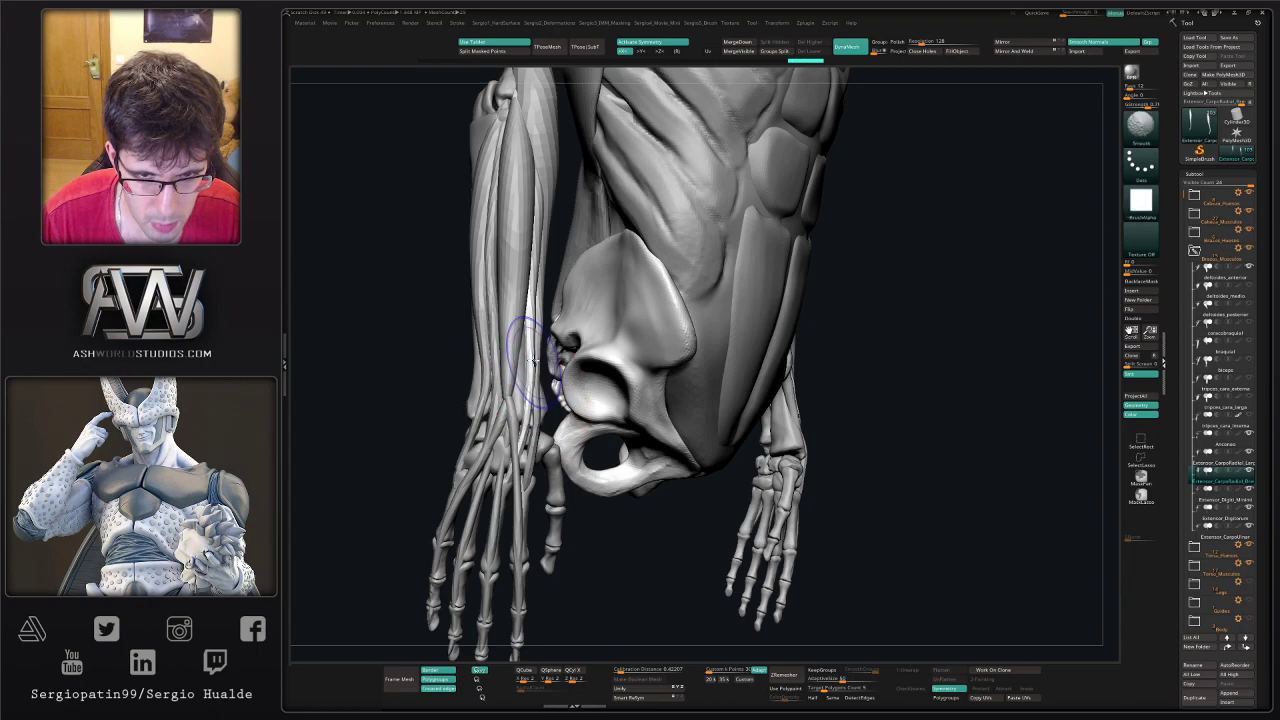
# - Refine the fit between Extensor_CarpoRadial_Breve, Extensor_CarpoRadial_Largo and Extensor_Digitorum along the forearm with the Smooth and Move brushes
pyautogui.moveTo(525, 370); pyautogui.dragTo(563, 432, button='right')
pyautogui.keyDown('alt'); pyautogui.click(552, 421); pyautogui.keyUp('alt')
pyautogui.keyDown('alt'); pyautogui.click(561, 420); pyautogui.keyUp('alt')
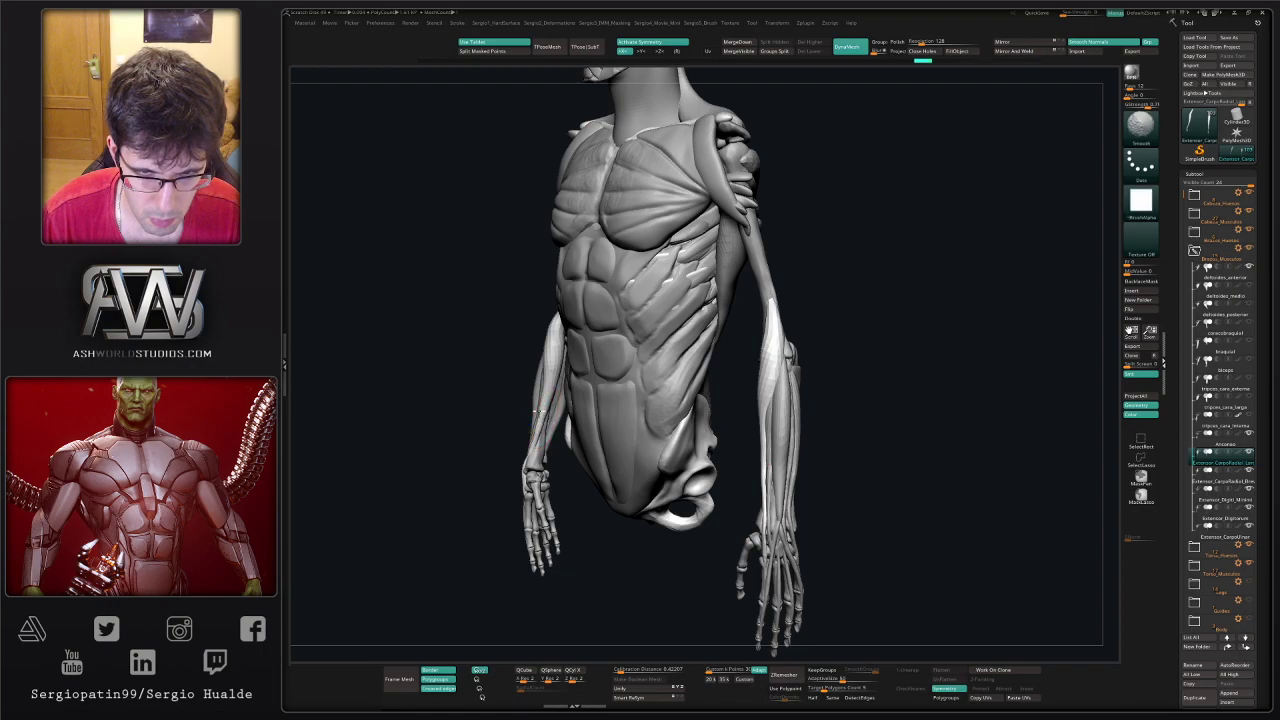
pyautogui.moveTo(543, 420)
pyautogui.mouseDown(button='right')
pyautogui.moveTo(560, 407)
pyautogui.moveTo(577, 437)
pyautogui.moveTo(590, 430)
pyautogui.mouseUp(button='right')
pyautogui.keyDown('alt'); pyautogui.click(530, 385); pyautogui.keyUp('alt')
pyautogui.moveTo(530, 385)
pyautogui.mouseDown(button='right')
pyautogui.moveTo(565, 388)
pyautogui.moveTo(541, 383)
pyautogui.moveTo(543, 404)
pyautogui.mouseUp(button='right')
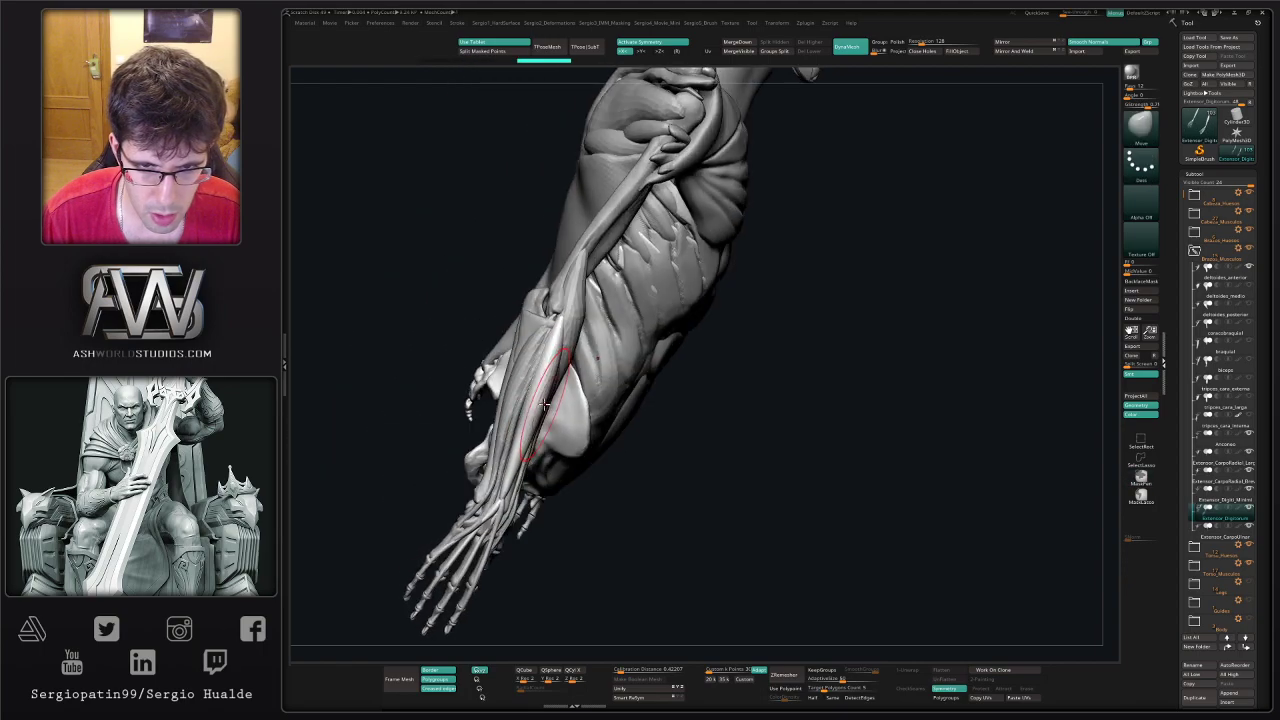
pyautogui.moveTo(518, 448)
pyautogui.mouseDown(button='right')
pyautogui.moveTo(521, 405)
pyautogui.moveTo(540, 385)
pyautogui.moveTo(586, 434)
pyautogui.moveTo(565, 412)
pyautogui.moveTo(515, 443)
pyautogui.moveTo(560, 430)
pyautogui.moveTo(545, 400)
pyautogui.moveTo(569, 393)
pyautogui.moveTo(570, 412)
pyautogui.moveTo(571, 390)
pyautogui.moveTo(603, 453)
pyautogui.moveTo(656, 422)
pyautogui.moveTo(534, 397)
pyautogui.moveTo(591, 457)
pyautogui.moveTo(632, 402)
pyautogui.mouseUp(button='right')
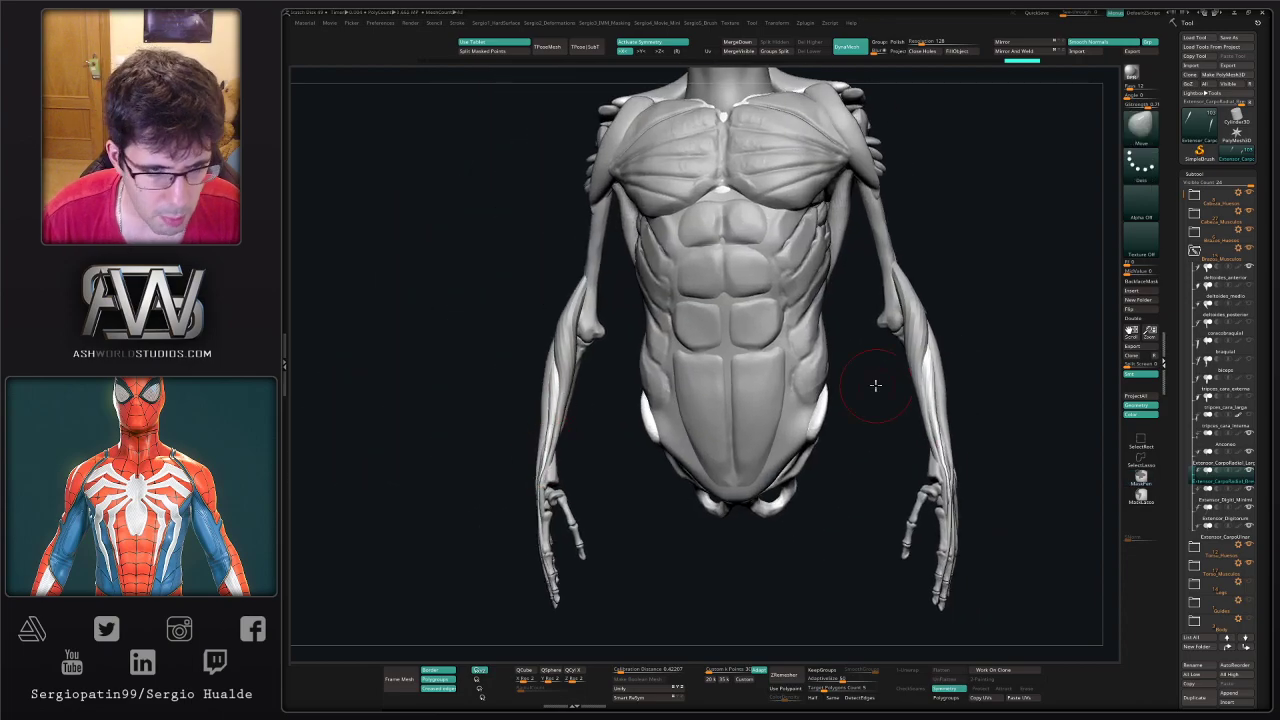
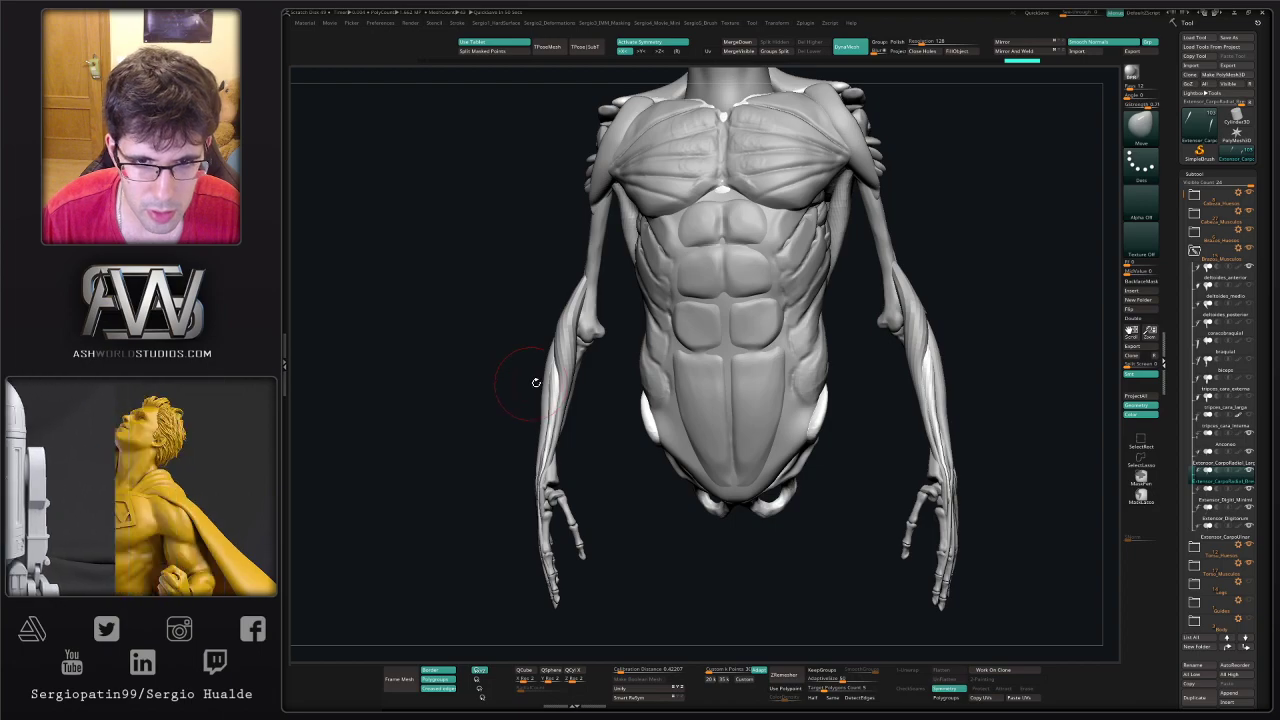
# - Duplicate the Extensor_CarpoRadial_Largo subtool and rename the copy as Braquioradial
pyautogui.keyDown('alt'); pyautogui.click(569, 347); pyautogui.keyUp('alt')
pyautogui.hotkey('ctrl', 'shift', 'd')
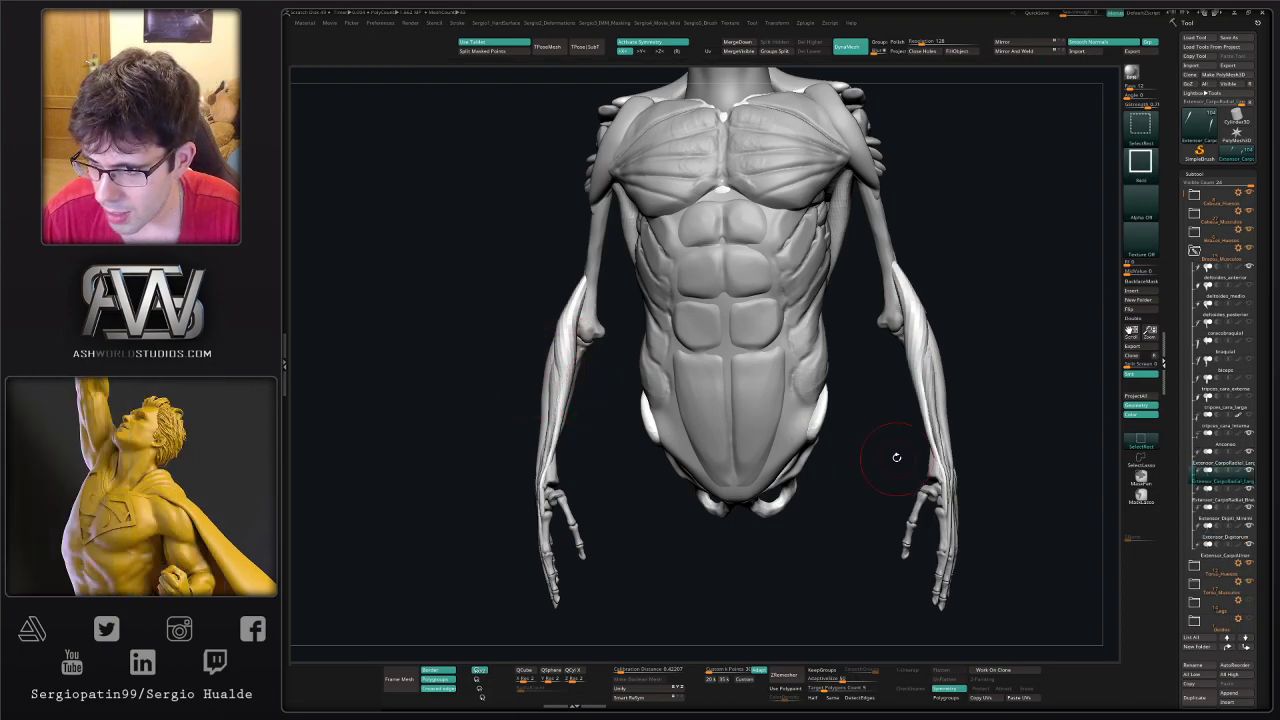
pyautogui.click(1234, 466)
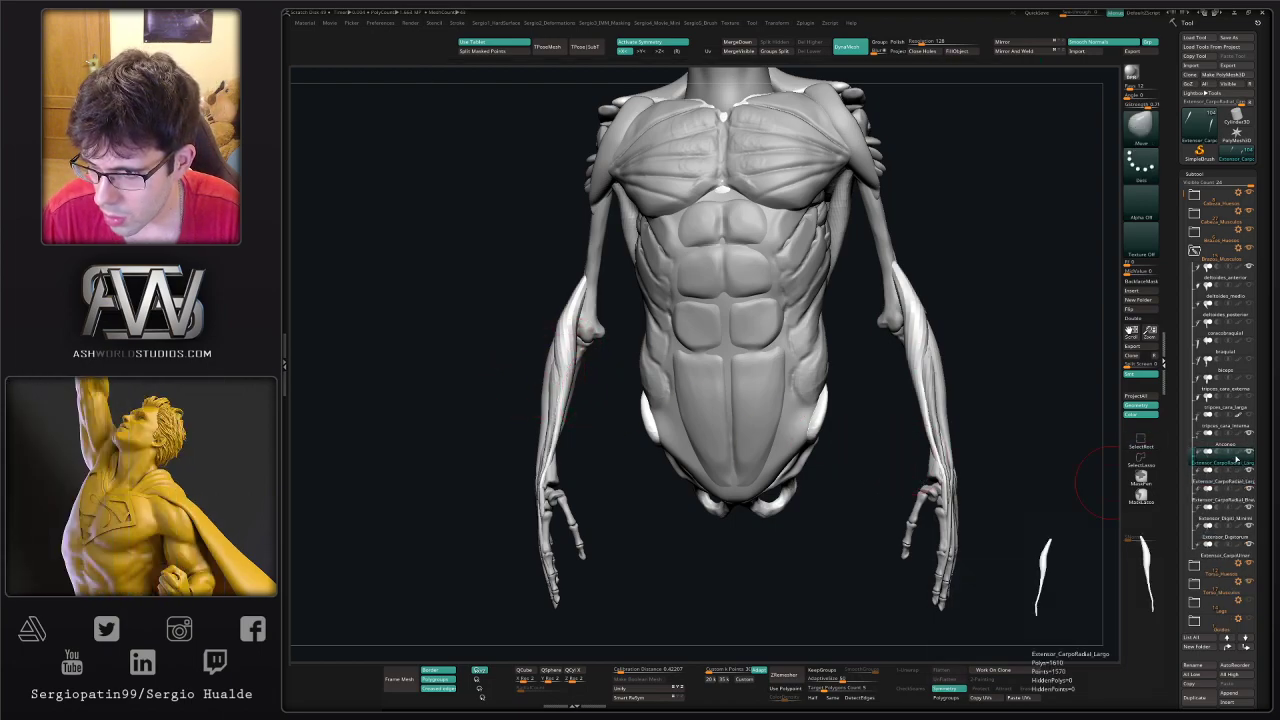
pyautogui.press('F2')
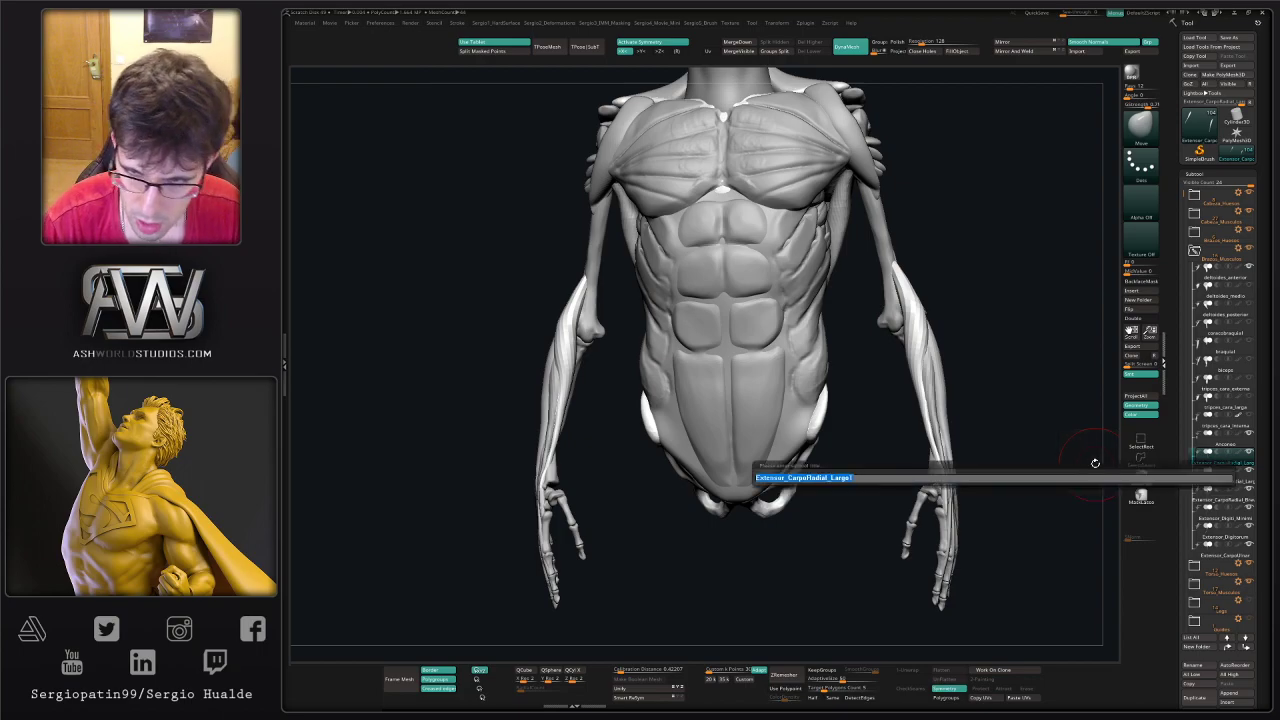
pyautogui.press('End')
pyautogui.hotkey('shift', 'Left')
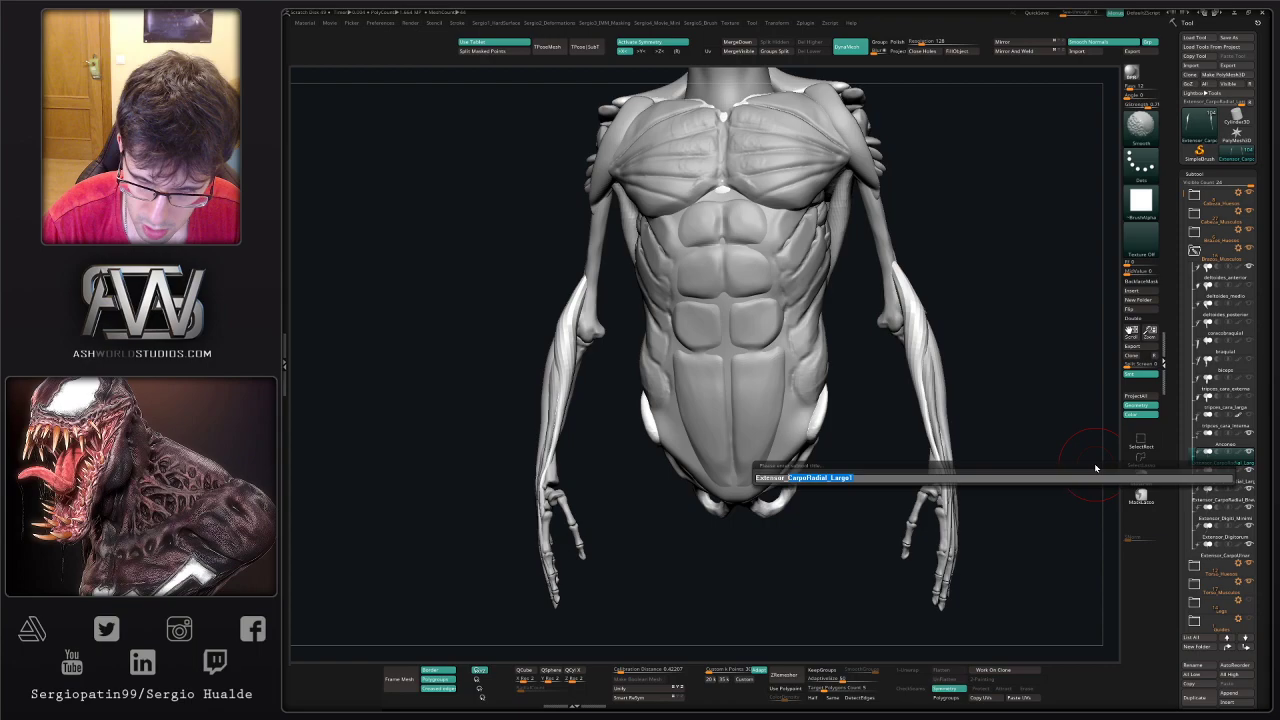
pyautogui.press('shift')
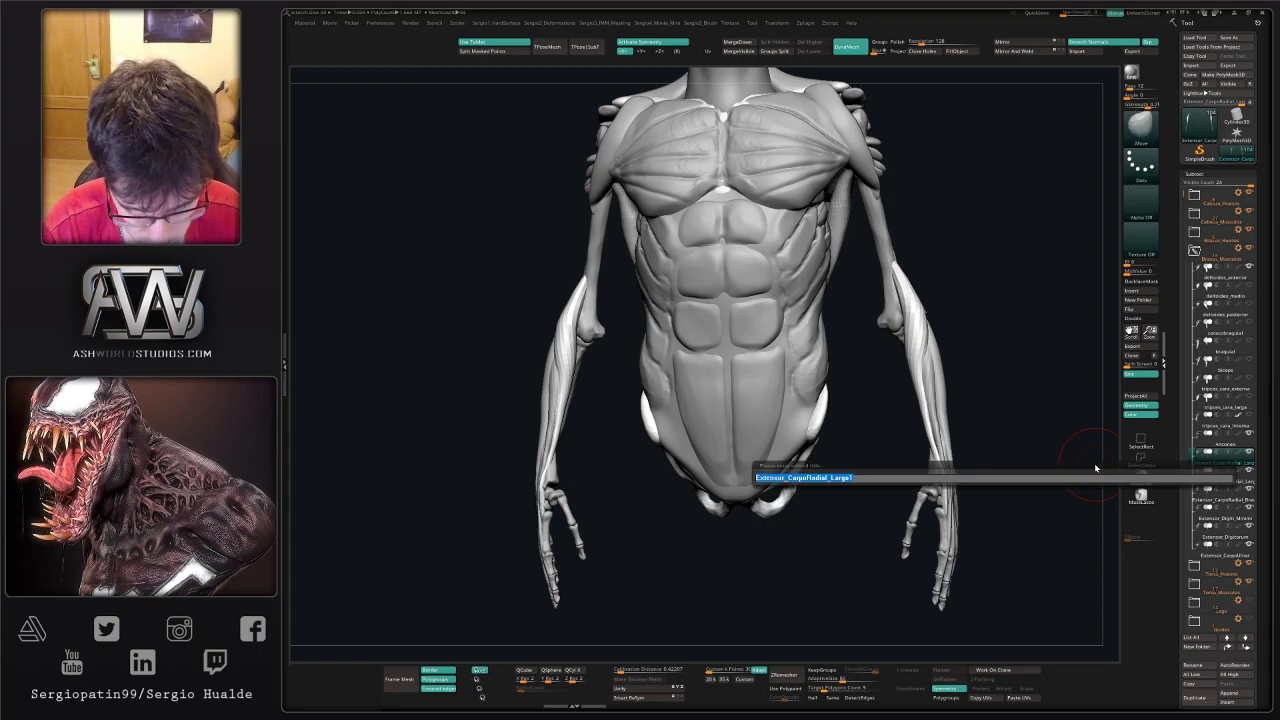
pyautogui.write('Ex')
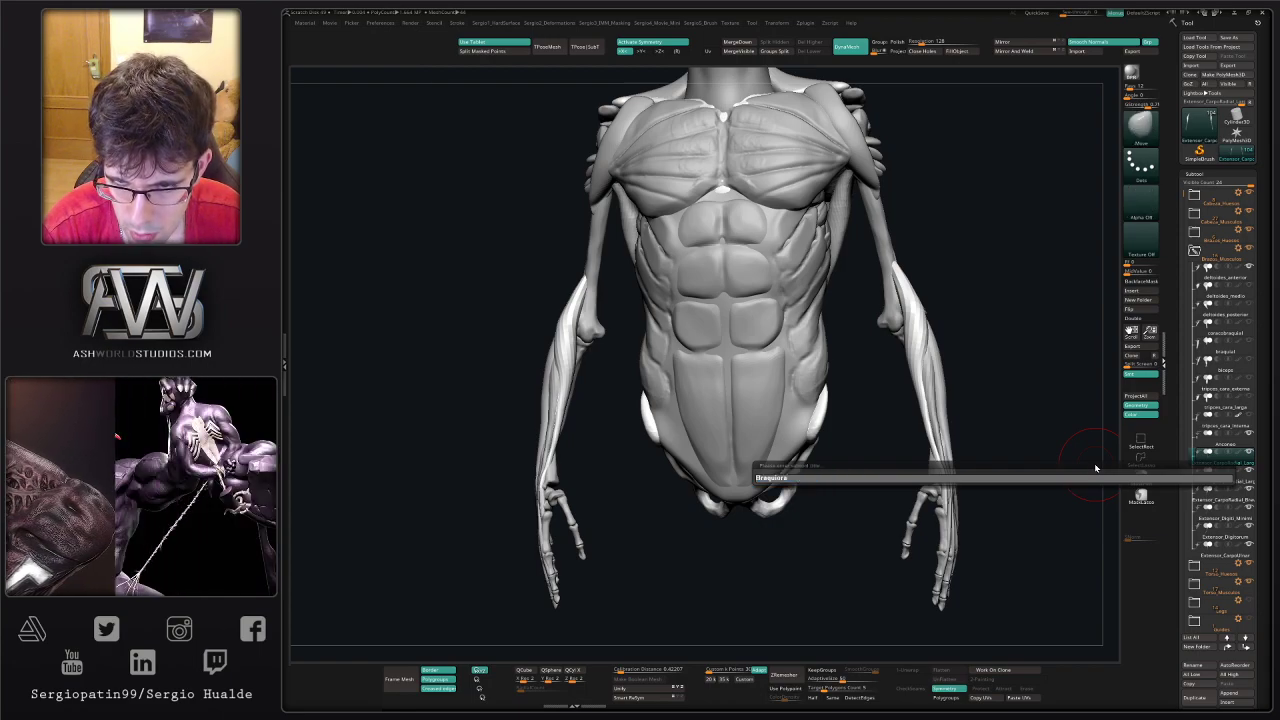
pyautogui.press('Return')
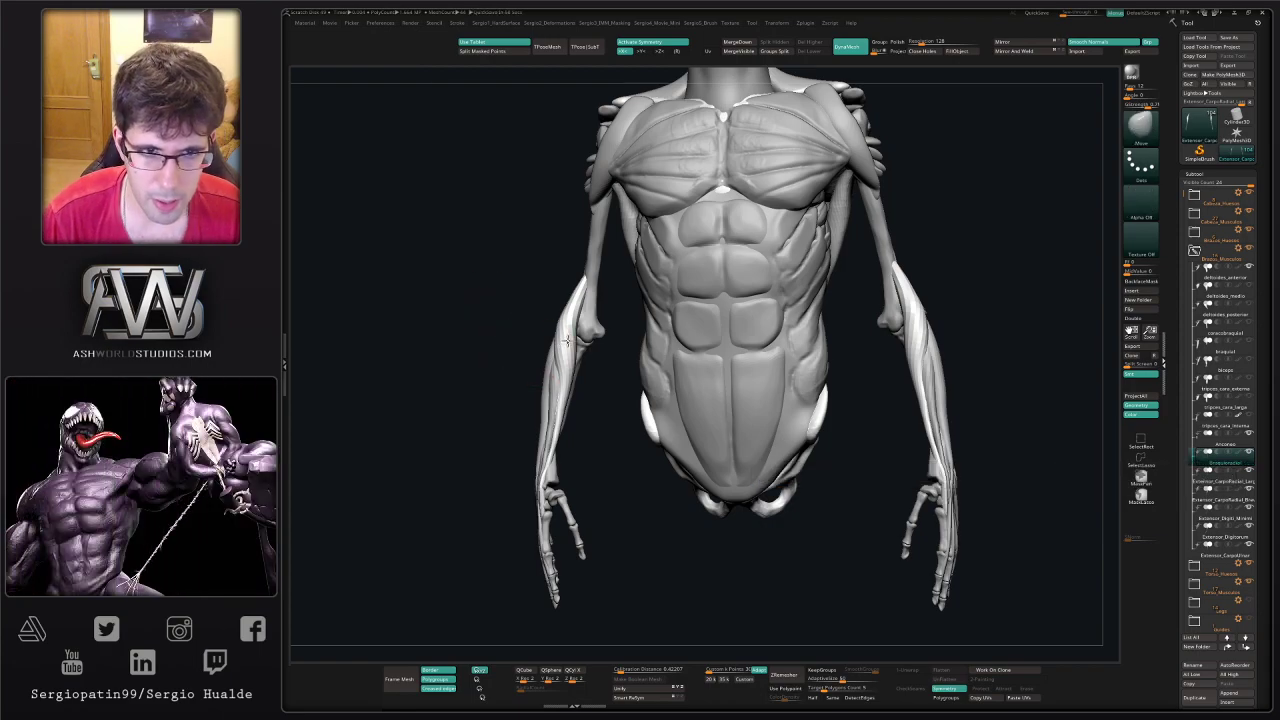
# - Adjust the lower tendon of Braquioradial toward the thumb side of the wrist with the Move brush, checking it in isolation
pyautogui.moveTo(567, 341)
pyautogui.mouseDown(button='right')
pyautogui.moveTo(612, 341)
pyautogui.moveTo(567, 327)
pyautogui.moveTo(610, 325)
pyautogui.moveTo(558, 358)
pyautogui.moveTo(590, 402)
pyautogui.moveTo(563, 465)
pyautogui.moveTo(577, 481)
pyautogui.moveTo(604, 478)
pyautogui.moveTo(546, 480)
pyautogui.moveTo(566, 477)
pyautogui.mouseUp(button='right')
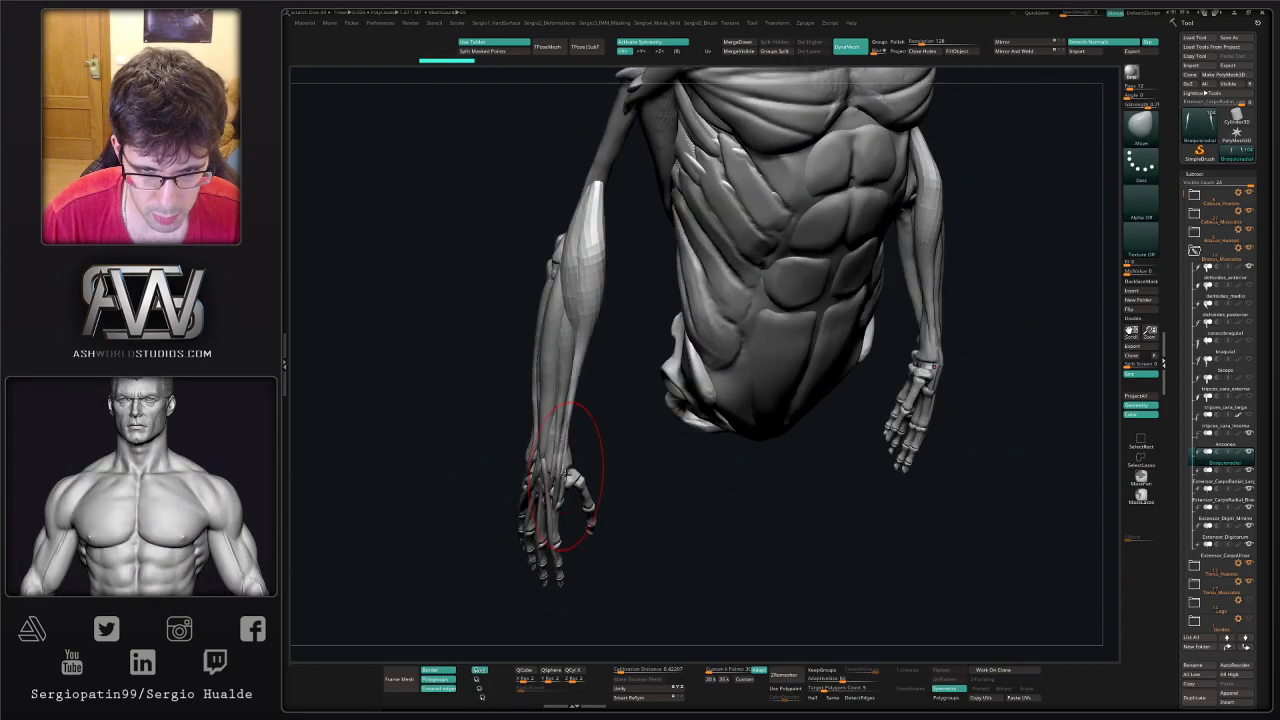
pyautogui.moveTo(570, 463)
pyautogui.mouseDown()
pyautogui.moveTo(571, 482)
pyautogui.moveTo(539, 501)
pyautogui.moveTo(540, 540)
pyautogui.mouseUp()
pyautogui.hotkey('alt', 's')
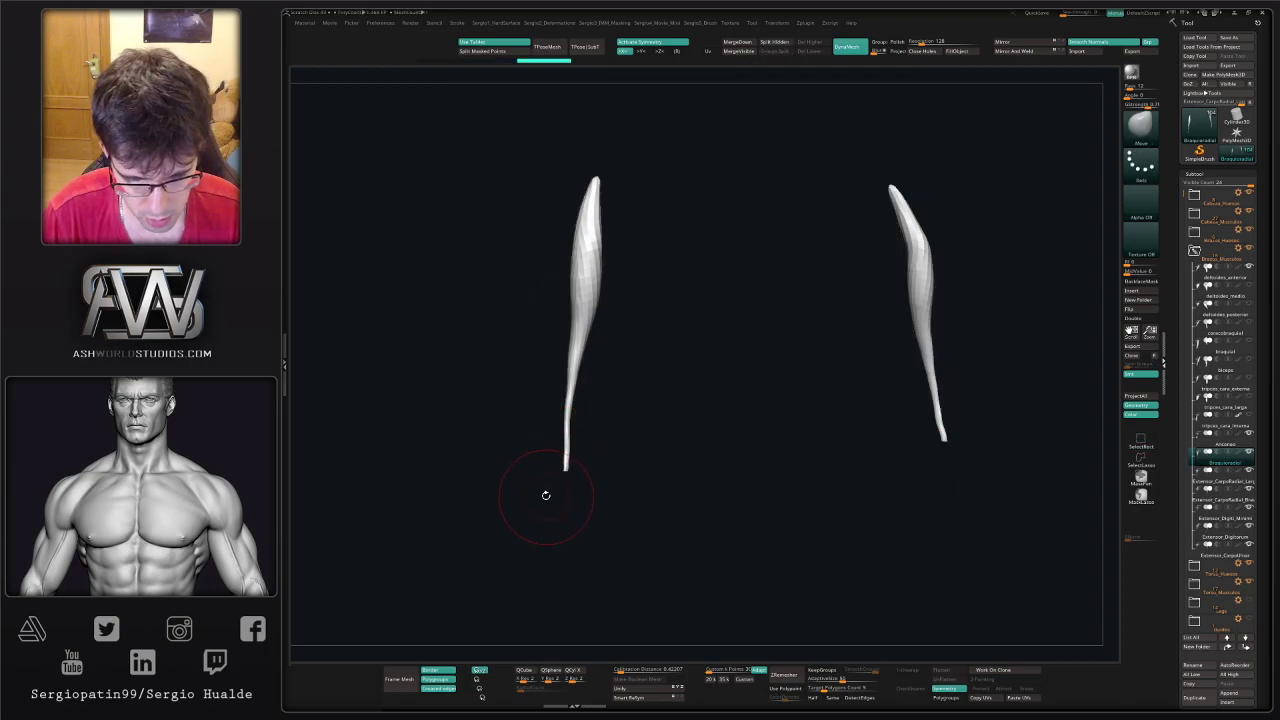
pyautogui.keyDown('ctrl'); pyautogui.keyDown('shift'); pyautogui.click(576, 457); pyautogui.keyUp('shift'); pyautogui.keyUp('ctrl')
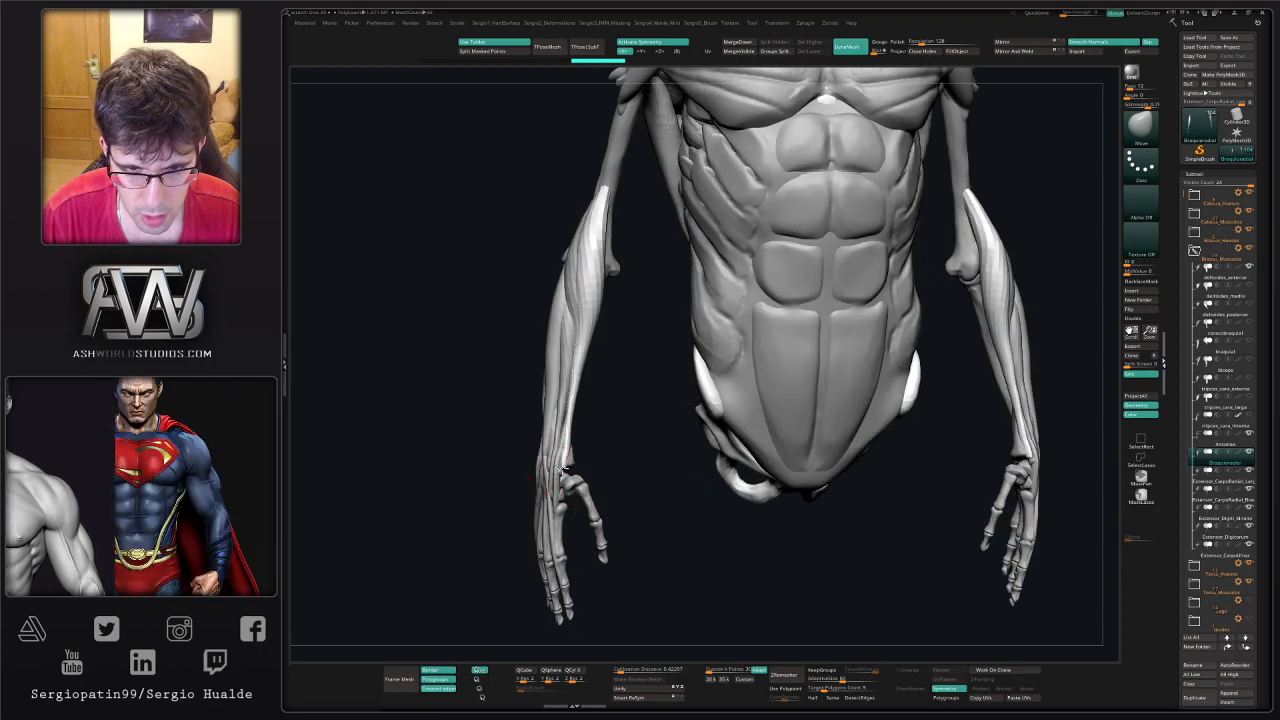
pyautogui.moveTo(570, 467); pyautogui.dragTo(565, 446, button='right')
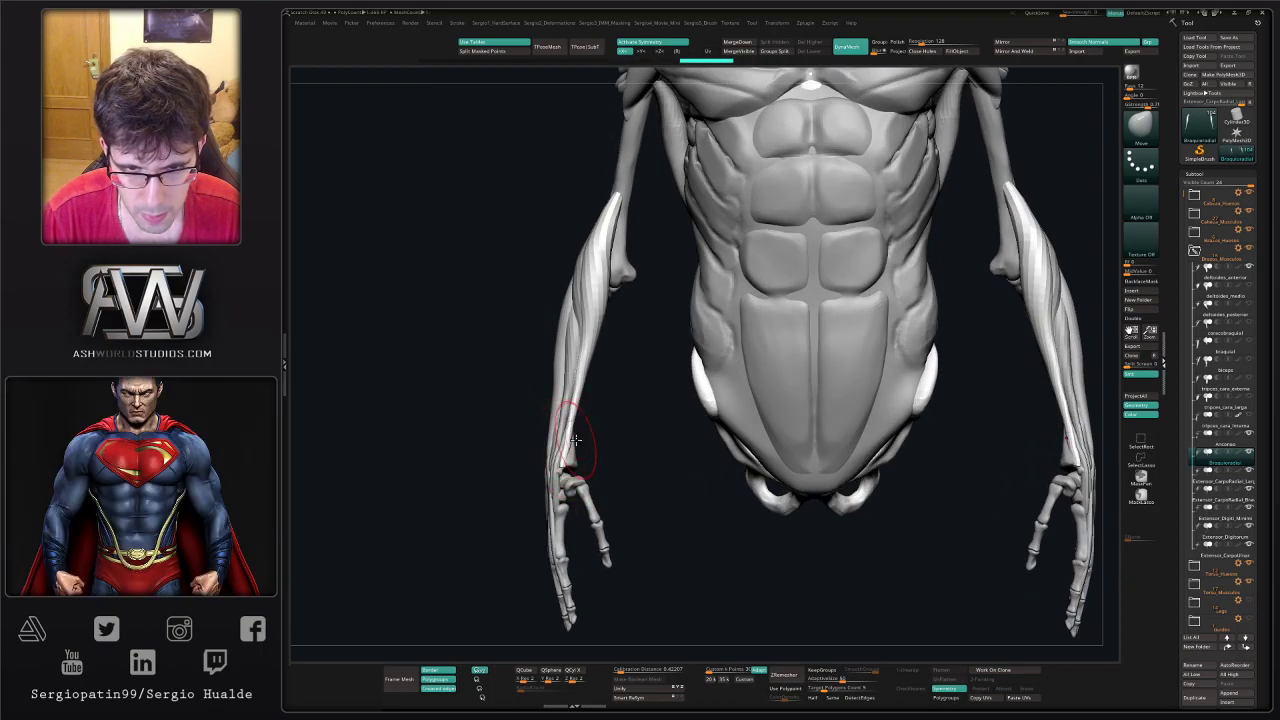
pyautogui.keyDown('alt'); pyautogui.moveTo(858, 97); pyautogui.dragTo(825, 160, button='right'); pyautogui.keyUp('alt')
pyautogui.moveTo(825, 160)
pyautogui.keyDown('ctrl'); pyautogui.mouseDown(button='right')
pyautogui.moveTo(780, 240)
pyautogui.moveTo(840, 250)
pyautogui.mouseUp(button='right'); pyautogui.keyUp('ctrl')
pyautogui.moveTo(584, 390)
pyautogui.mouseDown(button='right')
pyautogui.moveTo(571, 400)
pyautogui.moveTo(594, 402)
pyautogui.moveTo(585, 415)
pyautogui.moveTo(588, 405)
pyautogui.mouseUp(button='right')
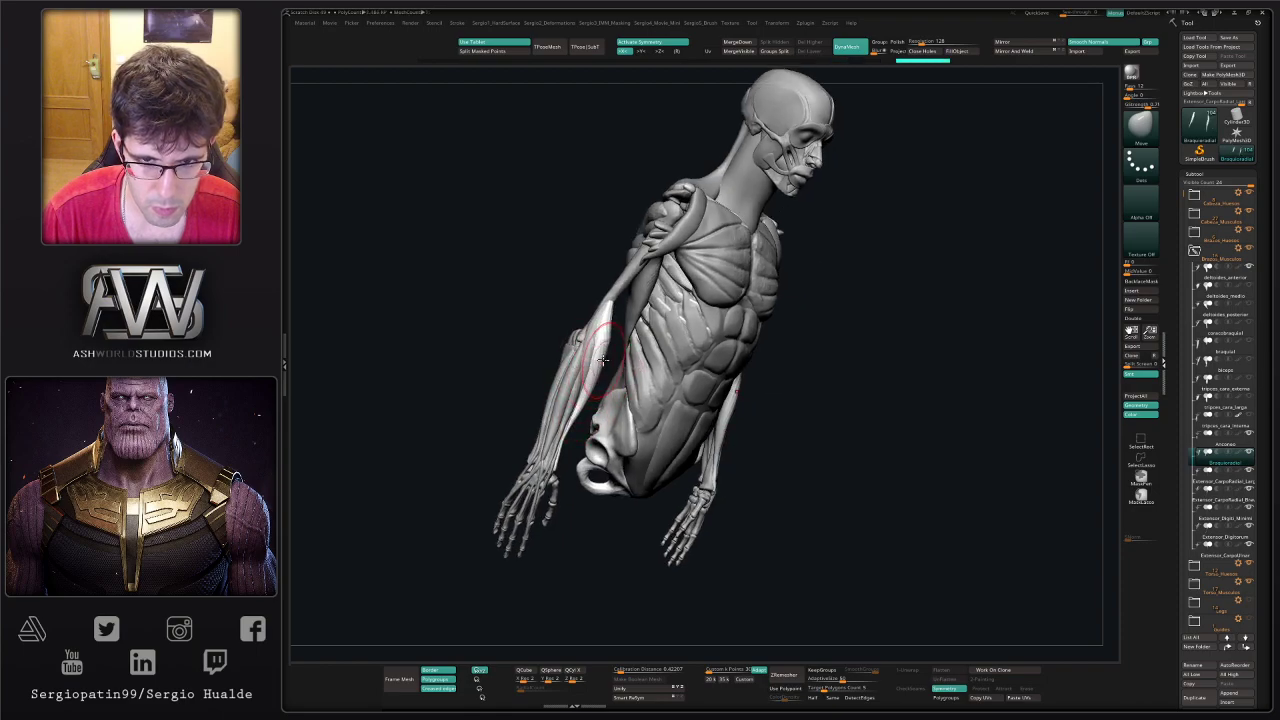
# - Select Extensor_CarpoRadial_Largo and refine its upper end near the elbow beside Braquioradial with the Move brush
pyautogui.moveTo(605, 355)
pyautogui.mouseDown(button='right')
pyautogui.moveTo(596, 295)
pyautogui.moveTo(600, 335)
pyautogui.moveTo(600, 307)
pyautogui.mouseUp(button='right')
pyautogui.press('ctrl')
pyautogui.keyDown('alt'); pyautogui.click(590, 305); pyautogui.keyUp('alt')
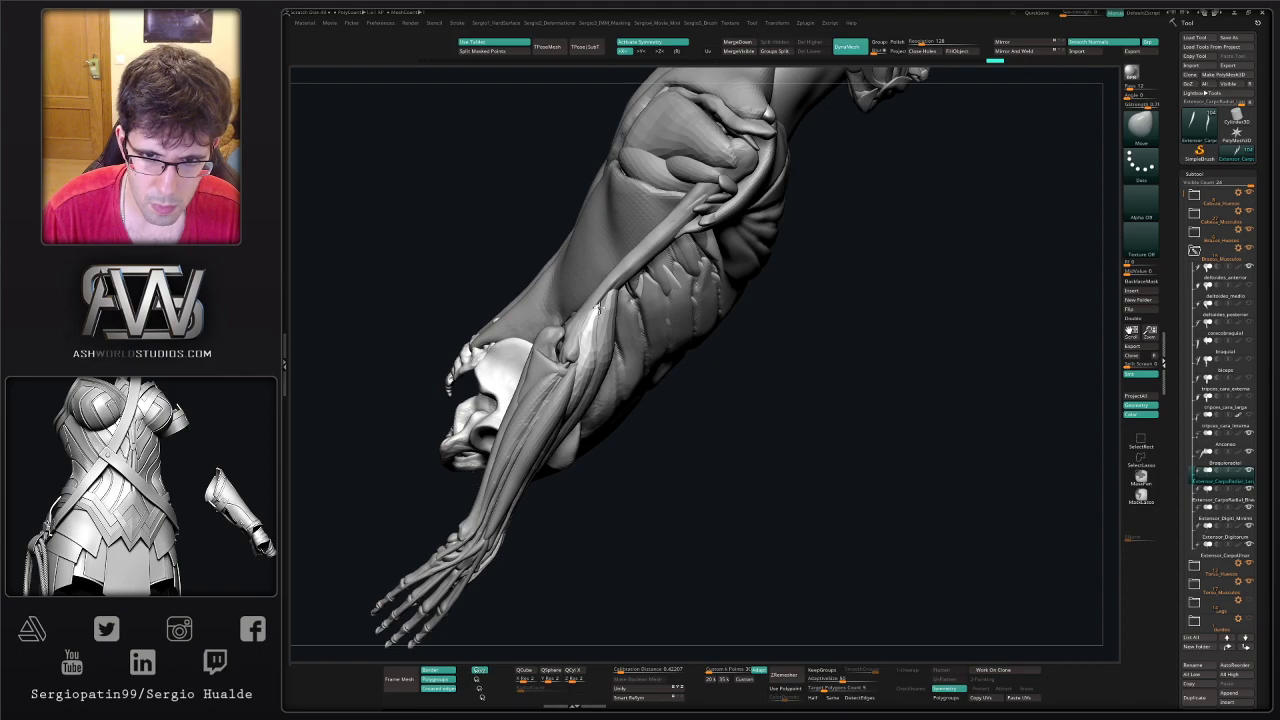
pyautogui.moveTo(592, 346); pyautogui.dragTo(597, 341)
pyautogui.press('s')
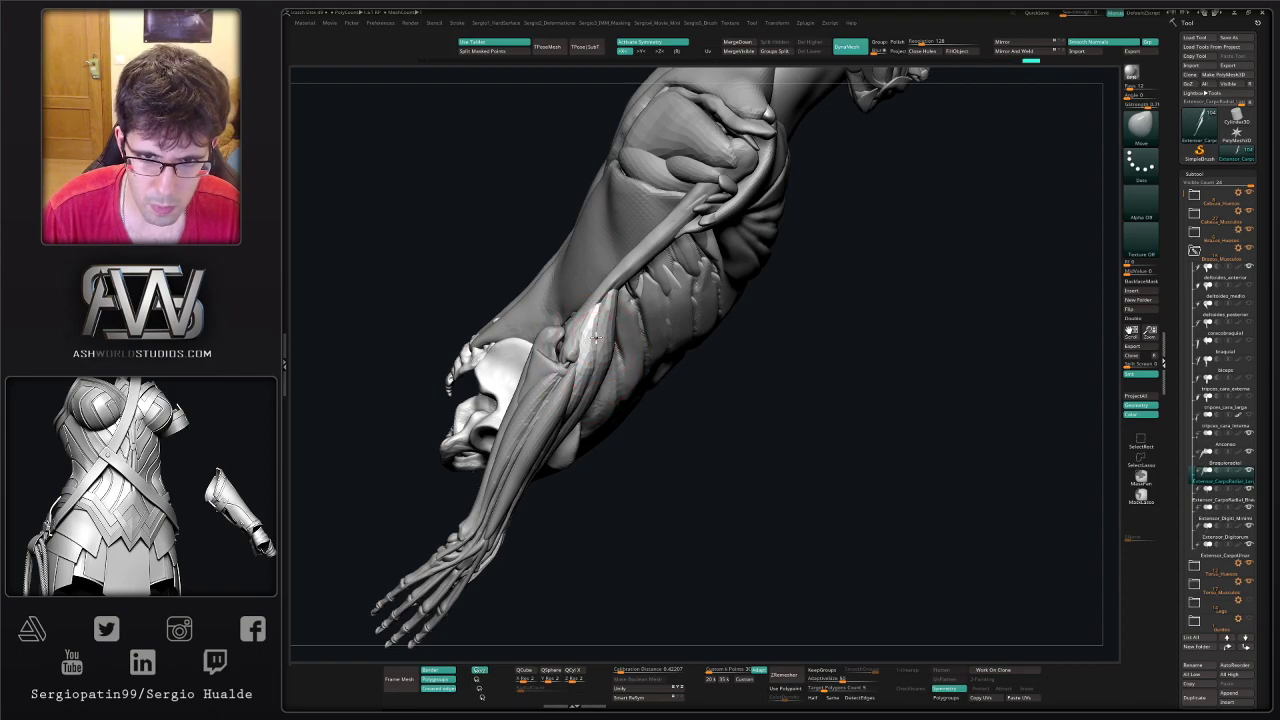
pyautogui.moveTo(596, 336)
pyautogui.mouseDown(button='right')
pyautogui.moveTo(590, 350)
pyautogui.moveTo(557, 320)
pyautogui.moveTo(562, 375)
pyautogui.moveTo(574, 333)
pyautogui.moveTo(605, 382)
pyautogui.moveTo(646, 409)
pyautogui.moveTo(663, 373)
pyautogui.moveTo(580, 391)
pyautogui.moveTo(580, 320)
pyautogui.mouseUp(button='right')
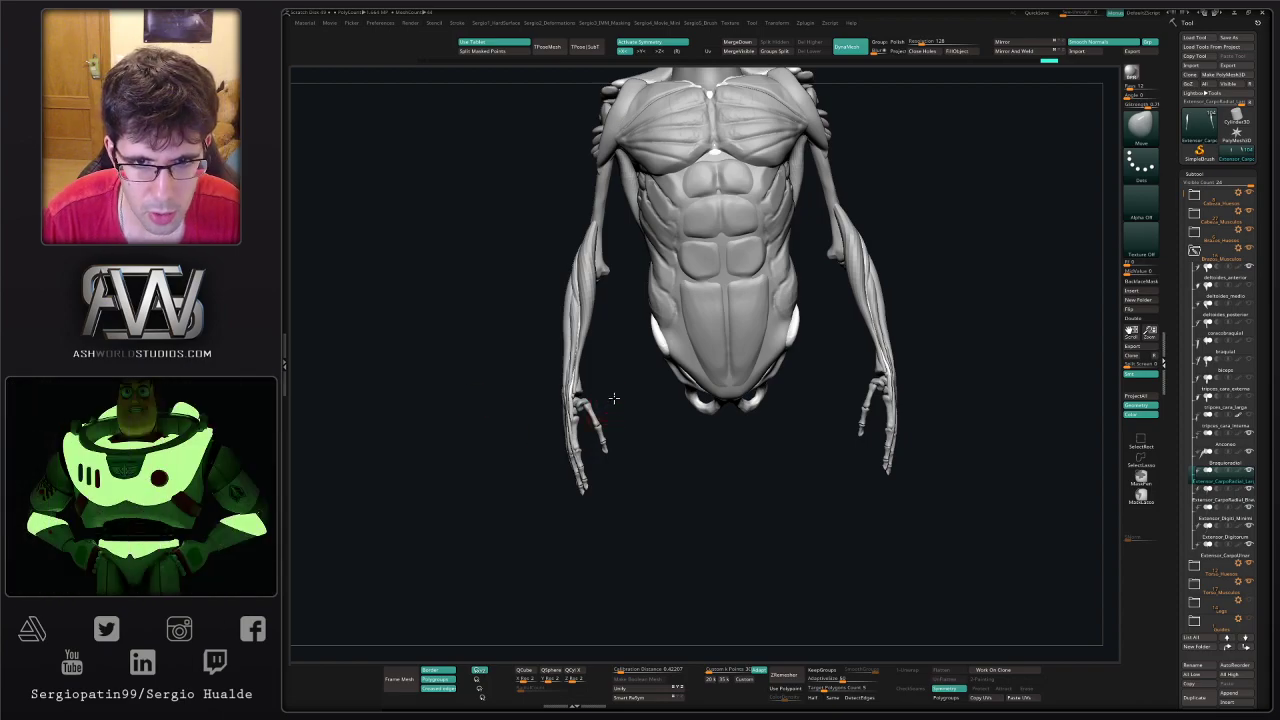
# - Duplicate the Extensor_Digitorum subtool and place the copy below Extensor_CarpoUlnar in the arm muscle folder
pyautogui.moveTo(614, 398); pyautogui.dragTo(585, 267, button='right')
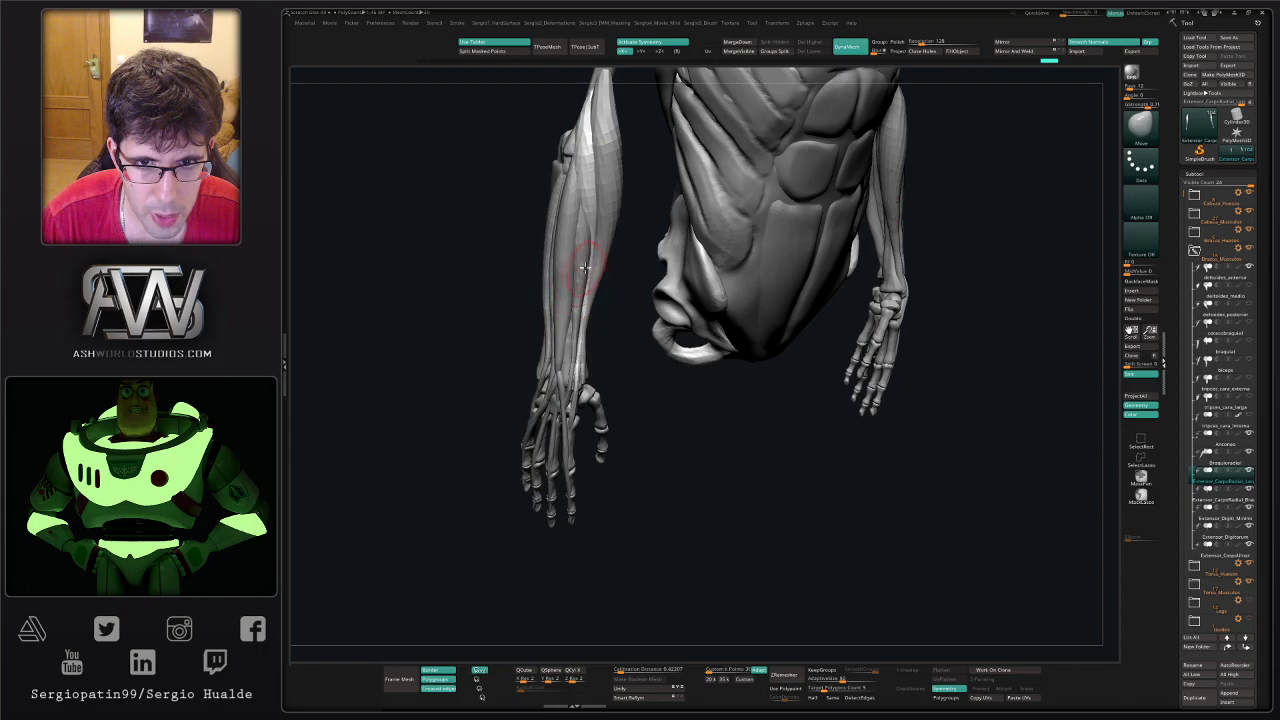
pyautogui.keyDown('alt'); pyautogui.click(563, 264); pyautogui.keyUp('alt')
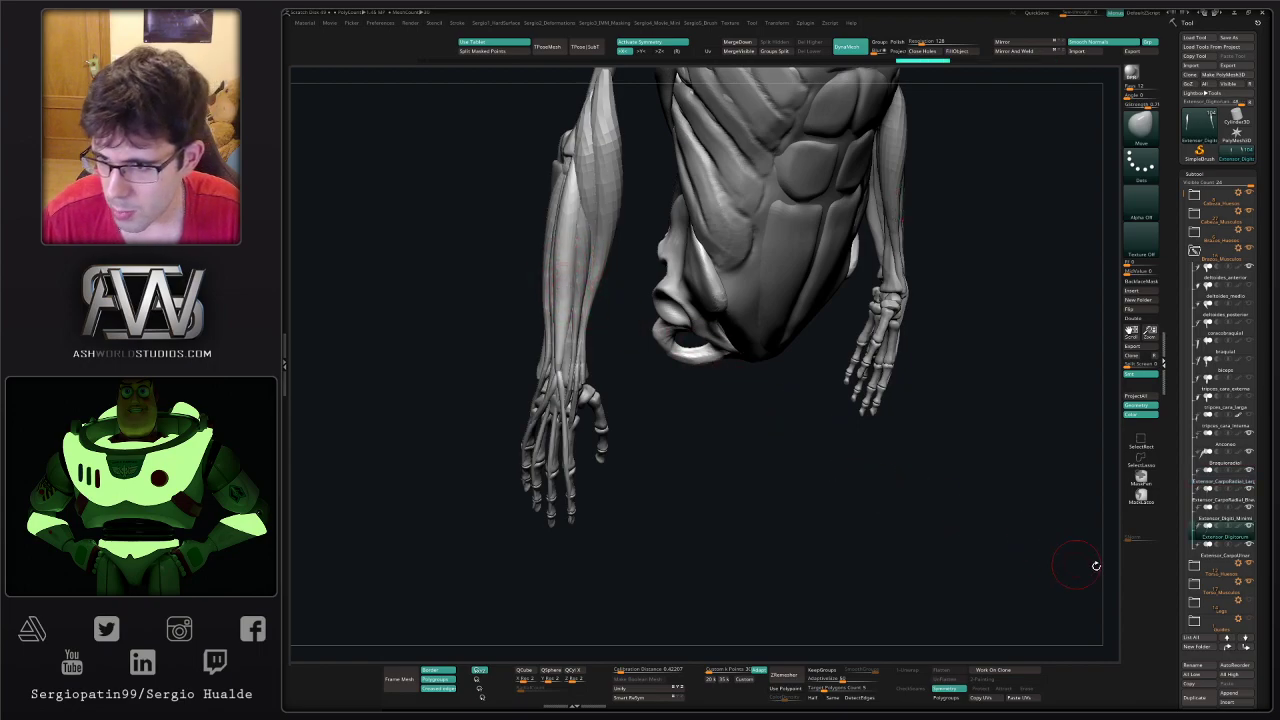
pyautogui.hotkey('ctrl', 'shift', 'd')
pyautogui.click(1229, 553)
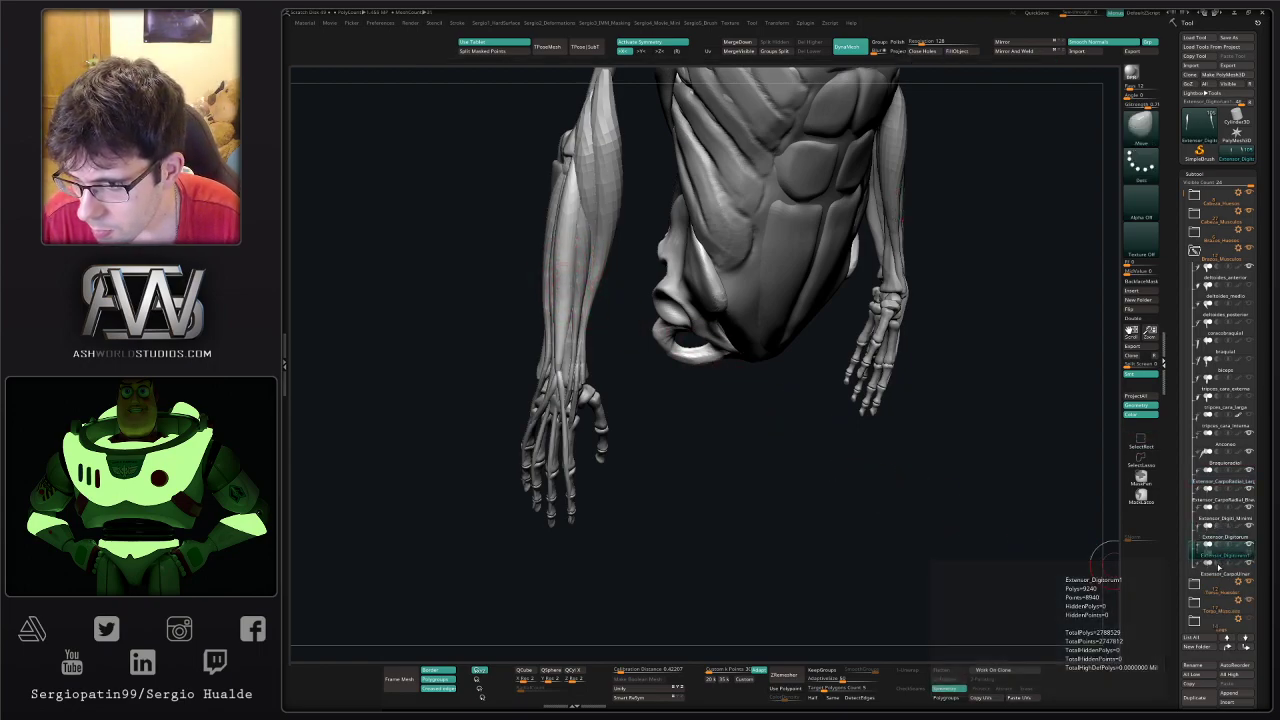
pyautogui.moveTo(1219, 567); pyautogui.dragTo(1222, 587)
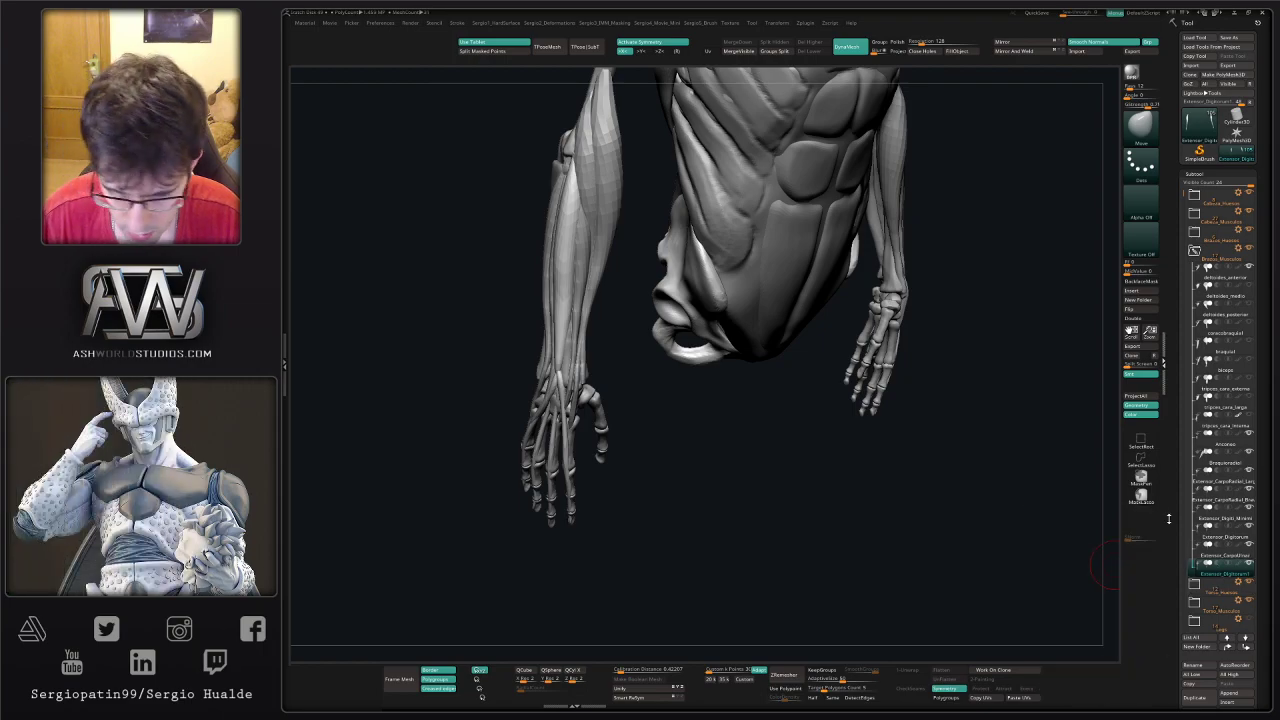
# - Rename the duplicated subtool as Abductor_Dedo_Pulgar
pyautogui.press('F2')
pyautogui.write('AB')
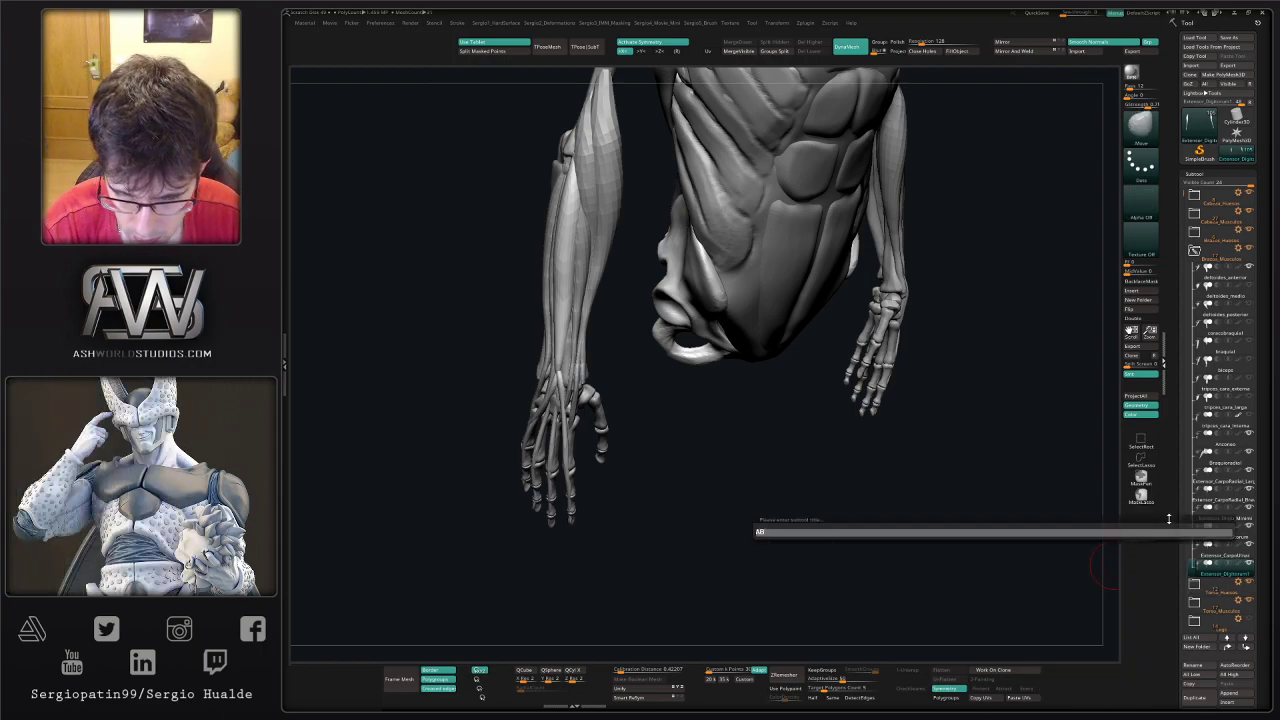
pyautogui.write('ducto')
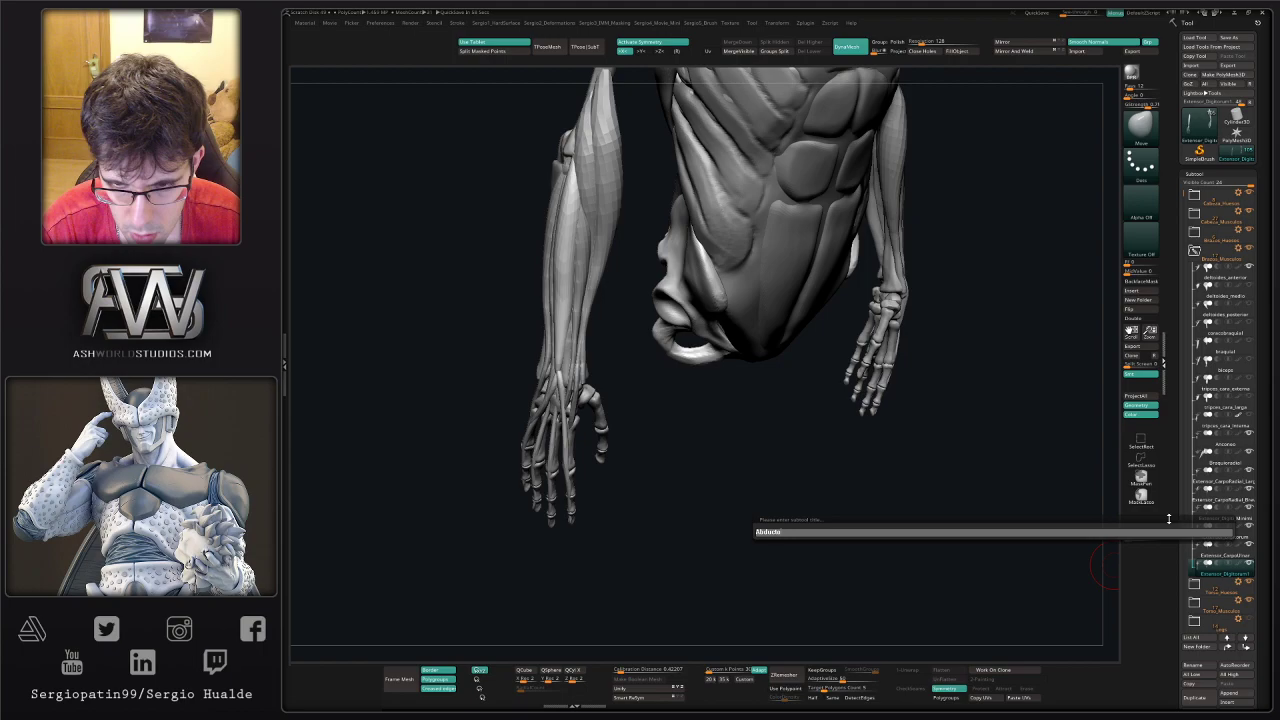
pyautogui.write('r')
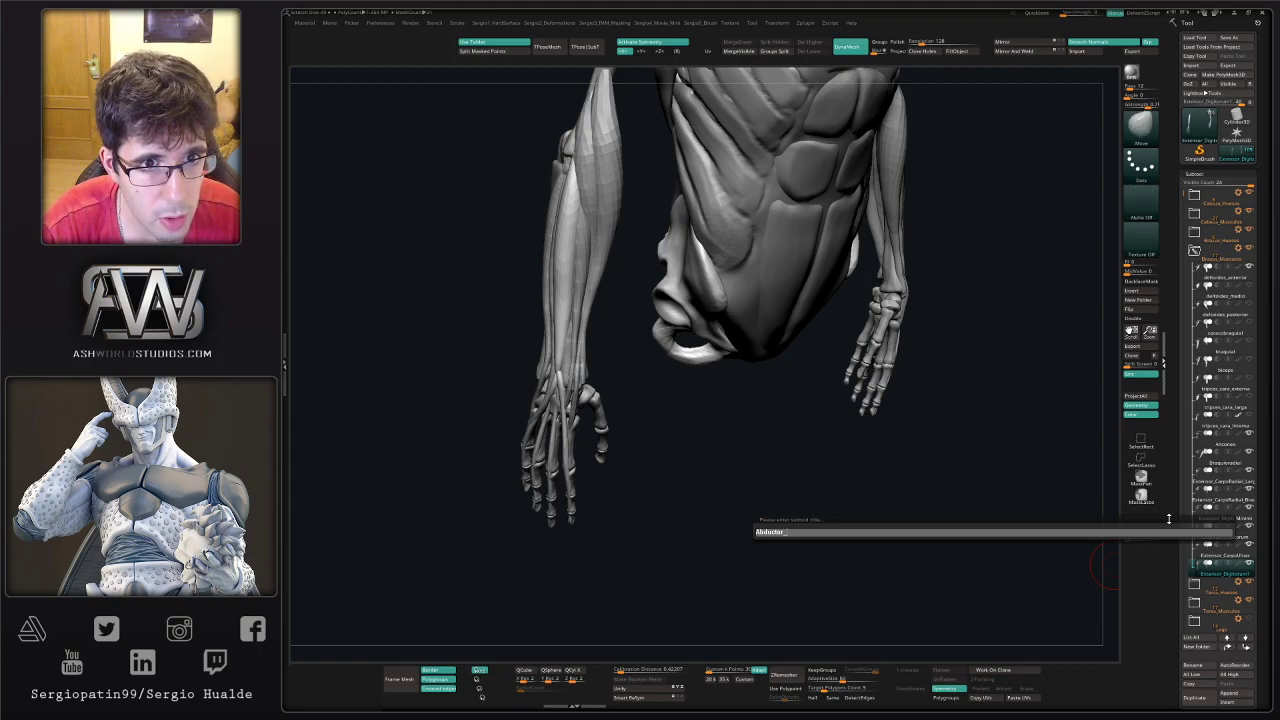
pyautogui.write('_Digiti')
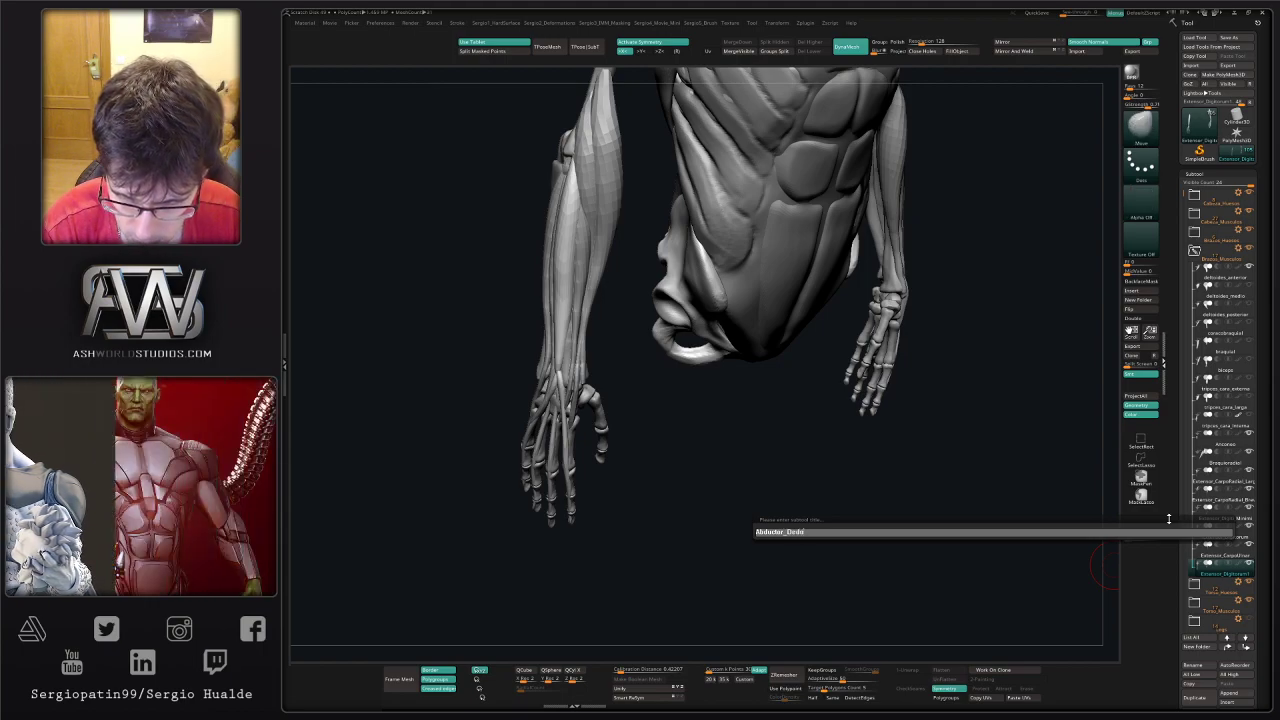
pyautogui.write('ulgar')
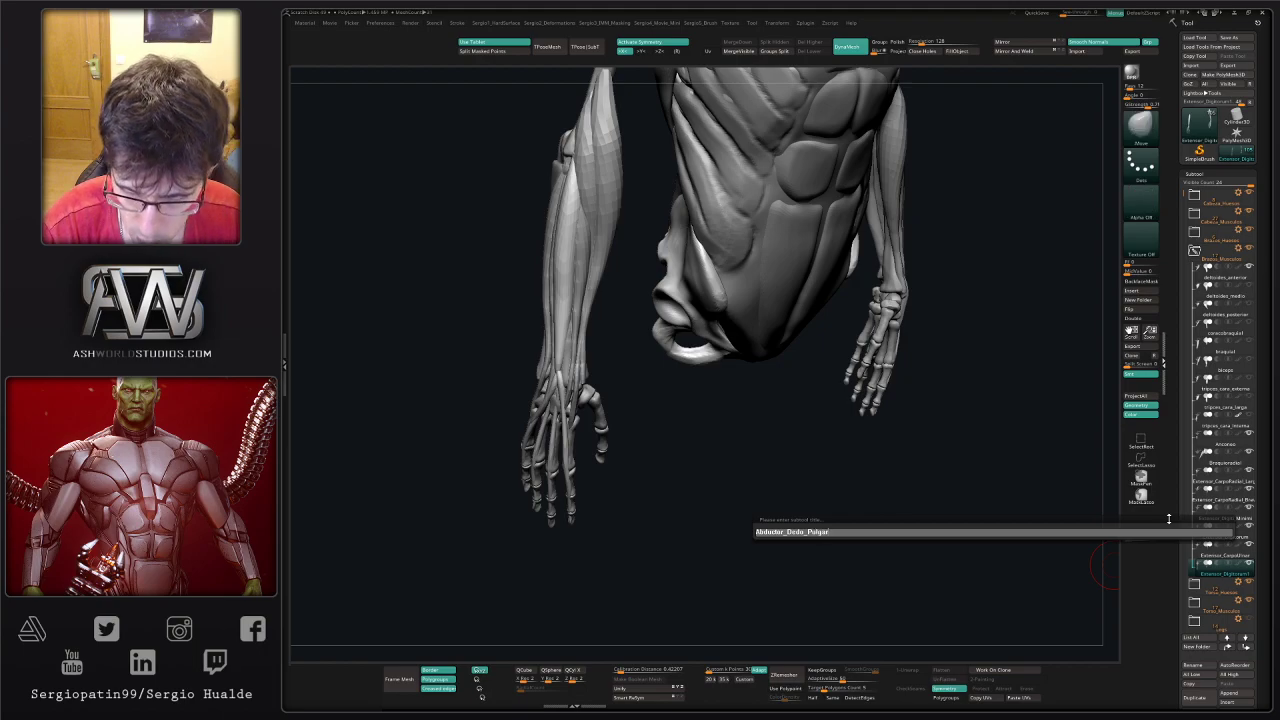
pyautogui.press('Return')
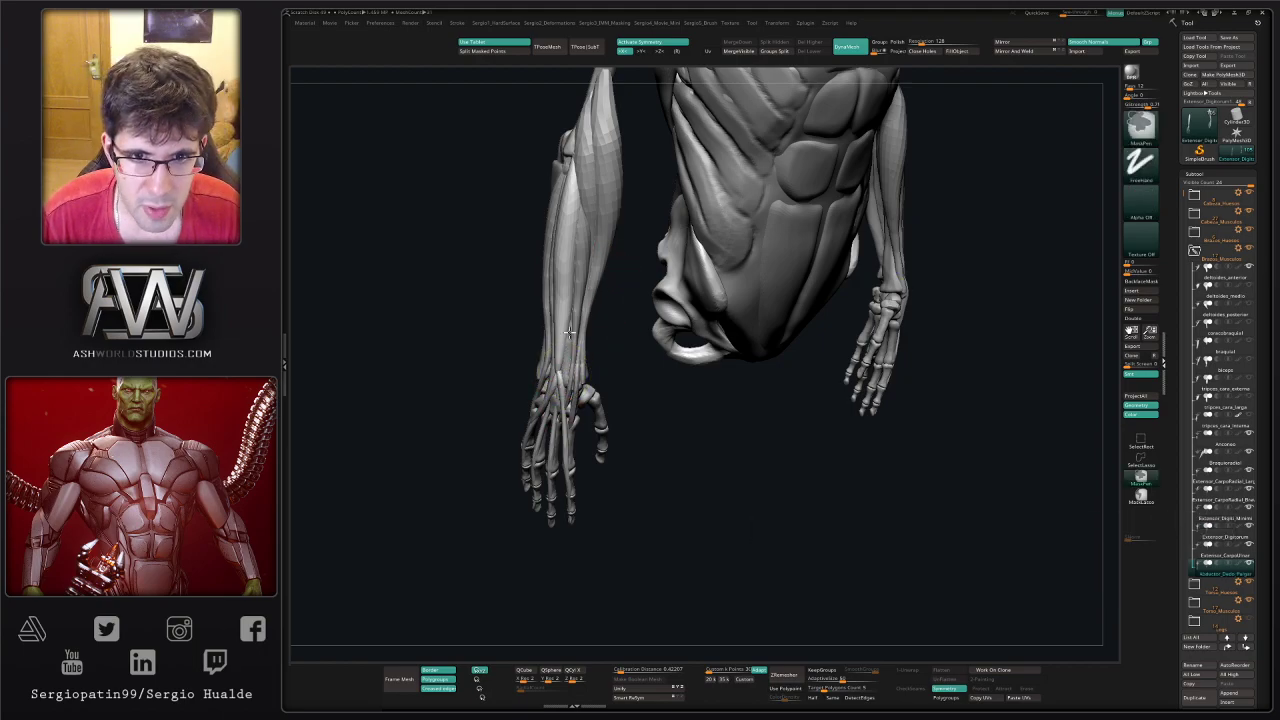
# - Isolate the belly of Abductor_Dedo_Pulgar, then move and rotate it diagonally across the lower forearm toward the thumb
pyautogui.keyDown('ctrl'); pyautogui.moveTo(559, 379); pyautogui.dragTo(562, 322, button='right'); pyautogui.keyUp('ctrl')
pyautogui.keyDown('ctrl'); pyautogui.keyDown('shift'); pyautogui.click(562, 322); pyautogui.keyUp('shift'); pyautogui.keyUp('ctrl')
pyautogui.hotkey('alt', 's')
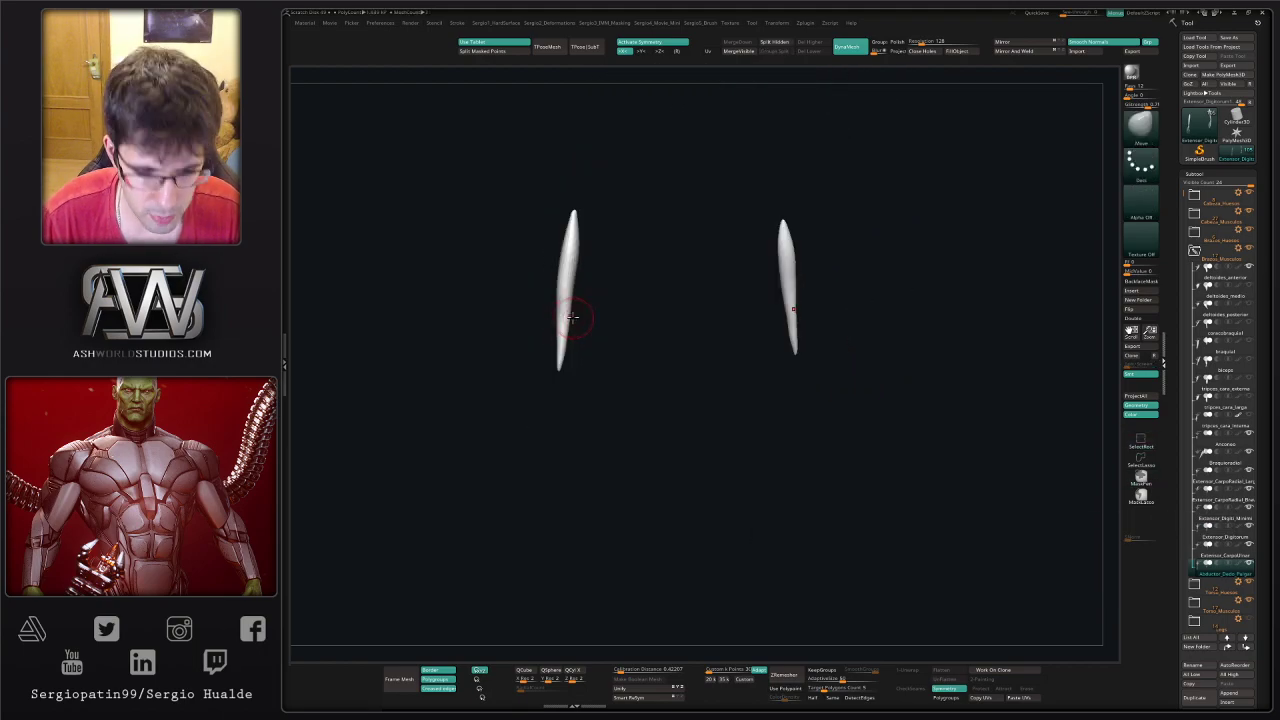
pyautogui.keyDown('ctrl'); pyautogui.keyDown('shift'); pyautogui.click(566, 323); pyautogui.keyUp('shift'); pyautogui.keyUp('ctrl')
pyautogui.press('w')
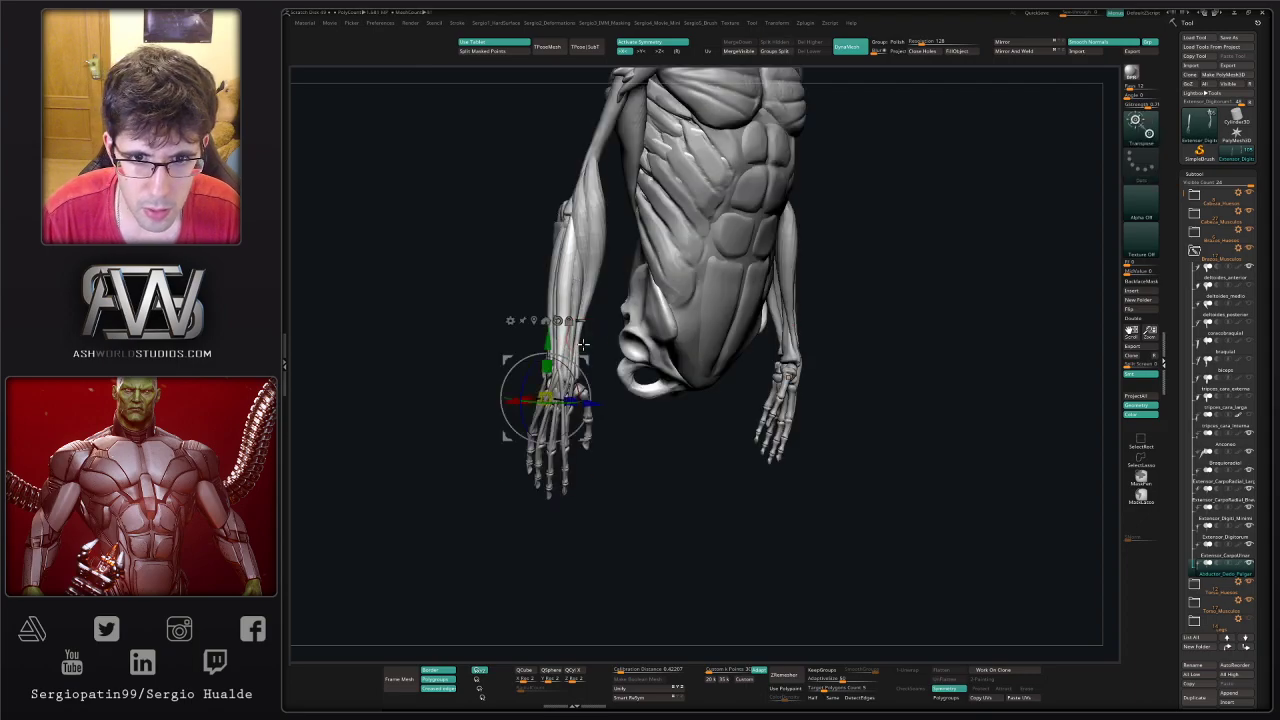
pyautogui.moveTo(585, 360); pyautogui.dragTo(601, 299)
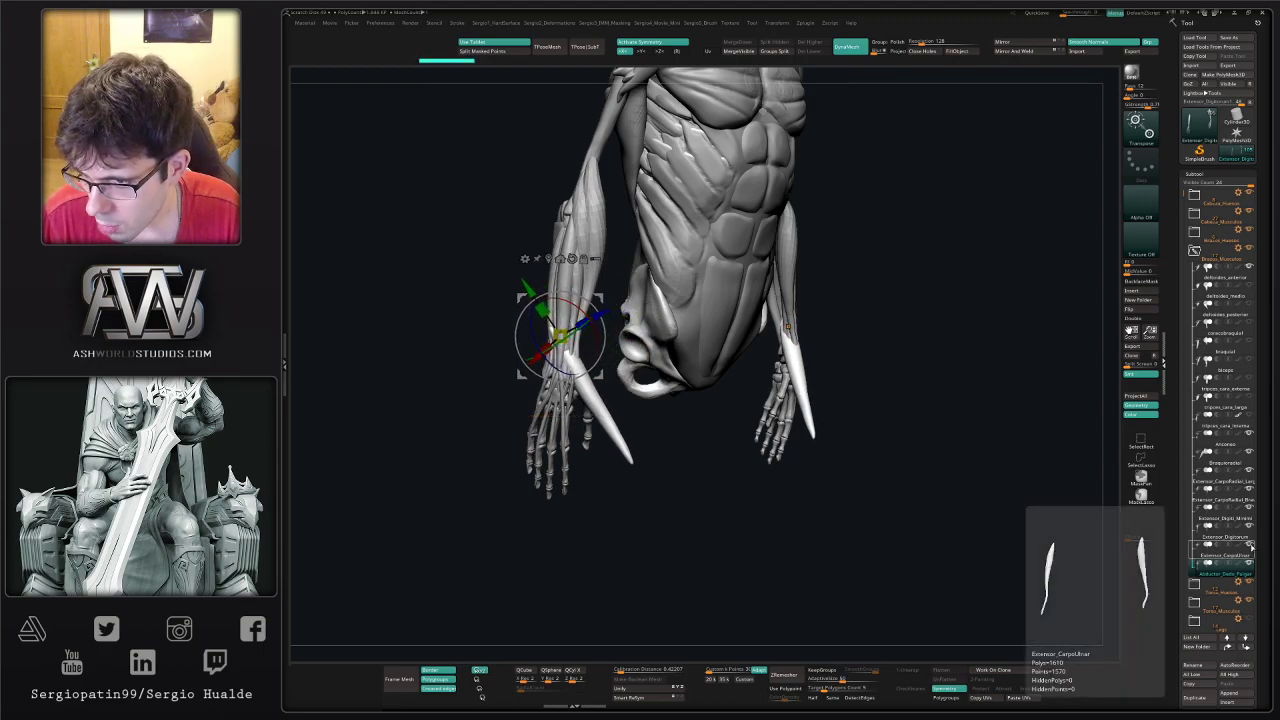
# - Hide the forearm extensor subtools and Braquioradial so only the bones and Abductor_Dedo_Pulgar remain around the forearm
pyautogui.click(1249, 489)
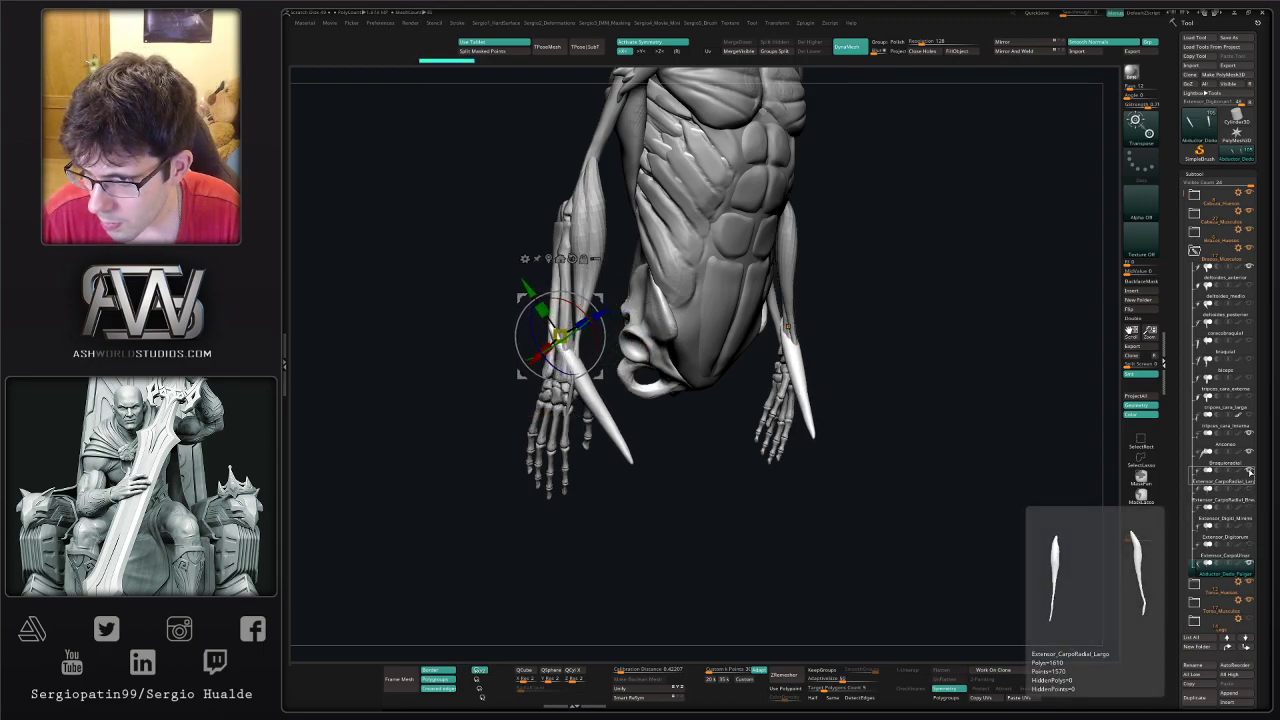
pyautogui.click(1249, 471)
pyautogui.click(1249, 453)
# - Reposition Abductor_Dedo_Pulgar against the forearm bones and fit its upper end between ulna and radius with the Move brush
pyautogui.keyDown('ctrl'); pyautogui.moveTo(568, 370); pyautogui.dragTo(585, 392, button='right'); pyautogui.keyUp('ctrl')
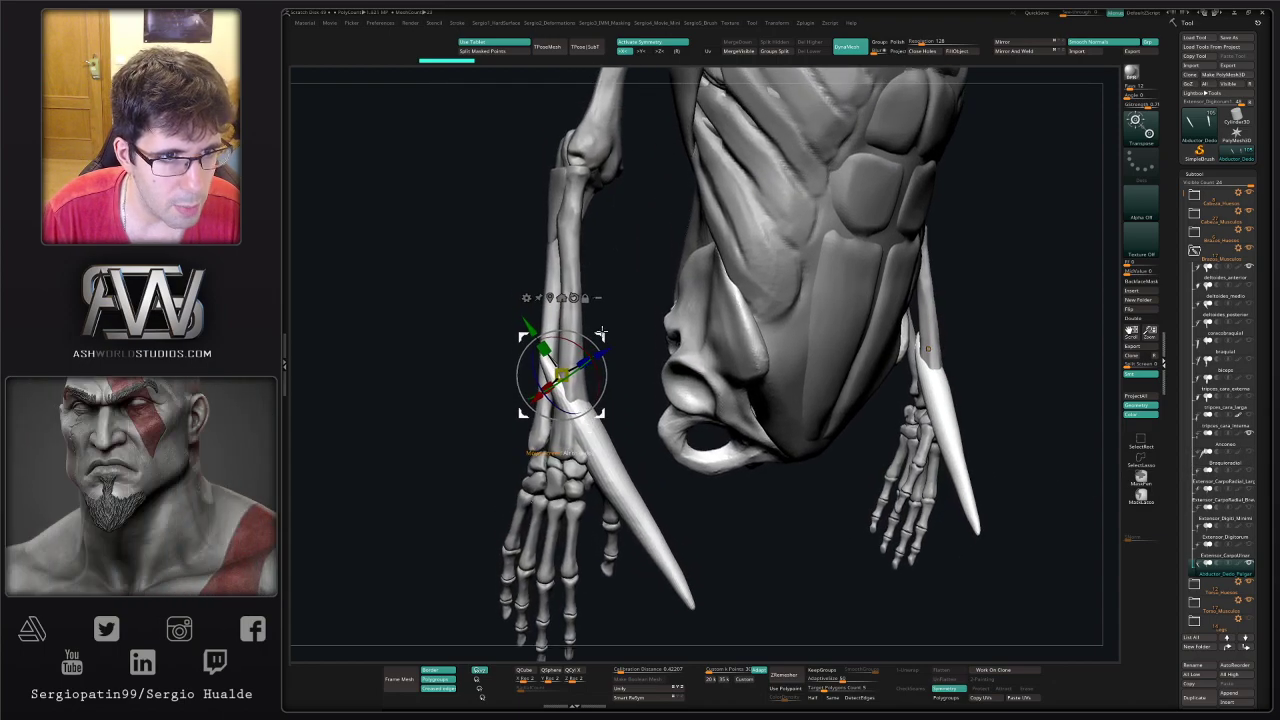
pyautogui.moveTo(600, 351); pyautogui.dragTo(623, 357)
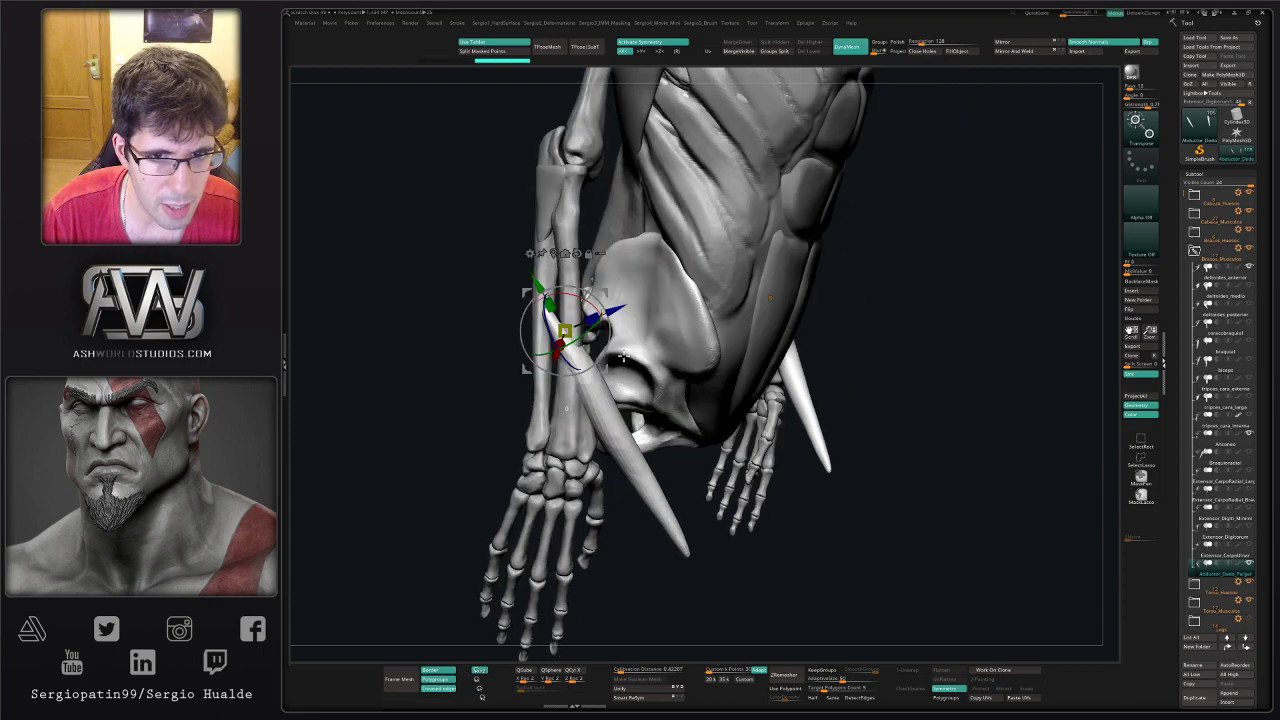
pyautogui.moveTo(623, 356); pyautogui.dragTo(700, 350, button='right')
pyautogui.press('q')
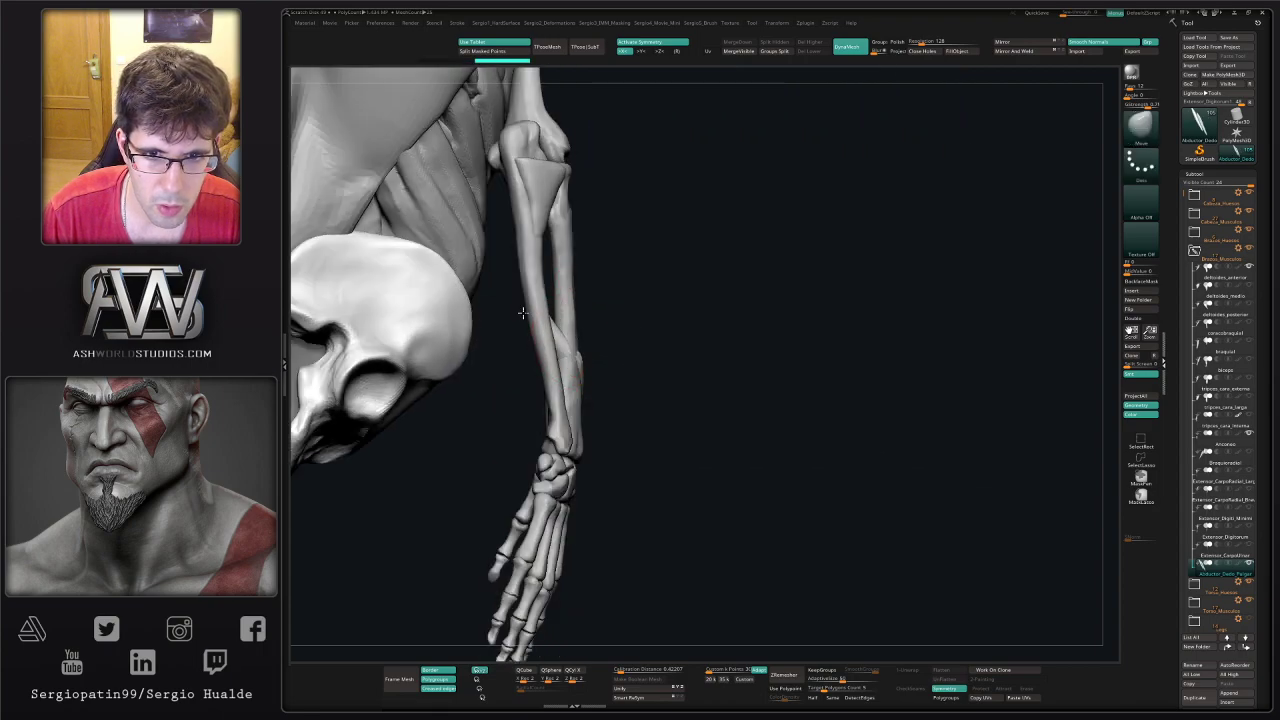
pyautogui.moveTo(522, 313); pyautogui.dragTo(580, 293)
pyautogui.moveTo(563, 345); pyautogui.dragTo(569, 330)
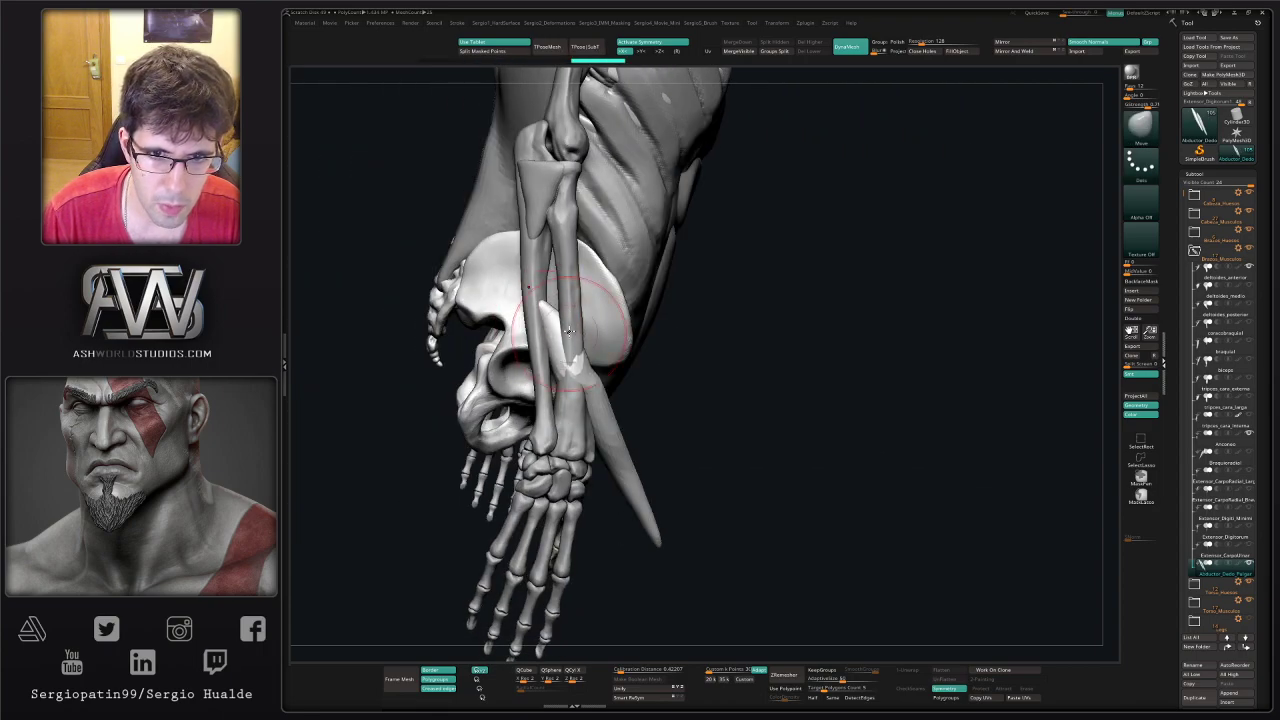
pyautogui.moveTo(594, 366); pyautogui.dragTo(574, 338, button='right')
pyautogui.moveTo(574, 338); pyautogui.dragTo(583, 337)
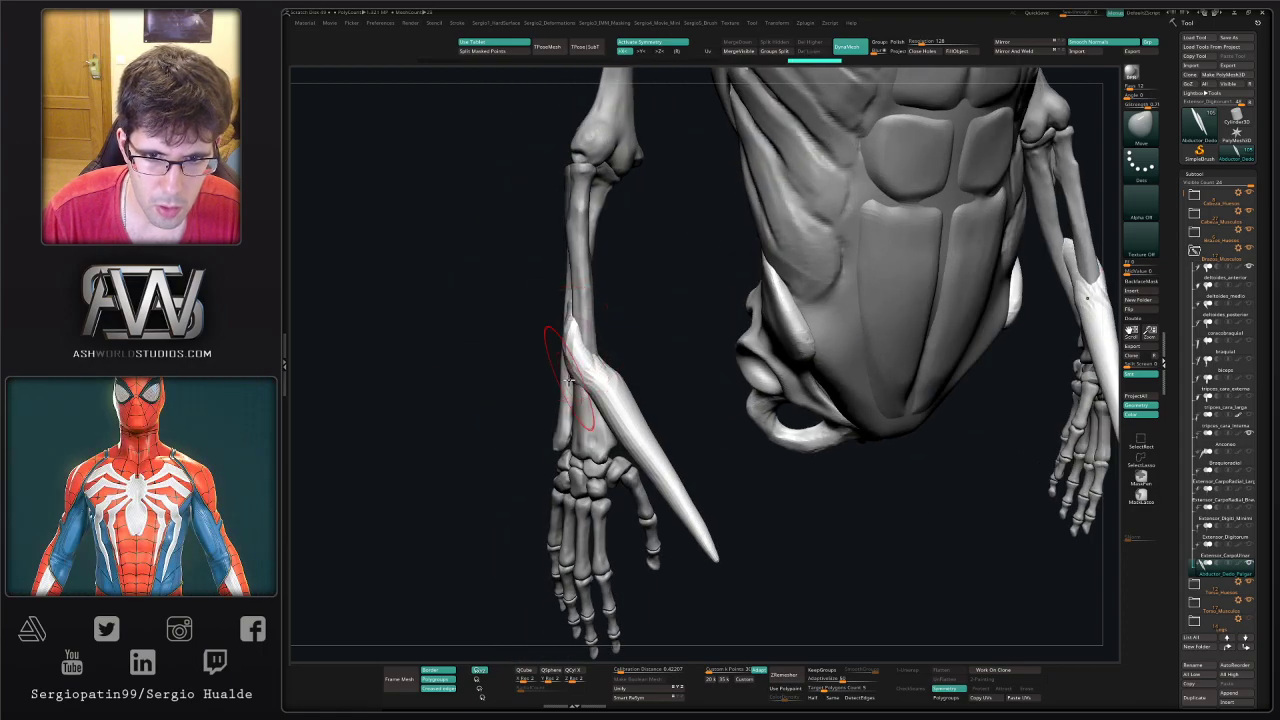
# - Wrap the middle of Abductor_Dedo_Pulgar around the radius toward the wrist with the Move brush, working from several angles
pyautogui.moveTo(569, 380); pyautogui.dragTo(592, 374, button='right')
pyautogui.moveTo(575, 374); pyautogui.dragTo(568, 392)
pyautogui.moveTo(593, 396); pyautogui.dragTo(610, 427, button='right')
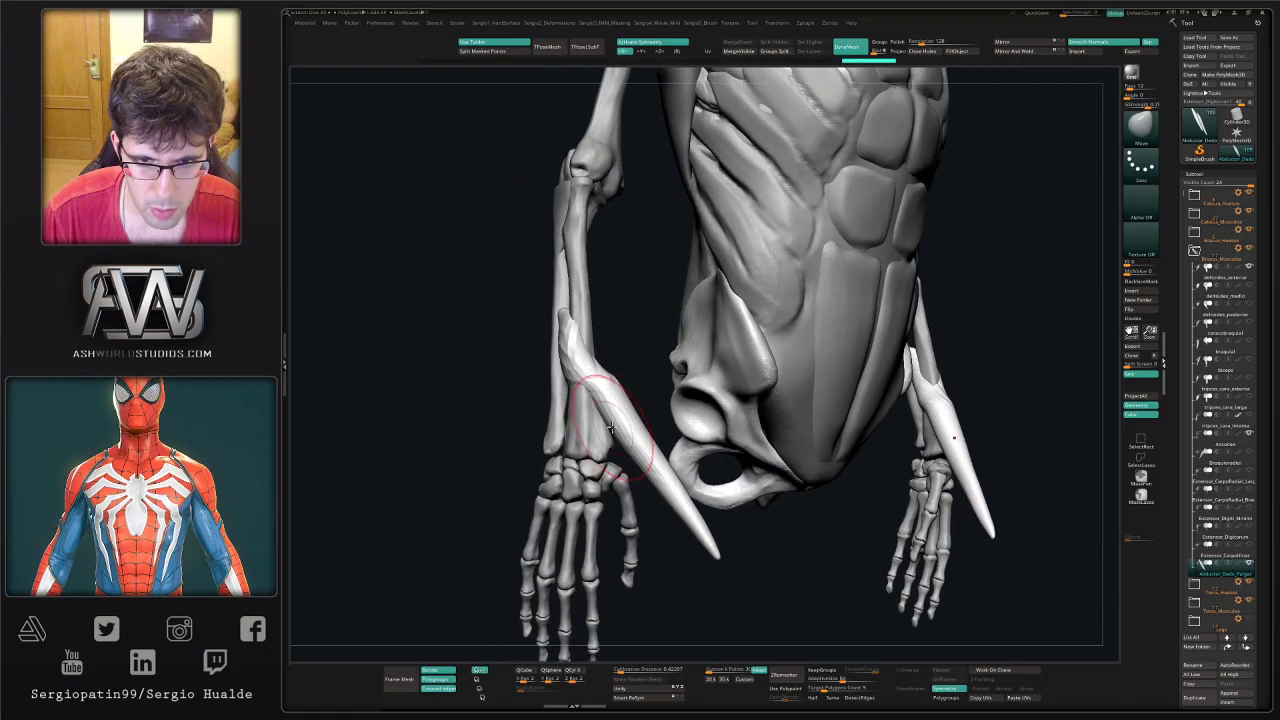
pyautogui.moveTo(589, 401)
pyautogui.mouseDown()
pyautogui.moveTo(596, 382)
pyautogui.moveTo(611, 412)
pyautogui.moveTo(584, 398)
pyautogui.mouseUp()
pyautogui.moveTo(597, 400); pyautogui.dragTo(576, 394, button='right')
pyautogui.moveTo(588, 394); pyautogui.dragTo(648, 438)
pyautogui.moveTo(648, 438); pyautogui.dragTo(612, 472, button='right')
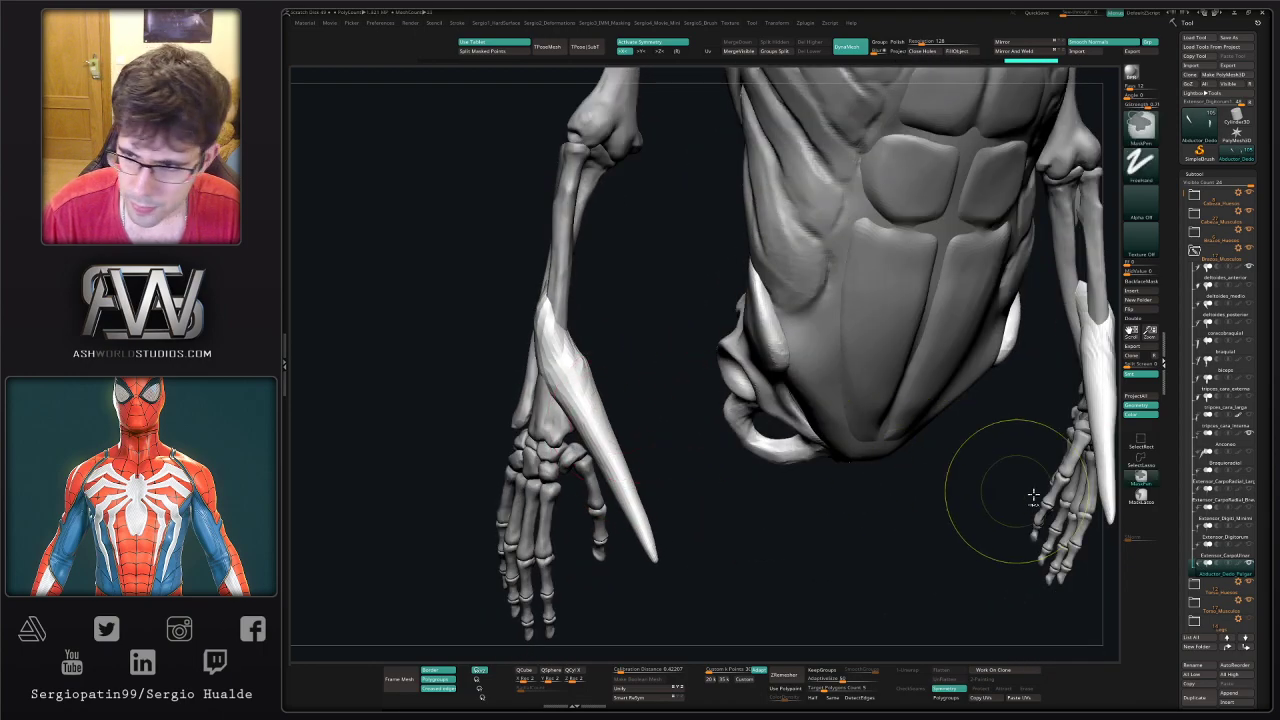
# - Mask the upper part of Abductor_Dedo_Pulgar with the MaskLasso brush, leaving the lower end free
pyautogui.keyDown('ctrl'); pyautogui.click(1143, 496); pyautogui.keyUp('ctrl')
pyautogui.moveTo(728, 474); pyautogui.dragTo(655, 474, button='right')
pyautogui.moveTo(624, 383)
pyautogui.keyDown('ctrl'); pyautogui.mouseDown()
pyautogui.moveTo(724, 530)
pyautogui.moveTo(718, 520)
pyautogui.mouseUp(); pyautogui.keyUp('ctrl')
pyautogui.keyDown('ctrl'); pyautogui.click(690, 492); pyautogui.keyUp('ctrl')
pyautogui.keyDown('ctrl'); pyautogui.click(625, 457); pyautogui.keyUp('ctrl')
# - Rotate the unmasked lower end of Abductor_Dedo_Pulgar down toward the thumb, pivoting near the wrist
pyautogui.press('w')
pyautogui.moveTo(654, 443)
pyautogui.mouseDown(button='right')
pyautogui.moveTo(598, 418)
pyautogui.moveTo(610, 412)
pyautogui.moveTo(598, 458)
pyautogui.moveTo(580, 402)
pyautogui.mouseUp(button='right')
pyautogui.keyDown('alt'); pyautogui.click(572, 388); pyautogui.keyUp('alt')
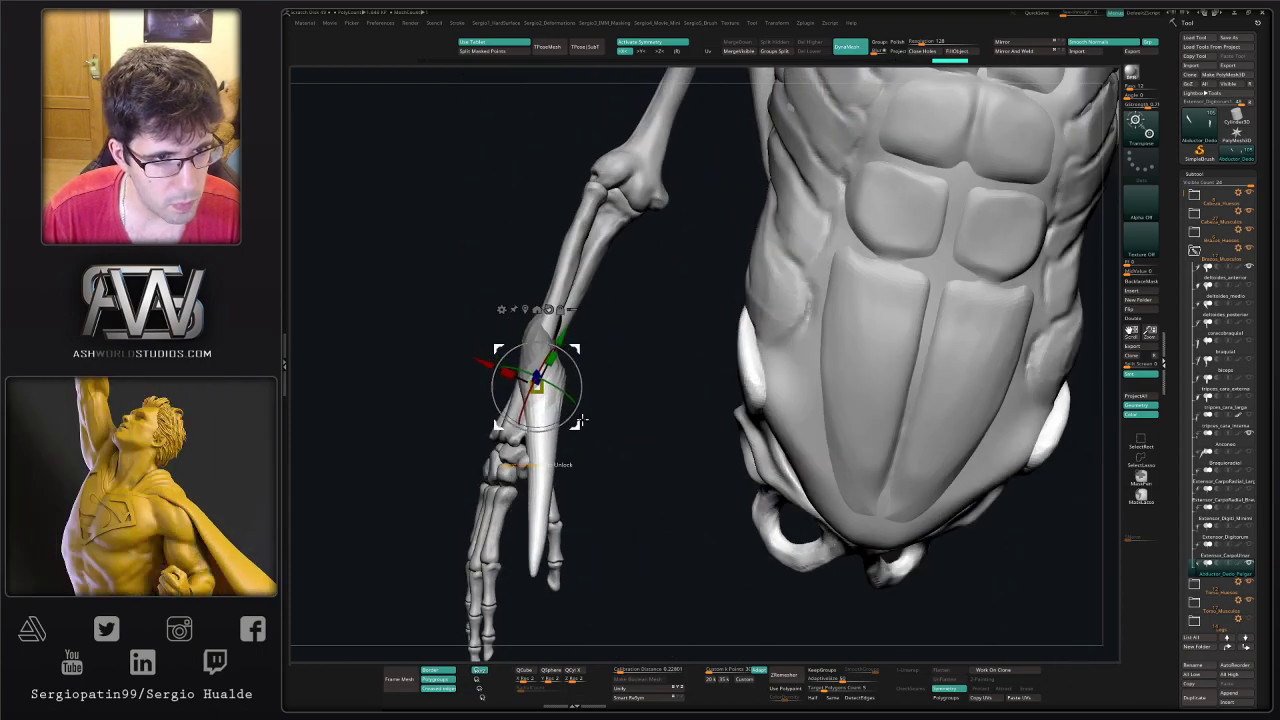
pyautogui.moveTo(572, 452)
pyautogui.mouseDown(button='right')
pyautogui.moveTo(578, 420)
pyautogui.moveTo(586, 443)
pyautogui.moveTo(555, 443)
pyautogui.moveTo(509, 480)
pyautogui.moveTo(557, 486)
pyautogui.moveTo(523, 471)
pyautogui.mouseUp(button='right')
pyautogui.press('q')
# - Bend the lower end of Abductor_Dedo_Pulgar onto the thumb bones with the Move brush
pyautogui.moveTo(577, 531); pyautogui.dragTo(668, 520, button='right')
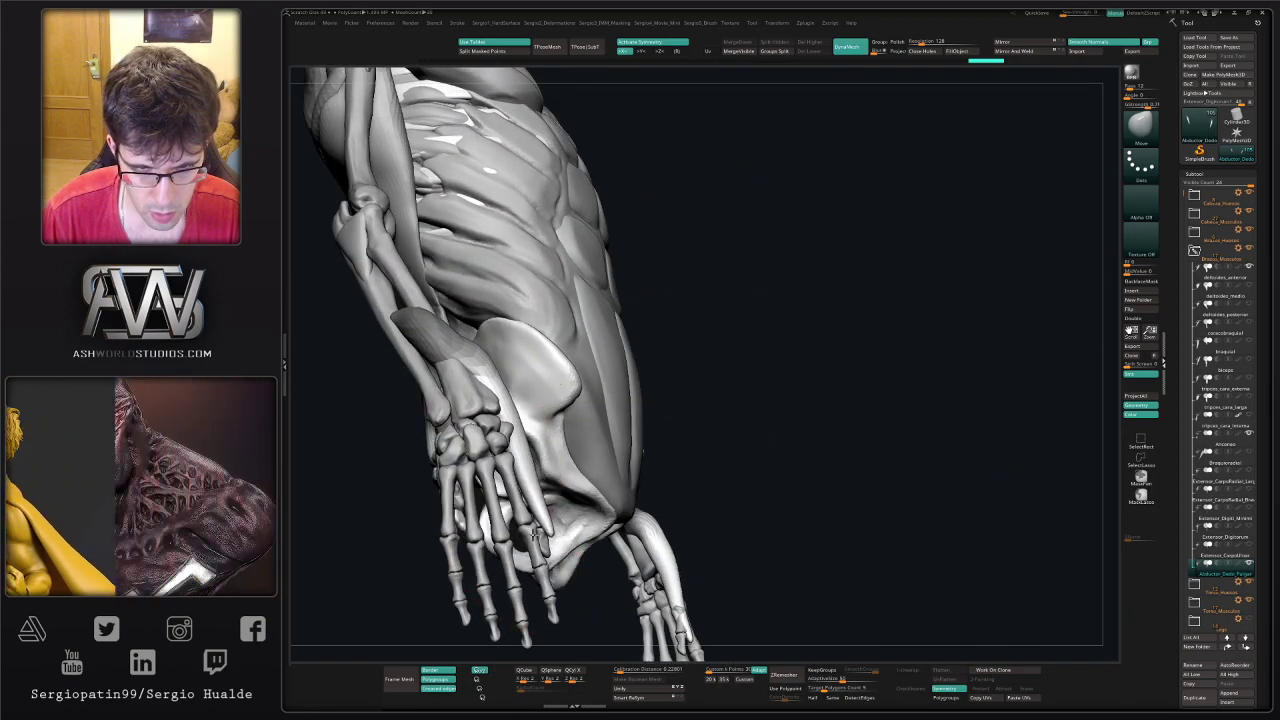
pyautogui.moveTo(574, 515)
pyautogui.mouseDown(button='right')
pyautogui.moveTo(488, 530)
pyautogui.moveTo(556, 528)
pyautogui.mouseUp(button='right')
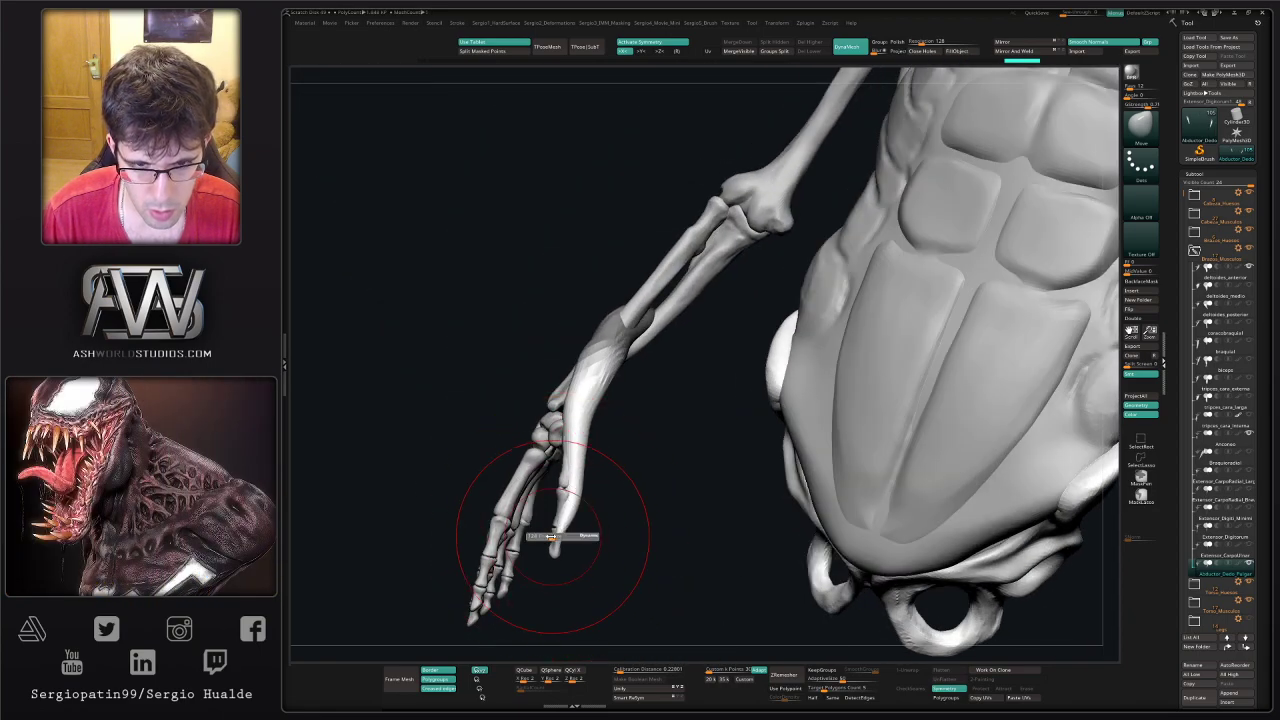
pyautogui.moveTo(553, 537); pyautogui.dragTo(565, 541)
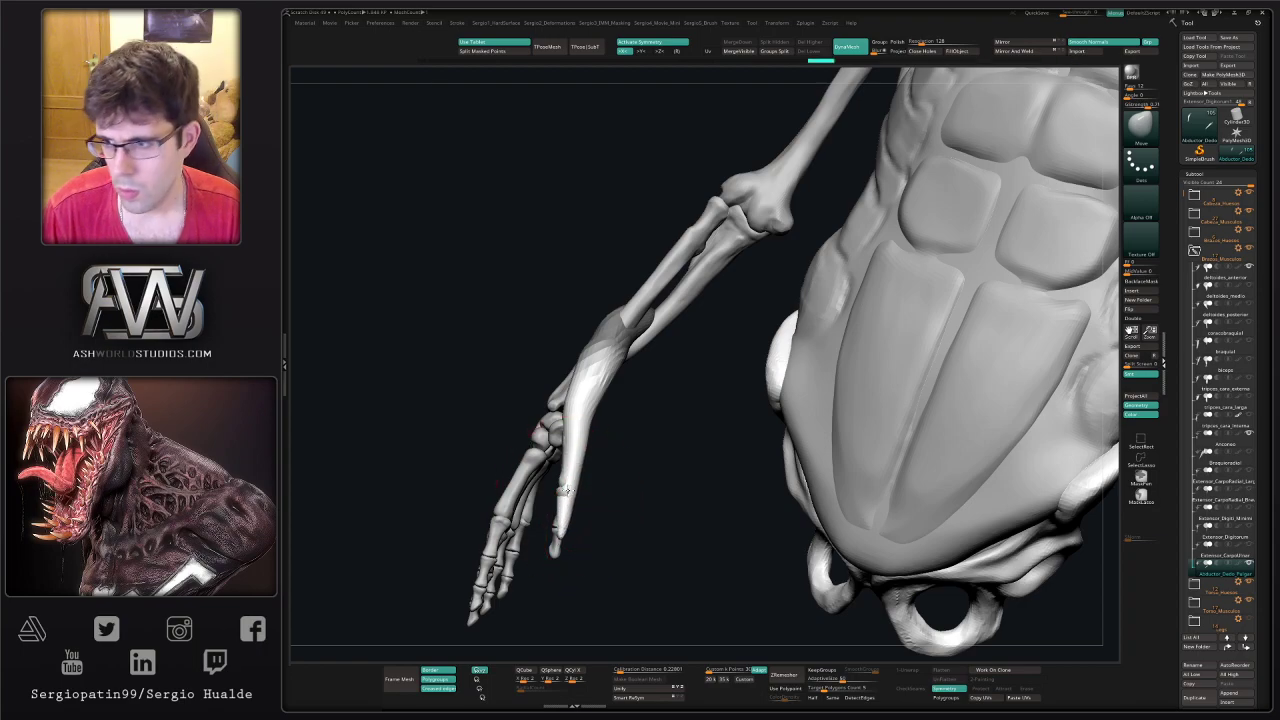
pyautogui.moveTo(584, 552)
pyautogui.mouseDown(button='right')
pyautogui.moveTo(566, 470)
pyautogui.moveTo(619, 506)
pyautogui.moveTo(621, 533)
pyautogui.mouseUp(button='right')
# - Clear the mask from Abductor_Dedo_Pulgar and smooth its lower part across the wrist
pyautogui.keyDown('ctrl'); pyautogui.click(617, 454); pyautogui.keyUp('ctrl')
pyautogui.keyDown('shift'); pyautogui.moveTo(582, 425); pyautogui.dragTo(575, 460); pyautogui.keyUp('shift')
pyautogui.moveTo(610, 430)
pyautogui.mouseDown(button='right')
pyautogui.moveTo(590, 459)
pyautogui.moveTo(589, 402)
pyautogui.moveTo(536, 390)
pyautogui.moveTo(555, 361)
pyautogui.moveTo(560, 370)
pyautogui.moveTo(545, 287)
pyautogui.moveTo(567, 330)
pyautogui.mouseUp(button='right')
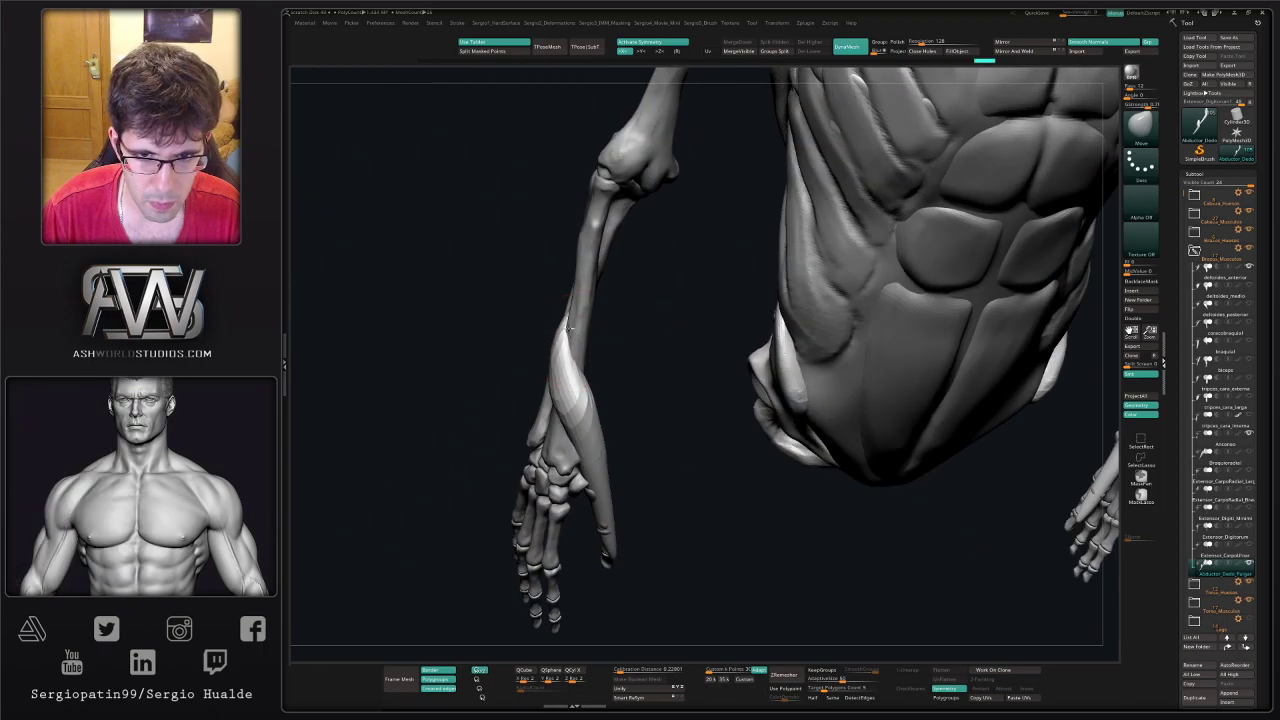
pyautogui.moveTo(582, 383); pyautogui.dragTo(557, 371, button='right')
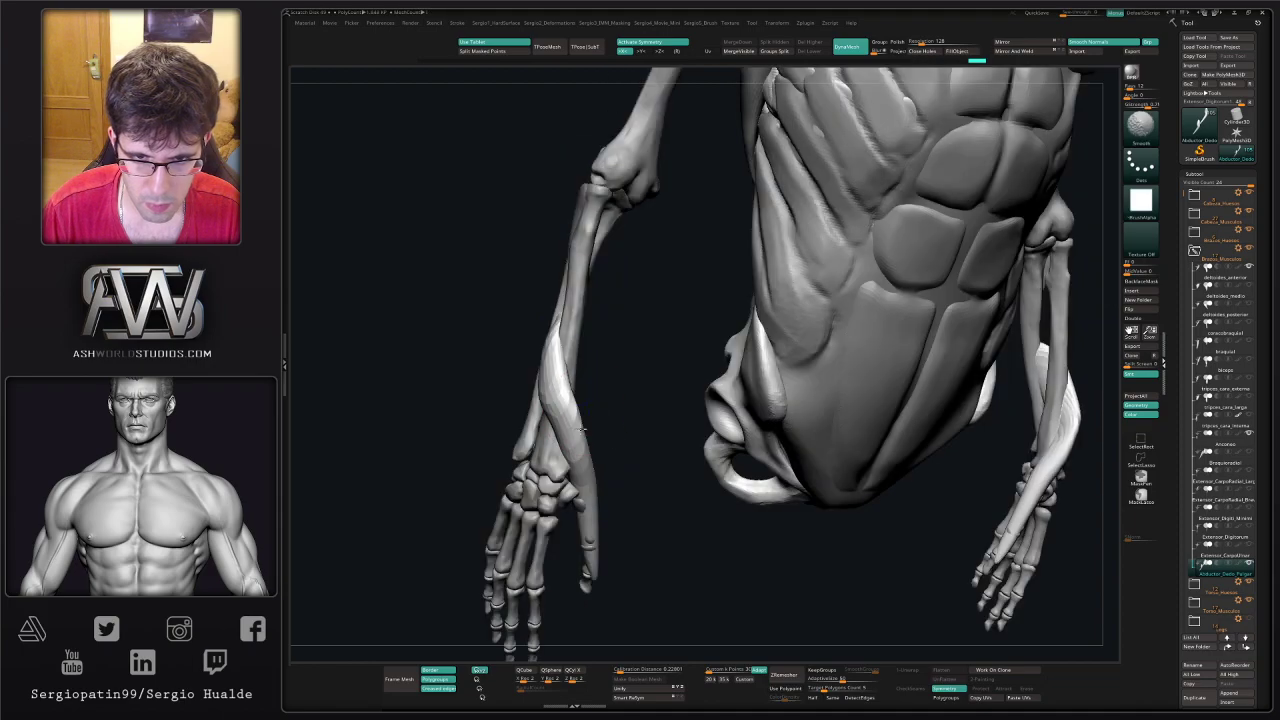
pyautogui.moveTo(586, 448); pyautogui.dragTo(568, 540, button='right')
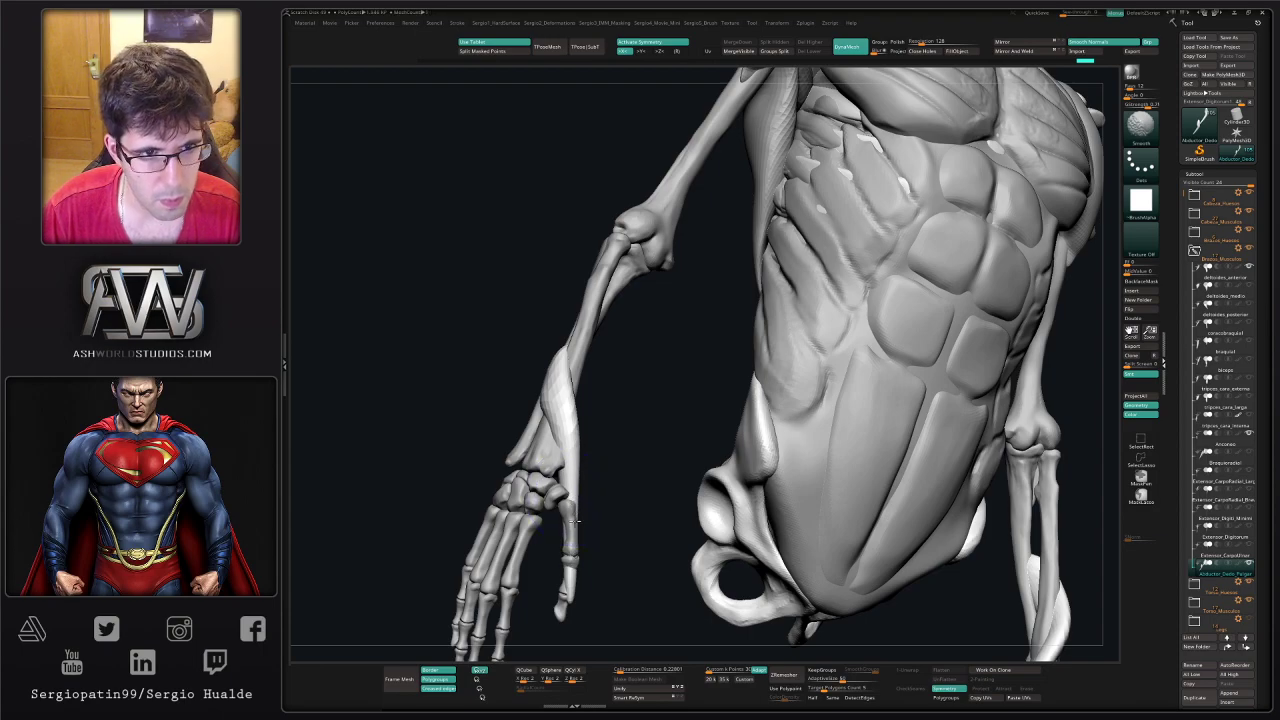
# - Adjust Abductor_Dedo_Pulgar along the radius and thumb bones with the Move brush, working from several angles
pyautogui.moveTo(588, 476); pyautogui.dragTo(572, 487, button='right')
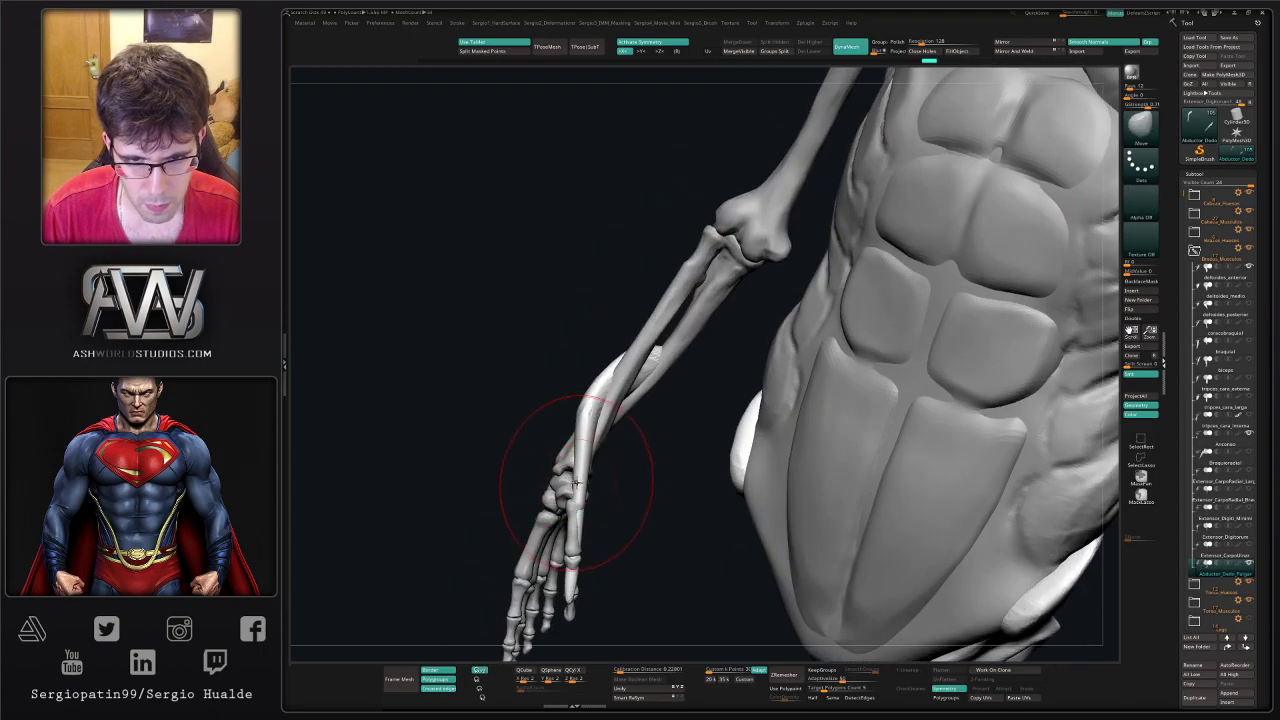
pyautogui.moveTo(574, 570); pyautogui.dragTo(563, 594, button='right')
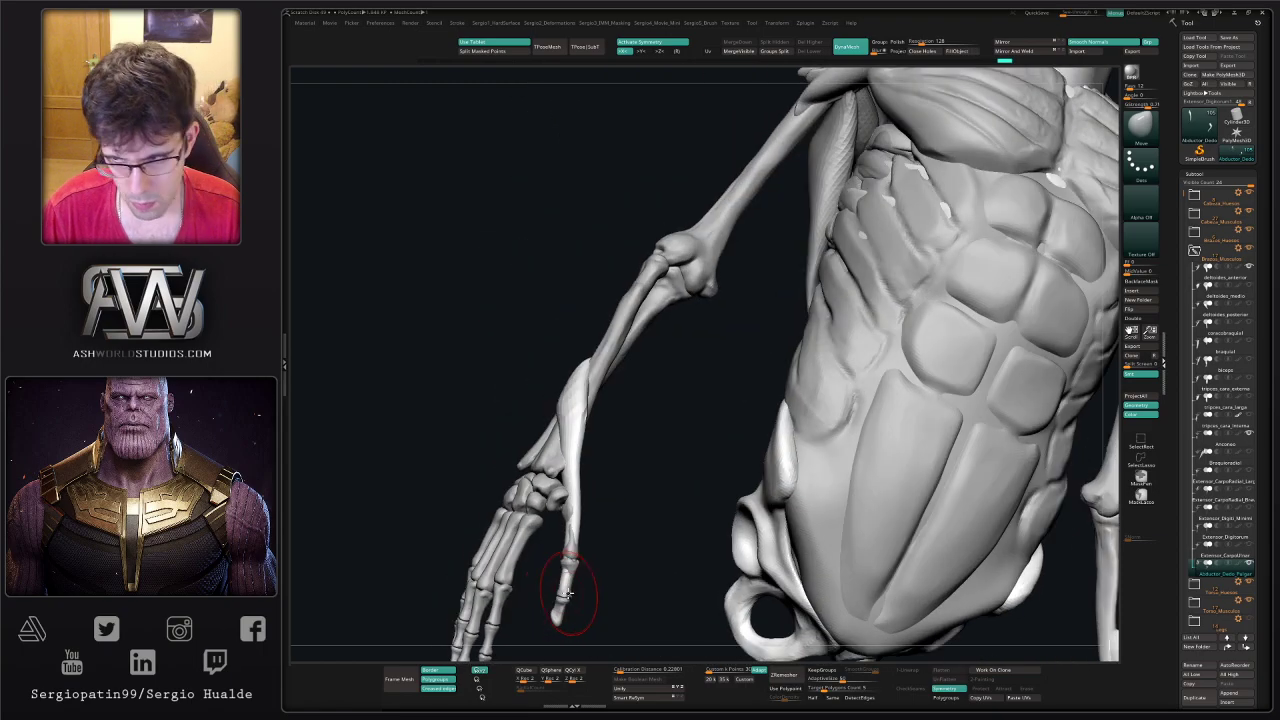
pyautogui.moveTo(557, 516); pyautogui.dragTo(530, 388, button='right')
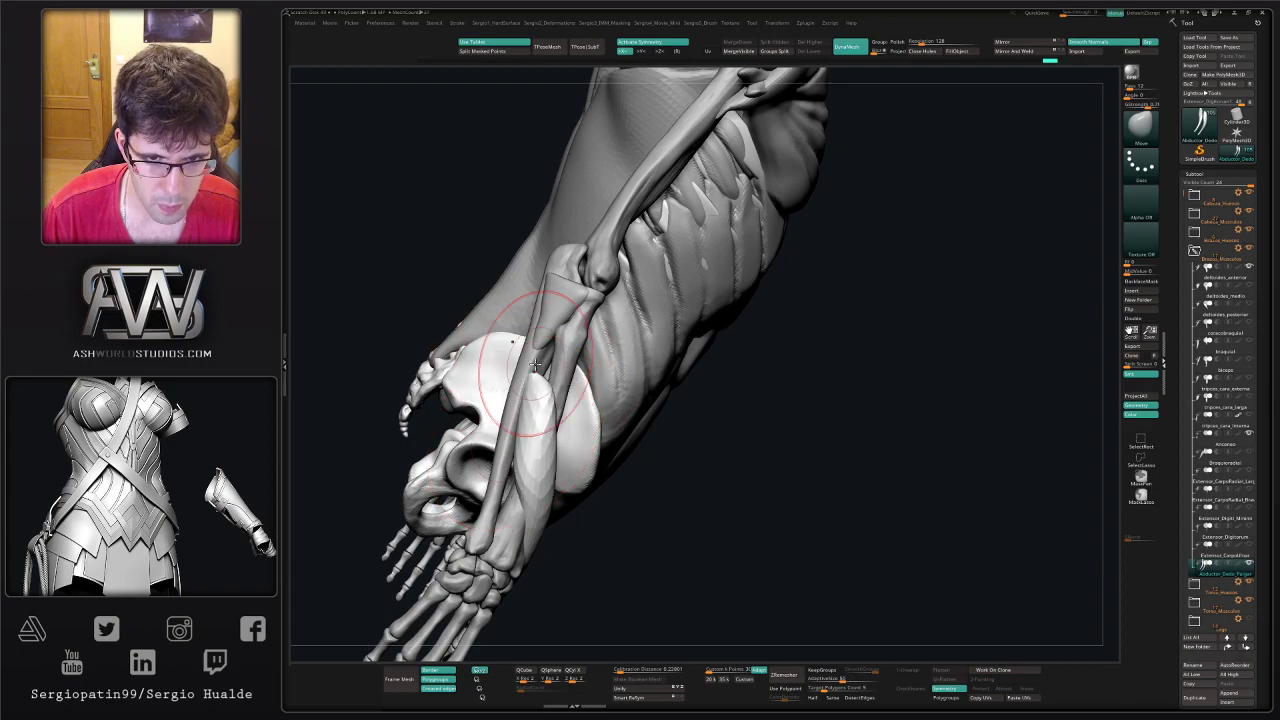
pyautogui.moveTo(534, 366); pyautogui.dragTo(535, 372)
pyautogui.moveTo(535, 374)
pyautogui.mouseDown(button='right')
pyautogui.moveTo(527, 429)
pyautogui.moveTo(499, 458)
pyautogui.moveTo(533, 385)
pyautogui.moveTo(541, 416)
pyautogui.moveTo(556, 410)
pyautogui.moveTo(543, 429)
pyautogui.mouseUp(button='right')
pyautogui.moveTo(571, 529)
pyautogui.mouseDown(button='right')
pyautogui.moveTo(529, 500)
pyautogui.moveTo(529, 455)
pyautogui.moveTo(563, 426)
pyautogui.mouseUp(button='right')
# - Duplicate Abductor_Dedo_Pulgar as the base for a second thumb muscle and hide the original
pyautogui.hotkey('ctrl', 'shift', 'd')
pyautogui.press('w')
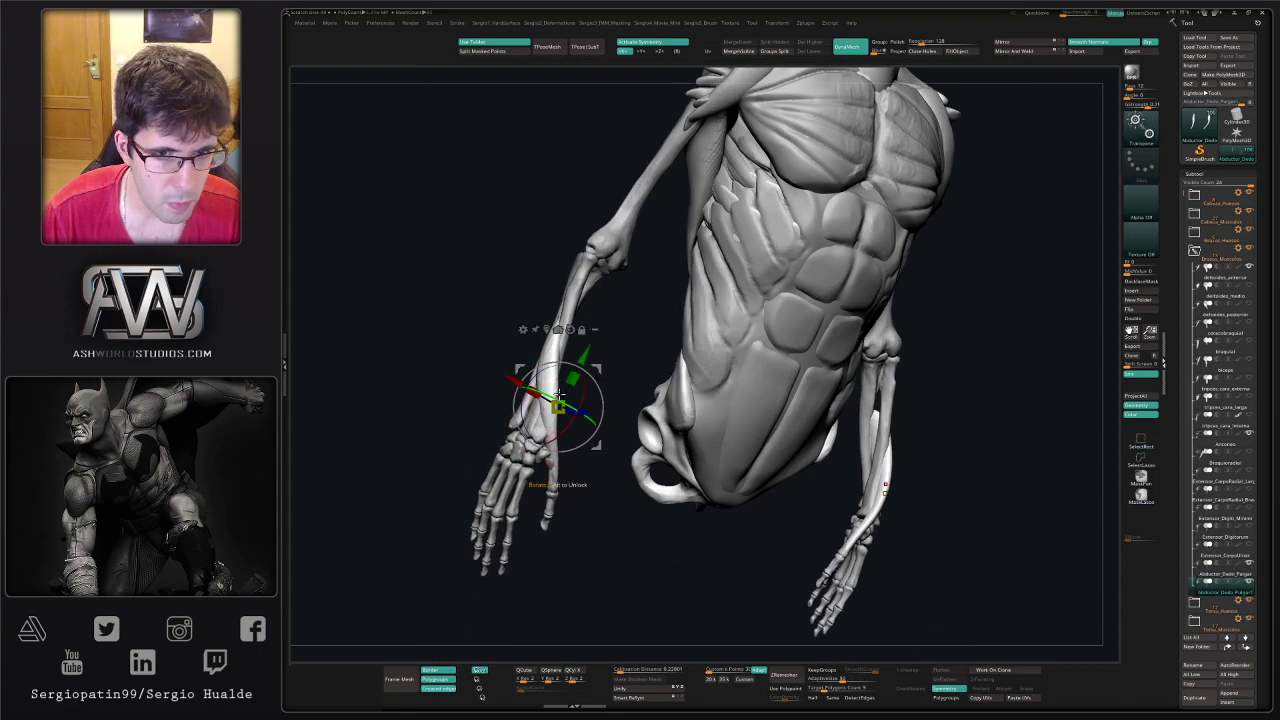
pyautogui.moveTo(613, 358)
pyautogui.mouseDown(button='right')
pyautogui.moveTo(590, 395)
pyautogui.moveTo(595, 420)
pyautogui.moveTo(600, 410)
pyautogui.moveTo(562, 392)
pyautogui.moveTo(557, 360)
pyautogui.mouseUp(button='right')
pyautogui.press('q')
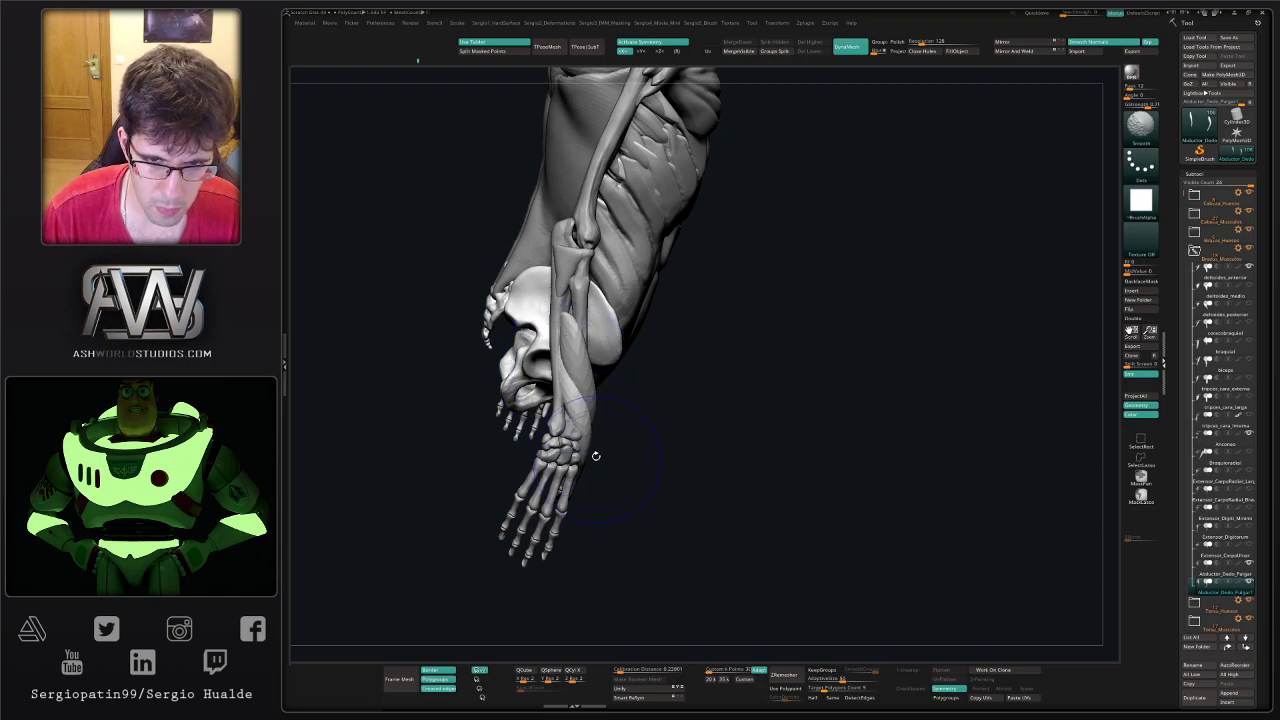
pyautogui.moveTo(595, 456); pyautogui.dragTo(700, 505, button='right')
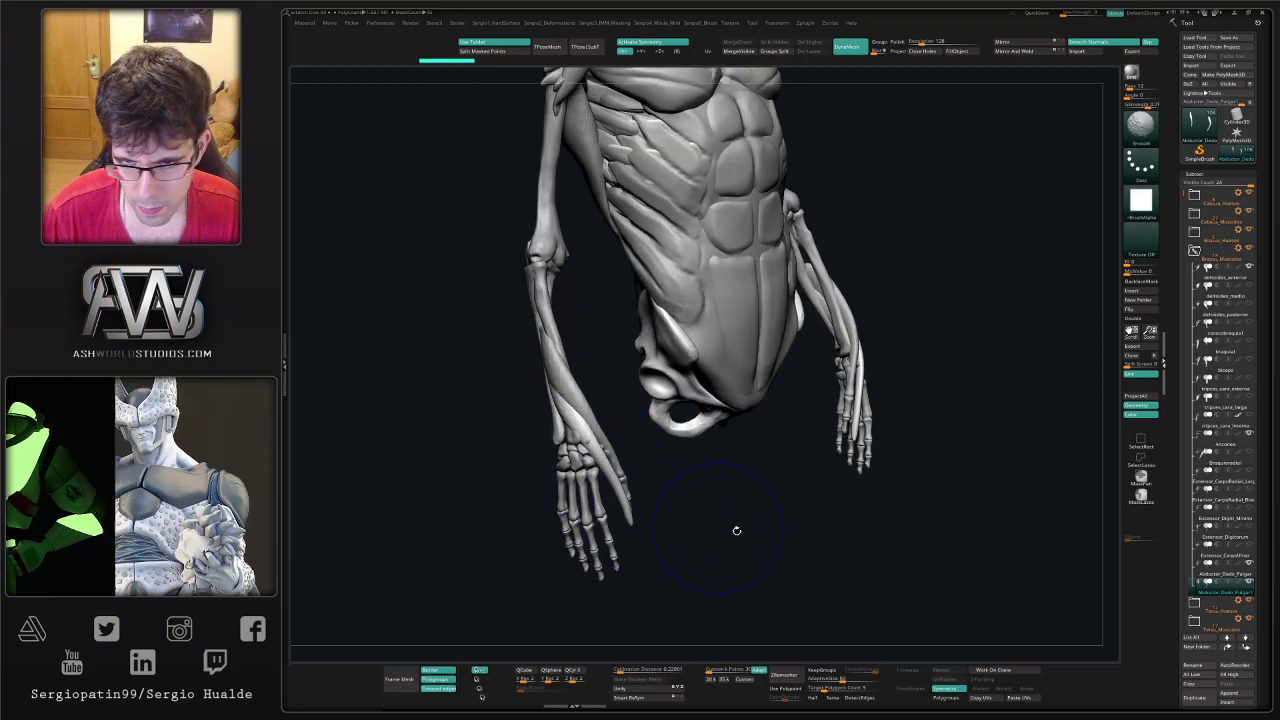
pyautogui.click(1248, 565)
# - Shift the duplicate's lower end with the Move brush and trim off its tip by hiding that part of the mesh
pyautogui.moveTo(622, 445)
pyautogui.keyDown('ctrl'); pyautogui.mouseDown(button='right')
pyautogui.moveTo(631, 494)
pyautogui.moveTo(591, 466)
pyautogui.moveTo(562, 482)
pyautogui.moveTo(643, 508)
pyautogui.moveTo(636, 487)
pyautogui.mouseUp(button='right'); pyautogui.keyUp('ctrl')
pyautogui.press('s')
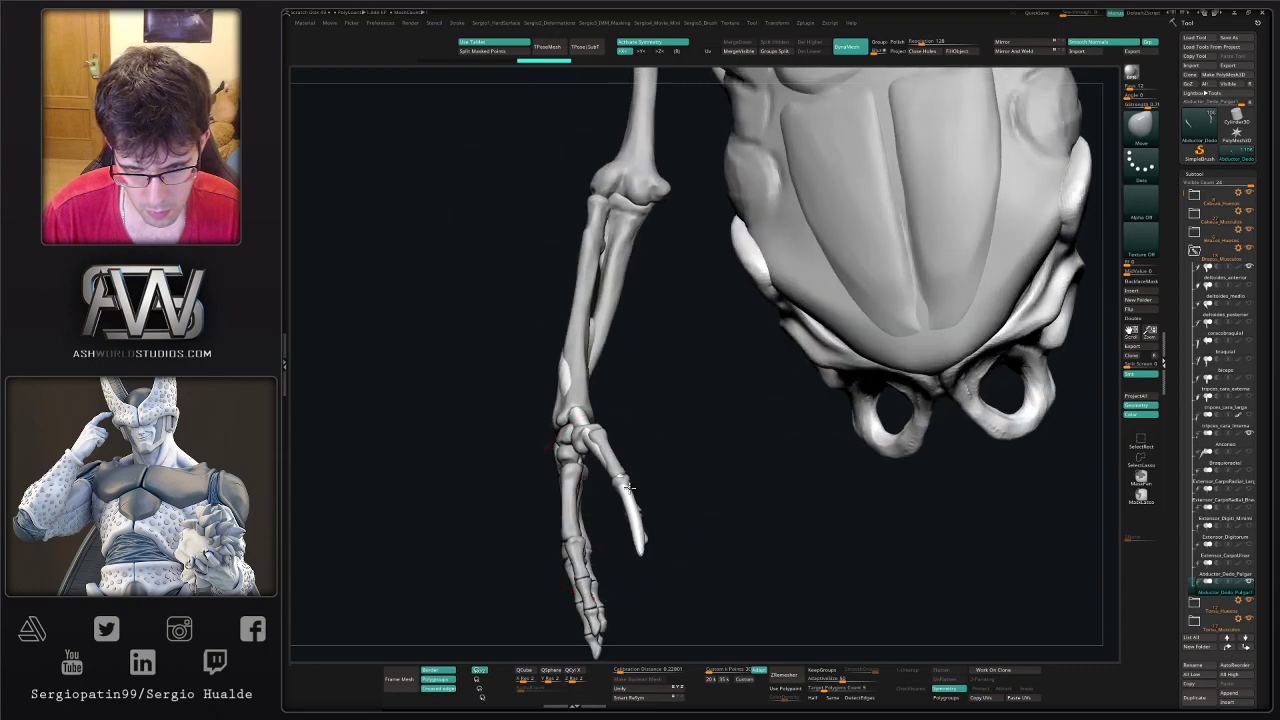
pyautogui.moveTo(629, 488); pyautogui.dragTo(603, 564)
pyautogui.hotkey('alt', 's')
pyautogui.keyDown('ctrl'); pyautogui.keyDown('shift'); pyautogui.click(620, 523); pyautogui.keyUp('shift'); pyautogui.keyUp('ctrl')
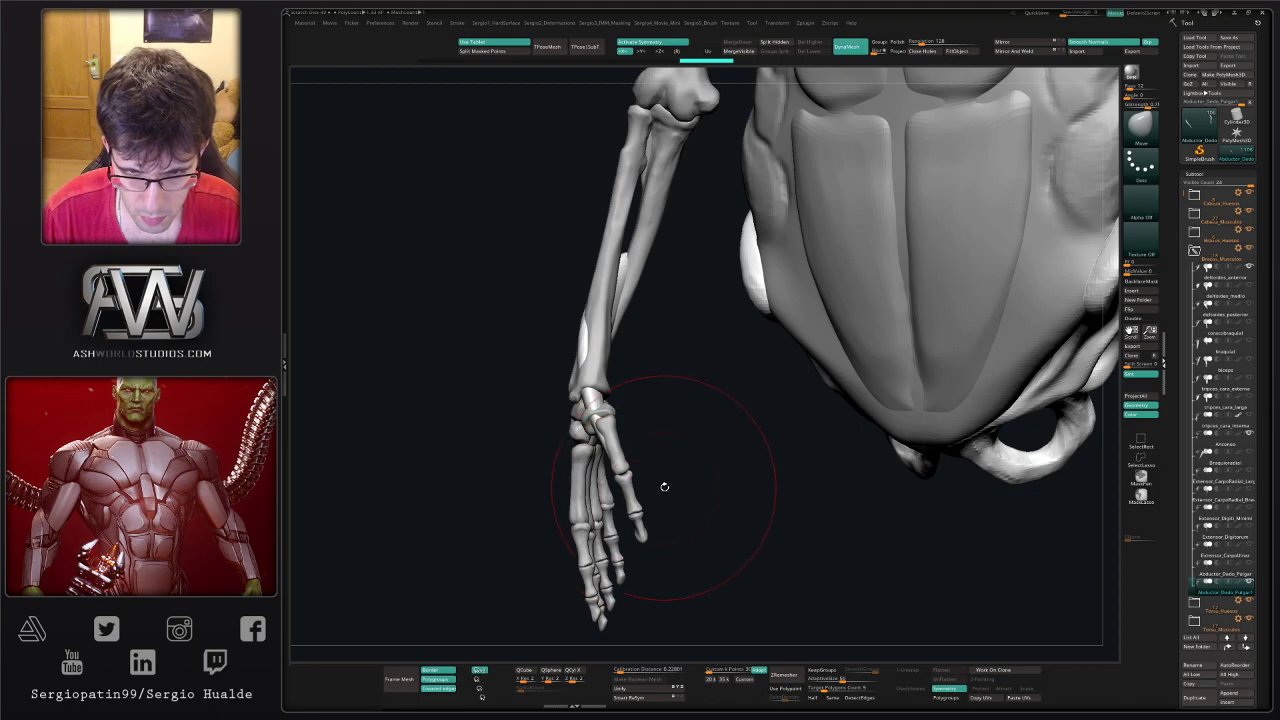
pyautogui.keyDown('ctrl'); pyautogui.keyDown('shift'); pyautogui.click(657, 467); pyautogui.keyUp('shift'); pyautogui.keyUp('ctrl')
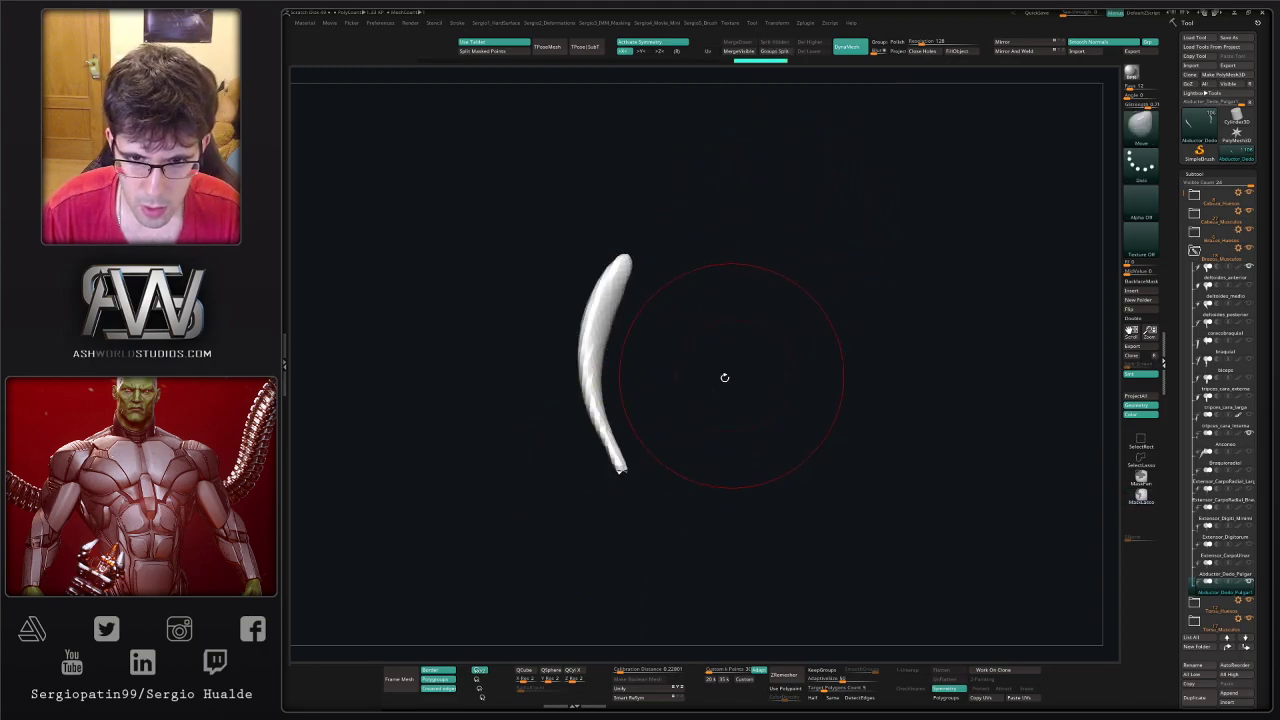
pyautogui.moveTo(723, 374)
pyautogui.mouseDown()
pyautogui.moveTo(660, 451)
pyautogui.moveTo(662, 440)
pyautogui.moveTo(597, 464)
pyautogui.moveTo(612, 440)
pyautogui.mouseUp()
pyautogui.keyDown('ctrl'); pyautogui.keyDown('shift'); pyautogui.click(658, 430); pyautogui.keyUp('shift'); pyautogui.keyUp('ctrl')
# - Reshape the duplicated muscle with the Move brush so it lies between the radius and ulna and crosses the wrist
pyautogui.moveTo(617, 483); pyautogui.dragTo(619, 474, button='right')
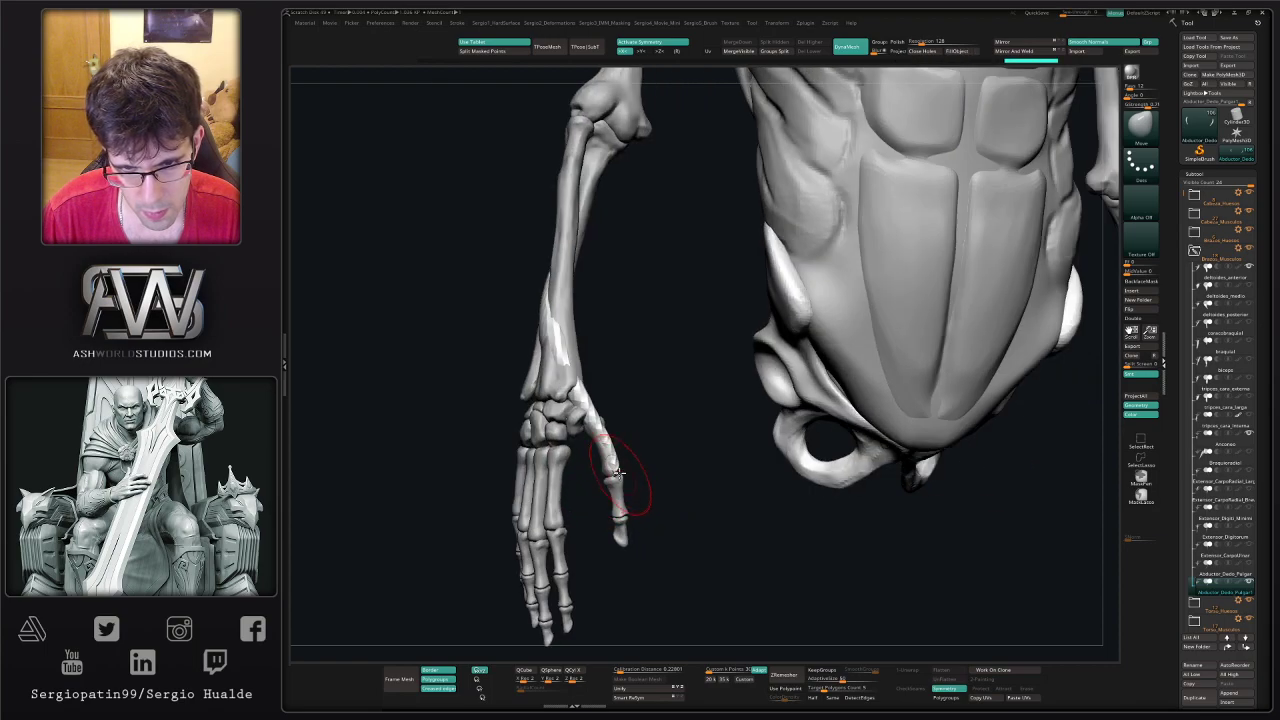
pyautogui.moveTo(614, 484); pyautogui.dragTo(616, 480)
pyautogui.keyDown('alt'); pyautogui.moveTo(586, 405); pyautogui.dragTo(611, 468, button='right'); pyautogui.keyUp('alt')
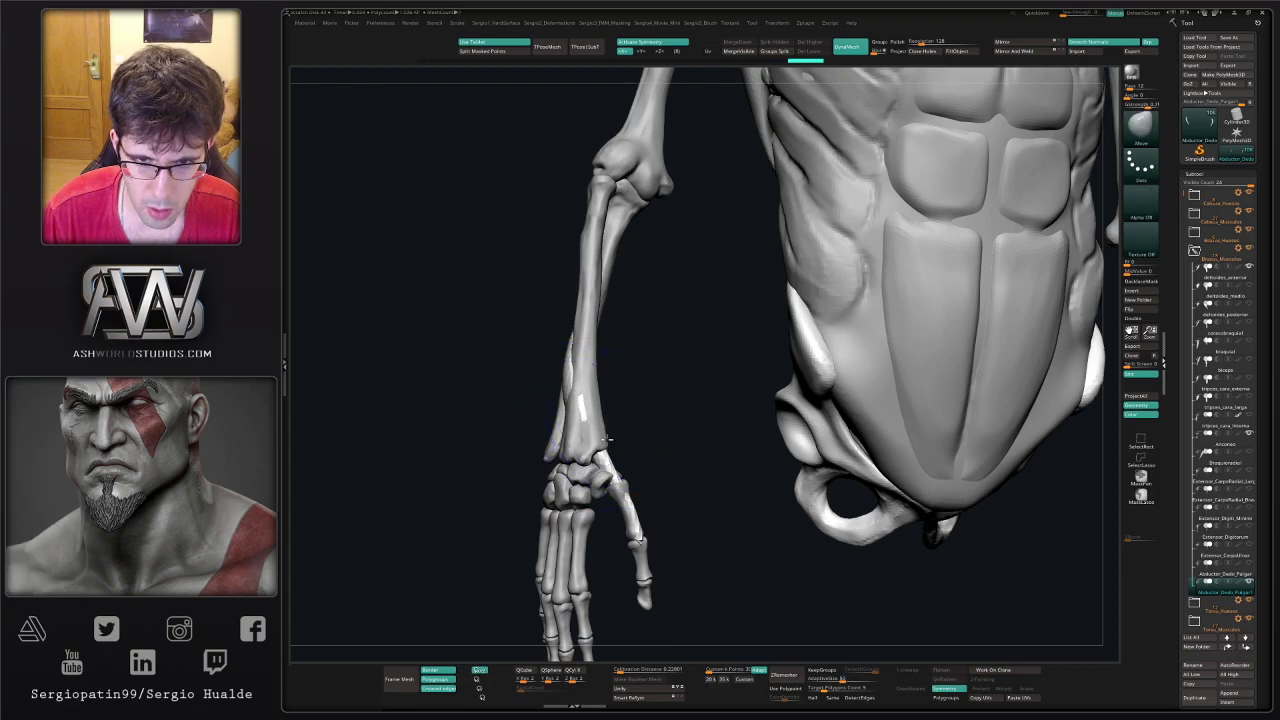
pyautogui.moveTo(598, 423); pyautogui.dragTo(608, 426, button='right')
pyautogui.moveTo(569, 408); pyautogui.dragTo(577, 408)
pyautogui.moveTo(550, 376); pyautogui.dragTo(564, 388)
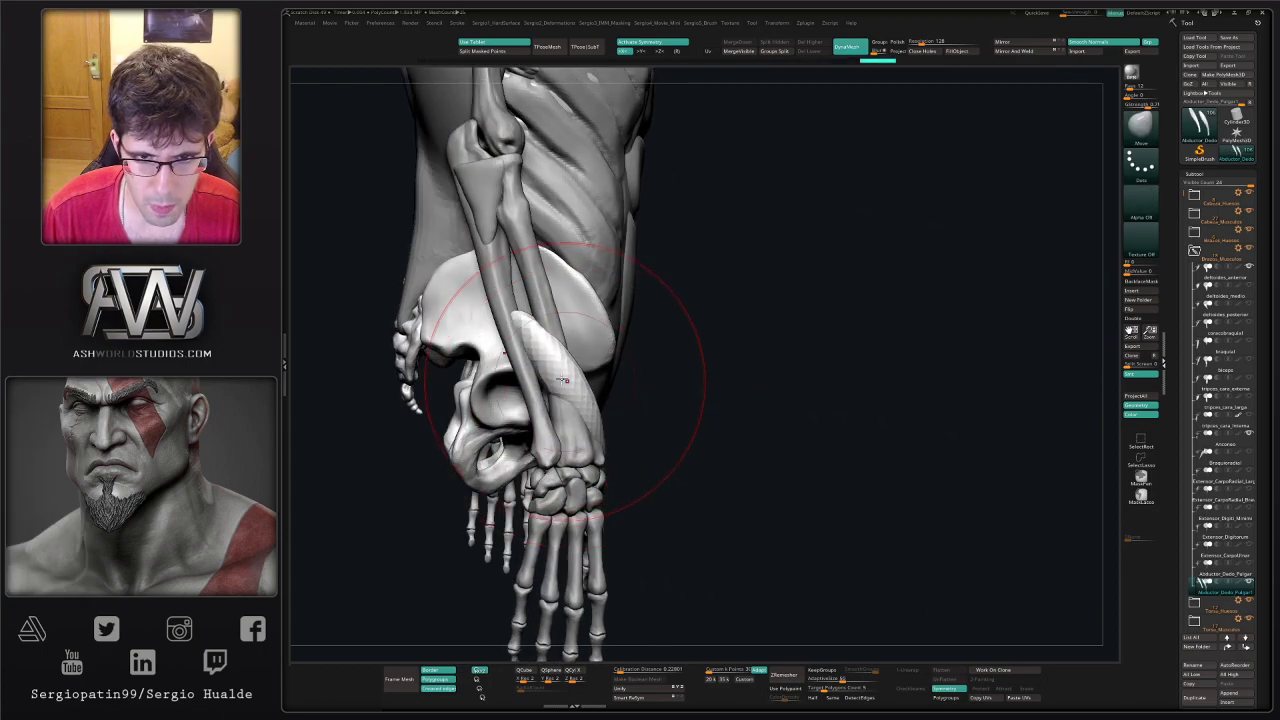
pyautogui.moveTo(541, 330); pyautogui.dragTo(546, 336)
pyautogui.moveTo(524, 381); pyautogui.dragTo(530, 349, button='right')
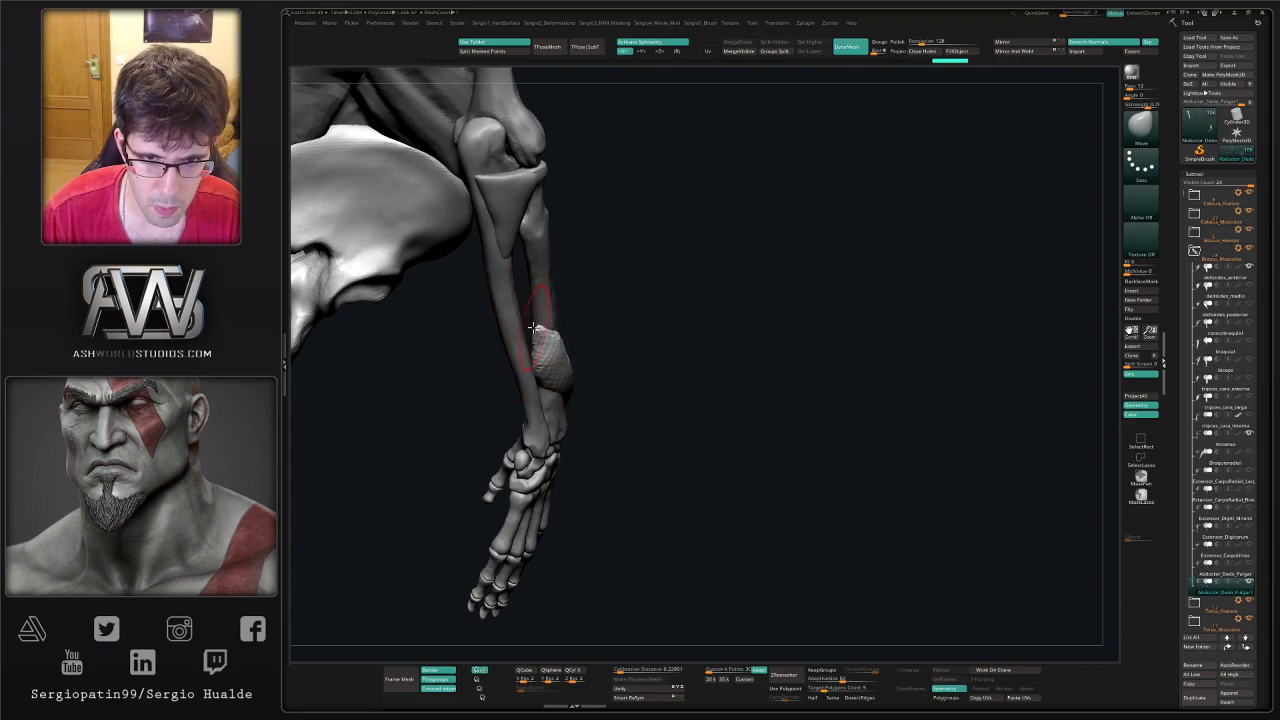
pyautogui.moveTo(541, 331)
pyautogui.mouseDown(button='right')
pyautogui.moveTo(558, 352)
pyautogui.moveTo(539, 347)
pyautogui.moveTo(550, 363)
pyautogui.moveTo(555, 332)
pyautogui.moveTo(575, 340)
pyautogui.moveTo(694, 458)
pyautogui.moveTo(592, 372)
pyautogui.moveTo(589, 406)
pyautogui.moveTo(591, 349)
pyautogui.mouseUp(button='right')
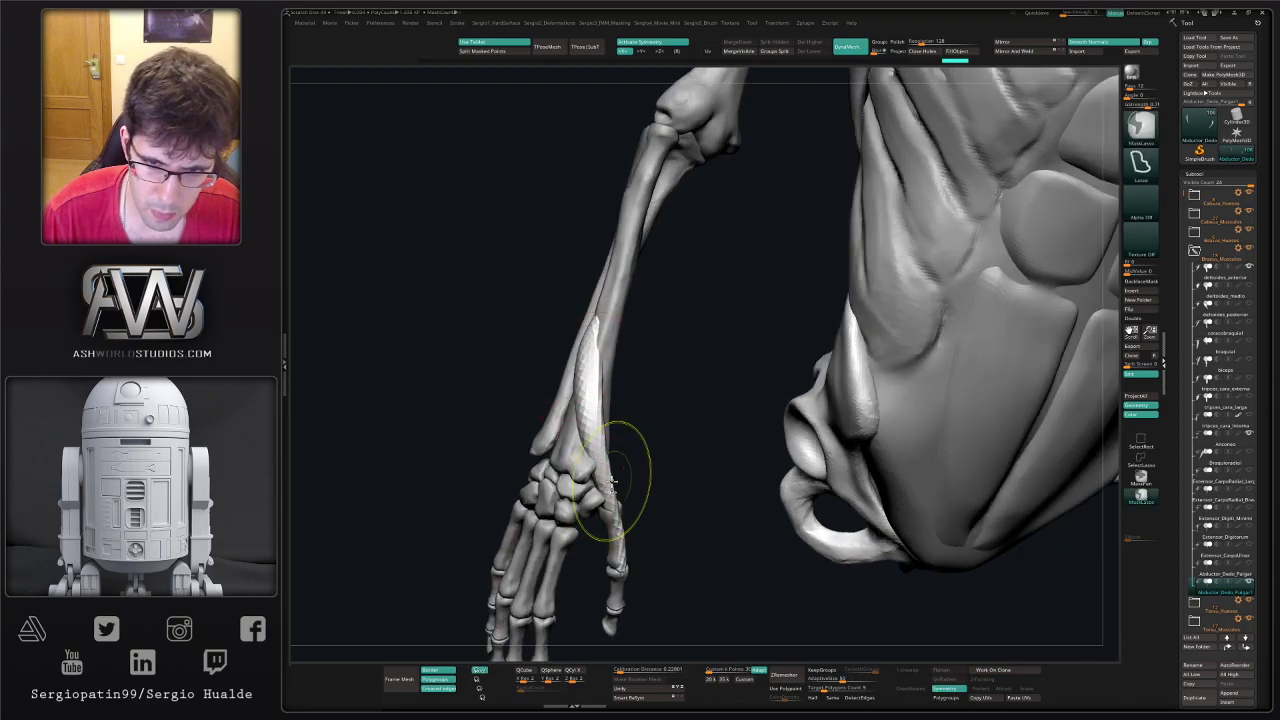
# - Smooth the duplicate's tendon near the wrist and pull its lower end onto the thumb bones with the Move brush
pyautogui.moveTo(612, 480); pyautogui.dragTo(636, 482, button='right')
pyautogui.keyDown('shift'); pyautogui.moveTo(612, 490); pyautogui.dragTo(600, 452); pyautogui.keyUp('shift')
pyautogui.keyDown('shift'); pyautogui.moveTo(614, 503); pyautogui.dragTo(630, 568); pyautogui.keyUp('shift')
pyautogui.moveTo(630, 556); pyautogui.dragTo(640, 520, button='right')
pyautogui.press('b')
pyautogui.press('m')
pyautogui.press('v')
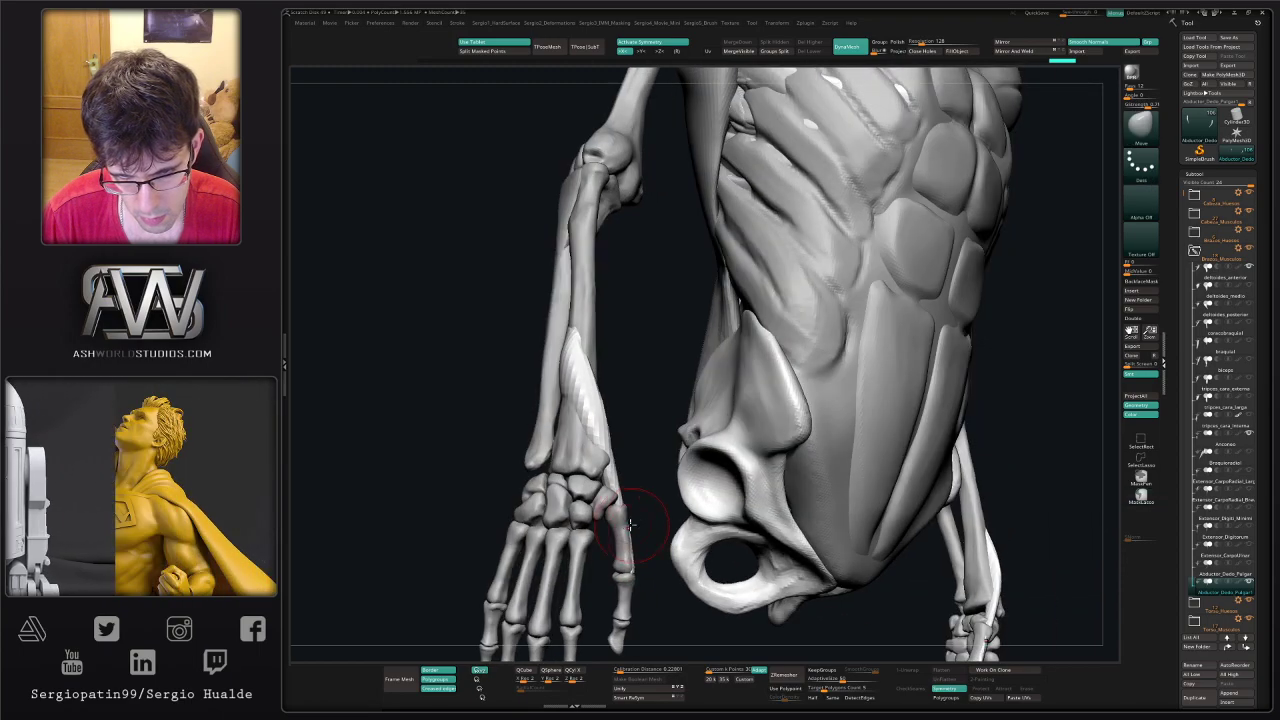
pyautogui.moveTo(625, 508); pyautogui.dragTo(631, 548)
pyautogui.moveTo(614, 483); pyautogui.dragTo(675, 424, button='right')
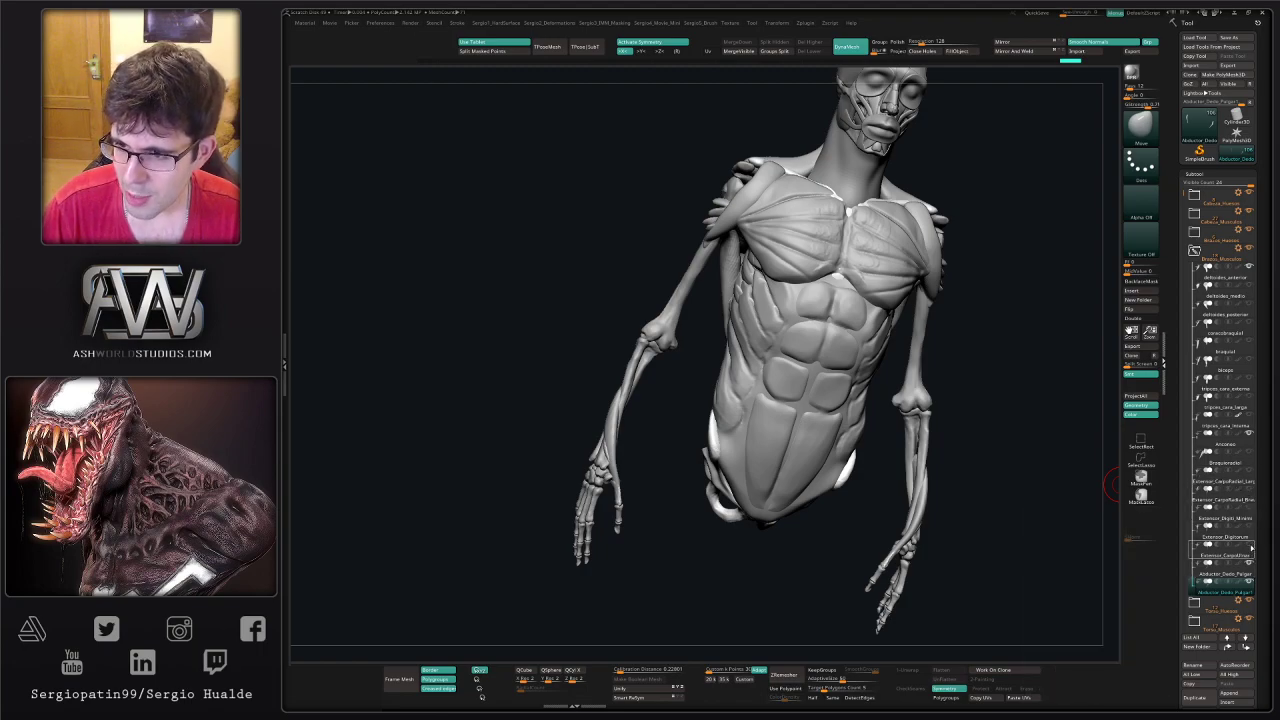
# - Show the hidden forearm muscles, from the extensors up to Braquioradial
pyautogui.click(1251, 546)
pyautogui.click(1249, 526)
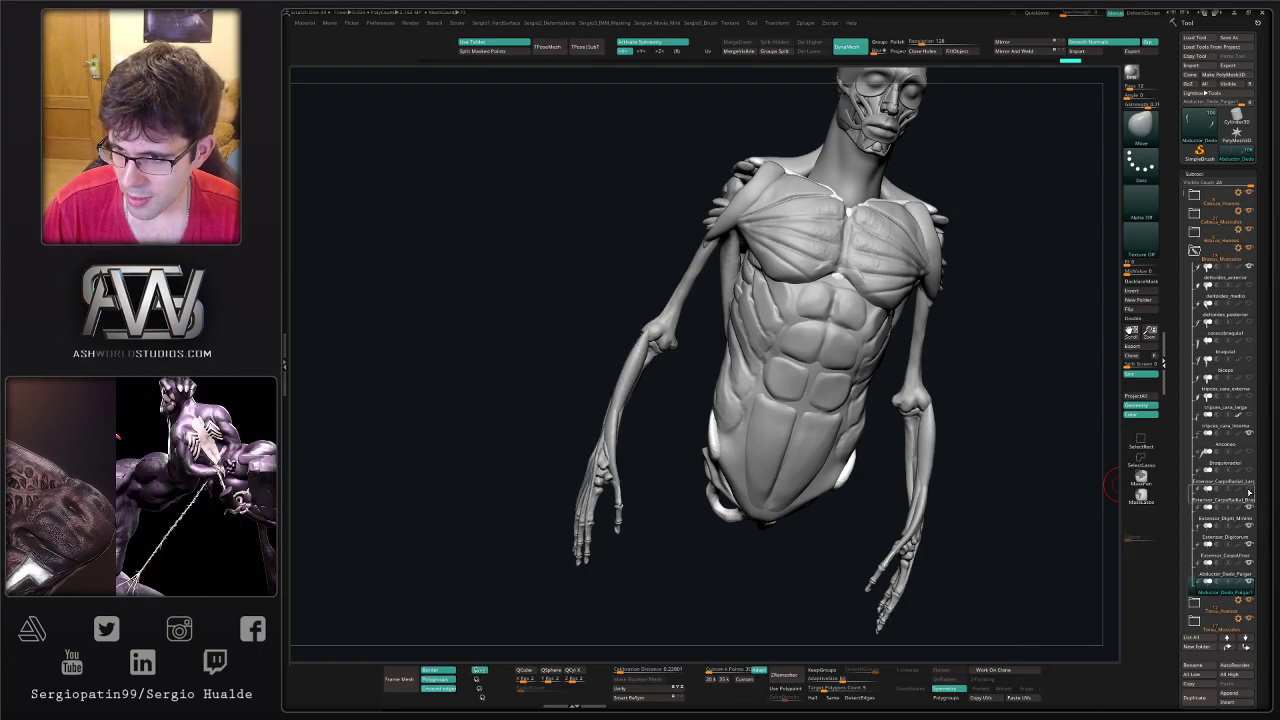
pyautogui.click(1225, 463)
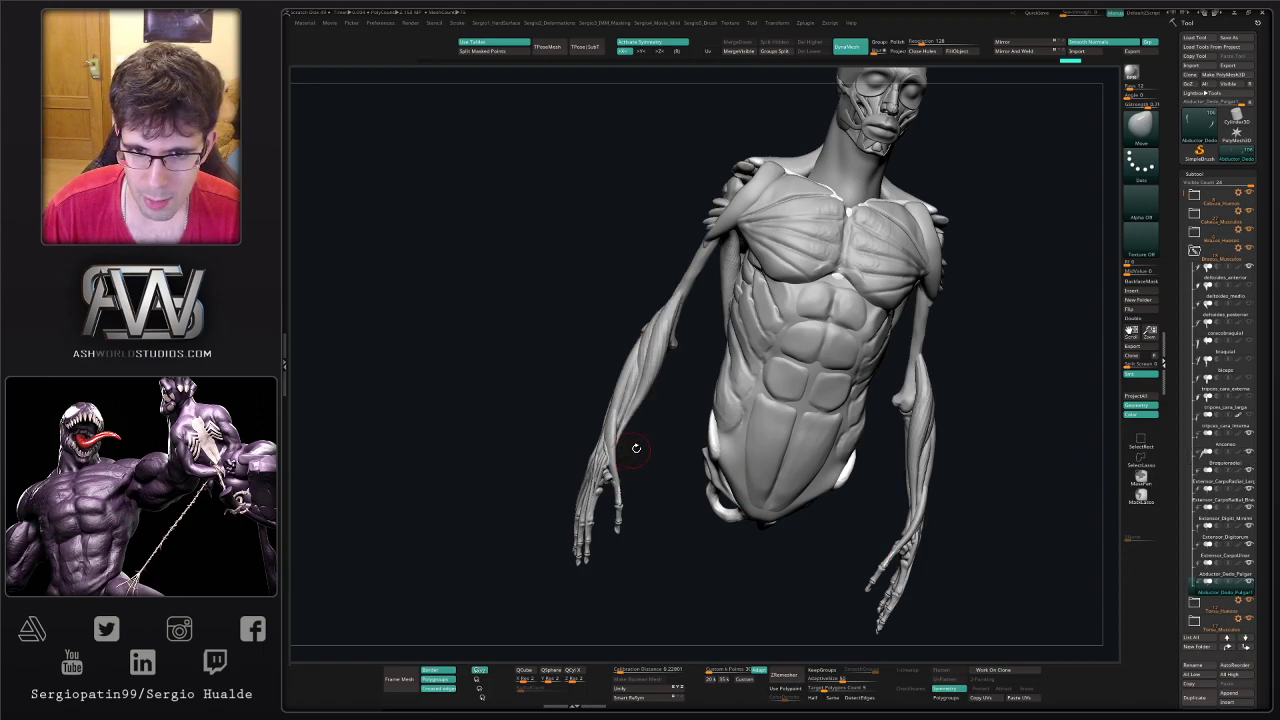
pyautogui.moveTo(636, 448); pyautogui.dragTo(612, 401, button='right')
# - Select Abductor_Dedo_Pulgar and fit its lower end against the thumb base with the Move brush
pyautogui.keyDown('alt'); pyautogui.click(598, 395); pyautogui.keyUp('alt')
pyautogui.moveTo(616, 398)
pyautogui.mouseDown(button='right')
pyautogui.moveTo(621, 378)
pyautogui.moveTo(634, 384)
pyautogui.moveTo(597, 399)
pyautogui.mouseUp(button='right')
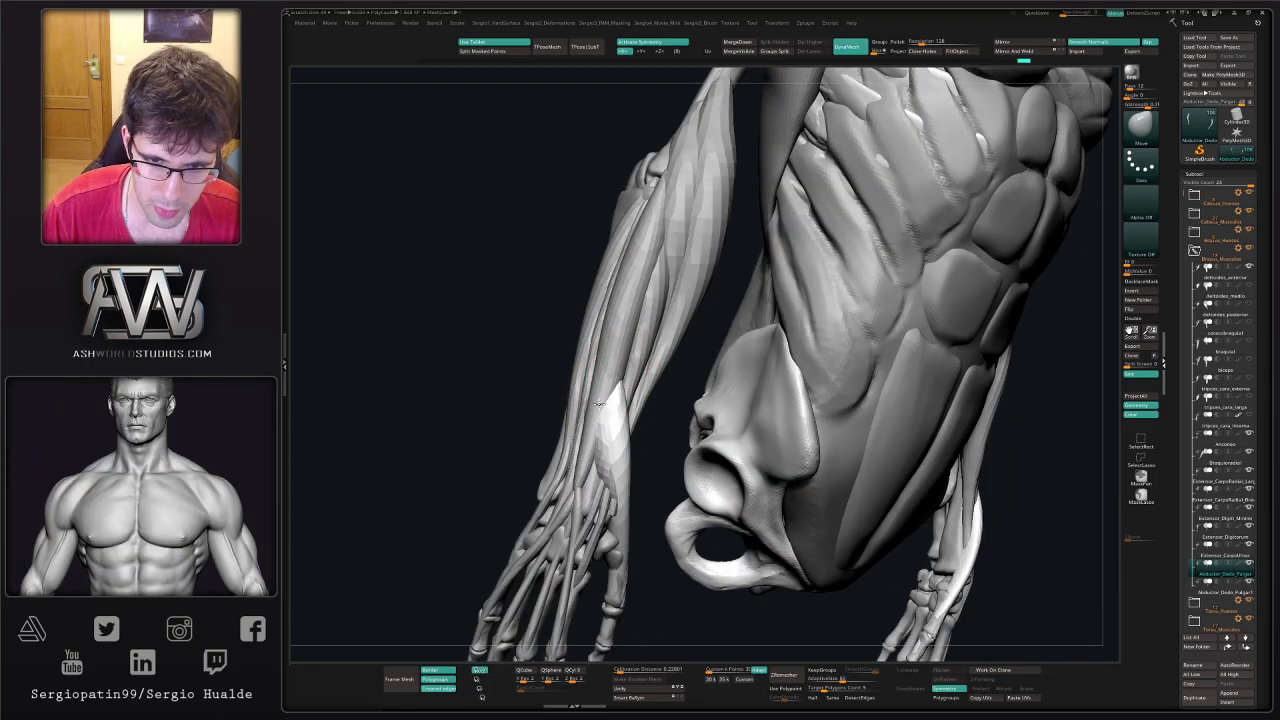
pyautogui.moveTo(600, 470)
pyautogui.mouseDown(button='right')
pyautogui.moveTo(612, 470)
pyautogui.moveTo(593, 486)
pyautogui.moveTo(614, 460)
pyautogui.mouseUp(button='right')
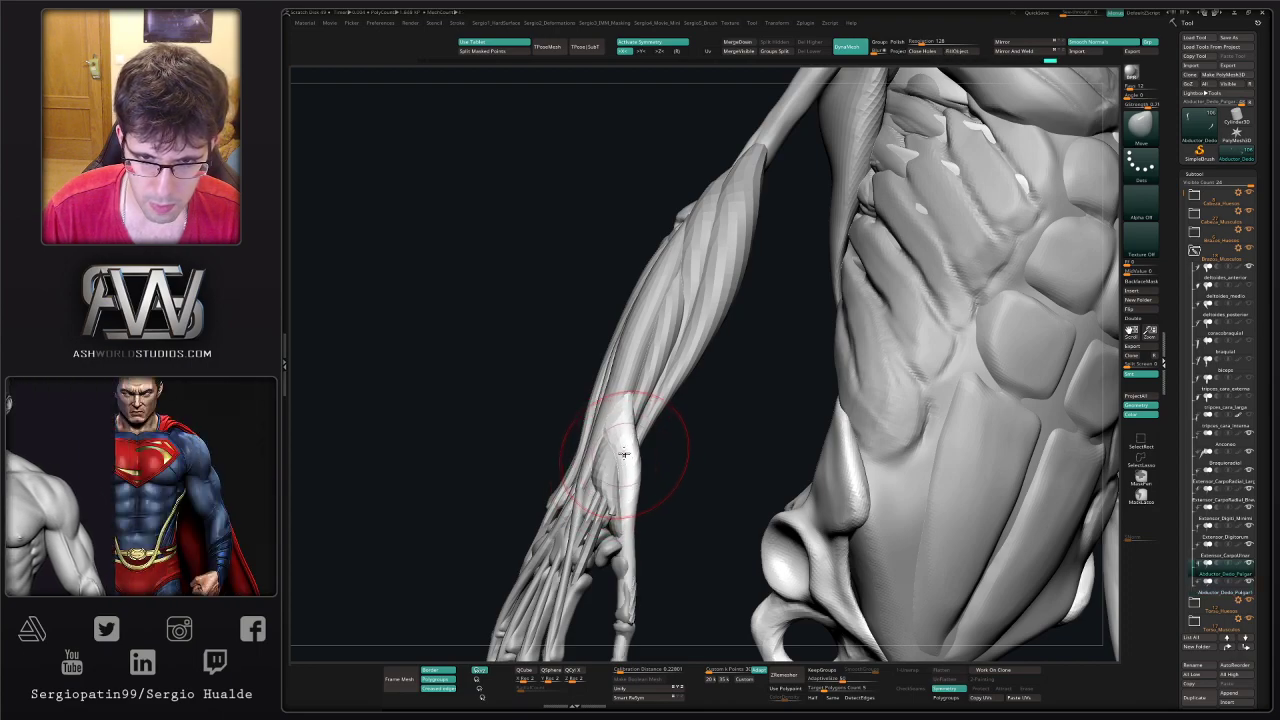
pyautogui.moveTo(625, 514)
pyautogui.mouseDown()
pyautogui.moveTo(630, 562)
pyautogui.moveTo(636, 545)
pyautogui.mouseUp()
pyautogui.keyDown('alt'); pyautogui.moveTo(642, 610); pyautogui.dragTo(645, 435, button='right'); pyautogui.keyUp('alt')
# - Isolate Abductor_Dedo_Pulgar, cut off and delete its lower end, remesh it, and smooth the tendon at the wrist
pyautogui.hotkey('shift', 's')
pyautogui.keyDown('ctrl'); pyautogui.keyDown('shift'); pyautogui.moveTo(637, 415); pyautogui.dragTo(537, 559); pyautogui.keyUp('shift'); pyautogui.keyUp('ctrl')
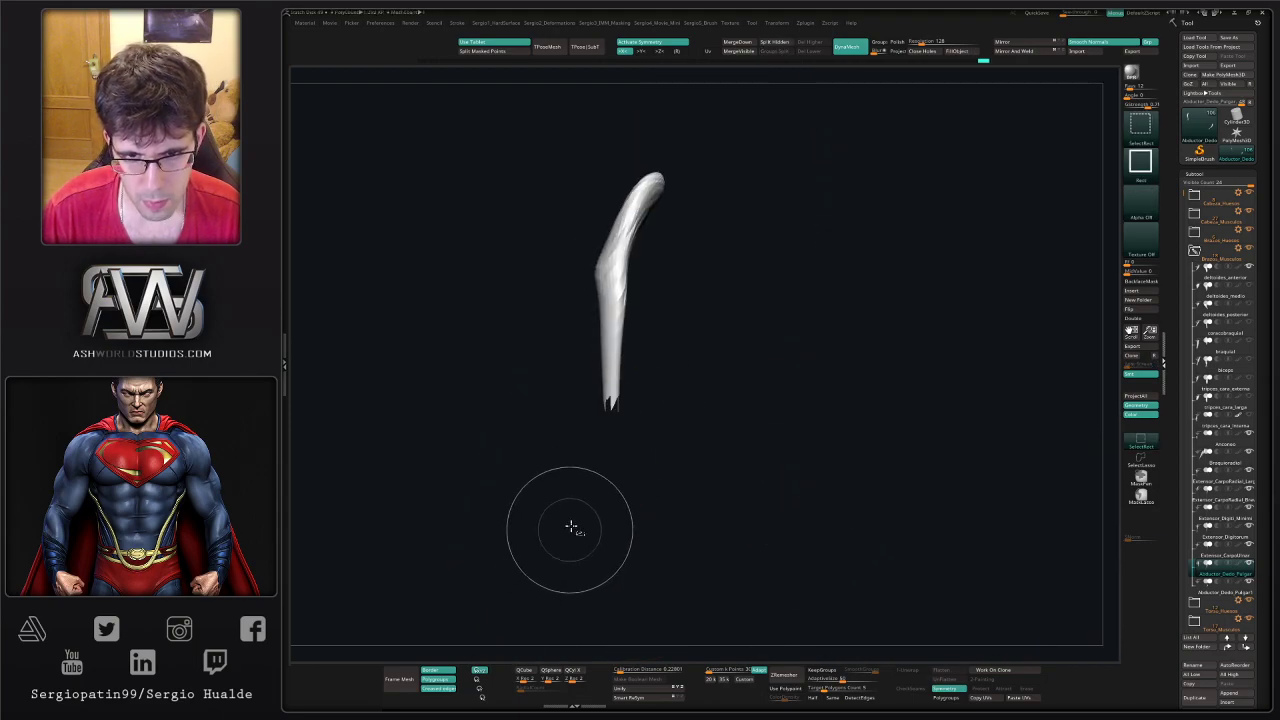
pyautogui.hotkey('alt', 'd')
pyautogui.keyDown('ctrl'); pyautogui.moveTo(640, 457); pyautogui.dragTo(641, 452); pyautogui.keyUp('ctrl')
pyautogui.hotkey('shift', 's')
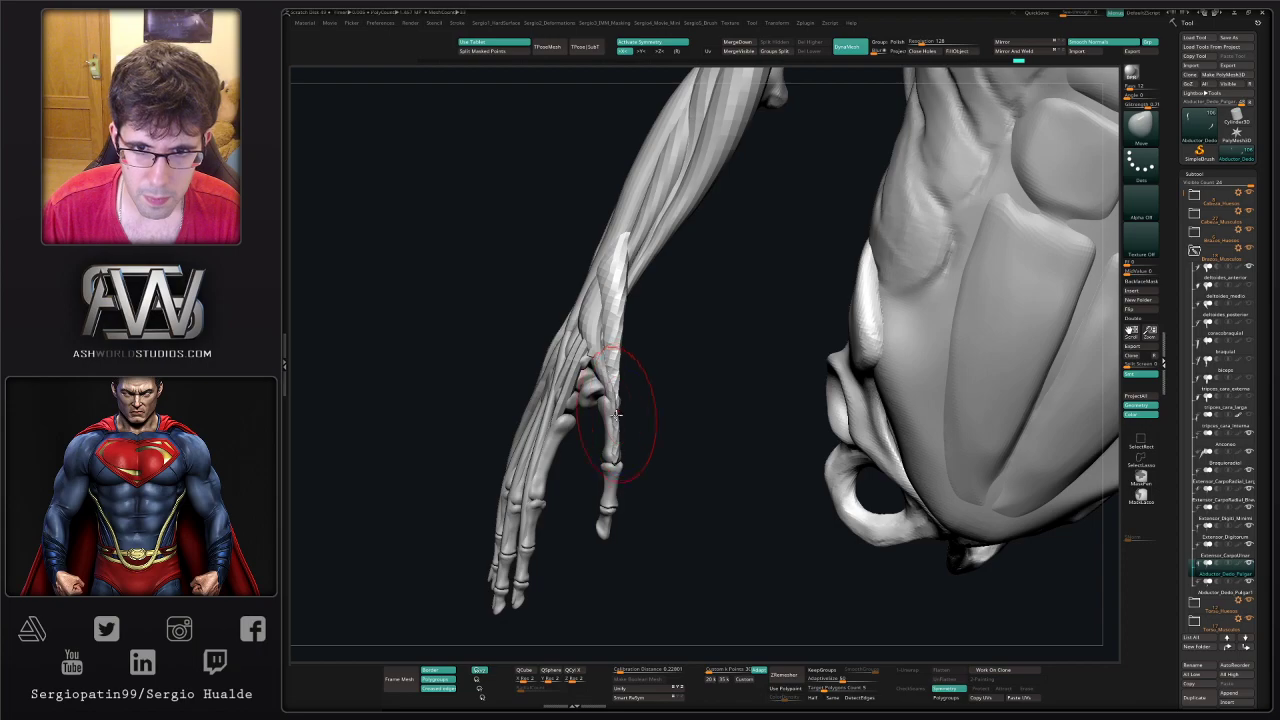
pyautogui.keyDown('shift'); pyautogui.moveTo(614, 385); pyautogui.dragTo(612, 345); pyautogui.keyUp('shift')
pyautogui.moveTo(655, 398)
pyautogui.mouseDown(button='right')
pyautogui.moveTo(617, 405)
pyautogui.moveTo(628, 410)
pyautogui.moveTo(594, 477)
pyautogui.moveTo(580, 450)
pyautogui.moveTo(560, 463)
pyautogui.moveTo(574, 400)
pyautogui.mouseUp(button='right')
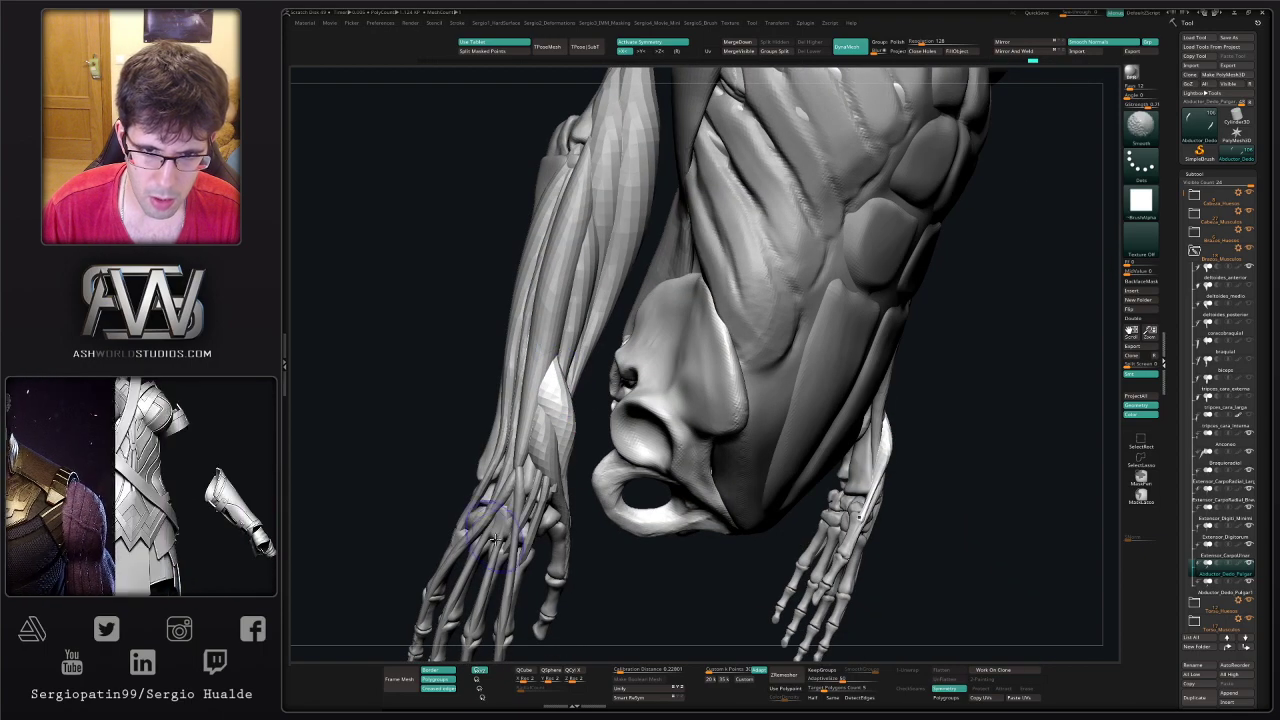
# - Examine the forearm muscles on both arms from the front, side and back
pyautogui.moveTo(495, 540)
pyautogui.keyDown('ctrl'); pyautogui.mouseDown(button='right')
pyautogui.moveTo(530, 440)
pyautogui.moveTo(640, 500)
pyautogui.moveTo(550, 470)
pyautogui.mouseUp(button='right'); pyautogui.keyUp('ctrl')
pyautogui.moveTo(550, 470)
pyautogui.keyDown('ctrl'); pyautogui.mouseDown(button='right')
pyautogui.moveTo(545, 539)
pyautogui.moveTo(614, 471)
pyautogui.moveTo(550, 463)
pyautogui.moveTo(523, 500)
pyautogui.moveTo(585, 500)
pyautogui.moveTo(601, 518)
pyautogui.moveTo(647, 501)
pyautogui.mouseUp(button='right'); pyautogui.keyUp('ctrl')
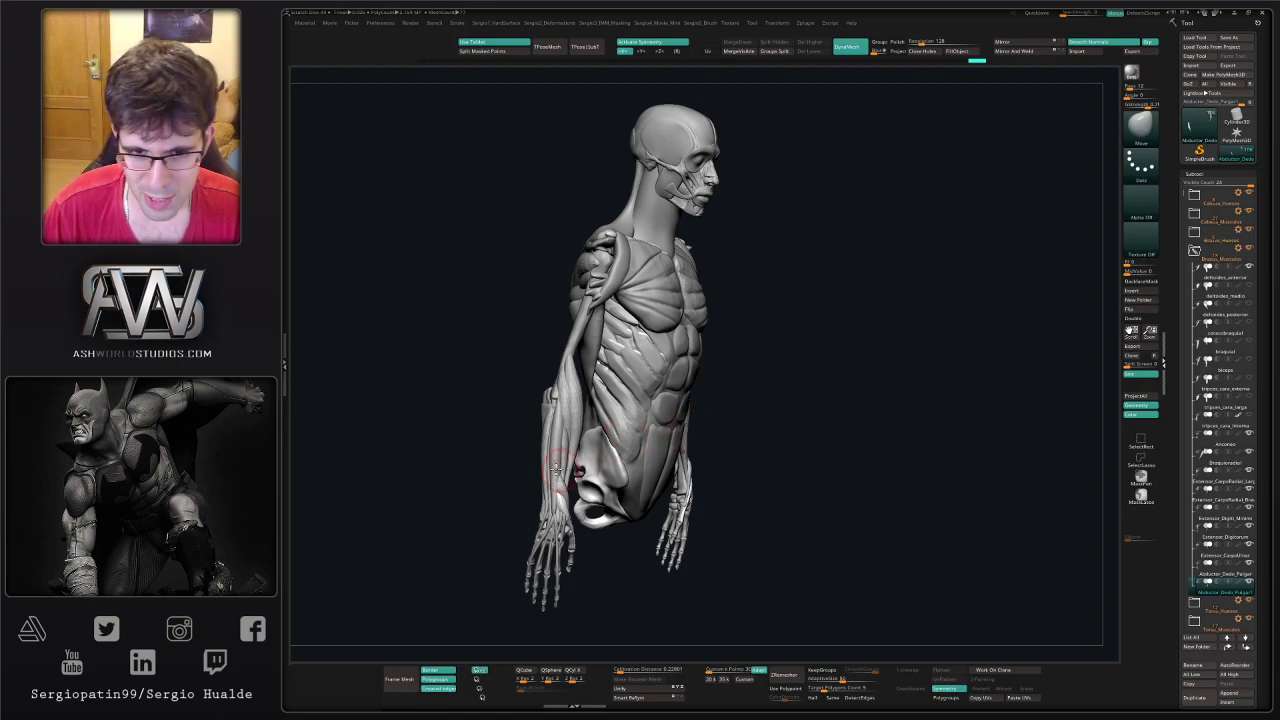
pyautogui.moveTo(556, 468); pyautogui.dragTo(711, 421, button='right')
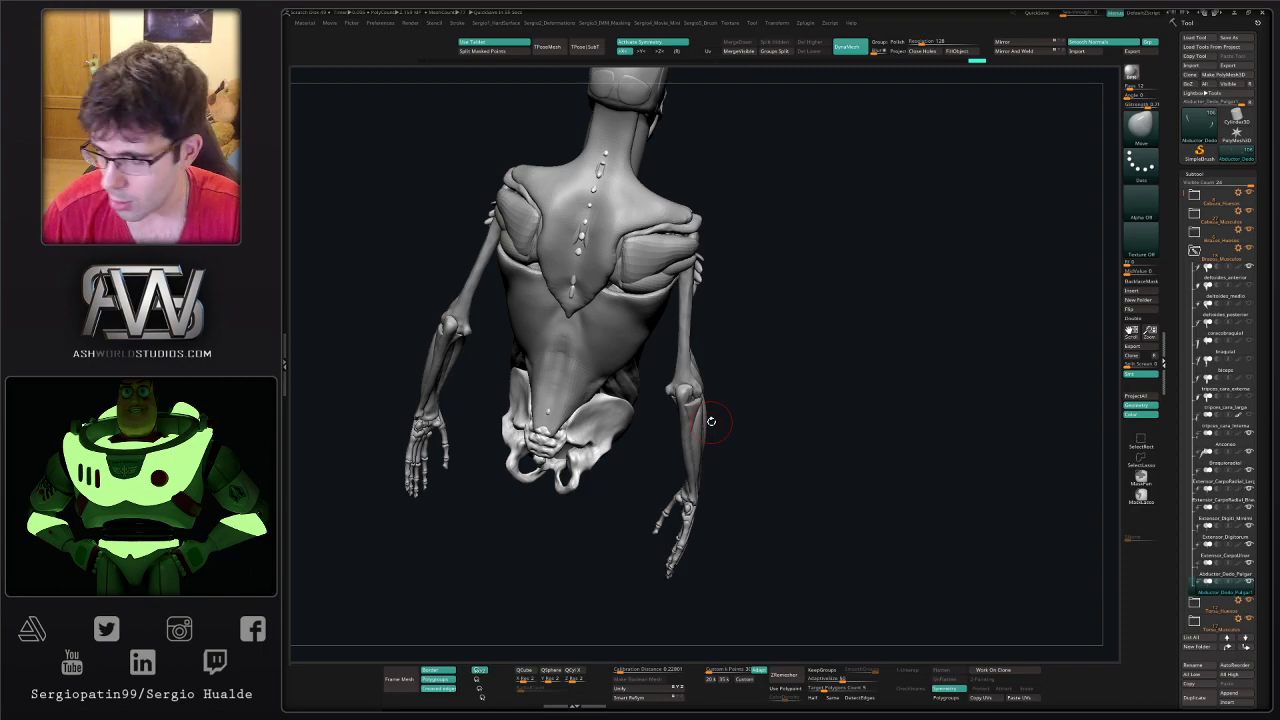
pyautogui.moveTo(844, 405); pyautogui.dragTo(656, 293, button='right')
pyautogui.moveTo(700, 460); pyautogui.dragTo(660, 530, button='right')
pyautogui.keyDown('ctrl'); pyautogui.moveTo(735, 570); pyautogui.dragTo(671, 557, button='right'); pyautogui.keyUp('ctrl')
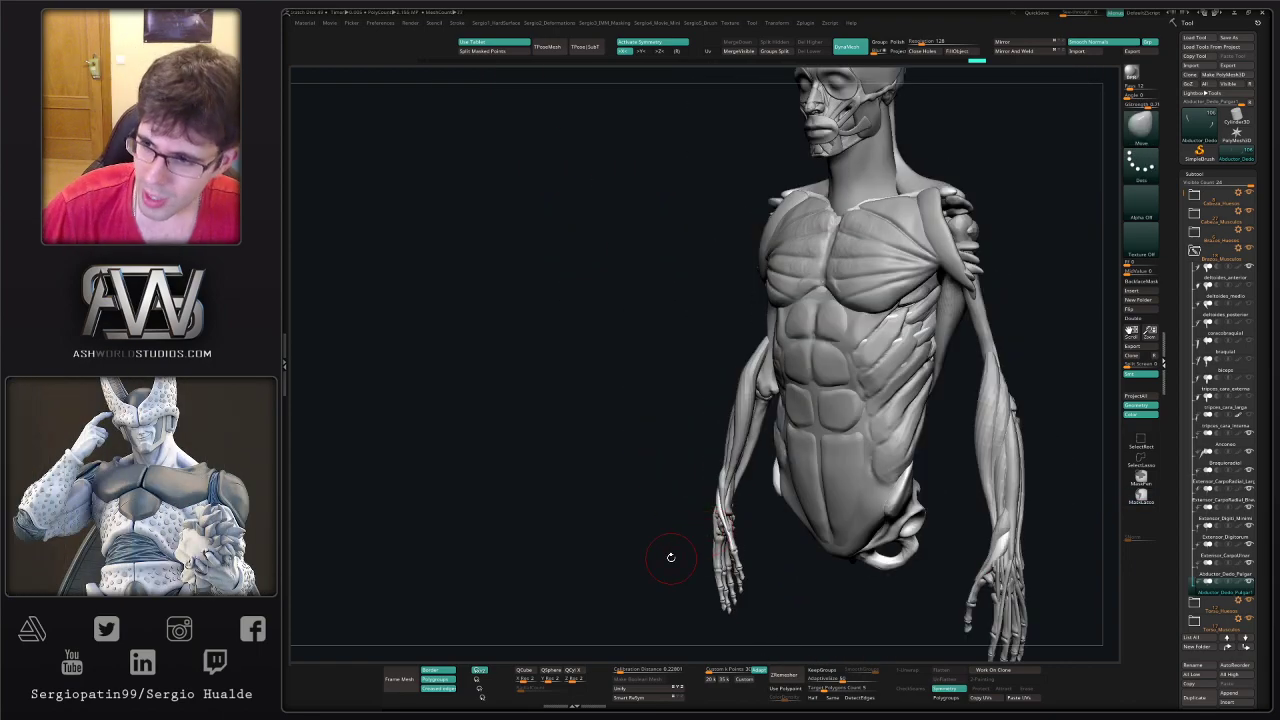
pyautogui.moveTo(680, 402); pyautogui.dragTo(664, 400, button='right')
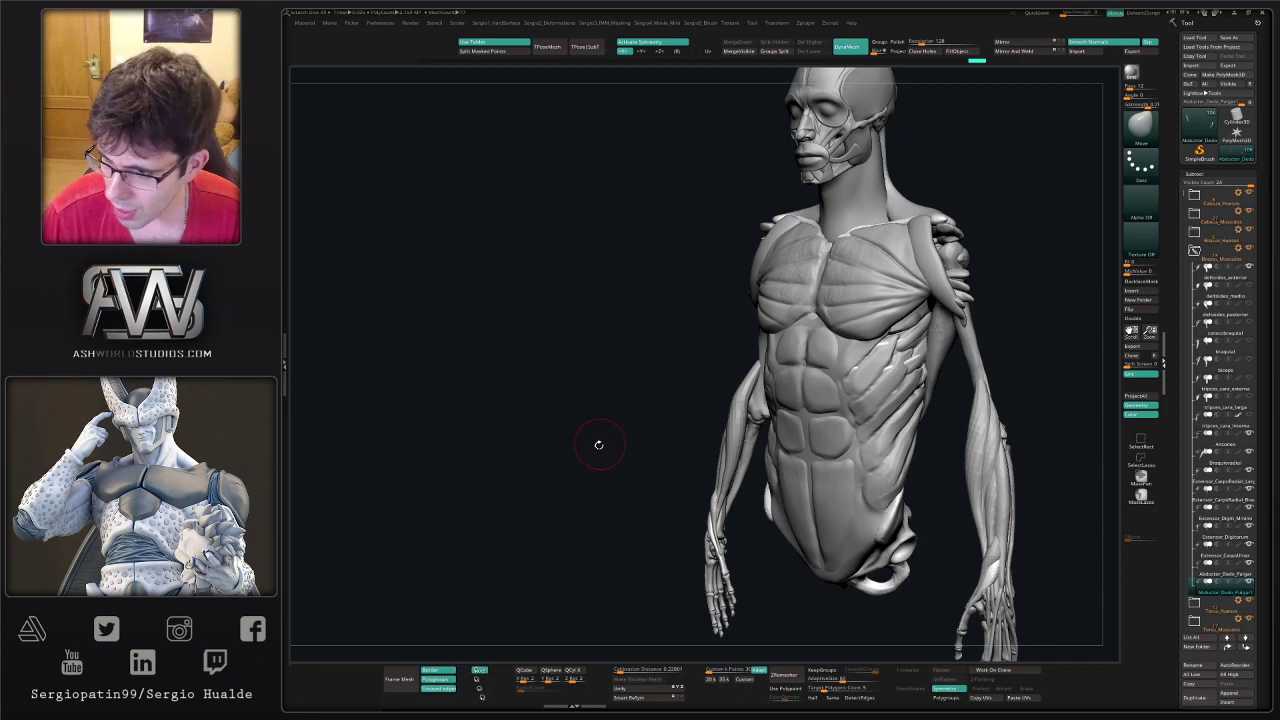
pyautogui.moveTo(711, 419); pyautogui.dragTo(708, 525, button='right')
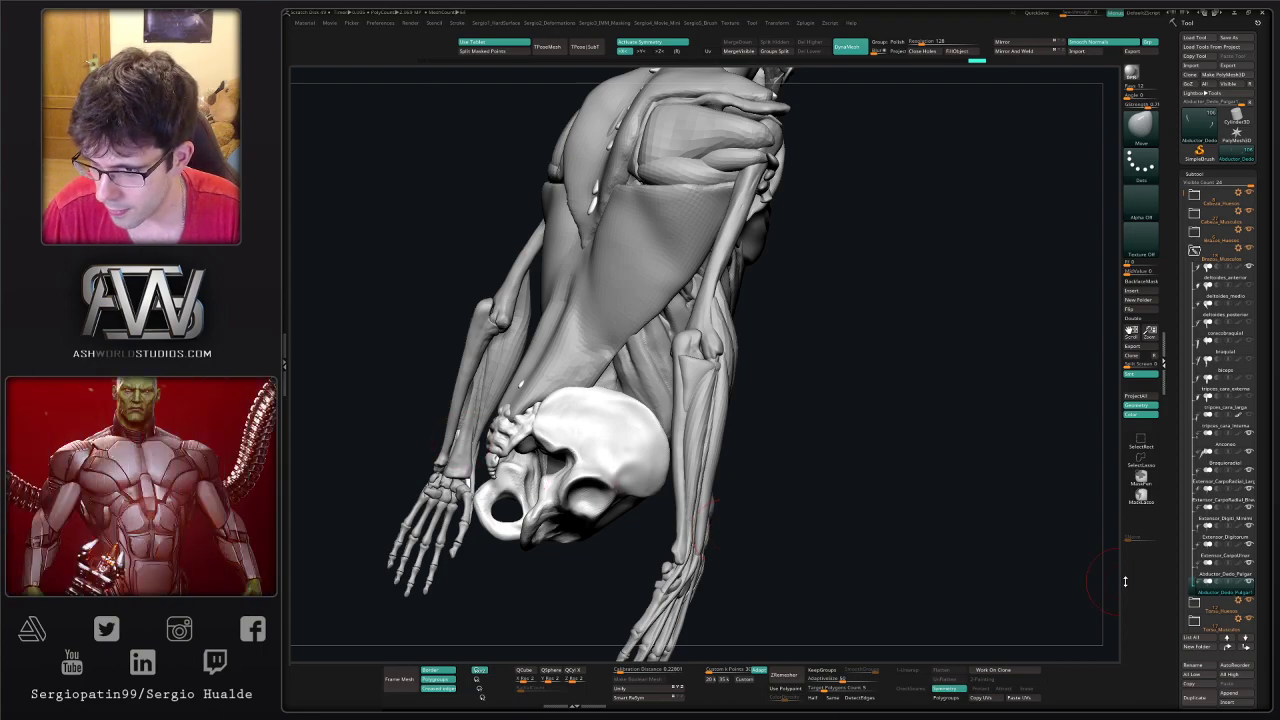
# - Rename the duplicated Abductor_Dedo_Pulgar1 subtool as Extensor_Dedo_Pulgar1
pyautogui.moveTo(1238, 590)
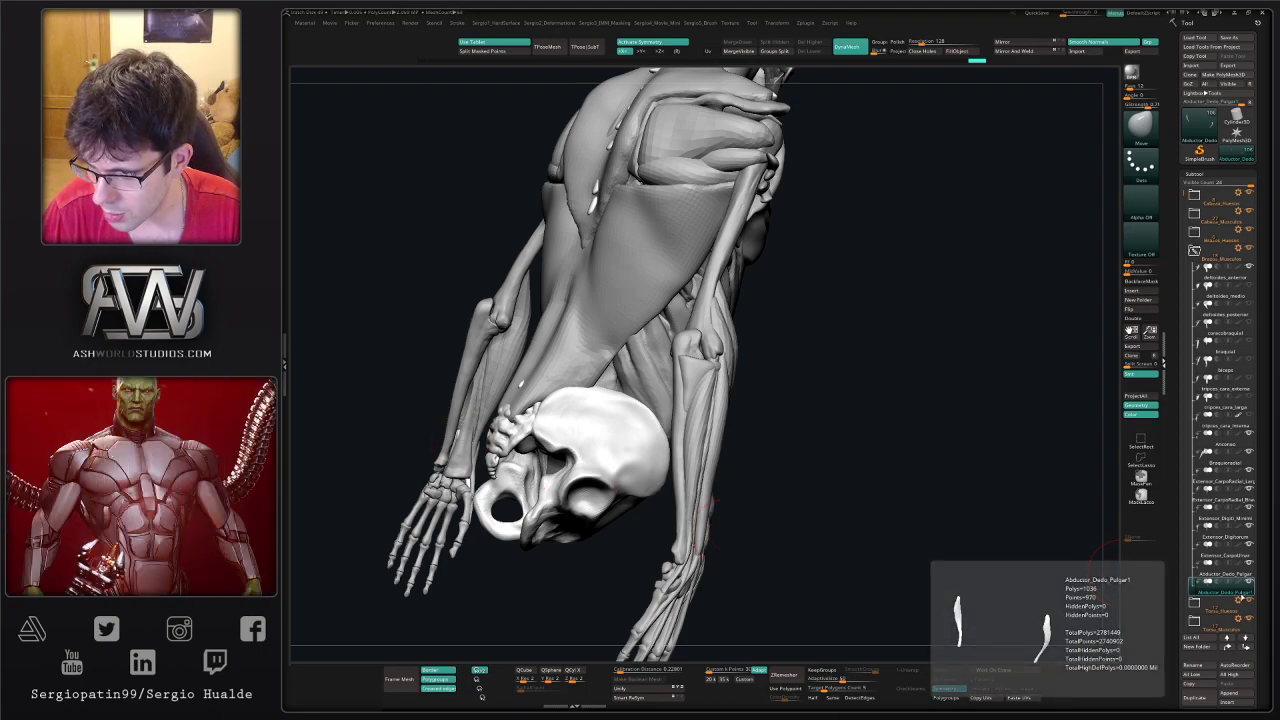
pyautogui.click(1198, 665)
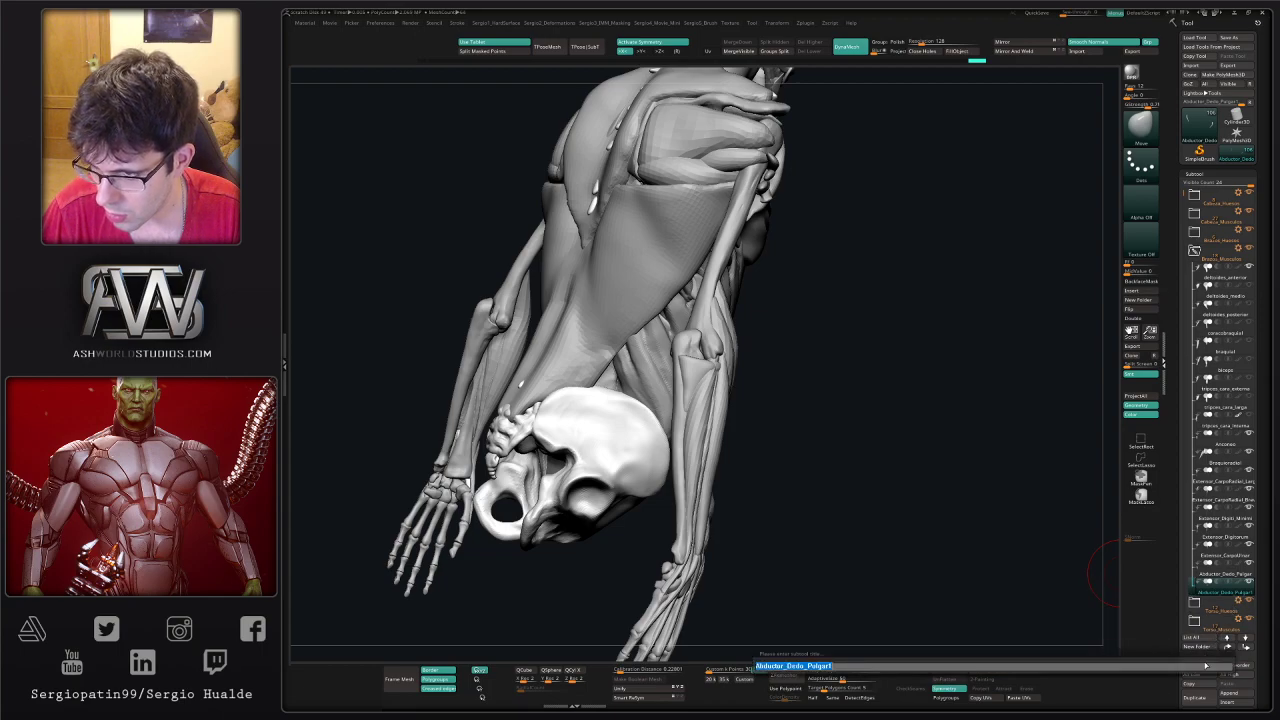
pyautogui.click(784, 669)
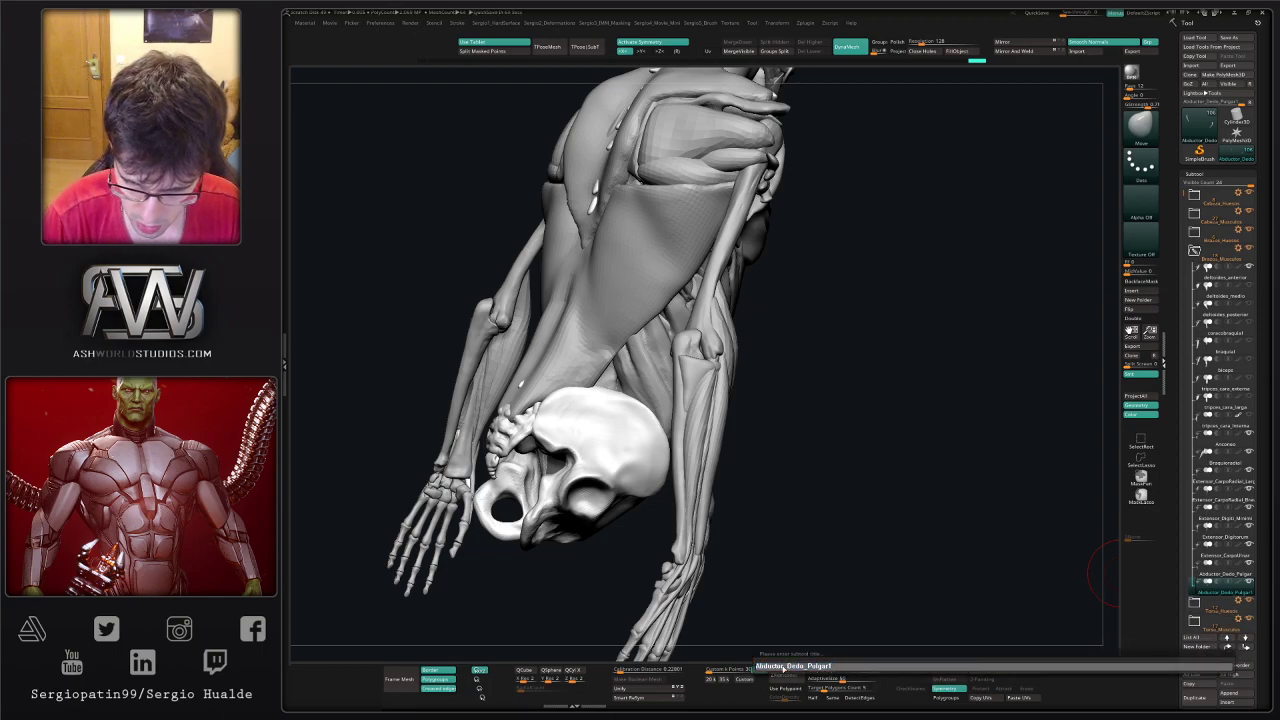
pyautogui.press('BackSpace')
pyautogui.press('BackSpace')
pyautogui.press('BackSpace')
pyautogui.press('BackSpace')
pyautogui.press('BackSpace')
pyautogui.press('BackSpace')
pyautogui.press('BackSpace')
pyautogui.write('Extensor')
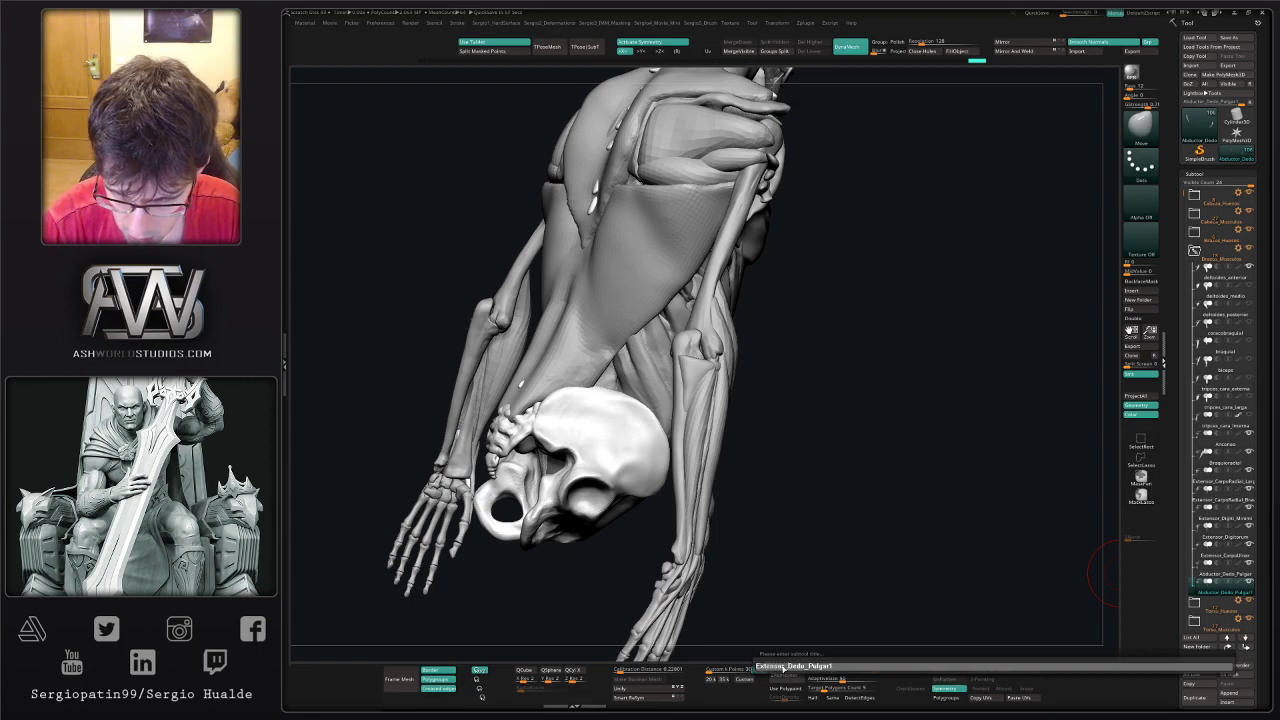
pyautogui.press('Return')
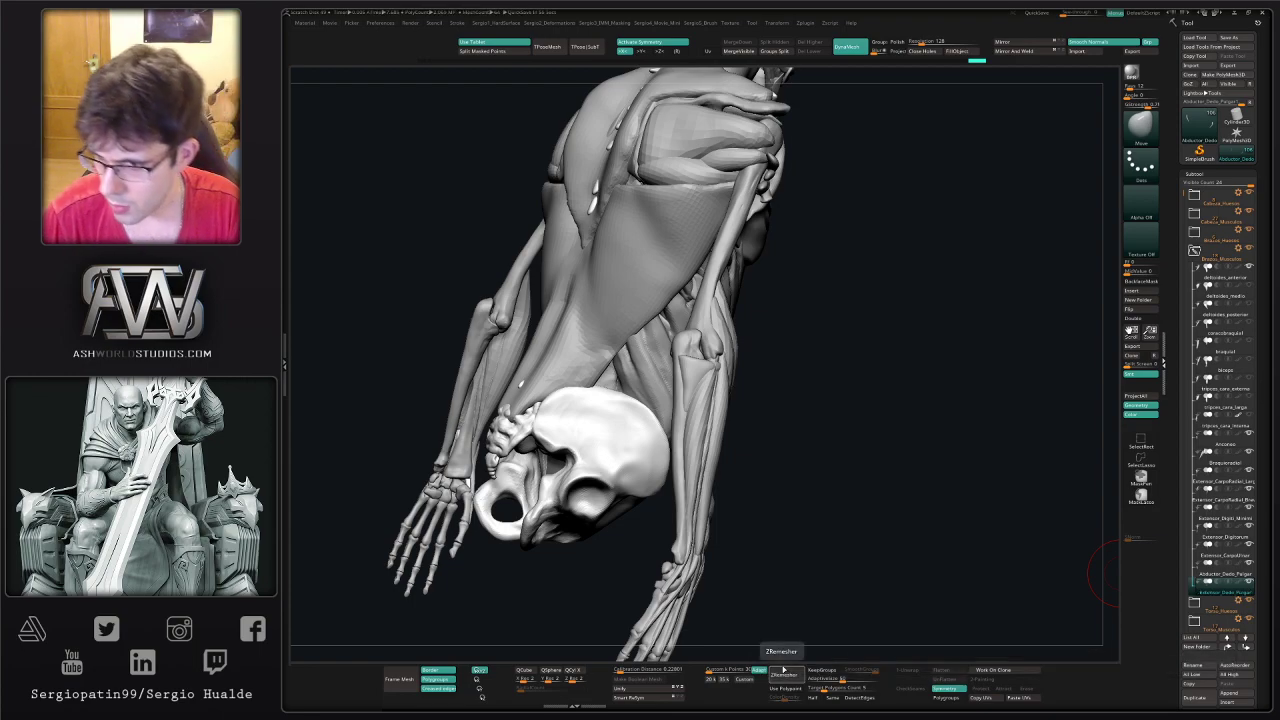
# - Change the thumb extensor subtool's name to Extensor_Breve_Dedo_Pulgar
pyautogui.moveTo(840, 415); pyautogui.dragTo(747, 353)
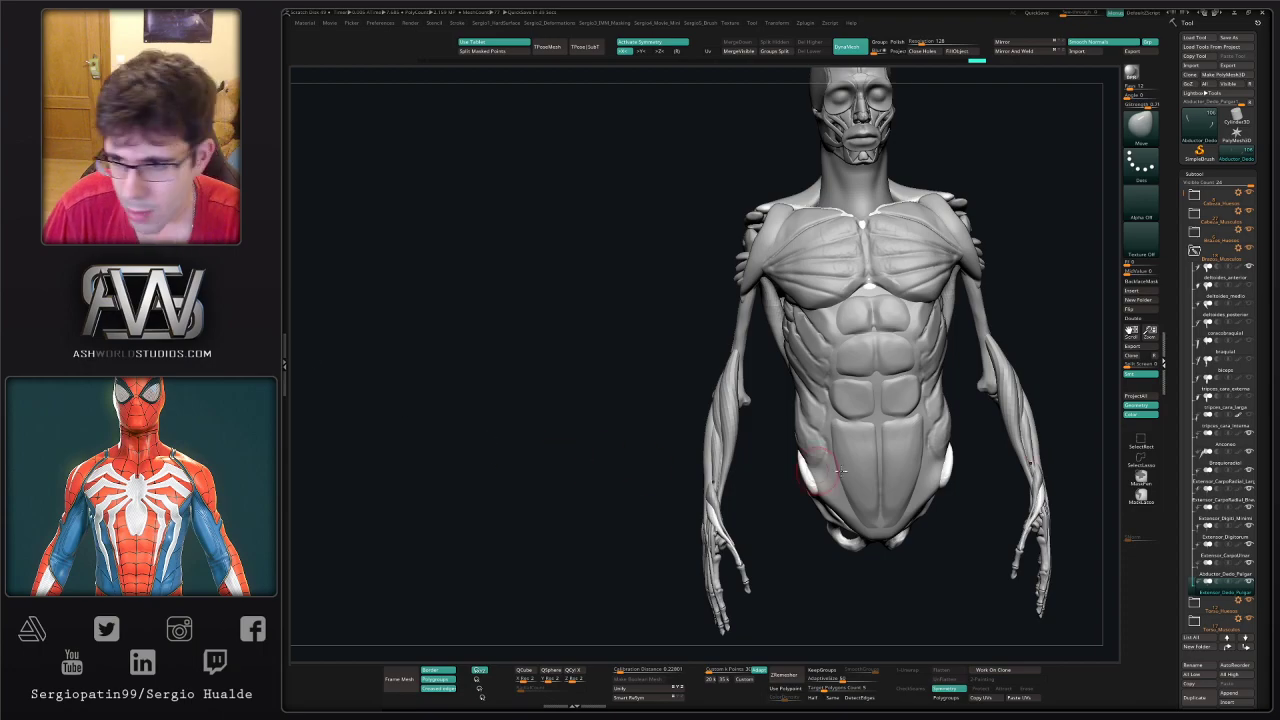
pyautogui.click(1210, 667)
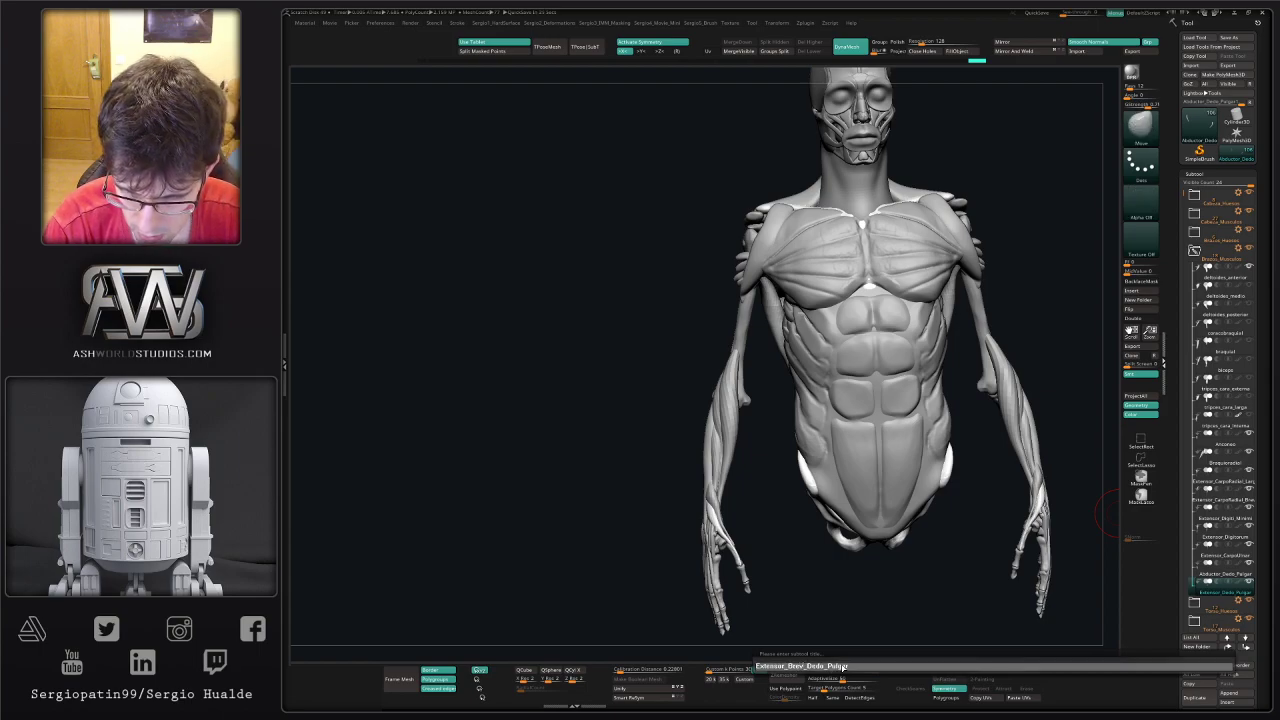
pyautogui.press('BackSpace')
pyautogui.write('Extensor_Breve_Dedo_Pulgar')
pyautogui.press('Return')
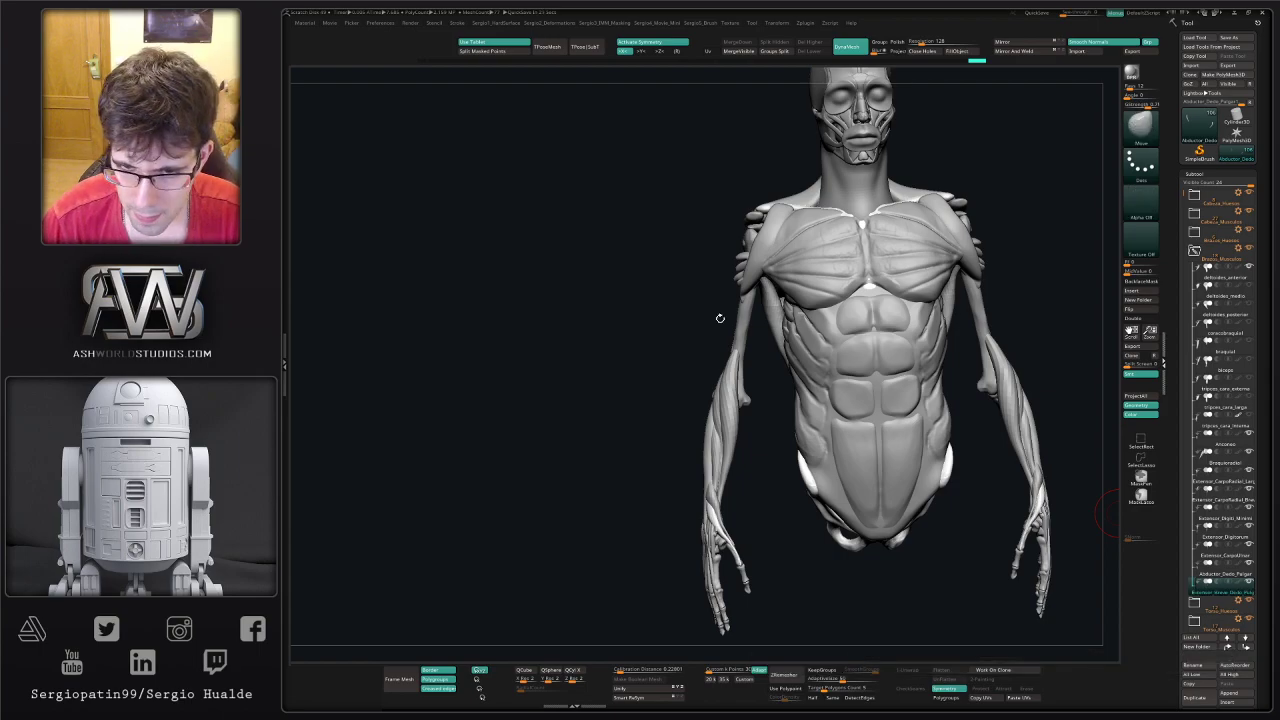
# - Duplicate Extensor_Breve_Dedo_Pulgar and check the copy in isolation before showing the full model again
pyautogui.moveTo(700, 425); pyautogui.dragTo(677, 380)
pyautogui.hotkey('ctrl', 'shift', 'd')
pyautogui.hotkey('alt', 's')
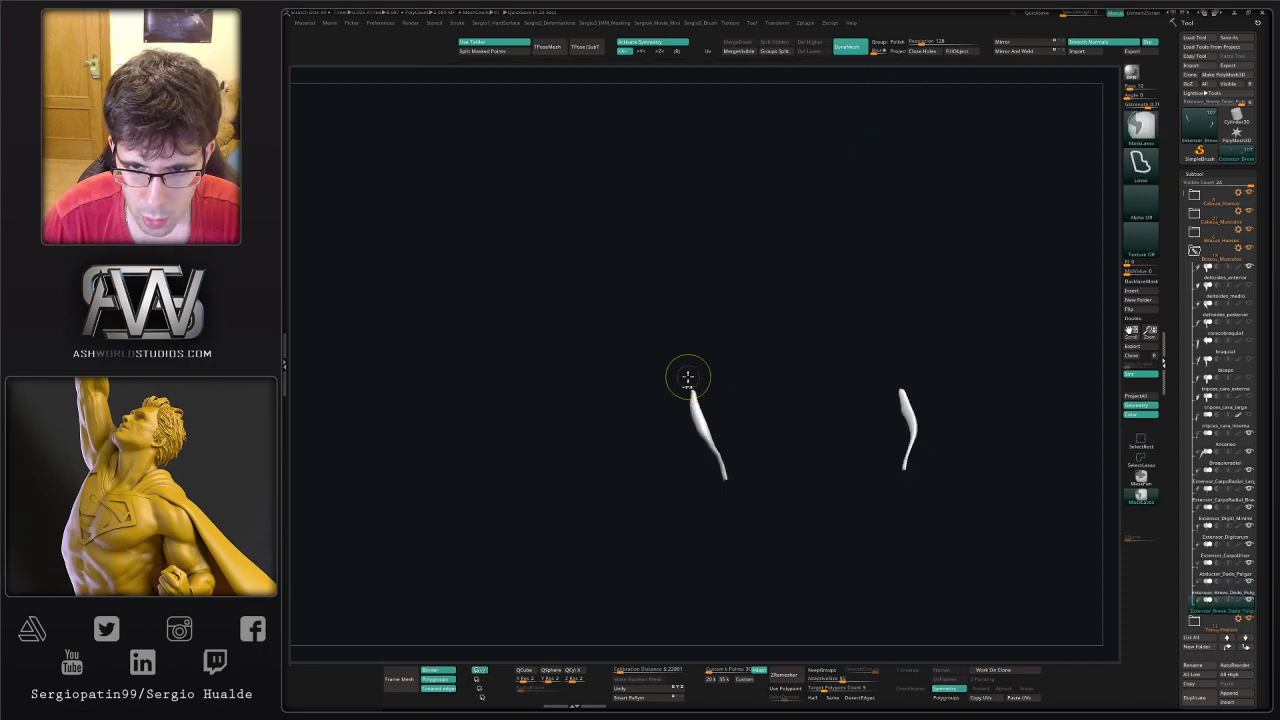
pyautogui.keyDown('ctrl'); pyautogui.moveTo(689, 376); pyautogui.dragTo(690, 436, button='right'); pyautogui.keyUp('ctrl')
pyautogui.moveTo(690, 436); pyautogui.dragTo(746, 446, button='right')
pyautogui.hotkey('alt', 's')
# - Hide the original Extensor_Breve_Dedo_Pulgar, Abductor_Dedo_Pulgar and the extensors above them, keeping the new copy active
pyautogui.click(1249, 583)
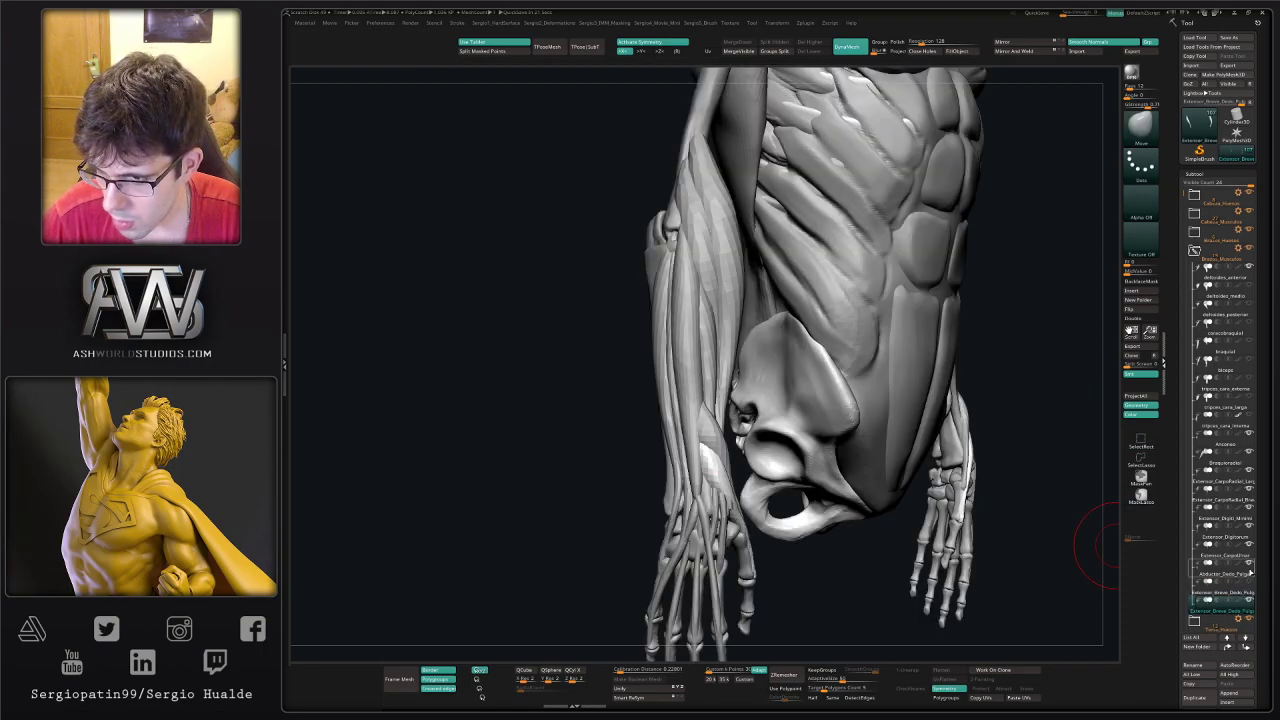
pyautogui.click(1249, 564)
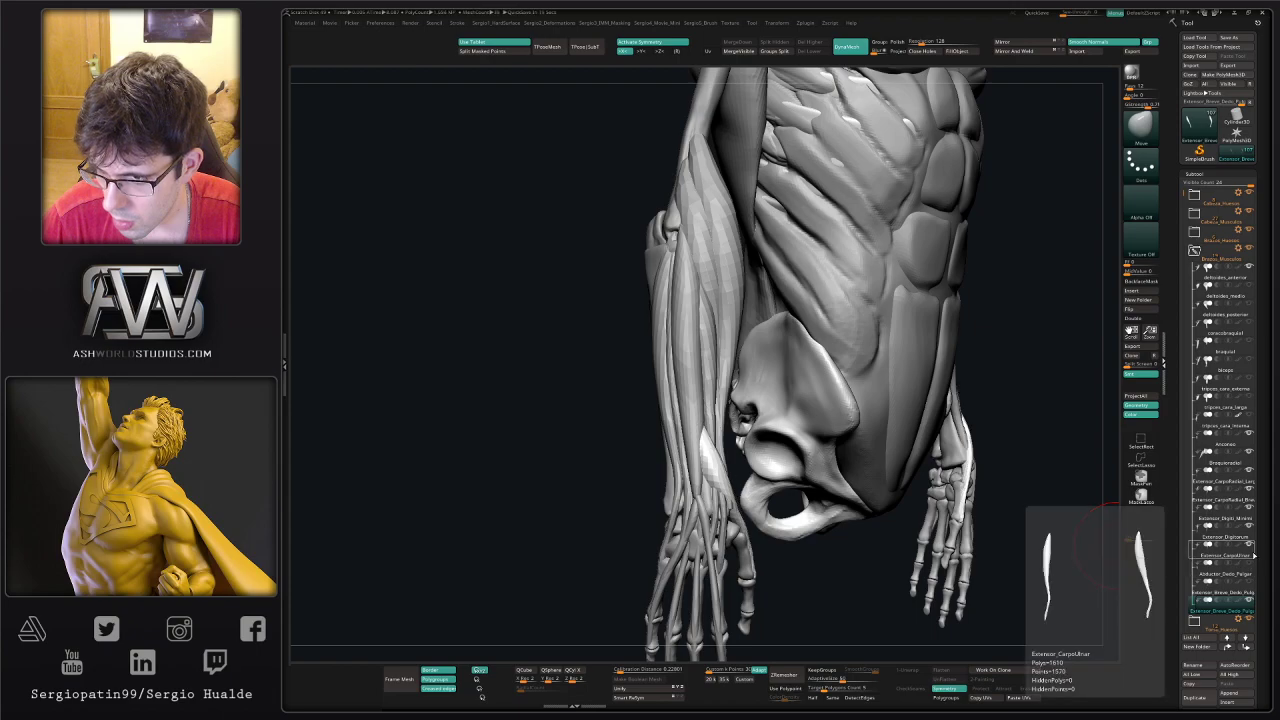
pyautogui.click(1252, 498)
pyautogui.click(1225, 607)
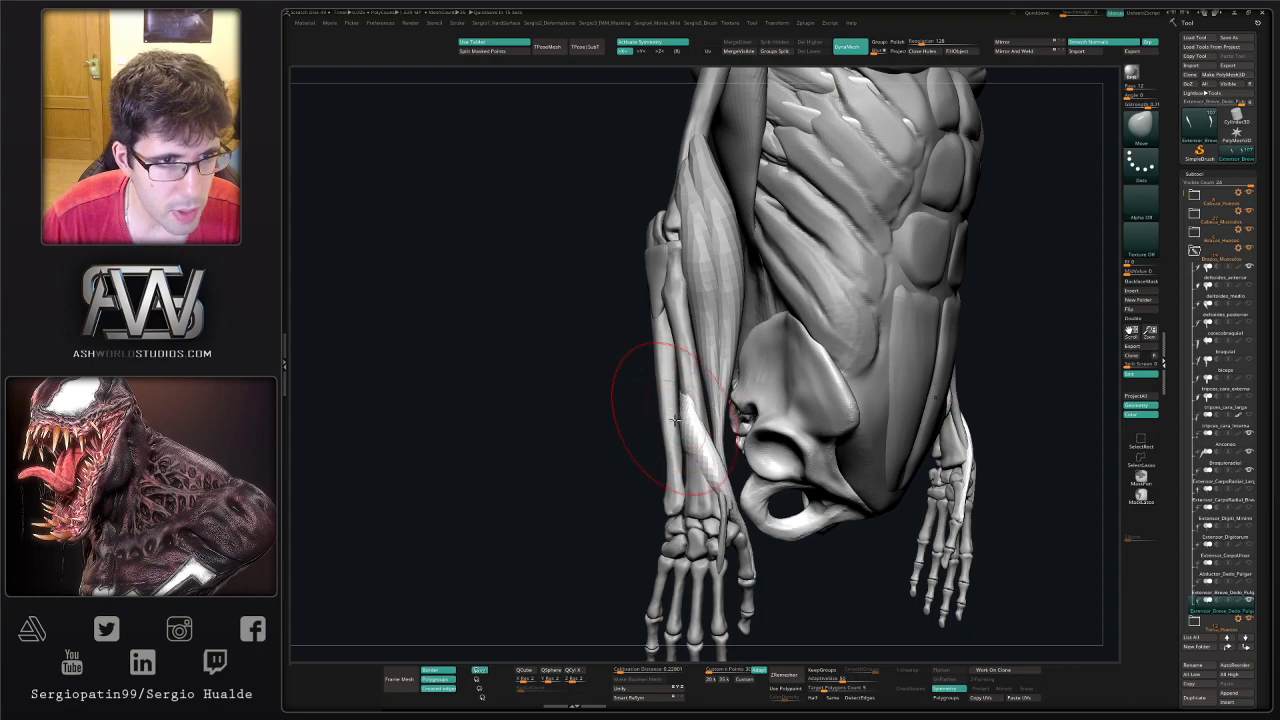
# - Fit the copied thumb extensor's belly onto the back of the lower forearm bones with the Move and Smooth brushes
pyautogui.moveTo(656, 413); pyautogui.dragTo(647, 375, button='right')
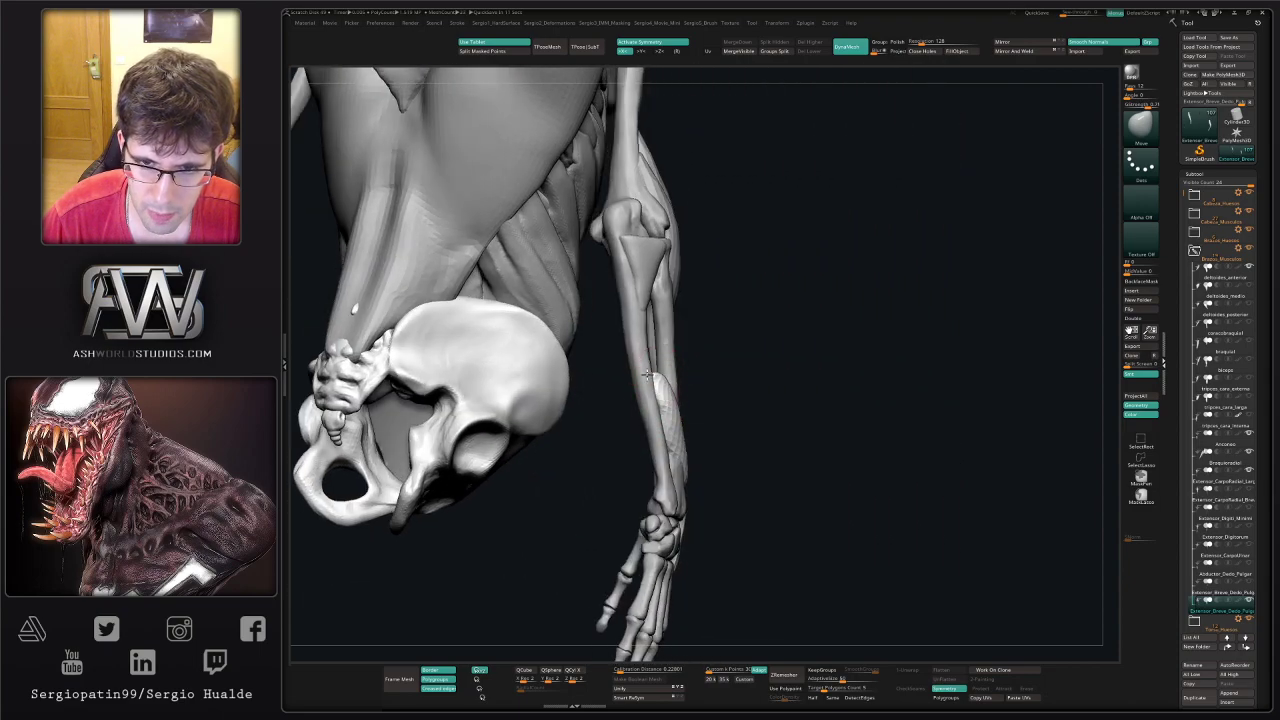
pyautogui.moveTo(660, 428); pyautogui.dragTo(666, 443, button='right')
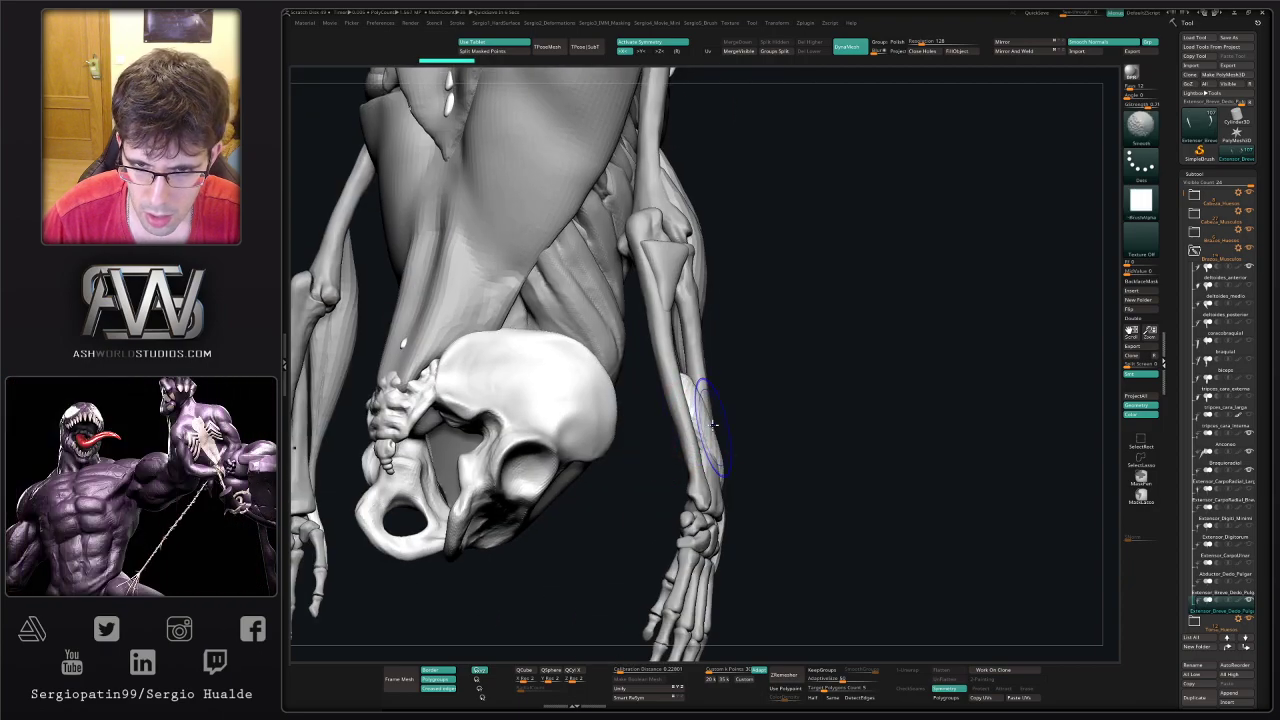
pyautogui.moveTo(733, 466); pyautogui.dragTo(704, 440, button='right')
pyautogui.moveTo(704, 450)
pyautogui.keyDown('shift'); pyautogui.mouseDown()
pyautogui.moveTo(706, 432)
pyautogui.moveTo(704, 446)
pyautogui.mouseUp(); pyautogui.keyUp('shift')
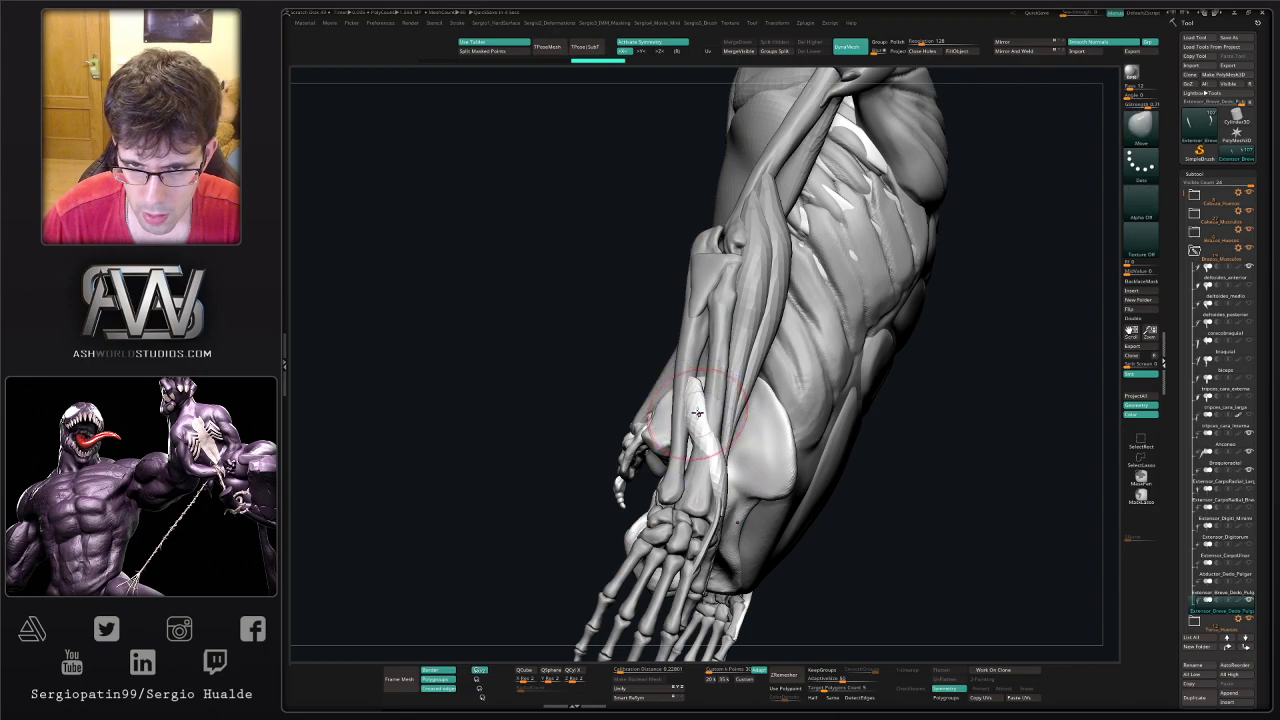
pyautogui.moveTo(700, 440); pyautogui.dragTo(698, 370, button='right')
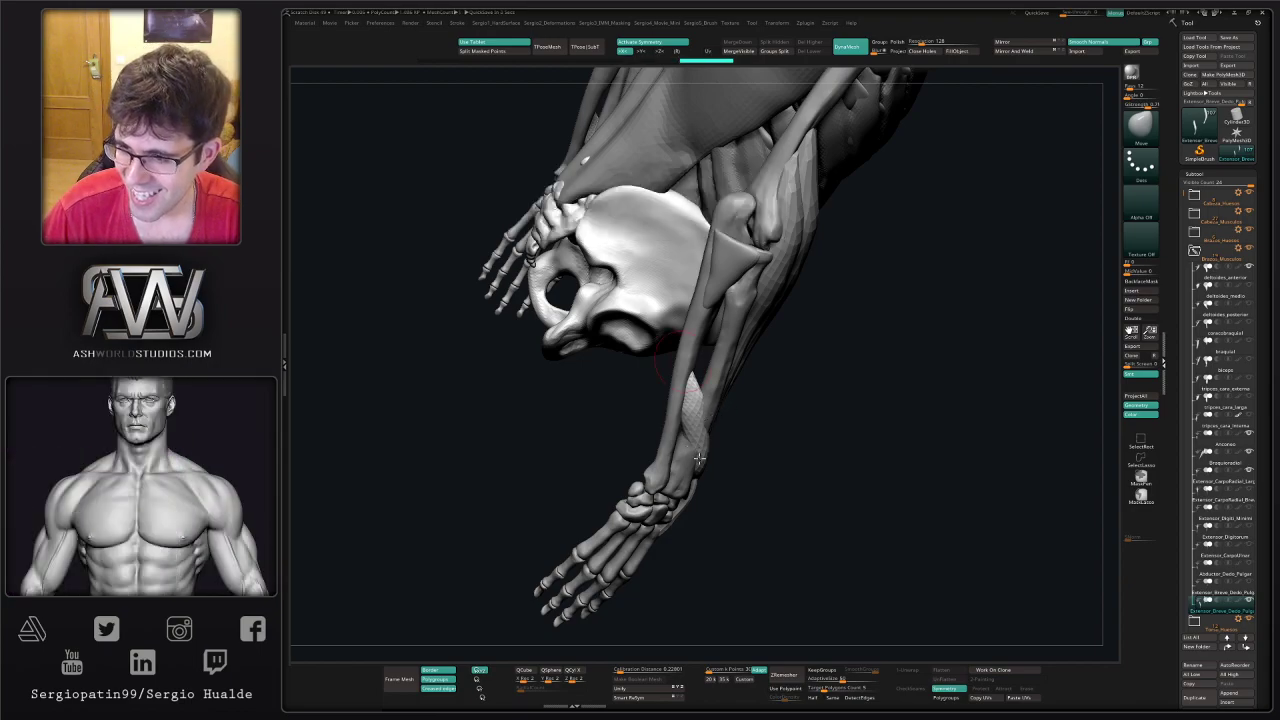
# - Slim the copied thumb extensor and stretch its lower end across the wrist towards the thumb with the Move brush
pyautogui.moveTo(690, 456); pyautogui.dragTo(703, 436, button='right')
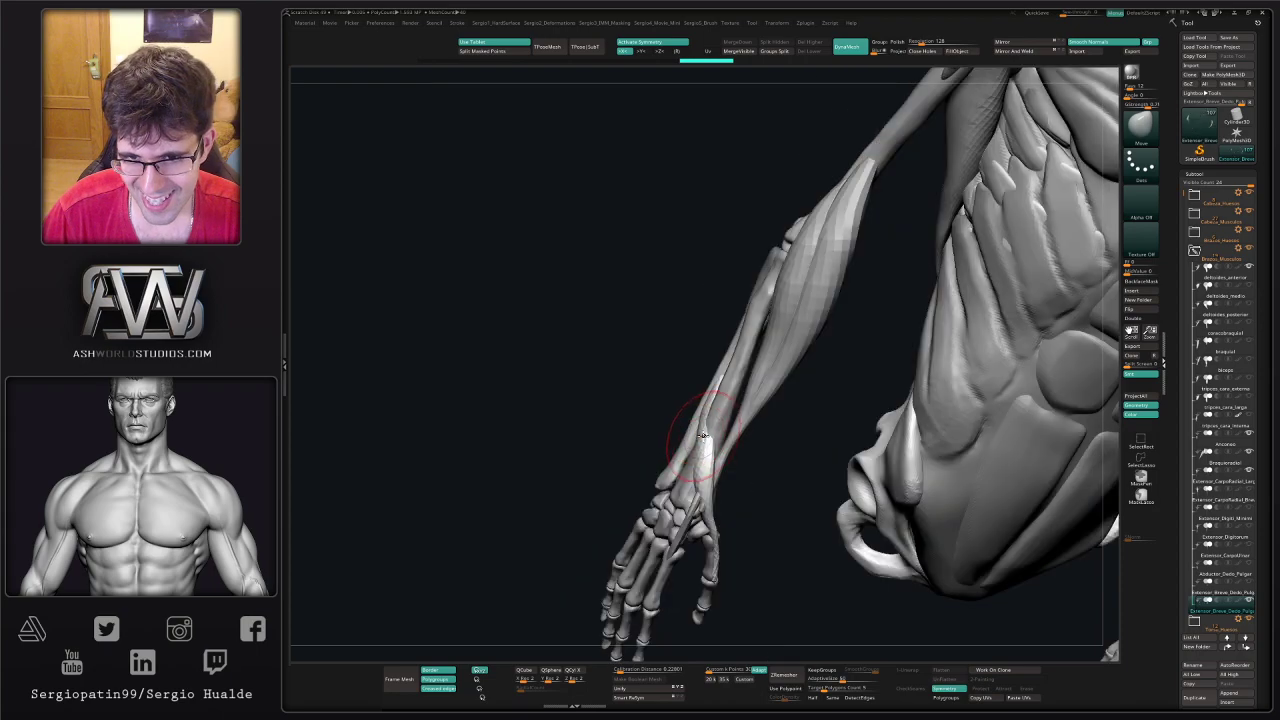
pyautogui.press('shift')
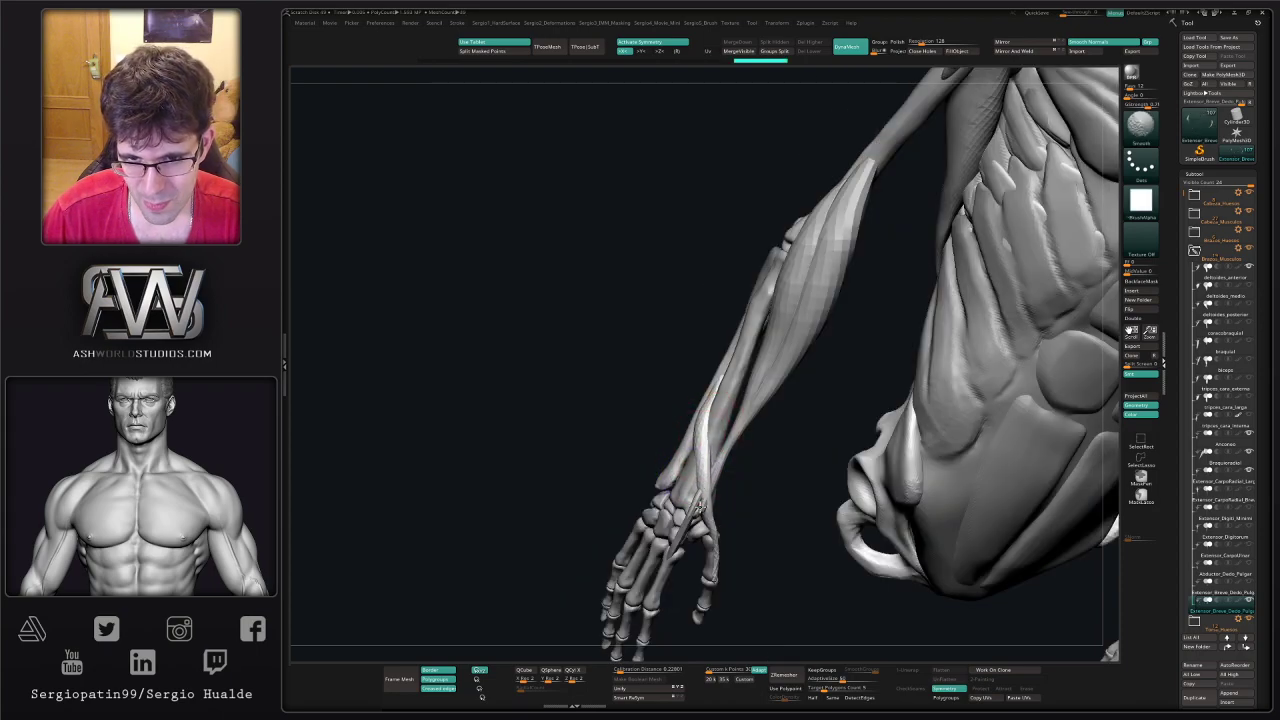
pyautogui.moveTo(709, 534)
pyautogui.mouseDown(button='right')
pyautogui.moveTo(720, 457)
pyautogui.moveTo(689, 444)
pyautogui.moveTo(686, 457)
pyautogui.moveTo(712, 455)
pyautogui.moveTo(742, 485)
pyautogui.moveTo(721, 449)
pyautogui.mouseUp(button='right')
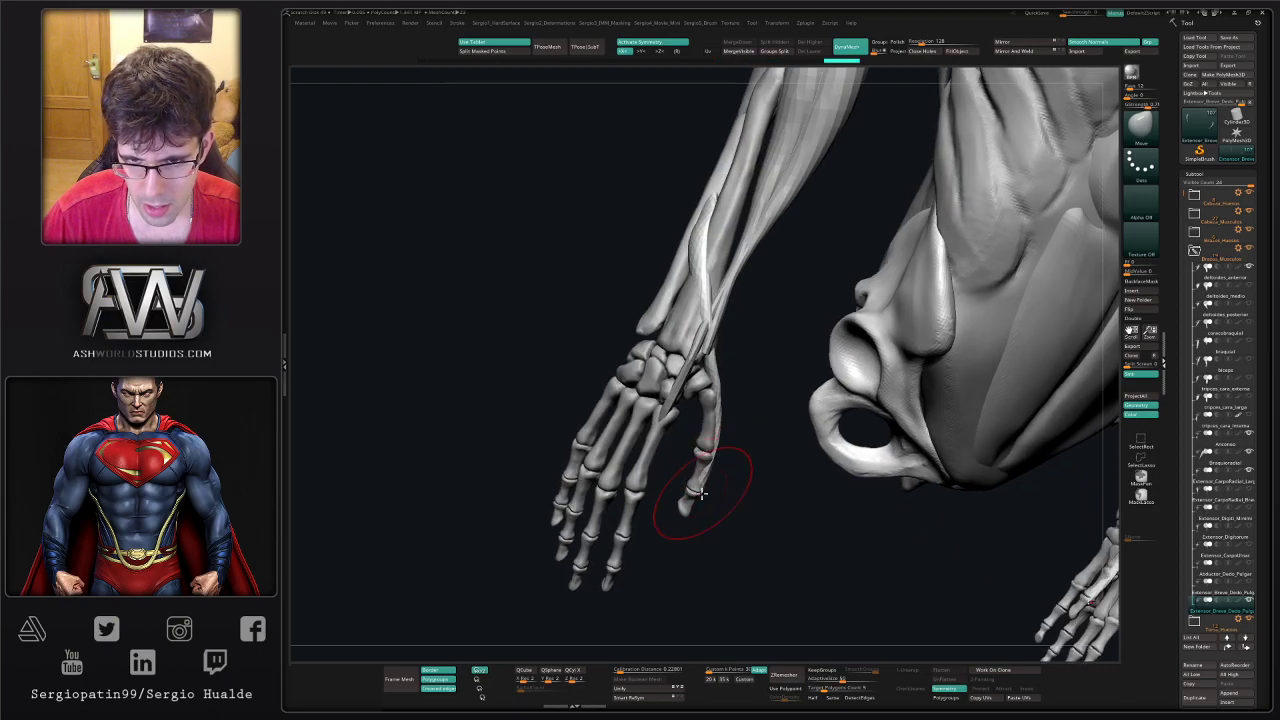
pyautogui.moveTo(703, 493); pyautogui.dragTo(703, 449, button='right')
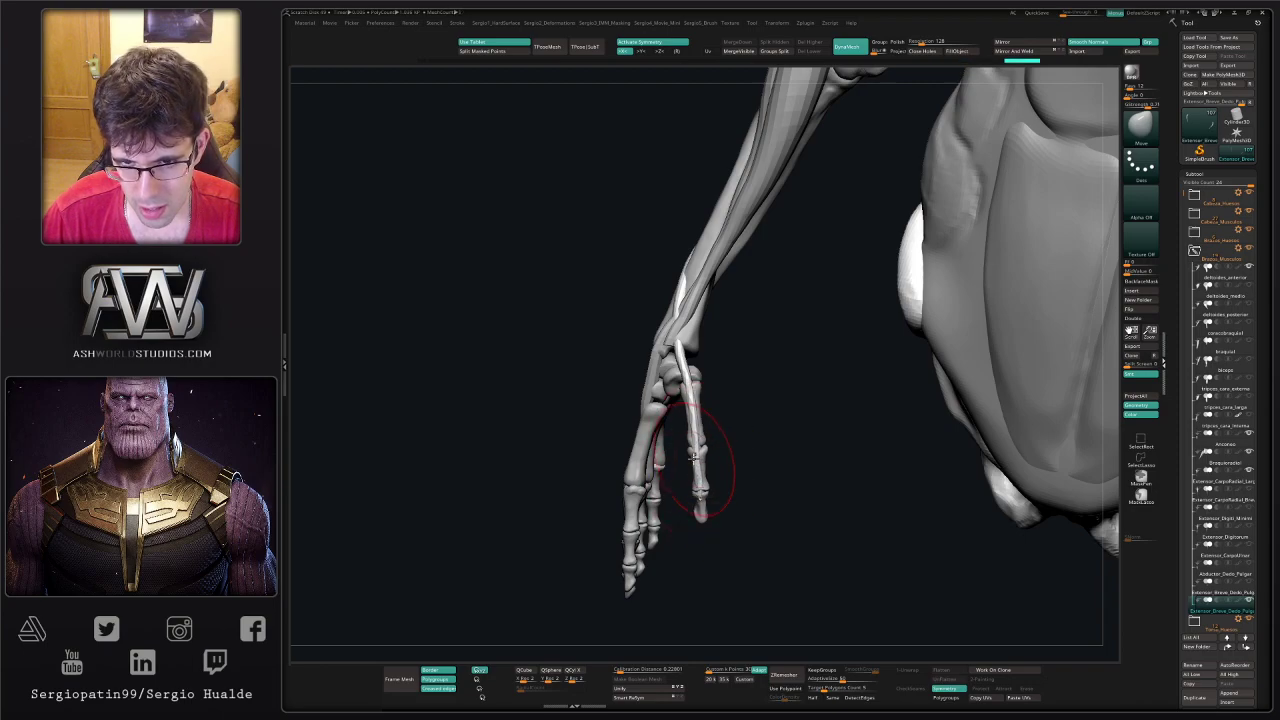
pyautogui.moveTo(694, 491); pyautogui.dragTo(716, 525, button='right')
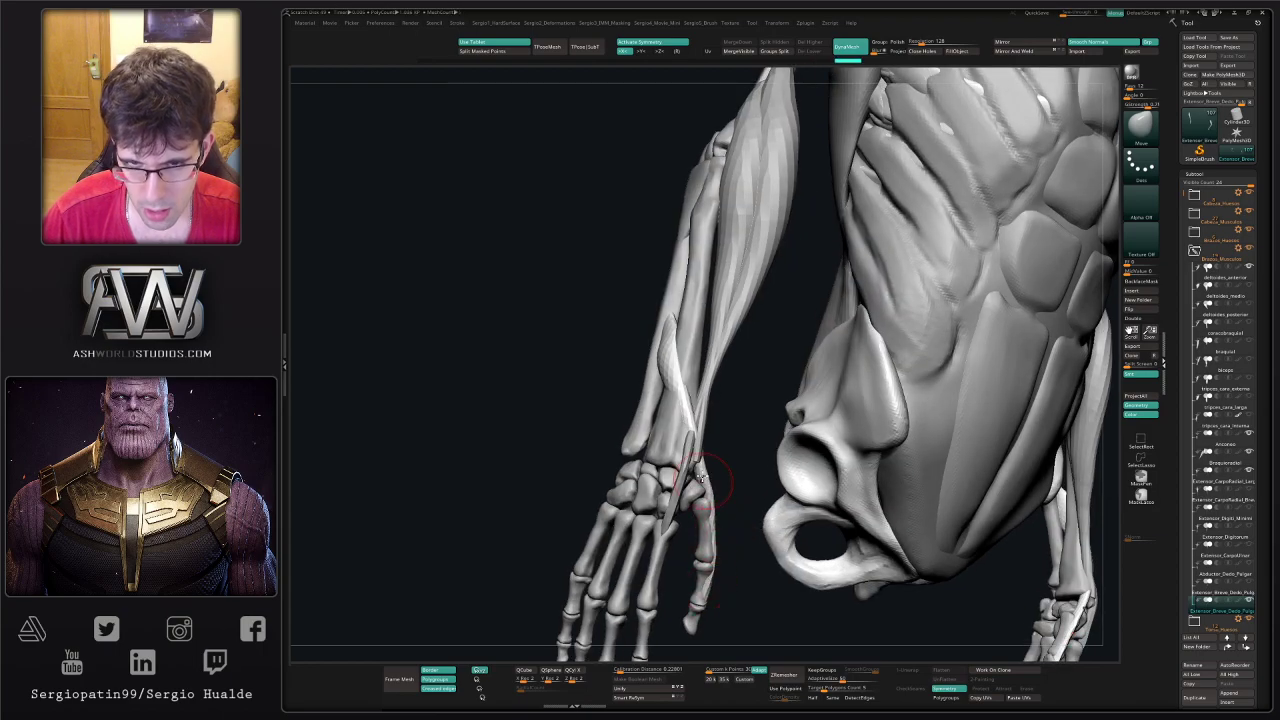
# - Reshape and smooth the copied thumb extensor's tendon so it follows the wrist down to the thumb bones
pyautogui.moveTo(706, 474); pyautogui.dragTo(682, 500, button='right')
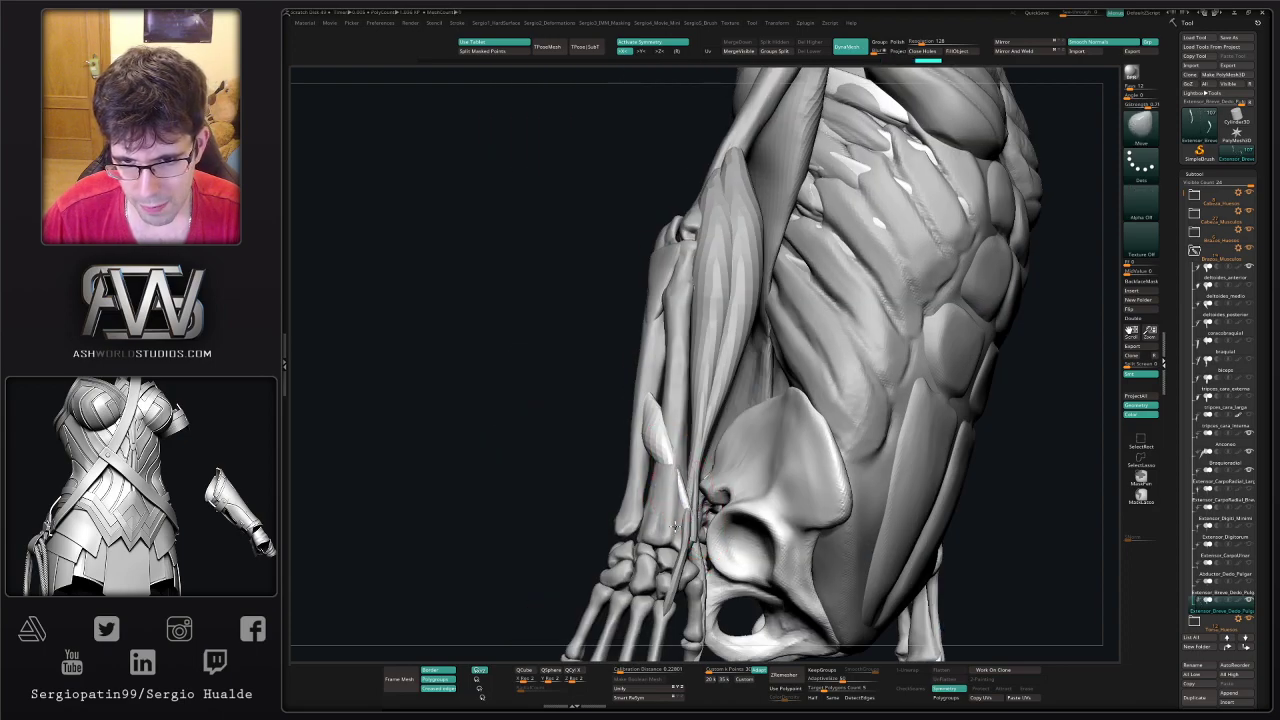
pyautogui.moveTo(682, 500); pyautogui.dragTo(678, 491, button='right')
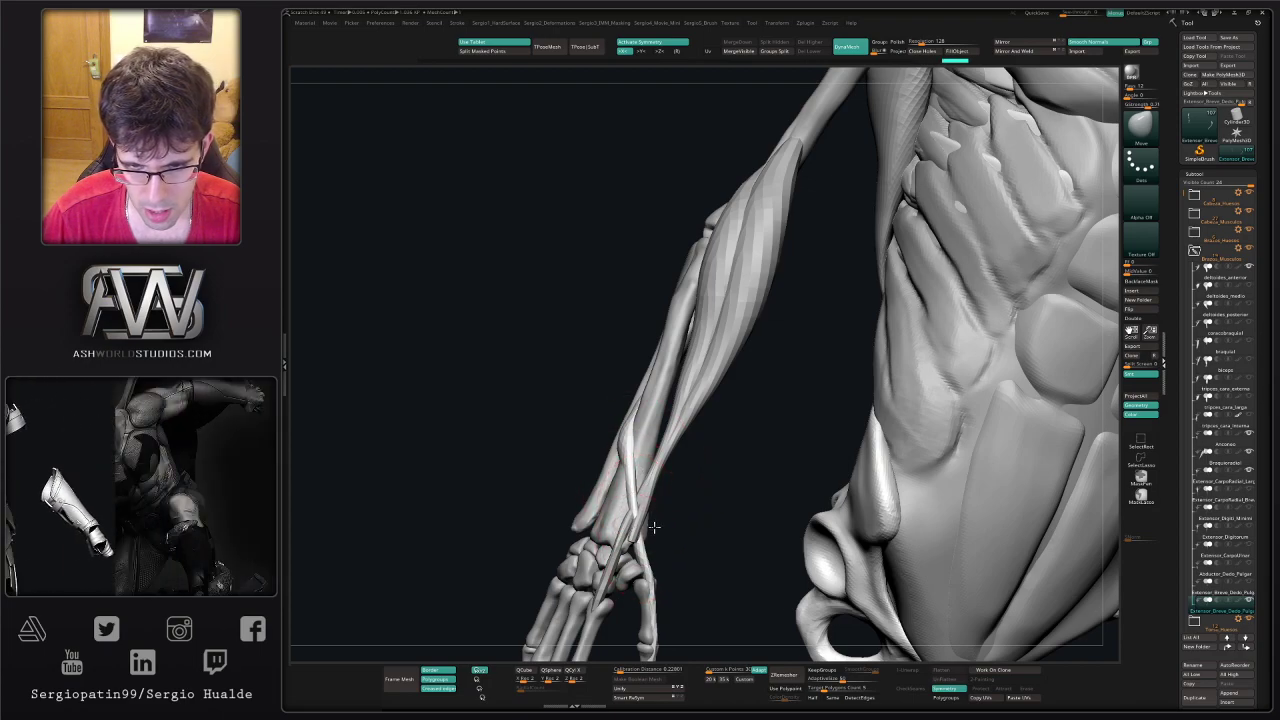
pyautogui.moveTo(636, 527); pyautogui.dragTo(636, 515, button='right')
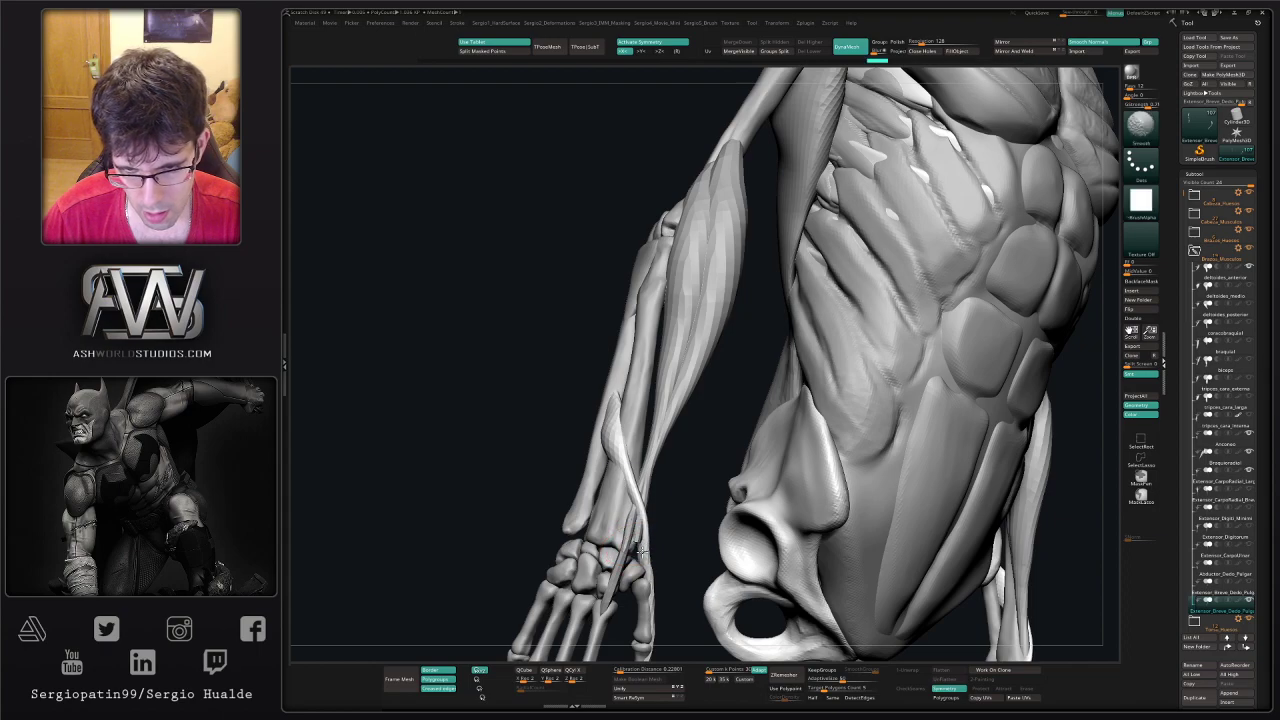
pyautogui.moveTo(636, 545)
pyautogui.mouseDown(button='right')
pyautogui.moveTo(630, 515)
pyautogui.moveTo(669, 523)
pyautogui.moveTo(672, 546)
pyautogui.moveTo(665, 505)
pyautogui.mouseUp(button='right')
# - Show the other forearm muscles, reselect the copied Extensor_Breve_Dedo_Pulgar, and adjust its upper belly among them
pyautogui.keyDown('ctrl'); pyautogui.moveTo(665, 505); pyautogui.dragTo(648, 465, button='right'); pyautogui.keyUp('ctrl')
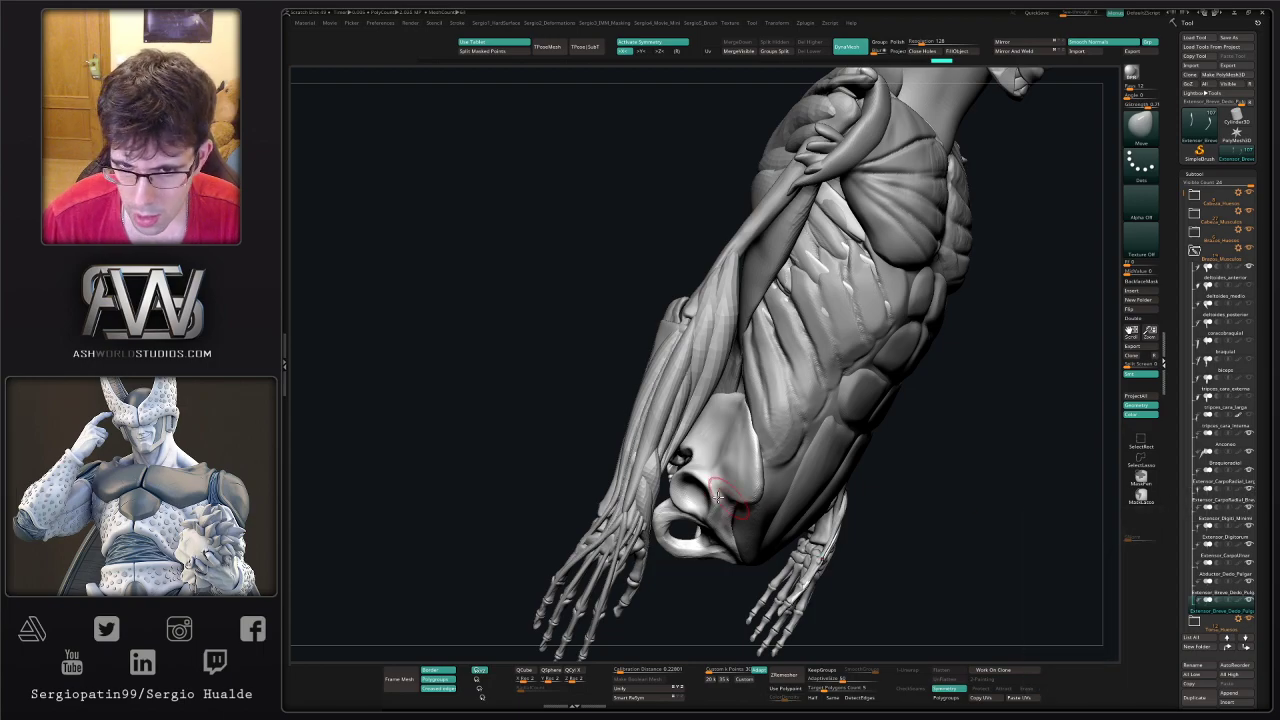
pyautogui.moveTo(718, 497)
pyautogui.keyDown('ctrl'); pyautogui.mouseDown(button='right')
pyautogui.moveTo(712, 430)
pyautogui.moveTo(620, 434)
pyautogui.moveTo(612, 495)
pyautogui.moveTo(663, 485)
pyautogui.mouseUp(button='right'); pyautogui.keyUp('ctrl')
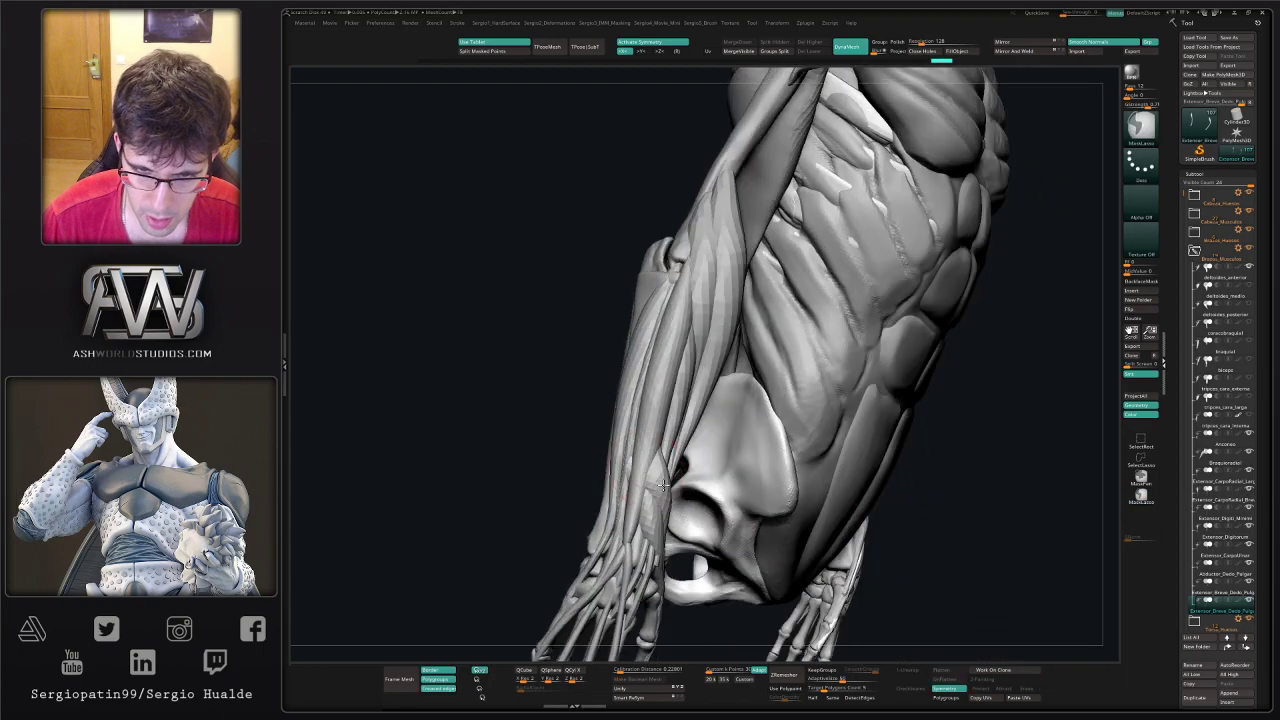
pyautogui.moveTo(657, 432)
pyautogui.keyDown('ctrl'); pyautogui.mouseDown(button='right')
pyautogui.moveTo(650, 487)
pyautogui.moveTo(671, 434)
pyautogui.mouseUp(button='right'); pyautogui.keyUp('ctrl')
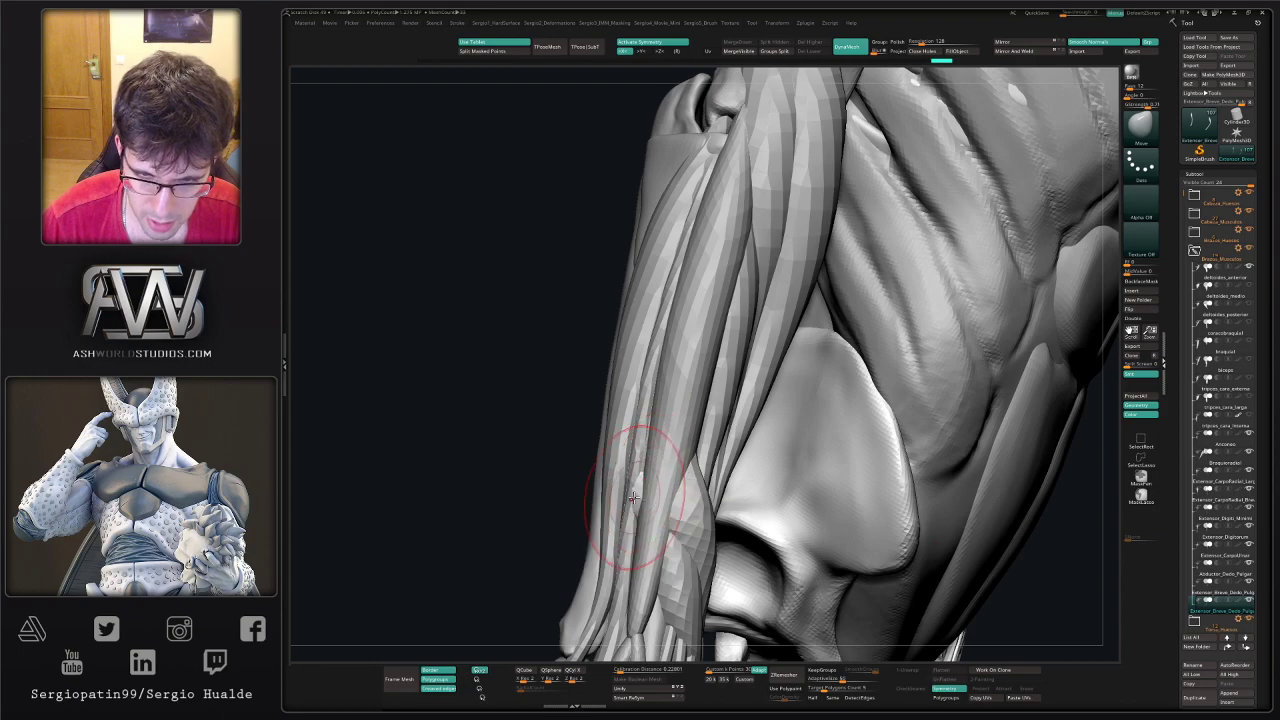
pyautogui.keyDown('alt'); pyautogui.click(687, 513); pyautogui.keyUp('alt')
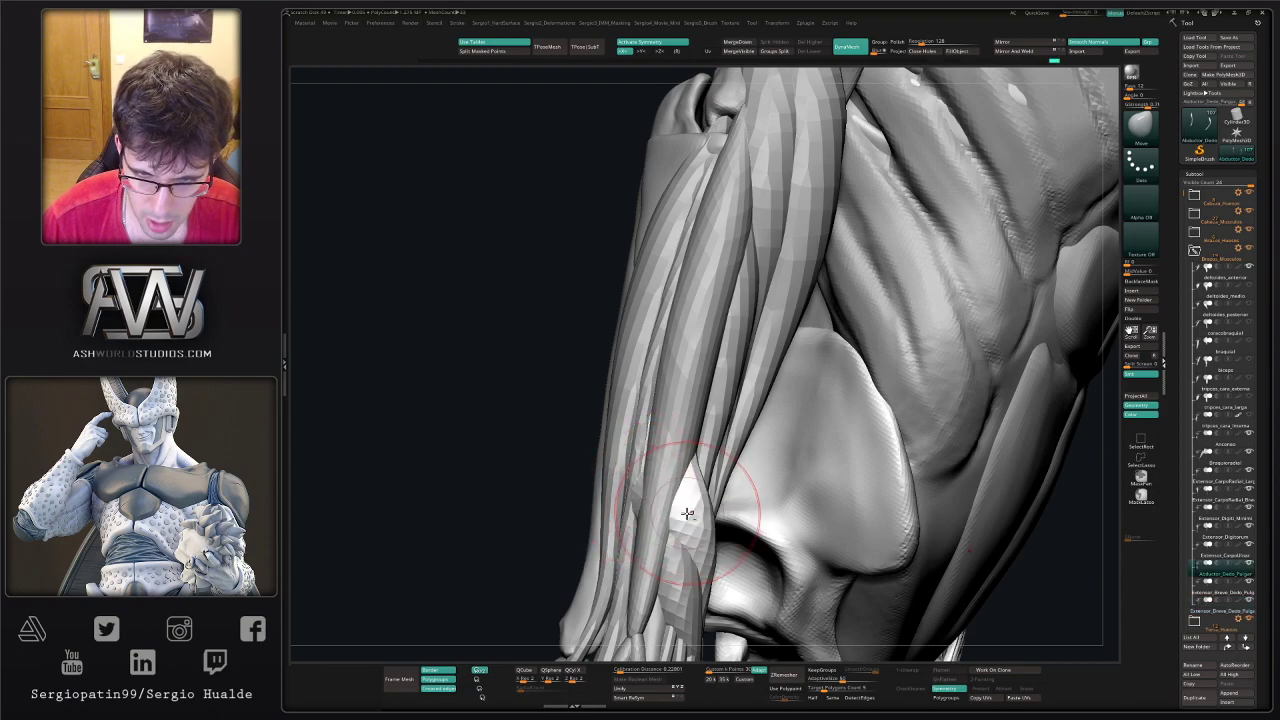
pyautogui.keyDown('alt'); pyautogui.click(632, 496); pyautogui.keyUp('alt')
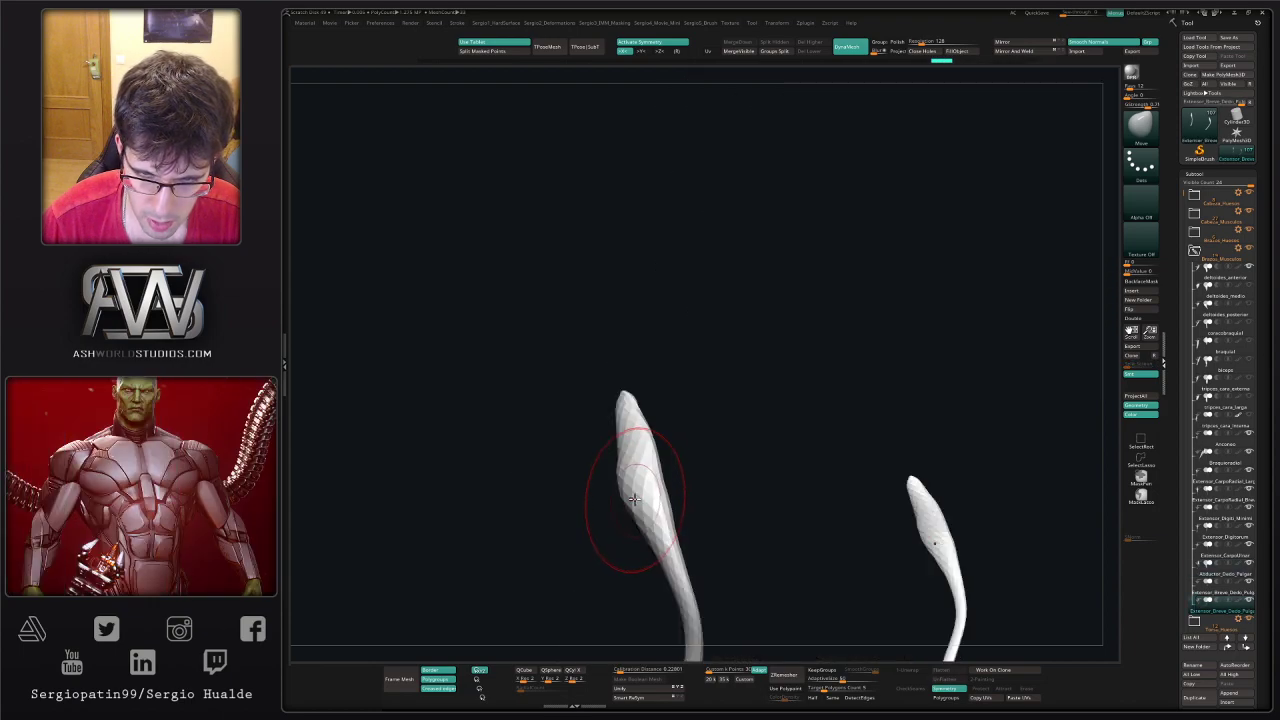
pyautogui.keyDown('ctrl'); pyautogui.moveTo(657, 506); pyautogui.dragTo(695, 490, button='right'); pyautogui.keyUp('ctrl')
pyautogui.moveTo(695, 490); pyautogui.dragTo(716, 513, button='right')
pyautogui.moveTo(716, 513); pyautogui.dragTo(698, 425)
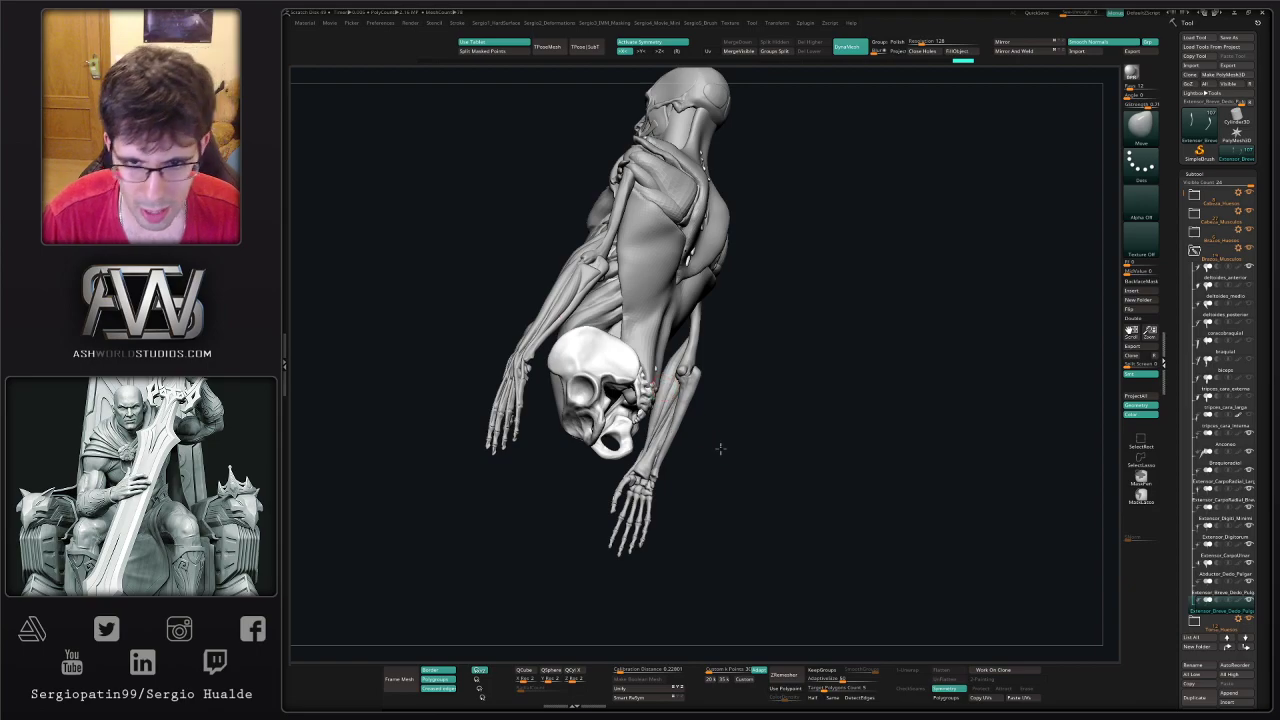
# - Hide the Torso_Musculos, Torso_Huesos, Cabeza_Huesos and Cabeza_Musculos folders so only the arms are displayed
pyautogui.moveTo(720, 449); pyautogui.dragTo(849, 449)
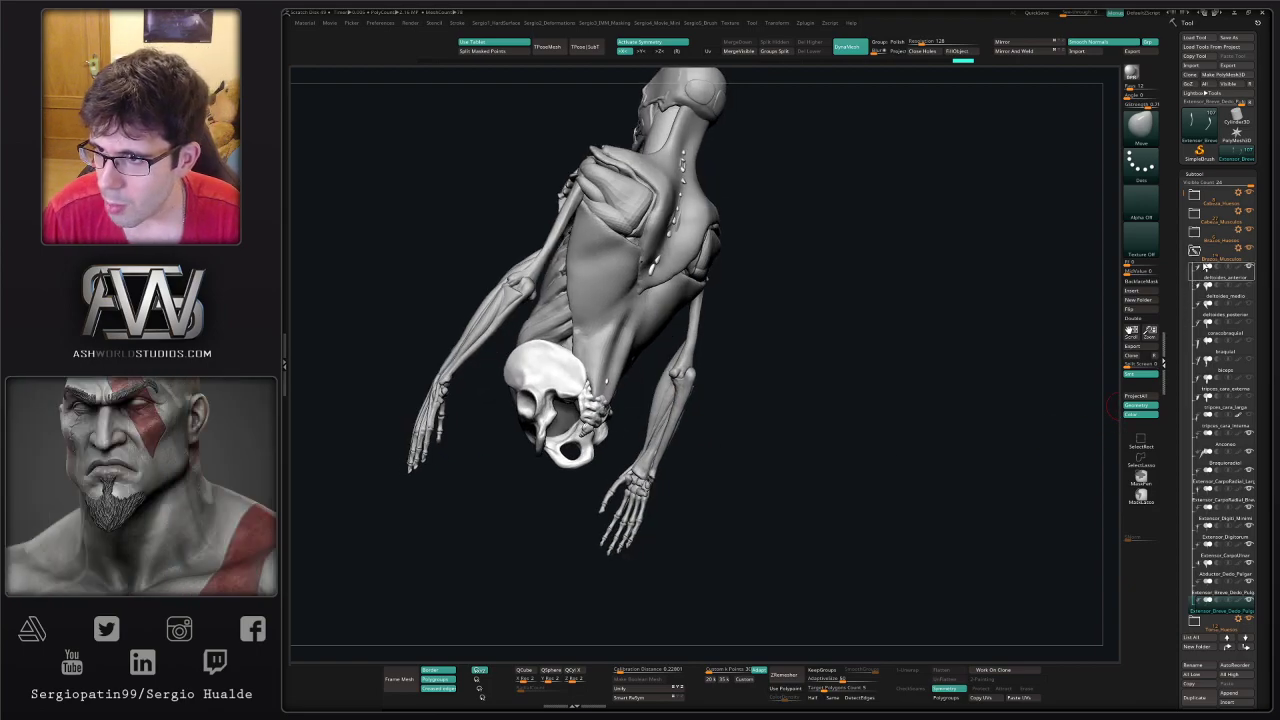
pyautogui.click(1204, 254)
pyautogui.click(1248, 289)
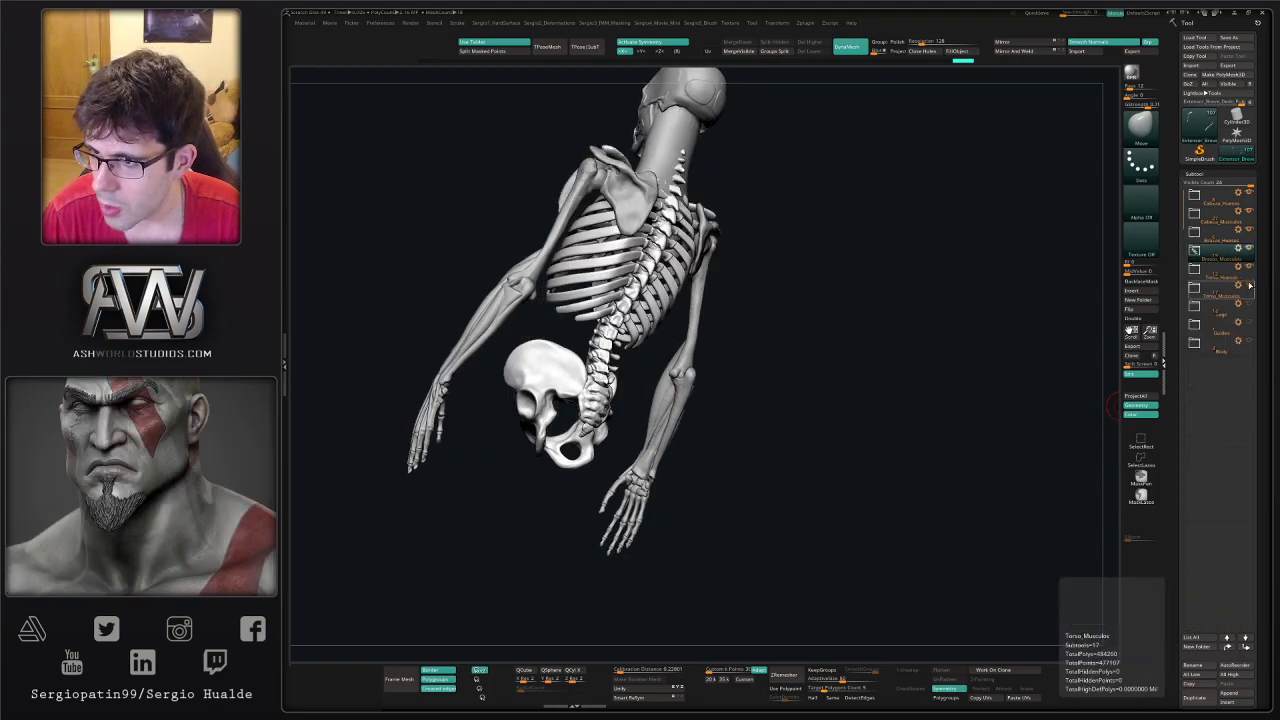
pyautogui.click(1248, 269)
pyautogui.click(1200, 256)
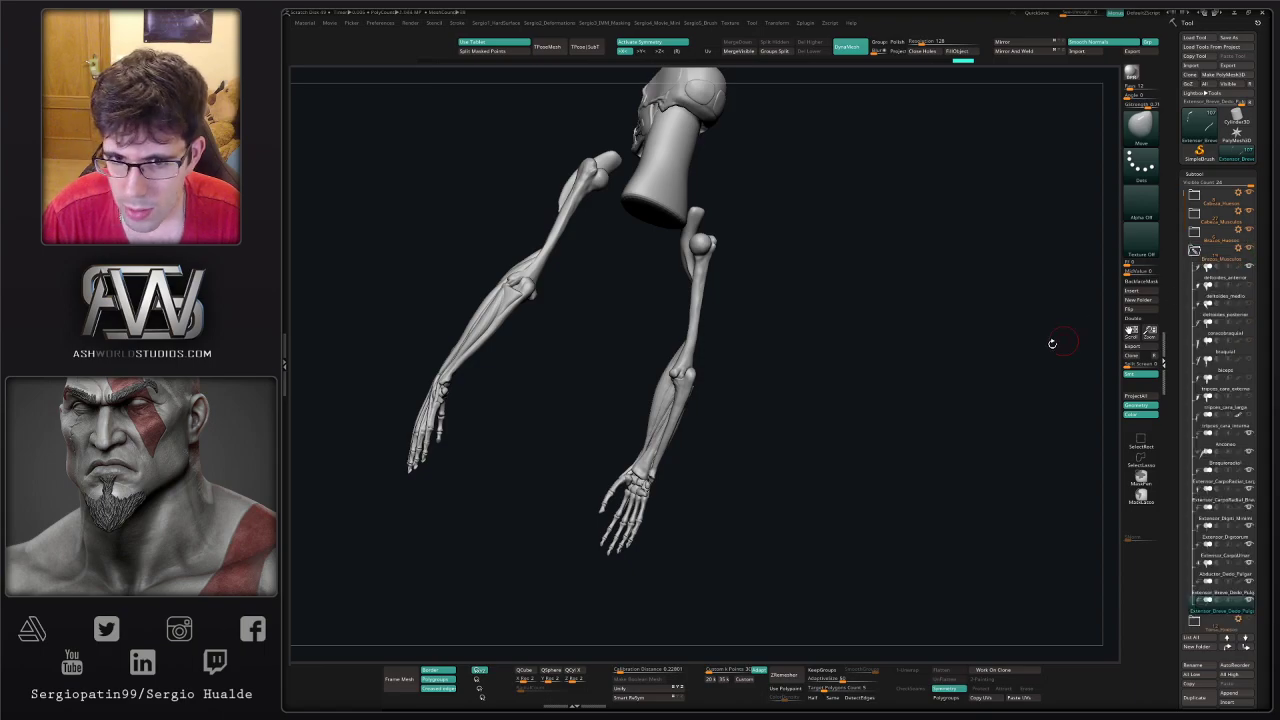
pyautogui.keyDown('shift'); pyautogui.moveTo(825, 399); pyautogui.dragTo(1044, 309); pyautogui.keyUp('shift')
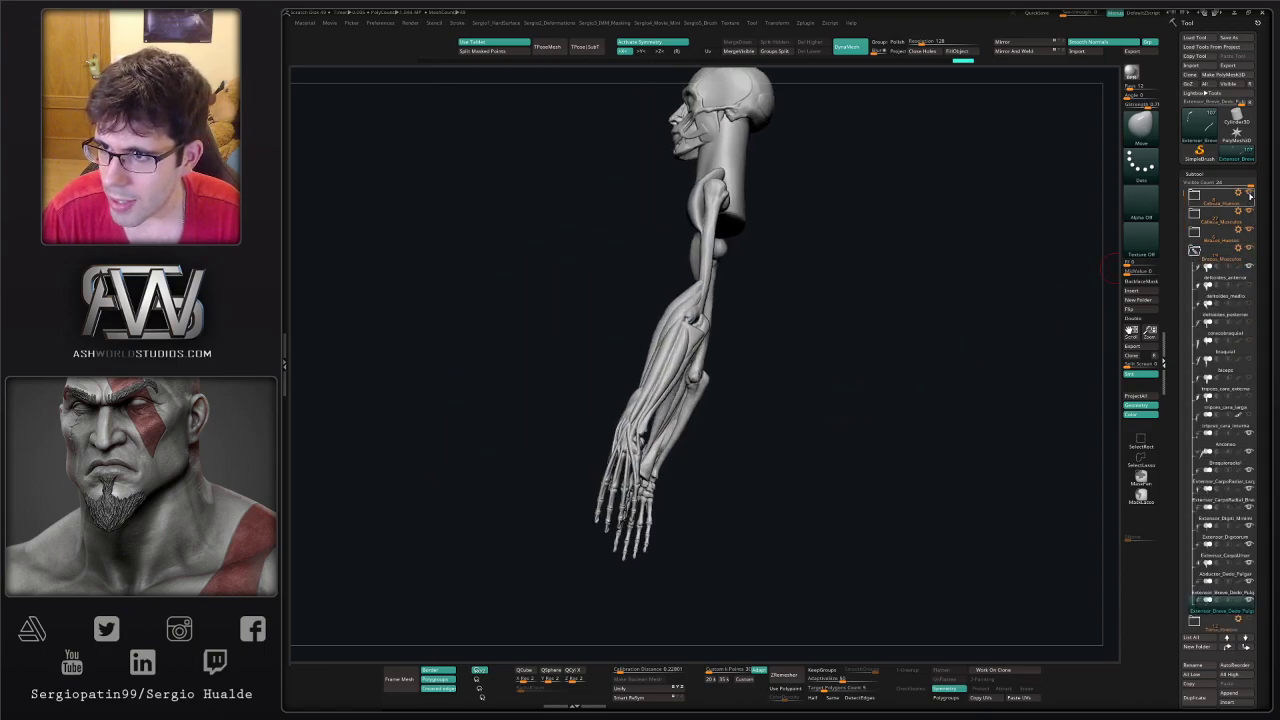
pyautogui.click(1249, 195)
pyautogui.click(1249, 212)
# - Select the Braquioradial muscle on the forearm and duplicate it
pyautogui.moveTo(852, 341); pyautogui.dragTo(742, 350)
pyautogui.keyDown('ctrl'); pyautogui.moveTo(678, 402); pyautogui.dragTo(677, 455, button='right'); pyautogui.keyUp('ctrl')
pyautogui.moveTo(680, 364); pyautogui.dragTo(662, 386, button='right')
pyautogui.keyDown('alt'); pyautogui.click(678, 369); pyautogui.keyUp('alt')
pyautogui.moveTo(740, 405); pyautogui.dragTo(762, 416)
pyautogui.keyDown('alt'); pyautogui.moveTo(871, 421); pyautogui.dragTo(805, 376); pyautogui.keyUp('alt')
pyautogui.hotkey('ctrl', 'shift', 'd')
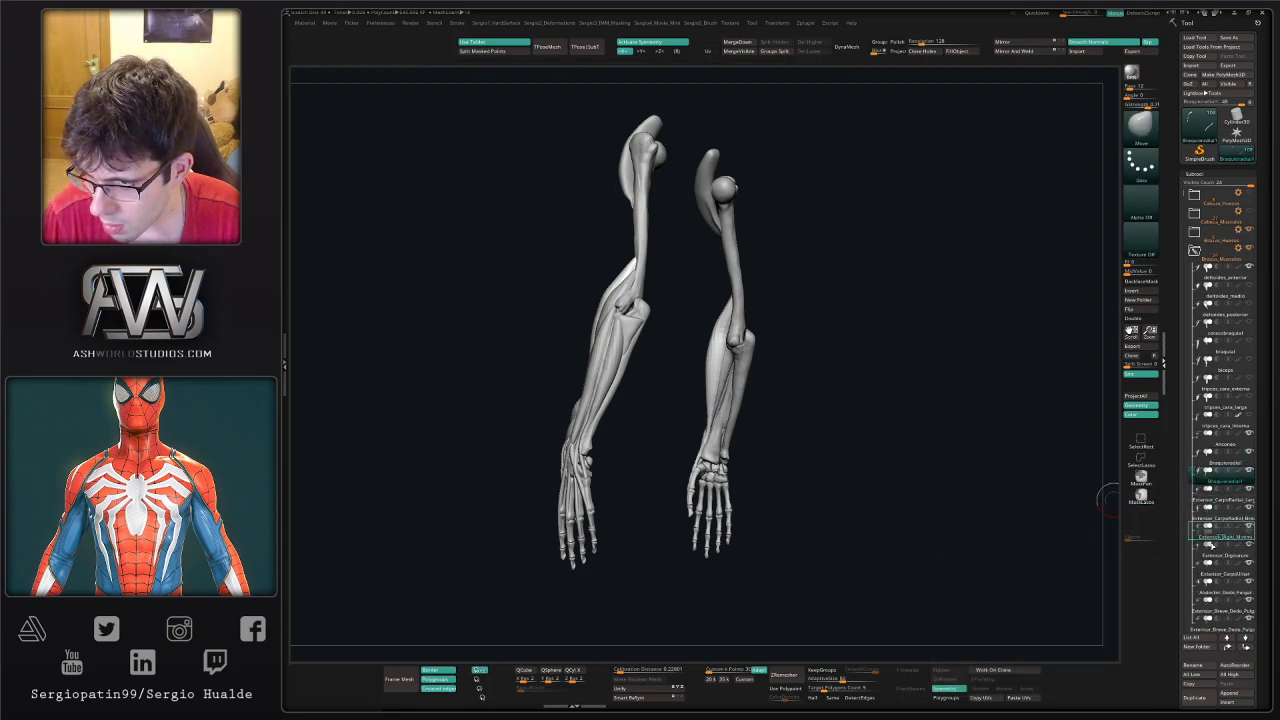
# - Move the duplicated Braquioradial to the end of the arm muscles folder, below the Extensor_Breve_Dedo_Pulgar copy
pyautogui.moveTo(1212, 625); pyautogui.dragTo(1212, 621)
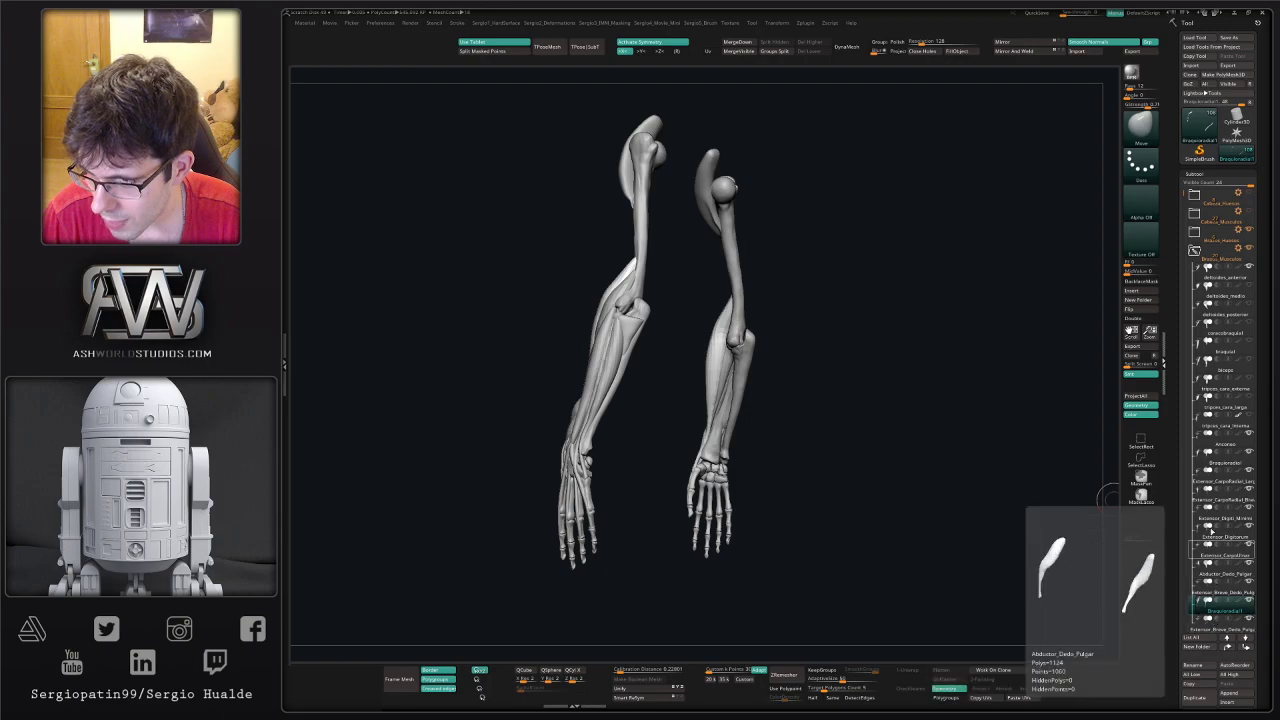
pyautogui.moveTo(1180, 198); pyautogui.dragTo(1176, 318)
pyautogui.moveTo(1212, 535); pyautogui.dragTo(1214, 562)
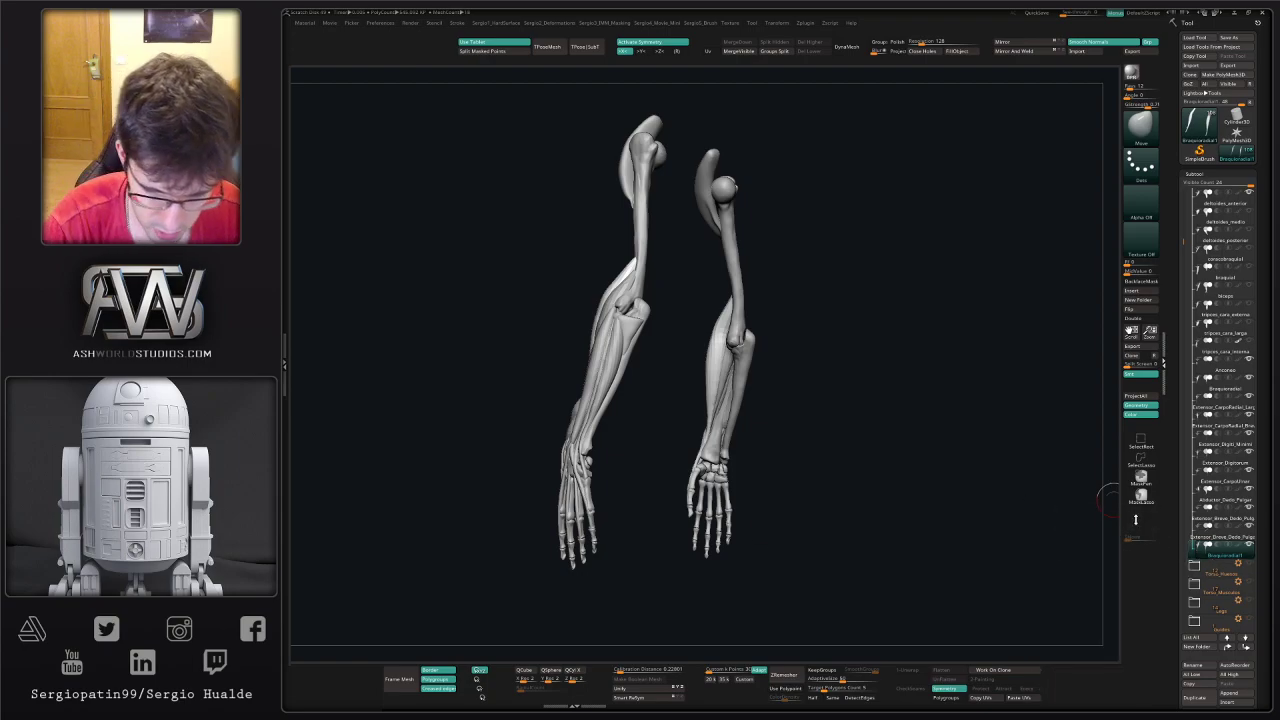
# - Rename the duplicated Braquioradial as Flexor_Carpo_Cubital
pyautogui.press('F2')
pyautogui.write('Flexor_Ca')
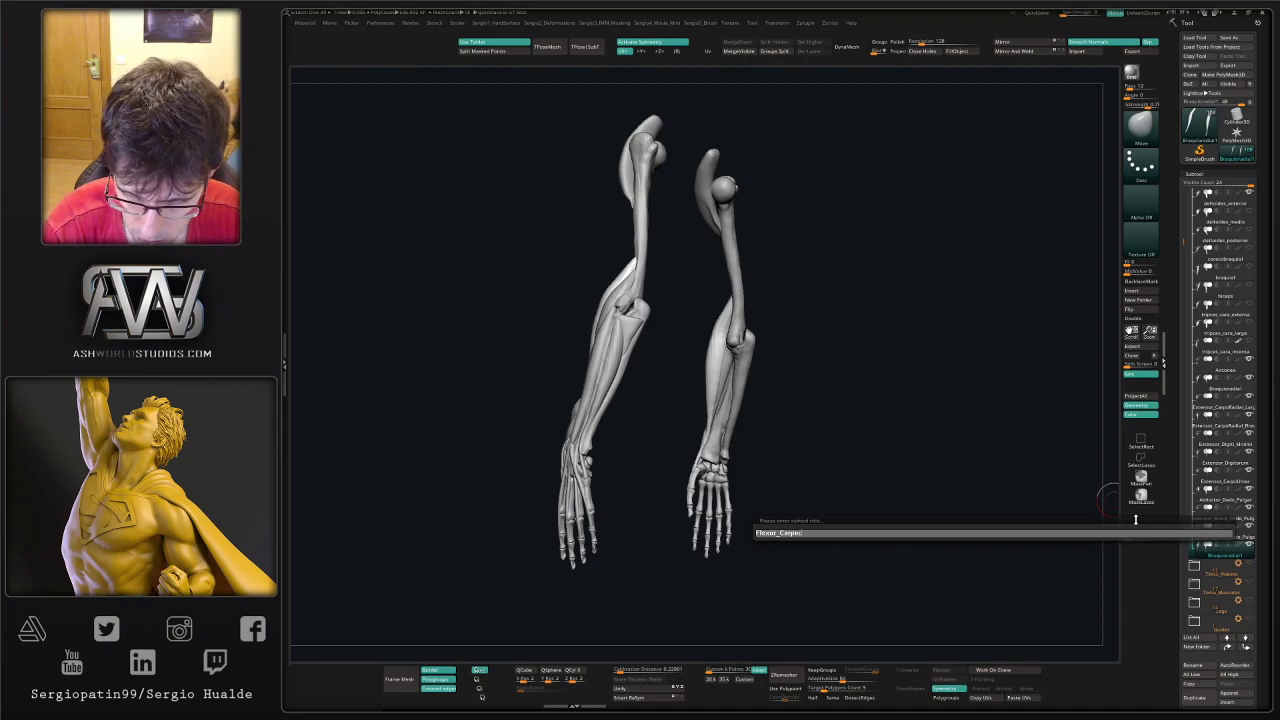
pyautogui.write('rpo_Cu')
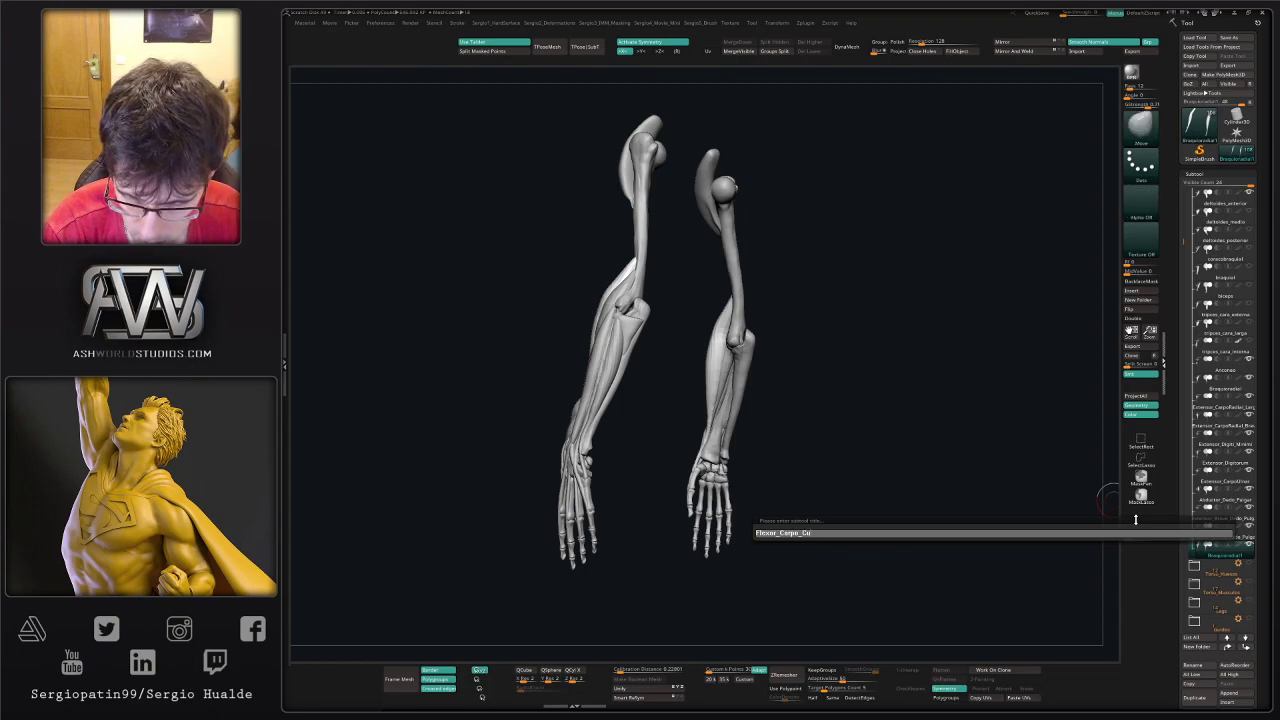
pyautogui.write('bital')
pyautogui.press('Return')
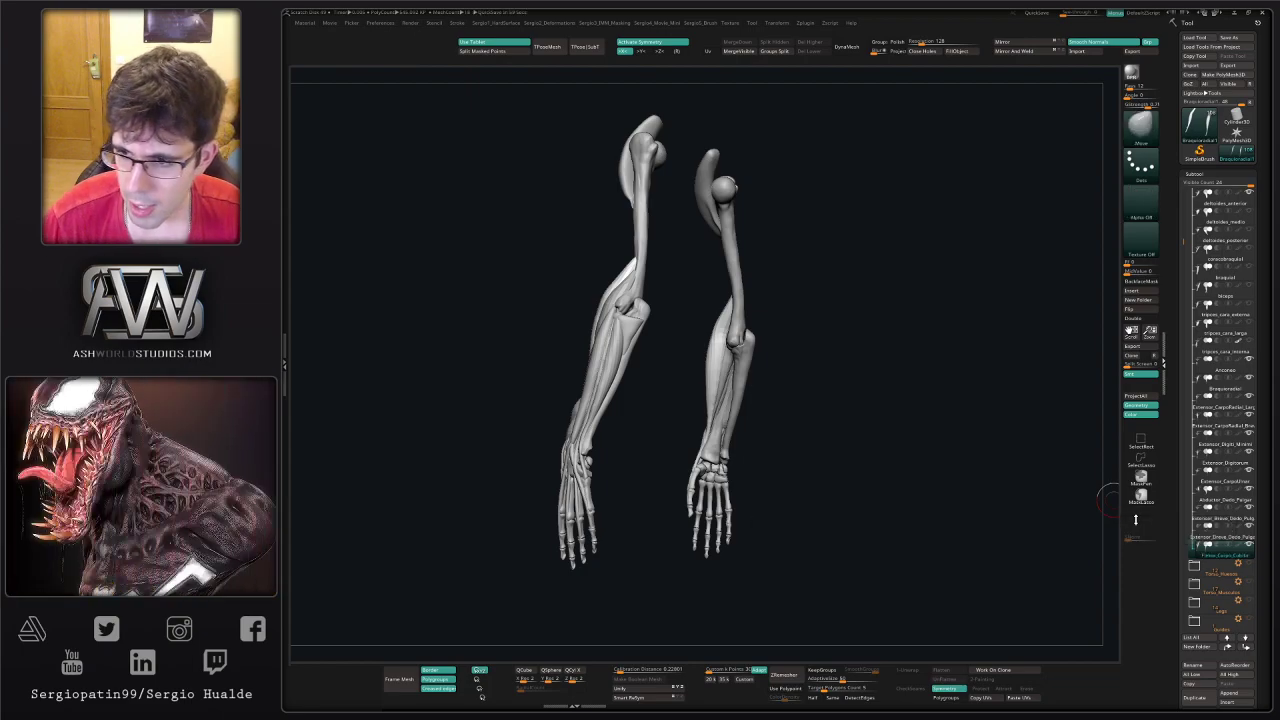
# - Reposition and reshape the copied muscle along the inner side of the forearm, from the elbow toward the wrist
pyautogui.moveTo(799, 428); pyautogui.dragTo(731, 426)
pyautogui.moveTo(704, 366)
pyautogui.mouseDown()
pyautogui.moveTo(717, 378)
pyautogui.moveTo(709, 363)
pyautogui.moveTo(731, 366)
pyautogui.moveTo(703, 329)
pyautogui.moveTo(695, 262)
pyautogui.mouseUp()
pyautogui.press('s')
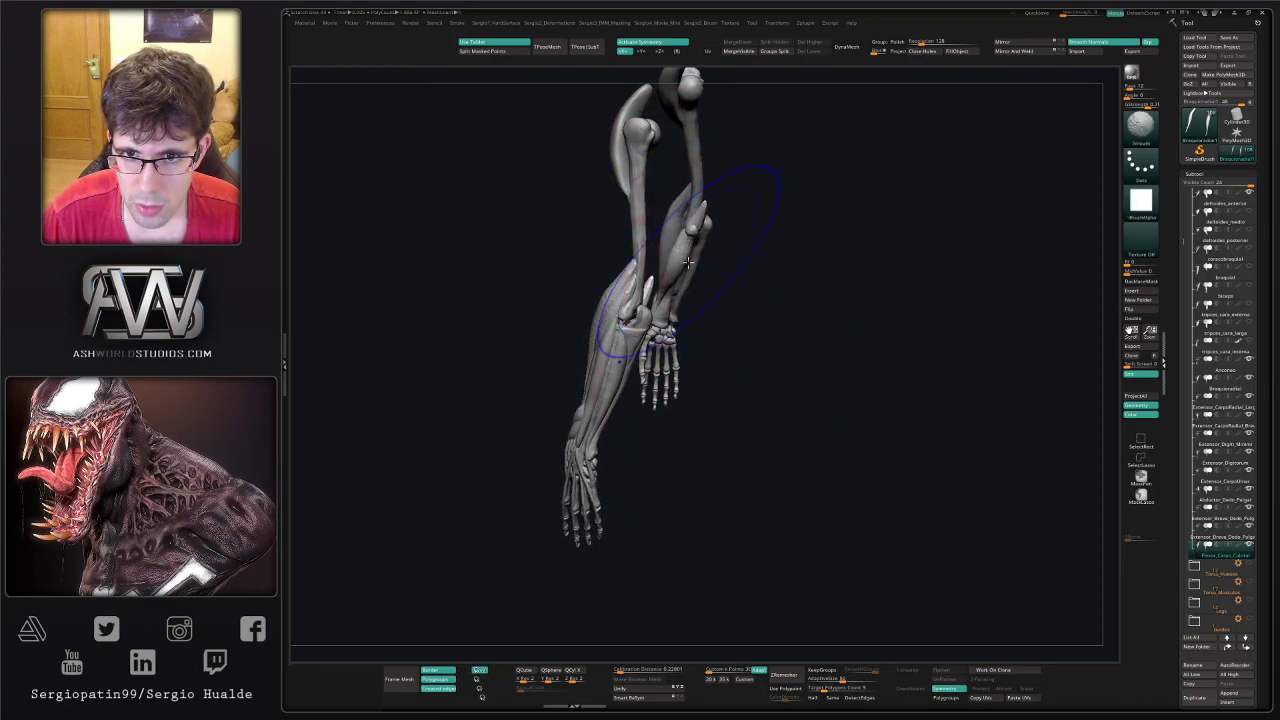
pyautogui.press('i')
pyautogui.moveTo(700, 244)
pyautogui.mouseDown(button='right')
pyautogui.moveTo(720, 294)
pyautogui.moveTo(691, 280)
pyautogui.moveTo(694, 256)
pyautogui.mouseUp(button='right')
pyautogui.moveTo(686, 243); pyautogui.dragTo(704, 232)
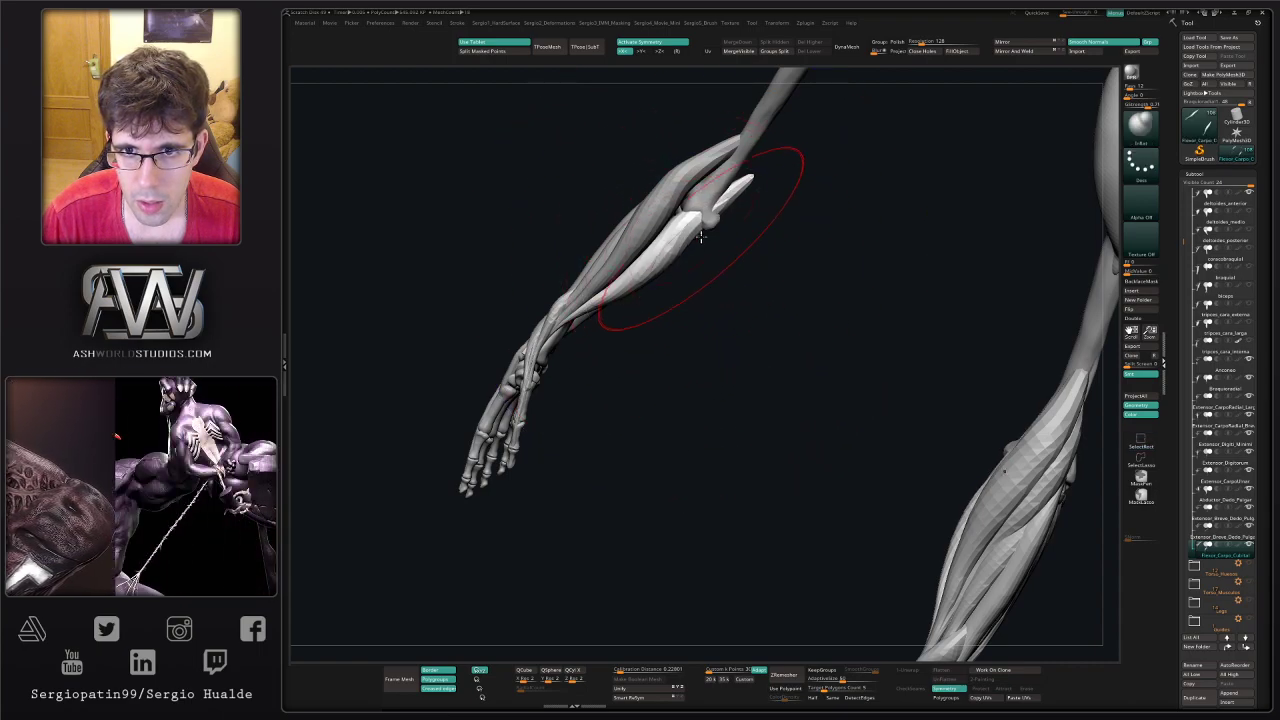
pyautogui.moveTo(708, 281); pyautogui.dragTo(694, 260, button='right')
pyautogui.press('s')
pyautogui.moveTo(694, 260); pyautogui.dragTo(689, 251)
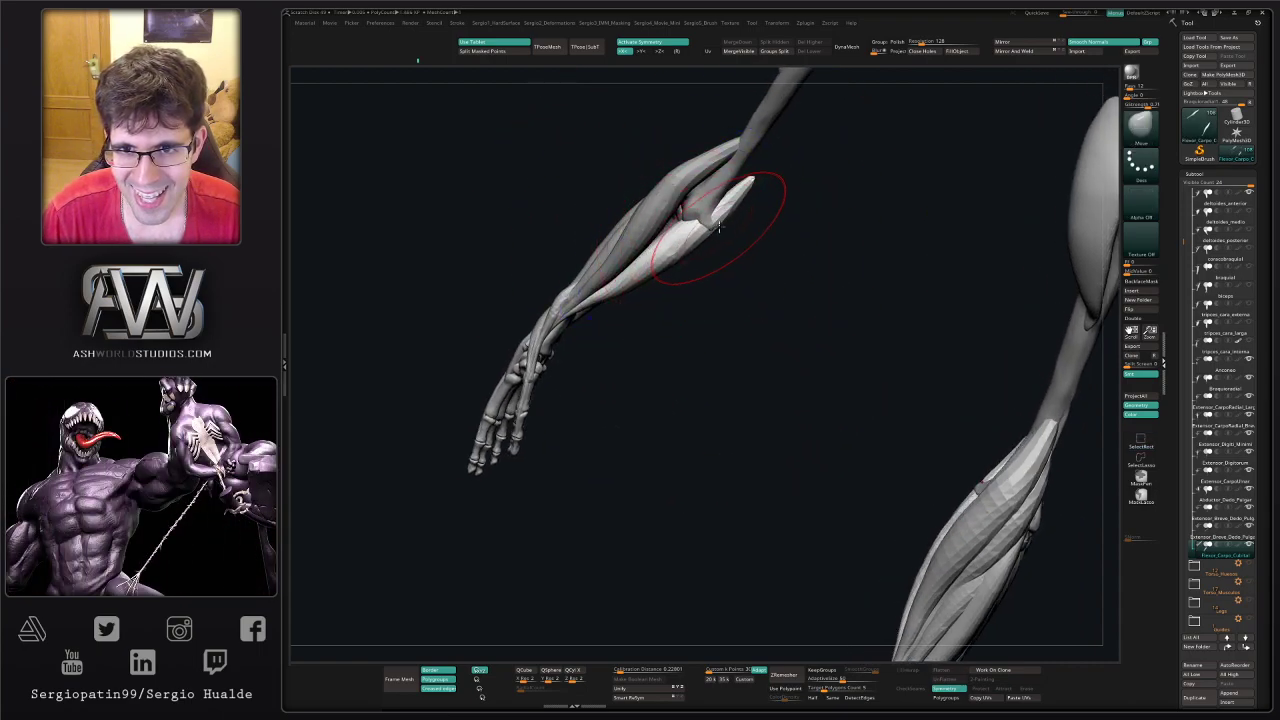
pyautogui.moveTo(720, 261); pyautogui.dragTo(704, 219)
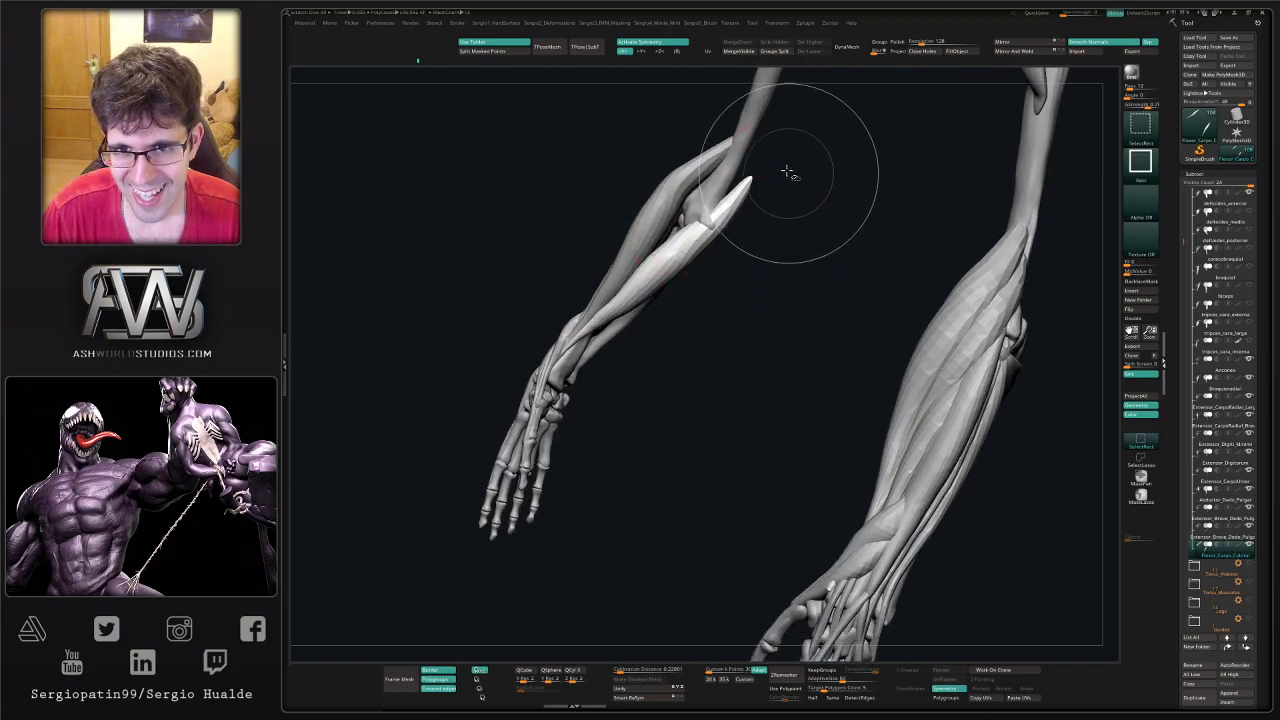
# - Trim the excess ends of the copied muscle at the elbow and wrist, and adjust its tendon over the wrist
pyautogui.keyDown('ctrl'); pyautogui.keyDown('alt'); pyautogui.keyDown('shift'); pyautogui.moveTo(775, 161); pyautogui.dragTo(709, 219); pyautogui.keyUp('shift'); pyautogui.keyUp('alt'); pyautogui.keyUp('ctrl')
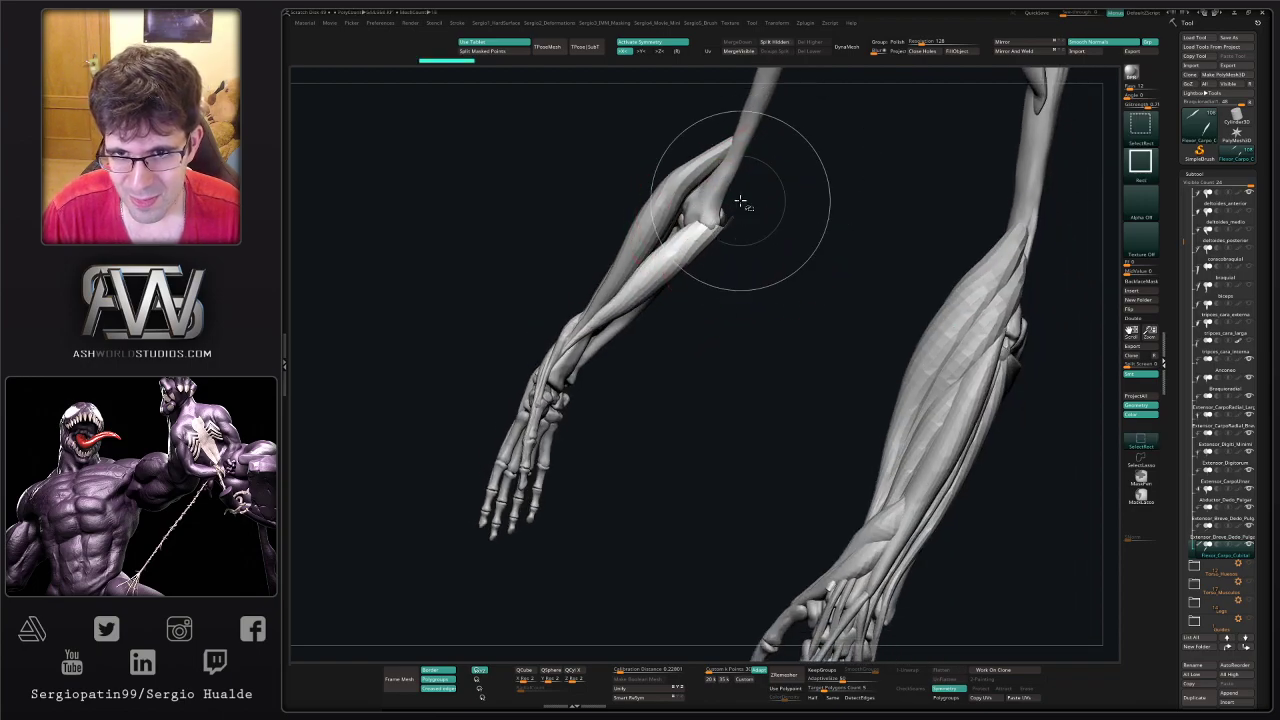
pyautogui.moveTo(706, 289); pyautogui.dragTo(560, 386)
pyautogui.moveTo(541, 478)
pyautogui.keyDown('ctrl'); pyautogui.keyDown('alt'); pyautogui.keyDown('shift'); pyautogui.mouseDown()
pyautogui.moveTo(551, 423)
pyautogui.moveTo(602, 396)
pyautogui.moveTo(628, 406)
pyautogui.moveTo(580, 377)
pyautogui.moveTo(625, 400)
pyautogui.moveTo(575, 397)
pyautogui.moveTo(600, 380)
pyautogui.moveTo(557, 386)
pyautogui.moveTo(609, 386)
pyautogui.moveTo(578, 380)
pyautogui.moveTo(514, 400)
pyautogui.moveTo(600, 386)
pyautogui.moveTo(540, 428)
pyautogui.moveTo(580, 409)
pyautogui.moveTo(565, 413)
pyautogui.moveTo(585, 381)
pyautogui.mouseUp(); pyautogui.keyUp('shift'); pyautogui.keyUp('alt'); pyautogui.keyUp('ctrl')
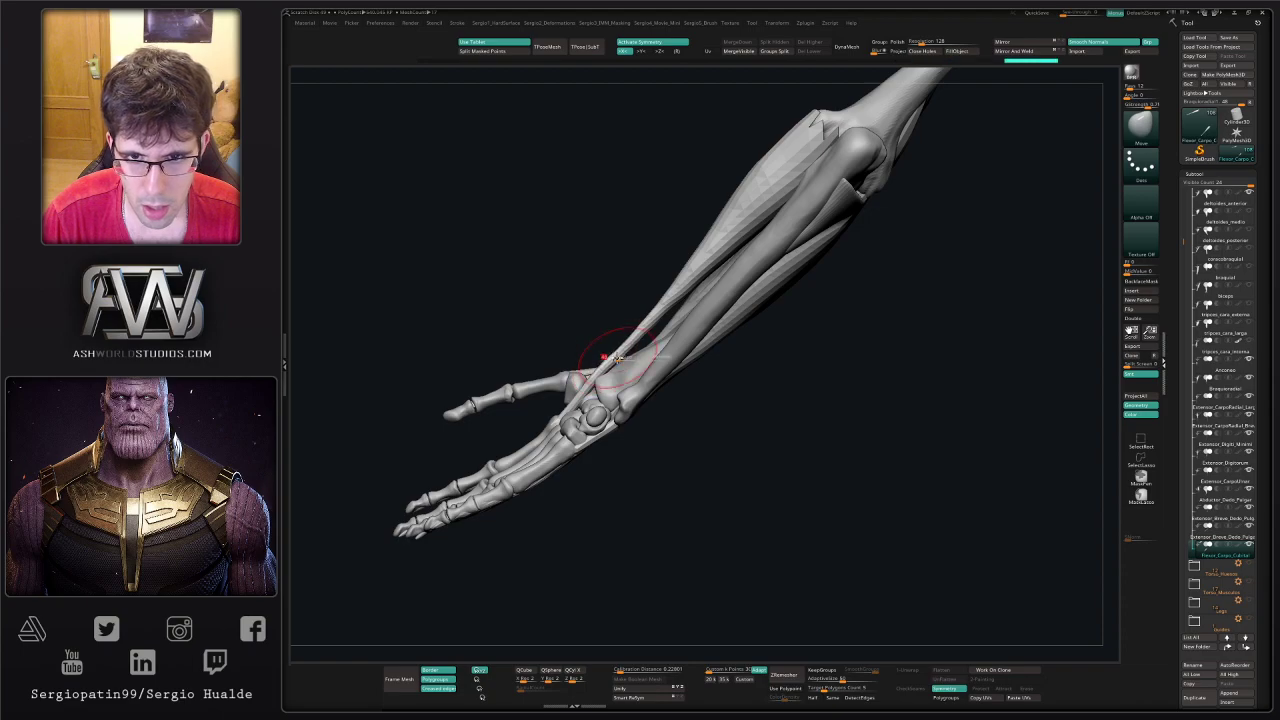
pyautogui.moveTo(629, 358); pyautogui.dragTo(681, 320)
# - Isolate the trimmed muscle, remesh it with DynaMesh, and smooth its cut end and surface to fit the forearm
pyautogui.moveTo(766, 349)
pyautogui.keyDown('alt'); pyautogui.mouseDown()
pyautogui.moveTo(708, 397)
pyautogui.moveTo(726, 386)
pyautogui.mouseUp(); pyautogui.keyUp('alt')
pyautogui.hotkey('alt', 's')
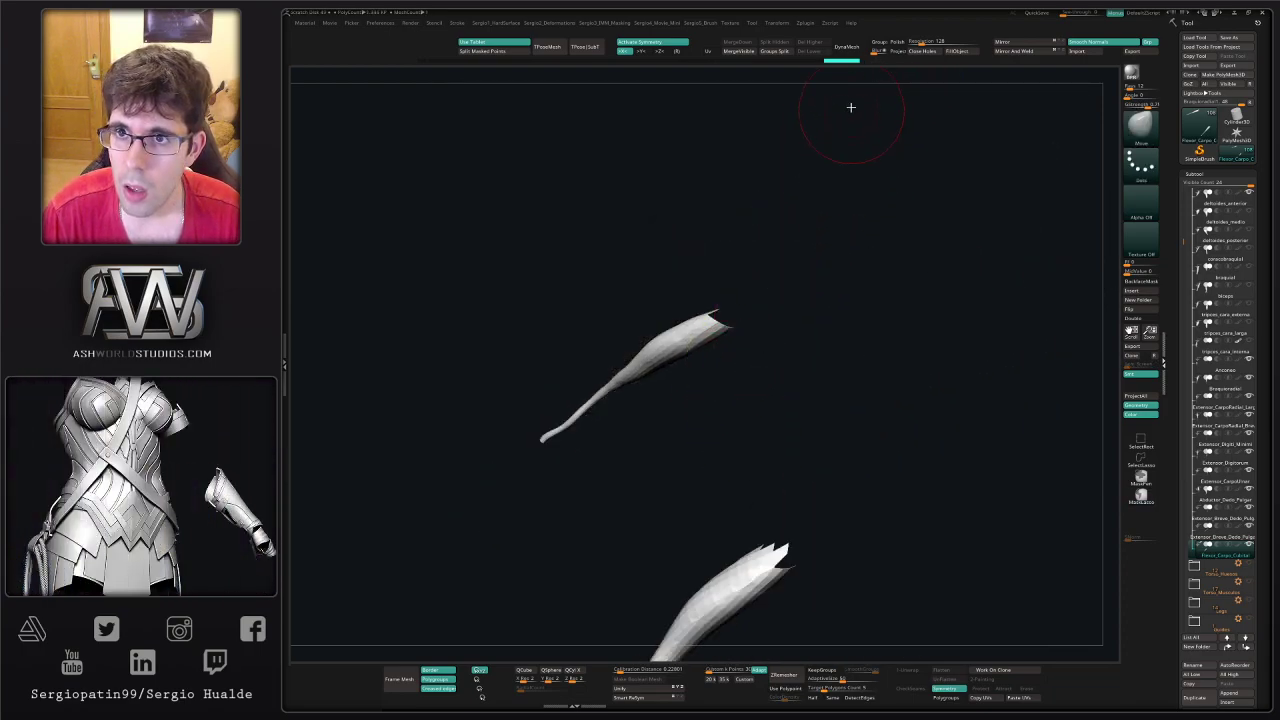
pyautogui.click(847, 47)
pyautogui.moveTo(724, 316)
pyautogui.keyDown('shift'); pyautogui.mouseDown()
pyautogui.moveTo(742, 352)
pyautogui.moveTo(719, 345)
pyautogui.mouseUp(); pyautogui.keyUp('shift')
pyautogui.hotkey('alt', 's')
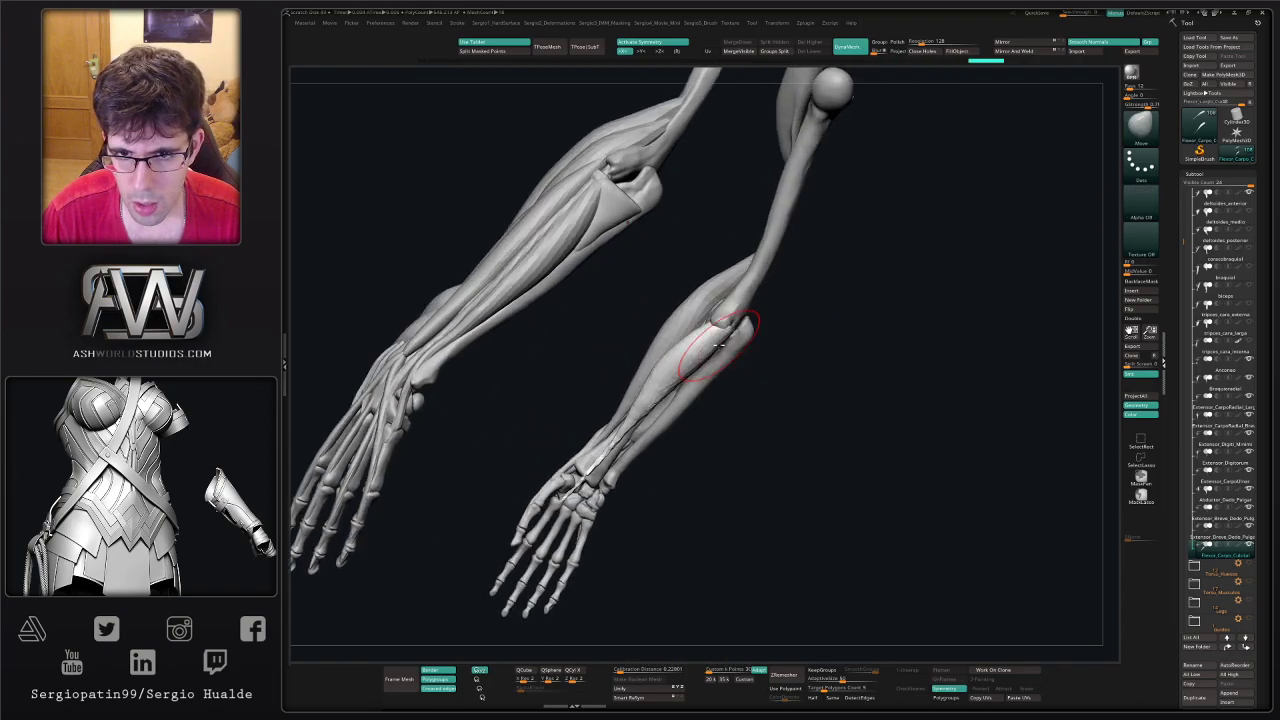
pyautogui.moveTo(687, 368); pyautogui.dragTo(686, 371, button='right')
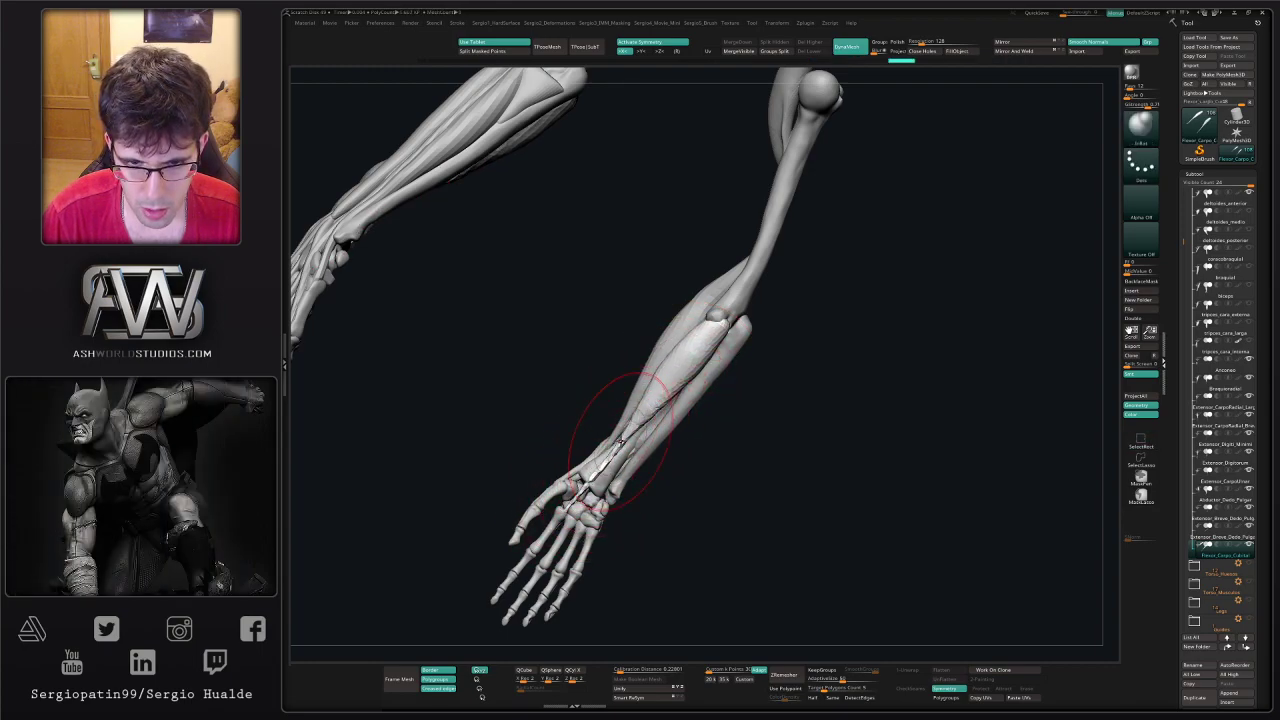
pyautogui.moveTo(562, 519)
pyautogui.mouseDown(button='right')
pyautogui.moveTo(703, 435)
pyautogui.moveTo(735, 438)
pyautogui.moveTo(697, 370)
pyautogui.mouseUp(button='right')
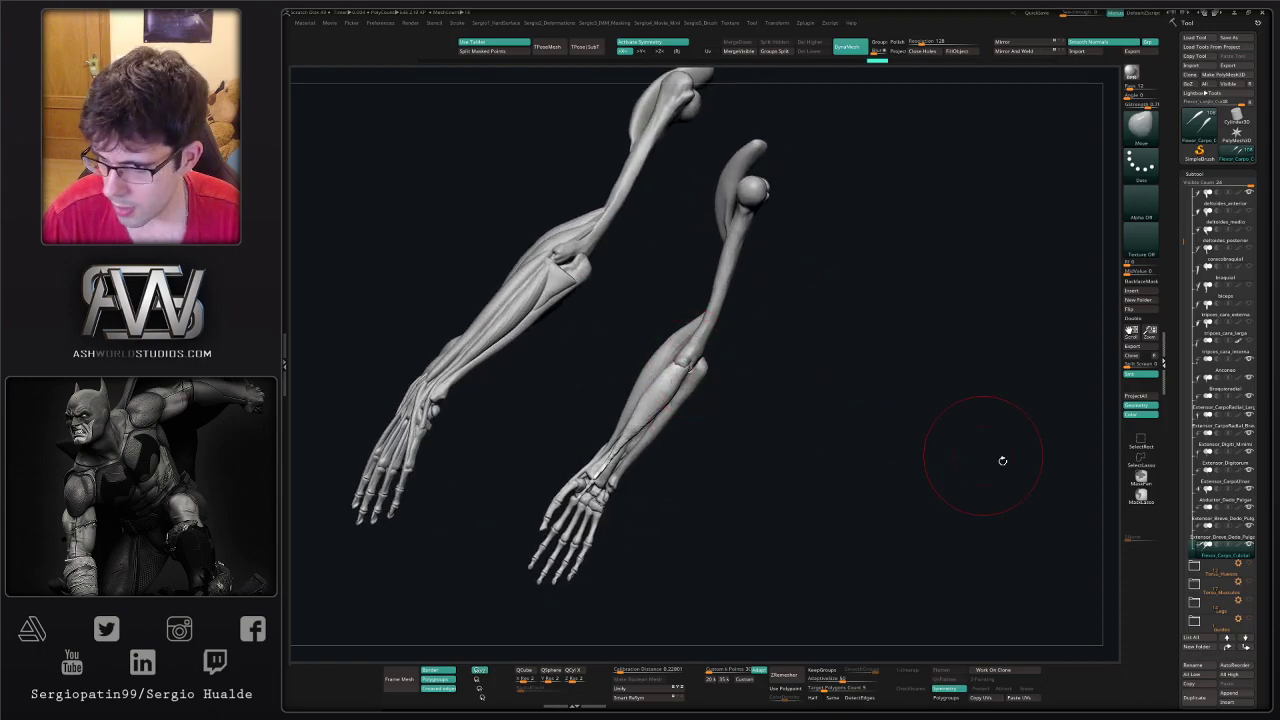
# - Rename the trimmed flexor muscle as Flexor_Carpo_Radial
pyautogui.moveTo(1226, 559)
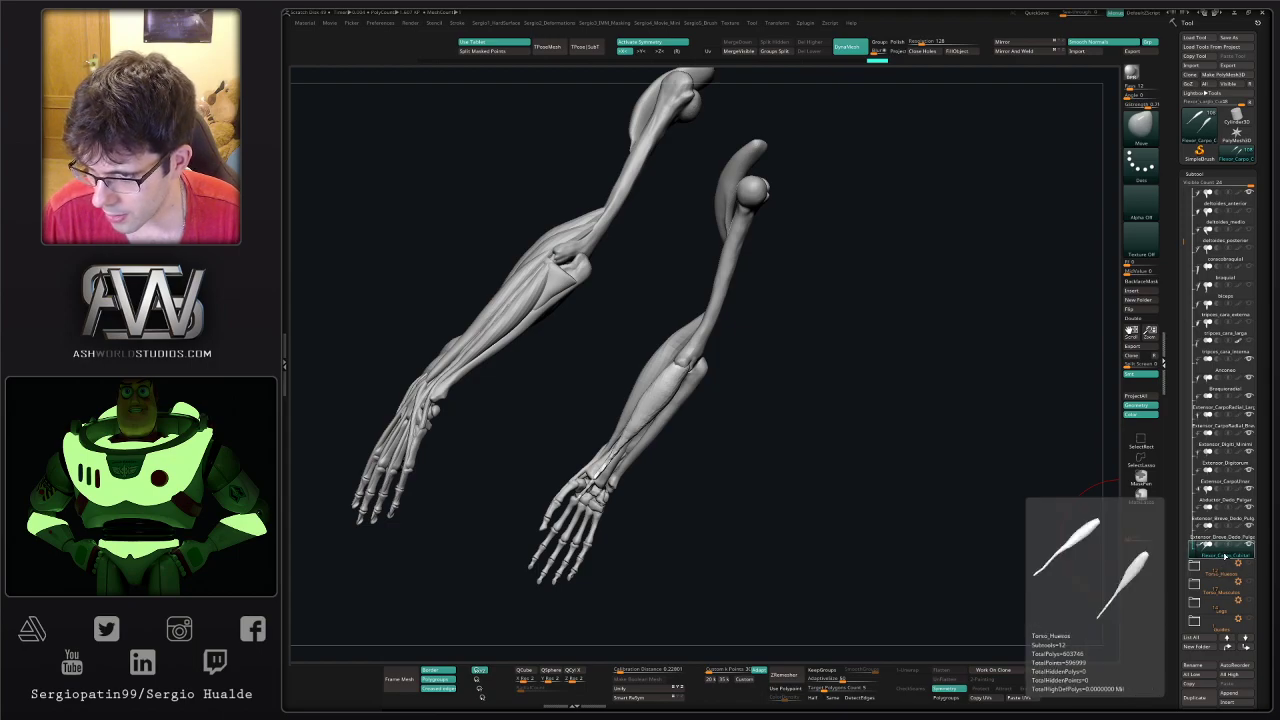
pyautogui.press('F2')
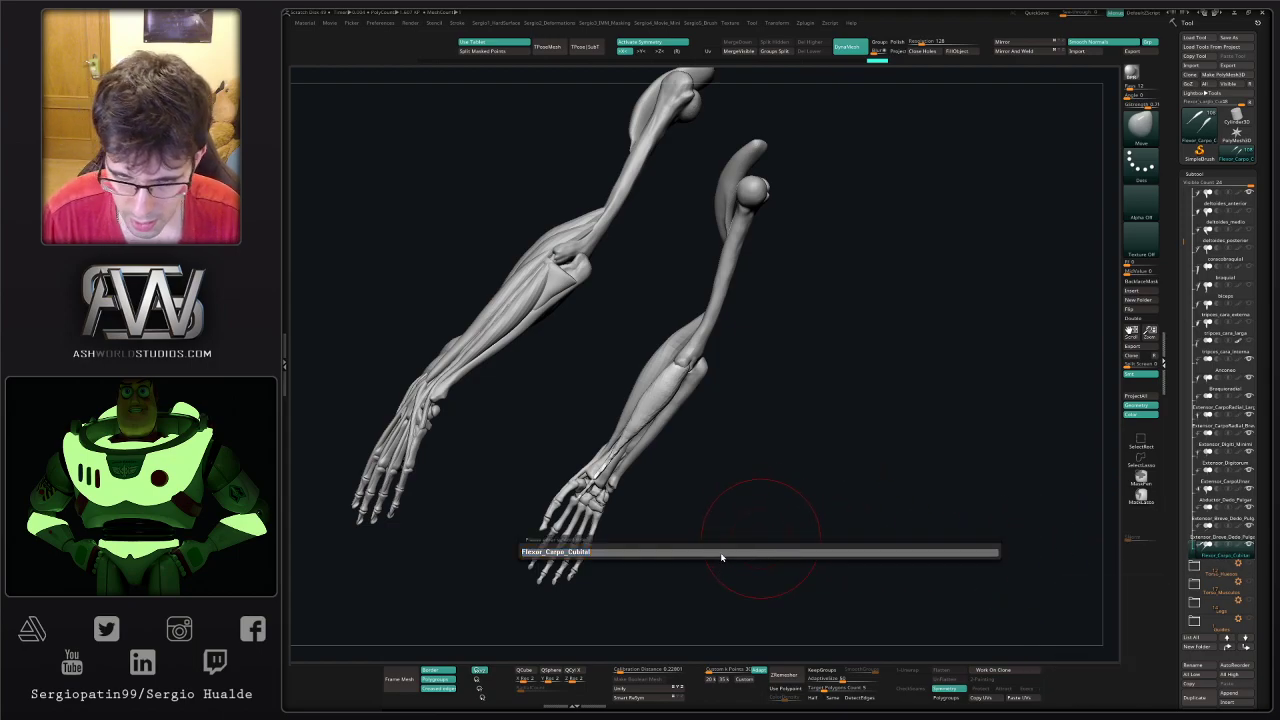
pyautogui.press('BackSpace')
pyautogui.press('BackSpace')
pyautogui.press('BackSpace')
pyautogui.press('BackSpace')
pyautogui.press('BackSpace')
pyautogui.write('E')
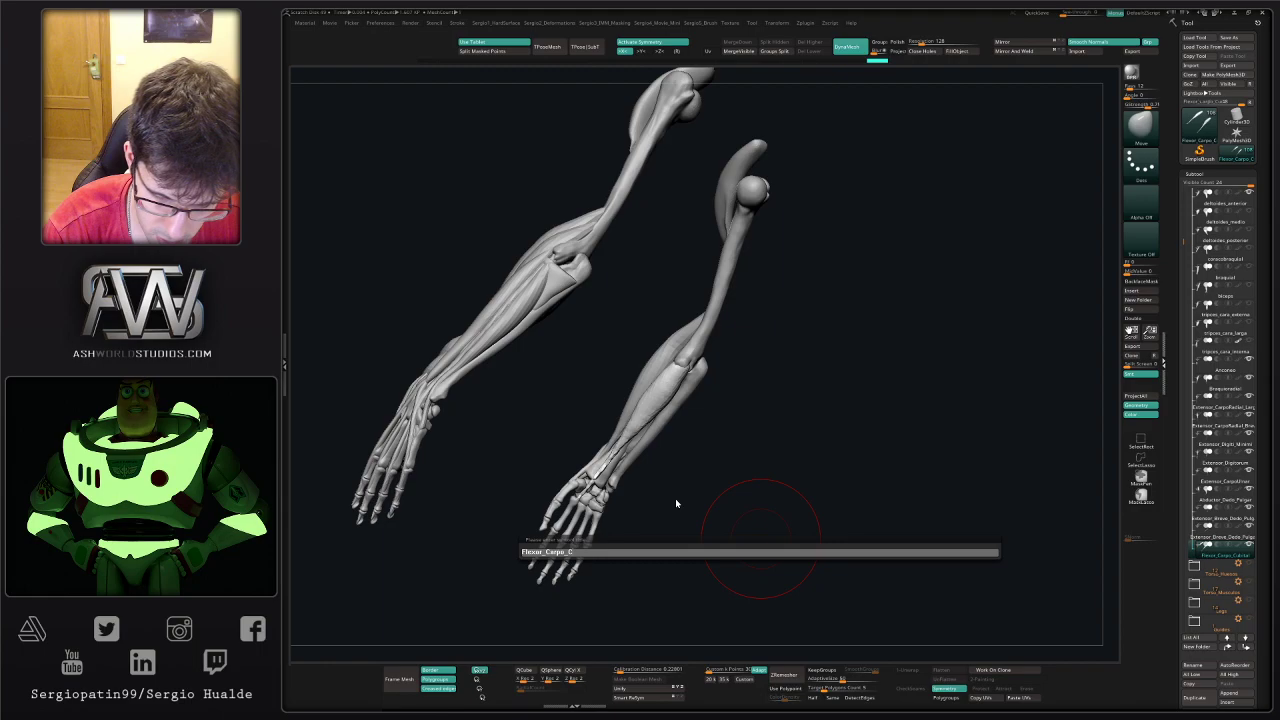
pyautogui.press('BackSpace')
pyautogui.write('Rad')
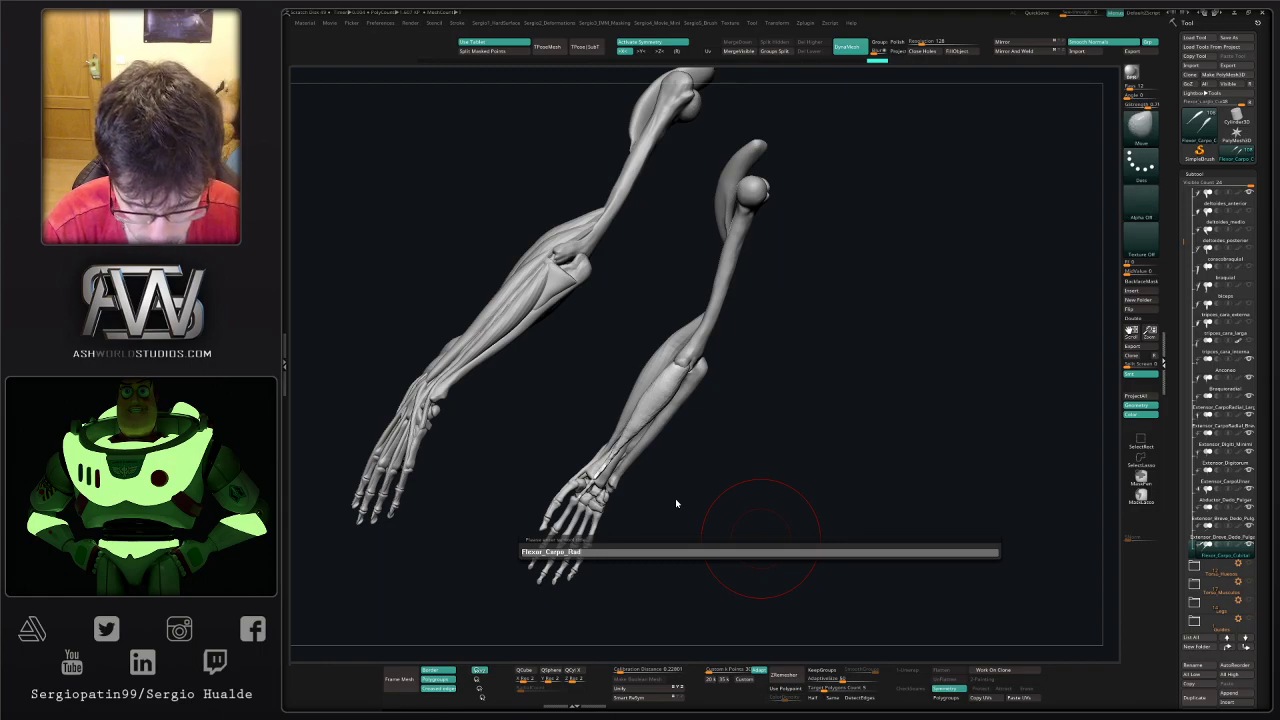
pyautogui.write('ial')
pyautogui.press('Return')
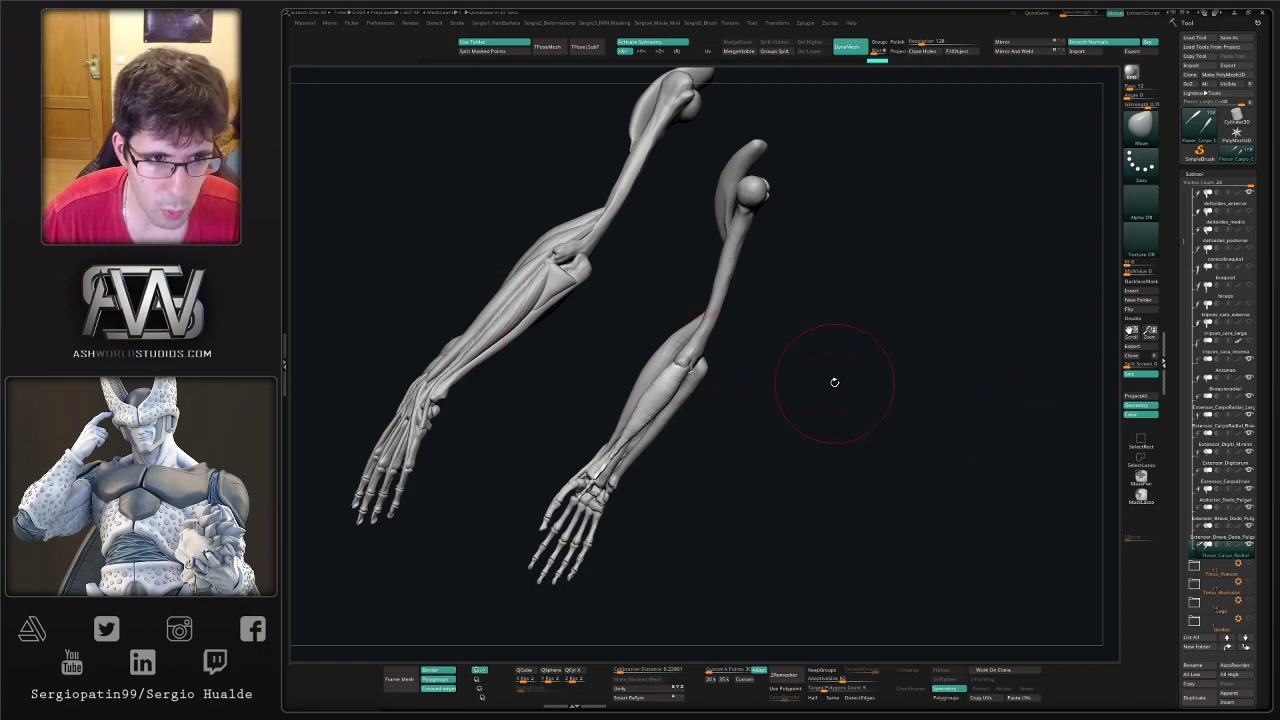
# - Duplicate Flexor_Carpo_Radial and rename the copy as Flexor_Carpo_Cubital
pyautogui.moveTo(836, 386); pyautogui.dragTo(834, 403)
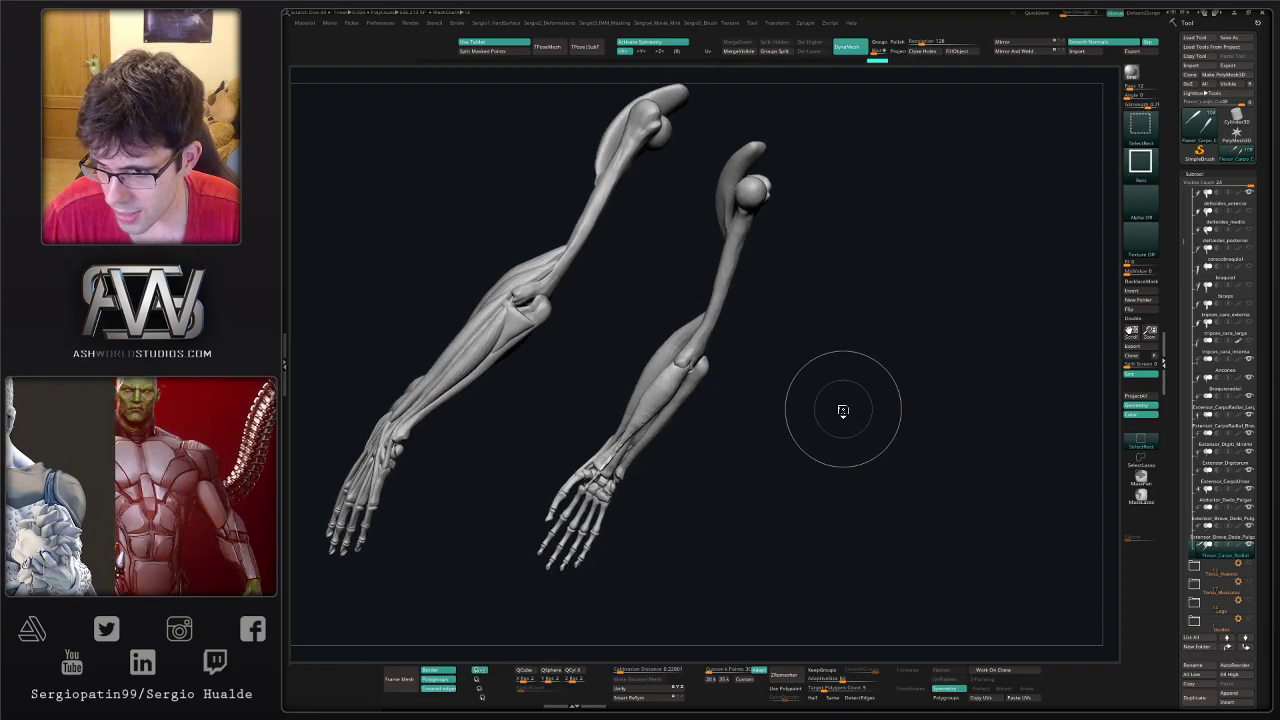
pyautogui.hotkey('ctrl', 'shift', 'd')
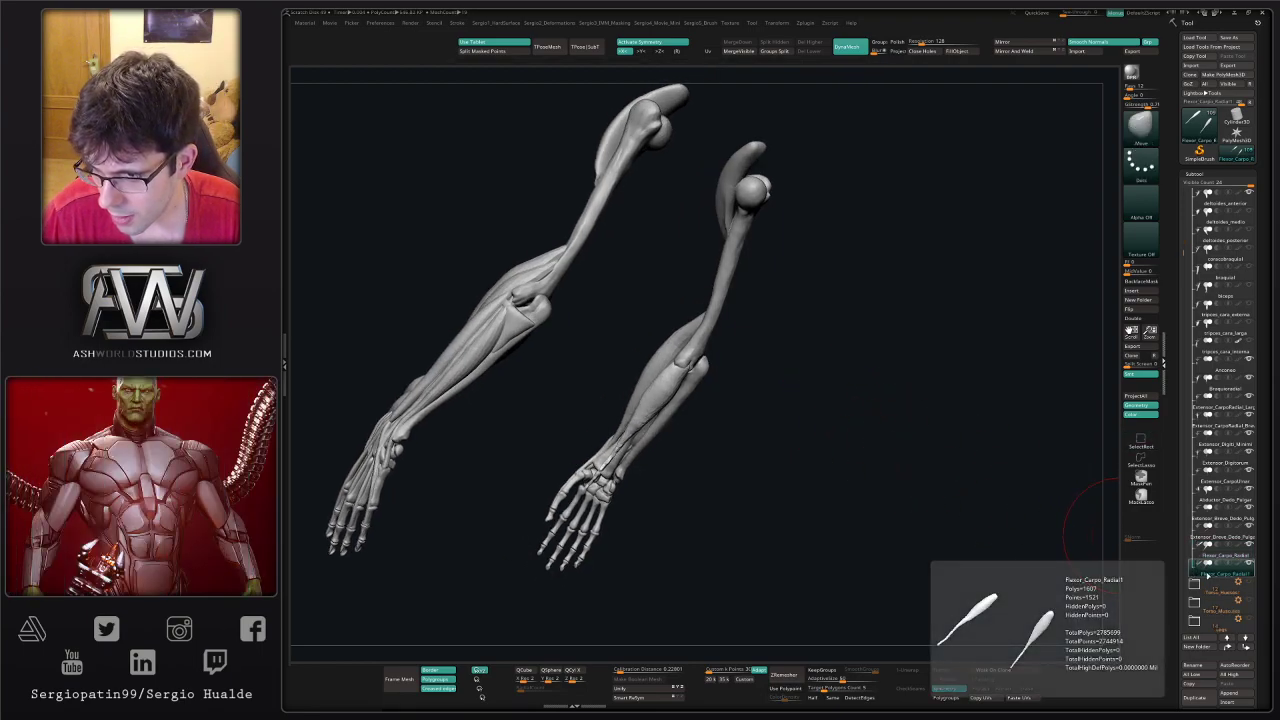
pyautogui.doubleClick(1205, 576)
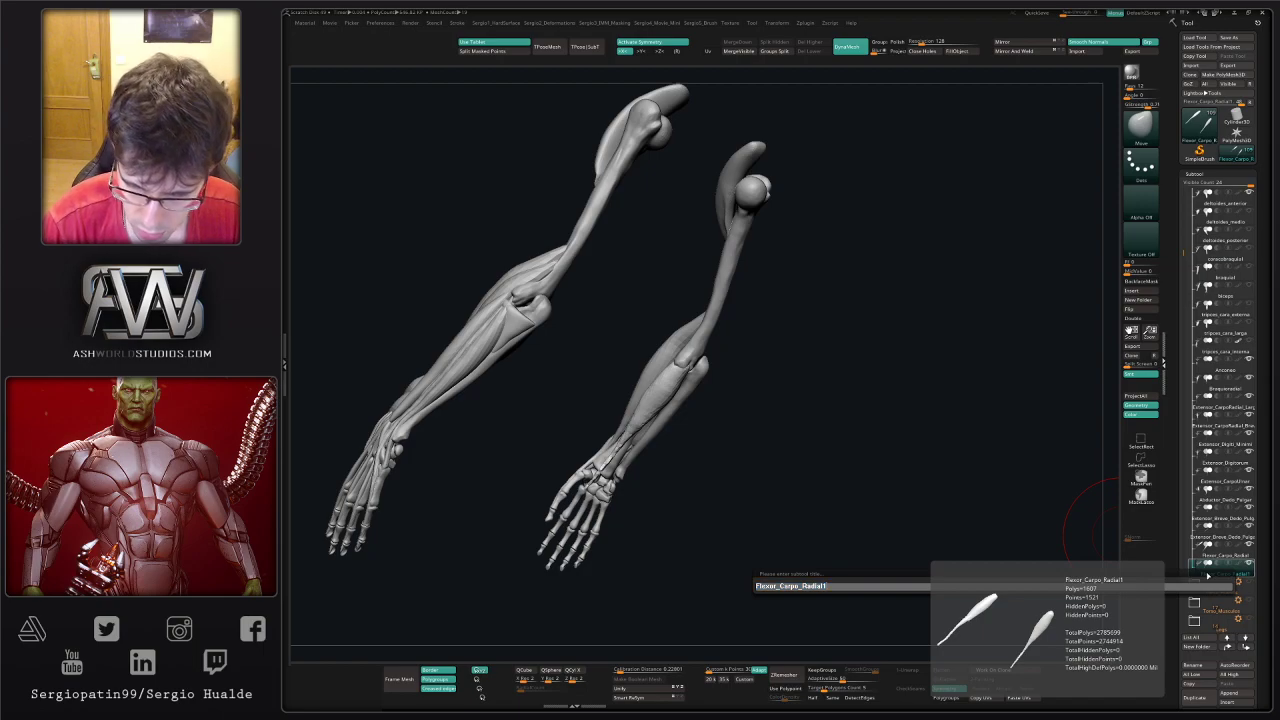
pyautogui.write('Cubit')
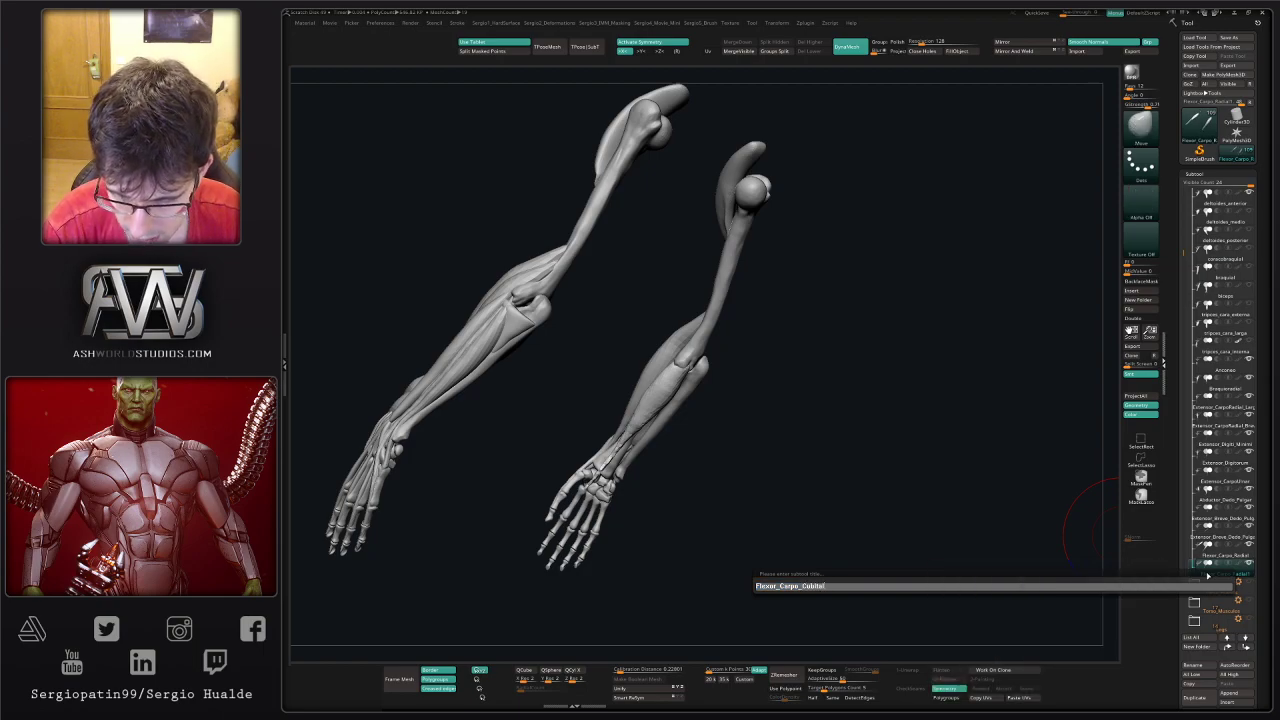
pyautogui.press('Return')
# - Shift the Flexor_Carpo_Cubital copy to the ulnar side of the forearm and pull its tendon to the outer wrist bones
pyautogui.moveTo(733, 322); pyautogui.dragTo(686, 335)
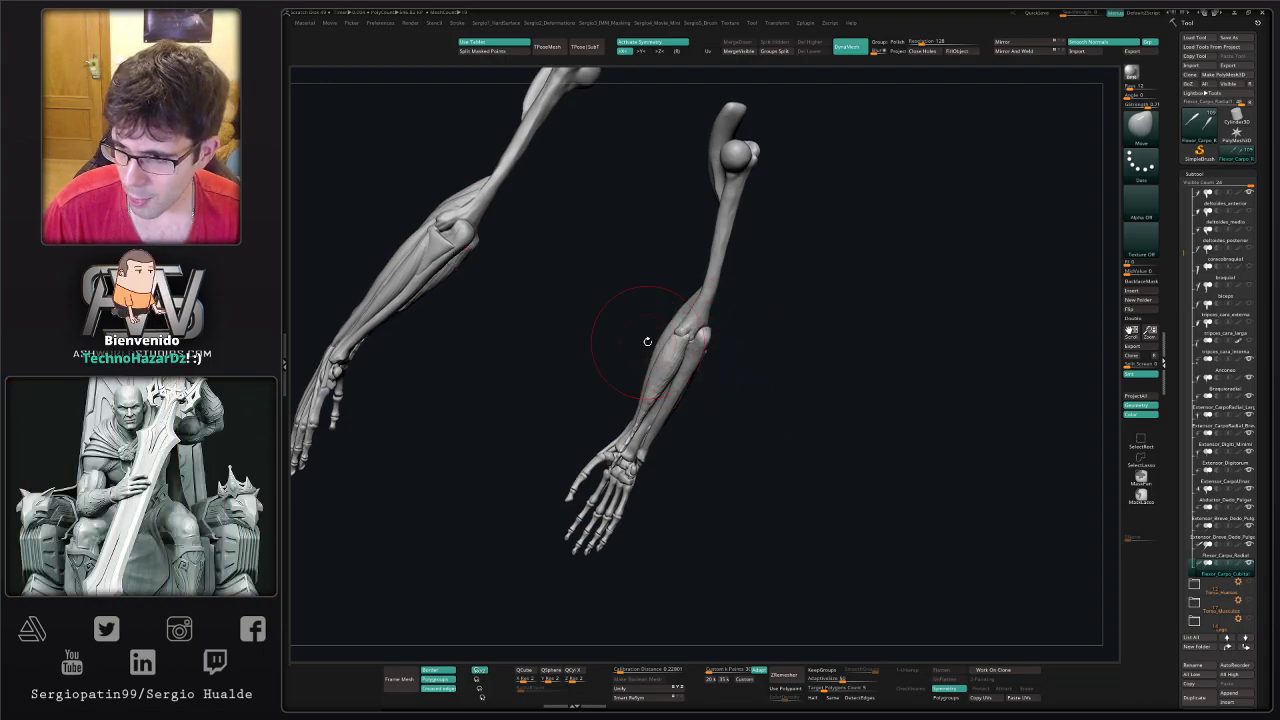
pyautogui.moveTo(631, 366); pyautogui.dragTo(626, 380)
pyautogui.moveTo(665, 420)
pyautogui.mouseDown()
pyautogui.moveTo(703, 369)
pyautogui.moveTo(657, 366)
pyautogui.moveTo(657, 423)
pyautogui.moveTo(634, 423)
pyautogui.mouseUp()
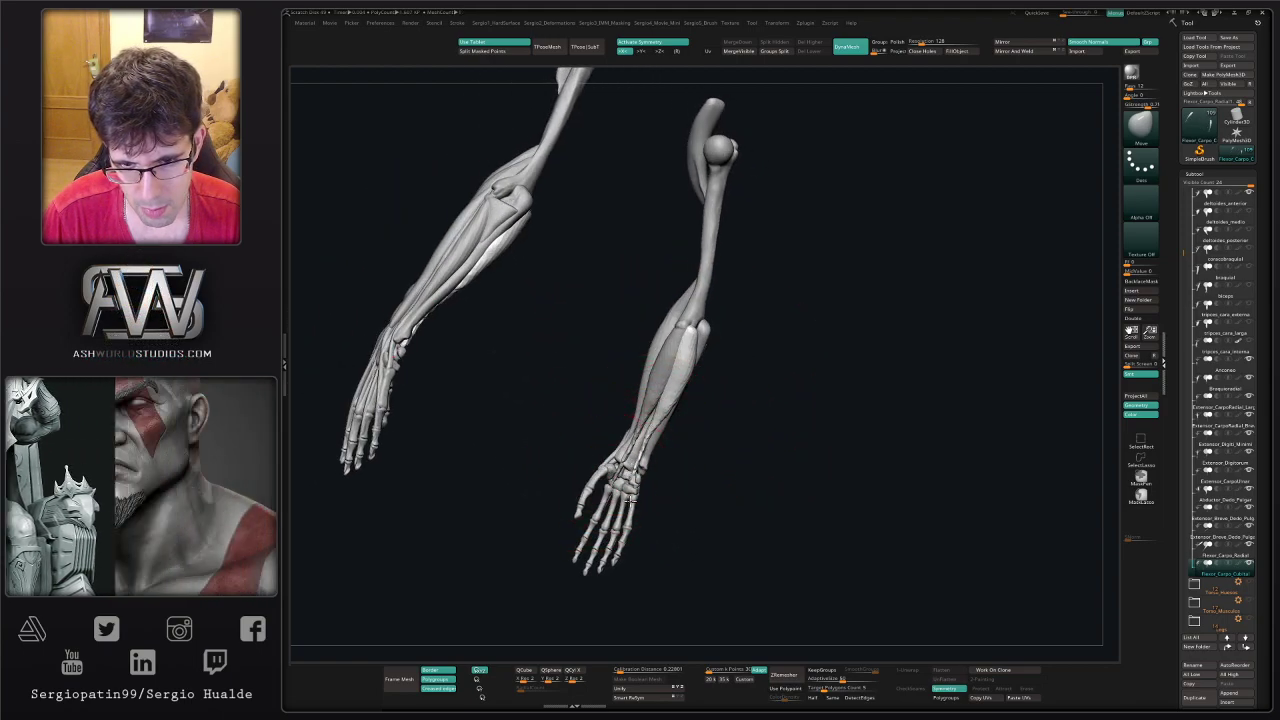
pyautogui.keyDown('ctrl'); pyautogui.moveTo(631, 497); pyautogui.dragTo(620, 452, button='right'); pyautogui.keyUp('ctrl')
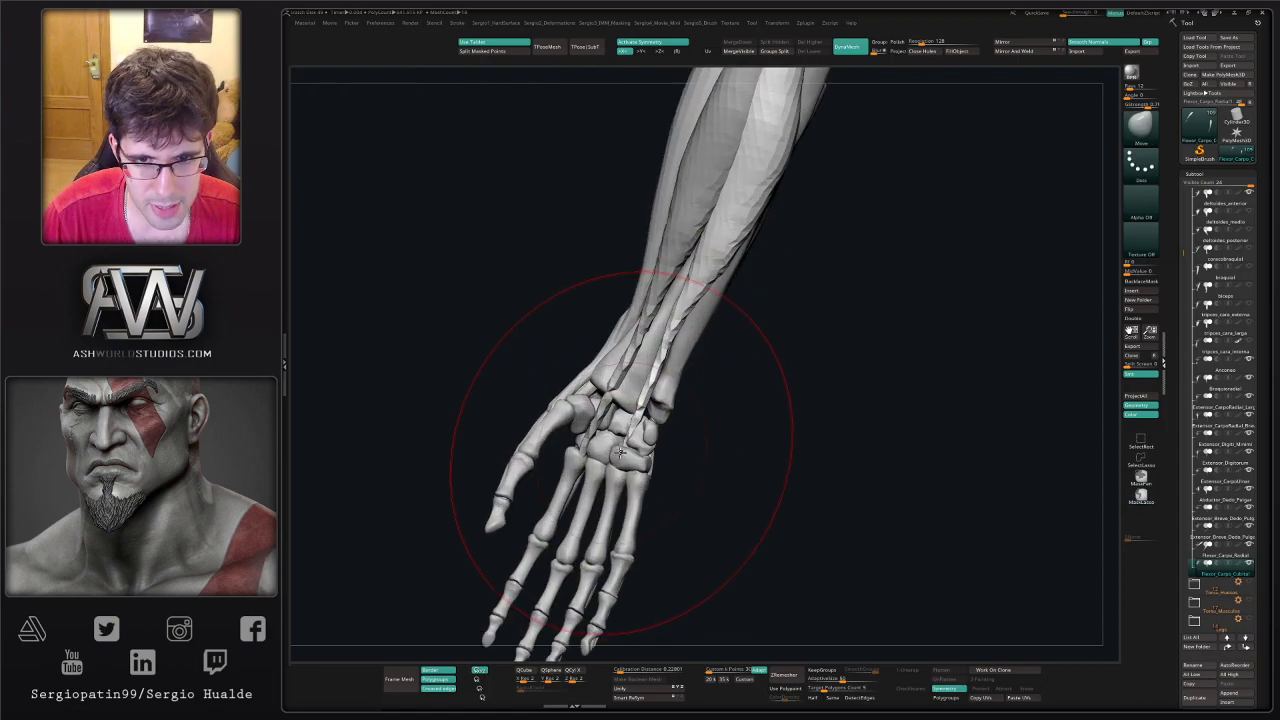
pyautogui.moveTo(620, 452); pyautogui.dragTo(635, 462)
pyautogui.moveTo(668, 442); pyautogui.dragTo(648, 451, button='right')
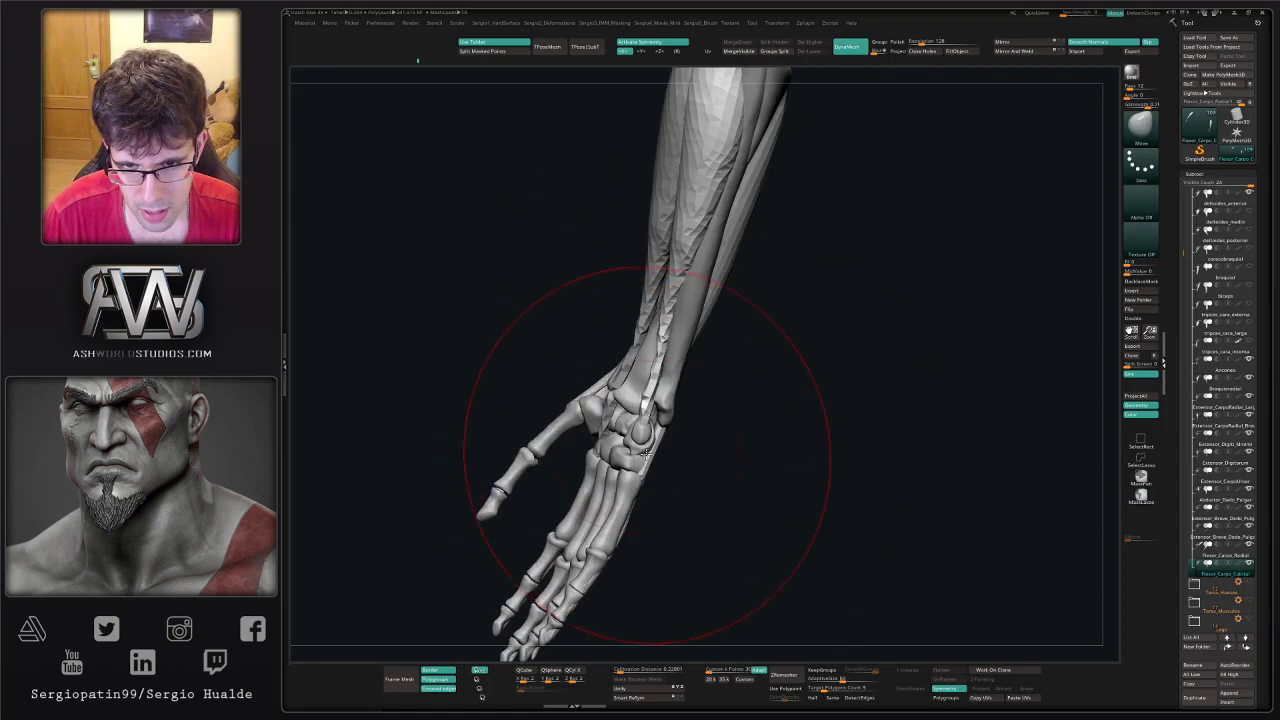
pyautogui.moveTo(655, 430); pyautogui.dragTo(663, 409)
pyautogui.moveTo(663, 409); pyautogui.dragTo(645, 398, button='right')
pyautogui.moveTo(652, 404); pyautogui.dragTo(686, 383)
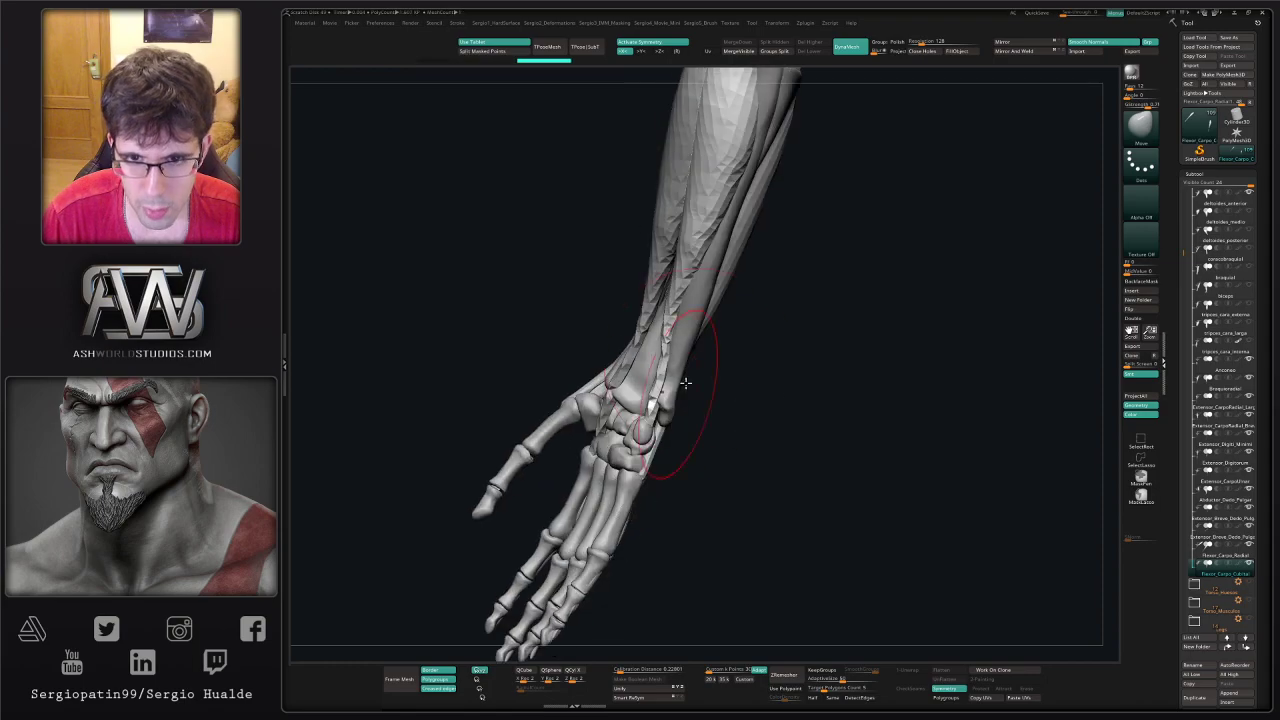
# - Raise the DynaMesh resolution and remesh the Flexor_Carpo_Cubital and Flexor_Carpo_Radial muscles
pyautogui.moveTo(915, 45); pyautogui.dragTo(942, 45)
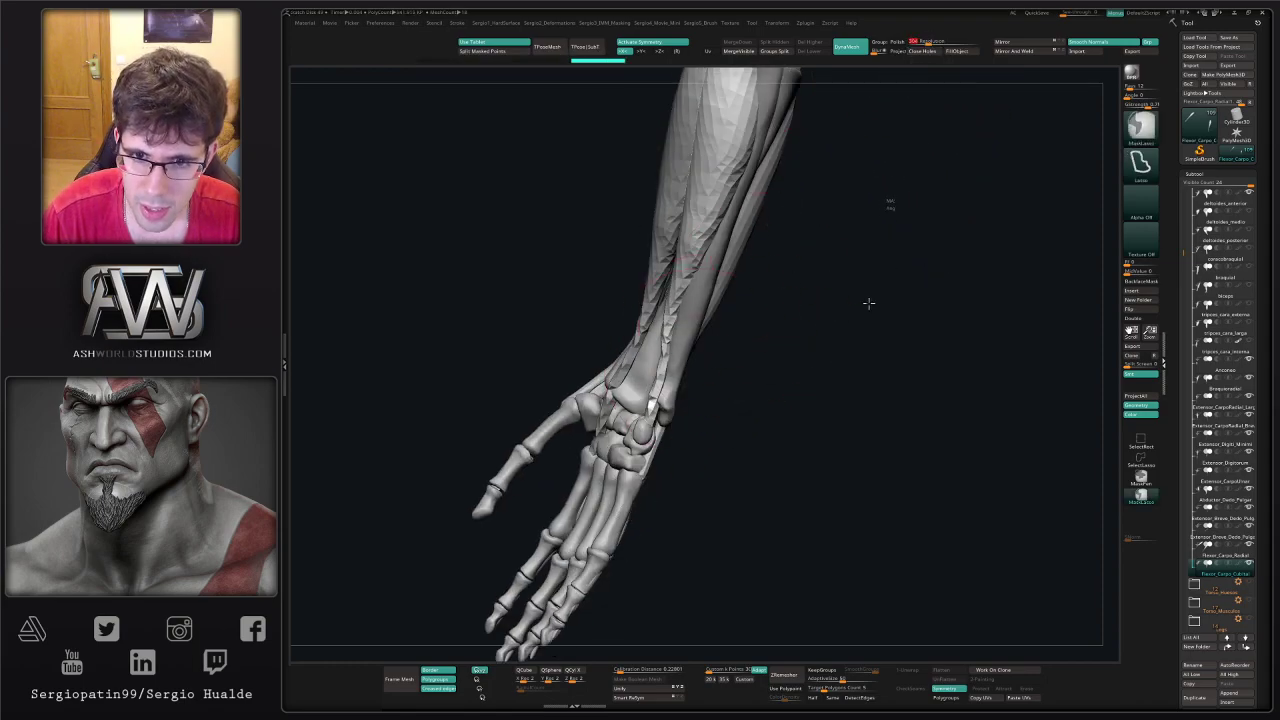
pyautogui.moveTo(642, 402)
pyautogui.mouseDown()
pyautogui.moveTo(655, 415)
pyautogui.moveTo(643, 329)
pyautogui.mouseUp()
pyautogui.keyDown('alt'); pyautogui.click(666, 266); pyautogui.keyUp('alt')
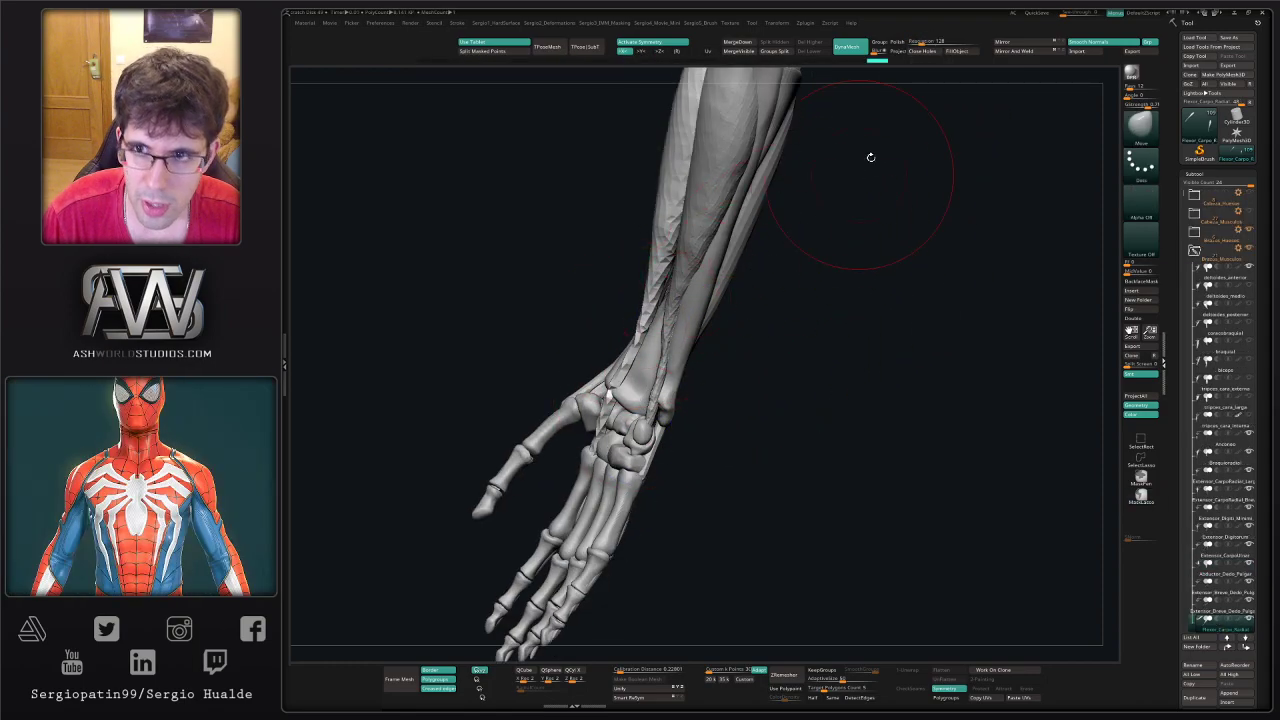
pyautogui.keyDown('ctrl'); pyautogui.moveTo(921, 88); pyautogui.dragTo(914, 103); pyautogui.keyUp('ctrl')
pyautogui.click(930, 43)
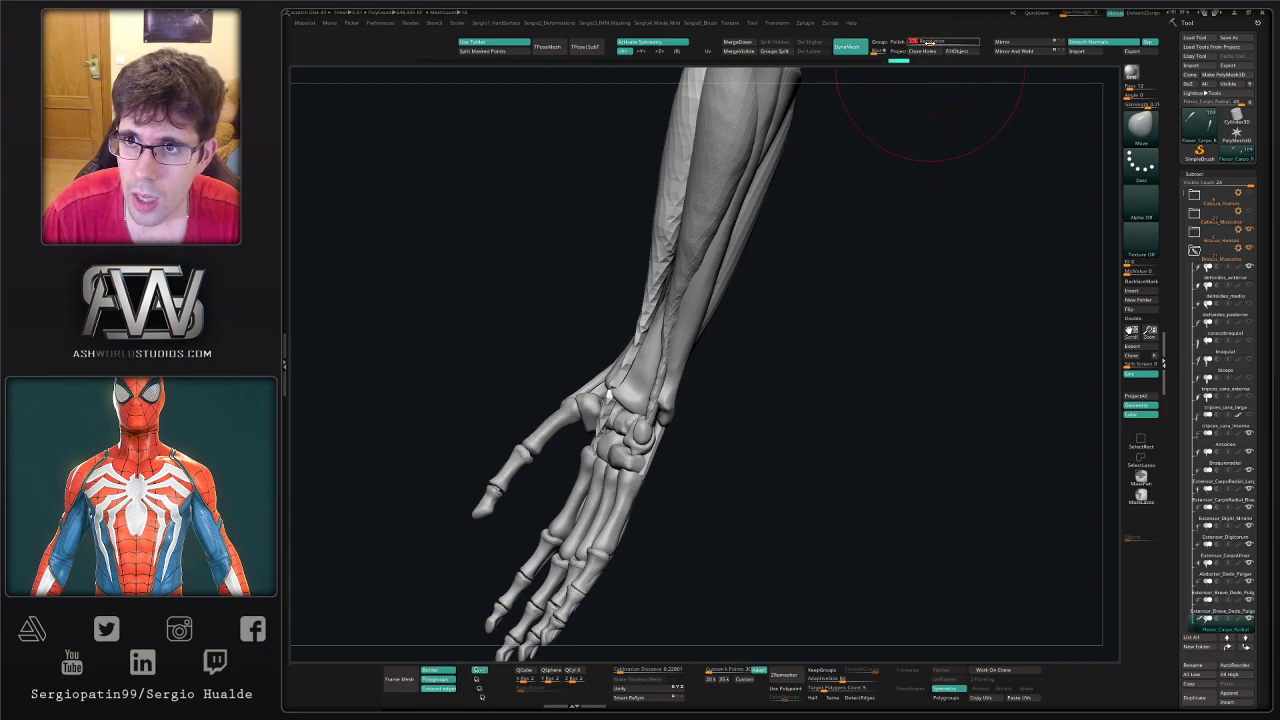
pyautogui.moveTo(925, 42); pyautogui.dragTo(942, 43)
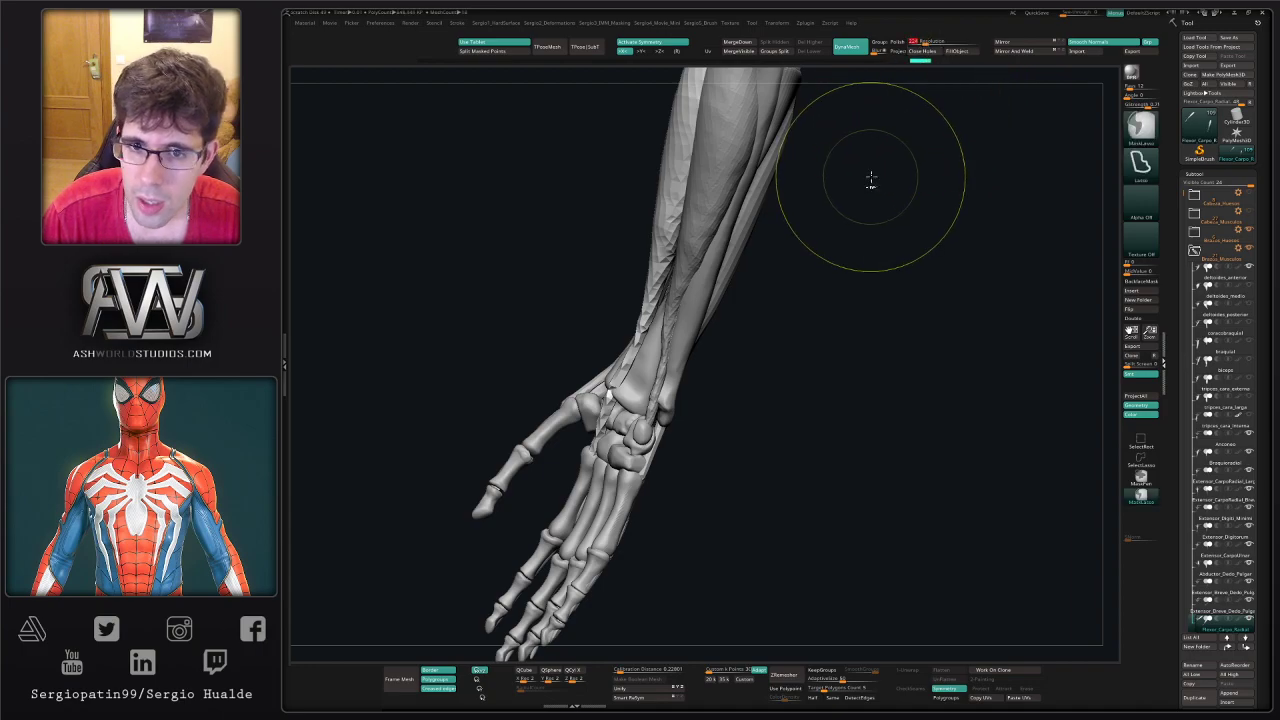
# - Isolate Flexor_Carpo_Cubital, narrow its belly with the Move brush, smooth its upper end, and show the rest of the arm again
pyautogui.keyDown('alt'); pyautogui.click(663, 373); pyautogui.keyUp('alt')
pyautogui.moveTo(663, 373)
pyautogui.mouseDown(button='right')
pyautogui.moveTo(686, 377)
pyautogui.moveTo(684, 341)
pyautogui.moveTo(675, 350)
pyautogui.moveTo(689, 300)
pyautogui.moveTo(716, 384)
pyautogui.moveTo(695, 423)
pyautogui.moveTo(686, 400)
pyautogui.mouseUp(button='right')
pyautogui.press('shift')
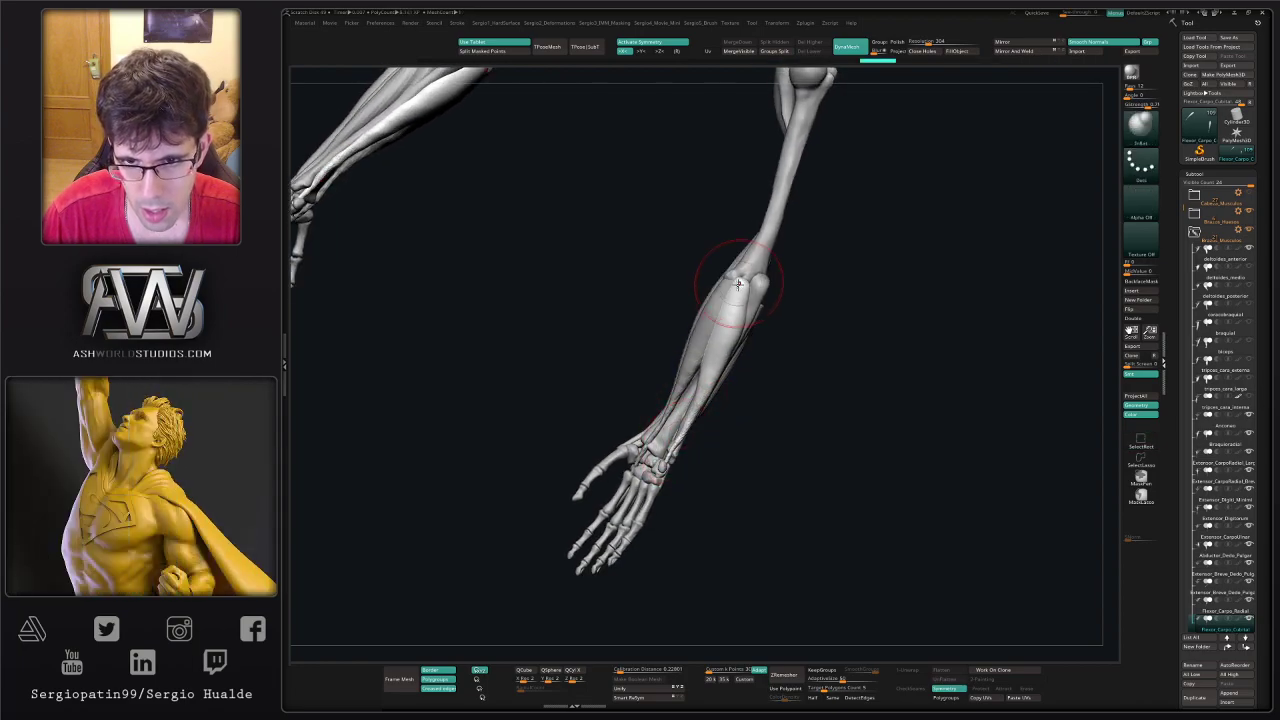
pyautogui.moveTo(737, 285); pyautogui.dragTo(725, 355, button='right')
pyautogui.hotkey('alt', 's')
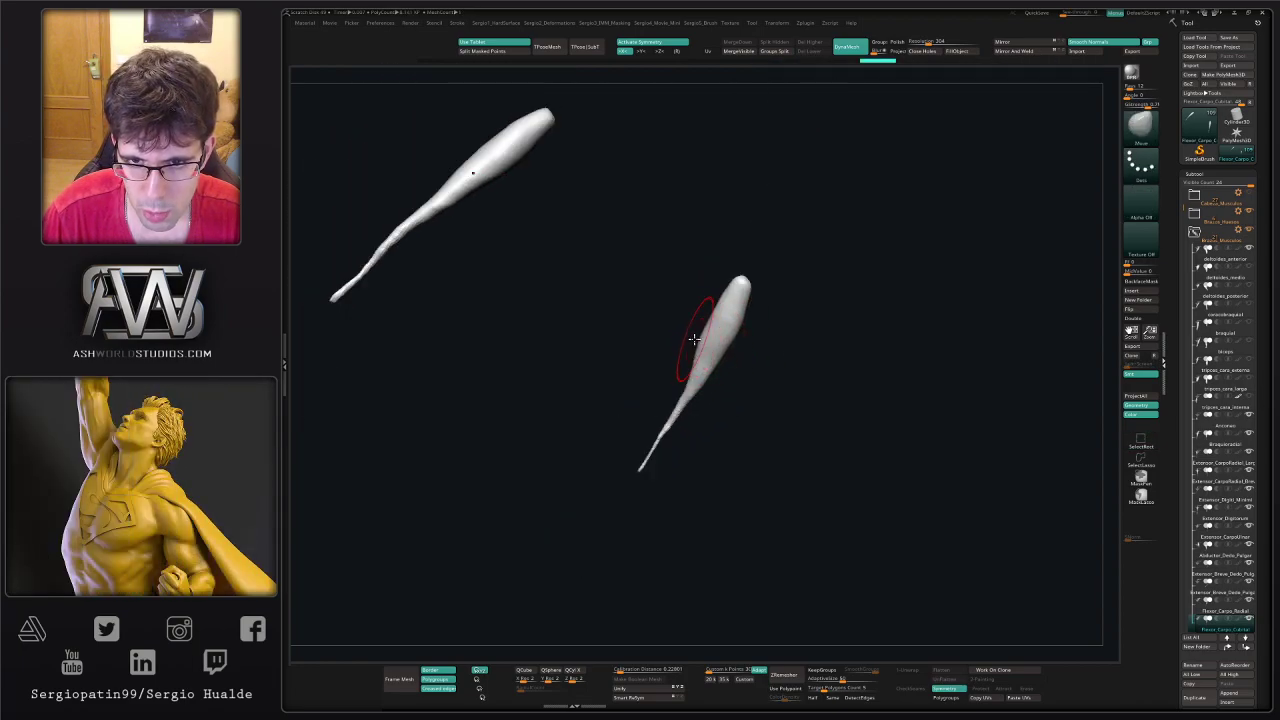
pyautogui.moveTo(709, 347); pyautogui.dragTo(687, 372, button='right')
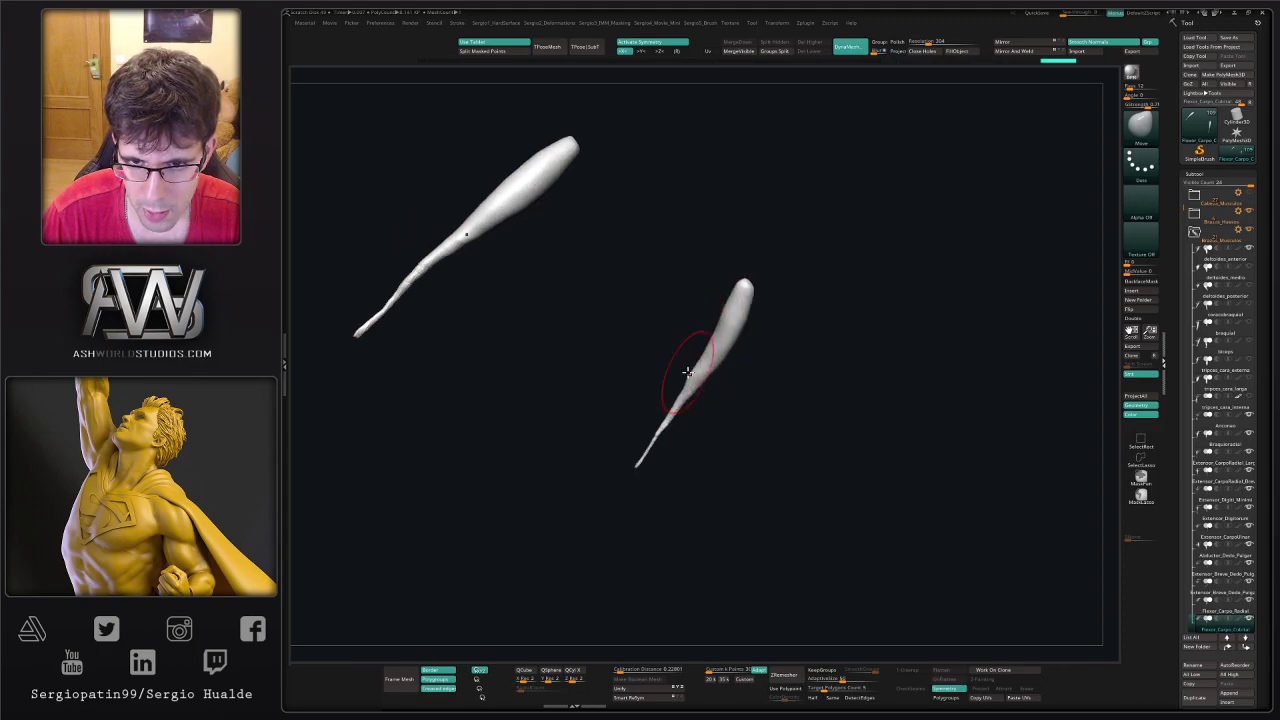
pyautogui.press('shift')
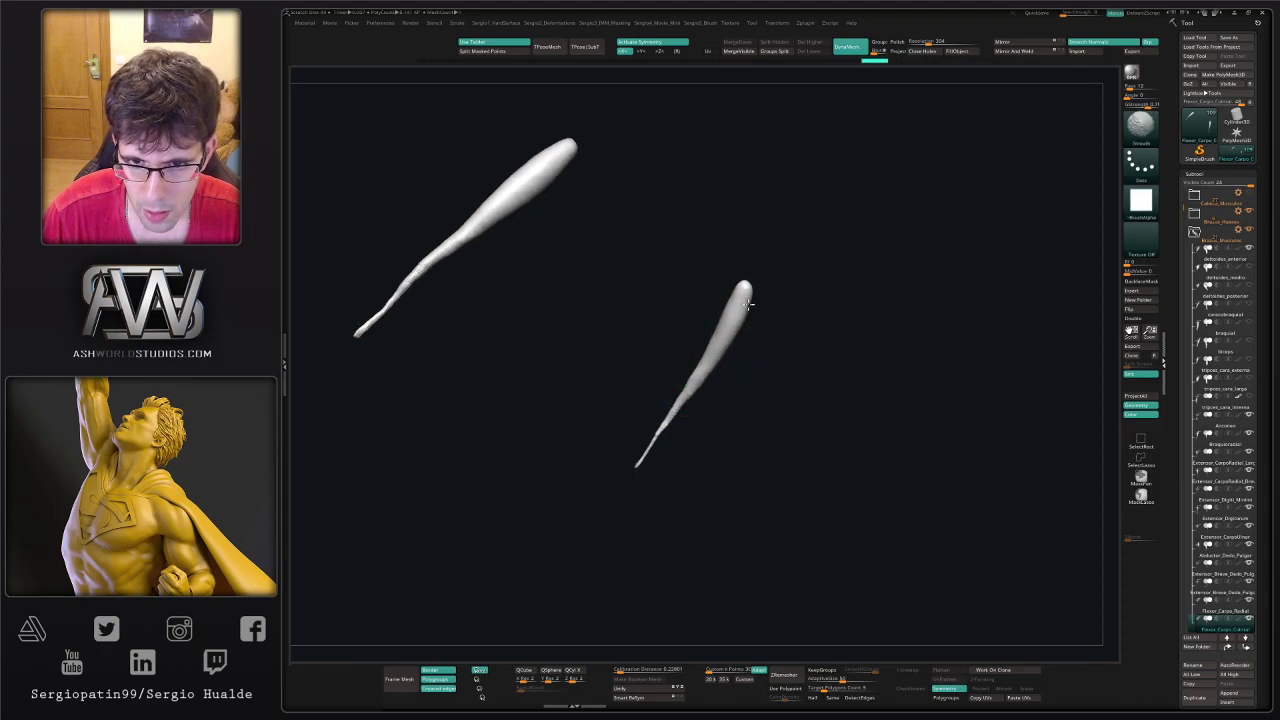
pyautogui.keyDown('shift'); pyautogui.moveTo(748, 295); pyautogui.dragTo(737, 334); pyautogui.keyUp('shift')
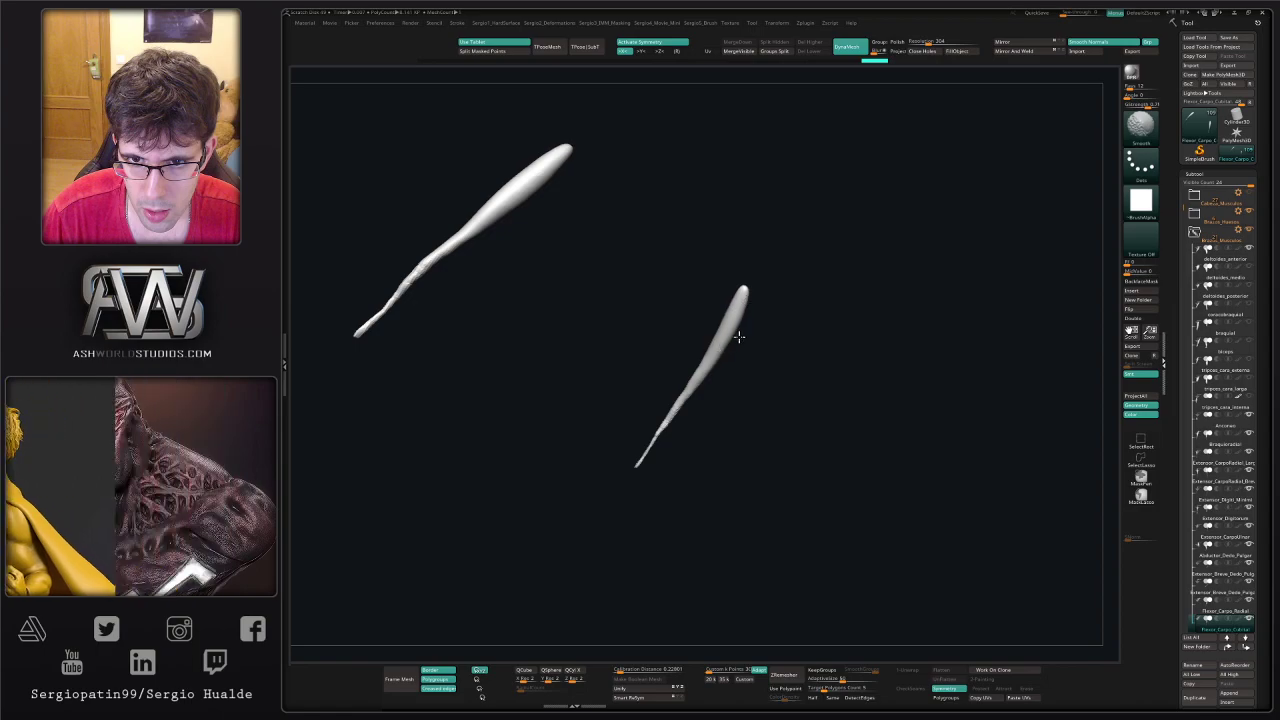
pyautogui.moveTo(737, 334)
pyautogui.mouseDown(button='right')
pyautogui.moveTo(754, 357)
pyautogui.moveTo(771, 286)
pyautogui.moveTo(757, 300)
pyautogui.mouseUp(button='right')
pyautogui.hotkey('alt', 's')
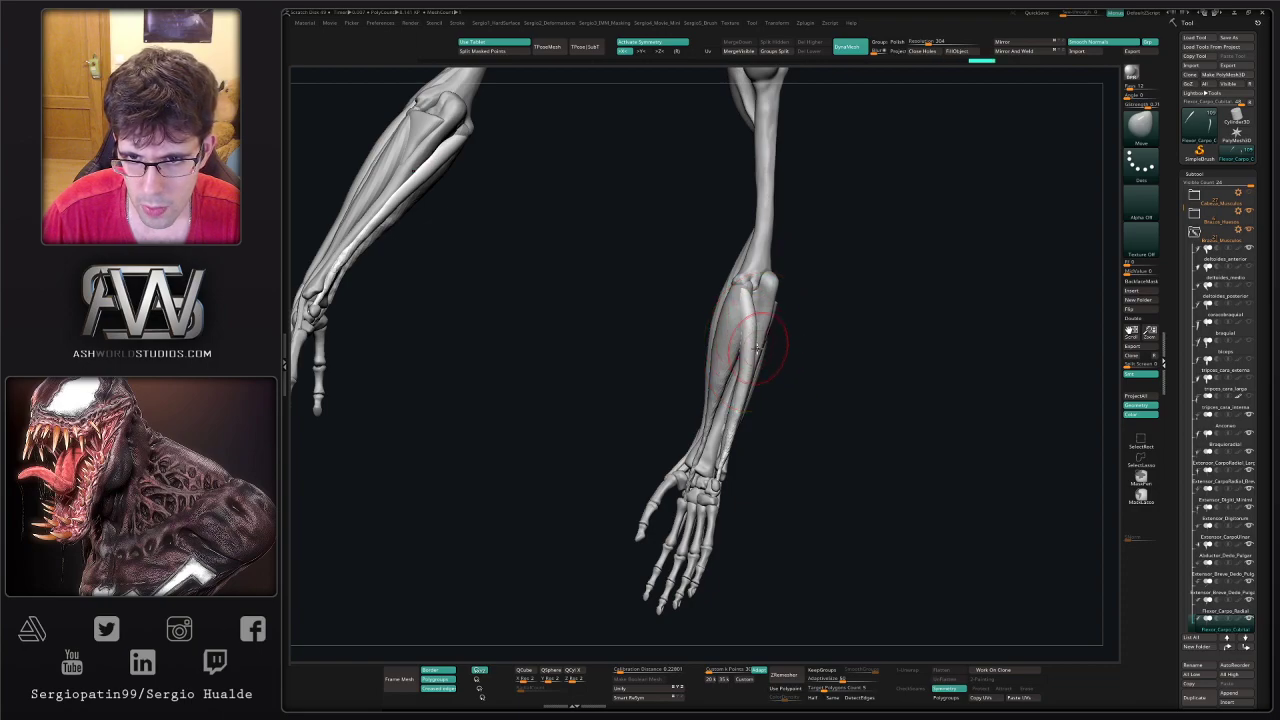
# - Reposition the Flexor_Carpo_Cubital belly and lower tendon along the ulna with the Move brush
pyautogui.moveTo(756, 347); pyautogui.dragTo(737, 292, button='right')
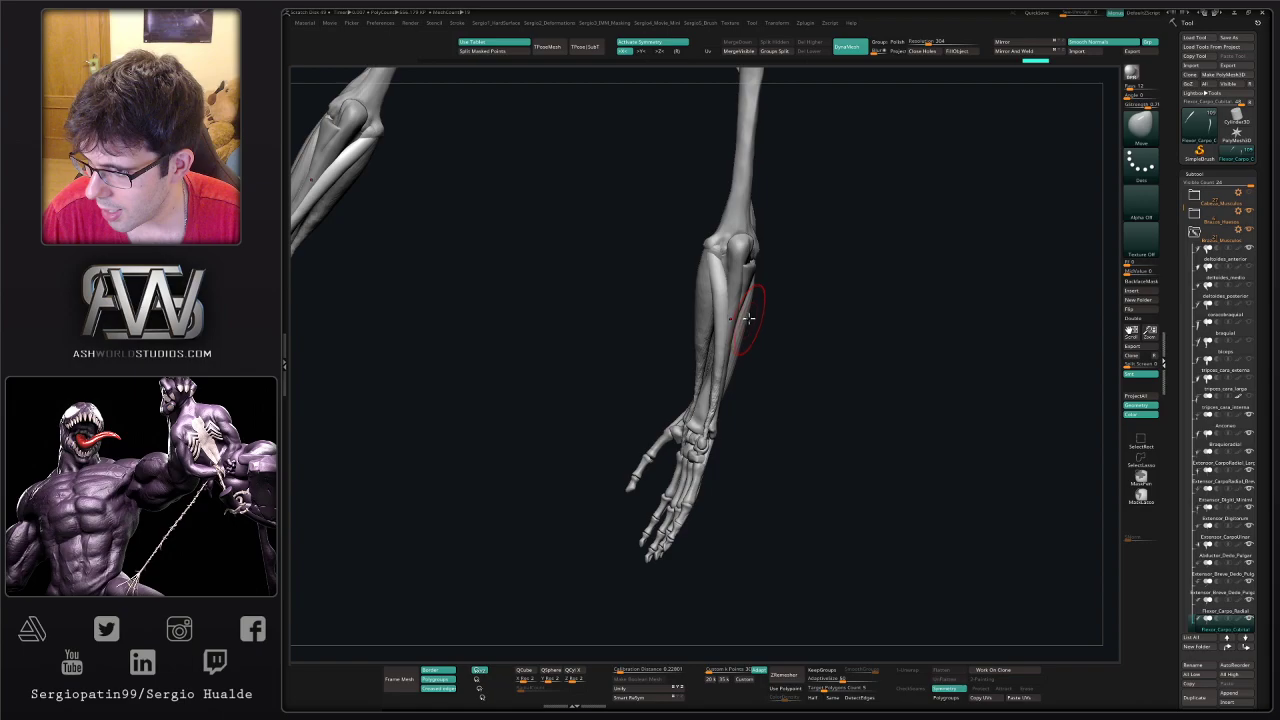
pyautogui.moveTo(757, 351); pyautogui.dragTo(730, 418, button='right')
pyautogui.moveTo(731, 440); pyautogui.dragTo(736, 441)
pyautogui.moveTo(712, 442); pyautogui.dragTo(743, 454, button='right')
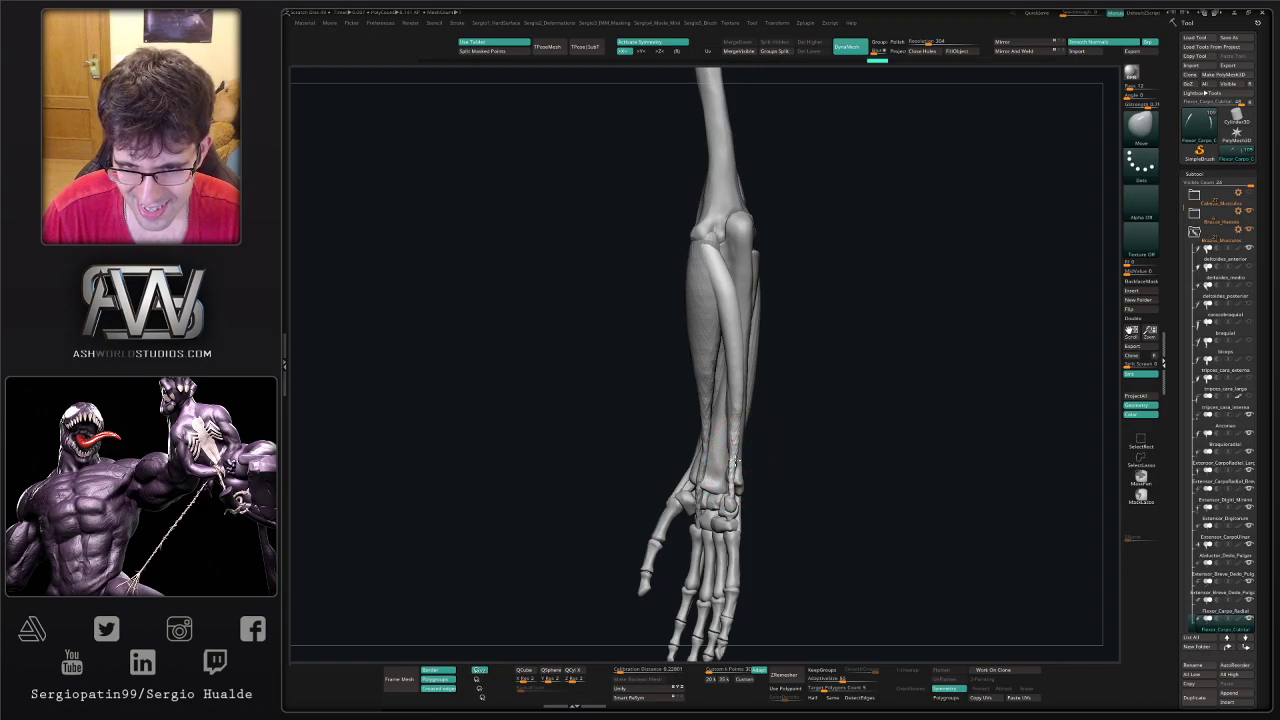
pyautogui.moveTo(745, 378); pyautogui.dragTo(735, 424)
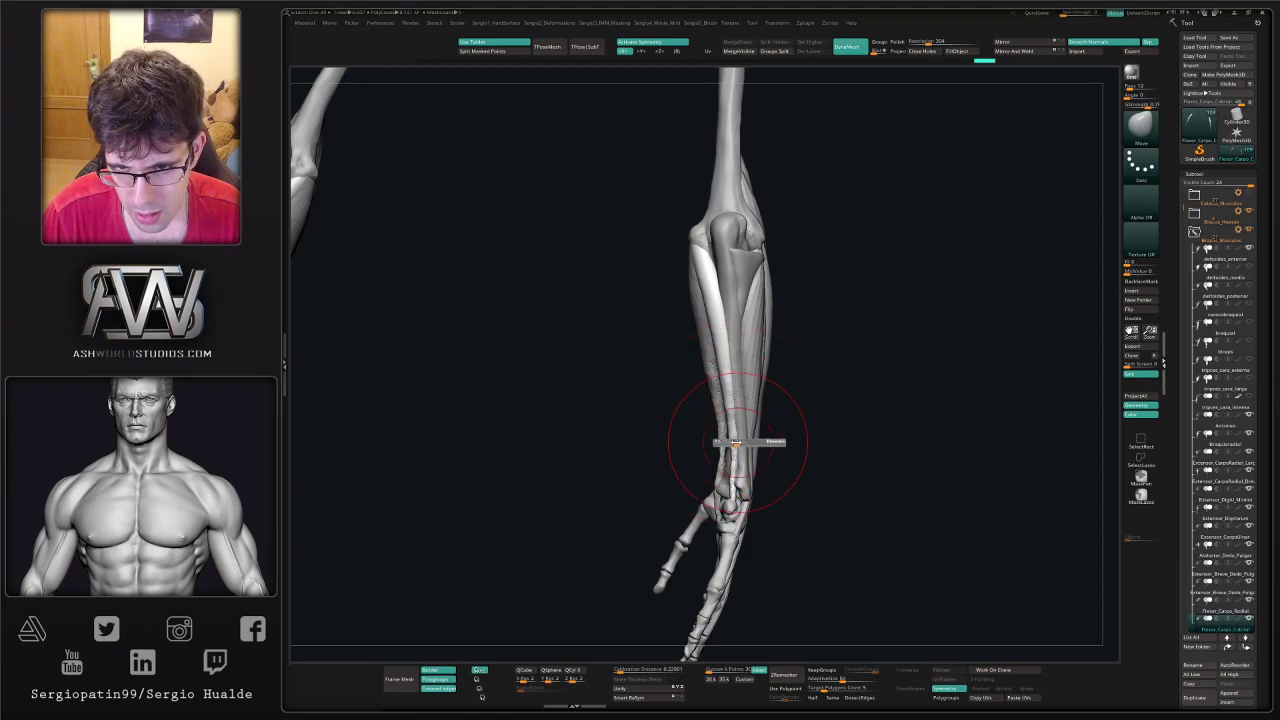
# - Thicken the lower tendon of Flexor_Carpo_Cubital with the Inflate brush and smooth it near the wrist
pyautogui.moveTo(735, 441)
pyautogui.mouseDown()
pyautogui.moveTo(760, 477)
pyautogui.moveTo(749, 457)
pyautogui.moveTo(760, 425)
pyautogui.moveTo(743, 515)
pyautogui.mouseUp()
pyautogui.press('b')
pyautogui.press('i')
pyautogui.press('n')
pyautogui.press('s')
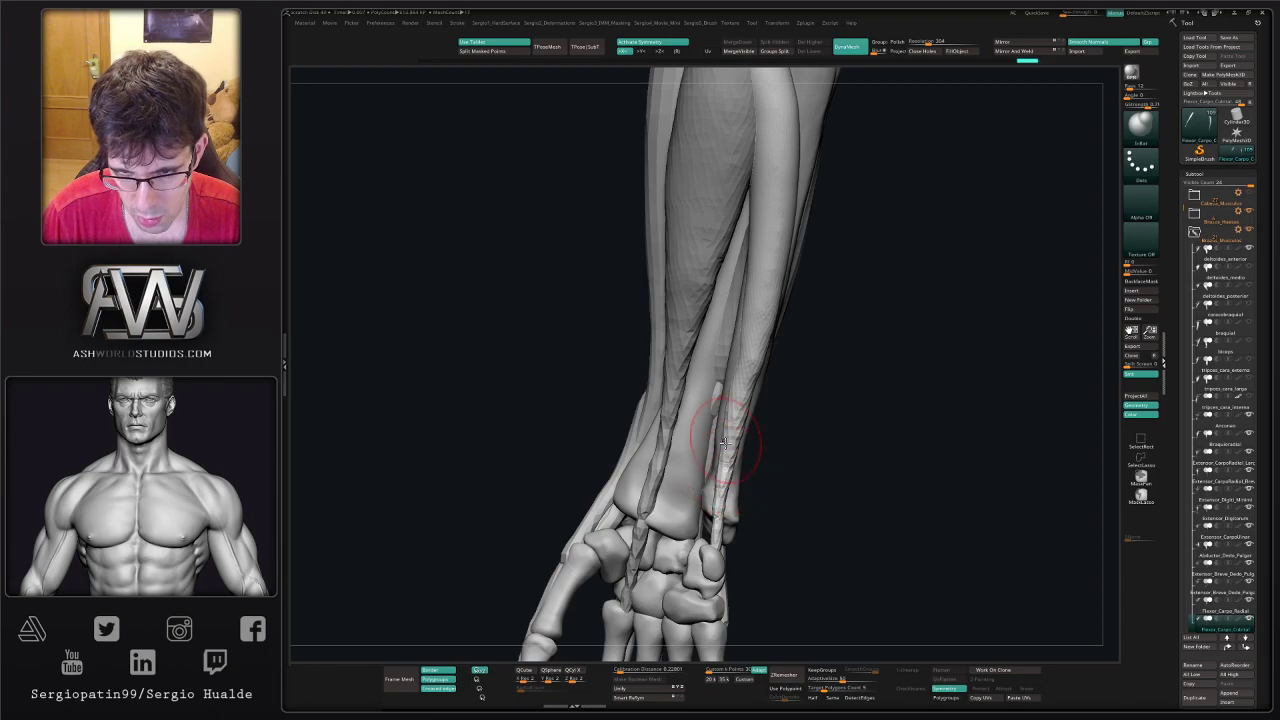
pyautogui.moveTo(724, 442); pyautogui.dragTo(733, 472)
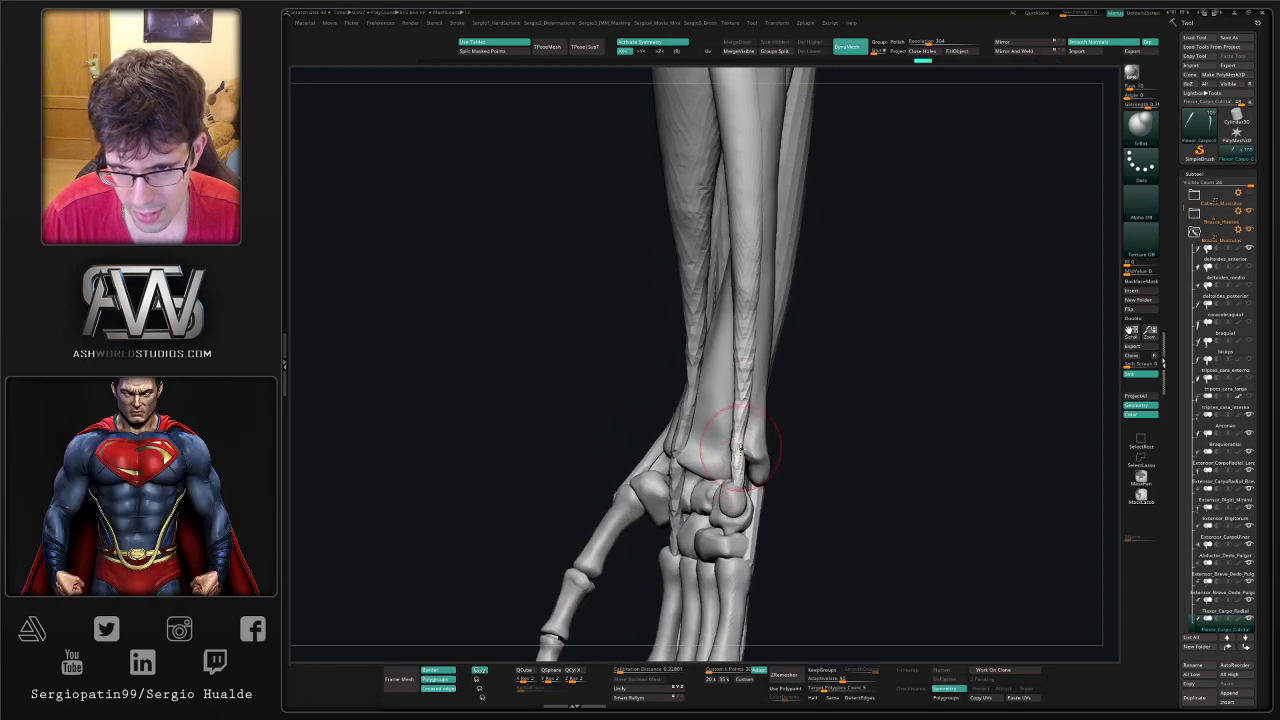
pyautogui.keyDown('shift'); pyautogui.moveTo(746, 429); pyautogui.dragTo(737, 450); pyautogui.keyUp('shift')
pyautogui.moveTo(740, 452)
pyautogui.keyDown('ctrl'); pyautogui.mouseDown(button='right')
pyautogui.moveTo(752, 425)
pyautogui.moveTo(797, 400)
pyautogui.mouseUp(button='right'); pyautogui.keyUp('ctrl')
pyautogui.keyDown('ctrl'); pyautogui.moveTo(797, 400); pyautogui.dragTo(799, 358, button='right'); pyautogui.keyUp('ctrl')
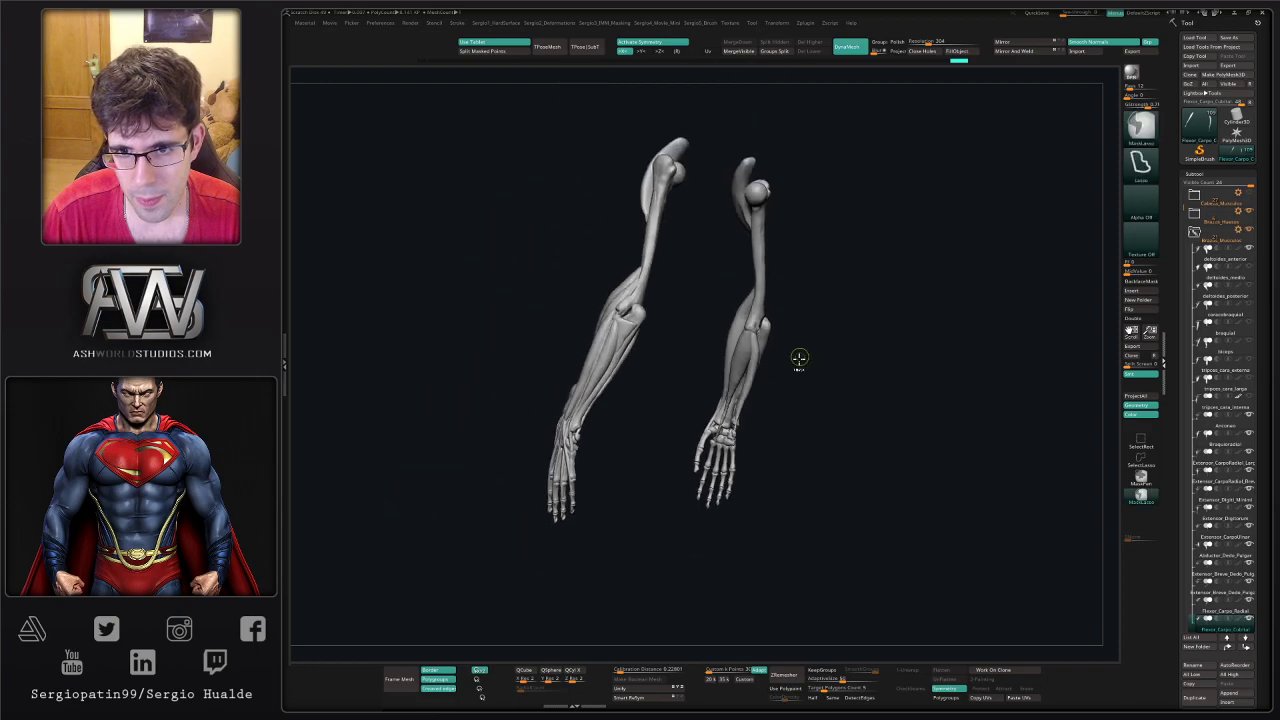
# - Fit the Flexor_Carpo_Cubital tendon to the outer wrist bone and isolate the muscle to cut off its excess tip
pyautogui.moveTo(799, 357); pyautogui.dragTo(681, 461)
pyautogui.moveTo(696, 435)
pyautogui.keyDown('ctrl'); pyautogui.mouseDown(button='right')
pyautogui.moveTo(700, 449)
pyautogui.moveTo(679, 442)
pyautogui.mouseUp(button='right'); pyautogui.keyUp('ctrl')
pyautogui.moveTo(680, 443); pyautogui.dragTo(680, 455)
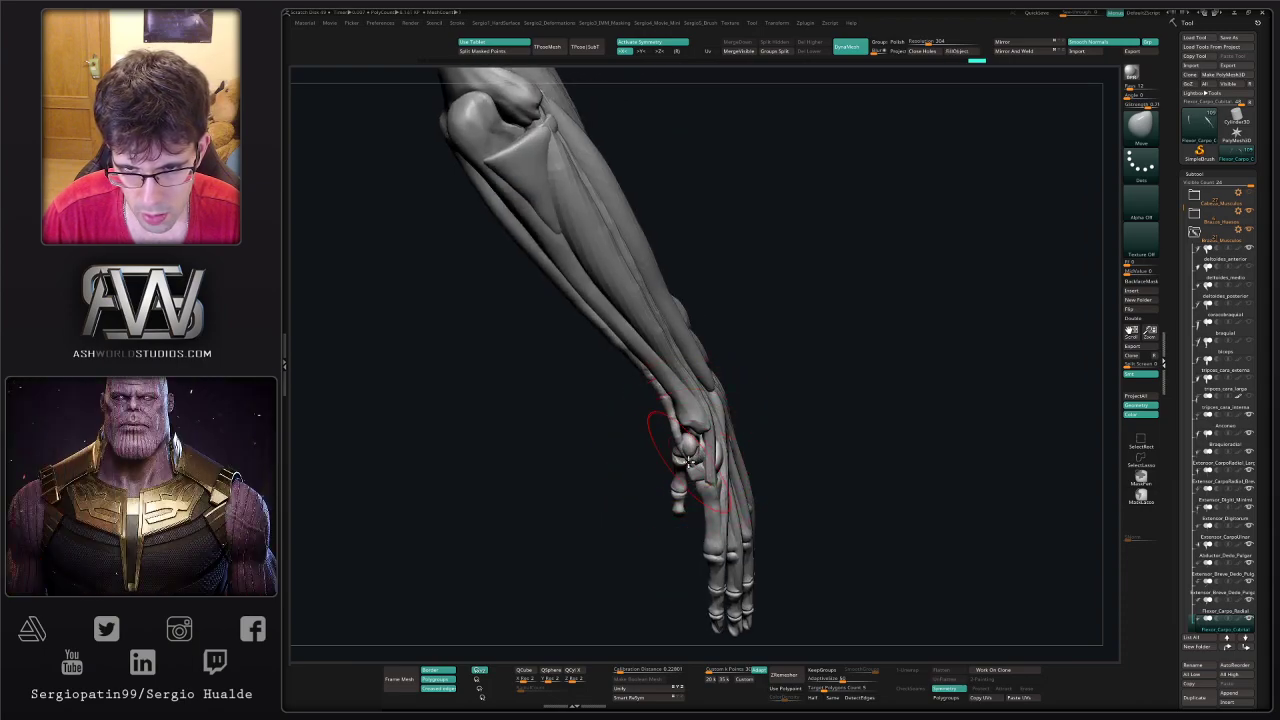
pyautogui.moveTo(688, 456); pyautogui.dragTo(720, 443, button='right')
pyautogui.hotkey('alt', 's')
pyautogui.keyDown('ctrl'); pyautogui.keyDown('alt'); pyautogui.keyDown('shift'); pyautogui.moveTo(702, 449); pyautogui.dragTo(672, 508); pyautogui.keyUp('shift'); pyautogui.keyUp('alt'); pyautogui.keyUp('ctrl')
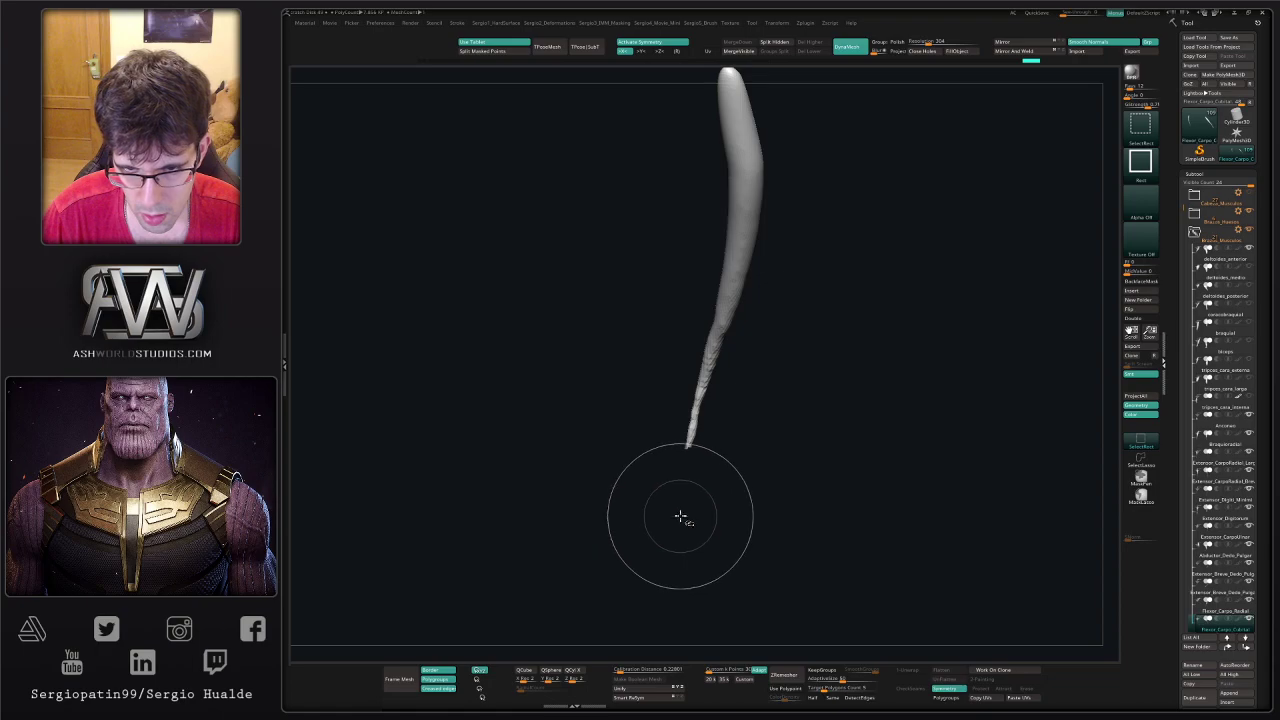
pyautogui.keyDown('ctrl'); pyautogui.keyDown('shift'); pyautogui.click(721, 453); pyautogui.keyUp('shift'); pyautogui.keyUp('ctrl')
pyautogui.moveTo(721, 453); pyautogui.dragTo(732, 232)
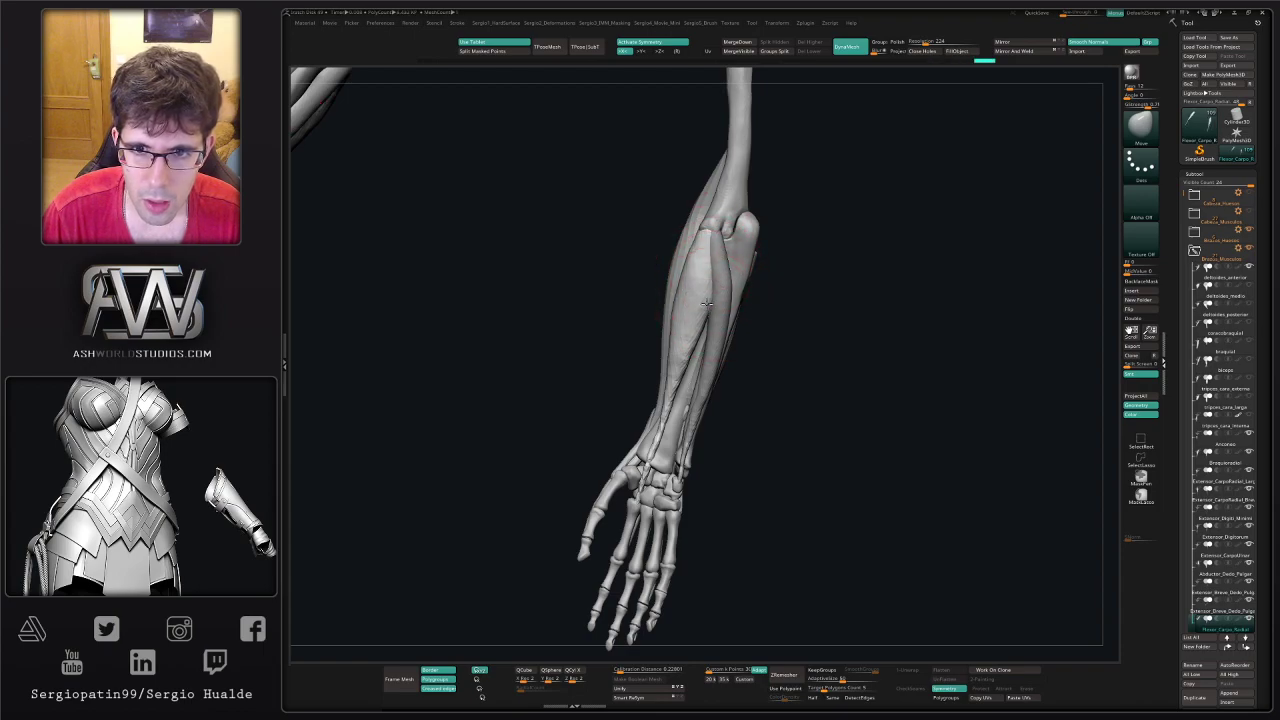
# - Reshape the Flexor_Carpo_Radial belly with the Move brush and smooth its upper end near the elbow
pyautogui.moveTo(681, 325); pyautogui.dragTo(660, 322, button='right')
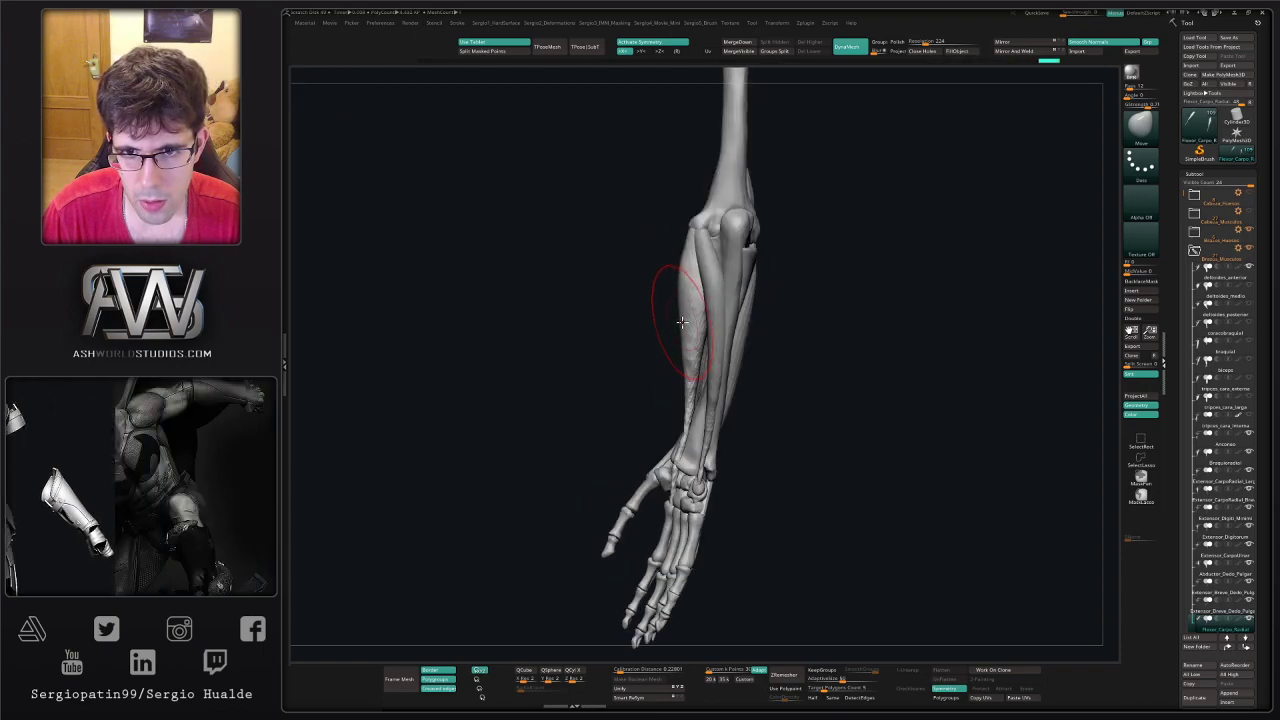
pyautogui.keyDown('shift'); pyautogui.moveTo(690, 260); pyautogui.dragTo(696, 212); pyautogui.keyUp('shift')
pyautogui.moveTo(685, 366); pyautogui.dragTo(719, 369, button='right')
pyautogui.moveTo(718, 369); pyautogui.dragTo(770, 340)
pyautogui.moveTo(851, 257); pyautogui.dragTo(801, 326)
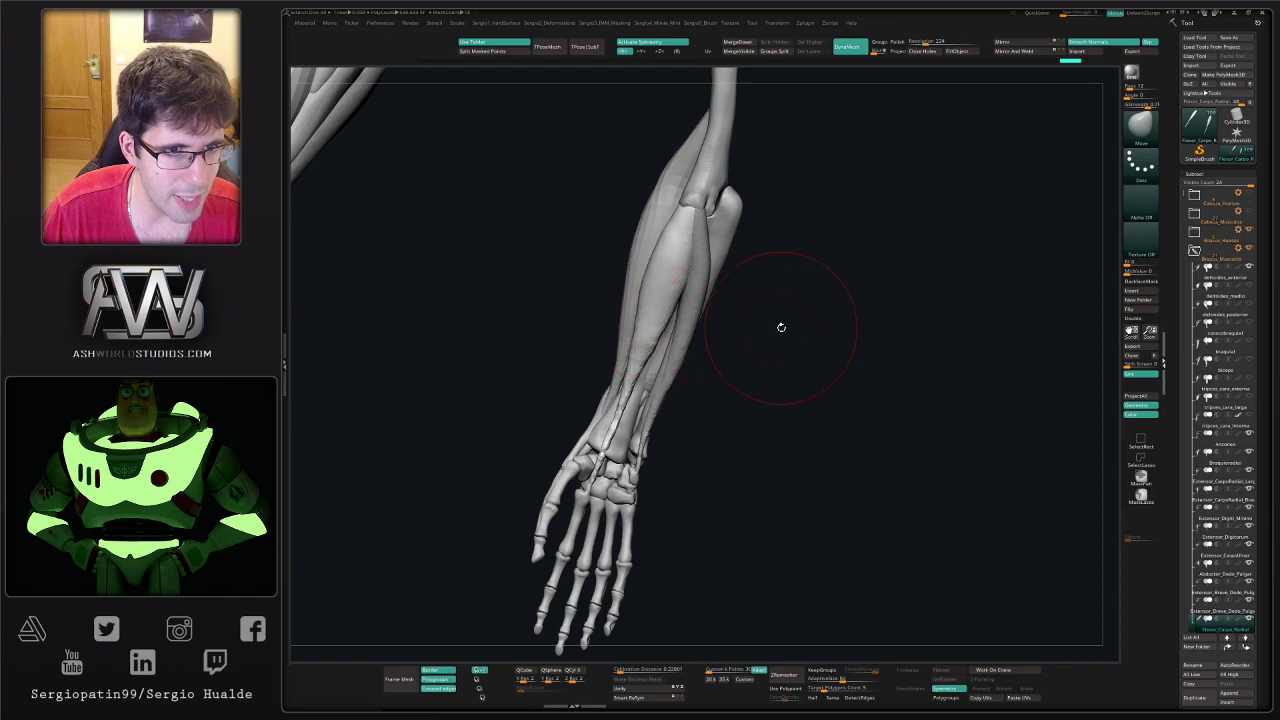
pyautogui.moveTo(872, 422); pyautogui.dragTo(915, 382)
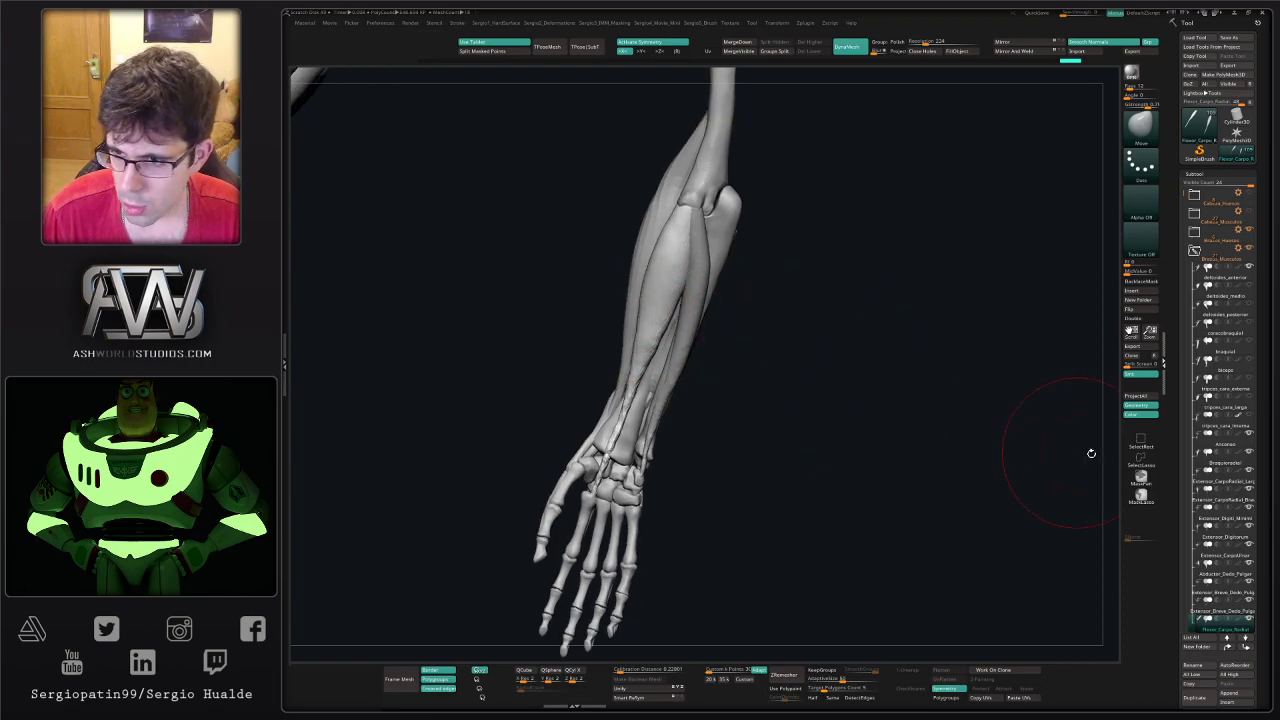
# - Reorder the subtools so Flexor_Carpo_Radial sits above the last Extensor_Breve_Dedo_Pulgar entry, and select Flexor_Carpo_Radial
pyautogui.click(1227, 608)
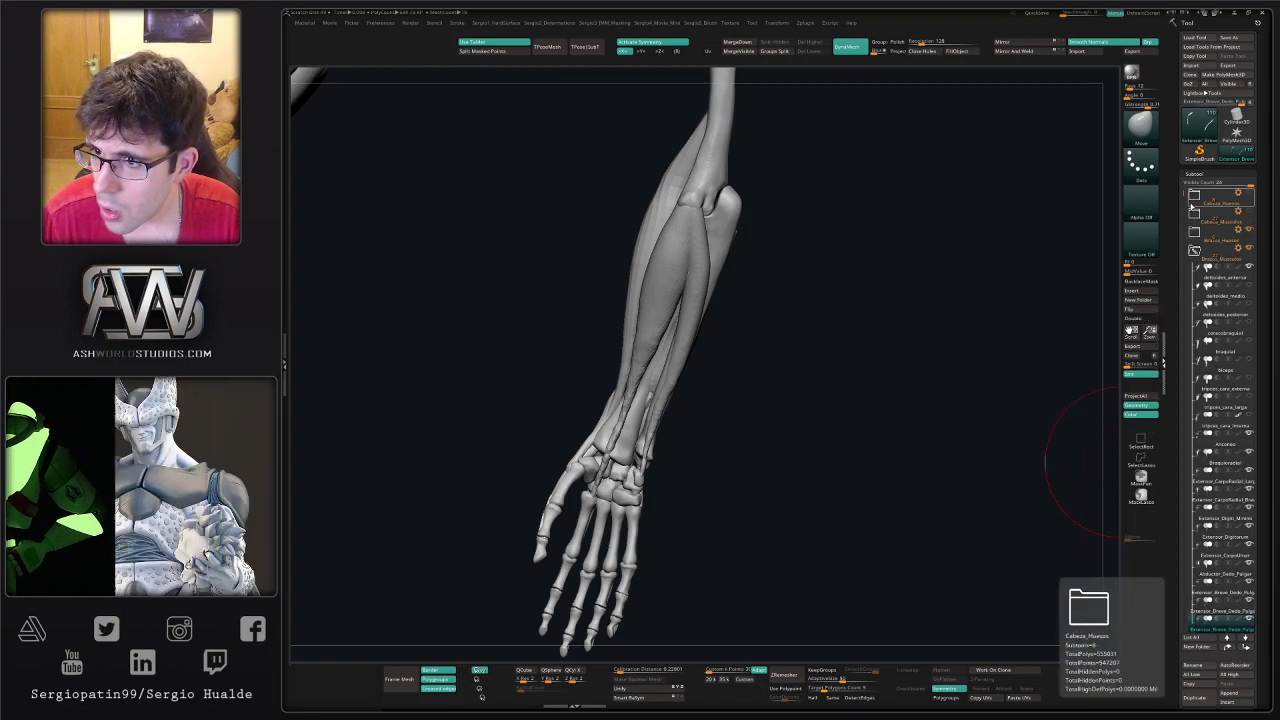
pyautogui.moveTo(1184, 200); pyautogui.dragTo(1170, 346)
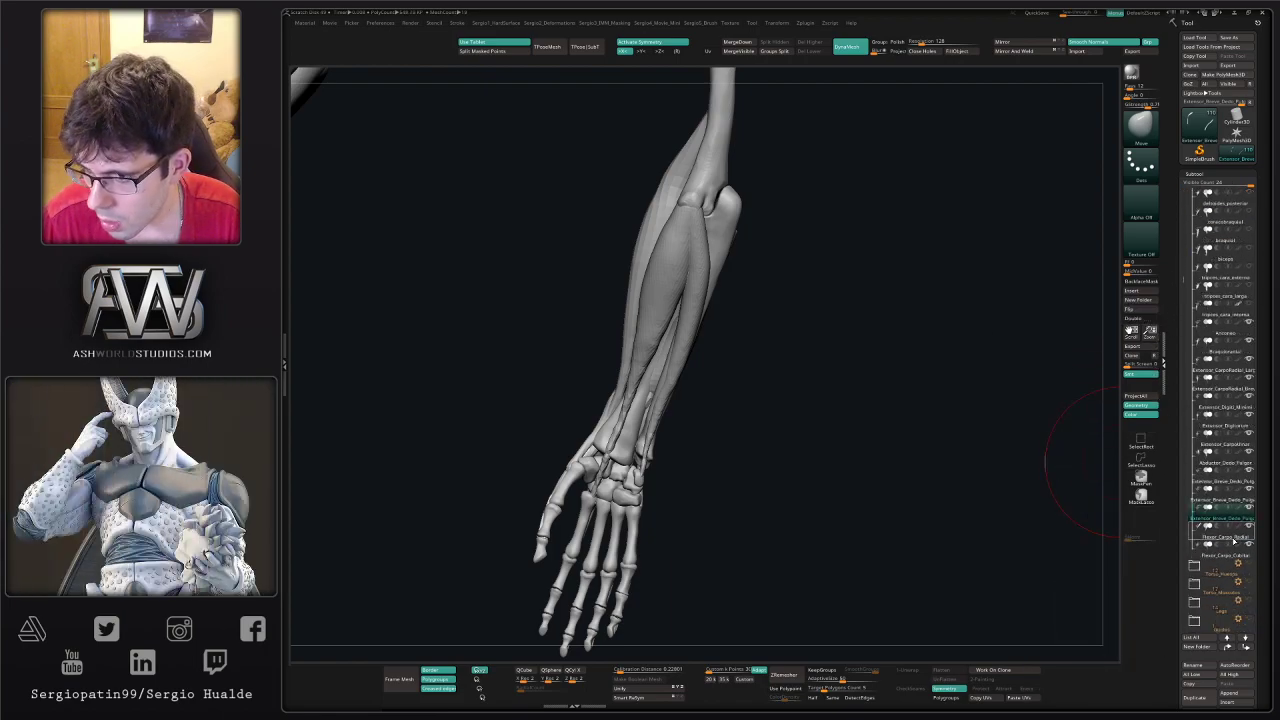
pyautogui.moveTo(1223, 535); pyautogui.dragTo(1231, 531)
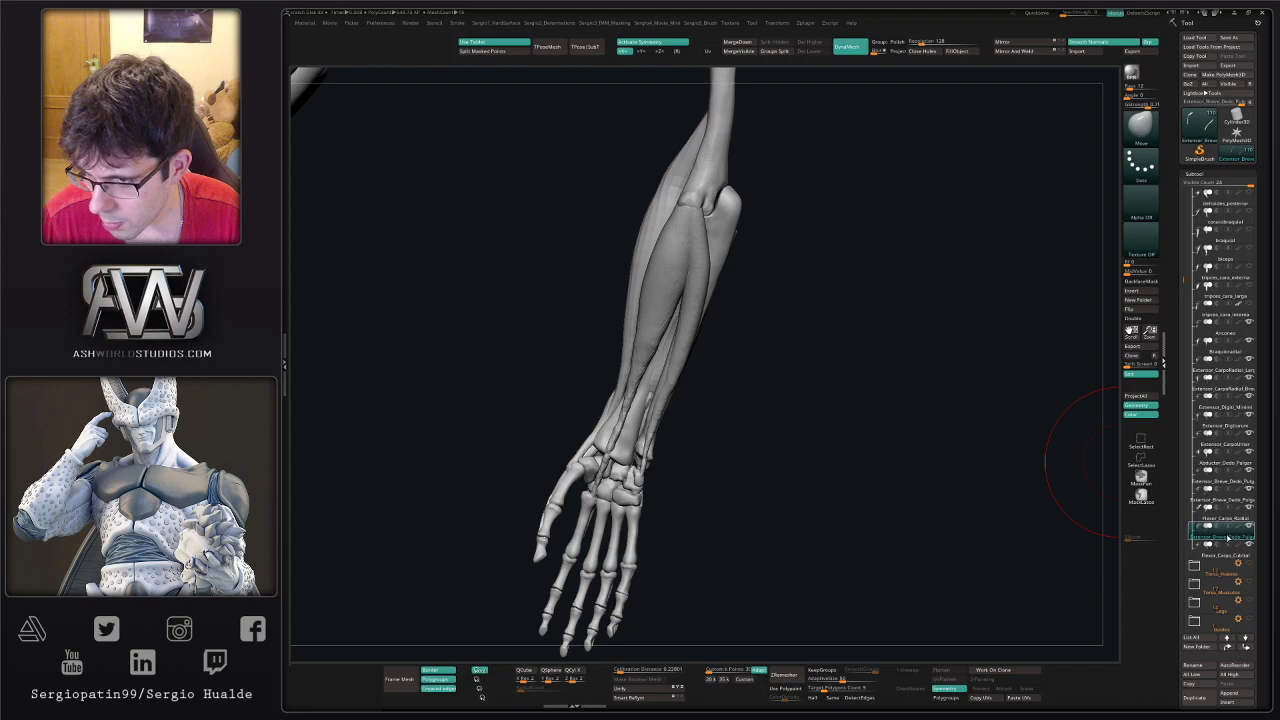
pyautogui.click(1227, 521)
# - Hide Flexor_Carpo_Cubital and pull the Flexor_Carpo_Radial belly into a wider shape starting at the inner elbow
pyautogui.moveTo(663, 277); pyautogui.dragTo(817, 361, button='right')
pyautogui.click(1248, 545)
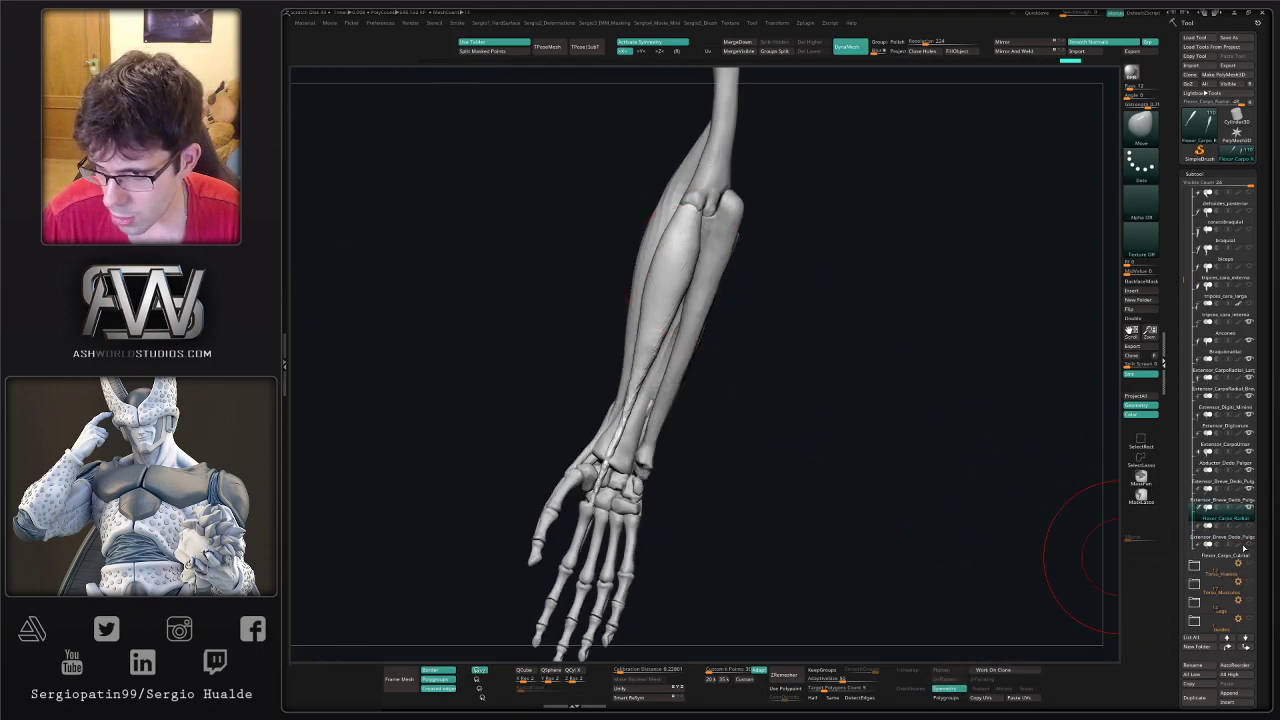
pyautogui.moveTo(708, 277)
pyautogui.mouseDown(button='right')
pyautogui.moveTo(697, 274)
pyautogui.moveTo(702, 244)
pyautogui.moveTo(720, 228)
pyautogui.moveTo(717, 310)
pyautogui.mouseUp(button='right')
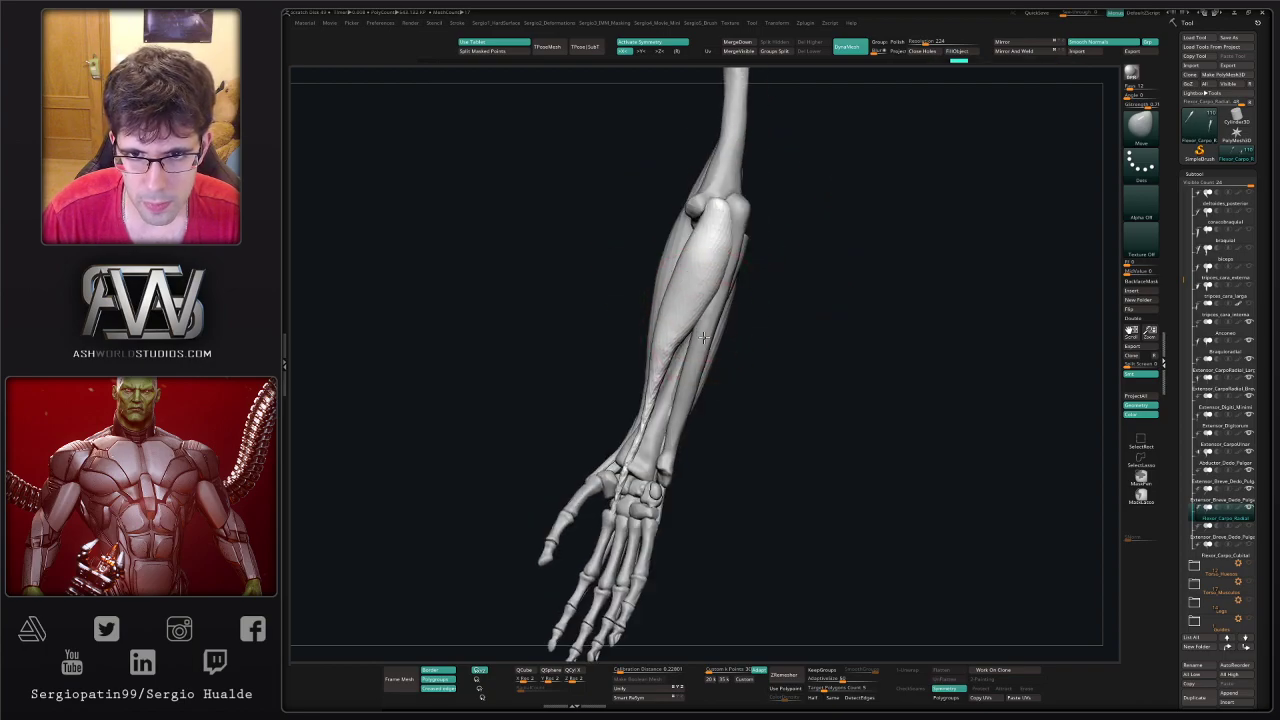
pyautogui.moveTo(670, 370)
pyautogui.mouseDown(button='right')
pyautogui.moveTo(690, 290)
pyautogui.moveTo(674, 260)
pyautogui.moveTo(727, 270)
pyautogui.moveTo(740, 214)
pyautogui.moveTo(703, 193)
pyautogui.moveTo(714, 262)
pyautogui.moveTo(684, 348)
pyautogui.moveTo(700, 318)
pyautogui.moveTo(676, 309)
pyautogui.mouseUp(button='right')
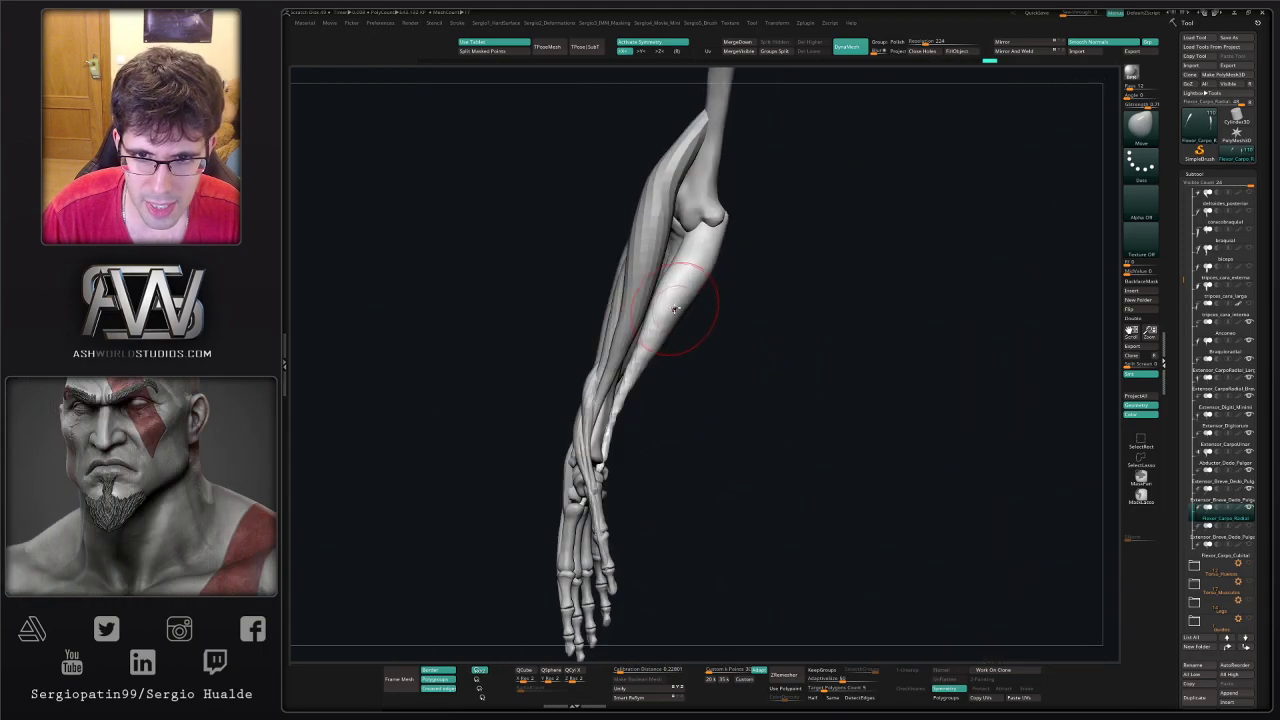
pyautogui.moveTo(686, 270); pyautogui.dragTo(657, 267)
pyautogui.moveTo(657, 266); pyautogui.dragTo(660, 322, button='right')
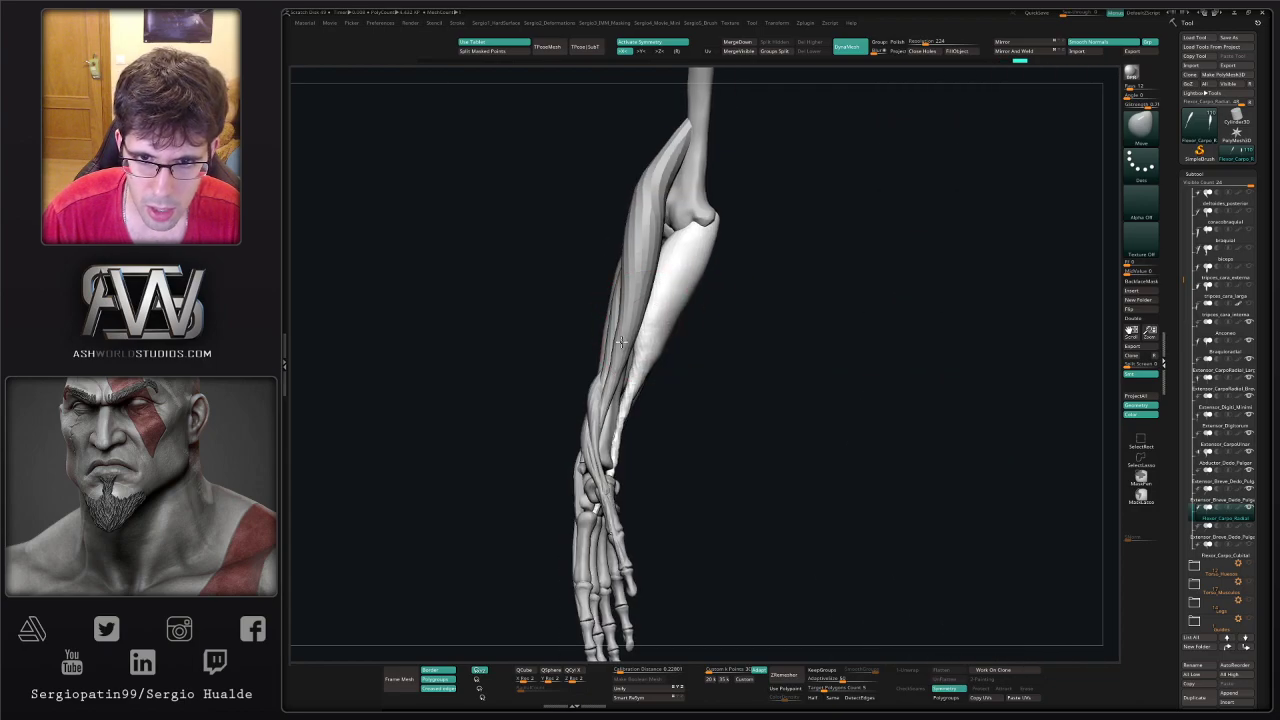
pyautogui.moveTo(621, 342); pyautogui.dragTo(615, 355)
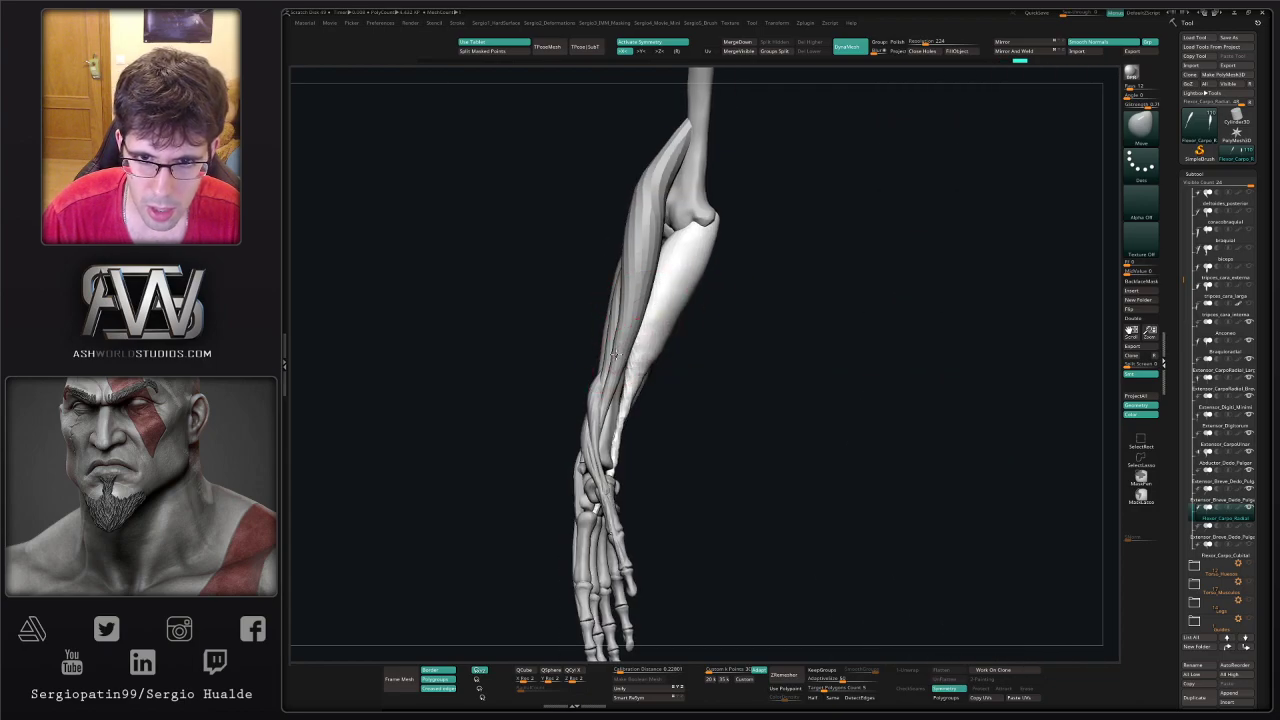
# - Hide the forearm extensors and the brachioradialis to expose Flexor_Carpo_Radial against the bones
pyautogui.click(1250, 480)
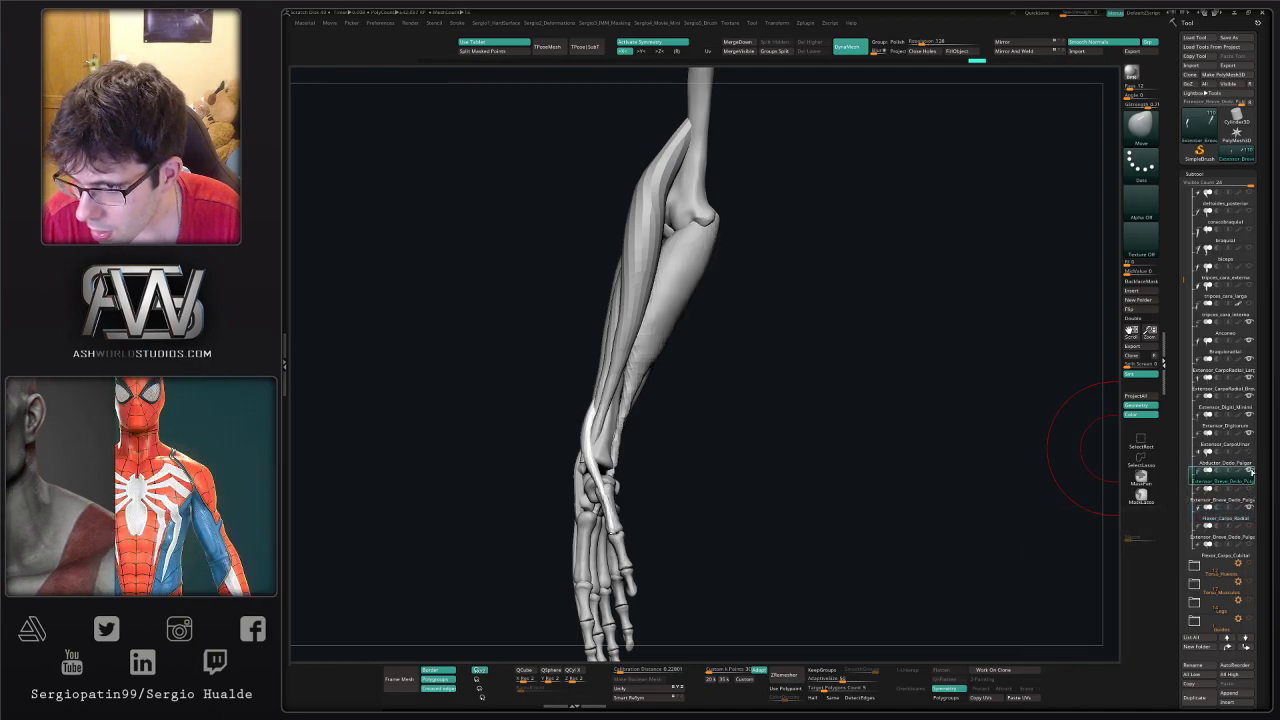
pyautogui.click(1249, 398)
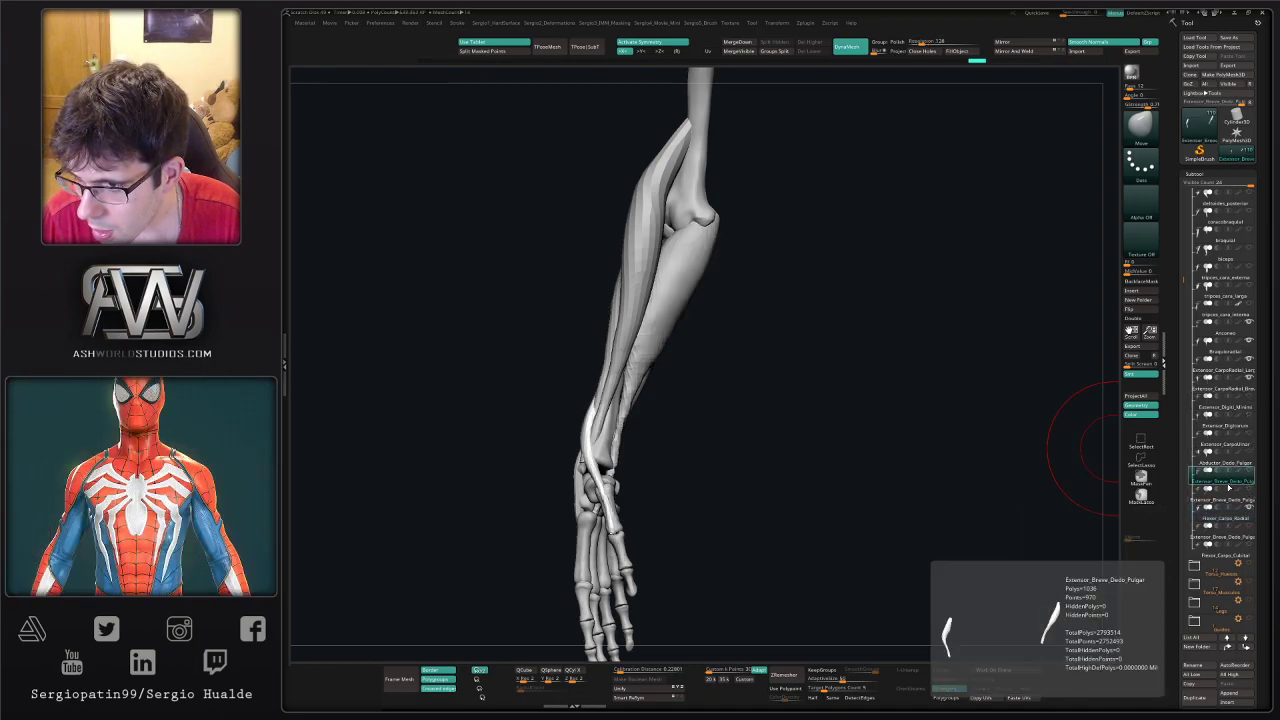
pyautogui.click(1224, 525)
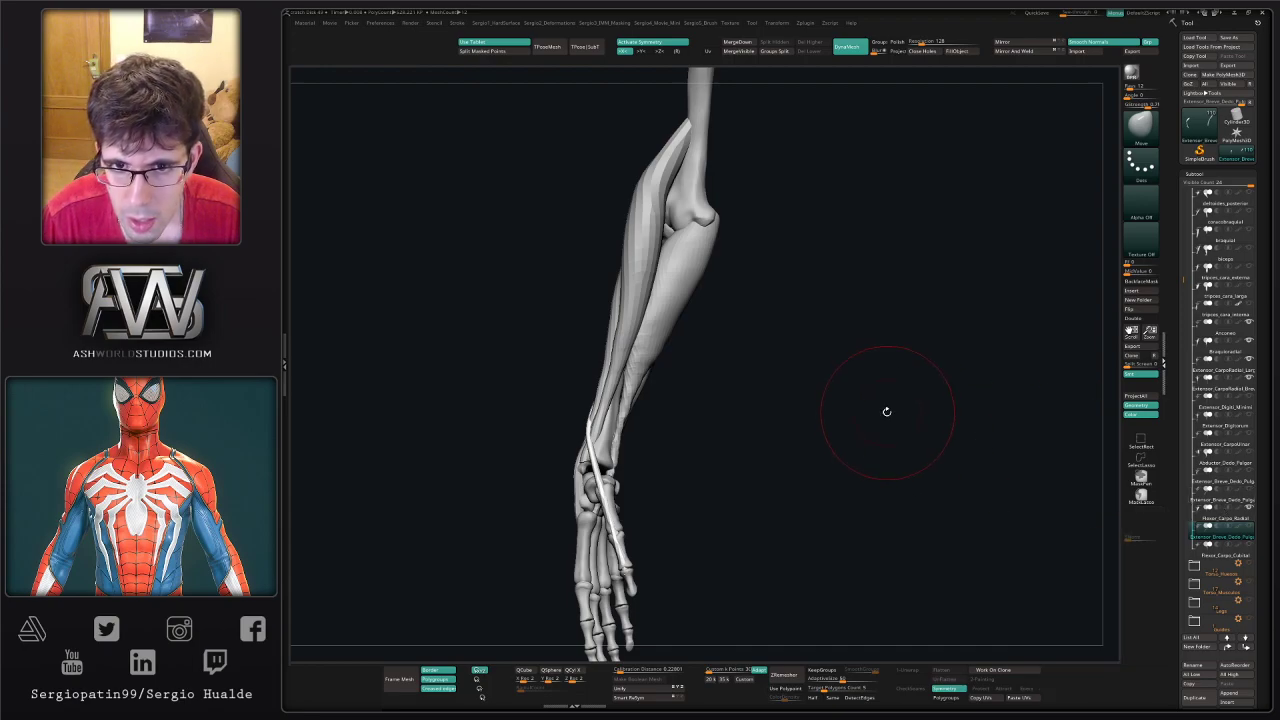
pyautogui.moveTo(886, 414); pyautogui.dragTo(942, 391)
pyautogui.click(1249, 377)
pyautogui.click(1249, 359)
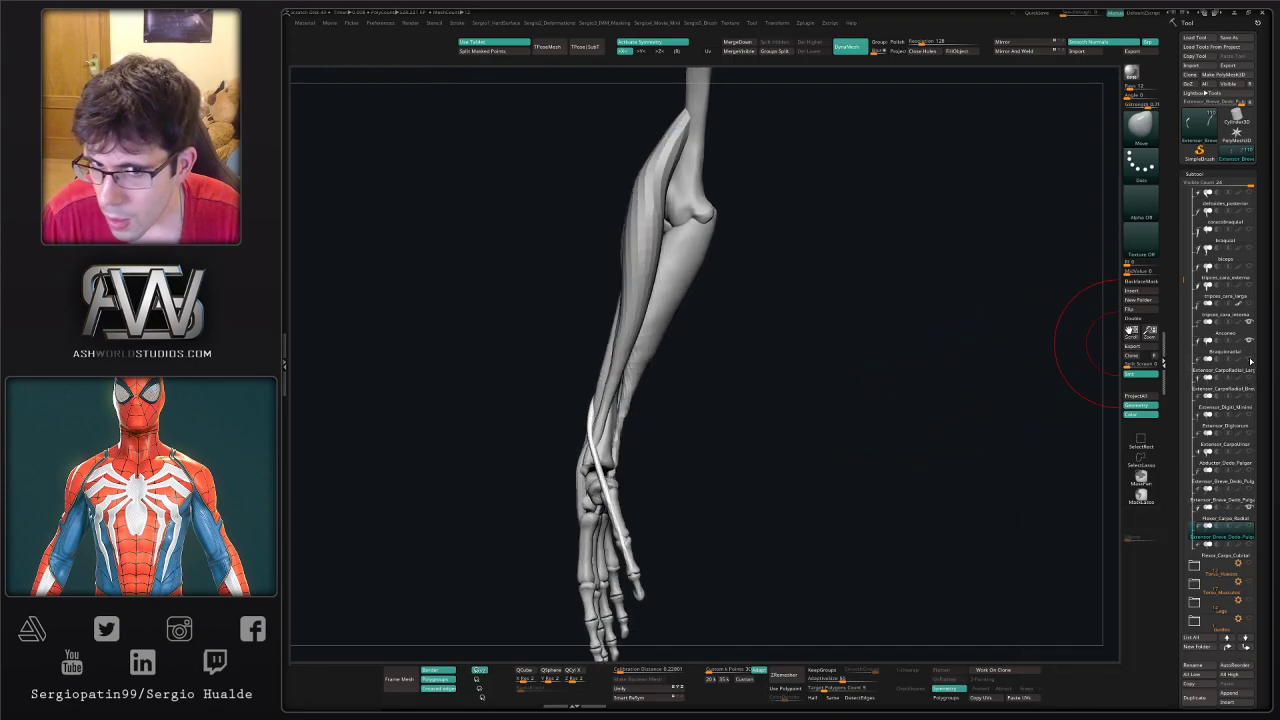
pyautogui.click(1249, 342)
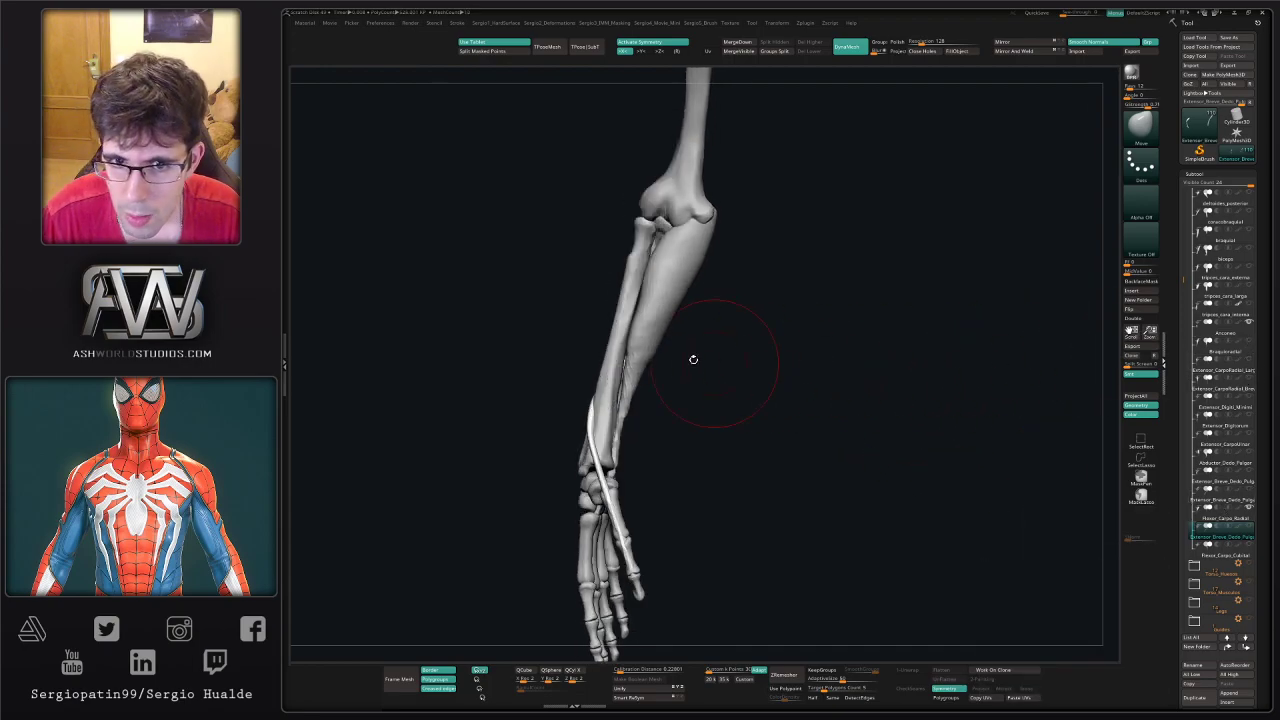
# - Select Flexor_Carpo_Radial and fit its inner edge and belly beside the radius with the Move brush
pyautogui.moveTo(692, 360); pyautogui.dragTo(672, 375)
pyautogui.keyDown('alt'); pyautogui.click(655, 308); pyautogui.keyUp('alt')
pyautogui.moveTo(684, 303); pyautogui.dragTo(654, 314, button='right')
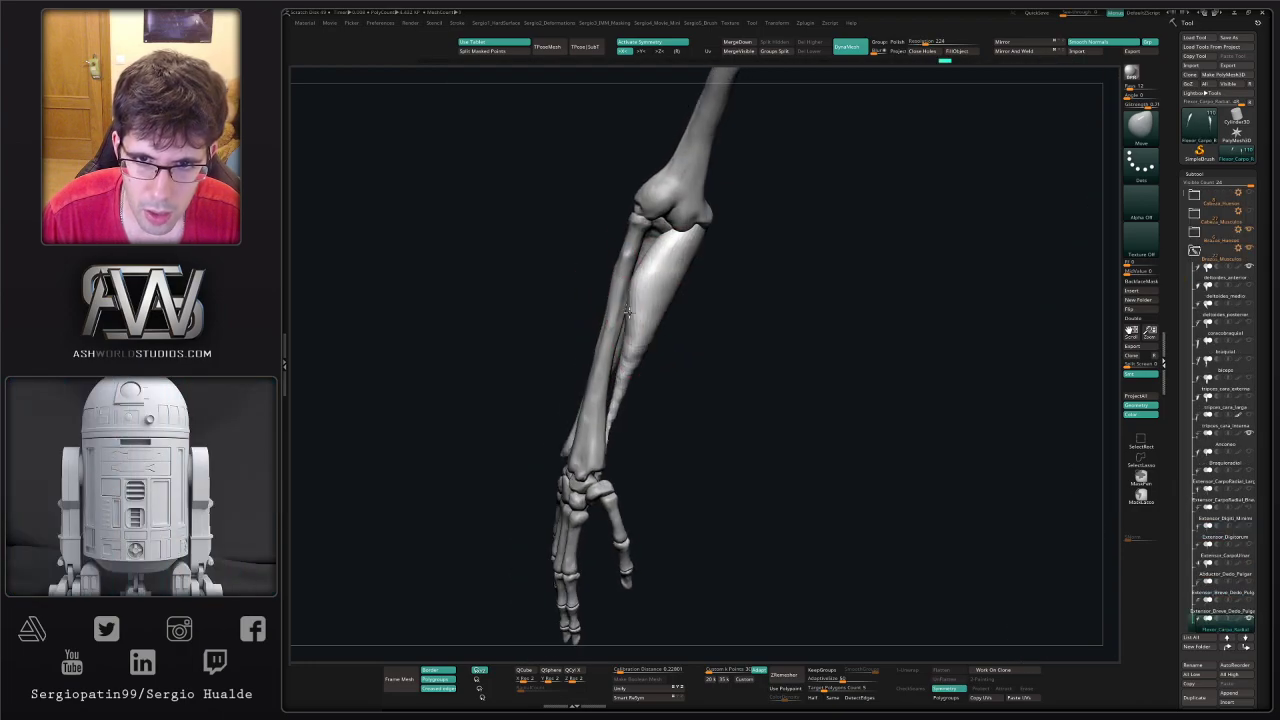
pyautogui.hotkey('ctrl', 'shift')
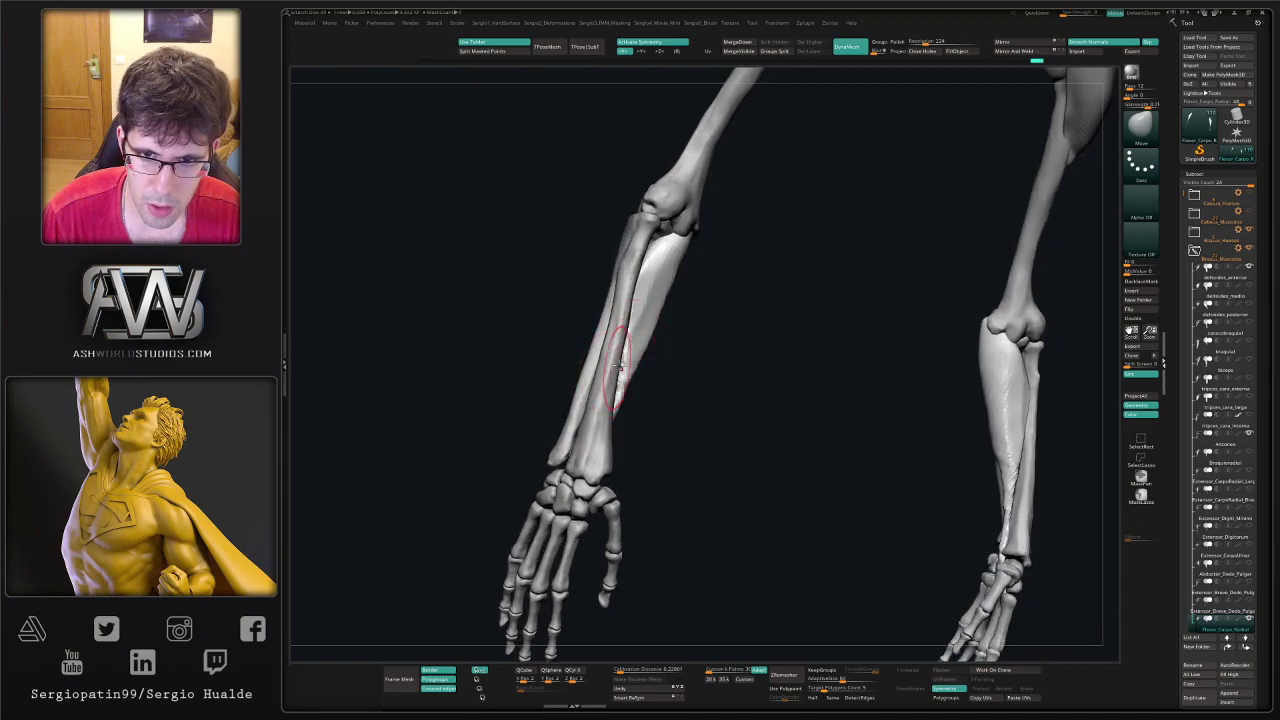
pyautogui.moveTo(620, 366); pyautogui.dragTo(690, 345, button='right')
pyautogui.moveTo(688, 299); pyautogui.dragTo(654, 294, button='right')
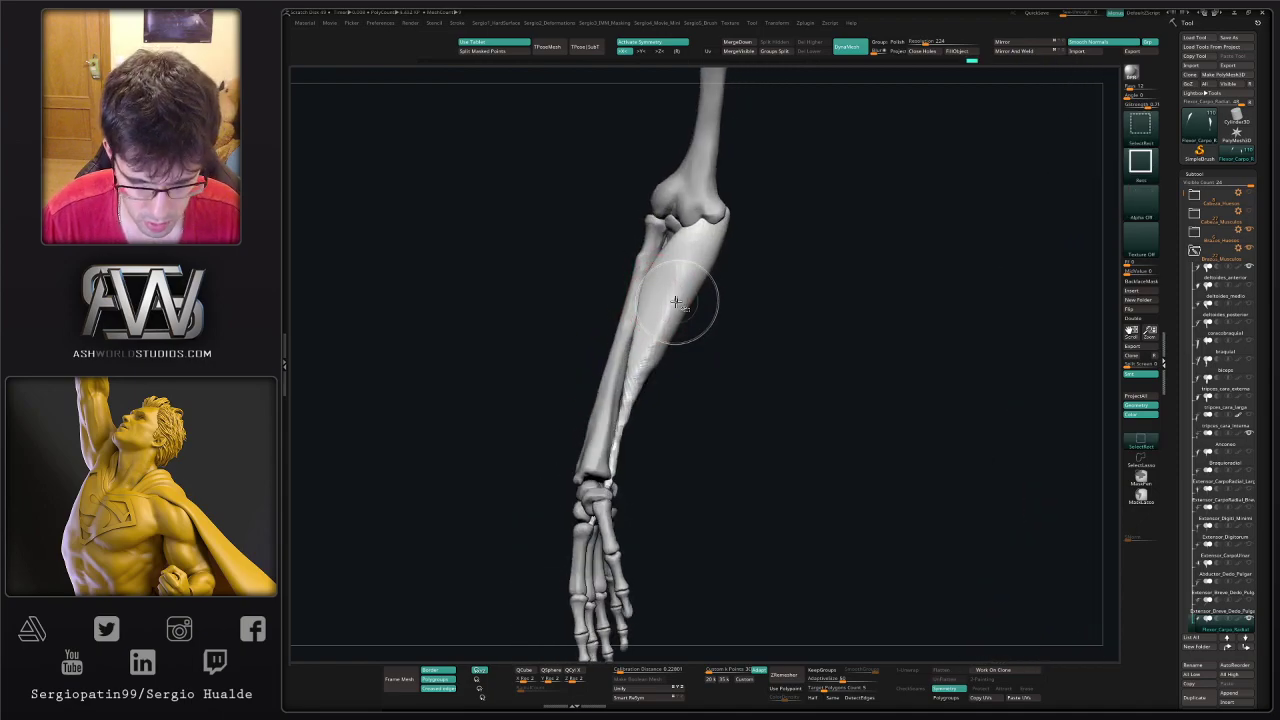
# - Flatten the lower belly of Flexor_Carpo_Radial with the TrimDynamic brush
pyautogui.hotkey('ctrl', 't')
pyautogui.press('s')
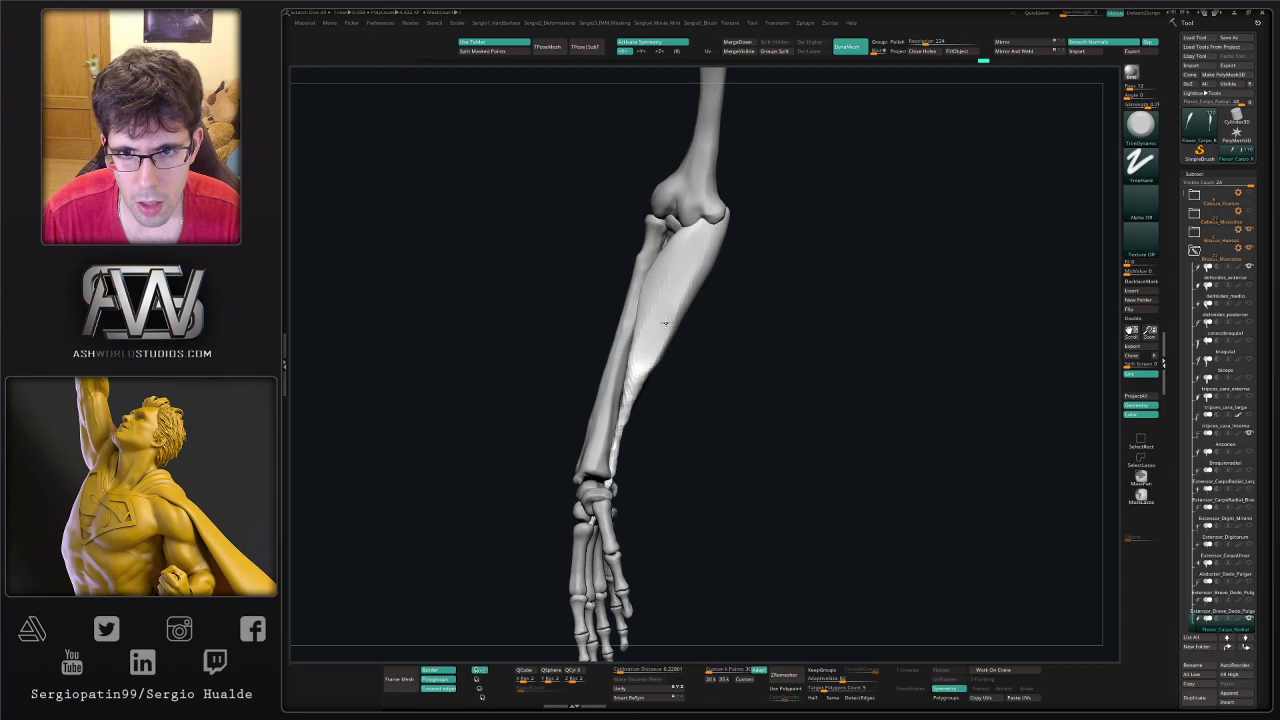
pyautogui.moveTo(675, 337); pyautogui.dragTo(652, 352)
pyautogui.press('b')
pyautogui.press('m')
pyautogui.press('v')
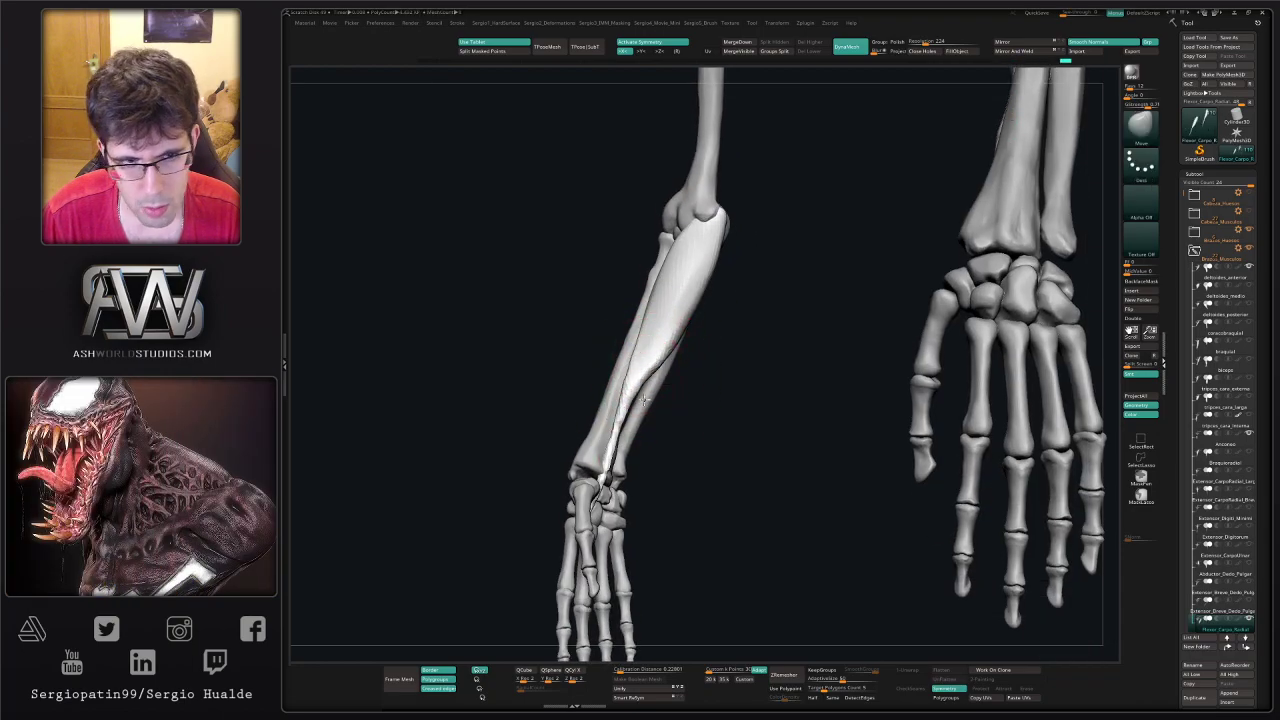
# - Fit the lower belly and tendon of Flexor_Carpo_Radial along the forearm to the wrist with the Move brush
pyautogui.moveTo(645, 400); pyautogui.dragTo(634, 398)
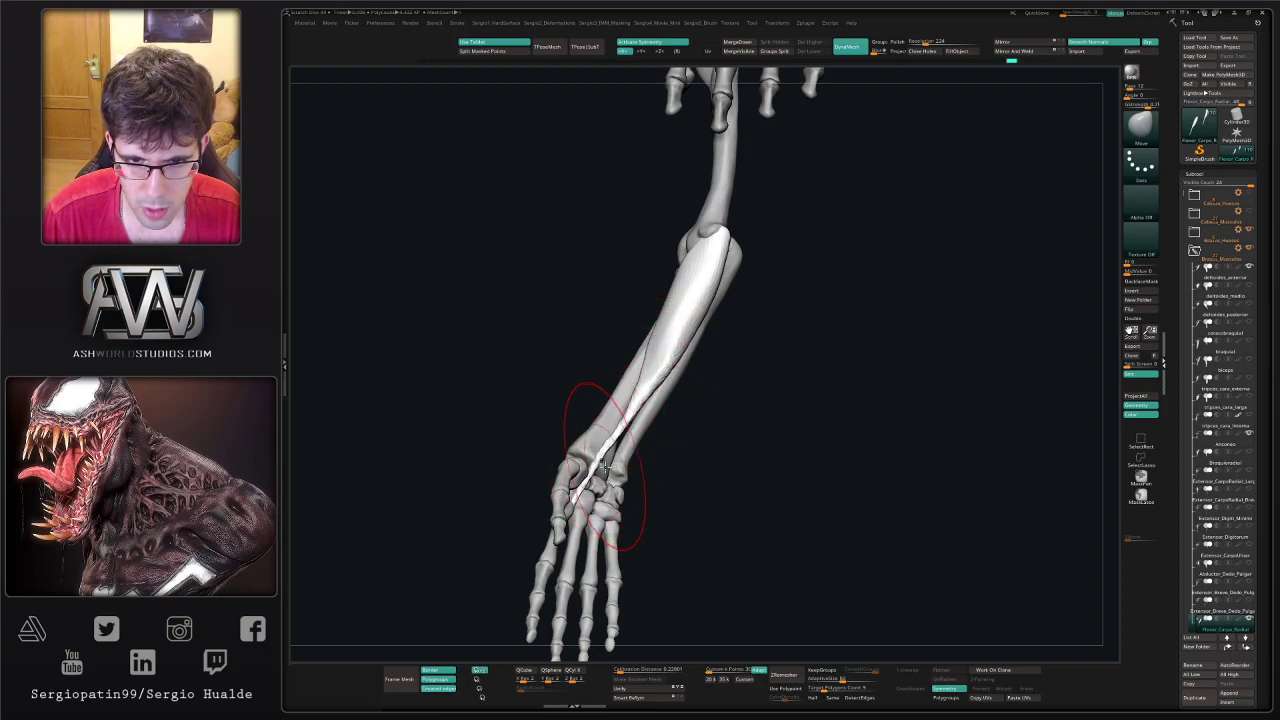
pyautogui.moveTo(604, 462); pyautogui.dragTo(608, 428)
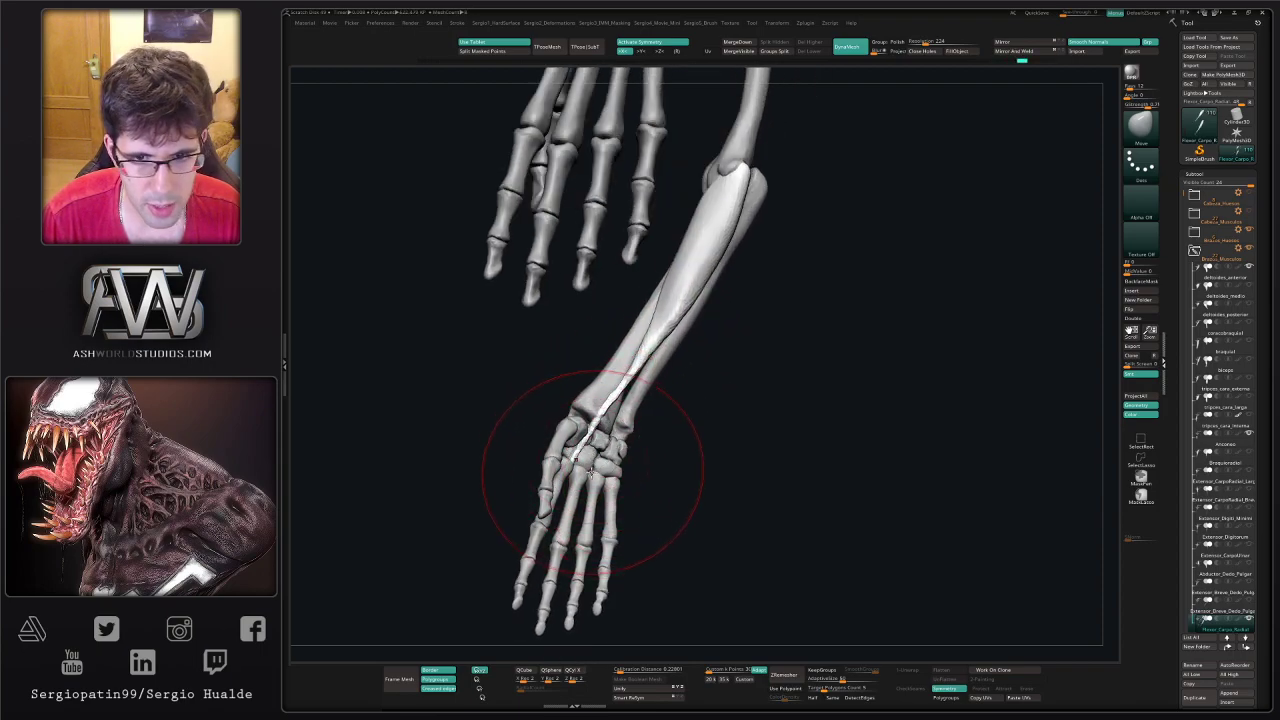
pyautogui.moveTo(664, 388)
pyautogui.mouseDown()
pyautogui.moveTo(698, 362)
pyautogui.moveTo(674, 322)
pyautogui.mouseUp()
pyautogui.moveTo(712, 310)
pyautogui.mouseDown()
pyautogui.moveTo(691, 246)
pyautogui.moveTo(700, 266)
pyautogui.mouseUp()
pyautogui.moveTo(688, 374)
pyautogui.mouseDown()
pyautogui.moveTo(674, 390)
pyautogui.moveTo(690, 402)
pyautogui.mouseUp()
# - Plane the Flexor_Carpo_Radial belly with TrimDynamic and smooth its surface towards the tendon
pyautogui.hotkey('ctrl', 't')
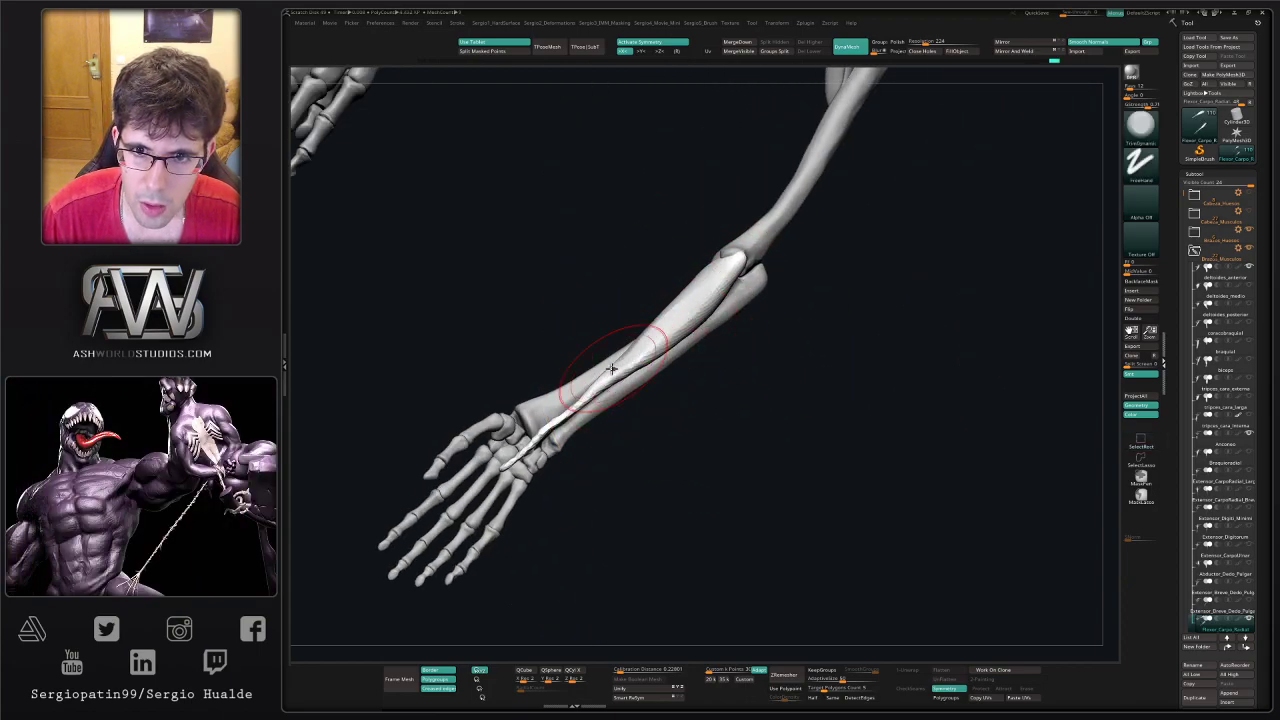
pyautogui.moveTo(711, 302); pyautogui.dragTo(674, 419)
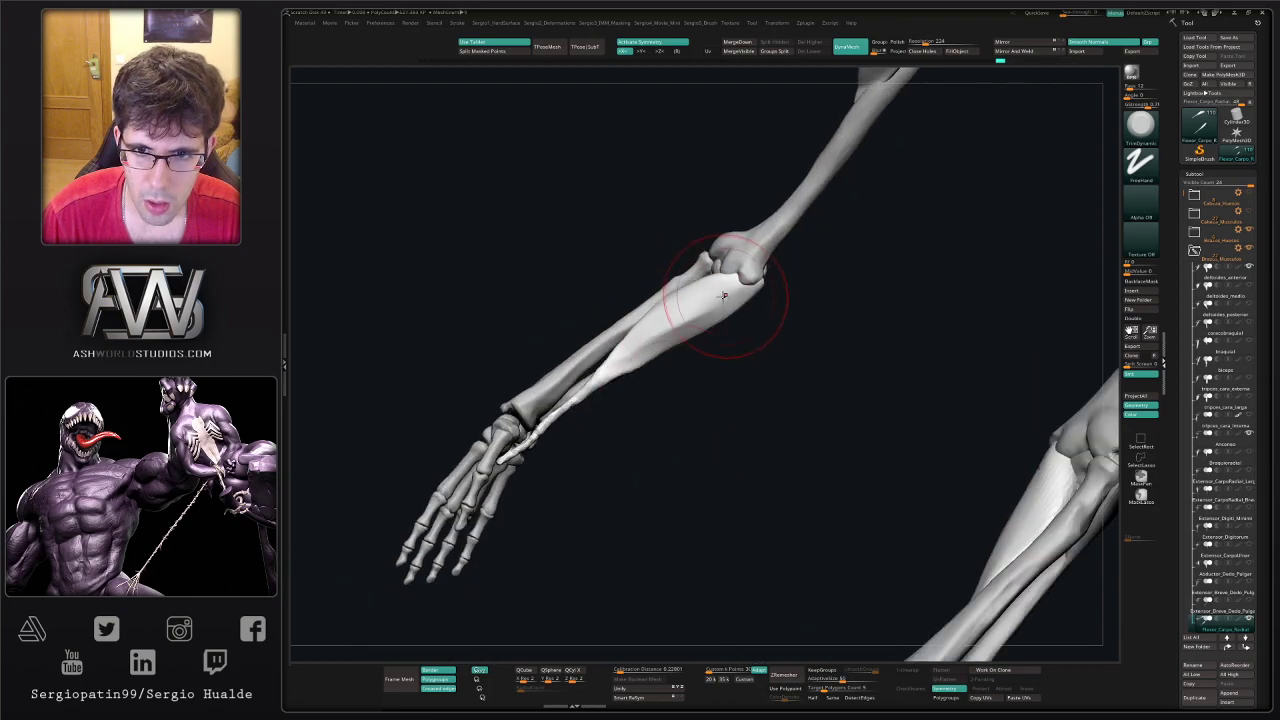
pyautogui.moveTo(644, 373); pyautogui.dragTo(634, 300)
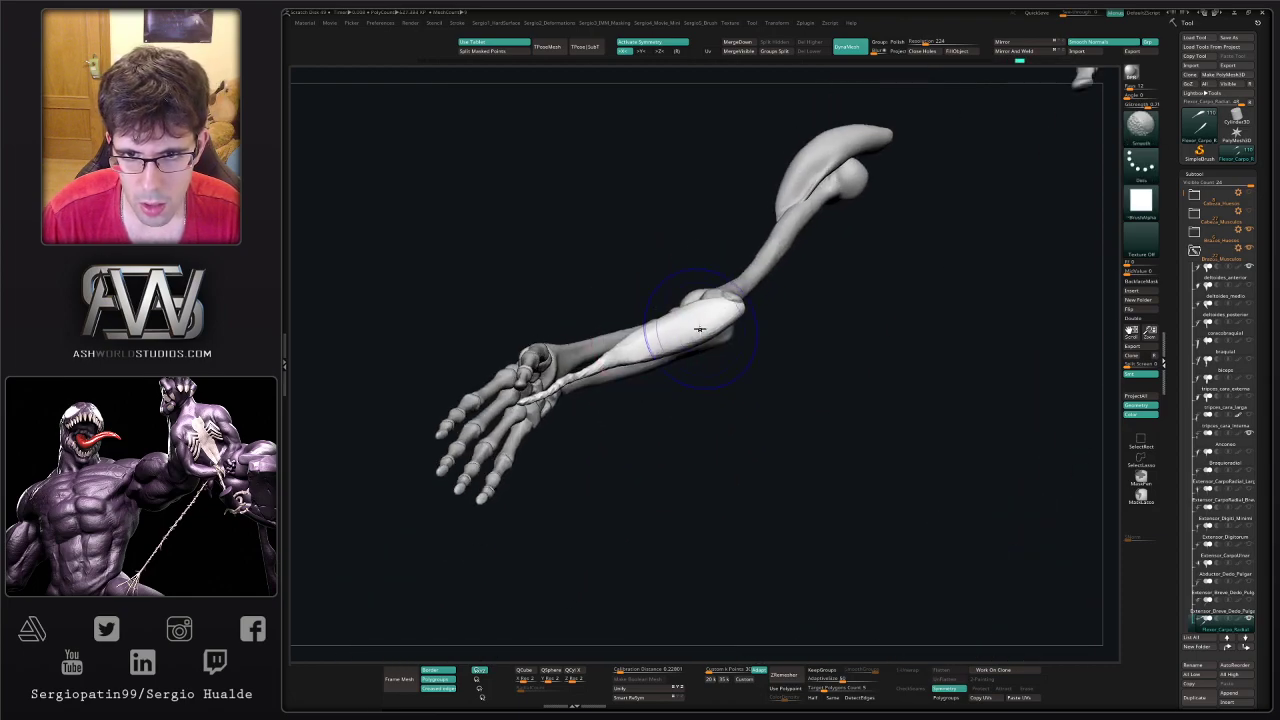
pyautogui.moveTo(609, 380)
pyautogui.mouseDown()
pyautogui.moveTo(669, 431)
pyautogui.moveTo(650, 366)
pyautogui.moveTo(645, 394)
pyautogui.mouseUp()
# - Thicken the Flexor_Carpo_Radial tendon near the wrist with the Inflate brush
pyautogui.hotkey('ctrl', 'i')
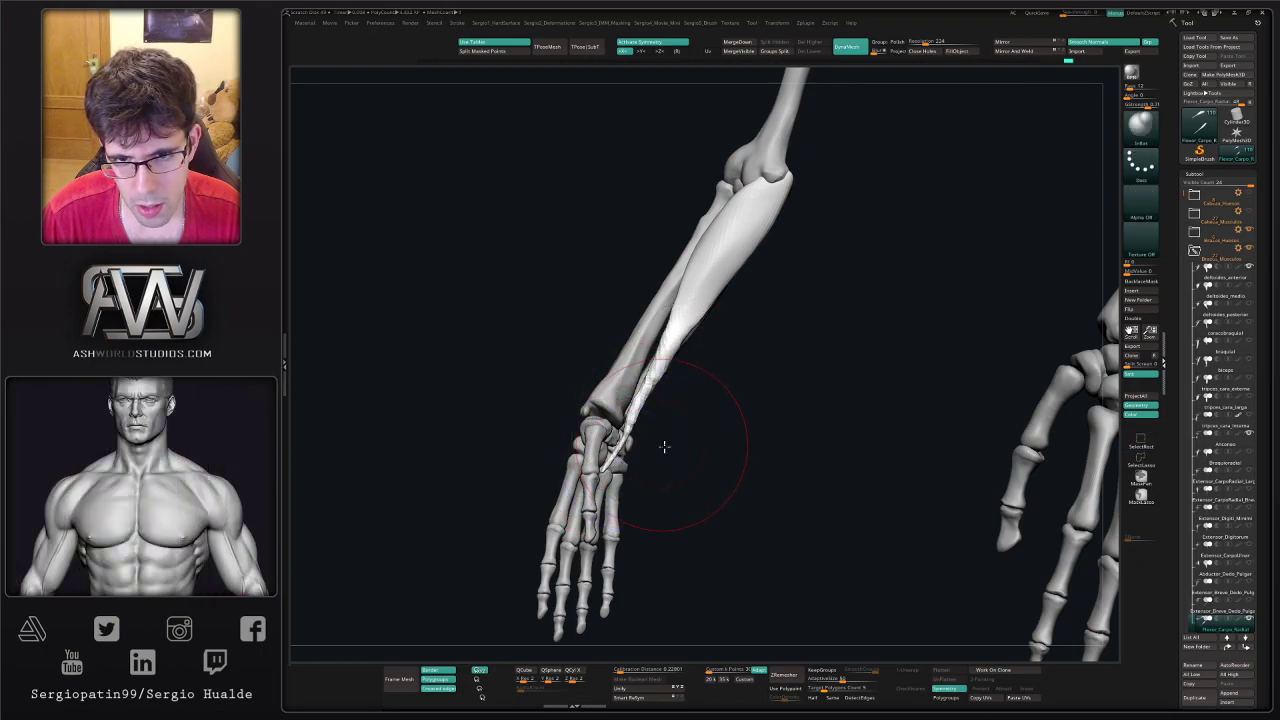
pyautogui.moveTo(663, 443)
pyautogui.mouseDown()
pyautogui.moveTo(720, 443)
pyautogui.moveTo(684, 402)
pyautogui.moveTo(663, 417)
pyautogui.moveTo(614, 400)
pyautogui.moveTo(529, 563)
pyautogui.moveTo(533, 552)
pyautogui.mouseUp()
pyautogui.moveTo(711, 386)
pyautogui.keyDown('ctrl'); pyautogui.mouseDown(button='right')
pyautogui.moveTo(677, 423)
pyautogui.moveTo(904, 467)
pyautogui.mouseUp(button='right'); pyautogui.keyUp('ctrl')
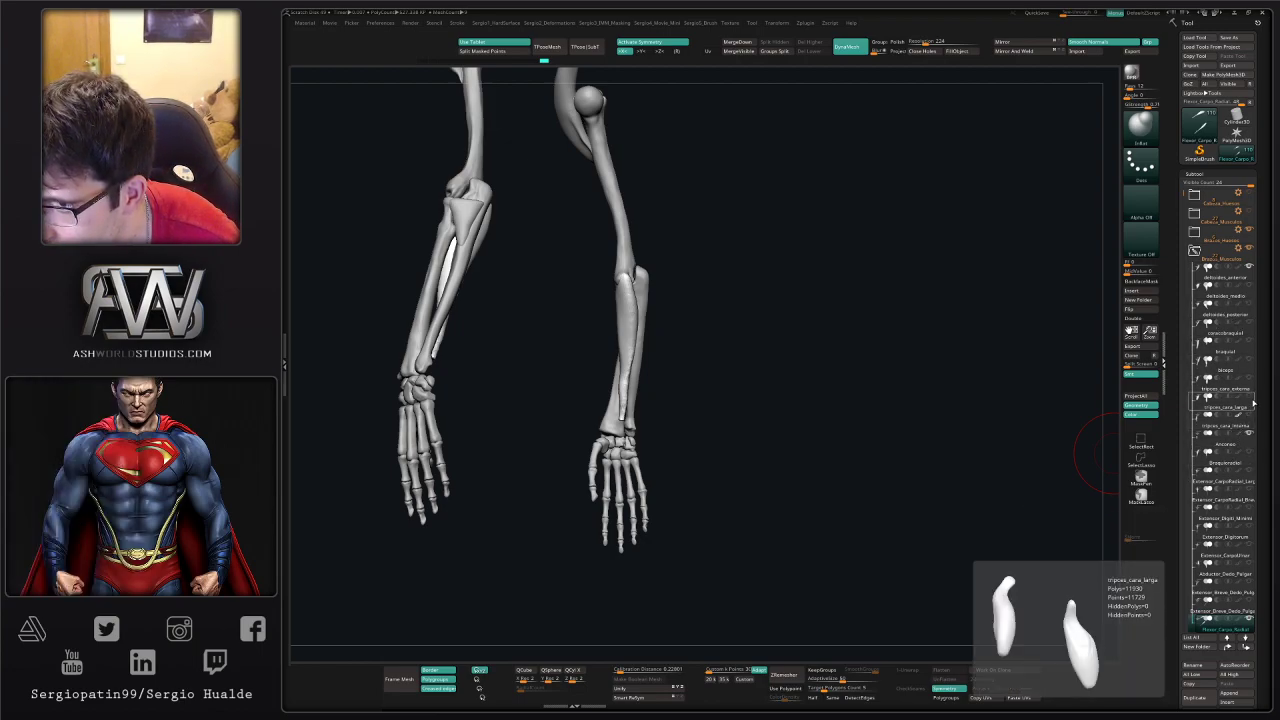
# - Show the triceps heads, biceps and braquial for comparison, and hide them again together with Anconeo
pyautogui.click(1250, 416)
pyautogui.click(1250, 417)
pyautogui.click(1249, 379)
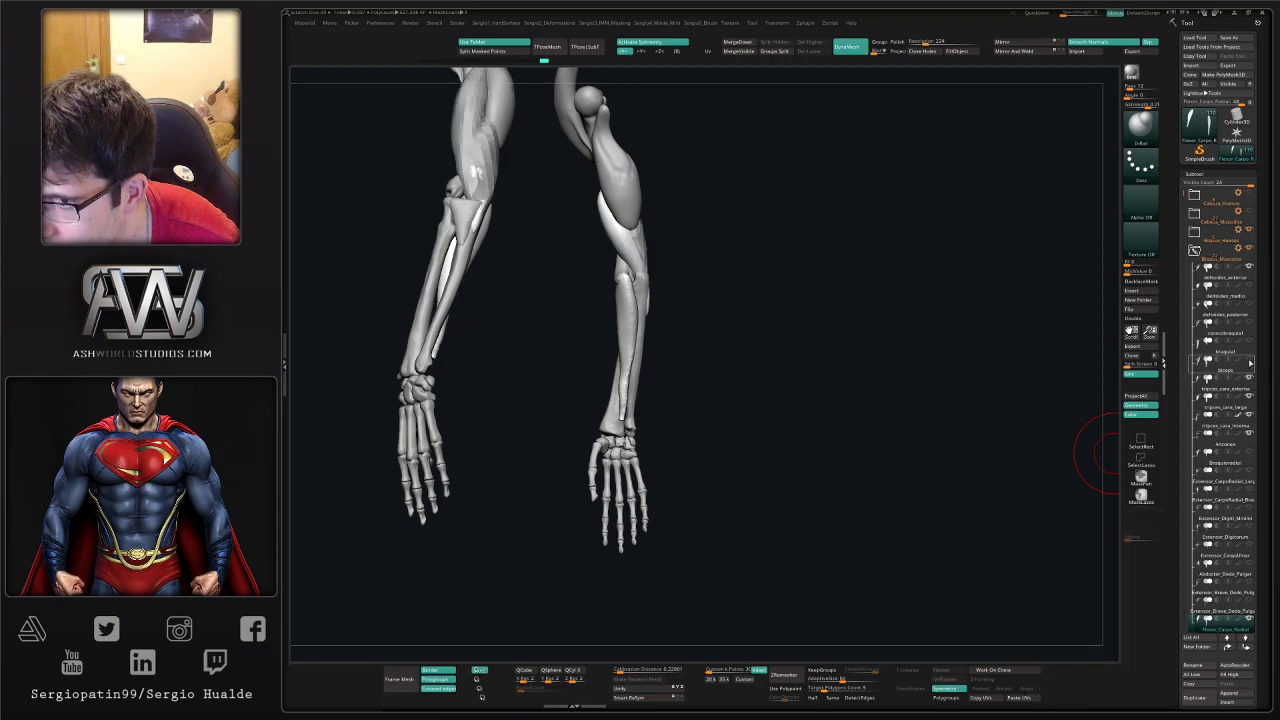
pyautogui.click(1249, 361)
pyautogui.click(1249, 343)
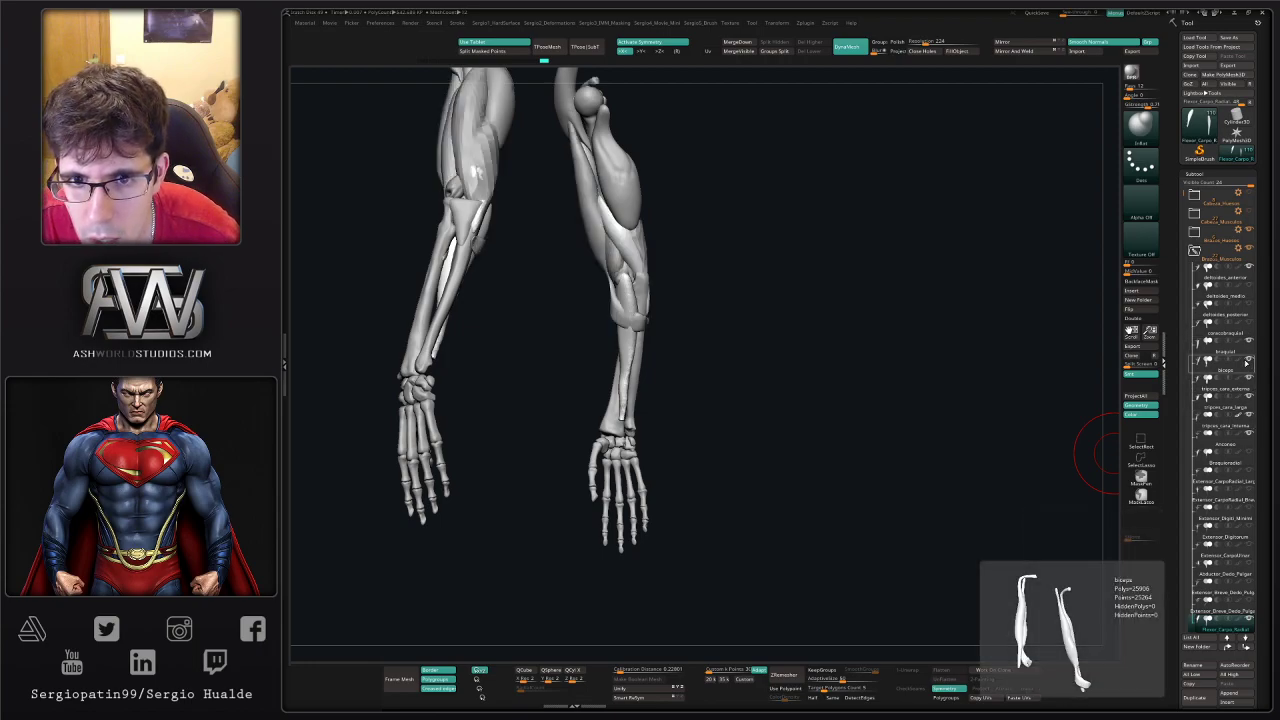
pyautogui.click(1249, 342)
pyautogui.click(1250, 360)
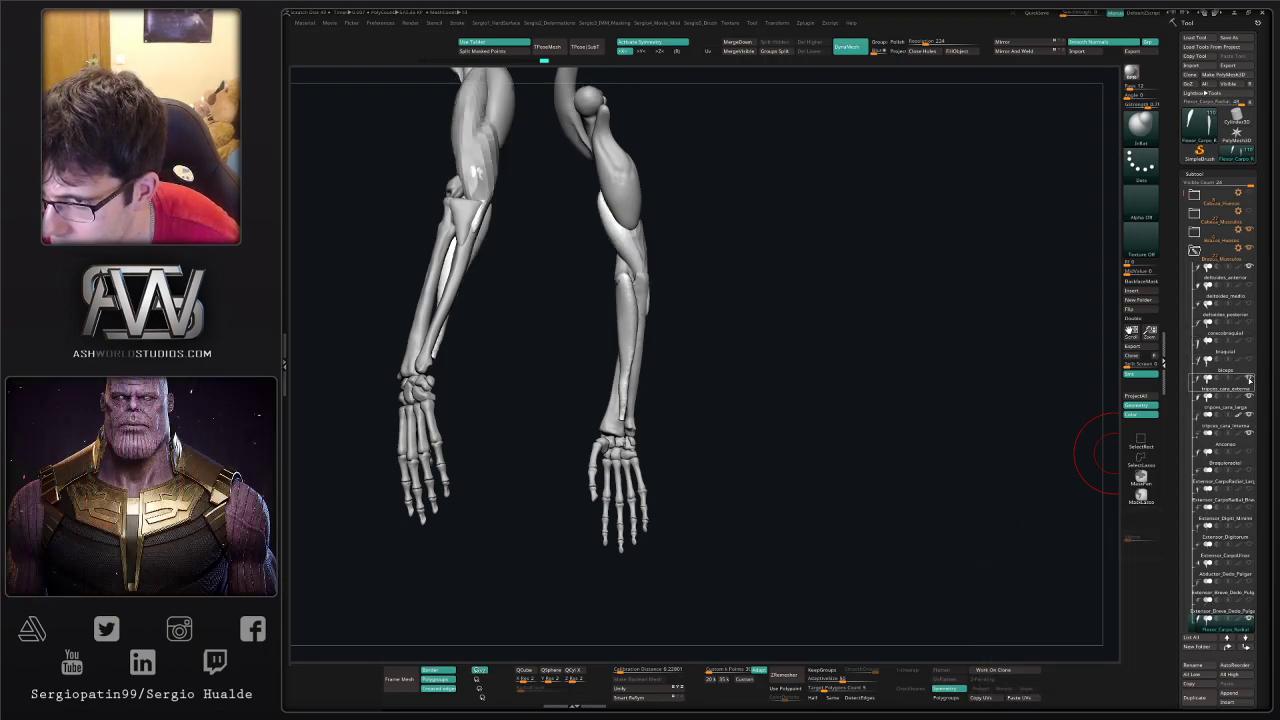
pyautogui.click(1250, 379)
pyautogui.click(1250, 397)
pyautogui.click(1250, 416)
pyautogui.click(1251, 434)
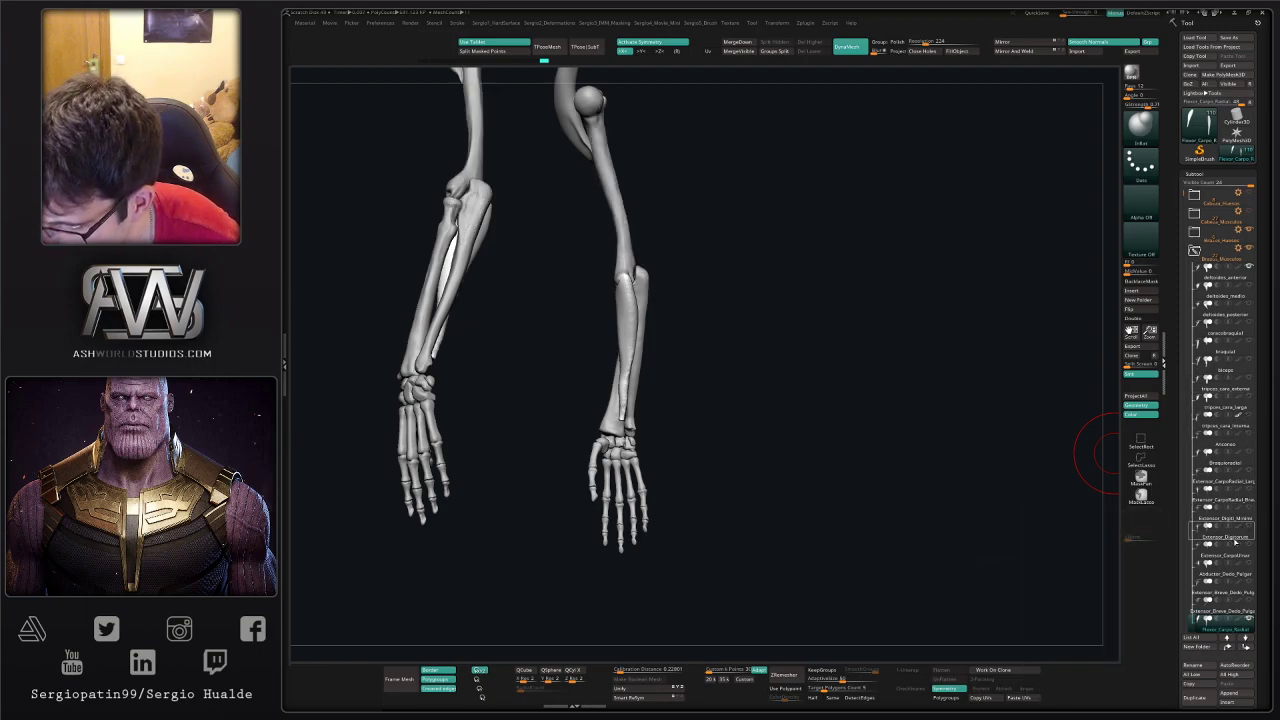
# - Duplicate Extensor_Digitorum and place the copy just above Flexor_Carpo_Radial in the subtool list
pyautogui.click(1243, 534)
pyautogui.hotkey('ctrl', 'shift', 'd')
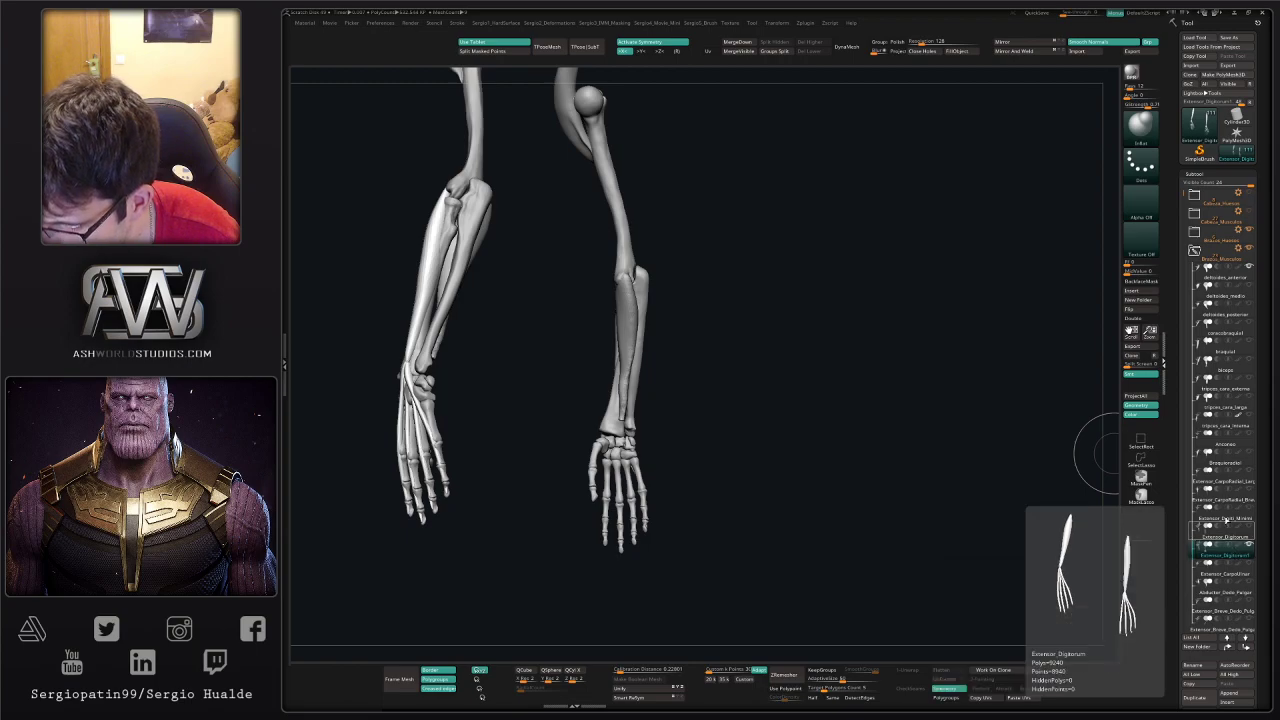
pyautogui.scroll(-3, 1240, 517)
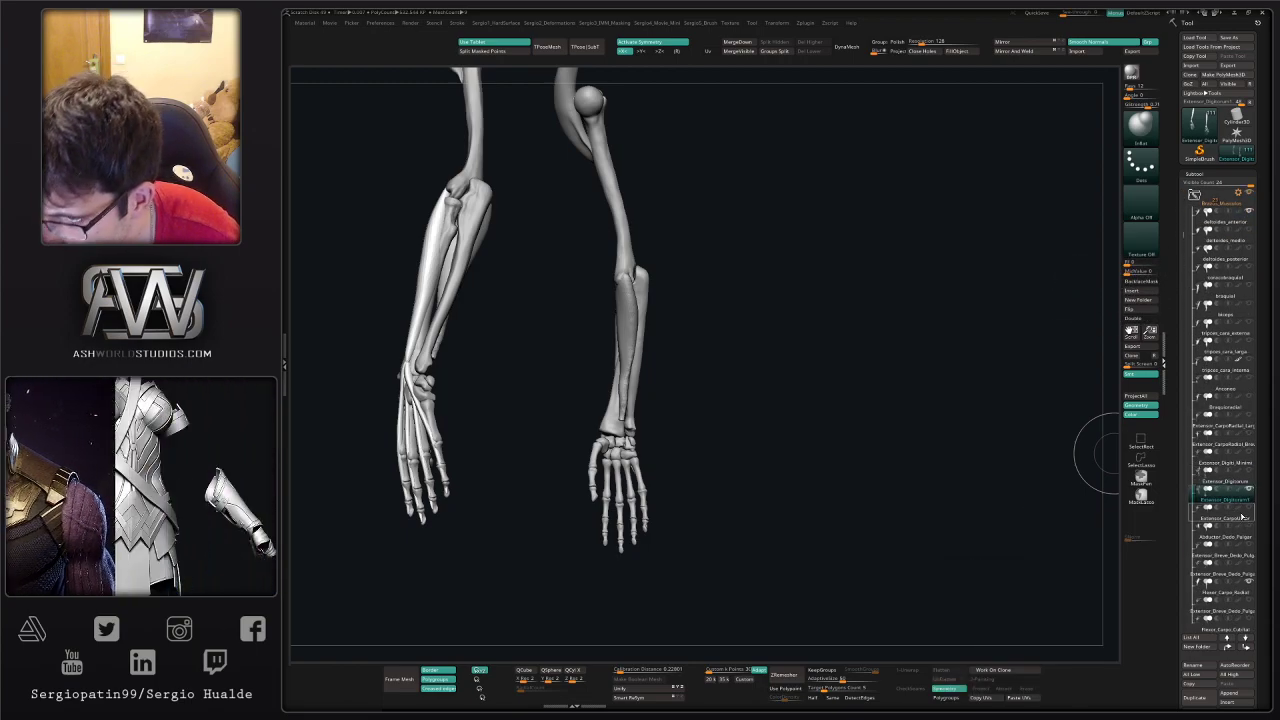
pyautogui.moveTo(1242, 498); pyautogui.dragTo(1235, 573)
# - Reposition the Extensor_Digitorum copy on the palm side of the hand with the transform gizmo
pyautogui.keyDown('ctrl'); pyautogui.moveTo(723, 500); pyautogui.dragTo(648, 515, button='right'); pyautogui.keyUp('ctrl')
pyautogui.press('w')
pyautogui.moveTo(638, 443); pyautogui.dragTo(500, 473)
pyautogui.hotkey('ctrl', 'z')
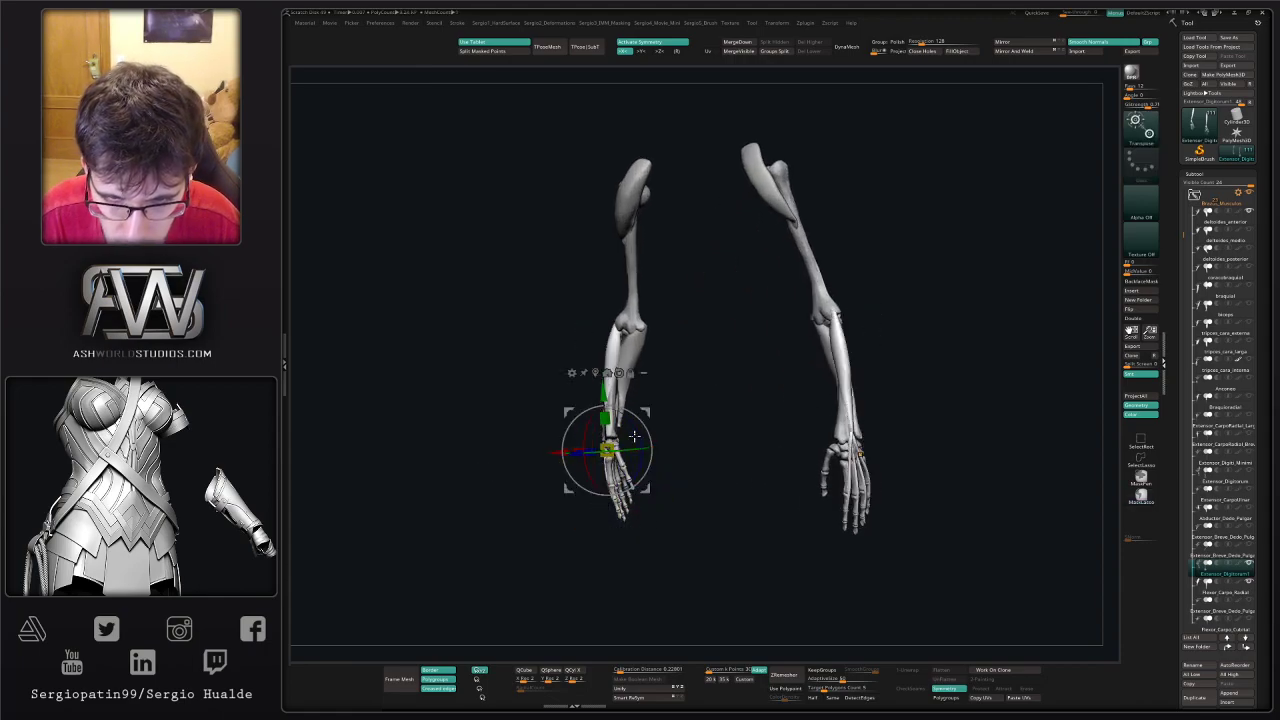
pyautogui.moveTo(660, 412)
pyautogui.mouseDown(button='right')
pyautogui.moveTo(674, 409)
pyautogui.moveTo(656, 411)
pyautogui.mouseUp(button='right')
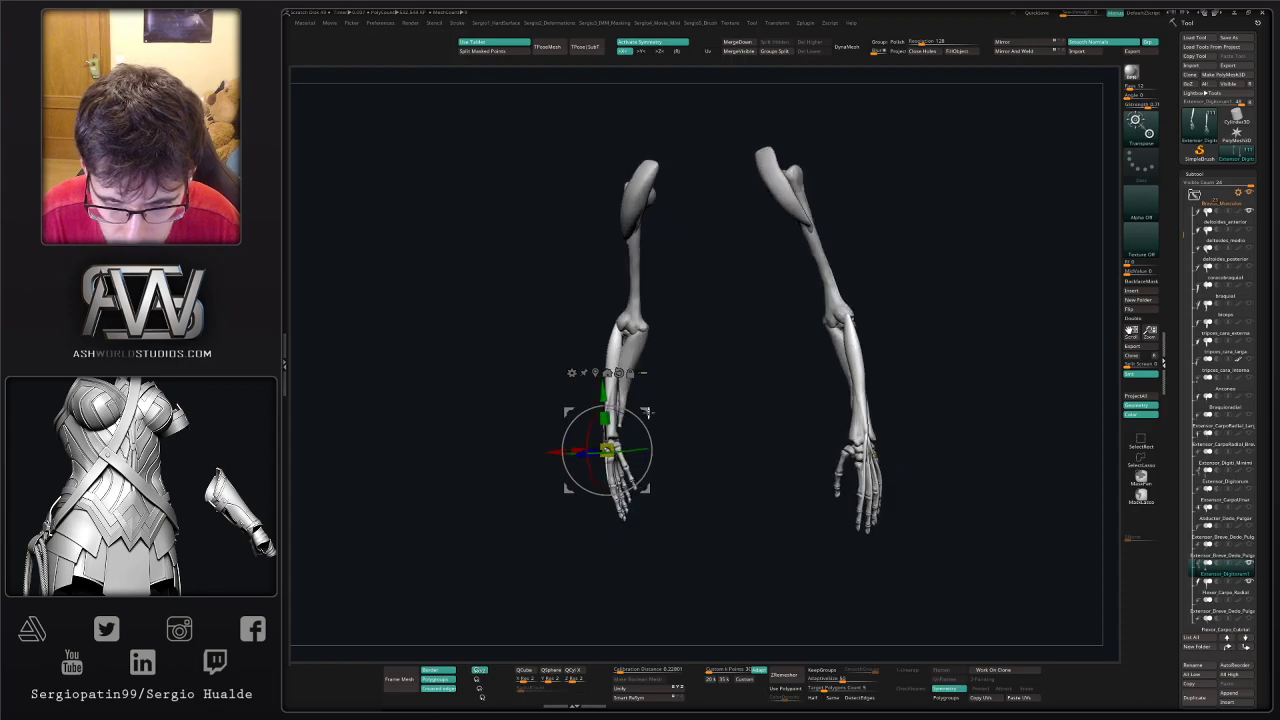
pyautogui.moveTo(654, 411); pyautogui.dragTo(657, 410)
pyautogui.moveTo(697, 431)
pyautogui.mouseDown(button='right')
pyautogui.moveTo(629, 437)
pyautogui.moveTo(686, 474)
pyautogui.moveTo(686, 441)
pyautogui.mouseUp(button='right')
pyautogui.moveTo(686, 441)
pyautogui.mouseDown()
pyautogui.moveTo(632, 413)
pyautogui.moveTo(720, 411)
pyautogui.moveTo(648, 420)
pyautogui.moveTo(669, 422)
pyautogui.moveTo(683, 400)
pyautogui.moveTo(646, 414)
pyautogui.moveTo(630, 380)
pyautogui.moveTo(620, 428)
pyautogui.moveTo(651, 423)
pyautogui.moveTo(628, 390)
pyautogui.moveTo(600, 429)
pyautogui.moveTo(614, 468)
pyautogui.moveTo(643, 486)
pyautogui.moveTo(614, 453)
pyautogui.moveTo(624, 413)
pyautogui.mouseUp()
# - Return to sculpting and isolate the finger tendons of the Extensor_Digitorum copy from its belly
pyautogui.press('q')
pyautogui.hotkey('alt', 's')
pyautogui.hotkey('ctrl', 'shift')
pyautogui.keyDown('ctrl'); pyautogui.keyDown('shift'); pyautogui.click(650, 397); pyautogui.keyUp('shift'); pyautogui.keyUp('ctrl')
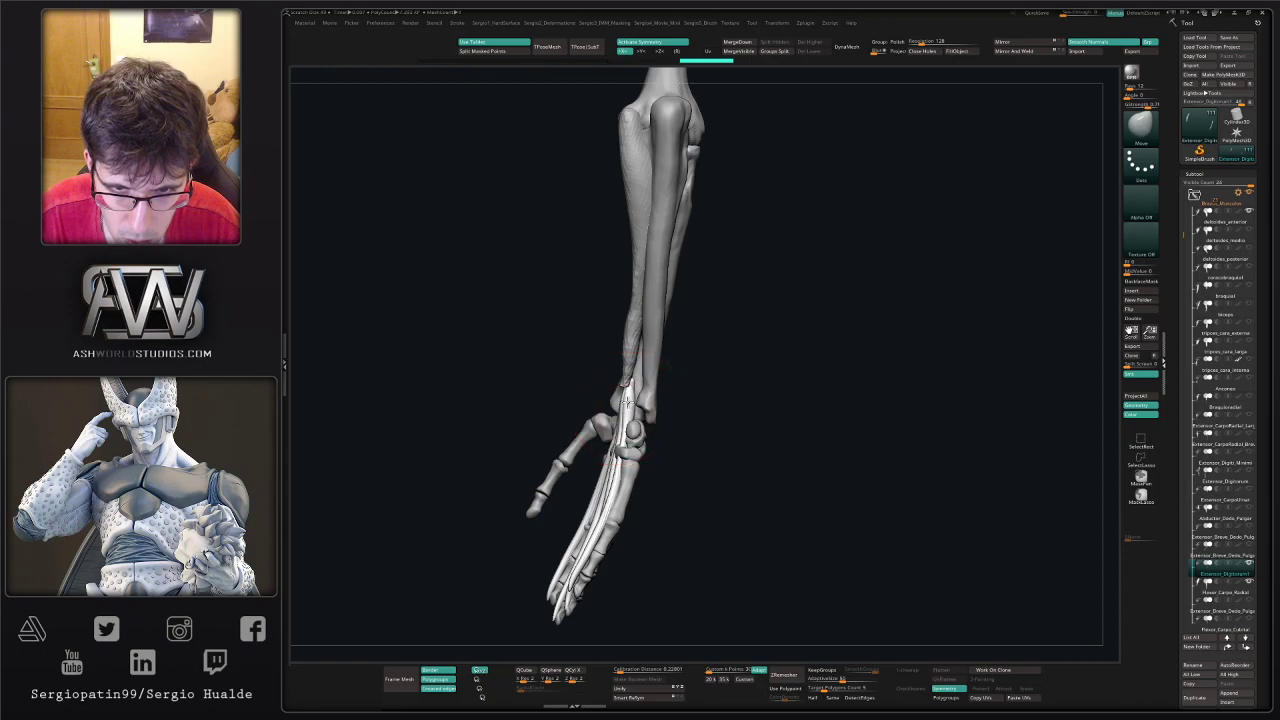
# - Select Flexor_Carpo_Radial, smooth its lower tendon and fit it to the start of the finger tendons at the wrist
pyautogui.keyDown('alt'); pyautogui.click(631, 382); pyautogui.keyUp('alt')
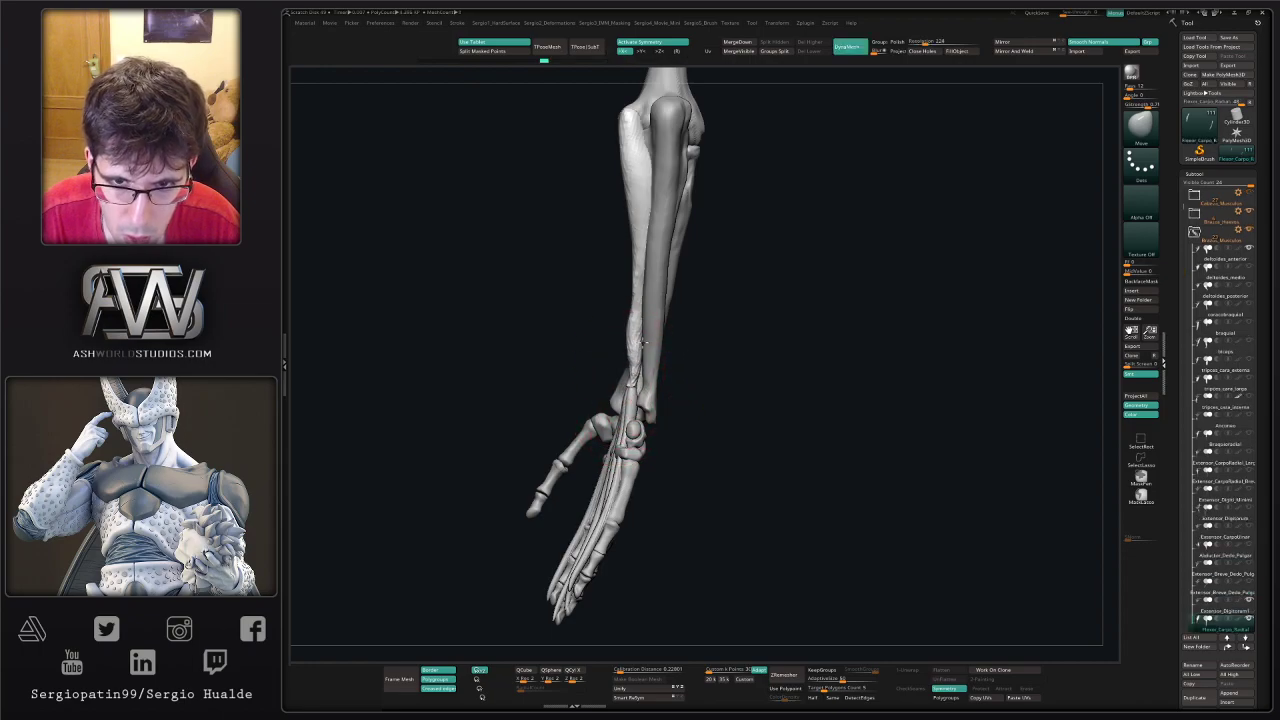
pyautogui.keyDown('shift'); pyautogui.moveTo(645, 312); pyautogui.dragTo(637, 345); pyautogui.keyUp('shift')
pyautogui.moveTo(520, 370); pyautogui.dragTo(636, 381)
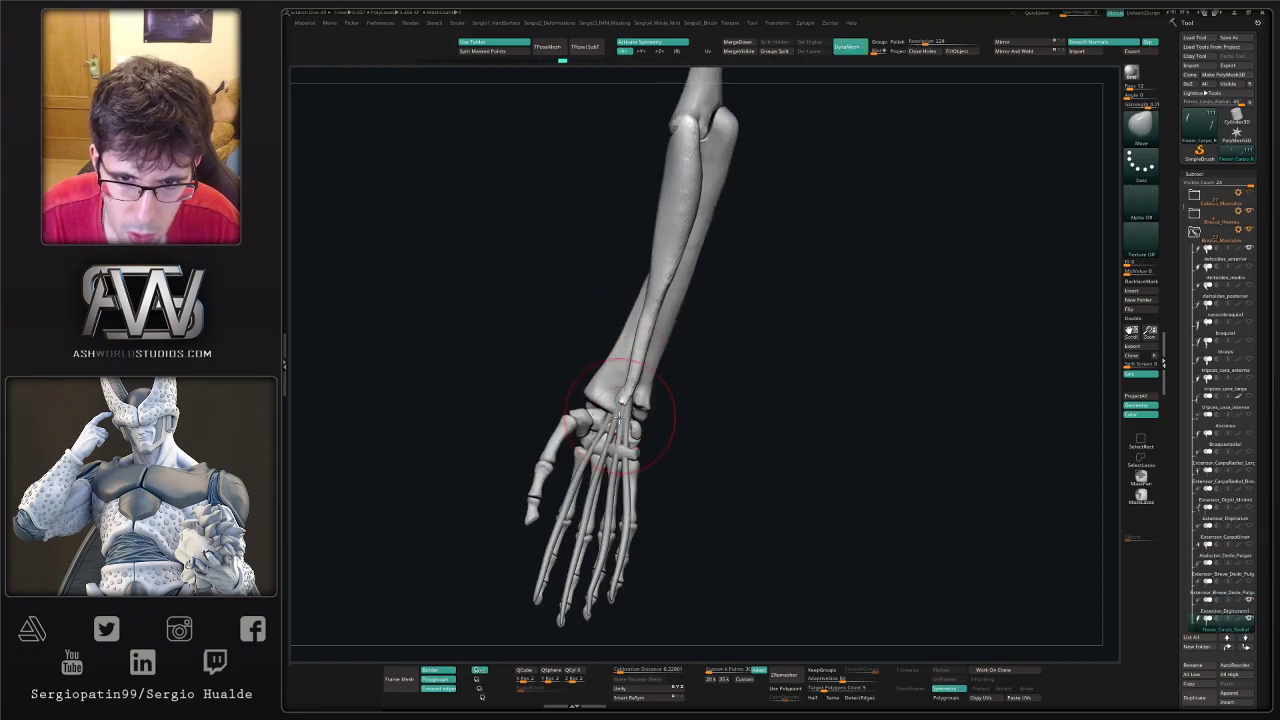
pyautogui.moveTo(621, 418); pyautogui.dragTo(622, 388, button='right')
pyautogui.moveTo(622, 388)
pyautogui.mouseDown(button='right')
pyautogui.moveTo(598, 437)
pyautogui.moveTo(608, 620)
pyautogui.moveTo(606, 486)
pyautogui.moveTo(588, 472)
pyautogui.moveTo(654, 477)
pyautogui.moveTo(595, 455)
pyautogui.moveTo(584, 423)
pyautogui.mouseUp(button='right')
# - Select the copied finger tendons and align them along the palm-side finger bones with the Move Topological brush
pyautogui.keyDown('alt'); pyautogui.click(556, 541); pyautogui.keyUp('alt')
pyautogui.moveTo(528, 545); pyautogui.dragTo(541, 514, button='right')
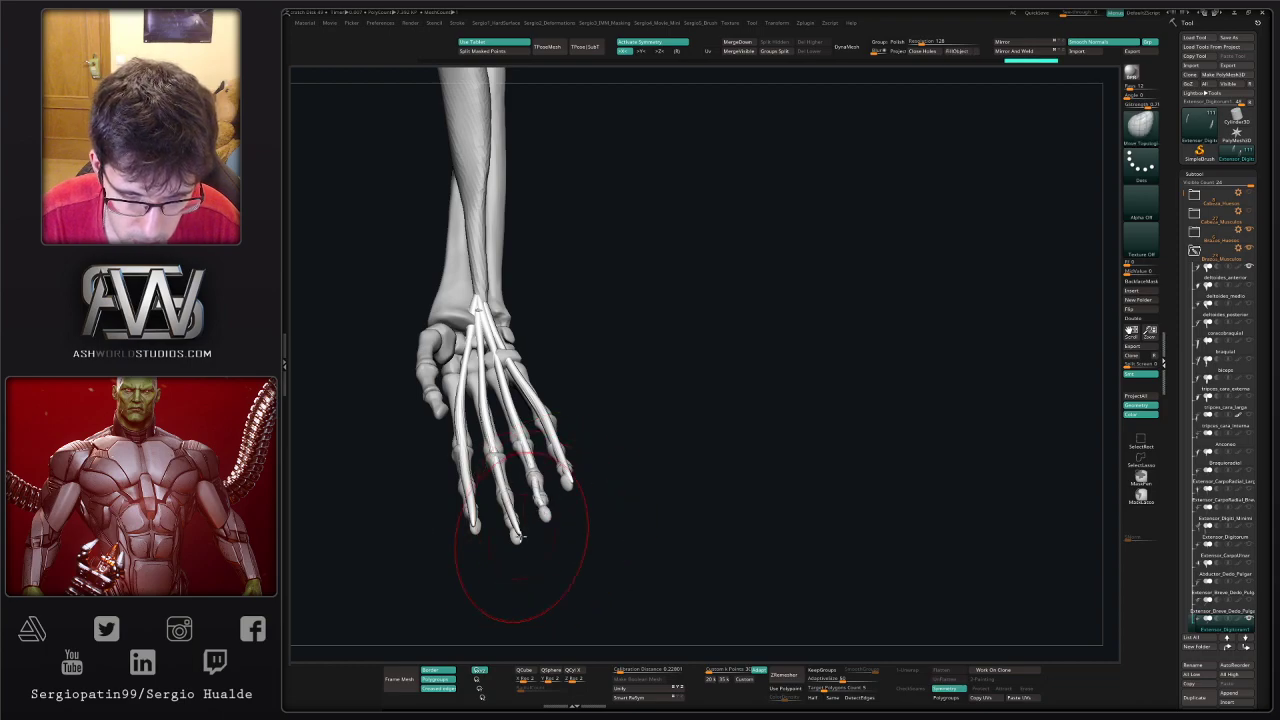
pyautogui.moveTo(514, 557); pyautogui.dragTo(580, 489, button='right')
pyautogui.moveTo(662, 340); pyautogui.dragTo(690, 345, button='right')
pyautogui.moveTo(690, 345); pyautogui.dragTo(723, 360, button='right')
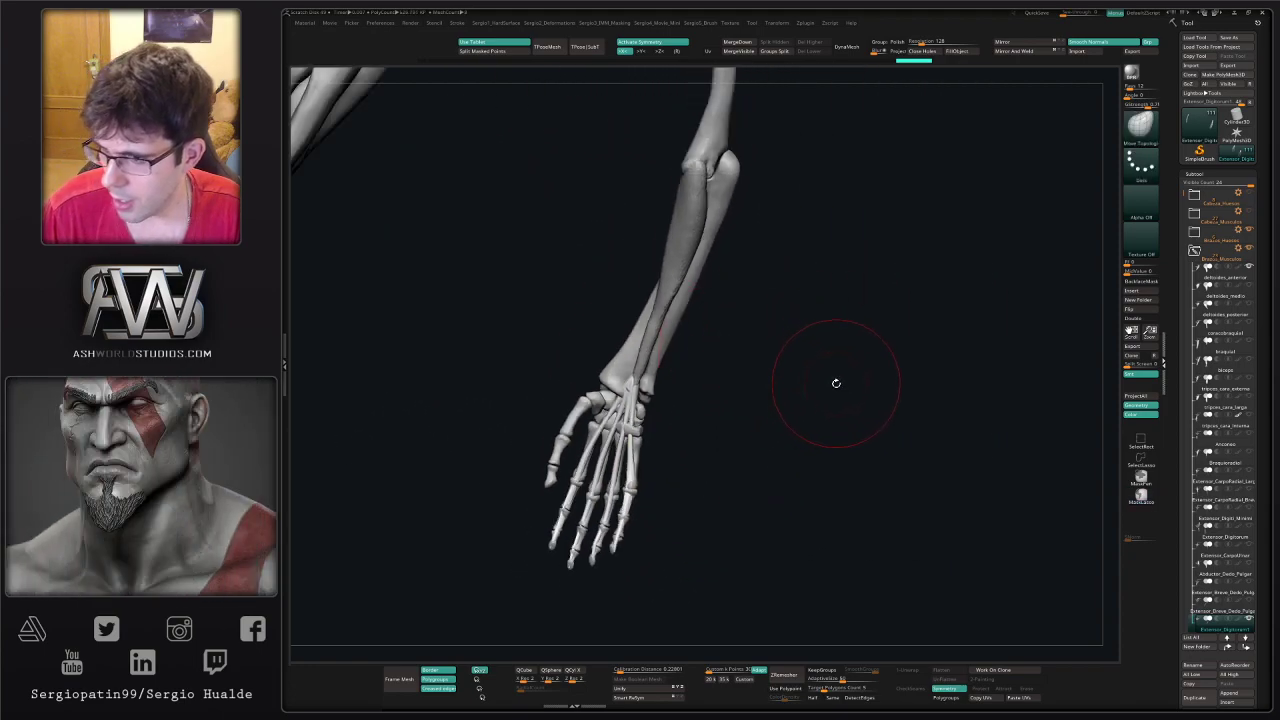
# - Place Flexor_Carpo_Radial directly above Extensor_Digitorum1 and merge it down with the copied finger tendons
pyautogui.moveTo(848, 440); pyautogui.dragTo(1020, 497, button='right')
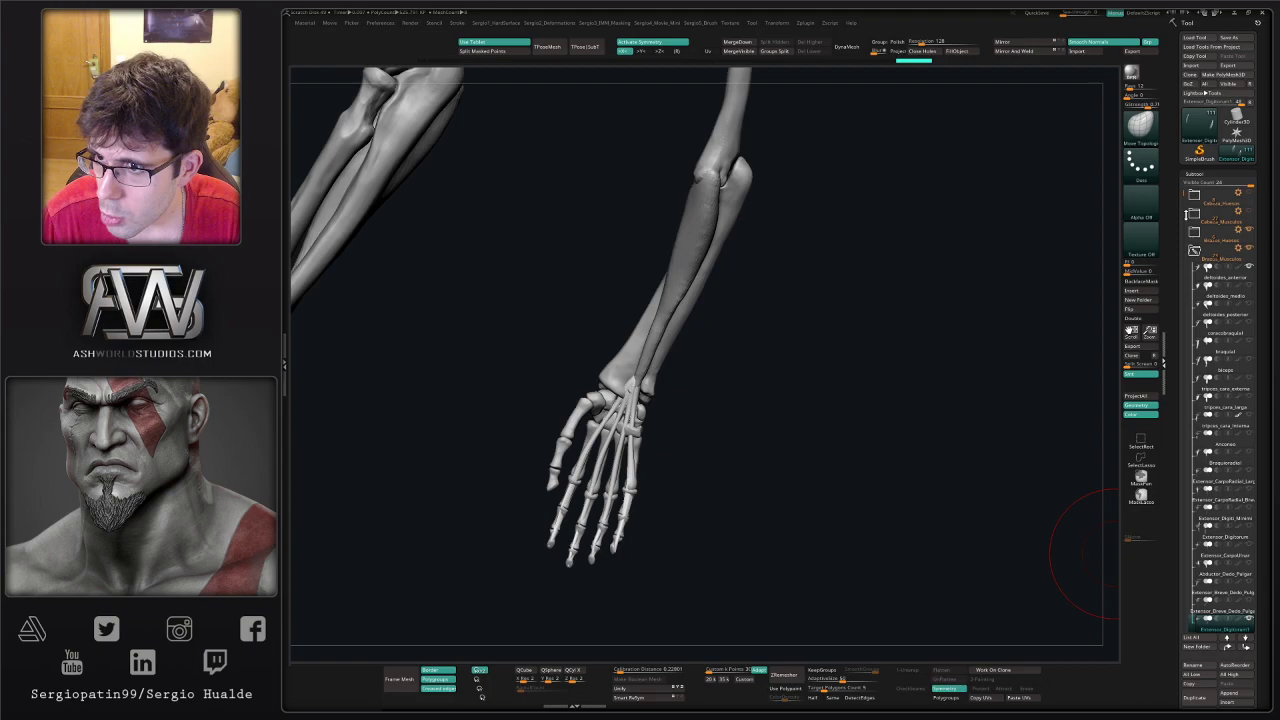
pyautogui.scroll(-3, 1192, 213)
pyautogui.moveTo(1208, 566); pyautogui.dragTo(1220, 556)
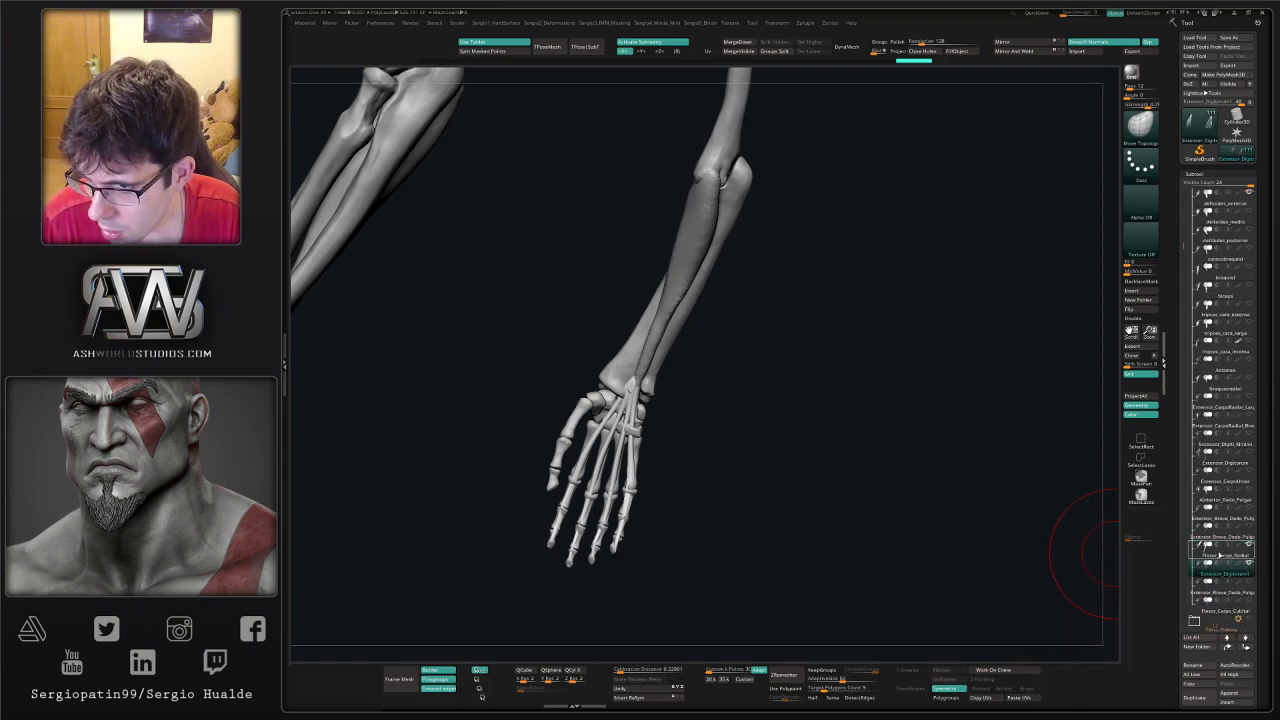
pyautogui.click(1220, 556)
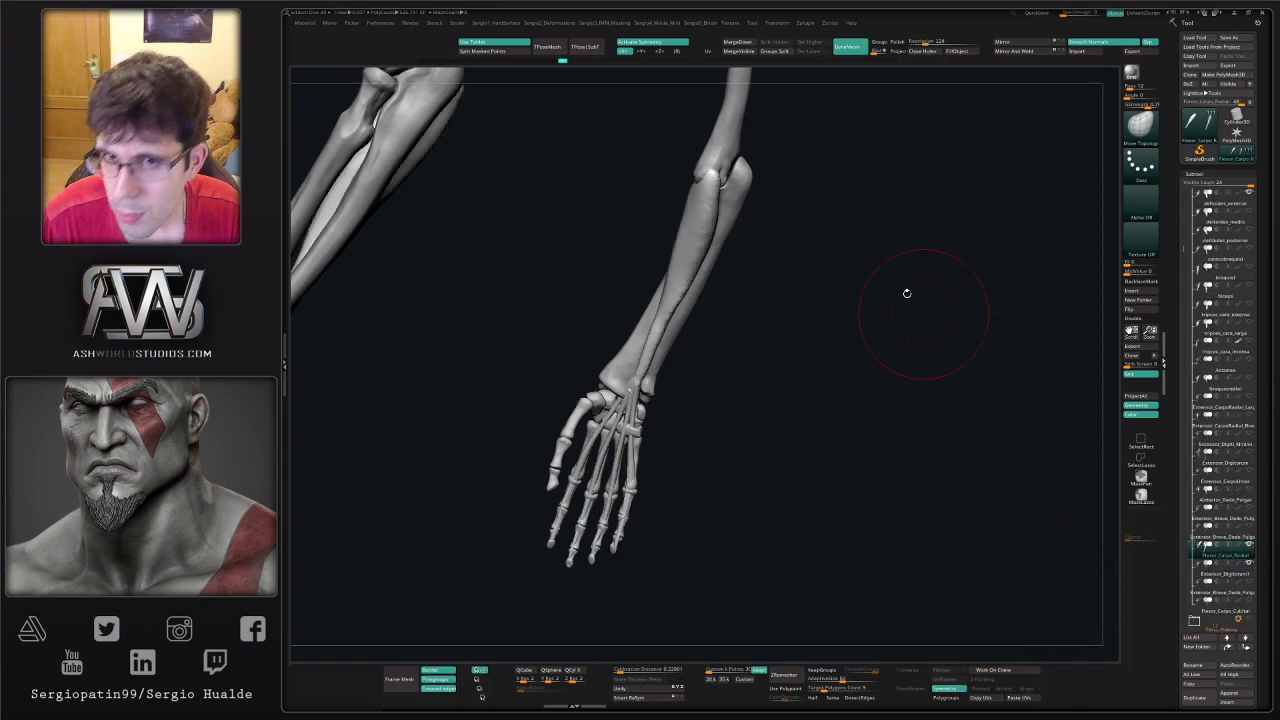
pyautogui.click(739, 43)
pyautogui.click(731, 62)
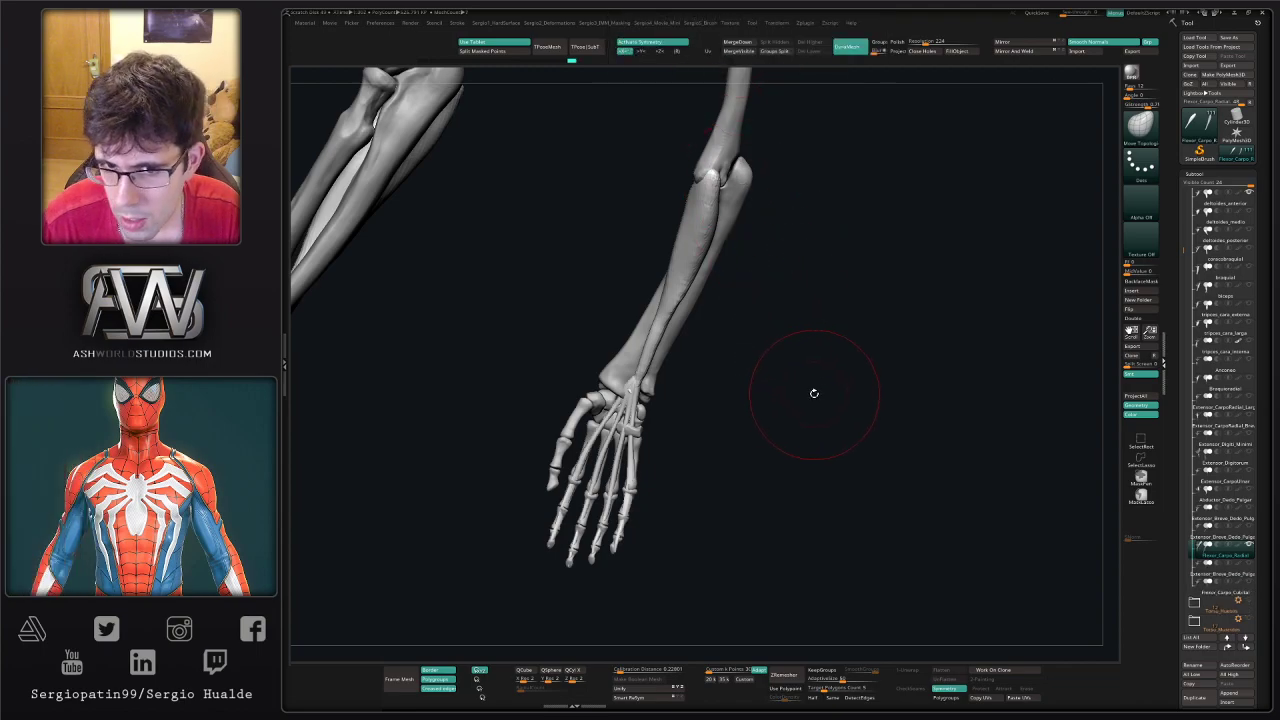
# - Smooth the upper belly of the merged Flexor_Carpo_Radial and build up its volume with the Standard brush
pyautogui.hotkey('alt', 's')
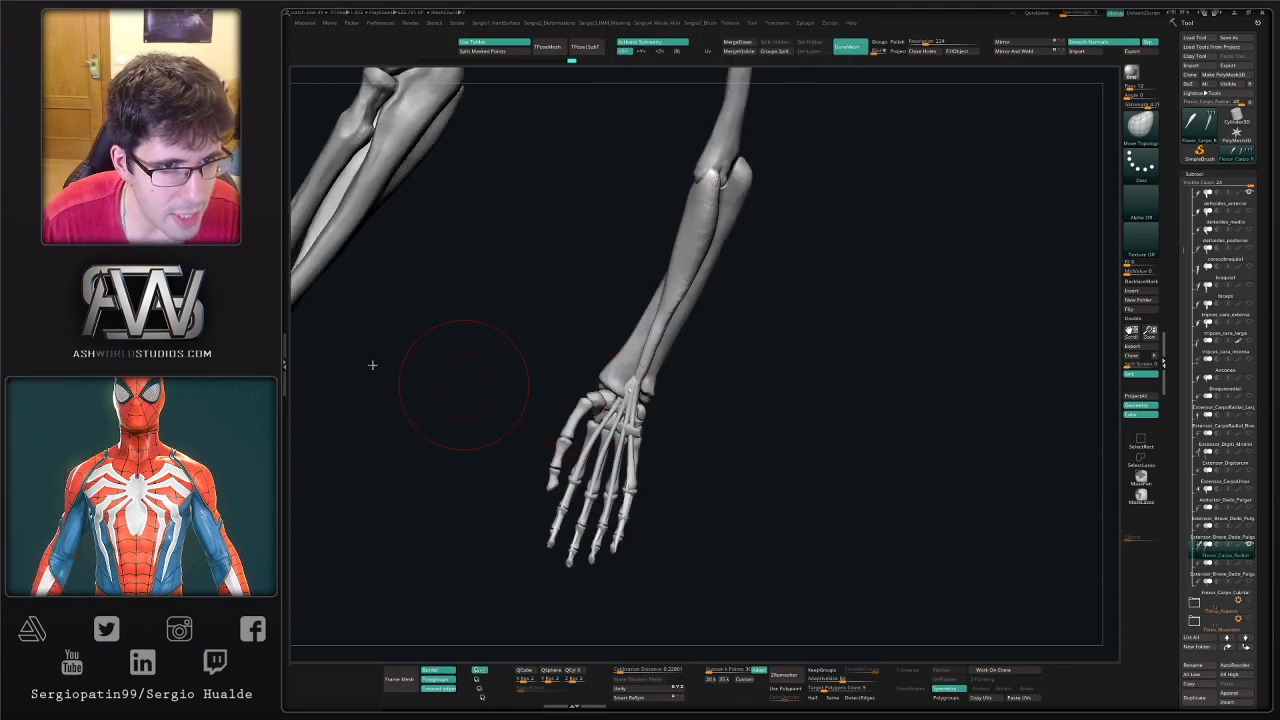
pyautogui.moveTo(724, 328); pyautogui.dragTo(703, 204)
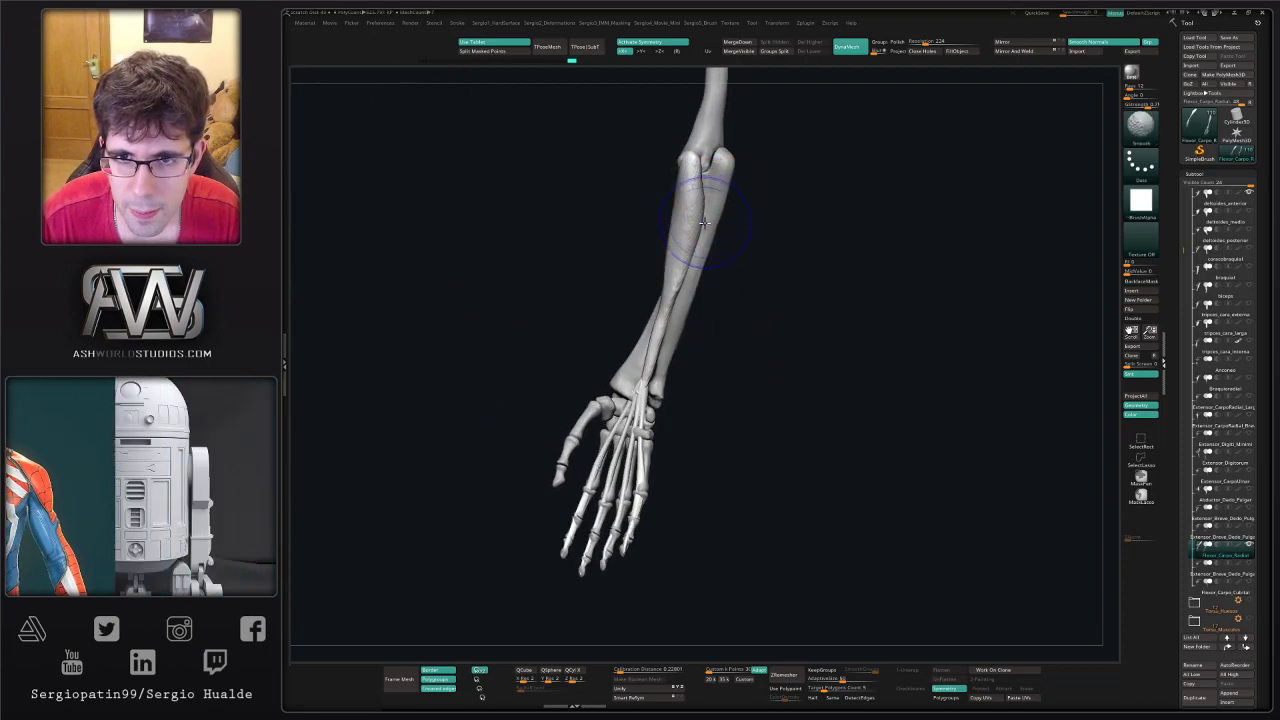
pyautogui.press('b')
pyautogui.press('s')
pyautogui.press('t')
pyautogui.moveTo(686, 206); pyautogui.dragTo(692, 221, button='right')
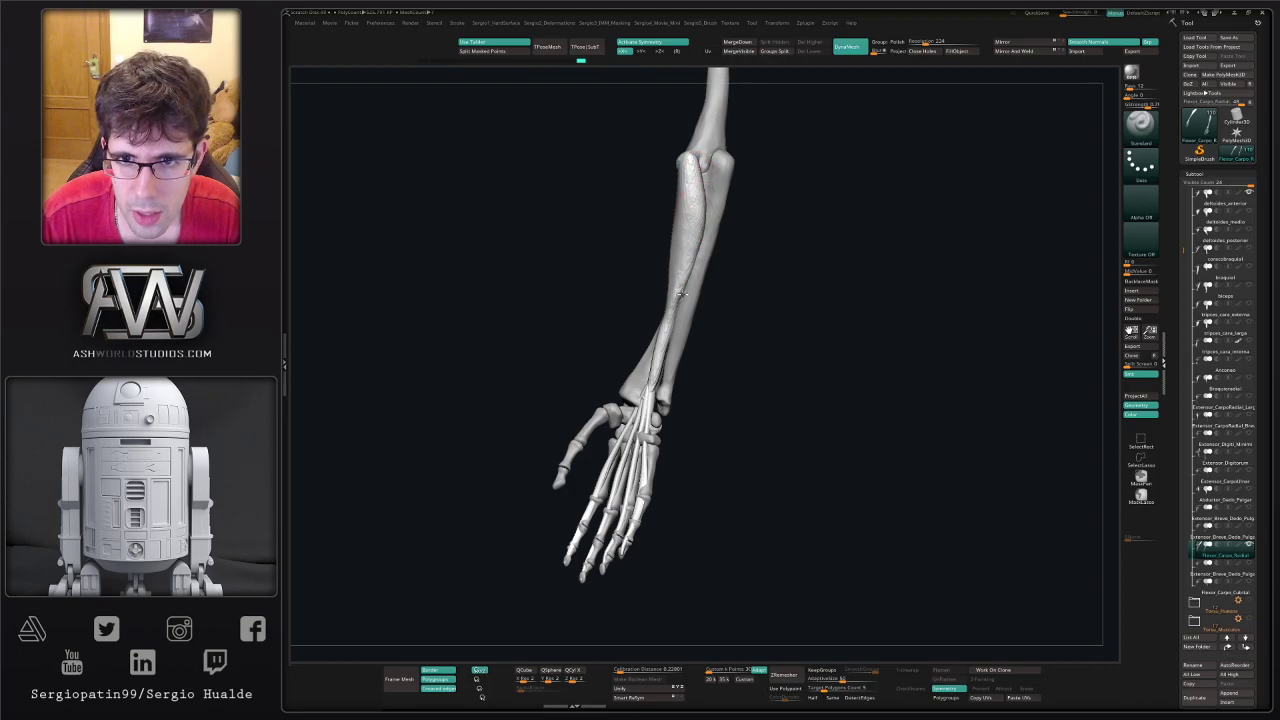
# - Reshape the belly of the merged flexor with the Move brush and smooth its transition into the tendon
pyautogui.press('b')
pyautogui.press('m')
pyautogui.press('v')
pyautogui.moveTo(685, 297); pyautogui.dragTo(730, 316)
pyautogui.moveTo(706, 180)
pyautogui.mouseDown()
pyautogui.moveTo(704, 222)
pyautogui.moveTo(698, 213)
pyautogui.mouseUp()
pyautogui.keyDown('shift'); pyautogui.moveTo(690, 308); pyautogui.dragTo(682, 330); pyautogui.keyUp('shift')
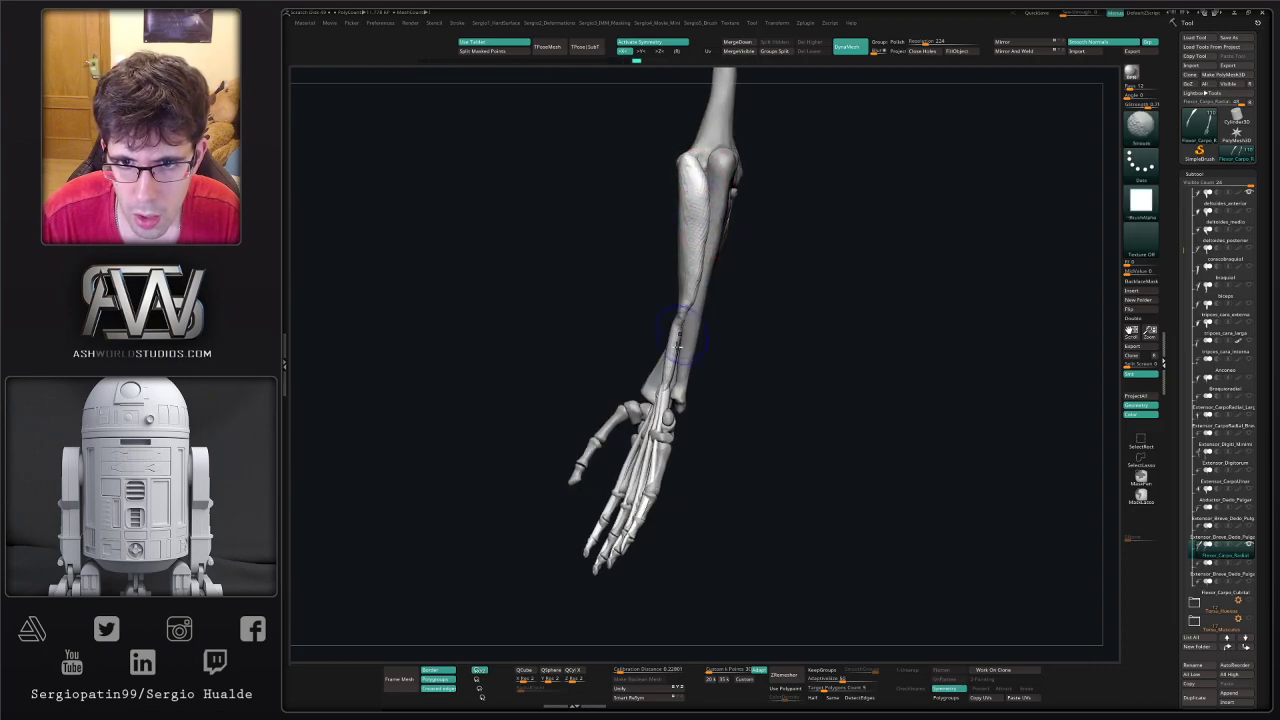
# - Thicken the junction between the flexor belly and the finger tendons with the Inflate brush
pyautogui.hotkey('ctrl', 'shift', 's')
pyautogui.press('b')
pyautogui.press('i')
pyautogui.press('n')
pyautogui.moveTo(680, 340)
pyautogui.mouseDown(button='right')
pyautogui.moveTo(700, 337)
pyautogui.moveTo(700, 360)
pyautogui.moveTo(727, 362)
pyautogui.mouseUp(button='right')
pyautogui.moveTo(697, 347)
pyautogui.mouseDown()
pyautogui.moveTo(724, 297)
pyautogui.moveTo(696, 338)
pyautogui.mouseUp()
pyautogui.press('1')
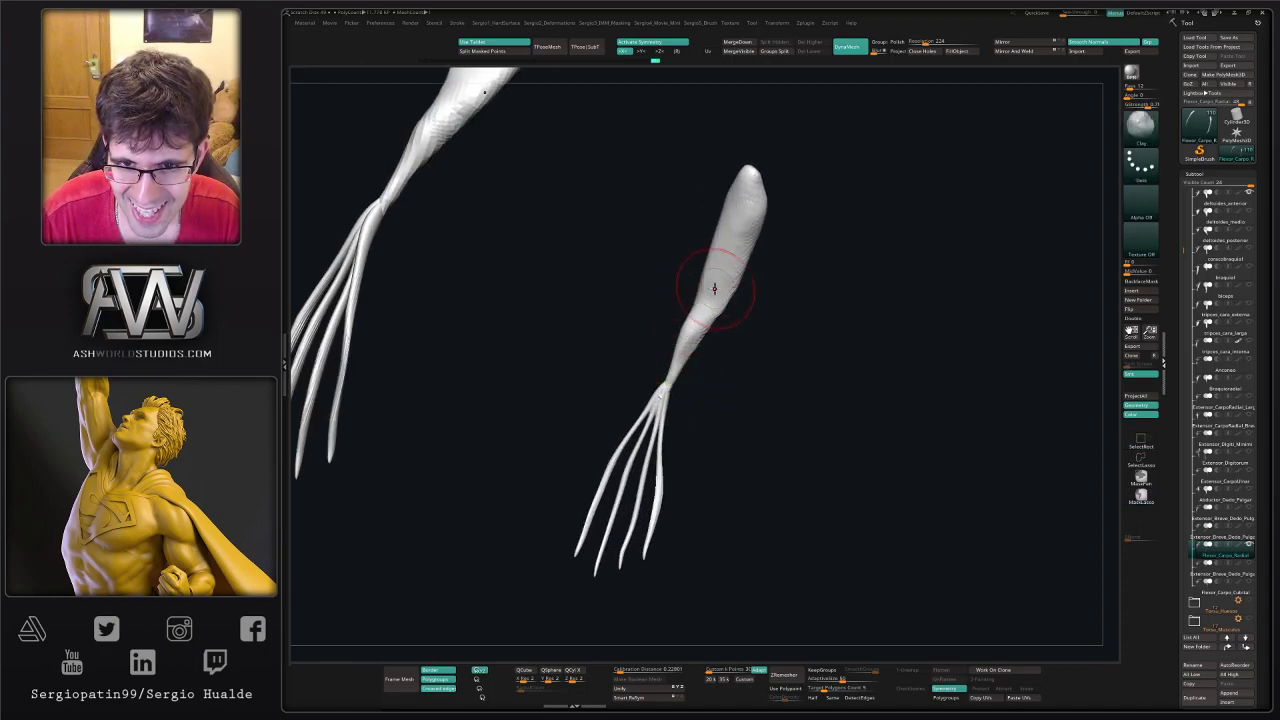
# - Build up the lower half of the flexor belly with the Clay brush and smooth it
pyautogui.moveTo(686, 357); pyautogui.dragTo(756, 348, button='right')
pyautogui.moveTo(736, 295); pyautogui.dragTo(700, 320, button='right')
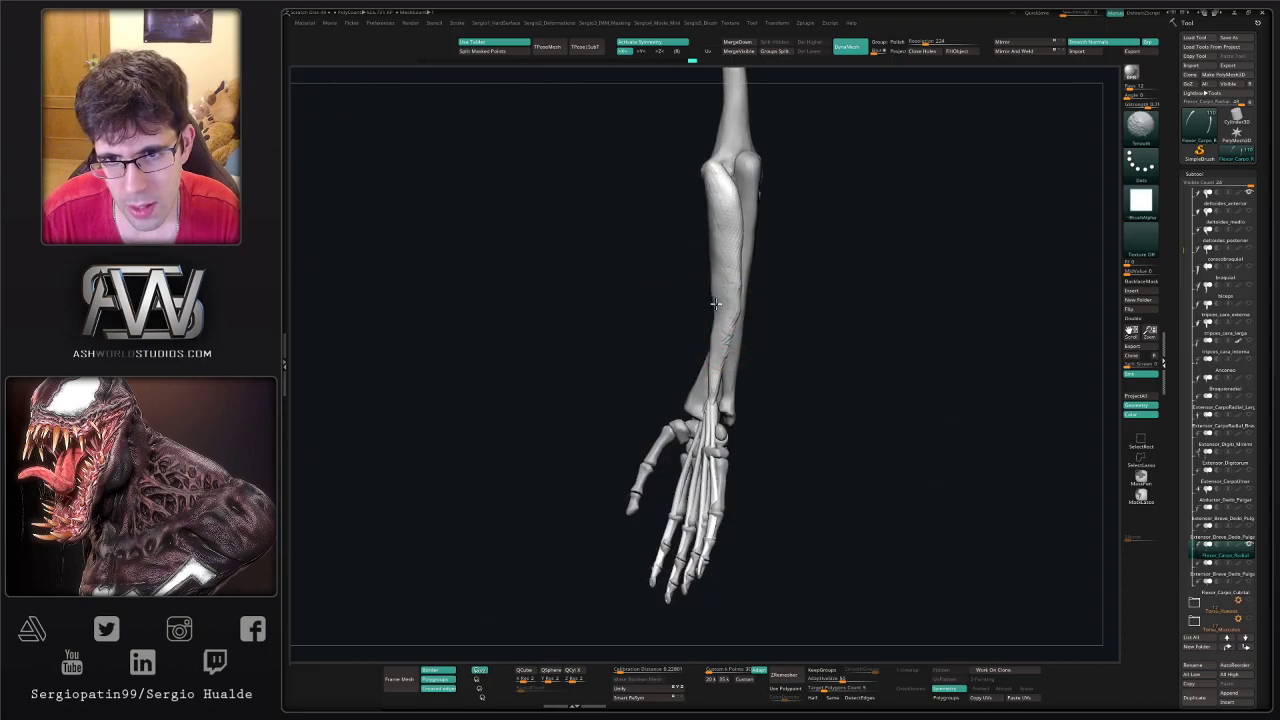
# - Refine the lower belly with the Move brush and carve its transition into the tendon with DamStandard
pyautogui.moveTo(700, 318); pyautogui.dragTo(731, 325, button='right')
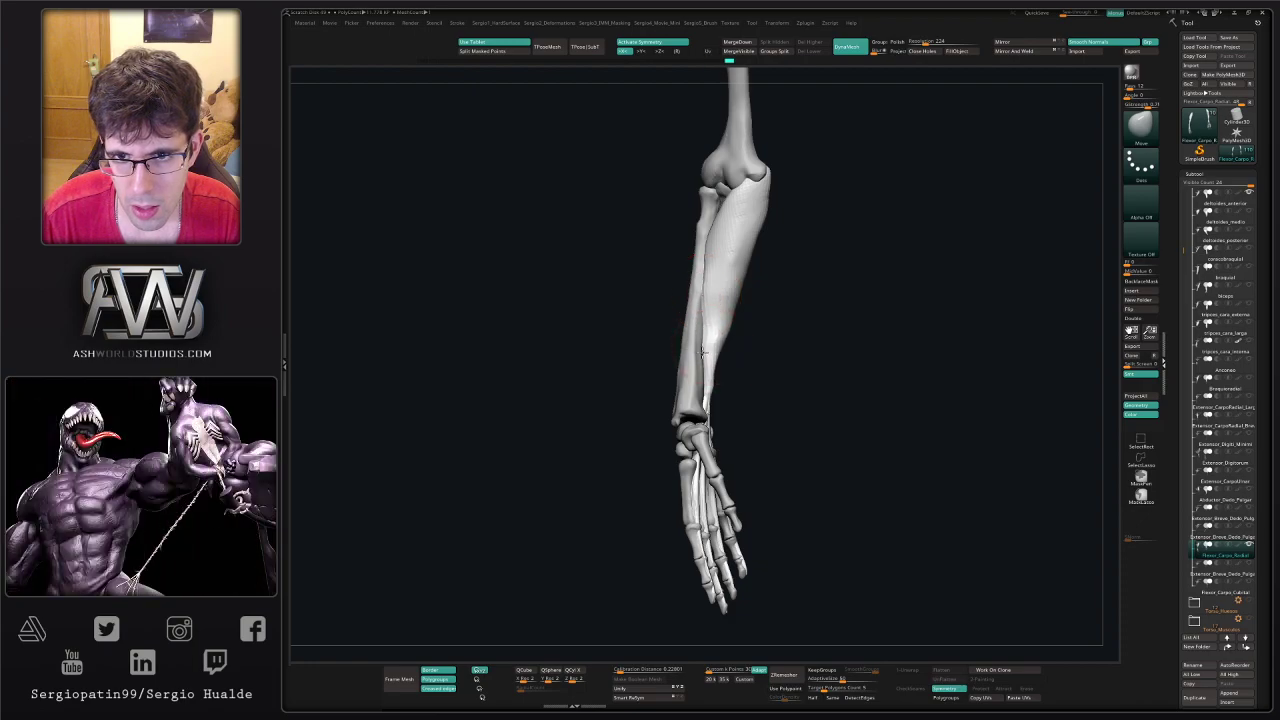
pyautogui.moveTo(702, 352); pyautogui.dragTo(738, 318, button='right')
pyautogui.press('b')
pyautogui.press('d')
pyautogui.press('s')
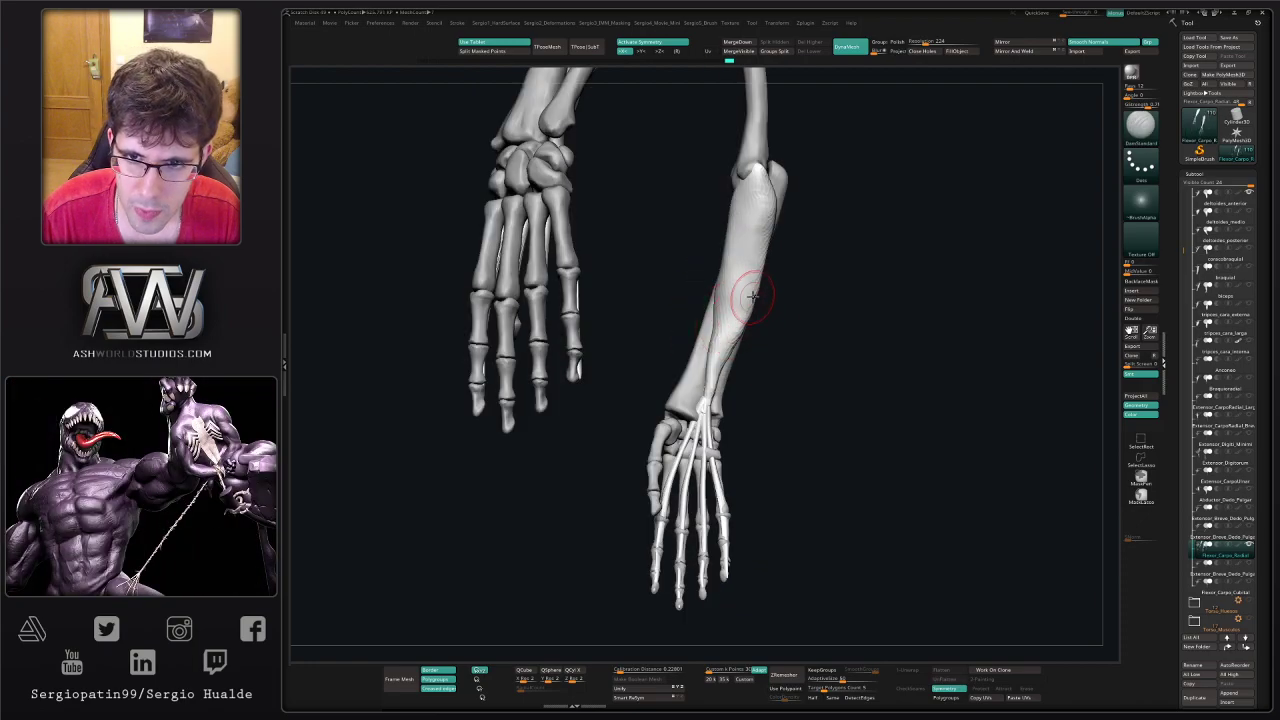
pyautogui.moveTo(713, 365)
pyautogui.mouseDown(button='right')
pyautogui.moveTo(720, 345)
pyautogui.moveTo(700, 335)
pyautogui.moveTo(737, 349)
pyautogui.moveTo(730, 300)
pyautogui.mouseUp(button='right')
# - Carve the lower part of the flexor belly where it narrows into the tendon with the DamStandard brush
pyautogui.press('b')
pyautogui.press('m')
pyautogui.press('v')
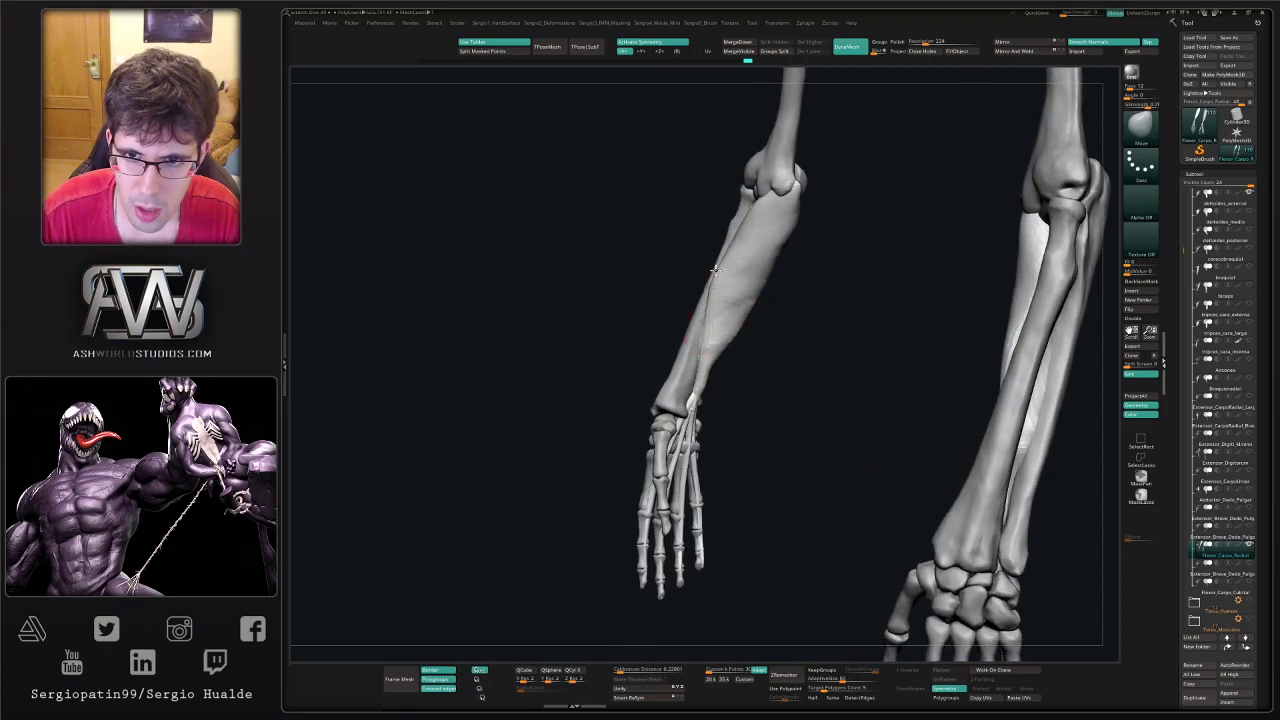
pyautogui.moveTo(738, 226); pyautogui.dragTo(740, 277, button='right')
pyautogui.press('b')
pyautogui.press('d')
pyautogui.press('s')
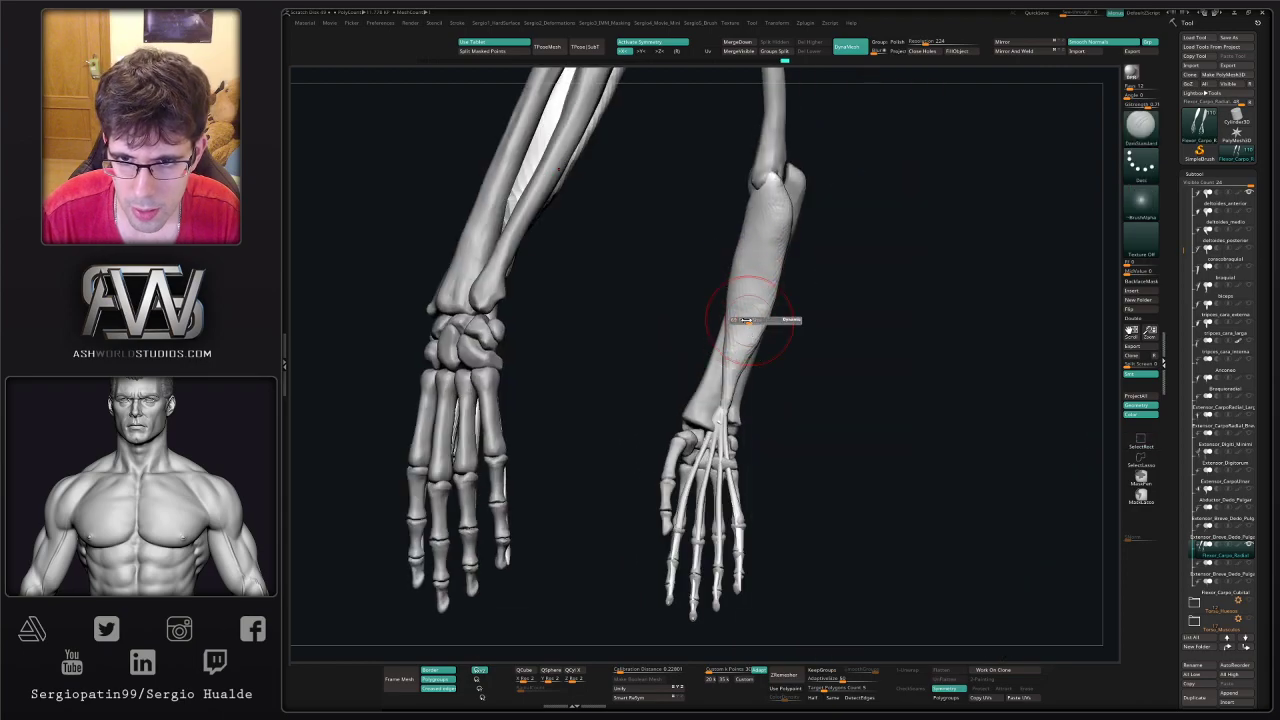
pyautogui.moveTo(755, 349); pyautogui.dragTo(775, 330, button='right')
pyautogui.moveTo(759, 298); pyautogui.dragTo(757, 345)
pyautogui.moveTo(751, 417)
pyautogui.keyDown('ctrl'); pyautogui.mouseDown(button='right')
pyautogui.moveTo(760, 363)
pyautogui.moveTo(745, 362)
pyautogui.mouseUp(button='right'); pyautogui.keyUp('ctrl')
# - Adjust the lower flexor belly and the tendon above the wrist with the Move brush
pyautogui.press('b')
pyautogui.press('m')
pyautogui.press('v')
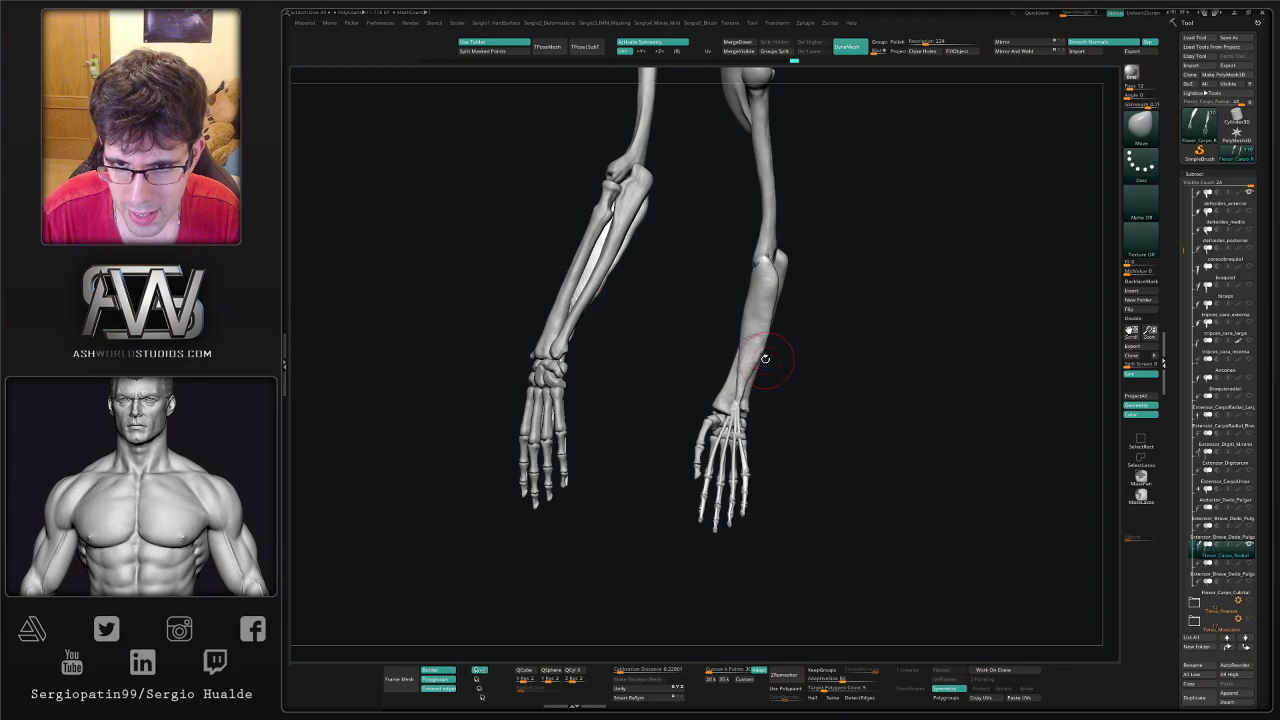
pyautogui.moveTo(766, 359); pyautogui.dragTo(752, 384)
pyautogui.moveTo(748, 367)
pyautogui.keyDown('alt'); pyautogui.mouseDown(button='right')
pyautogui.moveTo(727, 344)
pyautogui.moveTo(731, 385)
pyautogui.mouseUp(button='right'); pyautogui.keyUp('alt')
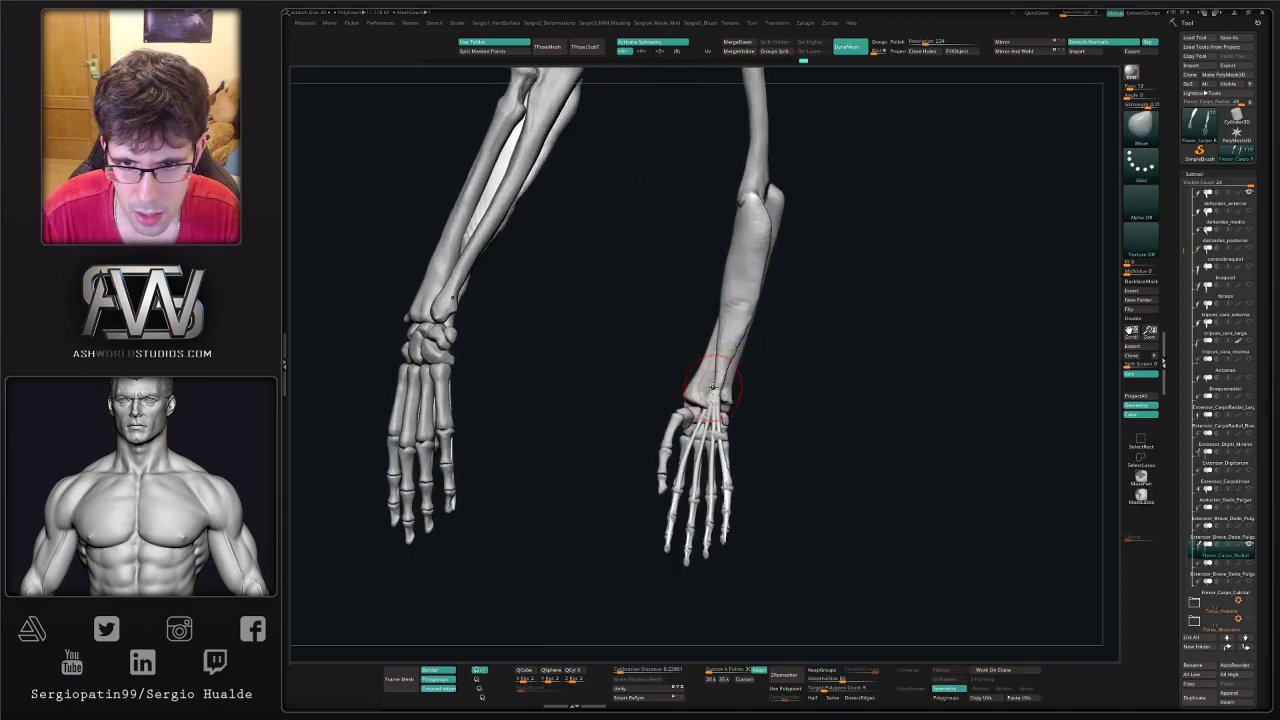
pyautogui.moveTo(717, 394); pyautogui.dragTo(715, 386)
pyautogui.keyDown('ctrl'); pyautogui.moveTo(725, 420); pyautogui.dragTo(730, 388, button='right'); pyautogui.keyUp('ctrl')
pyautogui.moveTo(730, 388)
pyautogui.mouseDown(button='right')
pyautogui.moveTo(786, 391)
pyautogui.moveTo(800, 360)
pyautogui.moveTo(769, 340)
pyautogui.moveTo(1088, 398)
pyautogui.mouseUp(button='right')
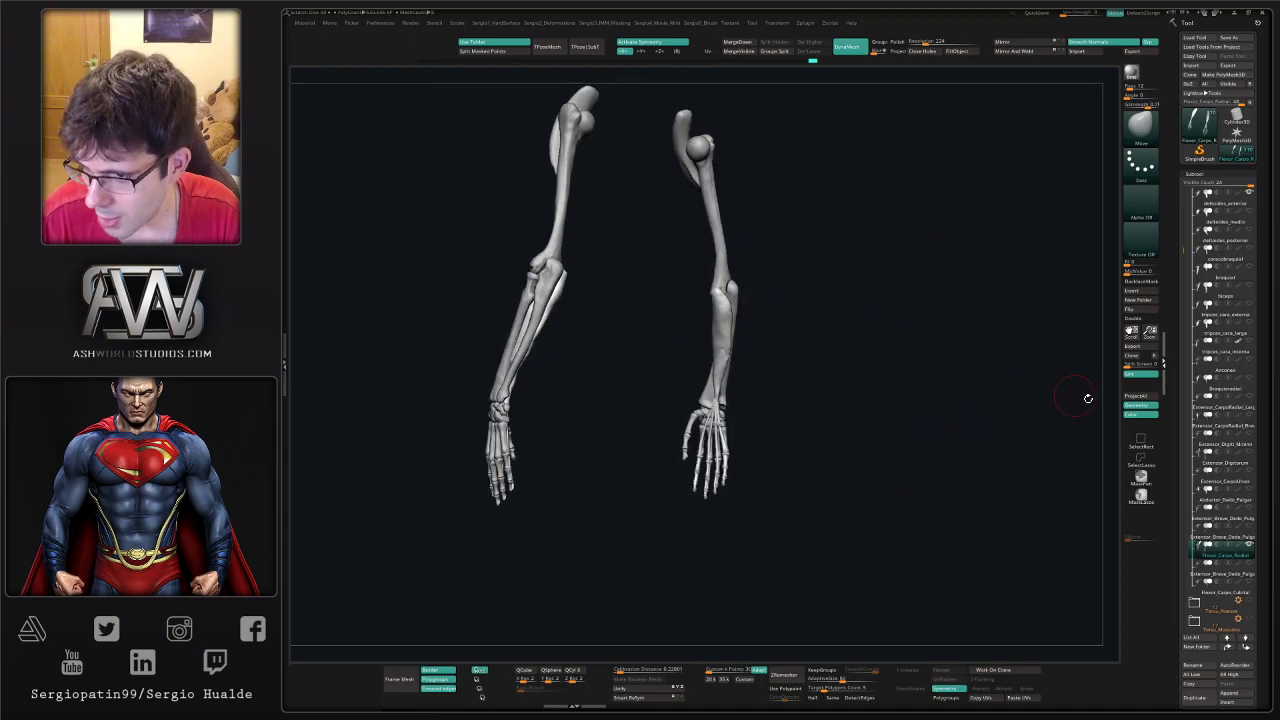
pyautogui.moveTo(908, 371); pyautogui.dragTo(903, 346, button='right')
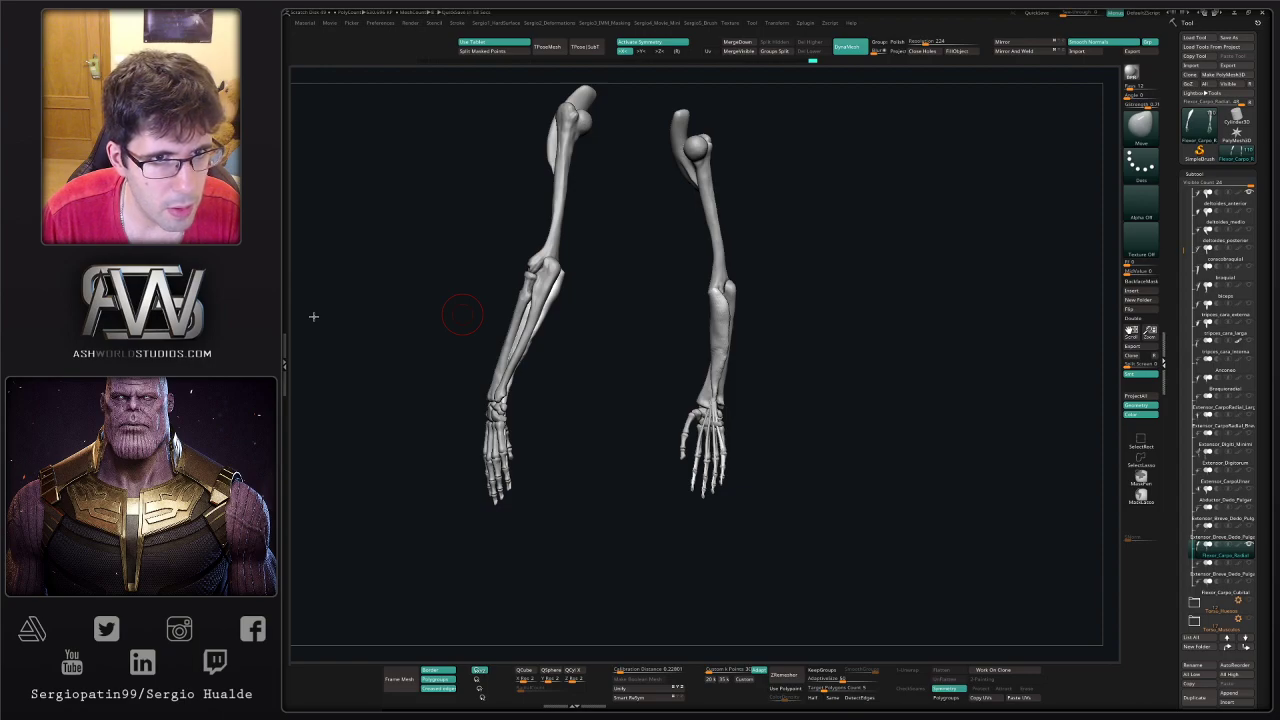
# - Isolate the merged flexor to inspect its shape, and restore the skeleton to check the fit over the forearm
pyautogui.moveTo(1217, 555)
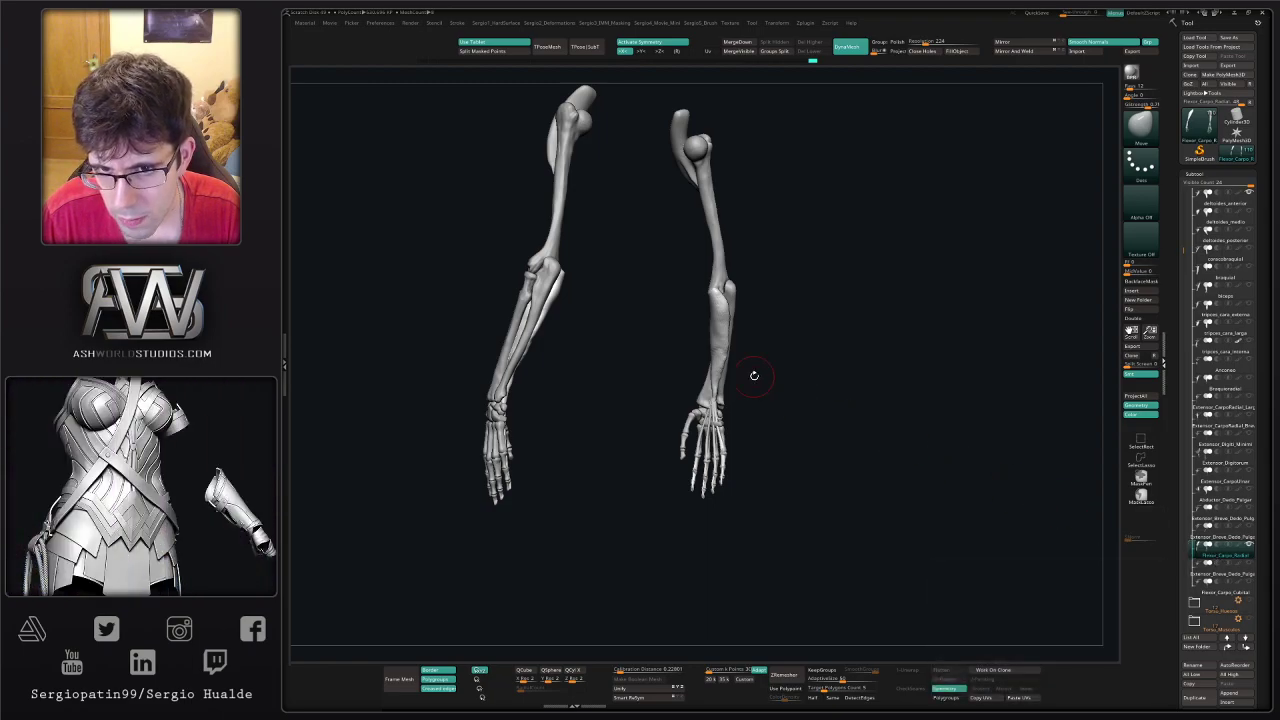
pyautogui.moveTo(755, 376); pyautogui.dragTo(718, 381)
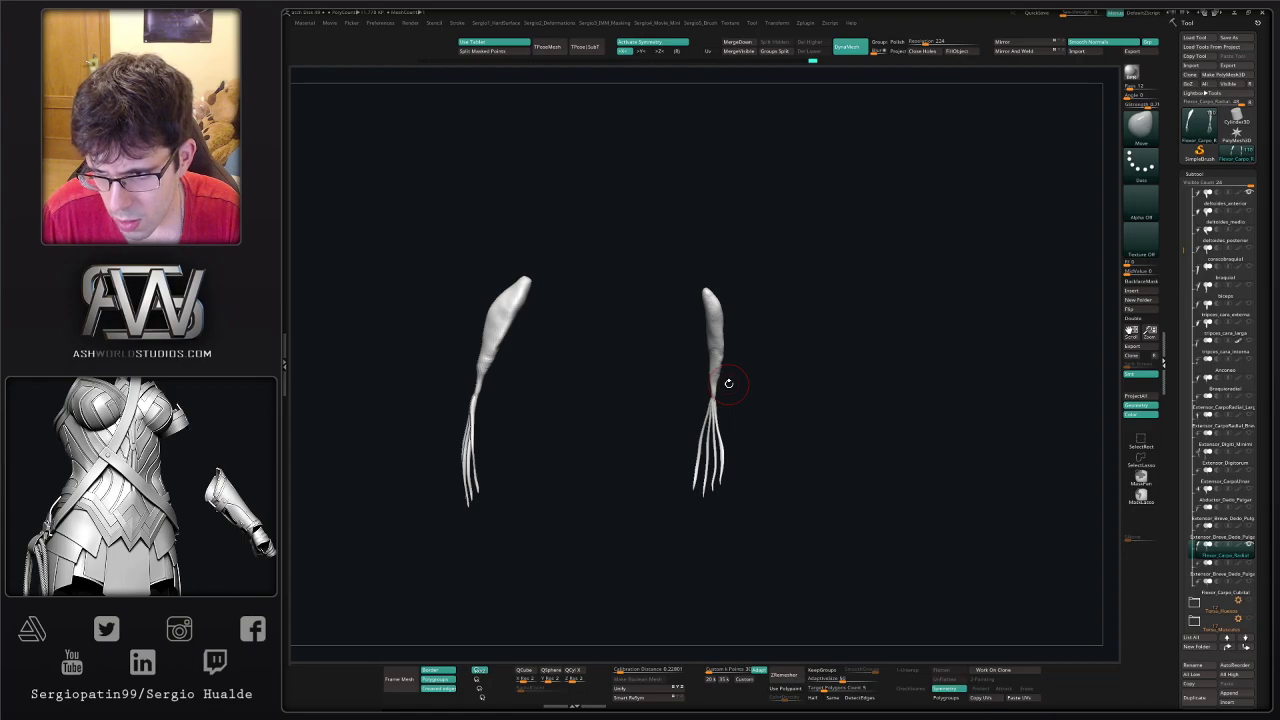
pyautogui.hotkey('ctrl', 'shift', 's')
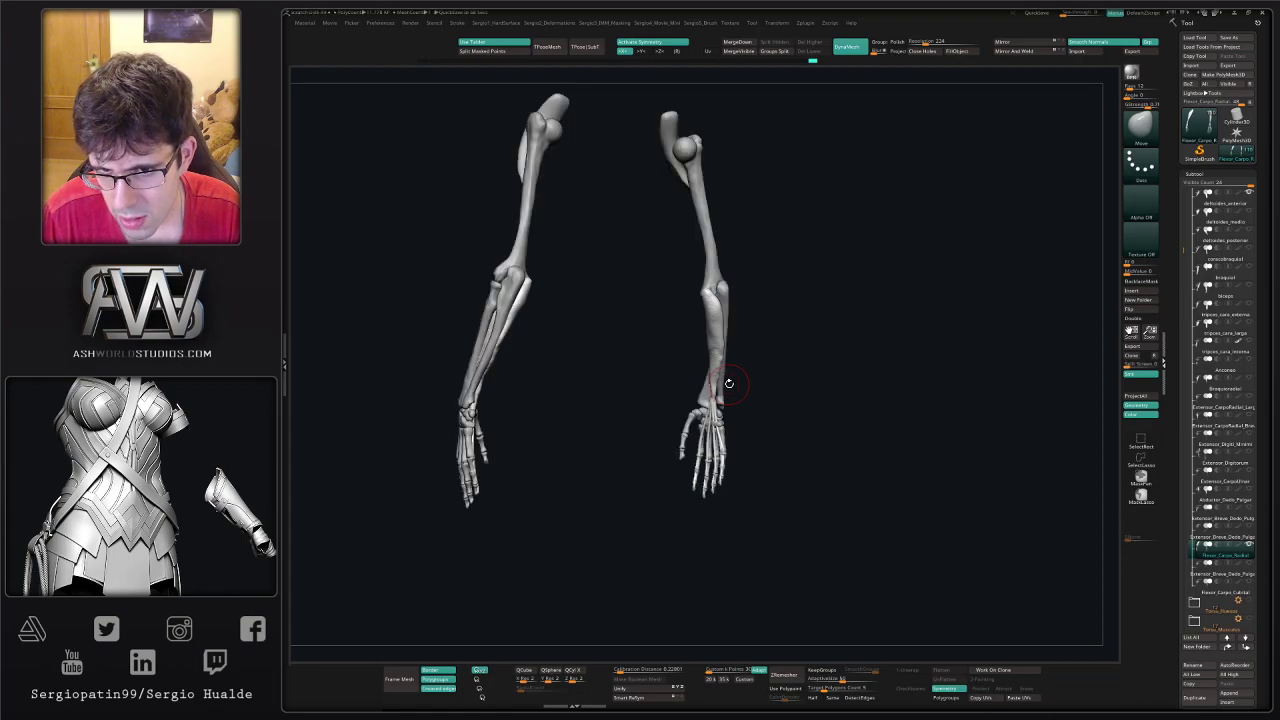
pyautogui.moveTo(729, 383); pyautogui.dragTo(823, 396)
pyautogui.keyDown('ctrl'); pyautogui.moveTo(726, 325); pyautogui.dragTo(786, 403, button='right'); pyautogui.keyUp('ctrl')
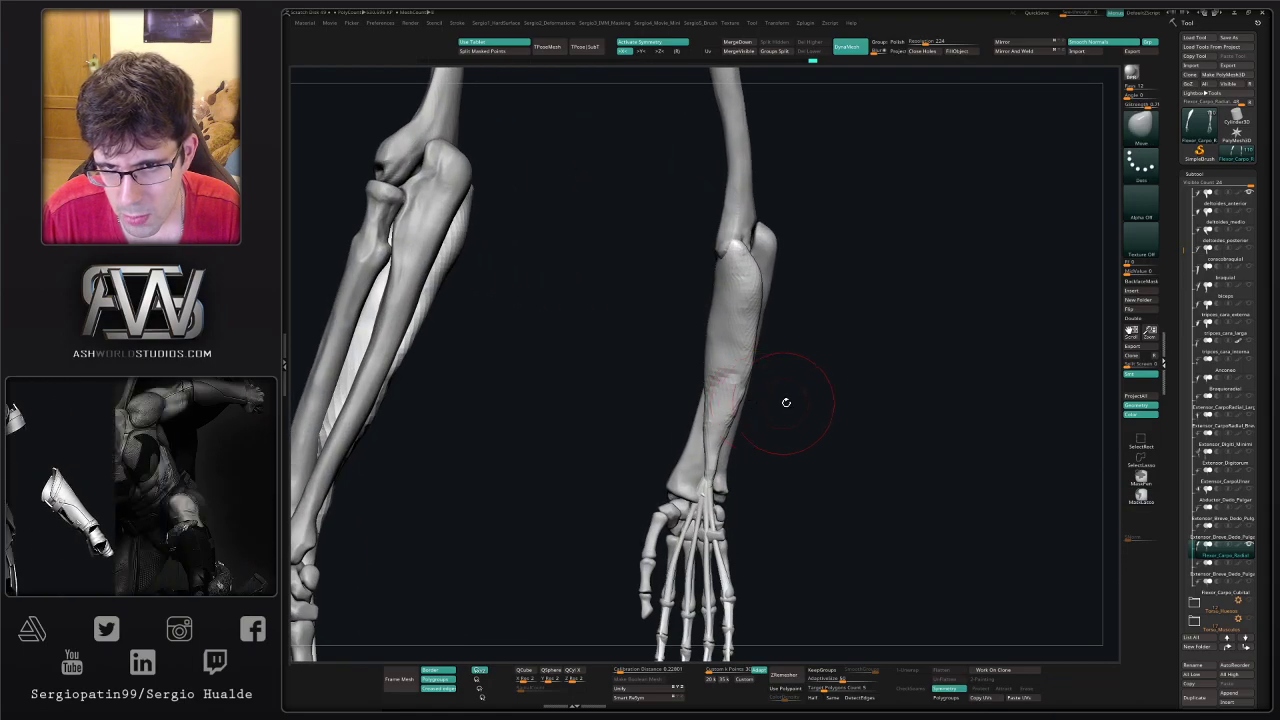
pyautogui.moveTo(786, 403); pyautogui.dragTo(874, 418)
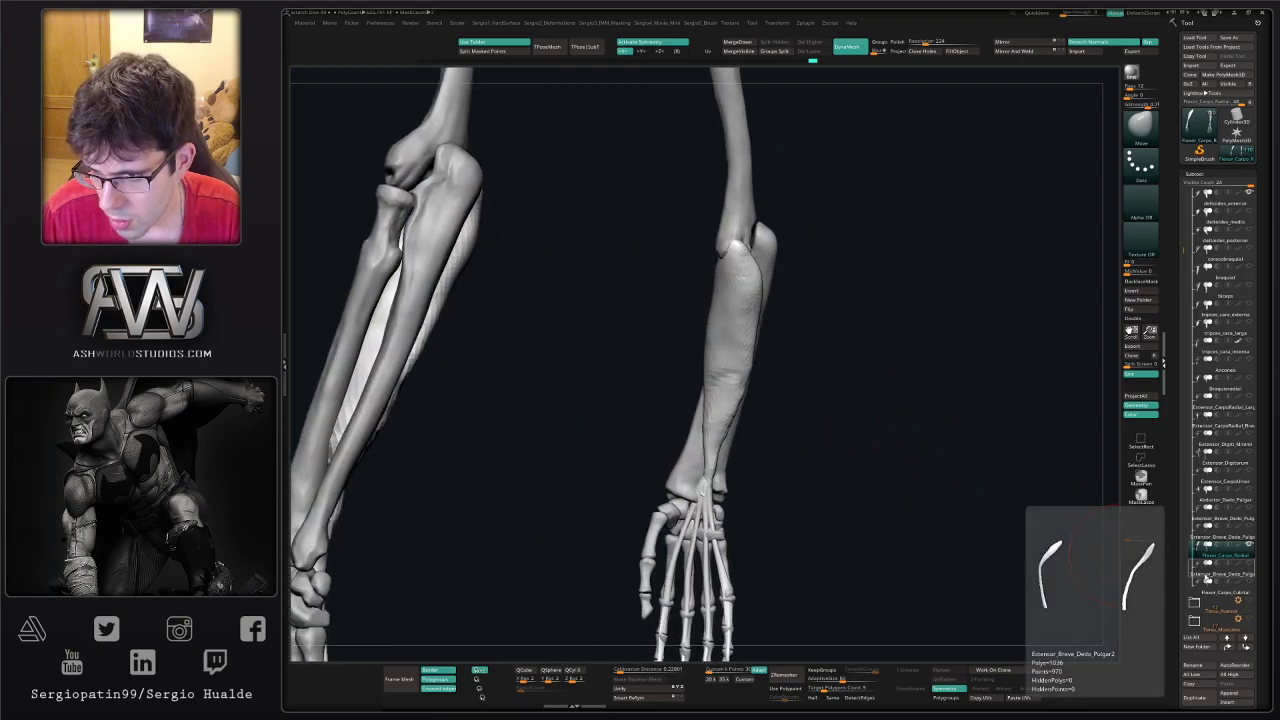
# - Reorder the subtools to place Flexor_Carpo_Radial directly above Flexor_Carpo_Cubital
pyautogui.moveTo(1216, 521)
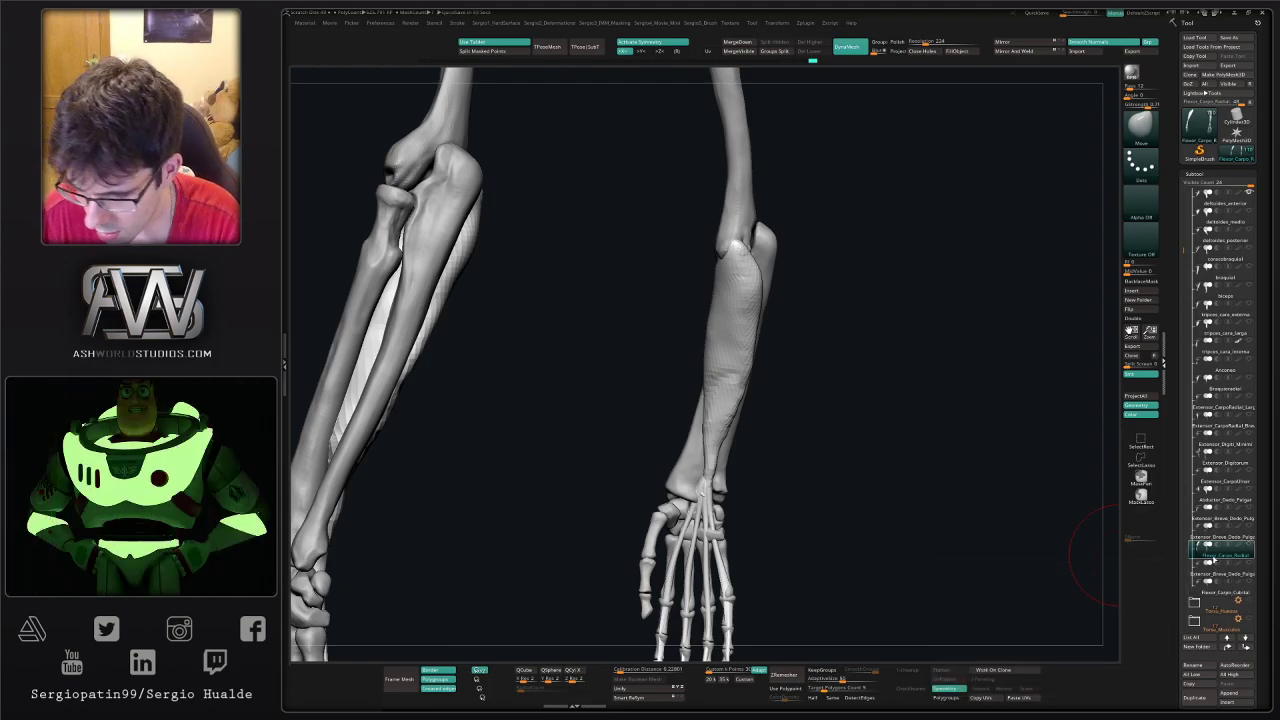
pyautogui.press('Down')
pyautogui.press('Down')
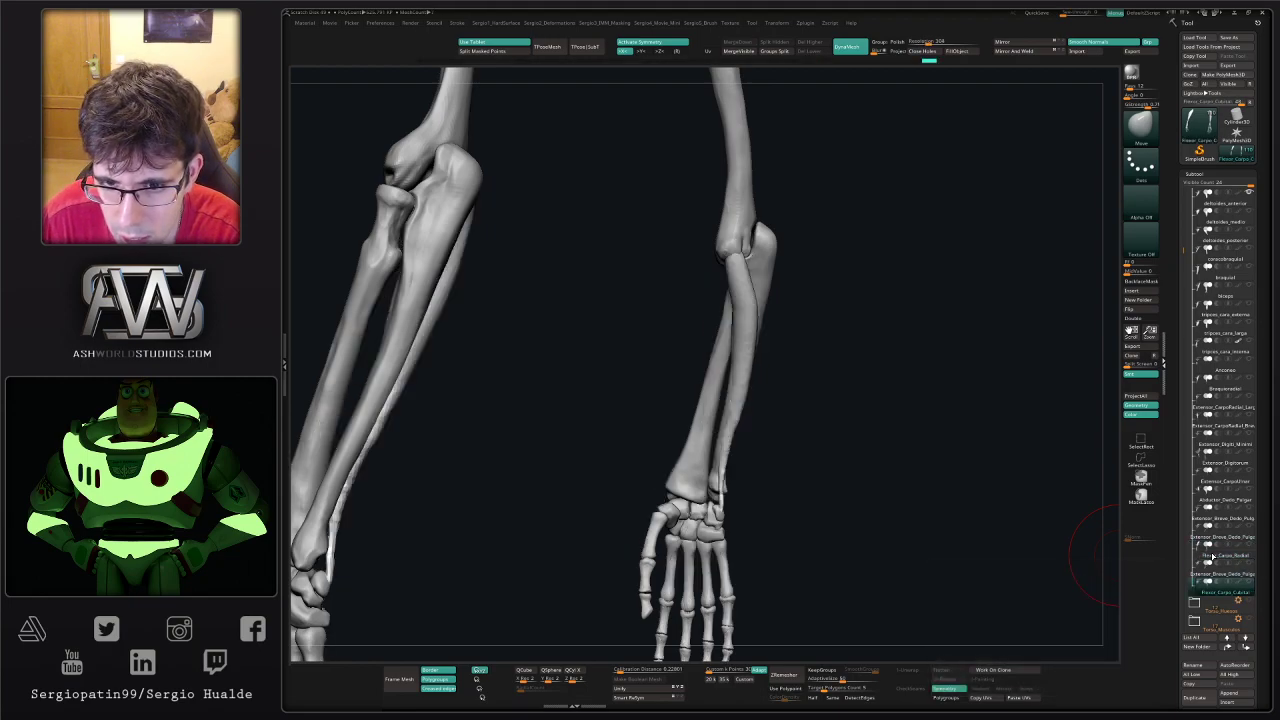
pyautogui.moveTo(803, 517)
pyautogui.mouseDown()
pyautogui.moveTo(903, 534)
pyautogui.moveTo(815, 528)
pyautogui.mouseUp()
pyautogui.hotkey('alt', 'Up')
pyautogui.moveTo(1210, 576)
pyautogui.mouseDown()
pyautogui.moveTo(1219, 547)
pyautogui.moveTo(1222, 562)
pyautogui.mouseUp()
pyautogui.click(1220, 576)
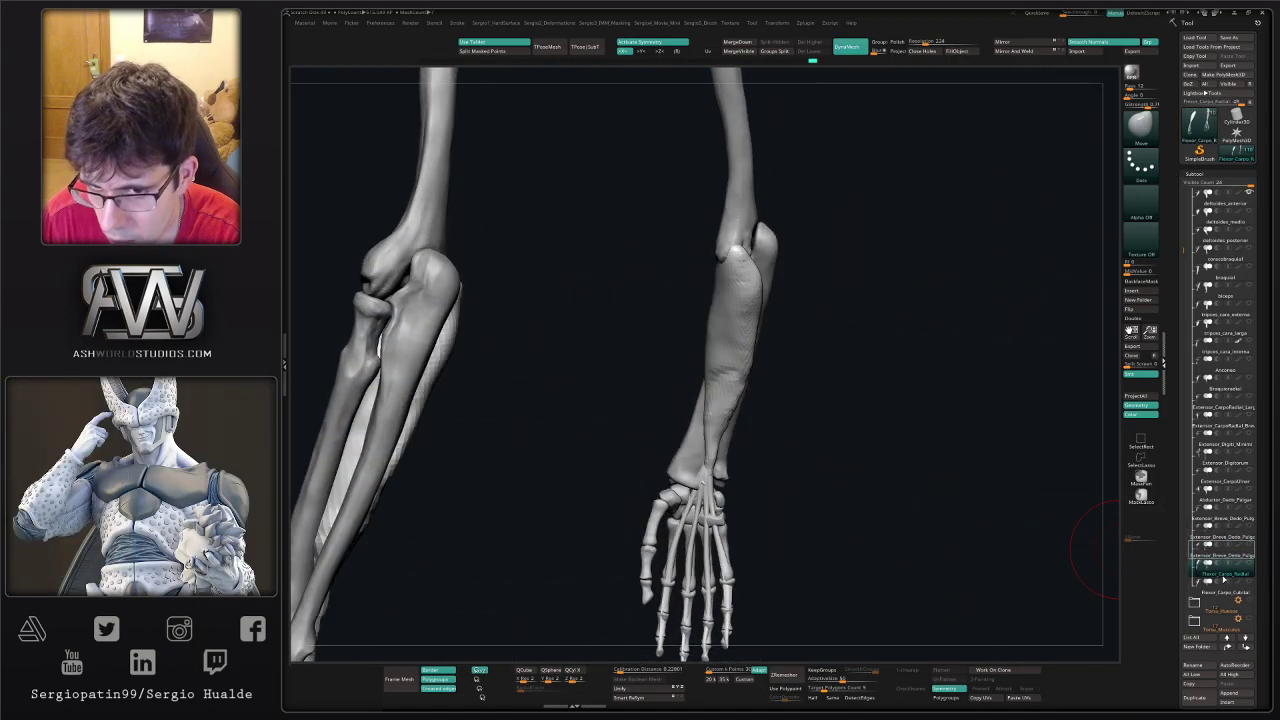
# - Compare the thumb extensor subtools and delete the redundant copy Extensor_Breve_Dedo_Pulgar2
pyautogui.press('Up')
pyautogui.press('Up')
pyautogui.press('Up')
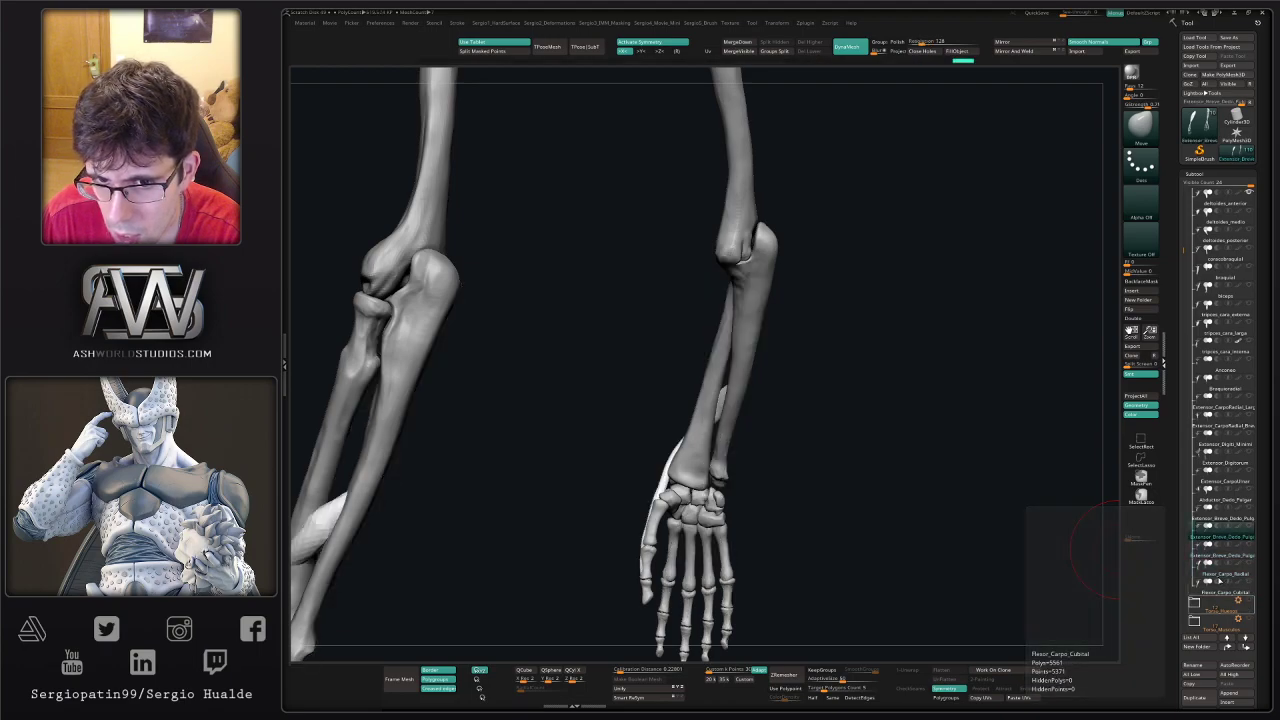
pyautogui.press('Down')
pyautogui.moveTo(1090, 535); pyautogui.dragTo(857, 551)
pyautogui.hotkey('ctrl', 'z')
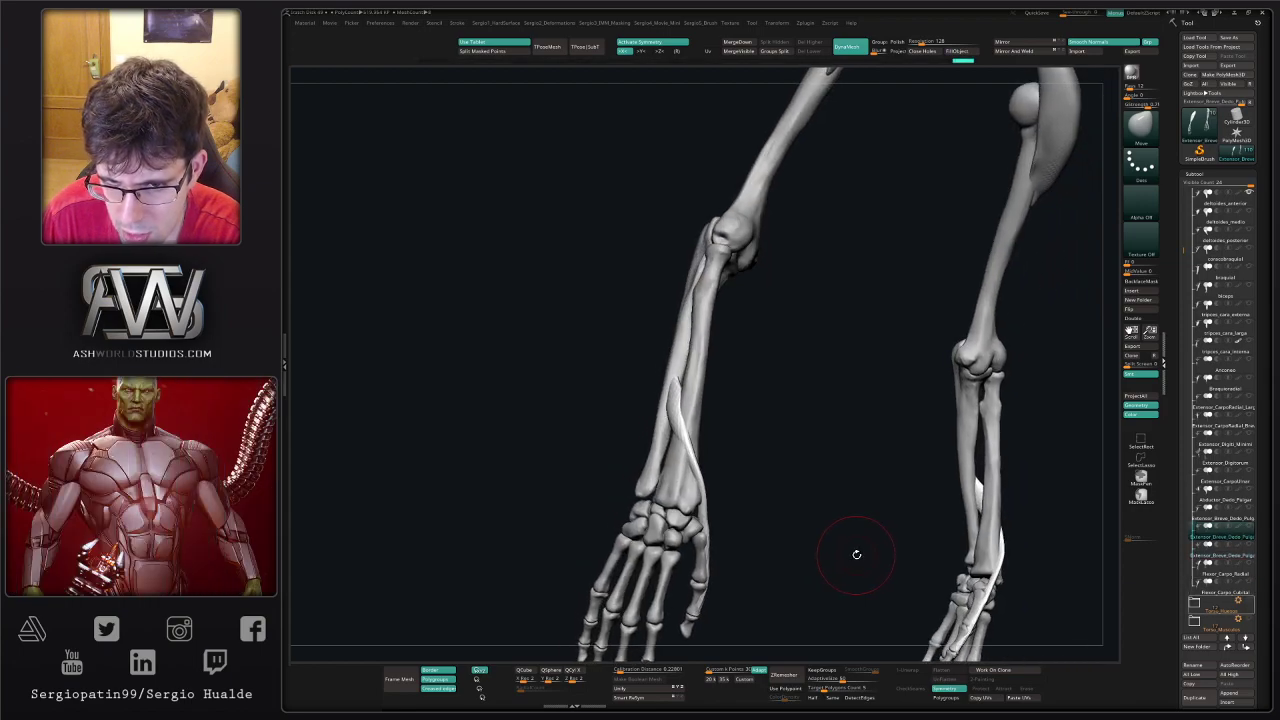
pyautogui.press('Up')
pyautogui.press('Up')
pyautogui.press('Down')
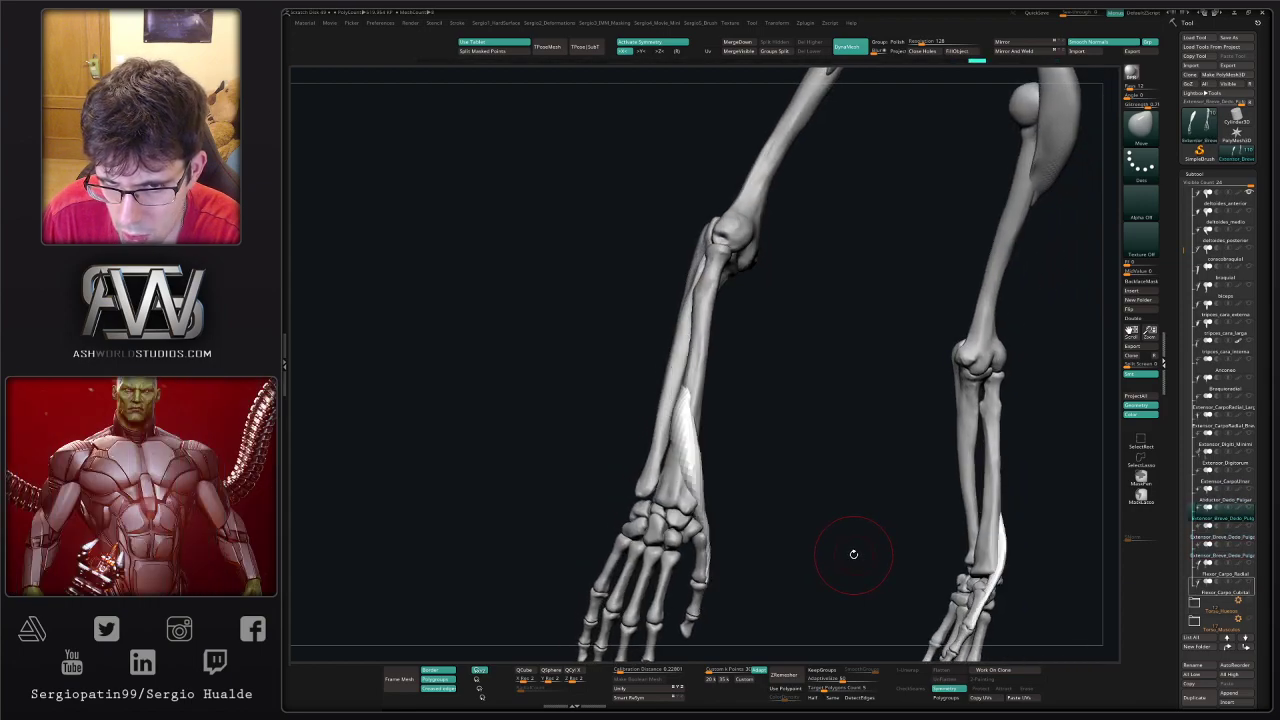
pyautogui.press('Down')
pyautogui.press('Down')
pyautogui.press('Up')
pyautogui.press('Down')
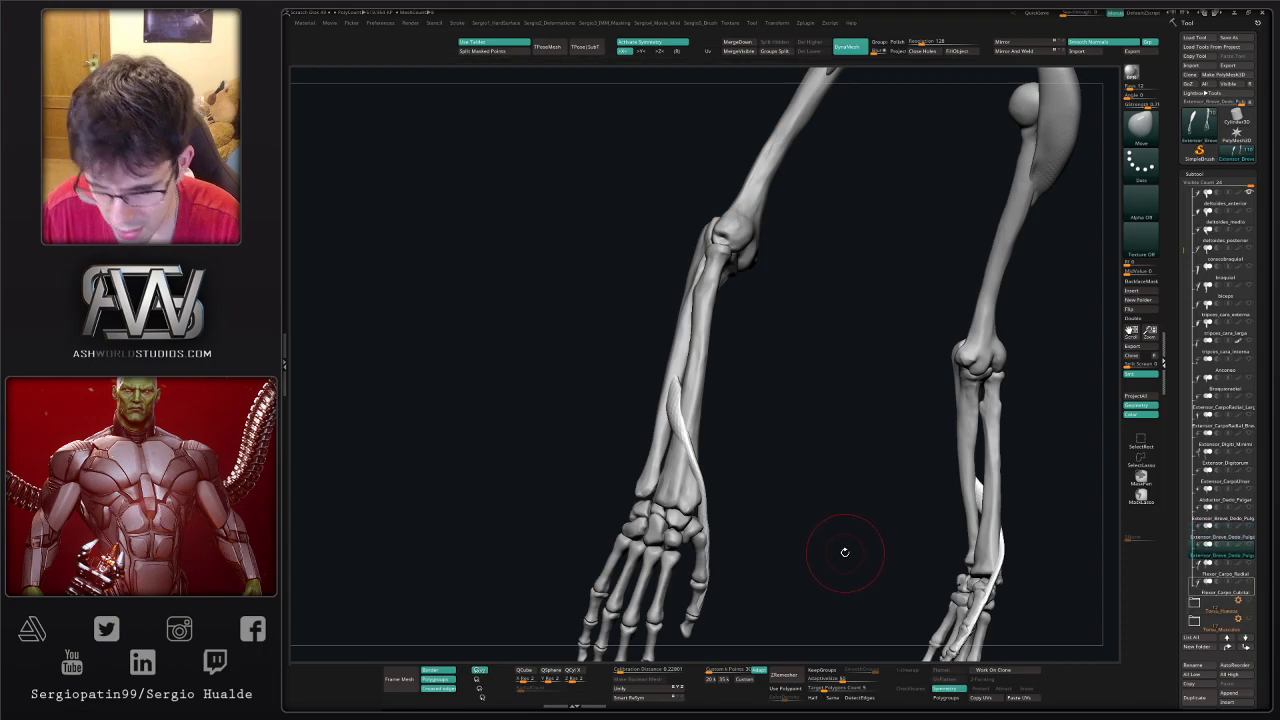
pyautogui.press('Delete')
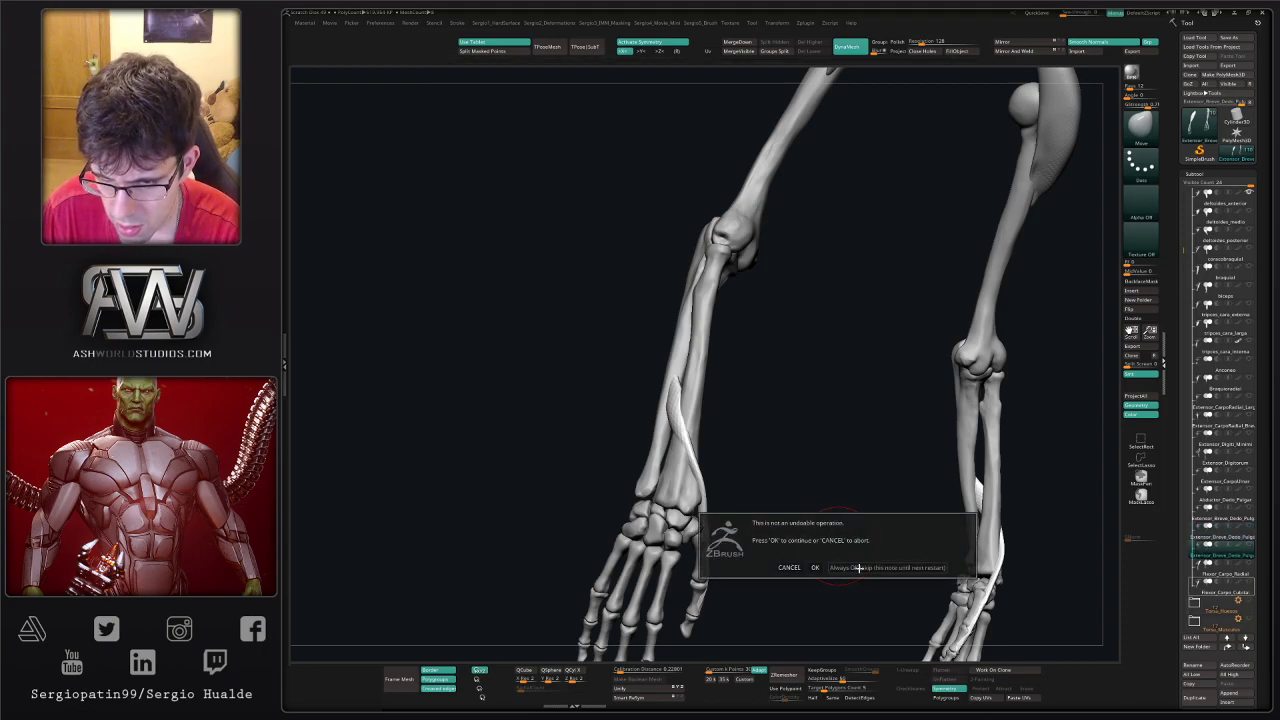
pyautogui.click(859, 567)
pyautogui.moveTo(859, 567); pyautogui.dragTo(807, 508)
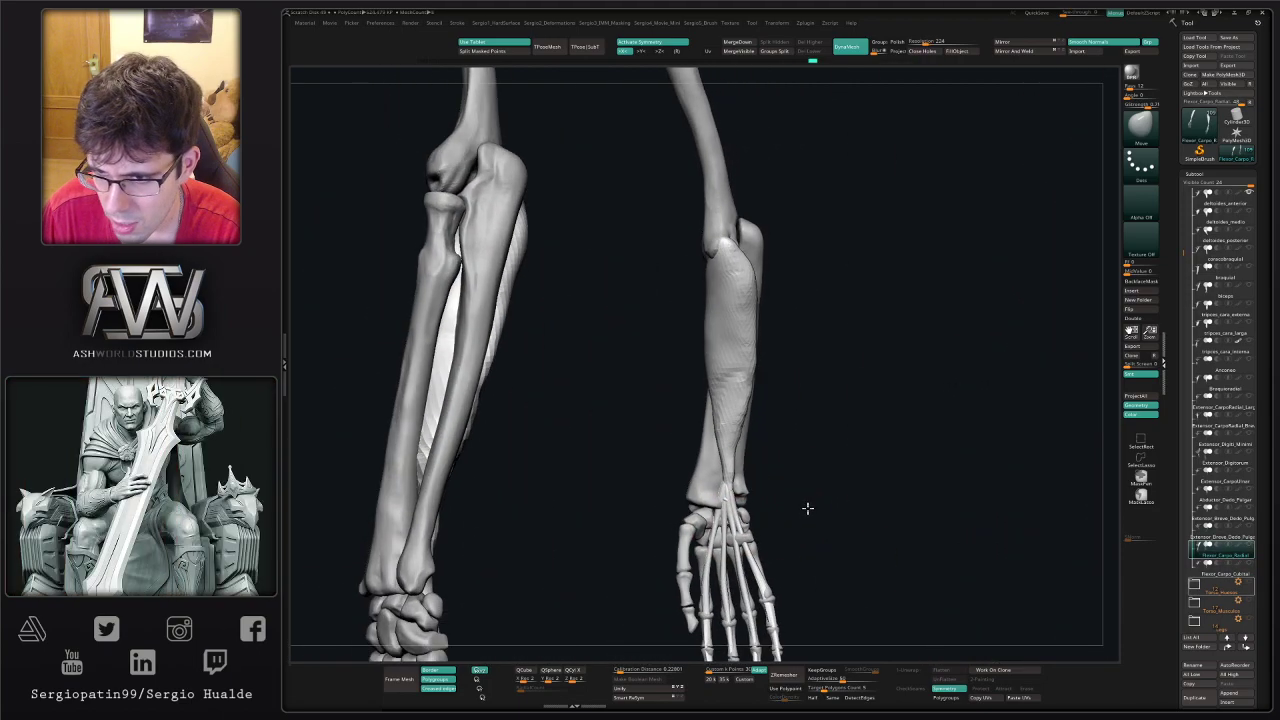
# - Duplicate the merged Flexor_Carpo_Radial subtool and select the copy
pyautogui.hotkey('ctrl', 'shift', 'd')
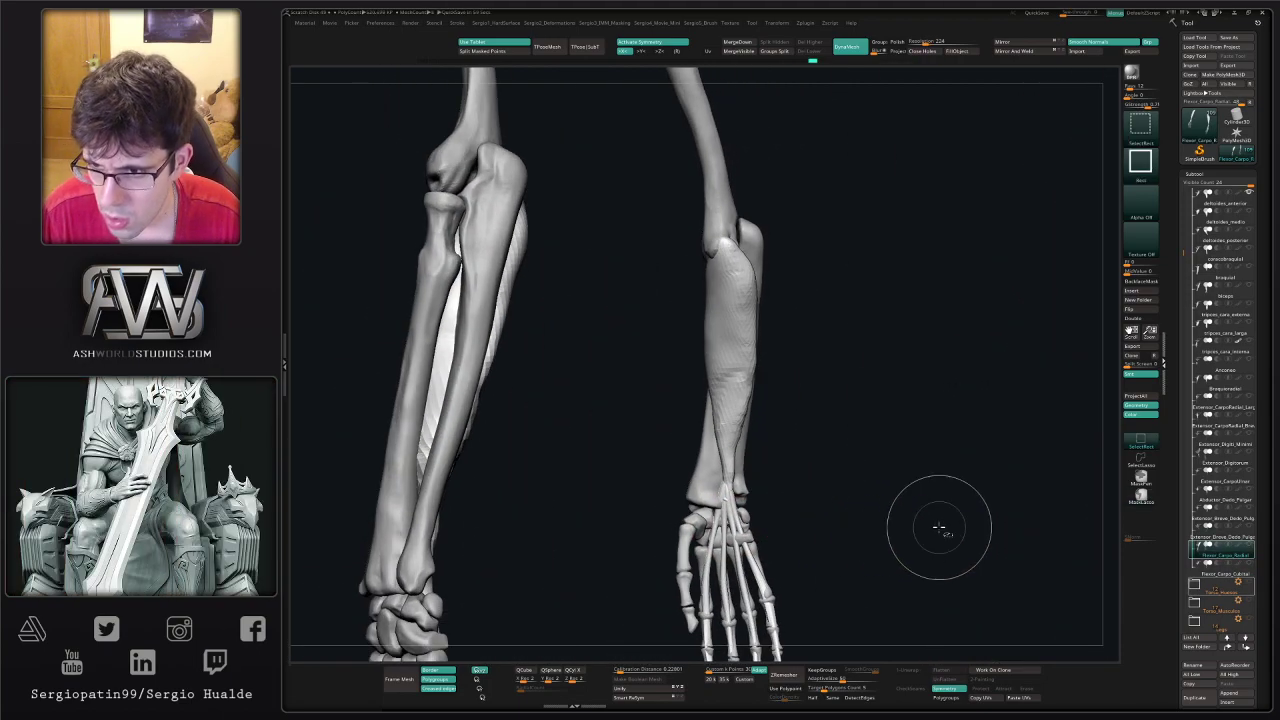
pyautogui.click(1213, 570)
pyautogui.moveTo(1196, 569)
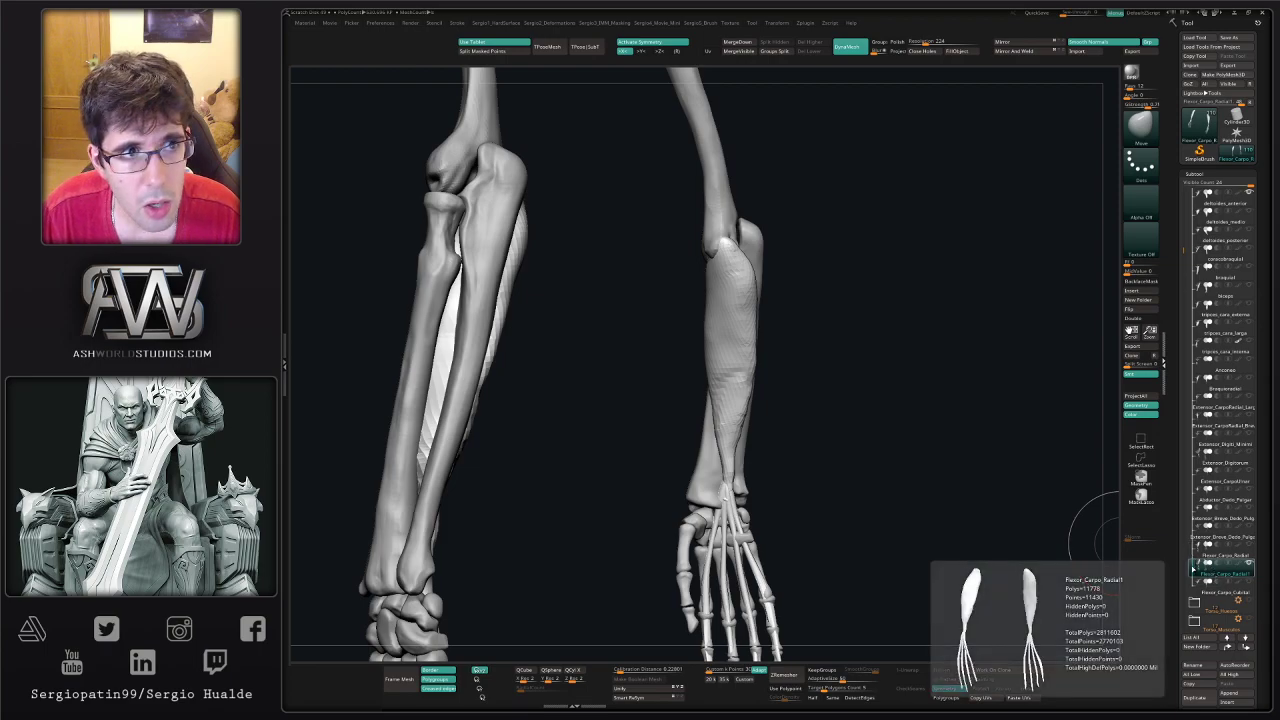
# - Roll the original Flexor_Carpo_Radial back through its undo history to the smooth single-tendon version without the finger tendons
pyautogui.click(1245, 551)
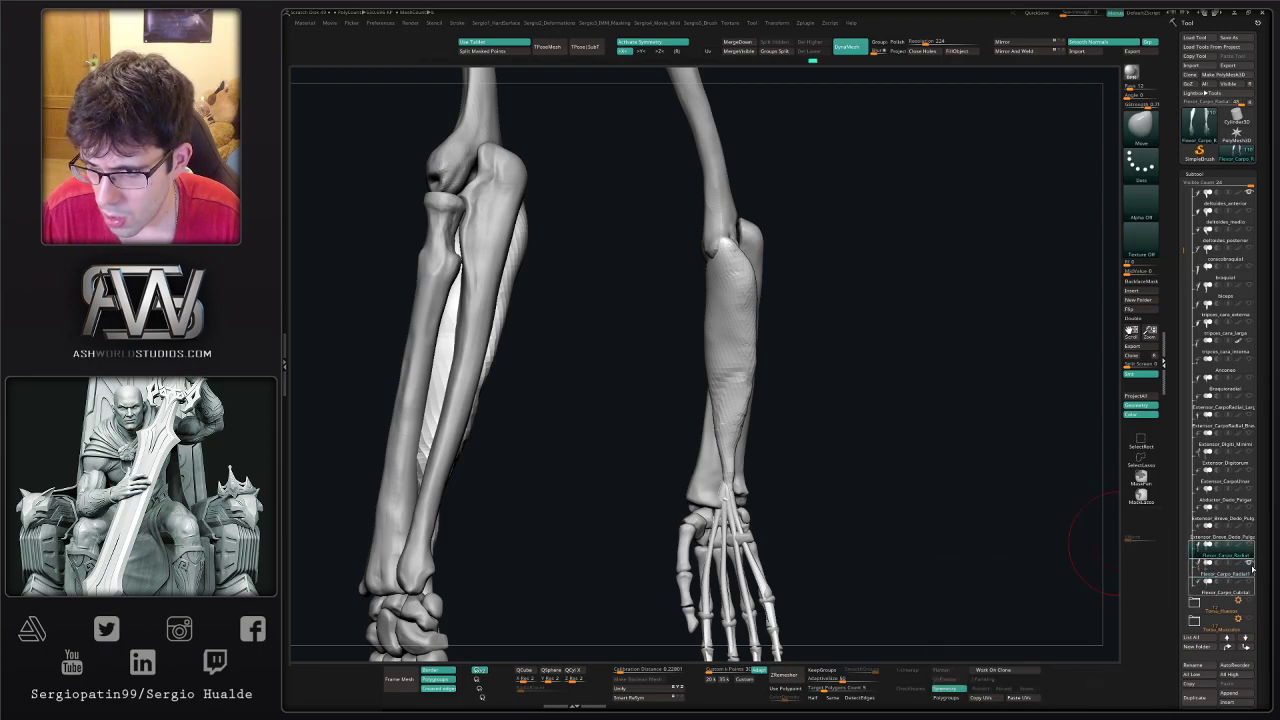
pyautogui.click(1247, 567)
pyautogui.hotkey('ctrl', 'z')
pyautogui.hotkey('ctrl', 'z')
pyautogui.hotkey('ctrl', 'z')
pyautogui.hotkey('ctrl', 'z')
pyautogui.hotkey('ctrl', 'z')
pyautogui.hotkey('ctrl', 'z')
pyautogui.hotkey('ctrl', 'z')
pyautogui.hotkey('ctrl', 'z')
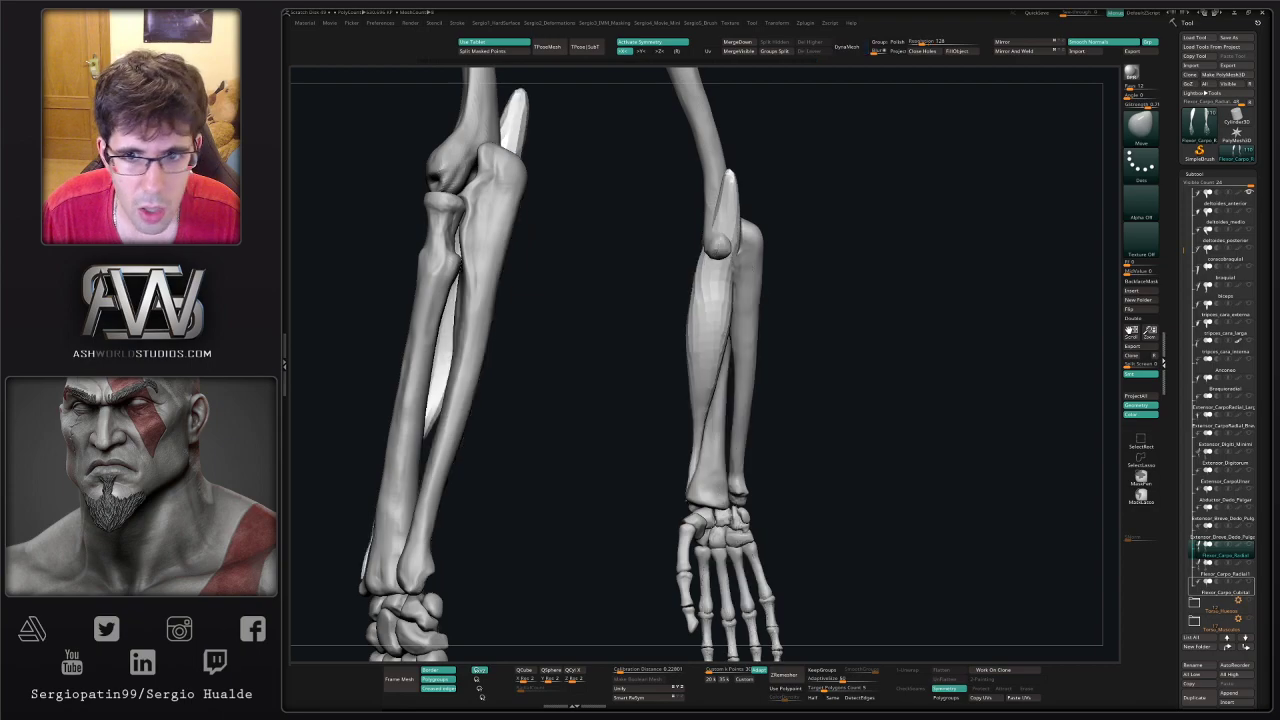
pyautogui.hotkey('ctrl', 'z')
pyautogui.hotkey('ctrl', 'z')
pyautogui.hotkey('ctrl', 'z')
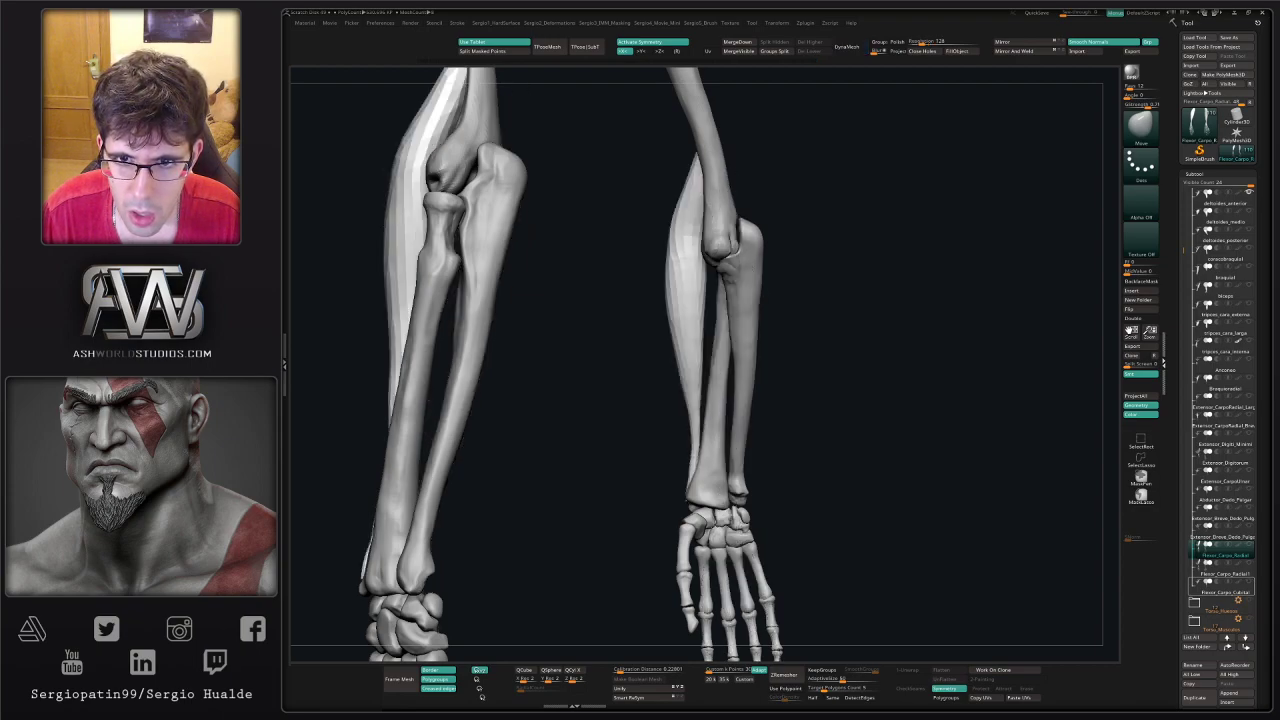
pyautogui.moveTo(286, 13)
pyautogui.mouseDown()
pyautogui.moveTo(294, 69)
pyautogui.moveTo(347, 70)
pyautogui.mouseUp()
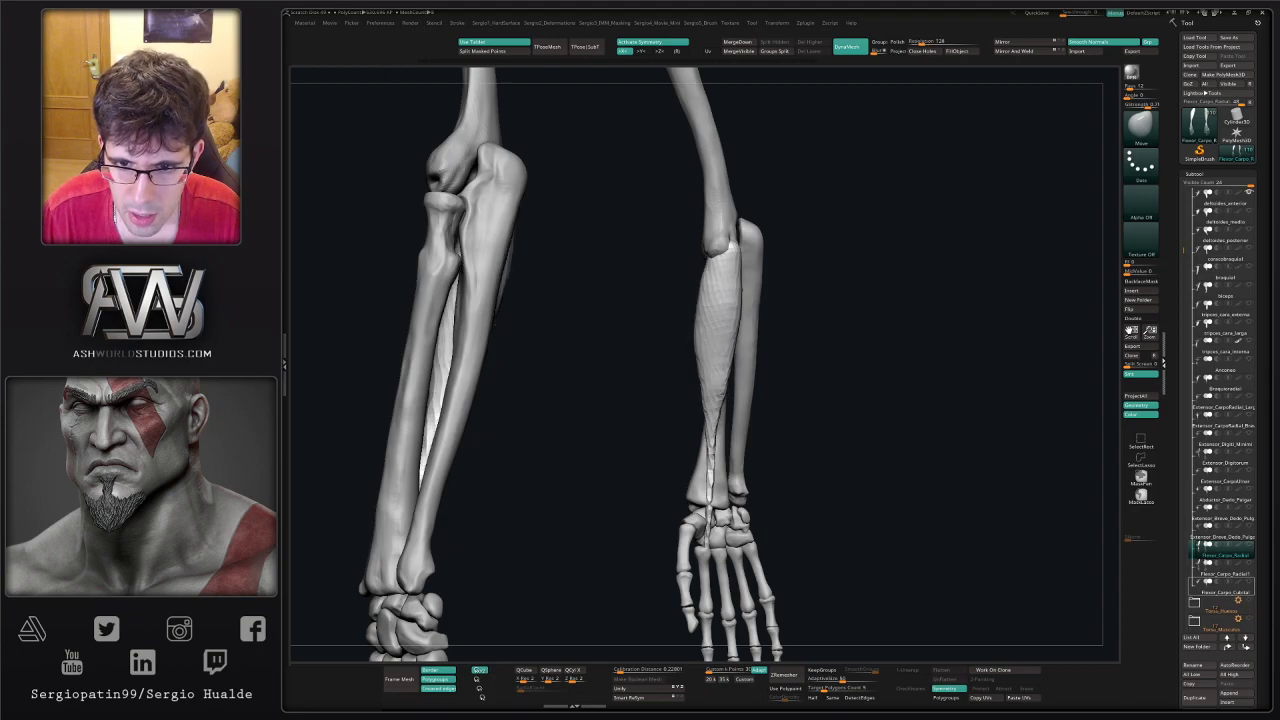
pyautogui.hotkey('ctrl', 'shift', 'z')
pyautogui.hotkey('ctrl', 'shift', 'z')
pyautogui.hotkey('ctrl', 'shift', 'z')
pyautogui.hotkey('ctrl', 'shift', 'z')
pyautogui.hotkey('ctrl', 'shift', 'z')
pyautogui.hotkey('ctrl', 'shift', 'z')
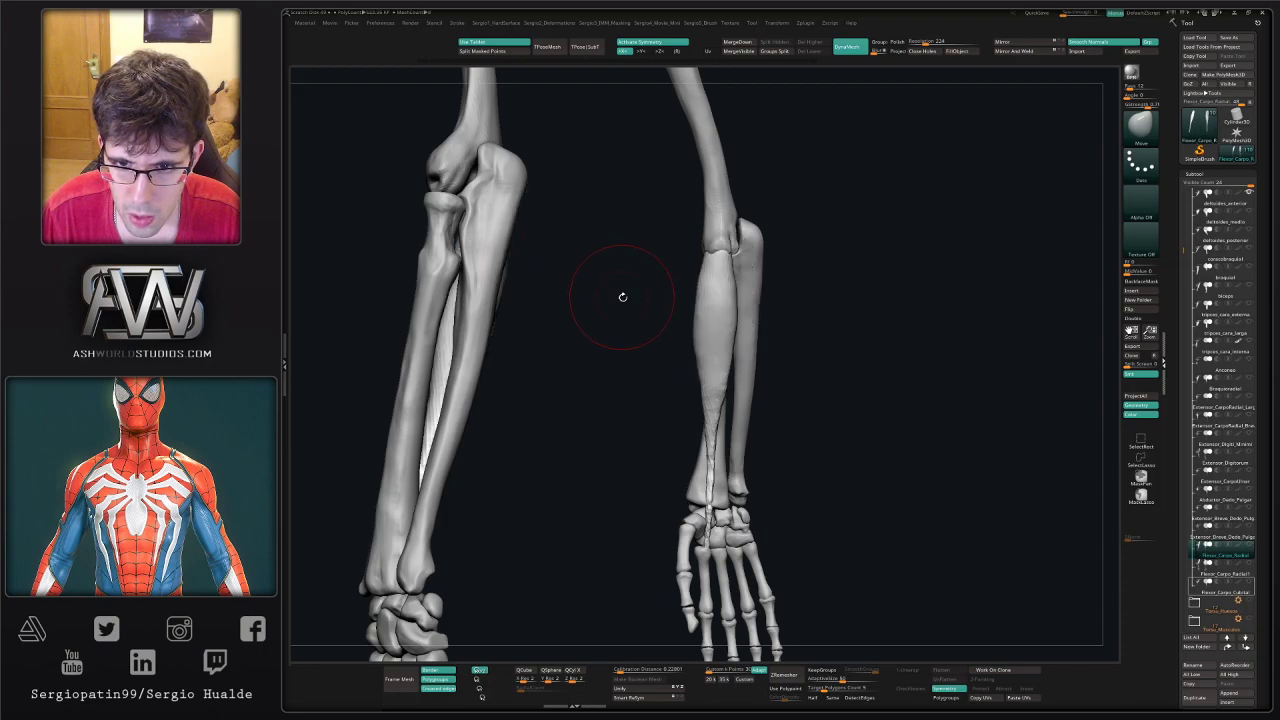
pyautogui.moveTo(622, 297); pyautogui.dragTo(956, 549)
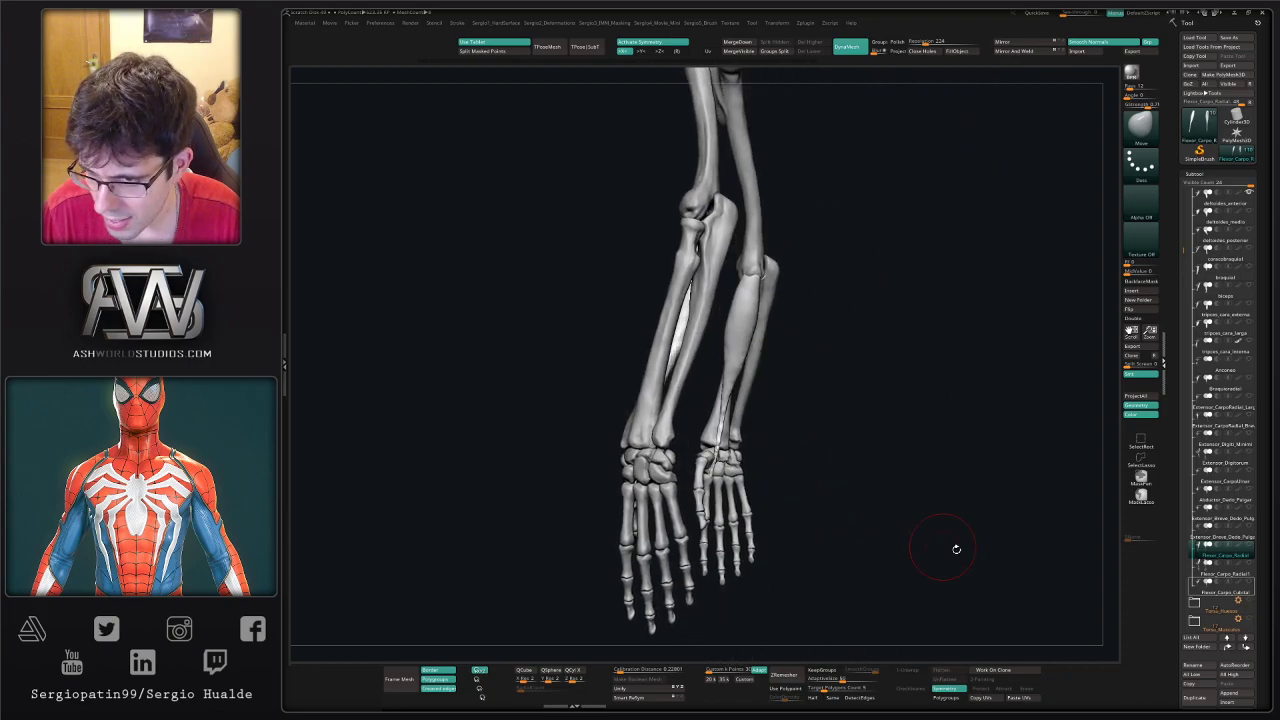
# - Rename the duplicated Flexor_Carpo_Radial subtool with the finger tendons as Flexor_Dedos_Comunes_Superficiales
pyautogui.click(1222, 575)
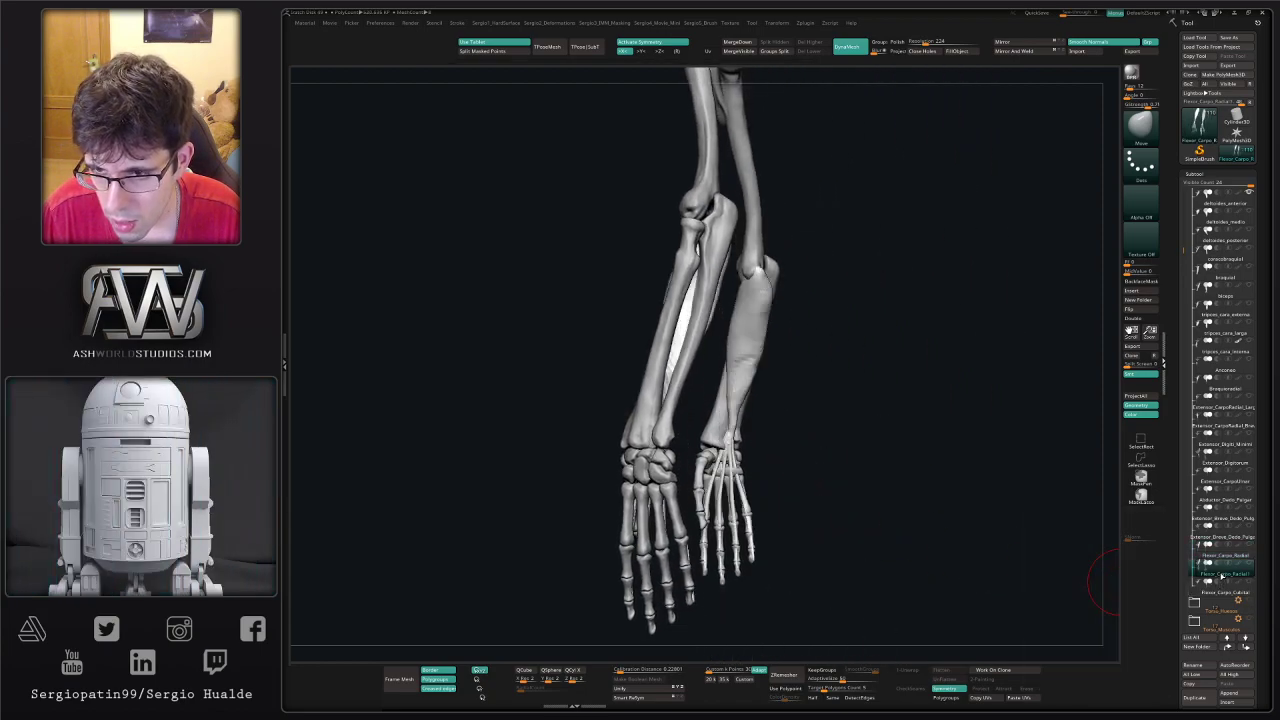
pyautogui.doubleClick(1233, 568)
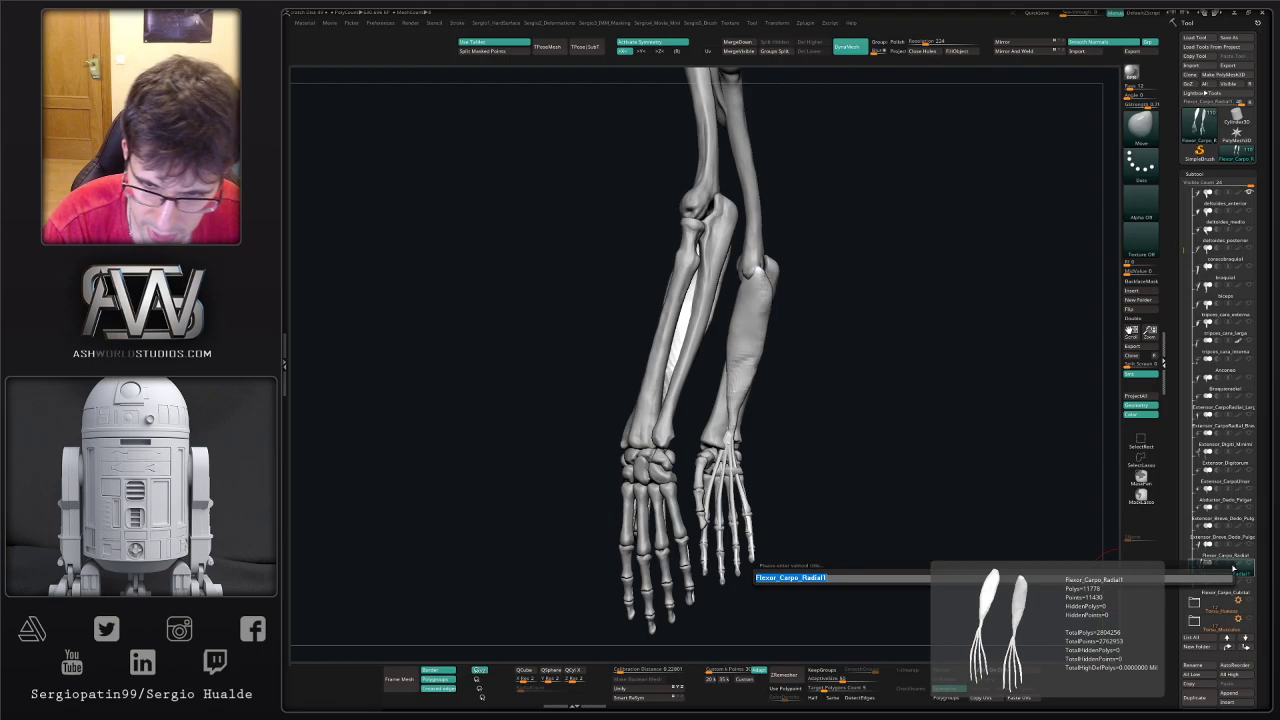
pyautogui.write('Flexor')
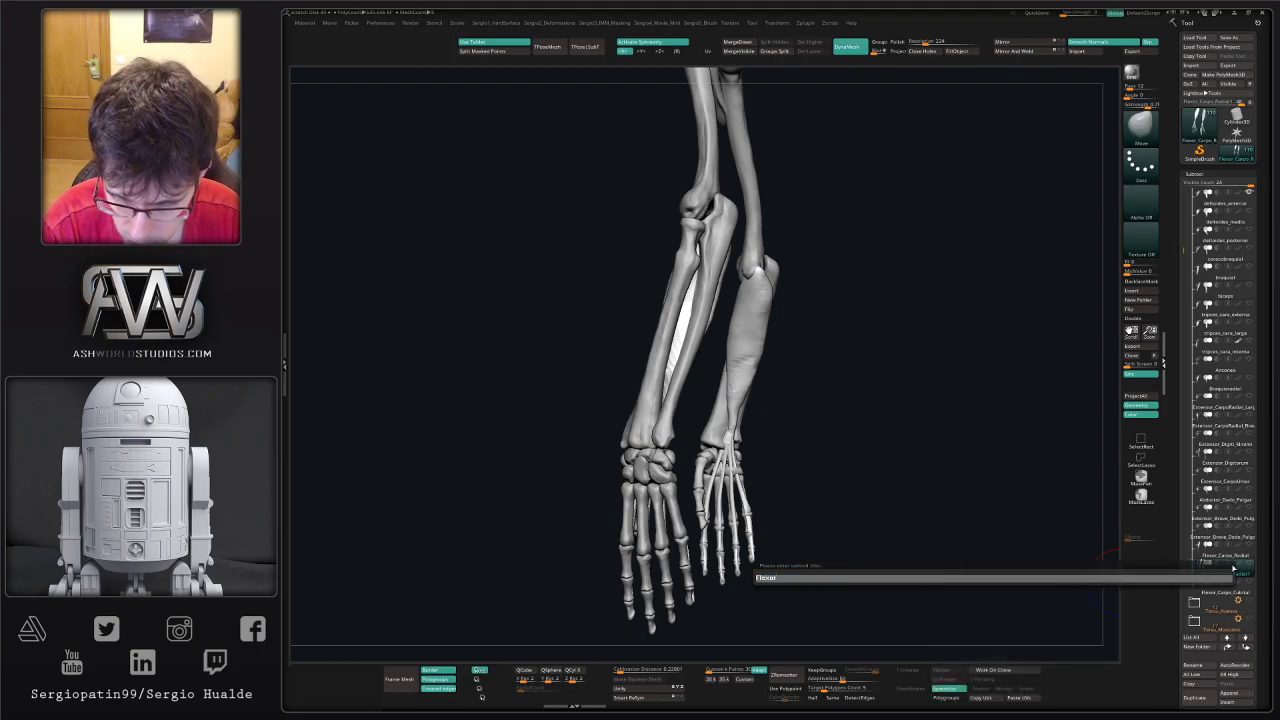
pyautogui.press('shift')
pyautogui.write('xor_Dedo')
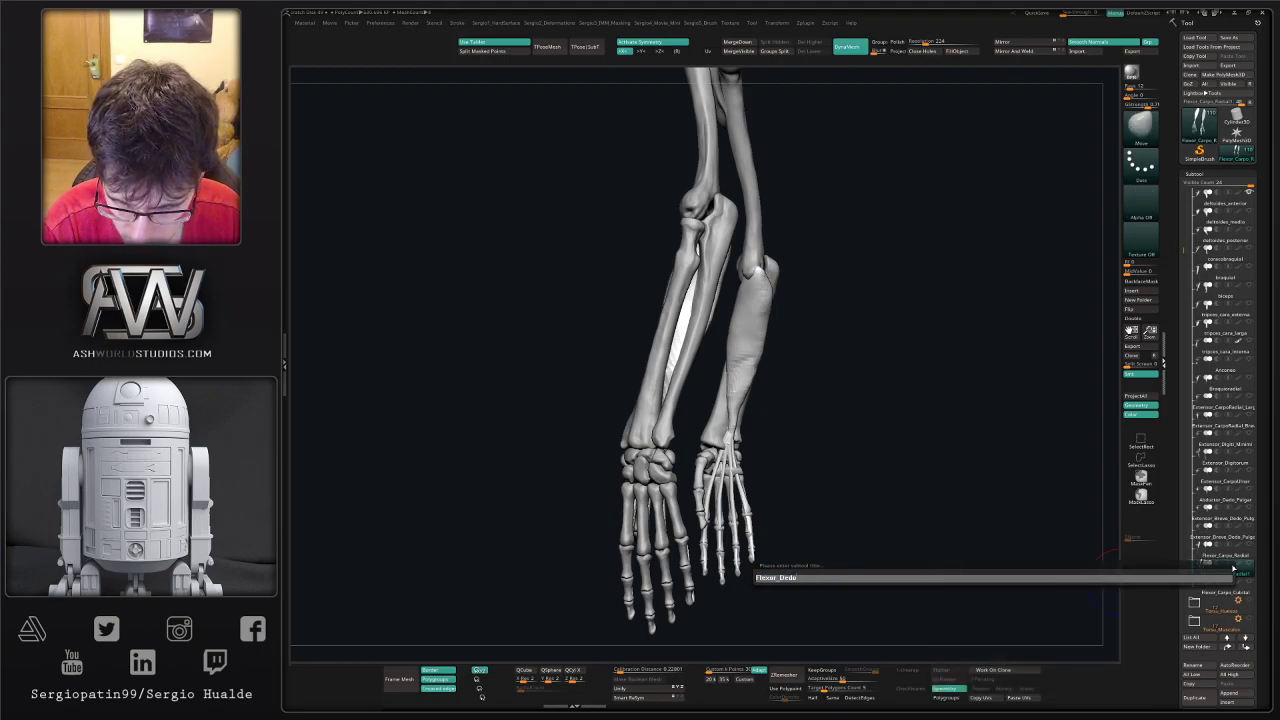
pyautogui.write('s')
pyautogui.press('shift')
pyautogui.write('_Comunes')
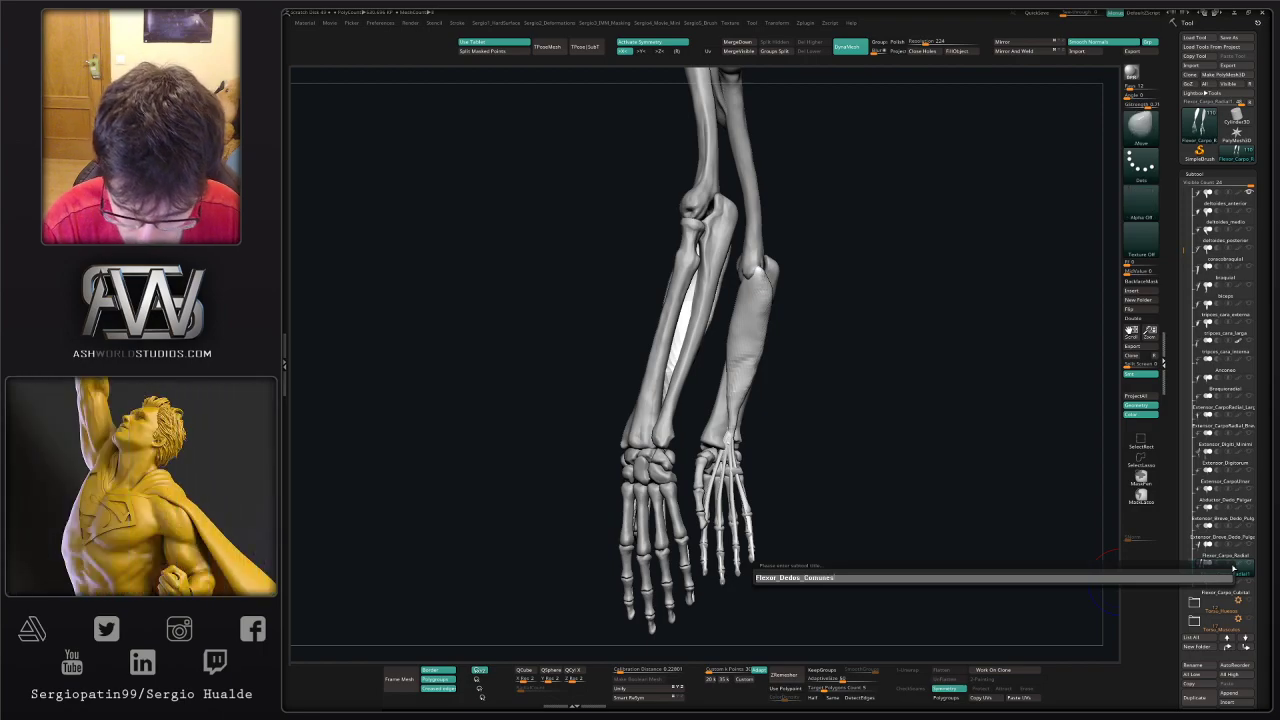
pyautogui.press('shift')
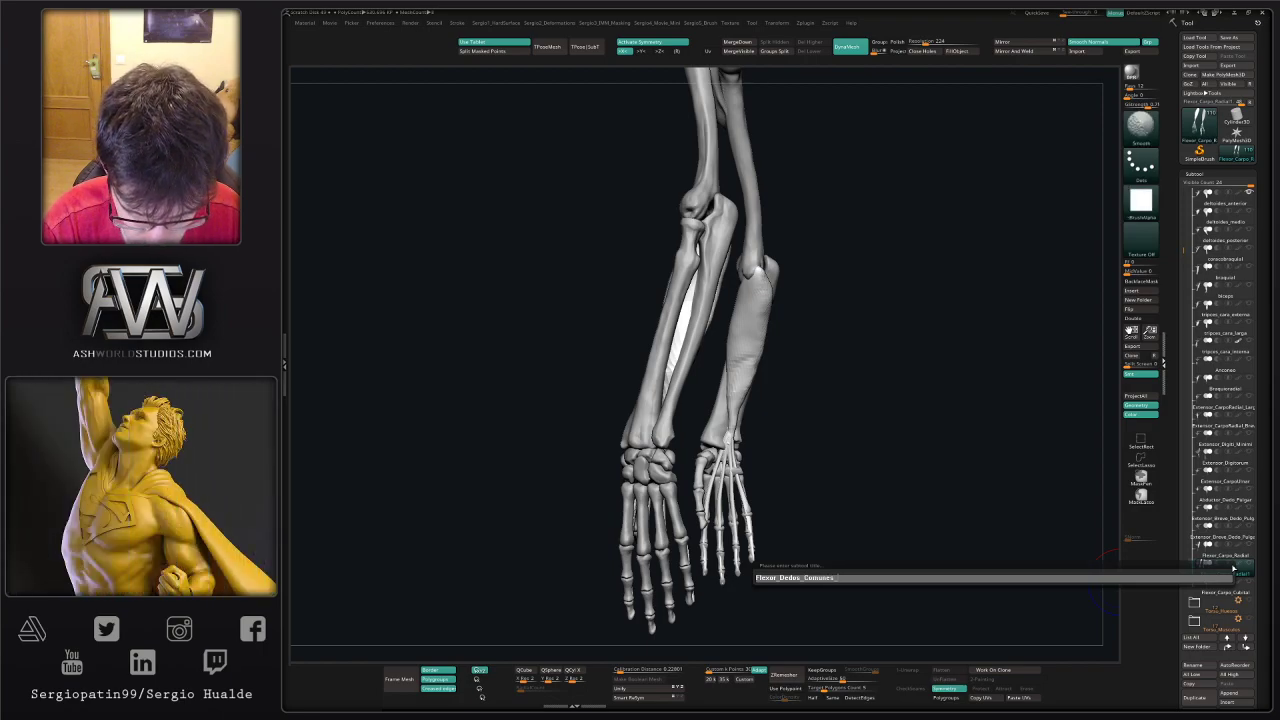
pyautogui.write('es_Pro')
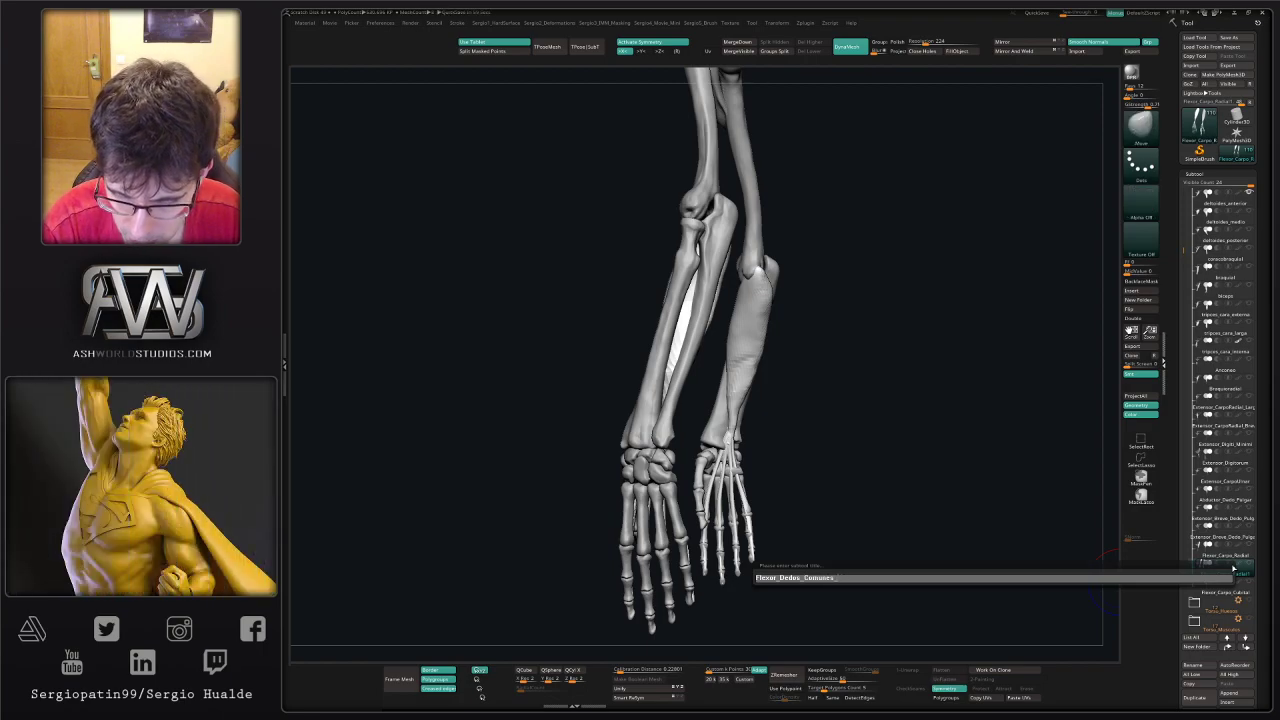
pyautogui.write('Superfici')
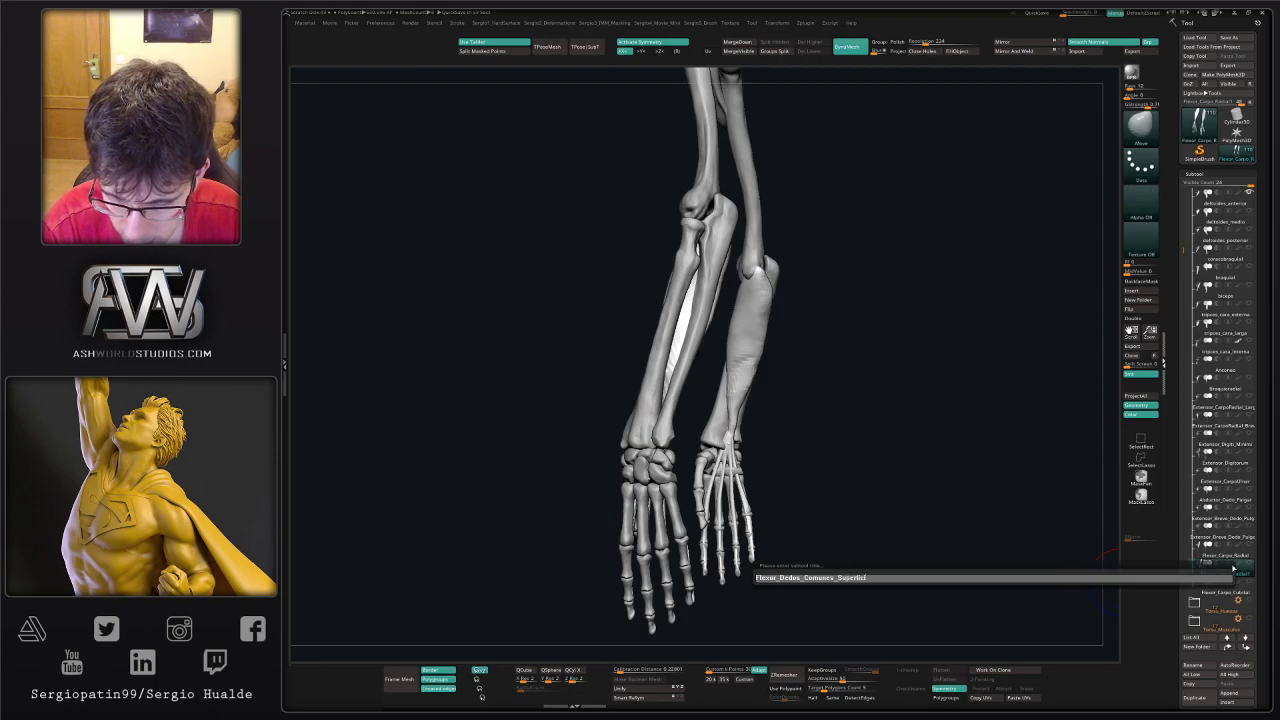
pyautogui.write('ales')
pyautogui.press('Return')
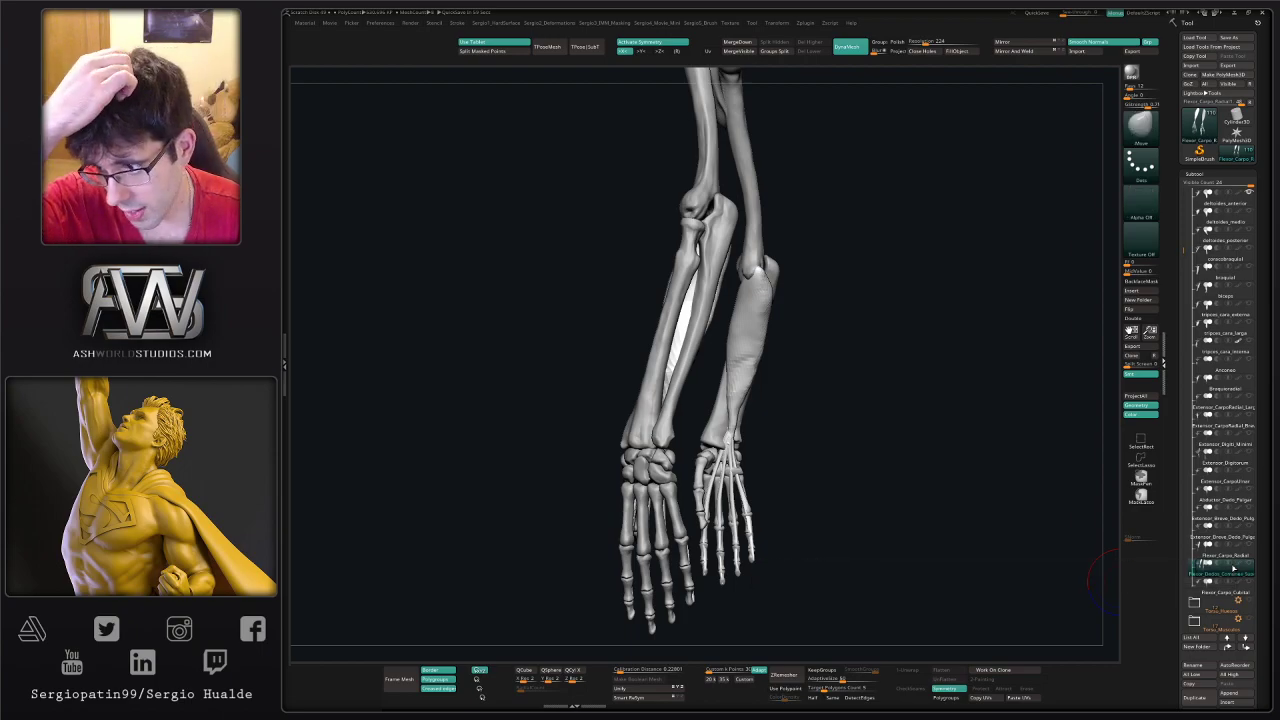
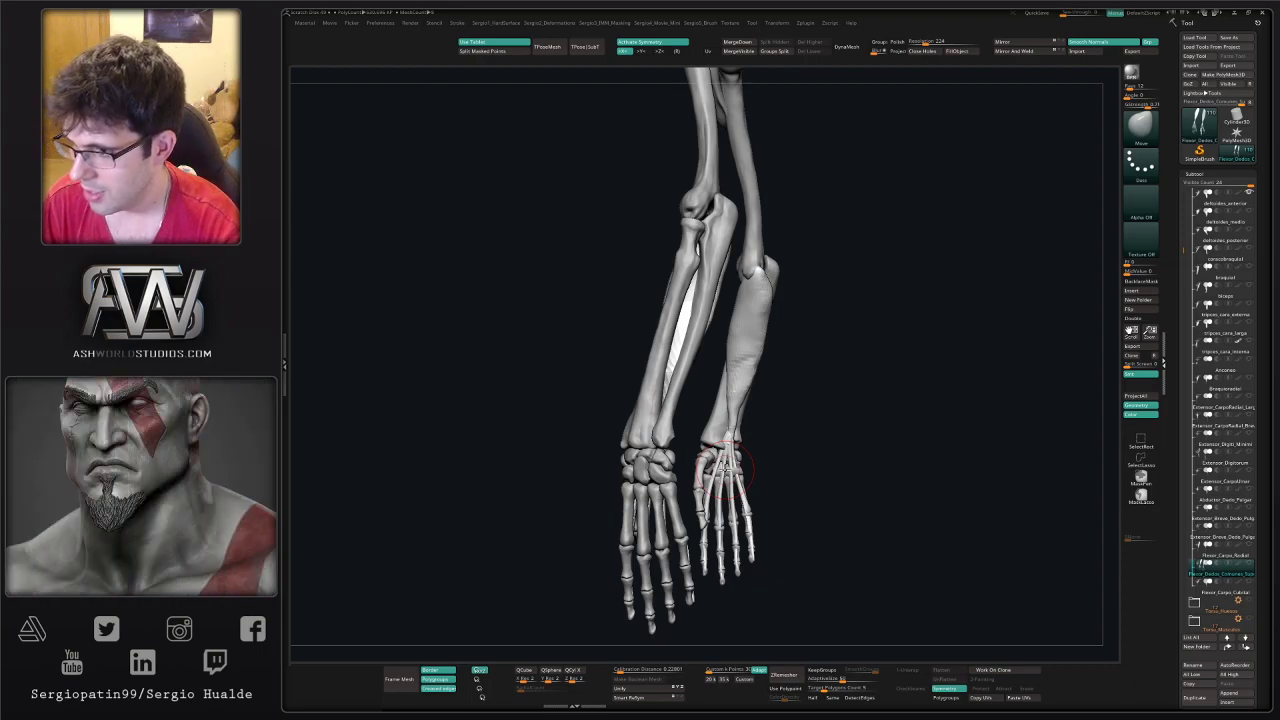
# - Show Flexor_Carpo_Radial and Flexor_Carpo_Cubital together with the superficial finger flexor, keeping the finger flexor as the active subtool
pyautogui.moveTo(814, 334)
pyautogui.mouseDown()
pyautogui.moveTo(789, 357)
pyautogui.moveTo(691, 341)
pyautogui.moveTo(749, 330)
pyautogui.mouseUp()
pyautogui.moveTo(755, 297)
pyautogui.keyDown('ctrl'); pyautogui.mouseDown(button='right')
pyautogui.moveTo(669, 357)
pyautogui.moveTo(644, 327)
pyautogui.moveTo(664, 304)
pyautogui.moveTo(680, 348)
pyautogui.moveTo(735, 318)
pyautogui.mouseUp(button='right'); pyautogui.keyUp('ctrl')
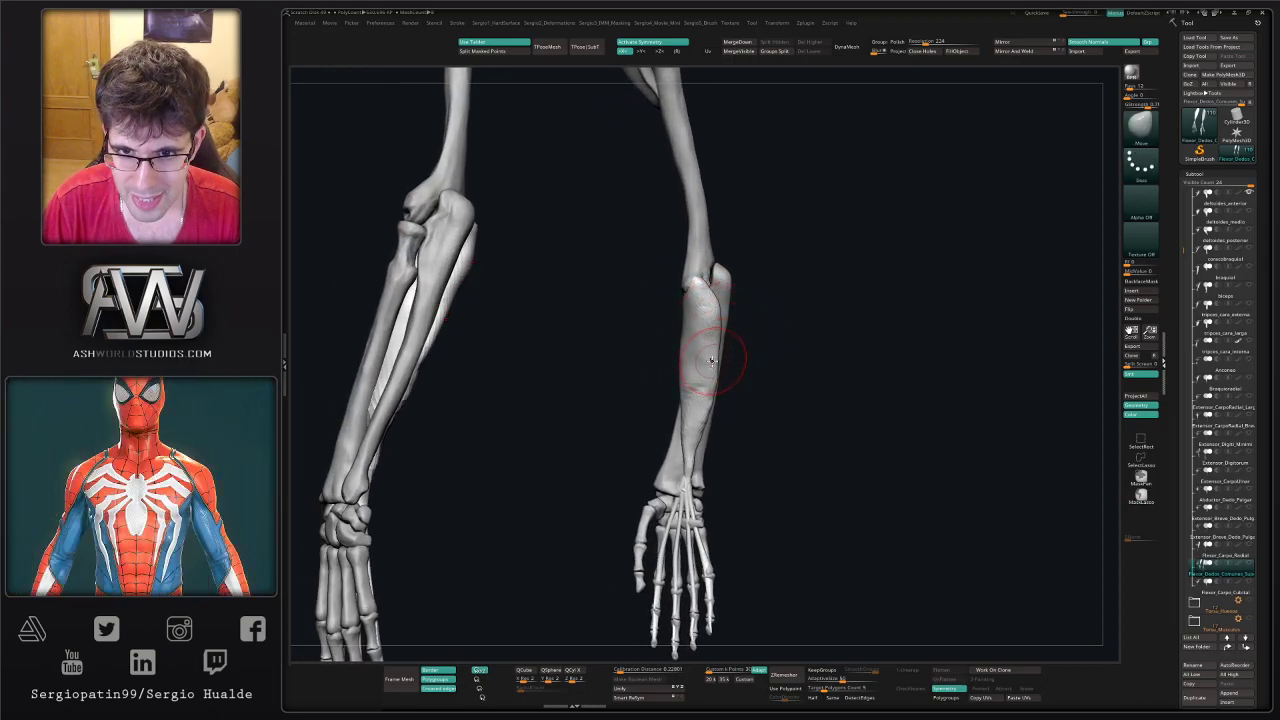
pyautogui.moveTo(753, 371); pyautogui.dragTo(805, 383)
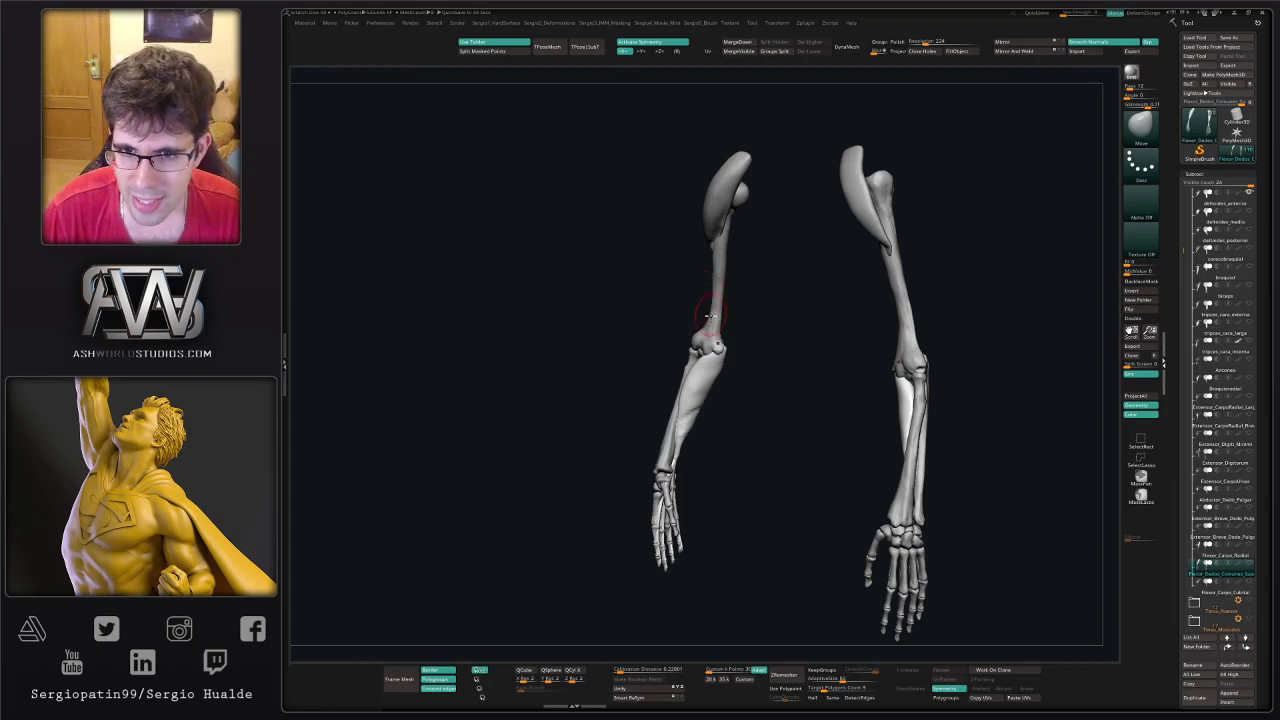
pyautogui.moveTo(779, 372)
pyautogui.mouseDown(button='right')
pyautogui.moveTo(663, 391)
pyautogui.moveTo(660, 431)
pyautogui.moveTo(709, 426)
pyautogui.moveTo(694, 434)
pyautogui.moveTo(691, 397)
pyautogui.moveTo(674, 477)
pyautogui.moveTo(663, 349)
pyautogui.moveTo(620, 517)
pyautogui.moveTo(653, 467)
pyautogui.moveTo(657, 351)
pyautogui.mouseUp(button='right')
pyautogui.keyDown('alt'); pyautogui.click(660, 352); pyautogui.keyUp('alt')
pyautogui.keyDown('alt'); pyautogui.click(660, 352); pyautogui.keyUp('alt')
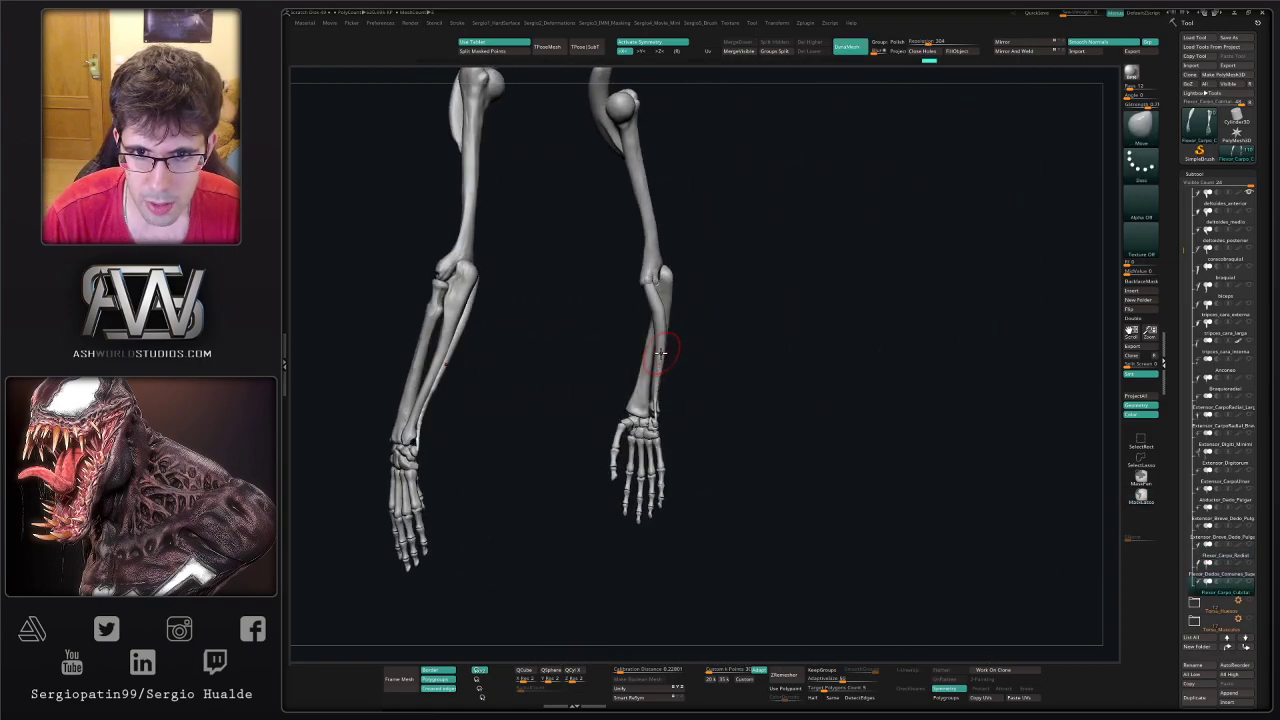
pyautogui.keyDown('alt'); pyautogui.click(660, 352); pyautogui.keyUp('alt')
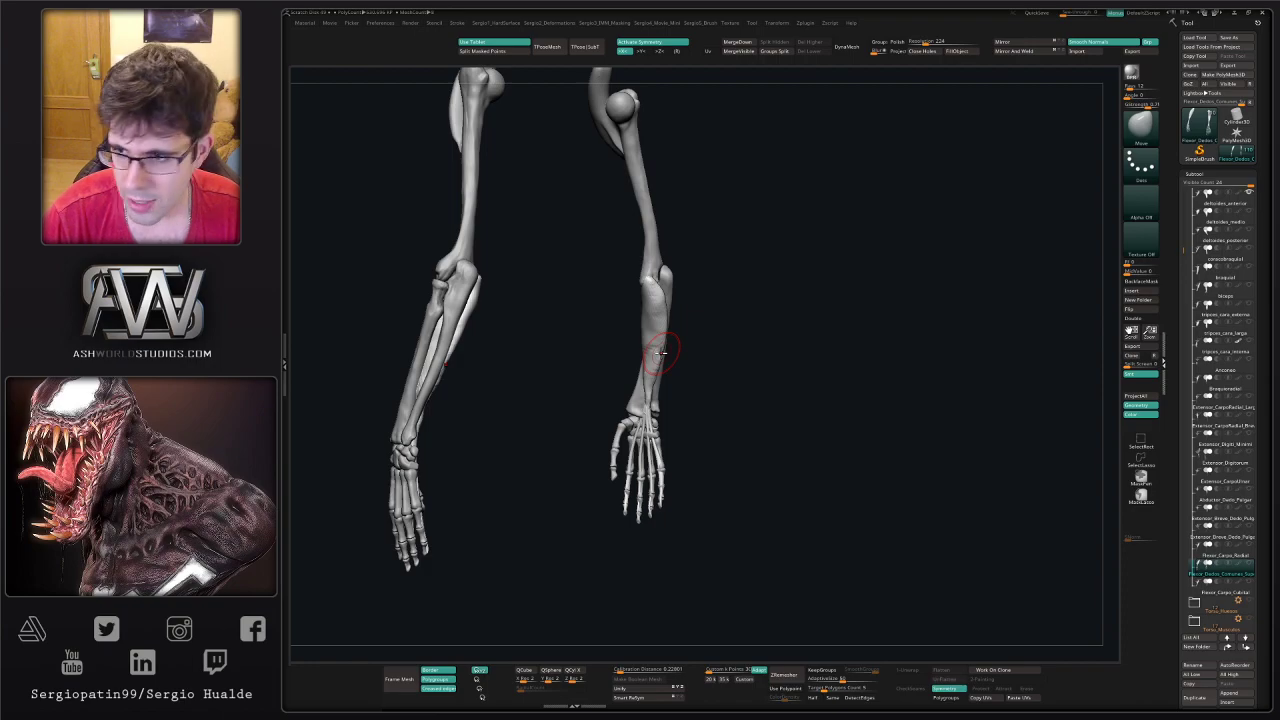
pyautogui.click(1249, 563)
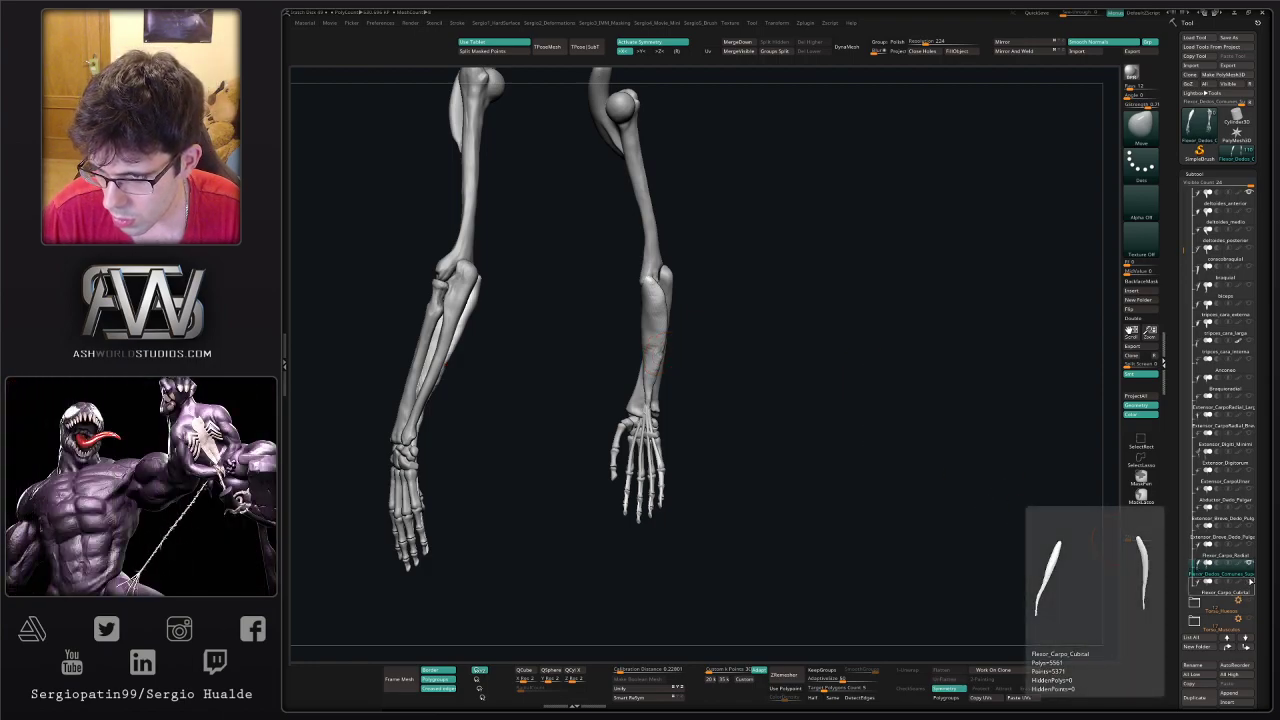
pyautogui.click(1250, 582)
pyautogui.click(1249, 545)
pyautogui.moveTo(657, 340)
pyautogui.keyDown('ctrl'); pyautogui.mouseDown(button='right')
pyautogui.moveTo(675, 398)
pyautogui.moveTo(677, 350)
pyautogui.moveTo(671, 366)
pyautogui.mouseUp(button='right'); pyautogui.keyUp('ctrl')
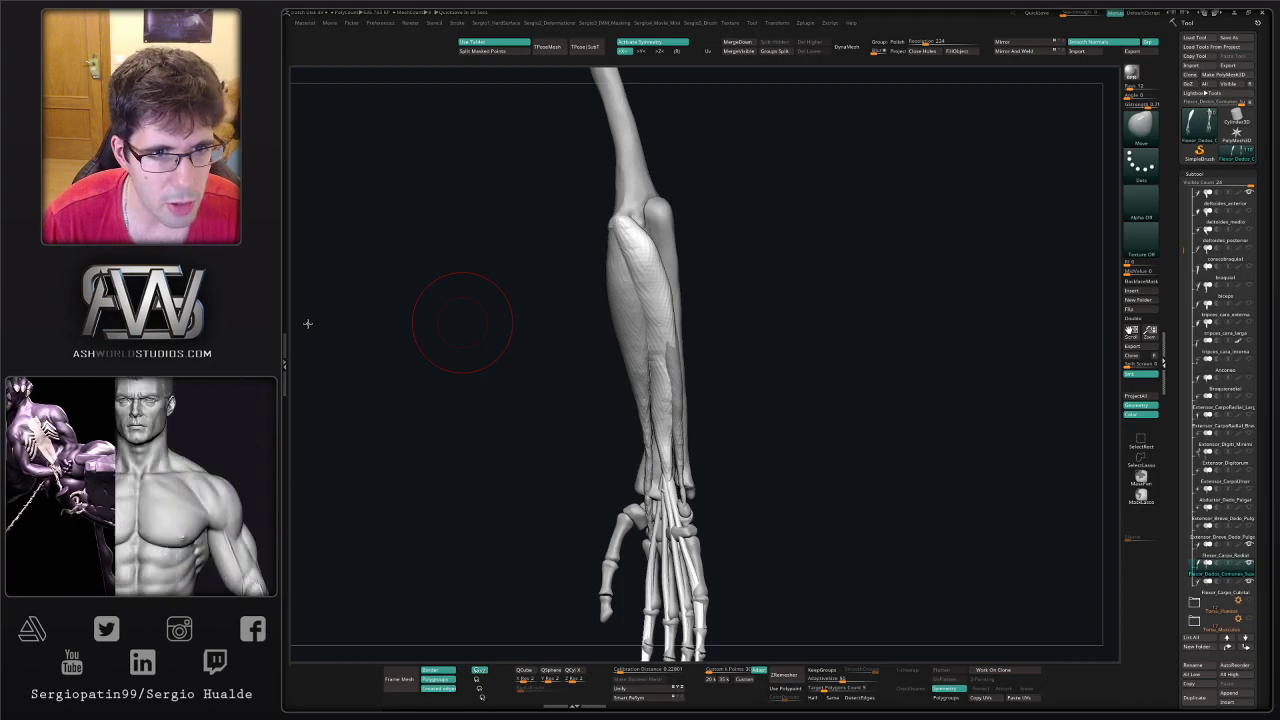
# - Reshape the superficial finger flexor with the Move brush so its belly fits between the radial and ulnar carpal flexors
pyautogui.moveTo(786, 311)
pyautogui.mouseDown(button='right')
pyautogui.moveTo(618, 328)
pyautogui.moveTo(660, 333)
pyautogui.moveTo(694, 309)
pyautogui.moveTo(665, 255)
pyautogui.moveTo(660, 318)
pyautogui.mouseUp(button='right')
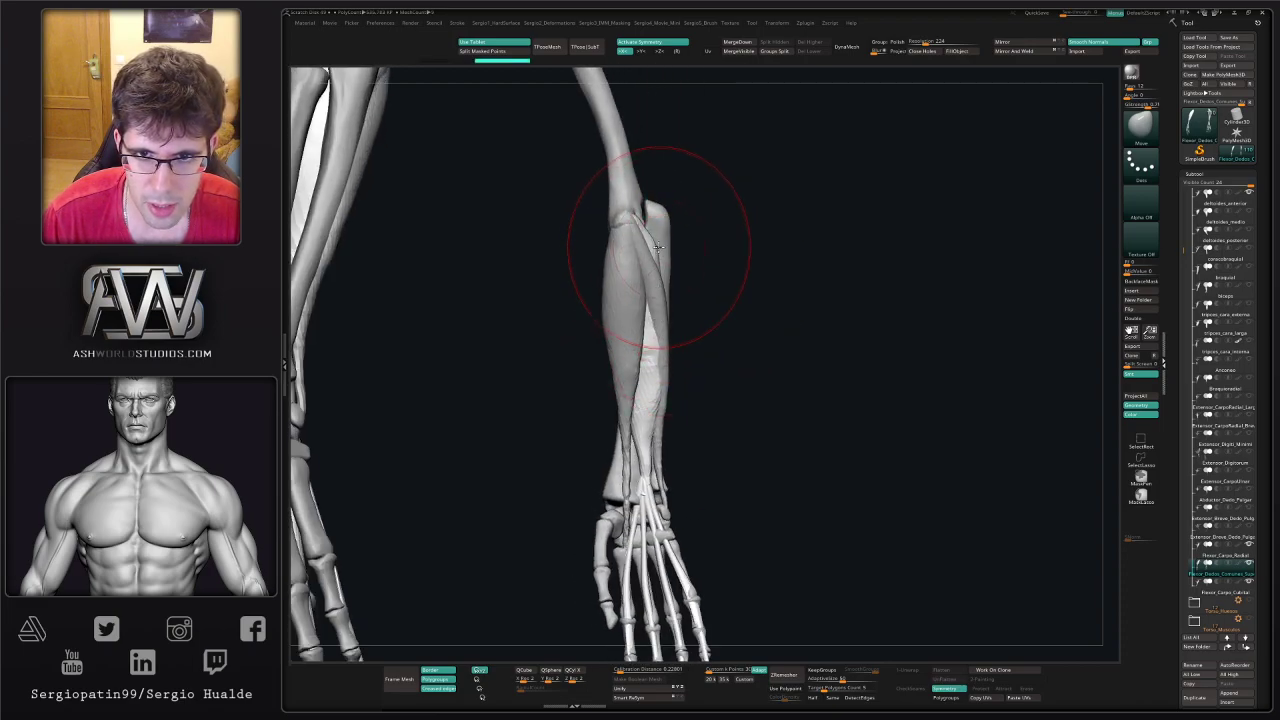
pyautogui.moveTo(652, 249); pyautogui.dragTo(643, 249)
pyautogui.moveTo(657, 308); pyautogui.dragTo(660, 371, button='right')
pyautogui.keyDown('alt'); pyautogui.click(661, 349); pyautogui.keyUp('alt')
pyautogui.keyDown('alt'); pyautogui.click(657, 253); pyautogui.keyUp('alt')
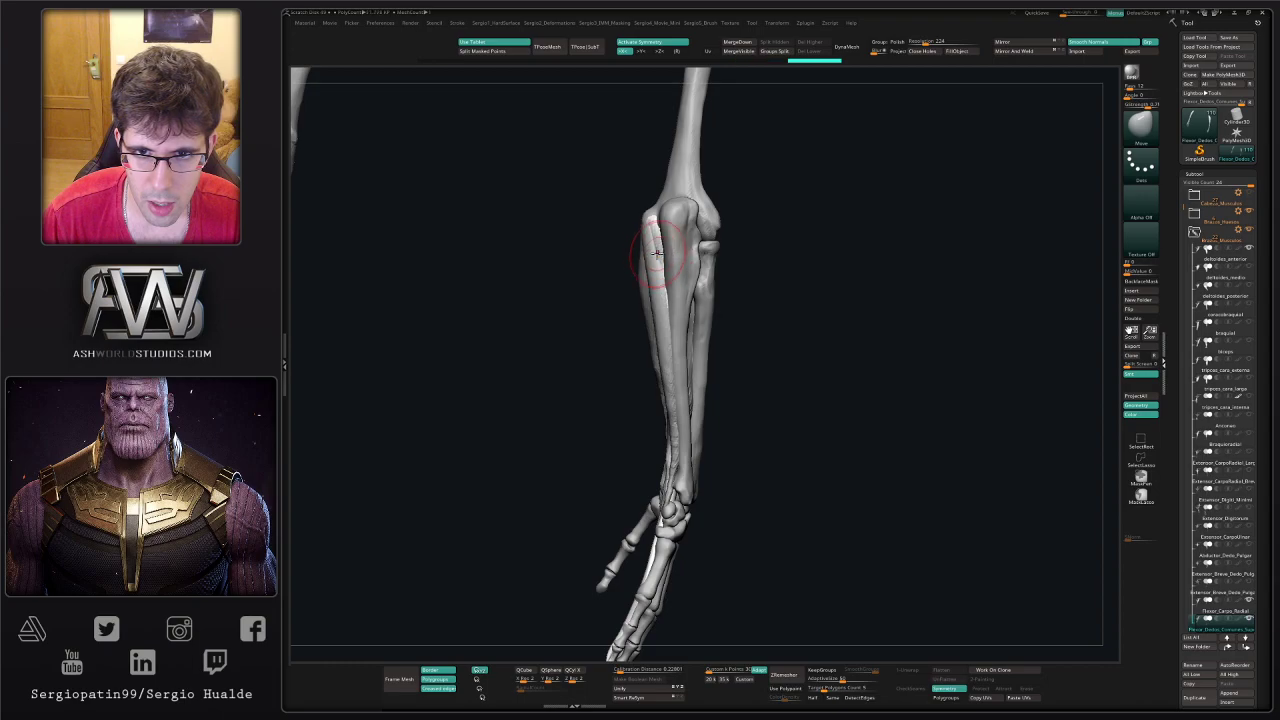
pyautogui.moveTo(680, 335); pyautogui.dragTo(686, 251, button='right')
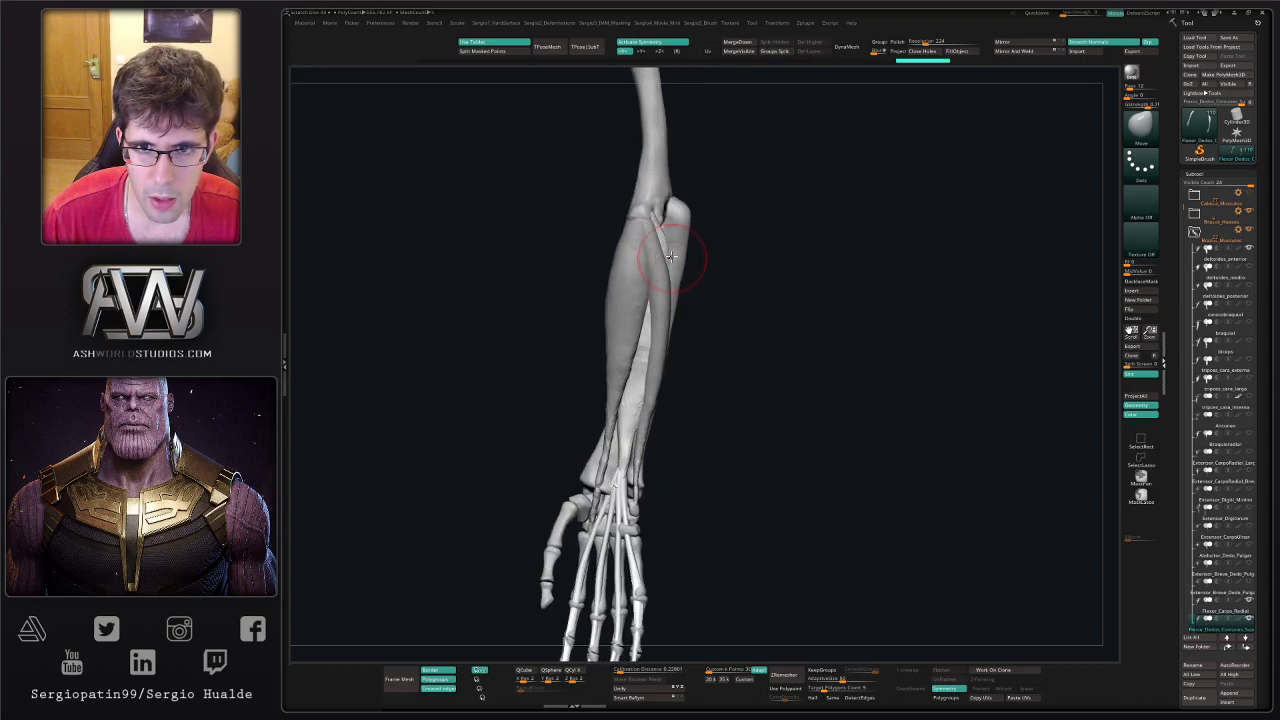
# - Select the Flexor_Carpo_Cubital subtool and duplicate it
pyautogui.keyDown('alt'); pyautogui.click(666, 262); pyautogui.keyUp('alt')
pyautogui.moveTo(645, 362)
pyautogui.keyDown('ctrl'); pyautogui.mouseDown(button='right')
pyautogui.moveTo(634, 310)
pyautogui.moveTo(624, 392)
pyautogui.mouseUp(button='right'); pyautogui.keyUp('ctrl')
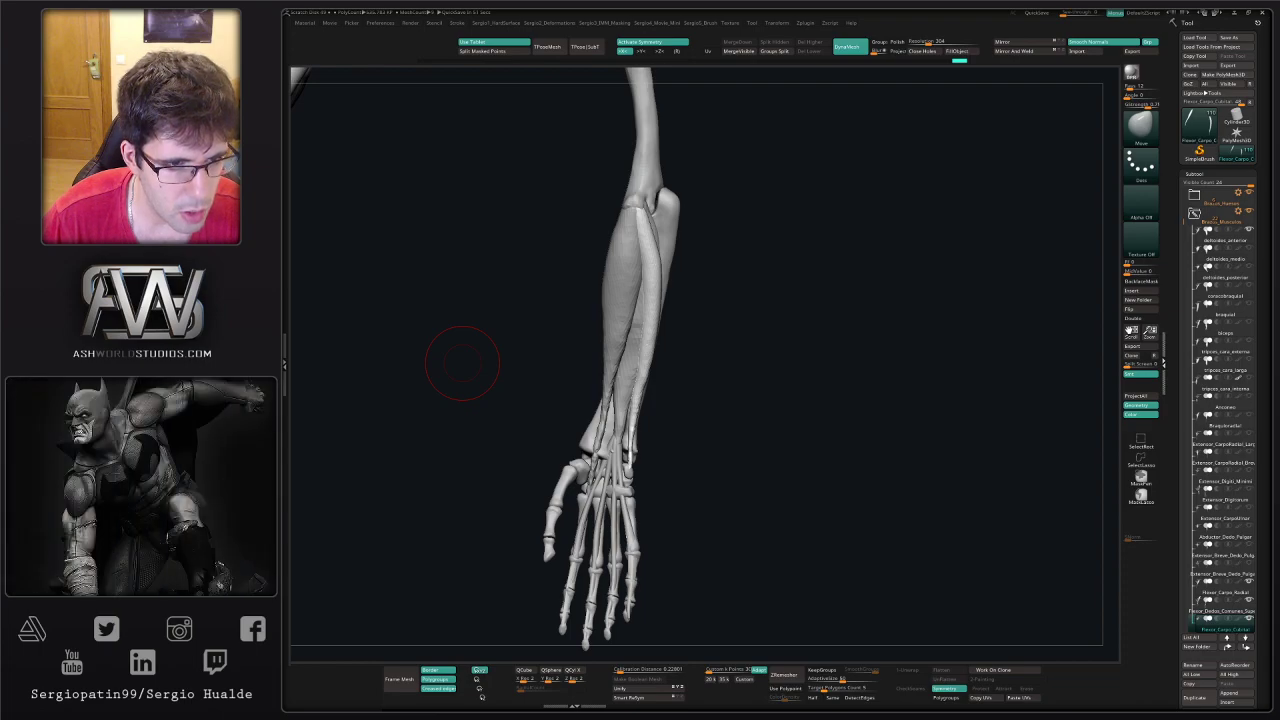
pyautogui.moveTo(670, 337)
pyautogui.mouseDown(button='right')
pyautogui.moveTo(626, 320)
pyautogui.moveTo(719, 337)
pyautogui.mouseUp(button='right')
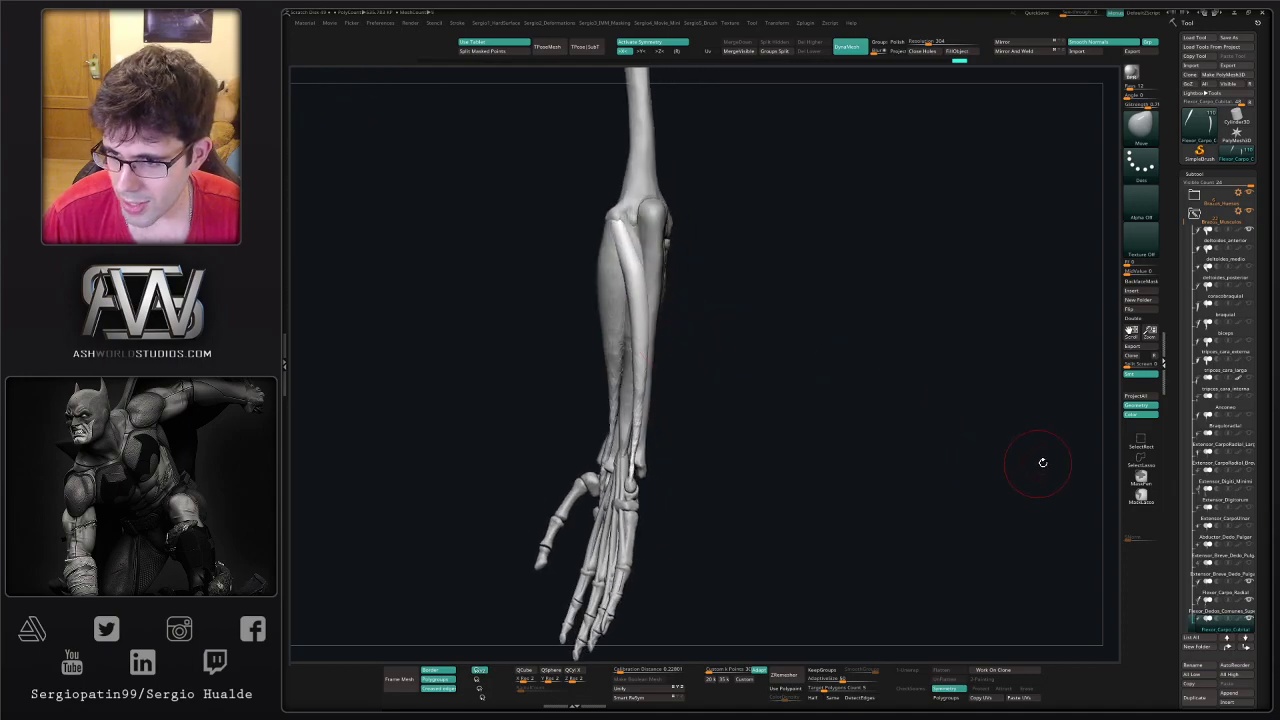
pyautogui.moveTo(1183, 225); pyautogui.dragTo(1176, 255)
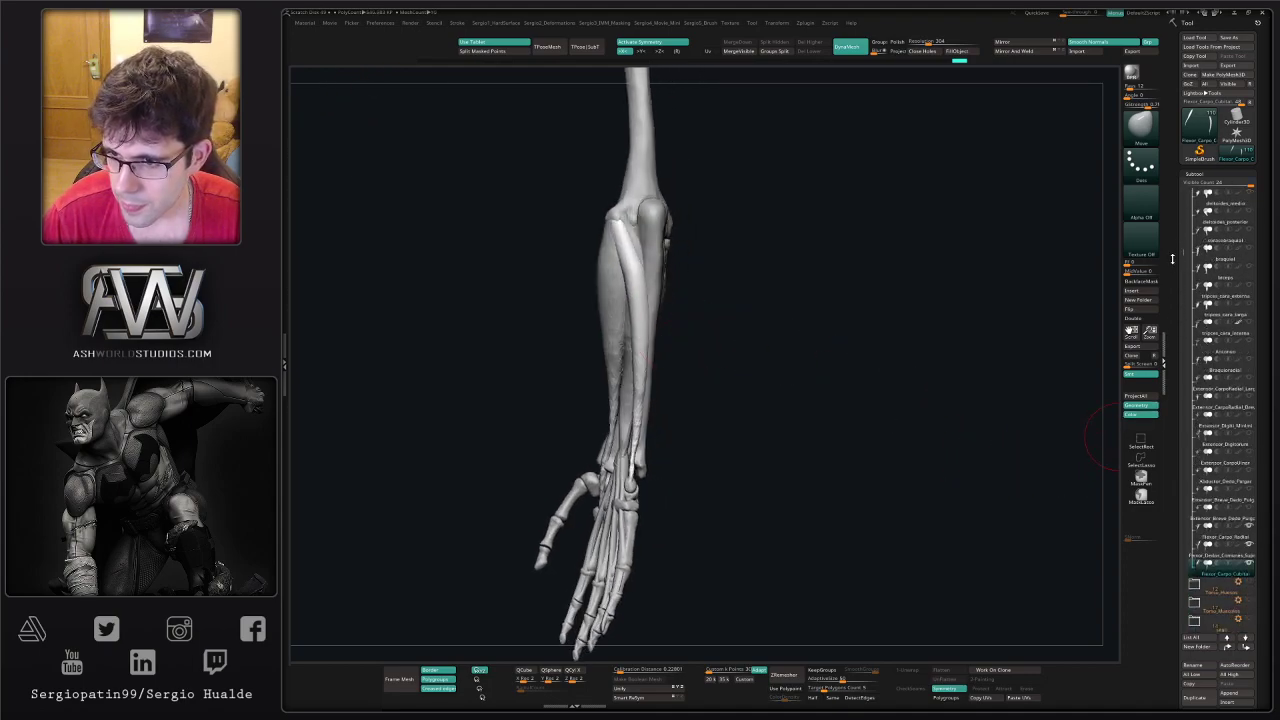
pyautogui.moveTo(986, 486); pyautogui.dragTo(1006, 451, button='right')
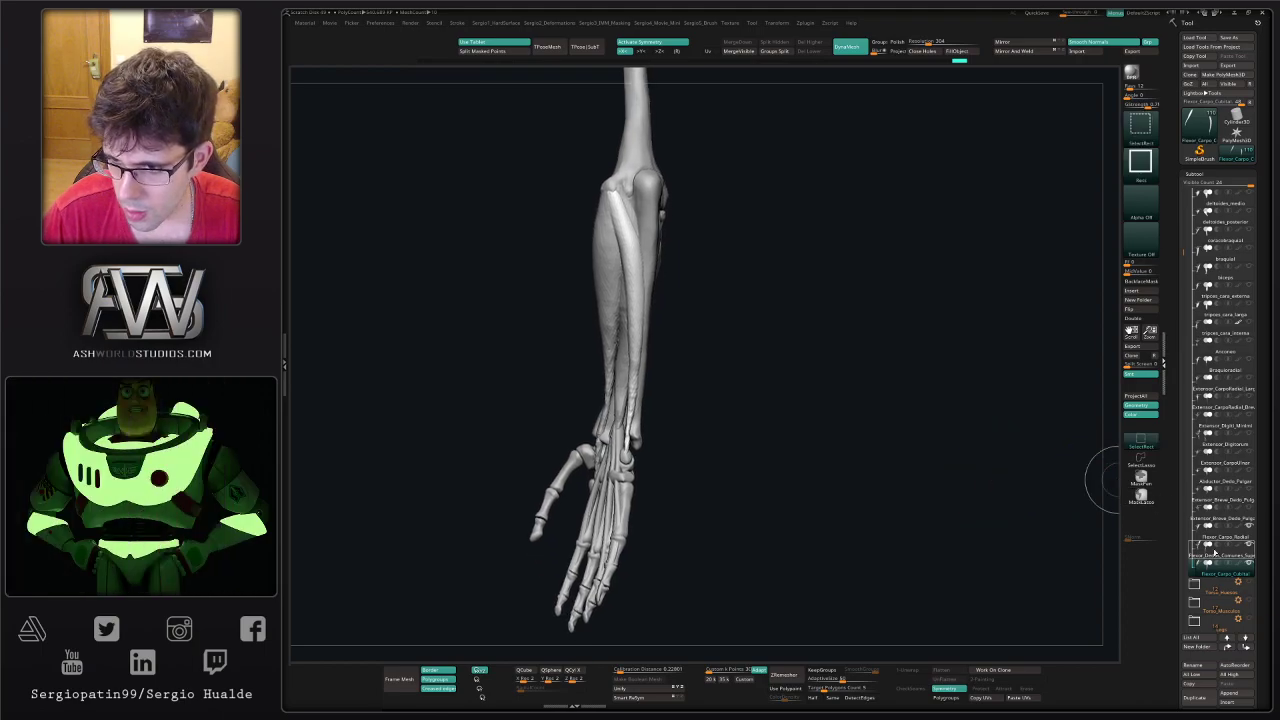
pyautogui.moveTo(1225, 586)
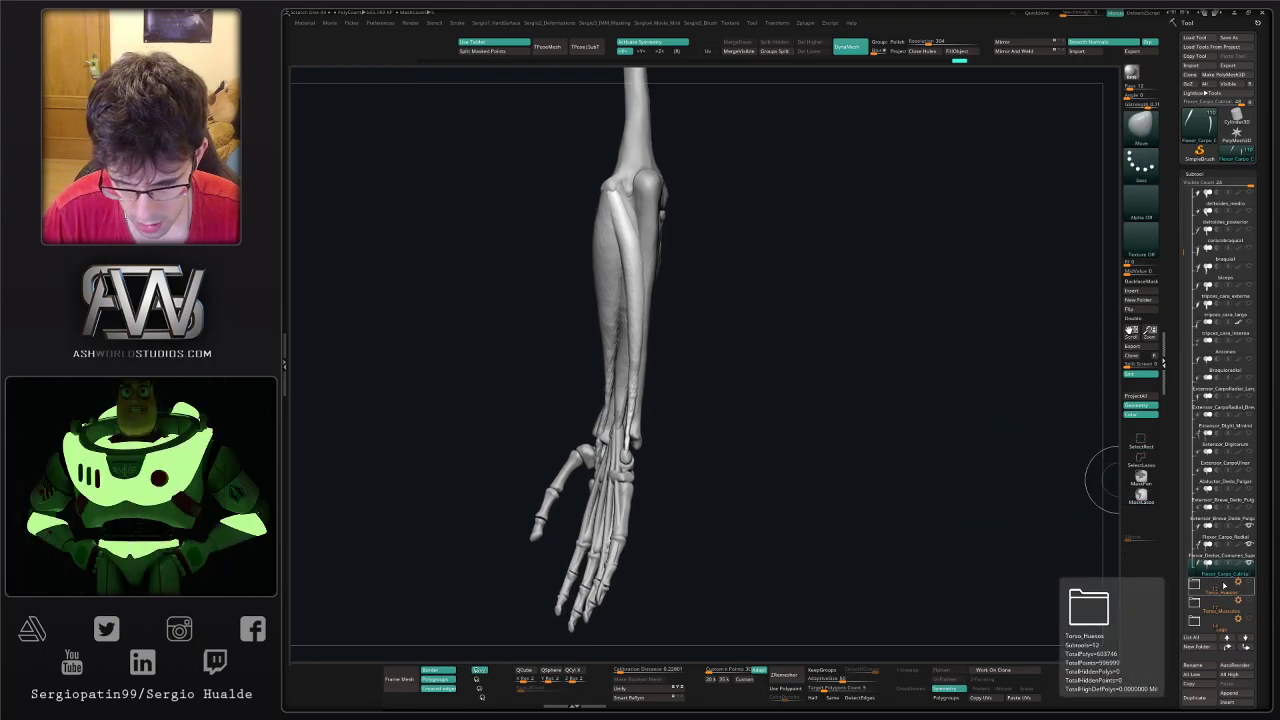
pyautogui.hotkey('ctrl', 'shift', 'd')
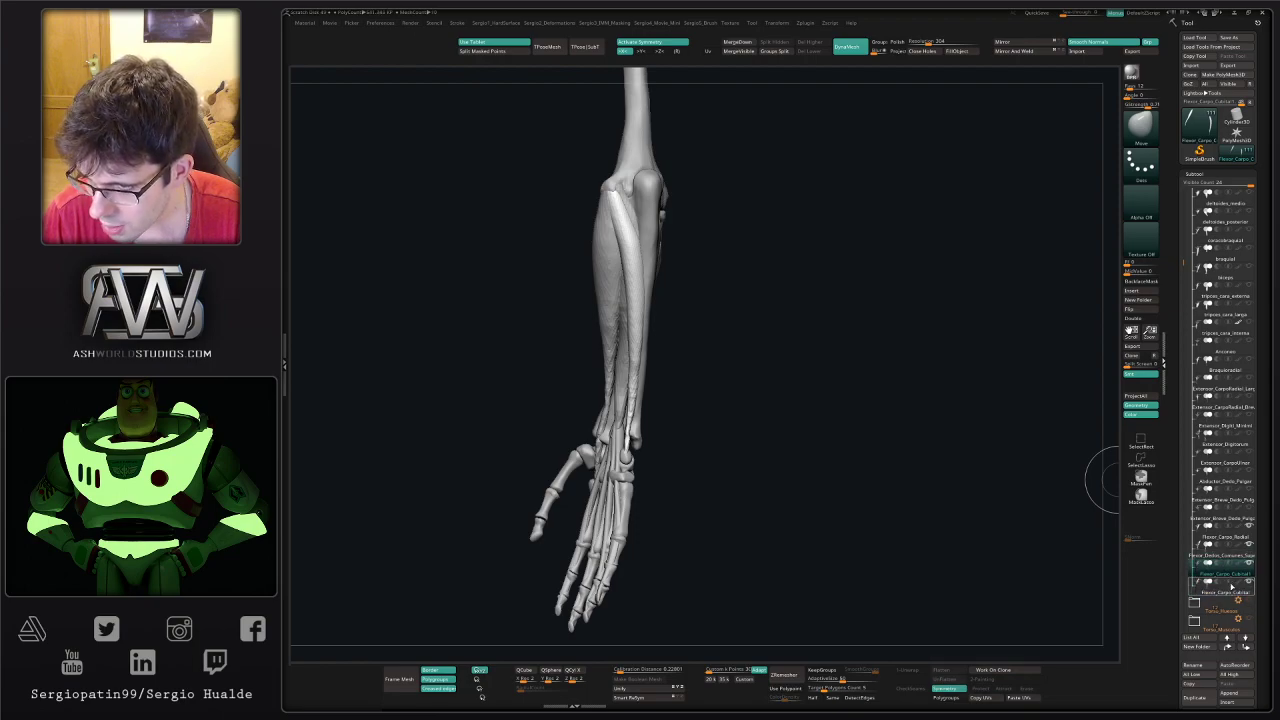
pyautogui.moveTo(1233, 580)
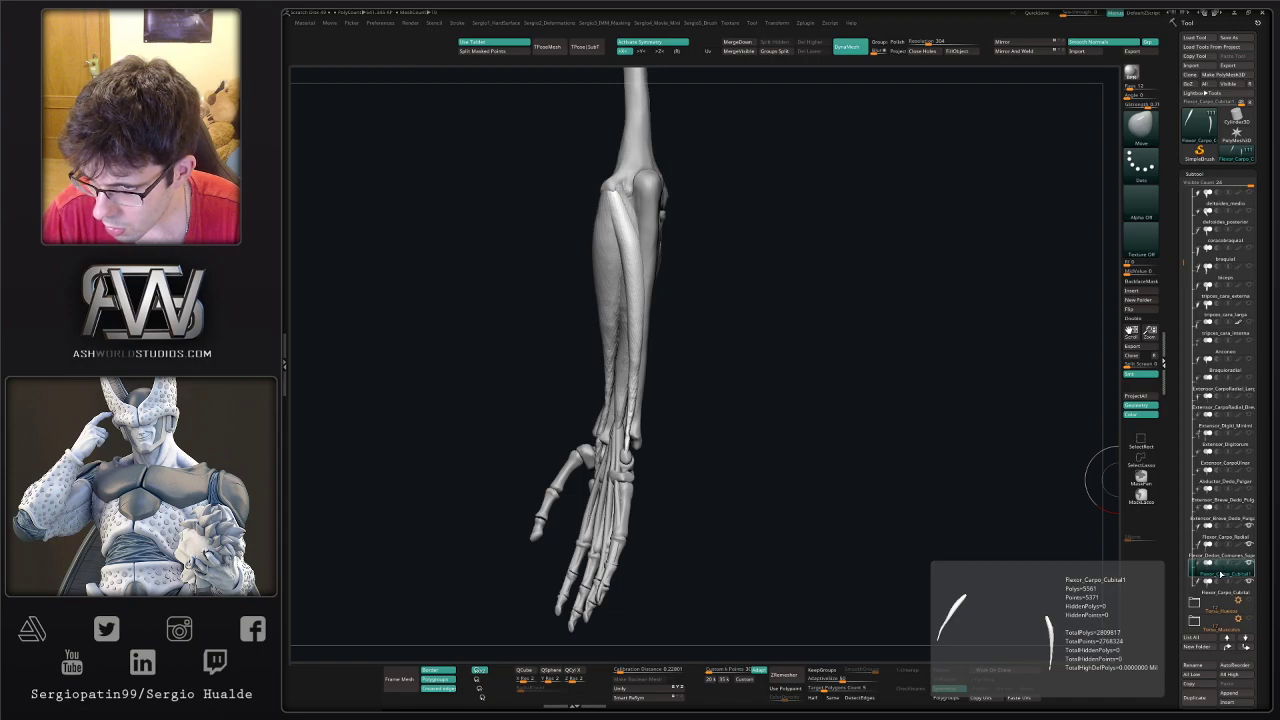
# - Rename the Flexor_Carpo_Cubital copy as Flexor_Dedos_Comunes_Profundos
pyautogui.doubleClick(1193, 535)
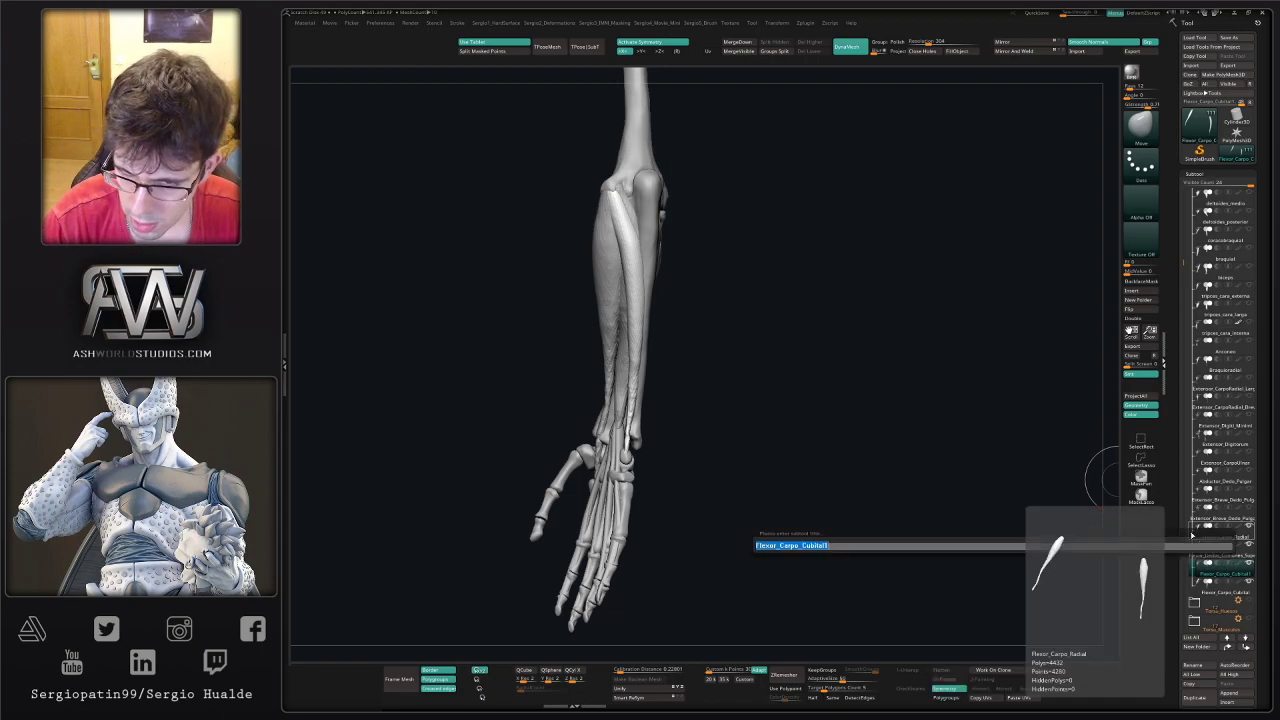
pyautogui.press('BackSpace')
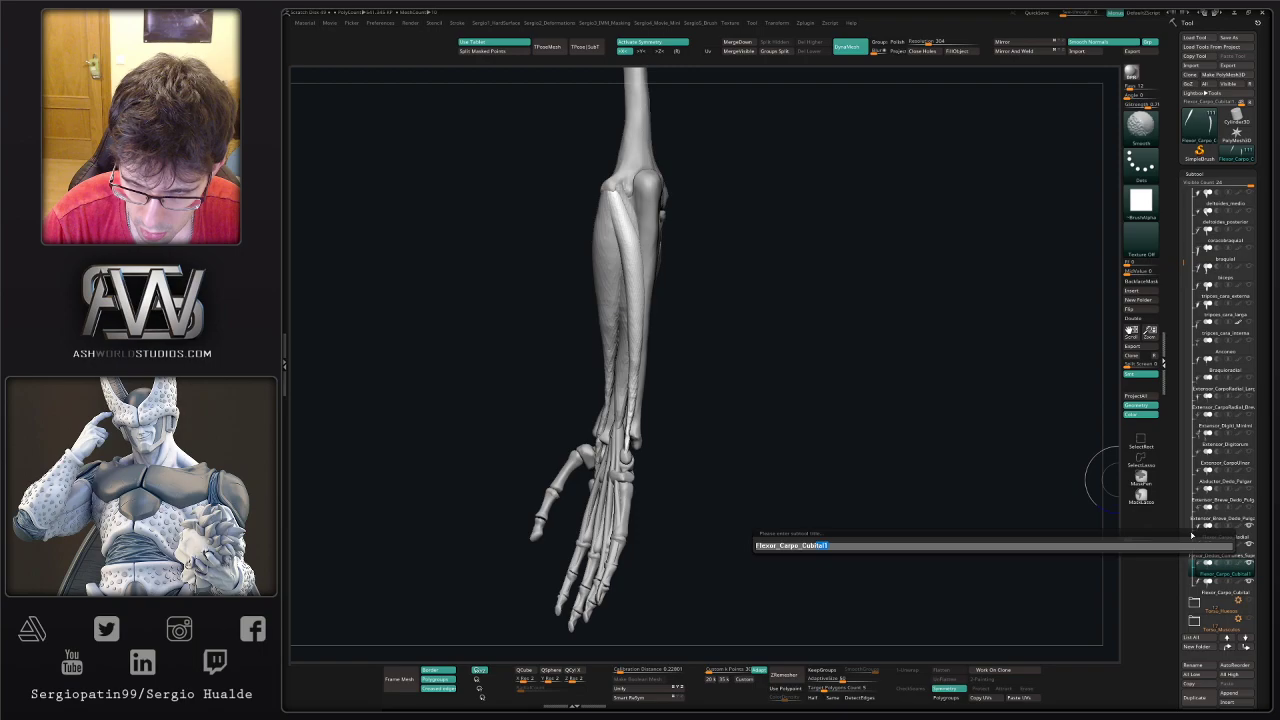
pyautogui.write('D')
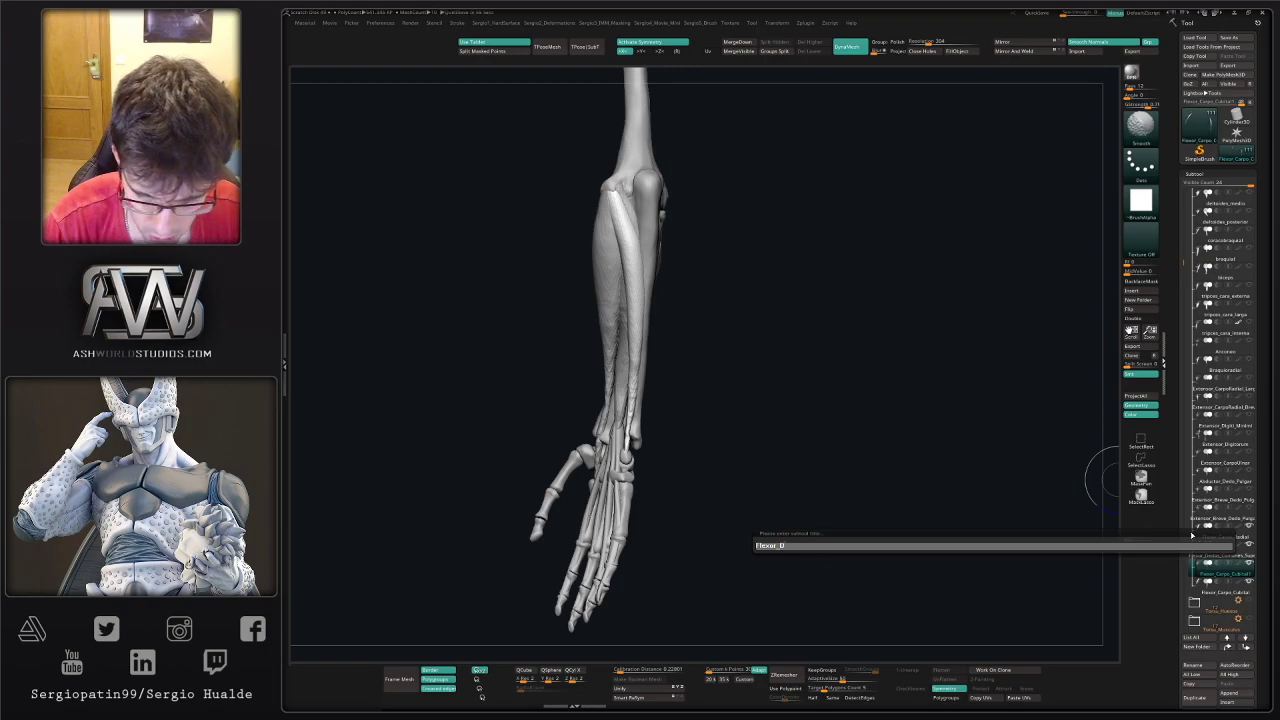
pyautogui.write('edos_Co')
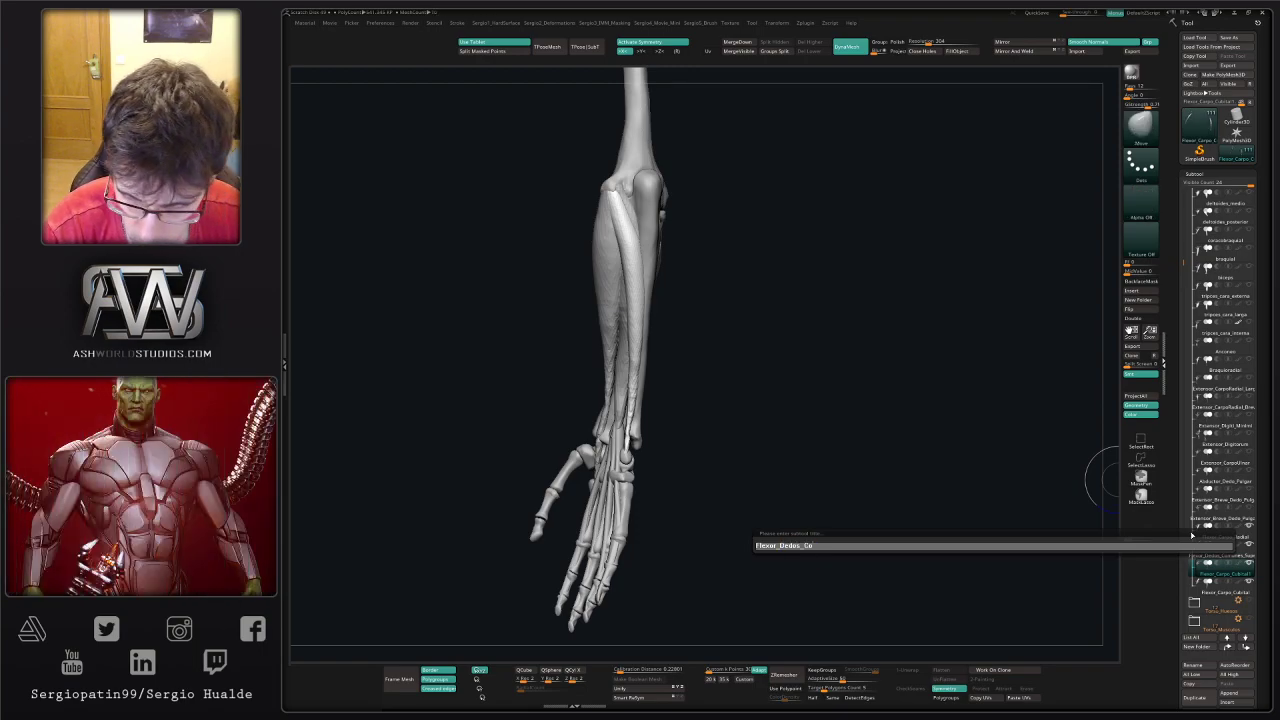
pyautogui.press('shift')
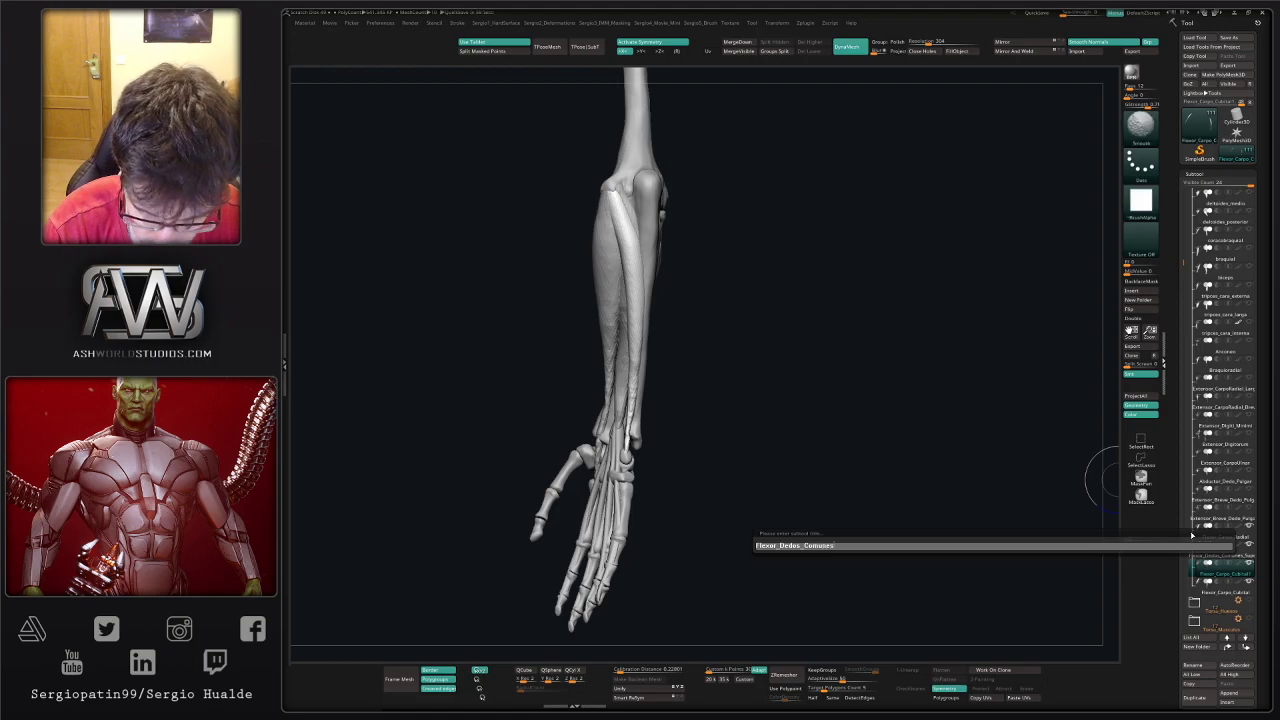
pyautogui.write('munes_Profundos')
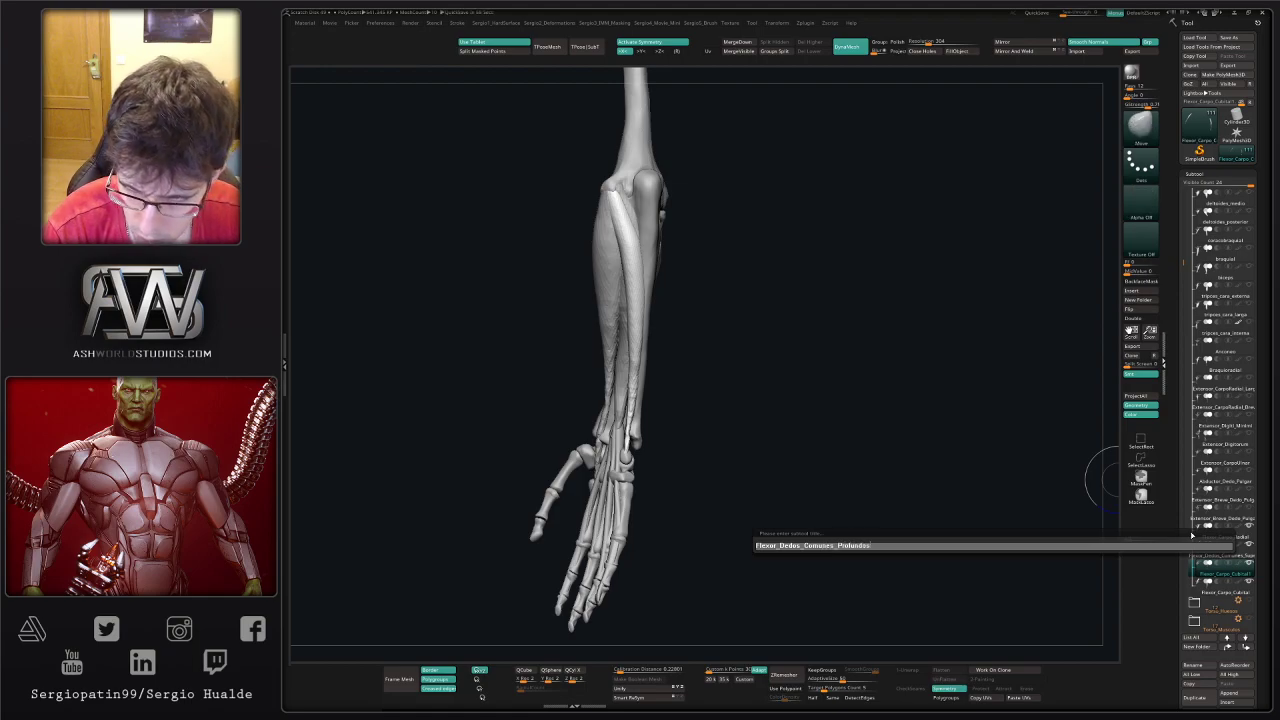
pyautogui.press('Return')
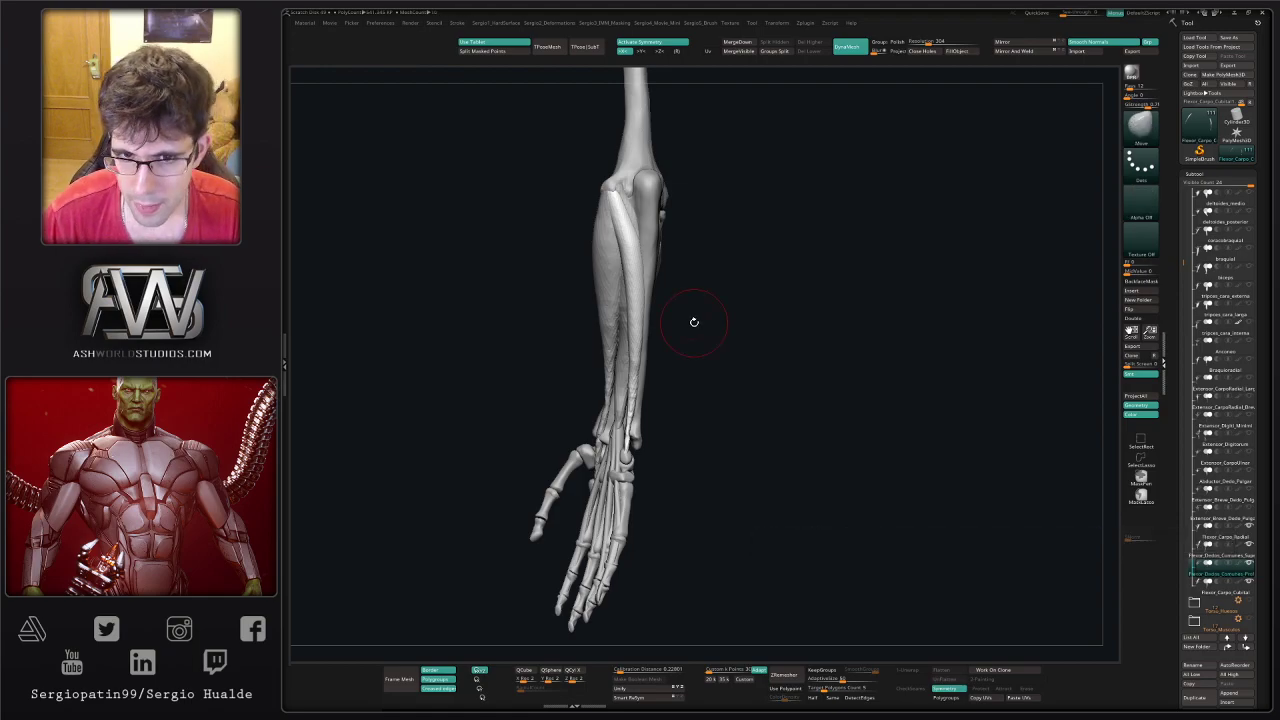
# - Reshape the deep finger flexor copy with the Move brush, broadening its belly along the ulna below the elbow
pyautogui.keyDown('ctrl'); pyautogui.moveTo(699, 382); pyautogui.dragTo(688, 300, button='right'); pyautogui.keyUp('ctrl')
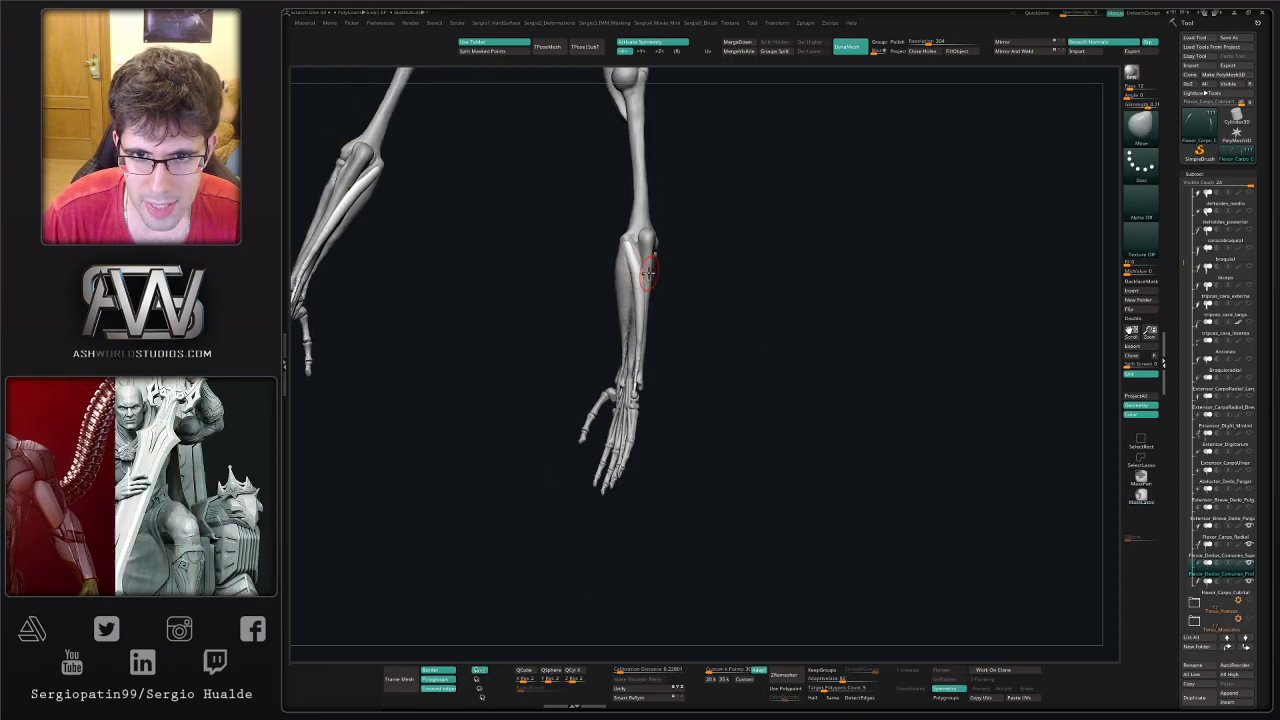
pyautogui.moveTo(650, 270)
pyautogui.mouseDown()
pyautogui.moveTo(683, 289)
pyautogui.moveTo(663, 263)
pyautogui.mouseUp()
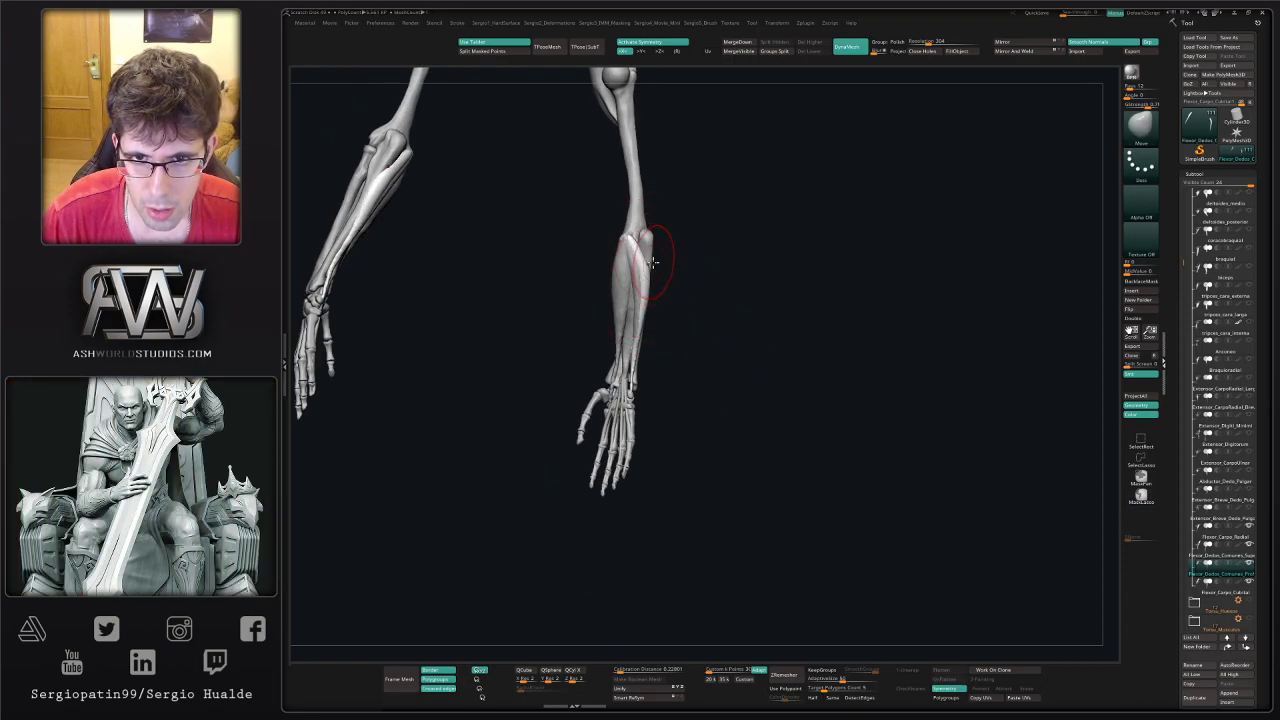
pyautogui.moveTo(660, 261)
pyautogui.mouseDown(button='right')
pyautogui.moveTo(660, 317)
pyautogui.moveTo(634, 285)
pyautogui.moveTo(636, 331)
pyautogui.moveTo(629, 265)
pyautogui.mouseUp(button='right')
pyautogui.moveTo(629, 265); pyautogui.dragTo(621, 248)
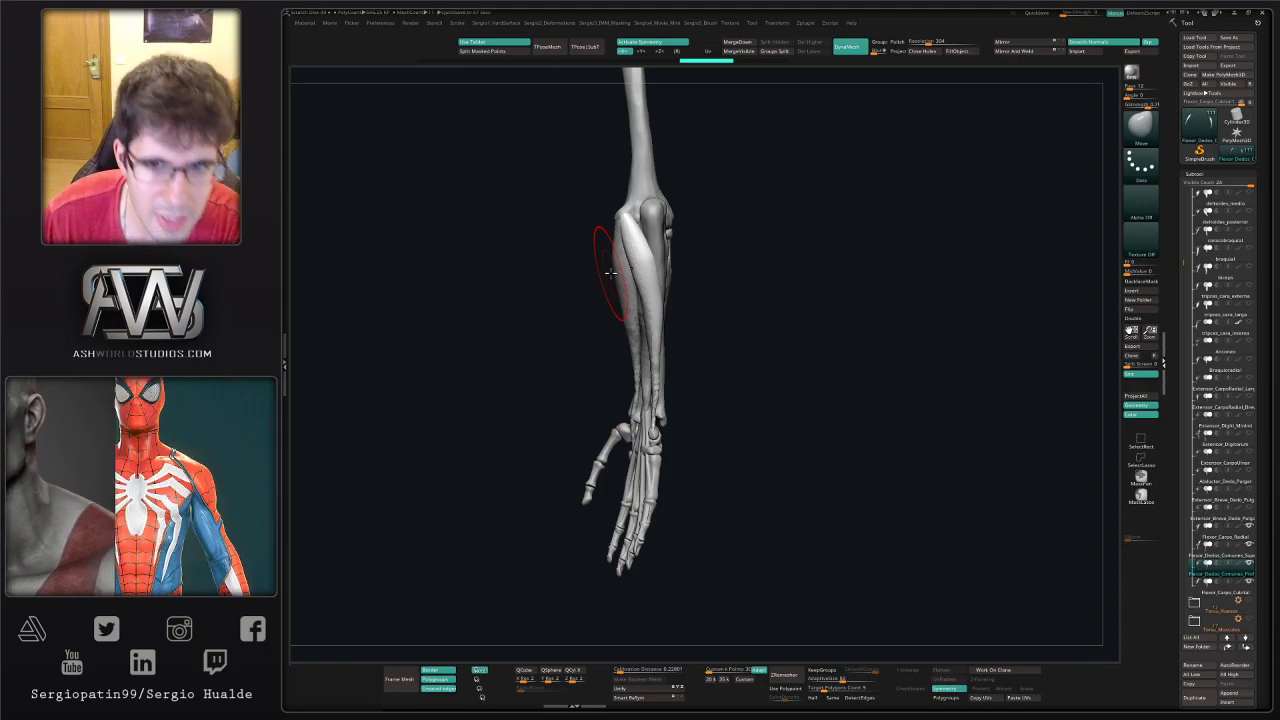
pyautogui.press('ctrl')
pyautogui.moveTo(706, 303)
pyautogui.mouseDown()
pyautogui.moveTo(709, 317)
pyautogui.moveTo(632, 274)
pyautogui.moveTo(666, 283)
pyautogui.moveTo(643, 283)
pyautogui.mouseUp()
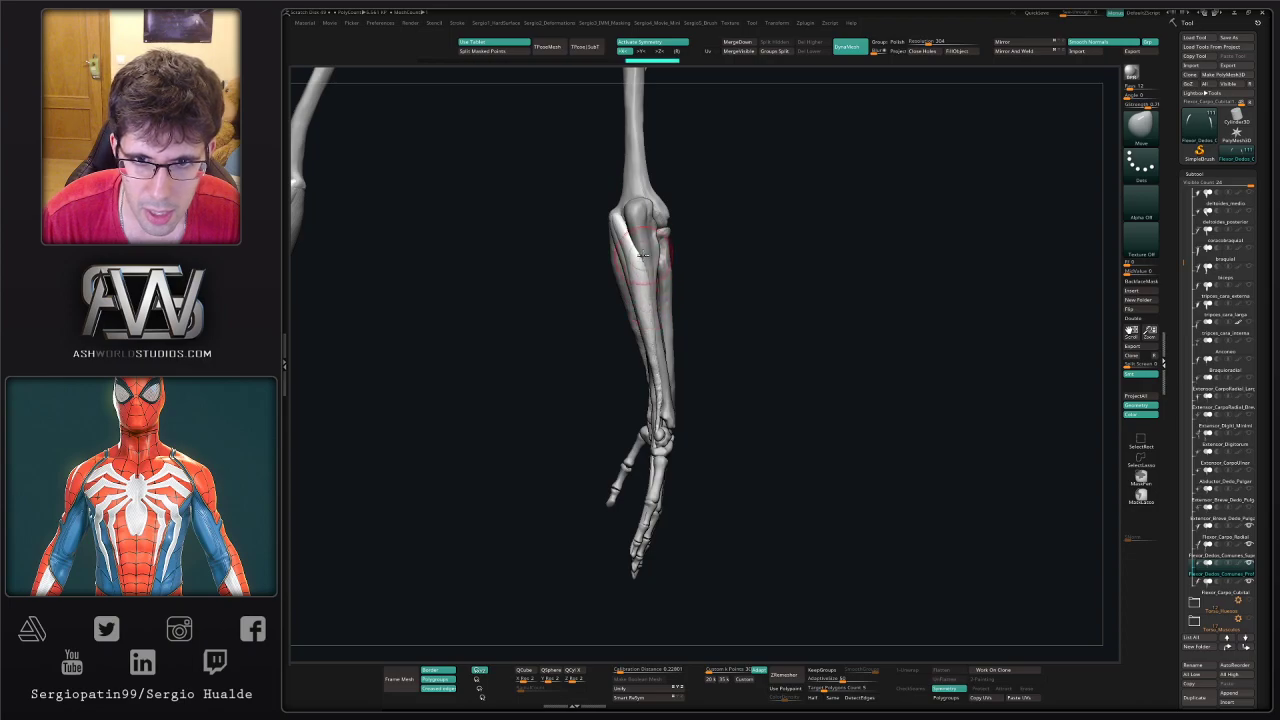
pyautogui.moveTo(642, 254); pyautogui.dragTo(665, 266)
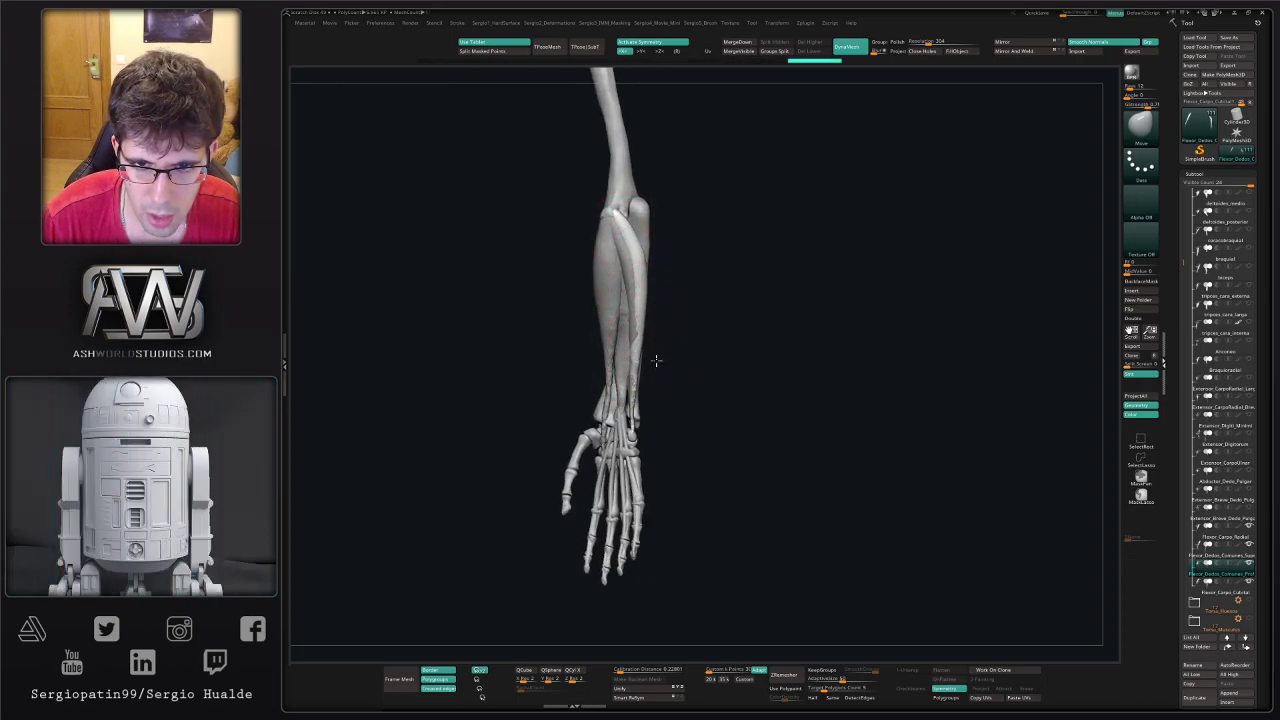
pyautogui.moveTo(650, 352); pyautogui.dragTo(633, 356)
pyautogui.moveTo(648, 345); pyautogui.dragTo(656, 344, button='right')
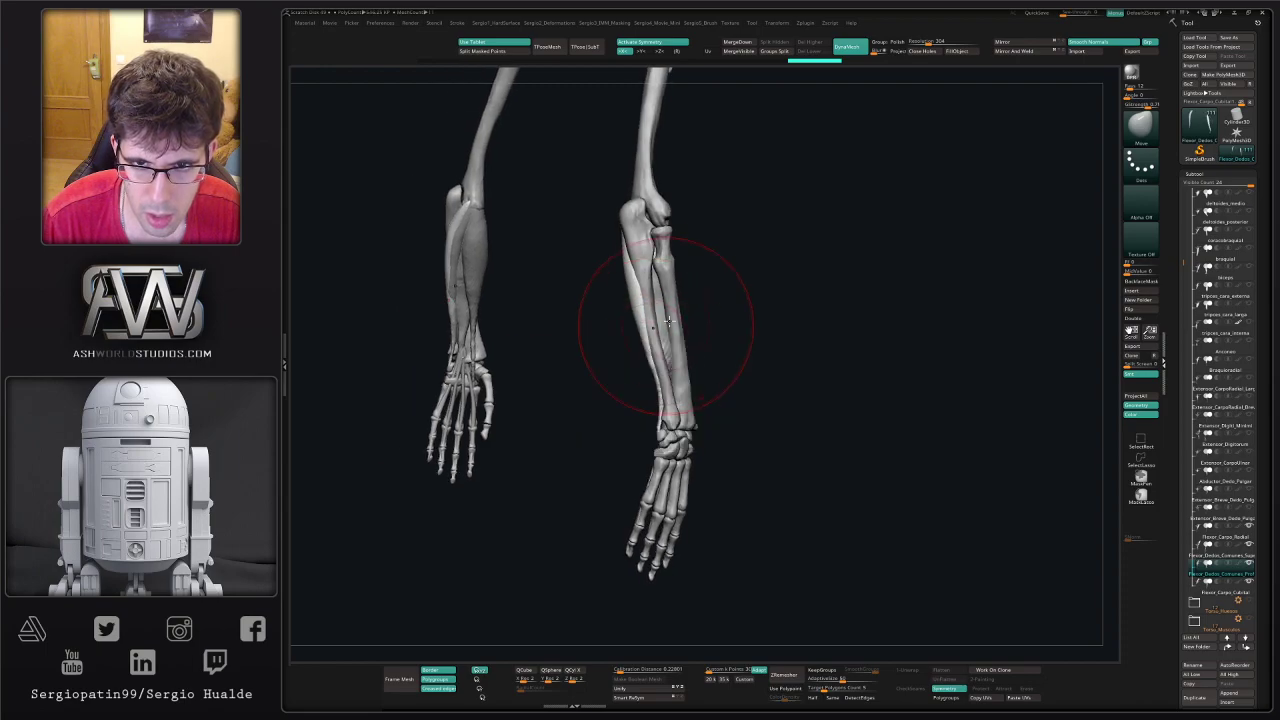
pyautogui.moveTo(635, 355); pyautogui.dragTo(626, 315)
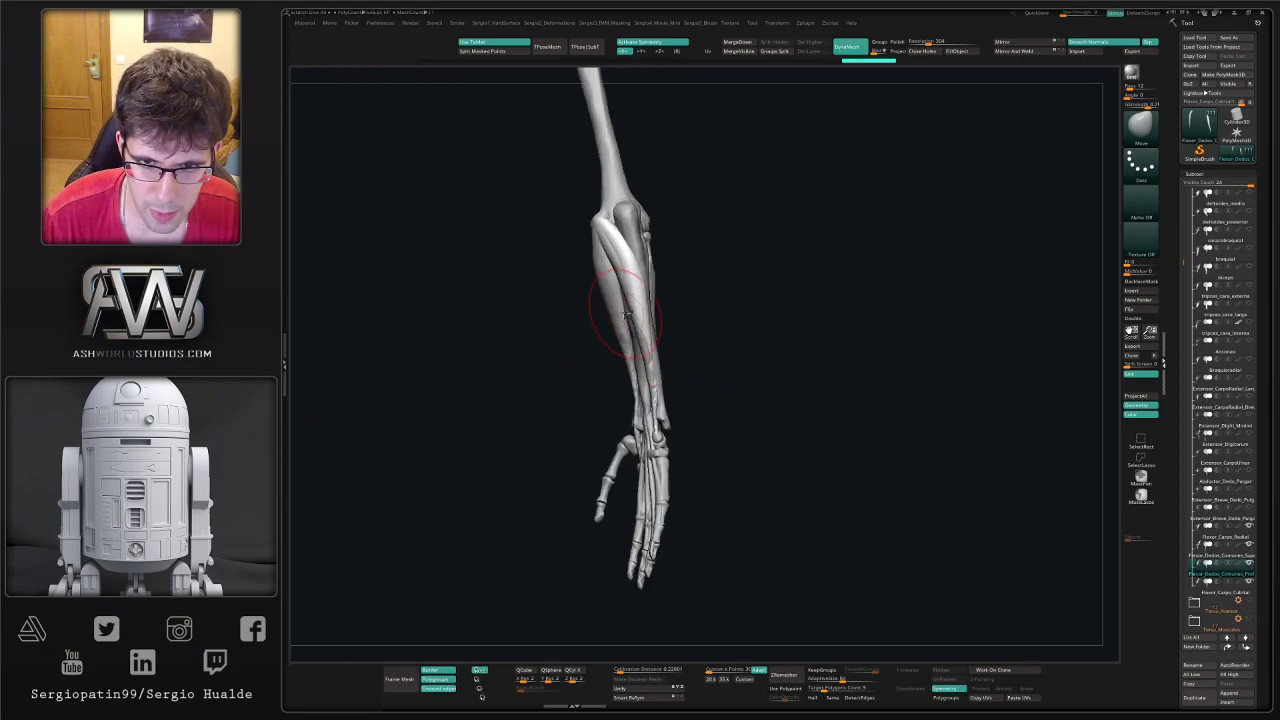
# - Select the Flexor_Carpo_Cubital muscle and nudge it into place along the forearm bones with the Move brush
pyautogui.keyDown('alt'); pyautogui.click(626, 311); pyautogui.keyUp('alt')
pyautogui.moveTo(630, 308); pyautogui.dragTo(672, 299, button='right')
pyautogui.moveTo(608, 259); pyautogui.dragTo(613, 262)
pyautogui.moveTo(625, 300); pyautogui.dragTo(672, 330, button='right')
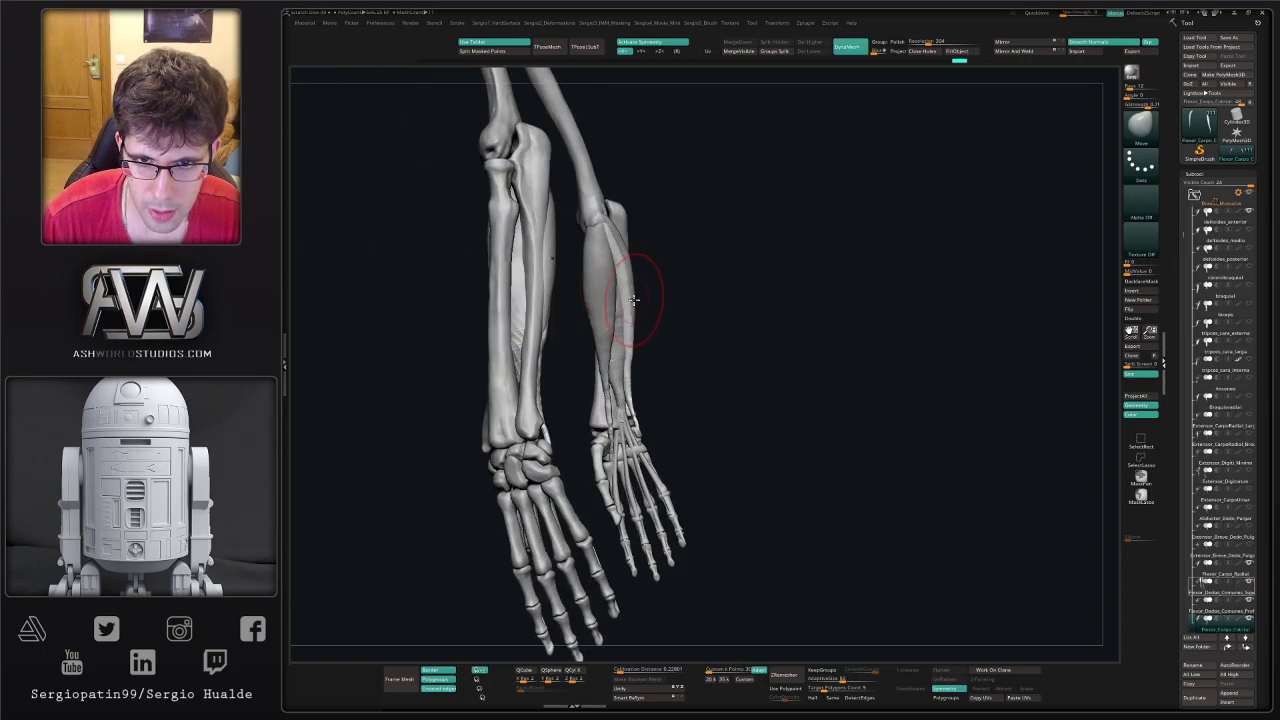
pyautogui.moveTo(668, 330); pyautogui.dragTo(604, 328, button='right')
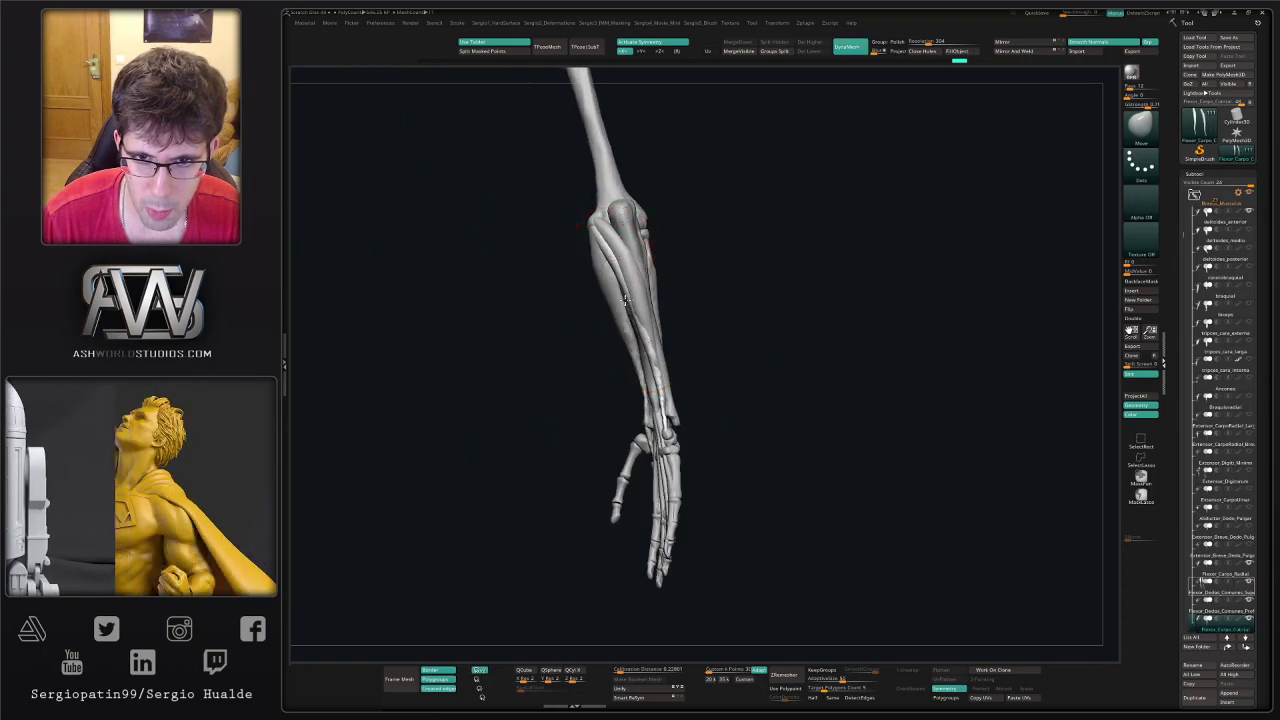
pyautogui.moveTo(616, 290); pyautogui.dragTo(621, 288)
pyautogui.moveTo(622, 300)
pyautogui.mouseDown(button='right')
pyautogui.moveTo(666, 306)
pyautogui.moveTo(632, 318)
pyautogui.mouseUp(button='right')
# - Select the Flexor_Dedos_Comunes_Profundos muscle and pull its lower end toward the wrist with the Move brush
pyautogui.keyDown('alt'); pyautogui.click(655, 345); pyautogui.keyUp('alt')
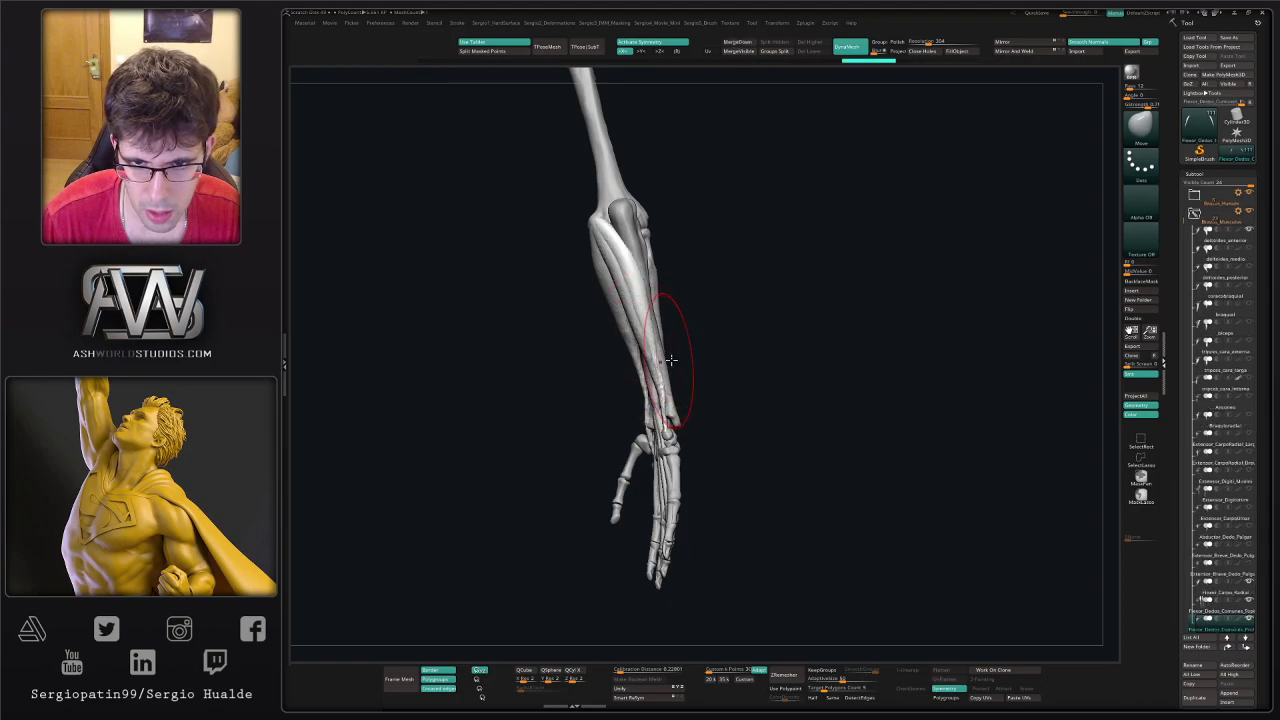
pyautogui.moveTo(655, 345); pyautogui.dragTo(655, 405)
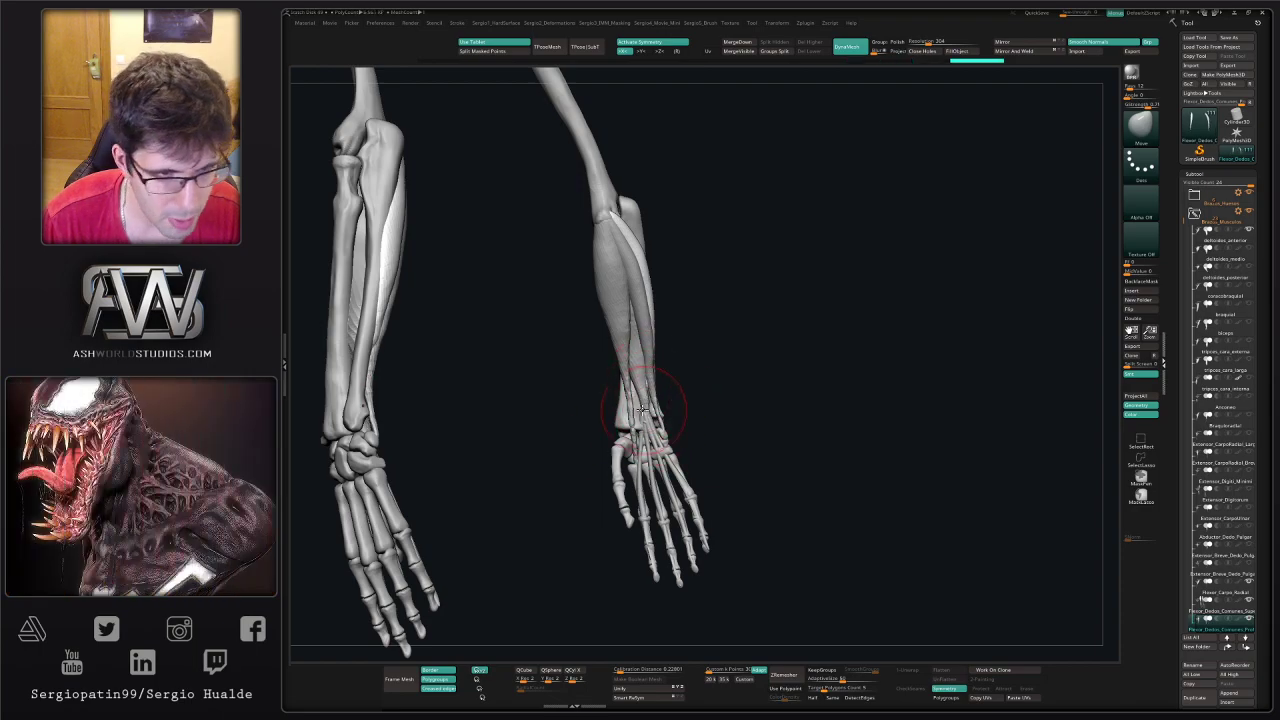
pyautogui.moveTo(643, 410); pyautogui.dragTo(613, 343)
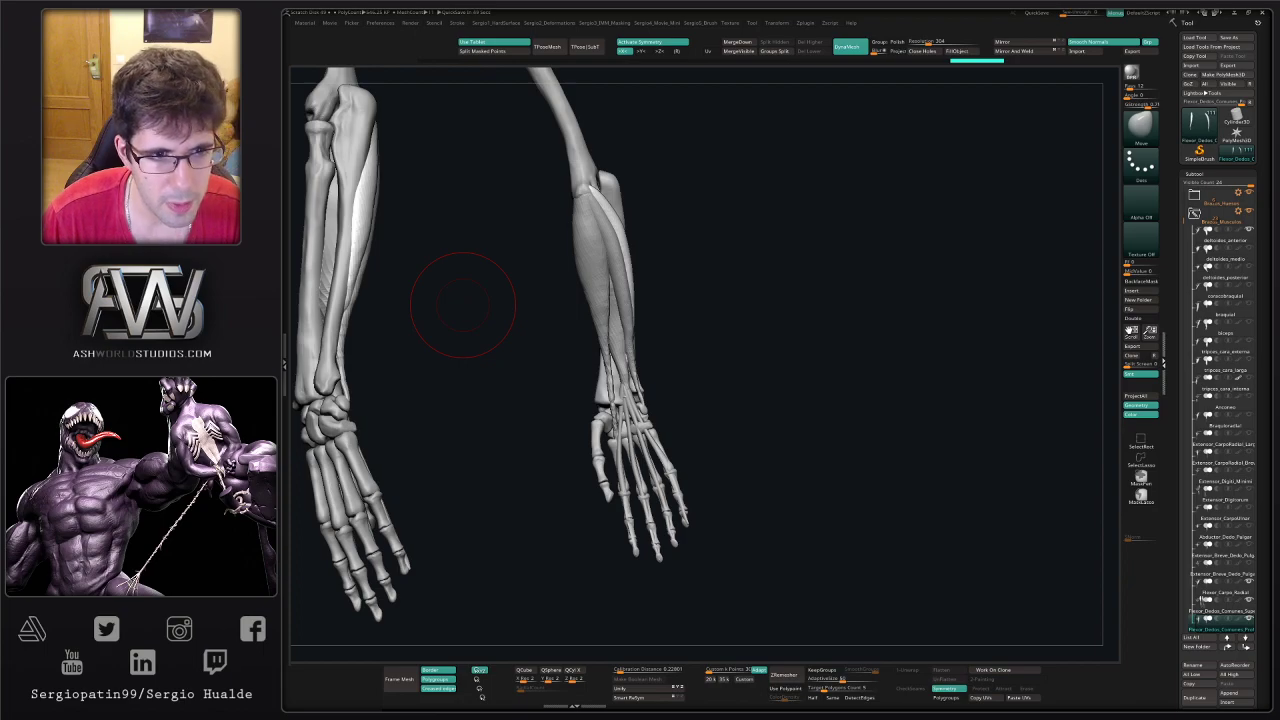
pyautogui.moveTo(669, 261); pyautogui.dragTo(1098, 520)
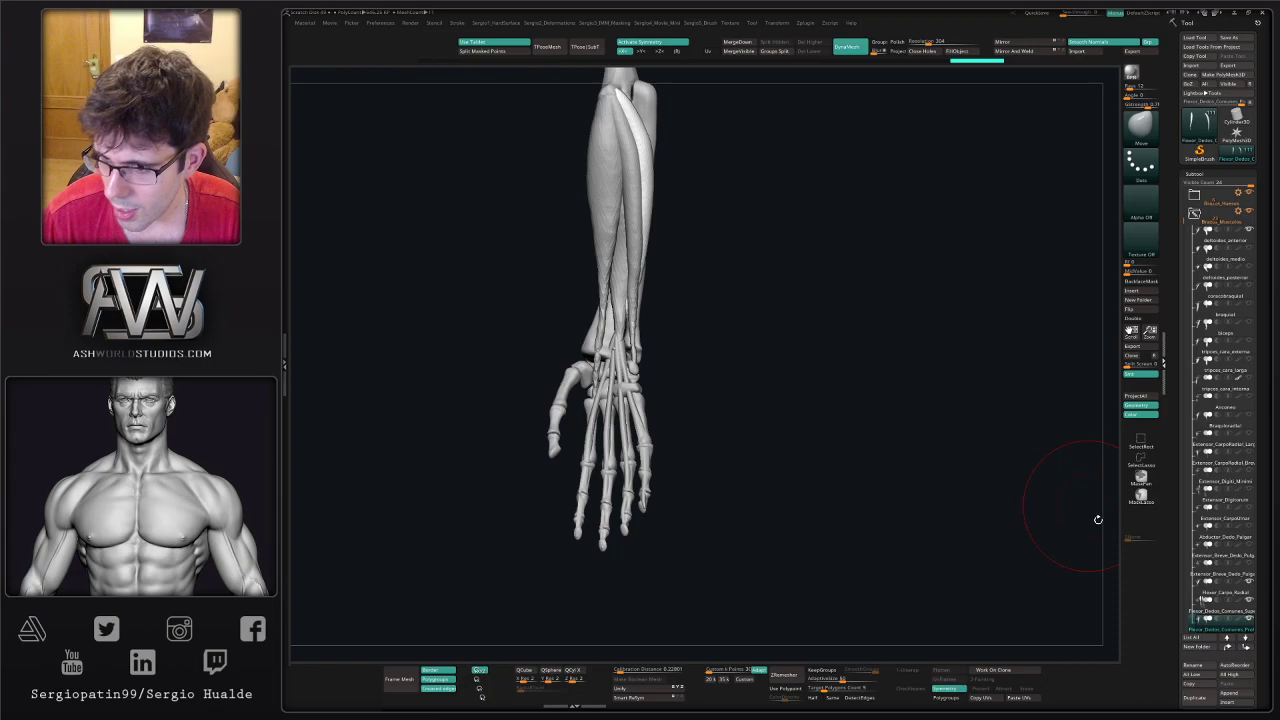
# - Select the Flexor_Dedos_Comunes_Superficiales subtool and show it in Solo mode
pyautogui.scroll(-3, 1218, 505)
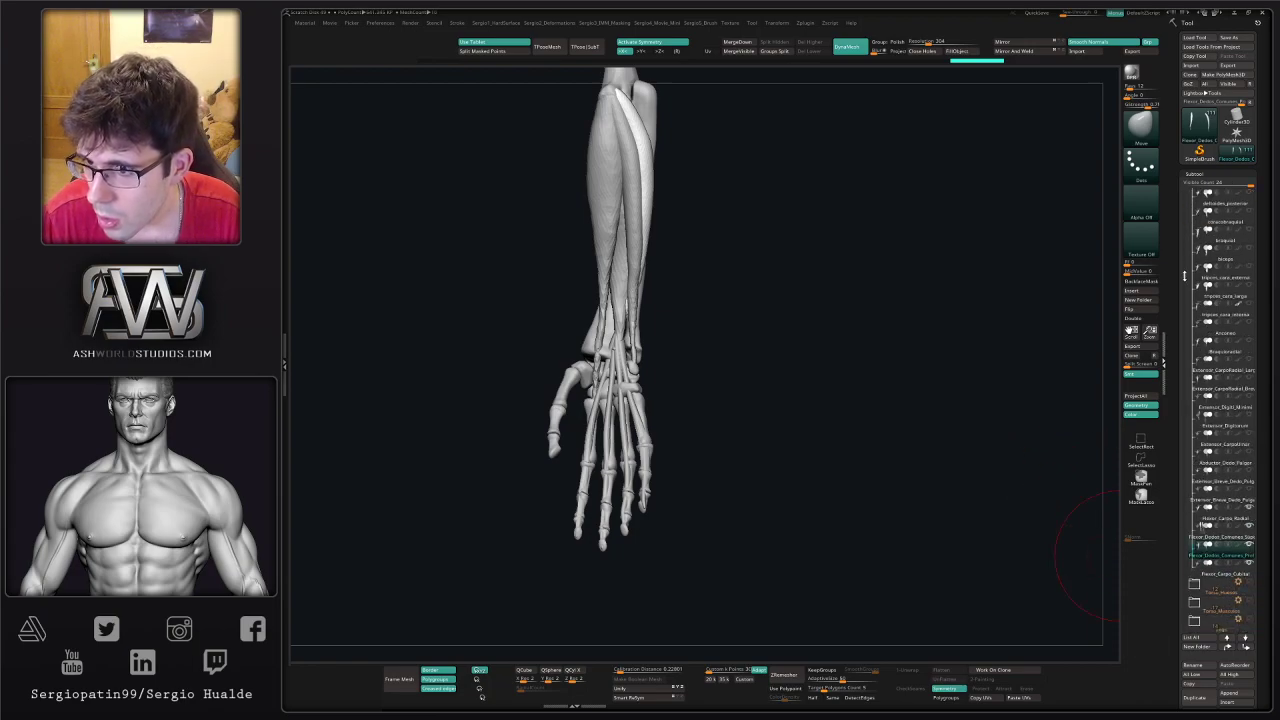
pyautogui.click(1217, 504)
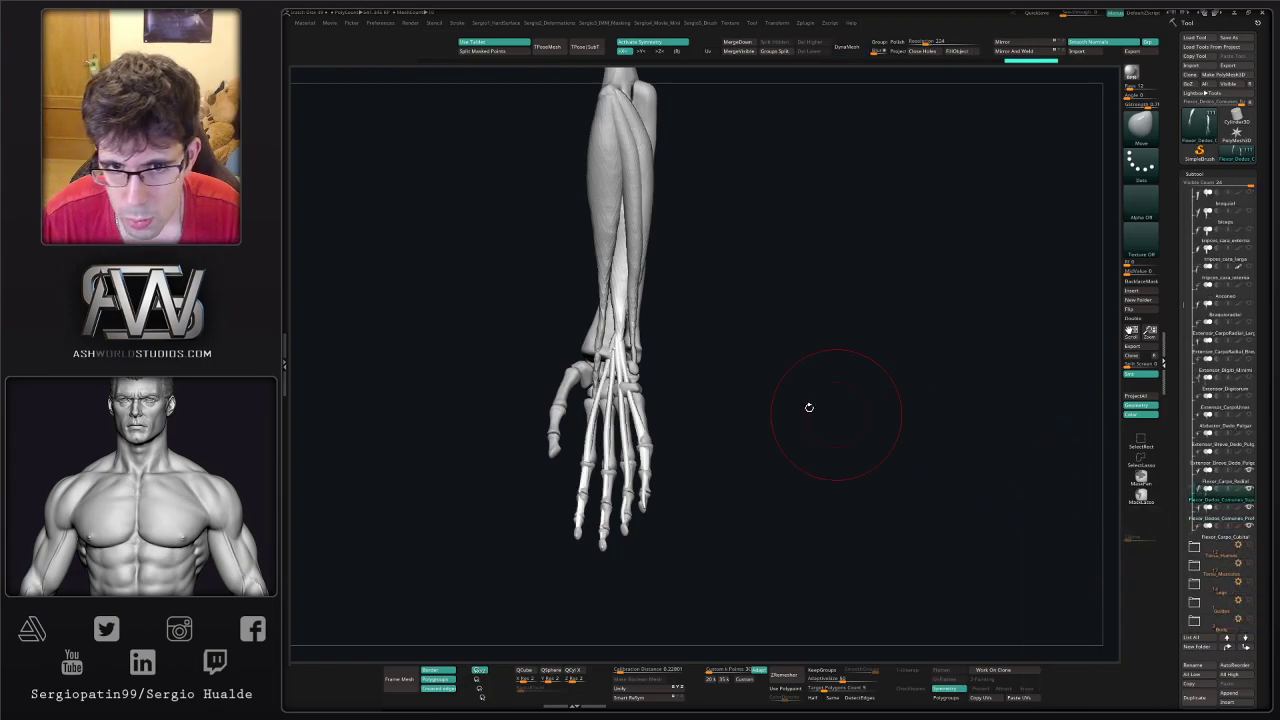
pyautogui.hotkey('alt', 's')
pyautogui.keyDown('ctrl'); pyautogui.keyDown('shift'); pyautogui.click(614, 306); pyautogui.keyUp('shift'); pyautogui.keyUp('ctrl')
pyautogui.keyDown('ctrl'); pyautogui.keyDown('shift'); pyautogui.moveTo(639, 315); pyautogui.dragTo(696, 383); pyautogui.keyUp('shift'); pyautogui.keyUp('ctrl')
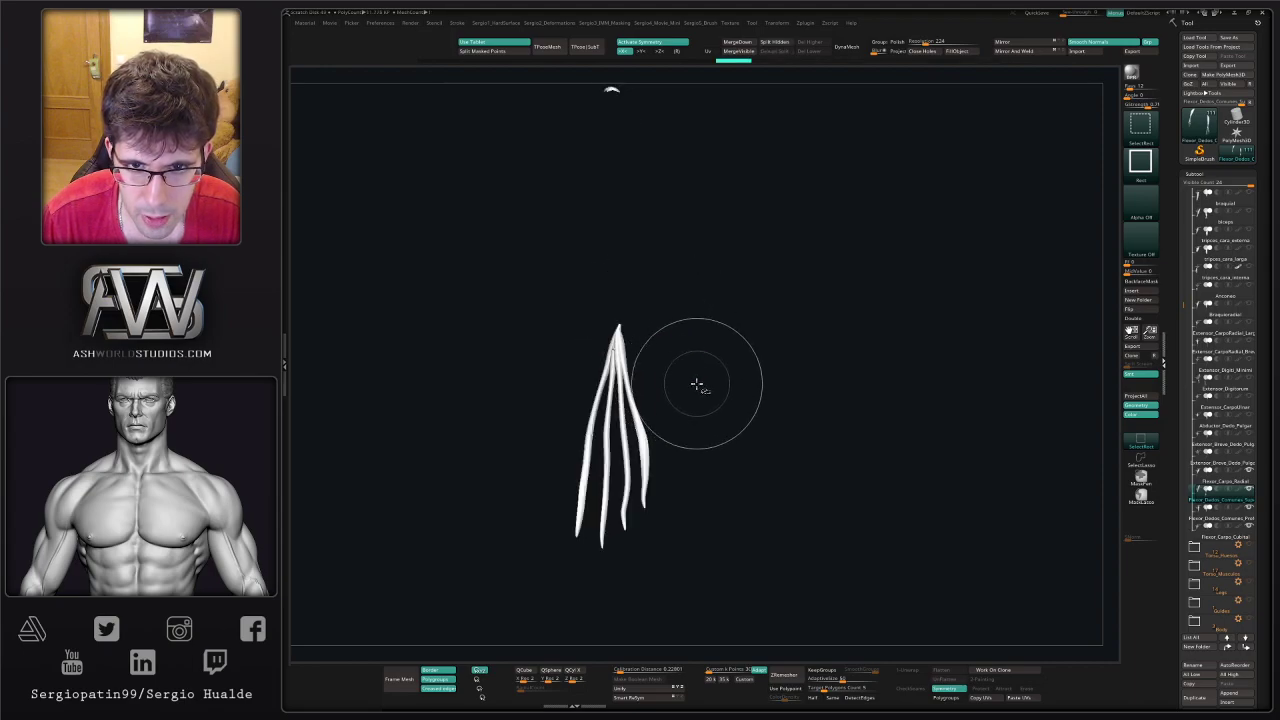
pyautogui.keyDown('alt'); pyautogui.moveTo(667, 258); pyautogui.dragTo(678, 349); pyautogui.keyUp('alt')
pyautogui.keyDown('ctrl'); pyautogui.keyDown('alt'); pyautogui.keyDown('shift'); pyautogui.moveTo(683, 158); pyautogui.dragTo(581, 217); pyautogui.keyUp('shift'); pyautogui.keyUp('alt'); pyautogui.keyUp('ctrl')
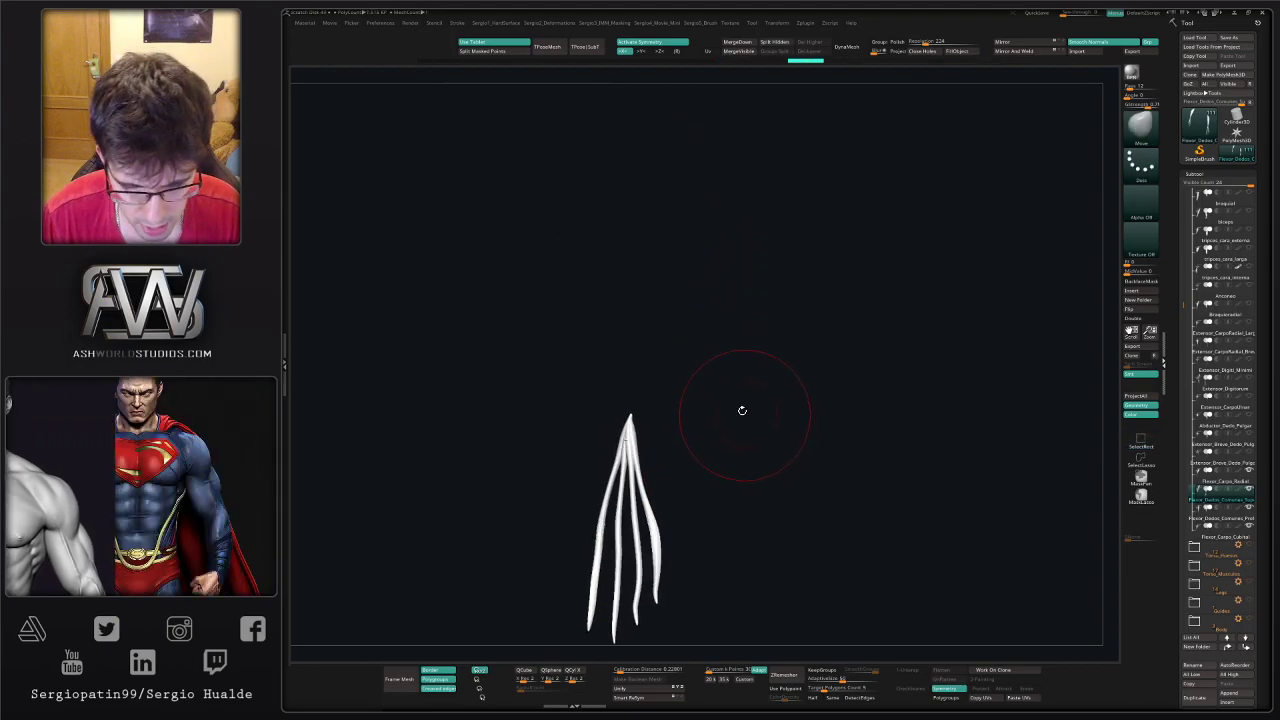
pyautogui.moveTo(820, 466); pyautogui.dragTo(895, 374)
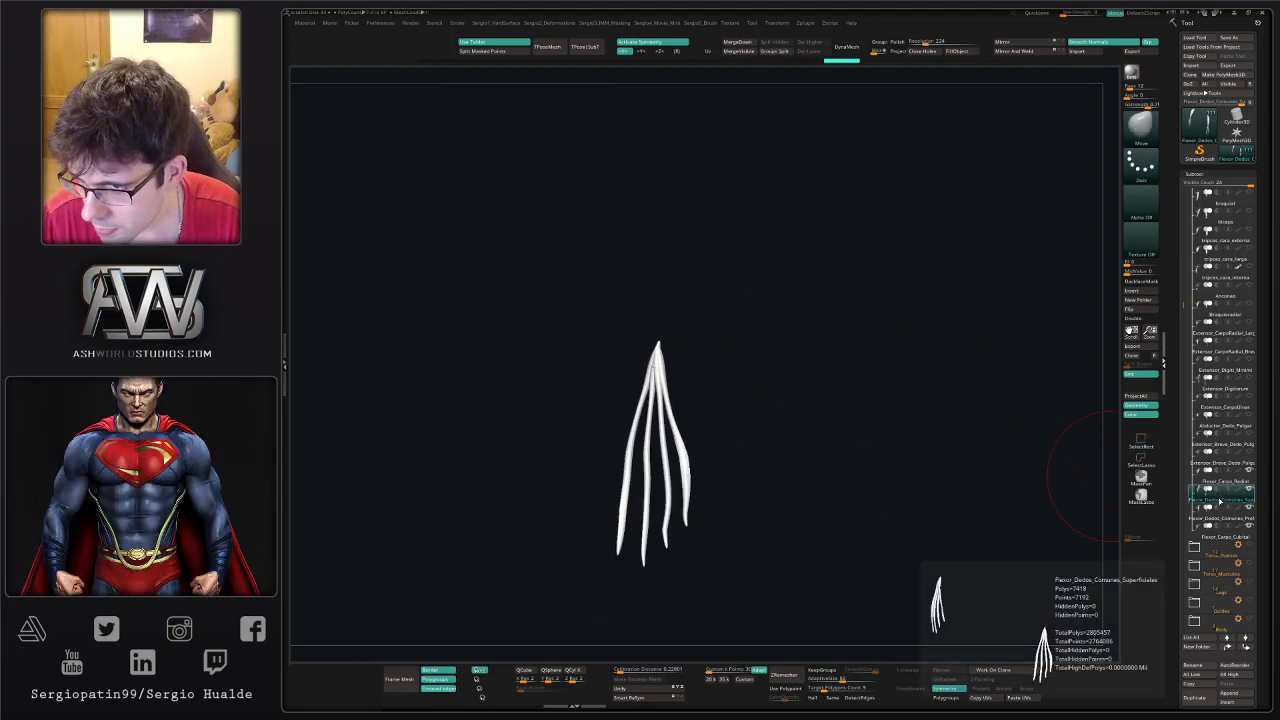
pyautogui.moveTo(1223, 523)
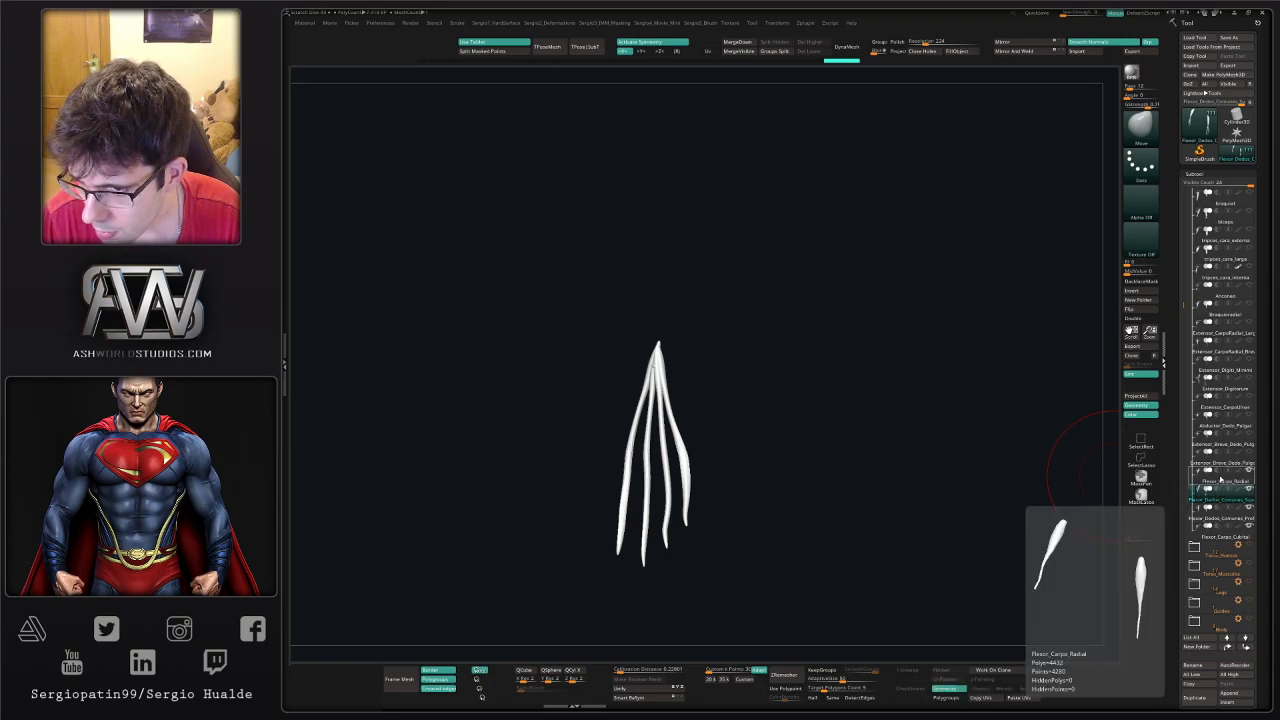
pyautogui.moveTo(1222, 499)
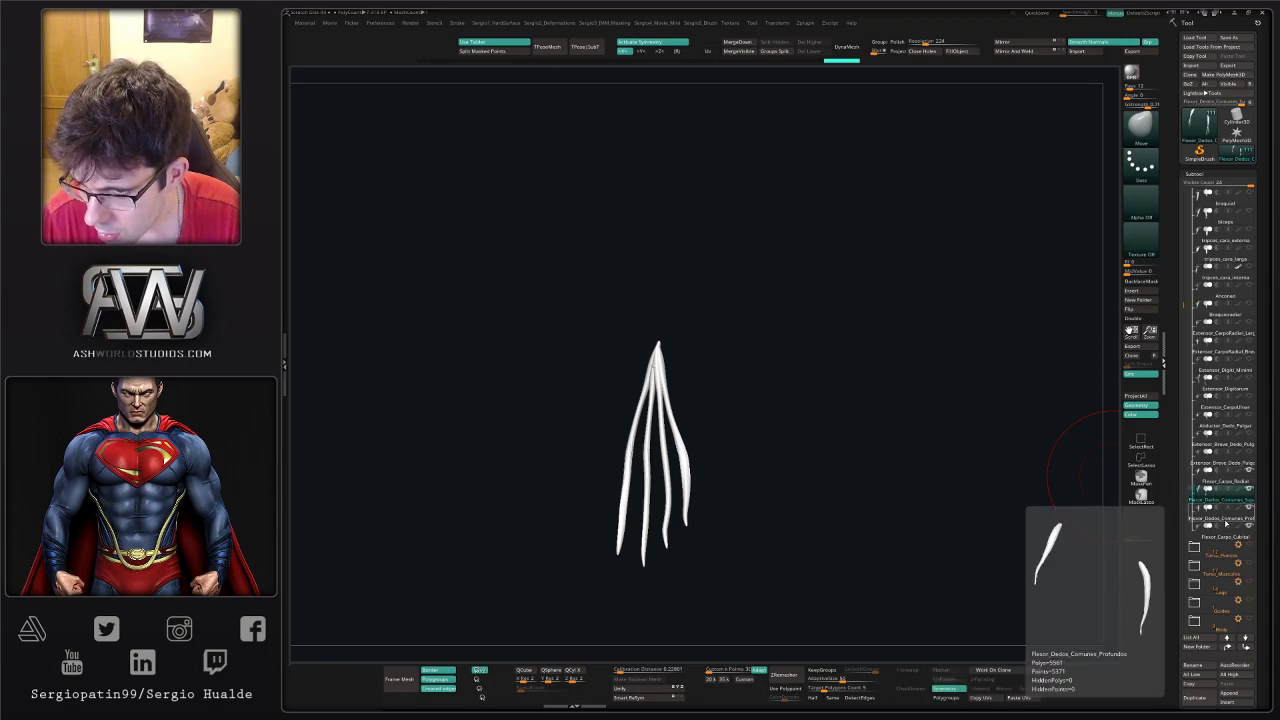
pyautogui.keyDown('ctrl'); pyautogui.keyDown('shift'); pyautogui.moveTo(1037, 511); pyautogui.dragTo(1043, 507); pyautogui.keyUp('shift'); pyautogui.keyUp('ctrl')
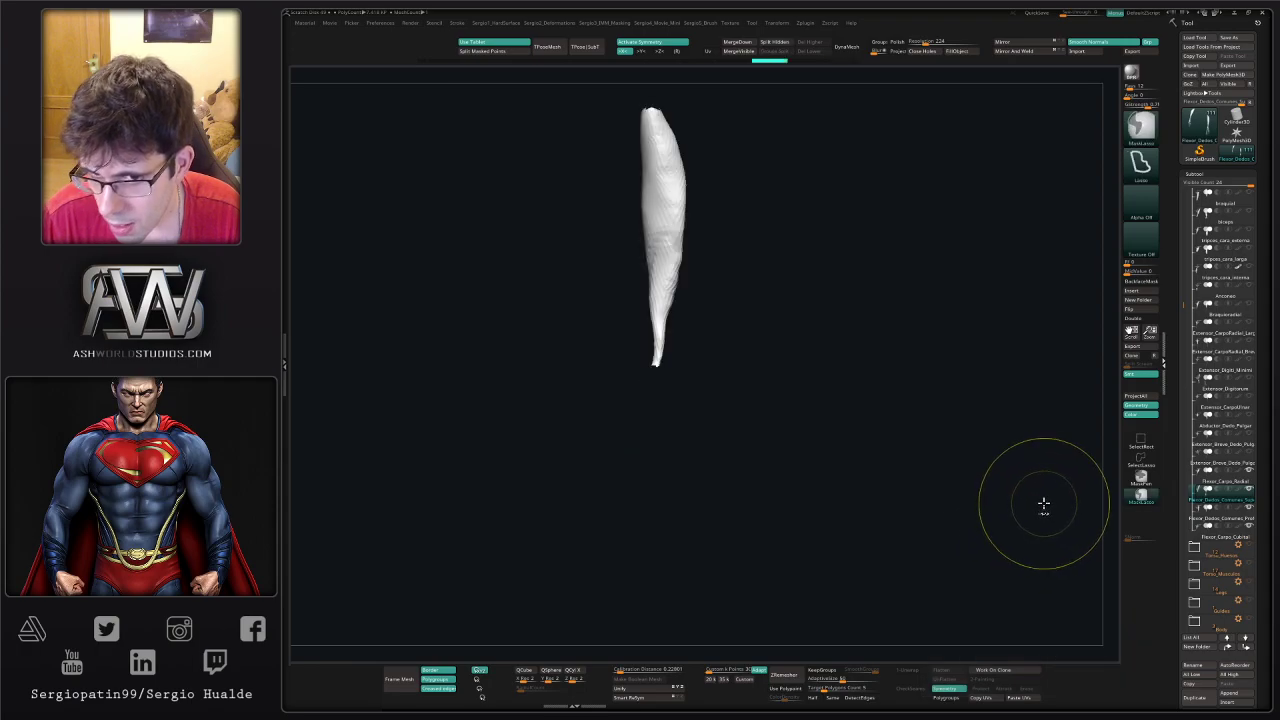
pyautogui.keyDown('ctrl'); pyautogui.keyDown('shift'); pyautogui.click(1034, 500); pyautogui.keyUp('shift'); pyautogui.keyUp('ctrl')
# - Duplicate the Flexor_Dedos_Comunes_Superficiales subtool and remove the muscle belly from the copy, keeping only the four finger tendons
pyautogui.click(1195, 697)
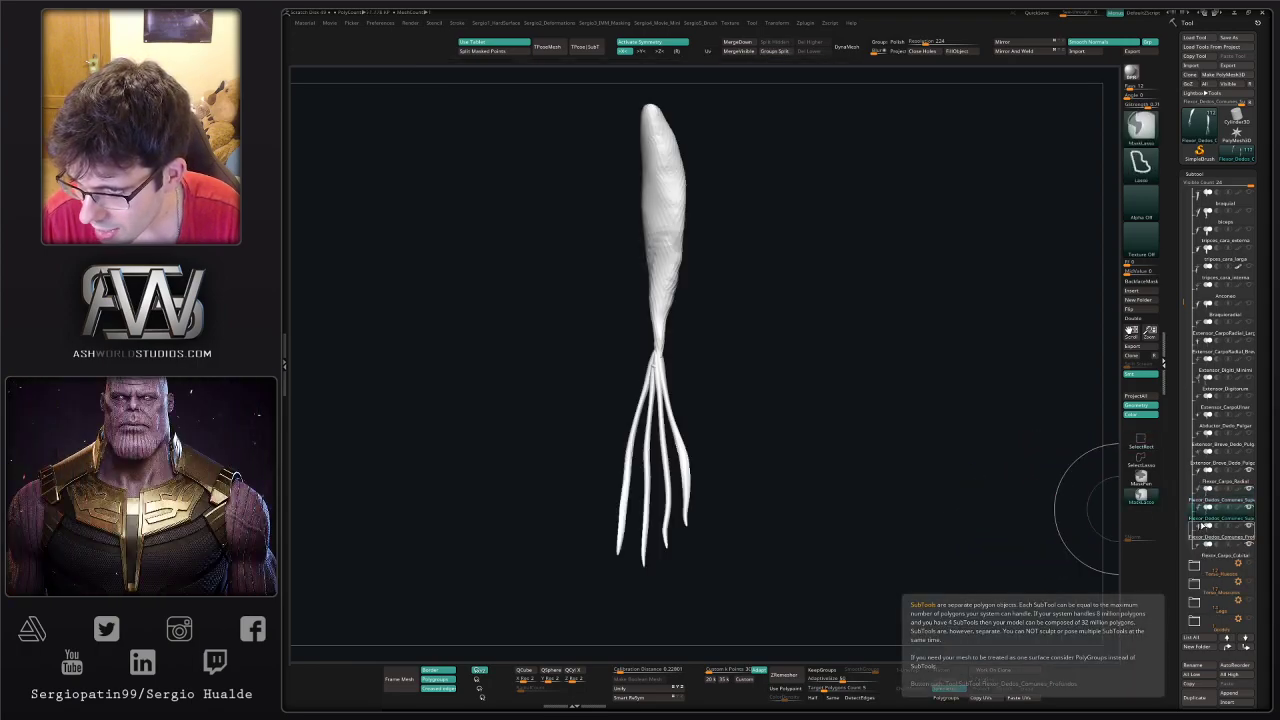
pyautogui.keyDown('ctrl'); pyautogui.keyDown('shift'); pyautogui.click(661, 278); pyautogui.keyUp('shift'); pyautogui.keyUp('ctrl')
pyautogui.keyDown('ctrl'); pyautogui.keyDown('shift'); pyautogui.moveTo(757, 355); pyautogui.dragTo(777, 430); pyautogui.keyUp('shift'); pyautogui.keyUp('ctrl')
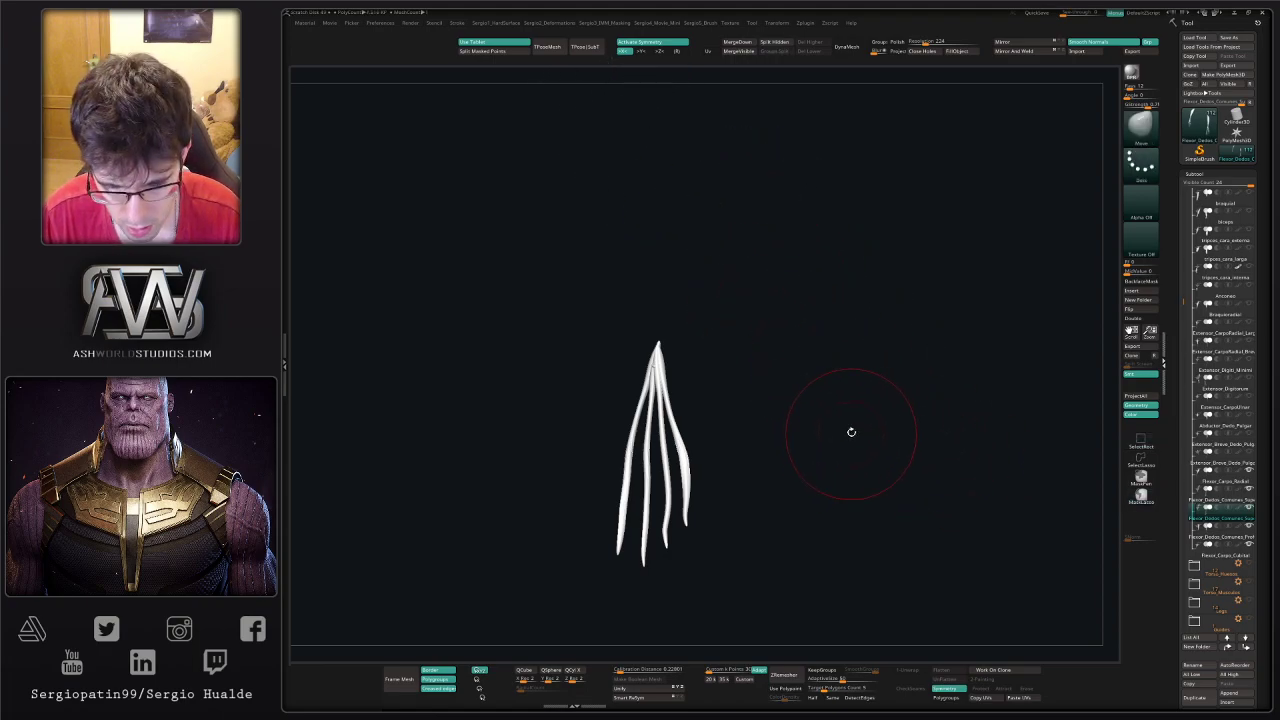
# - Merge the copied finger tendons into the deep flexor muscle, keeping the name Flexor_Dedos_Comunes_Profundos
pyautogui.click(1223, 503)
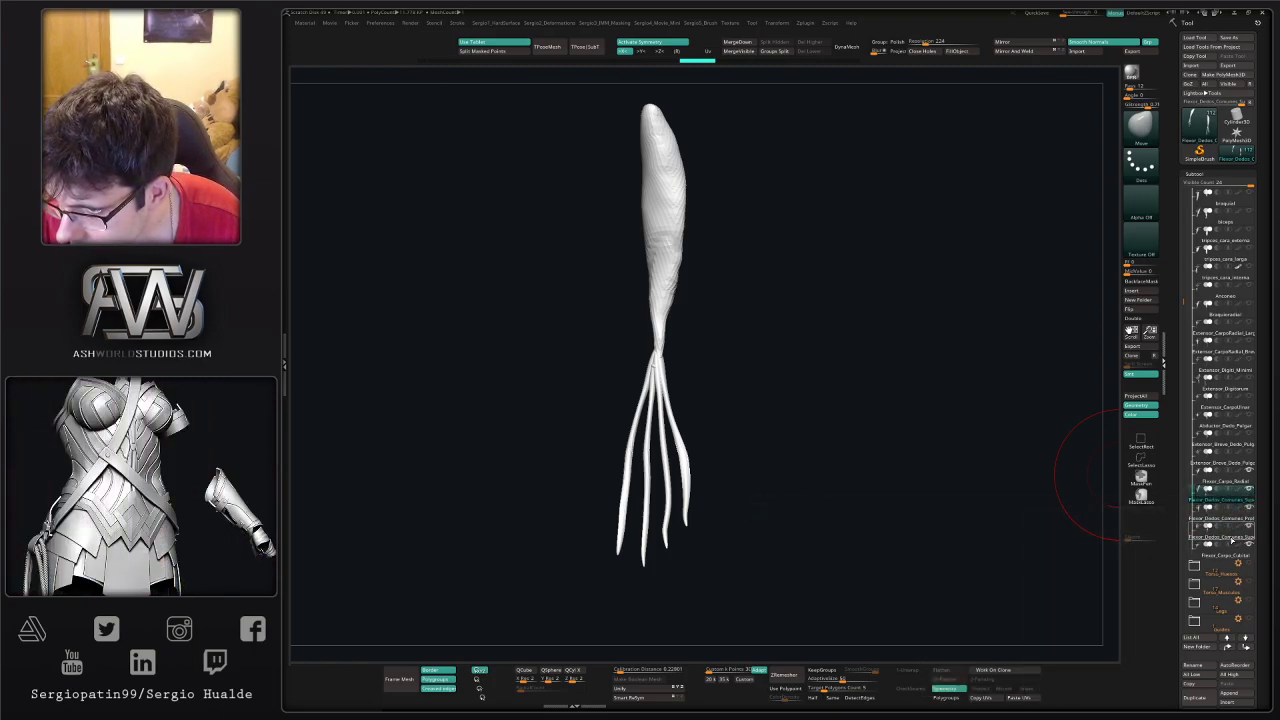
pyautogui.click(1232, 520)
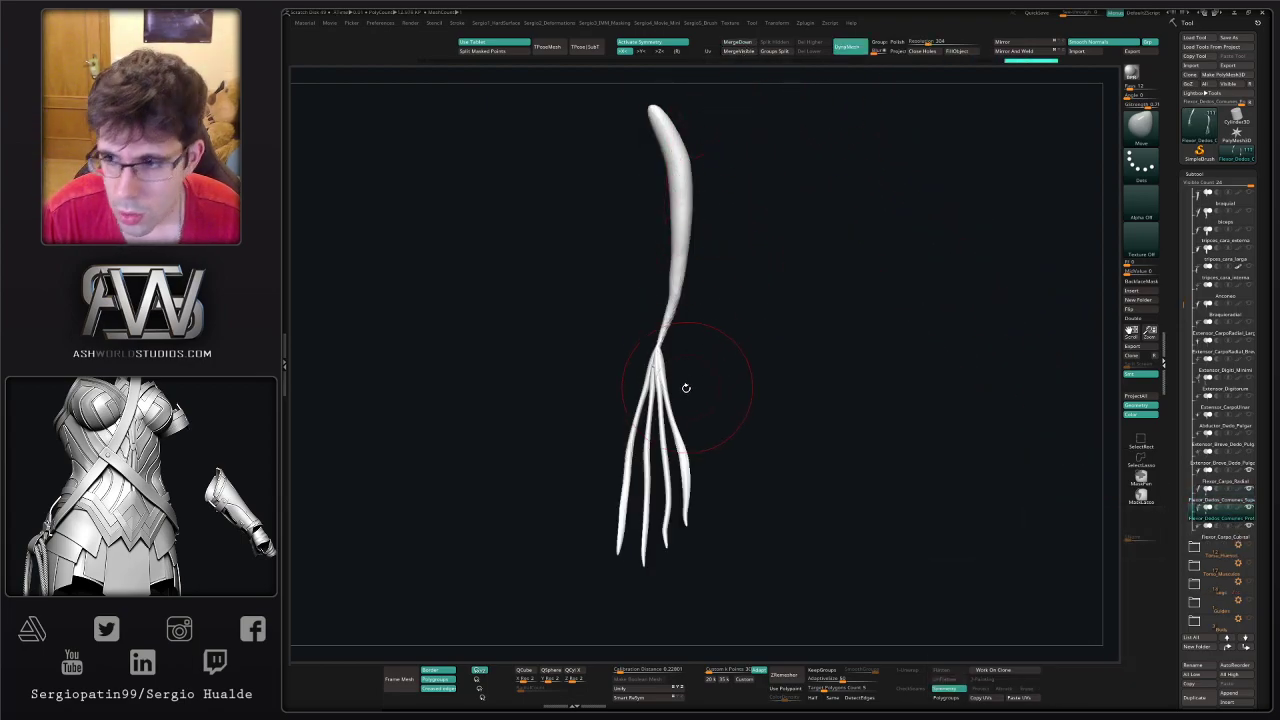
pyautogui.press('F2')
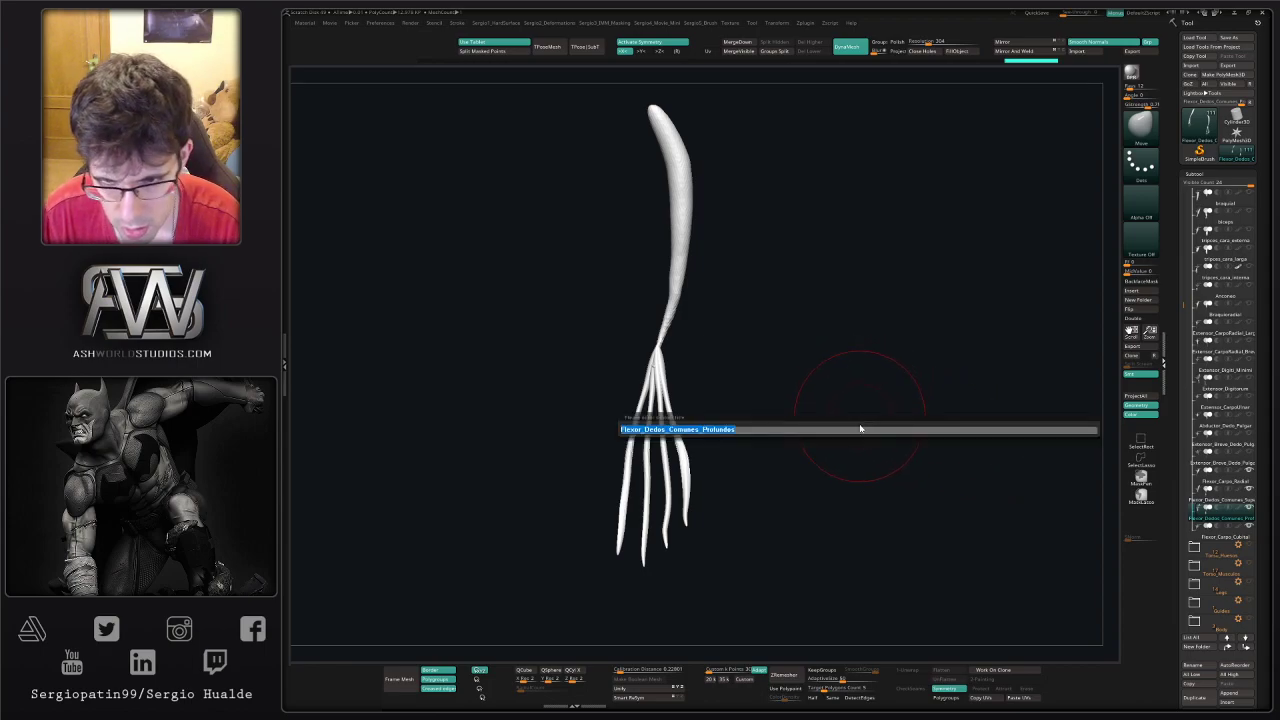
pyautogui.press('Return')
# - Move the lower end of the deep flexor's belly so it meets the top of the four finger tendons
pyautogui.moveTo(669, 406)
pyautogui.keyDown('ctrl'); pyautogui.mouseDown(button='right')
pyautogui.moveTo(651, 364)
pyautogui.moveTo(712, 400)
pyautogui.mouseUp(button='right'); pyautogui.keyUp('ctrl')
pyautogui.moveTo(671, 268)
pyautogui.keyDown('ctrl'); pyautogui.mouseDown(button='right')
pyautogui.moveTo(689, 294)
pyautogui.moveTo(745, 290)
pyautogui.mouseUp(button='right'); pyautogui.keyUp('ctrl')
pyautogui.moveTo(674, 243); pyautogui.dragTo(658, 366)
pyautogui.moveTo(658, 367)
pyautogui.mouseDown(button='right')
pyautogui.moveTo(711, 383)
pyautogui.moveTo(683, 380)
pyautogui.mouseUp(button='right')
pyautogui.moveTo(663, 251); pyautogui.dragTo(653, 362)
pyautogui.moveTo(653, 363)
pyautogui.mouseDown(button='right')
pyautogui.moveTo(618, 345)
pyautogui.moveTo(656, 345)
pyautogui.moveTo(640, 372)
pyautogui.mouseUp(button='right')
# - Refine the deep flexor's belly with the Clay brush, smooth its surface and show the rest of the arm again
pyautogui.press('b')
pyautogui.press('c')
pyautogui.press('l')
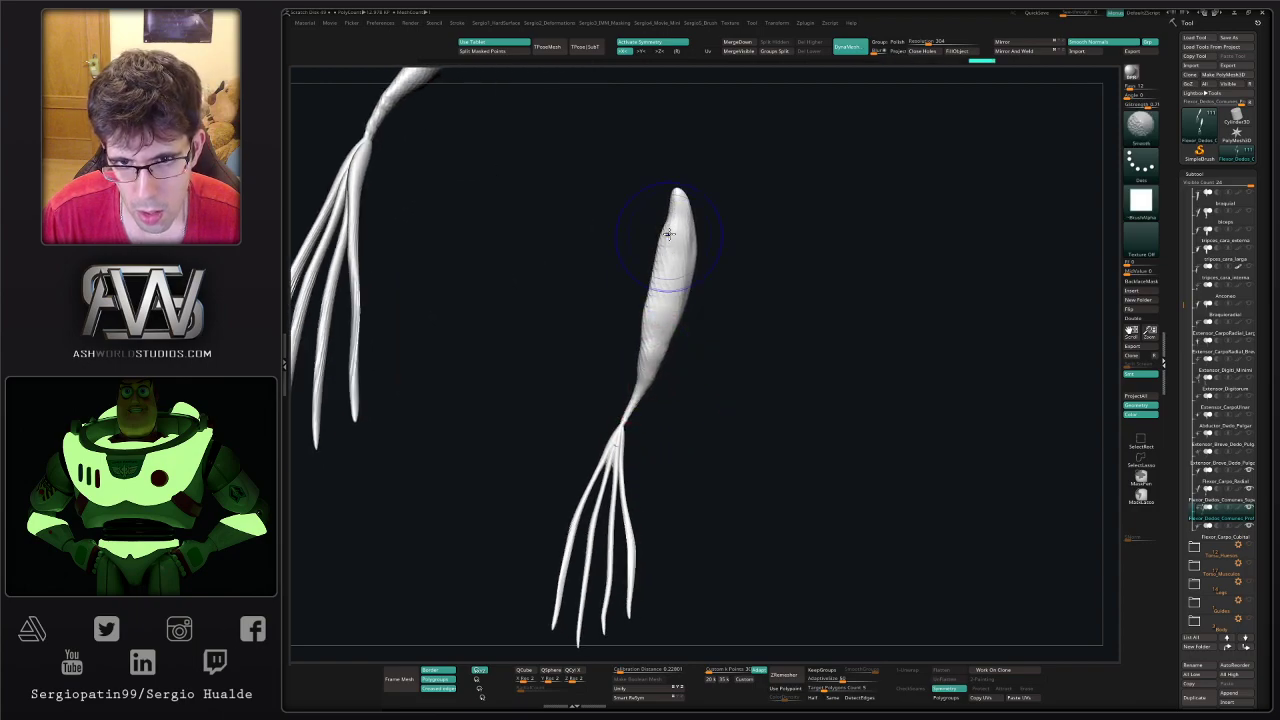
pyautogui.keyDown('shift'); pyautogui.moveTo(668, 234); pyautogui.dragTo(656, 335); pyautogui.keyUp('shift')
pyautogui.hotkey('alt', 's')
# - Adjust the deep flexor's tendons around the wrist with the Move brush so they follow the bones
pyautogui.moveTo(671, 345)
pyautogui.keyDown('ctrl'); pyautogui.mouseDown(button='right')
pyautogui.moveTo(664, 261)
pyautogui.moveTo(663, 300)
pyautogui.moveTo(700, 349)
pyautogui.moveTo(665, 332)
pyautogui.moveTo(662, 358)
pyautogui.moveTo(666, 345)
pyautogui.moveTo(630, 362)
pyautogui.moveTo(586, 357)
pyautogui.moveTo(663, 330)
pyautogui.moveTo(686, 300)
pyautogui.moveTo(677, 291)
pyautogui.moveTo(712, 288)
pyautogui.mouseUp(button='right'); pyautogui.keyUp('ctrl')
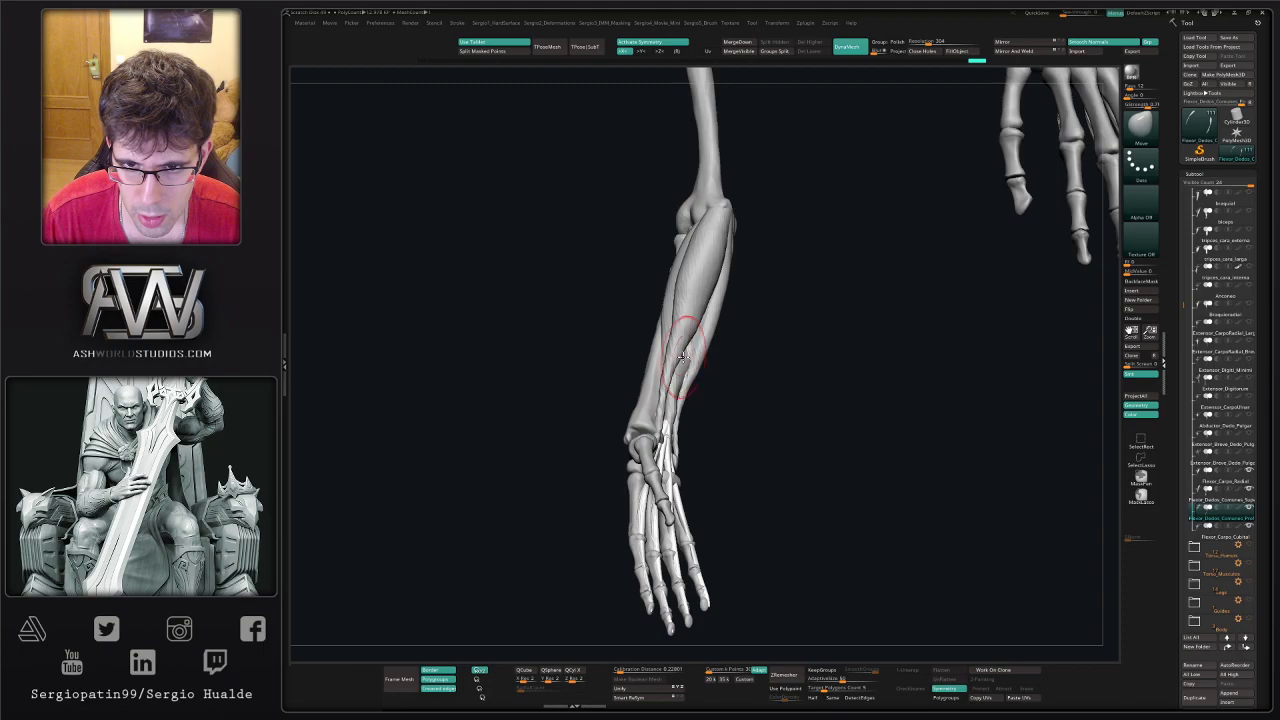
pyautogui.moveTo(686, 410)
pyautogui.mouseDown(button='right')
pyautogui.moveTo(674, 388)
pyautogui.moveTo(668, 420)
pyautogui.mouseUp(button='right')
pyautogui.moveTo(668, 420)
pyautogui.keyDown('ctrl'); pyautogui.mouseDown(button='right')
pyautogui.moveTo(665, 507)
pyautogui.moveTo(685, 404)
pyautogui.mouseUp(button='right'); pyautogui.keyUp('ctrl')
pyautogui.moveTo(685, 404); pyautogui.dragTo(682, 406)
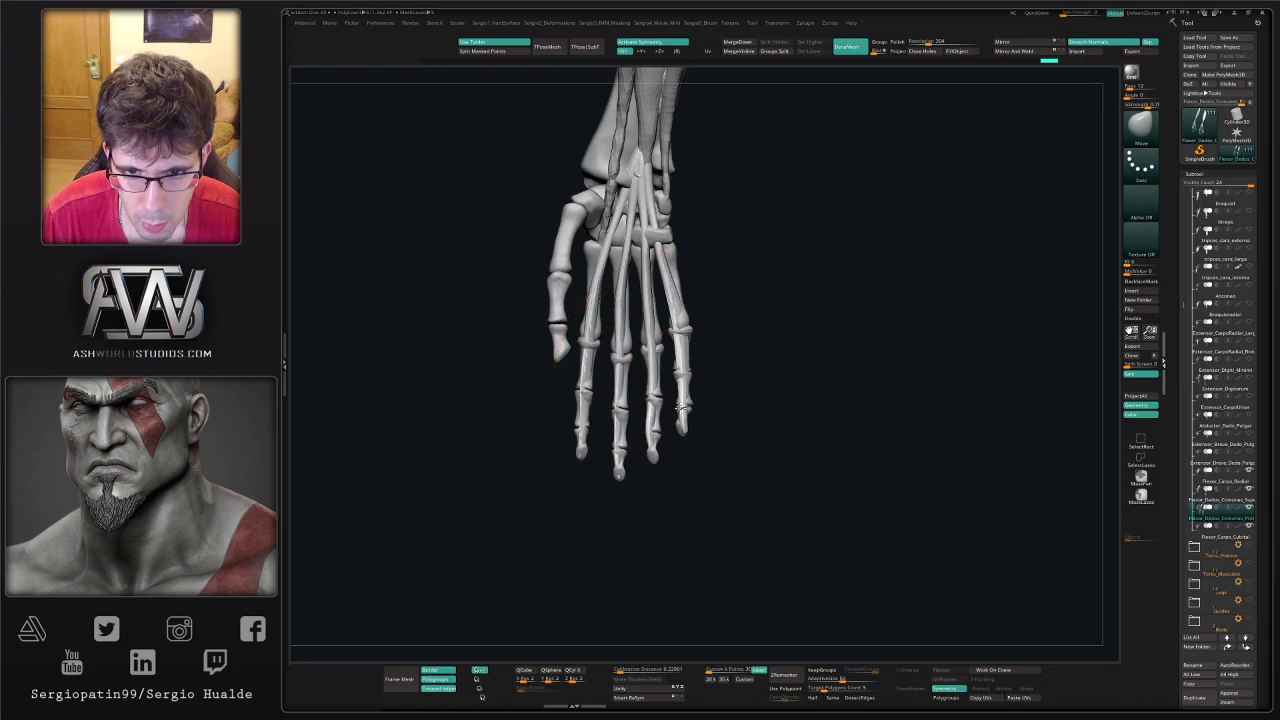
# - Isolate Flexor_Dedos_Comunes_Profundos and trim the tips of its four finger tendons to end on the last finger bones
pyautogui.click(1210, 503)
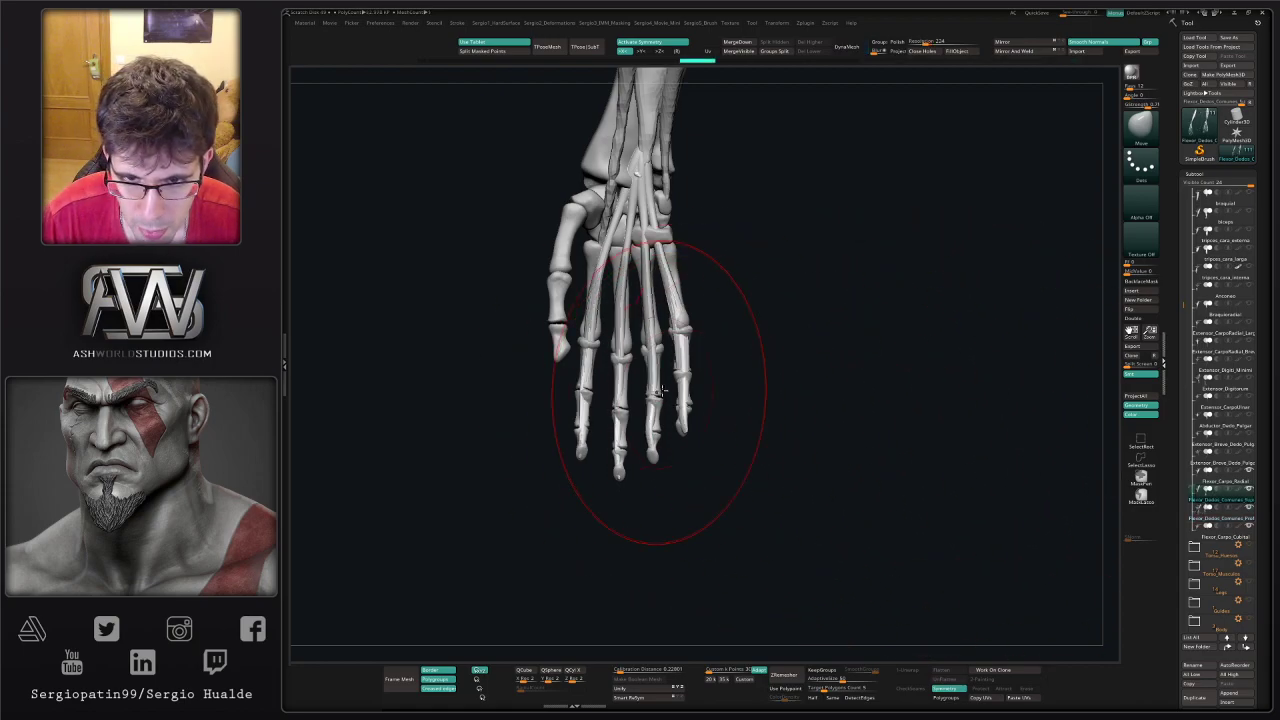
pyautogui.moveTo(660, 391); pyautogui.dragTo(689, 409, button='right')
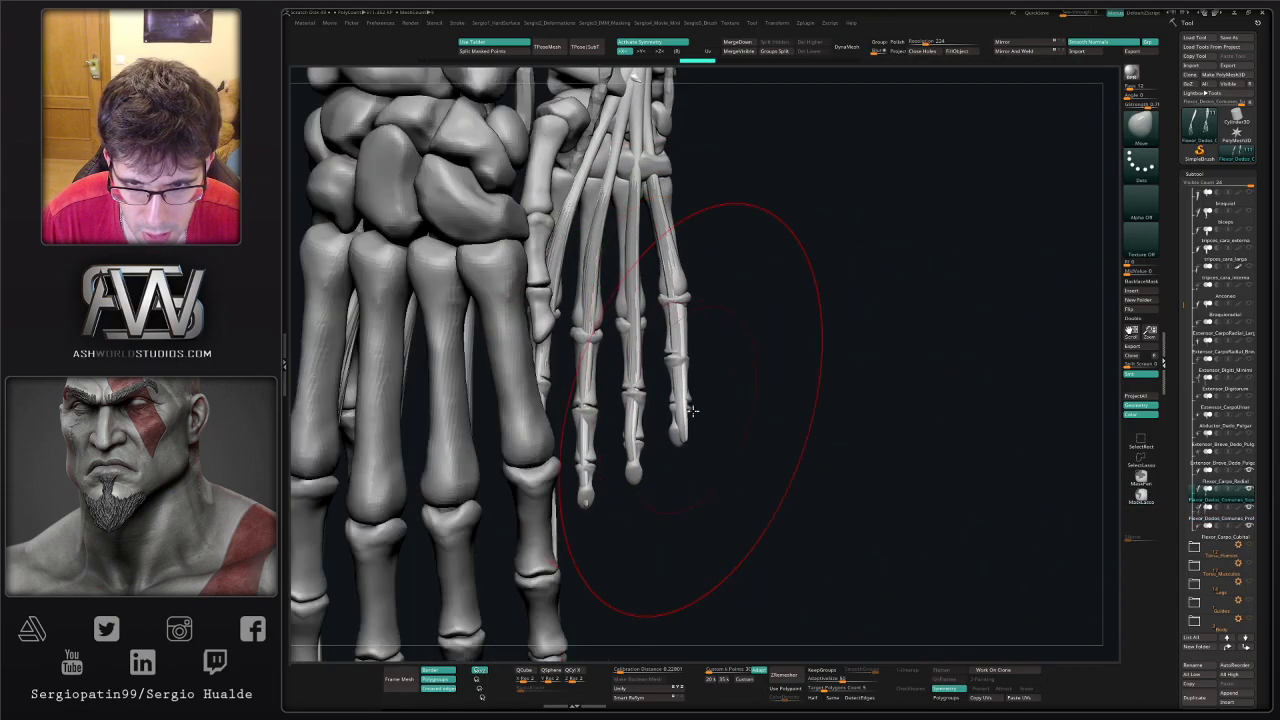
pyautogui.click(1222, 519)
pyautogui.hotkey('alt', 's')
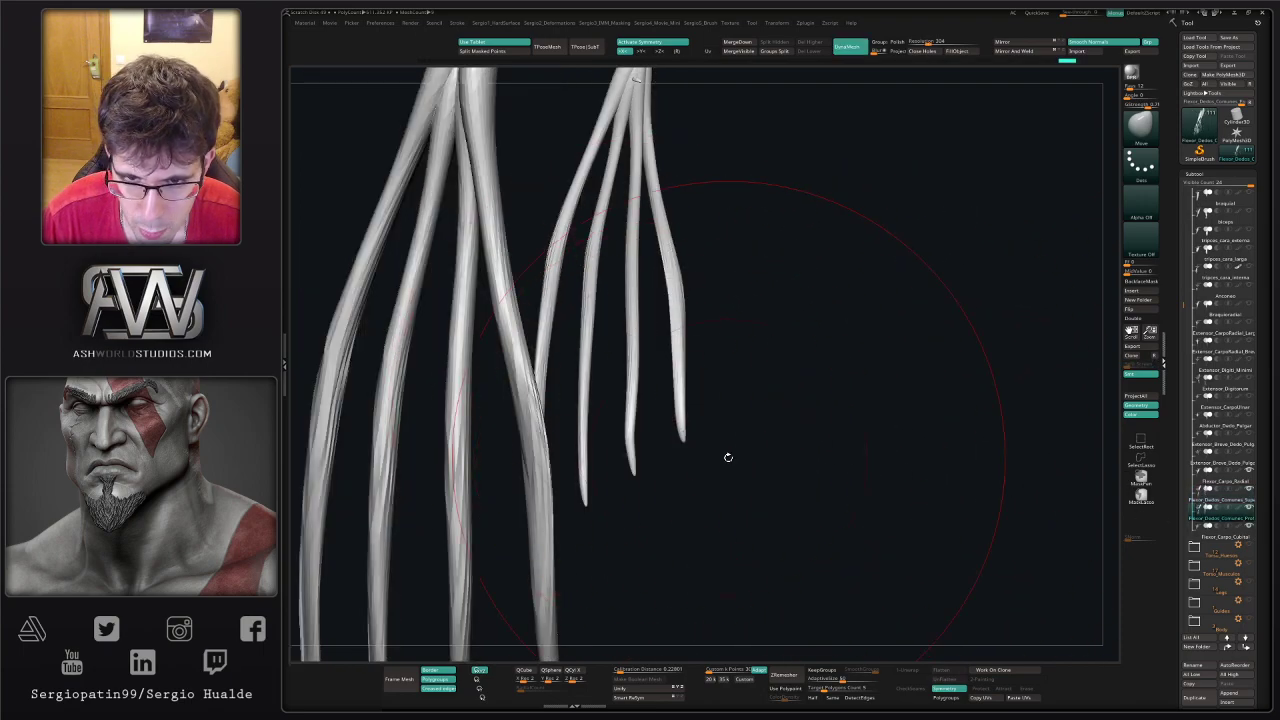
pyautogui.keyDown('ctrl'); pyautogui.keyDown('shift'); pyautogui.click(684, 434); pyautogui.keyUp('shift'); pyautogui.keyUp('ctrl')
pyautogui.keyDown('ctrl'); pyautogui.keyDown('alt'); pyautogui.keyDown('shift'); pyautogui.moveTo(698, 457); pyautogui.dragTo(659, 421); pyautogui.keyUp('shift'); pyautogui.keyUp('alt'); pyautogui.keyUp('ctrl')
pyautogui.keyDown('ctrl'); pyautogui.keyDown('alt'); pyautogui.keyDown('shift'); pyautogui.moveTo(655, 494); pyautogui.dragTo(621, 450); pyautogui.keyUp('shift'); pyautogui.keyUp('alt'); pyautogui.keyUp('ctrl')
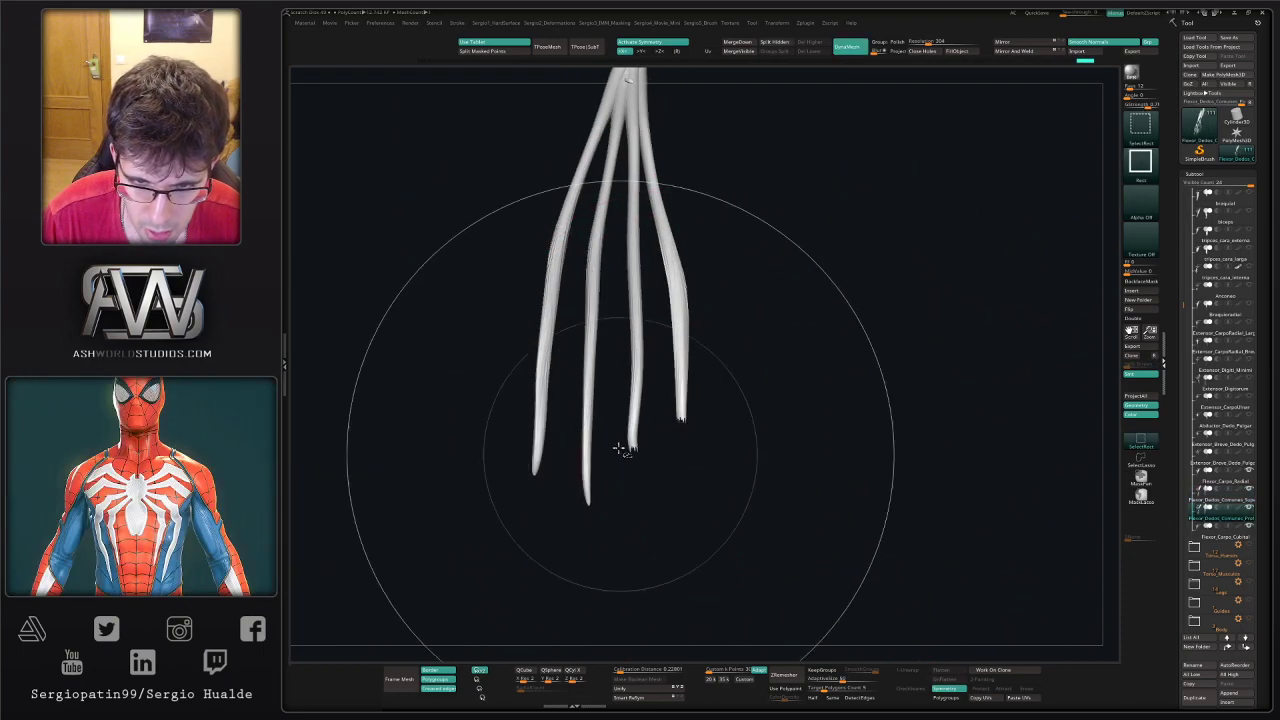
pyautogui.keyDown('ctrl'); pyautogui.keyDown('alt'); pyautogui.keyDown('shift'); pyautogui.moveTo(604, 519); pyautogui.dragTo(562, 440); pyautogui.keyUp('shift'); pyautogui.keyUp('alt'); pyautogui.keyUp('ctrl')
pyautogui.keyDown('ctrl'); pyautogui.keyDown('alt'); pyautogui.keyDown('shift'); pyautogui.moveTo(557, 501); pyautogui.dragTo(597, 467); pyautogui.keyUp('shift'); pyautogui.keyUp('alt'); pyautogui.keyUp('ctrl')
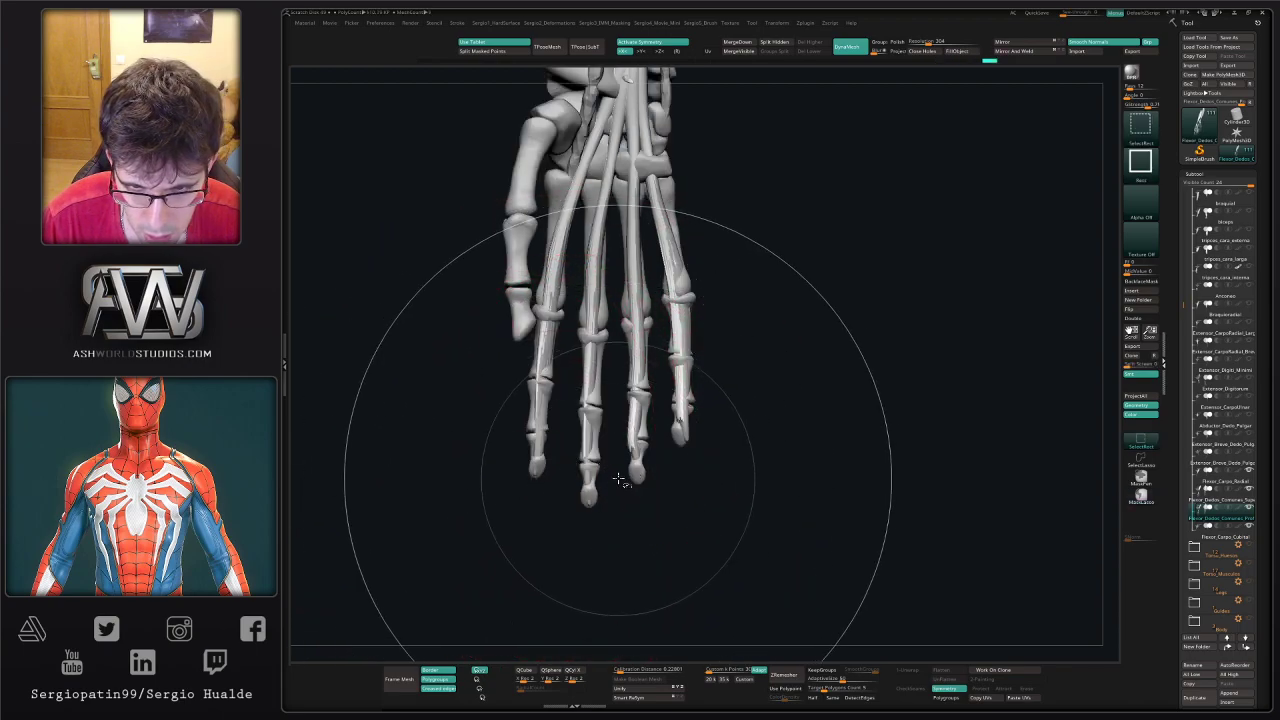
pyautogui.moveTo(651, 432)
pyautogui.keyDown('ctrl'); pyautogui.keyDown('shift'); pyautogui.mouseDown()
pyautogui.moveTo(696, 410)
pyautogui.moveTo(763, 443)
pyautogui.mouseUp(); pyautogui.keyUp('shift'); pyautogui.keyUp('ctrl')
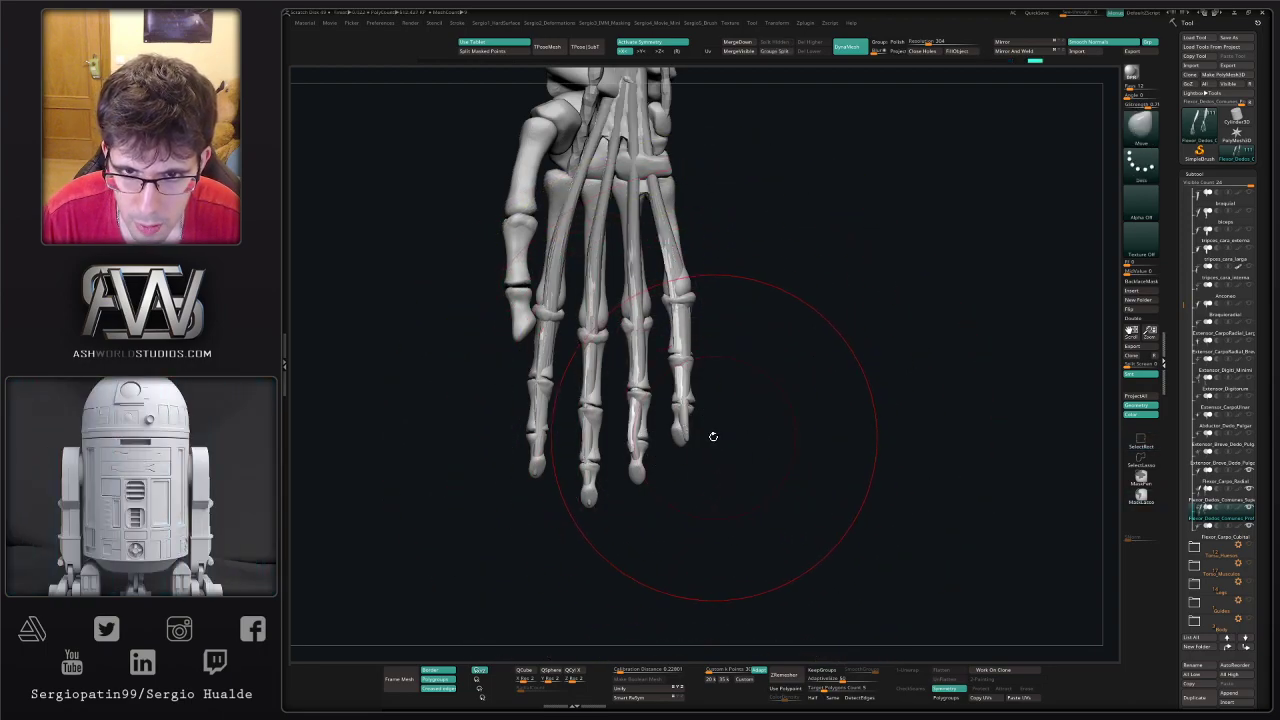
# - Try to thicken the narrow junction between the deep flexor's belly and its finger tendons with the Inflate brush
pyautogui.press('s')
pyautogui.keyDown('alt'); pyautogui.moveTo(694, 406); pyautogui.dragTo(694, 358, button='right'); pyautogui.keyUp('alt')
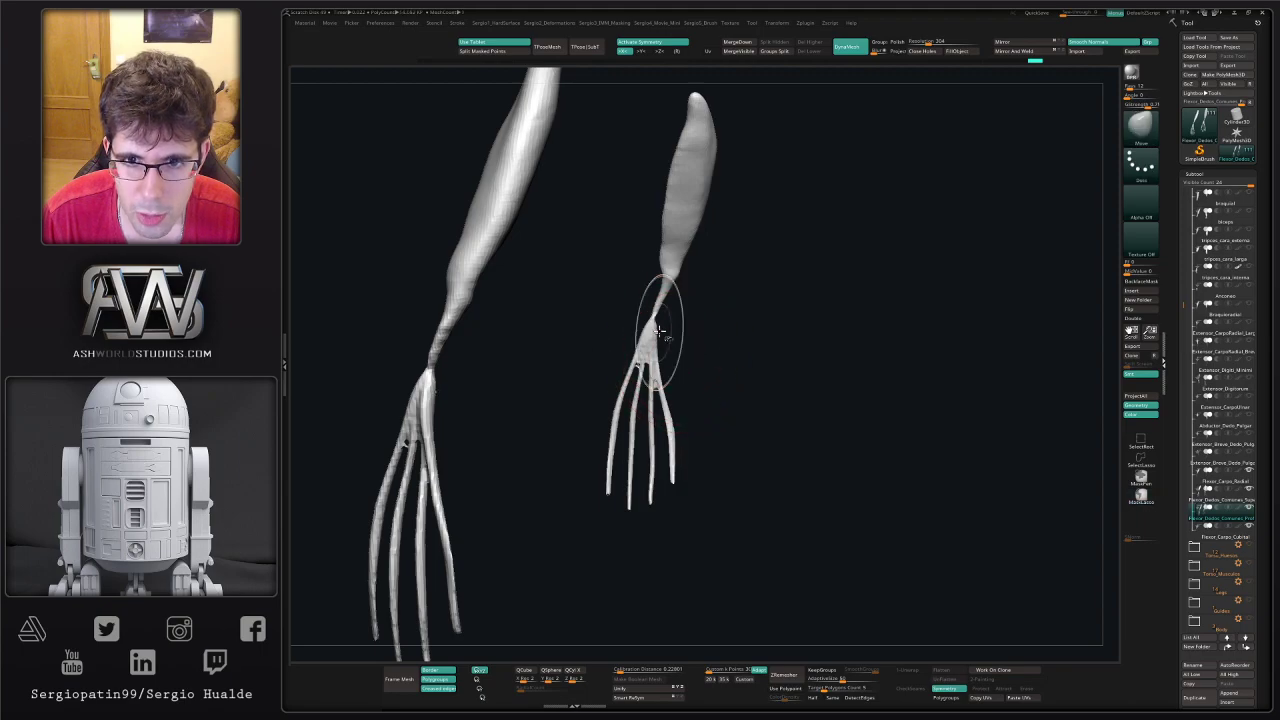
pyautogui.press('b')
pyautogui.press('i')
pyautogui.press('n')
pyautogui.moveTo(656, 328)
pyautogui.mouseDown()
pyautogui.moveTo(667, 297)
pyautogui.moveTo(675, 348)
pyautogui.mouseUp()
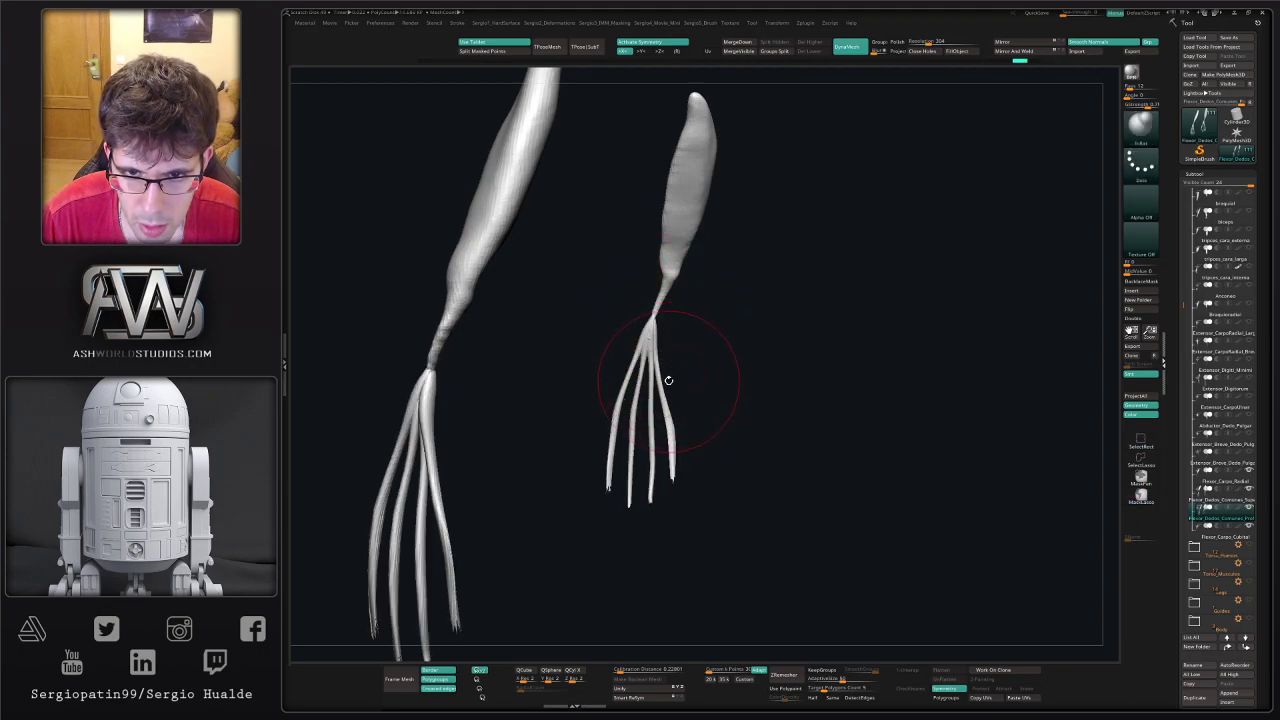
# - Choose the Move Topological brush, remesh the deep flexor using DynaMesh with Group enabled, and leave Solo mode
pyautogui.press('b')
pyautogui.press('m')
pyautogui.press('t')
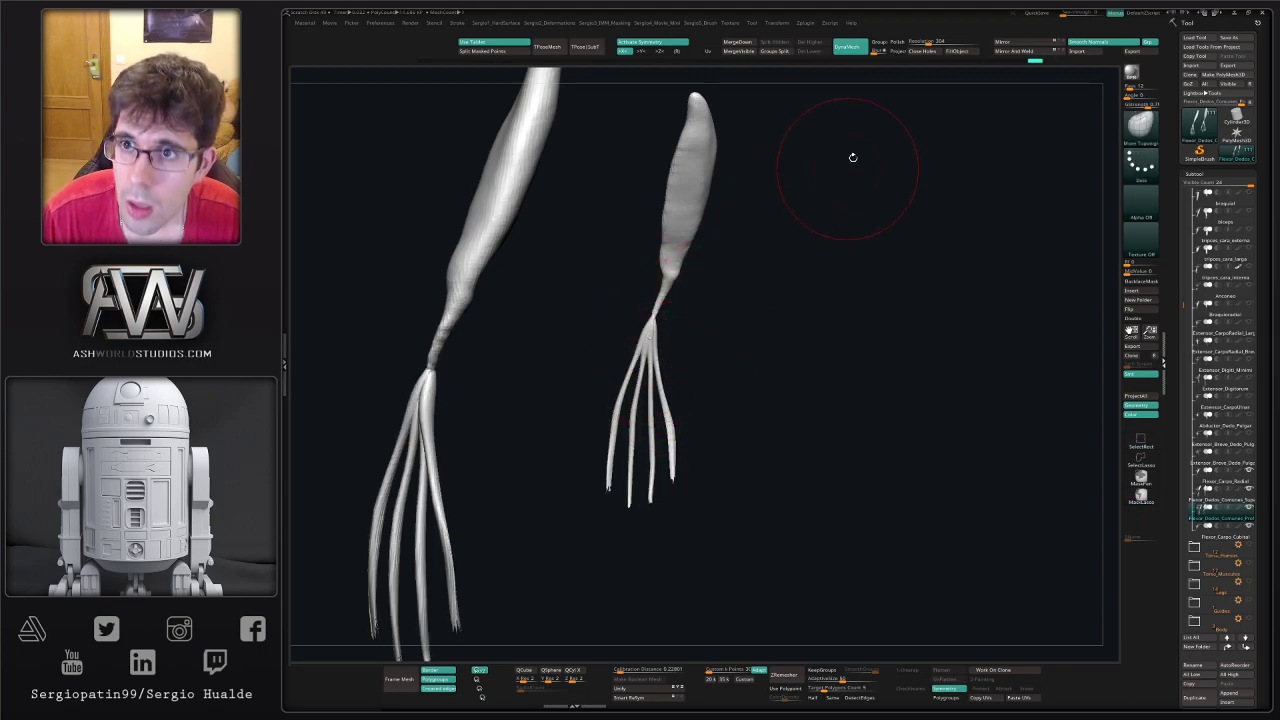
pyautogui.click(878, 42)
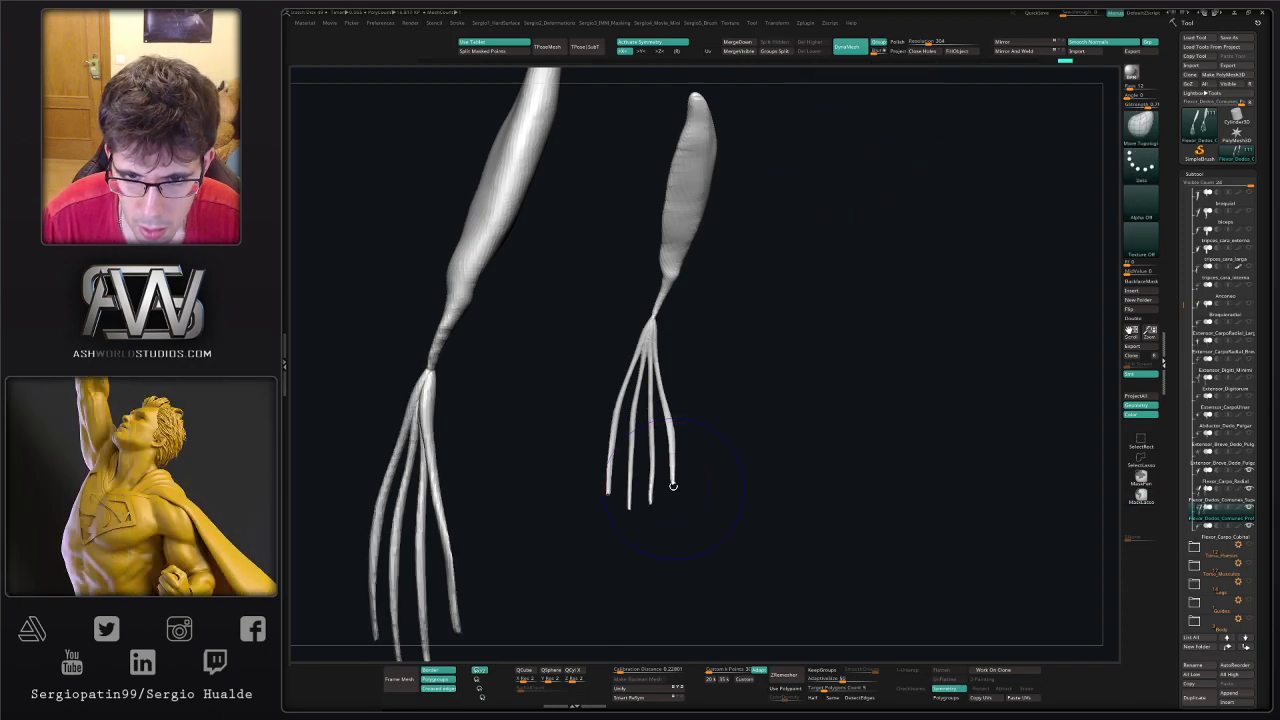
pyautogui.hotkey('alt', 's')
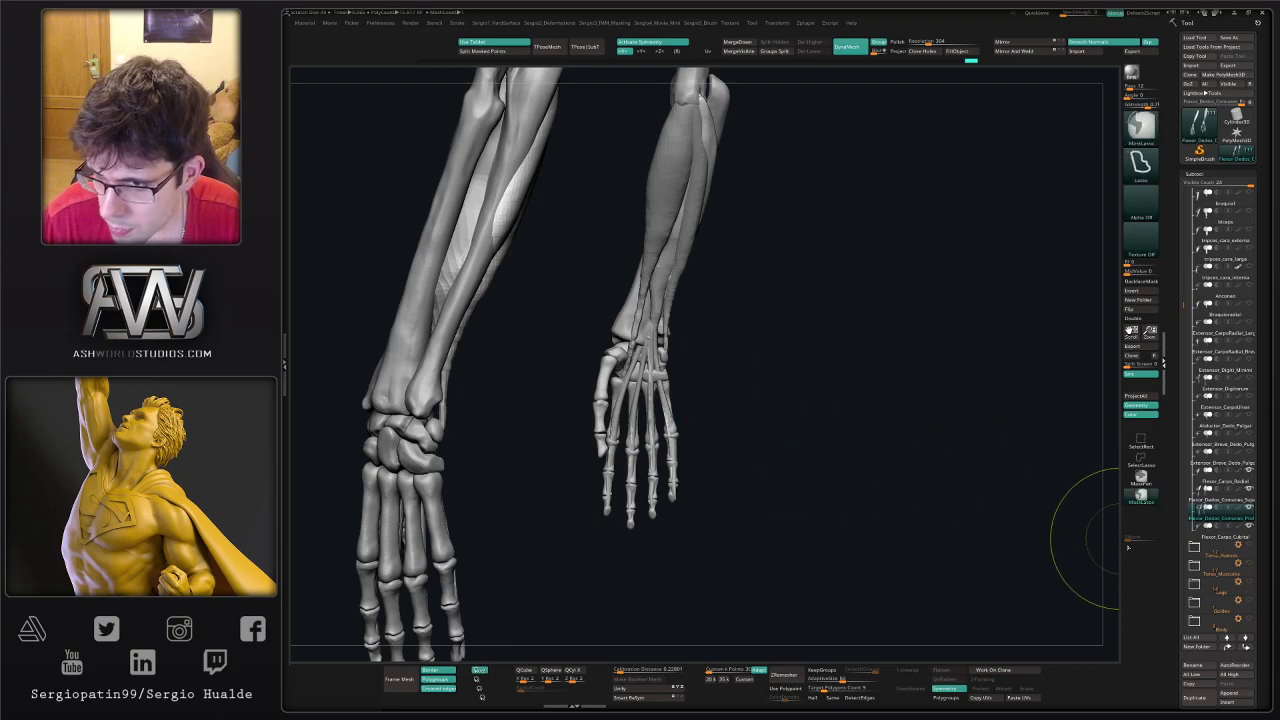
# - Select Flexor_Dedos_Comunes_Superficiales and trim the ends of its finger tendons so they stop before the fingertips
pyautogui.click(1199, 500)
pyautogui.moveTo(660, 480)
pyautogui.keyDown('alt'); pyautogui.mouseDown(button='right')
pyautogui.moveTo(677, 434)
pyautogui.moveTo(687, 444)
pyautogui.mouseUp(button='right'); pyautogui.keyUp('alt')
pyautogui.keyDown('ctrl'); pyautogui.keyDown('alt'); pyautogui.keyDown('shift'); pyautogui.moveTo(660, 481); pyautogui.dragTo(659, 482); pyautogui.keyUp('shift'); pyautogui.keyUp('alt'); pyautogui.keyUp('ctrl')
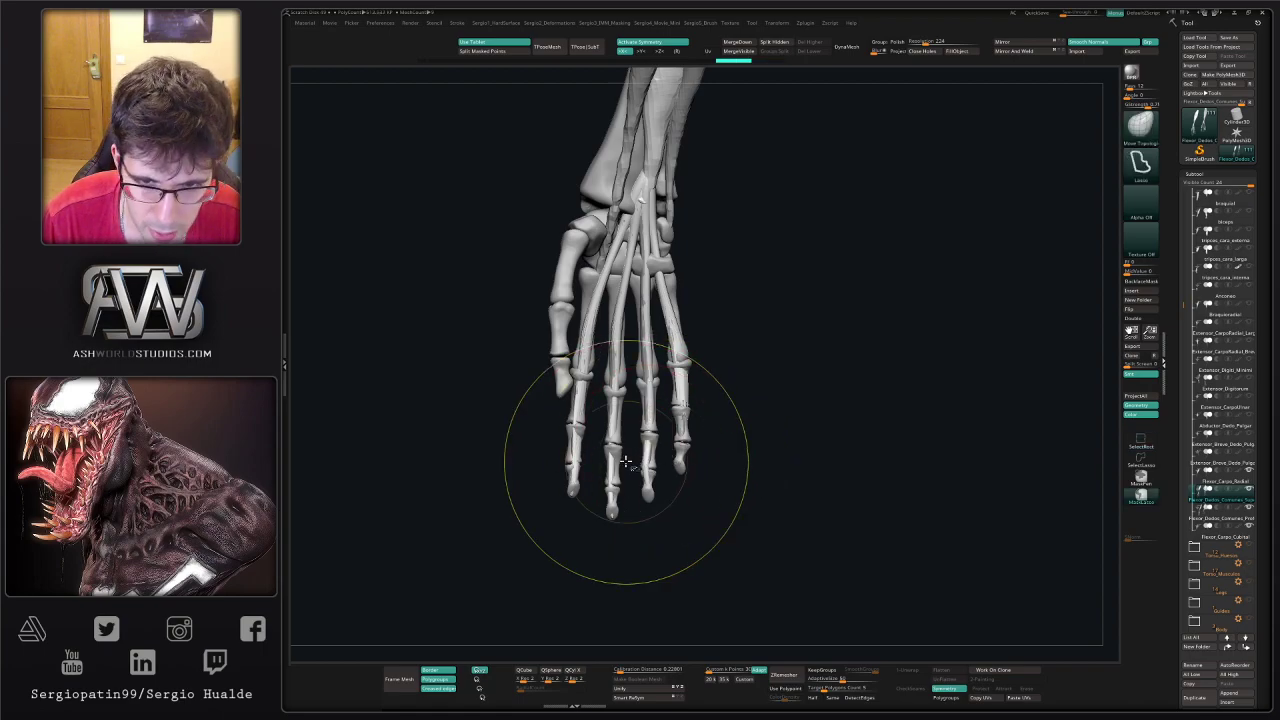
pyautogui.moveTo(631, 458)
pyautogui.keyDown('ctrl'); pyautogui.keyDown('alt'); pyautogui.keyDown('shift'); pyautogui.mouseDown()
pyautogui.moveTo(665, 518)
pyautogui.moveTo(596, 527)
pyautogui.mouseUp(); pyautogui.keyUp('shift'); pyautogui.keyUp('alt'); pyautogui.keyUp('ctrl')
pyautogui.keyDown('ctrl'); pyautogui.keyDown('alt'); pyautogui.keyDown('shift'); pyautogui.moveTo(589, 445); pyautogui.dragTo(557, 514); pyautogui.keyUp('shift'); pyautogui.keyUp('alt'); pyautogui.keyUp('ctrl')
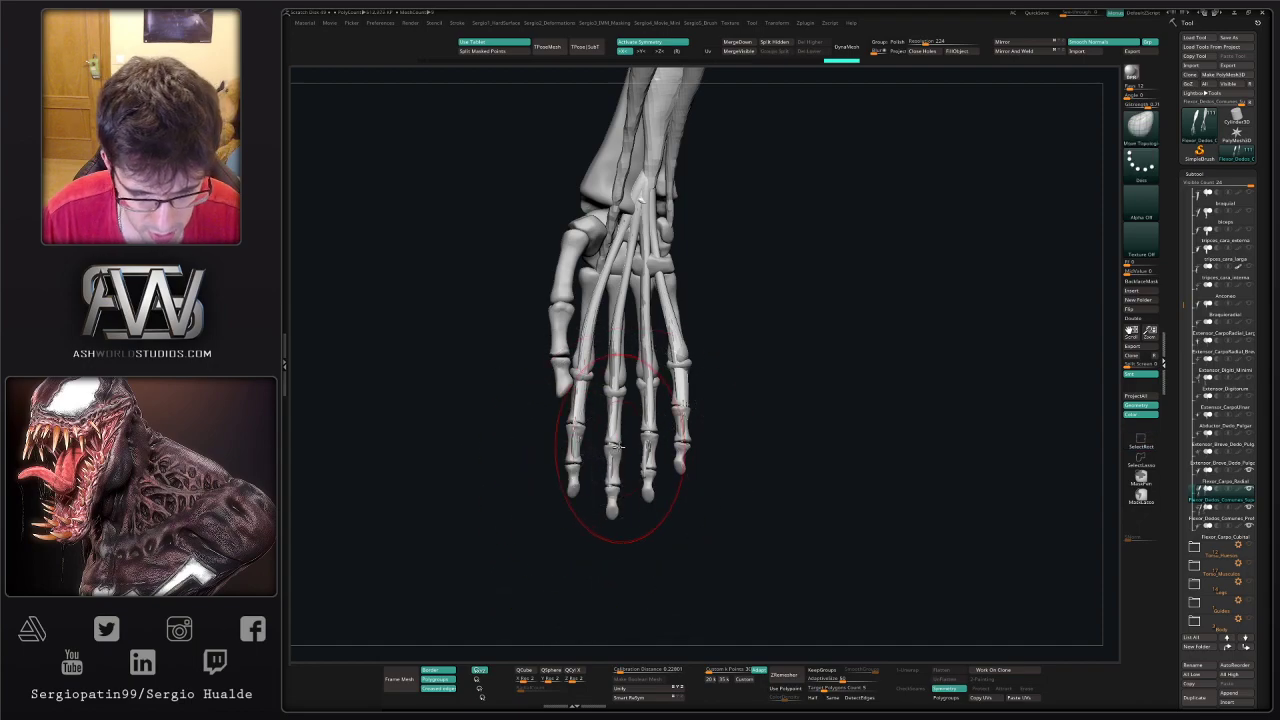
# - Isolate Flexor_Dedos_Comunes_Superficiales, remesh its trimmed tendons using DynaMesh with Group enabled, and leave Solo mode
pyautogui.press('Delete')
pyautogui.hotkey('alt', 's')
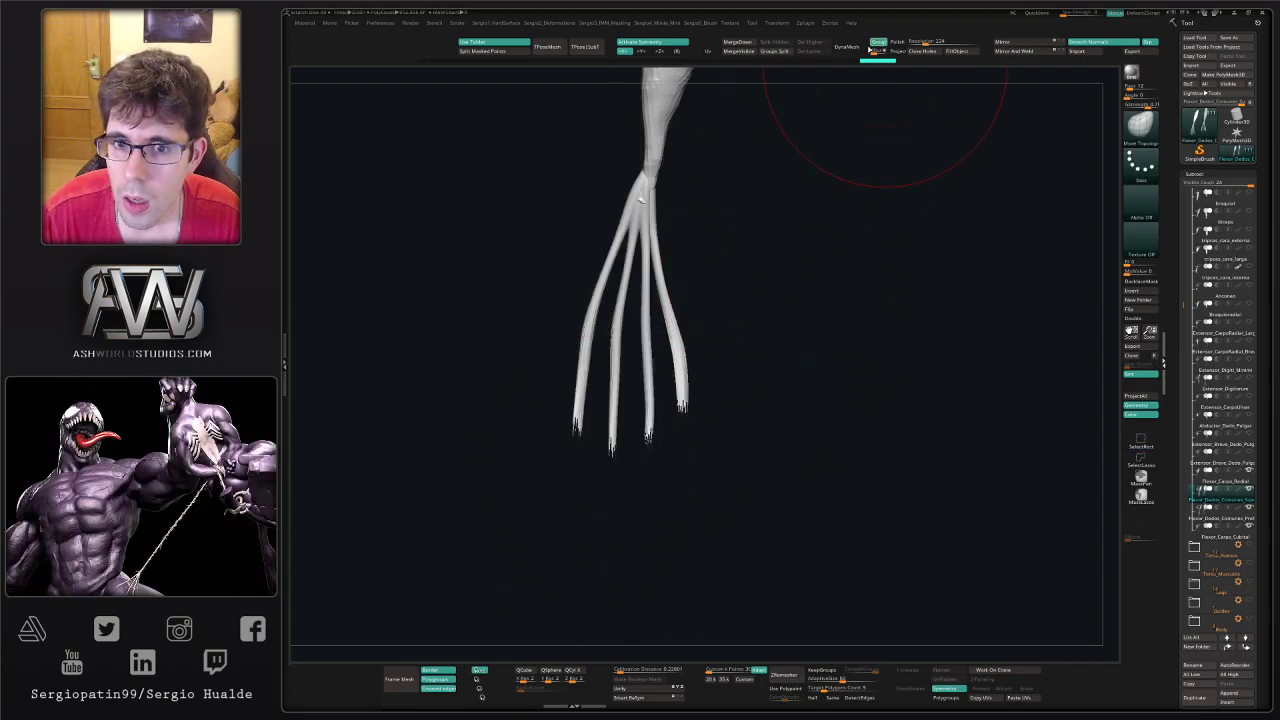
pyautogui.click(850, 48)
pyautogui.moveTo(671, 286)
pyautogui.keyDown('ctrl'); pyautogui.mouseDown(button='right')
pyautogui.moveTo(686, 294)
pyautogui.moveTo(672, 334)
pyautogui.moveTo(669, 480)
pyautogui.moveTo(630, 400)
pyautogui.mouseUp(button='right'); pyautogui.keyUp('ctrl')
pyautogui.hotkey('alt', 's')
# - Smooth the superficial flexor's finger tendons and fit them along the finger bones with the Move brush
pyautogui.press('b')
pyautogui.press('m')
pyautogui.press('v')
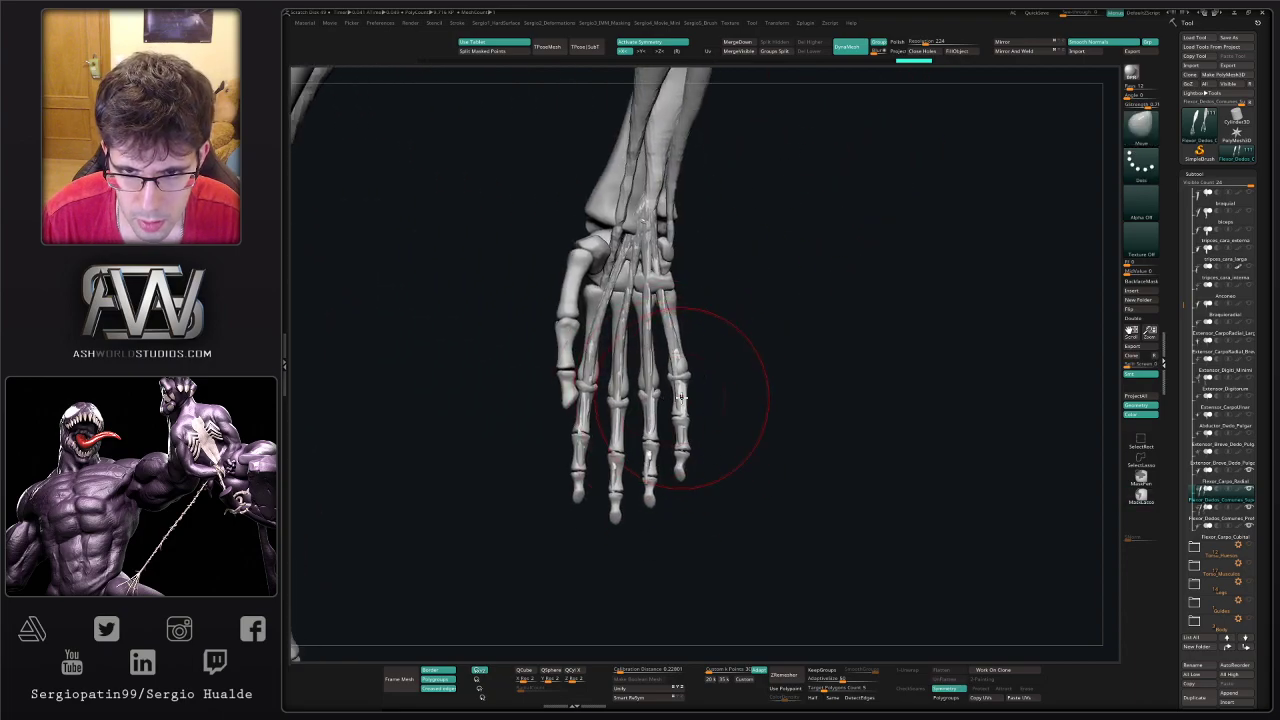
pyautogui.press('shift')
pyautogui.keyDown('shift'); pyautogui.moveTo(628, 388); pyautogui.dragTo(648, 450); pyautogui.keyUp('shift')
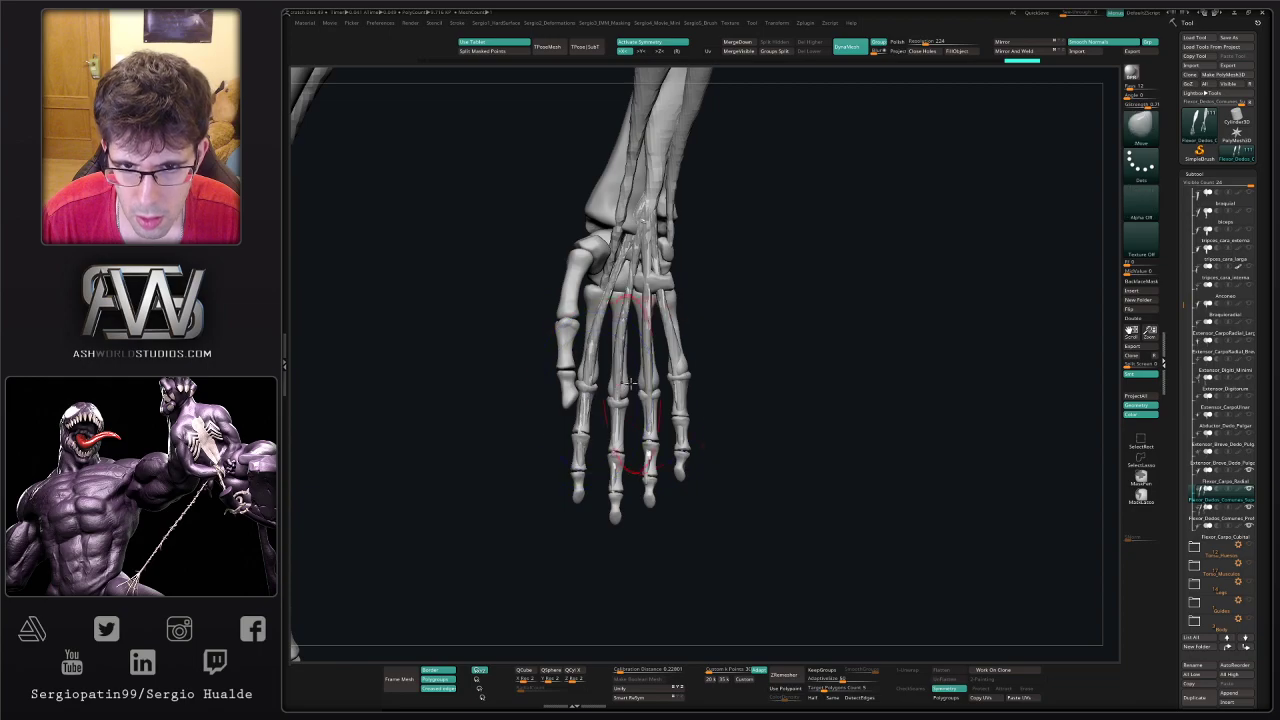
pyautogui.moveTo(651, 457); pyautogui.dragTo(671, 389, button='right')
pyautogui.moveTo(671, 389); pyautogui.dragTo(690, 384)
pyautogui.moveTo(723, 374); pyautogui.dragTo(734, 394, button='right')
pyautogui.keyDown('ctrl'); pyautogui.moveTo(734, 394); pyautogui.dragTo(732, 313, button='right'); pyautogui.keyUp('ctrl')
# - Select Flexor_Dedos_Comunes_Profundos, check it in Solo mode, and pull its lower belly into place with the Move brush
pyautogui.keyDown('alt'); pyautogui.moveTo(732, 313); pyautogui.dragTo(643, 347); pyautogui.keyUp('alt')
pyautogui.keyDown('alt'); pyautogui.click(646, 351); pyautogui.keyUp('alt')
pyautogui.moveTo(646, 351); pyautogui.dragTo(680, 365, button='right')
pyautogui.hotkey('alt', 's')
pyautogui.hotkey('alt', 's')
pyautogui.hotkey('alt', 's')
pyautogui.moveTo(707, 391); pyautogui.dragTo(670, 392)
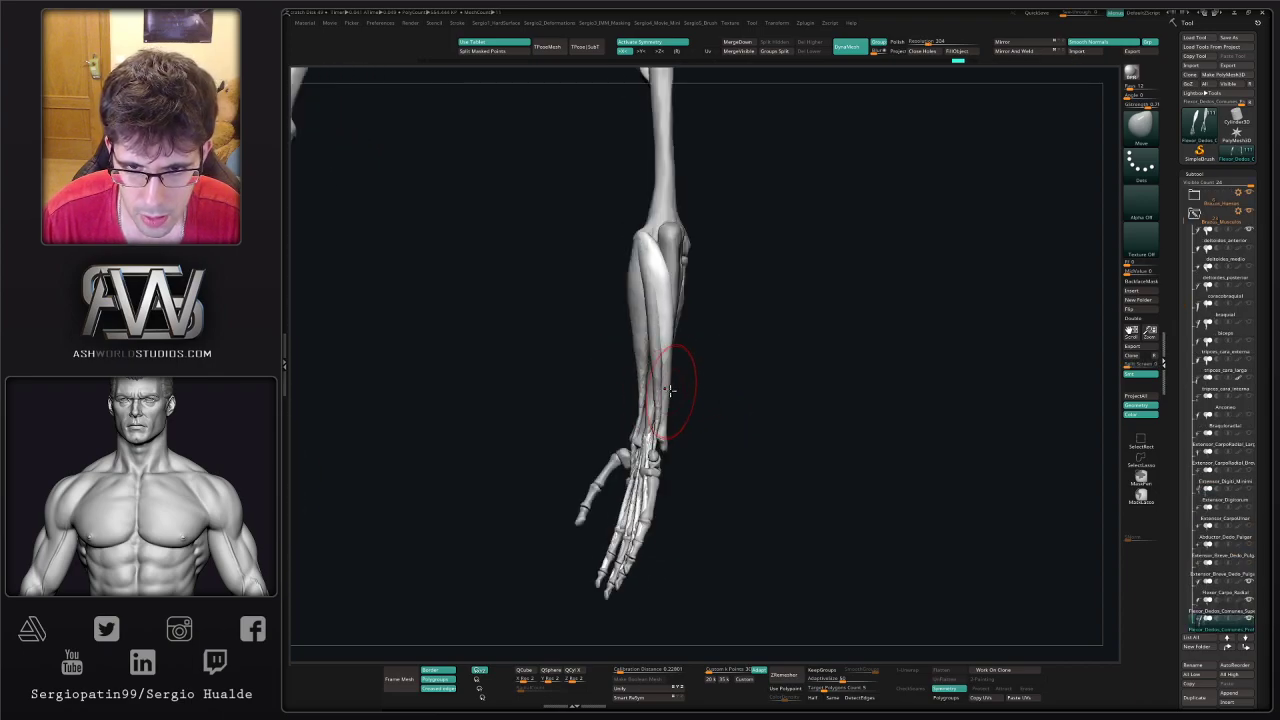
pyautogui.moveTo(662, 388); pyautogui.dragTo(657, 386, button='right')
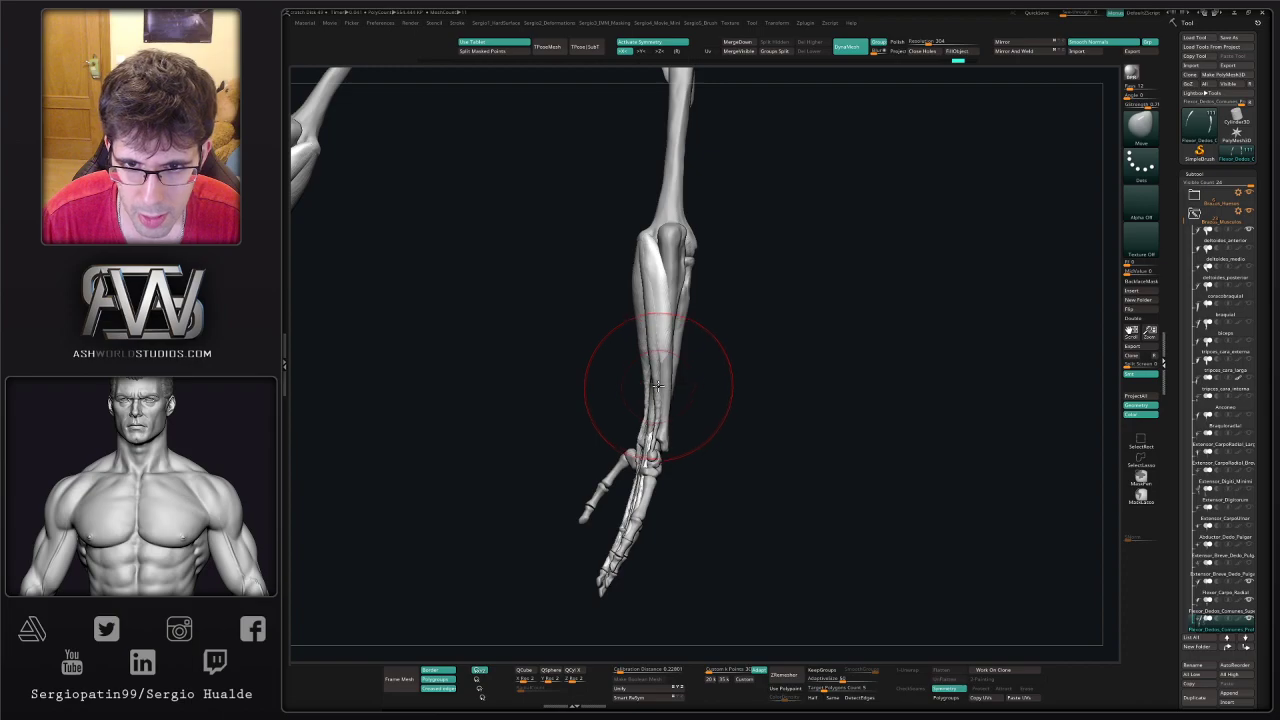
# - Refine the junction between the deep flexor's belly and its finger tendons above the wrist, with the muscle isolated
pyautogui.moveTo(648, 430)
pyautogui.mouseDown()
pyautogui.moveTo(670, 366)
pyautogui.moveTo(645, 393)
pyautogui.mouseUp()
pyautogui.keyDown('ctrl'); pyautogui.keyDown('shift'); pyautogui.click(643, 385); pyautogui.keyUp('shift'); pyautogui.keyUp('ctrl')
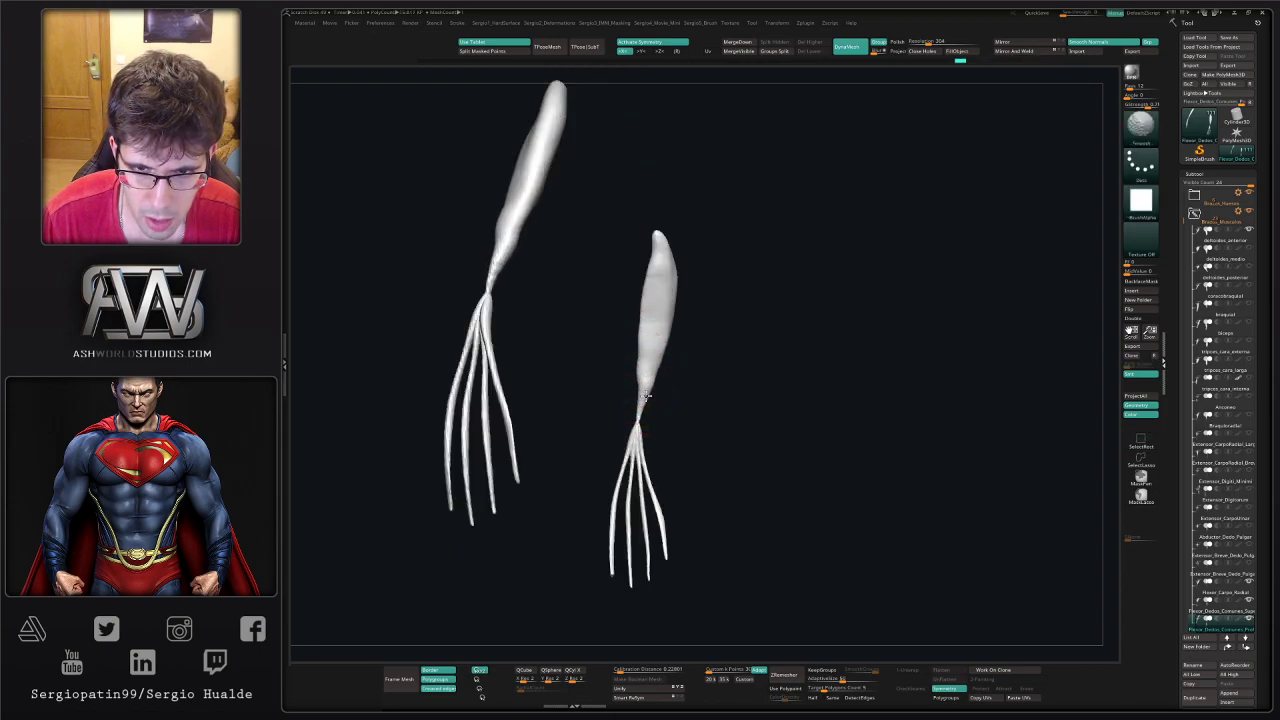
pyautogui.moveTo(645, 367)
pyautogui.mouseDown()
pyautogui.moveTo(700, 380)
pyautogui.moveTo(640, 378)
pyautogui.mouseUp()
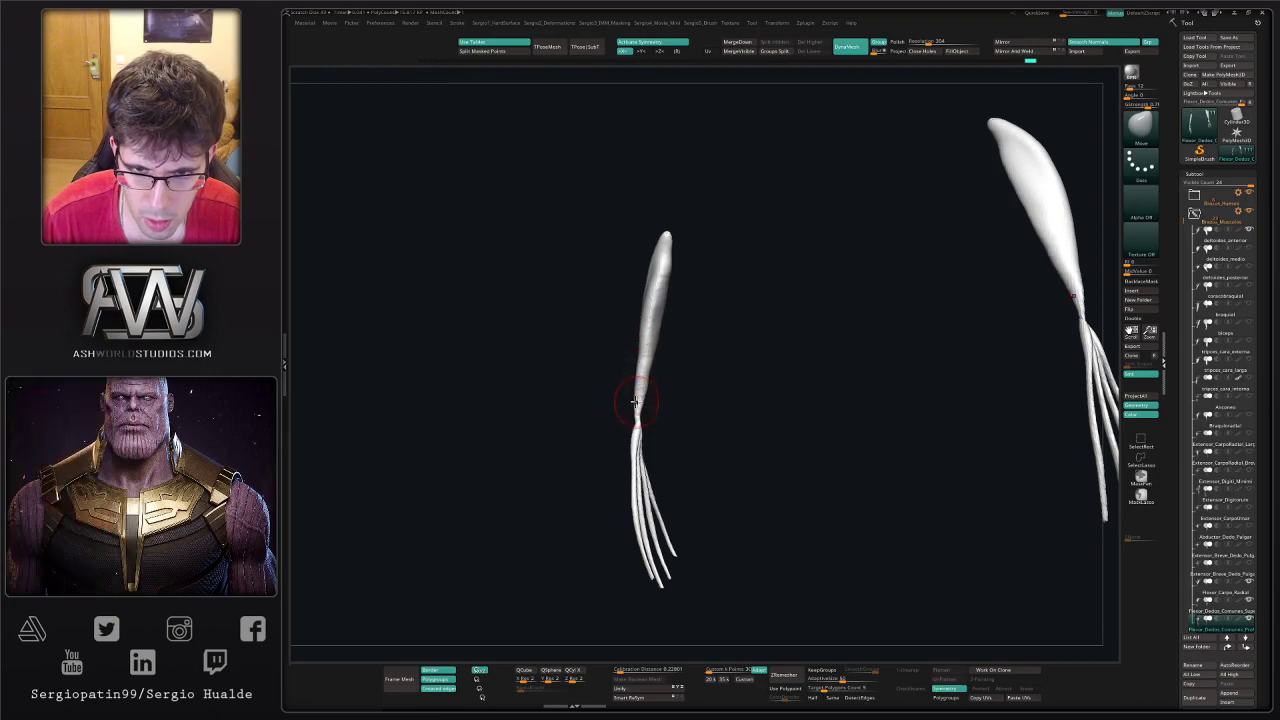
pyautogui.hotkey('ctrl', 'shift', 'i')
pyautogui.moveTo(633, 412)
pyautogui.mouseDown(button='right')
pyautogui.moveTo(663, 426)
pyautogui.moveTo(651, 400)
pyautogui.mouseUp(button='right')
pyautogui.hotkey('shift', 's')
# - Smooth the upper part of the deep flexor's belly where it meets the elbow and the neighbouring muscles
pyautogui.moveTo(669, 306)
pyautogui.keyDown('alt'); pyautogui.mouseDown(button='right')
pyautogui.moveTo(640, 352)
pyautogui.moveTo(651, 316)
pyautogui.moveTo(636, 324)
pyautogui.mouseUp(button='right'); pyautogui.keyUp('alt')
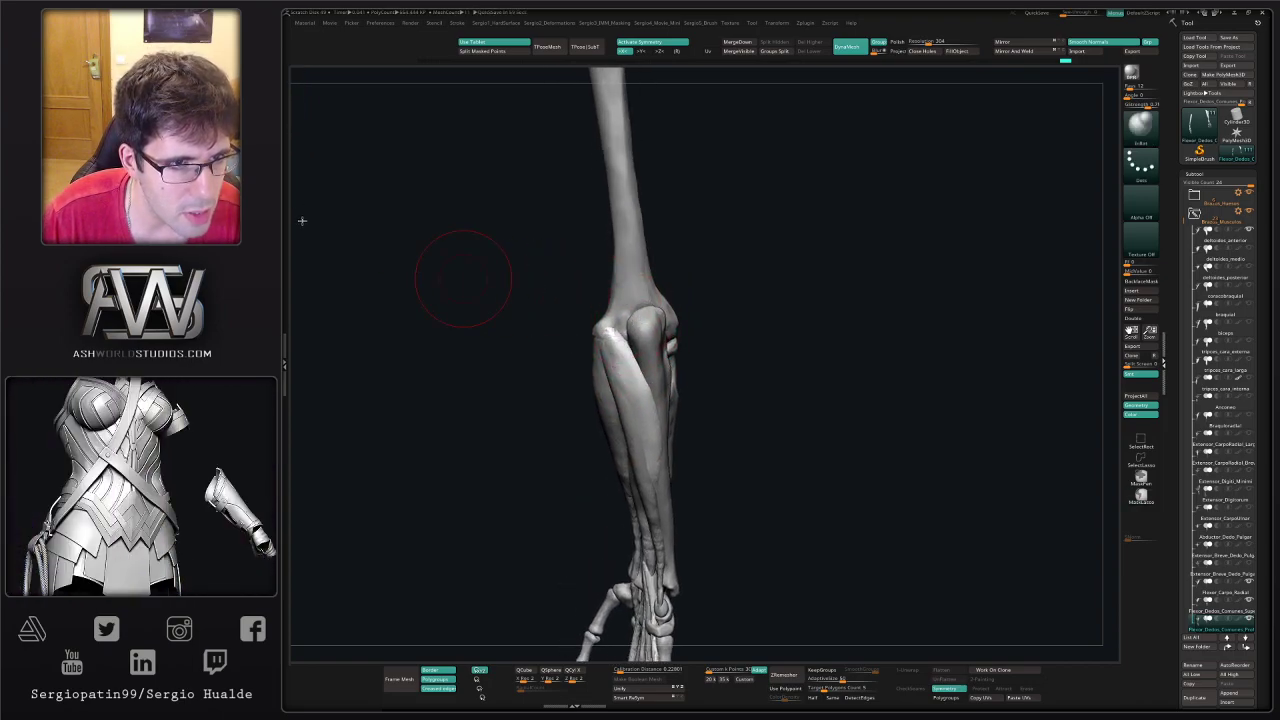
pyautogui.moveTo(771, 277)
pyautogui.mouseDown(button='right')
pyautogui.moveTo(817, 294)
pyautogui.moveTo(790, 308)
pyautogui.moveTo(777, 282)
pyautogui.moveTo(737, 351)
pyautogui.moveTo(766, 357)
pyautogui.moveTo(627, 322)
pyautogui.mouseUp(button='right')
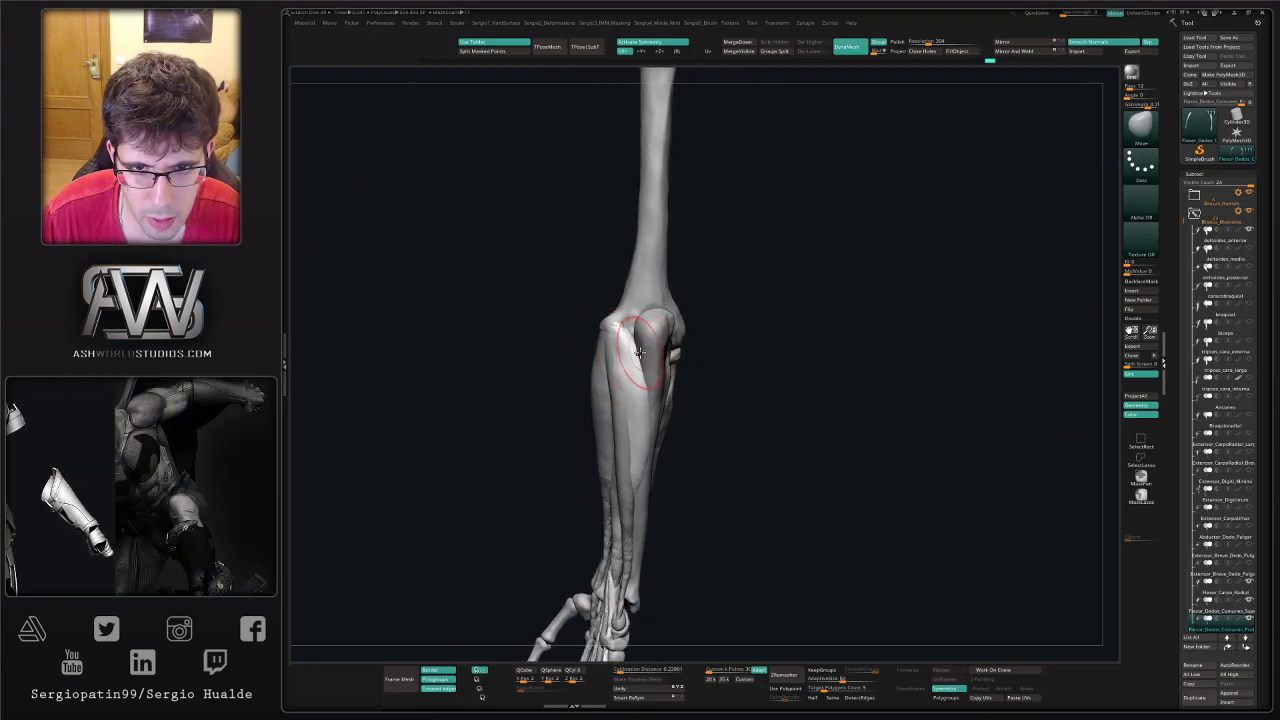
pyautogui.moveTo(629, 382); pyautogui.dragTo(628, 362, button='right')
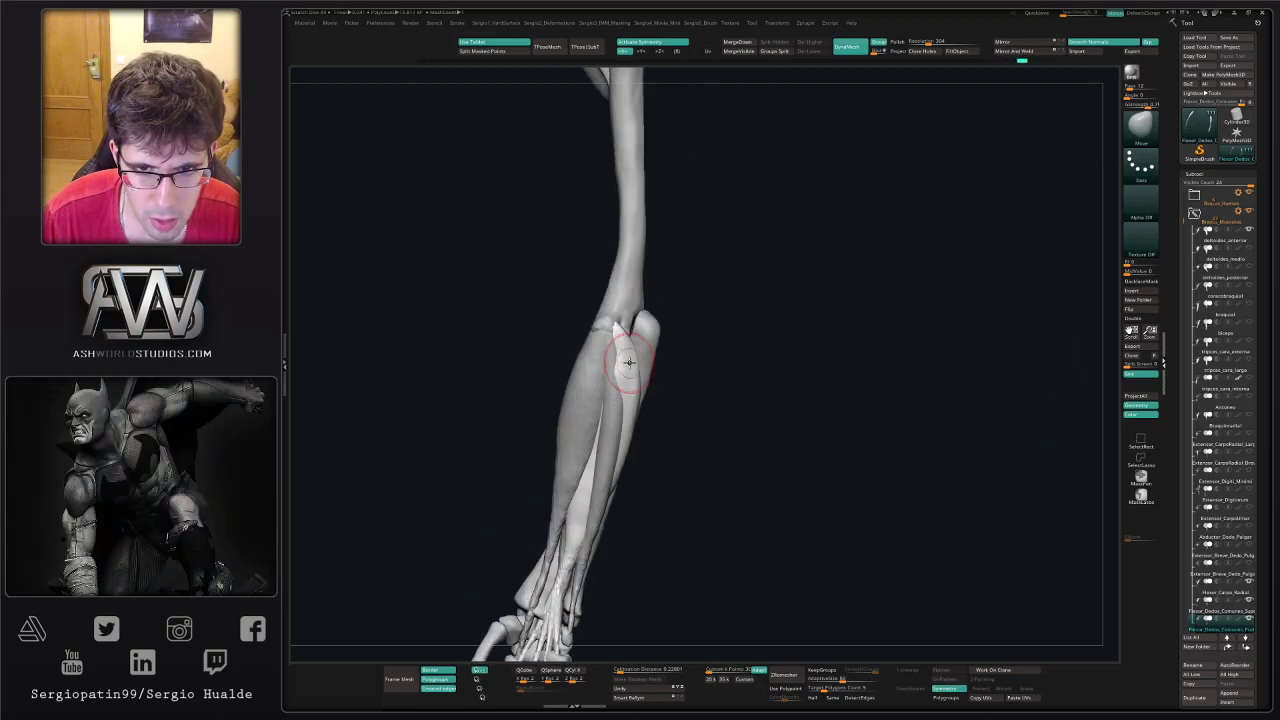
pyautogui.press('shift')
pyautogui.moveTo(614, 436)
pyautogui.mouseDown(button='right')
pyautogui.moveTo(631, 394)
pyautogui.moveTo(608, 382)
pyautogui.mouseUp(button='right')
pyautogui.keyDown('shift'); pyautogui.moveTo(612, 372); pyautogui.dragTo(623, 334); pyautogui.keyUp('shift')
pyautogui.moveTo(622, 345); pyautogui.dragTo(622, 400, button='right')
# - Try to shift the middle of the deep flexor's belly sideways with the Move brush, and undo the stroke
pyautogui.press('b')
pyautogui.press('m')
pyautogui.press('v')
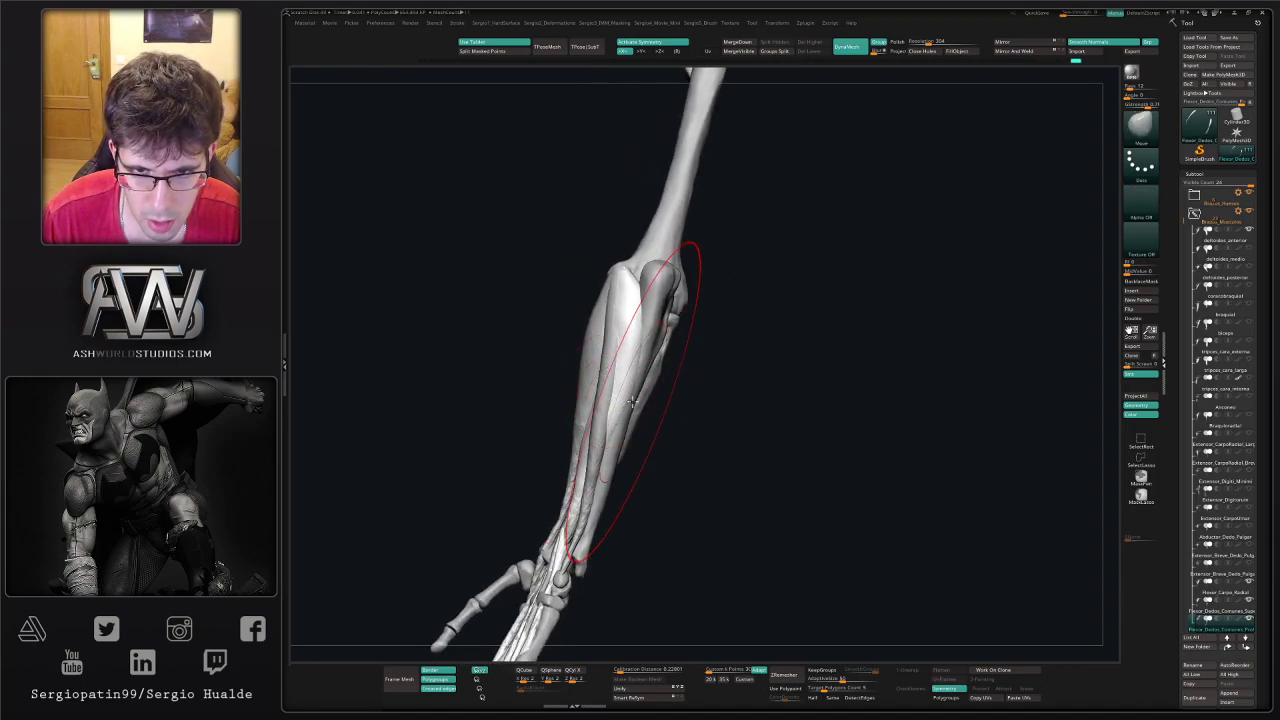
pyautogui.moveTo(618, 378); pyautogui.dragTo(594, 369)
pyautogui.hotkey('ctrl', 'z')
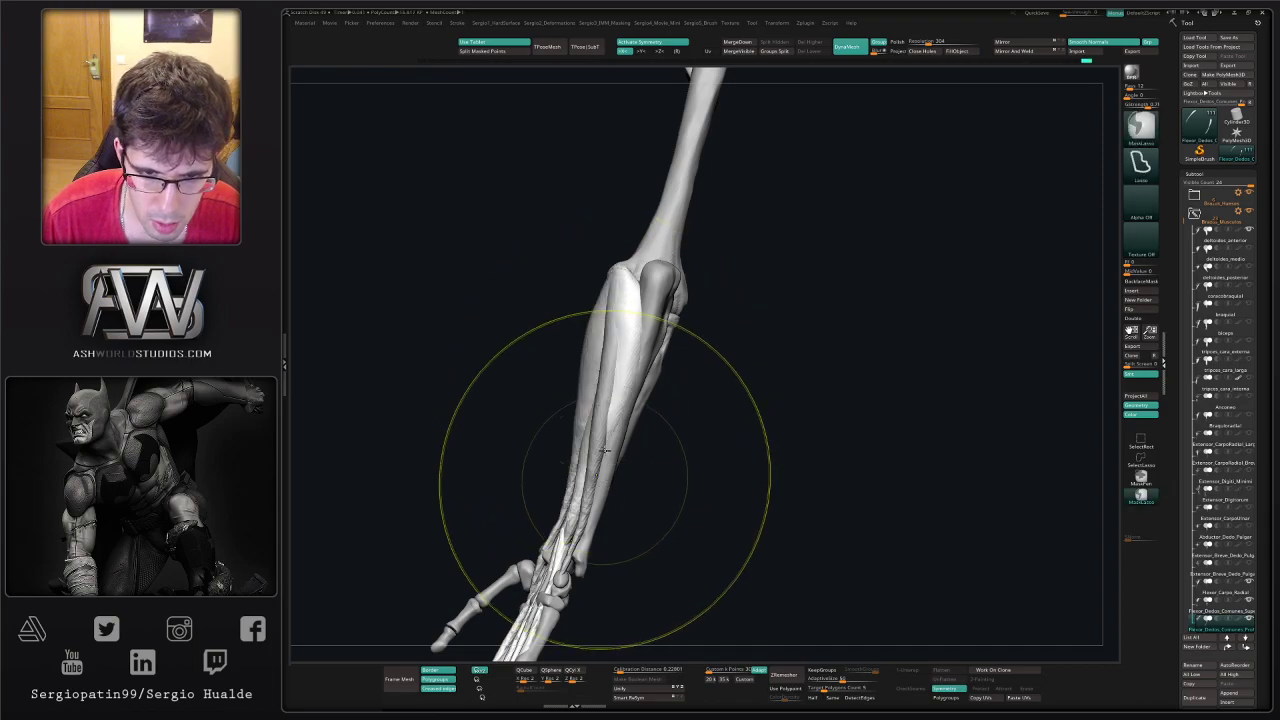
# - Isolate the deep flexor, reshape its lower belly just above the tendons, and check its fit against the surrounding muscles
pyautogui.moveTo(603, 477)
pyautogui.keyDown('ctrl'); pyautogui.mouseDown(button='right')
pyautogui.moveTo(617, 400)
pyautogui.moveTo(654, 413)
pyautogui.moveTo(648, 378)
pyautogui.moveTo(613, 429)
pyautogui.mouseUp(button='right'); pyautogui.keyUp('ctrl')
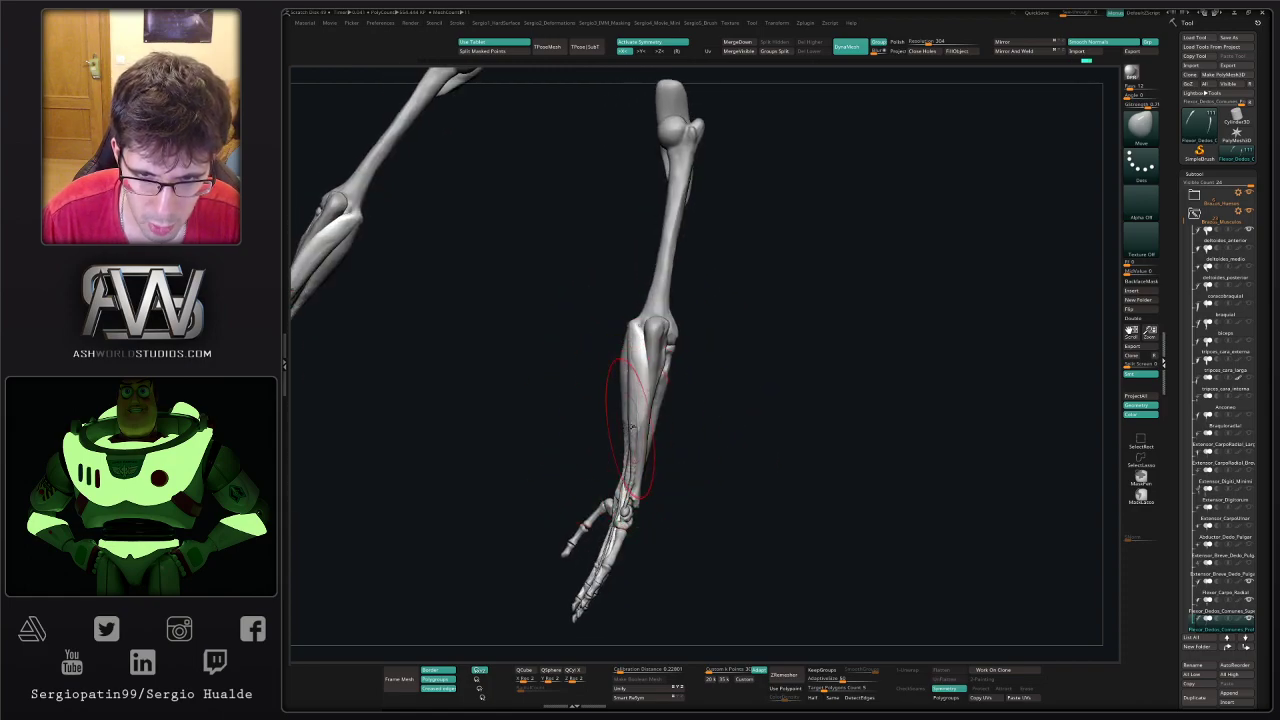
pyautogui.moveTo(640, 407); pyautogui.dragTo(649, 455, button='right')
pyautogui.hotkey('alt', 's')
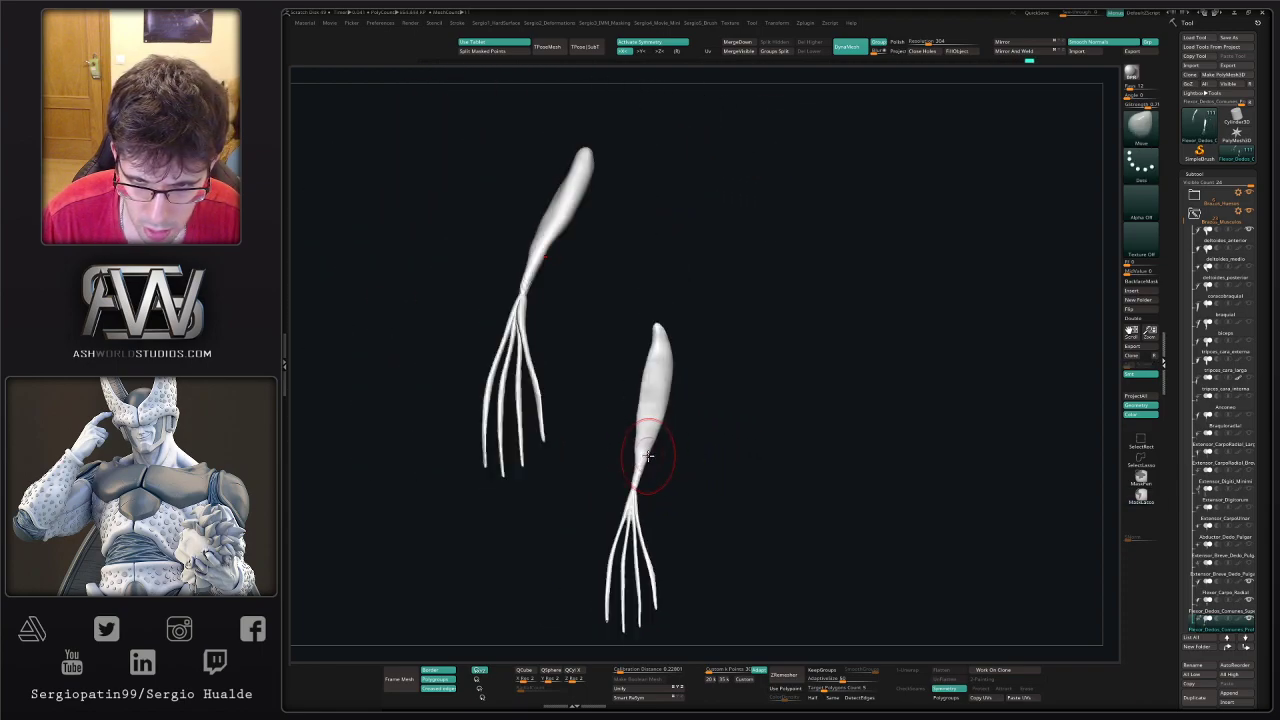
pyautogui.moveTo(655, 455); pyautogui.dragTo(637, 455)
pyautogui.hotkey('alt', 's')
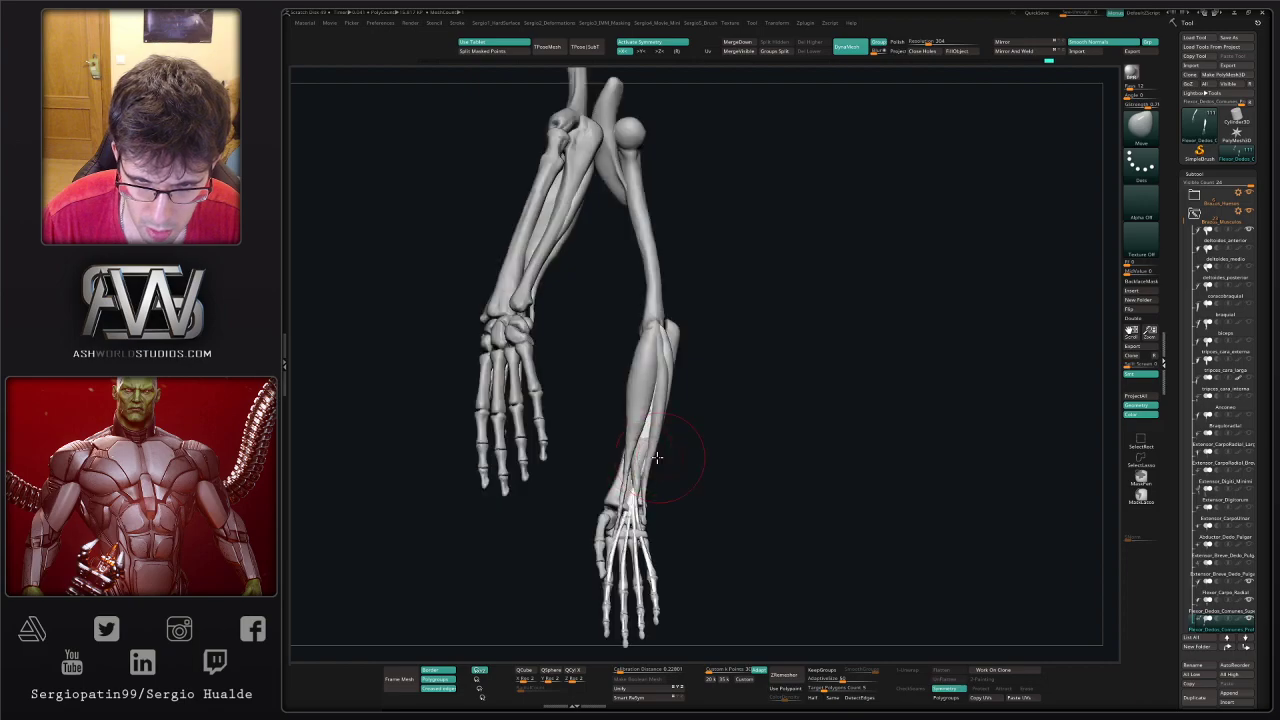
pyautogui.moveTo(660, 457); pyautogui.dragTo(640, 450, button='right')
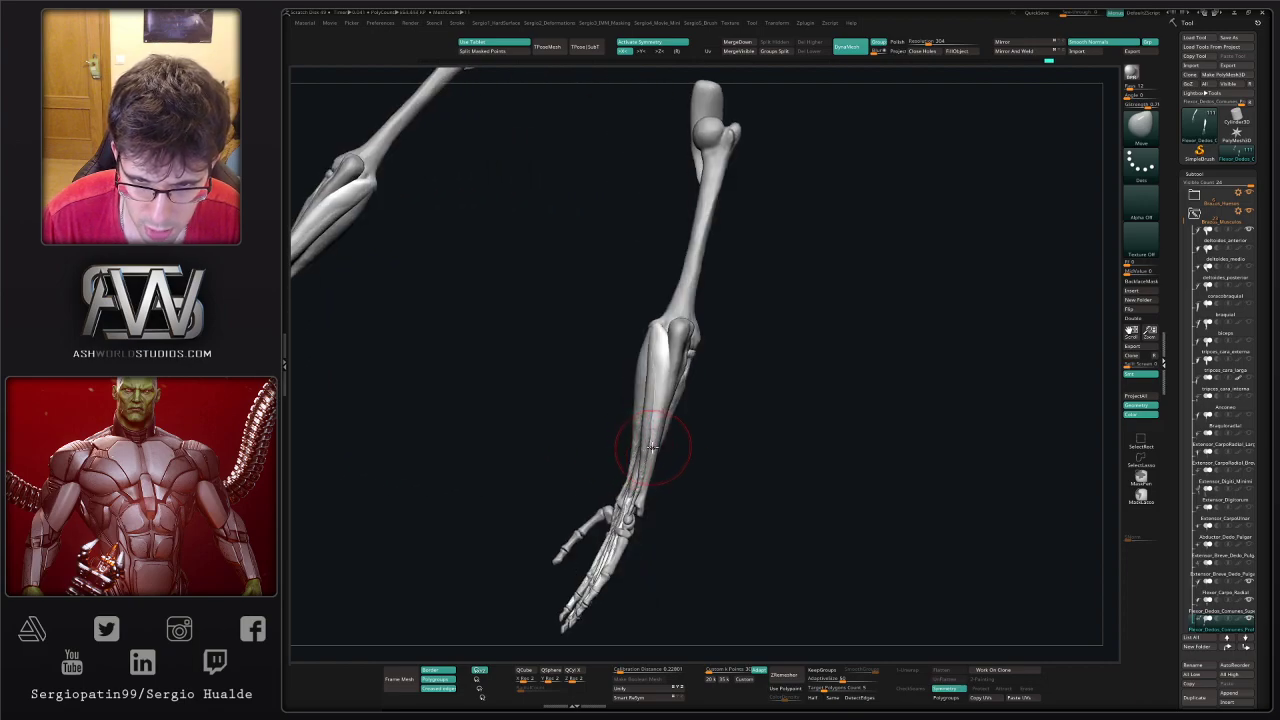
pyautogui.moveTo(643, 444); pyautogui.dragTo(641, 404, button='right')
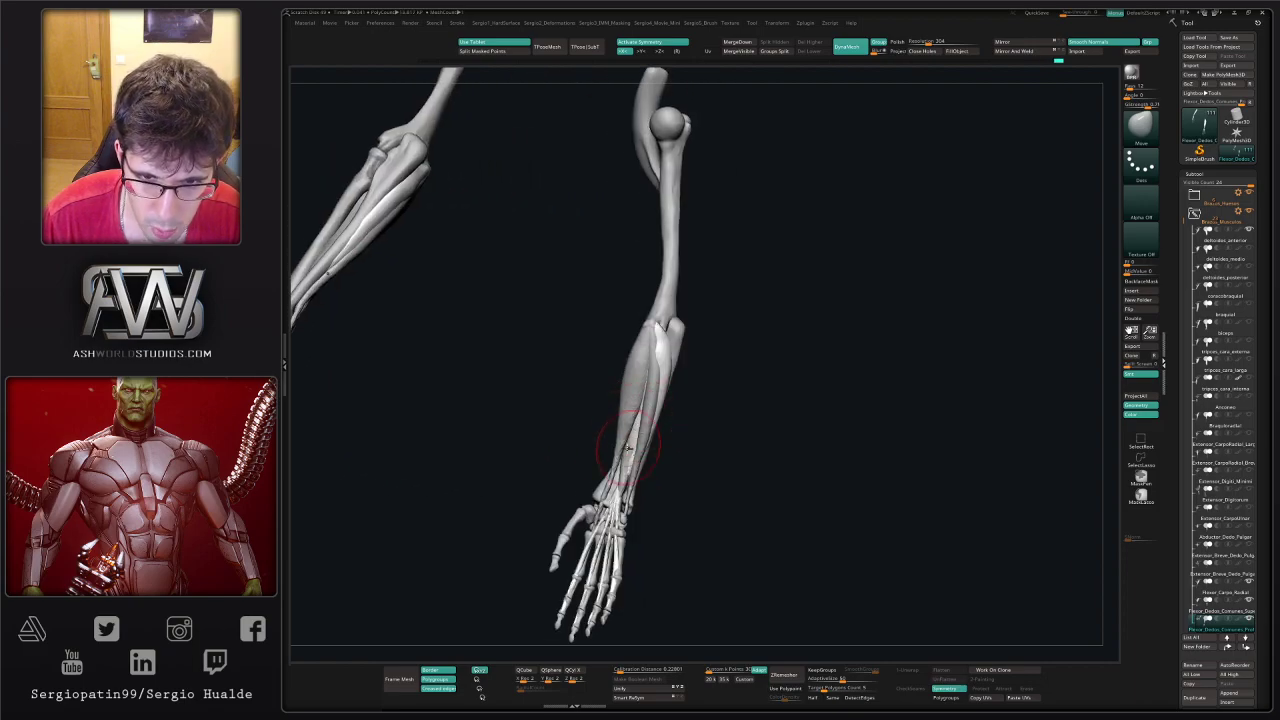
pyautogui.moveTo(628, 449)
pyautogui.mouseDown(button='right')
pyautogui.moveTo(609, 451)
pyautogui.moveTo(651, 414)
pyautogui.moveTo(636, 421)
pyautogui.moveTo(675, 425)
pyautogui.moveTo(620, 386)
pyautogui.moveTo(657, 414)
pyautogui.moveTo(637, 372)
pyautogui.moveTo(633, 386)
pyautogui.moveTo(653, 356)
pyautogui.moveTo(671, 429)
pyautogui.moveTo(666, 400)
pyautogui.moveTo(676, 410)
pyautogui.moveTo(624, 406)
pyautogui.moveTo(634, 441)
pyautogui.moveTo(618, 406)
pyautogui.mouseUp(button='right')
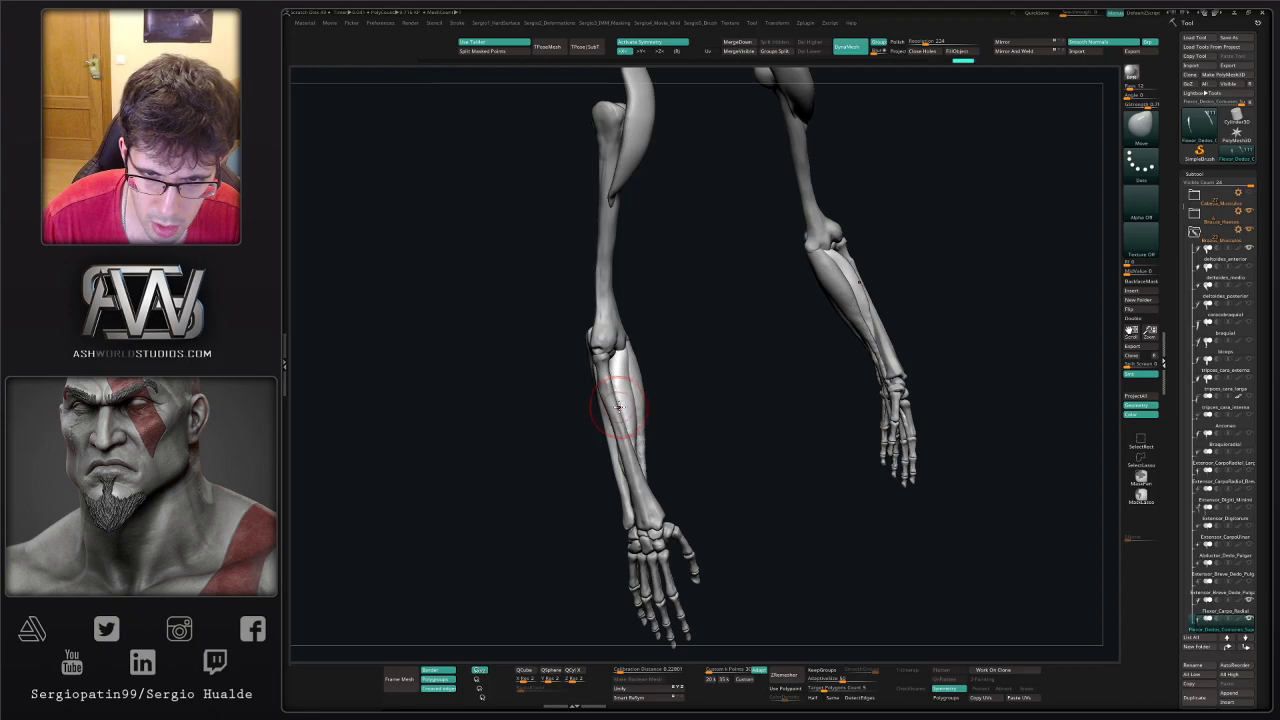
# - Reshape and smooth the belly of Flexor_Carpo_Cubital along the inner forearm, checking it in Solo mode
pyautogui.moveTo(642, 450)
pyautogui.mouseDown(button='right')
pyautogui.moveTo(641, 426)
pyautogui.moveTo(663, 414)
pyautogui.moveTo(634, 377)
pyautogui.moveTo(666, 398)
pyautogui.moveTo(657, 418)
pyautogui.moveTo(668, 398)
pyautogui.mouseUp(button='right')
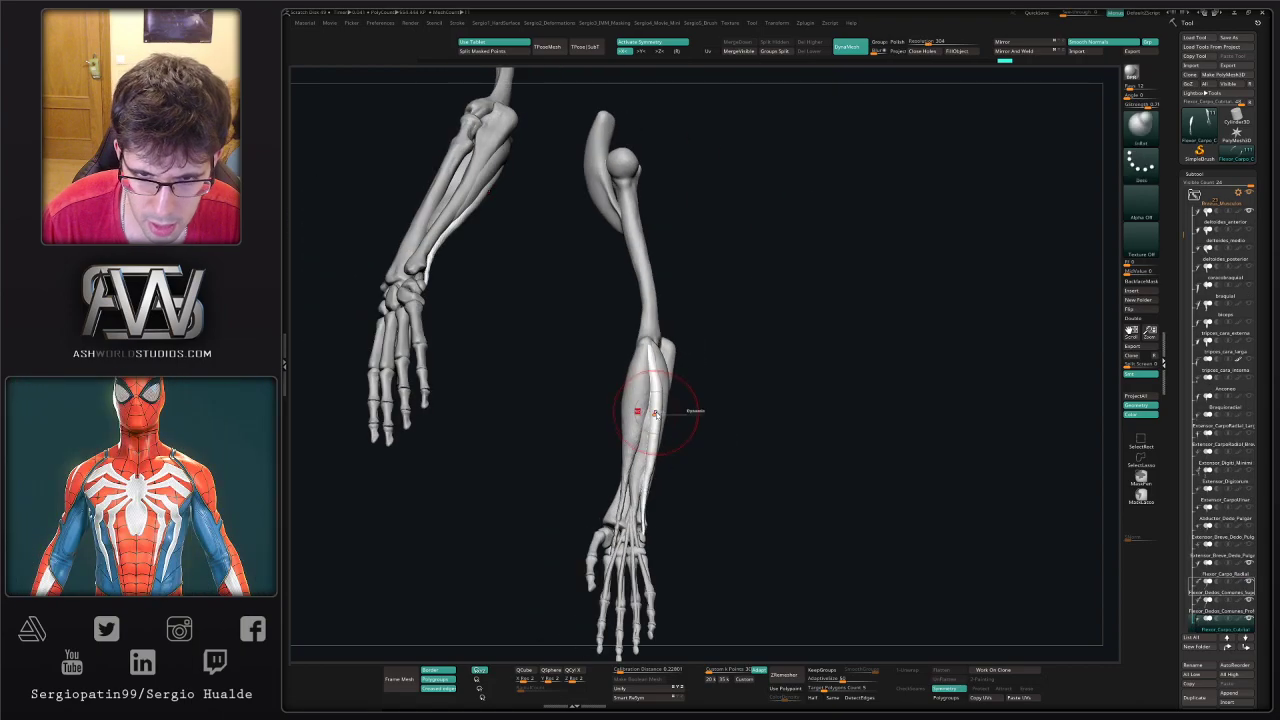
pyautogui.hotkey('shift', 's')
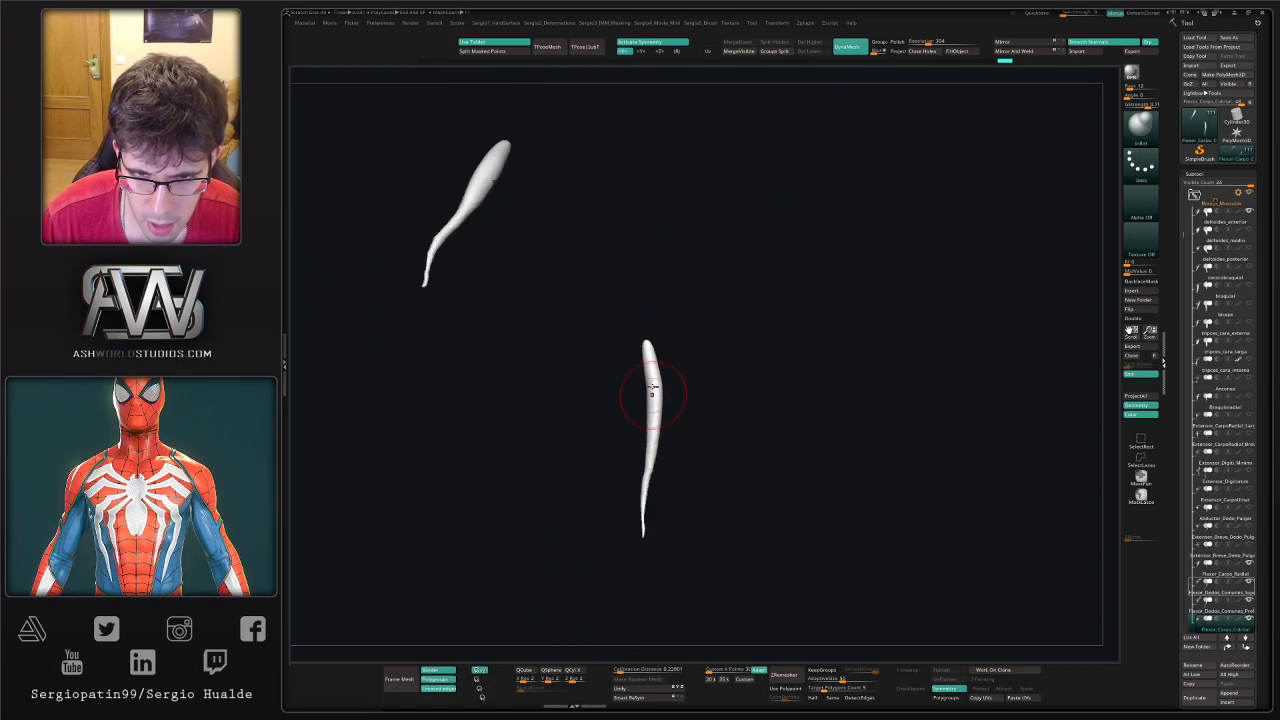
pyautogui.moveTo(656, 409); pyautogui.dragTo(657, 445)
pyautogui.moveTo(671, 446)
pyautogui.mouseDown(button='right')
pyautogui.moveTo(659, 427)
pyautogui.moveTo(667, 437)
pyautogui.mouseUp(button='right')
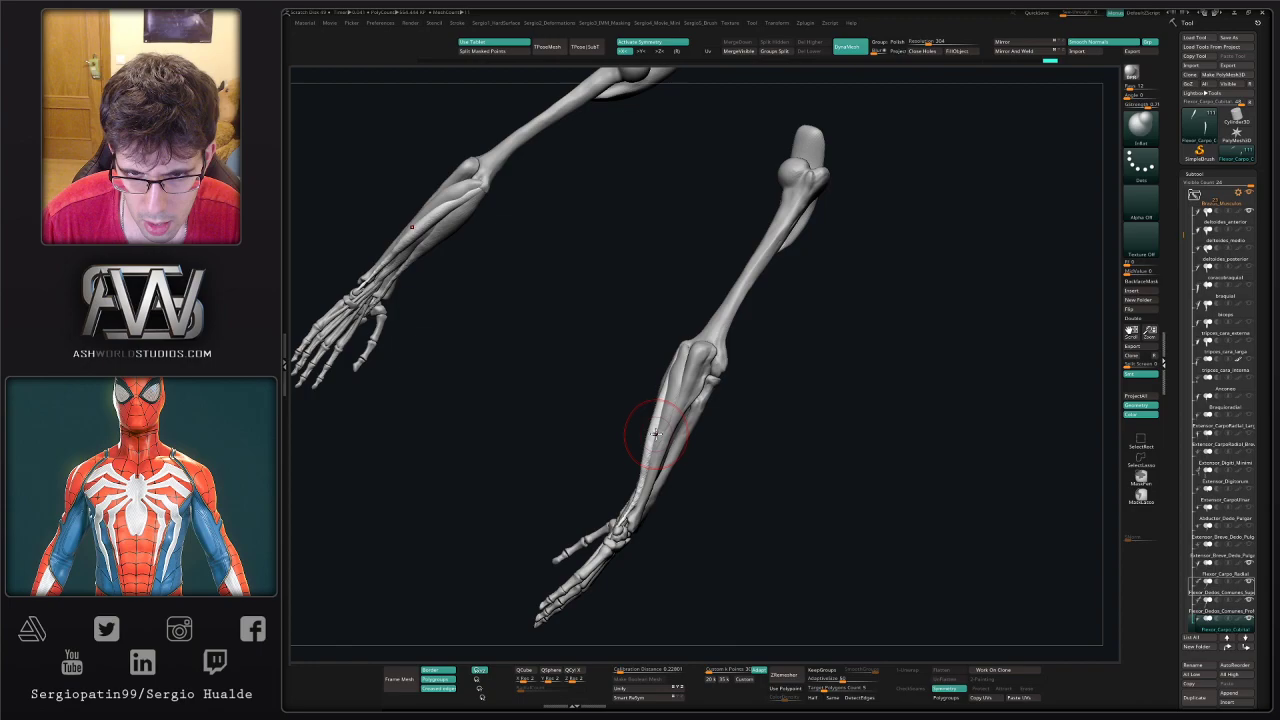
pyautogui.keyDown('shift'); pyautogui.moveTo(664, 440); pyautogui.dragTo(652, 465); pyautogui.keyUp('shift')
pyautogui.moveTo(652, 465); pyautogui.dragTo(659, 389, button='right')
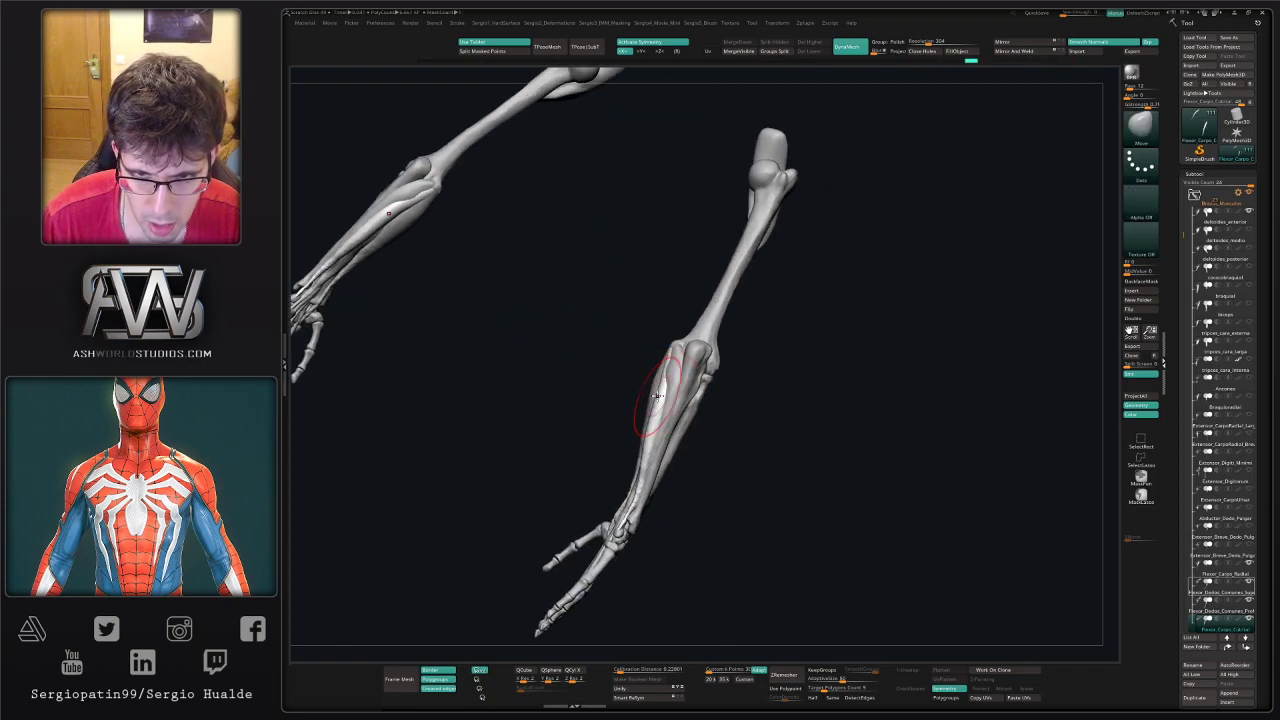
pyautogui.moveTo(666, 373); pyautogui.dragTo(671, 367)
# - Select Flexor_Dedos_Comunes_Superficiales and adjust its tendons at the wrist with the Move brush, changing the brush size as needed
pyautogui.moveTo(671, 367)
pyautogui.mouseDown(button='right')
pyautogui.moveTo(675, 345)
pyautogui.moveTo(661, 396)
pyautogui.moveTo(638, 371)
pyautogui.moveTo(676, 381)
pyautogui.moveTo(651, 366)
pyautogui.moveTo(671, 404)
pyautogui.mouseUp(button='right')
pyautogui.keyDown('alt'); pyautogui.click(666, 368); pyautogui.keyUp('alt')
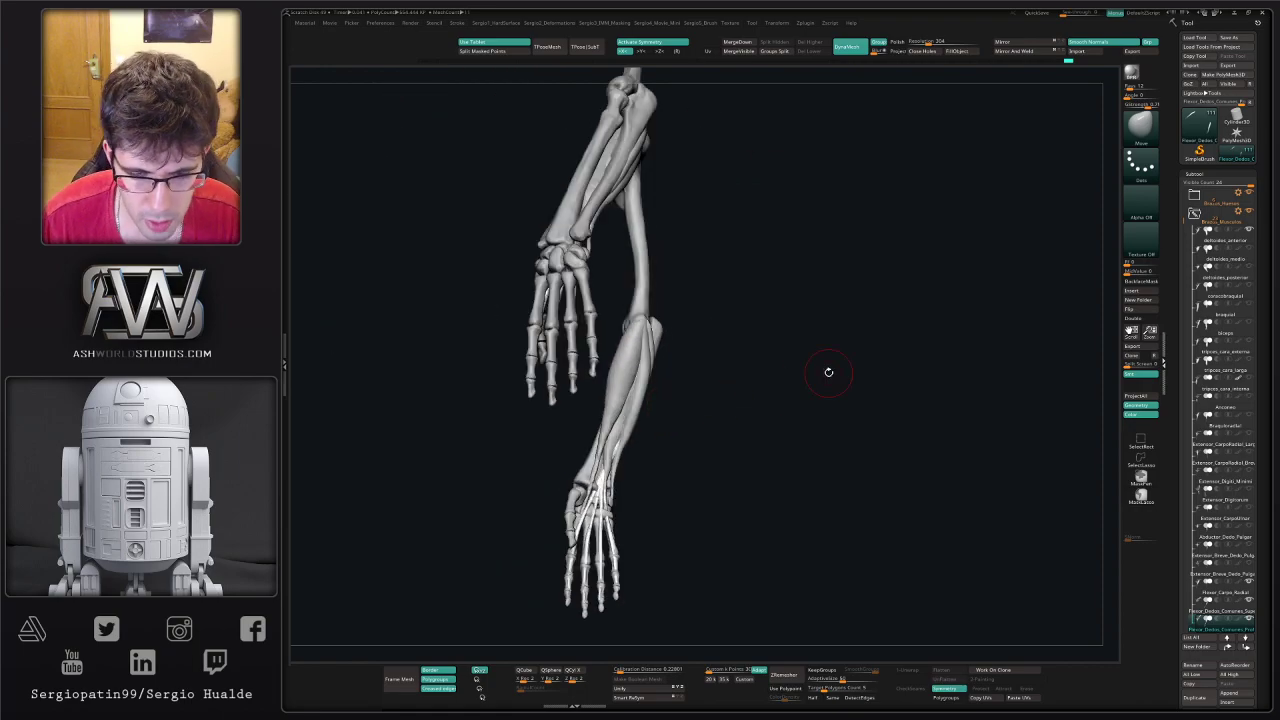
pyautogui.moveTo(477, 446)
pyautogui.keyDown('ctrl'); pyautogui.mouseDown(button='right')
pyautogui.moveTo(586, 480)
pyautogui.moveTo(631, 437)
pyautogui.moveTo(612, 420)
pyautogui.moveTo(634, 457)
pyautogui.moveTo(590, 485)
pyautogui.mouseUp(button='right'); pyautogui.keyUp('ctrl')
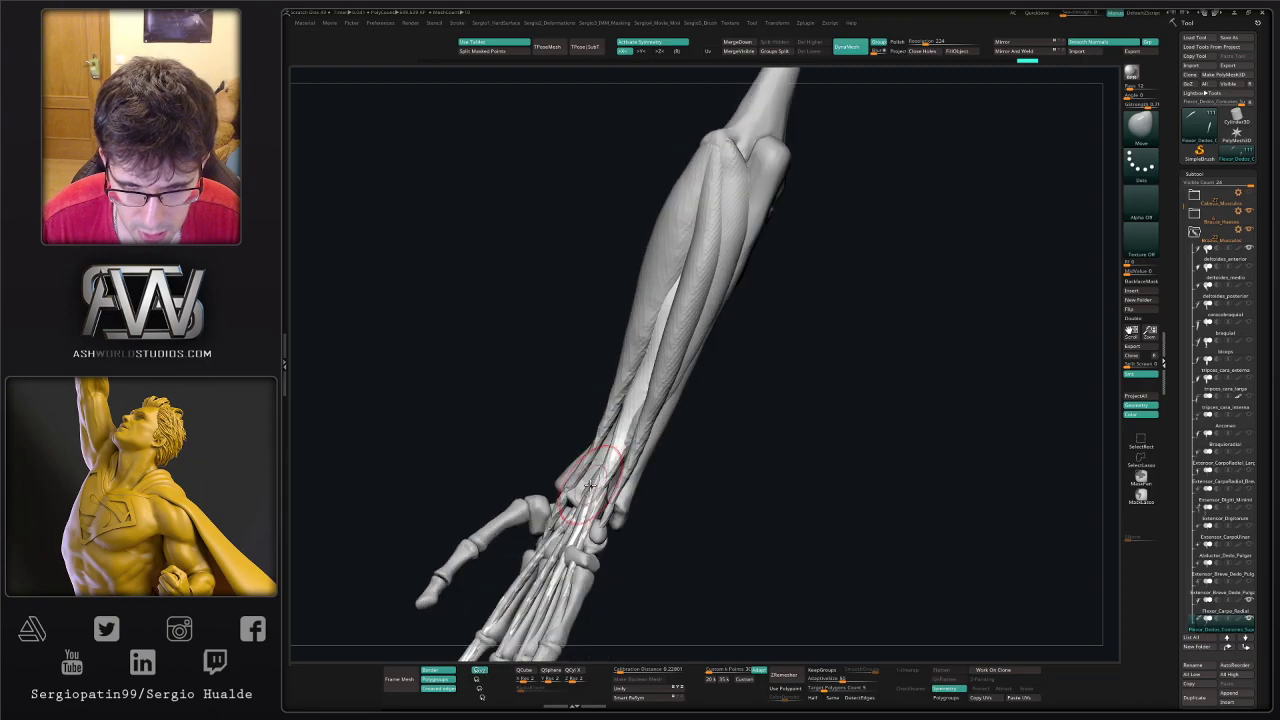
pyautogui.keyDown('ctrl'); pyautogui.moveTo(602, 534); pyautogui.dragTo(592, 533, button='right'); pyautogui.keyUp('ctrl')
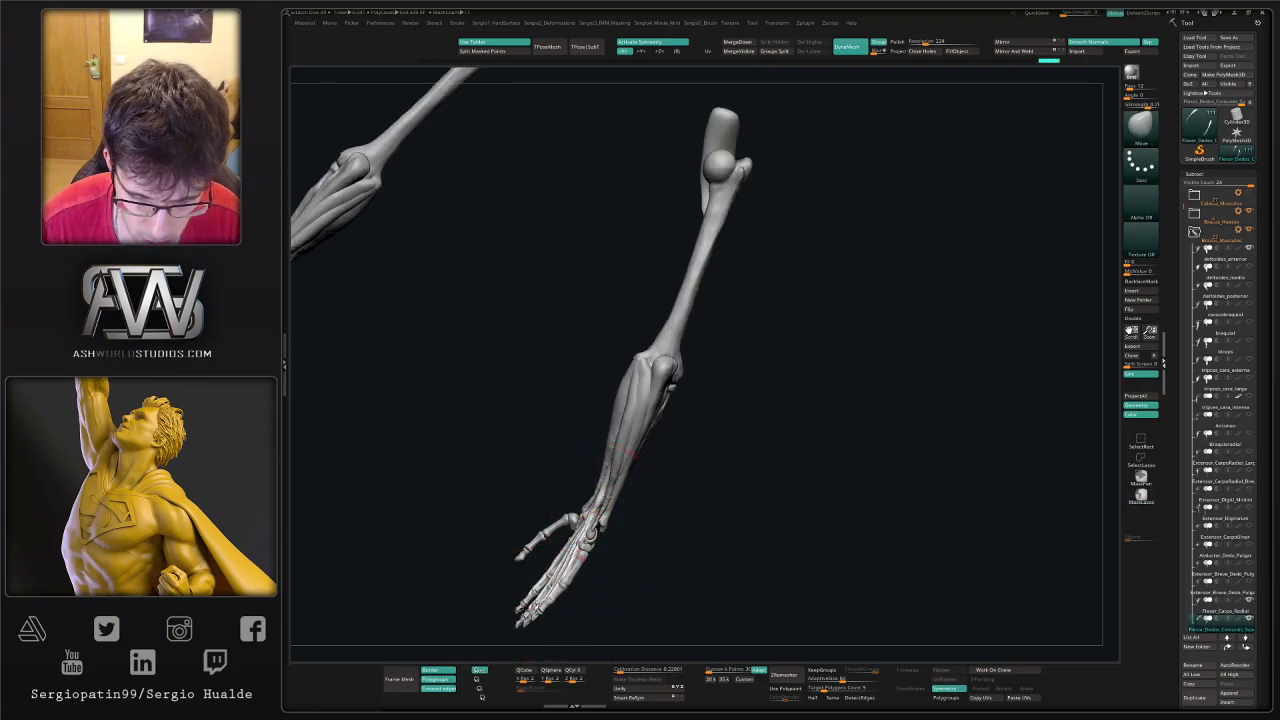
pyautogui.moveTo(580, 548); pyautogui.dragTo(632, 498, button='right')
pyautogui.press('s')
pyautogui.moveTo(604, 509); pyautogui.dragTo(590, 509)
pyautogui.moveTo(590, 509)
pyautogui.keyDown('ctrl'); pyautogui.mouseDown(button='right')
pyautogui.moveTo(598, 528)
pyautogui.moveTo(592, 503)
pyautogui.moveTo(616, 526)
pyautogui.moveTo(604, 500)
pyautogui.moveTo(590, 516)
pyautogui.mouseUp(button='right'); pyautogui.keyUp('ctrl')
pyautogui.press('s')
pyautogui.keyDown('ctrl'); pyautogui.moveTo(590, 516); pyautogui.dragTo(679, 487, button='right'); pyautogui.keyUp('ctrl')
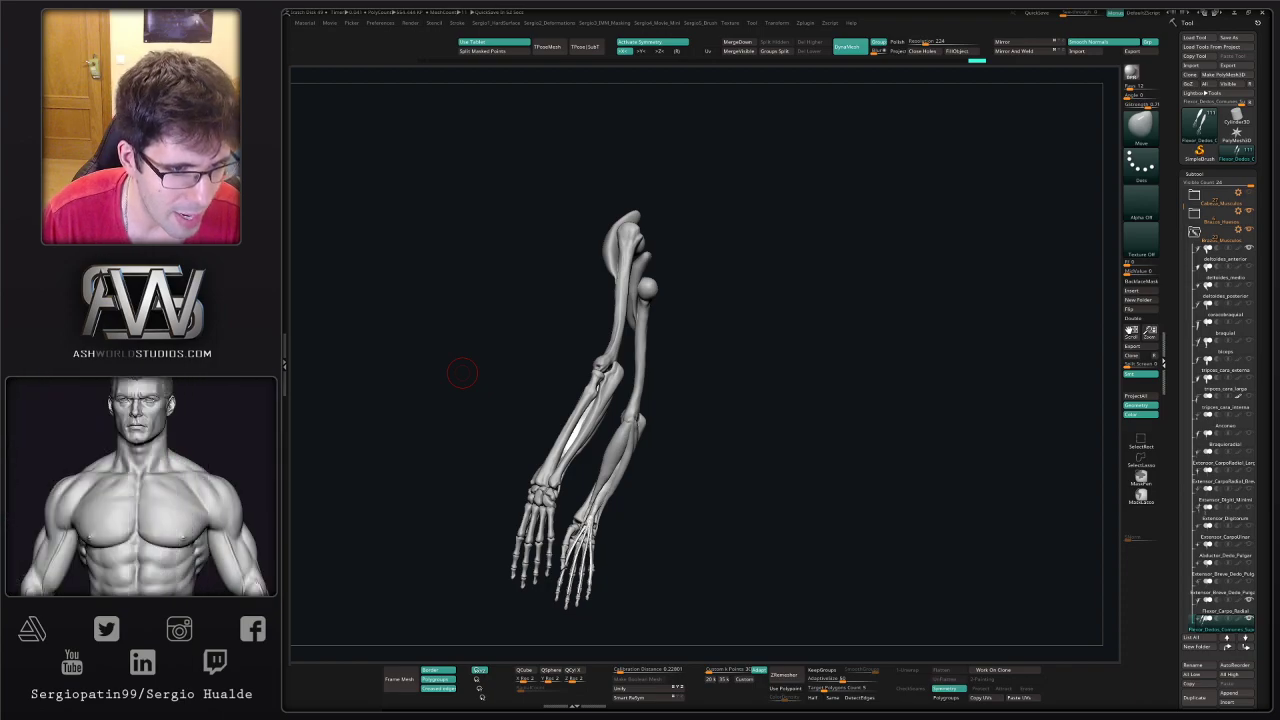
# - Adjust the superficial flexor's lower belly between the neighbouring forearm muscles with the Move brush
pyautogui.moveTo(790, 430); pyautogui.dragTo(860, 425, button='right')
pyautogui.keyDown('ctrl'); pyautogui.moveTo(655, 455); pyautogui.dragTo(645, 525, button='right'); pyautogui.keyUp('ctrl')
pyautogui.keyDown('alt'); pyautogui.moveTo(645, 525); pyautogui.dragTo(655, 400, button='right'); pyautogui.keyUp('alt')
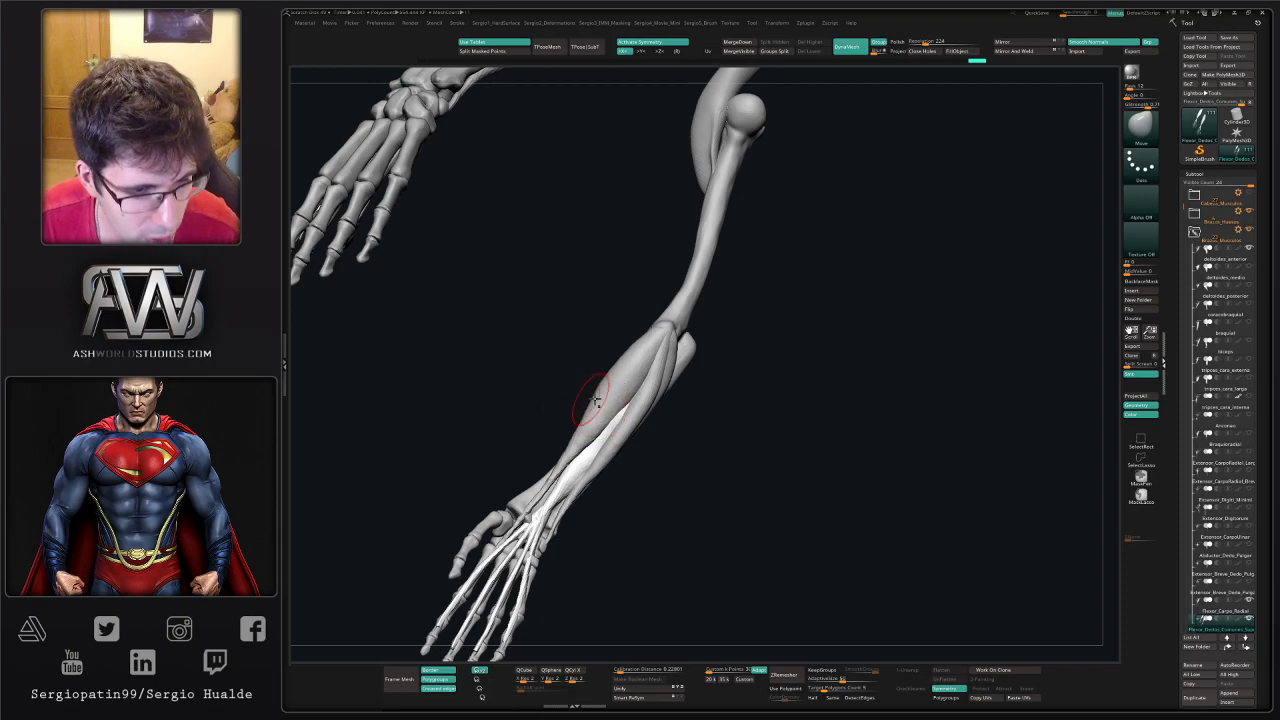
pyautogui.moveTo(686, 412); pyautogui.dragTo(690, 415)
# - Select Flexor_Carpo_Radial, check its shape in Solo mode, and fit its upper end to the elbow with the Move brush
pyautogui.keyDown('alt'); pyautogui.click(658, 388); pyautogui.keyUp('alt')
pyautogui.moveTo(658, 383); pyautogui.dragTo(668, 343, button='right')
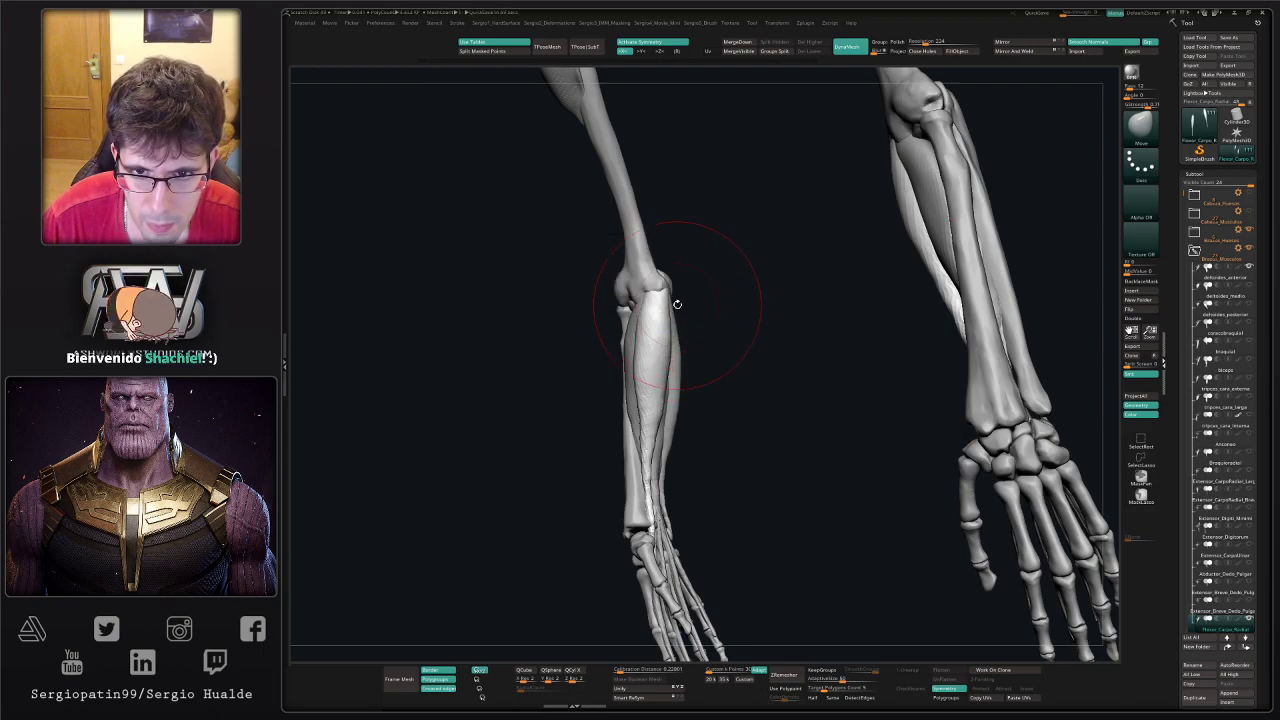
pyautogui.hotkey('alt', 's')
pyautogui.hotkey('ctrl', 'shift', 'z')
pyautogui.hotkey('ctrl', 'shift', 'z')
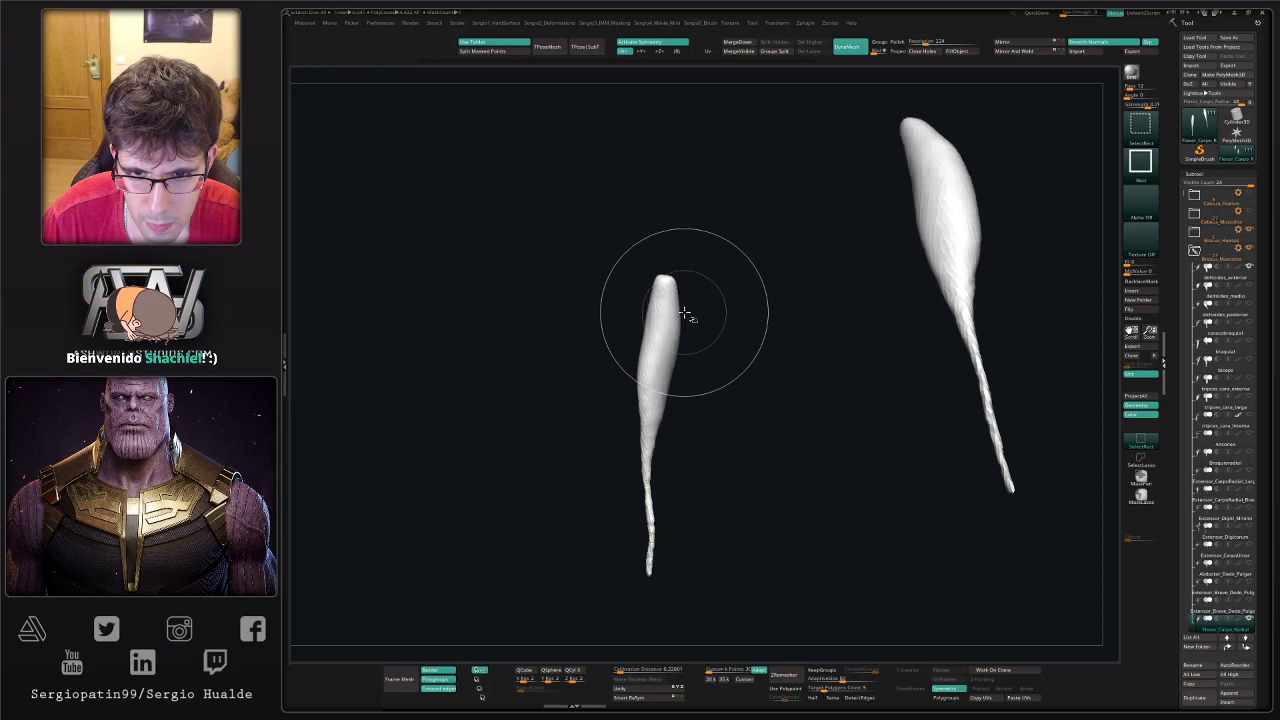
pyautogui.keyDown('ctrl'); pyautogui.keyDown('shift'); pyautogui.click(686, 318); pyautogui.keyUp('shift'); pyautogui.keyUp('ctrl')
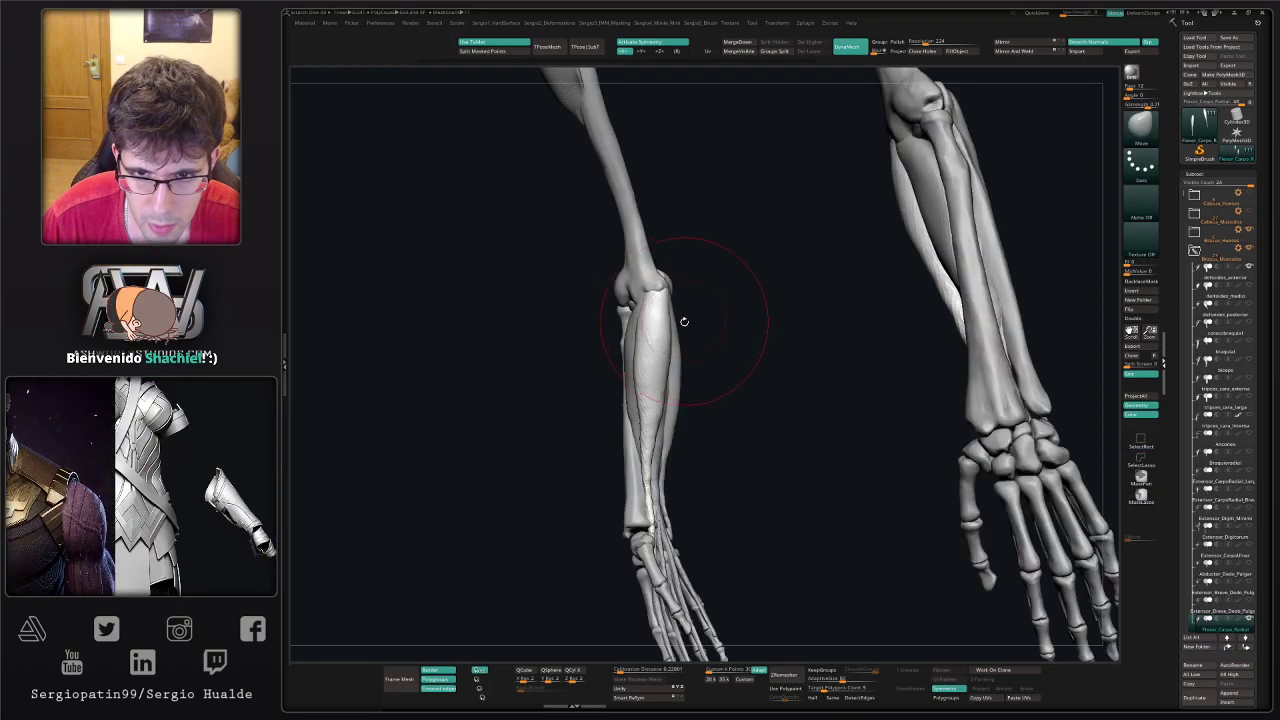
pyautogui.moveTo(684, 322); pyautogui.dragTo(668, 322)
pyautogui.click(648, 300)
pyautogui.click(664, 310)
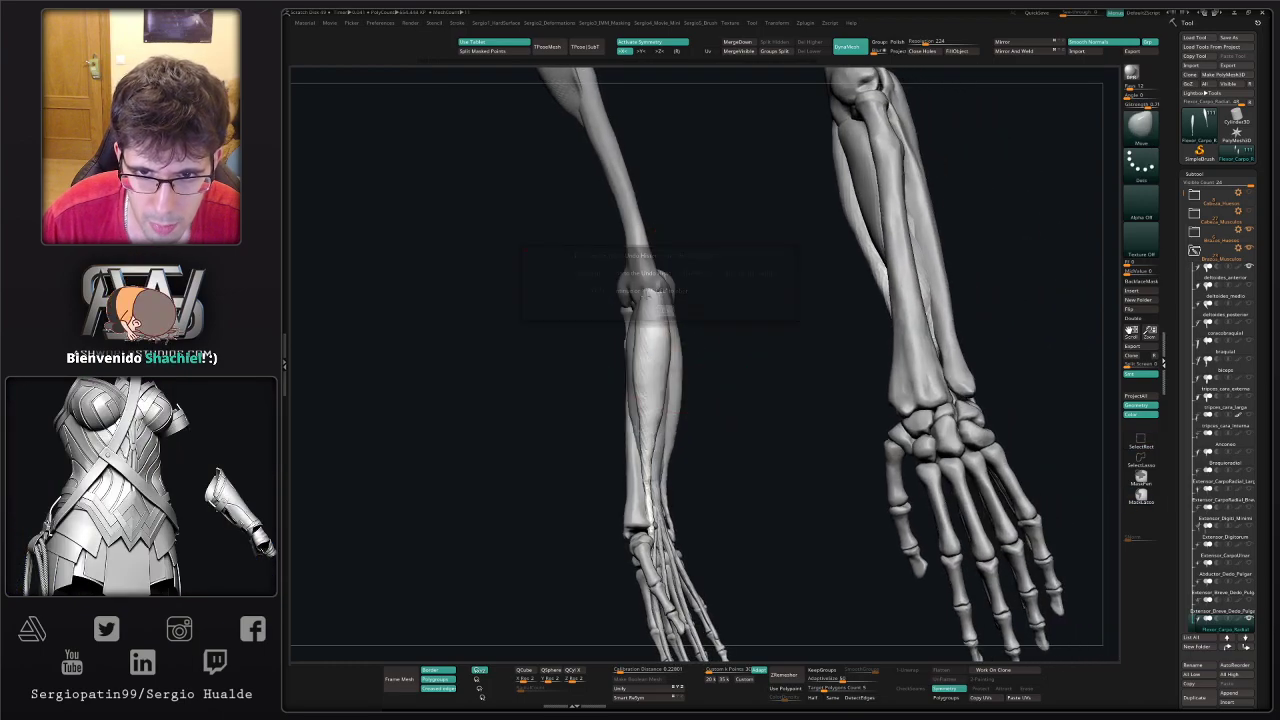
pyautogui.moveTo(648, 293); pyautogui.dragTo(657, 282, button='right')
pyautogui.moveTo(657, 282); pyautogui.dragTo(646, 342)
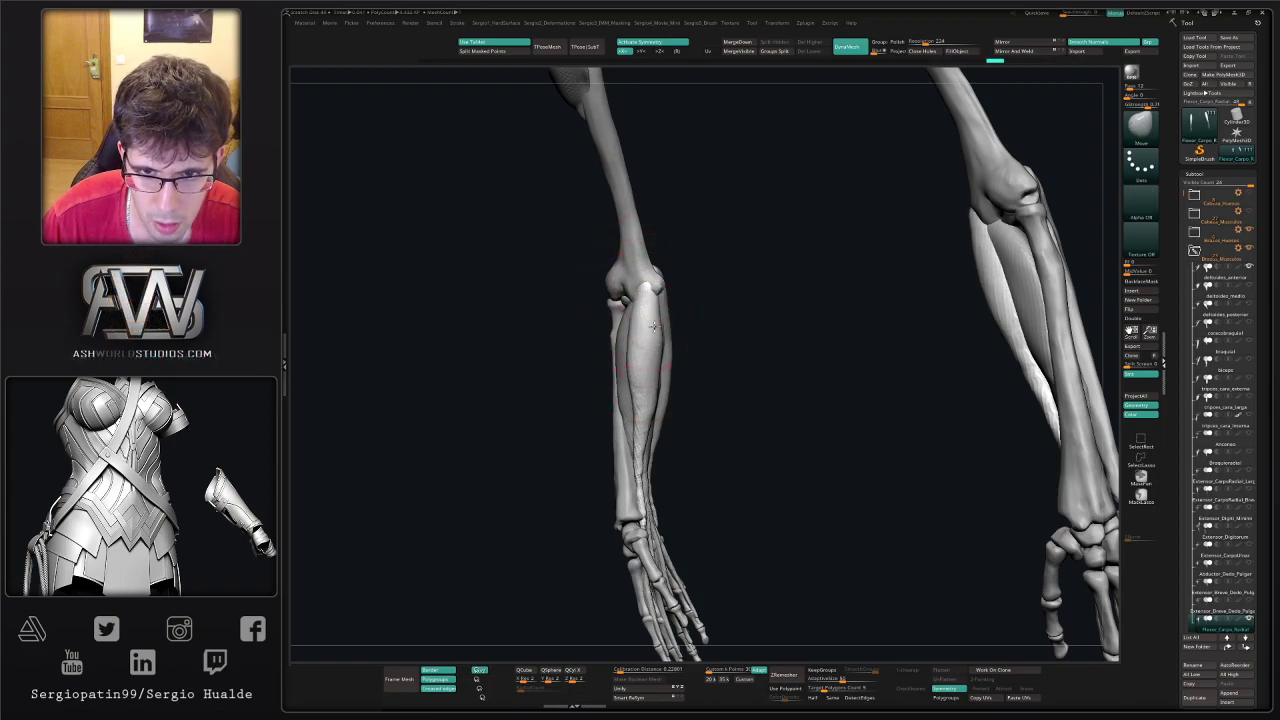
# - Reshape the lower belly of Flexor_Carpo_Radial with the Move brush where it narrows into the tendon
pyautogui.moveTo(649, 404); pyautogui.dragTo(632, 408, button='right')
pyautogui.moveTo(636, 418); pyautogui.dragTo(642, 412)
pyautogui.moveTo(642, 412); pyautogui.dragTo(654, 404, button='right')
pyautogui.moveTo(654, 404); pyautogui.dragTo(651, 400)
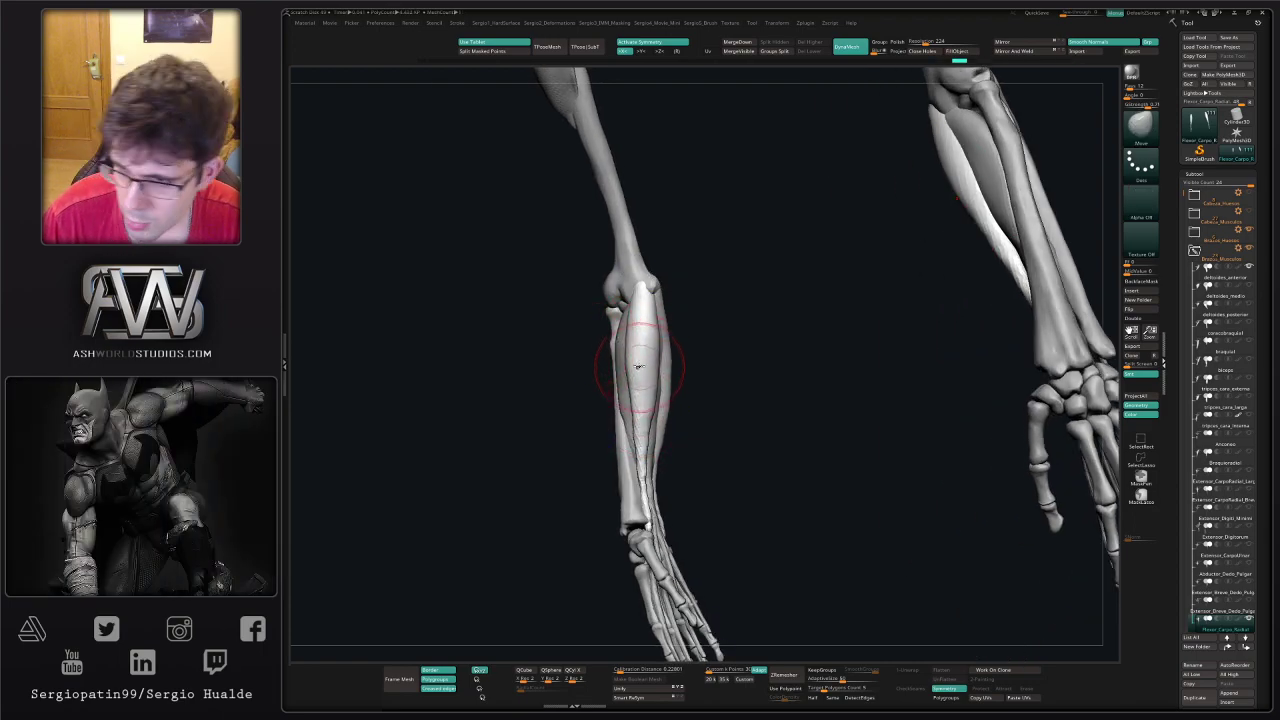
# - Duplicate Flexor_Dedos_Comunes_Superficiales as the base for another flexor muscle and select one of the two copies
pyautogui.moveTo(630, 365)
pyautogui.mouseDown(button='right')
pyautogui.moveTo(612, 380)
pyautogui.moveTo(650, 392)
pyautogui.moveTo(623, 366)
pyautogui.moveTo(657, 314)
pyautogui.moveTo(650, 330)
pyautogui.moveTo(662, 333)
pyautogui.mouseUp(button='right')
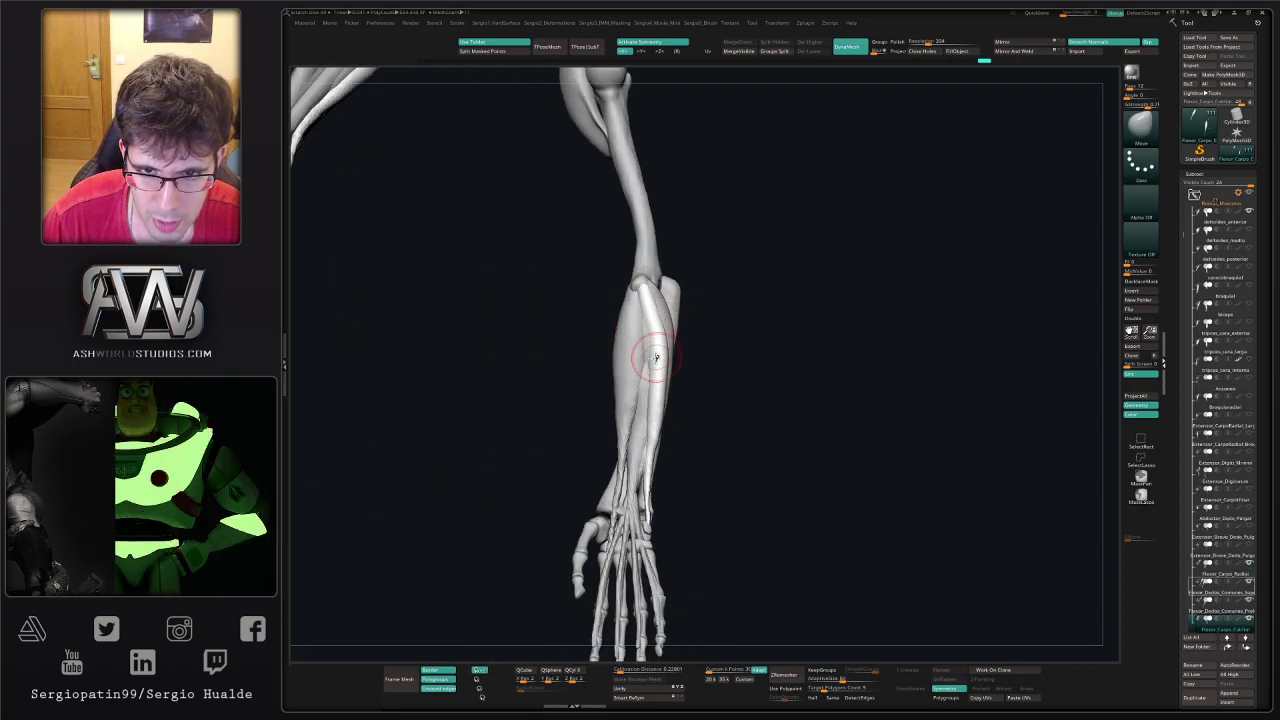
pyautogui.keyDown('alt'); pyautogui.click(656, 402); pyautogui.keyUp('alt')
pyautogui.moveTo(650, 352); pyautogui.dragTo(699, 405, button='right')
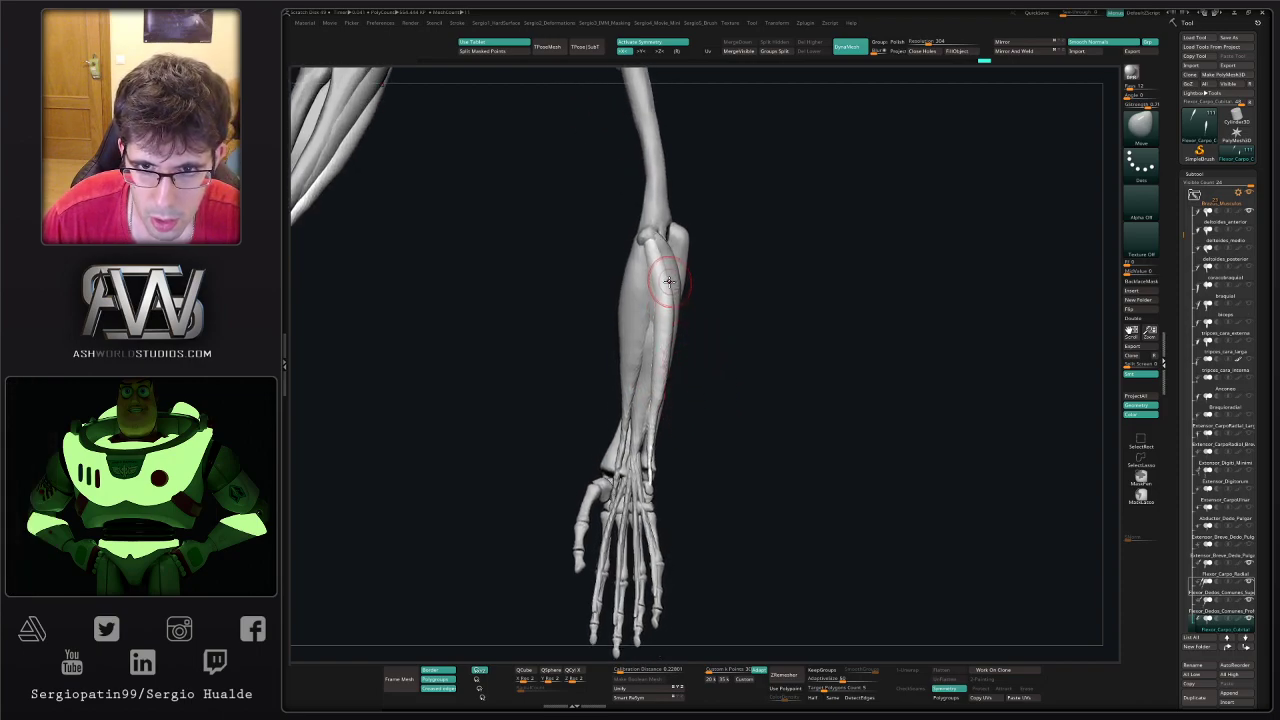
pyautogui.keyDown('alt'); pyautogui.click(646, 373); pyautogui.keyUp('alt')
pyautogui.moveTo(646, 373); pyautogui.dragTo(708, 370, button='right')
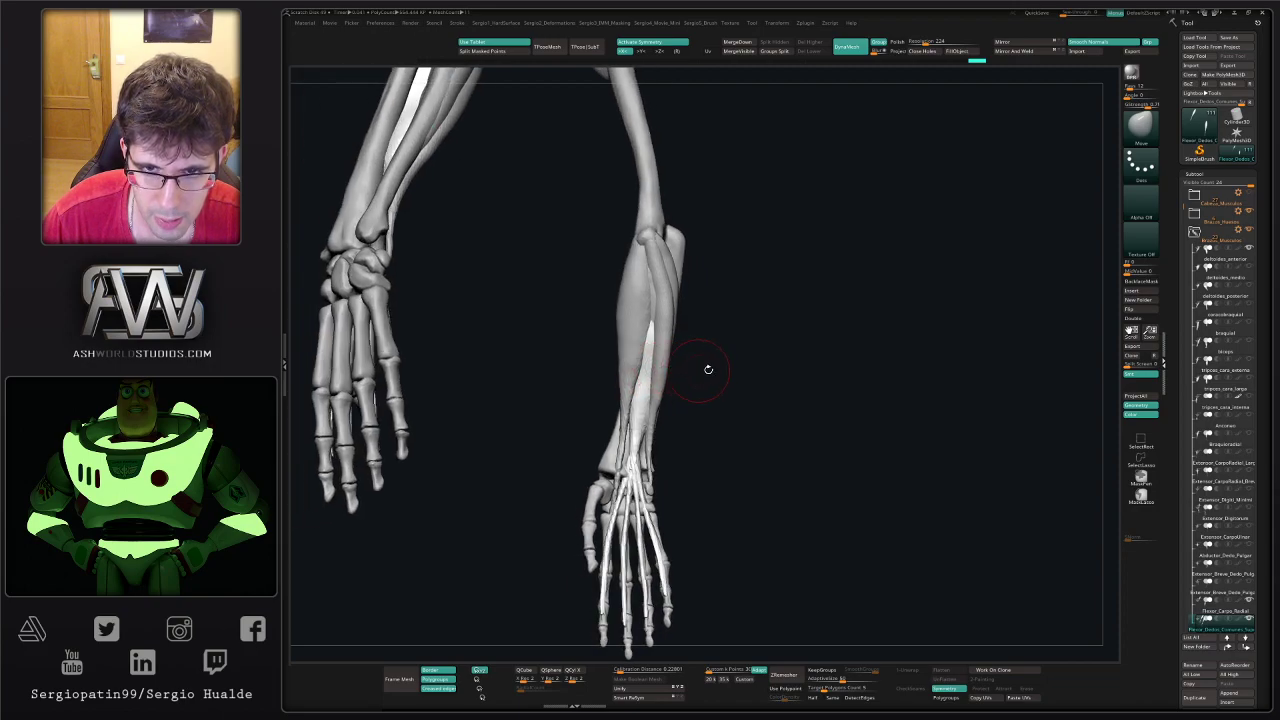
pyautogui.hotkey('alt', 's')
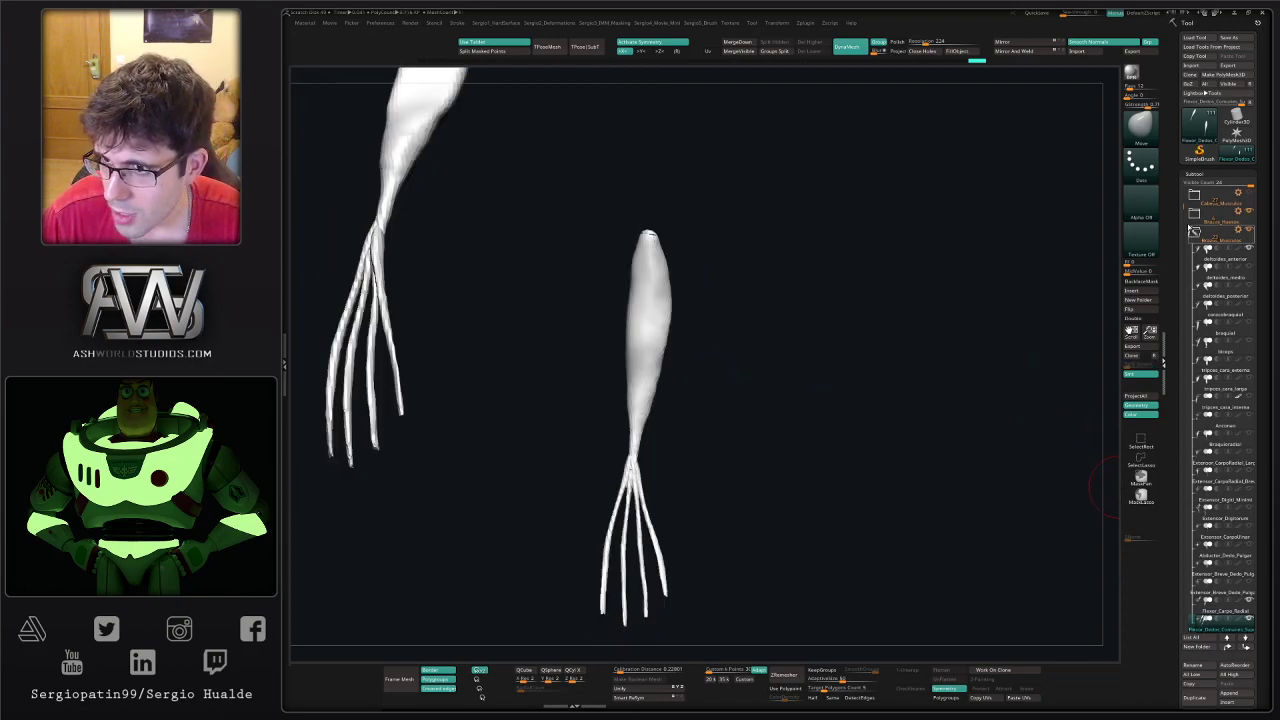
pyautogui.moveTo(1183, 207); pyautogui.dragTo(1180, 268)
pyautogui.hotkey('ctrl', 'shift', 'd')
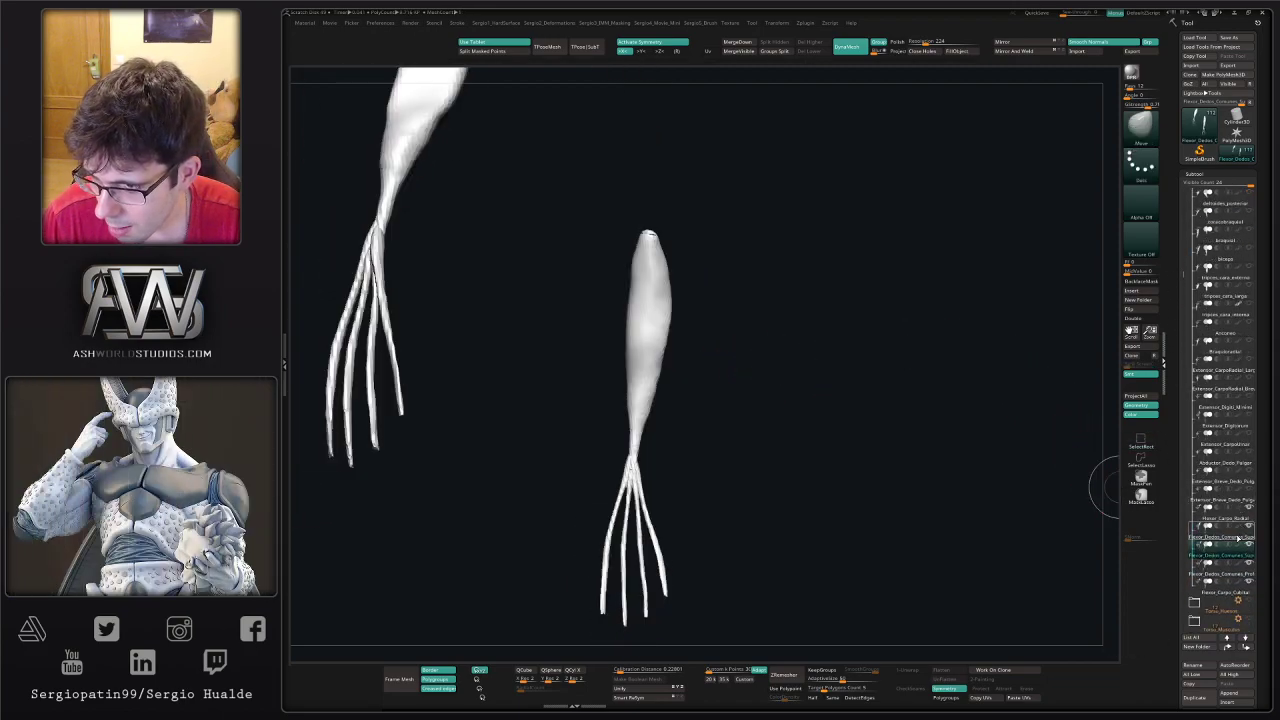
pyautogui.click(1233, 541)
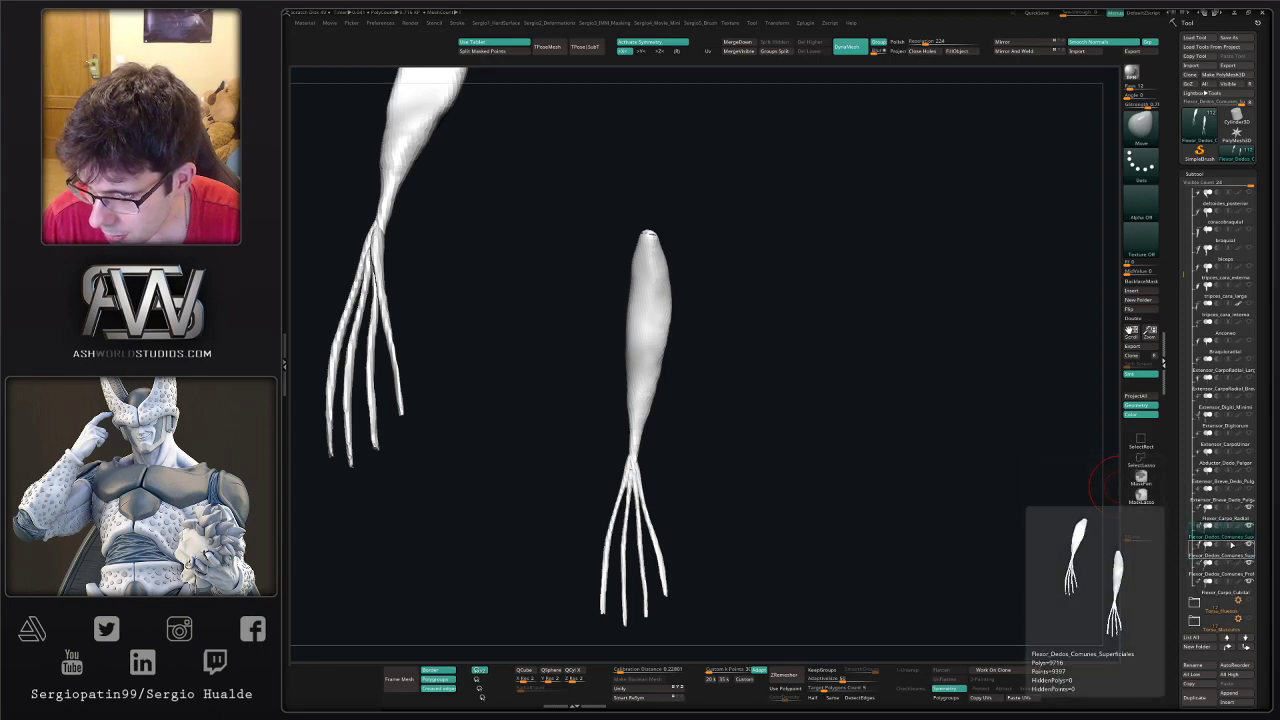
# - Rename the selected copy of the superficial finger flexor as Palmar_Largo
pyautogui.doubleClick(1187, 537)
pyautogui.write('Pa')
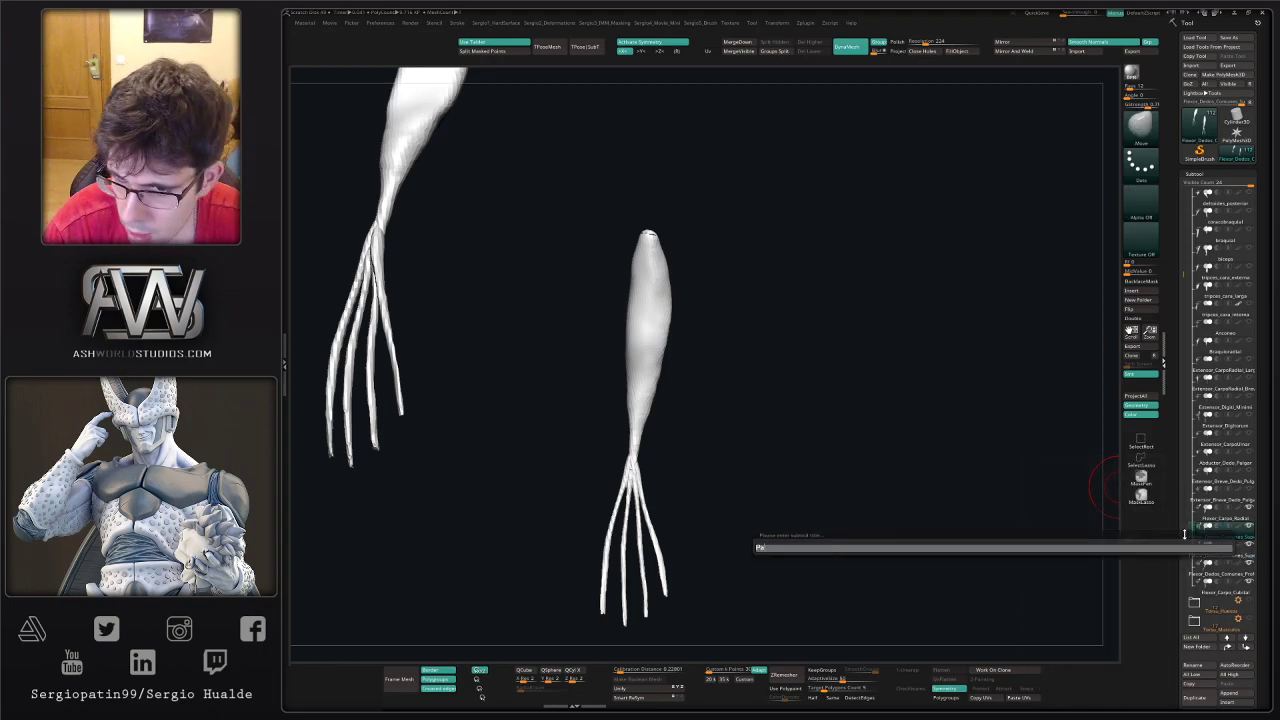
pyautogui.write('lmar')
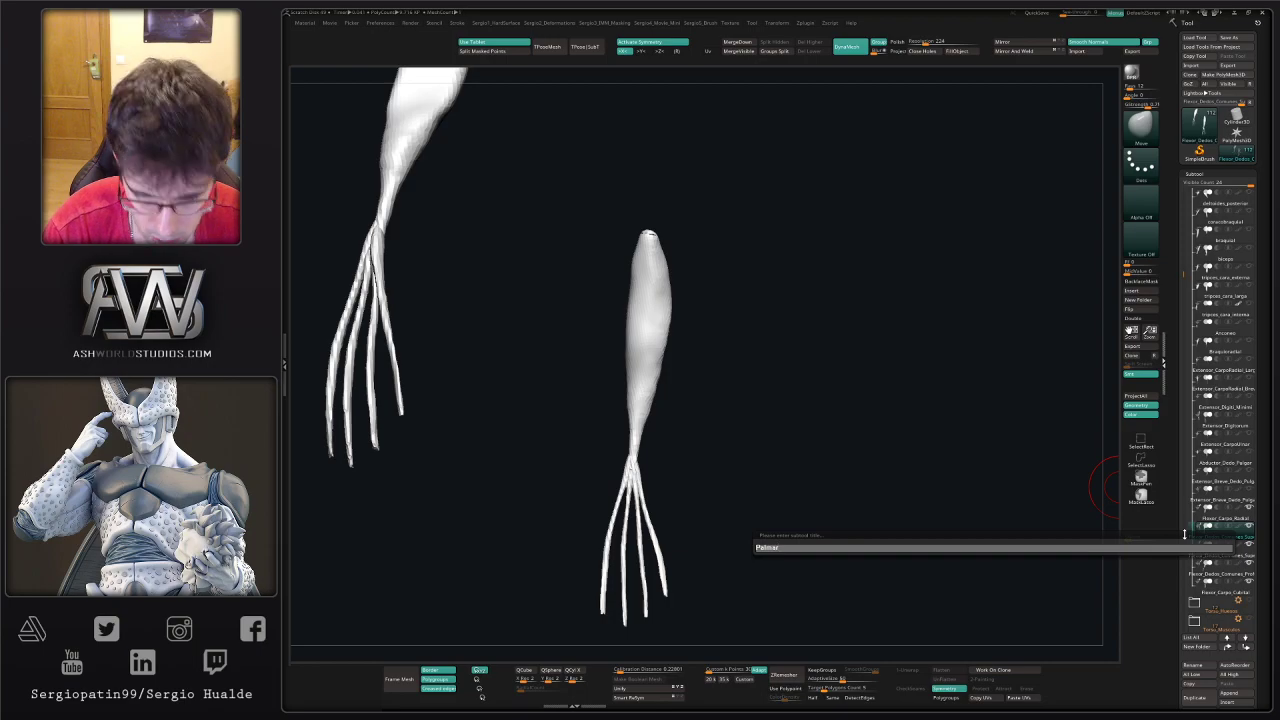
pyautogui.write('_Largo')
pyautogui.press('Return')
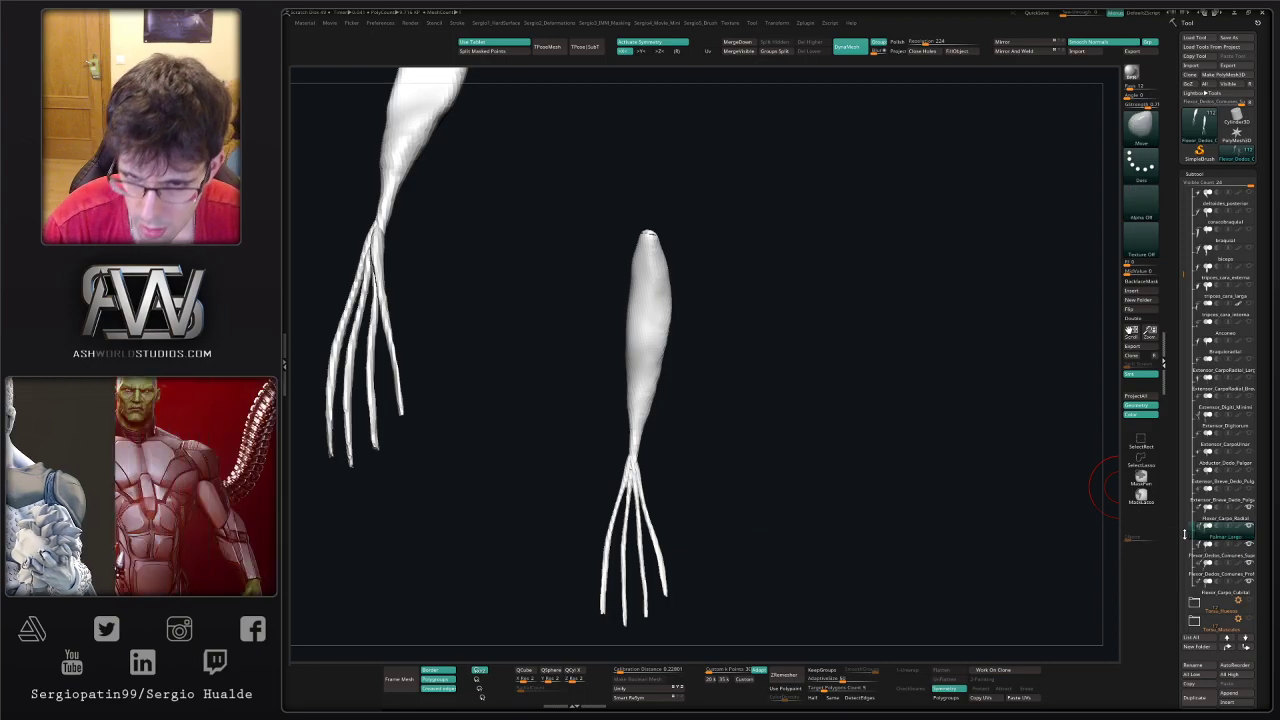
# - Isolate Palmar_Largo in Solo mode and smooth its belly down toward the tendon
pyautogui.hotkey('shift', 'alt', 's')
pyautogui.moveTo(690, 361)
pyautogui.mouseDown()
pyautogui.moveTo(669, 300)
pyautogui.moveTo(675, 274)
pyautogui.moveTo(667, 284)
pyautogui.mouseUp()
pyautogui.hotkey('alt', 'shift', 's')
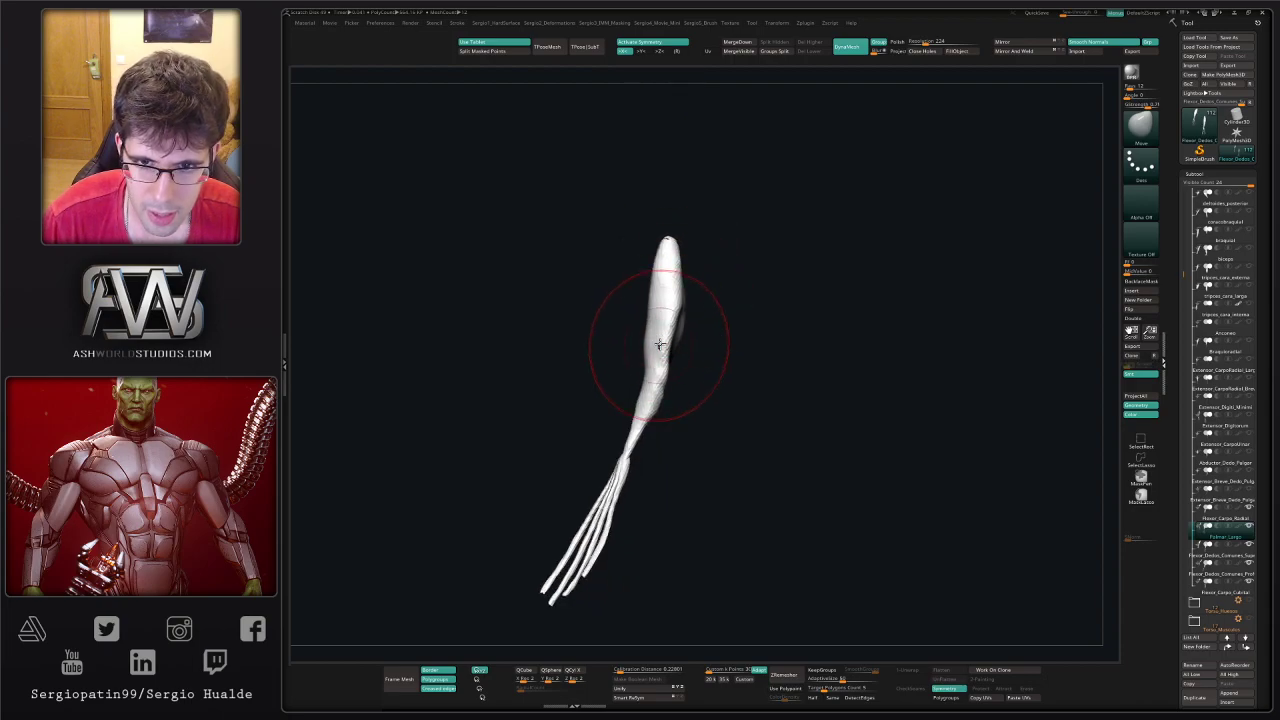
pyautogui.keyDown('ctrl'); pyautogui.keyDown('shift'); pyautogui.click(662, 345); pyautogui.keyUp('shift'); pyautogui.keyUp('ctrl')
pyautogui.keyDown('ctrl'); pyautogui.keyDown('shift'); pyautogui.click(668, 345); pyautogui.keyUp('shift'); pyautogui.keyUp('ctrl')
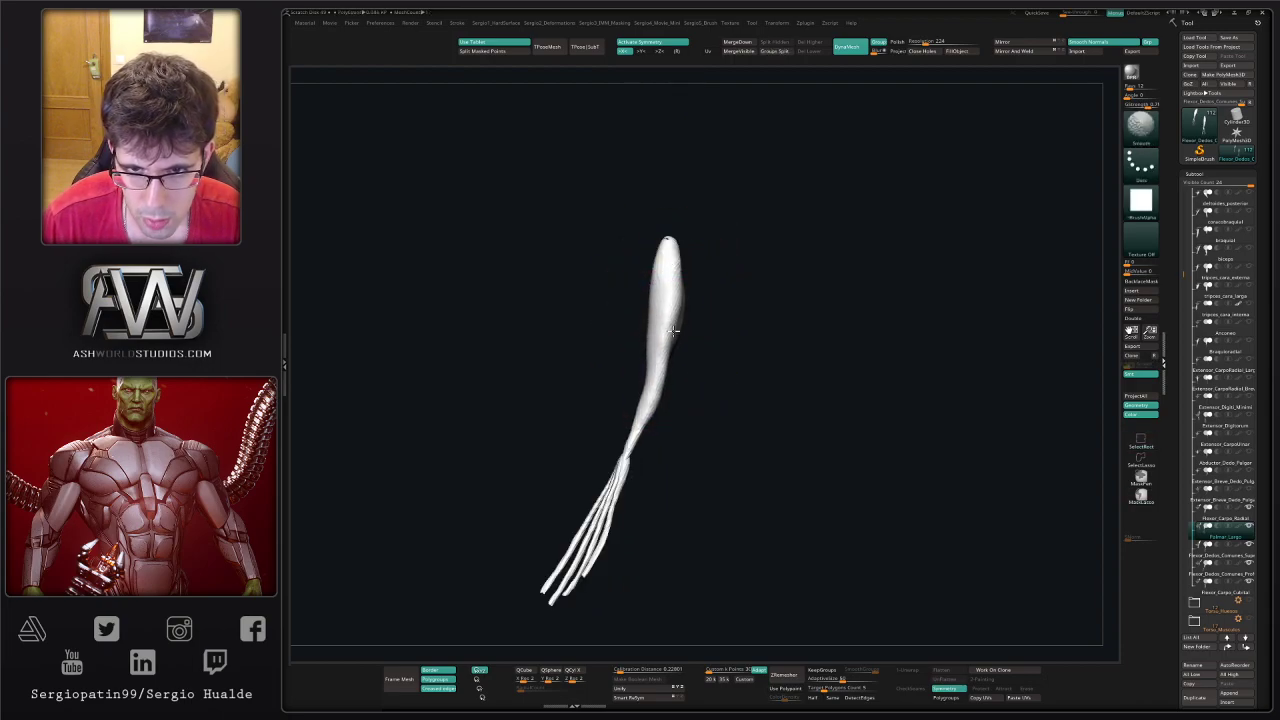
pyautogui.moveTo(673, 331)
pyautogui.keyDown('shift'); pyautogui.mouseDown()
pyautogui.moveTo(657, 395)
pyautogui.moveTo(641, 383)
pyautogui.mouseUp(); pyautogui.keyUp('shift')
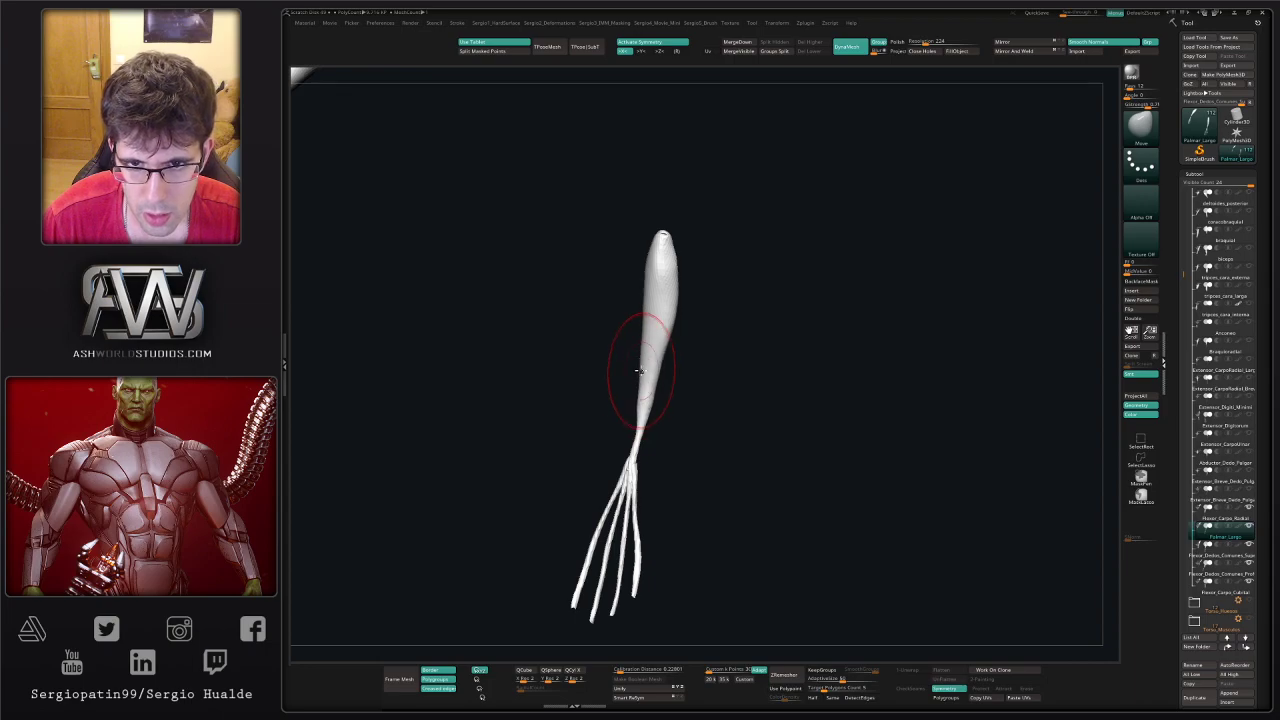
# - Fit the belly of Palmar_Largo between the neighbouring flexors below the elbow, using the Move and Smooth brushes
pyautogui.hotkey('alt', 'shift', 's')
pyautogui.moveTo(651, 334)
pyautogui.mouseDown(button='right')
pyautogui.moveTo(675, 282)
pyautogui.moveTo(662, 250)
pyautogui.mouseUp(button='right')
pyautogui.keyDown('shift'); pyautogui.moveTo(662, 250); pyautogui.dragTo(666, 256); pyautogui.keyUp('shift')
pyautogui.moveTo(666, 256)
pyautogui.mouseDown(button='right')
pyautogui.moveTo(654, 235)
pyautogui.moveTo(686, 318)
pyautogui.mouseUp(button='right')
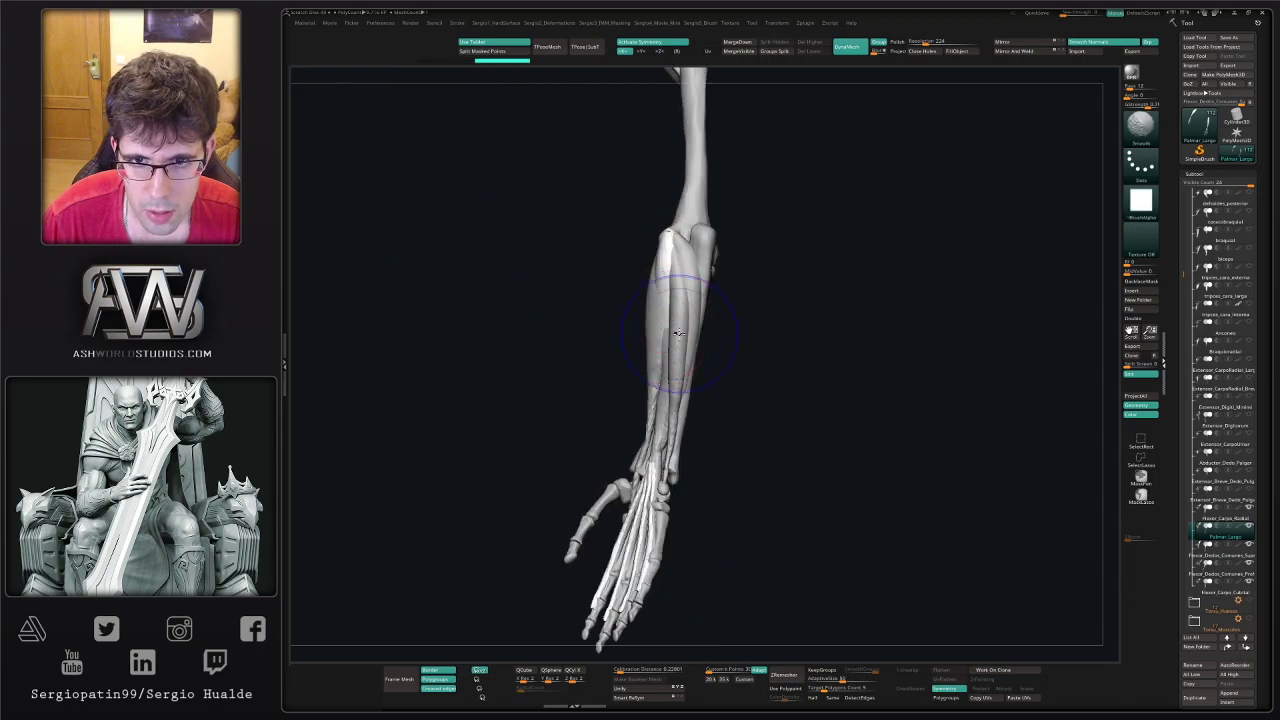
pyautogui.keyDown('shift'); pyautogui.moveTo(686, 330); pyautogui.dragTo(678, 343); pyautogui.keyUp('shift')
pyautogui.moveTo(700, 373); pyautogui.dragTo(671, 388, button='right')
pyautogui.moveTo(670, 389); pyautogui.dragTo(655, 387)
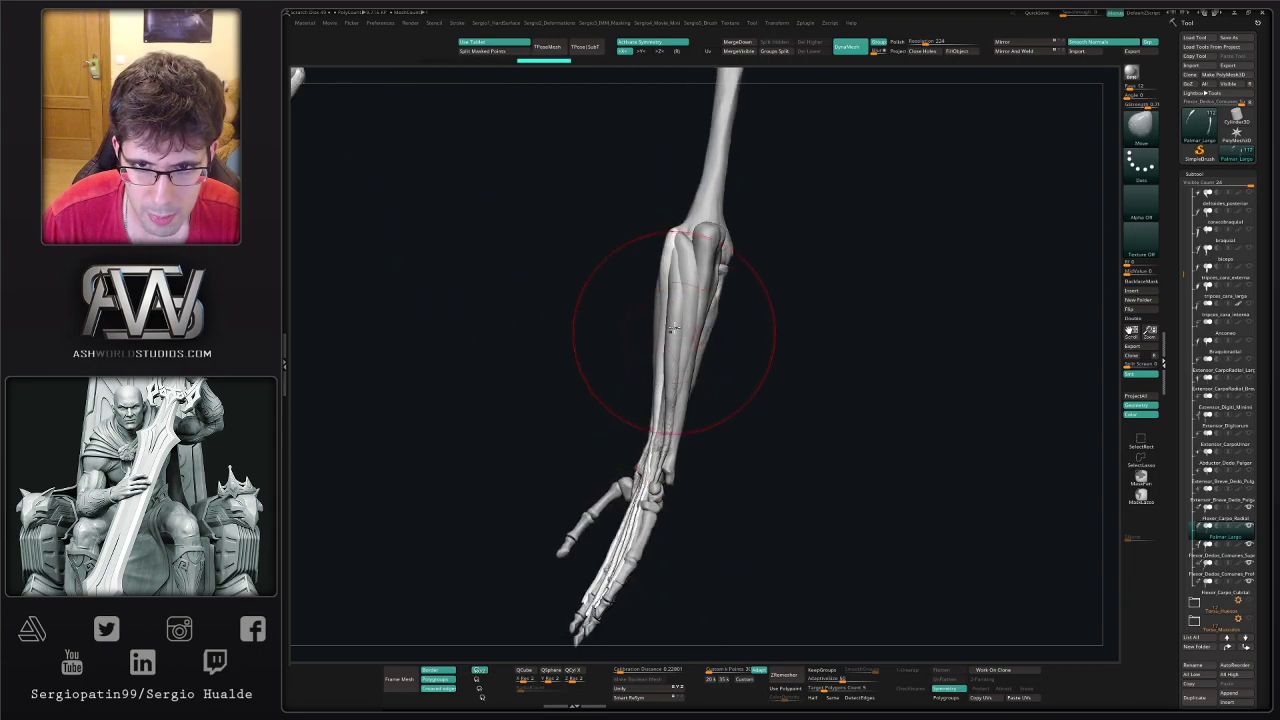
pyautogui.keyDown('shift'); pyautogui.moveTo(658, 303); pyautogui.dragTo(646, 368); pyautogui.keyUp('shift')
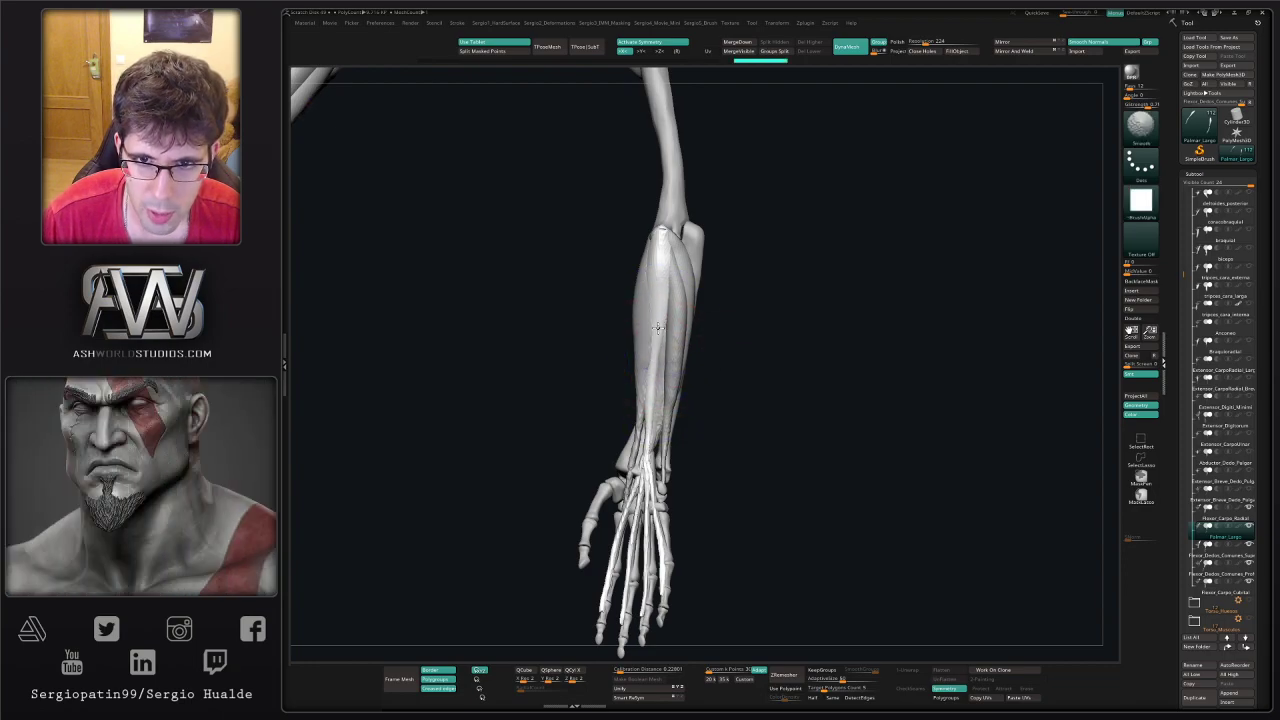
# - Thin the lower belly of Palmar_Largo with the Smooth brush in Solo mode, tapering it into a long tendon
pyautogui.hotkey('alt', 's')
pyautogui.moveTo(663, 343); pyautogui.dragTo(682, 329, button='right')
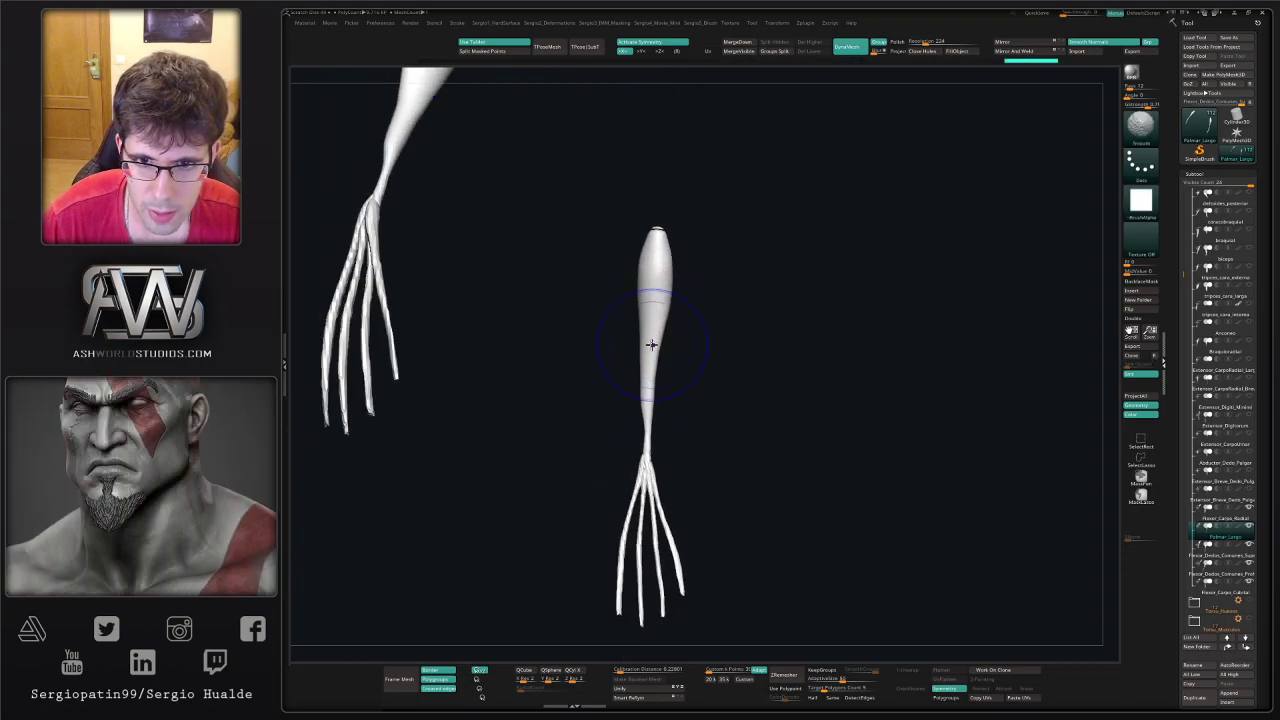
pyautogui.keyDown('shift'); pyautogui.moveTo(651, 346); pyautogui.dragTo(645, 387); pyautogui.keyUp('shift')
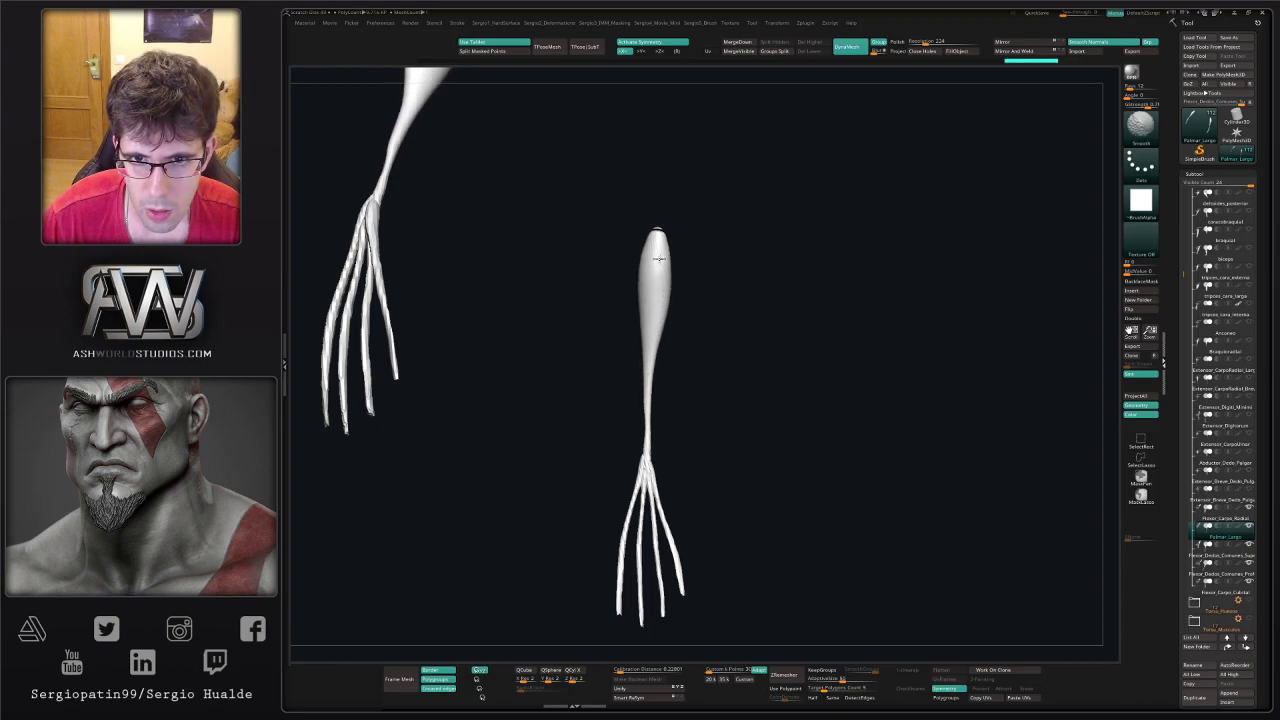
pyautogui.moveTo(650, 360)
pyautogui.mouseDown(button='right')
pyautogui.moveTo(685, 310)
pyautogui.moveTo(614, 303)
pyautogui.moveTo(631, 272)
pyautogui.moveTo(606, 331)
pyautogui.moveTo(604, 305)
pyautogui.mouseUp(button='right')
# - Adjust Palmar_Largo along the forearm and over the palm with the Move brush, changing the brush size as needed
pyautogui.hotkey('alt', 's')
pyautogui.press('s')
pyautogui.moveTo(691, 290)
pyautogui.mouseDown(button='right')
pyautogui.moveTo(654, 348)
pyautogui.moveTo(663, 317)
pyautogui.mouseUp(button='right')
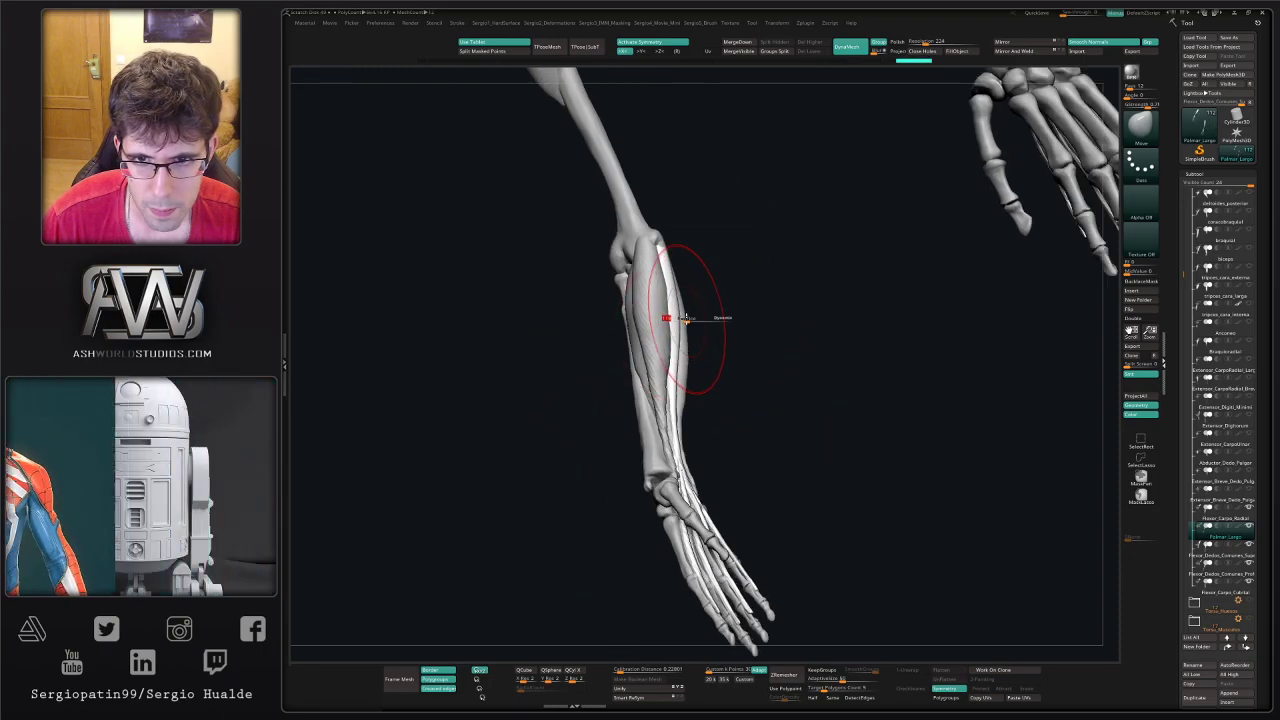
pyautogui.moveTo(663, 317); pyautogui.dragTo(680, 318)
pyautogui.moveTo(680, 330); pyautogui.dragTo(654, 431, button='right')
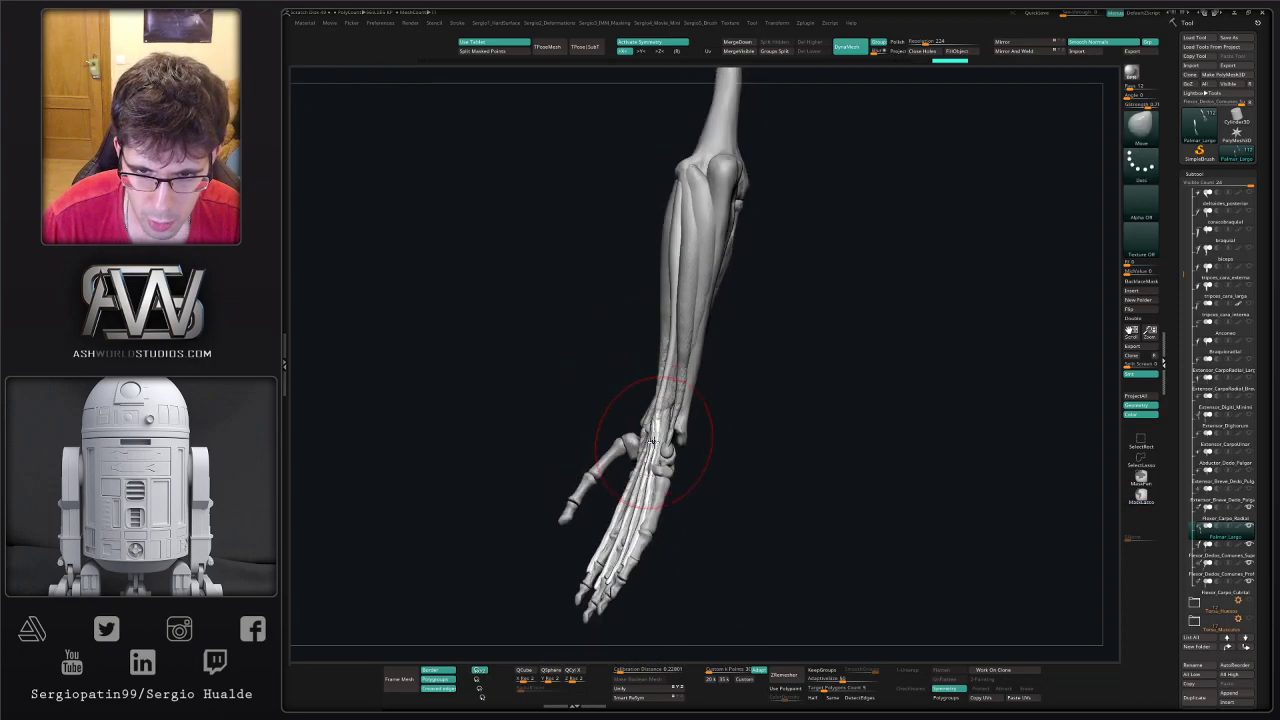
pyautogui.moveTo(648, 516); pyautogui.dragTo(650, 490)
# - Trim the finger lengths off Palmar_Largo's four tendons with a rectangular selection, leaving short branches over the palm
pyautogui.moveTo(655, 452)
pyautogui.mouseDown(button='right')
pyautogui.moveTo(667, 415)
pyautogui.moveTo(668, 428)
pyautogui.moveTo(650, 410)
pyautogui.moveTo(677, 451)
pyautogui.moveTo(791, 437)
pyautogui.moveTo(794, 416)
pyautogui.moveTo(734, 423)
pyautogui.mouseUp(button='right')
pyautogui.hotkey('ctrl', 'shift')
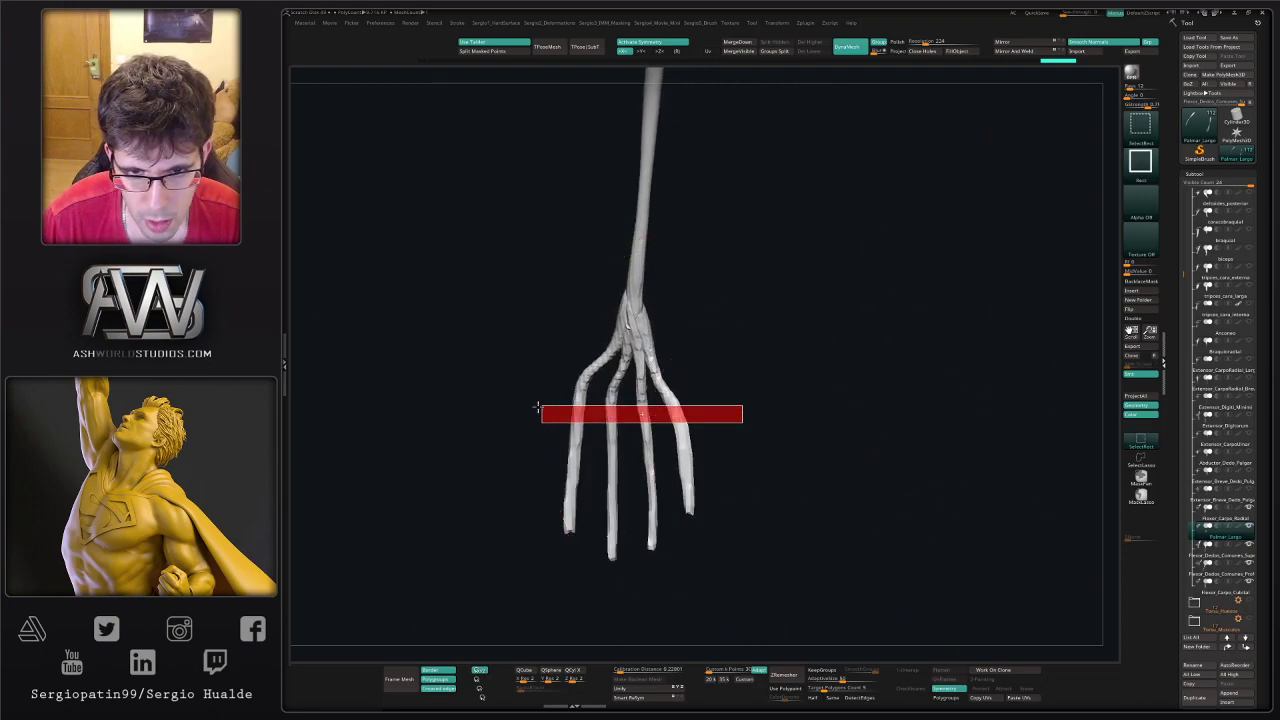
pyautogui.keyDown('ctrl'); pyautogui.keyDown('alt'); pyautogui.keyDown('shift'); pyautogui.moveTo(538, 407); pyautogui.dragTo(602, 443); pyautogui.keyUp('shift'); pyautogui.keyUp('alt'); pyautogui.keyUp('ctrl')
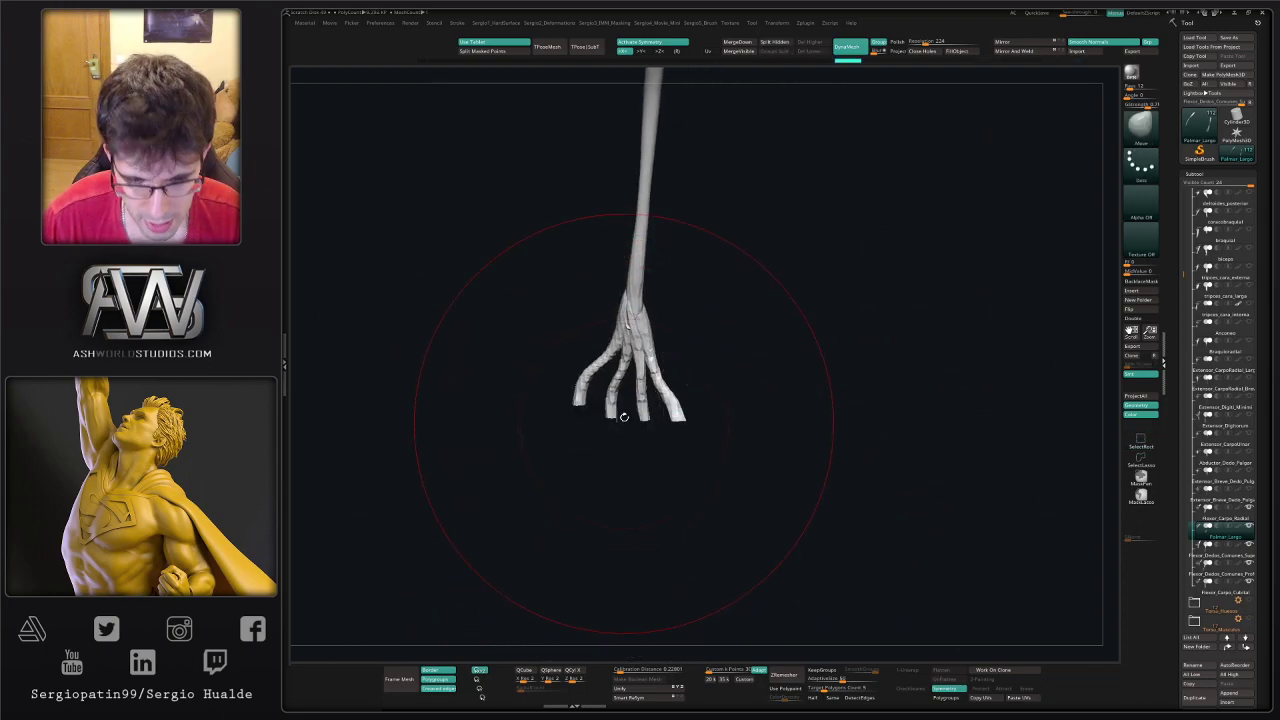
# - Show the whole arm again and thicken Palmar_Largo's short palm branches with the Inflate brush
pyautogui.moveTo(740, 409)
pyautogui.keyDown('ctrl'); pyautogui.mouseDown(button='right')
pyautogui.moveTo(691, 349)
pyautogui.moveTo(672, 398)
pyautogui.moveTo(657, 394)
pyautogui.mouseUp(button='right'); pyautogui.keyUp('ctrl')
pyautogui.hotkey('alt', 's')
pyautogui.press('b')
pyautogui.press('i')
pyautogui.press('n')
pyautogui.moveTo(642, 394); pyautogui.dragTo(645, 402)
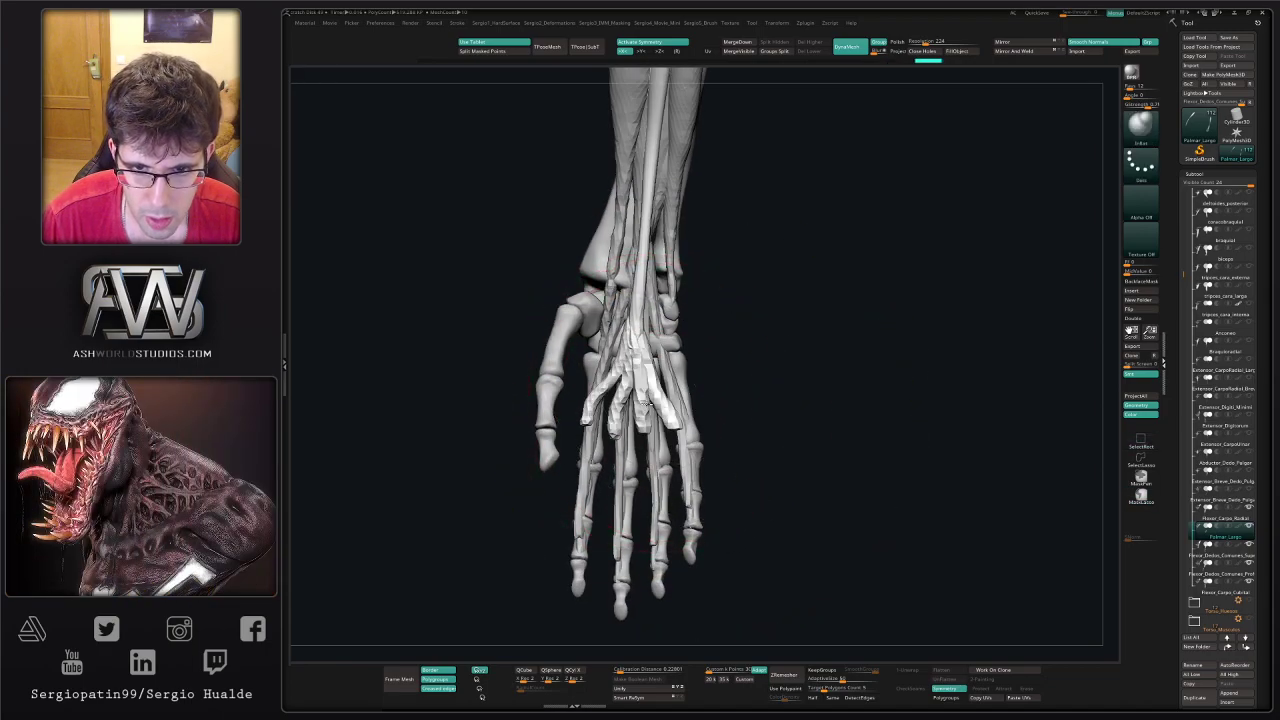
# - Fit Palmar_Largo's branches over the palm and its tendon at the wrist with the Move, Move Topology and Smooth brushes
pyautogui.moveTo(621, 410)
pyautogui.mouseDown(button='right')
pyautogui.moveTo(695, 396)
pyautogui.moveTo(651, 423)
pyautogui.moveTo(598, 425)
pyautogui.mouseUp(button='right')
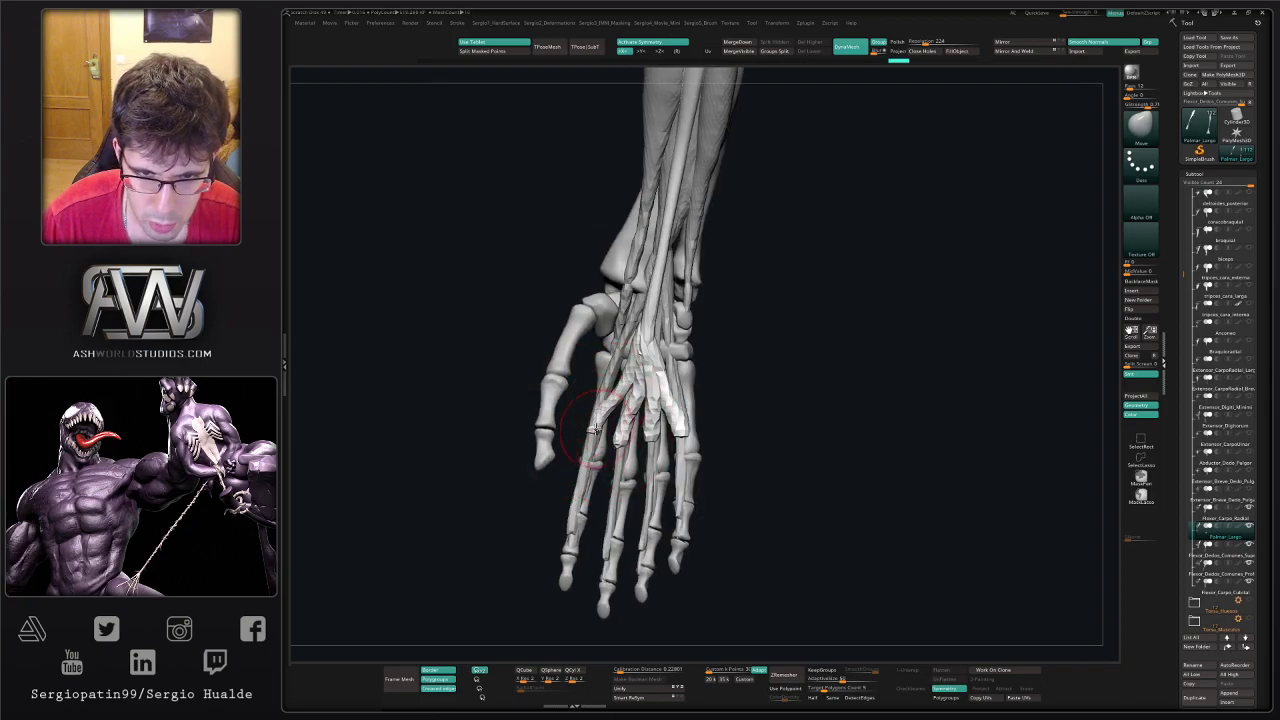
pyautogui.moveTo(625, 435); pyautogui.dragTo(617, 437, button='right')
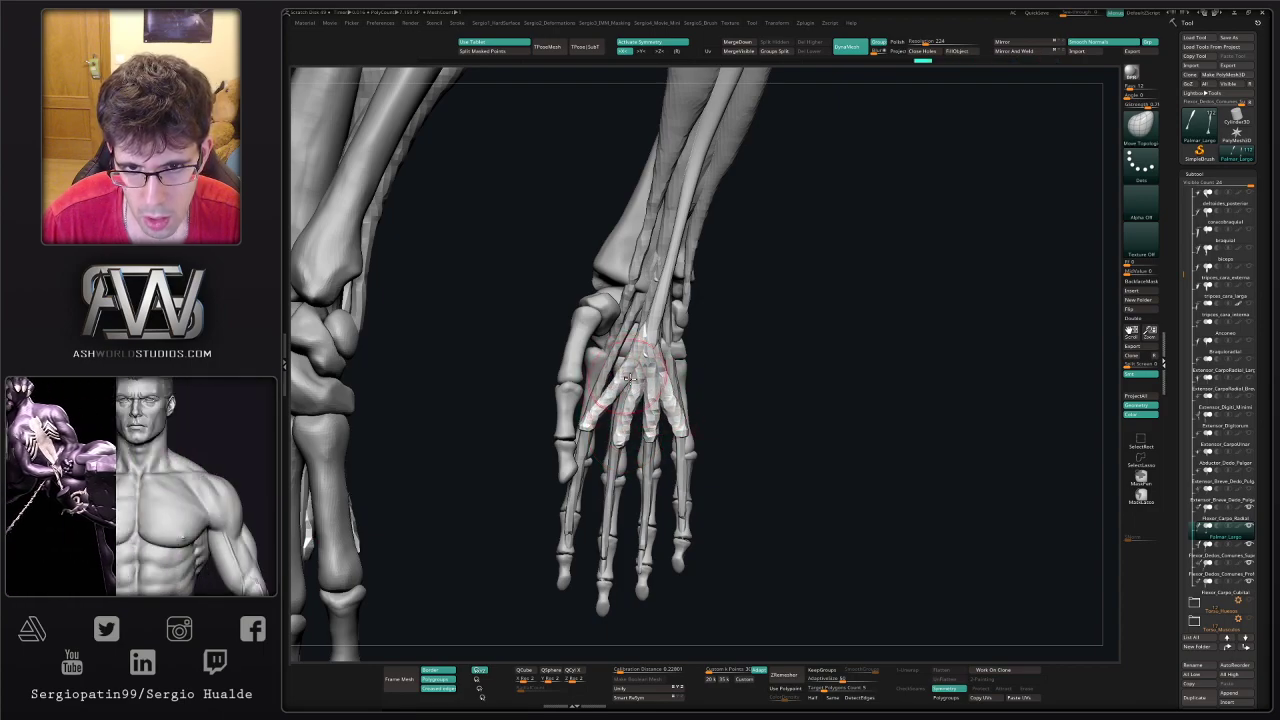
pyautogui.moveTo(630, 383)
pyautogui.mouseDown(button='right')
pyautogui.moveTo(666, 366)
pyautogui.moveTo(645, 376)
pyautogui.mouseUp(button='right')
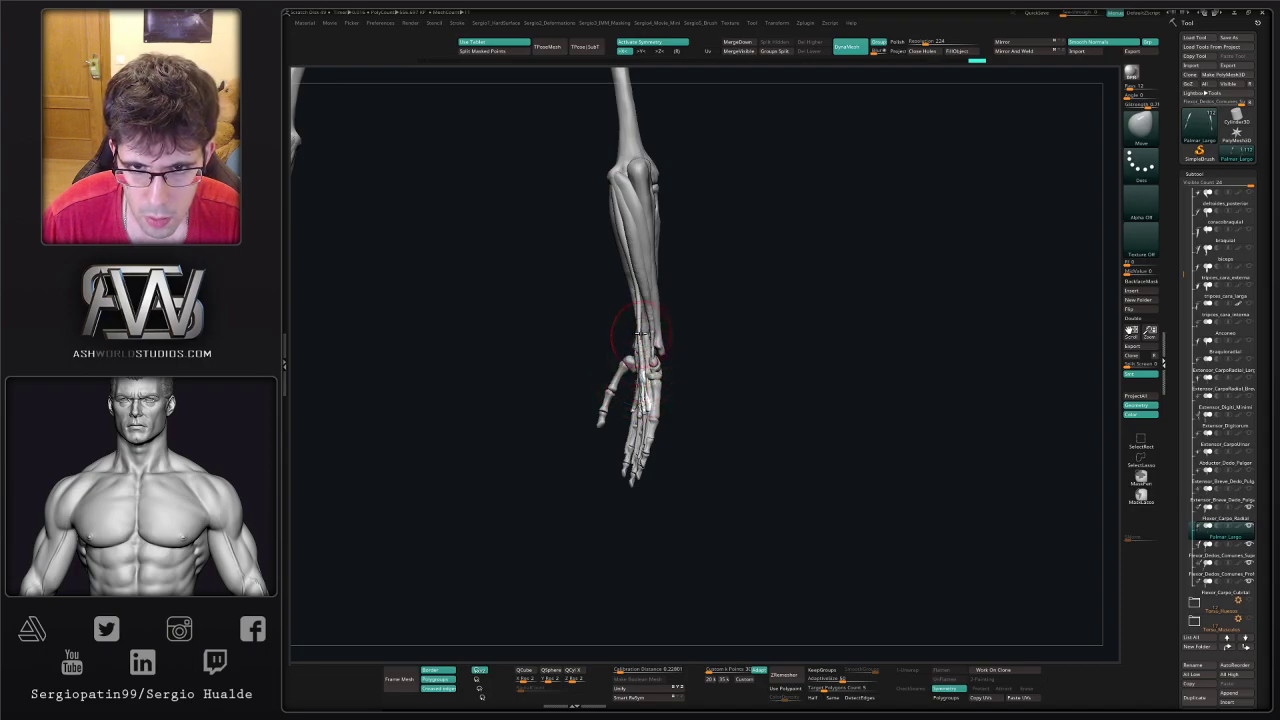
pyautogui.moveTo(631, 299); pyautogui.dragTo(628, 304)
pyautogui.keyDown('shift'); pyautogui.moveTo(629, 306); pyautogui.dragTo(640, 328); pyautogui.keyUp('shift')
pyautogui.moveTo(640, 328)
pyautogui.keyDown('ctrl'); pyautogui.mouseDown(button='right')
pyautogui.moveTo(623, 314)
pyautogui.moveTo(677, 334)
pyautogui.moveTo(663, 374)
pyautogui.moveTo(710, 357)
pyautogui.moveTo(653, 331)
pyautogui.mouseUp(button='right'); pyautogui.keyUp('ctrl')
pyautogui.moveTo(774, 317); pyautogui.dragTo(778, 314, button='right')
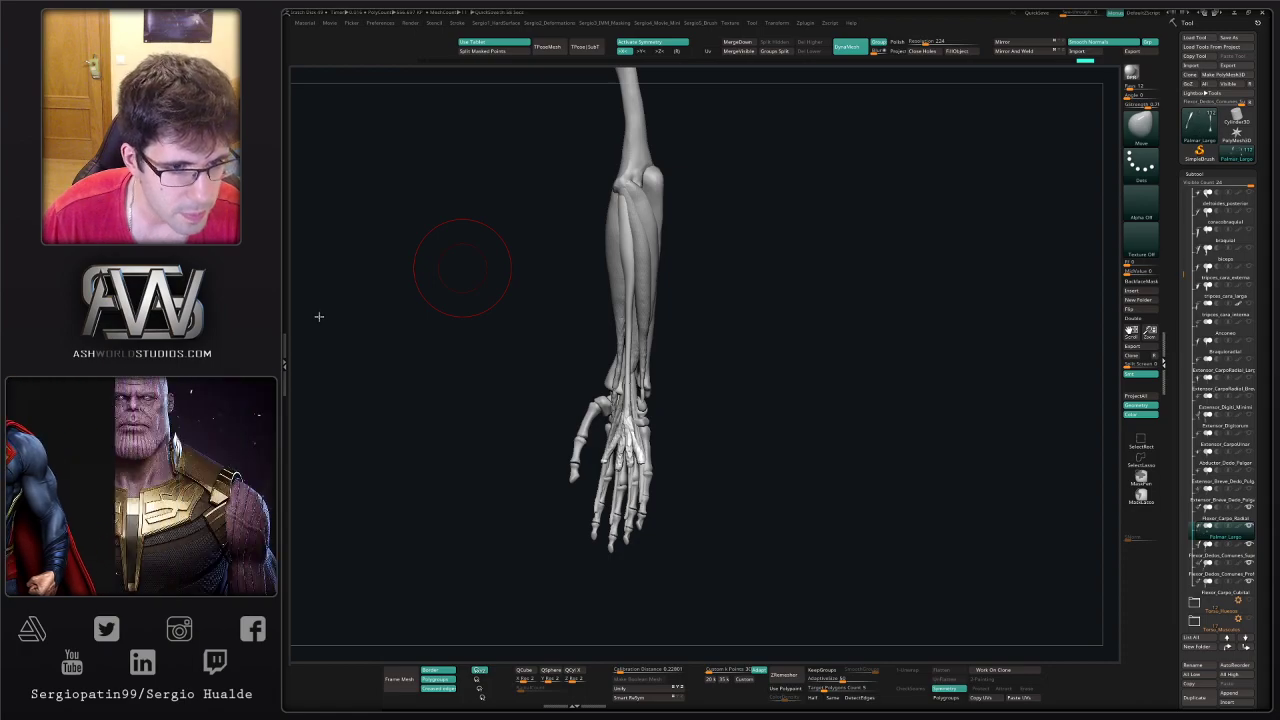
# - Duplicate Abductor_Dedo_Pulgar, move the copy down beside the flexors in the subtool list, and rename it Flexor_Dedo_Pulgar
pyautogui.moveTo(834, 288); pyautogui.dragTo(688, 302, button='right')
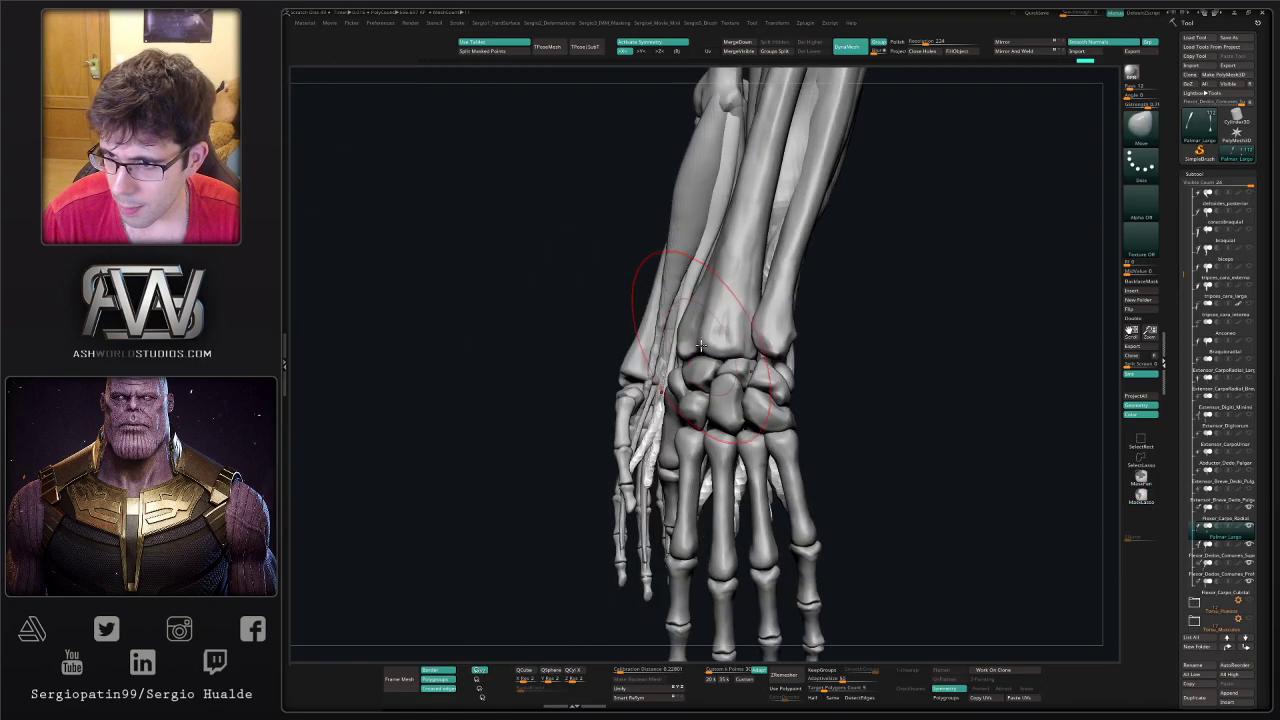
pyautogui.click(1217, 481)
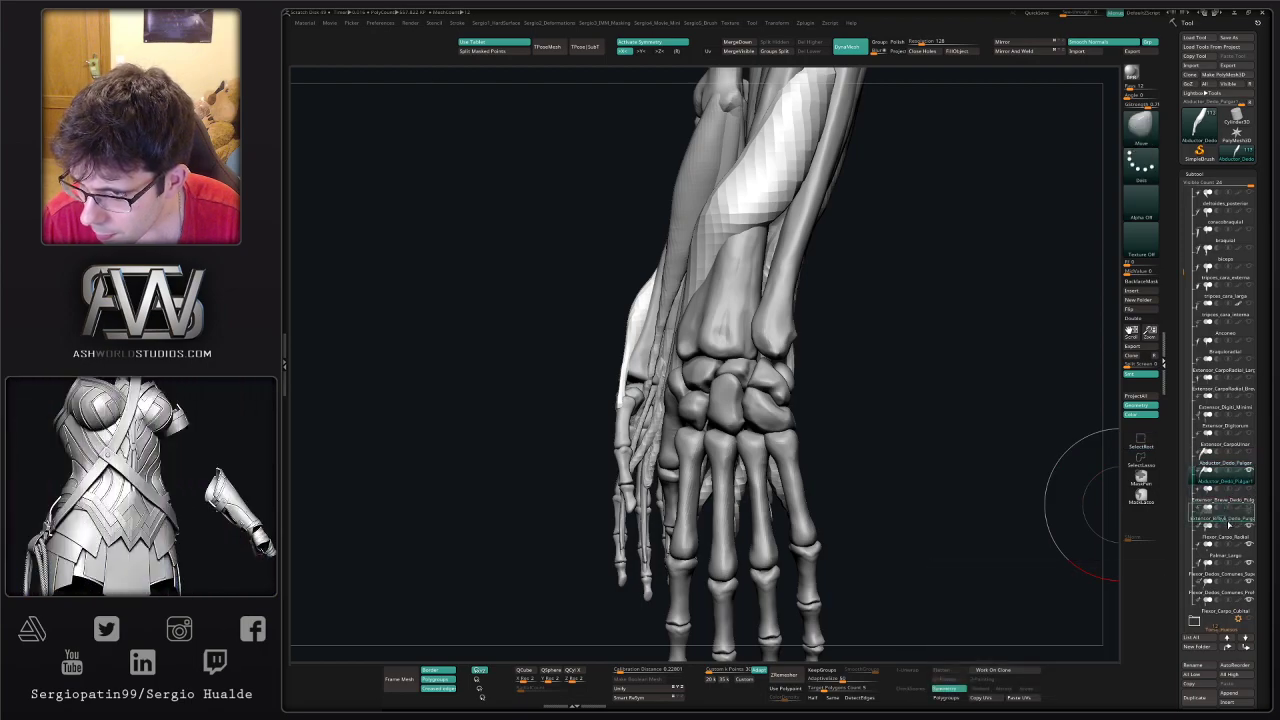
pyautogui.moveTo(1228, 525); pyautogui.dragTo(1230, 526)
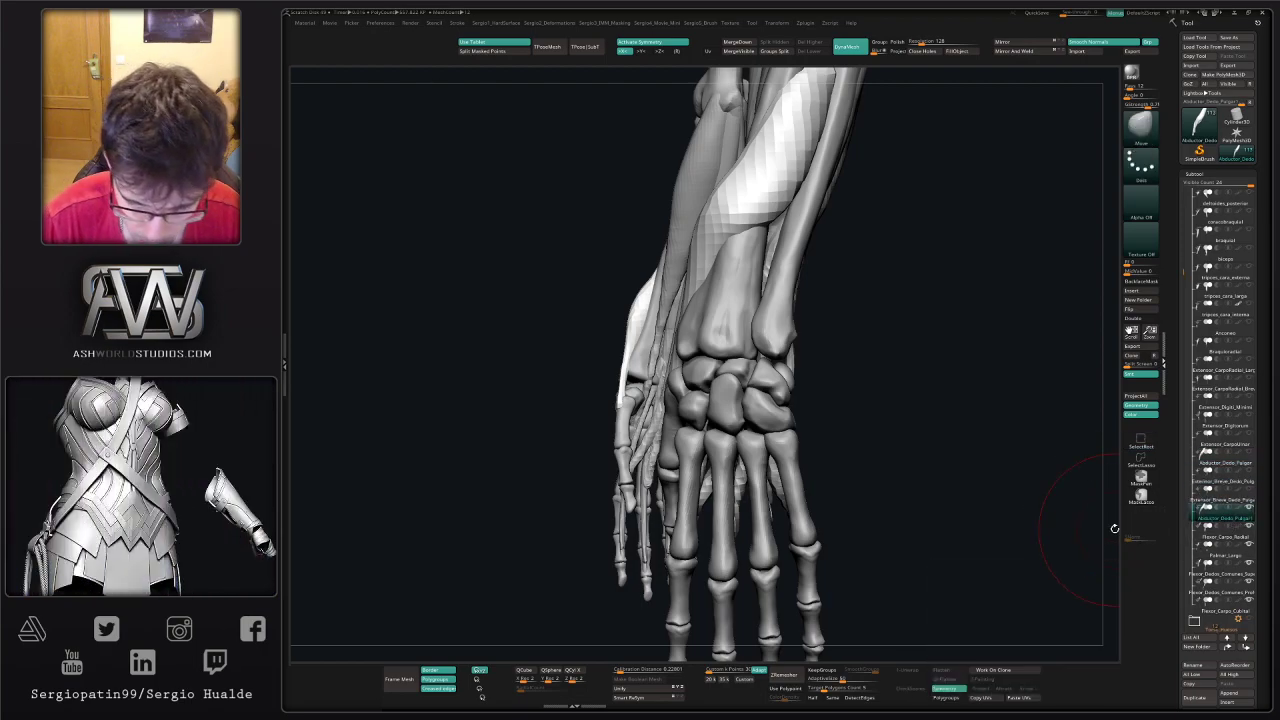
pyautogui.press('F2')
pyautogui.write('Flexor')
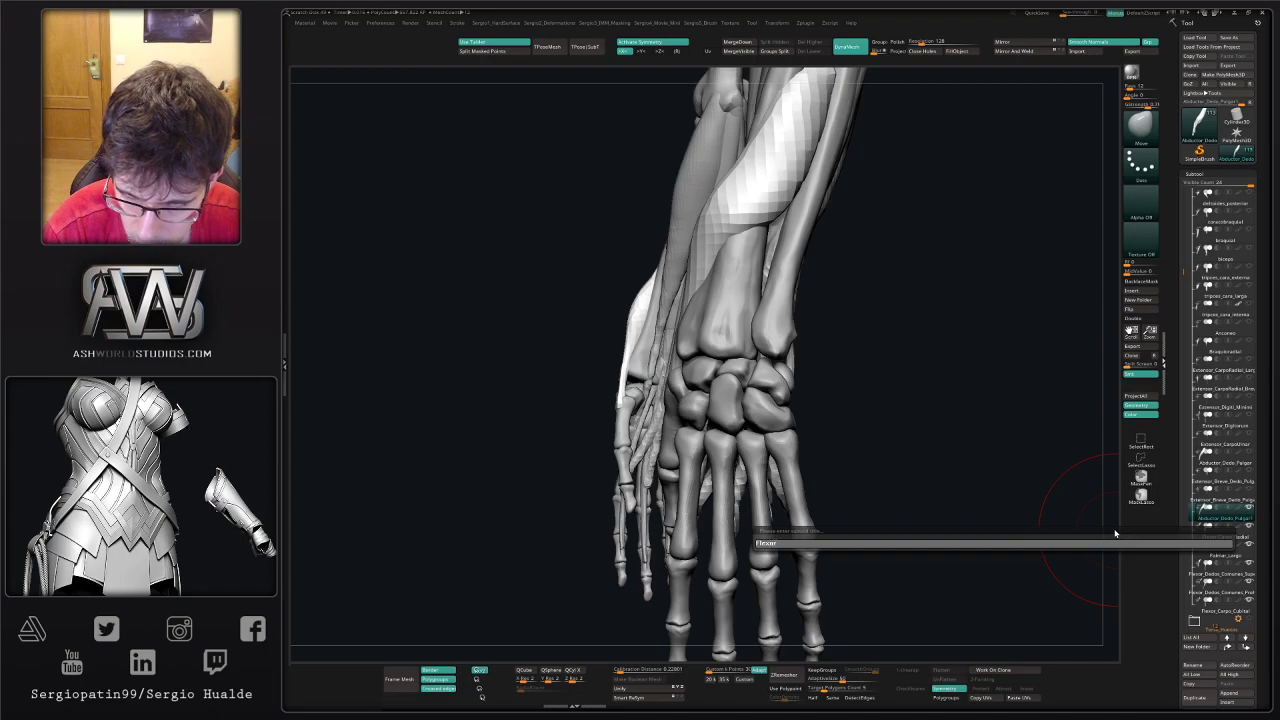
pyautogui.press('shift')
pyautogui.write('xor_Ded')
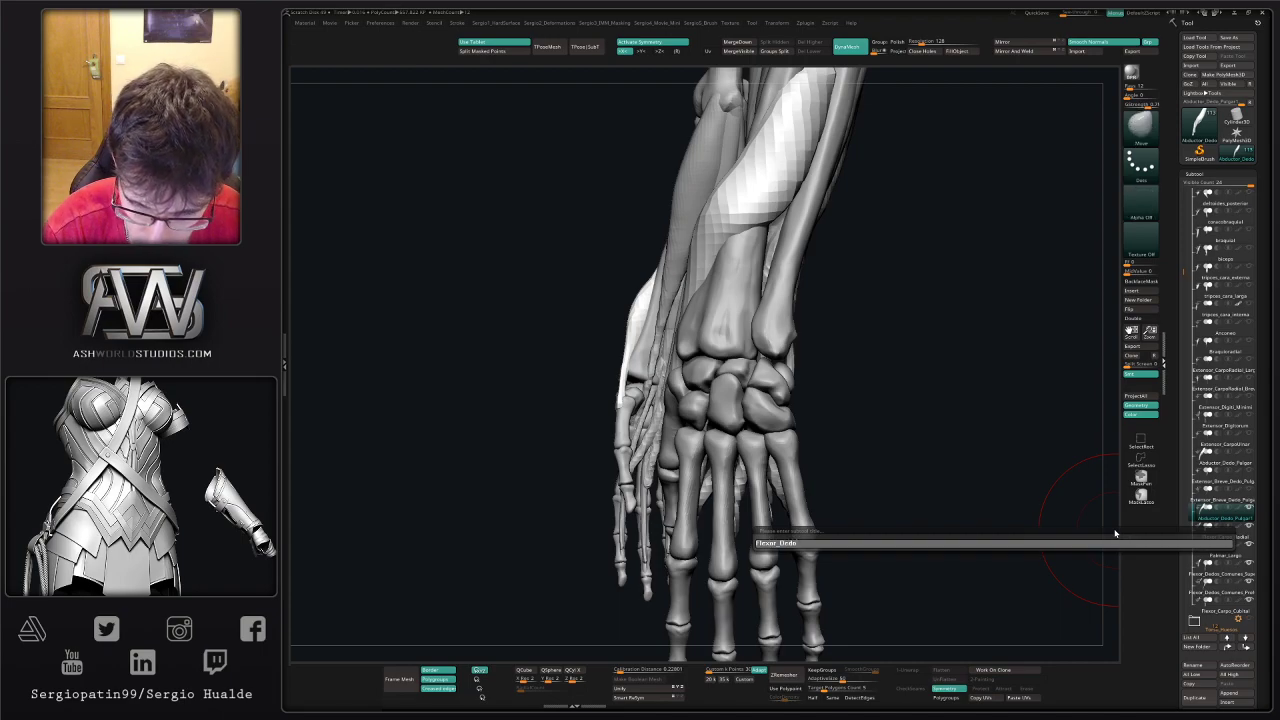
pyautogui.write('o')
pyautogui.press('shift')
pyautogui.write('_Pulgar')
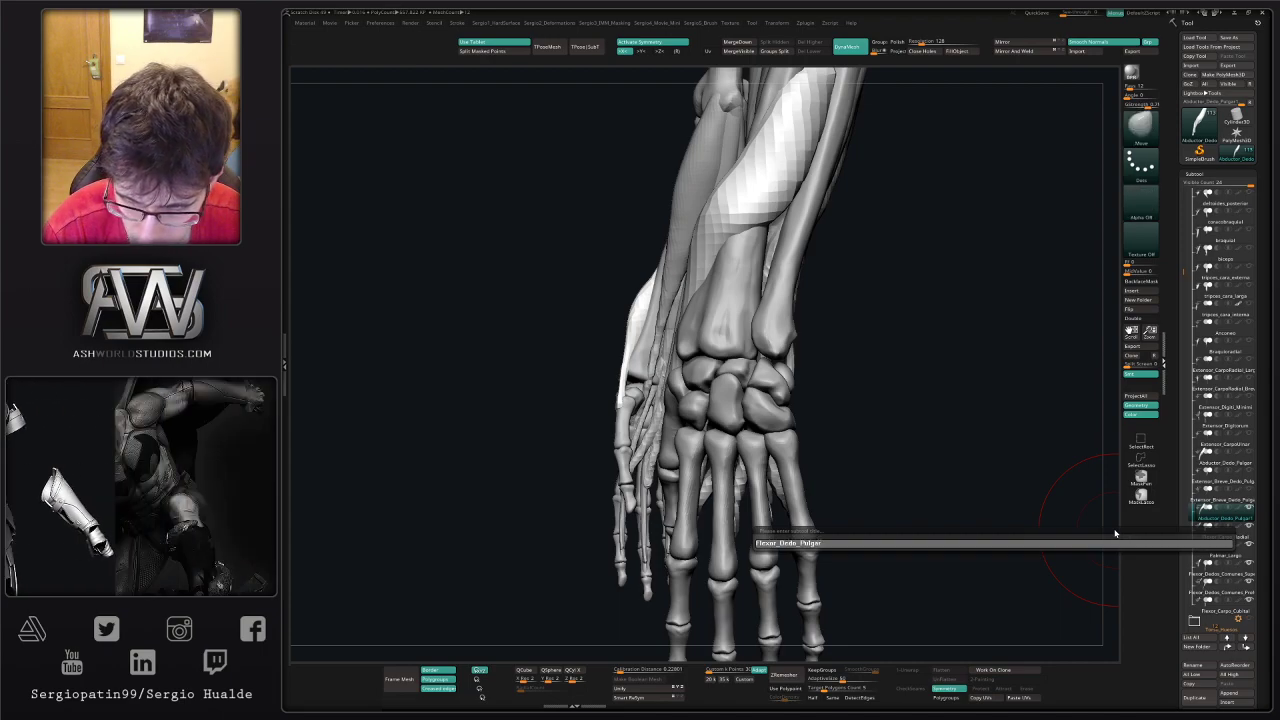
pyautogui.press('Return')
# - Reposition Flexor_Dedo_Pulgar onto the palm side of the forearm and toward the thumb with the Move brush, resizing the brush
pyautogui.moveTo(842, 256)
pyautogui.keyDown('ctrl'); pyautogui.mouseDown(button='right')
pyautogui.moveTo(877, 314)
pyautogui.moveTo(825, 309)
pyautogui.mouseUp(button='right'); pyautogui.keyUp('ctrl')
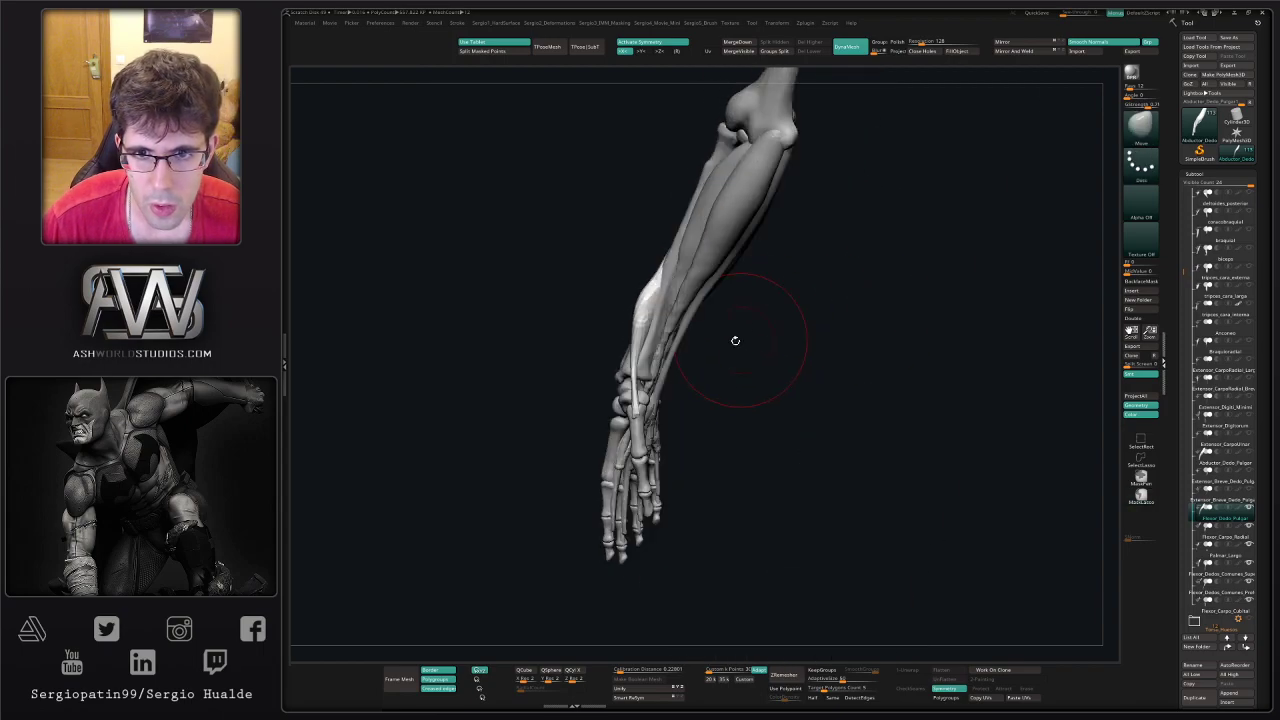
pyautogui.moveTo(697, 371)
pyautogui.mouseDown(button='right')
pyautogui.moveTo(681, 302)
pyautogui.moveTo(681, 322)
pyautogui.mouseUp(button='right')
pyautogui.press('s')
pyautogui.moveTo(680, 323); pyautogui.dragTo(652, 355)
pyautogui.press('s')
pyautogui.moveTo(702, 348); pyautogui.dragTo(657, 343, button='right')
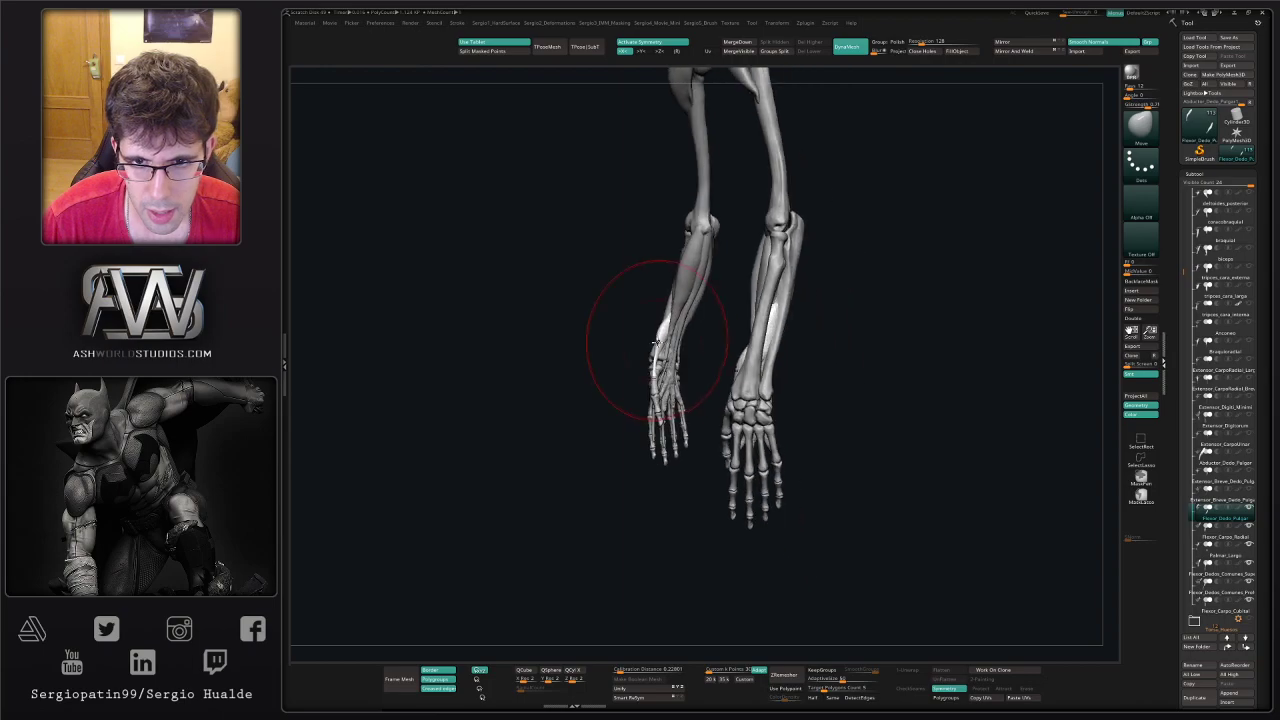
pyautogui.press('s')
pyautogui.moveTo(666, 347); pyautogui.dragTo(660, 353)
pyautogui.moveTo(660, 350)
pyautogui.mouseDown(button='right')
pyautogui.moveTo(705, 330)
pyautogui.moveTo(706, 343)
pyautogui.moveTo(680, 294)
pyautogui.moveTo(700, 320)
pyautogui.mouseUp(button='right')
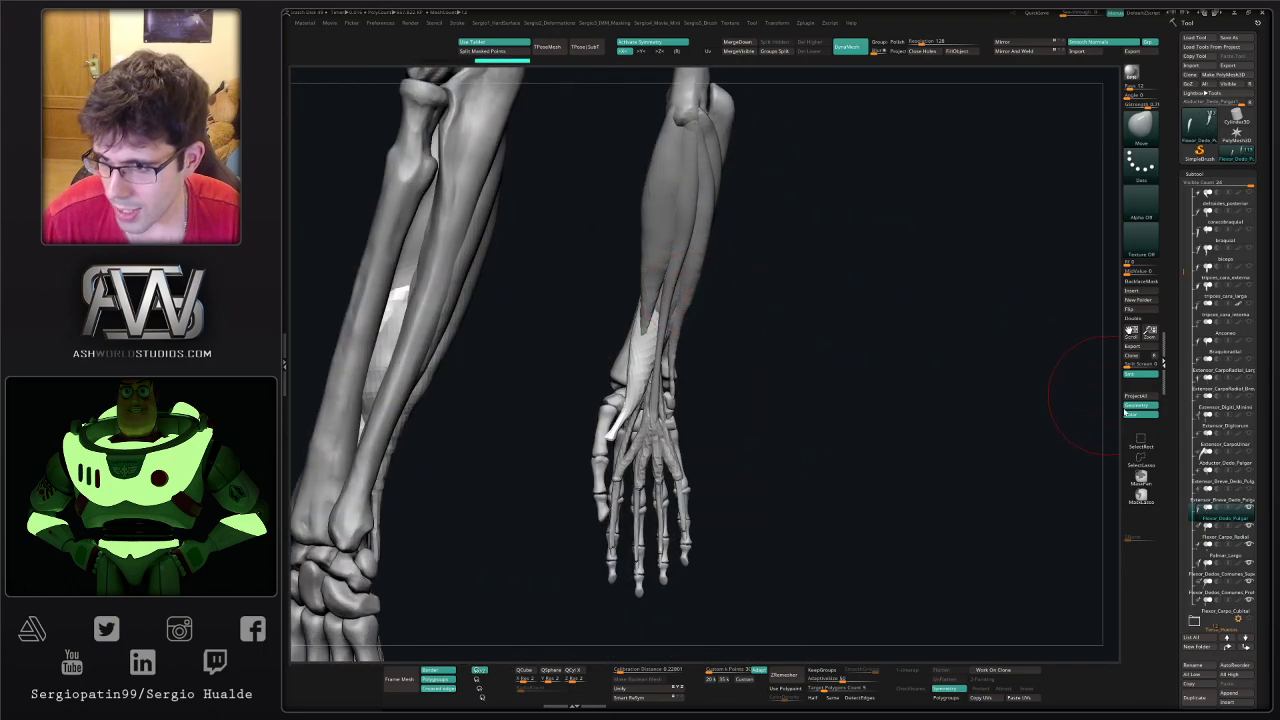
# - Hide the other flexor subtools so only Flexor_Dedo_Pulgar remains over the bones
pyautogui.click(1249, 527)
pyautogui.click(1249, 545)
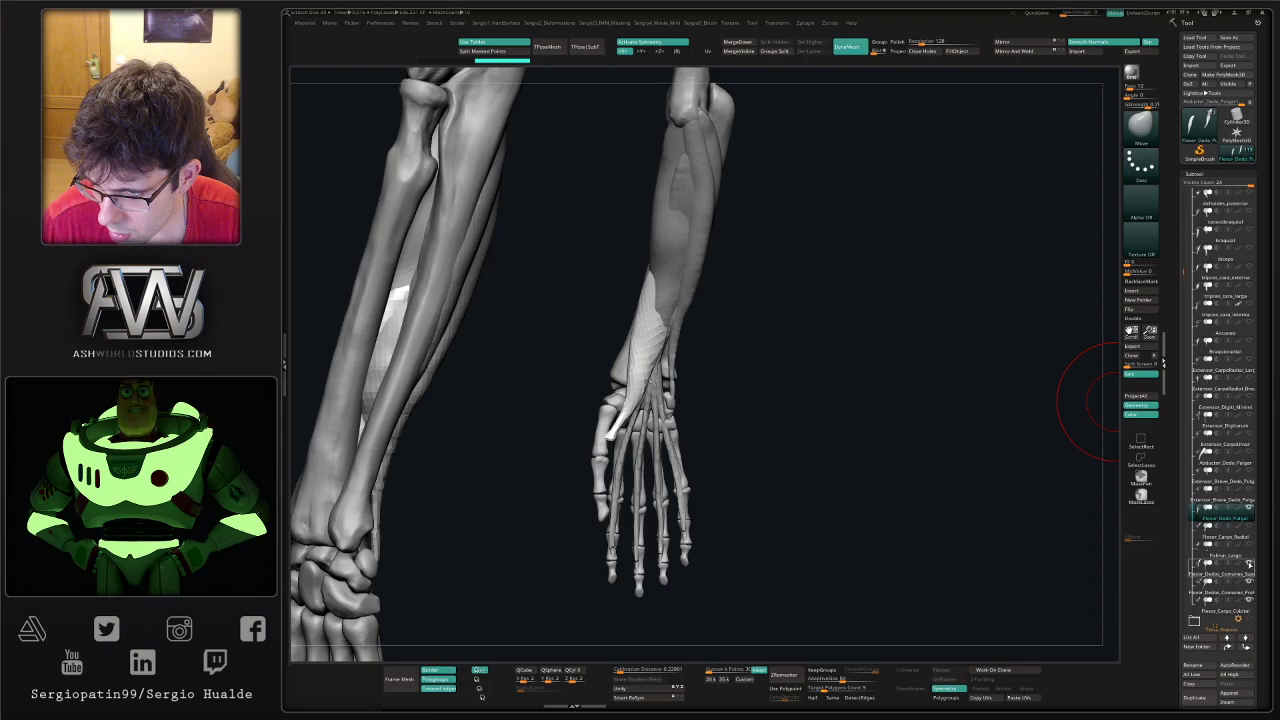
pyautogui.click(1249, 564)
pyautogui.click(1249, 583)
# - Stretch Flexor_Dedo_Pulgar's tendon across the wrist and along the thumb to its last phalanx with the Move brush
pyautogui.moveTo(860, 460); pyautogui.dragTo(690, 245, button='right')
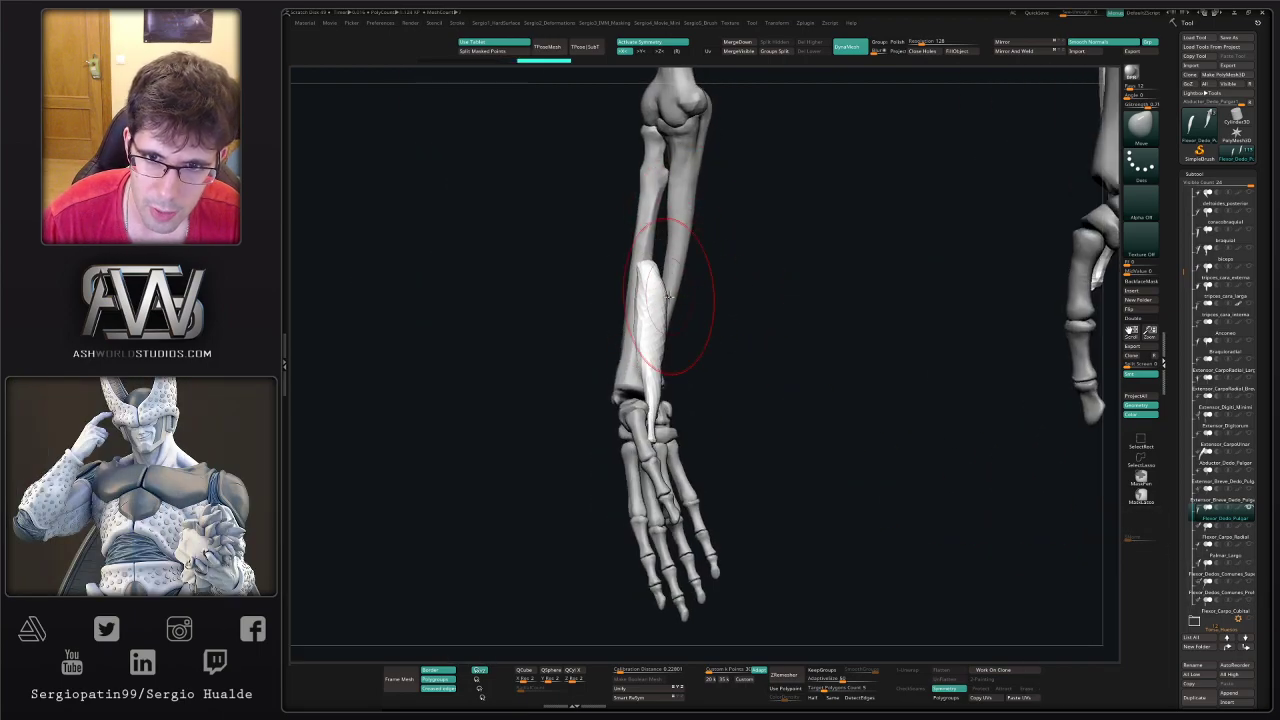
pyautogui.moveTo(668, 295)
pyautogui.mouseDown(button='right')
pyautogui.moveTo(690, 305)
pyautogui.moveTo(657, 318)
pyautogui.moveTo(634, 288)
pyautogui.moveTo(684, 290)
pyautogui.mouseUp(button='right')
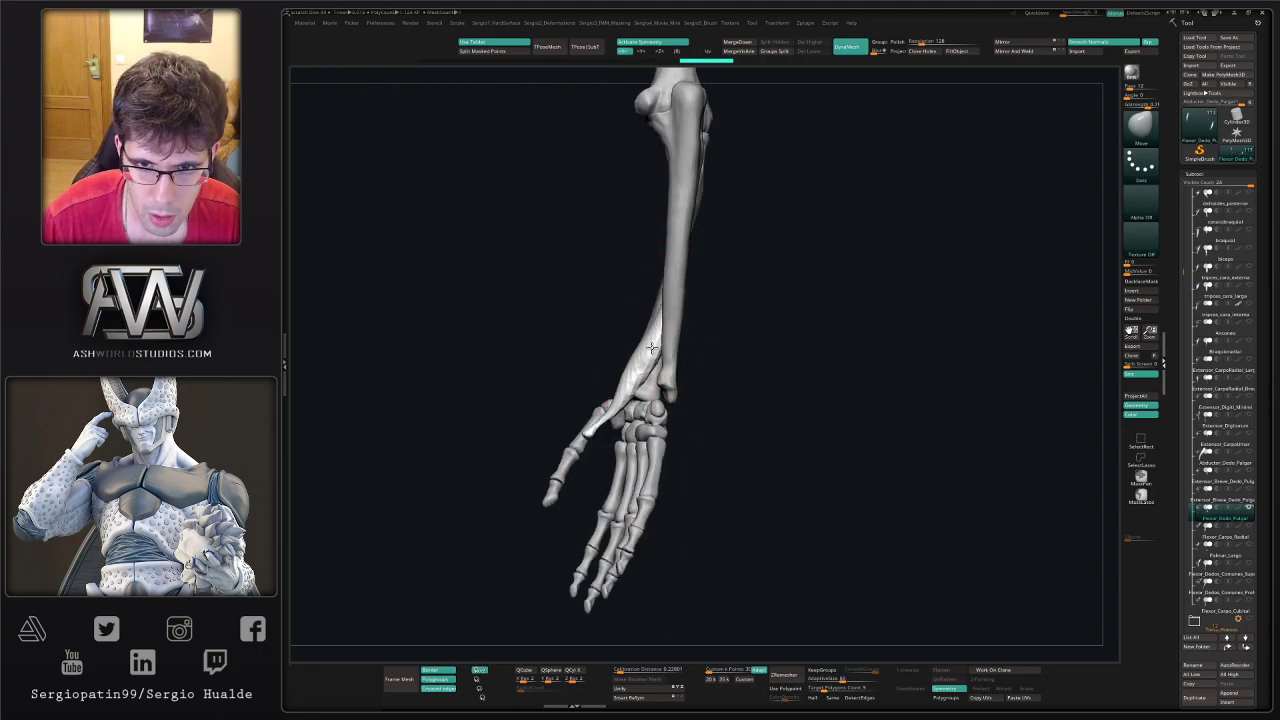
pyautogui.moveTo(651, 348)
pyautogui.mouseDown(button='right')
pyautogui.moveTo(691, 354)
pyautogui.moveTo(676, 317)
pyautogui.moveTo(620, 410)
pyautogui.moveTo(650, 373)
pyautogui.mouseUp(button='right')
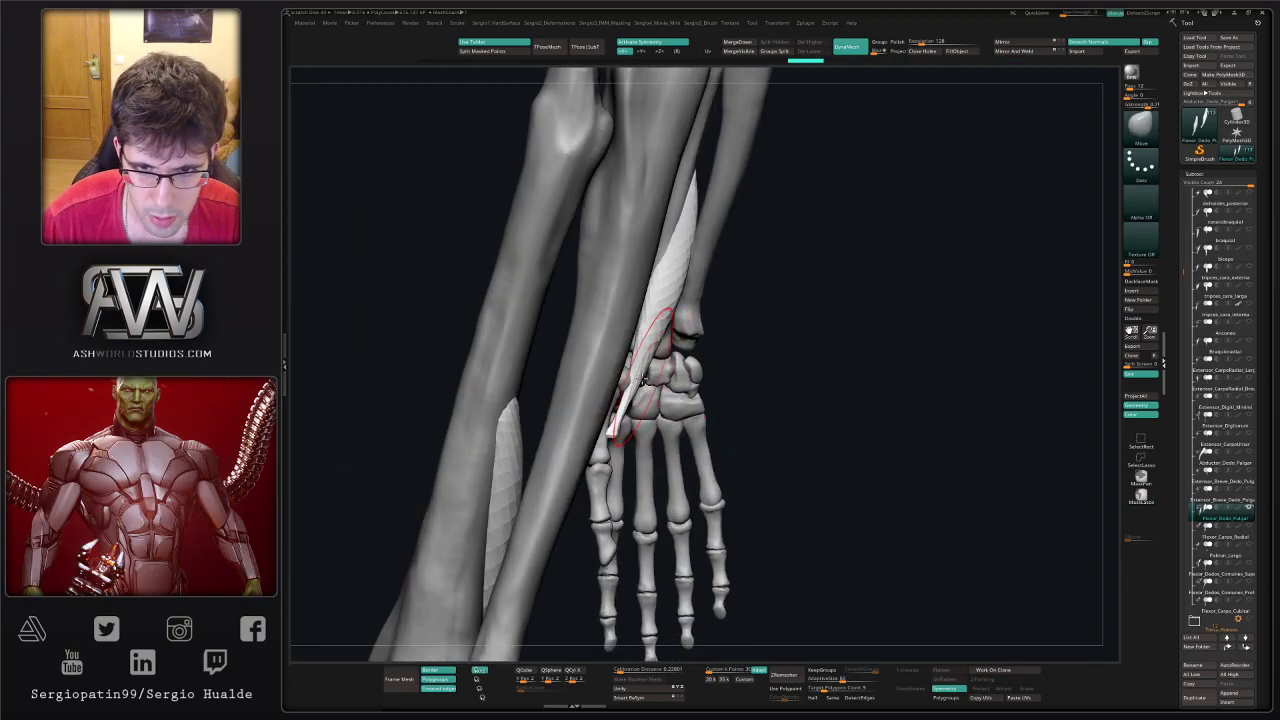
pyautogui.moveTo(617, 425); pyautogui.dragTo(634, 380, button='right')
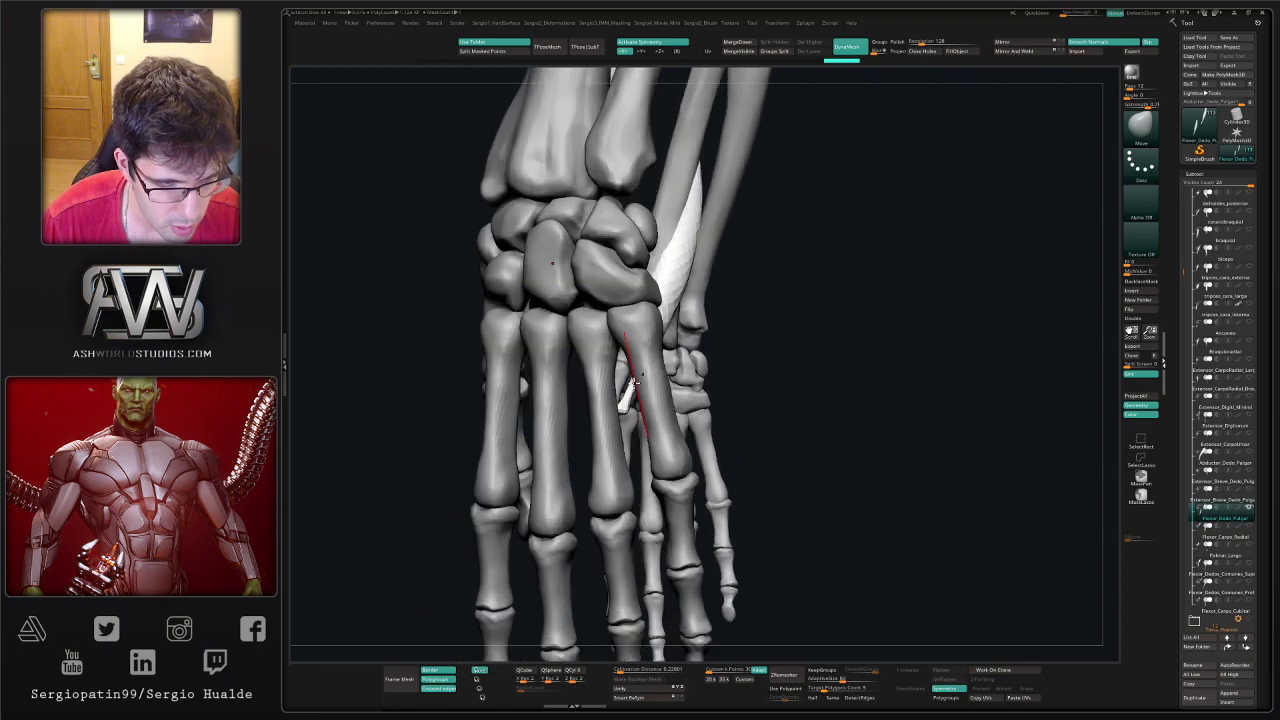
pyautogui.moveTo(727, 356); pyautogui.dragTo(597, 492, button='right')
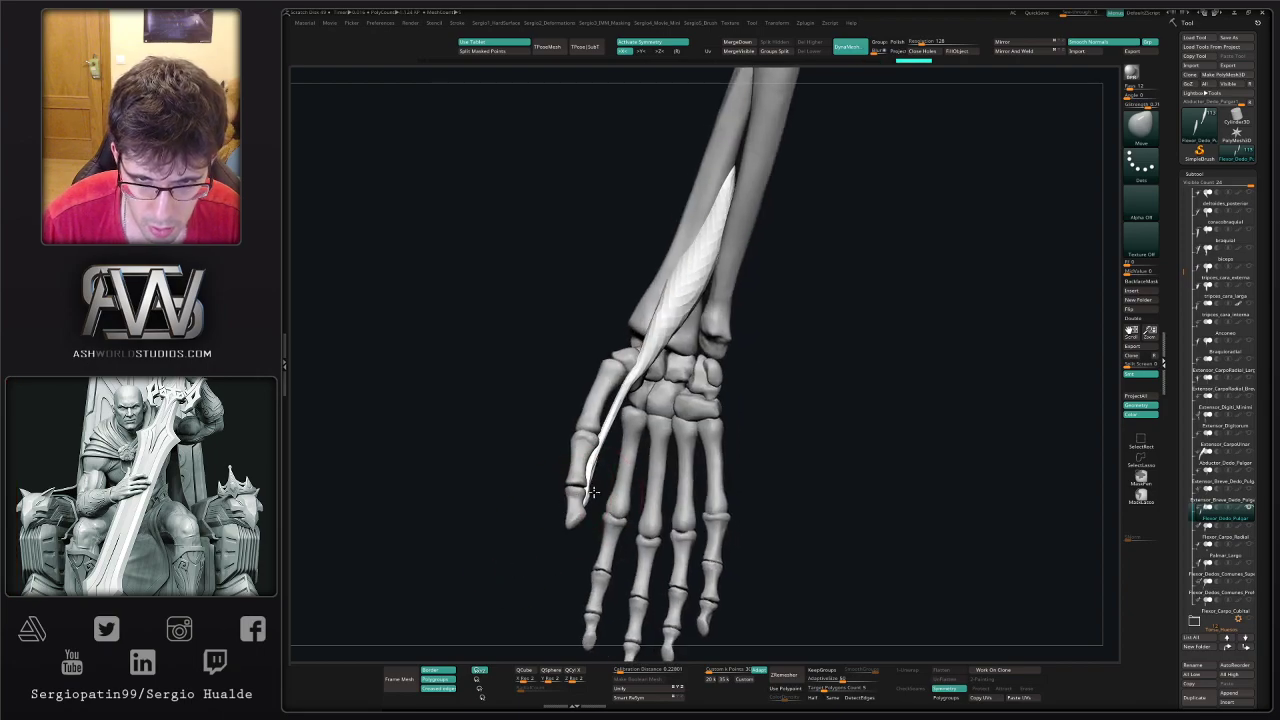
pyautogui.moveTo(593, 492); pyautogui.dragTo(586, 488)
# - Thicken Flexor_Dedo_Pulgar's thin tendon along the thumb with the Inflate brush
pyautogui.keyDown('ctrl'); pyautogui.click(511, 394); pyautogui.keyUp('ctrl')
pyautogui.moveTo(612, 416)
pyautogui.mouseDown()
pyautogui.moveTo(597, 434)
pyautogui.moveTo(621, 396)
pyautogui.mouseUp()
pyautogui.keyDown('ctrl'); pyautogui.keyDown('shift'); pyautogui.click(610, 422); pyautogui.keyUp('shift'); pyautogui.keyUp('ctrl')
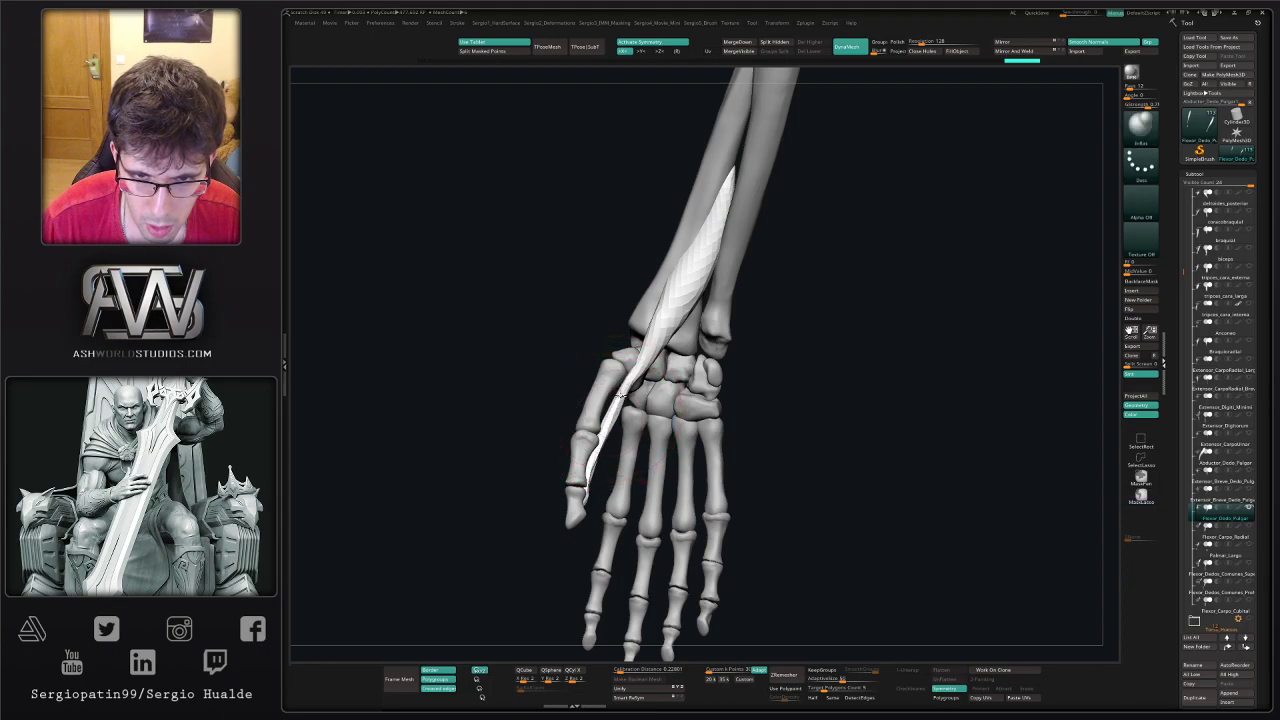
pyautogui.moveTo(523, 380); pyautogui.dragTo(540, 351, button='right')
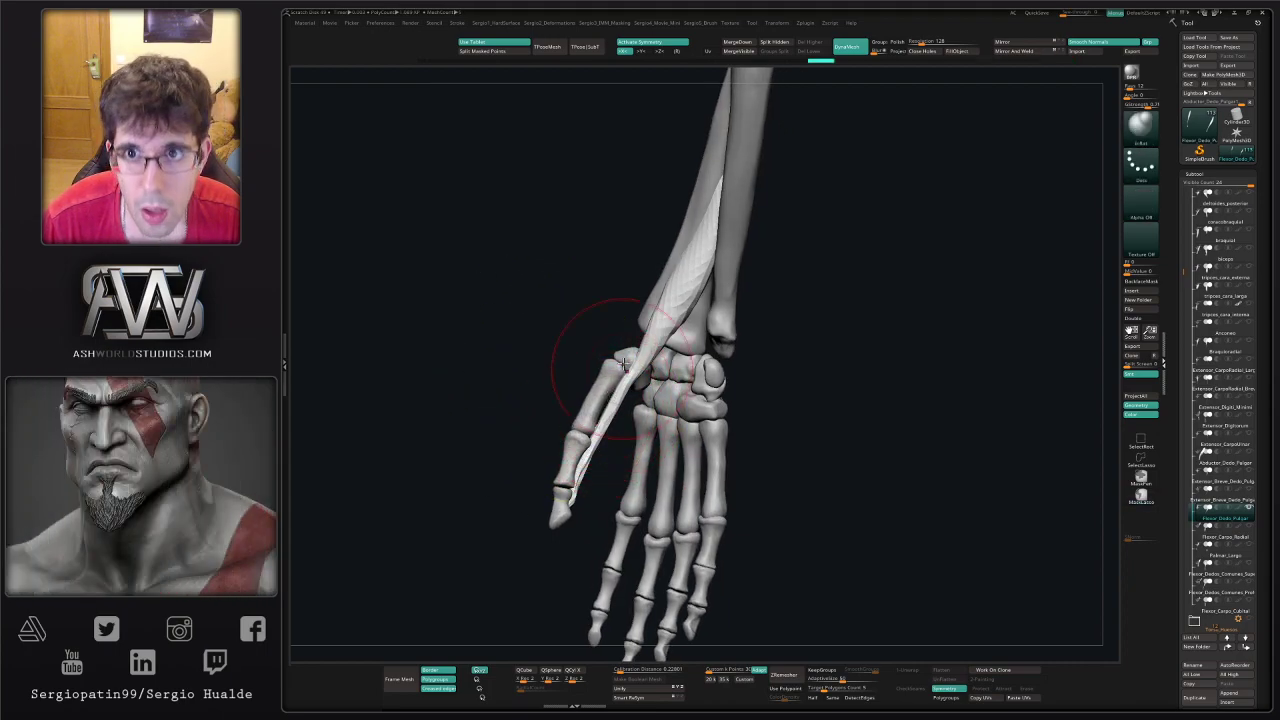
# - Isolate Flexor_Dedo_Pulgar, smooth the transition between its belly and tendon, and show the skeleton again
pyautogui.moveTo(818, 256); pyautogui.dragTo(792, 315)
pyautogui.hotkey('alt', 's')
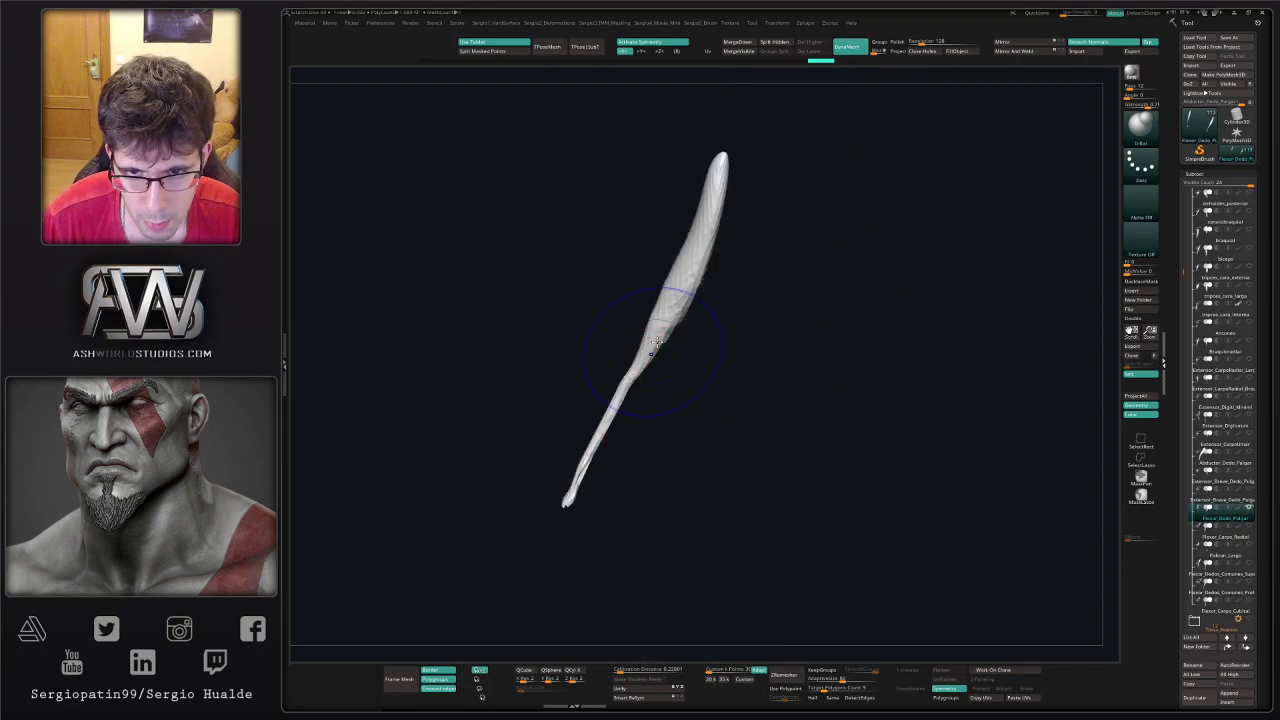
pyautogui.keyDown('shift'); pyautogui.moveTo(663, 350); pyautogui.dragTo(672, 325); pyautogui.keyUp('shift')
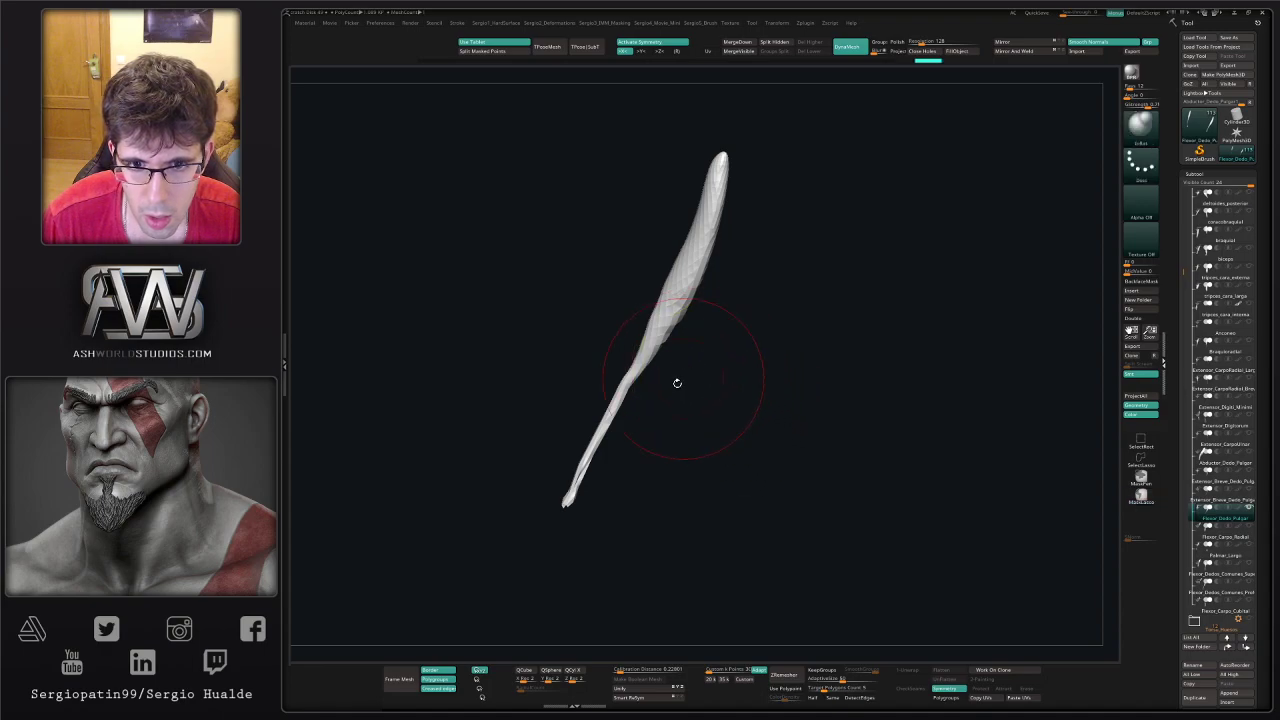
pyautogui.moveTo(677, 380); pyautogui.dragTo(638, 447)
pyautogui.hotkey('alt', 's')
# - Fit Flexor_Dedo_Pulgar's tendon against the thumb bones and its belly along the radius with the Move brush
pyautogui.moveTo(651, 403); pyautogui.dragTo(632, 408)
pyautogui.press('b')
pyautogui.press('m')
pyautogui.press('v')
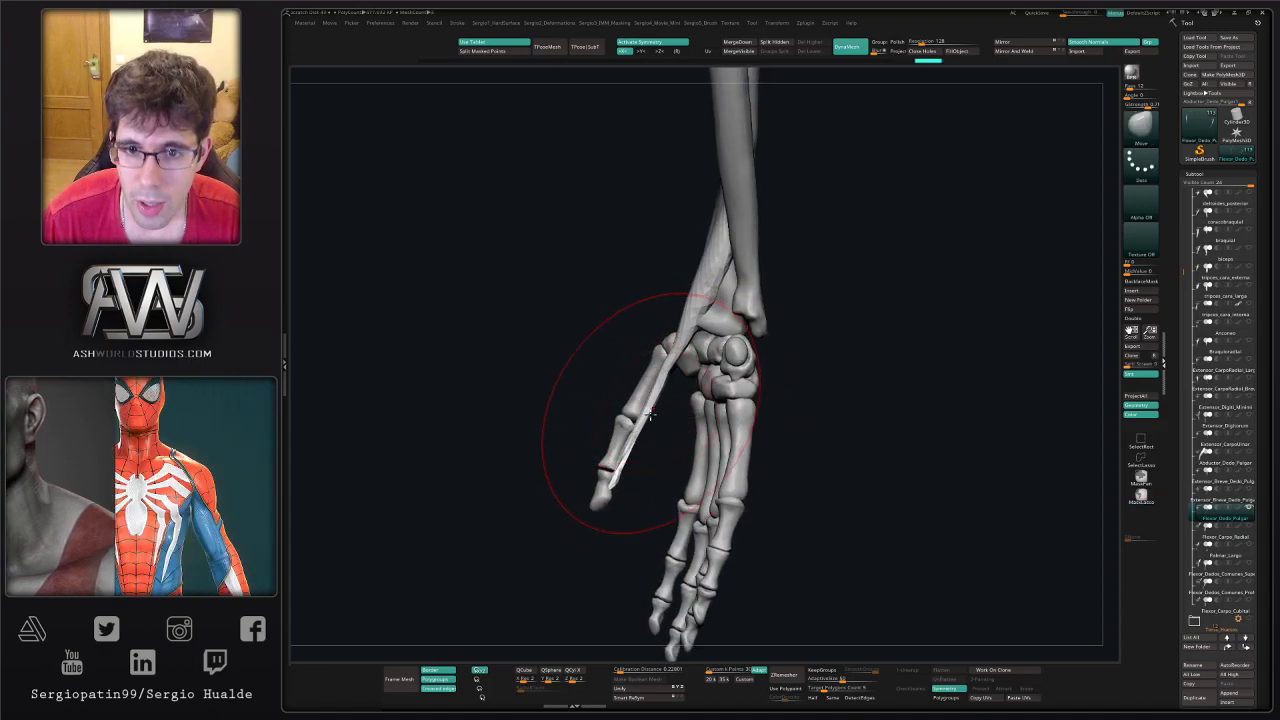
pyautogui.moveTo(600, 491); pyautogui.dragTo(785, 273, button='right')
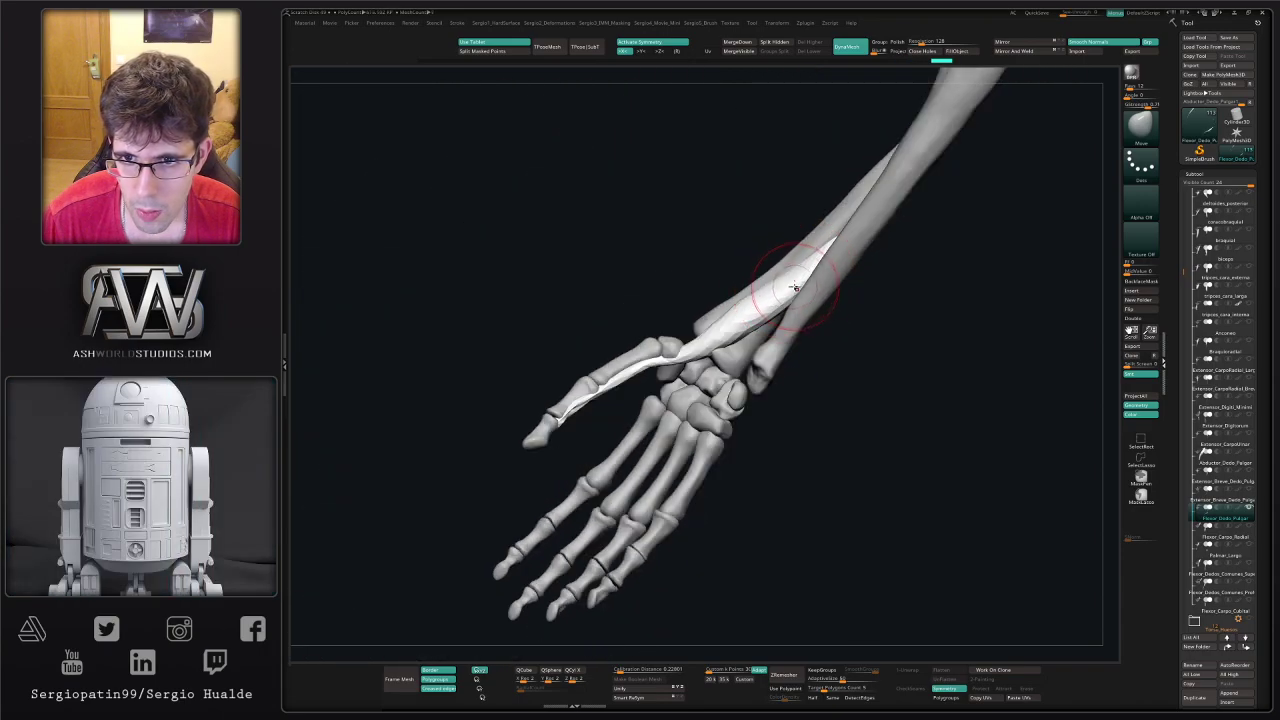
pyautogui.moveTo(787, 337); pyautogui.dragTo(781, 262, button='right')
pyautogui.moveTo(765, 281)
pyautogui.mouseDown()
pyautogui.moveTo(761, 329)
pyautogui.moveTo(787, 302)
pyautogui.moveTo(766, 345)
pyautogui.moveTo(783, 293)
pyautogui.mouseUp()
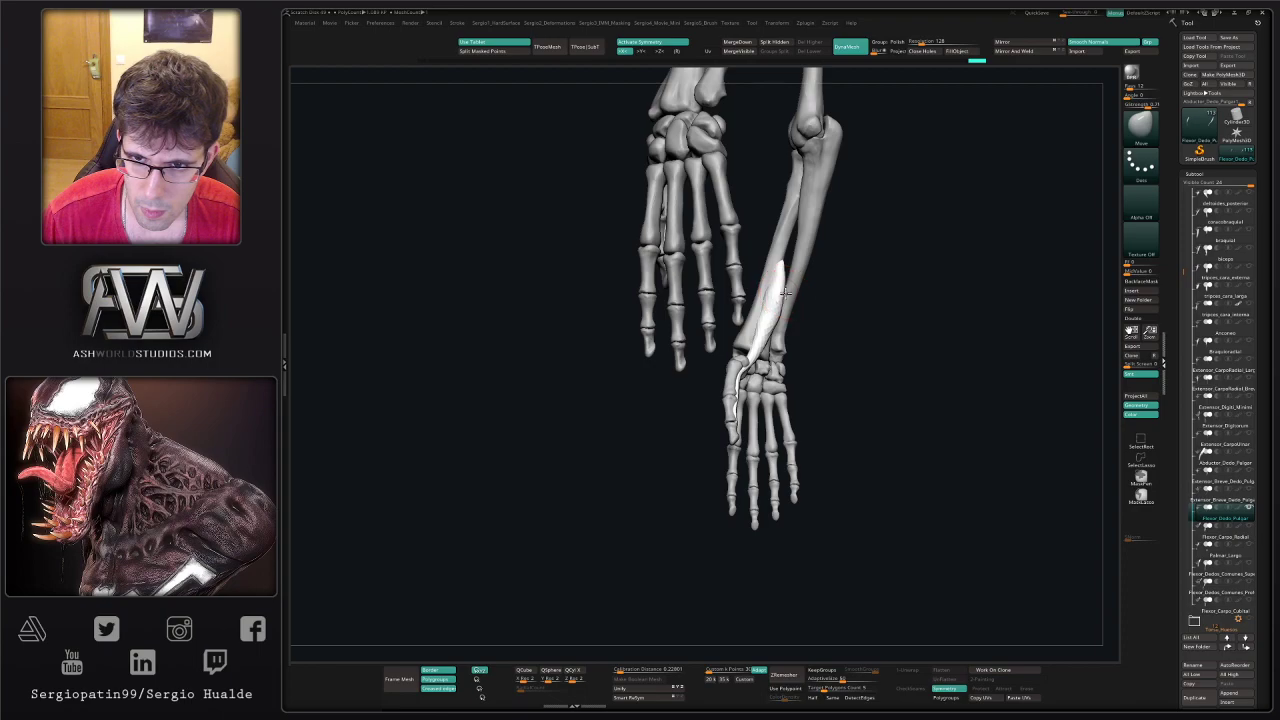
pyautogui.moveTo(830, 385); pyautogui.dragTo(885, 384)
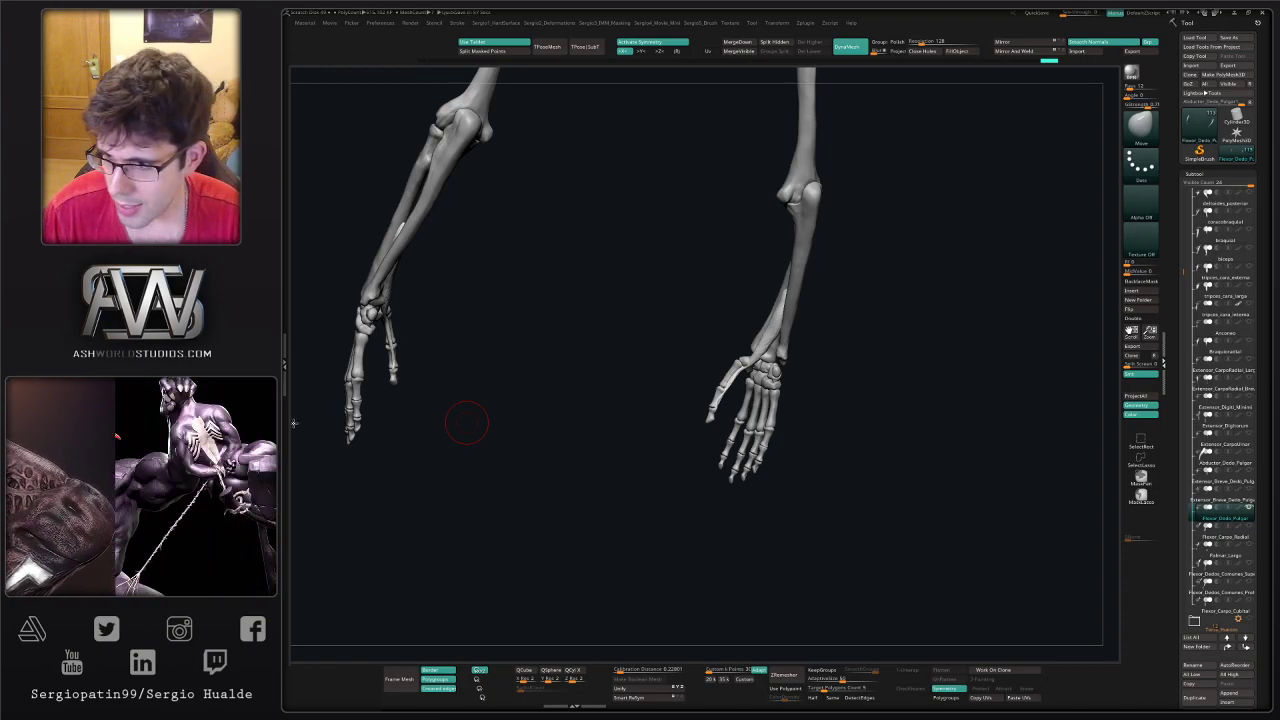
pyautogui.moveTo(940, 314); pyautogui.dragTo(830, 340)
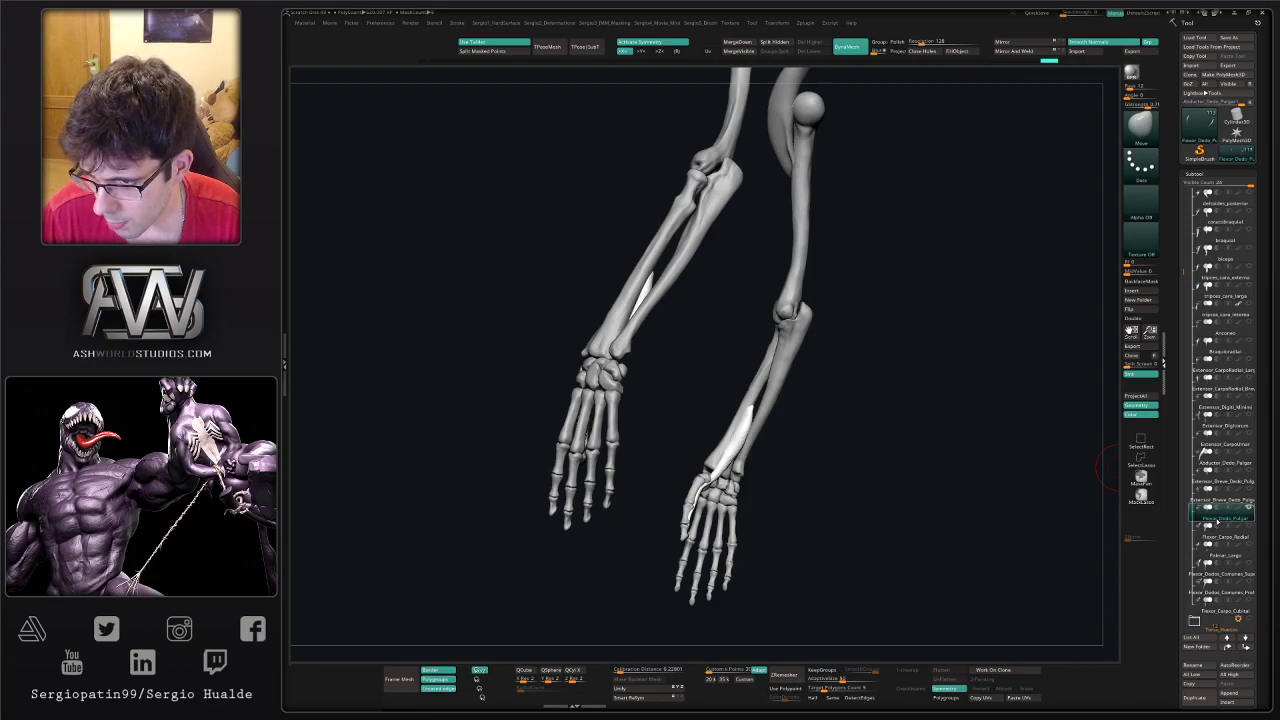
# - Duplicate Flexor_Carpo_Radial, place the copy above the original in the subtool list, and rename it Pronador_Redondo
pyautogui.click(1222, 538)
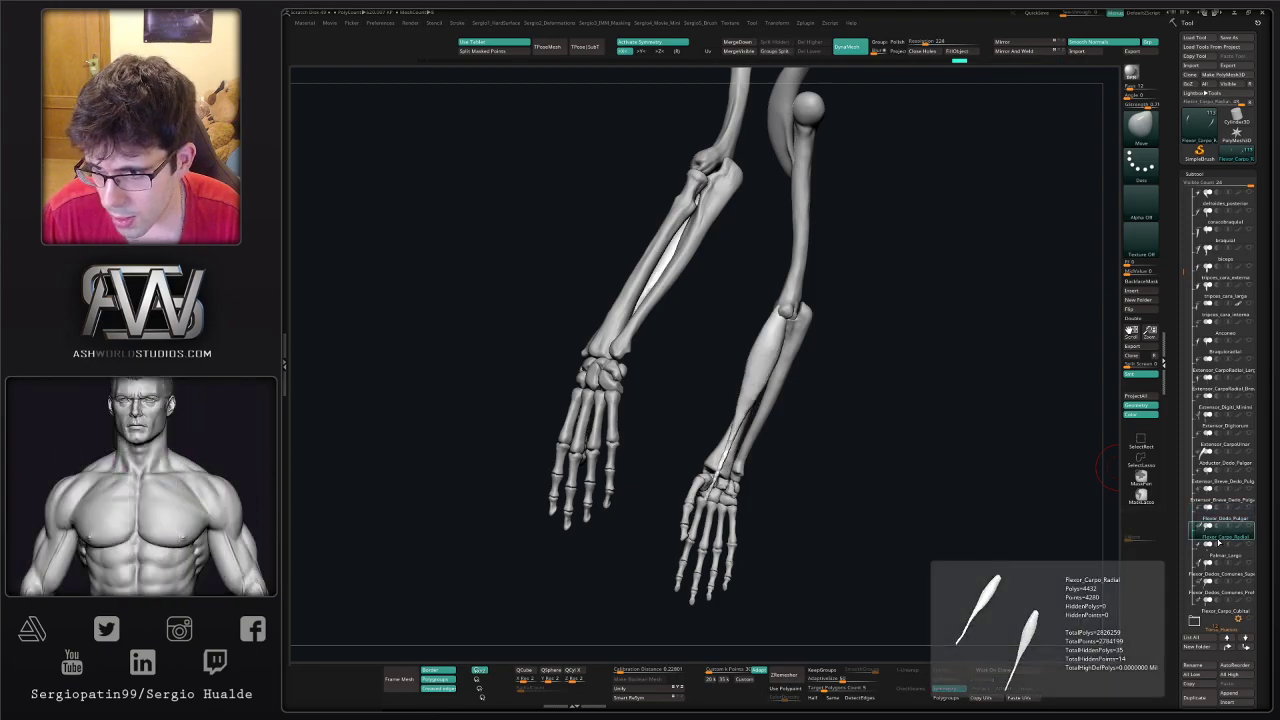
pyautogui.hotkey('ctrl', 'shift', 'd')
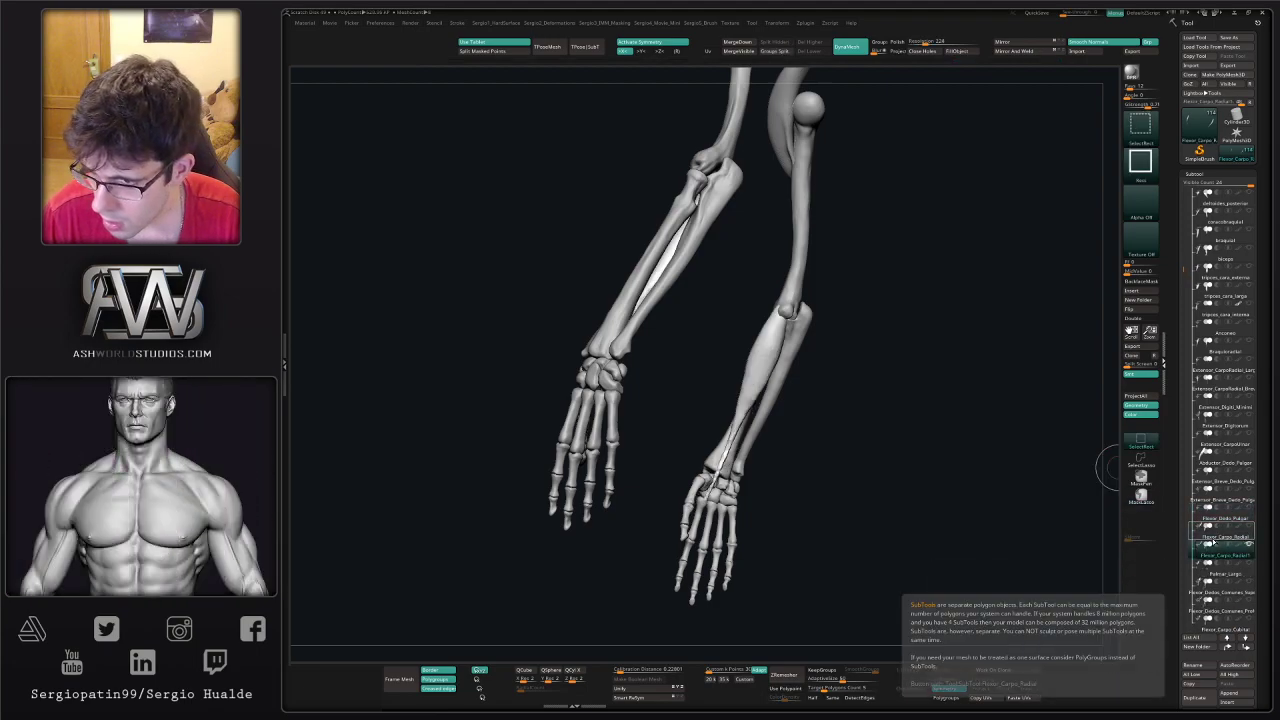
pyautogui.click(1228, 552)
pyautogui.moveTo(1229, 538); pyautogui.dragTo(1229, 536)
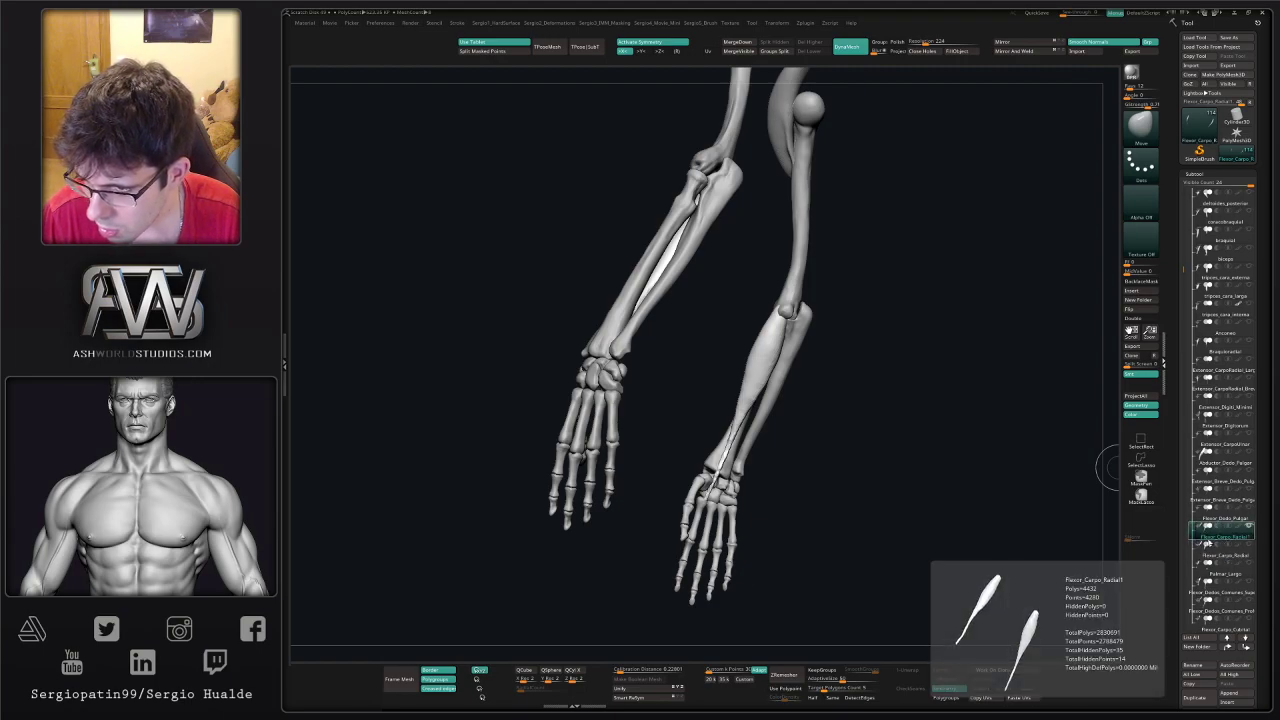
pyautogui.press('F2')
pyautogui.write('Pr')
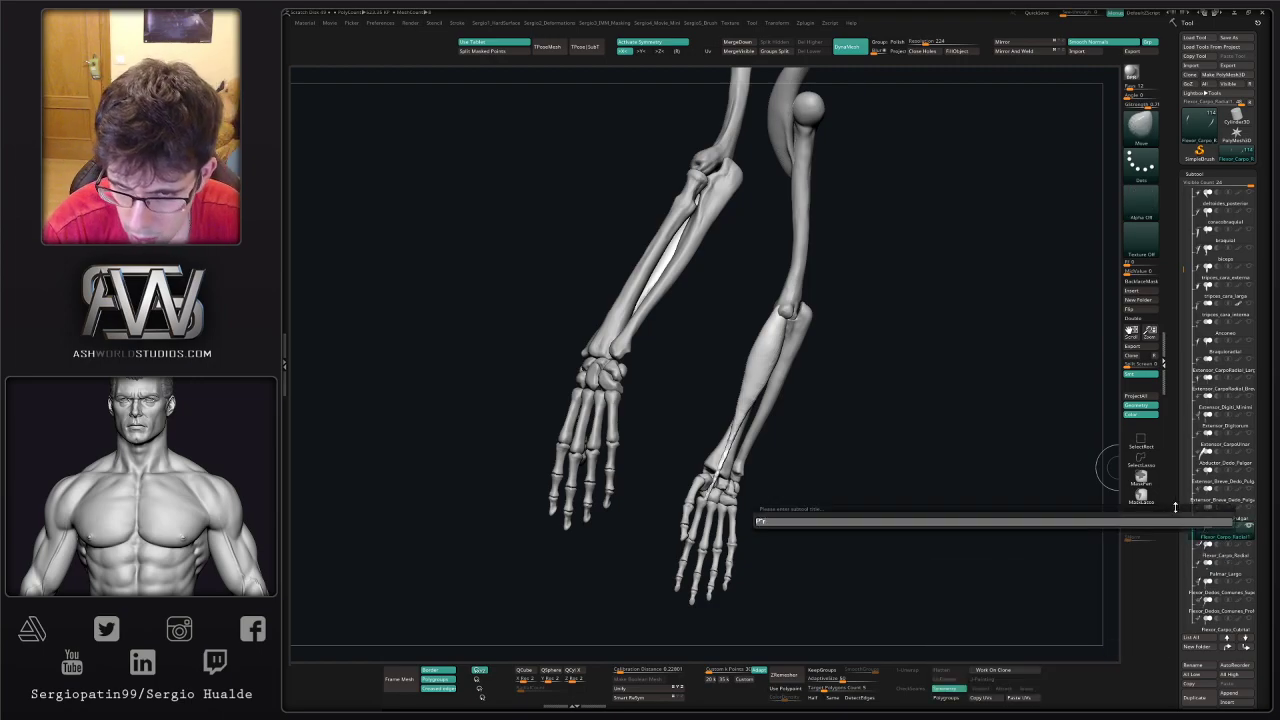
pyautogui.write('ona')
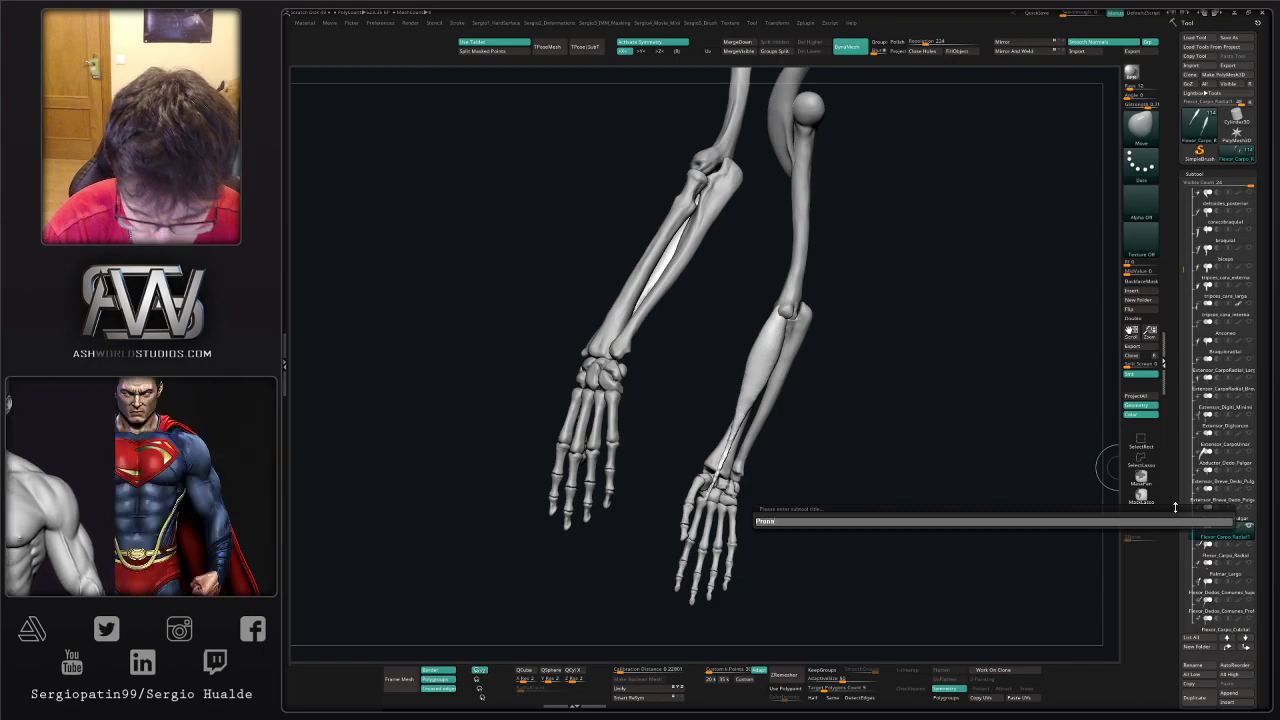
pyautogui.write('dor')
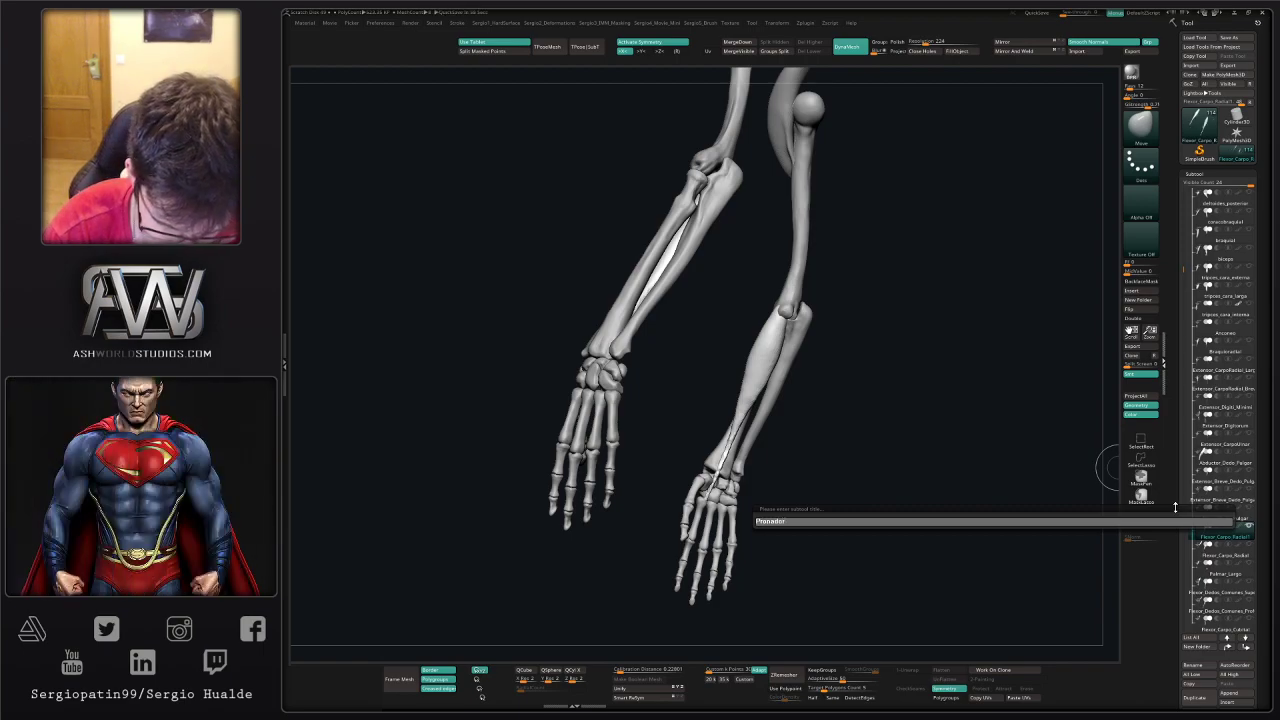
pyautogui.write('_Fl')
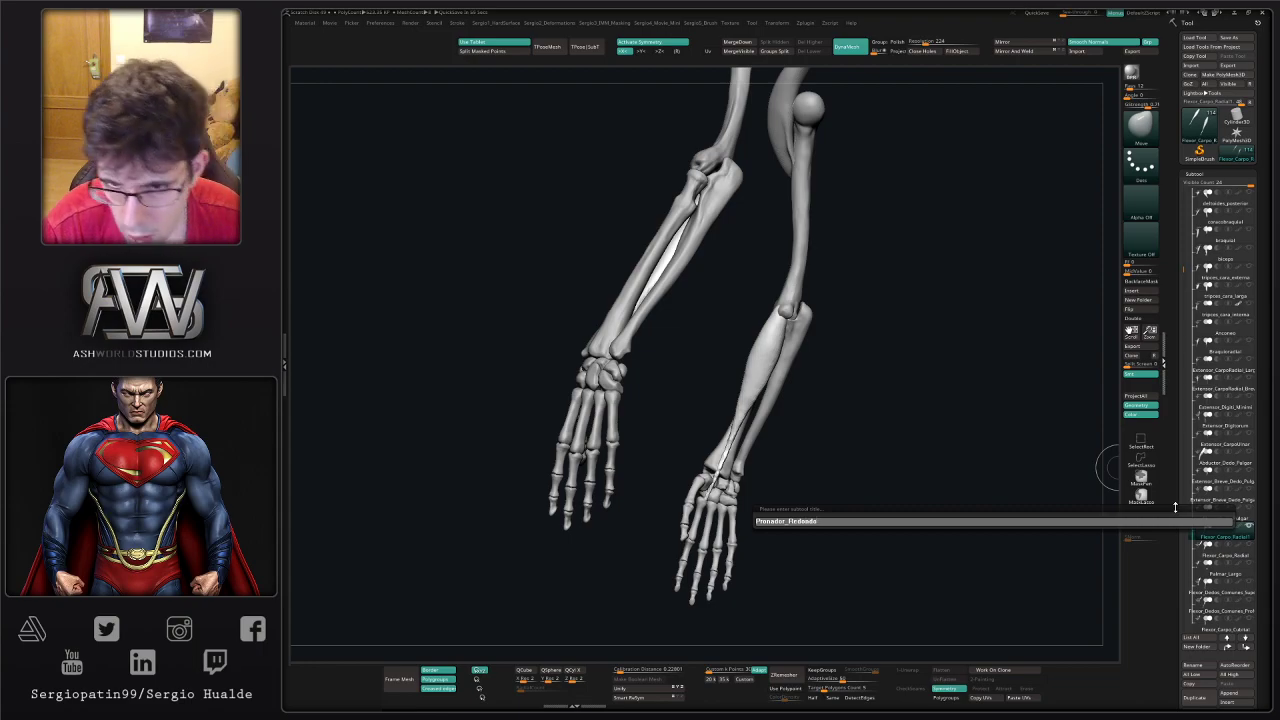
pyautogui.write('ededo')
pyautogui.press('Return')
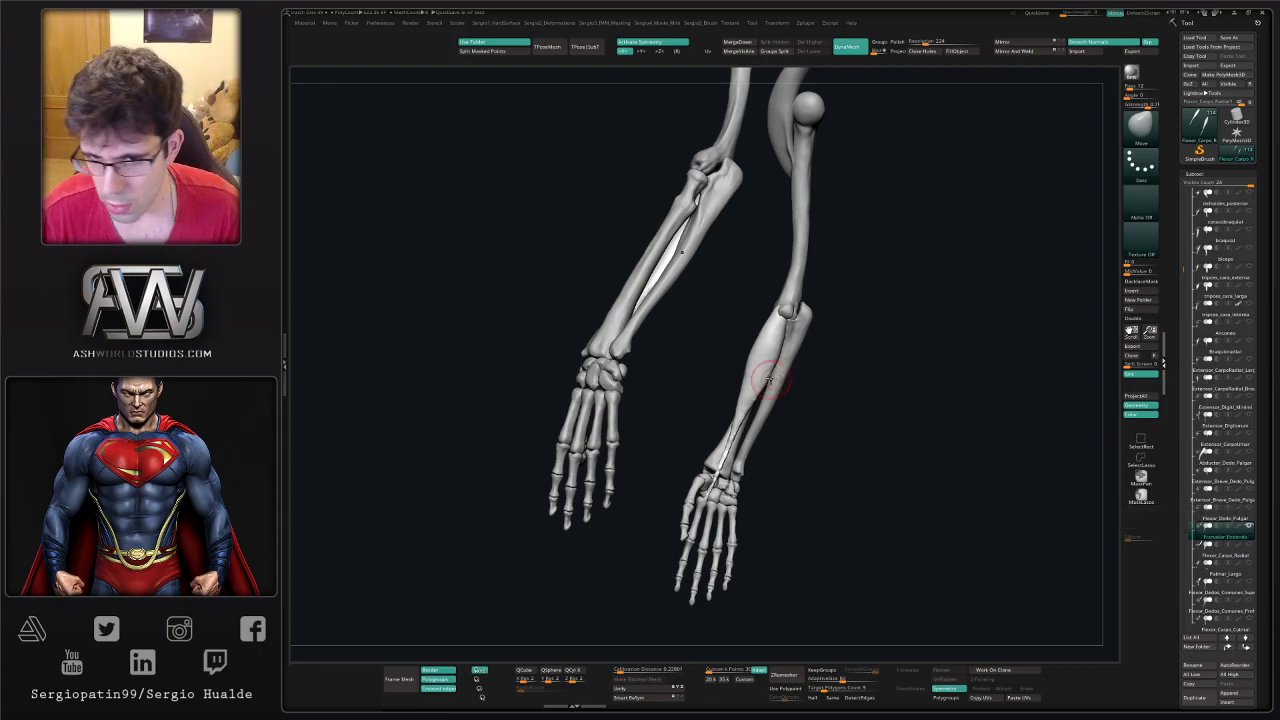
# - Reposition Pronador_Redondo toward the radius with the Move brush, resizing the brush, and thicken its lower tendon with the Inflate brush
pyautogui.moveTo(834, 418); pyautogui.dragTo(847, 431)
pyautogui.press('s')
pyautogui.moveTo(770, 343)
pyautogui.mouseDown()
pyautogui.moveTo(760, 336)
pyautogui.moveTo(800, 280)
pyautogui.moveTo(790, 322)
pyautogui.moveTo(760, 352)
pyautogui.moveTo(777, 376)
pyautogui.moveTo(735, 425)
pyautogui.mouseUp()
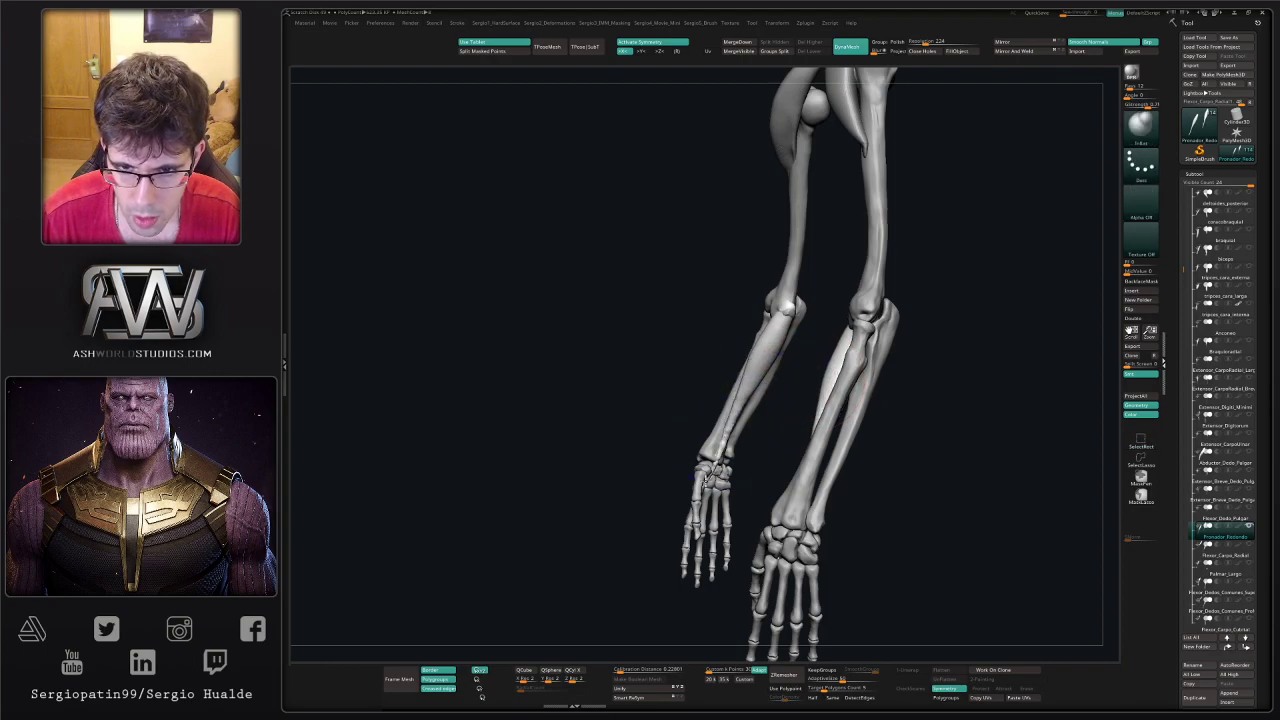
pyautogui.moveTo(770, 507)
pyautogui.mouseDown()
pyautogui.moveTo(734, 500)
pyautogui.moveTo(684, 424)
pyautogui.moveTo(765, 395)
pyautogui.moveTo(757, 383)
pyautogui.moveTo(706, 437)
pyautogui.moveTo(724, 462)
pyautogui.mouseUp()
pyautogui.moveTo(702, 439); pyautogui.dragTo(709, 411)
pyautogui.moveTo(709, 411)
pyautogui.mouseDown(button='right')
pyautogui.moveTo(734, 411)
pyautogui.moveTo(709, 420)
pyautogui.moveTo(713, 436)
pyautogui.moveTo(713, 404)
pyautogui.mouseUp(button='right')
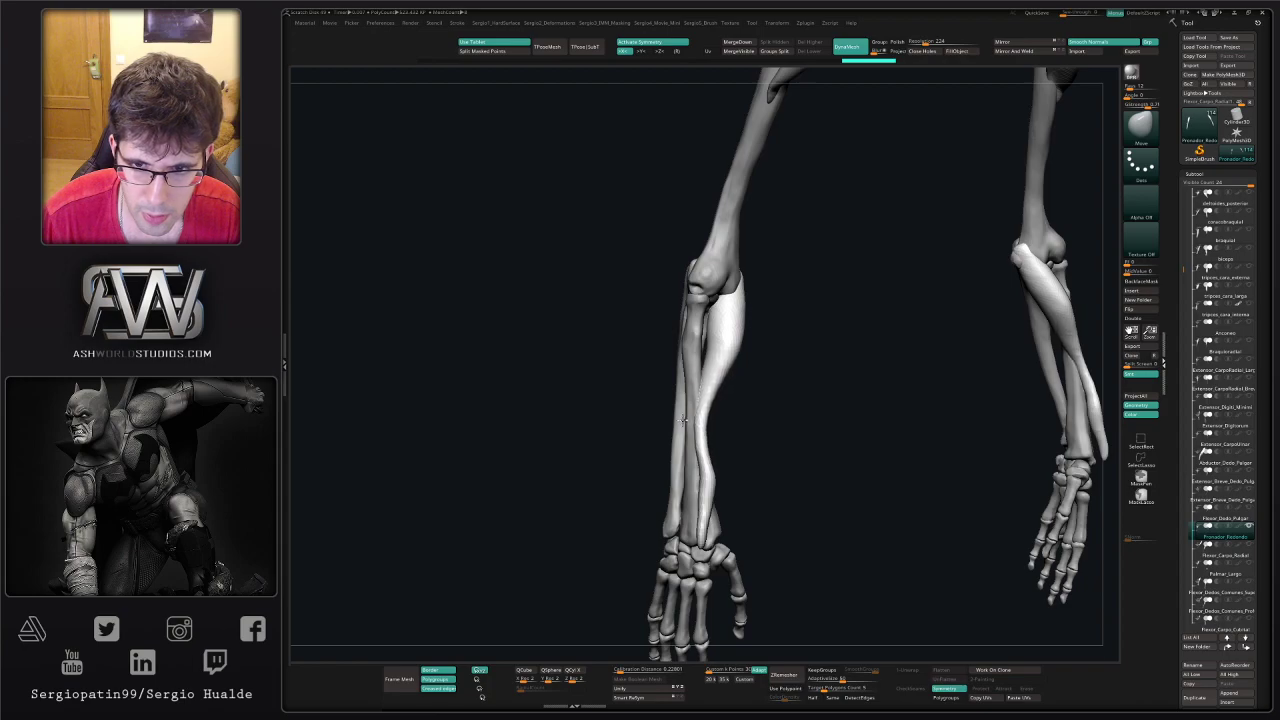
pyautogui.moveTo(713, 404)
pyautogui.mouseDown()
pyautogui.moveTo(666, 409)
pyautogui.moveTo(712, 416)
pyautogui.moveTo(700, 337)
pyautogui.moveTo(737, 351)
pyautogui.moveTo(734, 383)
pyautogui.moveTo(709, 377)
pyautogui.moveTo(766, 414)
pyautogui.moveTo(670, 560)
pyautogui.mouseUp()
# - Shorten Pronador_Redondo so its lower end attaches partway down the radius, using the Move brush
pyautogui.moveTo(824, 366)
pyautogui.keyDown('ctrl'); pyautogui.mouseDown()
pyautogui.moveTo(788, 418)
pyautogui.moveTo(748, 386)
pyautogui.mouseUp(); pyautogui.keyUp('ctrl')
pyautogui.moveTo(712, 400)
pyautogui.mouseDown(button='right')
pyautogui.moveTo(749, 429)
pyautogui.moveTo(712, 434)
pyautogui.mouseUp(button='right')
pyautogui.moveTo(722, 406); pyautogui.dragTo(732, 424)
pyautogui.moveTo(745, 424); pyautogui.dragTo(714, 420, button='right')
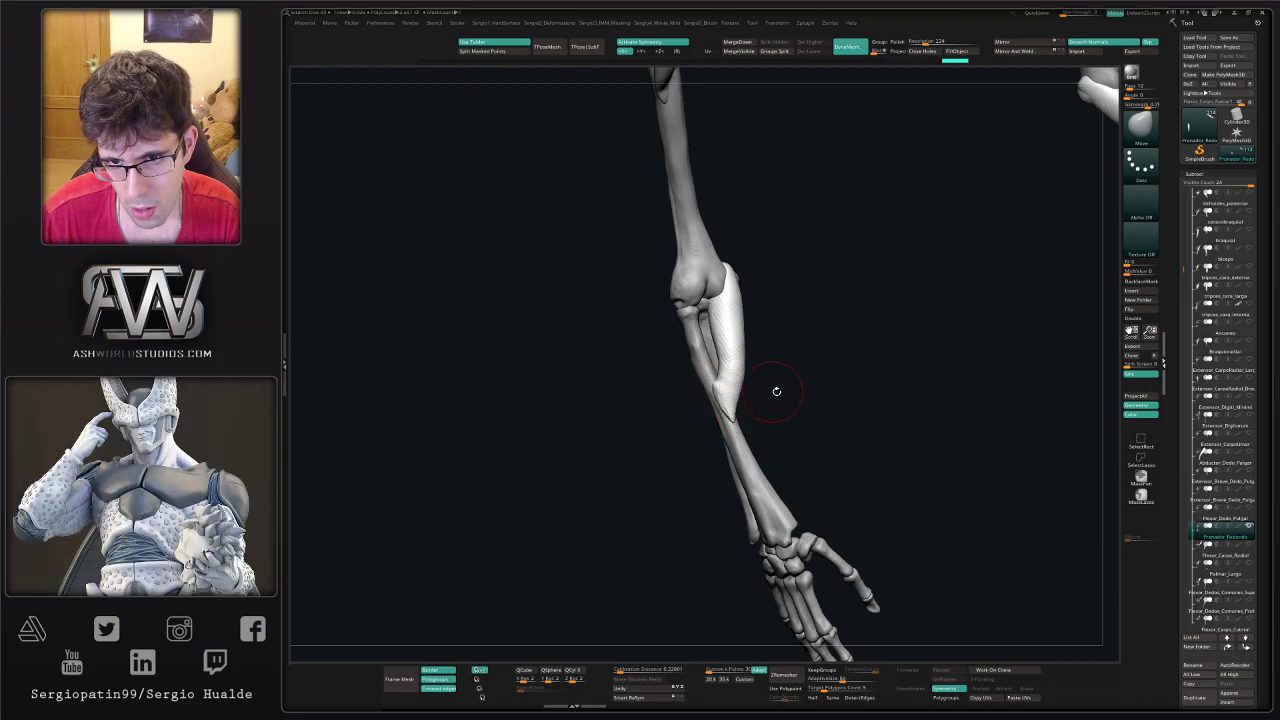
# - Smooth Pronador_Redondo and run it diagonally from the inner elbow to the radius with the Move brush
pyautogui.moveTo(776, 391); pyautogui.dragTo(745, 390)
pyautogui.press('shift')
pyautogui.keyDown('ctrl'); pyautogui.moveTo(786, 351); pyautogui.dragTo(763, 409); pyautogui.keyUp('ctrl')
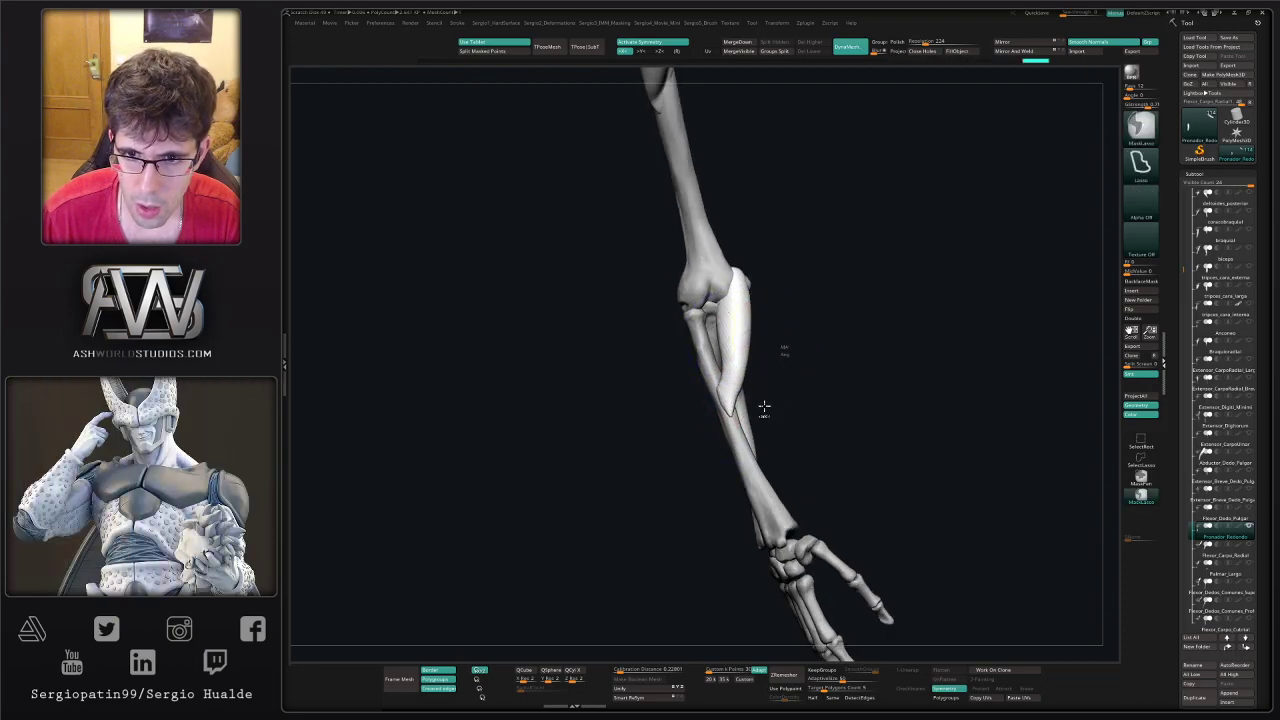
pyautogui.keyDown('shift'); pyautogui.moveTo(755, 278); pyautogui.dragTo(742, 300); pyautogui.keyUp('shift')
pyautogui.moveTo(805, 300); pyautogui.dragTo(752, 297, button='right')
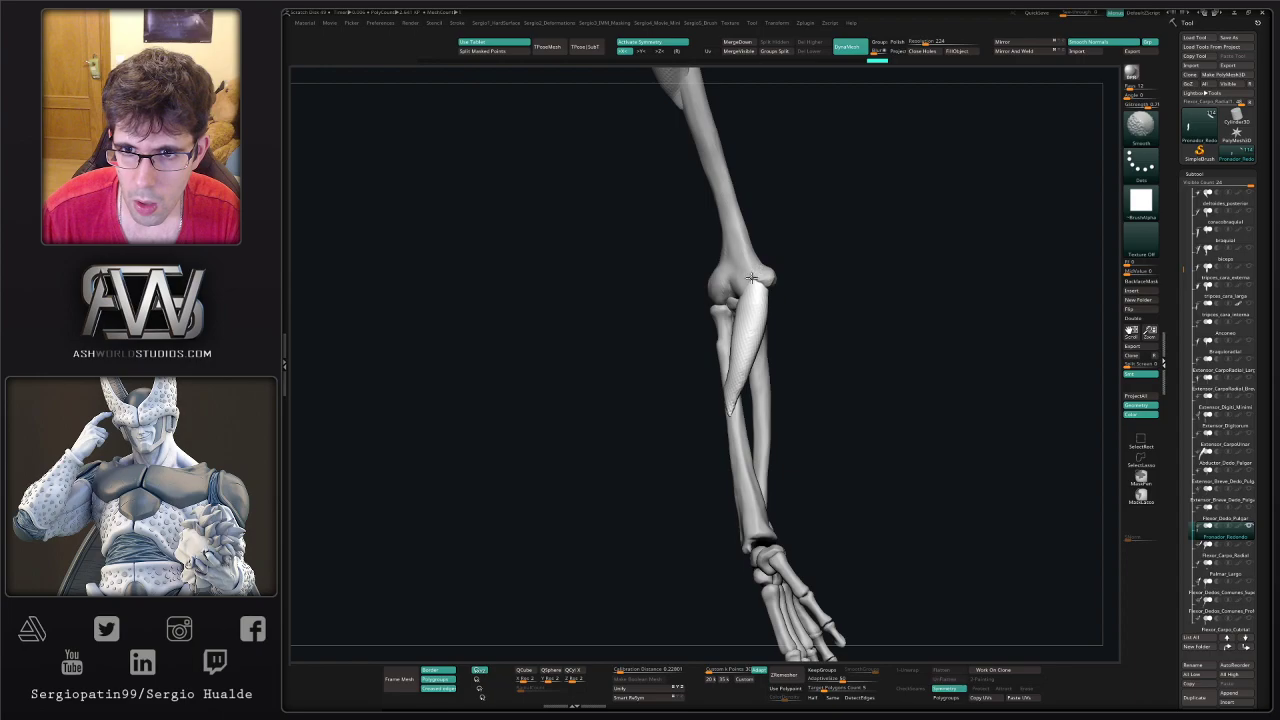
pyautogui.moveTo(751, 278)
pyautogui.mouseDown()
pyautogui.moveTo(749, 291)
pyautogui.moveTo(756, 277)
pyautogui.mouseUp()
pyautogui.moveTo(765, 296); pyautogui.dragTo(730, 345, button='right')
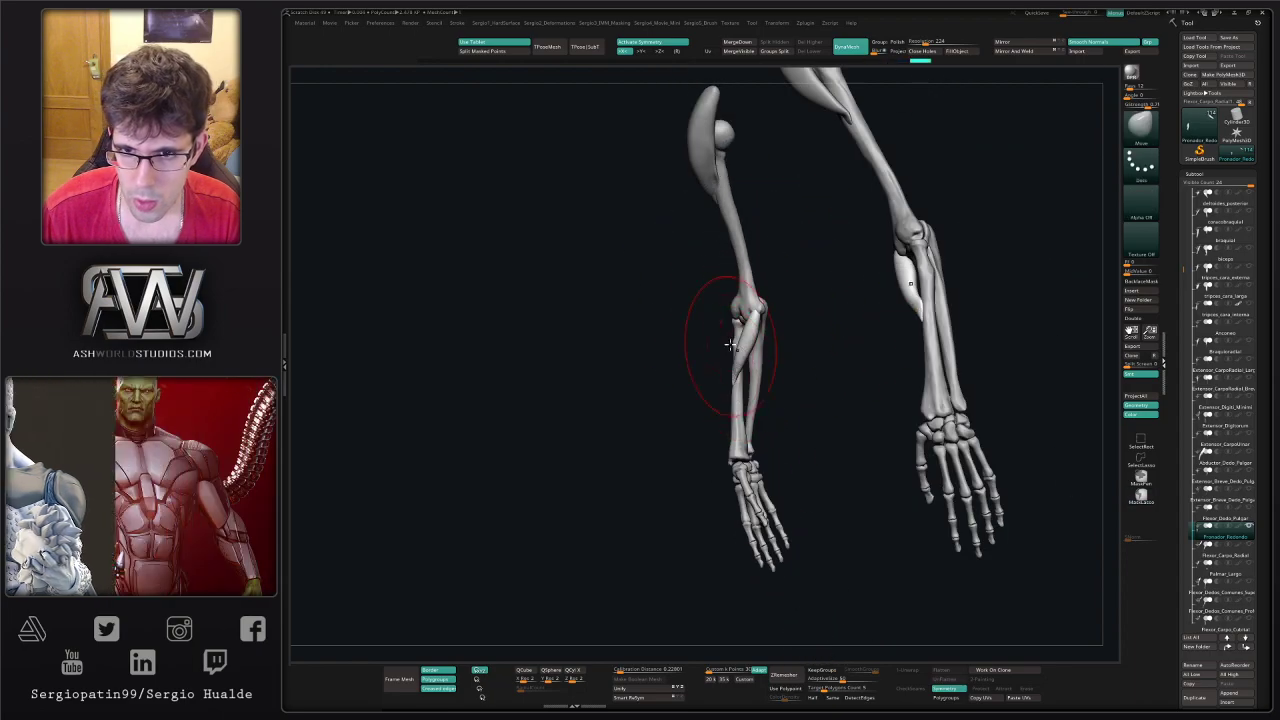
# - Show the flexor and thumb muscle subtools again around Pronador_Redondo
pyautogui.moveTo(730, 345); pyautogui.dragTo(808, 381)
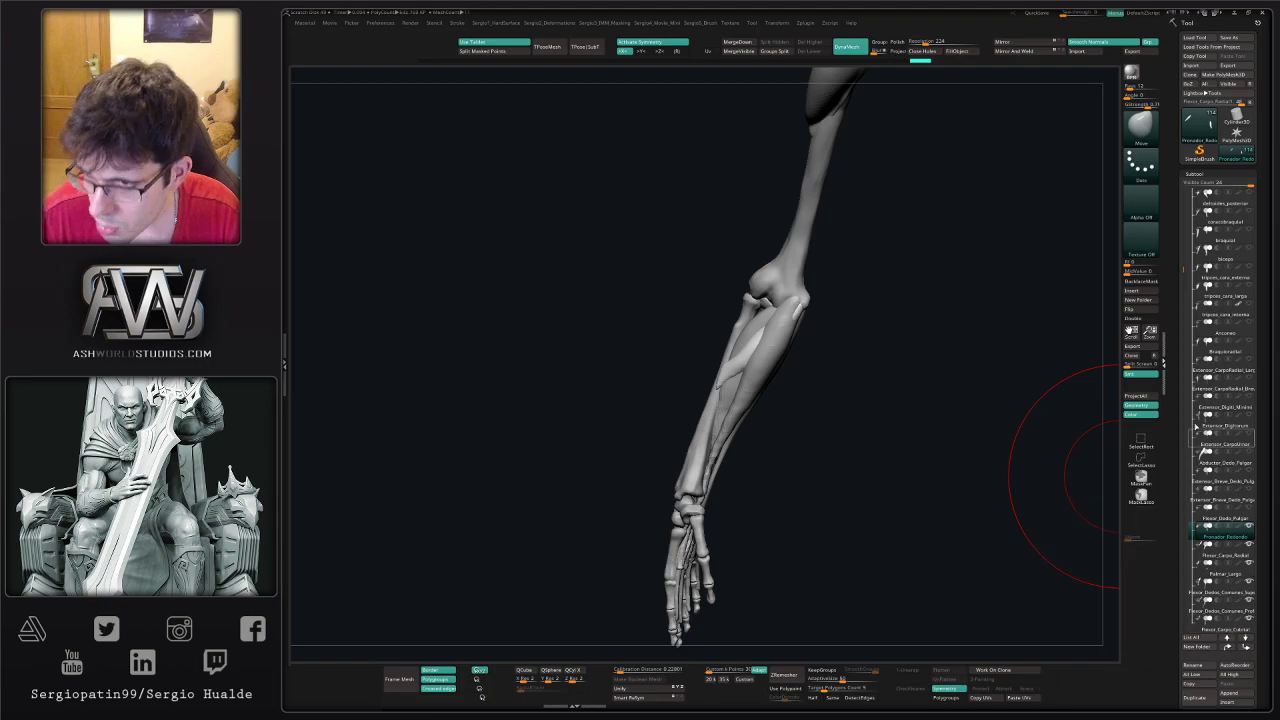
pyautogui.moveTo(1183, 278); pyautogui.dragTo(1183, 298)
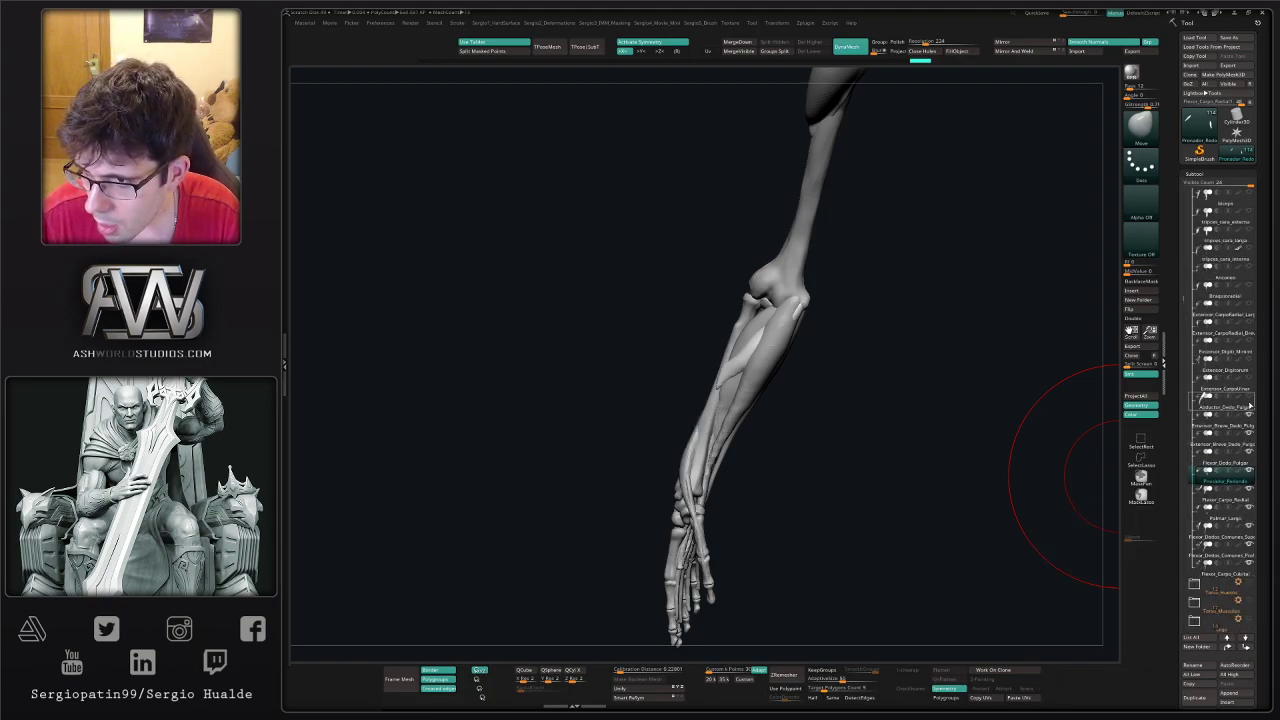
pyautogui.moveTo(1248, 392)
# - Reshape Pronador_Redondo to sit against the neighbouring forearm muscles with the Move brush, adjusting the brush size
pyautogui.moveTo(882, 424)
pyautogui.mouseDown()
pyautogui.moveTo(914, 423)
pyautogui.moveTo(790, 408)
pyautogui.moveTo(712, 381)
pyautogui.moveTo(771, 354)
pyautogui.moveTo(773, 326)
pyautogui.mouseUp()
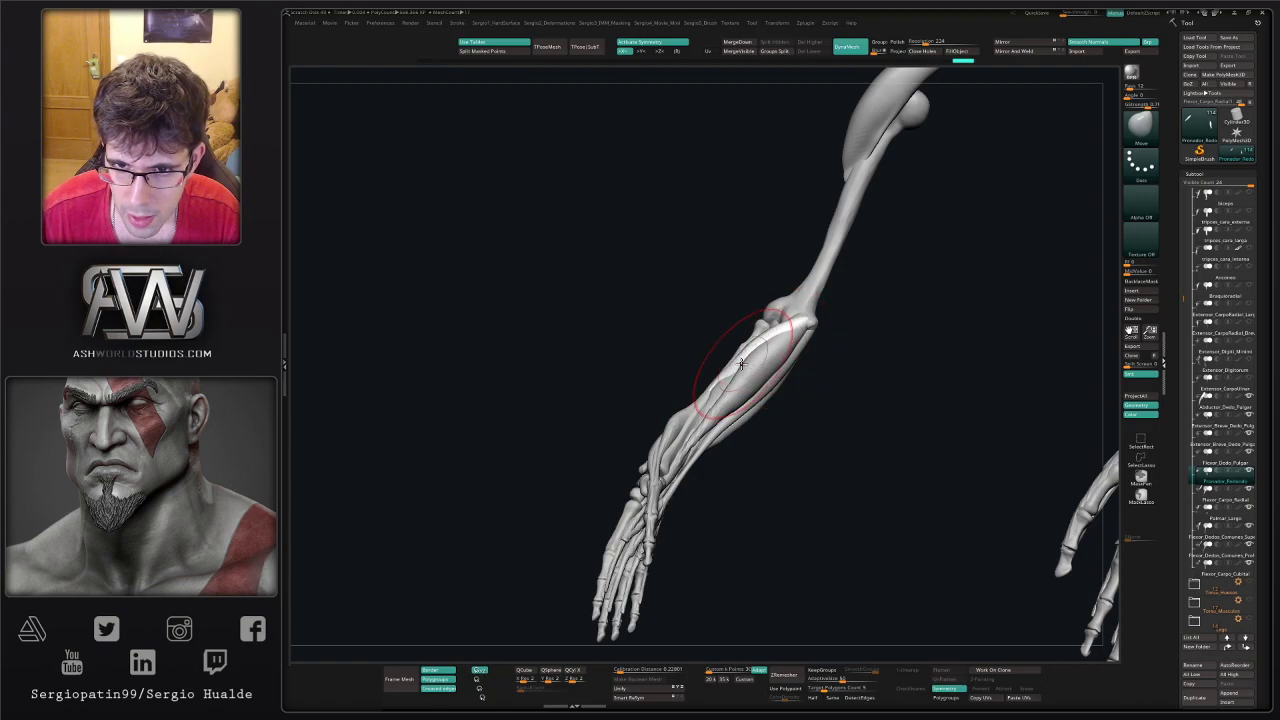
pyautogui.moveTo(758, 389); pyautogui.dragTo(794, 320)
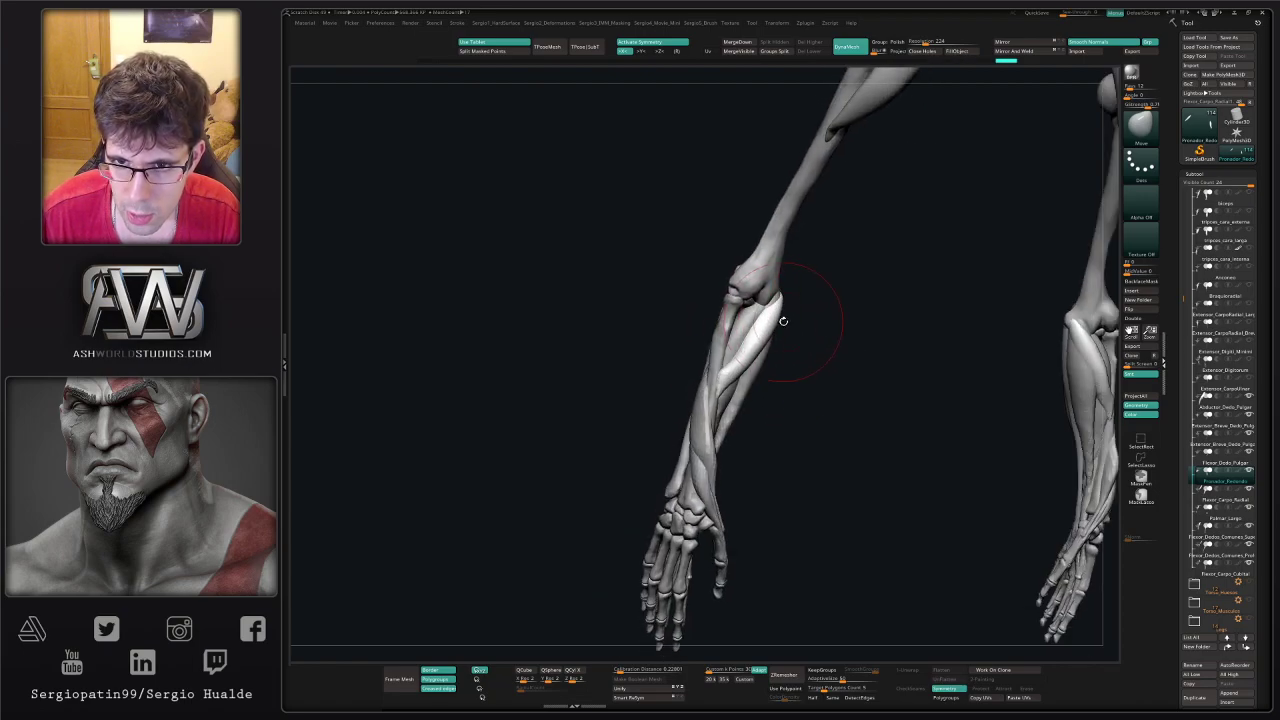
pyautogui.moveTo(739, 377)
pyautogui.mouseDown()
pyautogui.moveTo(705, 366)
pyautogui.moveTo(748, 320)
pyautogui.mouseUp()
pyautogui.moveTo(712, 350)
pyautogui.mouseDown(button='right')
pyautogui.moveTo(737, 375)
pyautogui.moveTo(751, 361)
pyautogui.mouseUp(button='right')
pyautogui.press('s')
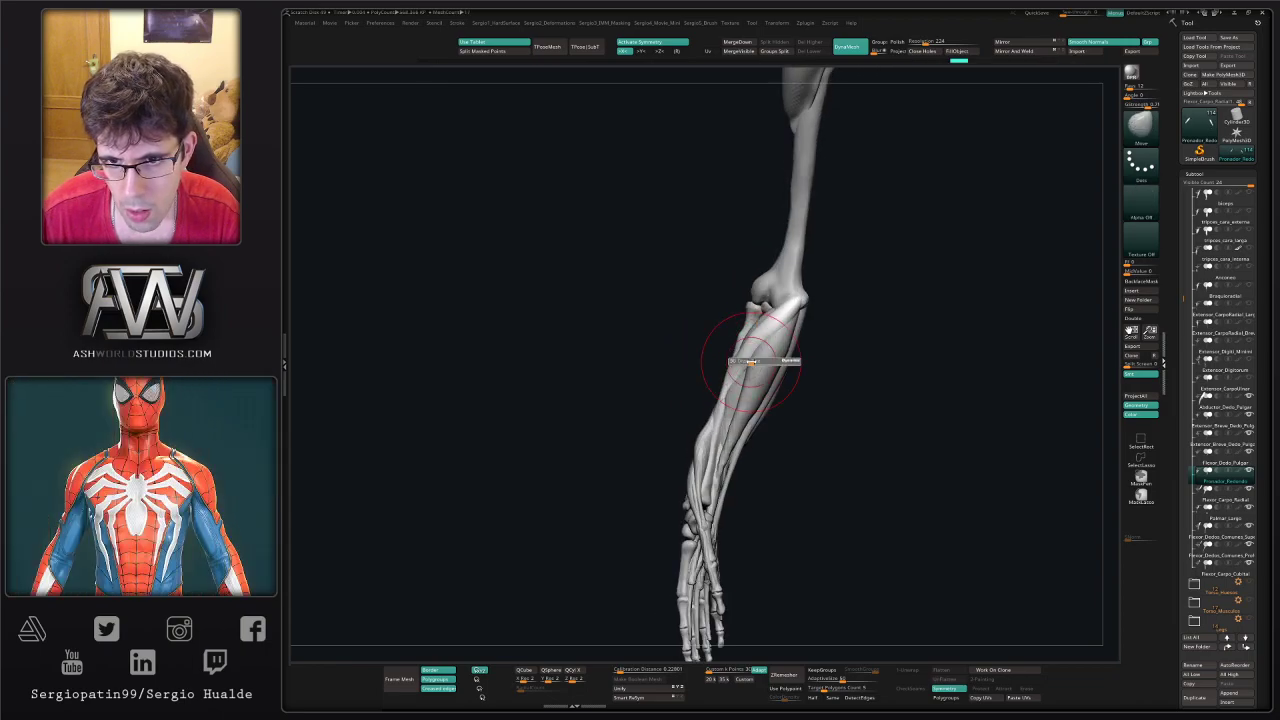
pyautogui.moveTo(750, 362)
pyautogui.mouseDown()
pyautogui.moveTo(774, 431)
pyautogui.moveTo(745, 383)
pyautogui.moveTo(767, 409)
pyautogui.moveTo(755, 398)
pyautogui.mouseUp()
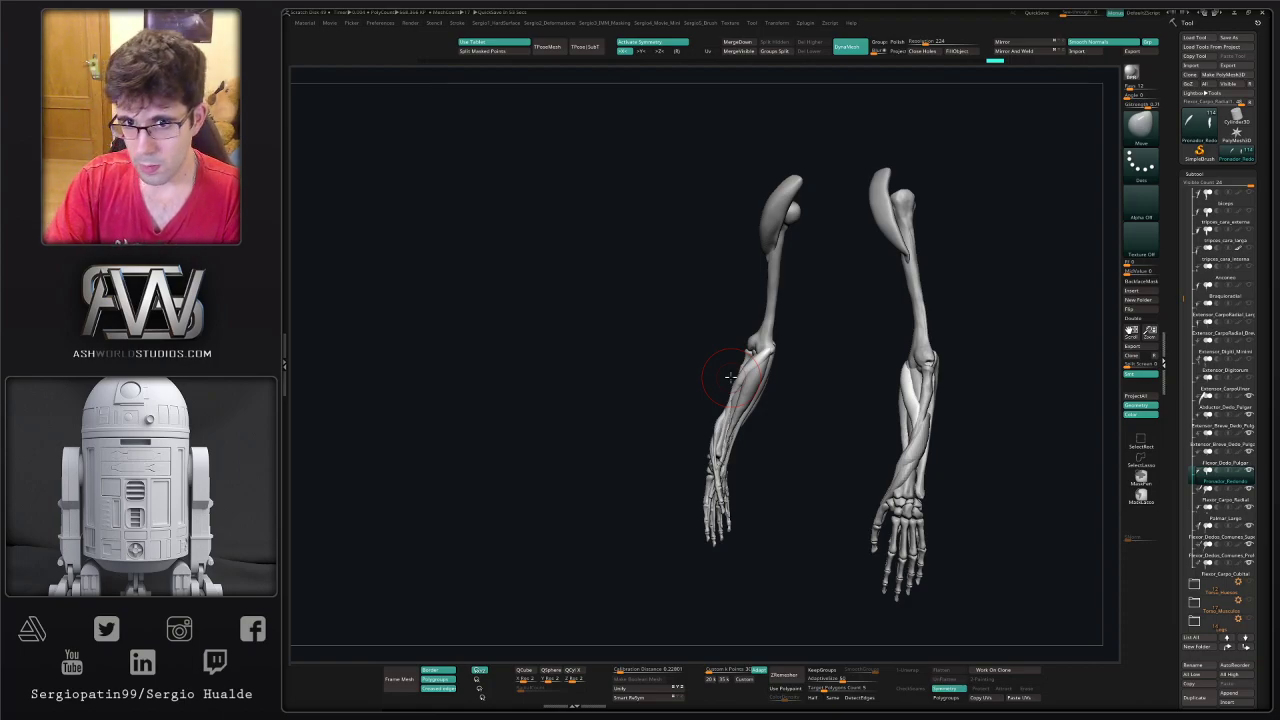
# - Show the Braquioradial and forearm extensor muscle subtools again alongside the flexors
pyautogui.moveTo(919, 338)
pyautogui.mouseDown(button='right')
pyautogui.moveTo(843, 411)
pyautogui.moveTo(858, 424)
pyautogui.moveTo(838, 418)
pyautogui.mouseUp(button='right')
pyautogui.keyDown('ctrl'); pyautogui.moveTo(838, 418); pyautogui.dragTo(825, 439, button='right'); pyautogui.keyUp('ctrl')
pyautogui.moveTo(824, 439); pyautogui.dragTo(740, 375)
pyautogui.moveTo(733, 386); pyautogui.dragTo(750, 379, button='right')
pyautogui.moveTo(749, 379); pyautogui.dragTo(1128, 510)
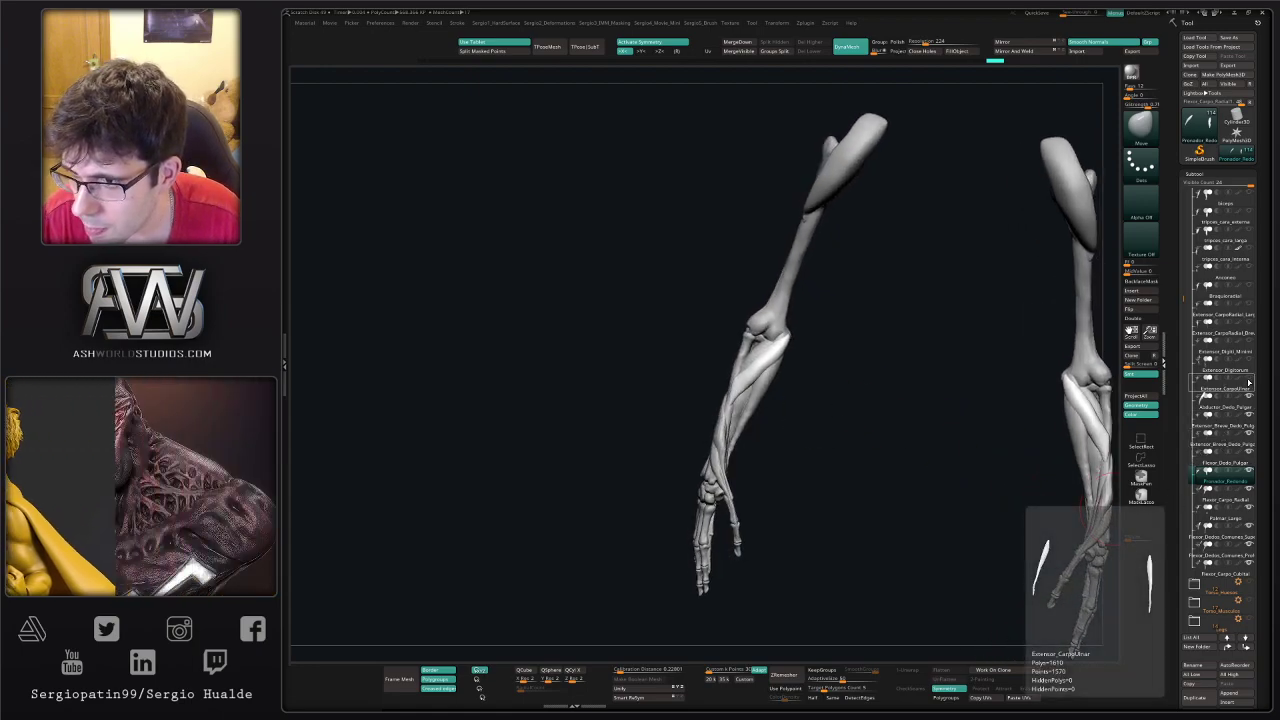
pyautogui.click(1250, 342)
pyautogui.click(1249, 323)
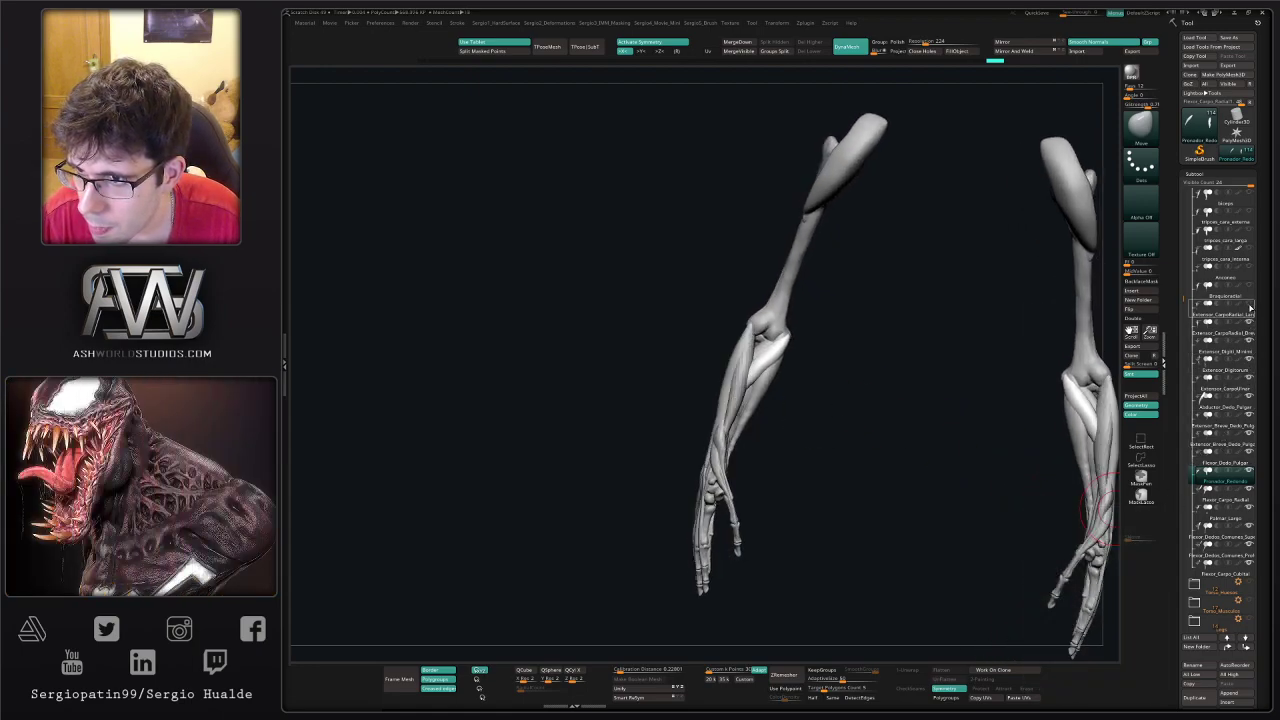
pyautogui.click(1249, 304)
pyautogui.click(1250, 286)
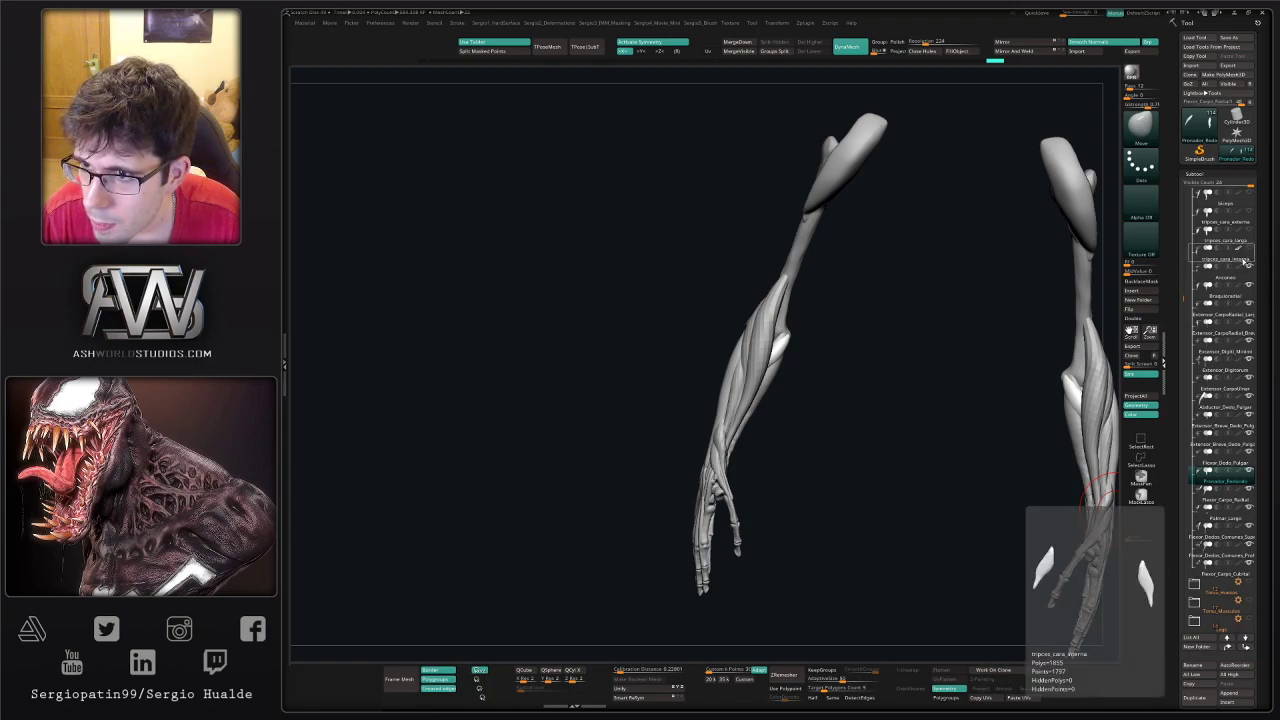
# - Reshape Flexor_Carpo_Cubital along the ulnar side of the forearm with the Move brush so it sits against the neighbouring muscles
pyautogui.moveTo(849, 366); pyautogui.dragTo(758, 385)
pyautogui.keyDown('alt'); pyautogui.click(766, 382); pyautogui.keyUp('alt')
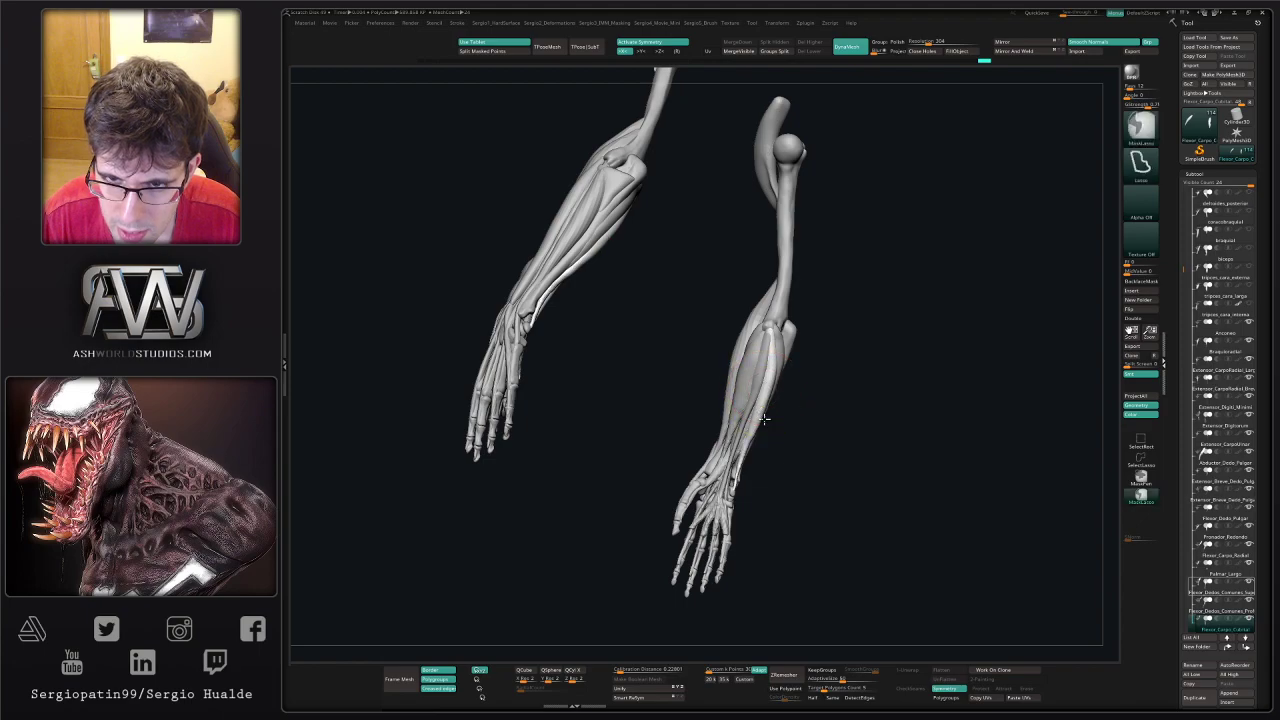
pyautogui.keyDown('ctrl'); pyautogui.moveTo(765, 418); pyautogui.dragTo(768, 436, button='right'); pyautogui.keyUp('ctrl')
pyautogui.moveTo(768, 436); pyautogui.dragTo(770, 430, button='right')
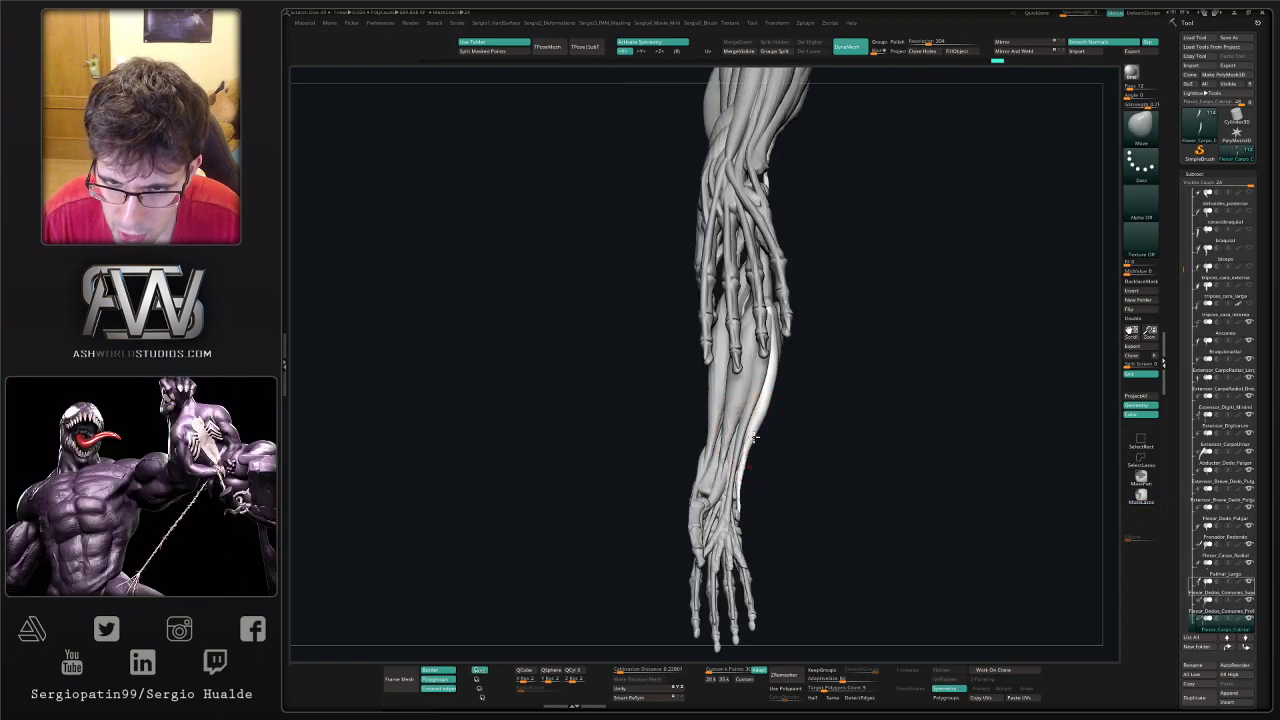
pyautogui.moveTo(758, 432); pyautogui.dragTo(773, 405)
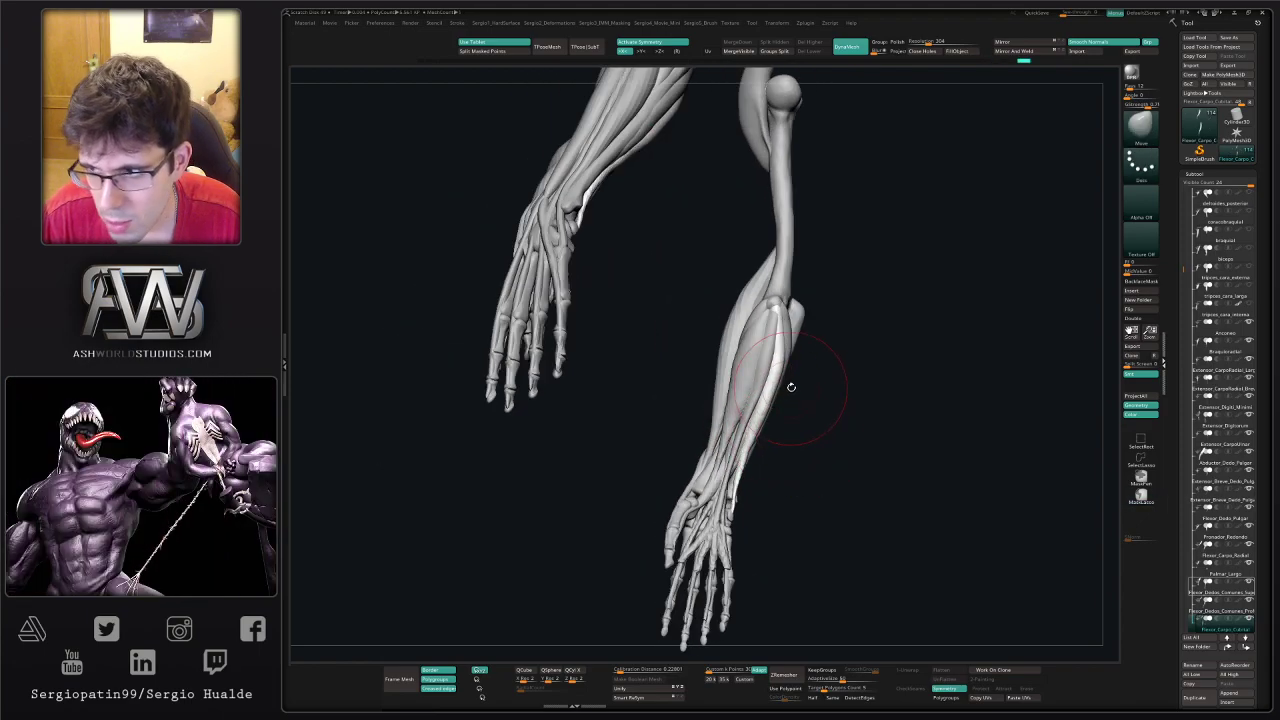
pyautogui.keyDown('ctrl'); pyautogui.moveTo(803, 417); pyautogui.dragTo(803, 392, button='right'); pyautogui.keyUp('ctrl')
pyautogui.moveTo(803, 392); pyautogui.dragTo(771, 396, button='right')
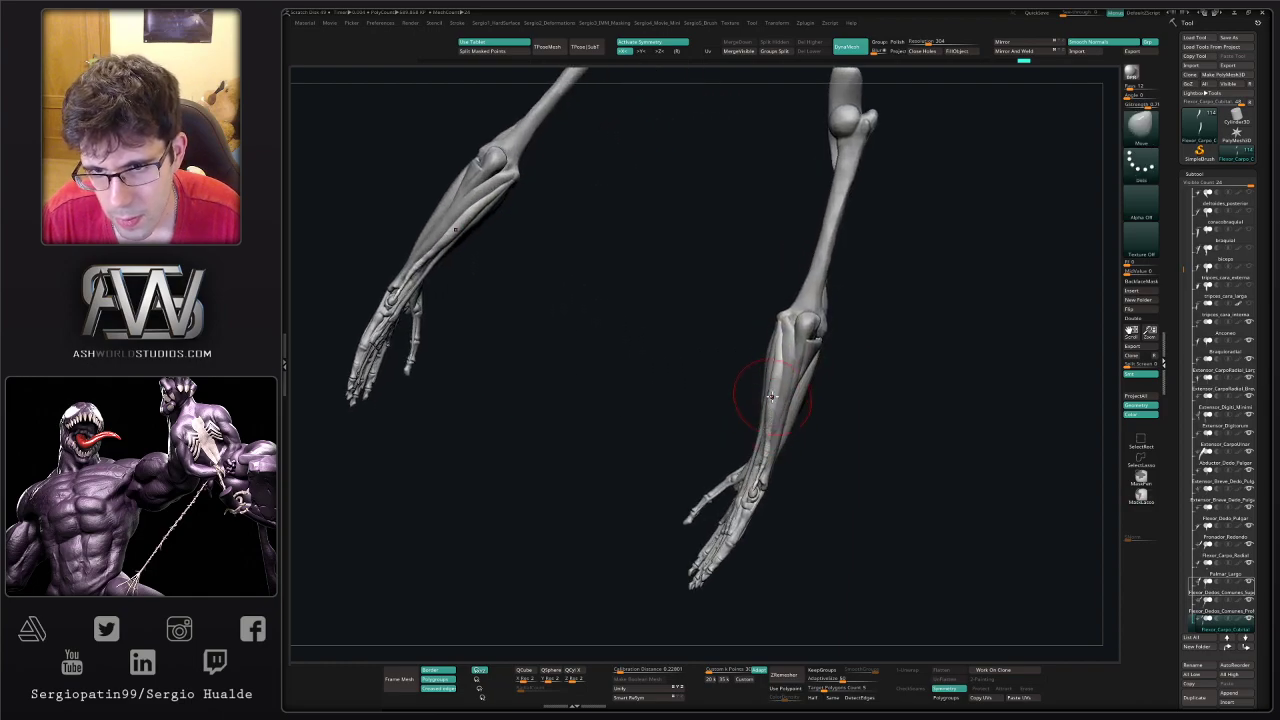
pyautogui.moveTo(765, 371); pyautogui.dragTo(785, 401)
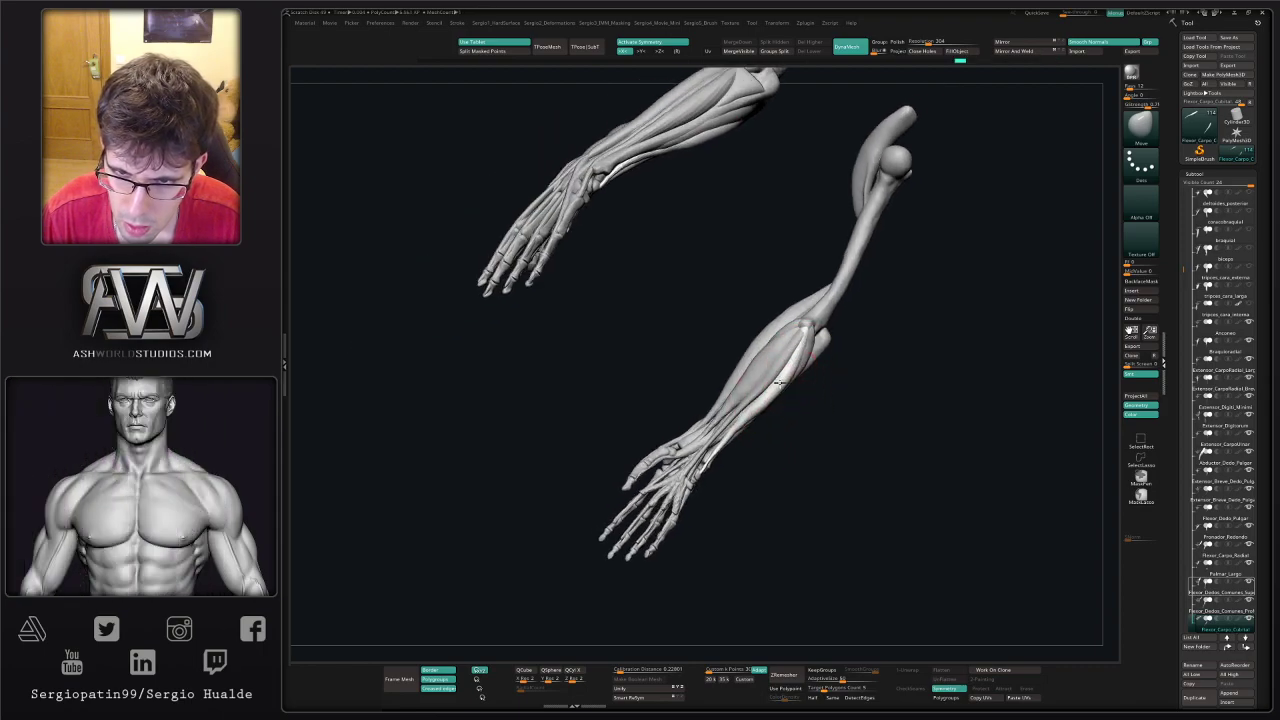
pyautogui.moveTo(791, 403)
pyautogui.mouseDown()
pyautogui.moveTo(782, 396)
pyautogui.moveTo(780, 514)
pyautogui.moveTo(811, 434)
pyautogui.moveTo(840, 432)
pyautogui.moveTo(814, 434)
pyautogui.moveTo(857, 457)
pyautogui.moveTo(851, 437)
pyautogui.mouseUp()
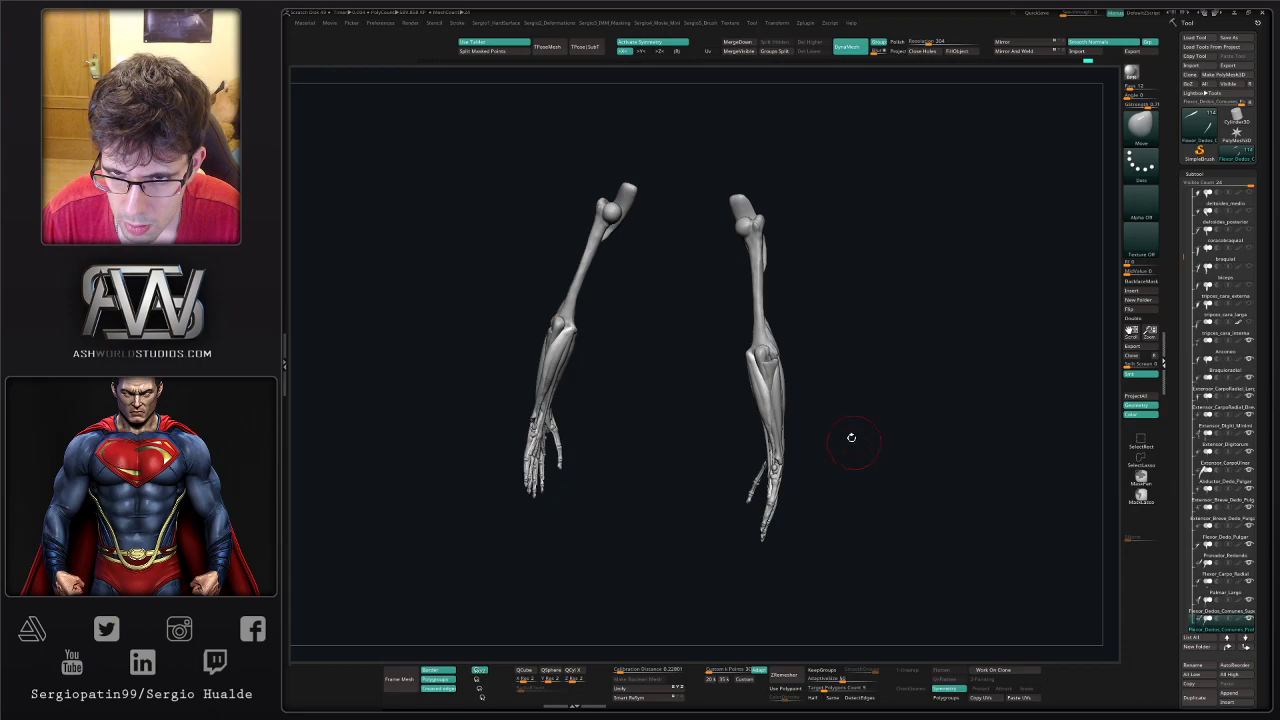
# - Select the Anconeo muscle just below the elbow and smooth its surface
pyautogui.keyDown('ctrl'); pyautogui.moveTo(768, 430); pyautogui.dragTo(778, 290, button='right'); pyautogui.keyUp('ctrl')
pyautogui.keyDown('alt'); pyautogui.click(764, 314); pyautogui.keyUp('alt')
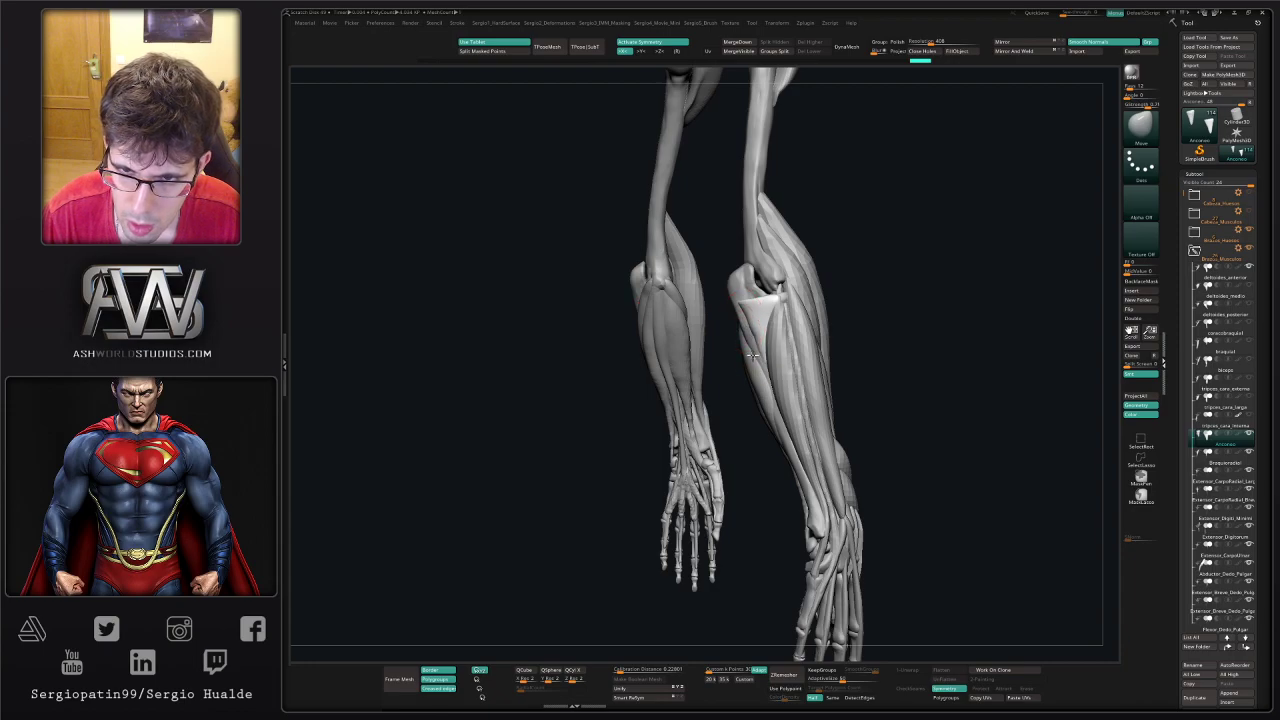
pyautogui.press('shift')
pyautogui.keyDown('shift'); pyautogui.moveTo(750, 326); pyautogui.dragTo(757, 316); pyautogui.keyUp('shift')
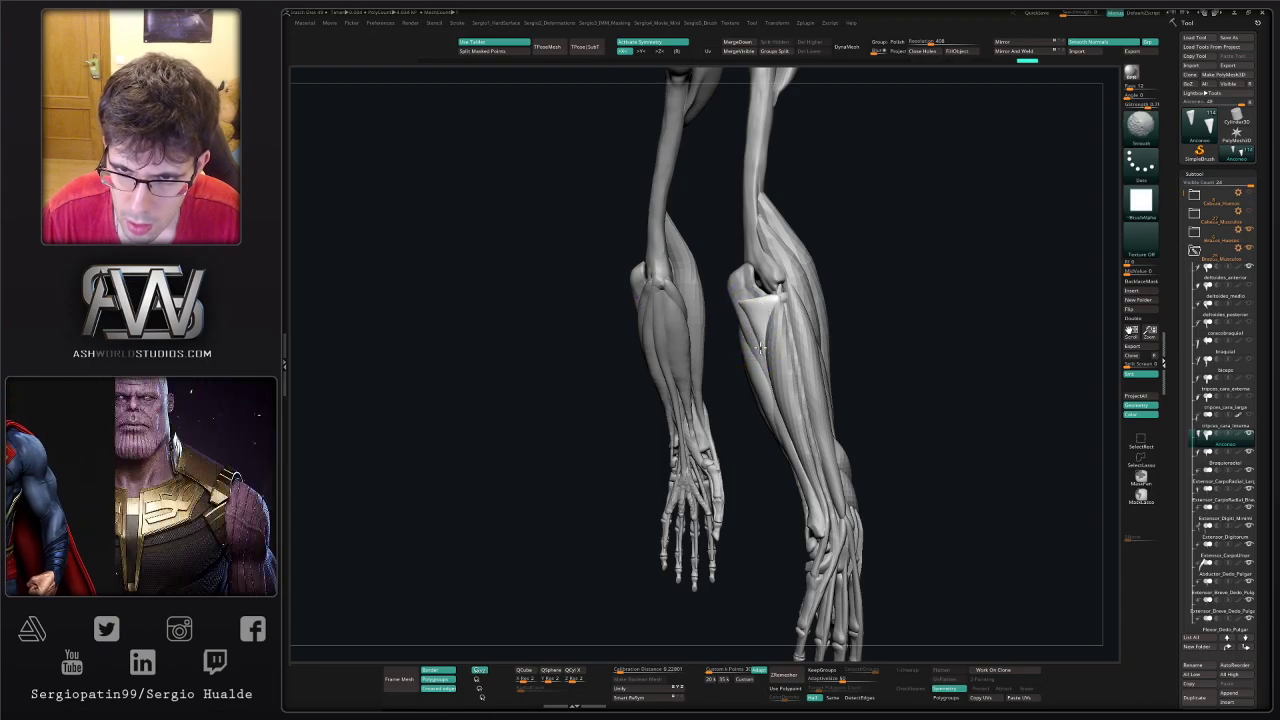
pyautogui.moveTo(722, 325); pyautogui.dragTo(764, 323, button='right')
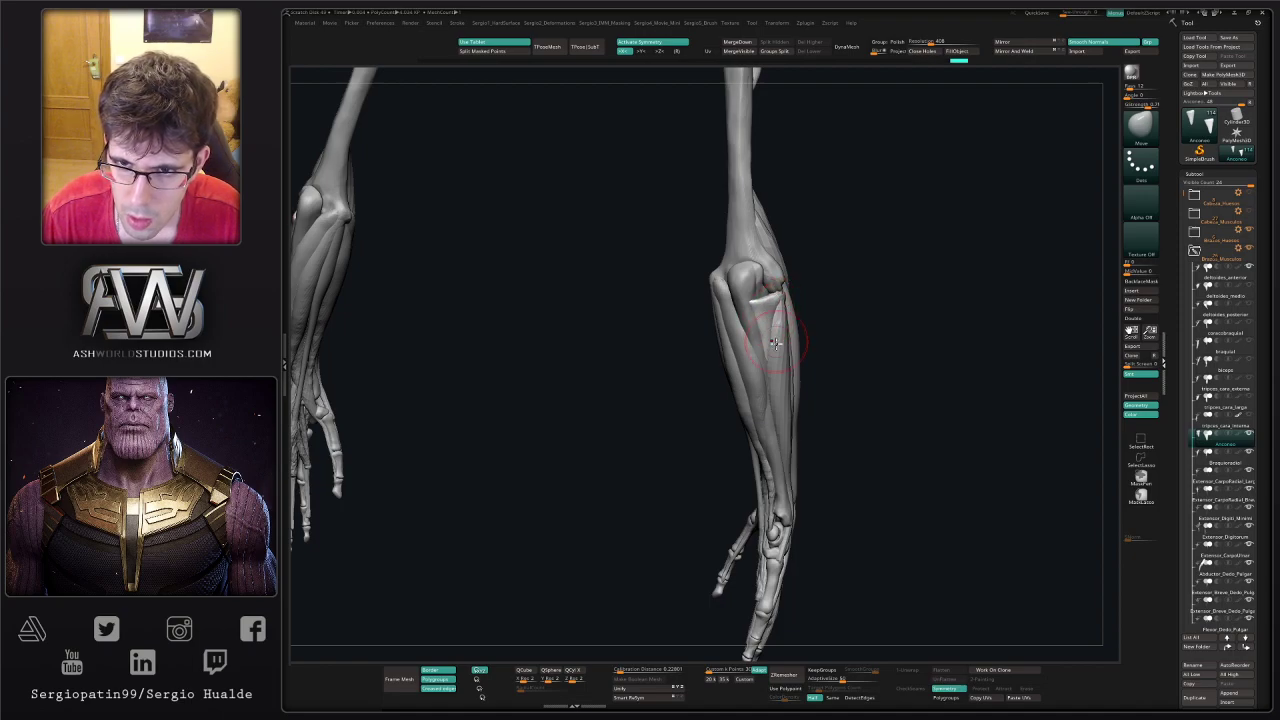
# - Adjust the long radial carpal extensor and its neighbouring muscle below the elbow with the Move brush, undoing the last stroke
pyautogui.moveTo(776, 343); pyautogui.dragTo(738, 386, button='right')
pyautogui.keyDown('alt'); pyautogui.click(748, 380); pyautogui.keyUp('alt')
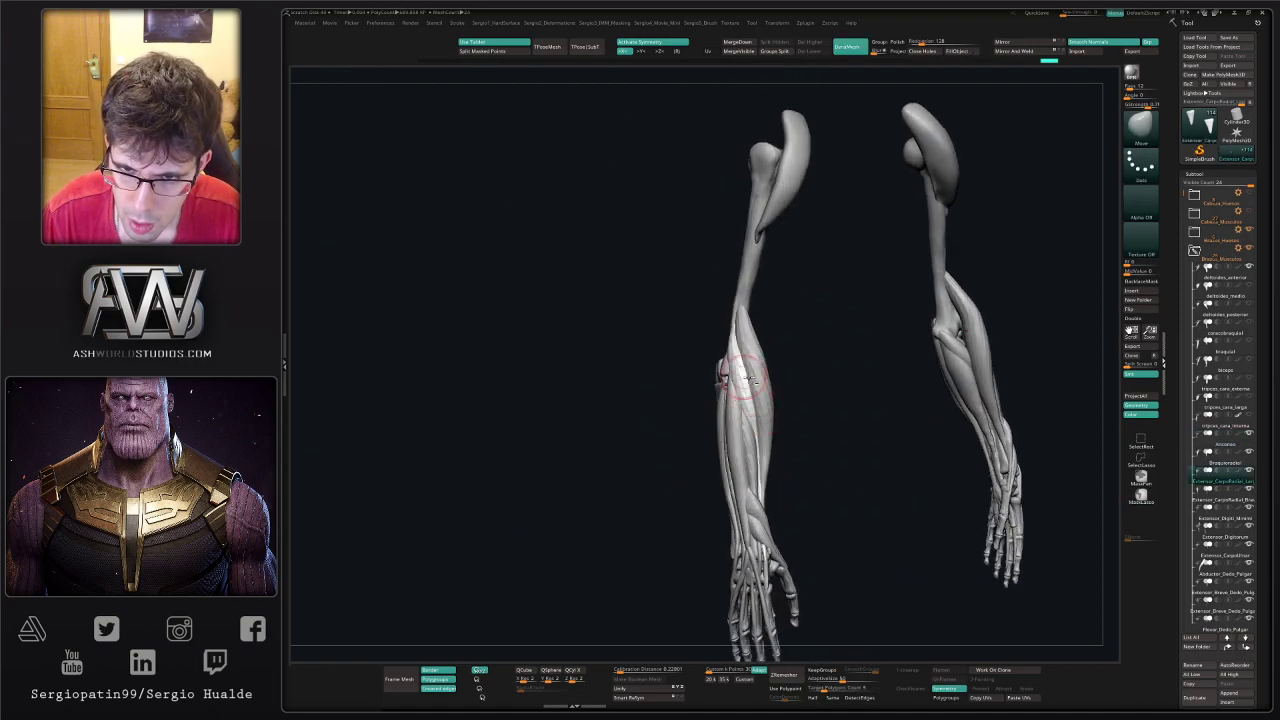
pyautogui.moveTo(746, 379)
pyautogui.mouseDown()
pyautogui.moveTo(736, 389)
pyautogui.moveTo(726, 359)
pyautogui.moveTo(762, 383)
pyautogui.moveTo(700, 337)
pyautogui.moveTo(751, 356)
pyautogui.moveTo(741, 375)
pyautogui.moveTo(777, 337)
pyautogui.moveTo(749, 358)
pyautogui.moveTo(806, 380)
pyautogui.moveTo(758, 356)
pyautogui.moveTo(751, 394)
pyautogui.moveTo(731, 387)
pyautogui.mouseUp()
pyautogui.keyDown('alt'); pyautogui.click(755, 348); pyautogui.keyUp('alt')
pyautogui.moveTo(752, 353); pyautogui.dragTo(759, 351)
pyautogui.moveTo(742, 365); pyautogui.dragTo(752, 366, button='right')
pyautogui.keyDown('alt'); pyautogui.click(741, 365); pyautogui.keyUp('alt')
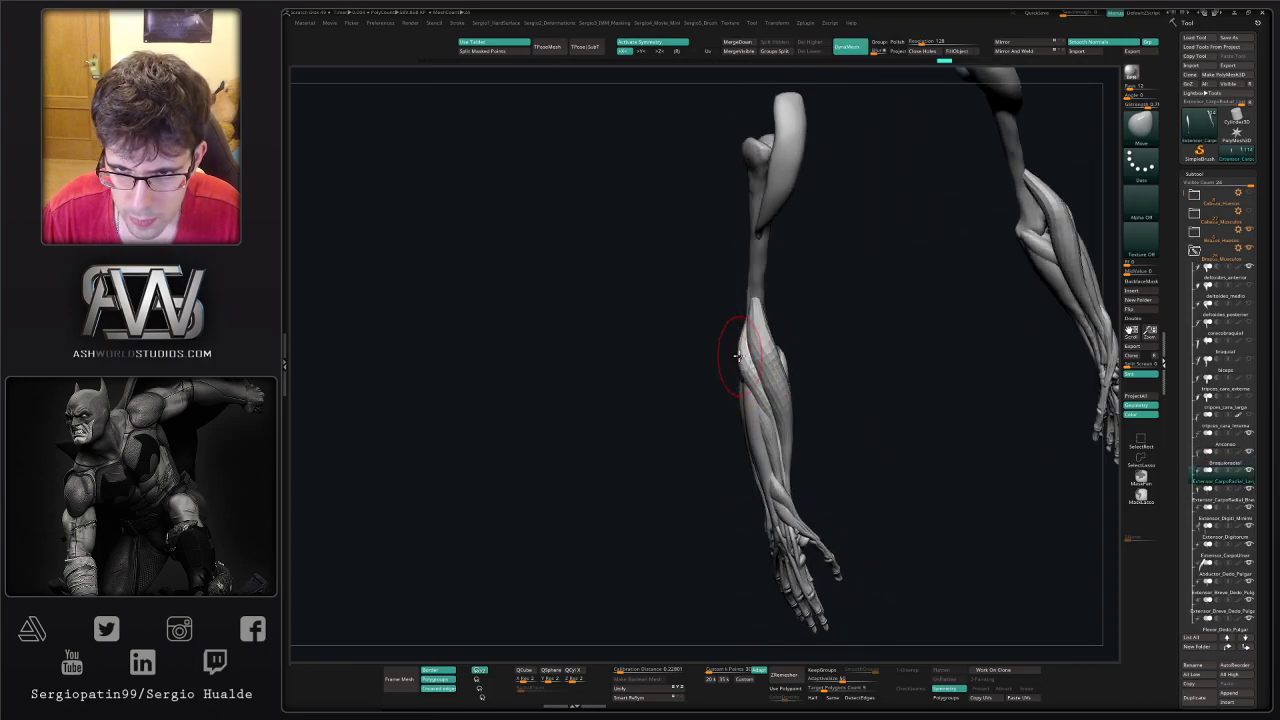
pyautogui.hotkey('ctrl', 'z')
# - Duplicate the Flexor_Carpo_Cubital subtool as the base for a hand muscle
pyautogui.keyDown('ctrl'); pyautogui.moveTo(766, 381); pyautogui.dragTo(785, 425, button='right'); pyautogui.keyUp('ctrl')
pyautogui.moveTo(785, 425)
pyautogui.mouseDown(button='right')
pyautogui.moveTo(798, 440)
pyautogui.moveTo(809, 418)
pyautogui.mouseUp(button='right')
pyautogui.moveTo(905, 443)
pyautogui.mouseDown(button='right')
pyautogui.moveTo(880, 400)
pyautogui.moveTo(862, 432)
pyautogui.moveTo(817, 451)
pyautogui.moveTo(791, 414)
pyautogui.moveTo(805, 437)
pyautogui.moveTo(798, 462)
pyautogui.moveTo(811, 421)
pyautogui.mouseUp(button='right')
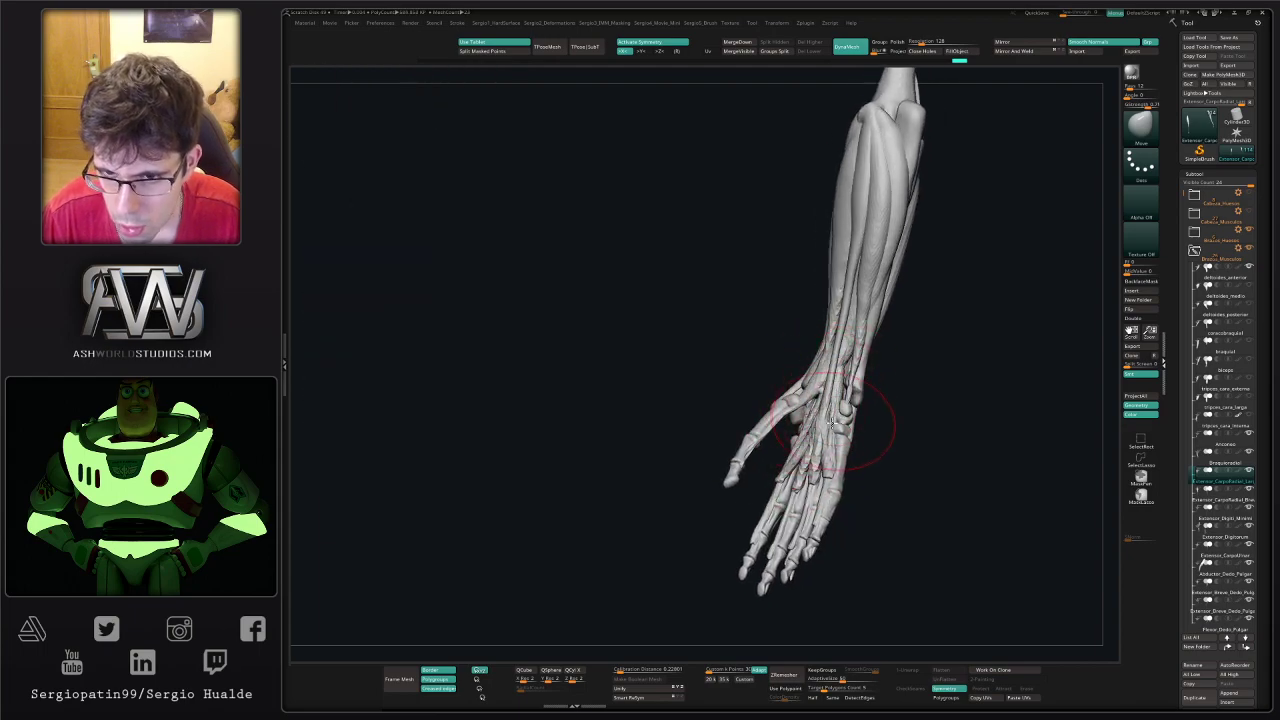
pyautogui.keyDown('alt'); pyautogui.click(871, 280); pyautogui.keyUp('alt')
pyautogui.moveTo(874, 420); pyautogui.dragTo(960, 434)
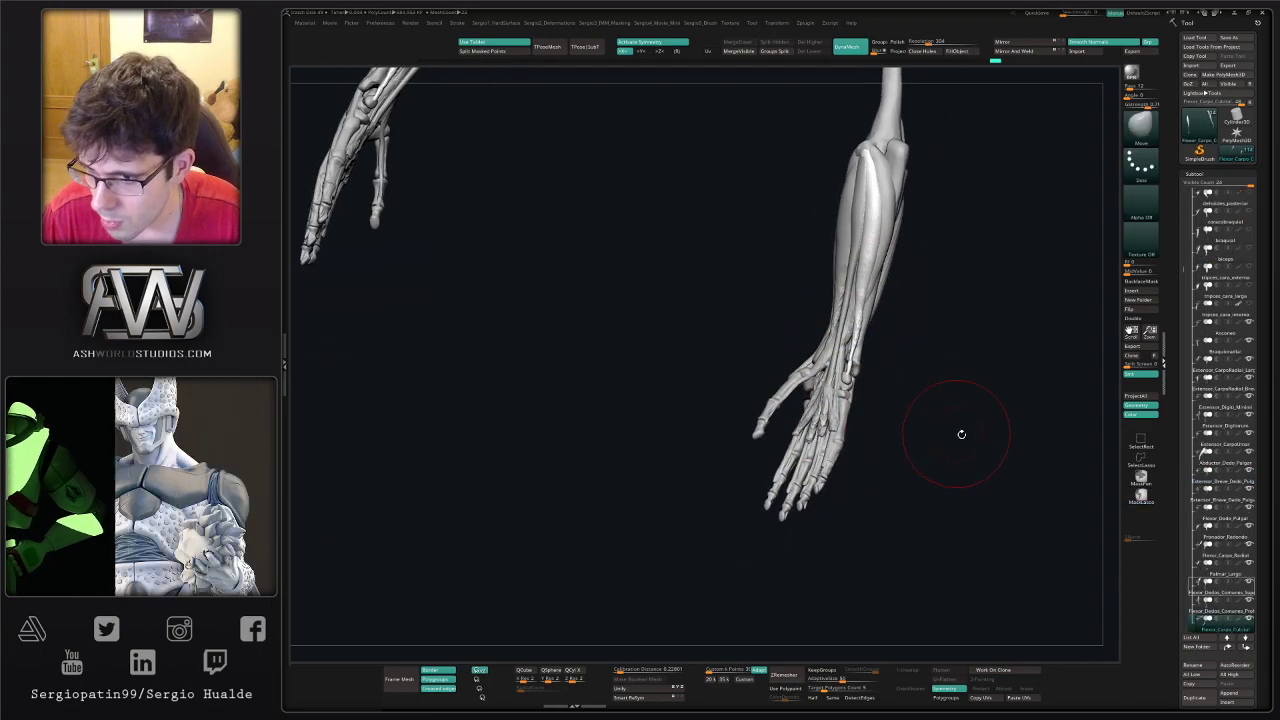
pyautogui.moveTo(1182, 273); pyautogui.dragTo(1182, 383)
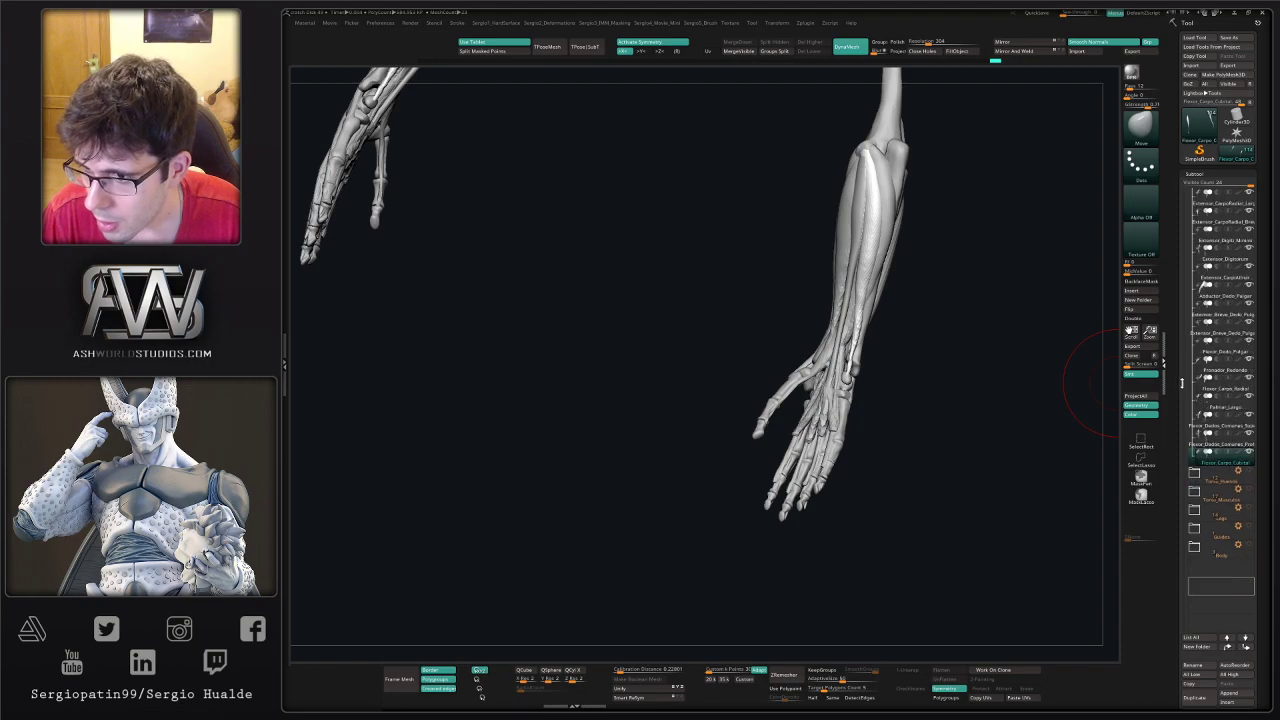
pyautogui.hotkey('ctrl', 'shift', 'd')
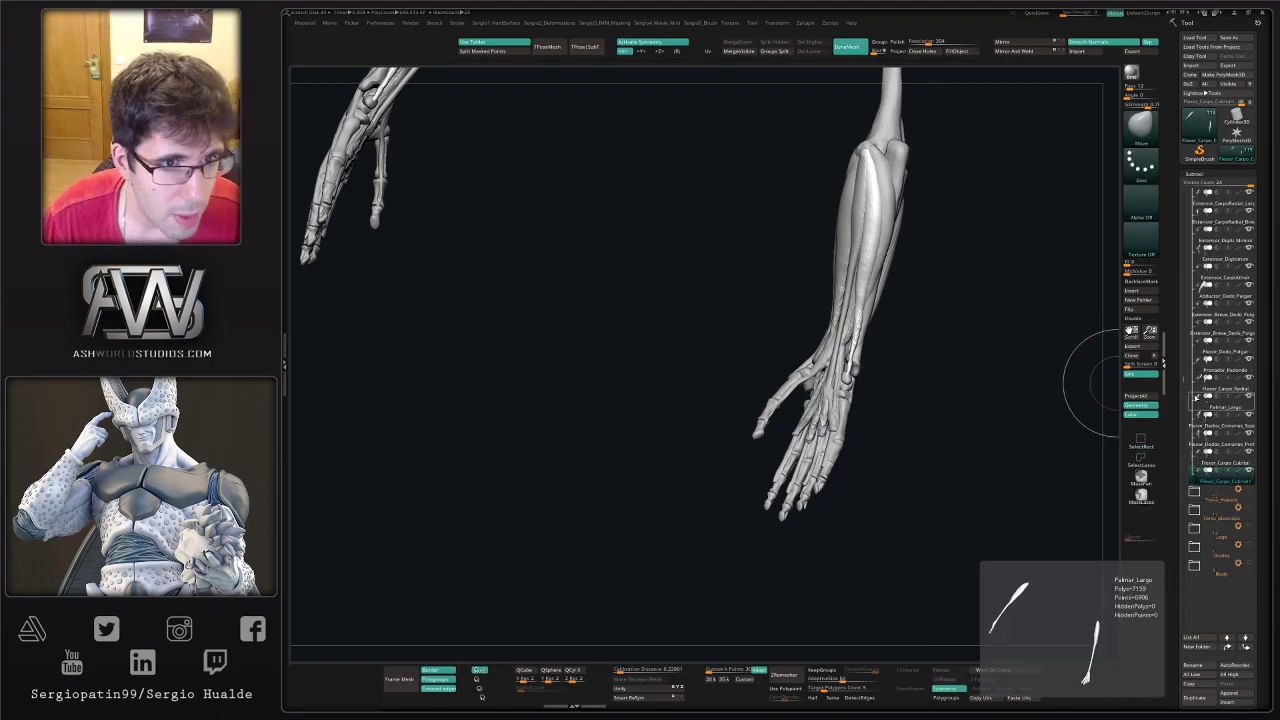
# - Rename the duplicated subtool as Primero_Dorsal_Interoseo
pyautogui.press('F2')
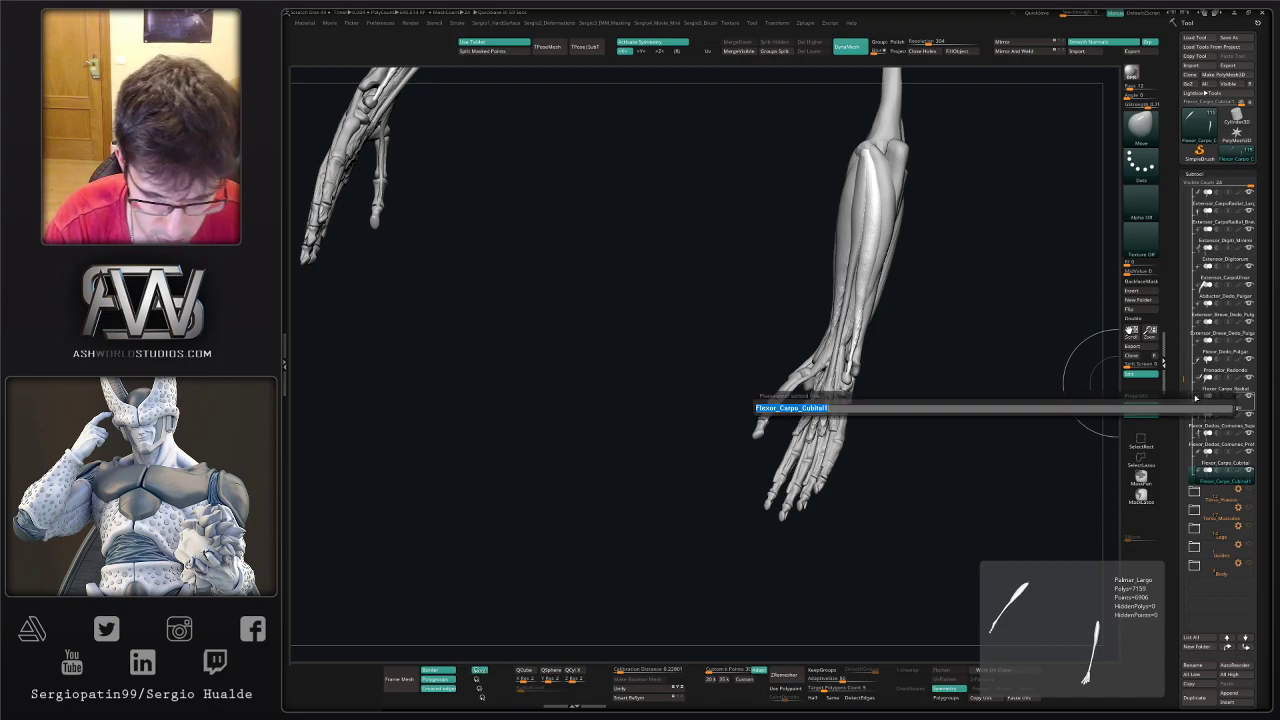
pyautogui.write('P')
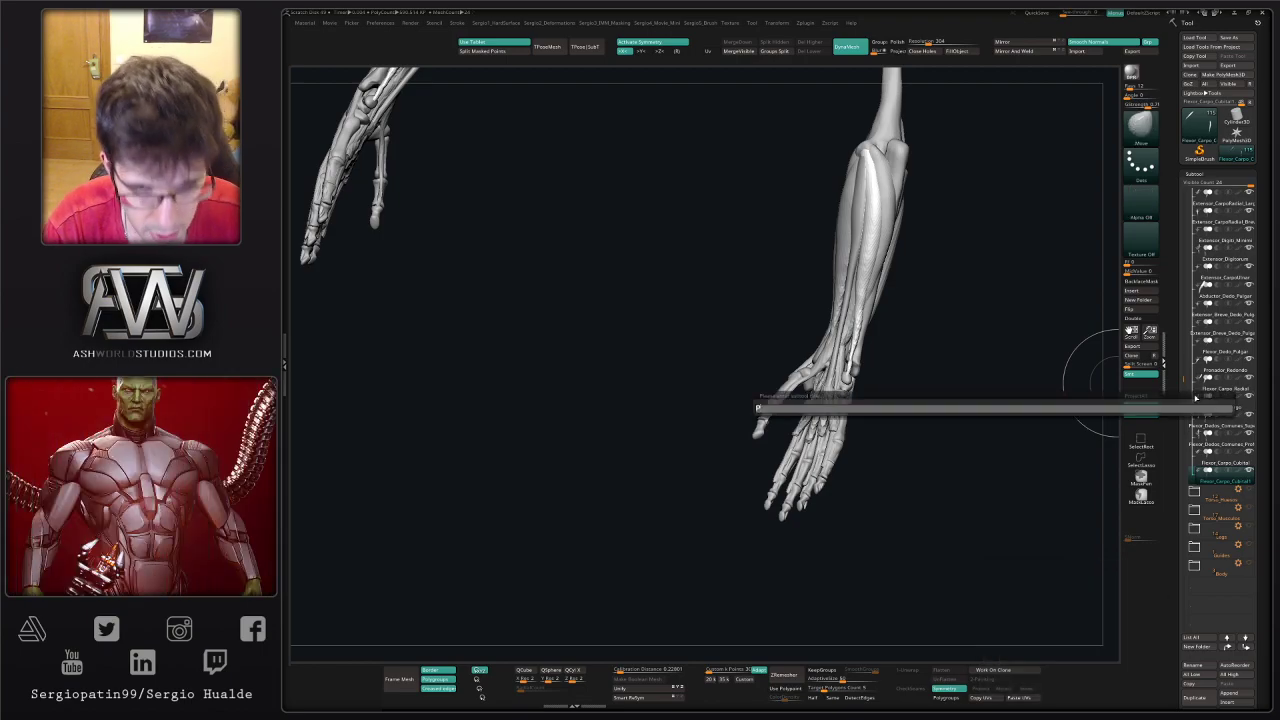
pyautogui.write('rimero')
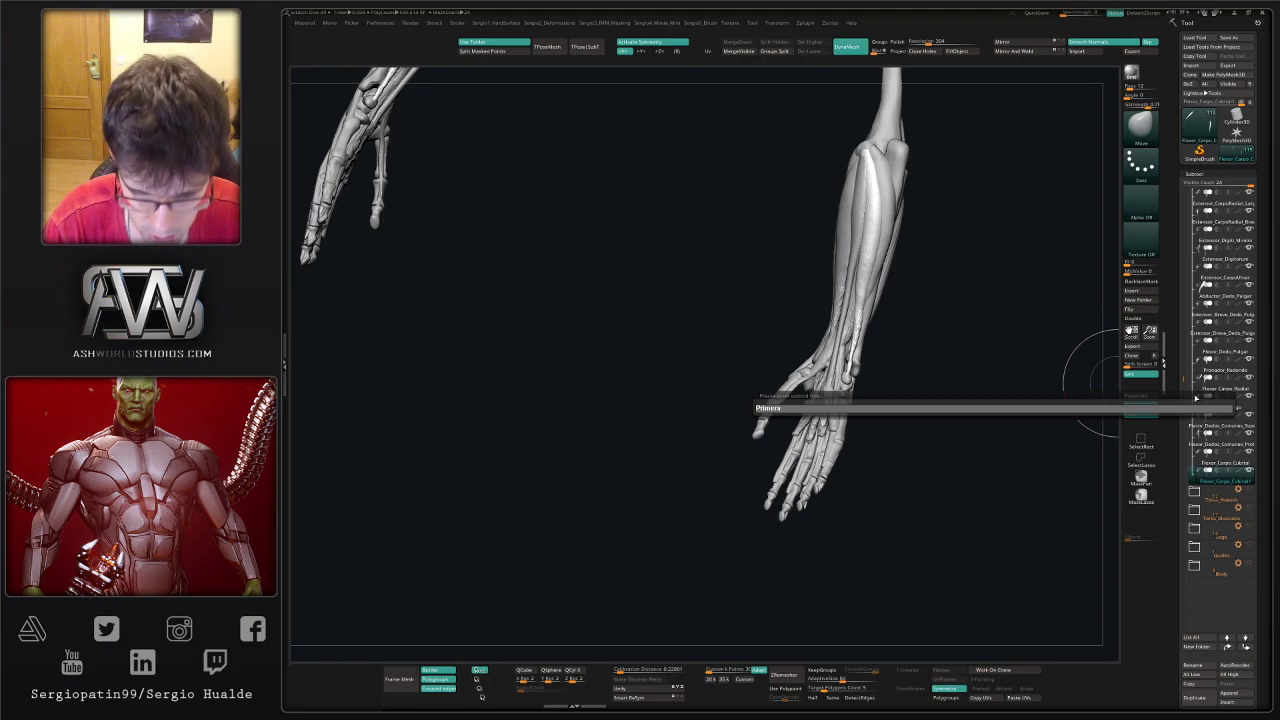
pyautogui.write('_Dorsal')
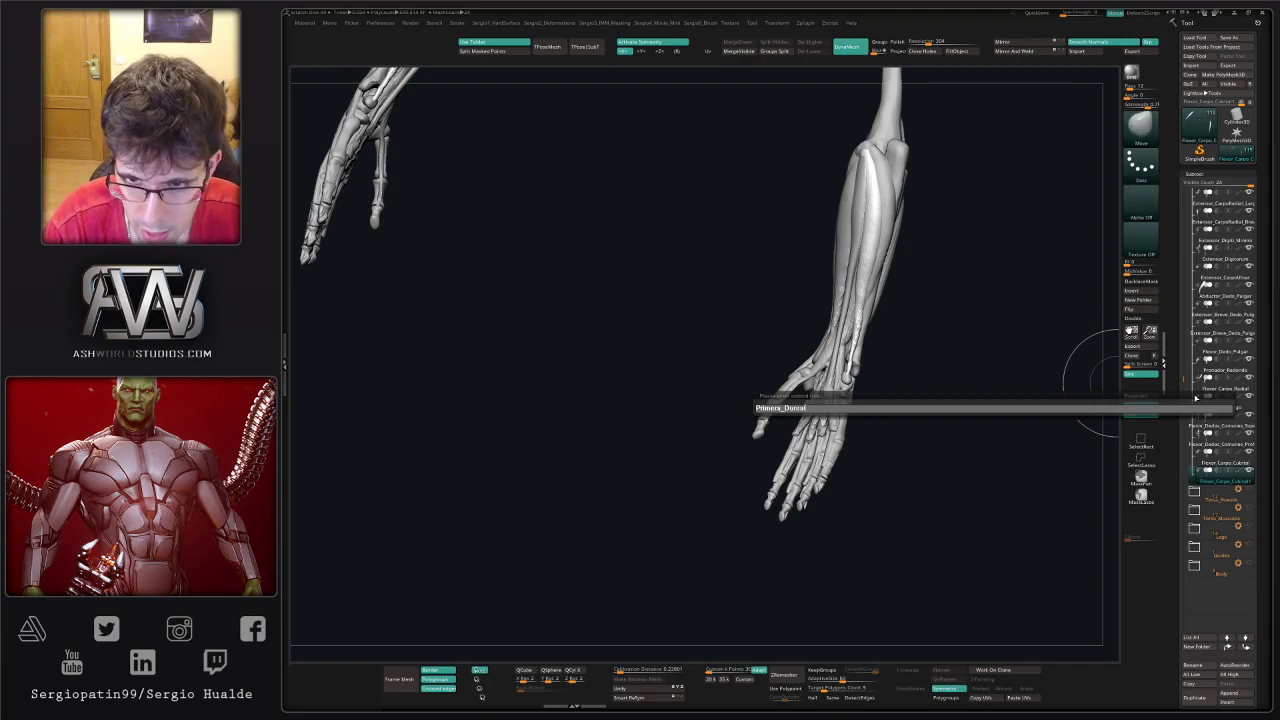
pyautogui.write('_')
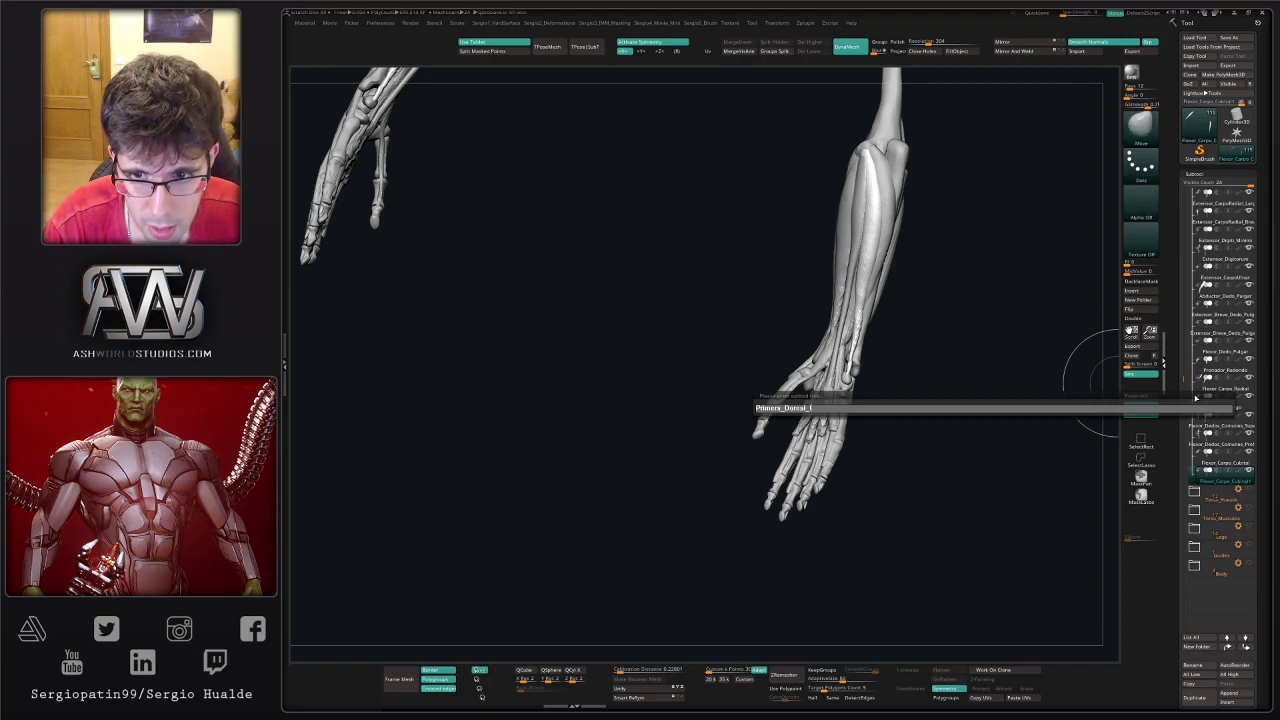
pyautogui.write('sal_Interoseo')
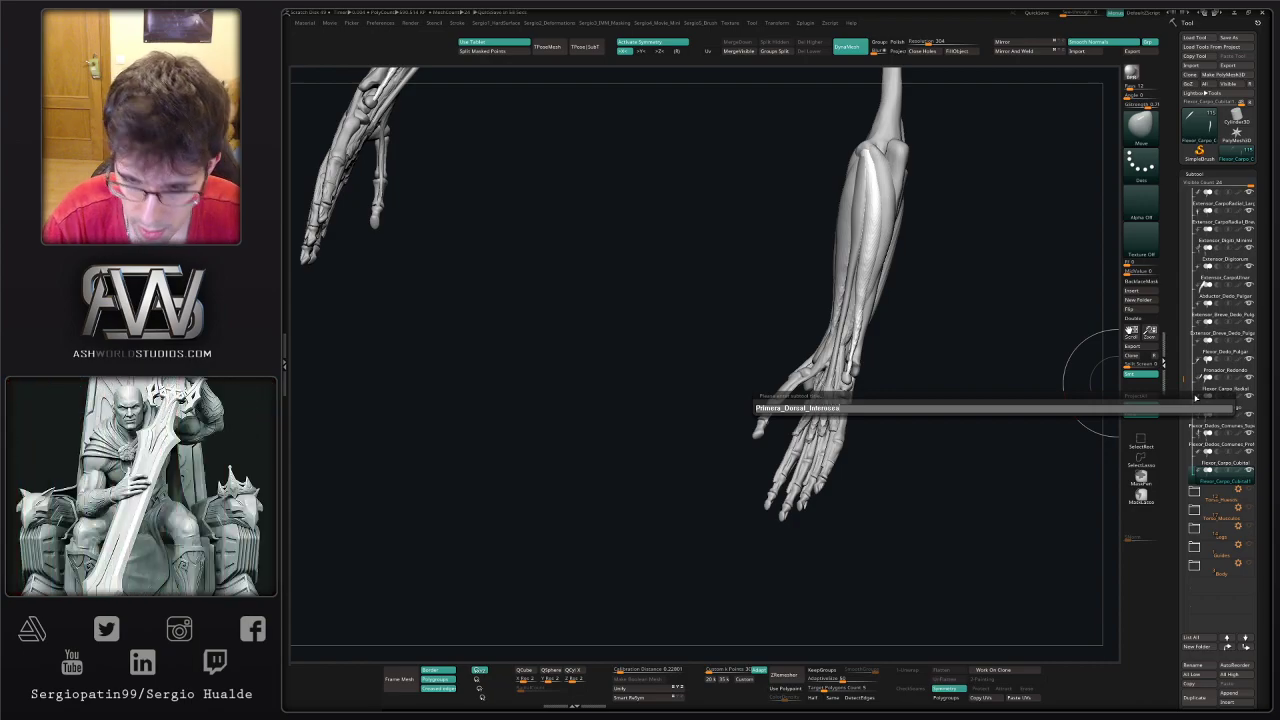
pyautogui.press('Return')
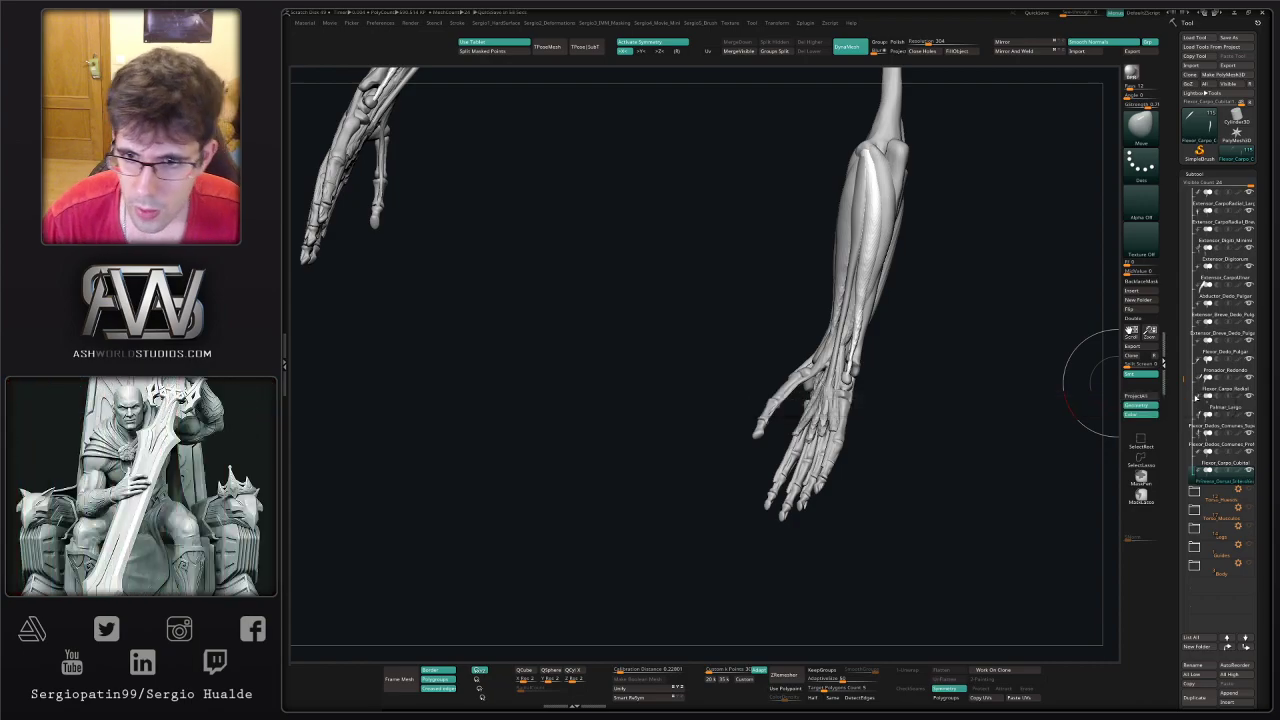
# - Move Primero_Dorsal_Interoseo down to the hand, between the thumb and index finger, with the transform gizmo
pyautogui.keyDown('ctrl'); pyautogui.moveTo(885, 385); pyautogui.dragTo(877, 320, button='right'); pyautogui.keyUp('ctrl')
pyautogui.press('w')
pyautogui.moveTo(928, 271); pyautogui.dragTo(970, 276, button='right')
pyautogui.moveTo(925, 244); pyautogui.dragTo(793, 416)
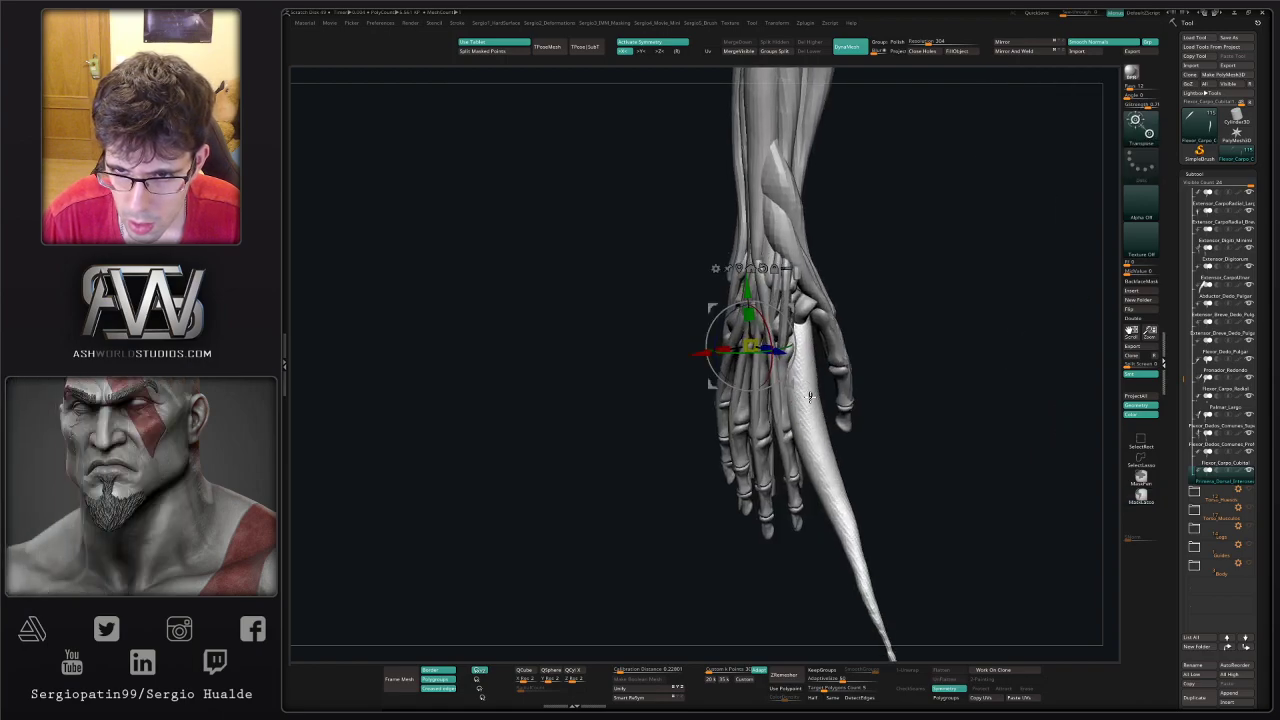
# - Cut off the long lower tendon of Primero_Dorsal_Interoseo with a lasso selection and remesh the remaining piece
pyautogui.press('q')
pyautogui.keyDown('ctrl'); pyautogui.moveTo(812, 419); pyautogui.dragTo(808, 406, button='right'); pyautogui.keyUp('ctrl')
pyautogui.moveTo(837, 369)
pyautogui.keyDown('ctrl'); pyautogui.keyDown('alt'); pyautogui.keyDown('shift'); pyautogui.mouseDown()
pyautogui.moveTo(763, 485)
pyautogui.moveTo(692, 540)
pyautogui.mouseUp(); pyautogui.keyUp('shift'); pyautogui.keyUp('alt'); pyautogui.keyUp('ctrl')
pyautogui.press('Delete')
pyautogui.keyDown('ctrl'); pyautogui.moveTo(808, 366); pyautogui.dragTo(794, 421); pyautogui.keyUp('ctrl')
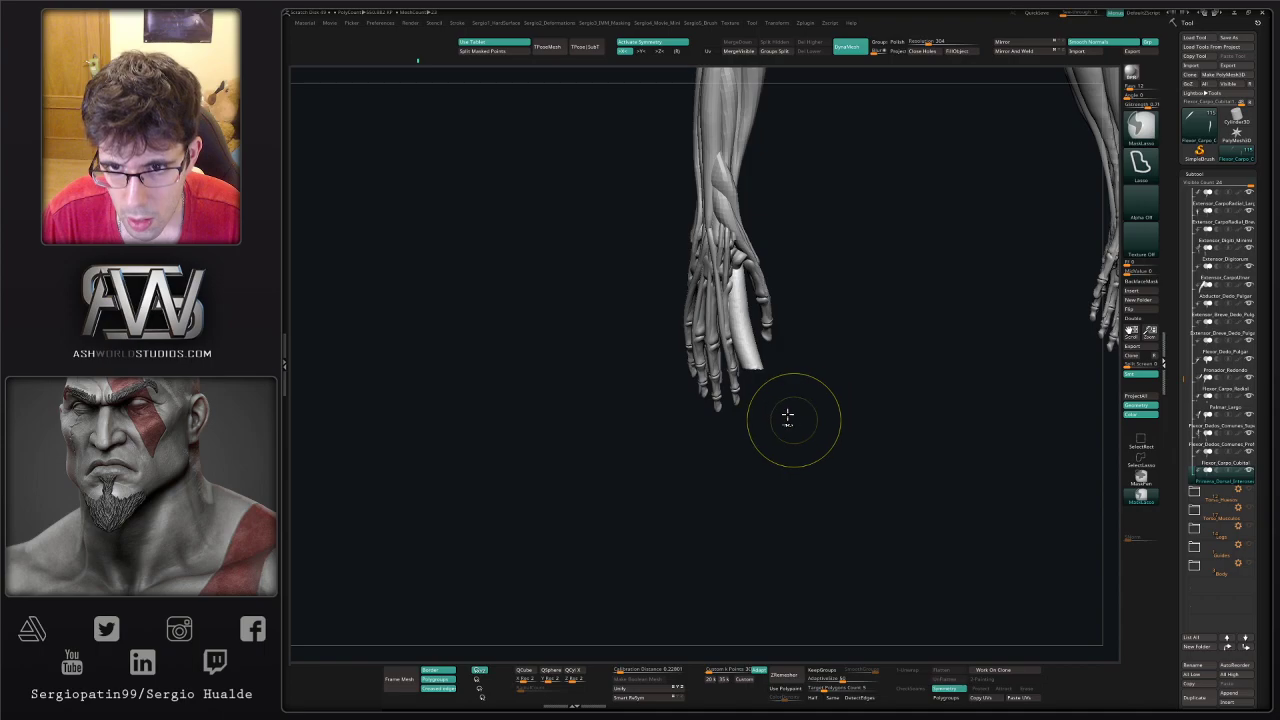
# - Smooth the shortened Primero_Dorsal_Interoseo and shift it against the index finger's metacarpal with the Move brush
pyautogui.moveTo(745, 325)
pyautogui.keyDown('shift'); pyautogui.mouseDown()
pyautogui.moveTo(750, 360)
pyautogui.moveTo(737, 290)
pyautogui.mouseUp(); pyautogui.keyUp('shift')
pyautogui.keyDown('ctrl'); pyautogui.moveTo(757, 350); pyautogui.dragTo(738, 377, button='right'); pyautogui.keyUp('ctrl')
pyautogui.moveTo(738, 376); pyautogui.dragTo(716, 361)
pyautogui.moveTo(716, 361); pyautogui.dragTo(720, 419, button='right')
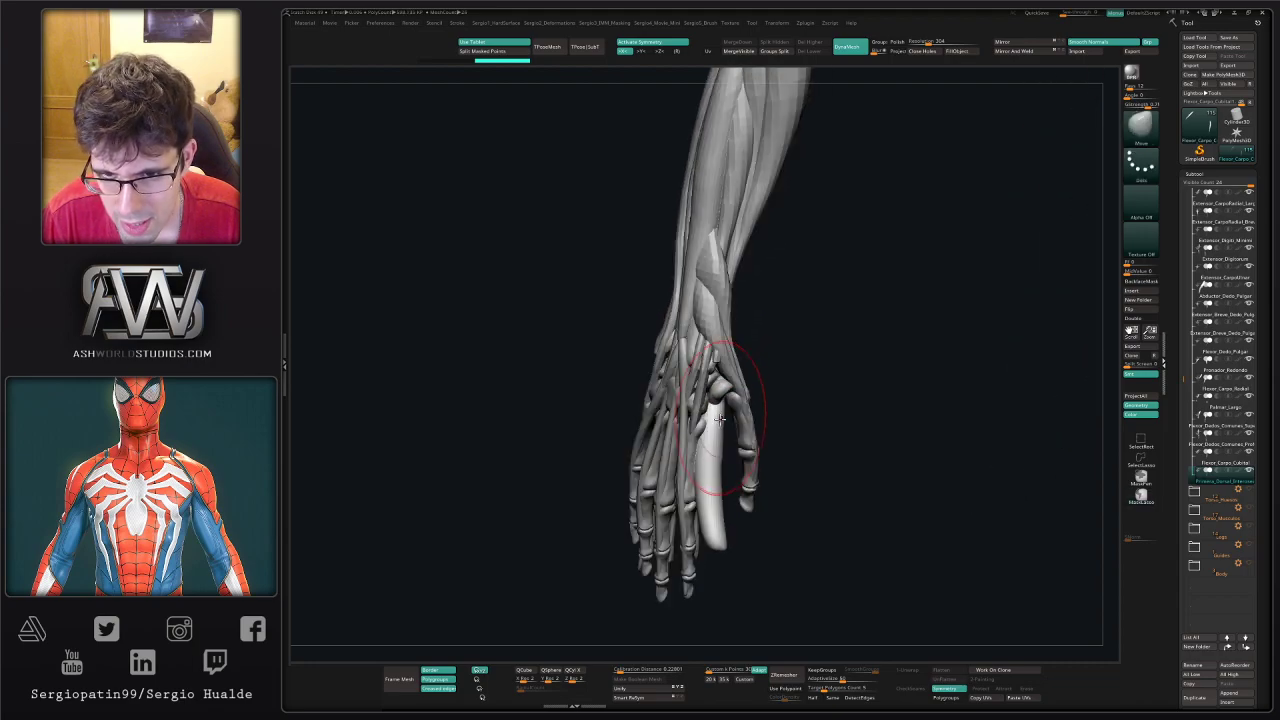
pyautogui.moveTo(730, 430); pyautogui.dragTo(695, 420)
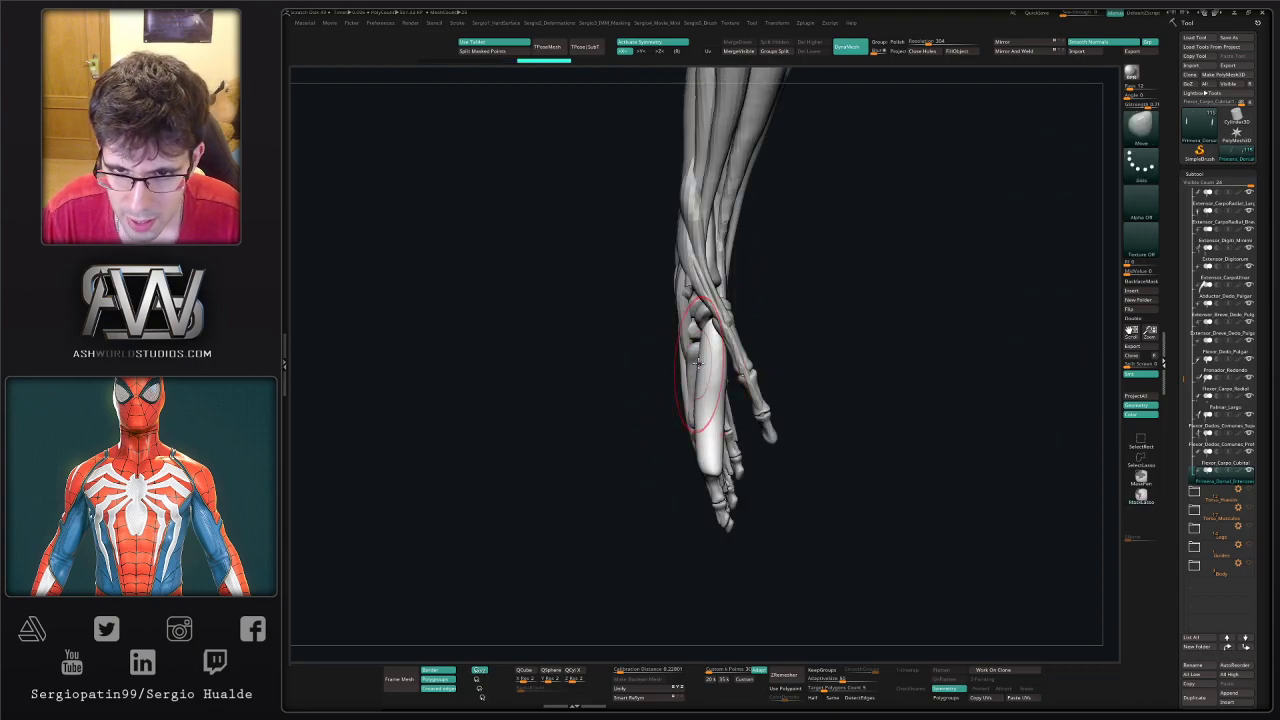
# - Isolate Primero_Dorsal_Interoseo and shape it into a shorter belly with tapered ends using the Smooth and Move brushes
pyautogui.keyDown('ctrl'); pyautogui.keyDown('shift'); pyautogui.click(700, 333); pyautogui.keyUp('shift'); pyautogui.keyUp('ctrl')
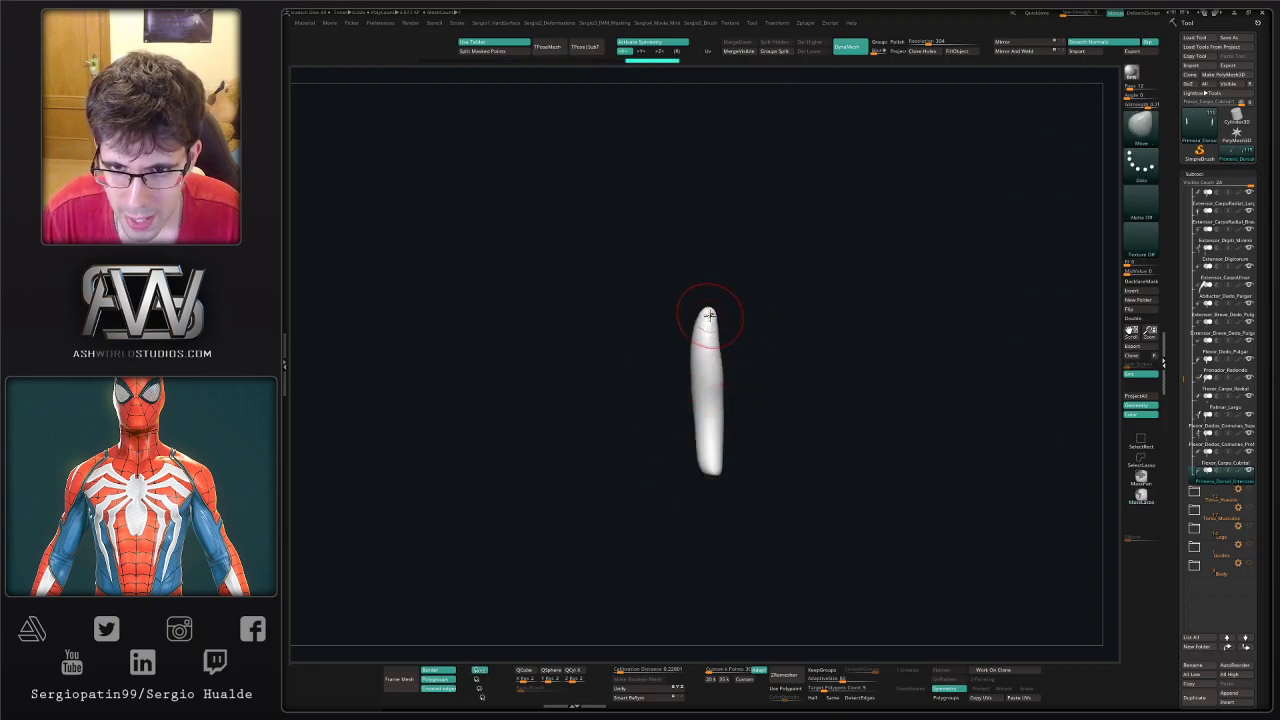
pyautogui.moveTo(699, 363)
pyautogui.keyDown('shift'); pyautogui.mouseDown()
pyautogui.moveTo(707, 344)
pyautogui.moveTo(701, 368)
pyautogui.mouseUp(); pyautogui.keyUp('shift')
pyautogui.moveTo(701, 368); pyautogui.dragTo(724, 385, button='right')
pyautogui.moveTo(724, 384)
pyautogui.mouseDown()
pyautogui.moveTo(690, 405)
pyautogui.moveTo(720, 367)
pyautogui.moveTo(713, 384)
pyautogui.mouseUp()
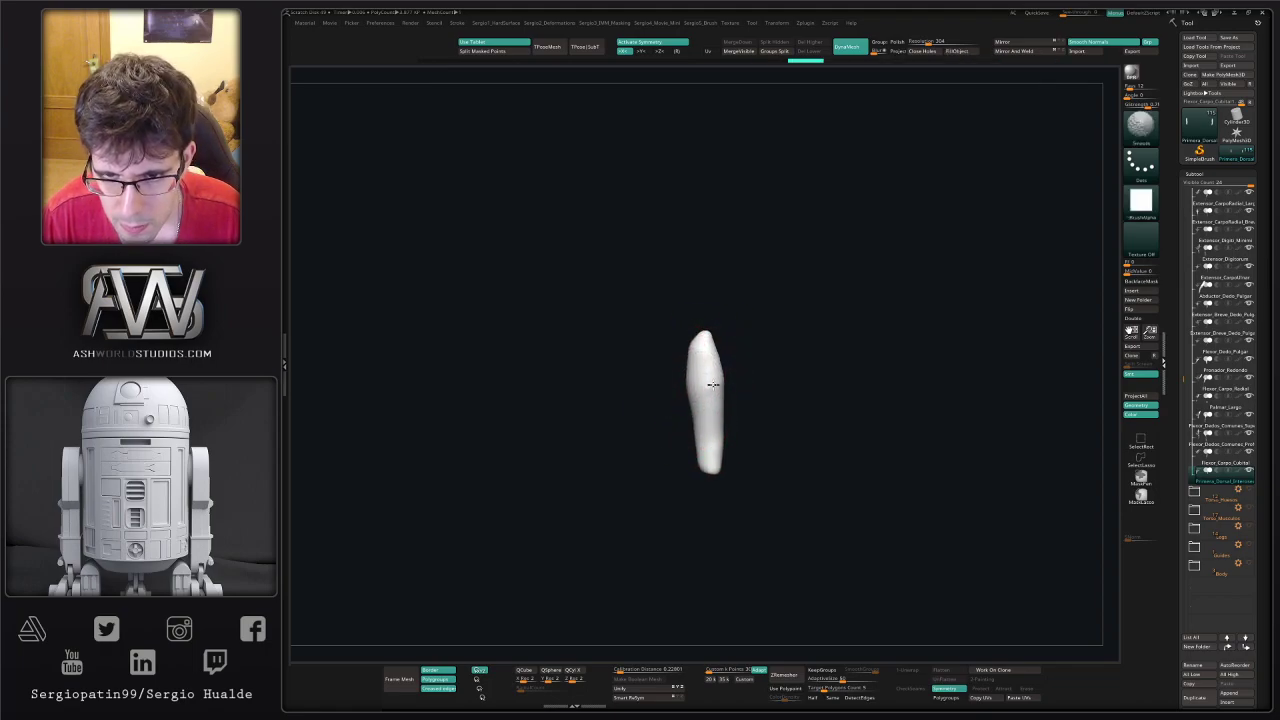
pyautogui.moveTo(700, 457); pyautogui.dragTo(746, 427)
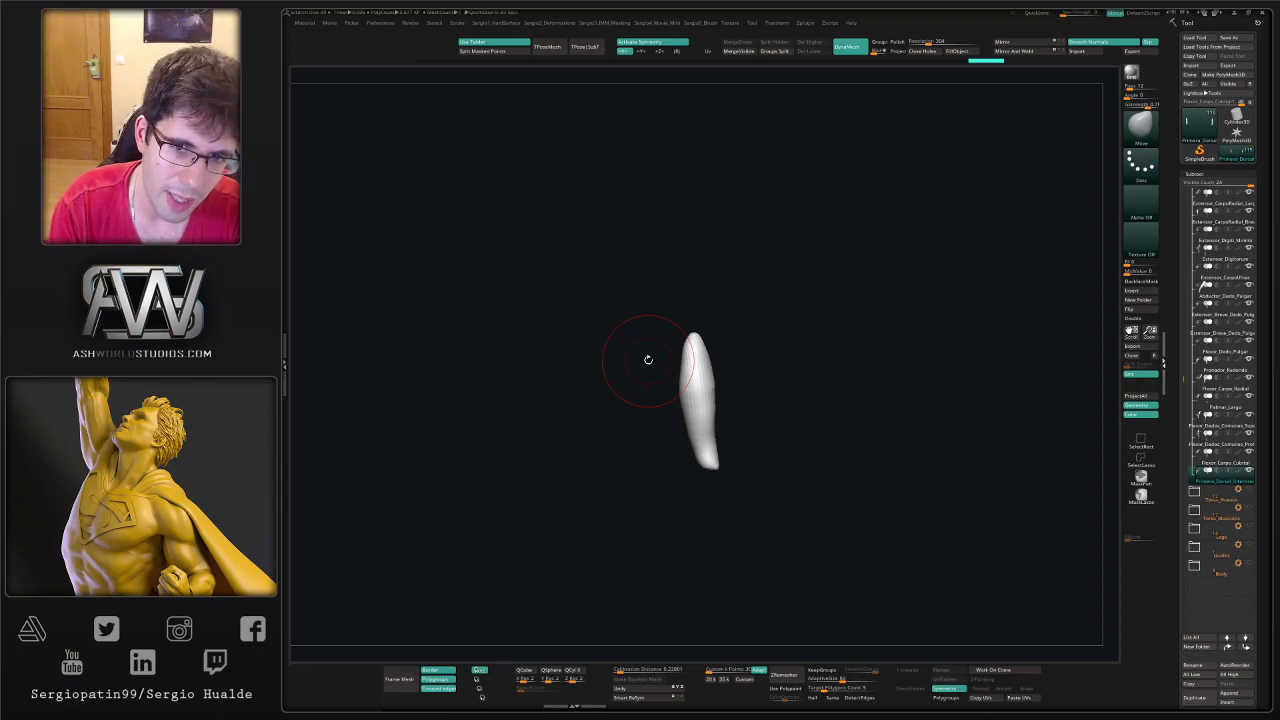
# - Show all the arm parts again and bend the upper end of Primero_Dorsal_Interoseo toward the thumb's metacarpal with the Move brush
pyautogui.hotkey('alt', 's')
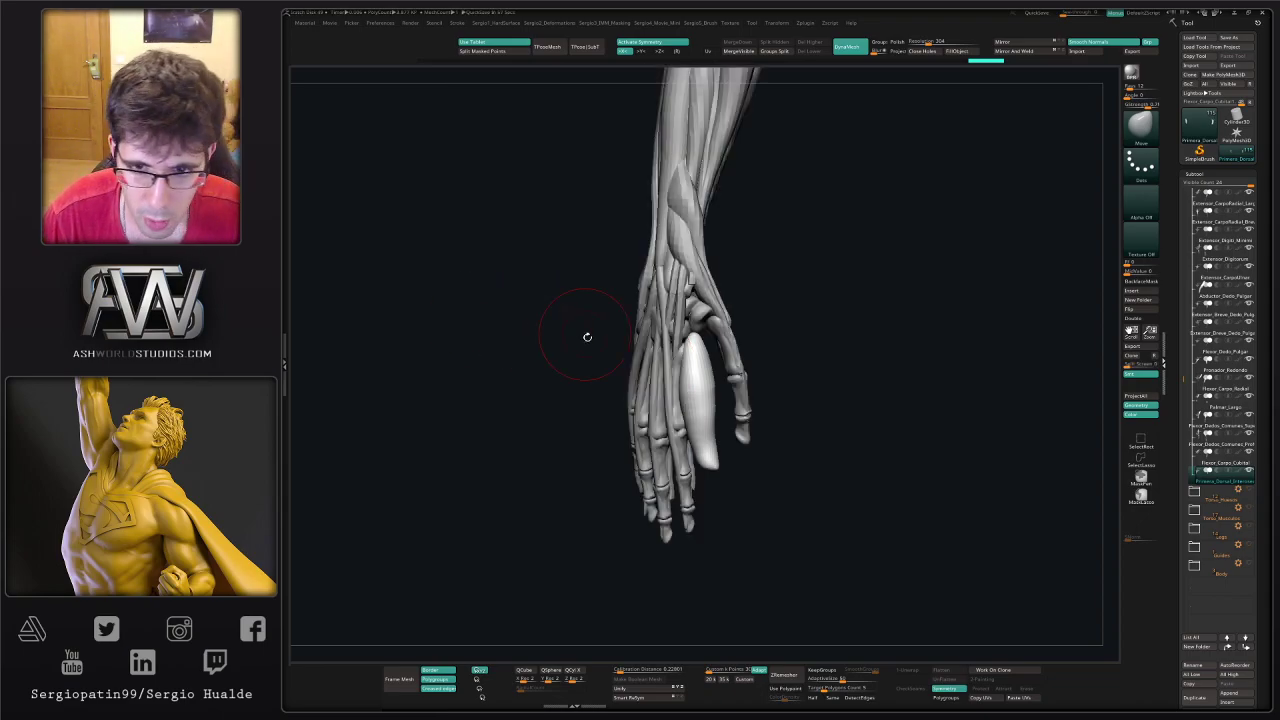
pyautogui.moveTo(686, 335); pyautogui.dragTo(620, 346, button='right')
pyautogui.moveTo(620, 346); pyautogui.dragTo(621, 358)
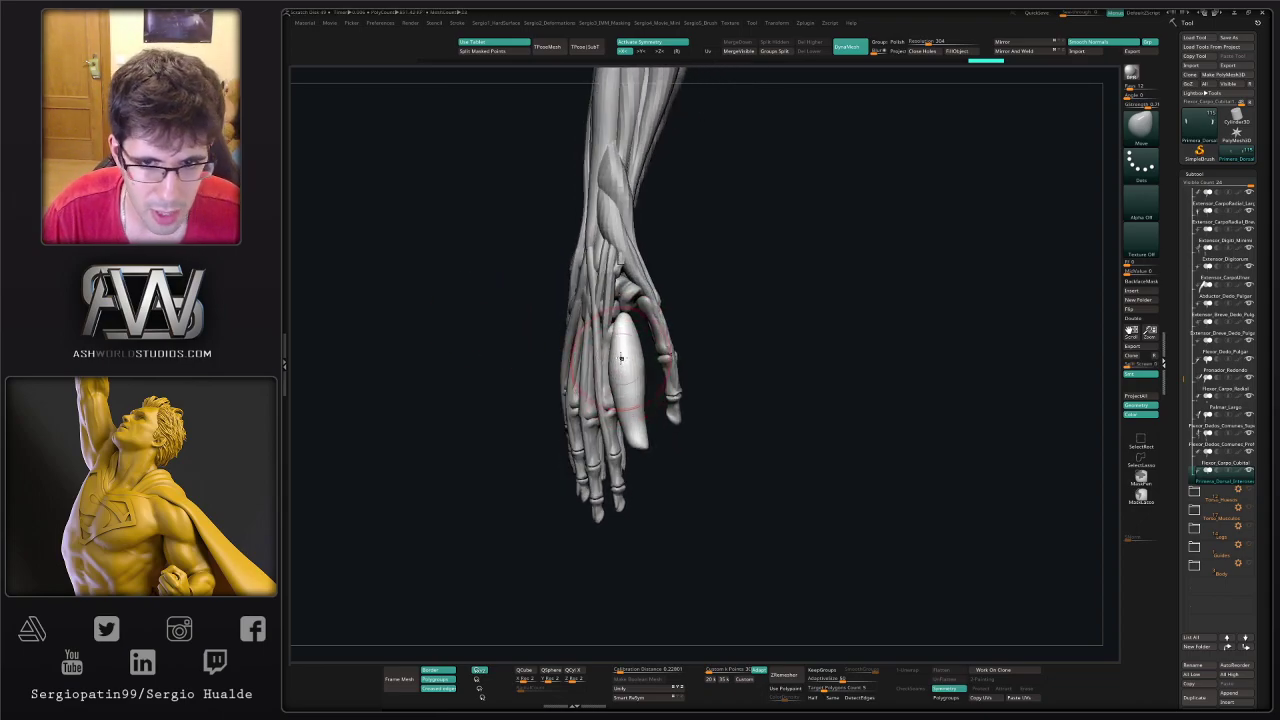
pyautogui.moveTo(632, 346); pyautogui.dragTo(624, 341, button='right')
pyautogui.moveTo(623, 340); pyautogui.dragTo(659, 314)
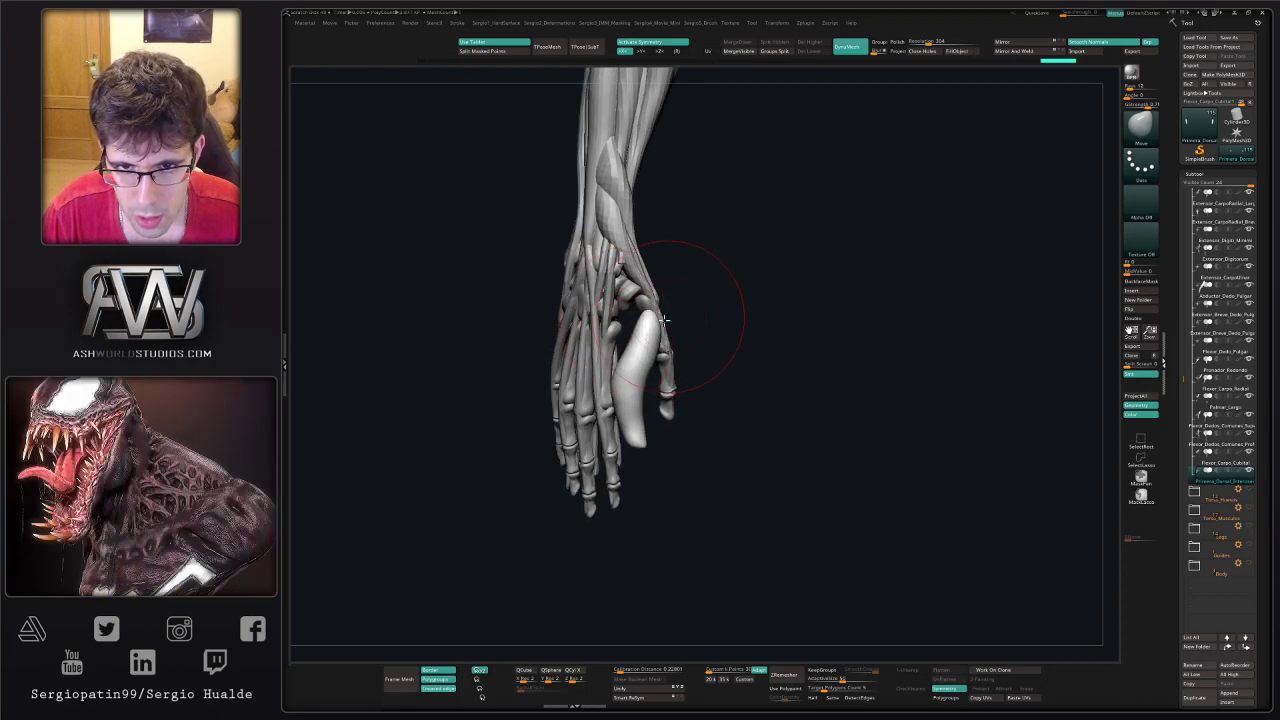
pyautogui.moveTo(659, 314); pyautogui.dragTo(652, 331, button='right')
pyautogui.moveTo(652, 332); pyautogui.dragTo(617, 314)
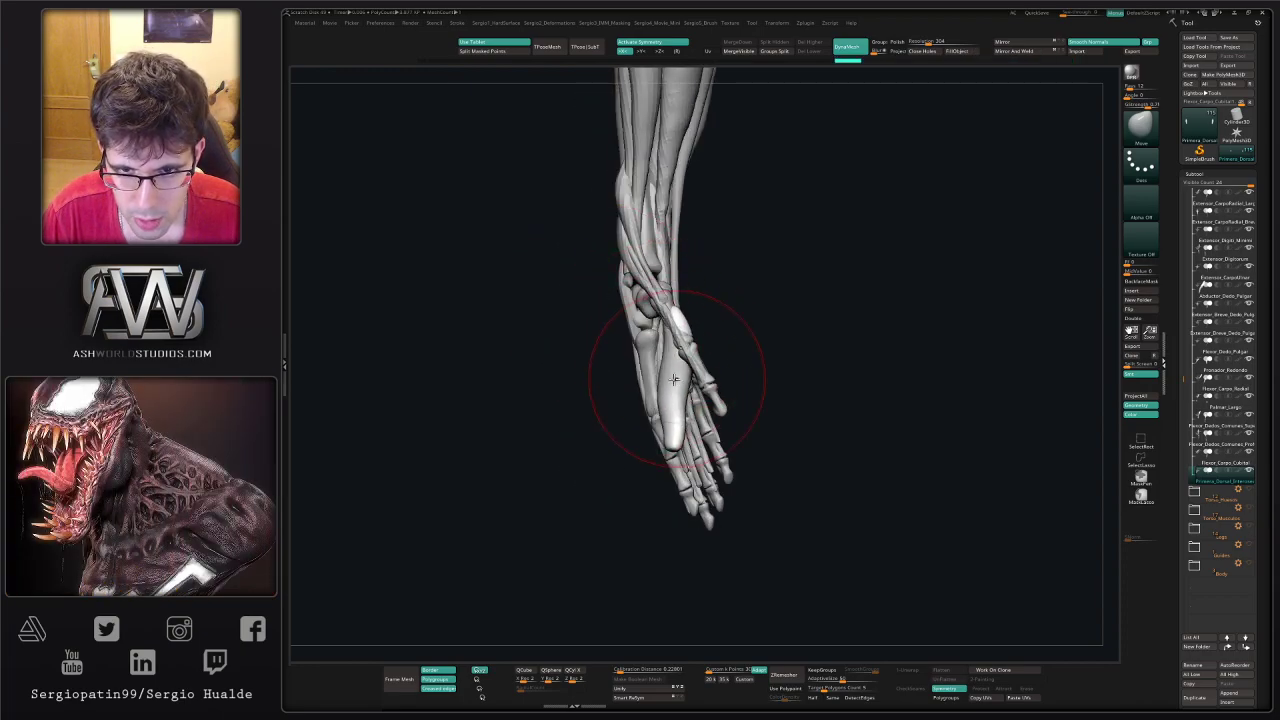
# - Widen the belly of Primero_Dorsal_Interoseo with the Move brush until it fills the gap between the thumb and index metacarpals
pyautogui.moveTo(677, 386)
pyautogui.mouseDown()
pyautogui.moveTo(690, 390)
pyautogui.moveTo(659, 343)
pyautogui.mouseUp()
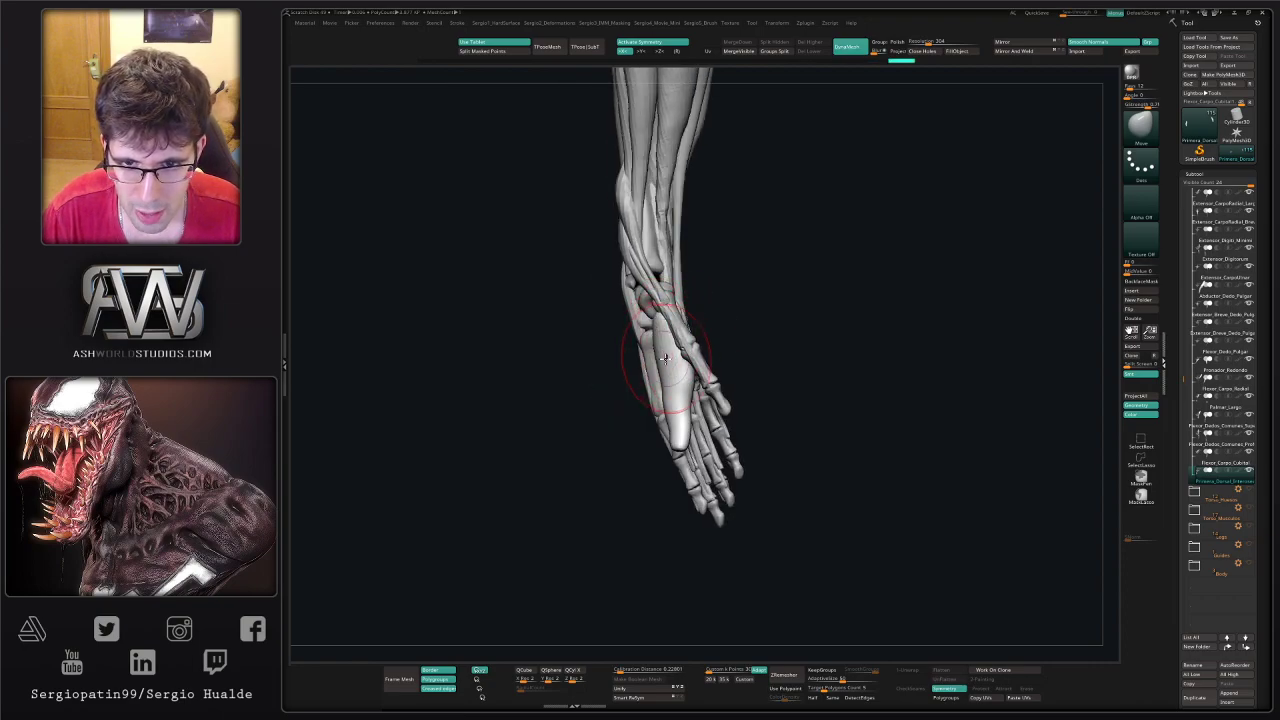
pyautogui.moveTo(676, 430); pyautogui.dragTo(687, 428, button='right')
pyautogui.moveTo(687, 428); pyautogui.dragTo(682, 438)
pyautogui.moveTo(682, 438)
pyautogui.mouseDown(button='right')
pyautogui.moveTo(700, 430)
pyautogui.moveTo(683, 441)
pyautogui.mouseUp(button='right')
pyautogui.moveTo(684, 441); pyautogui.dragTo(677, 443)
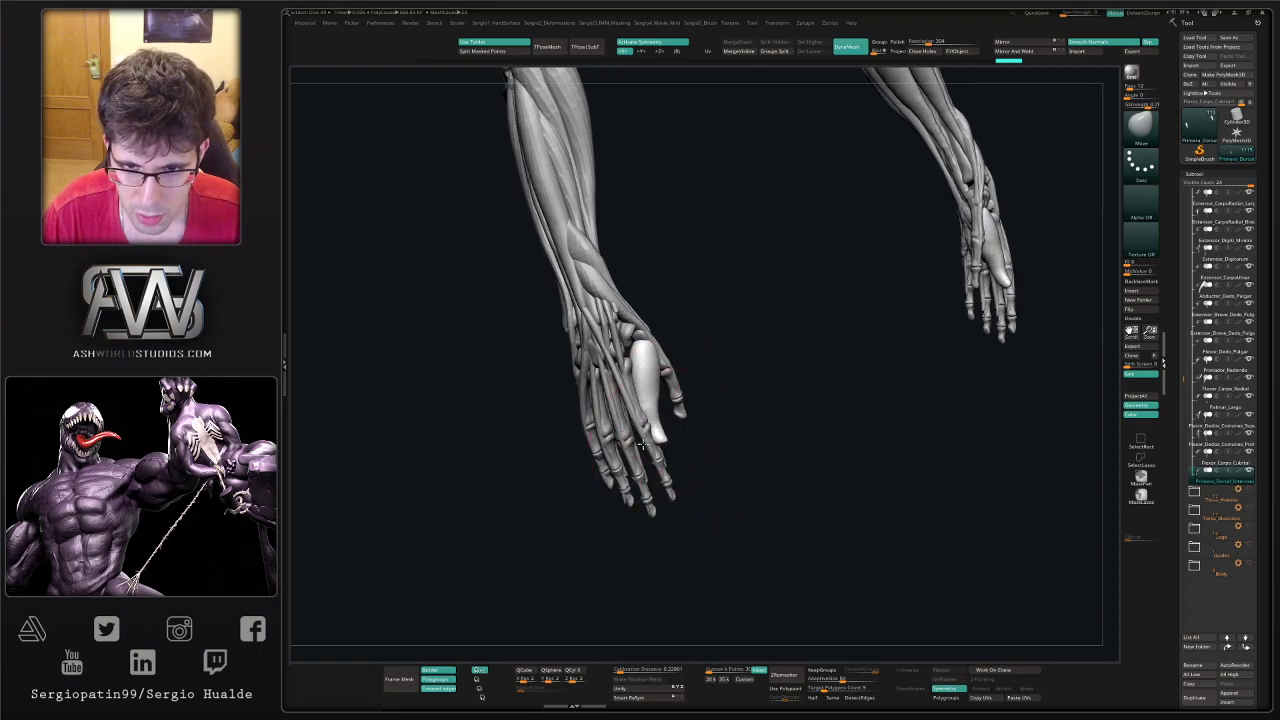
pyautogui.moveTo(649, 416)
pyautogui.mouseDown(button='right')
pyautogui.moveTo(622, 414)
pyautogui.moveTo(632, 408)
pyautogui.moveTo(612, 383)
pyautogui.mouseUp(button='right')
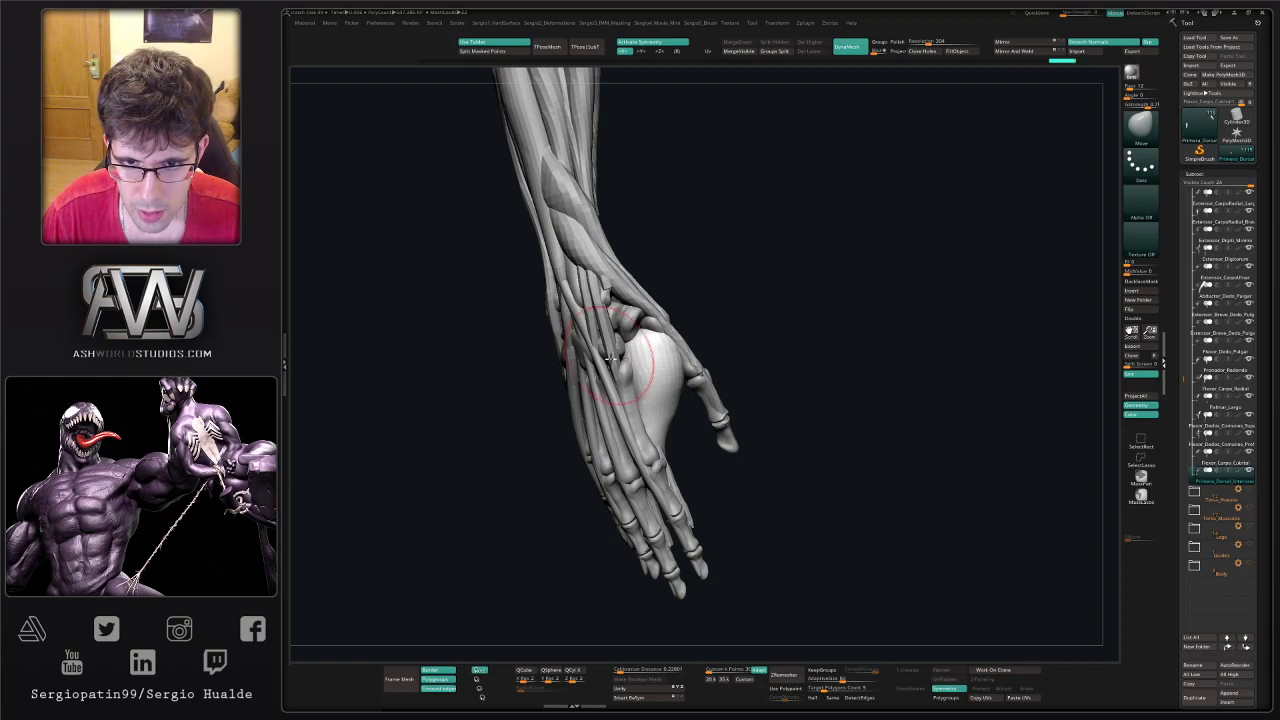
pyautogui.moveTo(647, 393); pyautogui.dragTo(654, 385)
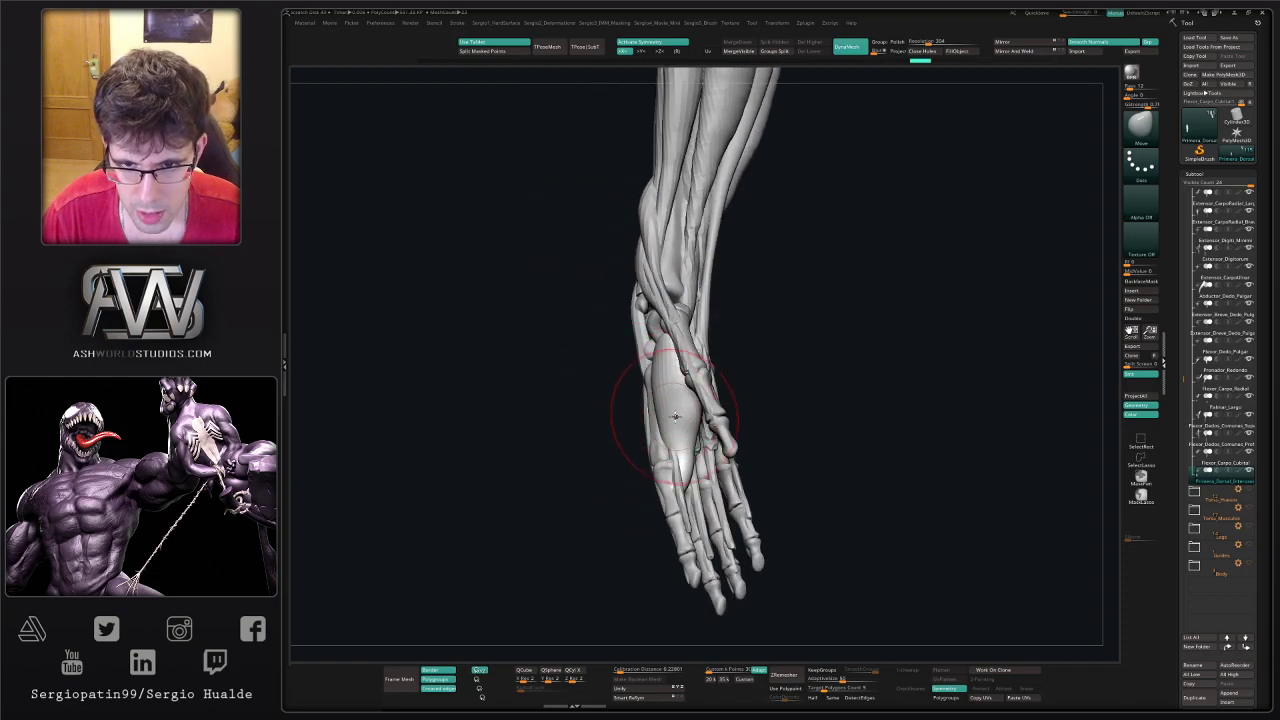
# - Pull the lower end of Primero_Dorsal_Interoseo into a narrow tendon reaching the base of the index finger
pyautogui.moveTo(686, 416)
pyautogui.mouseDown(button='right')
pyautogui.moveTo(689, 397)
pyautogui.moveTo(669, 399)
pyautogui.moveTo(693, 409)
pyautogui.mouseUp(button='right')
pyautogui.moveTo(702, 413); pyautogui.dragTo(689, 475)
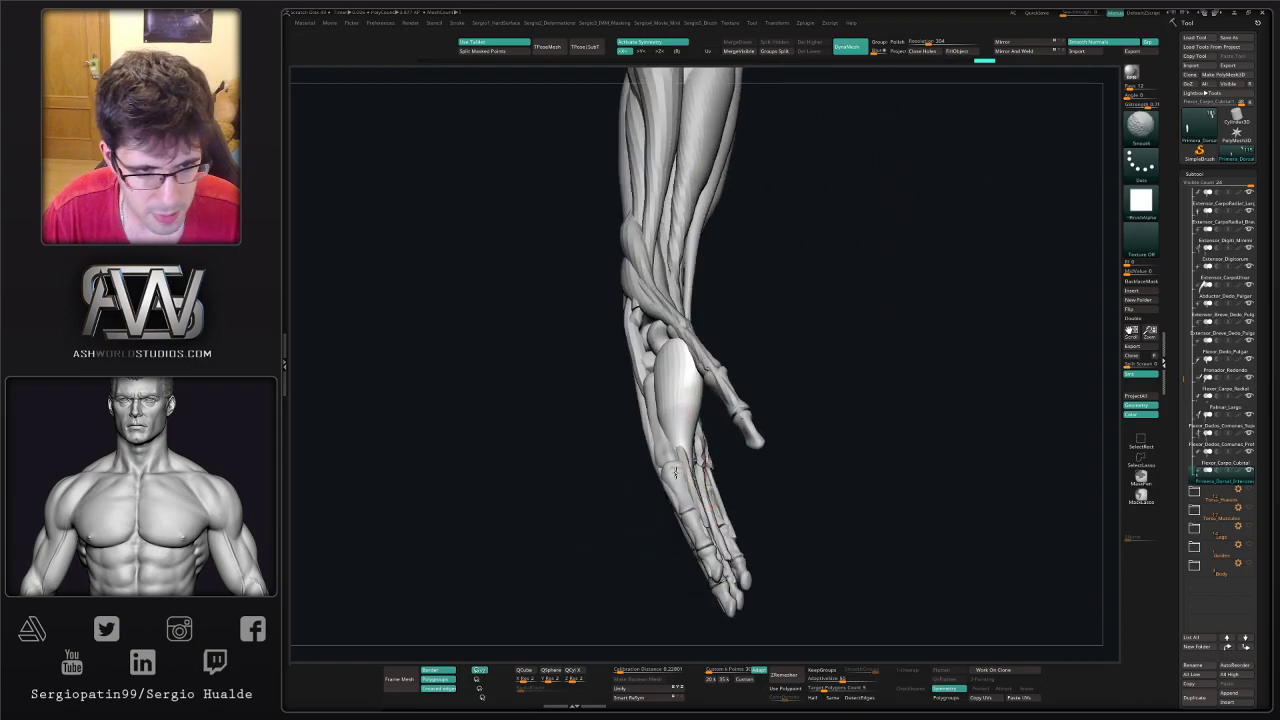
pyautogui.keyDown('alt'); pyautogui.moveTo(671, 466); pyautogui.dragTo(669, 443, button='right'); pyautogui.keyUp('alt')
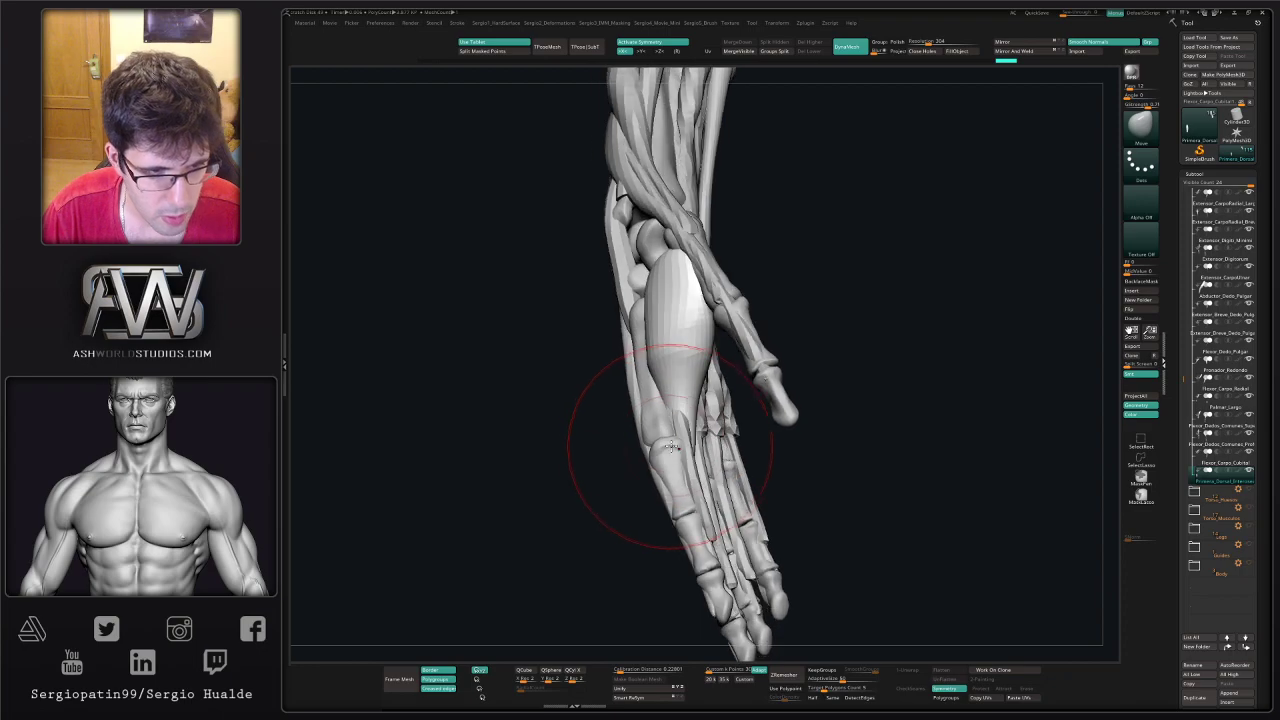
pyautogui.moveTo(673, 441)
pyautogui.mouseDown()
pyautogui.moveTo(680, 429)
pyautogui.moveTo(705, 446)
pyautogui.moveTo(695, 420)
pyautogui.mouseUp()
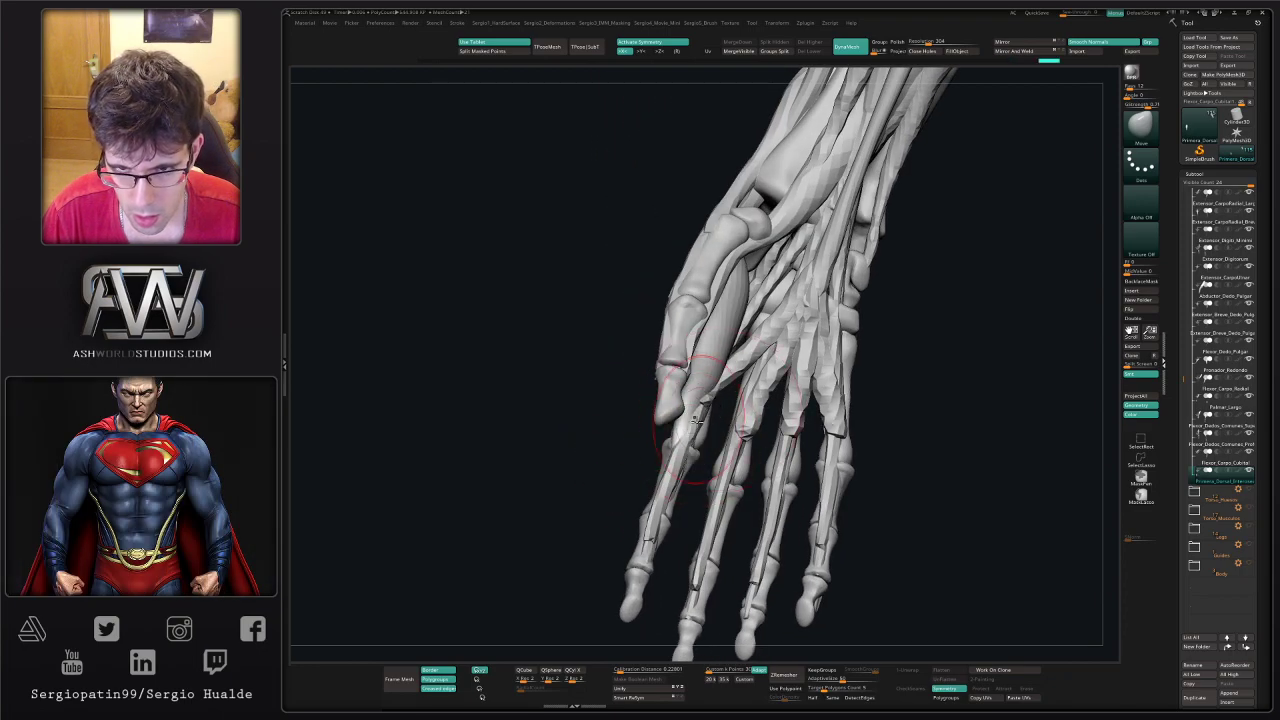
pyautogui.moveTo(660, 452); pyautogui.dragTo(724, 485, button='right')
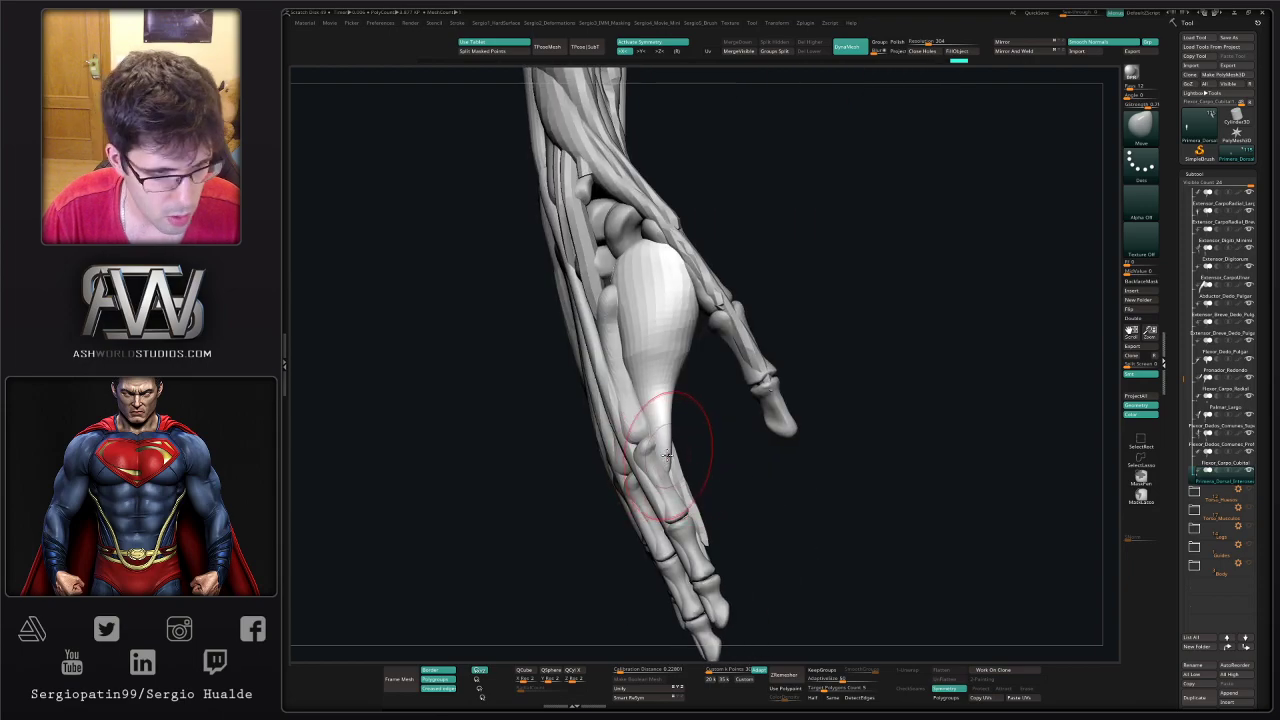
# - Smooth the tendon tip of Primero_Dorsal_Interoseo and fit it to the side of the index finger's knuckle
pyautogui.moveTo(664, 453); pyautogui.dragTo(656, 470, button='right')
pyautogui.press('s')
pyautogui.moveTo(652, 470)
pyautogui.keyDown('shift'); pyautogui.mouseDown()
pyautogui.moveTo(652, 446)
pyautogui.moveTo(664, 460)
pyautogui.mouseUp(); pyautogui.keyUp('shift')
pyautogui.press('s')
pyautogui.moveTo(664, 460); pyautogui.dragTo(658, 438, button='right')
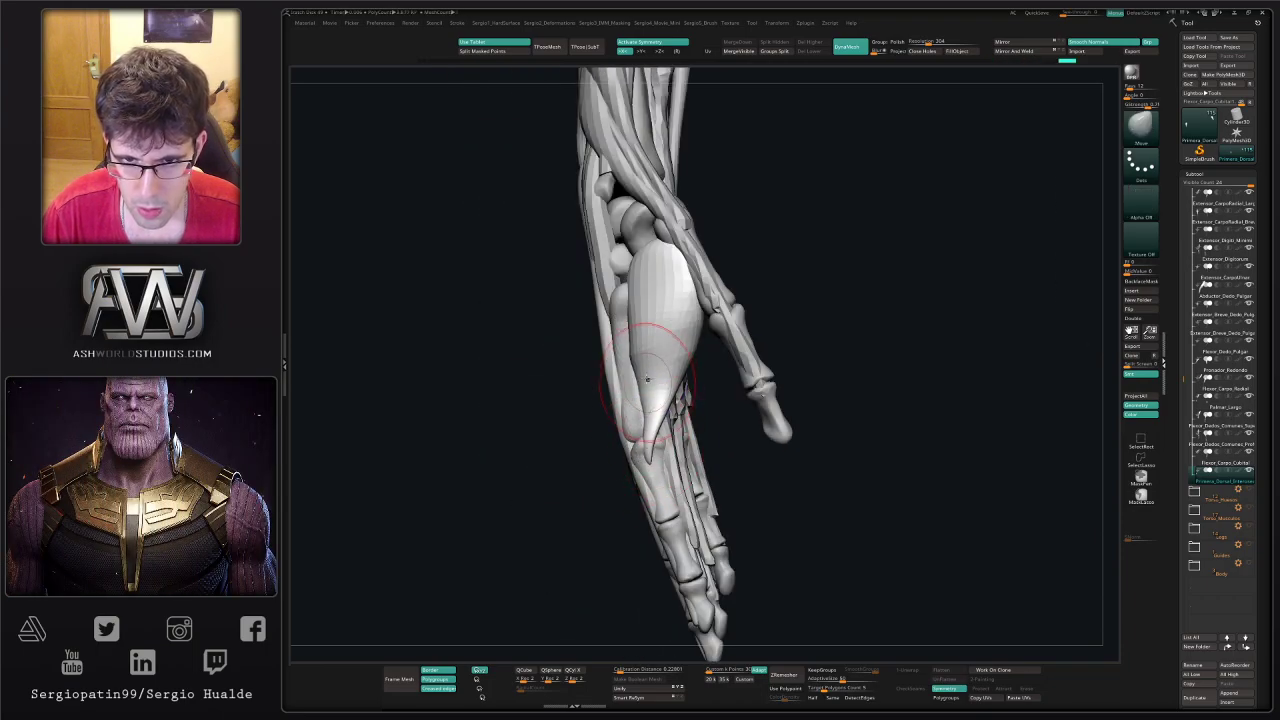
# - Smooth the belly of Primero_Dorsal_Interoseo, isolating it to even out its surface before showing the whole arm again
pyautogui.moveTo(651, 428); pyautogui.dragTo(611, 357, button='right')
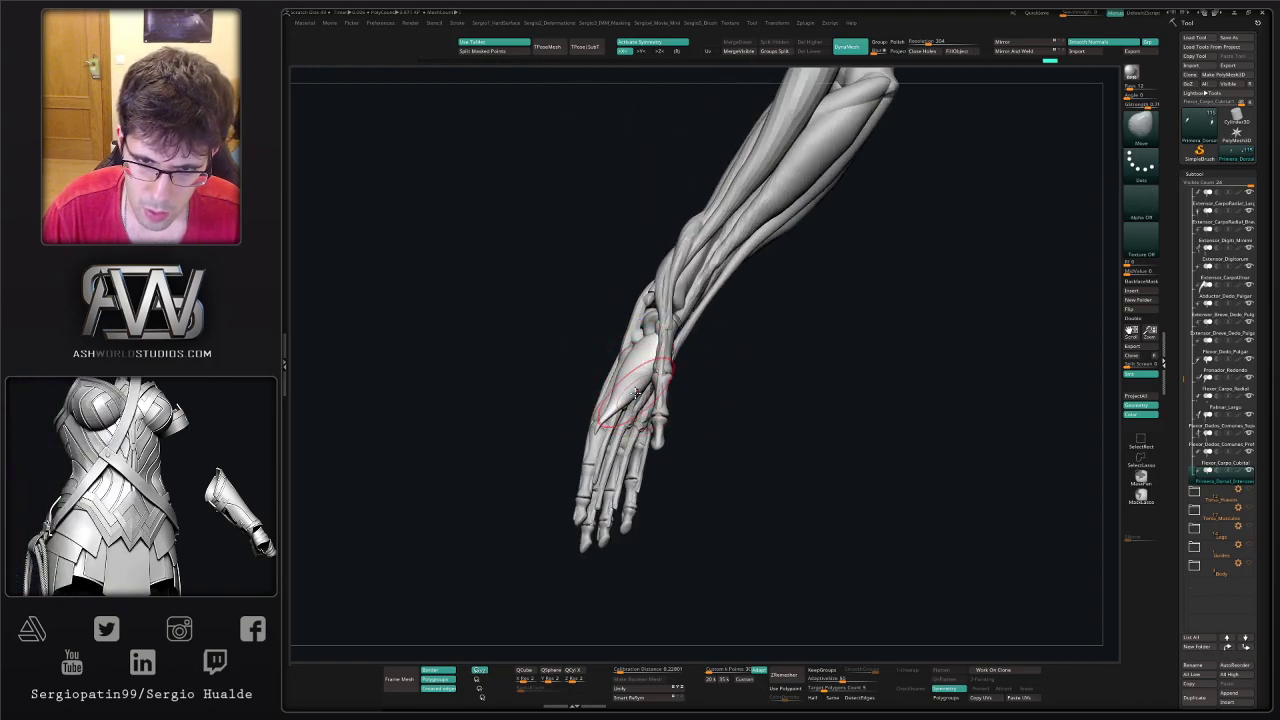
pyautogui.moveTo(635, 396); pyautogui.dragTo(629, 400, button='right')
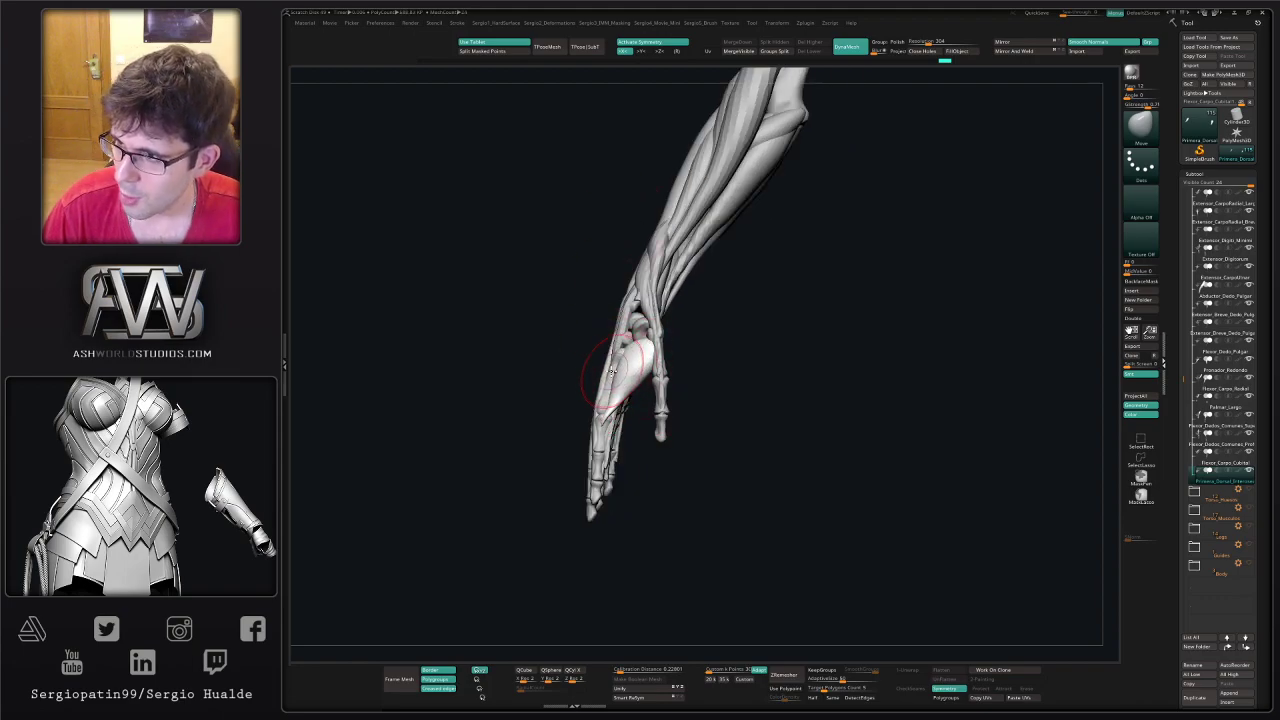
pyautogui.moveTo(611, 371); pyautogui.dragTo(631, 378, button='right')
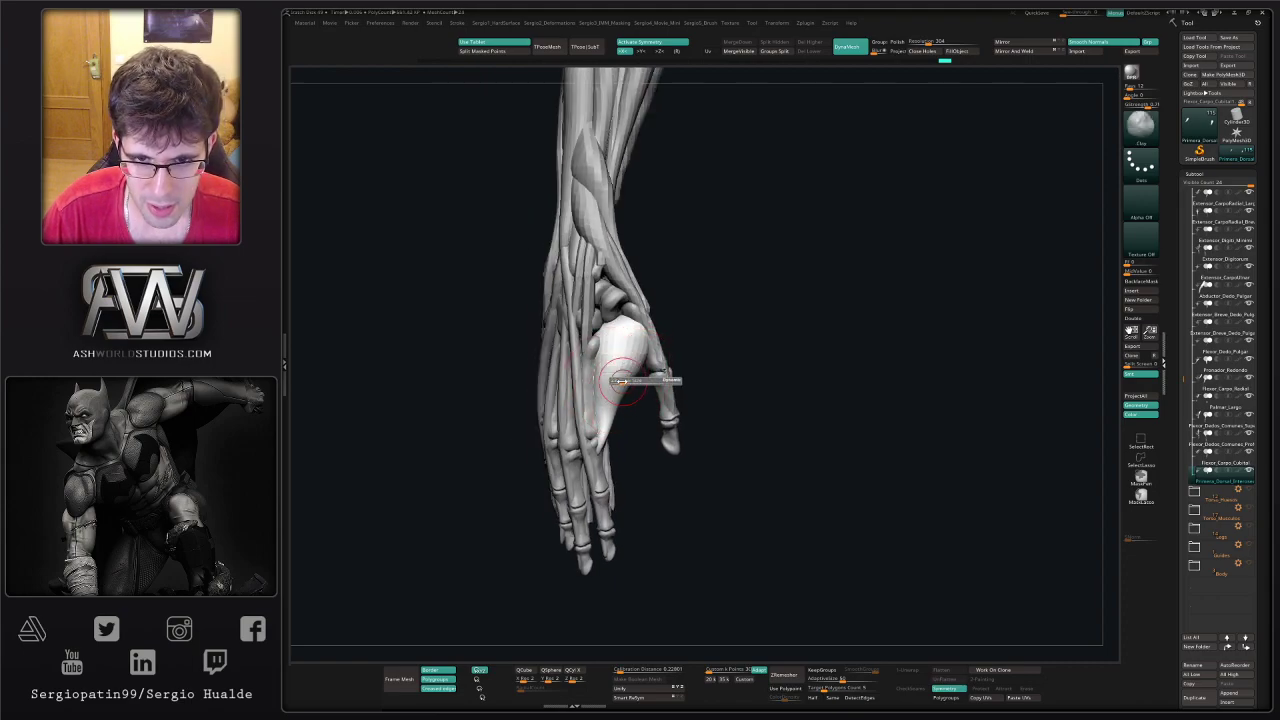
pyautogui.keyDown('shift'); pyautogui.moveTo(648, 350); pyautogui.dragTo(624, 409); pyautogui.keyUp('shift')
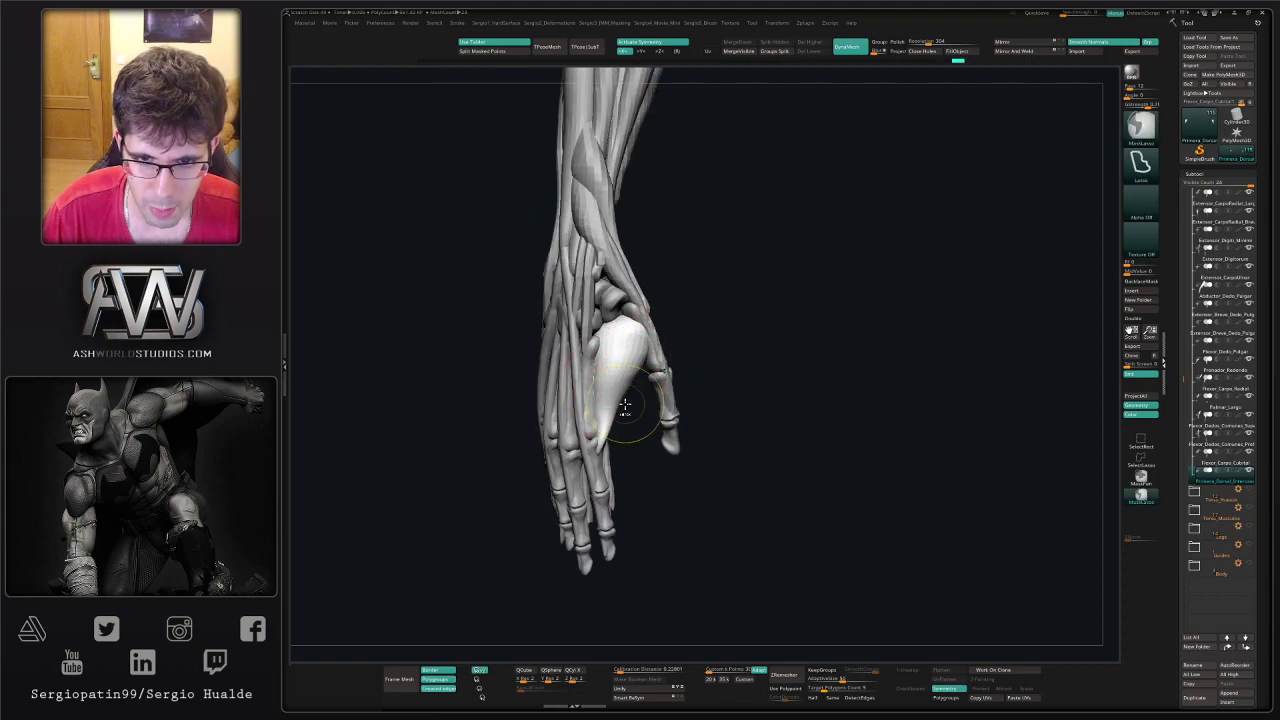
pyautogui.moveTo(624, 409); pyautogui.dragTo(645, 390, button='right')
pyautogui.hotkey('alt', 's')
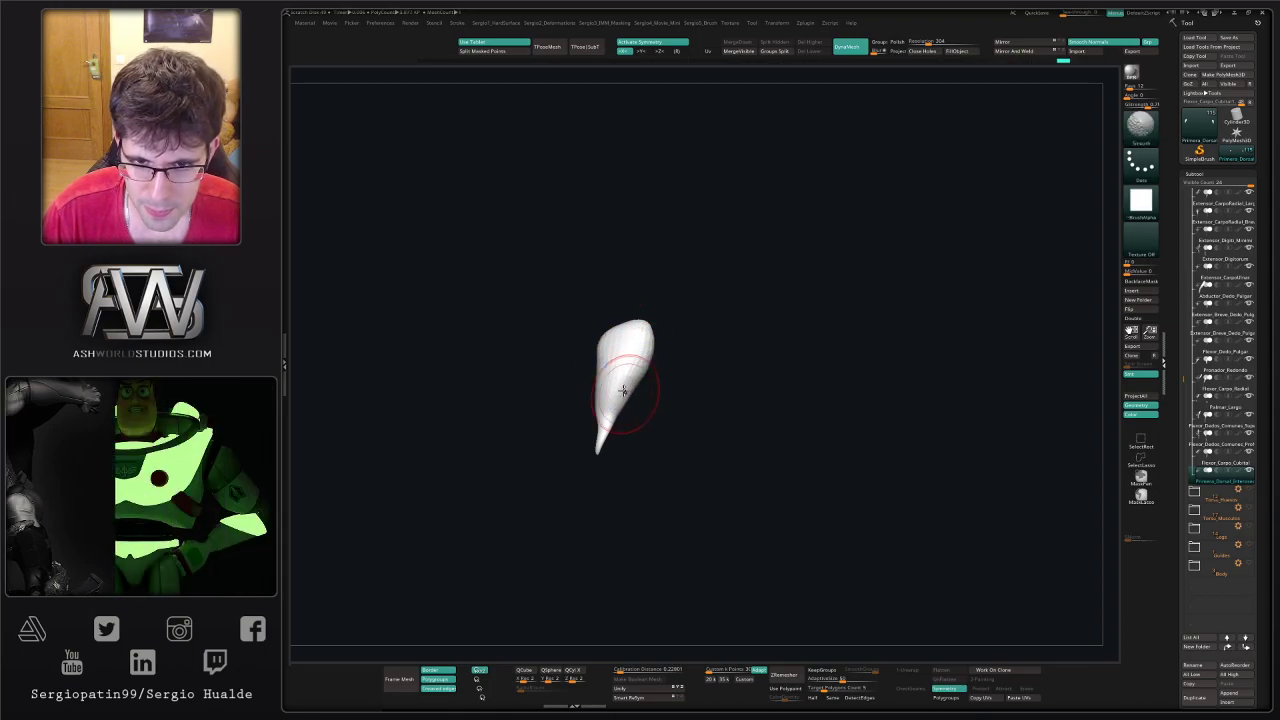
pyautogui.hotkey('alt', 's')
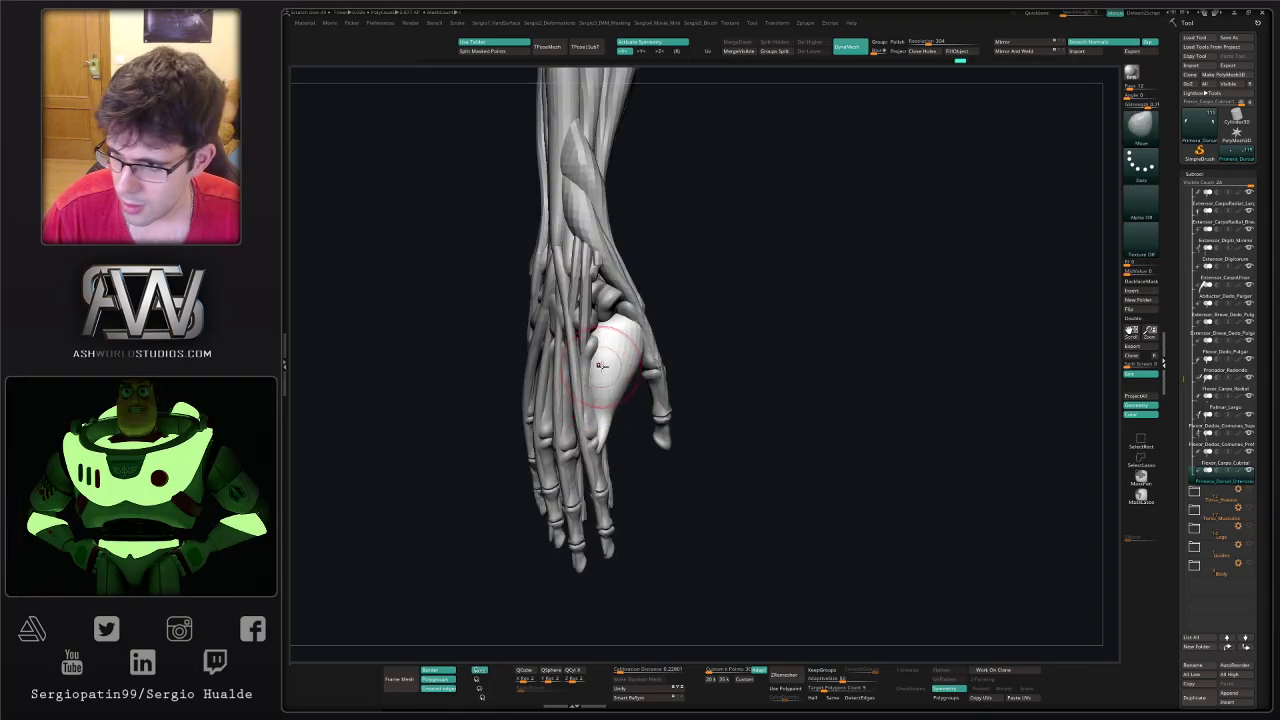
# - Move the lower part of Primero_Dorsal_Interoseo over the index finger's knuckle with short Move strokes
pyautogui.moveTo(601, 365); pyautogui.dragTo(584, 376, button='right')
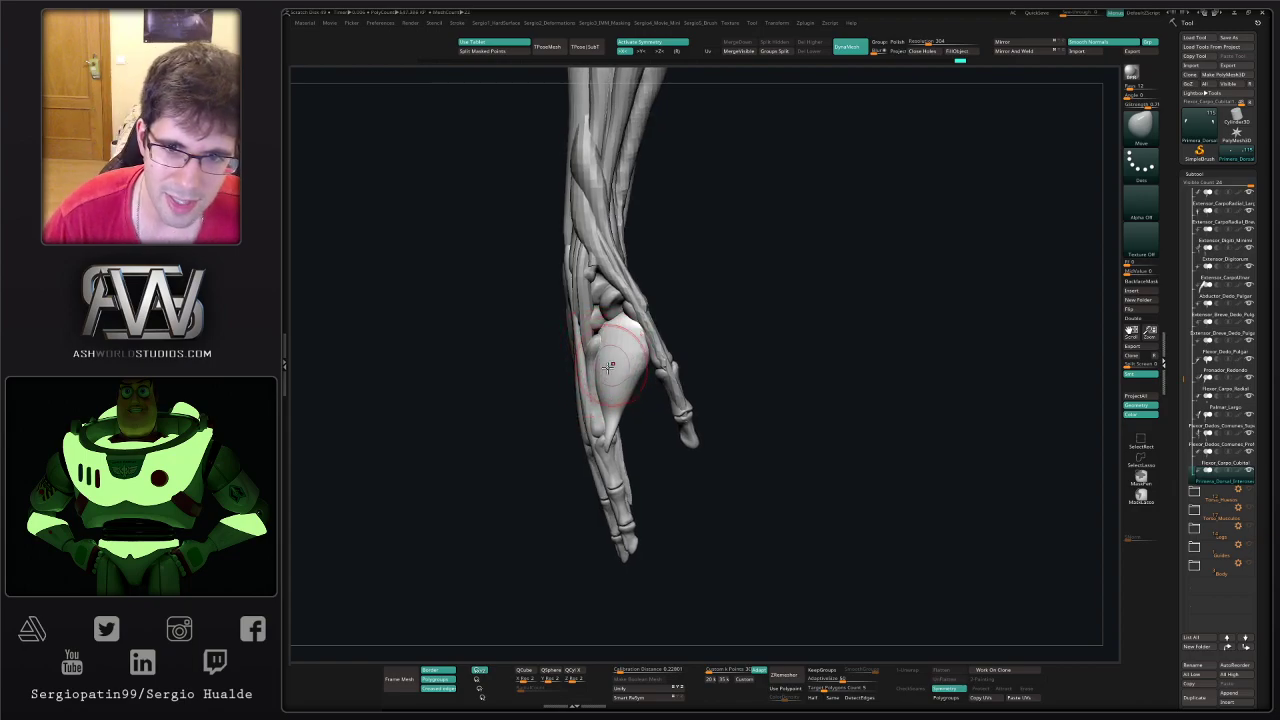
pyautogui.moveTo(608, 367); pyautogui.dragTo(612, 405, button='right')
pyautogui.moveTo(609, 412); pyautogui.dragTo(601, 421)
pyautogui.moveTo(601, 421); pyautogui.dragTo(610, 434, button='right')
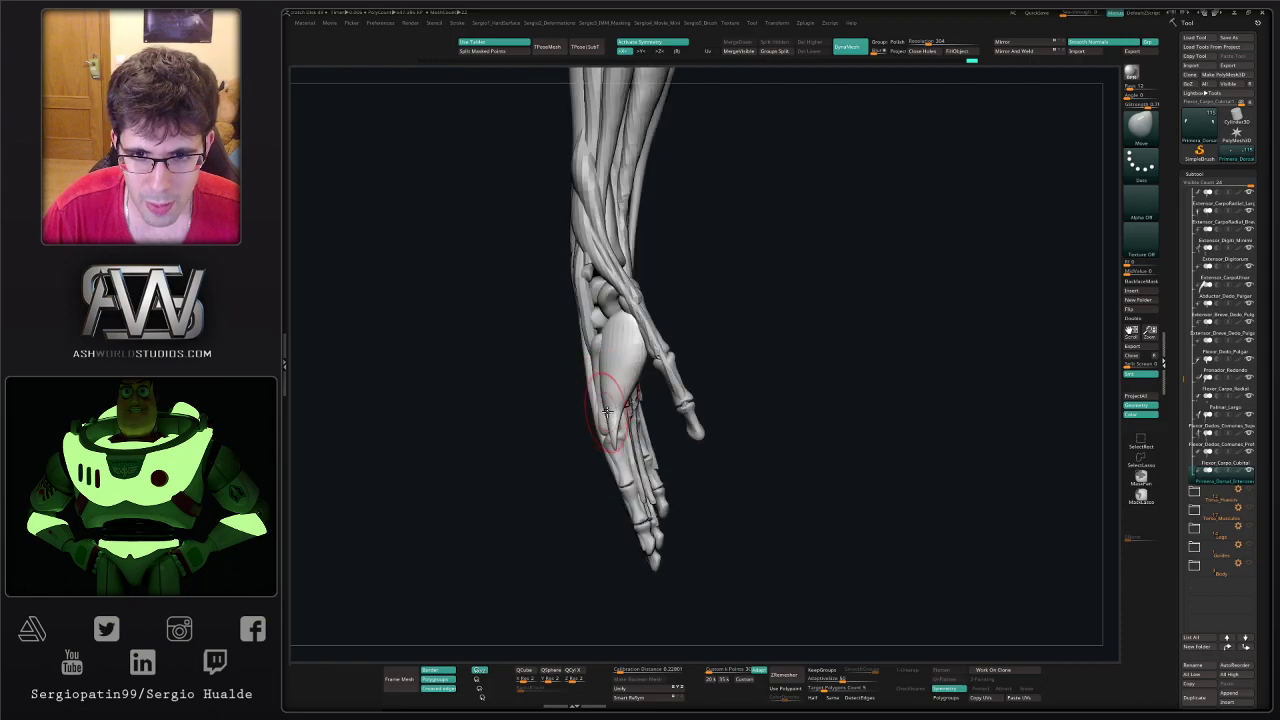
pyautogui.moveTo(610, 434); pyautogui.dragTo(609, 424)
pyautogui.moveTo(609, 424); pyautogui.dragTo(639, 439, button='right')
pyautogui.moveTo(613, 430); pyautogui.dragTo(612, 440)
pyautogui.moveTo(612, 441); pyautogui.dragTo(619, 446, button='right')
# - Check Primero_Dorsal_Interoseo in isolation, show the arm again and push the muscle's edge against the index metacarpal
pyautogui.hotkey('alt', 's')
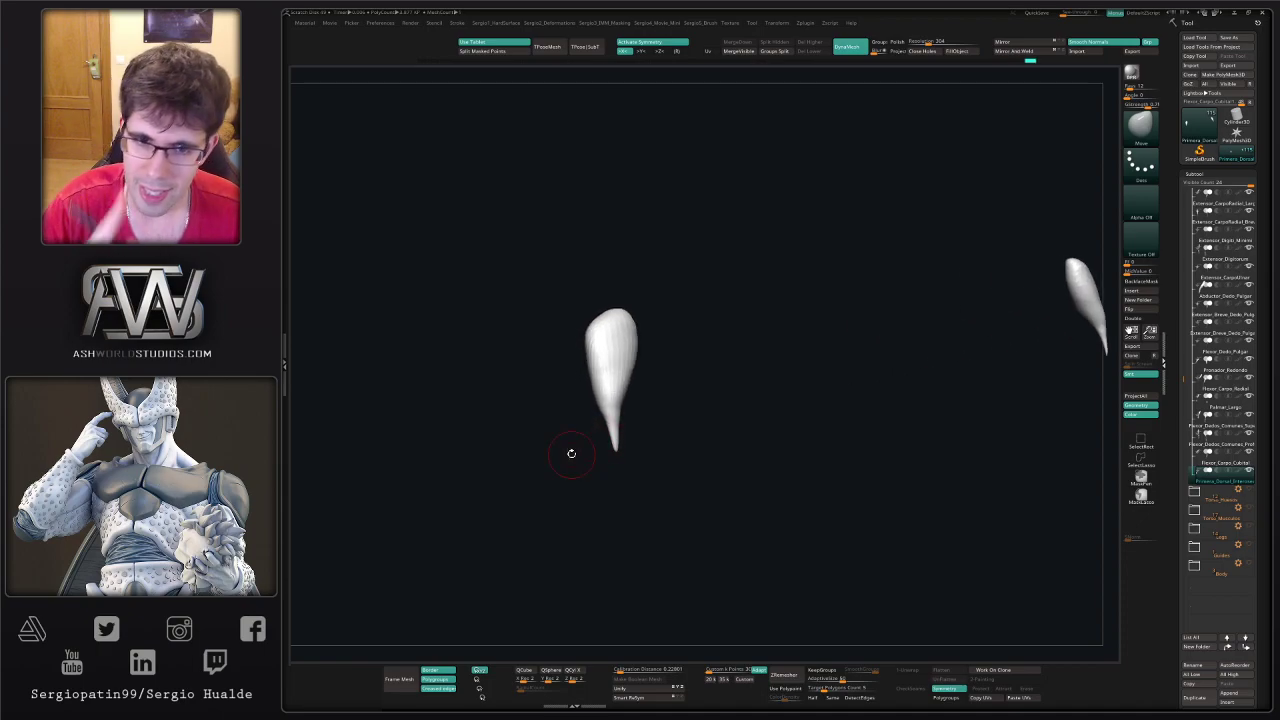
pyautogui.moveTo(579, 360); pyautogui.dragTo(632, 410, button='right')
pyautogui.hotkey('alt', 's')
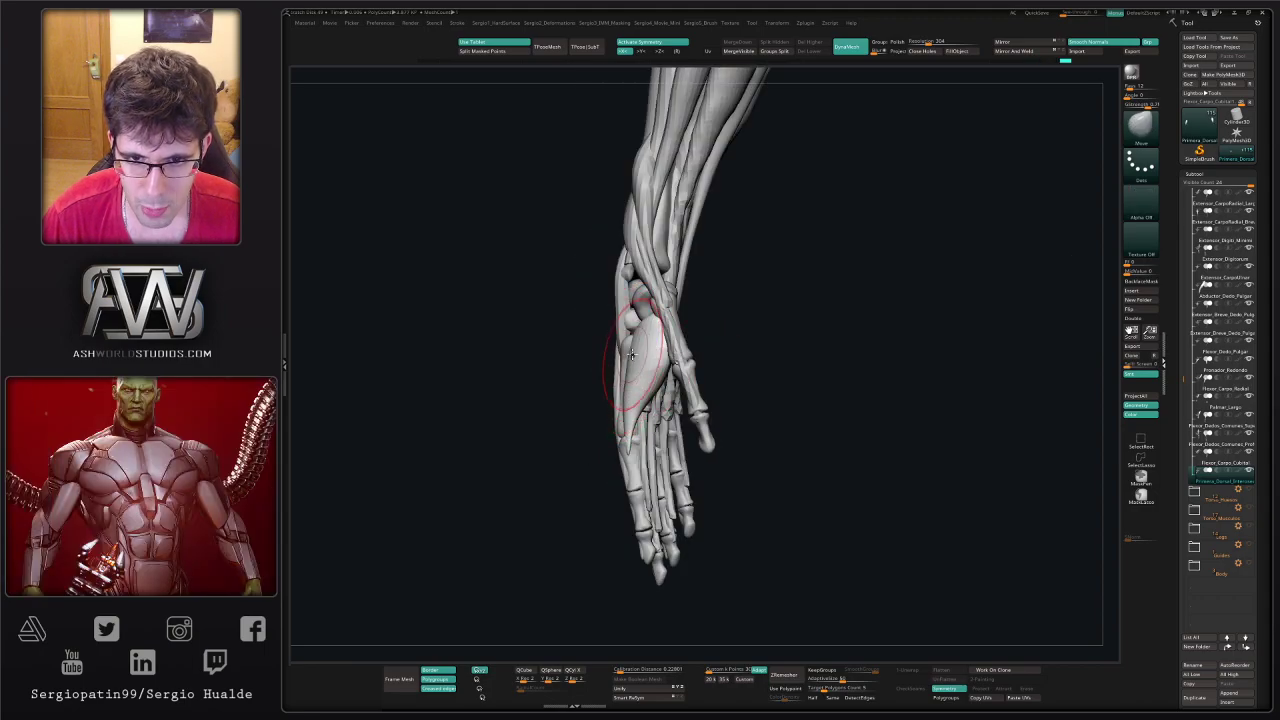
pyautogui.moveTo(632, 354)
pyautogui.mouseDown()
pyautogui.moveTo(642, 360)
pyautogui.moveTo(625, 356)
pyautogui.mouseUp()
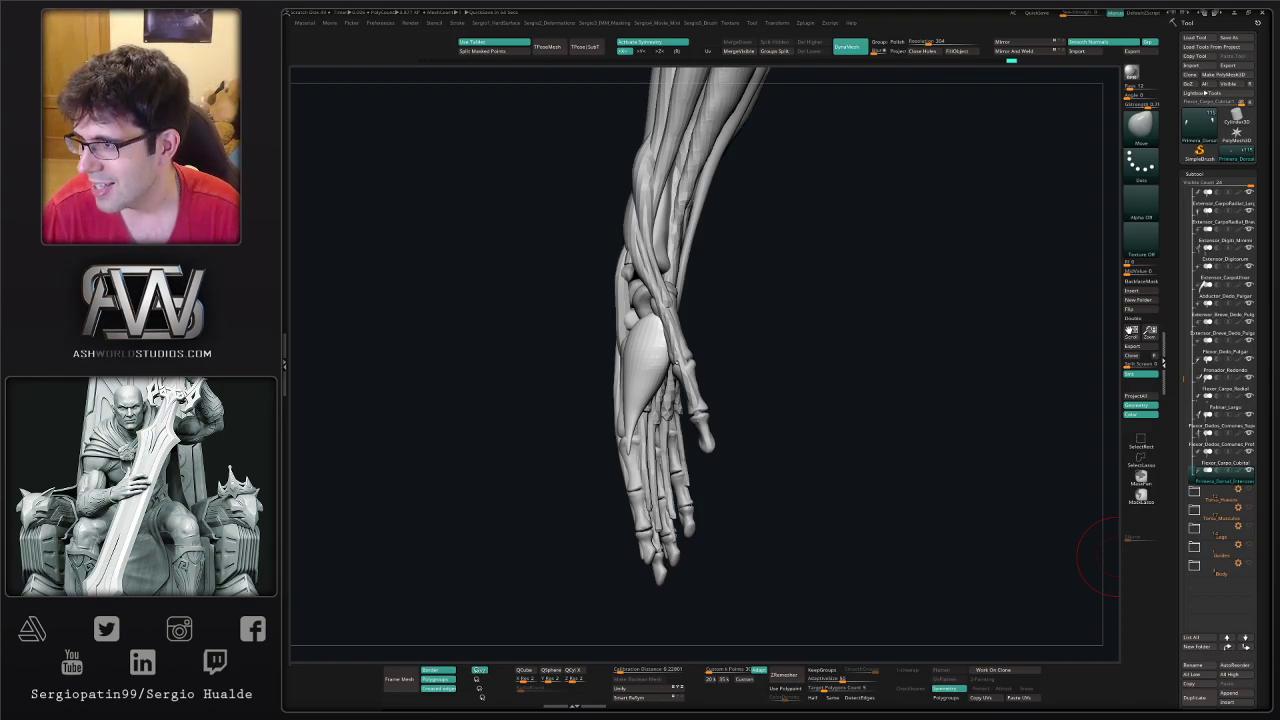
pyautogui.moveTo(895, 449); pyautogui.dragTo(900, 449)
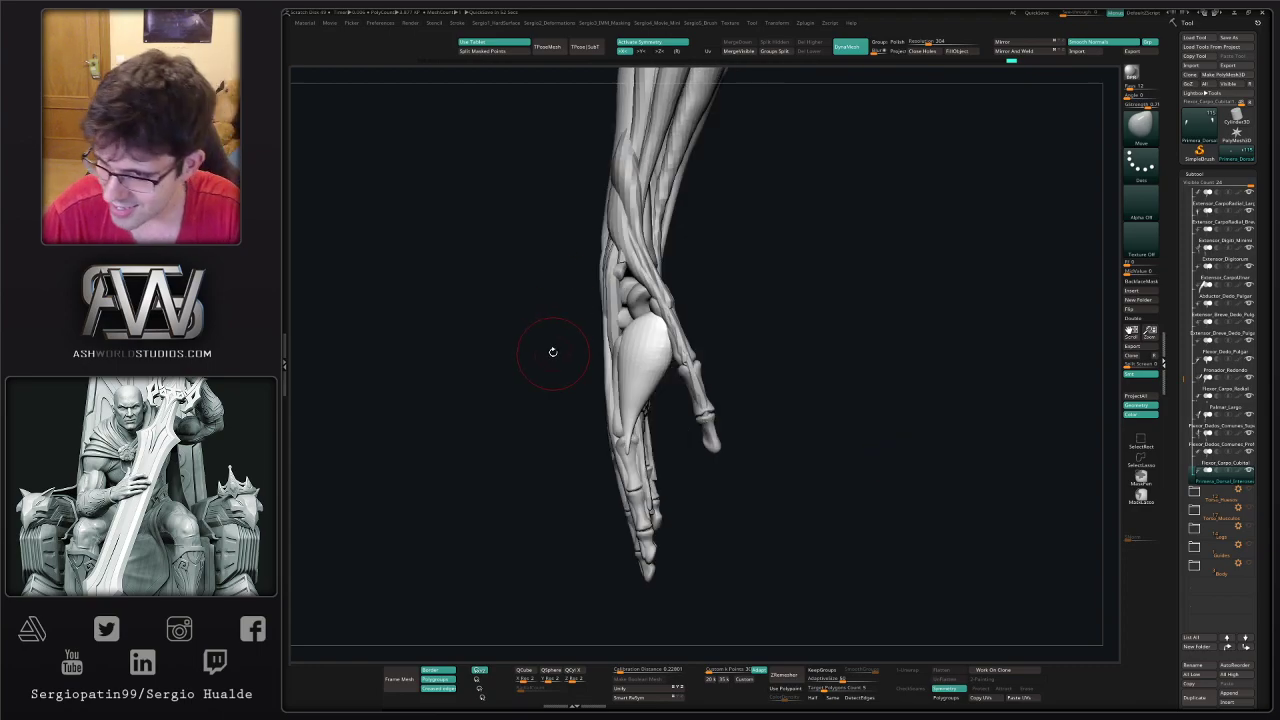
pyautogui.moveTo(553, 352)
pyautogui.mouseDown()
pyautogui.moveTo(661, 378)
pyautogui.moveTo(669, 365)
pyautogui.moveTo(643, 365)
pyautogui.mouseUp()
# - Resize the Move brush and refine the tendon tip of Primero_Dorsal_Interoseo at the base of the index finger
pyautogui.press('s')
pyautogui.press('s')
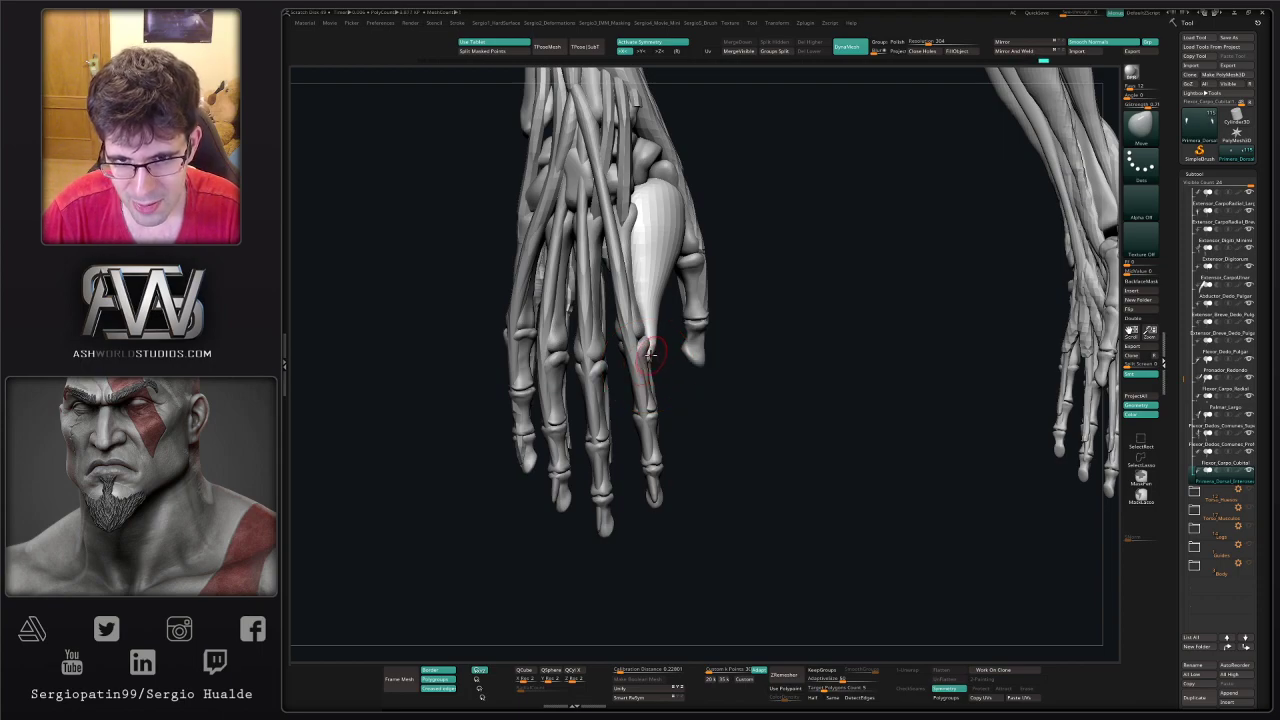
pyautogui.moveTo(643, 391); pyautogui.dragTo(590, 375, button='right')
pyautogui.press('s')
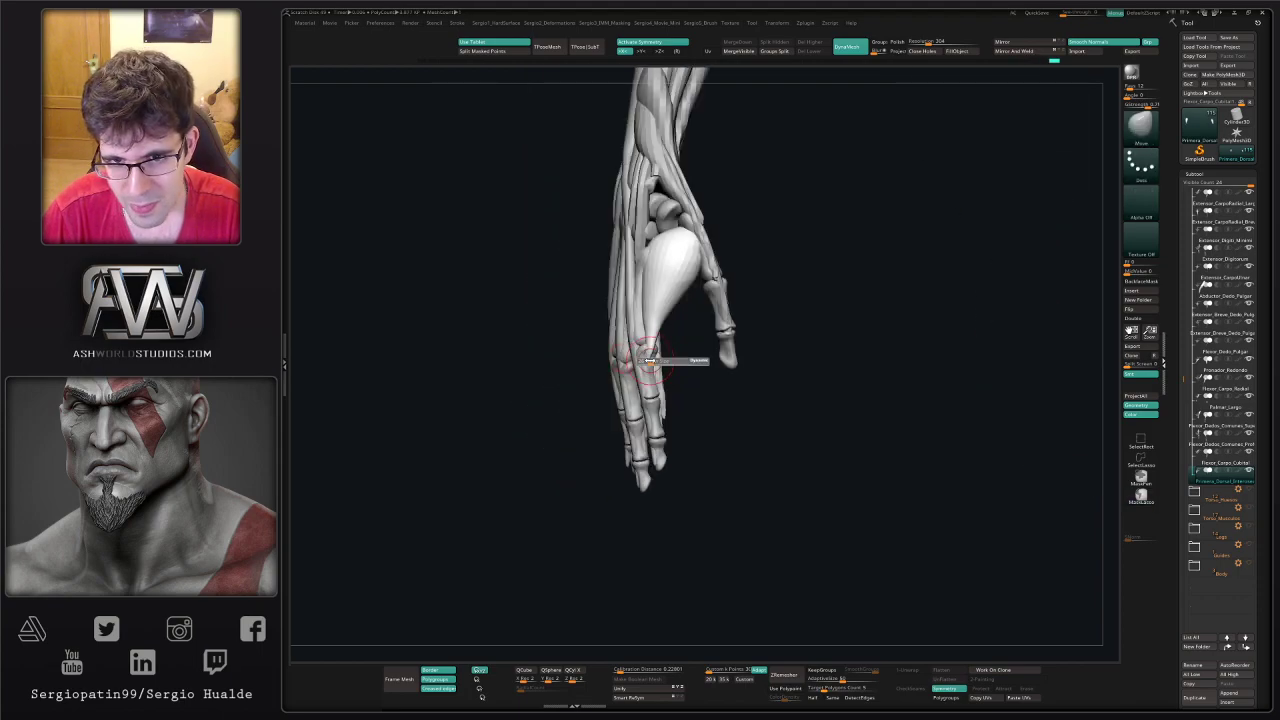
pyautogui.hotkey('ctrl', 'd')
pyautogui.moveTo(680, 285); pyautogui.dragTo(677, 334, button='right')
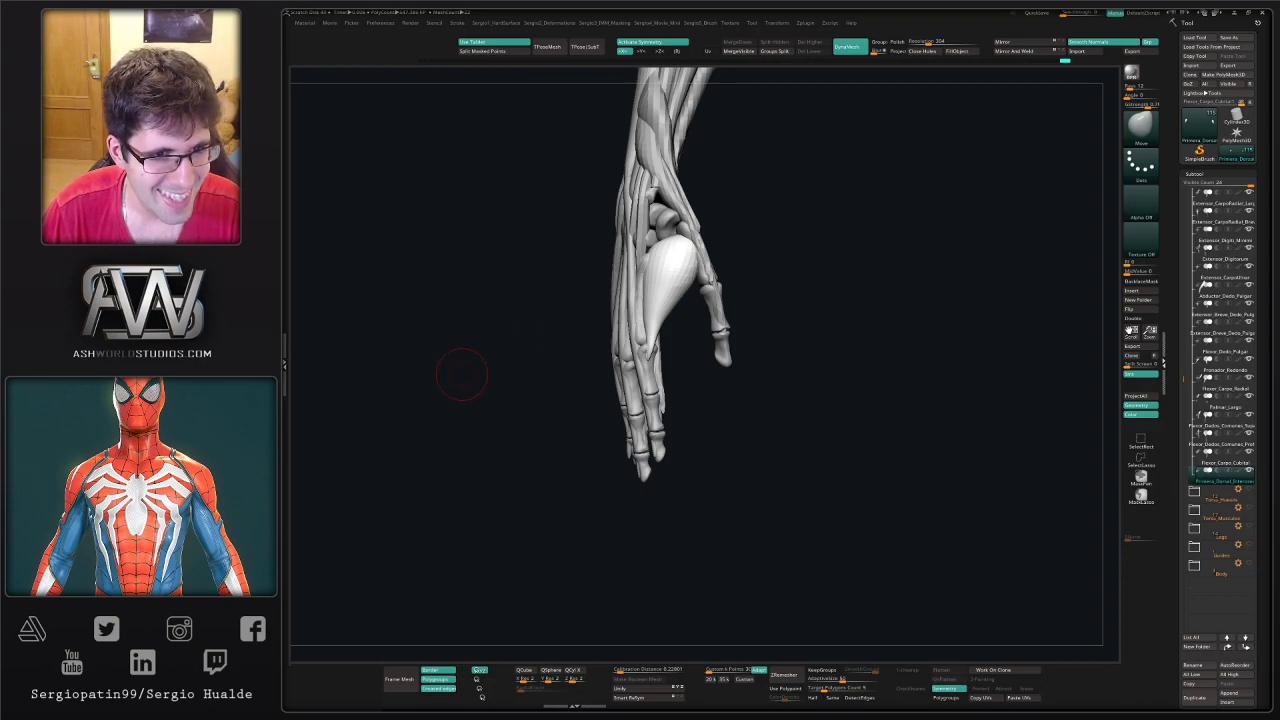
# - Adjust the palm side of Primero_Dorsal_Interoseo with the Move and Smooth brushes so it sits behind the thumb
pyautogui.moveTo(821, 373)
pyautogui.mouseDown(button='right')
pyautogui.moveTo(780, 386)
pyautogui.moveTo(780, 450)
pyautogui.moveTo(771, 345)
pyautogui.mouseUp(button='right')
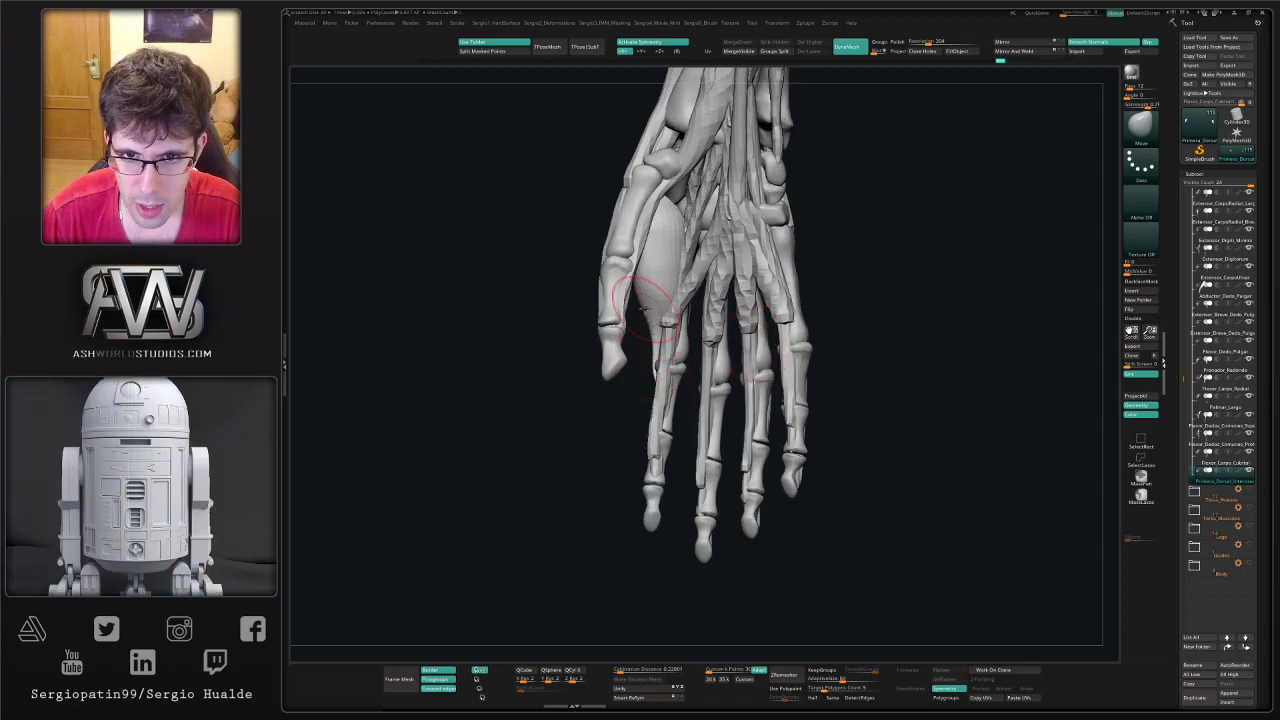
pyautogui.moveTo(661, 328)
pyautogui.keyDown('alt'); pyautogui.mouseDown(button='right')
pyautogui.moveTo(657, 361)
pyautogui.moveTo(674, 320)
pyautogui.mouseUp(button='right'); pyautogui.keyUp('alt')
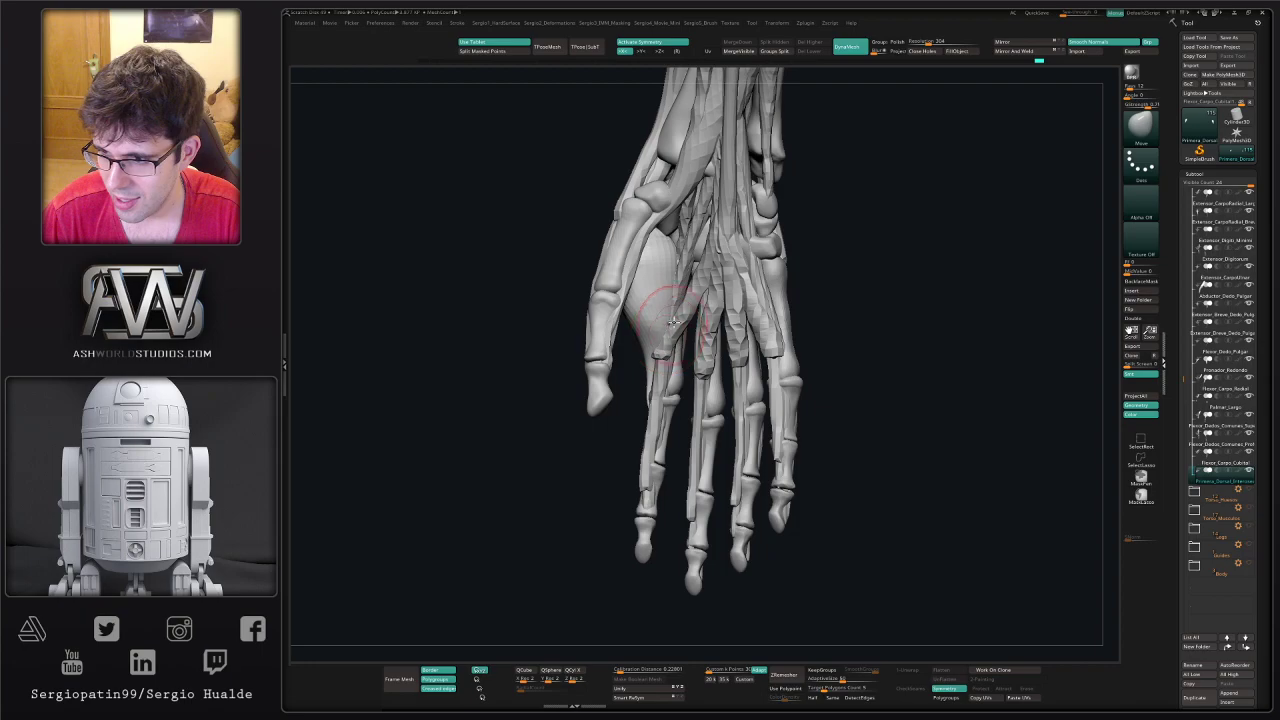
pyautogui.moveTo(643, 373)
pyautogui.mouseDown(button='right')
pyautogui.moveTo(648, 292)
pyautogui.moveTo(680, 321)
pyautogui.moveTo(669, 325)
pyautogui.mouseUp(button='right')
pyautogui.moveTo(655, 328); pyautogui.dragTo(664, 272)
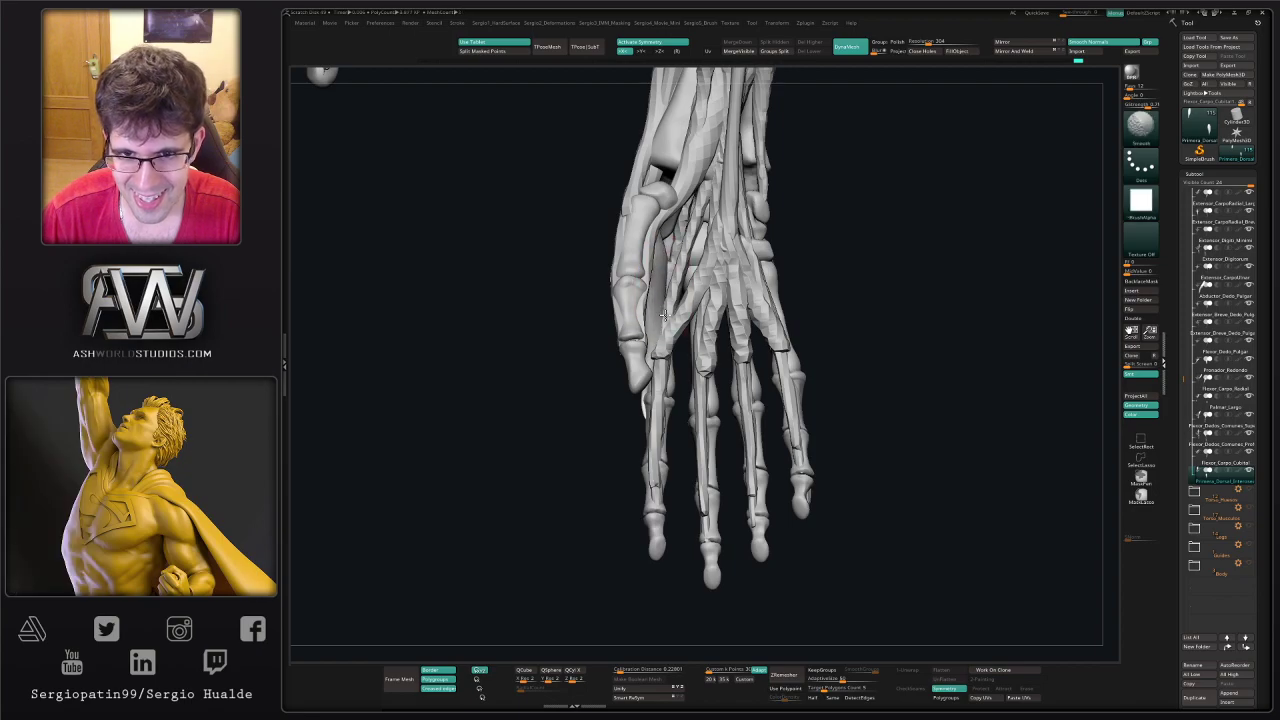
pyautogui.moveTo(682, 368); pyautogui.dragTo(650, 384, button='right')
# - Duplicate Primero_Dorsal_Interoseo and rename the copy Abductor_Dedo_Pulgar
pyautogui.hotkey('ctrl', 'shift', 'd')
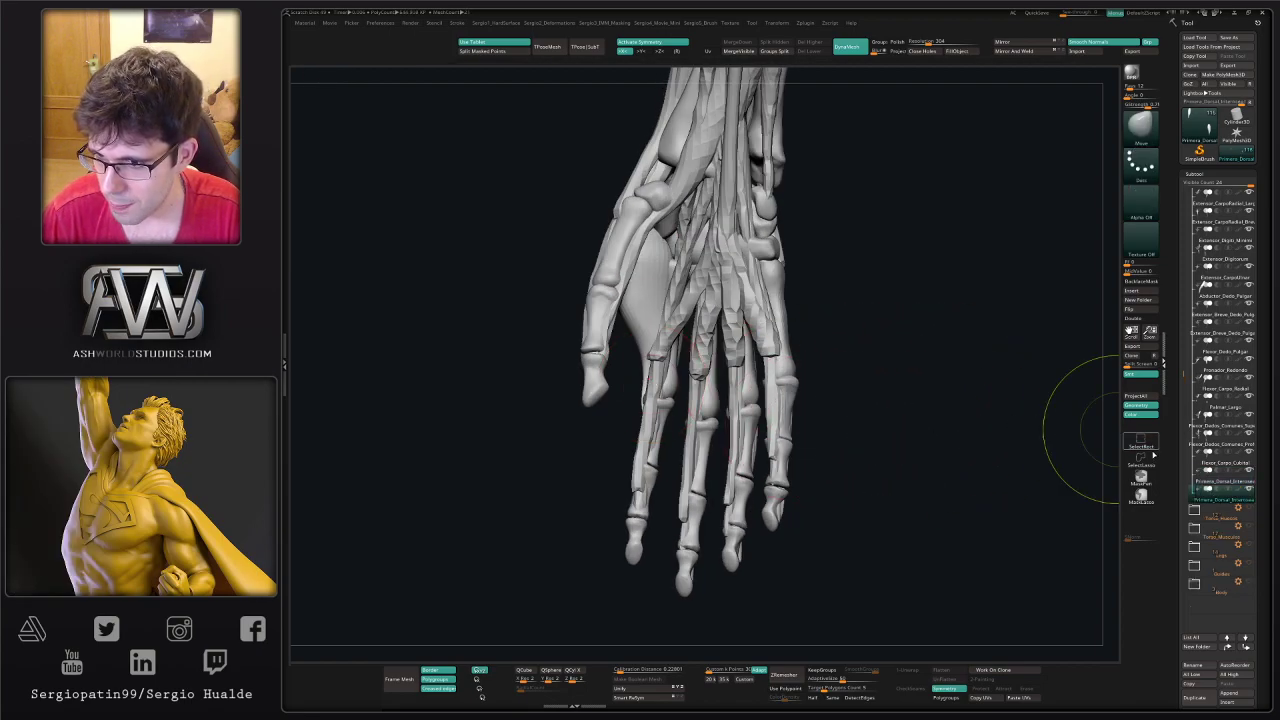
pyautogui.press('F2')
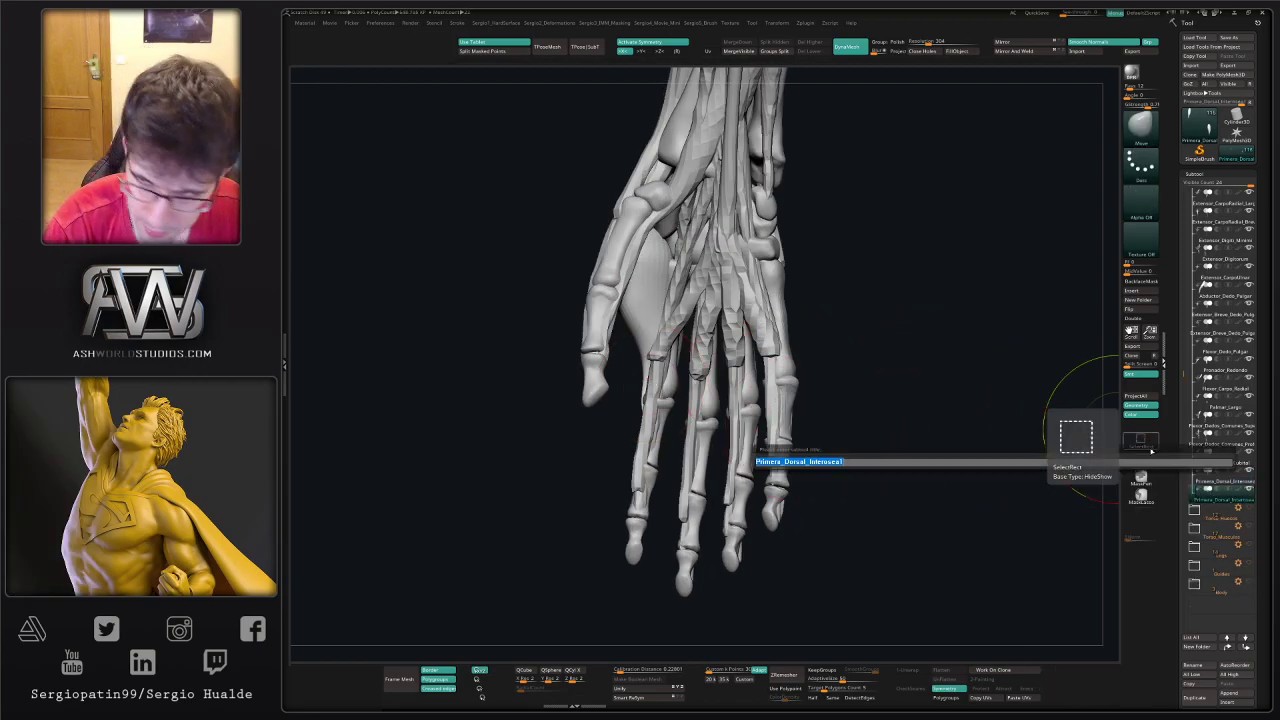
pyautogui.press('shift')
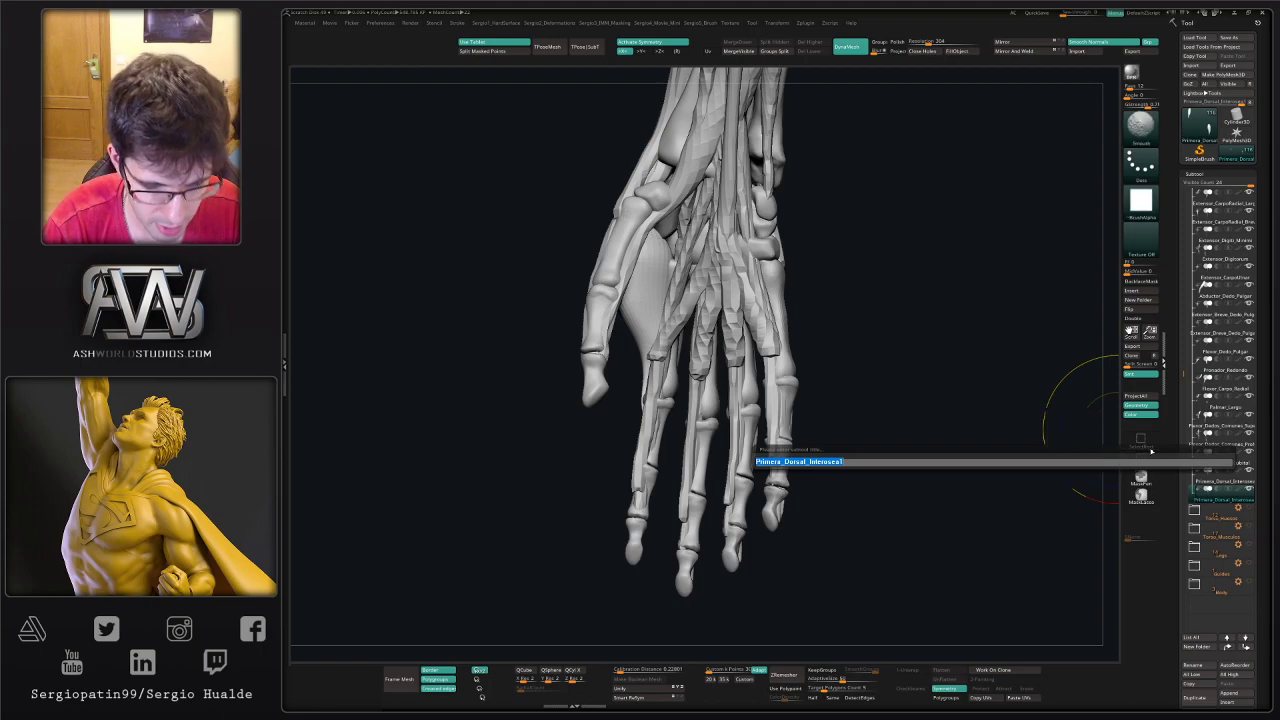
pyautogui.write('Abductor')
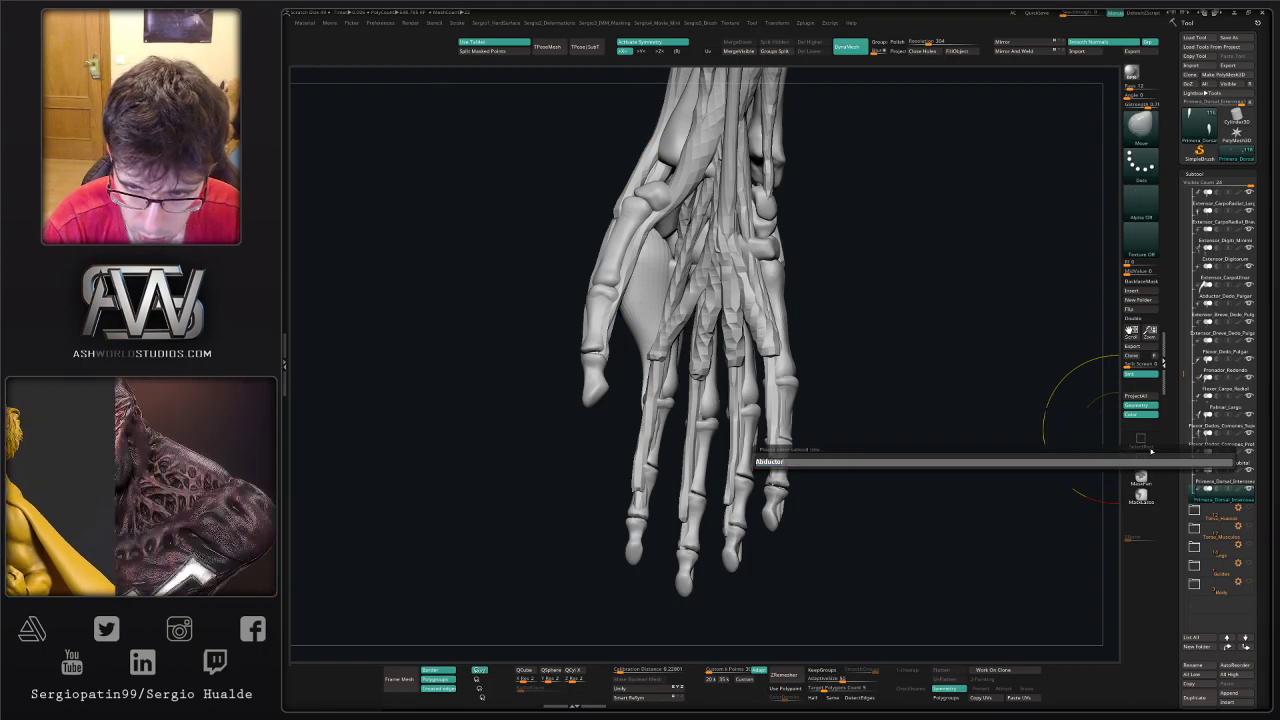
pyautogui.write('_Dedo')
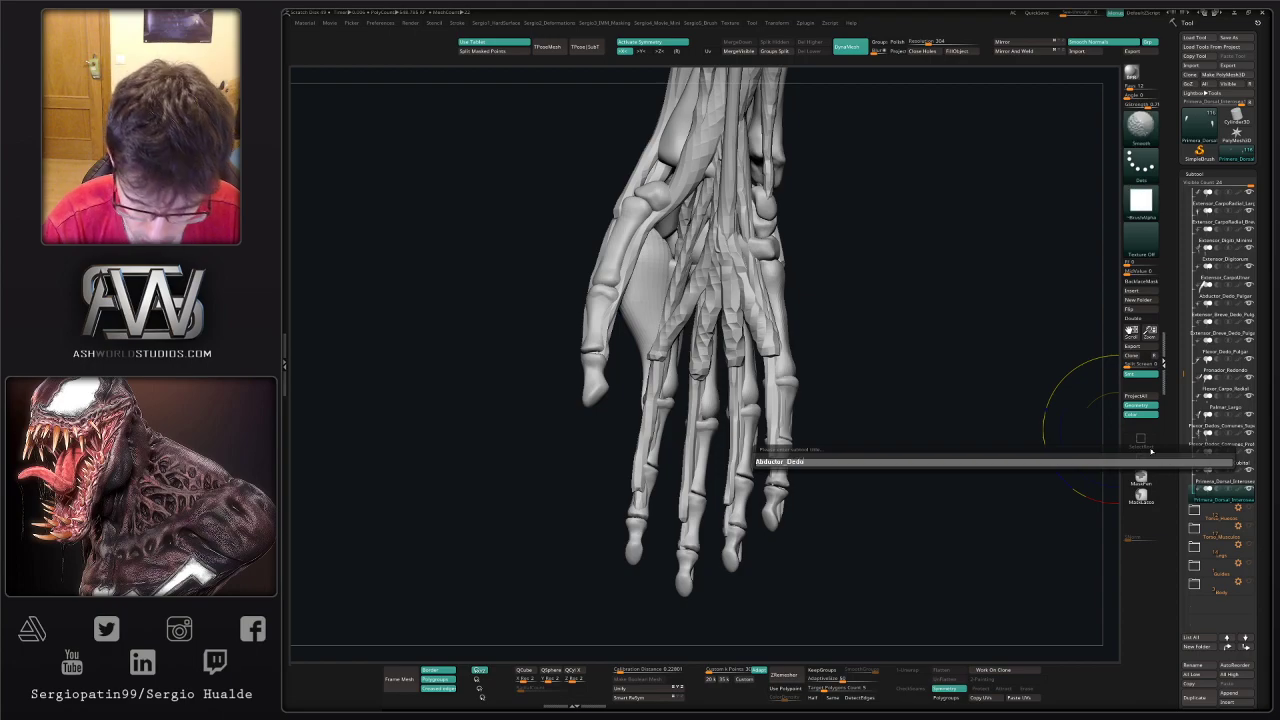
pyautogui.write('_Pulgar')
pyautogui.press('Return')
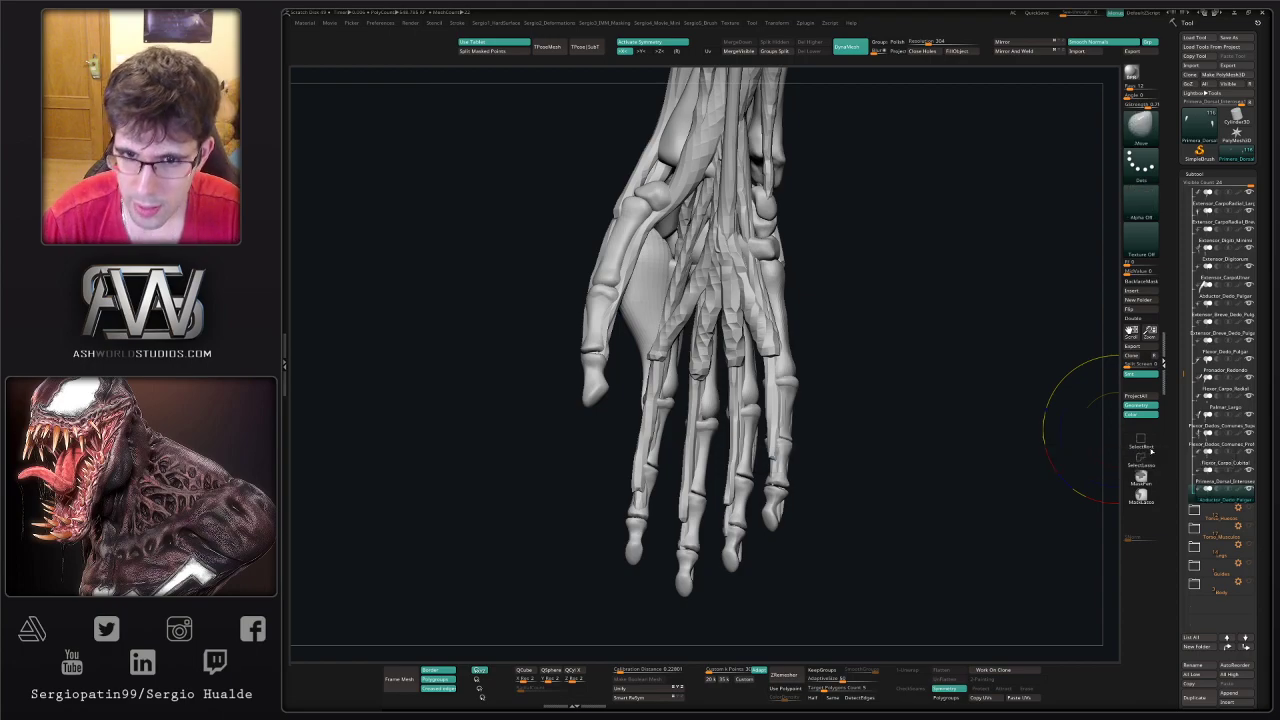
# - Move and rotate Abductor_Dedo_Pulgar with the transform gizmo into the palm, with its pointed end across the thumb
pyautogui.scroll(-3, 685, 272)
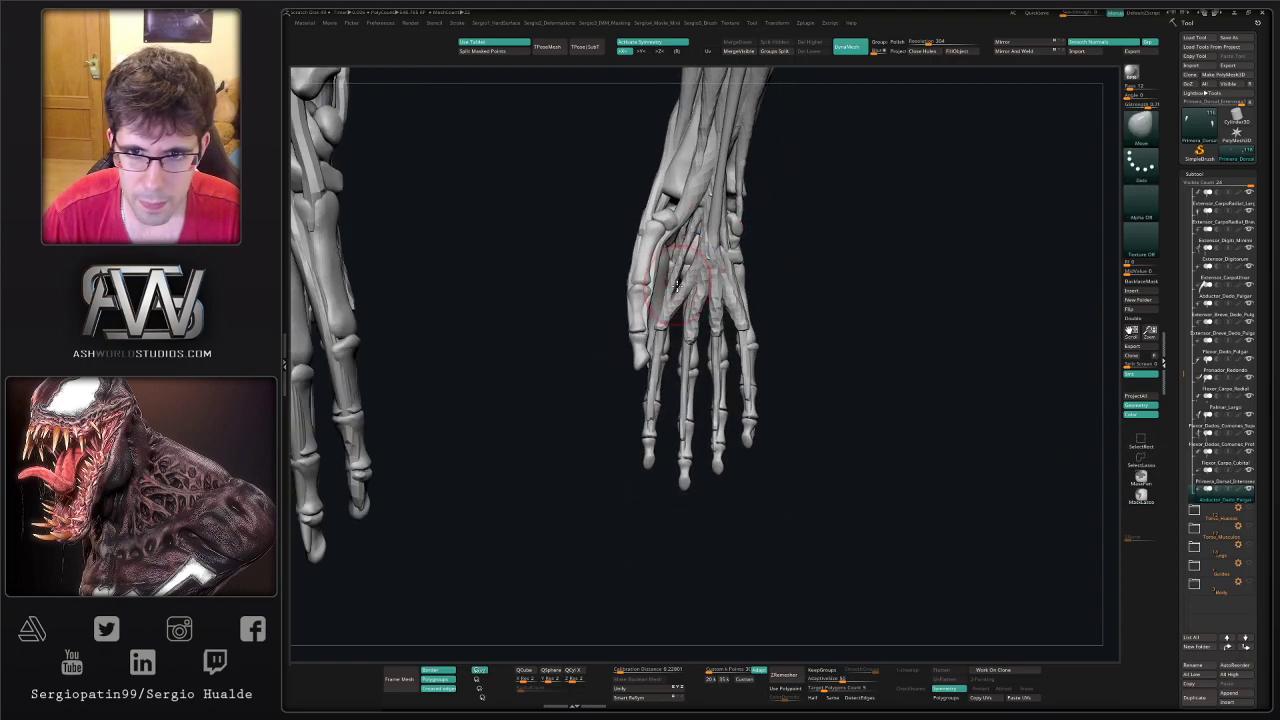
pyautogui.press('w')
pyautogui.moveTo(689, 224); pyautogui.dragTo(735, 353)
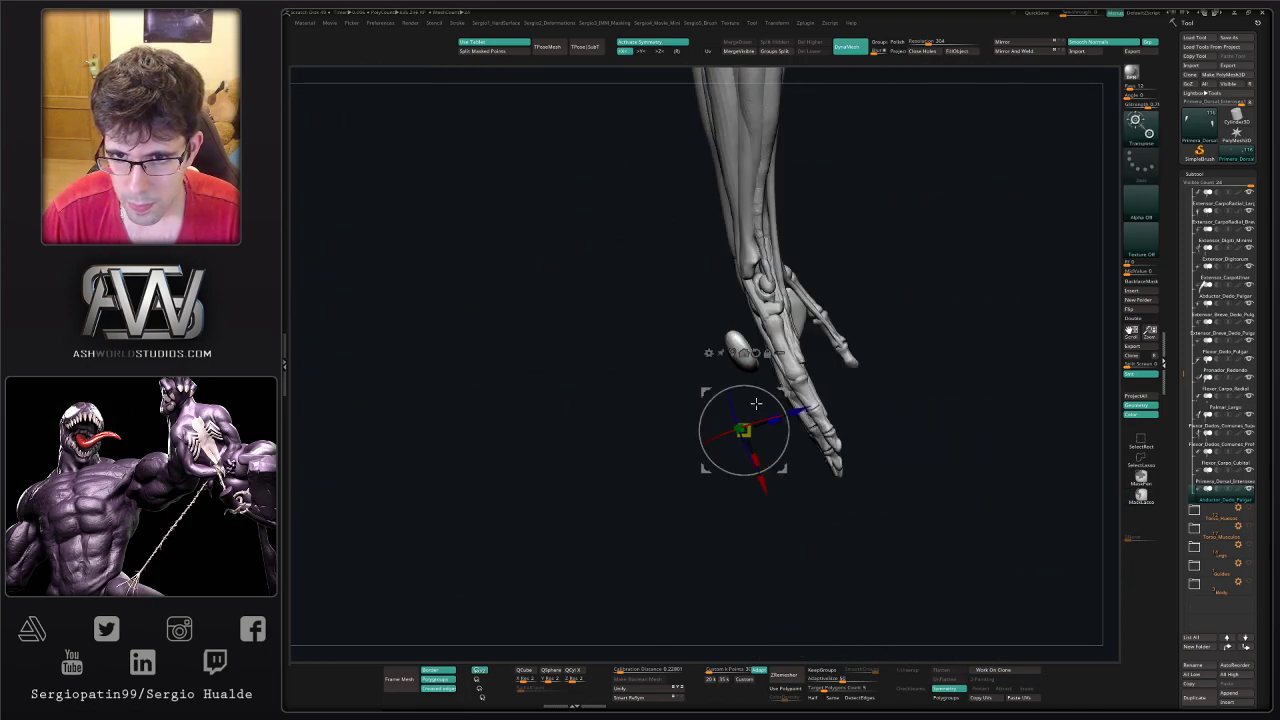
pyautogui.moveTo(783, 390); pyautogui.dragTo(838, 359)
pyautogui.moveTo(845, 350); pyautogui.dragTo(955, 330)
pyautogui.click(802, 312)
pyautogui.moveTo(766, 336); pyautogui.dragTo(834, 333)
pyautogui.keyDown('alt'); pyautogui.moveTo(915, 340); pyautogui.dragTo(822, 390); pyautogui.keyUp('alt')
pyautogui.moveTo(860, 322); pyautogui.dragTo(790, 305)
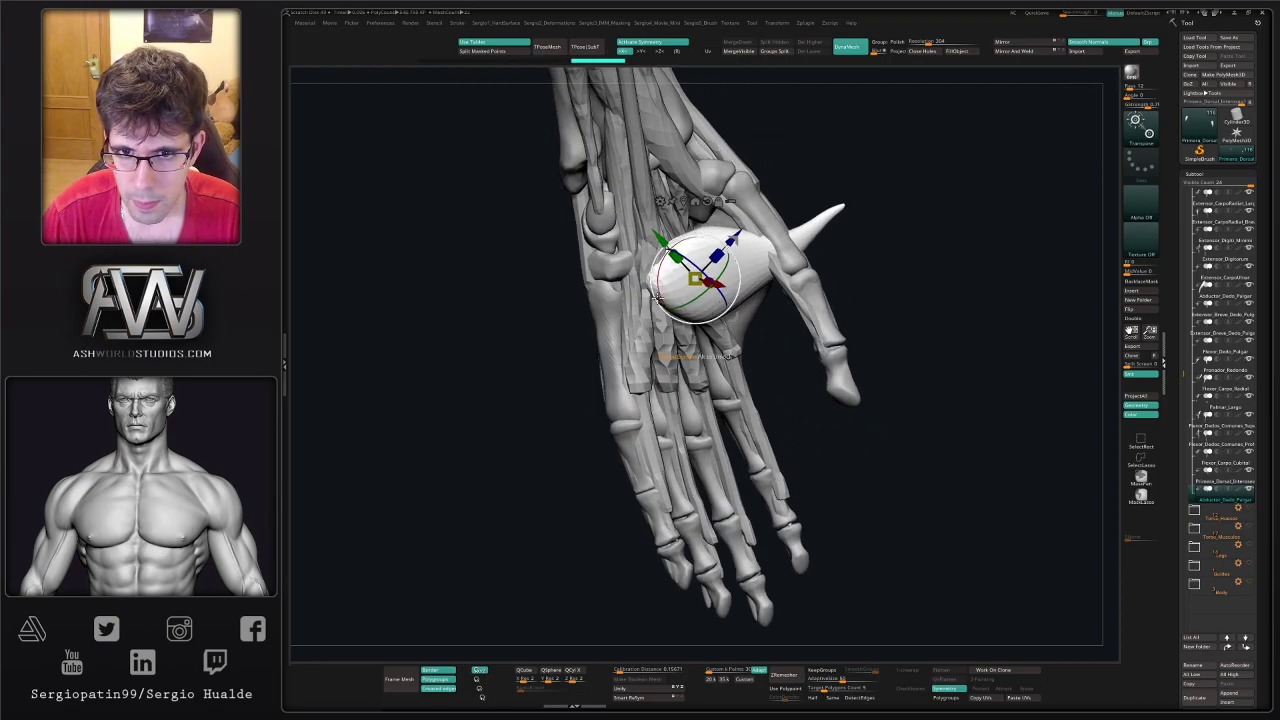
# - Pull the broad end of Abductor_Dedo_Pulgar into the palm and its tip back towards the thumb with the Move brush
pyautogui.press('q')
pyautogui.moveTo(657, 297)
pyautogui.mouseDown(button='right')
pyautogui.moveTo(669, 287)
pyautogui.moveTo(729, 307)
pyautogui.moveTo(716, 316)
pyautogui.mouseUp(button='right')
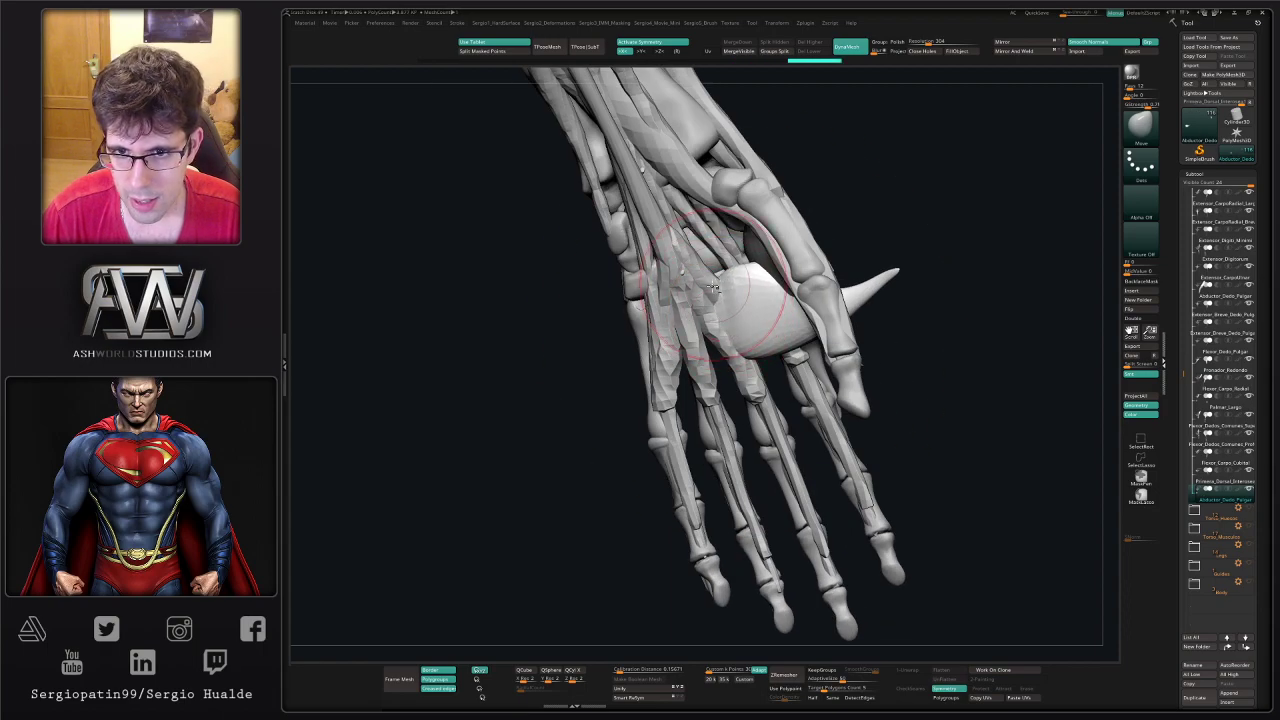
pyautogui.moveTo(772, 366)
pyautogui.mouseDown(button='right')
pyautogui.moveTo(850, 340)
pyautogui.moveTo(829, 229)
pyautogui.moveTo(855, 325)
pyautogui.moveTo(845, 306)
pyautogui.moveTo(772, 340)
pyautogui.moveTo(853, 305)
pyautogui.mouseUp(button='right')
pyautogui.press('w')
pyautogui.press('q')
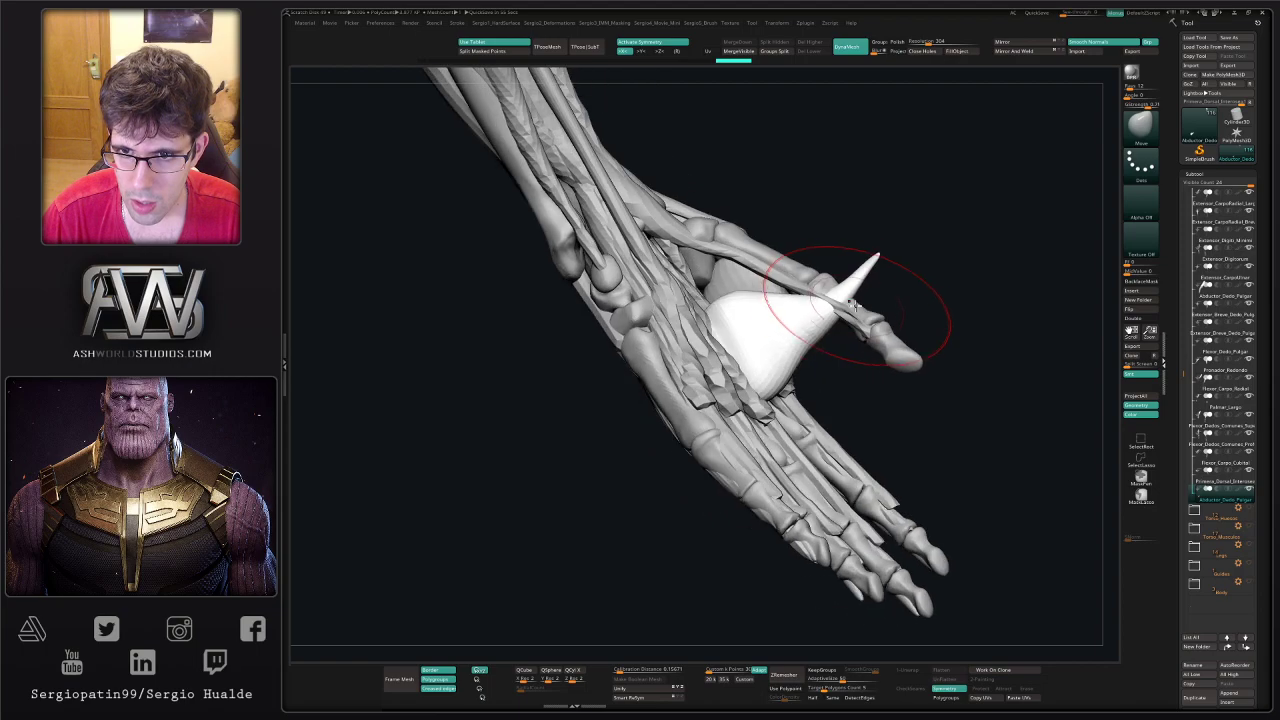
pyautogui.moveTo(848, 292); pyautogui.dragTo(790, 312)
pyautogui.moveTo(866, 286)
pyautogui.mouseDown(button='right')
pyautogui.moveTo(855, 308)
pyautogui.moveTo(810, 280)
pyautogui.moveTo(756, 327)
pyautogui.moveTo(766, 297)
pyautogui.moveTo(795, 290)
pyautogui.moveTo(774, 373)
pyautogui.moveTo(753, 370)
pyautogui.moveTo(760, 295)
pyautogui.mouseUp(button='right')
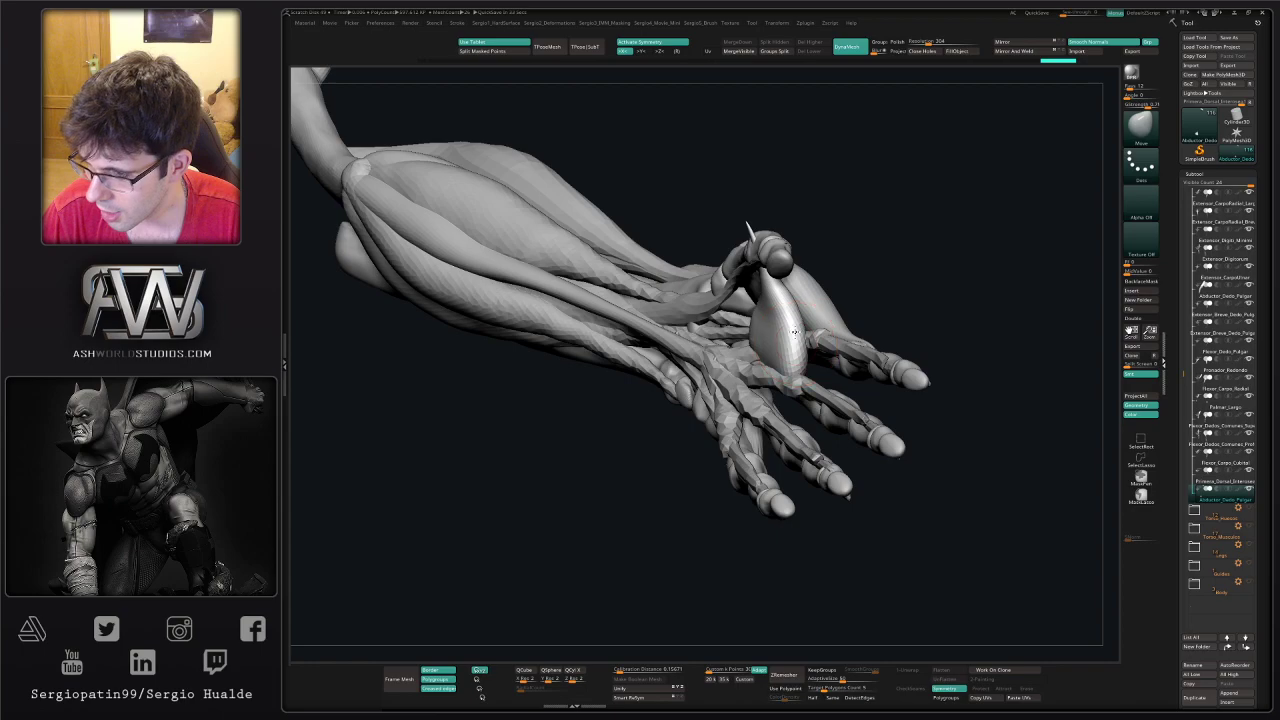
# - Flatten Abductor_Dedo_Pulgar into a fan between the thumb and palm with the Move brush, and smooth its upper edge
pyautogui.moveTo(795, 331); pyautogui.dragTo(795, 383, button='right')
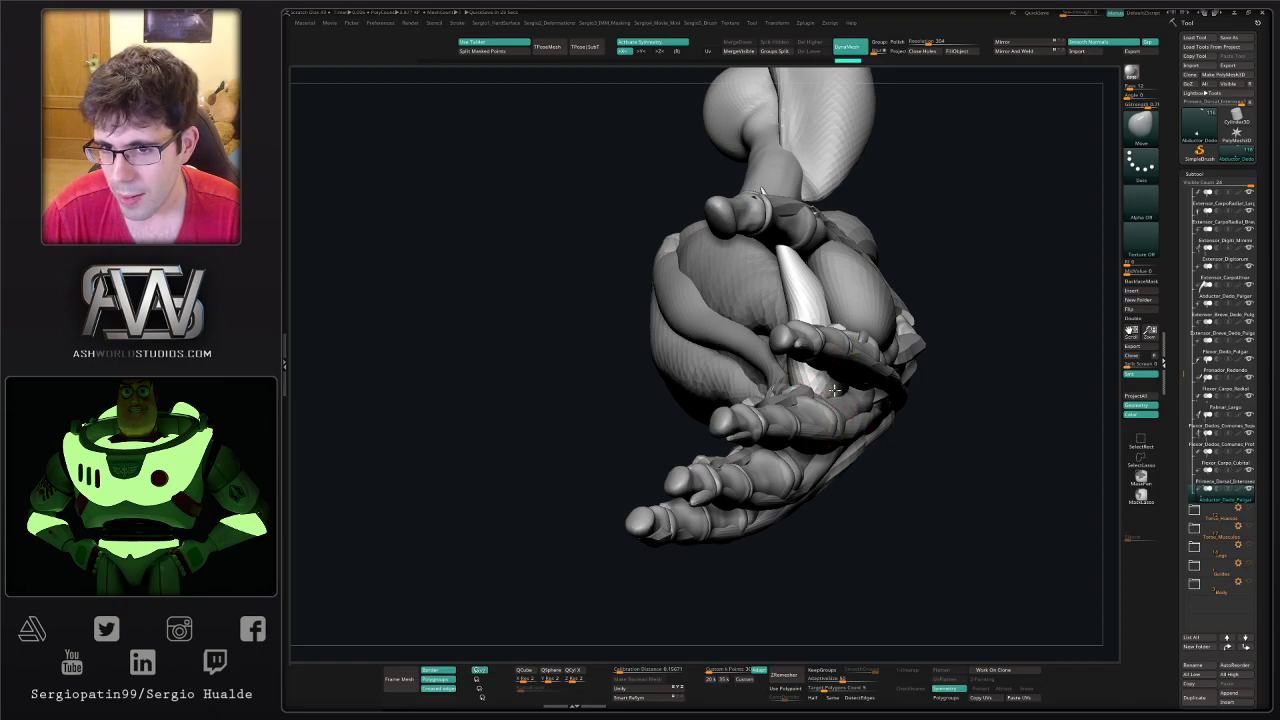
pyautogui.moveTo(837, 413)
pyautogui.mouseDown(button='right')
pyautogui.moveTo(814, 329)
pyautogui.moveTo(828, 290)
pyautogui.moveTo(820, 302)
pyautogui.mouseUp(button='right')
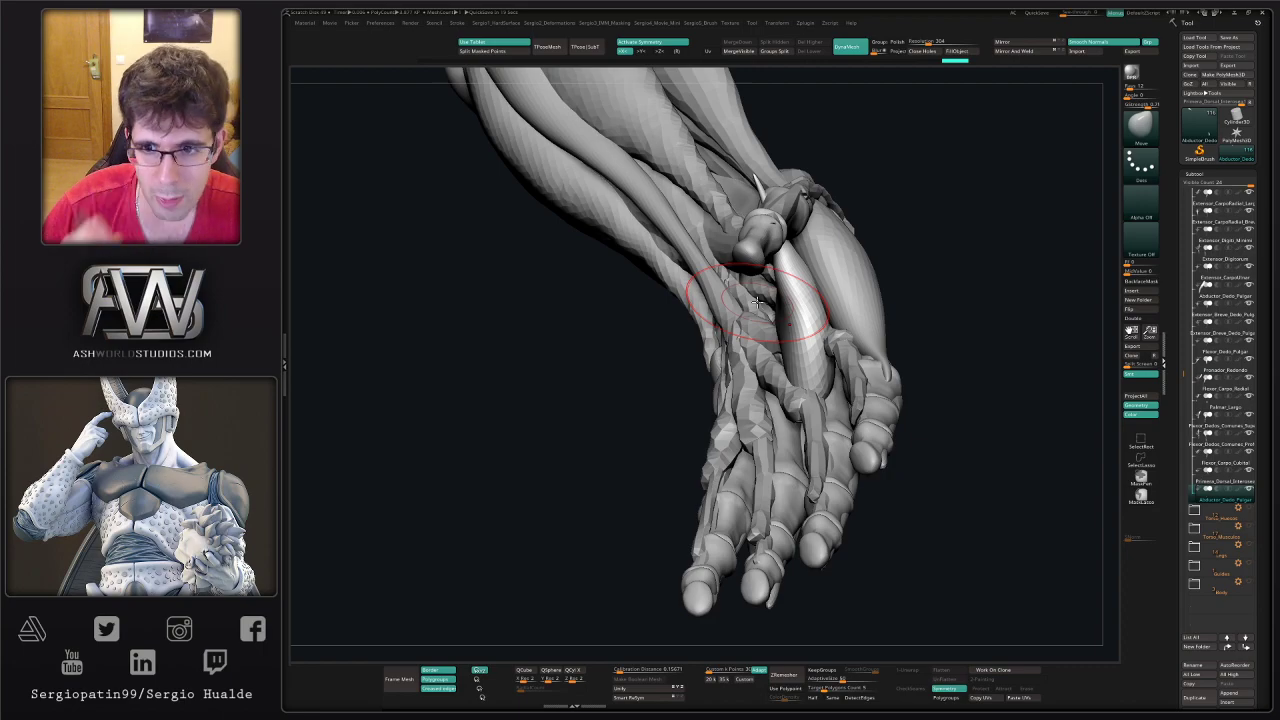
pyautogui.moveTo(689, 410)
pyautogui.keyDown('ctrl'); pyautogui.mouseDown(button='right')
pyautogui.moveTo(794, 251)
pyautogui.moveTo(771, 366)
pyautogui.moveTo(786, 275)
pyautogui.moveTo(822, 317)
pyautogui.mouseUp(button='right'); pyautogui.keyUp('ctrl')
pyautogui.moveTo(822, 317)
pyautogui.keyDown('shift'); pyautogui.mouseDown()
pyautogui.moveTo(814, 280)
pyautogui.moveTo(800, 277)
pyautogui.moveTo(831, 263)
pyautogui.mouseUp(); pyautogui.keyUp('shift')
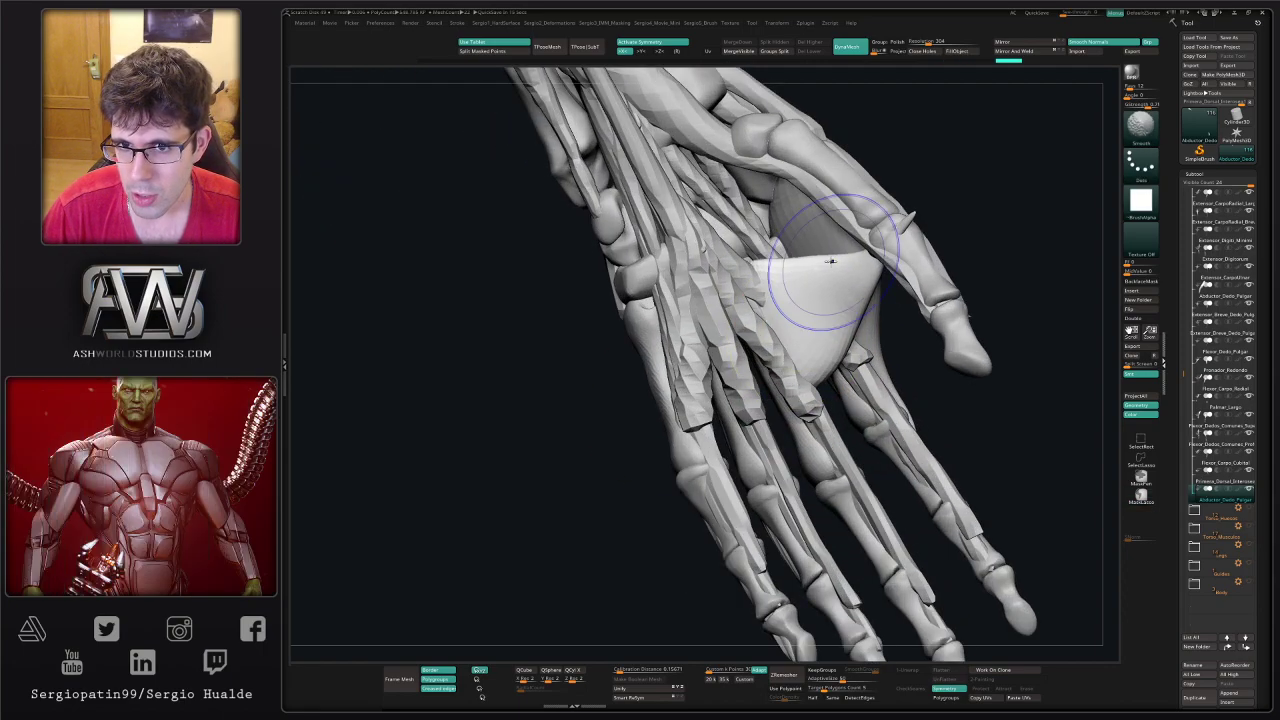
pyautogui.moveTo(831, 263)
pyautogui.mouseDown(button='right')
pyautogui.moveTo(797, 357)
pyautogui.moveTo(840, 345)
pyautogui.moveTo(812, 355)
pyautogui.moveTo(792, 318)
pyautogui.moveTo(785, 332)
pyautogui.moveTo(747, 331)
pyautogui.mouseUp(button='right')
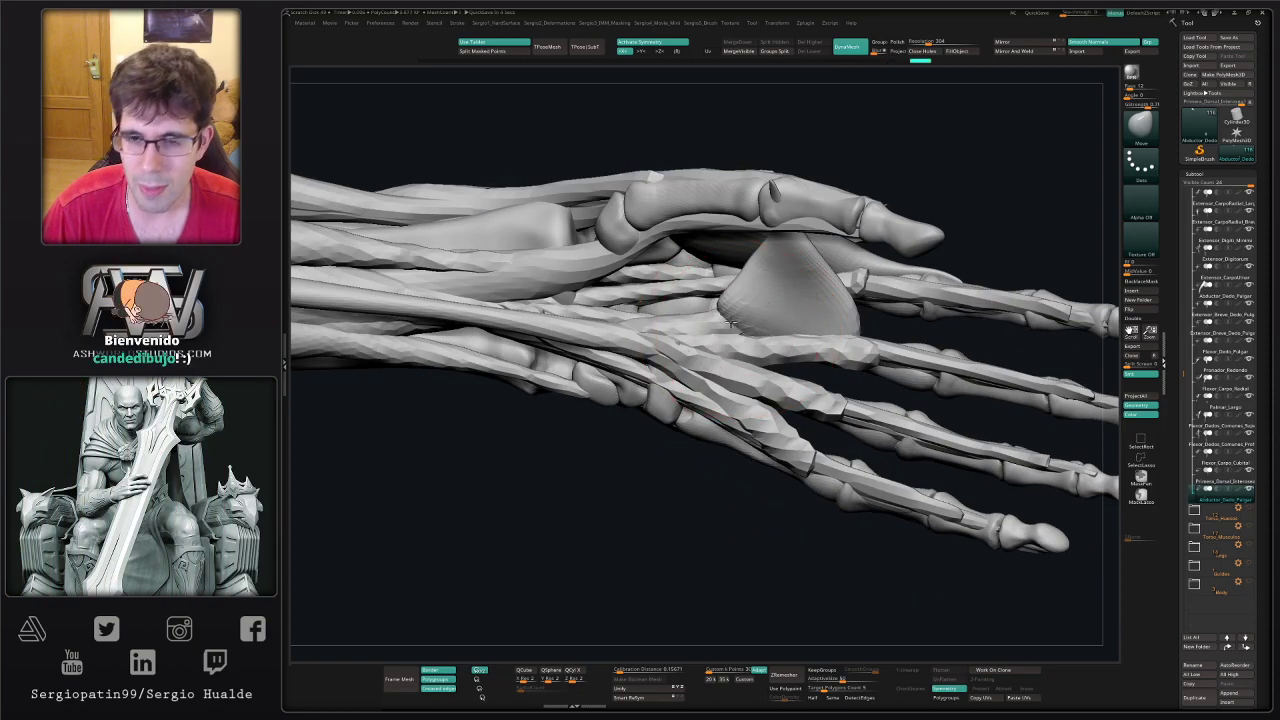
pyautogui.moveTo(693, 340); pyautogui.dragTo(720, 332, button='right')
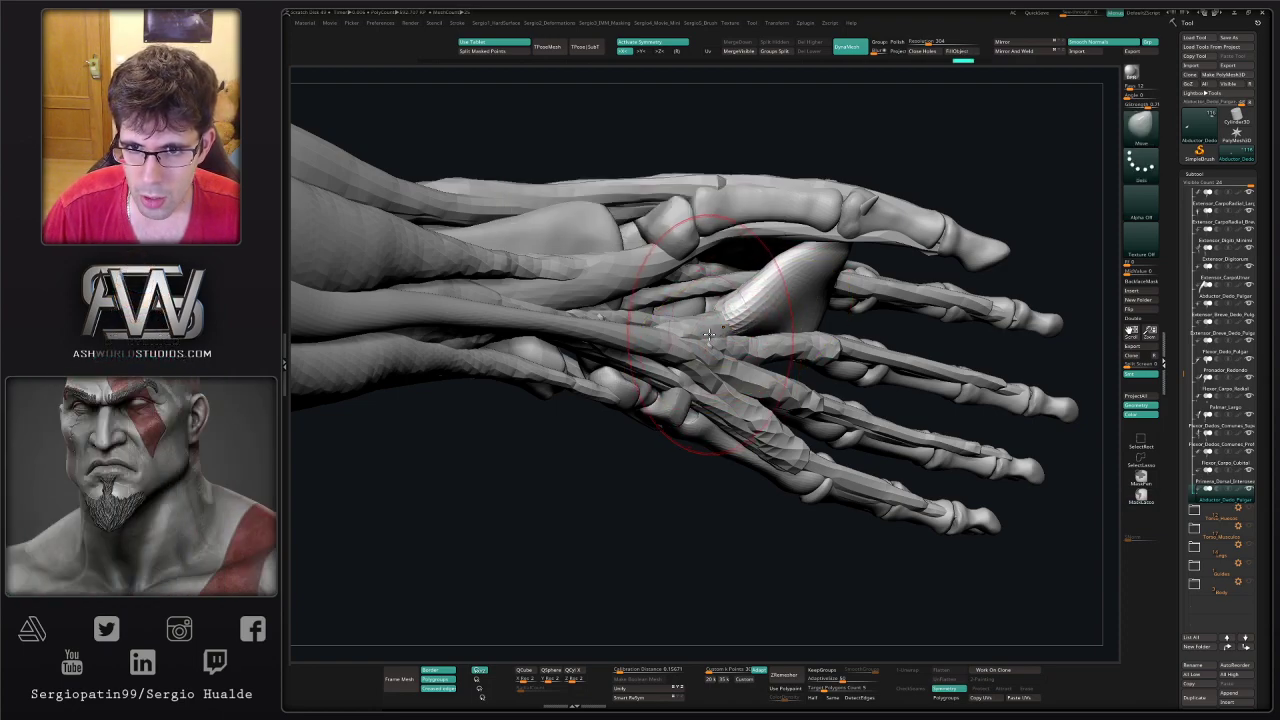
# - Check Abductor_Dedo_Pulgar in isolation, show the arm again and adjust the muscle's edges in the palm
pyautogui.keyDown('ctrl'); pyautogui.keyDown('shift'); pyautogui.click(741, 328); pyautogui.keyUp('shift'); pyautogui.keyUp('ctrl')
pyautogui.moveTo(706, 330)
pyautogui.mouseDown(button='right')
pyautogui.moveTo(693, 329)
pyautogui.moveTo(760, 310)
pyautogui.moveTo(768, 350)
pyautogui.mouseUp(button='right')
pyautogui.keyDown('ctrl'); pyautogui.keyDown('shift'); pyautogui.click(737, 386); pyautogui.keyUp('shift'); pyautogui.keyUp('ctrl')
pyautogui.keyDown('ctrl'); pyautogui.moveTo(757, 397); pyautogui.dragTo(780, 321); pyautogui.keyUp('ctrl')
pyautogui.moveTo(779, 320)
pyautogui.mouseDown(button='right')
pyautogui.moveTo(750, 334)
pyautogui.moveTo(824, 343)
pyautogui.moveTo(766, 343)
pyautogui.moveTo(838, 322)
pyautogui.moveTo(800, 330)
pyautogui.moveTo(850, 305)
pyautogui.moveTo(805, 330)
pyautogui.moveTo(795, 318)
pyautogui.mouseUp(button='right')
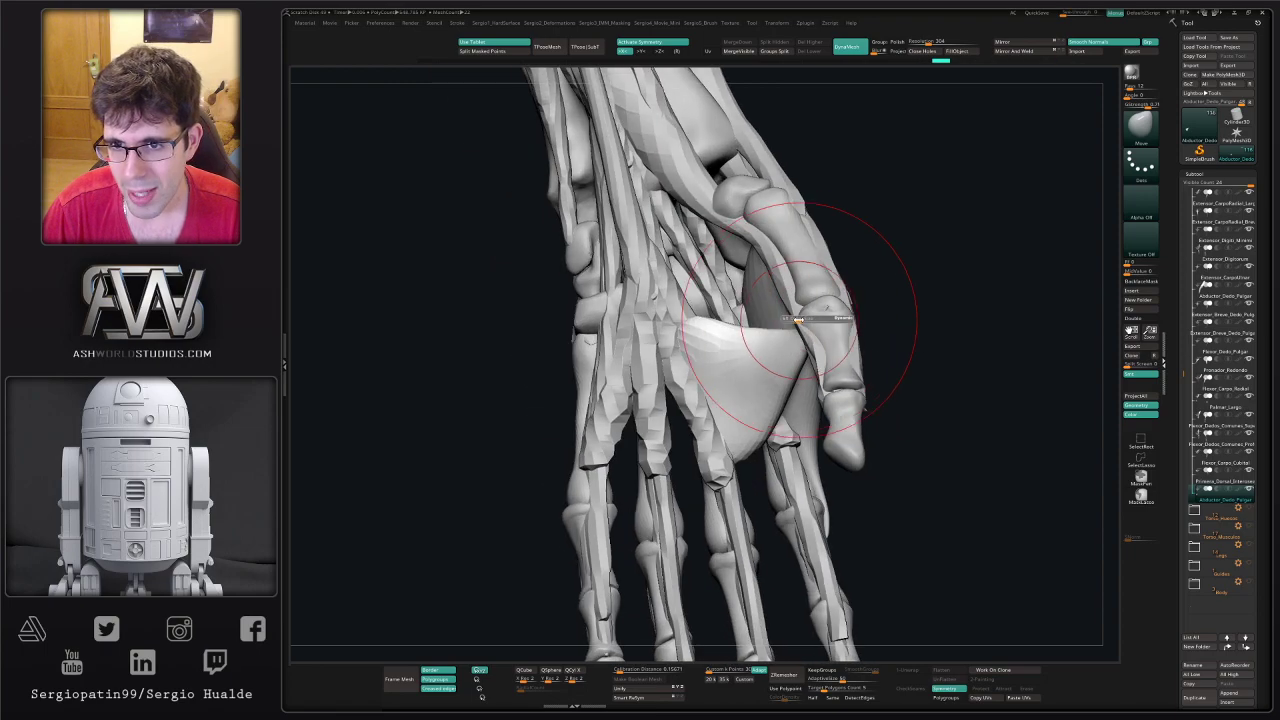
# - Thicken the thumb-side tip of Abductor_Dedo_Pulgar with the Inflate brush and check its shape in isolation
pyautogui.moveTo(795, 316); pyautogui.dragTo(806, 313)
pyautogui.press('b')
pyautogui.press('i')
pyautogui.press('n')
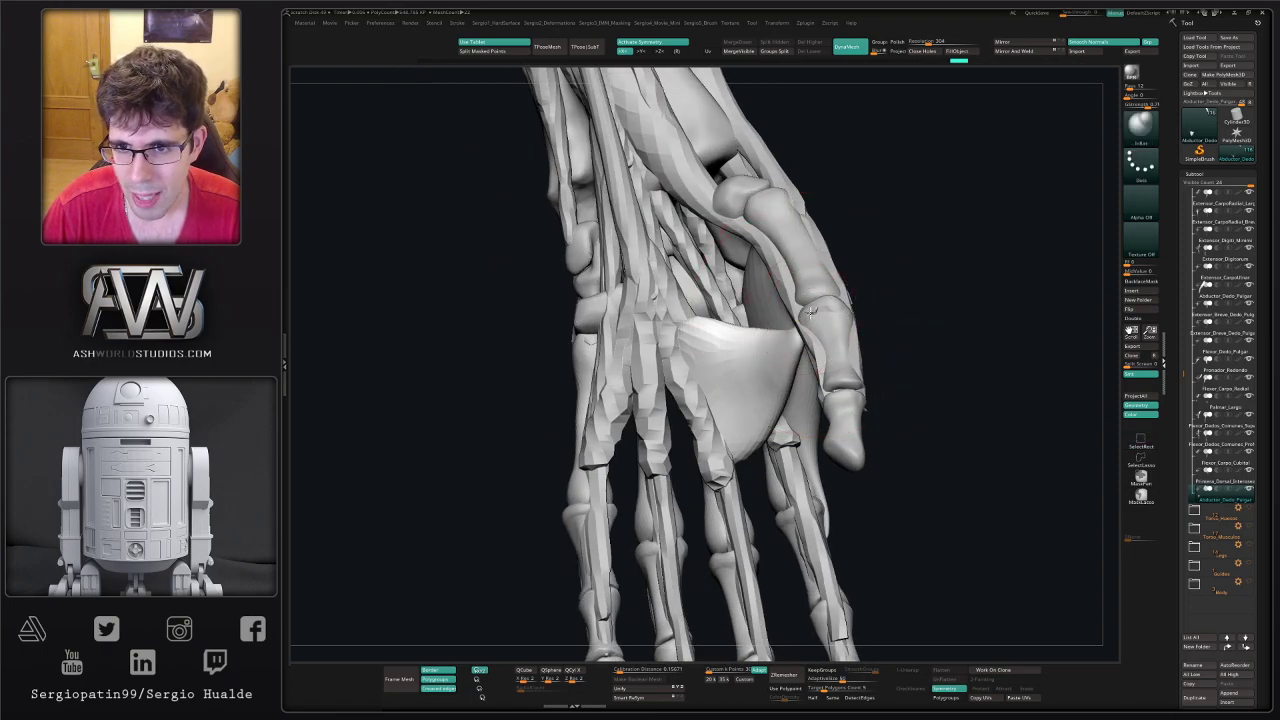
pyautogui.keyDown('ctrl'); pyautogui.keyDown('shift'); pyautogui.click(806, 328); pyautogui.keyUp('shift'); pyautogui.keyUp('ctrl')
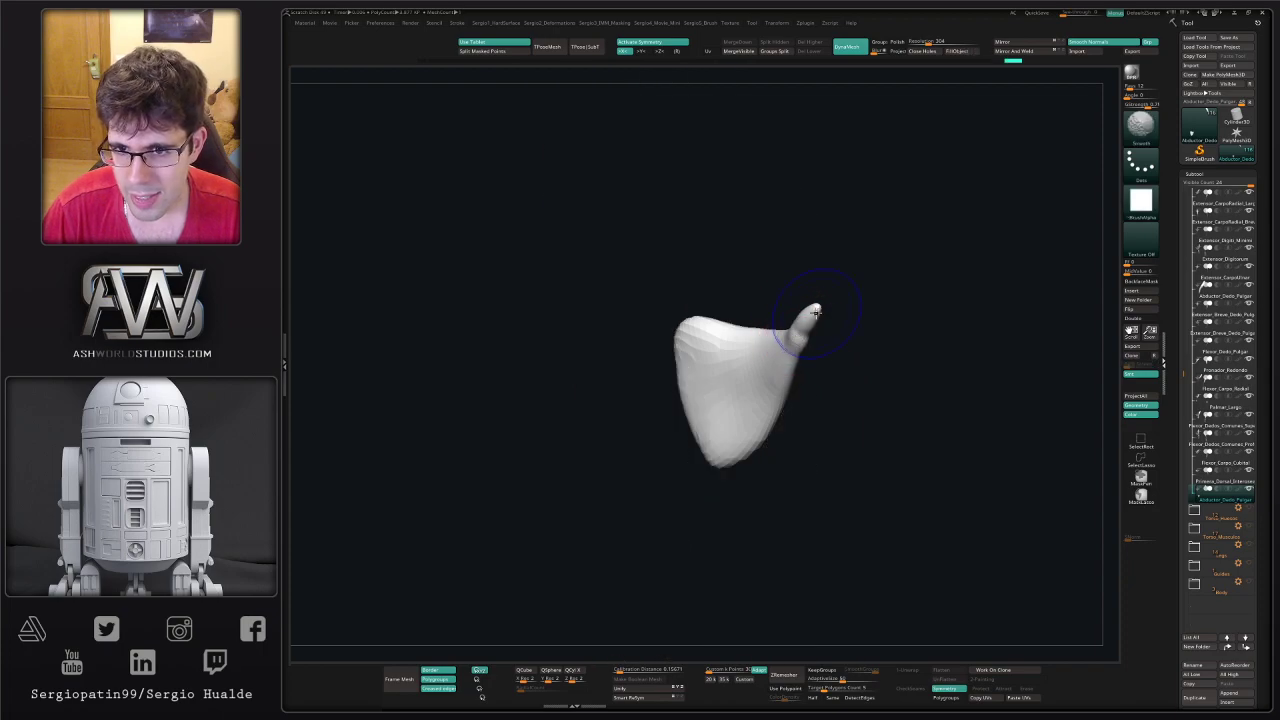
pyautogui.keyDown('ctrl'); pyautogui.keyDown('shift'); pyautogui.click(803, 333); pyautogui.keyUp('shift'); pyautogui.keyUp('ctrl')
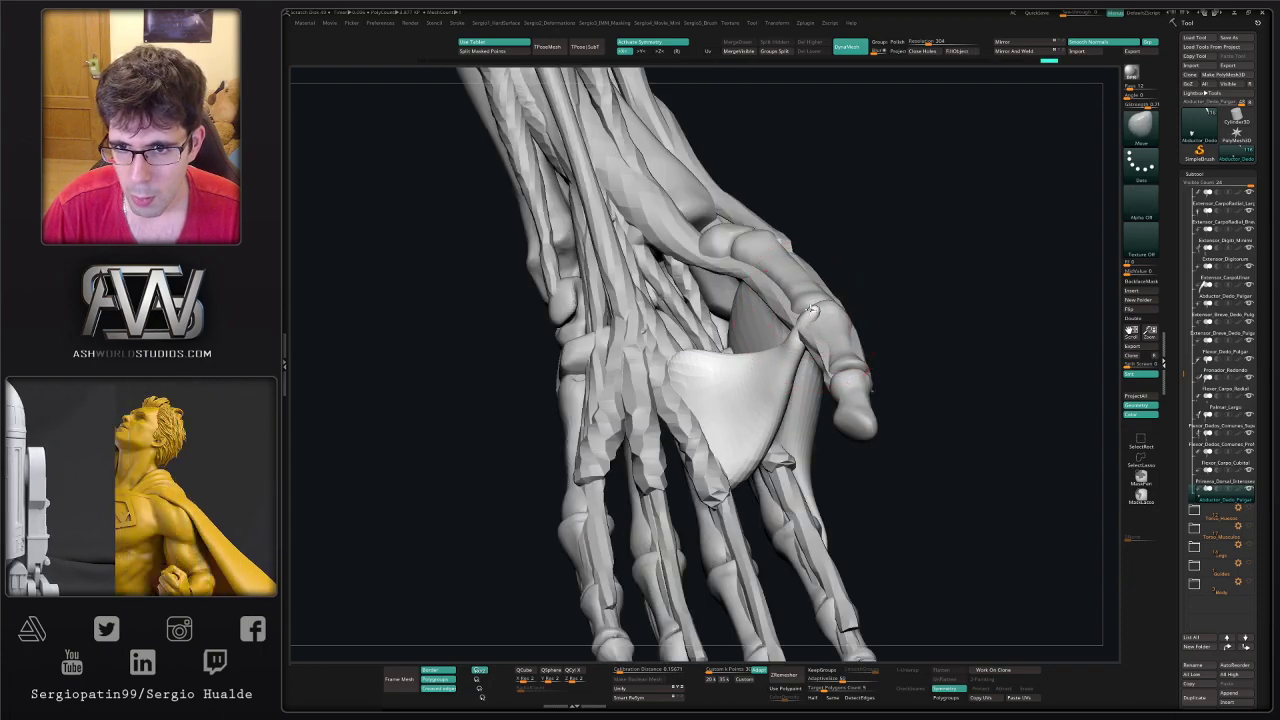
# - Refine the tendon tip of Abductor_Dedo_Pulgar against the thumb with the Move and Inflate brushes, and smooth the adjoining surface
pyautogui.moveTo(852, 352)
pyautogui.mouseDown(button='right')
pyautogui.moveTo(790, 350)
pyautogui.moveTo(834, 369)
pyautogui.moveTo(770, 376)
pyautogui.mouseUp(button='right')
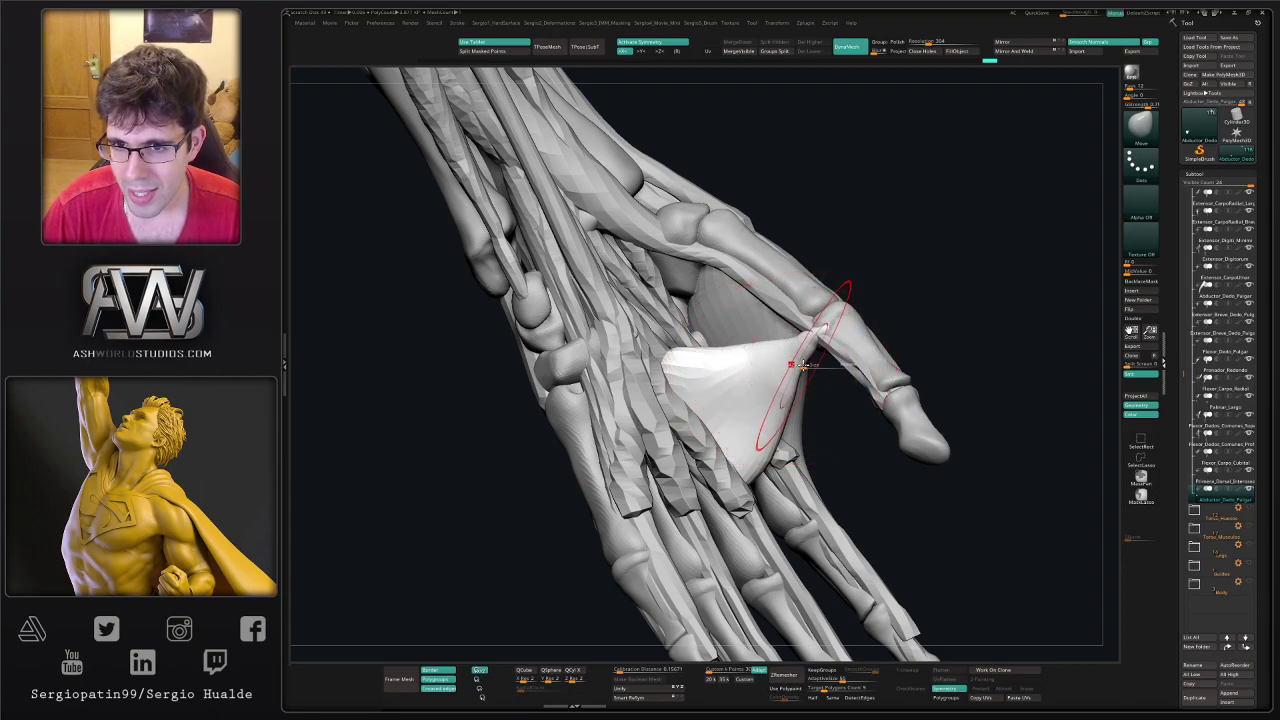
pyautogui.press('b')
pyautogui.press('i')
pyautogui.press('n')
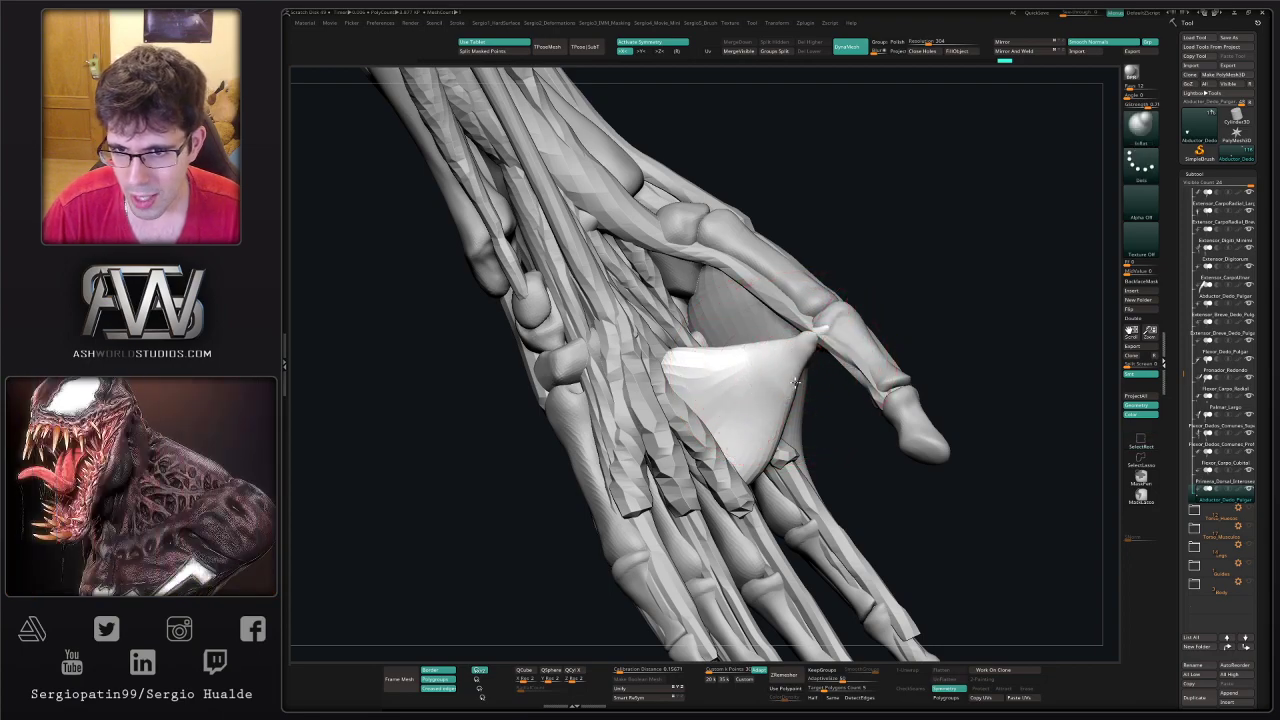
pyautogui.keyDown('shift'); pyautogui.moveTo(809, 331); pyautogui.dragTo(771, 366); pyautogui.keyUp('shift')
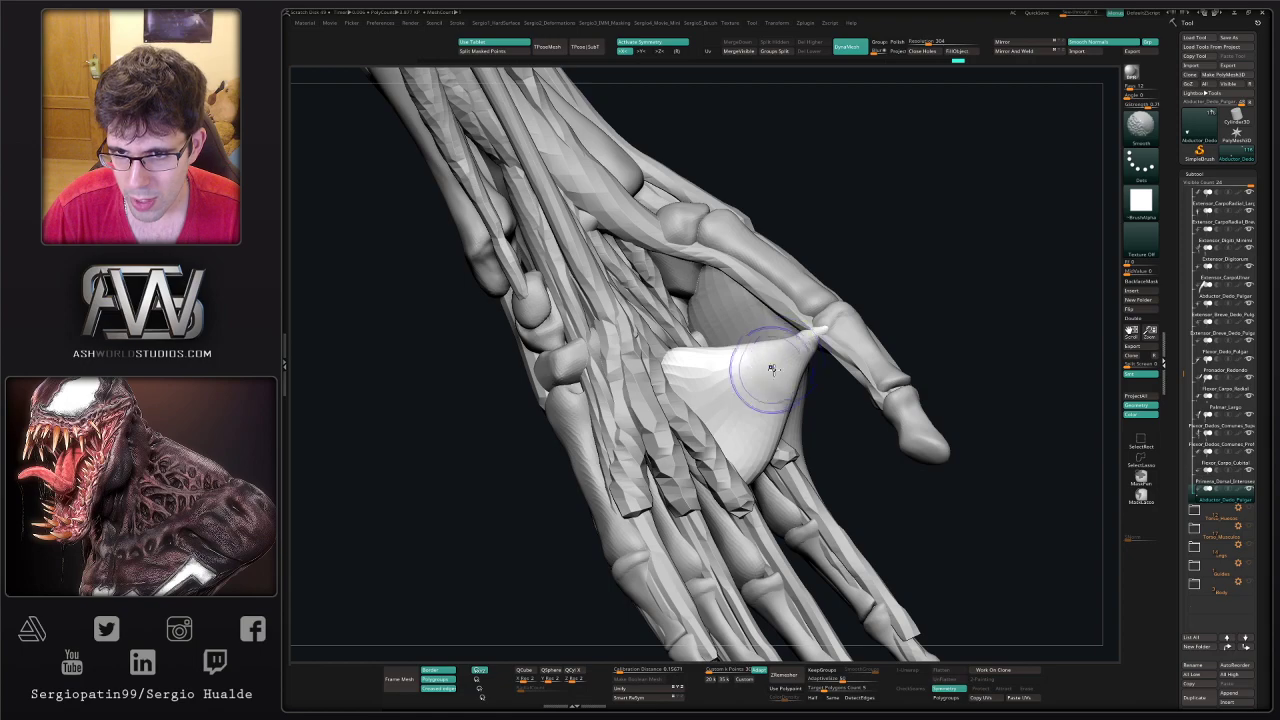
pyautogui.moveTo(775, 367)
pyautogui.mouseDown(button='right')
pyautogui.moveTo(834, 369)
pyautogui.moveTo(765, 305)
pyautogui.moveTo(776, 301)
pyautogui.moveTo(775, 349)
pyautogui.moveTo(772, 322)
pyautogui.moveTo(770, 345)
pyautogui.moveTo(849, 346)
pyautogui.moveTo(750, 368)
pyautogui.moveTo(780, 381)
pyautogui.moveTo(798, 414)
pyautogui.moveTo(805, 388)
pyautogui.moveTo(829, 390)
pyautogui.moveTo(775, 365)
pyautogui.mouseUp(button='right')
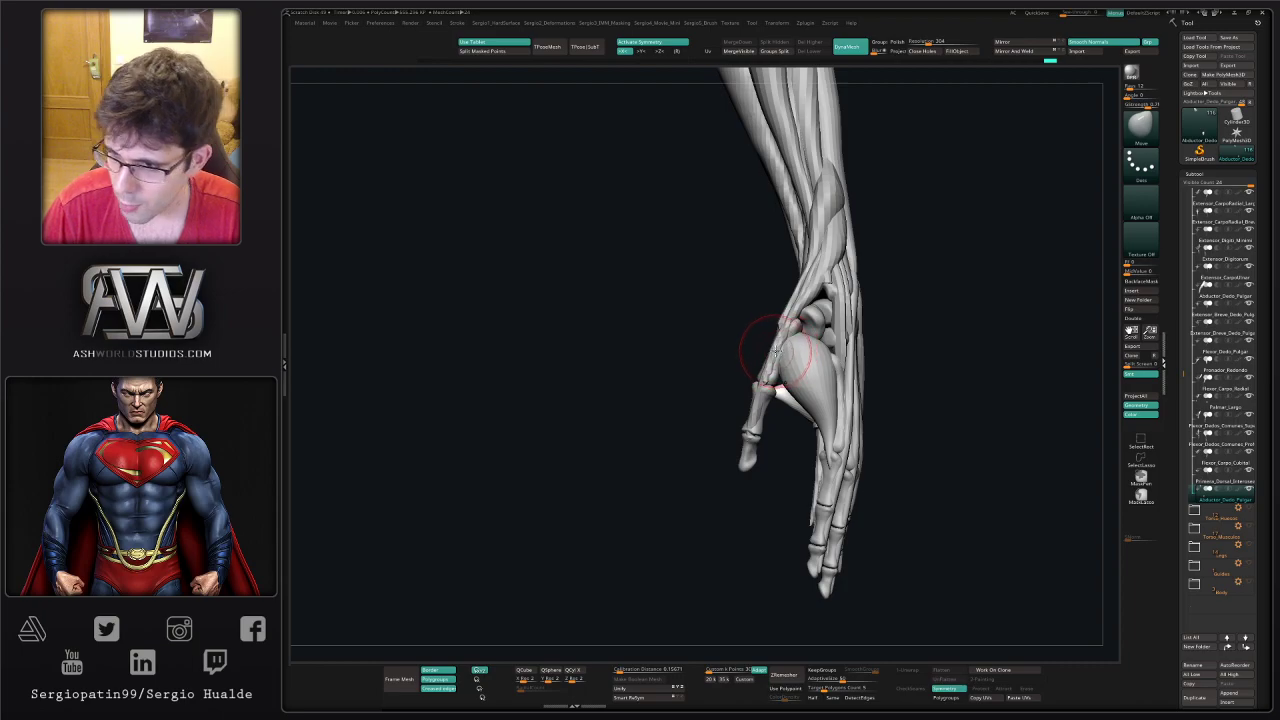
# - Duplicate Primero_Dorsal_Interoseo as the base for another hand muscle and inspect the palm side of the hand
pyautogui.moveTo(780, 360)
pyautogui.mouseDown(button='right')
pyautogui.moveTo(853, 354)
pyautogui.moveTo(780, 352)
pyautogui.moveTo(786, 377)
pyautogui.moveTo(773, 378)
pyautogui.moveTo(785, 329)
pyautogui.moveTo(798, 372)
pyautogui.mouseUp(button='right')
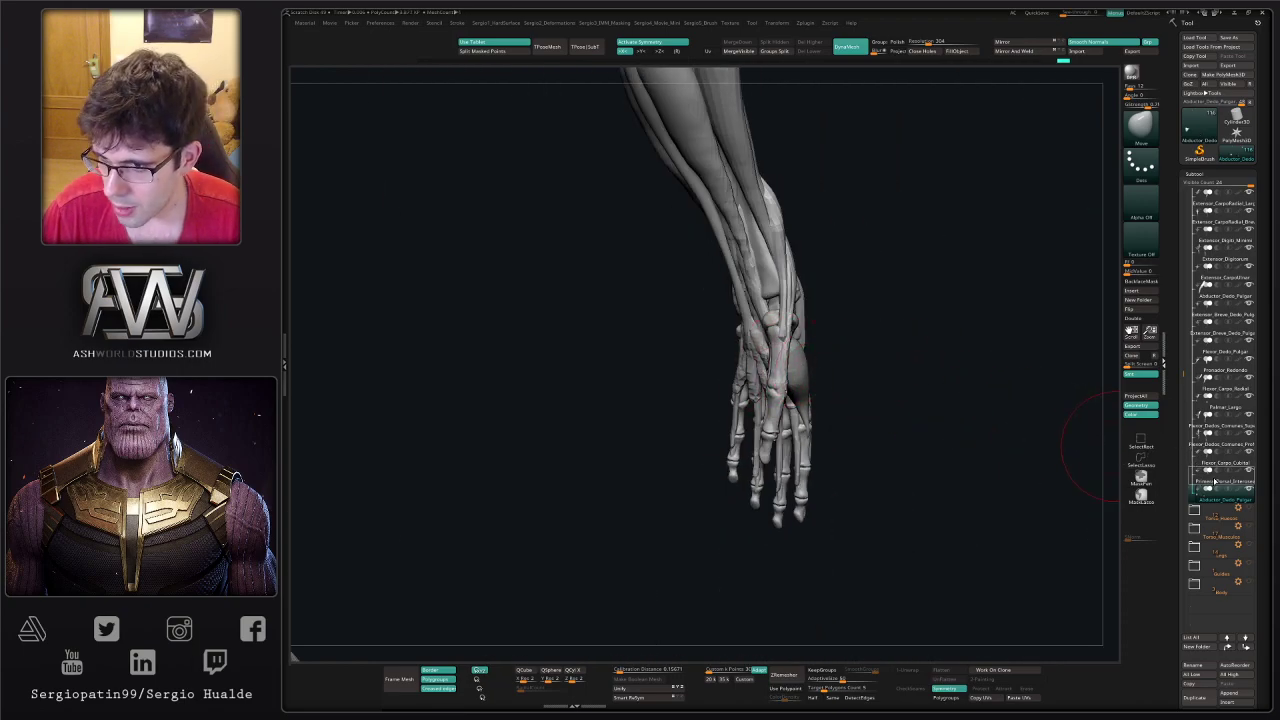
pyautogui.click(1230, 489)
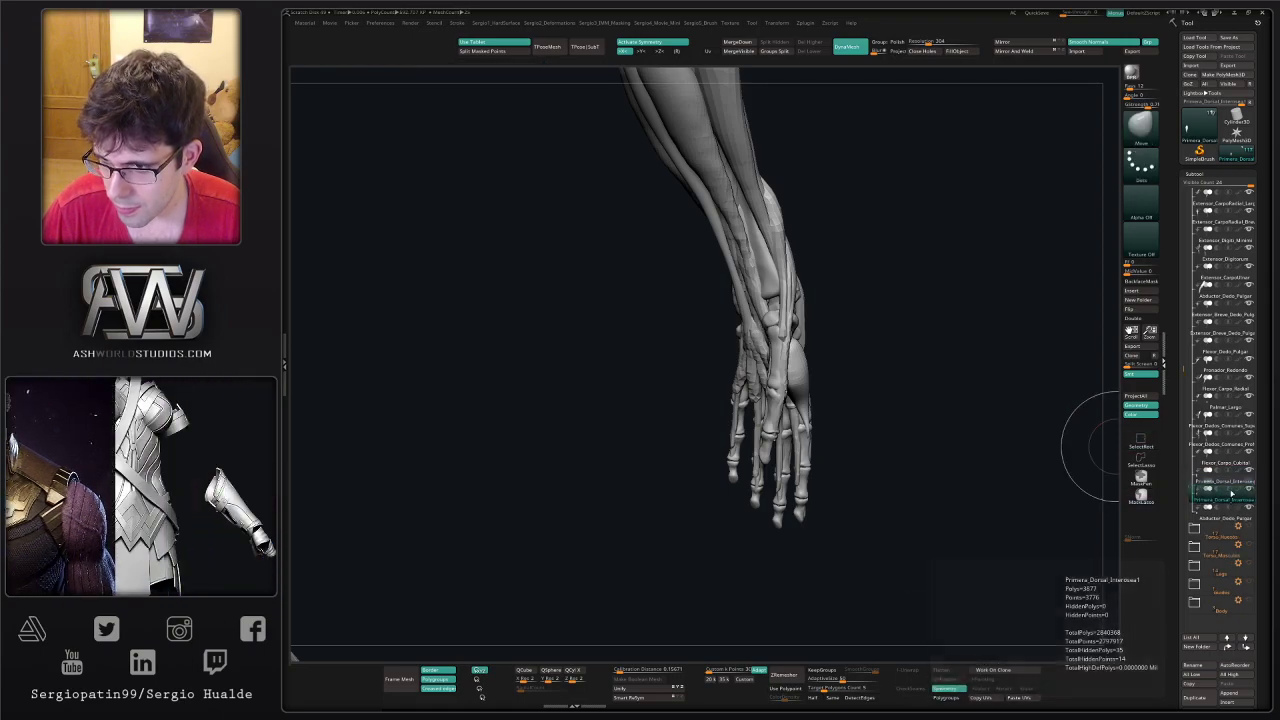
pyautogui.click(1231, 480)
pyautogui.moveTo(997, 460)
pyautogui.mouseDown(button='right')
pyautogui.moveTo(1031, 448)
pyautogui.moveTo(993, 445)
pyautogui.mouseUp(button='right')
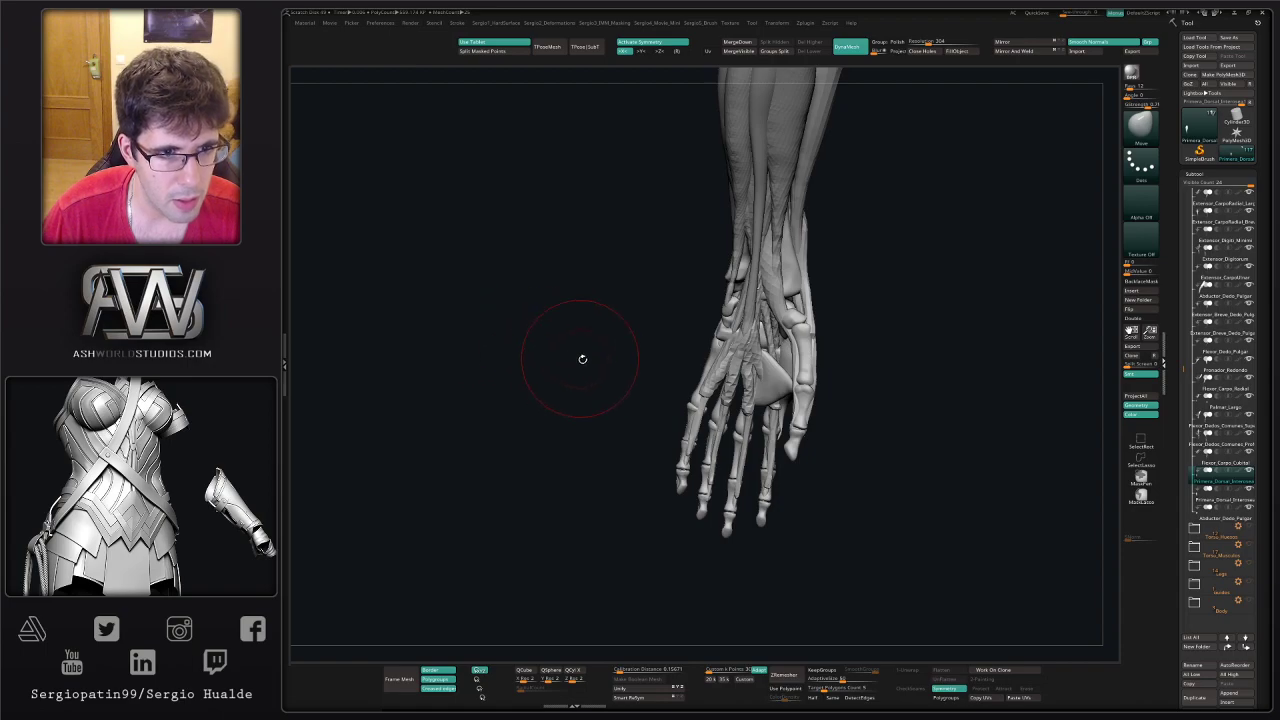
pyautogui.moveTo(582, 358); pyautogui.dragTo(602, 365, button='right')
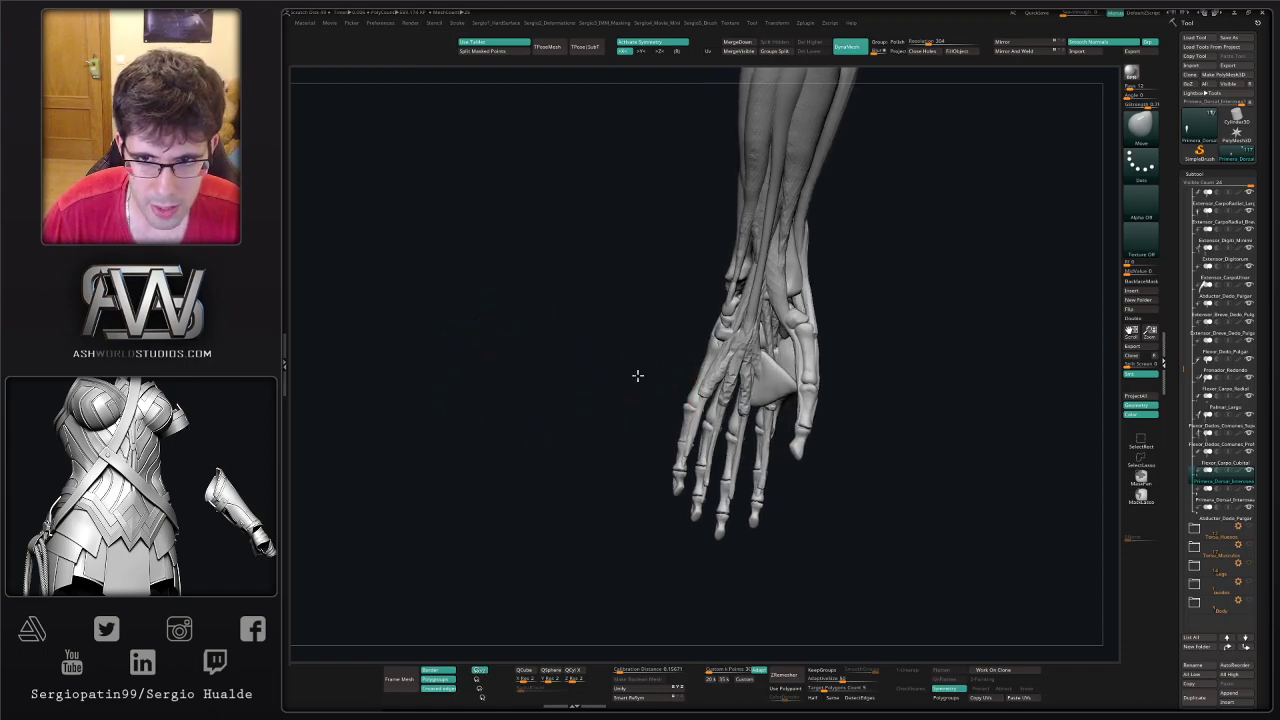
pyautogui.moveTo(638, 376)
pyautogui.mouseDown()
pyautogui.moveTo(641, 352)
pyautogui.moveTo(625, 358)
pyautogui.mouseUp()
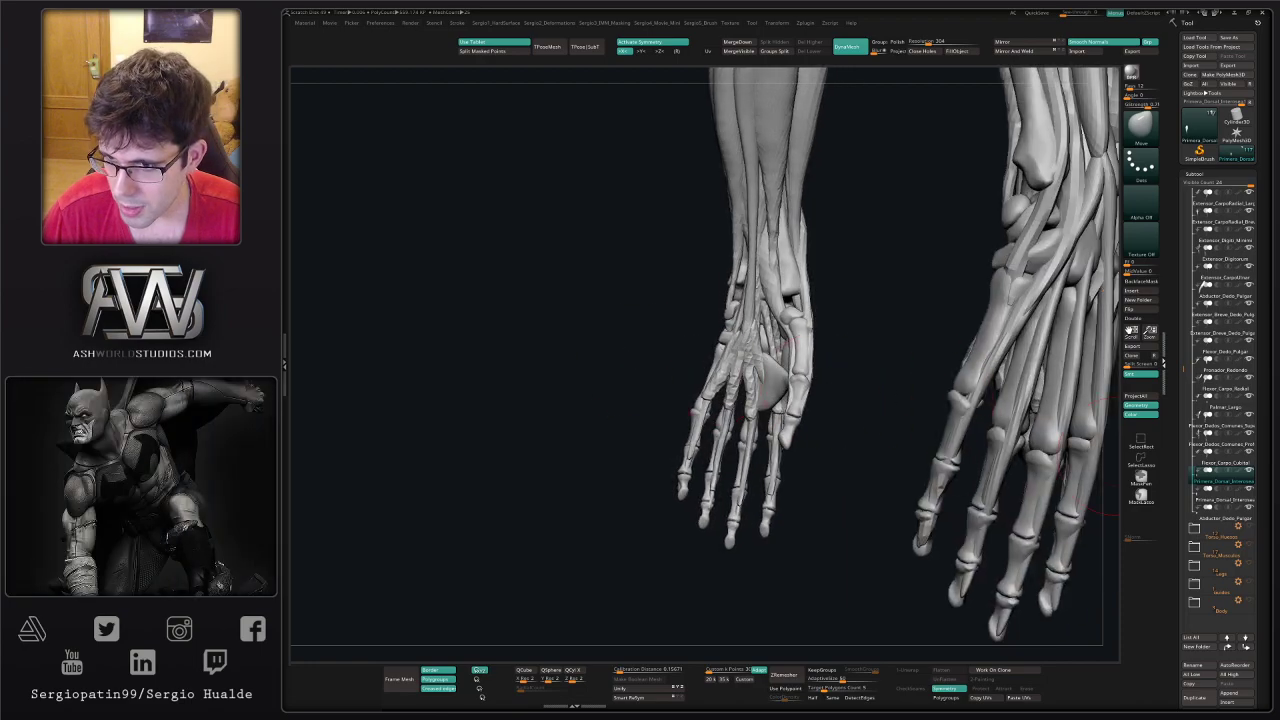
# - Rename the lower Primero_Dorsal_Interoseo copy as Abductor_Dedo_Pulgar_Largo after viewing it in isolation
pyautogui.click(1223, 494)
pyautogui.hotkey('alt', 's')
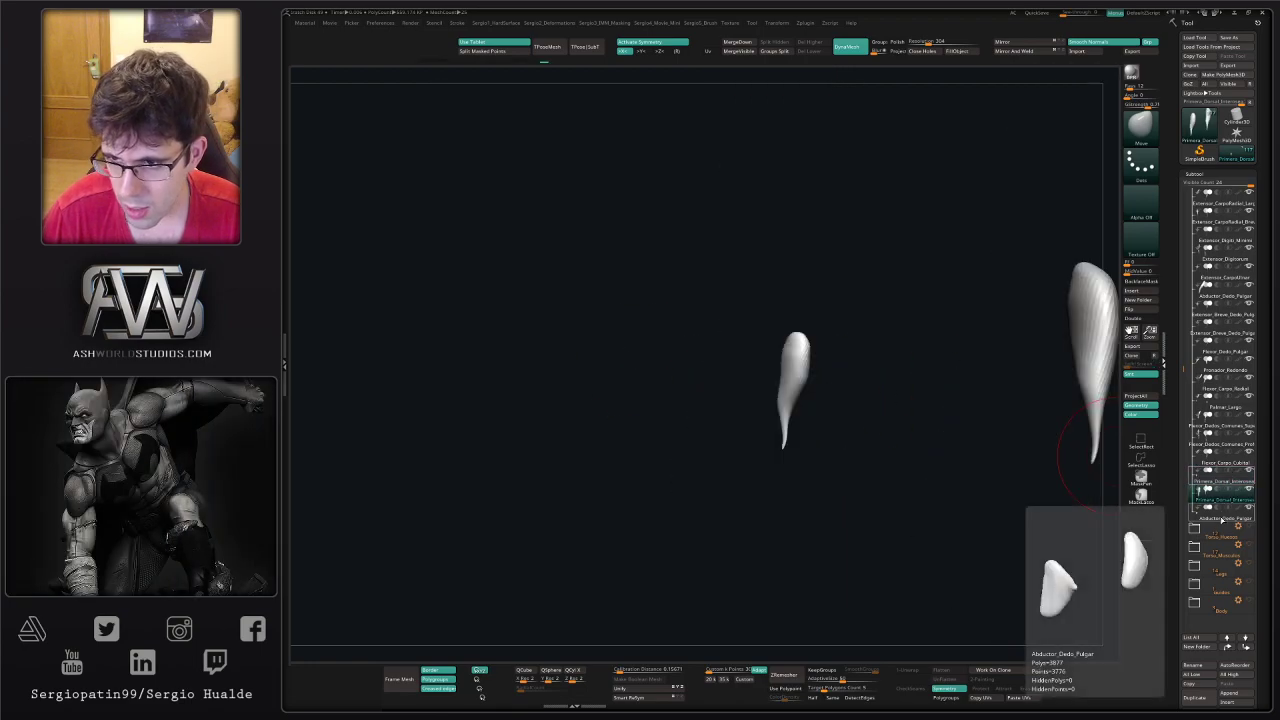
pyautogui.press('F2')
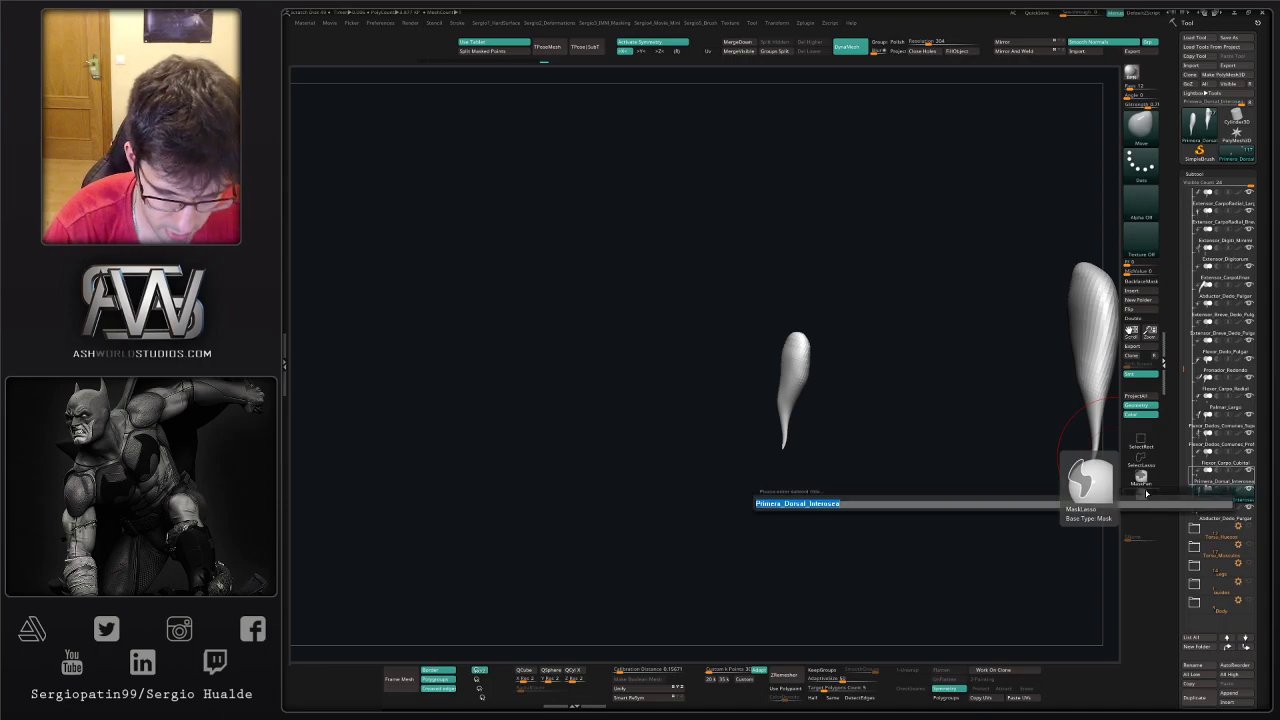
pyautogui.write('Abductor')
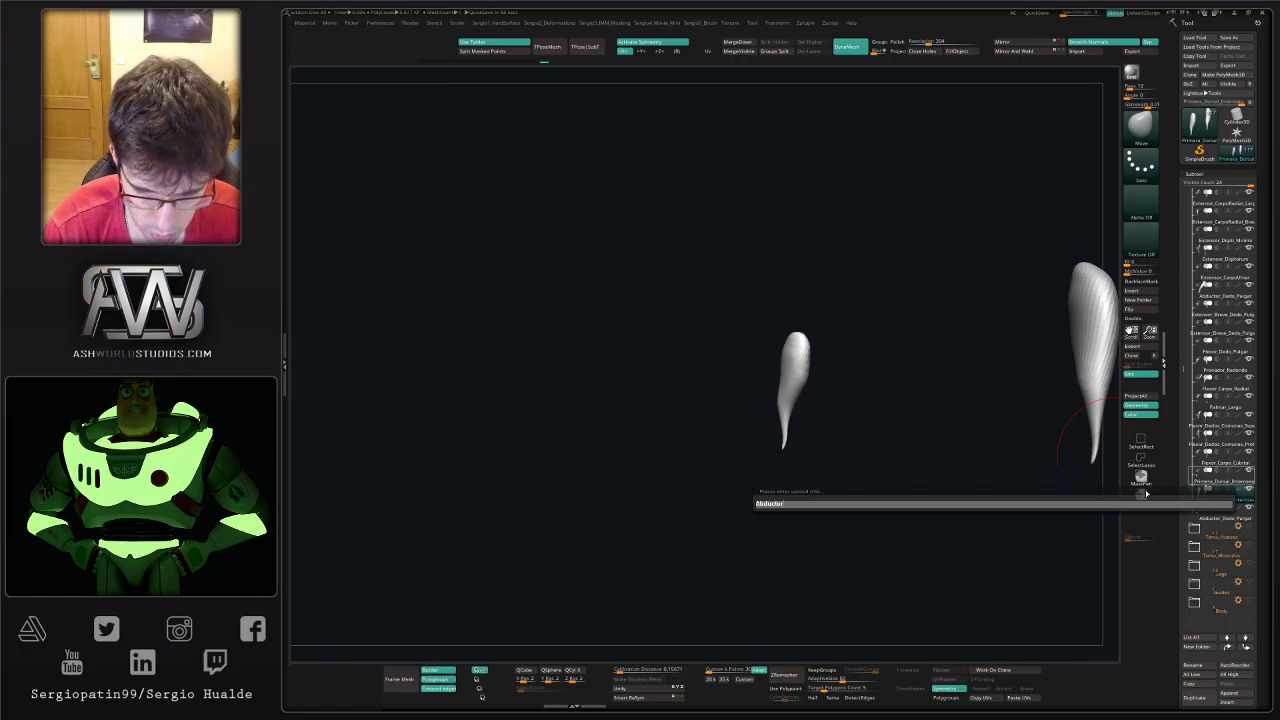
pyautogui.press('shift')
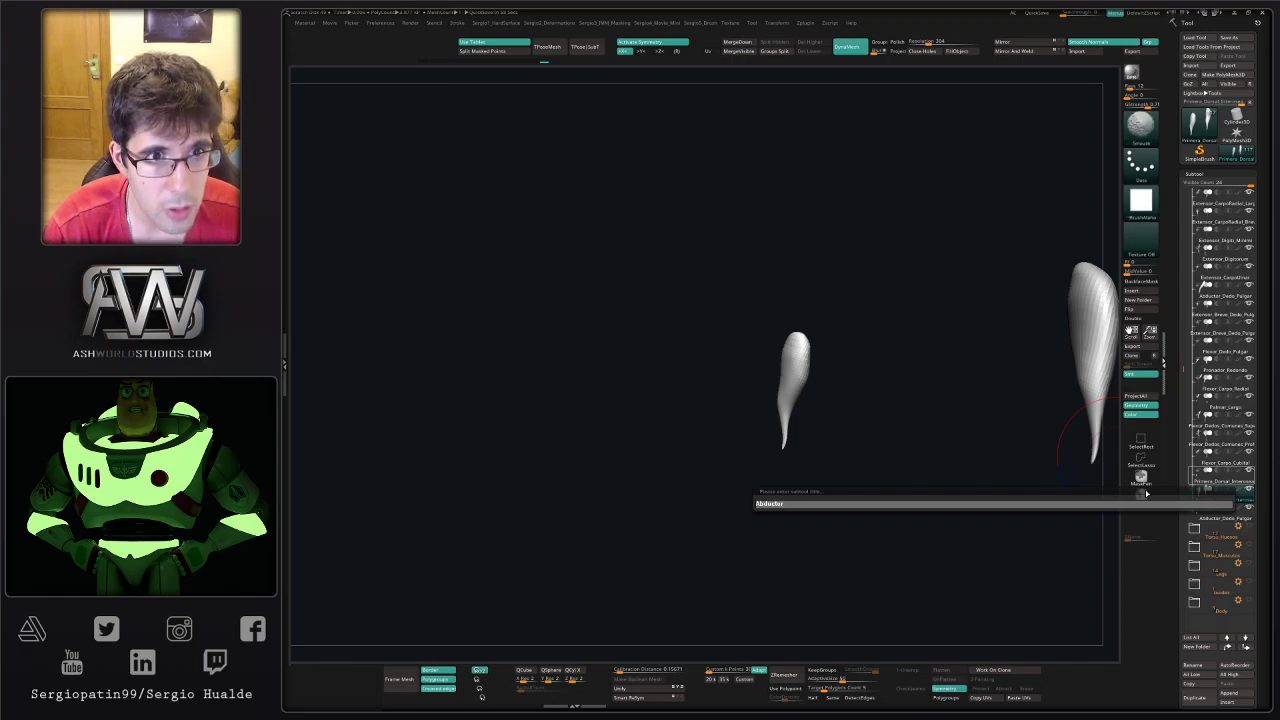
pyautogui.write('_')
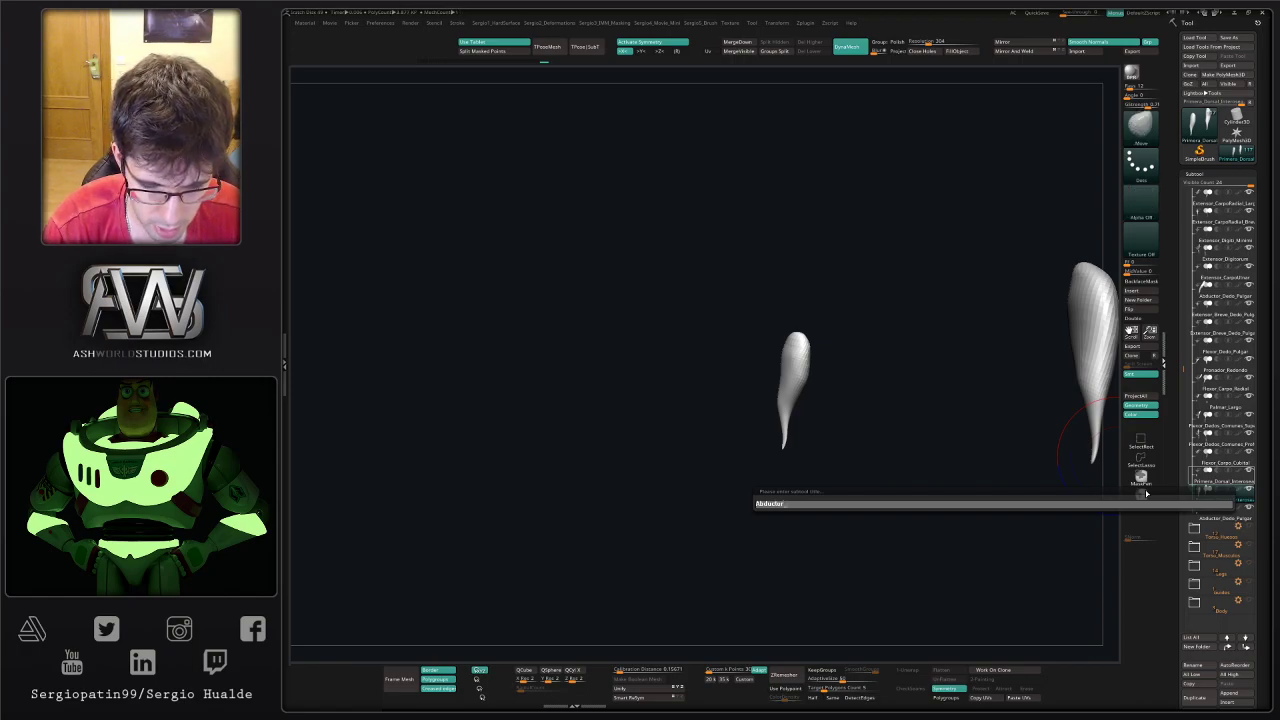
pyautogui.write('Ded')
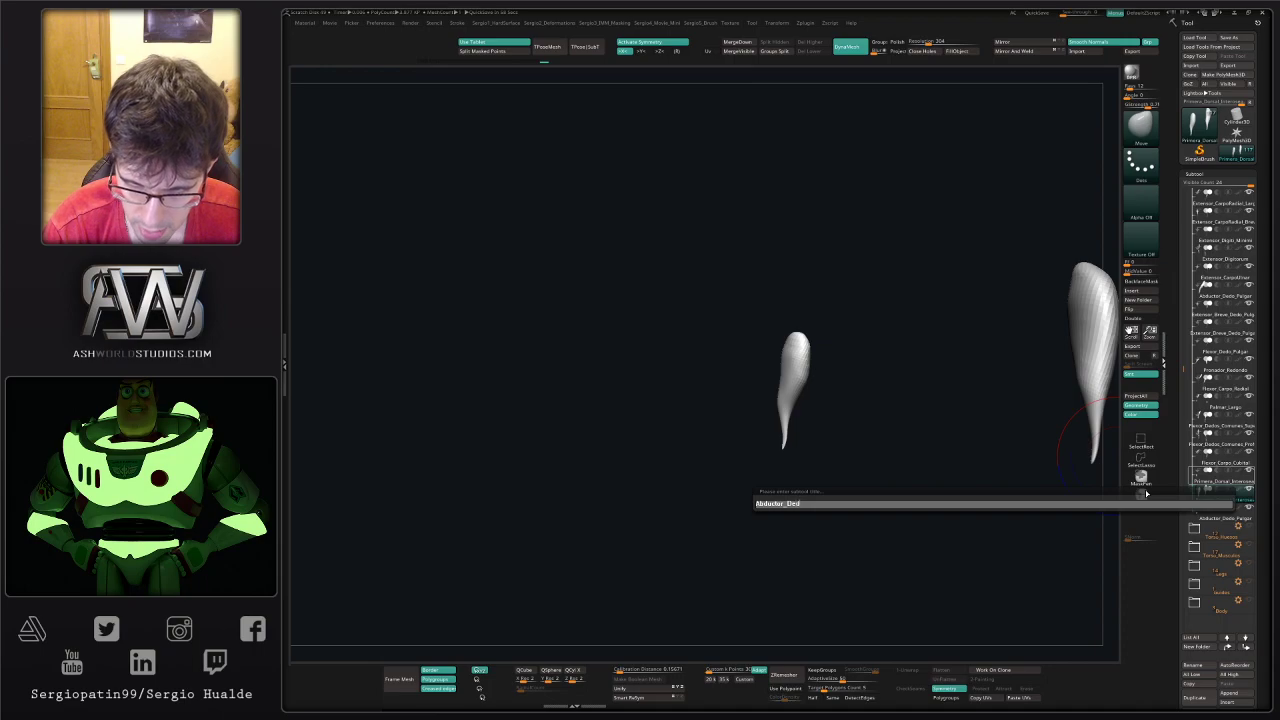
pyautogui.write('o')
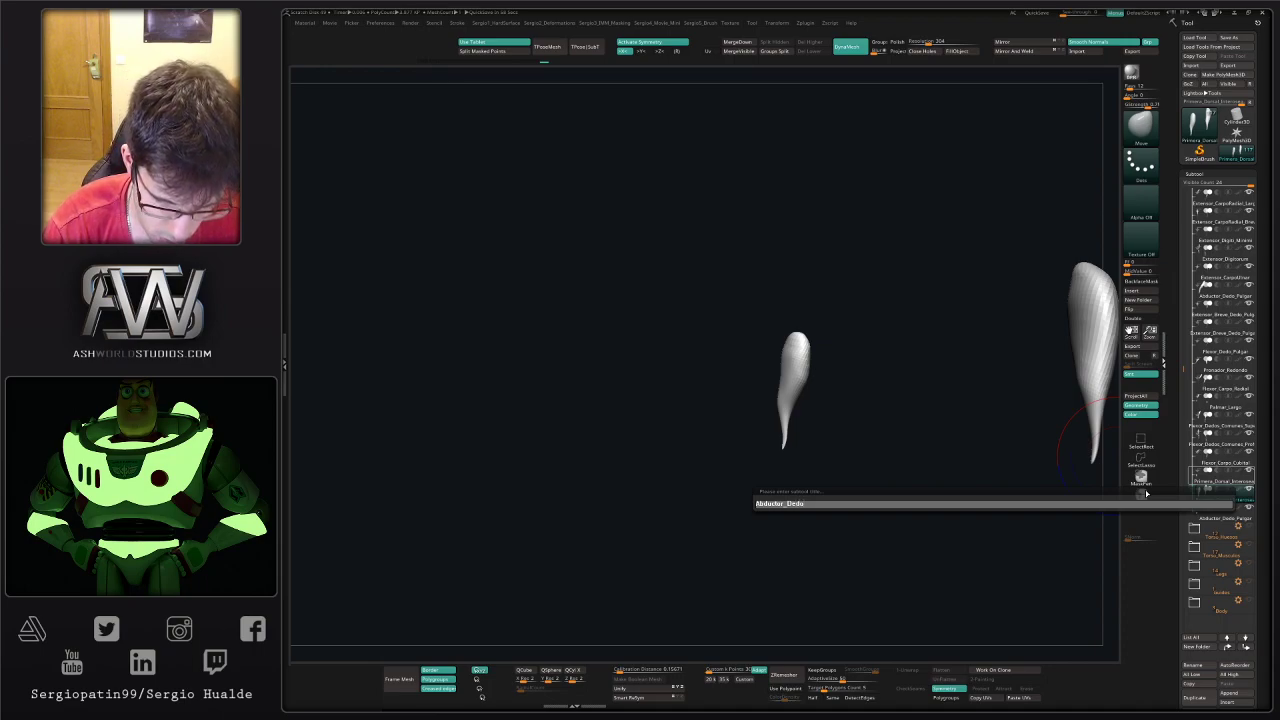
pyautogui.write('_Pulga')
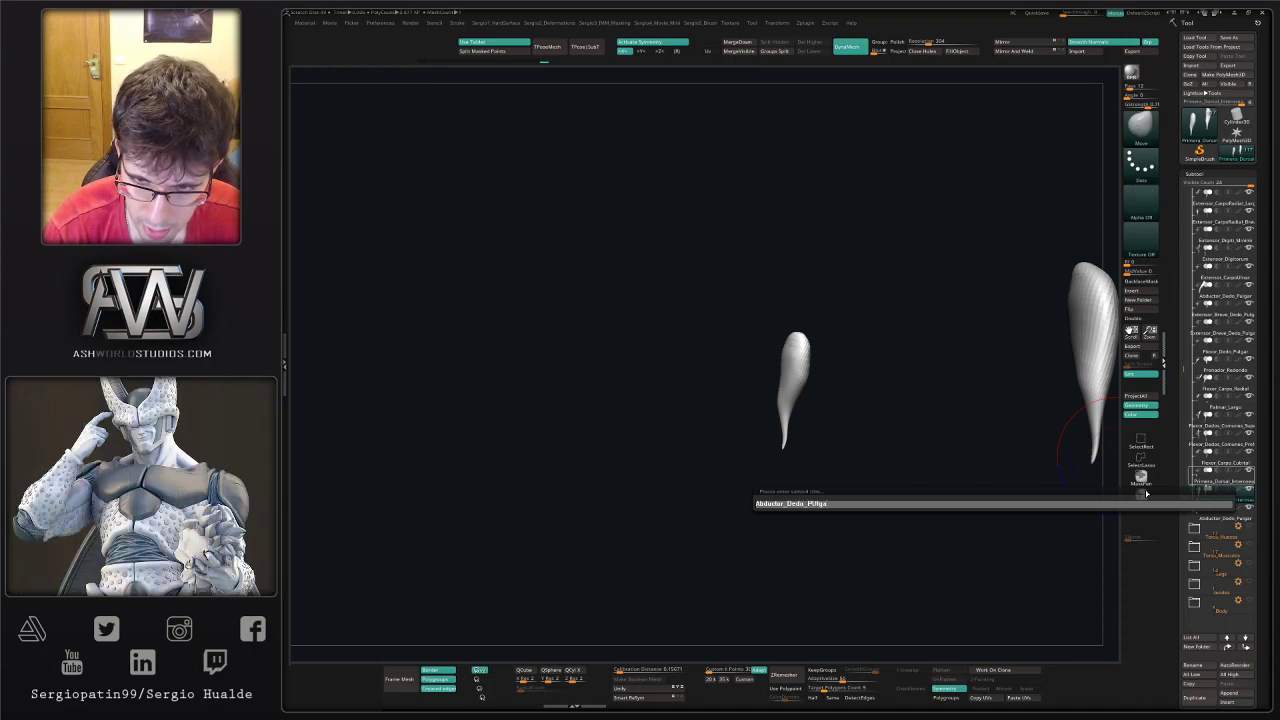
pyautogui.write('r')
pyautogui.press('shift')
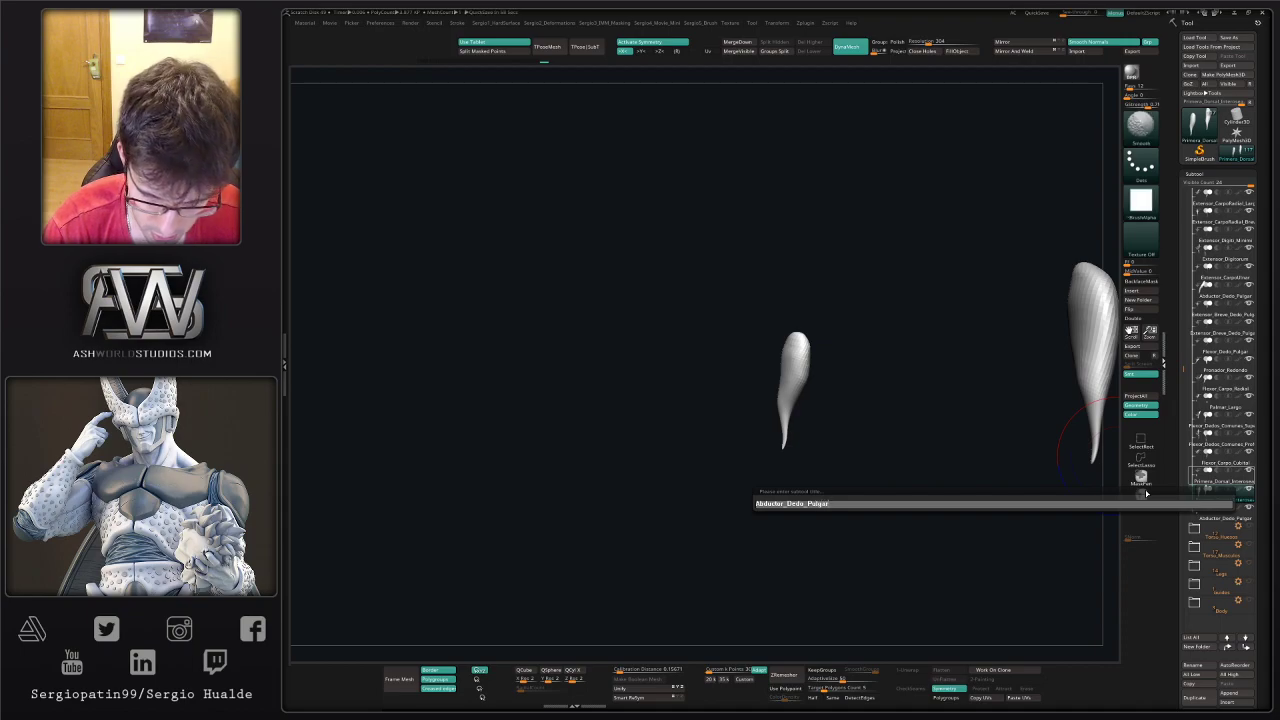
pyautogui.write('_Lar')
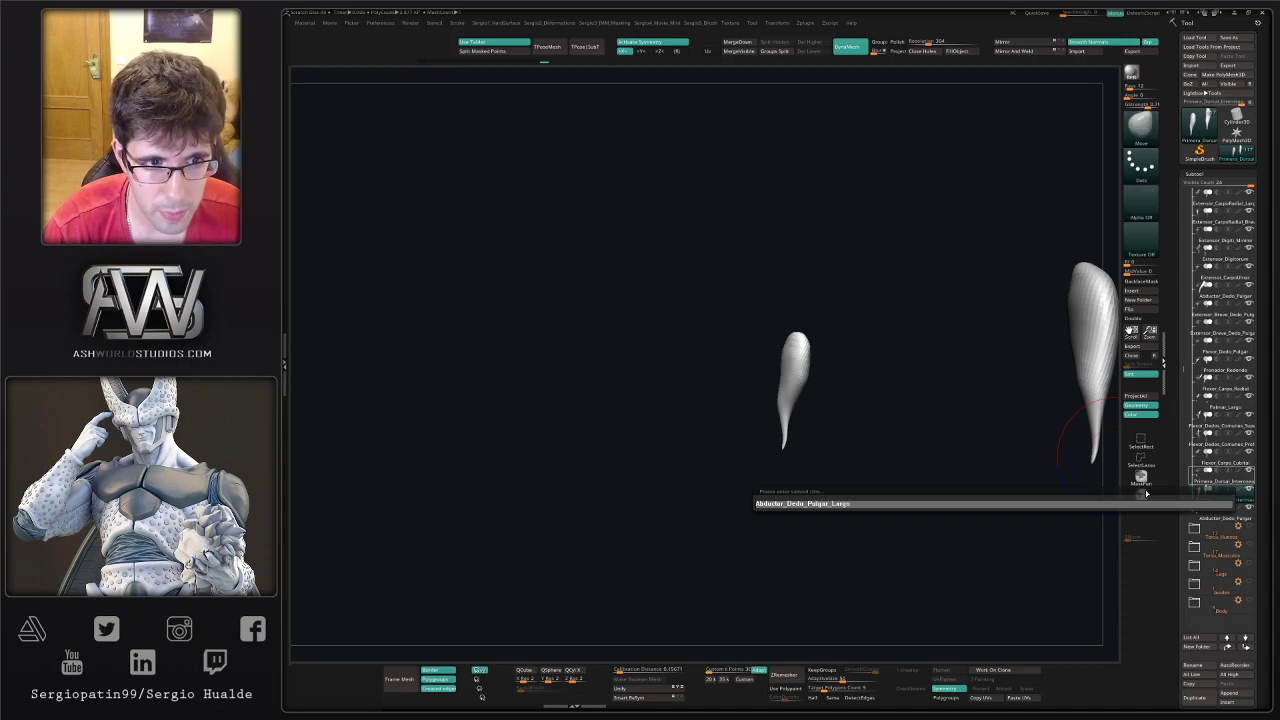
pyautogui.write('go')
pyautogui.press('Return')
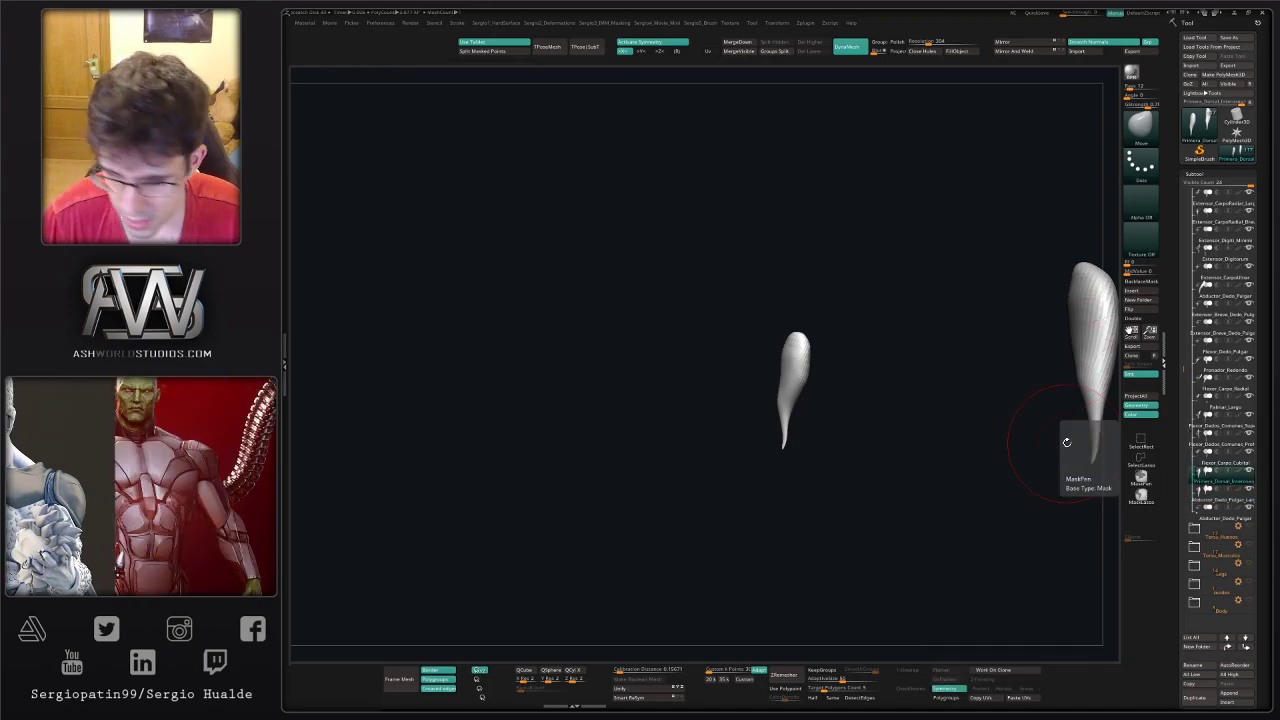
# - Rename the remaining Primero_Dorsal_Interoseo copy as Abductor_Dedo_Pulgar_Breve
pyautogui.press('F2')
pyautogui.write('Abd')
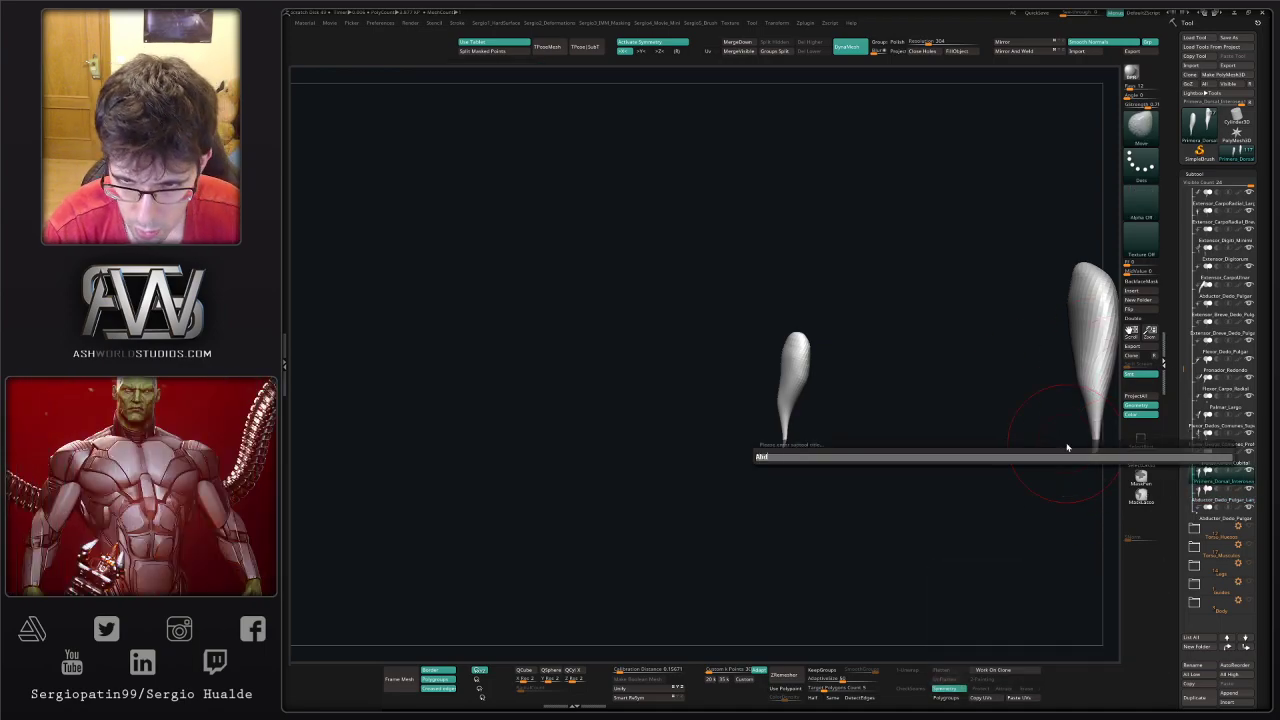
pyautogui.write('Abductor_Dedo')
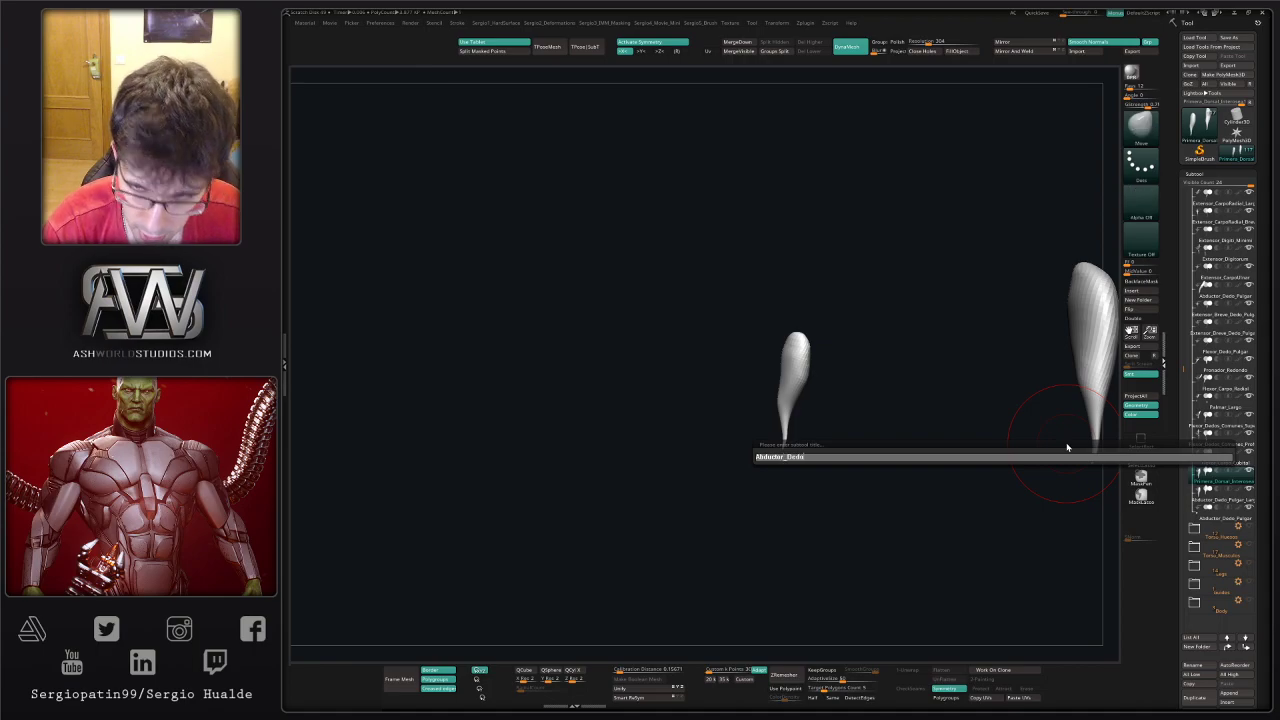
pyautogui.press('shift')
pyautogui.write('do_Pu')
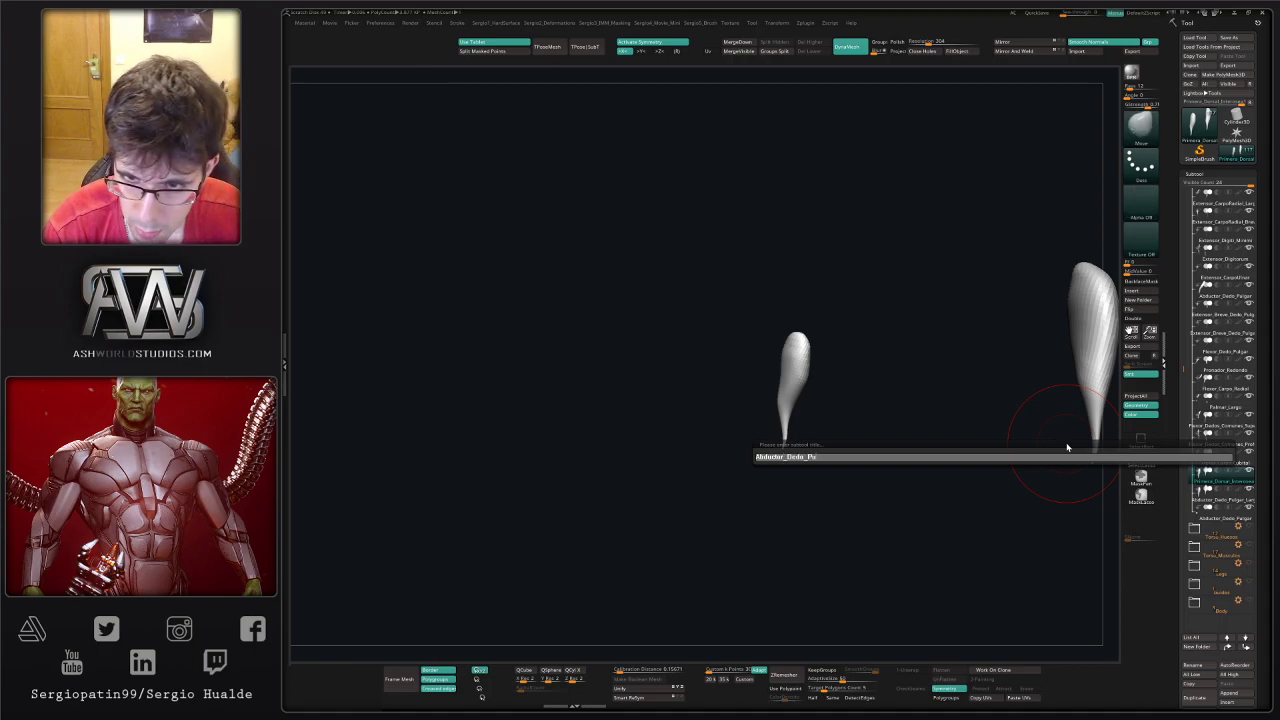
pyautogui.press('shift')
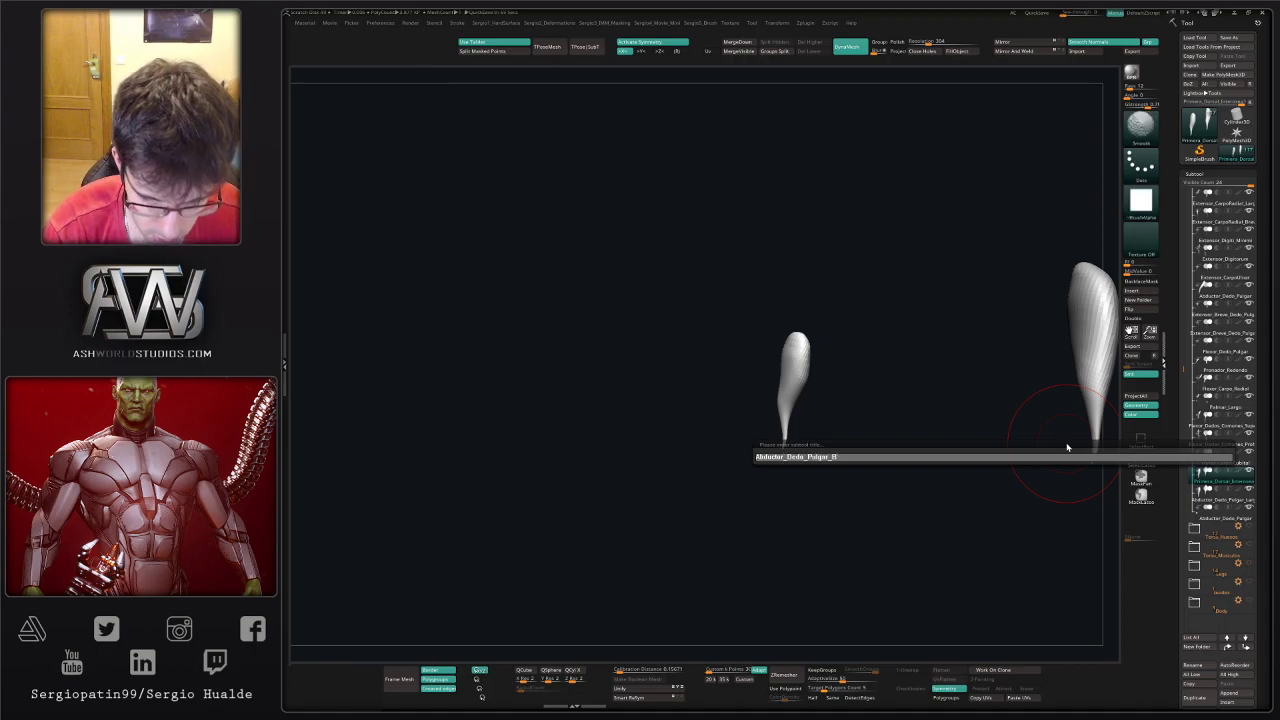
pyautogui.write('lgar_R')
pyautogui.press('Return')
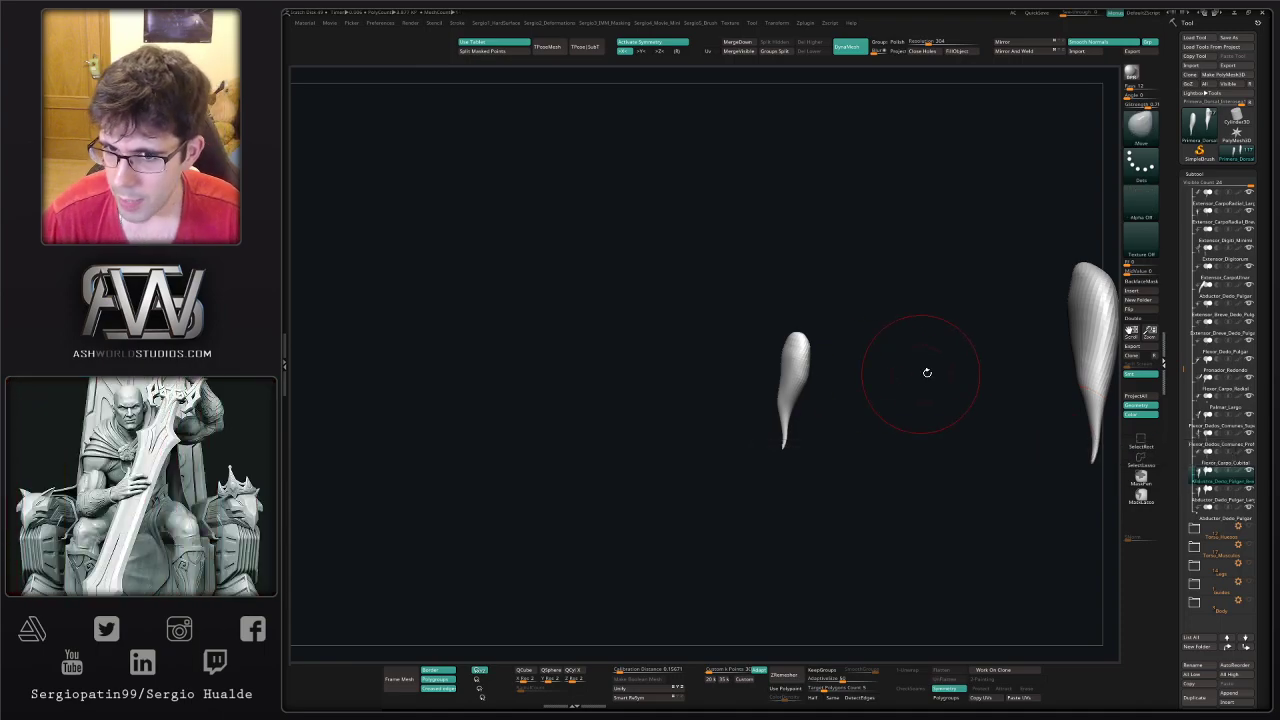
# - Show the whole arm again and position Abductor_Dedo_Pulgar_Breve diagonally over the thumb base on the palm with the transform gizmo
pyautogui.hotkey('alt', 's')
pyautogui.moveTo(838, 354)
pyautogui.mouseDown()
pyautogui.moveTo(869, 356)
pyautogui.moveTo(873, 332)
pyautogui.moveTo(834, 366)
pyautogui.mouseUp()
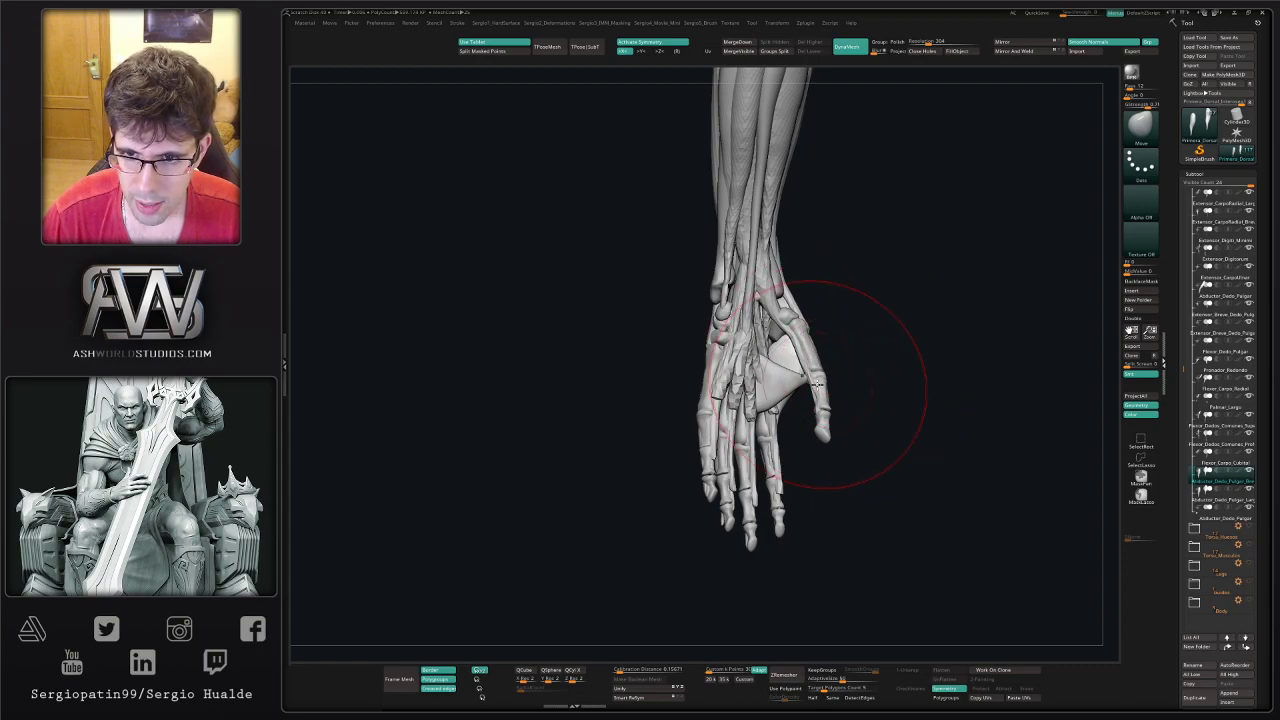
pyautogui.press('w')
pyautogui.keyDown('ctrl'); pyautogui.keyDown('shift'); pyautogui.click(791, 346); pyautogui.keyUp('shift'); pyautogui.keyUp('ctrl')
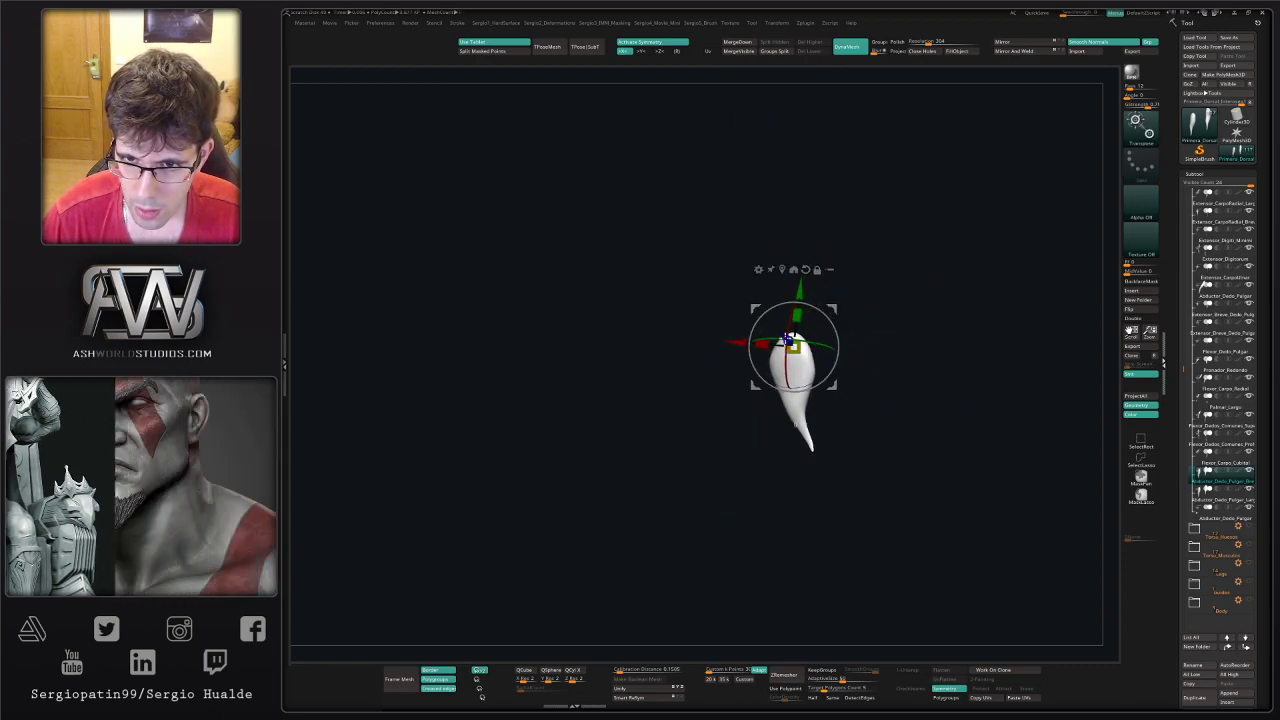
pyautogui.hotkey('alt', 's')
pyautogui.press('q')
pyautogui.moveTo(868, 345)
pyautogui.mouseDown()
pyautogui.moveTo(845, 352)
pyautogui.moveTo(872, 340)
pyautogui.moveTo(853, 343)
pyautogui.moveTo(831, 322)
pyautogui.mouseUp()
pyautogui.press('w')
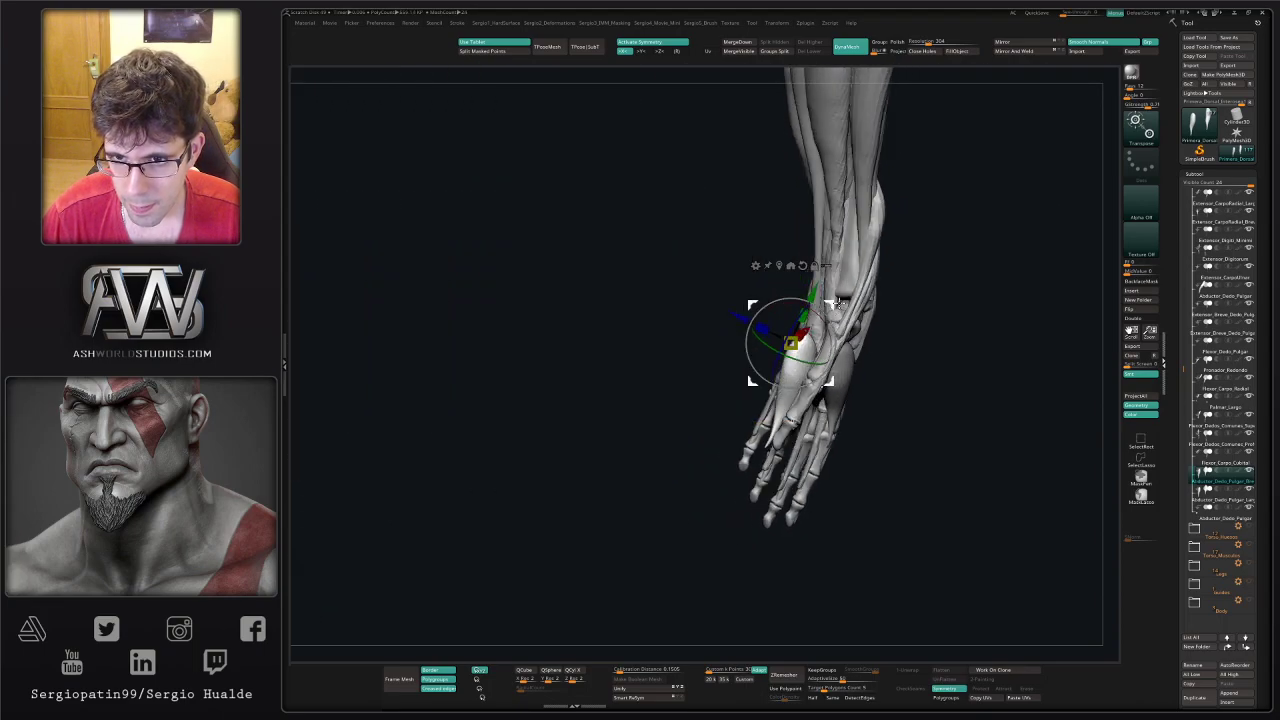
pyautogui.moveTo(838, 348)
pyautogui.mouseDown(button='right')
pyautogui.moveTo(808, 346)
pyautogui.moveTo(812, 296)
pyautogui.moveTo(914, 337)
pyautogui.moveTo(886, 361)
pyautogui.moveTo(860, 358)
pyautogui.mouseUp(button='right')
pyautogui.press('q')
pyautogui.press('shift')
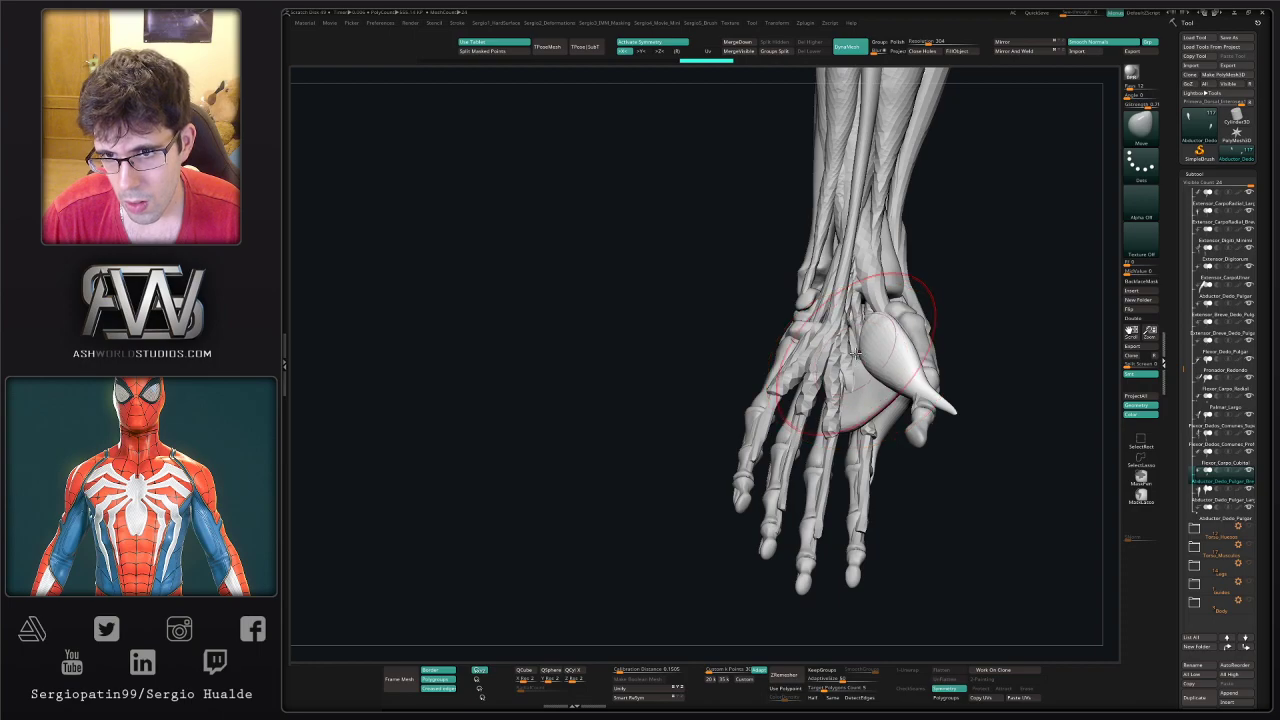
# - Bend and widen Abductor_Dedo_Pulgar_Breve with the Move brush so it follows the thumb metacarpal
pyautogui.moveTo(855, 352); pyautogui.dragTo(862, 325)
pyautogui.moveTo(921, 349); pyautogui.dragTo(923, 331, button='right')
pyautogui.moveTo(923, 331); pyautogui.dragTo(909, 366)
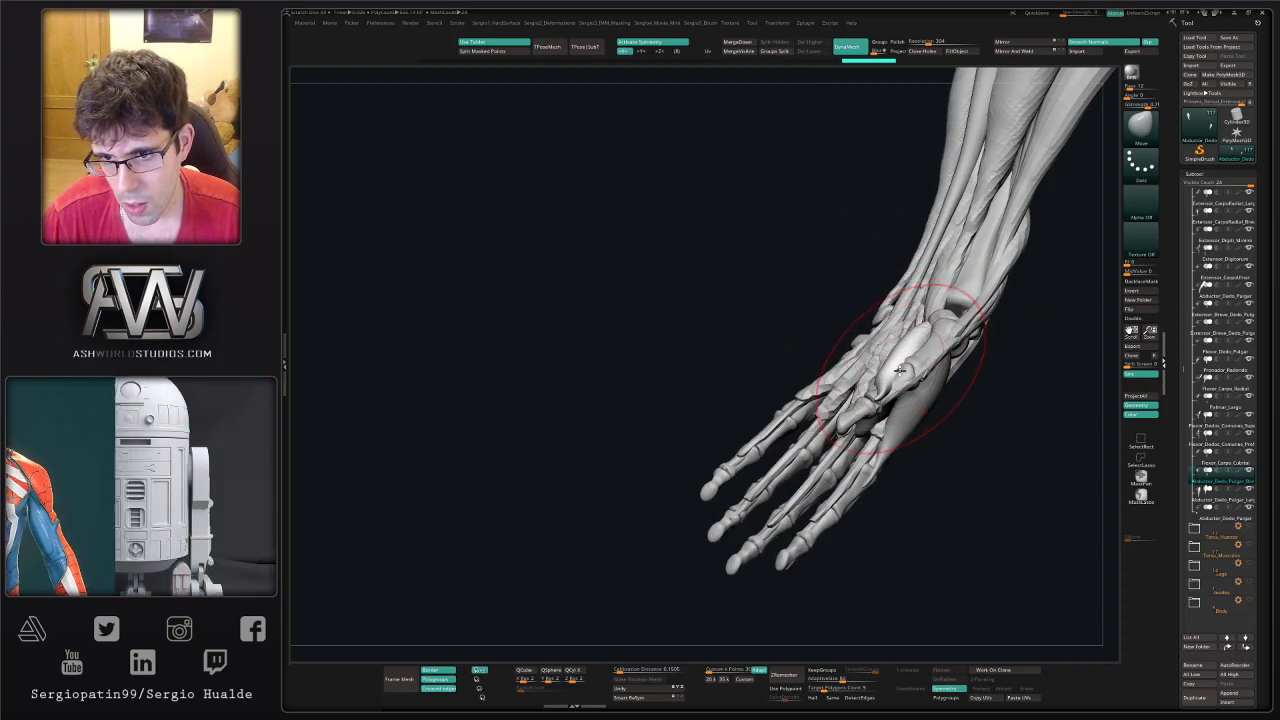
pyautogui.moveTo(909, 366); pyautogui.dragTo(905, 410, button='right')
pyautogui.press(']')
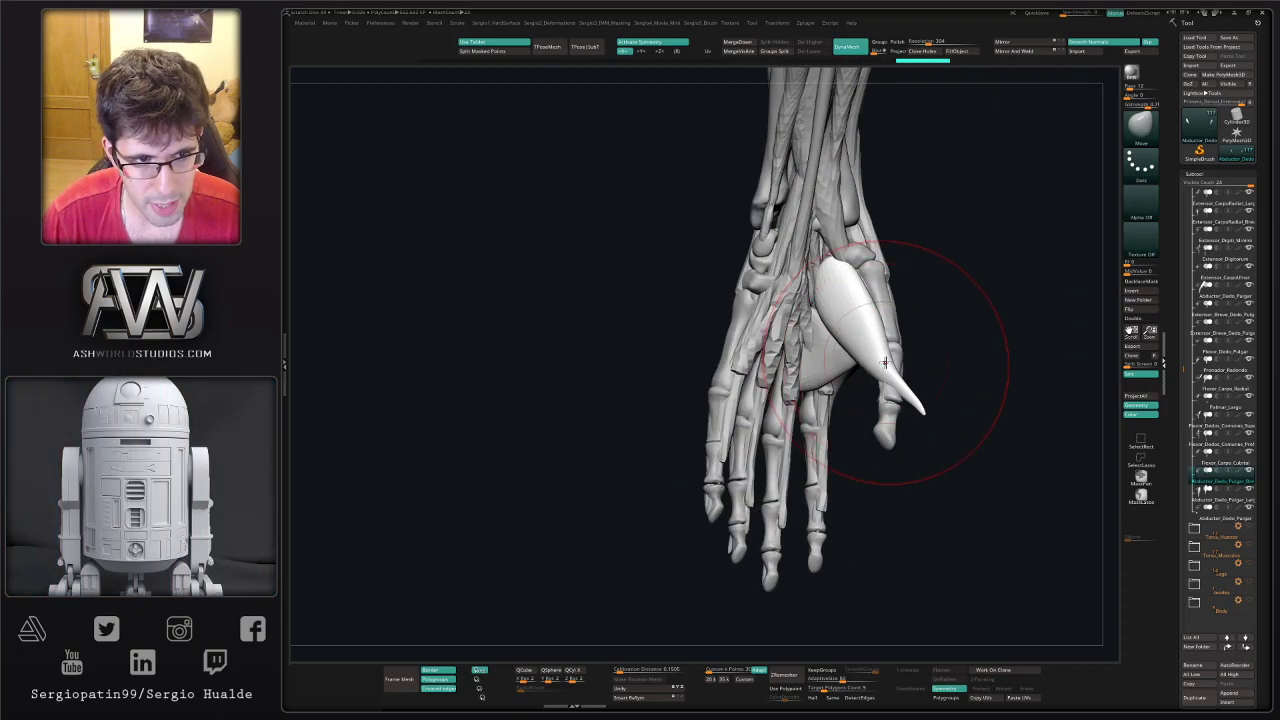
pyautogui.press('s')
pyautogui.moveTo(902, 325); pyautogui.dragTo(898, 325)
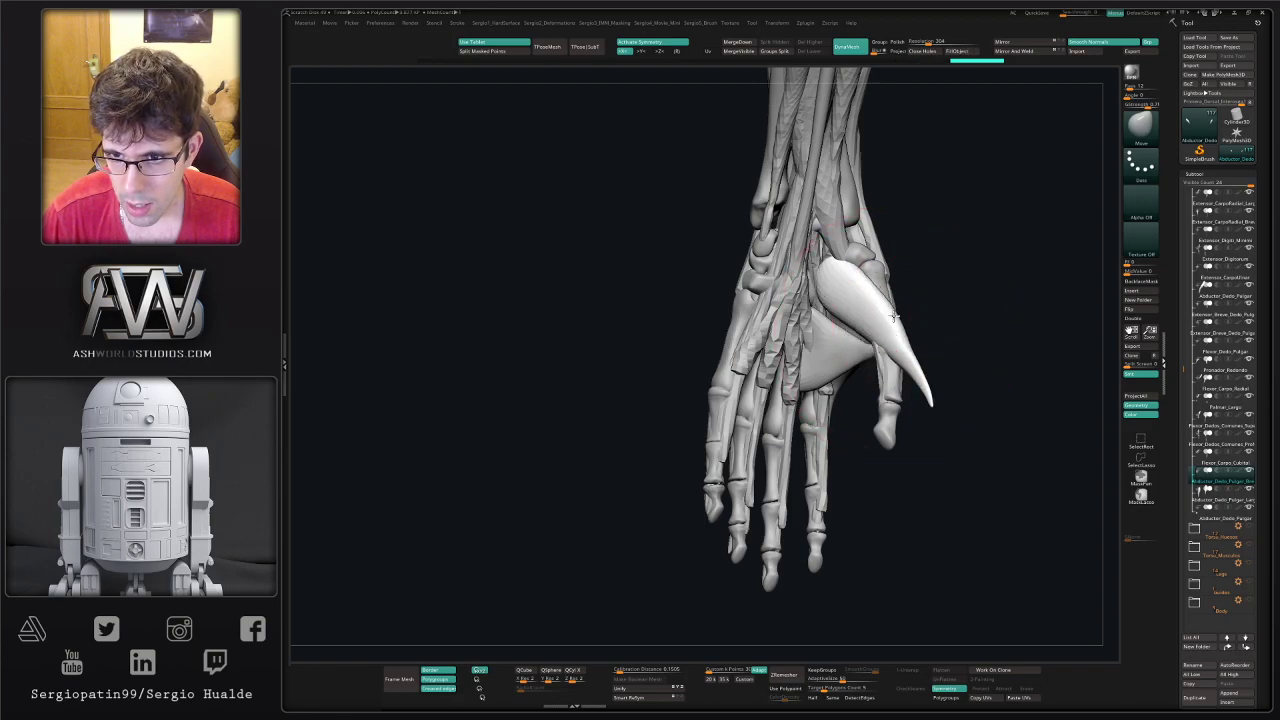
# - Cut off the protruding tip of Abductor_Dedo_Pulgar_Breve near the thumb joint, remesh it with DynaMesh and check it in isolation
pyautogui.moveTo(914, 394)
pyautogui.mouseDown(button='right')
pyautogui.moveTo(928, 384)
pyautogui.moveTo(934, 406)
pyautogui.moveTo(903, 383)
pyautogui.moveTo(852, 392)
pyautogui.moveTo(837, 380)
pyautogui.moveTo(857, 400)
pyautogui.moveTo(823, 381)
pyautogui.moveTo(848, 389)
pyautogui.mouseUp(button='right')
pyautogui.moveTo(848, 389); pyautogui.dragTo(869, 399)
pyautogui.press('space')
pyautogui.moveTo(869, 399)
pyautogui.mouseDown(button='right')
pyautogui.moveTo(848, 455)
pyautogui.moveTo(866, 400)
pyautogui.moveTo(892, 375)
pyautogui.moveTo(878, 280)
pyautogui.moveTo(861, 335)
pyautogui.mouseUp(button='right')
pyautogui.keyDown('ctrl'); pyautogui.keyDown('shift'); pyautogui.moveTo(892, 341); pyautogui.dragTo(842, 411); pyautogui.keyUp('shift'); pyautogui.keyUp('ctrl')
pyautogui.press('Delete')
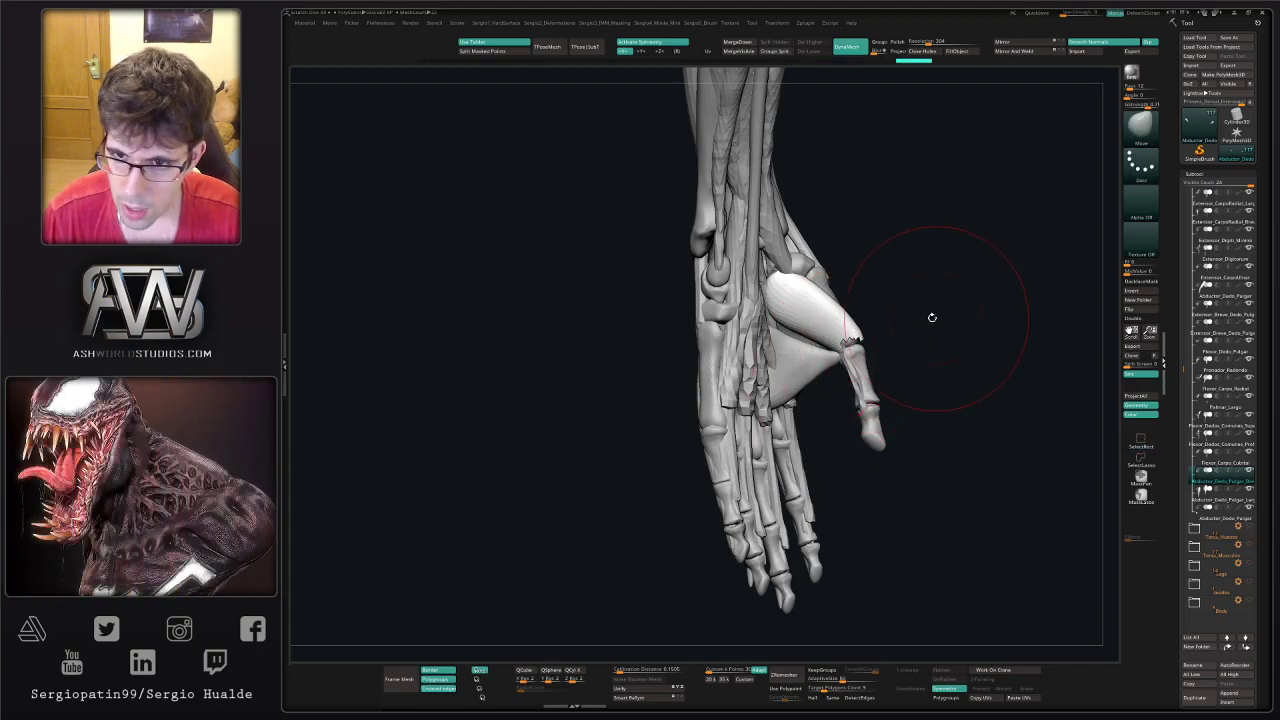
pyautogui.keyDown('ctrl'); pyautogui.moveTo(931, 317); pyautogui.dragTo(848, 335); pyautogui.keyUp('ctrl')
pyautogui.hotkey('alt', 's')
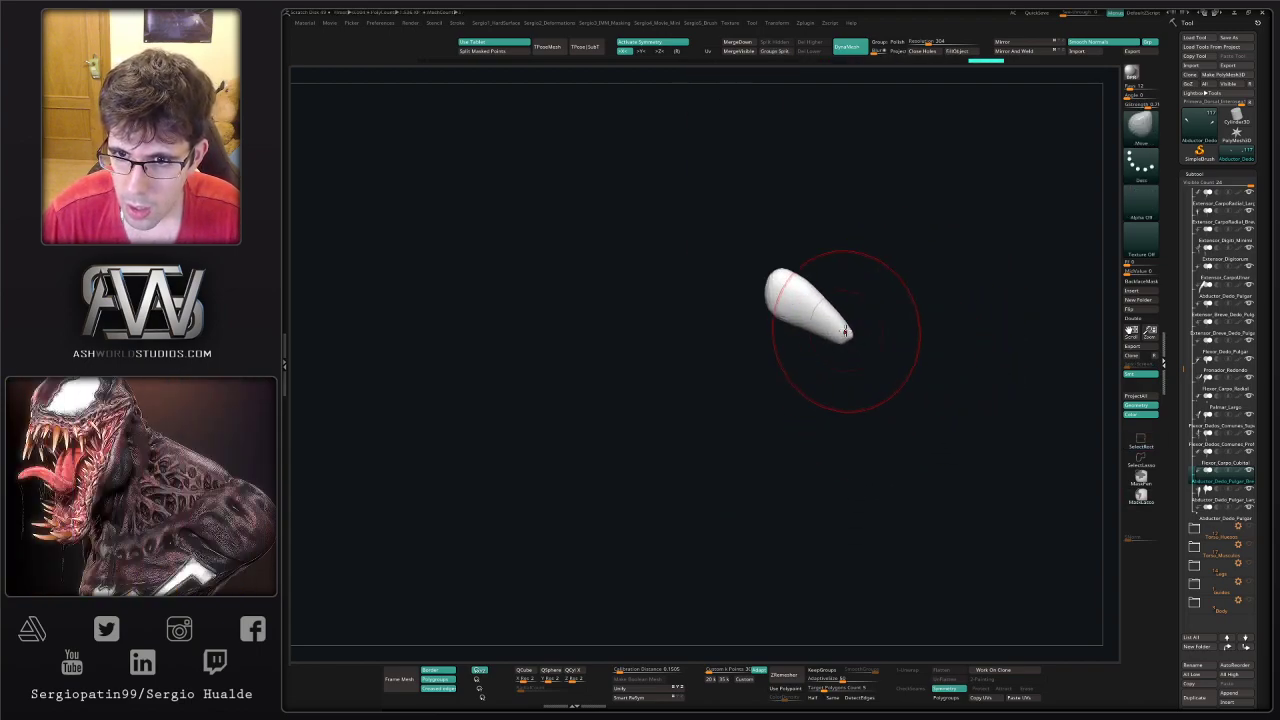
pyautogui.hotkey('ctrl', 'shift', 's')
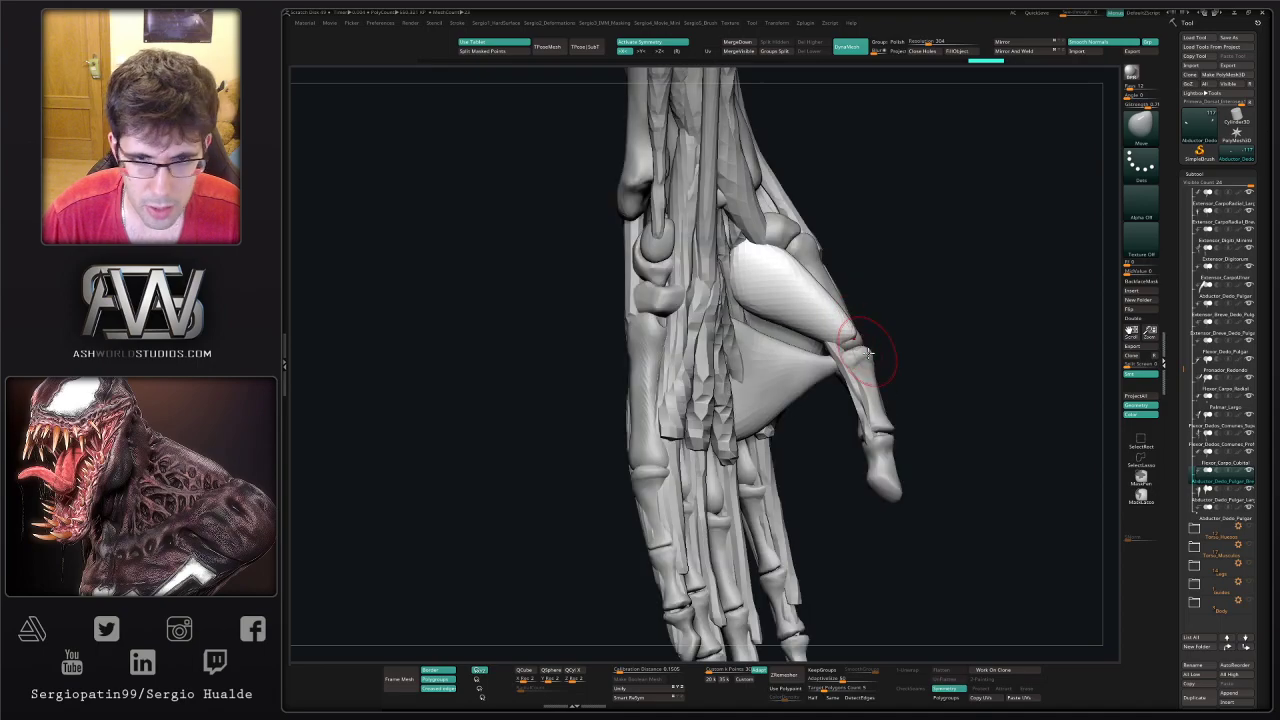
# - Pull the cut end of Abductor_Dedo_Pulgar_Breve onto the thumb joint with the Move brush and smooth the muscle surface
pyautogui.moveTo(878, 383); pyautogui.dragTo(867, 368)
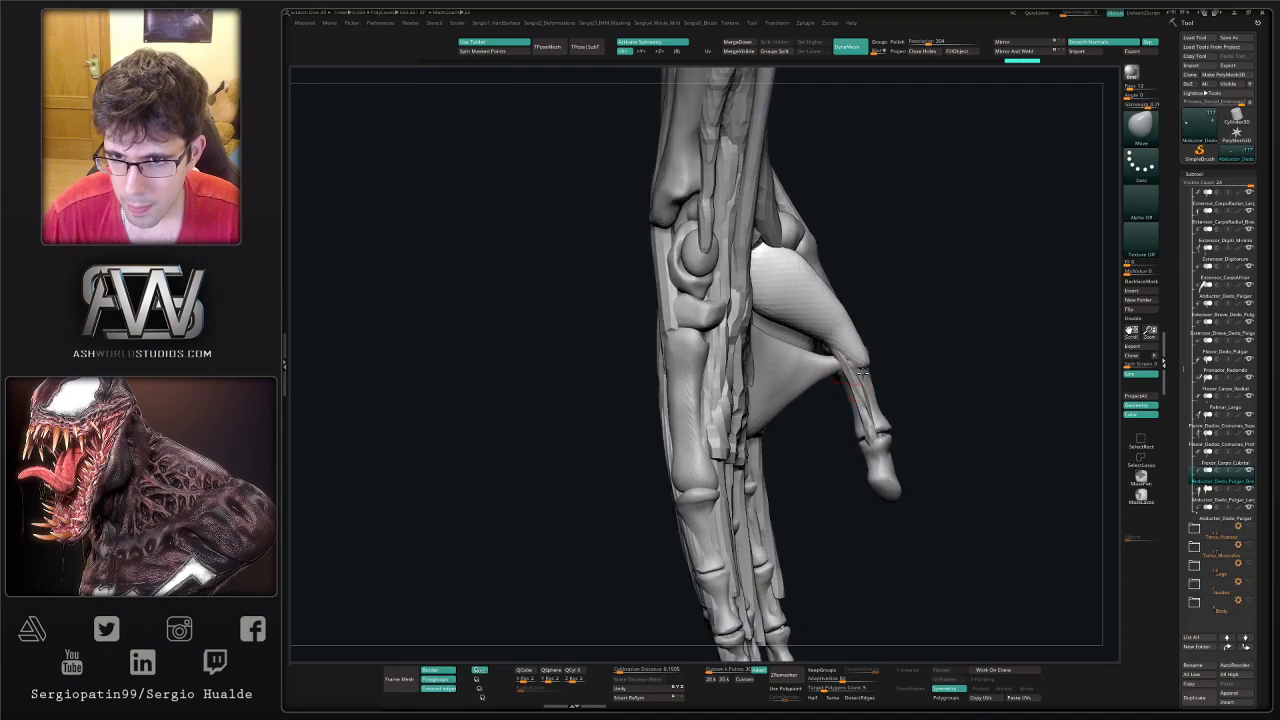
pyautogui.moveTo(860, 373)
pyautogui.mouseDown(button='right')
pyautogui.moveTo(844, 333)
pyautogui.moveTo(825, 340)
pyautogui.moveTo(846, 358)
pyautogui.mouseUp(button='right')
pyautogui.press('shift')
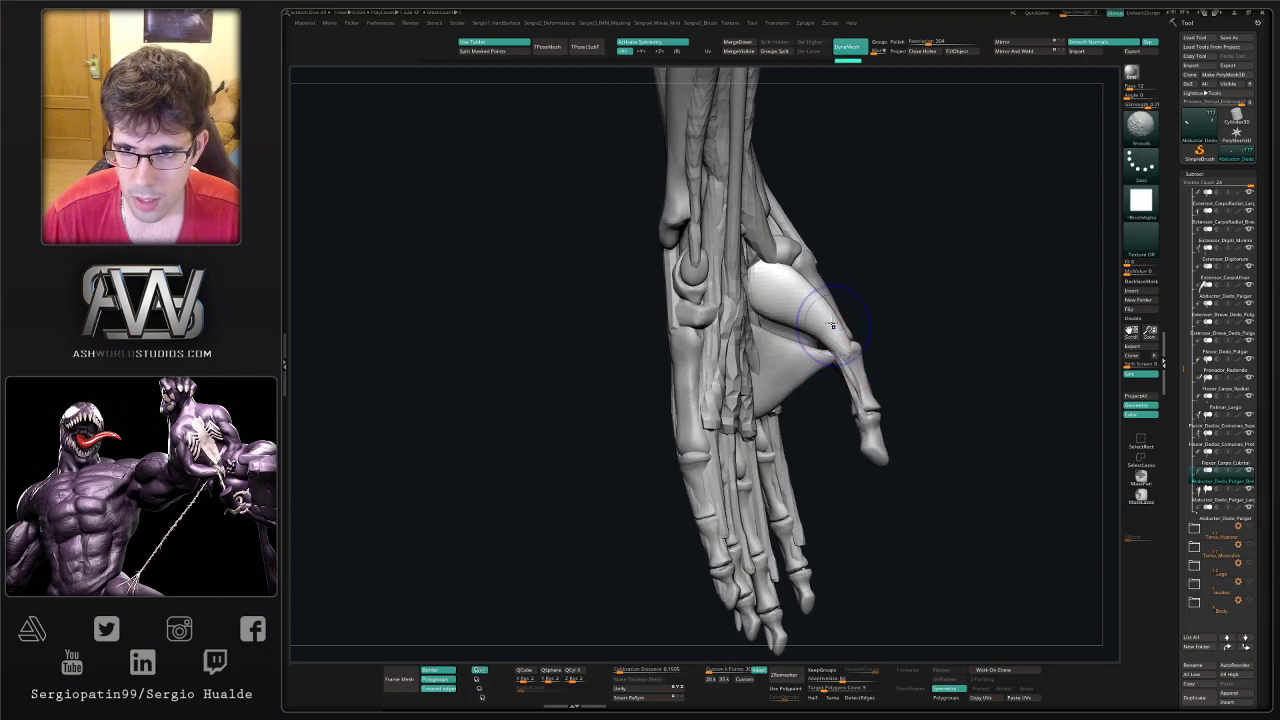
pyautogui.moveTo(832, 325); pyautogui.dragTo(803, 299)
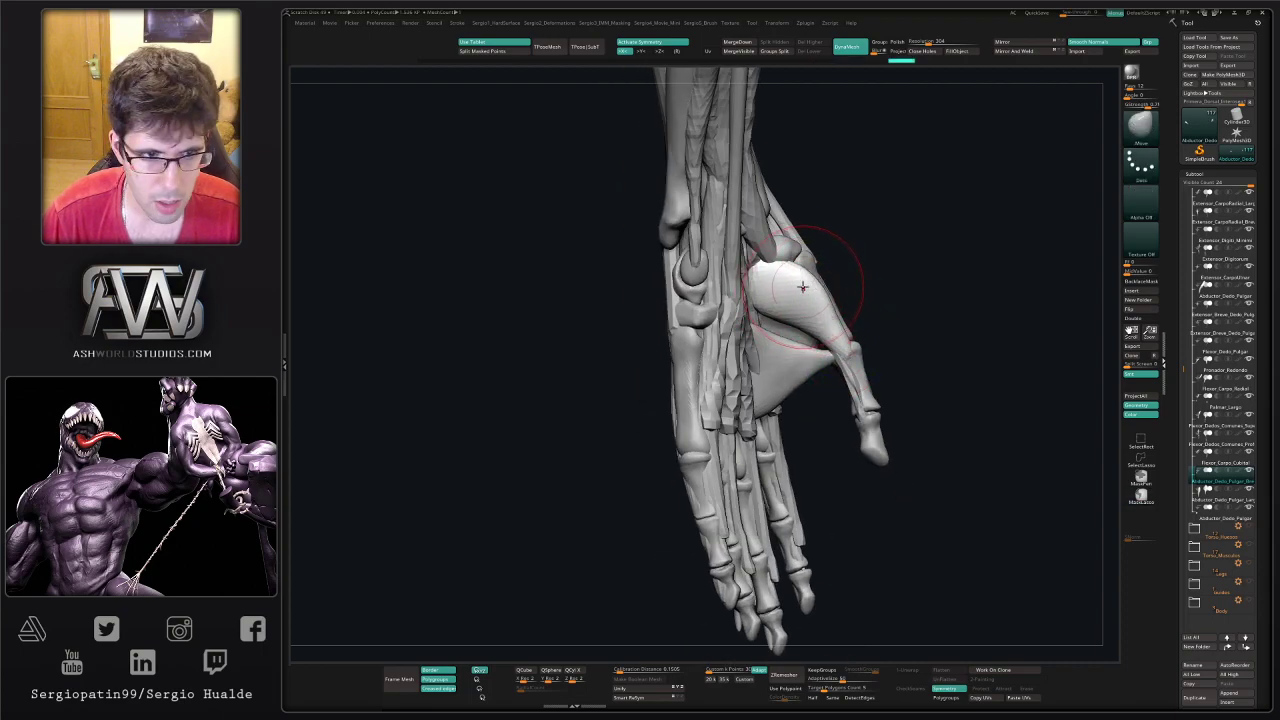
# - Reshape the wrist-side end and inner edge of Abductor_Dedo_Pulgar_Breve with the Move brush
pyautogui.moveTo(803, 294); pyautogui.dragTo(791, 280, button='right')
pyautogui.moveTo(791, 280)
pyautogui.mouseDown()
pyautogui.moveTo(765, 283)
pyautogui.moveTo(768, 272)
pyautogui.mouseUp()
pyautogui.press('s')
pyautogui.moveTo(781, 329); pyautogui.dragTo(784, 320)
pyautogui.moveTo(806, 341)
pyautogui.keyDown('ctrl'); pyautogui.mouseDown(button='right')
pyautogui.moveTo(793, 331)
pyautogui.moveTo(806, 343)
pyautogui.moveTo(863, 332)
pyautogui.moveTo(808, 342)
pyautogui.mouseUp(button='right'); pyautogui.keyUp('ctrl')
pyautogui.moveTo(862, 310)
pyautogui.mouseDown(button='right')
pyautogui.moveTo(838, 309)
pyautogui.moveTo(911, 334)
pyautogui.mouseUp(button='right')
pyautogui.moveTo(911, 334); pyautogui.dragTo(909, 301)
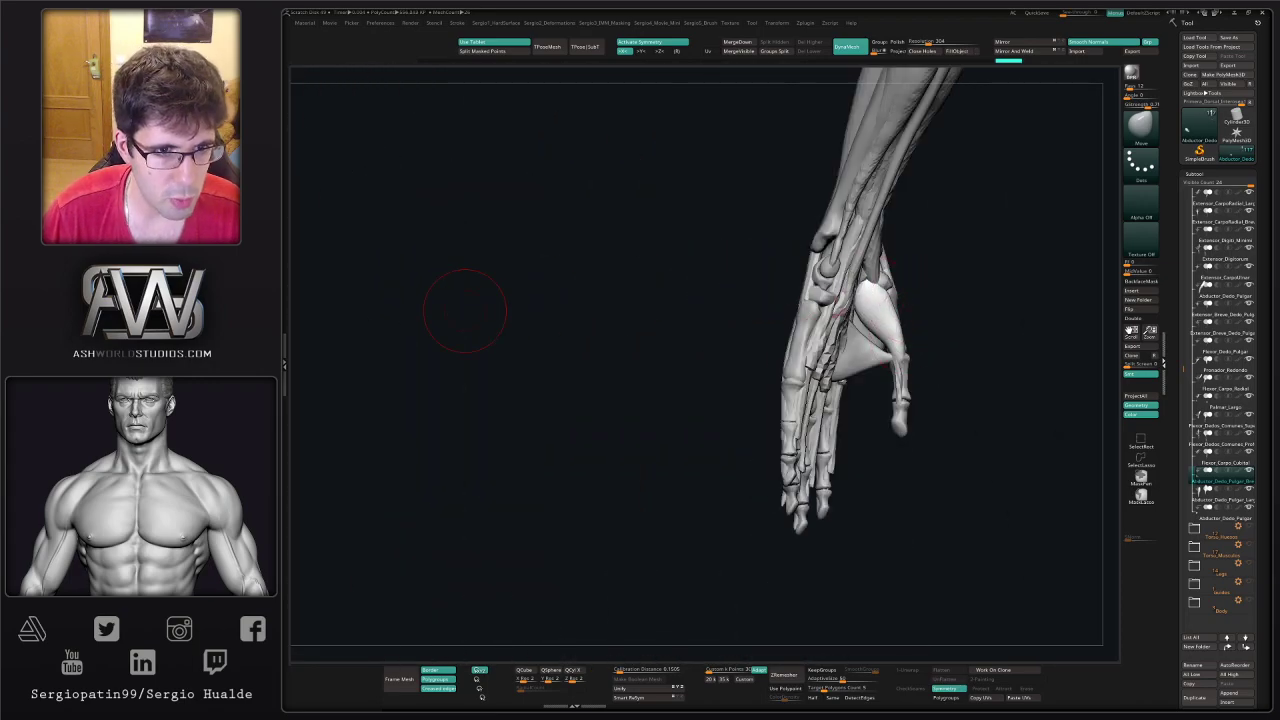
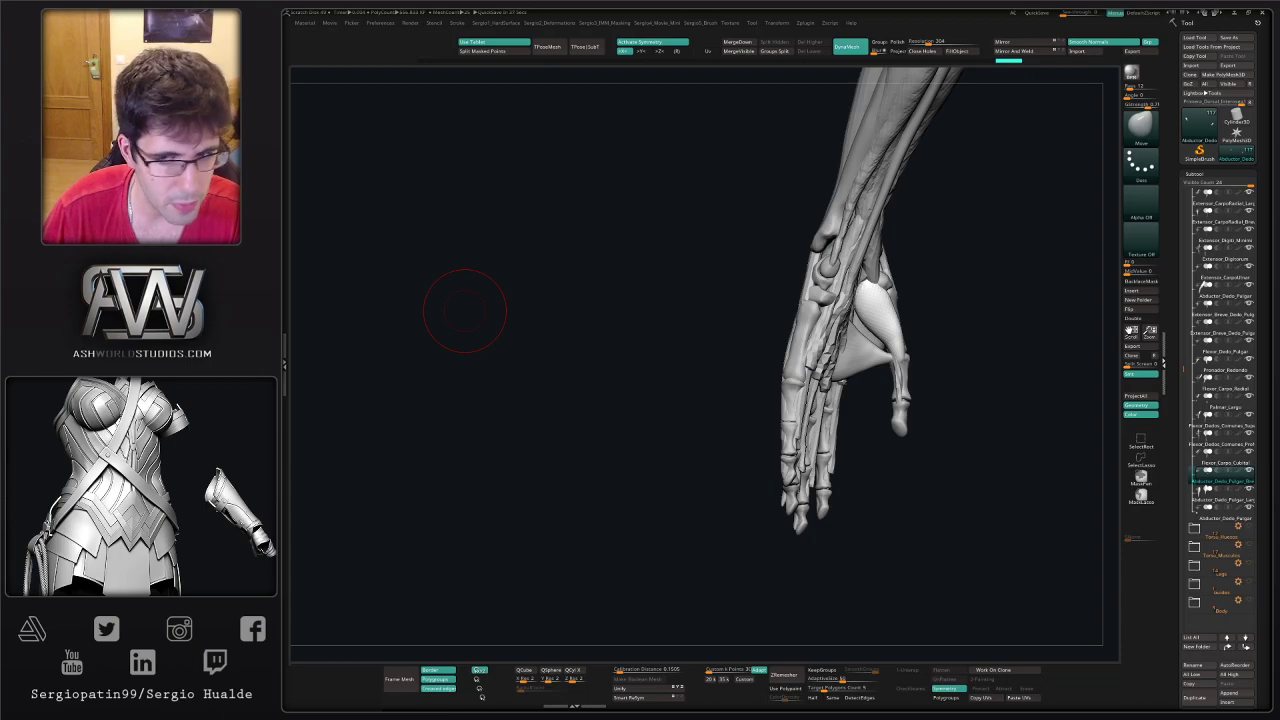
# - Inspect the opposite hand and adjust the thumb-side tip of Abductor_Dedo_Pulgar_Breve there with the Move brush
pyautogui.moveTo(986, 357)
pyautogui.mouseDown()
pyautogui.moveTo(951, 346)
pyautogui.moveTo(933, 399)
pyautogui.mouseUp()
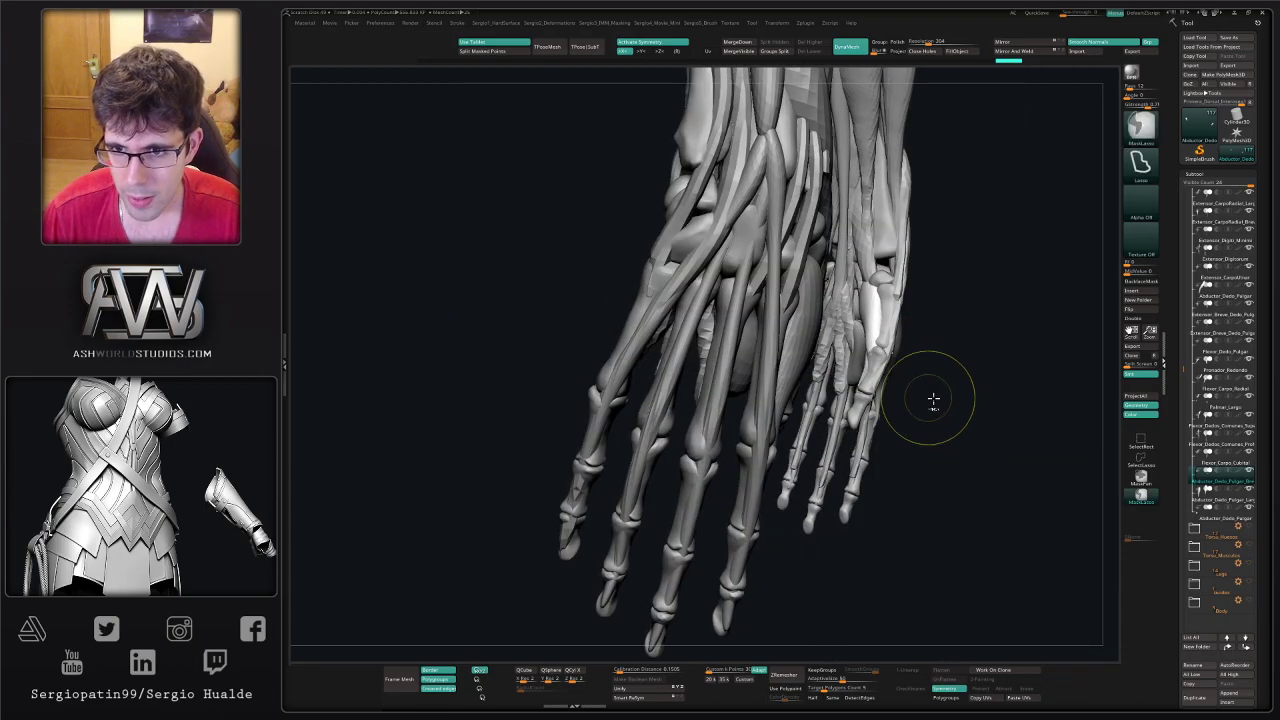
pyautogui.moveTo(933, 399)
pyautogui.keyDown('ctrl'); pyautogui.mouseDown(button='right')
pyautogui.moveTo(971, 360)
pyautogui.moveTo(663, 254)
pyautogui.moveTo(720, 351)
pyautogui.moveTo(824, 338)
pyautogui.mouseUp(button='right'); pyautogui.keyUp('ctrl')
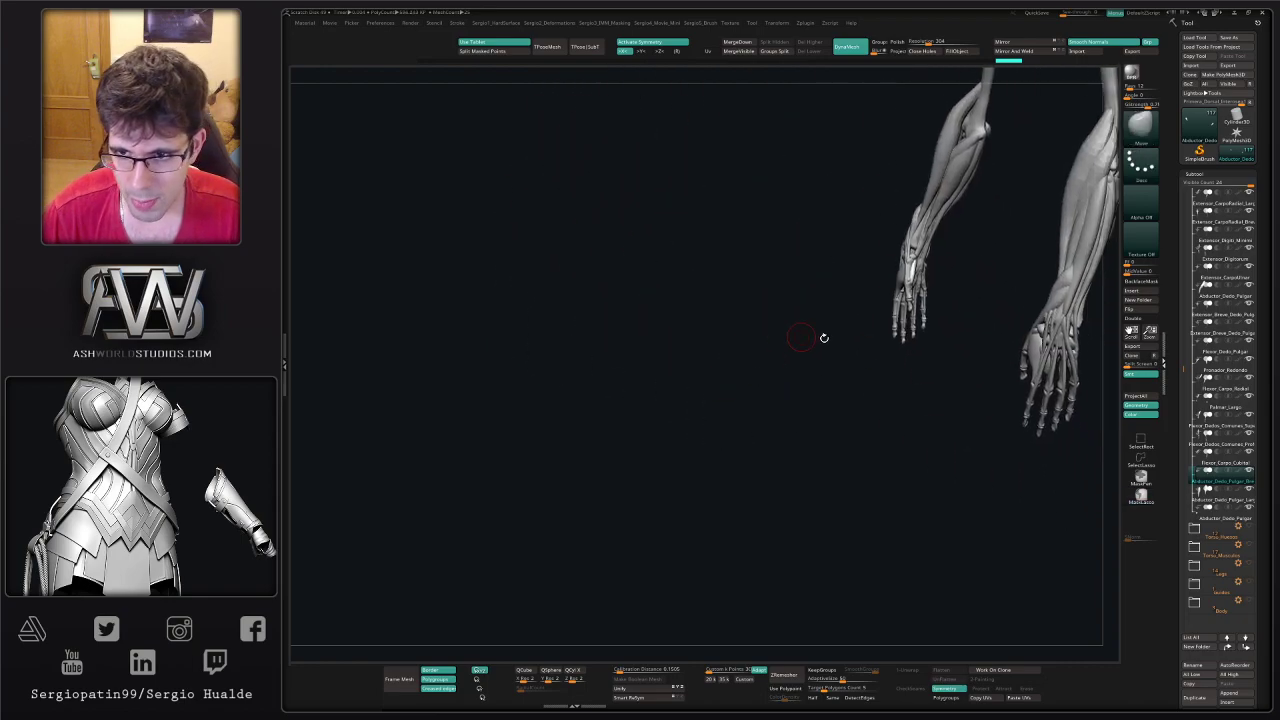
pyautogui.moveTo(824, 338); pyautogui.dragTo(732, 338)
pyautogui.moveTo(703, 330)
pyautogui.mouseDown(button='right')
pyautogui.moveTo(683, 323)
pyautogui.moveTo(705, 372)
pyautogui.moveTo(739, 299)
pyautogui.moveTo(730, 341)
pyautogui.moveTo(692, 324)
pyautogui.mouseUp(button='right')
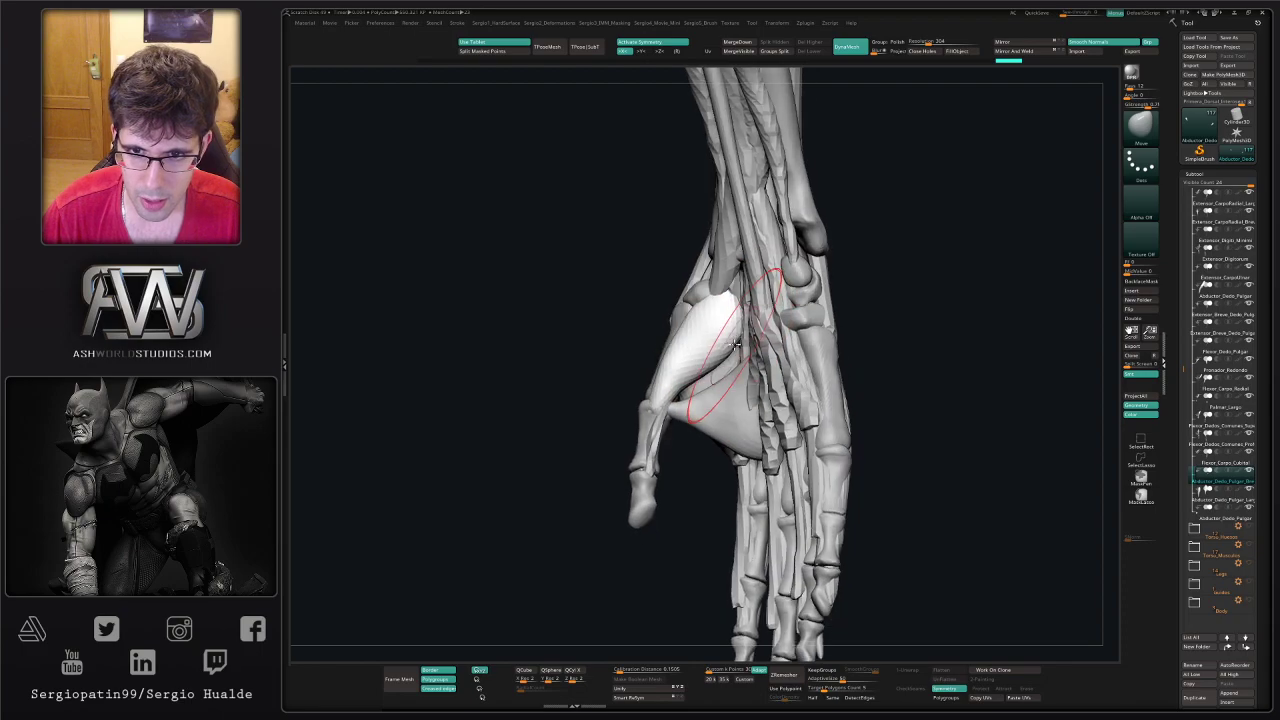
pyautogui.moveTo(754, 338)
pyautogui.mouseDown()
pyautogui.moveTo(690, 322)
pyautogui.moveTo(664, 398)
pyautogui.mouseUp()
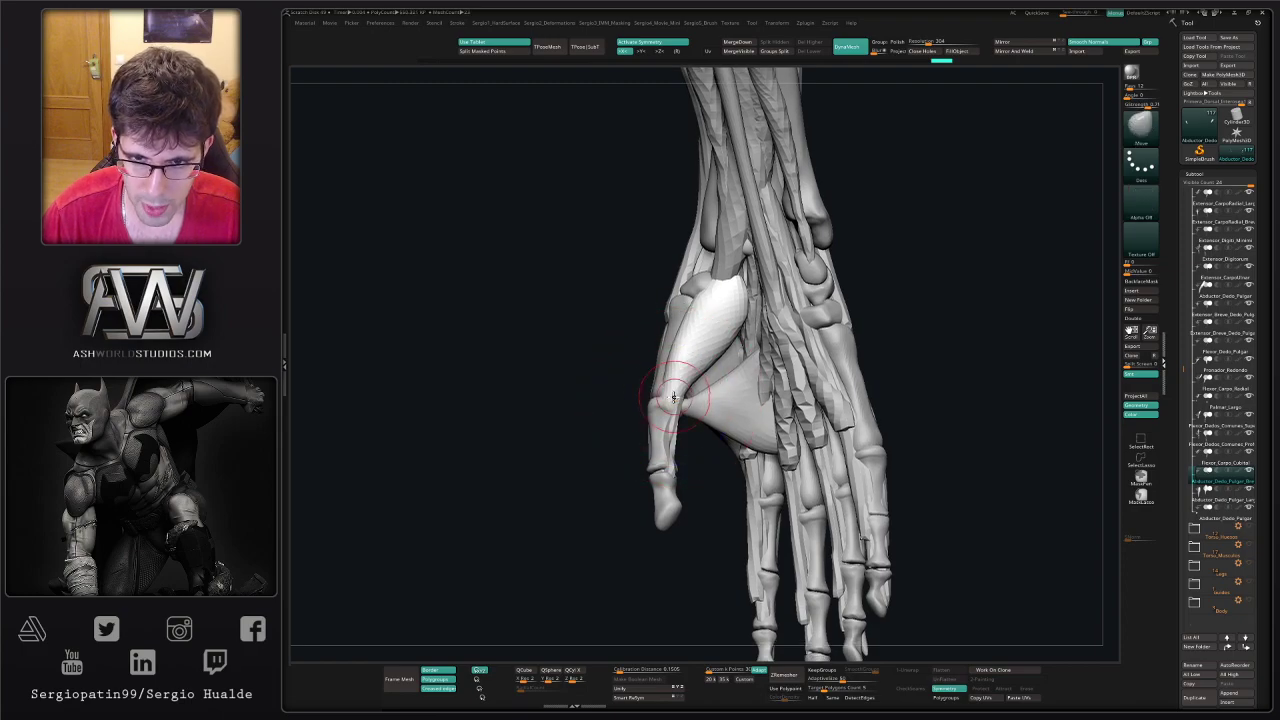
# - Fit the thumb-side tip of Abductor_Dedo_Pulgar_Breve onto the thumb joint with the Move brush, checking the muscle in isolation
pyautogui.moveTo(720, 398); pyautogui.dragTo(662, 406, button='right')
pyautogui.moveTo(662, 406); pyautogui.dragTo(668, 412)
pyautogui.hotkey('alt', 's')
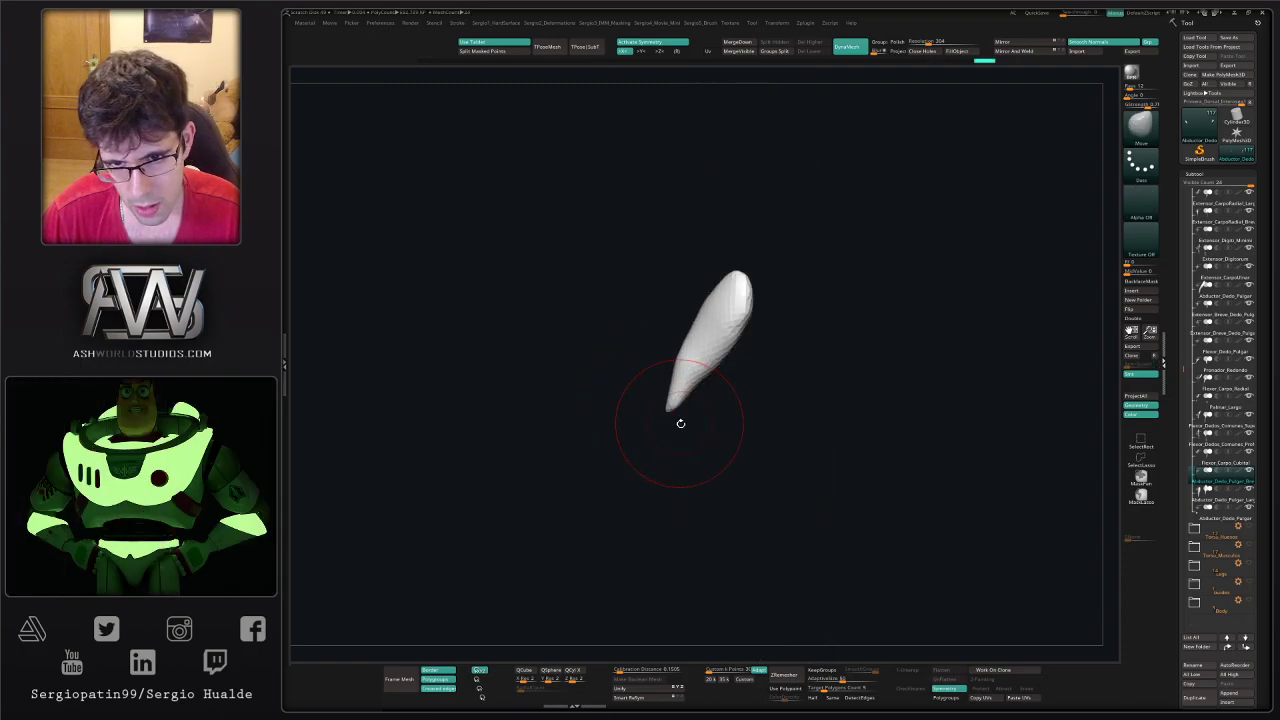
pyautogui.keyDown('ctrl'); pyautogui.keyDown('shift'); pyautogui.click(660, 414); pyautogui.keyUp('shift'); pyautogui.keyUp('ctrl')
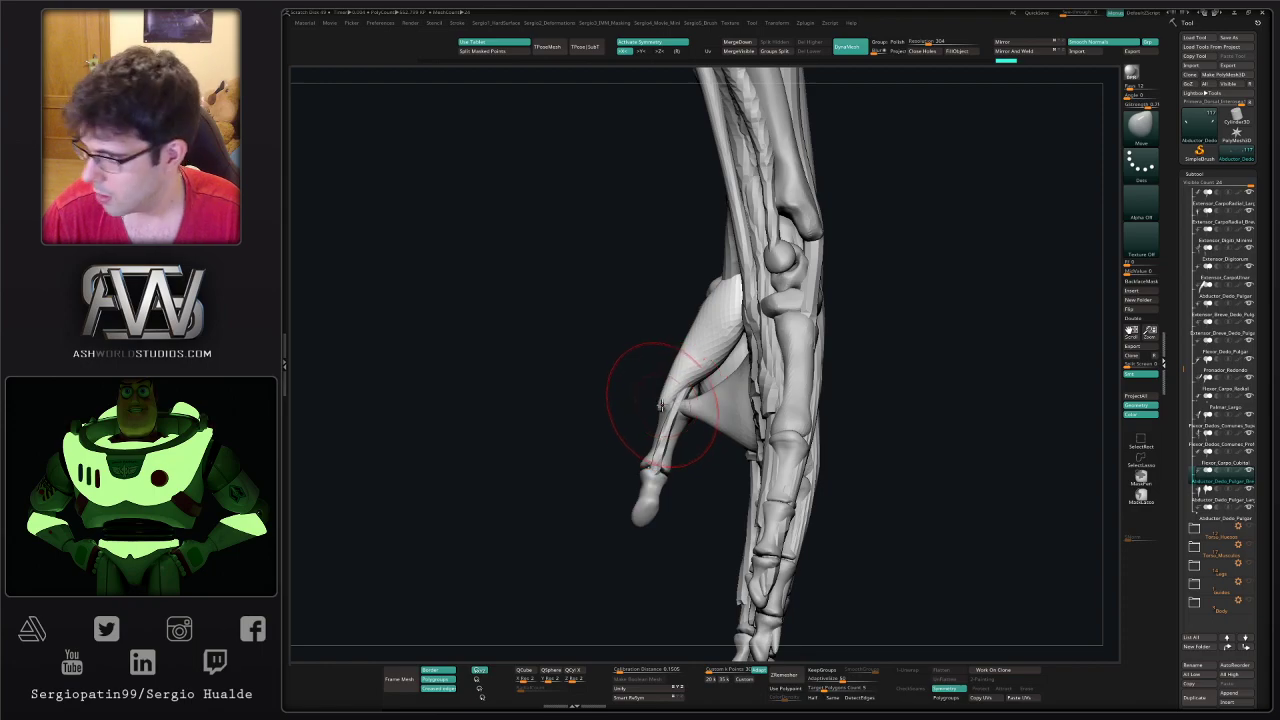
pyautogui.moveTo(664, 404); pyautogui.dragTo(642, 408, button='right')
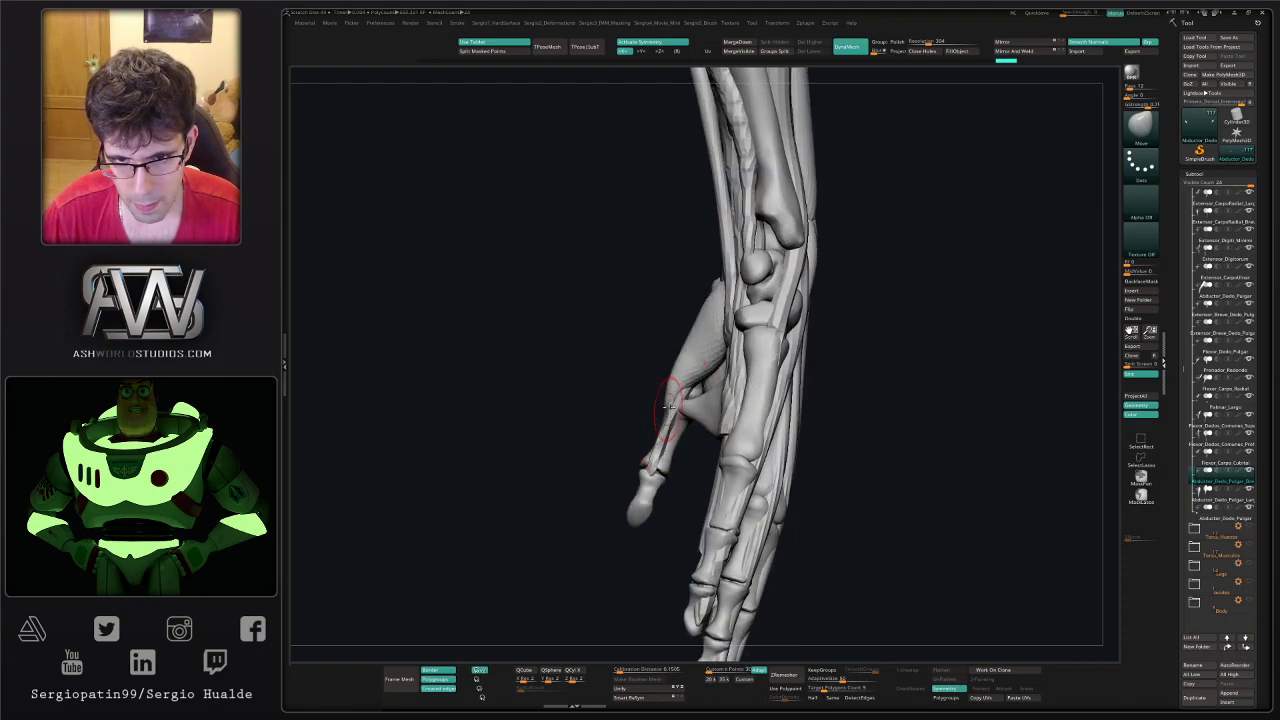
pyautogui.moveTo(668, 404); pyautogui.dragTo(674, 400)
pyautogui.moveTo(674, 400); pyautogui.dragTo(742, 399, button='right')
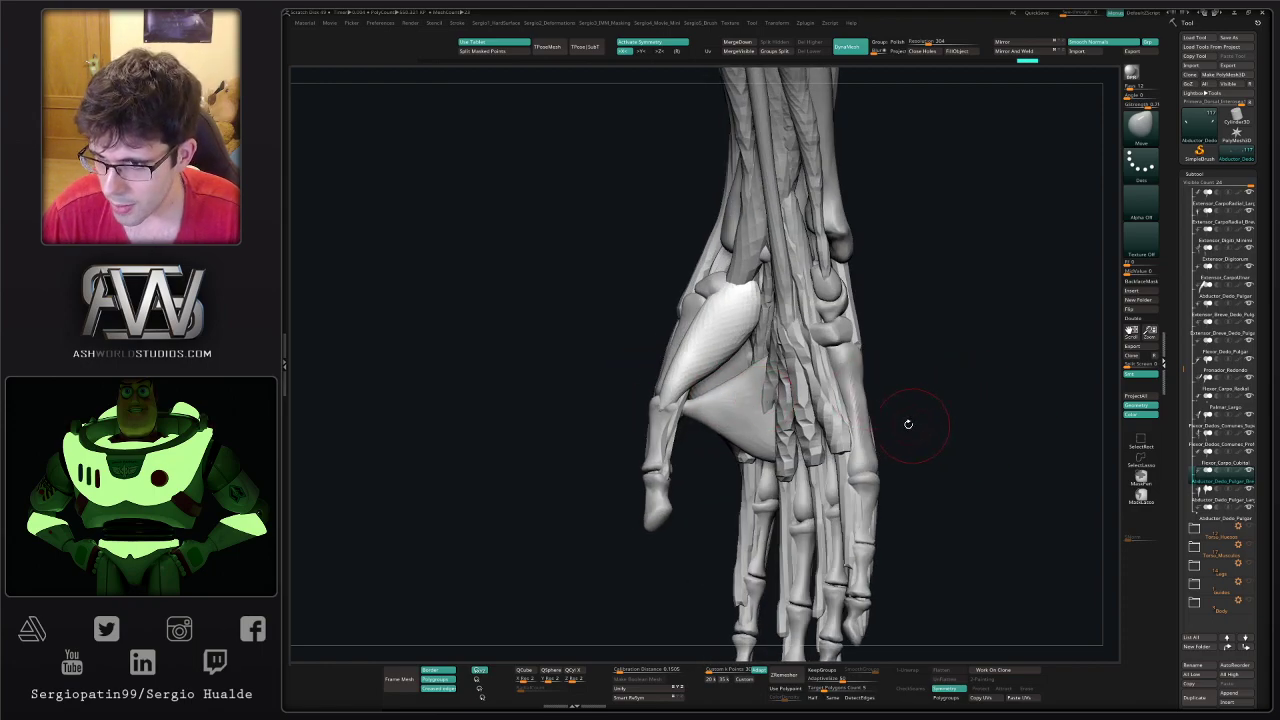
pyautogui.keyDown('alt'); pyautogui.moveTo(848, 414); pyautogui.dragTo(822, 386, button='right'); pyautogui.keyUp('alt')
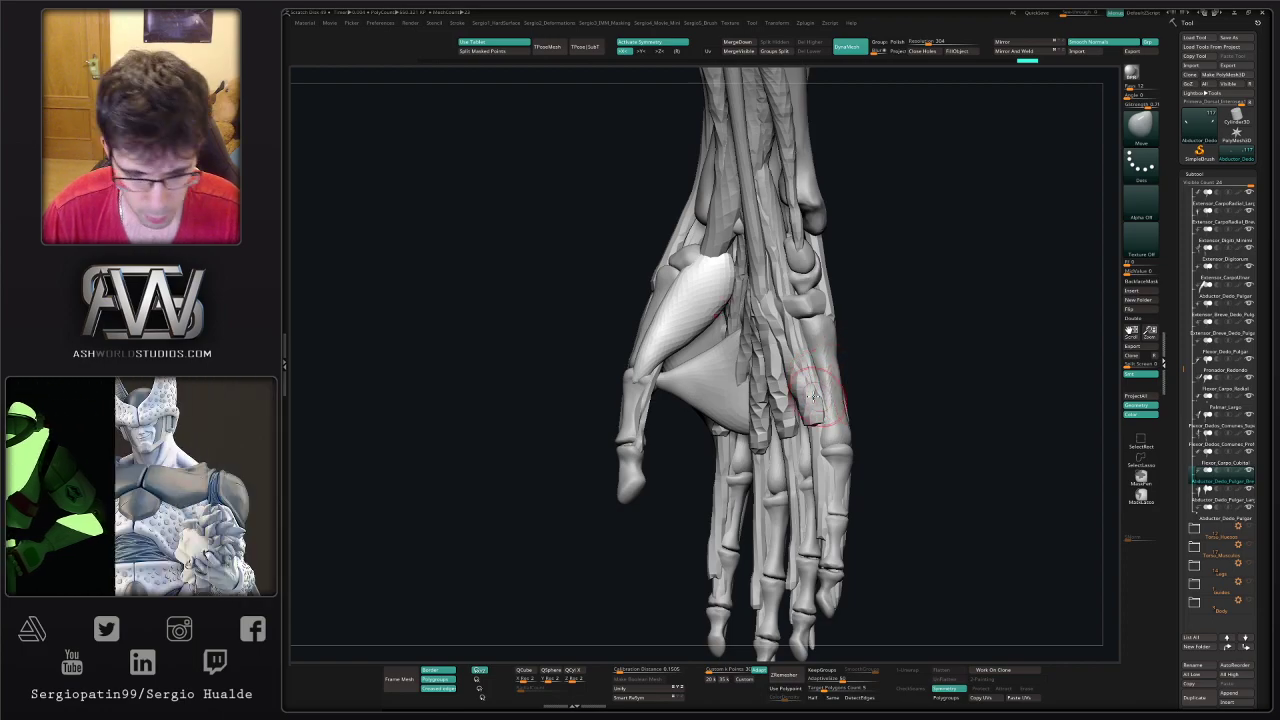
# - Duplicate Abductor_Dedo_Pulgar_Breve and rename the copy Flexor_Dedo_Pulgar_Breve
pyautogui.hotkey('ctrl', 'shift', 'd')
pyautogui.click(1215, 495)
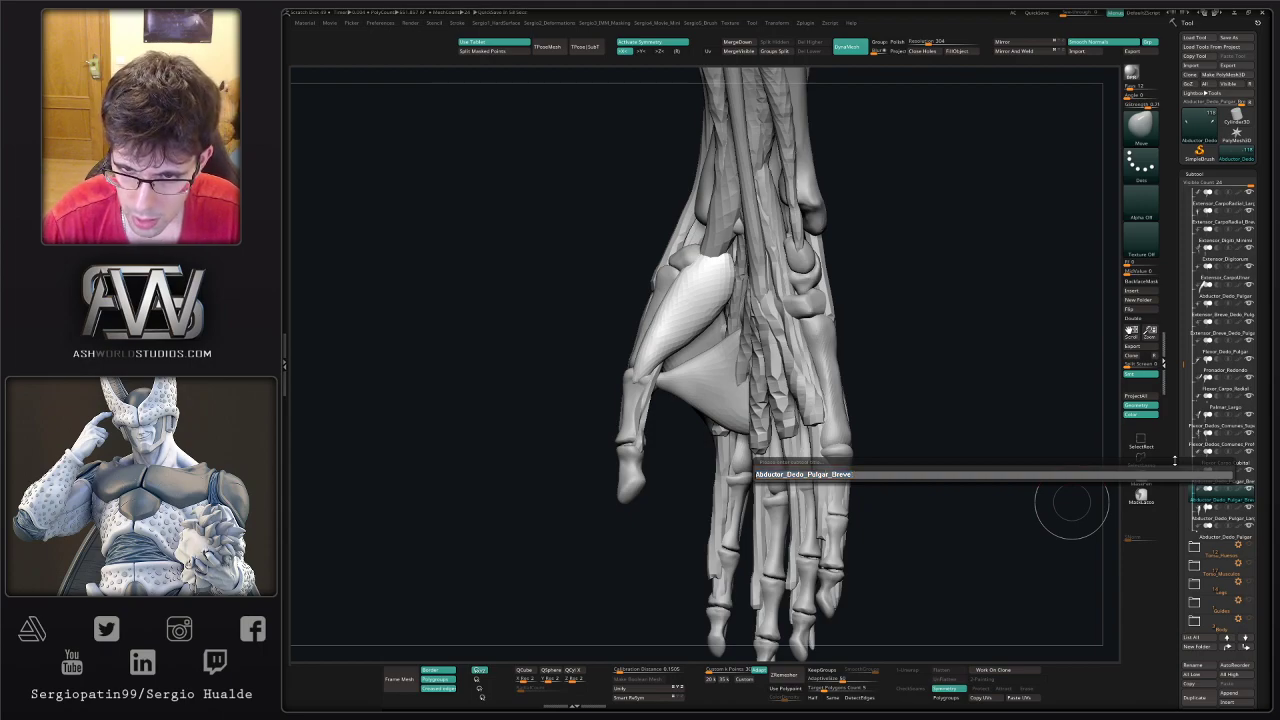
pyautogui.press('shift')
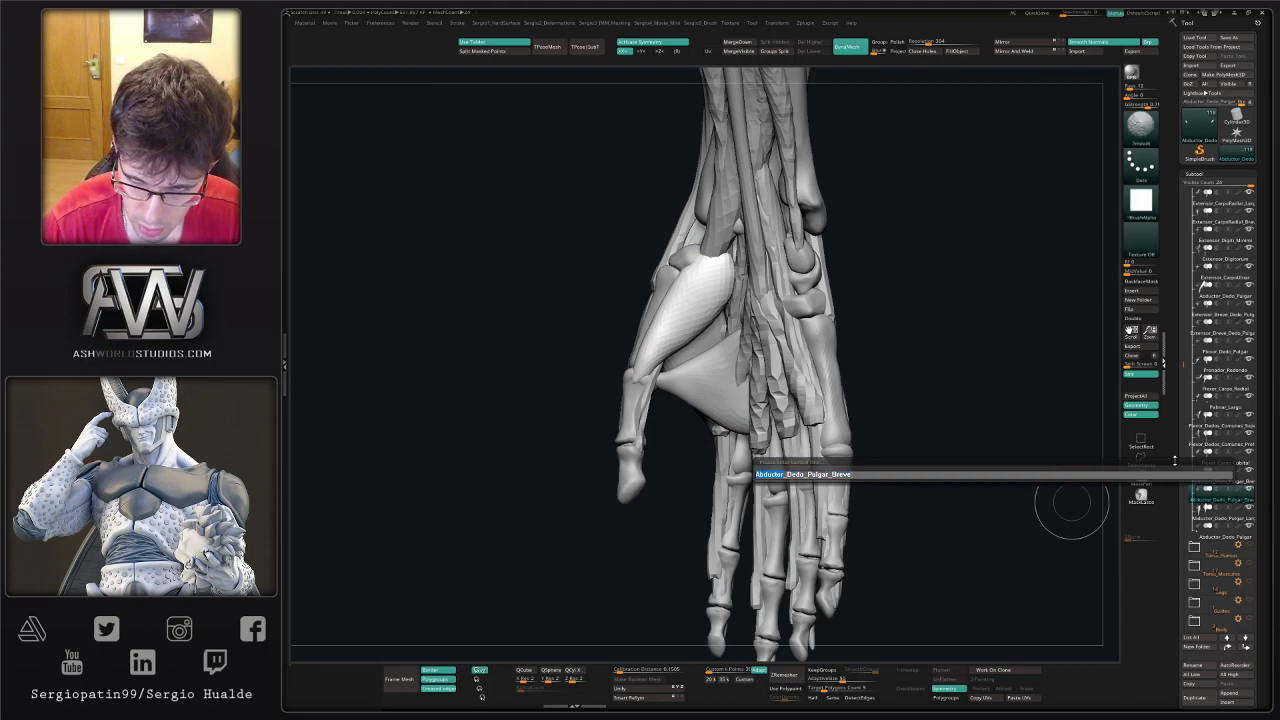
pyautogui.write('Flexor_Dedo_Pulgar_Breve')
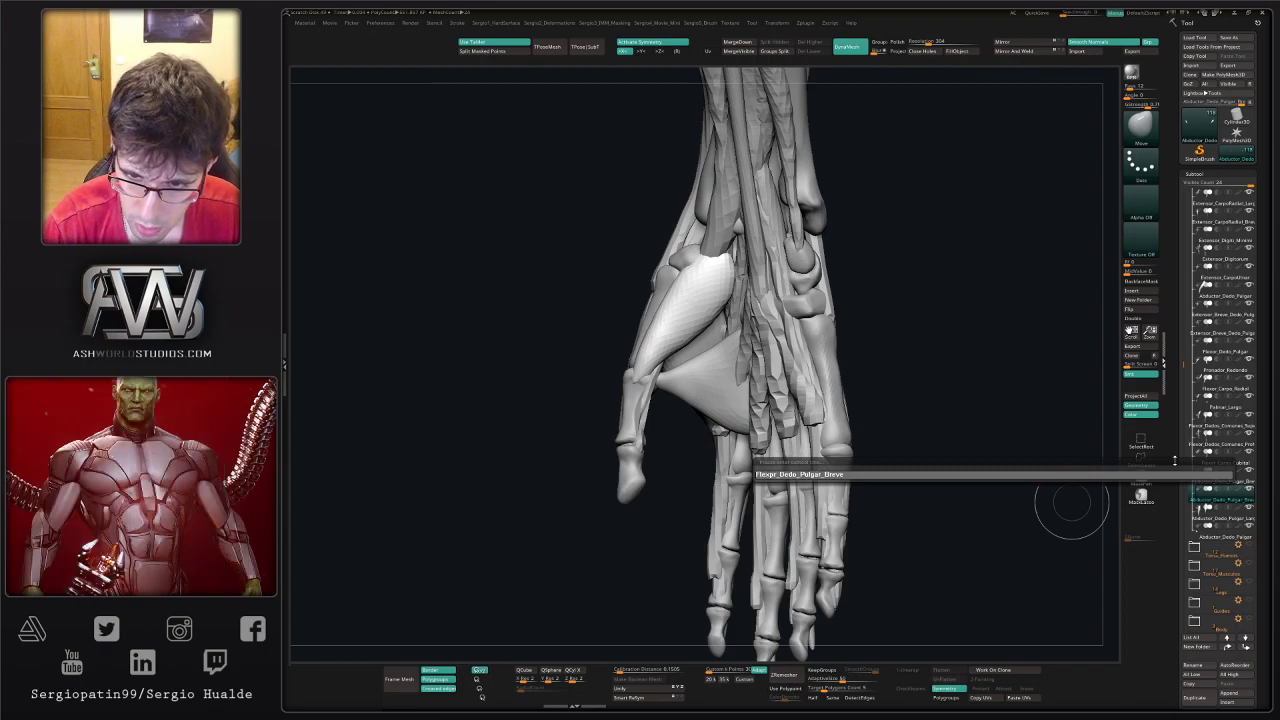
pyautogui.press('Return')
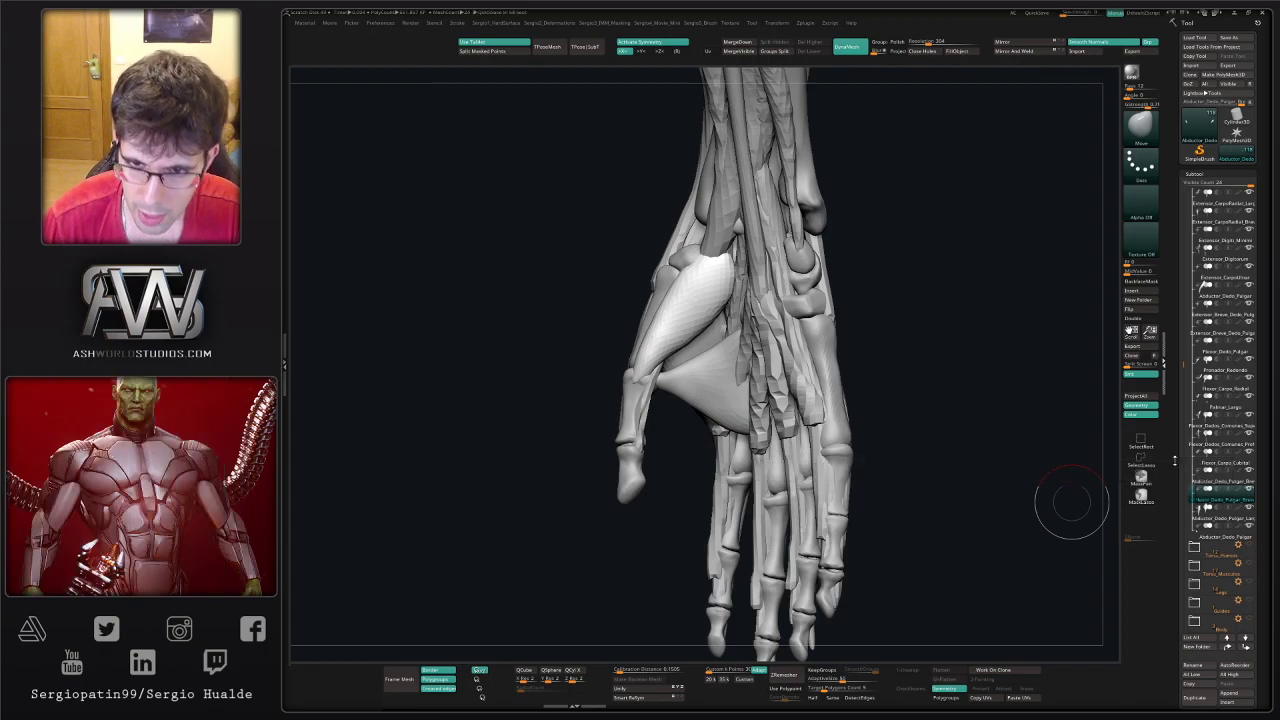
# - Pull the body of Flexor_Dedo_Pulgar_Breve toward the palm beside the abductor with the Move brush, checking its shape in isolation
pyautogui.moveTo(895, 326); pyautogui.dragTo(814, 336)
pyautogui.moveTo(600, 385); pyautogui.dragTo(575, 335)
pyautogui.moveTo(715, 298); pyautogui.dragTo(745, 316)
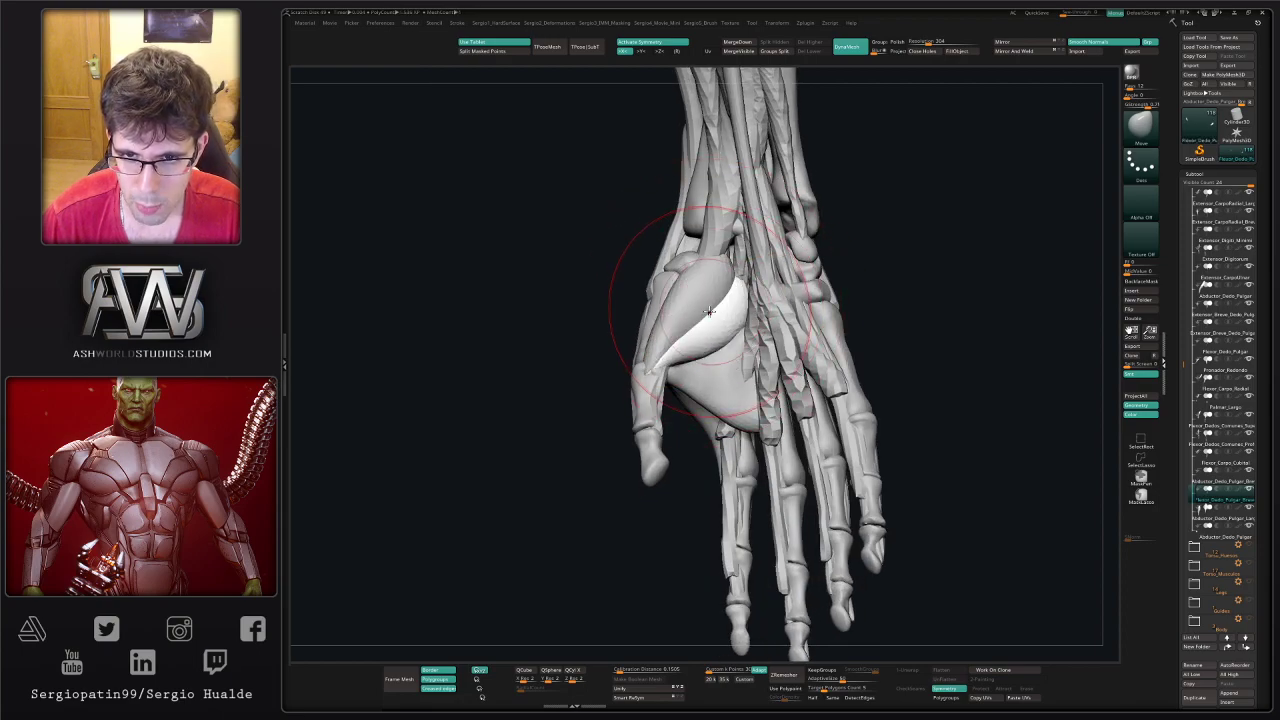
pyautogui.keyDown('ctrl'); pyautogui.keyDown('shift'); pyautogui.click(719, 357); pyautogui.keyUp('shift'); pyautogui.keyUp('ctrl')
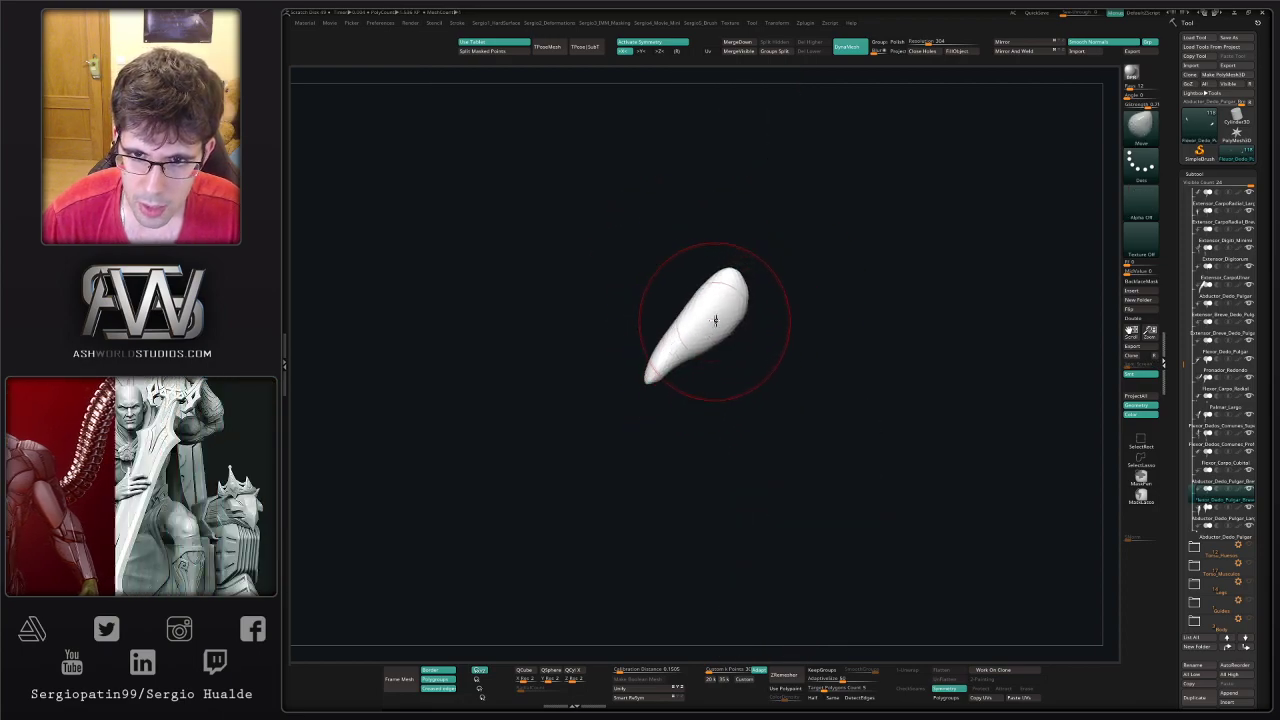
pyautogui.moveTo(722, 286); pyautogui.dragTo(735, 293)
pyautogui.hotkey('alt', 's')
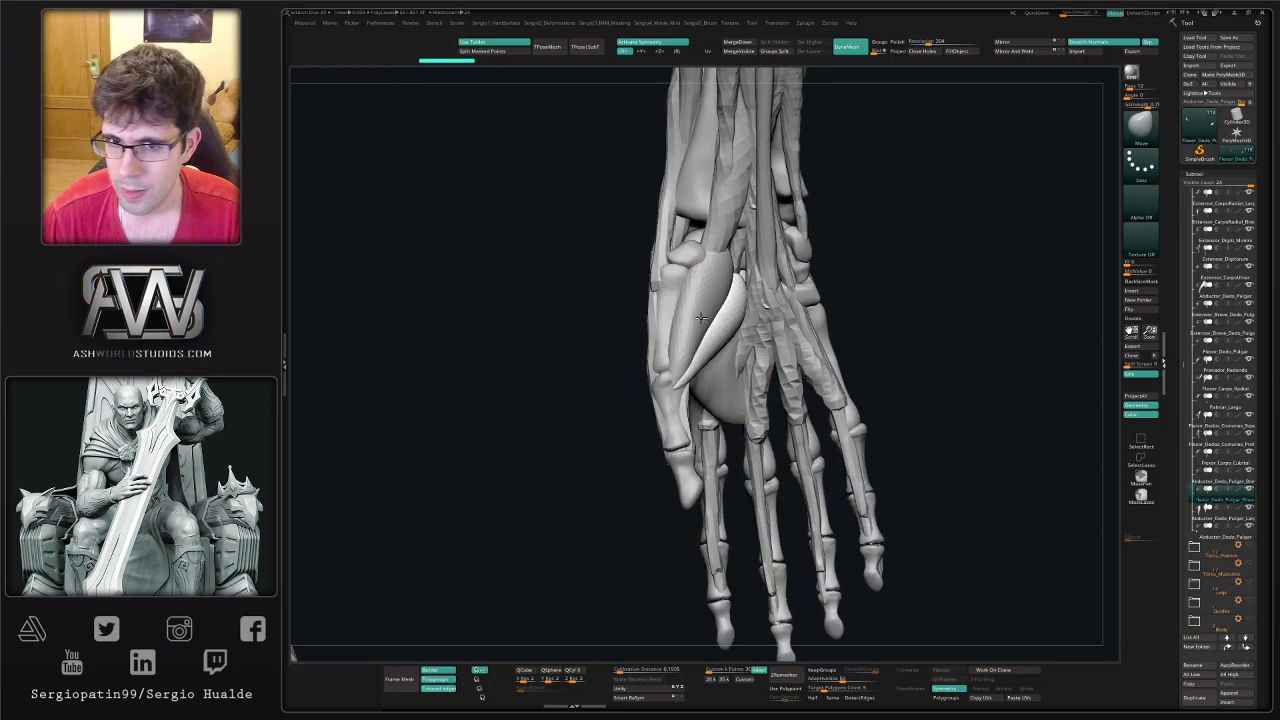
# - Narrow the thumb-side end of Flexor_Dedo_Pulgar_Breve and seat it against the thumb joint with the Move brush
pyautogui.moveTo(742, 340); pyautogui.dragTo(713, 325, button='right')
pyautogui.moveTo(681, 369); pyautogui.dragTo(669, 366, button='right')
pyautogui.moveTo(669, 366); pyautogui.dragTo(677, 366)
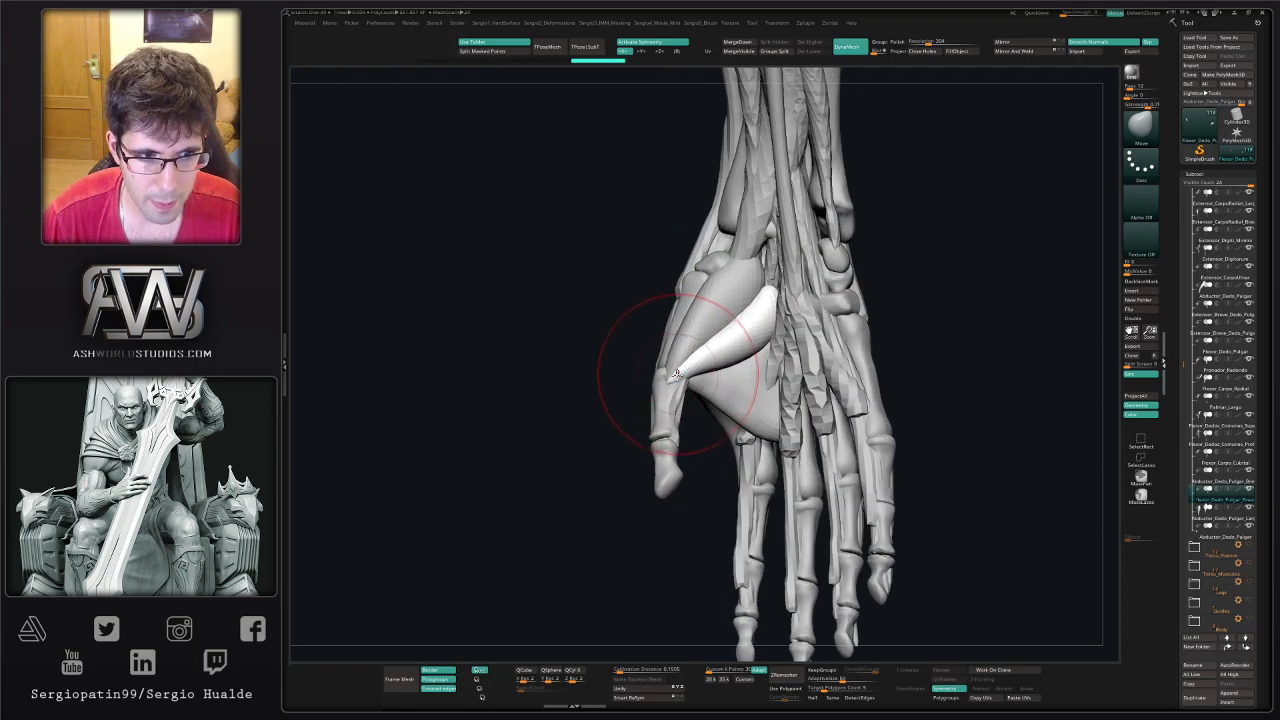
pyautogui.moveTo(677, 366); pyautogui.dragTo(680, 372, button='right')
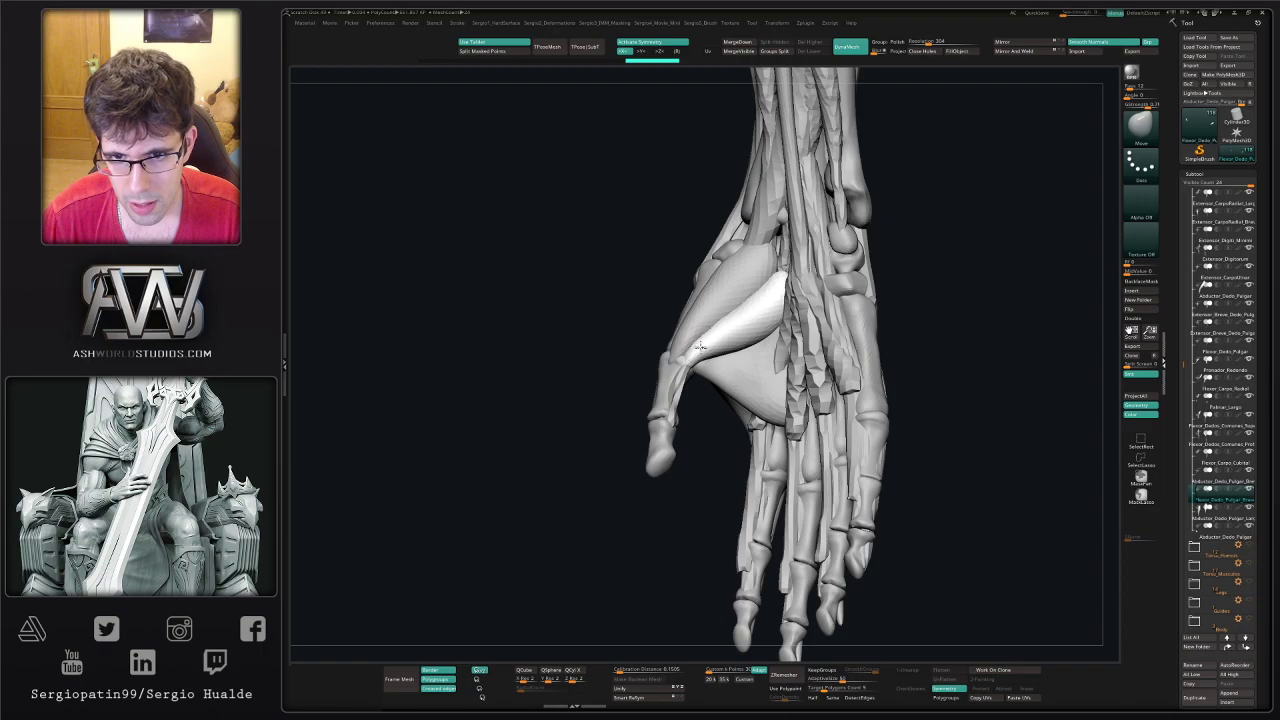
pyautogui.moveTo(673, 369); pyautogui.dragTo(680, 370)
pyautogui.moveTo(680, 370); pyautogui.dragTo(724, 397, button='right')
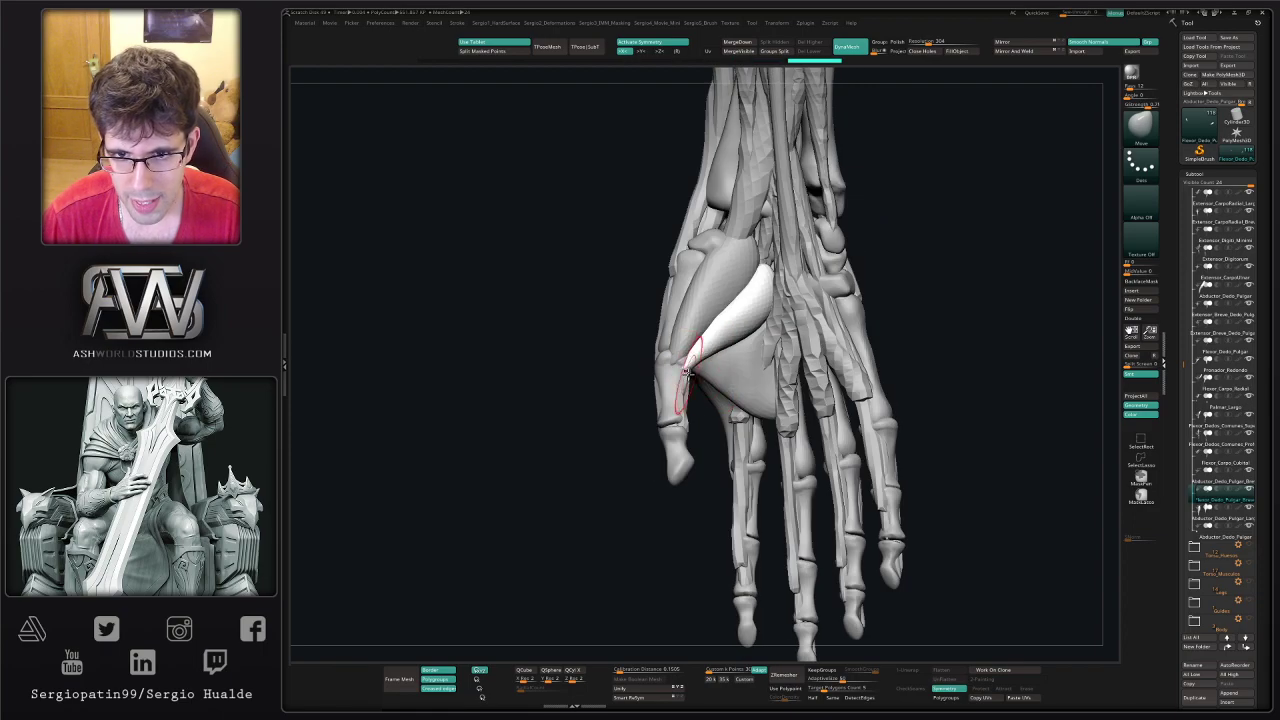
pyautogui.moveTo(694, 357); pyautogui.dragTo(691, 352)
pyautogui.moveTo(691, 352); pyautogui.dragTo(655, 360, button='right')
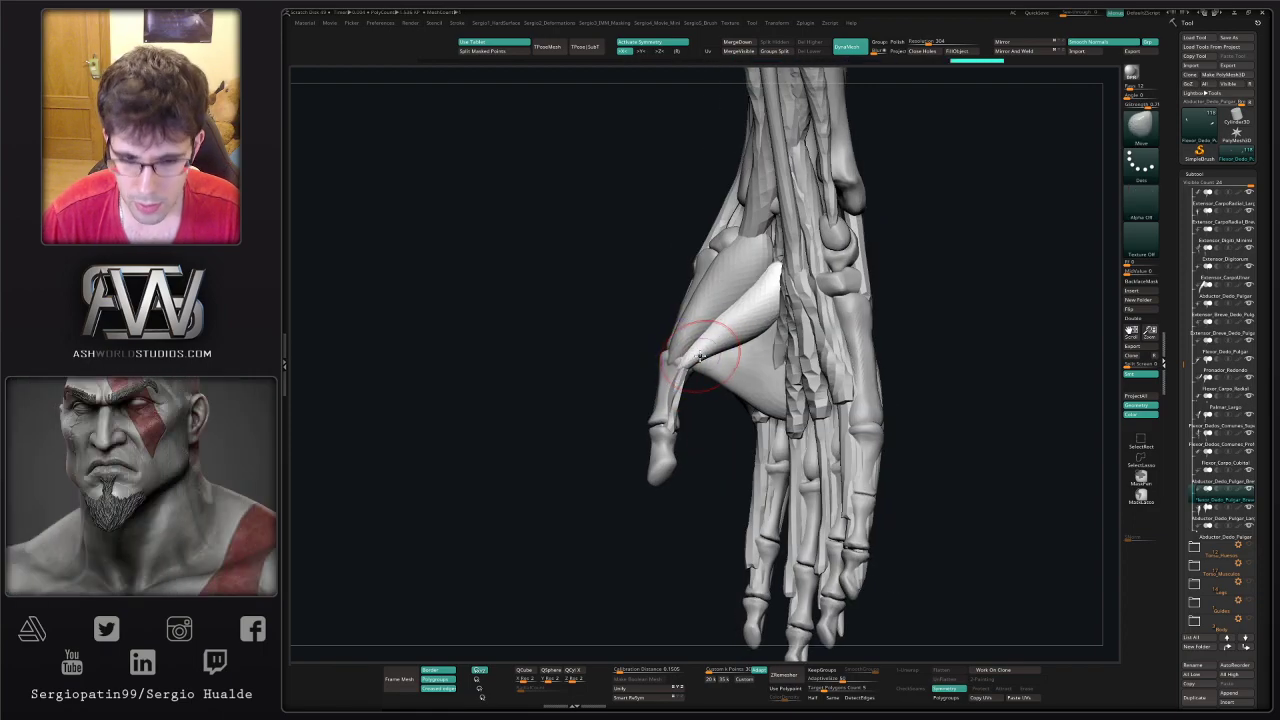
# - Smooth the thumb-side end of Flexor_Dedo_Pulgar_Breve and check its fit against the neighbouring palm muscles
pyautogui.moveTo(691, 361)
pyautogui.mouseDown()
pyautogui.moveTo(778, 300)
pyautogui.moveTo(668, 357)
pyautogui.mouseUp()
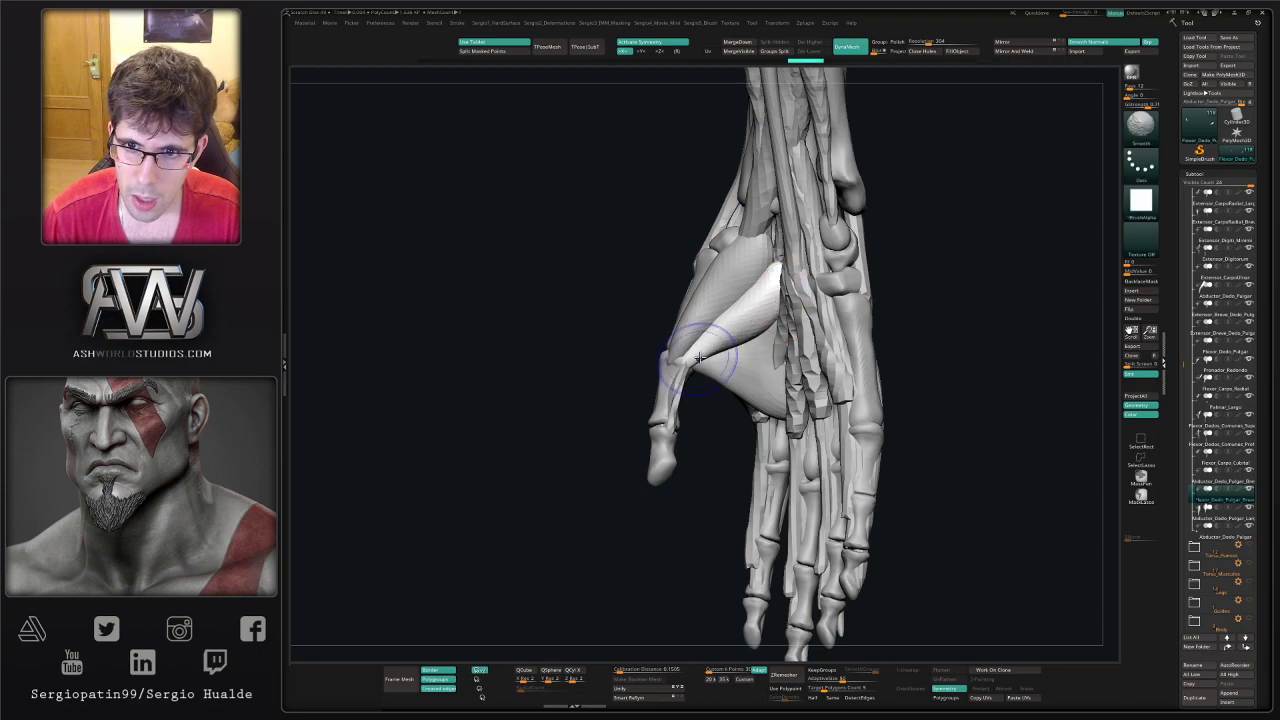
pyautogui.moveTo(668, 357)
pyautogui.mouseDown(button='right')
pyautogui.moveTo(749, 371)
pyautogui.moveTo(780, 343)
pyautogui.moveTo(750, 345)
pyautogui.moveTo(794, 352)
pyautogui.moveTo(752, 335)
pyautogui.mouseUp(button='right')
pyautogui.press('b')
pyautogui.press('m')
pyautogui.press('v')
pyautogui.moveTo(752, 335)
pyautogui.keyDown('alt'); pyautogui.mouseDown(button='right')
pyautogui.moveTo(730, 357)
pyautogui.moveTo(798, 330)
pyautogui.moveTo(783, 314)
pyautogui.moveTo(738, 350)
pyautogui.moveTo(788, 372)
pyautogui.moveTo(744, 384)
pyautogui.mouseUp(button='right'); pyautogui.keyUp('alt')
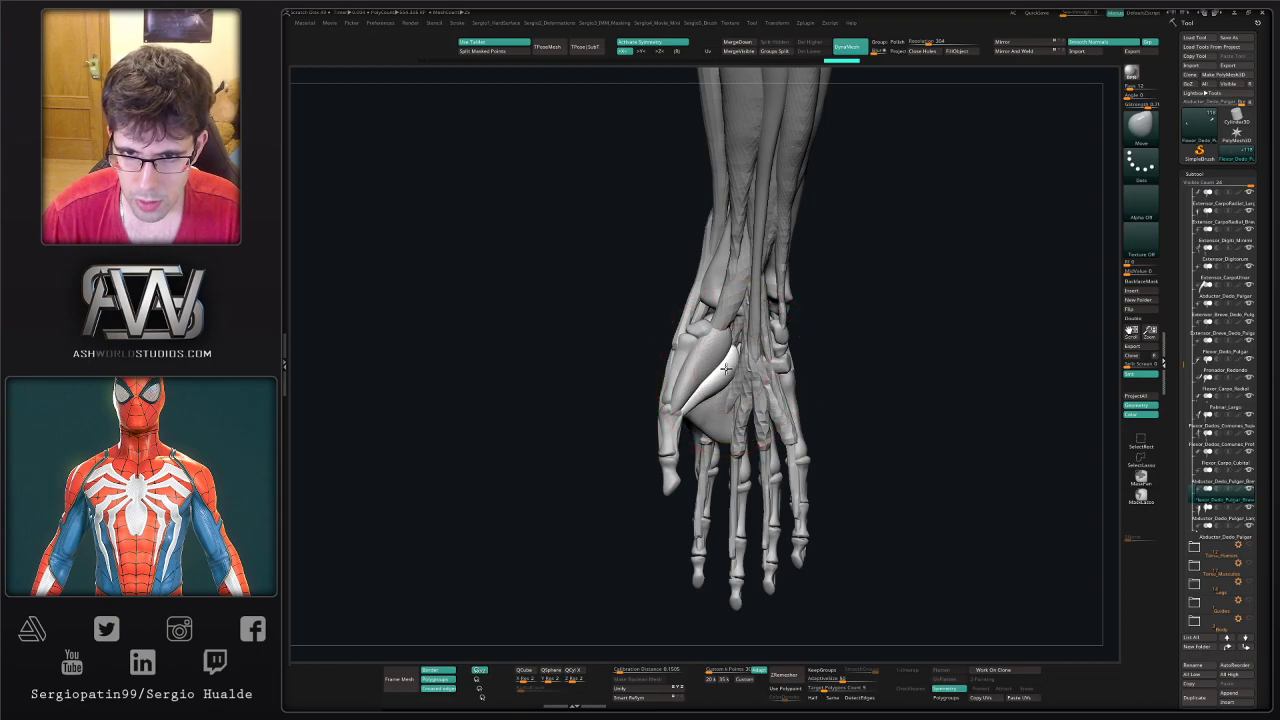
pyautogui.moveTo(731, 370); pyautogui.dragTo(838, 357, button='right')
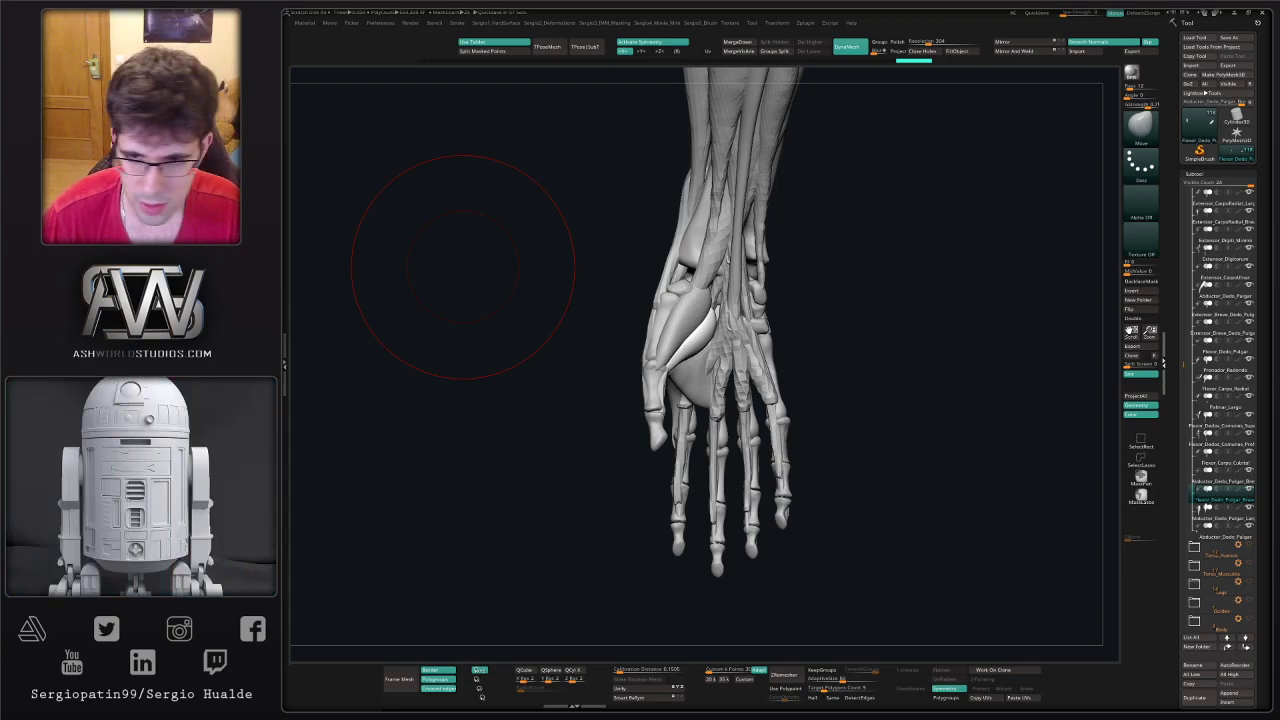
pyautogui.moveTo(947, 415); pyautogui.dragTo(883, 254)
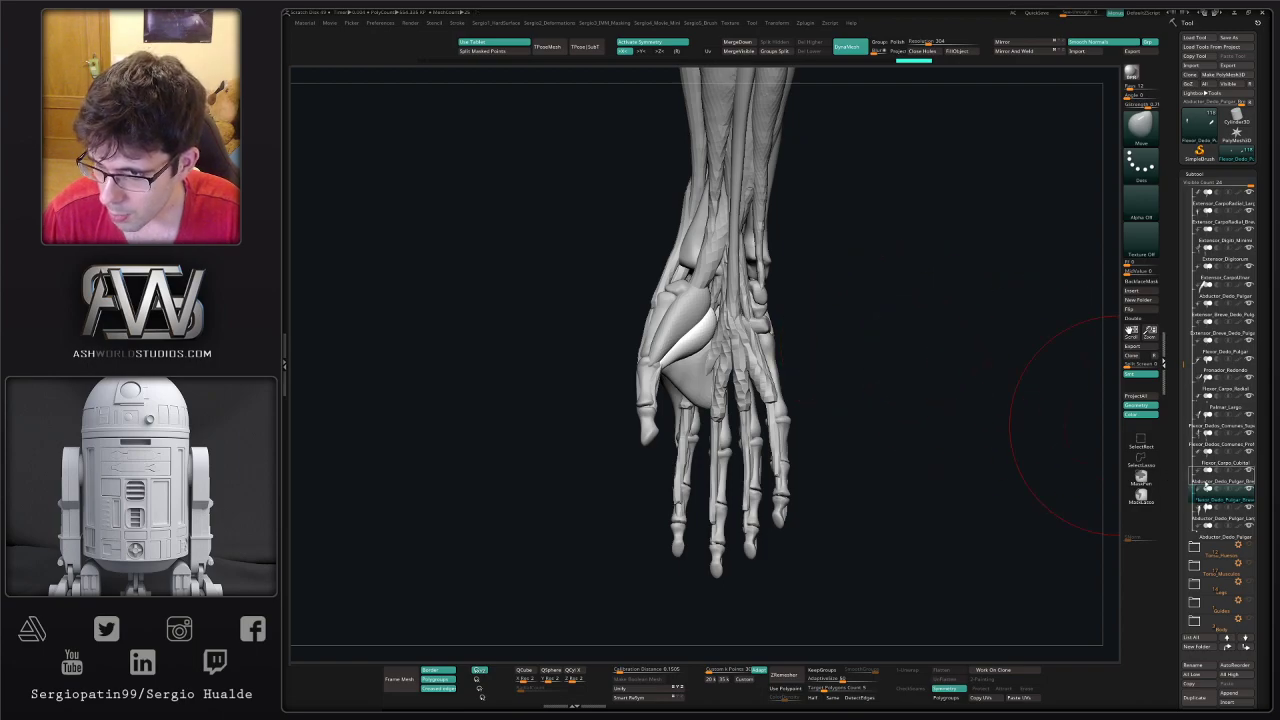
# - Duplicate Flexor_Dedo_Pulgar_Breve and reorder the copy directly below Abductor_Dedo_Pulgar_Largo in the subtool order
pyautogui.moveTo(1226, 497)
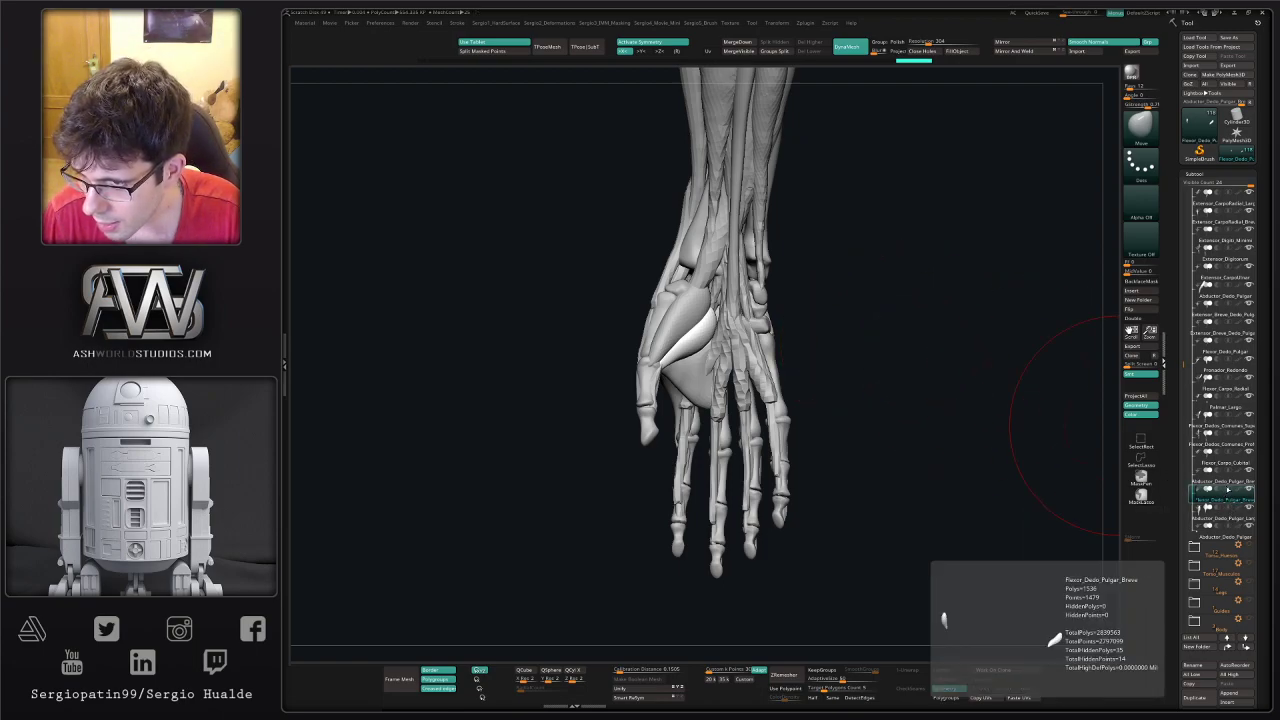
pyautogui.click(1228, 517)
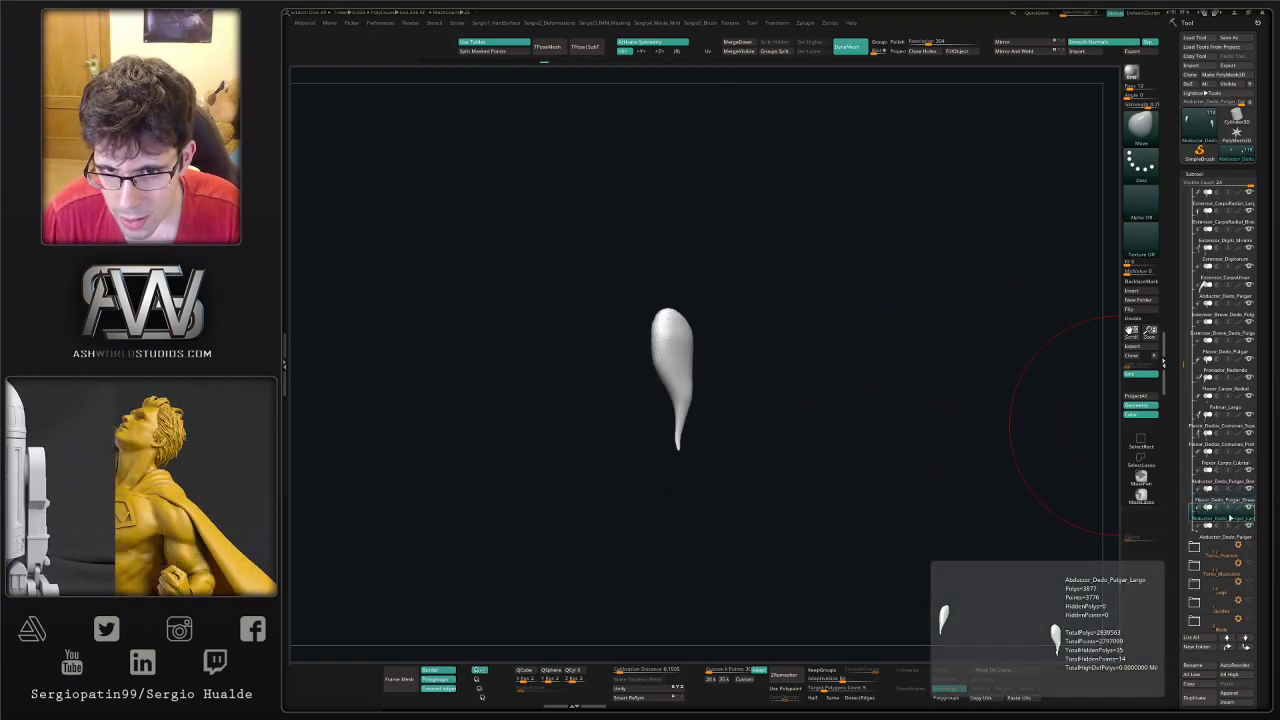
pyautogui.moveTo(1231, 498)
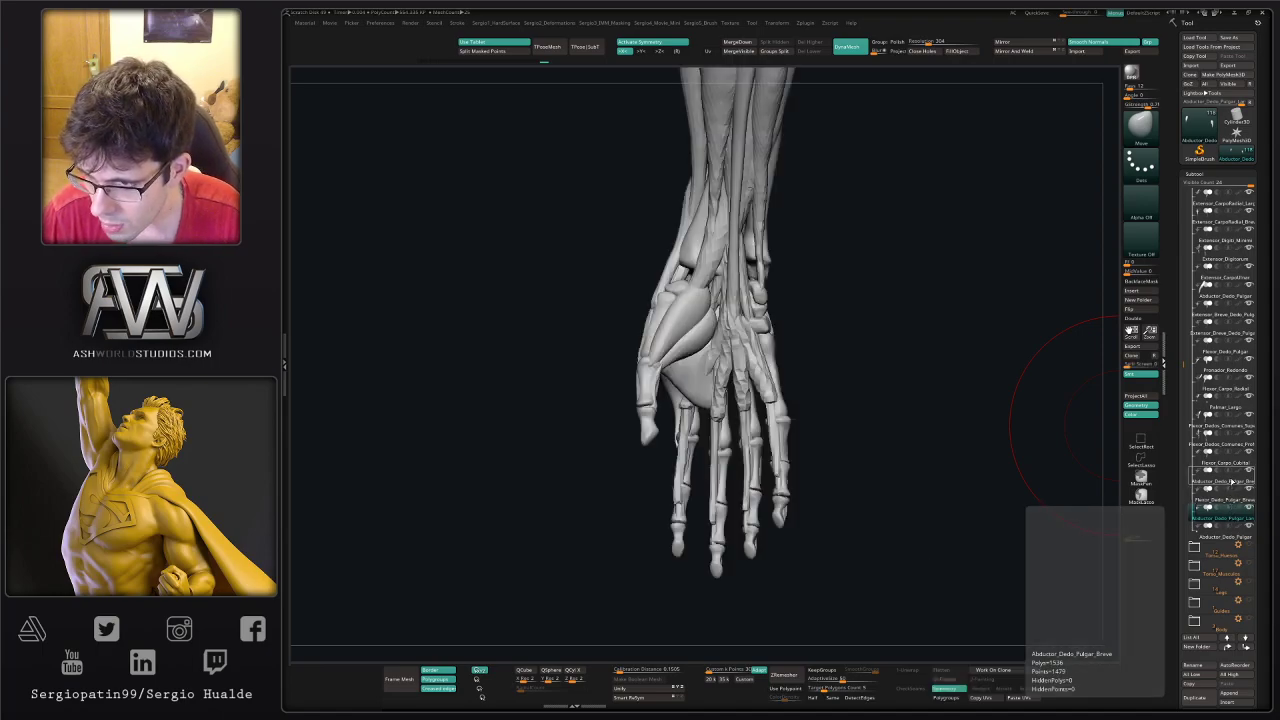
pyautogui.click(1228, 499)
pyautogui.hotkey('ctrl', 'shift', 'd')
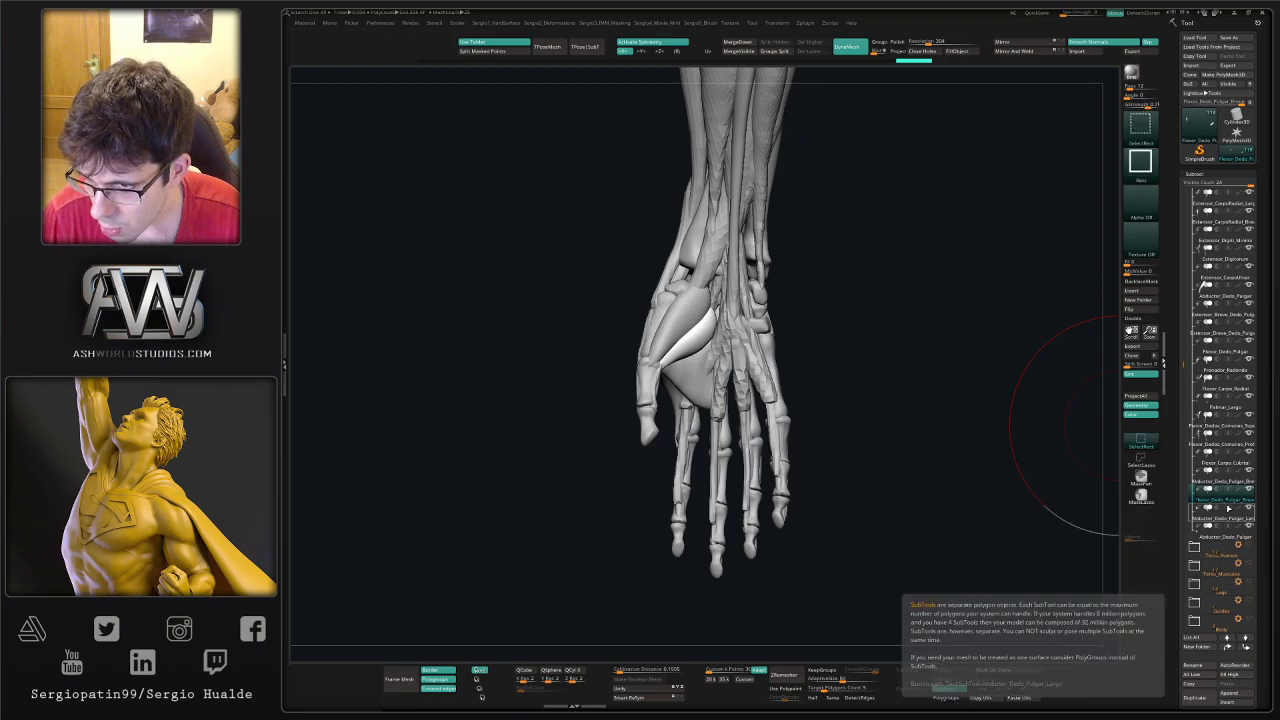
pyautogui.click(1226, 511)
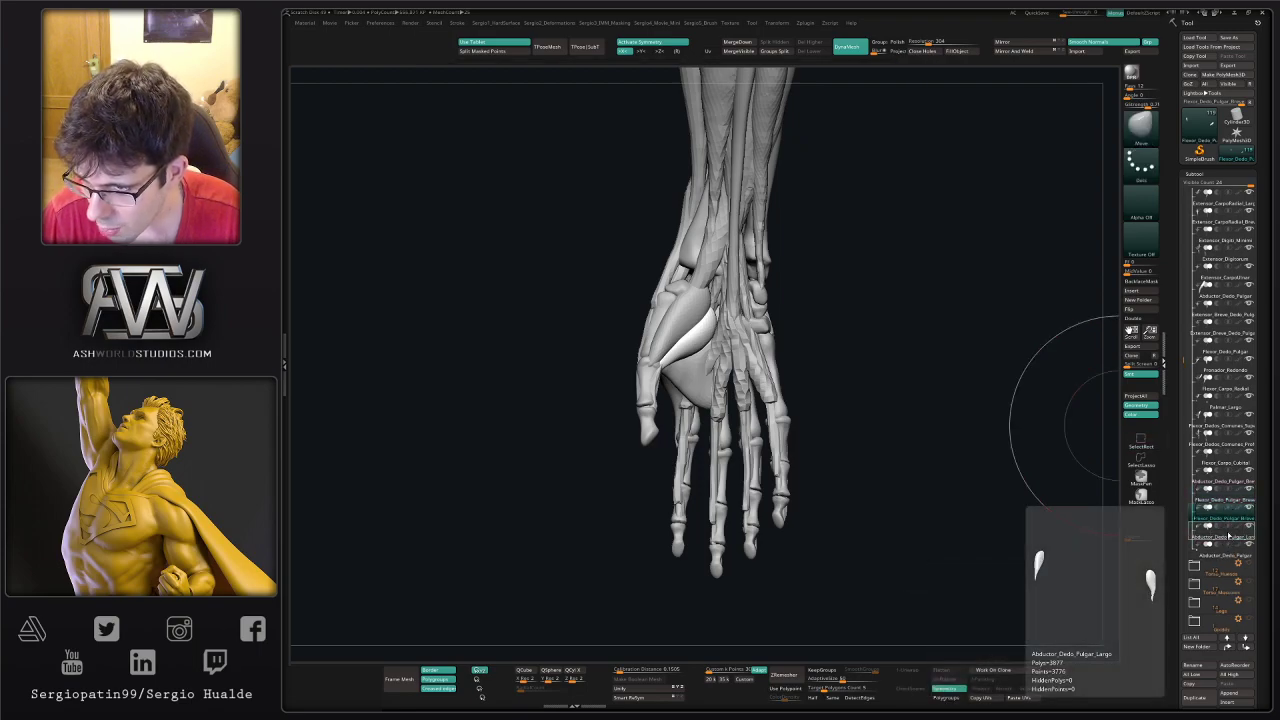
pyautogui.moveTo(1226, 539); pyautogui.dragTo(1226, 540)
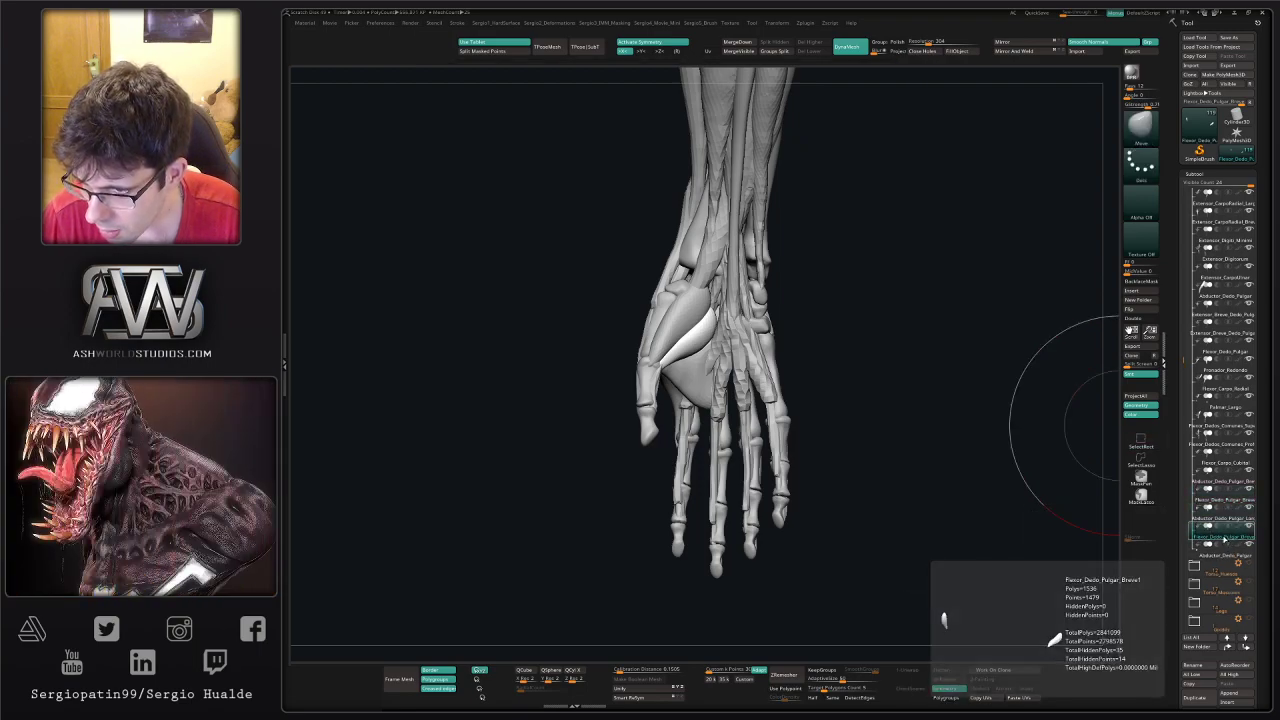
# - Isolate the copied flexor muscle and reposition it on the little-finger side of the palm with the transform gizmo
pyautogui.hotkey('shift', 's')
pyautogui.press('w')
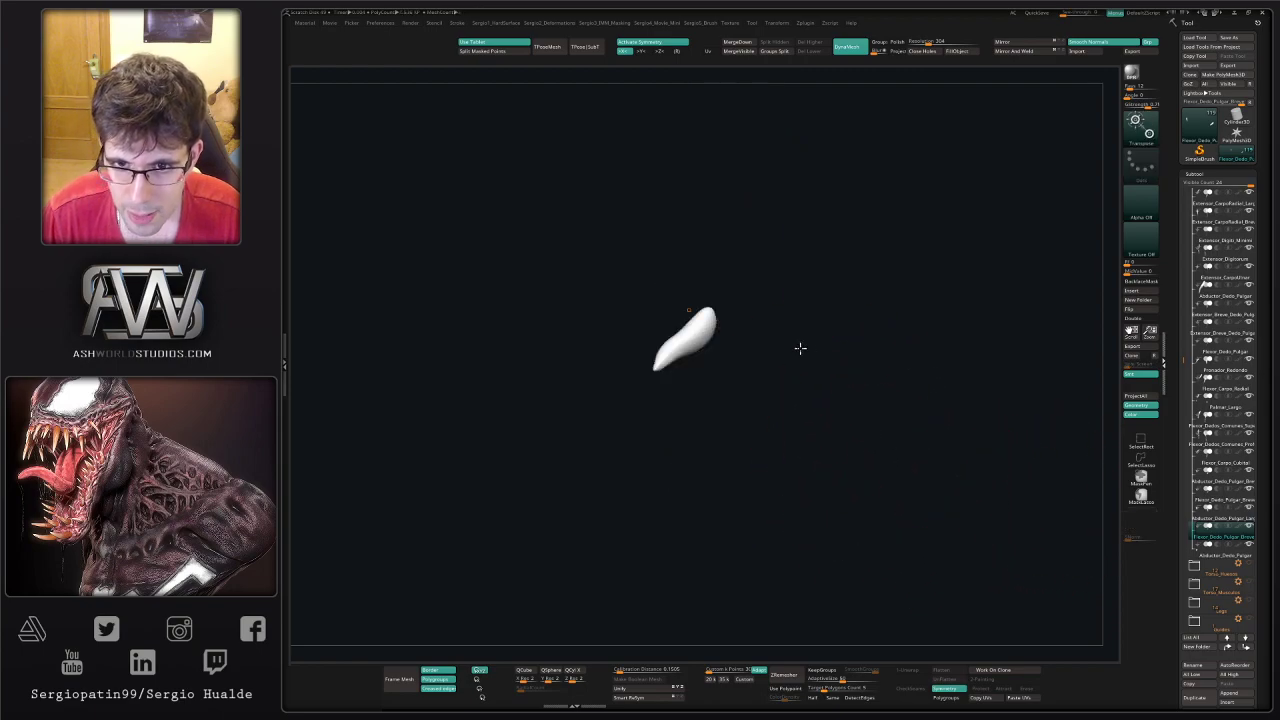
pyautogui.keyDown('alt'); pyautogui.click(711, 311); pyautogui.keyUp('alt')
pyautogui.moveTo(774, 340); pyautogui.dragTo(778, 292)
pyautogui.hotkey('shift', 's')
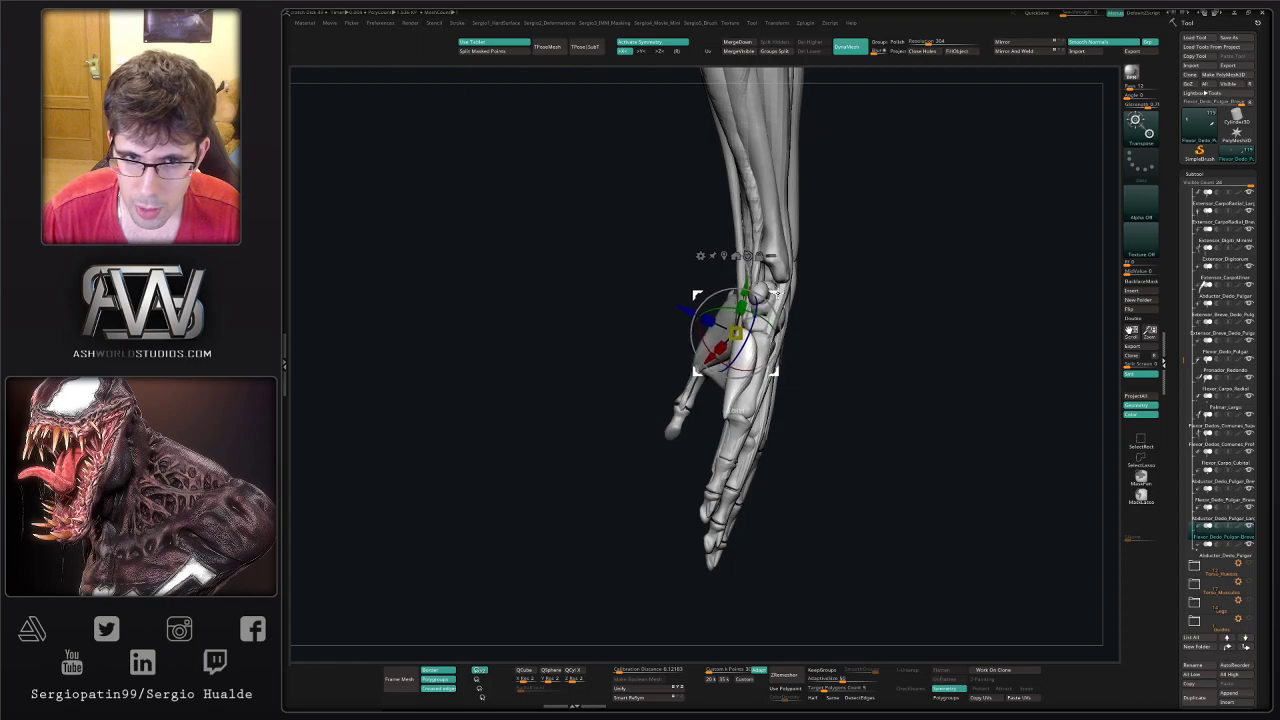
pyautogui.moveTo(888, 353)
pyautogui.mouseDown()
pyautogui.moveTo(920, 377)
pyautogui.moveTo(831, 320)
pyautogui.moveTo(803, 349)
pyautogui.mouseUp()
# - Stretch the copied muscle along the little finger's metacarpal, from the wrist to the knuckle, with the Move brush
pyautogui.press('q')
pyautogui.moveTo(731, 333); pyautogui.dragTo(740, 332)
pyautogui.press('b')
pyautogui.press('m')
pyautogui.press('v')
pyautogui.press('s')
pyautogui.moveTo(880, 330); pyautogui.dragTo(812, 270)
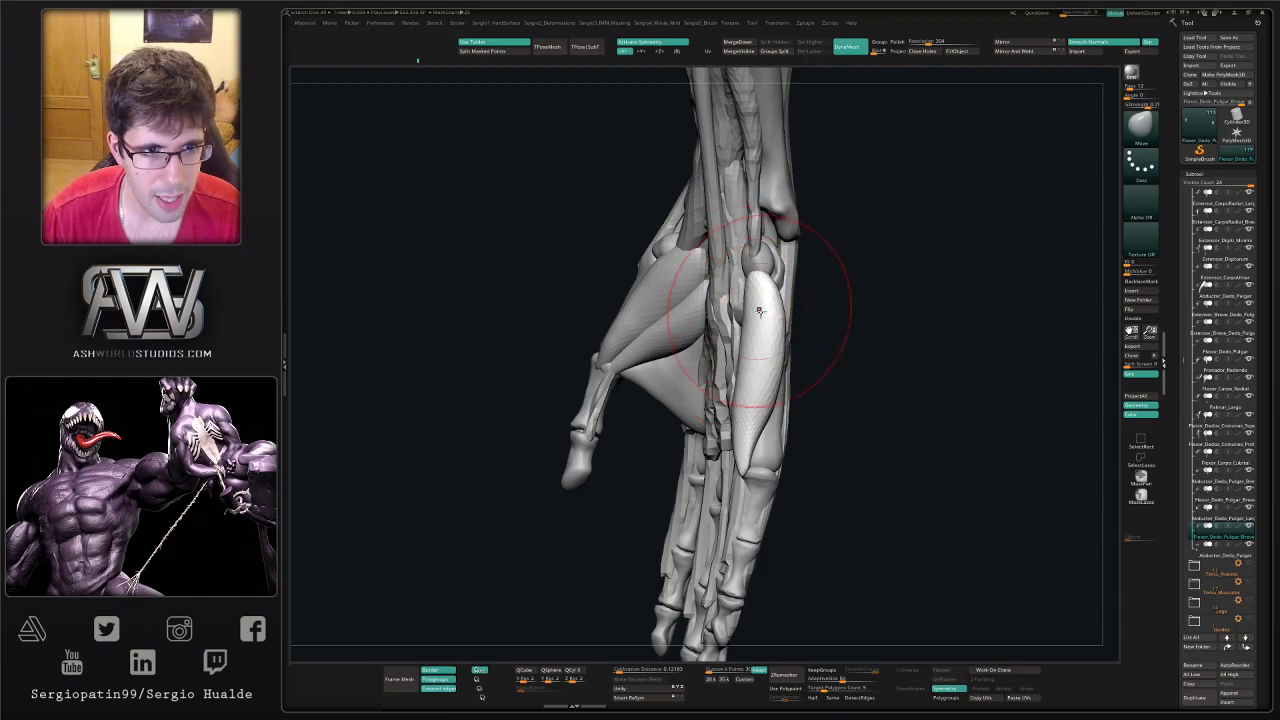
# - Reshape the belly and knuckle-side end of the little-finger muscle with the Move brush, checking it from the back and side
pyautogui.moveTo(862, 320)
pyautogui.mouseDown()
pyautogui.moveTo(915, 322)
pyautogui.moveTo(905, 318)
pyautogui.mouseUp()
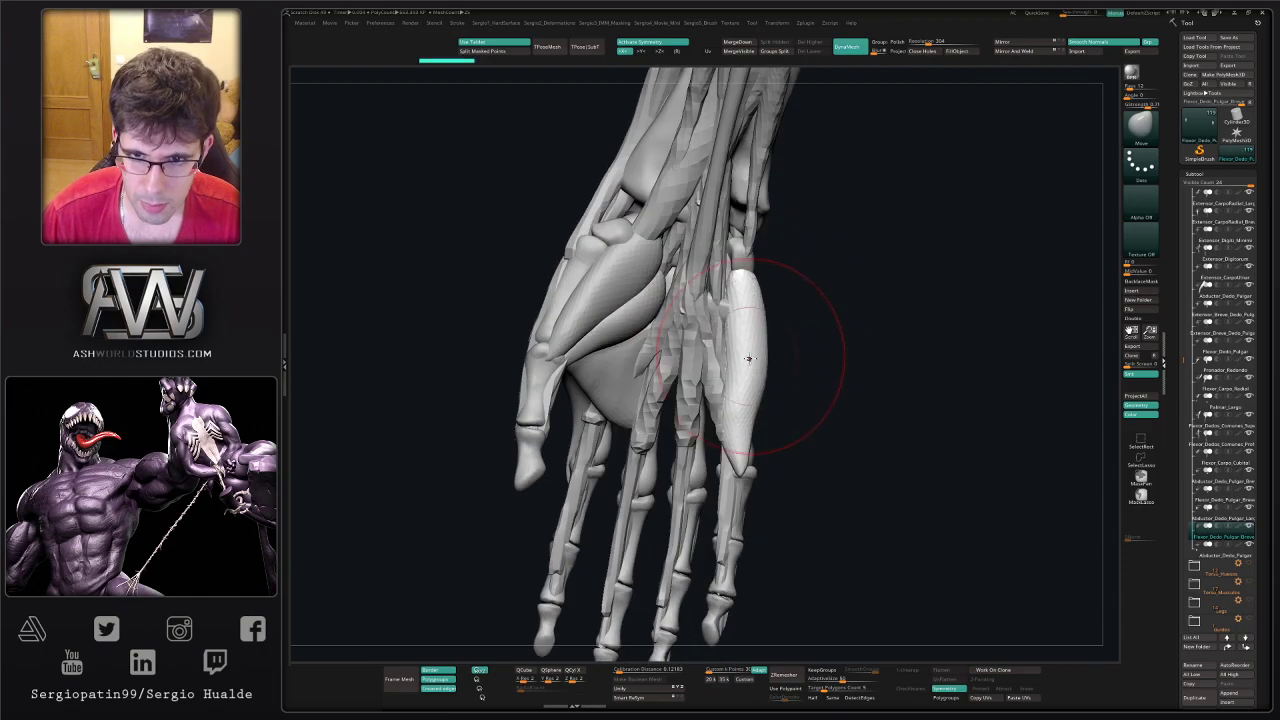
pyautogui.moveTo(744, 373)
pyautogui.mouseDown()
pyautogui.moveTo(714, 338)
pyautogui.moveTo(735, 362)
pyautogui.moveTo(763, 357)
pyautogui.mouseUp()
pyautogui.moveTo(770, 421)
pyautogui.mouseDown()
pyautogui.moveTo(762, 386)
pyautogui.moveTo(737, 380)
pyautogui.moveTo(787, 409)
pyautogui.moveTo(777, 403)
pyautogui.moveTo(800, 397)
pyautogui.moveTo(758, 394)
pyautogui.mouseUp()
pyautogui.moveTo(758, 394)
pyautogui.keyDown('ctrl'); pyautogui.mouseDown(button='right')
pyautogui.moveTo(771, 437)
pyautogui.moveTo(737, 405)
pyautogui.mouseUp(button='right'); pyautogui.keyUp('ctrl')
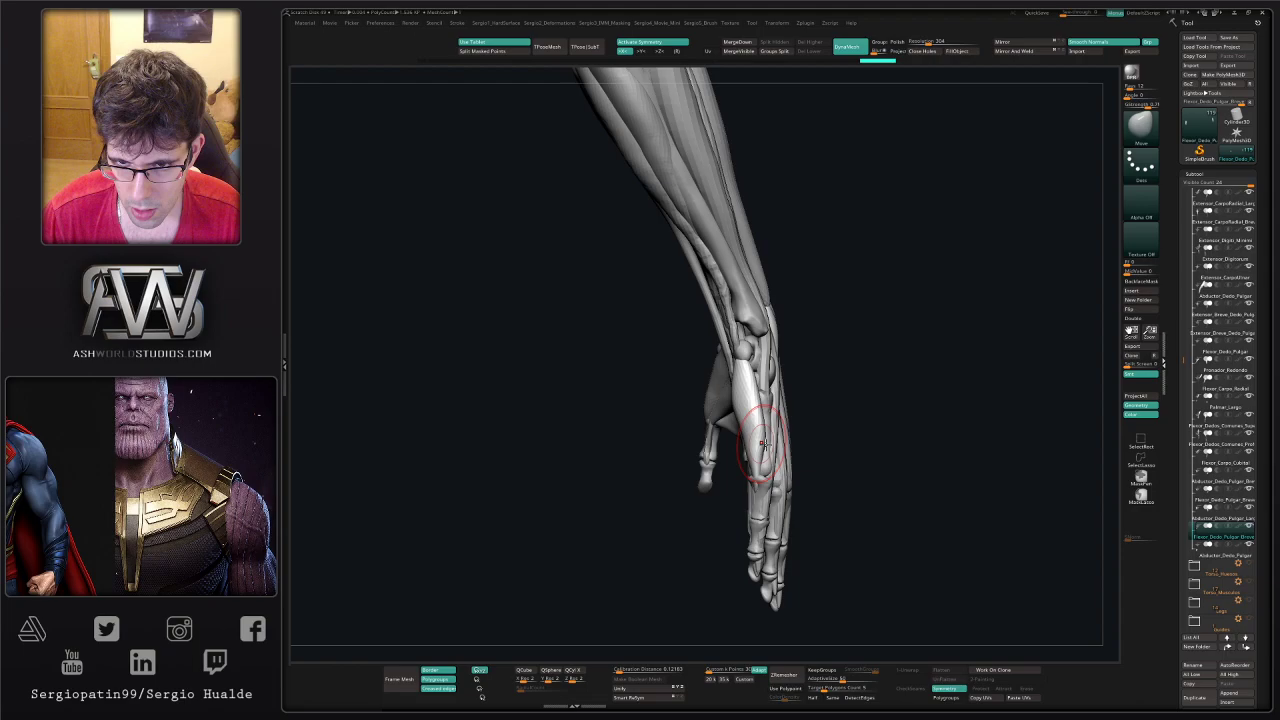
pyautogui.moveTo(762, 443); pyautogui.dragTo(768, 470, button='right')
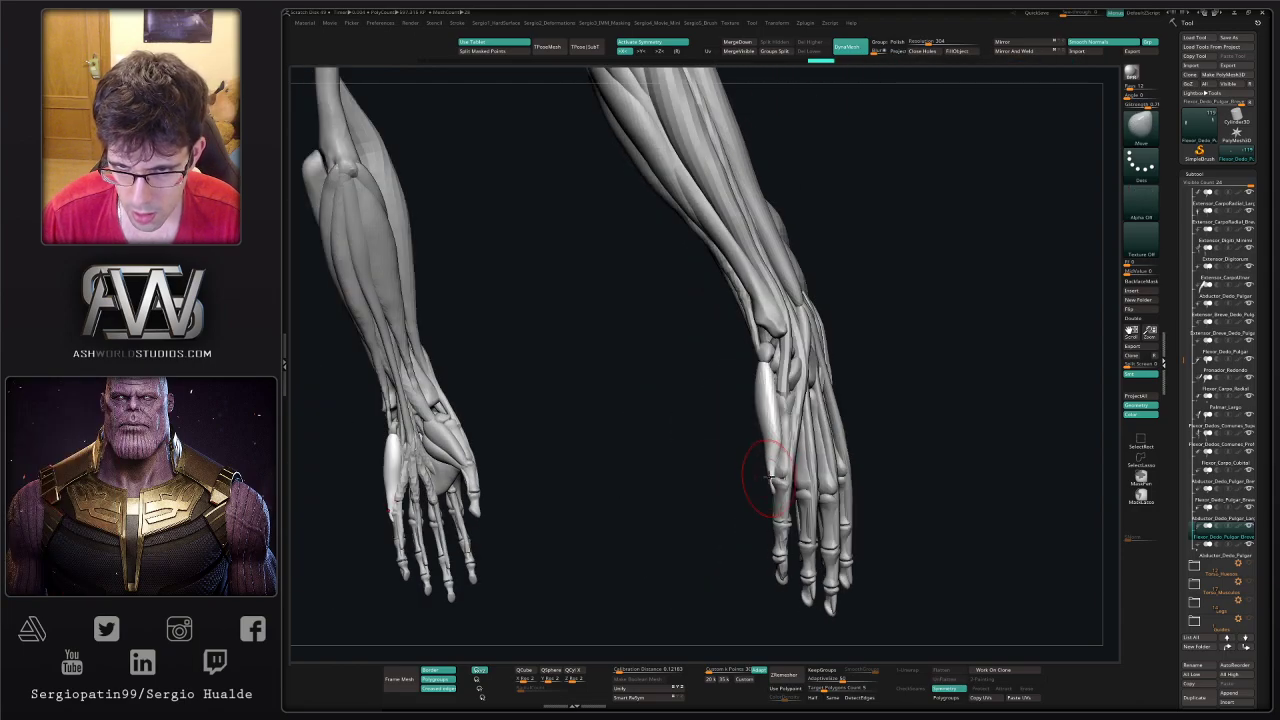
pyautogui.moveTo(749, 411); pyautogui.dragTo(786, 400, button='right')
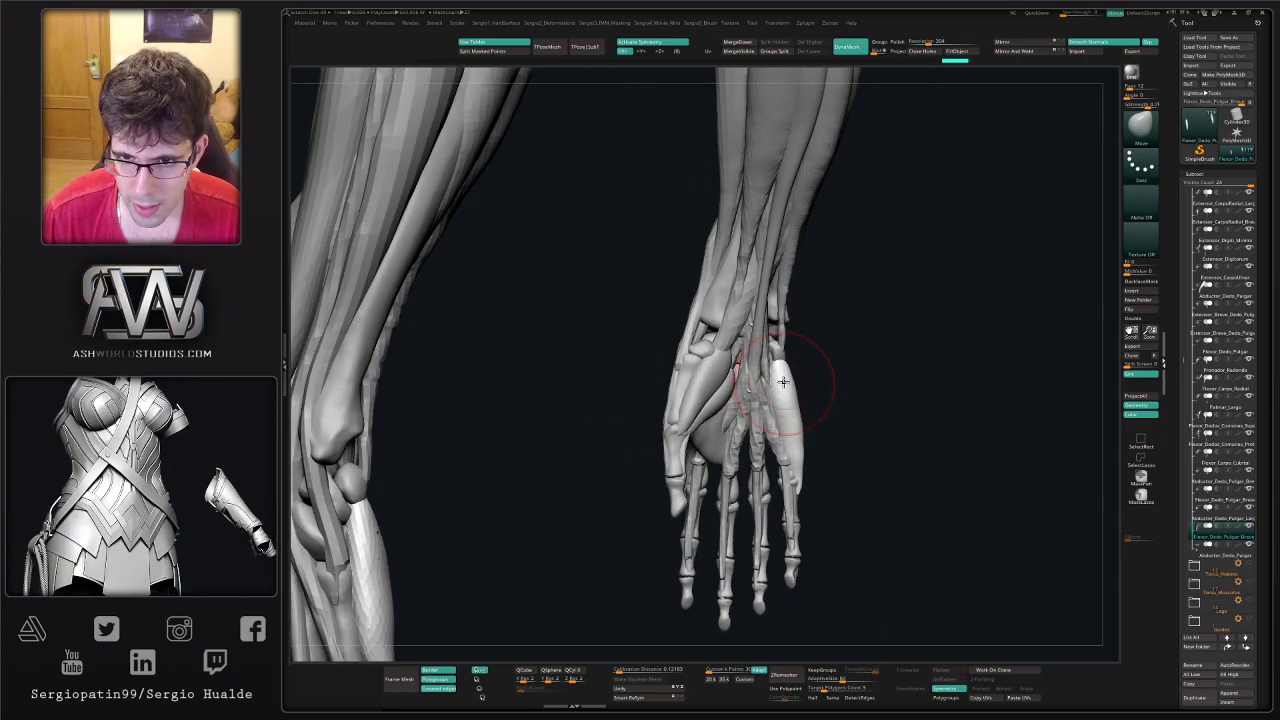
# - Push the palm-side contour and upper end of the little-finger muscle outward along the edge of the hand with the Move brush
pyautogui.moveTo(783, 384); pyautogui.dragTo(792, 404)
pyautogui.moveTo(792, 432); pyautogui.dragTo(797, 434)
pyautogui.moveTo(786, 391); pyautogui.dragTo(805, 380, button='right')
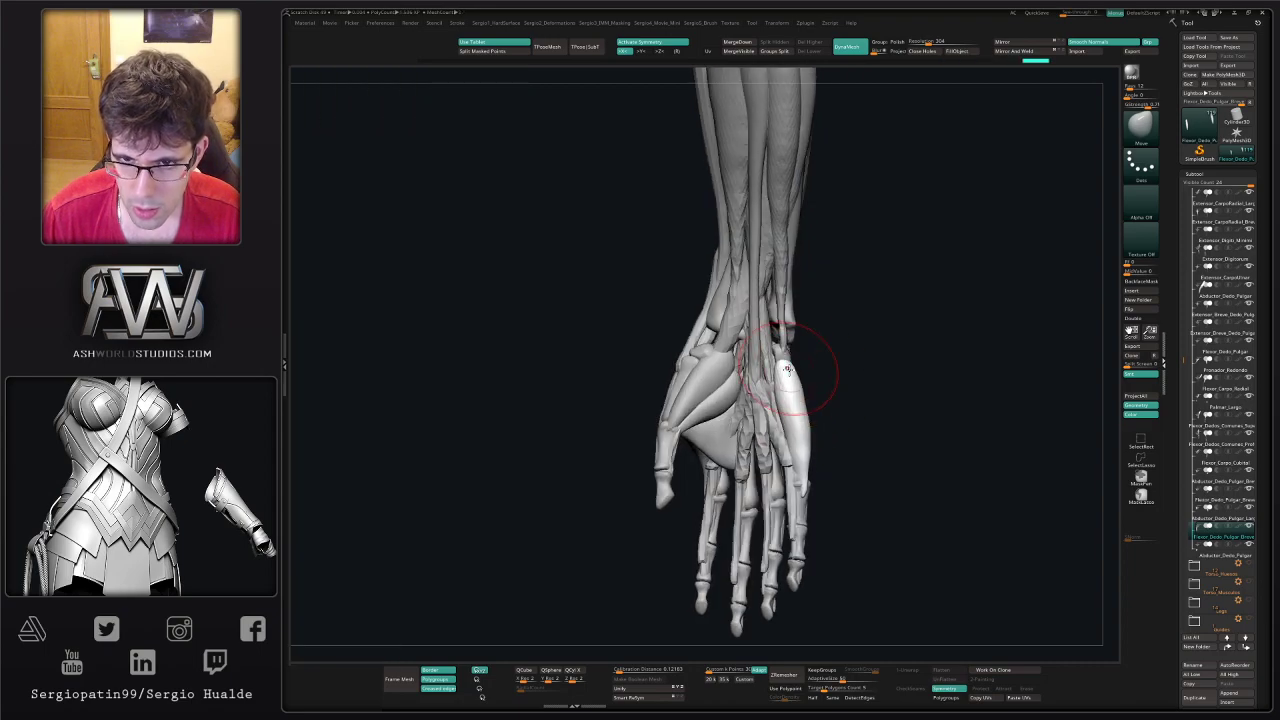
pyautogui.click(1226, 555)
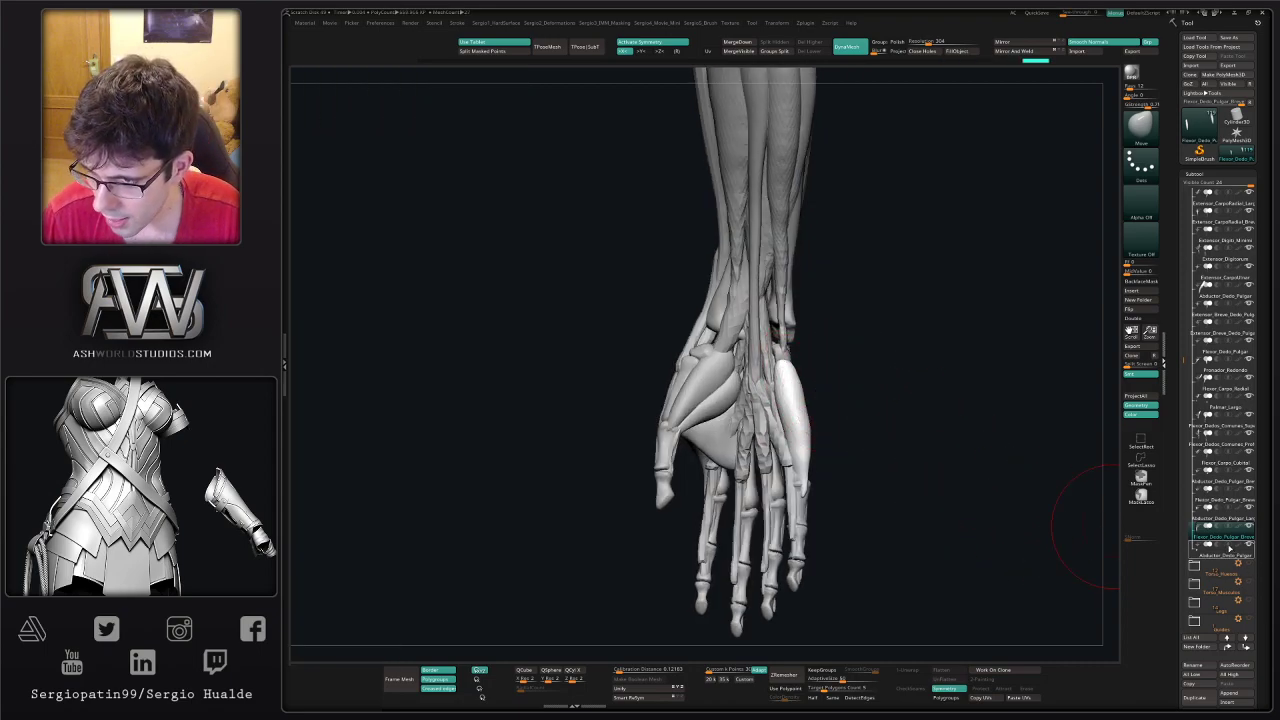
# - Rename the little-finger muscle subtool as Abductor_Digiti_Minimi
pyautogui.press('F2')
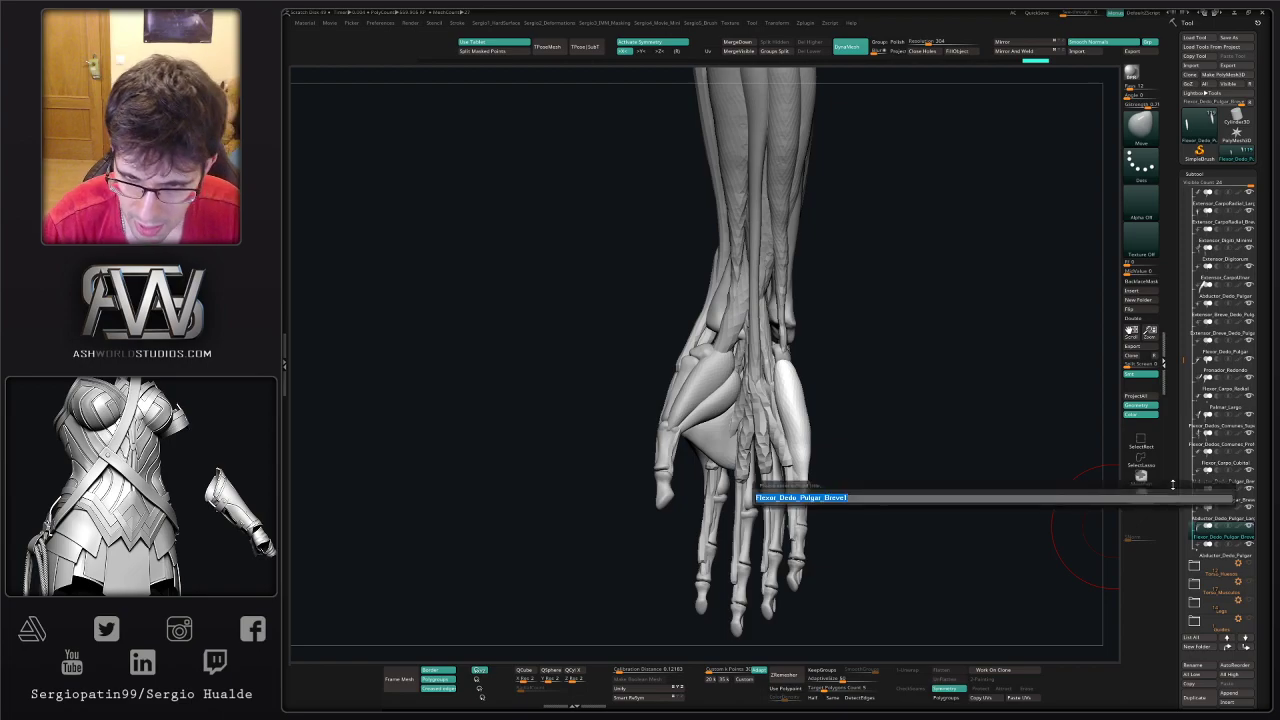
pyautogui.press('BackSpace')
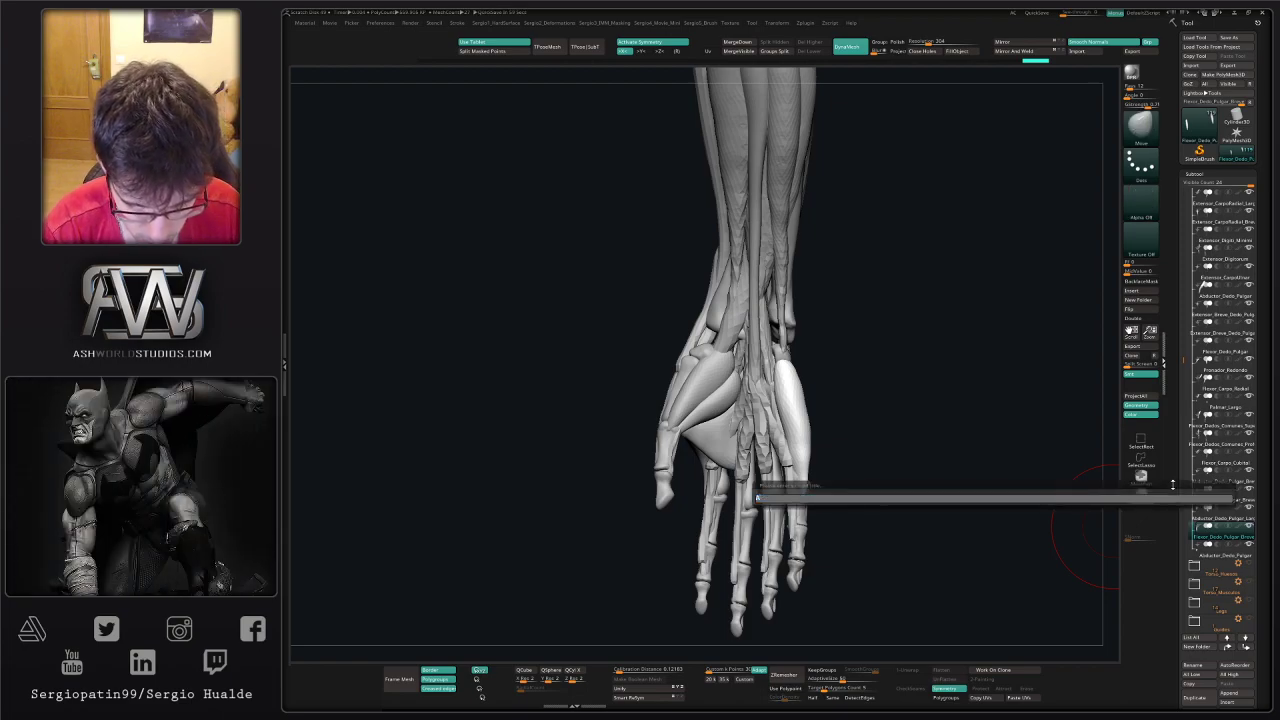
pyautogui.press('shift')
pyautogui.write('Abductor')
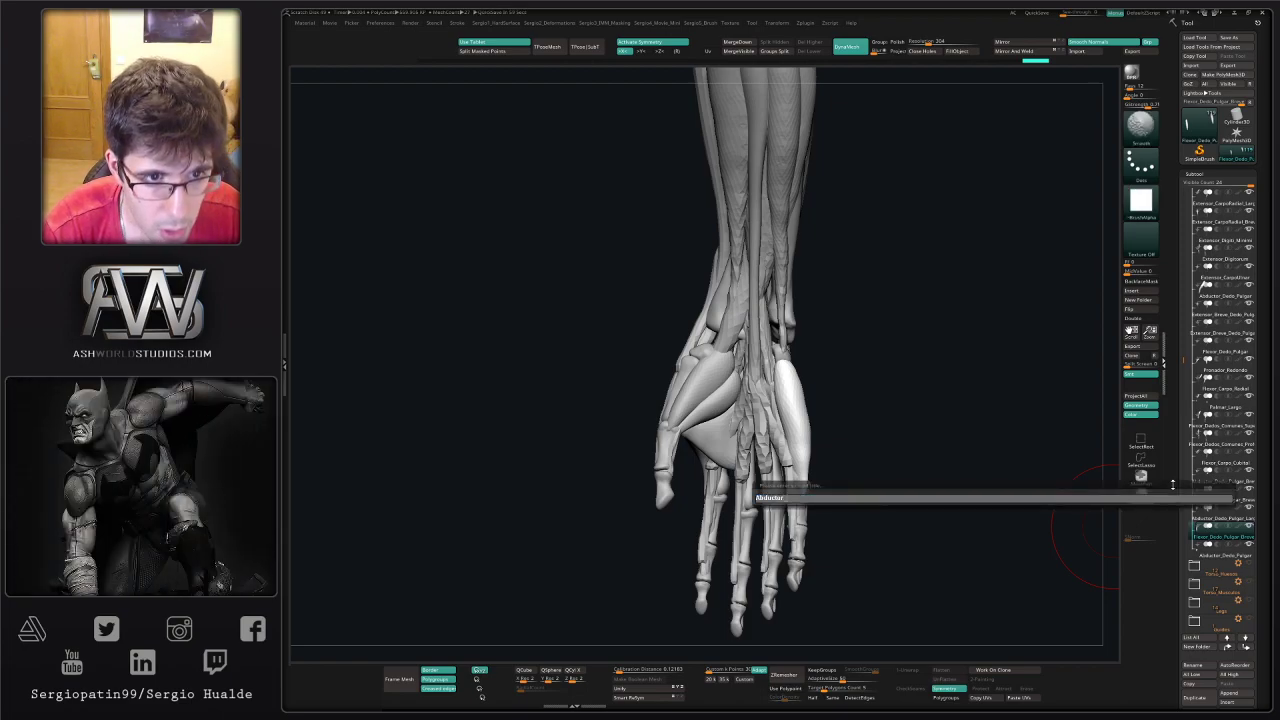
pyautogui.write('_Di')
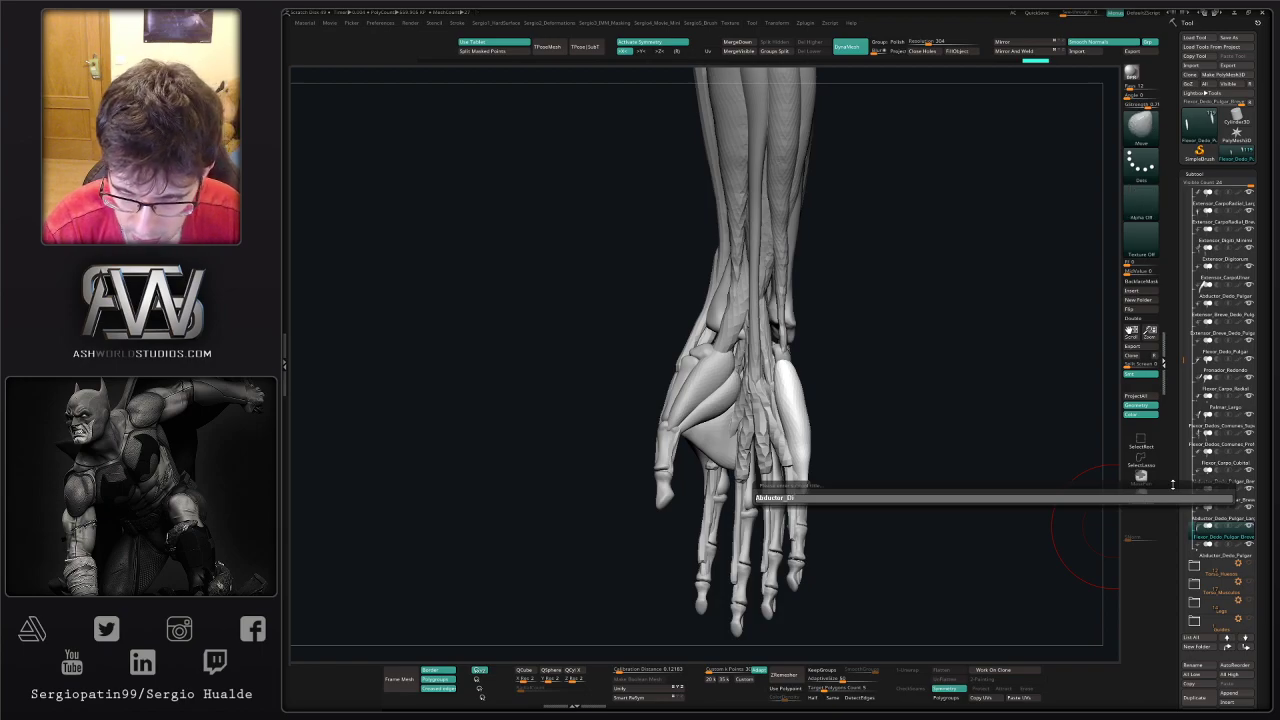
pyautogui.press('shift')
pyautogui.write('giti_M')
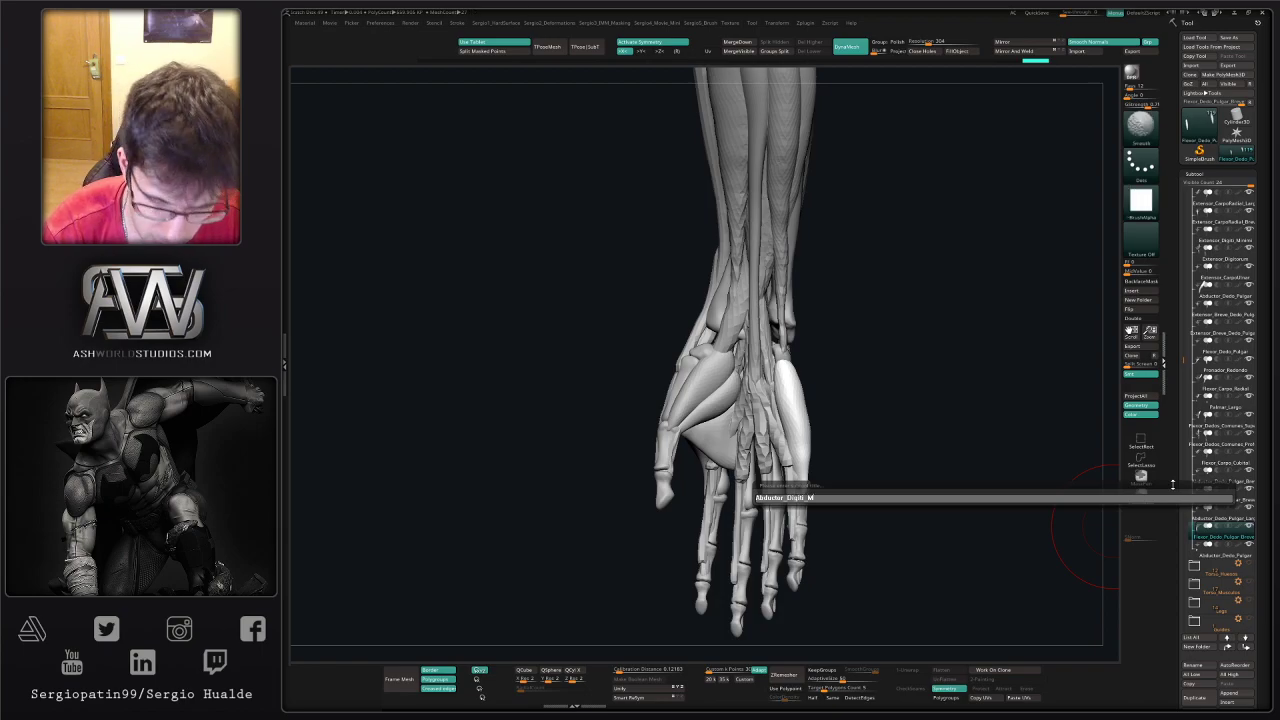
pyautogui.write('inimi')
pyautogui.press('Return')
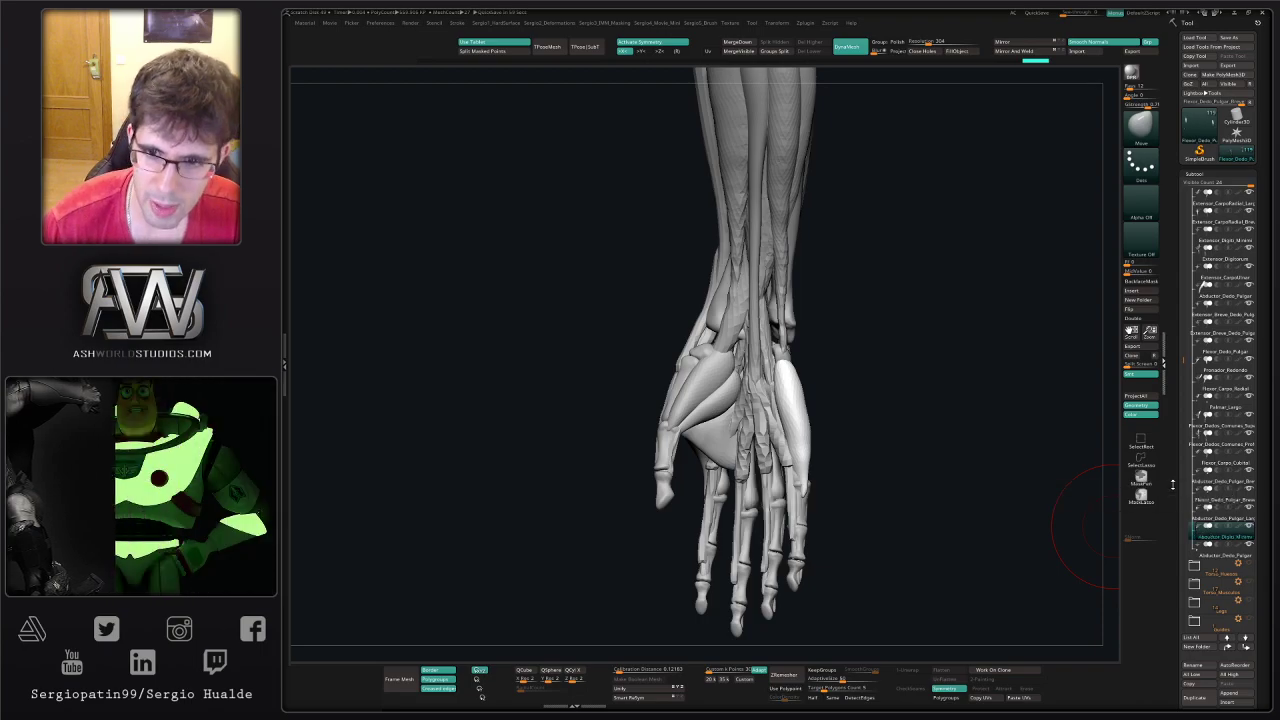
# - Duplicate the Abductor_Digiti_Minimi subtool and rename the copy as Flexor_Digiti_Minimi_Breve
pyautogui.moveTo(872, 412); pyautogui.dragTo(786, 449)
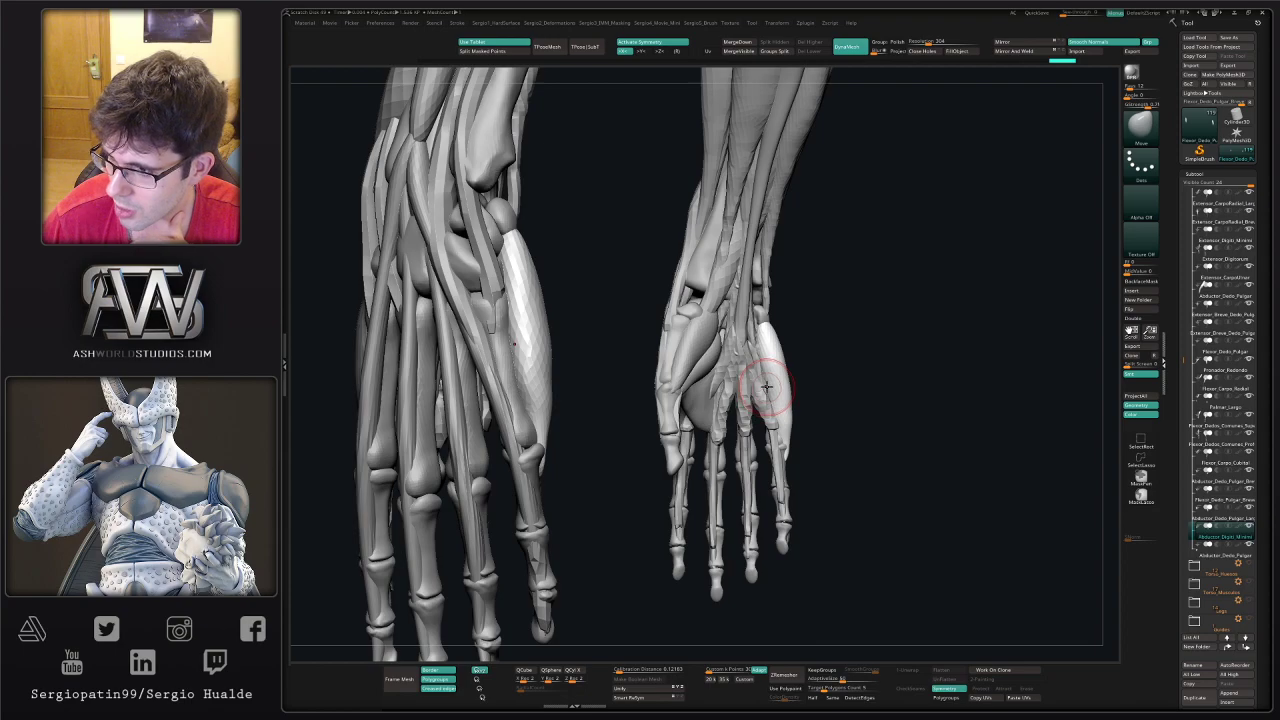
pyautogui.moveTo(853, 380); pyautogui.dragTo(829, 361)
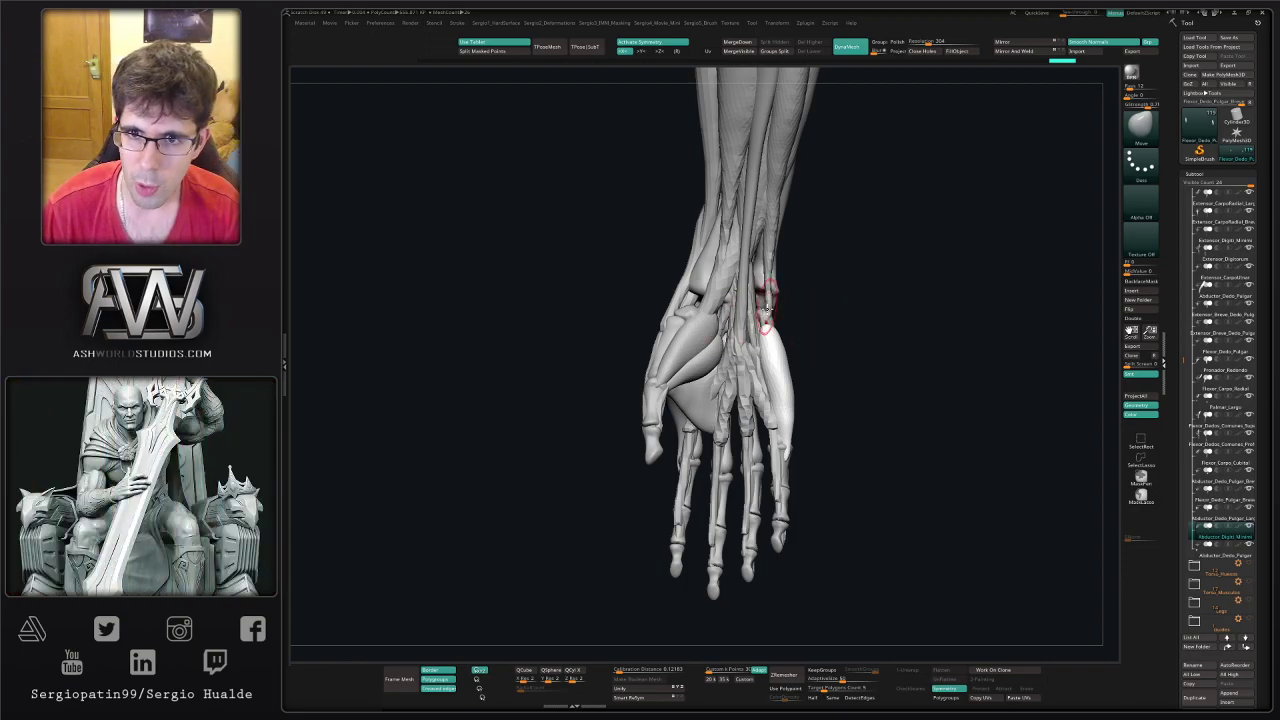
pyautogui.moveTo(767, 281)
pyautogui.keyDown('alt'); pyautogui.mouseDown(button='right')
pyautogui.moveTo(740, 305)
pyautogui.moveTo(757, 371)
pyautogui.moveTo(733, 385)
pyautogui.moveTo(729, 461)
pyautogui.moveTo(692, 368)
pyautogui.moveTo(726, 319)
pyautogui.moveTo(770, 410)
pyautogui.moveTo(799, 345)
pyautogui.moveTo(748, 396)
pyautogui.moveTo(740, 455)
pyautogui.moveTo(752, 432)
pyautogui.moveTo(729, 380)
pyautogui.moveTo(746, 466)
pyautogui.moveTo(770, 392)
pyautogui.moveTo(774, 406)
pyautogui.moveTo(758, 348)
pyautogui.moveTo(763, 374)
pyautogui.mouseUp(button='right'); pyautogui.keyUp('alt')
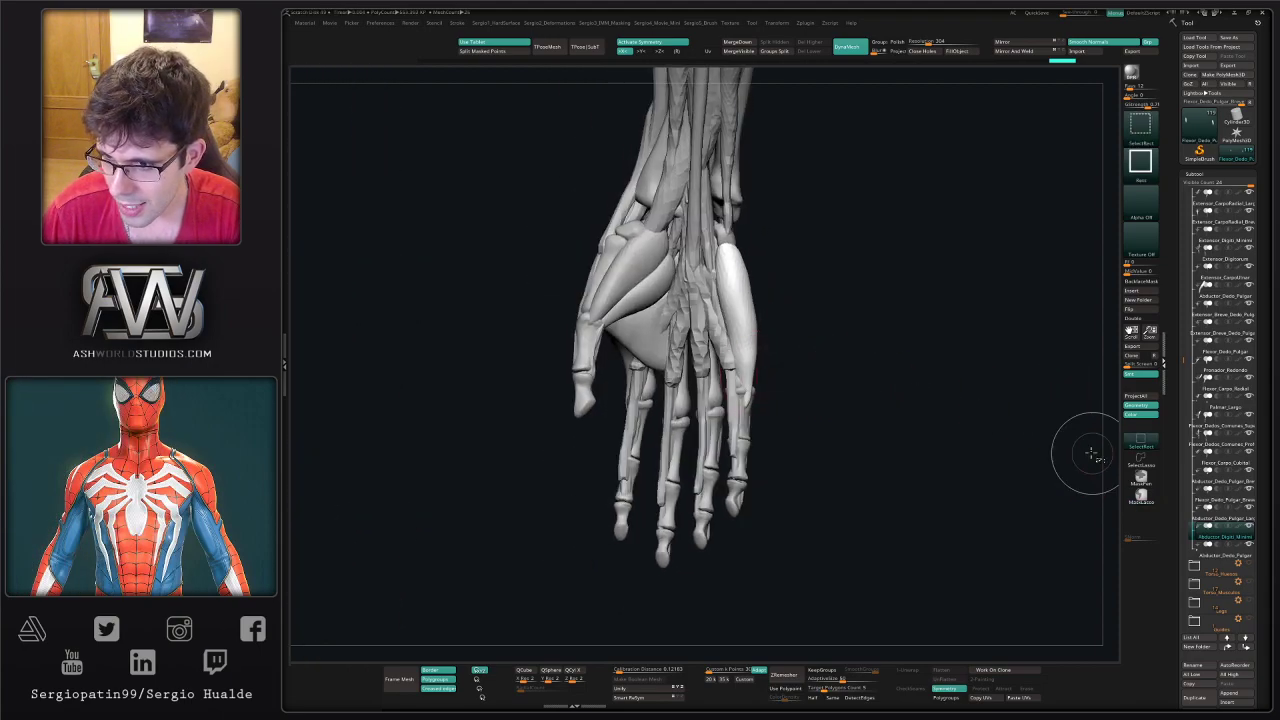
pyautogui.hotkey('ctrl', 'shift', 'd')
pyautogui.press('F2')
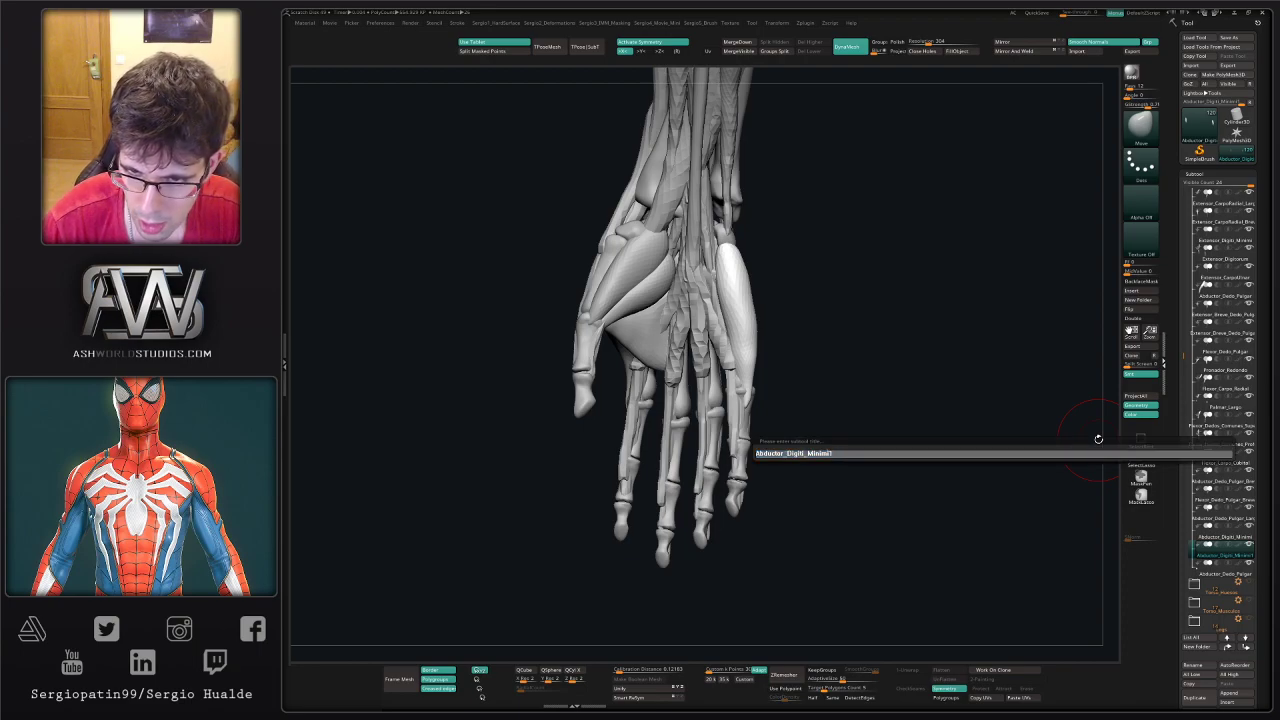
pyautogui.hotkey('ctrl', 'shift', 'Right')
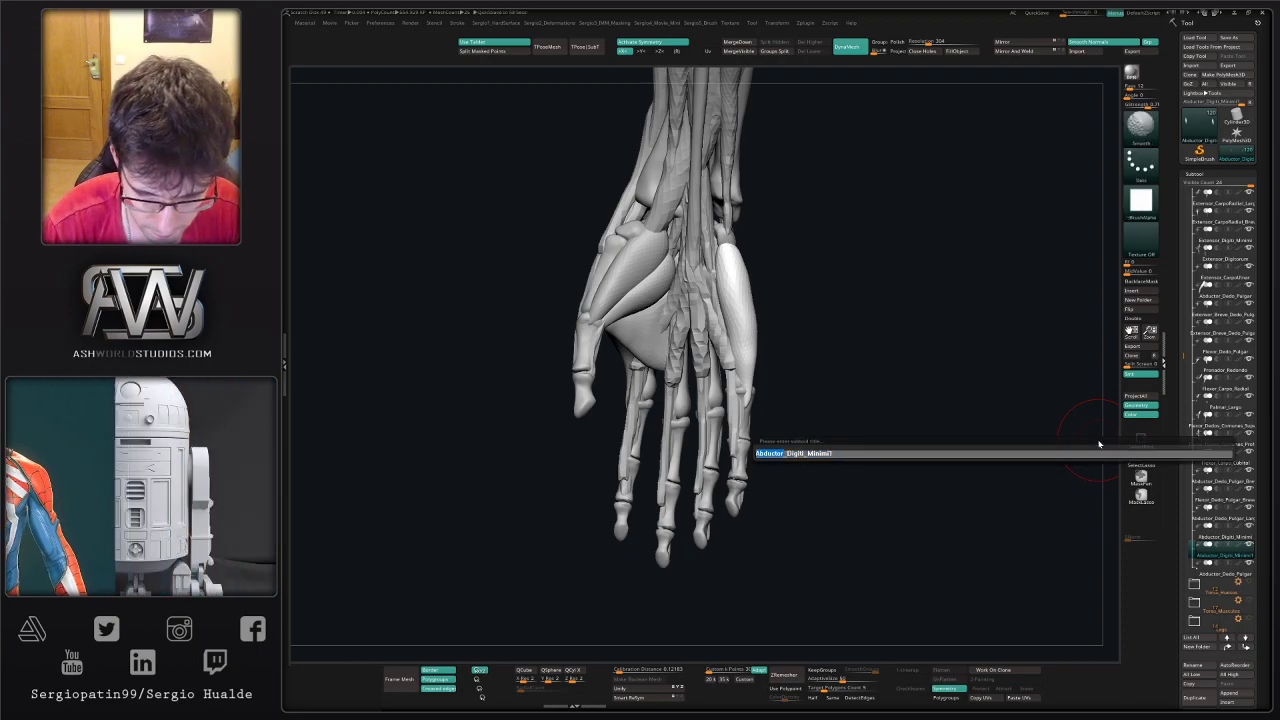
pyautogui.write('Flexor')
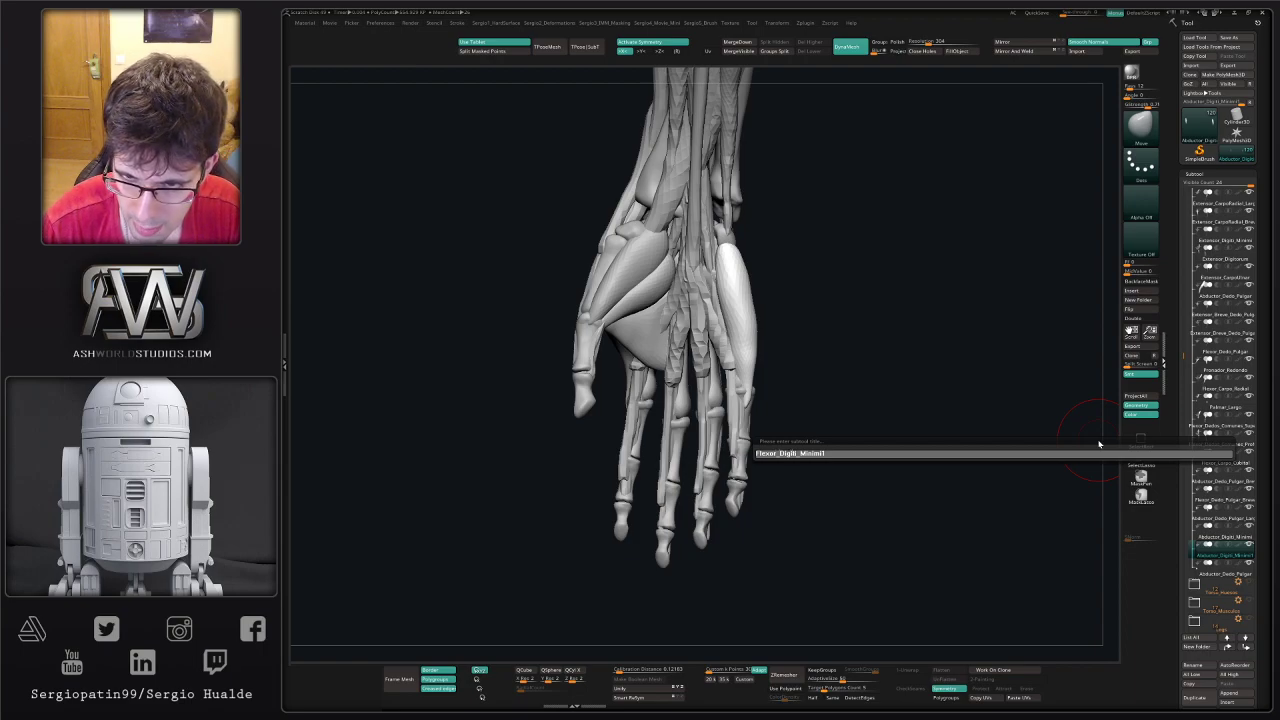
pyautogui.write('_Breve')
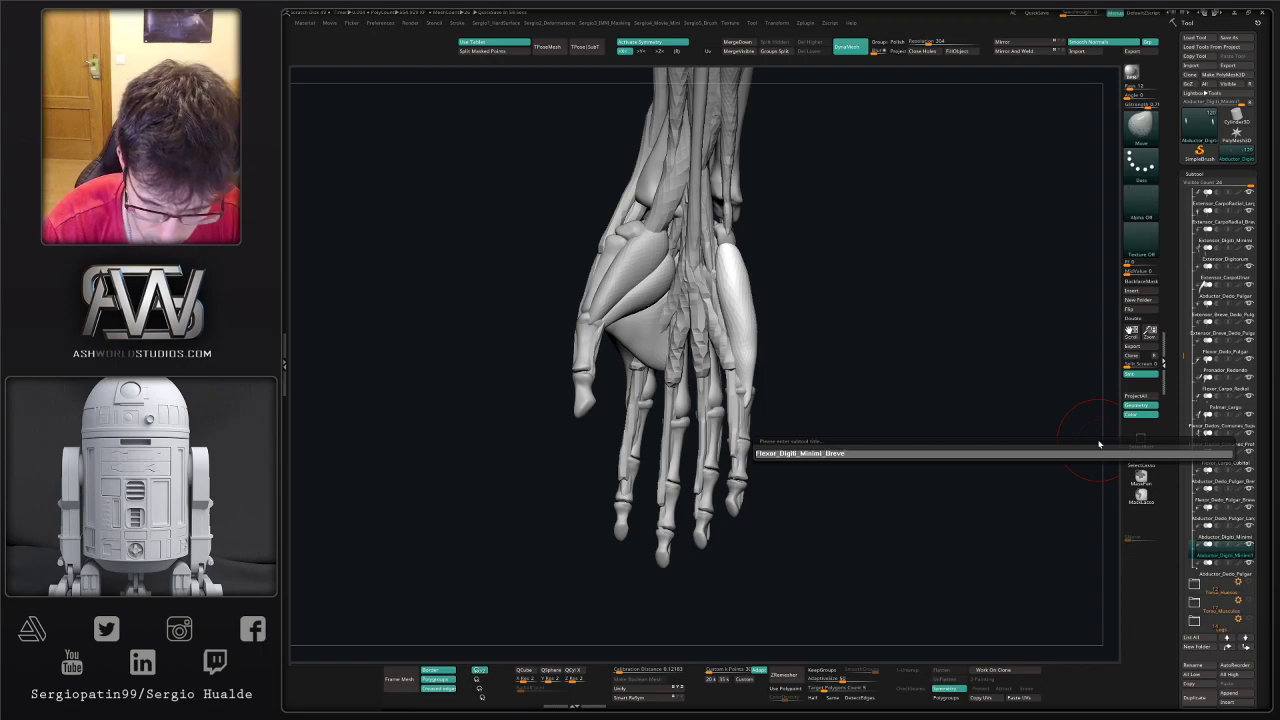
pyautogui.press('Return')
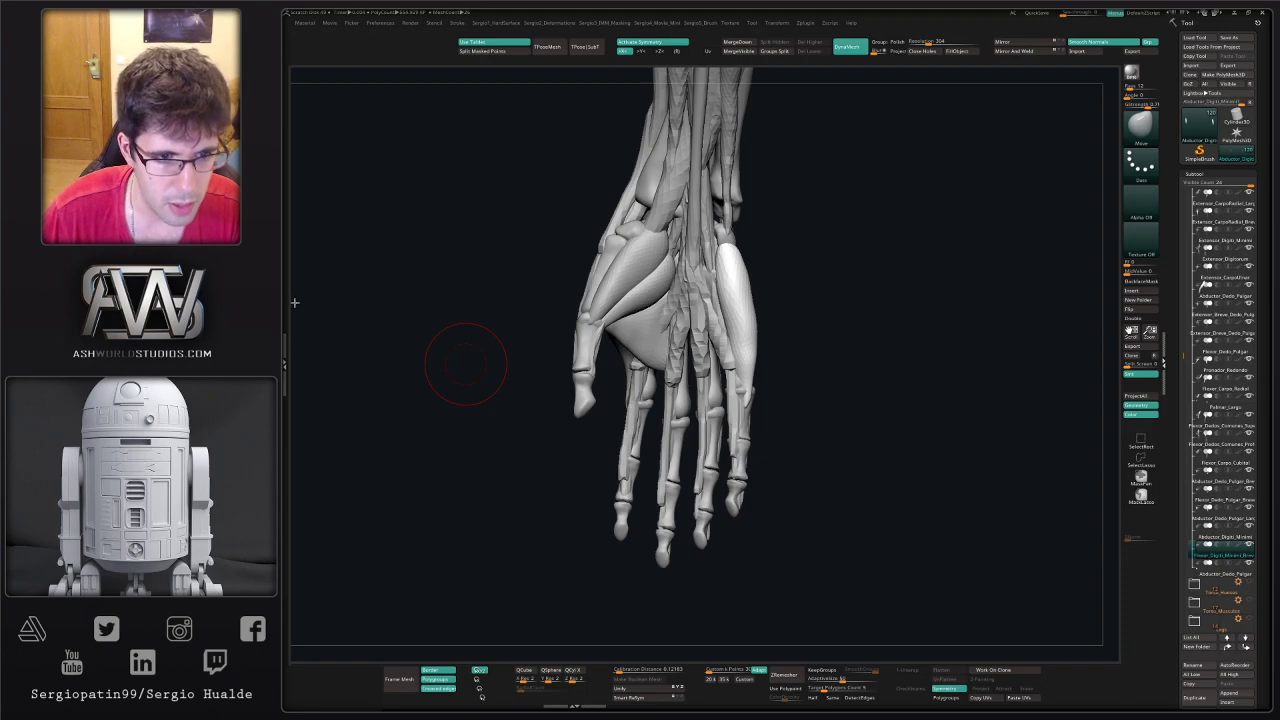
# - Pull Flexor_Digiti_Minimi_Breve inward onto the palm beside the abductor with a resized Move brush, shaping its wrist end and belly
pyautogui.moveTo(880, 334); pyautogui.dragTo(870, 334)
pyautogui.press('s')
pyautogui.moveTo(735, 303)
pyautogui.mouseDown()
pyautogui.moveTo(750, 303)
pyautogui.moveTo(699, 268)
pyautogui.moveTo(682, 278)
pyautogui.moveTo(711, 281)
pyautogui.mouseUp()
pyautogui.press('s')
pyautogui.moveTo(711, 280); pyautogui.dragTo(700, 264, button='right')
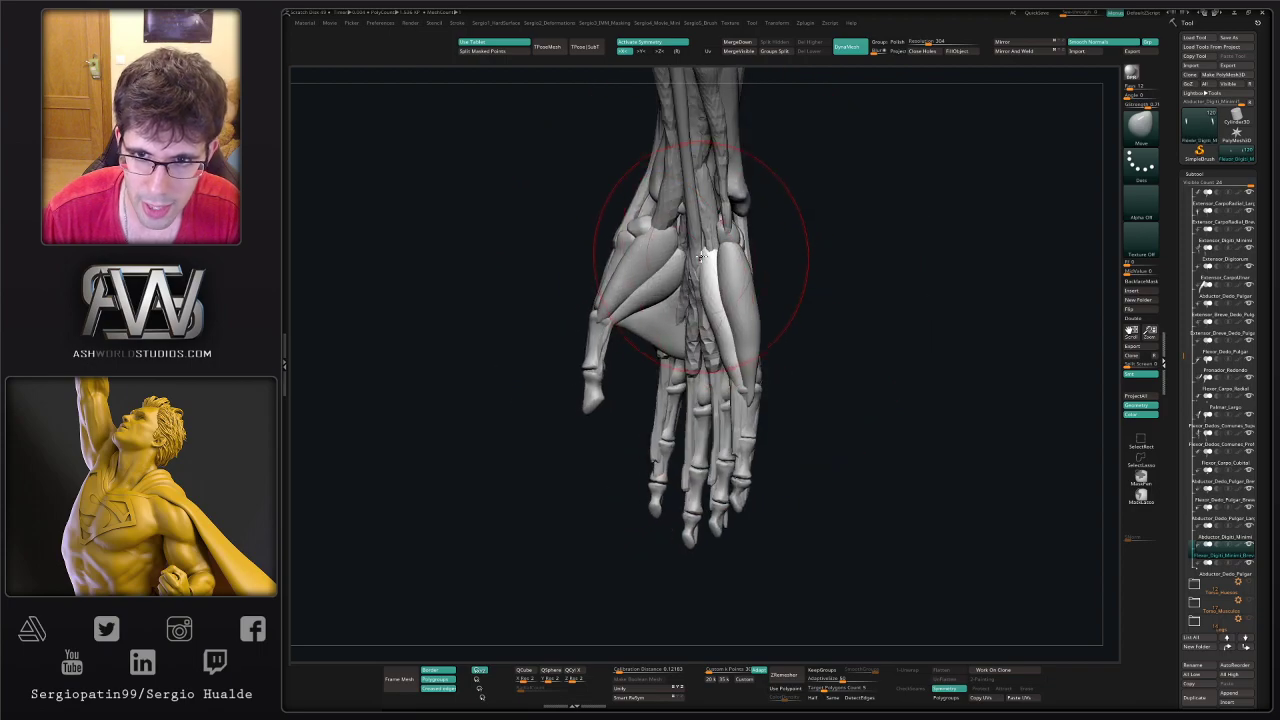
pyautogui.moveTo(701, 264); pyautogui.dragTo(700, 280)
pyautogui.moveTo(700, 283); pyautogui.dragTo(712, 265, button='right')
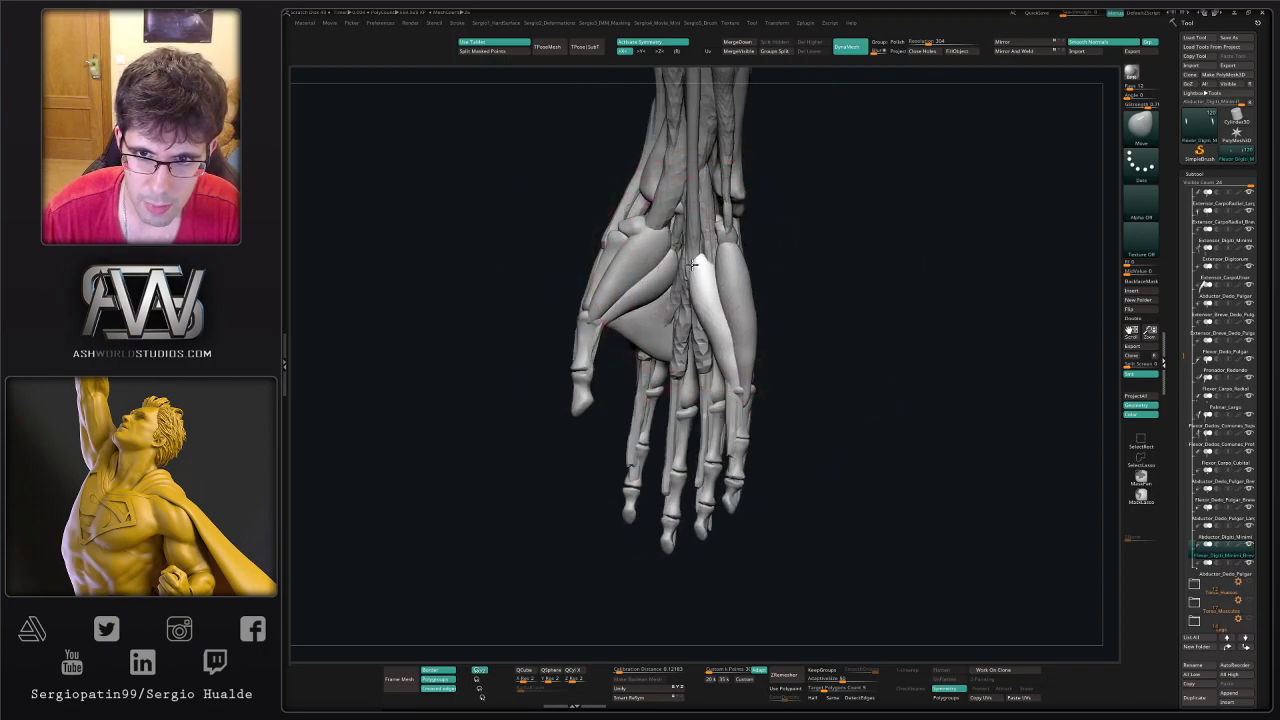
pyautogui.moveTo(704, 328)
pyautogui.mouseDown()
pyautogui.moveTo(699, 300)
pyautogui.moveTo(702, 318)
pyautogui.mouseUp()
pyautogui.moveTo(708, 325); pyautogui.dragTo(733, 378, button='right')
# - Refine the wrist end and inner contour of Flexor_Digiti_Minimi_Breve with the Move brush, checking it from the back and side
pyautogui.keyDown('ctrl'); pyautogui.keyDown('shift'); pyautogui.click(737, 384); pyautogui.keyUp('shift'); pyautogui.keyUp('ctrl')
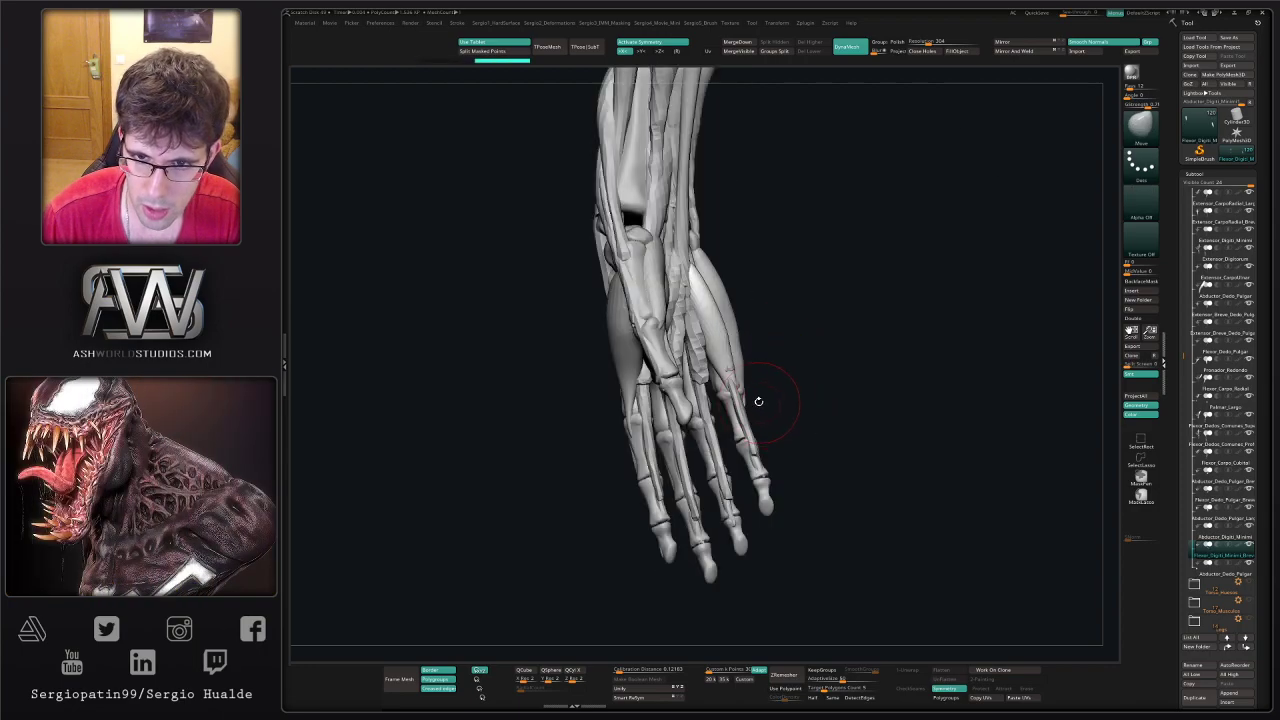
pyautogui.moveTo(758, 397); pyautogui.dragTo(734, 415)
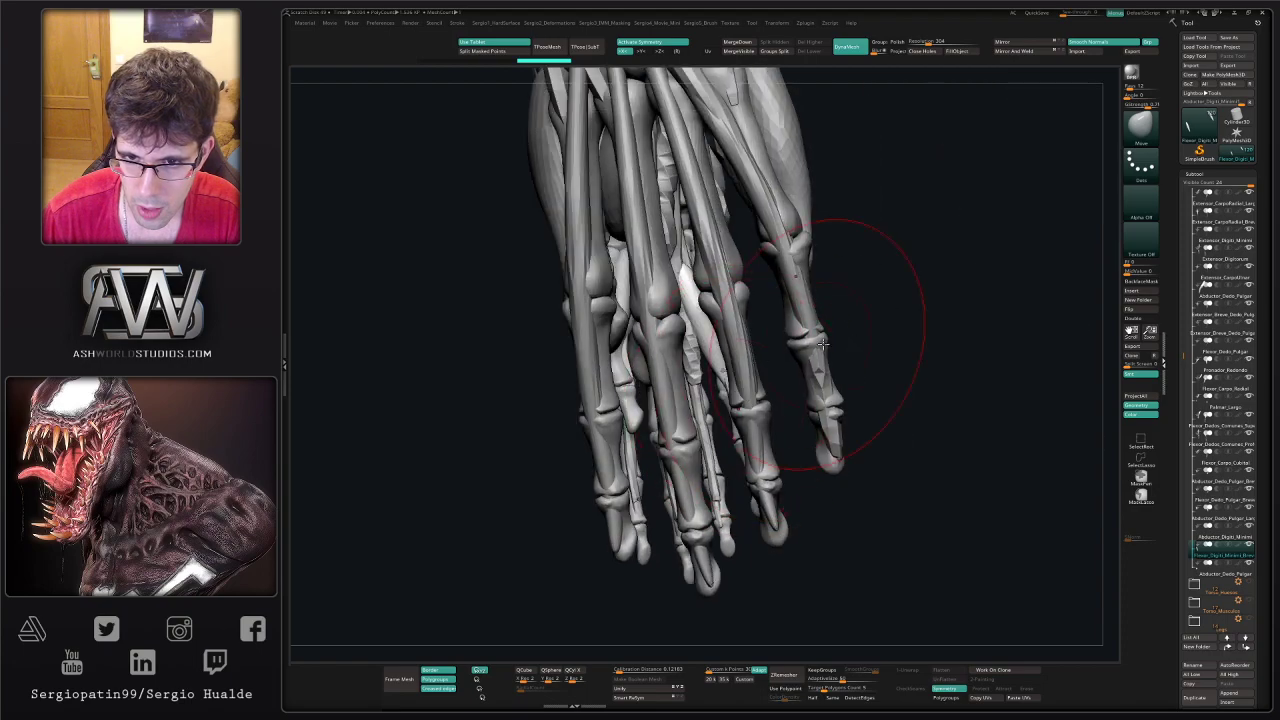
pyautogui.moveTo(848, 348); pyautogui.dragTo(799, 377)
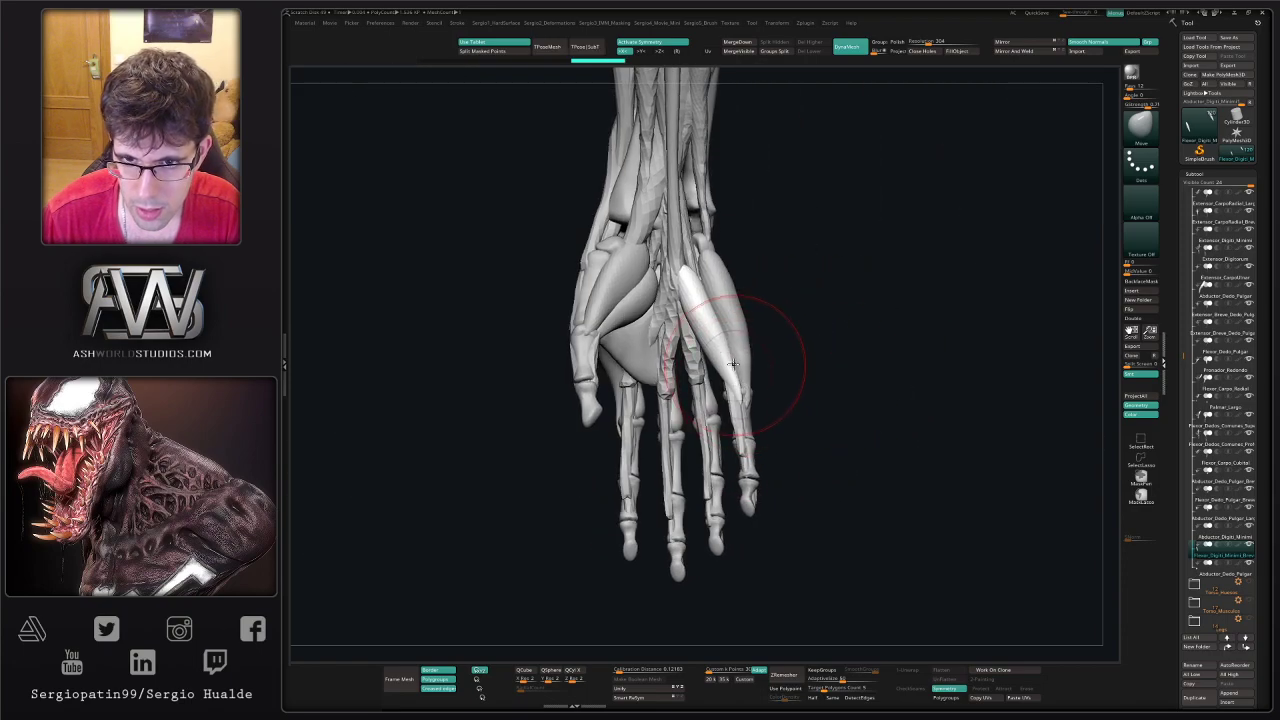
pyautogui.moveTo(726, 358)
pyautogui.mouseDown(button='right')
pyautogui.moveTo(700, 352)
pyautogui.moveTo(692, 285)
pyautogui.mouseUp(button='right')
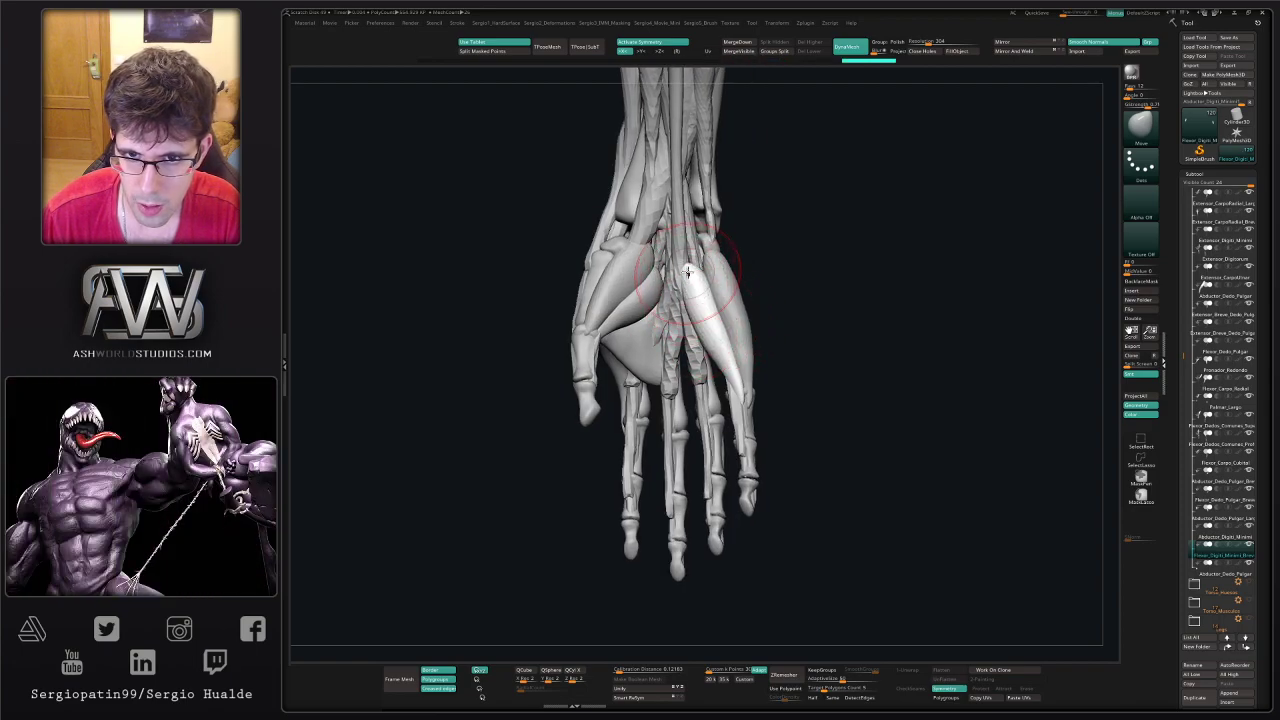
pyautogui.moveTo(675, 292)
pyautogui.mouseDown(button='right')
pyautogui.moveTo(652, 294)
pyautogui.moveTo(660, 262)
pyautogui.mouseUp(button='right')
pyautogui.moveTo(685, 318)
pyautogui.mouseDown(button='right')
pyautogui.moveTo(717, 331)
pyautogui.moveTo(703, 350)
pyautogui.moveTo(688, 346)
pyautogui.moveTo(749, 344)
pyautogui.mouseUp(button='right')
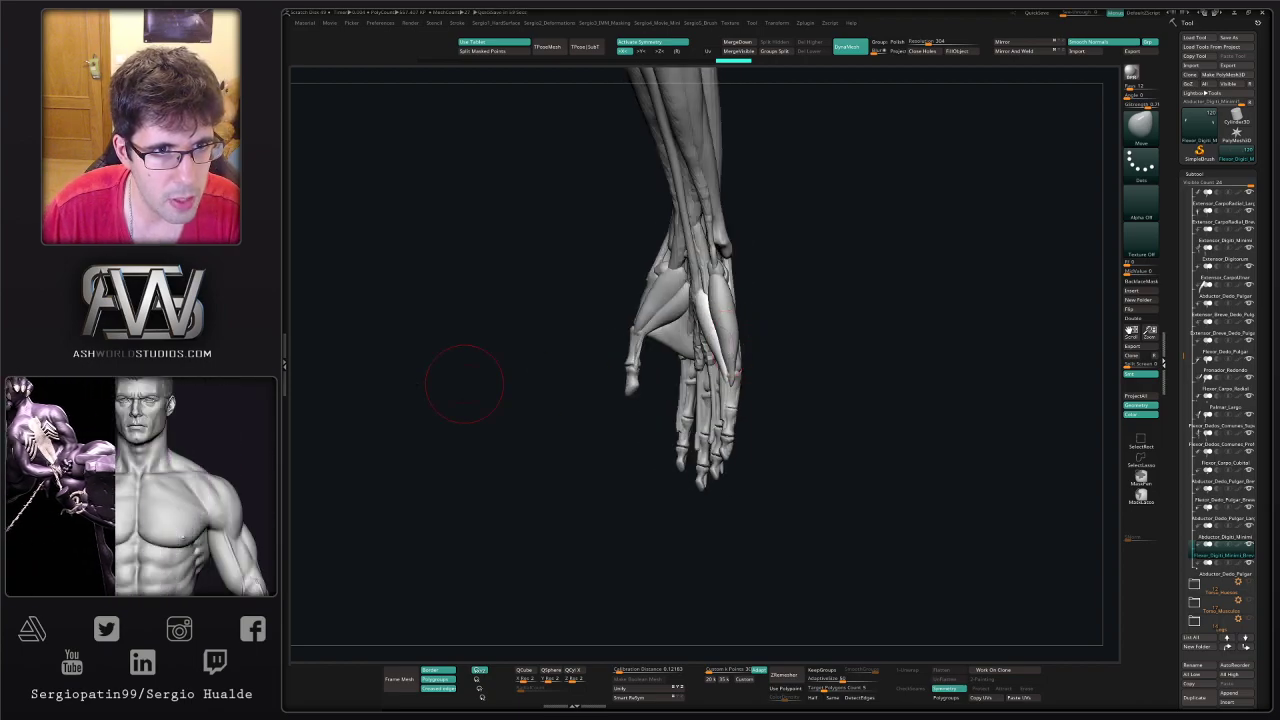
pyautogui.moveTo(544, 391); pyautogui.dragTo(916, 380, button='right')
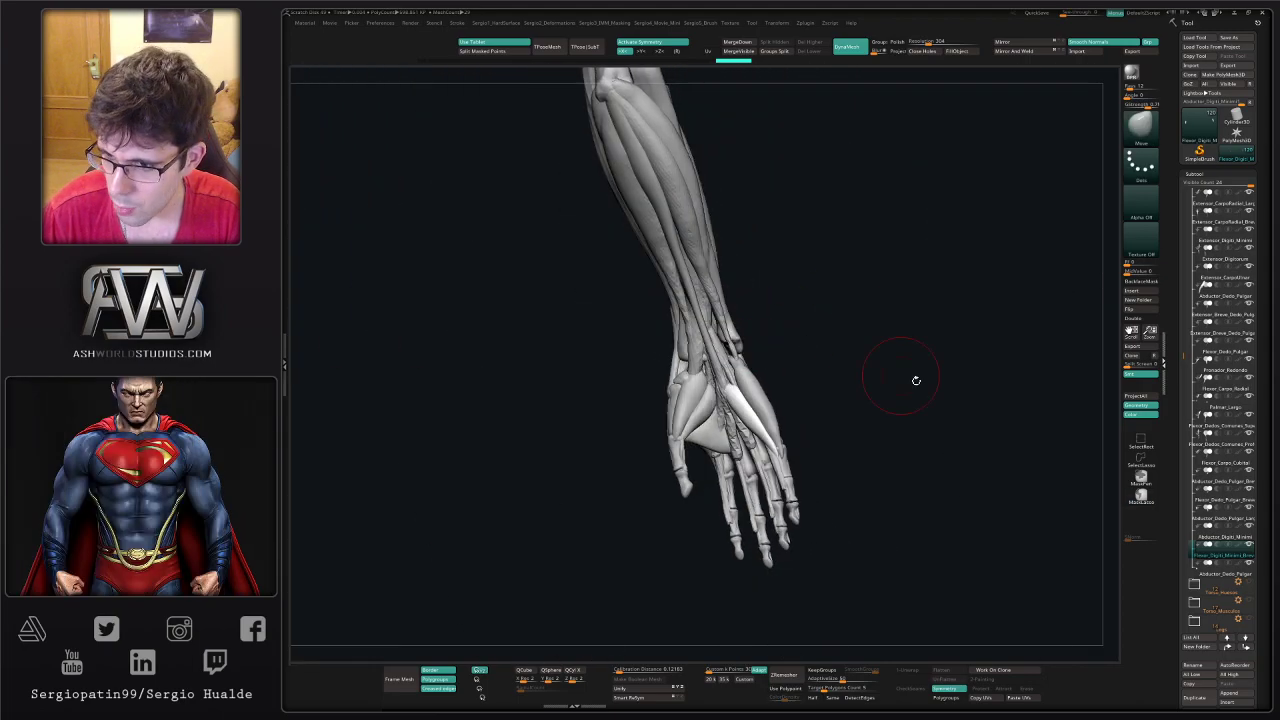
# - Duplicate the Flexor_Dedo_Pulgar_Breve subtool and move the copy below Abductor_Dedo_Pulgar at the end of the muscle list
pyautogui.moveTo(1187, 338); pyautogui.dragTo(1187, 400)
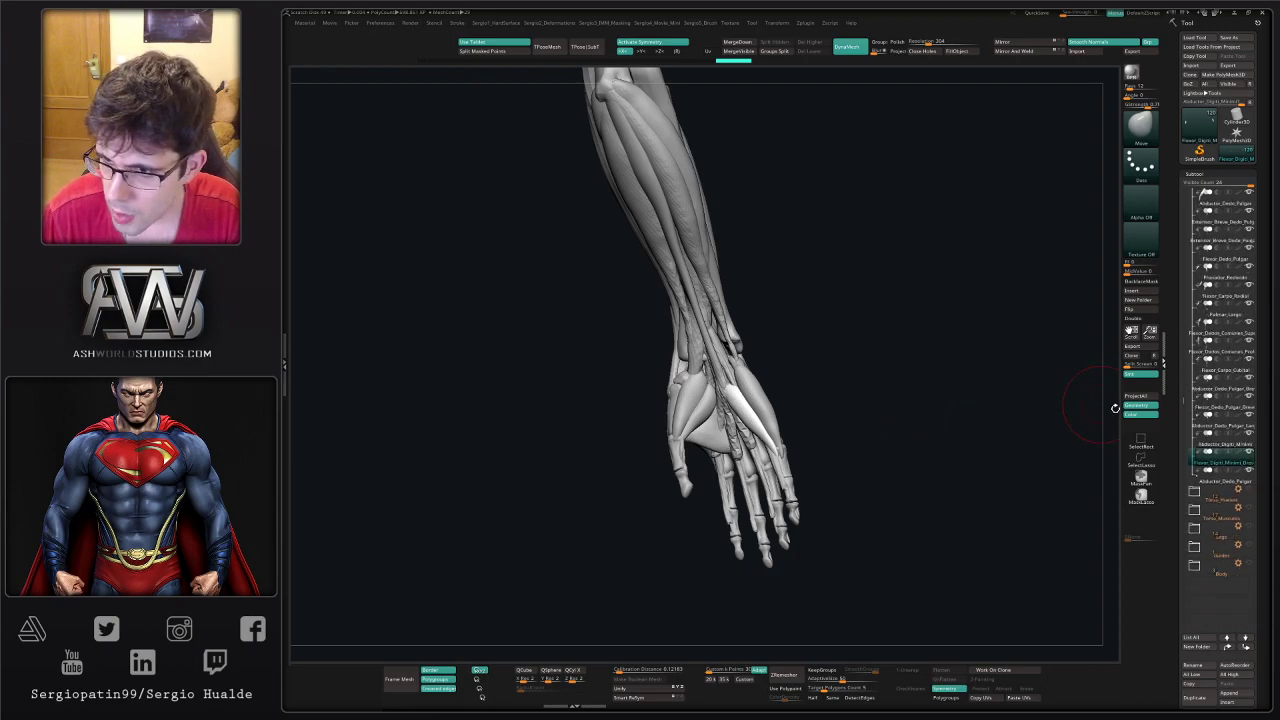
pyautogui.click(1205, 484)
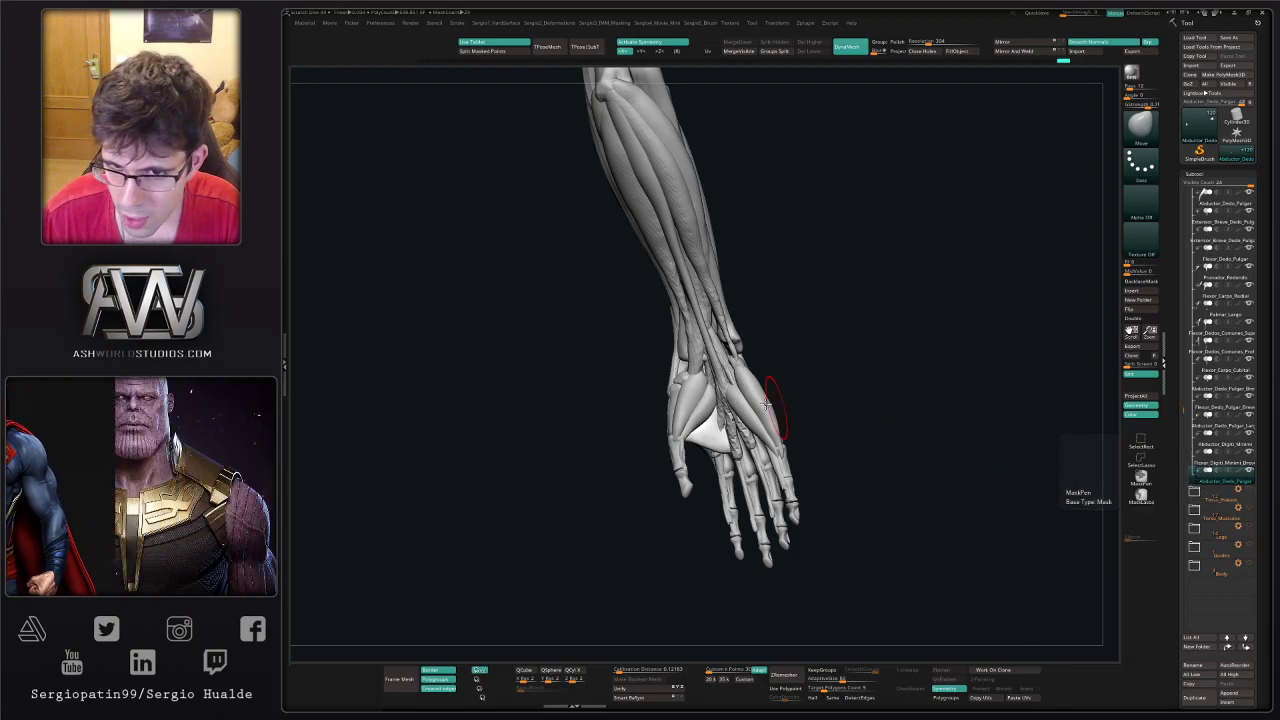
pyautogui.click(1203, 447)
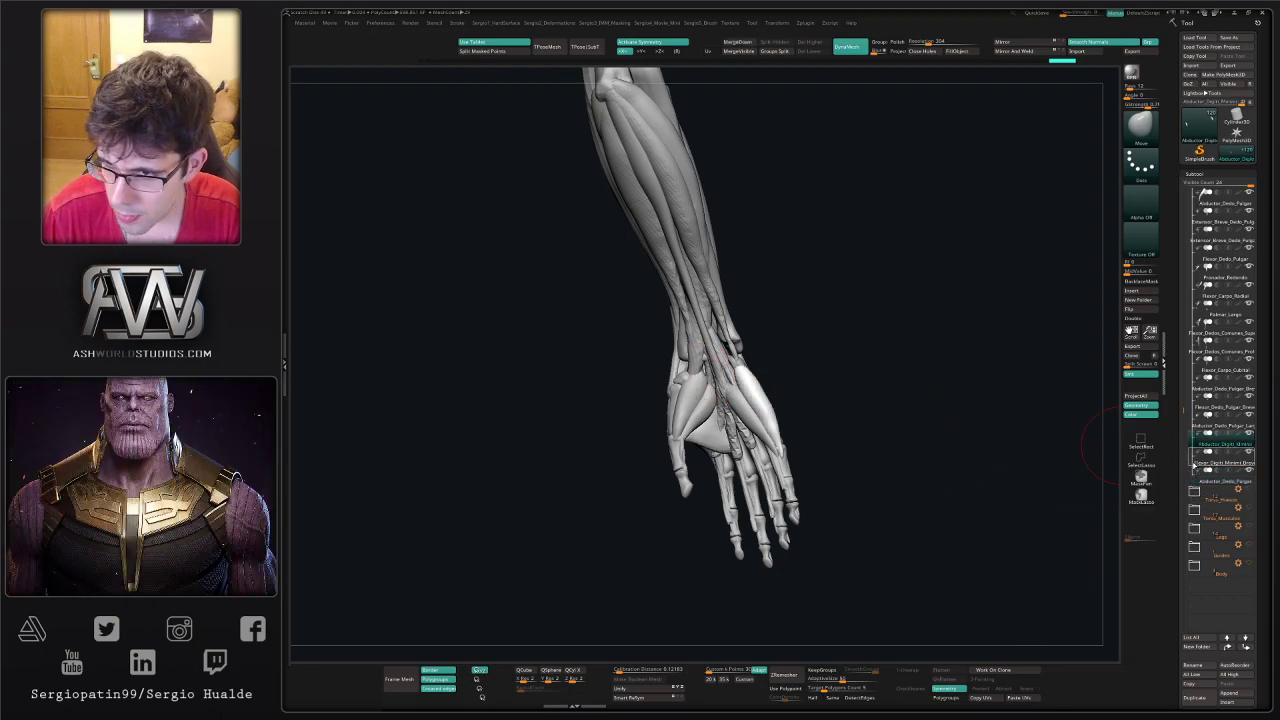
pyautogui.hotkey('alt', 'shift', 's')
pyautogui.hotkey('alt', 'shift', 's')
pyautogui.click(1218, 422)
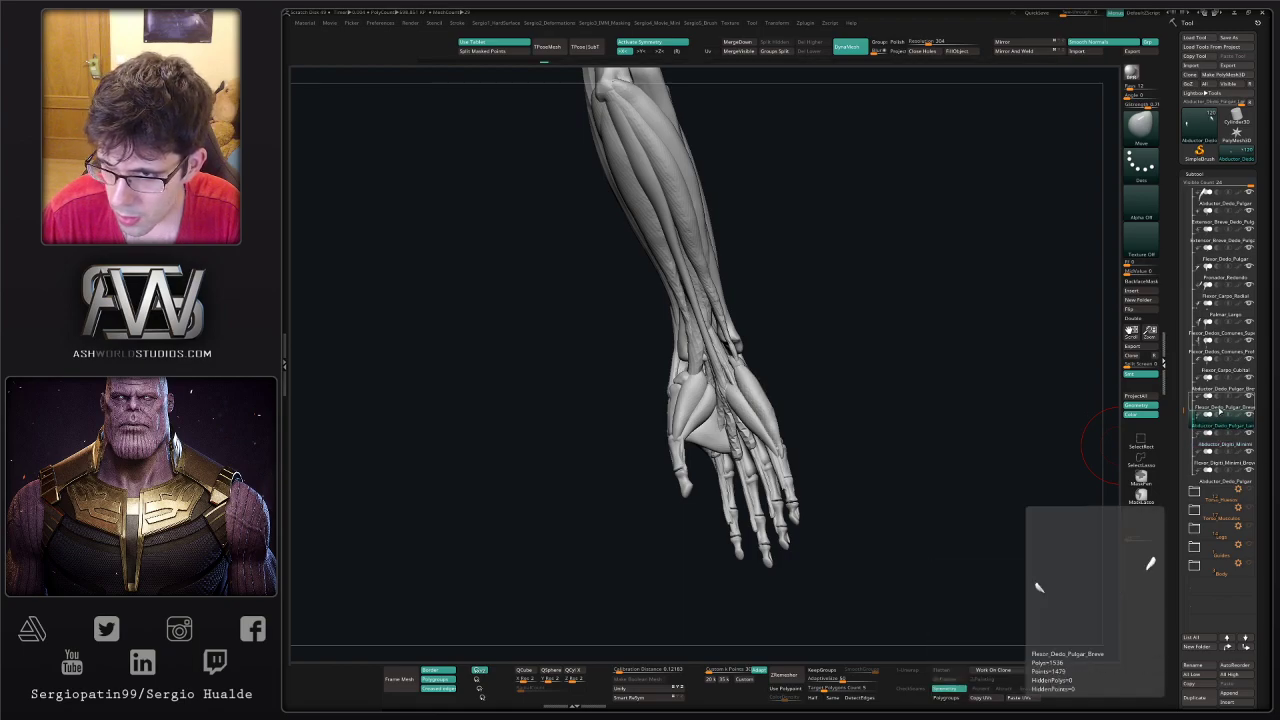
pyautogui.click(1219, 410)
pyautogui.hotkey('ctrl', 'shift', 'd')
pyautogui.click(1221, 420)
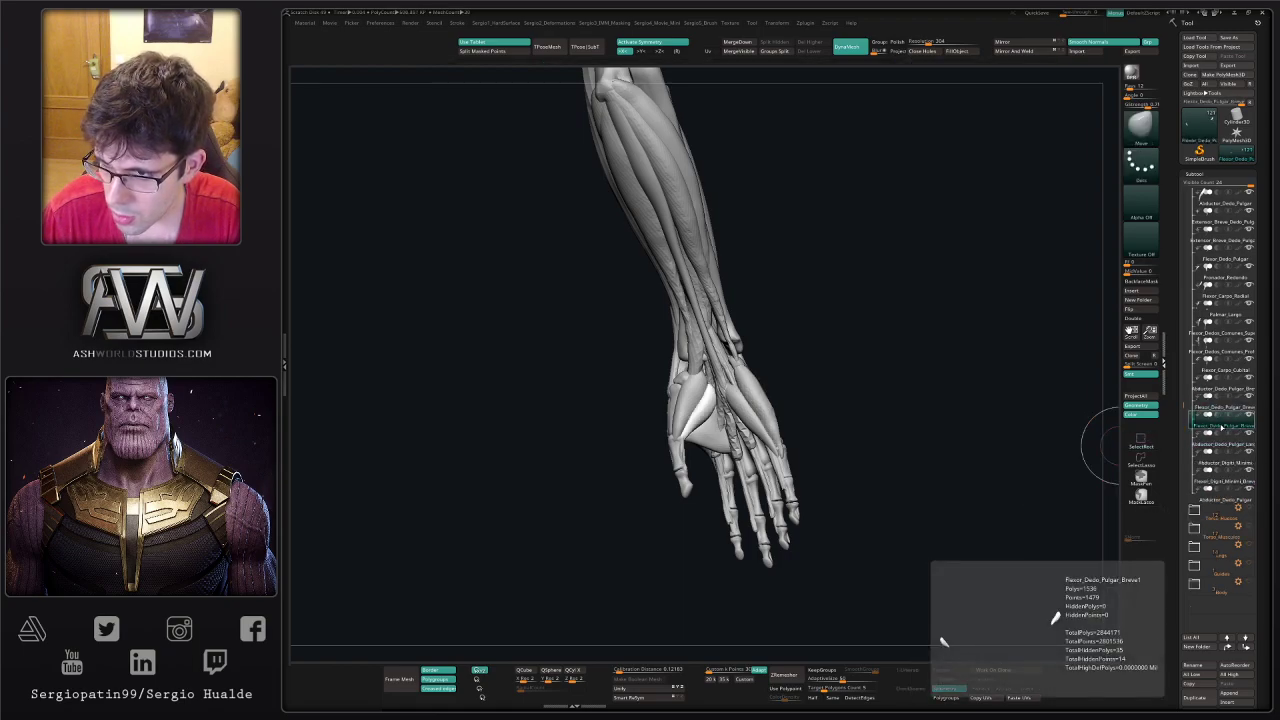
pyautogui.moveTo(1226, 408); pyautogui.dragTo(1218, 504)
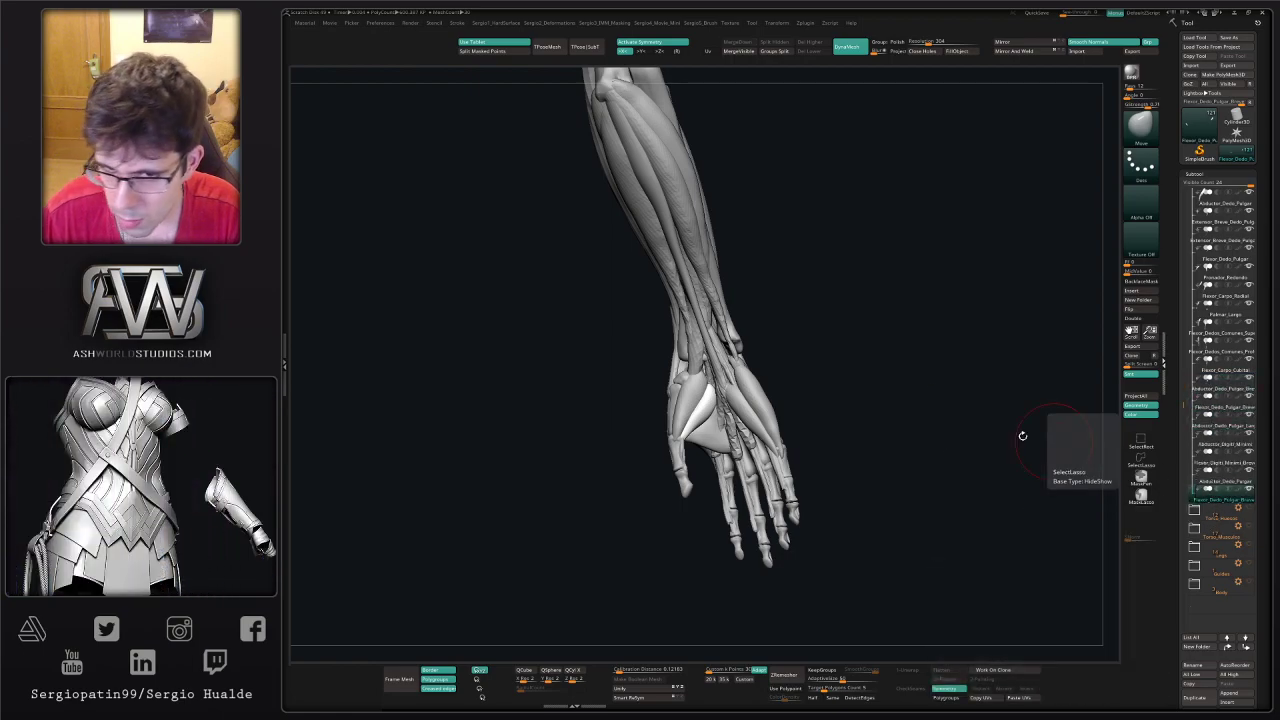
# - Stretch the copied thumb flexor into a band across the base of the palm with the Move brush
pyautogui.moveTo(722, 385); pyautogui.dragTo(724, 392, button='right')
pyautogui.moveTo(720, 388); pyautogui.dragTo(772, 375)
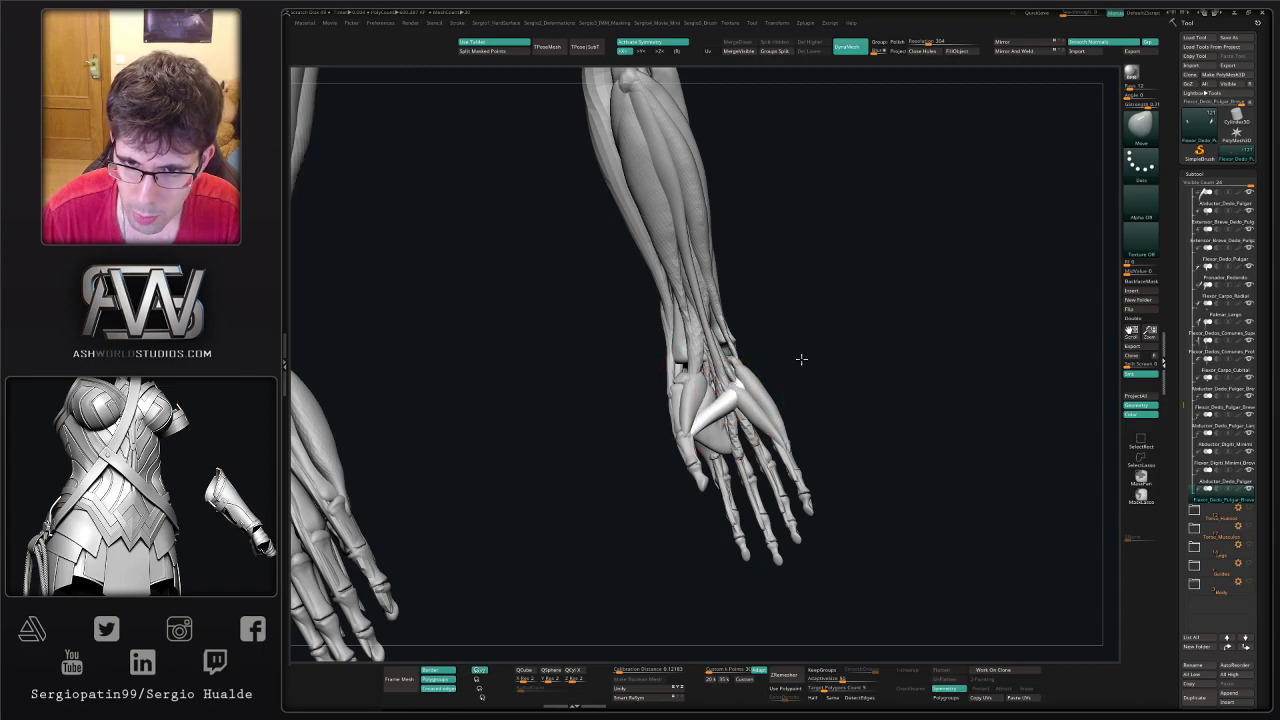
pyautogui.moveTo(710, 404)
pyautogui.mouseDown()
pyautogui.moveTo(757, 376)
pyautogui.moveTo(755, 415)
pyautogui.mouseUp()
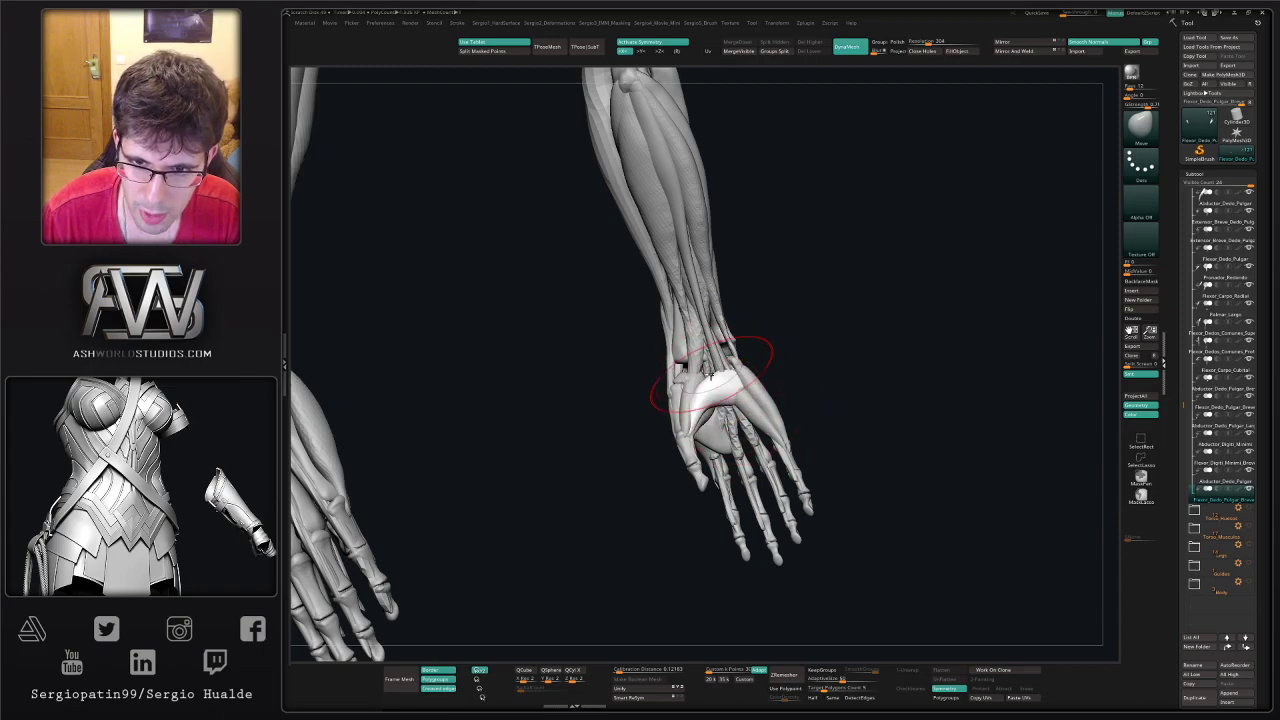
pyautogui.moveTo(628, 390); pyautogui.dragTo(722, 400)
pyautogui.moveTo(678, 395); pyautogui.dragTo(700, 400, button='right')
pyautogui.moveTo(629, 371)
pyautogui.mouseDown(button='right')
pyautogui.moveTo(686, 366)
pyautogui.moveTo(650, 377)
pyautogui.mouseUp(button='right')
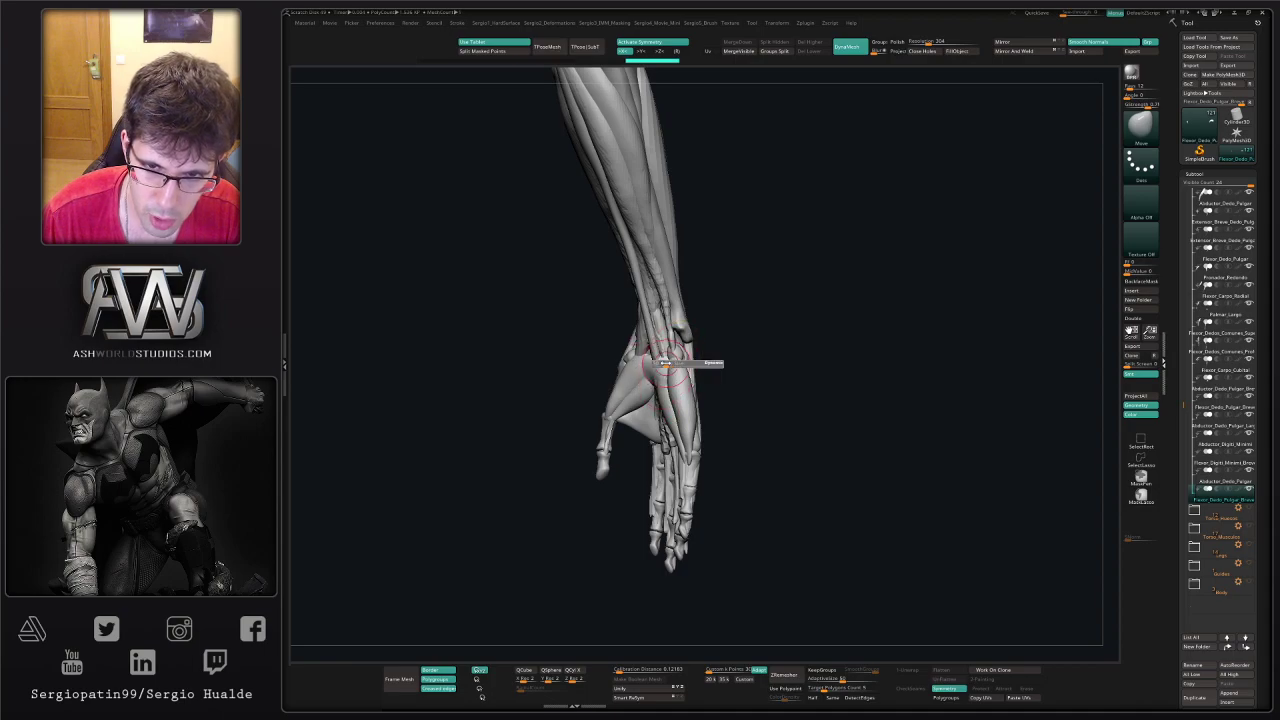
pyautogui.moveTo(657, 356); pyautogui.dragTo(675, 382, button='right')
# - Isolate a section of the band at the base of the palm, and show the whole mesh again
pyautogui.hotkey('shift', 's')
pyautogui.moveTo(595, 327)
pyautogui.keyDown('ctrl'); pyautogui.keyDown('alt'); pyautogui.keyDown('shift'); pyautogui.mouseDown()
pyautogui.moveTo(617, 403)
pyautogui.moveTo(557, 493)
pyautogui.mouseUp(); pyautogui.keyUp('shift'); pyautogui.keyUp('alt'); pyautogui.keyUp('ctrl')
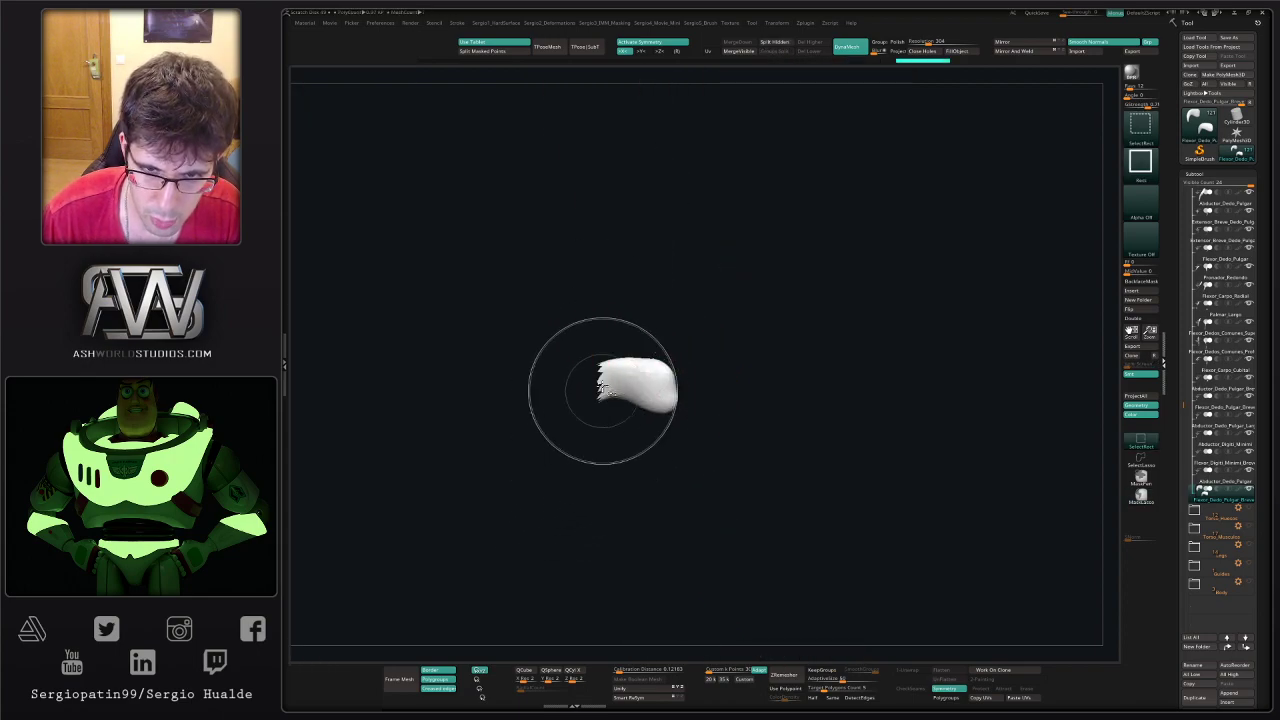
pyautogui.keyDown('ctrl'); pyautogui.keyDown('shift'); pyautogui.click(690, 408); pyautogui.keyUp('shift'); pyautogui.keyUp('ctrl')
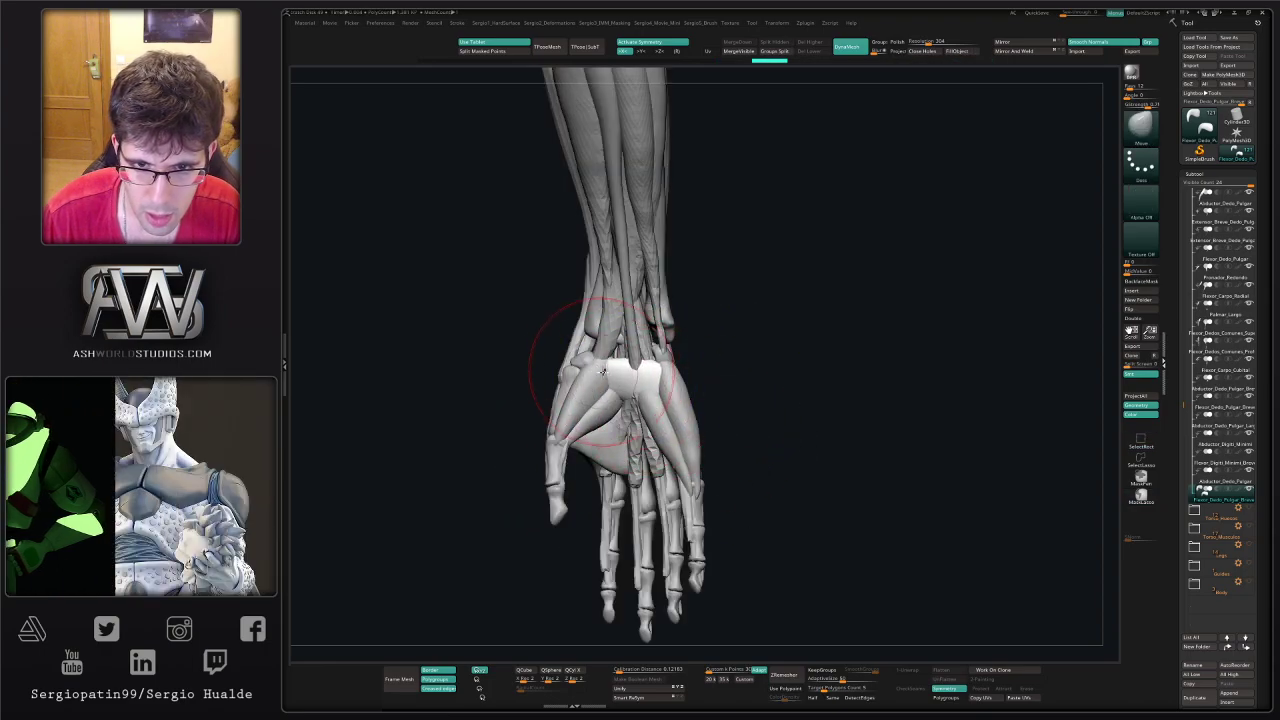
pyautogui.moveTo(602, 371); pyautogui.dragTo(655, 413, button='right')
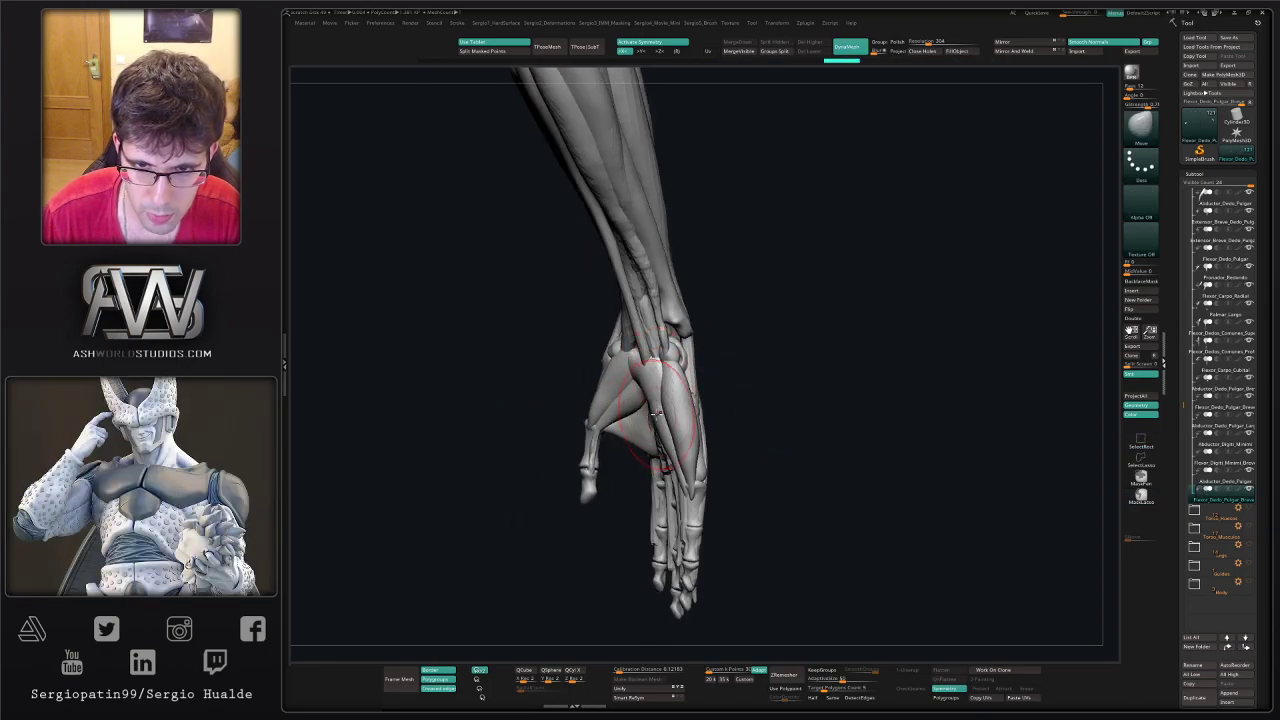
# - Reshape the wrist end of the Palmar_Largo tendon above the palm band with a resized Move brush
pyautogui.press('s')
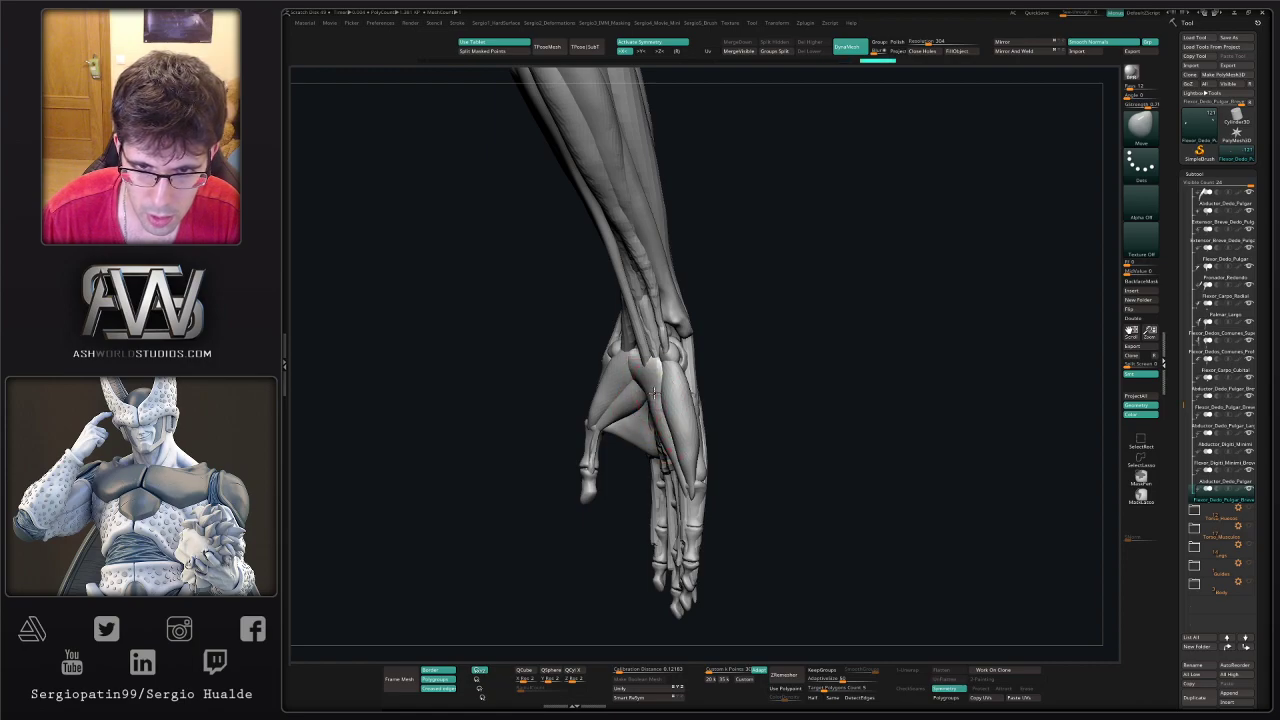
pyautogui.moveTo(654, 393)
pyautogui.mouseDown(button='right')
pyautogui.moveTo(667, 410)
pyautogui.moveTo(632, 404)
pyautogui.moveTo(662, 386)
pyautogui.mouseUp(button='right')
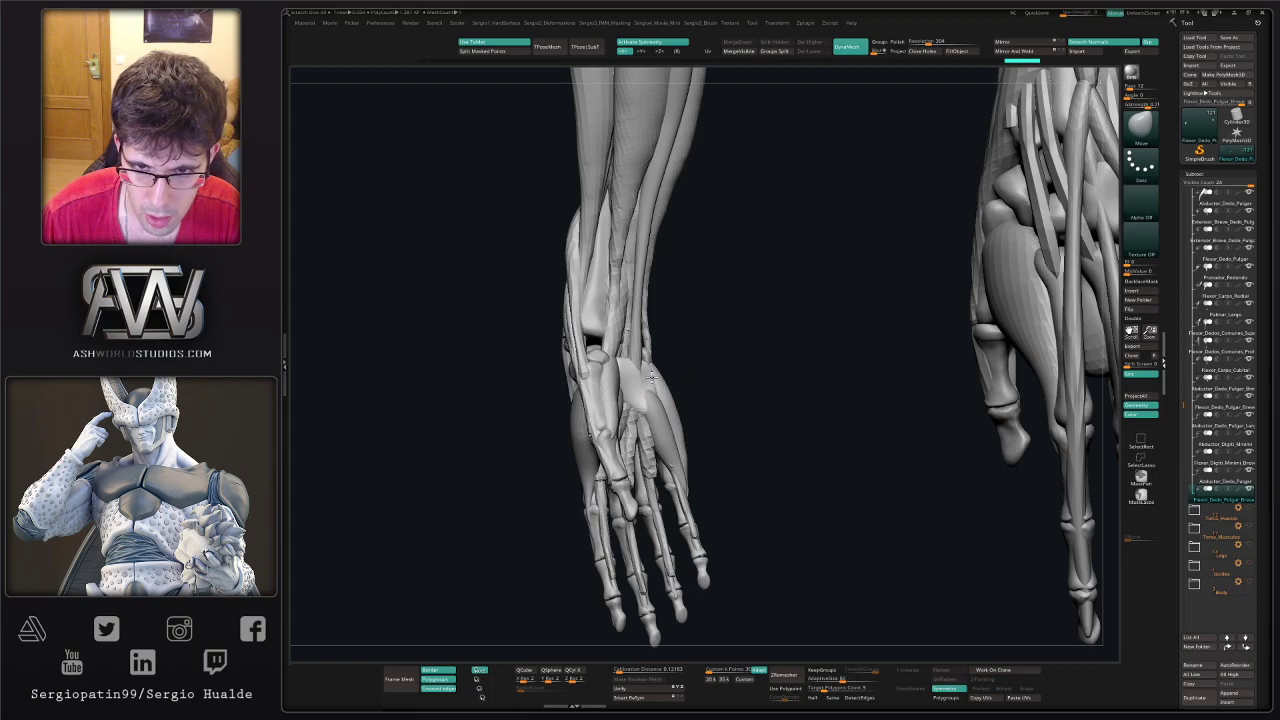
pyautogui.keyDown('alt'); pyautogui.click(642, 391); pyautogui.keyUp('alt')
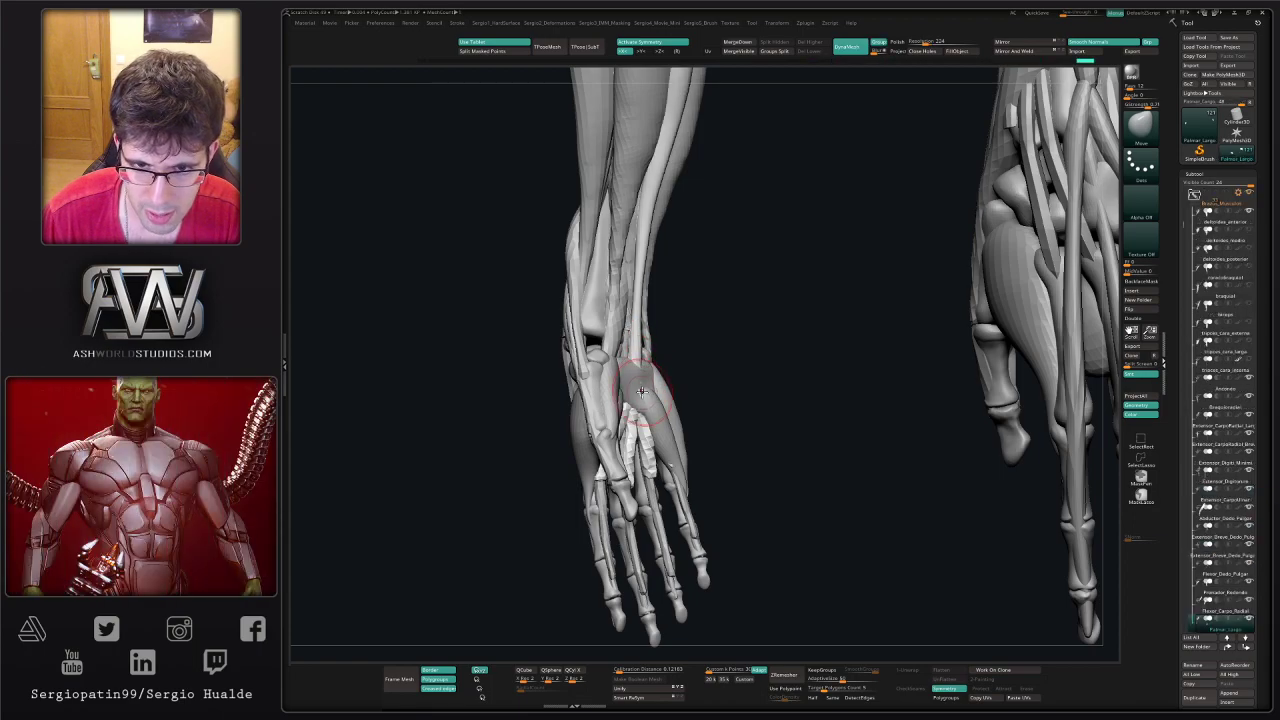
pyautogui.press(']')
pyautogui.press(']')
pyautogui.moveTo(631, 378); pyautogui.dragTo(632, 344)
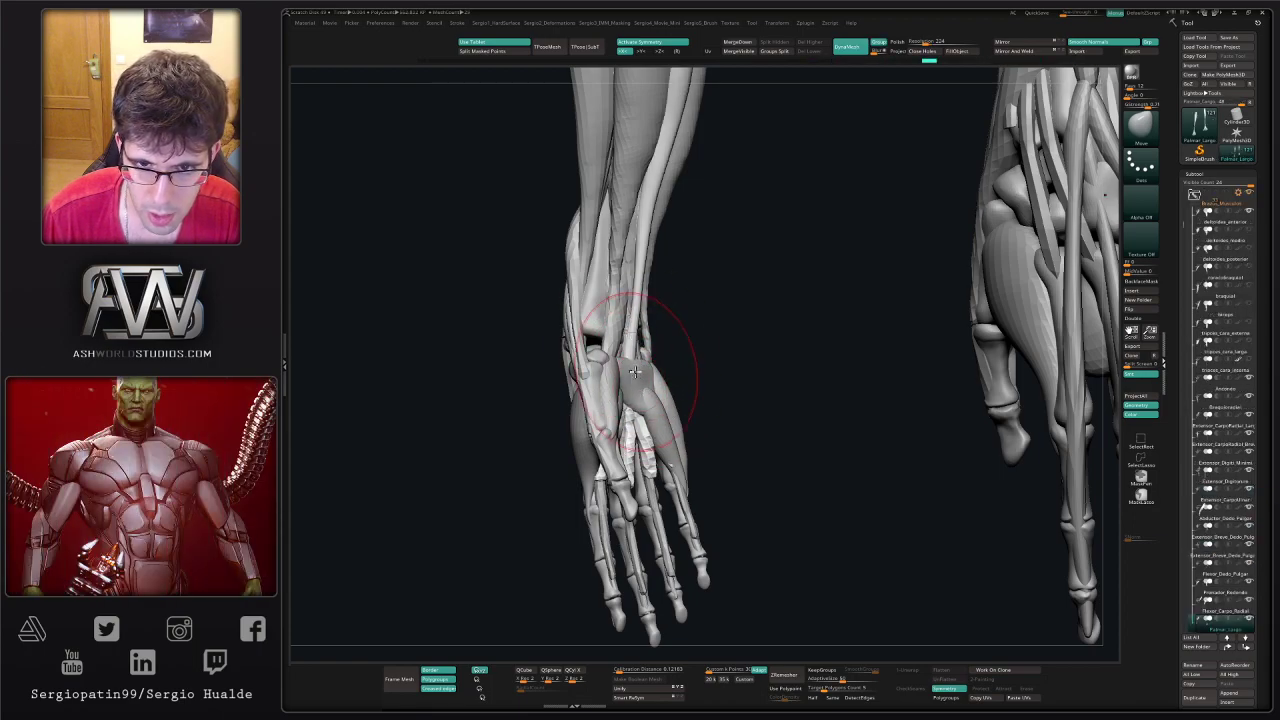
# - Duplicate the palm-base band subtool and move the copy up onto the wrist with the transform gizmo
pyautogui.keyDown('alt'); pyautogui.click(636, 374); pyautogui.keyUp('alt')
pyautogui.moveTo(645, 386)
pyautogui.mouseDown(button='right')
pyautogui.moveTo(617, 376)
pyautogui.moveTo(612, 330)
pyautogui.moveTo(645, 400)
pyautogui.mouseUp(button='right')
pyautogui.press('w')
pyautogui.keyDown('alt'); pyautogui.moveTo(714, 380); pyautogui.dragTo(754, 342, button='right'); pyautogui.keyUp('alt')
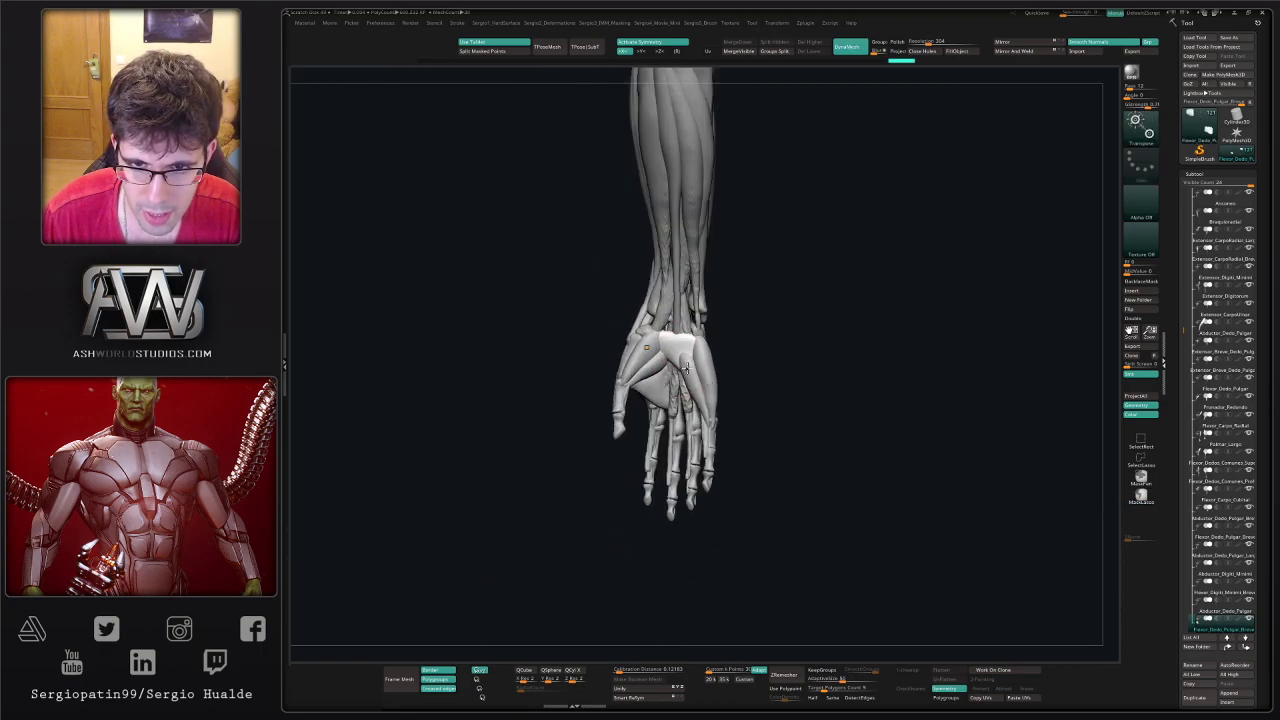
pyautogui.click(677, 343)
pyautogui.keyDown('ctrl'); pyautogui.moveTo(690, 288); pyautogui.dragTo(695, 238); pyautogui.keyUp('ctrl')
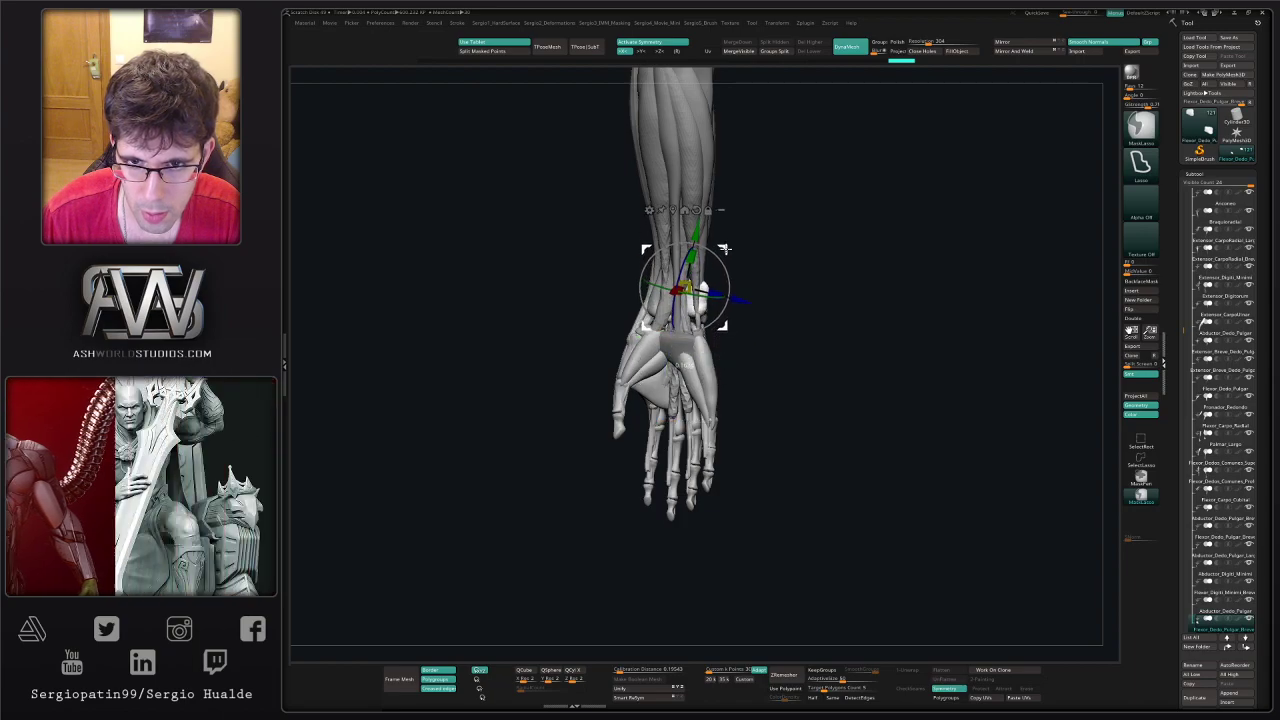
pyautogui.hotkey('ctrl', 'z')
pyautogui.moveTo(689, 287); pyautogui.dragTo(694, 248)
pyautogui.hotkey('ctrl', 'z')
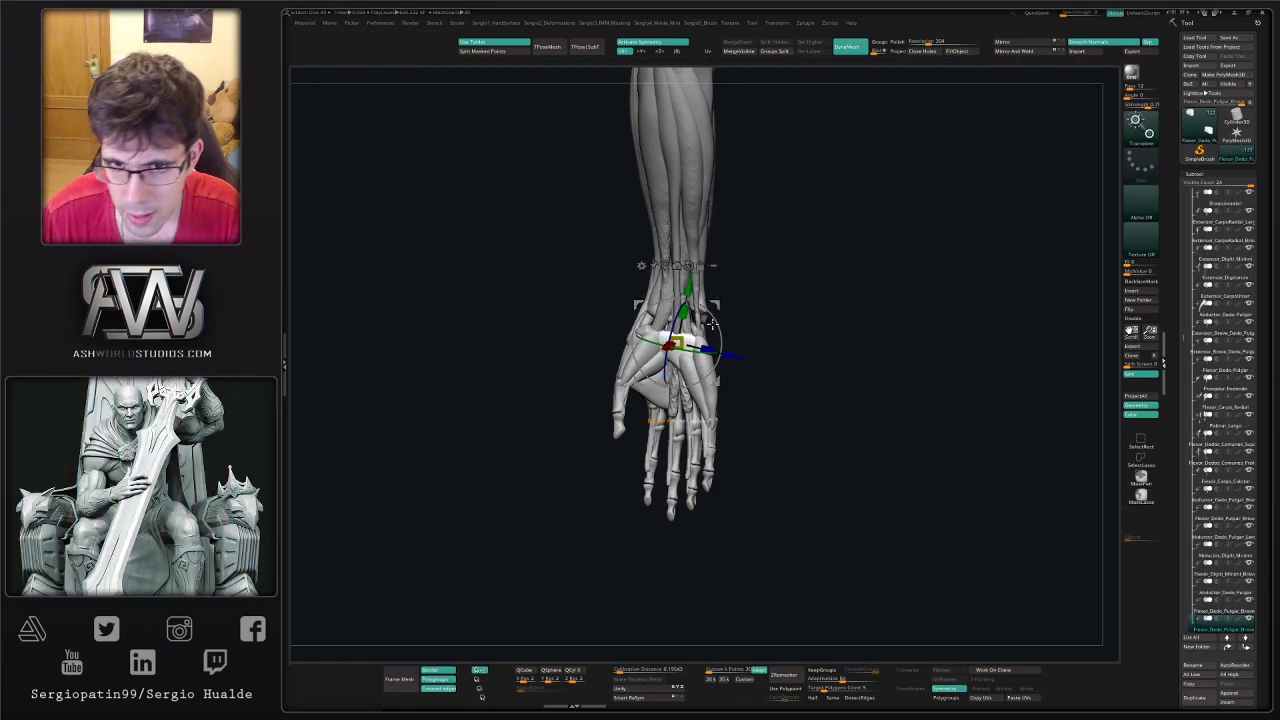
pyautogui.keyDown('ctrl'); pyautogui.moveTo(719, 303); pyautogui.dragTo(728, 248); pyautogui.keyUp('ctrl')
pyautogui.moveTo(724, 364); pyautogui.dragTo(692, 350, button='right')
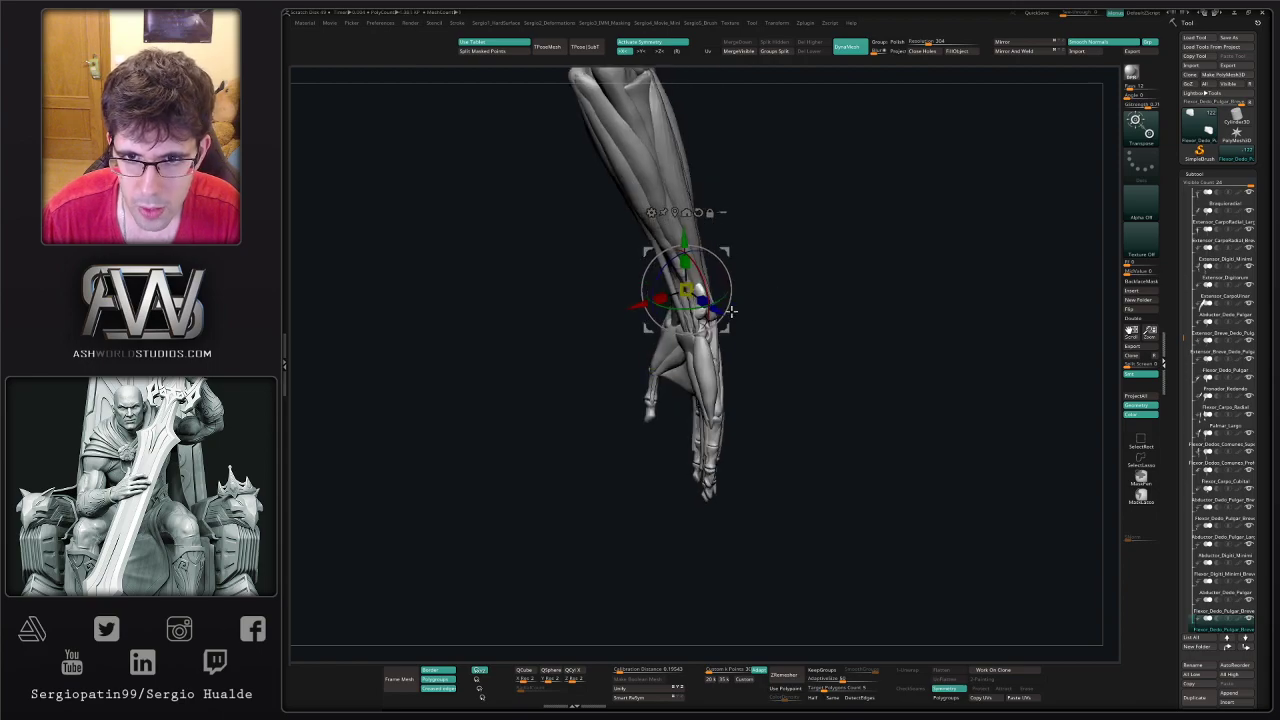
# - Pull the copied band outward with a large Move brush so that it wraps around the whole wrist
pyautogui.press('q')
pyautogui.moveTo(705, 308); pyautogui.dragTo(694, 296)
pyautogui.moveTo(672, 320); pyautogui.dragTo(610, 312, button='right')
pyautogui.press('b')
pyautogui.press('m')
pyautogui.press('v')
pyautogui.moveTo(677, 291); pyautogui.dragTo(660, 289)
pyautogui.moveTo(800, 325)
pyautogui.mouseDown(button='right')
pyautogui.moveTo(731, 320)
pyautogui.moveTo(880, 324)
pyautogui.mouseUp(button='right')
pyautogui.moveTo(748, 302); pyautogui.dragTo(773, 311)
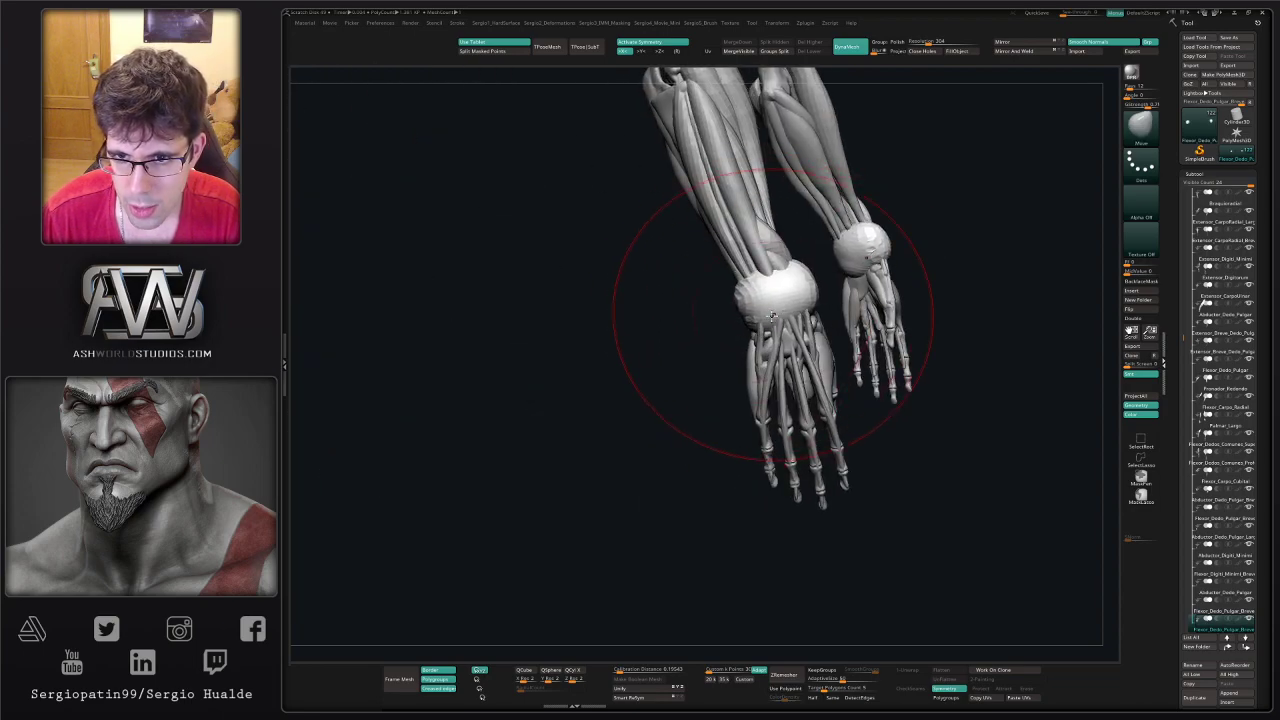
# - Remesh the wrist copy with DynaMesh, smooth it, and fit its sides to the wrist with the Move brush
pyautogui.keyDown('ctrl'); pyautogui.moveTo(751, 364); pyautogui.dragTo(748, 376); pyautogui.keyUp('ctrl')
pyautogui.keyDown('shift'); pyautogui.moveTo(768, 292); pyautogui.dragTo(800, 304); pyautogui.keyUp('shift')
pyautogui.moveTo(872, 314); pyautogui.dragTo(814, 310, button='right')
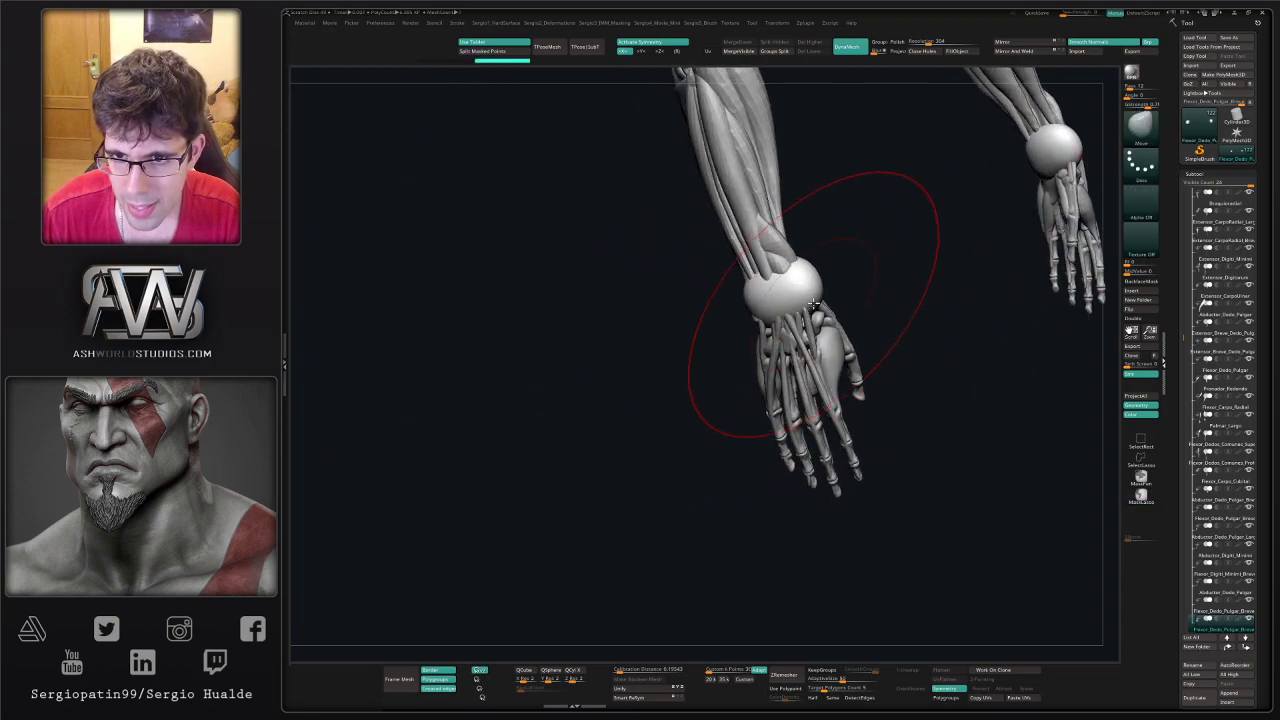
pyautogui.press('s')
pyautogui.moveTo(817, 300)
pyautogui.mouseDown()
pyautogui.moveTo(800, 300)
pyautogui.moveTo(799, 281)
pyautogui.mouseUp()
pyautogui.moveTo(768, 300); pyautogui.dragTo(826, 303, button='right')
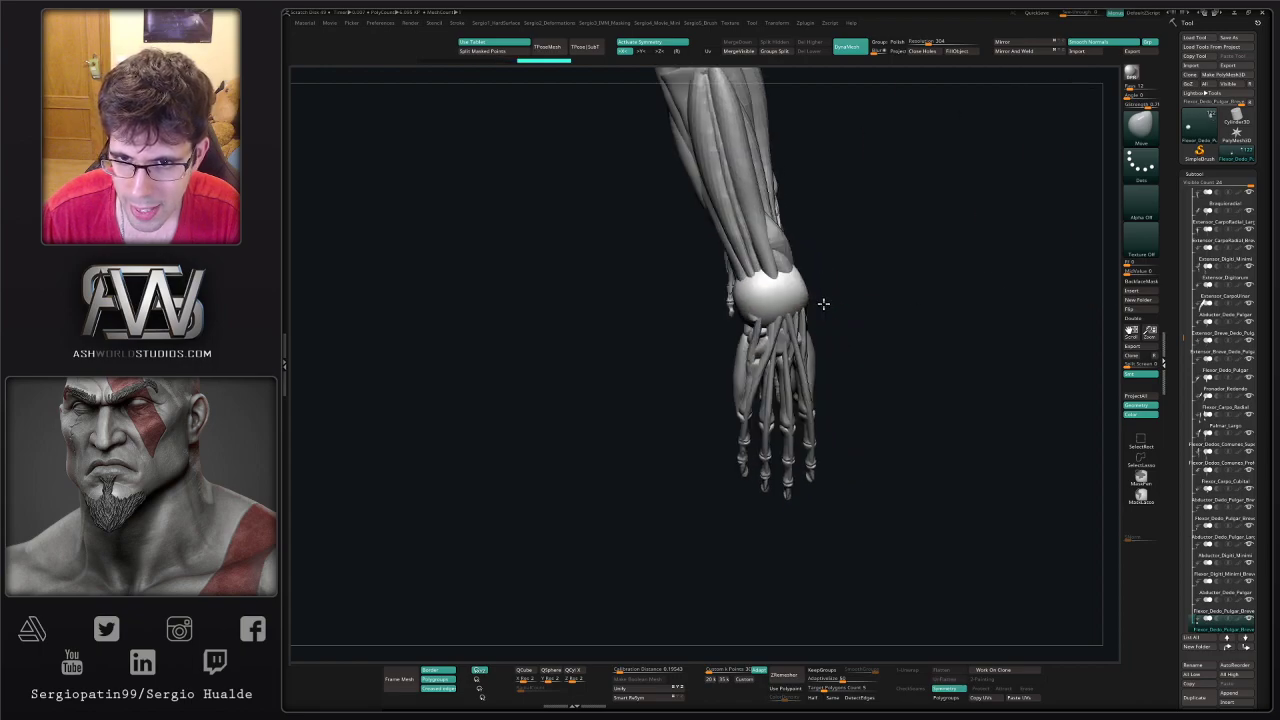
pyautogui.moveTo(729, 299); pyautogui.dragTo(765, 324)
pyautogui.moveTo(784, 302); pyautogui.dragTo(732, 296, button='right')
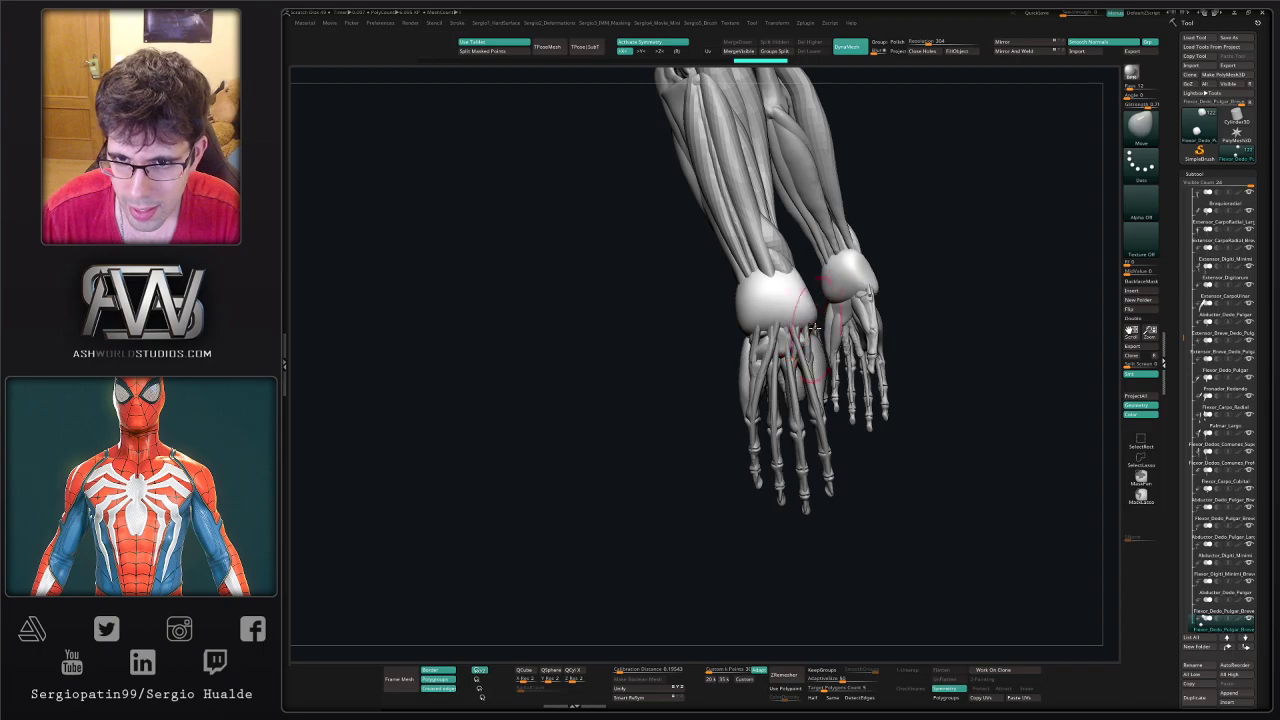
pyautogui.moveTo(709, 314)
pyautogui.mouseDown()
pyautogui.moveTo(838, 337)
pyautogui.moveTo(708, 280)
pyautogui.moveTo(794, 334)
pyautogui.moveTo(775, 335)
pyautogui.moveTo(788, 327)
pyautogui.moveTo(776, 318)
pyautogui.moveTo(695, 312)
pyautogui.mouseUp()
pyautogui.moveTo(804, 298); pyautogui.dragTo(817, 297)
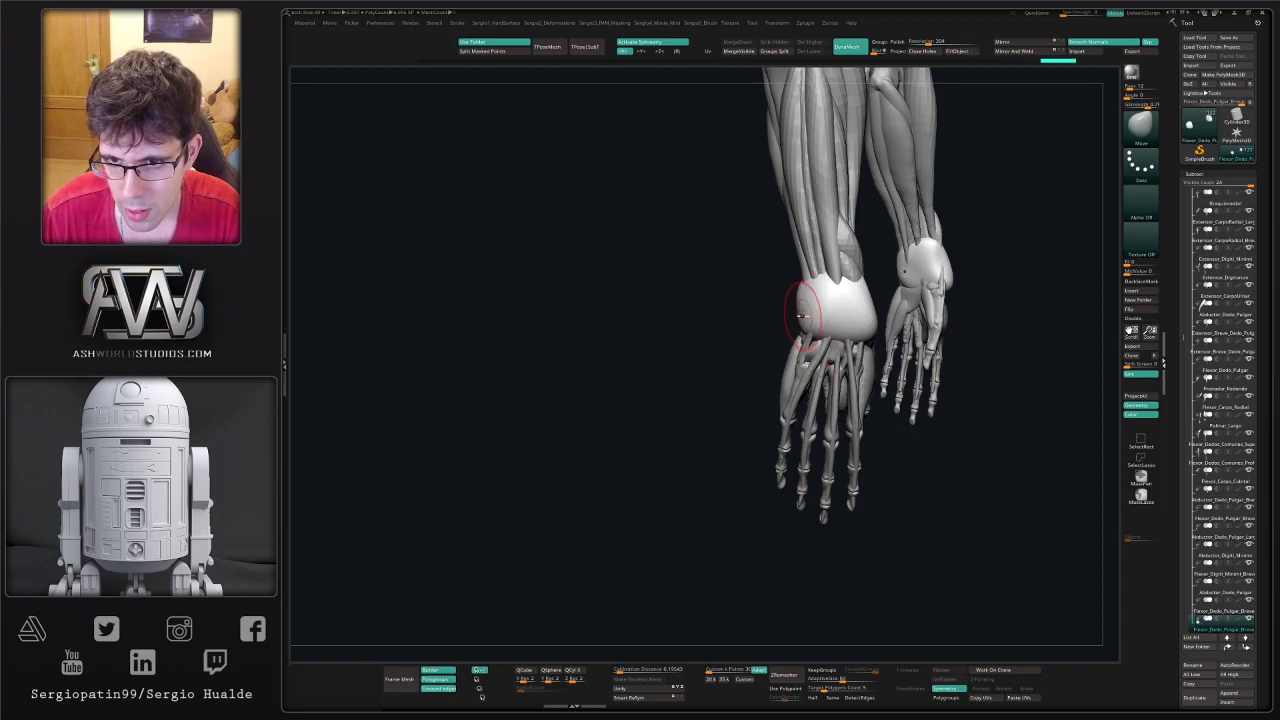
pyautogui.moveTo(794, 340)
pyautogui.mouseDown(button='right')
pyautogui.moveTo(750, 330)
pyautogui.moveTo(765, 358)
pyautogui.moveTo(717, 334)
pyautogui.moveTo(795, 355)
pyautogui.moveTo(786, 329)
pyautogui.mouseUp(button='right')
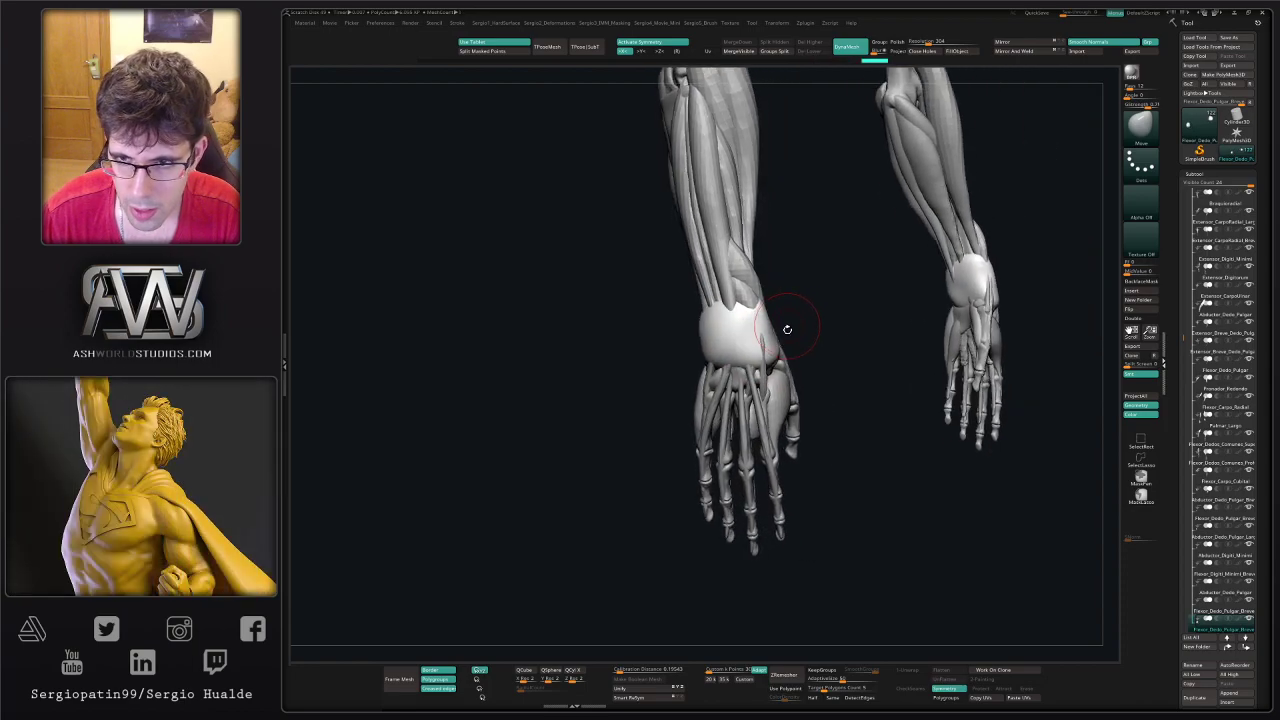
# - Cut the upper and lower edges of the wrist mass straight with a curve cutting brush, leaving a cuff-shaped band
pyautogui.click(1140, 440)
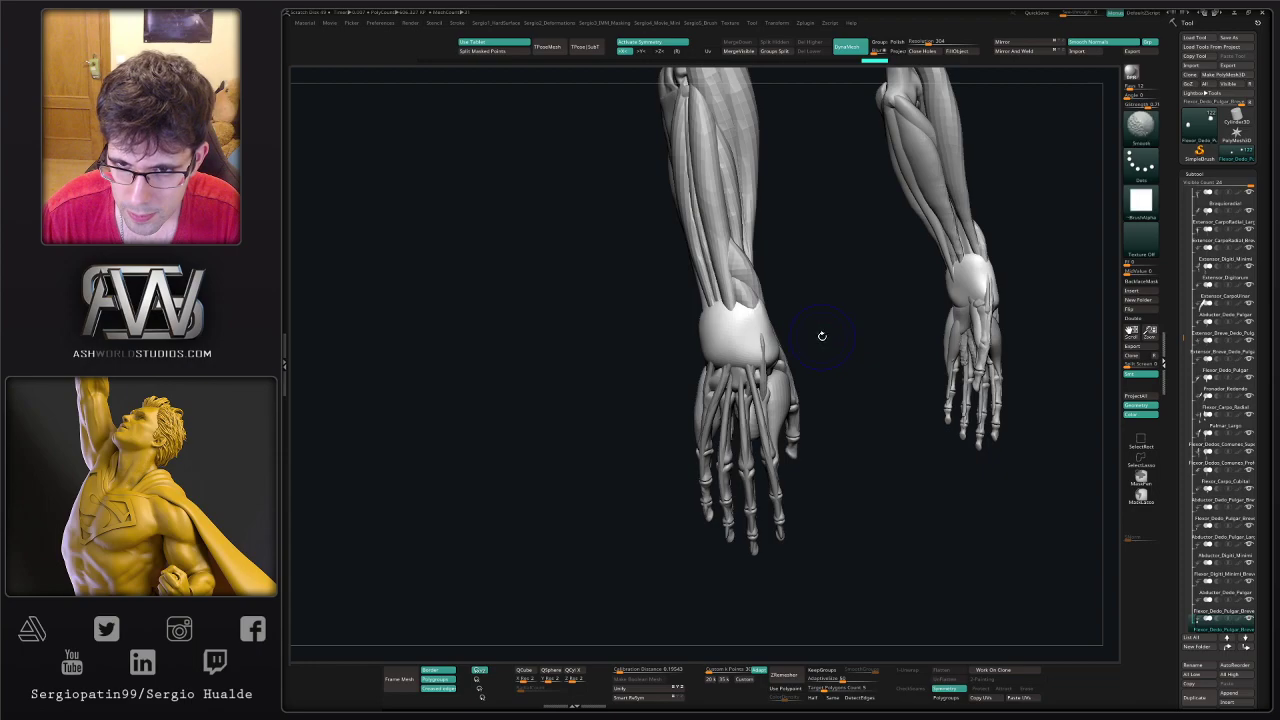
pyautogui.press('b')
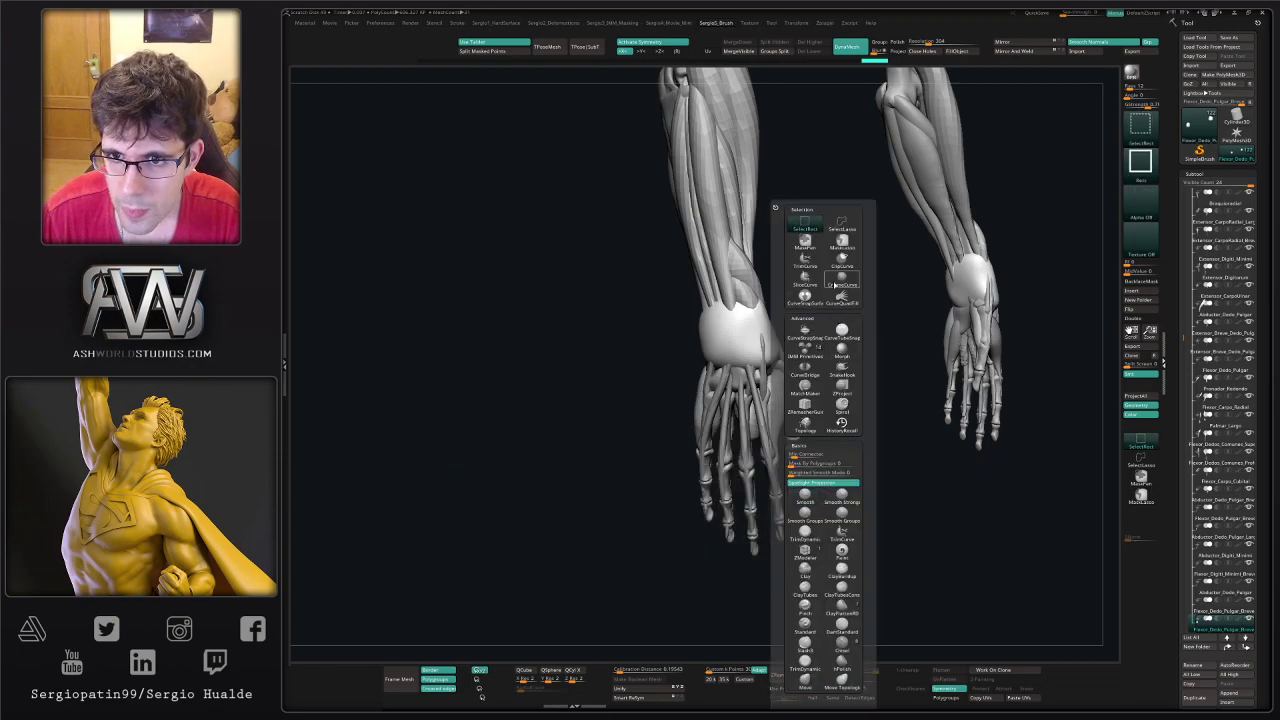
pyautogui.click(841, 270)
pyautogui.keyDown('ctrl'); pyautogui.keyDown('shift'); pyautogui.moveTo(672, 321); pyautogui.dragTo(796, 304); pyautogui.keyUp('shift'); pyautogui.keyUp('ctrl')
pyautogui.moveTo(810, 354)
pyautogui.keyDown('ctrl'); pyautogui.keyDown('shift'); pyautogui.mouseDown()
pyautogui.moveTo(660, 354)
pyautogui.moveTo(670, 358)
pyautogui.mouseUp(); pyautogui.keyUp('shift'); pyautogui.keyUp('ctrl')
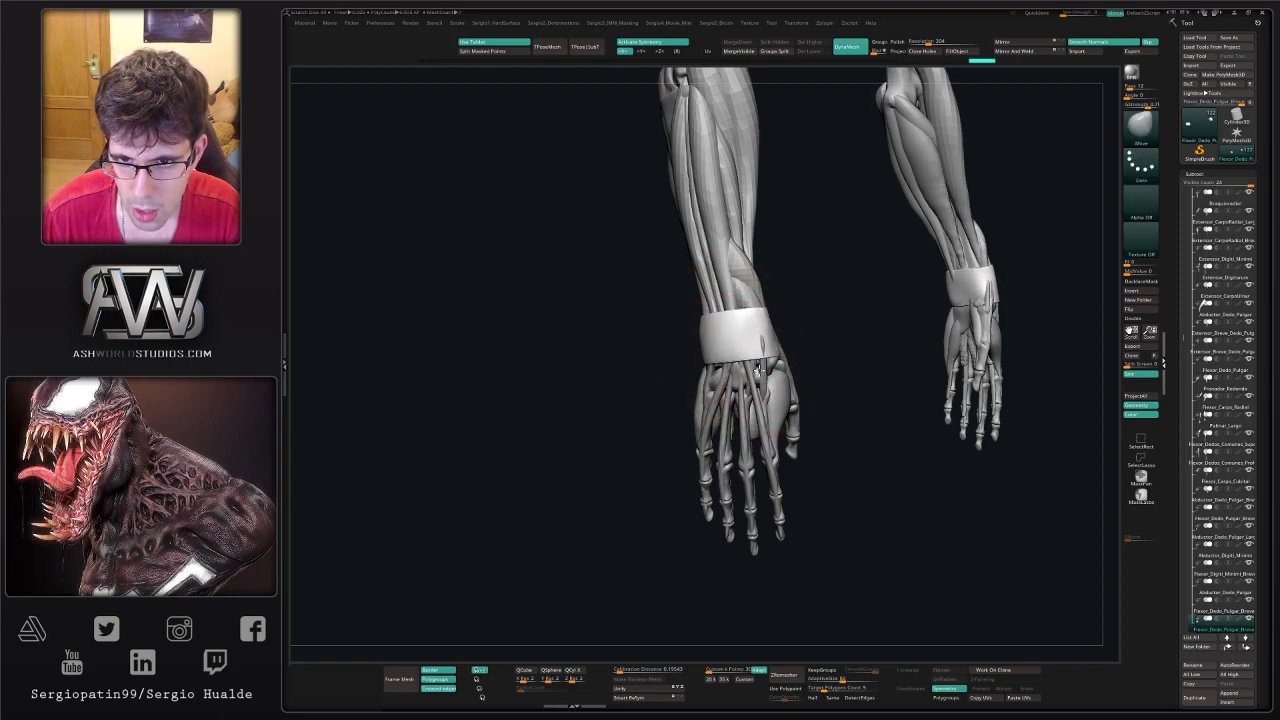
# - Tighten the wrist band against the forearm and hand from several angles with the Move brush
pyautogui.moveTo(787, 368)
pyautogui.mouseDown(button='right')
pyautogui.moveTo(722, 349)
pyautogui.moveTo(780, 350)
pyautogui.mouseUp(button='right')
pyautogui.moveTo(771, 366); pyautogui.dragTo(725, 355)
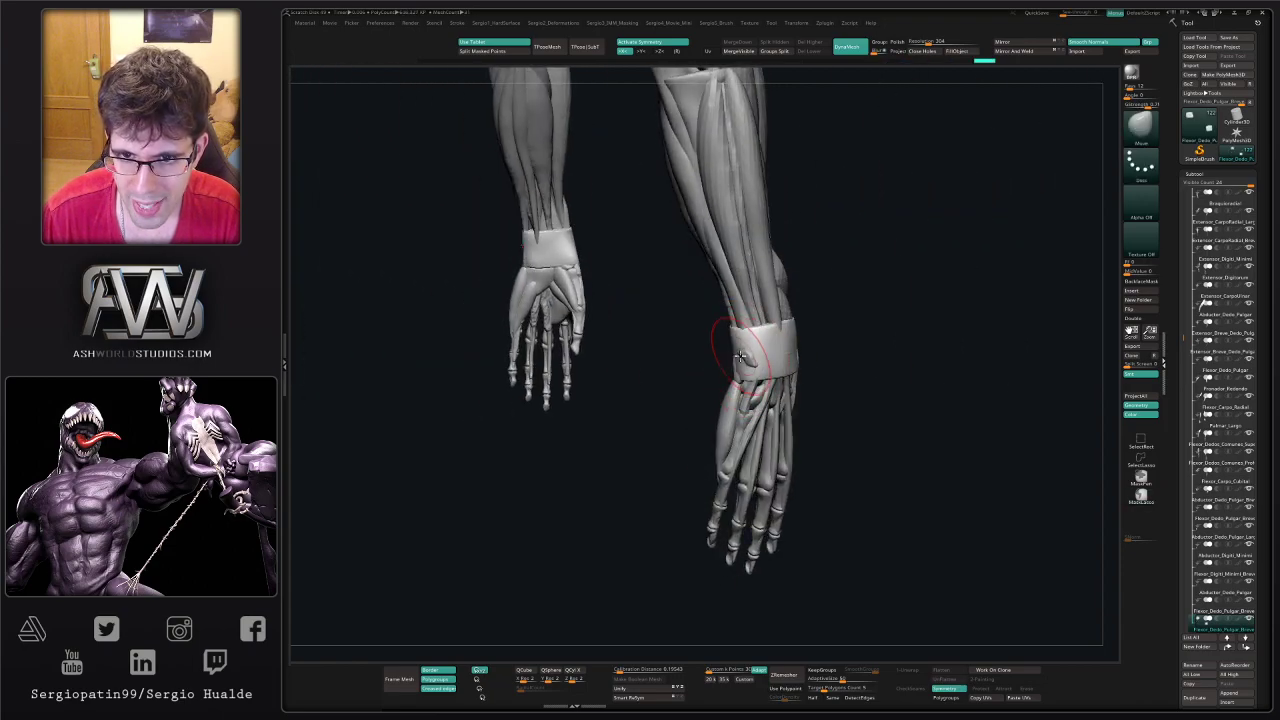
pyautogui.moveTo(739, 355)
pyautogui.mouseDown(button='right')
pyautogui.moveTo(729, 375)
pyautogui.moveTo(800, 376)
pyautogui.moveTo(804, 336)
pyautogui.mouseUp(button='right')
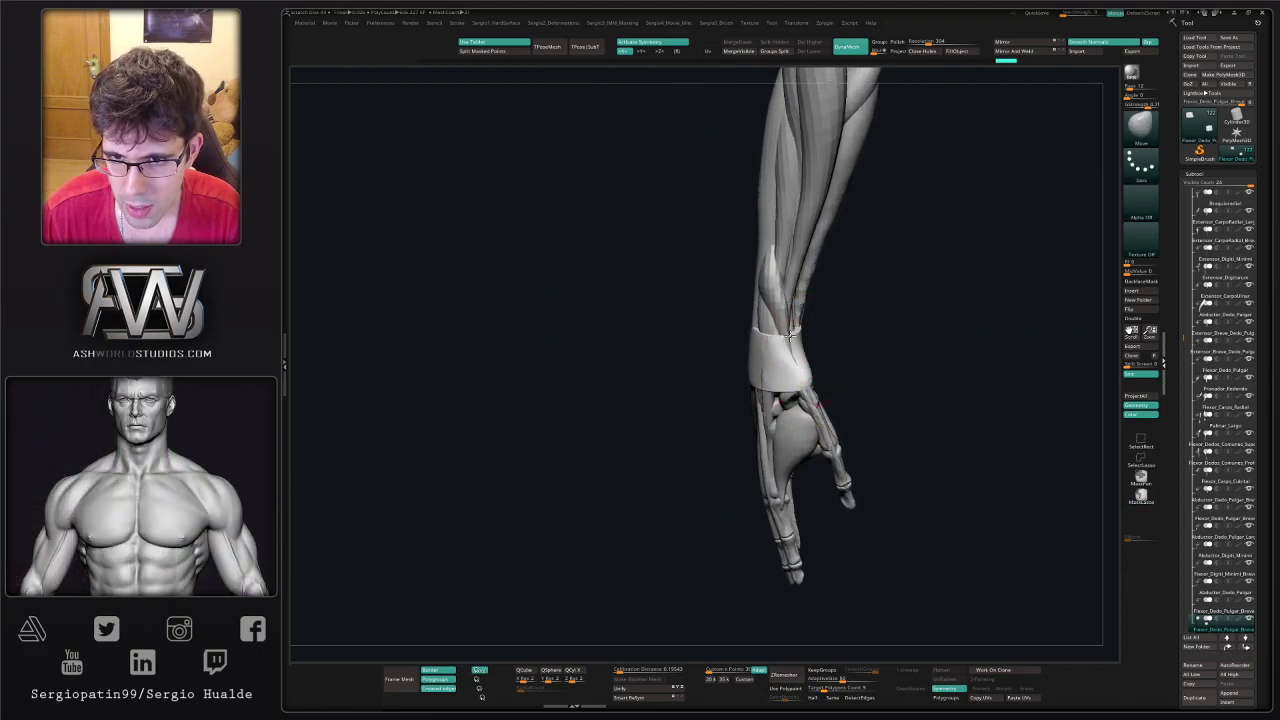
pyautogui.moveTo(790, 335)
pyautogui.mouseDown()
pyautogui.moveTo(807, 341)
pyautogui.moveTo(818, 390)
pyautogui.moveTo(749, 374)
pyautogui.mouseUp()
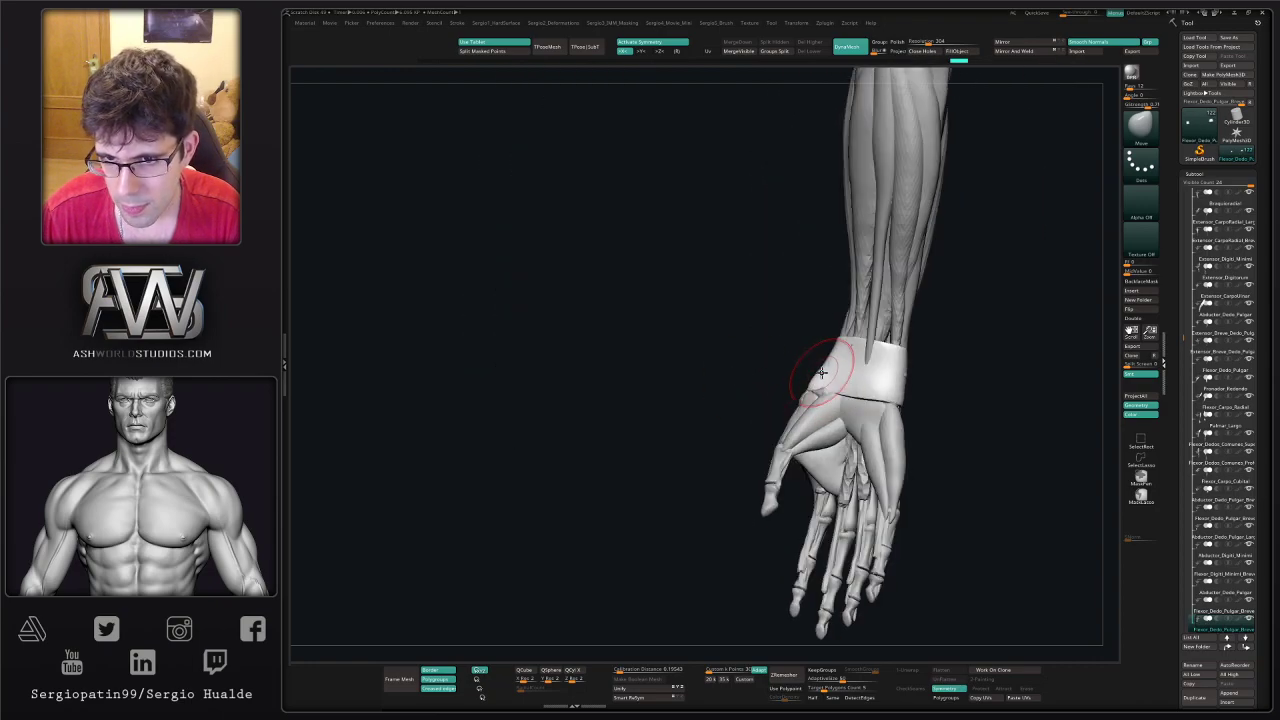
pyautogui.keyDown('ctrl'); pyautogui.moveTo(820, 388); pyautogui.dragTo(897, 400, button='right'); pyautogui.keyUp('ctrl')
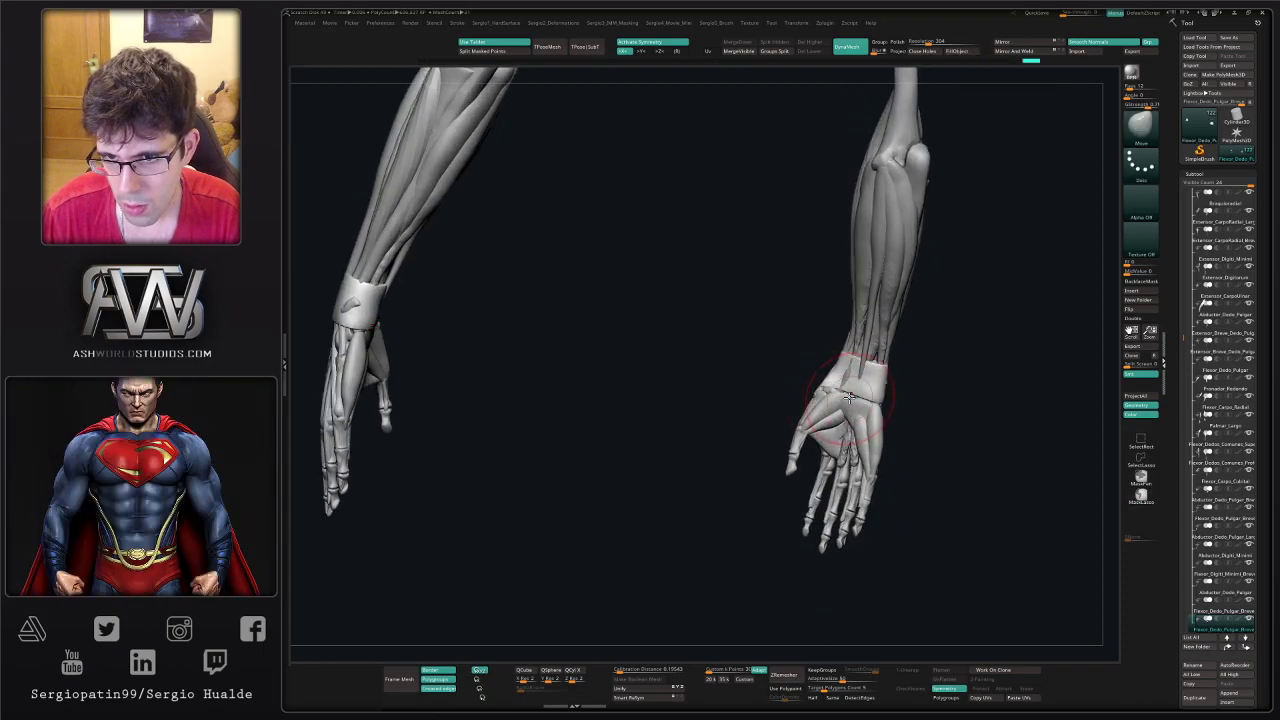
pyautogui.moveTo(815, 400)
pyautogui.mouseDown(button='right')
pyautogui.moveTo(857, 366)
pyautogui.moveTo(886, 375)
pyautogui.moveTo(889, 397)
pyautogui.moveTo(851, 380)
pyautogui.moveTo(871, 380)
pyautogui.moveTo(854, 351)
pyautogui.mouseUp(button='right')
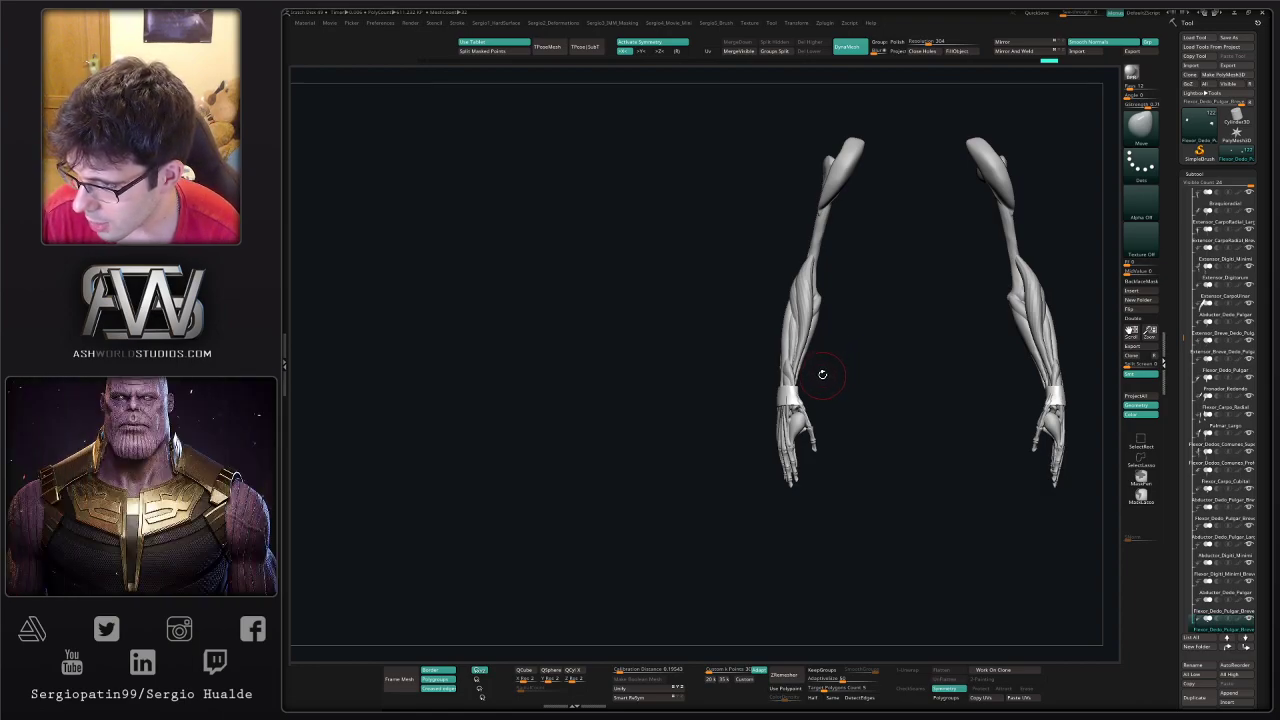
pyautogui.moveTo(854, 371); pyautogui.dragTo(780, 365)
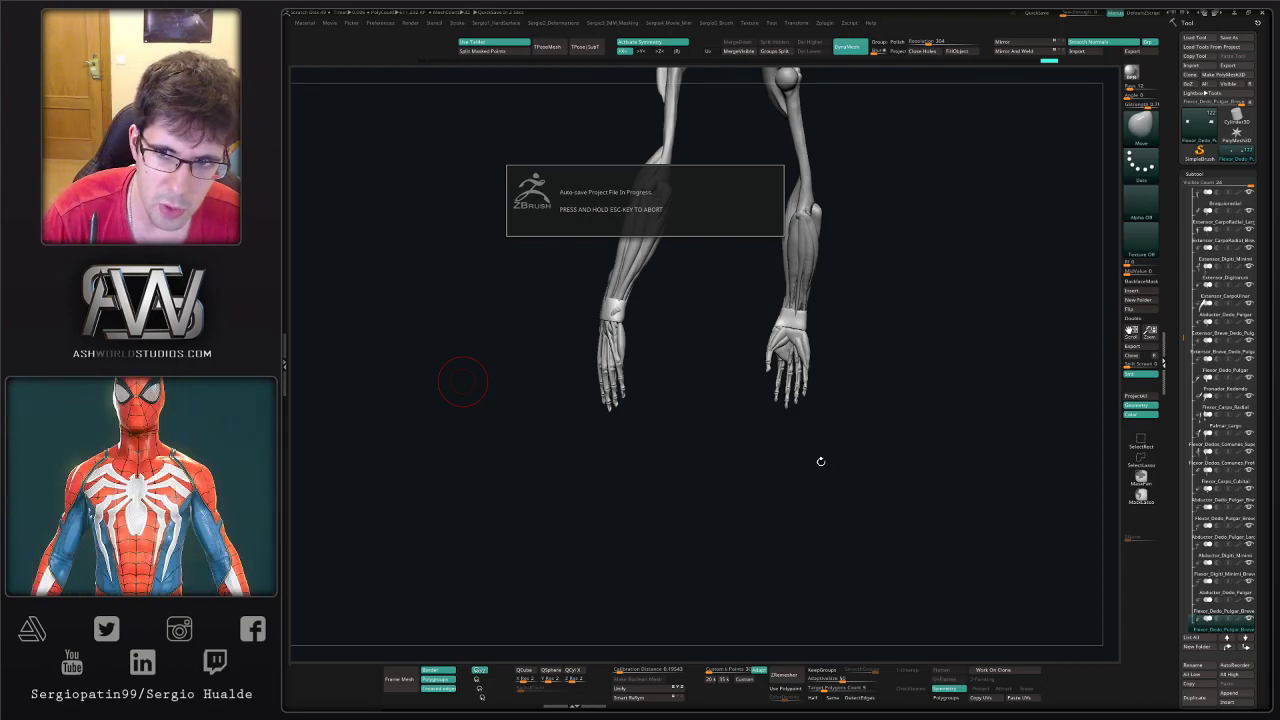
# - Show the hidden upper-arm muscles, including the triceps heads, biceps, braquial, coracobraquial and deltoid parts
pyautogui.moveTo(983, 425)
pyautogui.mouseDown(button='right')
pyautogui.moveTo(735, 245)
pyautogui.moveTo(686, 426)
pyautogui.moveTo(700, 365)
pyautogui.mouseUp(button='right')
pyautogui.moveTo(700, 365)
pyautogui.mouseDown(button='right')
pyautogui.moveTo(743, 357)
pyautogui.moveTo(730, 350)
pyautogui.mouseUp(button='right')
pyautogui.moveTo(730, 350)
pyautogui.keyDown('ctrl'); pyautogui.mouseDown(button='right')
pyautogui.moveTo(714, 283)
pyautogui.moveTo(848, 337)
pyautogui.mouseUp(button='right'); pyautogui.keyUp('ctrl')
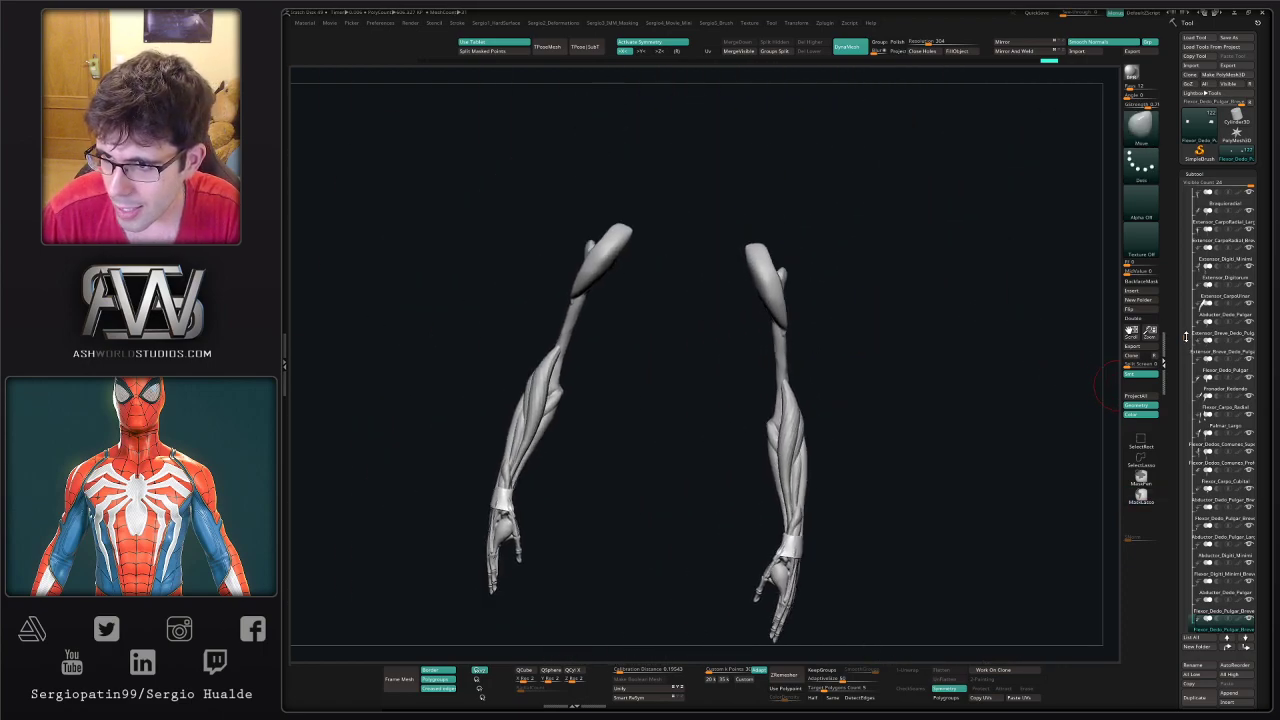
pyautogui.moveTo(1187, 337); pyautogui.dragTo(1192, 200)
pyautogui.click(1250, 396)
pyautogui.click(1250, 378)
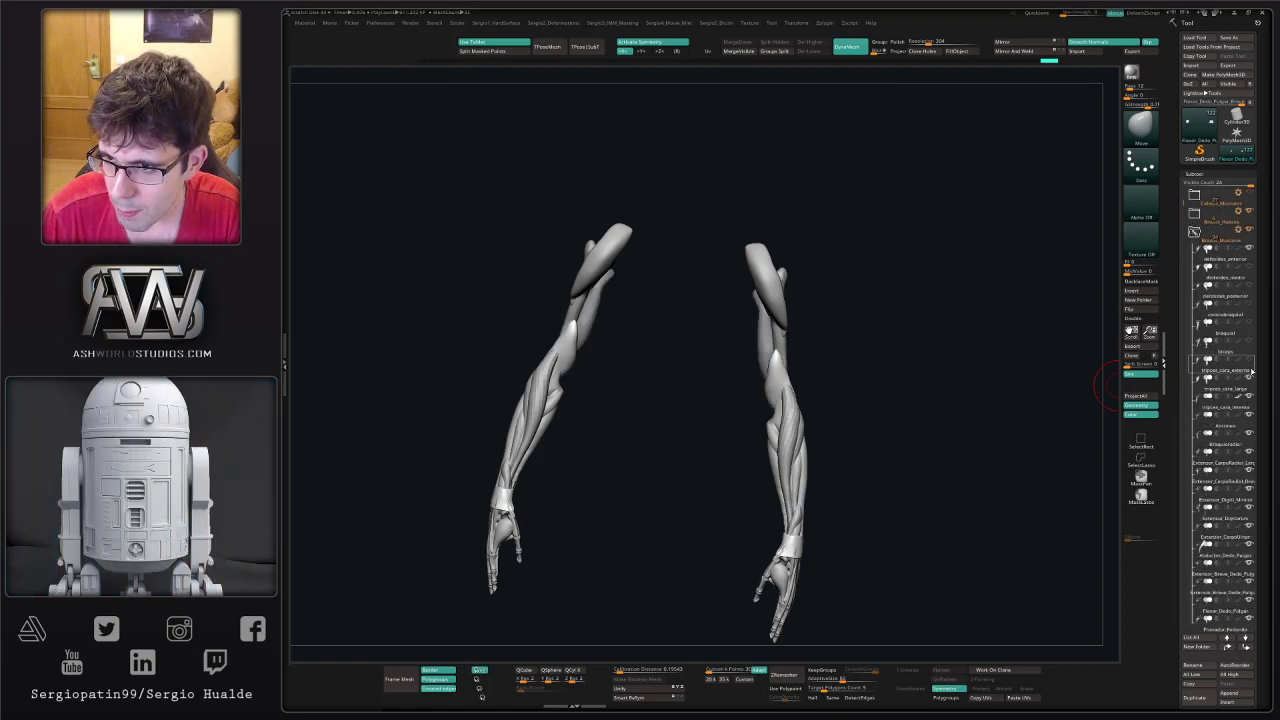
pyautogui.click(1250, 359)
pyautogui.click(1250, 341)
pyautogui.click(1249, 322)
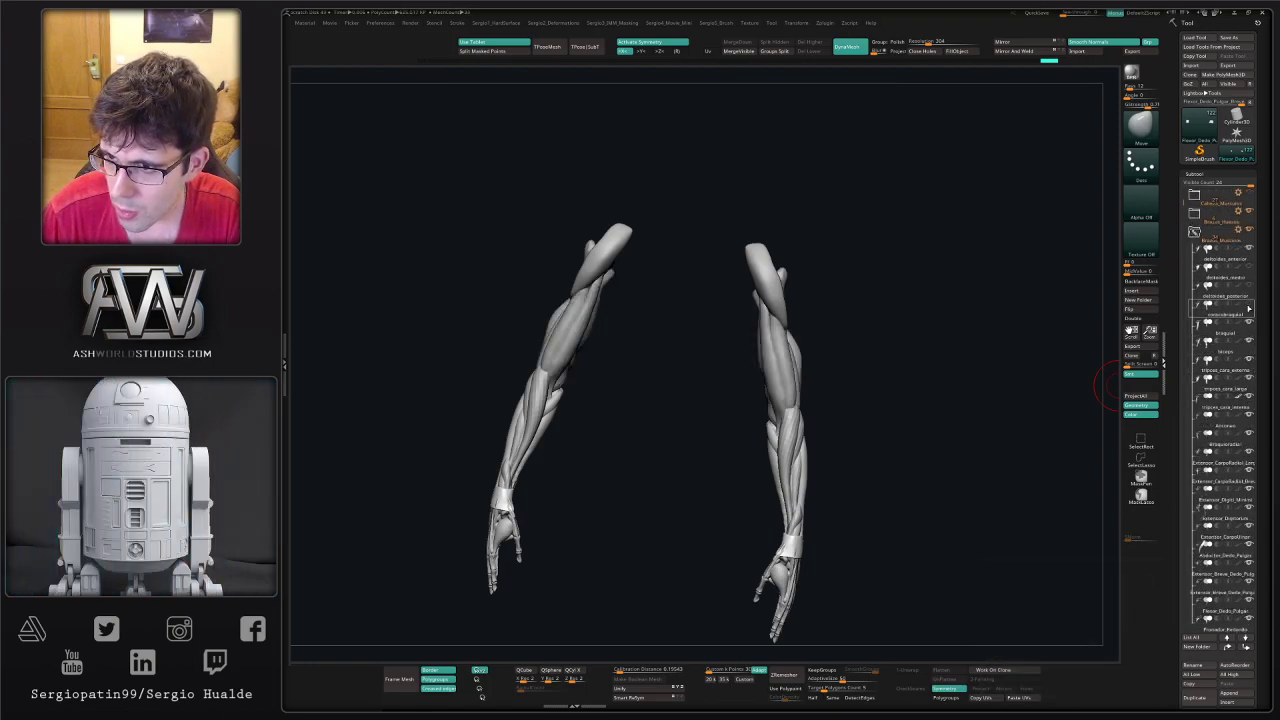
pyautogui.moveTo(1110, 385); pyautogui.dragTo(849, 350)
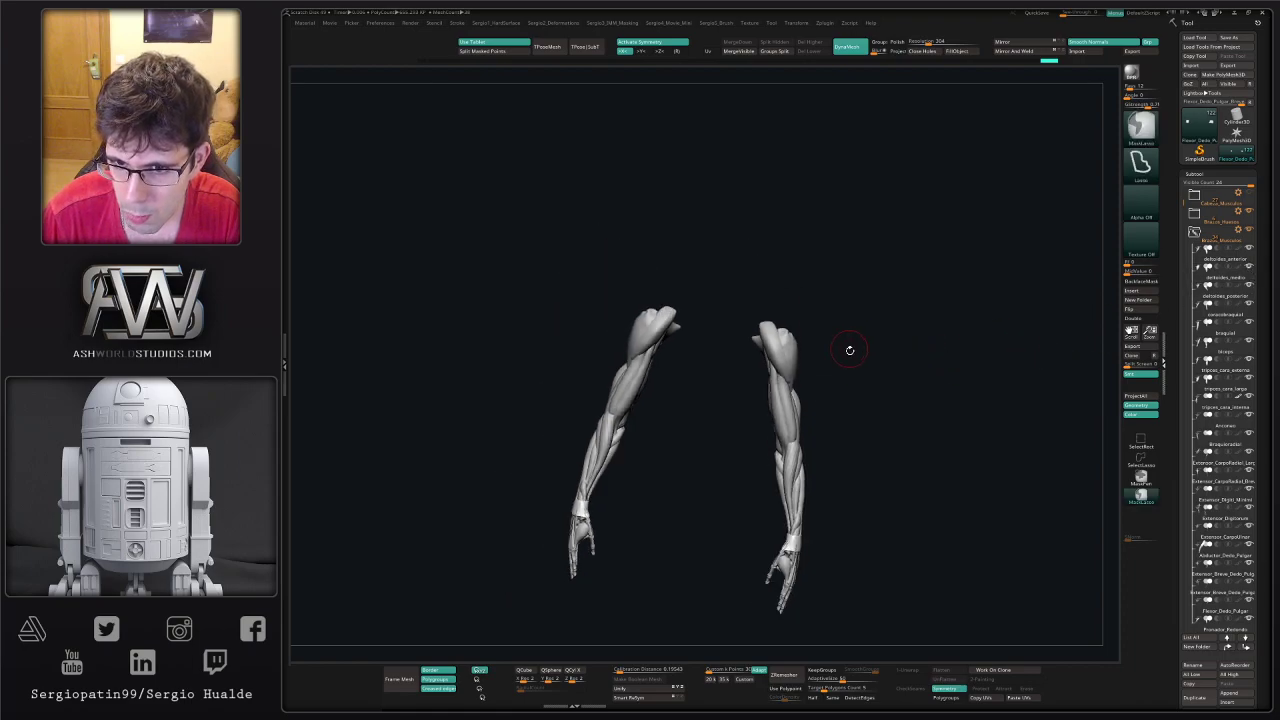
# - Select the biceps and adjust its contour with a resized Move brush
pyautogui.moveTo(850, 350); pyautogui.dragTo(789, 450, button='right')
pyautogui.keyDown('alt'); pyautogui.click(789, 421); pyautogui.keyUp('alt')
pyautogui.press('s')
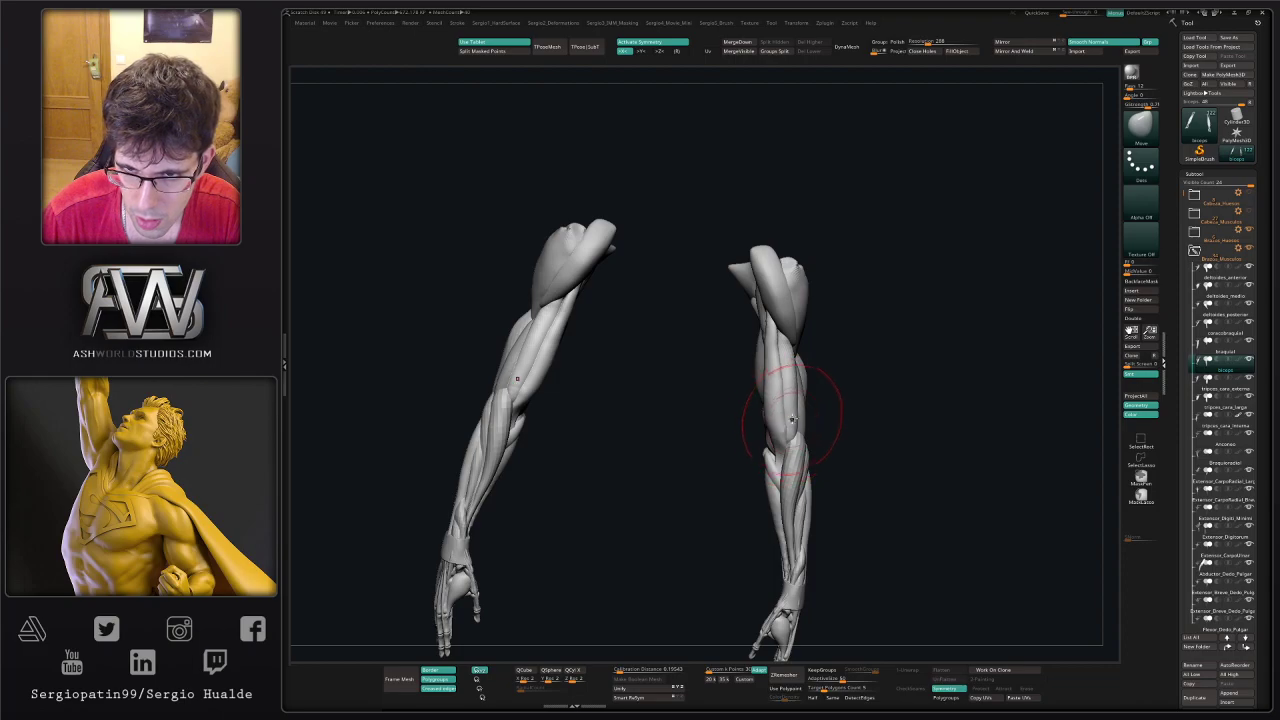
pyautogui.moveTo(794, 373); pyautogui.dragTo(790, 369)
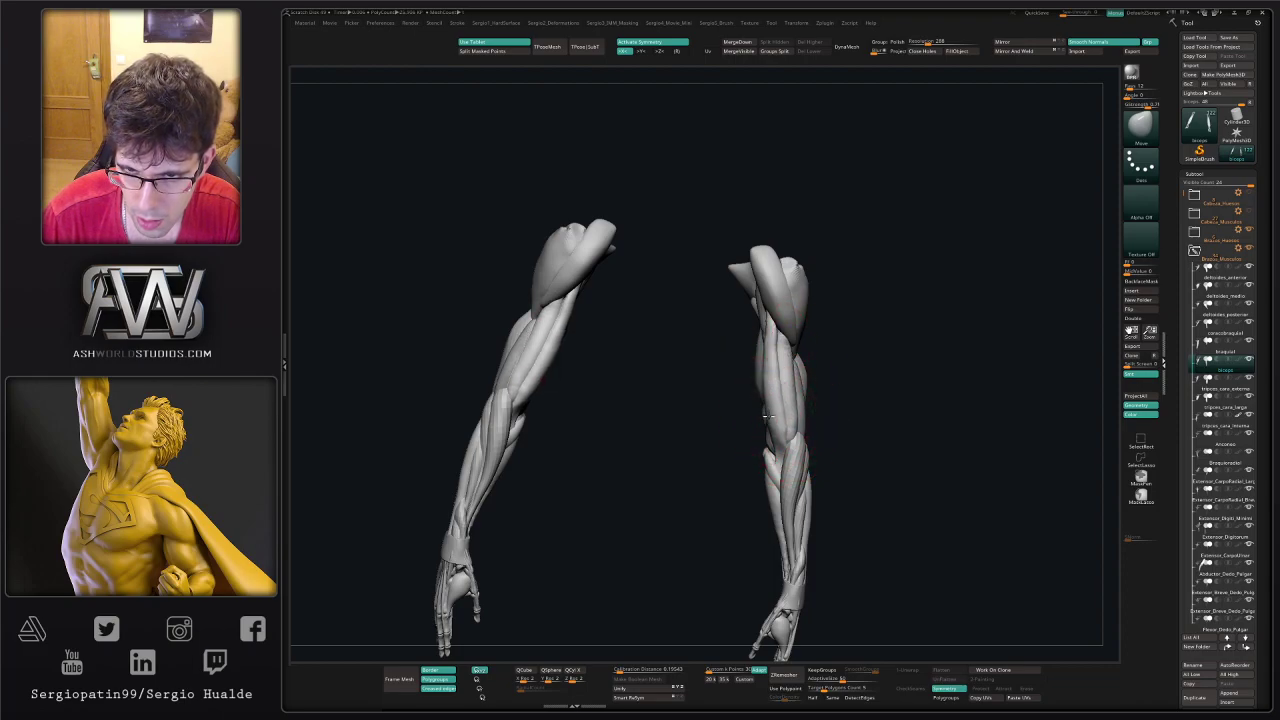
pyautogui.moveTo(768, 393)
pyautogui.mouseDown(button='right')
pyautogui.moveTo(779, 410)
pyautogui.moveTo(757, 386)
pyautogui.moveTo(801, 364)
pyautogui.moveTo(781, 306)
pyautogui.mouseUp(button='right')
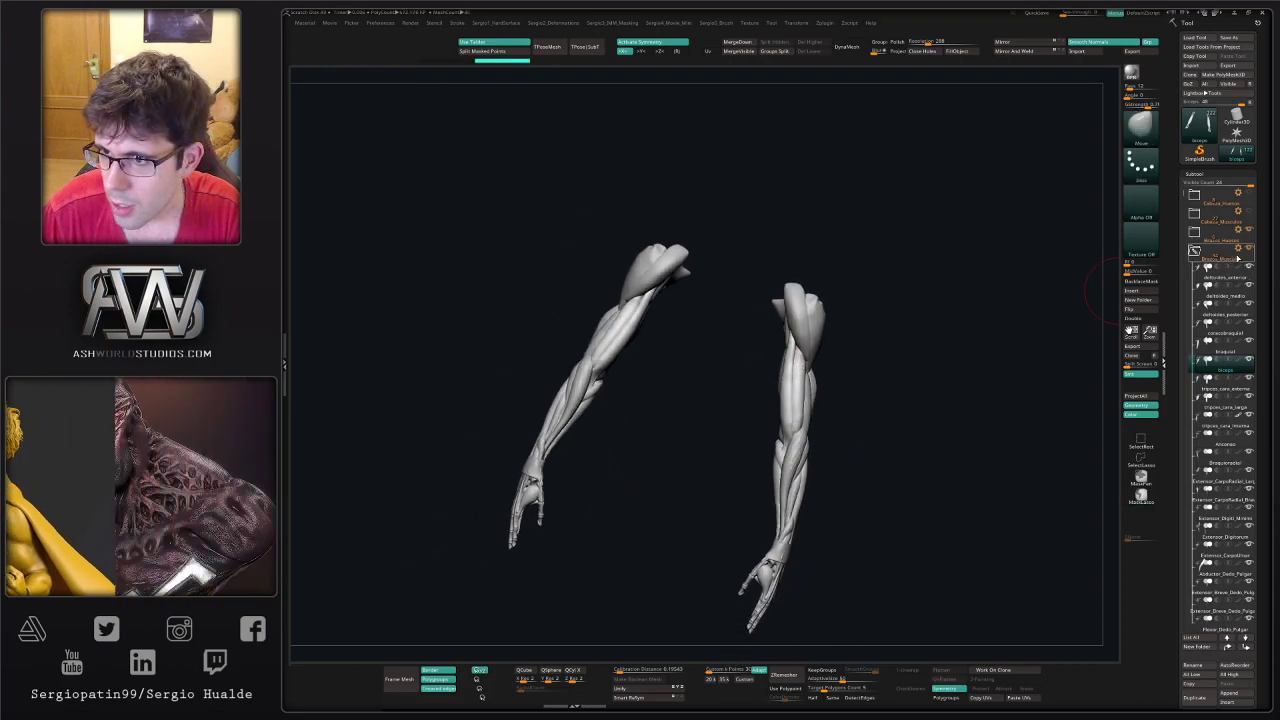
# - Collapse the arm muscle folder and show the torso, leg and head folders, keeping the guides hidden
pyautogui.click(1228, 256)
pyautogui.click(1247, 267)
pyautogui.click(1248, 285)
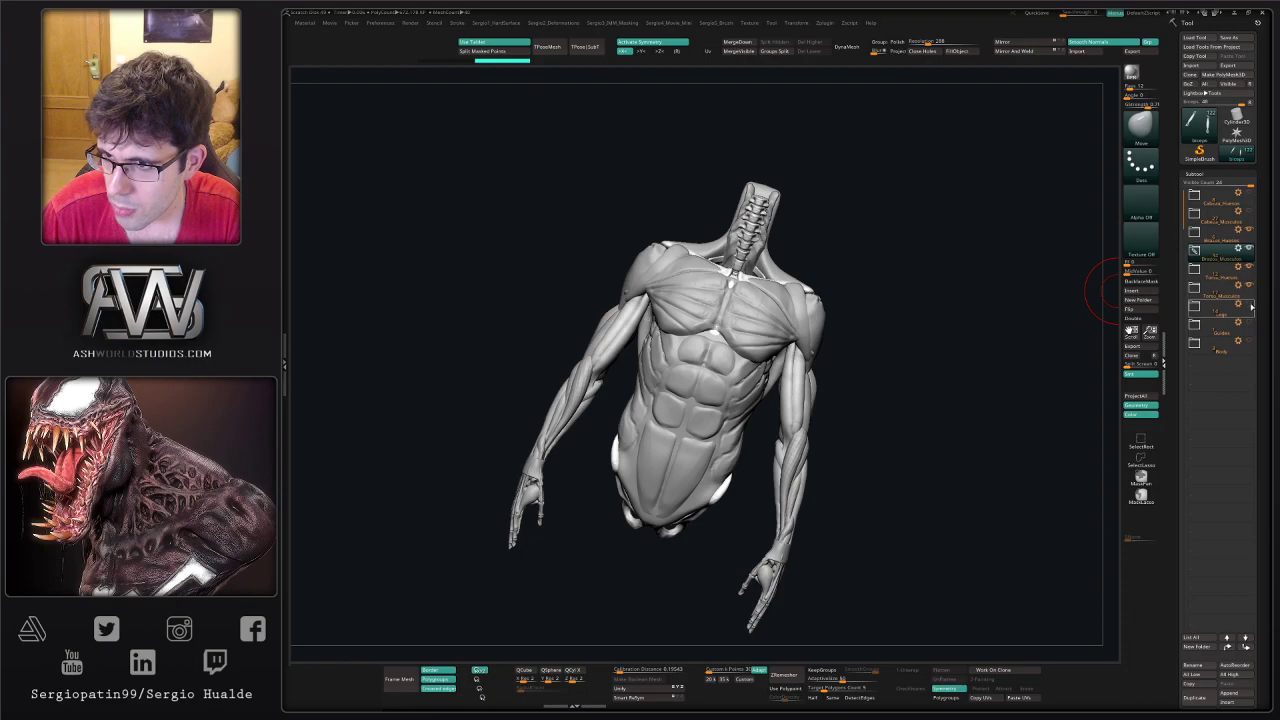
pyautogui.click(1248, 303)
pyautogui.click(1248, 322)
pyautogui.click(1248, 212)
pyautogui.click(1248, 193)
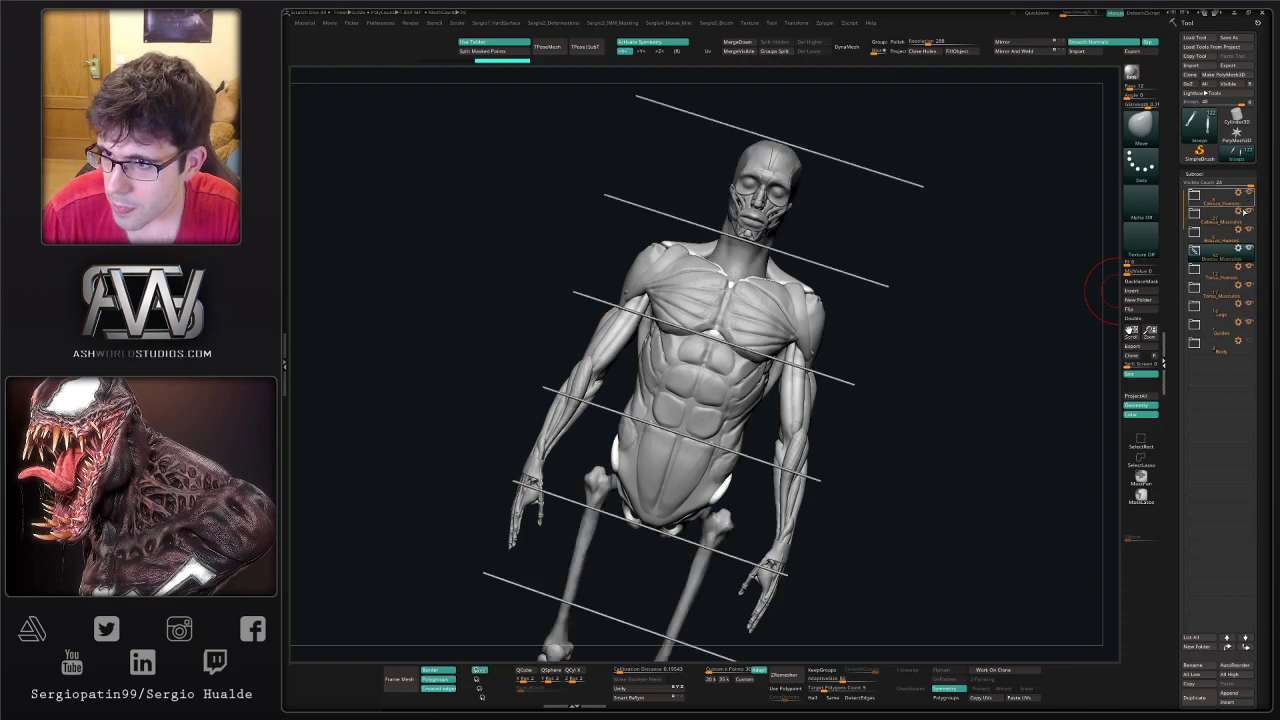
pyautogui.click(1248, 322)
pyautogui.keyDown('shift'); pyautogui.moveTo(917, 347); pyautogui.dragTo(788, 369, button='right'); pyautogui.keyUp('shift')
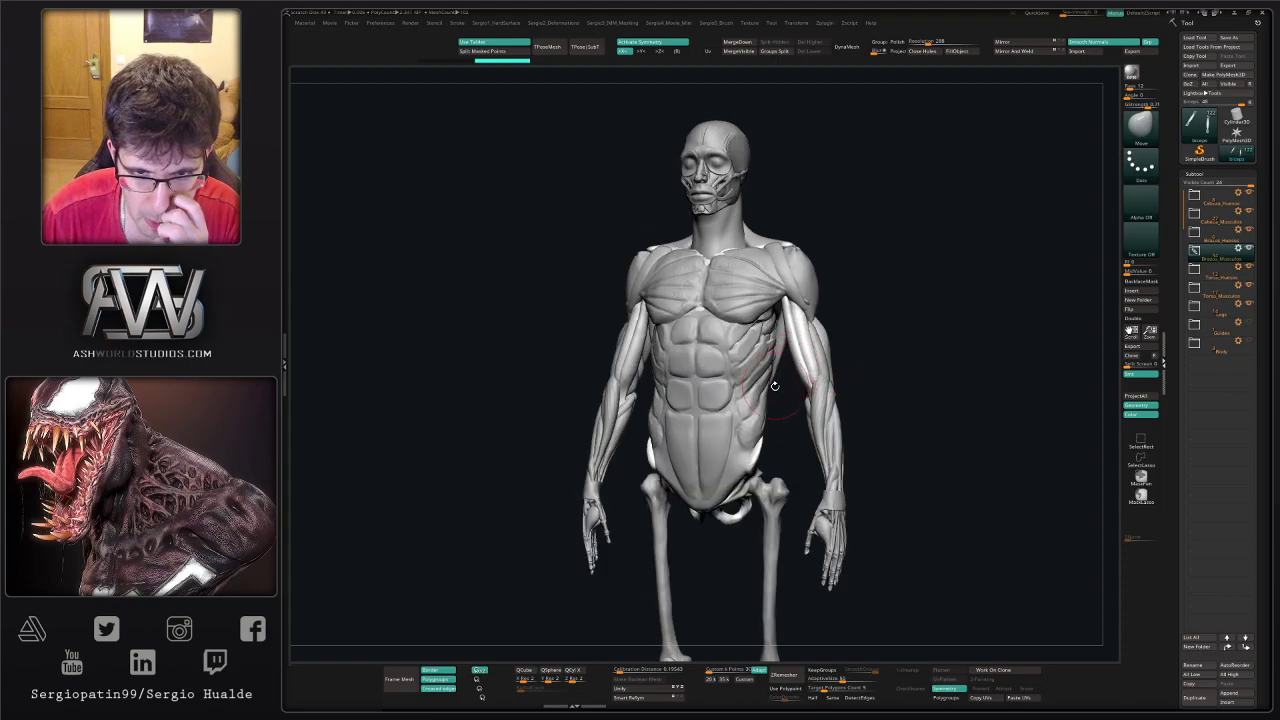
# - Examine the assembled anatomy model from the wrist and hand to the full figure, chest and head
pyautogui.moveTo(634, 404); pyautogui.dragTo(700, 428, button='right')
pyautogui.moveTo(700, 428)
pyautogui.keyDown('alt'); pyautogui.mouseDown(button='right')
pyautogui.moveTo(743, 397)
pyautogui.moveTo(723, 429)
pyautogui.moveTo(761, 462)
pyautogui.moveTo(800, 346)
pyautogui.moveTo(794, 383)
pyautogui.moveTo(700, 428)
pyautogui.moveTo(708, 596)
pyautogui.moveTo(700, 500)
pyautogui.moveTo(733, 517)
pyautogui.moveTo(724, 499)
pyautogui.moveTo(696, 496)
pyautogui.moveTo(704, 467)
pyautogui.mouseUp(button='right'); pyautogui.keyUp('alt')
pyautogui.keyDown('alt'); pyautogui.click(712, 492); pyautogui.keyUp('alt')
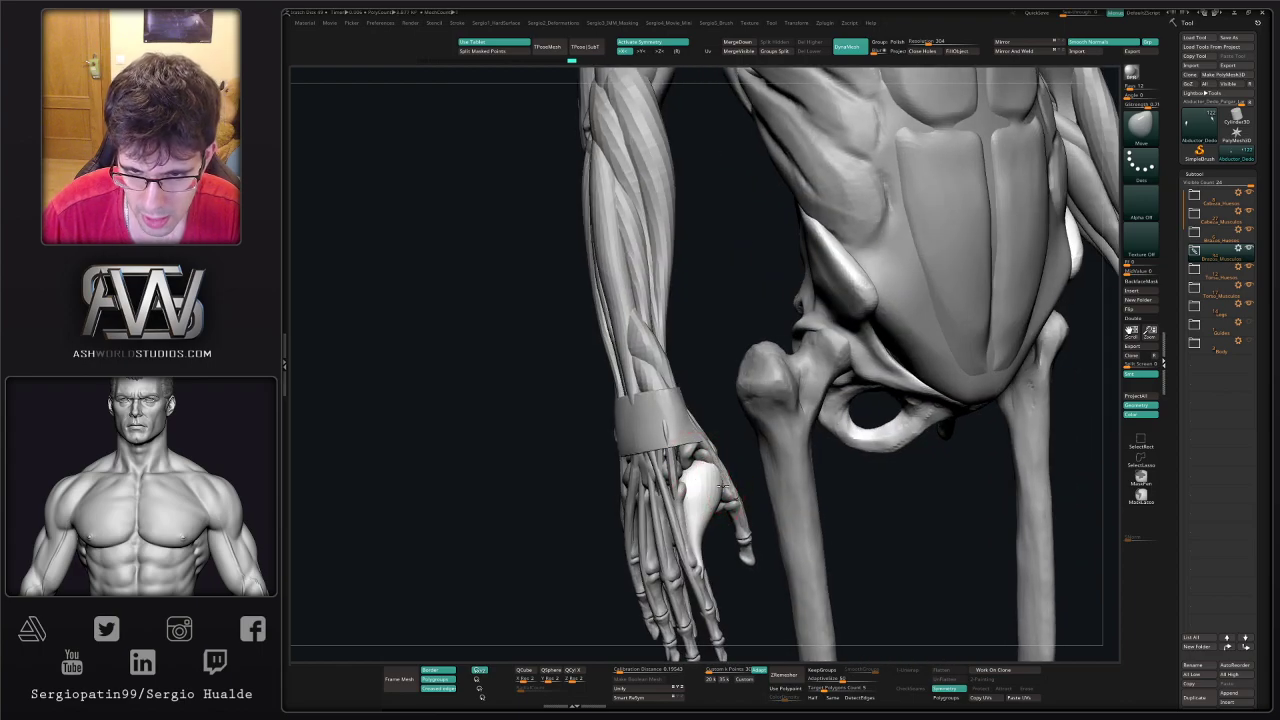
pyautogui.moveTo(718, 488); pyautogui.dragTo(846, 343, button='right')
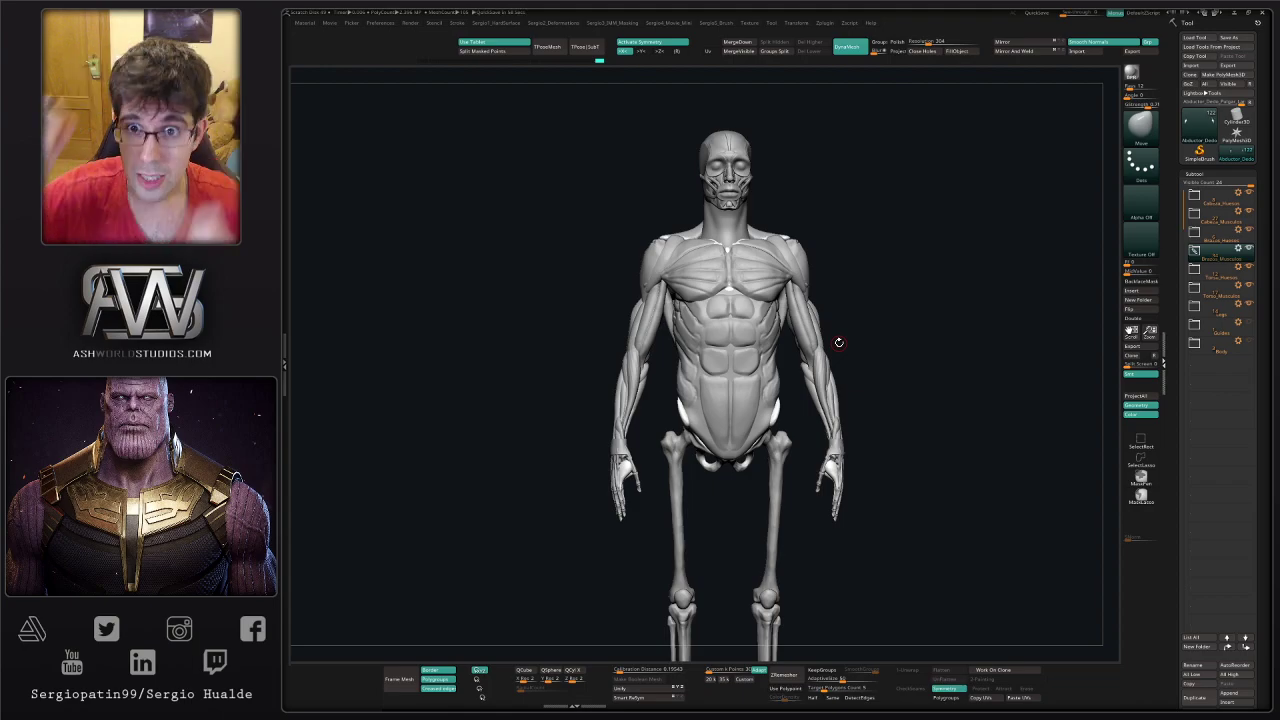
pyautogui.moveTo(1053, 344); pyautogui.dragTo(878, 477, button='right')
pyautogui.moveTo(869, 369); pyautogui.dragTo(920, 372, button='right')
pyautogui.moveTo(820, 320)
pyautogui.keyDown('ctrl'); pyautogui.mouseDown(button='right')
pyautogui.moveTo(809, 381)
pyautogui.moveTo(820, 277)
pyautogui.moveTo(795, 335)
pyautogui.moveTo(752, 340)
pyautogui.moveTo(723, 405)
pyautogui.moveTo(823, 349)
pyautogui.moveTo(795, 355)
pyautogui.moveTo(770, 377)
pyautogui.moveTo(771, 409)
pyautogui.moveTo(794, 380)
pyautogui.moveTo(869, 354)
pyautogui.moveTo(741, 330)
pyautogui.moveTo(726, 220)
pyautogui.moveTo(823, 417)
pyautogui.mouseUp(button='right'); pyautogui.keyUp('ctrl')
pyautogui.moveTo(894, 300); pyautogui.dragTo(921, 323, button='right')
pyautogui.moveTo(921, 323); pyautogui.dragTo(882, 315)
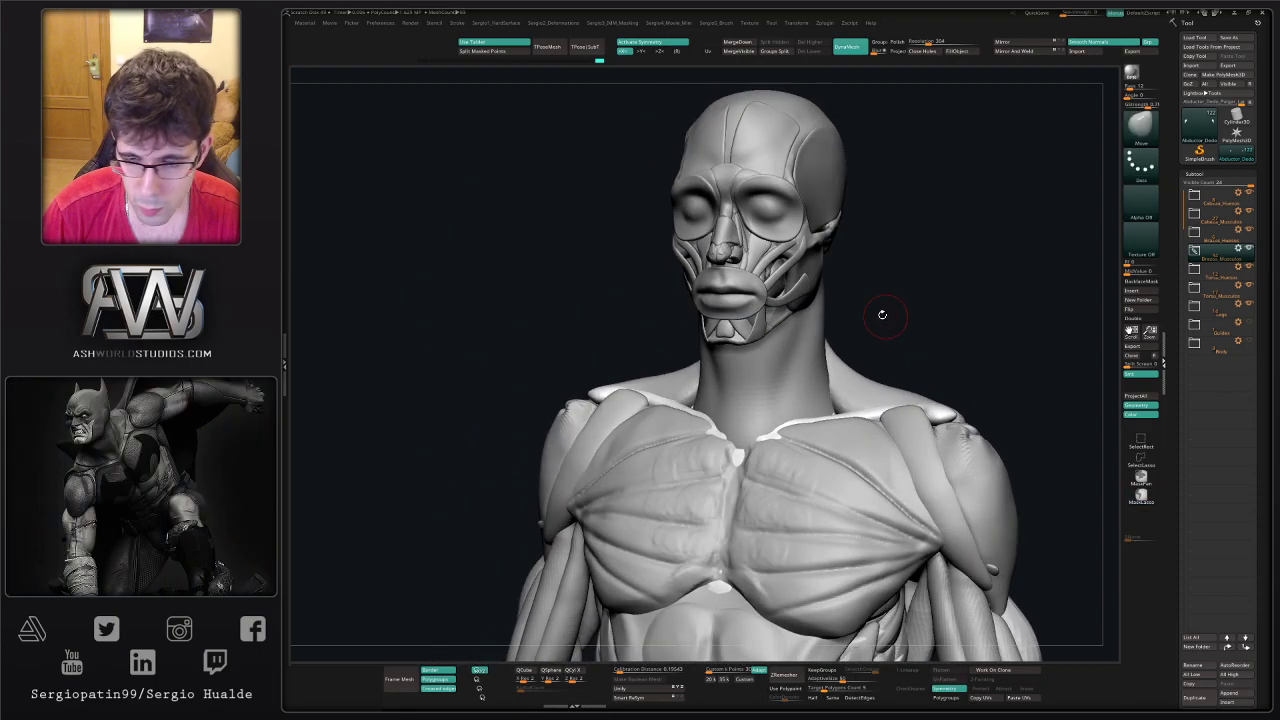